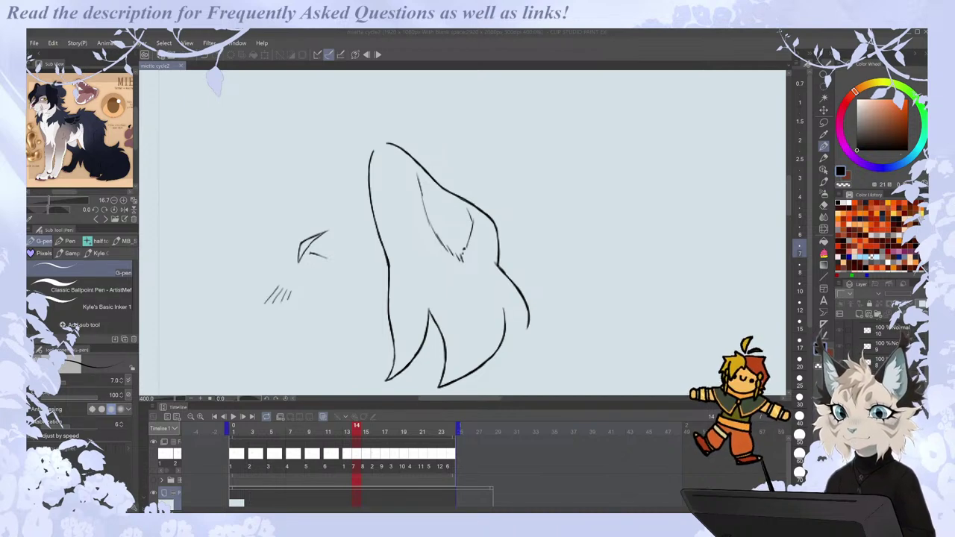
# On frame 14, ink the small pointed fur tuft at the lower back edge of the near ear.
pyautogui.click(355, 453)
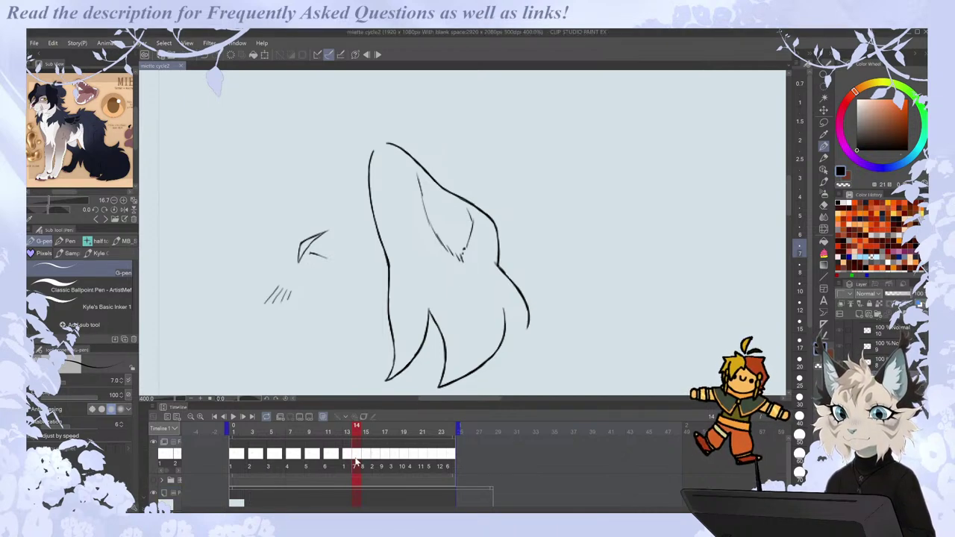
pyautogui.moveTo(789, 207); pyautogui.dragTo(790, 216)
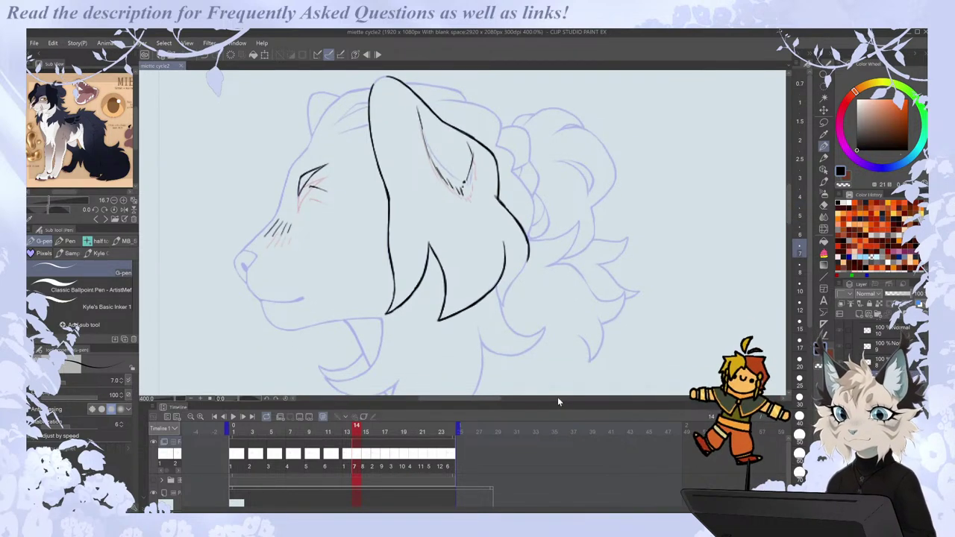
pyautogui.moveTo(482, 400); pyautogui.dragTo(474, 401)
pyautogui.press('p')
pyautogui.scroll(2, 593, 281)
pyautogui.press('p')
pyautogui.press('h')
pyautogui.press('h')
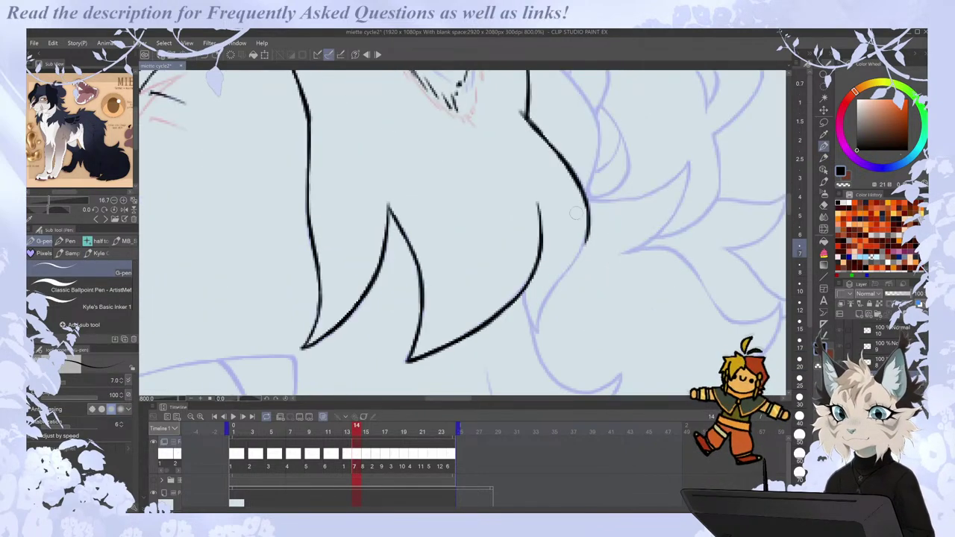
pyautogui.moveTo(523, 290)
pyautogui.mouseDown()
pyautogui.moveTo(536, 332)
pyautogui.moveTo(545, 300)
pyautogui.mouseUp()
pyautogui.hotkey('ctrl', 'z')
pyautogui.moveTo(538, 332)
pyautogui.mouseDown()
pyautogui.moveTo(561, 276)
pyautogui.moveTo(547, 295)
pyautogui.moveTo(585, 233)
pyautogui.mouseUp()
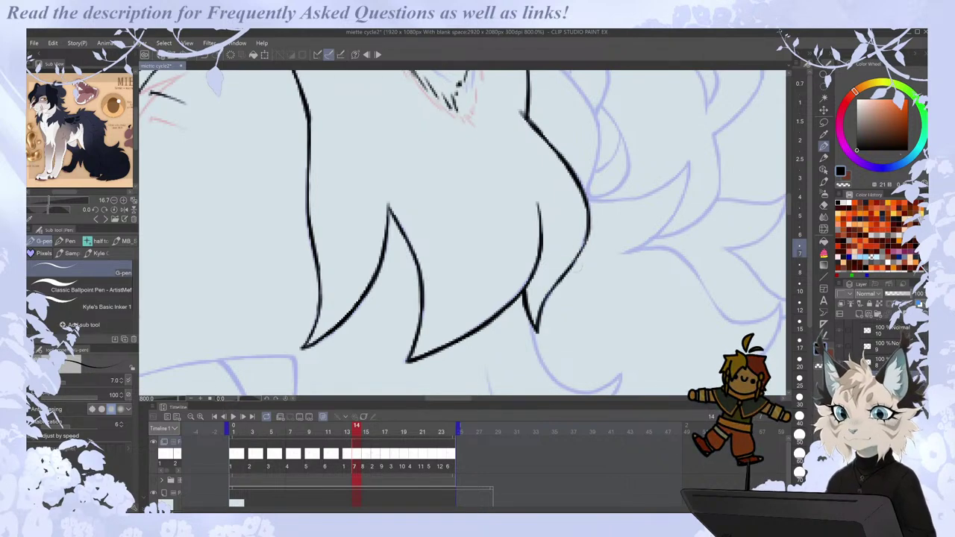
pyautogui.scroll(-2, 628, 334)
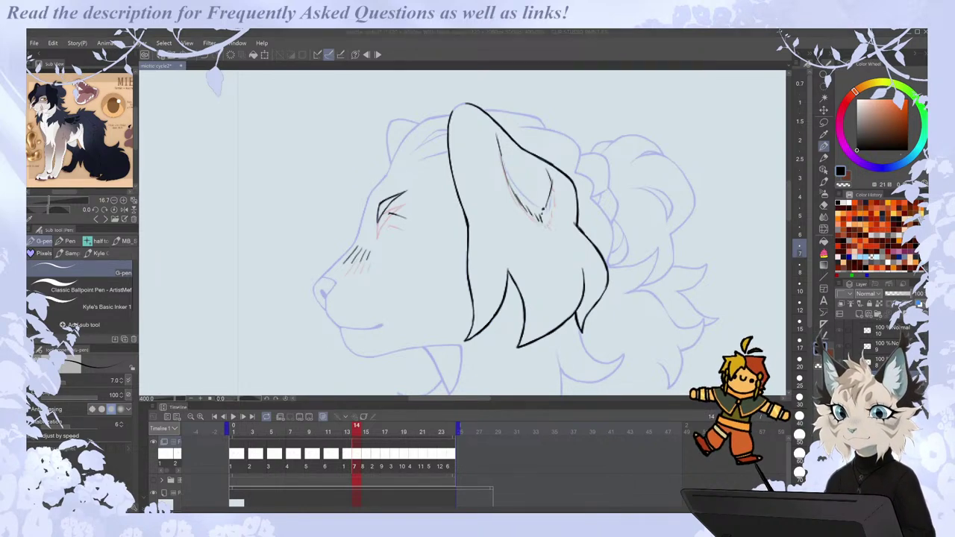
# Ink the gap at the tip of the near ear to close its outline on frame 14.
pyautogui.hotkey('alt', 'Tab')
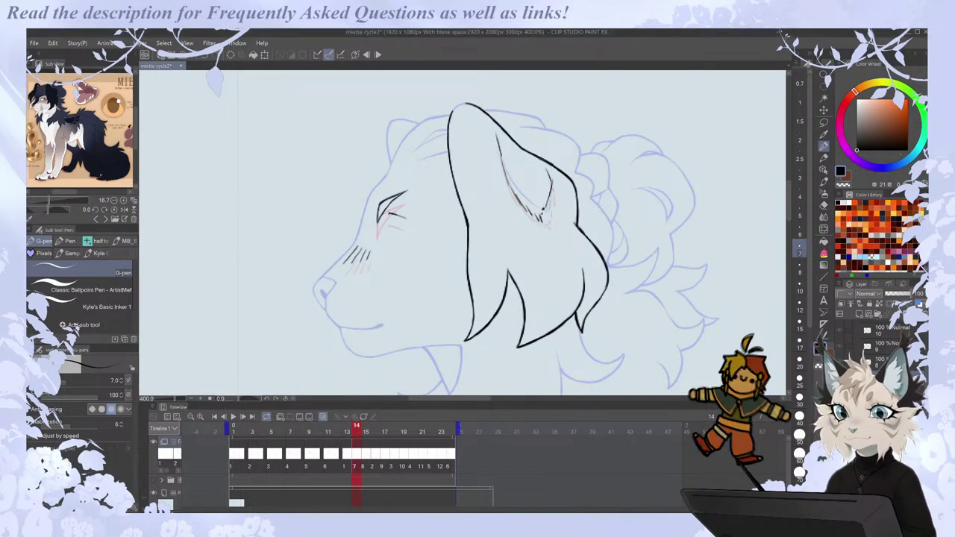
pyautogui.moveTo(789, 210); pyautogui.dragTo(789, 203)
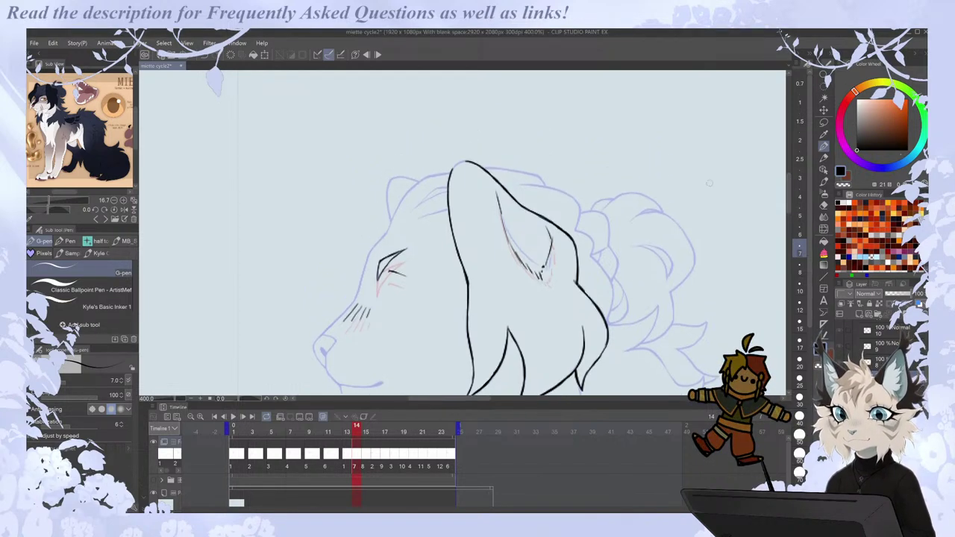
pyautogui.scroll(2, 462, 109)
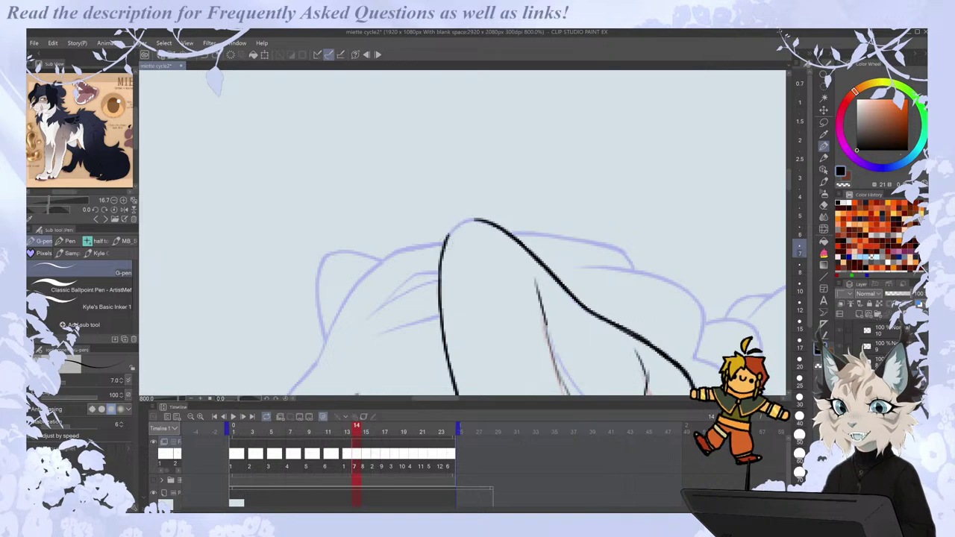
pyautogui.scroll(-3, 473, 209)
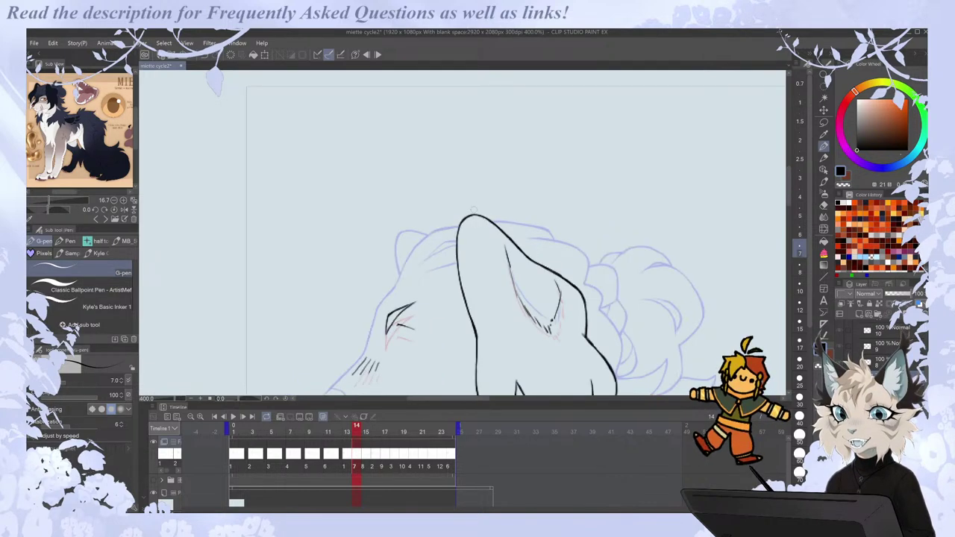
pyautogui.scroll(-2, 473, 237)
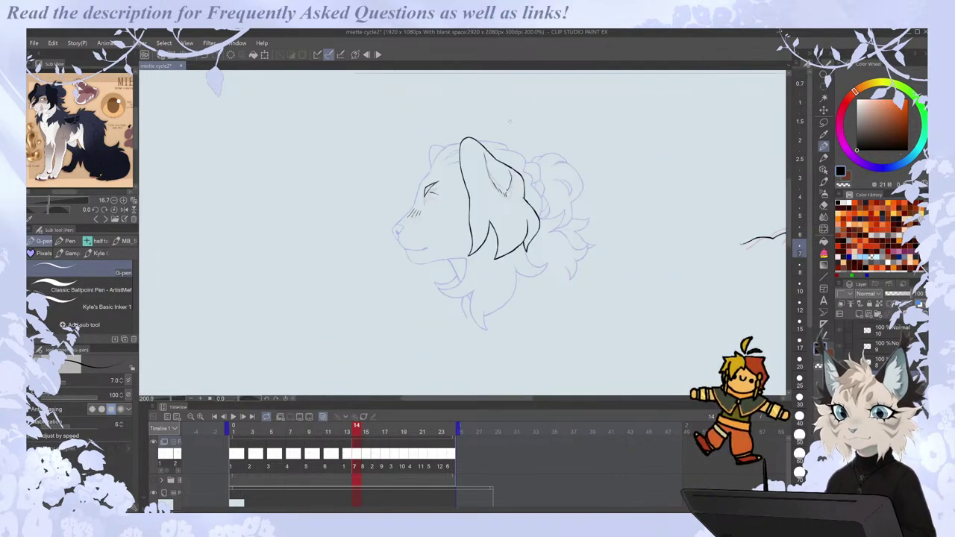
# Compare the head drawing on frame 14 with the neighbouring frames 13 to 17.
pyautogui.scroll(2, 518, 128)
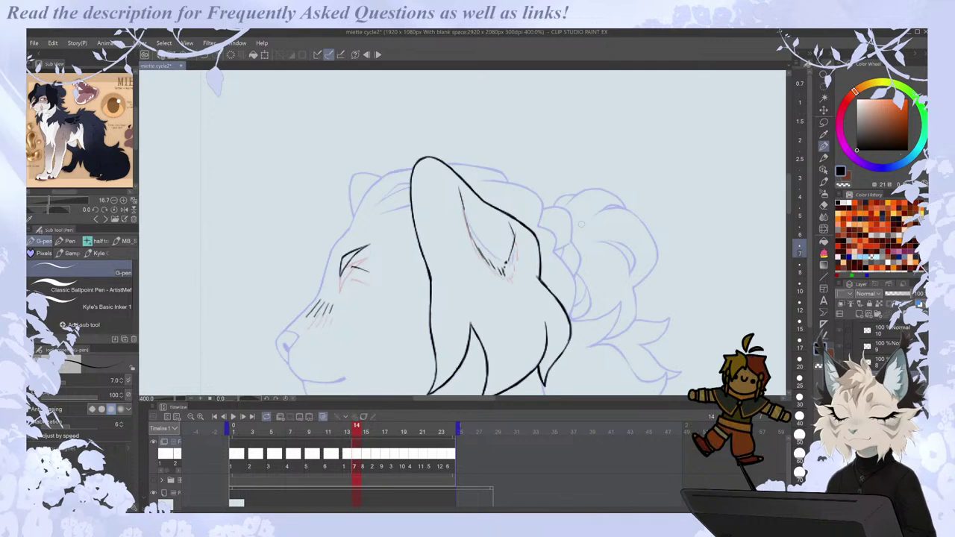
pyautogui.scroll(-2, 537, 200)
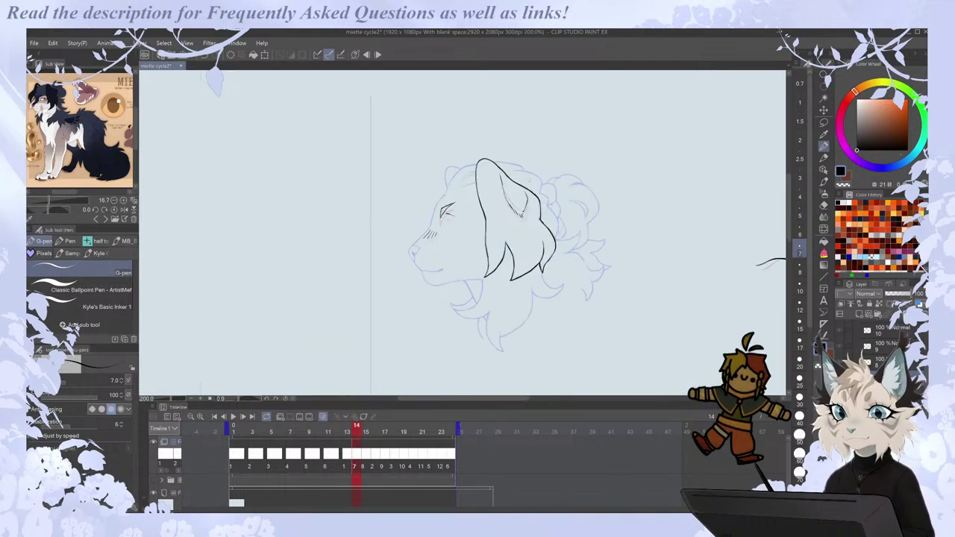
pyautogui.scroll(2, 545, 292)
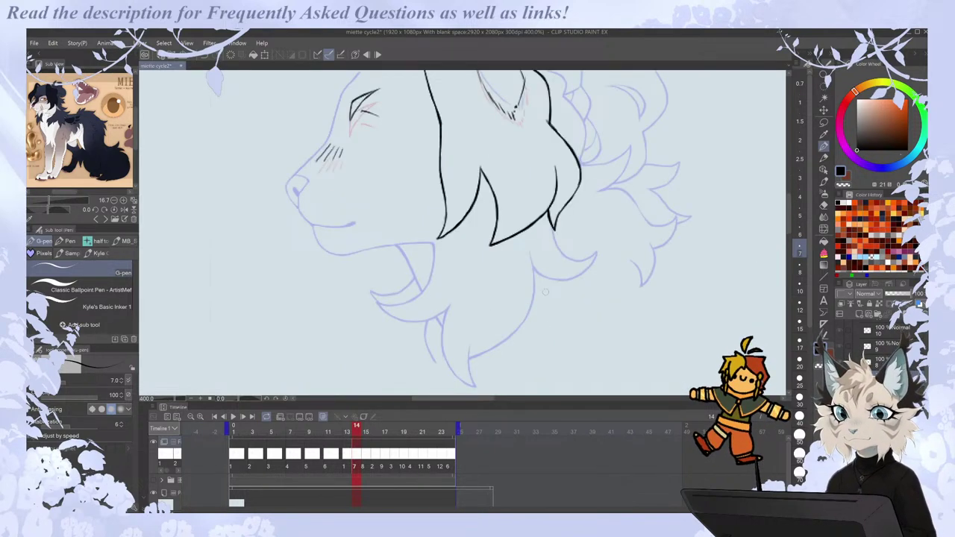
pyautogui.moveTo(789, 228); pyautogui.dragTo(790, 214)
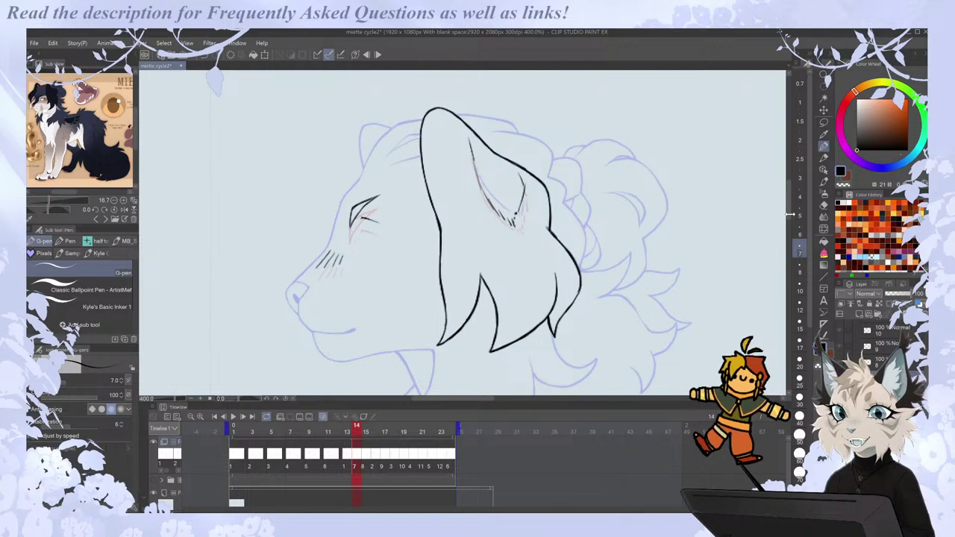
pyautogui.press('Right')
pyautogui.press('Right')
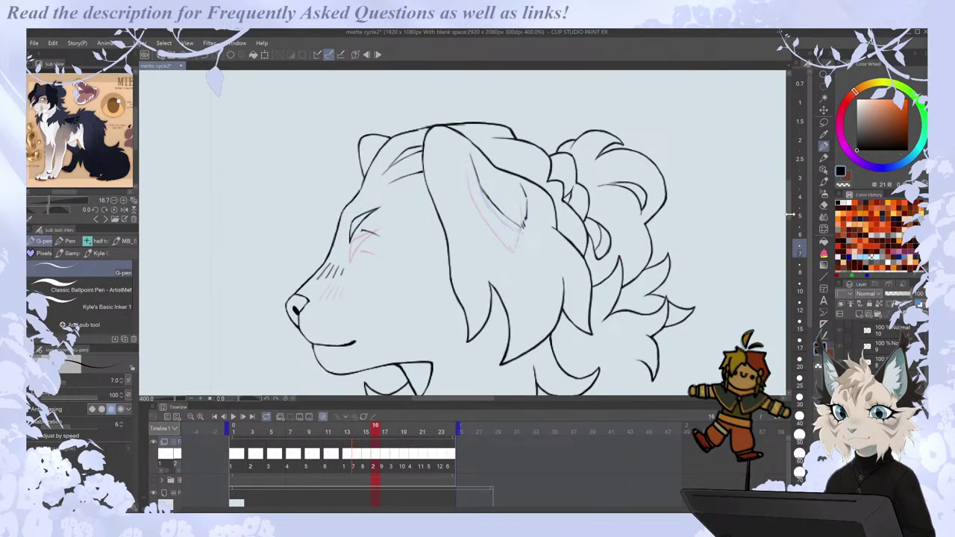
pyautogui.press('Right')
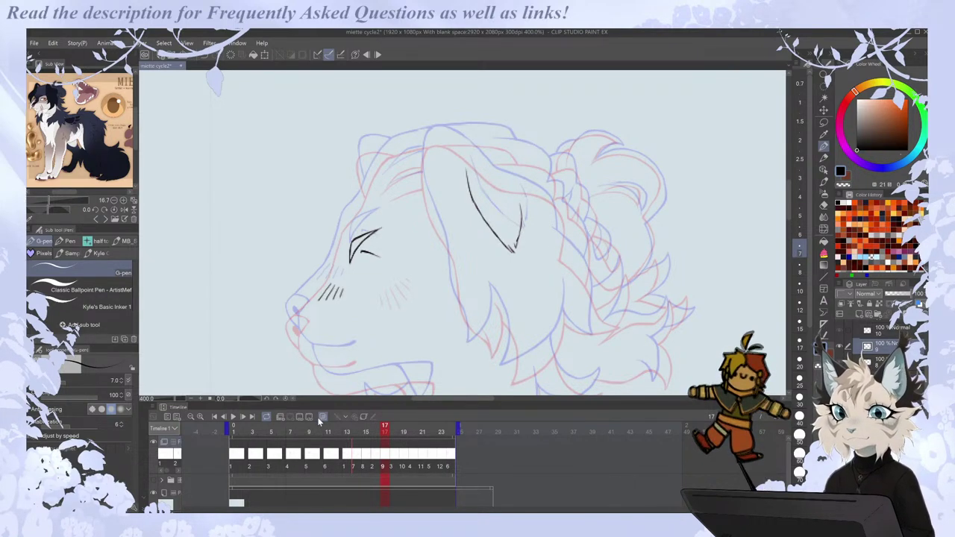
pyautogui.click(359, 460)
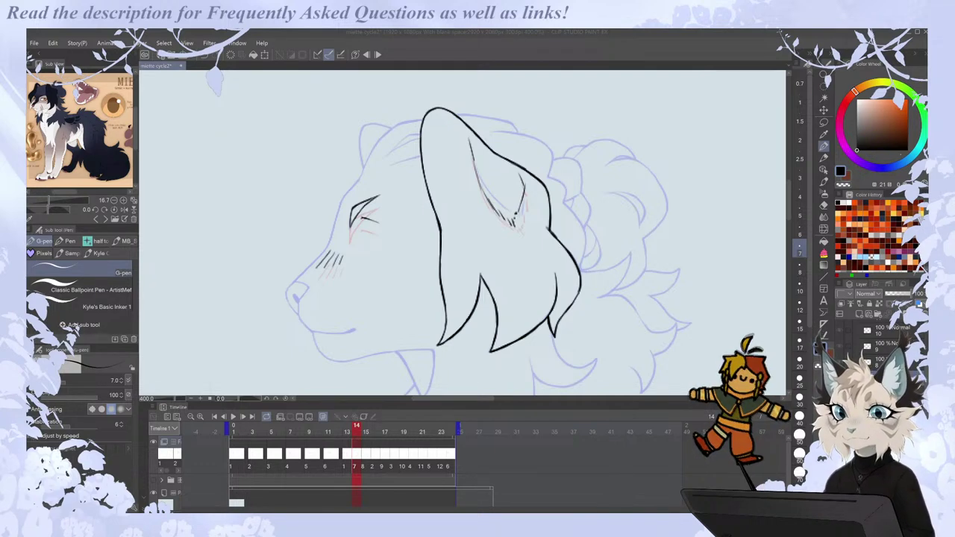
pyautogui.click(348, 460)
pyautogui.click(354, 461)
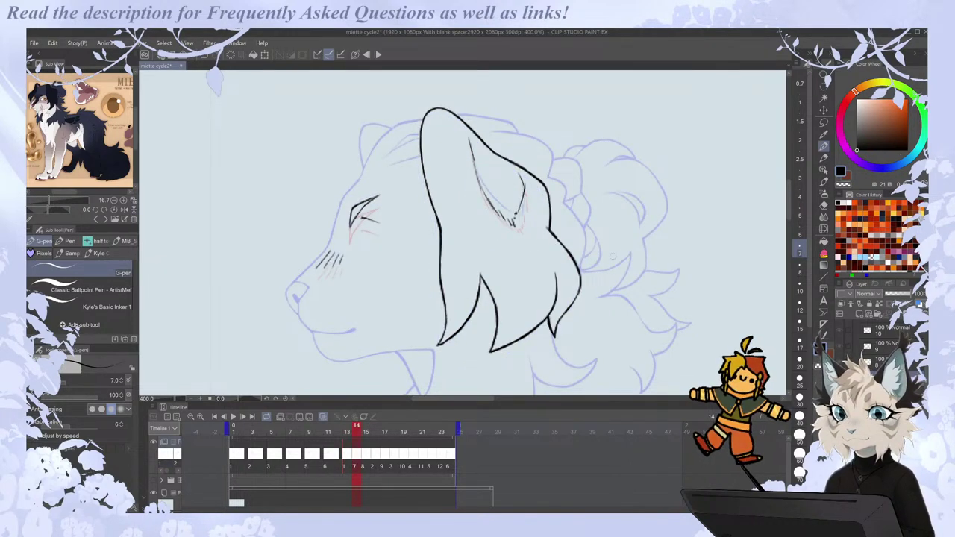
pyautogui.press('Left')
pyautogui.press('Right')
pyautogui.press('Left')
pyautogui.press('Right')
# Mirror the canvas and ink a short hair strand on the forehead in front of the near ear.
pyautogui.press('h')
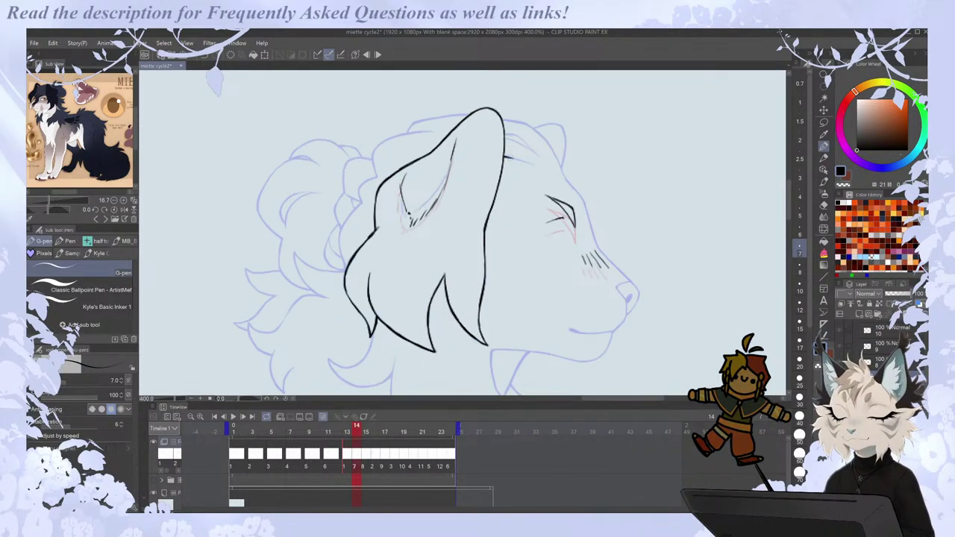
pyautogui.moveTo(519, 159); pyautogui.dragTo(538, 168)
pyautogui.press('Left')
pyautogui.press('Right')
pyautogui.press('Right')
pyautogui.press('Left')
# Ink the profile contour from the near ear along the forehead and muzzle bridge to the nose.
pyautogui.scroll(1, 529, 111)
pyautogui.moveTo(477, 129)
pyautogui.mouseDown()
pyautogui.moveTo(525, 139)
pyautogui.moveTo(499, 136)
pyautogui.moveTo(556, 163)
pyautogui.moveTo(635, 283)
pyautogui.mouseUp()
pyautogui.moveTo(631, 276); pyautogui.dragTo(647, 301)
pyautogui.hotkey('ctrl', 'z')
pyautogui.scroll(-1, 630, 234)
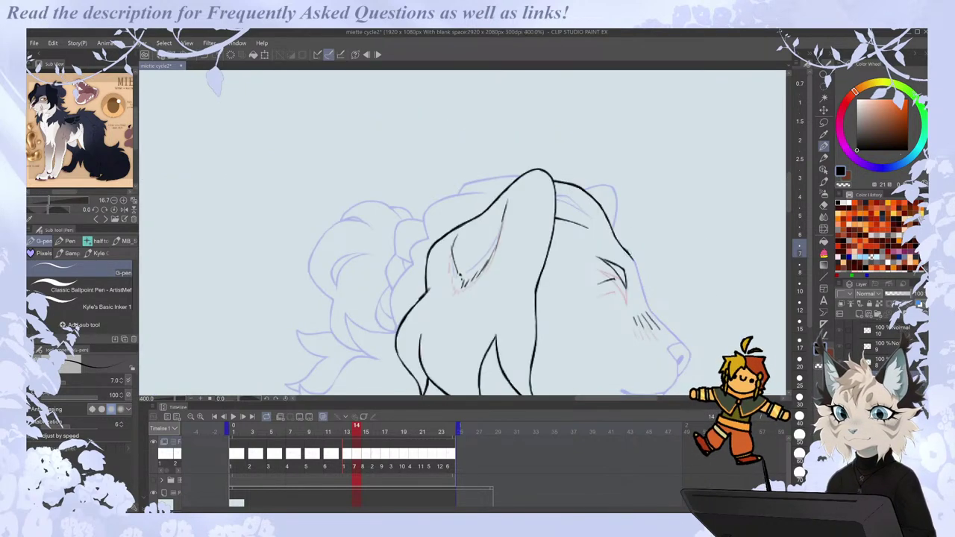
pyautogui.moveTo(634, 266)
pyautogui.mouseDown()
pyautogui.moveTo(647, 308)
pyautogui.moveTo(683, 344)
pyautogui.mouseUp()
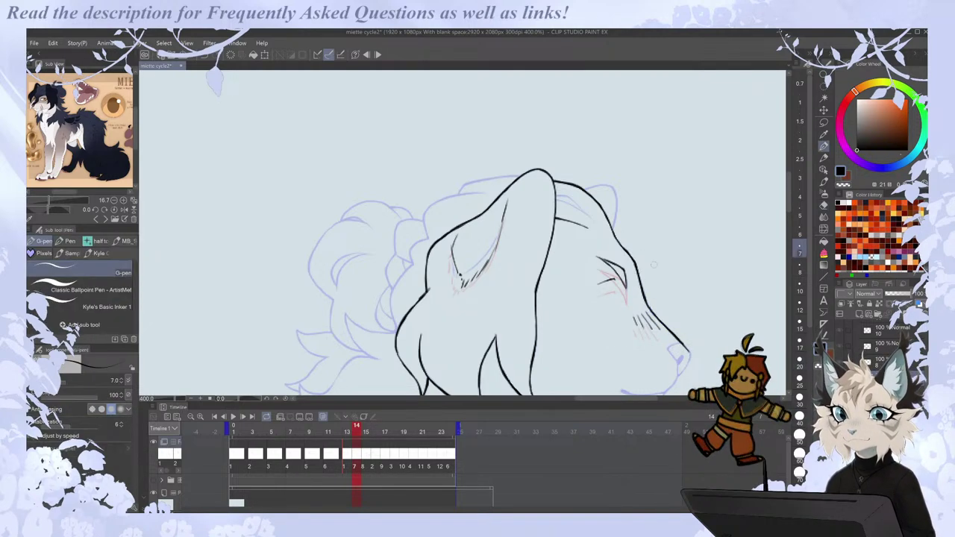
# Restore the canvas orientation and ink the rounded far ear behind the forehead on frame 14.
pyautogui.press('h')
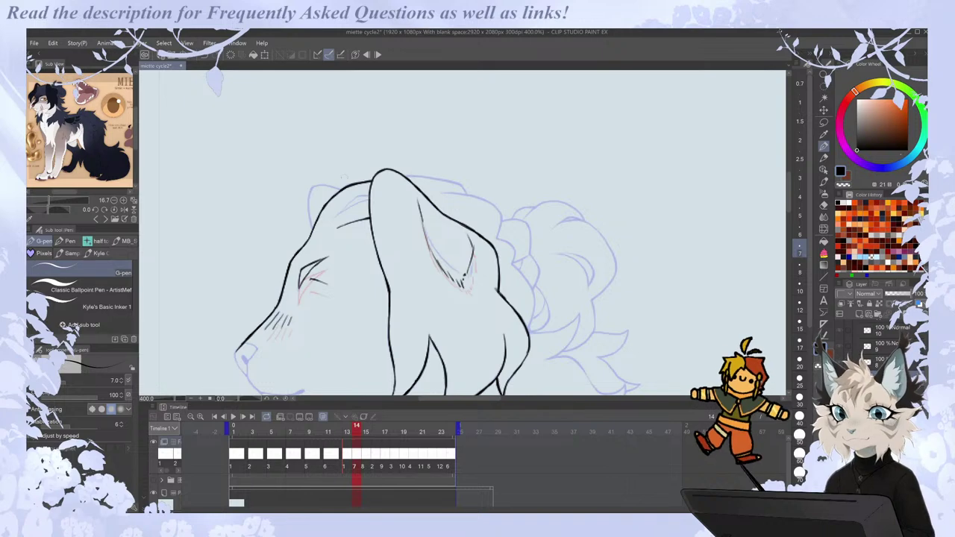
pyautogui.moveTo(317, 184); pyautogui.dragTo(311, 230)
pyautogui.press('e')
pyautogui.press('p')
pyautogui.moveTo(309, 190); pyautogui.dragTo(335, 185)
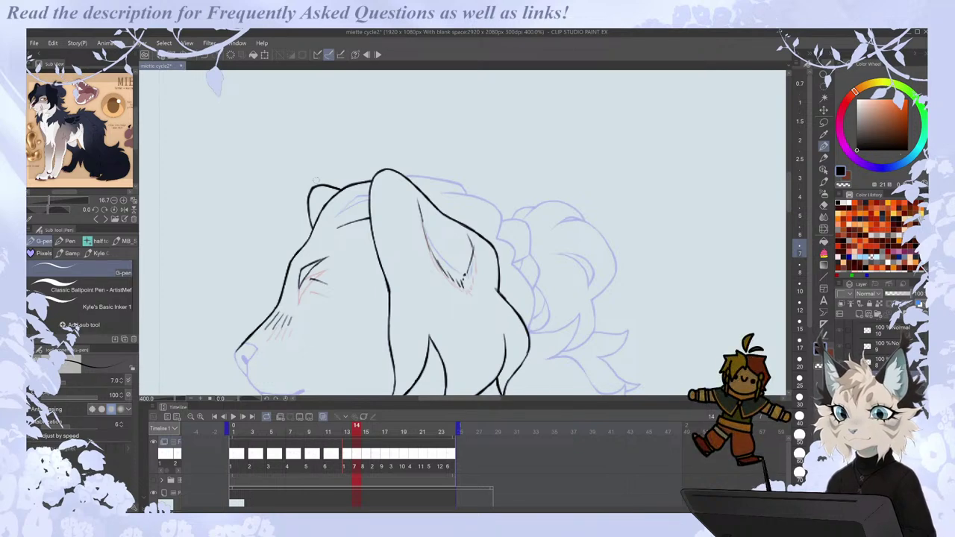
pyautogui.scroll(-3, 315, 180)
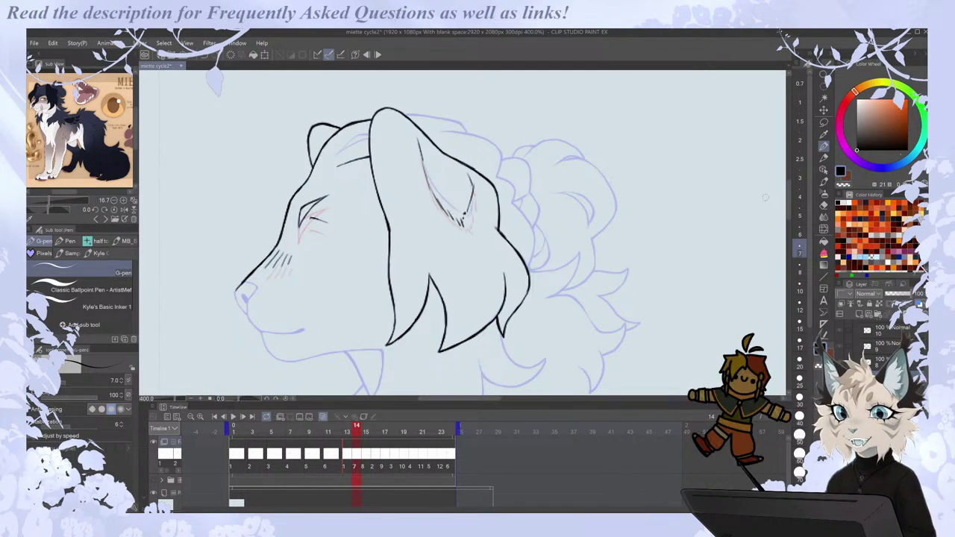
pyautogui.press('h')
pyautogui.press('h')
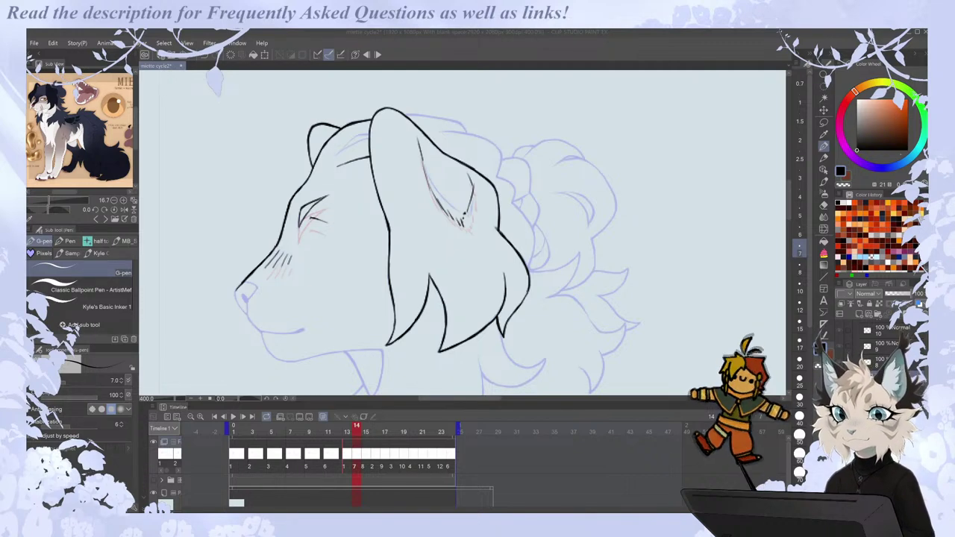
# Ink a short curved neck-fur line running down from the tuft below the near ear.
pyautogui.scroll(-2, 625, 210)
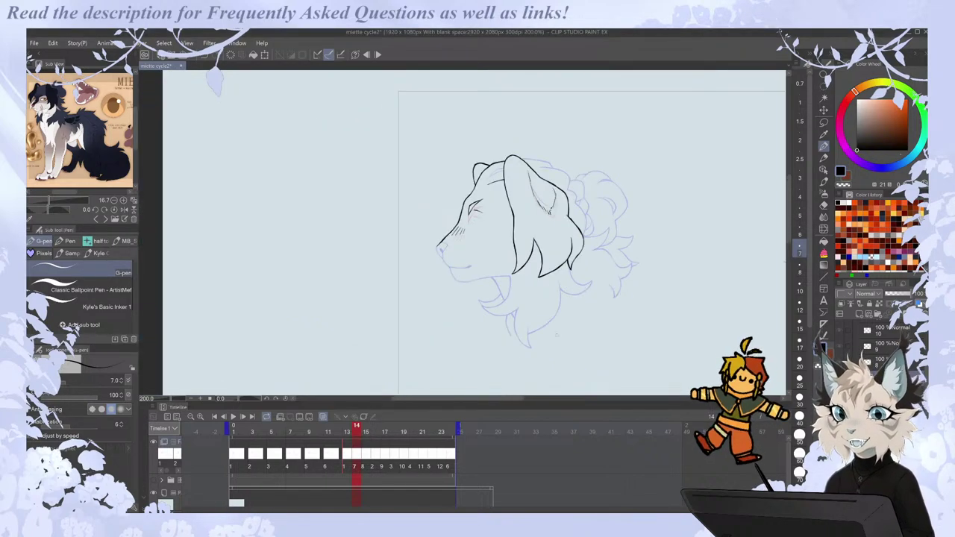
pyautogui.scroll(2, 544, 343)
pyautogui.moveTo(583, 200); pyautogui.dragTo(596, 233)
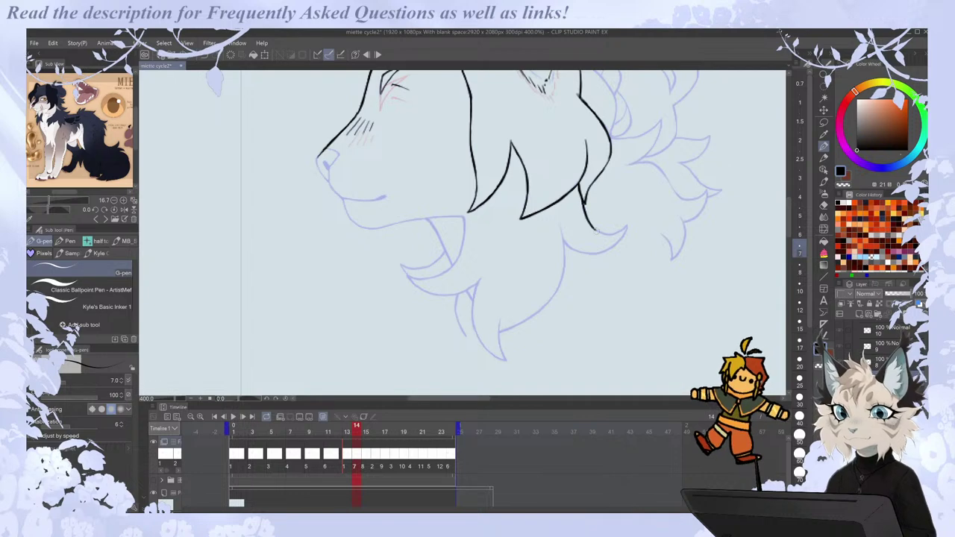
# Remove the in-between cels 7 to 12 from the timeline, keeping only the main cels 1 to 6.
pyautogui.click(365, 457)
pyautogui.click(374, 453)
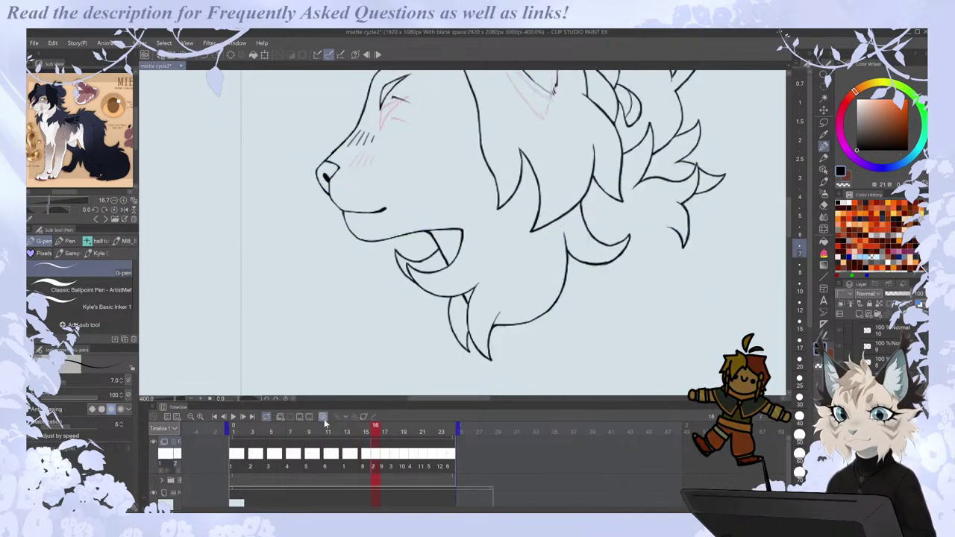
pyautogui.click(366, 458)
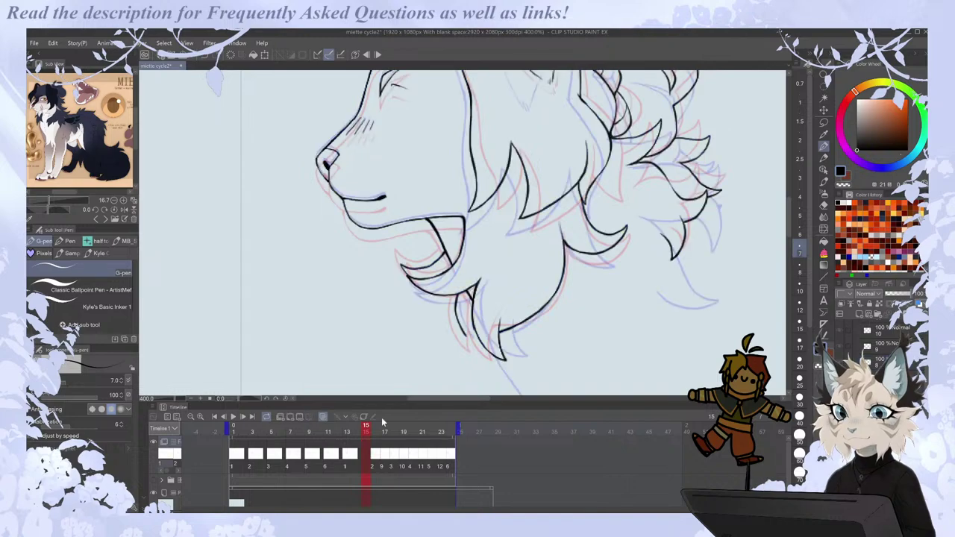
pyautogui.click(383, 462)
pyautogui.click(310, 418)
pyautogui.click(401, 461)
pyautogui.click(311, 419)
pyautogui.click(420, 462)
pyautogui.click(309, 419)
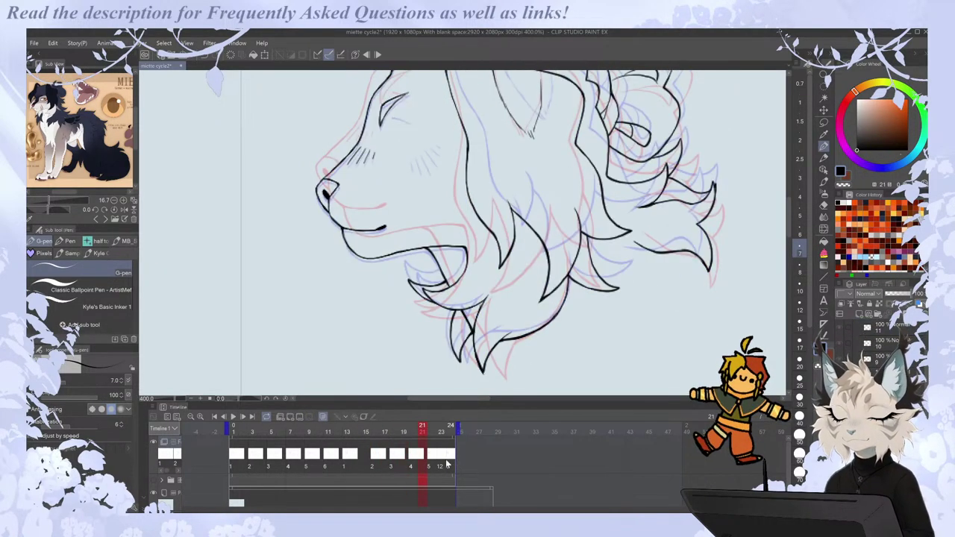
pyautogui.click(440, 462)
pyautogui.click(310, 419)
# Show the full-body rough sketch folder, fit the whole character in view, and play back the walk cycle.
pyautogui.scroll(-3, 597, 313)
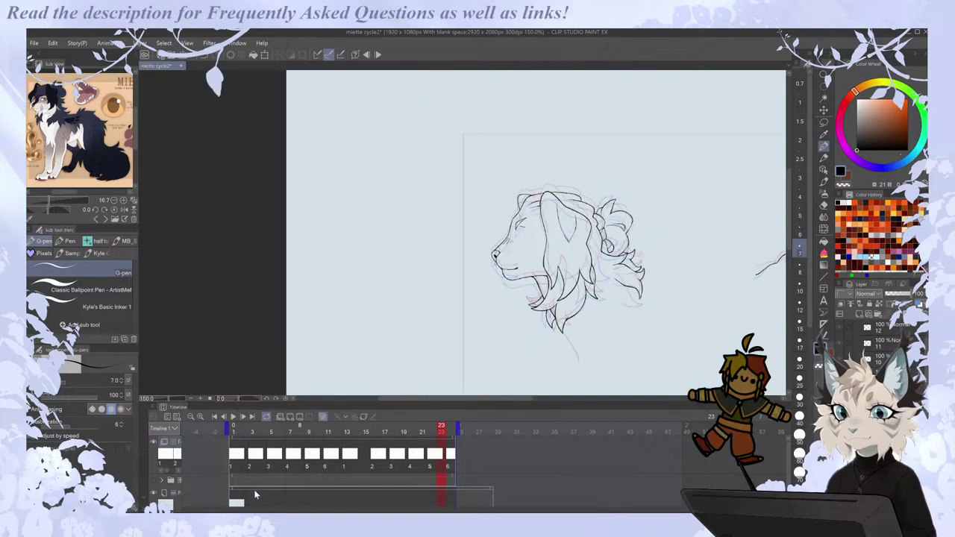
pyautogui.click(154, 482)
pyautogui.moveTo(524, 398); pyautogui.dragTo(586, 399)
pyautogui.hotkey('ctrl', '-')
pyautogui.moveTo(789, 213)
pyautogui.mouseDown()
pyautogui.moveTo(792, 233)
pyautogui.moveTo(790, 225)
pyautogui.mouseUp()
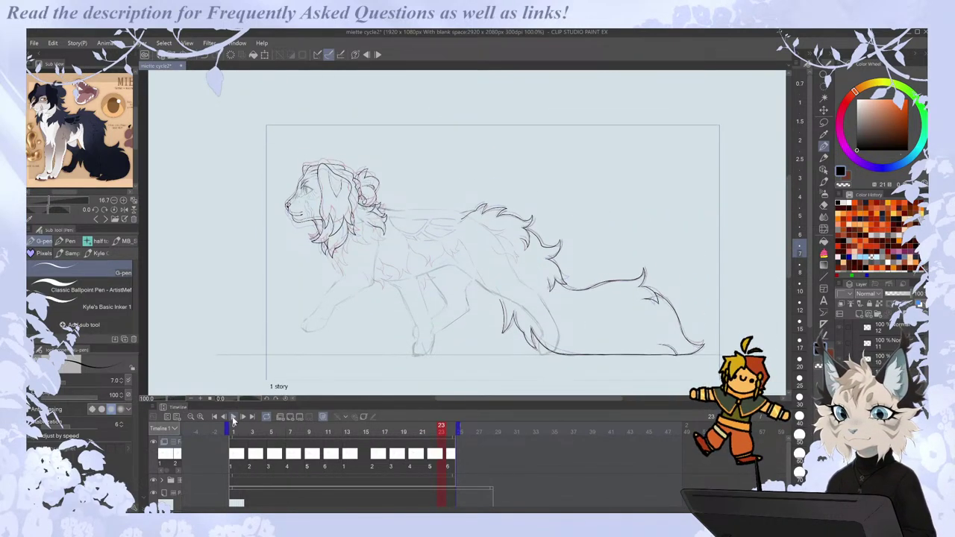
pyautogui.click(233, 418)
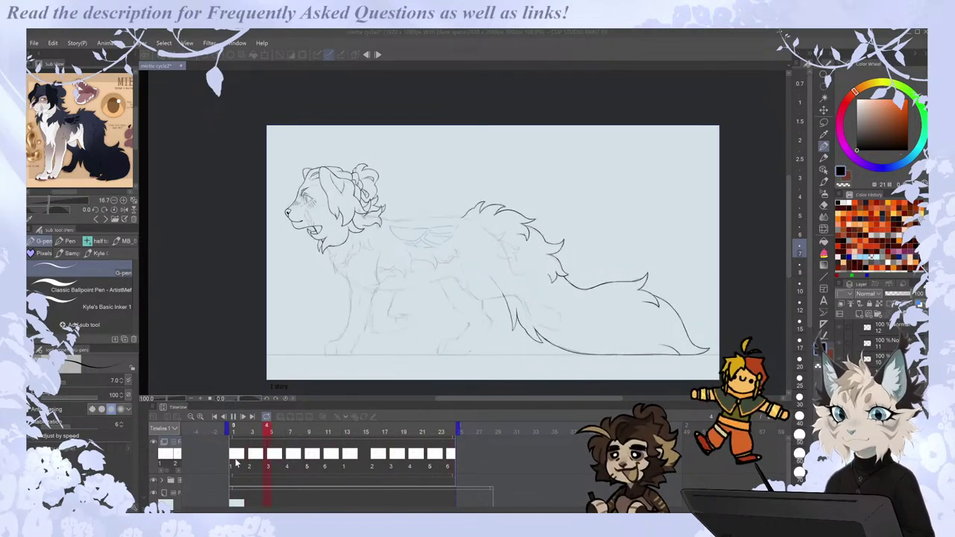
# Stop playback and shift the second run of cels 2 to 6 one frame earlier, starting at frame 15.
pyautogui.click(239, 470)
pyautogui.click(356, 468)
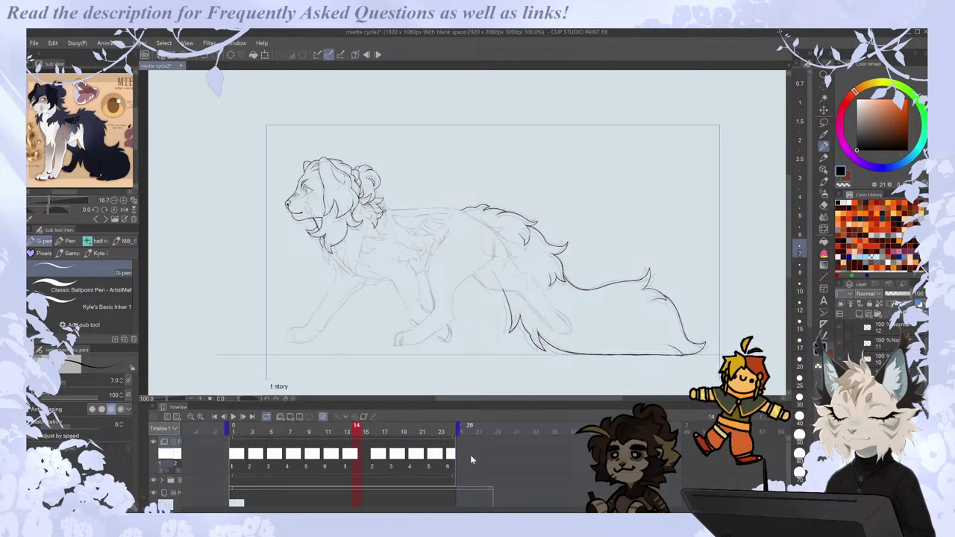
pyautogui.moveTo(366, 464); pyautogui.dragTo(454, 466)
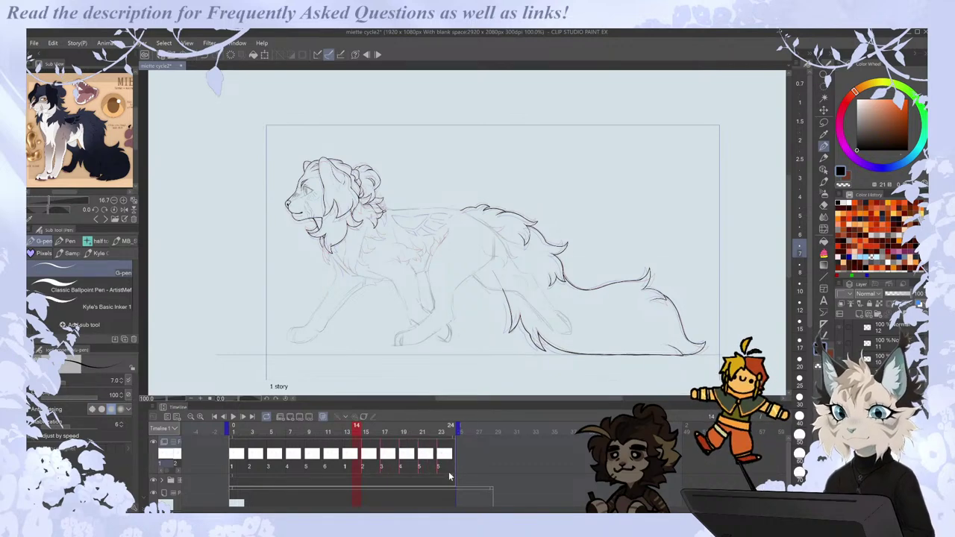
# Return to the start of the cycle, advance to cel 2 at frame 3, and turn off onion skin.
pyautogui.click(236, 454)
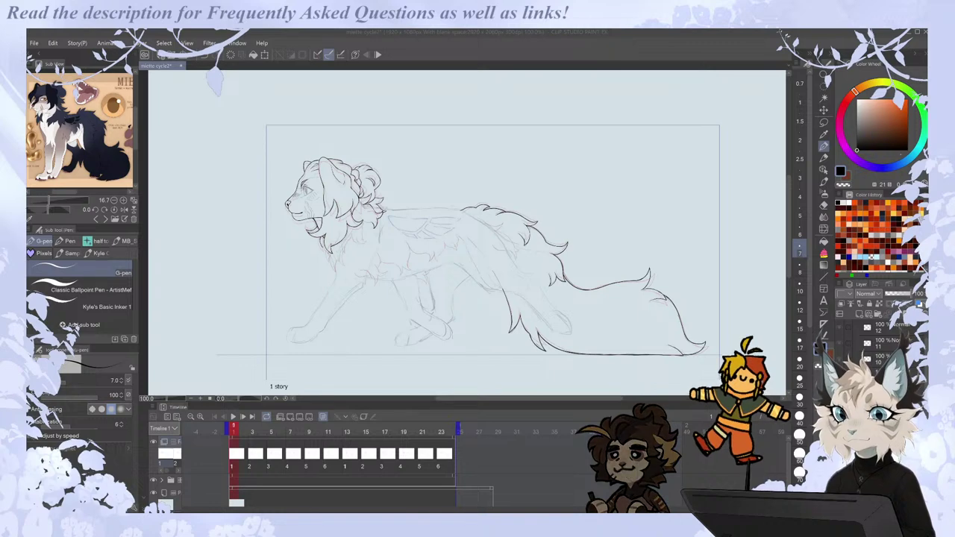
pyautogui.click(238, 451)
pyautogui.press('Right')
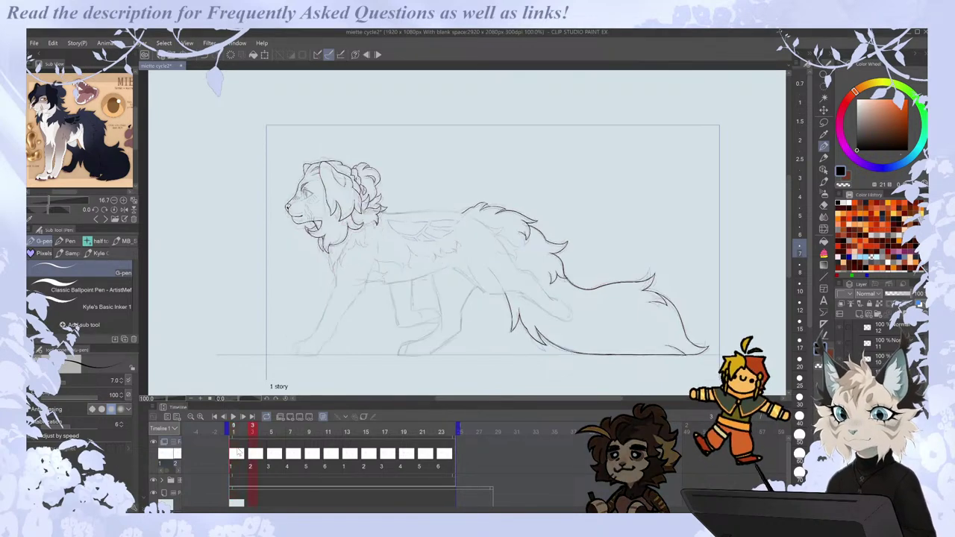
pyautogui.moveTo(568, 397); pyautogui.dragTo(572, 397)
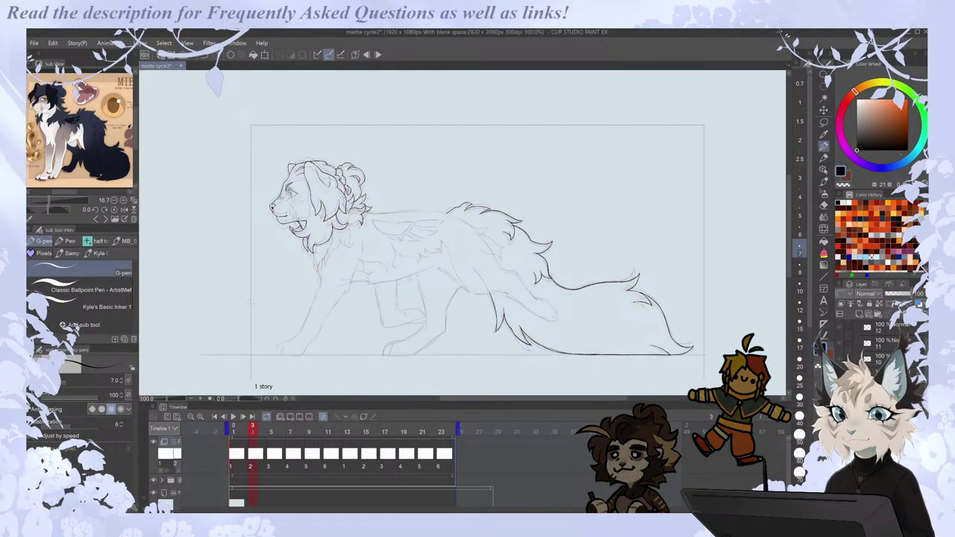
pyautogui.scroll(2, 216, 302)
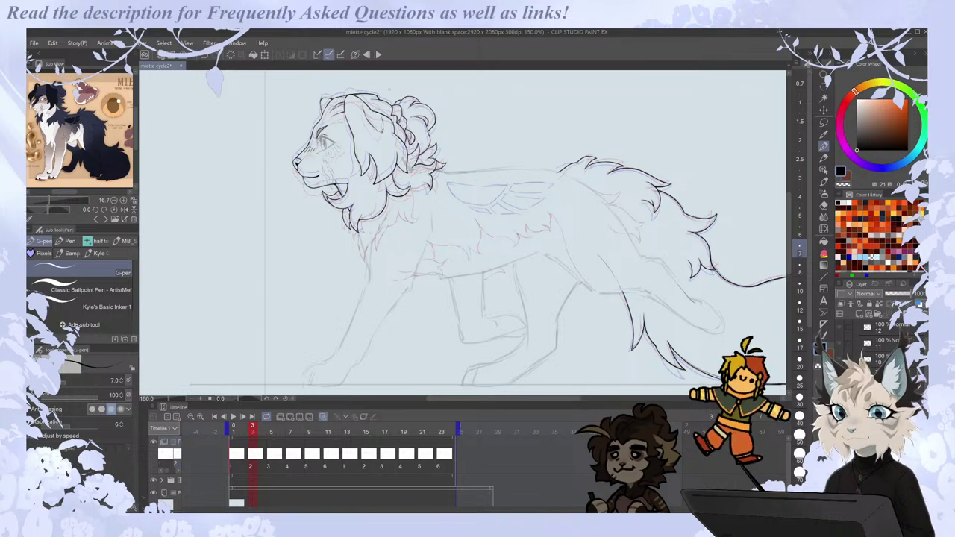
pyautogui.scroll(1, 367, 164)
pyautogui.click(323, 417)
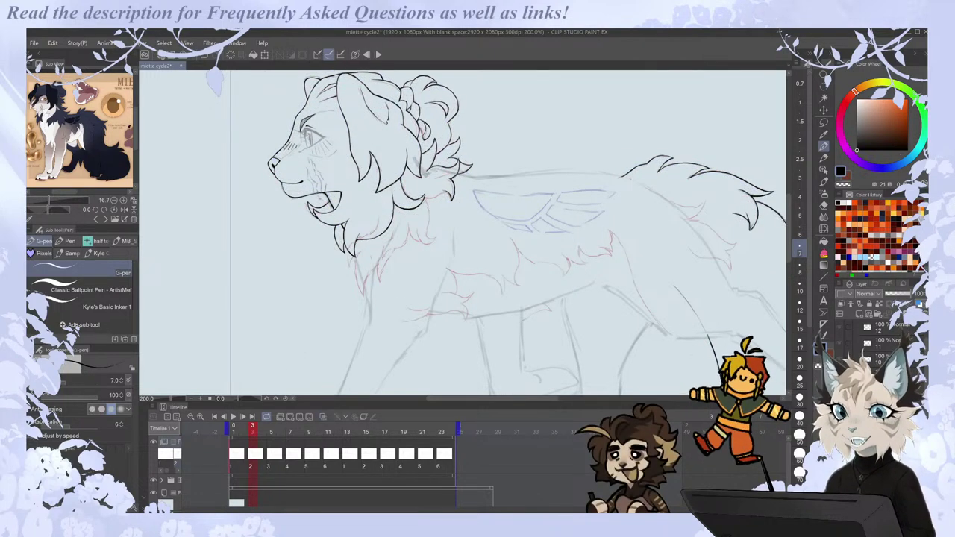
# On cel 3 at frame 5, ink the long curved outer neck-fur strand below the back of the head.
pyautogui.moveTo(790, 223); pyautogui.dragTo(791, 215)
pyautogui.press('Right')
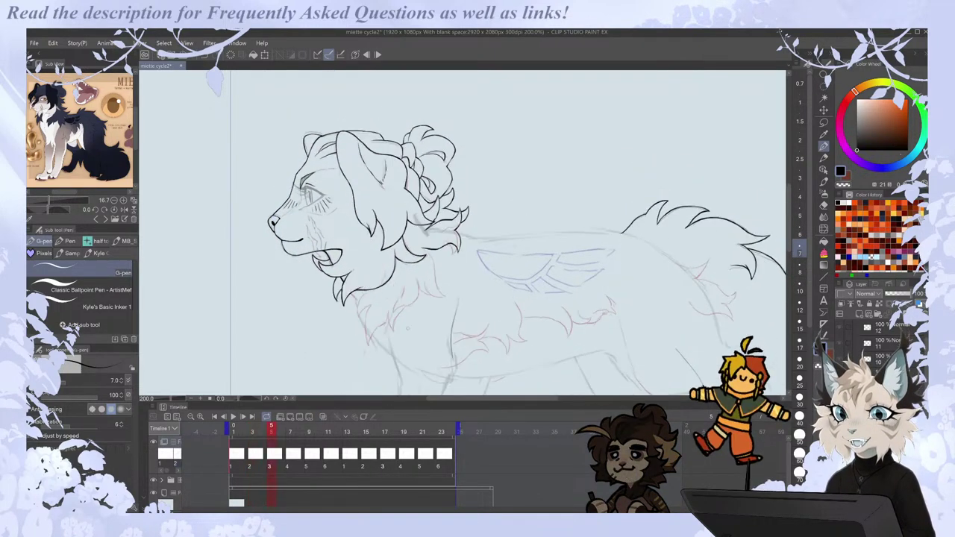
pyautogui.scroll(2, 385, 305)
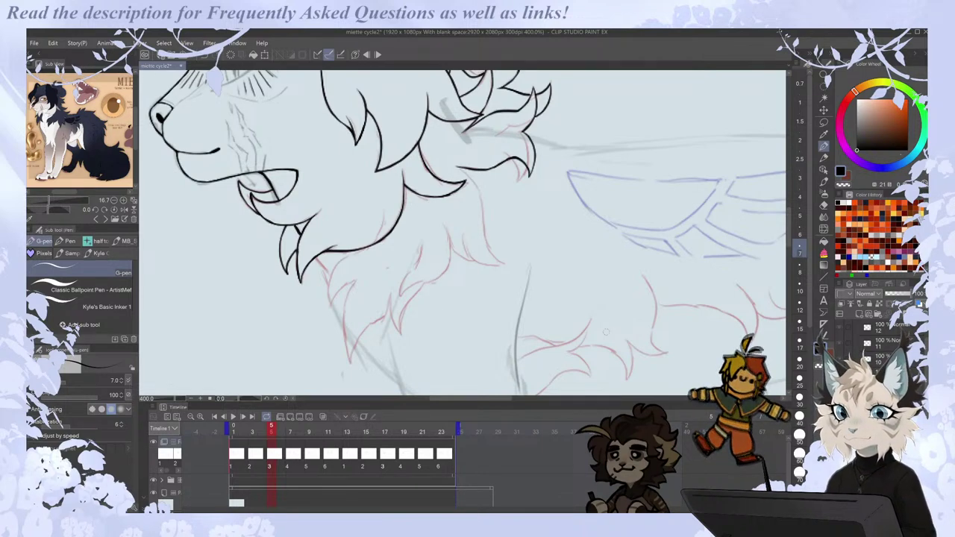
pyautogui.moveTo(464, 172)
pyautogui.mouseDown()
pyautogui.moveTo(480, 193)
pyautogui.moveTo(488, 254)
pyautogui.moveTo(507, 264)
pyautogui.mouseUp()
pyautogui.press('Left')
pyautogui.press('Left')
pyautogui.press('Right')
pyautogui.press('Right')
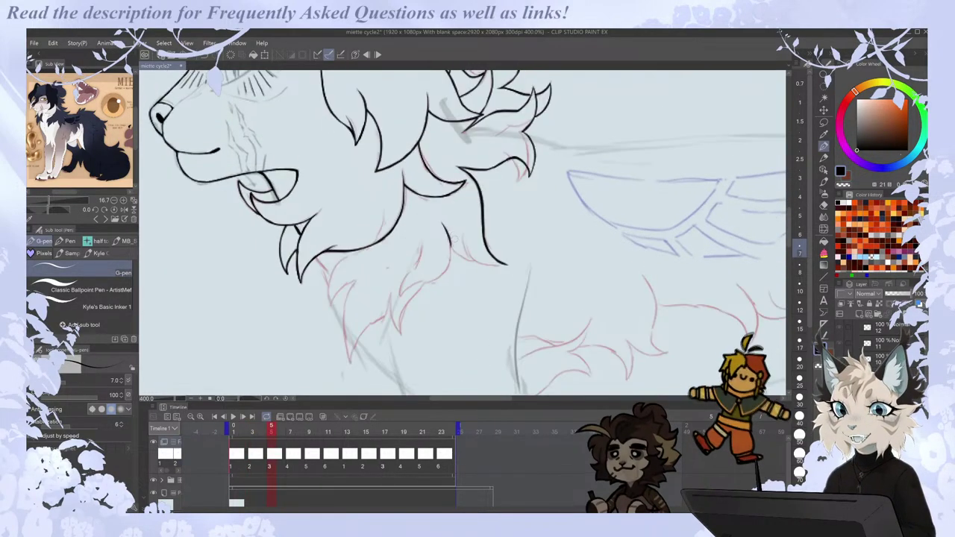
# Ink the short inner neck-fur tuft and its lower edge joining the outer strand's tip on cel 3, comparing with neighbouring cels.
pyautogui.moveTo(451, 243)
pyautogui.mouseDown()
pyautogui.moveTo(446, 267)
pyautogui.moveTo(477, 264)
pyautogui.mouseUp()
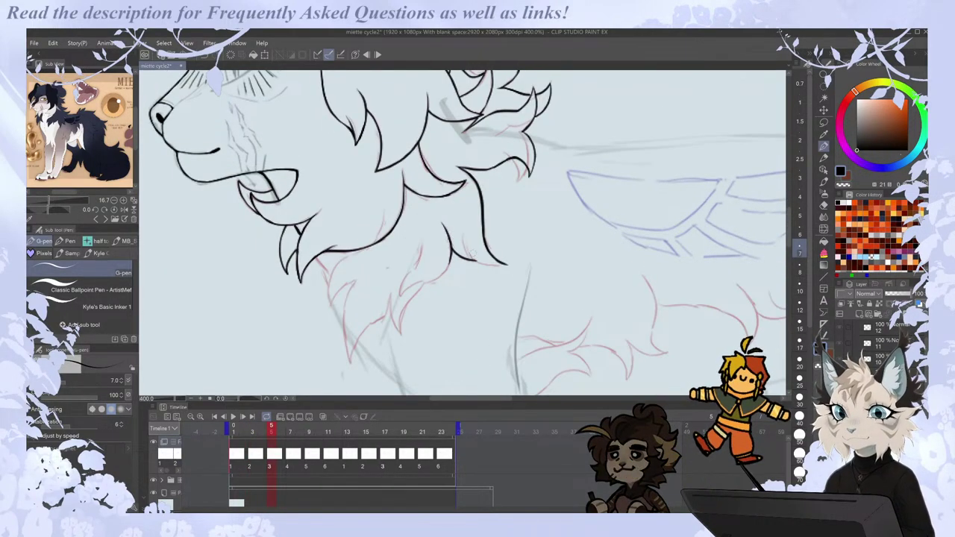
pyautogui.press('Left')
pyautogui.press('Left')
pyautogui.press('Right')
pyautogui.press('Right')
pyautogui.press('Right')
pyautogui.press('Left')
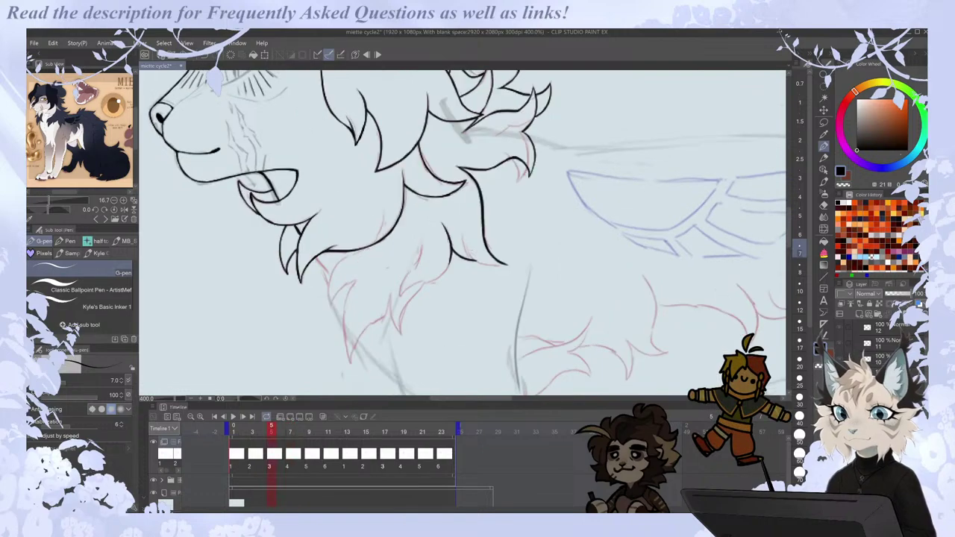
pyautogui.moveTo(462, 237)
pyautogui.mouseDown()
pyautogui.moveTo(477, 263)
pyautogui.moveTo(502, 266)
pyautogui.mouseUp()
pyautogui.press('Left')
pyautogui.press('Right')
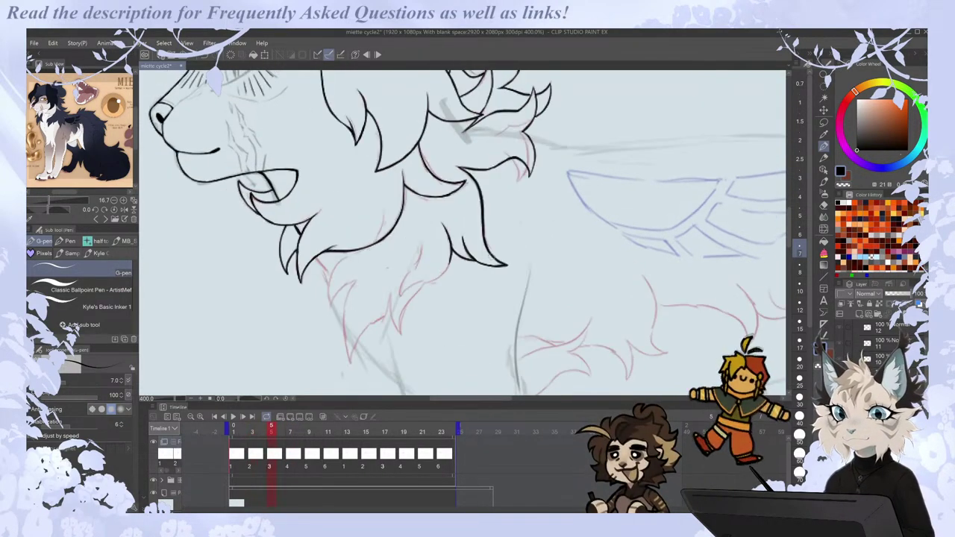
pyautogui.press('Left')
pyautogui.press('Left')
pyautogui.press('Right')
pyautogui.press('Right')
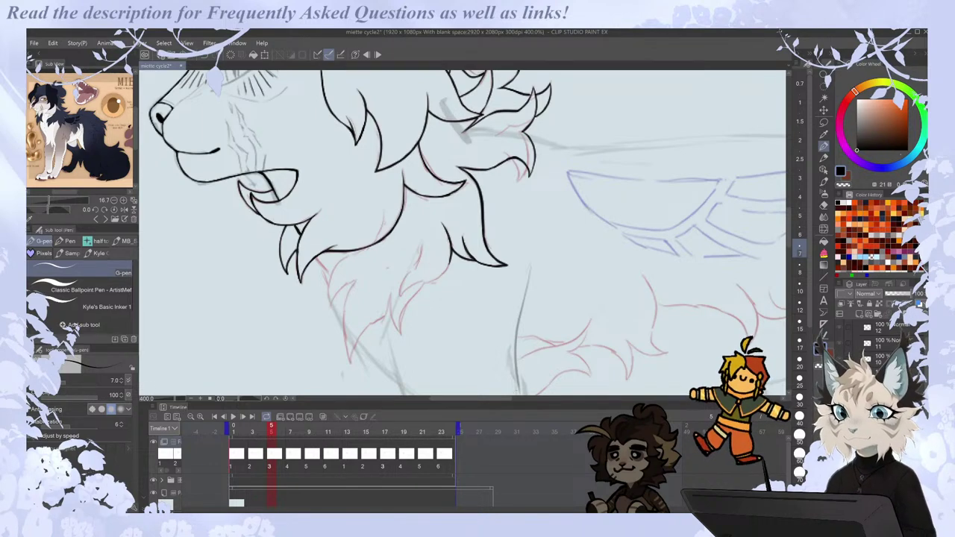
# Ink the curved neck-fur line running down toward the chest from the inner tuft on cel 3.
pyautogui.moveTo(510, 400); pyautogui.dragTo(507, 400)
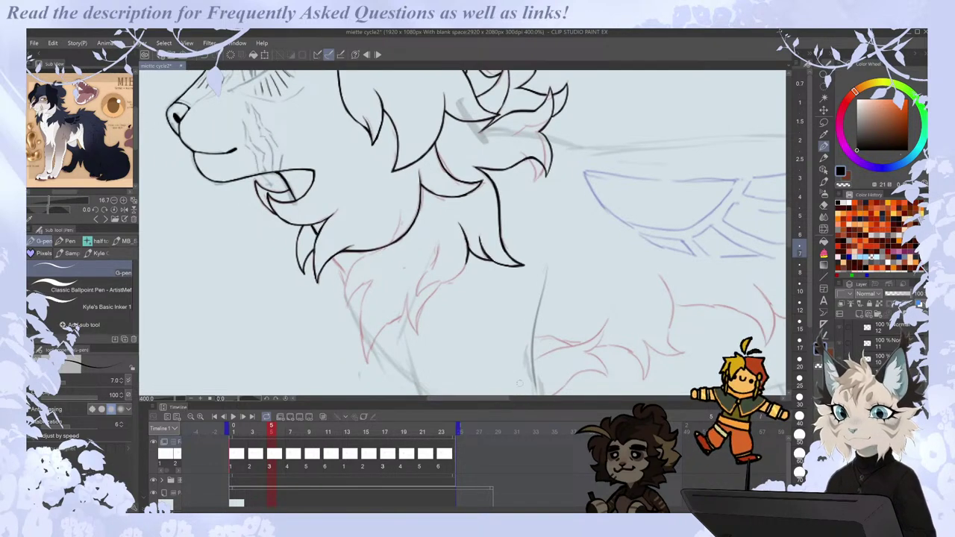
pyautogui.moveTo(467, 263); pyautogui.dragTo(459, 274)
pyautogui.moveTo(439, 243)
pyautogui.mouseDown()
pyautogui.moveTo(415, 296)
pyautogui.moveTo(456, 282)
pyautogui.moveTo(437, 284)
pyautogui.mouseUp()
pyautogui.hotkey('ctrl', 'z')
pyautogui.hotkey('ctrl', 'z')
pyautogui.press('c')
pyautogui.hotkey('ctrl', 'z')
# On cel 4 at frame 7, ink both sides of the pointed neck-fur tuft below the cheek fur.
pyautogui.moveTo(461, 272)
pyautogui.mouseDown()
pyautogui.moveTo(437, 284)
pyautogui.moveTo(458, 281)
pyautogui.moveTo(490, 303)
pyautogui.mouseUp()
pyautogui.press('Right')
pyautogui.moveTo(473, 224); pyautogui.dragTo(491, 305)
pyautogui.hotkey('ctrl', 'z')
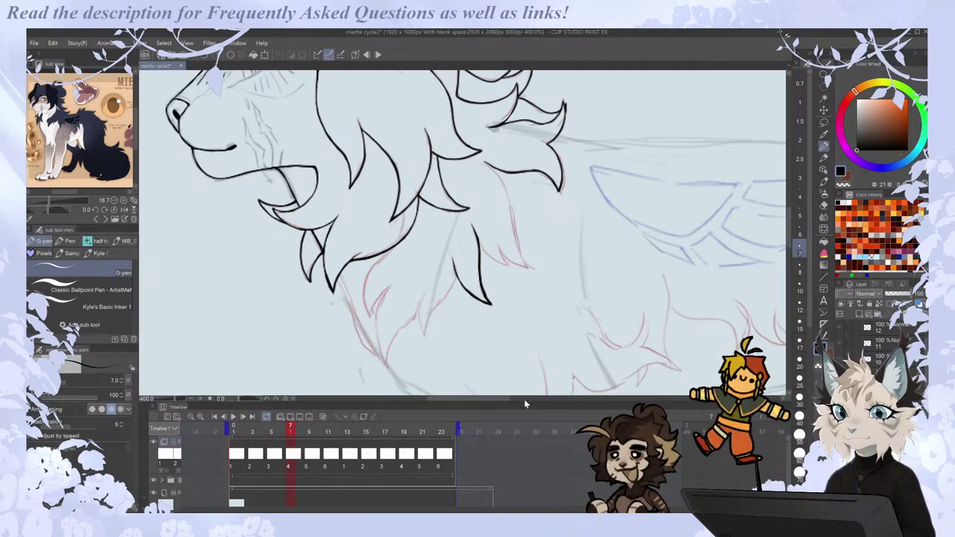
# Save the animation file and ink the long outer neck-fur strand behind the pointed tuft on cel 4.
pyautogui.moveTo(504, 400); pyautogui.dragTo(508, 400)
pyautogui.hscroll(4, 507, 401)
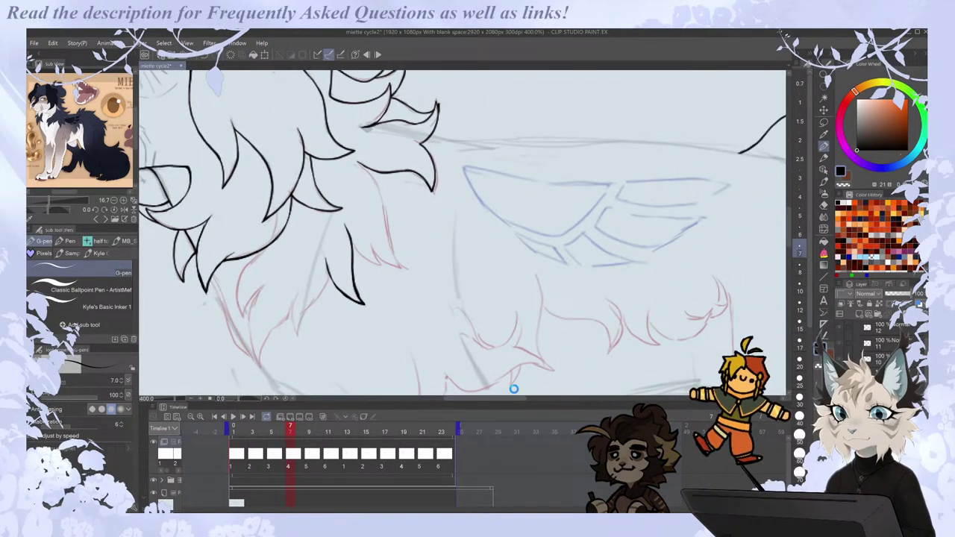
pyautogui.hotkey('ctrl', 's')
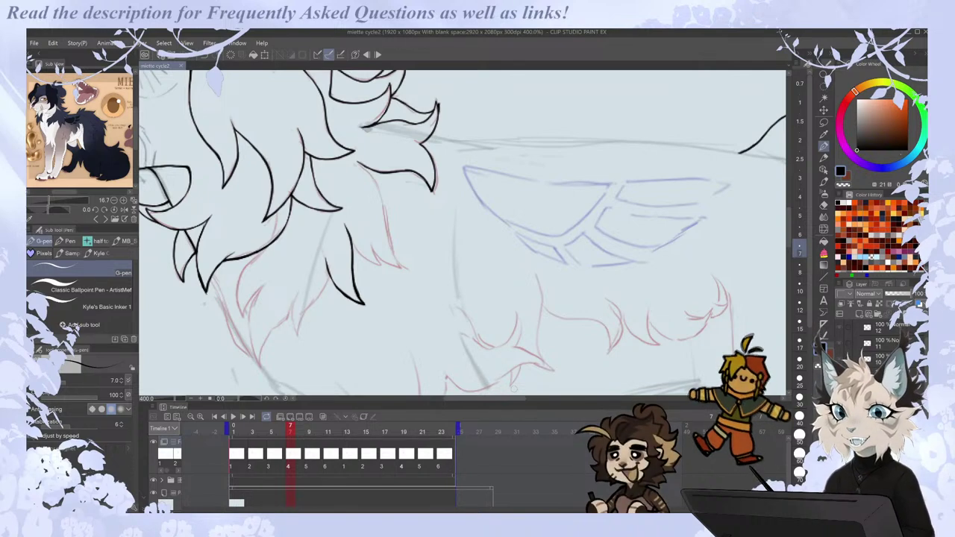
pyautogui.moveTo(359, 164)
pyautogui.mouseDown()
pyautogui.moveTo(381, 193)
pyautogui.moveTo(403, 267)
pyautogui.mouseUp()
pyautogui.hotkey('ctrl', 'z')
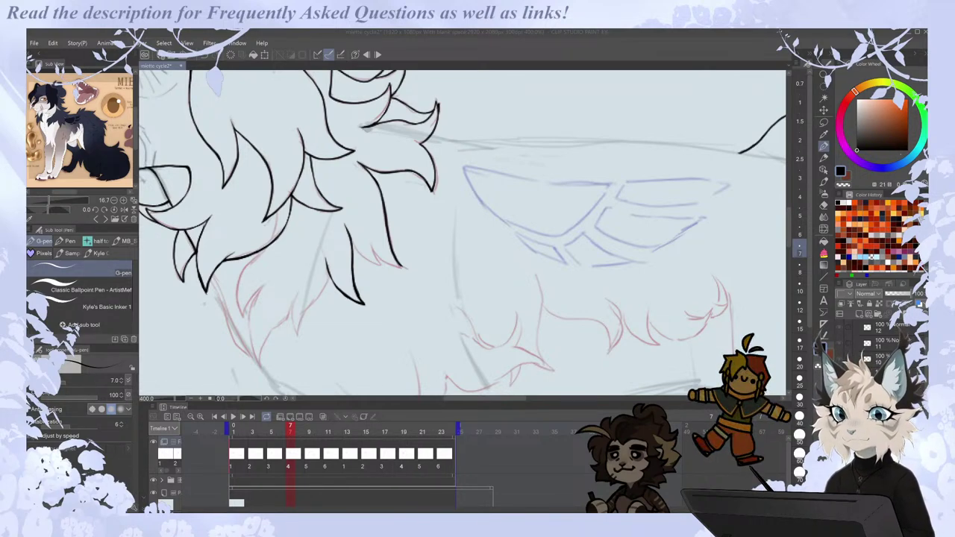
# Return to cel 3 at frame 5 and ink the pointed lower chest tuft below the inked neck fur.
pyautogui.click(274, 453)
pyautogui.press('Right')
pyautogui.press('Left')
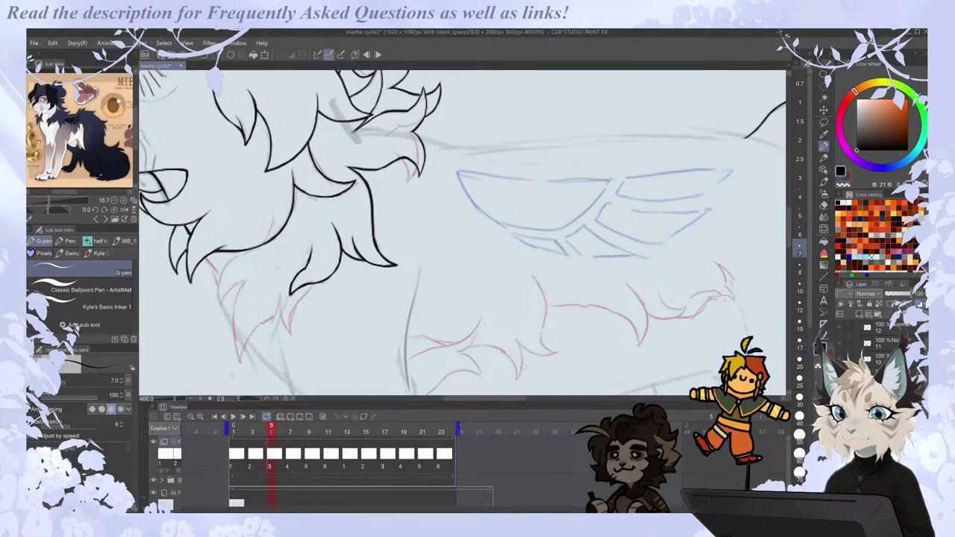
pyautogui.moveTo(503, 400); pyautogui.dragTo(496, 401)
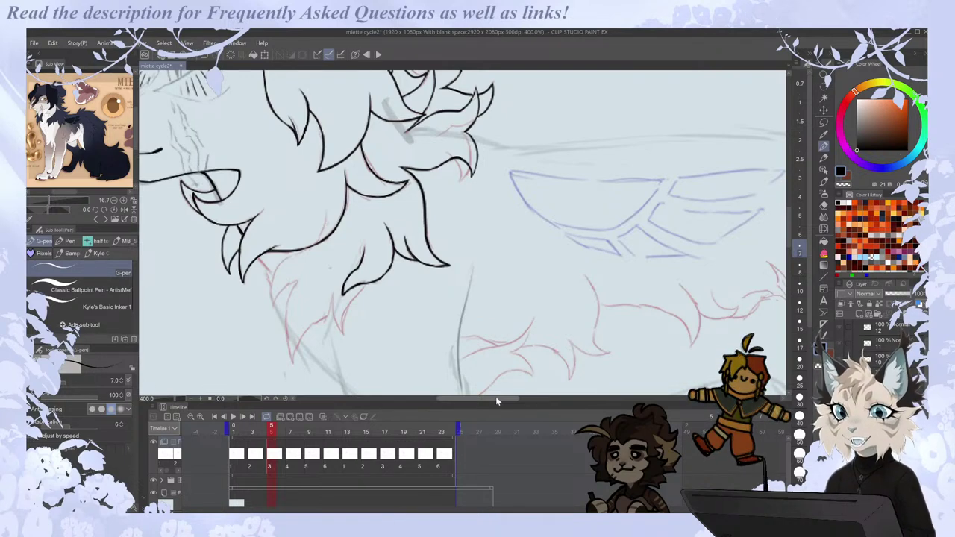
pyautogui.moveTo(495, 400); pyautogui.dragTo(486, 400)
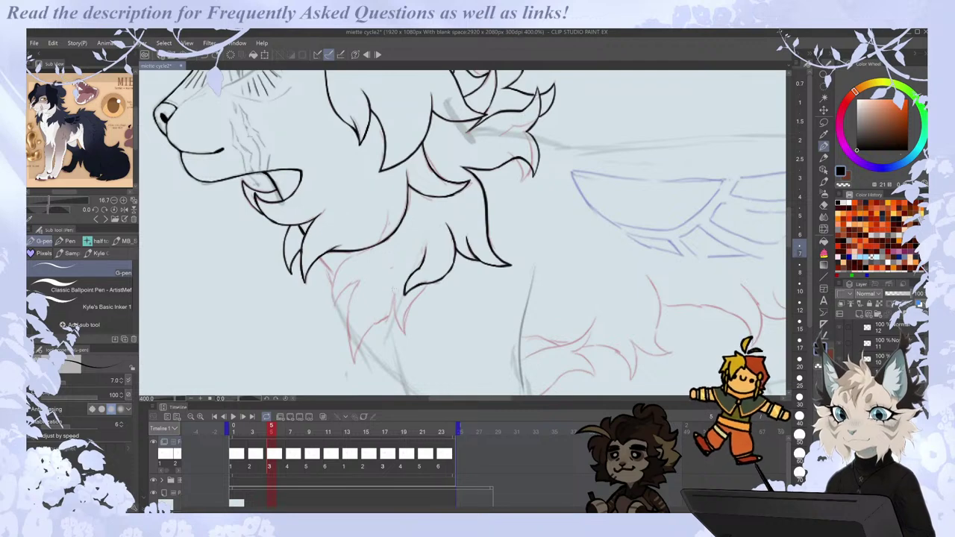
pyautogui.moveTo(394, 291)
pyautogui.mouseDown()
pyautogui.moveTo(403, 332)
pyautogui.moveTo(412, 303)
pyautogui.mouseUp()
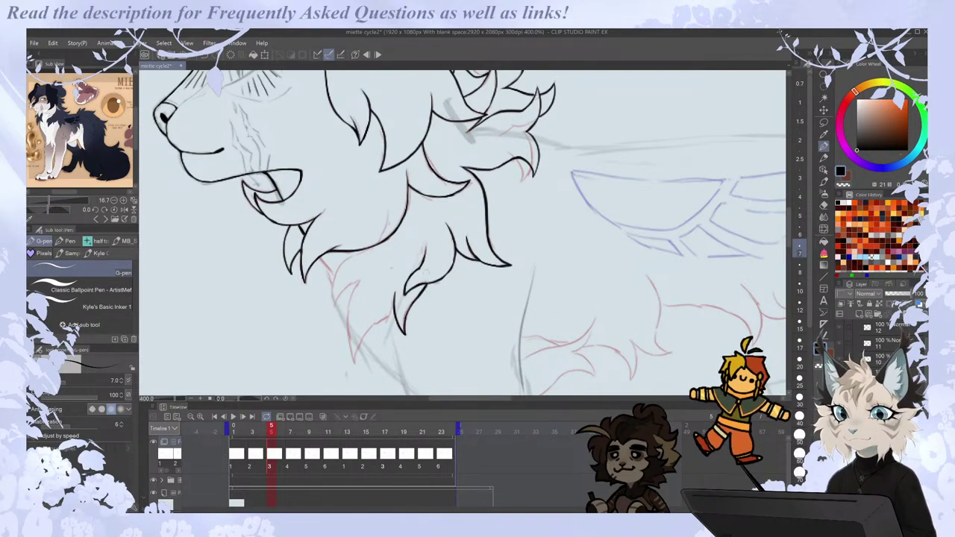
# Ink the remaining front chest-fur tufts on cel 3, ending at the fur beneath the chin.
pyautogui.moveTo(361, 278)
pyautogui.mouseDown()
pyautogui.moveTo(347, 318)
pyautogui.moveTo(355, 362)
pyautogui.moveTo(391, 312)
pyautogui.moveTo(370, 329)
pyautogui.mouseUp()
pyautogui.hotkey('ctrl', 'z')
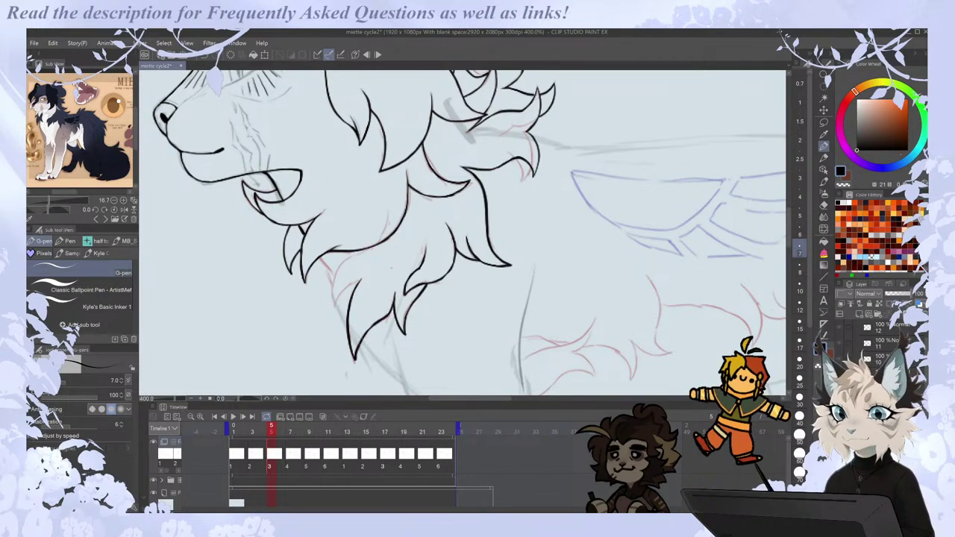
pyautogui.moveTo(346, 261)
pyautogui.mouseDown()
pyautogui.moveTo(333, 305)
pyautogui.moveTo(366, 279)
pyautogui.moveTo(353, 255)
pyautogui.moveTo(376, 245)
pyautogui.mouseUp()
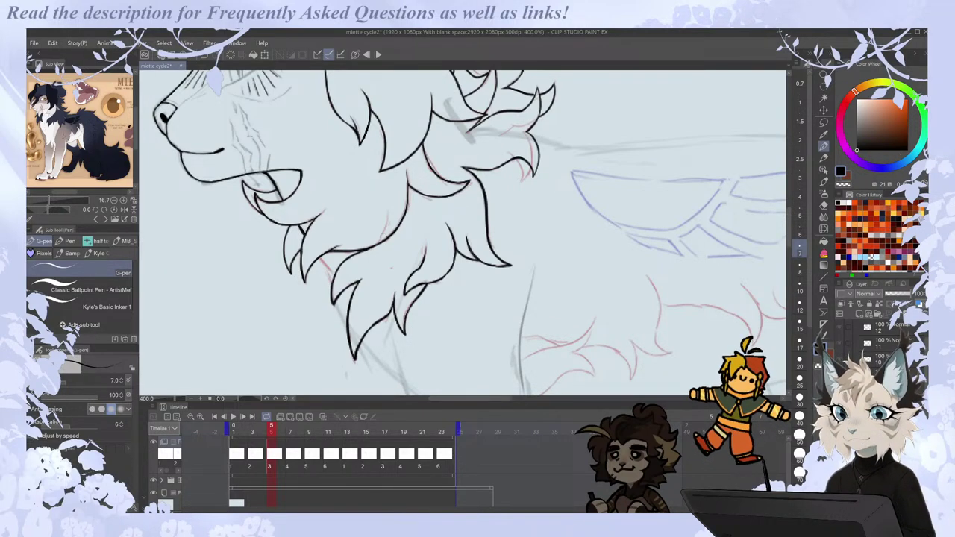
# On cel 4, ink the small fur spikes joining the pointed tuft to the outer strand's tip, checking against cel 3.
pyautogui.moveTo(489, 397); pyautogui.dragTo(484, 397)
pyautogui.moveTo(788, 230); pyautogui.dragTo(789, 241)
pyautogui.hotkey('ctrl', '-')
pyautogui.moveTo(500, 399); pyautogui.dragTo(540, 400)
pyautogui.press('.')
pyautogui.scroll(1, 463, 192)
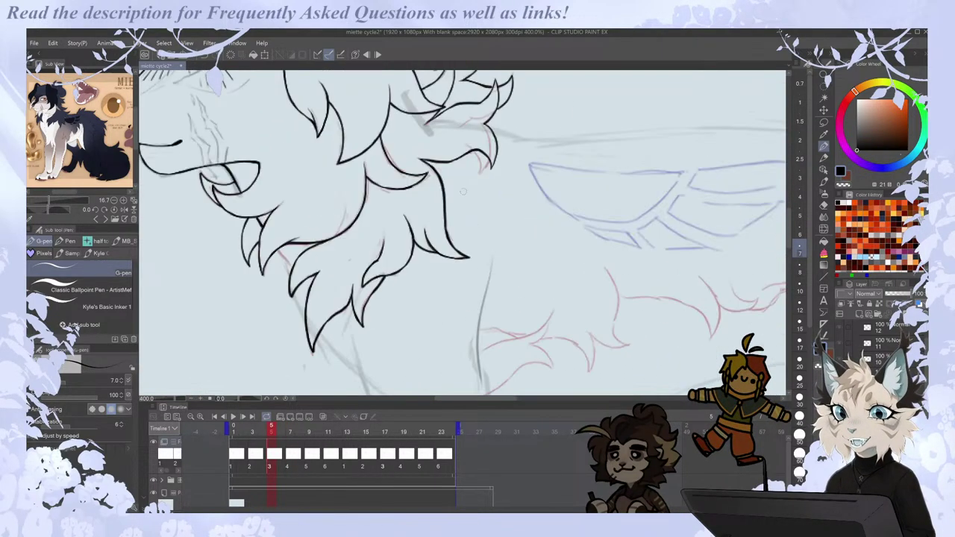
pyautogui.press('.')
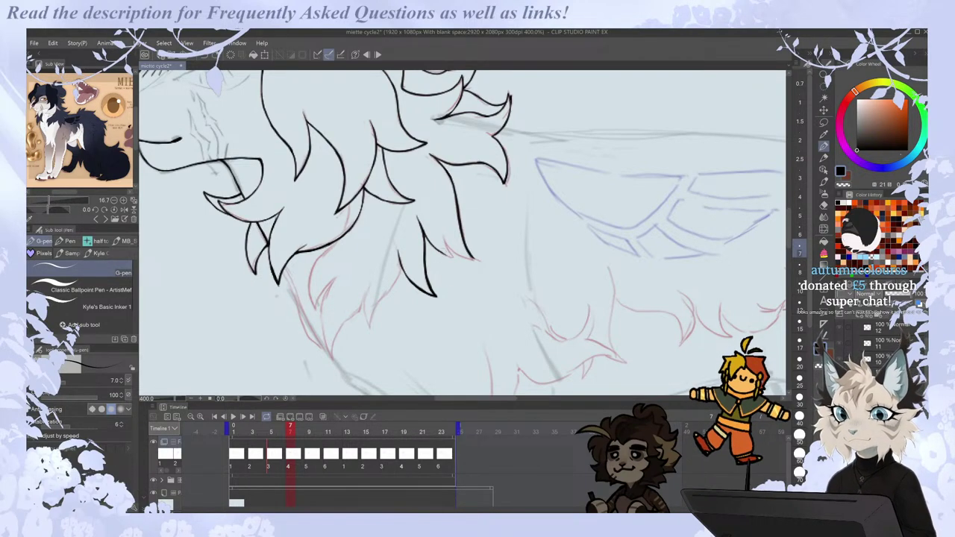
pyautogui.moveTo(444, 236)
pyautogui.mouseDown()
pyautogui.moveTo(452, 258)
pyautogui.moveTo(475, 259)
pyautogui.mouseUp()
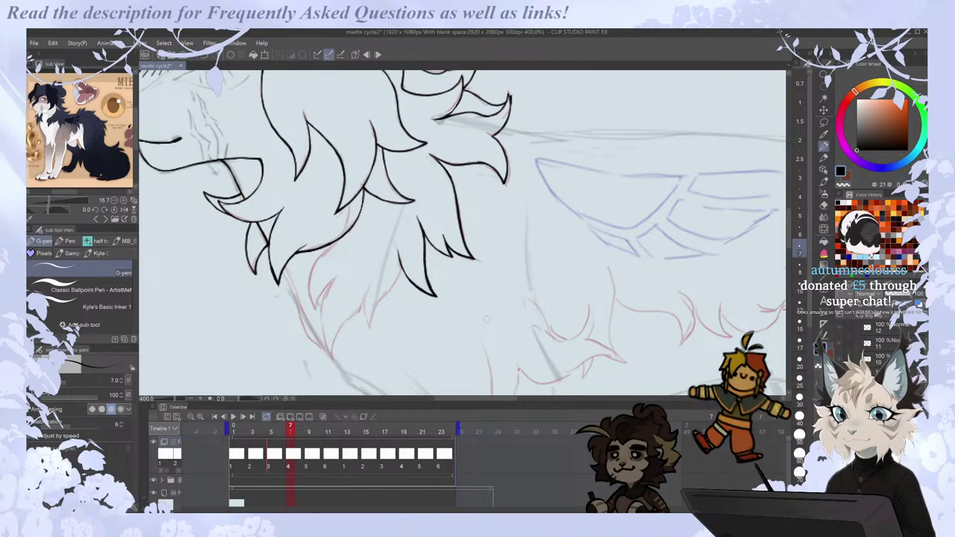
pyautogui.press('Left')
pyautogui.press('Right')
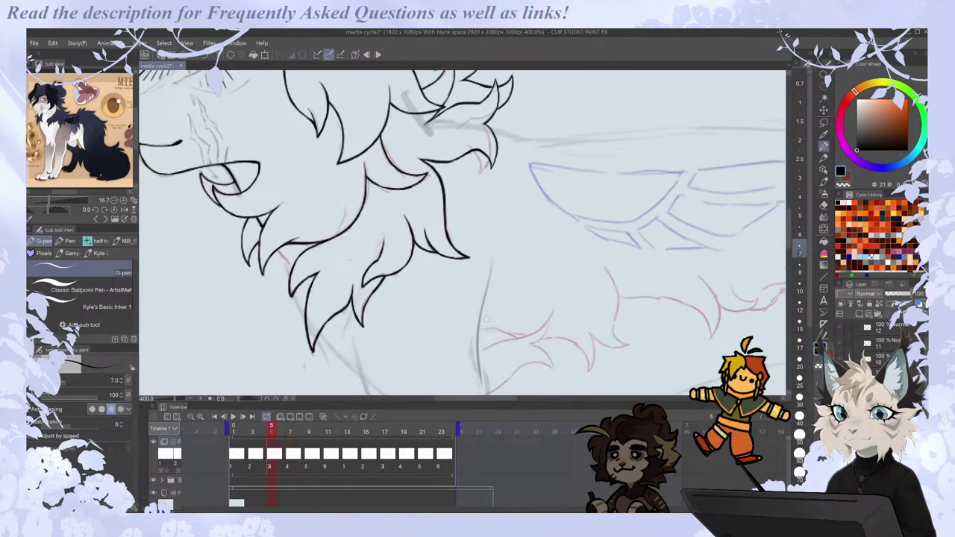
# Erase and redraw the tip of the outer neck-fur strand on cel 4.
pyautogui.press('Right')
pyautogui.press('e')
pyautogui.moveTo(458, 254); pyautogui.dragTo(479, 261)
pyautogui.press('p')
pyautogui.moveTo(469, 252)
pyautogui.mouseDown()
pyautogui.moveTo(477, 259)
pyautogui.moveTo(468, 258)
pyautogui.mouseUp()
# On cel 5 at frame 9, ink the lower neck-fur tuft and the outer strand that meets its tip.
pyautogui.press('Right')
pyautogui.moveTo(424, 206)
pyautogui.mouseDown()
pyautogui.moveTo(456, 238)
pyautogui.moveTo(470, 239)
pyautogui.moveTo(459, 228)
pyautogui.moveTo(497, 243)
pyautogui.mouseUp()
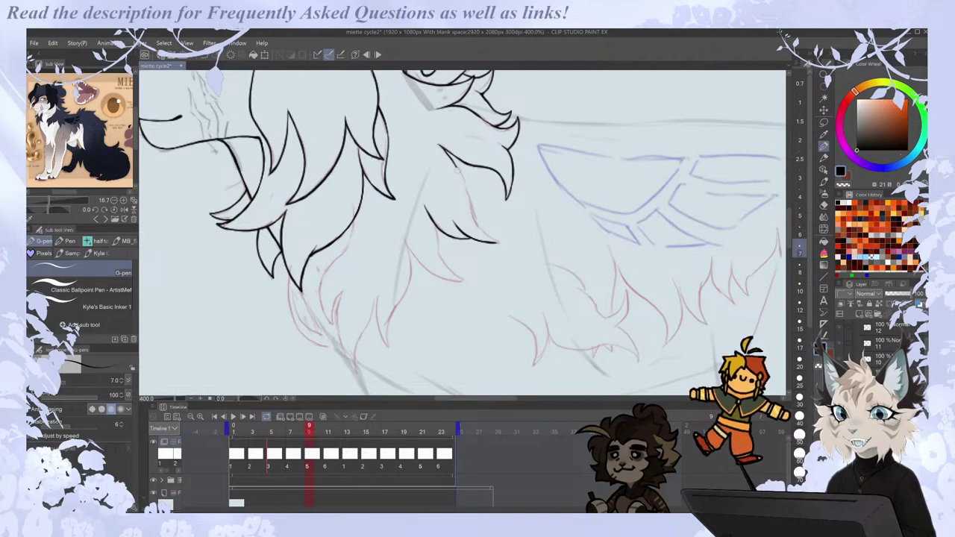
pyautogui.hotkey('ctrl', 'z')
pyautogui.moveTo(445, 150); pyautogui.dragTo(467, 192)
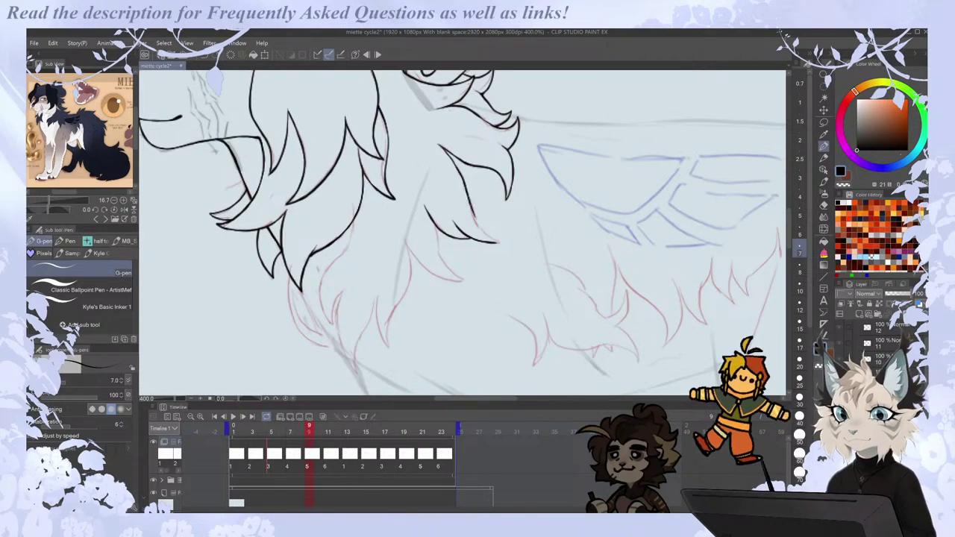
pyautogui.hotkey('ctrl', 'z')
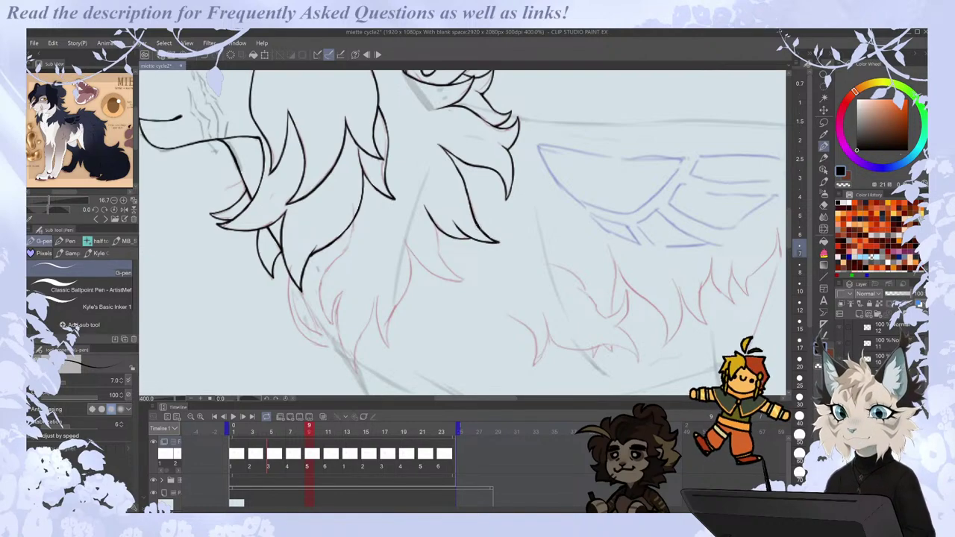
# Flip between neighbouring cels, show the whole character, and play back the walk cycle to check the neck-fur motion.
pyautogui.press('Left')
pyautogui.press('Right')
pyautogui.press('Left')
pyautogui.press('Right')
pyautogui.press('Left')
pyautogui.press('Left')
pyautogui.scroll(-6, 477, 227)
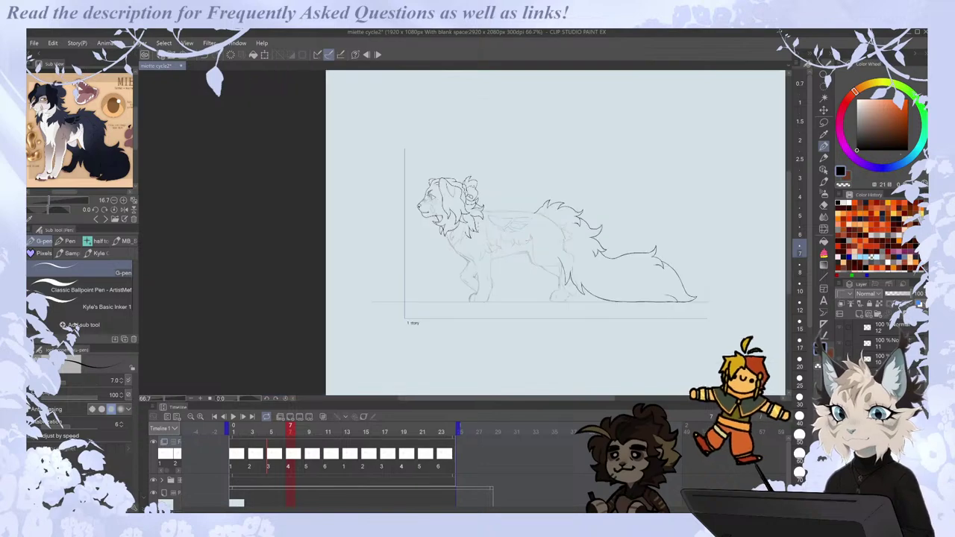
pyautogui.moveTo(536, 396); pyautogui.dragTo(548, 397)
pyautogui.scroll(1, 595, 288)
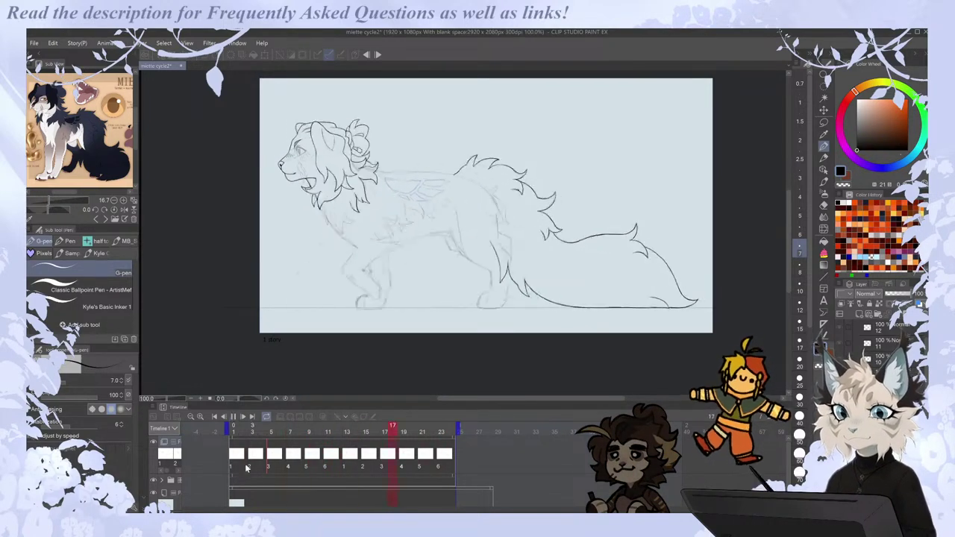
pyautogui.click(243, 468)
# Replace the repeated cel 1 at frame 13 with cel 7 on the timeline.
pyautogui.press('Right')
pyautogui.press('Right')
pyautogui.press('Right')
pyautogui.press('Right')
pyautogui.press('Right')
pyautogui.press('Right')
pyautogui.press('Right')
pyautogui.press('Left')
pyautogui.scroll(2, 349, 151)
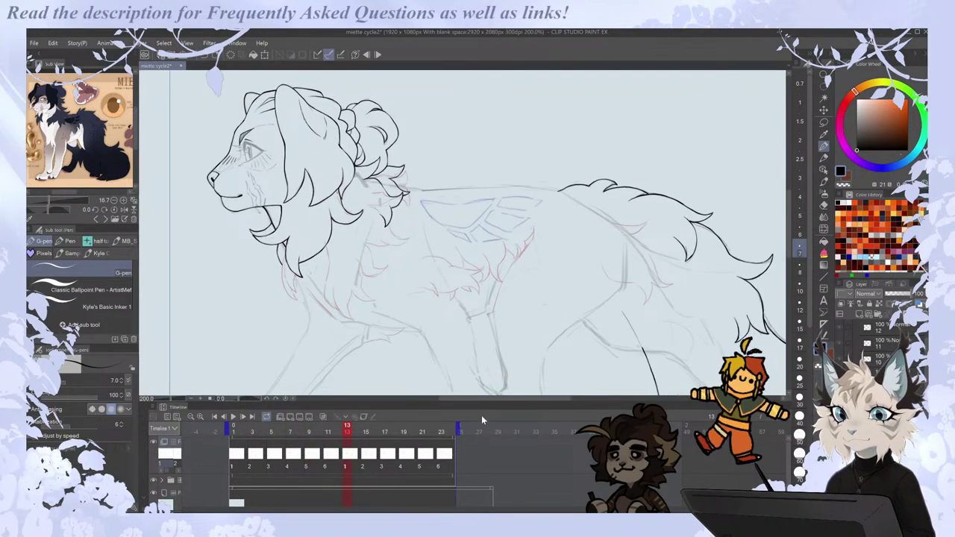
pyautogui.click(304, 418)
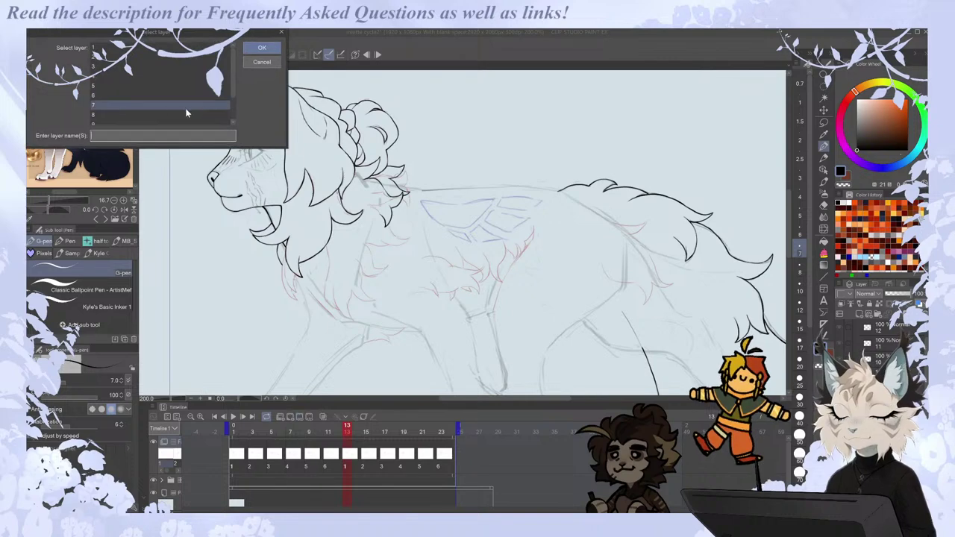
pyautogui.click(270, 50)
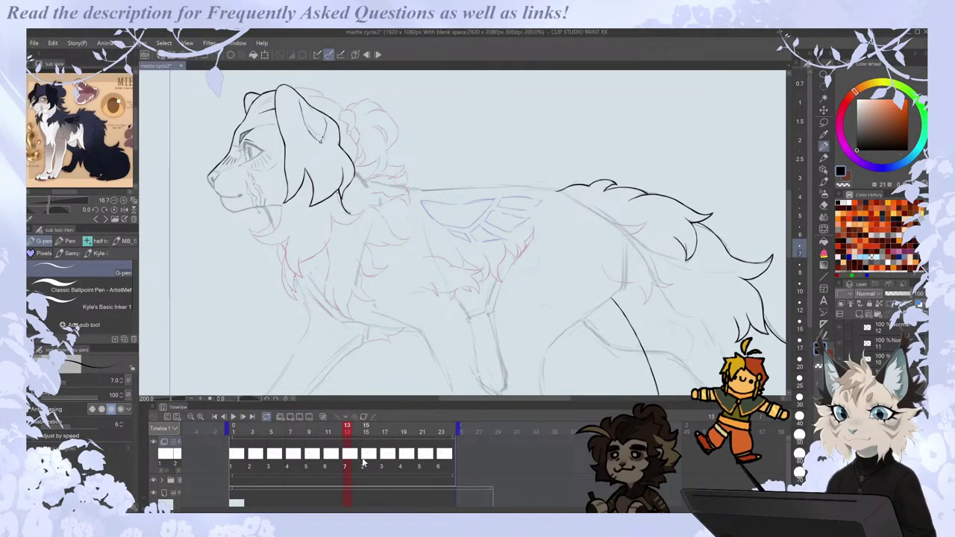
# Replace the repeated cels at frames 15 and 17 with cels 8 and 9 on the timeline.
pyautogui.click(363, 463)
pyautogui.click(304, 418)
pyautogui.click(200, 114)
pyautogui.click(262, 49)
pyautogui.click(384, 464)
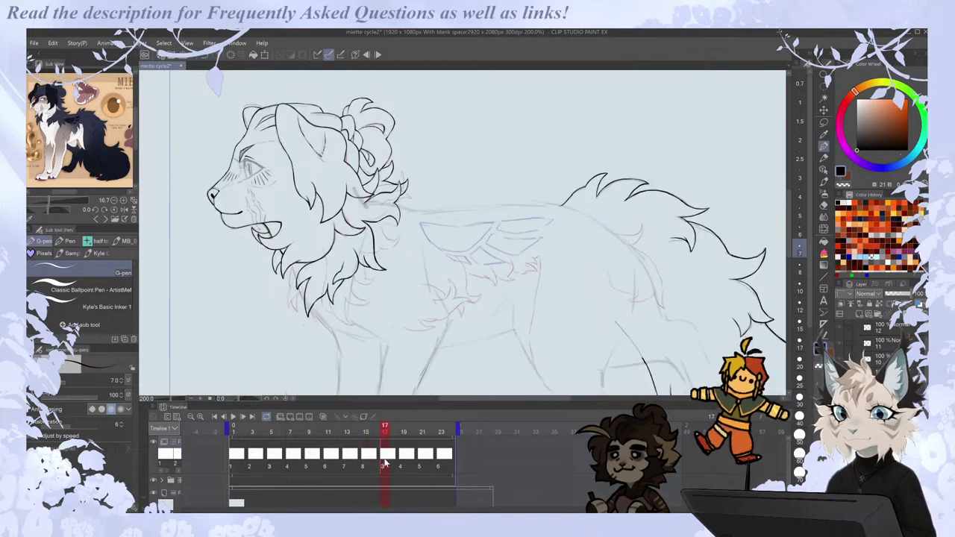
pyautogui.click(300, 418)
pyautogui.click(222, 82)
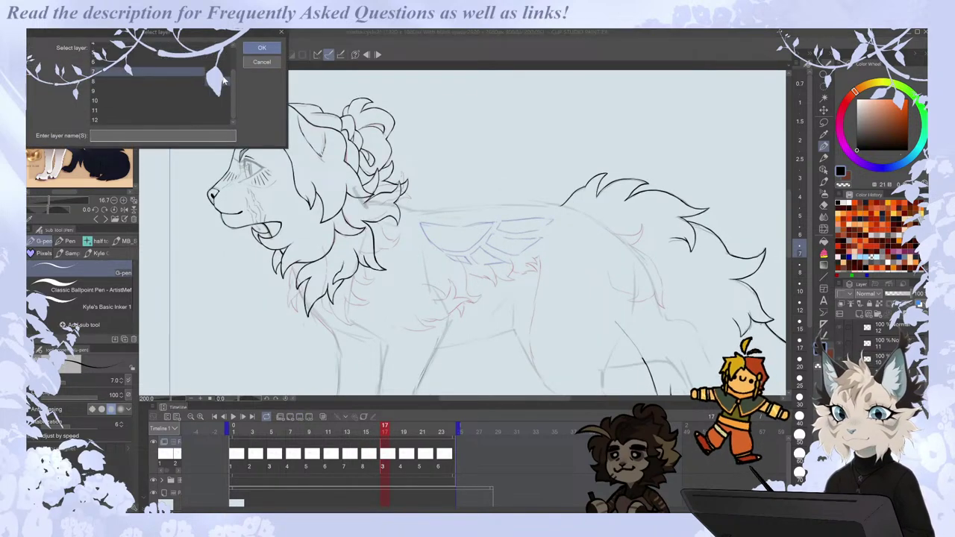
pyautogui.click(261, 50)
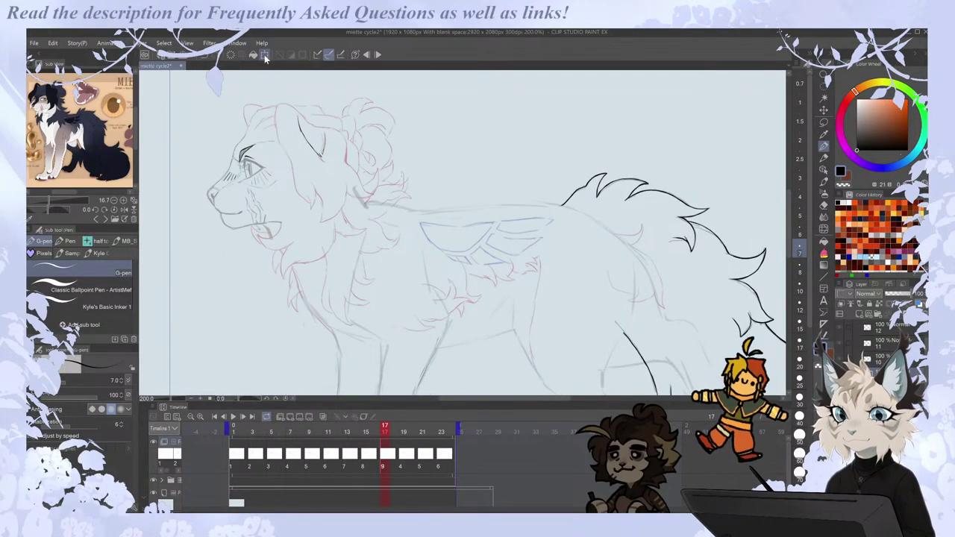
# Assign cel 10 to frame 19 in place of the repeated cel.
pyautogui.click(403, 466)
pyautogui.click(306, 417)
pyautogui.click(300, 416)
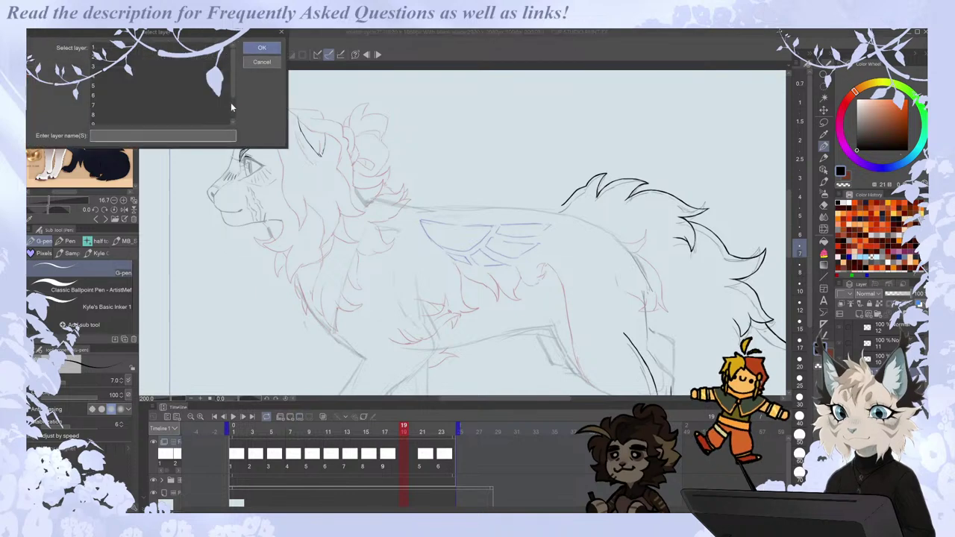
pyautogui.moveTo(231, 72); pyautogui.dragTo(231, 108)
pyautogui.click(216, 98)
pyautogui.click(262, 47)
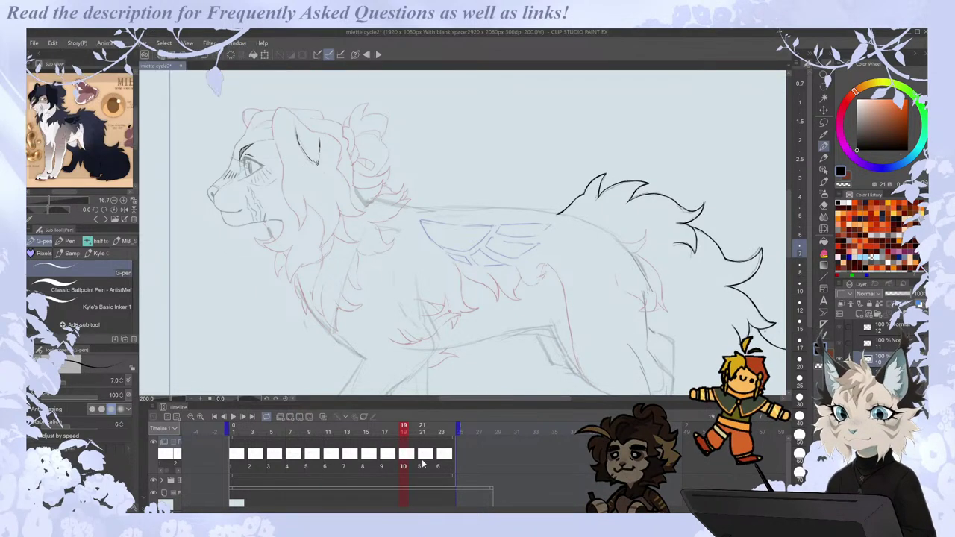
# Assign cel 11 to frame 21 in place of the repeated cel 5.
pyautogui.click(422, 466)
pyautogui.click(298, 418)
pyautogui.scroll(-2, 231, 78)
pyautogui.scroll(-1, 231, 78)
pyautogui.click(215, 110)
pyautogui.click(262, 48)
# Assign cel 12 to frame 23 in place of the repeated cel 6.
pyautogui.click(441, 465)
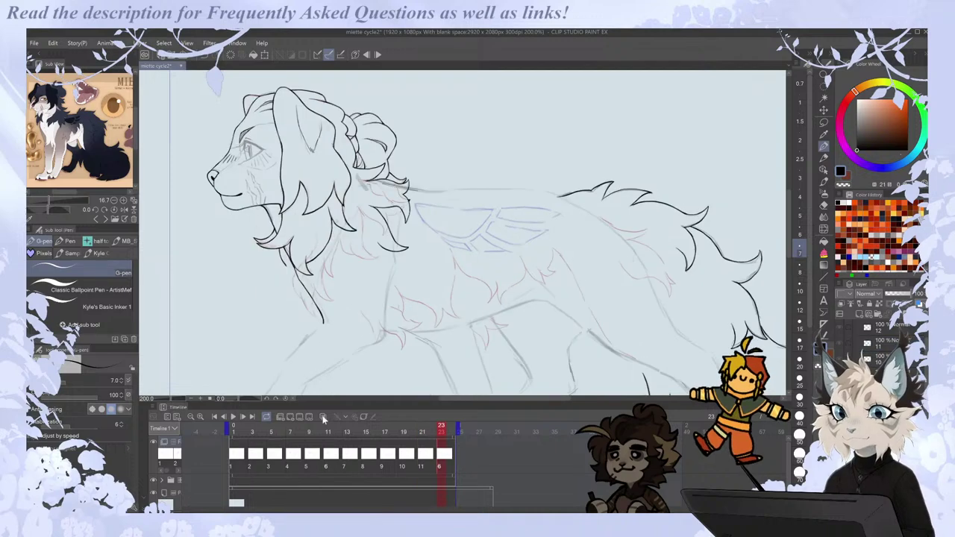
pyautogui.click(298, 419)
pyautogui.scroll(-2, 231, 78)
pyautogui.click(222, 111)
pyautogui.click(222, 119)
pyautogui.click(262, 47)
# Play back the full walk cycle with the whole character in view and return to the first frame.
pyautogui.scroll(-4, 493, 231)
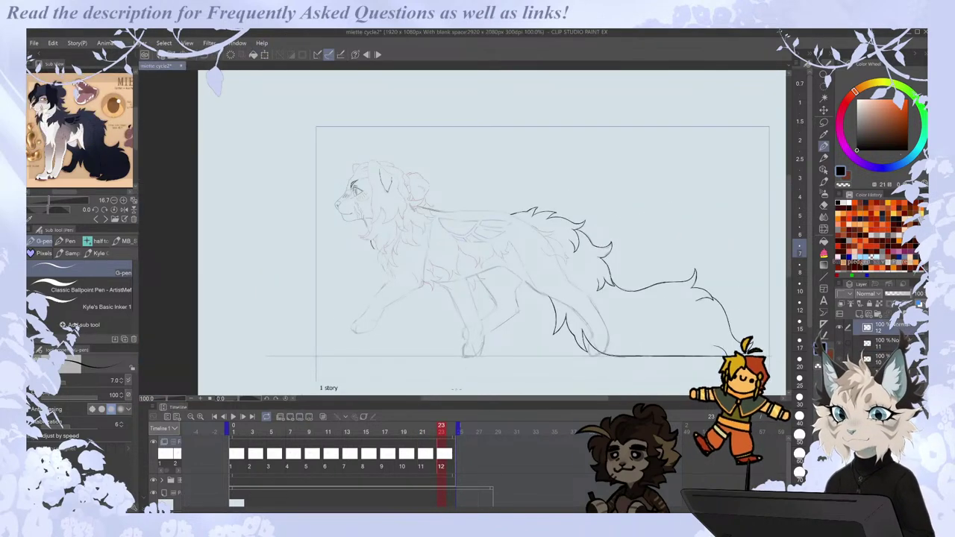
pyautogui.click(233, 417)
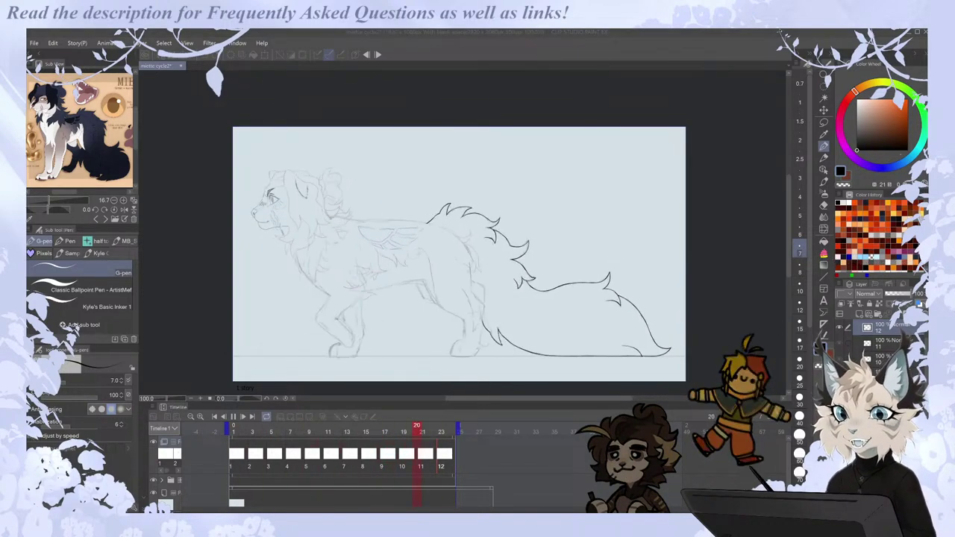
pyautogui.click(238, 455)
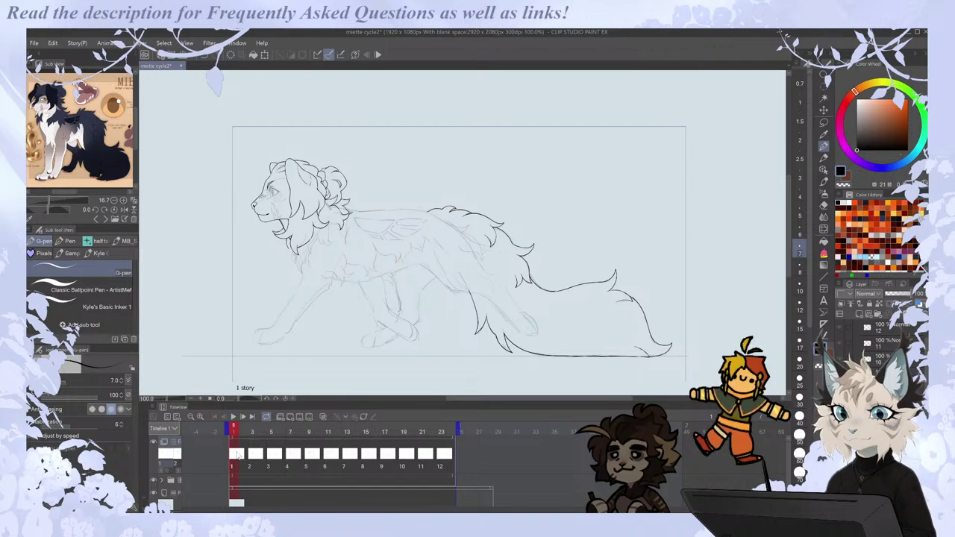
pyautogui.press('space')
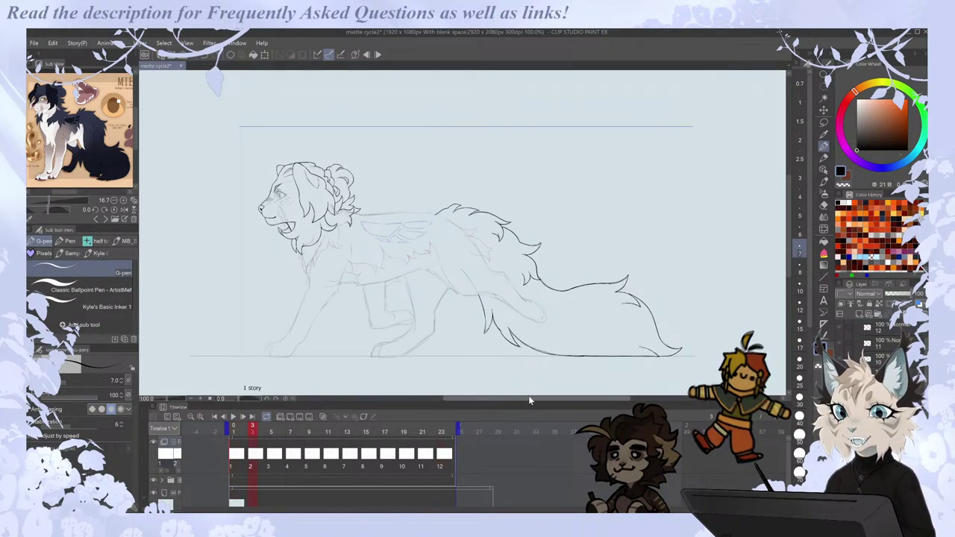
# On cel 2 at frame 3, ink the outer neck-fur strand and the lower edge of its tuft, checking the drawing mirrored.
pyautogui.press('Left')
pyautogui.moveTo(494, 399); pyautogui.dragTo(479, 399)
pyautogui.scroll(1, 340, 199)
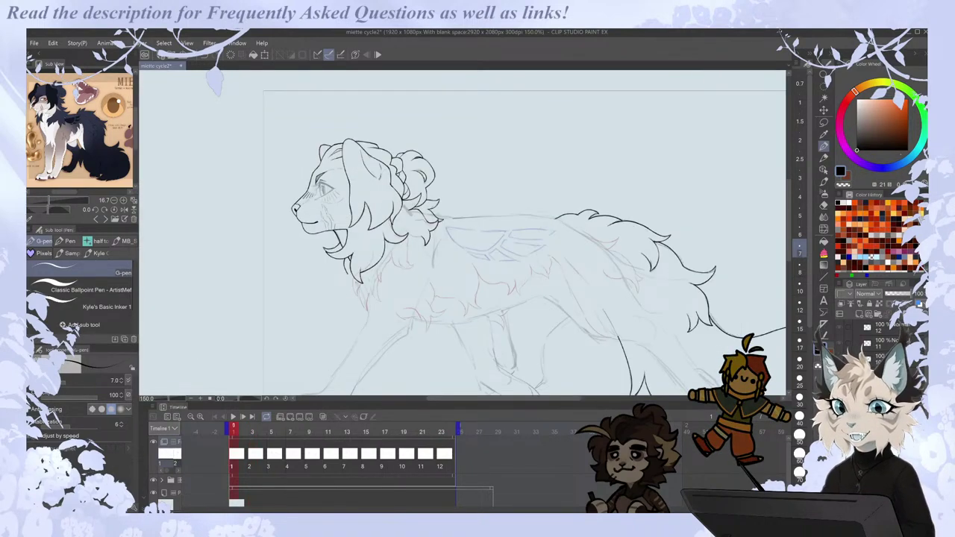
pyautogui.scroll(1, 418, 250)
pyautogui.scroll(2, 402, 203)
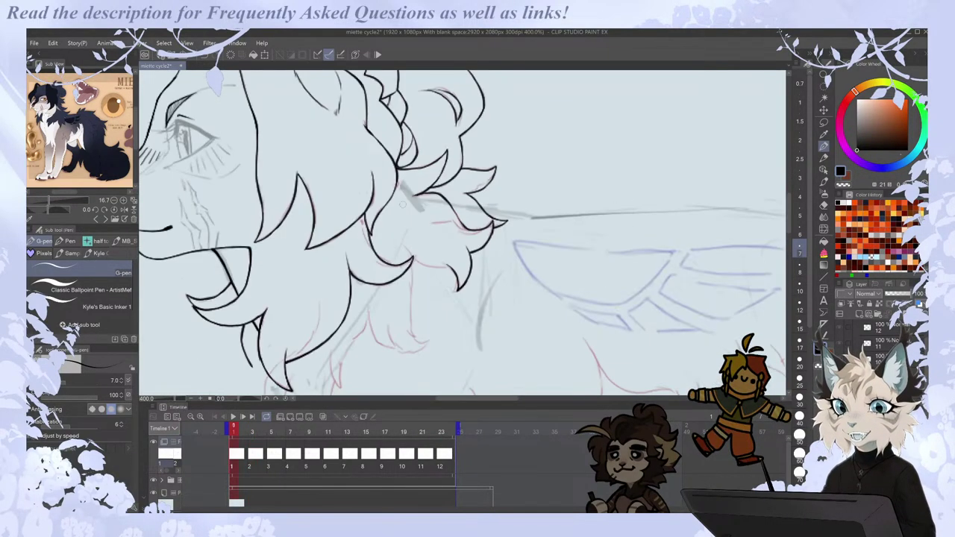
pyautogui.moveTo(787, 220); pyautogui.dragTo(787, 221)
pyautogui.press('Right')
pyautogui.press('Left')
pyautogui.press('Right')
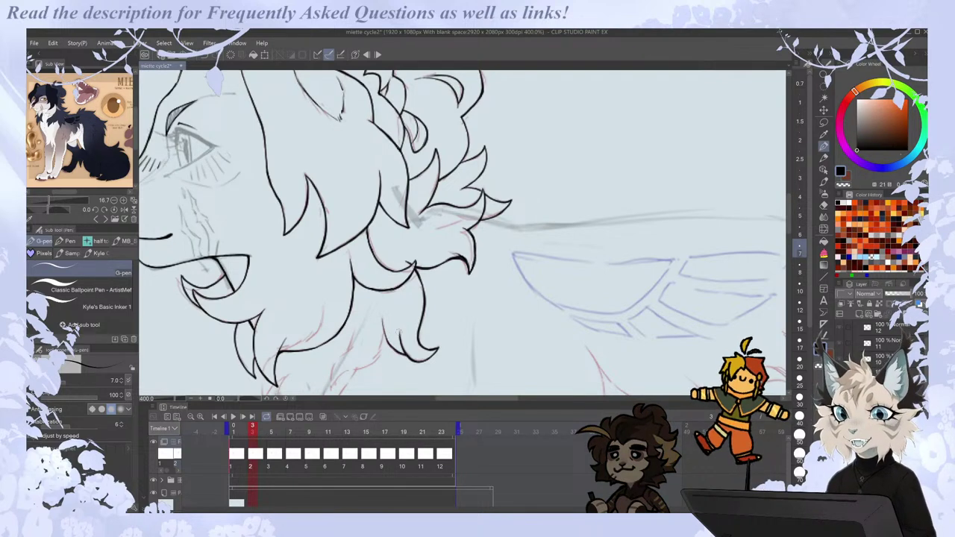
pyautogui.moveTo(789, 212); pyautogui.dragTo(791, 227)
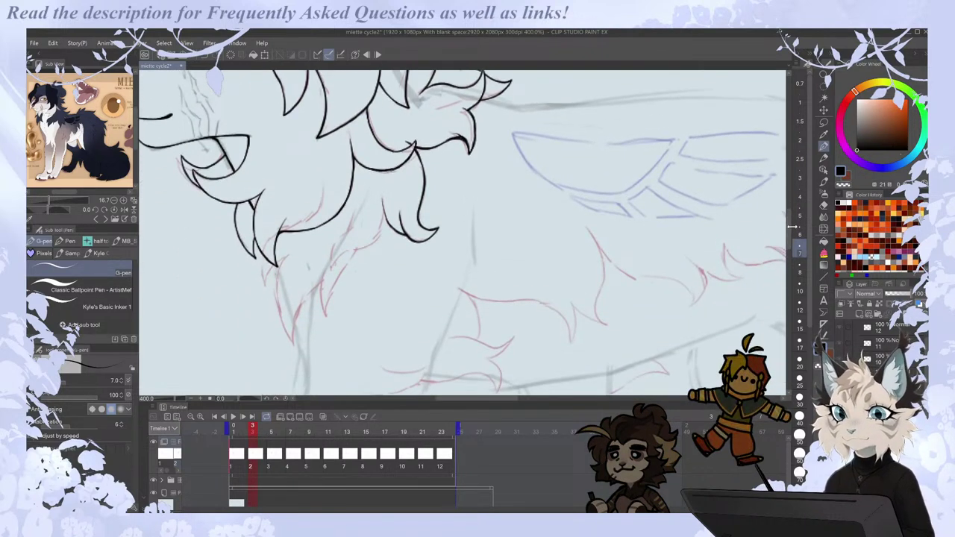
pyautogui.press('h')
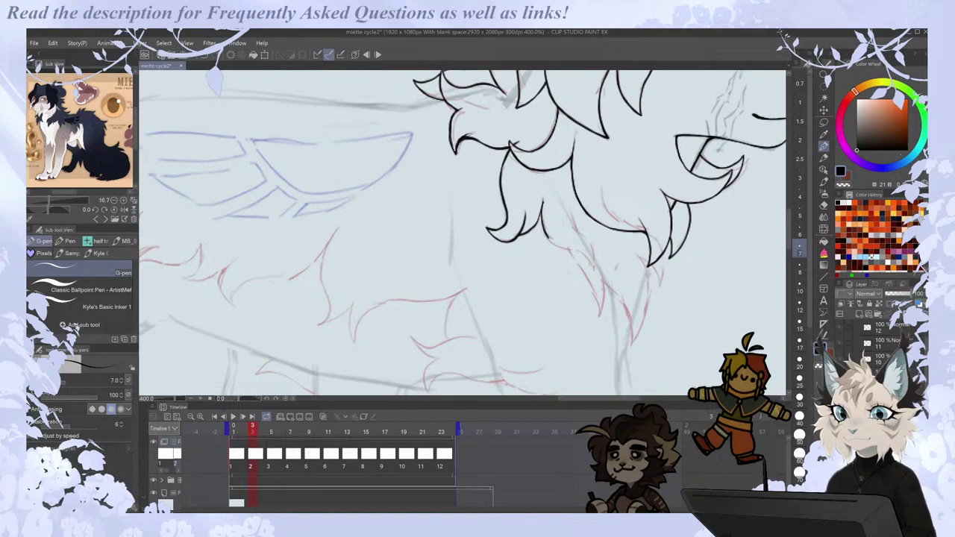
pyautogui.press('h')
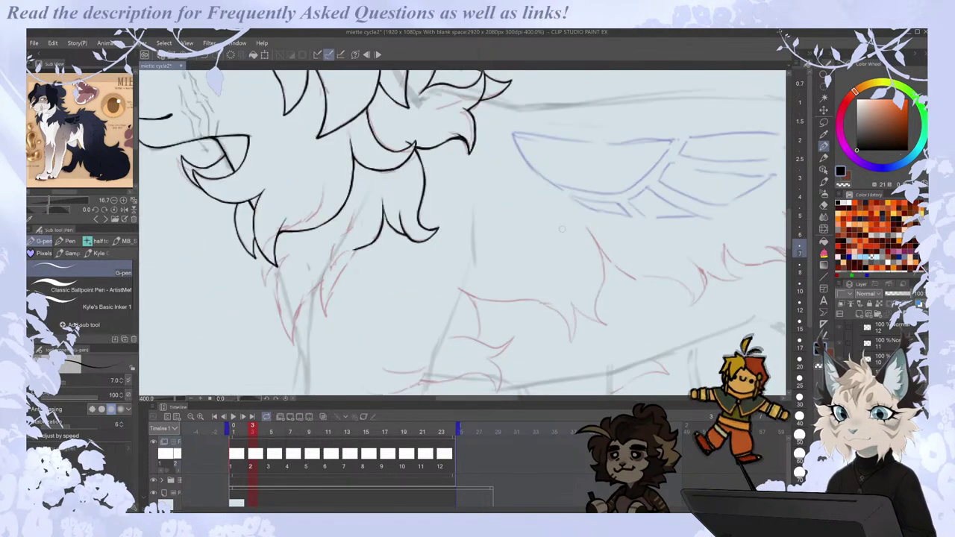
# Ink the next pointed neck-fur tuft toward the chest on cel 2, comparing its position with the neighbouring cels.
pyautogui.moveTo(503, 400); pyautogui.dragTo(489, 399)
pyautogui.press('Left')
pyautogui.press('Right')
pyautogui.press('Right')
pyautogui.press('Left')
pyautogui.press('Left')
pyautogui.press('Right')
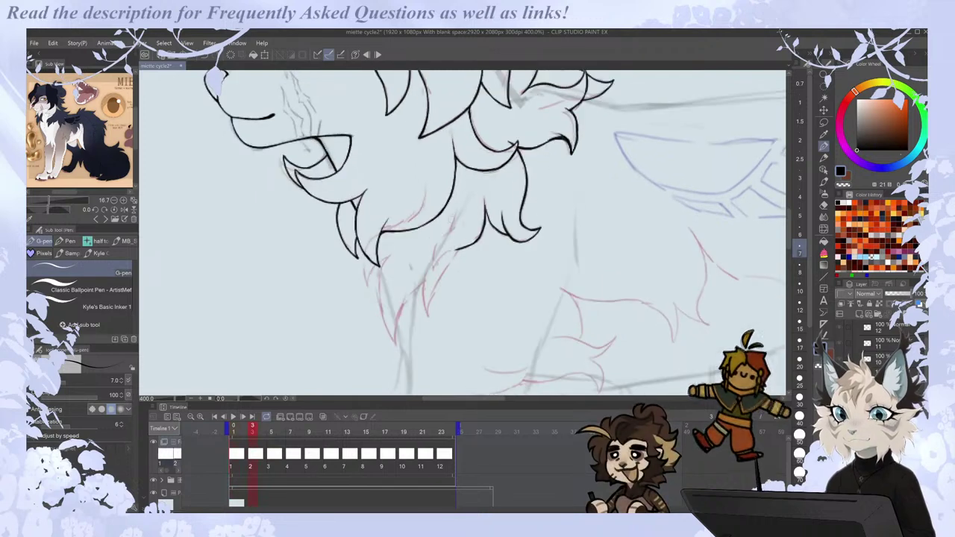
pyautogui.moveTo(452, 229); pyautogui.dragTo(433, 270)
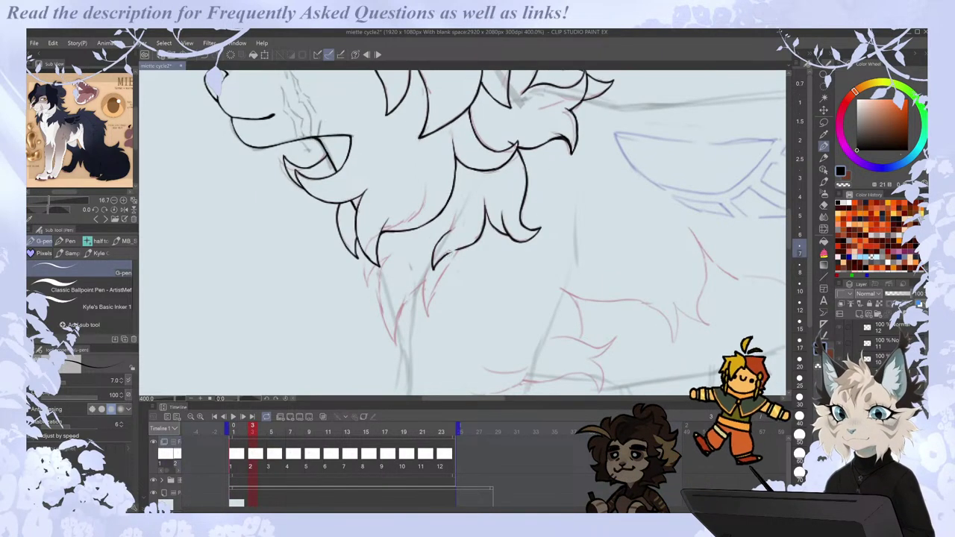
pyautogui.press('Left')
pyautogui.press('Right')
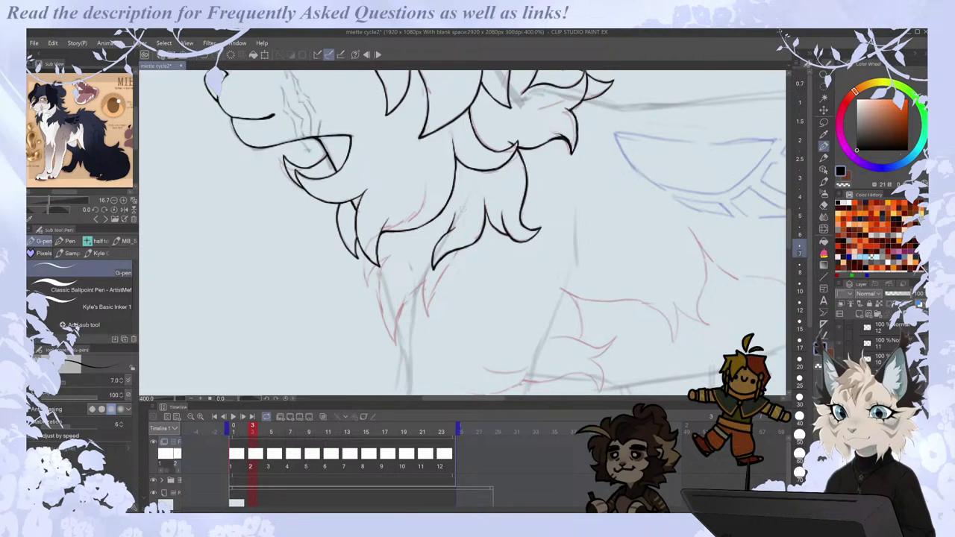
# Flip back and forth through cels 1 to 5 to examine how the neck-fur tufts move.
pyautogui.press('Left')
pyautogui.press('Right')
pyautogui.press('Right')
pyautogui.press('Left')
pyautogui.press('Right')
pyautogui.press('Left')
pyautogui.press('Right')
pyautogui.press('Right')
pyautogui.press('Left')
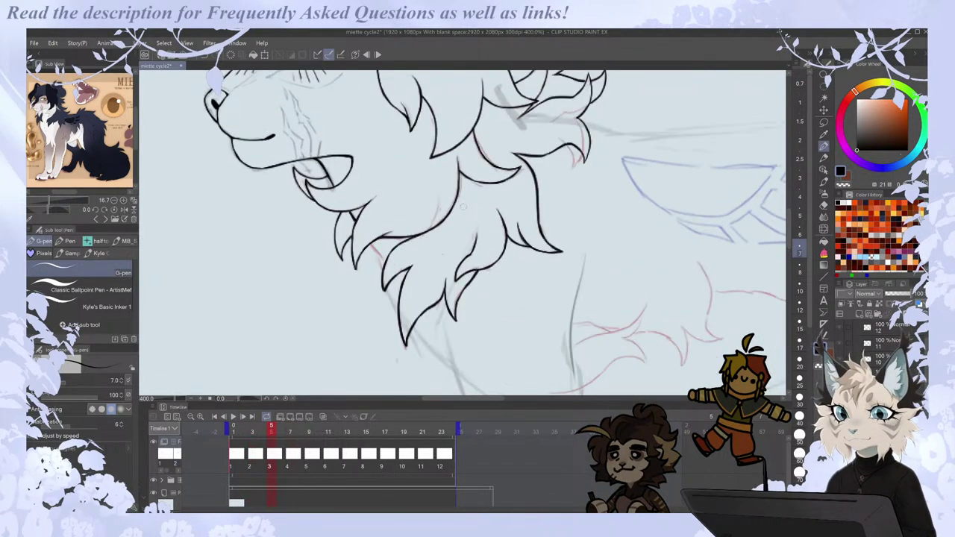
pyautogui.press('Right')
pyautogui.press('Left')
pyautogui.press('Right')
pyautogui.press('Left')
pyautogui.press('Right')
pyautogui.press('Right')
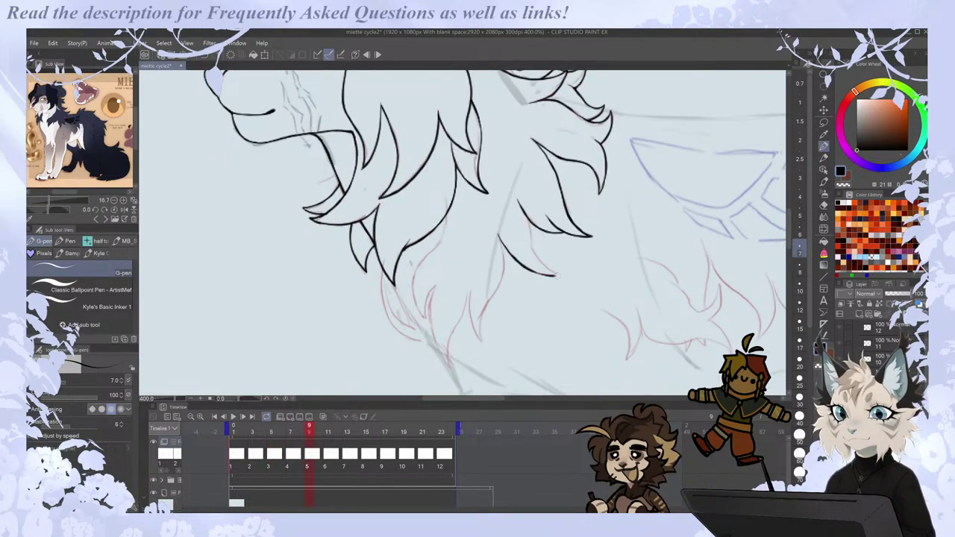
# On cel 5 at frame 9, undo the last strokes, then ink the lower tuft's inner edge and the pointed strand hanging below it.
pyautogui.hotkey('ctrl', 'z')
pyautogui.hotkey('ctrl', 'z')
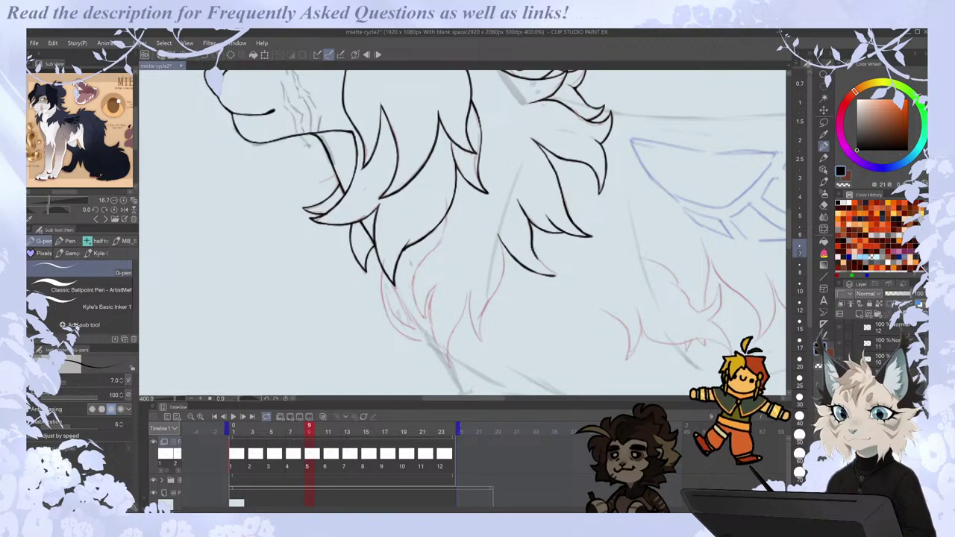
pyautogui.press('Left')
pyautogui.press('Right')
pyautogui.press('Left')
pyautogui.press('Right')
pyautogui.press('Left')
pyautogui.press('Left')
pyautogui.press('Right')
pyautogui.press('Right')
pyautogui.press('Left')
pyautogui.press('Right')
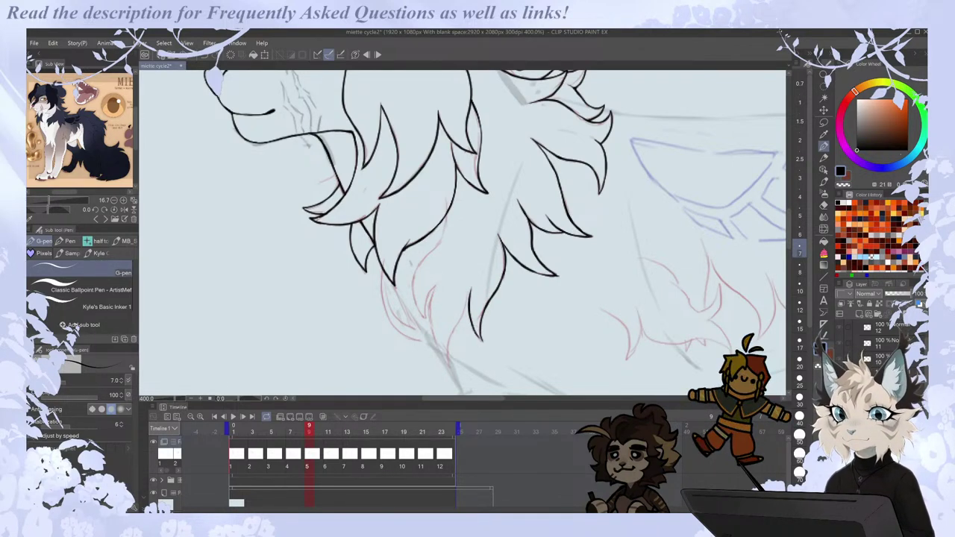
# Flip between cel 5 and its neighbours to compare the newly inked hanging neck-fur strand.
pyautogui.press('Left')
pyautogui.press('Right')
pyautogui.press('Right')
pyautogui.press('Left')
pyautogui.press('Left')
pyautogui.press('Right')
pyautogui.press('Right')
pyautogui.press('Left')
pyautogui.press('Left')
pyautogui.press('Left')
pyautogui.press('Right')
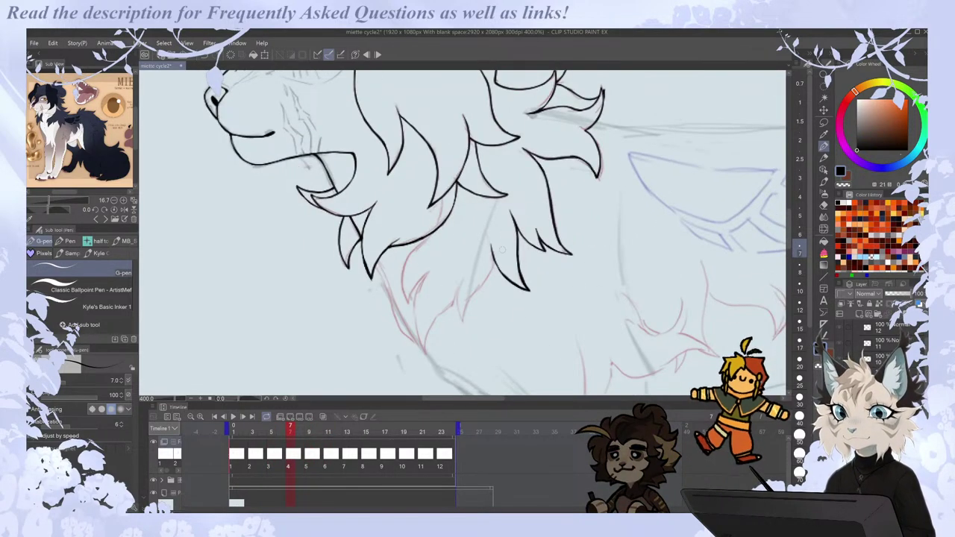
# On cel 6 at frame 11, ink the neck-fur tuft below the outer strand and check it with the canvas mirrored.
pyautogui.press('Right')
pyautogui.press('Right')
pyautogui.press('Right')
pyautogui.press('Left')
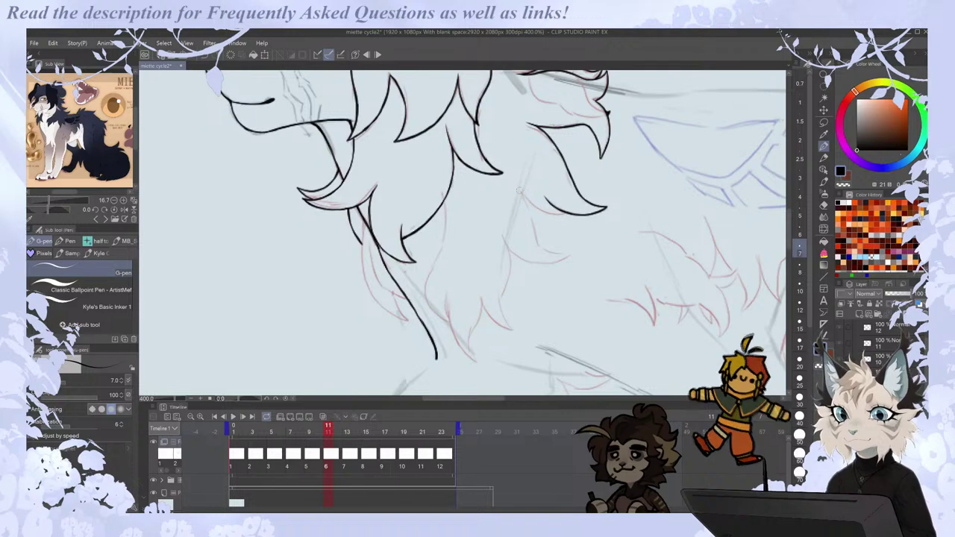
pyautogui.press('Left')
pyautogui.press('Right')
pyautogui.press('Right')
pyautogui.press('Left')
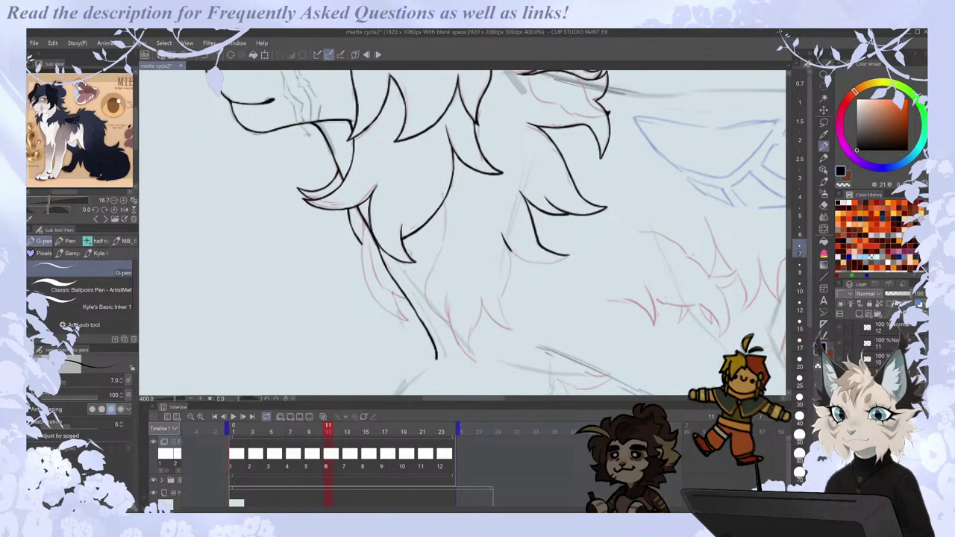
pyautogui.press('h')
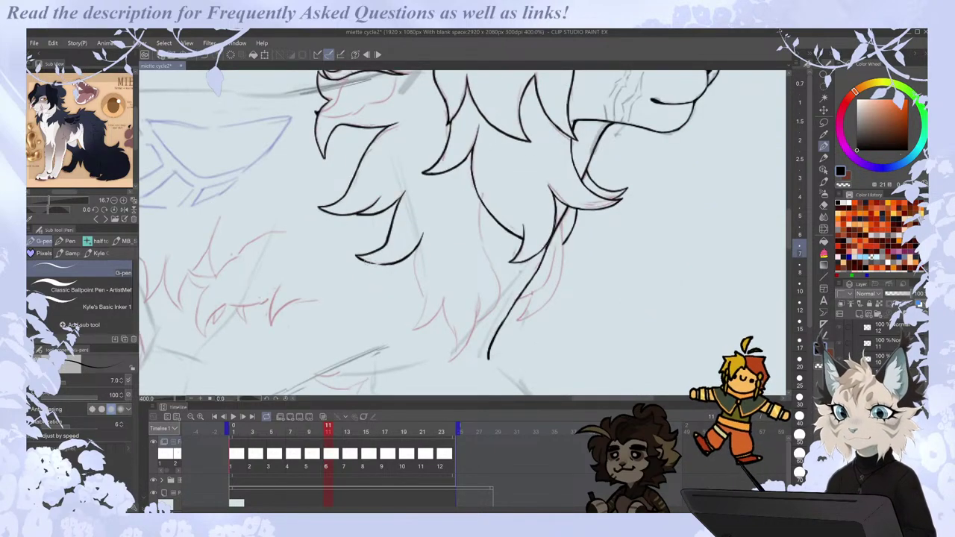
pyautogui.press('h')
# Compare cels 5 to 7, play back the walk cycle to check the neck fur, and return to frame 1.
pyautogui.press('Right')
pyautogui.press('Left')
pyautogui.press('Left')
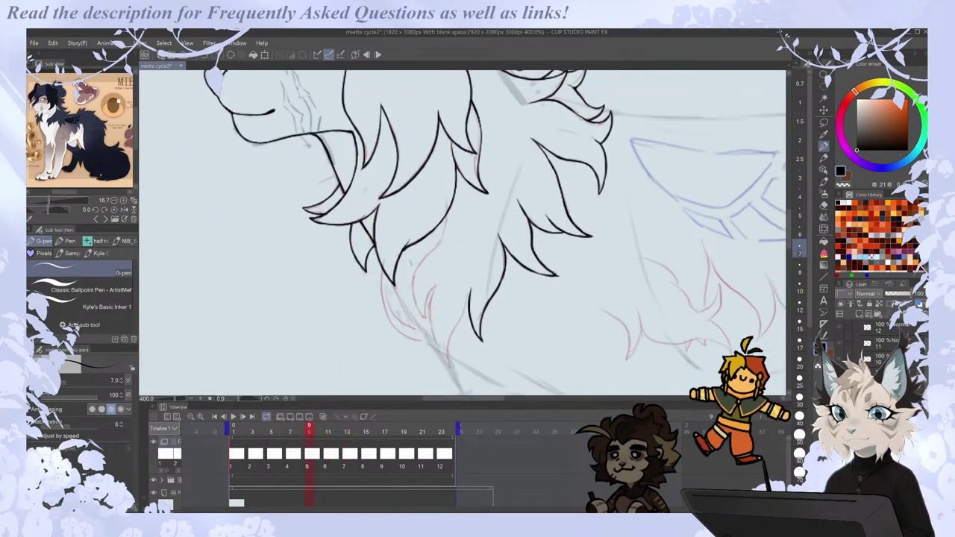
pyautogui.scroll(-2, 374, 252)
pyautogui.moveTo(489, 399); pyautogui.dragTo(517, 399)
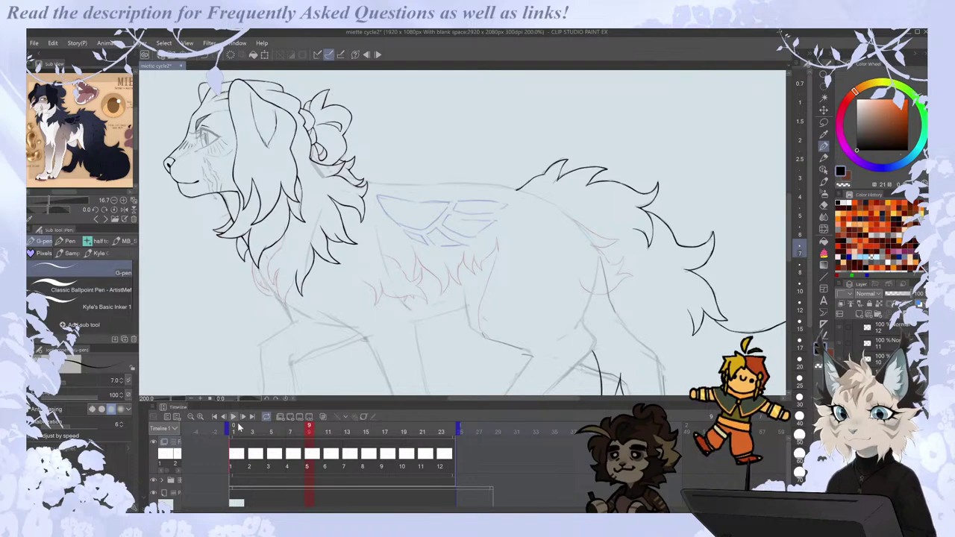
pyautogui.click(234, 418)
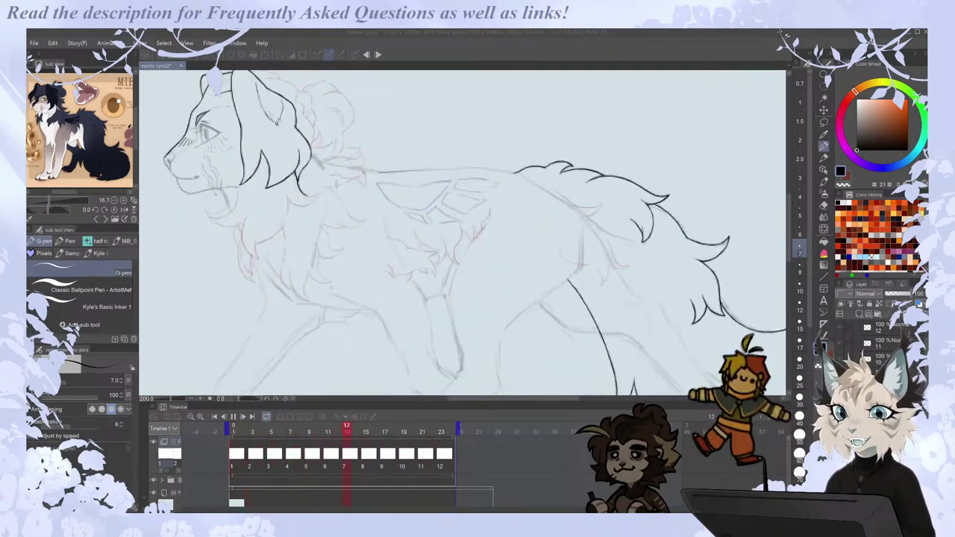
pyautogui.click(236, 461)
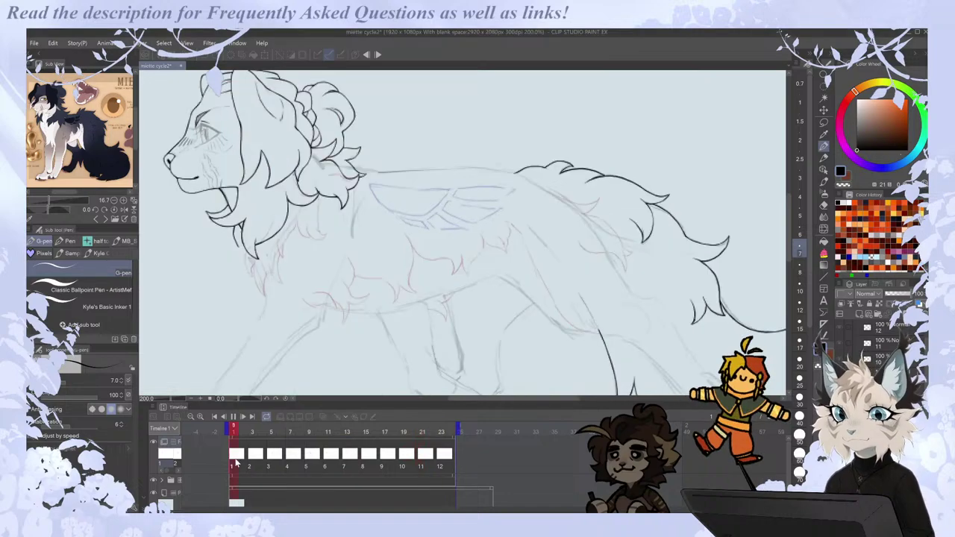
# On cel 1 at frame 1, ink the pointed neck-fur strand behind the chin tuft and the outer edge of the tuft behind it.
pyautogui.press('.')
pyautogui.press('.')
pyautogui.moveTo(528, 397); pyautogui.dragTo(499, 397)
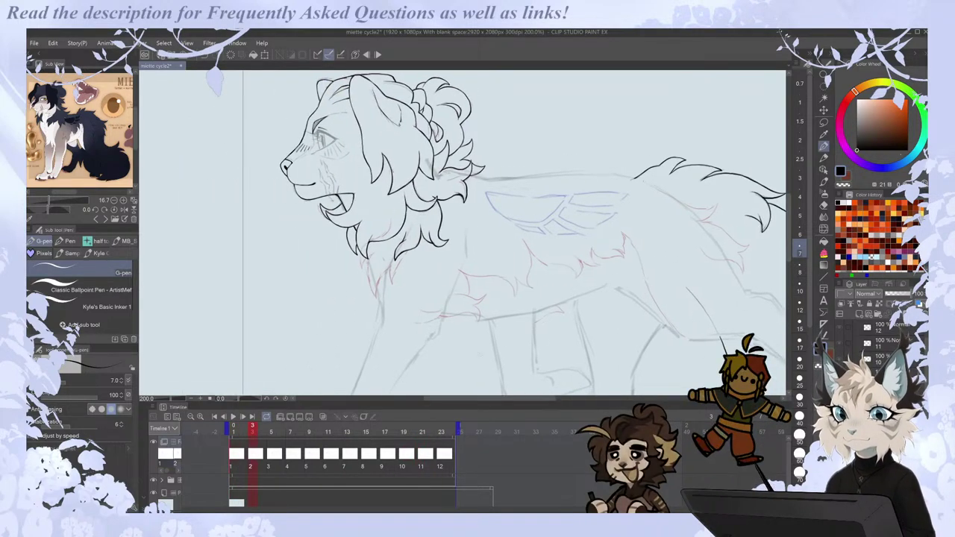
pyautogui.scroll(2, 461, 249)
pyautogui.press('.')
pyautogui.press('.')
pyautogui.press('.')
pyautogui.press('.')
pyautogui.press('.')
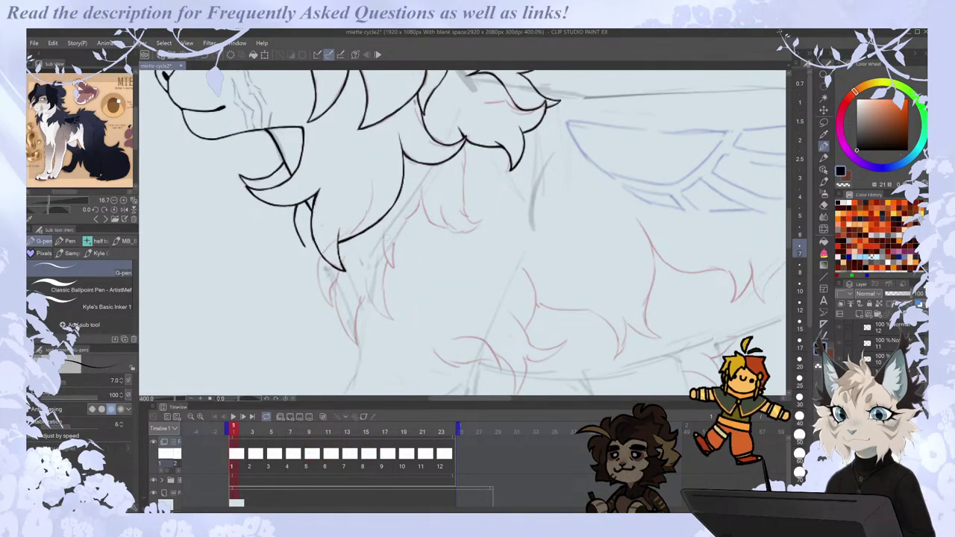
pyautogui.moveTo(384, 230)
pyautogui.mouseDown()
pyautogui.moveTo(391, 266)
pyautogui.moveTo(422, 186)
pyautogui.mouseUp()
pyautogui.moveTo(464, 142)
pyautogui.mouseDown()
pyautogui.moveTo(463, 213)
pyautogui.moveTo(478, 222)
pyautogui.mouseUp()
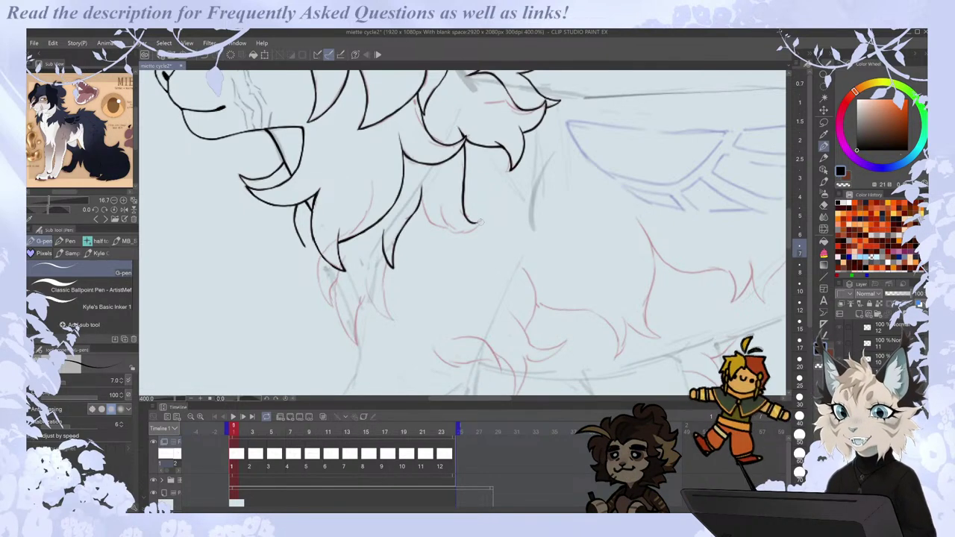
pyautogui.moveTo(477, 224); pyautogui.dragTo(483, 223)
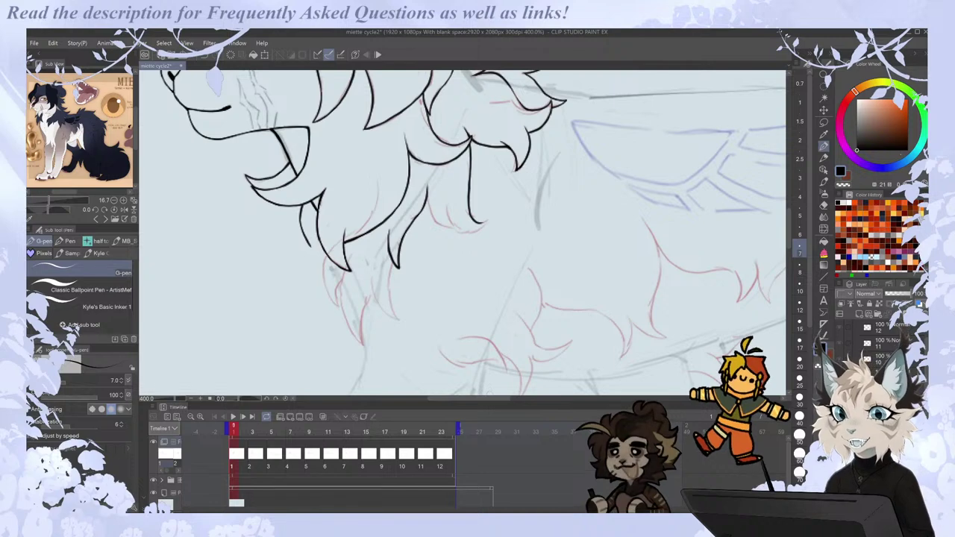
# On cel 1, close the outer neck tuft with a curved lower edge, checking neighbouring cels and undoing unwanted strokes.
pyautogui.moveTo(428, 189)
pyautogui.mouseDown()
pyautogui.moveTo(435, 218)
pyautogui.moveTo(456, 230)
pyautogui.moveTo(431, 209)
pyautogui.moveTo(459, 229)
pyautogui.mouseUp()
pyautogui.hotkey('ctrl', 'z')
pyautogui.press(',')
pyautogui.press('.')
pyautogui.press('.')
pyautogui.press(',')
pyautogui.moveTo(448, 227)
pyautogui.mouseDown()
pyautogui.moveTo(487, 222)
pyautogui.moveTo(467, 233)
pyautogui.mouseUp()
pyautogui.hotkey('ctrl', 'z')
pyautogui.hotkey('ctrl', 'z')
pyautogui.hotkey('ctrl', 'z')
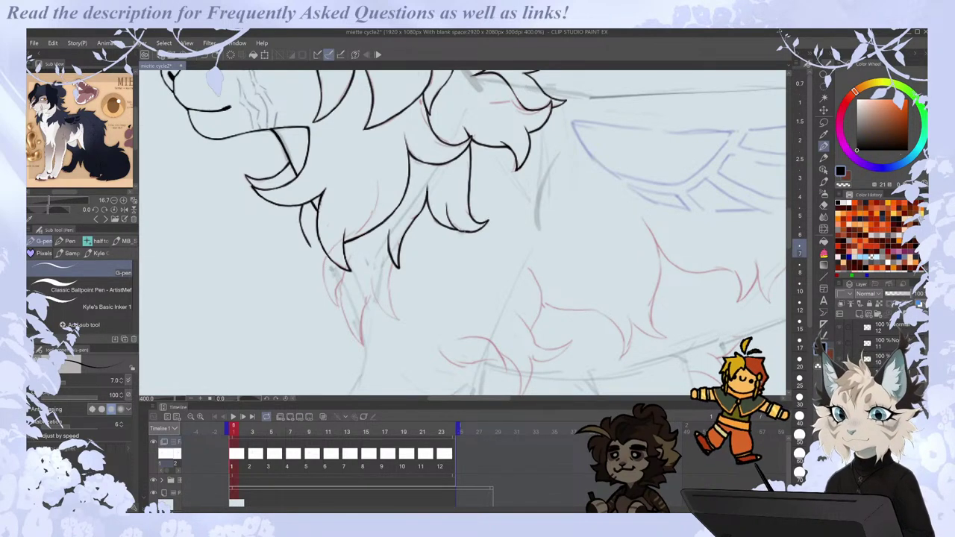
# Flip between cel 1 and its neighbours to compare the neck tufts, and step through the cels to frame 11.
pyautogui.press('.')
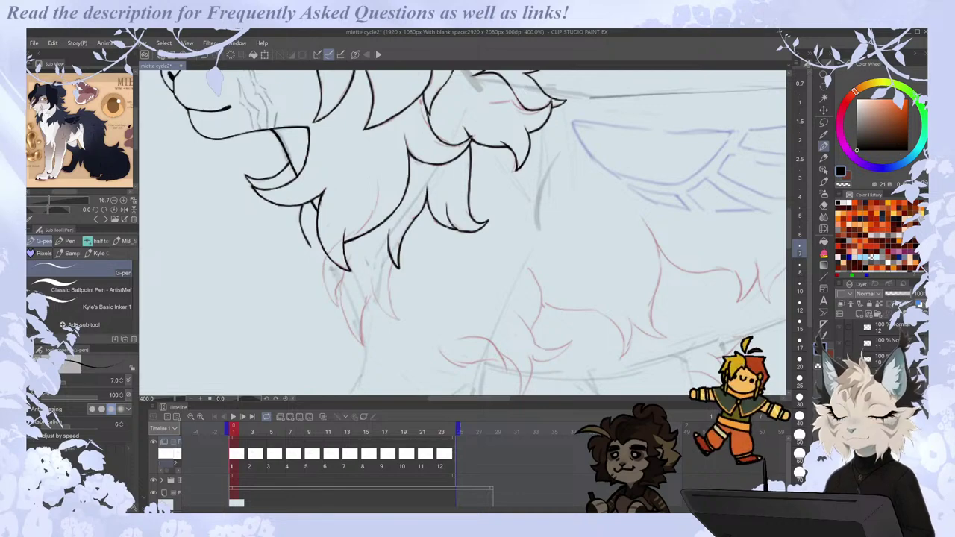
pyautogui.press('Left')
pyautogui.press('Right')
pyautogui.press('Right')
pyautogui.press('Left')
pyautogui.press('Left')
pyautogui.press('Right')
pyautogui.press('Right')
pyautogui.press('.')
pyautogui.press('.')
pyautogui.press('.')
pyautogui.press('.')
pyautogui.press('.')
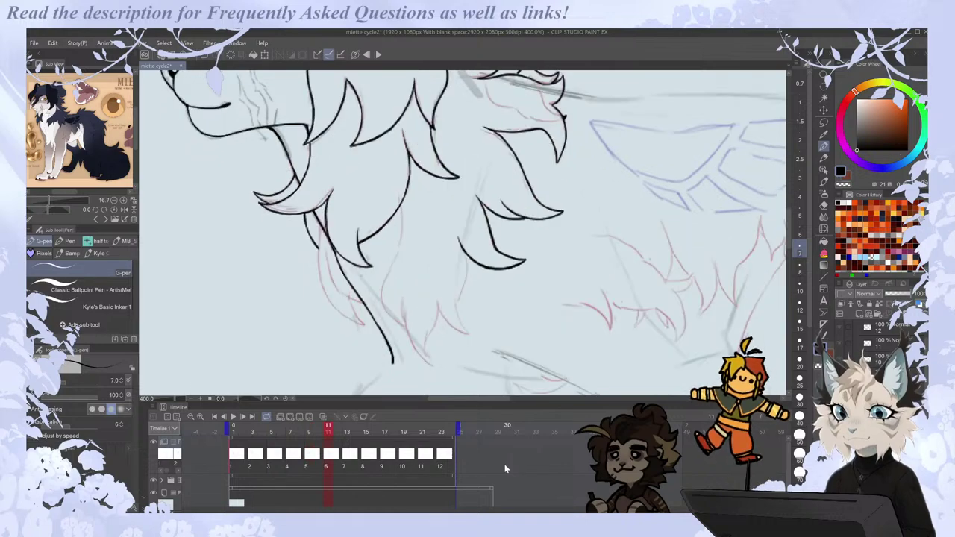
# On cel 6 at frame 11, ink the edge descending from the lowest outer neck tuft and check it against cel 7.
pyautogui.press('Left')
pyautogui.press('Right')
pyautogui.press('Left')
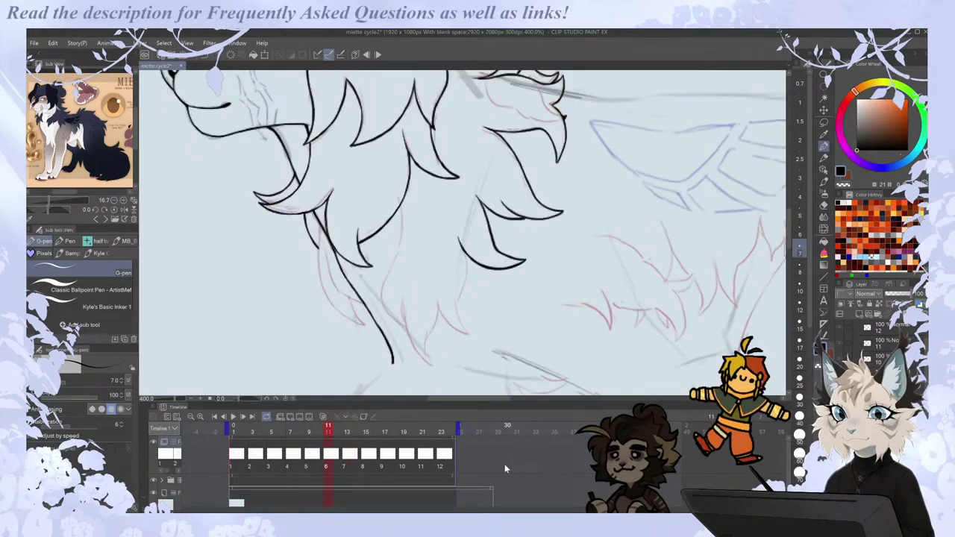
pyautogui.moveTo(465, 250); pyautogui.dragTo(457, 308)
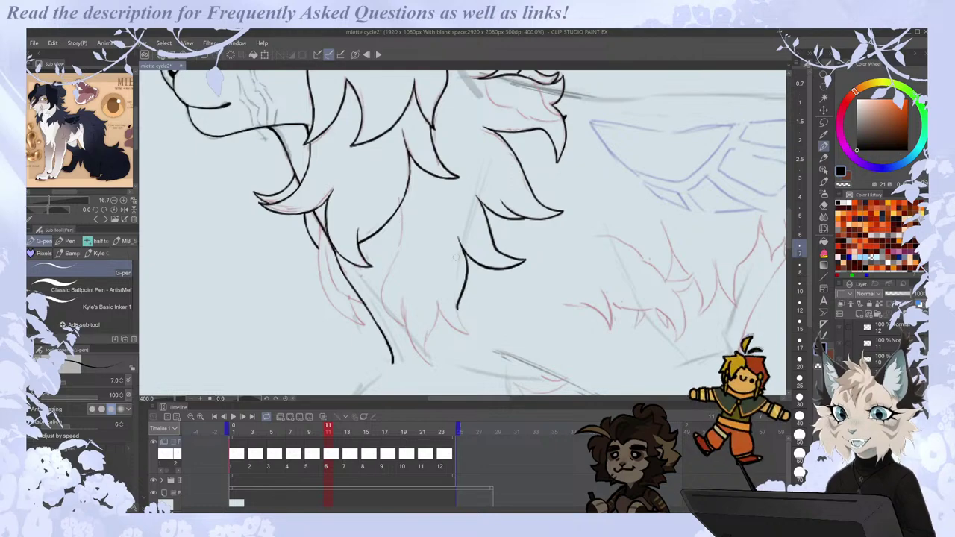
pyautogui.moveTo(508, 398); pyautogui.dragTo(516, 397)
pyautogui.press('.')
pyautogui.press('.')
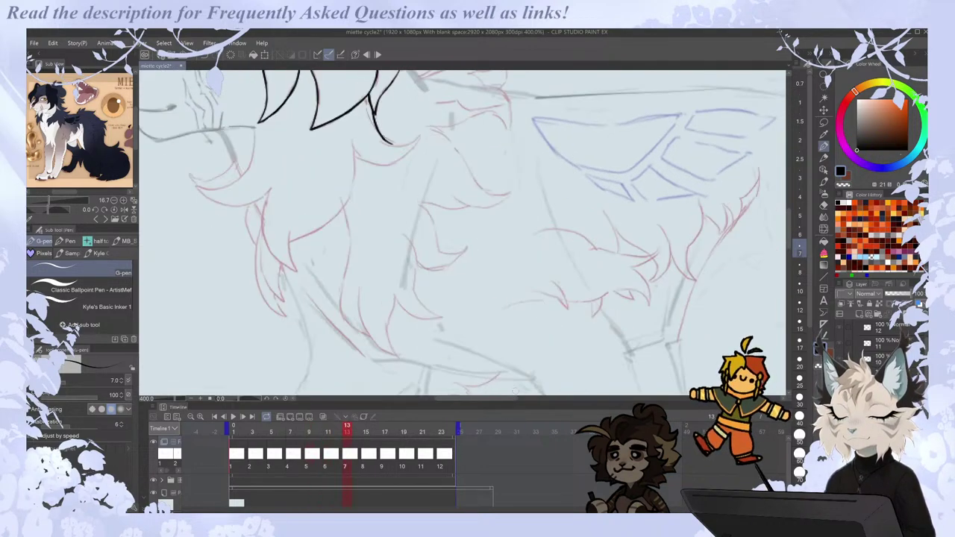
# Ink the next hanging strand of the lower neck fur, flip to the neighbouring cels, and undo the last stroke.
pyautogui.press('.')
pyautogui.press('.')
pyautogui.press('.')
pyautogui.moveTo(381, 298)
pyautogui.mouseDown()
pyautogui.moveTo(394, 323)
pyautogui.moveTo(415, 334)
pyautogui.moveTo(400, 275)
pyautogui.moveTo(377, 327)
pyautogui.moveTo(376, 366)
pyautogui.mouseUp()
pyautogui.press('.')
pyautogui.press('Right')
pyautogui.press('Left')
pyautogui.hotkey('ctrl', 'z')
# Flip between cel 7 and its neighbours to compare the sketched neck-fur strands.
pyautogui.press('Right')
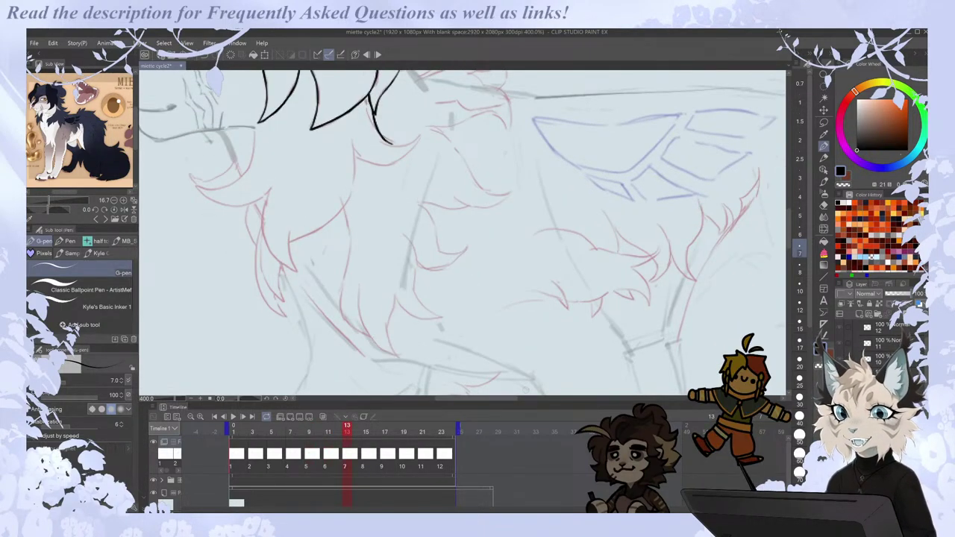
pyautogui.press('Right')
pyautogui.press('Left')
pyautogui.press('Left')
pyautogui.press('Right')
pyautogui.press('Right')
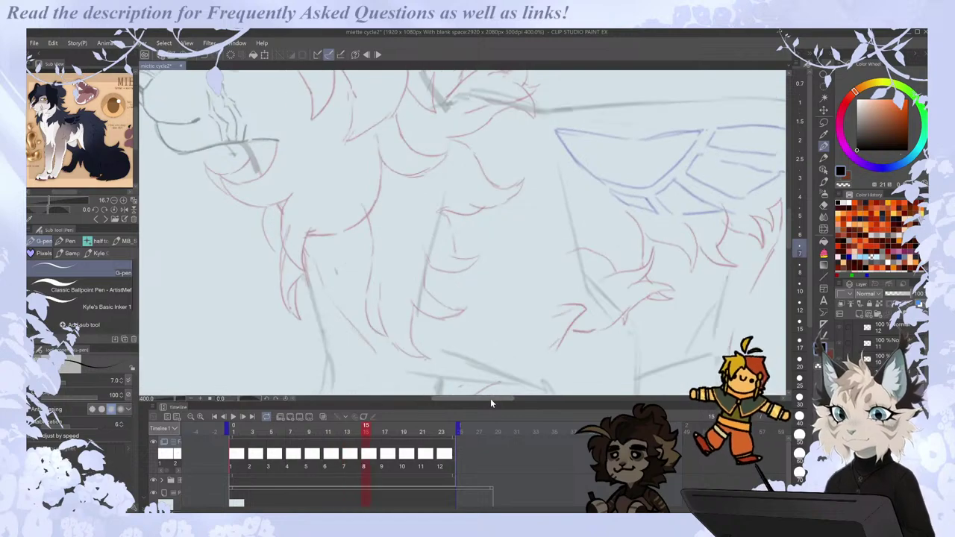
pyautogui.press('Right')
# On cel 1 at frame 1, ink a second pointed strand below the inner neck tuft and compare it with the neighbouring cels.
pyautogui.click(231, 467)
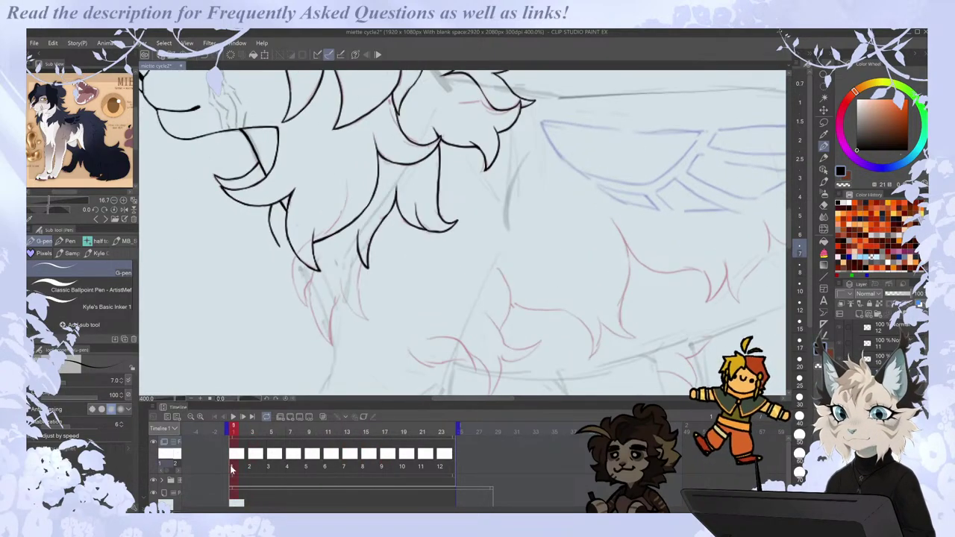
pyautogui.moveTo(340, 270)
pyautogui.mouseDown()
pyautogui.moveTo(368, 321)
pyautogui.moveTo(366, 265)
pyautogui.moveTo(357, 290)
pyautogui.mouseUp()
pyautogui.hotkey('ctrl', 'z')
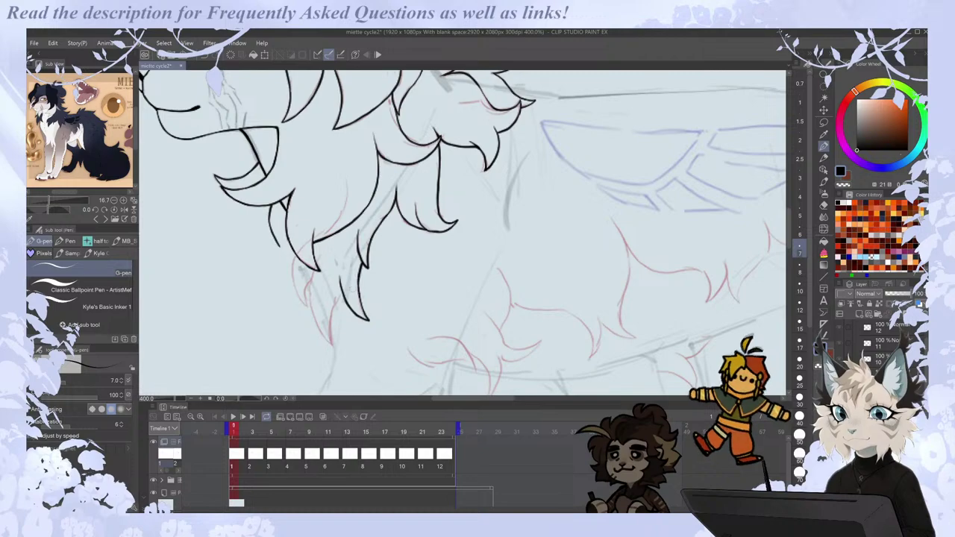
pyautogui.press('Left')
pyautogui.press('Right')
pyautogui.press('Right')
pyautogui.press('Left')
pyautogui.press('Left')
pyautogui.press('Right')
pyautogui.press('Right')
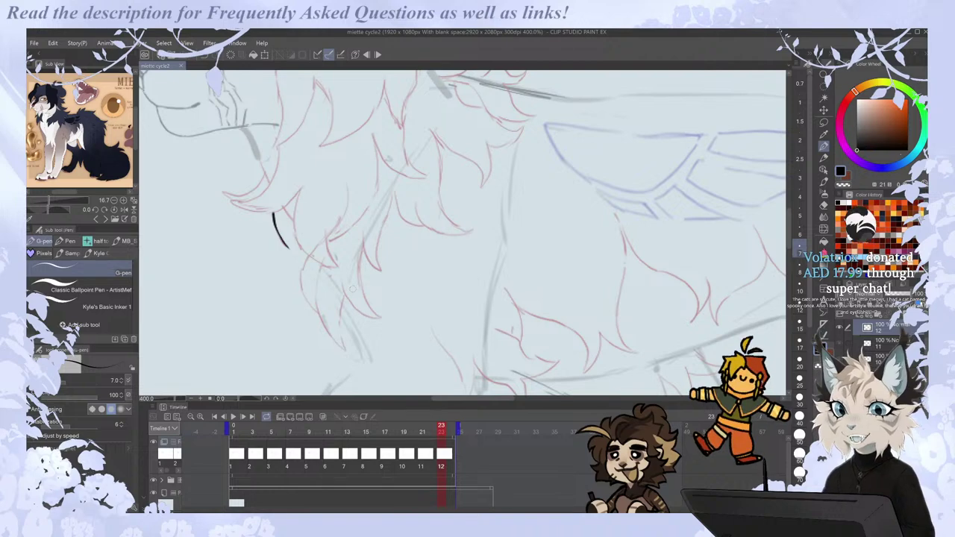
pyautogui.moveTo(497, 399); pyautogui.dragTo(492, 398)
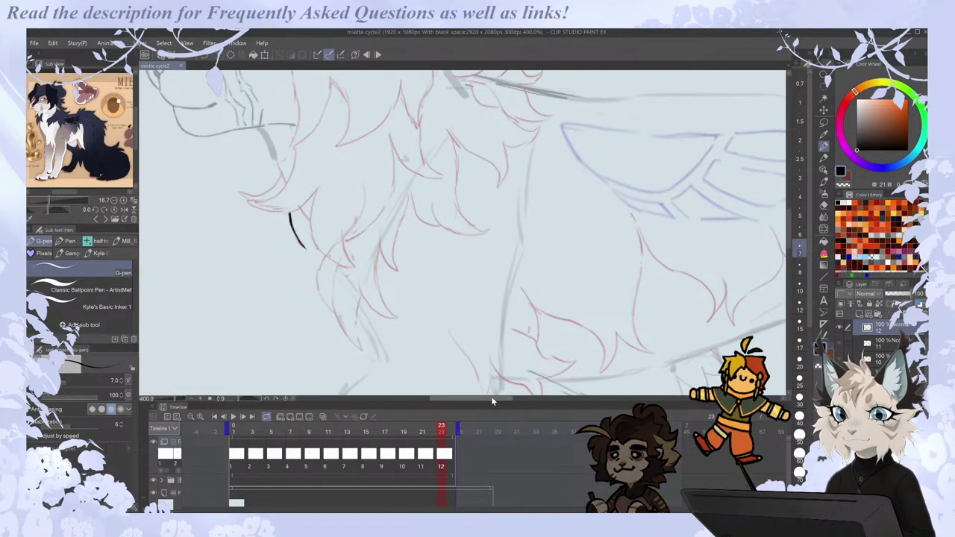
# On cel 1, ink the long pointed strand at the bottom of the neck fur, redrawing its edge while comparing neighbouring cels.
pyautogui.press('space')
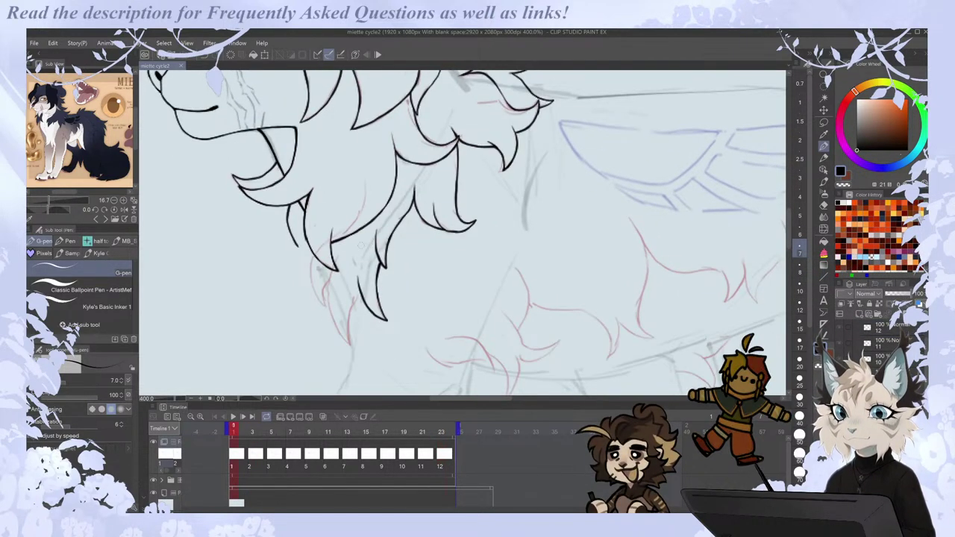
pyautogui.moveTo(361, 293); pyautogui.dragTo(348, 340)
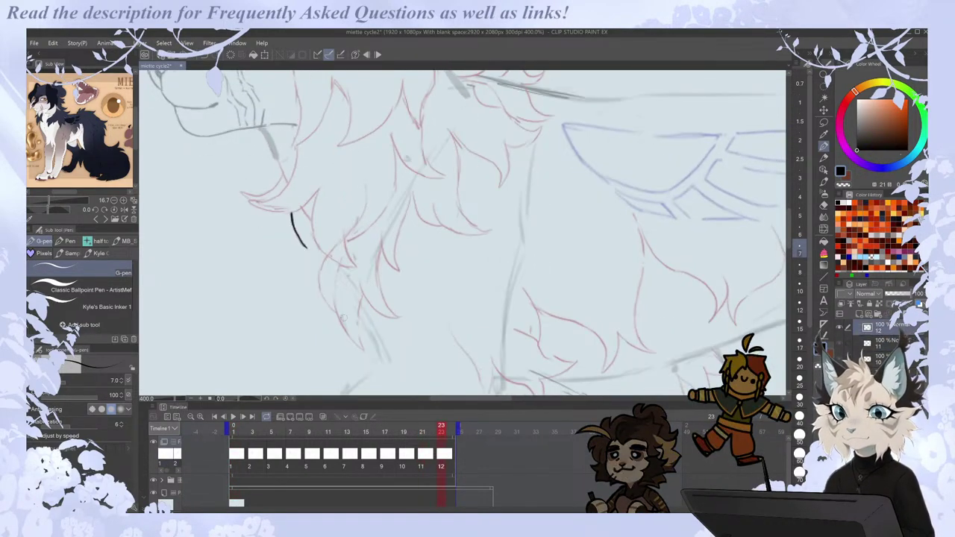
pyautogui.moveTo(334, 270); pyautogui.dragTo(337, 331)
pyautogui.press('Left')
pyautogui.press('Right')
pyautogui.moveTo(335, 270); pyautogui.dragTo(337, 331)
pyautogui.press('Left')
pyautogui.press('Right')
pyautogui.hotkey('ctrl', 'z')
pyautogui.moveTo(334, 270)
pyautogui.mouseDown()
pyautogui.moveTo(327, 309)
pyautogui.moveTo(348, 342)
pyautogui.mouseUp()
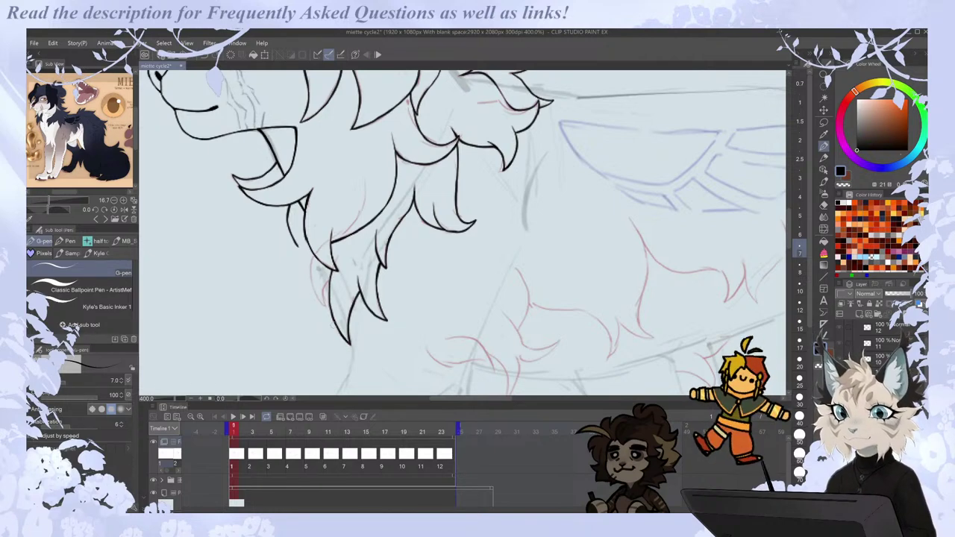
pyautogui.press('Right')
pyautogui.press('Left')
pyautogui.press('Left')
pyautogui.press('Right')
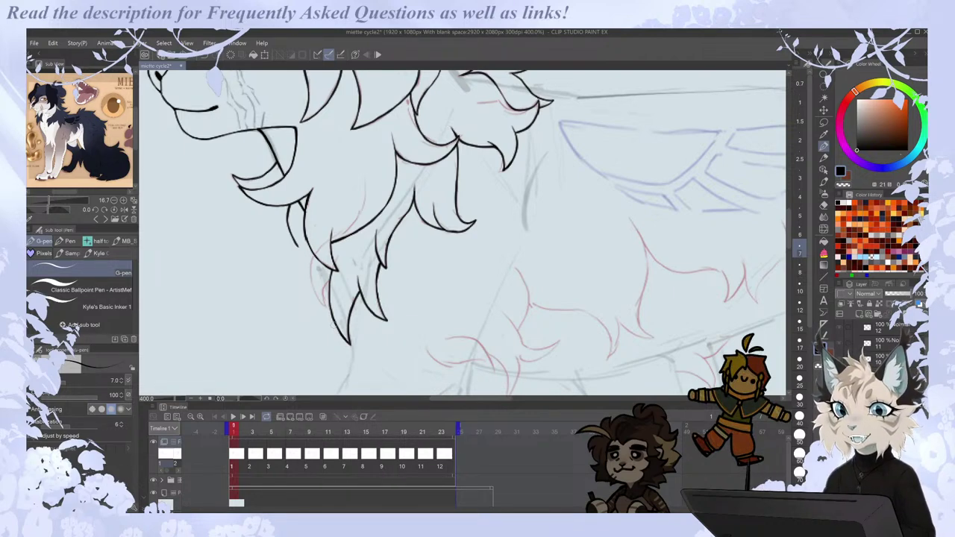
# On cel 1, ink the short pointed strand at the front of the neck and compare it with the adjacent cels.
pyautogui.moveTo(460, 398); pyautogui.dragTo(452, 399)
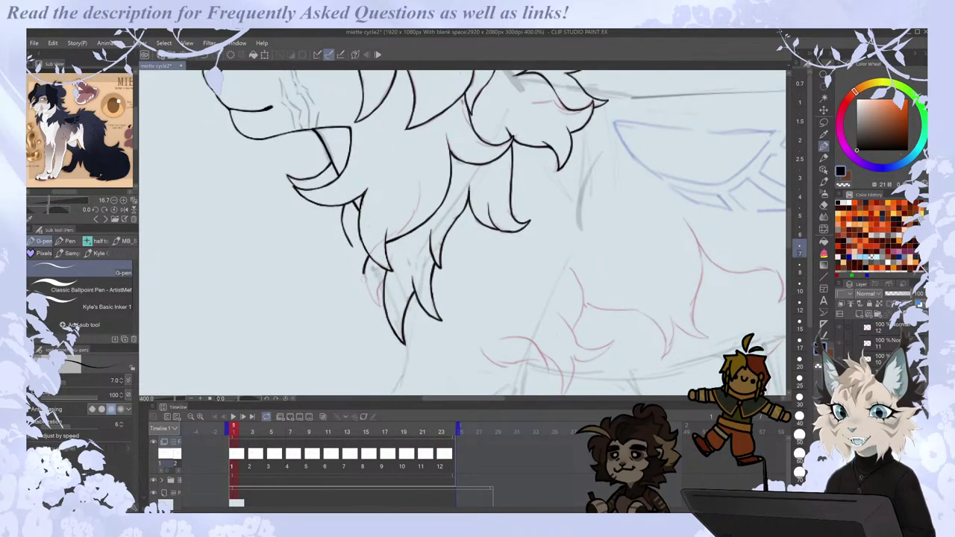
pyautogui.moveTo(369, 254)
pyautogui.mouseDown()
pyautogui.moveTo(367, 279)
pyautogui.moveTo(384, 308)
pyautogui.mouseUp()
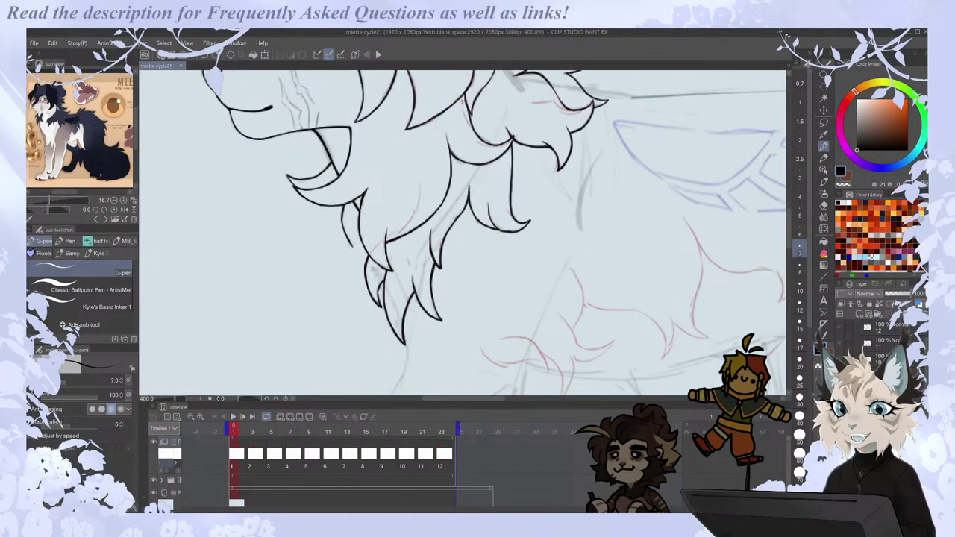
pyautogui.press('Right')
pyautogui.press('Left')
pyautogui.press('Right')
pyautogui.press('Right')
pyautogui.press('Left')
pyautogui.press('Left')
pyautogui.press('Right')
pyautogui.press('Right')
pyautogui.press('Left')
# Ink the hanging neck-fur strands on the cels following cel 1 and tidy the lines with the eraser.
pyautogui.moveTo(359, 257)
pyautogui.mouseDown()
pyautogui.moveTo(363, 279)
pyautogui.moveTo(395, 255)
pyautogui.moveTo(379, 307)
pyautogui.moveTo(393, 348)
pyautogui.moveTo(406, 301)
pyautogui.moveTo(421, 288)
pyautogui.moveTo(430, 323)
pyautogui.moveTo(457, 254)
pyautogui.mouseUp()
pyautogui.press('Left')
pyautogui.press('Right')
pyautogui.press('Right')
pyautogui.press('Left')
pyautogui.press('Left')
pyautogui.press('.')
pyautogui.press('e')
pyautogui.press('p')
# Flip between cels 2 and 3 to compare the motion of the inked neck-fur strands.
pyautogui.press(',')
pyautogui.press('.')
pyautogui.press(',')
pyautogui.press('.')
pyautogui.press(',')
pyautogui.press('.')
pyautogui.press('Left')
pyautogui.press('Right')
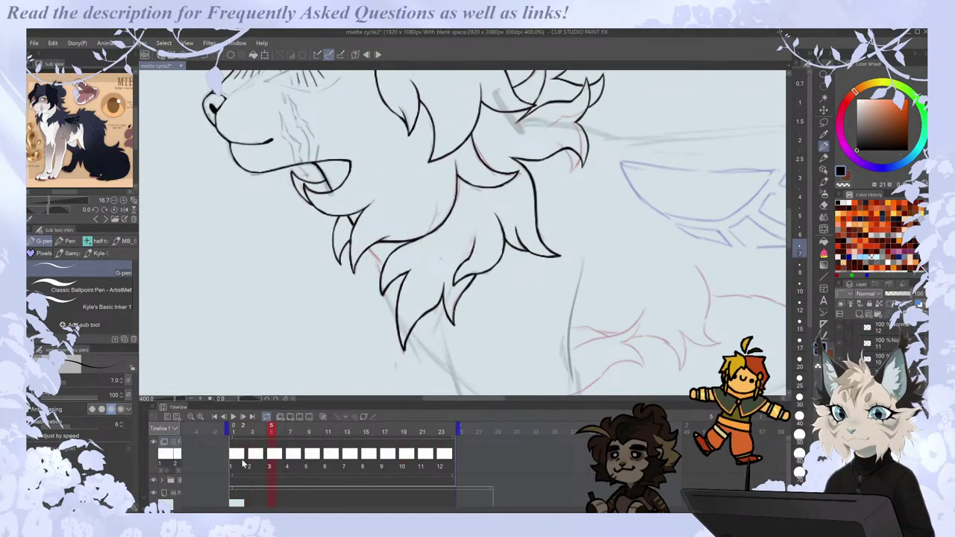
pyautogui.hotkey('ctrl', '-')
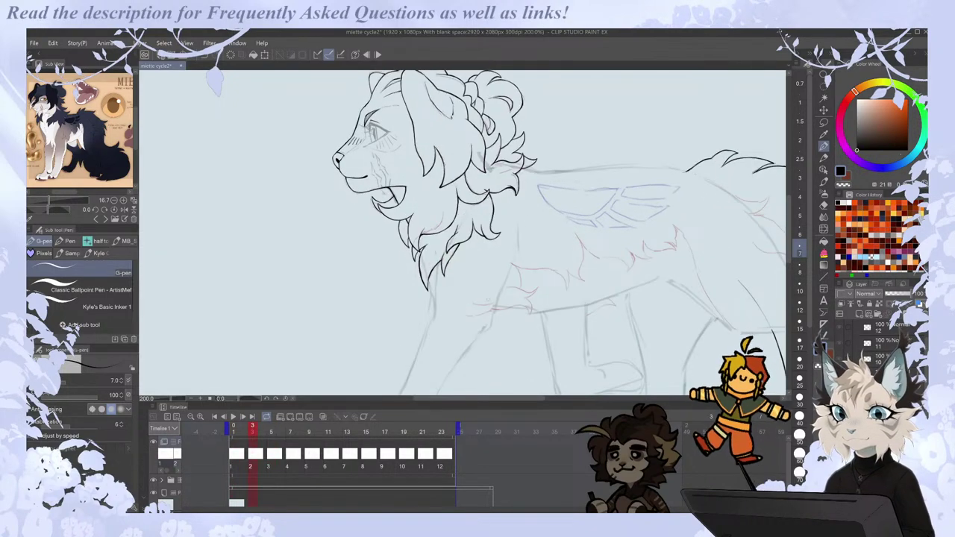
# On cel 3 at frame 5, ink a small curved tuft below the long pointed neck strand and check it against cel 4.
pyautogui.scroll(2, 450, 343)
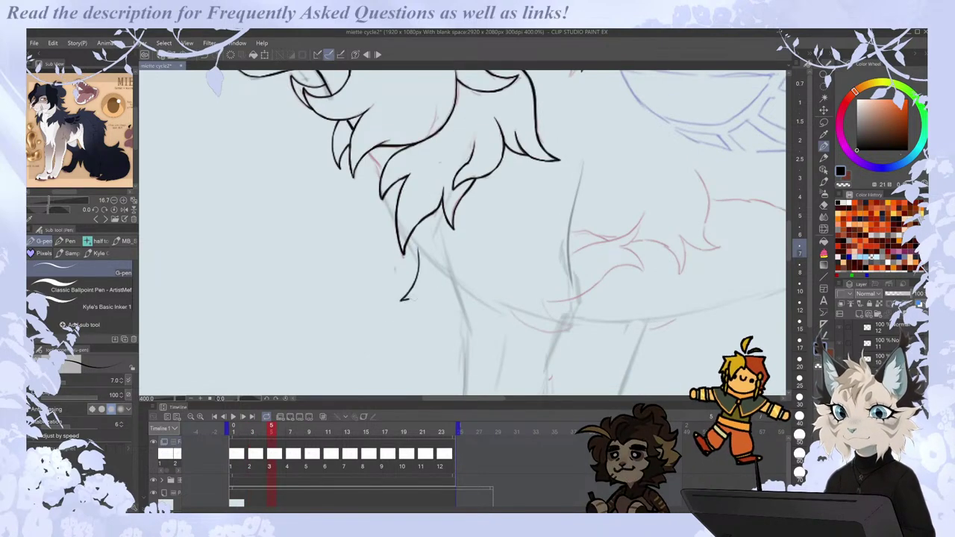
pyautogui.moveTo(416, 240)
pyautogui.mouseDown()
pyautogui.moveTo(419, 265)
pyautogui.moveTo(399, 301)
pyautogui.moveTo(438, 281)
pyautogui.mouseUp()
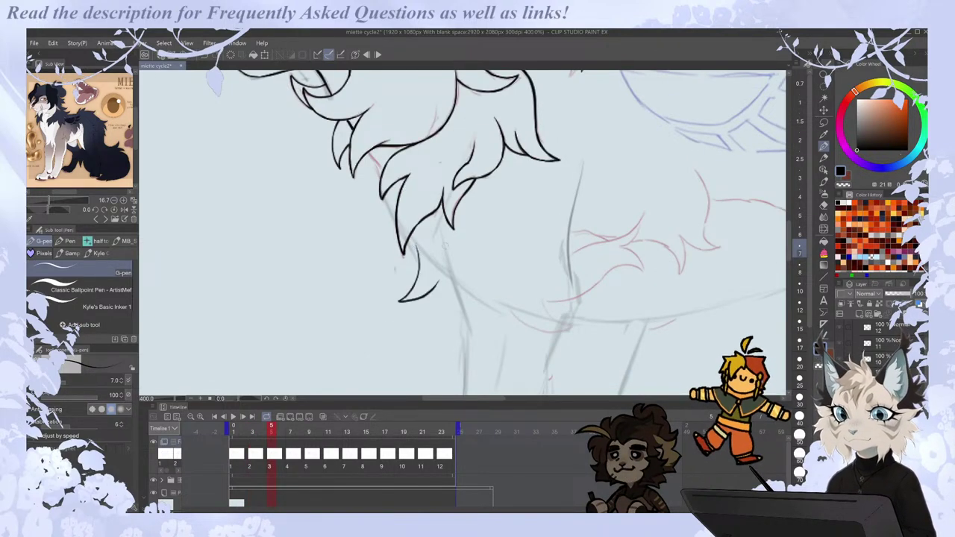
pyautogui.press('Right')
pyautogui.press('Left')
pyautogui.press('Right')
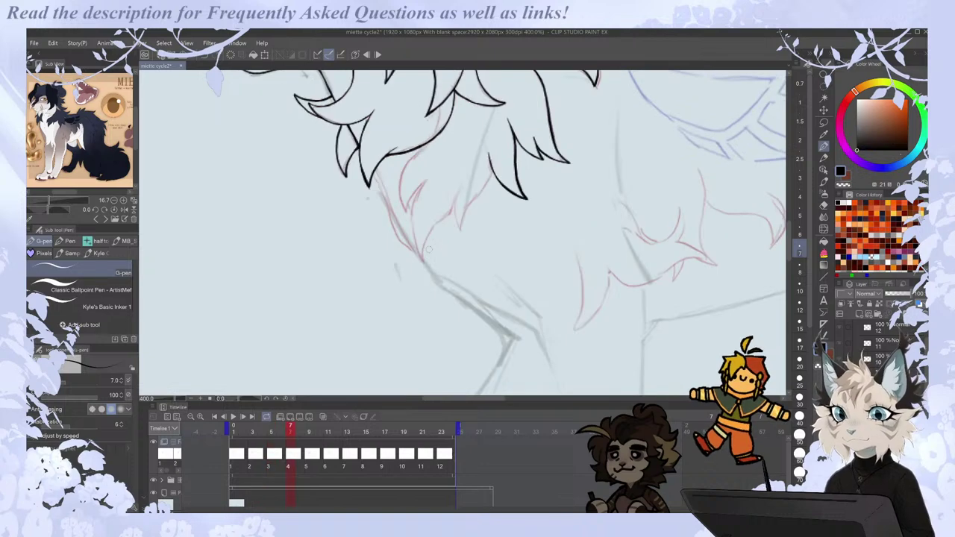
# On cel 4 at frame 7, ink the small pointed tuft below the sketched neck strands, redrawing the first stroke.
pyautogui.scroll(-2, 428, 250)
pyautogui.scroll(2, 448, 300)
pyautogui.press('Left')
pyautogui.press('Right')
pyautogui.moveTo(407, 215)
pyautogui.mouseDown()
pyautogui.moveTo(410, 257)
pyautogui.moveTo(434, 251)
pyautogui.mouseUp()
pyautogui.hotkey('ctrl', 'z')
pyautogui.moveTo(407, 216)
pyautogui.mouseDown()
pyautogui.moveTo(407, 274)
pyautogui.moveTo(439, 252)
pyautogui.mouseUp()
pyautogui.press('Right')
pyautogui.press('Left')
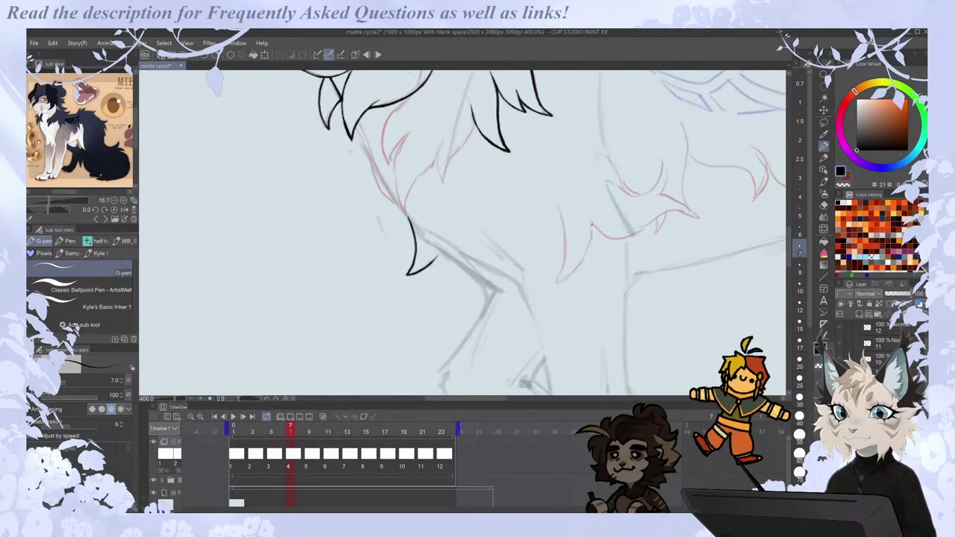
# On cel 5 at frame 9, ink the lowest pointed tuft along the front of the chest and compare it with adjacent cels.
pyautogui.press('Right')
pyautogui.press('Left')
pyautogui.press('Right')
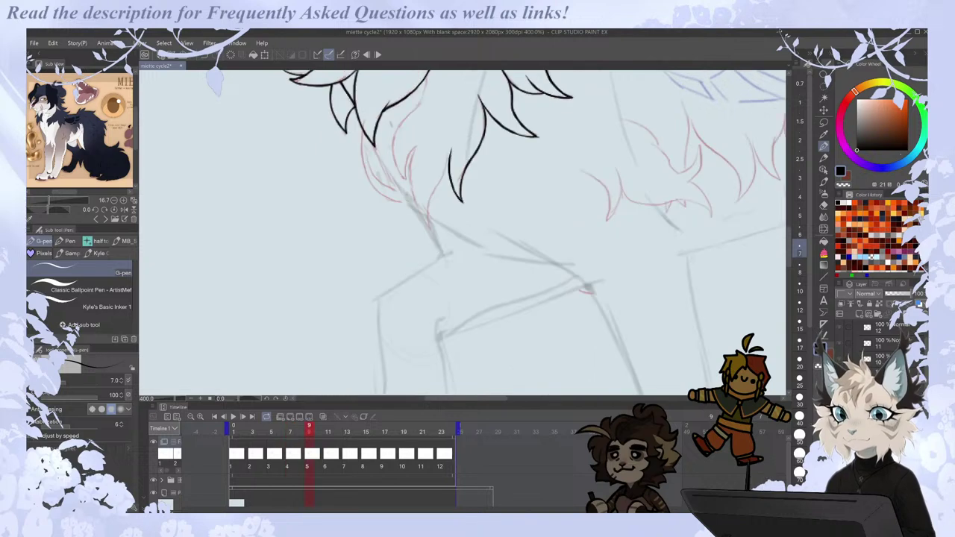
pyautogui.moveTo(406, 194)
pyautogui.mouseDown()
pyautogui.moveTo(435, 259)
pyautogui.moveTo(446, 230)
pyautogui.mouseUp()
pyautogui.press('Left')
pyautogui.press('Right')
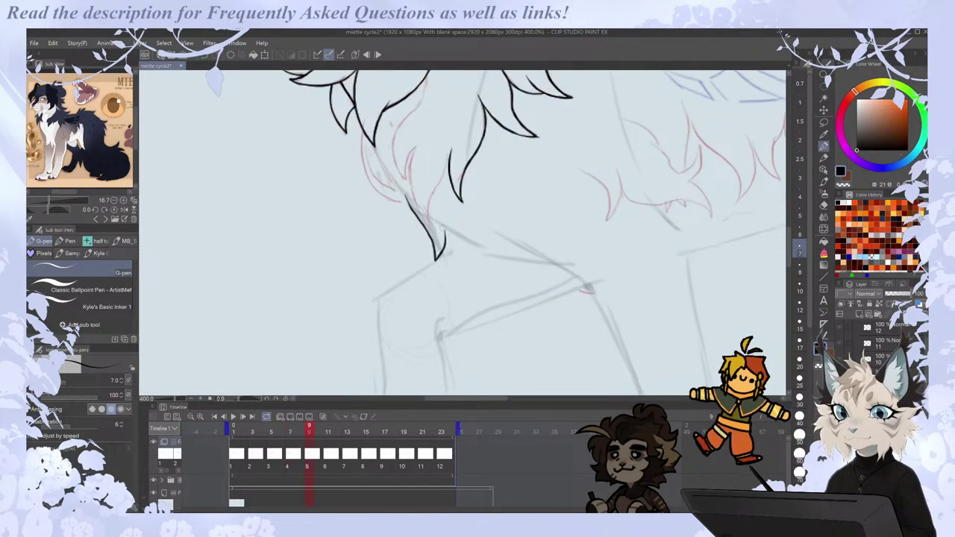
pyautogui.press('Right')
pyautogui.press('Left')
# On cel 6 at frame 11, ink the inner edge and tip of the lowest front strand, redrawing it and cleaning up with the eraser.
pyautogui.press('Right')
pyautogui.press('Left')
pyautogui.press('Right')
pyautogui.moveTo(385, 134)
pyautogui.mouseDown()
pyautogui.moveTo(394, 200)
pyautogui.moveTo(419, 173)
pyautogui.mouseUp()
pyautogui.hotkey('ctrl', 'z')
pyautogui.moveTo(384, 135)
pyautogui.mouseDown()
pyautogui.moveTo(406, 200)
pyautogui.moveTo(426, 176)
pyautogui.moveTo(417, 206)
pyautogui.mouseUp()
pyautogui.press('Left')
pyautogui.press('Right')
pyautogui.press('e')
pyautogui.press('p')
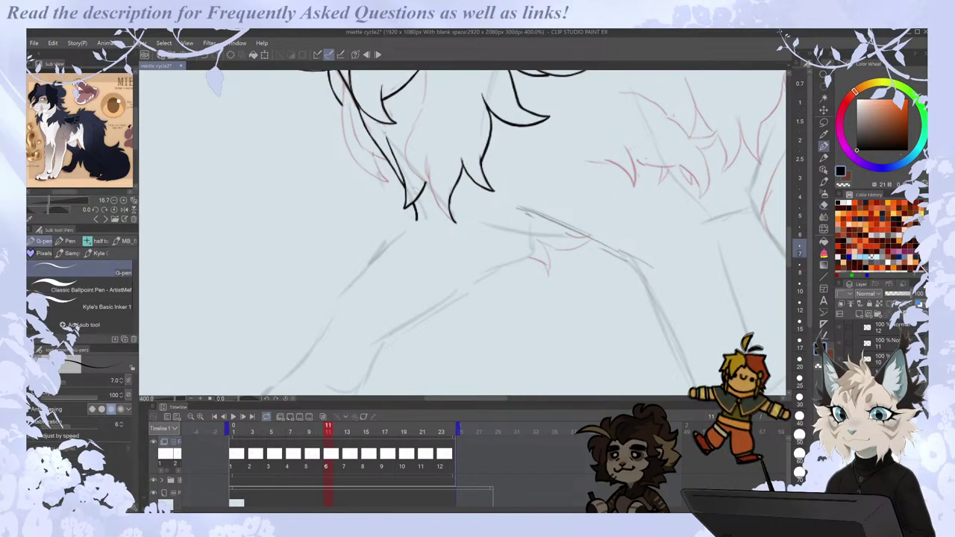
# Compare cel 6 with cel 7 and play back the walk cycle to check the neck-fur strands.
pyautogui.press('Right')
pyautogui.press('Left')
pyautogui.click(234, 417)
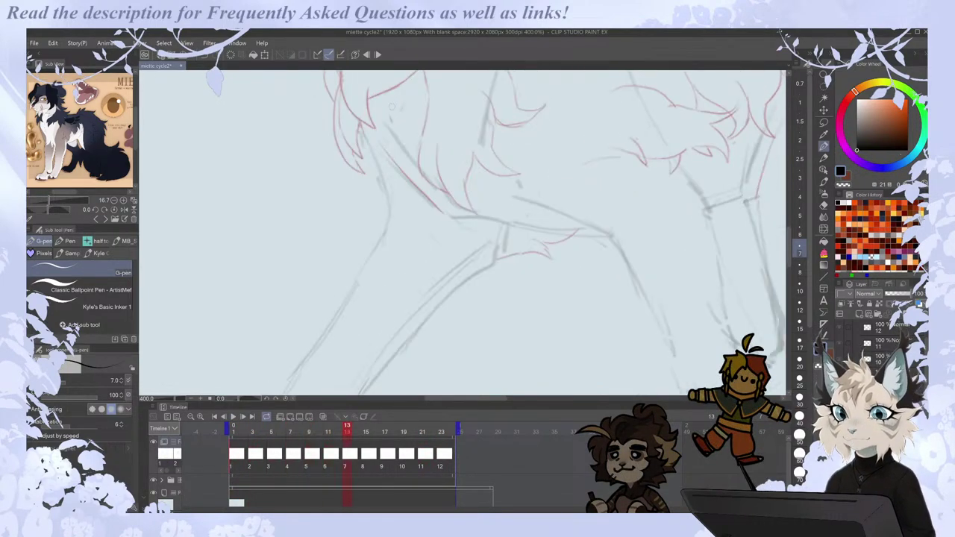
pyautogui.moveTo(789, 230); pyautogui.dragTo(789, 220)
pyautogui.hotkey('ctrl', '-')
# On cel 5 at frame 9, ink the small inner tuft and the edge running down to the lowest front strand, undoing stray strokes.
pyautogui.press('Left')
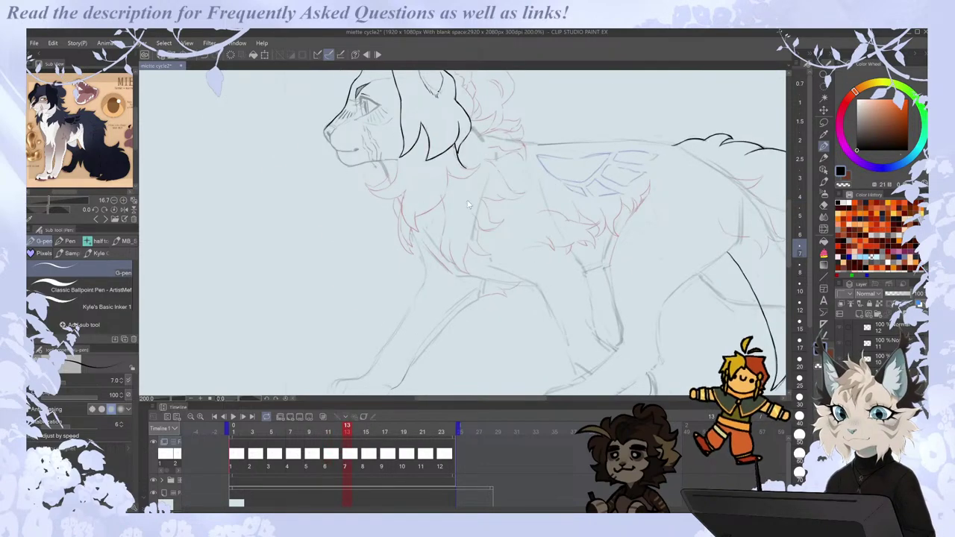
pyautogui.scroll(3, 468, 207)
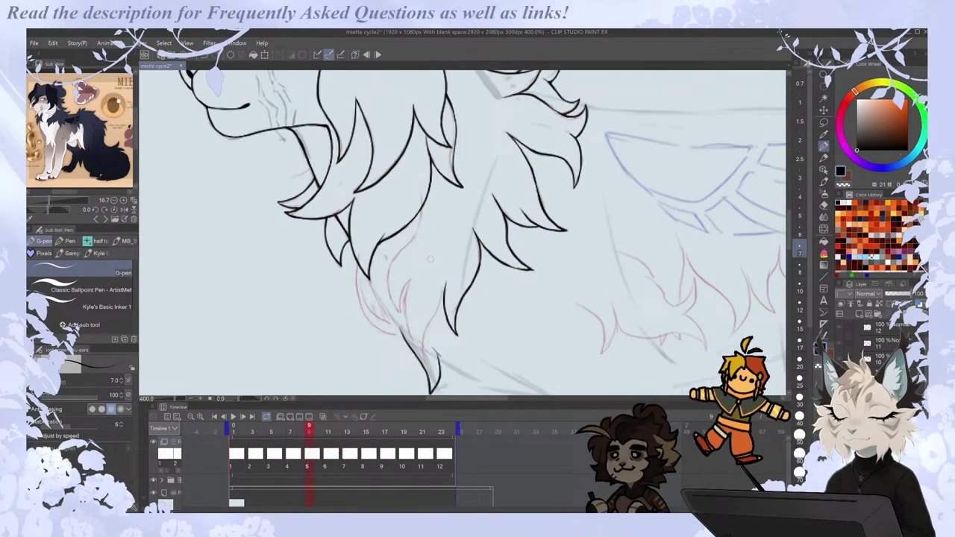
pyautogui.moveTo(388, 267)
pyautogui.mouseDown()
pyautogui.moveTo(401, 312)
pyautogui.moveTo(410, 280)
pyautogui.moveTo(407, 325)
pyautogui.moveTo(423, 360)
pyautogui.mouseUp()
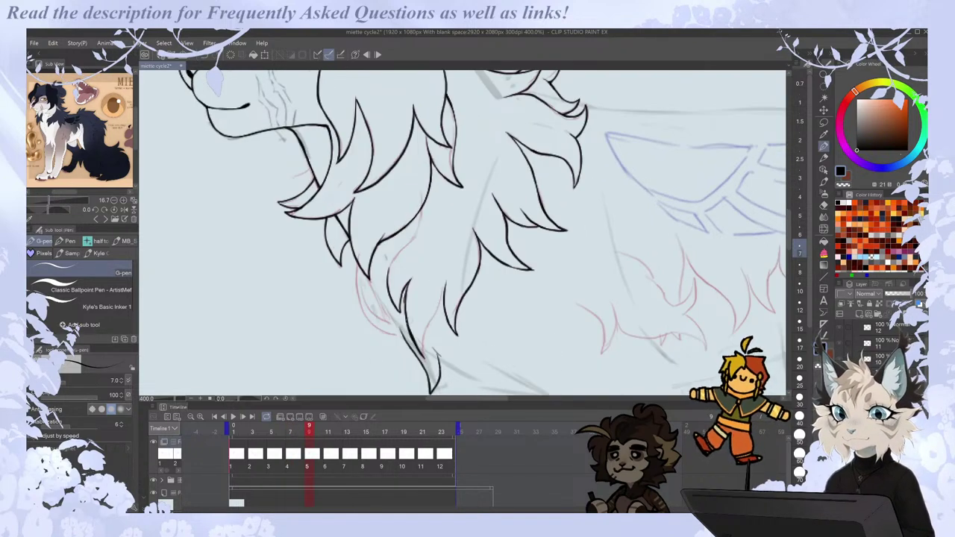
pyautogui.moveTo(446, 290)
pyautogui.mouseDown()
pyautogui.moveTo(424, 331)
pyautogui.moveTo(447, 281)
pyautogui.mouseUp()
pyautogui.hotkey('ctrl', 'z')
pyautogui.hotkey('ctrl', 'z')
pyautogui.hotkey('ctrl', 'z')
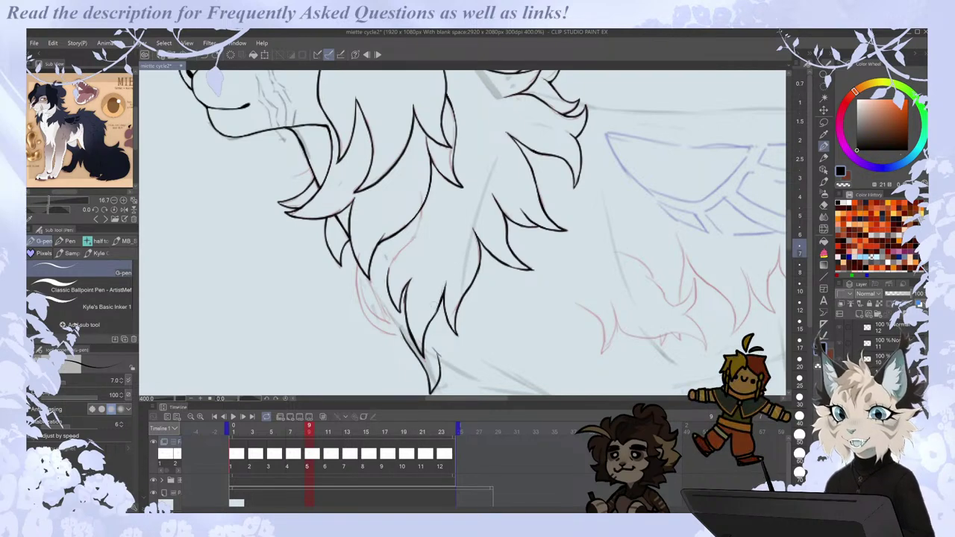
# Compare the neck-fur strands on cel 5 with those on the neighbouring cels.
pyautogui.press(',')
pyautogui.press('.')
pyautogui.press('.')
pyautogui.press(',')
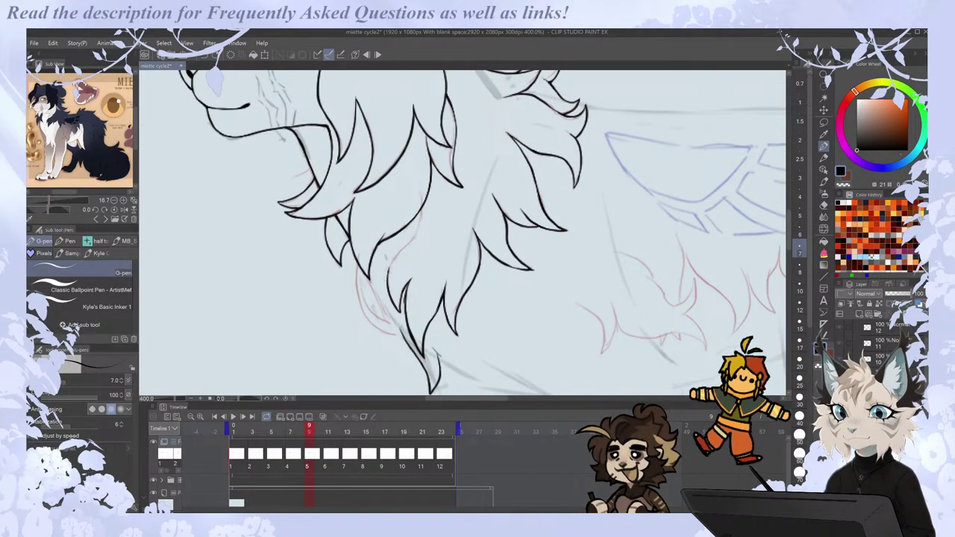
pyautogui.press(',')
pyautogui.press('.')
pyautogui.press('.')
pyautogui.press(',')
pyautogui.press(',')
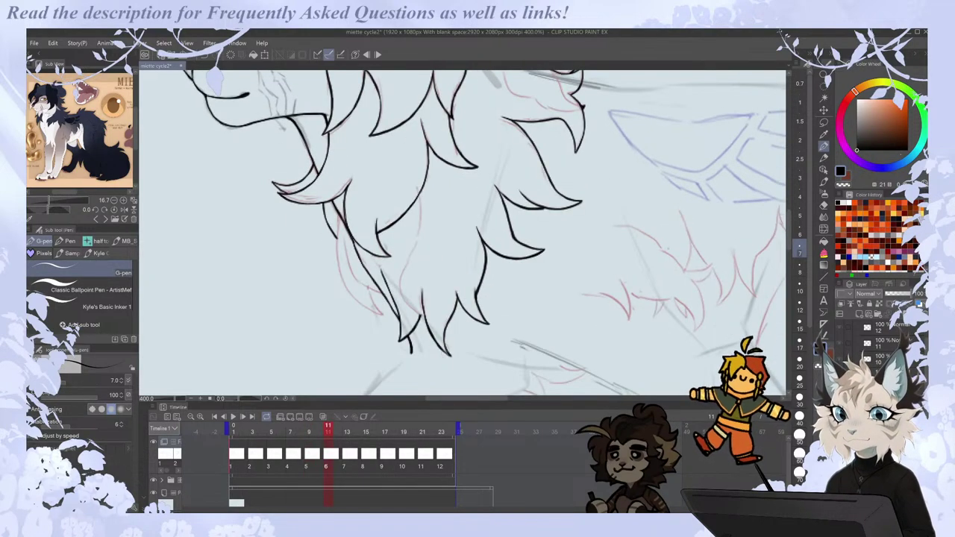
# On cel 6 at frame 11, ink the long curved inner neck strand and compare it with the adjacent cels.
pyautogui.moveTo(399, 269)
pyautogui.mouseDown()
pyautogui.moveTo(406, 306)
pyautogui.moveTo(423, 319)
pyautogui.mouseUp()
pyautogui.press(',')
pyautogui.press('.')
pyautogui.moveTo(401, 281); pyautogui.dragTo(414, 249)
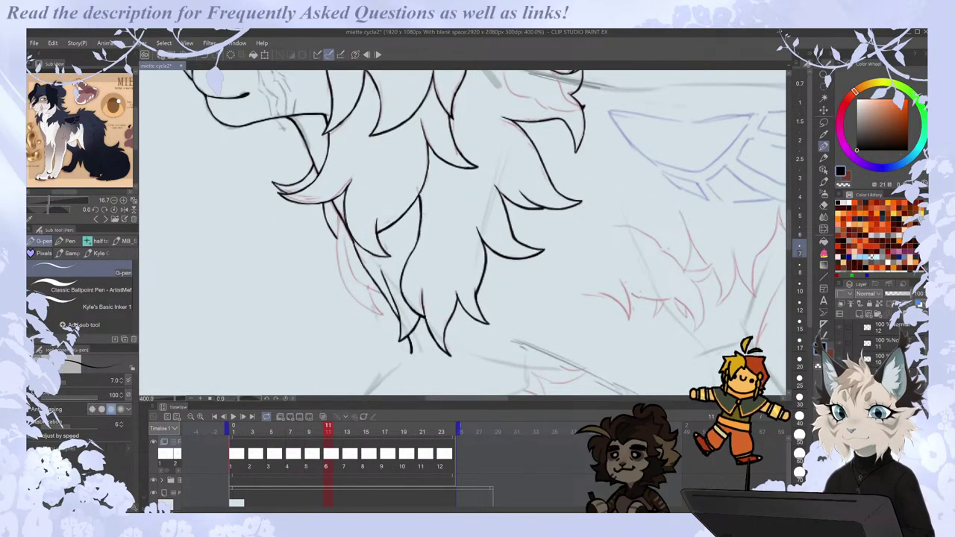
pyautogui.press('.')
pyautogui.press(',')
pyautogui.press(',')
pyautogui.press('.')
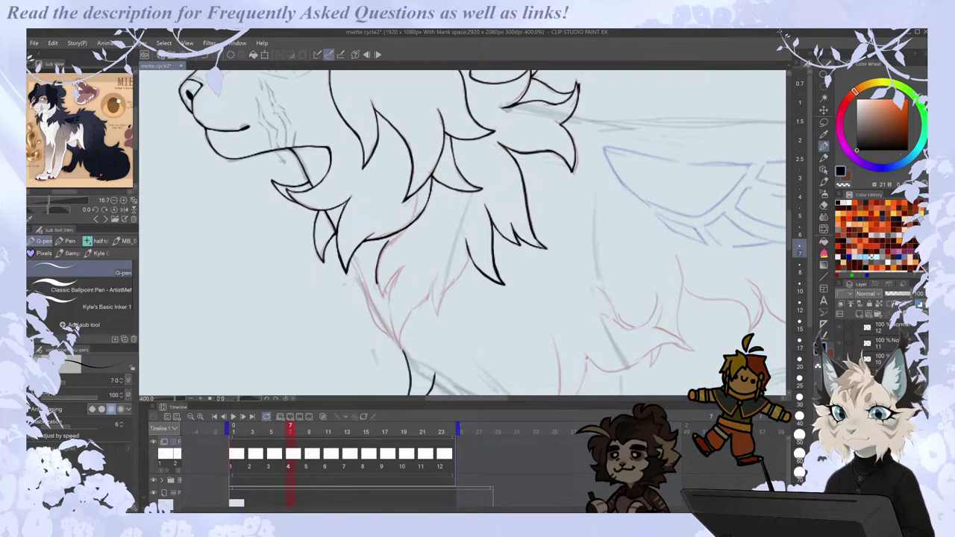
# On cel 4 at frame 7, ink the curved strand below the jaw to its pointed tip and check it against adjacent cels.
pyautogui.moveTo(403, 234)
pyautogui.mouseDown()
pyautogui.moveTo(380, 297)
pyautogui.moveTo(397, 271)
pyautogui.mouseUp()
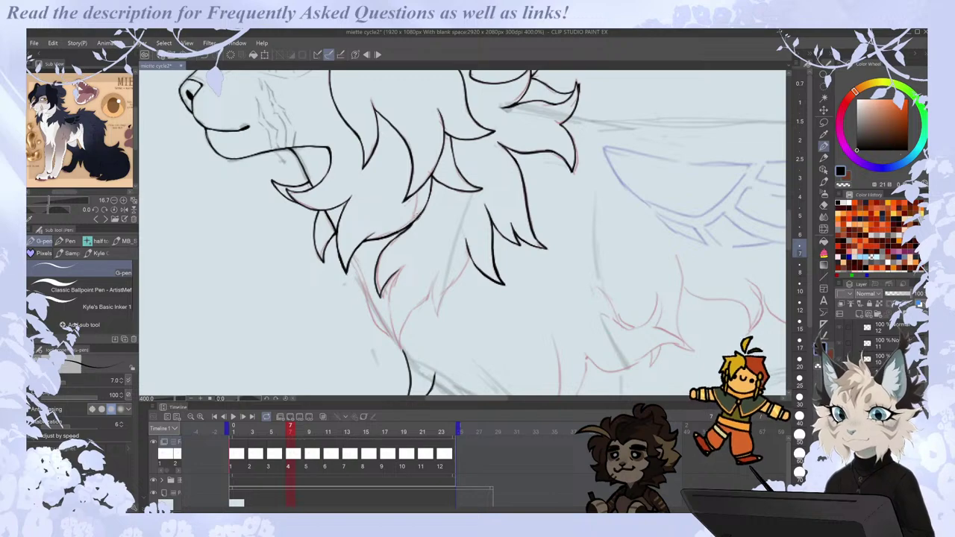
pyautogui.scroll(-2, 416, 215)
pyautogui.press('Left')
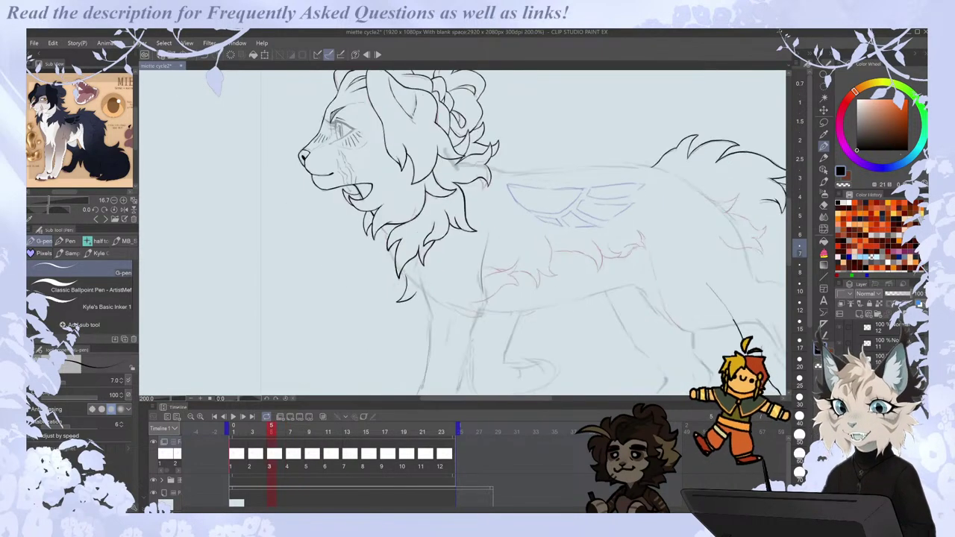
pyautogui.press('Right')
pyautogui.press('Right')
pyautogui.press('Left')
pyautogui.scroll(2, 416, 244)
pyautogui.press('Left')
pyautogui.press('Right')
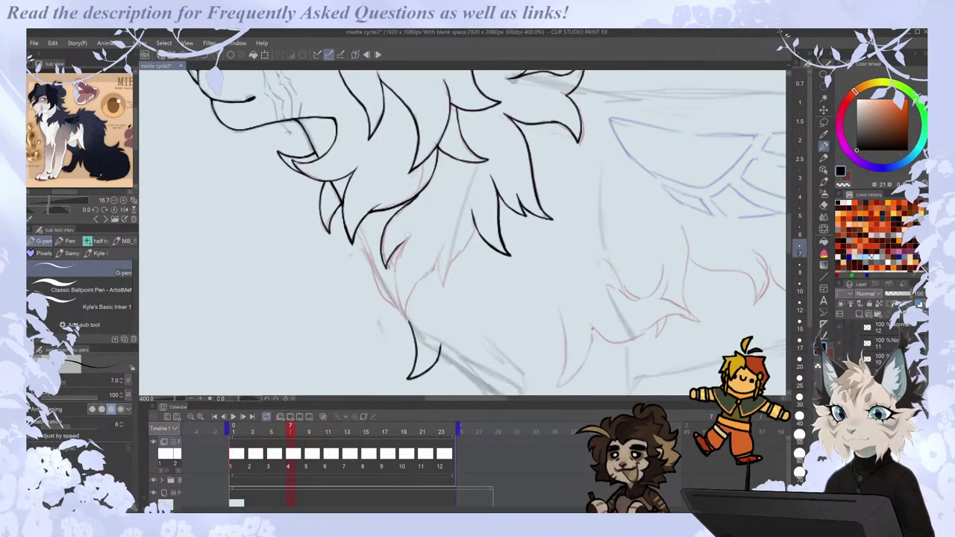
# On cel 4, ink the small tuft's inner edge and the long strand edge down the chest front, redrawing the strokes.
pyautogui.moveTo(386, 267)
pyautogui.mouseDown()
pyautogui.moveTo(409, 238)
pyautogui.moveTo(393, 276)
pyautogui.mouseUp()
pyautogui.press('Left')
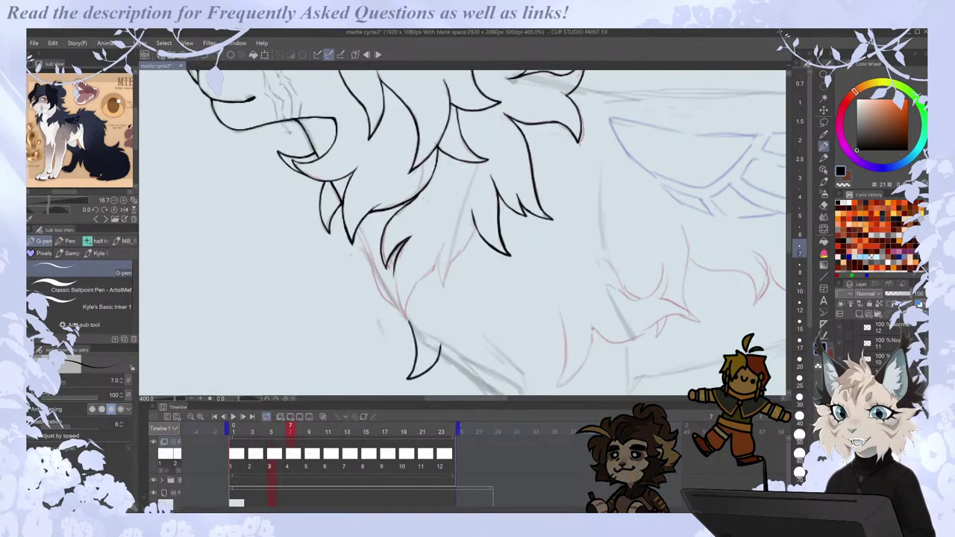
pyautogui.press('Right')
pyautogui.hotkey('ctrl', 'z')
pyautogui.moveTo(399, 246)
pyautogui.mouseDown()
pyautogui.moveTo(395, 301)
pyautogui.moveTo(408, 319)
pyautogui.mouseUp()
pyautogui.press('Right')
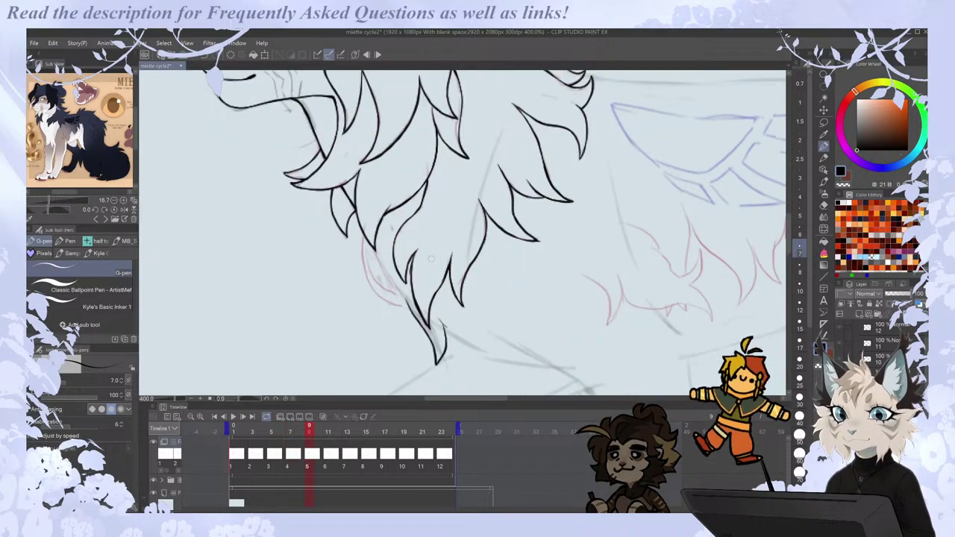
pyautogui.press('Left')
pyautogui.hotkey('ctrl', 'z')
pyautogui.moveTo(407, 235)
pyautogui.mouseDown()
pyautogui.moveTo(391, 264)
pyautogui.moveTo(403, 319)
pyautogui.mouseUp()
pyautogui.press('Left')
pyautogui.press('Right')
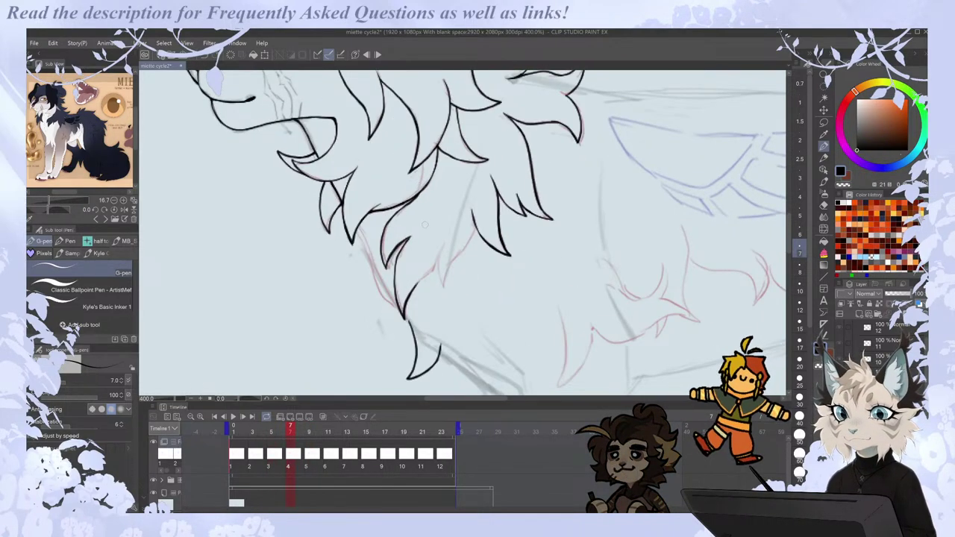
# On cel 4, ink the next pointed tuft joining the chest strand to the rear neck fur, redrawing the first stroke.
pyautogui.press('Left')
pyautogui.press('Right')
pyautogui.moveTo(423, 278); pyautogui.dragTo(442, 246)
pyautogui.hotkey('ctrl', 'z')
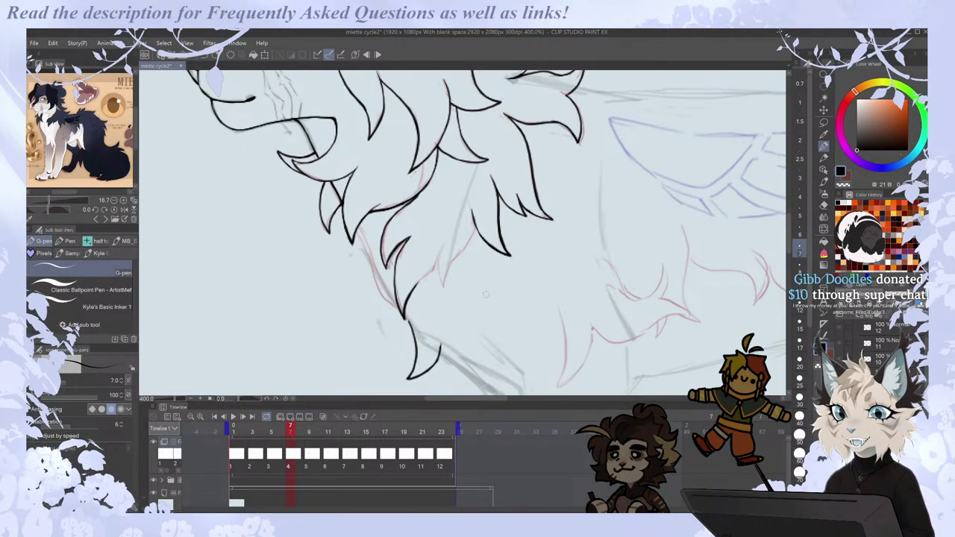
pyautogui.press('Left')
pyautogui.press('Right')
pyautogui.moveTo(415, 287)
pyautogui.mouseDown()
pyautogui.moveTo(440, 258)
pyautogui.moveTo(444, 290)
pyautogui.moveTo(476, 226)
pyautogui.moveTo(445, 291)
pyautogui.mouseUp()
pyautogui.press('e')
pyautogui.press('p')
pyautogui.moveTo(445, 292); pyautogui.dragTo(463, 253)
# Compare the inked neck fur on cel 4 with the neighbouring cels at a wider view.
pyautogui.press('Left')
pyautogui.press('Right')
pyautogui.press('Right')
pyautogui.hotkey('ctrl', '-')
pyautogui.hotkey('ctrl', '-')
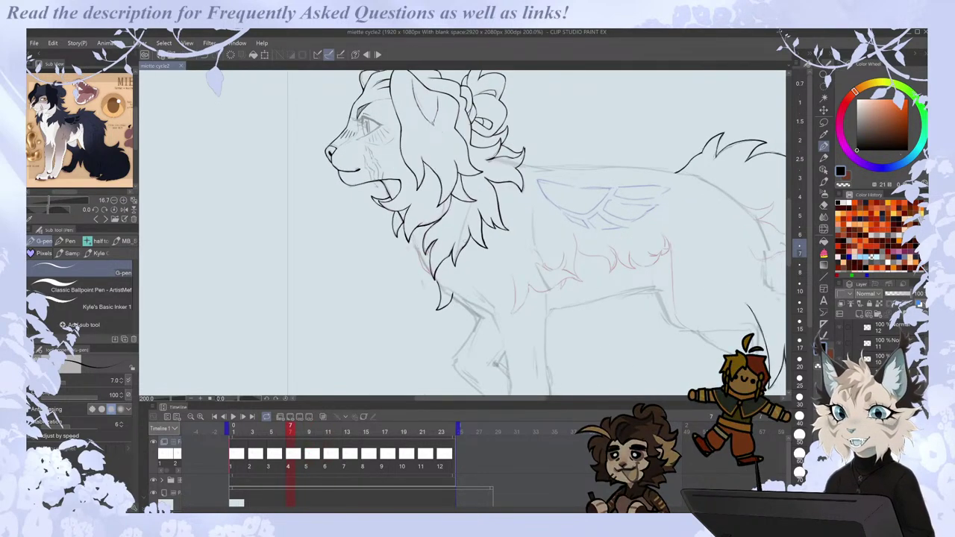
pyautogui.moveTo(464, 398)
pyautogui.mouseDown()
pyautogui.moveTo(498, 398)
pyautogui.moveTo(463, 400)
pyautogui.mouseUp()
pyautogui.press('Left')
pyautogui.press('Right')
pyautogui.press('Right')
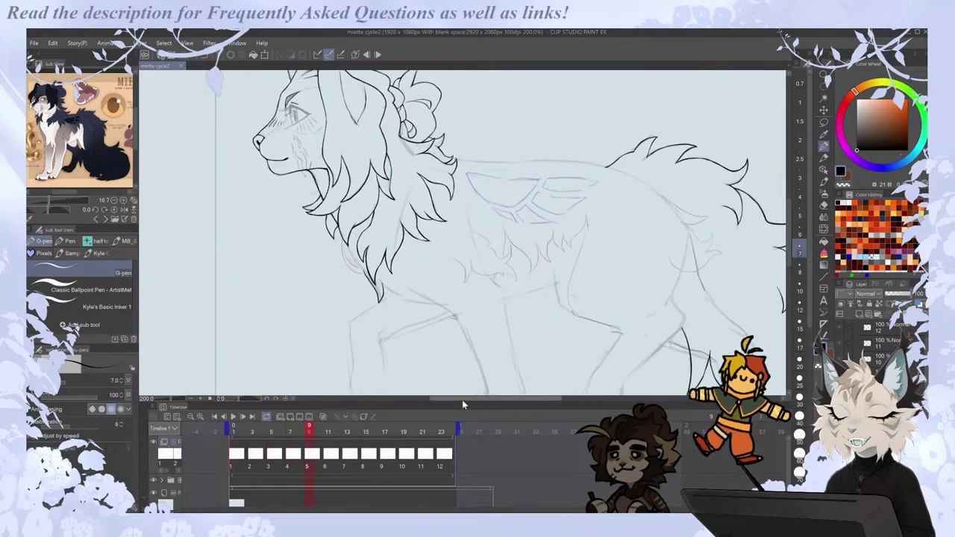
pyautogui.press('Left')
pyautogui.press('Right')
pyautogui.press('Right')
pyautogui.press('Left')
pyautogui.press('Left')
pyautogui.press('Right')
pyautogui.press('Right')
# On cel 6 at frame 11, ink the outer hanging strand along the front of the chest, including its pointed tip.
pyautogui.scroll(2, 334, 233)
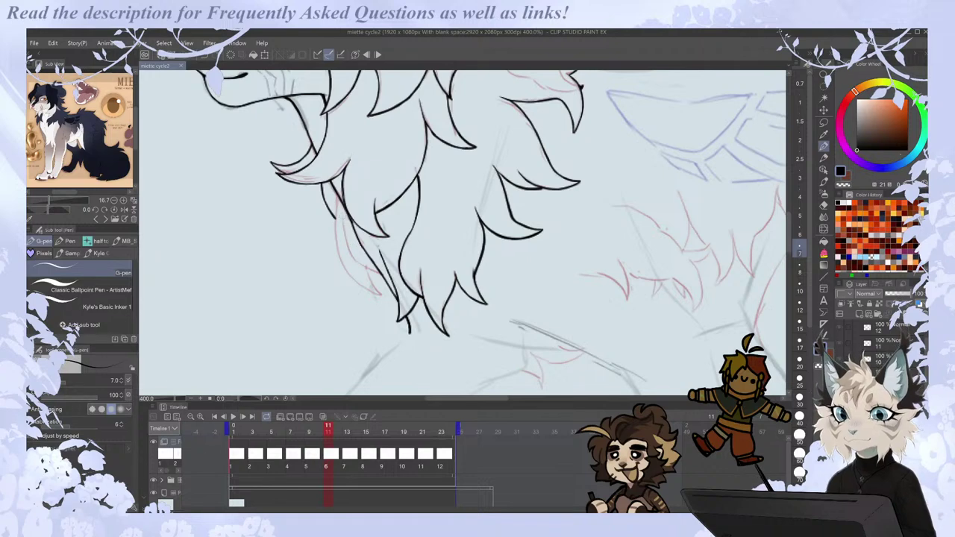
pyautogui.moveTo(340, 193)
pyautogui.mouseDown()
pyautogui.moveTo(337, 252)
pyautogui.moveTo(367, 290)
pyautogui.moveTo(384, 295)
pyautogui.mouseUp()
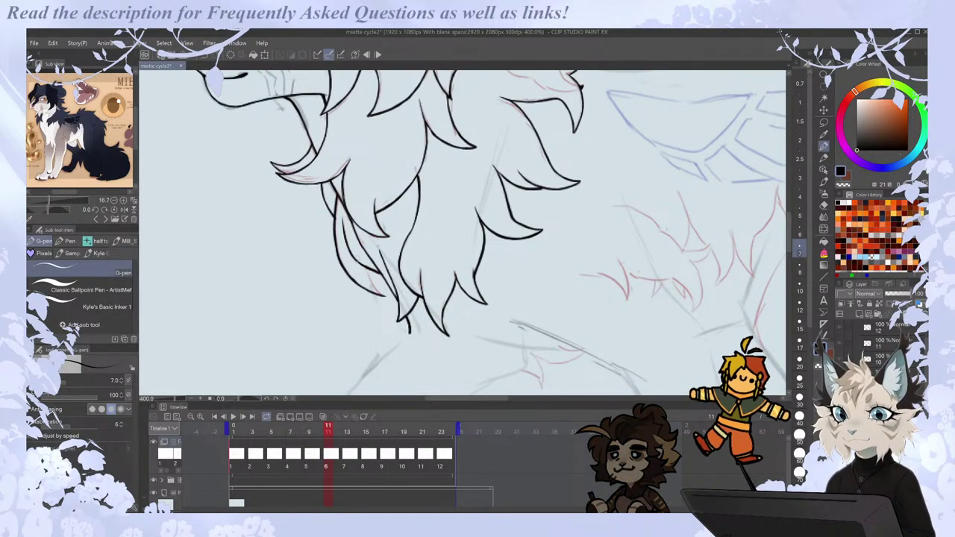
pyautogui.press('e')
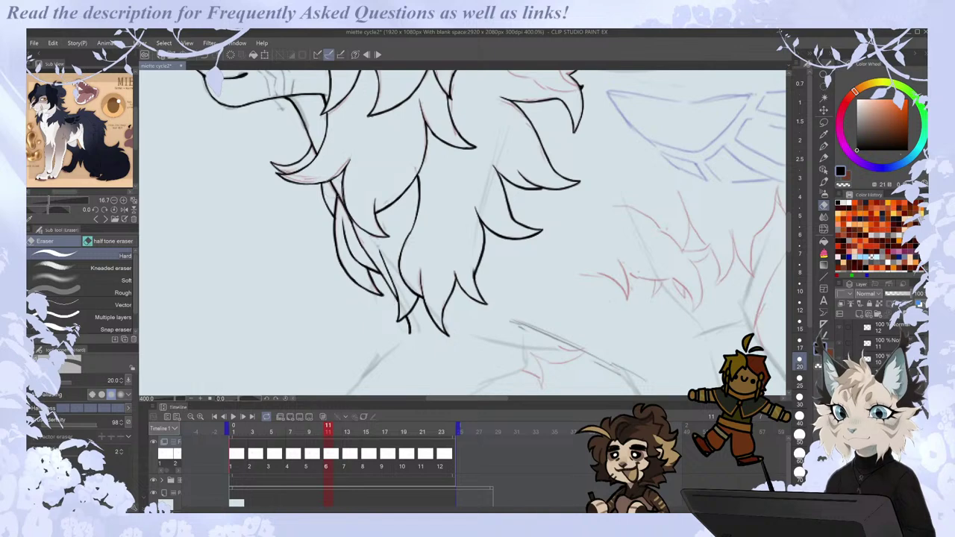
pyautogui.press('p')
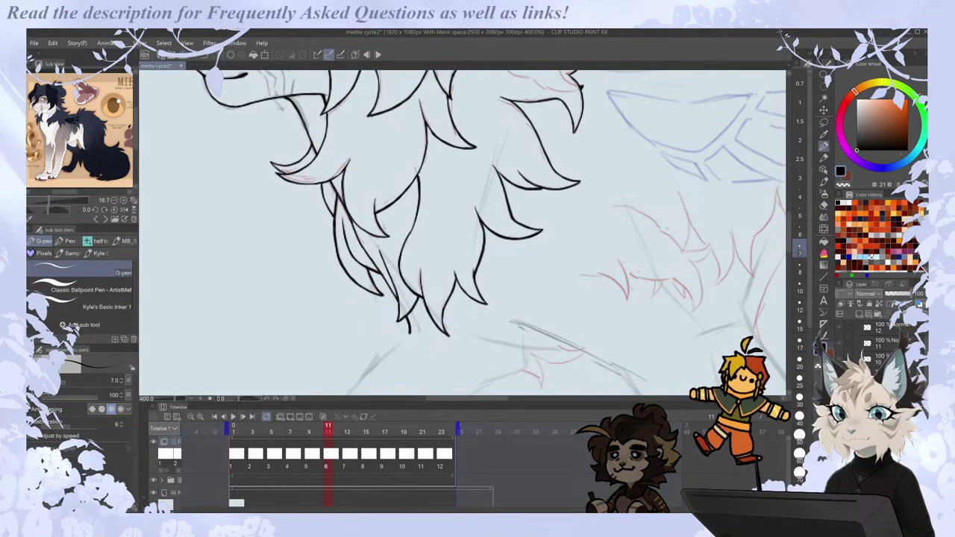
pyautogui.scroll(-2, 335, 196)
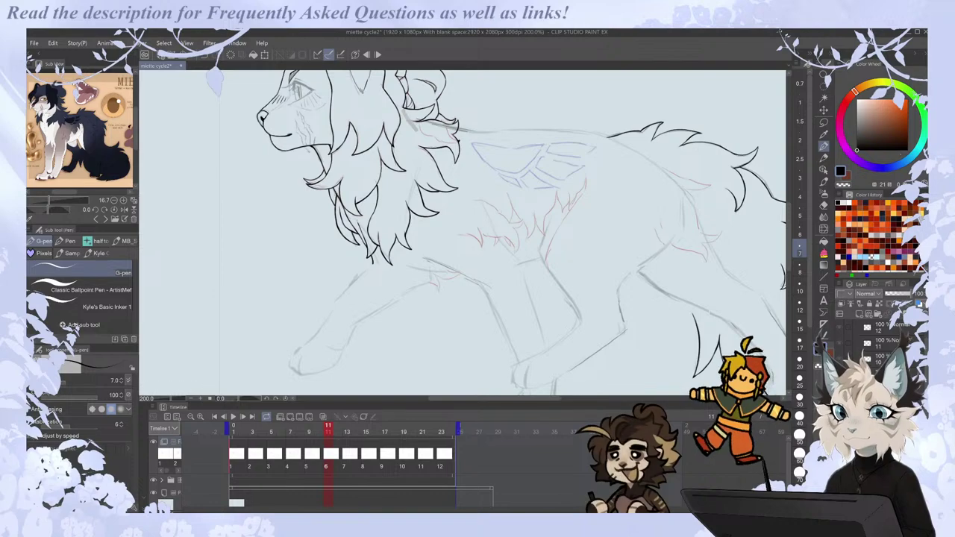
# On cel 5 at frame 9, ink the outer hanging strand along the chest front, matching it to the strand on cel 6.
pyautogui.moveTo(498, 399); pyautogui.dragTo(491, 399)
pyautogui.press('Right')
pyautogui.scroll(2, 384, 224)
pyautogui.press('Left')
pyautogui.press('Left')
pyautogui.moveTo(373, 233)
pyautogui.mouseDown()
pyautogui.moveTo(388, 270)
pyautogui.moveTo(409, 281)
pyautogui.mouseUp()
pyautogui.press('Right')
pyautogui.press('Left')
pyautogui.moveTo(383, 232); pyautogui.dragTo(411, 281)
pyautogui.moveTo(371, 216)
pyautogui.mouseDown()
pyautogui.moveTo(373, 258)
pyautogui.moveTo(411, 289)
pyautogui.mouseUp()
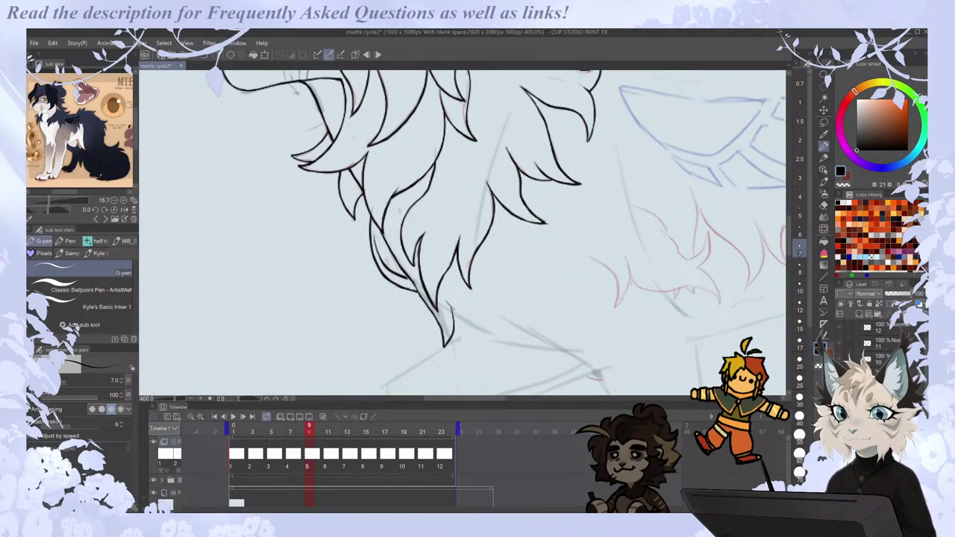
# Play back the walk cycle and step through the frames from cel 1 to check the neck-fur motion.
pyautogui.scroll(-2, 406, 277)
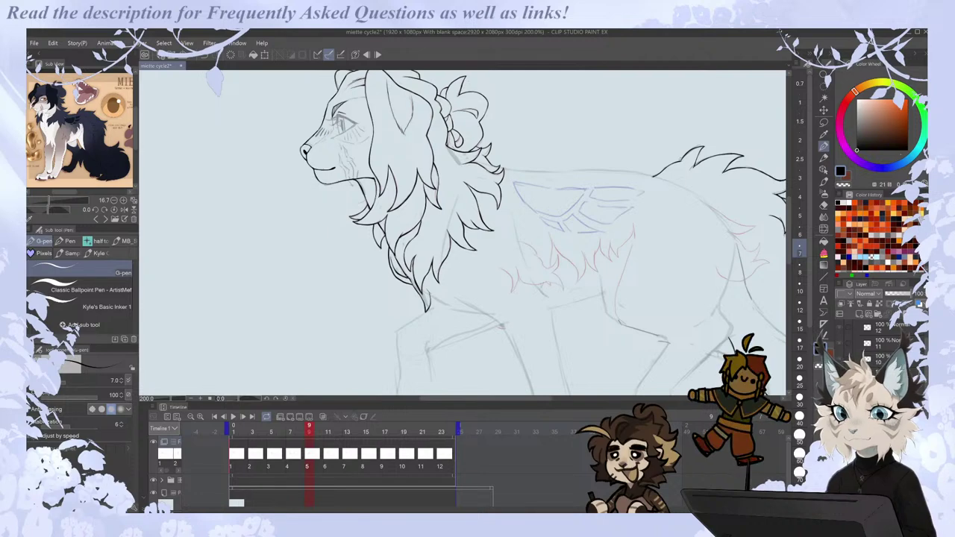
pyautogui.hotkey('ctrl', '-')
pyautogui.scroll(1, 521, 355)
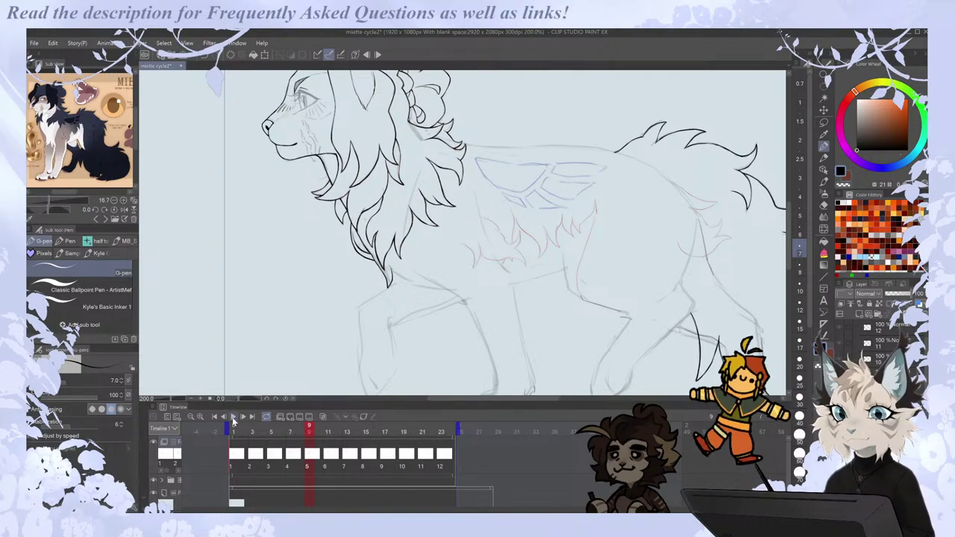
pyautogui.click(233, 417)
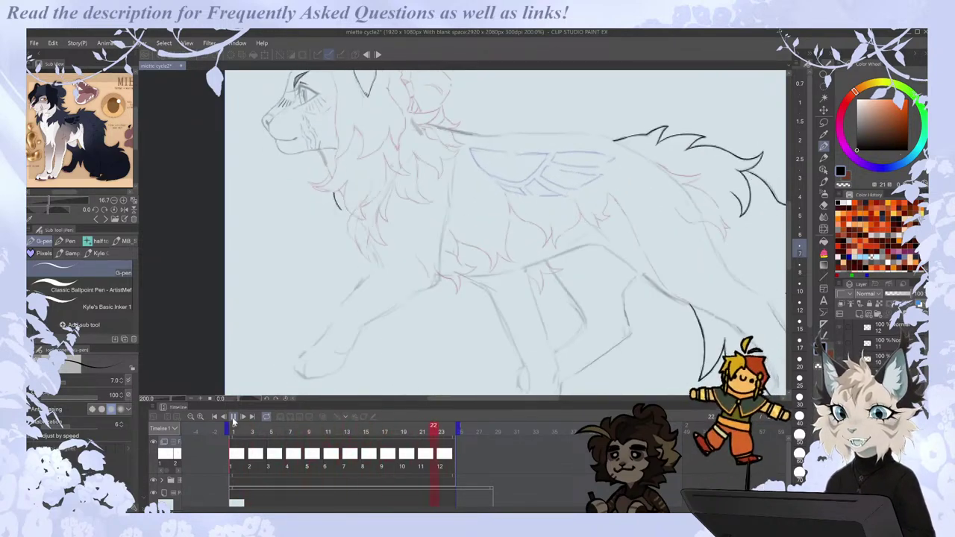
pyautogui.click(237, 457)
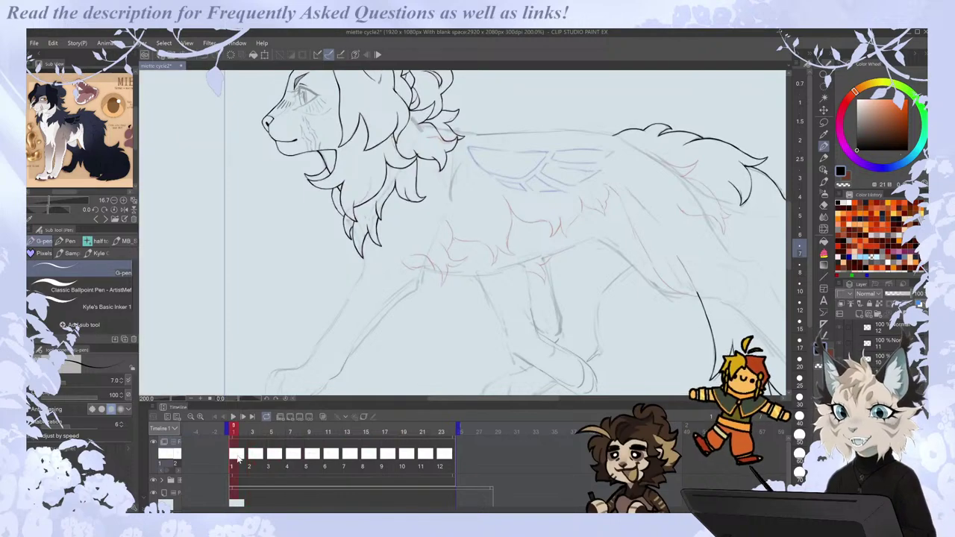
pyautogui.moveTo(511, 400); pyautogui.dragTo(499, 399)
pyautogui.press('Right')
pyautogui.press('Right')
pyautogui.press('Right')
pyautogui.press('Right')
pyautogui.press('Left')
# On cel 6 at frame 11, ink the short inner strand line behind the outer front strand and compare it with cel 5.
pyautogui.scroll(2, 434, 258)
pyautogui.press('Left')
pyautogui.press('space')
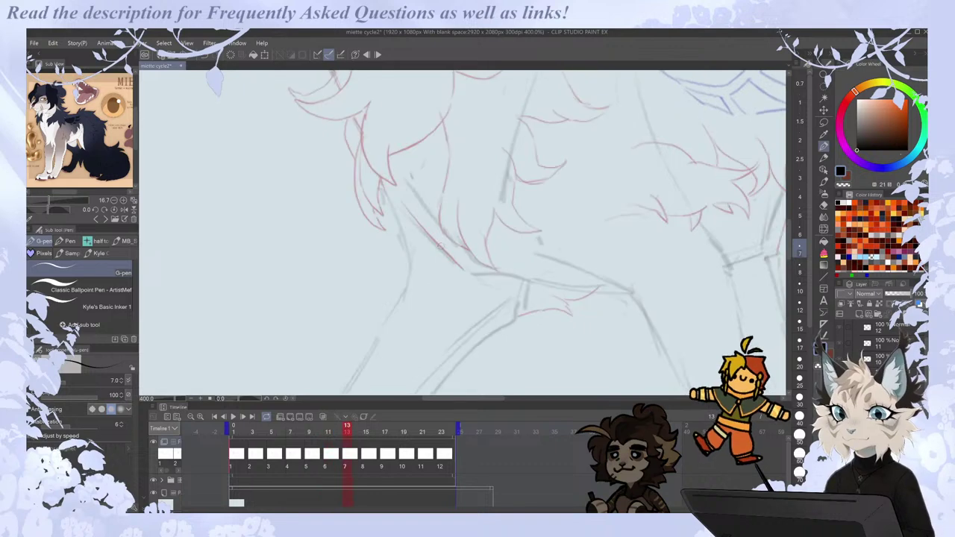
pyautogui.press('e')
pyautogui.press('p')
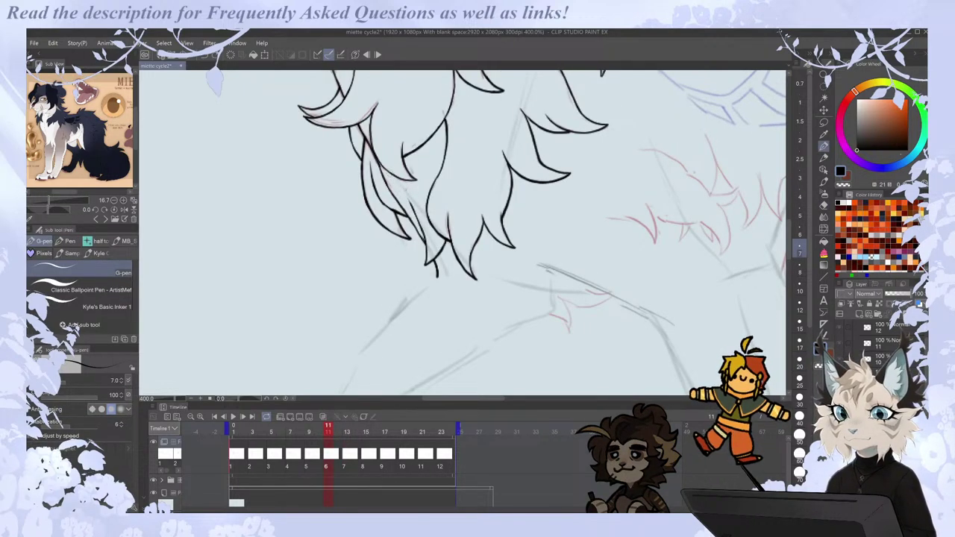
pyautogui.press('Left')
pyautogui.press('Right')
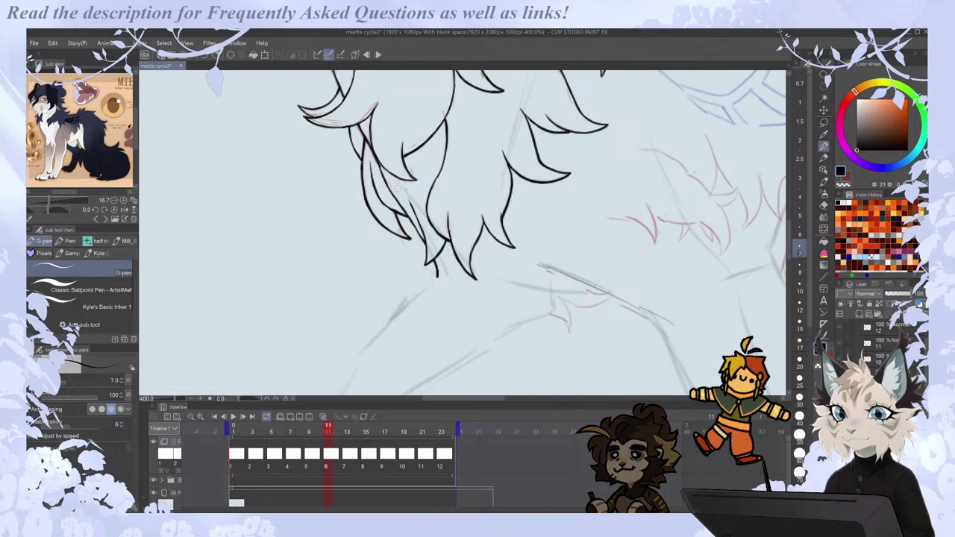
pyautogui.moveTo(389, 173)
pyautogui.mouseDown()
pyautogui.moveTo(408, 199)
pyautogui.moveTo(402, 192)
pyautogui.mouseUp()
pyautogui.press('Left')
pyautogui.press('Right')
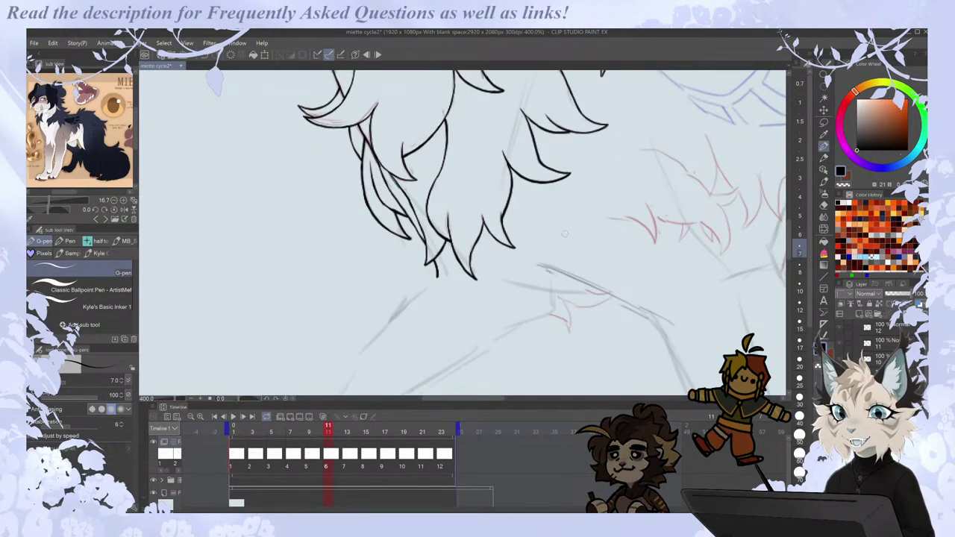
# Review the inked neck and chest fur on cel 6 across the whole body and up close, comparing it with the neighbouring cels.
pyautogui.scroll(-2, 565, 233)
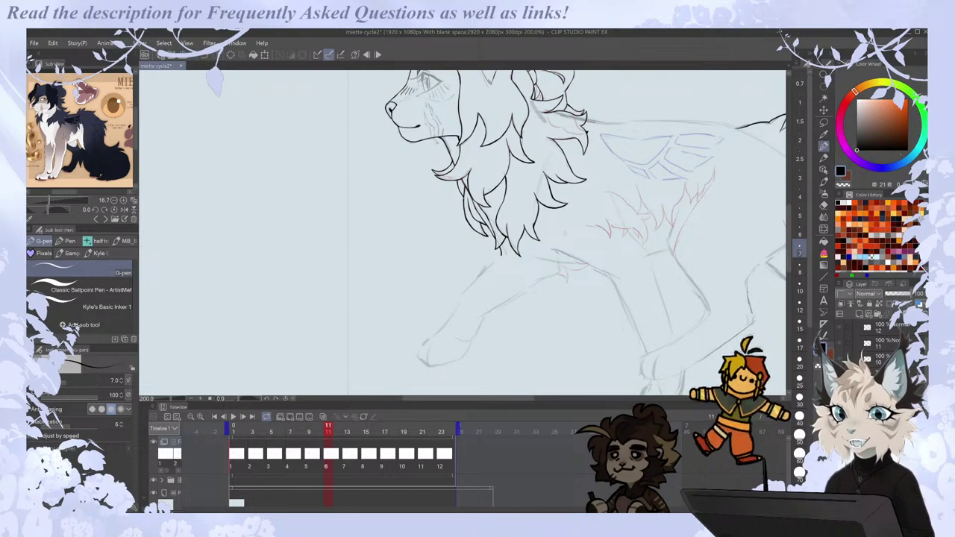
pyautogui.moveTo(503, 399); pyautogui.dragTo(540, 404)
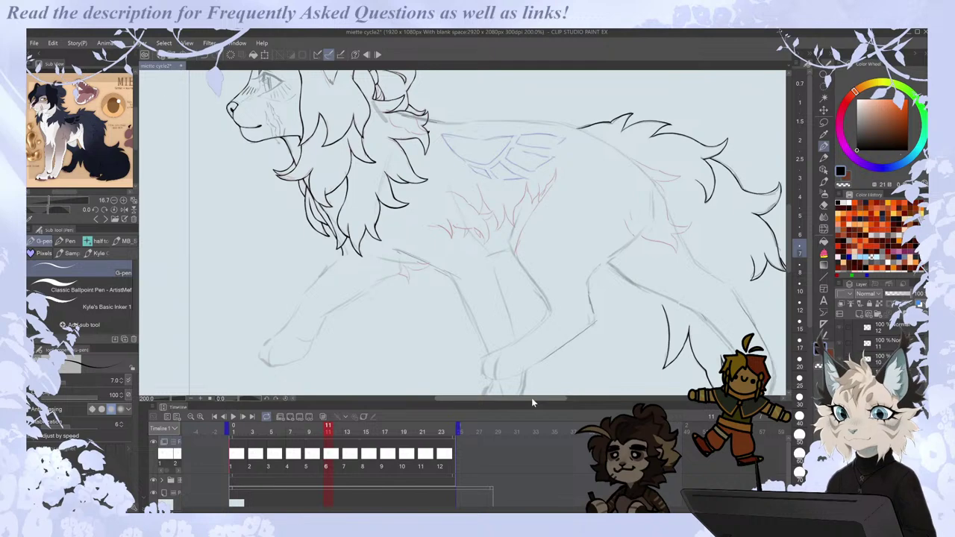
pyautogui.hotkey('ctrl', '-')
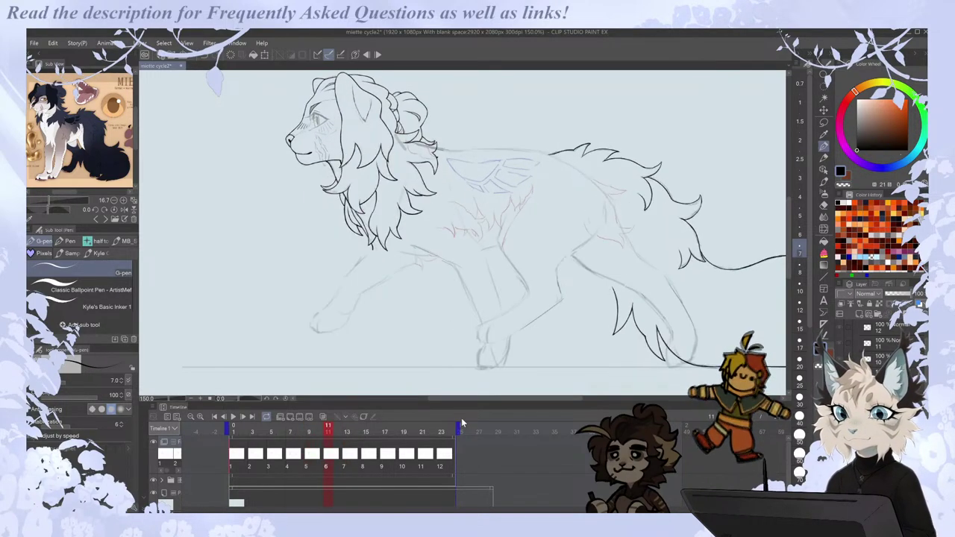
pyautogui.scroll(1, 362, 218)
pyautogui.press('Left')
pyautogui.press('Right')
pyautogui.scroll(2, 362, 218)
pyautogui.press('e')
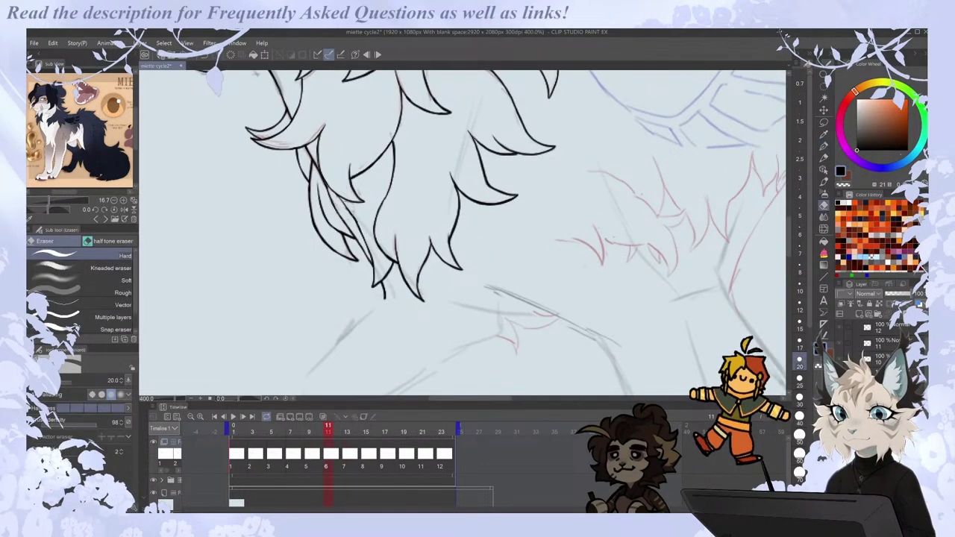
pyautogui.press('p')
pyautogui.scroll(-3, 413, 186)
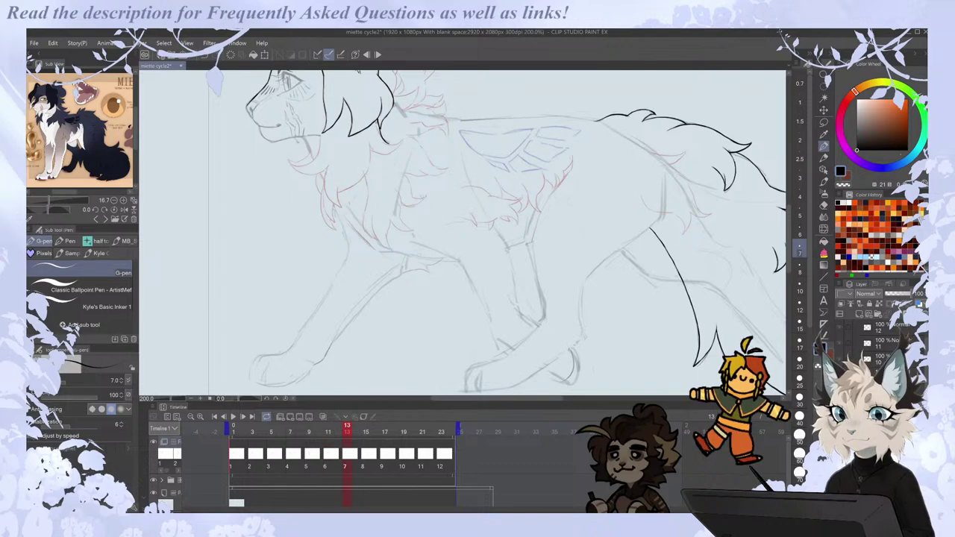
pyautogui.scroll(3, 306, 113)
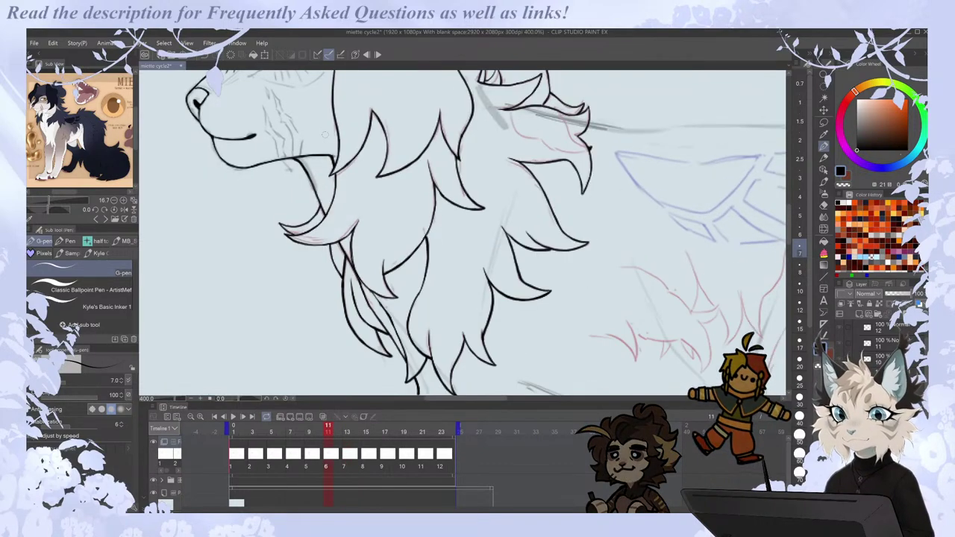
# On cel 7 at frame 13, ink the inner hanging strand at the front of the neck, checking it against the previous cels.
pyautogui.click(243, 474)
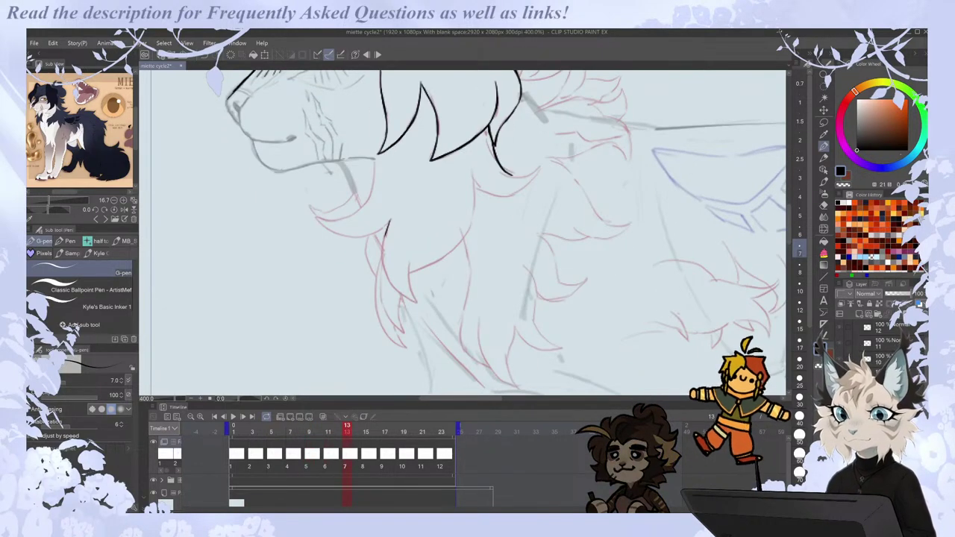
pyautogui.moveTo(382, 243)
pyautogui.mouseDown()
pyautogui.moveTo(387, 279)
pyautogui.moveTo(416, 302)
pyautogui.moveTo(409, 258)
pyautogui.mouseUp()
pyautogui.press('.')
pyautogui.press(',')
pyautogui.press(',')
pyautogui.press('Right')
pyautogui.press('Right')
pyautogui.moveTo(382, 270)
pyautogui.mouseDown()
pyautogui.moveTo(403, 334)
pyautogui.moveTo(402, 296)
pyautogui.mouseUp()
pyautogui.hotkey('ctrl', 'z')
pyautogui.hotkey('ctrl', 'z')
pyautogui.press('Left')
pyautogui.press('Left')
pyautogui.press('Right')
pyautogui.press('Right')
# On cel 7, ink the outer hanging strand along the chest front and its short upper line, comparing it with cel 6.
pyautogui.moveTo(382, 255)
pyautogui.mouseDown()
pyautogui.moveTo(374, 301)
pyautogui.moveTo(382, 329)
pyautogui.moveTo(406, 348)
pyautogui.mouseUp()
pyautogui.press('Left')
pyautogui.press('Left')
pyautogui.press('Right')
pyautogui.press('Right')
pyautogui.moveTo(373, 233); pyautogui.dragTo(383, 253)
pyautogui.press('Left')
pyautogui.press('Right')
pyautogui.press('Left')
pyautogui.press('Right')
pyautogui.press('Left')
pyautogui.press('Right')
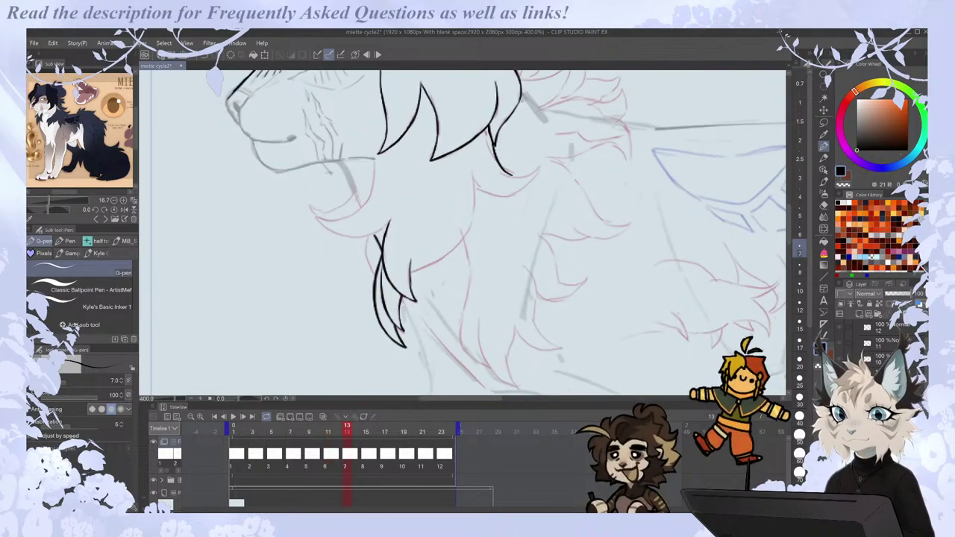
# On cel 7, ink the short throat line running down from under the jaw and check it against the neighbouring cels.
pyautogui.moveTo(337, 161); pyautogui.dragTo(360, 206)
pyautogui.press('Right')
pyautogui.press('Right')
pyautogui.press('Left')
pyautogui.press('Left')
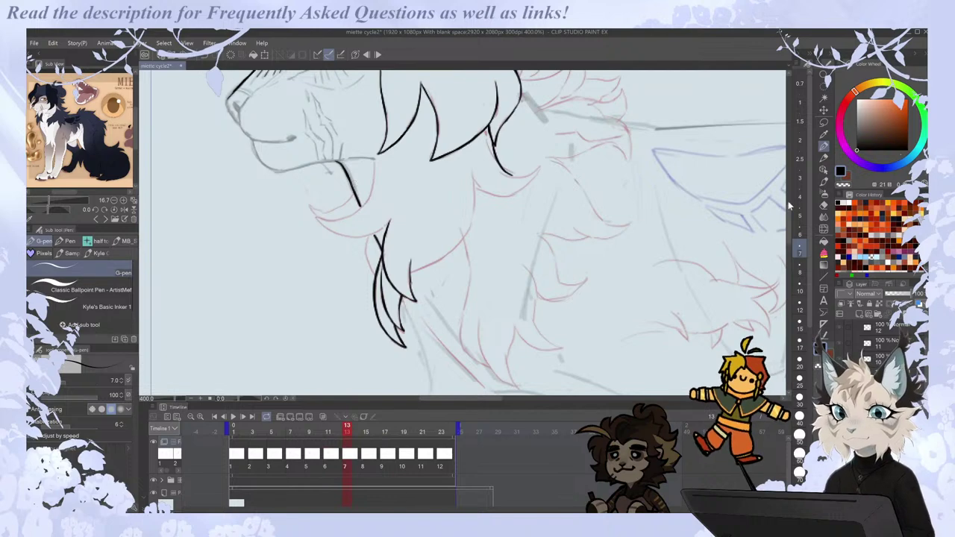
# Look over the whole-body drawings on the earlier cels, examining the back, wing and rump areas around cels 3 and 4.
pyautogui.scroll(-2, 788, 205)
pyautogui.moveTo(470, 399); pyautogui.dragTo(537, 398)
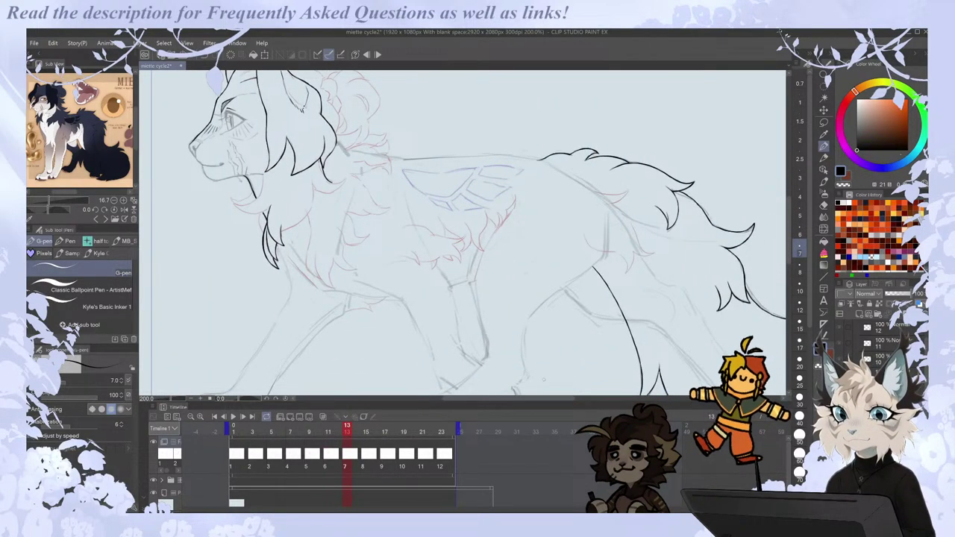
pyautogui.scroll(-1, 543, 384)
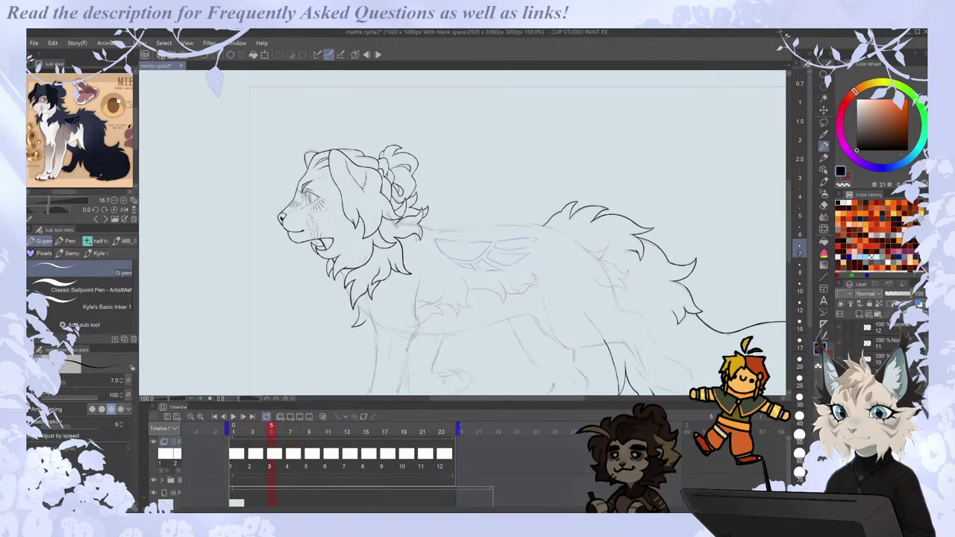
pyautogui.scroll(1, 516, 211)
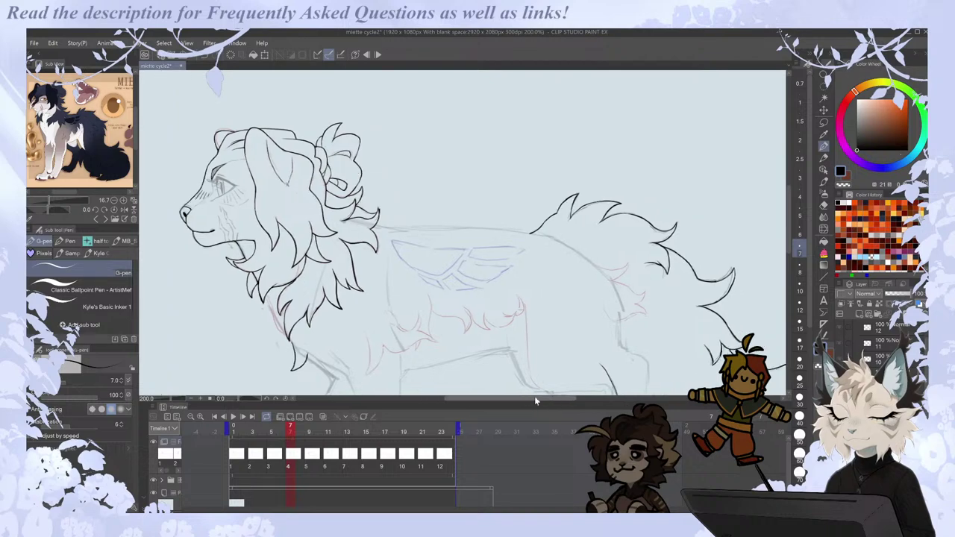
pyautogui.scroll(2, 492, 167)
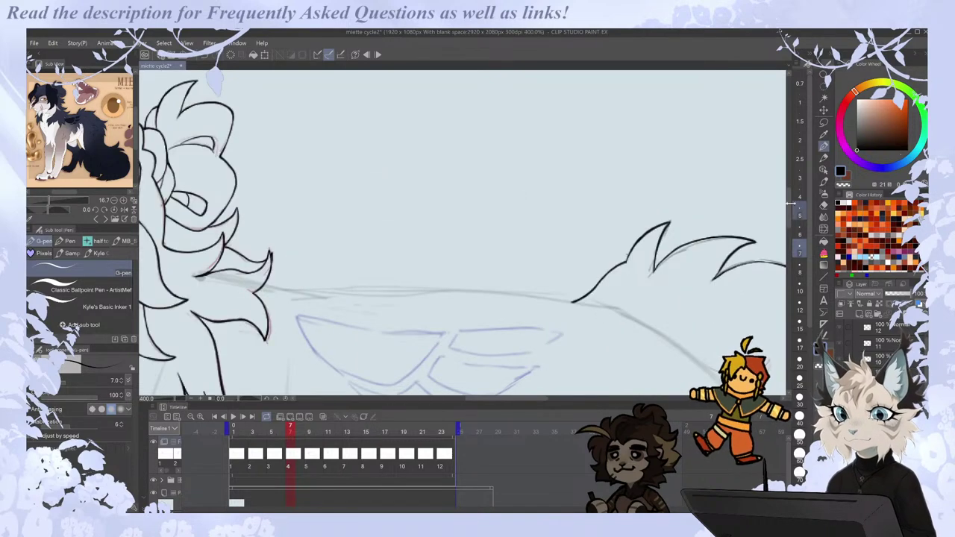
pyautogui.scroll(-1, 789, 201)
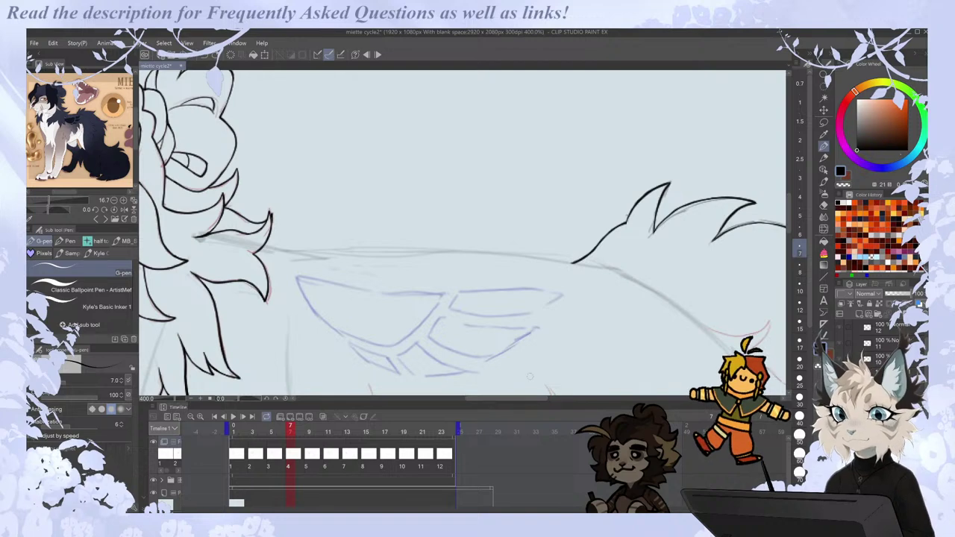
pyautogui.scroll(-2, 536, 379)
pyautogui.moveTo(558, 400); pyautogui.dragTo(561, 399)
pyautogui.scroll(2, 505, 378)
pyautogui.scroll(-2, 495, 373)
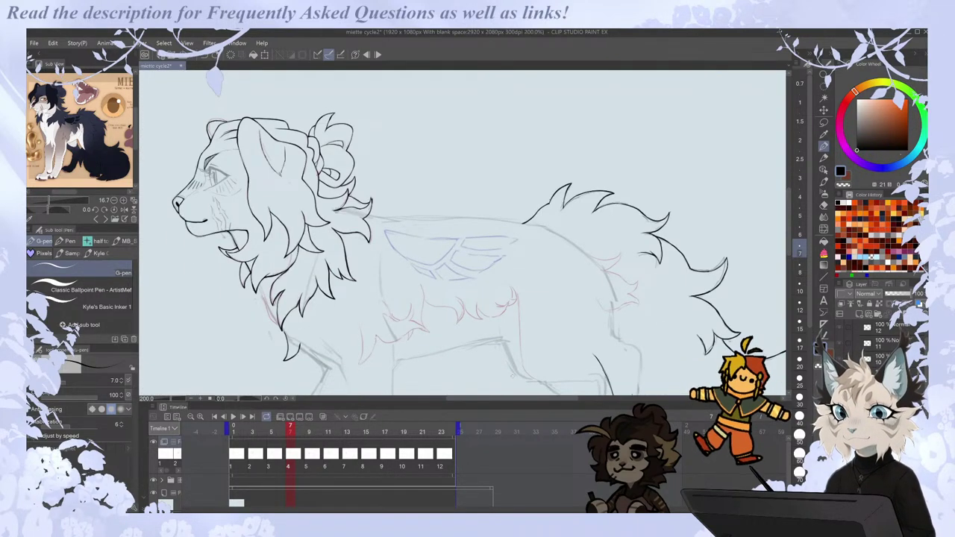
pyautogui.scroll(2, 492, 351)
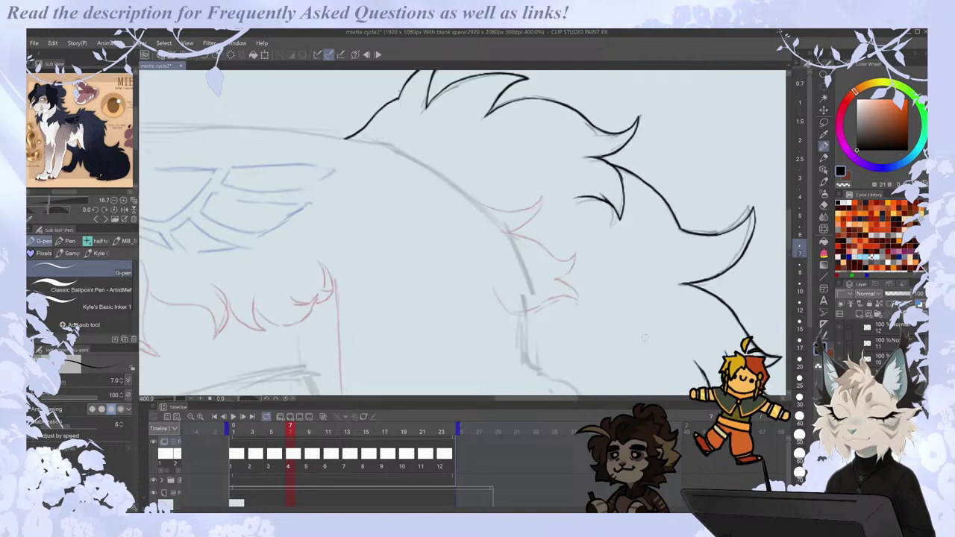
# On cel 3 at frame 5, ink the lowest fur tuft of the rump with its curved underside and pointed tip.
pyautogui.moveTo(445, 261)
pyautogui.mouseDown()
pyautogui.moveTo(458, 278)
pyautogui.moveTo(512, 284)
pyautogui.moveTo(533, 299)
pyautogui.mouseUp()
pyautogui.press('e')
pyautogui.press('p')
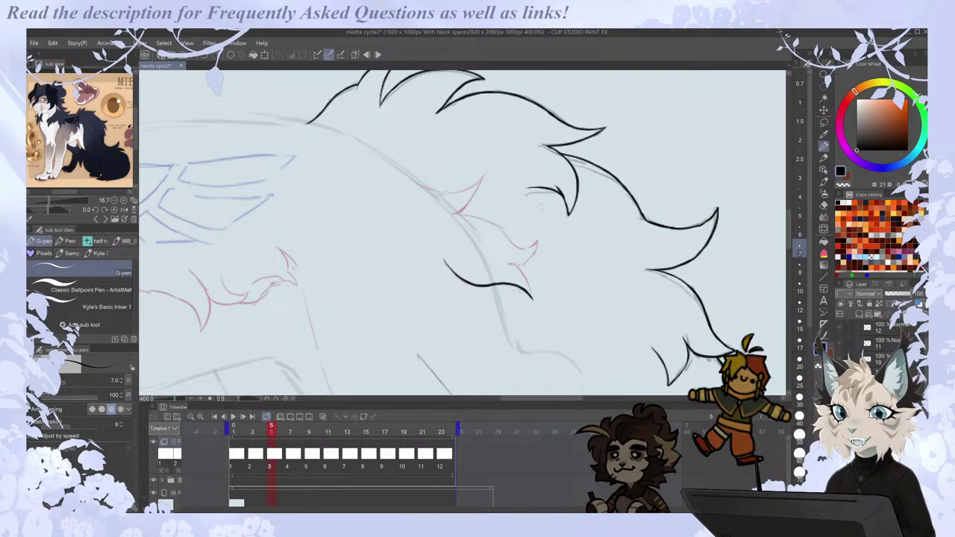
pyautogui.hotkey('ctrl', 'z')
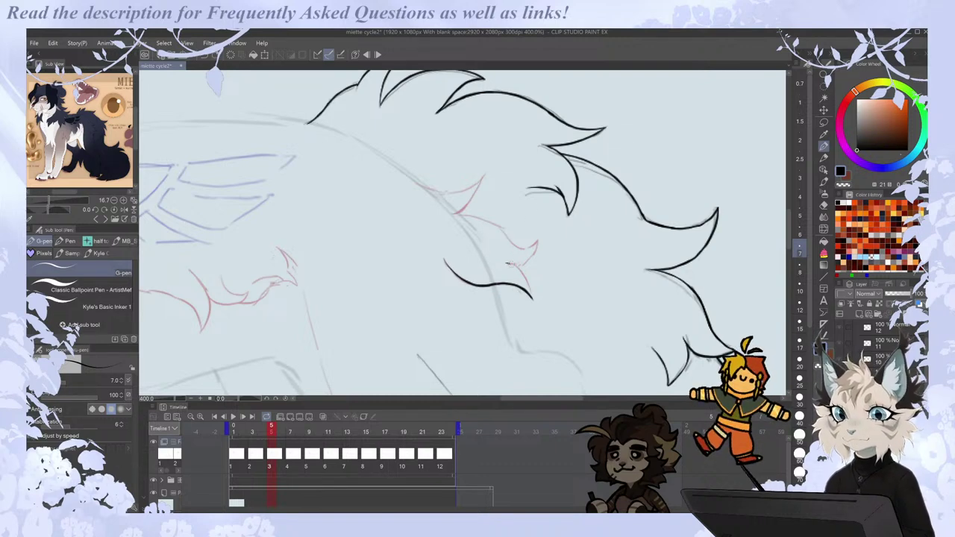
pyautogui.moveTo(526, 280); pyautogui.dragTo(533, 299)
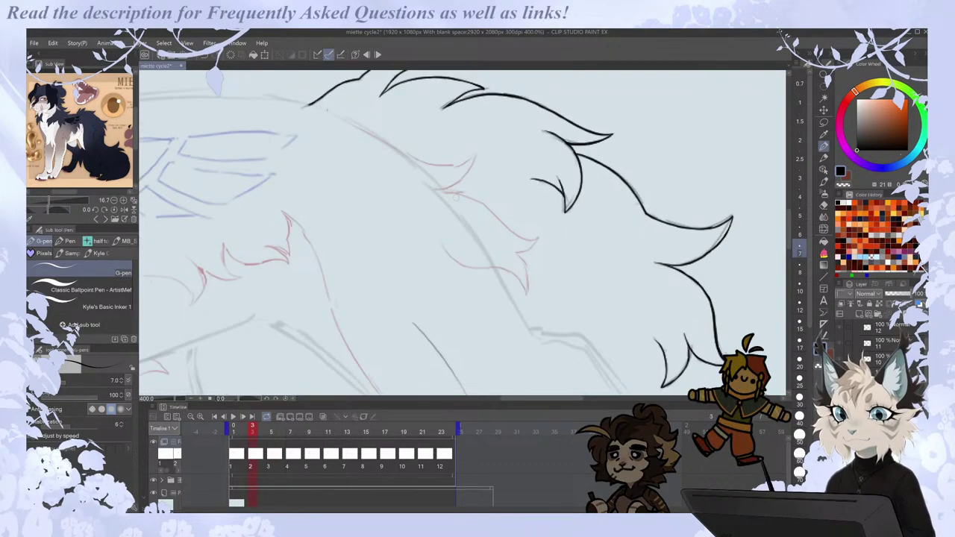
# On cel 3, ink the middle rump tuft above the lowest one and compare it with the previous cel.
pyautogui.press('.')
pyautogui.moveTo(449, 215)
pyautogui.mouseDown()
pyautogui.moveTo(495, 224)
pyautogui.moveTo(520, 250)
pyautogui.moveTo(537, 241)
pyautogui.moveTo(517, 270)
pyautogui.moveTo(538, 240)
pyautogui.moveTo(523, 265)
pyautogui.mouseUp()
pyautogui.hotkey('ctrl', 'z')
pyautogui.hotkey('ctrl', 'z')
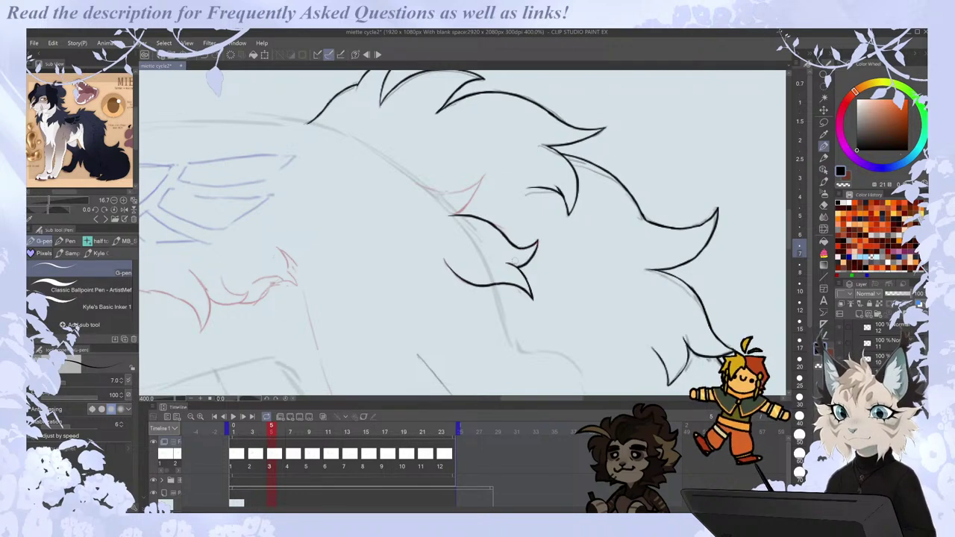
pyautogui.press('Left')
pyautogui.press('Right')
# On cel 3, ink the underside of the upper rump tuft up to its tip and check it against cel 2.
pyautogui.moveTo(789, 221); pyautogui.dragTo(789, 216)
pyautogui.press('Left')
pyautogui.press('Right')
pyautogui.moveTo(450, 253)
pyautogui.mouseDown()
pyautogui.moveTo(476, 234)
pyautogui.moveTo(484, 211)
pyautogui.mouseUp()
pyautogui.press('Left')
pyautogui.press('Right')
# On cel 4 at frame 7, ink the underside of the upper rump tuft.
pyautogui.press('Right')
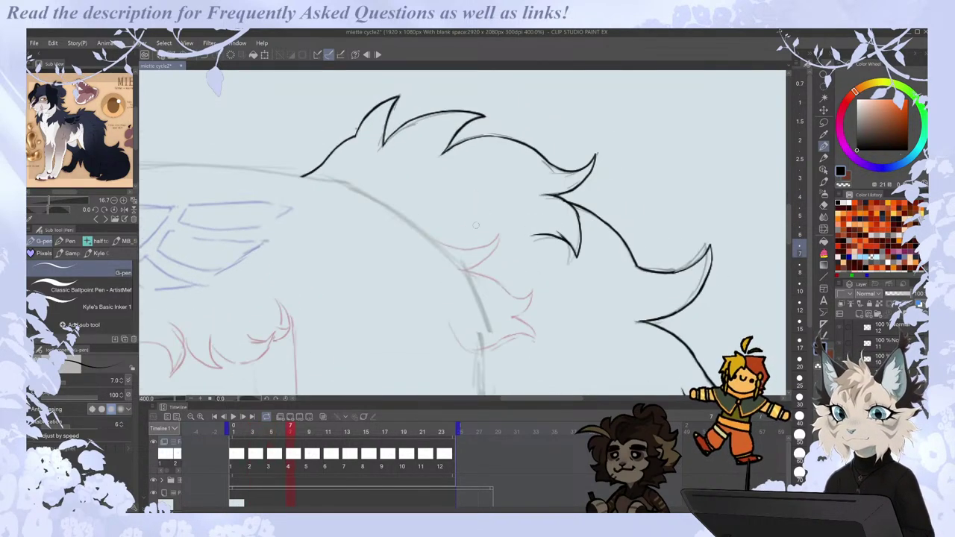
pyautogui.moveTo(459, 271)
pyautogui.mouseDown()
pyautogui.moveTo(501, 232)
pyautogui.moveTo(469, 269)
pyautogui.mouseUp()
pyautogui.hotkey('ctrl', 'z')
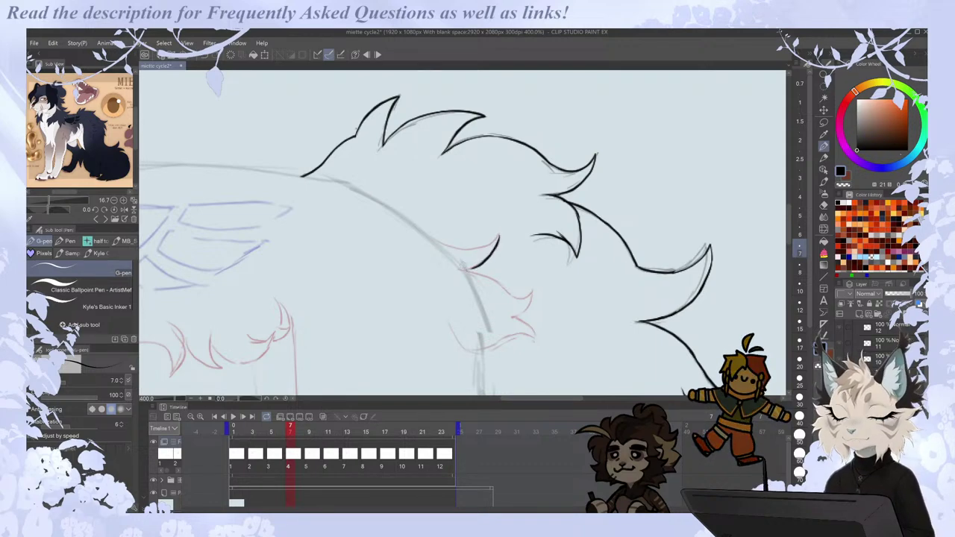
pyautogui.moveTo(790, 222); pyautogui.dragTo(790, 228)
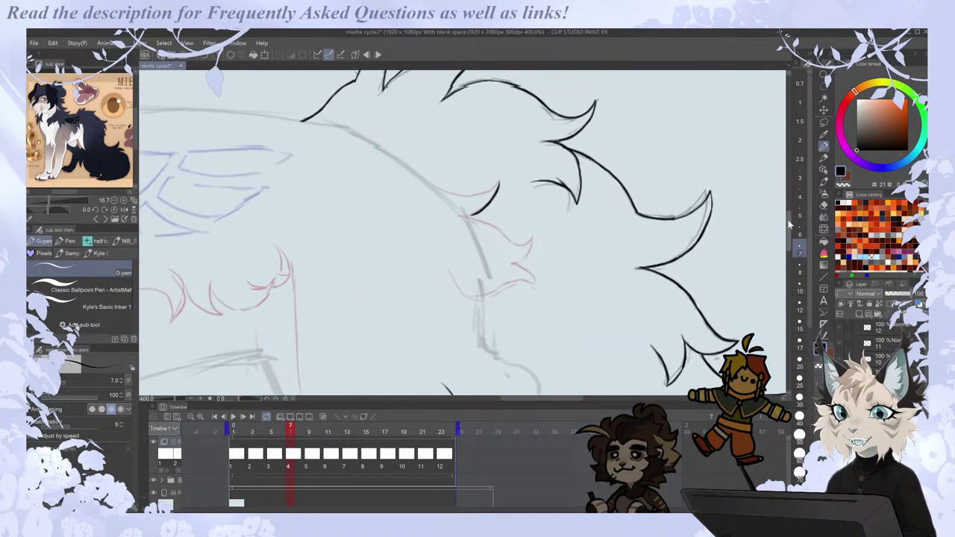
# On cel 4, ink the middle rump tuft with its upturned tip and flip against cel 3 to check the motion.
pyautogui.moveTo(463, 214); pyautogui.dragTo(523, 243)
pyautogui.hotkey('ctrl', 'z')
pyautogui.moveTo(457, 213); pyautogui.dragTo(521, 246)
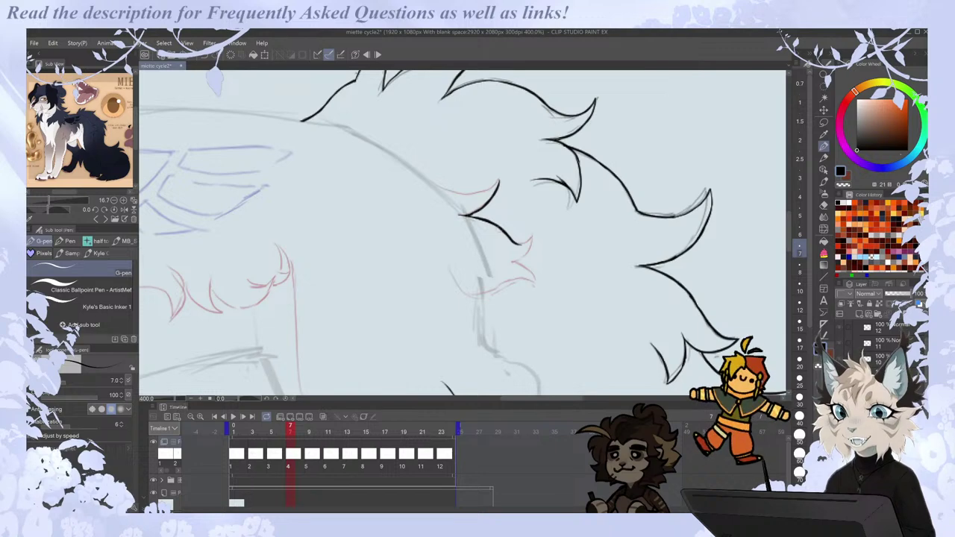
pyautogui.moveTo(528, 235); pyautogui.dragTo(525, 256)
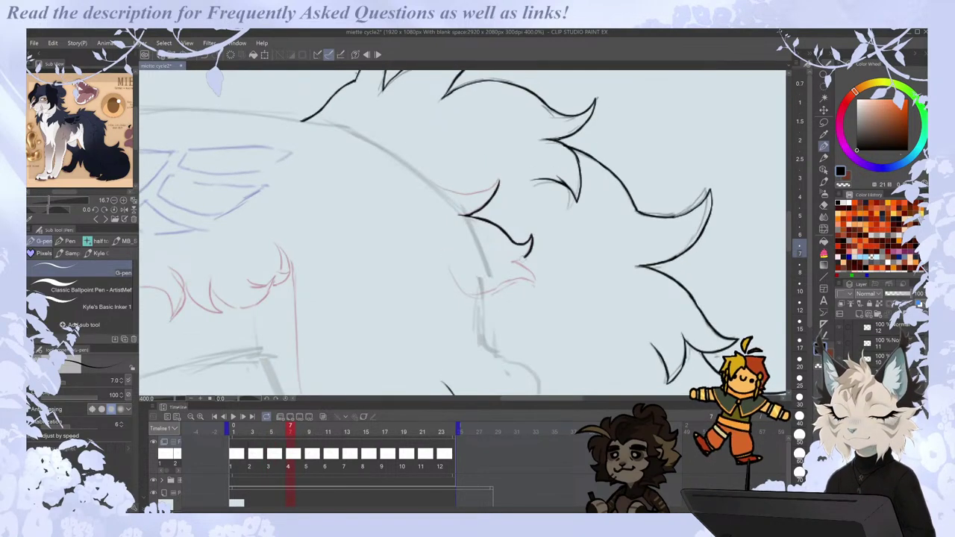
pyautogui.press('Left')
pyautogui.press('Right')
pyautogui.press('Left')
pyautogui.press('Right')
pyautogui.press('Left')
pyautogui.press('Right')
pyautogui.press('Left')
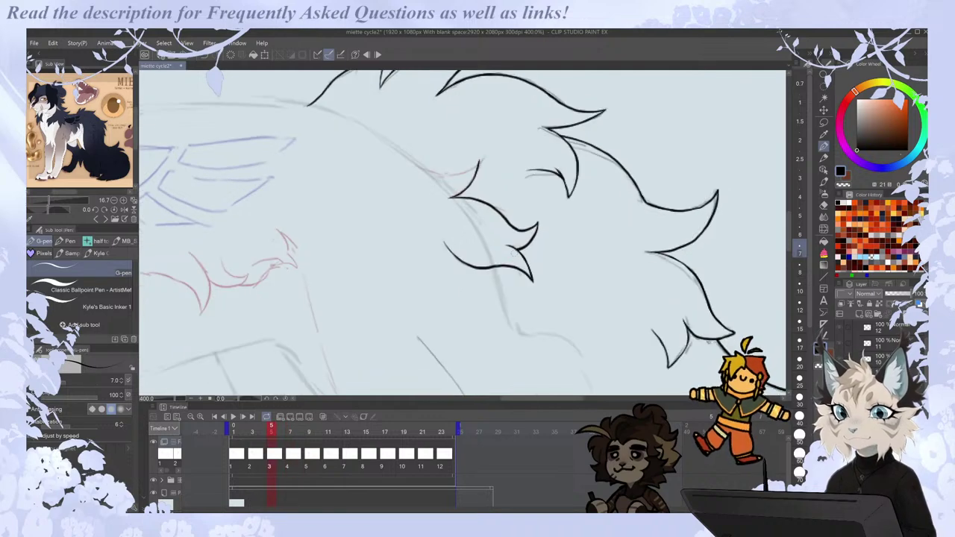
pyautogui.press('Right')
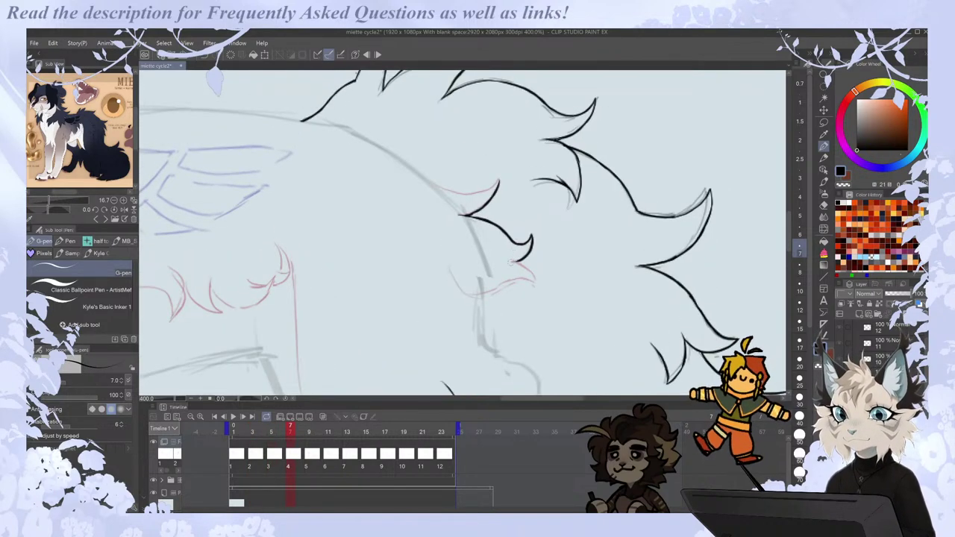
# On cel 4, ink the lowest rump tuft from its pointed tip to its rounded underside, comparing it with the neighbouring cels.
pyautogui.moveTo(533, 276)
pyautogui.mouseDown()
pyautogui.moveTo(537, 286)
pyautogui.moveTo(514, 282)
pyautogui.mouseUp()
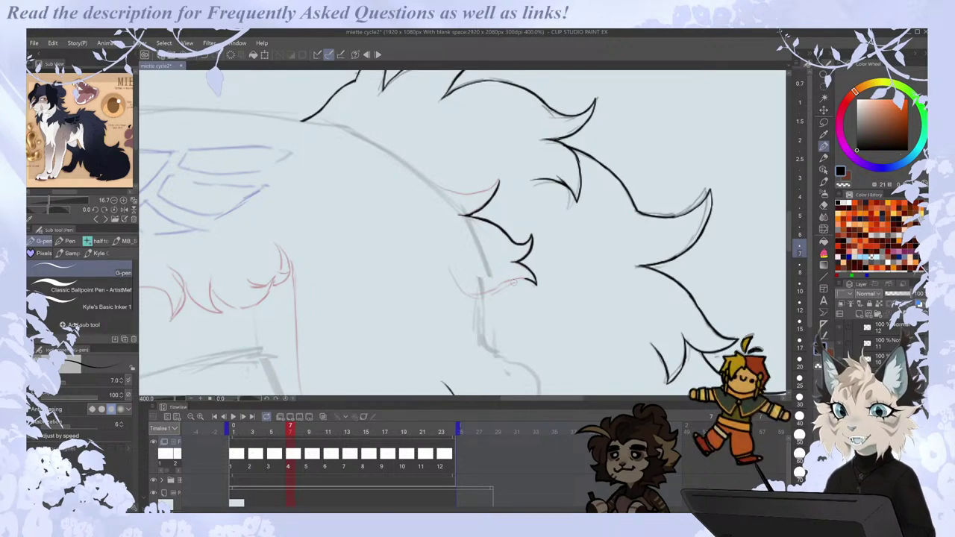
pyautogui.moveTo(515, 399); pyautogui.dragTo(513, 399)
pyautogui.press(',')
pyautogui.press('.')
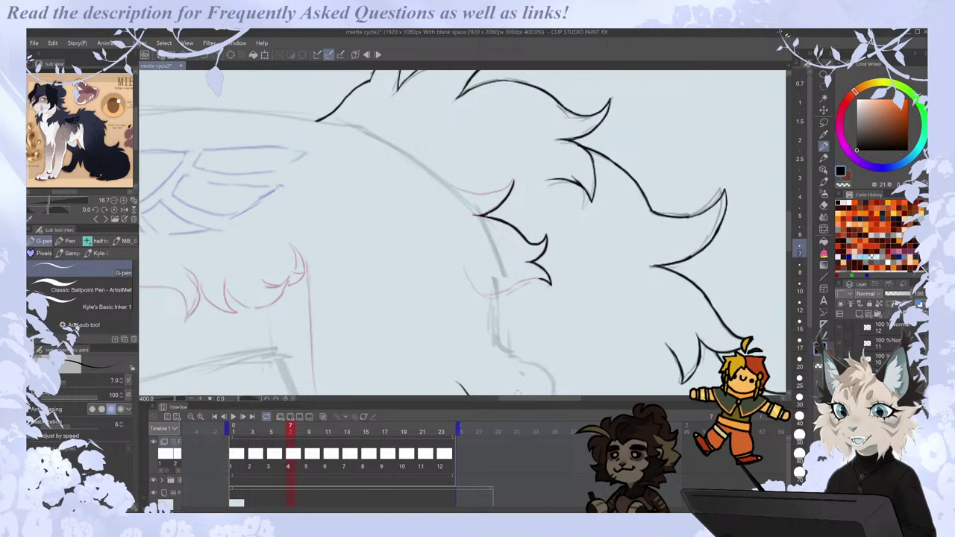
pyautogui.moveTo(525, 398); pyautogui.dragTo(535, 398)
pyautogui.press(',')
pyautogui.press('.')
pyautogui.press('.')
pyautogui.press(',')
pyautogui.press(',')
pyautogui.press('.')
pyautogui.moveTo(383, 262)
pyautogui.mouseDown()
pyautogui.moveTo(415, 293)
pyautogui.moveTo(472, 277)
pyautogui.mouseUp()
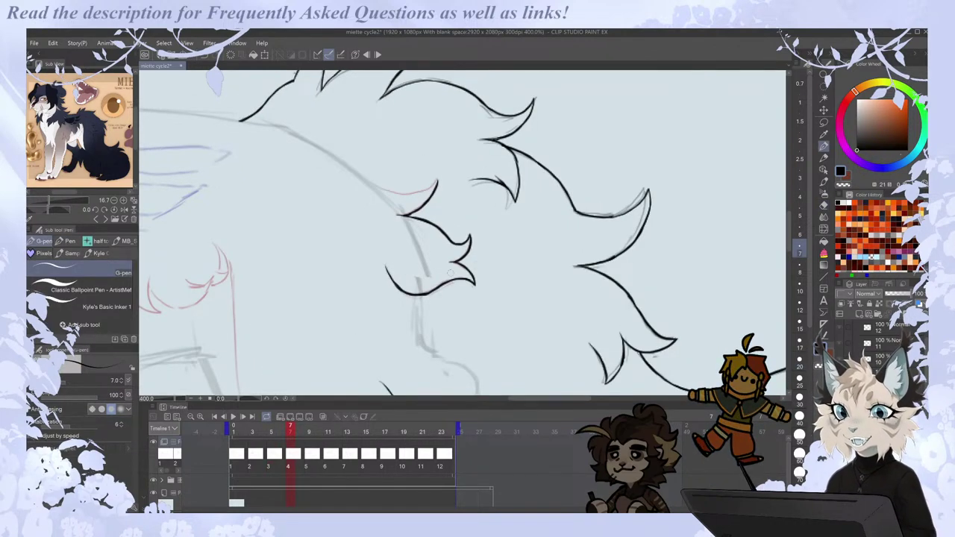
# On cel 4, ink the rump contour from the tail base into the upper tuft's tip and clean up the tuft's edge.
pyautogui.scroll(5, 791, 212)
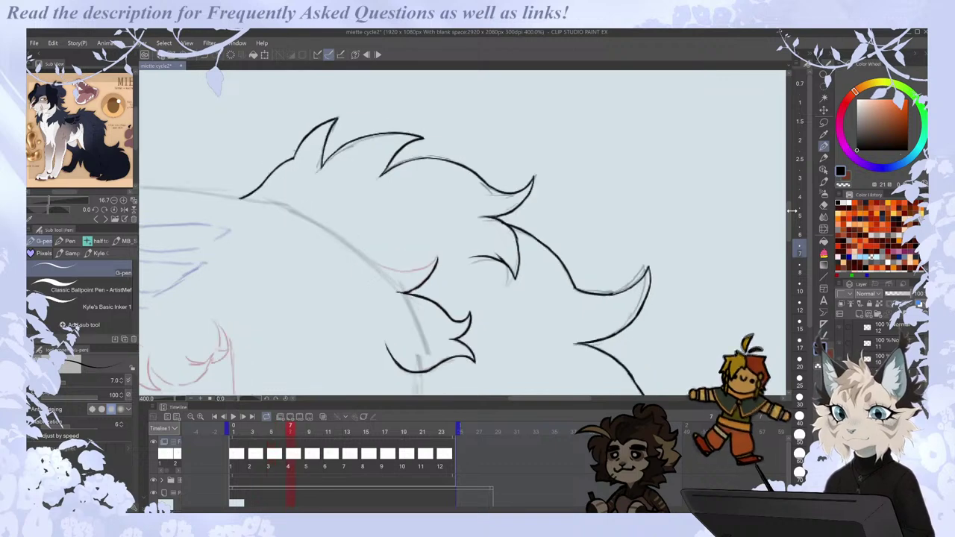
pyautogui.moveTo(278, 202)
pyautogui.mouseDown()
pyautogui.moveTo(375, 264)
pyautogui.moveTo(405, 270)
pyautogui.moveTo(437, 259)
pyautogui.mouseUp()
pyautogui.press(',')
pyautogui.press('.')
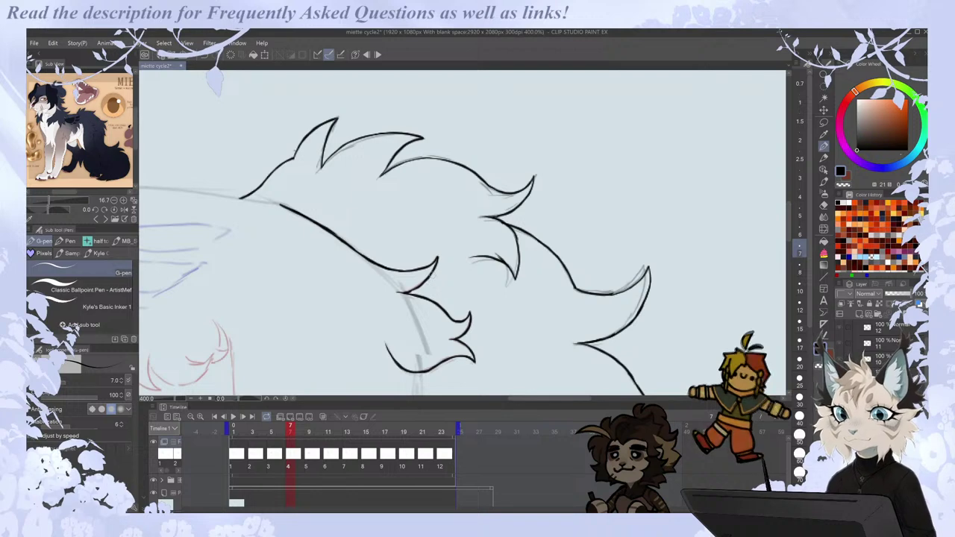
pyautogui.press('e')
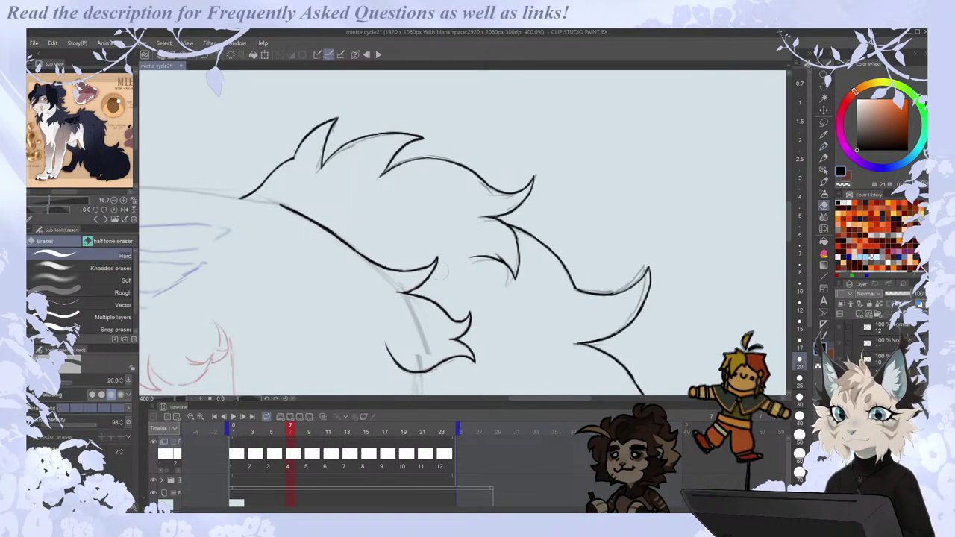
pyautogui.press('p')
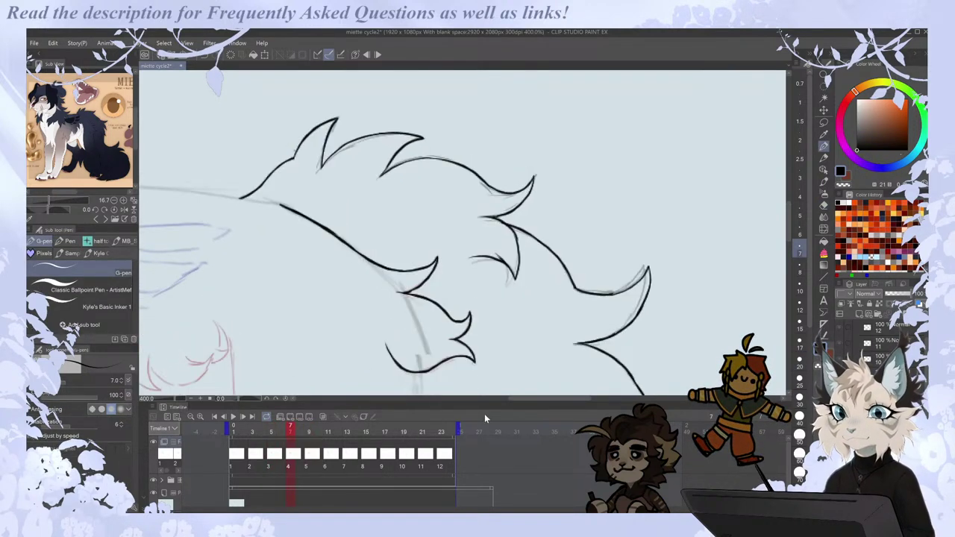
# On cel 5 at frame 9, ink the rump contour from the tail base down toward the upper tuft, comparing it with cel 4.
pyautogui.hotkey('ctrl', '-')
pyautogui.press('Left')
pyautogui.press('Right')
pyautogui.moveTo(521, 399); pyautogui.dragTo(511, 398)
pyautogui.hotkey('ctrl', '+')
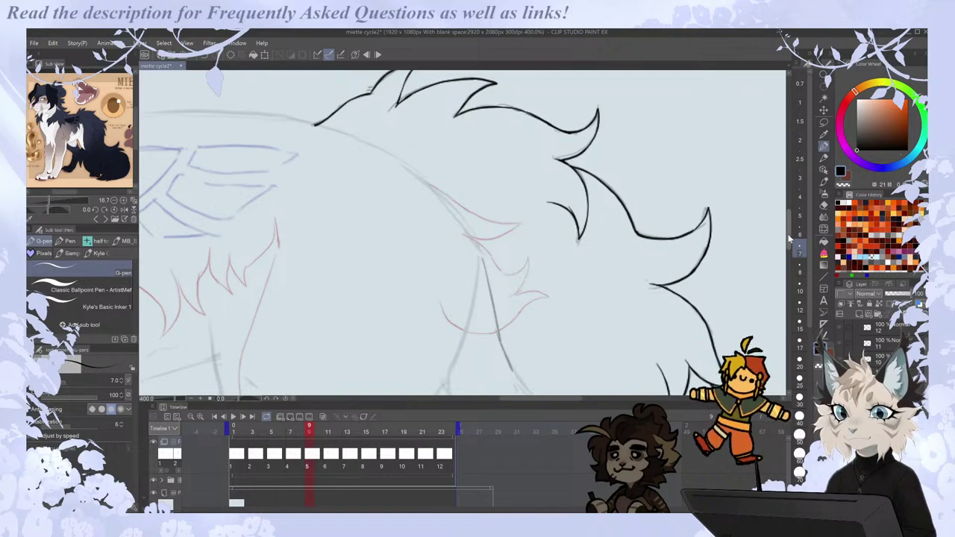
pyautogui.moveTo(788, 242); pyautogui.dragTo(790, 218)
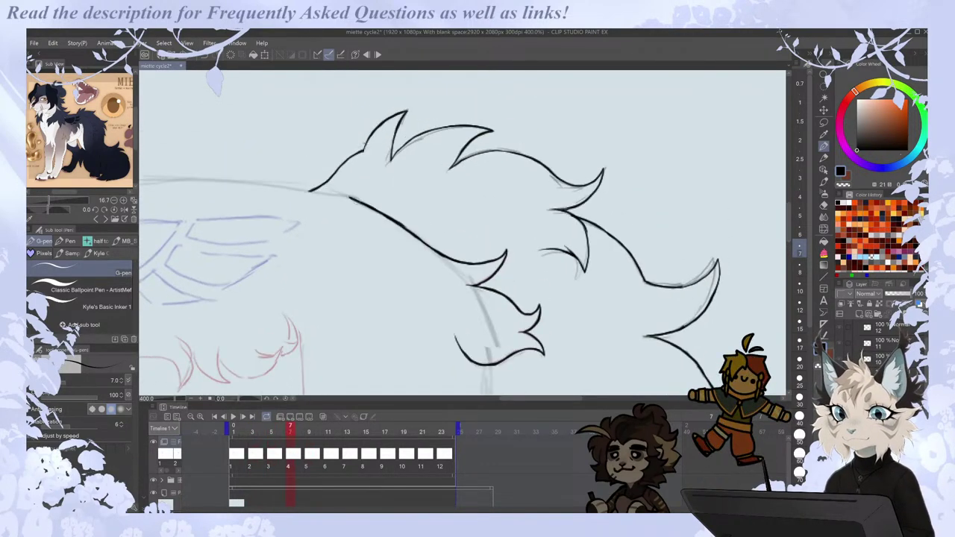
pyautogui.moveTo(340, 186); pyautogui.dragTo(457, 258)
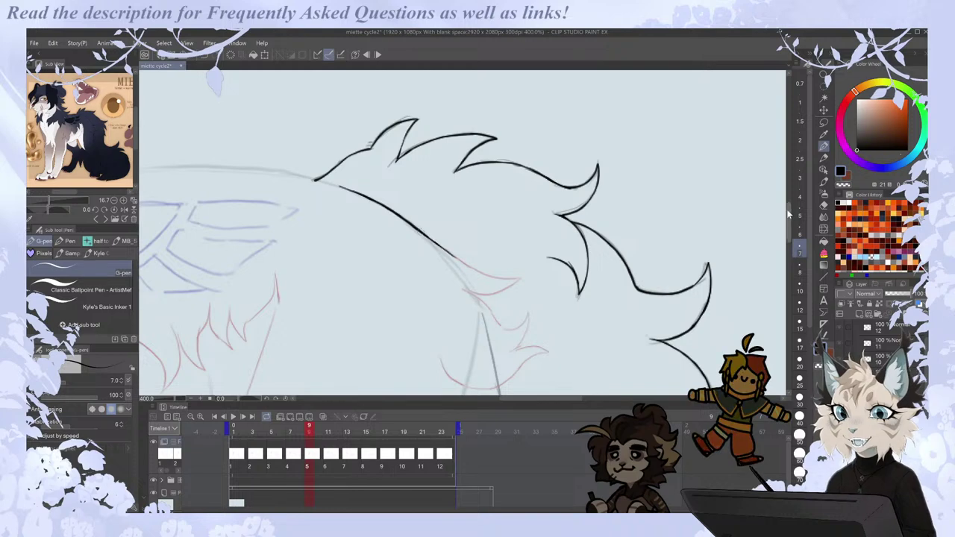
pyautogui.scroll(-1, 787, 217)
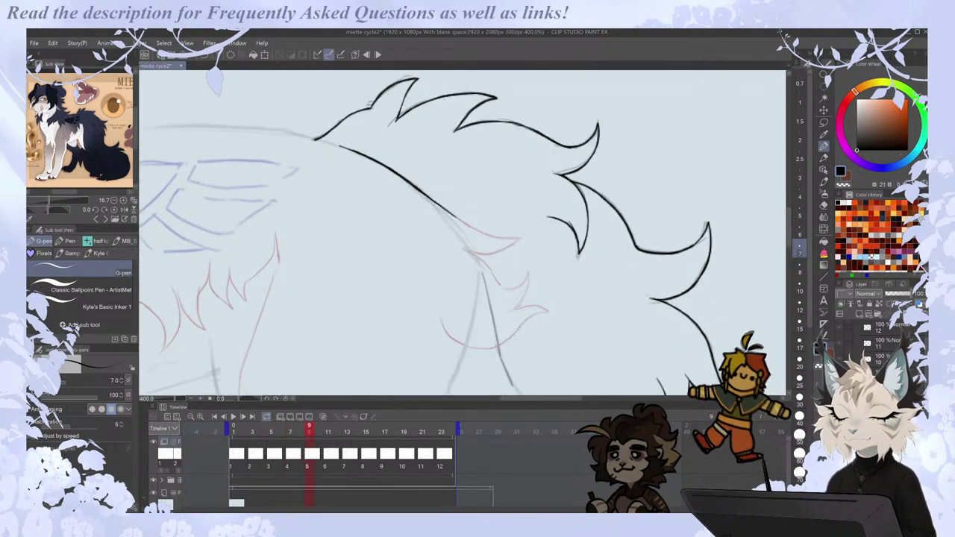
# On cel 5, ink the upper rump tuft with its pointed tip and short underside, flipping against the neighbouring cels.
pyautogui.moveTo(457, 218)
pyautogui.mouseDown()
pyautogui.moveTo(513, 238)
pyautogui.moveTo(500, 237)
pyautogui.moveTo(527, 225)
pyautogui.moveTo(518, 240)
pyautogui.moveTo(466, 251)
pyautogui.mouseUp()
pyautogui.press('Left')
pyautogui.press('Right')
pyautogui.press('Right')
pyautogui.press('Left')
pyautogui.hotkey('ctrl', 'z')
pyautogui.hotkey('ctrl', 'z')
pyautogui.scroll(-2, 791, 221)
pyautogui.scroll(1, 789, 220)
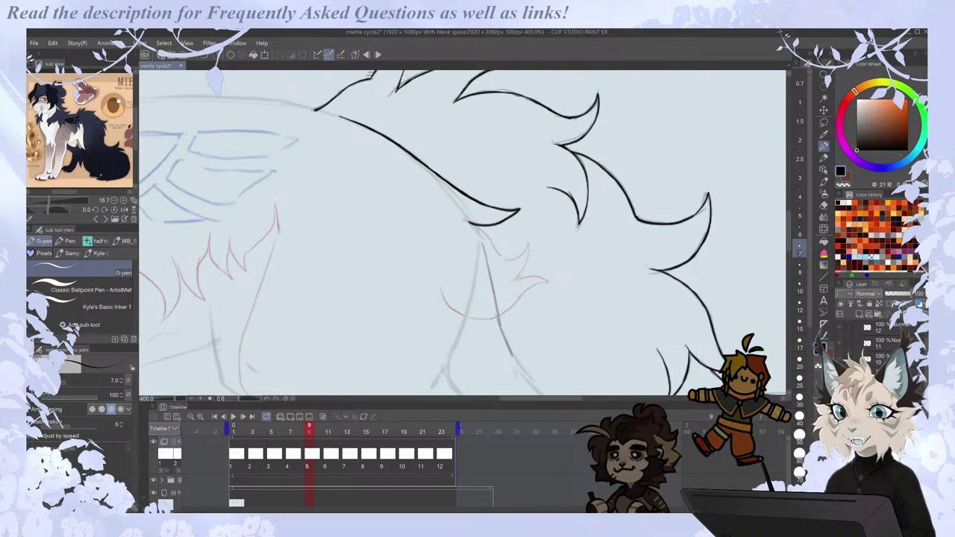
# On cel 5, ink the middle rump tuft with its upturned tip and flip to the neighbouring cel to check the motion.
pyautogui.moveTo(465, 221)
pyautogui.mouseDown()
pyautogui.moveTo(509, 256)
pyautogui.moveTo(527, 244)
pyautogui.moveTo(511, 282)
pyautogui.mouseUp()
pyautogui.moveTo(514, 280); pyautogui.dragTo(555, 280)
pyautogui.hotkey('ctrl', 'z')
pyautogui.hotkey('ctrl', 'z')
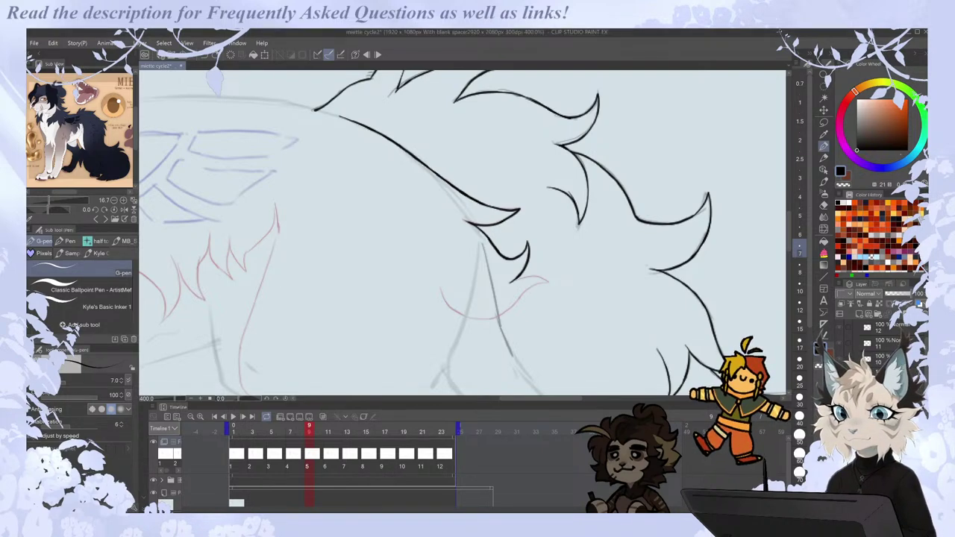
pyautogui.scroll(-3, 432, 261)
pyautogui.scroll(3, 444, 258)
pyautogui.press('Left')
pyautogui.hotkey('ctrl', 'Right')
# On cel 5, ink the lowest rump tuft's tip and rounded underside, flipping between neighbouring cels to compare the shape.
pyautogui.moveTo(512, 293); pyautogui.dragTo(533, 283)
pyautogui.moveTo(424, 289)
pyautogui.mouseDown()
pyautogui.moveTo(444, 318)
pyautogui.moveTo(477, 318)
pyautogui.moveTo(516, 292)
pyautogui.mouseUp()
pyautogui.hotkey('ctrl', 'z')
pyautogui.hotkey('ctrl', 'Left')
pyautogui.hotkey('ctrl', 'Right')
pyautogui.hotkey('ctrl', 'Right')
pyautogui.hotkey('ctrl', 'Left')
# Step through the remaining cels and return to cel 1 to examine how the rump tufts are sketched.
pyautogui.hotkey('ctrl', 'Right')
pyautogui.hotkey('ctrl', 'Right')
pyautogui.hotkey('ctrl', 'Right')
pyautogui.hotkey('ctrl', 'Left')
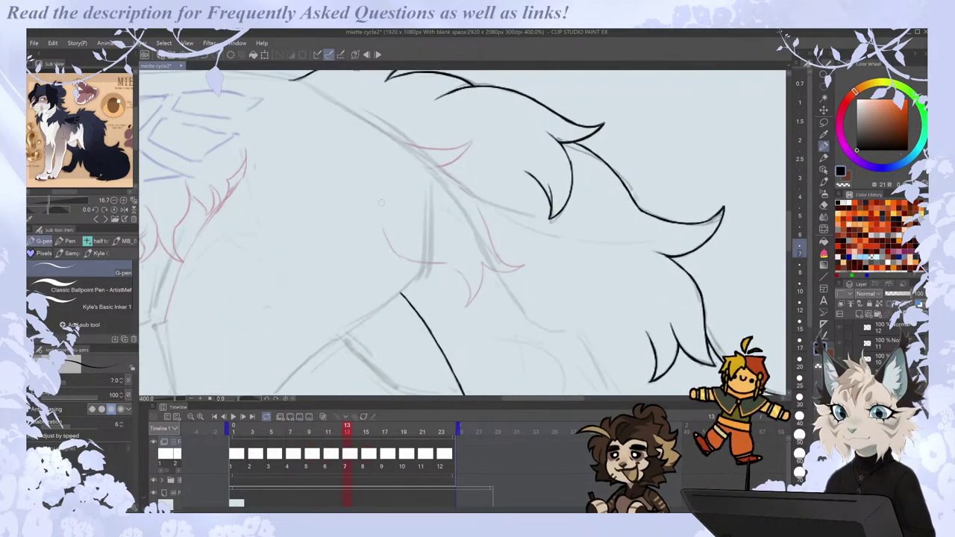
pyautogui.hotkey('ctrl', 'Right')
pyautogui.hotkey('ctrl', 'Left')
pyautogui.hotkey('ctrl', 'Right')
pyautogui.hotkey('ctrl', 'Right')
pyautogui.hotkey('ctrl', 'Right')
pyautogui.hotkey('ctrl', 'Right')
pyautogui.hotkey('ctrl', 'Right')
pyautogui.click(239, 456)
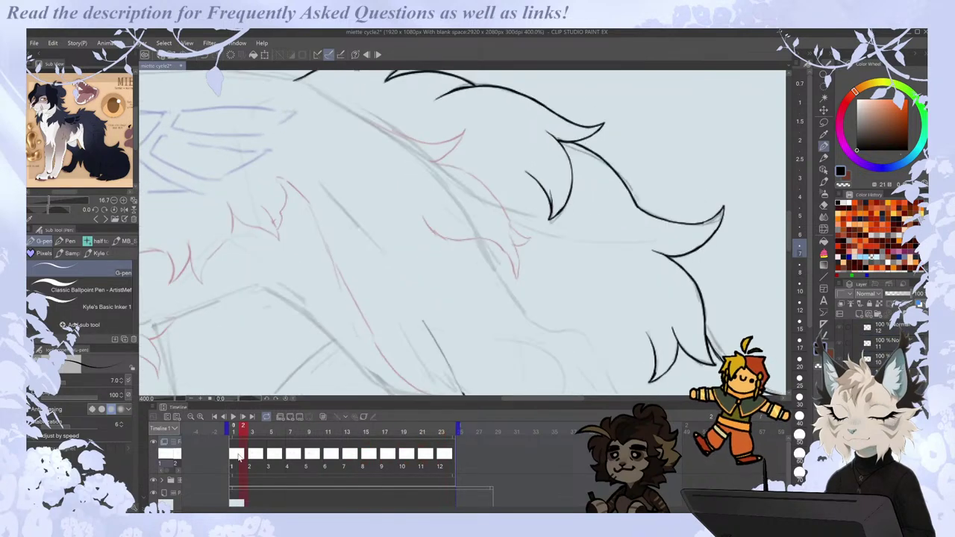
pyautogui.hotkey('ctrl', 'Right')
pyautogui.hotkey('ctrl', 'Left')
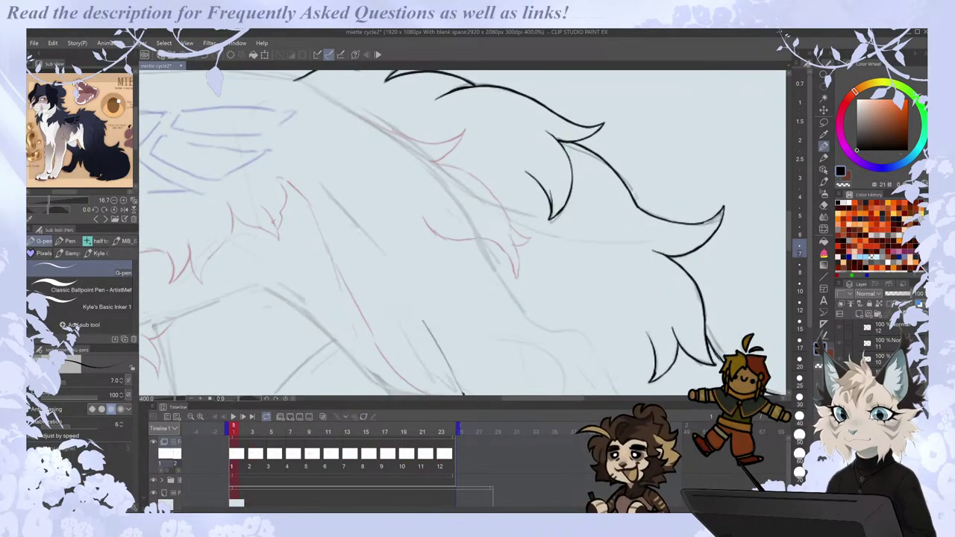
# On cel 1 at frame 1, ink the outer edge of the middle rump fur down to its small forked tips.
pyautogui.moveTo(429, 159)
pyautogui.mouseDown()
pyautogui.moveTo(475, 173)
pyautogui.moveTo(467, 174)
pyautogui.moveTo(508, 217)
pyautogui.mouseUp()
pyautogui.moveTo(497, 200); pyautogui.dragTo(510, 226)
pyautogui.hotkey('ctrl', 'z')
pyautogui.hotkey('ctrl', 'z')
pyautogui.press('e')
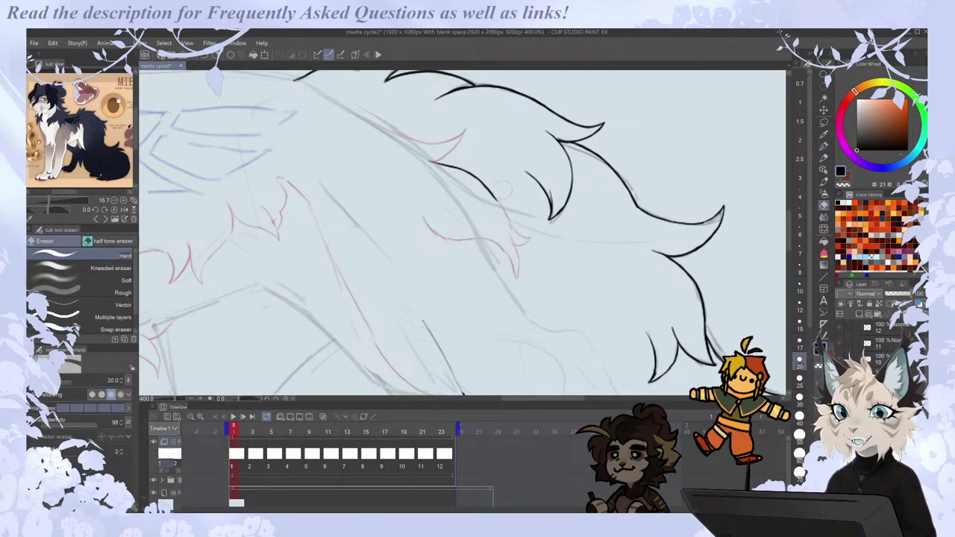
pyautogui.press('p')
pyautogui.moveTo(493, 195)
pyautogui.mouseDown()
pyautogui.moveTo(531, 240)
pyautogui.moveTo(516, 247)
pyautogui.moveTo(518, 266)
pyautogui.mouseUp()
pyautogui.press('e')
pyautogui.press('p')
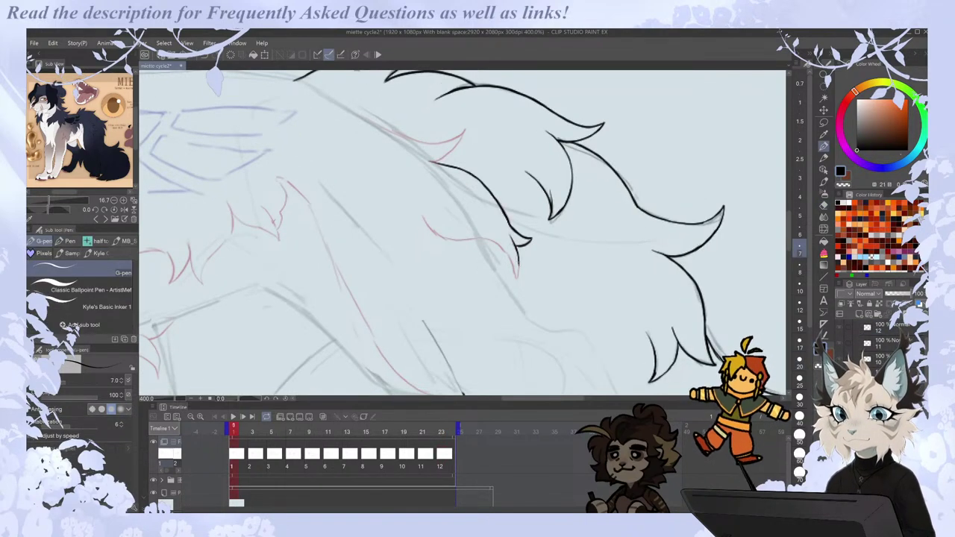
pyautogui.press('Left')
pyautogui.press('Right')
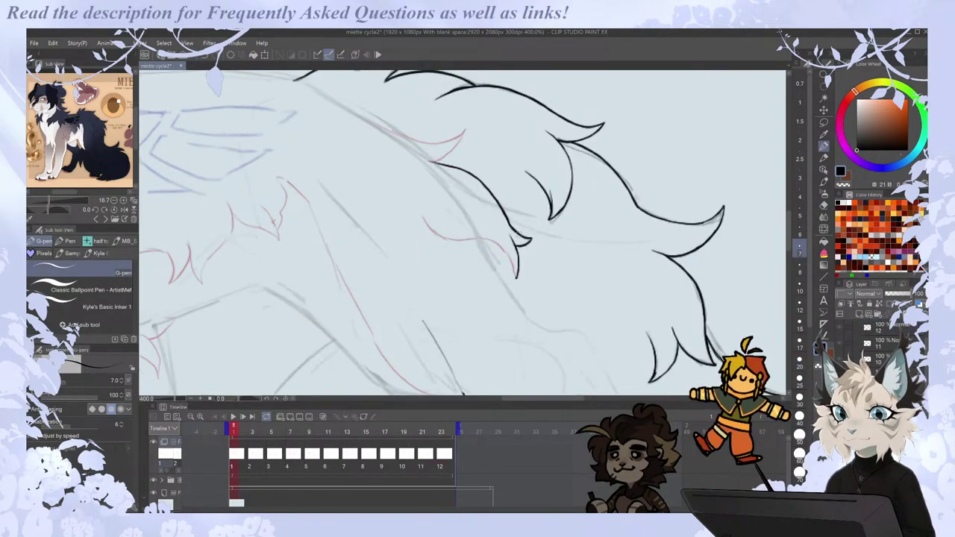
# On cel 1, ink the lowest rump tuft's underside into its pointed tip and compare it with cels 2 and 3.
pyautogui.moveTo(420, 213)
pyautogui.mouseDown()
pyautogui.moveTo(459, 242)
pyautogui.moveTo(450, 240)
pyautogui.moveTo(493, 240)
pyautogui.mouseUp()
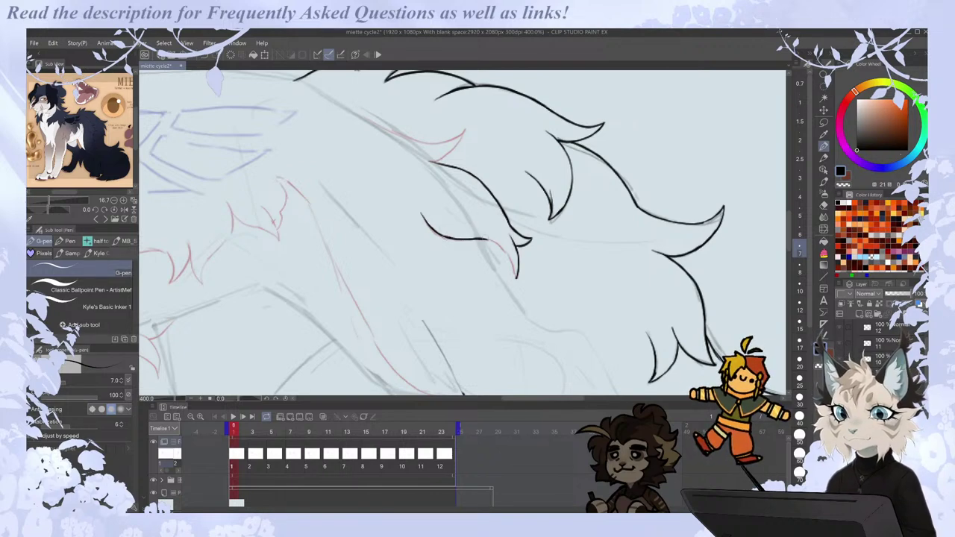
pyautogui.moveTo(507, 252); pyautogui.dragTo(517, 276)
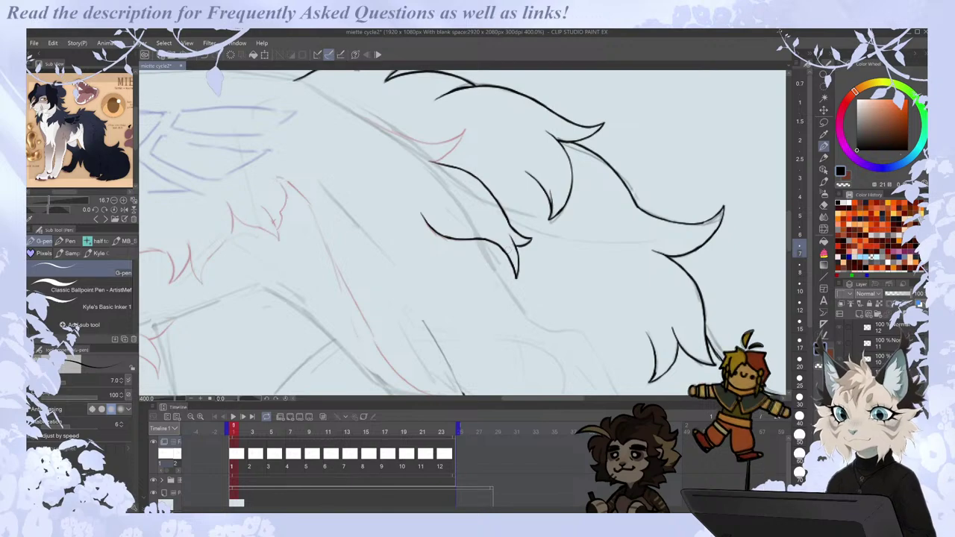
pyautogui.scroll(-2, 508, 249)
pyautogui.scroll(2, 513, 192)
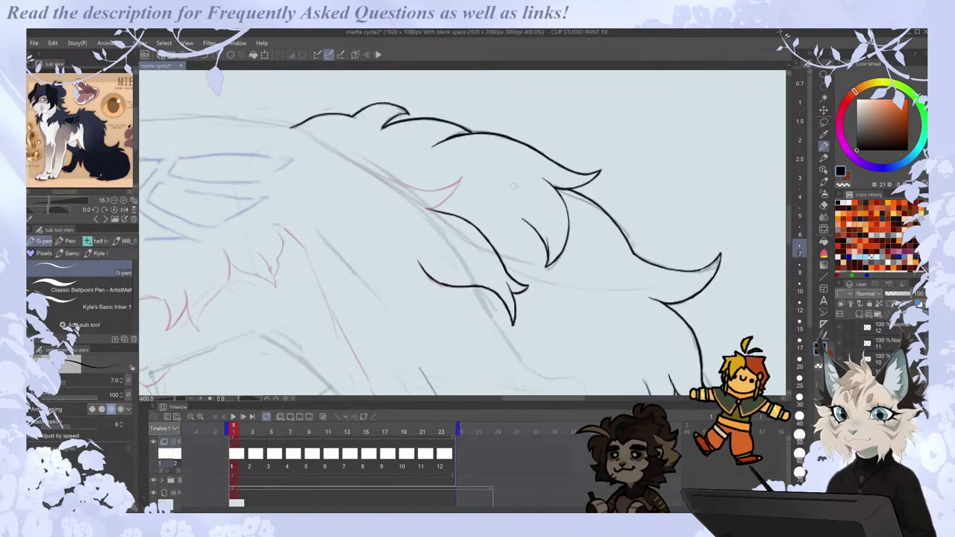
pyautogui.press('Right')
pyautogui.press('Right')
pyautogui.press('Left')
pyautogui.press('Left')
pyautogui.press('Left')
pyautogui.press('Right')
pyautogui.press('Right')
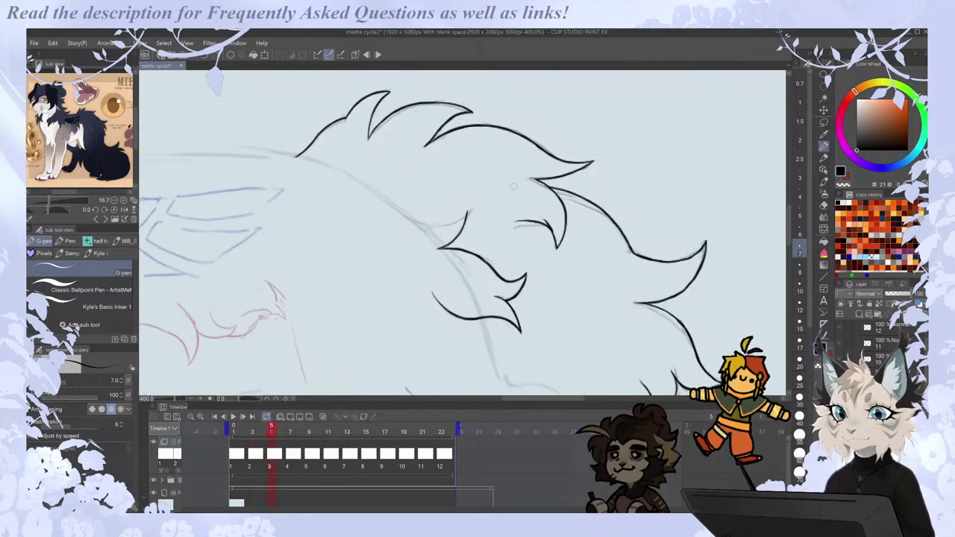
# Play back the walk cycle with the whole canvas in view to examine the motion of the fur.
pyautogui.scroll(-4, 513, 186)
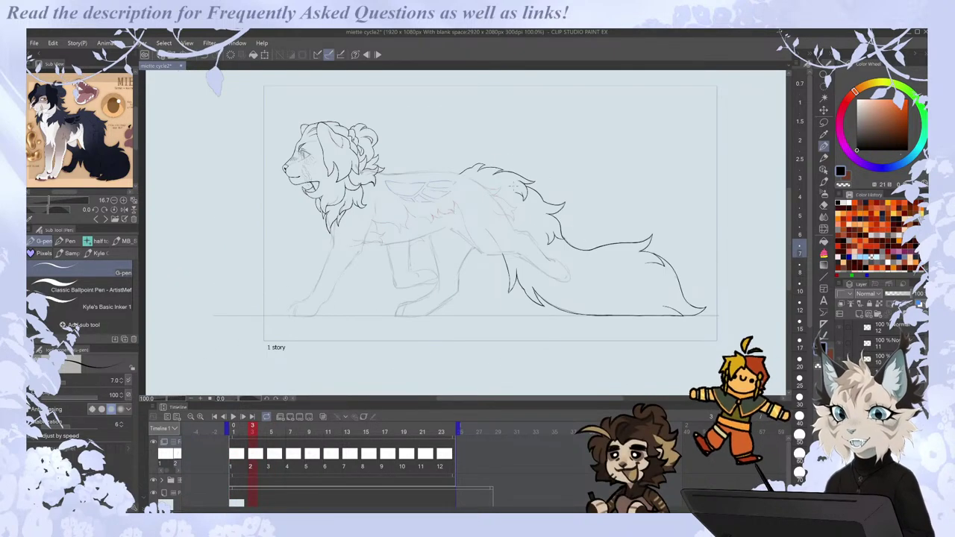
pyautogui.moveTo(789, 198); pyautogui.dragTo(789, 191)
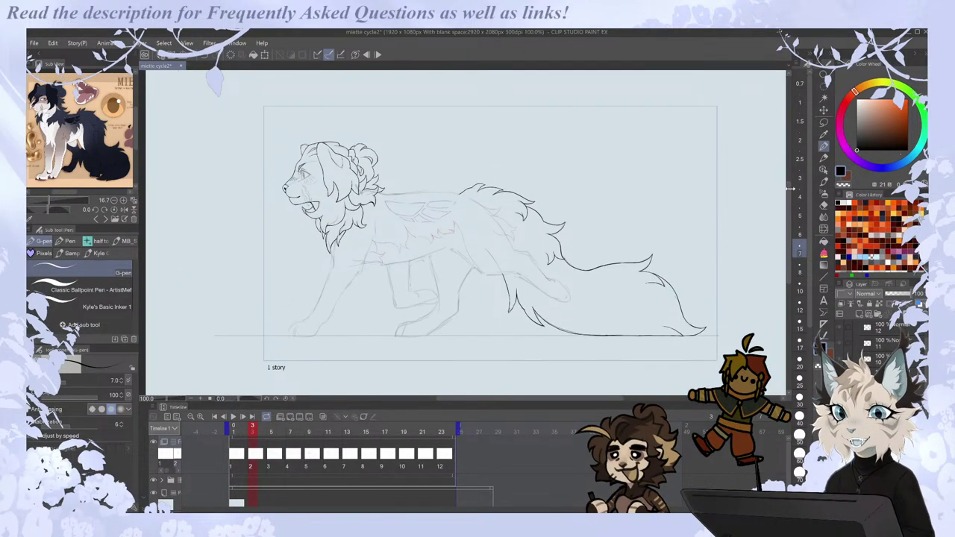
pyautogui.click(234, 418)
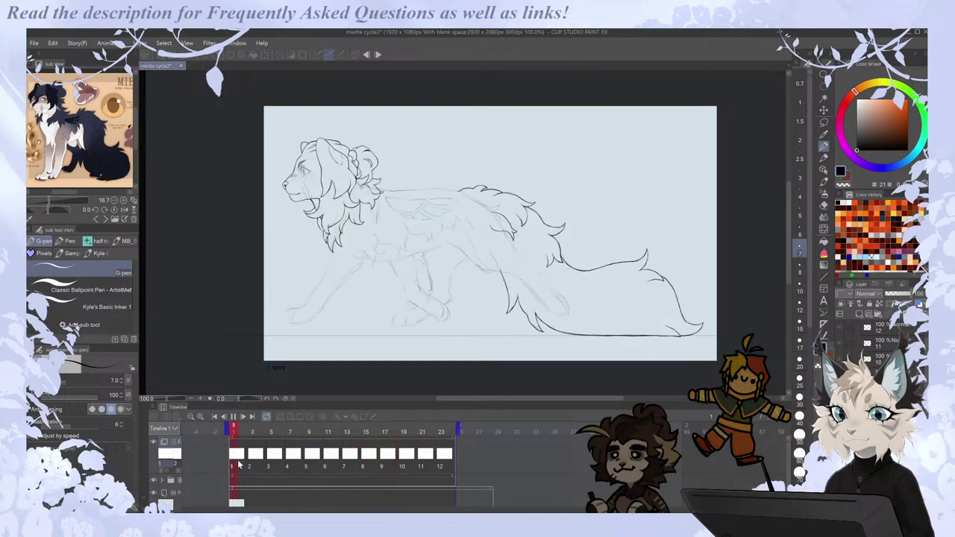
pyautogui.click(239, 464)
# On cel 1, ink the underside of the upper rump tuft up to its tip after checking it against cel 12.
pyautogui.scroll(2, 630, 246)
pyautogui.scroll(3, 475, 211)
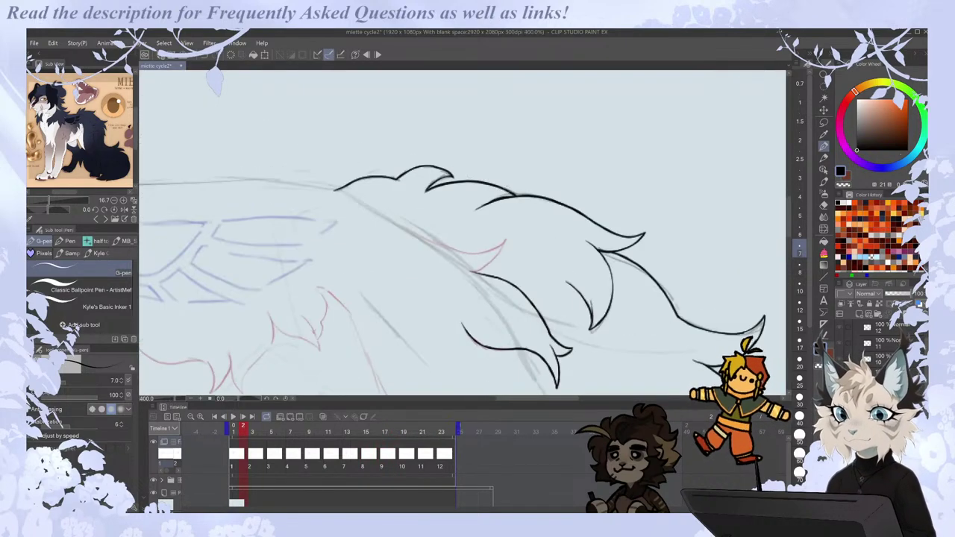
pyautogui.press('Right')
pyautogui.click(441, 456)
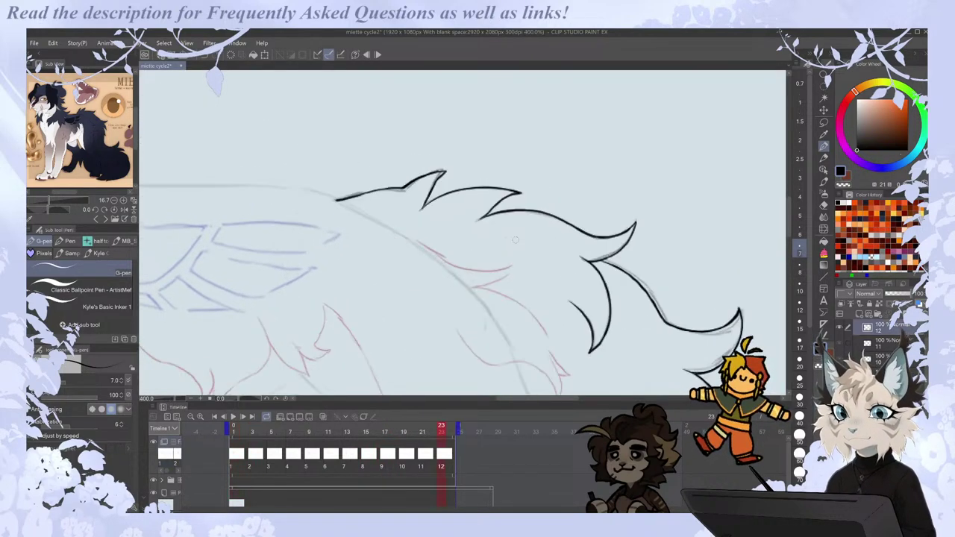
pyautogui.click(233, 456)
pyautogui.moveTo(479, 273); pyautogui.dragTo(493, 262)
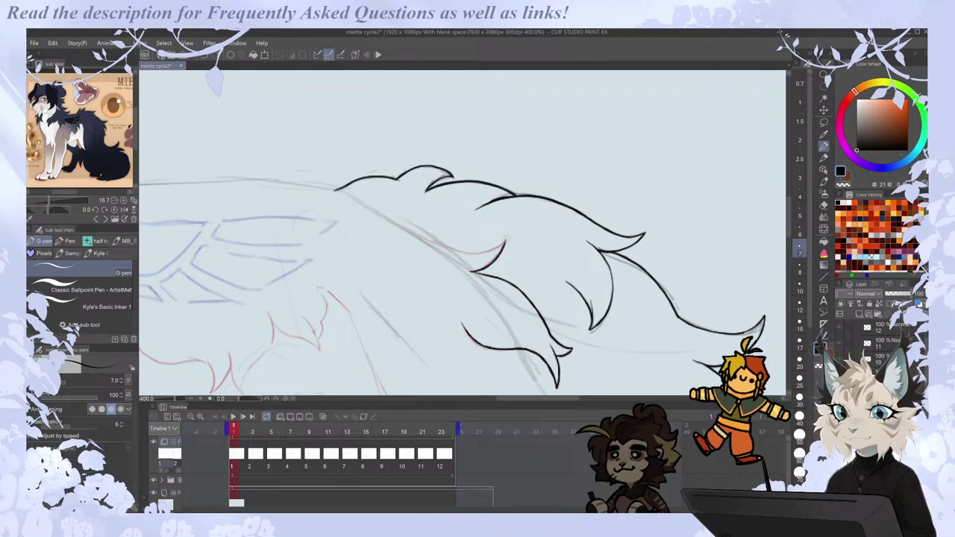
pyautogui.press('space')
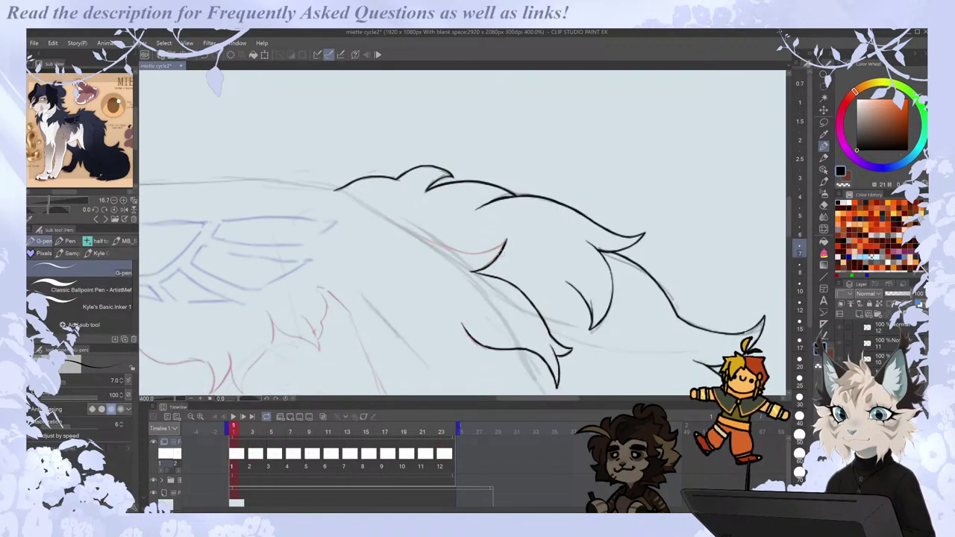
# On cel 1, ink the rump contour from the tail base into the upper tuft's tip and flip to check it.
pyautogui.moveTo(334, 188); pyautogui.dragTo(446, 248)
pyautogui.hotkey('ctrl', 'z')
pyautogui.moveTo(375, 213)
pyautogui.mouseDown()
pyautogui.moveTo(459, 253)
pyautogui.moveTo(493, 248)
pyautogui.mouseUp()
pyautogui.press(',')
pyautogui.press('.')
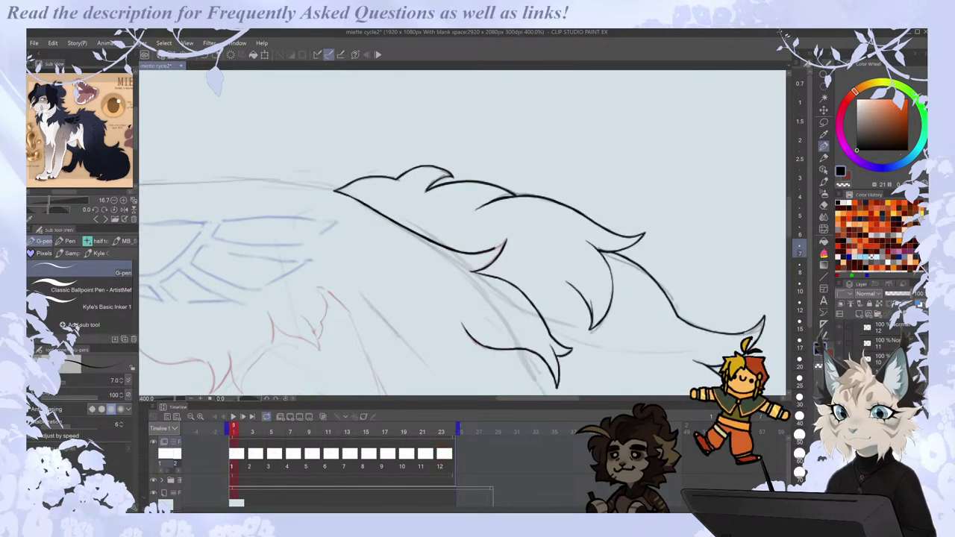
pyautogui.press('Left')
pyautogui.press('Right')
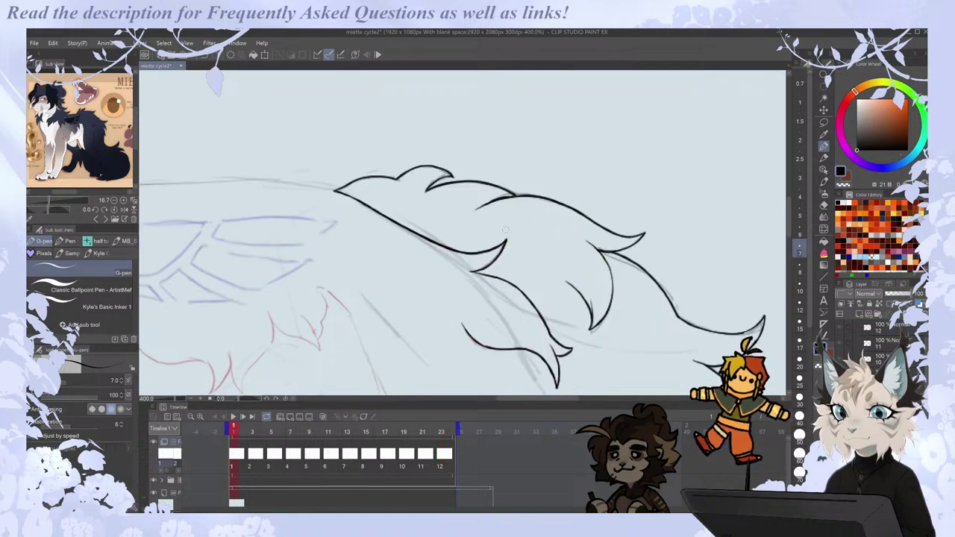
# Compare cel 1 with its neighbour and play back the animation around the rump and tail to examine the motion.
pyautogui.scroll(-2, 505, 230)
pyautogui.press('Left')
pyautogui.press('Right')
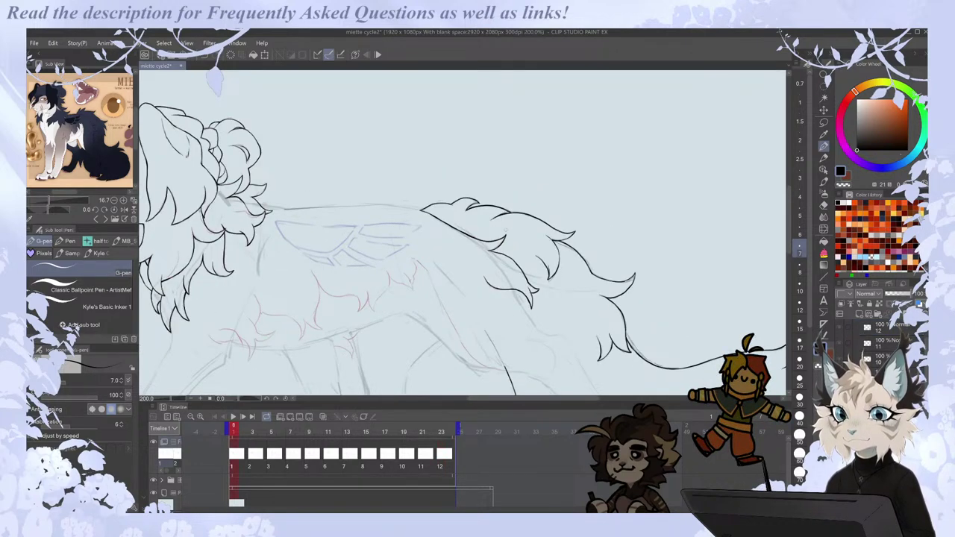
pyautogui.moveTo(498, 398); pyautogui.dragTo(514, 397)
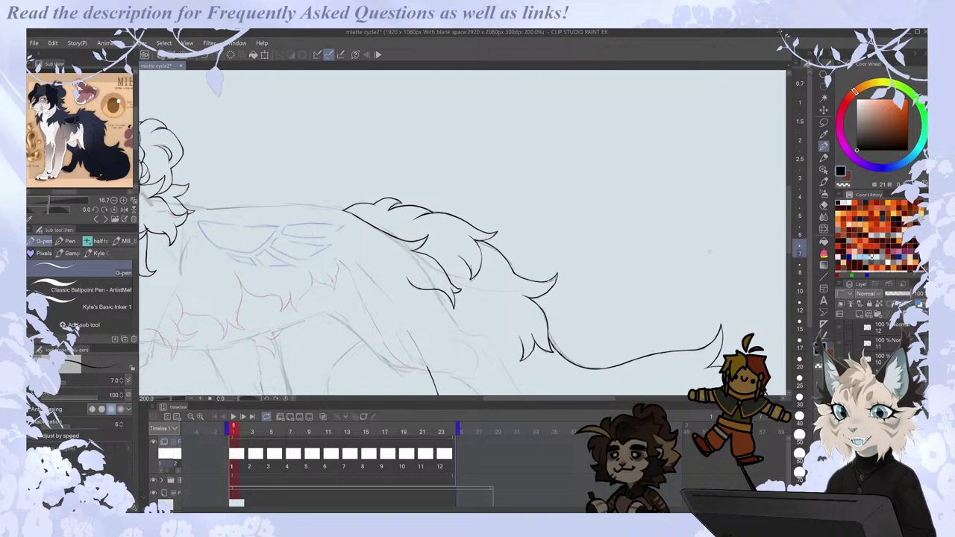
pyautogui.moveTo(789, 194); pyautogui.dragTo(789, 203)
pyautogui.moveTo(504, 398); pyautogui.dragTo(527, 398)
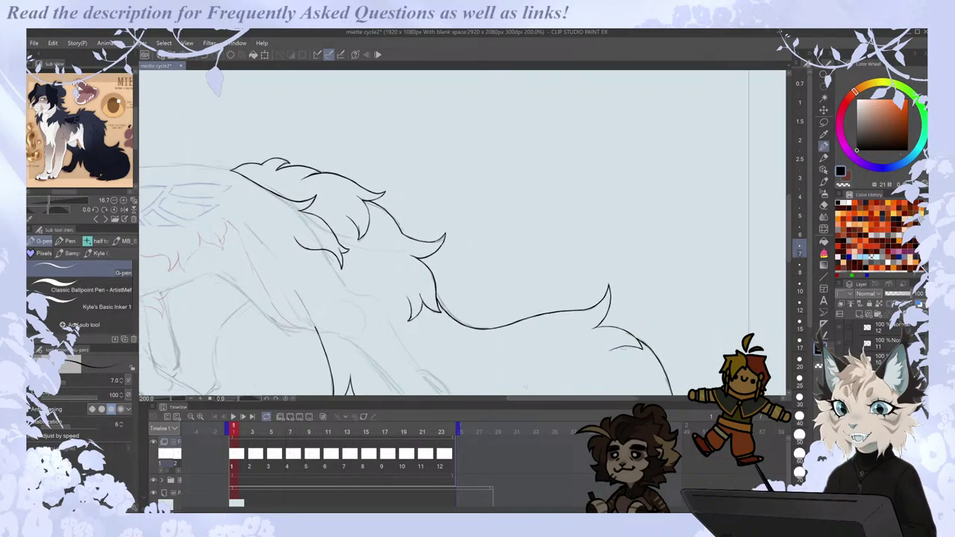
pyautogui.click(233, 417)
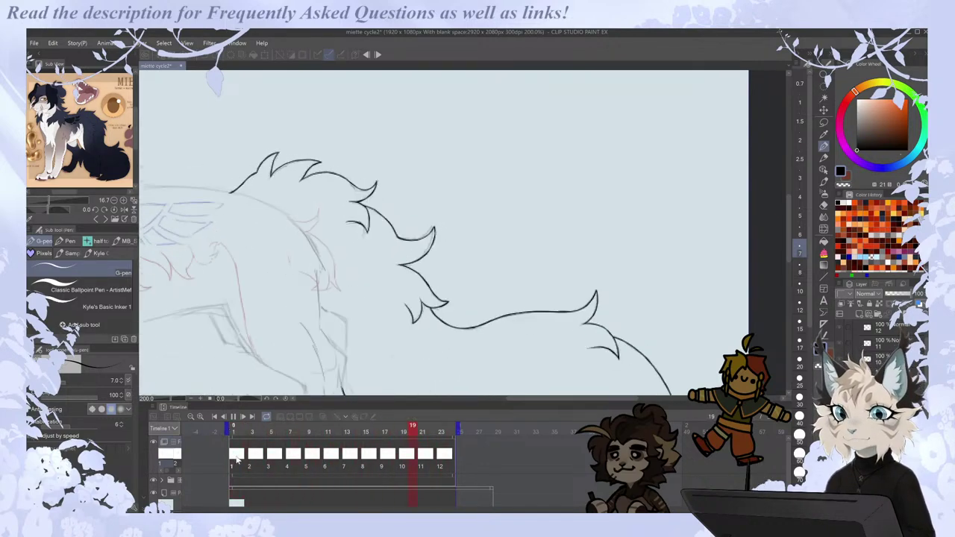
pyautogui.click(240, 458)
# Compare cels 12, 1 and 2, and try to ink cel 2's rump contour from the tail base toward the upper tuft.
pyautogui.moveTo(524, 397); pyautogui.dragTo(506, 397)
pyautogui.press('.')
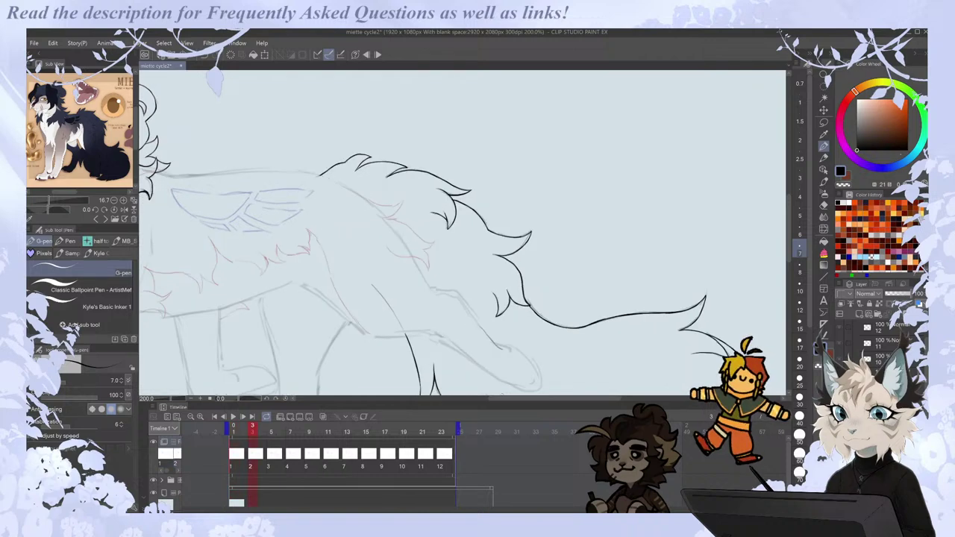
pyautogui.scroll(2, 337, 167)
pyautogui.press('.')
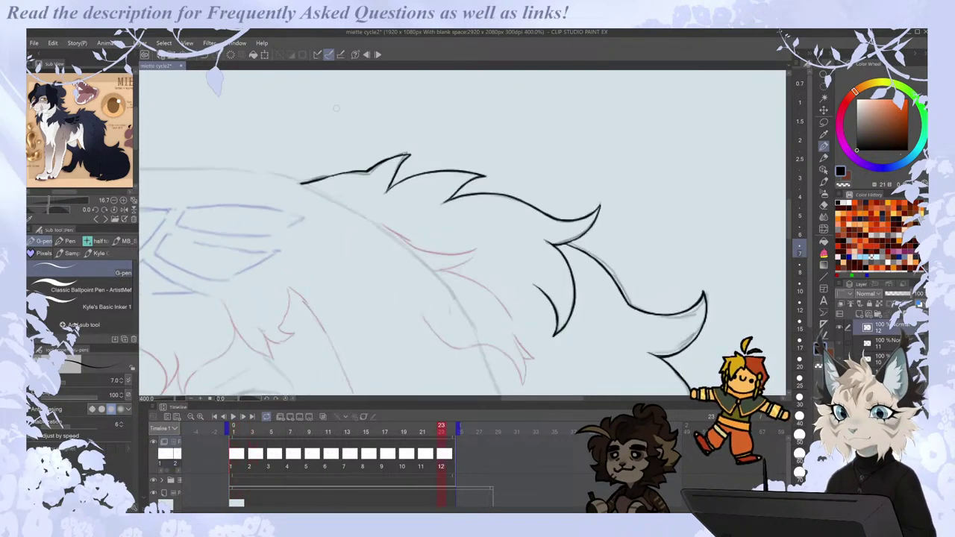
pyautogui.press('.')
pyautogui.press('e')
pyautogui.press('p')
pyautogui.press('.')
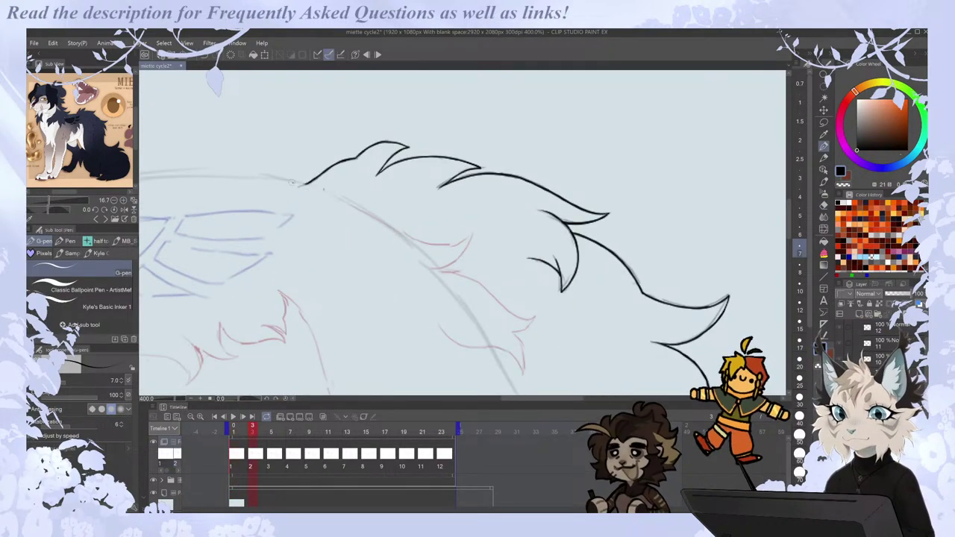
pyautogui.moveTo(296, 185); pyautogui.dragTo(436, 245)
pyautogui.hotkey('ctrl', 'z')
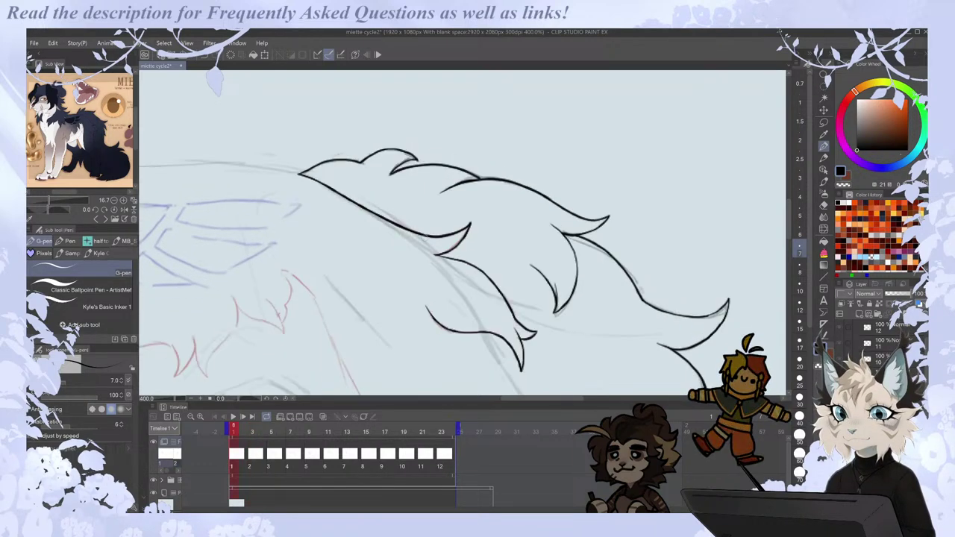
# On cel 1, erase the rump contour's edge below the tail base, redraw it and flip to check the line.
pyautogui.press('.')
pyautogui.press('e')
pyautogui.moveTo(329, 186); pyautogui.dragTo(385, 218)
pyautogui.press('p')
pyautogui.moveTo(328, 186); pyautogui.dragTo(395, 225)
pyautogui.press(',')
pyautogui.press('.')
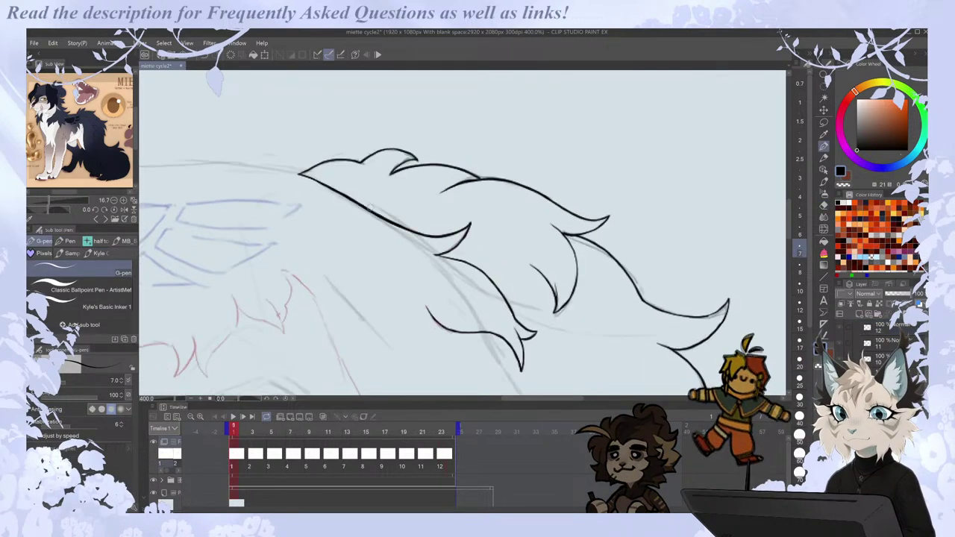
# On cel 3, ink the rump contour from the tail base toward the upper tuft and compare it with cel 4.
pyautogui.press('.')
pyautogui.press('.')
pyautogui.moveTo(300, 202); pyautogui.dragTo(423, 267)
pyautogui.press('.')
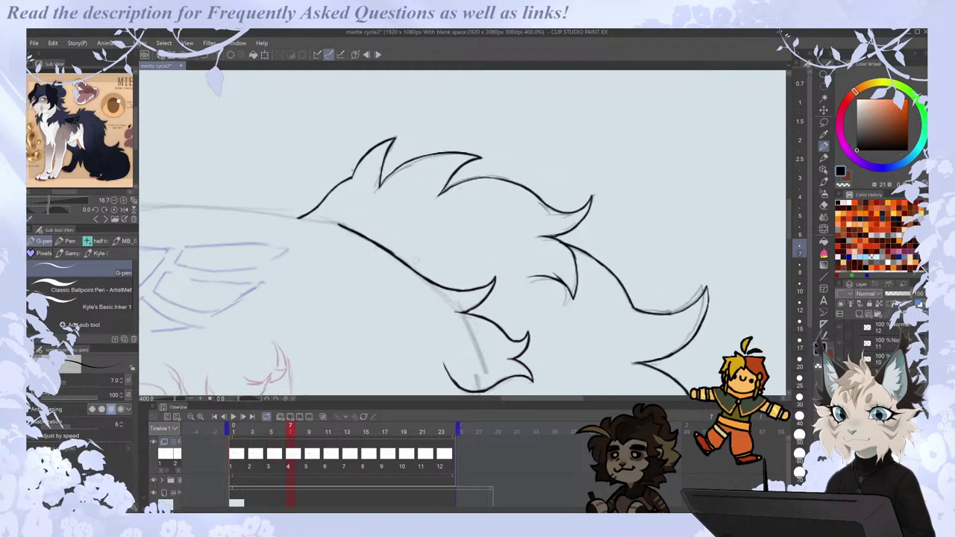
# On cel 4, ink the rump contour's missing section up to the tail base and clean up the join.
pyautogui.moveTo(293, 217); pyautogui.dragTo(344, 227)
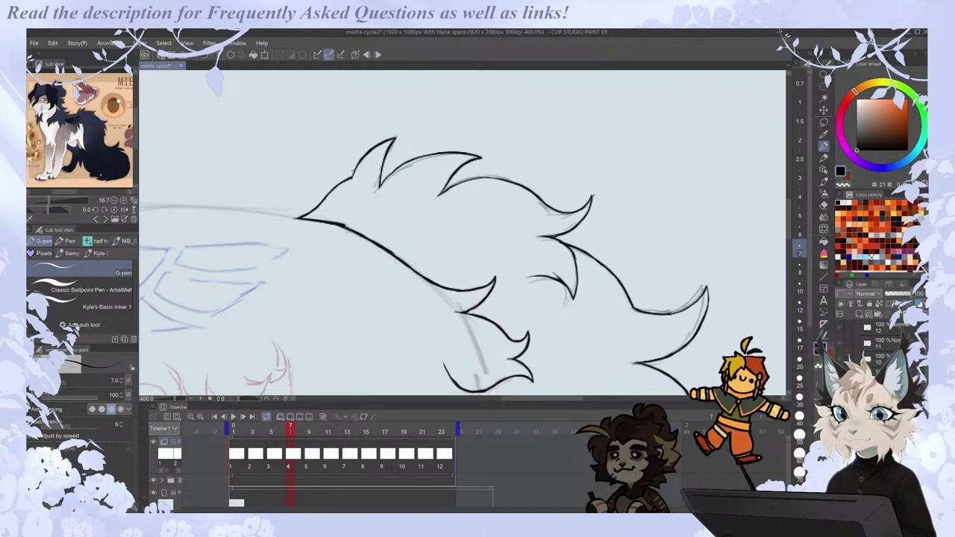
pyautogui.press('e')
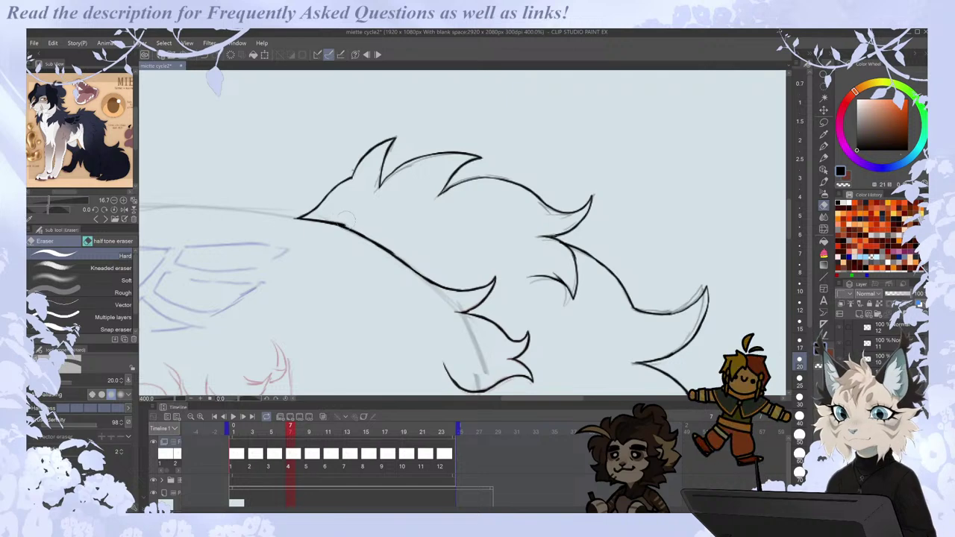
pyautogui.press('p')
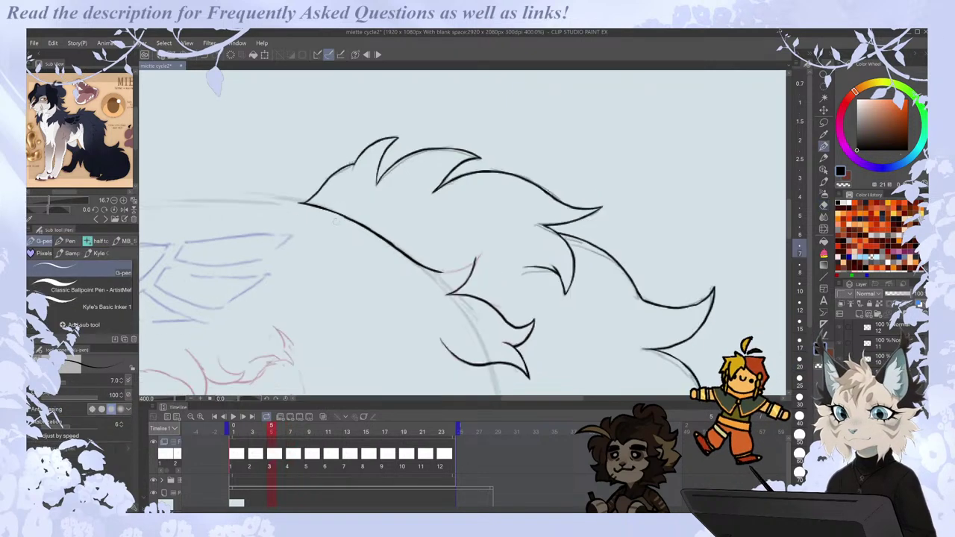
pyautogui.press('Left')
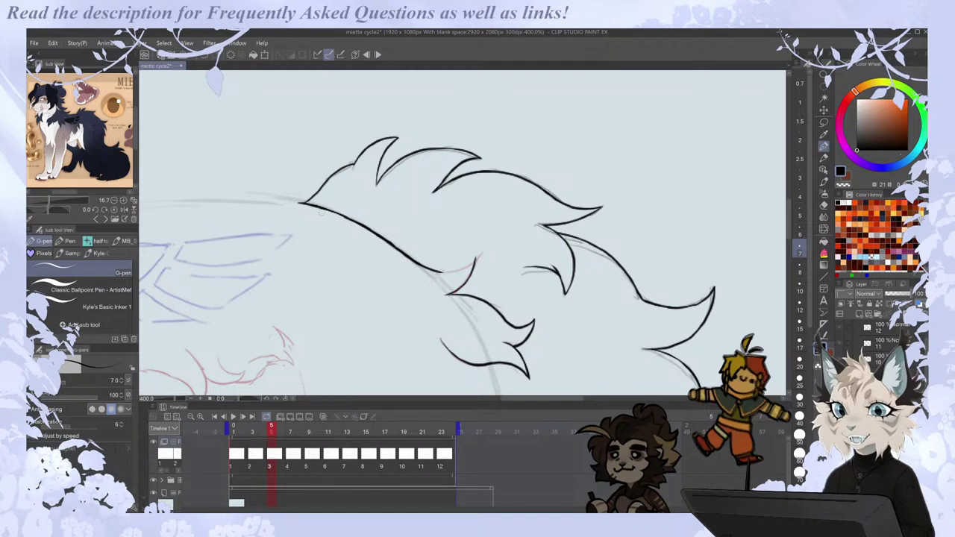
# Flip between cels 1, 2 and 3 to examine how the rump contour moves near the tail base.
pyautogui.press('Left')
pyautogui.press('Right')
pyautogui.press('e')
pyautogui.press('p')
pyautogui.press('Left')
pyautogui.press('Right')
pyautogui.moveTo(789, 217); pyautogui.dragTo(787, 222)
pyautogui.press('Left')
pyautogui.press('Right')
pyautogui.press('Left')
pyautogui.press('Left')
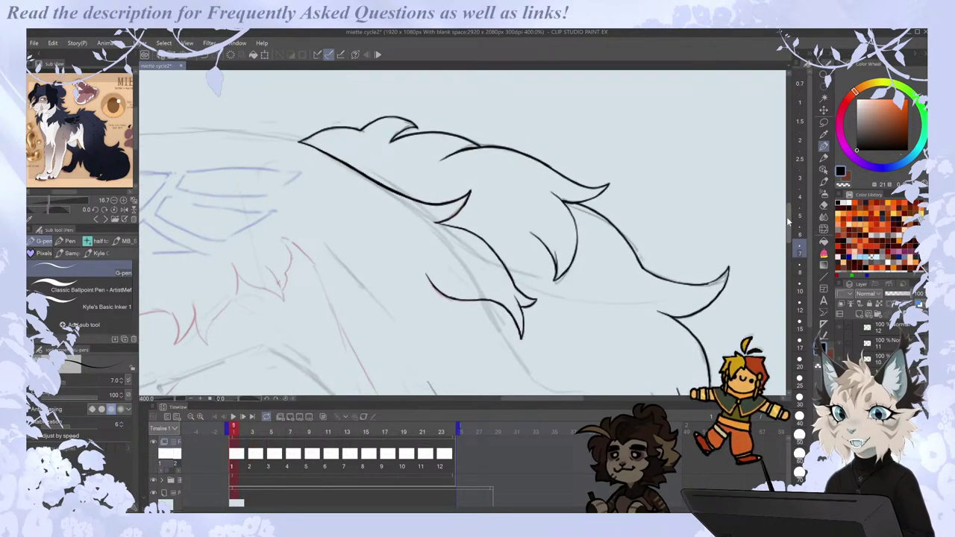
pyautogui.press('Left')
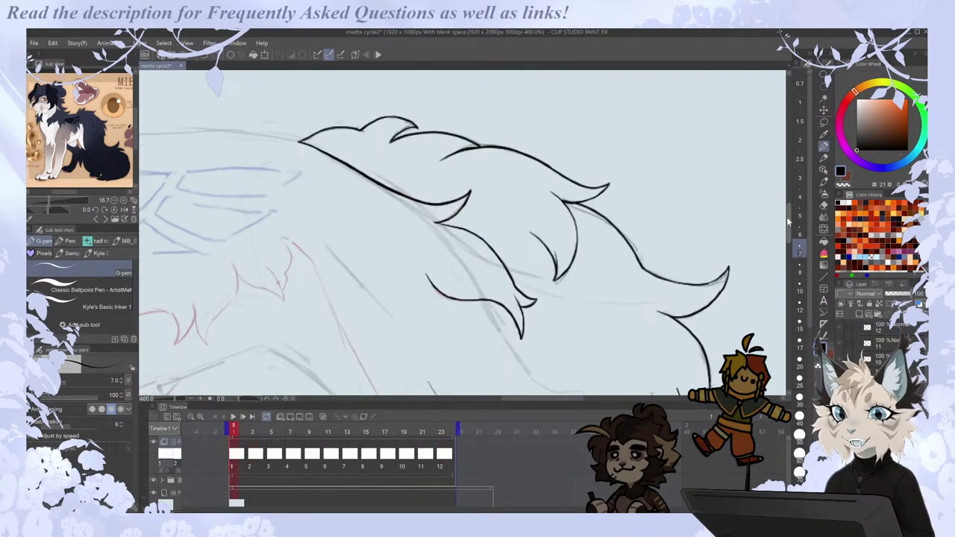
pyautogui.press('Right')
pyautogui.press('Right')
pyautogui.press('Left')
pyautogui.press('Right')
pyautogui.press('Left')
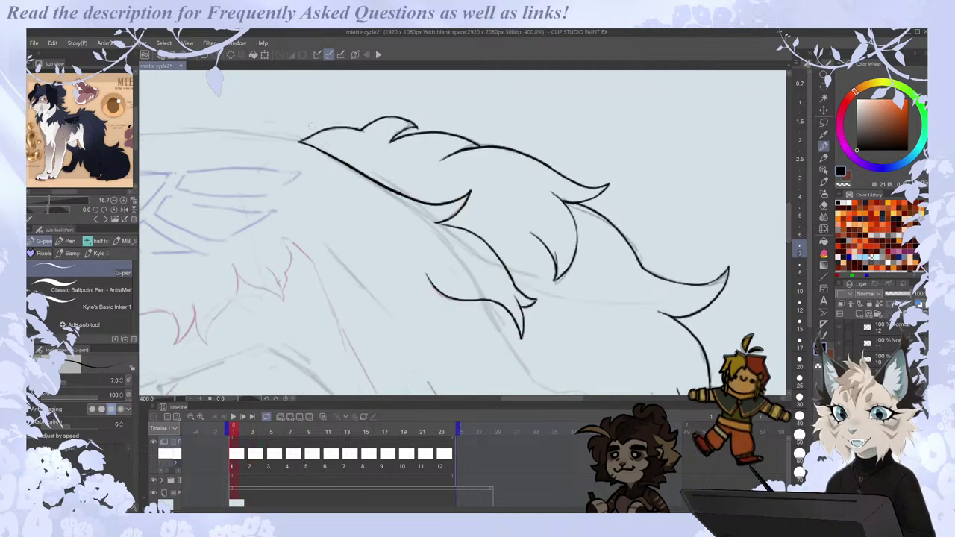
pyautogui.press('e')
pyautogui.press('p')
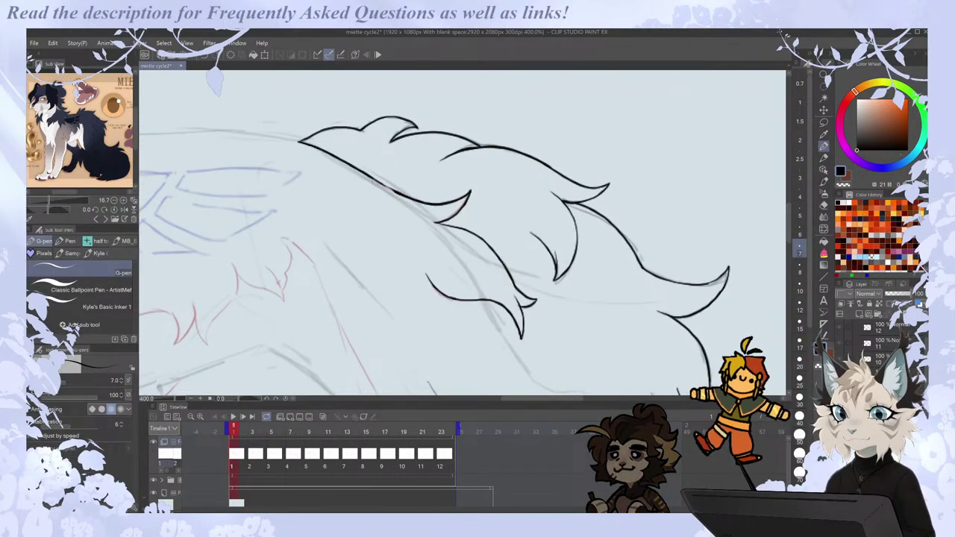
pyautogui.press('Left')
pyautogui.press('Right')
pyautogui.press('Right')
pyautogui.press('Right')
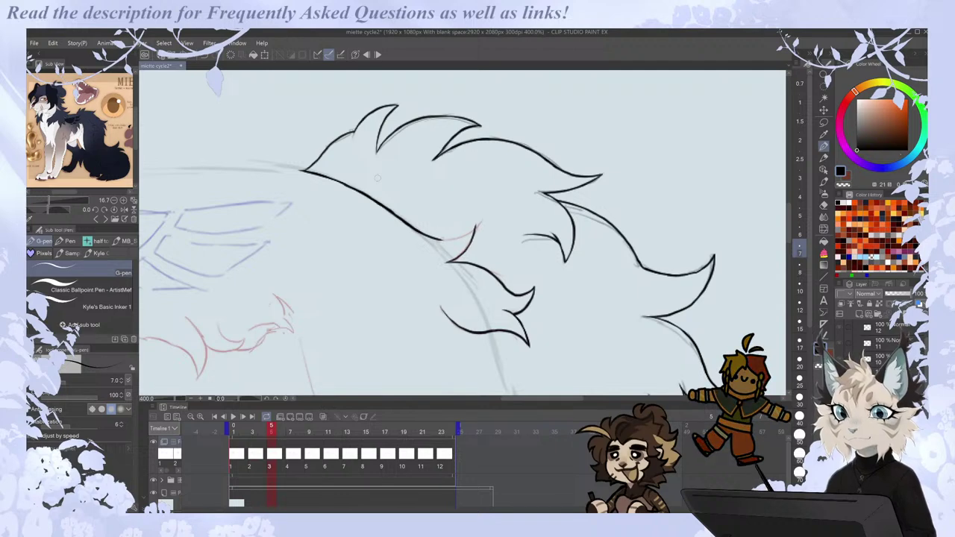
# On cel 3, continue the rump contour into the upper tuft's tip and flip through neighbouring cels to check it.
pyautogui.press('Left')
pyautogui.press('Left')
pyautogui.press('Right')
pyautogui.press('Right')
pyautogui.press('Left')
pyautogui.moveTo(418, 211)
pyautogui.mouseDown()
pyautogui.moveTo(468, 201)
pyautogui.moveTo(468, 220)
pyautogui.moveTo(431, 237)
pyautogui.moveTo(470, 236)
pyautogui.mouseUp()
pyautogui.press('Left')
pyautogui.press('Right')
pyautogui.press('Right')
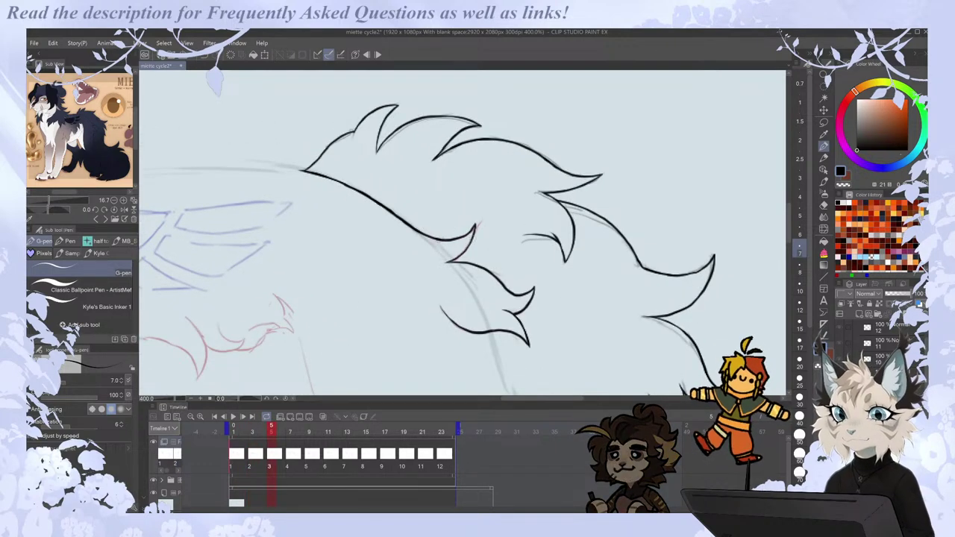
# On cel 5, ink the rump contour's gap up to the tail base and compare it with the neighbouring cels.
pyautogui.press('Left')
pyautogui.press('Right')
pyautogui.press('Right')
pyautogui.press('Right')
pyautogui.press('Right')
pyautogui.press('Left')
pyautogui.press('Left')
pyautogui.press('Right')
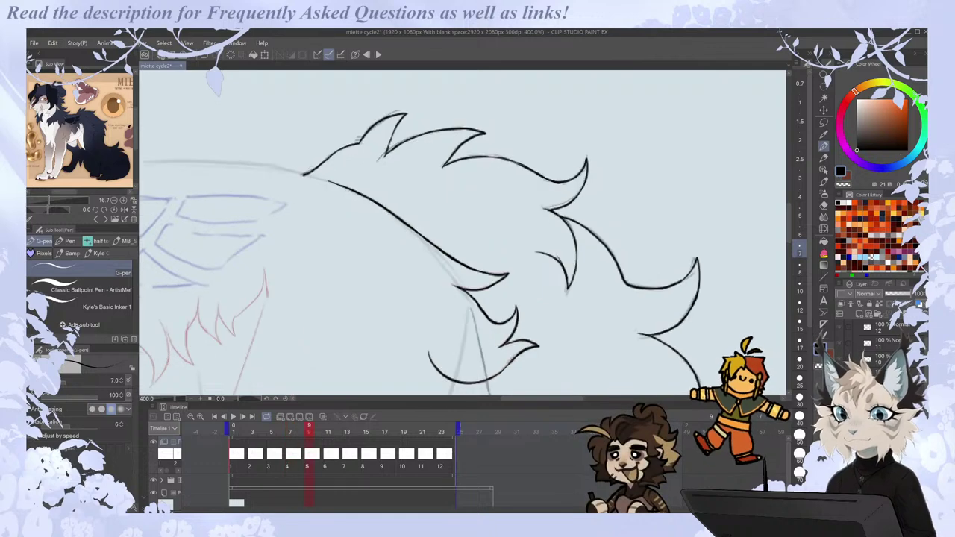
pyautogui.moveTo(280, 168); pyautogui.dragTo(348, 189)
pyautogui.press('Left')
pyautogui.press('Right')
pyautogui.press('Right')
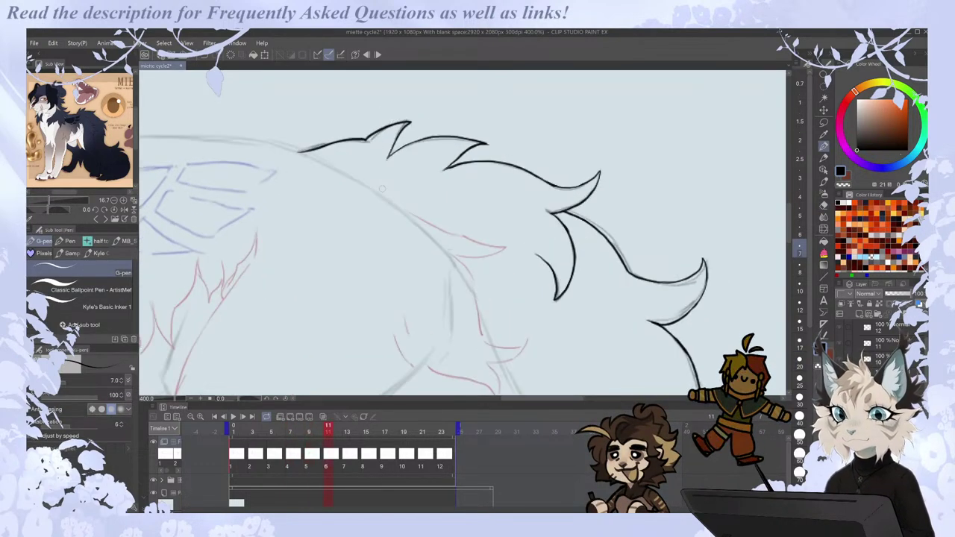
# Go through the remaining cels and play back the whole walk cycle to examine the rump and tail motion.
pyautogui.scroll(-1, 788, 203)
pyautogui.press('Right')
pyautogui.press('Left')
pyautogui.press('Right')
pyautogui.press('Right')
pyautogui.press('Right')
pyautogui.hotkey('ctrl', '-')
pyautogui.hotkey('ctrl', '-')
pyautogui.hotkey('ctrl', '-')
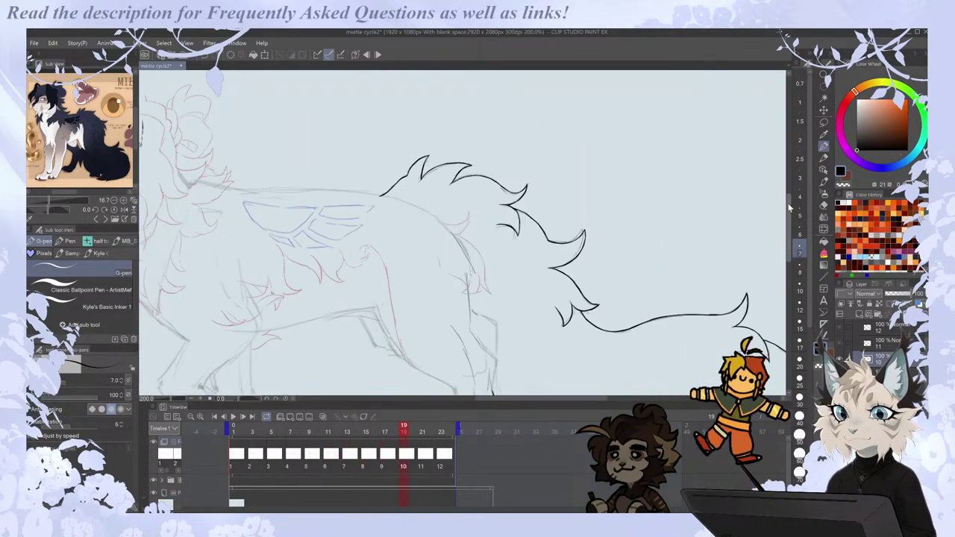
pyautogui.click(233, 418)
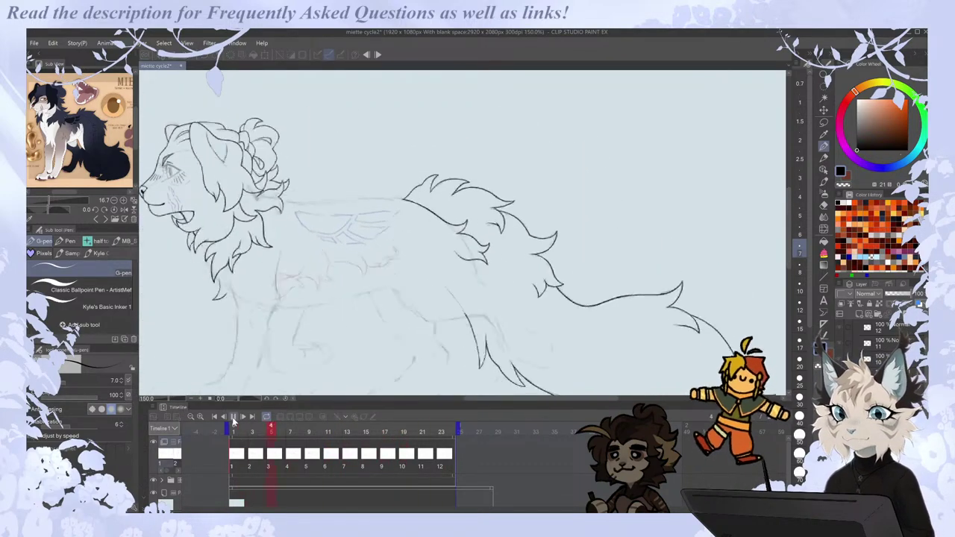
pyautogui.click(233, 461)
pyautogui.scroll(1, 481, 243)
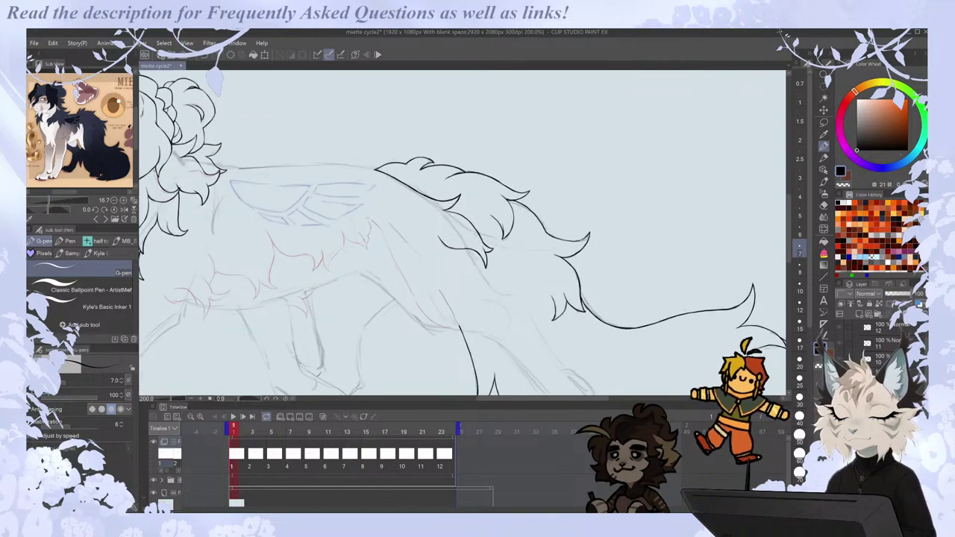
# On cel 2, ink the lower rump tuft's underside as a curve down to its pointed tip, checking against cel 1.
pyautogui.press('Right')
pyautogui.press('Left')
pyautogui.scroll(4, 486, 249)
pyautogui.press('Right')
pyautogui.moveTo(317, 217)
pyautogui.mouseDown()
pyautogui.moveTo(364, 270)
pyautogui.moveTo(442, 274)
pyautogui.moveTo(472, 291)
pyautogui.mouseUp()
pyautogui.hotkey('ctrl', 'z')
pyautogui.press('Left')
pyautogui.press('Right')
pyautogui.press('Left')
pyautogui.press('Right')
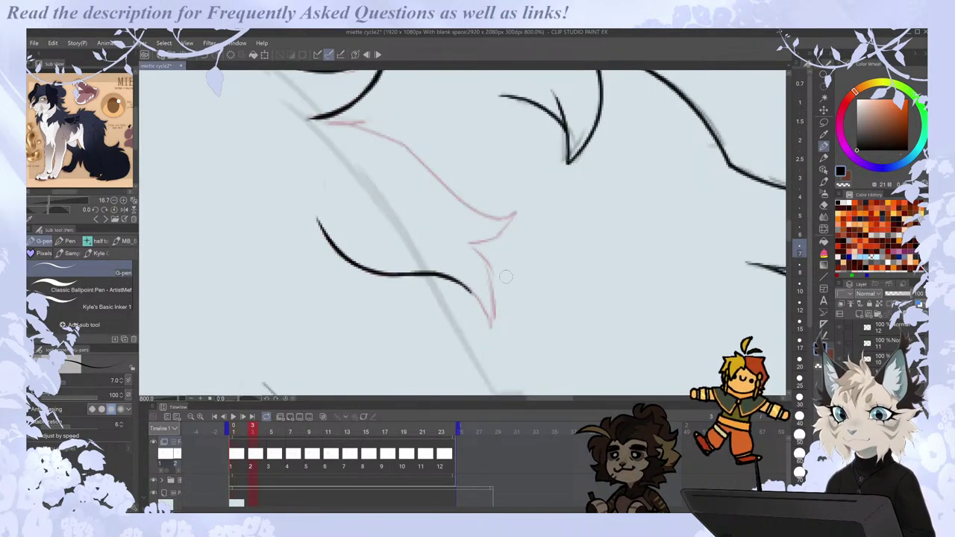
pyautogui.press('Left')
pyautogui.press('Right')
pyautogui.moveTo(458, 280); pyautogui.dragTo(490, 325)
pyautogui.hotkey('ctrl', 'z')
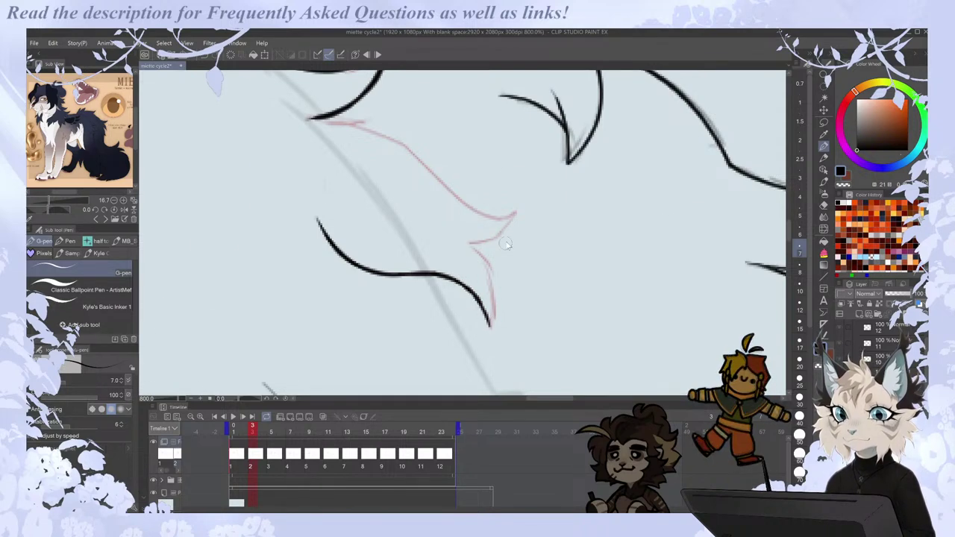
# On cel 2, ink the outer edge of the lower rump tuft down to its tip and compare it with cel 1.
pyautogui.scroll(-3, 504, 243)
pyautogui.press('Left')
pyautogui.press('Right')
pyautogui.moveTo(497, 257); pyautogui.dragTo(499, 286)
pyautogui.hotkey('ctrl', 'z')
pyautogui.moveTo(487, 242); pyautogui.dragTo(497, 288)
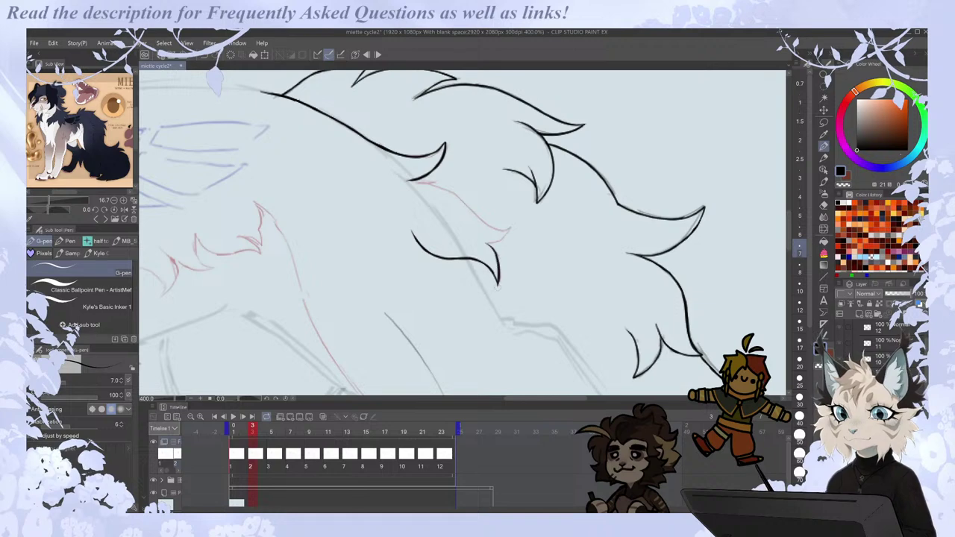
pyautogui.press('Left')
pyautogui.press('Right')
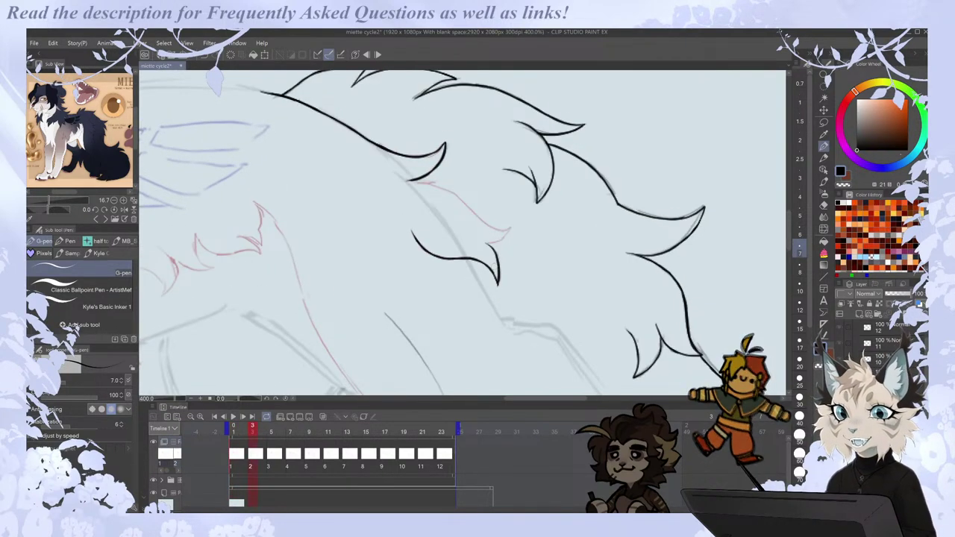
pyautogui.press('Left')
pyautogui.press('Right')
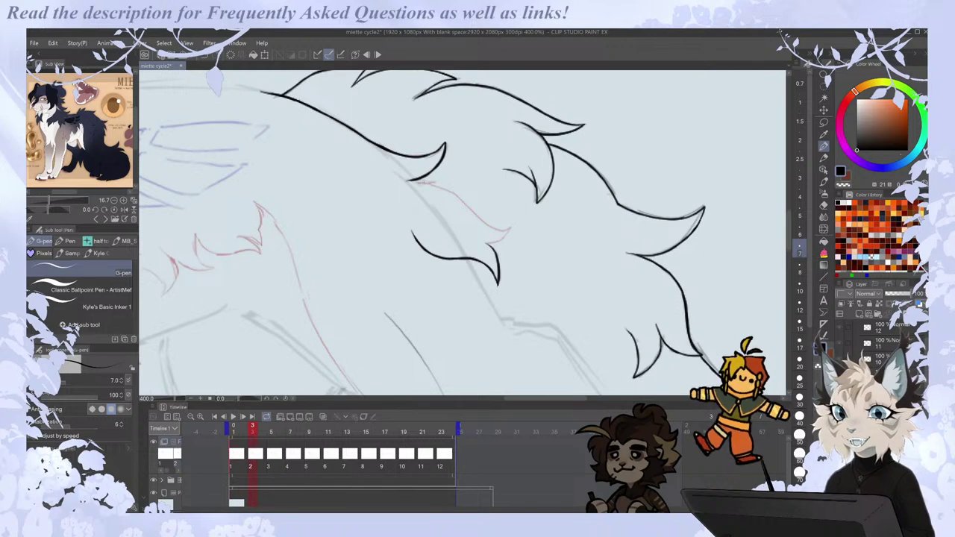
# On cel 2, ink the contour from below the upper tuft through the middle tuft's point and check neighbouring cels.
pyautogui.hotkey('ctrl', 'z')
pyautogui.moveTo(407, 182)
pyautogui.mouseDown()
pyautogui.moveTo(448, 191)
pyautogui.moveTo(499, 231)
pyautogui.moveTo(510, 225)
pyautogui.moveTo(513, 235)
pyautogui.moveTo(485, 245)
pyautogui.mouseUp()
pyautogui.press(',')
pyautogui.press('.')
pyautogui.press('.')
pyautogui.press(',')
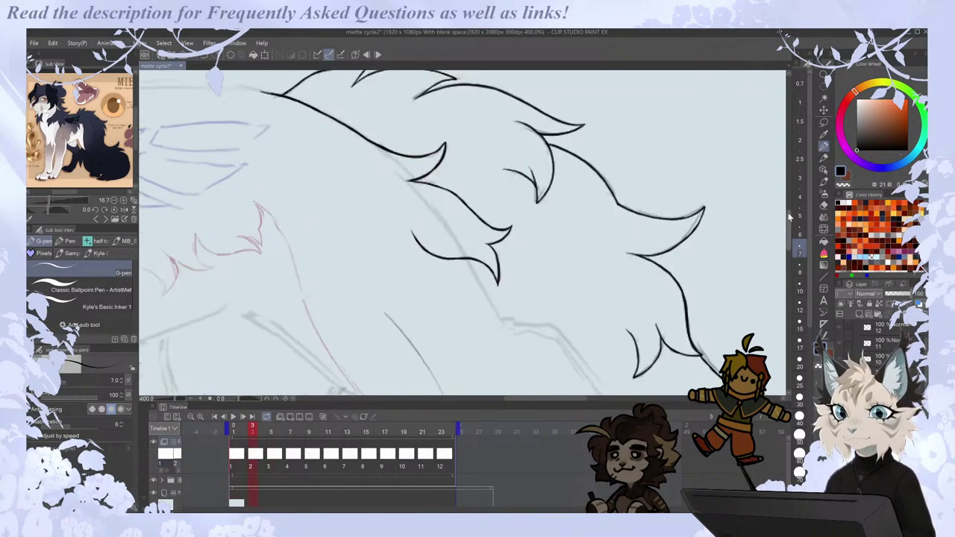
# On cel 6, ink the rump contour from below the upper tuft down to the middle tuft and compare adjacent cels.
pyautogui.press(',')
pyautogui.press('.')
pyautogui.press('.')
pyautogui.press('.')
pyautogui.press('.')
pyautogui.press('.')
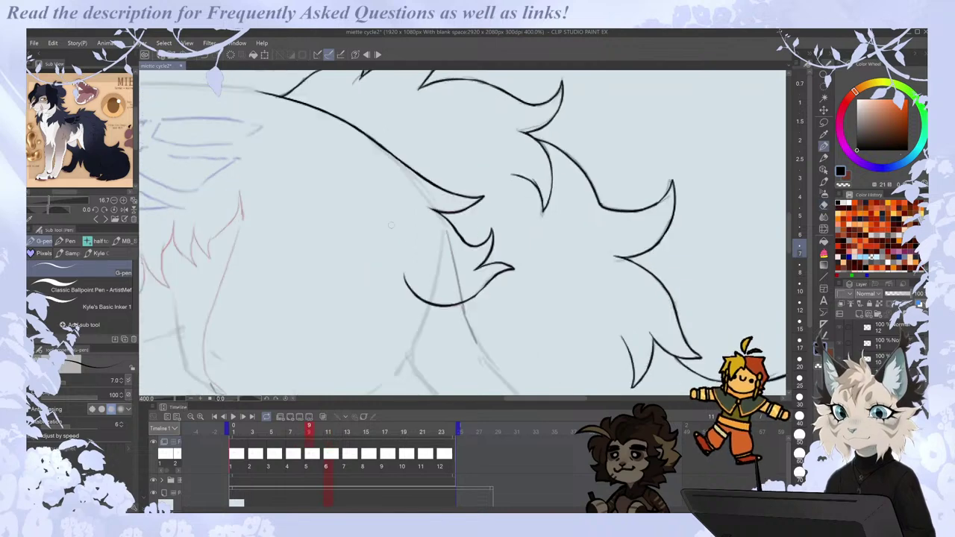
pyautogui.moveTo(436, 189); pyautogui.dragTo(462, 267)
pyautogui.press(',')
pyautogui.press('.')
pyautogui.press('.')
pyautogui.press(',')
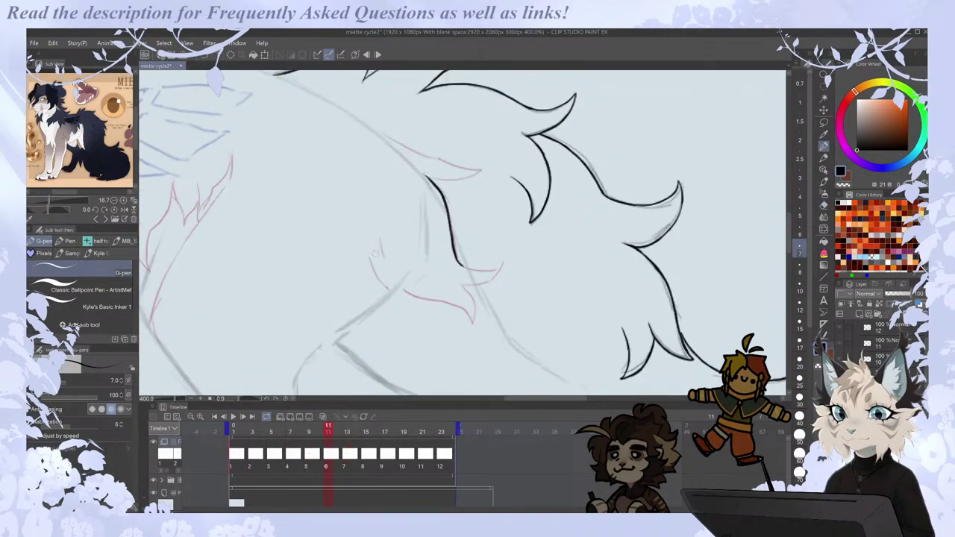
# On cel 7, ink the curved underside at the start of the lower rump tuft.
pyautogui.hotkey('ctrl', 'Right')
pyautogui.hotkey('ctrl', 'Right')
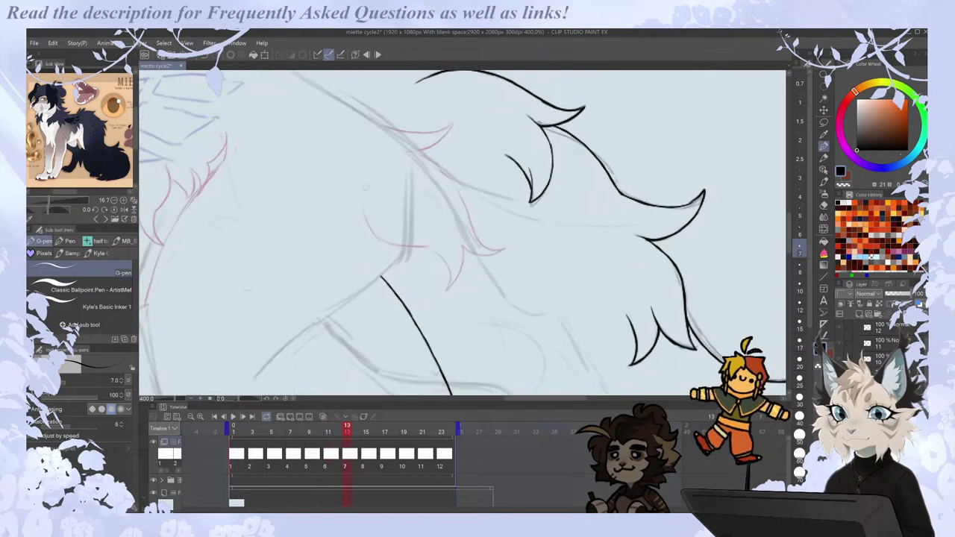
pyautogui.moveTo(364, 211)
pyautogui.mouseDown()
pyautogui.moveTo(377, 237)
pyautogui.moveTo(431, 246)
pyautogui.moveTo(447, 271)
pyautogui.mouseUp()
pyautogui.hotkey('ctrl', 'z')
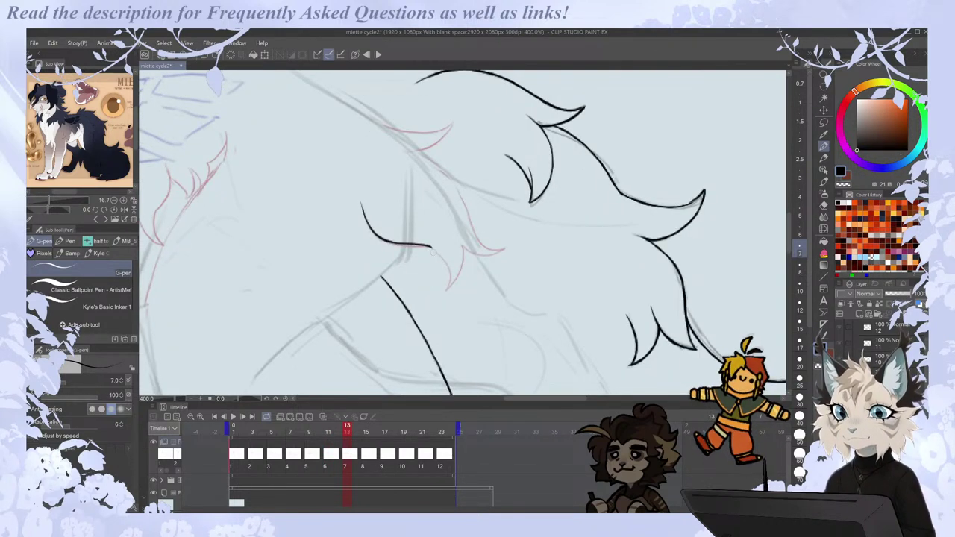
# On cel 8, ink the curved underside leading into the lower rump tuft and compare it with cel 7.
pyautogui.hotkey('ctrl', 'Right')
pyautogui.hotkey('ctrl', 'Right')
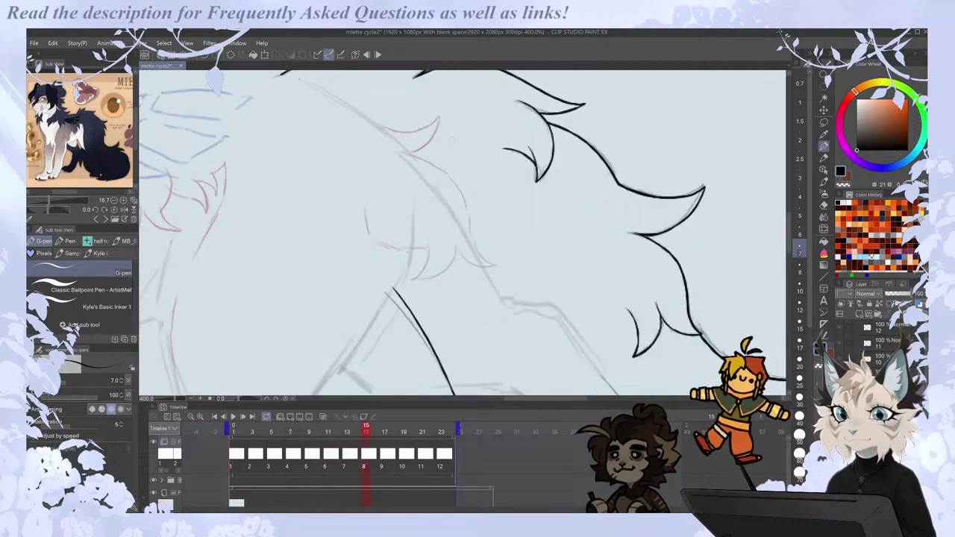
pyautogui.hotkey('ctrl', 'Left')
pyautogui.hotkey('ctrl', 'Right')
pyautogui.moveTo(364, 210)
pyautogui.mouseDown()
pyautogui.moveTo(383, 237)
pyautogui.moveTo(427, 248)
pyautogui.mouseUp()
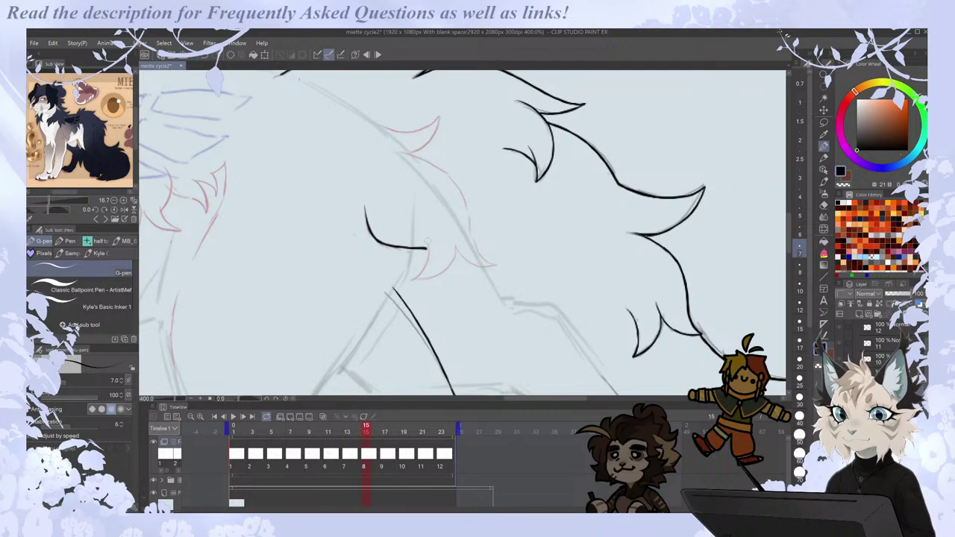
pyautogui.press('Left')
pyautogui.press('Right')
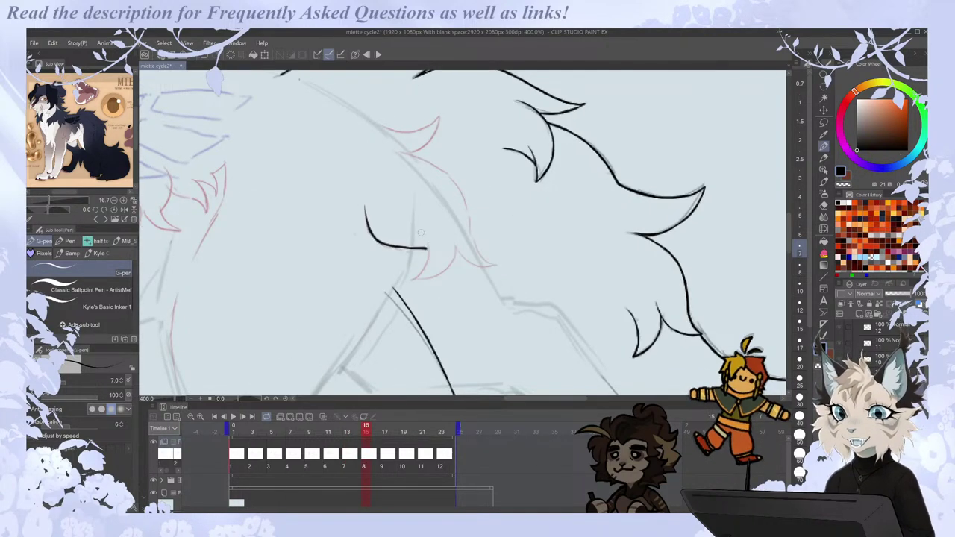
# On cel 8, ink both sides of the lower rump tuft's curved point and flip to cel 7 to check it.
pyautogui.moveTo(425, 238); pyautogui.dragTo(415, 275)
pyautogui.press('Left')
pyautogui.press('Right')
pyautogui.hotkey('ctrl', 'z')
pyautogui.moveTo(424, 237)
pyautogui.mouseDown()
pyautogui.moveTo(412, 279)
pyautogui.moveTo(440, 270)
pyautogui.moveTo(456, 247)
pyautogui.mouseUp()
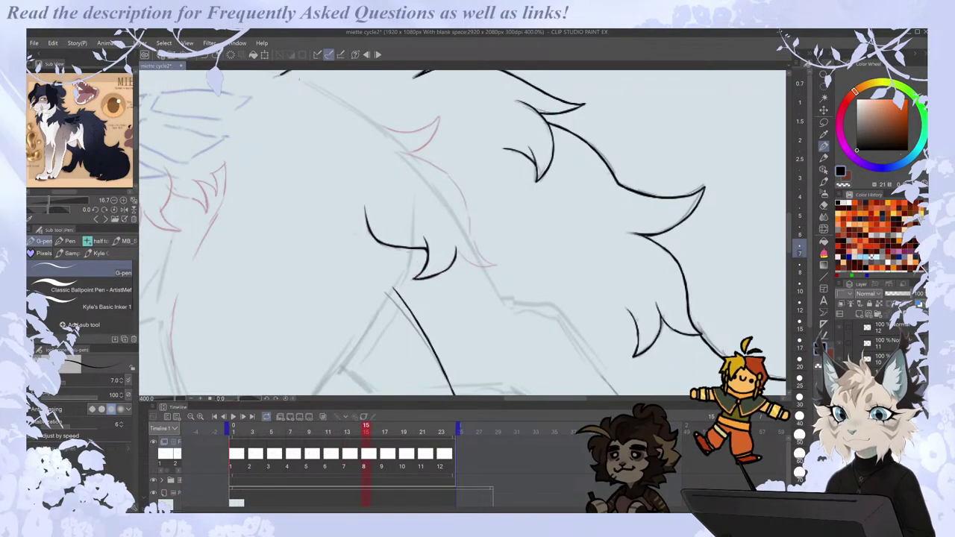
pyautogui.press('Left')
pyautogui.press('Right')
pyautogui.press('Left')
pyautogui.press('Right')
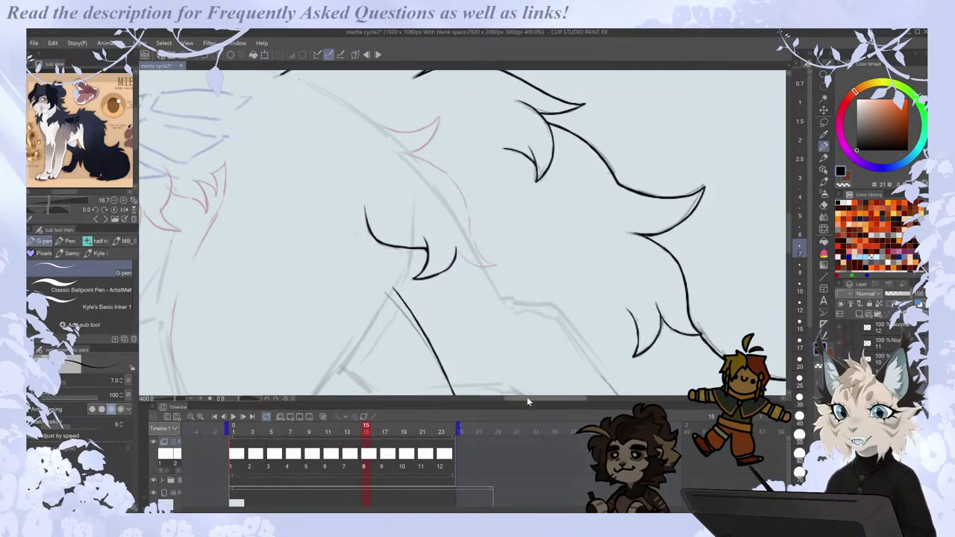
# On cel 8, ink the rump contour from below the upper tuft down toward the outer lower tuft.
pyautogui.moveTo(528, 396); pyautogui.dragTo(521, 395)
pyautogui.press('Left')
pyautogui.press('Right')
pyautogui.moveTo(792, 246); pyautogui.dragTo(791, 238)
pyautogui.press('Left')
pyautogui.press('Right')
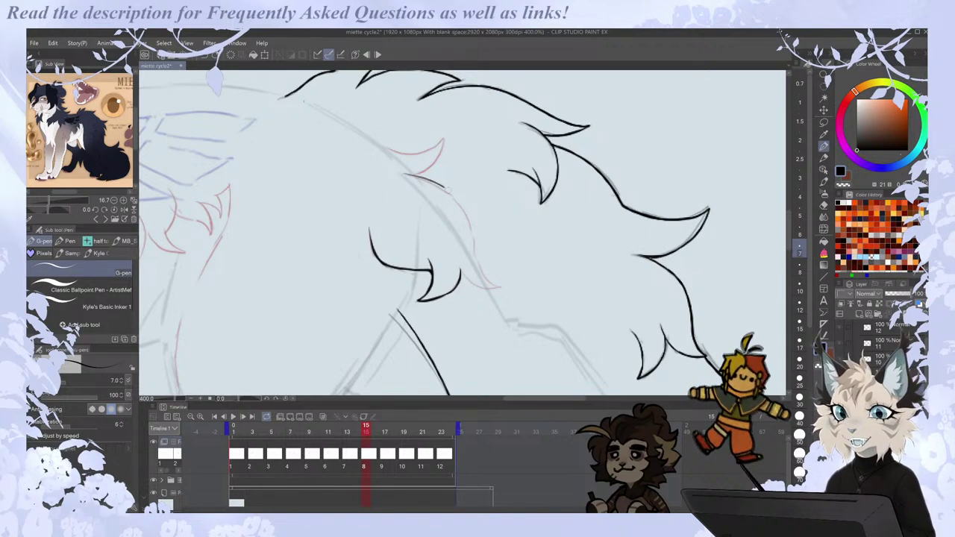
pyautogui.moveTo(410, 176)
pyautogui.mouseDown()
pyautogui.moveTo(453, 195)
pyautogui.moveTo(473, 224)
pyautogui.moveTo(475, 259)
pyautogui.mouseUp()
pyautogui.hotkey('ctrl', 'z')
pyautogui.hotkey('ctrl', 'z')
pyautogui.hotkey('ctrl', 'z')
pyautogui.moveTo(470, 221); pyautogui.dragTo(477, 267)
pyautogui.moveTo(477, 263); pyautogui.dragTo(500, 288)
pyautogui.hotkey('ctrl', 'z')
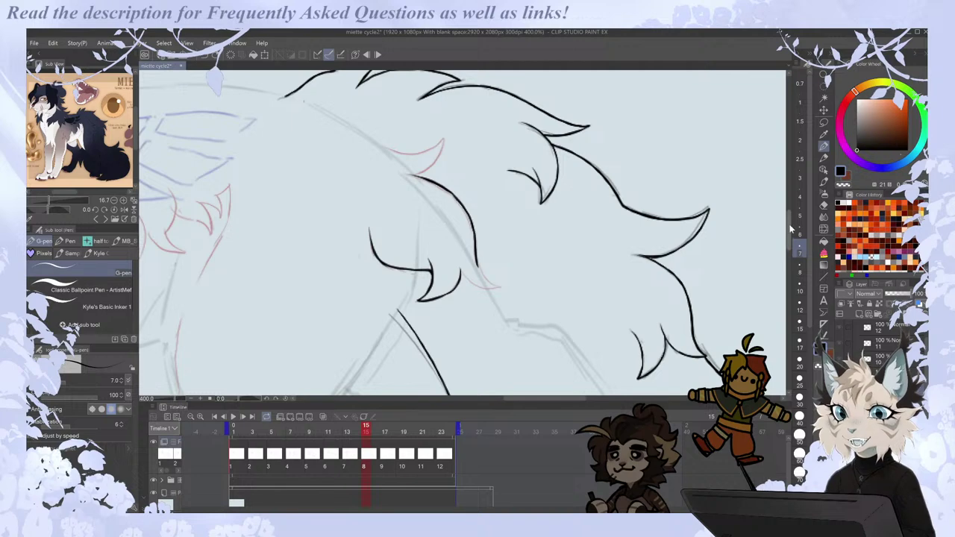
# On cel 8, ink the outer lower tuft's pointed tip, joining the rump contour to the inner tuft.
pyautogui.scroll(2, 788, 220)
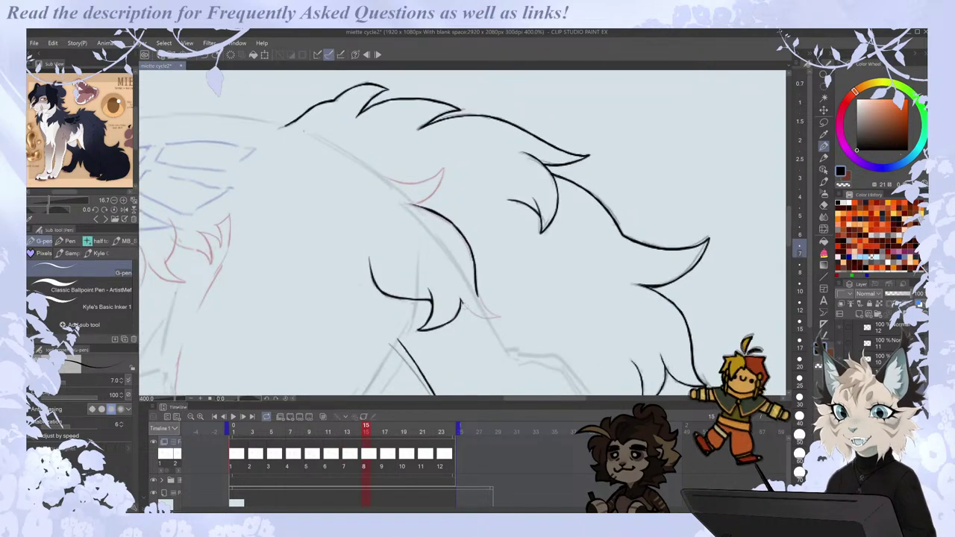
pyautogui.moveTo(460, 301); pyautogui.dragTo(505, 317)
pyautogui.hotkey('ctrl', 'z')
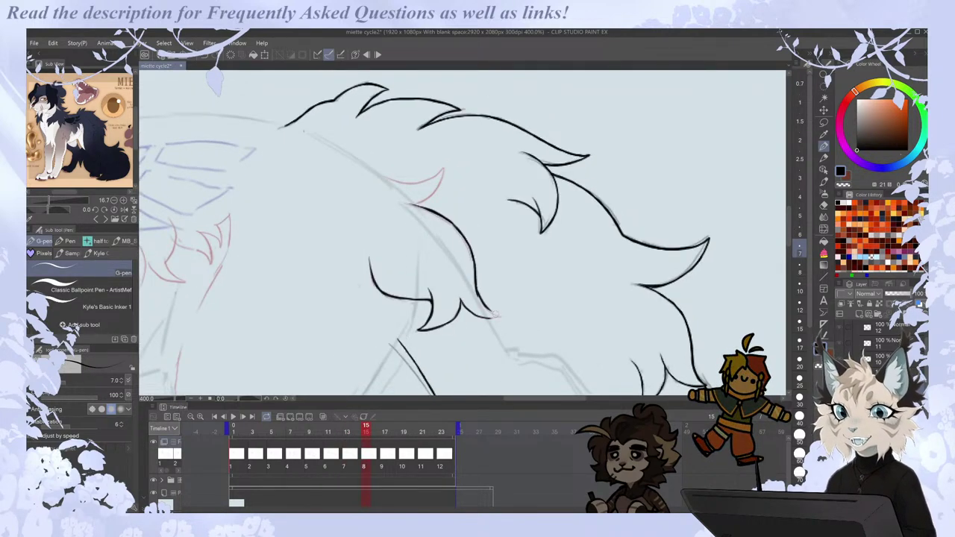
pyautogui.moveTo(476, 289); pyautogui.dragTo(493, 316)
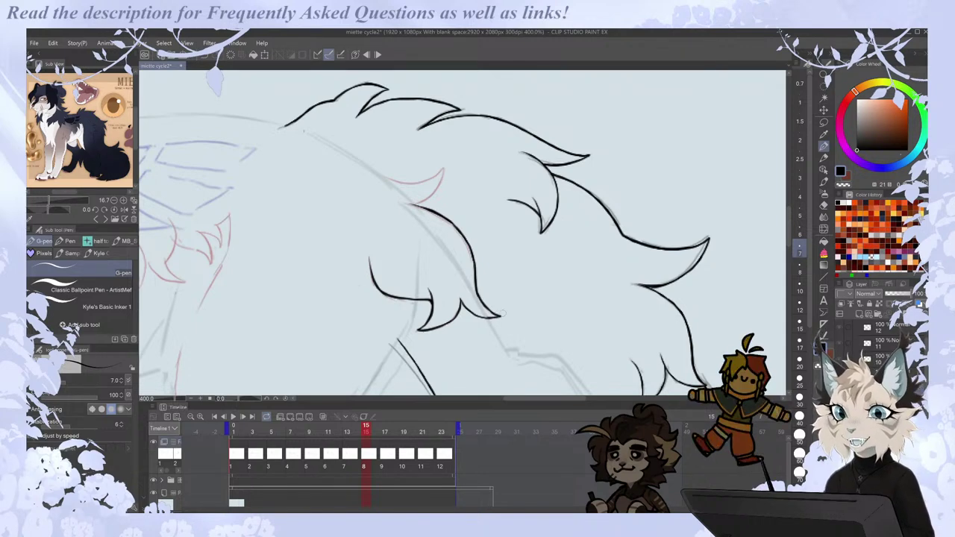
# Play the walk cycle to check the rump fur's motion and return to cel 1.
pyautogui.moveTo(788, 235); pyautogui.dragTo(788, 218)
pyautogui.press('Right')
pyautogui.hotkey('ctrl', '-')
pyautogui.moveTo(534, 399); pyautogui.dragTo(545, 400)
pyautogui.click(233, 417)
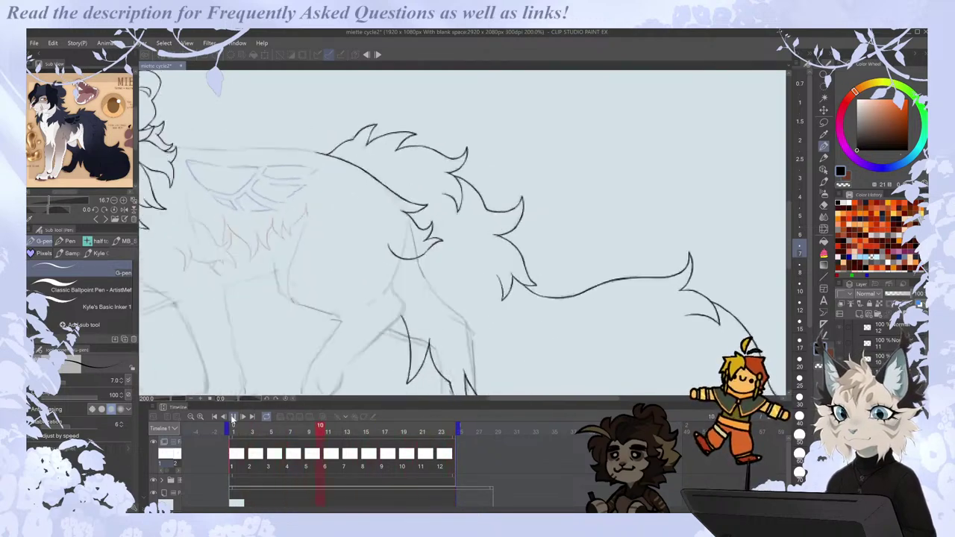
pyautogui.click(233, 417)
pyautogui.click(236, 464)
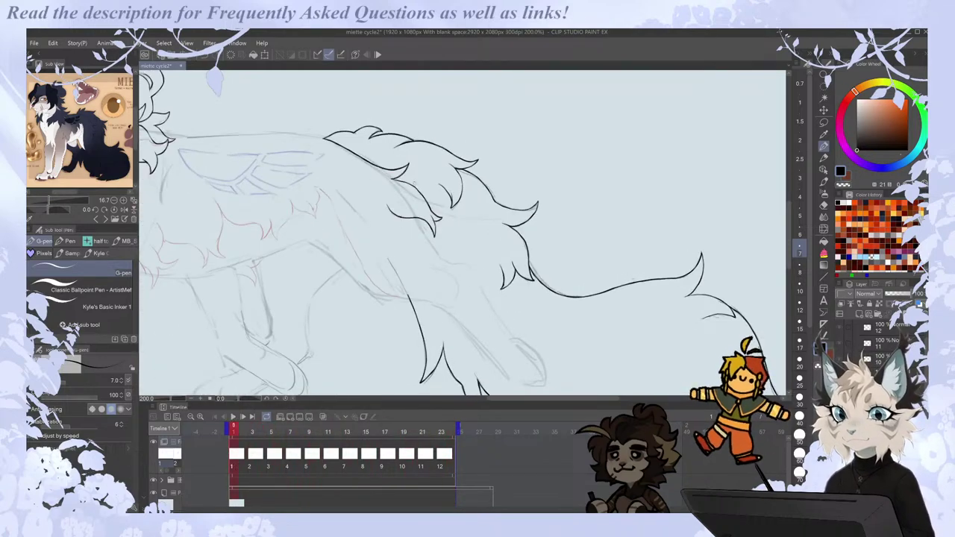
# On cel 6, ink the lower rump tuft's inner point and the outer tuft's curved tip, comparing them with the neighbouring cels.
pyautogui.scroll(2, 429, 185)
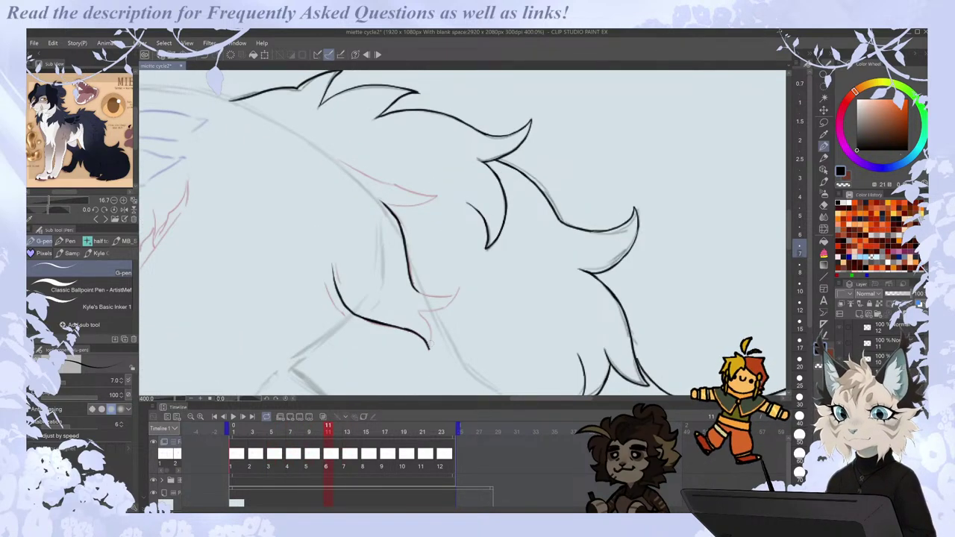
pyautogui.moveTo(423, 316); pyautogui.dragTo(428, 346)
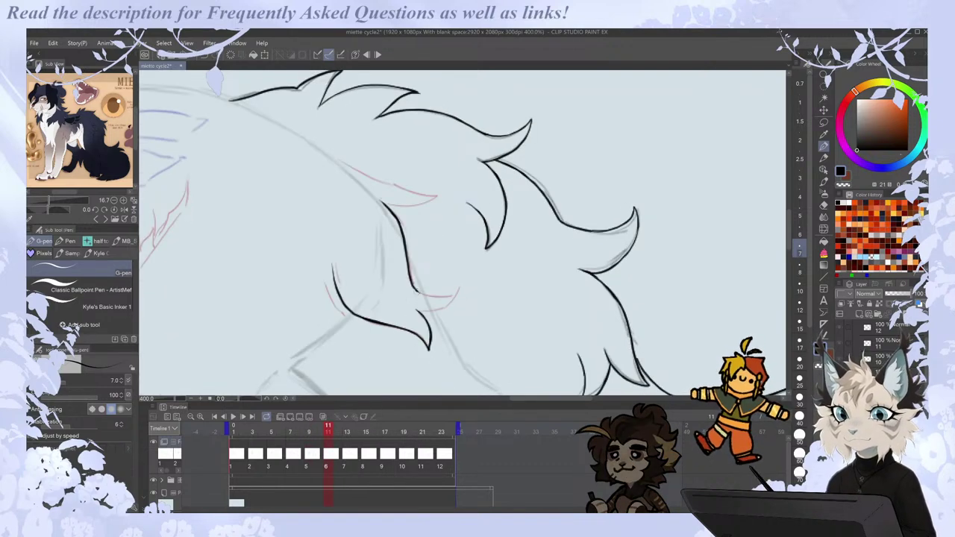
pyautogui.moveTo(454, 299); pyautogui.dragTo(418, 312)
pyautogui.press('Left')
pyautogui.press('Right')
pyautogui.press('Right')
pyautogui.press('Left')
pyautogui.moveTo(533, 398); pyautogui.dragTo(527, 397)
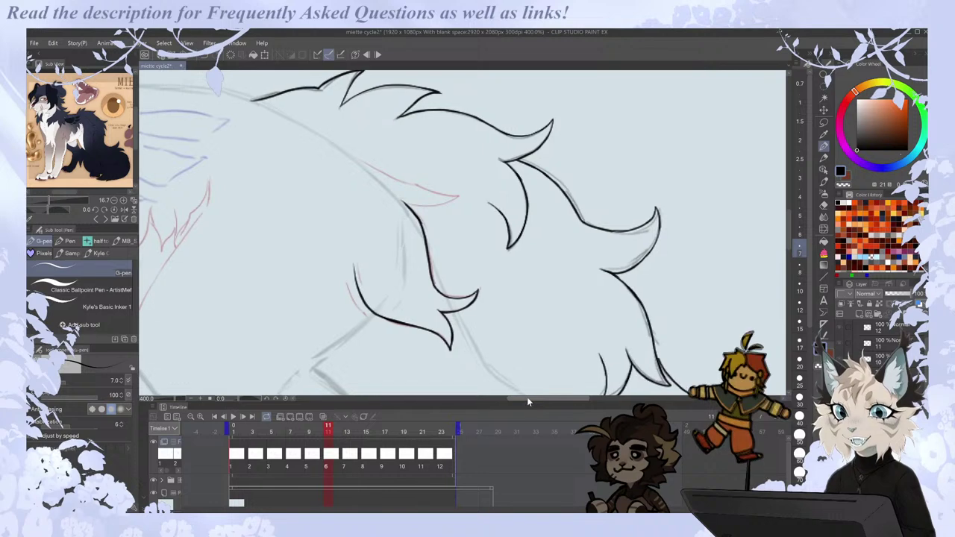
pyautogui.moveTo(790, 217); pyautogui.dragTo(790, 215)
pyautogui.press('space')
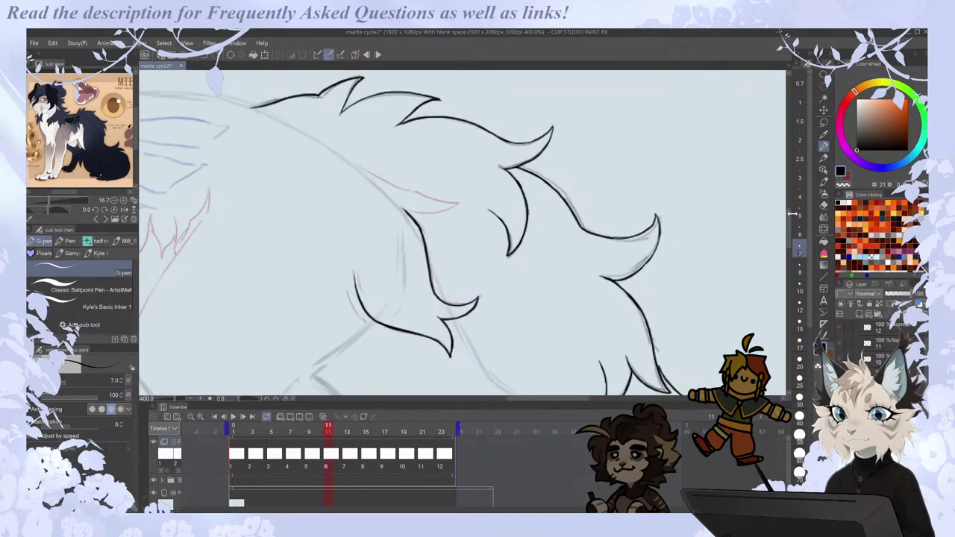
# On cel 7, ink the lower tuft's outer side and the rump contour down to the outer tuft's pointed tip.
pyautogui.moveTo(427, 320); pyautogui.dragTo(440, 285)
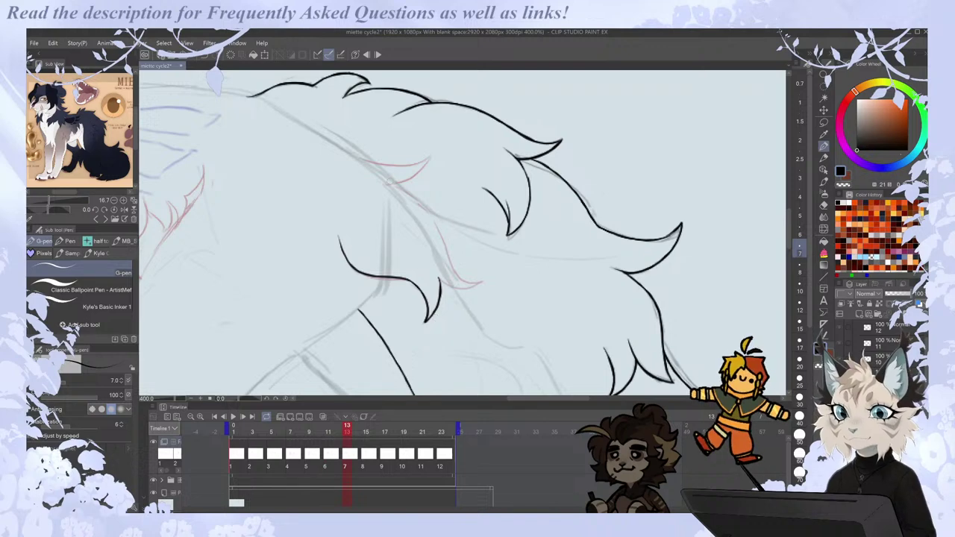
pyautogui.moveTo(385, 184)
pyautogui.mouseDown()
pyautogui.moveTo(420, 204)
pyautogui.moveTo(451, 264)
pyautogui.mouseUp()
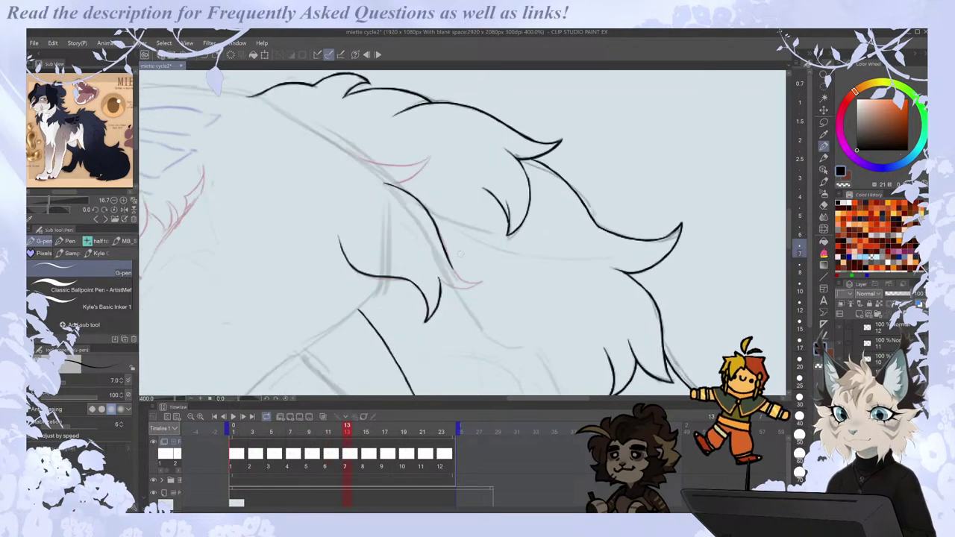
pyautogui.moveTo(451, 267)
pyautogui.mouseDown()
pyautogui.moveTo(482, 281)
pyautogui.moveTo(452, 287)
pyautogui.moveTo(482, 281)
pyautogui.mouseUp()
pyautogui.hotkey('ctrl', 'z')
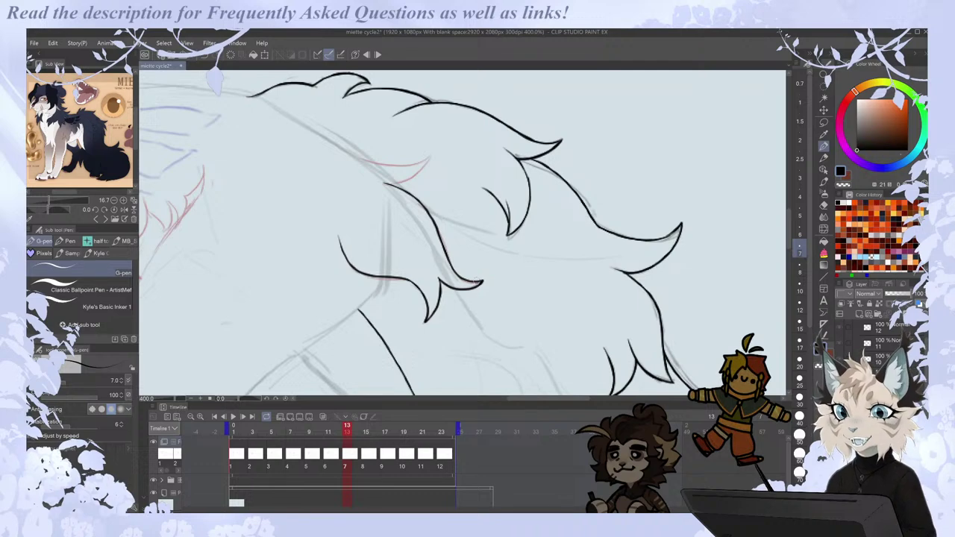
# On cel 6, ink the back line from the tail base down to the upper rump tuft's tip and compare it with cel 5.
pyautogui.moveTo(520, 402); pyautogui.dragTo(511, 402)
pyautogui.moveTo(789, 229); pyautogui.dragTo(789, 223)
pyautogui.moveTo(535, 400); pyautogui.dragTo(528, 398)
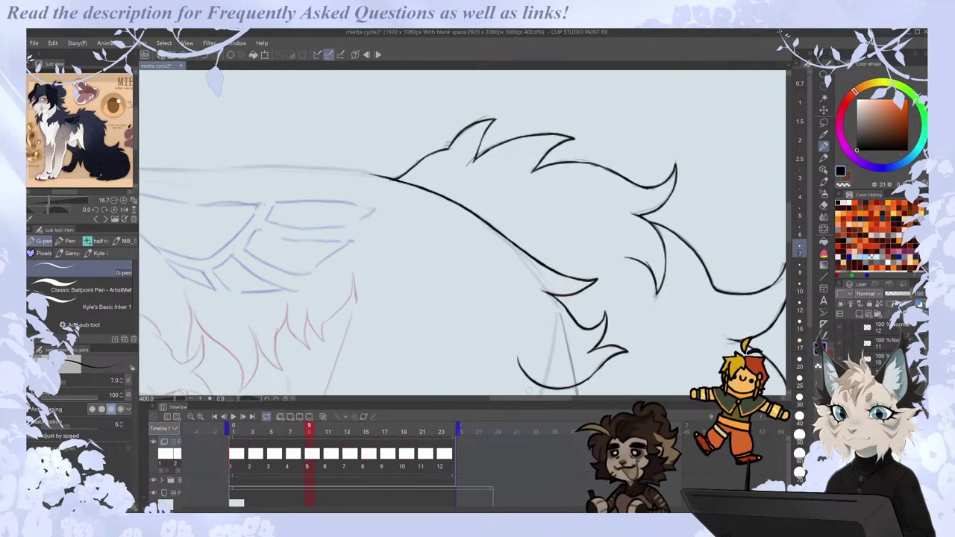
pyautogui.moveTo(358, 149)
pyautogui.mouseDown()
pyautogui.moveTo(431, 175)
pyautogui.moveTo(539, 238)
pyautogui.mouseUp()
pyautogui.hotkey('ctrl', 'z')
pyautogui.moveTo(495, 216); pyautogui.dragTo(595, 252)
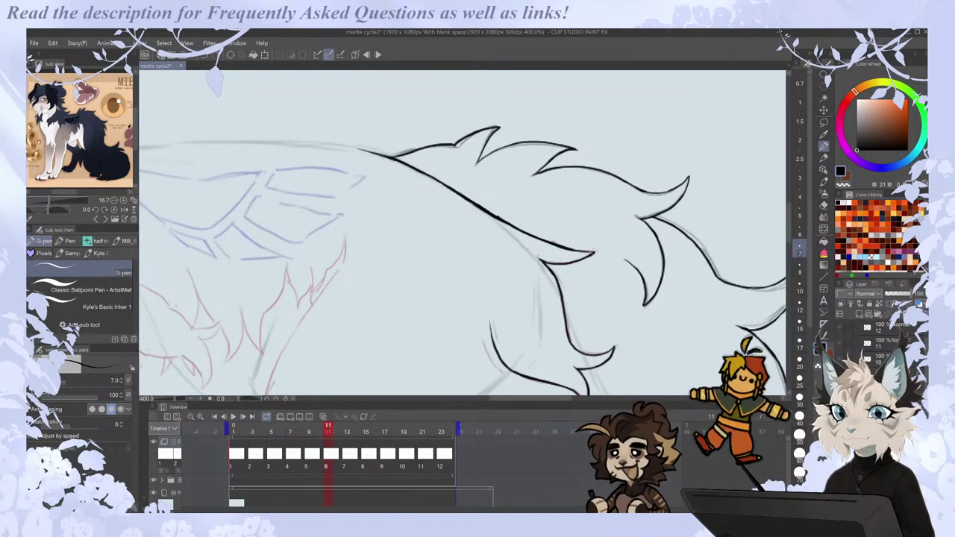
pyautogui.press('Left')
pyautogui.press('Right')
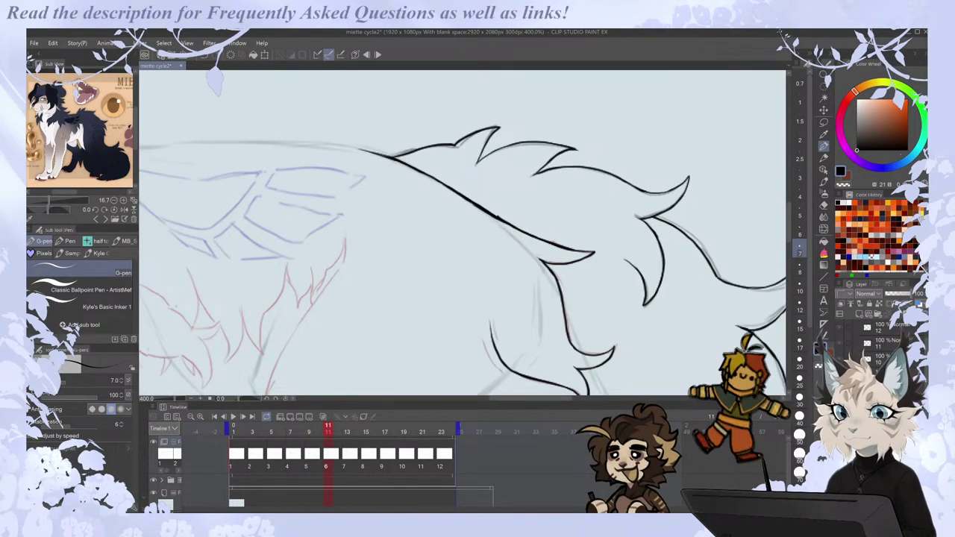
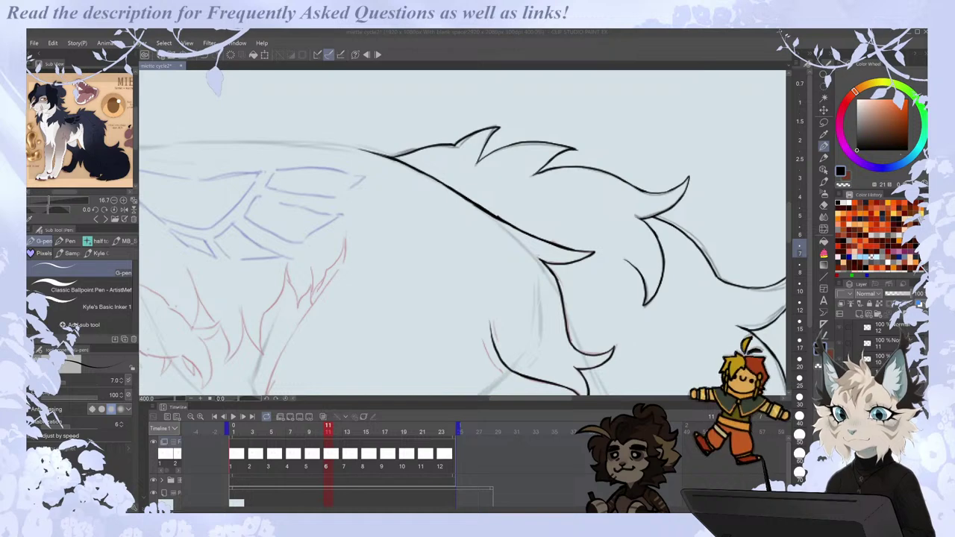
# On cel 6, erase the rough bump where the back line's strokes join above the upper rump tuft.
pyautogui.click(788, 203)
pyautogui.hotkey('ctrl', '-')
pyautogui.moveTo(787, 203); pyautogui.dragTo(787, 212)
pyautogui.scroll(4, 788, 205)
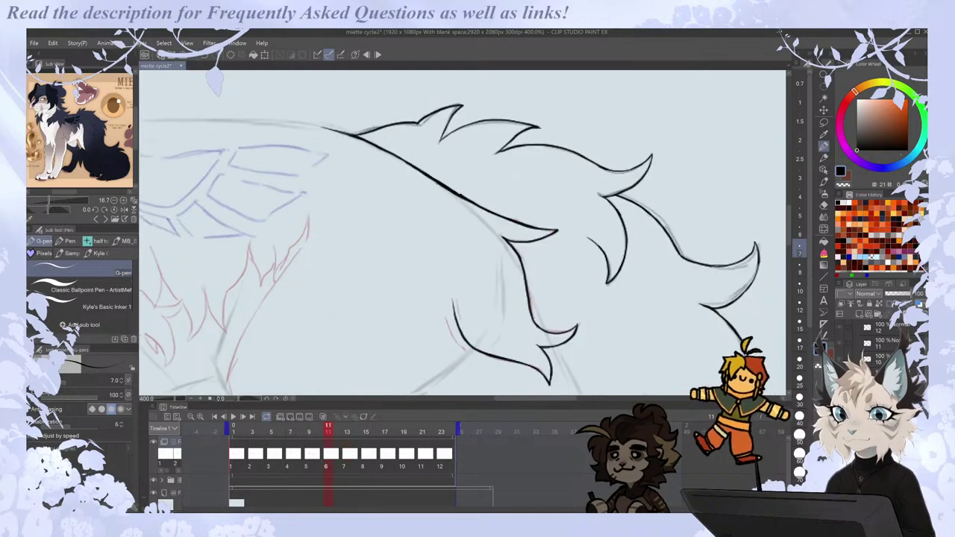
pyautogui.press('e')
pyautogui.moveTo(459, 196); pyautogui.dragTo(522, 189)
pyautogui.press('p')
# Compare the rump lines of cels 6 and 7 and play the walk cycle with the whole figure in view.
pyautogui.press('Right')
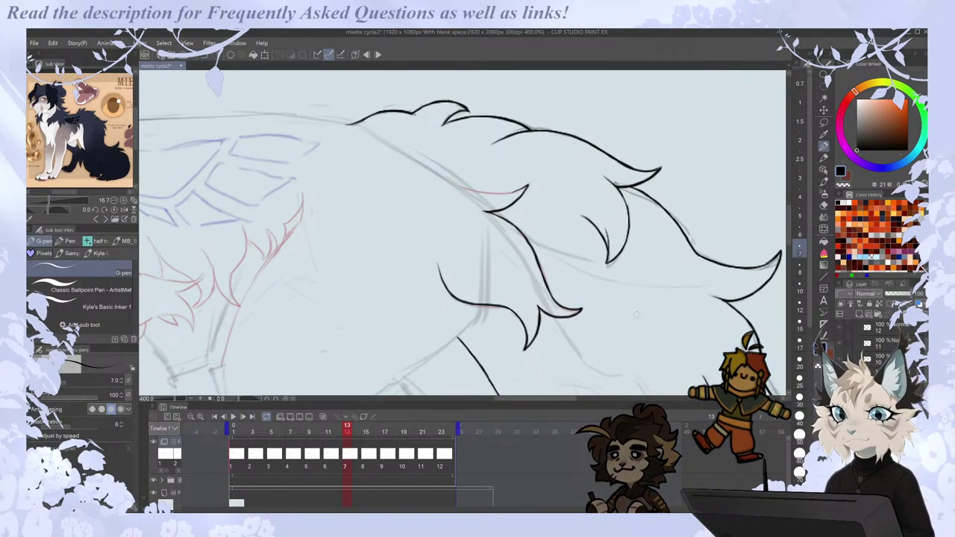
pyautogui.press(',')
pyautogui.press('.')
pyautogui.press(',')
pyautogui.press('.')
pyautogui.press(',')
pyautogui.press('.')
pyautogui.press(',')
pyautogui.scroll(-3, 644, 278)
pyautogui.scroll(-3, 646, 279)
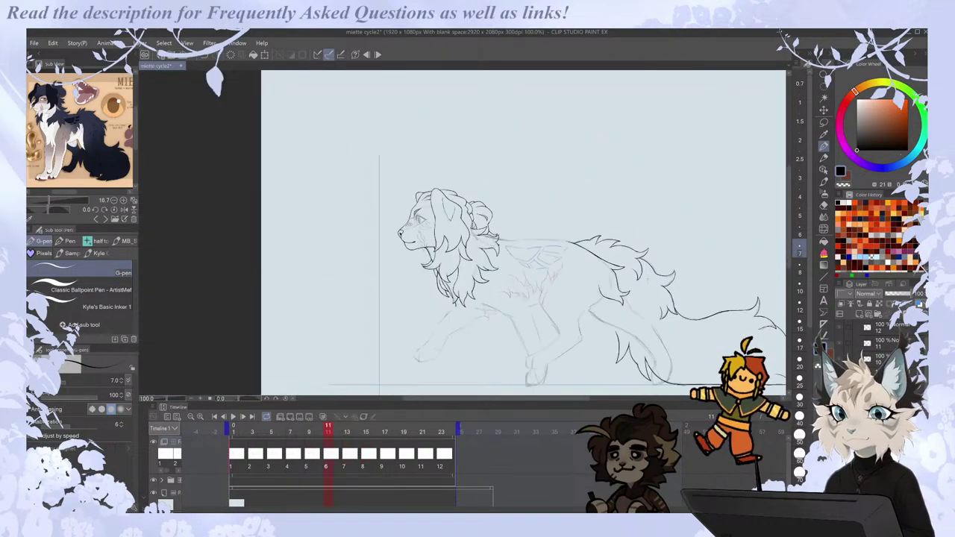
pyautogui.click(233, 417)
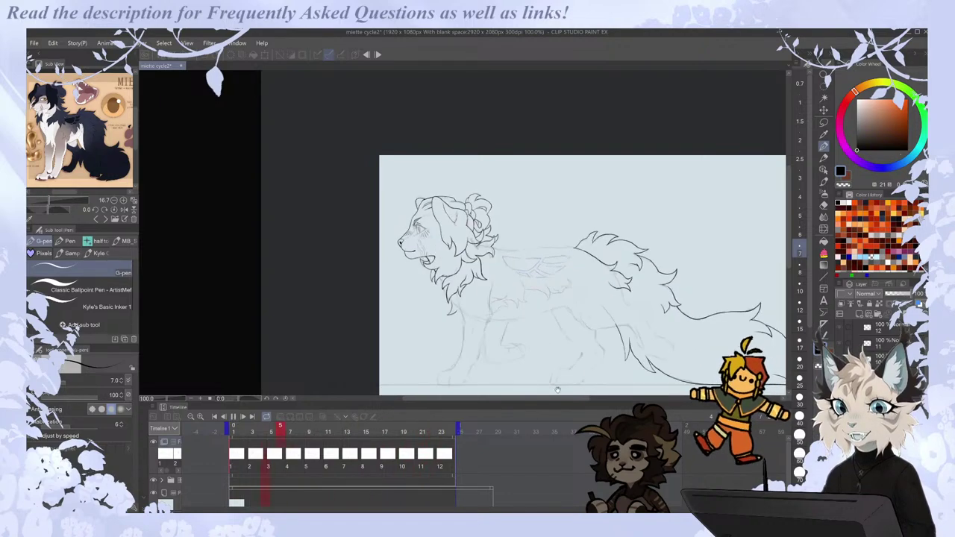
pyautogui.moveTo(558, 399); pyautogui.dragTo(590, 398)
pyautogui.scroll(2, 589, 384)
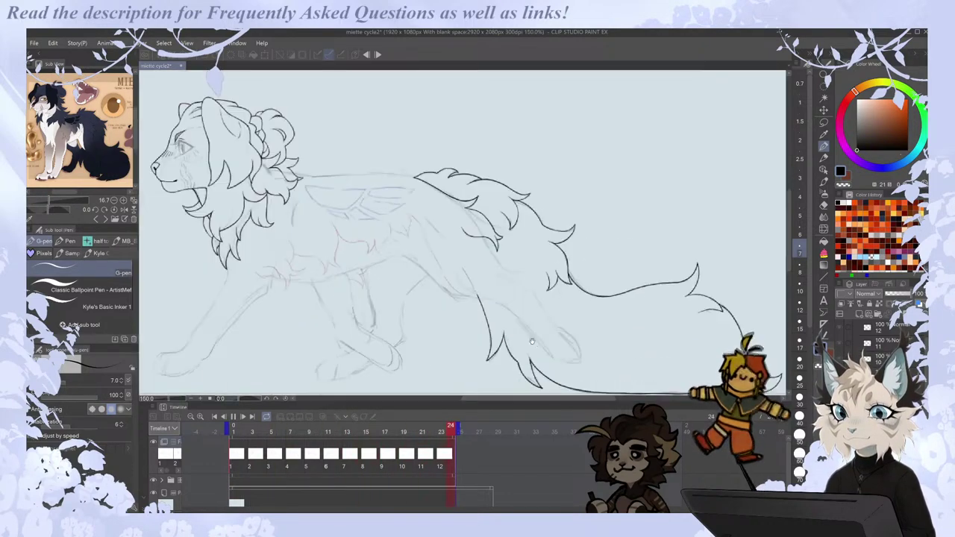
# On cel 7, ink the back line from the tail base down to the upper rump tuft and check it against neighbouring cels.
pyautogui.click(238, 464)
pyautogui.scroll(4, 486, 187)
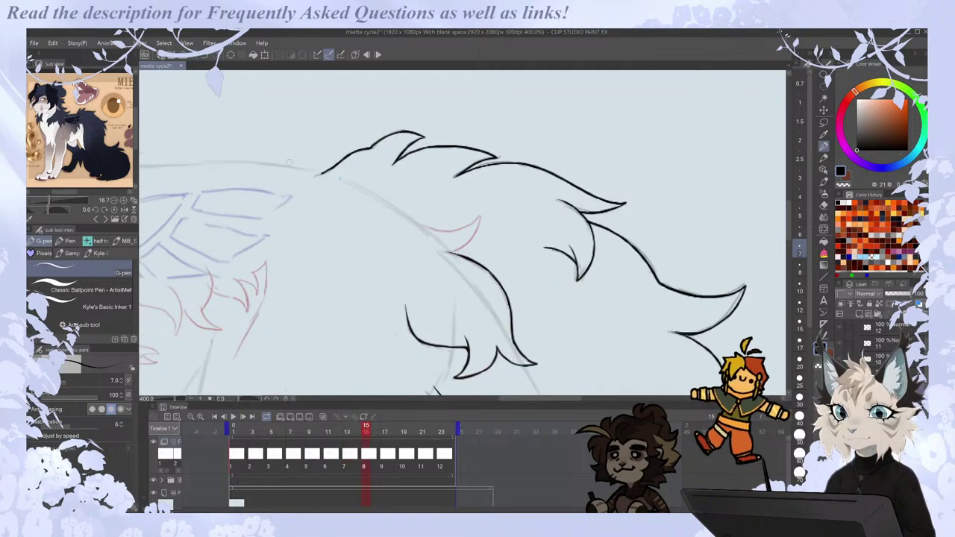
pyautogui.moveTo(284, 156); pyautogui.dragTo(461, 232)
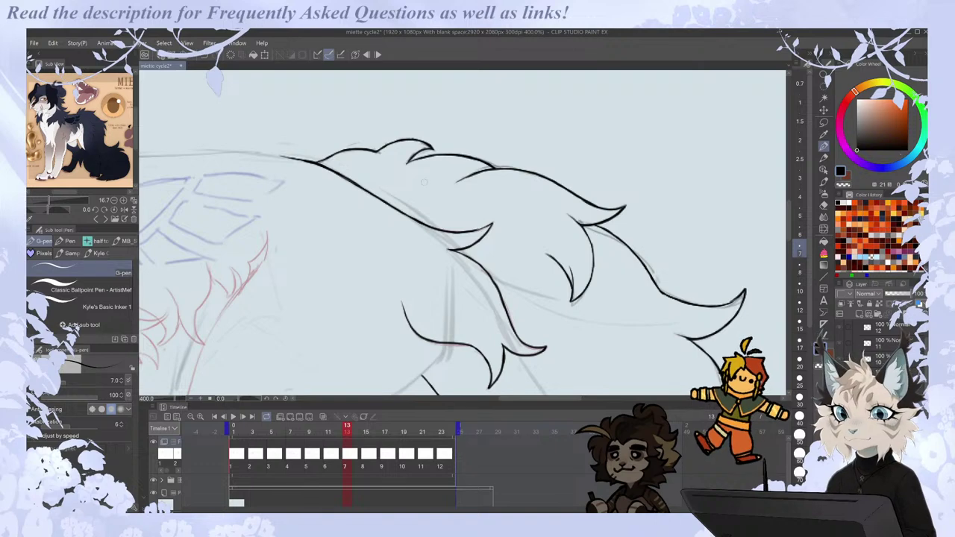
pyautogui.press('Left')
pyautogui.press('Right')
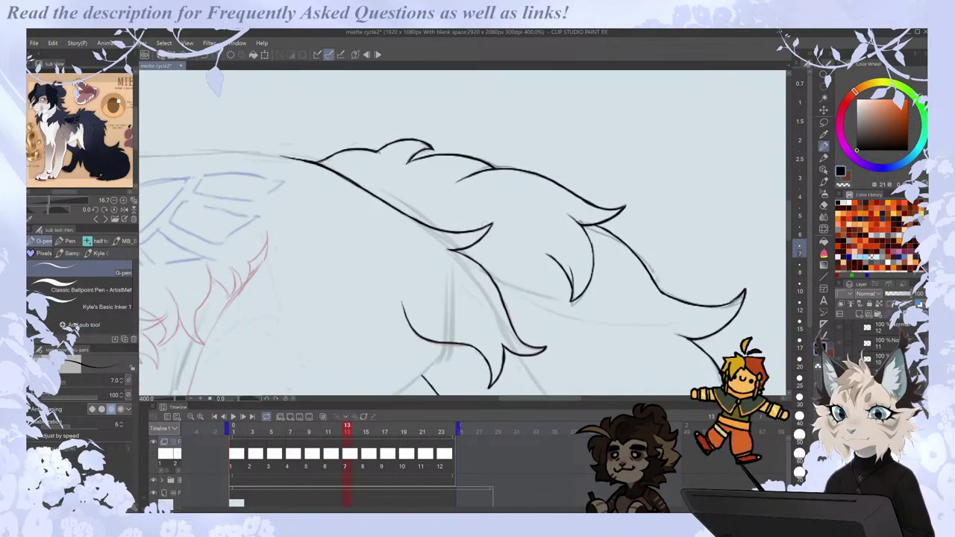
pyautogui.press('Right')
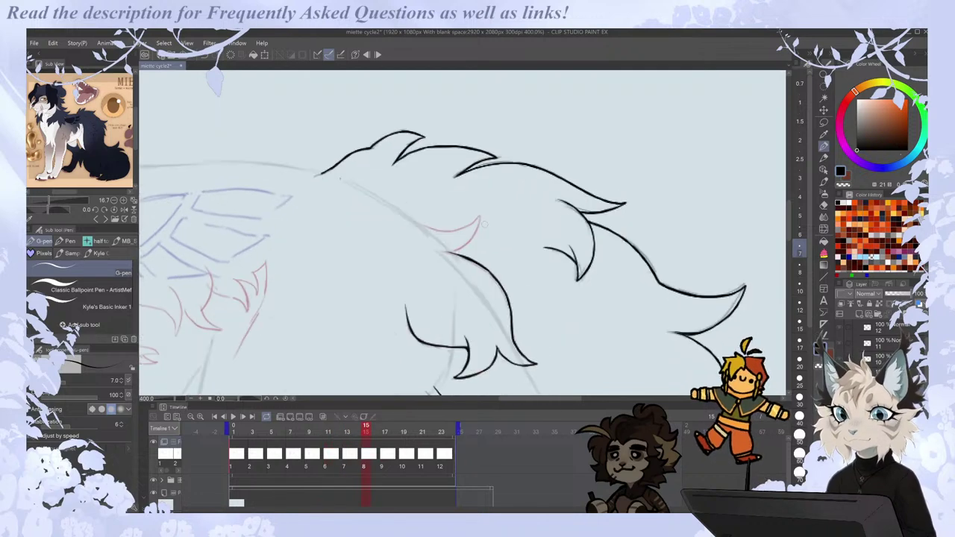
# On cel 8, ink the back line from the tail base to the upper rump tuft, using cel 7 as the comparison.
pyautogui.moveTo(569, 398); pyautogui.dragTo(562, 399)
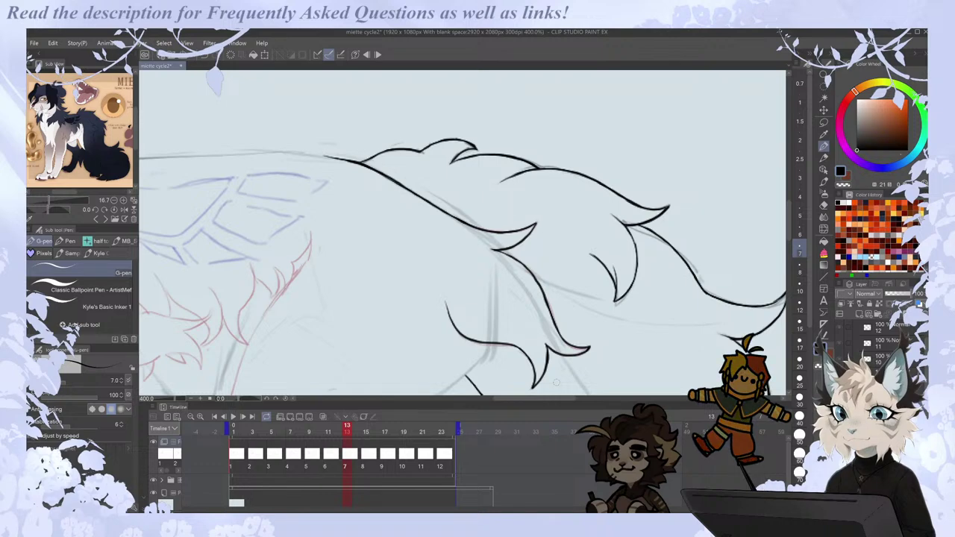
pyautogui.moveTo(543, 399); pyautogui.dragTo(532, 398)
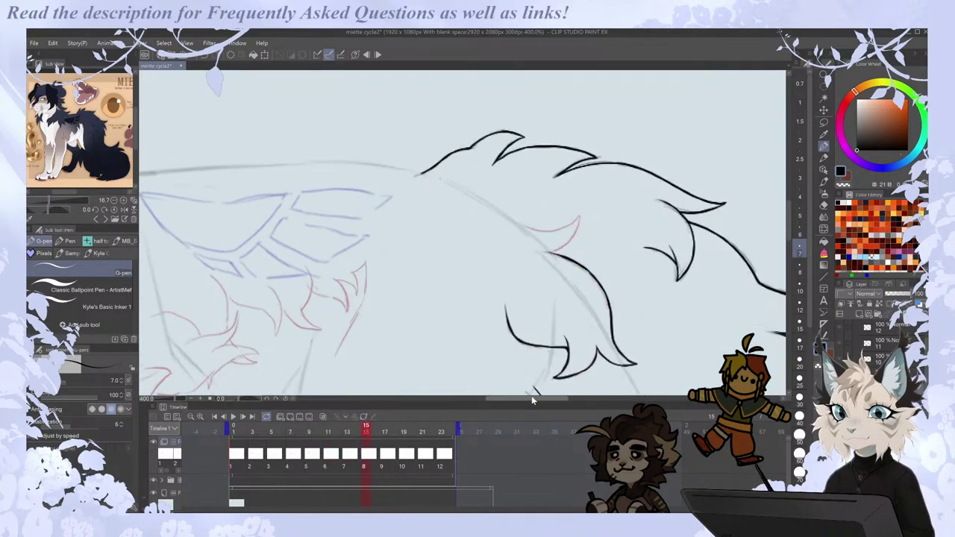
pyautogui.moveTo(532, 400); pyautogui.dragTo(550, 399)
pyautogui.moveTo(789, 211); pyautogui.dragTo(790, 213)
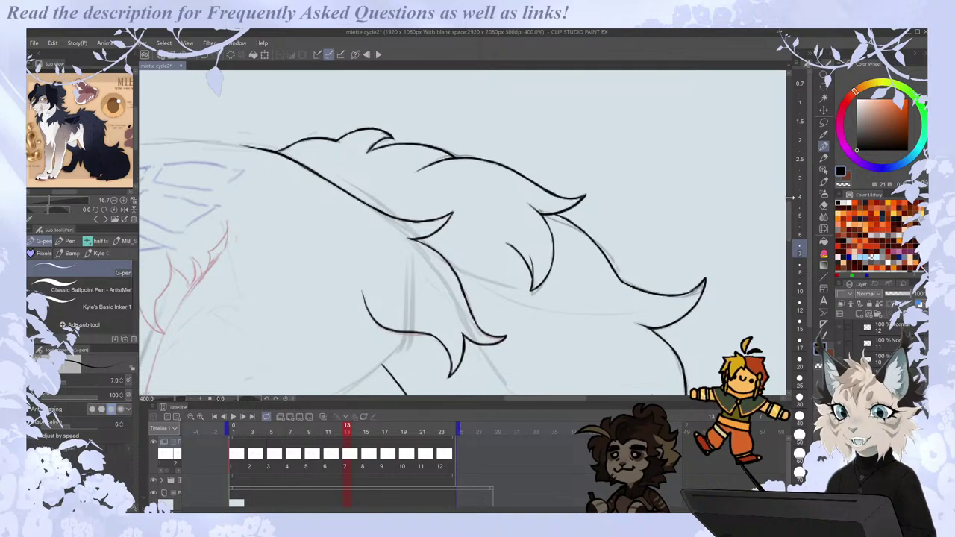
pyautogui.press('Right')
pyautogui.press('Left')
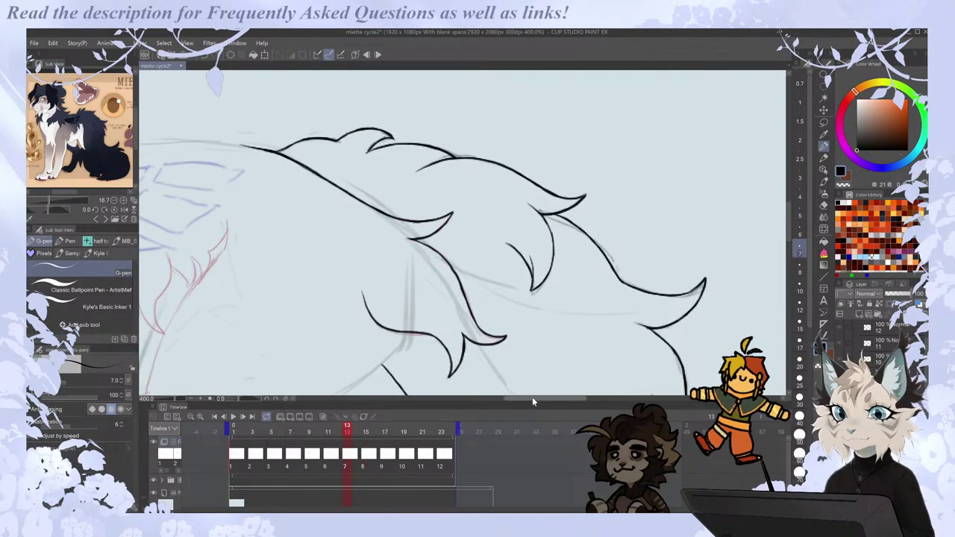
pyautogui.moveTo(532, 398); pyautogui.dragTo(529, 398)
pyautogui.press('Right')
pyautogui.press('Left')
pyautogui.press('Right')
pyautogui.moveTo(292, 154)
pyautogui.mouseDown()
pyautogui.moveTo(352, 166)
pyautogui.moveTo(344, 163)
pyautogui.moveTo(473, 221)
pyautogui.mouseUp()
pyautogui.hotkey('ctrl', 'z')
pyautogui.hotkey('ctrl', 'z')
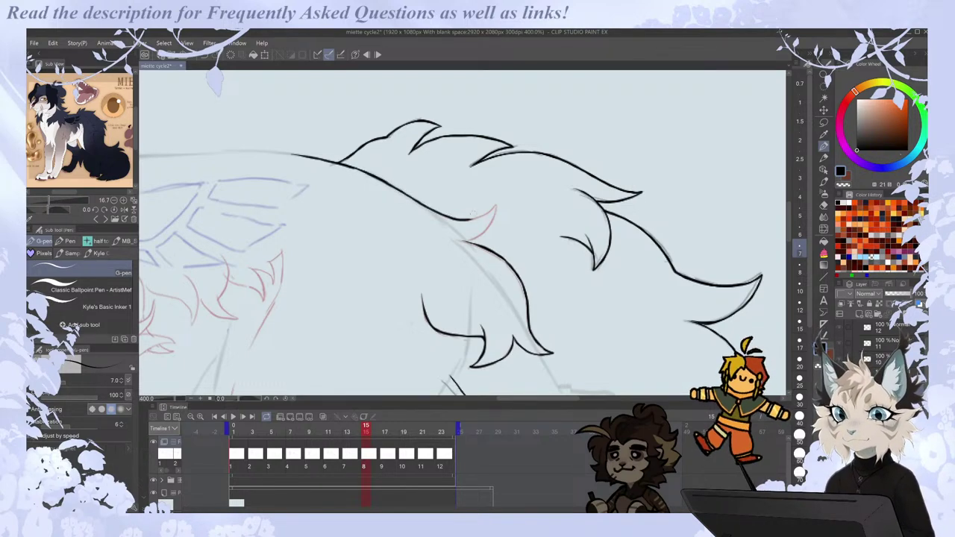
# Flip between cels 7, 8 and 9 to examine how the back line and upper rump tuft move.
pyautogui.press('Left')
pyautogui.press('Right')
pyautogui.press('Right')
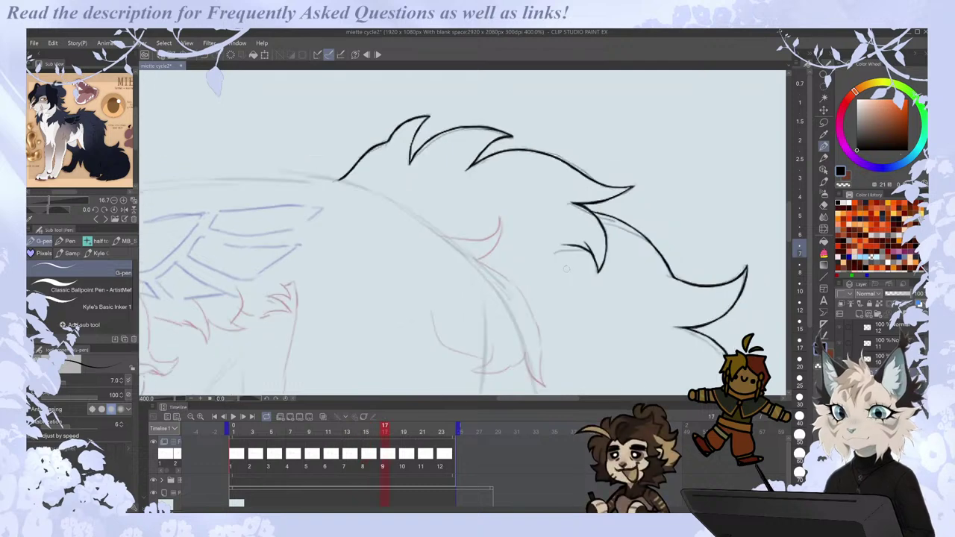
pyautogui.press('Left')
pyautogui.press('Left')
pyautogui.press('Right')
pyautogui.press('Right')
pyautogui.press('Left')
pyautogui.press('Left')
pyautogui.press('Right')
pyautogui.press('Right')
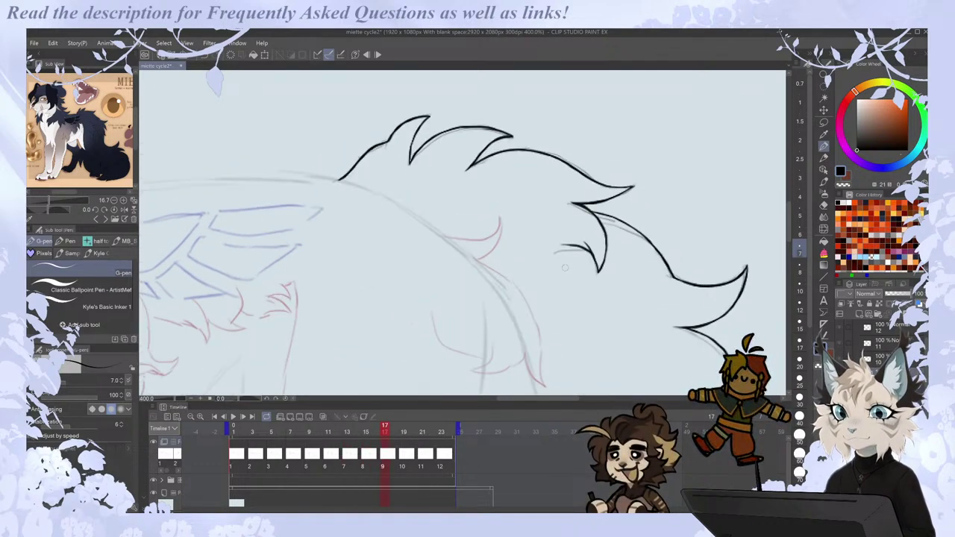
# On cel 8, ink the upper rump tuft's curved point back to the rump contour and compare it with the neighbouring cels.
pyautogui.press('Left')
pyautogui.moveTo(476, 220)
pyautogui.mouseDown()
pyautogui.moveTo(497, 206)
pyautogui.moveTo(487, 233)
pyautogui.moveTo(468, 242)
pyautogui.mouseUp()
pyautogui.press('Left')
pyautogui.press('Right')
pyautogui.press('Right')
pyautogui.press('Left')
pyautogui.moveTo(789, 214); pyautogui.dragTo(789, 217)
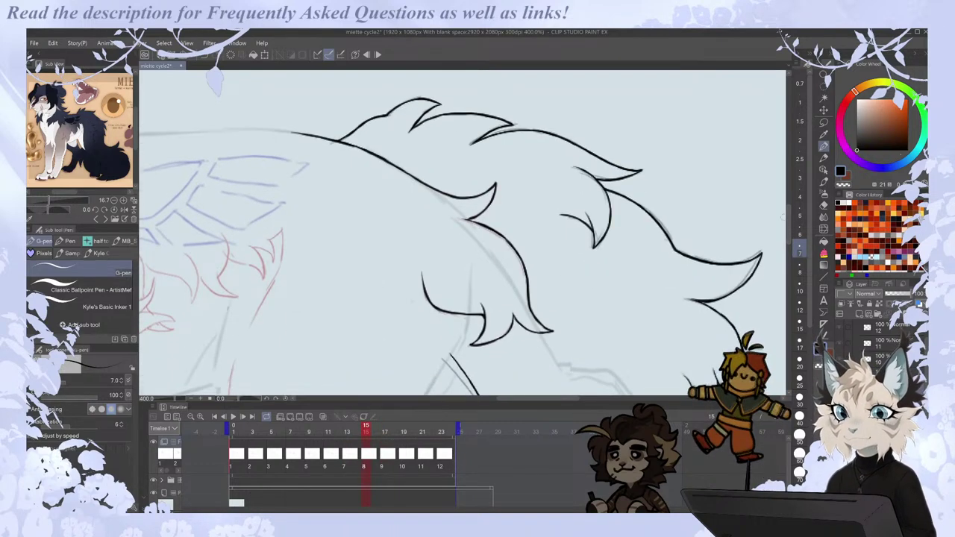
# Flip through the cels on both sides of cel 8 to check the rump contour's continuity.
pyautogui.press('Left')
pyautogui.press('Left')
pyautogui.press('Right')
pyautogui.press('Right')
pyautogui.press('Right')
pyautogui.press('Right')
pyautogui.moveTo(540, 399); pyautogui.dragTo(533, 399)
pyautogui.press('Left')
pyautogui.press('Left')
pyautogui.press('Left')
# Step through the inked cels from cel 1 to cel 8 to examine the back line and rump tufts in sequence.
pyautogui.click(236, 453)
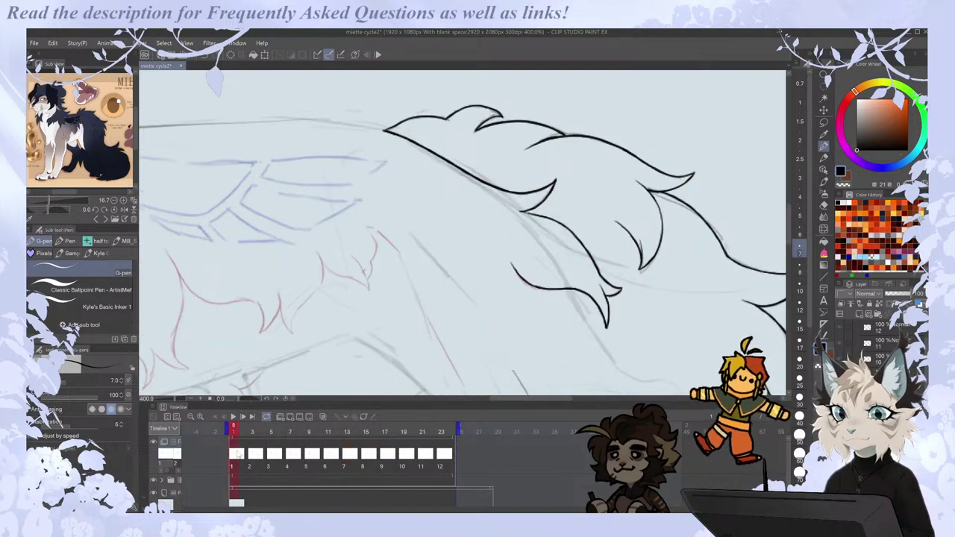
pyautogui.press('Right')
pyautogui.press('Right')
pyautogui.press('Left')
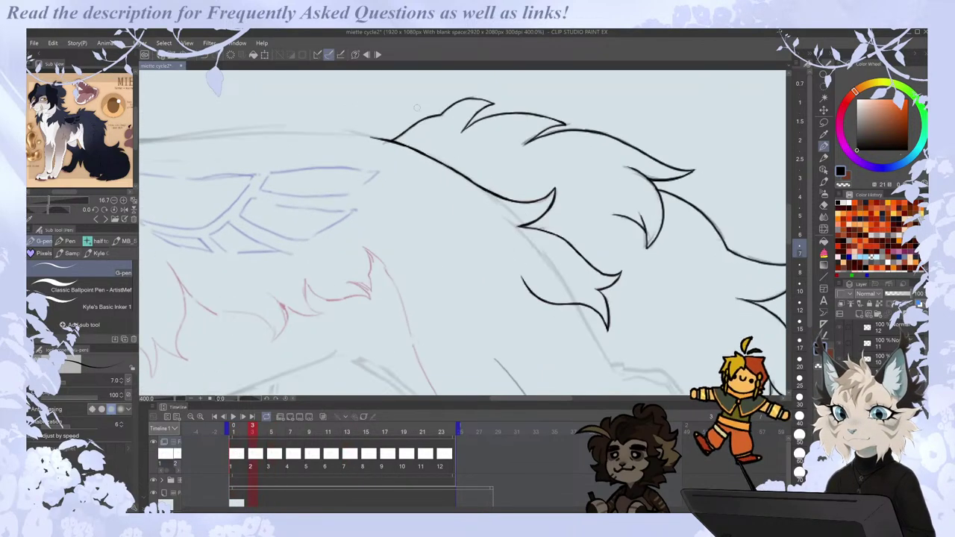
pyautogui.press('Left')
pyautogui.press('Right')
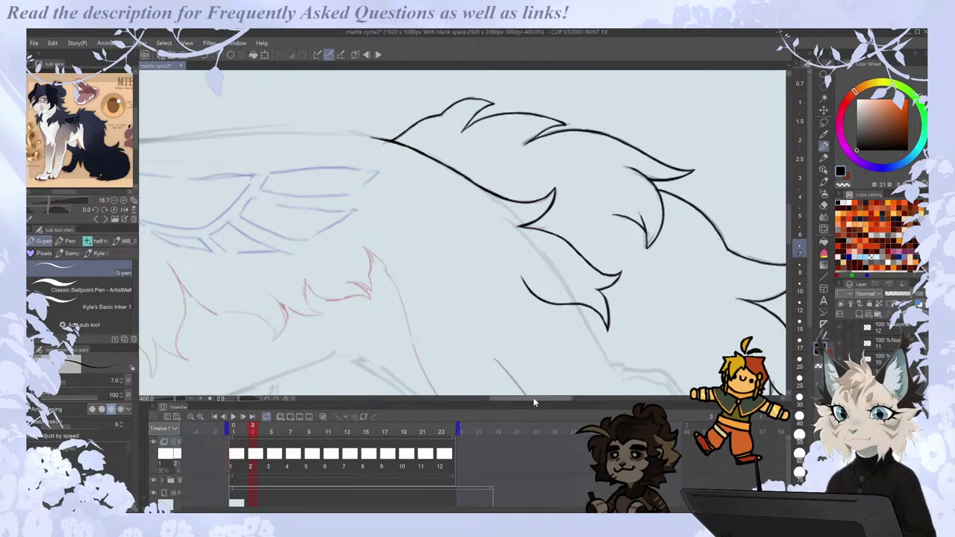
pyautogui.press('Right')
pyautogui.press('Right')
pyautogui.press('Right')
pyautogui.press('Right')
pyautogui.press('Left')
pyautogui.press('Right')
pyautogui.press('Right')
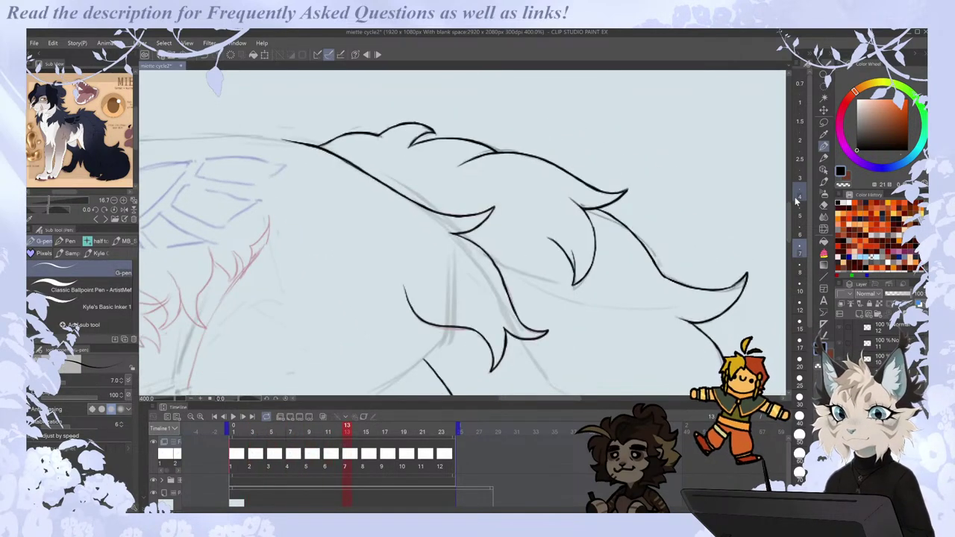
pyautogui.press('Left')
pyautogui.press('Right')
pyautogui.press('Right')
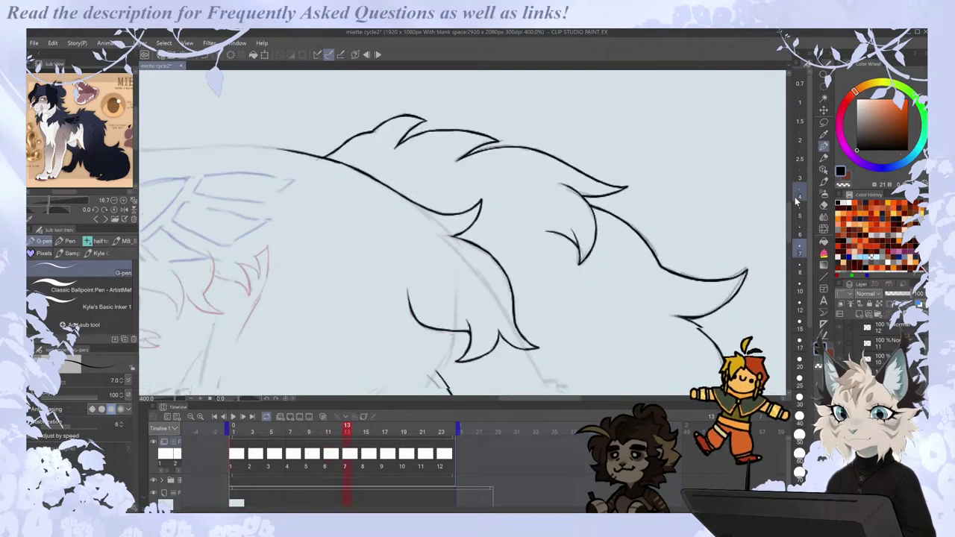
# Flip back and forth between cel 8 and its neighbours to compare the back line and rump tufts at a smaller scale.
pyautogui.hotkey('ctrl', '-')
pyautogui.press('Left')
pyautogui.press('Right')
pyautogui.press('Right')
pyautogui.press('Left')
pyautogui.press('Left')
pyautogui.press('Left')
pyautogui.press('Right')
pyautogui.press('Right')
pyautogui.press('Left')
pyautogui.press('Right')
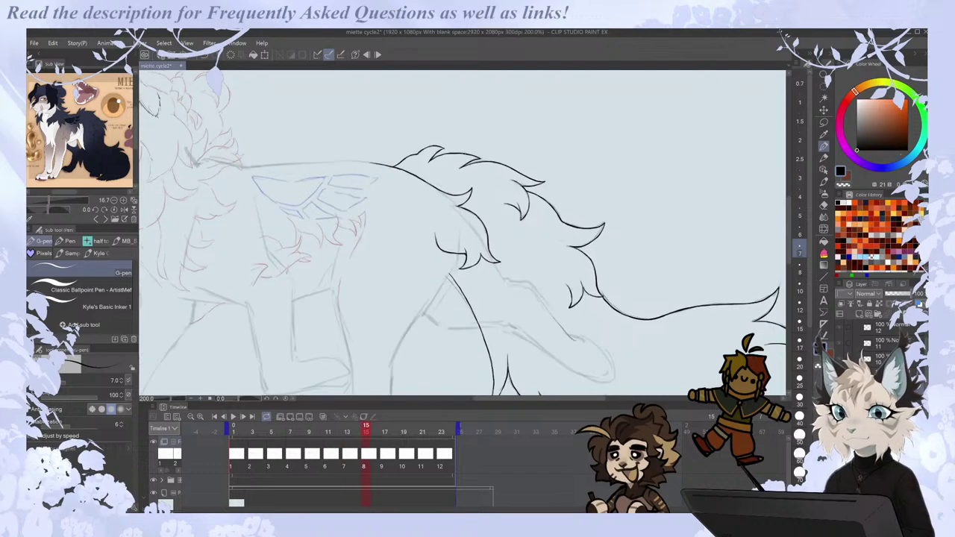
pyautogui.press('Left')
pyautogui.press('Left')
pyautogui.press('Right')
pyautogui.press('Right')
pyautogui.press('Right')
pyautogui.press('Left')
pyautogui.press('Left')
# Step through the cels from cel 1 and play the walk cycle to examine the motion of the rump fur.
pyautogui.click(236, 454)
pyautogui.press('Right')
pyautogui.press('Right')
pyautogui.press('Left')
pyautogui.press('End')
pyautogui.press('Right')
pyautogui.press('Right')
pyautogui.press('Left')
pyautogui.press('Left')
pyautogui.press('Right')
pyautogui.press('Right')
pyautogui.press('Right')
pyautogui.press('Left')
pyautogui.click(154, 444)
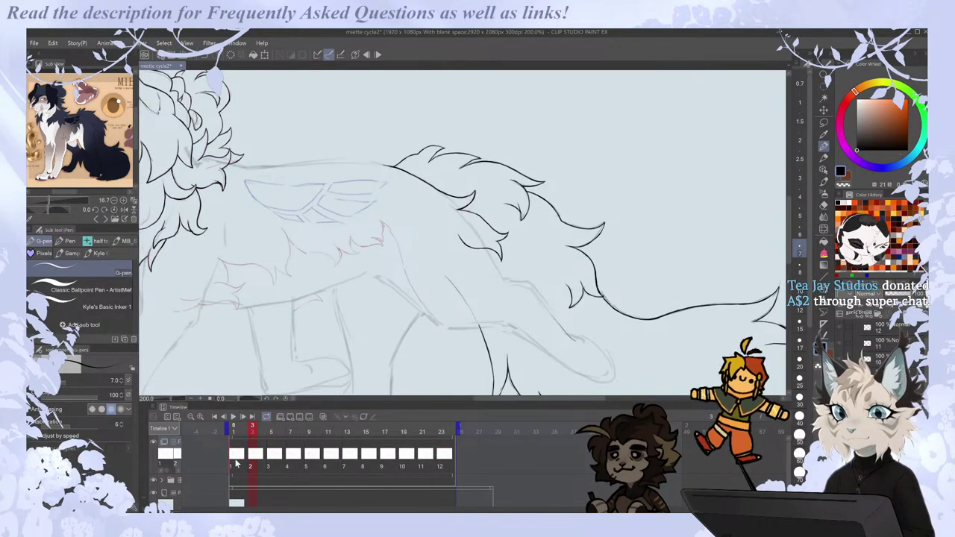
pyautogui.click(233, 418)
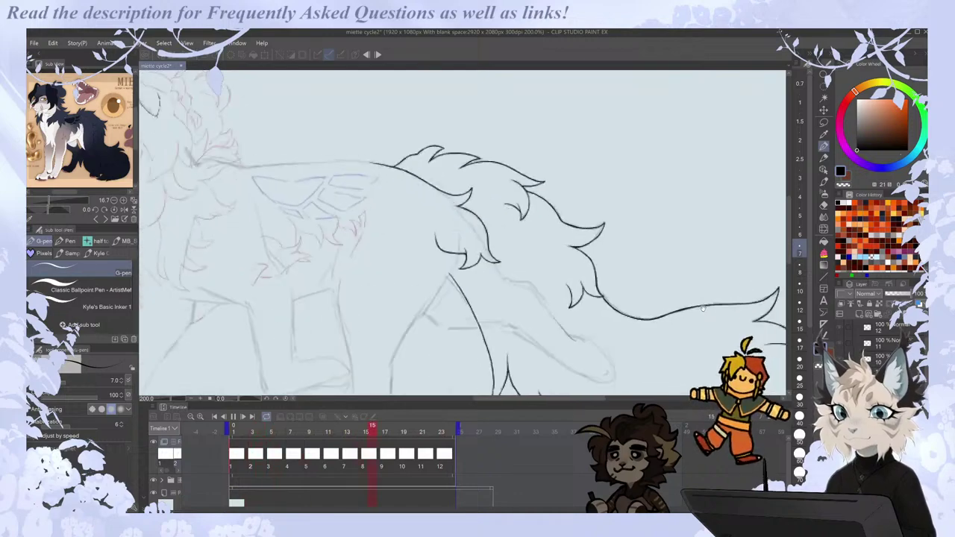
pyautogui.click(235, 461)
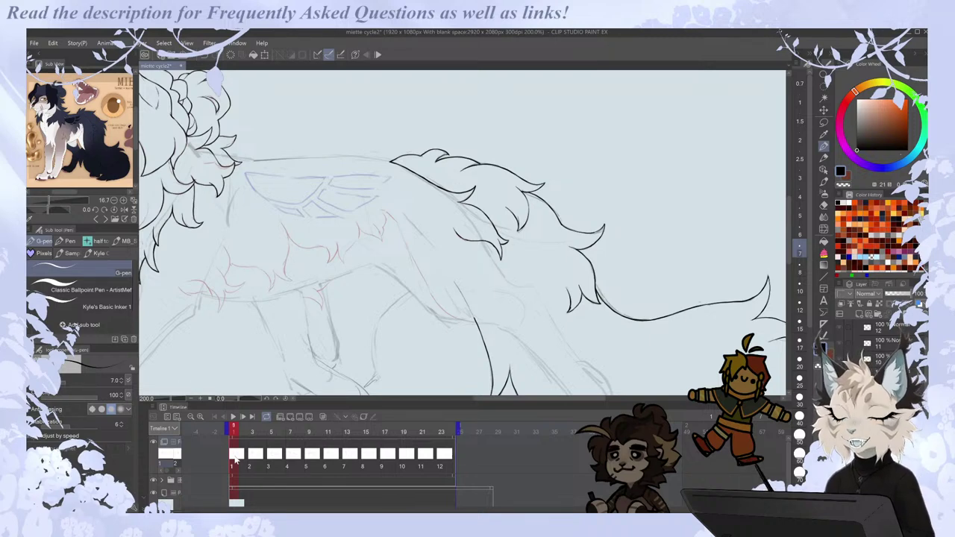
# On cel 9, ink the pointed tips of the lower rump fur tuft over the sketch.
pyautogui.moveTo(486, 401); pyautogui.dragTo(485, 401)
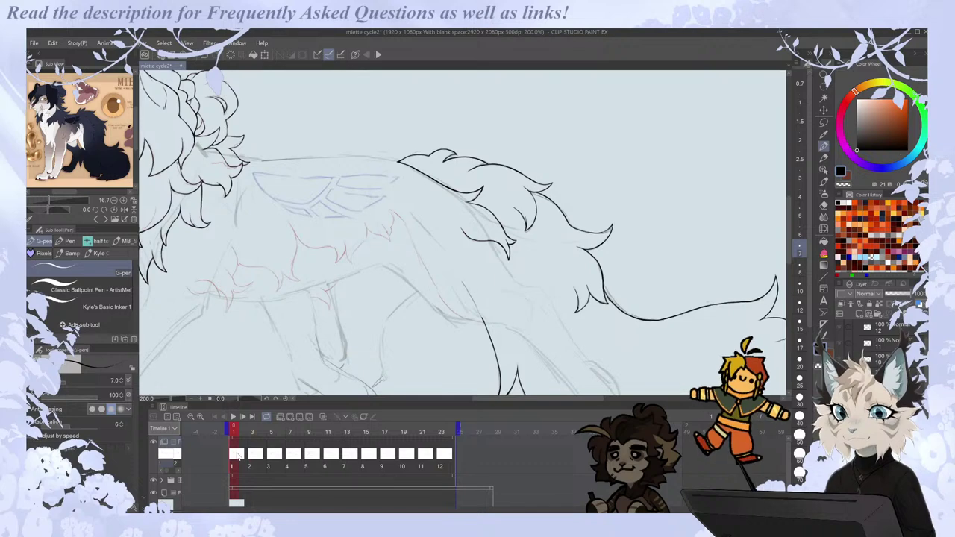
pyautogui.scroll(2, 467, 172)
pyautogui.press('.')
pyautogui.press('.')
pyautogui.press('.')
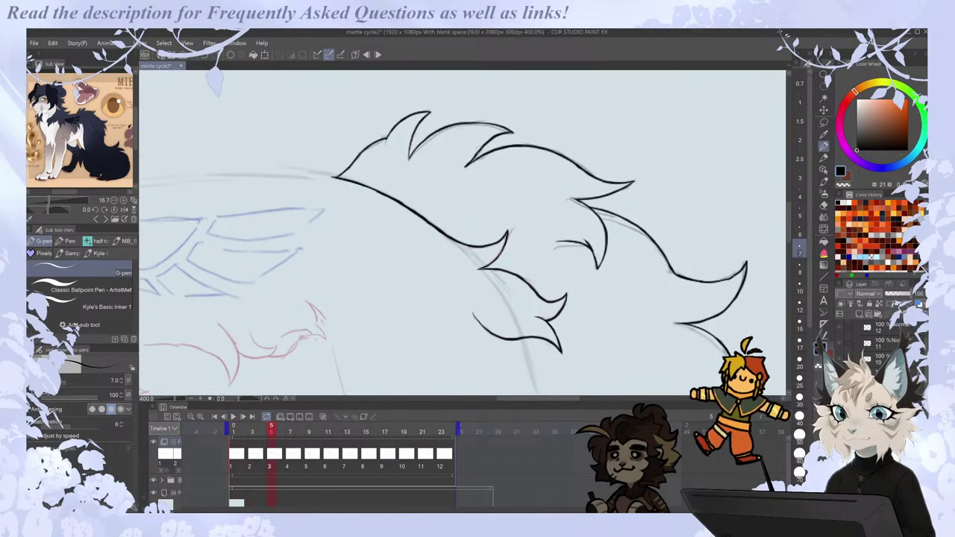
pyautogui.moveTo(788, 210); pyautogui.dragTo(788, 213)
pyautogui.press('.')
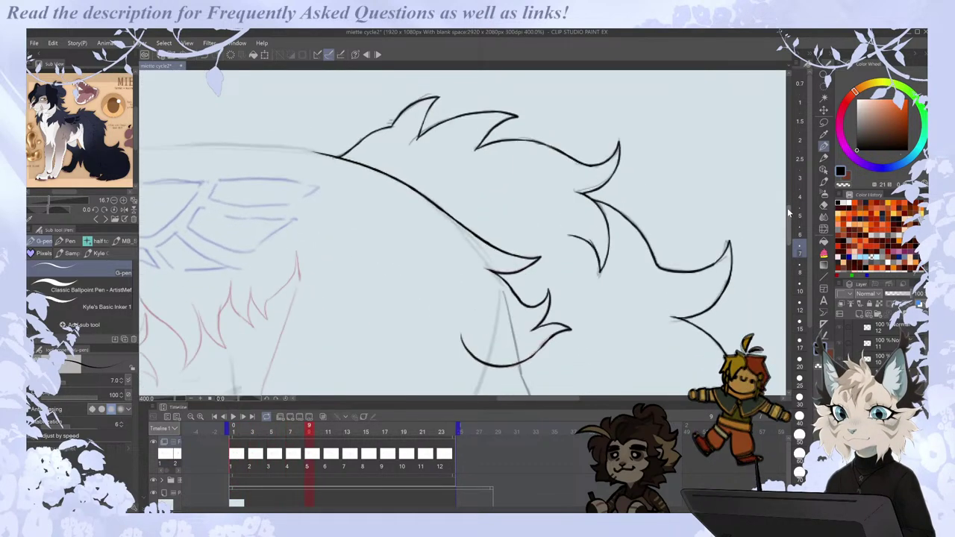
pyautogui.press(',')
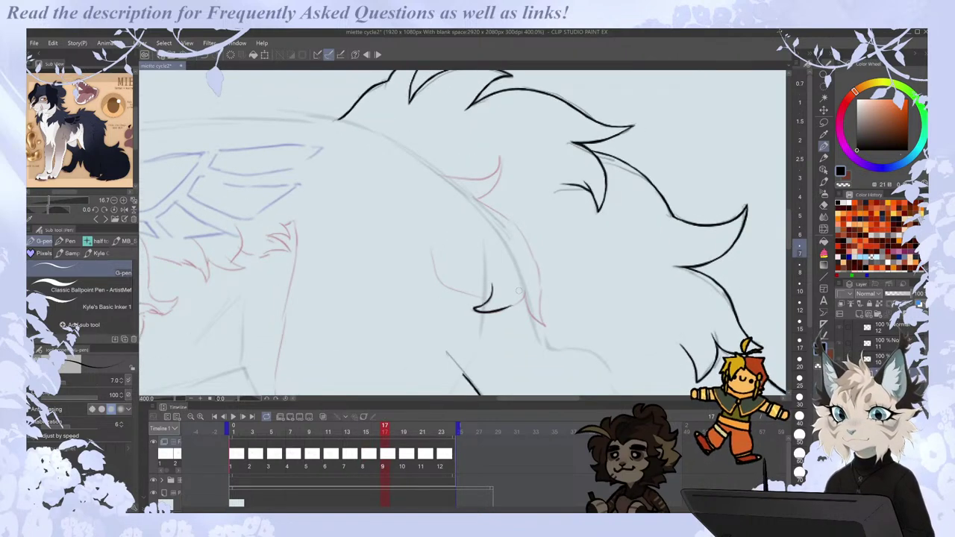
pyautogui.moveTo(491, 280)
pyautogui.mouseDown()
pyautogui.moveTo(476, 311)
pyautogui.moveTo(509, 309)
pyautogui.moveTo(525, 290)
pyautogui.moveTo(546, 325)
pyautogui.moveTo(510, 309)
pyautogui.mouseUp()
pyautogui.press('Left')
pyautogui.press('Right')
pyautogui.press('e')
pyautogui.press('p')
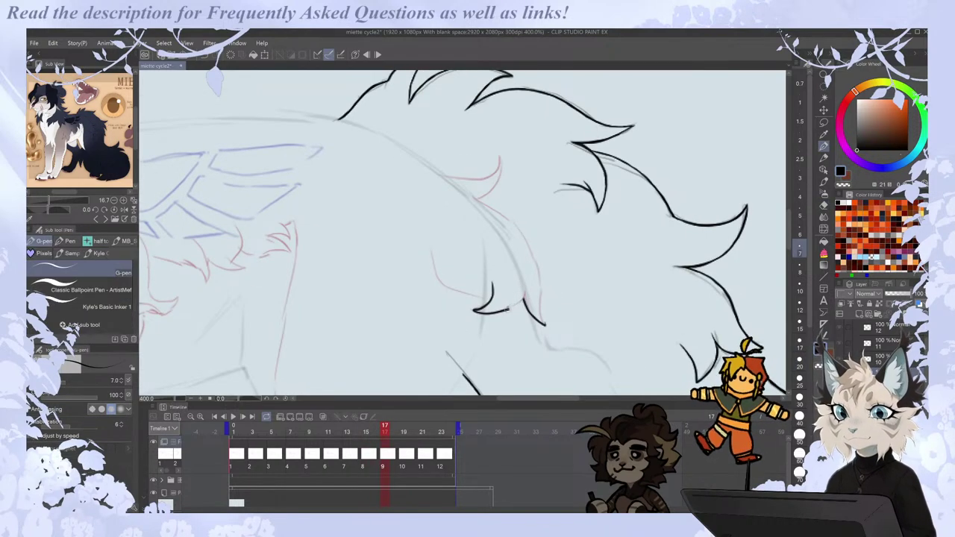
pyautogui.press('w')
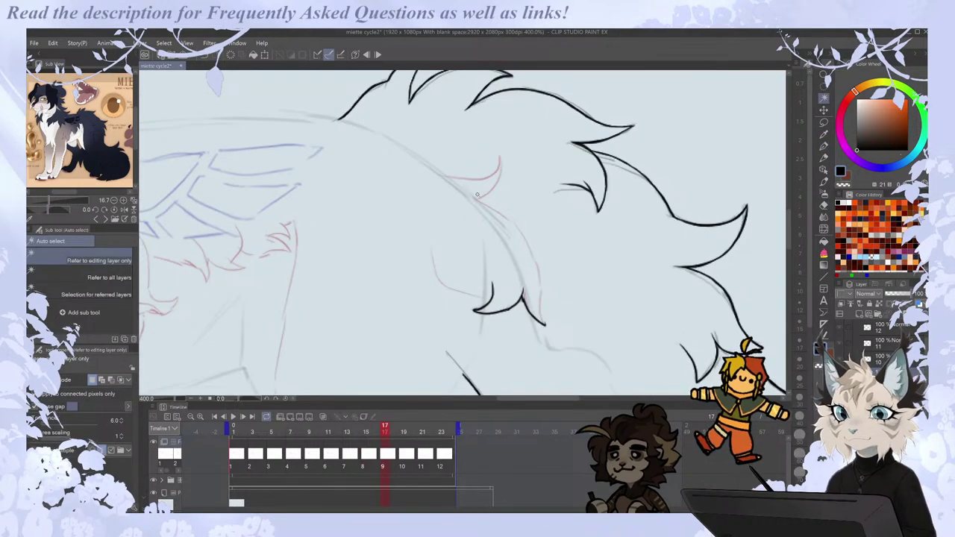
pyautogui.press('p')
# On cel 9, ink the rump's rear contour from below the upper tuft down to the lower tuft's tip.
pyautogui.moveTo(473, 198)
pyautogui.mouseDown()
pyautogui.moveTo(524, 235)
pyautogui.moveTo(538, 270)
pyautogui.mouseUp()
pyautogui.hotkey('ctrl', 'z')
pyautogui.moveTo(473, 197)
pyautogui.mouseDown()
pyautogui.moveTo(516, 228)
pyautogui.moveTo(544, 285)
pyautogui.moveTo(545, 325)
pyautogui.mouseUp()
# Ink the curved front edge of the lower rump tuft on cel 9, leading into its small inner point.
pyautogui.moveTo(430, 239)
pyautogui.mouseDown()
pyautogui.moveTo(439, 276)
pyautogui.moveTo(488, 300)
pyautogui.mouseUp()
pyautogui.hotkey('ctrl', 'z')
pyautogui.moveTo(428, 238); pyautogui.dragTo(443, 282)
pyautogui.moveTo(438, 276); pyautogui.dragTo(456, 292)
pyautogui.hotkey('ctrl', 'z')
pyautogui.hotkey('ctrl', 'z')
pyautogui.moveTo(430, 255)
pyautogui.mouseDown()
pyautogui.moveTo(449, 288)
pyautogui.moveTo(493, 299)
pyautogui.mouseUp()
# Flip between cels 8, 9 and 10 to compare the lower rump tuft's shape and position.
pyautogui.press('Right')
pyautogui.press('Left')
pyautogui.press('Left')
pyautogui.press('Right')
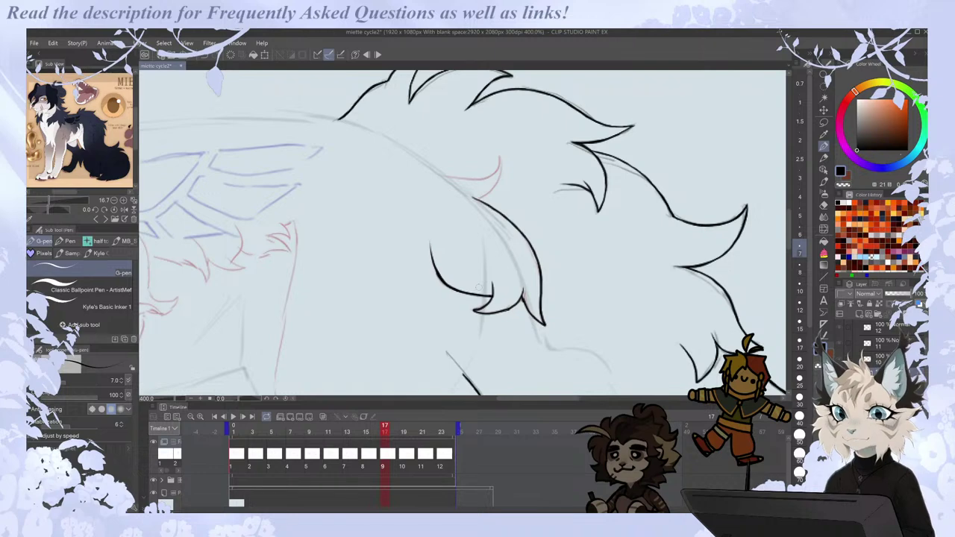
pyautogui.press('Right')
pyautogui.press('Left')
pyautogui.press('Left')
pyautogui.press('Right')
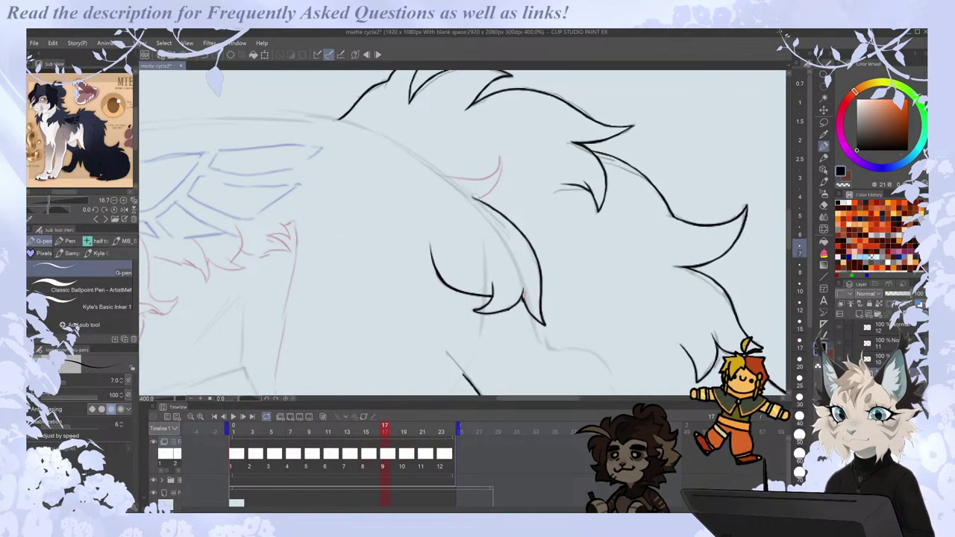
# On cel 9, ink the upper rump tuft's curved point and compare it with cel 8.
pyautogui.moveTo(470, 200)
pyautogui.mouseDown()
pyautogui.moveTo(494, 185)
pyautogui.moveTo(502, 159)
pyautogui.moveTo(488, 179)
pyautogui.mouseUp()
pyautogui.press('e')
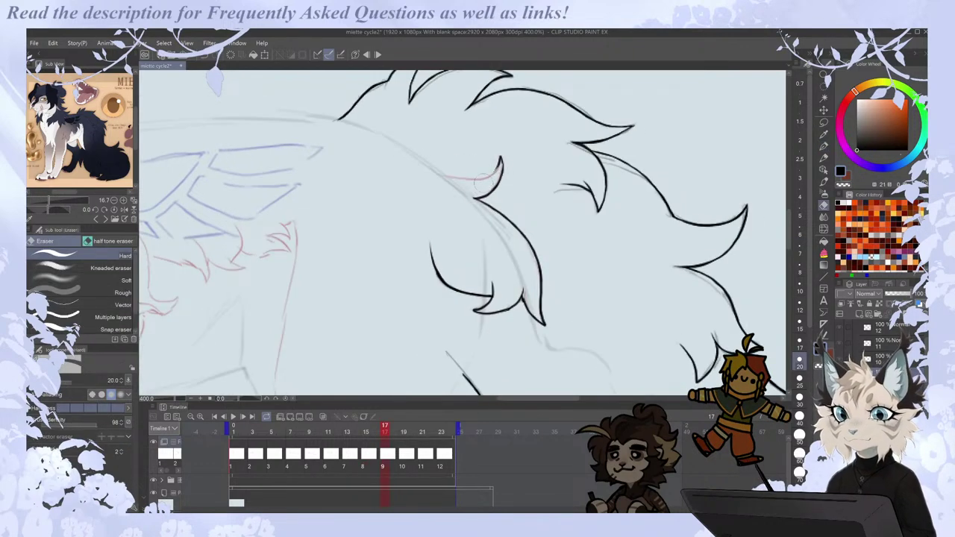
pyautogui.press('p')
pyautogui.press('Left')
pyautogui.press('Right')
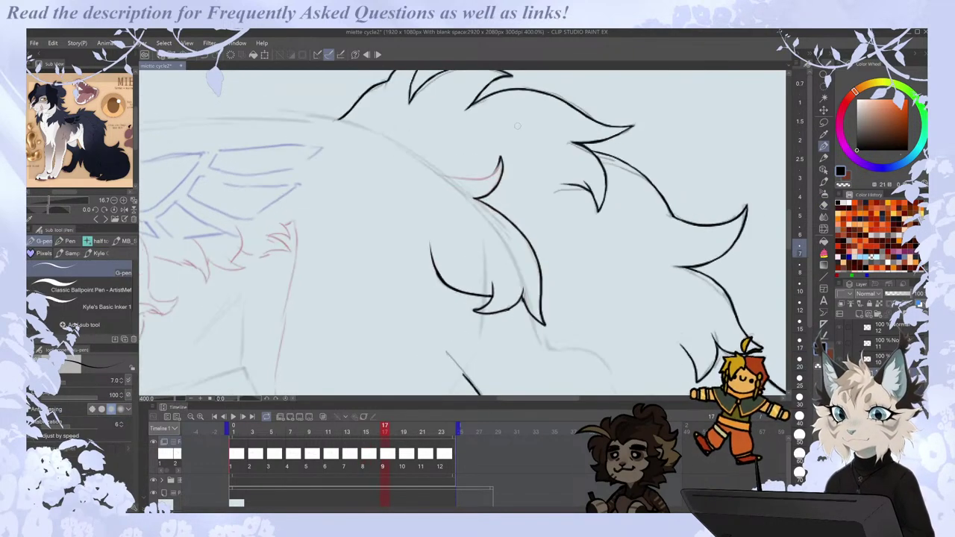
# Flip between cels 7, 8 and 9 to examine how the upper rump tuft moves.
pyautogui.press('Left')
pyautogui.press('Right')
pyautogui.press('Left')
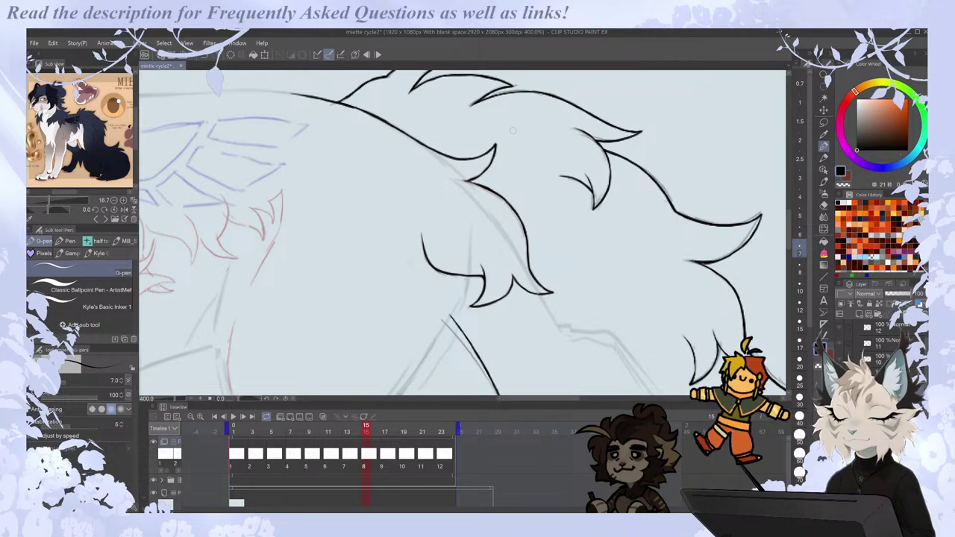
pyautogui.press('Left')
pyautogui.press('Right')
pyautogui.press('Right')
pyautogui.press('Left')
pyautogui.press('Left')
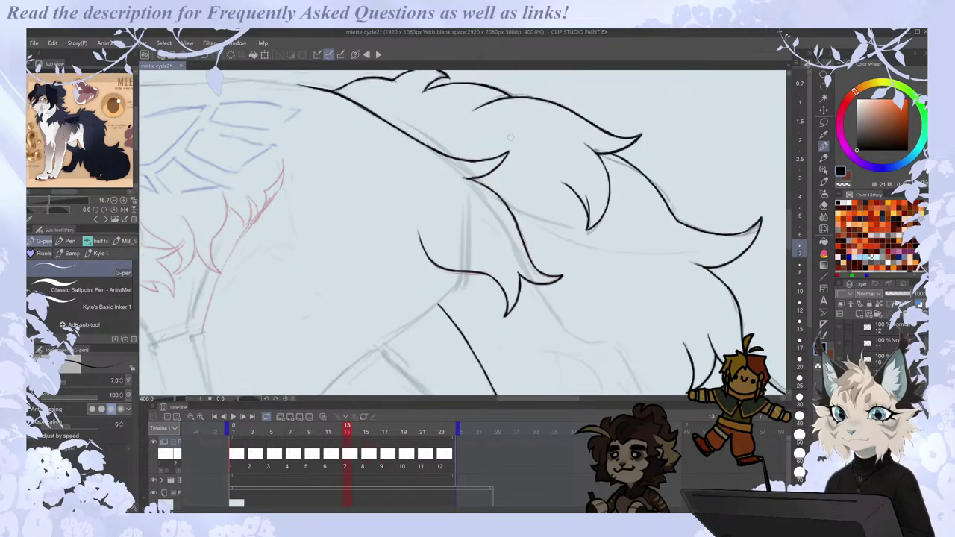
# Mirror the canvas, flip through cels 6 to 9 to check the rump contour's motion, and restore the normal orientation.
pyautogui.press('h')
pyautogui.press('Left')
pyautogui.press('Right')
pyautogui.press('Right')
pyautogui.press('Left')
pyautogui.press('Left')
pyautogui.press('Right')
pyautogui.press('Right')
pyautogui.press('Left')
pyautogui.press('Left')
pyautogui.press('Right')
pyautogui.press('Right')
pyautogui.press('Left')
pyautogui.press('Left')
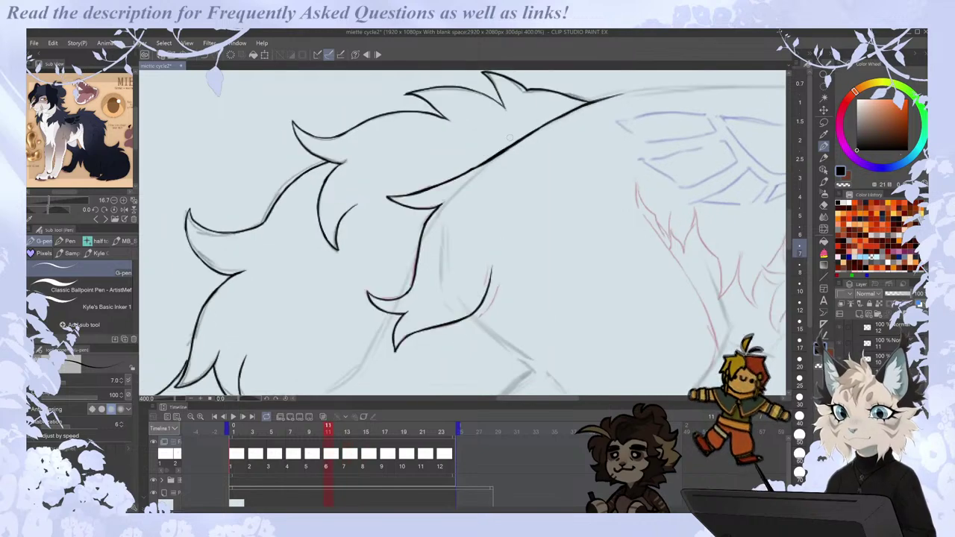
pyautogui.press('Right')
pyautogui.press('Right')
pyautogui.press('Left')
pyautogui.press('Left')
pyautogui.press('Left')
pyautogui.press('Left')
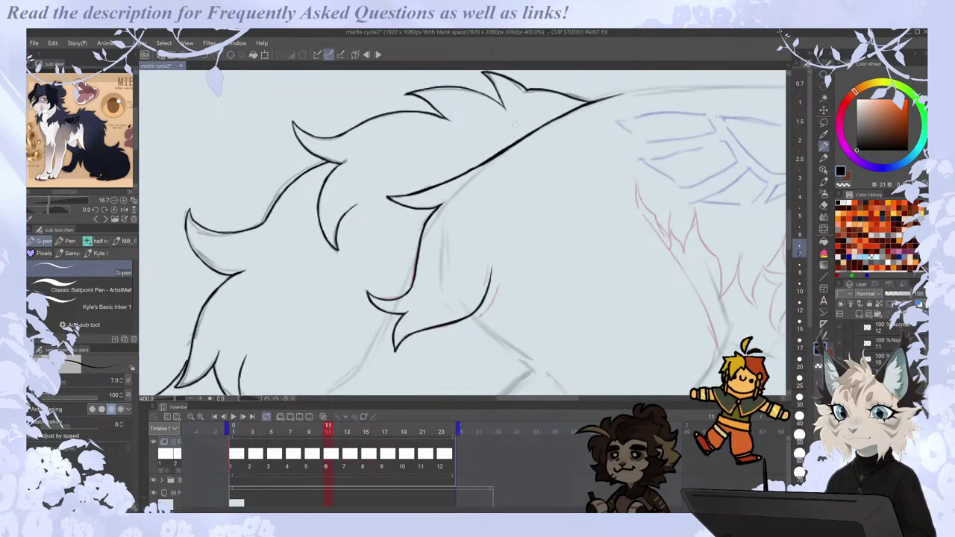
pyautogui.press('Right')
pyautogui.press('Right')
pyautogui.press('Right')
pyautogui.press('Right')
pyautogui.press('Right')
pyautogui.press('Right')
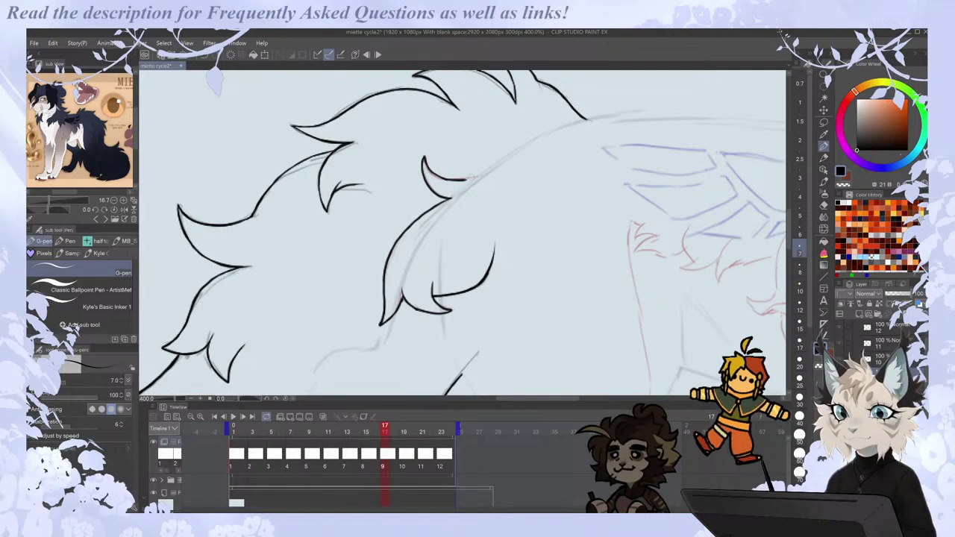
pyautogui.press('h')
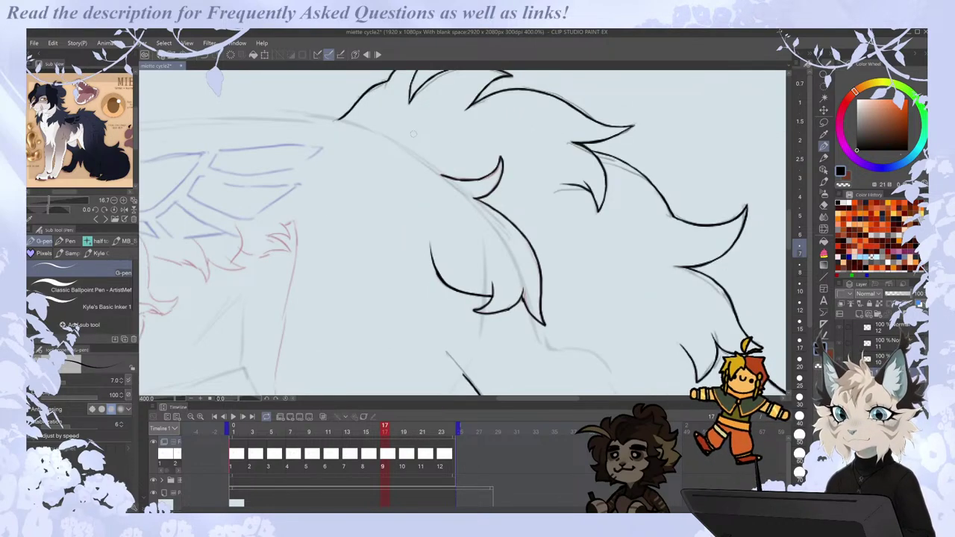
# Flip through the cels on both sides of cel 9 to check the continuity of the back line and rump tufts.
pyautogui.press('Left')
pyautogui.press('Left')
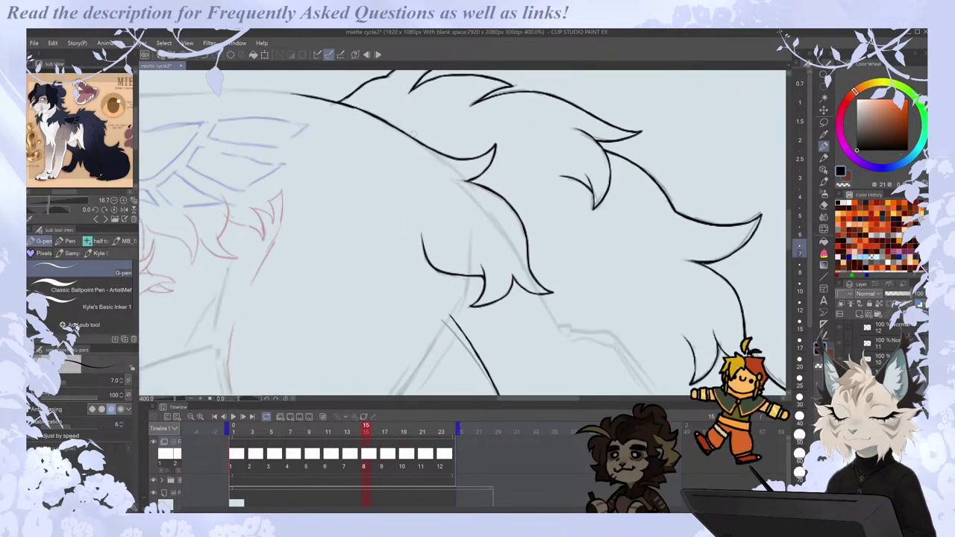
pyautogui.press('Left')
pyautogui.press('Right')
pyautogui.press('Right')
pyautogui.press('Left')
pyautogui.press('Left')
pyautogui.press('Right')
pyautogui.press('Right')
pyautogui.press('Right')
pyautogui.press('Right')
pyautogui.press('Right')
pyautogui.press('Left')
pyautogui.press('Left')
pyautogui.press('Left')
pyautogui.press('Left')
pyautogui.press('Left')
pyautogui.press('Left')
pyautogui.press('Right')
pyautogui.press('Right')
pyautogui.press('Right')
pyautogui.press('Right')
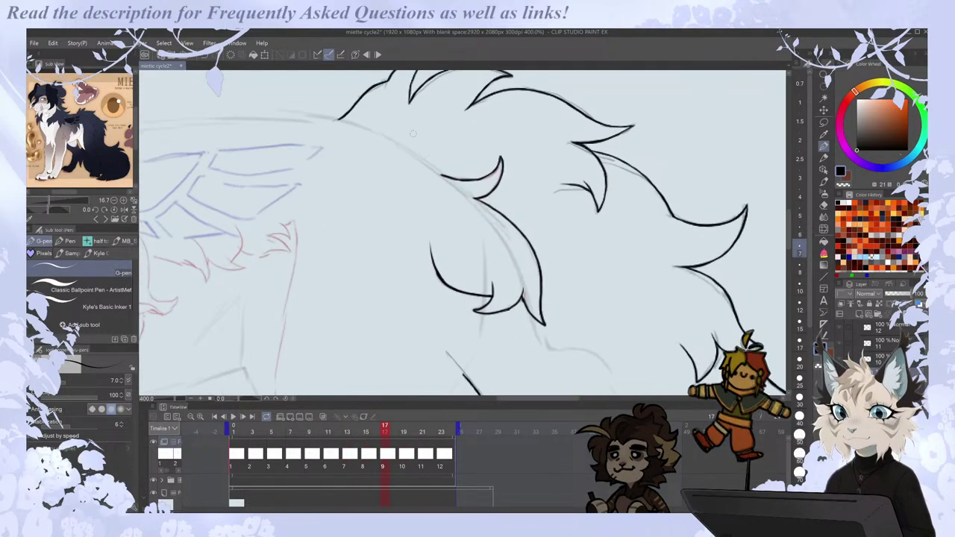
# On cel 9, ink the back line past the tail base down to the upper rump tuft and compare it with neighbouring cels.
pyautogui.moveTo(790, 226); pyautogui.dragTo(789, 219)
pyautogui.moveTo(548, 398); pyautogui.dragTo(538, 398)
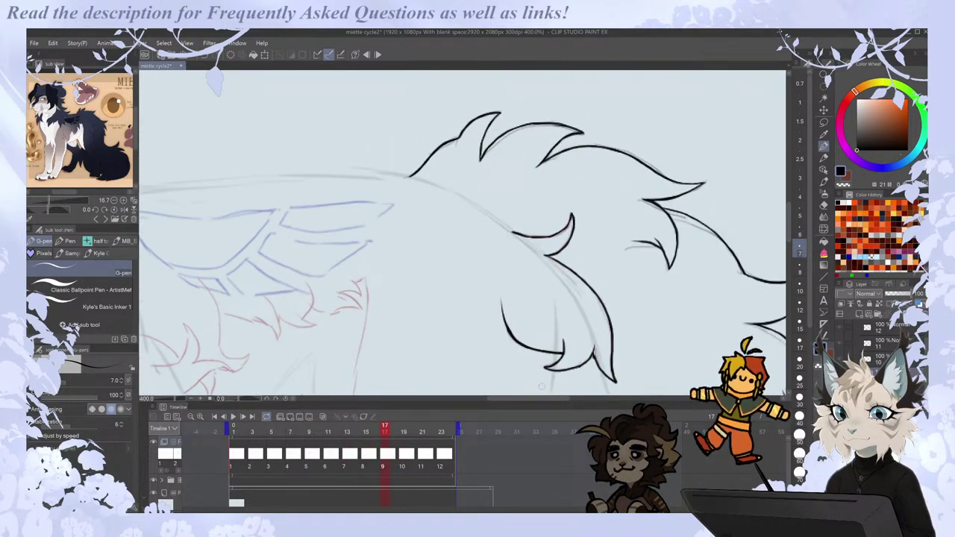
pyautogui.moveTo(408, 178)
pyautogui.mouseDown()
pyautogui.moveTo(355, 174)
pyautogui.moveTo(430, 183)
pyautogui.moveTo(517, 233)
pyautogui.mouseUp()
pyautogui.press('Left')
pyautogui.press('Right')
pyautogui.press('Right')
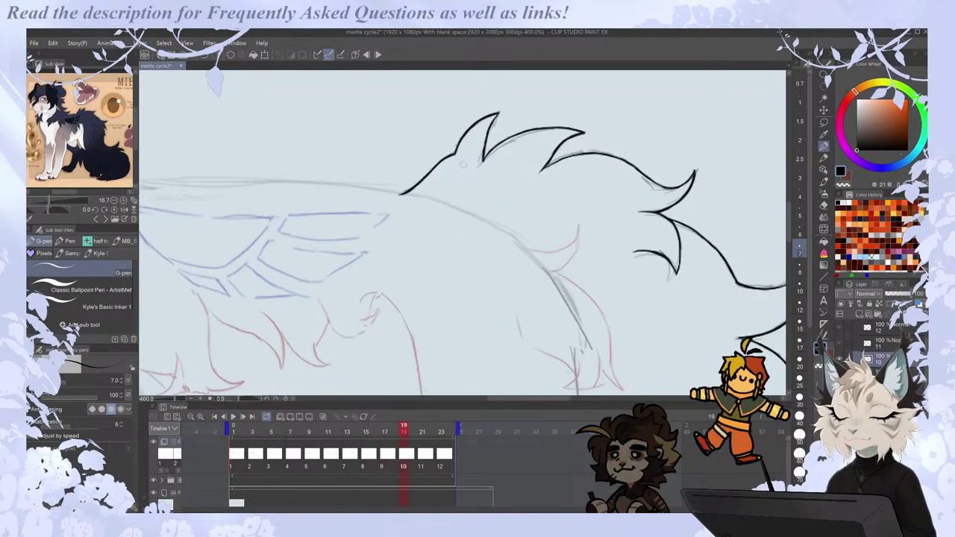
pyautogui.press('Left')
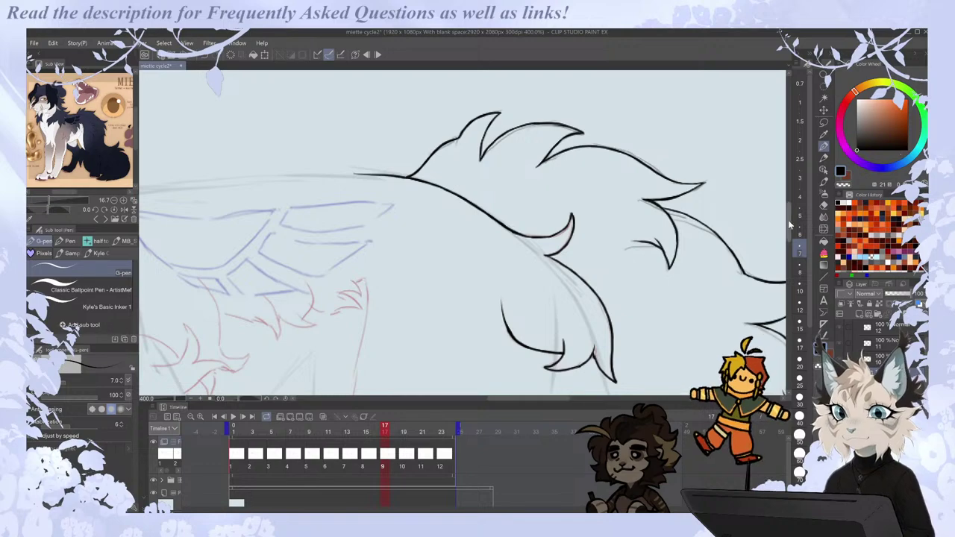
# View more of the figure on cel 9 and flip to the adjacent cels to examine the back, rump and hind leg lines.
pyautogui.moveTo(789, 226); pyautogui.dragTo(789, 236)
pyautogui.hotkey('ctrl', '-')
pyautogui.hotkey('ctrl', '-')
pyautogui.hotkey('ctrl', '-')
pyautogui.press('Left')
pyautogui.press('Right')
pyautogui.moveTo(788, 223); pyautogui.dragTo(788, 232)
pyautogui.press('Right')
pyautogui.press('Left')
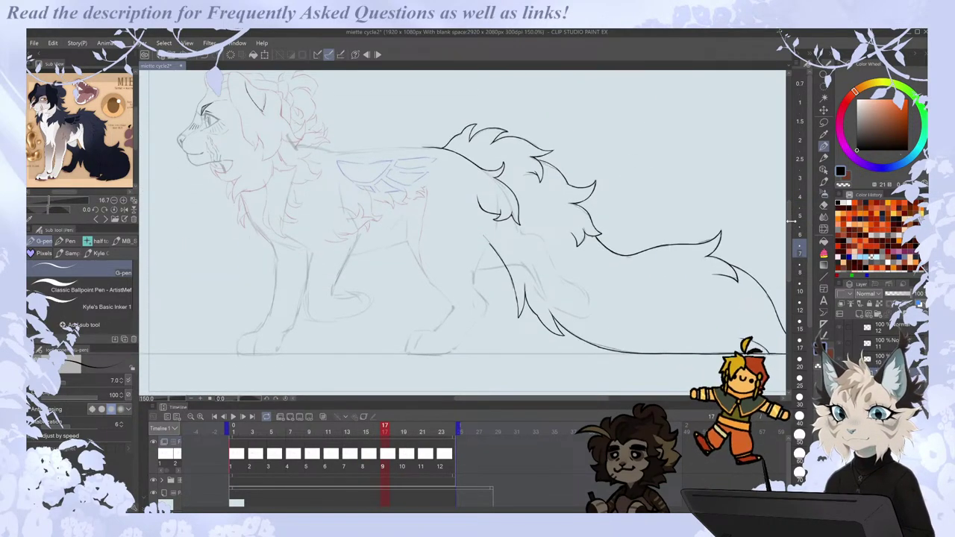
pyautogui.press('space')
pyautogui.press('space')
pyautogui.press('Right')
pyautogui.press('Left')
pyautogui.scroll(1, 478, 305)
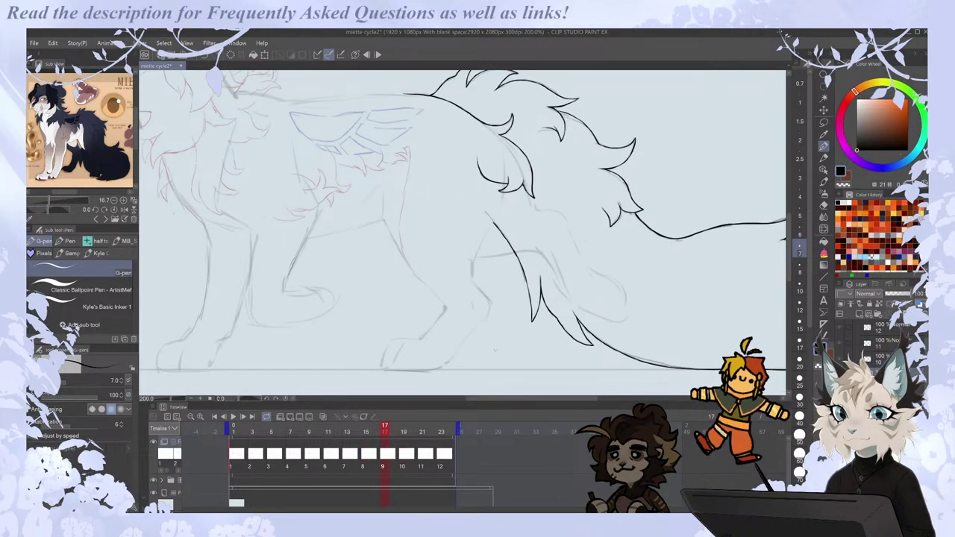
pyautogui.press('space')
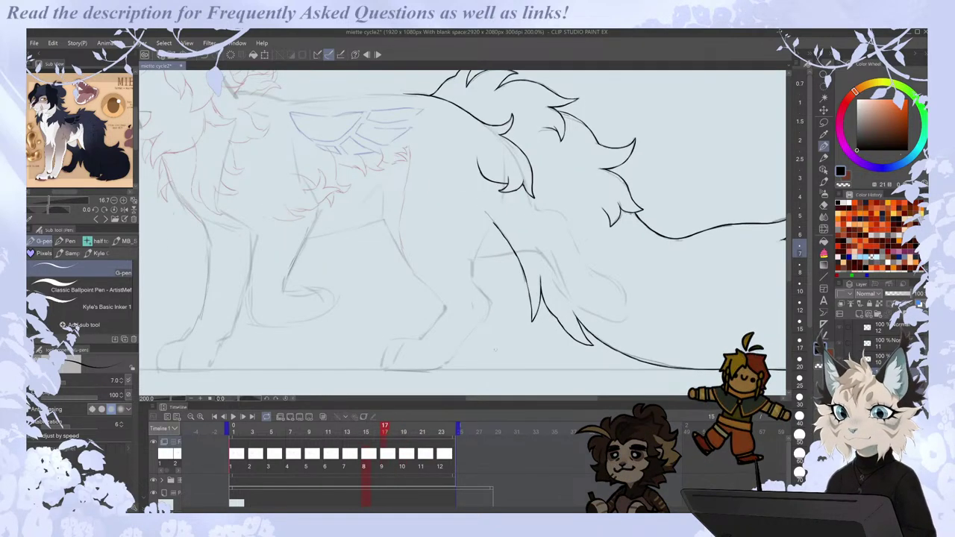
pyautogui.press('space')
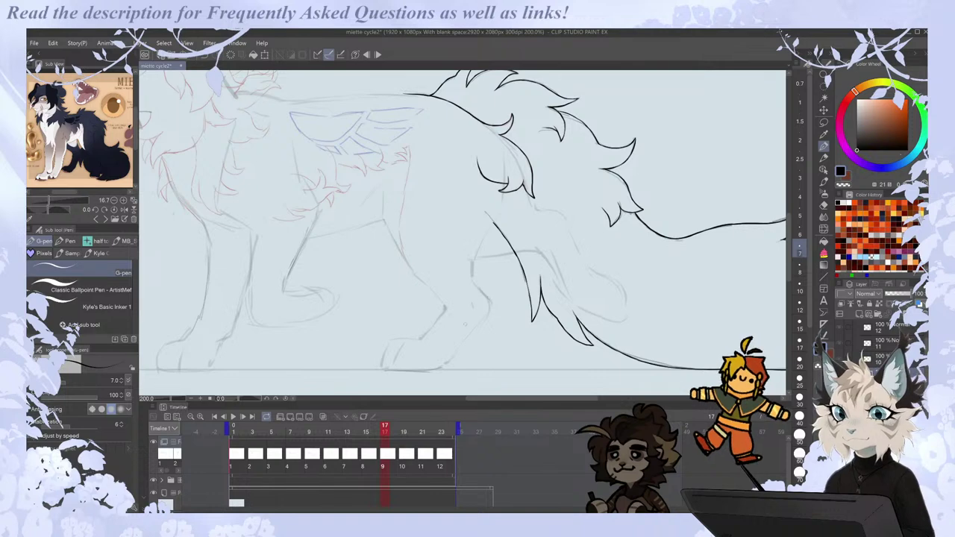
# On cel 9, ink the short angled crease inside the hind leg's hock after comparing with the previous cel.
pyautogui.scroll(2, 466, 327)
pyautogui.press('Left')
pyautogui.press('Right')
pyautogui.moveTo(468, 251)
pyautogui.mouseDown()
pyautogui.moveTo(483, 284)
pyautogui.moveTo(462, 314)
pyautogui.mouseUp()
pyautogui.press('space')
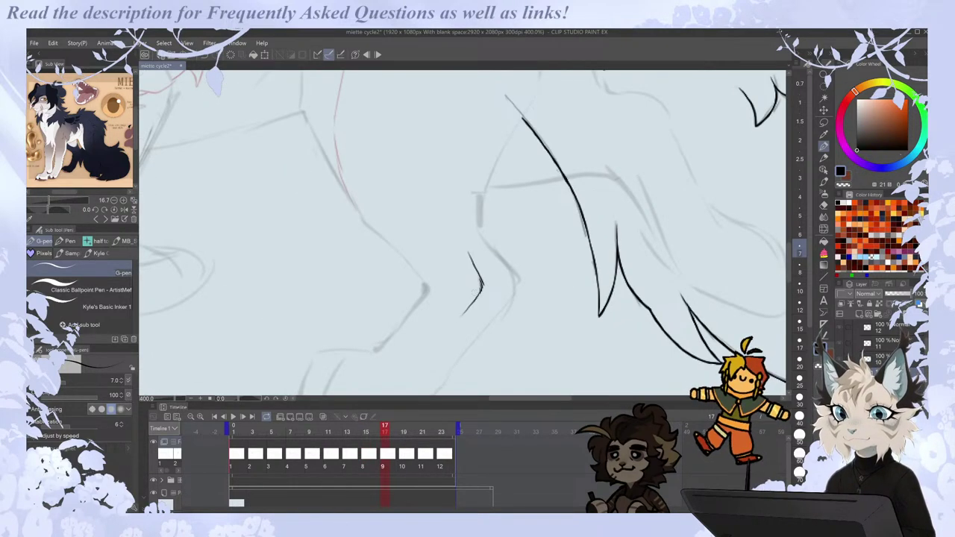
pyautogui.press('space')
pyautogui.scroll(2, 790, 244)
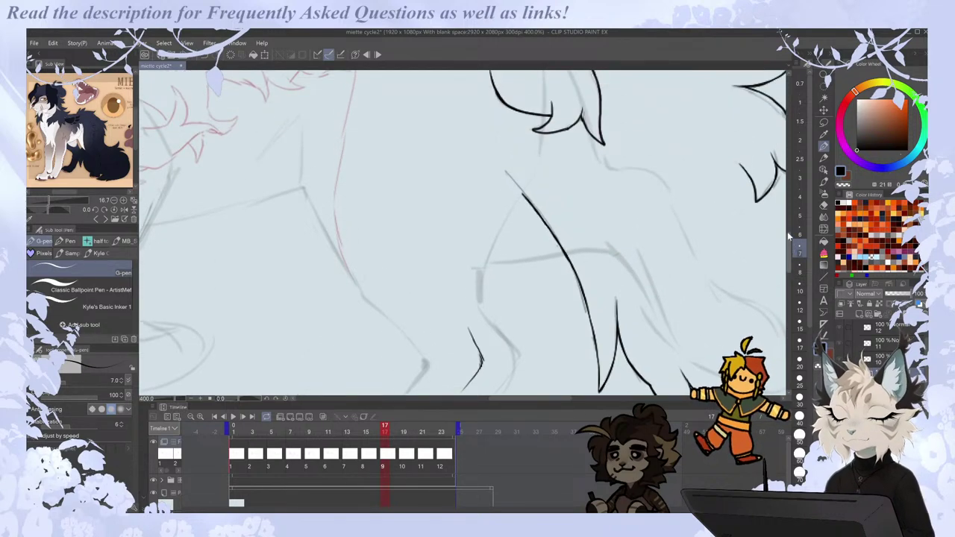
# Ink a short line descending from the upper rump tuft on cel 9 and compare it with the neighbouring cels.
pyautogui.moveTo(544, 131); pyautogui.dragTo(533, 175)
pyautogui.press('space')
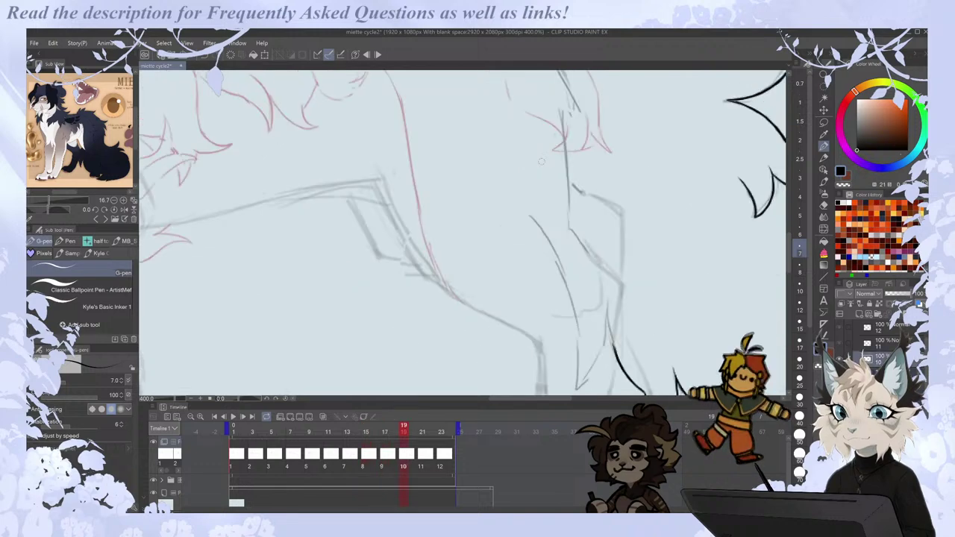
pyautogui.press('space')
pyautogui.press('Left')
pyautogui.press('Right')
pyautogui.press('Right')
pyautogui.press('Left')
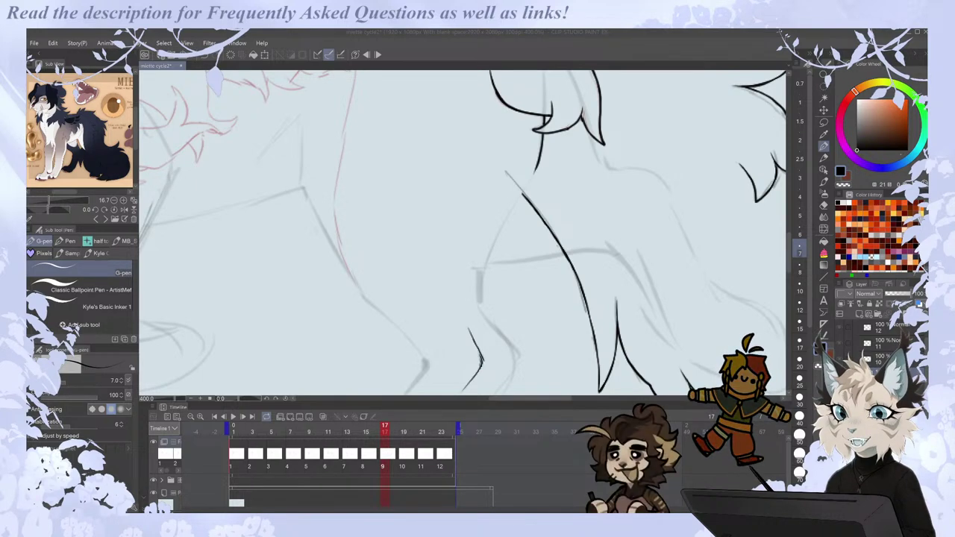
# Open the STREAM character sketch on a separate canvas, look it over, and close it without saving.
pyautogui.click(34, 44)
pyautogui.click(53, 67)
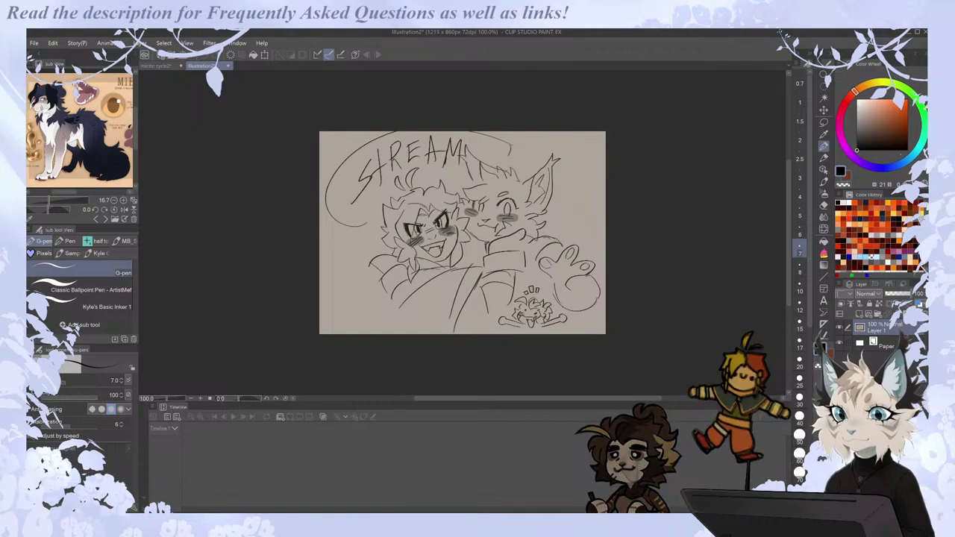
pyautogui.scroll(10, 531, 320)
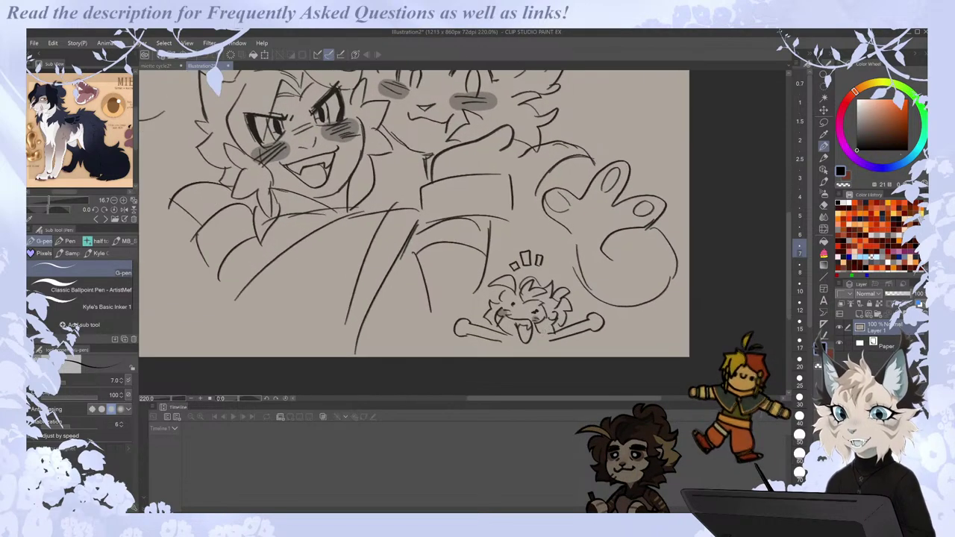
pyautogui.scroll(-6, 477, 179)
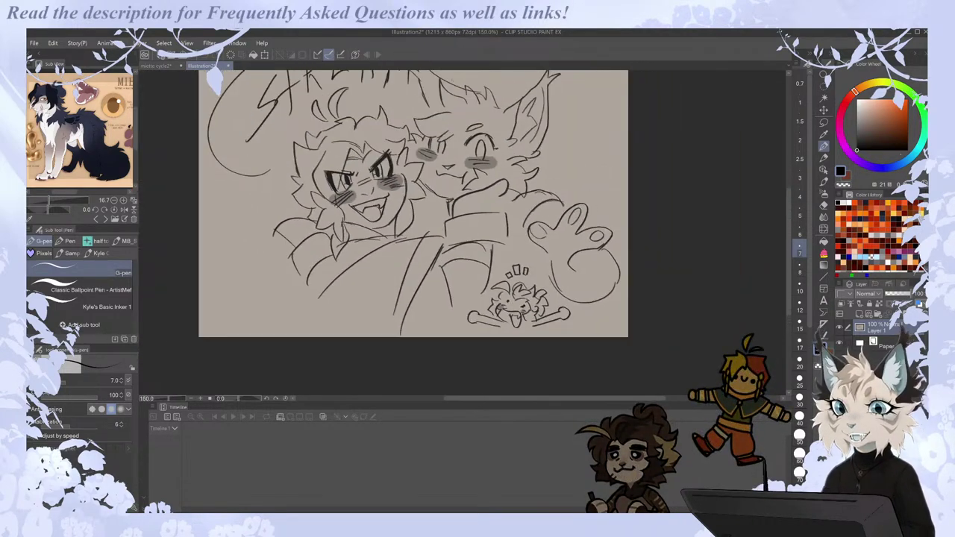
pyautogui.scroll(2, 430, 156)
pyautogui.moveTo(789, 205); pyautogui.dragTo(790, 167)
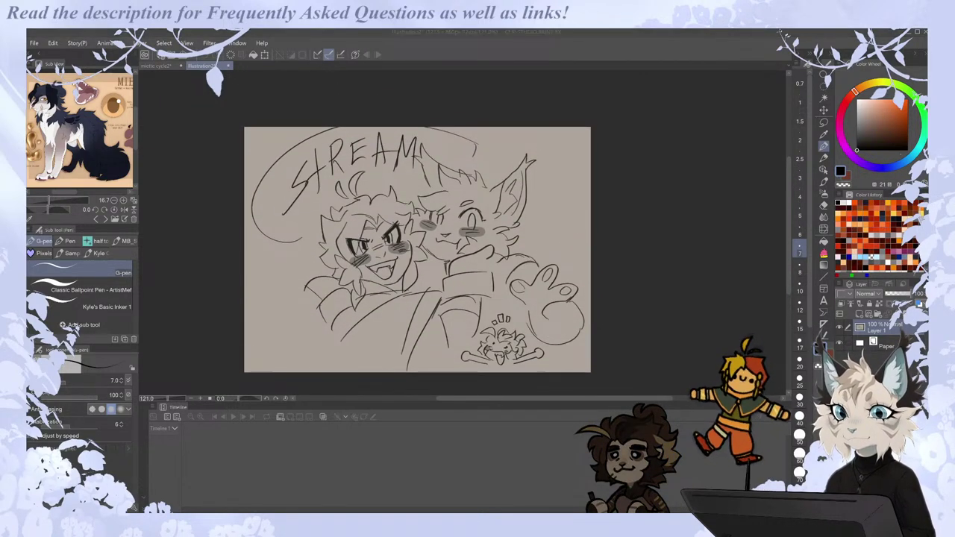
pyautogui.hotkey('alt', 'Tab')
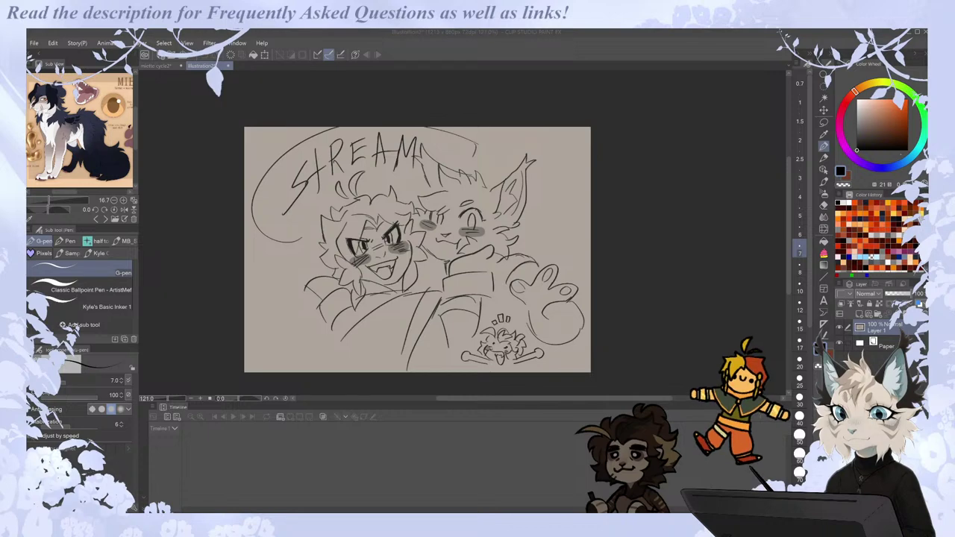
pyautogui.click(229, 66)
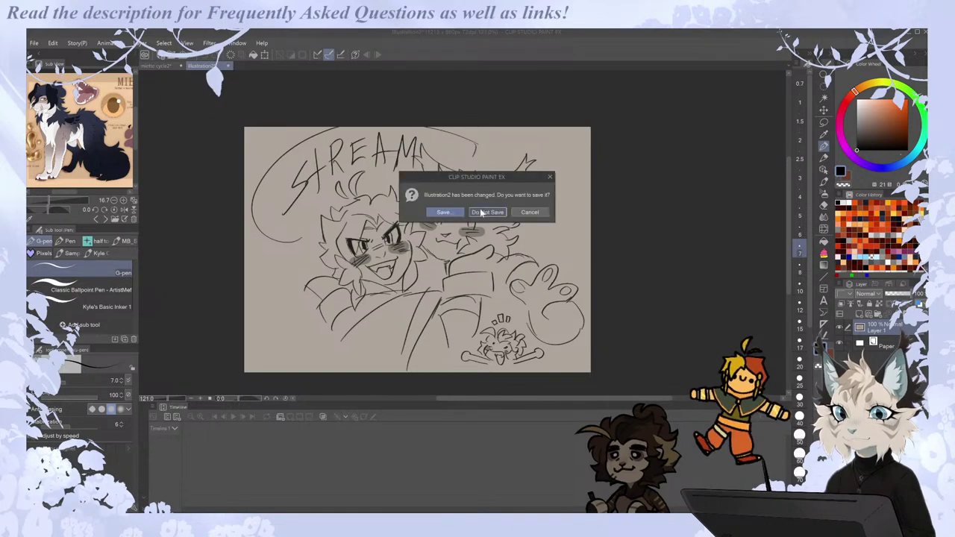
pyautogui.click(483, 211)
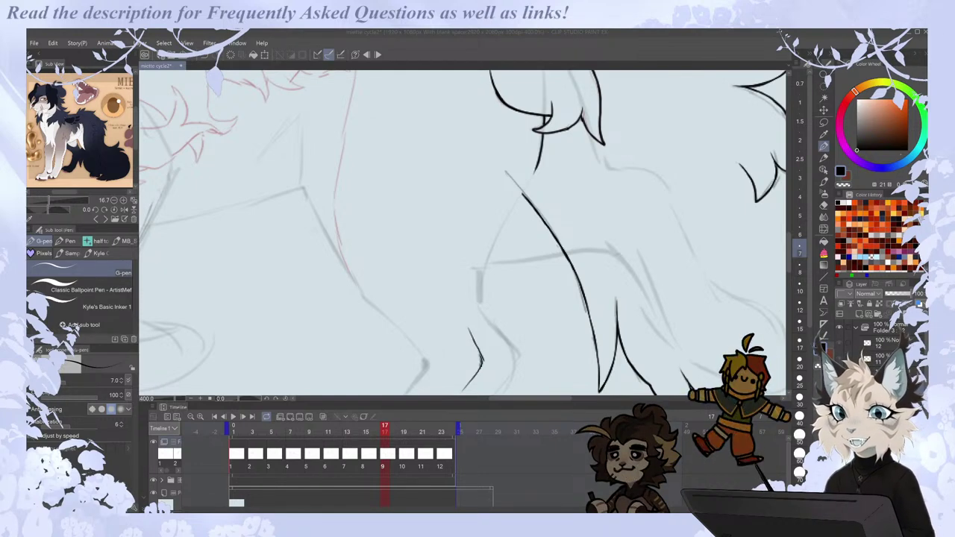
# Lasso the inked hock crease on cel 9 and adjust its position with Free Transform.
pyautogui.hotkey('ctrl', '-')
pyautogui.hotkey('ctrl', '-')
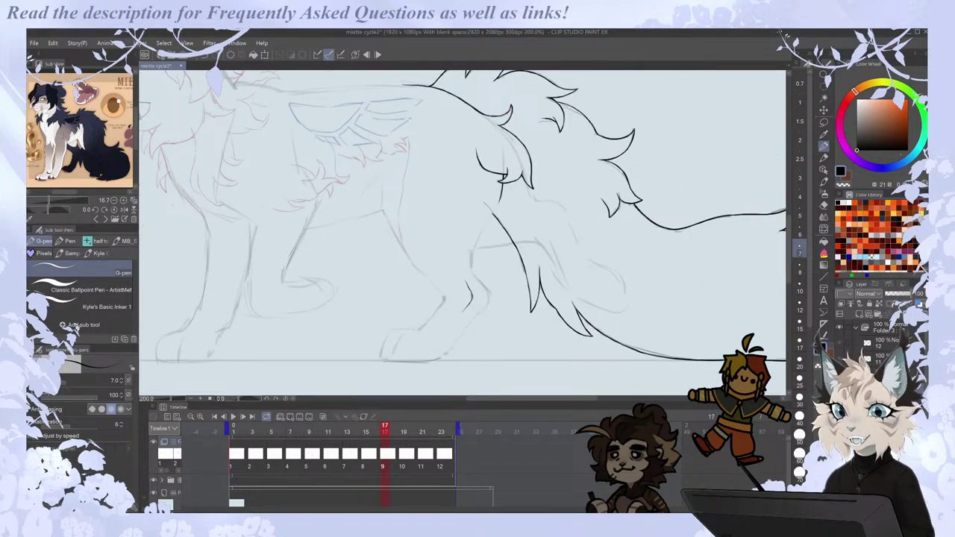
pyautogui.press('m')
pyautogui.moveTo(505, 267); pyautogui.dragTo(490, 314)
pyautogui.hotkey('ctrl', 't')
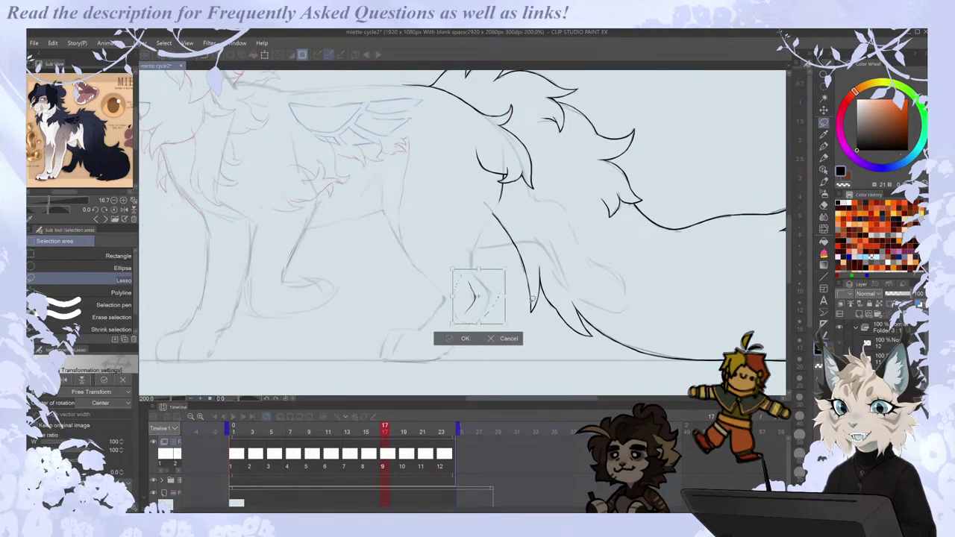
pyautogui.press('Return')
# Ink the hind leg's front contour on cel 9 from the belly down to the ankle bend.
pyautogui.press('p')
pyautogui.hotkey('ctrl', '+')
pyautogui.hotkey('ctrl', '+')
pyautogui.moveTo(370, 167)
pyautogui.mouseDown()
pyautogui.moveTo(428, 270)
pyautogui.moveTo(495, 342)
pyautogui.mouseUp()
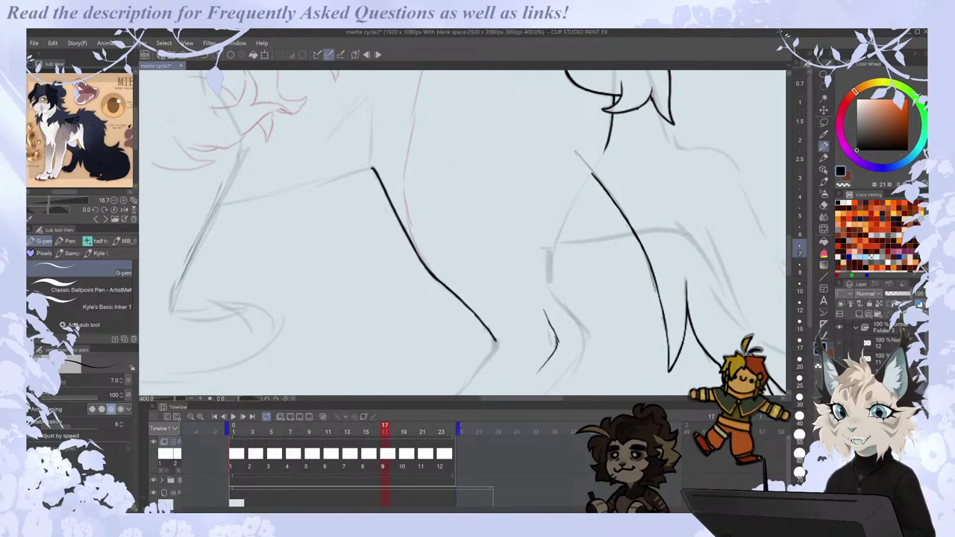
pyautogui.hotkey('ctrl', '-')
pyautogui.hotkey('ctrl', '-')
pyautogui.moveTo(788, 232); pyautogui.dragTo(789, 240)
# Mirror the canvas, continue the hind leg's front contour from the ankle bend to the top of the paw, and restore the orientation.
pyautogui.press('h')
pyautogui.scroll(2, 412, 355)
pyautogui.moveTo(453, 250); pyautogui.dragTo(507, 312)
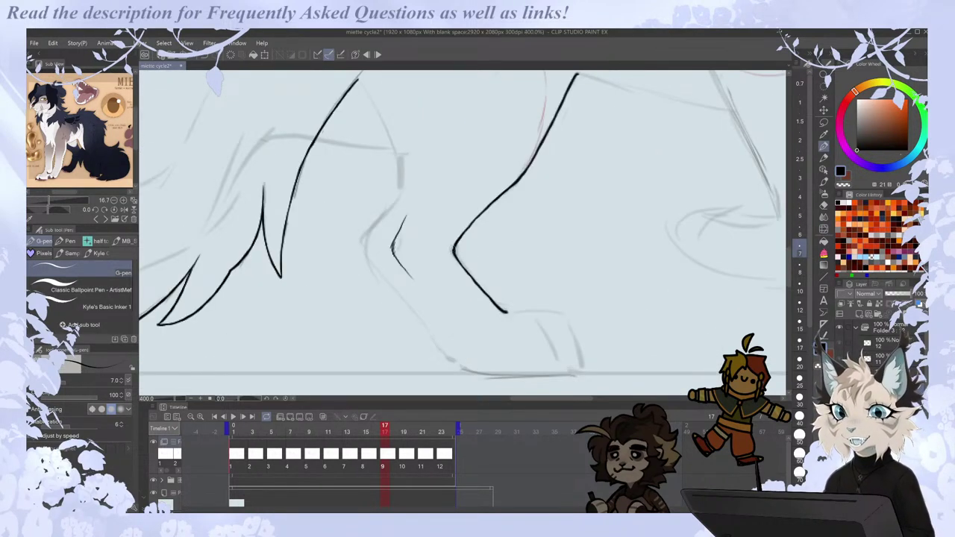
pyautogui.press('h')
pyautogui.hotkey('ctrl', '-')
pyautogui.hotkey('ctrl', '-')
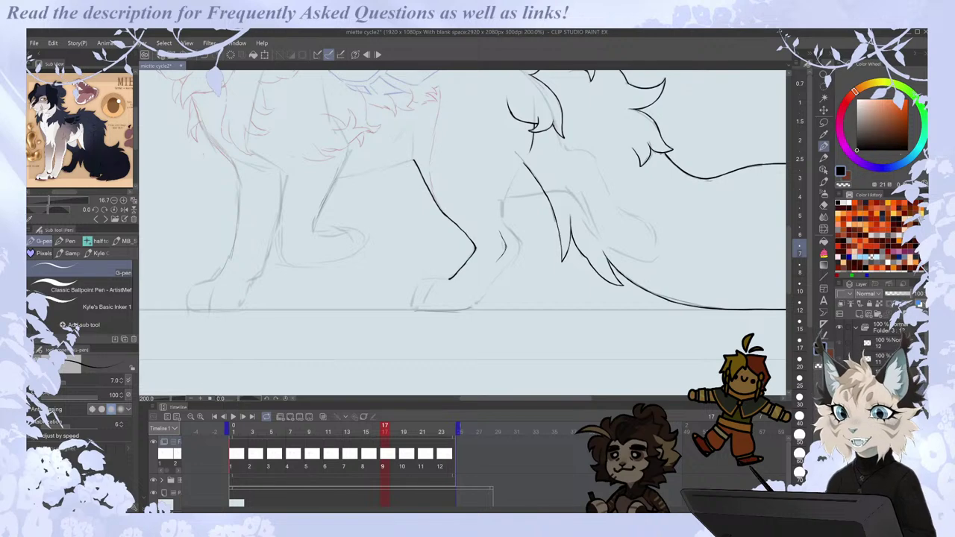
pyautogui.scroll(1, 463, 223)
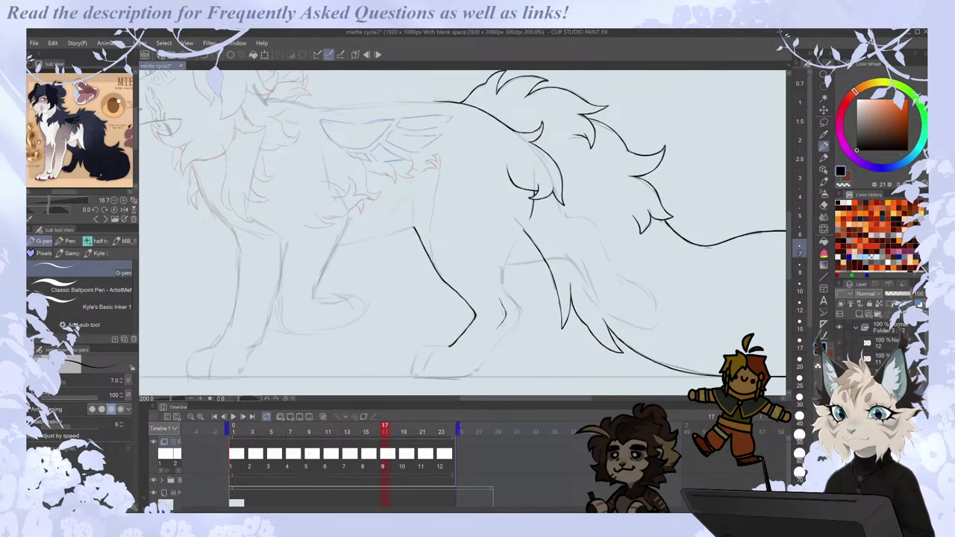
# Ink the back of the thigh on cel 9 from the upper rump tuft to above the hock, redoing the first attempt.
pyautogui.hotkey('ctrl', '+')
pyautogui.hotkey('ctrl', '+')
pyautogui.moveTo(370, 120); pyautogui.dragTo(417, 209)
pyautogui.hotkey('ctrl', 'z')
pyautogui.hotkey('ctrl', 'z')
pyautogui.moveTo(382, 142); pyautogui.dragTo(429, 257)
pyautogui.hotkey('ctrl', '-')
pyautogui.hotkey('ctrl', '-')
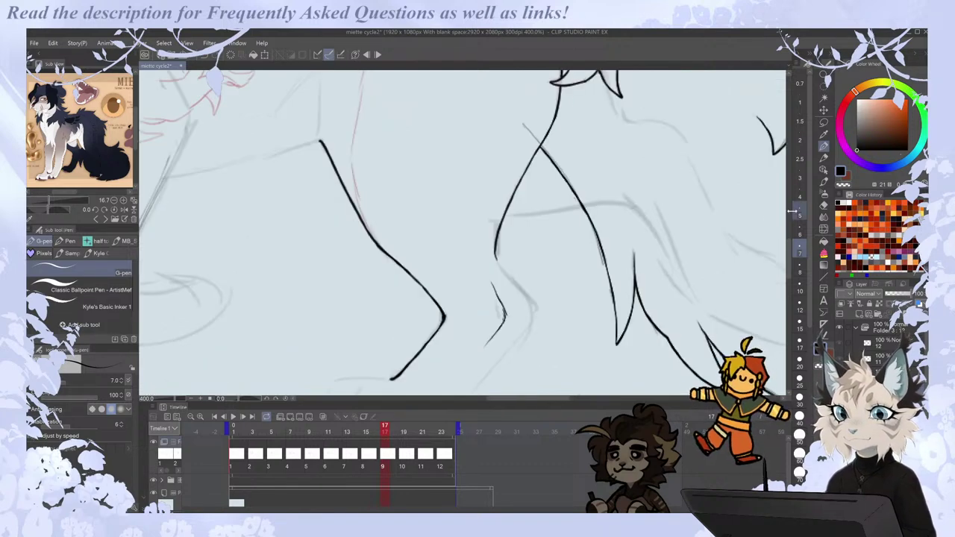
# Extend the hind leg's rear contour on cel 9 around the hock and check it against cel 8.
pyautogui.hotkey('ctrl', '+')
pyautogui.hotkey('ctrl', '+')
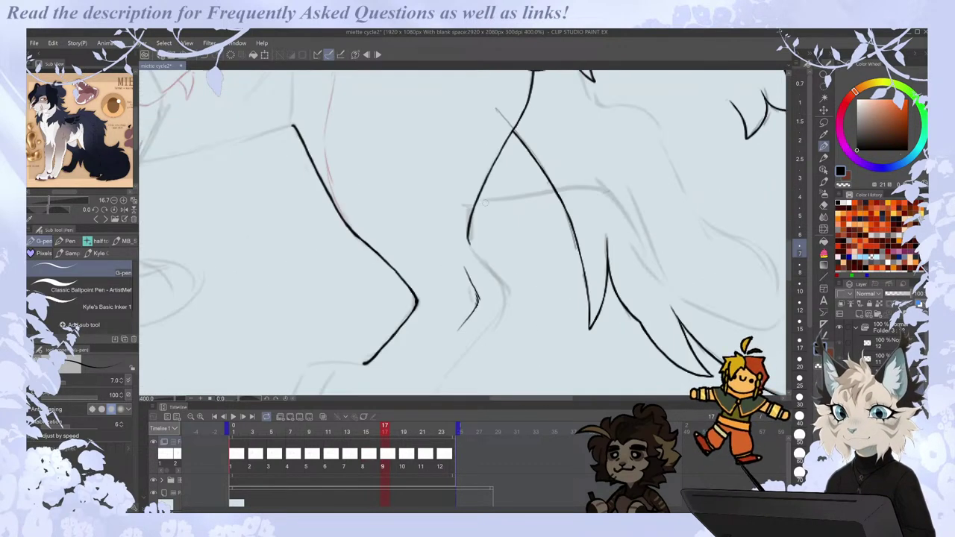
pyautogui.moveTo(467, 240); pyautogui.dragTo(504, 297)
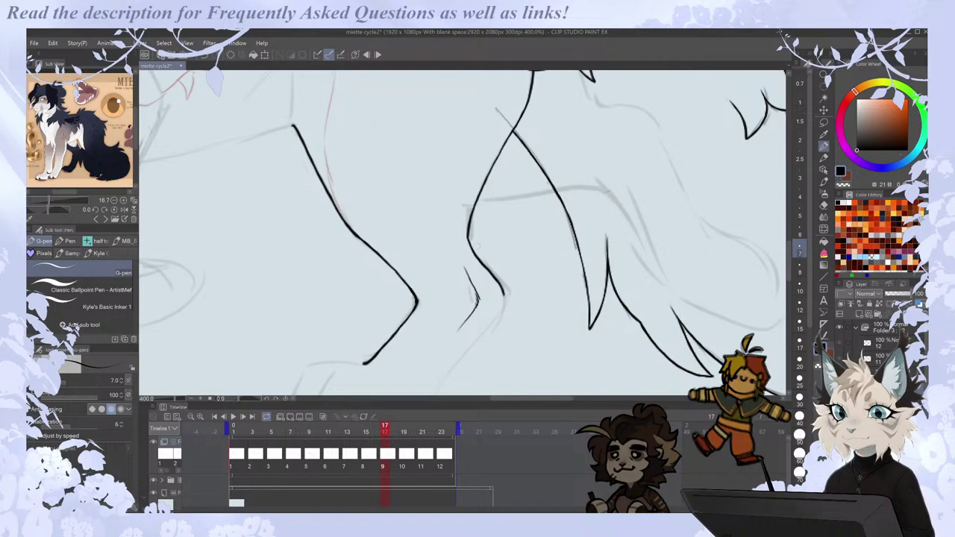
pyautogui.hotkey('ctrl', '-')
pyautogui.hotkey('ctrl', '-')
pyautogui.press('h')
pyautogui.press('Left')
pyautogui.press('Right')
# Ink the rear contour of the lower hind leg from the hock to the ground line and compare it with cel 8.
pyautogui.hotkey('ctrl', '+')
pyautogui.hotkey('ctrl', '+')
pyautogui.moveTo(345, 200)
pyautogui.mouseDown()
pyautogui.moveTo(417, 306)
pyautogui.moveTo(457, 329)
pyautogui.mouseUp()
pyautogui.press('Left')
pyautogui.press('Right')
pyautogui.scroll(-3, 476, 330)
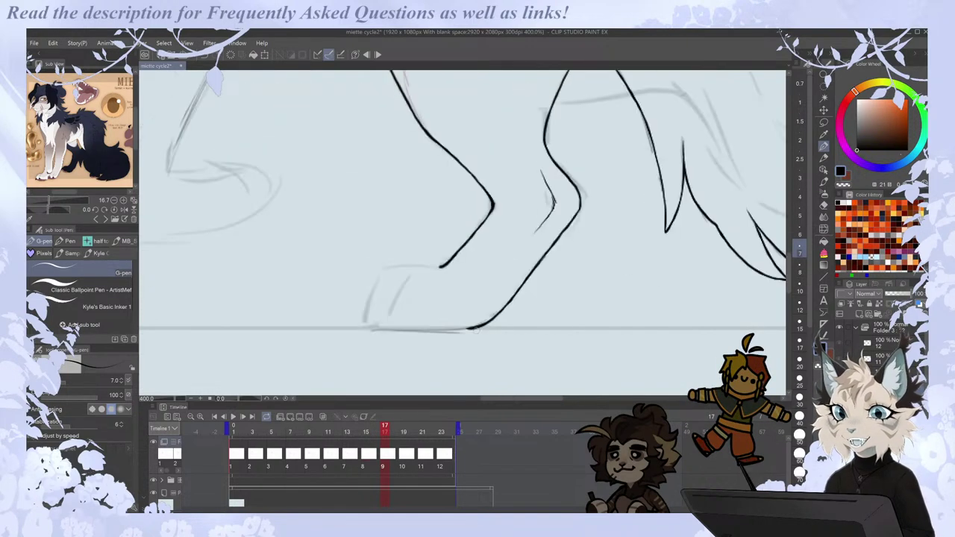
# Flip between cels 8, 9 and 10 at close and wider views to check the inked hind leg's motion.
pyautogui.press('Left')
pyautogui.press('Right')
pyautogui.press('Right')
pyautogui.press('Left')
pyautogui.scroll(3, 493, 261)
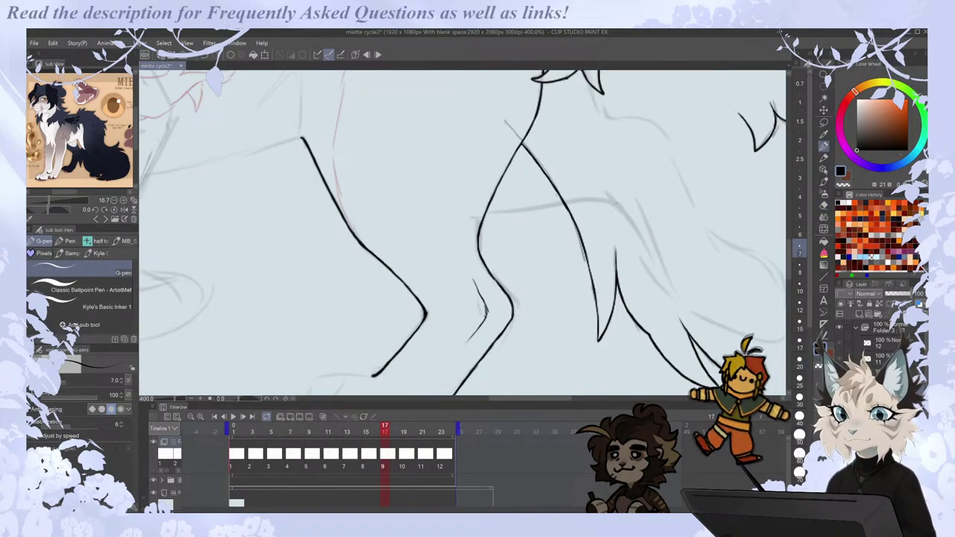
pyautogui.scroll(-3, 496, 284)
pyautogui.scroll(-1, 501, 228)
pyautogui.press('Left')
pyautogui.press('Right')
pyautogui.press('Right')
pyautogui.press('Left')
pyautogui.scroll(1, 469, 283)
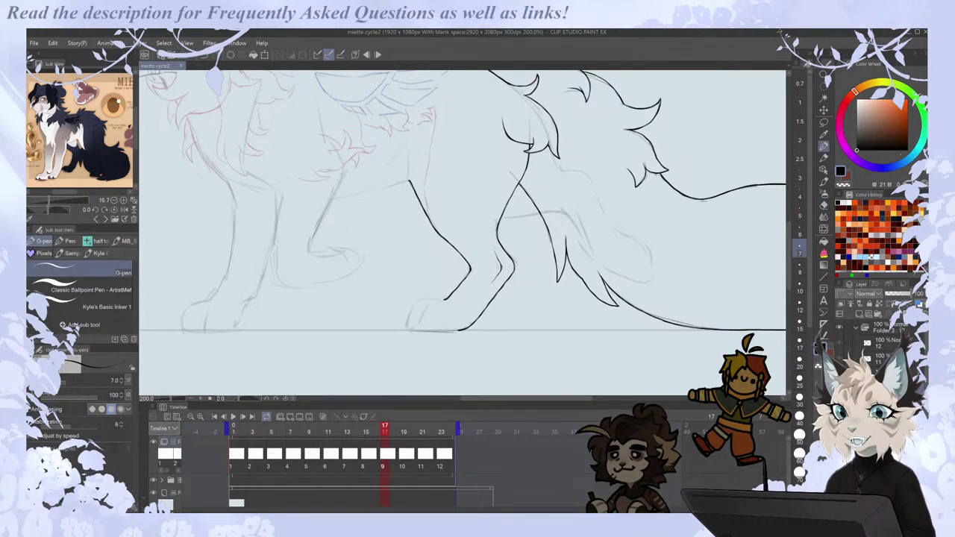
# Compare the hind leg and paw placement on cel 9 with the adjacent cels once more.
pyautogui.moveTo(522, 398); pyautogui.dragTo(517, 399)
pyautogui.press('Left')
pyautogui.press('Right')
pyautogui.press('Right')
pyautogui.press('Left')
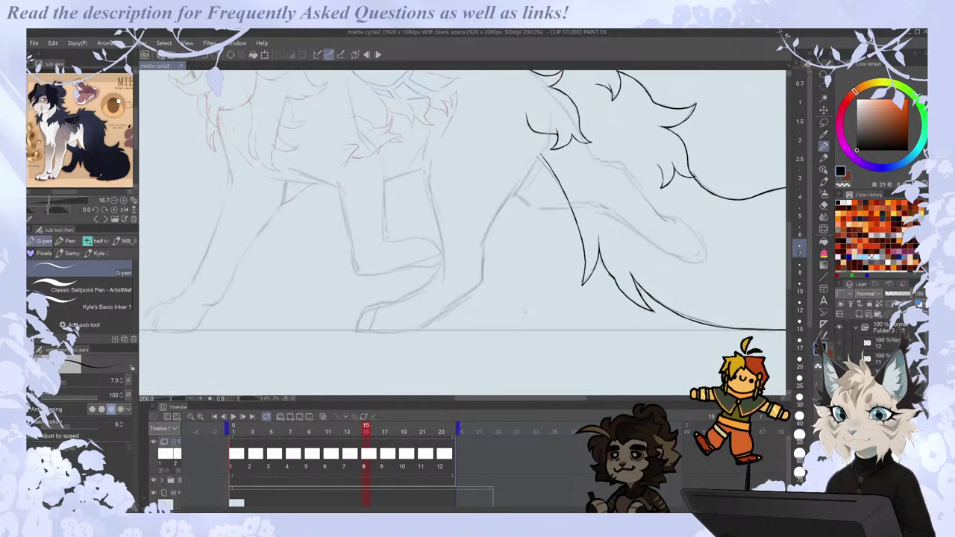
pyautogui.press('Right')
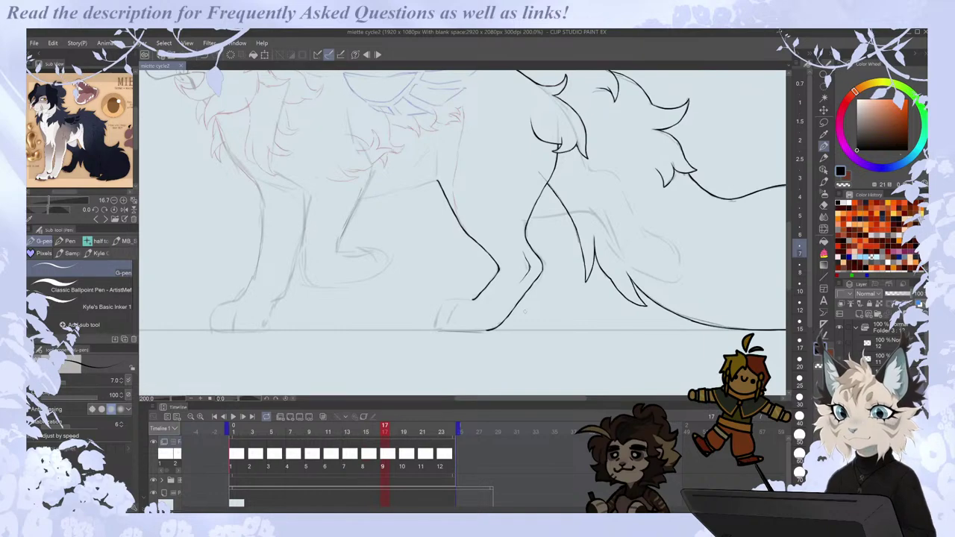
# Play the walk cycle with the whole figure in view, and stop it by going to cel 1.
pyautogui.scroll(-1, 524, 311)
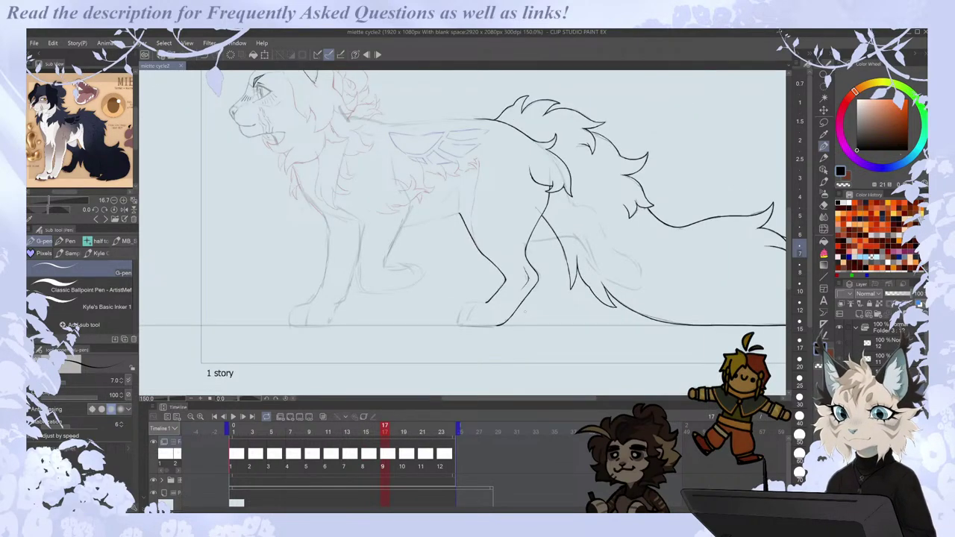
pyautogui.click(233, 418)
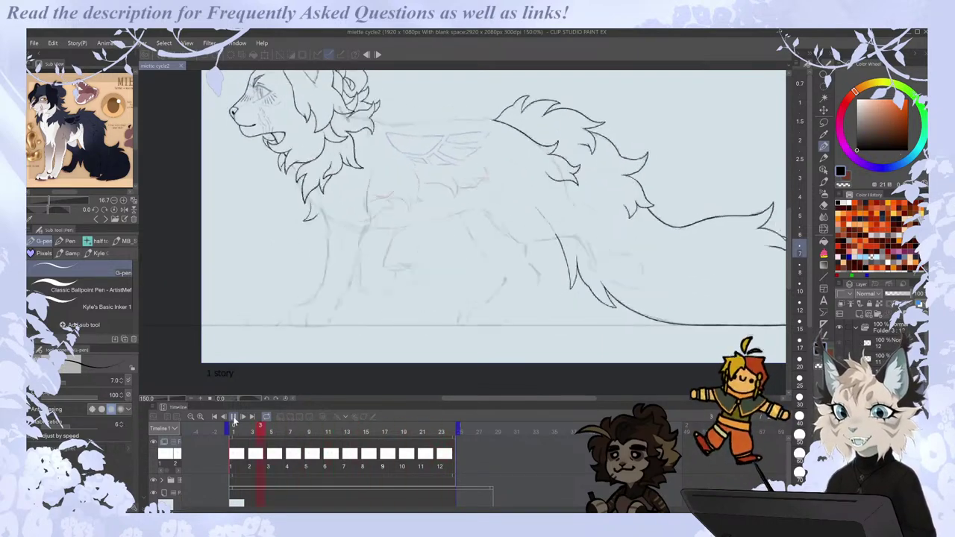
pyautogui.moveTo(789, 224); pyautogui.dragTo(789, 215)
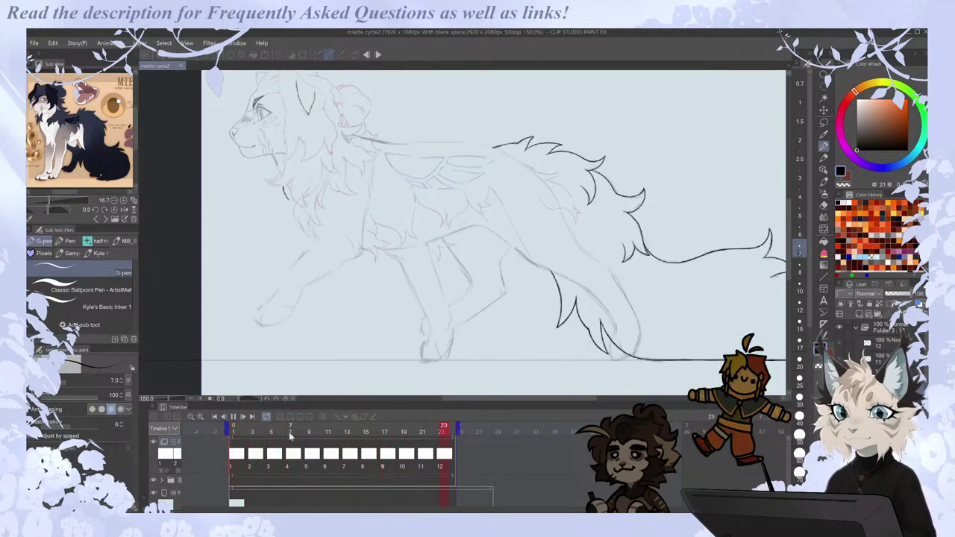
pyautogui.click(237, 463)
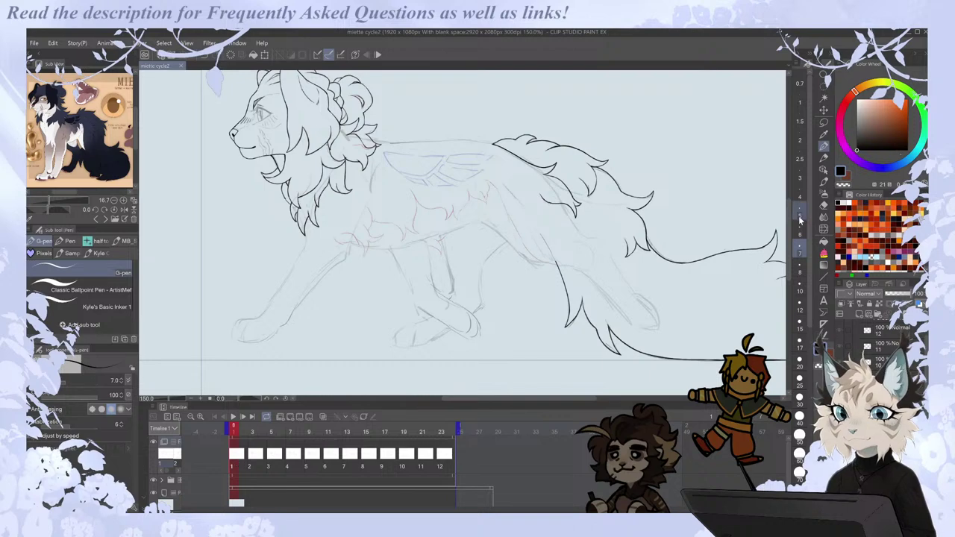
# Step through the cels from cel 1 onward to review the line art, and return to the hind paw on cel 9.
pyautogui.moveTo(789, 228); pyautogui.dragTo(789, 217)
pyautogui.press('Left')
pyautogui.press('Right')
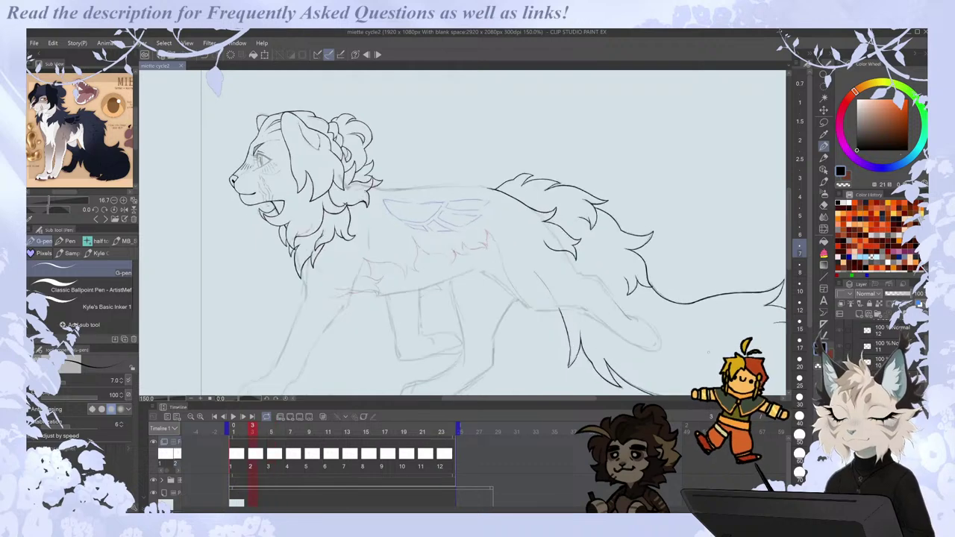
pyautogui.moveTo(522, 399); pyautogui.dragTo(538, 399)
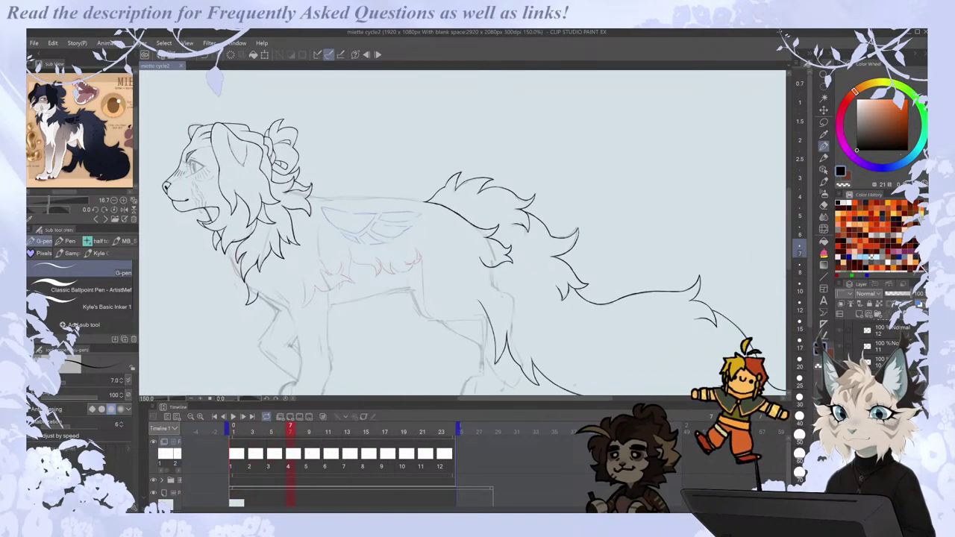
pyautogui.scroll(-3, 797, 220)
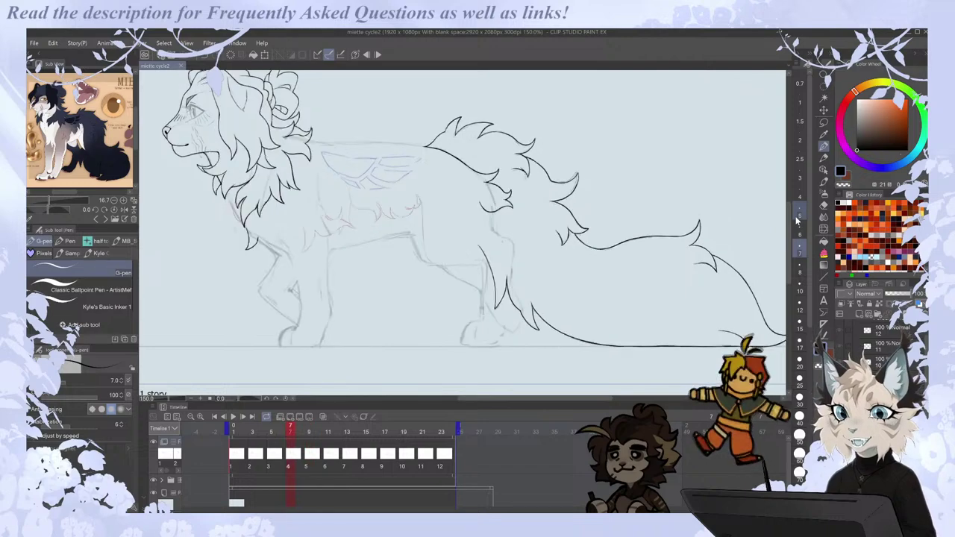
pyautogui.press('.')
pyautogui.press('.')
pyautogui.press('.')
pyautogui.press('.')
pyautogui.press(',')
pyautogui.scroll(1, 419, 338)
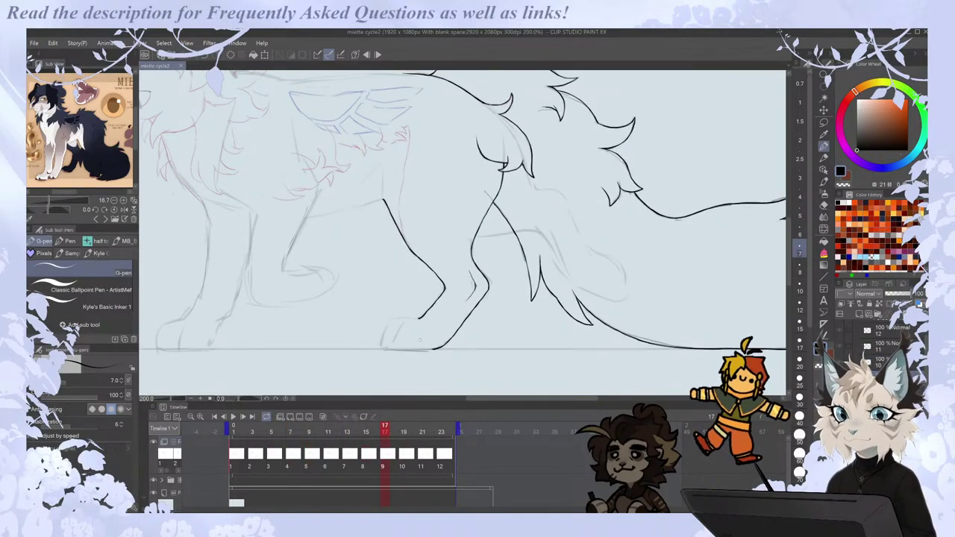
pyautogui.scroll(2, 455, 332)
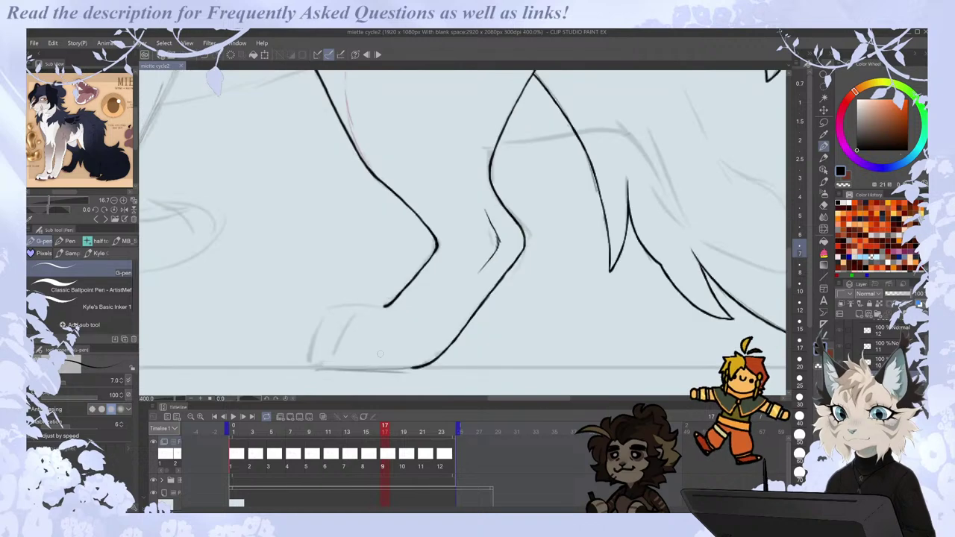
# Ink the sketched upper edge of the far hind leg behind the near hind leg on frame 17.
pyautogui.scroll(-3, 505, 391)
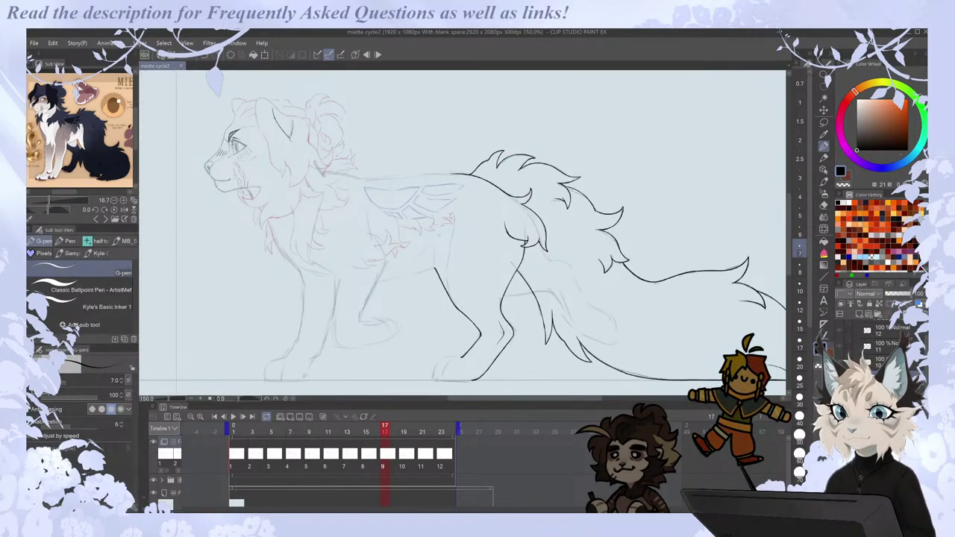
pyautogui.scroll(3, 384, 291)
pyautogui.scroll(-2, 384, 291)
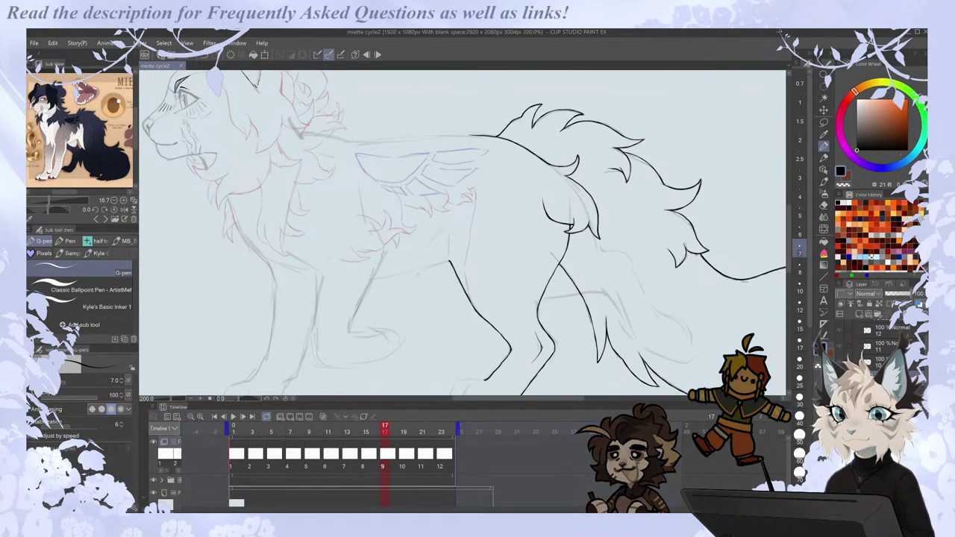
pyautogui.click(800, 230)
pyautogui.press(']')
pyautogui.scroll(2, 542, 304)
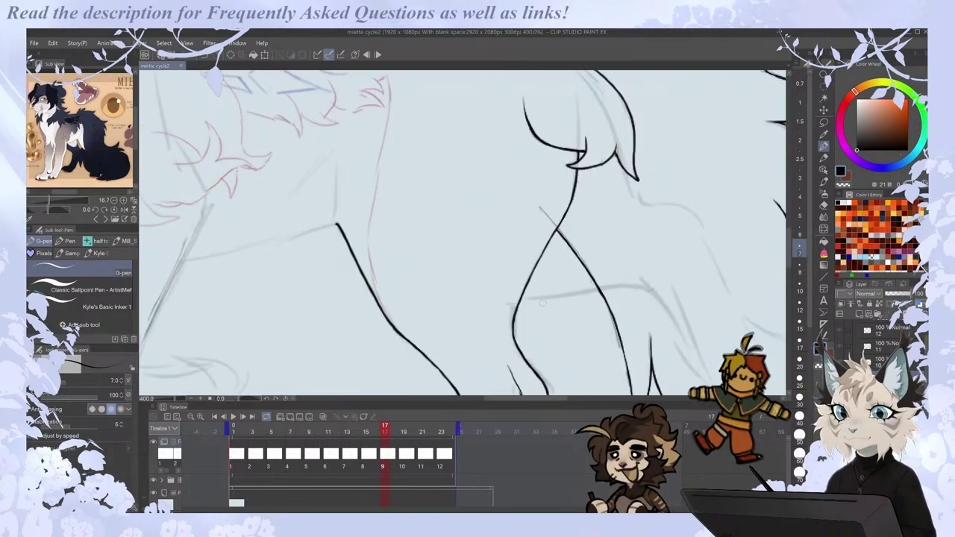
pyautogui.moveTo(520, 298); pyautogui.dragTo(601, 288)
pyautogui.scroll(-3, 598, 289)
pyautogui.moveTo(552, 399); pyautogui.dragTo(569, 399)
# Flip through the neighbouring frames and back to frame 7, examining which parts of the body still need inking.
pyautogui.press('.')
pyautogui.press(',')
pyautogui.press('.')
pyautogui.press('.')
pyautogui.press(',')
pyautogui.press(',')
pyautogui.press(',')
pyautogui.press(',')
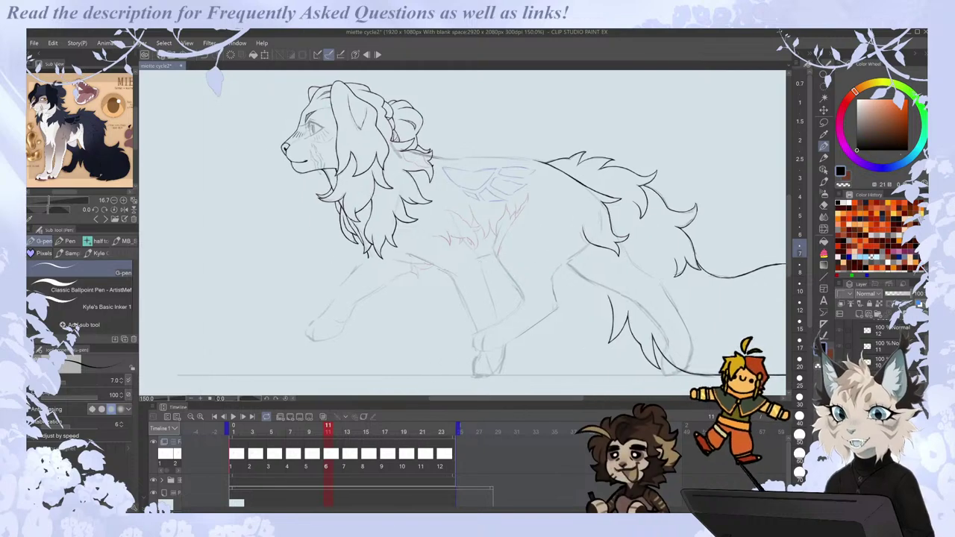
pyautogui.scroll(4, 491, 197)
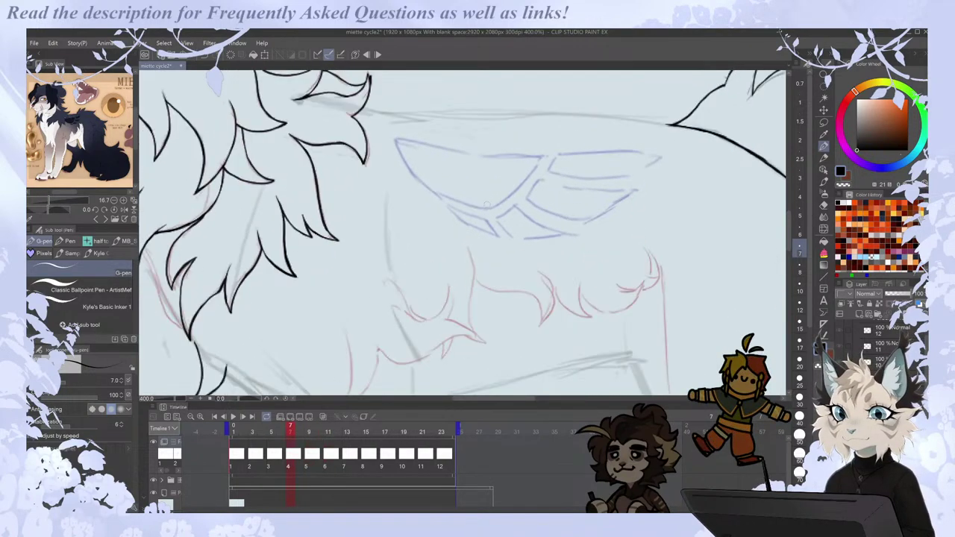
pyautogui.scroll(-2, 507, 161)
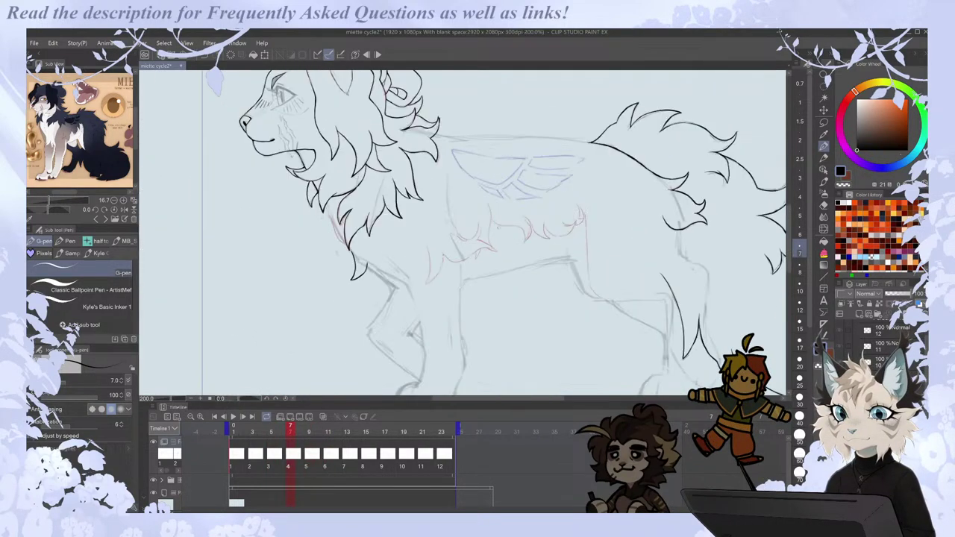
pyautogui.hotkey('ctrl', '+')
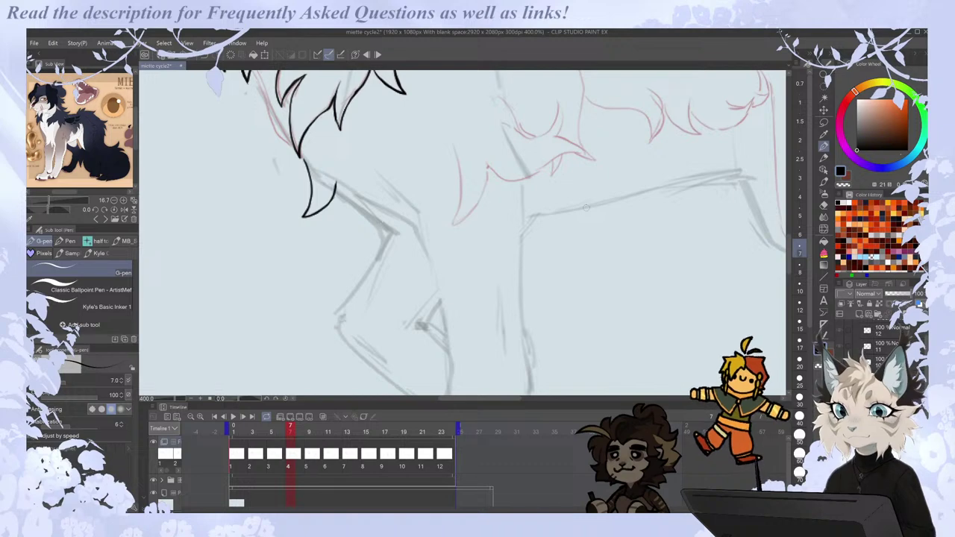
# Ink the long pointed fur tuft above the front leg on frame 7, following the red sketch.
pyautogui.moveTo(790, 254); pyautogui.dragTo(790, 243)
pyautogui.press('Left')
pyautogui.press('Right')
pyautogui.press('Right')
pyautogui.press('Left')
pyautogui.moveTo(452, 230)
pyautogui.mouseDown()
pyautogui.moveTo(460, 257)
pyautogui.moveTo(452, 305)
pyautogui.moveTo(478, 289)
pyautogui.mouseUp()
pyautogui.moveTo(486, 244); pyautogui.dragTo(472, 294)
pyautogui.hotkey('ctrl', 'z')
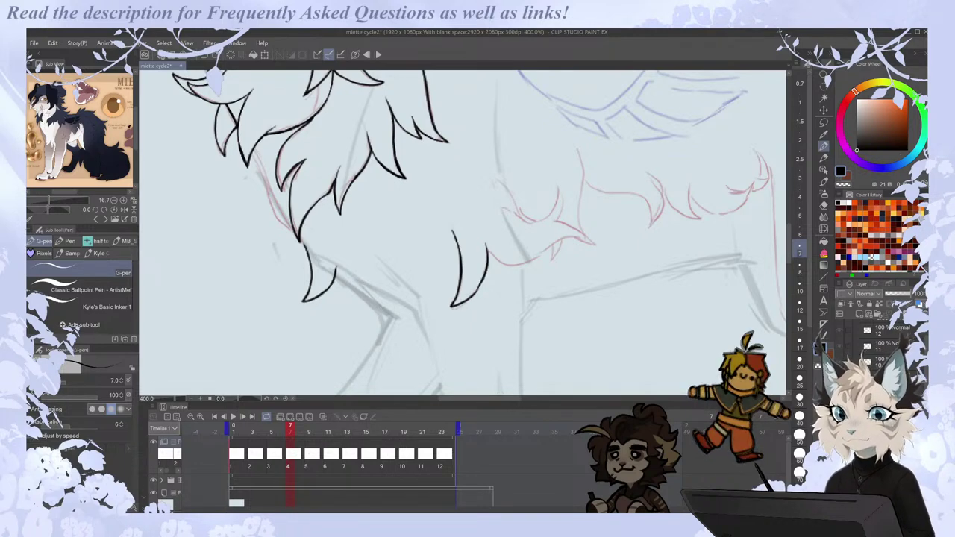
# Ink the scalloped lower edge of the shoulder fur from the front tuft back to a rearward-pointing tip.
pyautogui.moveTo(507, 399); pyautogui.dragTo(526, 398)
pyautogui.press('Left')
pyautogui.press('Right')
pyautogui.press('Right')
pyautogui.press('Left')
pyautogui.moveTo(339, 246)
pyautogui.mouseDown()
pyautogui.moveTo(381, 264)
pyautogui.moveTo(433, 239)
pyautogui.moveTo(447, 244)
pyautogui.mouseUp()
pyautogui.moveTo(403, 220); pyautogui.dragTo(448, 244)
pyautogui.hotkey('ctrl', 'z')
pyautogui.hotkey('ctrl', 'z')
pyautogui.moveTo(403, 220); pyautogui.dragTo(447, 244)
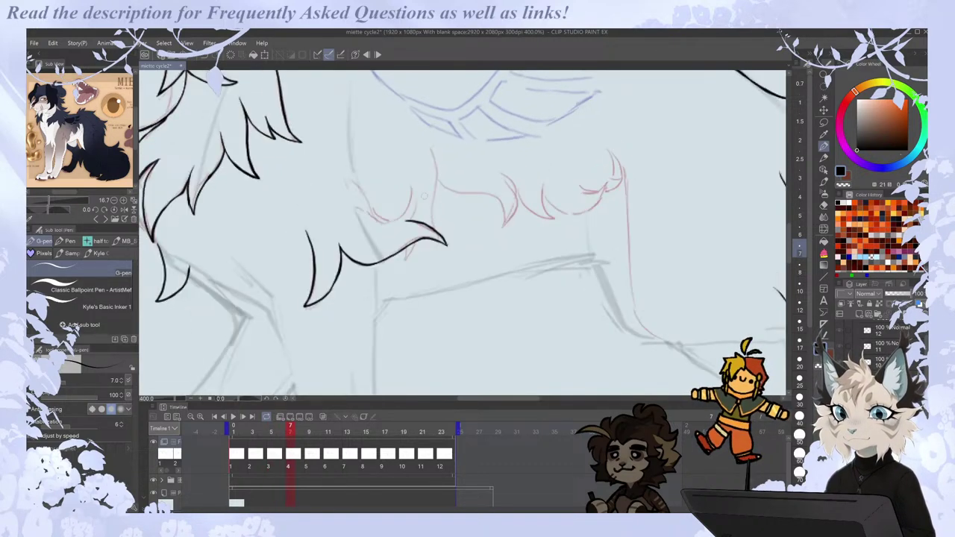
# Ink the upward-curling fur tip above the rear point and the small notched tuft beneath it.
pyautogui.moveTo(410, 221)
pyautogui.mouseDown()
pyautogui.moveTo(411, 186)
pyautogui.moveTo(406, 208)
pyautogui.mouseUp()
pyautogui.press(',')
pyautogui.press('.')
pyautogui.moveTo(403, 249)
pyautogui.mouseDown()
pyautogui.moveTo(405, 260)
pyautogui.moveTo(415, 242)
pyautogui.mouseUp()
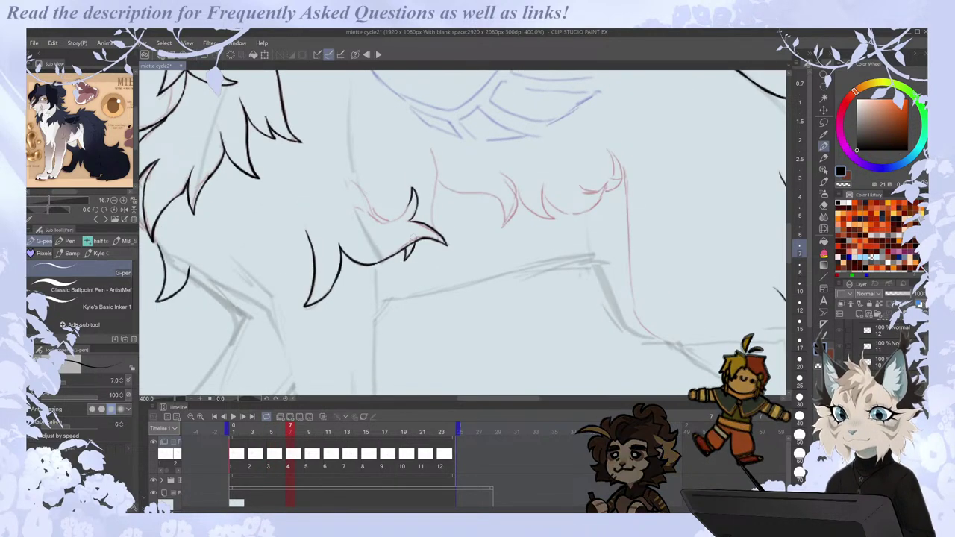
# Ink the curved inner edge of the shoulder fur leading into the upward-curling tip on frame 7.
pyautogui.press('Left')
pyautogui.press('Right')
pyautogui.press('Right')
pyautogui.press('Left')
pyautogui.press('Left')
pyautogui.press('Right')
pyautogui.moveTo(352, 206)
pyautogui.mouseDown()
pyautogui.moveTo(392, 221)
pyautogui.moveTo(409, 201)
pyautogui.mouseUp()
pyautogui.press('Left')
pyautogui.press('Right')
pyautogui.moveTo(352, 180); pyautogui.dragTo(376, 220)
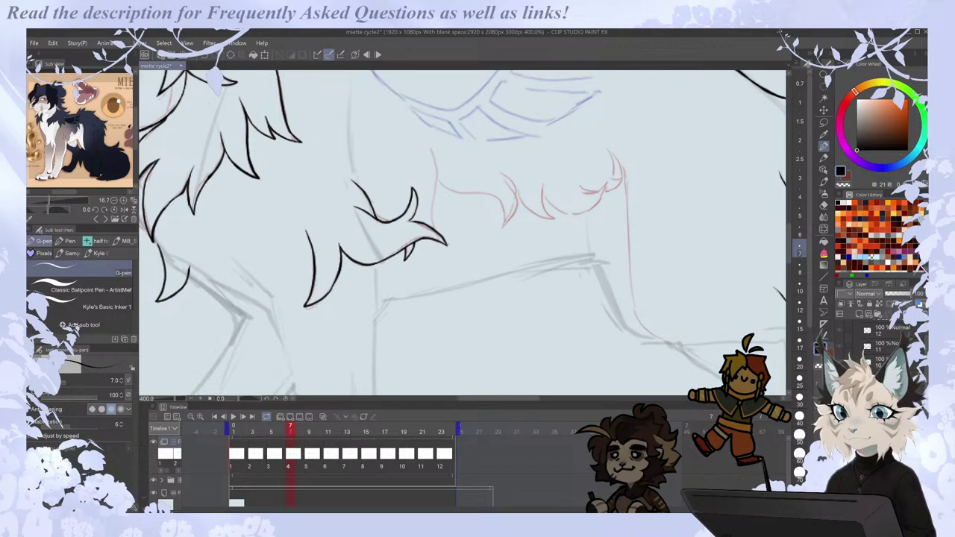
# Ink the long shoulder line running down from beside the wing marking into the shoulder fur.
pyautogui.scroll(3, 790, 231)
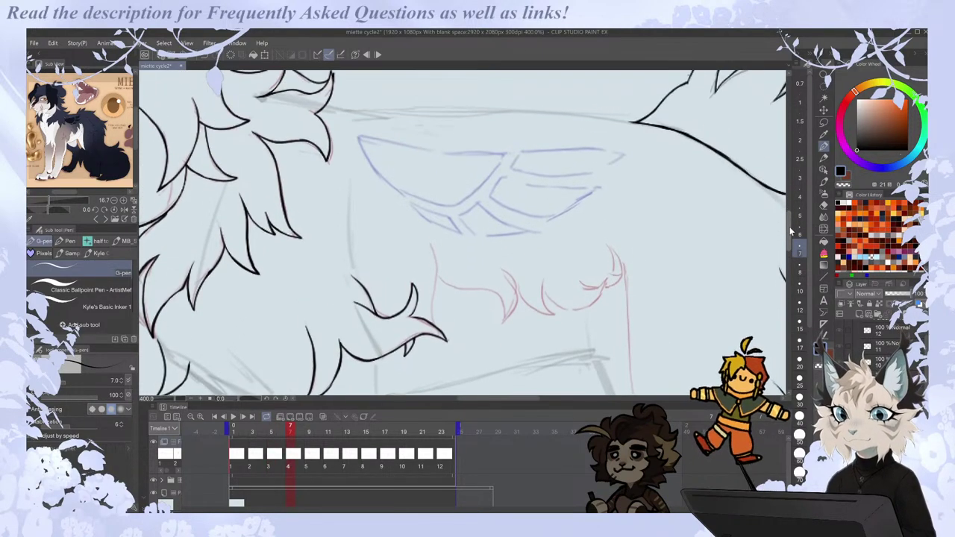
pyautogui.press('e')
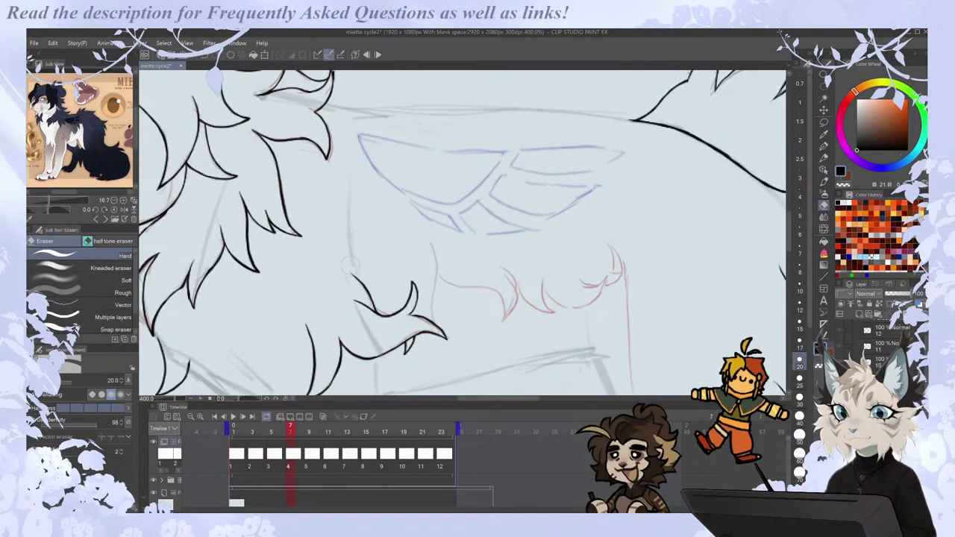
pyautogui.press('p')
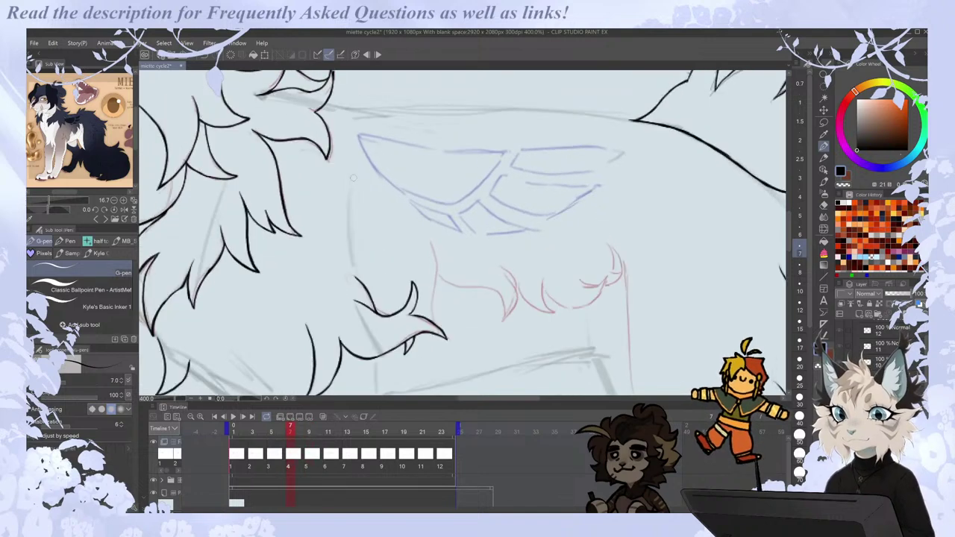
pyautogui.moveTo(349, 180); pyautogui.dragTo(354, 279)
pyautogui.press(',')
pyautogui.press('.')
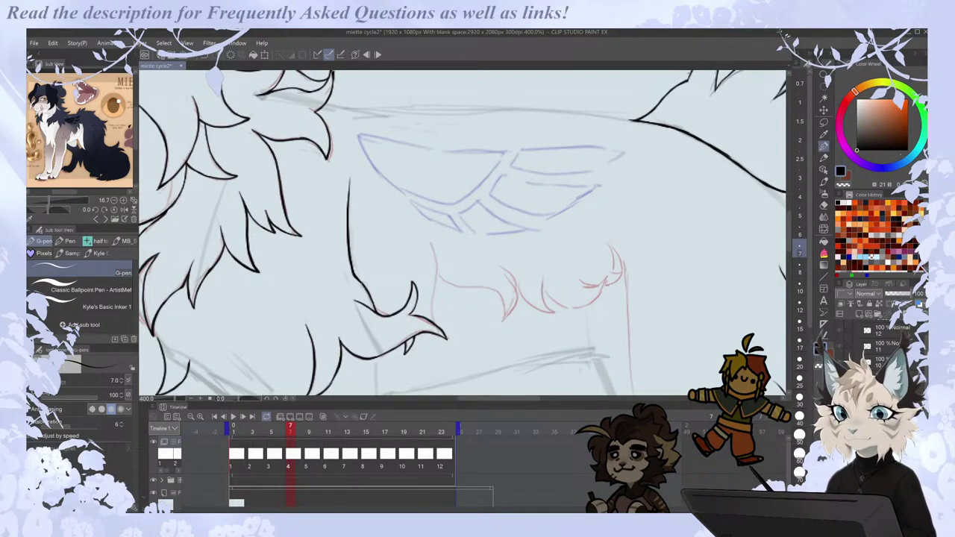
# Compare the inked shoulder fur on frame 7 with the neighbouring frames.
pyautogui.hotkey('ctrl', '-')
pyautogui.press('Left')
pyautogui.press('Right')
pyautogui.press('Right')
pyautogui.hotkey('ctrl', '+')
pyautogui.press('Right')
pyautogui.press('Left')
pyautogui.press('Left')
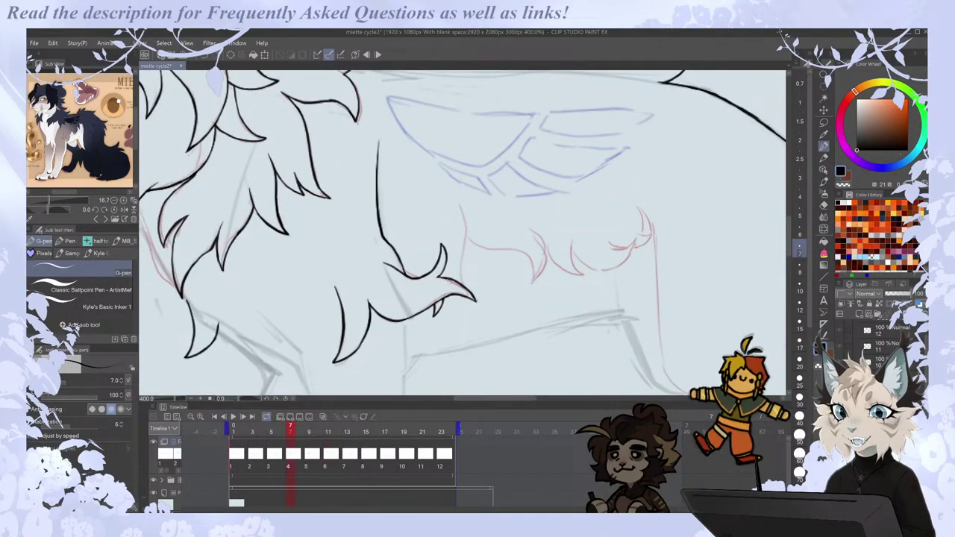
# Ink the curved fur line descending behind the shoulder to the rear fur tip on frame 7, redoing unsatisfactory strokes.
pyautogui.moveTo(524, 399); pyautogui.dragTo(528, 399)
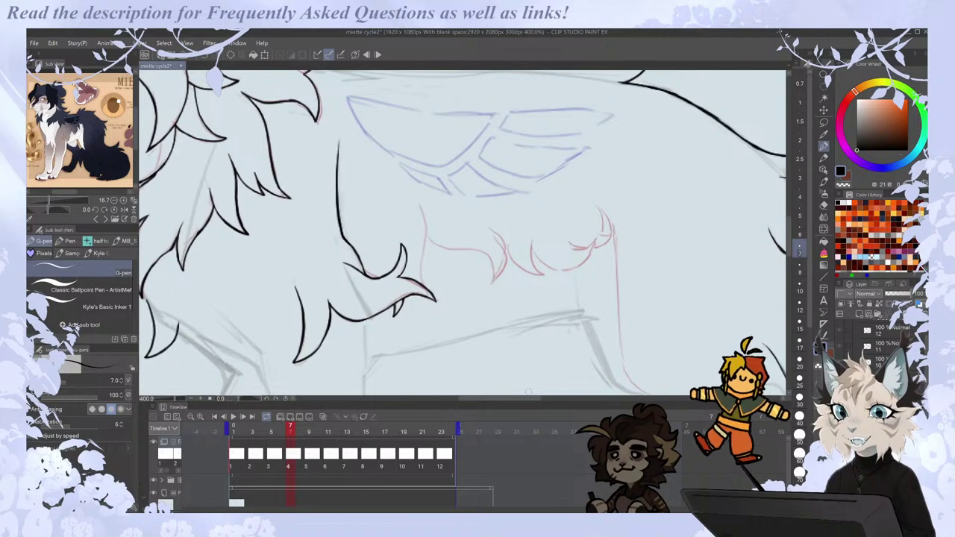
pyautogui.press('Right')
pyautogui.press('Left')
pyautogui.press('Left')
pyautogui.press('Right')
pyautogui.hotkey('ctrl', 'z')
pyautogui.moveTo(420, 202); pyautogui.dragTo(422, 285)
pyautogui.hotkey('ctrl', 'z')
pyautogui.press('Left')
pyautogui.press('Right')
pyautogui.press('Right')
pyautogui.press('Left')
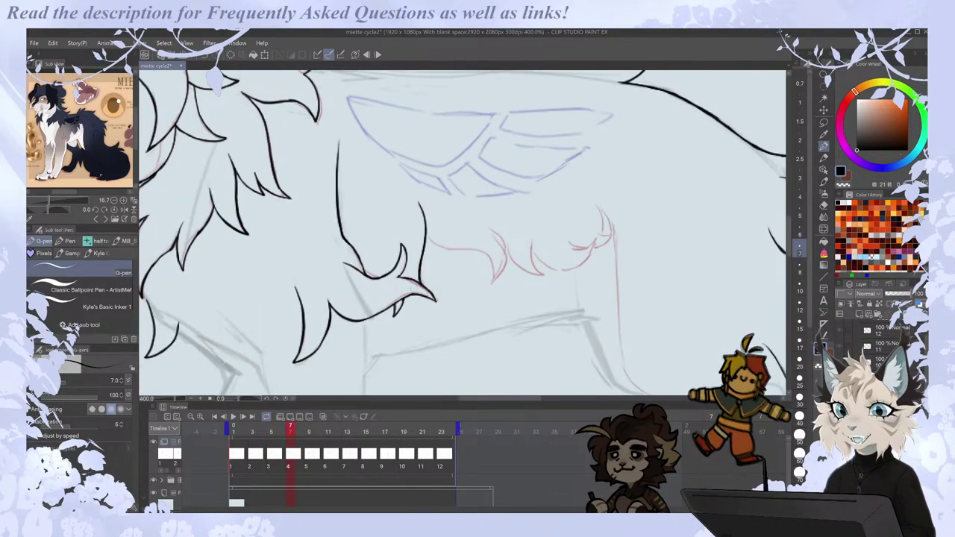
# Ink the pointed fur tuft above the front leg on frame 9, matching its shape to frame 7.
pyautogui.press('Right')
pyautogui.press('Left')
pyautogui.press('Right')
pyautogui.press('Left')
pyautogui.press('Right')
pyautogui.press('Left')
pyautogui.press('Right')
pyautogui.hotkey('ctrl', 'z')
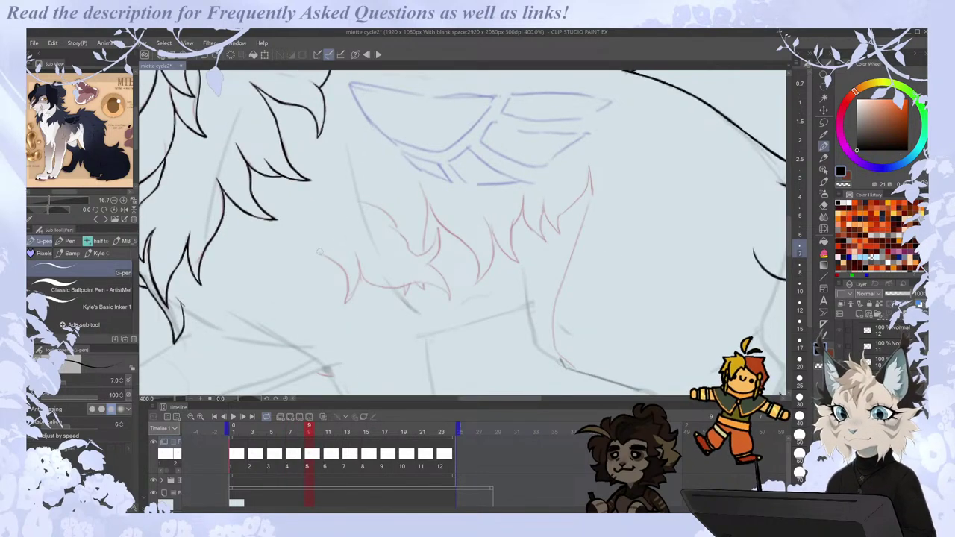
pyautogui.press('Left')
pyautogui.moveTo(343, 302)
pyautogui.mouseDown()
pyautogui.moveTo(360, 268)
pyautogui.moveTo(358, 283)
pyautogui.mouseUp()
pyautogui.press('Right')
pyautogui.hotkey('ctrl', 'z')
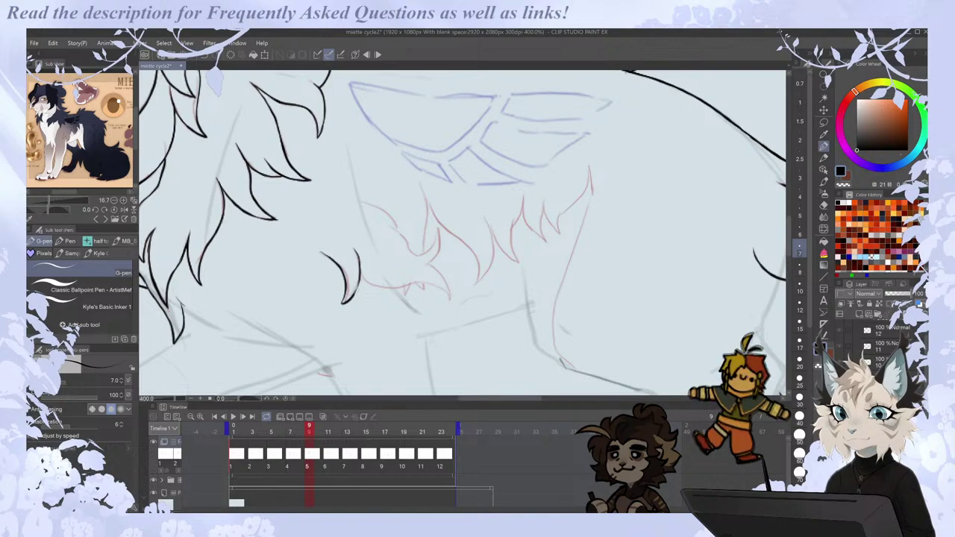
pyautogui.press('Left')
pyautogui.press('Right')
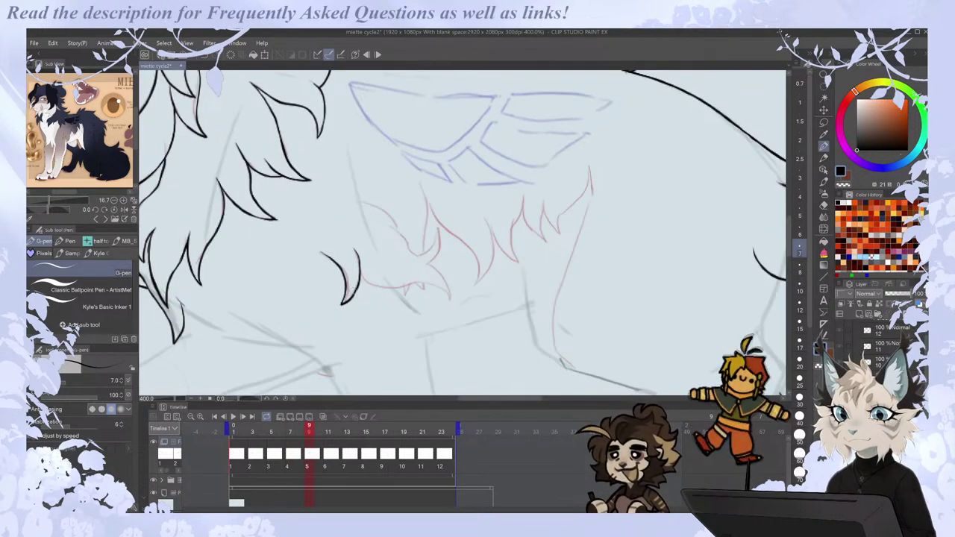
# Flip back and forth between frame 9 and its neighbours up to frame 13, examining the motion of the body fur.
pyautogui.press('Right')
pyautogui.press('Left')
pyautogui.press('Left')
pyautogui.press('Right')
pyautogui.press('Right')
pyautogui.press('Left')
pyautogui.press('Right')
pyautogui.press('Right')
pyautogui.press('Left')
pyautogui.press('Left')
pyautogui.press('Right')
pyautogui.press('Left')
pyautogui.press('Right')
pyautogui.press('Right')
pyautogui.press('Right')
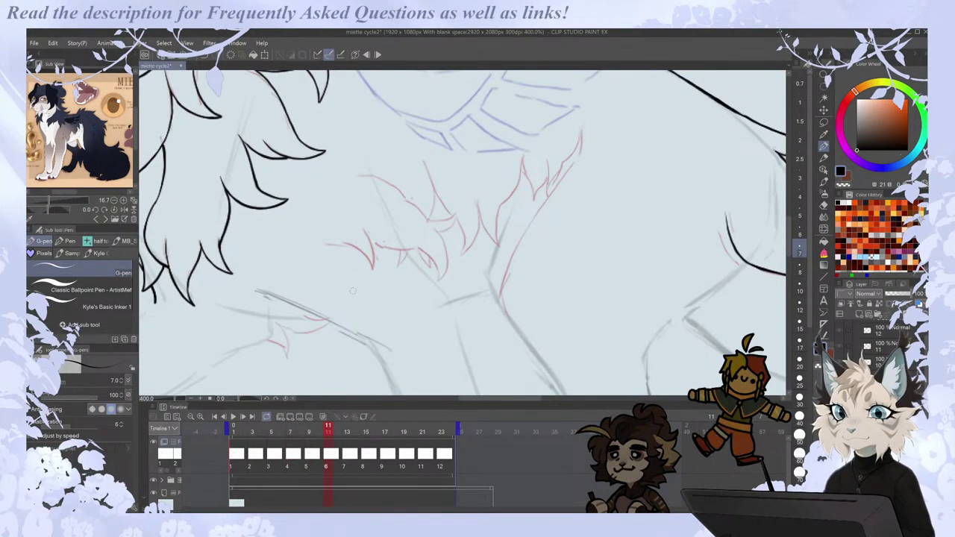
pyautogui.press('Left')
pyautogui.press('Left')
pyautogui.press('Right')
pyautogui.press('Right')
pyautogui.press('Right')
pyautogui.press('Right')
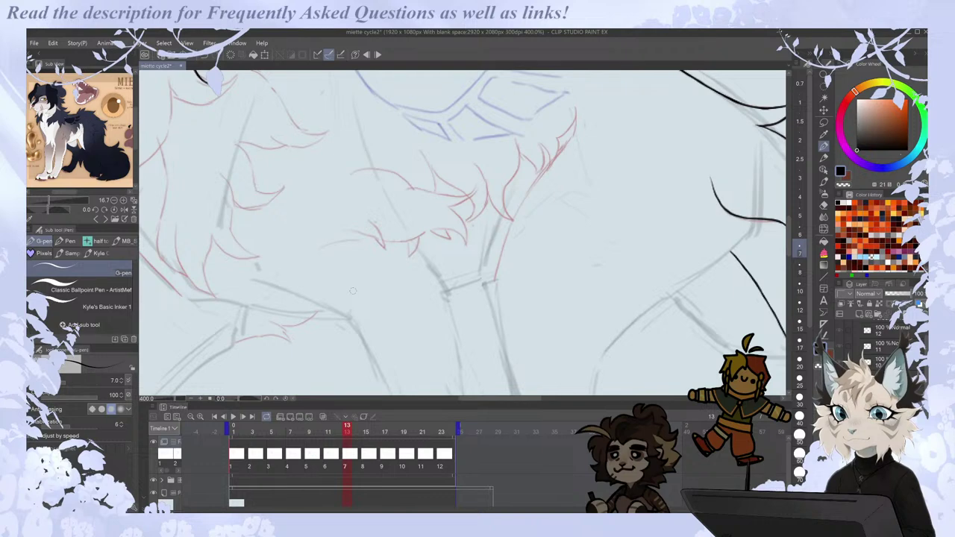
# Play back the walk cycle with the whole character in view, and stop the playback.
pyautogui.scroll(-2, 352, 291)
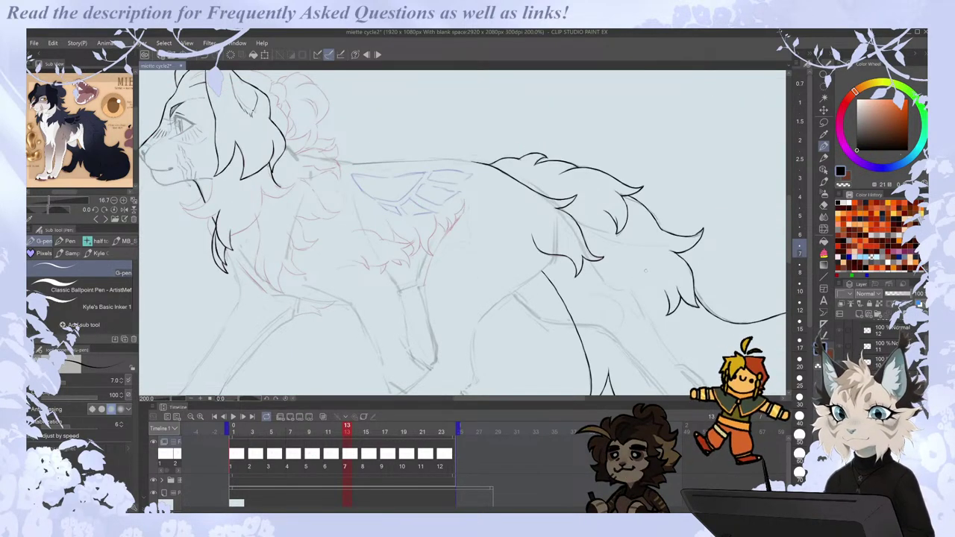
pyautogui.hotkey('ctrl', '-')
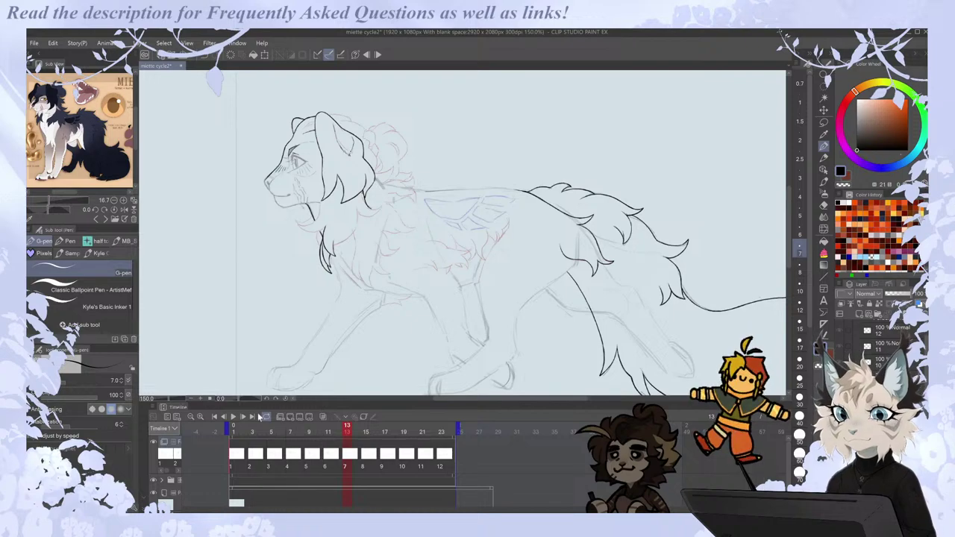
pyautogui.click(233, 416)
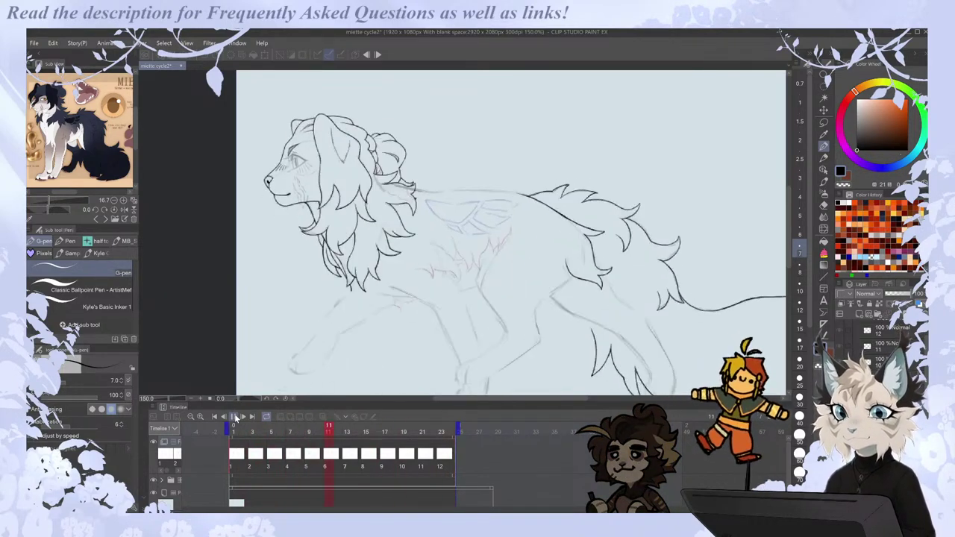
pyautogui.click(235, 417)
# Ink the rearward-pointing mane tuft behind the cheek on frame 13, using the adjacent frames as reference.
pyautogui.click(241, 462)
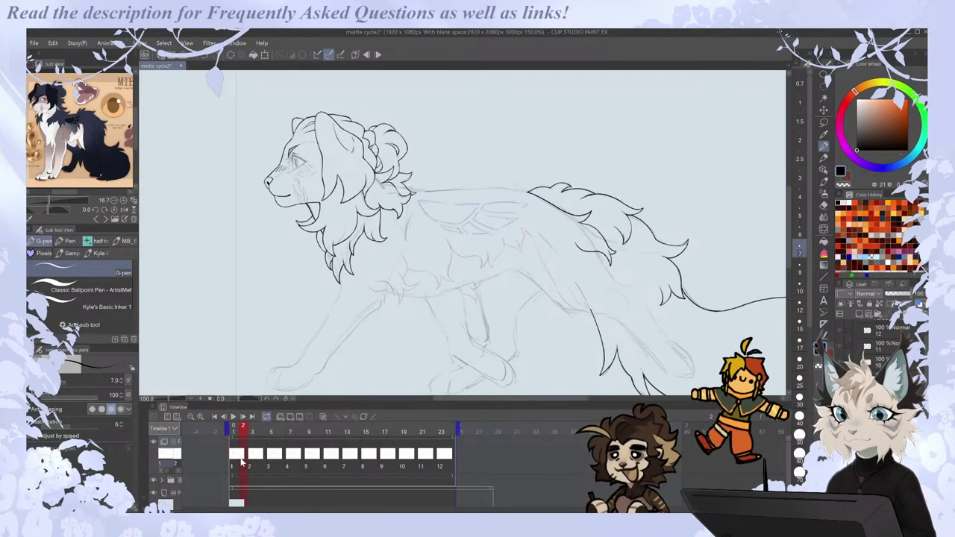
pyautogui.hotkey('ctrl', '+')
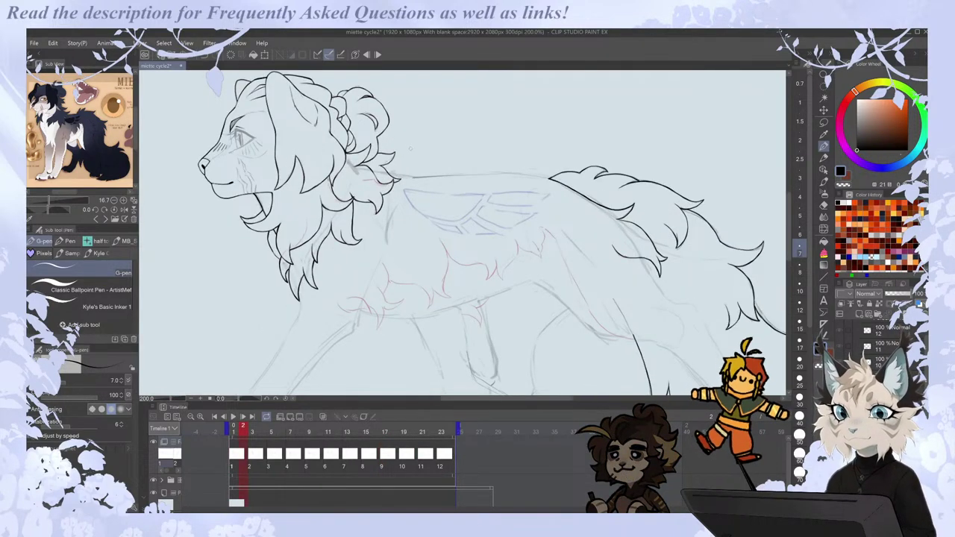
pyautogui.scroll(2, 357, 132)
pyautogui.press('Right')
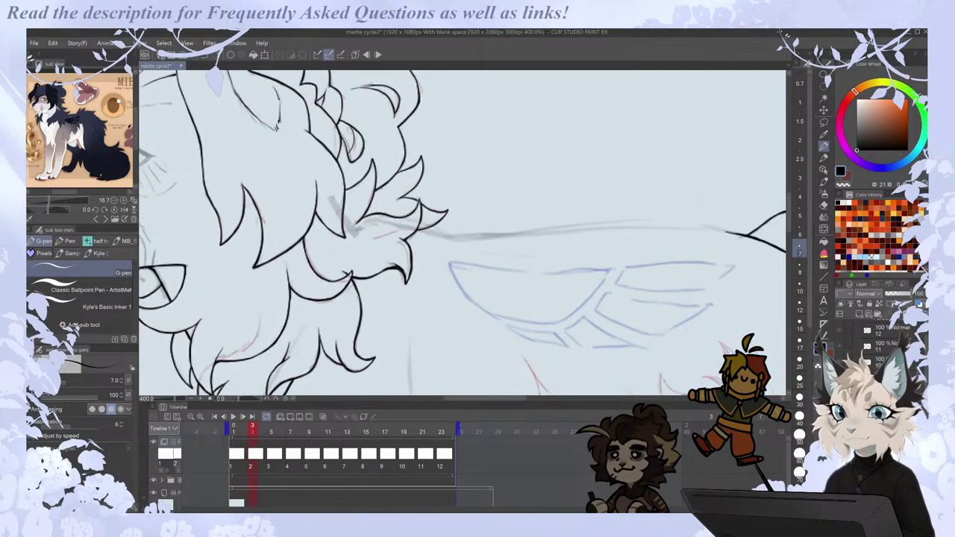
pyautogui.press('Right')
pyautogui.press('Left')
pyautogui.press('Right')
pyautogui.press('Right')
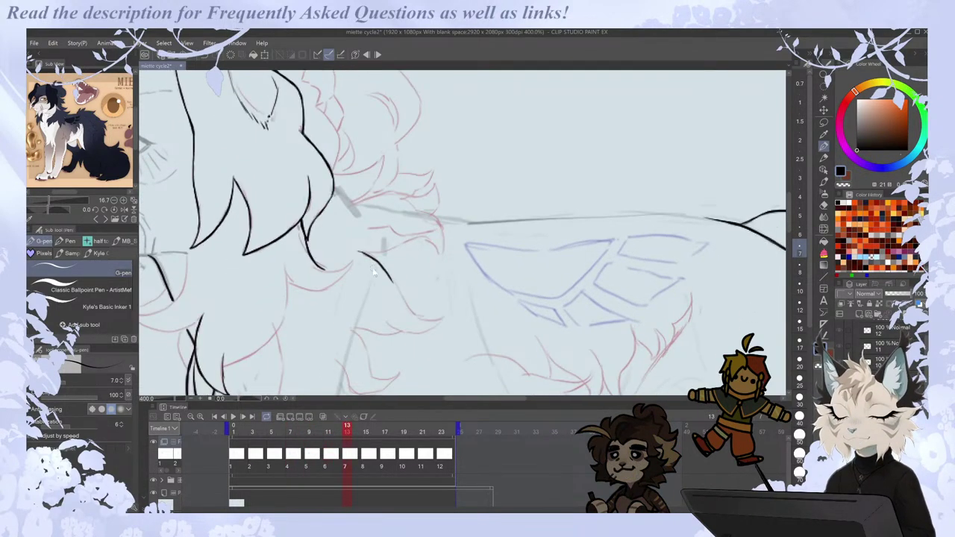
pyautogui.moveTo(356, 251)
pyautogui.mouseDown()
pyautogui.moveTo(385, 270)
pyautogui.moveTo(403, 300)
pyautogui.moveTo(439, 318)
pyautogui.mouseUp()
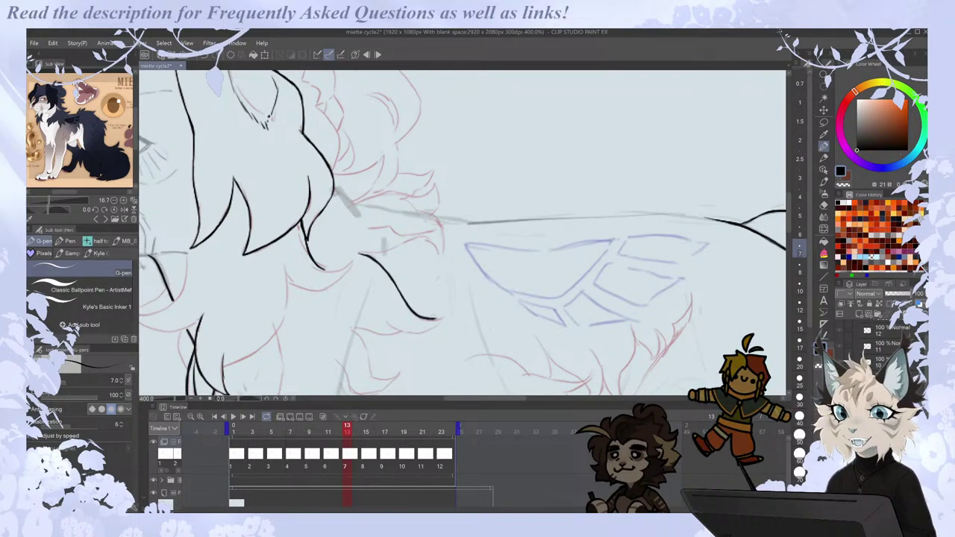
pyautogui.hotkey('ctrl', 'z')
pyautogui.press('Left')
pyautogui.moveTo(431, 327)
pyautogui.mouseDown()
pyautogui.moveTo(404, 330)
pyautogui.moveTo(428, 333)
pyautogui.mouseUp()
pyautogui.press('Right')
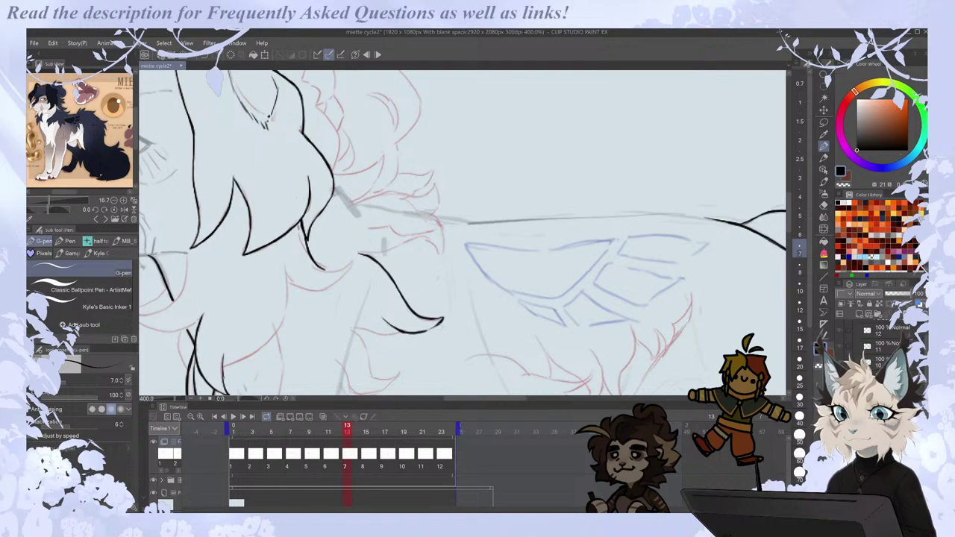
# Ink the lower edge of that mane tuft on frame 13 and the start of the next lock below it.
pyautogui.press(',')
pyautogui.press('.')
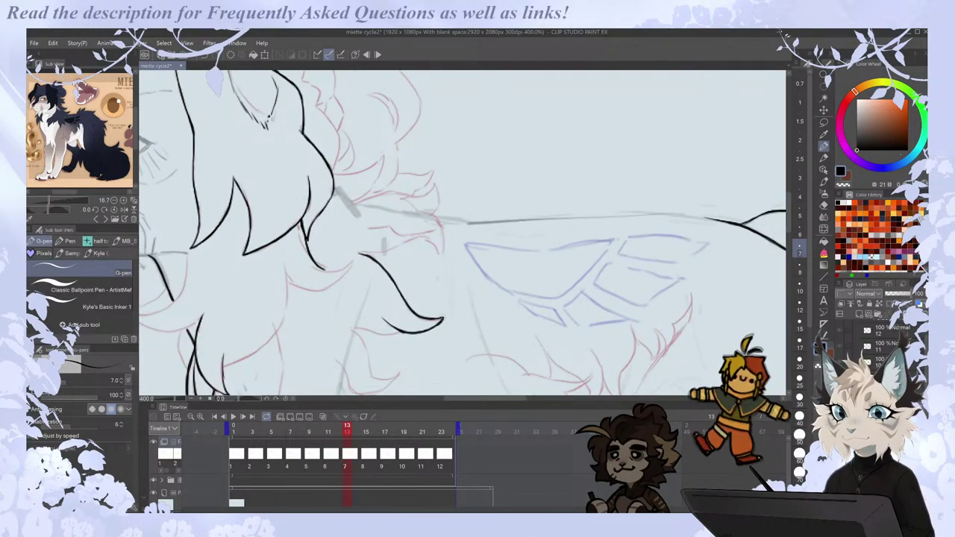
pyautogui.press(',')
pyautogui.press('.')
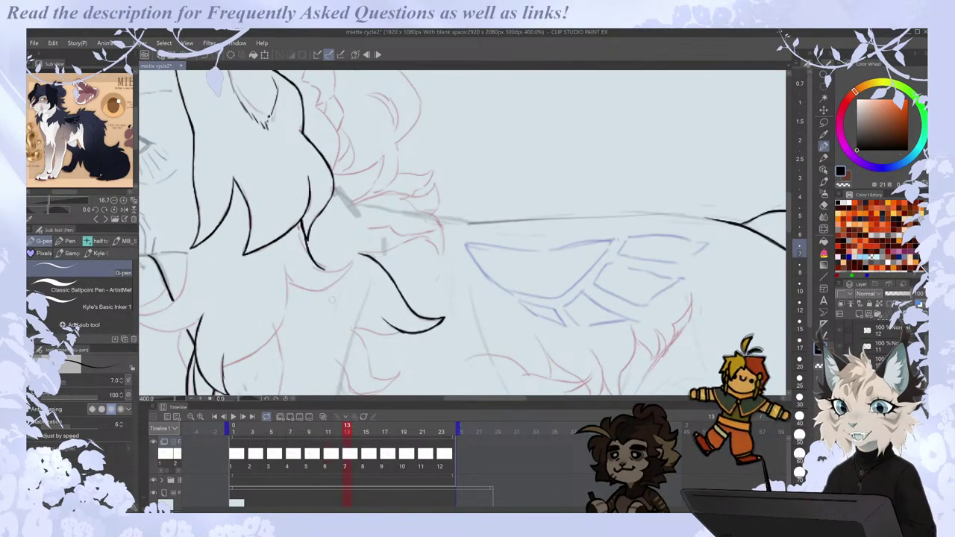
pyautogui.press('.')
pyautogui.moveTo(351, 330); pyautogui.dragTo(399, 333)
pyautogui.press(',')
pyautogui.press('.')
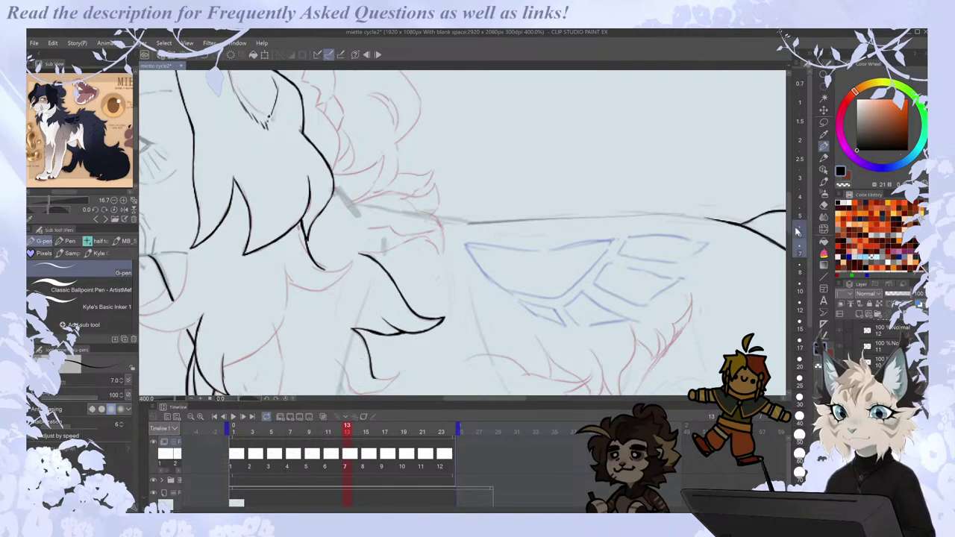
# Ink the underside of the second mane lock on frame 13, comparing its shape with the neighbouring frames.
pyautogui.scroll(-3, 792, 227)
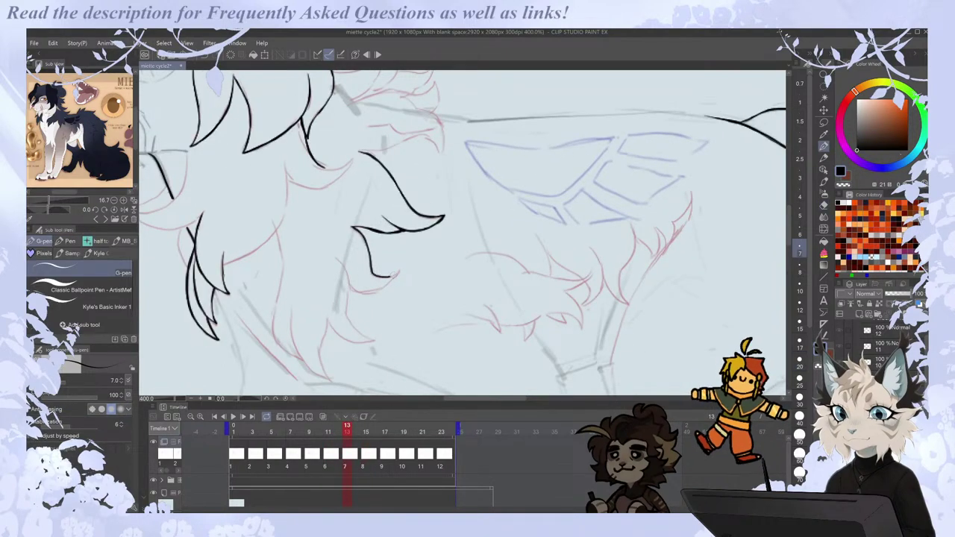
pyautogui.moveTo(396, 278); pyautogui.dragTo(372, 294)
pyautogui.press('Left')
pyautogui.press('Right')
pyautogui.press('Right')
pyautogui.press('Left')
pyautogui.press('Left')
pyautogui.press('Left')
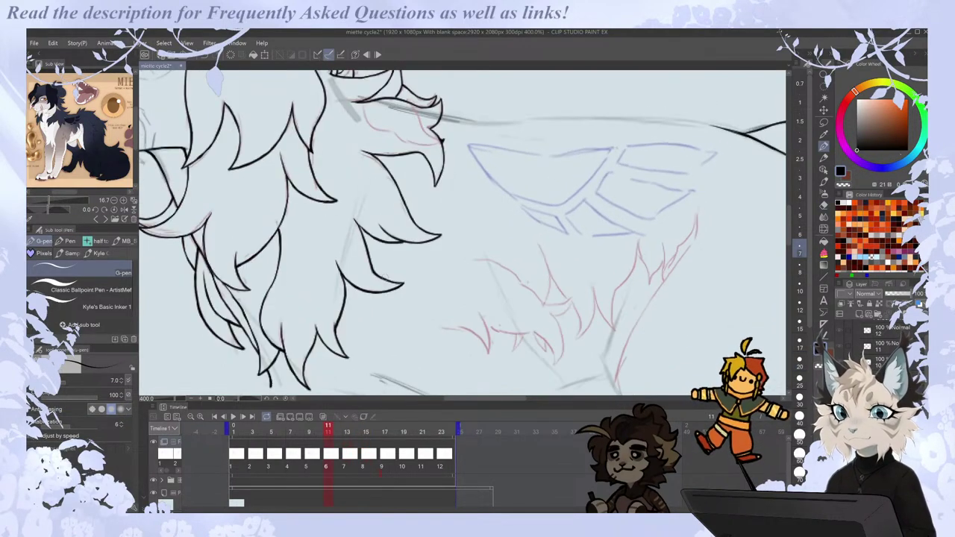
pyautogui.press('Right')
pyautogui.press('Right')
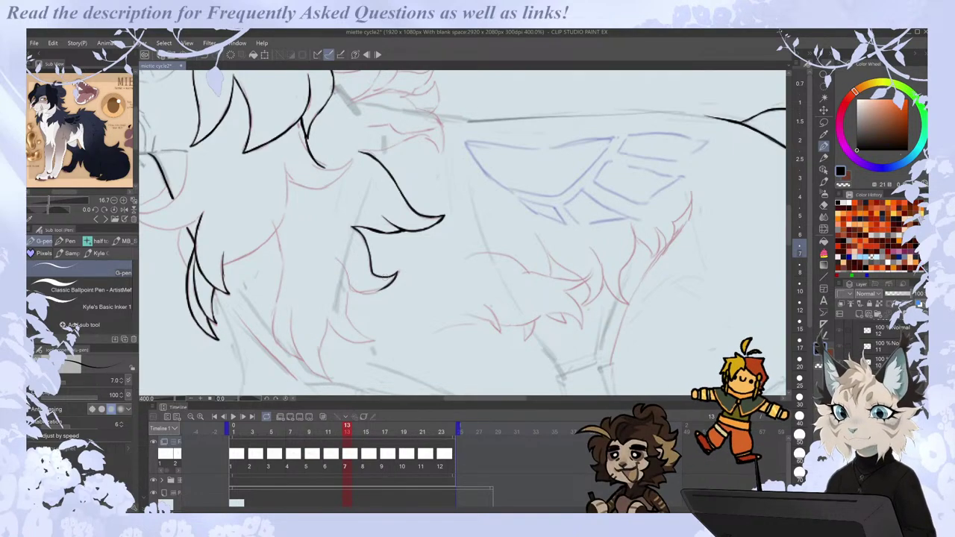
pyautogui.press('Left')
pyautogui.press('Right')
pyautogui.press('Right')
pyautogui.press('Left')
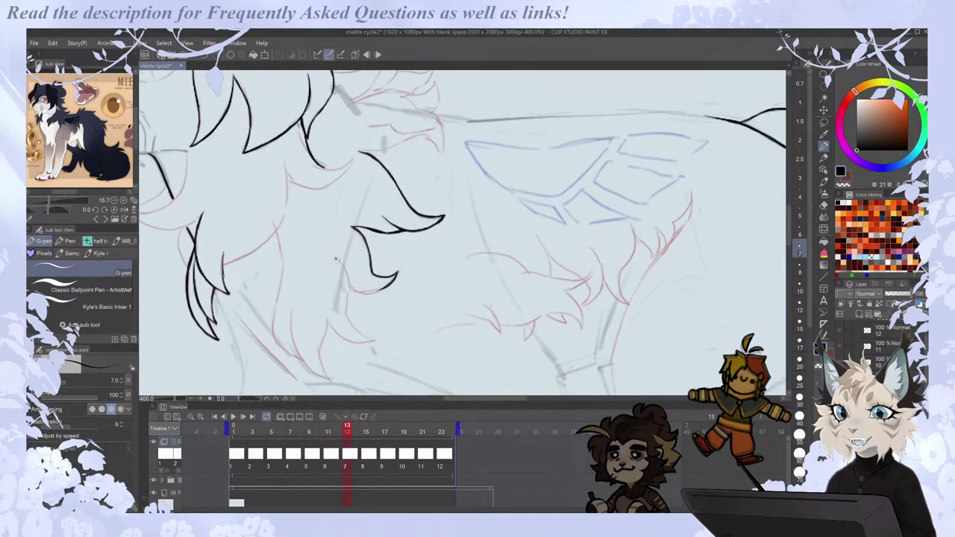
# Ink the short edge descending from the underside of the second mane lock on frame 13, checking it against adjacent frames.
pyautogui.moveTo(346, 306); pyautogui.dragTo(346, 314)
pyautogui.press('Left')
pyautogui.press('Right')
pyautogui.press('e')
pyautogui.moveTo(336, 259)
pyautogui.mouseDown()
pyautogui.moveTo(343, 286)
pyautogui.moveTo(388, 288)
pyautogui.mouseUp()
pyautogui.press('p')
pyautogui.press('Left')
pyautogui.press('Right')
pyautogui.press('Right')
pyautogui.press('Left')
pyautogui.press('p')
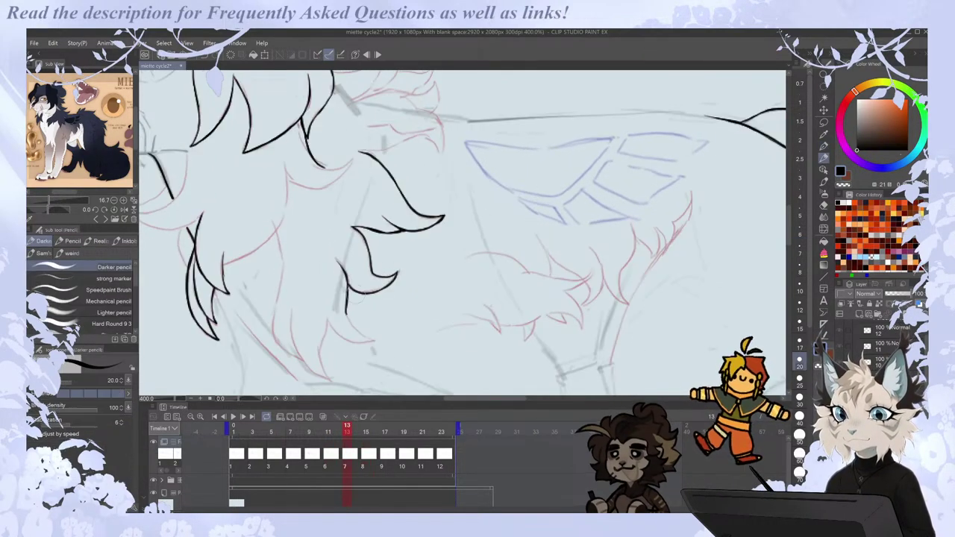
pyautogui.press('p')
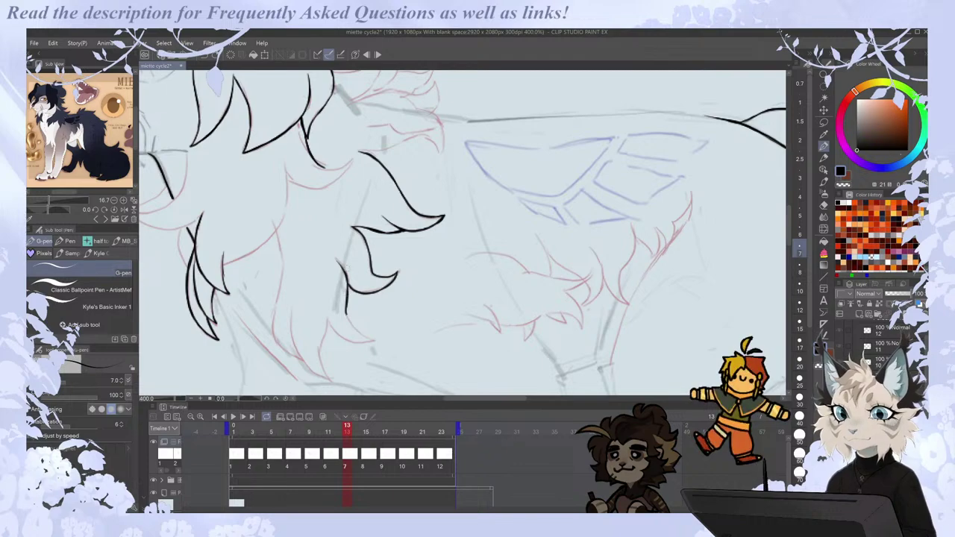
# Ink the third mane lock, just above the chest tip, on frame 13, using the previous frames as reference.
pyautogui.press('Left')
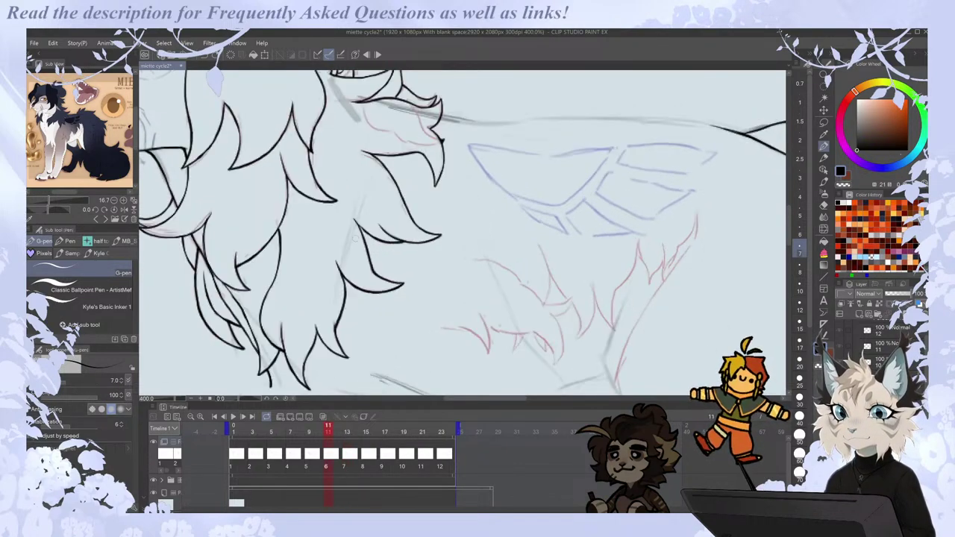
pyautogui.press('Left')
pyautogui.press('Right')
pyautogui.press('Right')
pyautogui.press('Left')
pyautogui.press('Right')
pyautogui.moveTo(325, 319); pyautogui.dragTo(373, 342)
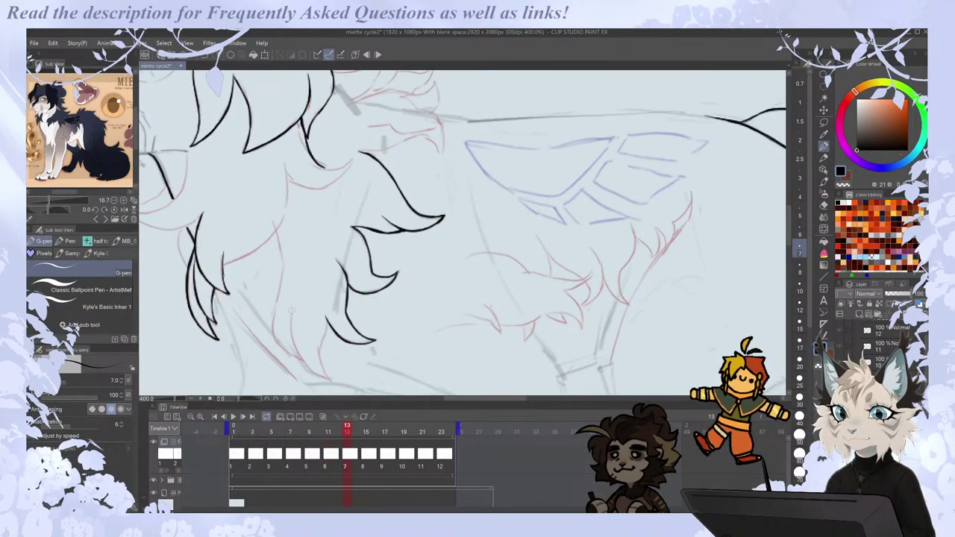
# Ink the pointed bottom tuft of the chest fur on frame 13 and tidy its tip.
pyautogui.moveTo(291, 340)
pyautogui.mouseDown()
pyautogui.moveTo(305, 364)
pyautogui.moveTo(325, 378)
pyautogui.mouseUp()
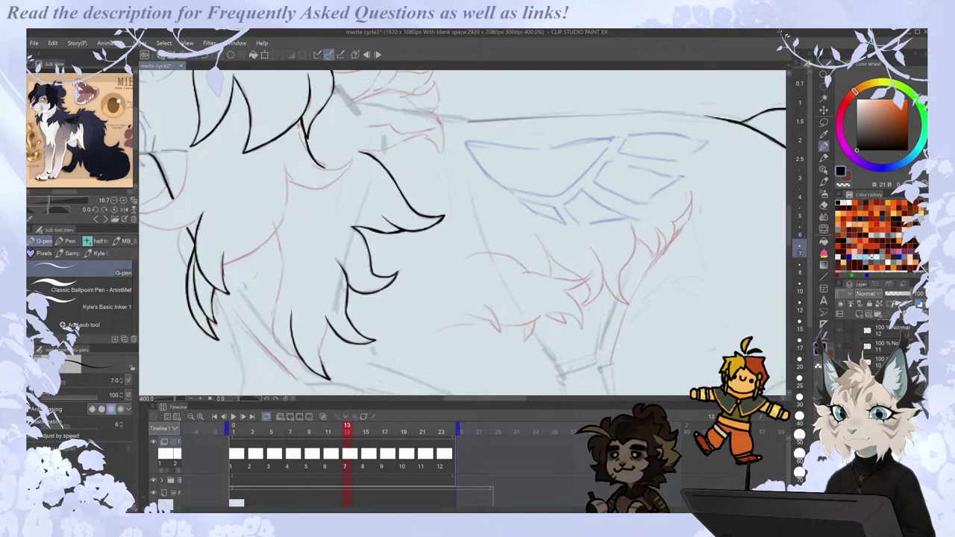
pyautogui.press('Left')
pyautogui.press('Right')
pyautogui.press('Left')
pyautogui.press('Right')
pyautogui.press('Right')
pyautogui.press('Left')
pyautogui.press('Left')
pyautogui.press('Right')
pyautogui.press('e')
pyautogui.press('p')
pyautogui.moveTo(330, 377); pyautogui.dragTo(330, 381)
# Ink the long line down the front of the chest fur on frames 13 and 15, flipping between frames to match it.
pyautogui.press('Left')
pyautogui.press('Right')
pyautogui.press('Right')
pyautogui.press('Left')
pyautogui.press('Right')
pyautogui.press('Right')
pyautogui.press('Left')
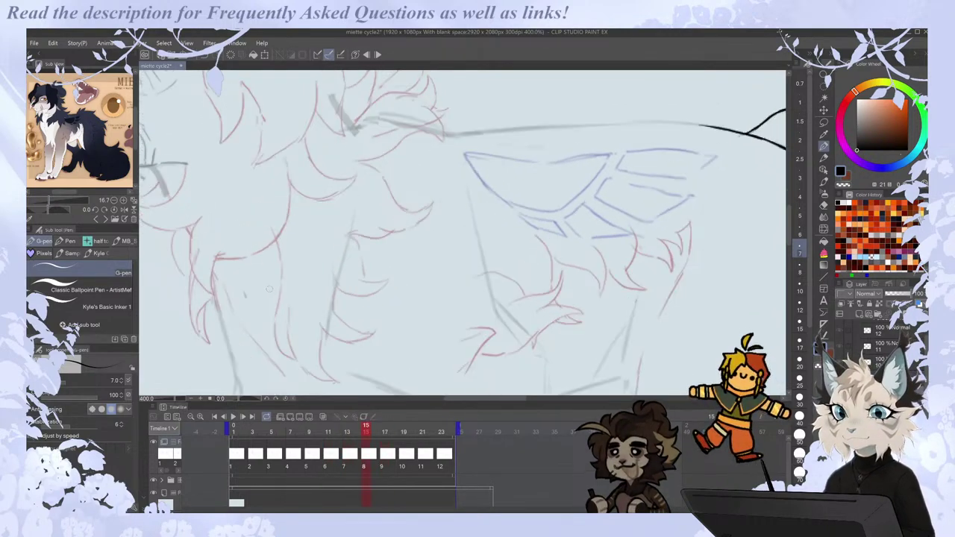
pyautogui.press('Left')
pyautogui.press('Left')
pyautogui.press('Right')
pyautogui.moveTo(281, 247); pyautogui.dragTo(273, 320)
pyautogui.press('Right')
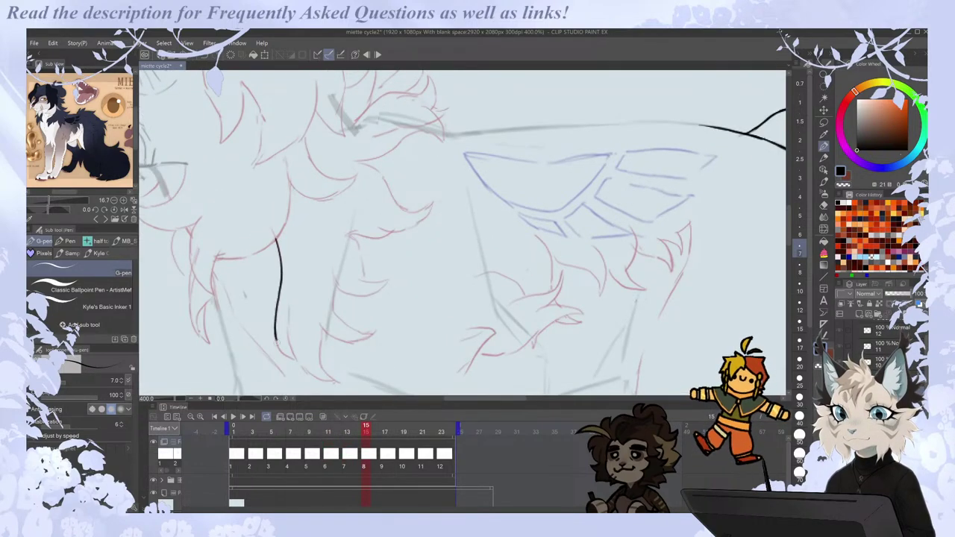
# Extend the chest fur line on frame 15 and ink the pointed tuft at its lower end.
pyautogui.press('Left')
pyautogui.press('Right')
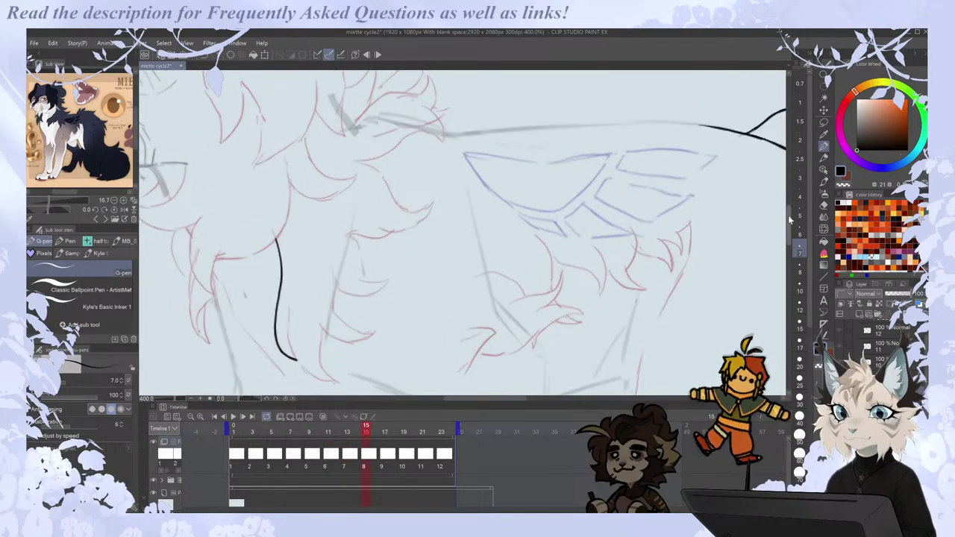
pyautogui.press('Left')
pyautogui.press('Right')
pyautogui.moveTo(288, 247)
pyautogui.mouseDown()
pyautogui.moveTo(296, 300)
pyautogui.moveTo(338, 323)
pyautogui.moveTo(325, 313)
pyautogui.mouseUp()
pyautogui.press('Left')
pyautogui.press('Right')
pyautogui.hotkey('ctrl', 'z')
pyautogui.moveTo(321, 280); pyautogui.dragTo(333, 319)
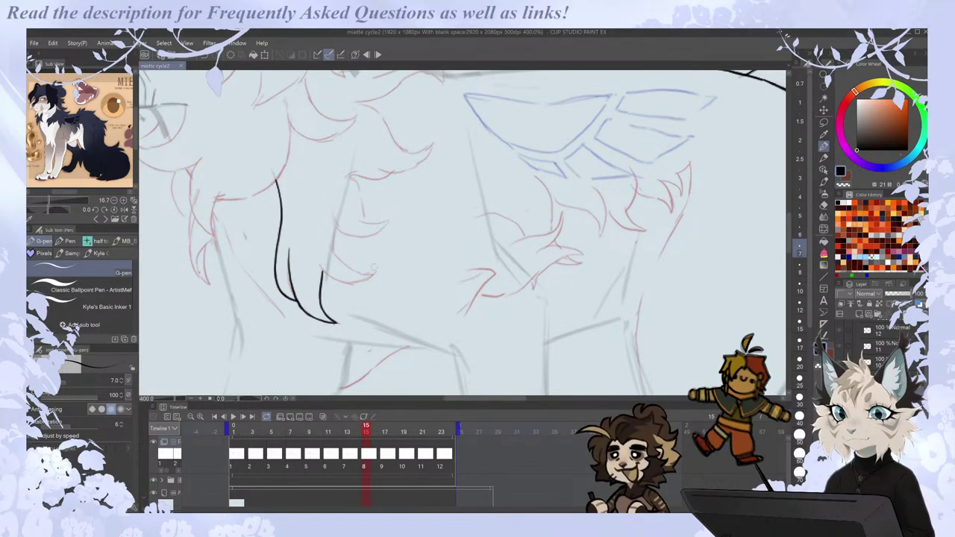
# Flip back and forth between frame 15 and its neighbours, examining the motion of the chest fur.
pyautogui.press('Left')
pyautogui.press('Right')
pyautogui.press('Right')
pyautogui.press('Left')
pyautogui.press('Left')
pyautogui.press(',')
pyautogui.press('.')
pyautogui.press('.')
pyautogui.press('.')
pyautogui.press(',')
pyautogui.press(',')
pyautogui.press(',')
pyautogui.press('Right')
pyautogui.press('Right')
pyautogui.press('Left')
pyautogui.press('Left')
pyautogui.press('Right')
pyautogui.press('Right')
pyautogui.press('Left')
pyautogui.press('Left')
pyautogui.press('Right')
pyautogui.press('Right')
pyautogui.press('Right')
pyautogui.press('Left')
pyautogui.press('Left')
pyautogui.press('Right')
pyautogui.press('Left')
pyautogui.press('Right')
# Play back the walk cycle with more of the body in view, and stop the playback.
pyautogui.scroll(-2, 373, 134)
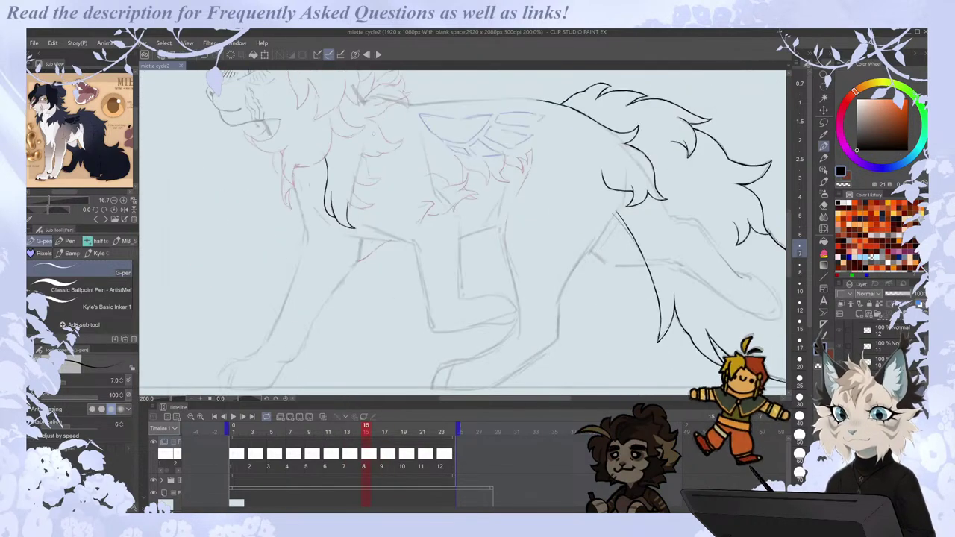
pyautogui.click(233, 416)
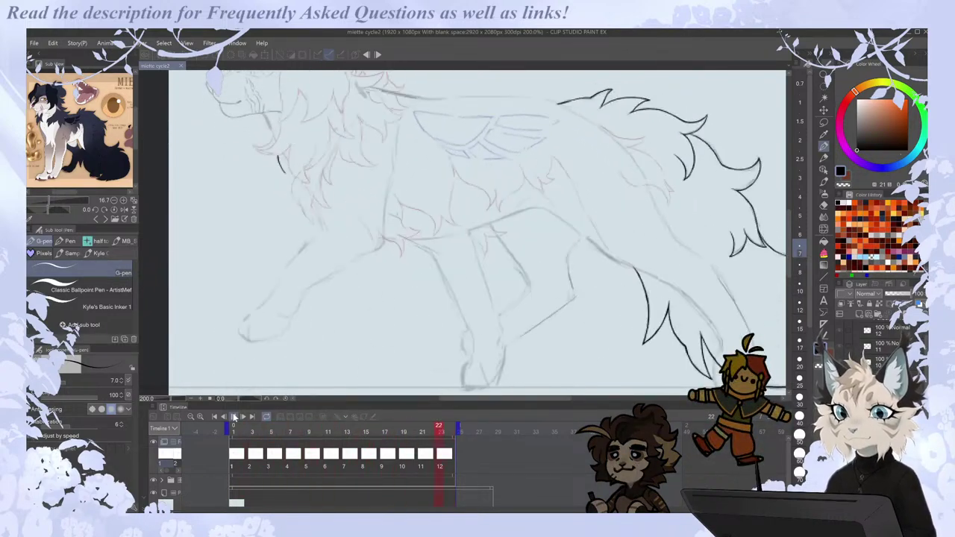
pyautogui.click(234, 417)
# Ink the upturned mane tuft at the back of the neck on frame 13 and refine its tip.
pyautogui.moveTo(417, 187); pyautogui.dragTo(519, 261)
pyautogui.scroll(3, 526, 158)
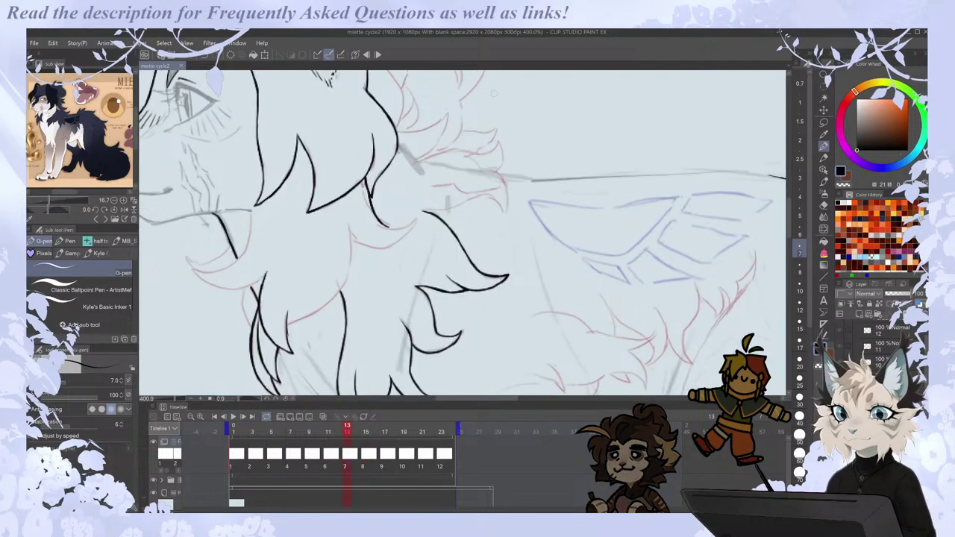
pyautogui.moveTo(441, 154); pyautogui.dragTo(458, 150)
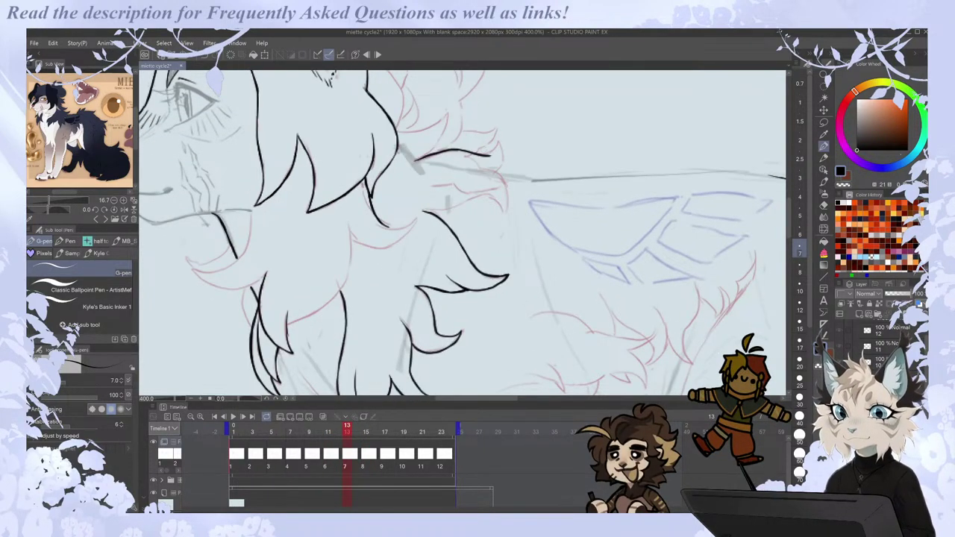
pyautogui.moveTo(490, 155); pyautogui.dragTo(500, 167)
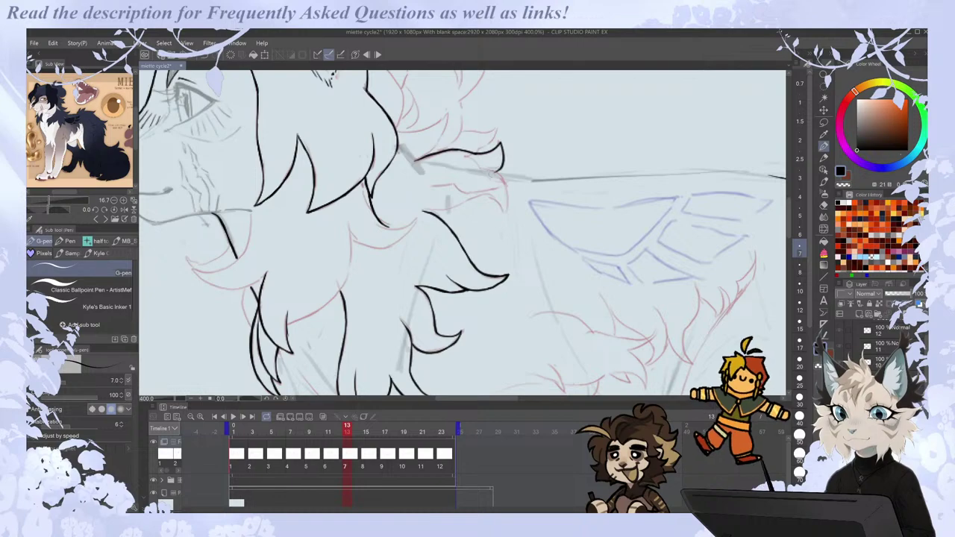
pyautogui.press(',')
pyautogui.press('.')
pyautogui.press('.')
pyautogui.press(',')
pyautogui.press(',')
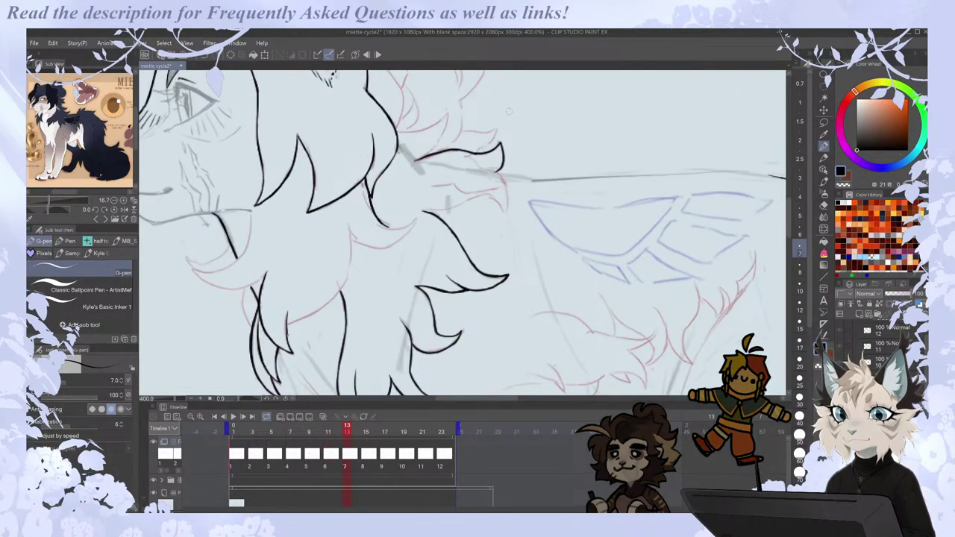
pyautogui.hotkey('ctrl', 'Right')
pyautogui.press('e')
pyautogui.press('p')
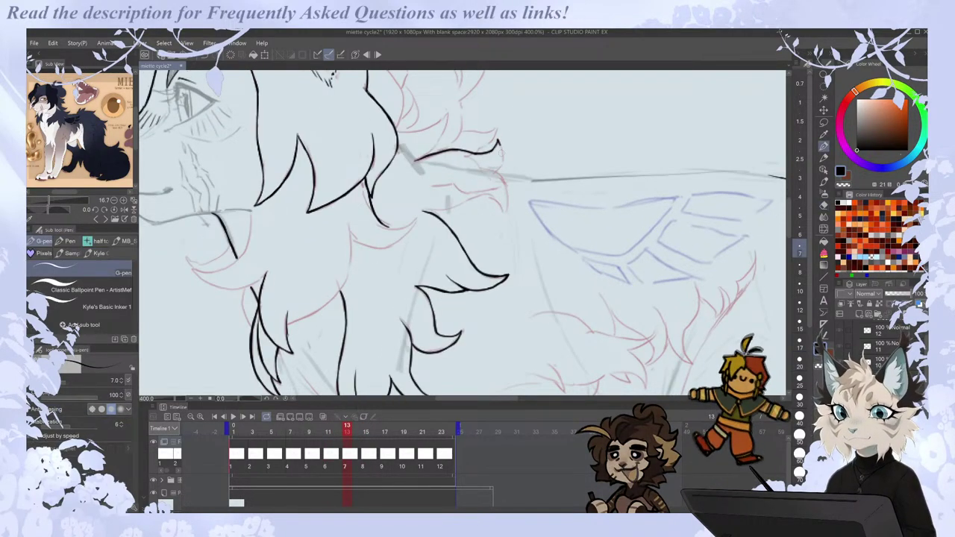
# Ink the matching upturned neck tuft on frame 15, flipping to the adjacent frames to keep it consistent.
pyautogui.hotkey('ctrl', 'Left')
pyautogui.hotkey('ctrl', 'Right')
pyautogui.hotkey('ctrl', 'Right')
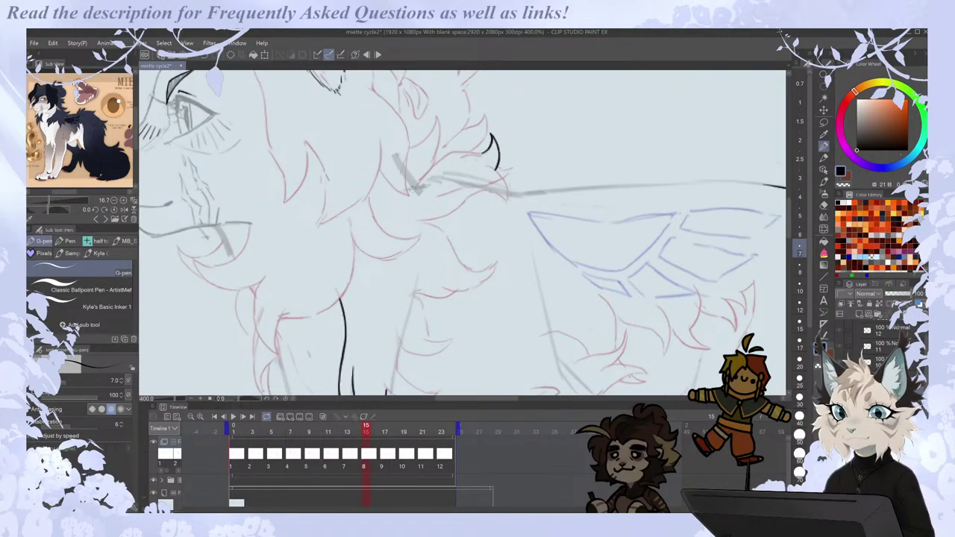
pyautogui.hotkey('ctrl', 'Left')
pyautogui.hotkey('ctrl', 'Right')
pyautogui.hotkey('ctrl', 'Right')
pyautogui.hotkey('ctrl', 'Left')
pyautogui.hotkey('ctrl', 'Left')
pyautogui.hotkey('ctrl', 'Left')
pyautogui.hotkey('ctrl', 'Right')
pyautogui.hotkey('ctrl', 'Right')
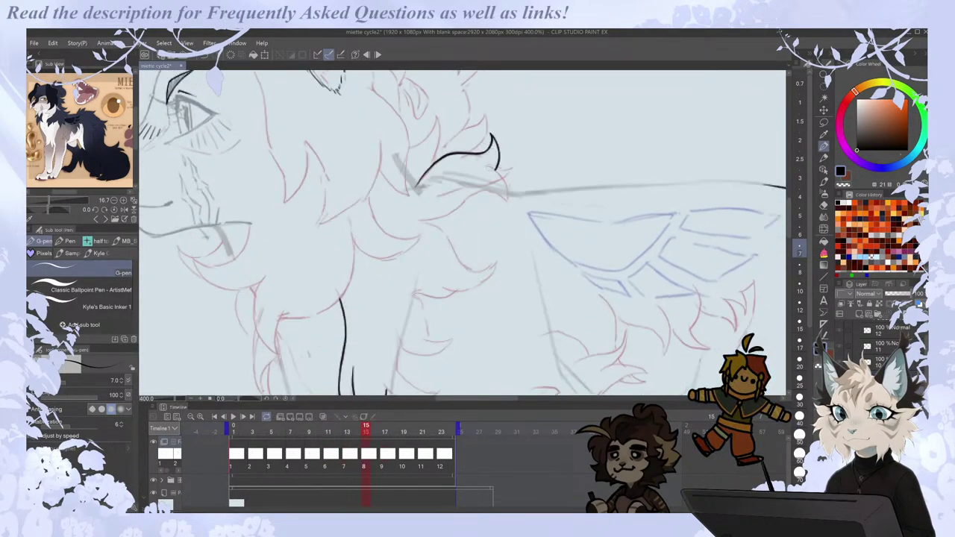
# Ink the lower neck tuft and the rearward-pointing mane tuft beneath it on frame 15, redoing unsatisfactory strokes.
pyautogui.hotkey('ctrl', 'z')
pyautogui.moveTo(495, 171)
pyautogui.mouseDown()
pyautogui.moveTo(507, 194)
pyautogui.moveTo(493, 190)
pyautogui.mouseUp()
pyautogui.moveTo(418, 223)
pyautogui.mouseDown()
pyautogui.moveTo(464, 200)
pyautogui.moveTo(502, 191)
pyautogui.moveTo(508, 199)
pyautogui.mouseUp()
pyautogui.hotkey('ctrl', 'z')
pyautogui.press('Left')
pyautogui.press('Right')
pyautogui.moveTo(421, 221)
pyautogui.mouseDown()
pyautogui.moveTo(479, 270)
pyautogui.moveTo(498, 261)
pyautogui.moveTo(483, 282)
pyautogui.moveTo(452, 291)
pyautogui.moveTo(489, 282)
pyautogui.moveTo(481, 273)
pyautogui.moveTo(470, 291)
pyautogui.moveTo(490, 276)
pyautogui.moveTo(411, 297)
pyautogui.mouseUp()
pyautogui.press('Left')
pyautogui.press('Right')
pyautogui.hotkey('ctrl', 'z')
pyautogui.hotkey('ctrl', 'z')
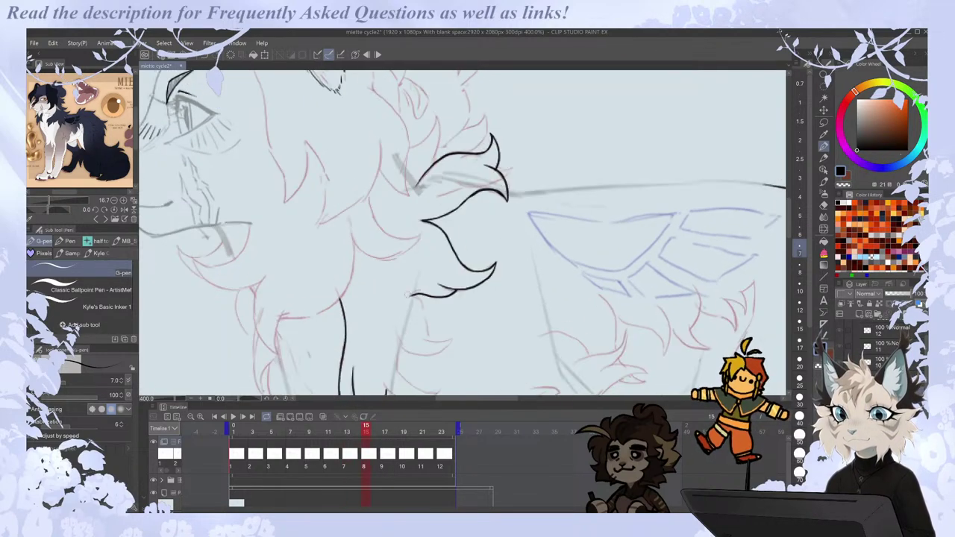
# Ink the upper edge and tip of the next mane lock down on frame 15, plus the edge descending beside it.
pyautogui.press('e')
pyautogui.press('p')
pyautogui.moveTo(789, 207); pyautogui.dragTo(789, 216)
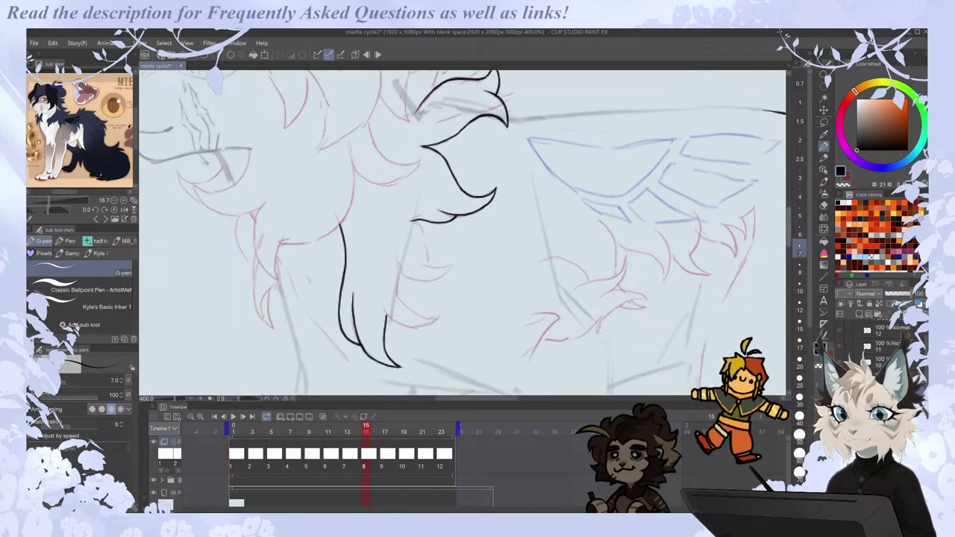
pyautogui.moveTo(411, 220)
pyautogui.mouseDown()
pyautogui.moveTo(431, 266)
pyautogui.moveTo(452, 261)
pyautogui.mouseUp()
pyautogui.moveTo(451, 263)
pyautogui.mouseDown()
pyautogui.moveTo(436, 277)
pyautogui.moveTo(432, 266)
pyautogui.moveTo(434, 279)
pyautogui.moveTo(441, 274)
pyautogui.mouseUp()
pyautogui.press(',')
pyautogui.press('.')
pyautogui.press('.')
pyautogui.press('Left')
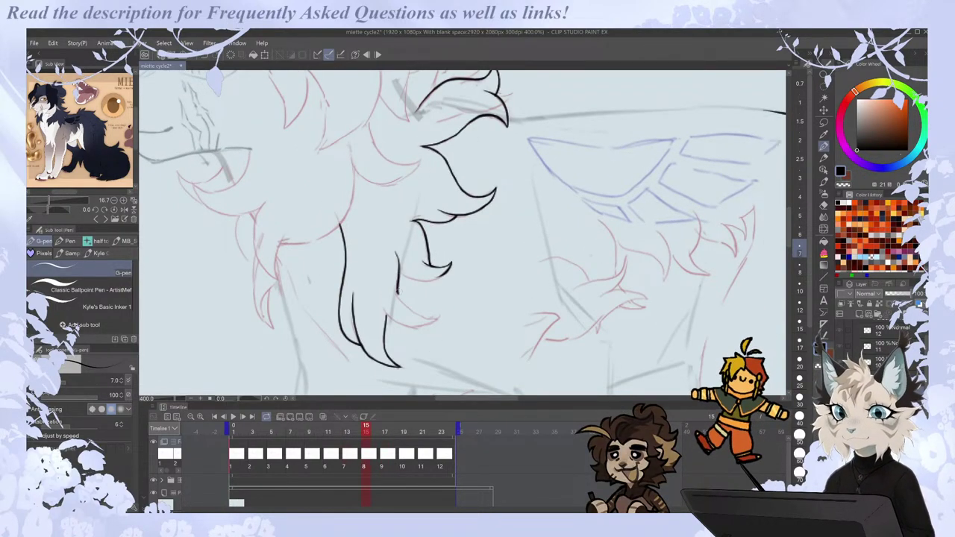
# Ink the underside of that mane lock on frame 15, comparing it with frame 13.
pyautogui.press('Left')
pyautogui.press('Left')
pyautogui.press('Right')
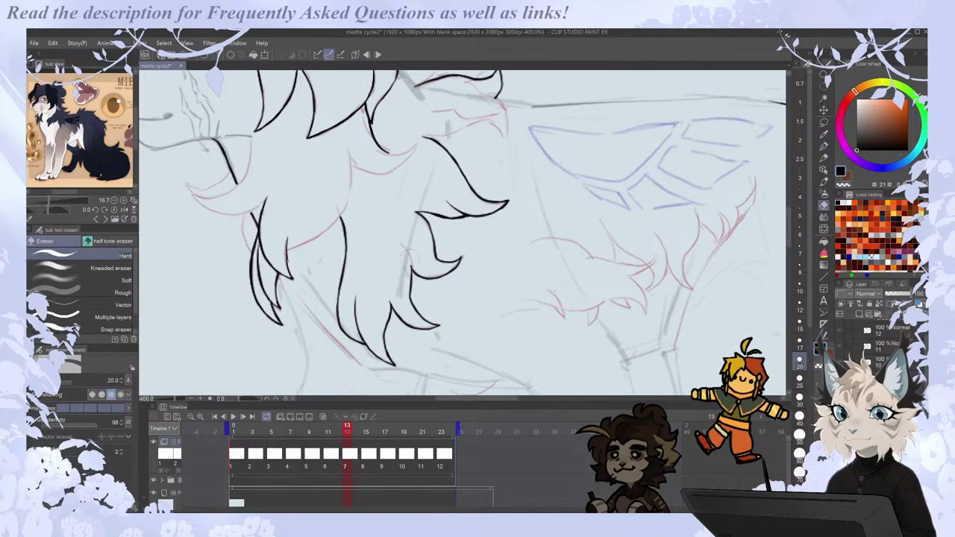
pyautogui.press('Left')
pyautogui.press('Right')
pyautogui.press('Right')
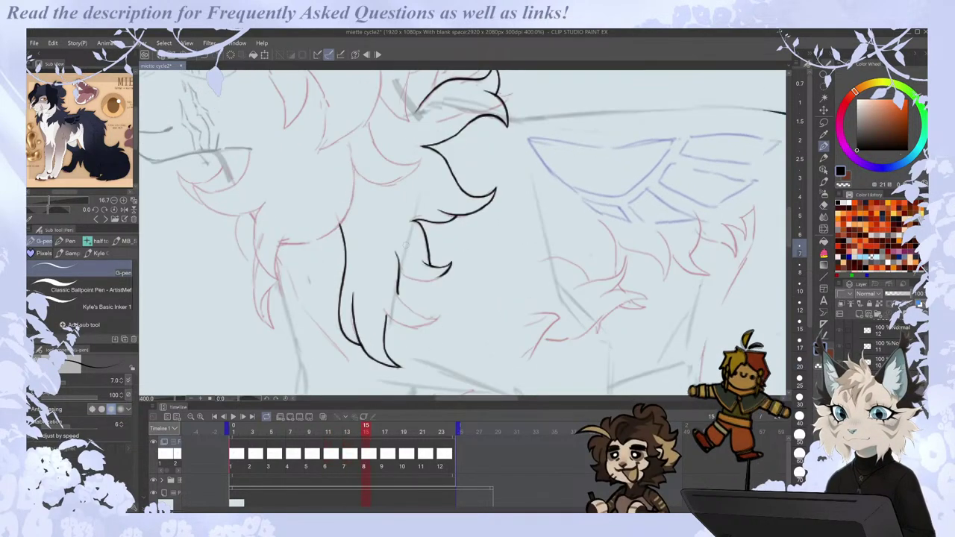
pyautogui.press('Left')
pyautogui.press('Right')
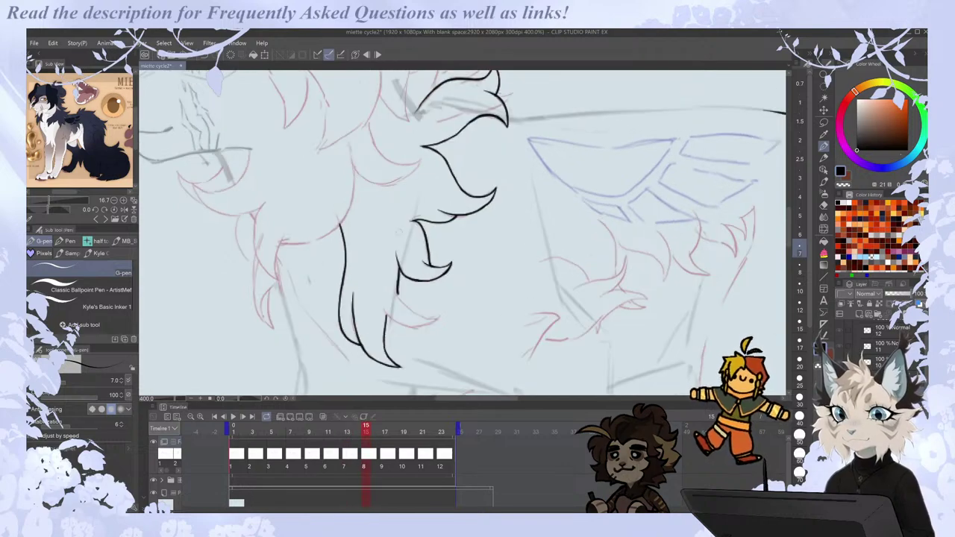
# Ink the mane lock just above the chest tip on frame 15 and clean up its ends.
pyautogui.moveTo(397, 282)
pyautogui.mouseDown()
pyautogui.moveTo(409, 309)
pyautogui.moveTo(442, 316)
pyautogui.mouseUp()
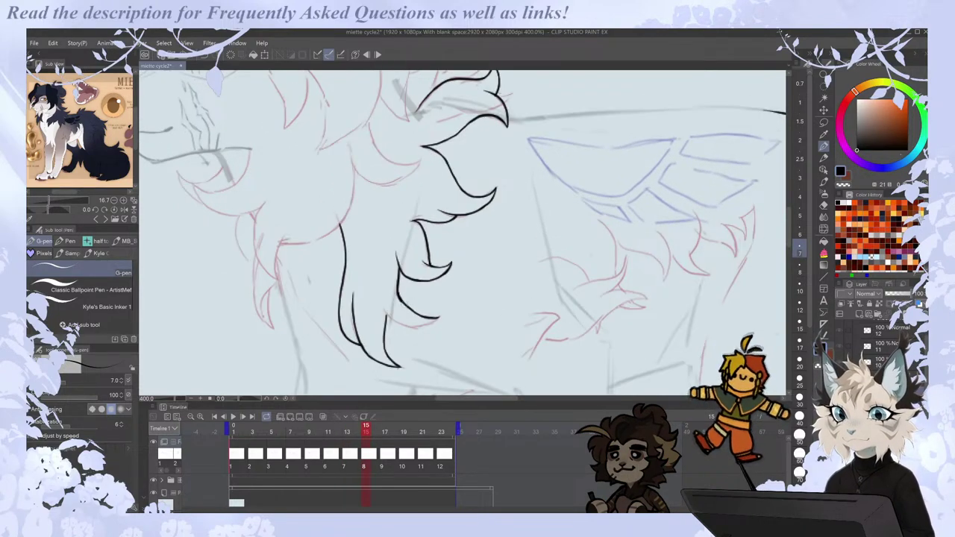
pyautogui.moveTo(384, 309)
pyautogui.mouseDown()
pyautogui.moveTo(422, 326)
pyautogui.moveTo(440, 318)
pyautogui.mouseUp()
pyautogui.press('e')
pyautogui.press('p')
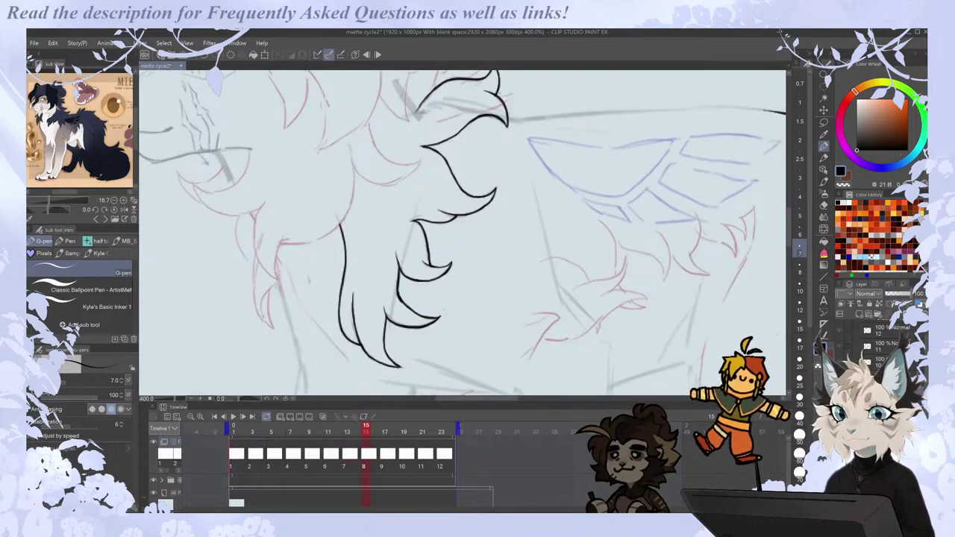
# Compare the finished mane locks on frame 15 with the neighbouring frames and save the animation file.
pyautogui.press('e')
pyautogui.press('p')
pyautogui.press(',')
pyautogui.press('.')
pyautogui.press('.')
pyautogui.press(',')
pyautogui.press(',')
pyautogui.press(',')
pyautogui.press('.')
pyautogui.press('.')
pyautogui.press('.')
pyautogui.press(',')
pyautogui.scroll(-3, 449, 297)
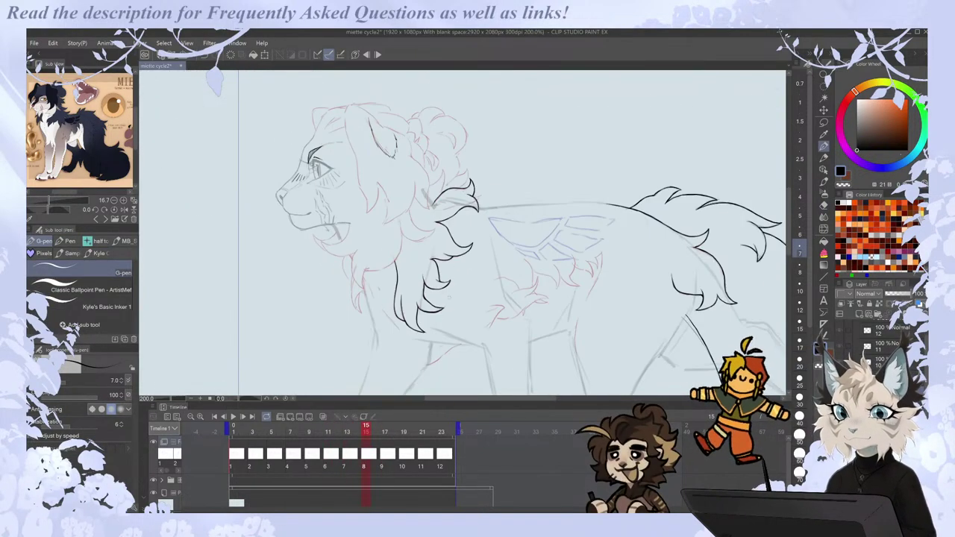
pyautogui.hotkey('ctrl', 's')
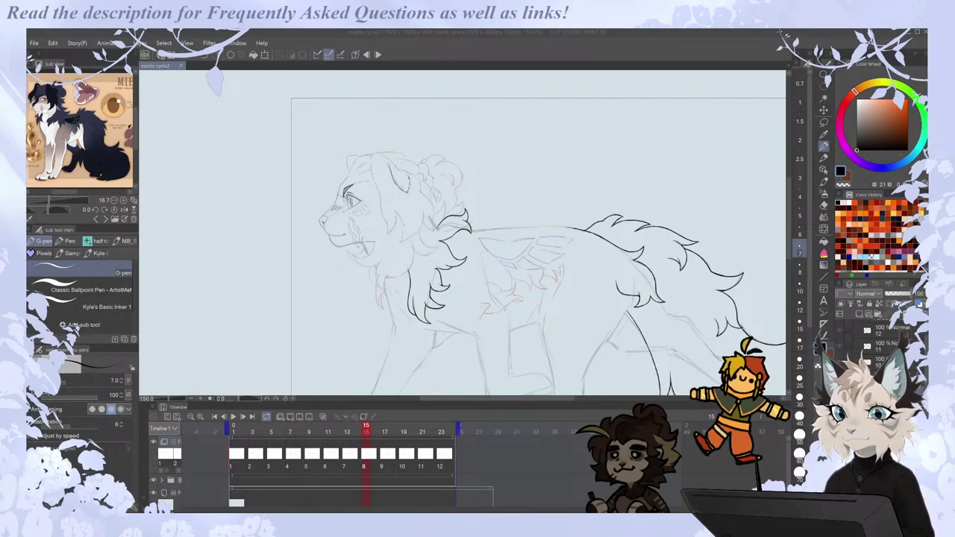
# Ink the missing upper edge of the lower neck tuft on frame 13, checking it against adjacent frames.
pyautogui.moveTo(460, 400); pyautogui.dragTo(503, 401)
pyautogui.press('Left')
pyautogui.press('Right')
pyautogui.press('Right')
pyautogui.press('Left')
pyautogui.press('Left')
pyautogui.scroll(1, 392, 200)
pyautogui.scroll(2, 438, 252)
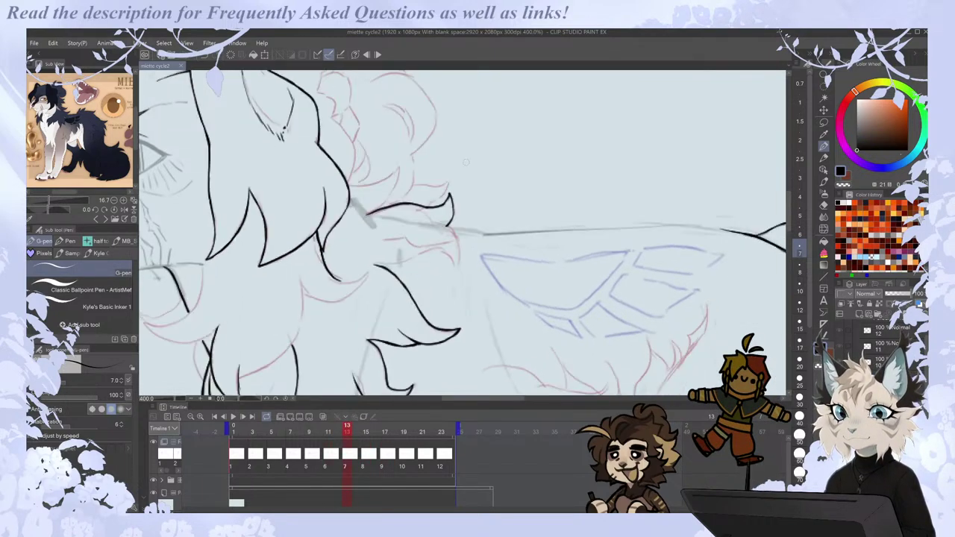
pyautogui.moveTo(442, 225)
pyautogui.mouseDown()
pyautogui.moveTo(456, 265)
pyautogui.moveTo(434, 251)
pyautogui.moveTo(372, 264)
pyautogui.mouseUp()
pyautogui.press(',')
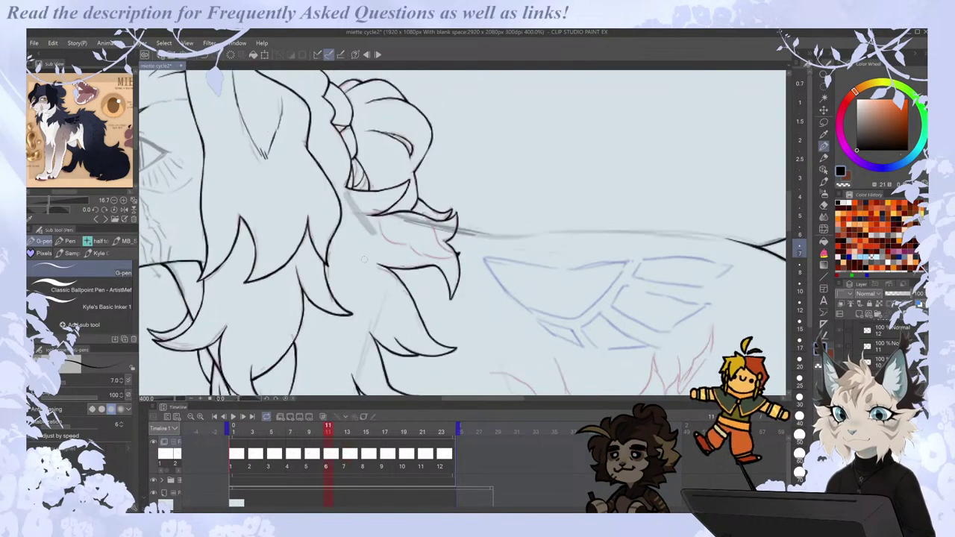
# Compare the neck tuft lineart between frames 11, 13 and 15.
pyautogui.hotkey('ctrl', 'Right')
pyautogui.hotkey('ctrl', 'Right')
pyautogui.hotkey('ctrl', 'Right')
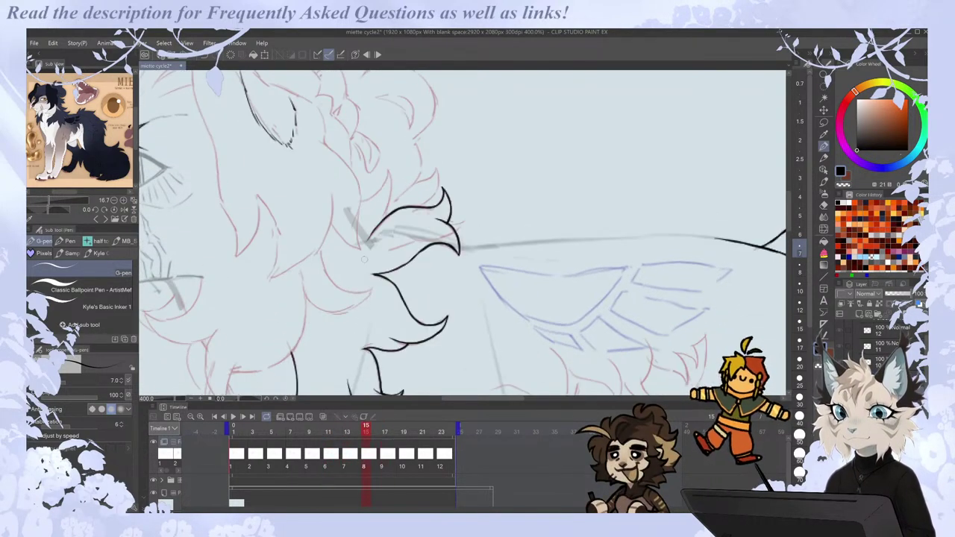
pyautogui.hotkey('ctrl', 'Left')
pyautogui.hotkey('ctrl', 'Right')
pyautogui.hotkey('ctrl', 'Left')
pyautogui.hotkey('ctrl', 'Right')
pyautogui.hotkey('ctrl', 'Left')
pyautogui.hotkey('ctrl', 'Left')
pyautogui.hotkey('ctrl', 'Right')
pyautogui.hotkey('ctrl', 'Right')
pyautogui.hotkey('ctrl', 'Left')
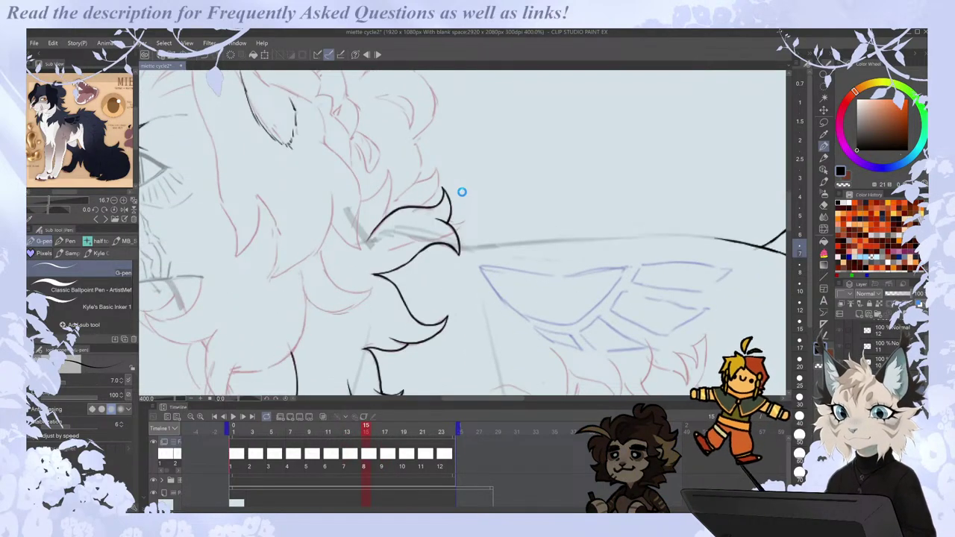
pyautogui.hotkey('ctrl', 'Left')
pyautogui.hotkey('ctrl', 'Right')
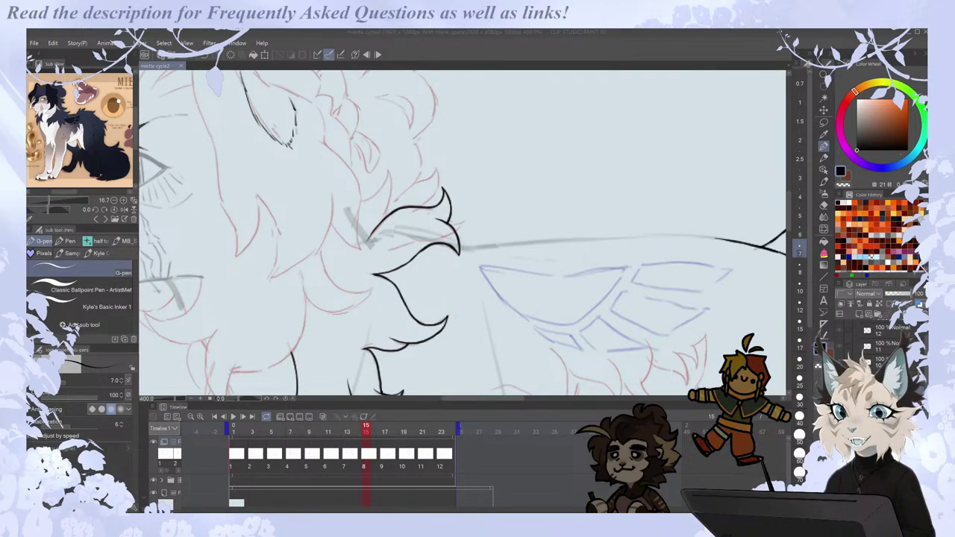
# Open the pre-arc and post-arc crow sketch and the two-cats sketch as separate canvases for viewing.
pyautogui.click(35, 44)
pyautogui.click(53, 64)
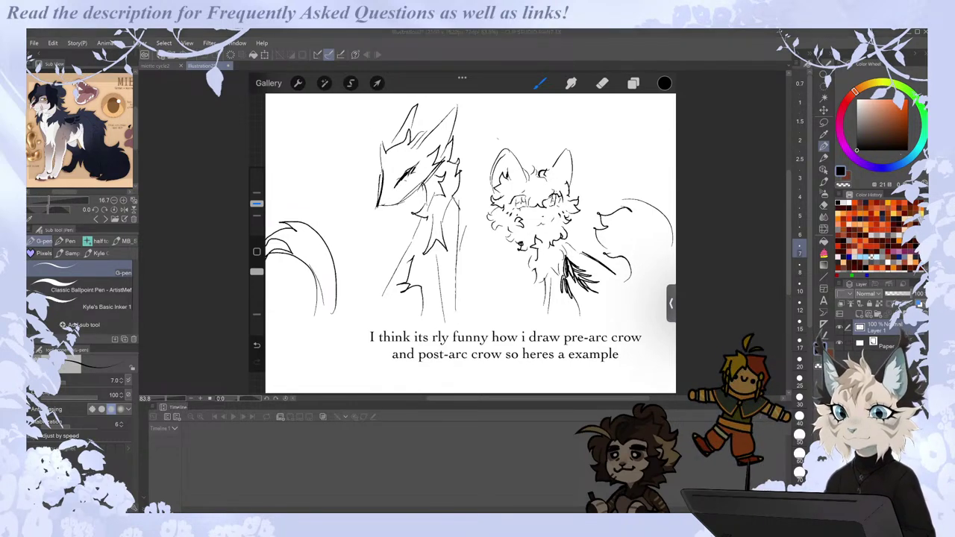
pyautogui.click(35, 43)
pyautogui.click(74, 63)
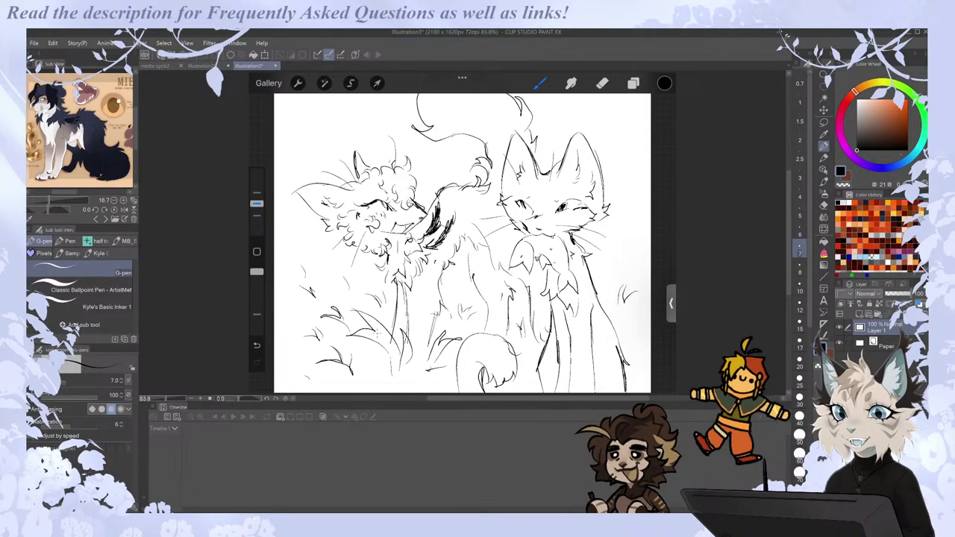
pyautogui.scroll(1, 494, 318)
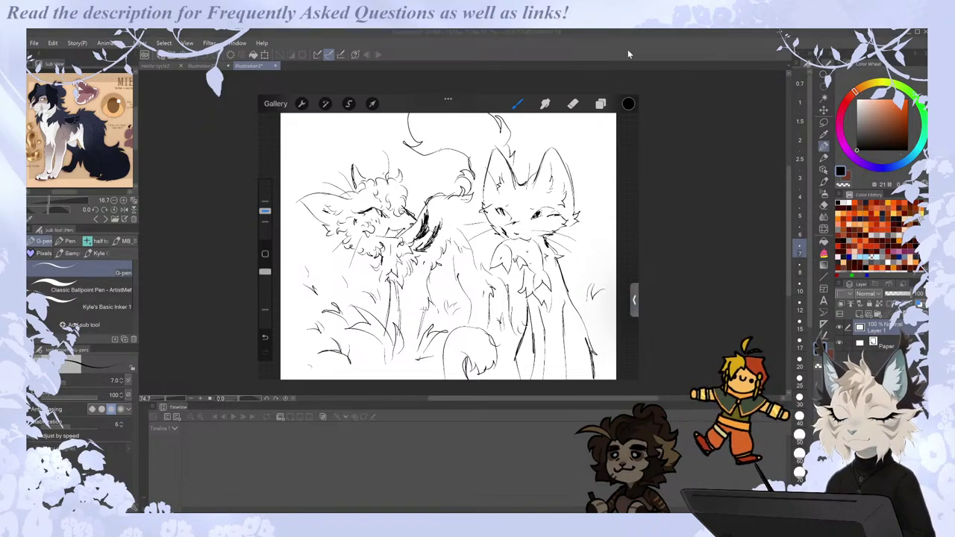
# Close both sketch canvases without saving them.
pyautogui.click(277, 65)
pyautogui.click(496, 212)
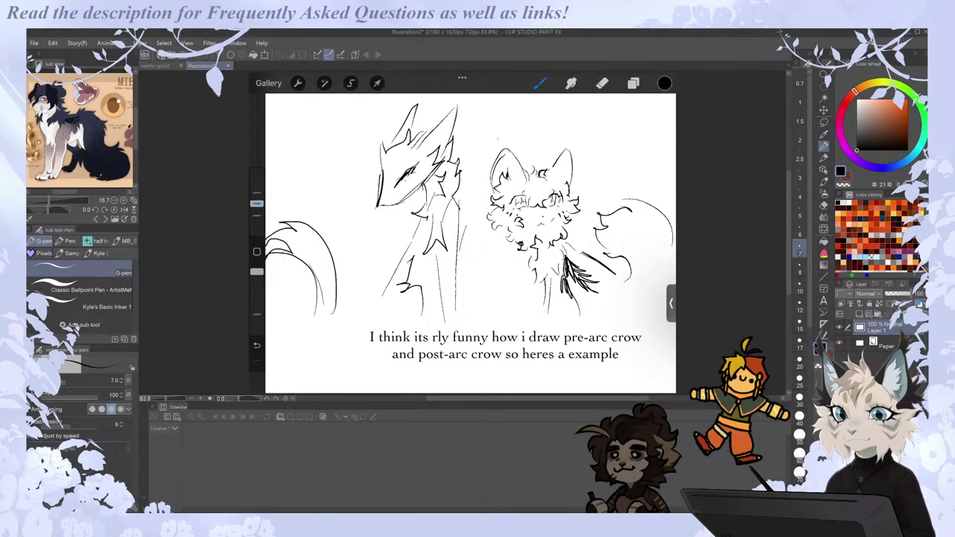
pyautogui.click(228, 65)
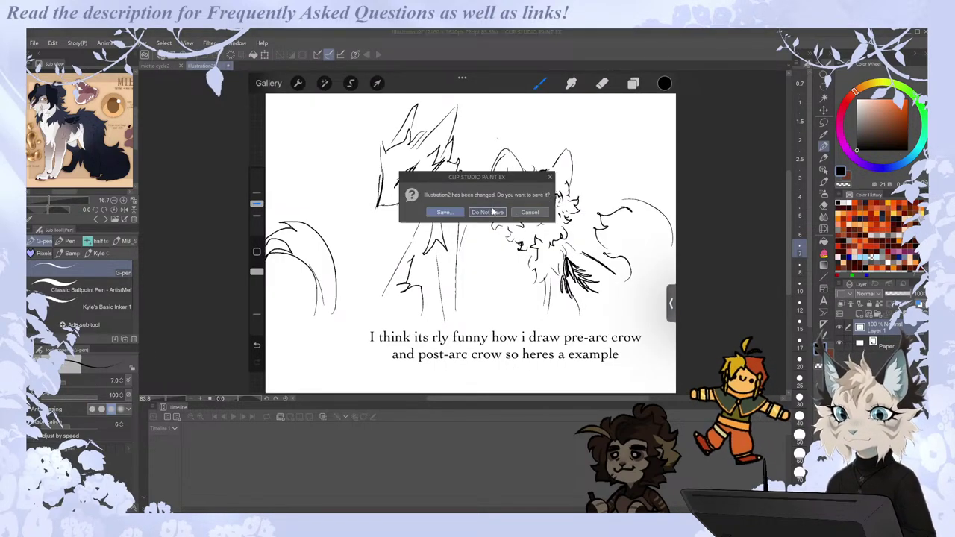
pyautogui.click(492, 208)
# Examine how the mane and neck tufts move from frame to frame around frames 13 and 15.
pyautogui.scroll(-3, 474, 201)
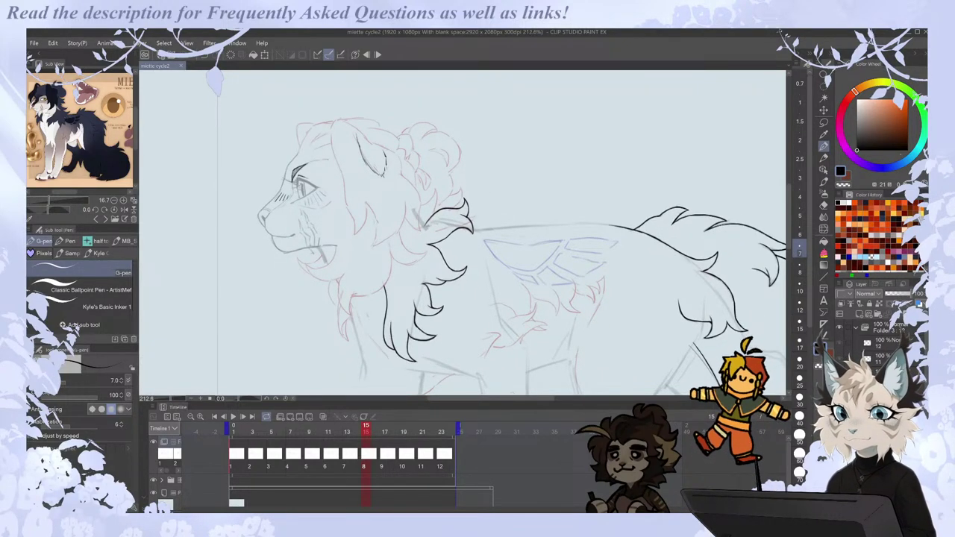
pyautogui.moveTo(507, 399); pyautogui.dragTo(496, 398)
pyautogui.press('Left')
pyautogui.press('Right')
pyautogui.press('Right')
pyautogui.press('Left')
pyautogui.scroll(3, 455, 358)
pyautogui.press('Right')
pyautogui.press('Left')
pyautogui.press('Left')
pyautogui.press('Right')
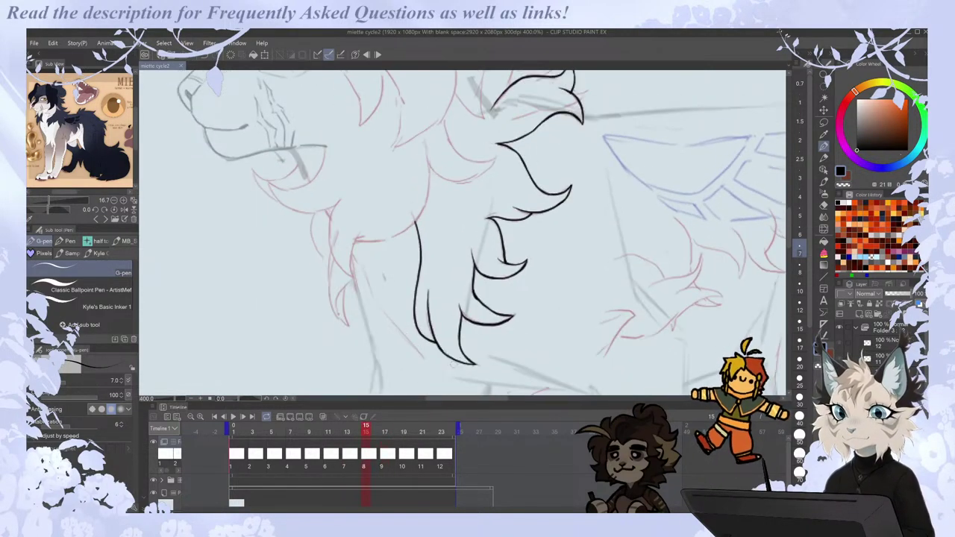
pyautogui.moveTo(788, 248); pyautogui.dragTo(791, 227)
pyautogui.press('Left')
pyautogui.press('Right')
pyautogui.press('Right')
pyautogui.press('Left')
pyautogui.press('Left')
pyautogui.press('Left')
pyautogui.press('Right')
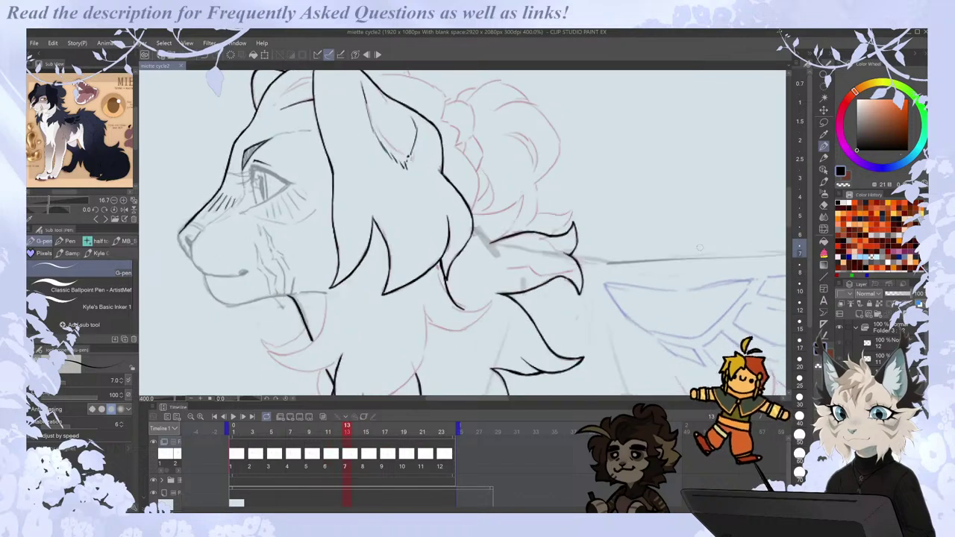
pyautogui.press('Left')
pyautogui.press('Right')
pyautogui.press('Right')
pyautogui.press('Left')
pyautogui.press('Left')
pyautogui.press('Right')
pyautogui.press('.')
pyautogui.press(',')
pyautogui.press('.')
pyautogui.press(',')
pyautogui.press('.')
pyautogui.press('.')
pyautogui.press(',')
pyautogui.press(',')
pyautogui.press('.')
pyautogui.press(',')
# Retouch the base of the neck tuft's upper edge on frame 13 and check it against the following frames.
pyautogui.press('e')
pyautogui.press('p')
pyautogui.moveTo(488, 243); pyautogui.dragTo(525, 234)
pyautogui.press('.')
pyautogui.press('.')
pyautogui.press(',')
pyautogui.press('.')
pyautogui.press(',')
# Ink the upper edge and upturned tip of the upper neck tuft on frame 17, redoing the tip stroke.
pyautogui.press('e')
pyautogui.press('p')
pyautogui.moveTo(493, 290)
pyautogui.mouseDown()
pyautogui.moveTo(513, 260)
pyautogui.moveTo(553, 250)
pyautogui.moveTo(565, 226)
pyautogui.mouseUp()
pyautogui.press(',')
pyautogui.press('.')
pyautogui.moveTo(566, 226); pyautogui.dragTo(573, 250)
pyautogui.press(',')
pyautogui.press(',')
pyautogui.press('.')
pyautogui.press('.')
pyautogui.press('.')
pyautogui.press(',')
pyautogui.hotkey('ctrl', 'z')
pyautogui.moveTo(551, 252); pyautogui.dragTo(563, 227)
pyautogui.moveTo(563, 227); pyautogui.dragTo(566, 267)
# Ink the underside and pointed tip of the lower neck tuft on frame 17, using frame 15 as reference.
pyautogui.press(',')
pyautogui.press('.')
pyautogui.press(',')
pyautogui.press('.')
pyautogui.press(',')
pyautogui.press('.')
pyautogui.press(',')
pyautogui.press('.')
pyautogui.moveTo(556, 262)
pyautogui.mouseDown()
pyautogui.moveTo(588, 280)
pyautogui.moveTo(501, 318)
pyautogui.mouseUp()
pyautogui.press(',')
pyautogui.press('.')
pyautogui.moveTo(570, 267)
pyautogui.mouseDown()
pyautogui.moveTo(562, 283)
pyautogui.moveTo(496, 321)
pyautogui.mouseUp()
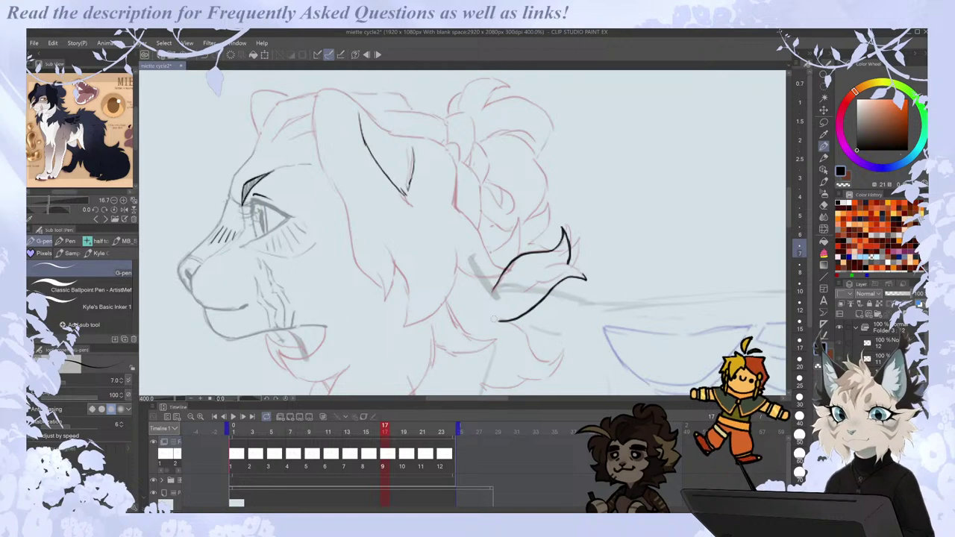
pyautogui.press(',')
pyautogui.press('.')
pyautogui.moveTo(586, 279); pyautogui.dragTo(543, 262)
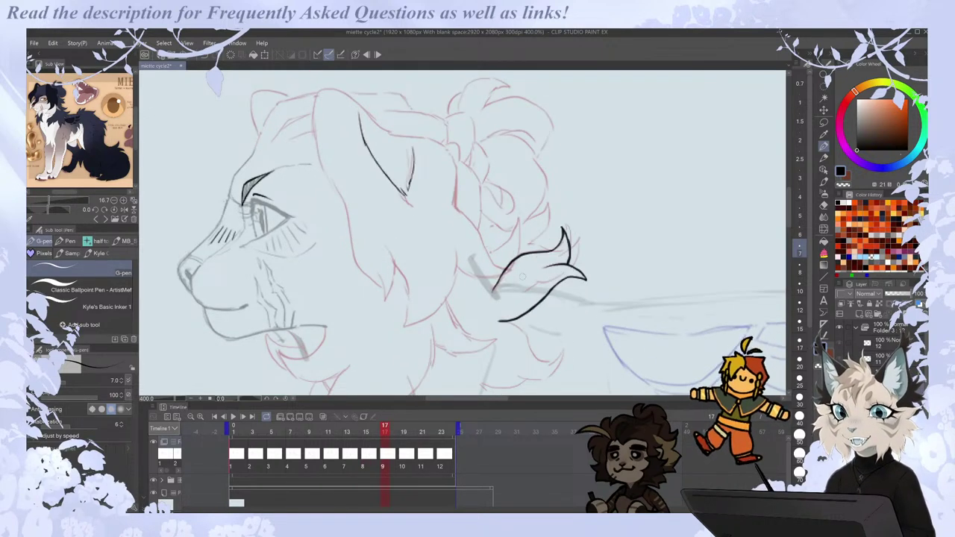
# Compare the new neck tufts on frame 17 with the frames around it.
pyautogui.press(',')
pyautogui.press('.')
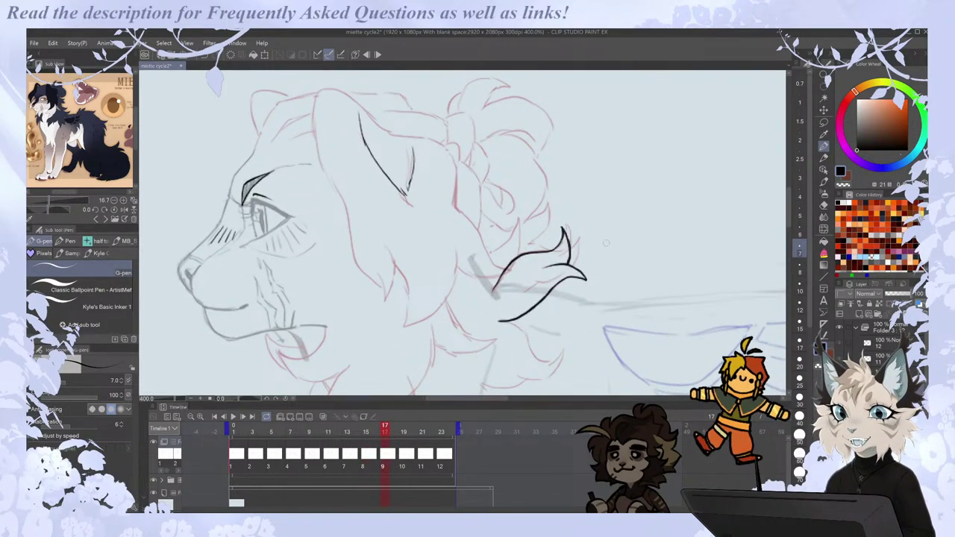
pyautogui.press(',')
pyautogui.press('.')
pyautogui.press('.')
pyautogui.press(',')
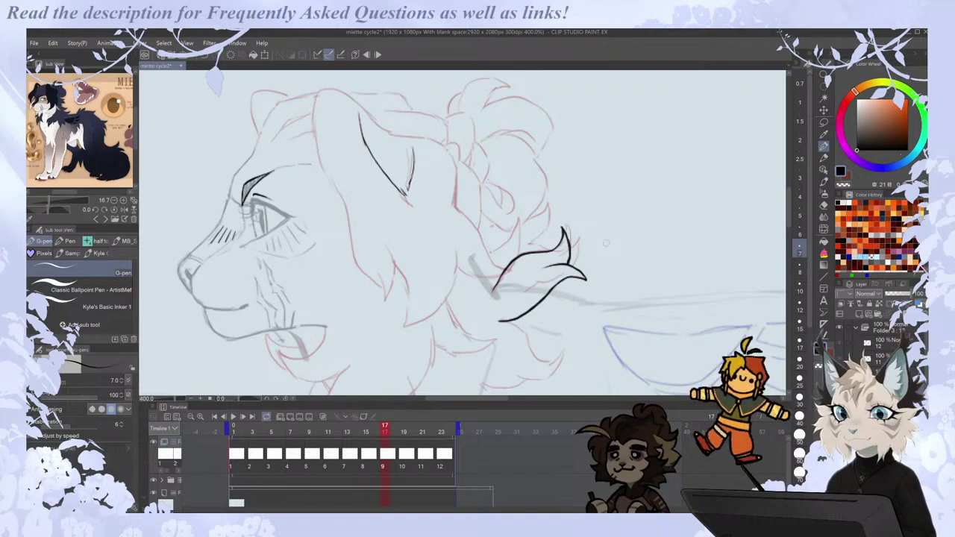
pyautogui.press(',')
pyautogui.press('.')
pyautogui.press('.')
pyautogui.press(',')
pyautogui.press(',')
pyautogui.press(',')
pyautogui.press('.')
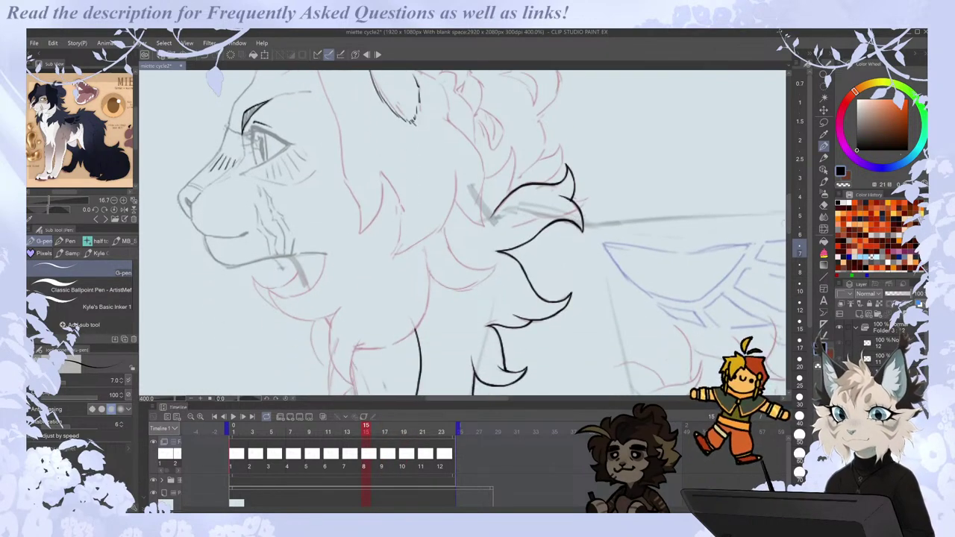
# Ink the large rearward mane lock beneath the neck tufts on frame 17, including its curled tip and underside.
pyautogui.press('.')
pyautogui.press('e')
pyautogui.moveTo(498, 267)
pyautogui.mouseDown()
pyautogui.moveTo(549, 311)
pyautogui.moveTo(563, 307)
pyautogui.moveTo(552, 323)
pyautogui.mouseUp()
pyautogui.press('p')
pyautogui.press(',')
pyautogui.press('.')
pyautogui.press(',')
pyautogui.press('.')
pyautogui.moveTo(789, 211); pyautogui.dragTo(789, 221)
pyautogui.moveTo(519, 262); pyautogui.dragTo(482, 270)
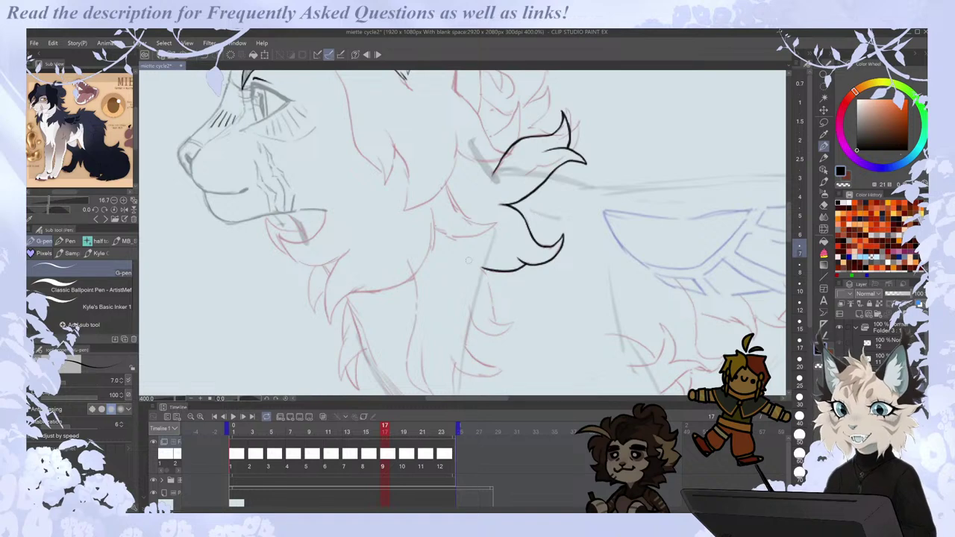
# Ink the edge descending from that mane lock and the small curled lock below it on frame 17.
pyautogui.scroll(-3, 481, 232)
pyautogui.moveTo(482, 214); pyautogui.dragTo(495, 266)
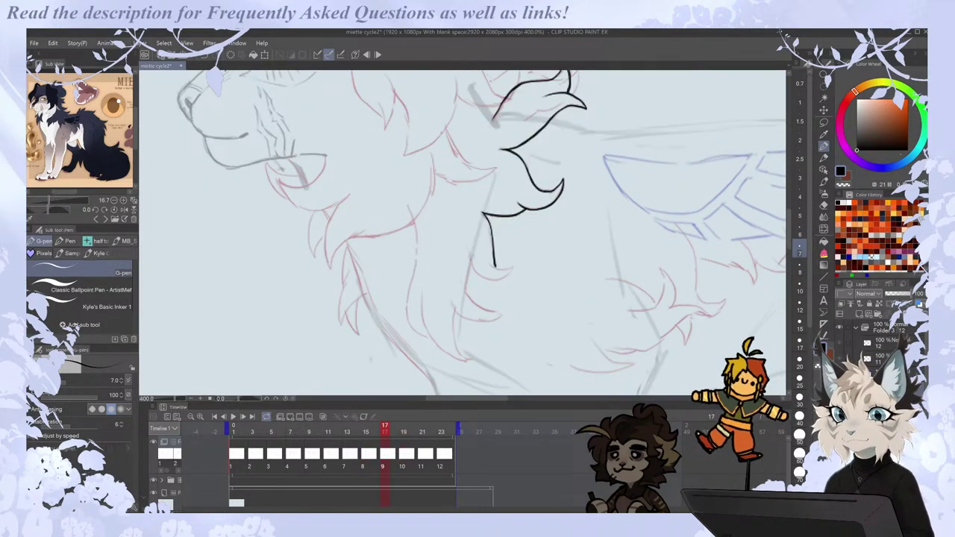
pyautogui.moveTo(471, 254)
pyautogui.mouseDown()
pyautogui.moveTo(477, 274)
pyautogui.moveTo(513, 267)
pyautogui.moveTo(508, 276)
pyautogui.mouseUp()
pyautogui.hotkey('ctrl', 'z')
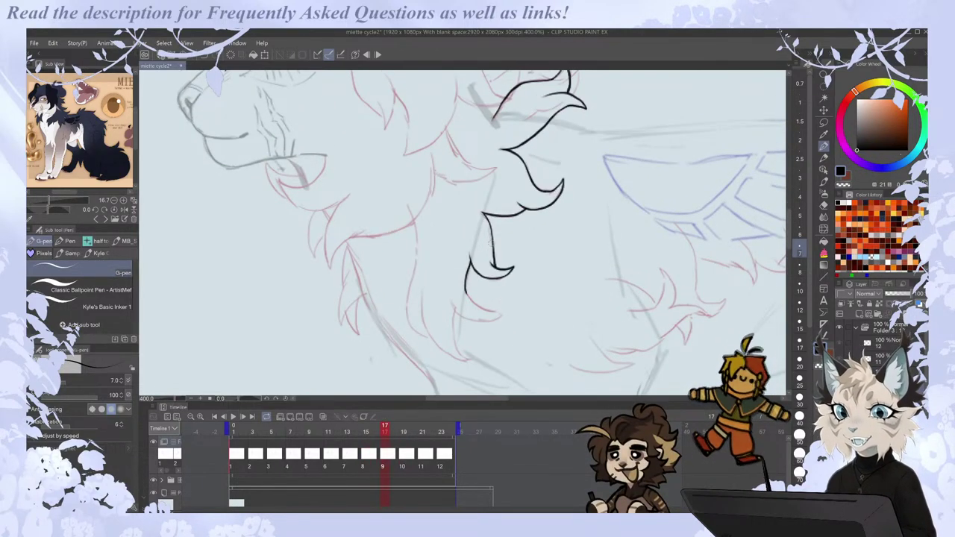
pyautogui.press(',')
pyautogui.press('.')
pyautogui.press(',')
pyautogui.press('.')
pyautogui.press('.')
pyautogui.press(',')
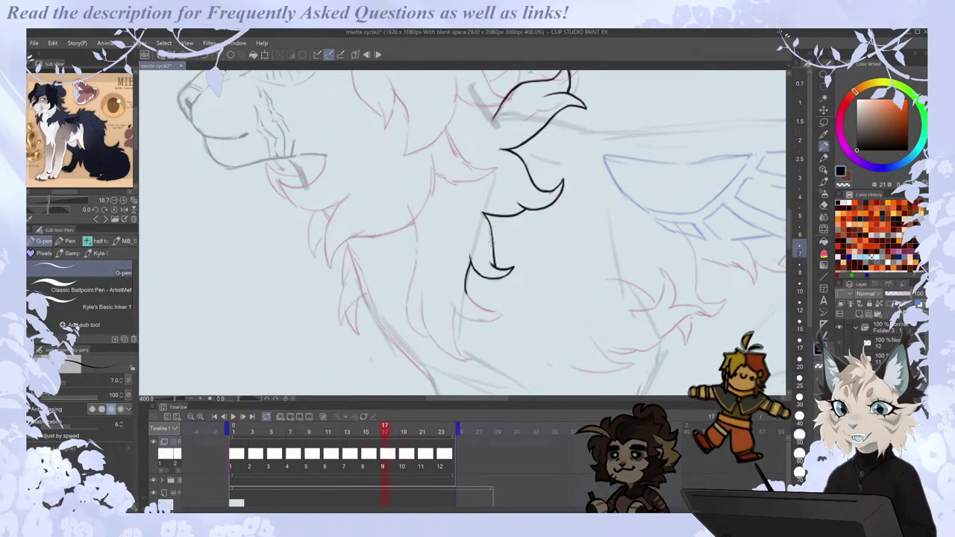
# Ink the front edge of the long chest lock on frame 17, its inner strand, and both sides of its pointed lower tip.
pyautogui.moveTo(415, 220)
pyautogui.mouseDown()
pyautogui.moveTo(408, 324)
pyautogui.moveTo(433, 342)
pyautogui.mouseUp()
pyautogui.hotkey('ctrl', 'z')
pyautogui.moveTo(414, 217)
pyautogui.mouseDown()
pyautogui.moveTo(407, 311)
pyautogui.moveTo(431, 340)
pyautogui.mouseUp()
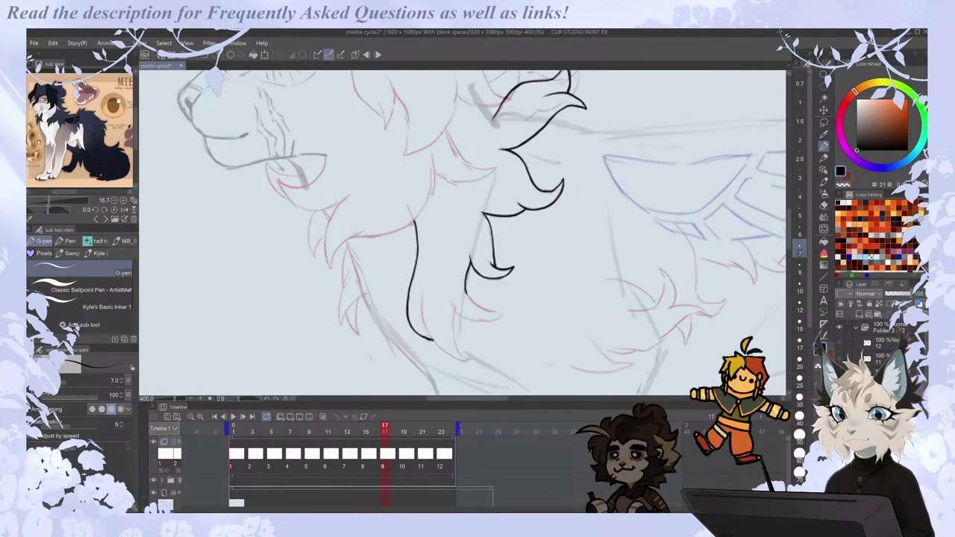
pyautogui.moveTo(421, 288)
pyautogui.mouseDown()
pyautogui.moveTo(422, 325)
pyautogui.moveTo(447, 356)
pyautogui.moveTo(466, 360)
pyautogui.mouseUp()
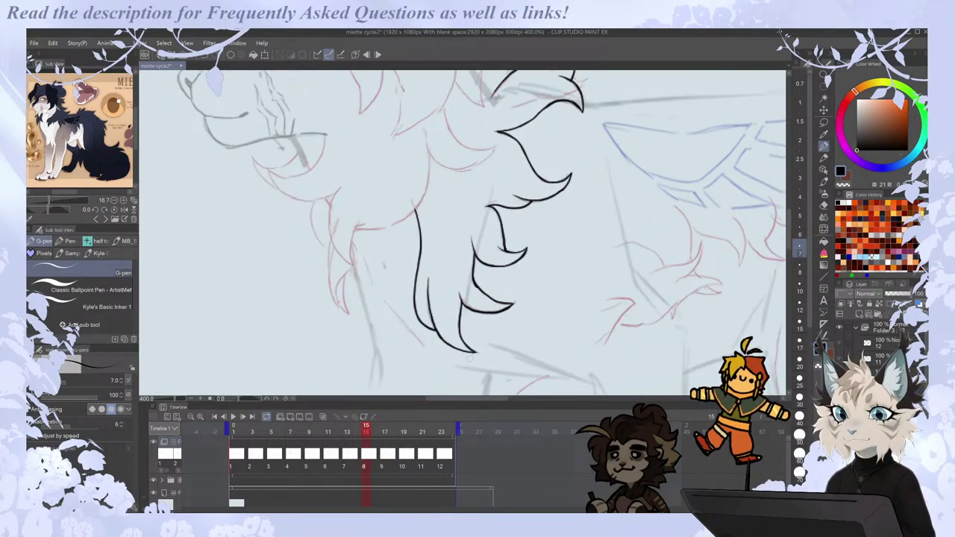
pyautogui.moveTo(454, 308); pyautogui.dragTo(465, 360)
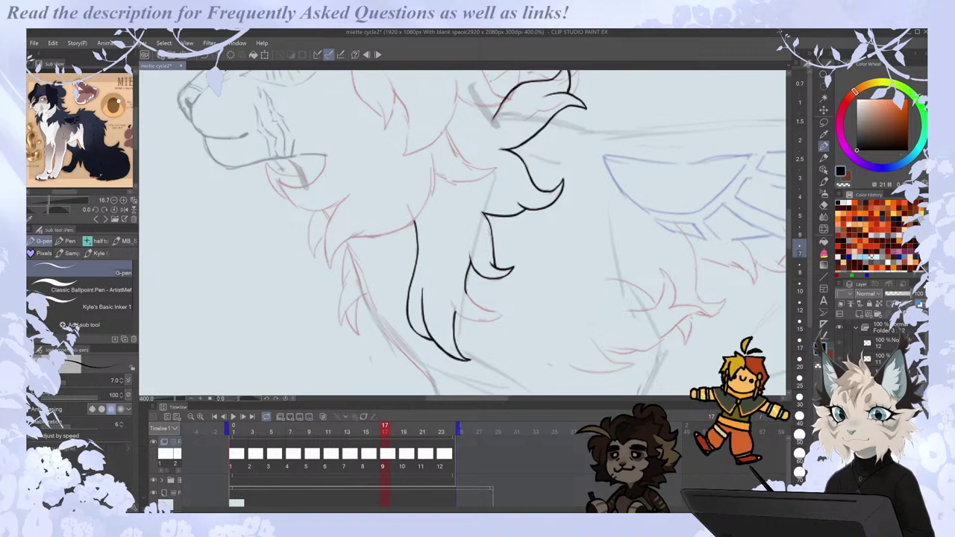
# Ink the small curled lock on the rear edge of the chest fur, just above the lowest tip, on frame 17.
pyautogui.moveTo(450, 299)
pyautogui.mouseDown()
pyautogui.moveTo(461, 319)
pyautogui.moveTo(483, 321)
pyautogui.mouseUp()
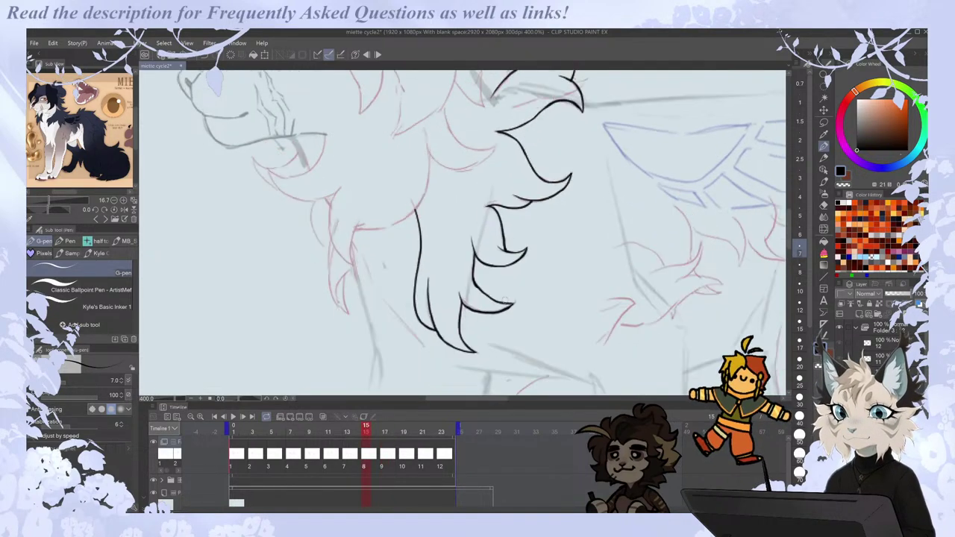
pyautogui.press('e')
pyautogui.press('p')
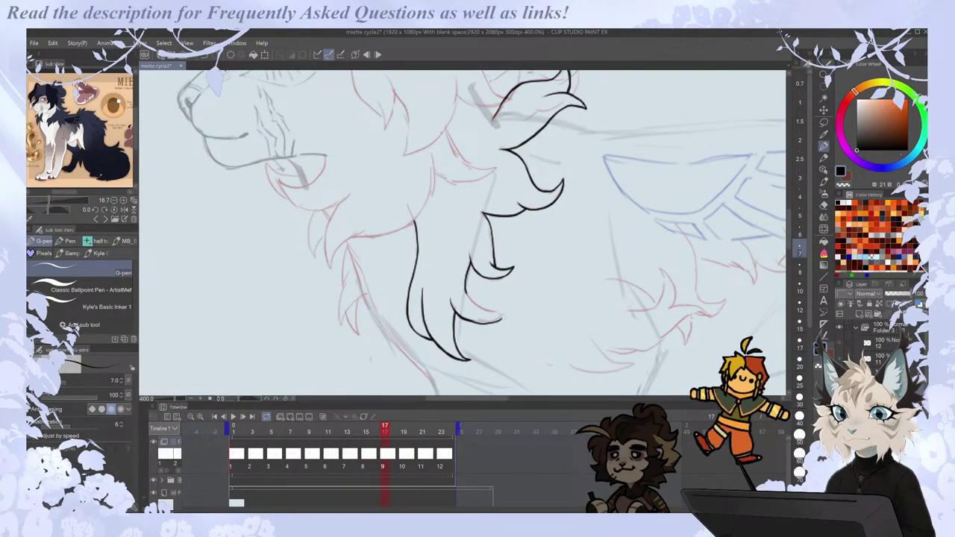
pyautogui.moveTo(487, 314); pyautogui.dragTo(505, 310)
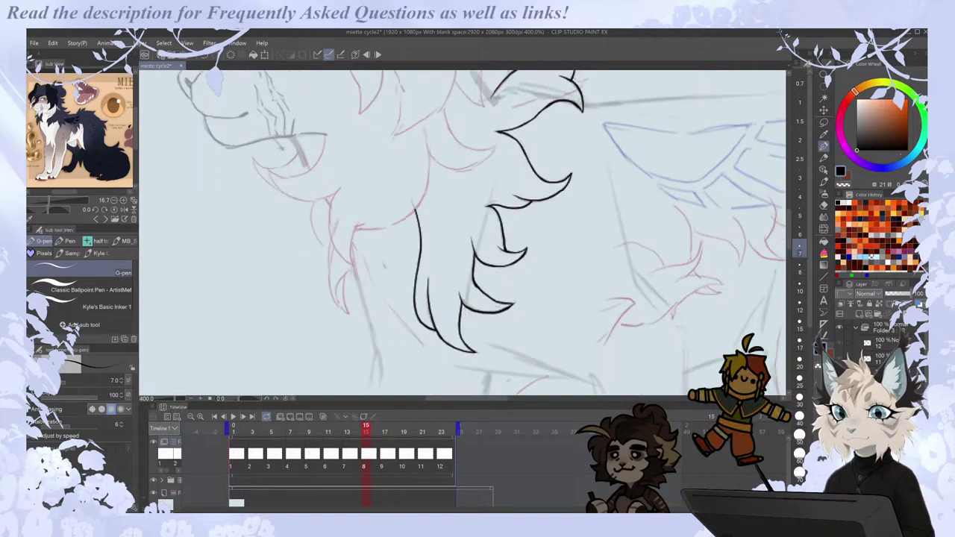
# Compare the newly inked chest locks on frame 17 with frame 15 and the other neighbouring frames.
pyautogui.press('Left')
pyautogui.press('Left')
pyautogui.press('Right')
pyautogui.press('Right')
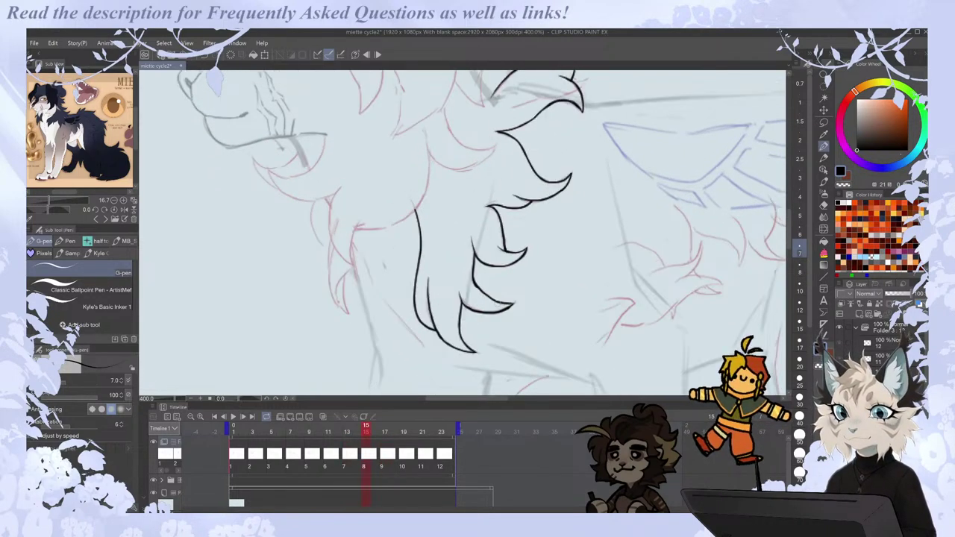
pyautogui.press('Left')
pyautogui.press('Left')
pyautogui.hotkey('ctrl', 'Right')
pyautogui.hotkey('ctrl', 'Right')
pyautogui.hotkey('ctrl', 'Left')
pyautogui.hotkey('ctrl', 'Left')
pyautogui.hotkey('ctrl', 'Right')
pyautogui.hotkey('ctrl', 'Right')
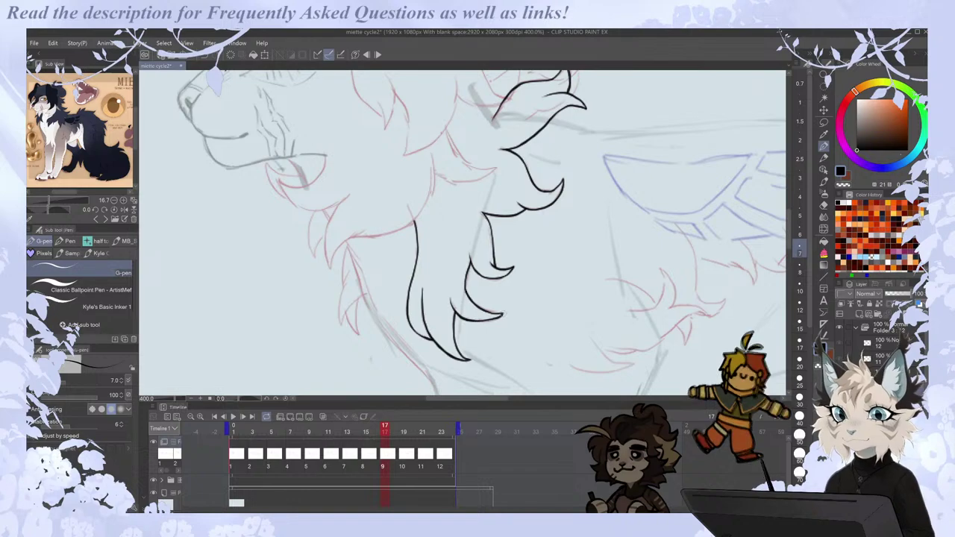
pyautogui.press('Right')
pyautogui.press('Left')
pyautogui.press('Left')
pyautogui.press('Left')
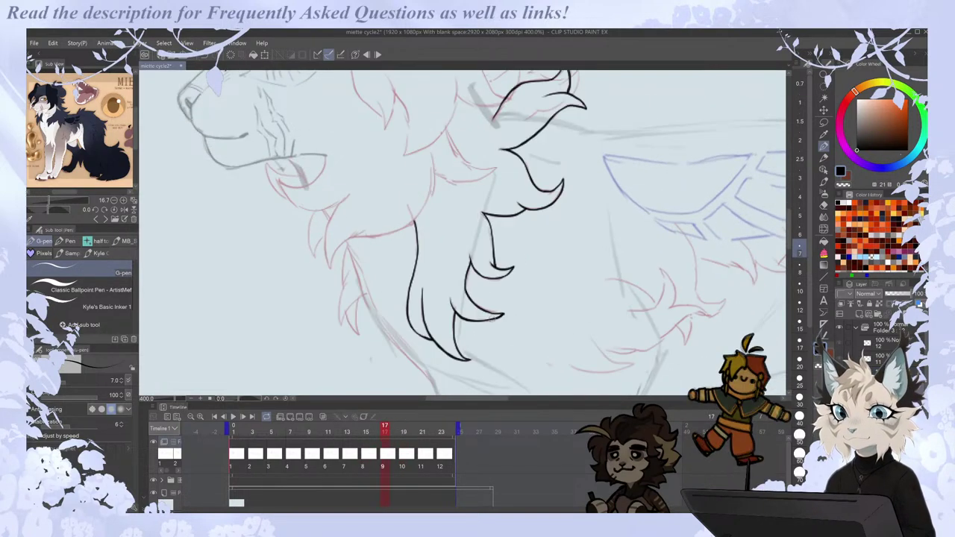
# Erase and redraw the underside and tip of the lowest rear curled chest lock on frame 17.
pyautogui.press('Right')
pyautogui.press('Right')
pyautogui.hotkey('ctrl', 'Right')
pyautogui.hotkey('ctrl', 'Left')
pyautogui.press('e')
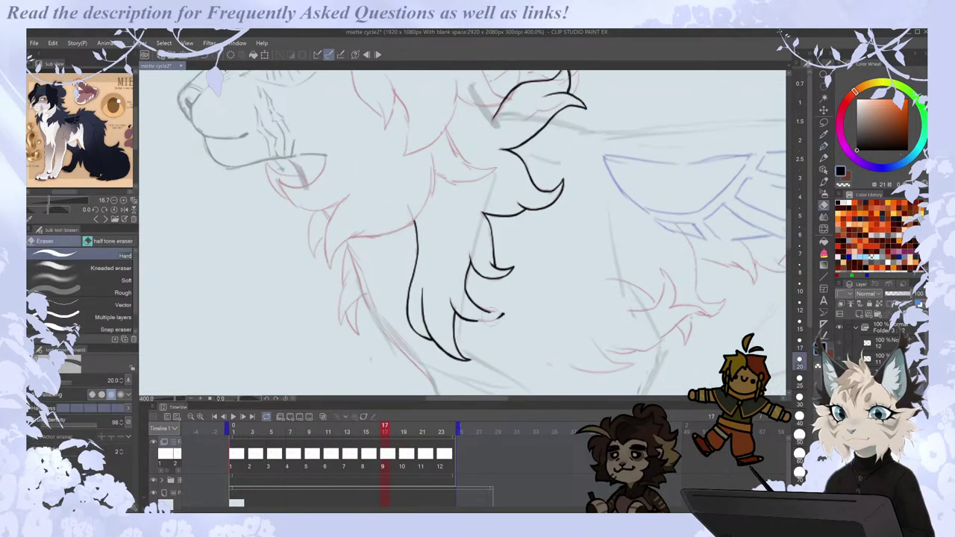
pyautogui.press('p')
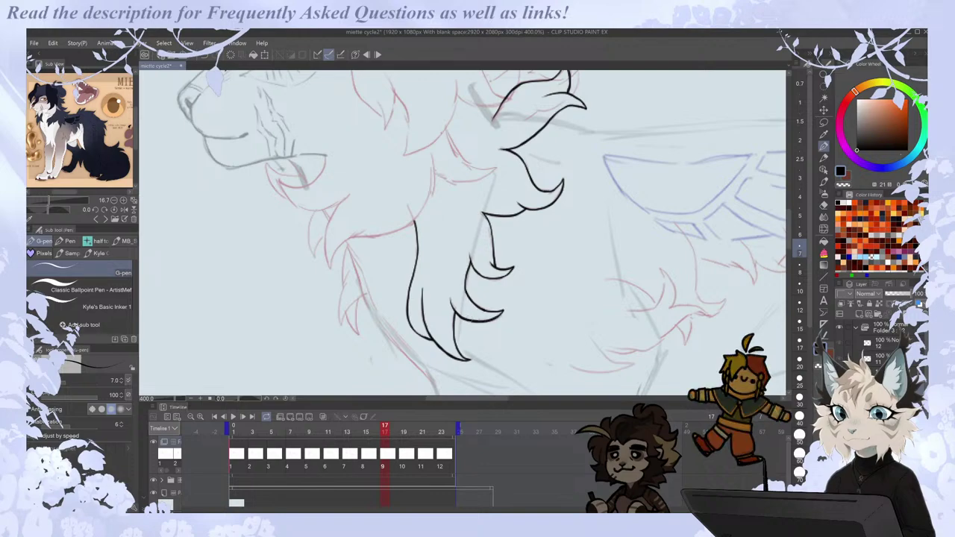
# Review the inked fur on frames 17 to 21 at a wider view and play back the walk cycle.
pyautogui.hotkey('ctrl', 'Right')
pyautogui.hotkey('ctrl', 'Right')
pyautogui.scroll(-3, 480, 311)
pyautogui.hotkey('ctrl', 'Left')
pyautogui.hotkey('ctrl', 'Left')
pyautogui.hotkey('ctrl', 'Right')
pyautogui.hotkey('ctrl', 'Right')
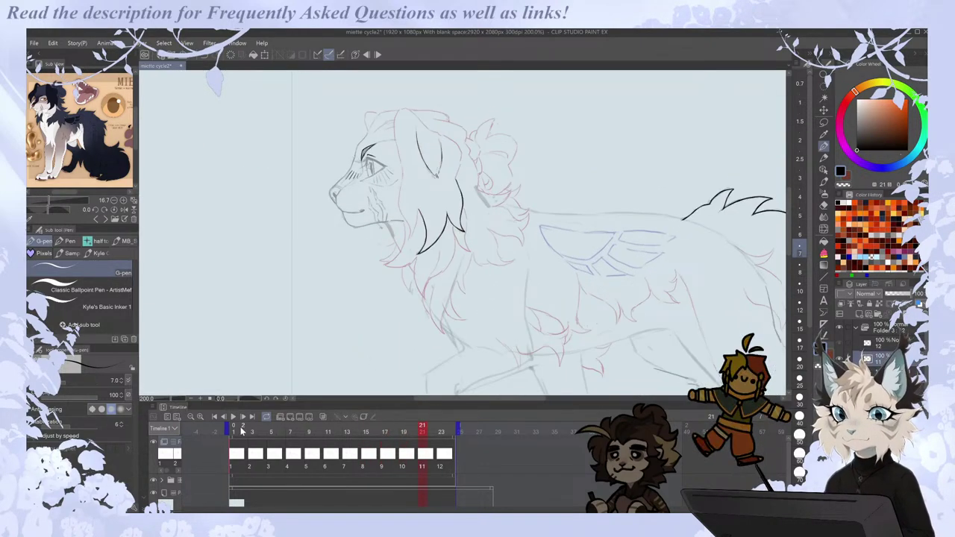
pyautogui.click(232, 417)
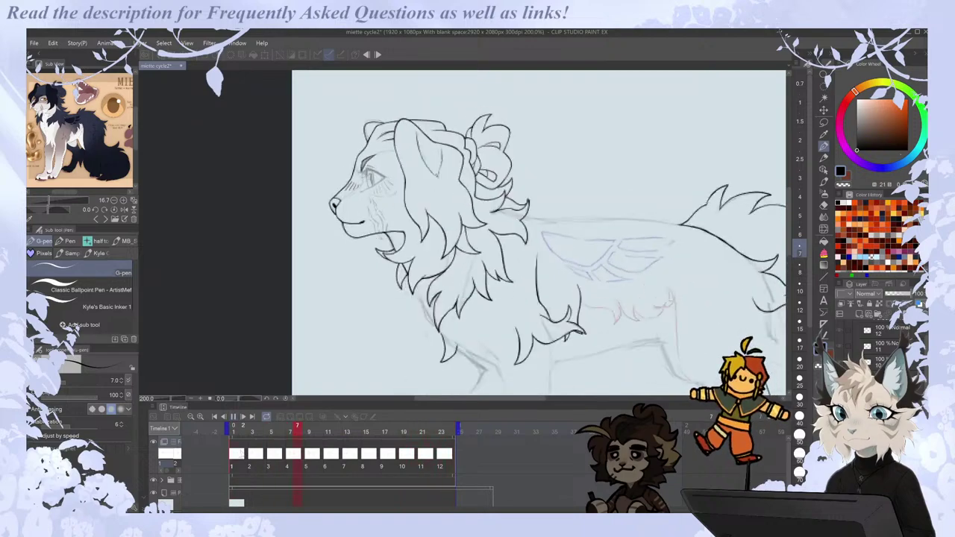
# Return to frame 1 and compare the chest fur close up across the opening frames through frame 5.
pyautogui.click(239, 454)
pyautogui.scroll(2, 532, 351)
pyautogui.press('.')
pyautogui.press(',')
pyautogui.press('.')
pyautogui.press(',')
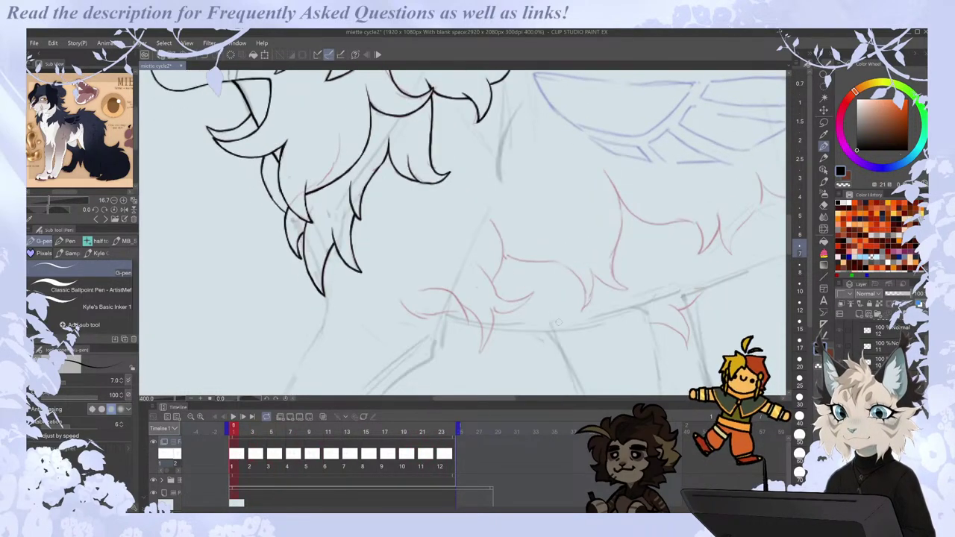
pyautogui.press('.')
pyautogui.press('.')
pyautogui.scroll(-2, 560, 326)
pyautogui.press(',')
pyautogui.press('.')
pyautogui.scroll(2, 467, 306)
pyautogui.press(',')
pyautogui.press('Right')
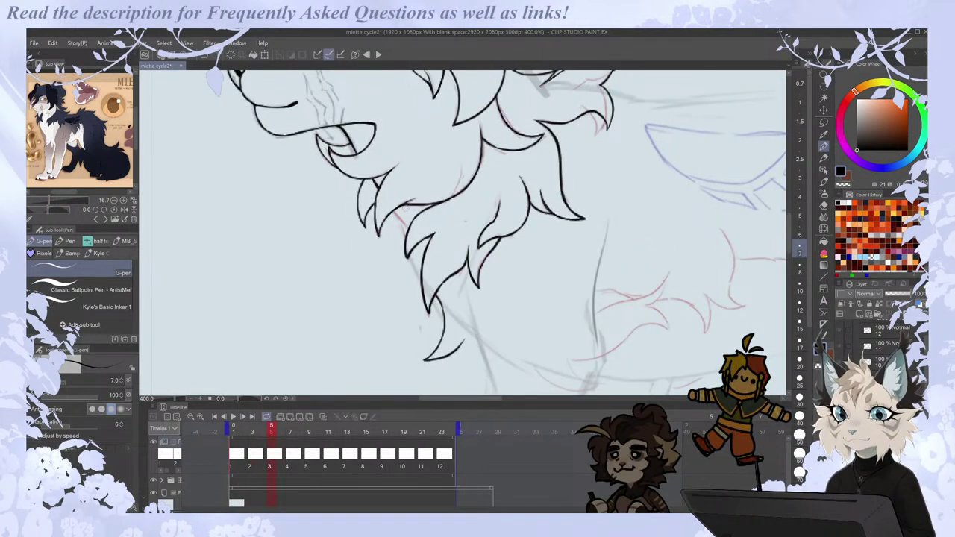
# Compare the chest and foreleg fur on frames 5 and 7, both close up and across the whole body.
pyautogui.scroll(-2, 401, 179)
pyautogui.scroll(-2, 401, 179)
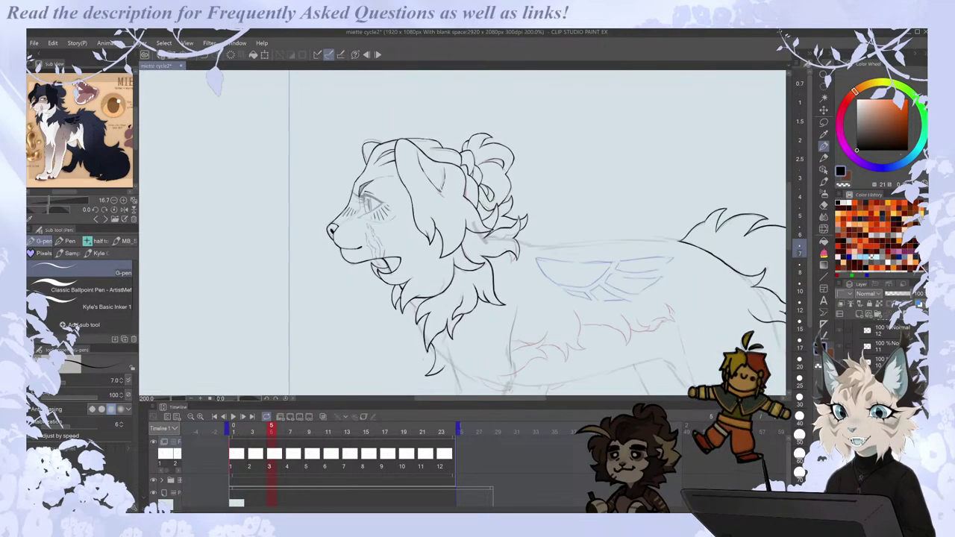
pyautogui.scroll(-3, 463, 233)
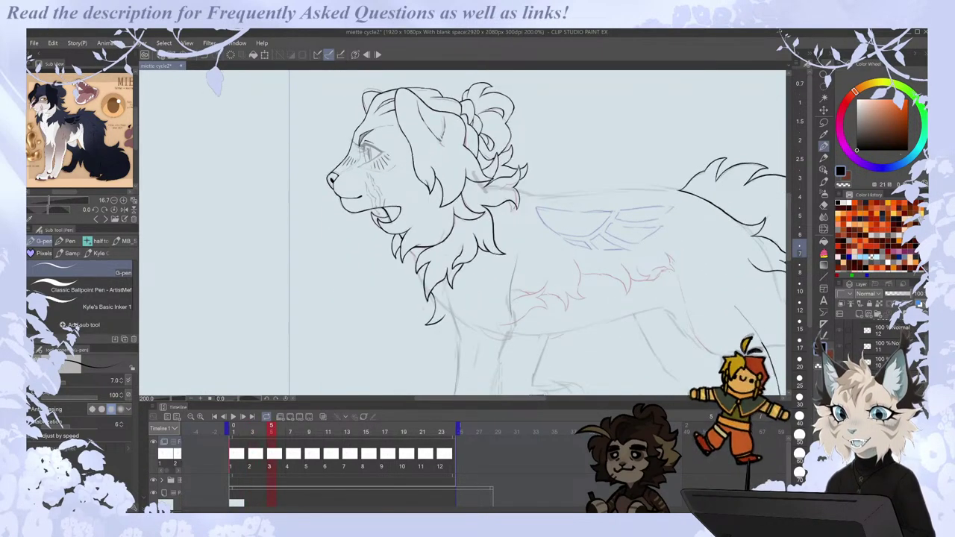
pyautogui.moveTo(530, 399); pyautogui.dragTo(547, 398)
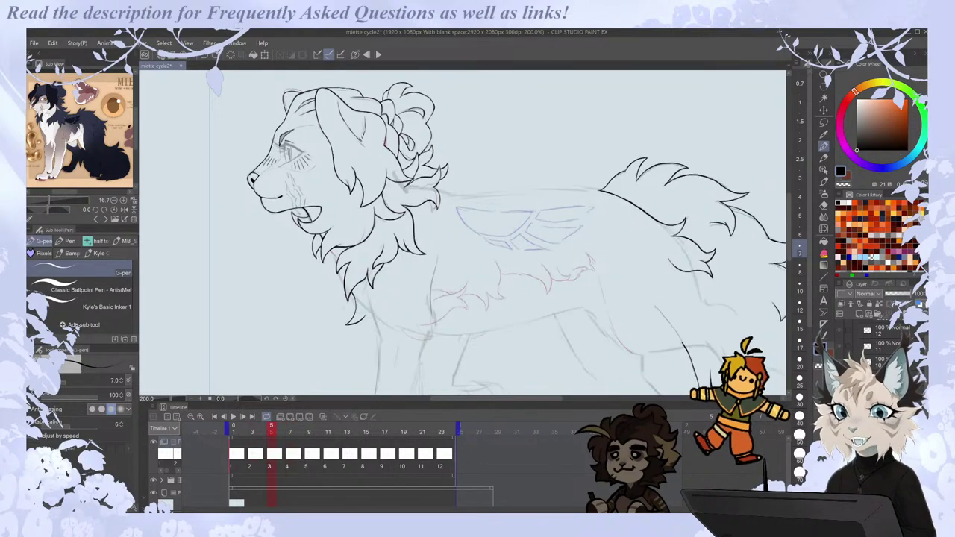
pyautogui.scroll(2, 365, 336)
pyautogui.press(',')
pyautogui.press('.')
pyautogui.press(',')
pyautogui.press('.')
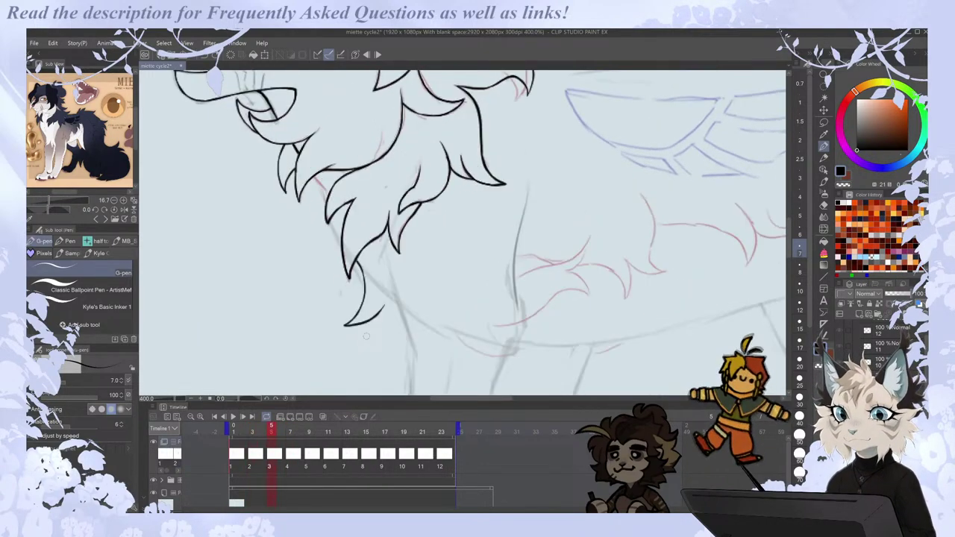
pyautogui.press('.')
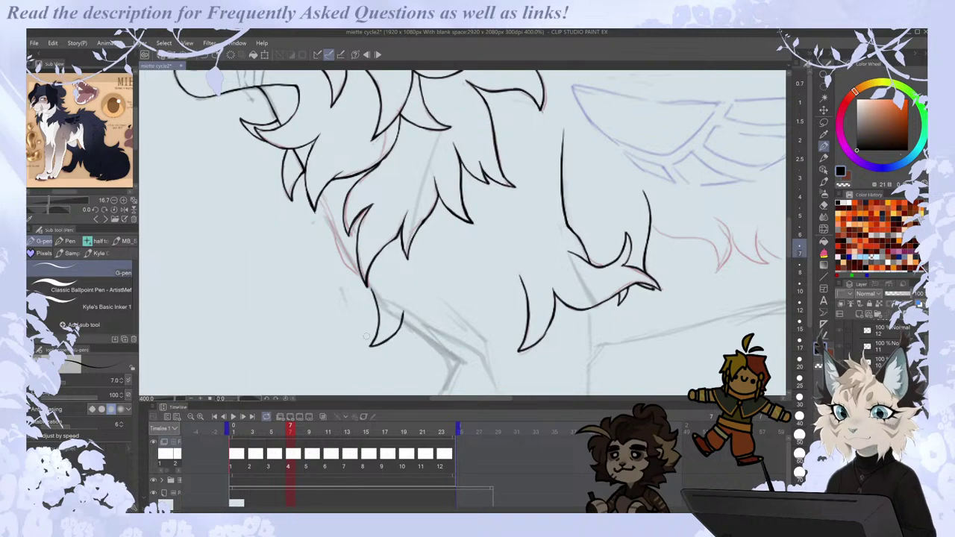
pyautogui.scroll(-2, 366, 336)
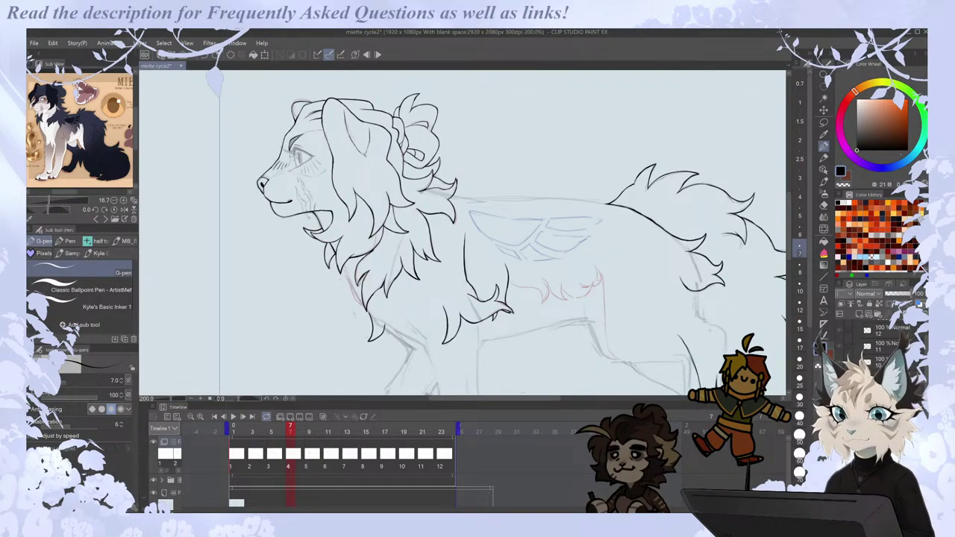
pyautogui.moveTo(502, 398); pyautogui.dragTo(509, 399)
pyautogui.press(',')
pyautogui.press('.')
pyautogui.press('.')
pyautogui.press(',')
pyautogui.press(',')
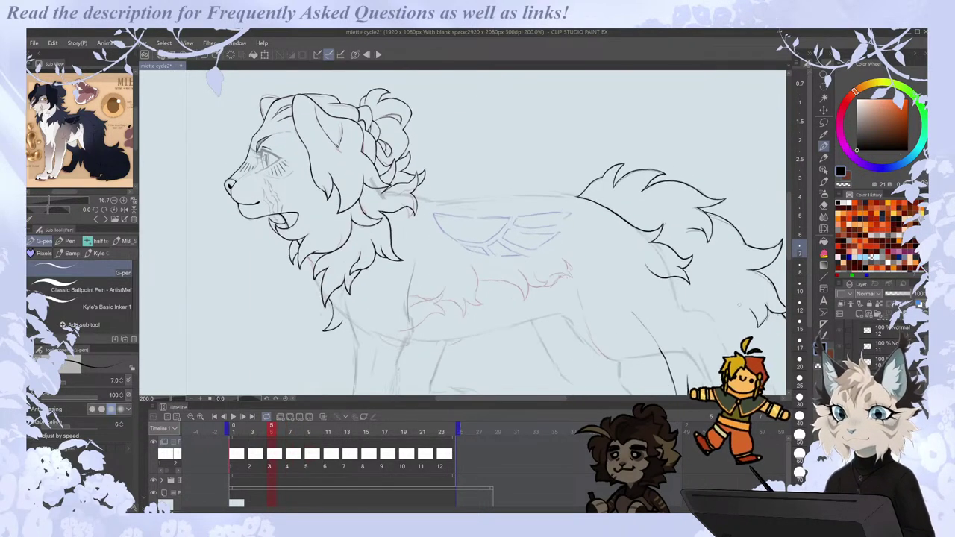
# Check the chest and foreleg fur on frame 7 and save the animation file.
pyautogui.scroll(2, 352, 282)
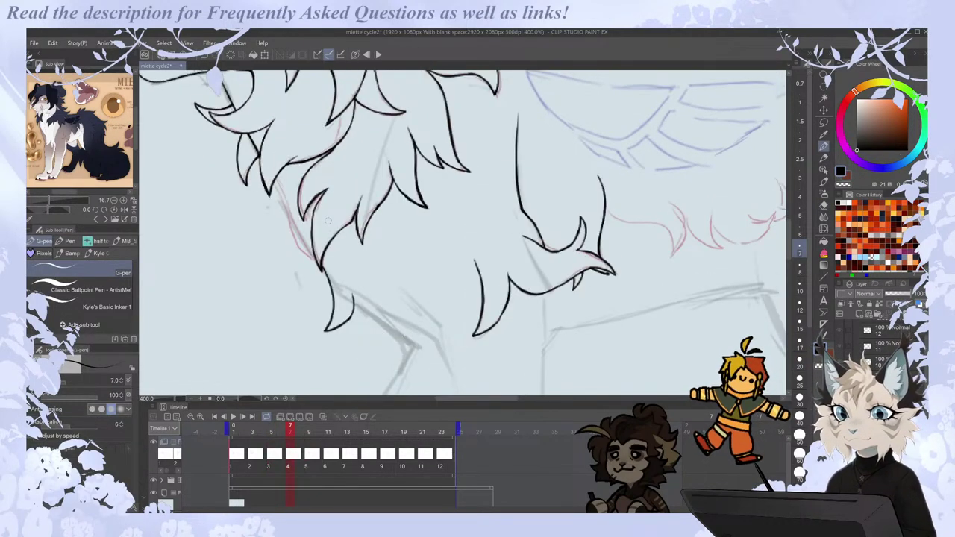
pyautogui.scroll(-2, 329, 221)
pyautogui.hotkey('ctrl', 's')
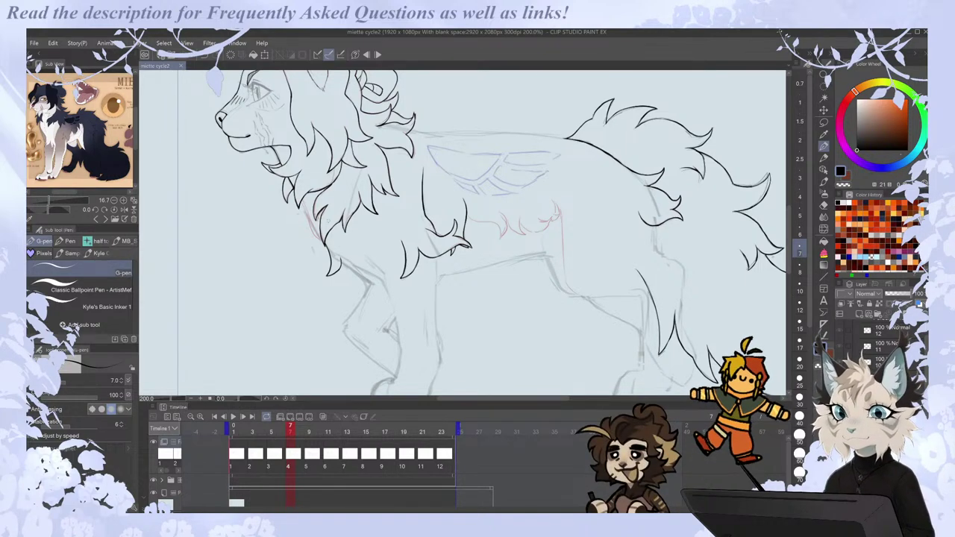
pyautogui.press('space')
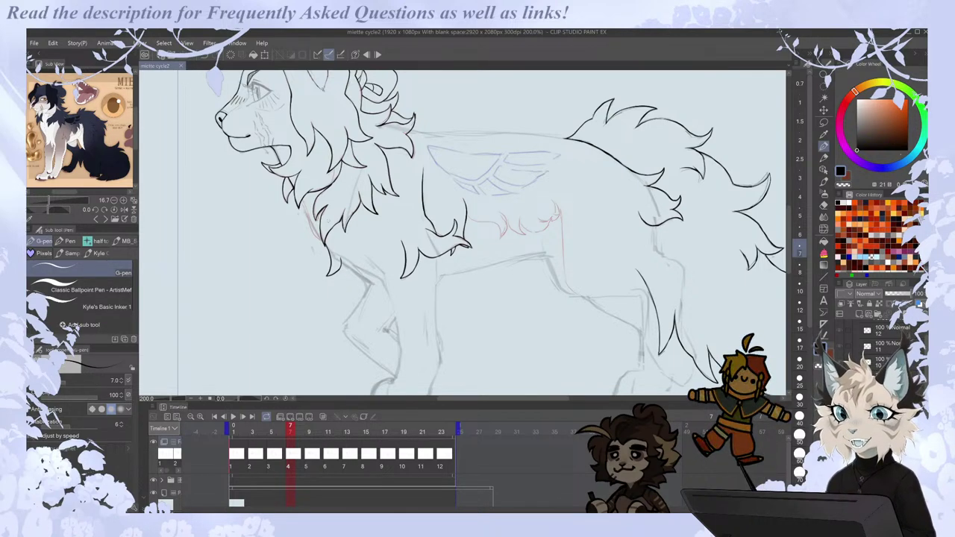
# Compare the body and chest fur on frame 7 with frames 5 and 9.
pyautogui.press('Right')
pyautogui.press('Left')
pyautogui.press('Left')
pyautogui.press('Right')
pyautogui.press('Right')
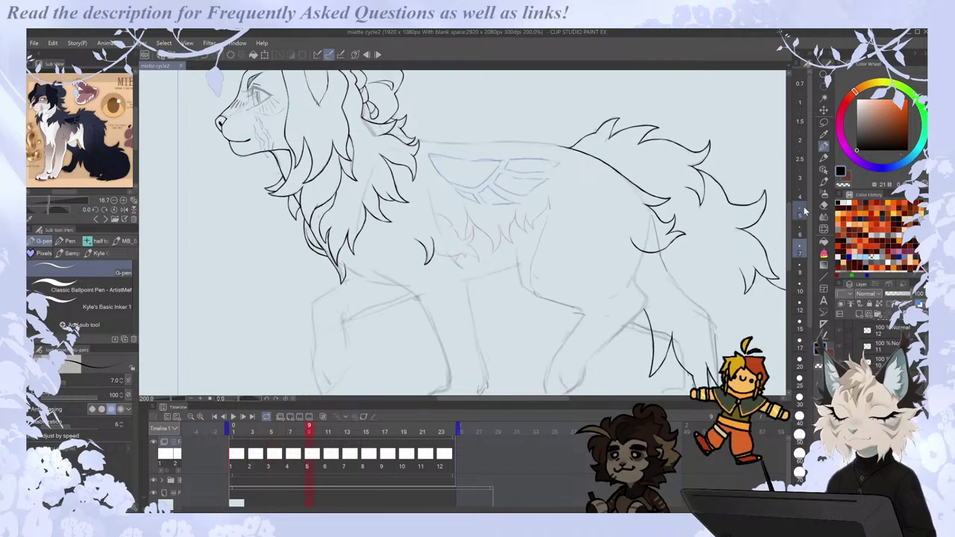
pyautogui.press('Left')
pyautogui.press('Left')
# Redraw the upper front edge of the pointed foreleg tuft on frame 7 and compare it with the adjacent frames.
pyautogui.press('space')
pyautogui.scroll(2, 399, 280)
pyautogui.press('space')
pyautogui.press('space')
pyautogui.press('e')
pyautogui.press('p')
pyautogui.moveTo(403, 226); pyautogui.dragTo(412, 266)
pyautogui.press('Right')
pyautogui.press('Left')
pyautogui.press('Left')
pyautogui.press('Right')
pyautogui.press('space')
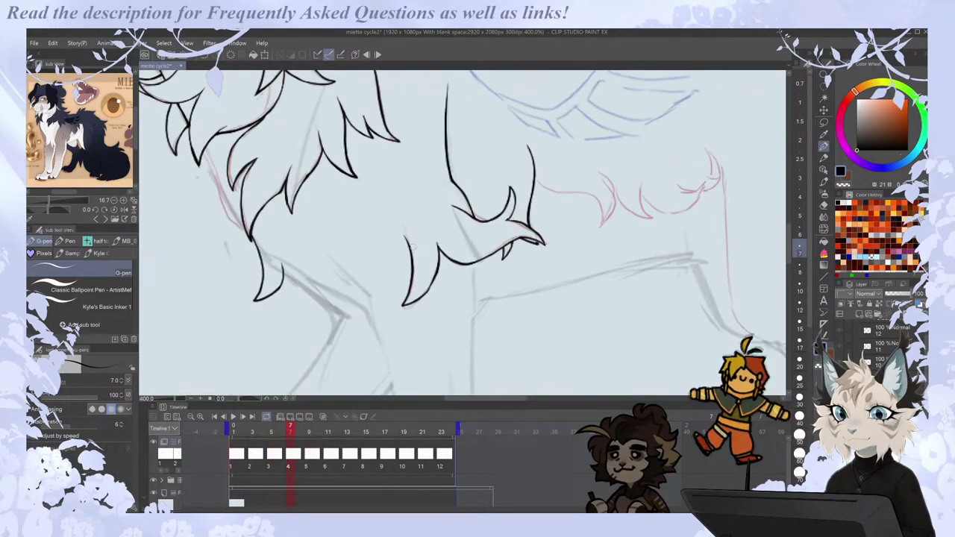
# Ink the arched elbow tuft with its pointed rear tip on frame 13 and dismiss the tablet's low-battery message.
pyautogui.scroll(-2, 413, 246)
pyautogui.scroll(2, 413, 246)
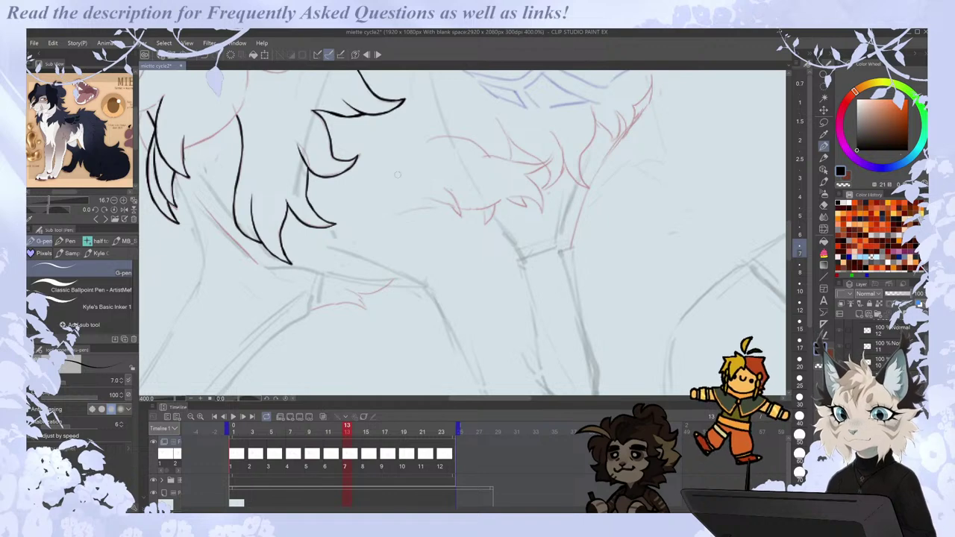
pyautogui.moveTo(396, 214)
pyautogui.mouseDown()
pyautogui.moveTo(421, 202)
pyautogui.moveTo(460, 216)
pyautogui.moveTo(437, 184)
pyautogui.mouseUp()
pyautogui.press('Left')
pyautogui.press('Right')
pyautogui.hotkey('ctrl', 'z')
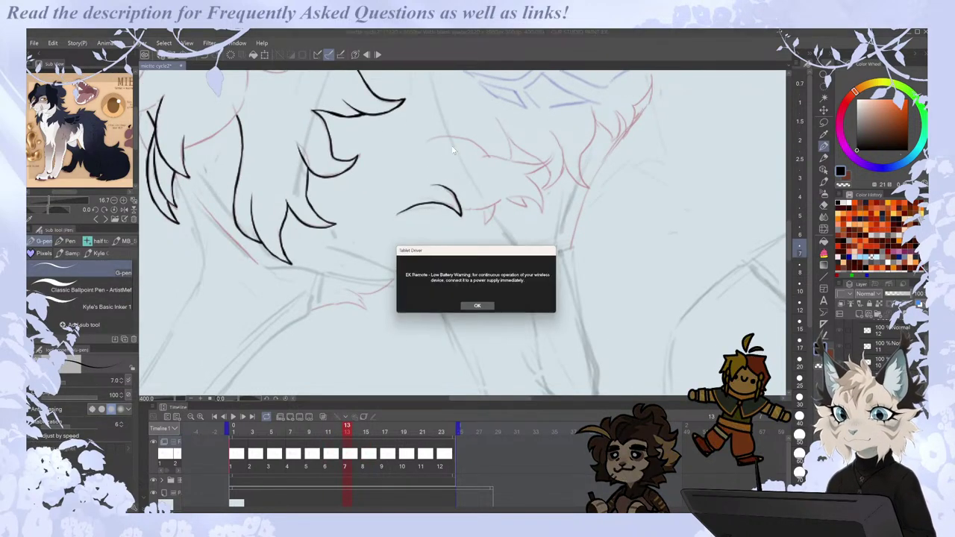
pyautogui.click(473, 304)
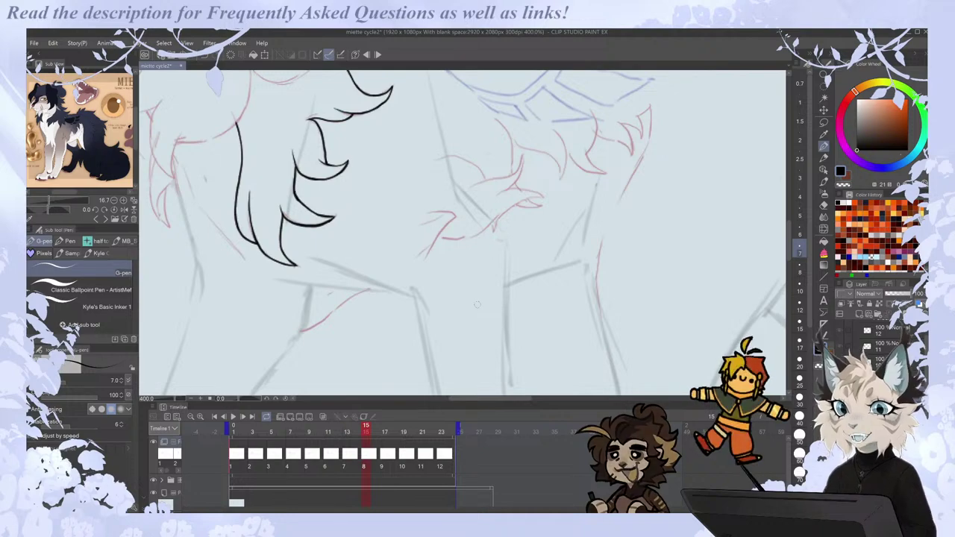
# Compare the elbow tuft on frame 13 with the sketched one on frame 15.
pyautogui.press('e')
pyautogui.press('Right')
pyautogui.press('p')
pyautogui.press('Left')
pyautogui.press('Right')
pyautogui.press('Left')
pyautogui.press('Left')
pyautogui.press('Left')
pyautogui.press('Right')
pyautogui.press('Right')
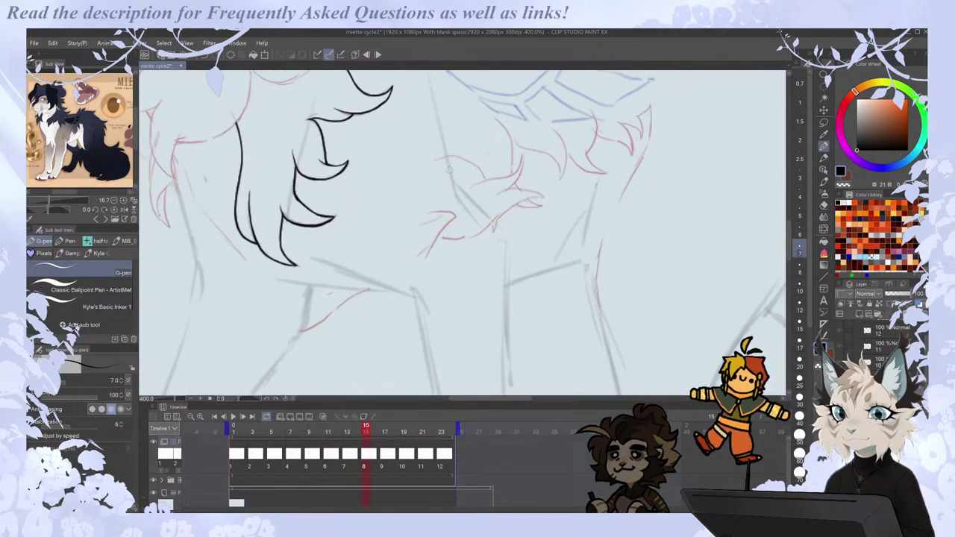
# Erase and redraw the front end of the arched elbow tuft line on frame 13, checking it against frame 15.
pyautogui.press('Left')
pyautogui.press('e')
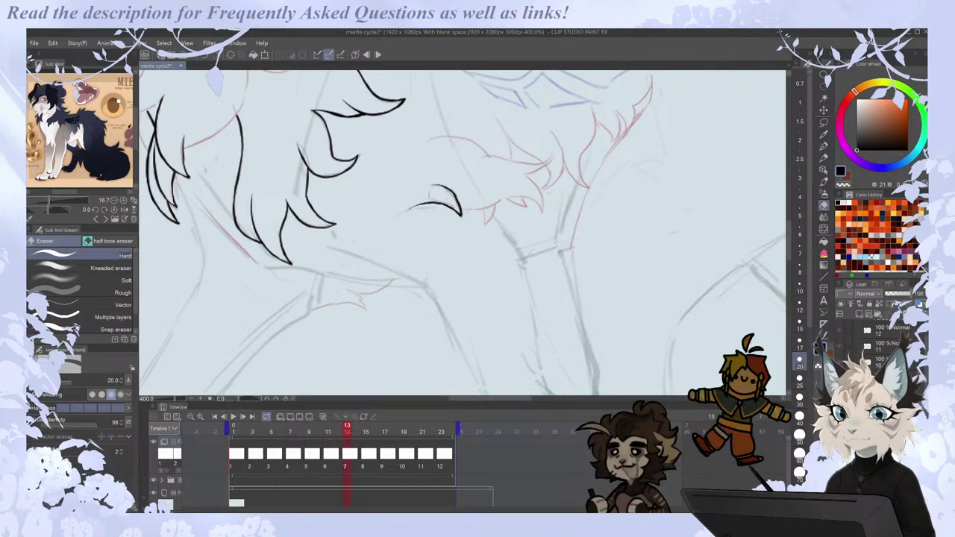
pyautogui.press('p')
pyautogui.press('Right')
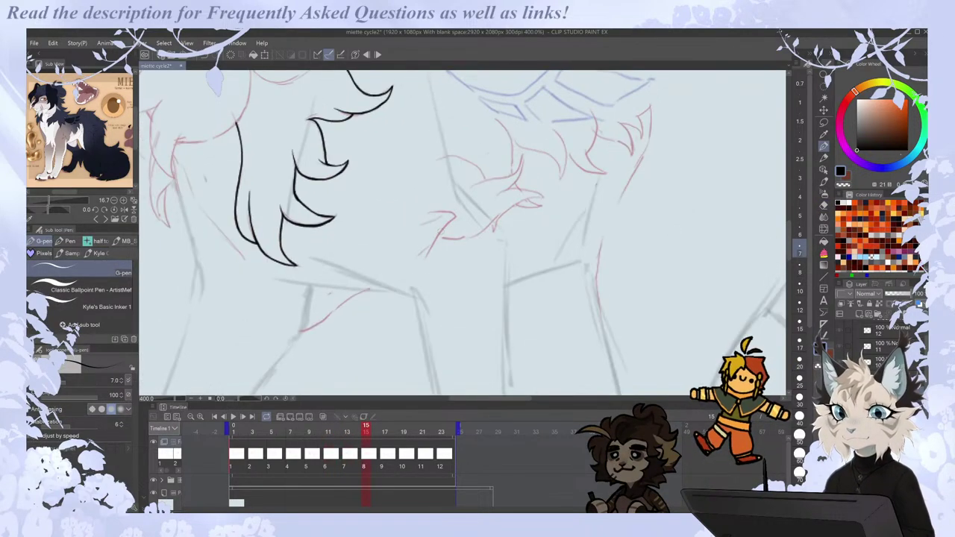
pyautogui.press('Left')
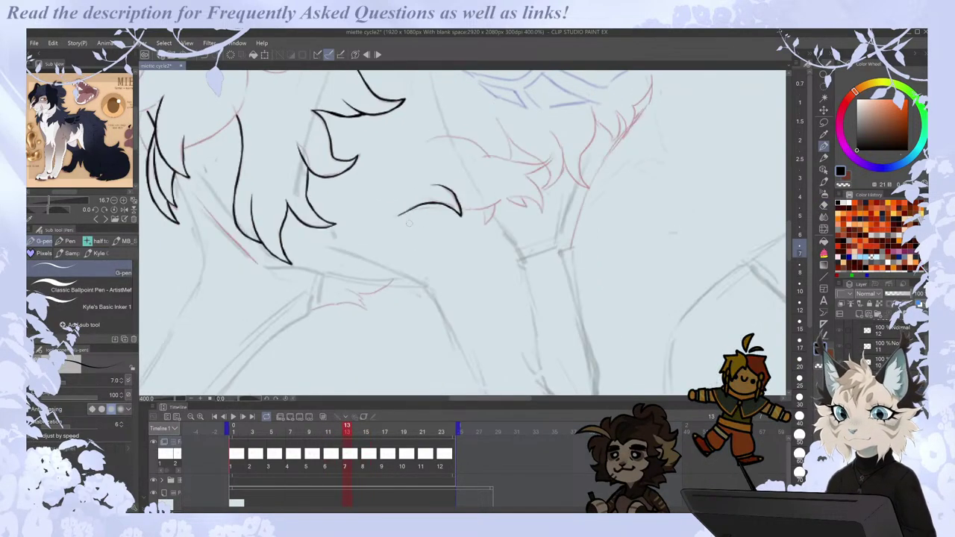
# Ink the front part of the elbow tuft over the sketch on frames 15 and 17.
pyautogui.press('Right')
pyautogui.press('Right')
pyautogui.press('Left')
pyautogui.press('Right')
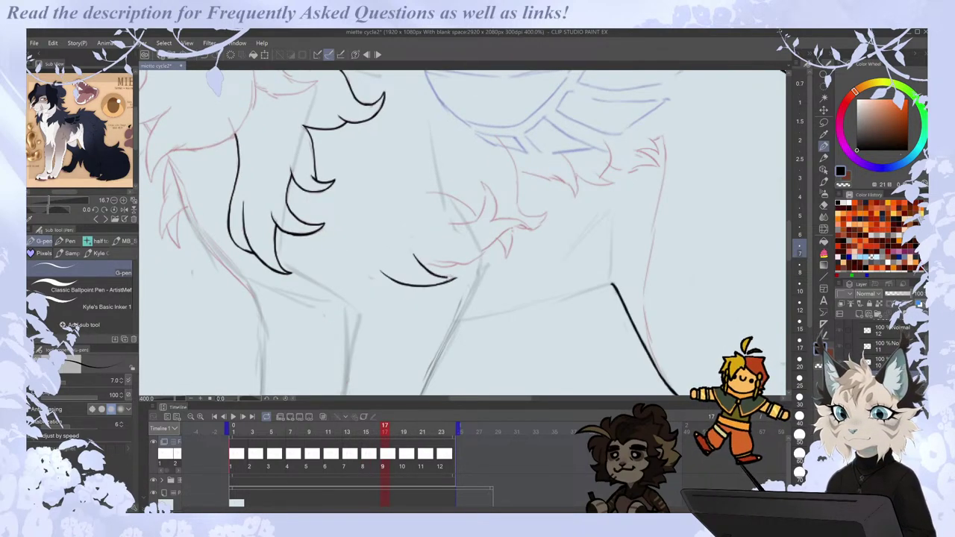
# Compare the inked elbow tufts on frames 15 and 17 with the sketched tuft on frame 19.
pyautogui.press('Left')
pyautogui.press('Right')
pyautogui.press('Right')
pyautogui.press('Left')
pyautogui.press('Left')
pyautogui.press('Right')
pyautogui.press('Right')
pyautogui.press('Left')
pyautogui.press('Left')
pyautogui.press('Right')
pyautogui.press('Right')
pyautogui.press('Left')
pyautogui.press('Left')
pyautogui.press('Right')
pyautogui.press('Right')
pyautogui.press('Left')
pyautogui.press('Left')
pyautogui.press('Right')
pyautogui.press('Right')
pyautogui.press('Right')
pyautogui.press('Left')
pyautogui.press('Left')
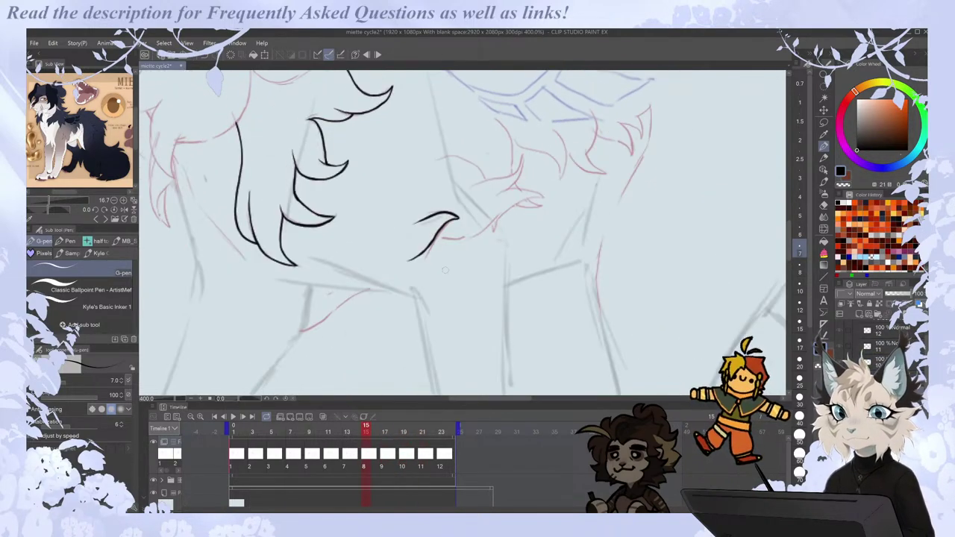
pyautogui.press('Right')
pyautogui.press('Right')
pyautogui.press('Left')
pyautogui.press('Left')
pyautogui.press('Right')
pyautogui.press('Right')
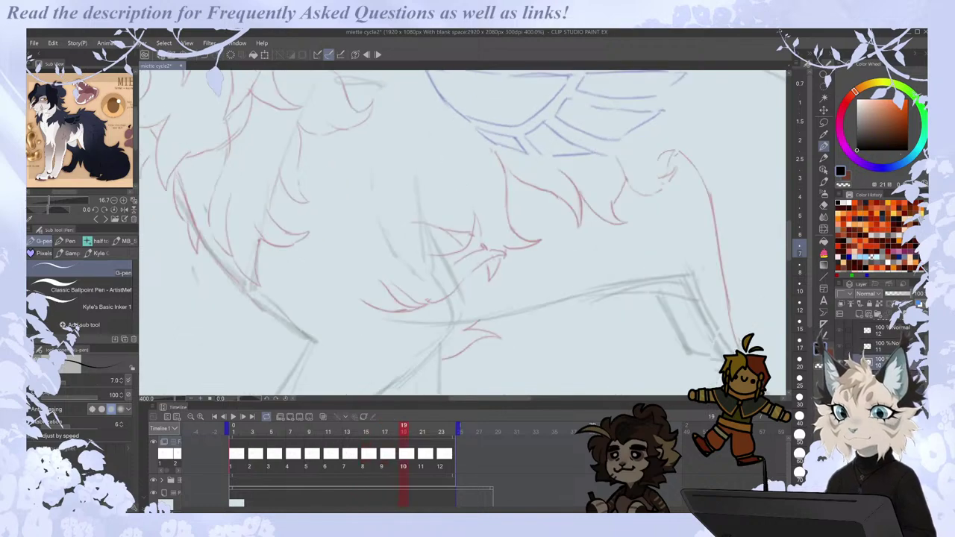
# Step back through the earlier inked frames from frame 19 to check how the elbow tuft moves.
pyautogui.press('Left')
pyautogui.press('Left')
pyautogui.press('Left')
pyautogui.press('Left')
pyautogui.press('Left')
pyautogui.press('Left')
pyautogui.press('Left')
pyautogui.press('Left')
pyautogui.press('Right')
pyautogui.press('Right')
pyautogui.press('Right')
pyautogui.press('Right')
pyautogui.press('Right')
pyautogui.press('Right')
pyautogui.press('Left')
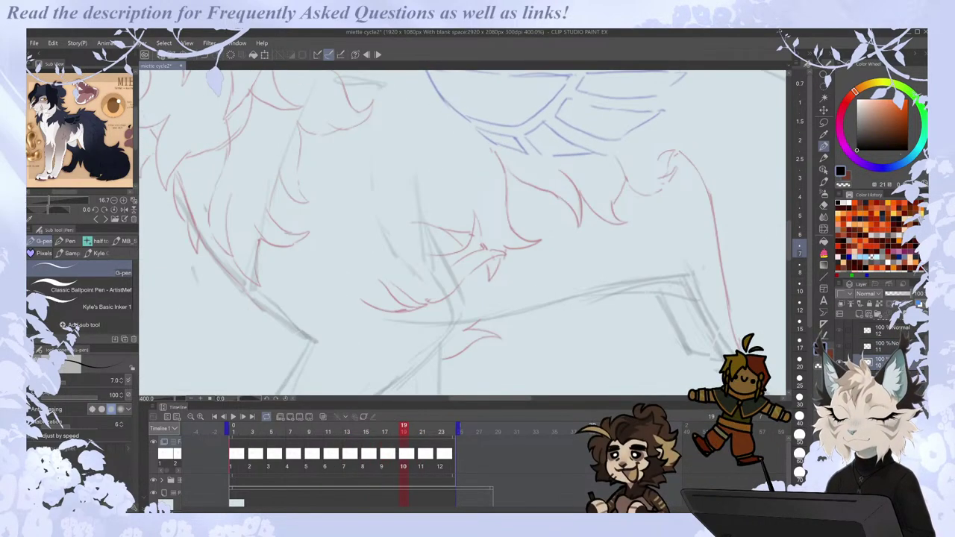
# Ink the downward-pointing front elbow tuft over the sketch on frame 21.
pyautogui.press('Right')
pyautogui.press('Right')
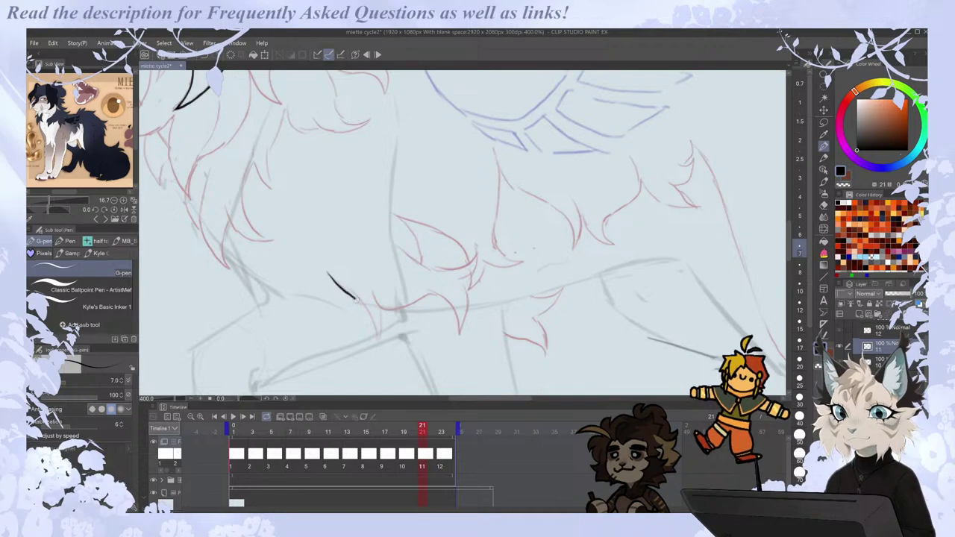
pyautogui.moveTo(375, 290); pyautogui.dragTo(376, 337)
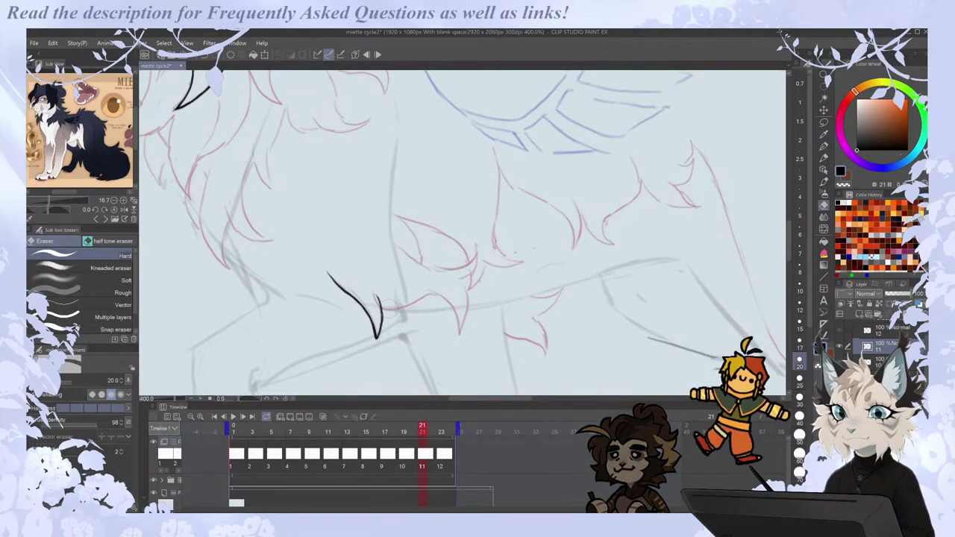
# Compare the pointed elbow tuft on frame 21 with the neighbouring frames.
pyautogui.press('Left')
pyautogui.press('Right')
pyautogui.press('Left')
pyautogui.press('Right')
pyautogui.press('Right')
pyautogui.press('Right')
pyautogui.press('Right')
pyautogui.press('Left')
pyautogui.press('Left')
pyautogui.press('Right')
pyautogui.press('Left')
pyautogui.press('Left')
pyautogui.press('Right')
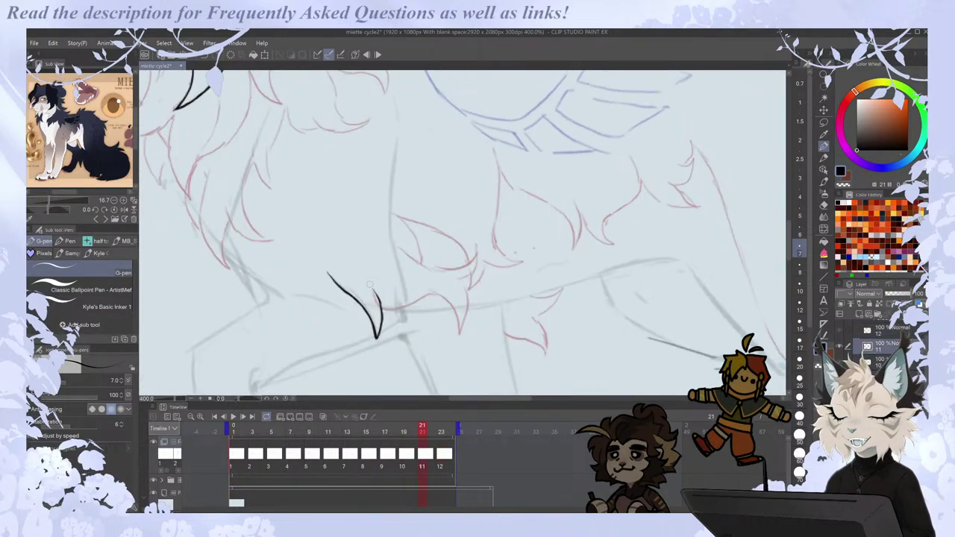
# Ink the pointed front elbow tuft on frame 23, undoing unsatisfactory strokes and checking it against the adjacent frames.
pyautogui.press('Left')
pyautogui.press('Right')
pyautogui.press('Right')
pyautogui.press('Left')
pyautogui.press('Right')
pyautogui.press('Left')
pyautogui.press('Right')
pyautogui.moveTo(299, 234)
pyautogui.mouseDown()
pyautogui.moveTo(329, 279)
pyautogui.moveTo(302, 240)
pyautogui.moveTo(330, 313)
pyautogui.moveTo(345, 284)
pyautogui.moveTo(332, 313)
pyautogui.mouseUp()
pyautogui.hotkey('ctrl', 'z')
pyautogui.press('Left')
pyautogui.press('Right')
pyautogui.hotkey('ctrl', 'z')
pyautogui.press('Left')
# Ink the front elbow tuft on frame 1 with a curved lower edge and an arched upper edge meeting at a rear tip.
pyautogui.press('Home')
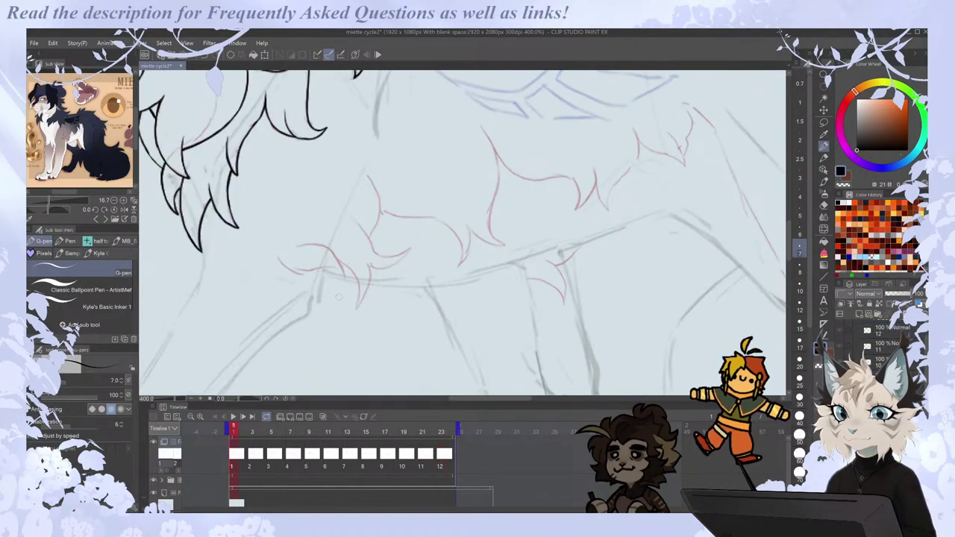
pyautogui.moveTo(274, 255)
pyautogui.mouseDown()
pyautogui.moveTo(301, 272)
pyautogui.moveTo(343, 276)
pyautogui.mouseUp()
pyautogui.hotkey('ctrl', 'z')
pyautogui.moveTo(312, 243); pyautogui.dragTo(334, 254)
pyautogui.press('e')
pyautogui.press('p')
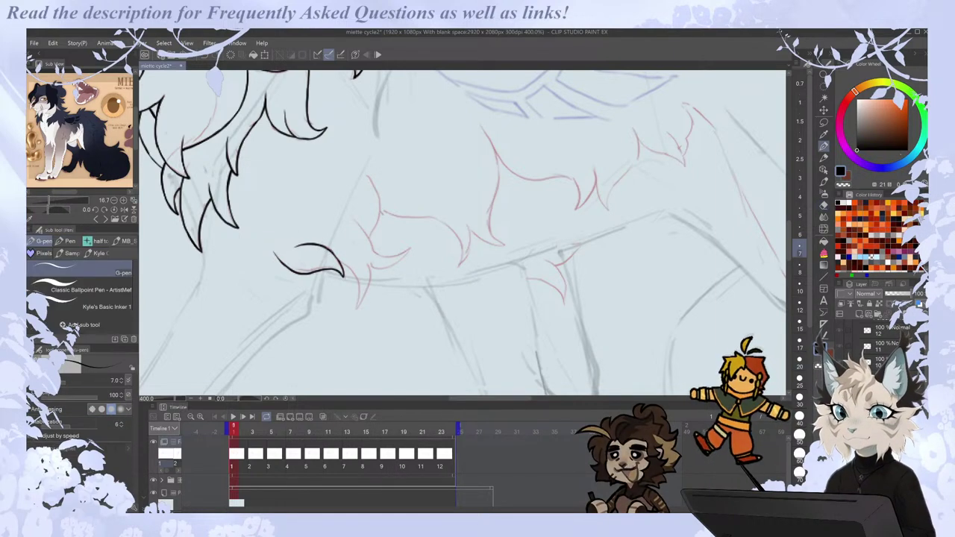
# Compare the inked front elbow tuft on frame 1 with the preceding and following frames.
pyautogui.press('Left')
pyautogui.press('Right')
pyautogui.press('Right')
pyautogui.press('Left')
pyautogui.press('Left')
pyautogui.press('Right')
pyautogui.press('Right')
pyautogui.press('Right')
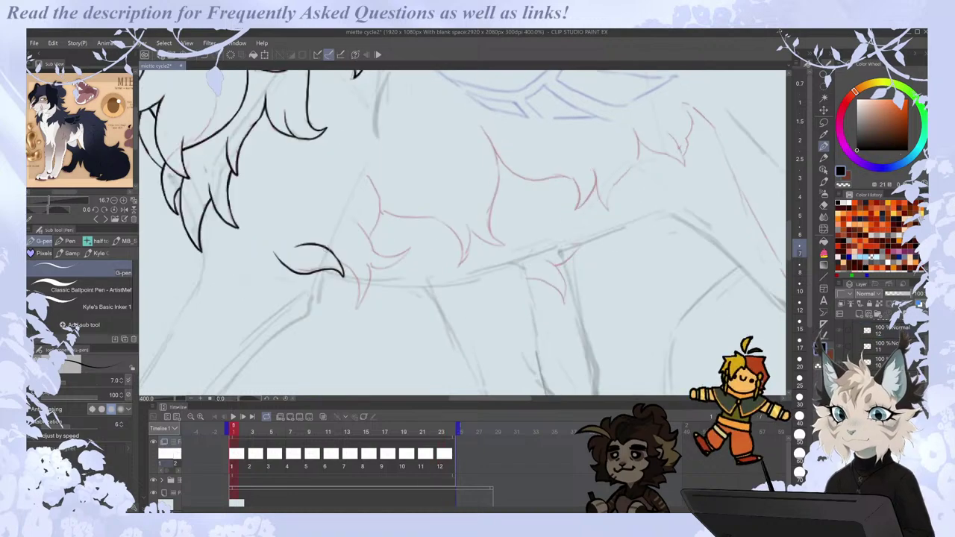
pyautogui.press('Left')
pyautogui.press('Left')
pyautogui.press('Left')
pyautogui.press('Right')
pyautogui.press('Right')
pyautogui.press('Right')
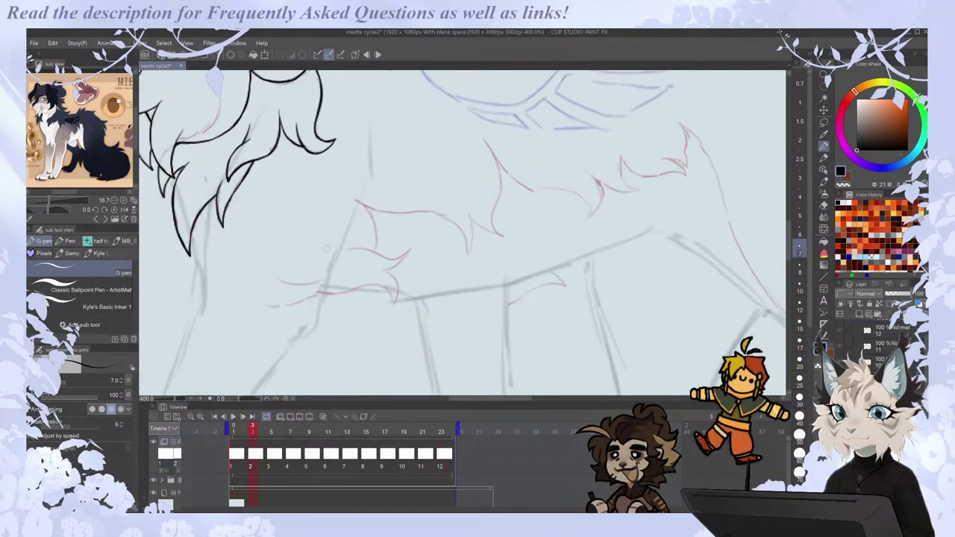
# Ink the two curved front lines of the elbow tuft on frame 3 and compare them with the adjacent frames.
pyautogui.press('Left')
pyautogui.press('Left')
pyautogui.hotkey('ctrl', 'Right')
pyautogui.moveTo(256, 295)
pyautogui.mouseDown()
pyautogui.moveTo(279, 306)
pyautogui.moveTo(323, 284)
pyautogui.mouseUp()
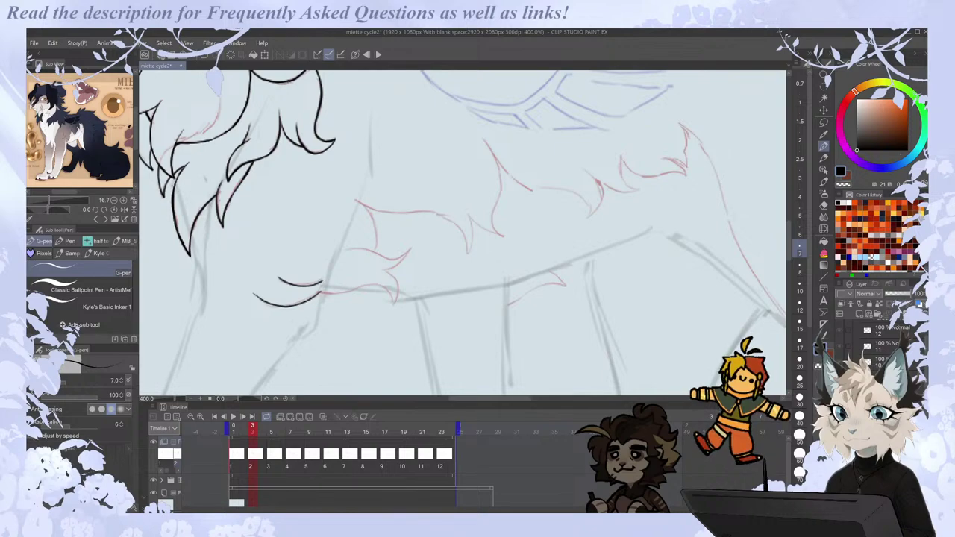
pyautogui.press('Left')
pyautogui.press('Right')
pyautogui.press('Right')
pyautogui.press('Left')
pyautogui.press('Left')
pyautogui.press('Right')
# Ink the short curved front line of the elbow tuft on frame 5 and check it against the following frames.
pyautogui.hotkey('ctrl', 'Right')
pyautogui.hotkey('ctrl', 'Right')
pyautogui.hotkey('ctrl', 'Left')
pyautogui.moveTo(300, 305); pyautogui.dragTo(339, 333)
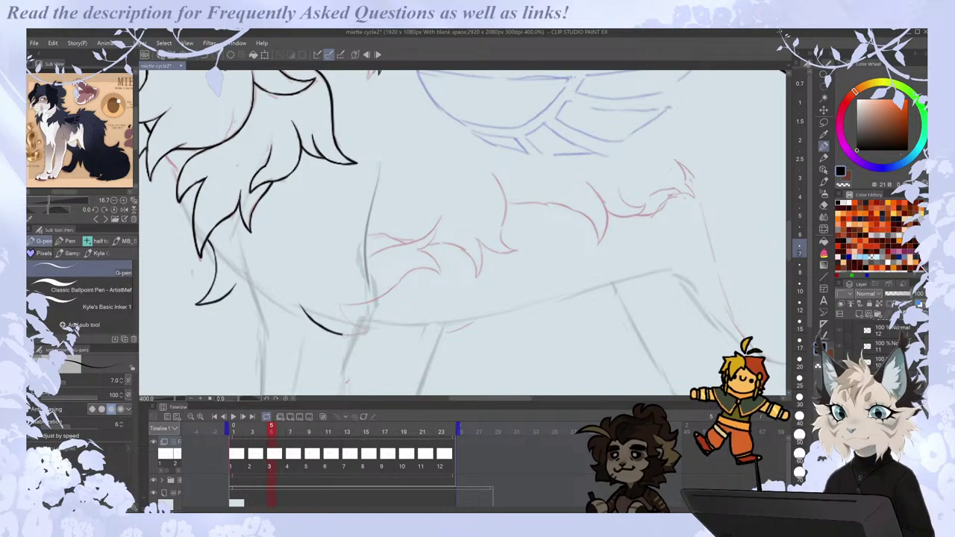
pyautogui.hotkey('ctrl', 'Right')
pyautogui.hotkey('ctrl', 'Right')
pyautogui.hotkey('ctrl', 'Right')
pyautogui.hotkey('ctrl', 'Left')
pyautogui.hotkey('ctrl', 'Left')
pyautogui.press('e')
pyautogui.press('p')
# Review the tufts through frame 13, save the file and play back the walk cycle.
pyautogui.hotkey('ctrl', 'Right')
pyautogui.hotkey('ctrl', 'Right')
pyautogui.hotkey('ctrl', 'Right')
pyautogui.hotkey('ctrl', 'Right')
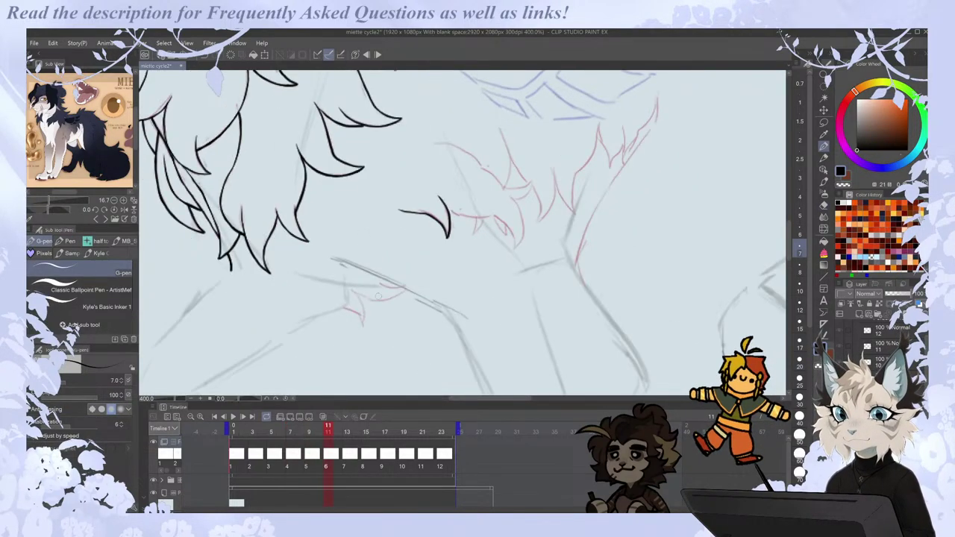
pyautogui.hotkey('ctrl', 'Left')
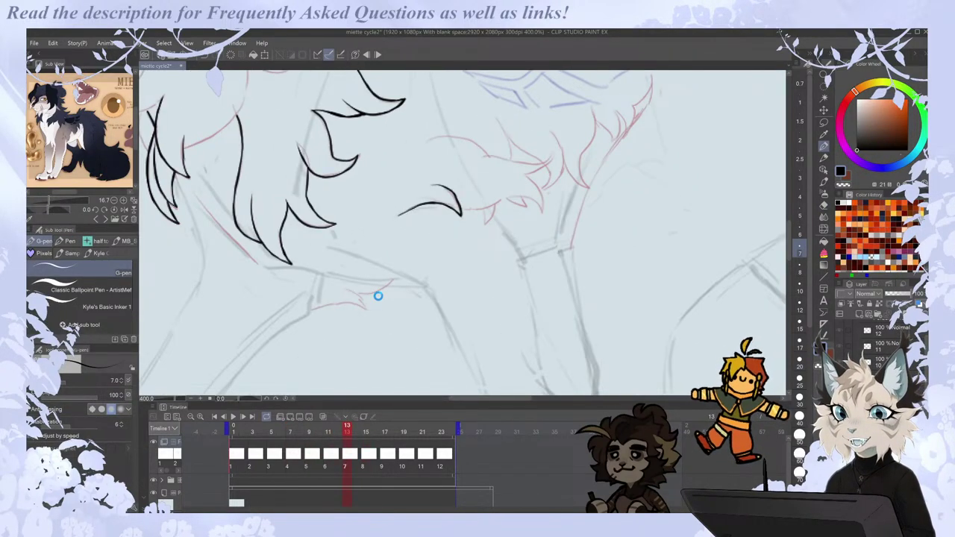
pyautogui.click(233, 417)
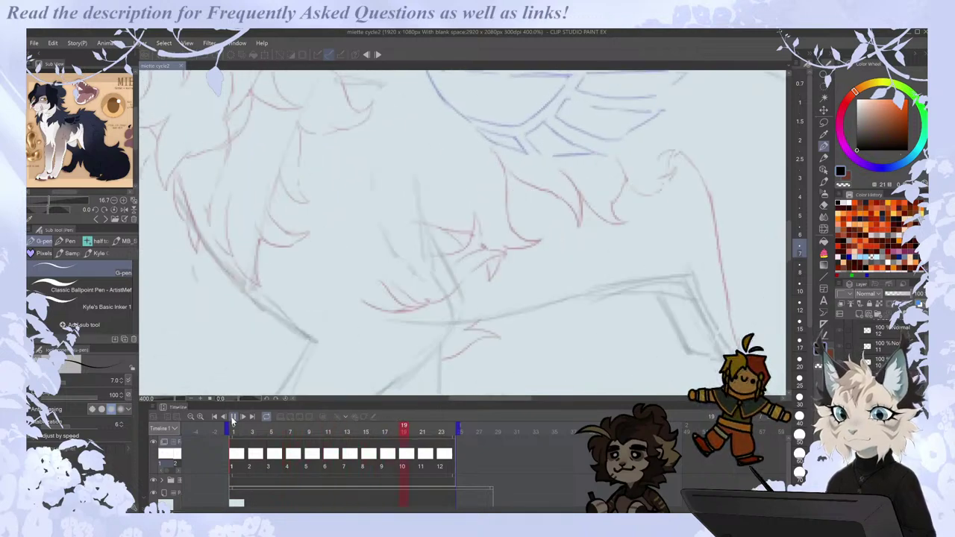
# Ink the rest of the elbow fur on frame 1, with its curved upper line and two pointed rear tips.
pyautogui.click(239, 462)
pyautogui.press('Right')
pyautogui.press('Left')
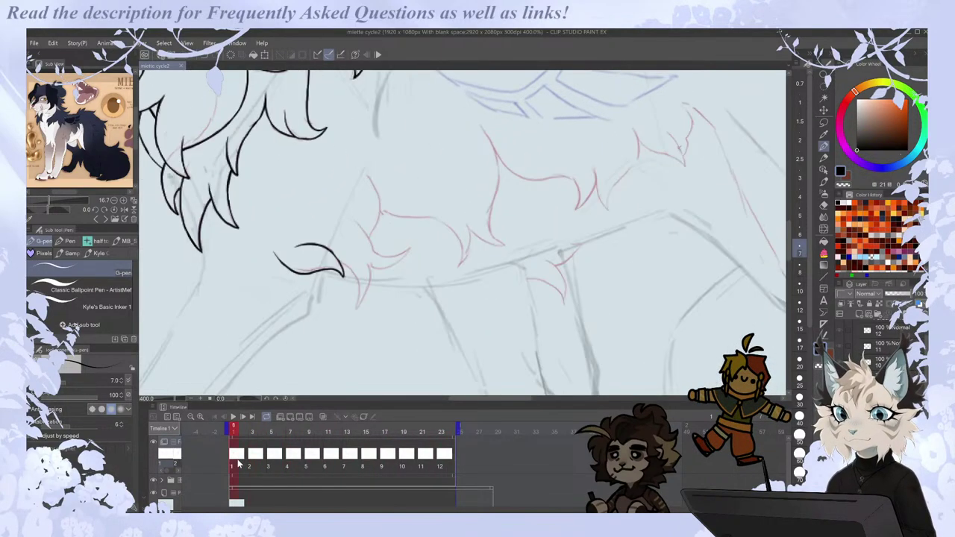
pyautogui.moveTo(375, 188); pyautogui.dragTo(370, 233)
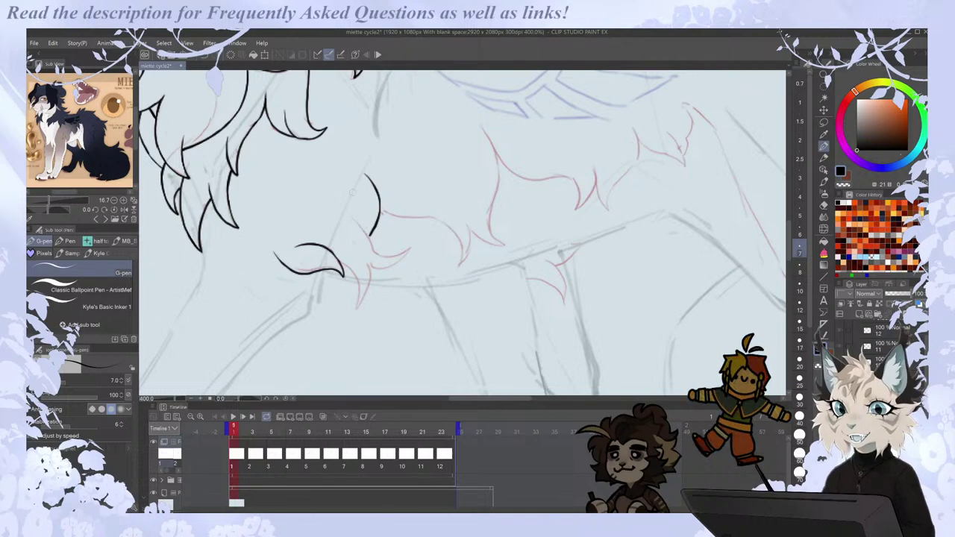
pyautogui.moveTo(346, 211)
pyautogui.mouseDown()
pyautogui.moveTo(373, 257)
pyautogui.moveTo(406, 254)
pyautogui.moveTo(368, 261)
pyautogui.moveTo(358, 306)
pyautogui.moveTo(373, 268)
pyautogui.mouseUp()
pyautogui.hotkey('ctrl', 'z')
pyautogui.press('Left')
pyautogui.press('Right')
pyautogui.press('e')
pyautogui.press('p')
pyautogui.hotkey('ctrl', 'z')
pyautogui.press('Right')
pyautogui.press('Left')
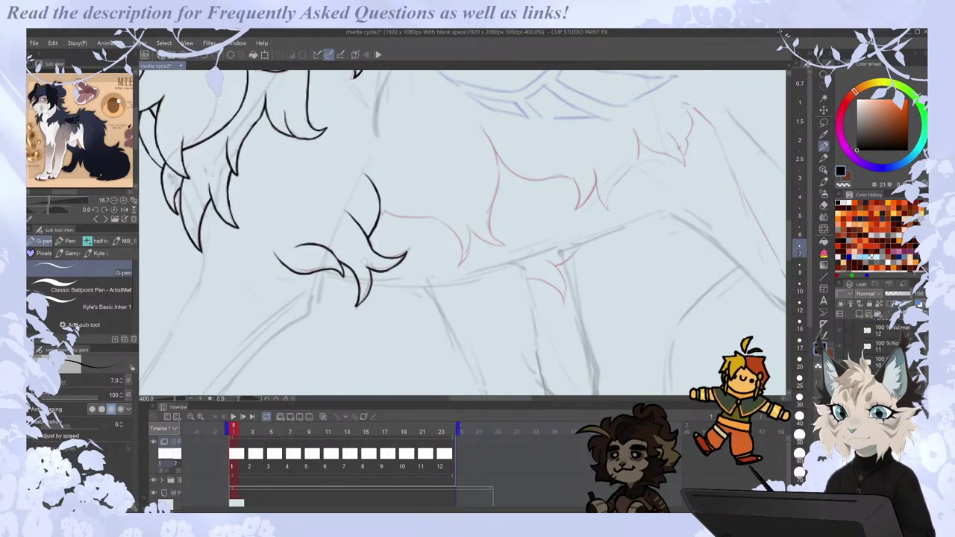
# Compare the completed elbow fur on frame 1 with the fur on frame 23 and frame 3.
pyautogui.press(',')
pyautogui.press('.')
pyautogui.press(',')
pyautogui.press('Right')
pyautogui.press('Left')
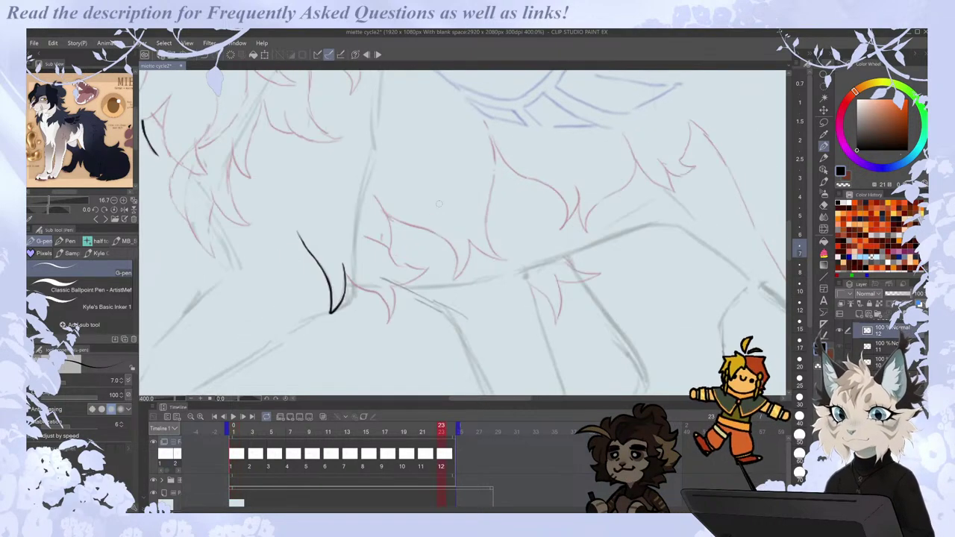
pyautogui.press('Right')
pyautogui.press('Right')
pyautogui.press('Left')
pyautogui.press('Left')
pyautogui.press('Right')
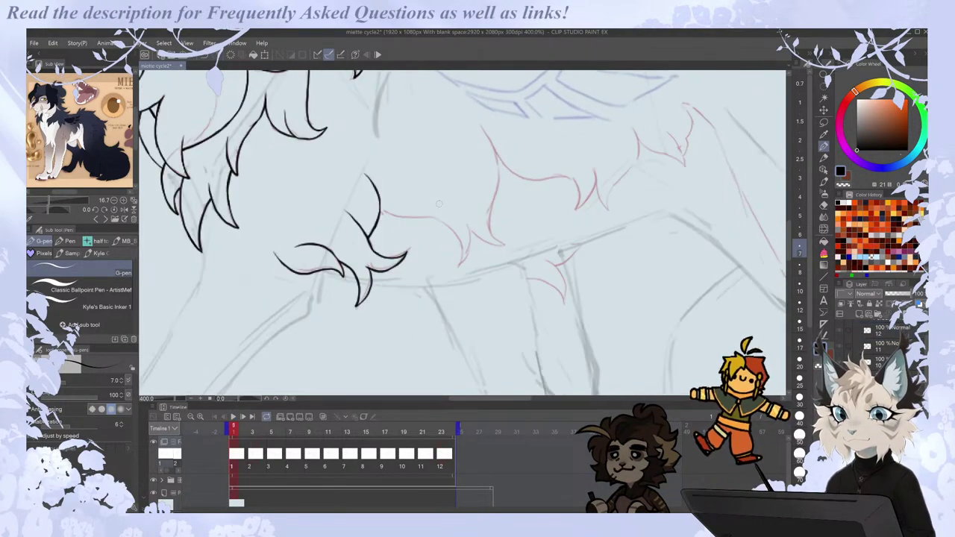
# Extend the elbow tuft on frame 3 with a wavy lower line ending in a pointed rear tip, checking it against frame 1.
pyautogui.press('Right')
pyautogui.moveTo(318, 296)
pyautogui.mouseDown()
pyautogui.moveTo(367, 287)
pyautogui.moveTo(393, 301)
pyautogui.mouseUp()
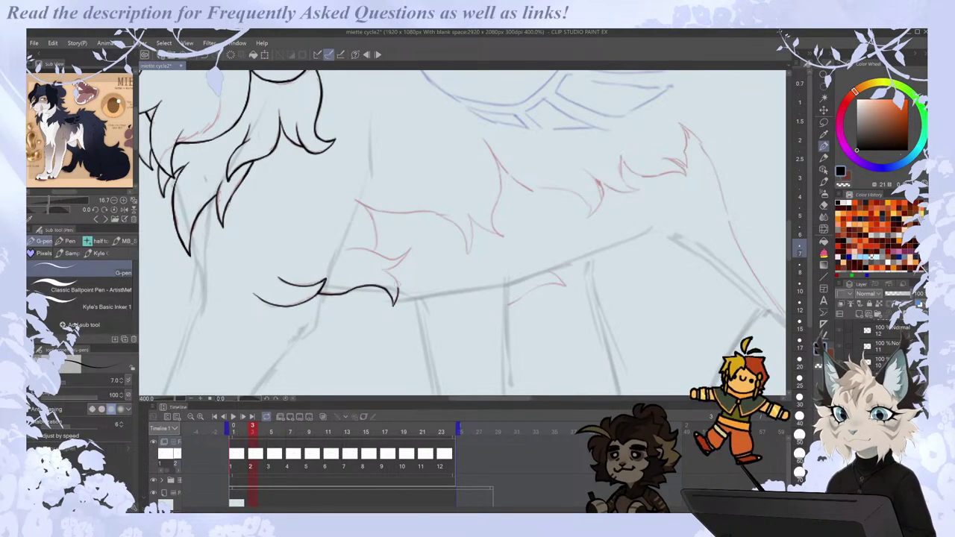
pyautogui.press('Left')
pyautogui.press('Right')
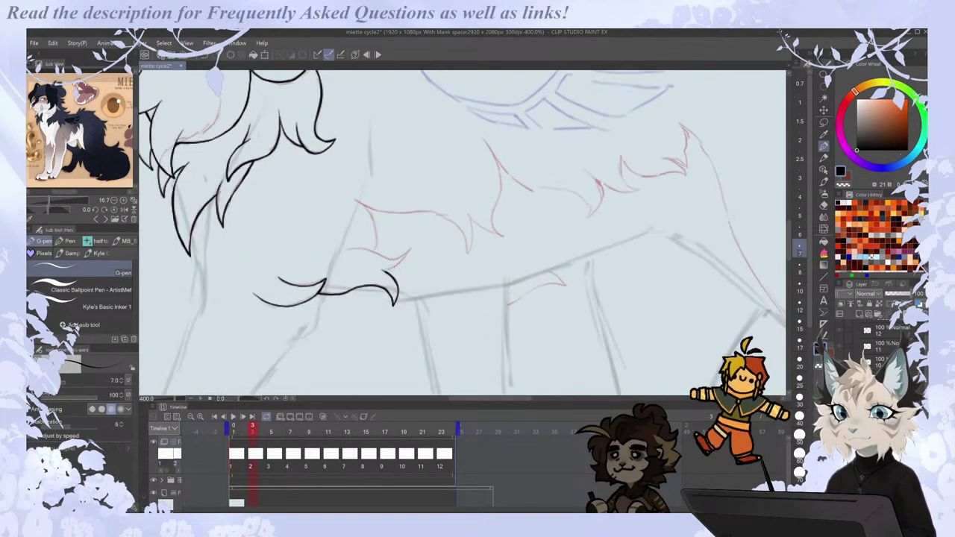
# Ink the upper pointed elbow tip and the curved line above it on frame 3, comparing them with frame 1.
pyautogui.moveTo(384, 273)
pyautogui.mouseDown()
pyautogui.moveTo(408, 250)
pyautogui.moveTo(382, 256)
pyautogui.mouseUp()
pyautogui.press('Left')
pyautogui.press('Right')
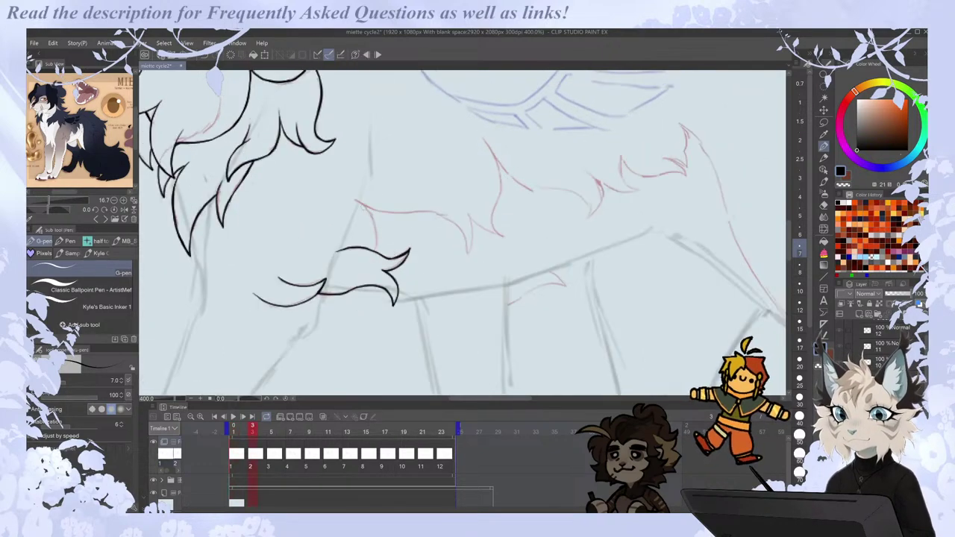
pyautogui.press('Left')
pyautogui.press('Right')
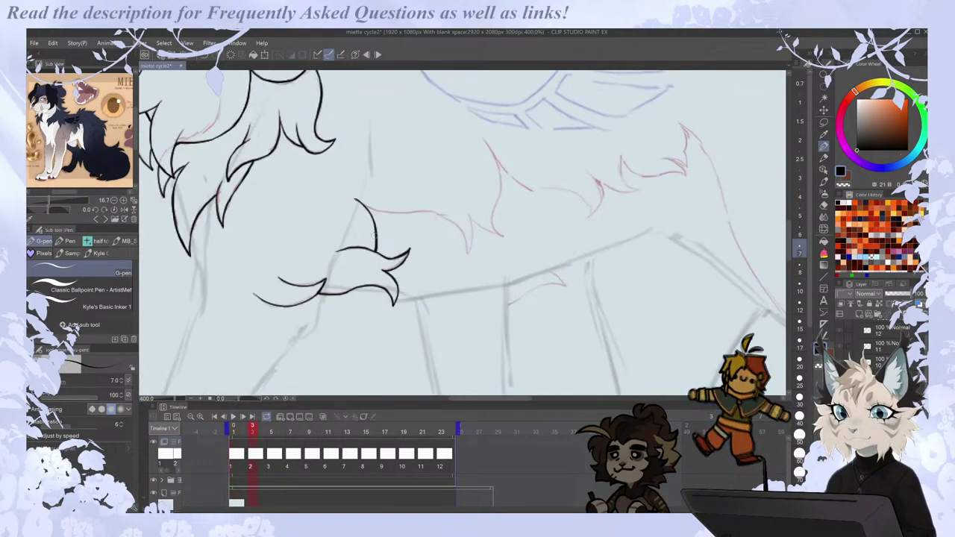
# Compare the elbow fur on frame 3 with its neighbours and with the frames up to frame 13.
pyautogui.press('Right')
pyautogui.press('Left')
pyautogui.press('Right')
pyautogui.press('Right')
pyautogui.press('Left')
pyautogui.press('Left')
pyautogui.press('Right')
pyautogui.press('Right')
pyautogui.press('Right')
pyautogui.press('Right')
pyautogui.press('Right')
pyautogui.press('Right')
pyautogui.press('Right')
pyautogui.press('Right')
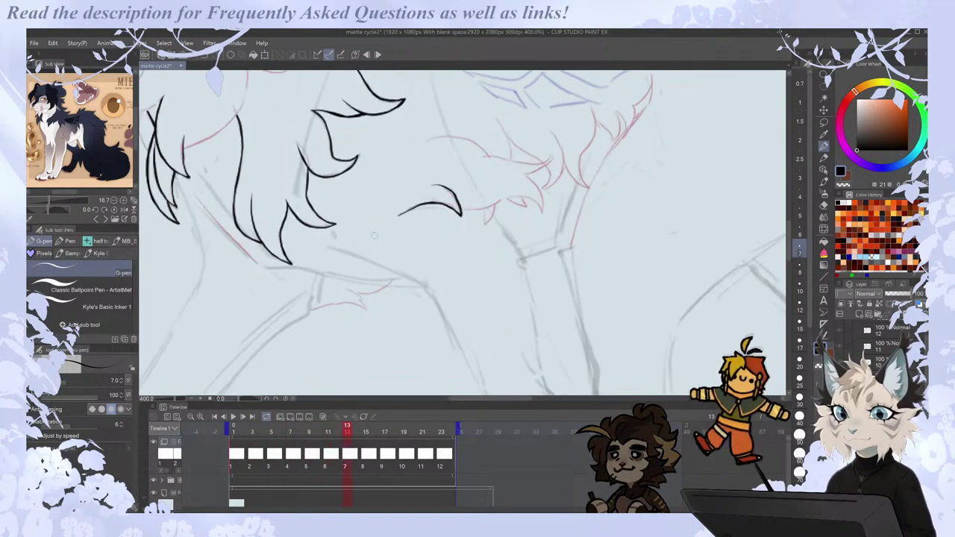
# Ink the wavy elbow fur with its pointed rear tips on frame 11 and clean up the rearmost tip with the Eraser.
pyautogui.moveTo(448, 218)
pyautogui.mouseDown()
pyautogui.moveTo(500, 208)
pyautogui.moveTo(484, 216)
pyautogui.moveTo(523, 241)
pyautogui.mouseUp()
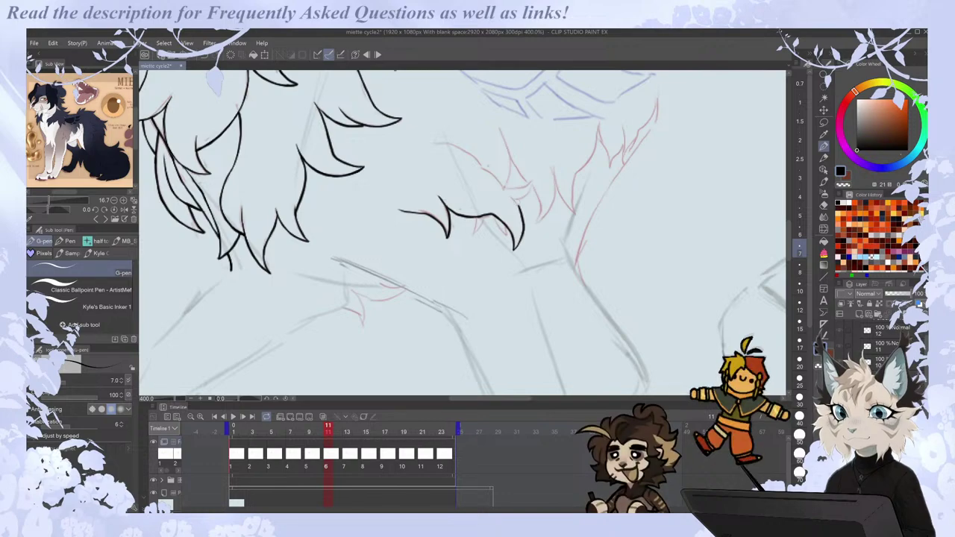
pyautogui.press('e')
pyautogui.moveTo(511, 196); pyautogui.dragTo(524, 222)
pyautogui.press('p')
# Play back the walk cycle to check the elbow fur motion and return to frame 1.
pyautogui.scroll(-3, 515, 201)
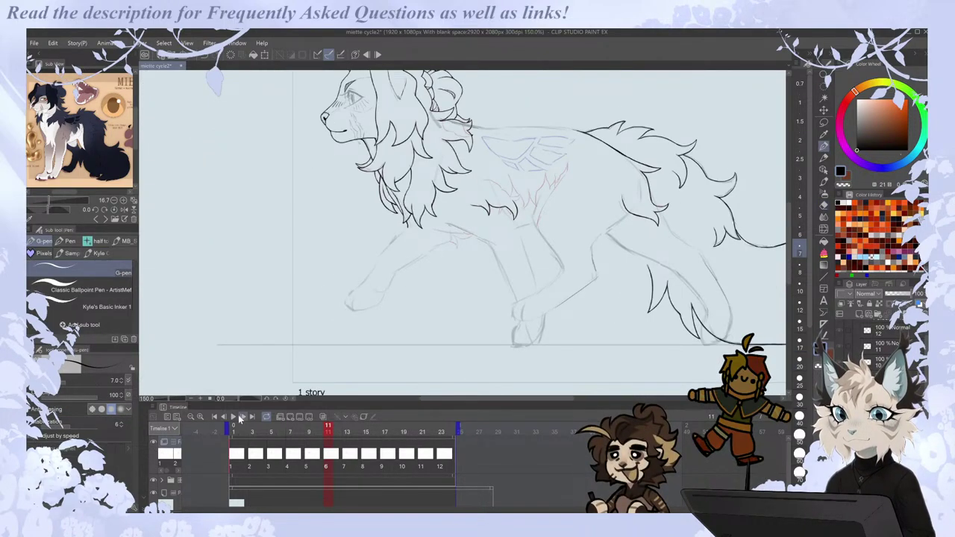
pyautogui.click(233, 417)
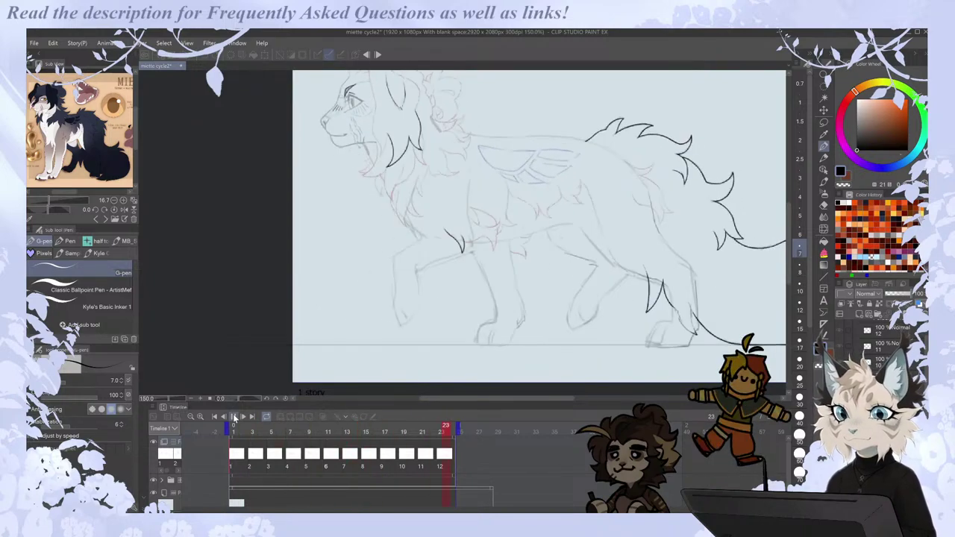
pyautogui.click(237, 456)
# Ink the lower wavy line of the elbow fur on frame 5, ending in a pointed rear tip, checking it against frame 3.
pyautogui.scroll(3, 514, 187)
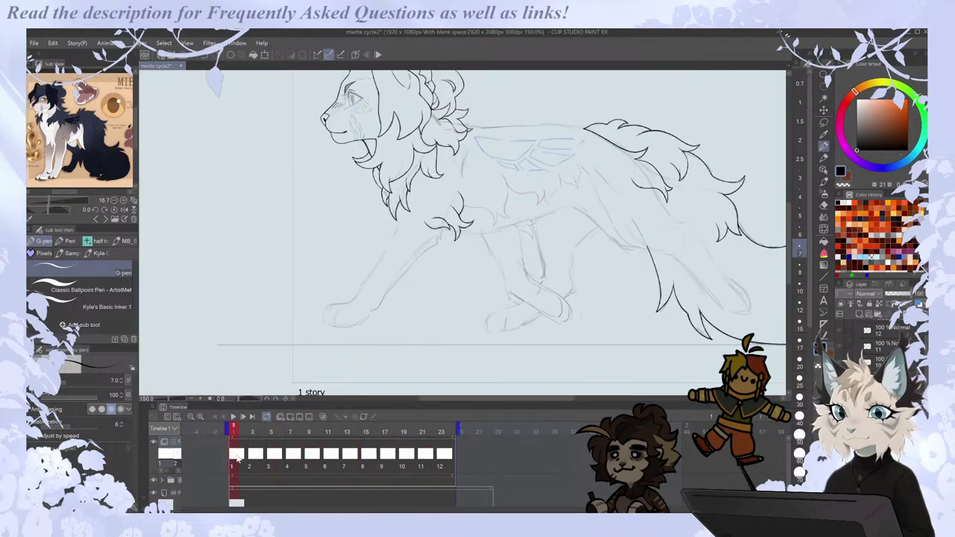
pyautogui.press('.')
pyautogui.press('.')
pyautogui.press(',')
pyautogui.press('.')
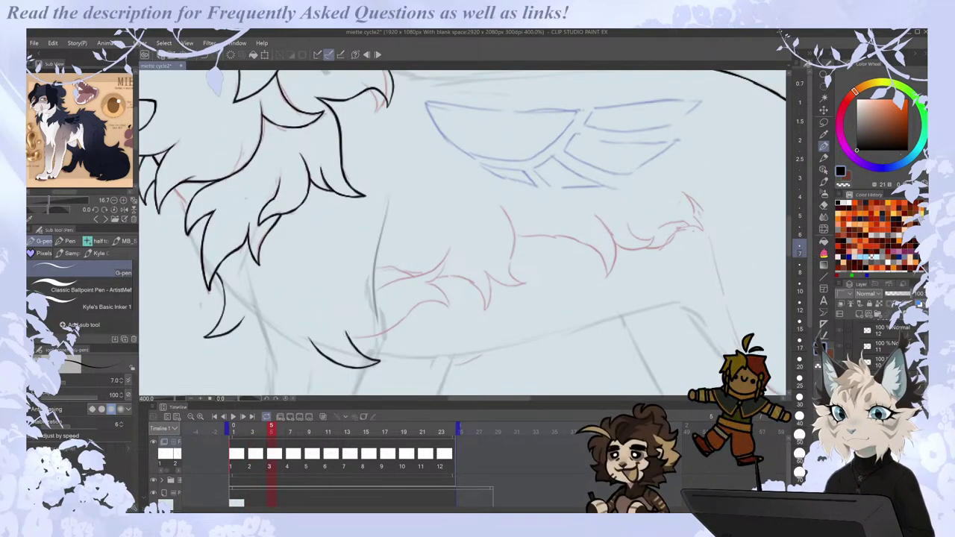
pyautogui.moveTo(349, 336)
pyautogui.mouseDown()
pyautogui.moveTo(424, 303)
pyautogui.moveTo(452, 307)
pyautogui.moveTo(438, 284)
pyautogui.moveTo(450, 307)
pyautogui.mouseUp()
pyautogui.hotkey('ctrl', 'z')
pyautogui.press(',')
pyautogui.press('.')
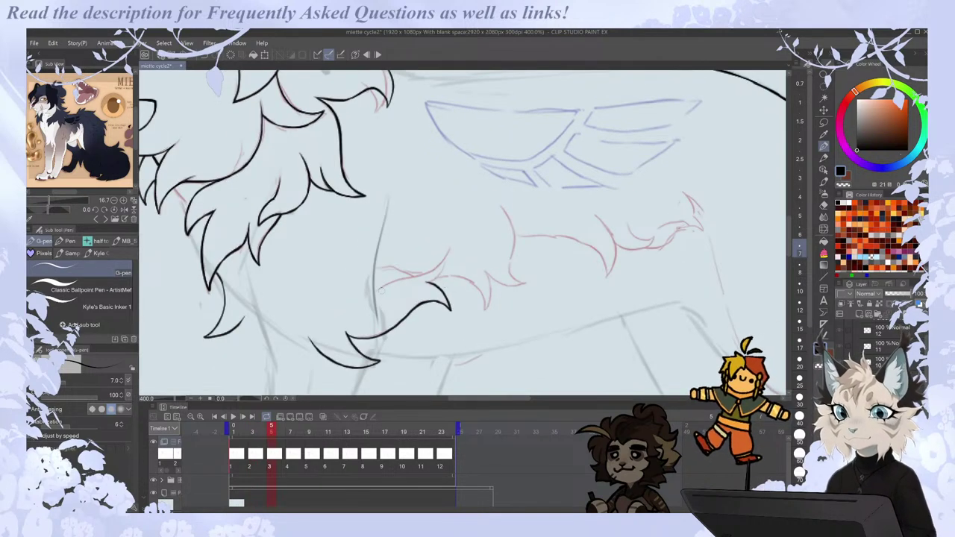
# Ink the upper pointed elbow tip and the curved line above it on frame 5, comparing them with frames 1, 3 and 7.
pyautogui.moveTo(422, 276)
pyautogui.mouseDown()
pyautogui.moveTo(445, 252)
pyautogui.moveTo(431, 281)
pyautogui.moveTo(413, 278)
pyautogui.mouseUp()
pyautogui.press(',')
pyautogui.press(',')
pyautogui.press('.')
pyautogui.press('.')
pyautogui.press('.')
pyautogui.press(',')
pyautogui.press('.')
pyautogui.press(',')
pyautogui.press(',')
pyautogui.press('.')
# Try to shift the lassoed elbow tips on frame 5 with a free transform.
pyautogui.press('m')
pyautogui.moveTo(390, 240); pyautogui.dragTo(366, 278)
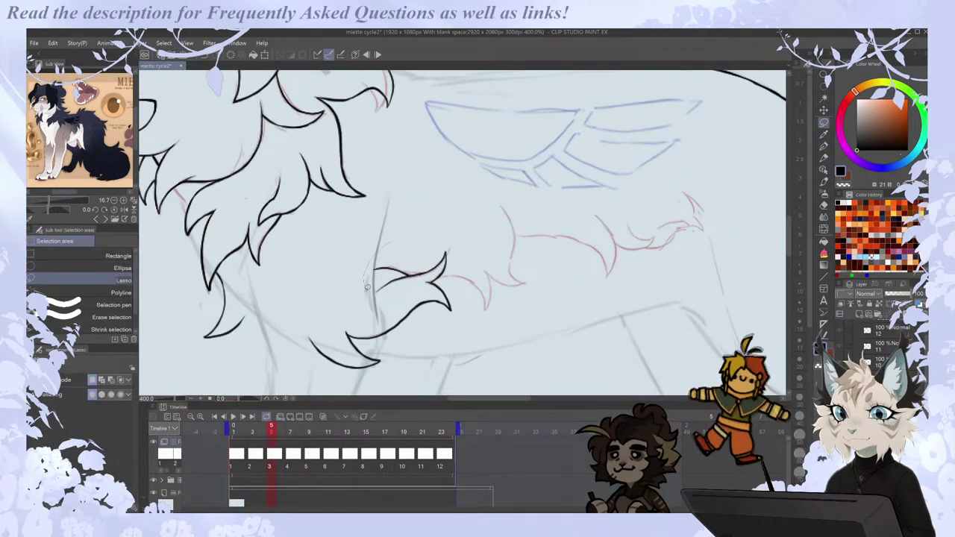
pyautogui.moveTo(465, 331); pyautogui.dragTo(467, 187)
pyautogui.hotkey('ctrl', 't')
pyautogui.moveTo(485, 274); pyautogui.dragTo(476, 314)
pyautogui.click(405, 388)
pyautogui.hotkey('ctrl', 'd')
# Check the shifted elbow tips against the neighbouring frames and undo the transform on frame 5.
pyautogui.press(',')
pyautogui.press('.')
pyautogui.press('.')
pyautogui.press('.')
pyautogui.press(',')
pyautogui.press(',')
pyautogui.press(',')
pyautogui.press(',')
pyautogui.press('.')
pyautogui.press('.')
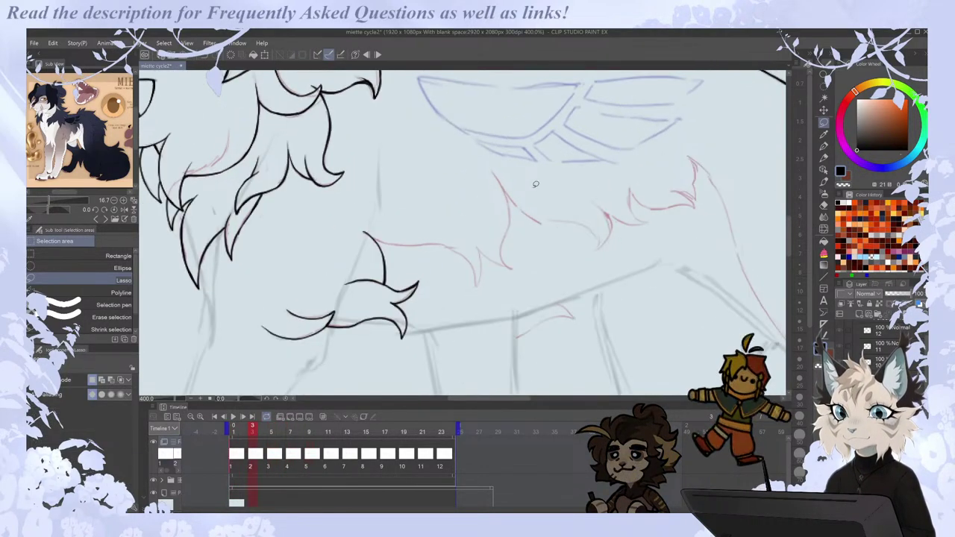
pyautogui.press('.')
pyautogui.hotkey('ctrl', 'z')
pyautogui.hotkey('ctrl', 'z')
# Compare the elbow fur across frame 5 and its neighbouring frames and clear the remaining selection.
pyautogui.press(',')
pyautogui.press(',')
pyautogui.press('.')
pyautogui.press('.')
pyautogui.press('.')
pyautogui.press(',')
pyautogui.press(',')
pyautogui.press(',')
pyautogui.press('p')
pyautogui.press('m')
pyautogui.hotkey('ctrl', 'd')
pyautogui.press('p')
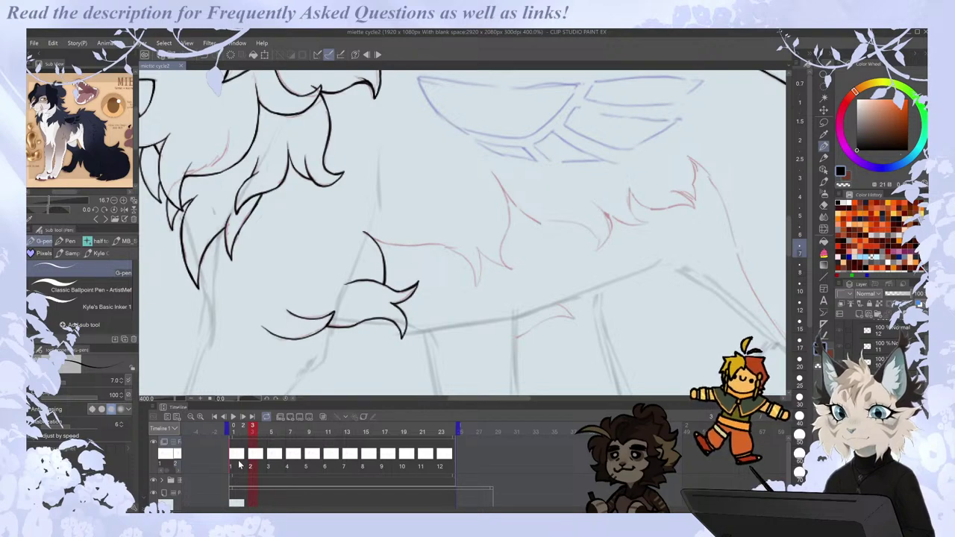
pyautogui.click(239, 464)
pyautogui.press('p')
pyautogui.moveTo(471, 302); pyautogui.dragTo(478, 307)
pyautogui.hotkey('ctrl', 'z')
pyautogui.press('p')
# Ink the curved shoulder line above the elbow fur on frame 5, comparing it with frame 3.
pyautogui.press('Right')
pyautogui.press('Right')
pyautogui.press('Left')
pyautogui.press('Right')
pyautogui.press('Left')
pyautogui.press('Right')
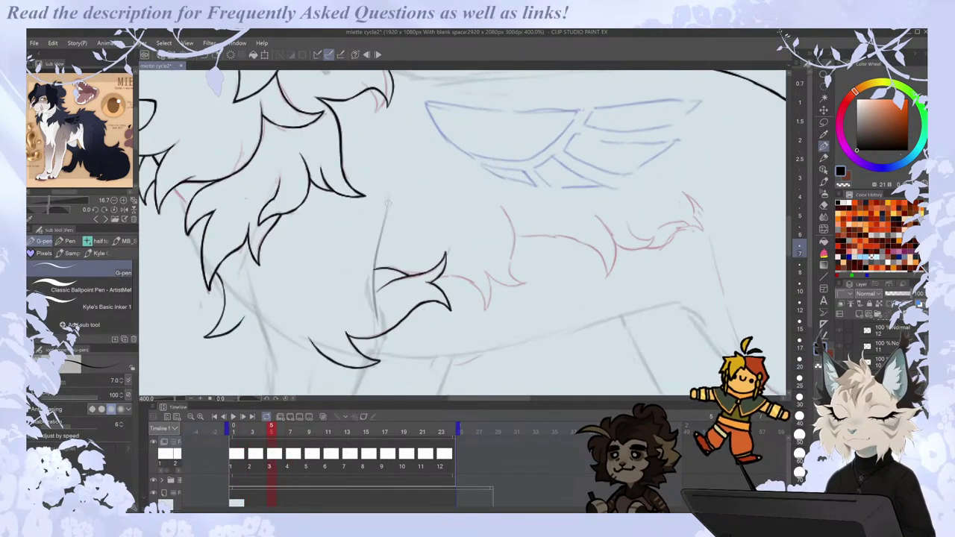
pyautogui.moveTo(387, 212); pyautogui.dragTo(374, 263)
# Examine the back of the shoulder on frame 1 and the surrounding frames.
pyautogui.press('Left')
pyautogui.press('Left')
pyautogui.press('Right')
pyautogui.press('Left')
pyautogui.moveTo(791, 240); pyautogui.dragTo(794, 226)
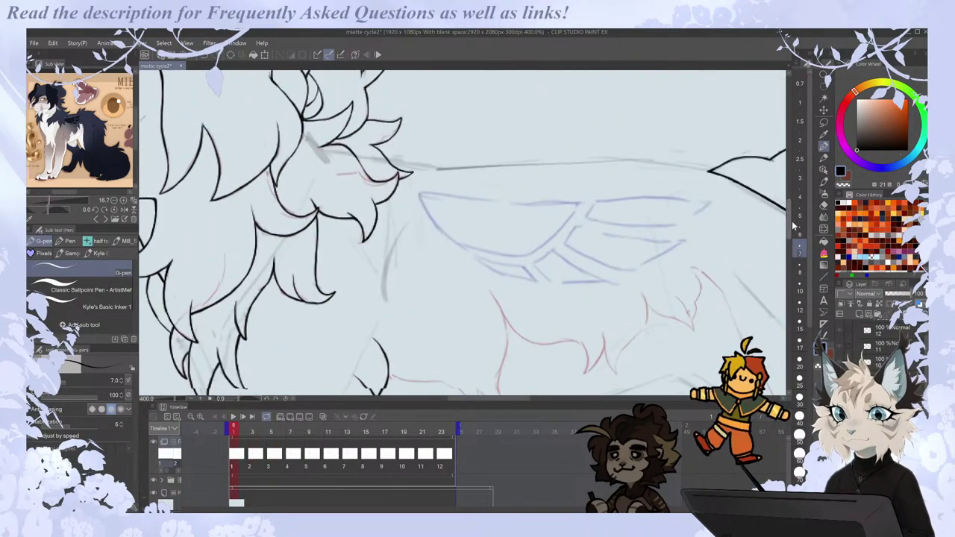
pyautogui.hotkey('ctrl', '-')
pyautogui.hotkey('ctrl', '+')
pyautogui.press('Right')
pyautogui.press('Right')
pyautogui.press('space')
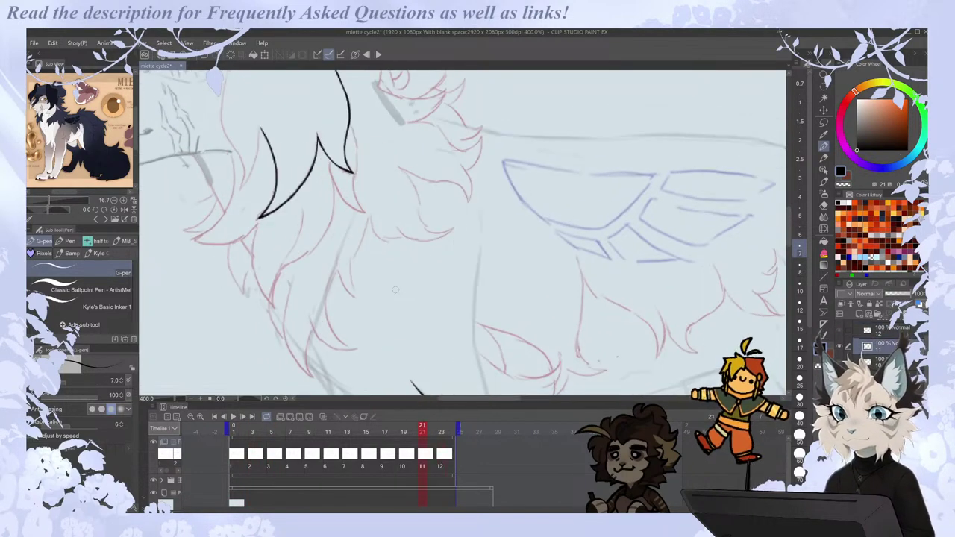
# Flip the canvas horizontally and ink the line behind the shoulder on frame 23, checking it against frame 21.
pyautogui.hotkey('ctrl', '-')
pyautogui.moveTo(790, 192); pyautogui.dragTo(793, 198)
pyautogui.press('h')
pyautogui.press('Right')
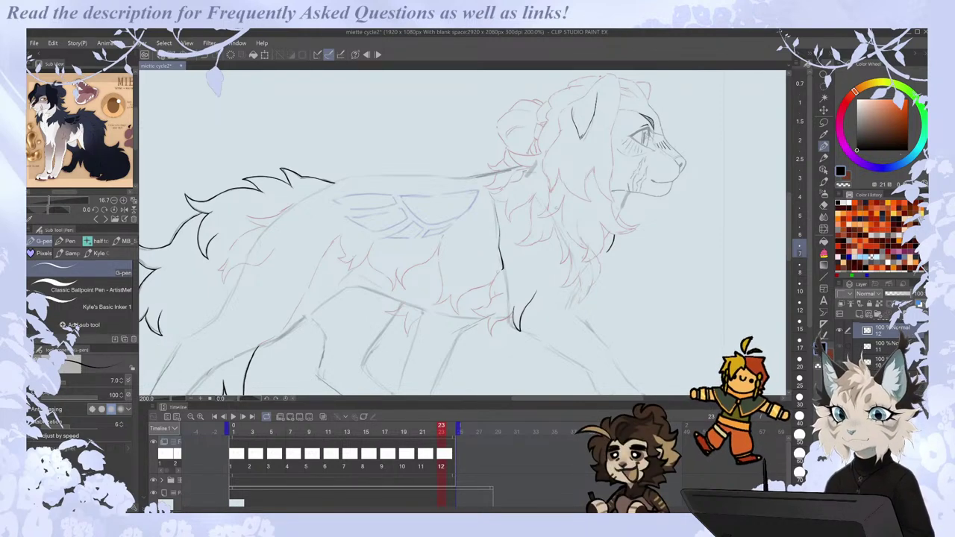
pyautogui.press('Left')
pyautogui.press('Right')
pyautogui.scroll(2, 501, 237)
pyautogui.press('Left')
pyautogui.press('Right')
pyautogui.press('e')
pyautogui.press('p')
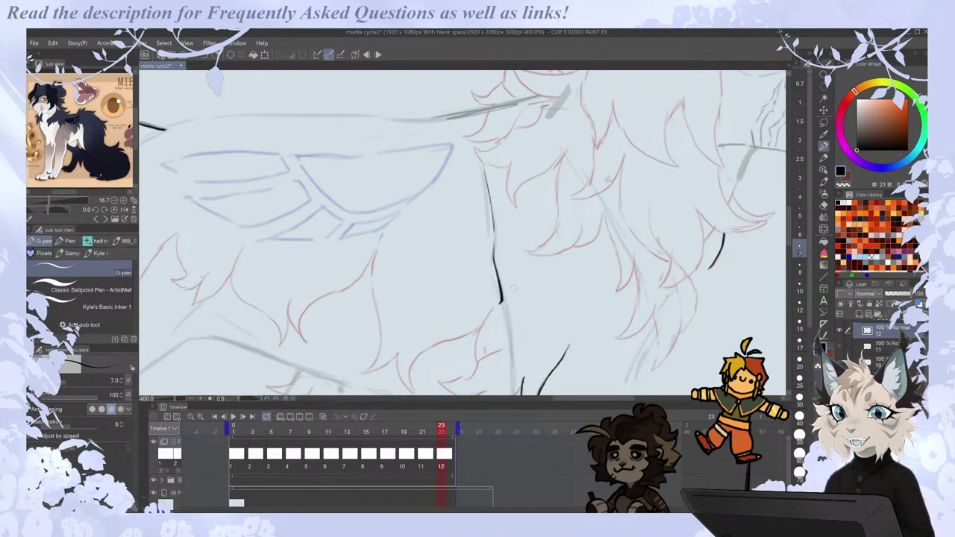
# Compare the shoulder line on frame 23 with the shoulder and elbow fur on frame 1.
pyautogui.scroll(-4, 513, 288)
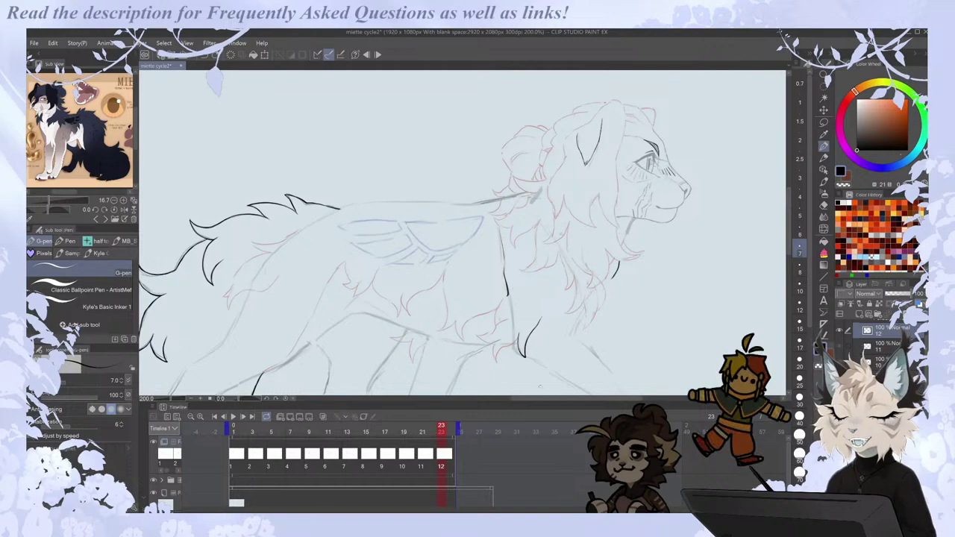
pyautogui.scroll(4, 484, 326)
pyautogui.press('Home')
pyautogui.scroll(-4, 487, 325)
pyautogui.scroll(4, 471, 340)
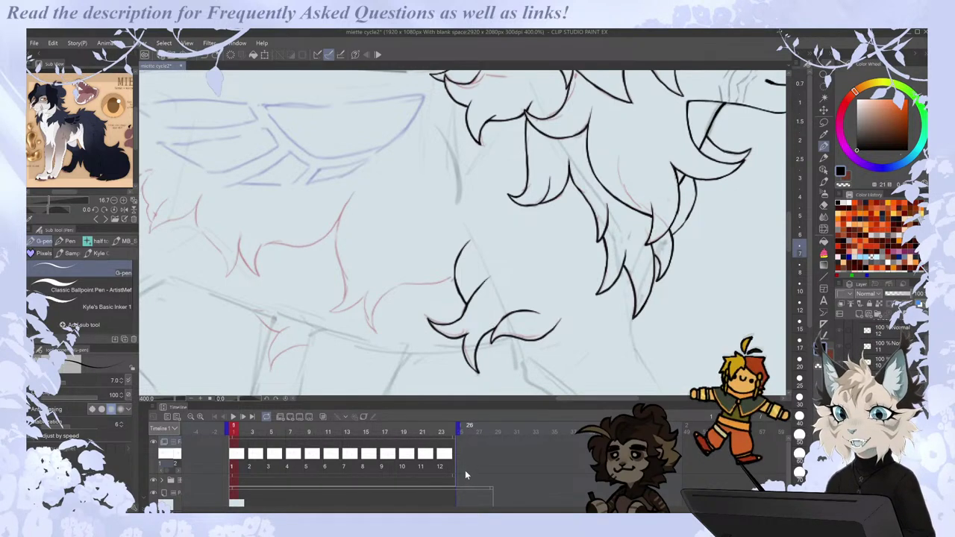
pyautogui.press('Left')
pyautogui.press('Right')
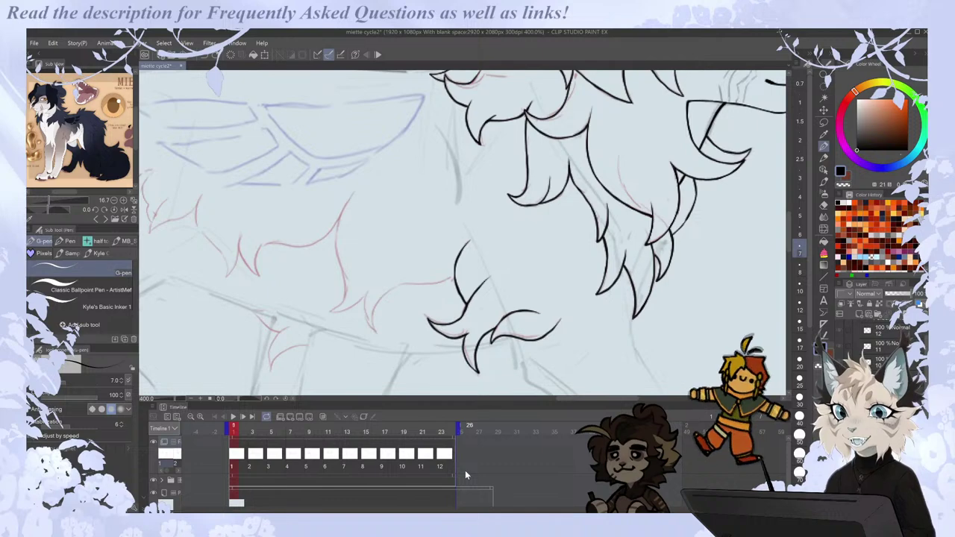
pyautogui.scroll(-4, 552, 403)
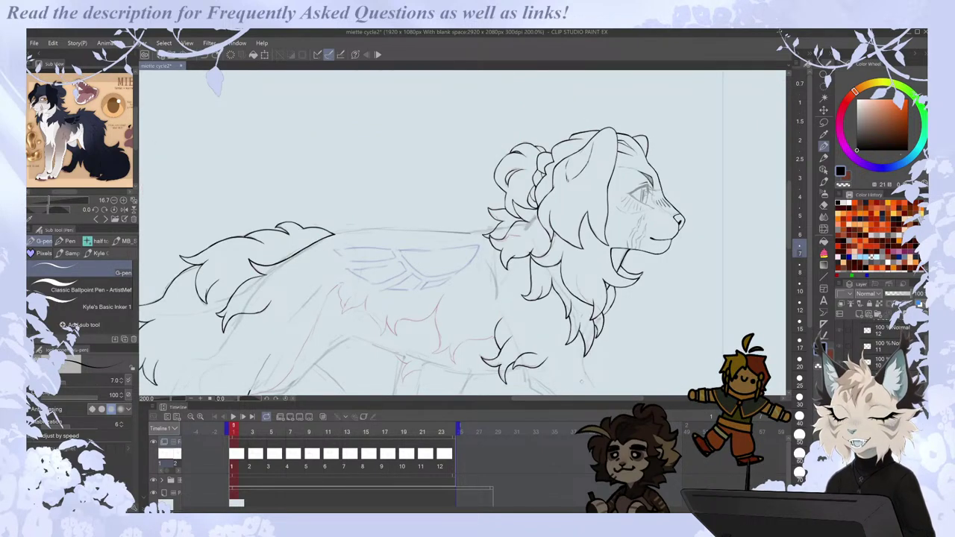
pyautogui.scroll(-2, 789, 208)
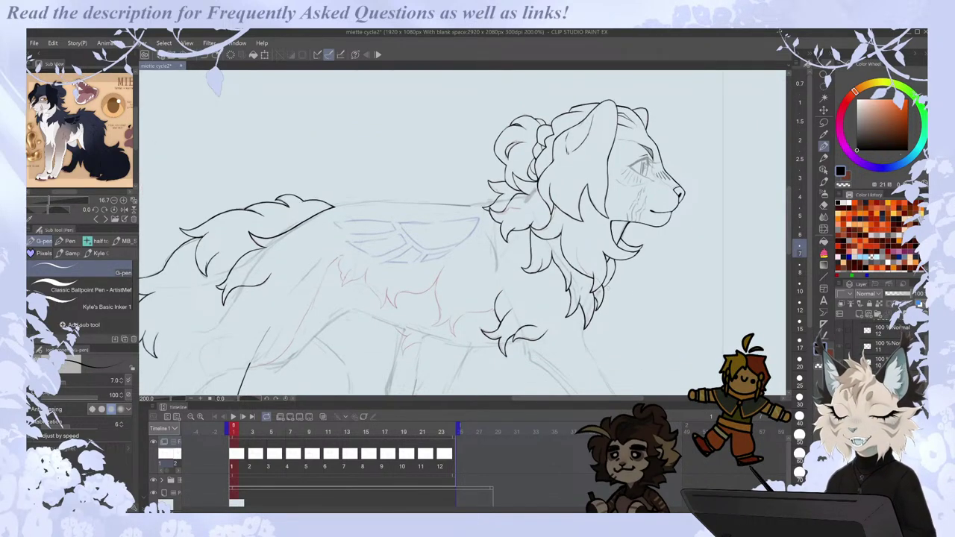
pyautogui.scroll(3, 575, 322)
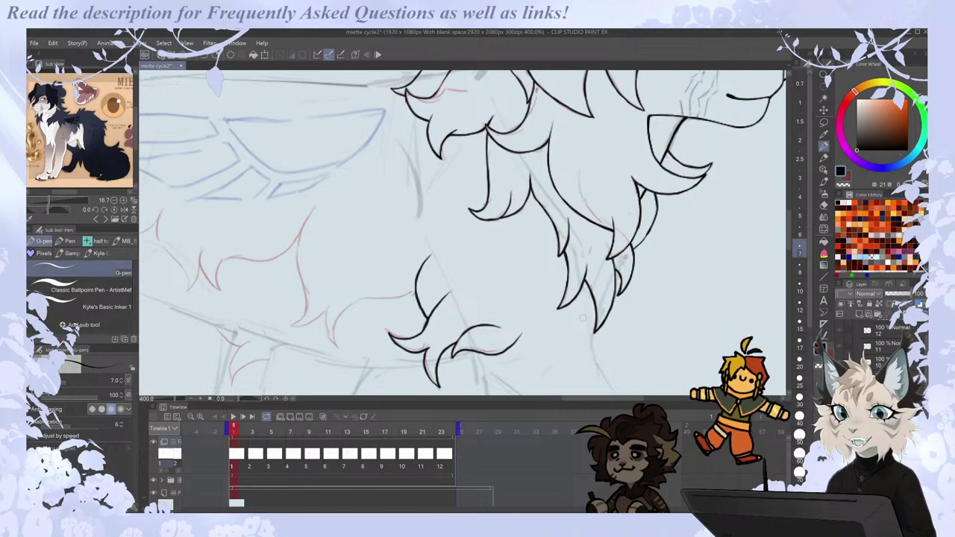
# Ink the shoulder line on frame 3, with a short stroke joining the top of the elbow fur.
pyautogui.press(',')
pyautogui.press(',')
pyautogui.press('.')
pyautogui.press(',')
pyautogui.press('.')
pyautogui.press('.')
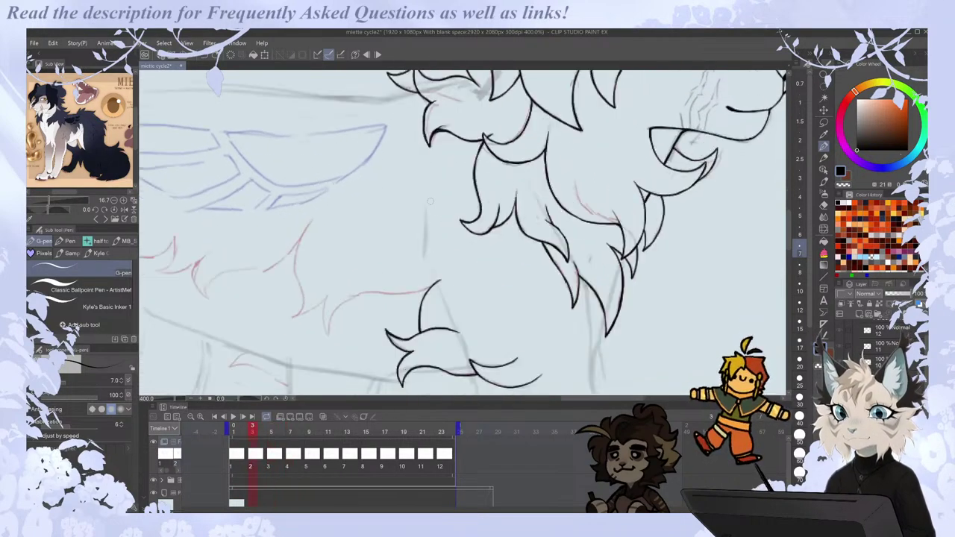
pyautogui.hotkey('ctrl', 'z')
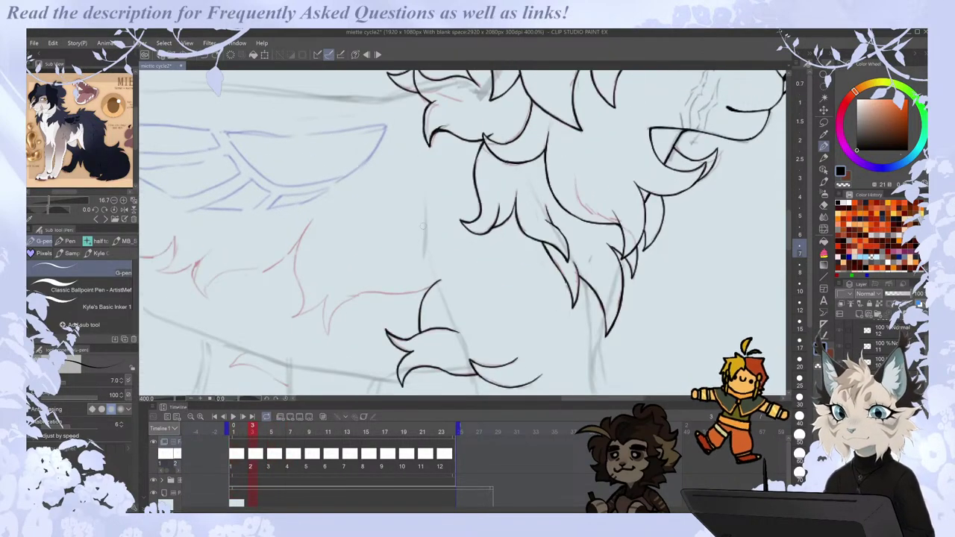
pyautogui.moveTo(435, 273); pyautogui.dragTo(440, 282)
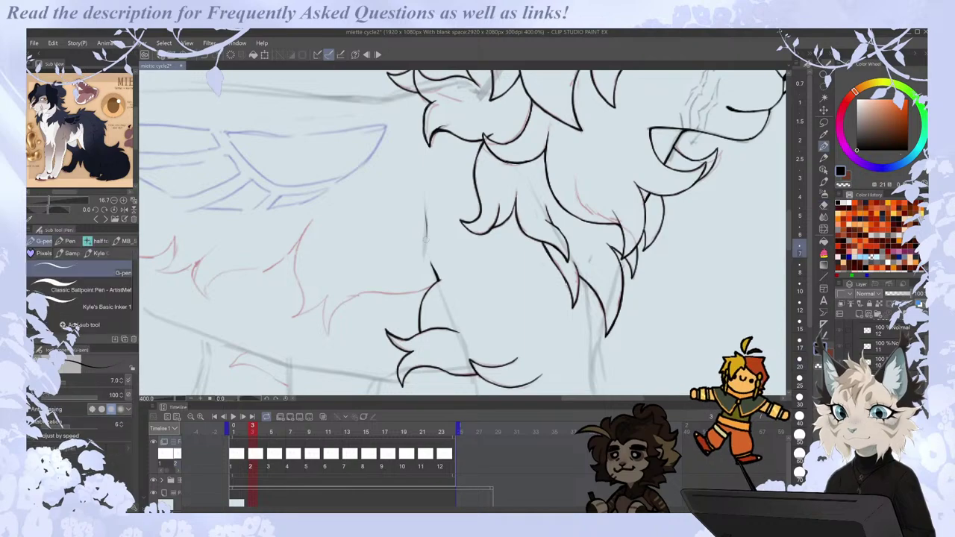
# Ink the shoulder line above the sketched elbow fur on frame 19, redrawing it once after checking neighbouring frames.
pyautogui.scroll(-3, 427, 237)
pyautogui.hotkey('ctrl', '+')
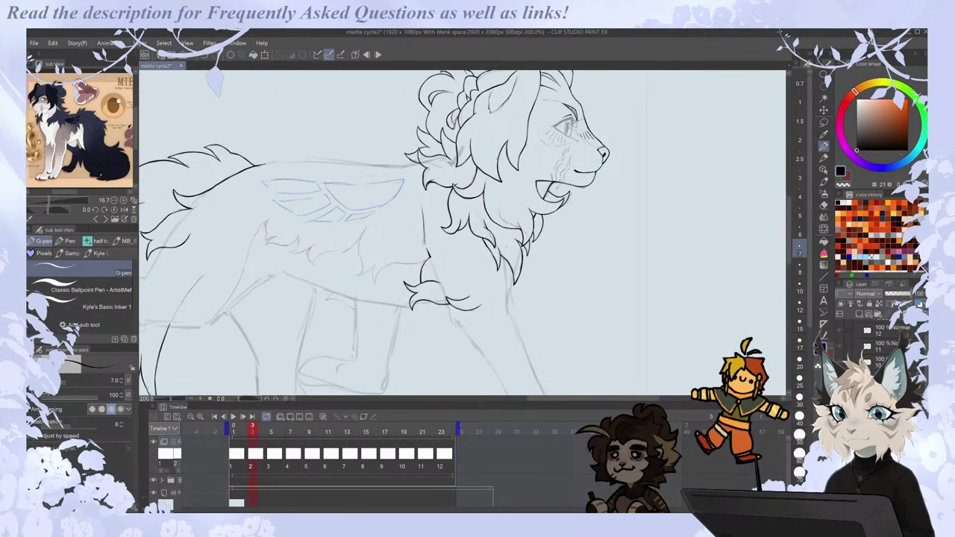
pyautogui.press('Left')
pyautogui.press('Right')
pyautogui.press('Right')
pyautogui.press('Right')
pyautogui.press('Right')
pyautogui.press('Left')
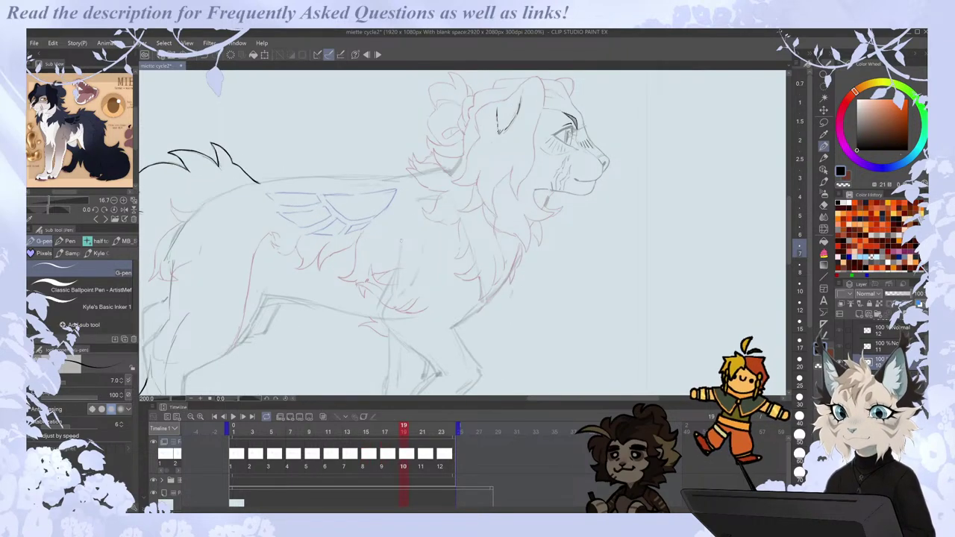
pyautogui.press('Left')
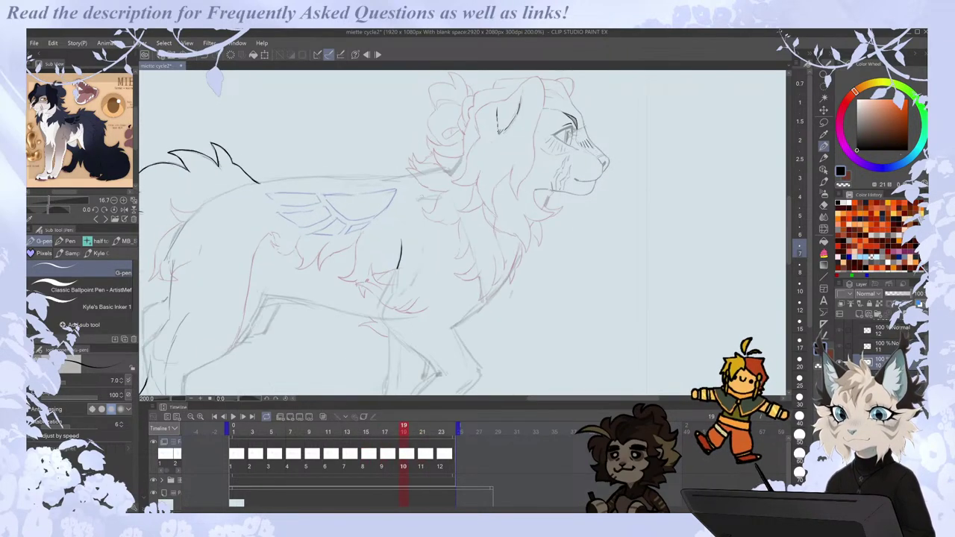
pyautogui.press('Left')
pyautogui.press('Right')
pyautogui.hotkey('ctrl', 'z')
pyautogui.moveTo(403, 235); pyautogui.dragTo(399, 269)
# Ink the shoulder line on frame 17 and touch up the one on frame 23.
pyautogui.press('Left')
pyautogui.press('Left')
pyautogui.press('Right')
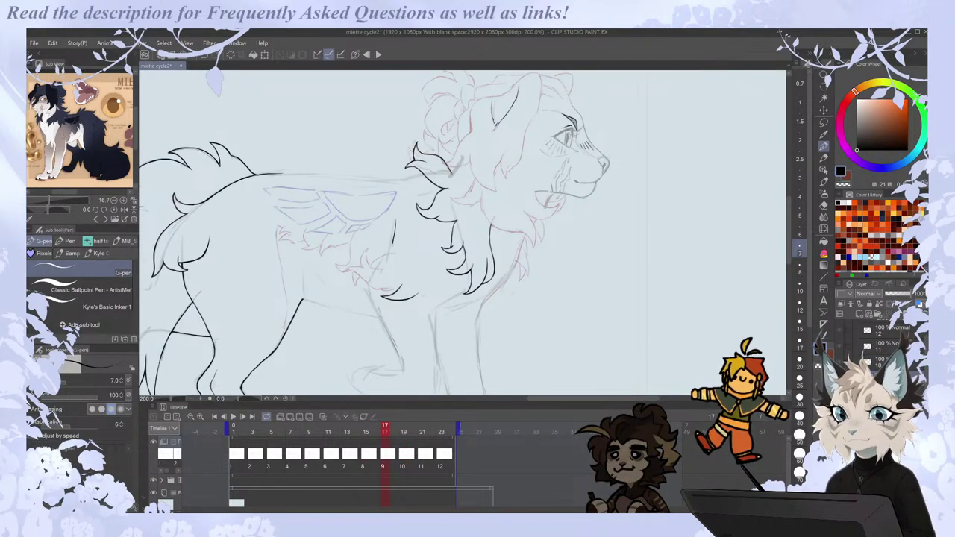
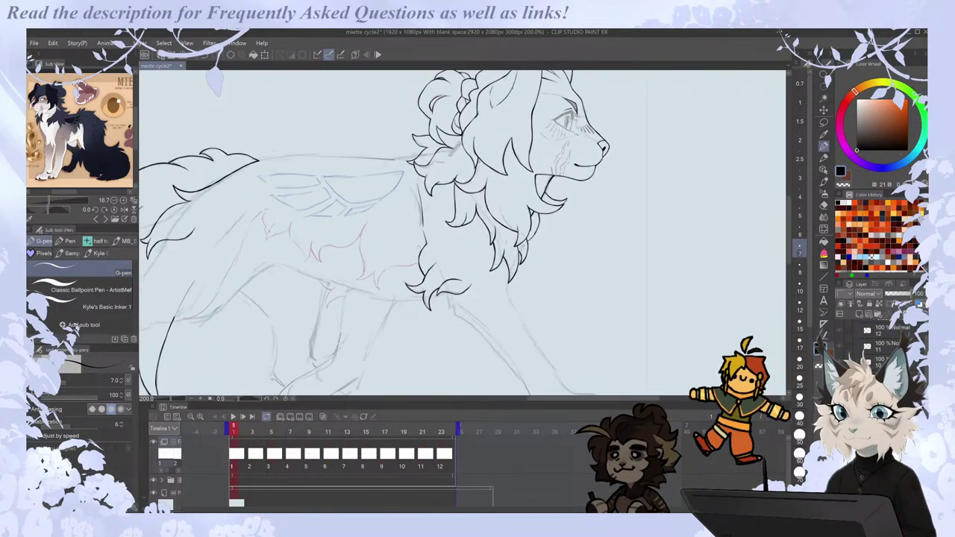
pyautogui.press('e')
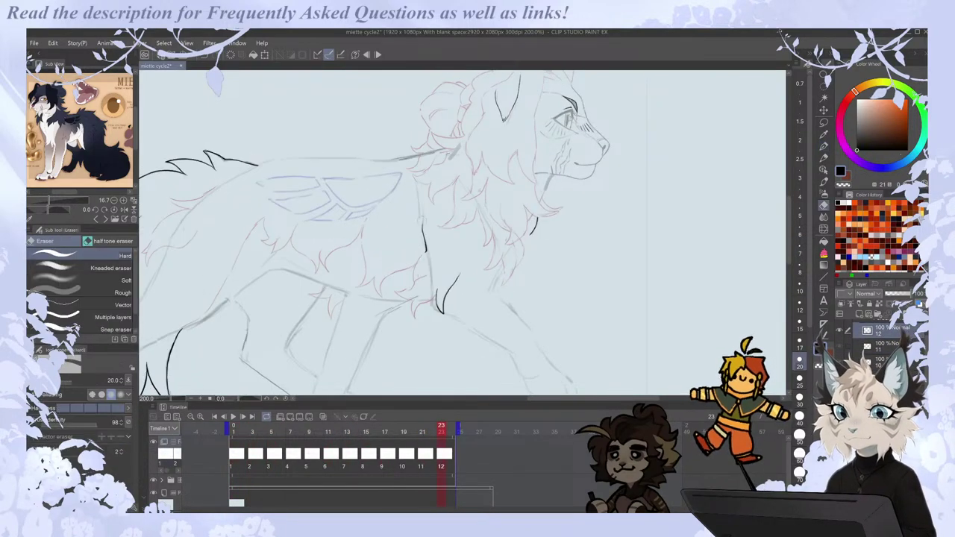
pyautogui.press('p')
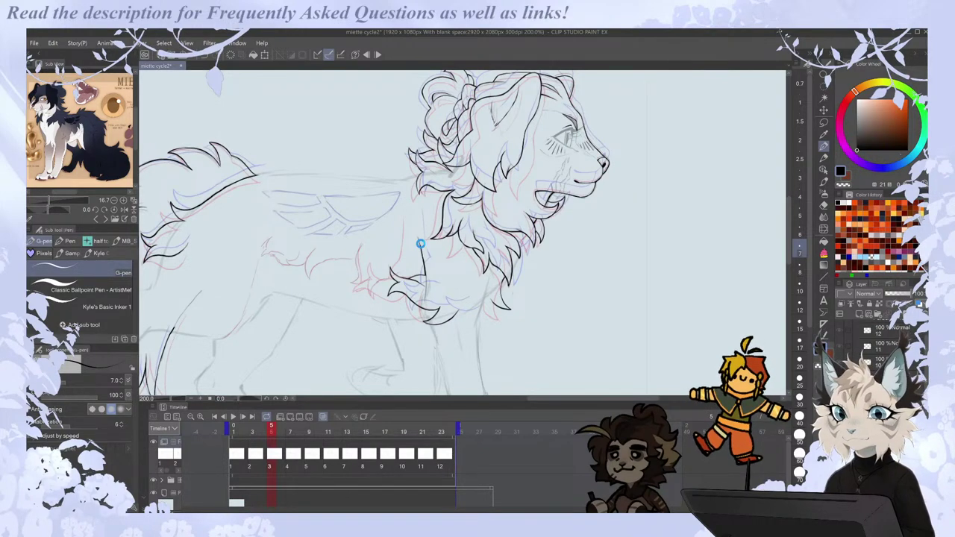
# Save the file and play back the walk cycle to check the shoulder lines.
pyautogui.hotkey('ctrl', 's')
pyautogui.click(234, 416)
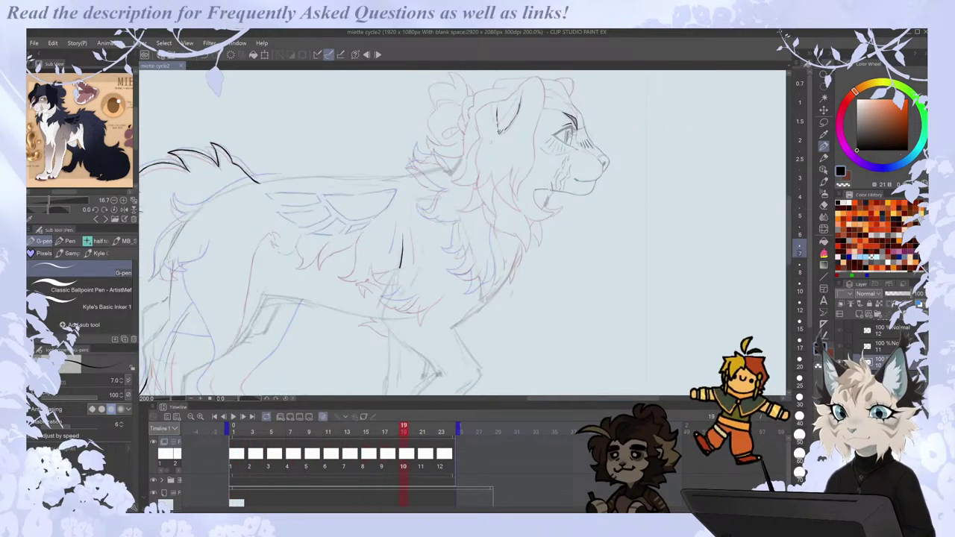
# Extend the shoulder line upward on frame 19 and check it with onion skin against frame 17 and the frames through frame 5.
pyautogui.moveTo(406, 205); pyautogui.dragTo(402, 240)
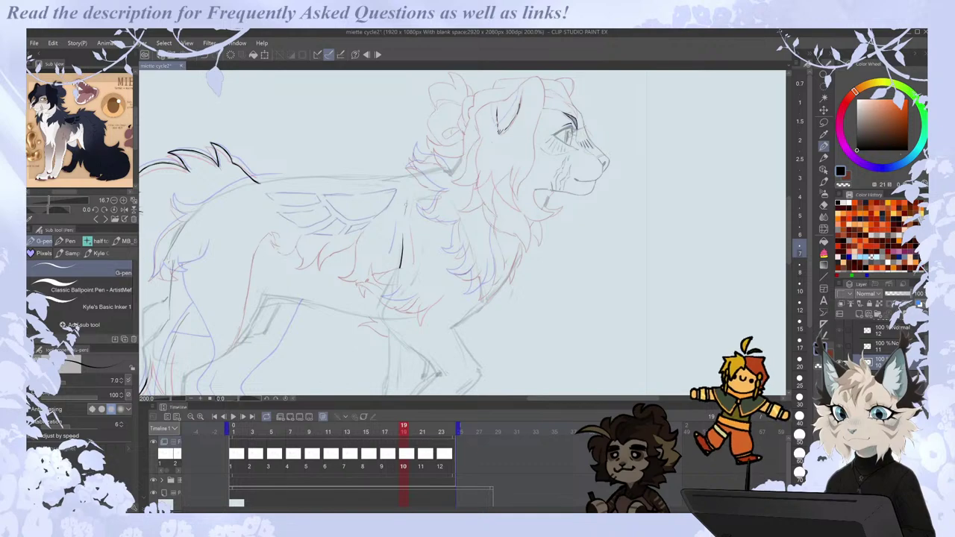
pyautogui.press('Left')
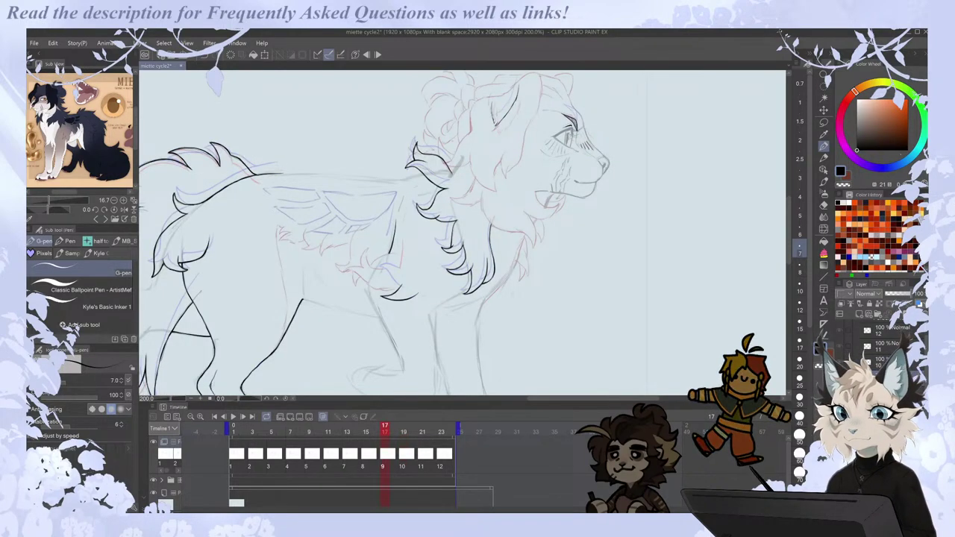
pyautogui.hotkey('ctrl', 'Right')
pyautogui.press('Right')
pyautogui.press('Right')
pyautogui.press('Right')
pyautogui.press('Right')
pyautogui.press('Right')
pyautogui.press('Right')
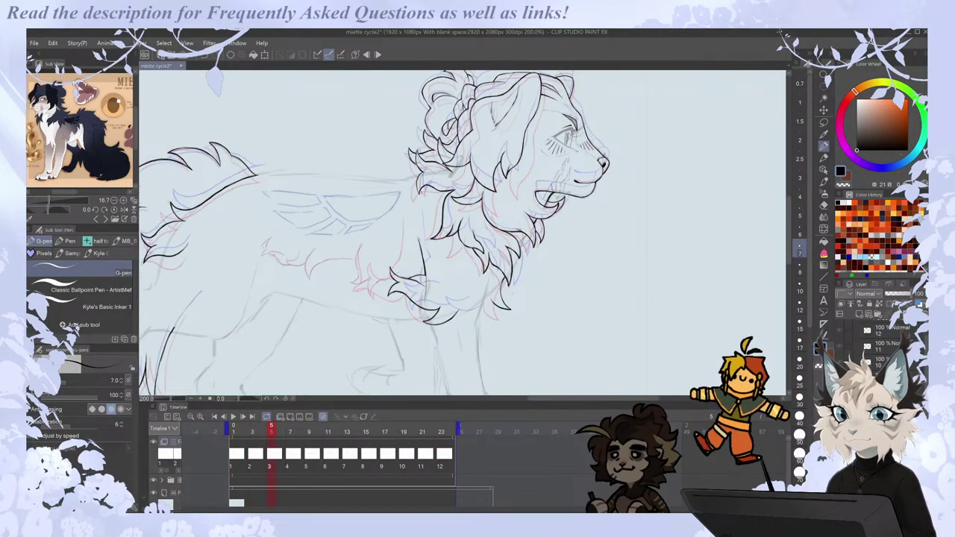
# Touch up the inked shoulder line on frame 7 with the eraser and pen.
pyautogui.press('e')
pyautogui.press('p')
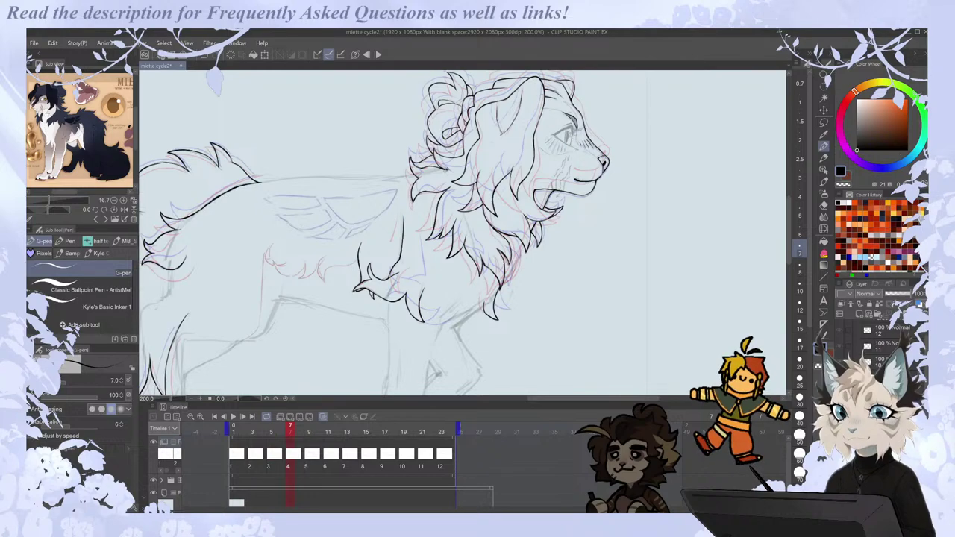
pyautogui.press('e')
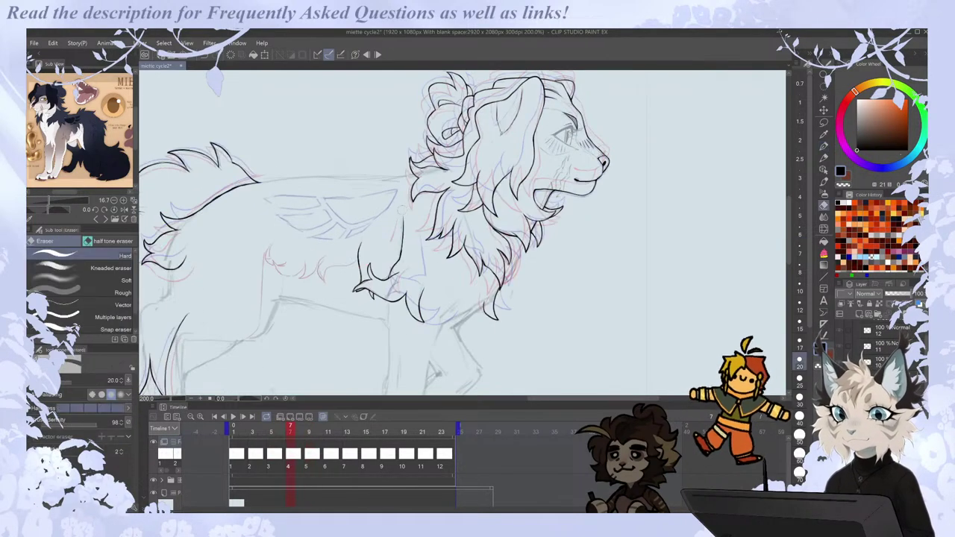
pyautogui.press('p')
# Play back the walk cycle, mirroring the canvas view during playback, and stop on frame 1 to check the shoulder lines.
pyautogui.click(233, 417)
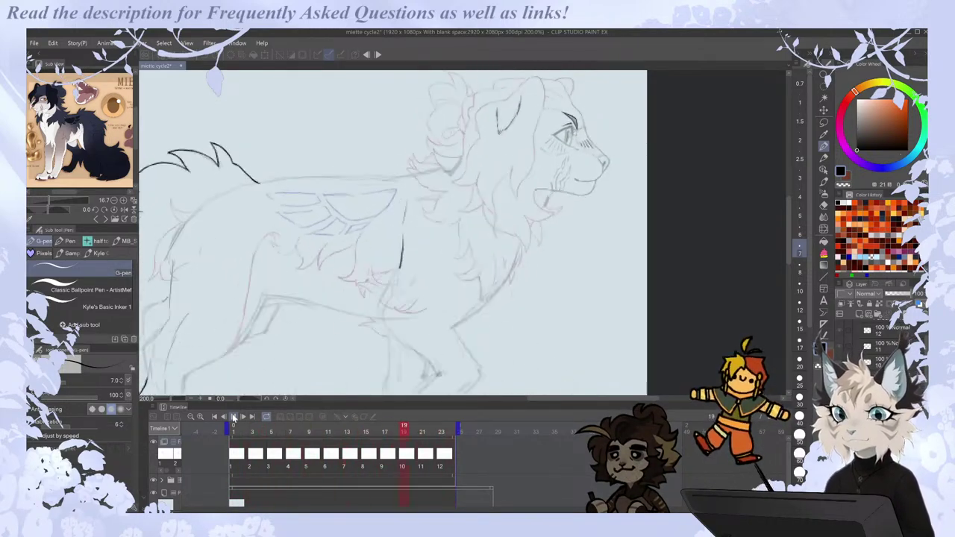
pyautogui.hotkey('ctrl', '-')
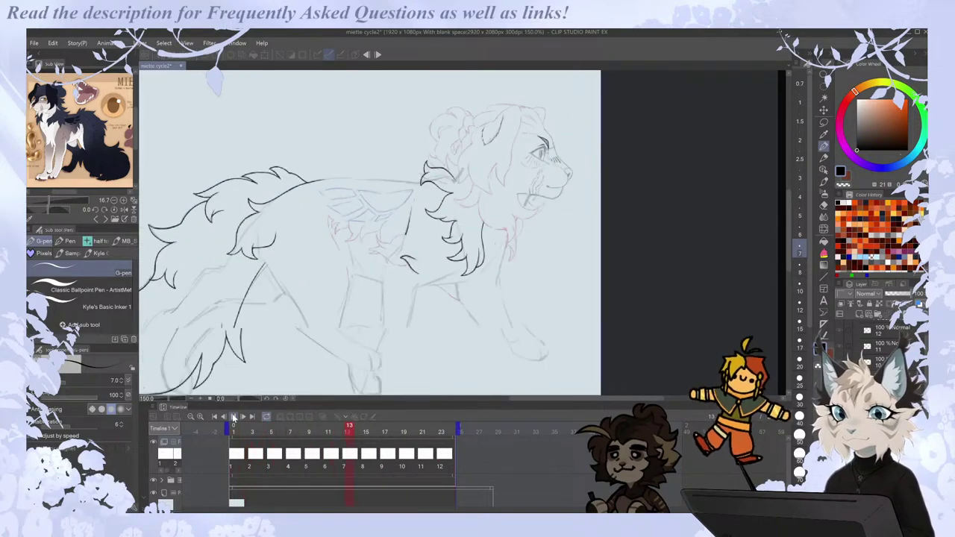
pyautogui.press('h')
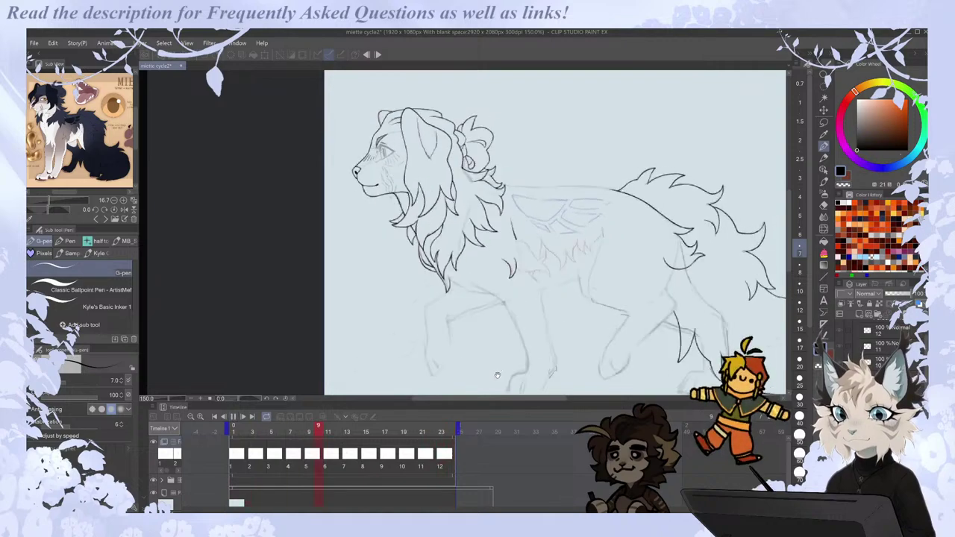
pyautogui.moveTo(486, 393); pyautogui.dragTo(497, 386)
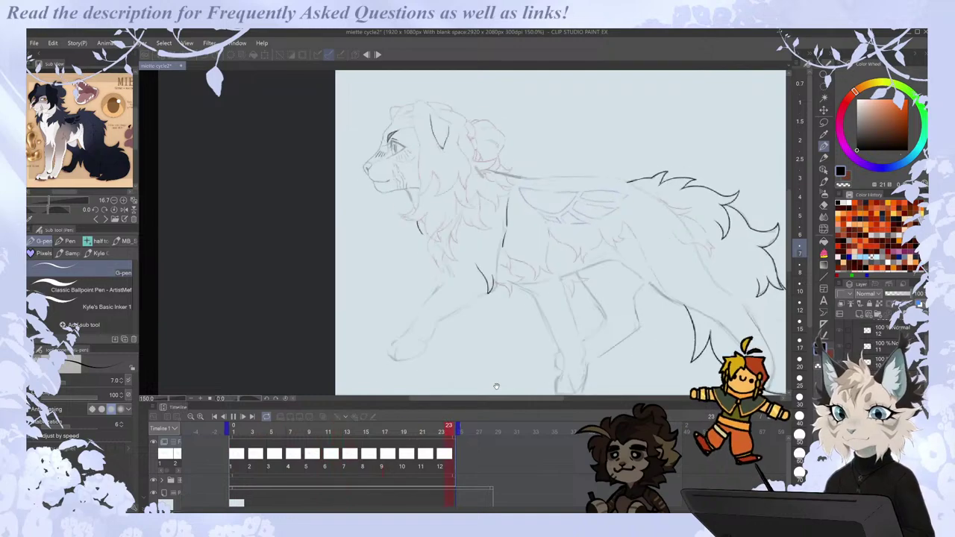
pyautogui.click(235, 464)
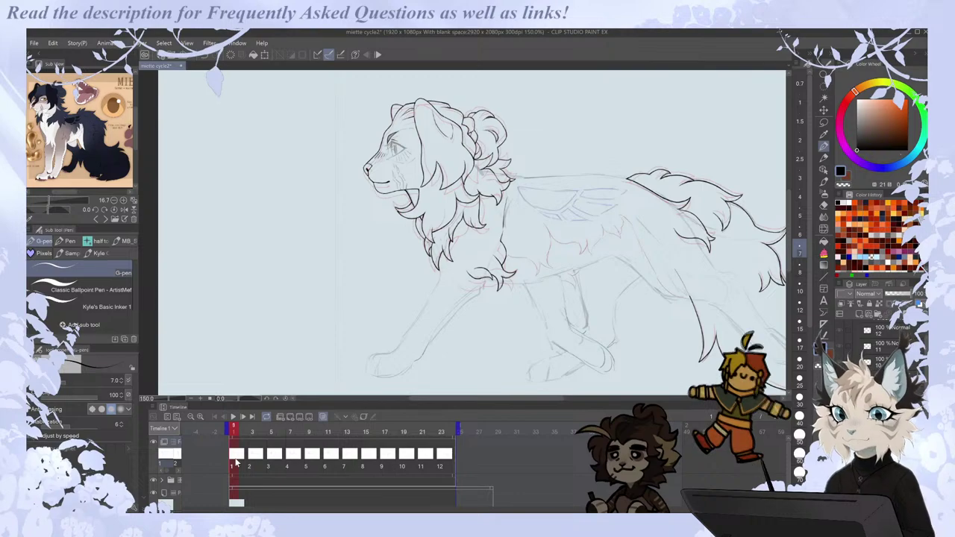
pyautogui.moveTo(509, 399); pyautogui.dragTo(528, 399)
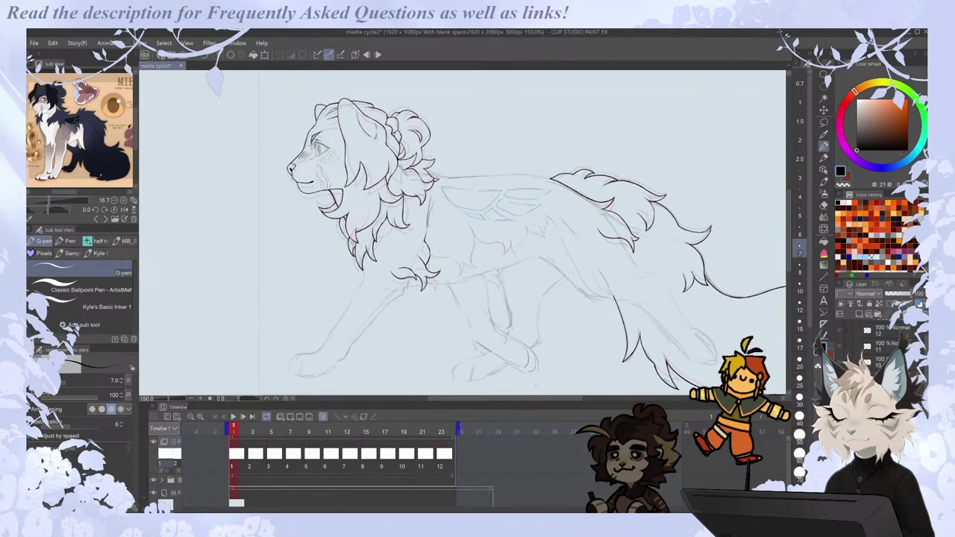
# Ink the lower tufts of the elbow fur on frame 23, matching them against frames 21 and 1.
pyautogui.scroll(1, 415, 255)
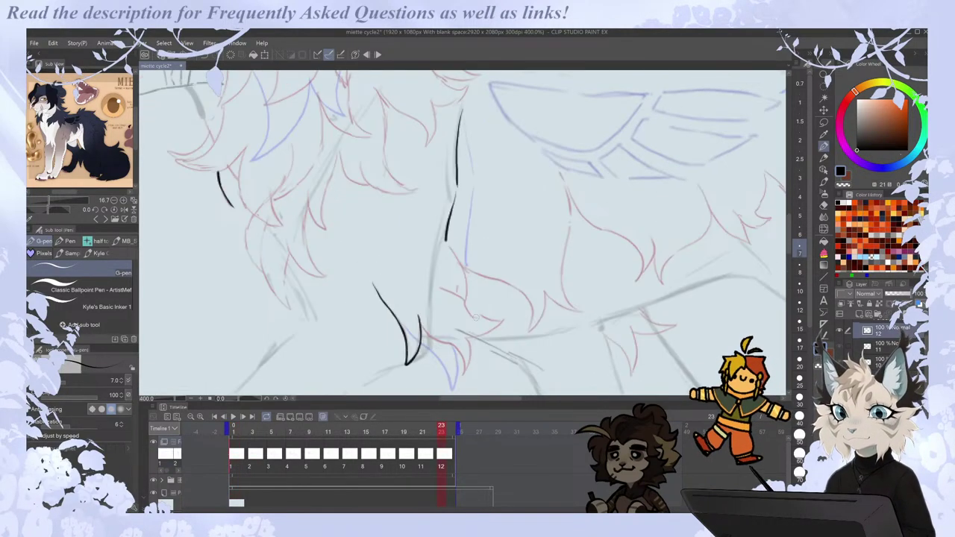
pyautogui.scroll(-1, 788, 217)
pyautogui.moveTo(418, 287)
pyautogui.mouseDown()
pyautogui.moveTo(450, 314)
pyautogui.moveTo(453, 304)
pyautogui.moveTo(464, 344)
pyautogui.mouseUp()
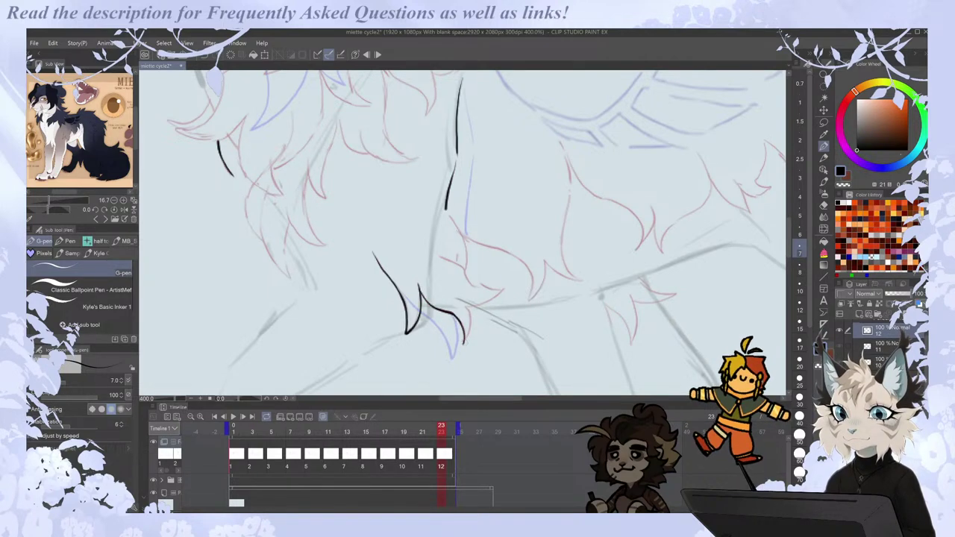
pyautogui.press('Left')
pyautogui.moveTo(472, 313)
pyautogui.mouseDown()
pyautogui.moveTo(466, 305)
pyautogui.moveTo(494, 304)
pyautogui.moveTo(491, 294)
pyautogui.mouseUp()
pyautogui.press('Right')
pyautogui.press('Right')
pyautogui.press('Left')
pyautogui.press('Left')
pyautogui.press('Right')
pyautogui.press('Right')
pyautogui.press('Left')
# Ink the upper elbow fur on frame 23 and join it to the shoulder line.
pyautogui.moveTo(435, 253)
pyautogui.mouseDown()
pyautogui.moveTo(486, 291)
pyautogui.moveTo(503, 291)
pyautogui.mouseUp()
pyautogui.press('Left')
pyautogui.press('Right')
pyautogui.press('Right')
pyautogui.press('Left')
pyautogui.moveTo(446, 212)
pyautogui.mouseDown()
pyautogui.moveTo(464, 247)
pyautogui.moveTo(463, 272)
pyautogui.mouseUp()
pyautogui.press('Right')
pyautogui.press('Right')
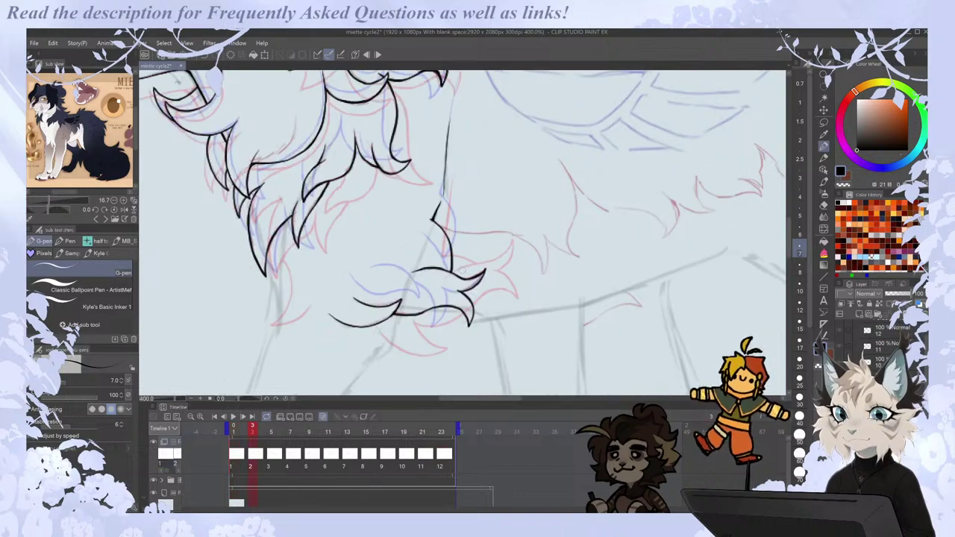
# Step through the elbow fur up to frame 9 and turn off onion skin.
pyautogui.press(',')
pyautogui.press('Right')
pyautogui.press('Right')
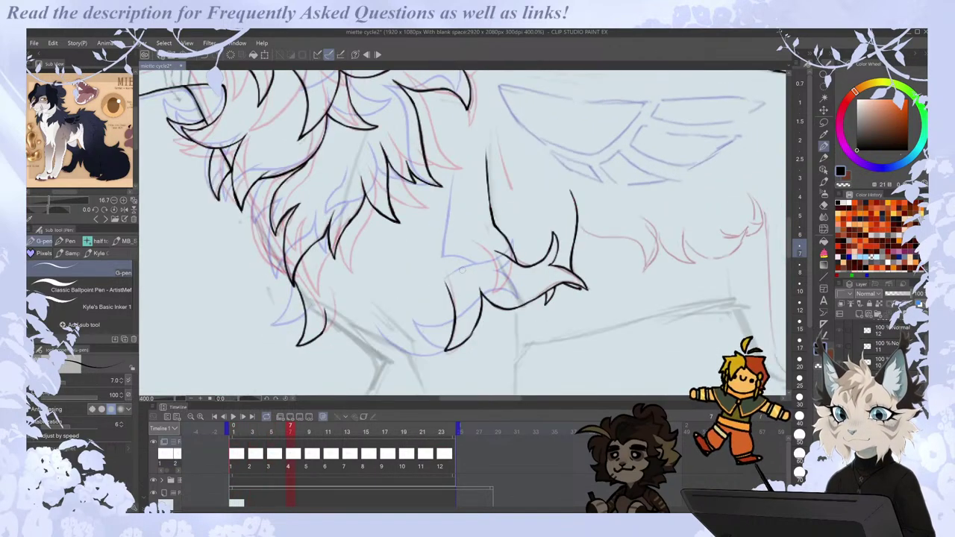
pyautogui.press('Left')
pyautogui.press('Right')
pyautogui.click(323, 417)
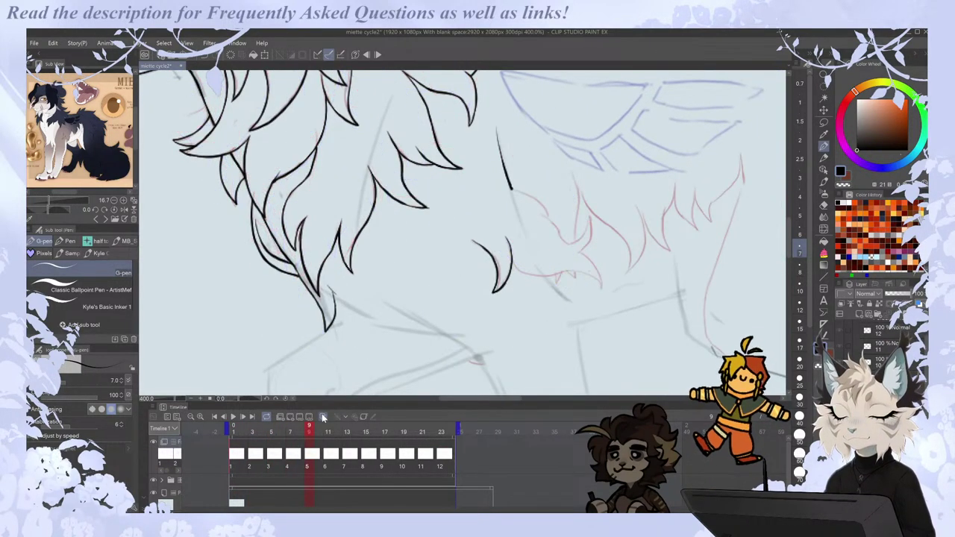
# Ink the sketched elbow fur below the shoulder line on frame 9, comparing it with frame 7.
pyautogui.hscroll(5, 522, 396)
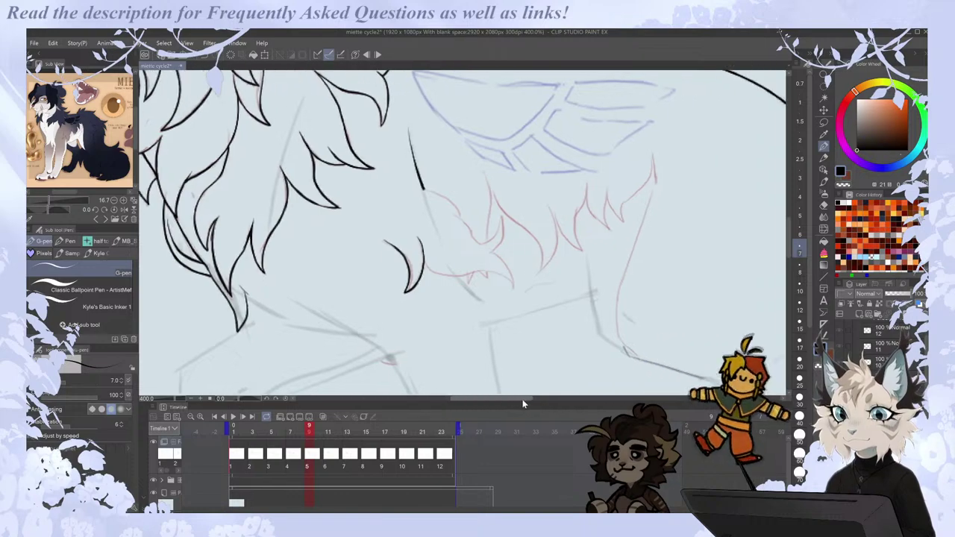
pyautogui.press('Left')
pyautogui.press('Right')
pyautogui.press('Left')
pyautogui.press('Right')
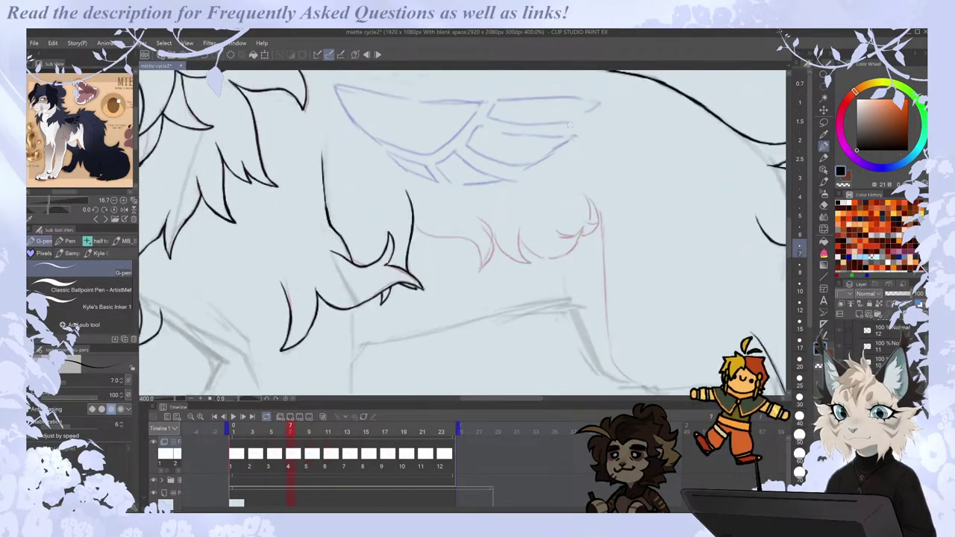
pyautogui.moveTo(348, 189)
pyautogui.mouseDown()
pyautogui.moveTo(375, 203)
pyautogui.moveTo(403, 241)
pyautogui.moveTo(422, 218)
pyautogui.moveTo(415, 252)
pyautogui.moveTo(436, 284)
pyautogui.mouseUp()
pyautogui.moveTo(345, 258)
pyautogui.mouseDown()
pyautogui.moveTo(377, 274)
pyautogui.moveTo(405, 271)
pyautogui.mouseUp()
# Ink the elbow fur tufts on frame 11, undoing and redrawing the piece between the upper and lower tufts.
pyautogui.press('Right')
pyautogui.press('Right')
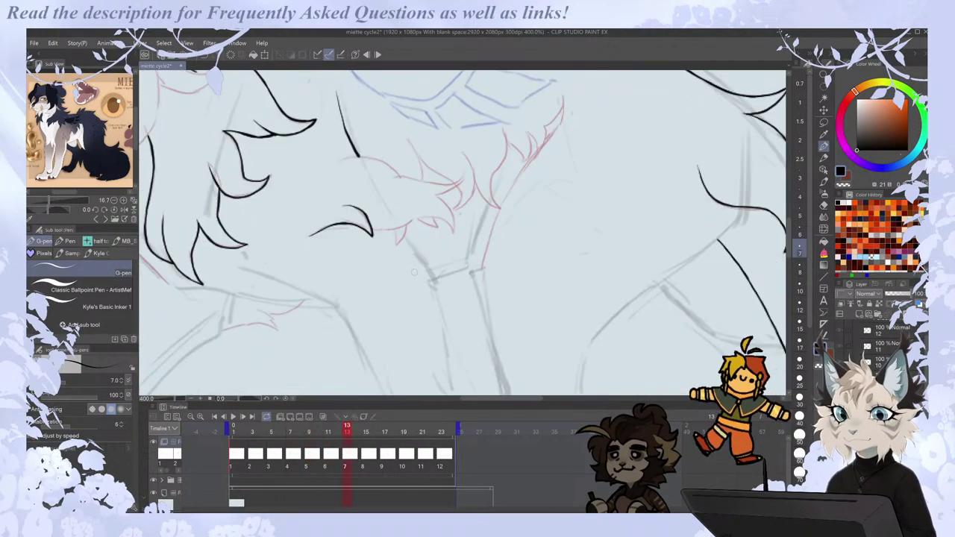
pyautogui.press('Left')
pyautogui.moveTo(348, 161)
pyautogui.mouseDown()
pyautogui.moveTo(414, 209)
pyautogui.moveTo(440, 206)
pyautogui.moveTo(427, 223)
pyautogui.mouseUp()
pyautogui.hotkey('ctrl', 'z')
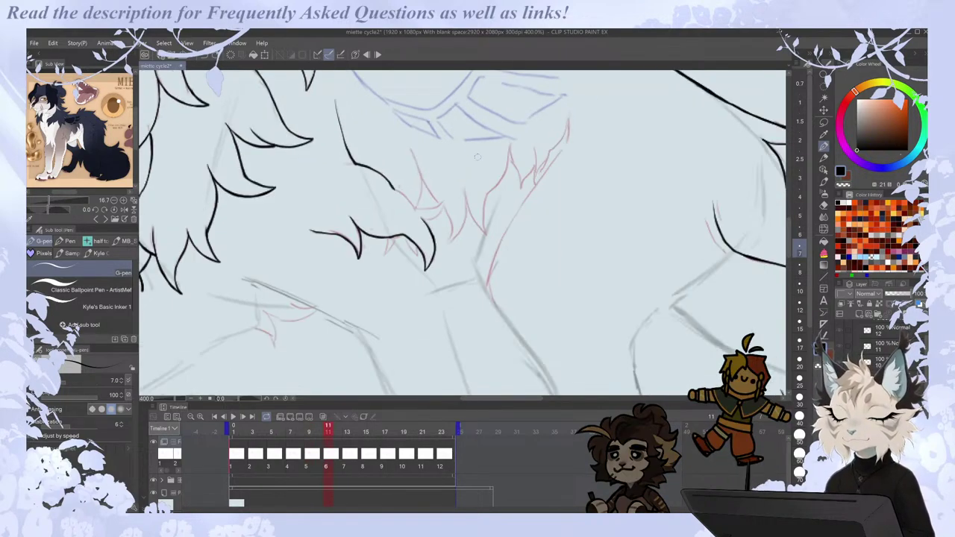
pyautogui.moveTo(414, 208)
pyautogui.mouseDown()
pyautogui.moveTo(443, 198)
pyautogui.moveTo(426, 226)
pyautogui.mouseUp()
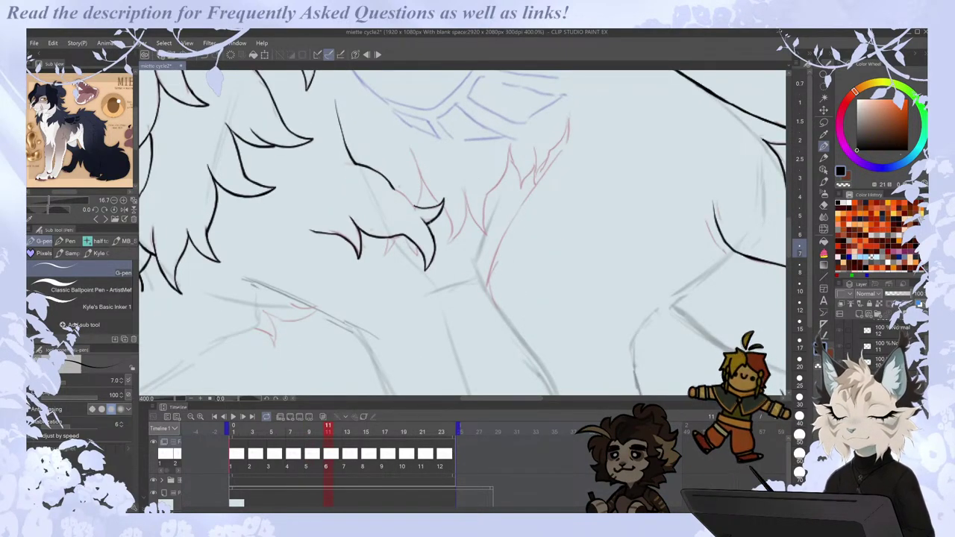
# Close the gap in the upper elbow fur outline on frame 11 and compare it with the neighbouring frames.
pyautogui.press(',')
pyautogui.press('.')
pyautogui.press('.')
pyautogui.press(',')
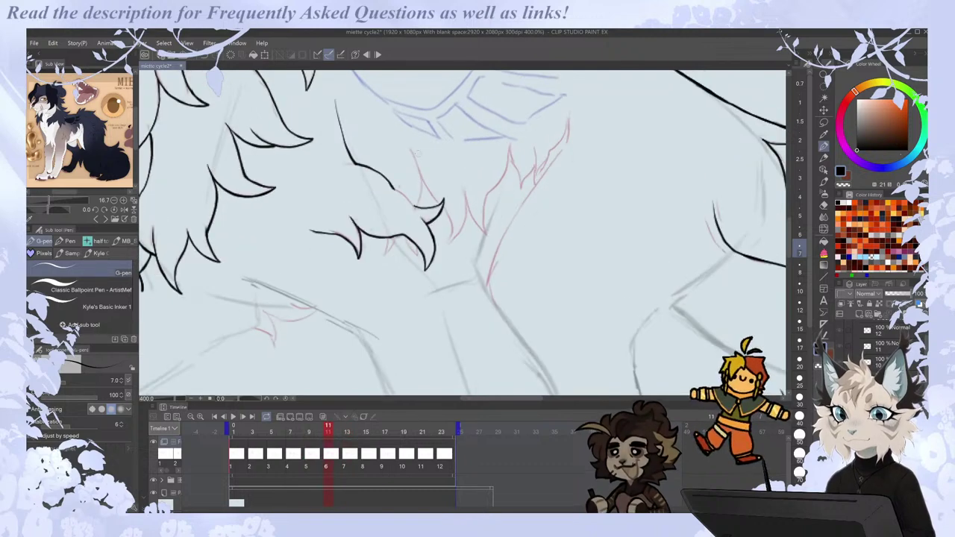
pyautogui.press(',')
pyautogui.press('.')
pyautogui.moveTo(395, 188); pyautogui.dragTo(414, 205)
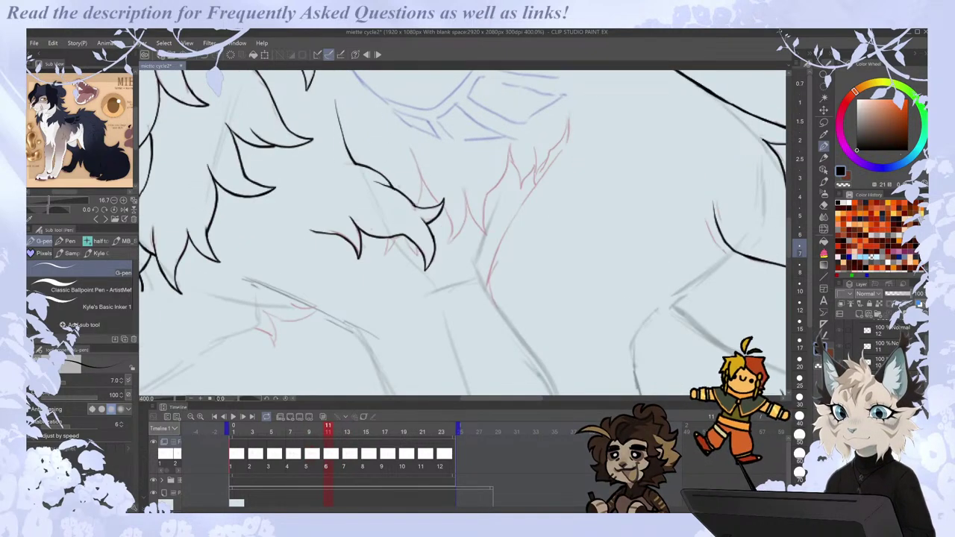
pyautogui.press(',')
pyautogui.press('.')
# Ink the upper and lower elbow fur tufts on frame 13 and join them to the shoulder line.
pyautogui.press('.')
pyautogui.moveTo(382, 176)
pyautogui.mouseDown()
pyautogui.moveTo(453, 185)
pyautogui.moveTo(437, 197)
pyautogui.moveTo(454, 233)
pyautogui.moveTo(442, 217)
pyautogui.mouseUp()
pyautogui.moveTo(373, 228); pyautogui.dragTo(443, 216)
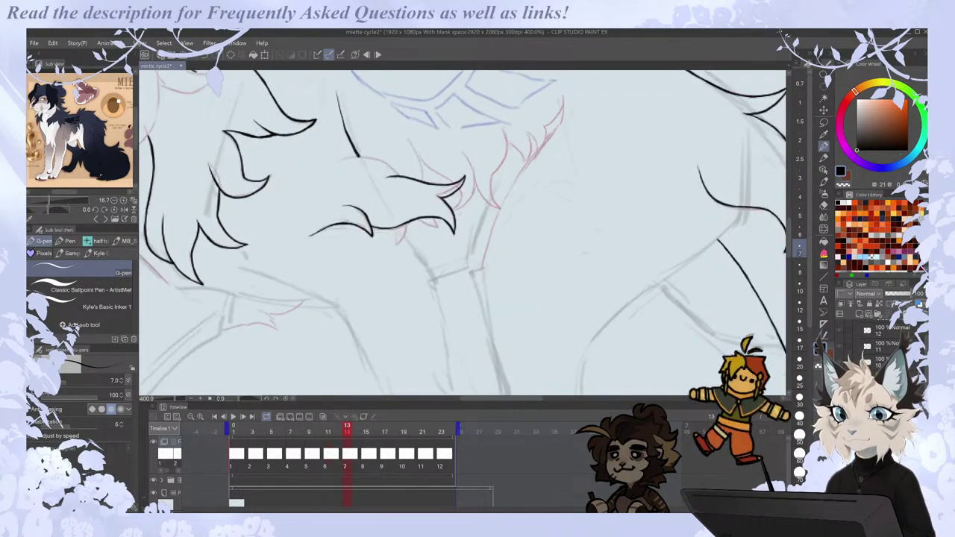
pyautogui.moveTo(359, 156); pyautogui.dragTo(400, 175)
pyautogui.press('Left')
pyautogui.press('Right')
pyautogui.press('Right')
pyautogui.press('Left')
# Ink the elbow fur tufts on frame 15 and connect them to the shoulder line.
pyautogui.press('Right')
pyautogui.moveTo(344, 261)
pyautogui.mouseDown()
pyautogui.moveTo(385, 260)
pyautogui.moveTo(424, 226)
pyautogui.moveTo(455, 216)
pyautogui.moveTo(422, 210)
pyautogui.moveTo(403, 219)
pyautogui.moveTo(427, 190)
pyautogui.moveTo(422, 208)
pyautogui.mouseUp()
pyautogui.press('Left')
pyautogui.press('Right')
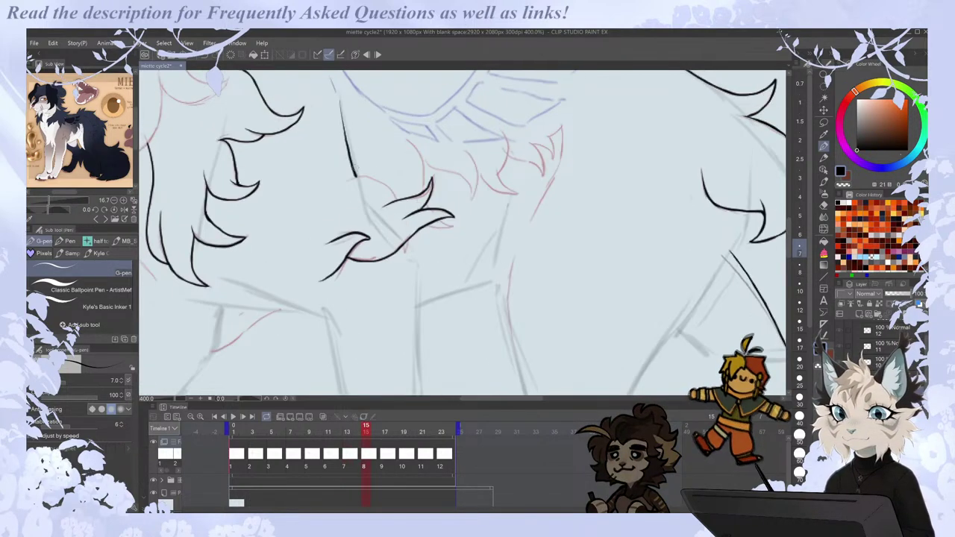
pyautogui.moveTo(354, 178); pyautogui.dragTo(394, 197)
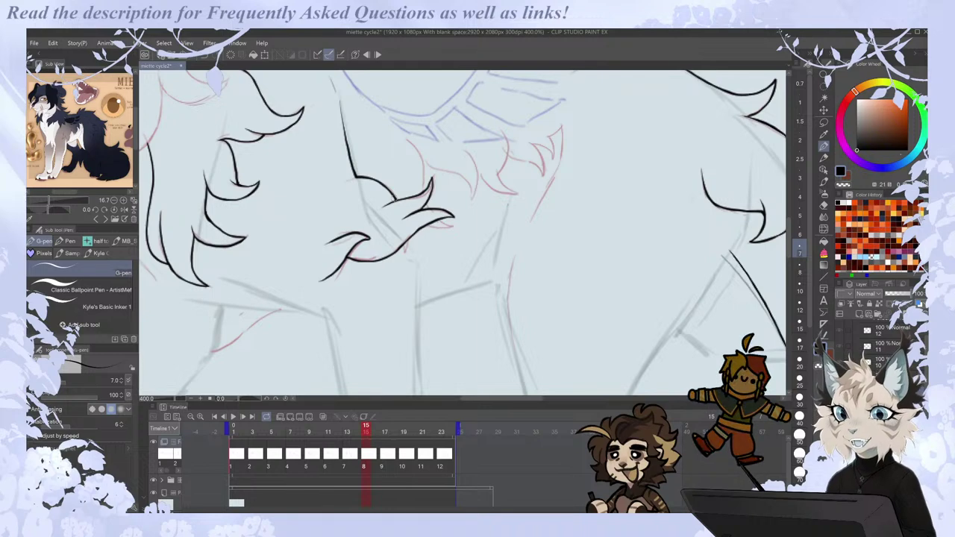
# Ink the elbow fur tufts on frame 17, undoing and correcting strokes while checking the previous frame.
pyautogui.press('.')
pyautogui.press('.')
pyautogui.press('Left')
pyautogui.press('Right')
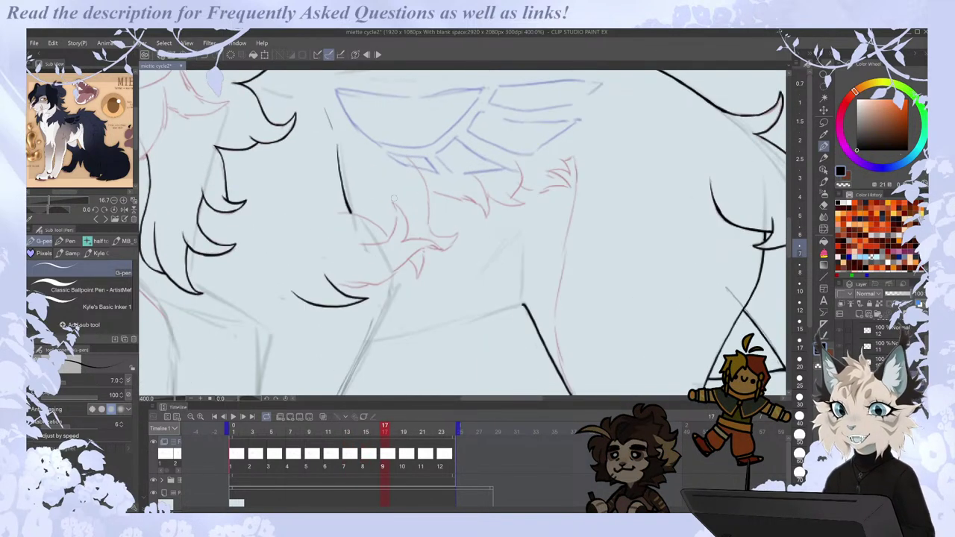
pyautogui.moveTo(329, 283)
pyautogui.mouseDown()
pyautogui.moveTo(378, 285)
pyautogui.moveTo(406, 262)
pyautogui.moveTo(363, 285)
pyautogui.moveTo(430, 247)
pyautogui.moveTo(393, 239)
pyautogui.moveTo(410, 240)
pyautogui.mouseUp()
pyautogui.hotkey('ctrl', 'z')
pyautogui.hotkey('ctrl', 'z')
pyautogui.press('e')
pyautogui.press('p')
pyautogui.press('Left')
pyautogui.press('Right')
pyautogui.hotkey('ctrl', 'z')
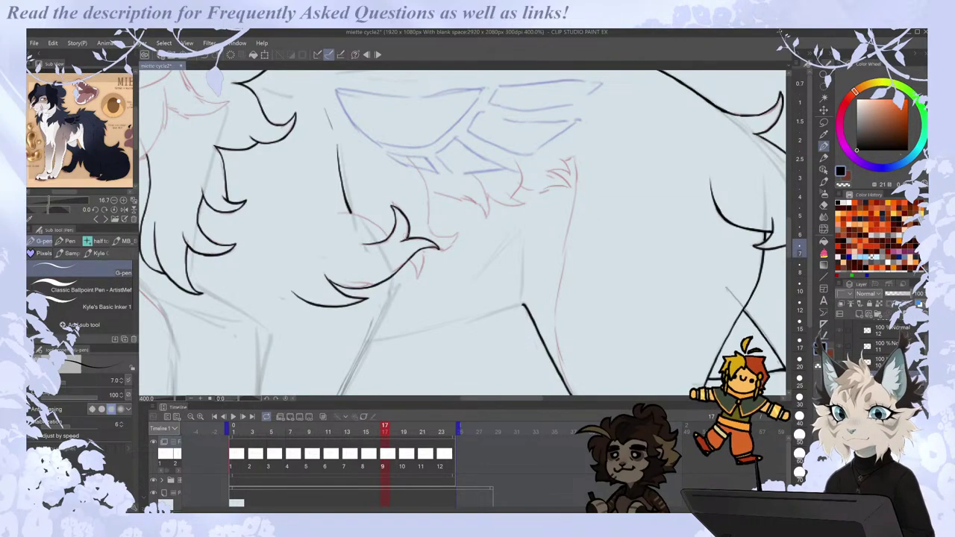
# Join the shoulder line to the upper elbow tuft on frame 17 and compare it with frames 15 and 19.
pyautogui.moveTo(349, 212); pyautogui.dragTo(389, 240)
pyautogui.press('Left')
pyautogui.press('Right')
pyautogui.press('Right')
pyautogui.press('Left')
pyautogui.press('Left')
pyautogui.press('Right')
# Ink the lower outline and tufts of the elbow fur on frame 21, checking against frames 19 and 23.
pyautogui.press('Right')
pyautogui.press('Right')
pyautogui.press('Left')
pyautogui.press('Right')
pyautogui.moveTo(302, 328)
pyautogui.mouseDown()
pyautogui.moveTo(352, 315)
pyautogui.moveTo(371, 352)
pyautogui.moveTo(374, 304)
pyautogui.mouseUp()
pyautogui.press('Left')
pyautogui.press('Right')
pyautogui.press('Right')
pyautogui.press('Left')
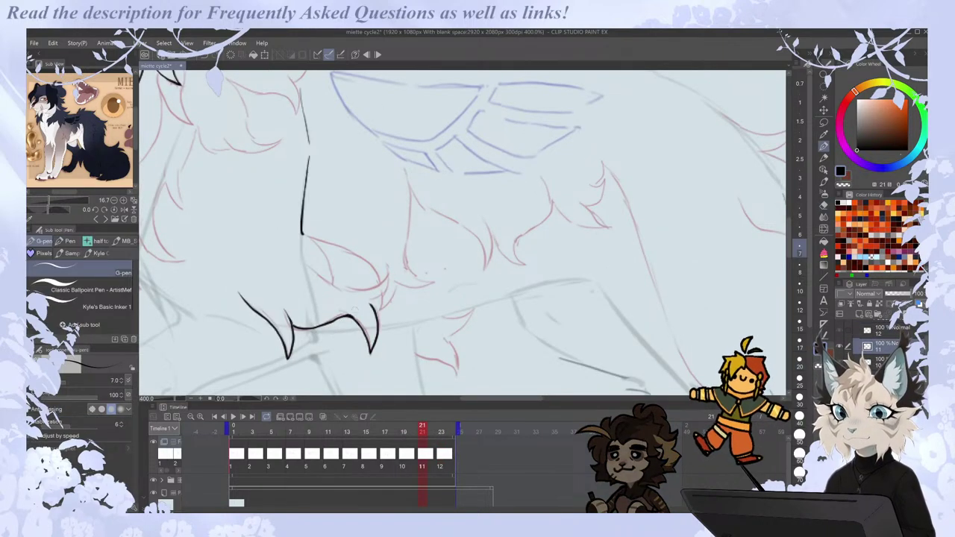
# Compare frame 21 with its neighbouring frames and clean up the lower elbow fur outline with the eraser.
pyautogui.press('Left')
pyautogui.press('Right')
pyautogui.press('Right')
pyautogui.press('Left')
pyautogui.press('Left')
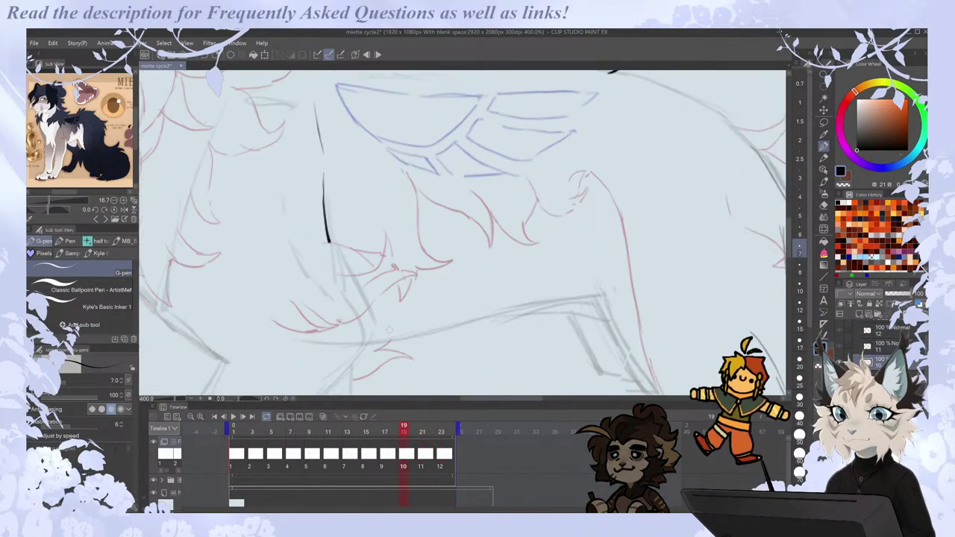
pyautogui.press('Right')
pyautogui.press('e')
pyautogui.moveTo(320, 326)
pyautogui.mouseDown()
pyautogui.moveTo(304, 329)
pyautogui.moveTo(331, 321)
pyautogui.mouseUp()
pyautogui.press('p')
# Ink the upper elbow tuft on frame 21 and join it to the shoulder line.
pyautogui.moveTo(306, 265)
pyautogui.mouseDown()
pyautogui.moveTo(334, 288)
pyautogui.moveTo(365, 287)
pyautogui.mouseUp()
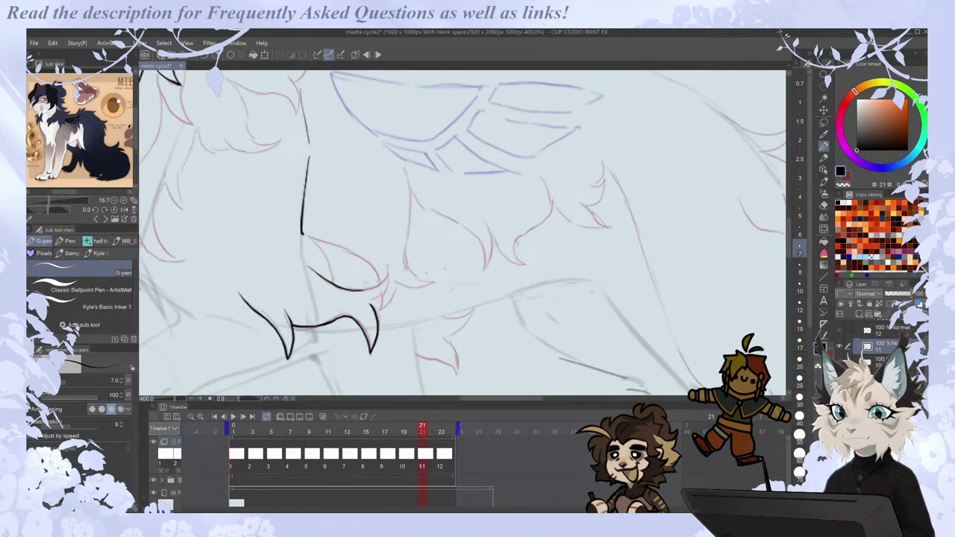
pyautogui.press(',')
pyautogui.press('.')
pyautogui.moveTo(301, 231); pyautogui.dragTo(331, 285)
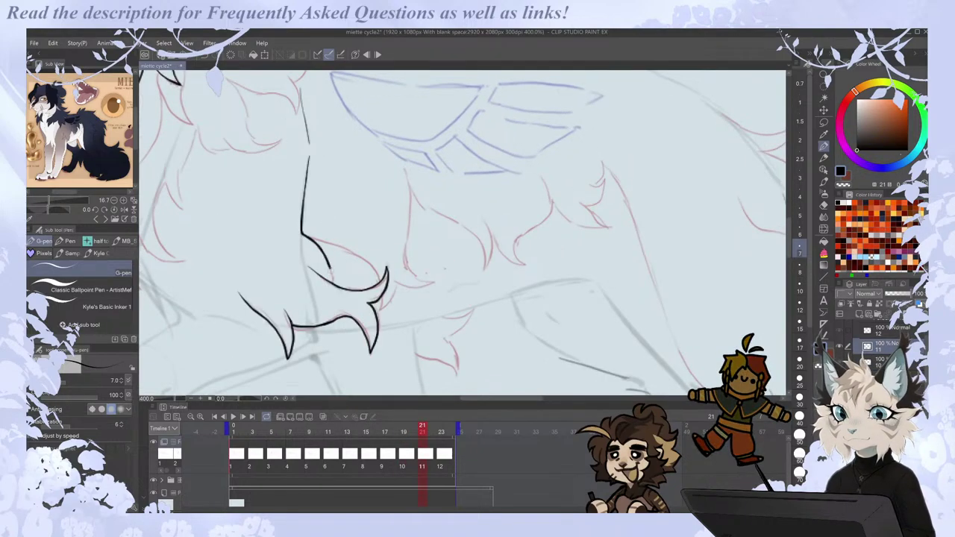
pyautogui.press('Right')
pyautogui.press('Left')
pyautogui.press('Left')
pyautogui.press('Right')
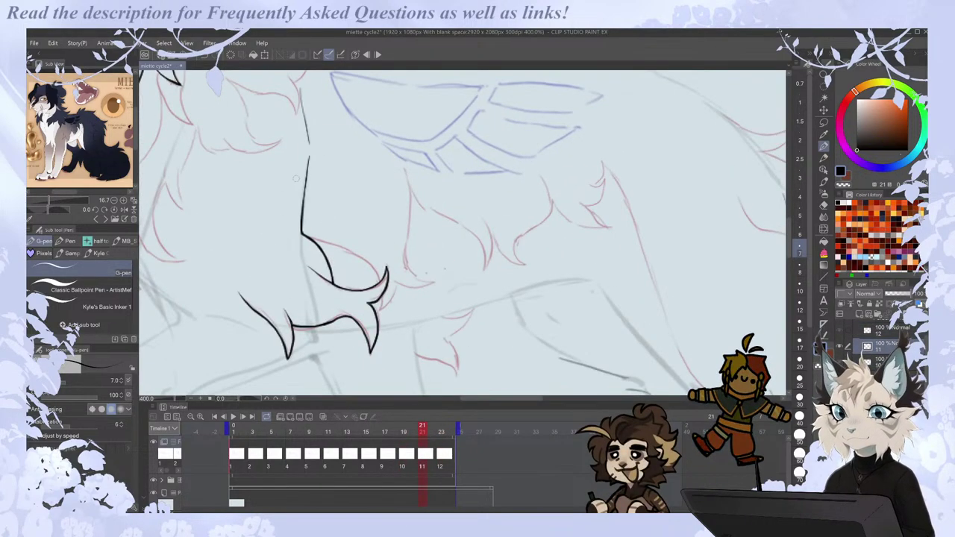
# Step through the walk cycle's frames from frame 21 around to frame 15 to review the inked elbow fur.
pyautogui.press('Right')
pyautogui.press('Right')
pyautogui.press('Right')
pyautogui.press('Right')
pyautogui.press('Right')
pyautogui.press('Right')
pyautogui.press('Right')
pyautogui.press('Right')
pyautogui.press('Right')
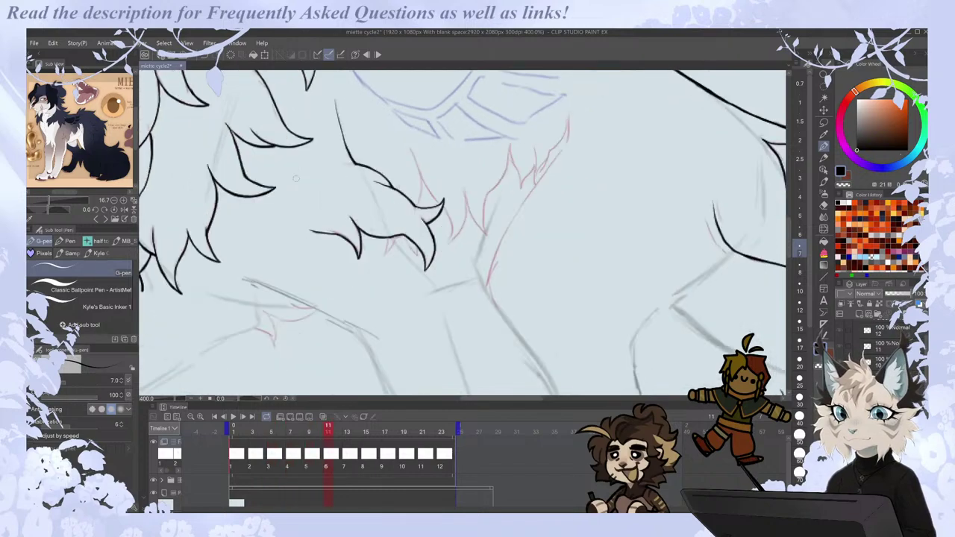
pyautogui.press('Right')
pyautogui.press('Left')
pyautogui.press('e')
pyautogui.press('p')
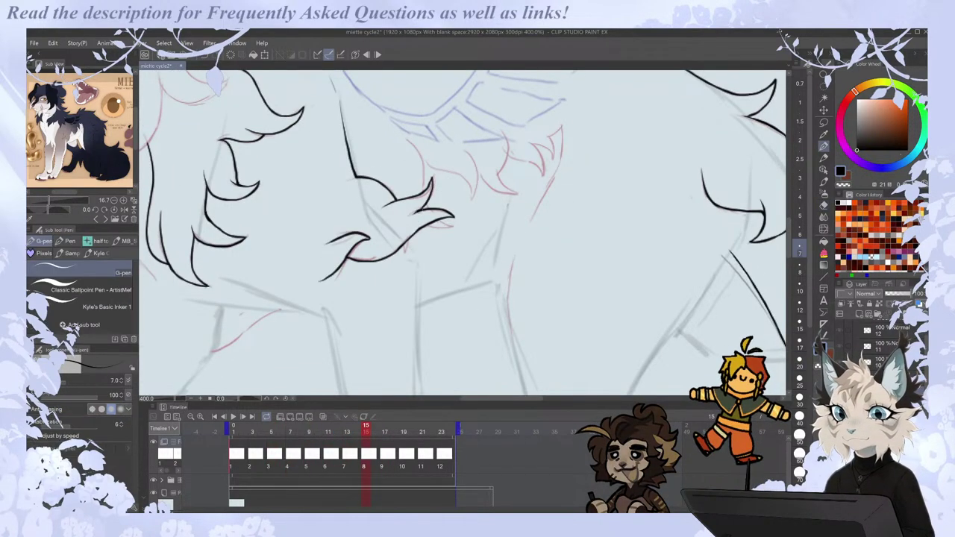
# Ink the underside of the upper elbow tuft on frame 19 after comparing it with frames 17 and 21.
pyautogui.press('Left')
pyautogui.press('Right')
pyautogui.press('Right')
pyautogui.press('Right')
pyautogui.press('Left')
pyautogui.press('Right')
pyautogui.press('Right')
pyautogui.press('Left')
pyautogui.moveTo(377, 257)
pyautogui.mouseDown()
pyautogui.moveTo(379, 233)
pyautogui.moveTo(390, 267)
pyautogui.moveTo(341, 274)
pyautogui.mouseUp()
# Extend the shoulder line into the upper elbow tuft on frame 19, matching it to frame 21.
pyautogui.press('Right')
pyautogui.press('Left')
pyautogui.press('Right')
pyautogui.press('Left')
pyautogui.moveTo(328, 242); pyautogui.dragTo(372, 269)
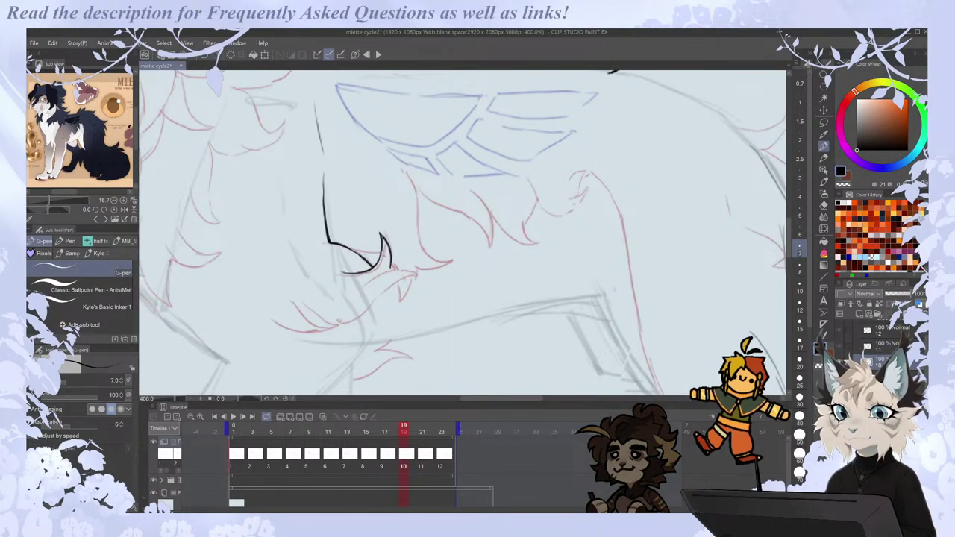
# Flip between frames 17, 19 and 21 to examine how the elbow fur moves.
pyautogui.press('Left')
pyautogui.press('Right')
pyautogui.press('Left')
pyautogui.press('Left')
pyautogui.press('Right')
pyautogui.press('Right')
pyautogui.press('Left')
pyautogui.press('Left')
pyautogui.press('Right')
pyautogui.press('Right')
pyautogui.press('Left')
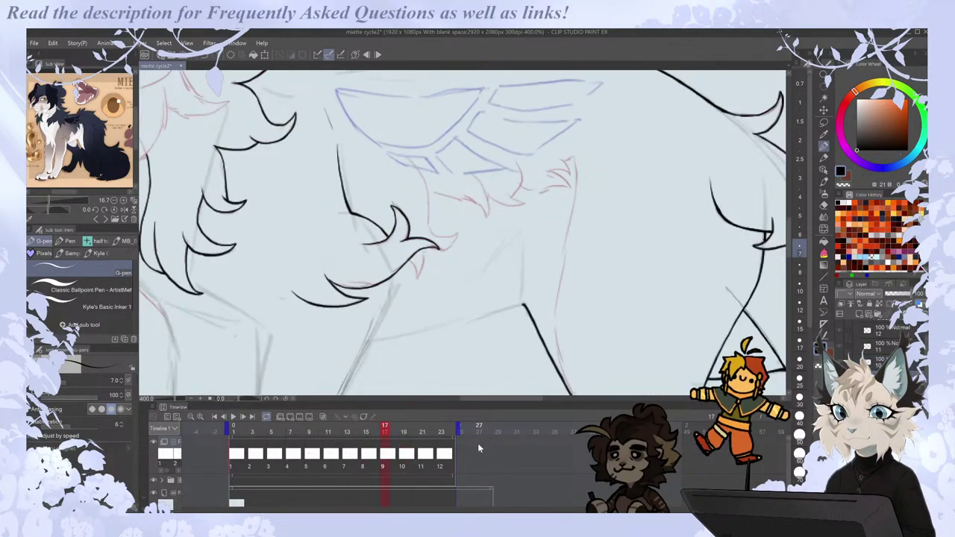
pyautogui.press('Right')
pyautogui.press('Left')
pyautogui.press('Left')
pyautogui.press('Right')
pyautogui.press('Right')
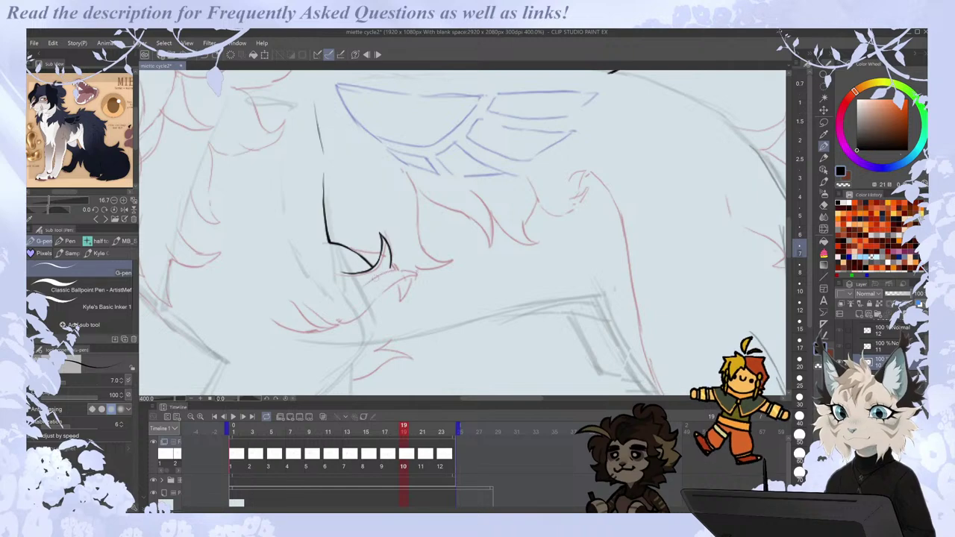
# Ink the lower elbow tuft's top and underside on frame 19, checking the strokes against the neighbouring frame.
pyautogui.moveTo(399, 277); pyautogui.dragTo(376, 301)
pyautogui.press('Left')
pyautogui.press('Right')
pyautogui.press('Left')
pyautogui.press('Right')
pyautogui.hotkey('ctrl', 'z')
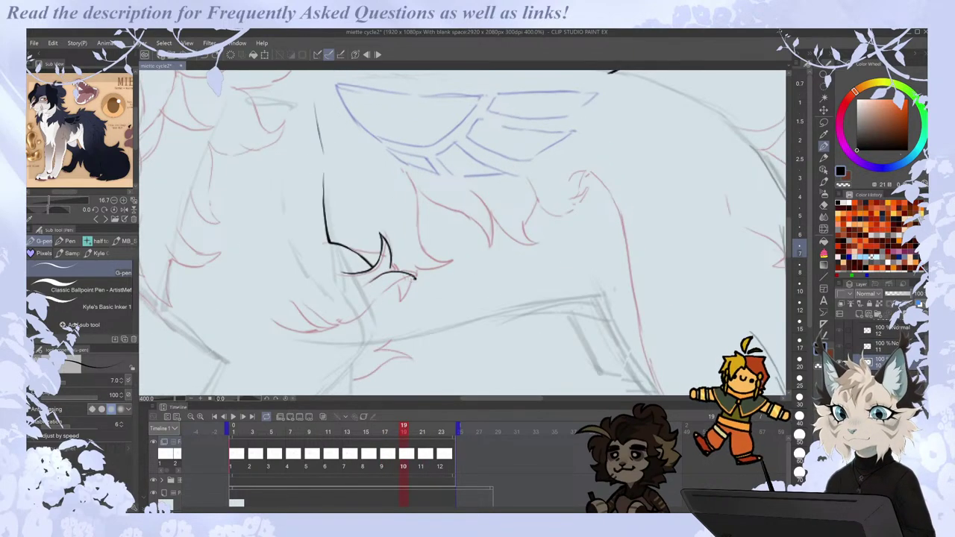
pyautogui.moveTo(386, 292); pyautogui.dragTo(358, 317)
pyautogui.press('Left')
pyautogui.press('Right')
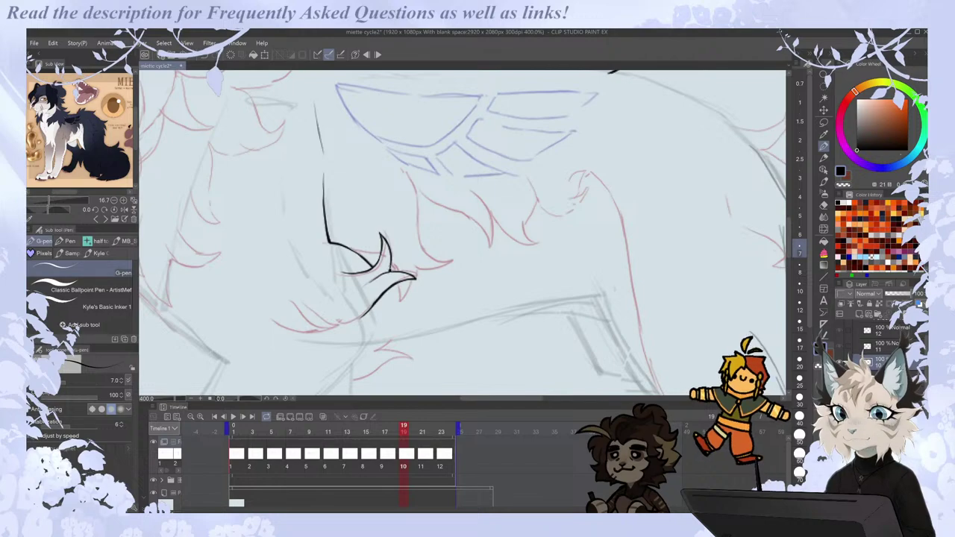
# Flip between frames 17, 19 and 21 to compare the shape of the lower elbow tuft.
pyautogui.press('Right')
pyautogui.press('Left')
pyautogui.press('Left')
pyautogui.press('Right')
pyautogui.press('Right')
pyautogui.press('Left')
pyautogui.press('Right')
pyautogui.press('Right')
pyautogui.press('Left')
pyautogui.press('Left')
pyautogui.press('Left')
pyautogui.press('Right')
# Ink the bottom edge of the elbow fur on frame 19, redrawing the long curve to match frame 21.
pyautogui.moveTo(258, 311)
pyautogui.mouseDown()
pyautogui.moveTo(277, 323)
pyautogui.moveTo(337, 324)
pyautogui.mouseUp()
pyautogui.moveTo(293, 299); pyautogui.dragTo(325, 325)
pyautogui.press('Right')
pyautogui.press('Left')
pyautogui.press('Right')
pyautogui.press('Left')
pyautogui.hotkey('ctrl', 'z')
pyautogui.hotkey('ctrl', 'z')
pyautogui.moveTo(256, 306)
pyautogui.mouseDown()
pyautogui.moveTo(293, 329)
pyautogui.moveTo(328, 328)
pyautogui.mouseUp()
pyautogui.press('Right')
pyautogui.press('Left')
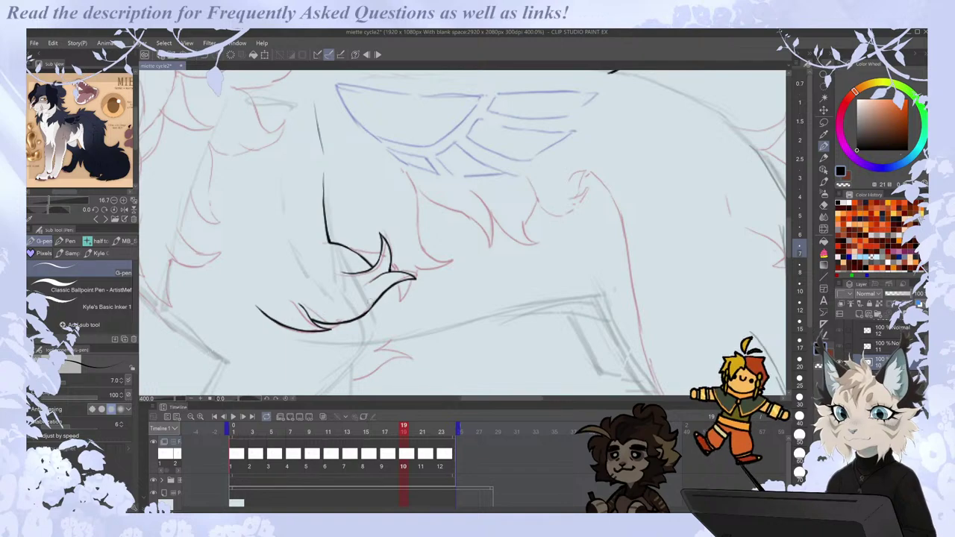
# Step back and forth through frames 17, 19 and 21 to examine the motion of the finished elbow fur.
pyautogui.press('Left')
pyautogui.press('Right')
pyautogui.press('Right')
pyautogui.press('Left')
pyautogui.press('Left')
pyautogui.press('Right')
pyautogui.press('Right')
pyautogui.press('Right')
pyautogui.press('Left')
pyautogui.press('Left')
pyautogui.press('Left')
pyautogui.press('Right')
pyautogui.press('Right')
pyautogui.press('Right')
pyautogui.press('Left')
pyautogui.press('Left')
pyautogui.press('Right')
pyautogui.press('Left')
pyautogui.press('Right')
pyautogui.press('Left')
pyautogui.press('Left')
pyautogui.press('Right')
pyautogui.press('Right')
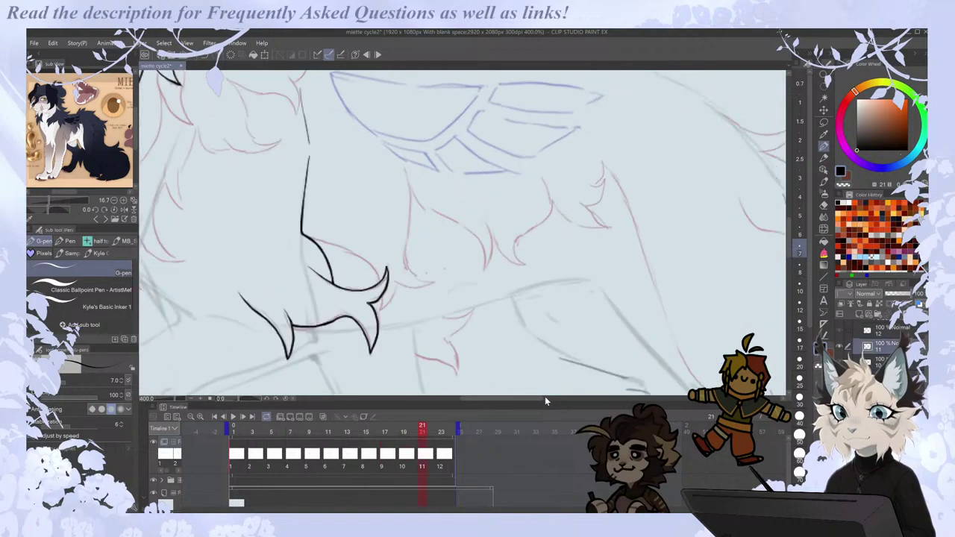
# Play the walk cycle to review the inked elbow fur in motion.
pyautogui.hotkey('ctrl', '-')
pyautogui.hotkey('ctrl', '-')
pyautogui.click(233, 420)
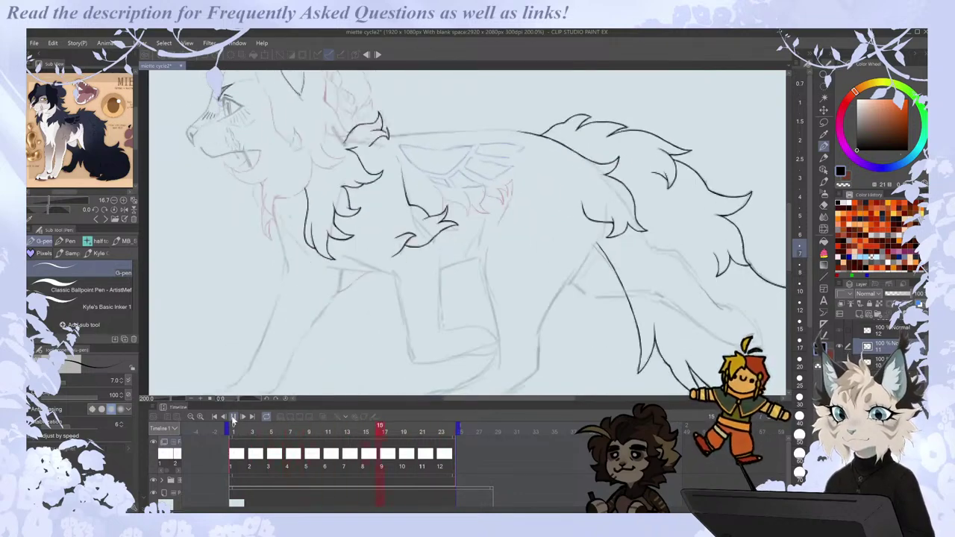
pyautogui.hotkey('ctrl', '-')
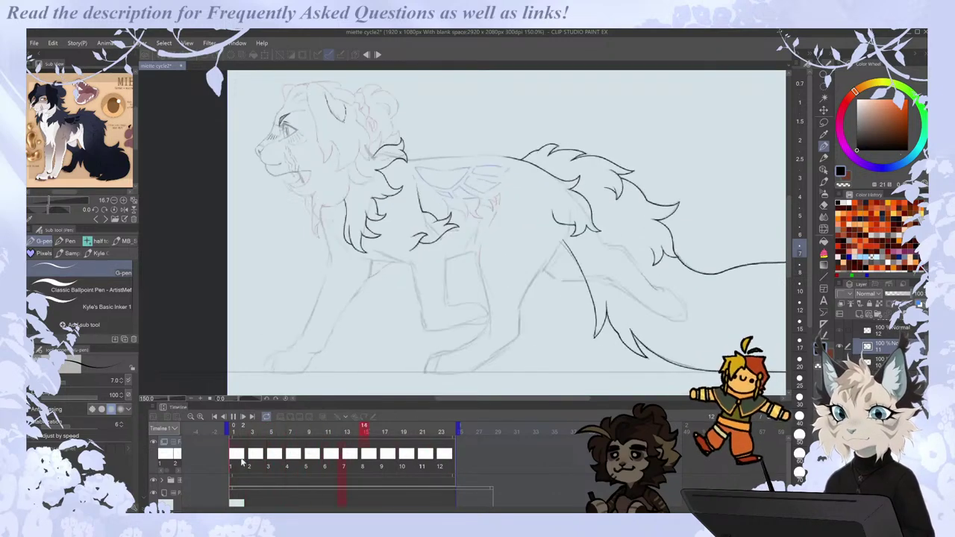
# Ink the lower edge of the rear belly tuft, below the wing marking, on the first drawing.
pyautogui.click(242, 458)
pyautogui.scroll(1, 538, 246)
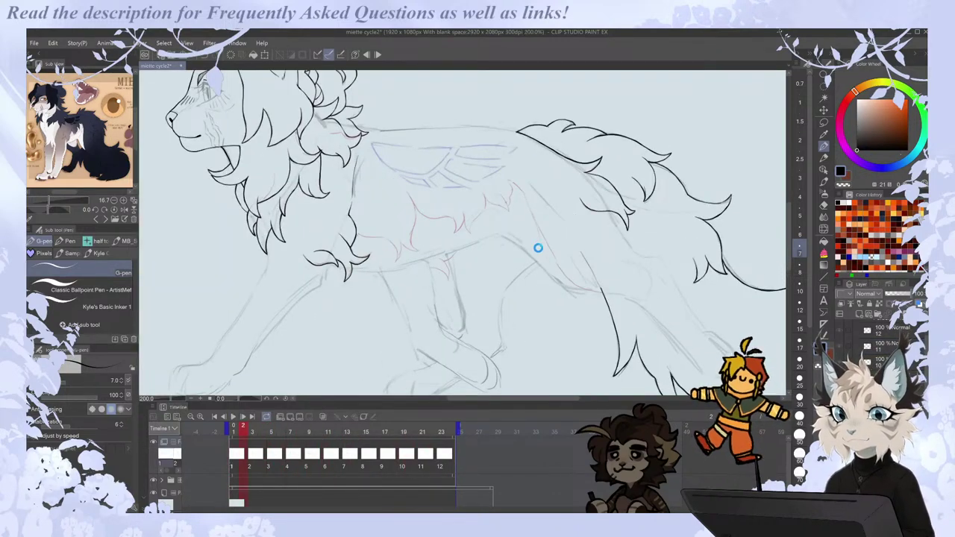
pyautogui.scroll(2, 525, 149)
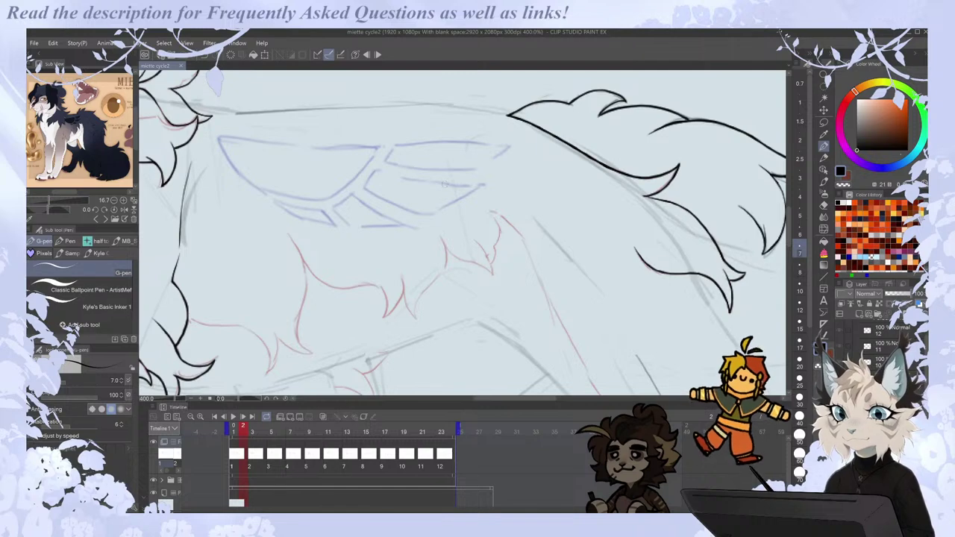
pyautogui.moveTo(484, 264); pyautogui.dragTo(491, 267)
pyautogui.hotkey('ctrl', 'z')
pyautogui.moveTo(440, 235)
pyautogui.mouseDown()
pyautogui.moveTo(453, 255)
pyautogui.moveTo(481, 266)
pyautogui.mouseUp()
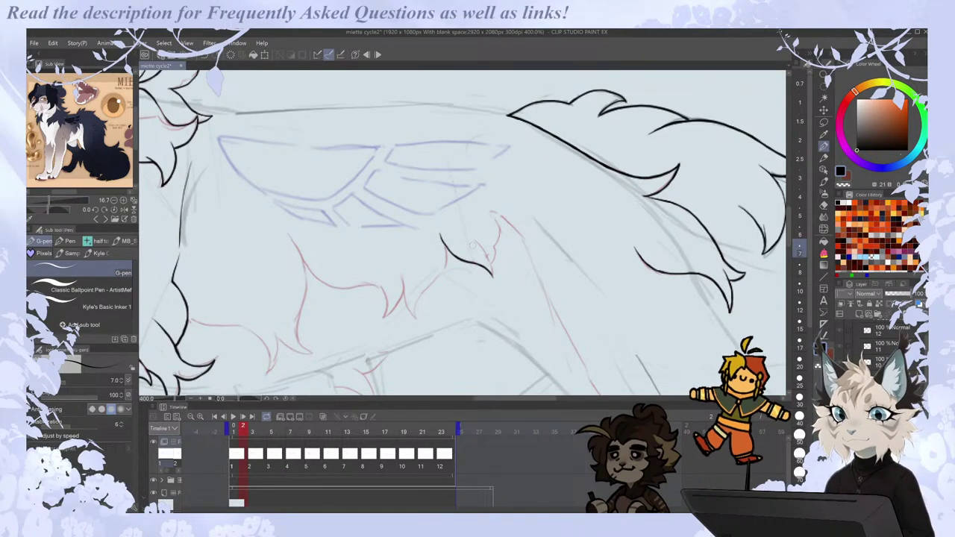
# Ink the small tip and rear edge of the rear belly tuft on frame 3, using the neighbouring frames as reference.
pyautogui.press(',')
pyautogui.press('.')
pyautogui.press('.')
pyautogui.press(',')
pyautogui.press(',')
pyautogui.press('.')
pyautogui.press('.')
pyautogui.press(',')
pyautogui.press(',')
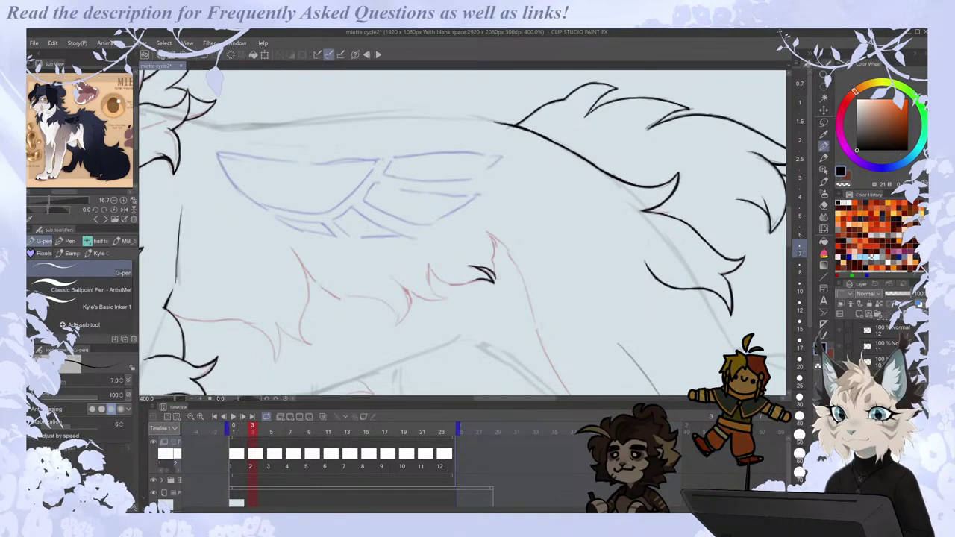
pyautogui.moveTo(485, 228); pyautogui.dragTo(494, 261)
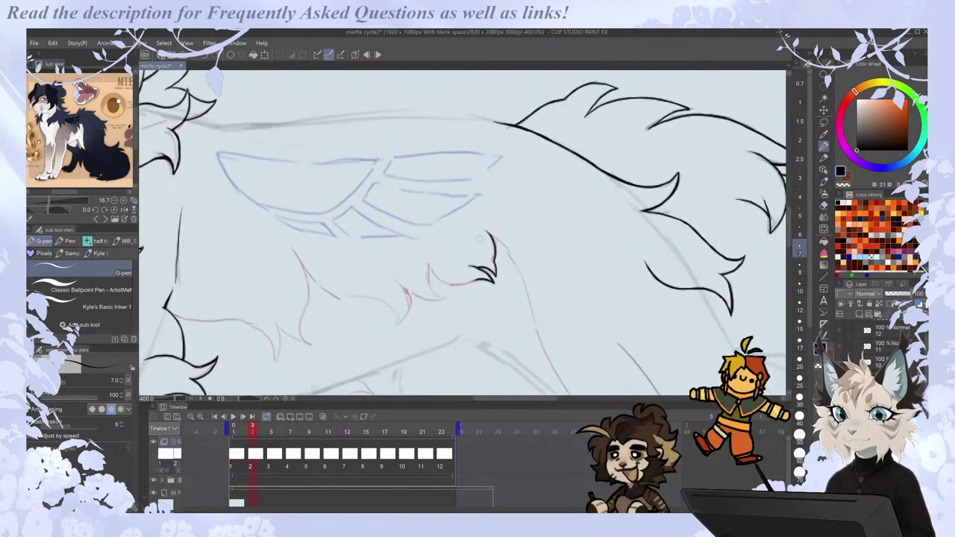
# Refine the front edge of the rear belly tuft on frame 1, comparing it with frame 23.
pyautogui.press('Left')
pyautogui.press('Left')
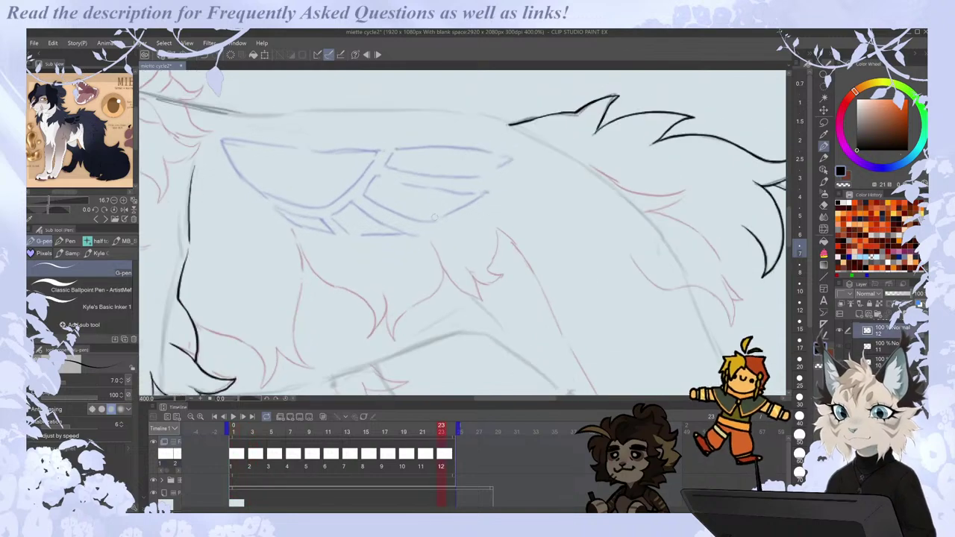
pyautogui.press('Right')
pyautogui.press('e')
pyautogui.press('p')
pyautogui.moveTo(440, 235)
pyautogui.mouseDown()
pyautogui.moveTo(452, 283)
pyautogui.moveTo(477, 282)
pyautogui.mouseUp()
pyautogui.press('Left')
pyautogui.press('Right')
# Ink the rear belly tuft on frame 5, comparing it with frame 3.
pyautogui.press('Right')
pyautogui.press('Right')
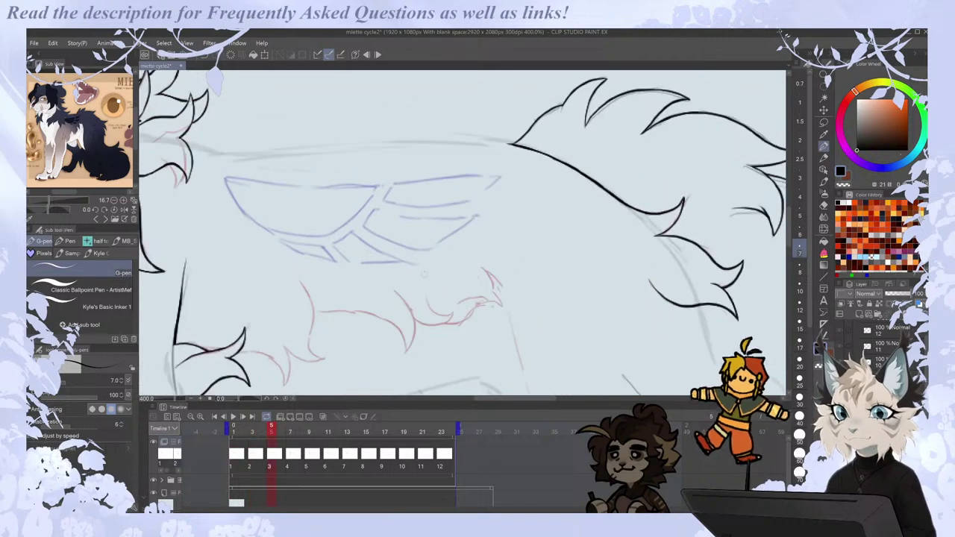
pyautogui.press('Left')
pyautogui.press('Right')
pyautogui.moveTo(410, 315)
pyautogui.mouseDown()
pyautogui.moveTo(442, 325)
pyautogui.moveTo(454, 315)
pyautogui.moveTo(435, 319)
pyautogui.moveTo(429, 300)
pyautogui.moveTo(499, 303)
pyautogui.moveTo(481, 264)
pyautogui.mouseUp()
pyautogui.press('Left')
pyautogui.press('Right')
# Ink the middle belly tuft below the wing marking on frame 7, using frame 5 as reference.
pyautogui.press('Right')
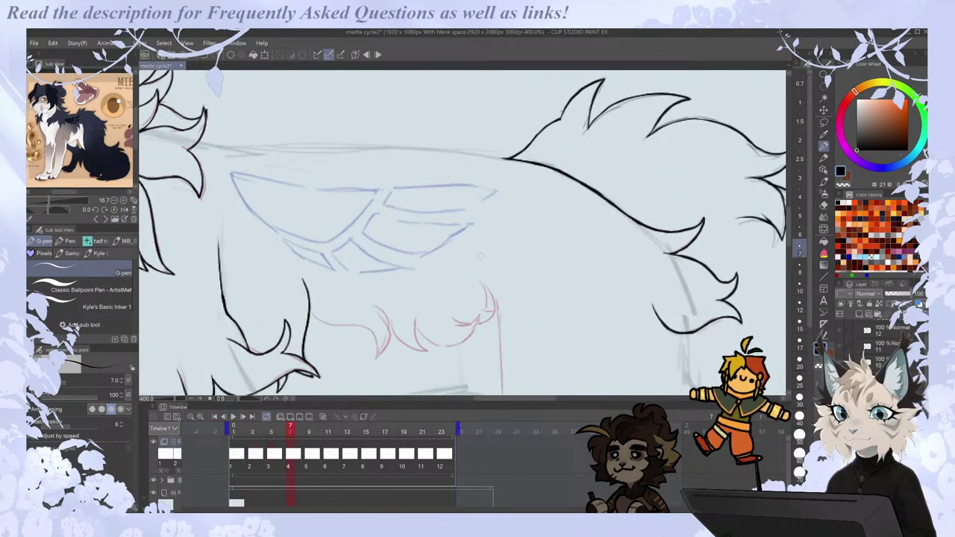
pyautogui.moveTo(788, 205); pyautogui.dragTo(788, 208)
pyautogui.press('Left')
pyautogui.press('Right')
pyautogui.press('Left')
pyautogui.press('Right')
pyautogui.moveTo(389, 267); pyautogui.dragTo(410, 300)
pyautogui.moveTo(423, 302); pyautogui.dragTo(416, 270)
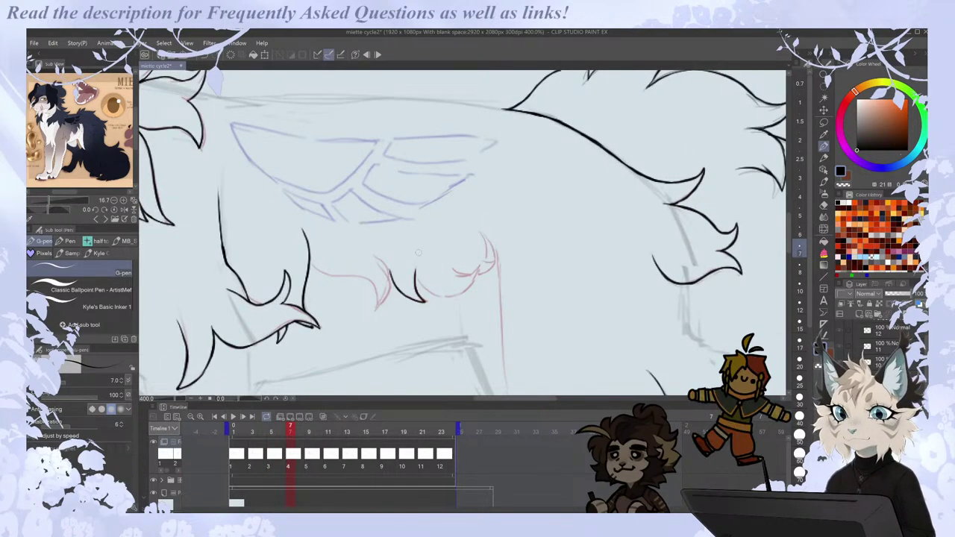
# Ink the rear edge of the middle belly tuft on frame 3 after comparing the following frames.
pyautogui.press('Left')
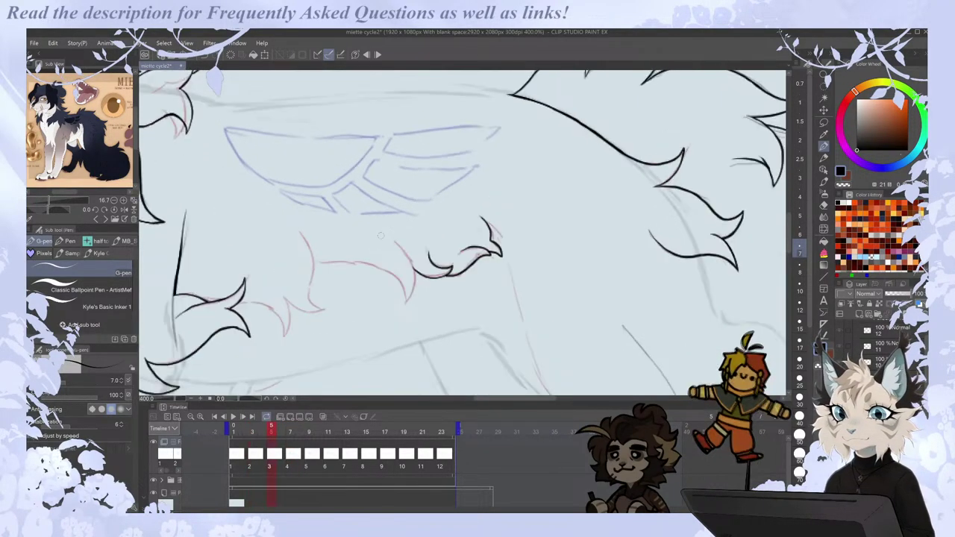
pyautogui.press('Right')
pyautogui.press('Right')
pyautogui.press('Right')
pyautogui.press('Left')
pyautogui.press('Left')
pyautogui.press('Left')
pyautogui.press('Left')
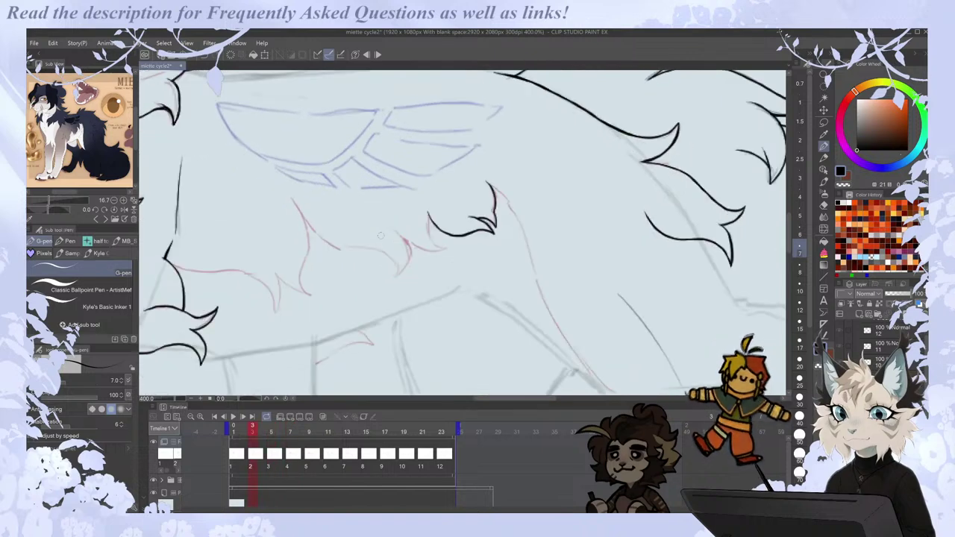
pyautogui.moveTo(393, 228)
pyautogui.mouseDown()
pyautogui.moveTo(410, 247)
pyautogui.moveTo(396, 274)
pyautogui.mouseUp()
pyautogui.hotkey('ctrl', 'z')
pyautogui.moveTo(392, 228)
pyautogui.mouseDown()
pyautogui.moveTo(408, 252)
pyautogui.moveTo(397, 273)
pyautogui.mouseUp()
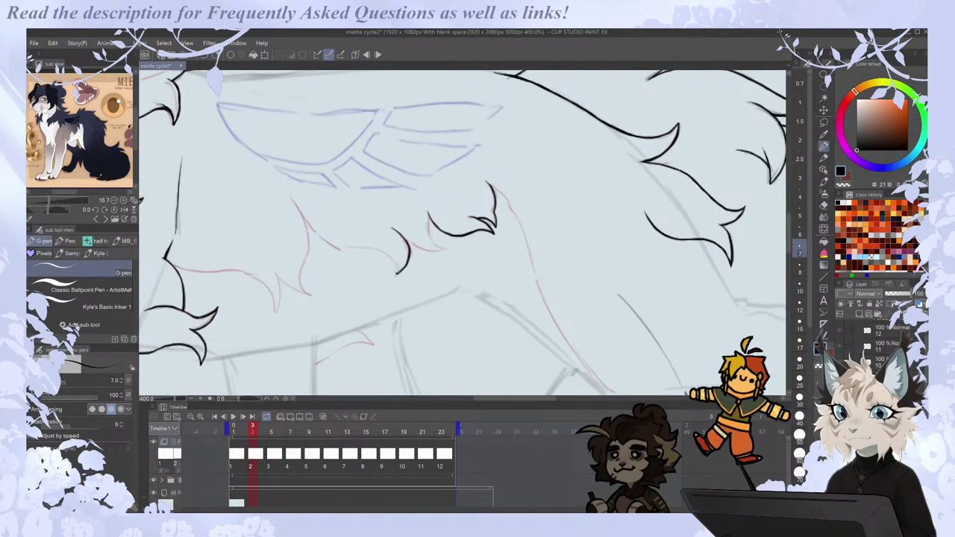
# Ink the belly fur edge from the front tuft to the middle tuft on frame 3, undoing two strokes after comparing frames.
pyautogui.moveTo(294, 202)
pyautogui.mouseDown()
pyautogui.moveTo(326, 241)
pyautogui.moveTo(385, 254)
pyautogui.moveTo(397, 272)
pyautogui.moveTo(395, 259)
pyautogui.moveTo(397, 269)
pyautogui.moveTo(439, 253)
pyautogui.moveTo(428, 210)
pyautogui.mouseUp()
pyautogui.press('Left')
pyautogui.press('.')
pyautogui.hotkey('ctrl', 'z')
pyautogui.hotkey('ctrl', 'z')
pyautogui.press('Right')
pyautogui.press('Left')
pyautogui.press('Left')
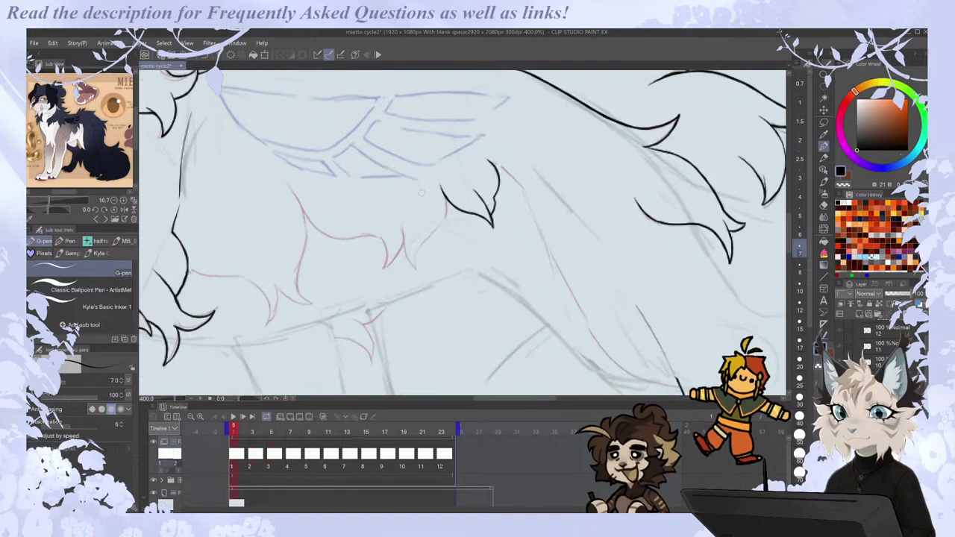
# Return to frame 5 and save the walk cycle file.
pyautogui.press('Right')
pyautogui.press('Right')
pyautogui.hotkey('ctrl', 's')
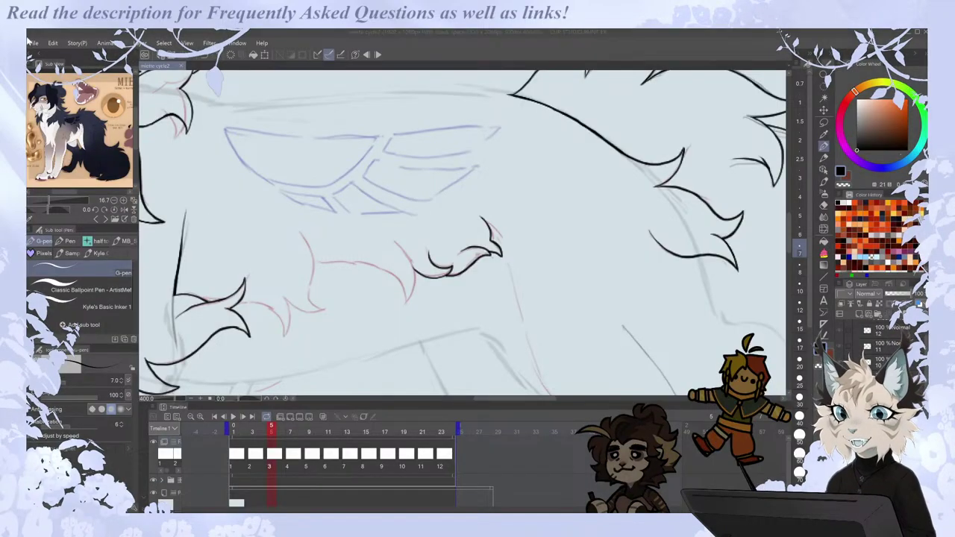
# Open a new scratch illustration and discard it without saving.
pyautogui.click(34, 42)
pyautogui.click(75, 64)
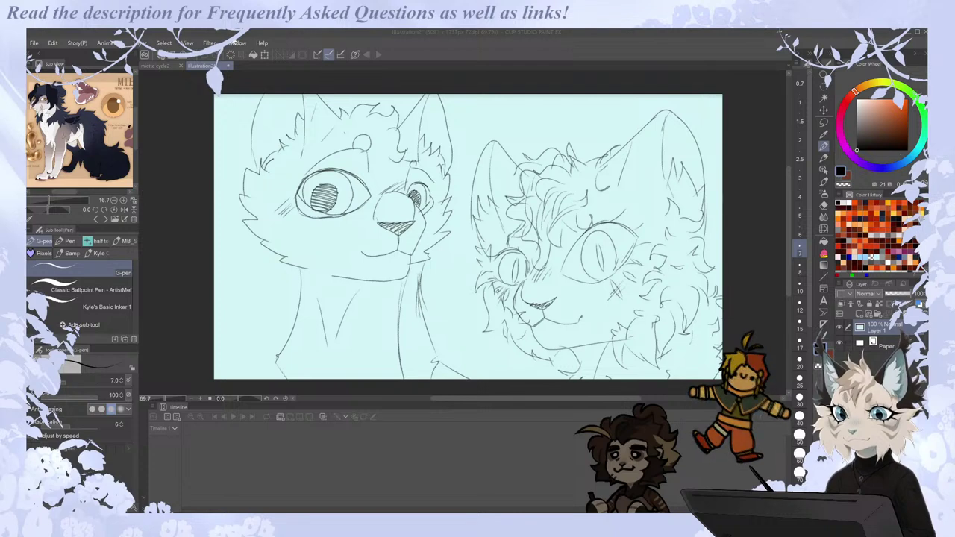
pyautogui.click(229, 65)
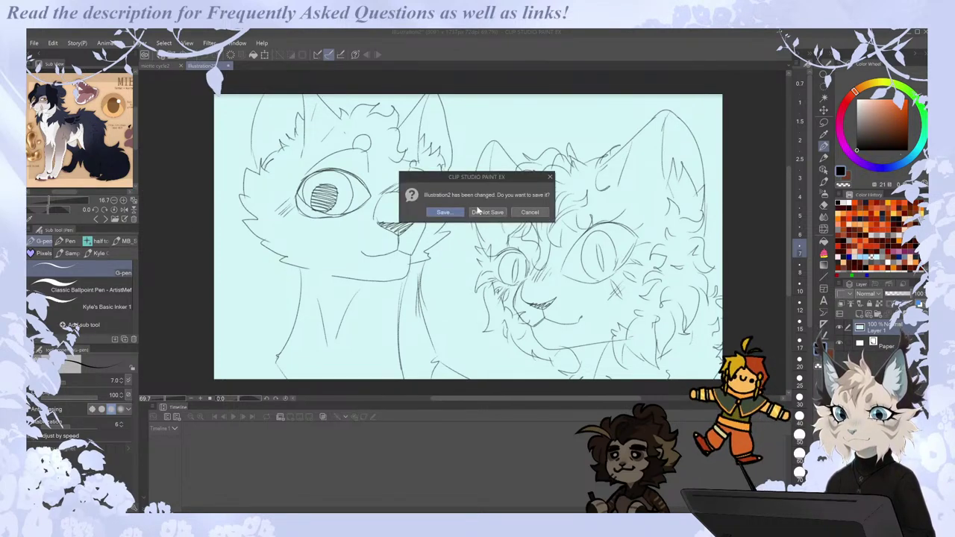
pyautogui.click(481, 212)
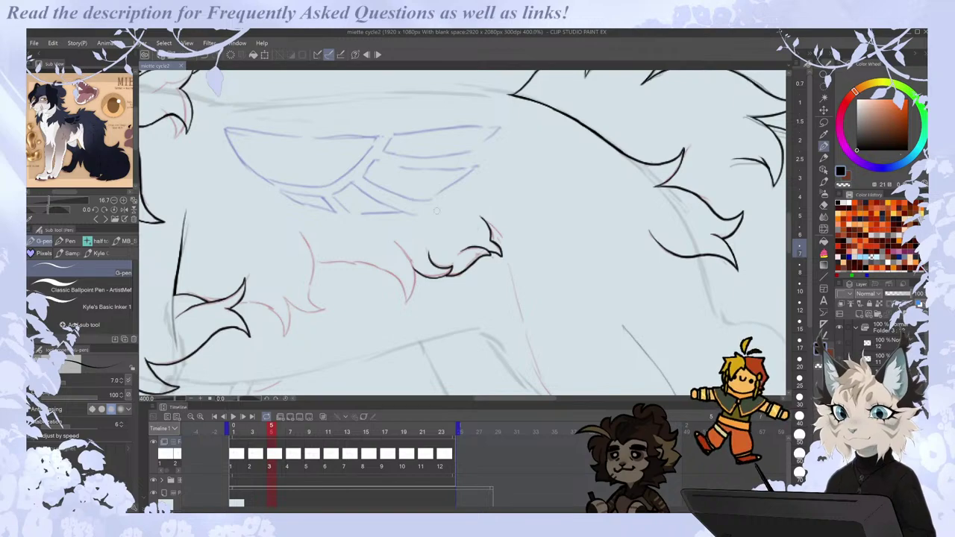
# Play the walk cycle with the whole character in view to review the lineart.
pyautogui.scroll(-12, 432, 213)
pyautogui.scroll(-1, 431, 214)
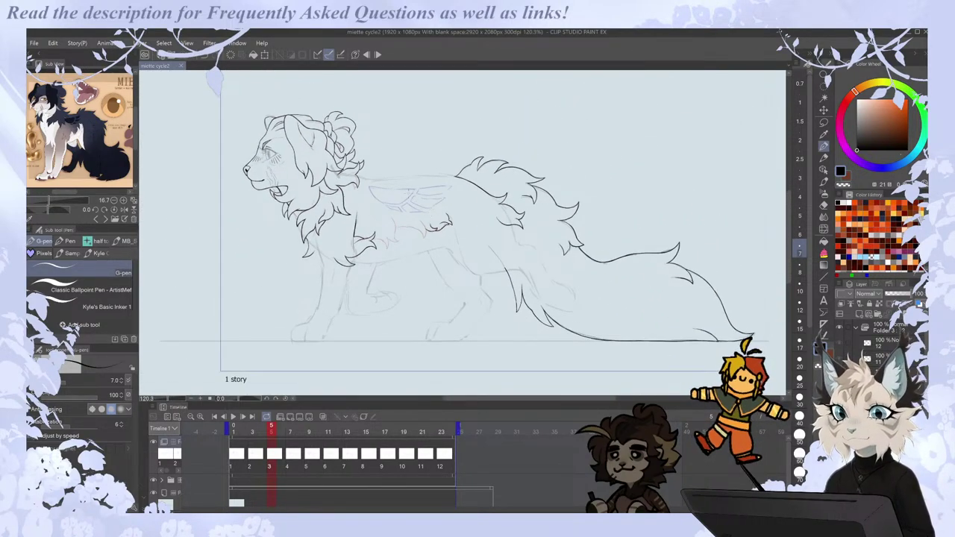
pyautogui.click(234, 416)
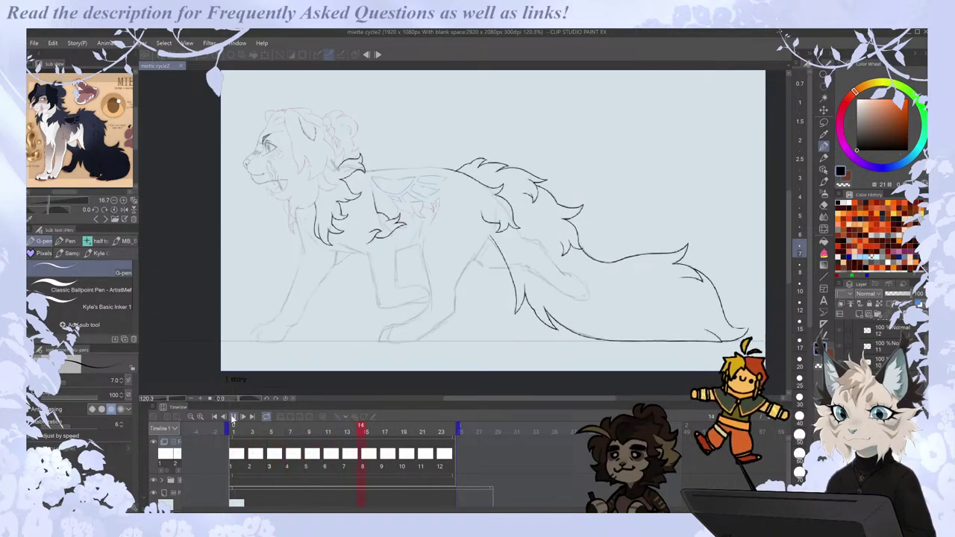
# Ink the rear edge of the front belly tuft on frame 3.
pyautogui.click(239, 470)
pyautogui.click(252, 457)
pyautogui.scroll(2, 389, 208)
pyautogui.hotkey('ctrl', '+')
pyautogui.hotkey('ctrl', '+')
pyautogui.moveTo(379, 212)
pyautogui.mouseDown()
pyautogui.moveTo(388, 231)
pyautogui.moveTo(384, 295)
pyautogui.mouseUp()
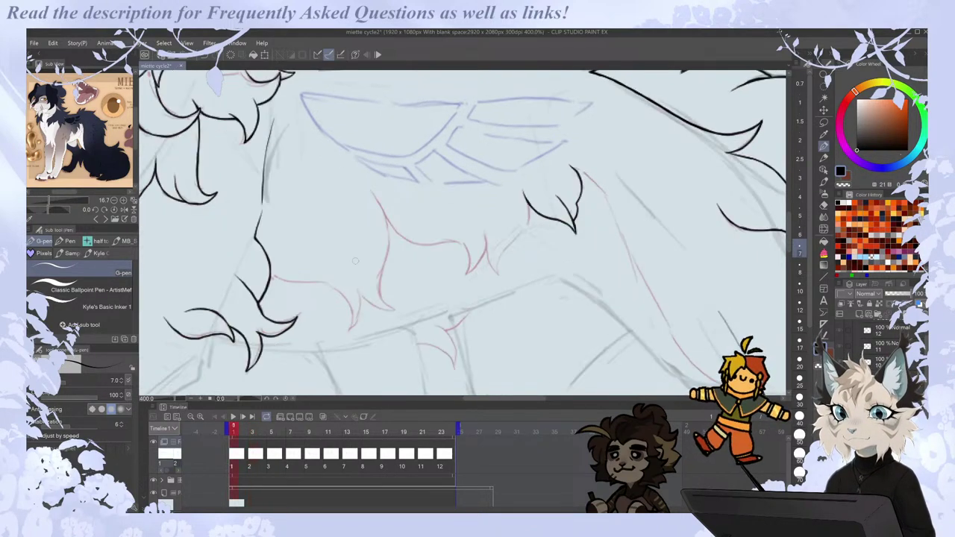
pyautogui.press('e')
pyautogui.press('p')
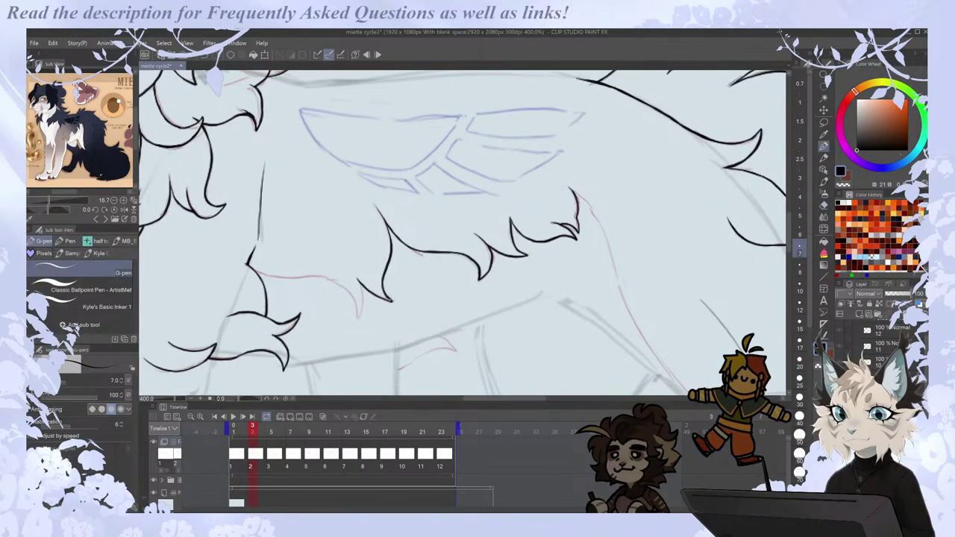
# Clean up the front belly tuft's tip on frame 3 and ink the fur edge joining it to the elbow.
pyautogui.press('e')
pyautogui.moveTo(386, 282)
pyautogui.mouseDown()
pyautogui.moveTo(394, 302)
pyautogui.moveTo(363, 309)
pyautogui.moveTo(353, 298)
pyautogui.mouseUp()
pyautogui.press('p')
pyautogui.moveTo(251, 270); pyautogui.dragTo(346, 289)
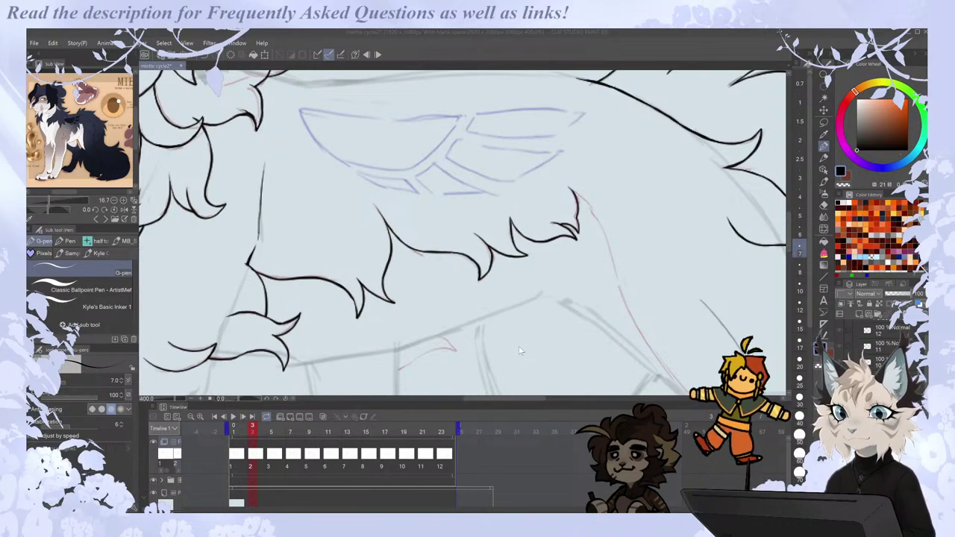
# Ink the two-pointed middle belly tuft on frame 1 after playing back the walk cycle.
pyautogui.click(235, 417)
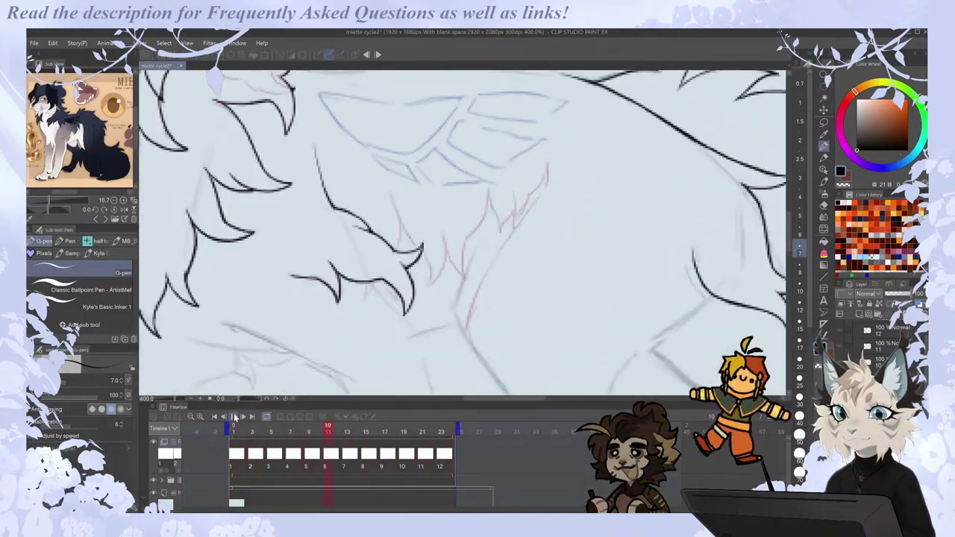
pyautogui.click(235, 416)
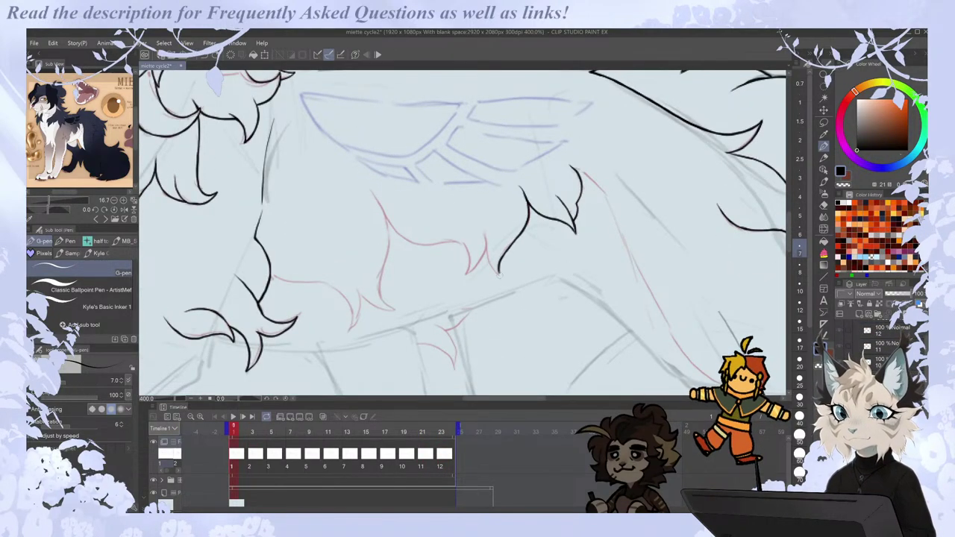
pyautogui.press('e')
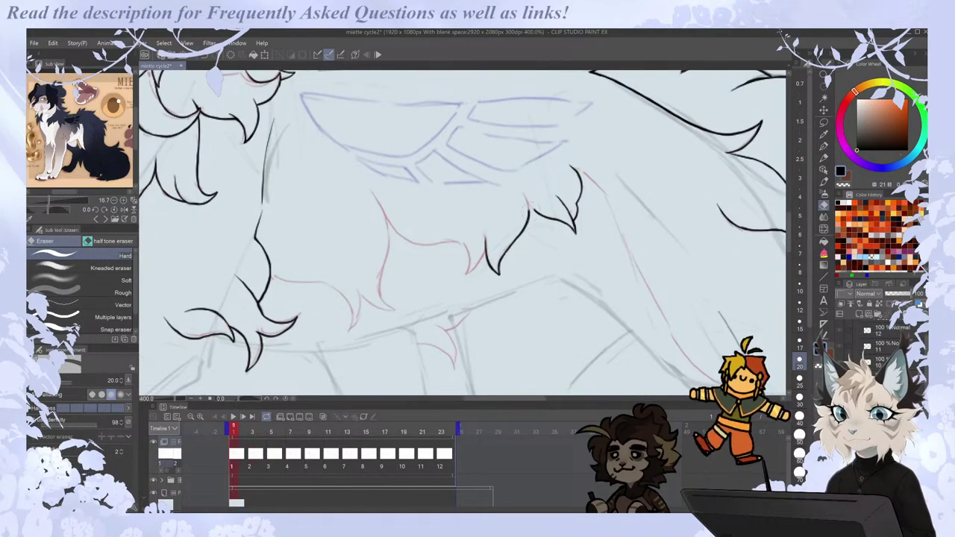
pyautogui.press('p')
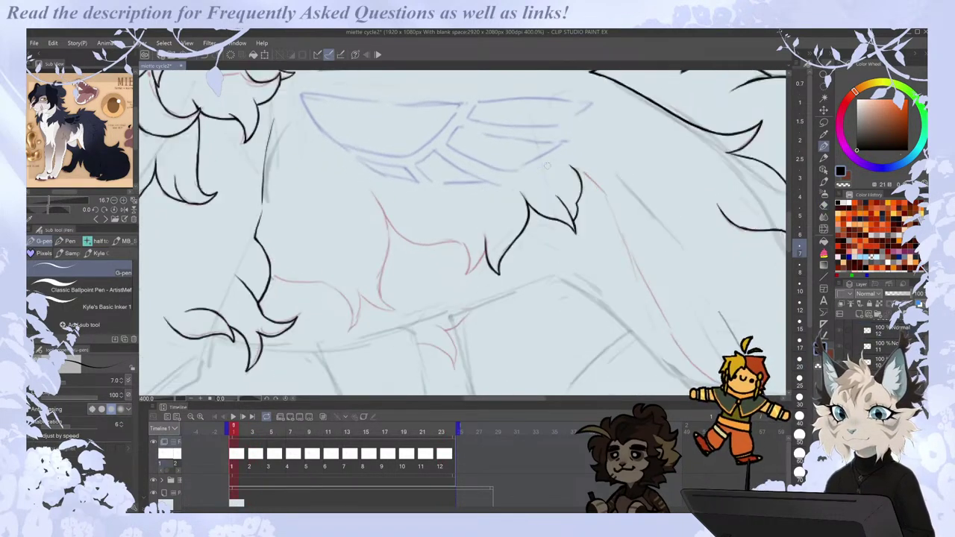
pyautogui.moveTo(484, 229)
pyautogui.mouseDown()
pyautogui.moveTo(484, 254)
pyautogui.moveTo(467, 274)
pyautogui.moveTo(463, 244)
pyautogui.mouseUp()
pyautogui.press('Home')
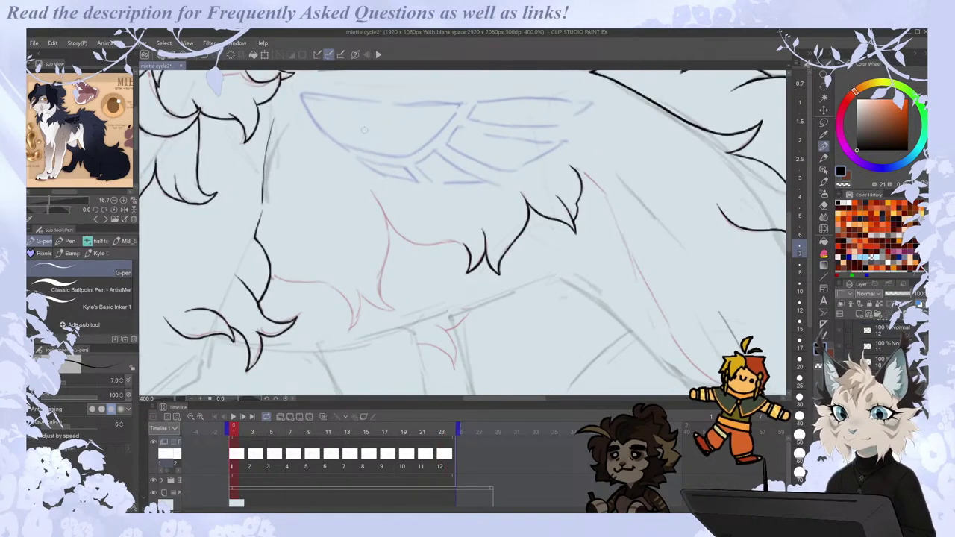
# Ink the belly fur edge between the middle and front tufts on frame 1, comparing it with frames 23 and 3.
pyautogui.moveTo(402, 237)
pyautogui.mouseDown()
pyautogui.moveTo(464, 242)
pyautogui.moveTo(469, 255)
pyautogui.mouseUp()
pyautogui.press('e')
pyautogui.press('p')
pyautogui.press('Left')
pyautogui.press('Right')
pyautogui.press('Right')
pyautogui.press('Left')
pyautogui.press('Left')
pyautogui.press('Right')
# Ink the front belly tuft's rear edge on frame 1, plus the fur edge running from the elbow to the tuft's front tip.
pyautogui.press('e')
pyautogui.press('p')
pyautogui.moveTo(372, 191); pyautogui.dragTo(389, 227)
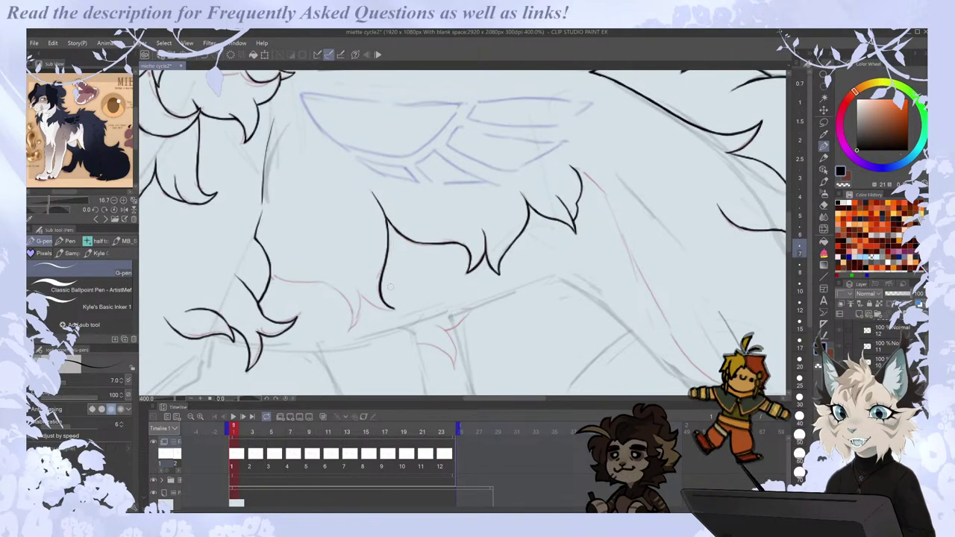
pyautogui.moveTo(279, 278); pyautogui.dragTo(322, 282)
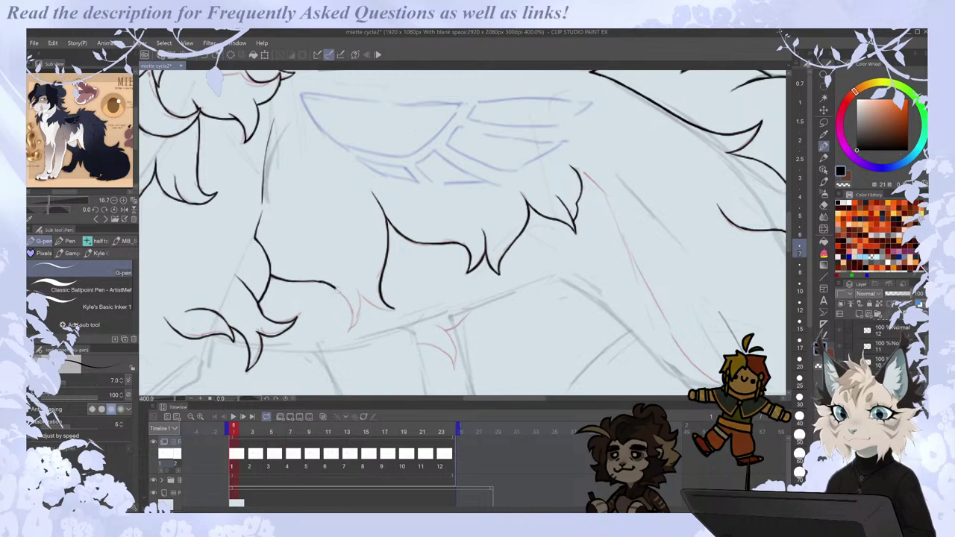
pyautogui.moveTo(360, 293); pyautogui.dragTo(353, 319)
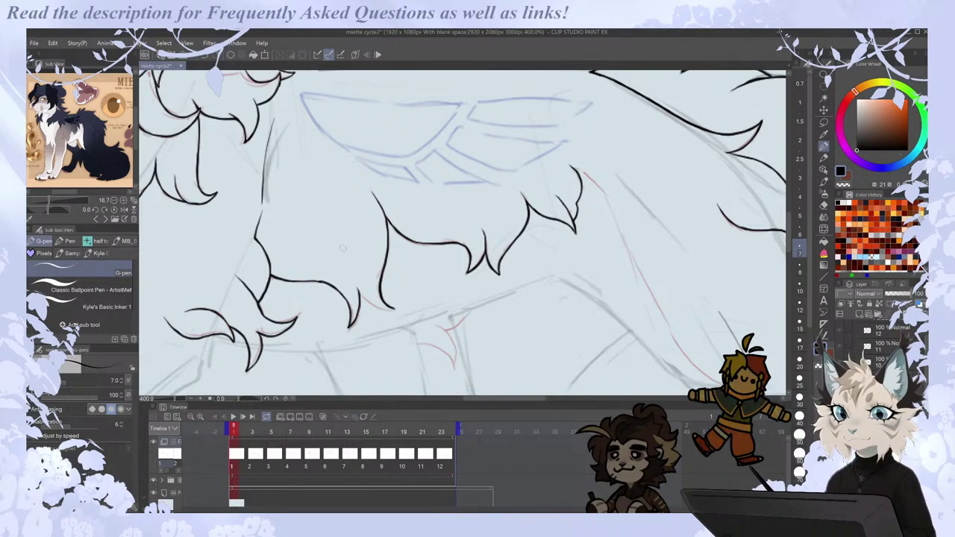
# Compare frame 1's belly fur with frames 23 and 21, and ink the notch joining the front tuft's two points on frame 1.
pyautogui.press(',')
pyautogui.press('.')
pyautogui.press(',')
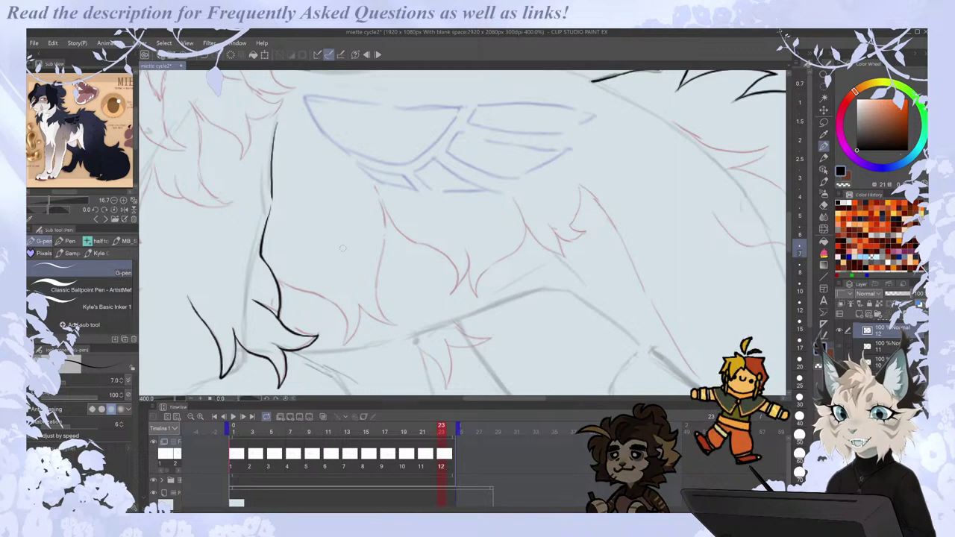
pyautogui.moveTo(499, 398); pyautogui.dragTo(495, 397)
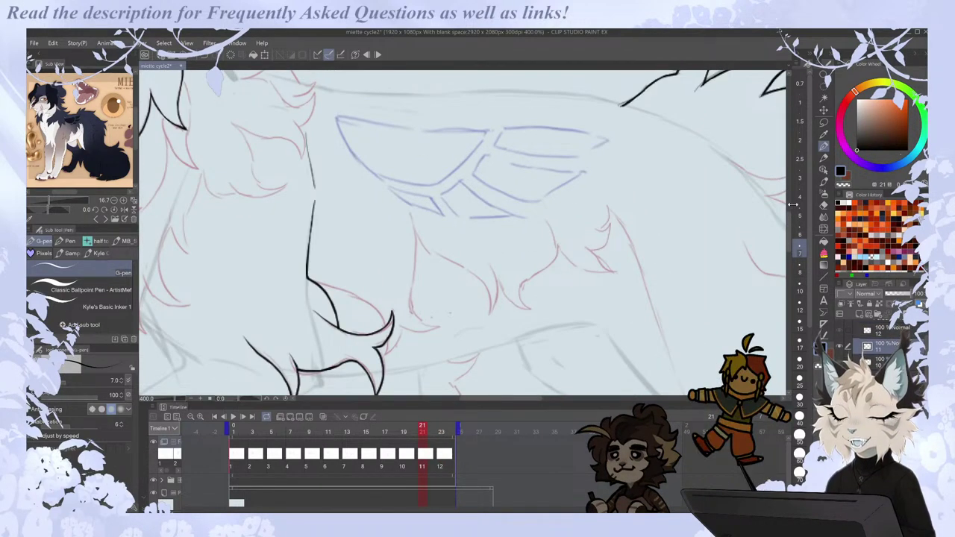
pyautogui.moveTo(528, 398); pyautogui.dragTo(539, 398)
pyautogui.hotkey('ctrl', '-')
pyautogui.hotkey('ctrl', '-')
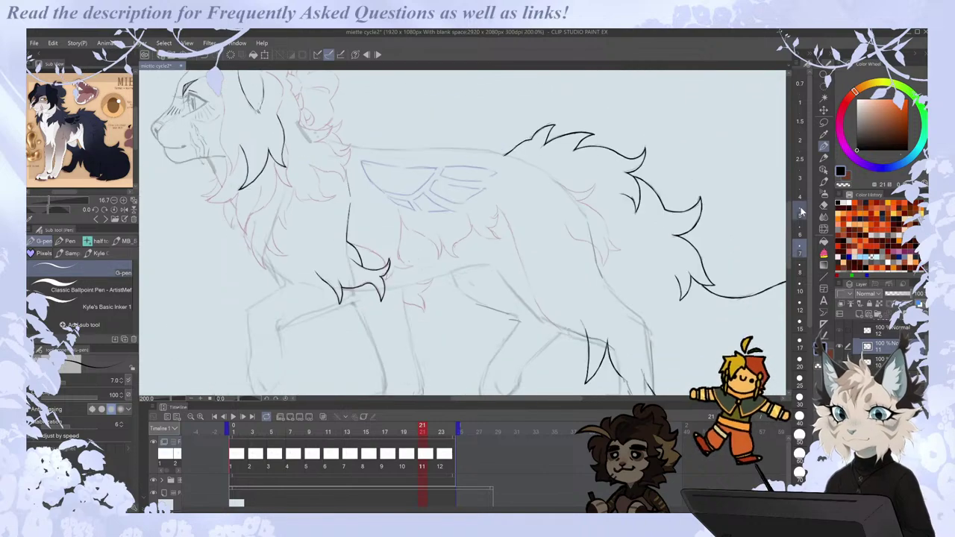
pyautogui.hotkey('ctrl', '+')
pyautogui.hotkey('ctrl', '+')
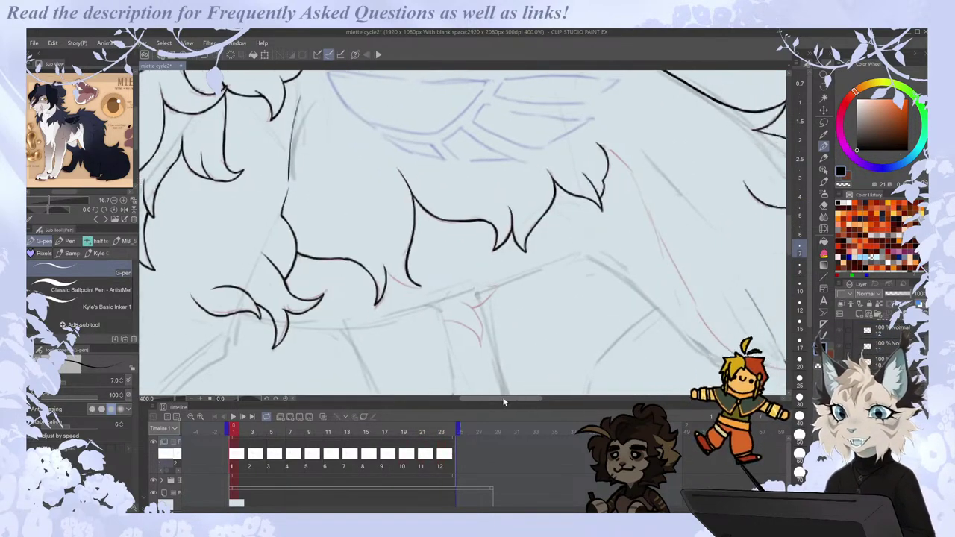
pyautogui.moveTo(383, 267)
pyautogui.mouseDown()
pyautogui.moveTo(419, 286)
pyautogui.moveTo(376, 303)
pyautogui.mouseUp()
pyautogui.press('e')
pyautogui.press('p')
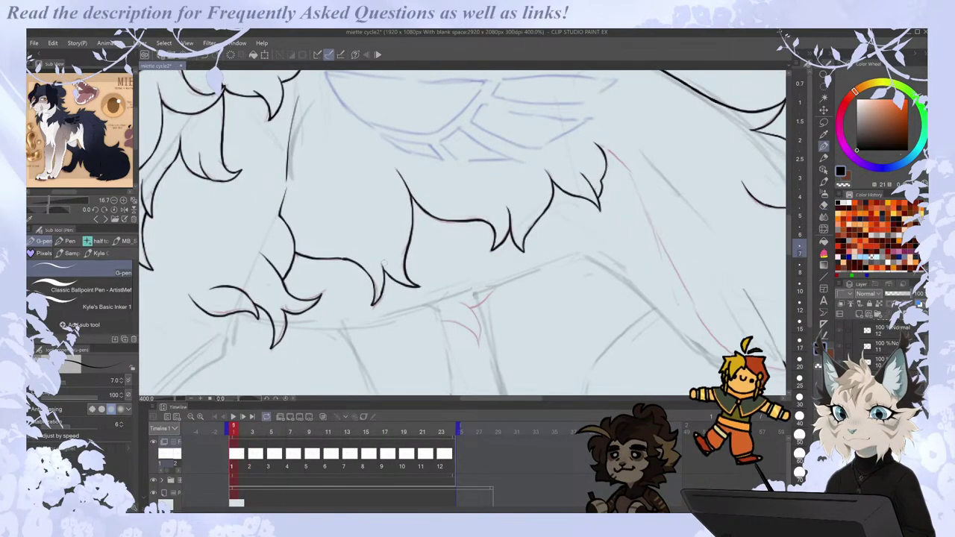
# Ink the two-pointed front belly tuft on frame 5, from the elbow fur to its rear edge, comparing with frame 3.
pyautogui.press('Right')
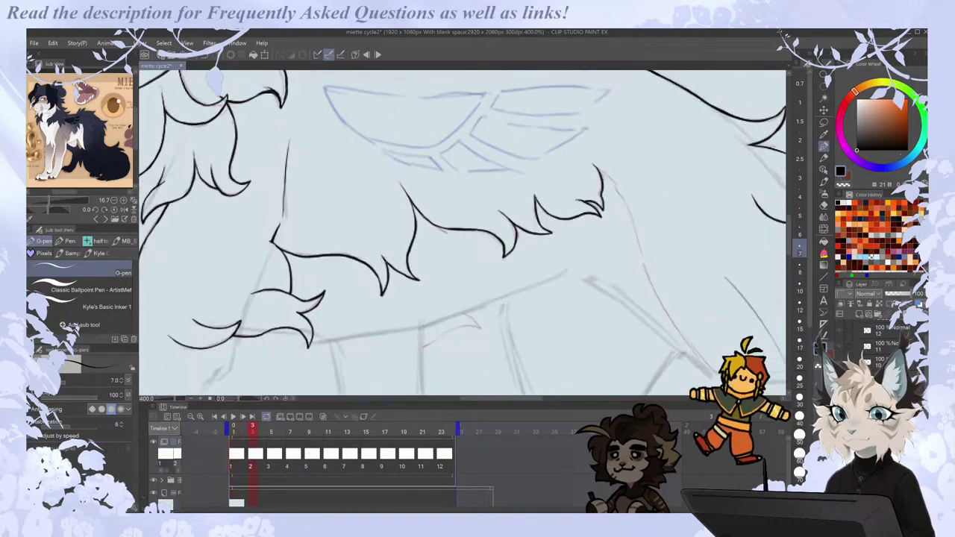
pyautogui.press('Right')
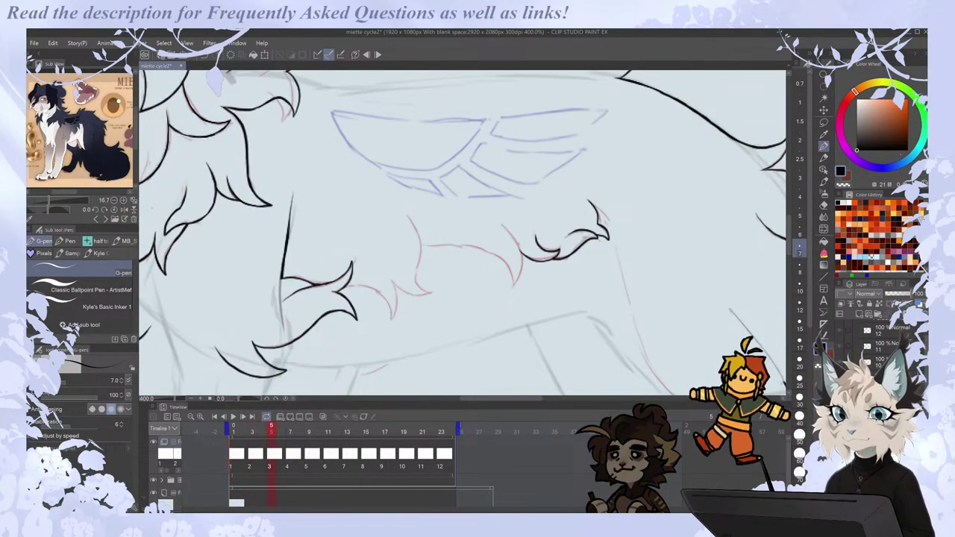
pyautogui.moveTo(356, 283)
pyautogui.mouseDown()
pyautogui.moveTo(389, 309)
pyautogui.moveTo(395, 282)
pyautogui.mouseUp()
pyautogui.press('Left')
pyautogui.press('Right')
pyautogui.press('Left')
pyautogui.press('Right')
pyautogui.moveTo(414, 257); pyautogui.dragTo(432, 293)
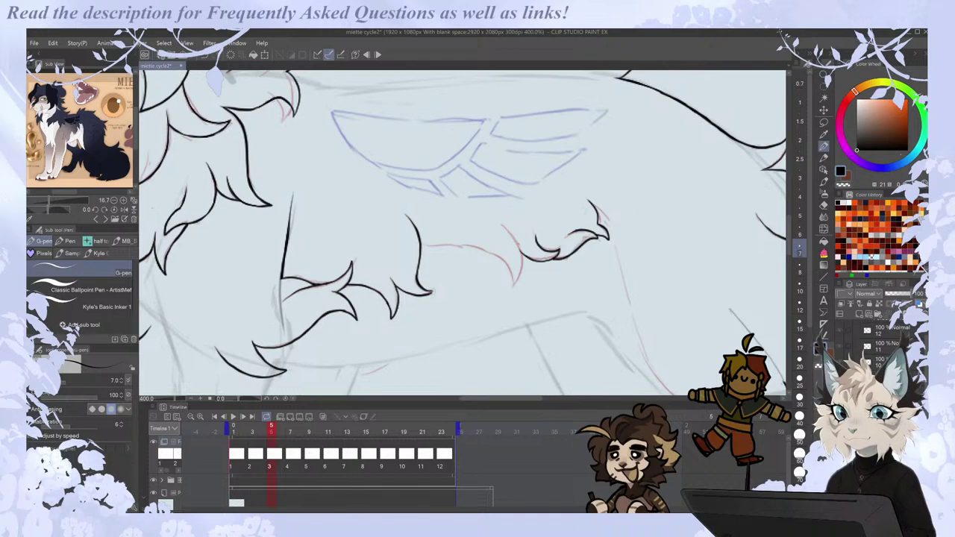
# Ink the belly fur edge on frame 5 from the front tuft to the middle tuft's pointed tip.
pyautogui.moveTo(508, 397); pyautogui.dragTo(518, 397)
pyautogui.press('Left')
pyautogui.press('Right')
pyautogui.moveTo(339, 234)
pyautogui.mouseDown()
pyautogui.moveTo(423, 261)
pyautogui.moveTo(434, 287)
pyautogui.moveTo(442, 256)
pyautogui.mouseUp()
pyautogui.moveTo(422, 224); pyautogui.dragTo(442, 265)
pyautogui.press('Left')
pyautogui.press('Right')
# Clean up the middle belly tuft's upper line on frame 5, checking it against frames 3 and 7.
pyautogui.press('Right')
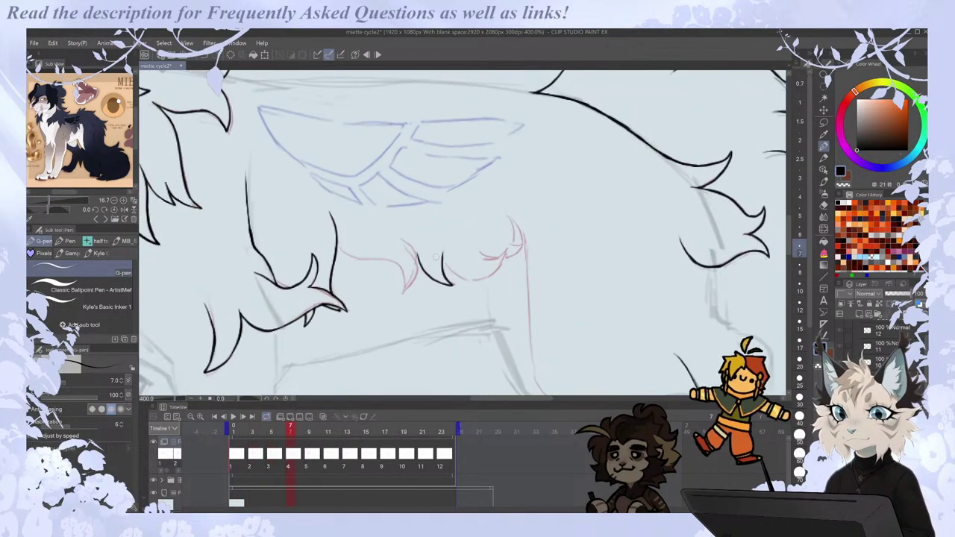
pyautogui.press('Left')
pyautogui.press('Left')
pyautogui.press('Right')
pyautogui.press('e')
pyautogui.moveTo(422, 218); pyautogui.dragTo(429, 229)
pyautogui.press('p')
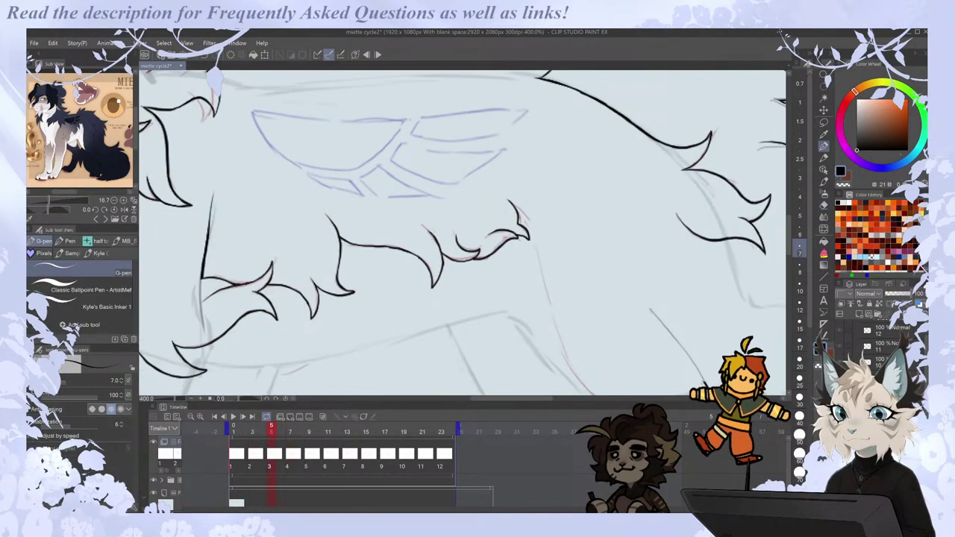
pyautogui.press('Left')
pyautogui.press('Right')
pyautogui.press('Right')
pyautogui.press('Left')
# Ink the belly fur edge behind the front tuft on frame 7 and the middle tuft's front point, cleaning up its upper line.
pyautogui.press('.')
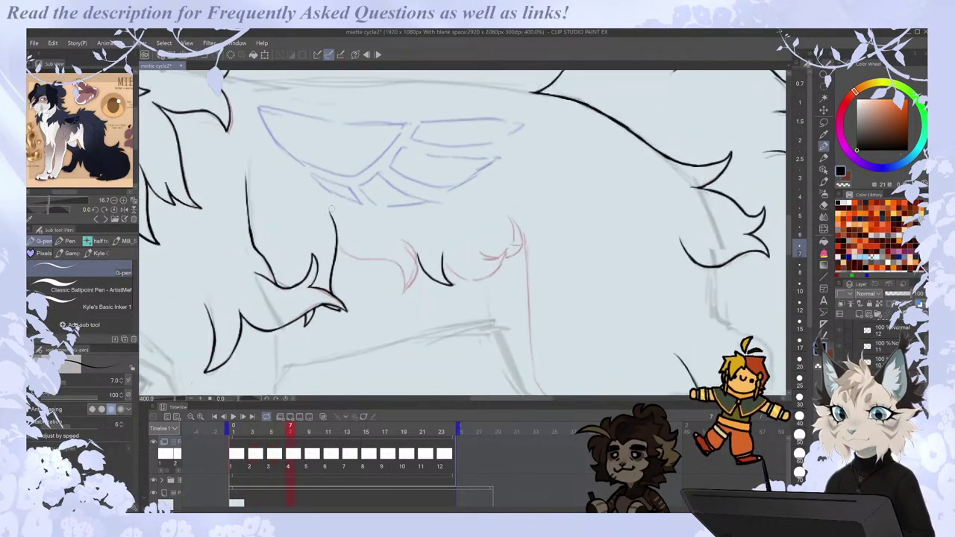
pyautogui.moveTo(336, 244); pyautogui.dragTo(399, 262)
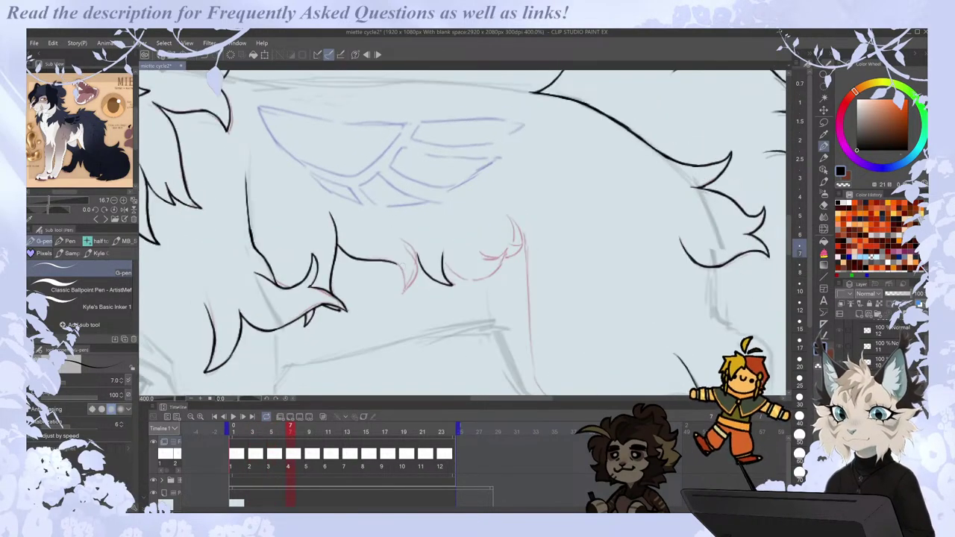
pyautogui.moveTo(409, 239); pyautogui.dragTo(417, 279)
pyautogui.press(',')
pyautogui.press('.')
pyautogui.press('e')
pyautogui.moveTo(411, 236); pyautogui.dragTo(407, 244)
pyautogui.press('p')
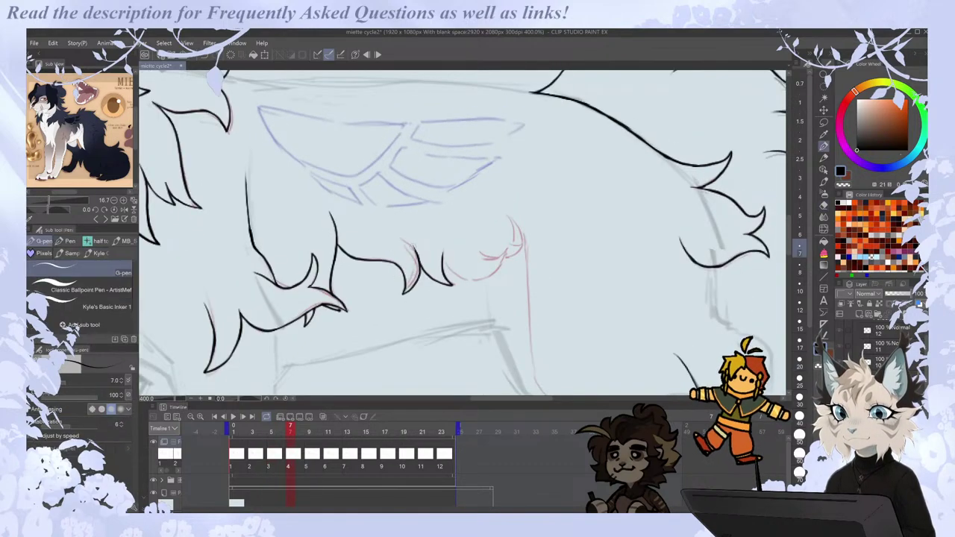
pyautogui.press(',')
pyautogui.press('.')
# Ink the front belly tuft on frame 9 where it shows above and below the elbow fur.
pyautogui.press('.')
pyautogui.press('.')
pyautogui.press('space')
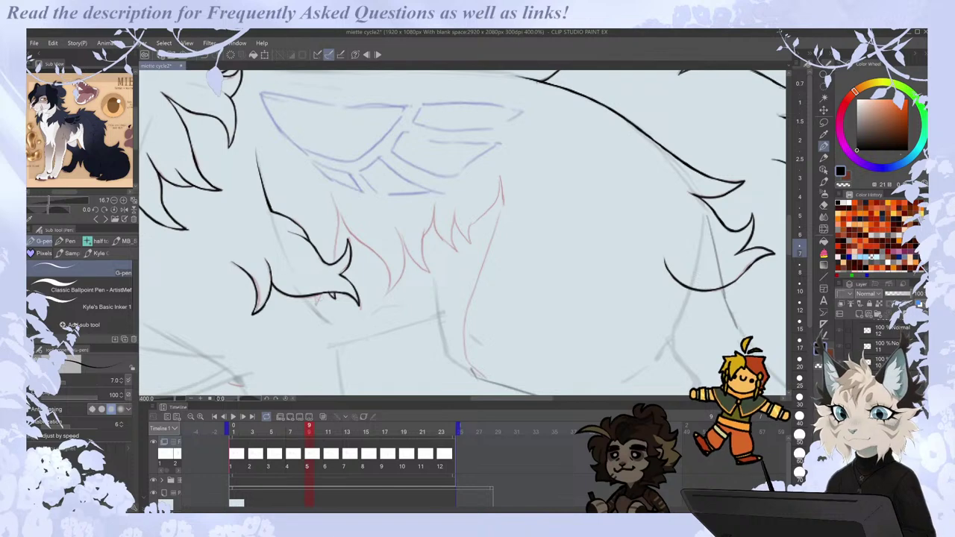
pyautogui.press('space')
pyautogui.moveTo(329, 189); pyautogui.dragTo(337, 261)
pyautogui.press(',')
pyautogui.press('.')
# Ink the front belly tuft's rear edge above the elbow fur on frame 11, comparing it with frame 9.
pyautogui.press('.')
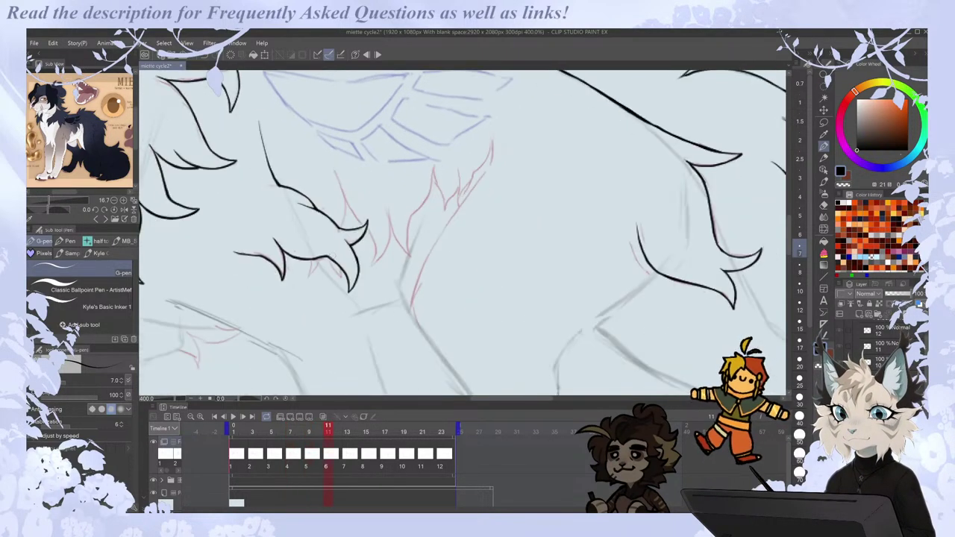
pyautogui.moveTo(342, 185); pyautogui.dragTo(342, 229)
pyautogui.press(',')
pyautogui.press('.')
pyautogui.press(',')
pyautogui.press(',')
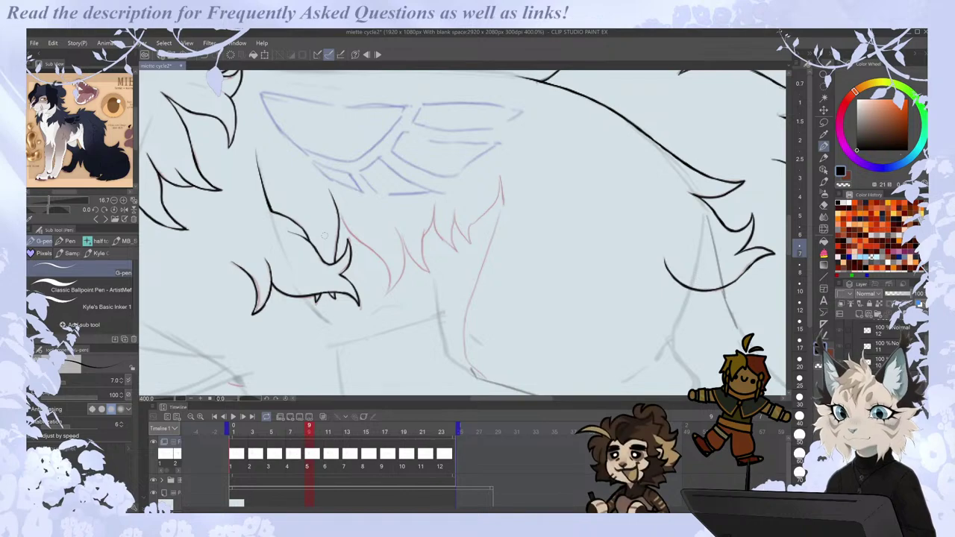
# Ink the front belly tuft's small point showing below the elbow fur on frame 13, redoing the first stroke and comparing adjacent frames.
pyautogui.moveTo(512, 400); pyautogui.dragTo(503, 400)
pyautogui.press('Right')
pyautogui.press('Left')
pyautogui.press('Left')
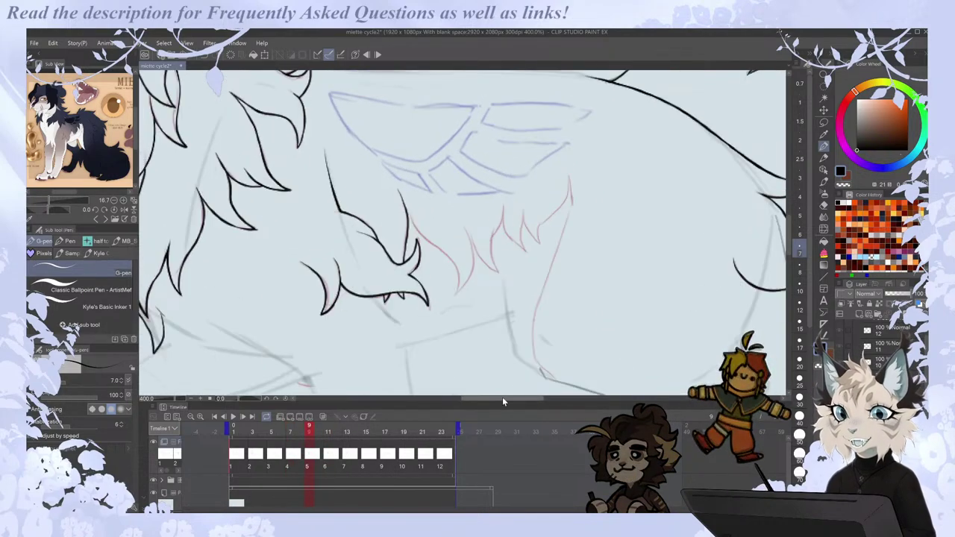
pyautogui.press('Right')
pyautogui.press('Right')
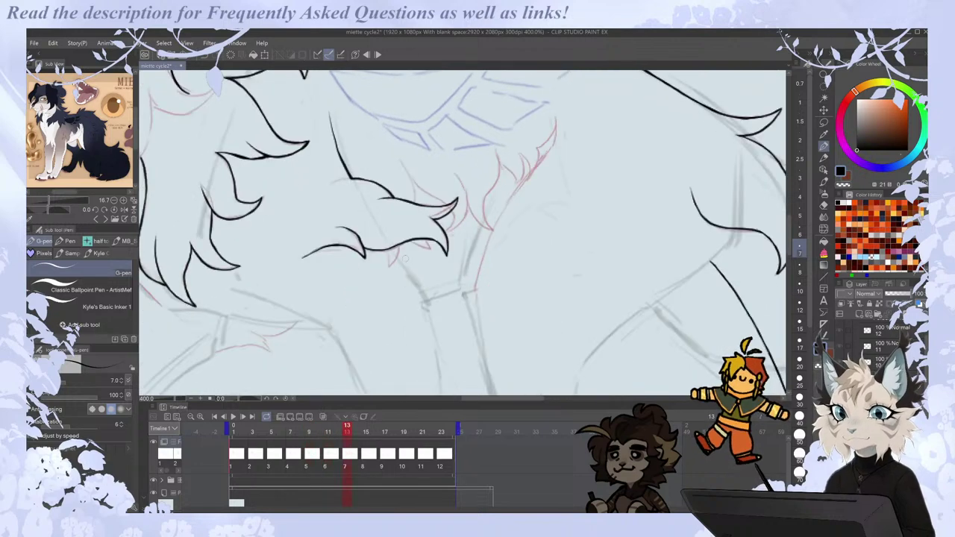
pyautogui.moveTo(387, 248)
pyautogui.mouseDown()
pyautogui.moveTo(393, 259)
pyautogui.moveTo(400, 246)
pyautogui.moveTo(390, 264)
pyautogui.moveTo(400, 245)
pyautogui.mouseUp()
pyautogui.hotkey('ctrl', 'z')
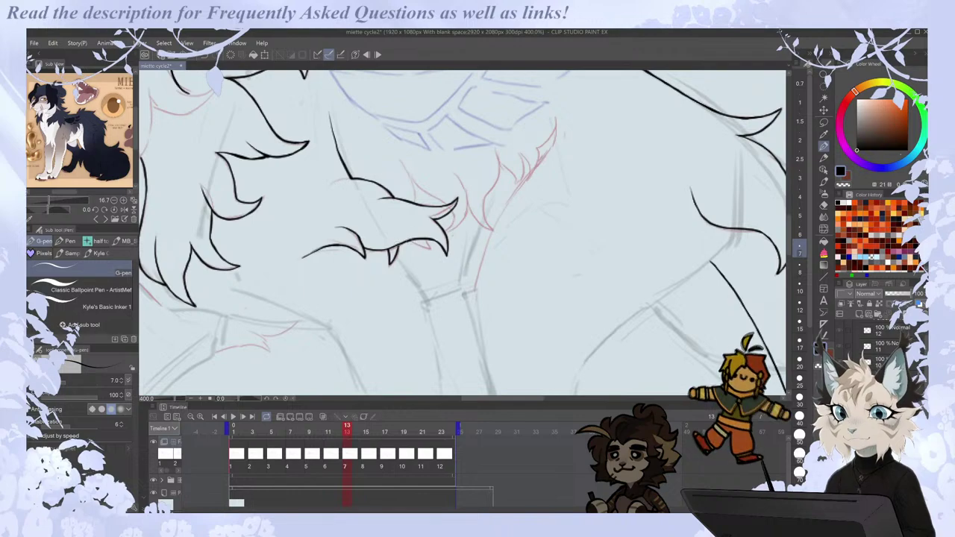
pyautogui.press('Right')
pyautogui.press('Left')
pyautogui.press('Right')
pyautogui.press('Left')
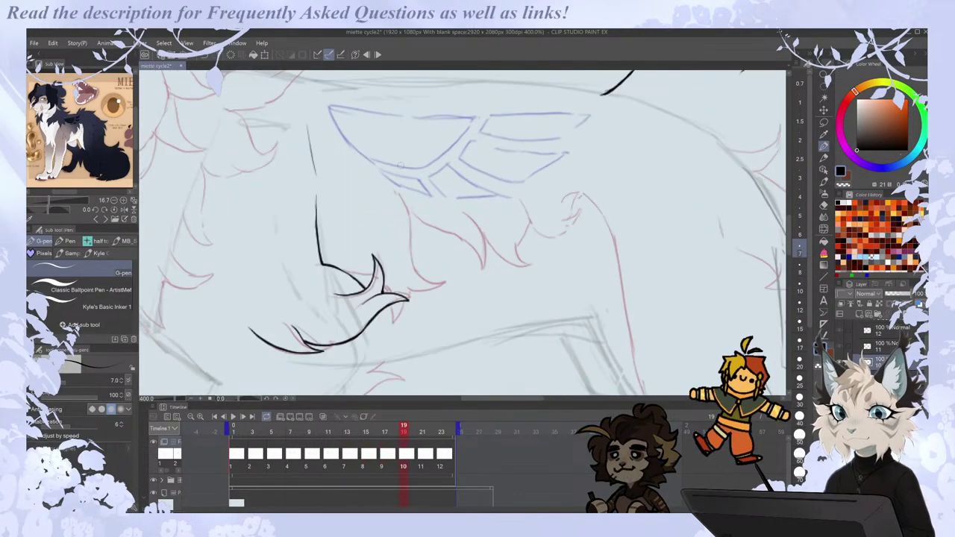
# Ink the front belly tuft's long rear edge on frames 19 and 21.
pyautogui.moveTo(396, 192); pyautogui.dragTo(399, 291)
pyautogui.moveTo(396, 191)
pyautogui.mouseDown()
pyautogui.moveTo(410, 264)
pyautogui.moveTo(421, 282)
pyautogui.moveTo(444, 282)
pyautogui.mouseUp()
pyautogui.press('.')
pyautogui.press('.')
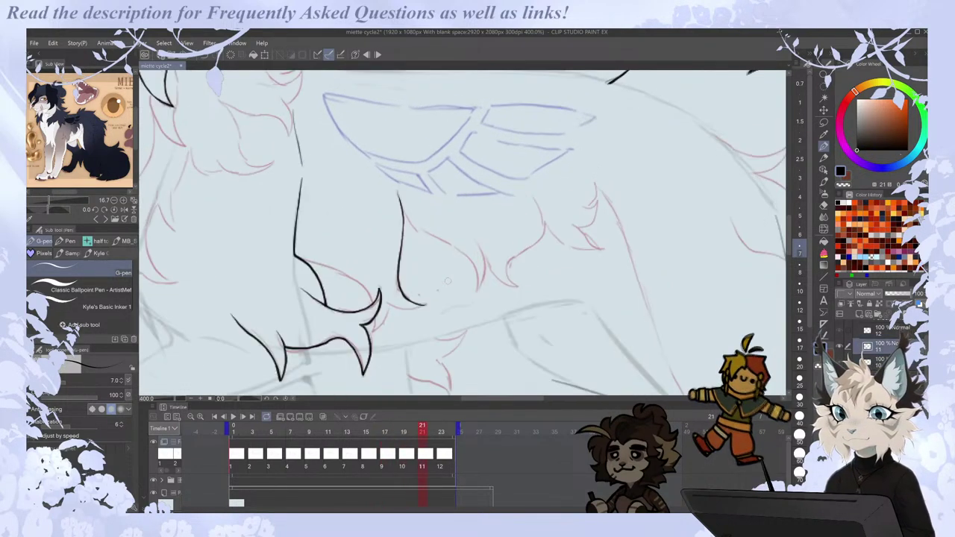
# Ink the front belly tuft's rear edge on frame 23, flipping through the neighbouring frames to check the motion.
pyautogui.press('.')
pyautogui.press('Left')
pyautogui.press('Right')
pyautogui.moveTo(389, 165); pyautogui.dragTo(392, 299)
pyautogui.press('Right')
pyautogui.press('Left')
pyautogui.press('Right')
pyautogui.press('Left')
pyautogui.press('Right')
pyautogui.press('Right')
pyautogui.press('Right')
pyautogui.press('Right')
pyautogui.press('Right')
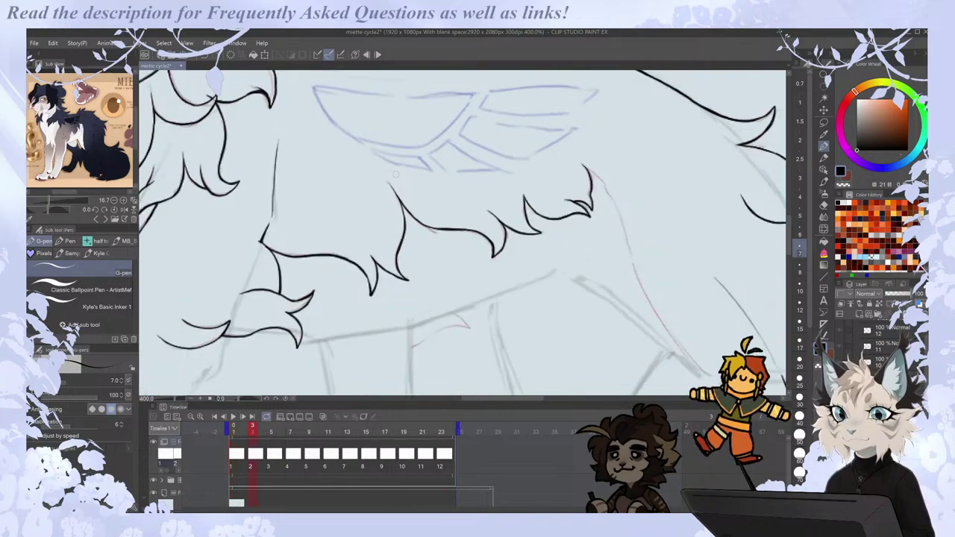
# Clean up the upper end of the front belly tuft's line on frames 3 and 9.
pyautogui.press('Left')
pyautogui.press('Right')
pyautogui.press('e')
pyautogui.moveTo(399, 191); pyautogui.dragTo(408, 234)
pyautogui.press('p')
pyautogui.press('Left')
pyautogui.press('Right')
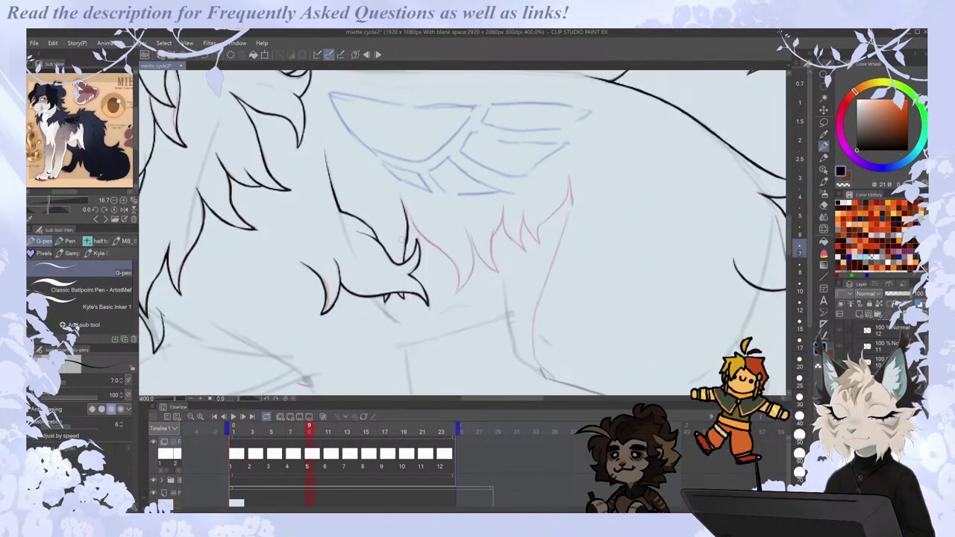
# Erase part of the front belly tuft line's upper end on frame 11, comparing it with frames 9 and 13.
pyautogui.press('Right')
pyautogui.press('e')
pyautogui.moveTo(411, 188); pyautogui.dragTo(416, 207)
pyautogui.press('p')
pyautogui.press('Left')
pyautogui.press('Right')
pyautogui.press('Right')
pyautogui.press('Left')
pyautogui.press('Right')
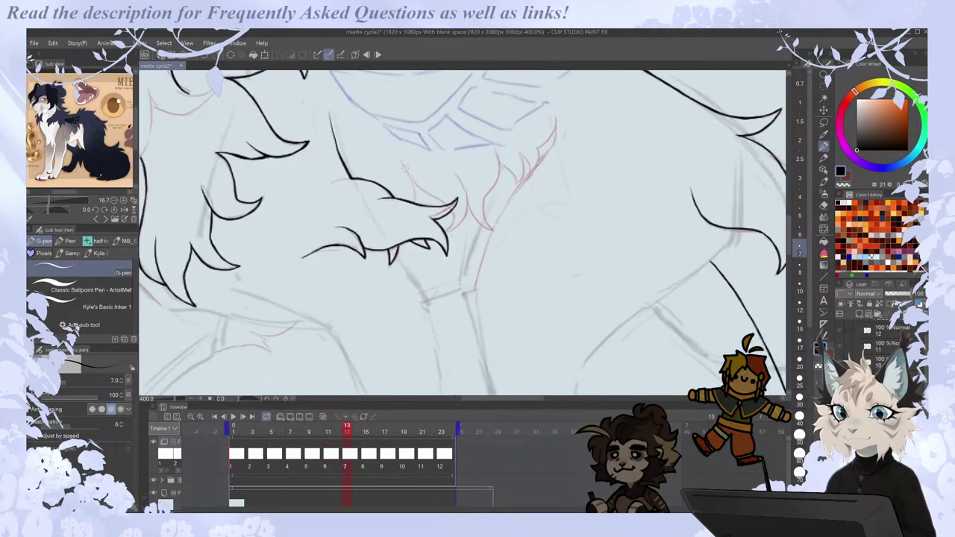
# Ink the front belly tuft's upper line above the elbow fur on frame 13, comparing it with frames 15 and 17.
pyautogui.press('Right')
pyautogui.press('Left')
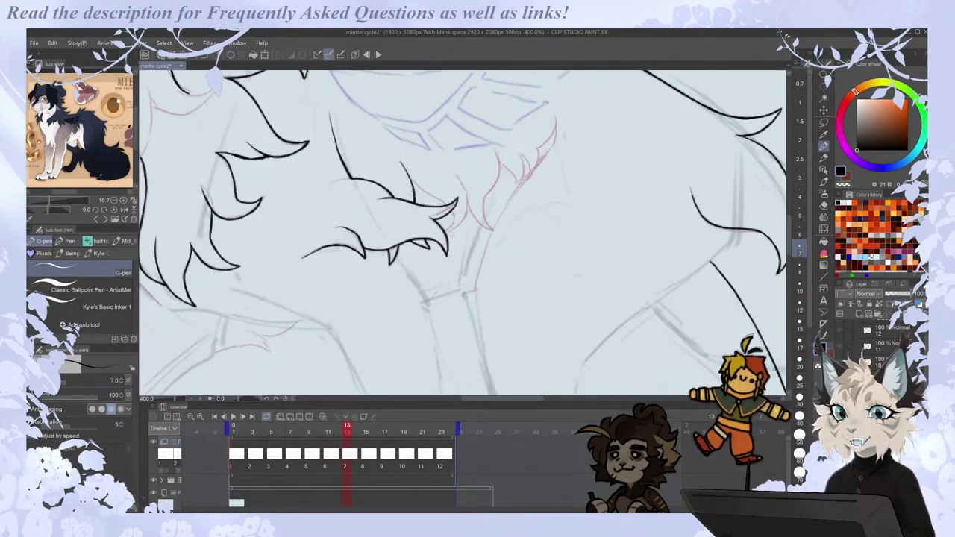
pyautogui.press('Right')
pyautogui.press('Right')
pyautogui.press('Left')
pyautogui.press('Left')
pyautogui.press('Right')
# Trim the upper end of the front belly tuft's rear edge on frame 21 after checking it against frames 19 and 23.
pyautogui.press('e')
pyautogui.press('Right')
pyautogui.press('Right')
pyautogui.press('p')
pyautogui.press('Left')
pyautogui.press('Right')
pyautogui.press('Right')
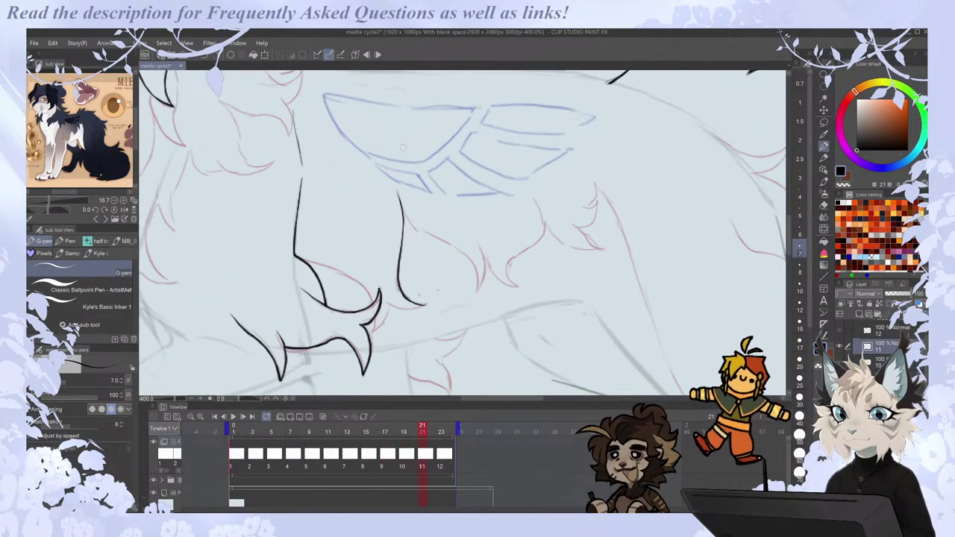
pyautogui.press('Left')
pyautogui.press('Right')
pyautogui.press('Right')
pyautogui.press('Left')
pyautogui.press('e')
pyautogui.moveTo(399, 192); pyautogui.dragTo(402, 234)
pyautogui.press('p')
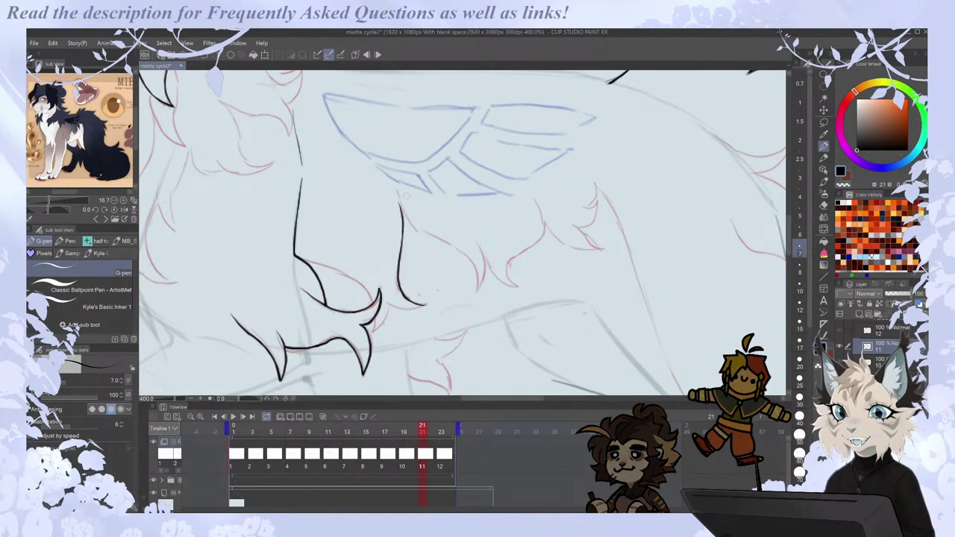
# Flip through the surrounding frames and trim the upper end of the front belly tuft's rear edge on frame 19.
pyautogui.press('Left')
pyautogui.press('Right')
pyautogui.press('Right')
pyautogui.press('Left')
pyautogui.press('Right')
pyautogui.press('Right')
pyautogui.press('Left')
pyautogui.press('Left')
pyautogui.press('Left')
pyautogui.press('Left')
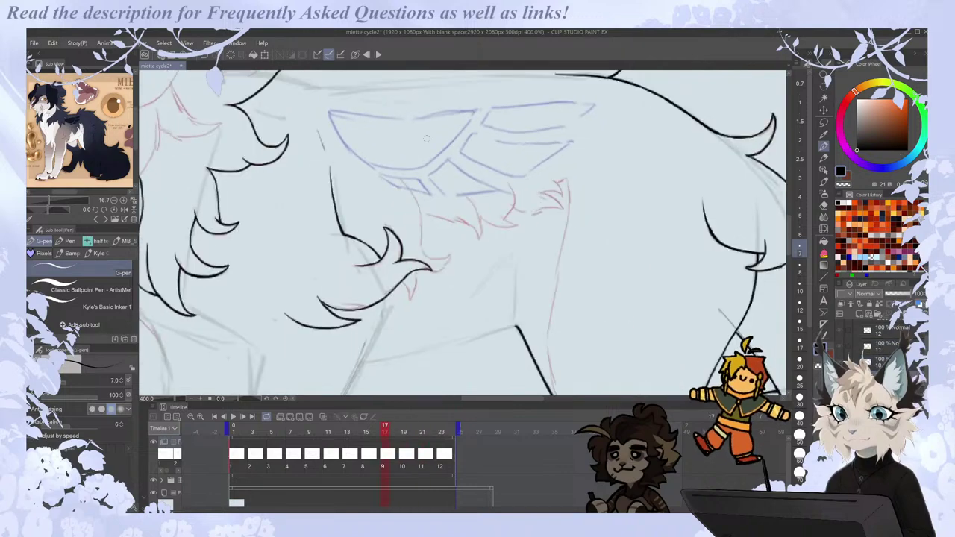
pyautogui.press('Right')
pyautogui.press('e')
pyautogui.press('p')
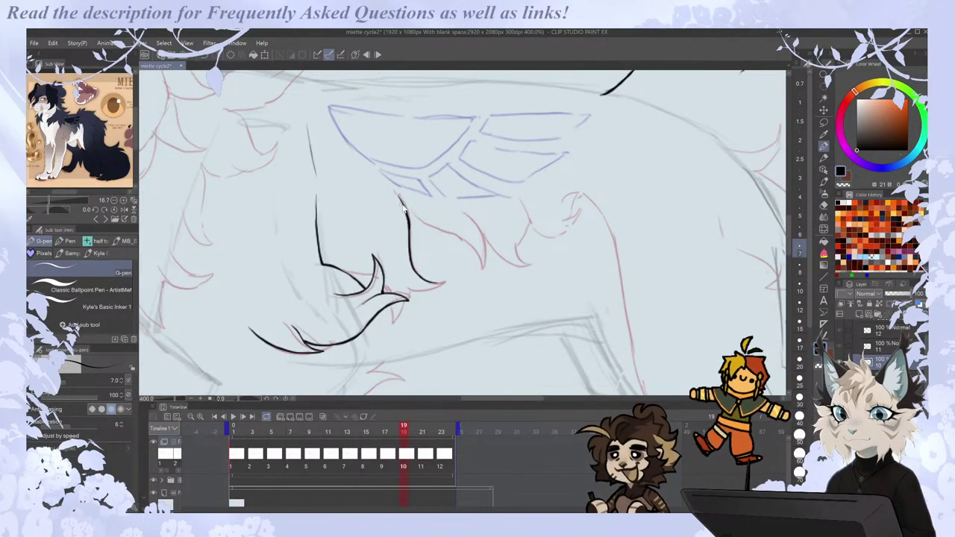
# Flip through the whole cycle and rework the front belly tuft's rear edge on frame 17, comparing it with the neighbouring frames.
pyautogui.press('Right')
pyautogui.press('Right')
pyautogui.press('Right')
pyautogui.press('Right')
pyautogui.press('Right')
pyautogui.press('Right')
pyautogui.press('Right')
pyautogui.press('Right')
pyautogui.press('Right')
pyautogui.press('Right')
pyautogui.press('Right')
pyautogui.press('Right')
pyautogui.press('Left')
pyautogui.moveTo(405, 192)
pyautogui.mouseDown()
pyautogui.moveTo(424, 257)
pyautogui.moveTo(443, 263)
pyautogui.mouseUp()
pyautogui.press('Left')
pyautogui.press('Right')
pyautogui.press('Right')
pyautogui.press('Right')
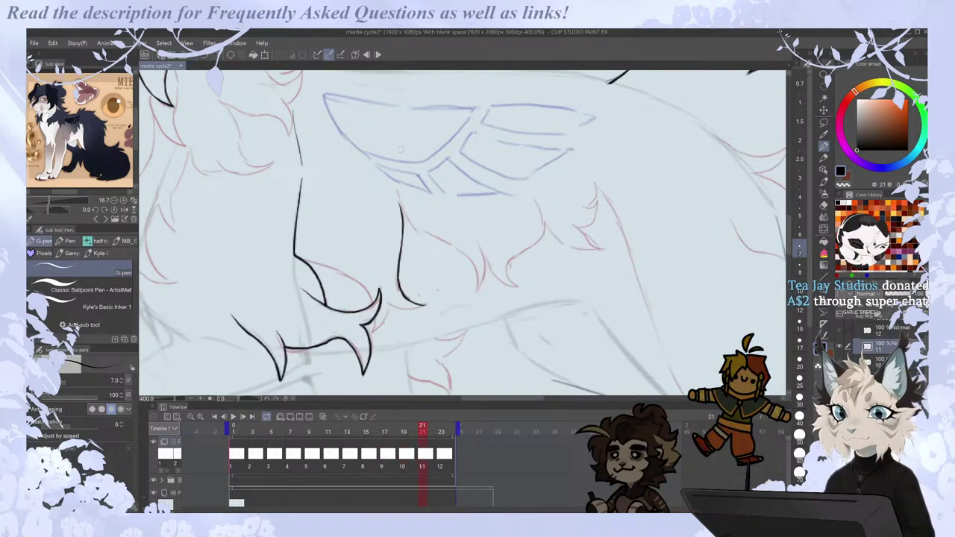
pyautogui.press('Left')
pyautogui.press('Left')
pyautogui.press('Right')
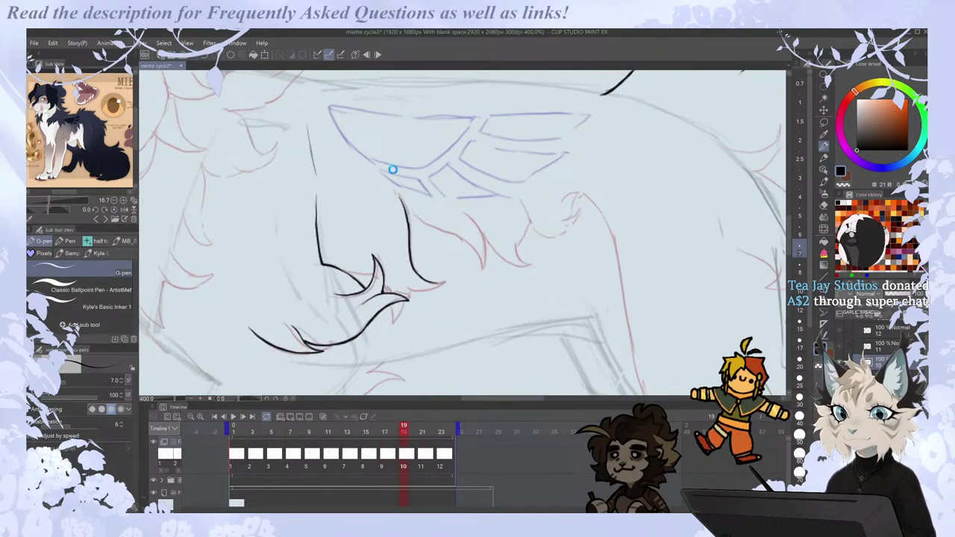
# Play back the walk cycle with the whole character in view to examine the motion of the inked fur.
pyautogui.click(233, 417)
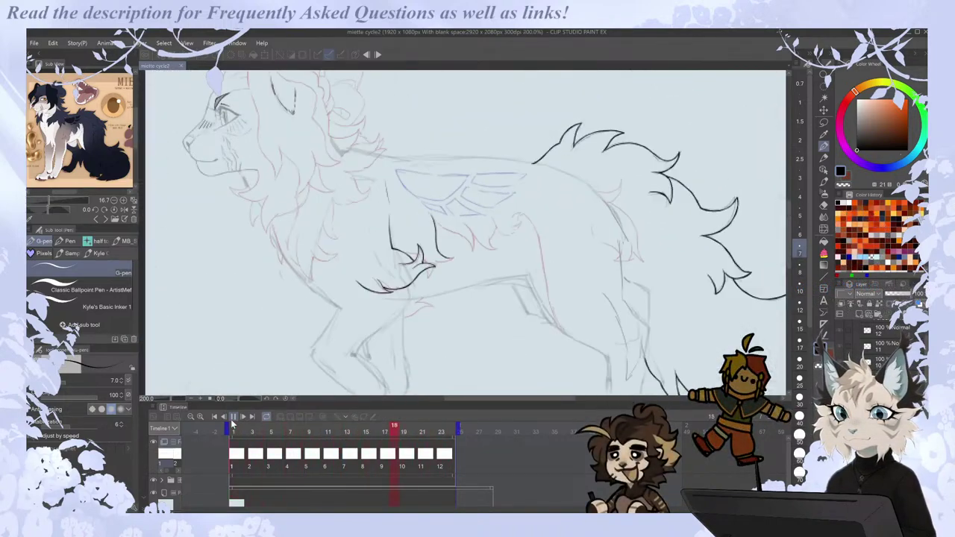
pyautogui.hotkey('ctrl', '-')
pyautogui.hotkey('ctrl', '-')
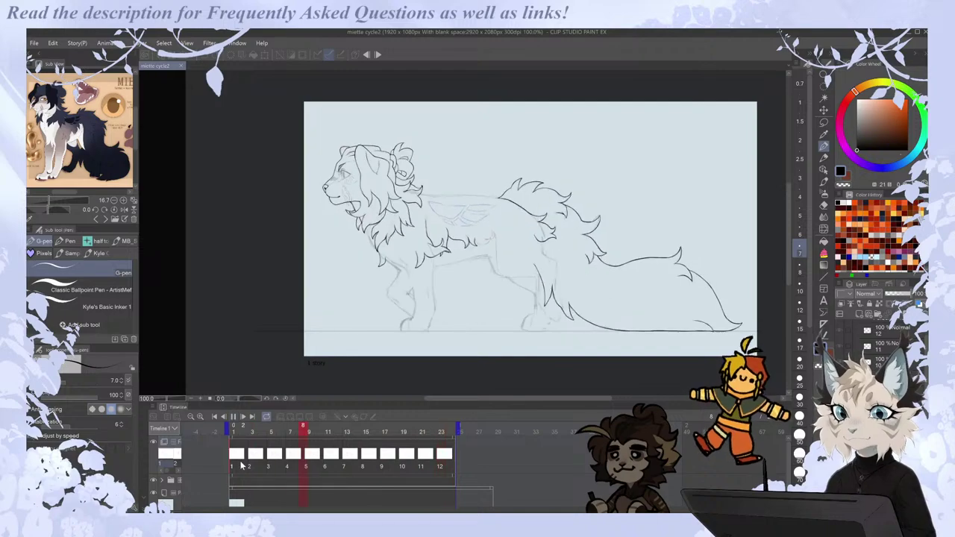
pyautogui.click(240, 465)
# Ink the front edge of the hind thigh on frame 3, from the rear belly tuft down to the knee.
pyautogui.scroll(1, 421, 209)
pyautogui.press('.')
pyautogui.press('.')
pyautogui.press(',')
pyautogui.press('.')
pyautogui.scroll(3, 582, 293)
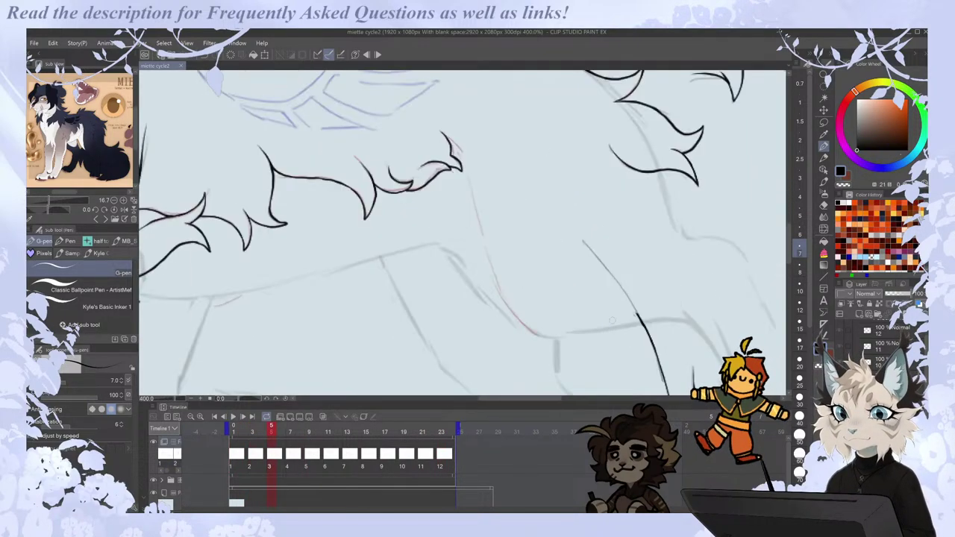
pyautogui.press(',')
pyautogui.moveTo(449, 99)
pyautogui.mouseDown()
pyautogui.moveTo(476, 129)
pyautogui.moveTo(519, 246)
pyautogui.moveTo(584, 313)
pyautogui.mouseUp()
pyautogui.hotkey('ctrl', 'z')
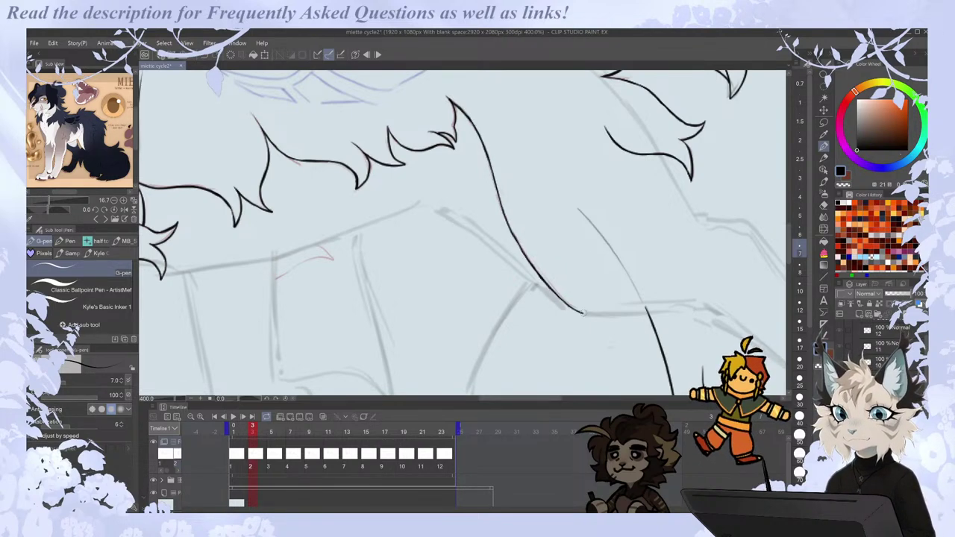
# Ink the hind thigh's front edge on frame 5 and compare it with frame 3.
pyautogui.press('Right')
pyautogui.hotkey('ctrl', 'z')
pyautogui.moveTo(445, 135)
pyautogui.mouseDown()
pyautogui.moveTo(503, 295)
pyautogui.moveTo(541, 337)
pyautogui.mouseUp()
pyautogui.hotkey('ctrl', 'z')
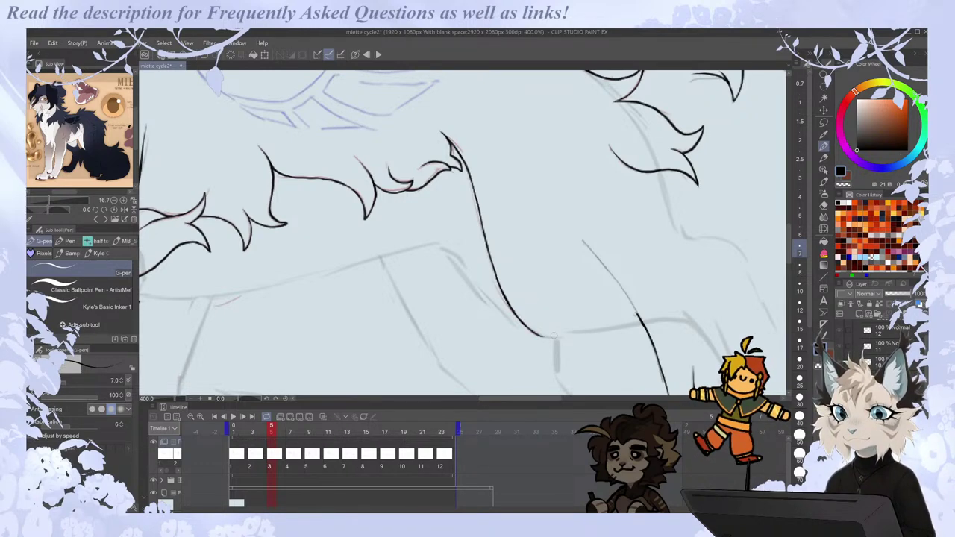
pyautogui.press('Left')
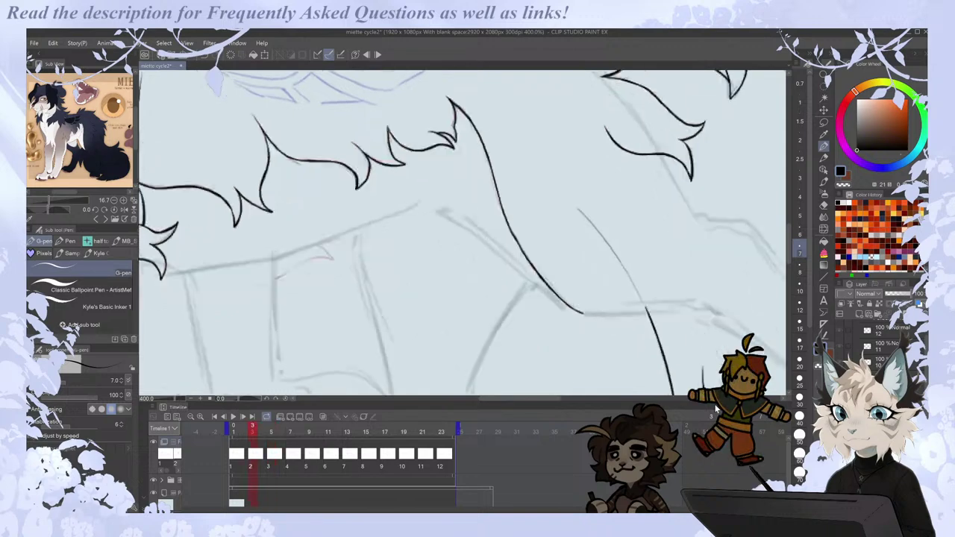
# Ink the hind thigh's front edge on frame 7, following the red sketch line down from the flank.
pyautogui.press('Right')
pyautogui.press('Right')
pyautogui.moveTo(439, 148)
pyautogui.mouseDown()
pyautogui.moveTo(463, 295)
pyautogui.moveTo(459, 252)
pyautogui.moveTo(504, 339)
pyautogui.mouseUp()
pyautogui.press('e')
pyautogui.press('p')
pyautogui.press('Right')
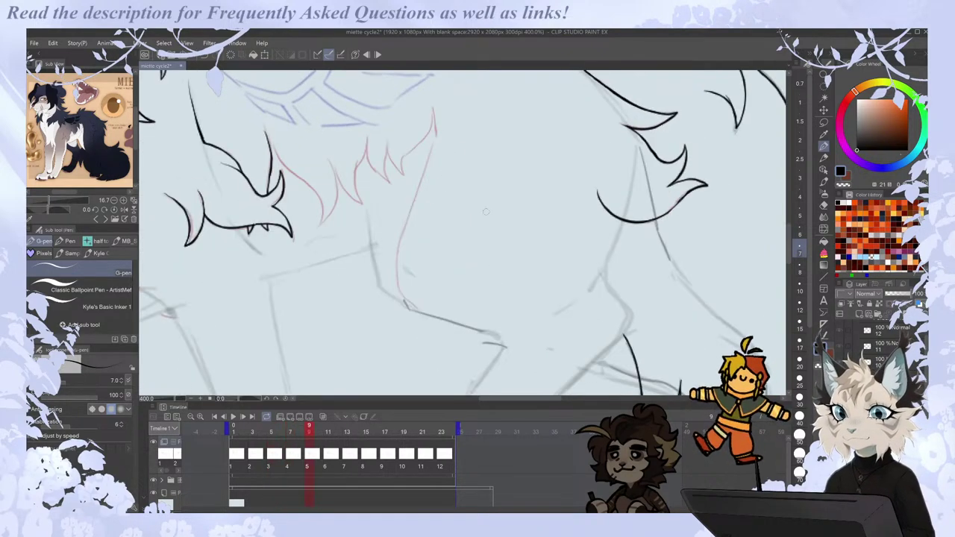
# Ink the hind thigh's front edge on frame 9 and check it against frame 11.
pyautogui.moveTo(430, 109)
pyautogui.mouseDown()
pyautogui.moveTo(436, 145)
pyautogui.moveTo(395, 264)
pyautogui.moveTo(407, 308)
pyautogui.mouseUp()
pyautogui.press('.')
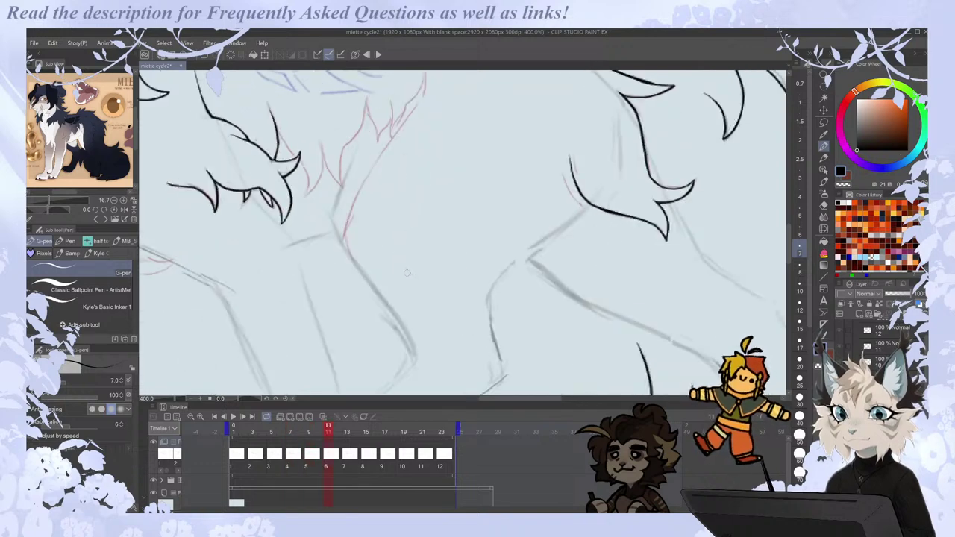
pyautogui.press(',')
# Ink the pointed rear and middle belly fur tufts in front of the thigh on frame 9.
pyautogui.scroll(-2, 464, 104)
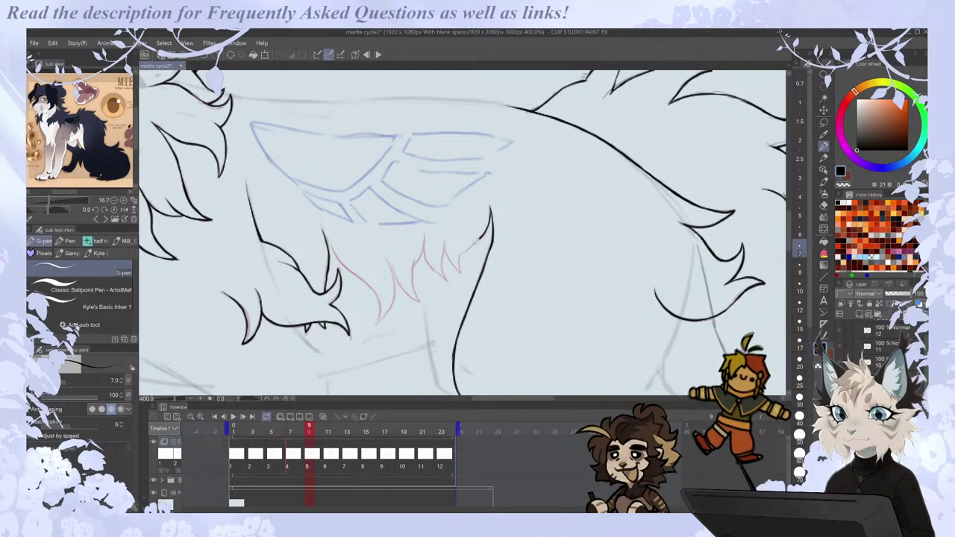
pyautogui.moveTo(444, 240); pyautogui.dragTo(458, 273)
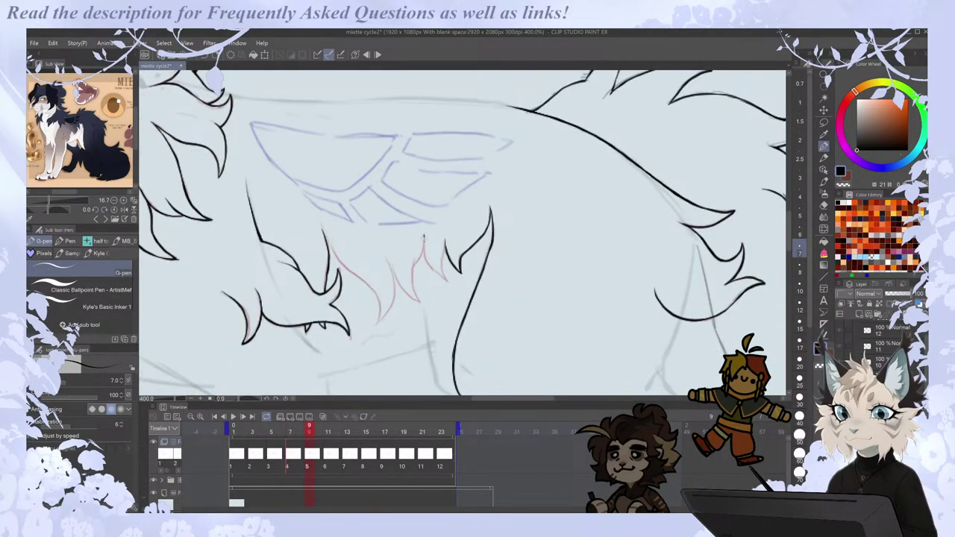
pyautogui.moveTo(423, 237)
pyautogui.mouseDown()
pyautogui.moveTo(446, 284)
pyautogui.moveTo(441, 244)
pyautogui.moveTo(412, 269)
pyautogui.moveTo(418, 304)
pyautogui.mouseUp()
pyautogui.hotkey('ctrl', 'z')
pyautogui.moveTo(391, 267); pyautogui.dragTo(418, 302)
# Ink the front belly fur spike behind the elbow on frame 9, checking it against frames 7 and 11.
pyautogui.press(',')
pyautogui.press('.')
pyautogui.press(',')
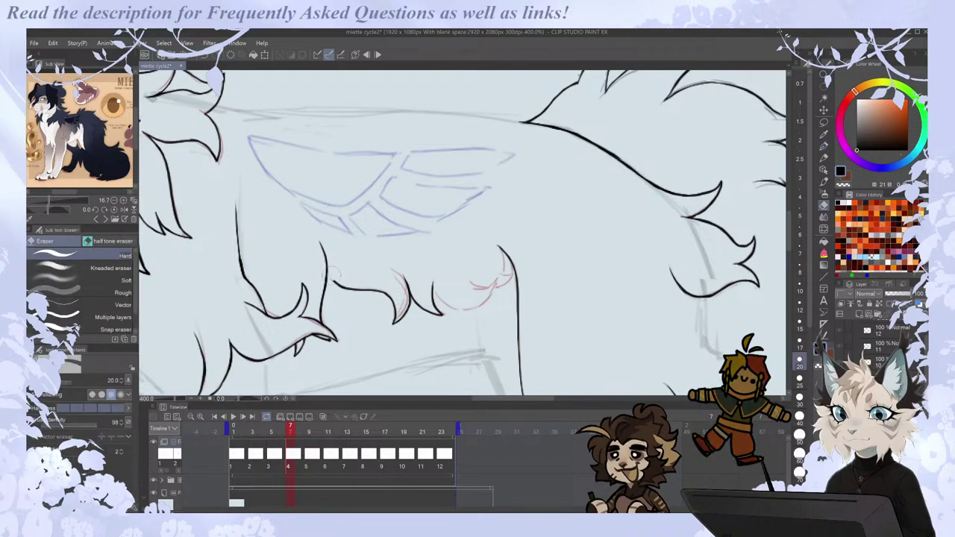
pyautogui.press('Right')
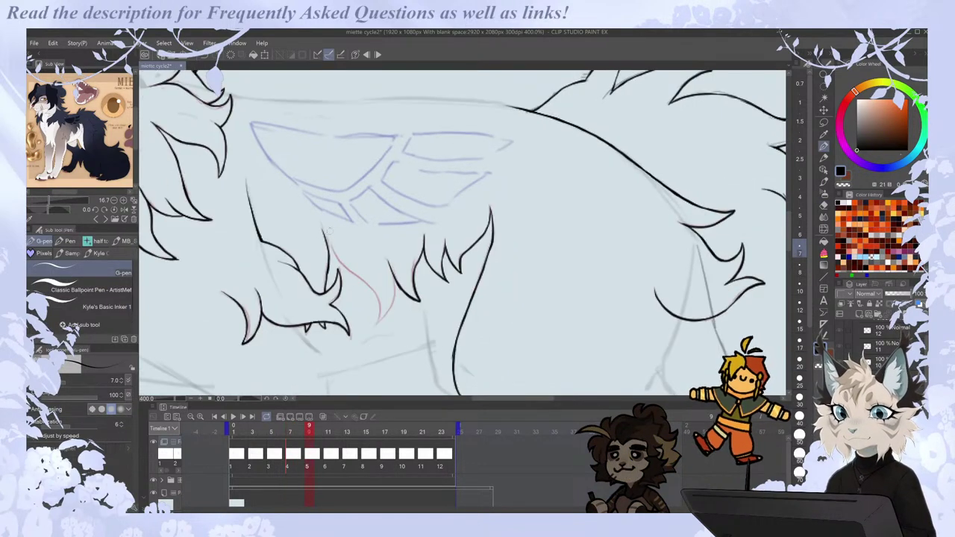
pyautogui.press('Left')
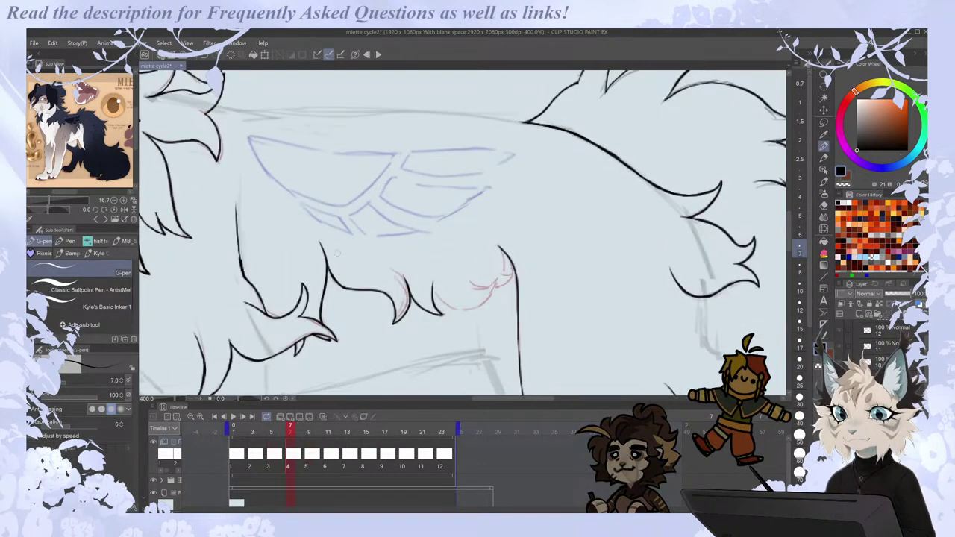
pyautogui.press('Right')
pyautogui.moveTo(369, 286)
pyautogui.mouseDown()
pyautogui.moveTo(380, 316)
pyautogui.moveTo(390, 304)
pyautogui.moveTo(384, 314)
pyautogui.mouseUp()
pyautogui.press('Left')
pyautogui.press('Right')
pyautogui.press('Right')
pyautogui.press('Right')
pyautogui.press('Left')
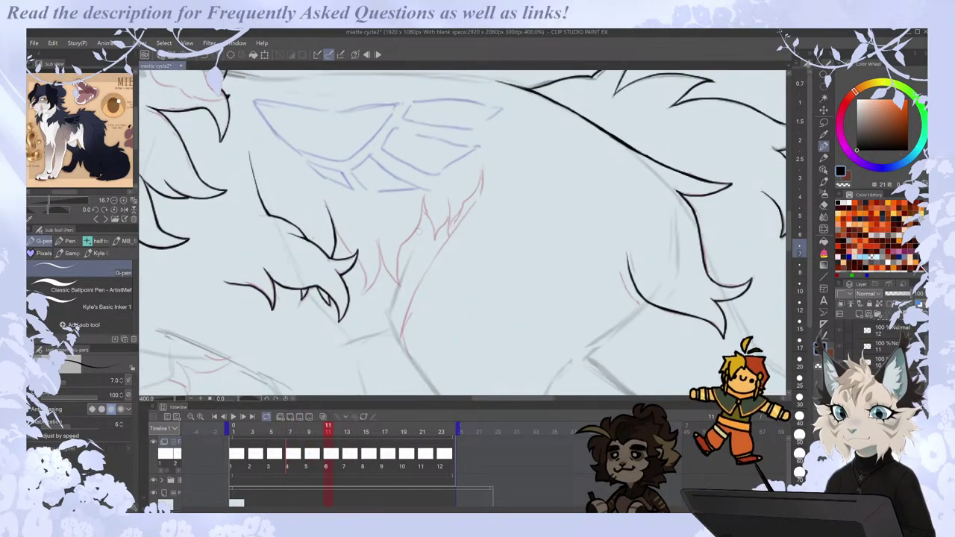
# Ink the first belly fur stroke behind the elbow tuft on frame 11, comparing it with frames 9 and 13.
pyautogui.moveTo(337, 224); pyautogui.dragTo(353, 256)
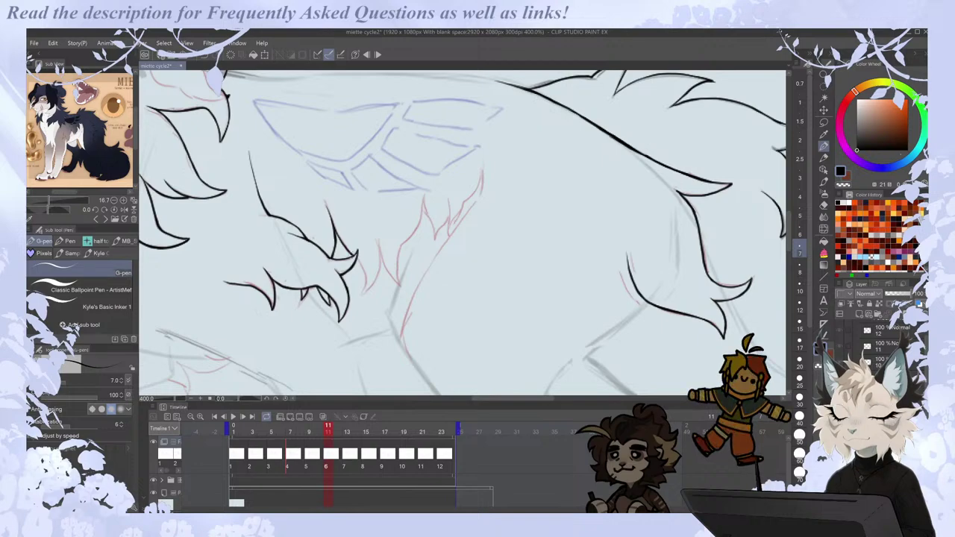
pyautogui.press('Left')
pyautogui.press('Right')
pyautogui.press('Left')
pyautogui.press('Right')
pyautogui.press('Right')
pyautogui.press('Left')
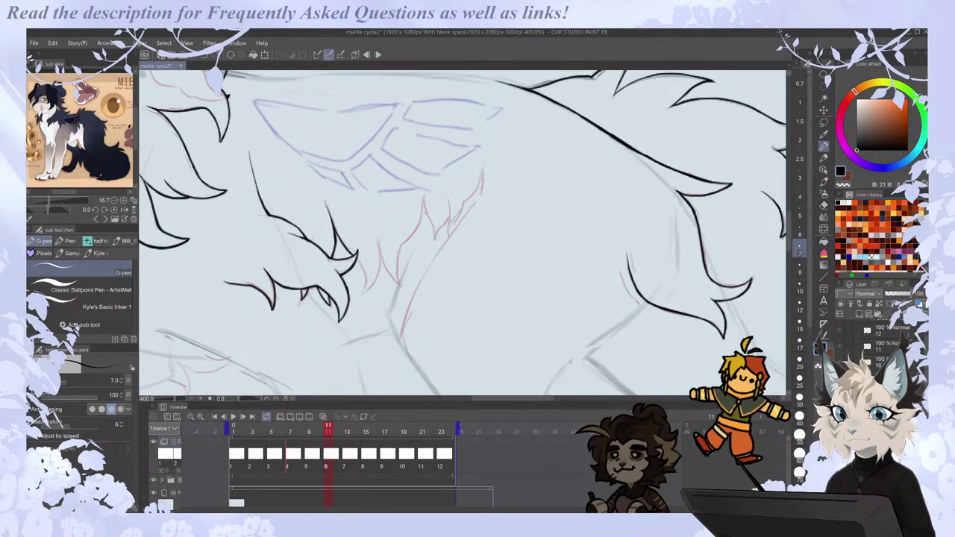
# Ink the next two belly fur spikes behind the elbow on frame 11, using frame 9 as reference.
pyautogui.moveTo(357, 258)
pyautogui.mouseDown()
pyautogui.moveTo(369, 283)
pyautogui.moveTo(363, 298)
pyautogui.mouseUp()
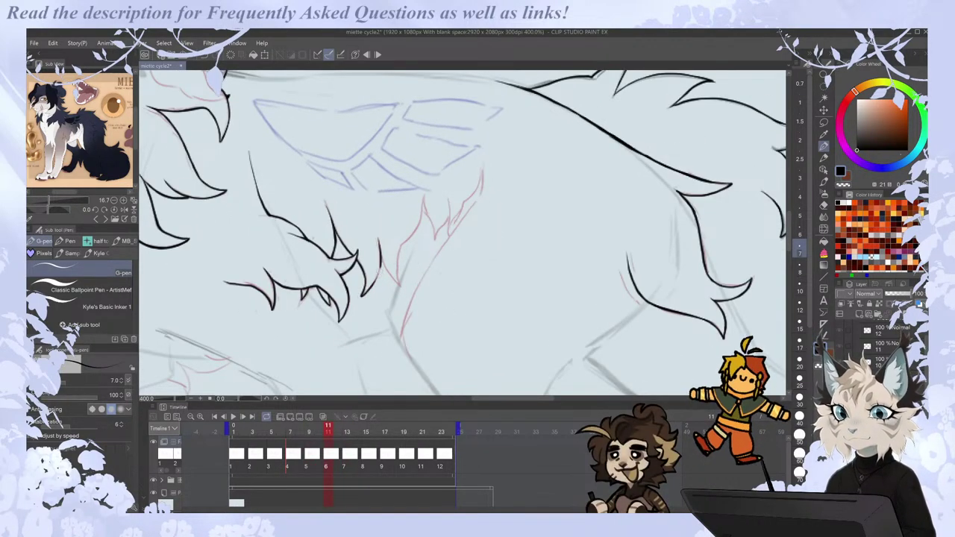
pyautogui.press('Left')
pyautogui.press('Right')
pyautogui.moveTo(380, 252); pyautogui.dragTo(398, 284)
pyautogui.moveTo(398, 283); pyautogui.dragTo(404, 244)
pyautogui.press('Left')
pyautogui.press('Right')
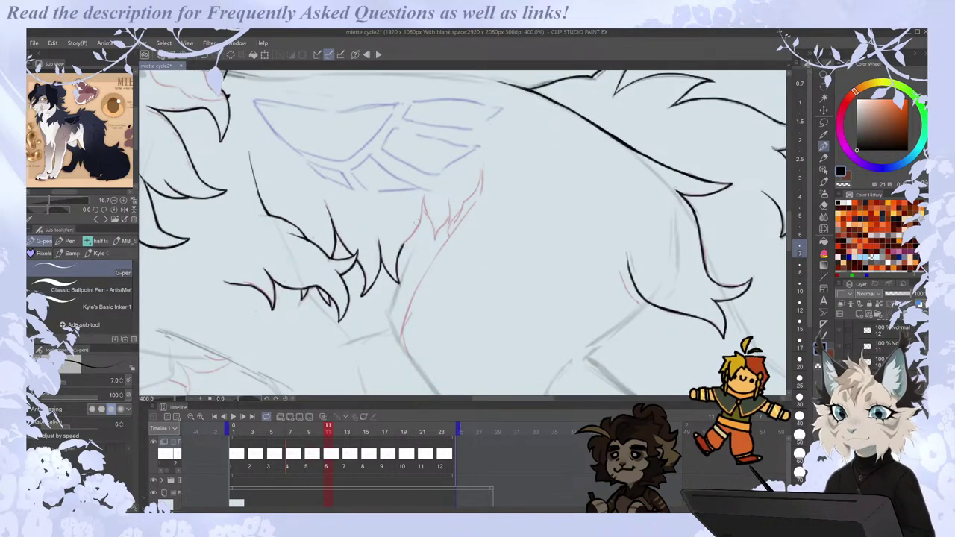
# Ink the curved belly fur line rising from the middle spike toward the wing marking on frame 11, after comparing neighbouring frames.
pyautogui.press('Left')
pyautogui.press('Right')
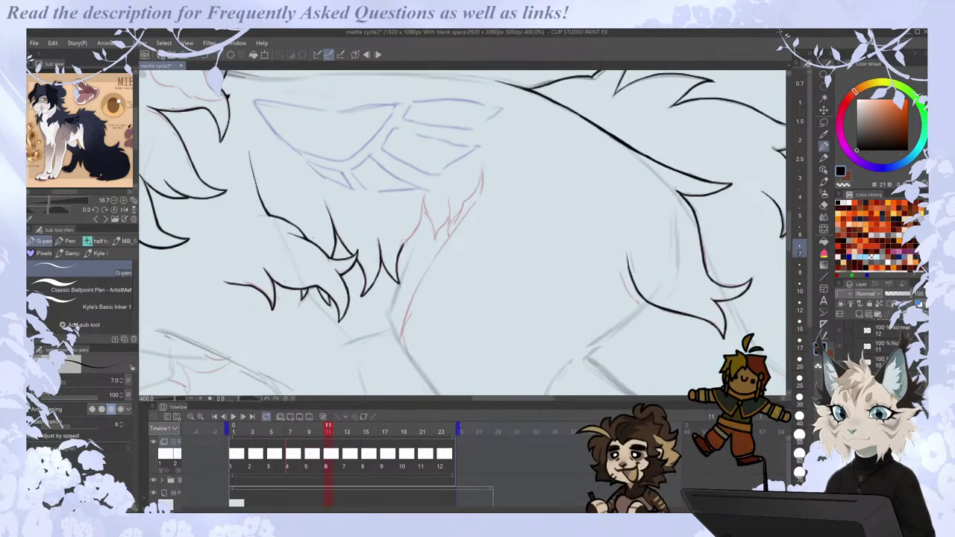
pyautogui.press('Left')
pyautogui.press('Right')
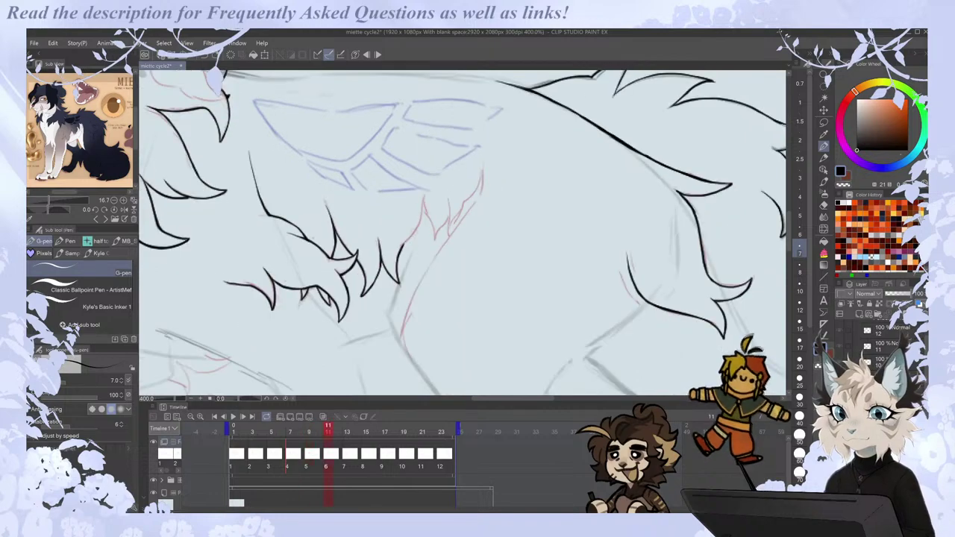
pyautogui.press('Left')
pyautogui.press('Left')
pyautogui.press('Right')
pyautogui.press('Left')
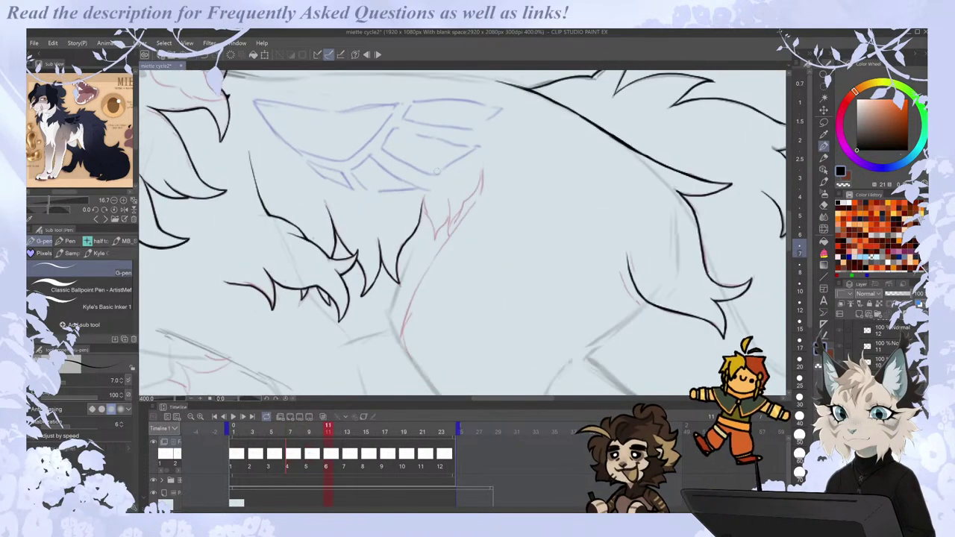
pyautogui.press('Right')
pyautogui.press('Left')
pyautogui.press('Right')
pyautogui.press('Right')
pyautogui.press('Left')
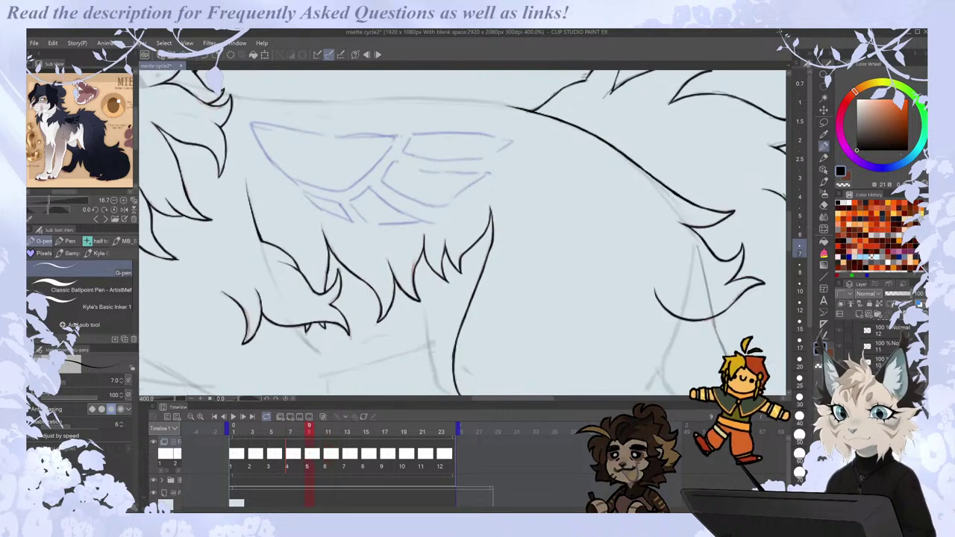
pyautogui.press('Right')
pyautogui.moveTo(402, 245); pyautogui.dragTo(424, 196)
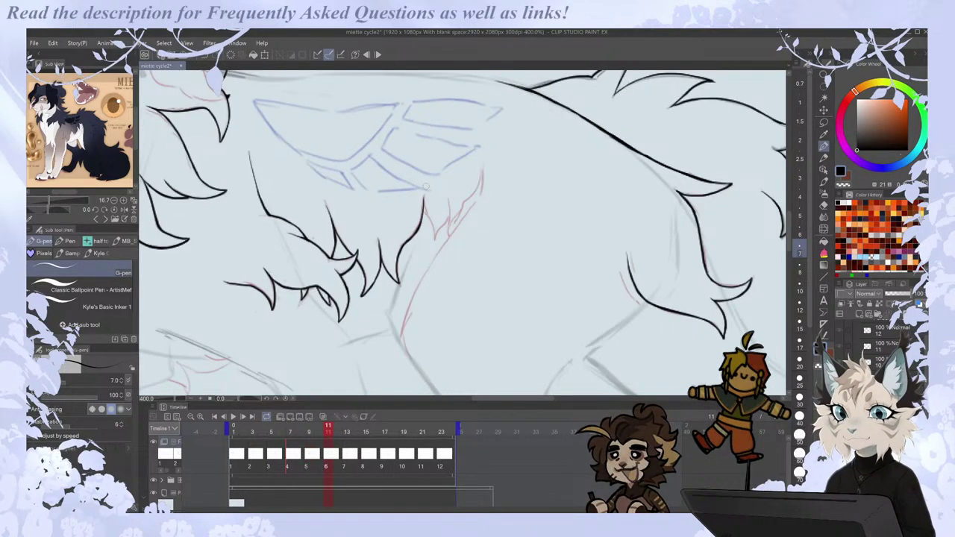
# Ink the rear belly fur spikes leading up to the flank on frame 11, retrying strokes against frame 9.
pyautogui.scroll(-2, 426, 187)
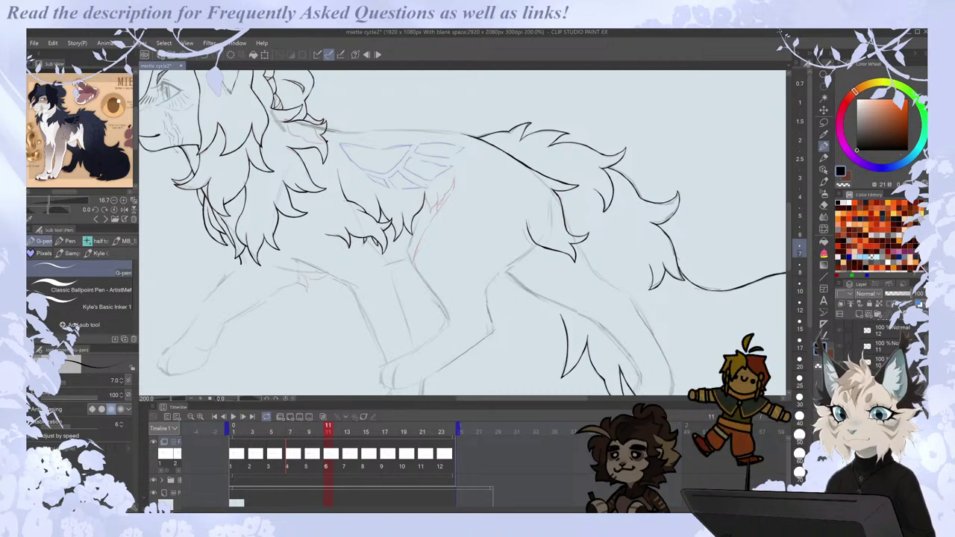
pyautogui.scroll(-1, 425, 192)
pyautogui.scroll(3, 425, 192)
pyautogui.moveTo(425, 194); pyautogui.dragTo(439, 235)
pyautogui.hotkey('ctrl', 'z')
pyautogui.press('Left')
pyautogui.press('Right')
pyautogui.hotkey('ctrl', 'z')
pyautogui.moveTo(424, 192)
pyautogui.mouseDown()
pyautogui.moveTo(439, 229)
pyautogui.moveTo(452, 194)
pyautogui.moveTo(449, 226)
pyautogui.moveTo(483, 164)
pyautogui.moveTo(415, 291)
pyautogui.mouseUp()
pyautogui.press('Left')
pyautogui.press('Right')
pyautogui.press('e')
pyautogui.press('p')
pyautogui.press('Left')
pyautogui.press('Right')
pyautogui.press('Left')
pyautogui.press('Right')
# Ink the hind thigh's front edge below the flank fur on frame 11, replacing unsatisfactory strokes.
pyautogui.hotkey('ctrl', 'z')
pyautogui.press(',')
pyautogui.press('.')
pyautogui.hotkey('ctrl', 'z')
pyautogui.press(',')
pyautogui.press('.')
pyautogui.hotkey('ctrl', 'z')
pyautogui.moveTo(439, 250)
pyautogui.mouseDown()
pyautogui.moveTo(408, 308)
pyautogui.moveTo(404, 333)
pyautogui.moveTo(418, 362)
pyautogui.mouseUp()
pyautogui.press(',')
pyautogui.press('.')
# Compare the belly fur and thigh lines across frames 7, 9 and 11 up close and in a wider view.
pyautogui.press(',')
pyautogui.press(',')
pyautogui.press('.')
pyautogui.press('.')
pyautogui.press(',')
pyautogui.scroll(-2, 408, 333)
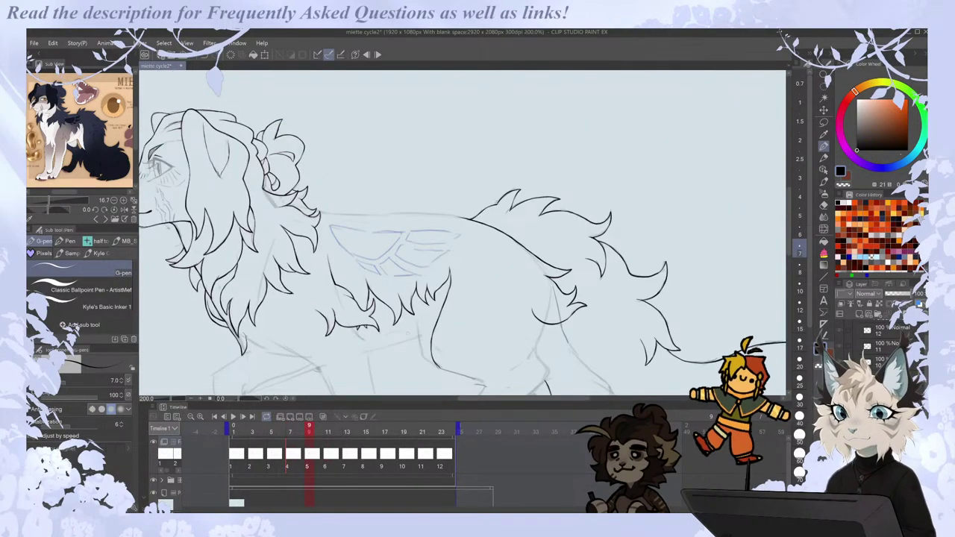
pyautogui.press(',')
pyautogui.press('.')
pyautogui.press('.')
pyautogui.press(',')
pyautogui.scroll(-3, 778, 235)
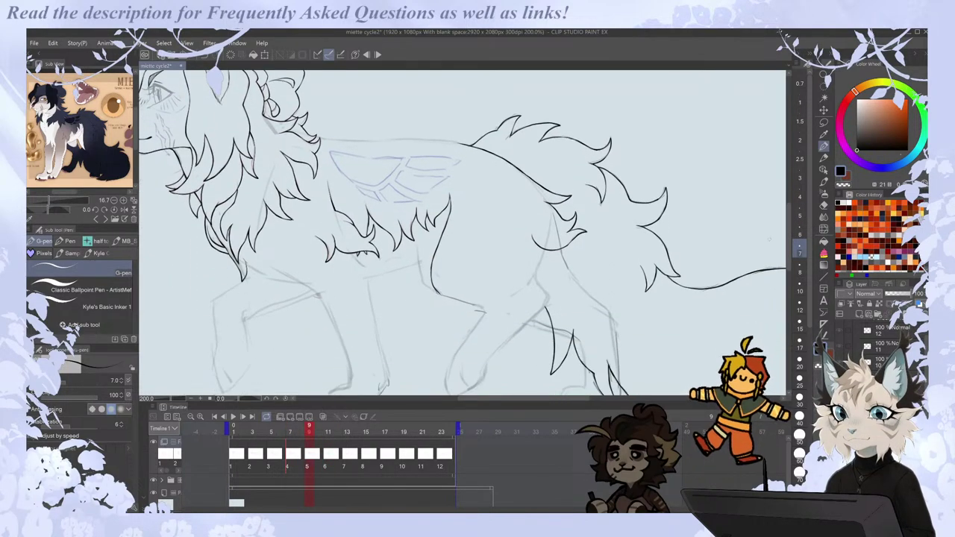
# Ink the short leg line just in front of the thigh's lower edge on frame 11, following the grey sketch.
pyautogui.press('.')
pyautogui.scroll(2, 393, 207)
pyautogui.press(',')
pyautogui.press('.')
pyautogui.press('.')
pyautogui.press(',')
pyautogui.moveTo(402, 288); pyautogui.dragTo(434, 344)
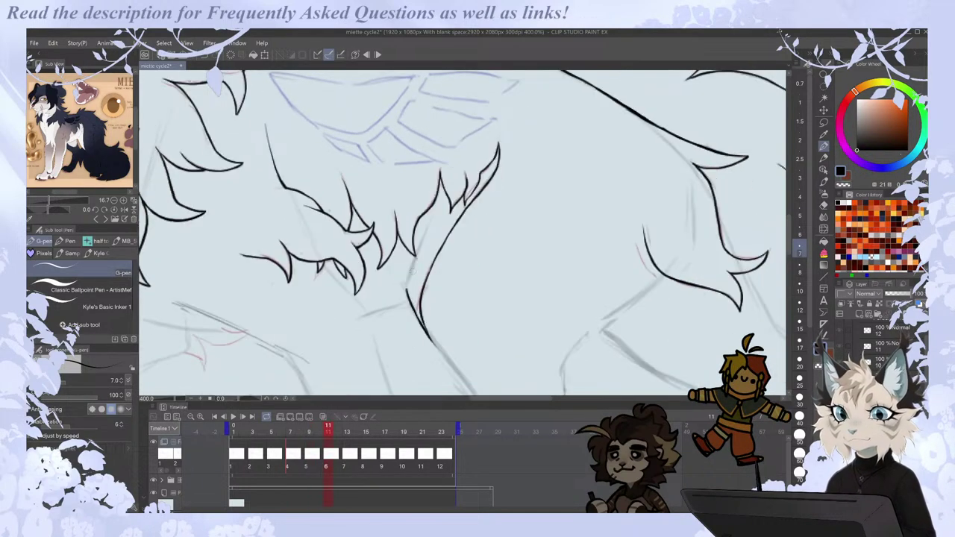
pyautogui.moveTo(412, 259); pyautogui.dragTo(406, 289)
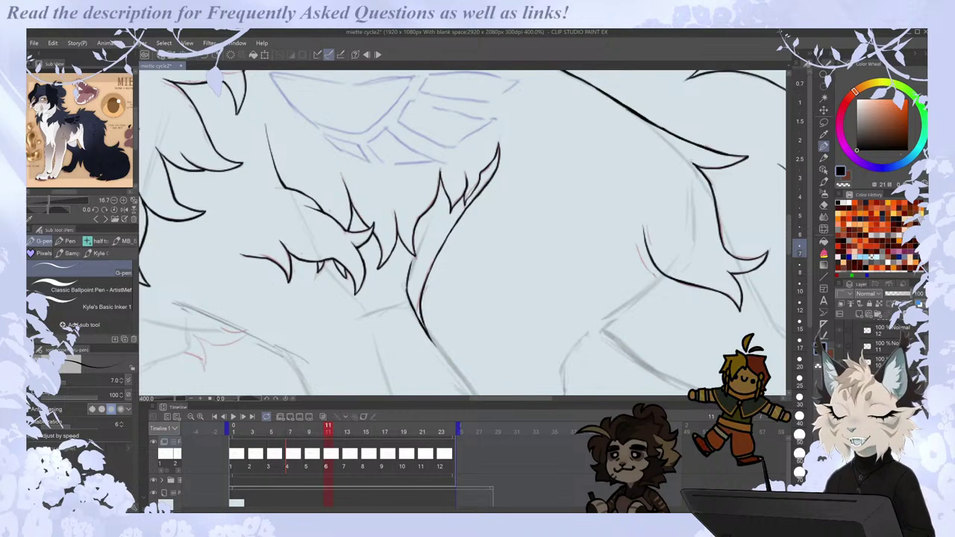
# Redraw the upper end of the leg line so it meets the belly fur on frame 11, comparing with adjacent frames.
pyautogui.hotkey('ctrl', 'z')
pyautogui.press('e')
pyautogui.press('p')
pyautogui.moveTo(408, 294); pyautogui.dragTo(423, 230)
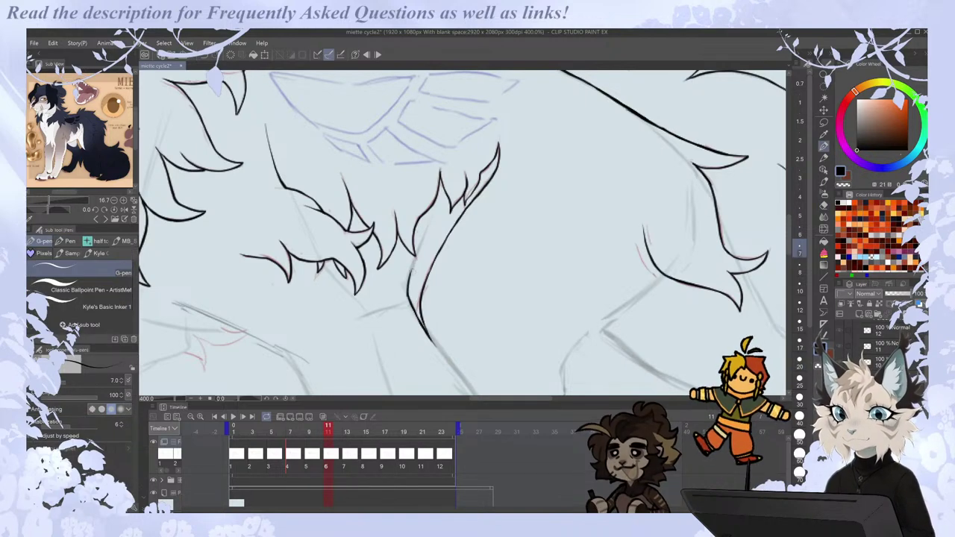
pyautogui.hotkey('ctrl', 'z')
pyautogui.moveTo(408, 295); pyautogui.dragTo(426, 228)
pyautogui.hotkey('ctrl', 'z')
pyautogui.press('Left')
pyautogui.press('Right')
pyautogui.press('Right')
pyautogui.press('Left')
pyautogui.press('Left')
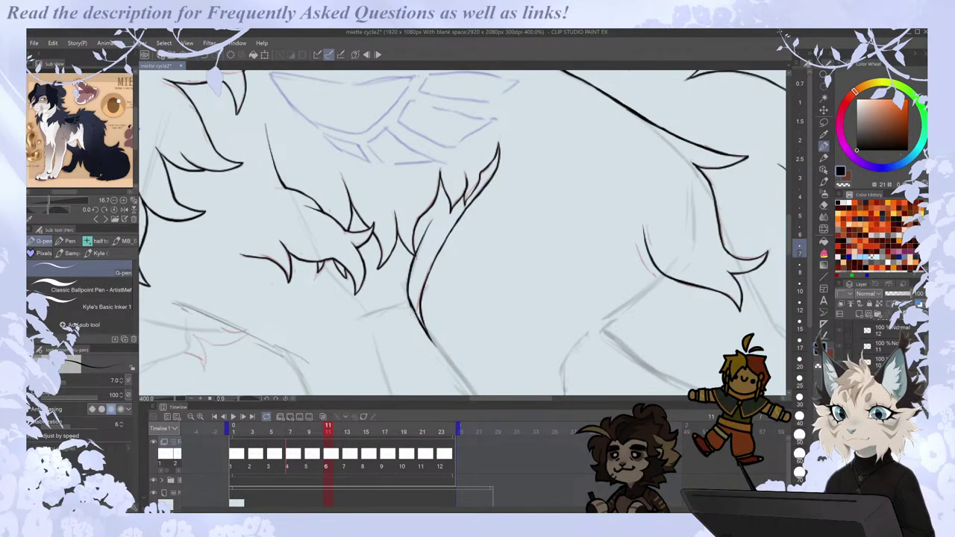
# Compare the belly fur, leg line and thigh edge on frame 11 with the neighbouring frames.
pyautogui.press('Left')
pyautogui.press('Left')
pyautogui.press('Right')
pyautogui.press('Right')
pyautogui.press('Right')
pyautogui.press('Right')
pyautogui.press('Left')
pyautogui.press('Left')
pyautogui.press('Left')
pyautogui.press('Left')
pyautogui.press('Right')
pyautogui.press('Right')
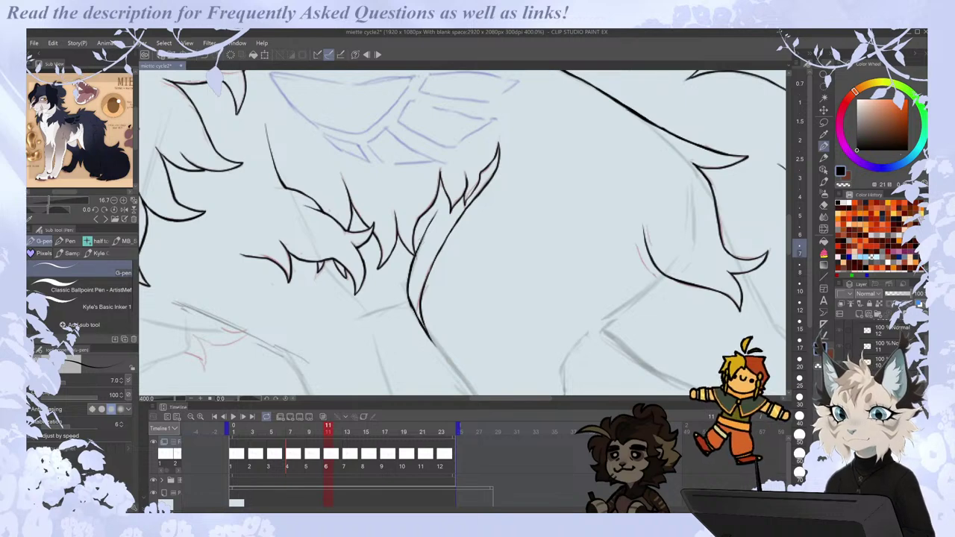
# Ink the far leg's curved line below the belly on frame 13, following the grey sketch and checking it against frame 11.
pyautogui.press('Right')
pyautogui.press('Left')
pyautogui.press('Right')
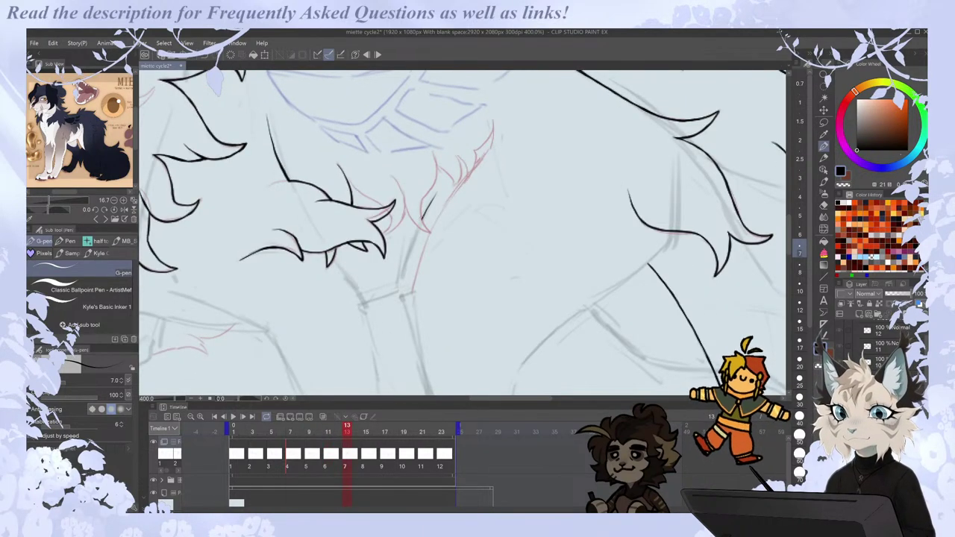
pyautogui.press('Left')
pyautogui.press('Left')
pyautogui.press('Right')
pyautogui.press('Right')
pyautogui.press('Left')
pyautogui.press('Left')
pyautogui.press('Right')
pyautogui.press('Right')
pyautogui.press('Left')
pyautogui.press('Right')
pyautogui.press('Right')
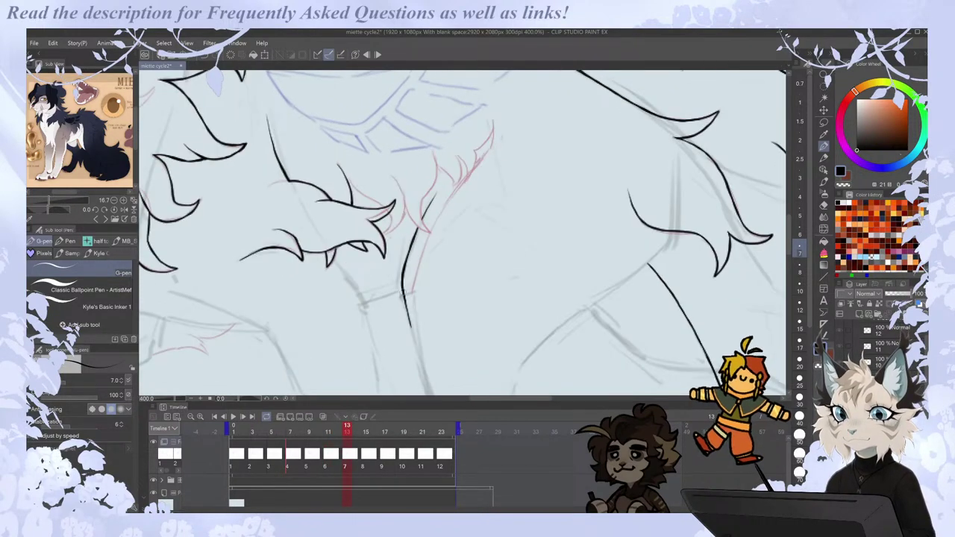
# Ink the belly fur tuft just behind the elbow fluff on frame 13, matching its placement on frame 11.
pyautogui.press('Left')
pyautogui.press('Left')
pyautogui.press('Right')
pyautogui.press('Right')
pyautogui.press('Left')
pyautogui.press('Left')
pyautogui.press('Right')
pyautogui.press('Right')
pyautogui.press('Left')
pyautogui.press('Left')
pyautogui.moveTo(346, 180)
pyautogui.mouseDown()
pyautogui.moveTo(382, 207)
pyautogui.moveTo(384, 233)
pyautogui.moveTo(406, 210)
pyautogui.mouseUp()
pyautogui.moveTo(393, 176); pyautogui.dragTo(402, 223)
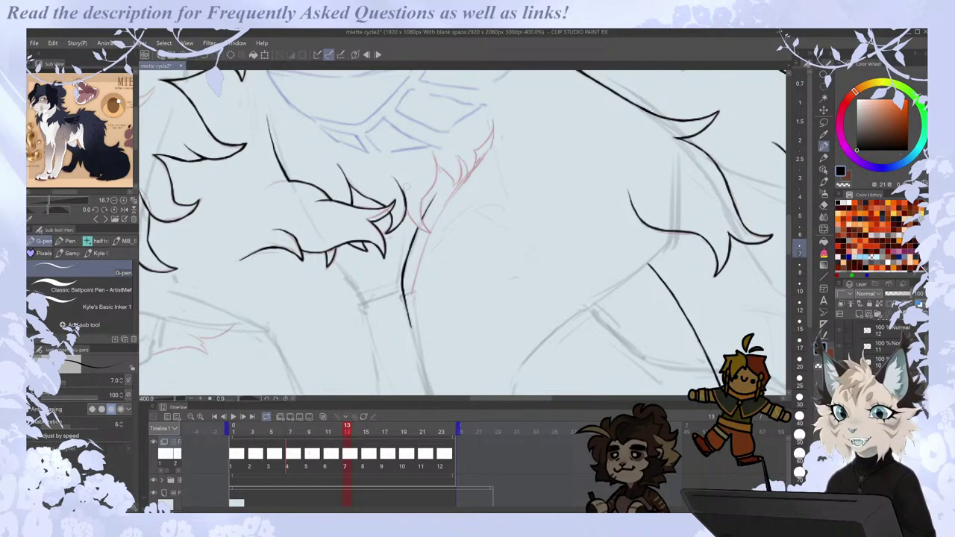
pyautogui.press('Left')
pyautogui.press('Right')
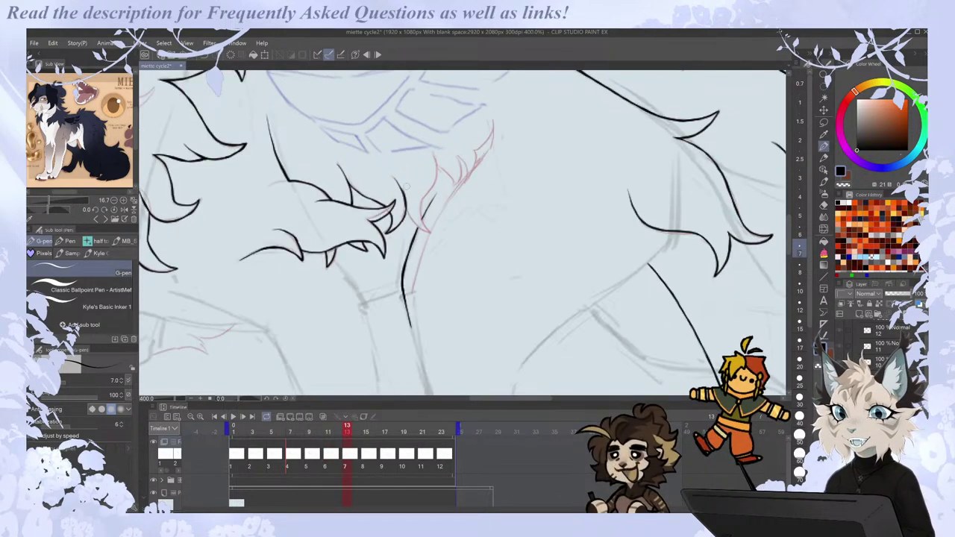
# Ink the next belly fur tuft on frame 13 so it reaches the top of the leg line.
pyautogui.press('Left')
pyautogui.press('Right')
pyautogui.moveTo(404, 198); pyautogui.dragTo(428, 232)
pyautogui.moveTo(434, 149); pyautogui.dragTo(437, 184)
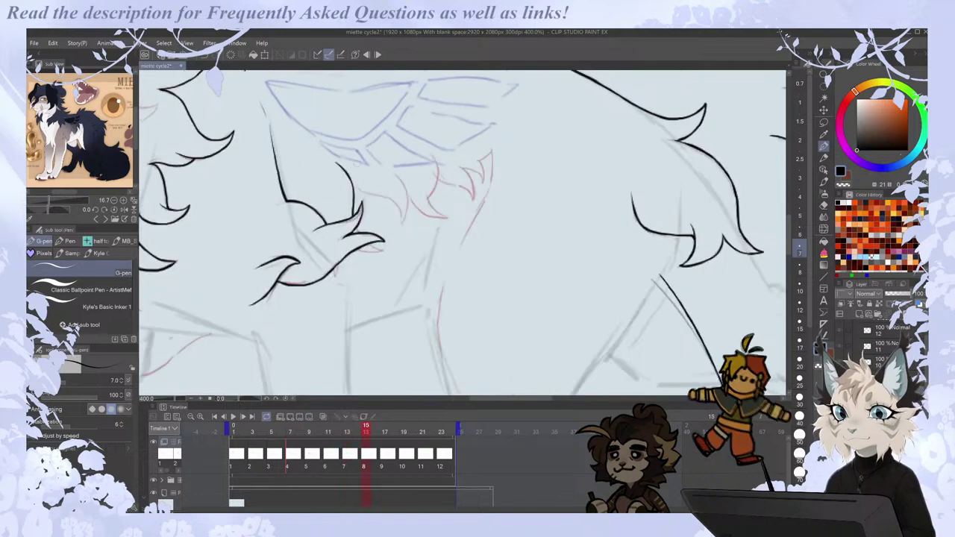
# Ink the belly fur tuft and the small tips under the elbow fluff on frame 15, comparing with the previous frame.
pyautogui.moveTo(380, 195)
pyautogui.mouseDown()
pyautogui.moveTo(396, 202)
pyautogui.moveTo(402, 224)
pyautogui.mouseUp()
pyautogui.moveTo(401, 223)
pyautogui.mouseDown()
pyautogui.moveTo(409, 198)
pyautogui.moveTo(395, 175)
pyautogui.mouseUp()
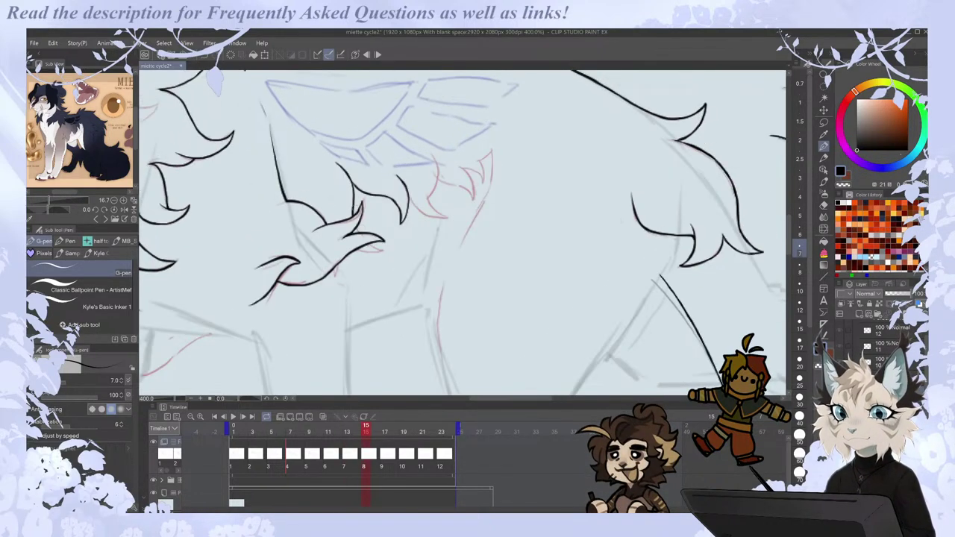
pyautogui.moveTo(355, 249); pyautogui.dragTo(379, 252)
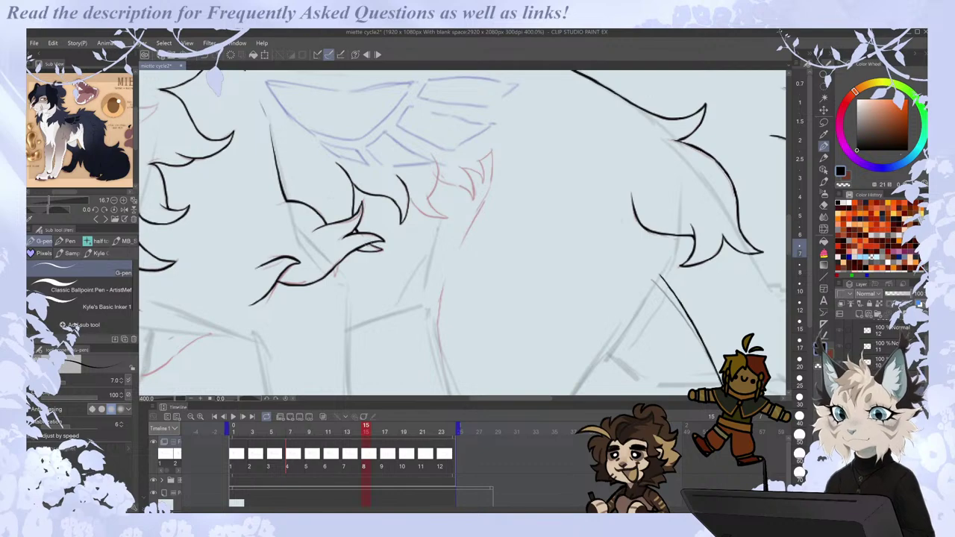
pyautogui.moveTo(335, 276); pyautogui.dragTo(339, 264)
pyautogui.press('Left')
pyautogui.press('Right')
pyautogui.press('Left')
pyautogui.press('Right')
pyautogui.press('Left')
pyautogui.press('Right')
pyautogui.press('Left')
pyautogui.press('Right')
# Ink the belly fur tuft behind the elbow fluff on frame 17, undoing unsatisfactory strokes and checking adjacent frames.
pyautogui.press('Right')
pyautogui.press('Right')
pyautogui.press('Left')
pyautogui.moveTo(347, 197)
pyautogui.mouseDown()
pyautogui.moveTo(407, 225)
pyautogui.moveTo(418, 246)
pyautogui.mouseUp()
pyautogui.press('e')
pyautogui.press('p')
pyautogui.press('Left')
pyautogui.moveTo(401, 194); pyautogui.dragTo(417, 220)
pyautogui.press('Right')
pyautogui.hotkey('ctrl', 'z')
pyautogui.hotkey('ctrl', 'z')
pyautogui.press('Left')
pyautogui.press('Right')
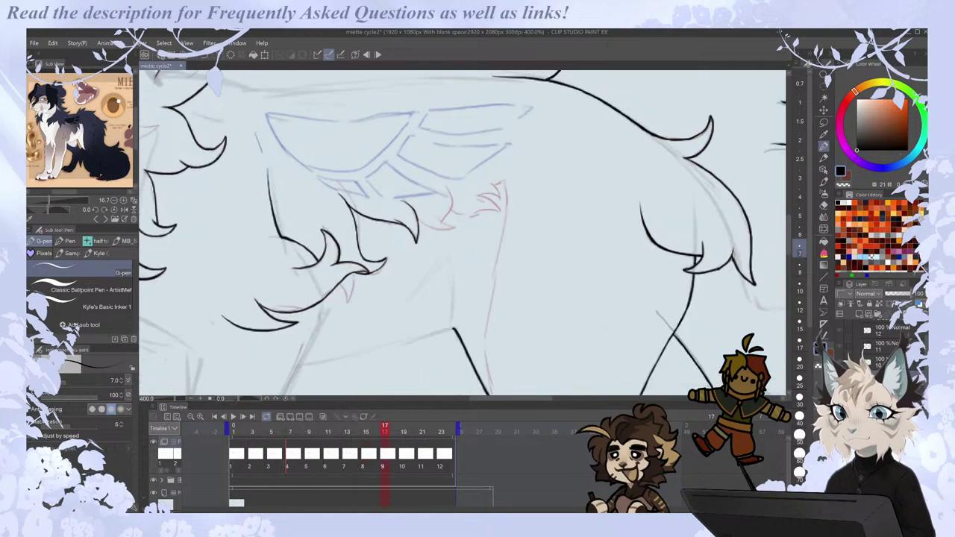
pyautogui.hotkey('ctrl', 'z')
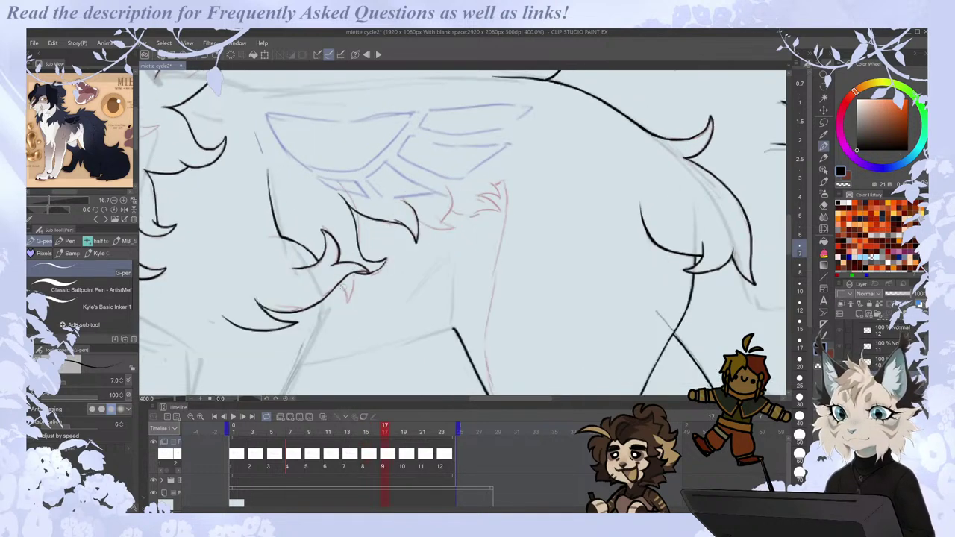
# Ink the small fur spike hanging beneath the elbow fluff on frame 17 and compare it with the adjacent frames.
pyautogui.moveTo(341, 285); pyautogui.dragTo(348, 302)
pyautogui.hotkey('ctrl', 'z')
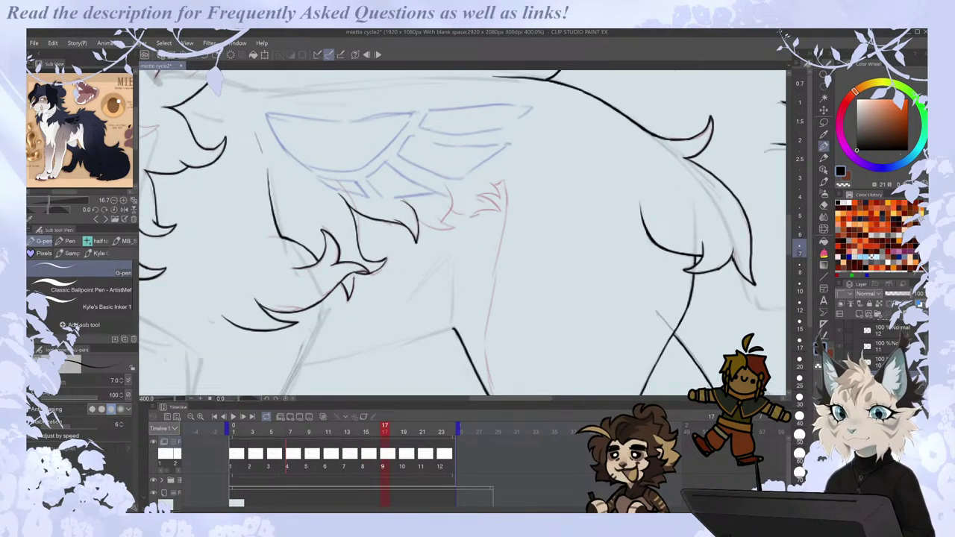
pyautogui.press(',')
pyautogui.press('.')
pyautogui.press('.')
pyautogui.press(',')
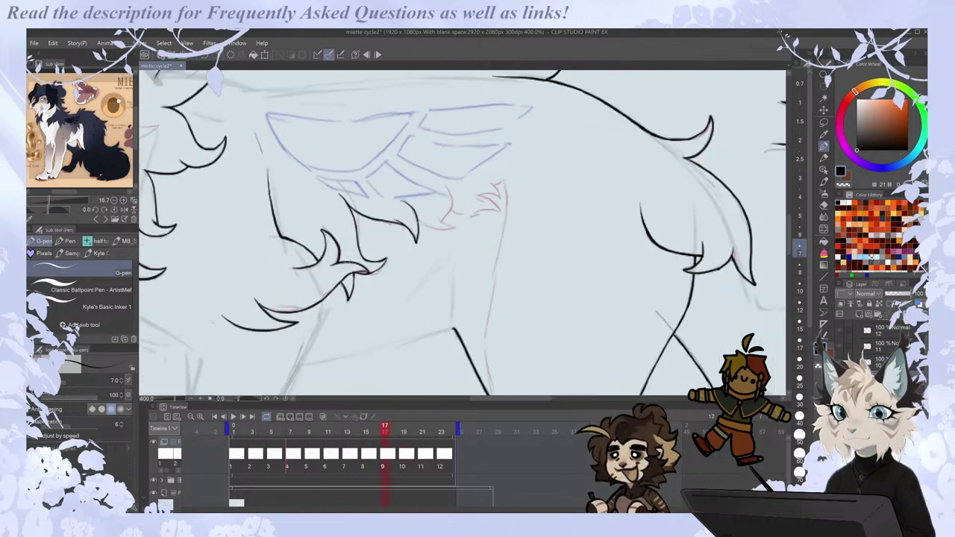
# Play the walk cycle with the whole character in view to review the new fur lines in motion.
pyautogui.press(',')
pyautogui.scroll(-3, 348, 249)
pyautogui.hotkey('ctrl', '-')
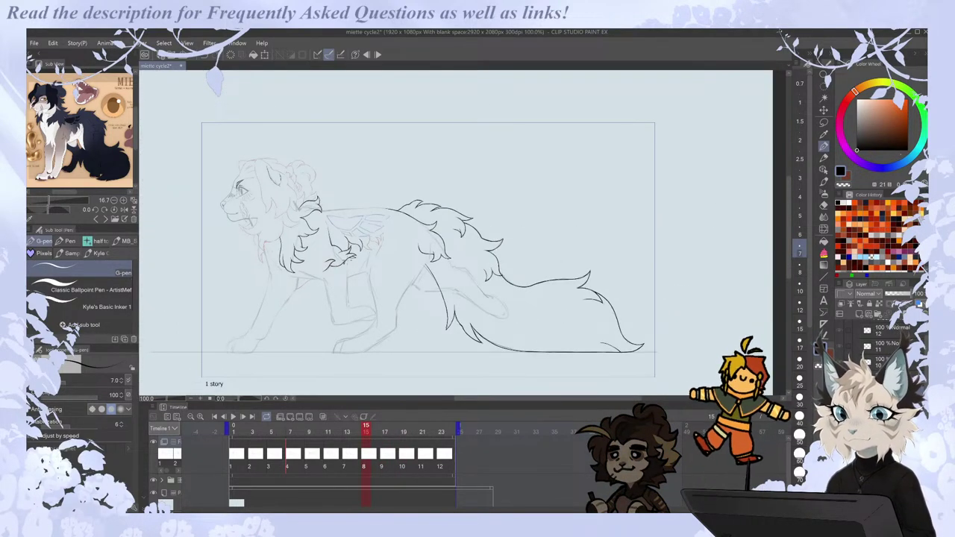
pyautogui.click(233, 417)
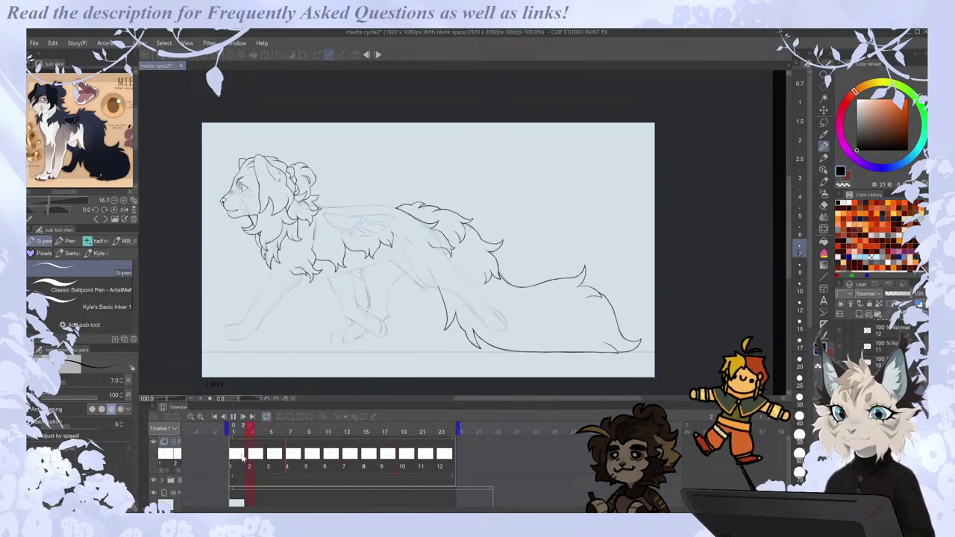
pyautogui.click(233, 417)
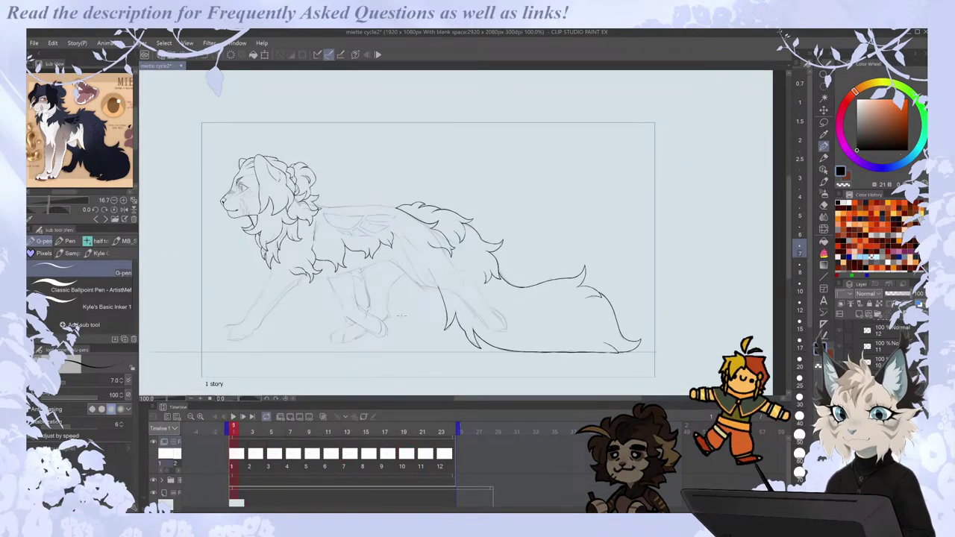
# Examine up close where the belly fur meets the hind thigh across the early frames up to frame 7.
pyautogui.scroll(6, 444, 274)
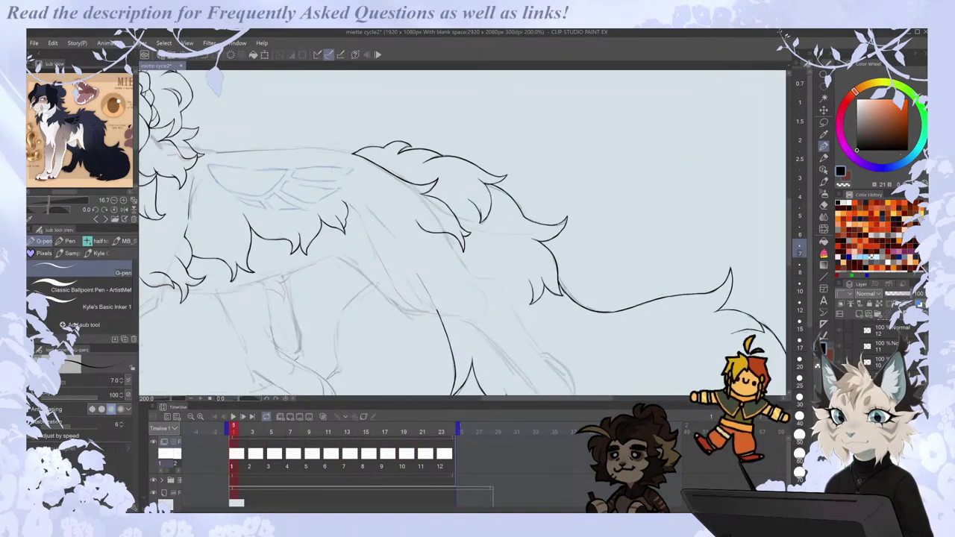
pyautogui.moveTo(306, 114)
pyautogui.mouseDown()
pyautogui.moveTo(345, 150)
pyautogui.moveTo(427, 310)
pyautogui.moveTo(460, 336)
pyautogui.moveTo(495, 340)
pyautogui.mouseUp()
pyautogui.press('.')
pyautogui.press('.')
pyautogui.press('e')
pyautogui.click(308, 113)
pyautogui.press('p')
pyautogui.hotkey('ctrl', 'Right')
pyautogui.hotkey('ctrl', 'Right')
pyautogui.hotkey('ctrl', 'Right')
pyautogui.hotkey('ctrl', 'Right')
pyautogui.hotkey('ctrl', 'Left')
pyautogui.hotkey('ctrl', 'Left')
pyautogui.hotkey('ctrl', 'Right')
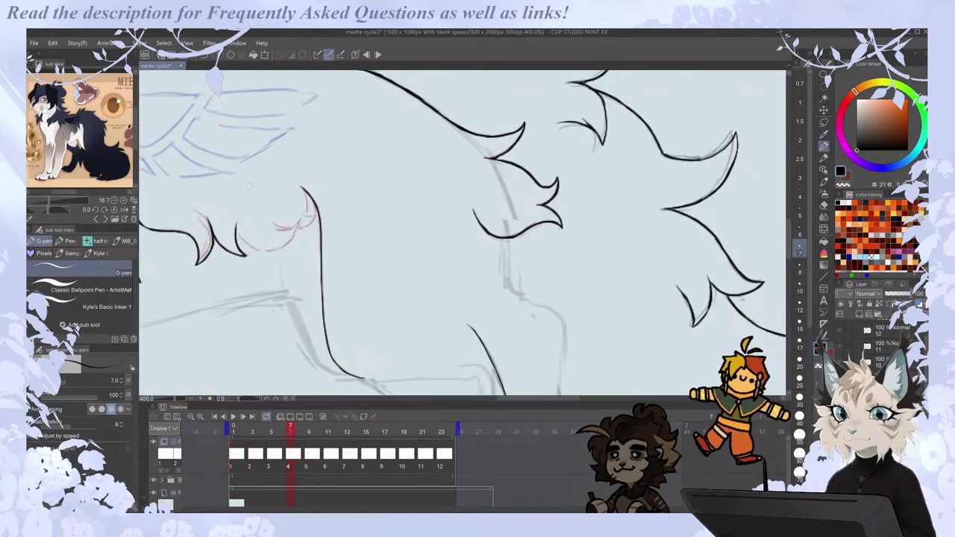
# Ink the rear belly fur between the last tuft and the thigh on frame 7, using frame 5 as reference.
pyautogui.moveTo(236, 226)
pyautogui.mouseDown()
pyautogui.moveTo(259, 250)
pyautogui.moveTo(282, 249)
pyautogui.moveTo(288, 231)
pyautogui.moveTo(292, 239)
pyautogui.moveTo(279, 217)
pyautogui.mouseUp()
pyautogui.hotkey('ctrl', 'z')
pyautogui.press('e')
pyautogui.press('p')
pyautogui.press(',')
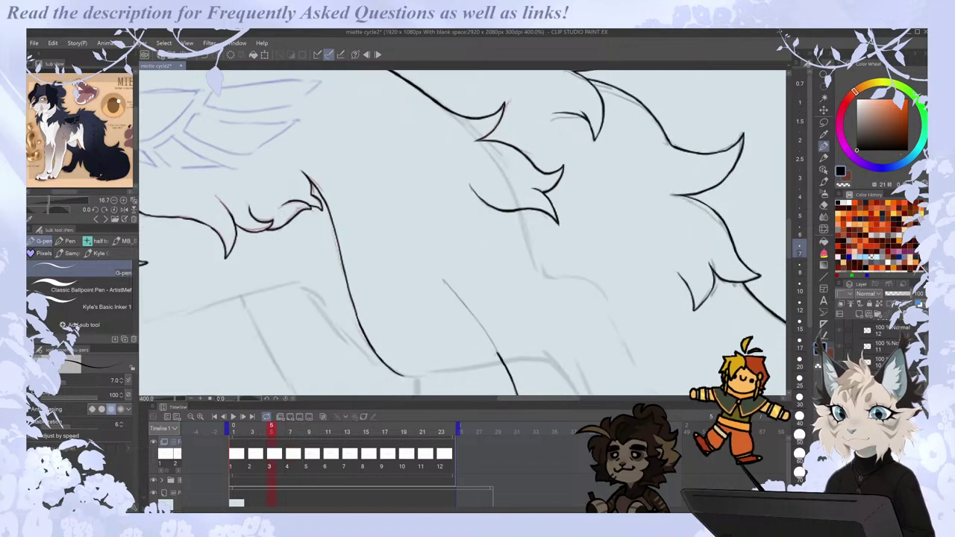
pyautogui.press('.')
pyautogui.press('.')
pyautogui.press('Left')
pyautogui.press('Left')
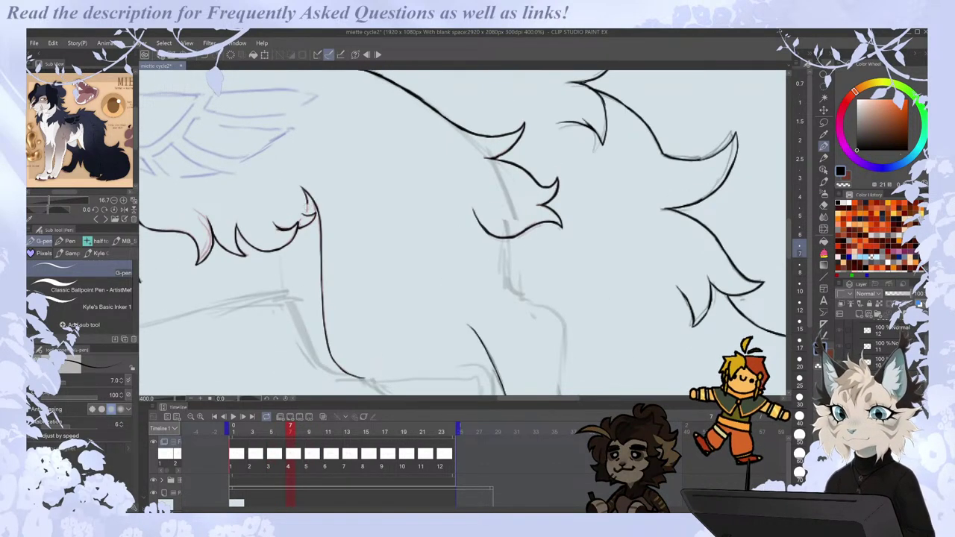
# Compare the belly fur and thigh lines across frames 5, 7 and 9 in a wider view.
pyautogui.scroll(-2, 313, 212)
pyautogui.press('Left')
pyautogui.press('Right')
pyautogui.press('Right')
pyautogui.press('Left')
pyautogui.press('Left')
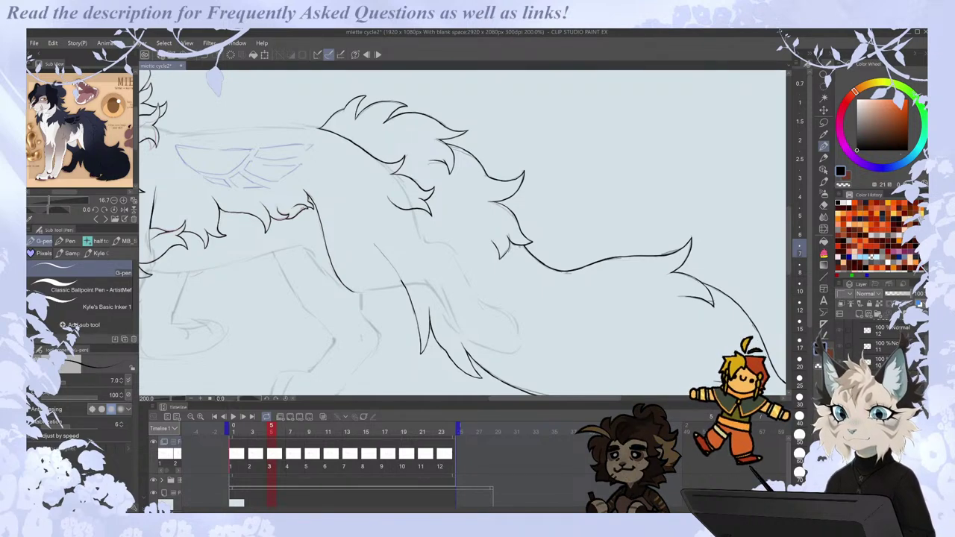
pyautogui.moveTo(496, 398); pyautogui.dragTo(475, 399)
pyautogui.press('Left')
pyautogui.press('Right')
pyautogui.press('Right')
pyautogui.press('Right')
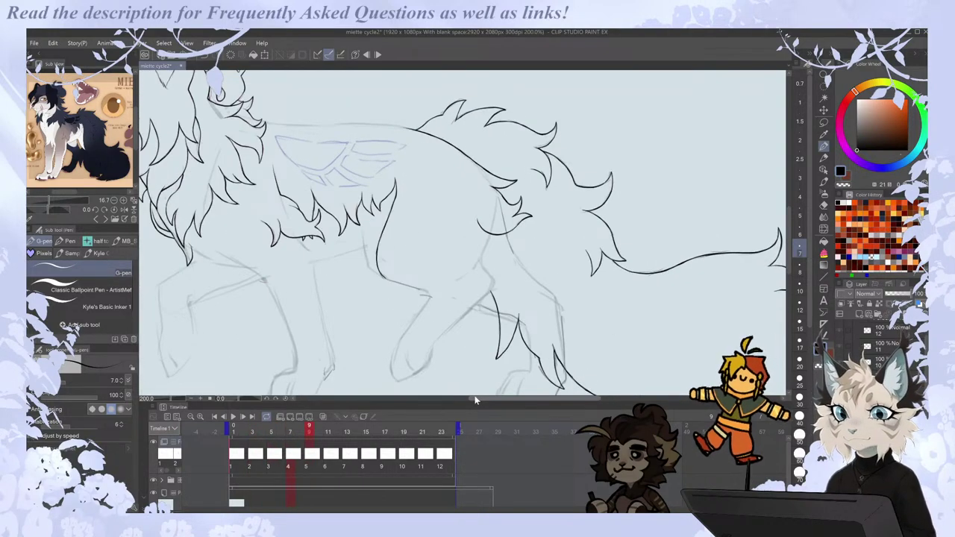
# Ink the far leg line just in front of the thigh's lower edge on frame 9, replacing two unsatisfactory strokes.
pyautogui.scroll(2, 361, 237)
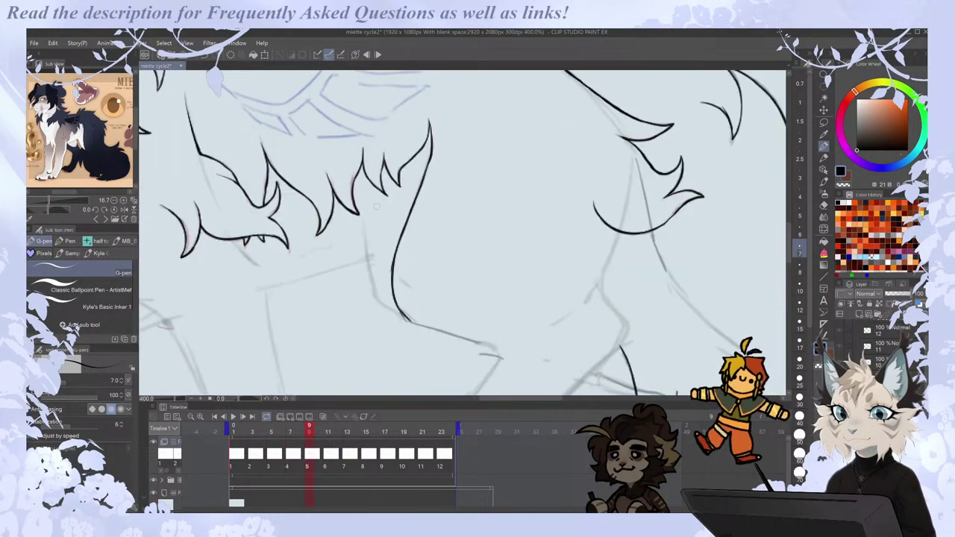
pyautogui.moveTo(363, 214)
pyautogui.mouseDown()
pyautogui.moveTo(375, 299)
pyautogui.moveTo(411, 323)
pyautogui.mouseUp()
pyautogui.moveTo(383, 306); pyautogui.dragTo(428, 328)
pyautogui.hotkey('ctrl', 'z')
pyautogui.hotkey('ctrl', 'z')
pyautogui.moveTo(379, 303); pyautogui.dragTo(439, 331)
pyautogui.press(',')
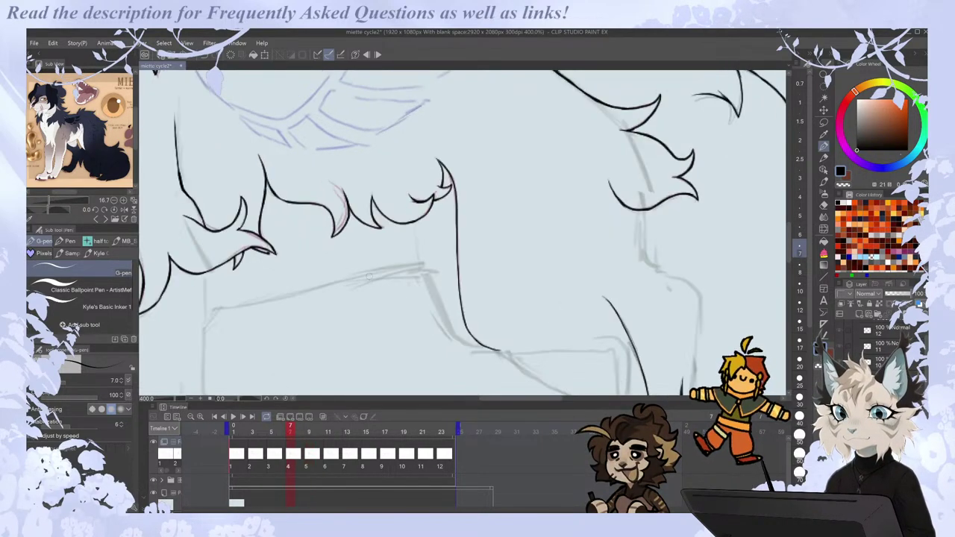
# Compare the leg lines and thigh edges across frames 7, 9 and 11 up close.
pyautogui.press('.')
pyautogui.press('.')
pyautogui.press(',')
pyautogui.press('.')
pyautogui.press('.')
pyautogui.press(',')
pyautogui.press(',')
pyautogui.press(',')
pyautogui.press('.')
pyautogui.press('.')
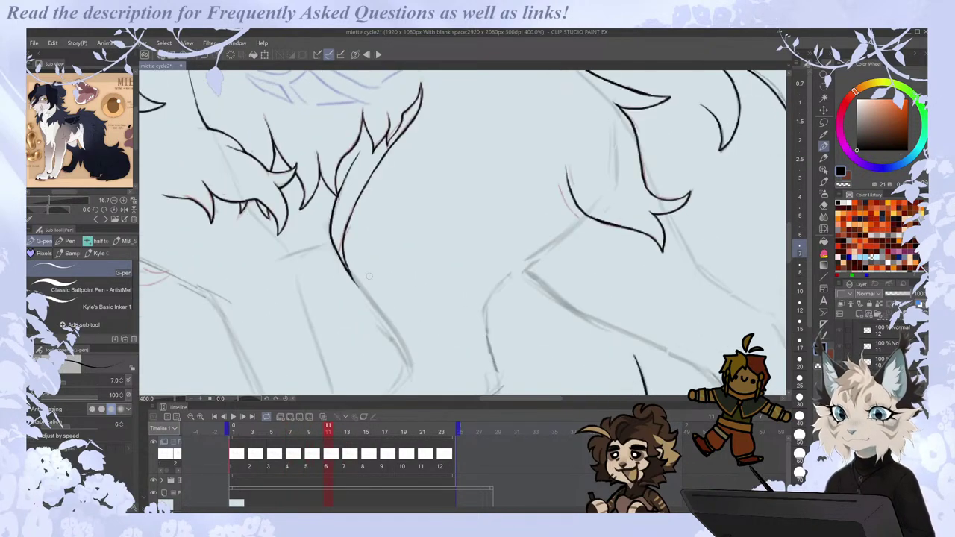
# Ink the rear belly fur spikes up to the flank on frame 13, following the red sketch and checking frame 11.
pyautogui.press('.')
pyautogui.press(',')
pyautogui.press('.')
pyautogui.moveTo(788, 228); pyautogui.dragTo(788, 213)
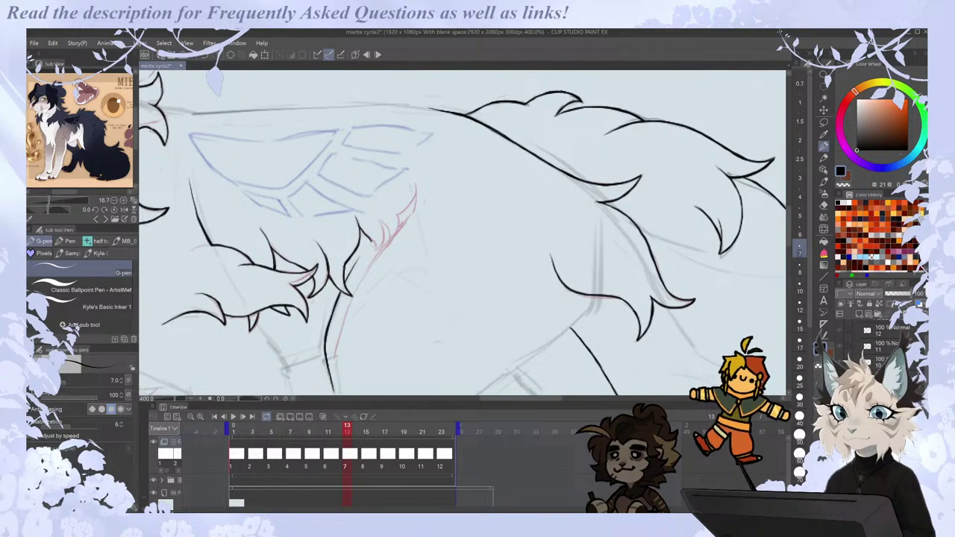
pyautogui.moveTo(377, 250)
pyautogui.mouseDown()
pyautogui.moveTo(380, 217)
pyautogui.moveTo(389, 242)
pyautogui.moveTo(396, 214)
pyautogui.mouseUp()
pyautogui.press(',')
pyautogui.press('.')
pyautogui.moveTo(397, 215); pyautogui.dragTo(415, 185)
pyautogui.press(',')
pyautogui.press('.')
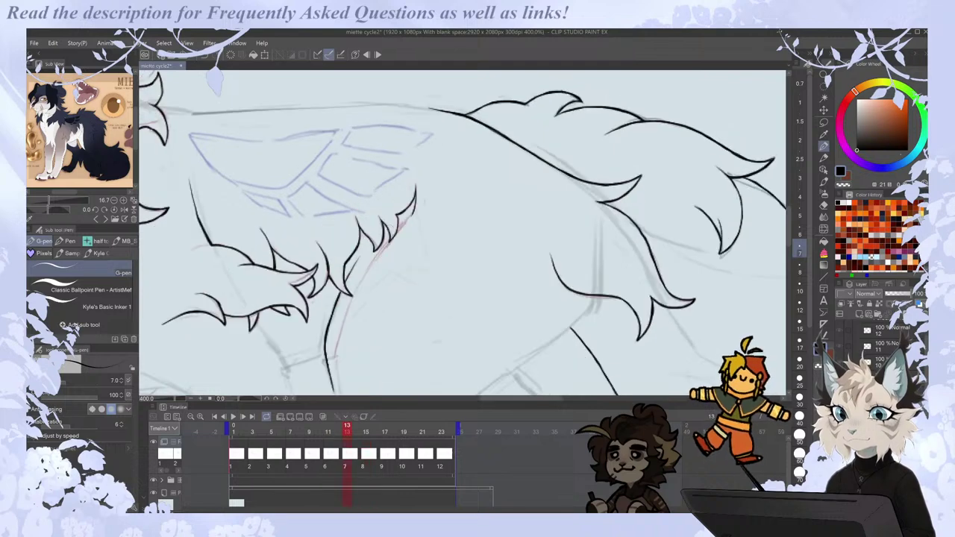
# Ink the upper front edge of the hind thigh below the rear belly fur spikes on frame 13.
pyautogui.press('e')
pyautogui.press('p')
pyautogui.moveTo(412, 214); pyautogui.dragTo(353, 294)
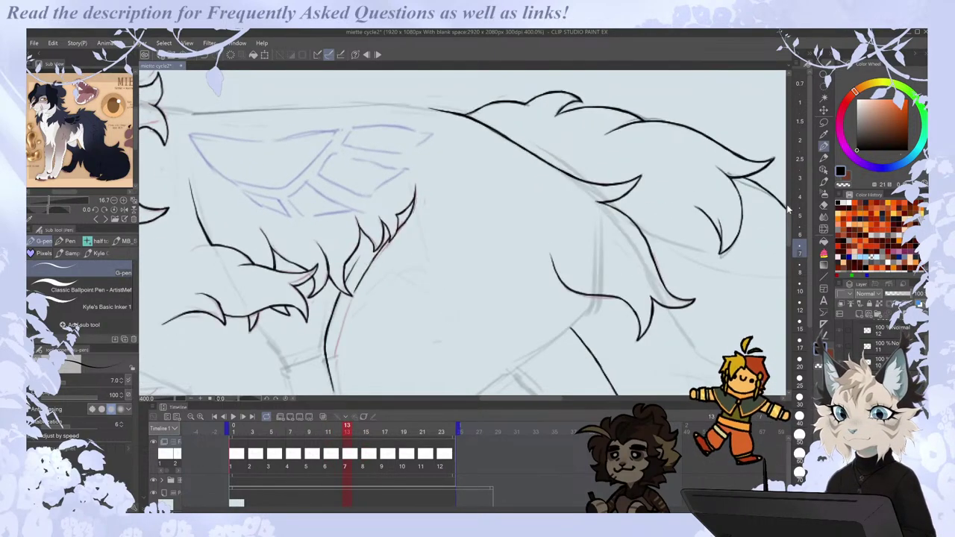
pyautogui.moveTo(790, 209); pyautogui.dragTo(790, 217)
pyautogui.press(',')
pyautogui.press('.')
# Extend the far leg line on frame 13 and ink the thigh's lower front edge down to meet it.
pyautogui.press('e')
pyautogui.press('p')
pyautogui.moveTo(327, 313); pyautogui.dragTo(337, 352)
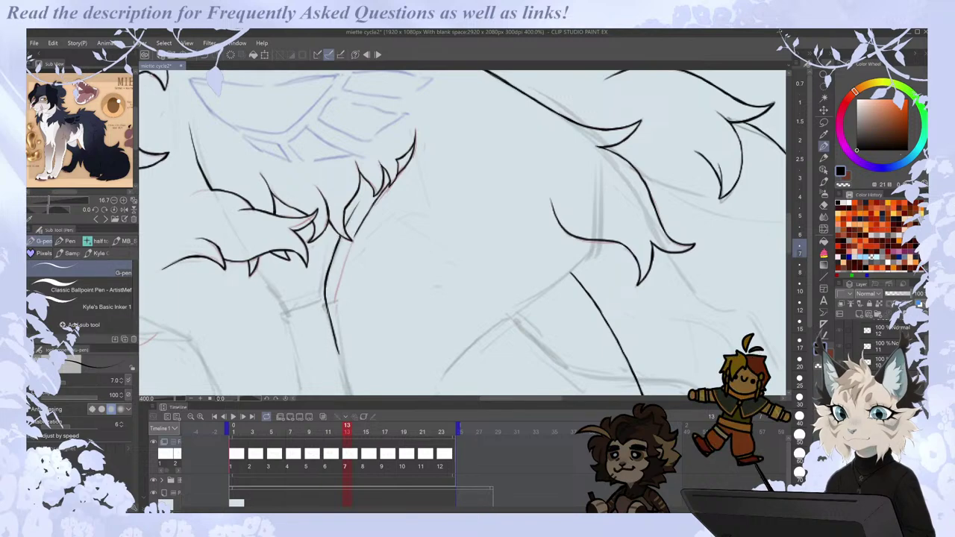
pyautogui.moveTo(354, 228)
pyautogui.mouseDown()
pyautogui.moveTo(334, 304)
pyautogui.moveTo(339, 361)
pyautogui.mouseUp()
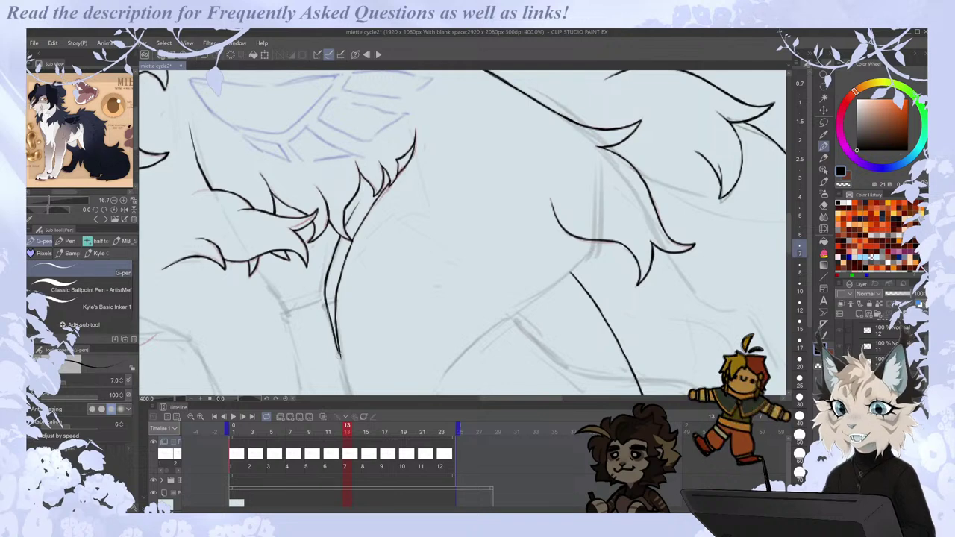
pyautogui.scroll(-2, 339, 359)
pyautogui.scroll(-1, 447, 232)
pyautogui.moveTo(447, 261); pyautogui.dragTo(452, 194)
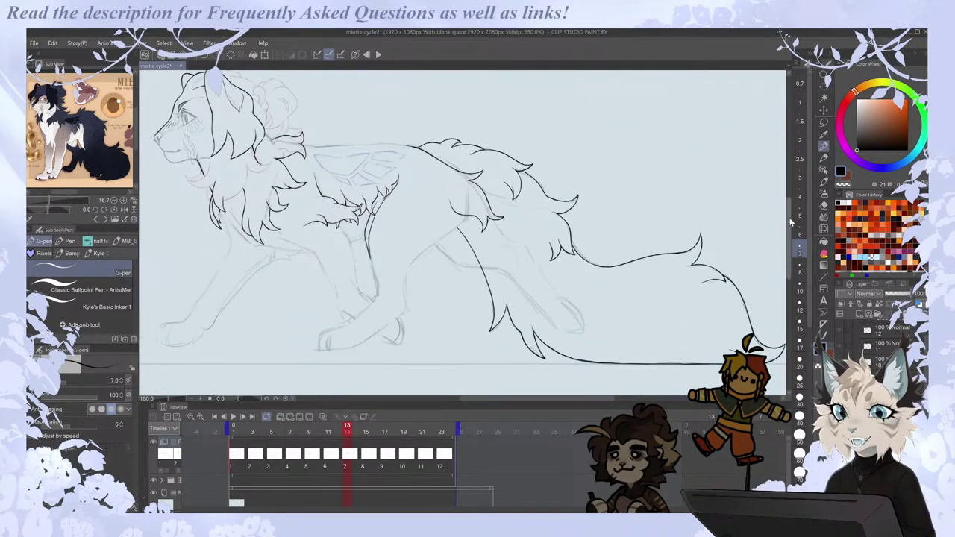
pyautogui.scroll(1, 325, 333)
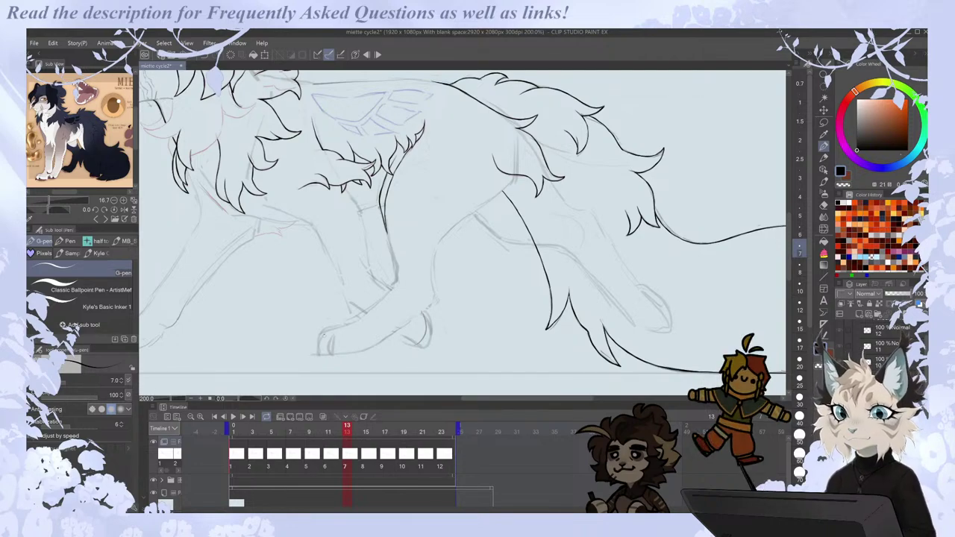
# Compare the belly fur and thigh lines on frame 13 with the neighbouring frames, up close and at full-body view.
pyautogui.press(',')
pyautogui.press('.')
pyautogui.press('.')
pyautogui.press(',')
pyautogui.scroll(2, 386, 161)
pyautogui.press('.')
pyautogui.press('.')
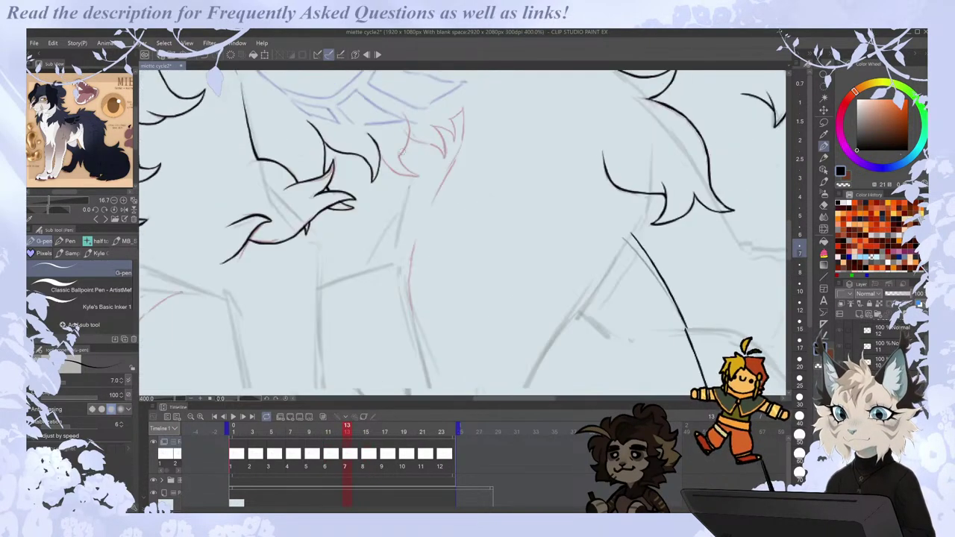
pyautogui.press(',')
pyautogui.press(',')
pyautogui.scroll(-2, 480, 269)
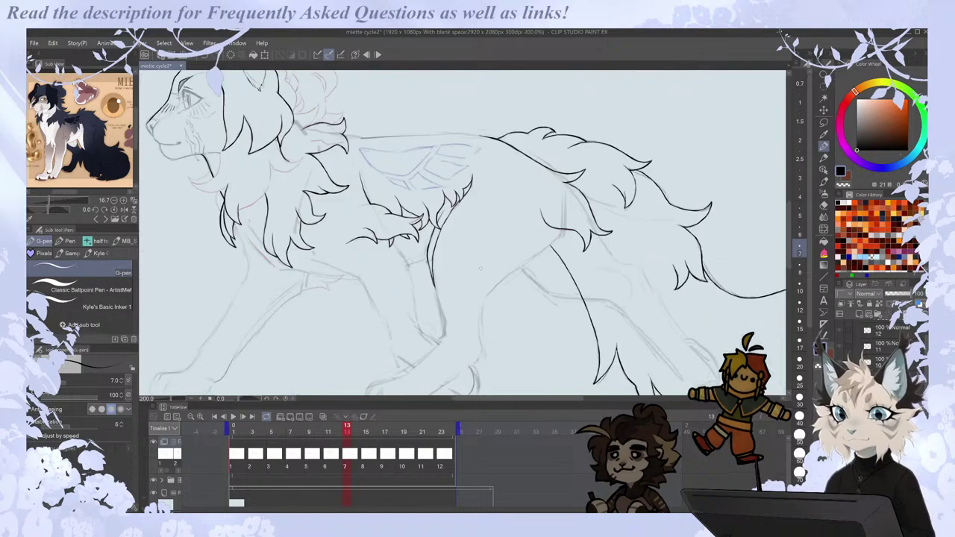
pyautogui.scroll(-1, 394, 322)
pyautogui.scroll(1, 414, 120)
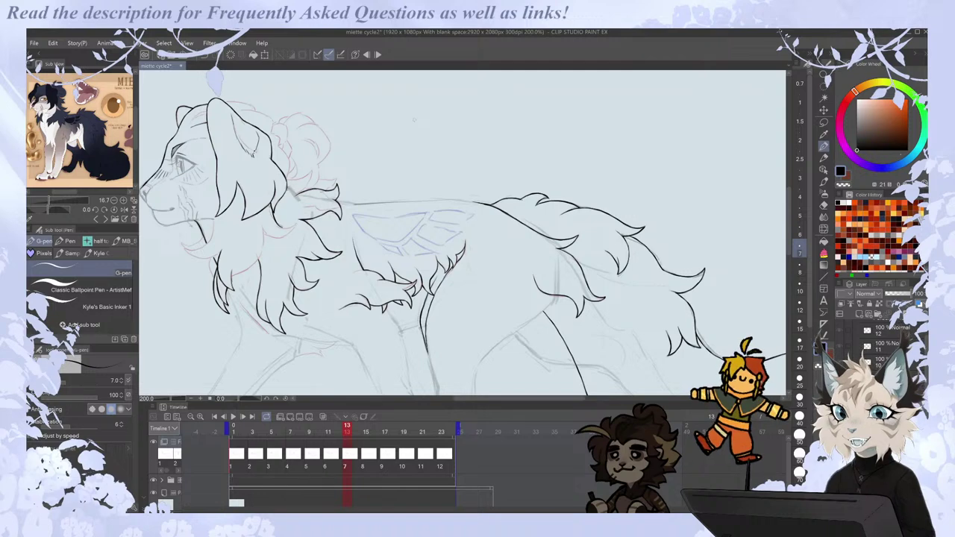
# Ink the back line on frame 13 from the neck fur tip rearward above the wing sketch.
pyautogui.moveTo(789, 212); pyautogui.dragTo(788, 203)
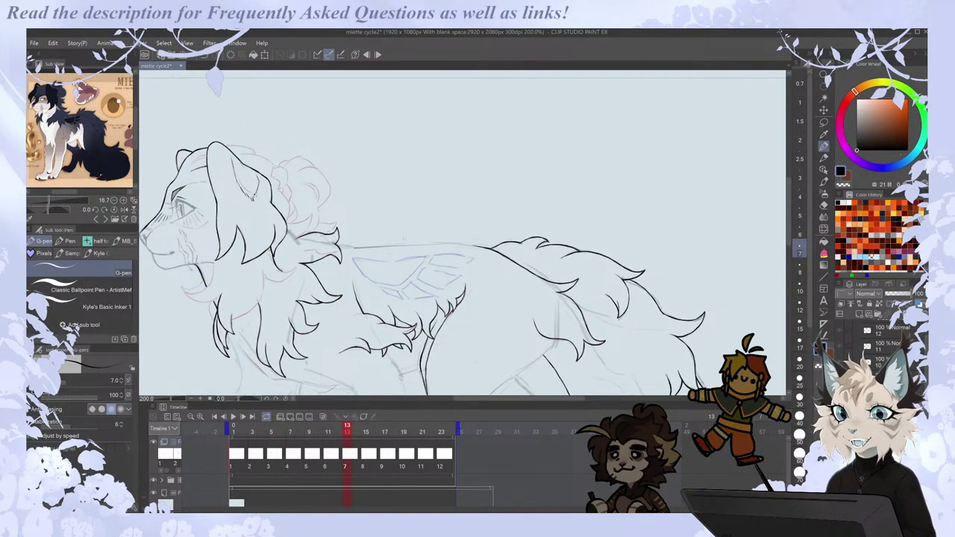
pyautogui.scroll(3, 399, 238)
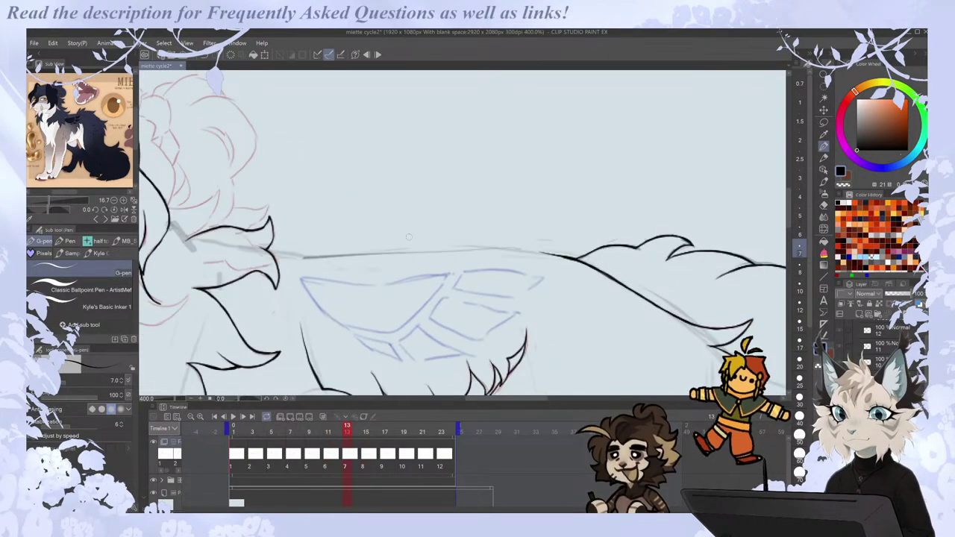
pyautogui.hotkey('ctrl', 'z')
pyautogui.moveTo(269, 251); pyautogui.dragTo(324, 257)
pyautogui.hotkey('ctrl', 'z')
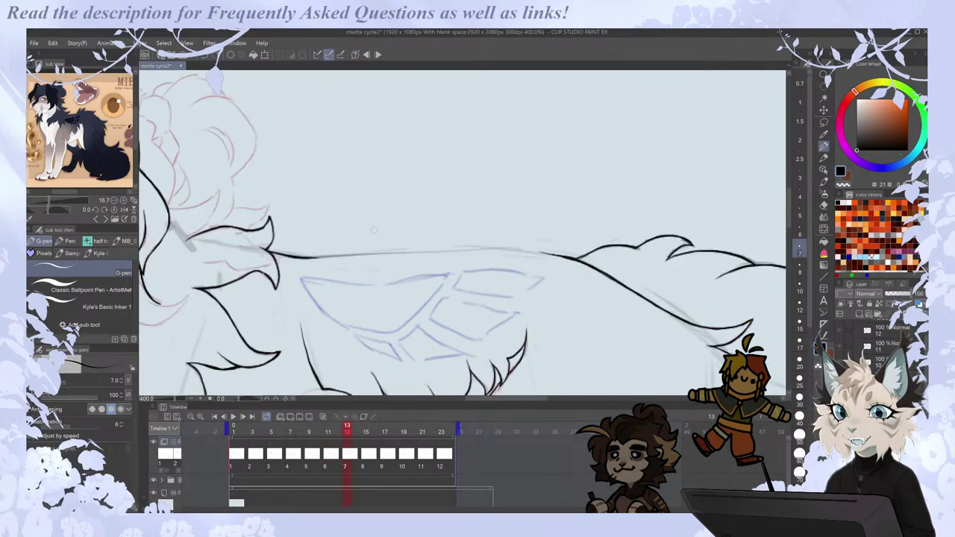
pyautogui.hotkey('ctrl', 'z')
pyautogui.moveTo(299, 258); pyautogui.dragTo(491, 244)
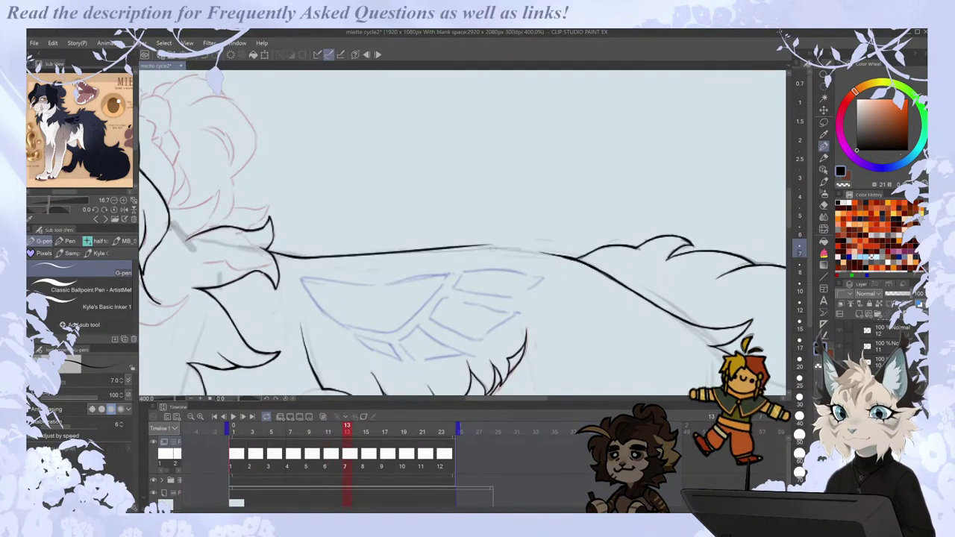
# Erase the middle of the back line on frame 13 and re-ink it along the sketch to join the rump.
pyautogui.press('e')
pyautogui.moveTo(317, 262); pyautogui.dragTo(504, 249)
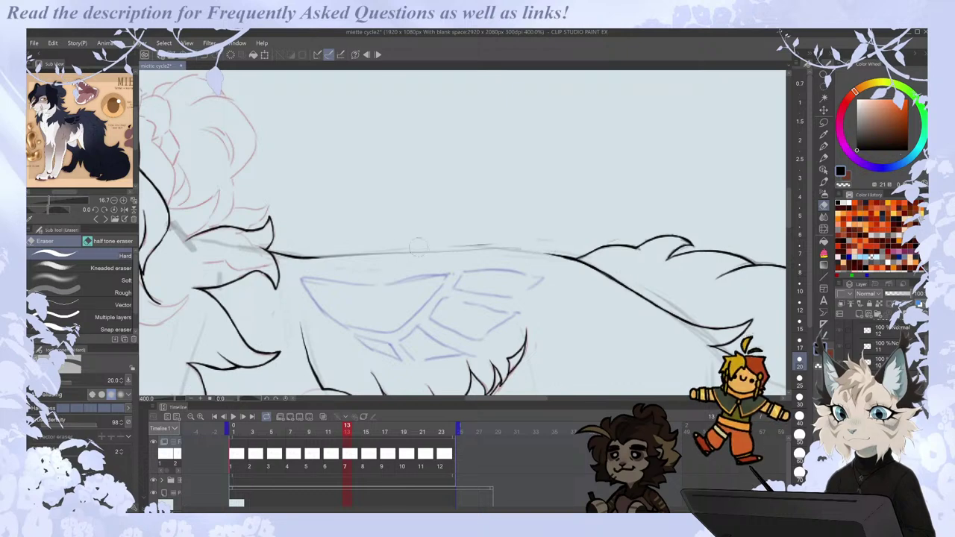
pyautogui.press('p')
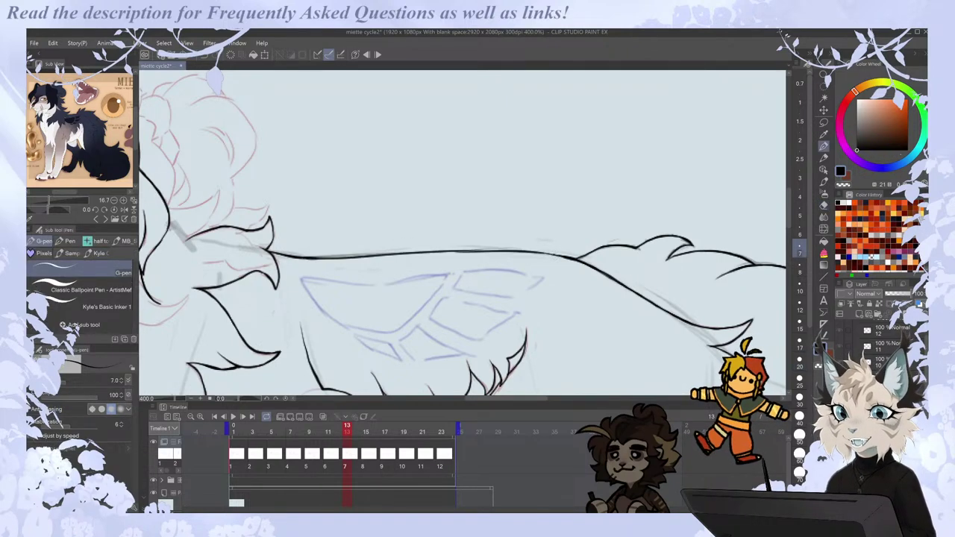
pyautogui.hotkey('ctrl', 'z')
pyautogui.moveTo(489, 250); pyautogui.dragTo(574, 257)
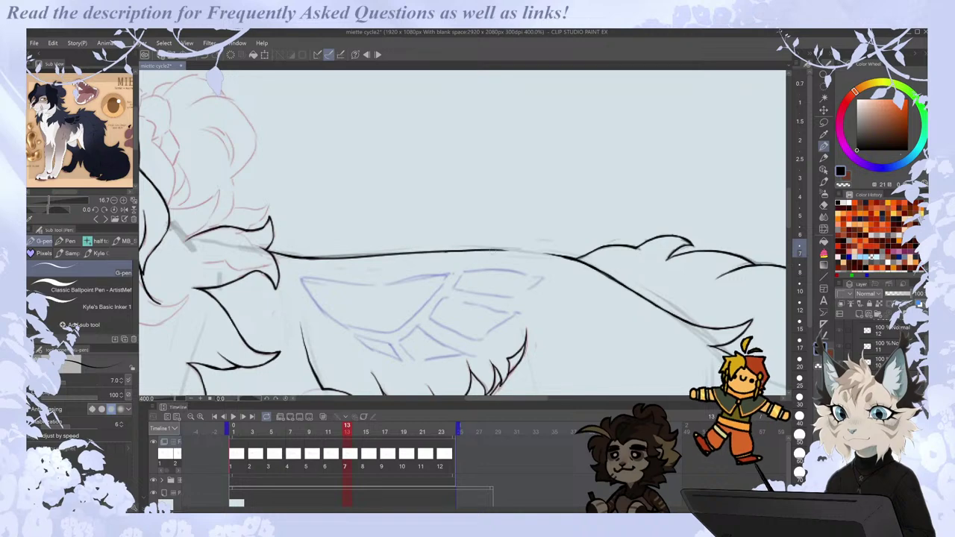
pyautogui.press('e')
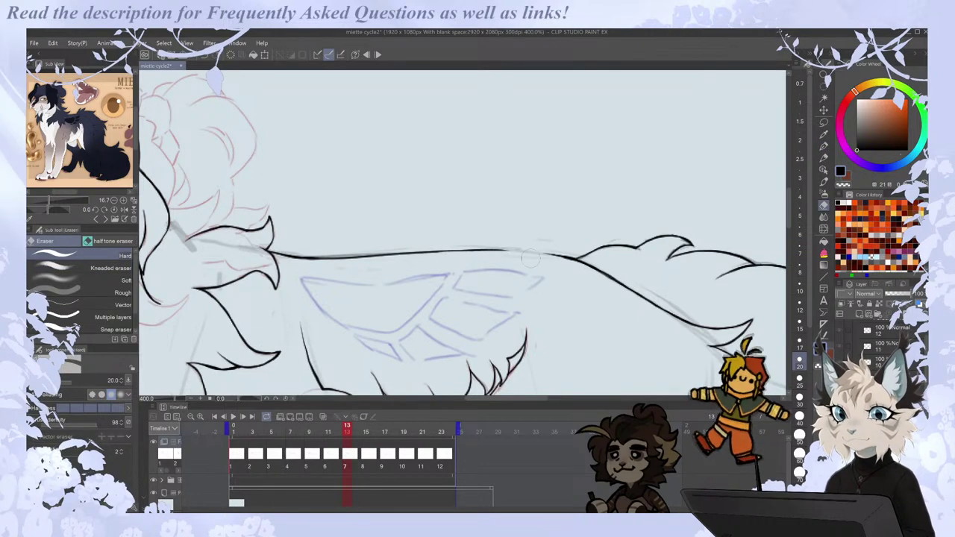
pyautogui.press('p')
pyautogui.moveTo(505, 251)
pyautogui.mouseDown()
pyautogui.moveTo(566, 265)
pyautogui.moveTo(536, 253)
pyautogui.mouseUp()
pyautogui.scroll(-3, 575, 256)
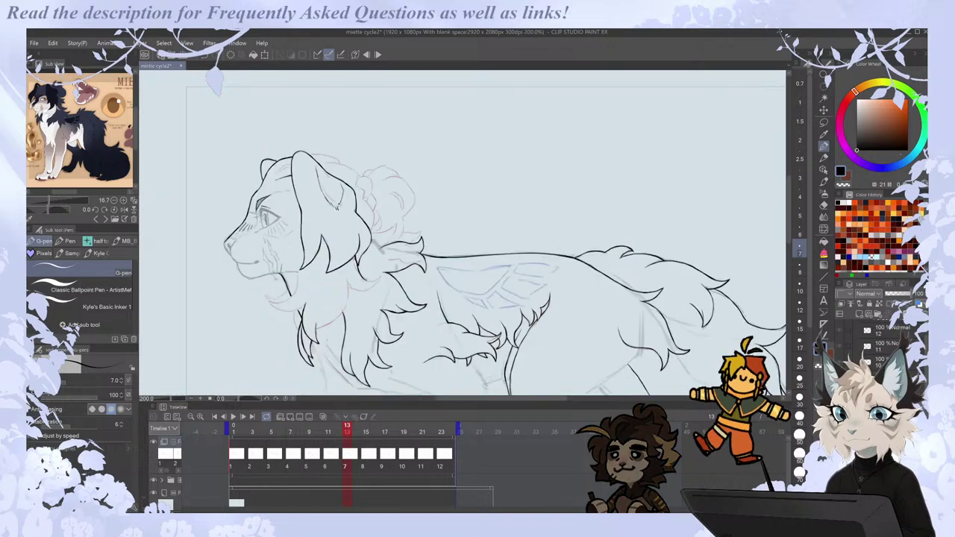
# Ink the front part of the back line from the neck fur on frame 15, using frame 13 as reference.
pyautogui.hotkey('ctrl', '-')
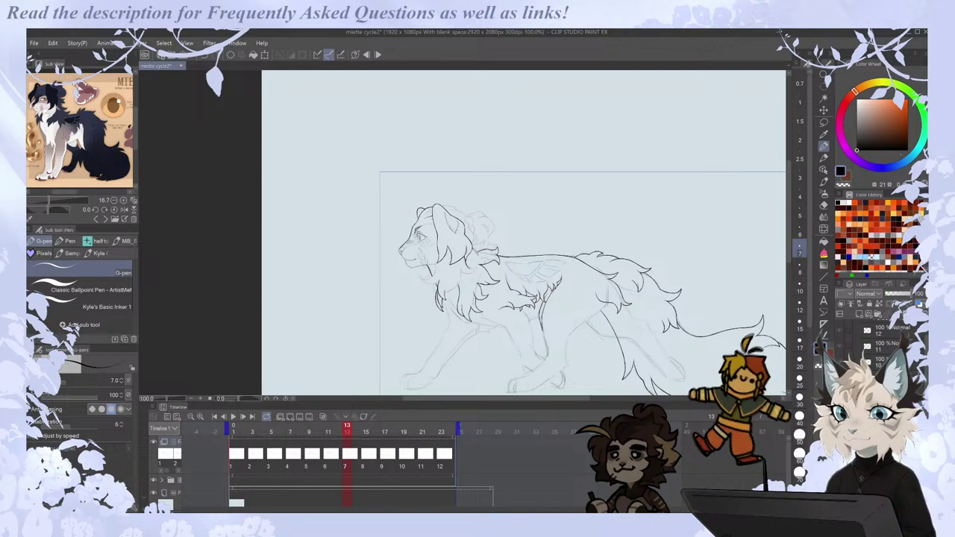
pyautogui.hotkey('ctrl', '+')
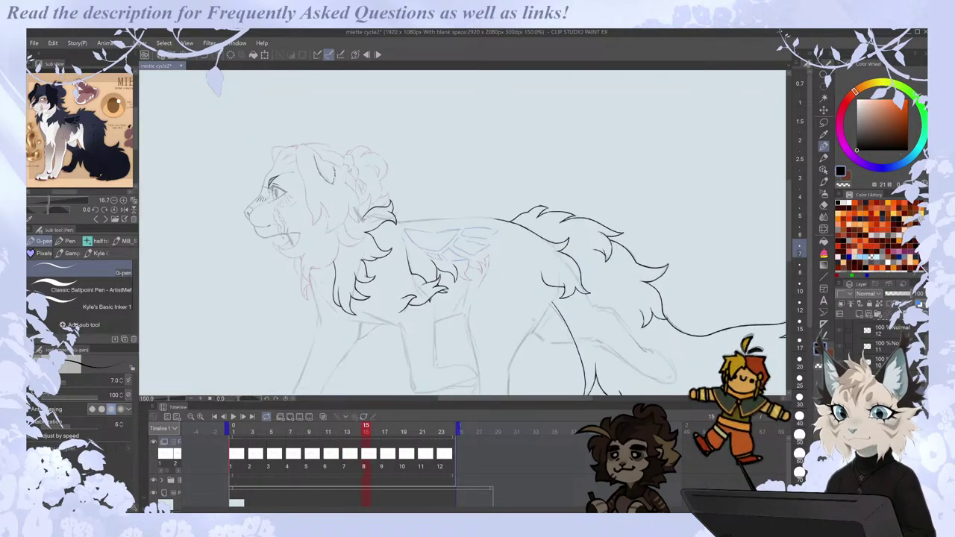
pyautogui.scroll(3, 432, 208)
pyautogui.press('Right')
pyautogui.press('Left')
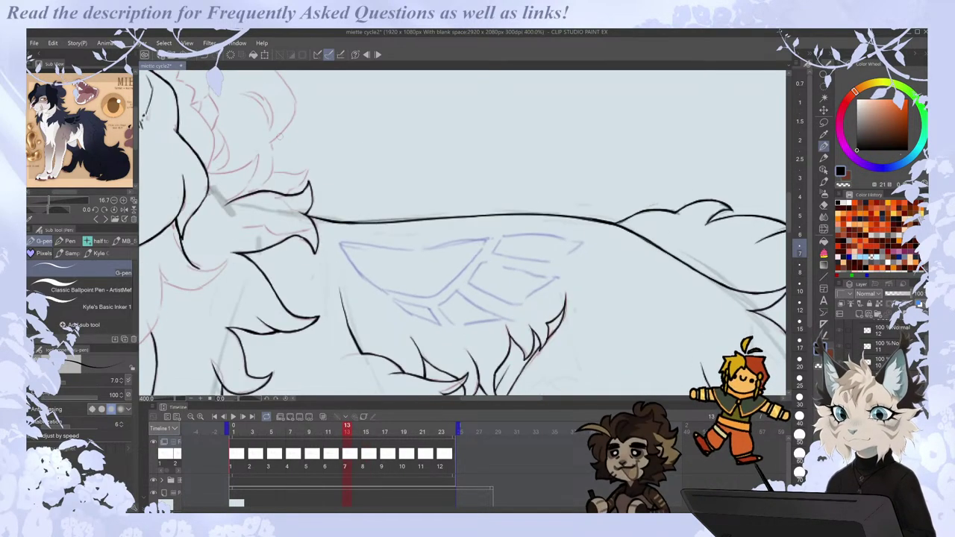
pyautogui.press('h')
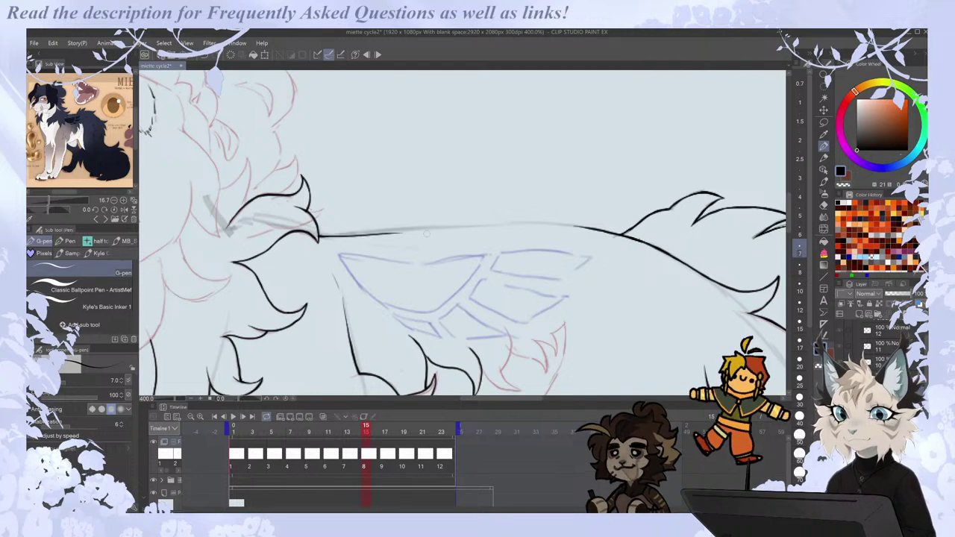
pyautogui.moveTo(321, 237); pyautogui.dragTo(434, 228)
pyautogui.press('e')
pyautogui.press('p')
pyautogui.hotkey('ctrl', 'z')
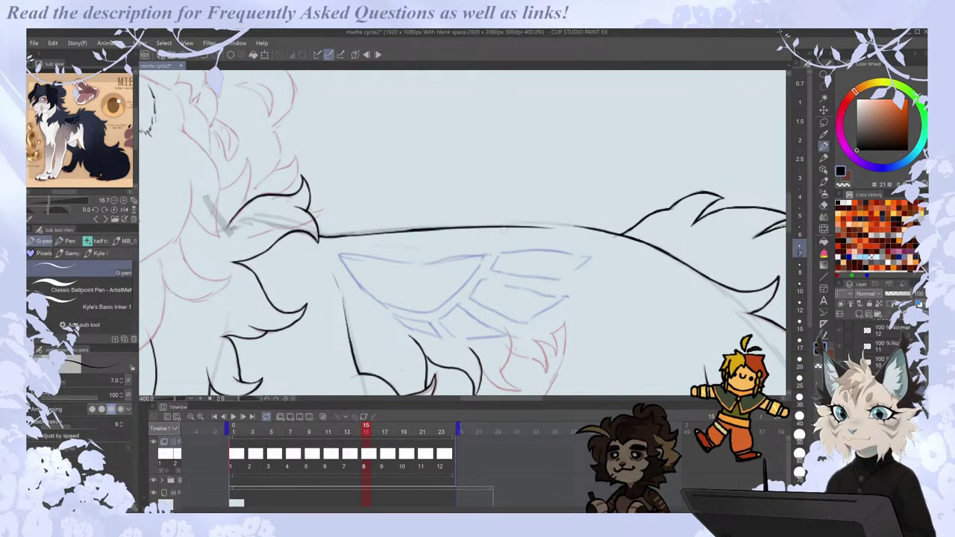
# Erase the rough middle of the back line on frame 15 and redraw it toward the rump line.
pyautogui.press('e')
pyautogui.moveTo(554, 226); pyautogui.dragTo(422, 234)
pyautogui.press('p')
pyautogui.moveTo(320, 237); pyautogui.dragTo(573, 226)
pyautogui.hotkey('ctrl', 'z')
pyautogui.moveTo(437, 228); pyautogui.dragTo(579, 226)
pyautogui.hotkey('ctrl', 'z')
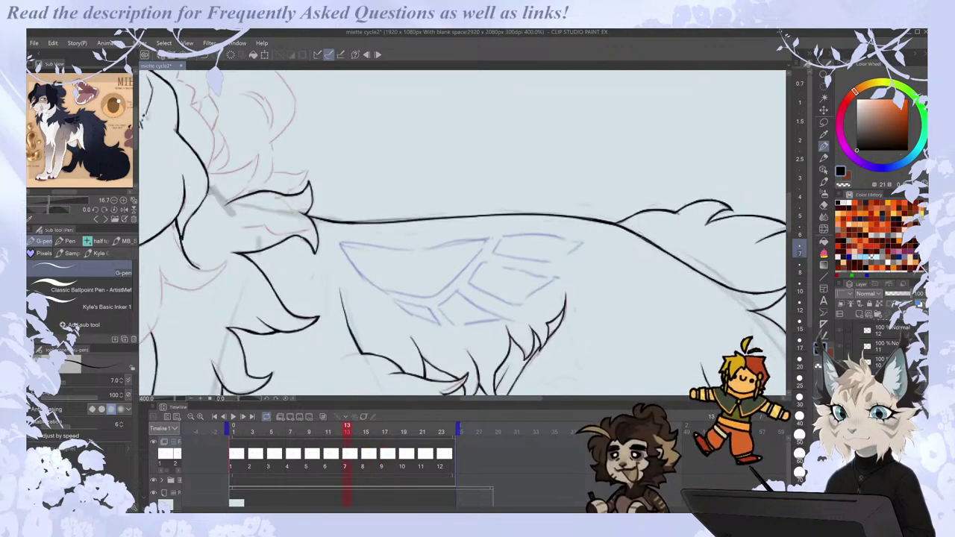
# Ink the front of the back line behind the neck fur on frame 17, checking adjacent frames, and try extending it toward the rump.
pyautogui.press('.')
pyautogui.press(',')
pyautogui.press('.')
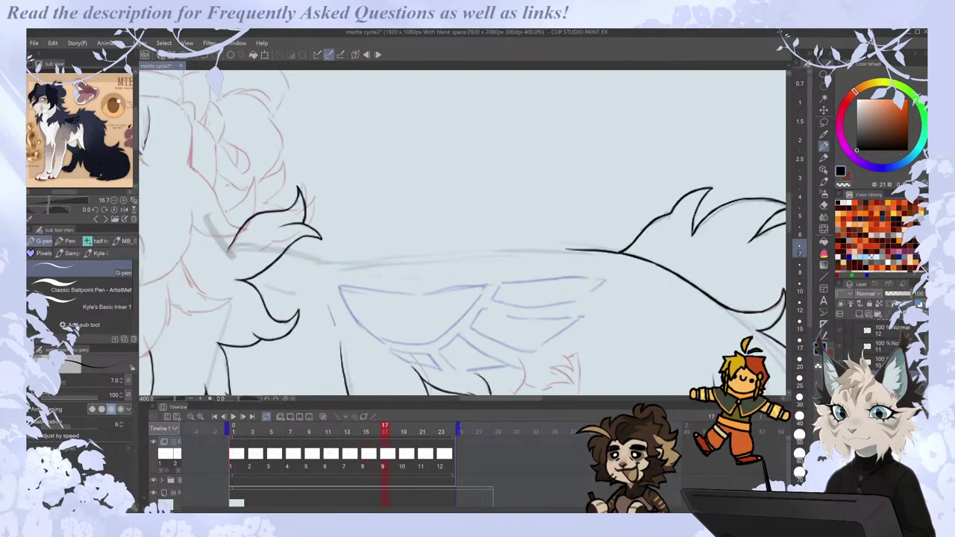
pyautogui.moveTo(331, 264); pyautogui.dragTo(351, 265)
pyautogui.press(',')
pyautogui.press('.')
pyautogui.press(',')
pyautogui.press('.')
pyautogui.press('.')
pyautogui.press(',')
pyautogui.press(',')
pyautogui.press('.')
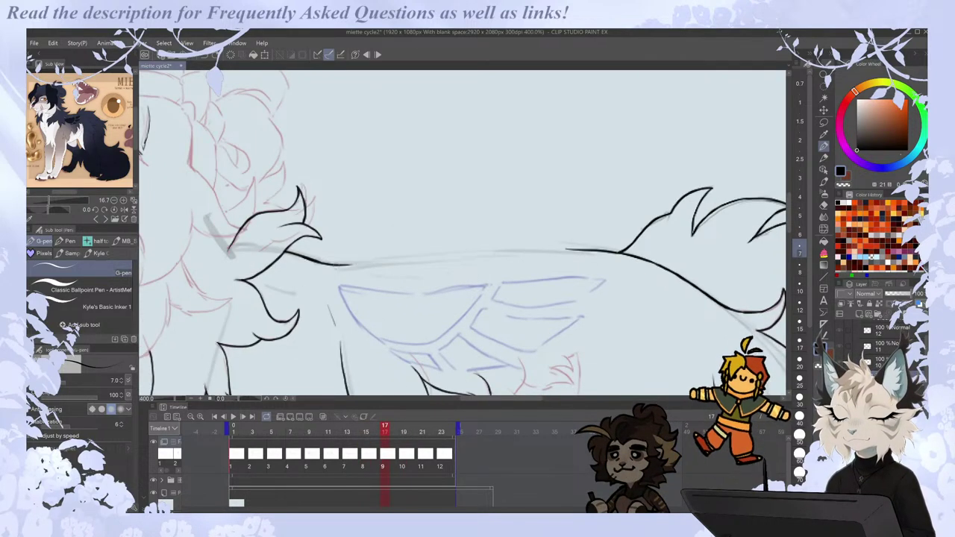
pyautogui.moveTo(340, 265); pyautogui.dragTo(502, 254)
pyautogui.hotkey('ctrl', 'z')
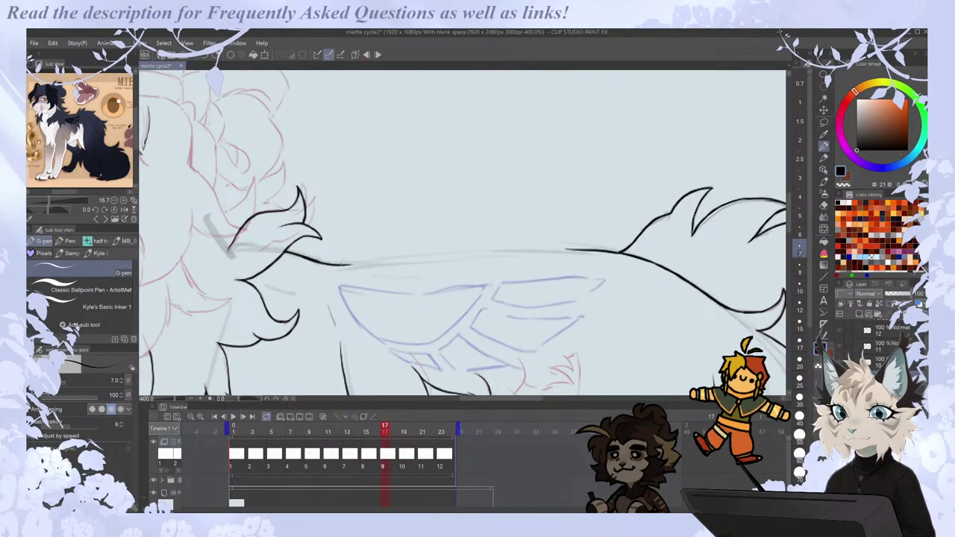
# Ink the back line of the dog from the shoulder fur to the base of the tail on cel 9.
pyautogui.moveTo(340, 265); pyautogui.dragTo(526, 254)
pyautogui.hotkey('ctrl', 'z')
pyautogui.moveTo(340, 264); pyautogui.dragTo(536, 252)
pyautogui.hotkey('ctrl', 'z')
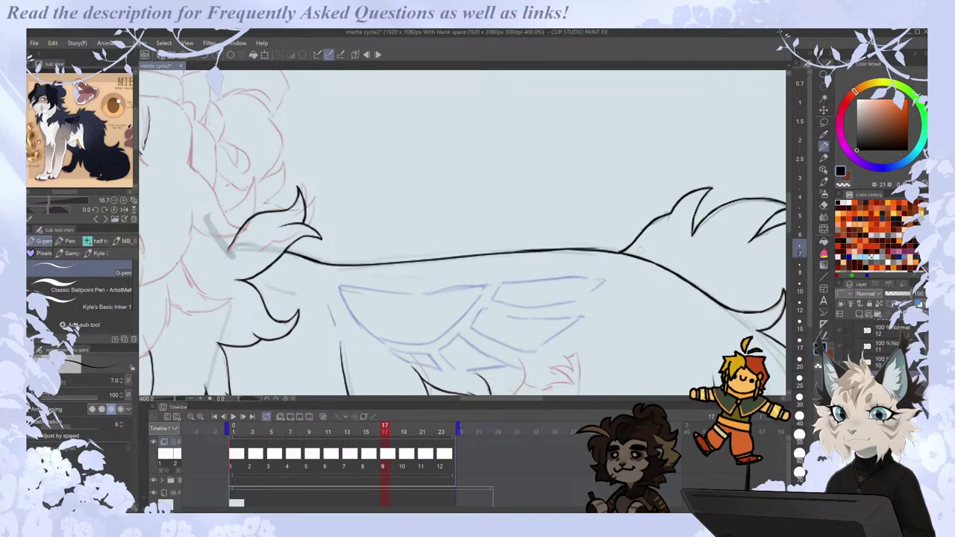
# Ink the short start of the back line behind the neck fur on cel 11, comparing it with the neighbouring cels.
pyautogui.press('Right')
pyautogui.press('Right')
pyautogui.press('Left')
pyautogui.press('Left')
pyautogui.press('Left')
pyautogui.press('Right')
pyautogui.press('Right')
pyautogui.press('Right')
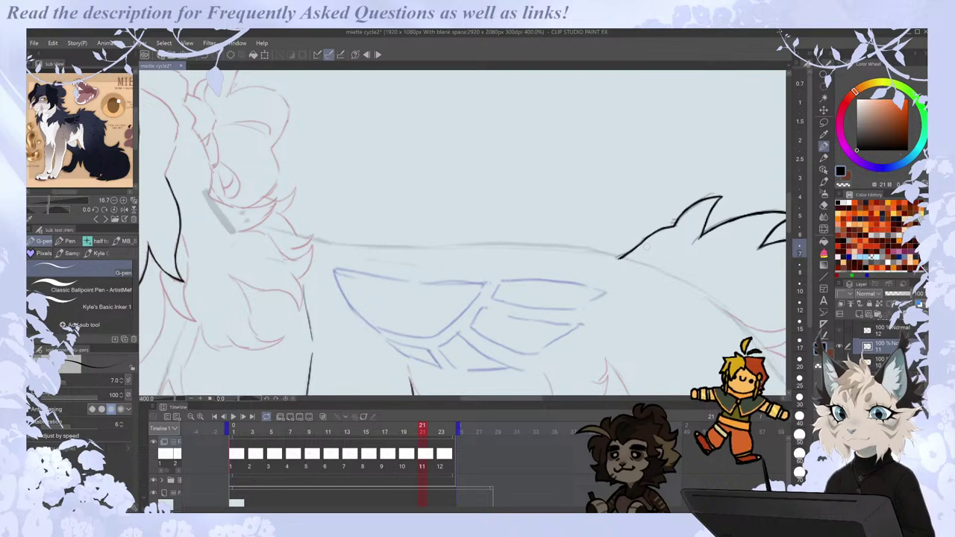
pyautogui.press('Left')
pyautogui.press('Right')
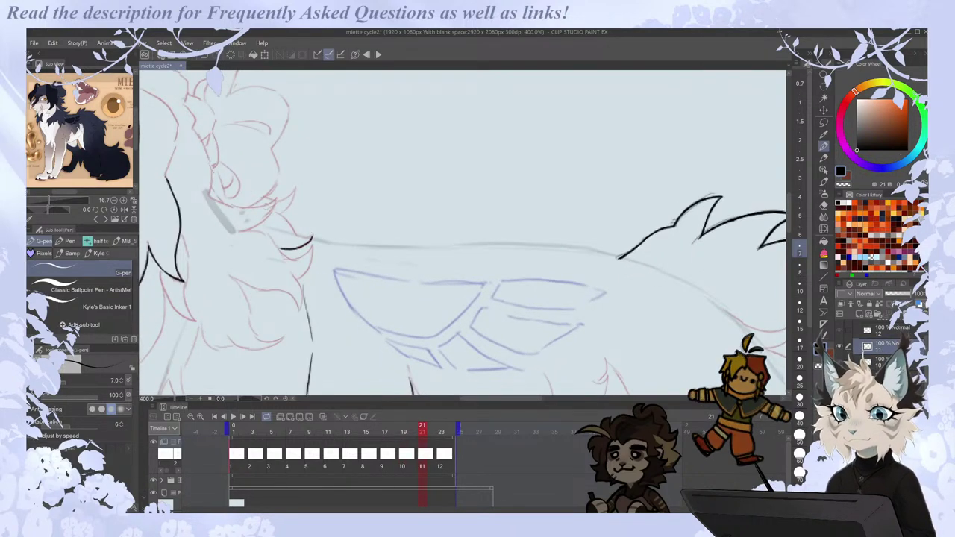
pyautogui.press('Left')
pyautogui.press('Right')
# Play back the walk cycle with the whole canvas in view to review the inked lines, stopping at the first cel.
pyautogui.scroll(-3, 310, 189)
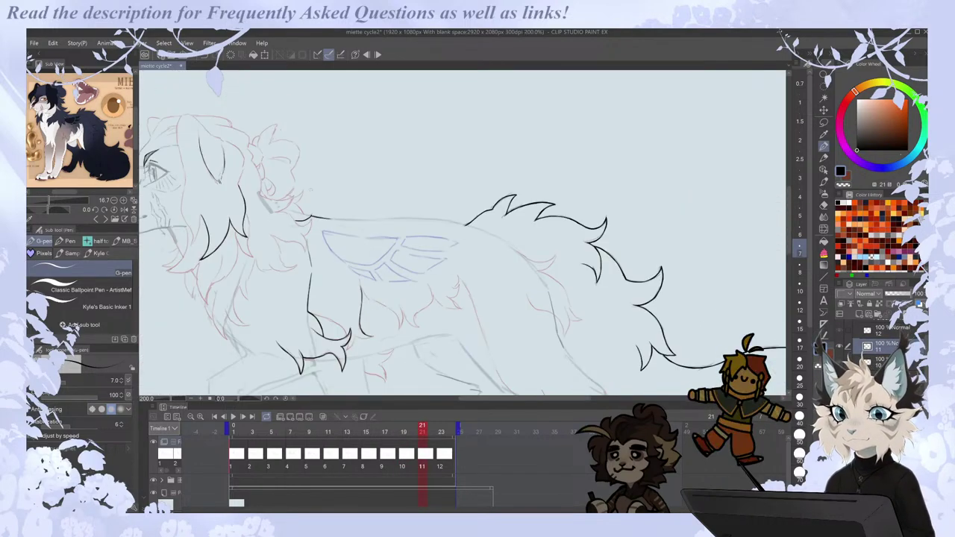
pyautogui.scroll(1, 515, 199)
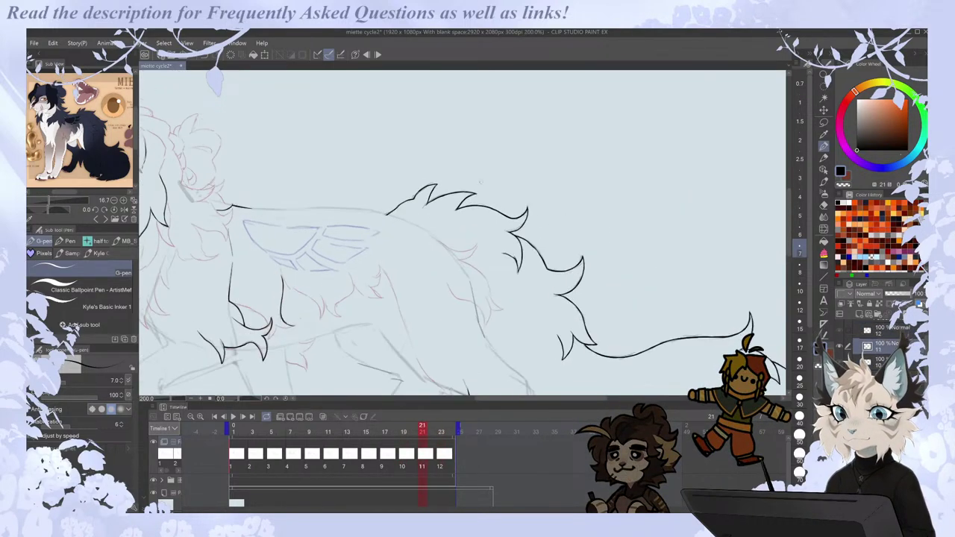
pyautogui.click(234, 418)
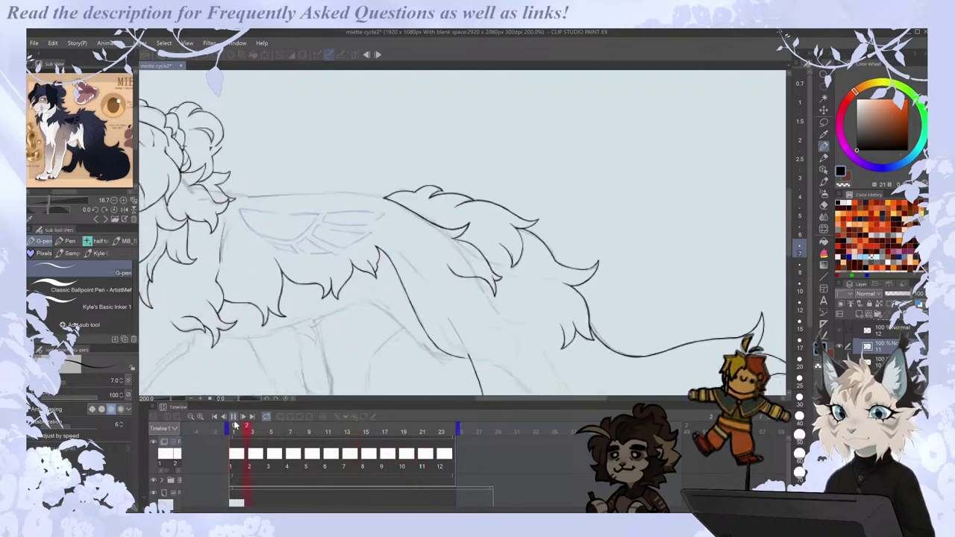
pyautogui.hotkey('ctrl', '-')
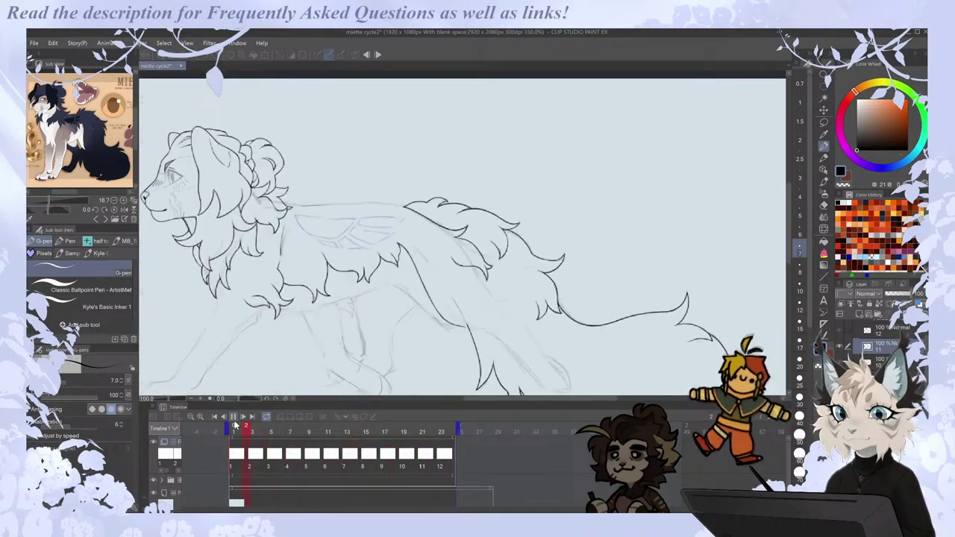
pyautogui.hotkey('ctrl', '-')
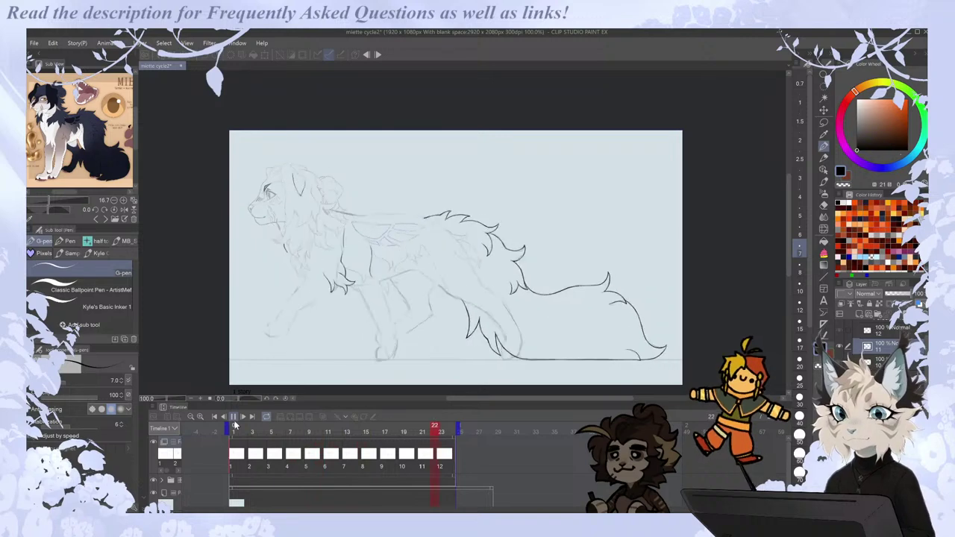
pyautogui.click(236, 466)
# Step through cels 1 to 5 to examine how the hind legs overlap the lower tail line.
pyautogui.scroll(1, 554, 348)
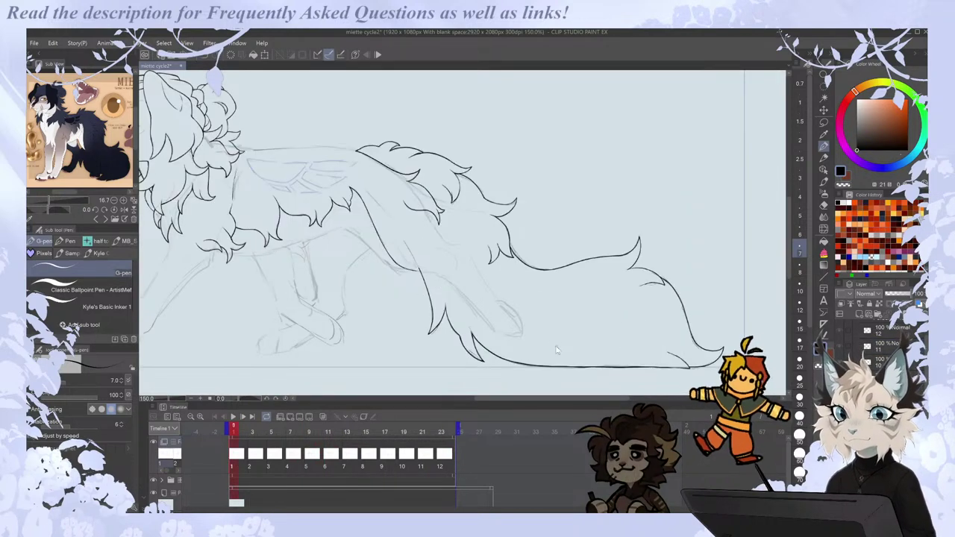
pyautogui.scroll(1, 555, 347)
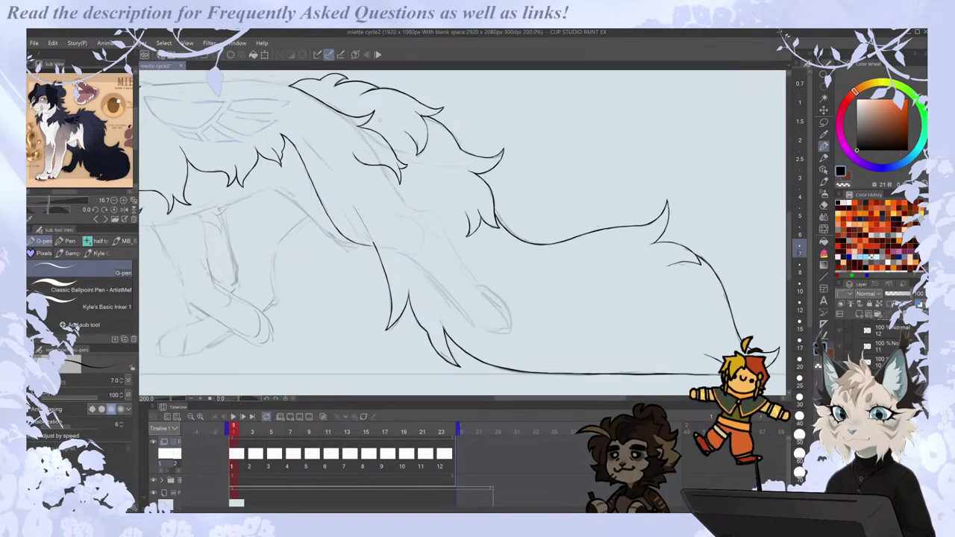
pyautogui.press('Right')
pyautogui.press('Right')
pyautogui.press('Right')
pyautogui.press('Right')
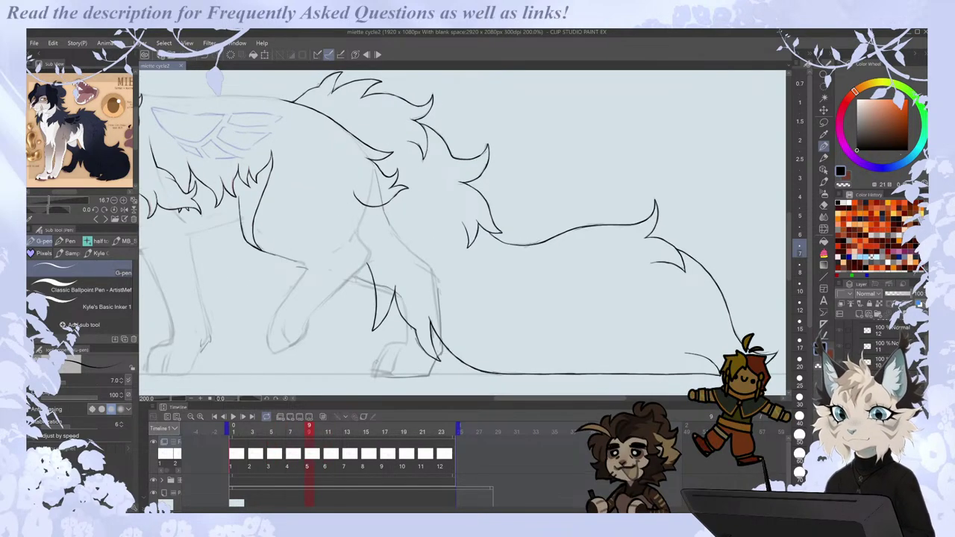
pyautogui.scroll(2, 362, 371)
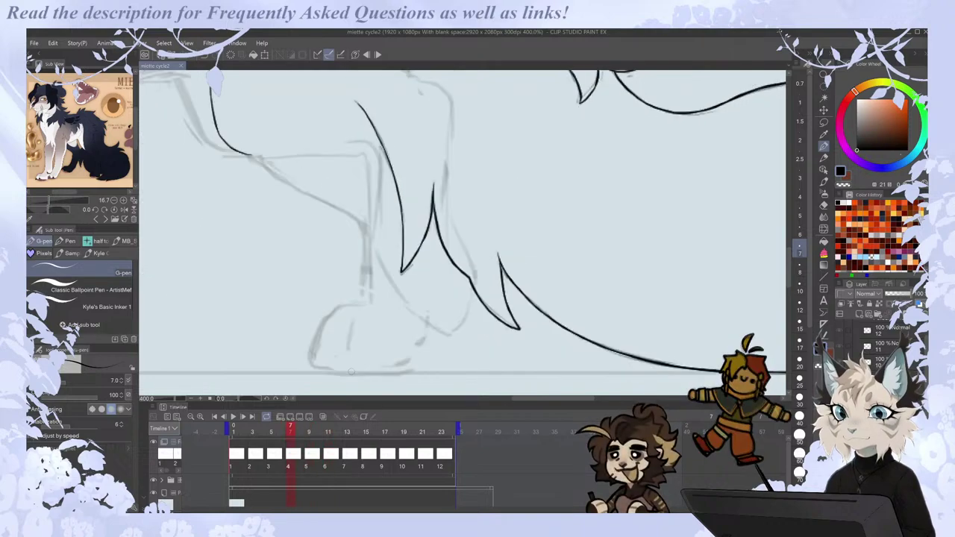
pyautogui.scroll(-2, 450, 200)
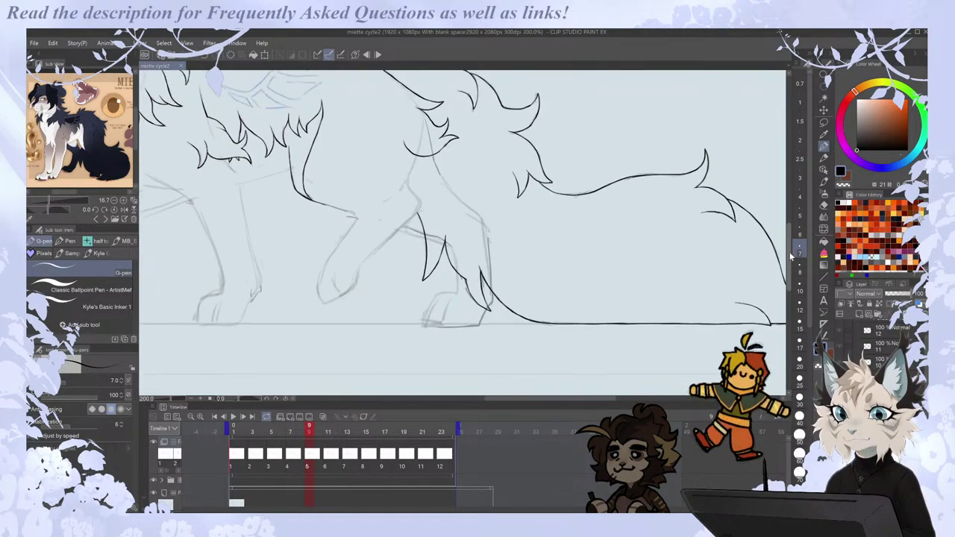
# Ink the missing tail edge beneath the haunch fur on cel 6, closing the gap down to the tail tuft.
pyautogui.press(',')
pyautogui.press('.')
pyautogui.press('.')
pyautogui.press(',')
pyautogui.moveTo(395, 213); pyautogui.dragTo(406, 241)
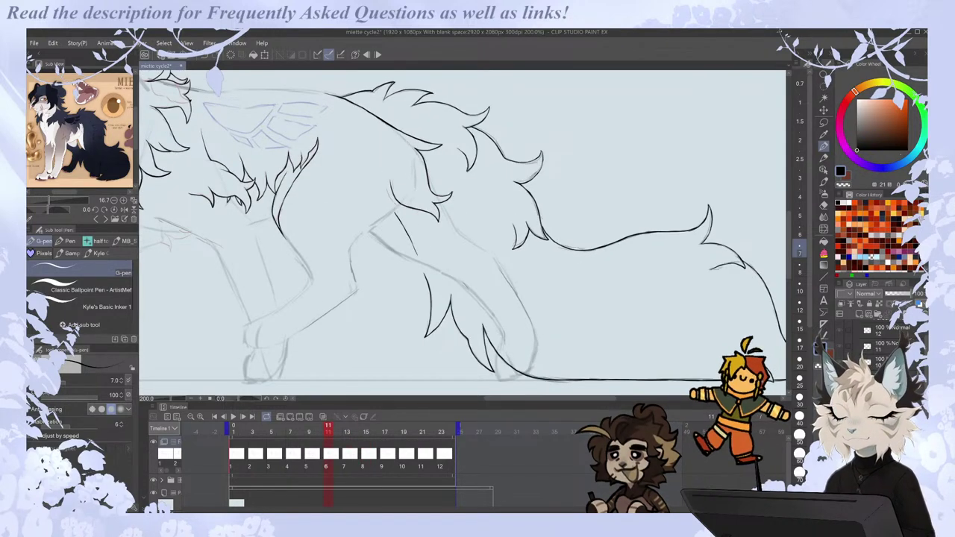
pyautogui.moveTo(418, 257); pyautogui.dragTo(427, 280)
pyautogui.press('.')
pyautogui.press(',')
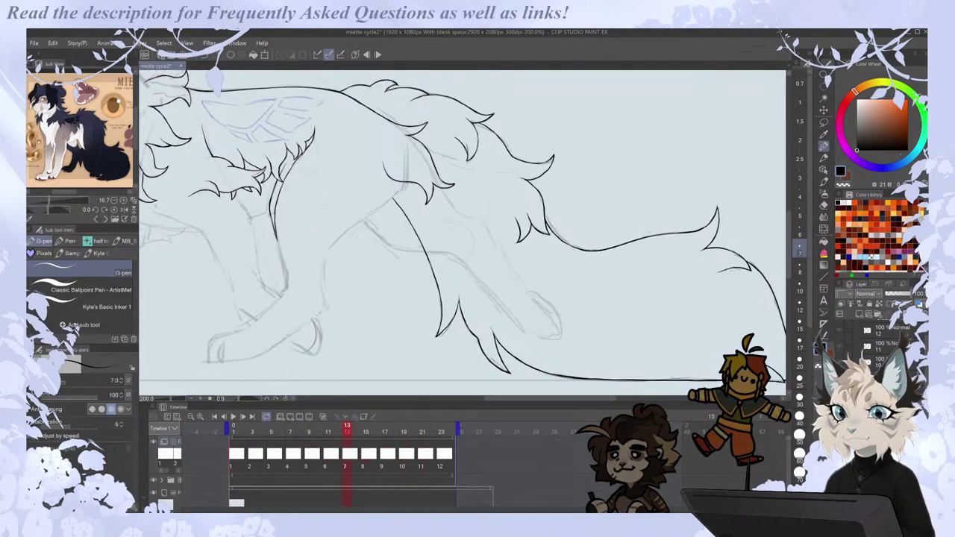
pyautogui.press('e')
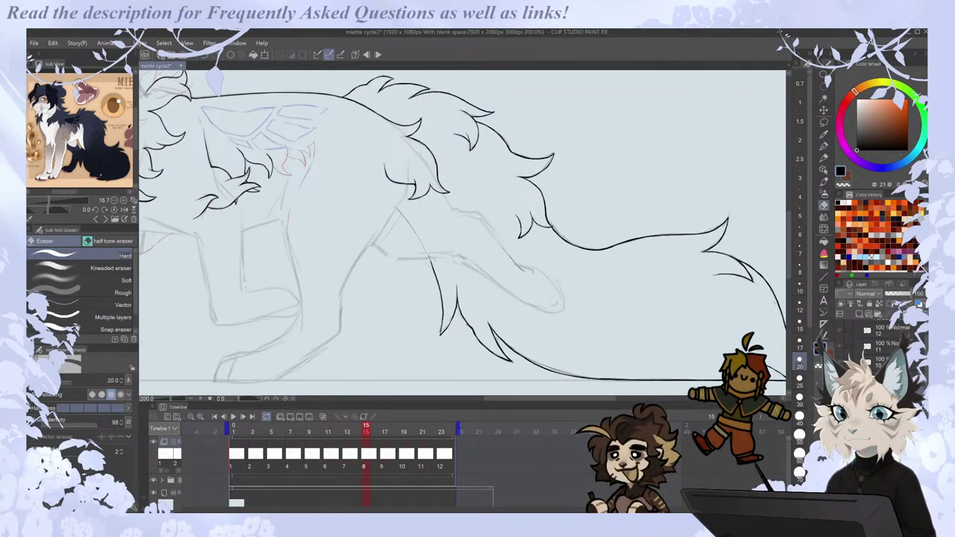
pyautogui.press('p')
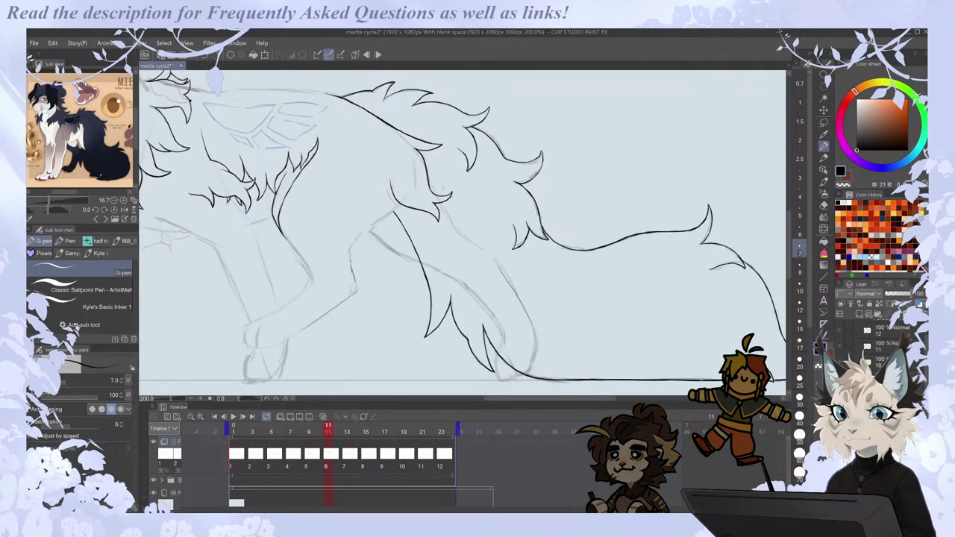
# Play back the animation again to review the tail edge, returning to the first cels.
pyautogui.click(234, 417)
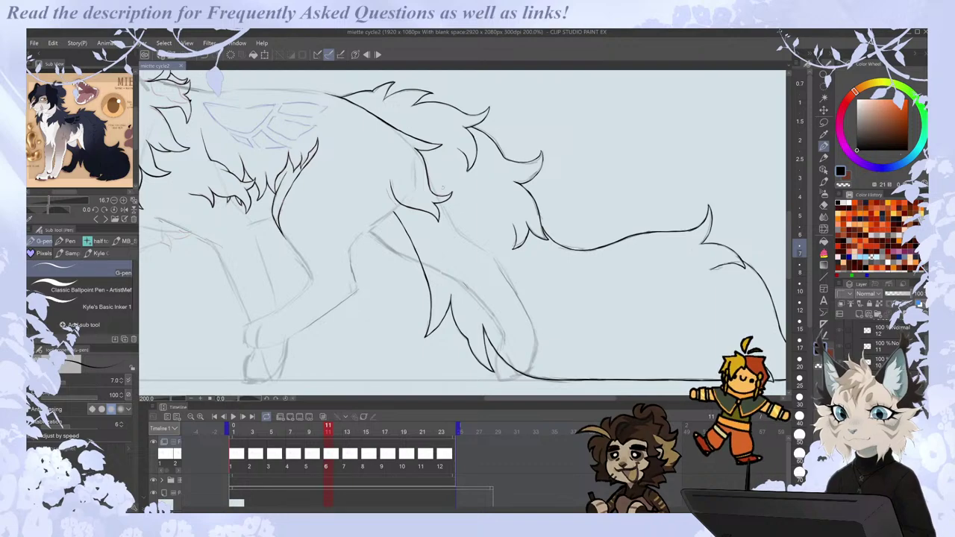
pyautogui.click(233, 417)
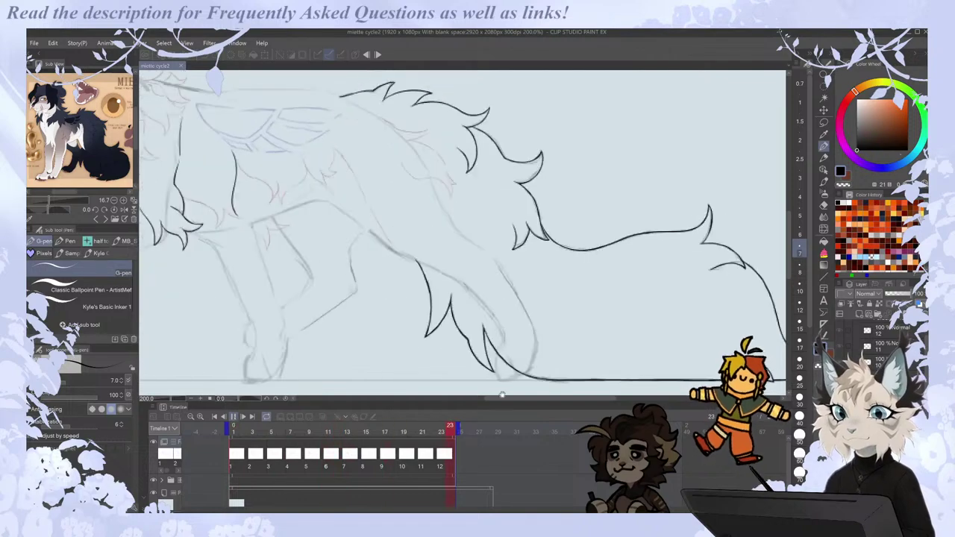
pyautogui.click(239, 460)
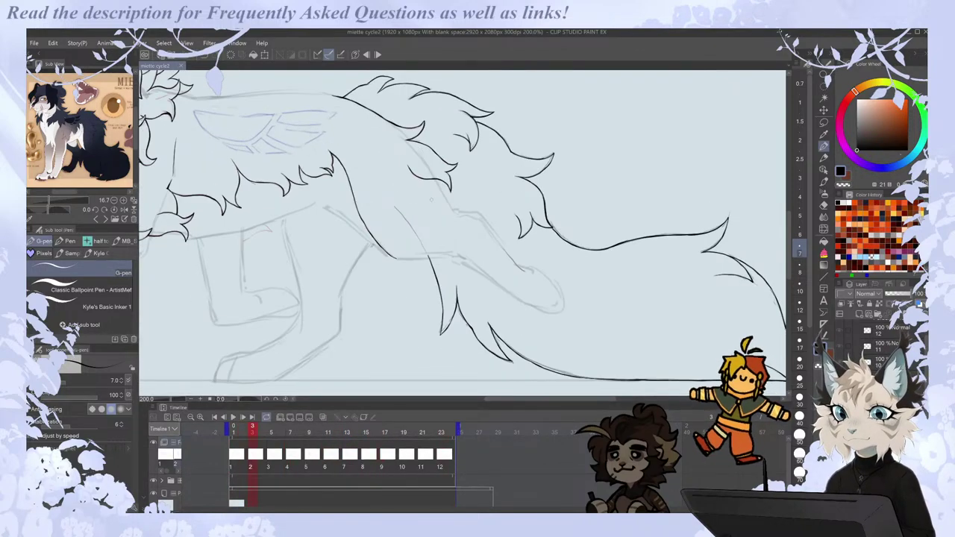
# Erase the stray line end where the hind leg meets the tail edge near the start of the cycle.
pyautogui.press('e')
pyautogui.click(423, 248)
pyautogui.press('p')
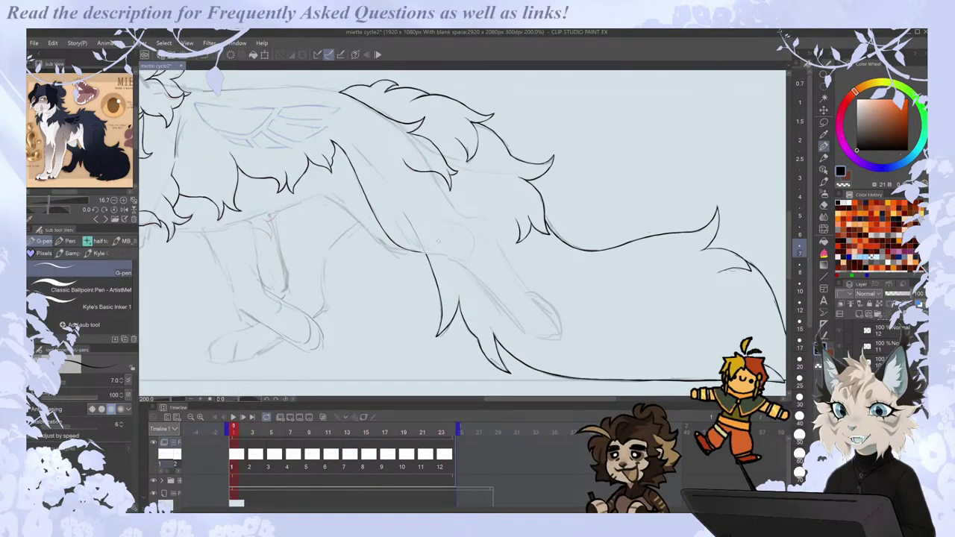
# Examine the inked hind leg on cel 9 up close and compare it with the neighbouring cels.
pyautogui.moveTo(486, 399); pyautogui.dragTo(466, 402)
pyautogui.press('space')
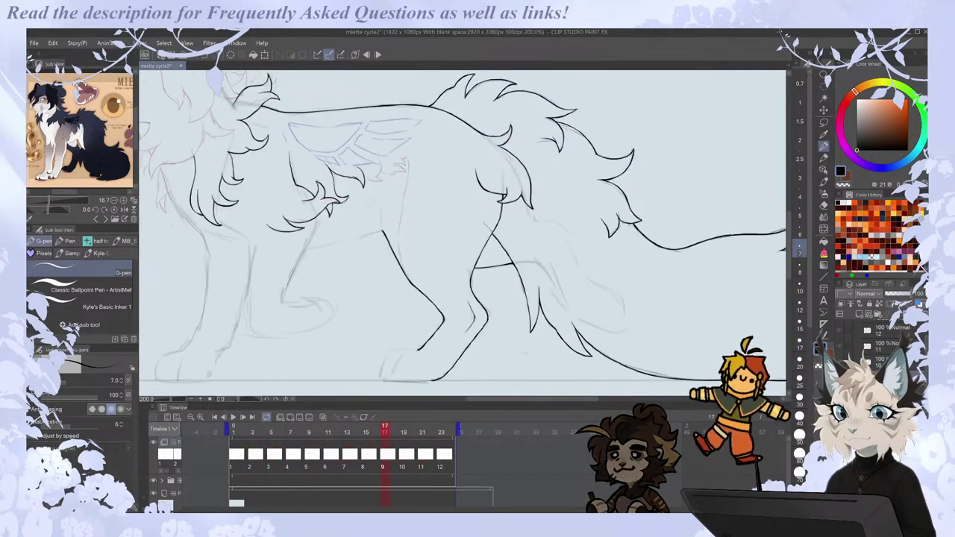
pyautogui.scroll(3, 431, 381)
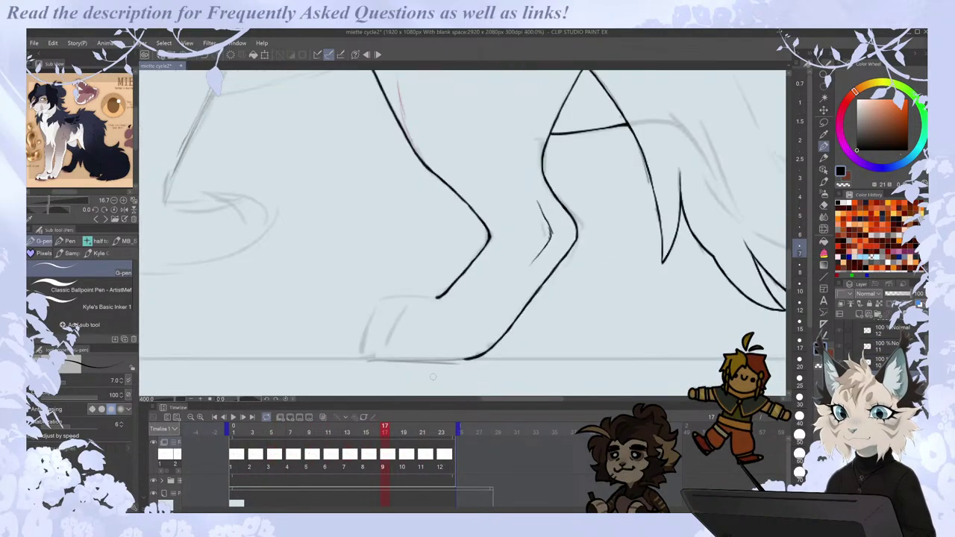
pyautogui.hotkey('ctrl', '-')
pyautogui.hotkey('ctrl', '-')
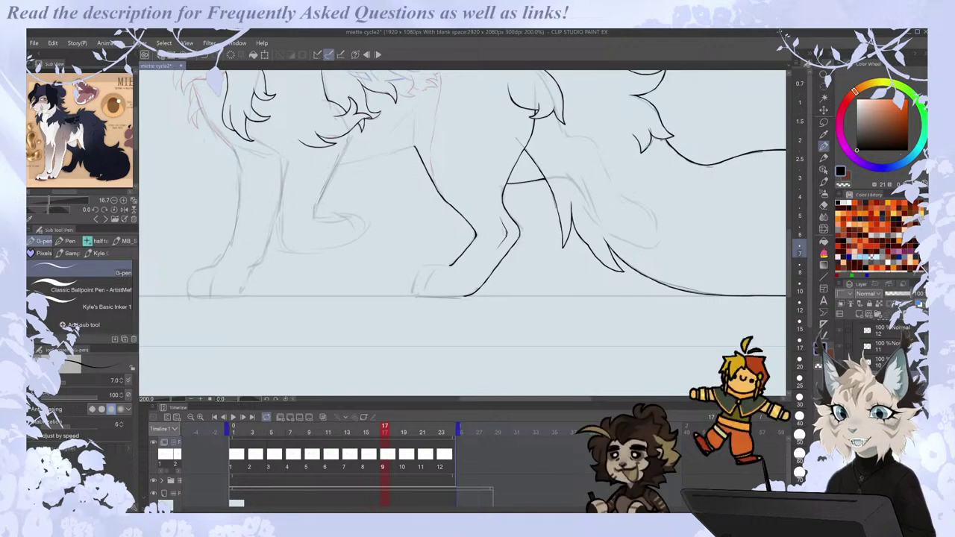
pyautogui.press('Right')
pyautogui.press('Left')
pyautogui.press('Left')
pyautogui.press('Right')
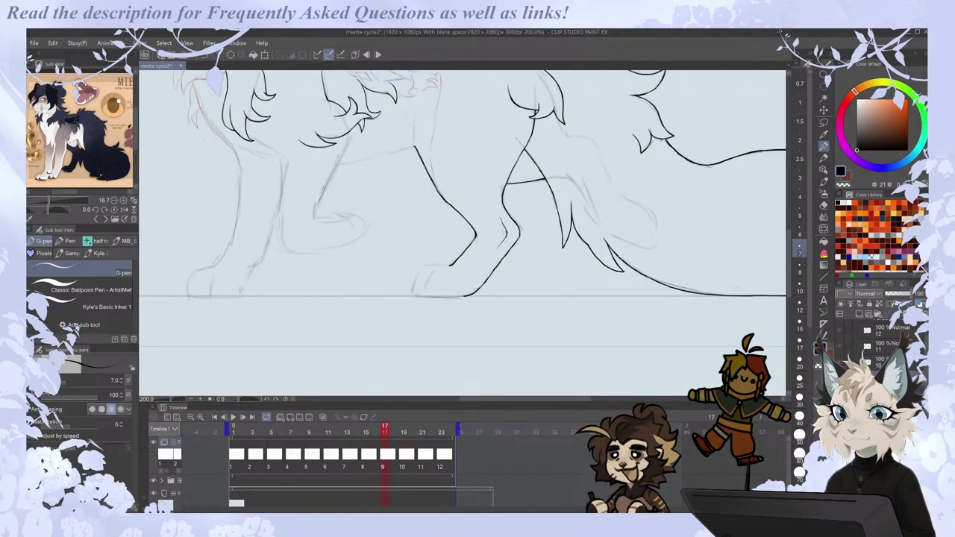
pyautogui.press('Right')
pyautogui.press('Left')
pyautogui.press('Left')
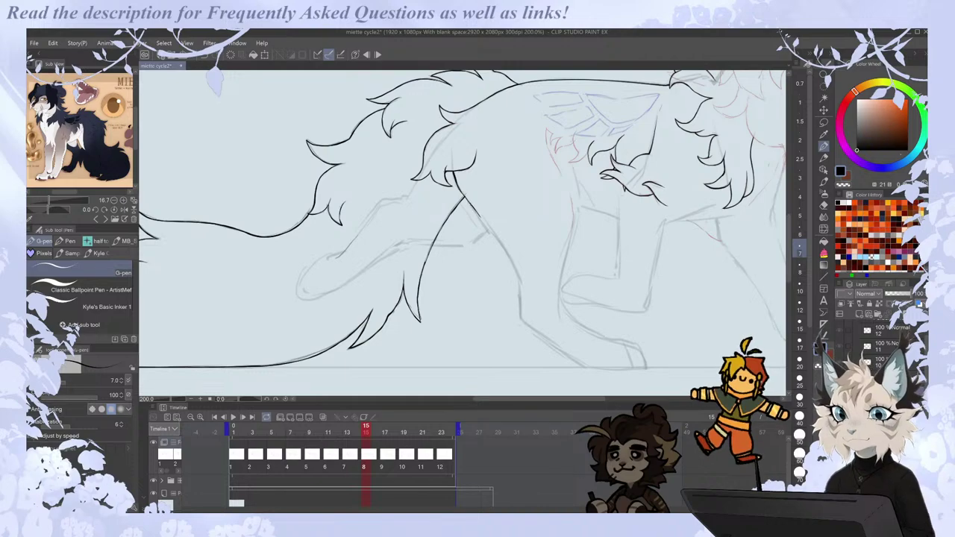
# Ink the back contour of the near thigh and the far leg's lower line behind it on cel 8.
pyautogui.press(',')
pyautogui.press('.')
pyautogui.press('h')
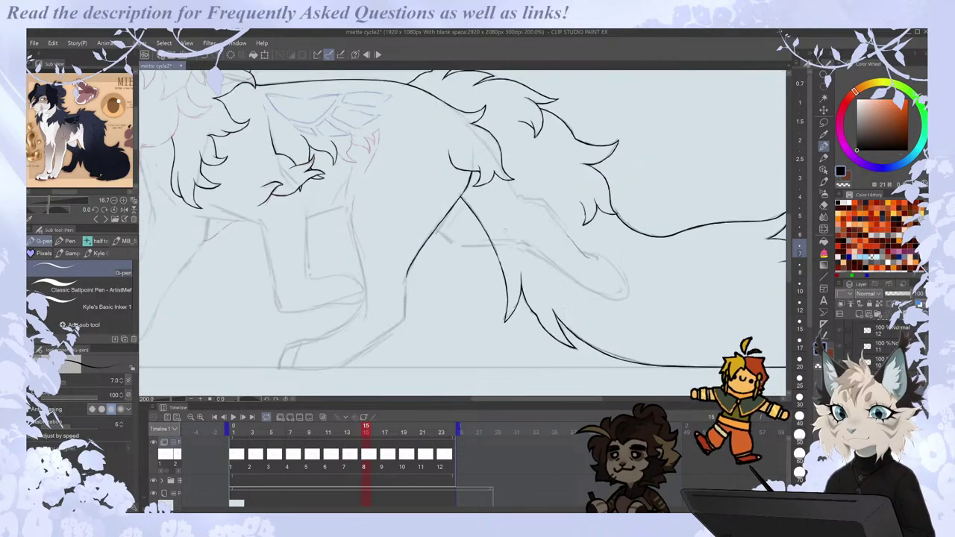
pyautogui.press(',')
pyautogui.press('.')
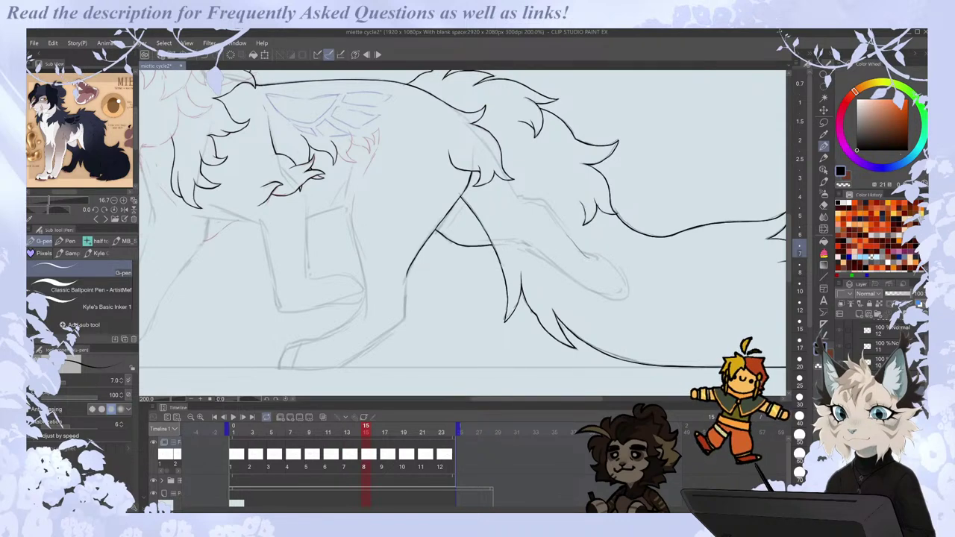
pyautogui.press('b')
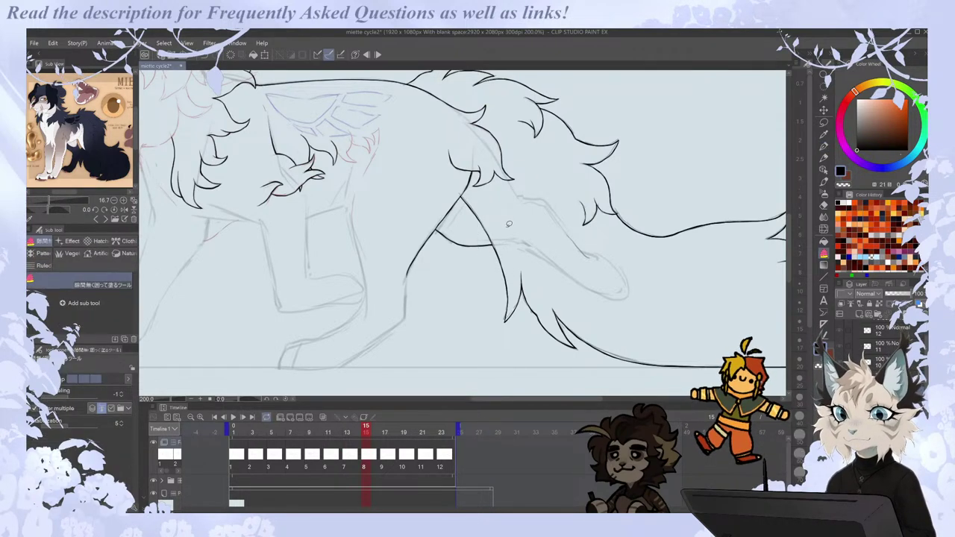
pyautogui.press('p')
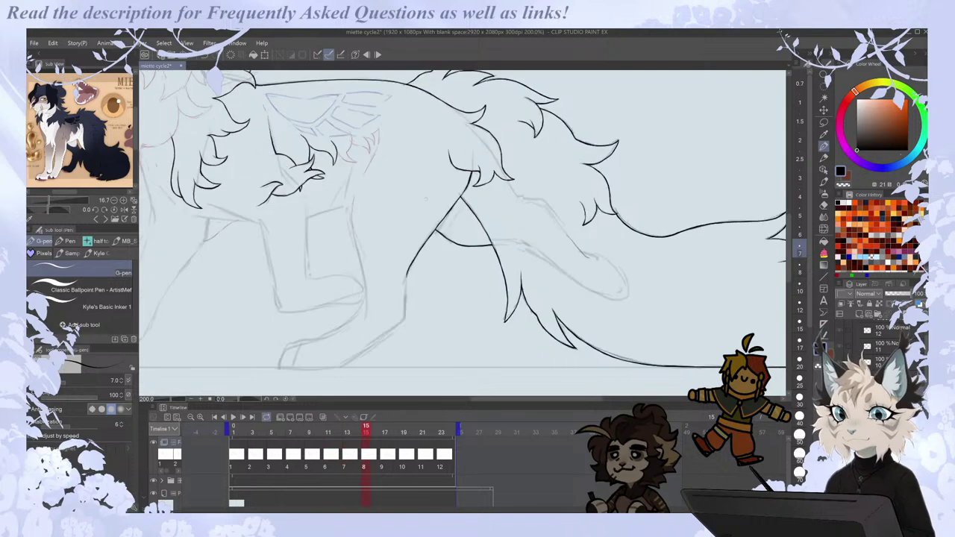
pyautogui.press('e')
pyautogui.press('p')
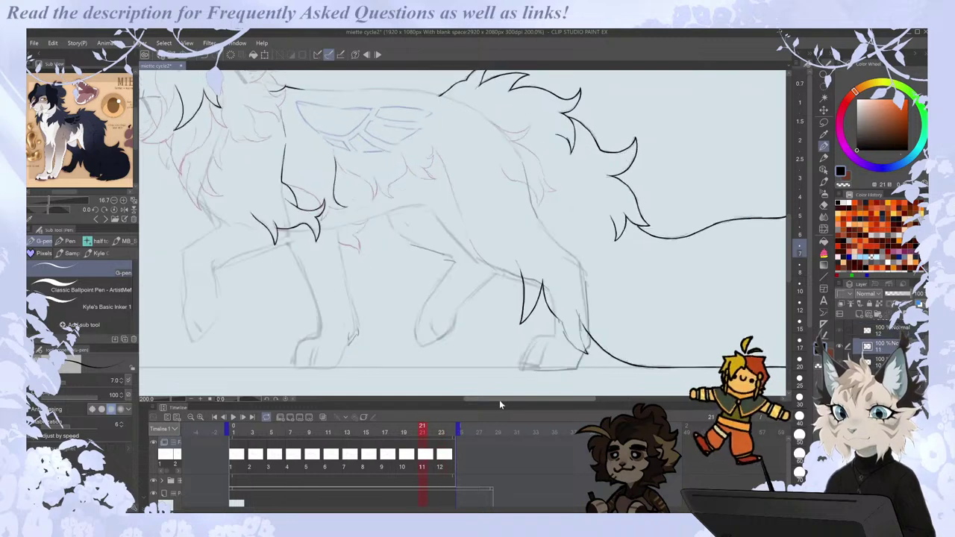
# Ink the front contour of the near thigh from the flank fur down to the hock on cel 11.
pyautogui.scroll(2, 446, 179)
pyautogui.moveTo(420, 114)
pyautogui.mouseDown()
pyautogui.moveTo(440, 141)
pyautogui.moveTo(497, 300)
pyautogui.moveTo(527, 341)
pyautogui.moveTo(501, 313)
pyautogui.moveTo(550, 360)
pyautogui.mouseUp()
pyautogui.press('e')
pyautogui.press('p')
pyautogui.press('Right')
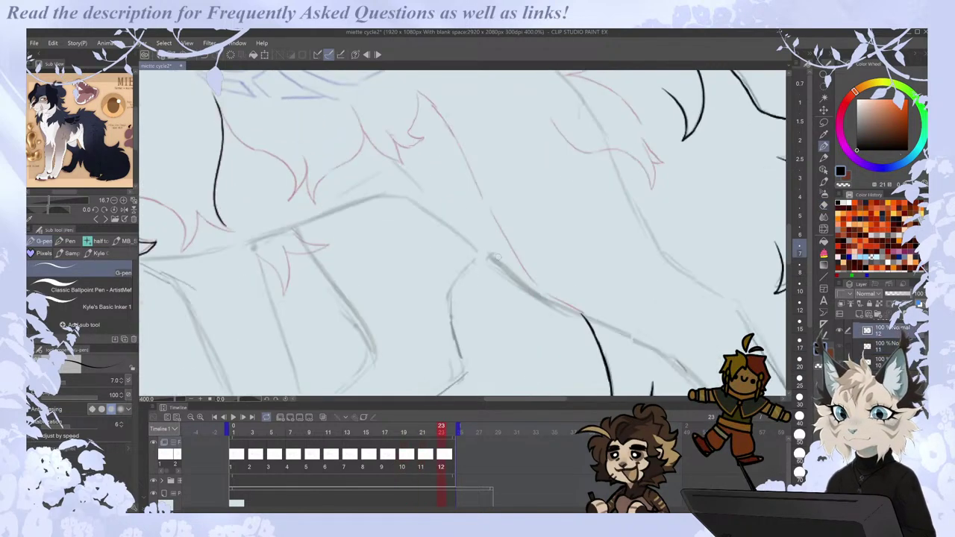
pyautogui.press('Left')
pyautogui.press('Right')
pyautogui.press('Left')
# Ink the second thigh line from the end of the belly to the hock on cel 11 and clean up its ends.
pyautogui.moveTo(395, 229)
pyautogui.mouseDown()
pyautogui.moveTo(418, 238)
pyautogui.moveTo(519, 349)
pyautogui.moveTo(488, 327)
pyautogui.moveTo(550, 358)
pyautogui.mouseUp()
pyautogui.press('Right')
pyautogui.press('Left')
pyautogui.press('e')
pyautogui.press('p')
pyautogui.press('e')
pyautogui.press('p')
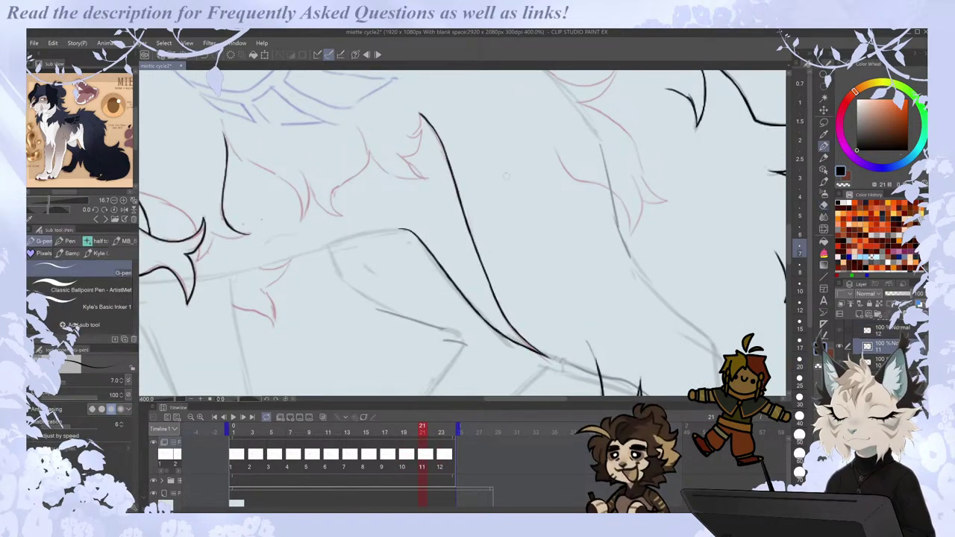
# Compare the thigh lines on cel 11 with the neighbouring cels, and move to cel 5 to inspect its legs.
pyautogui.scroll(-2, 514, 169)
pyautogui.press('Right')
pyautogui.press('Left')
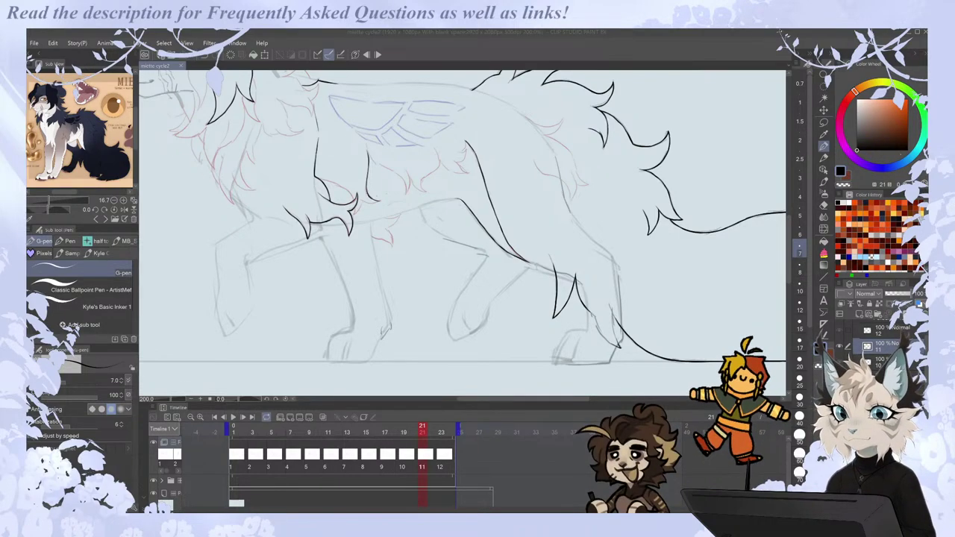
pyautogui.click(240, 447)
pyautogui.press('.')
pyautogui.press(',')
pyautogui.press(',')
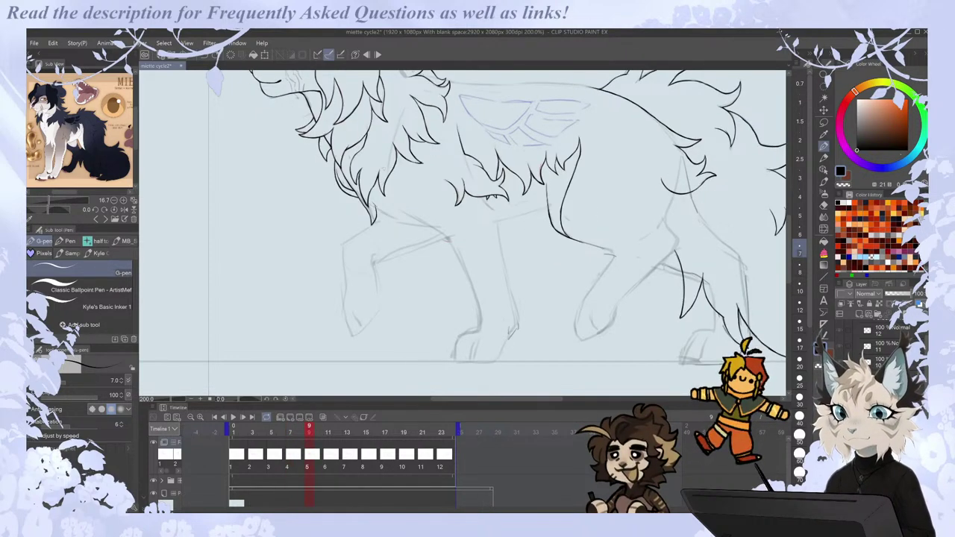
# Compare cel 5 with its neighbouring cel to check the leg poses, and look over the whole dog.
pyautogui.press('Left')
pyautogui.press('Right')
pyautogui.press('Left')
pyautogui.press('Right')
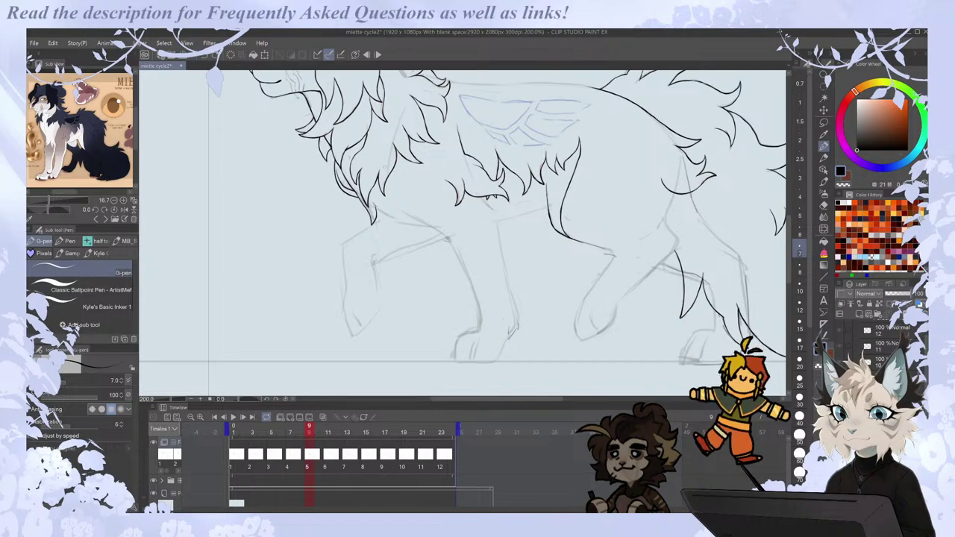
pyautogui.press('Left')
pyautogui.press('Right')
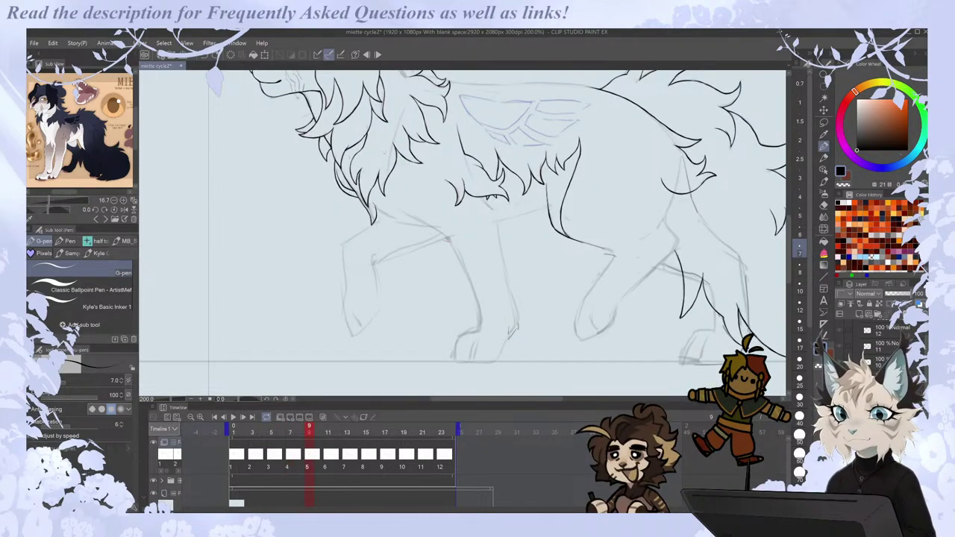
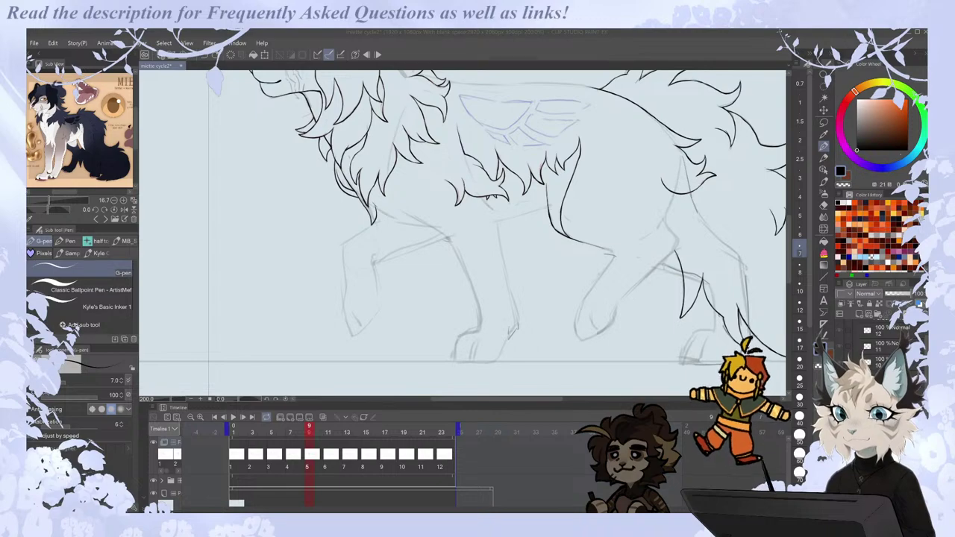
pyautogui.press('super+shift+s')
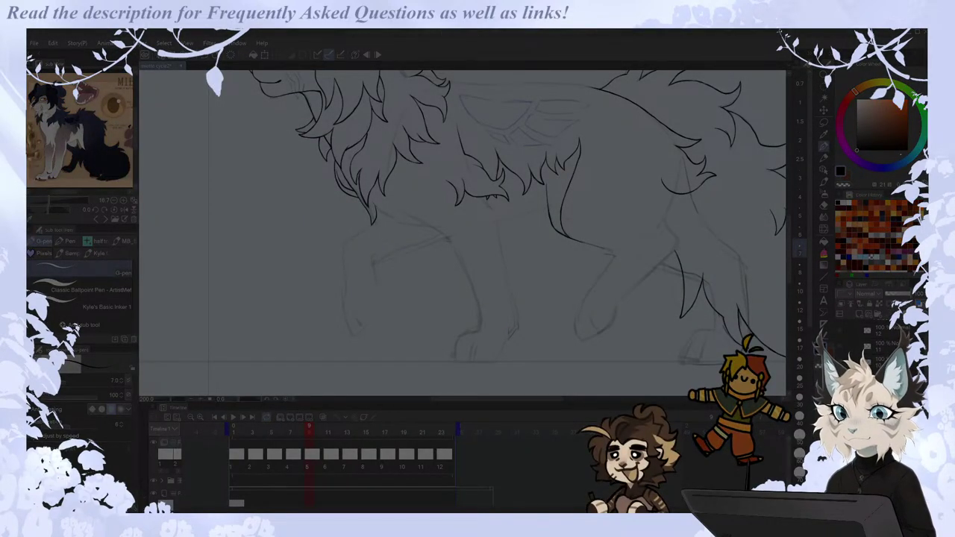
pyautogui.press('Escape')
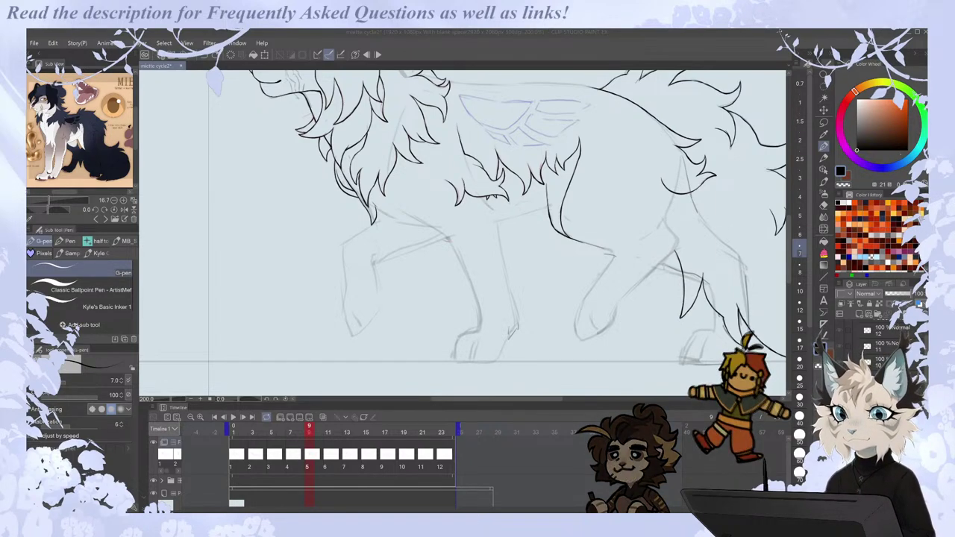
pyautogui.click(483, 400)
pyautogui.hotkey('ctrl', '-')
pyautogui.moveTo(789, 244); pyautogui.dragTo(791, 232)
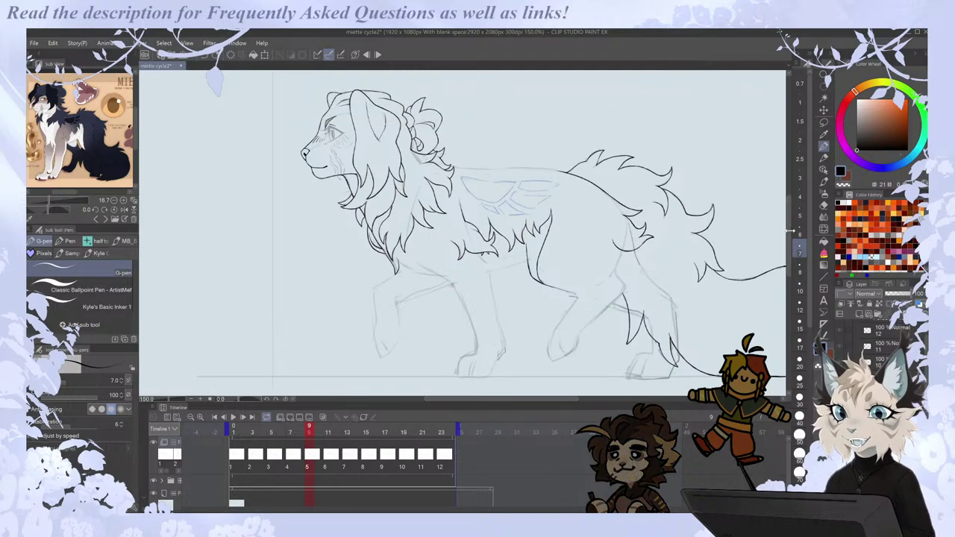
pyautogui.scroll(1, 458, 112)
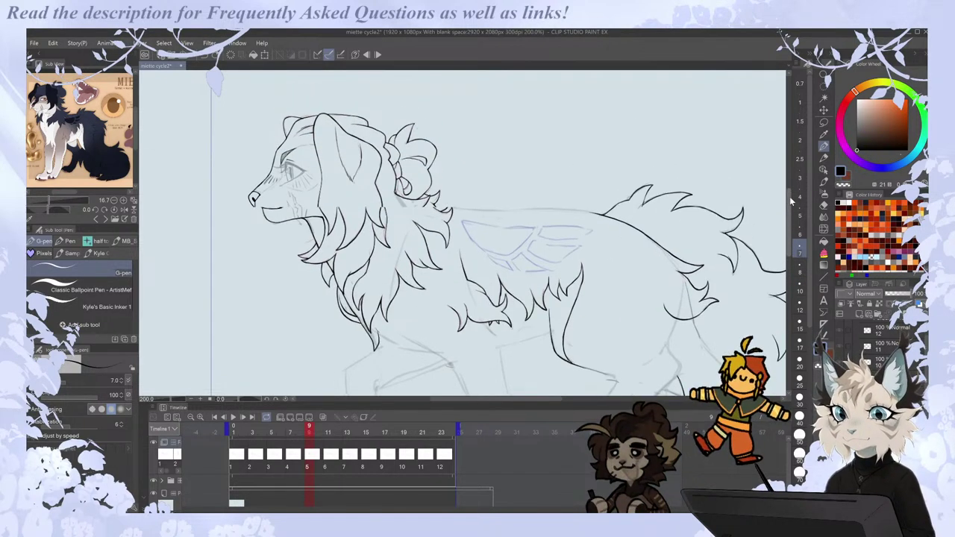
# Return to the start of the timeline, compare the back on the first cels and stop on cel 2.
pyautogui.click(236, 461)
pyautogui.scroll(2, 612, 187)
pyautogui.press('.')
pyautogui.press(',')
pyautogui.press(',')
pyautogui.press('.')
pyautogui.press('.')
pyautogui.press('.')
pyautogui.press(',')
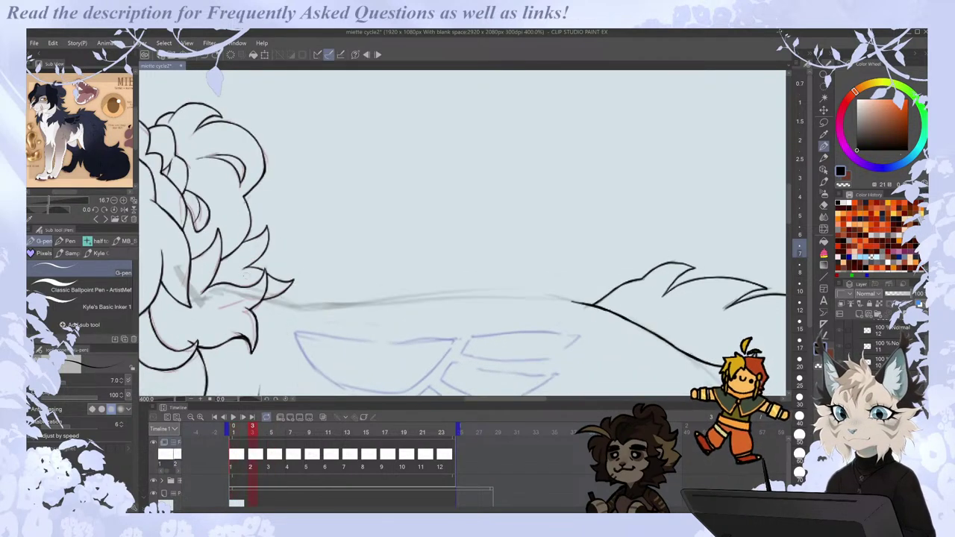
# Ink the back contour on cel 2 from the neck fur to the tail base, redoing the stroke for a smoother curve.
pyautogui.moveTo(266, 299)
pyautogui.mouseDown()
pyautogui.moveTo(328, 310)
pyautogui.moveTo(407, 298)
pyautogui.mouseUp()
pyautogui.hotkey('ctrl', 'z')
pyautogui.hotkey('ctrl', 'z')
pyautogui.moveTo(295, 307)
pyautogui.mouseDown()
pyautogui.moveTo(486, 294)
pyautogui.moveTo(588, 305)
pyautogui.mouseUp()
pyautogui.press('Left')
pyautogui.press('Right')
pyautogui.press('Right')
pyautogui.press('Left')
pyautogui.hotkey('ctrl', 'z')
pyautogui.moveTo(302, 307)
pyautogui.mouseDown()
pyautogui.moveTo(495, 295)
pyautogui.moveTo(591, 303)
pyautogui.mouseUp()
# Compare the inked back line on cel 2 with the neighbouring cel, both at full-body view and close up.
pyautogui.scroll(-3, 546, 255)
pyautogui.press('Left')
pyautogui.press('Right')
pyautogui.press('Left')
pyautogui.press('Right')
pyautogui.hotkey('ctrl', '+')
pyautogui.hotkey('ctrl', '+')
pyautogui.hotkey('ctrl', '+')
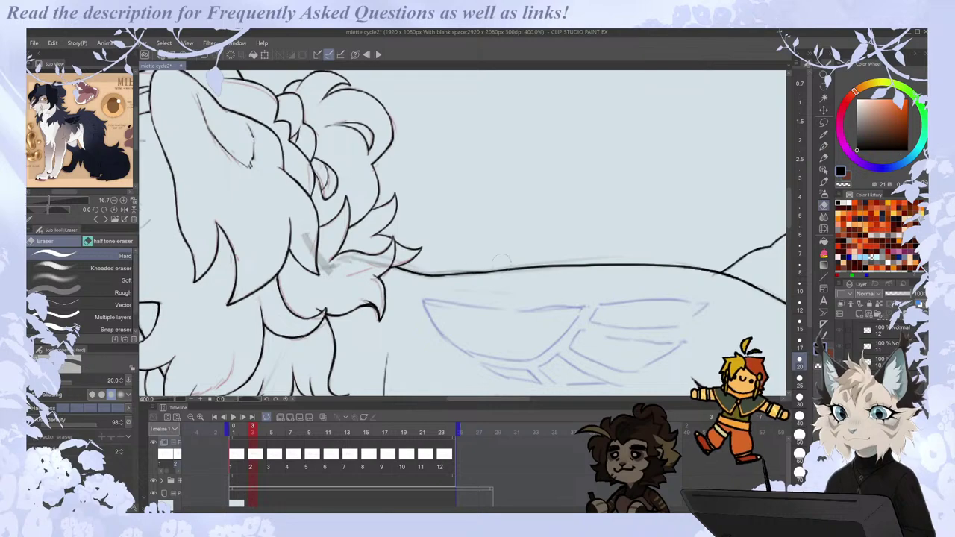
pyautogui.hotkey('ctrl', '-')
pyautogui.hotkey('ctrl', '-')
pyautogui.hotkey('ctrl', '-')
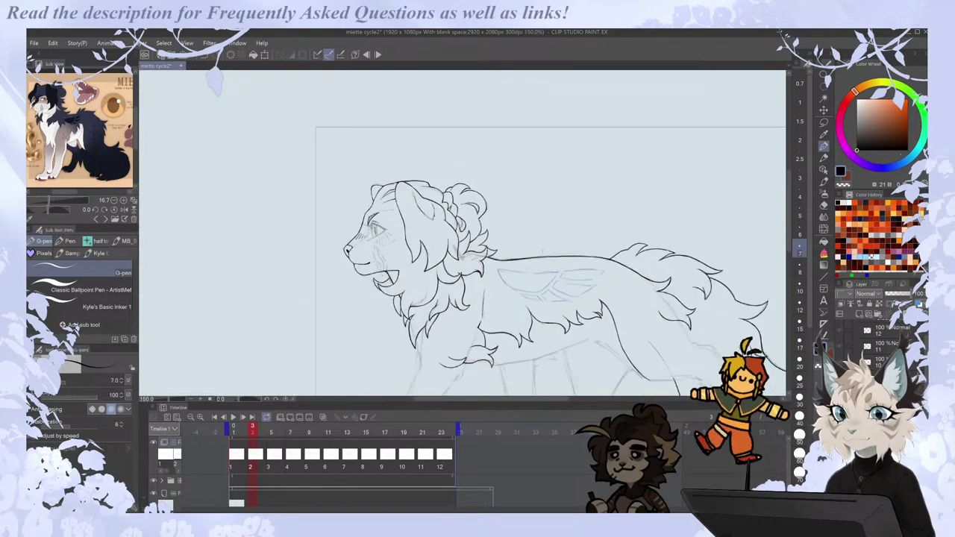
# Ink the back contour on cel 6 from the neck fur to the tail base, joining it to the rump line.
pyautogui.moveTo(789, 226); pyautogui.dragTo(789, 236)
pyautogui.press('Left')
pyautogui.press('Right')
pyautogui.press('Right')
pyautogui.press('Right')
pyautogui.press('Left')
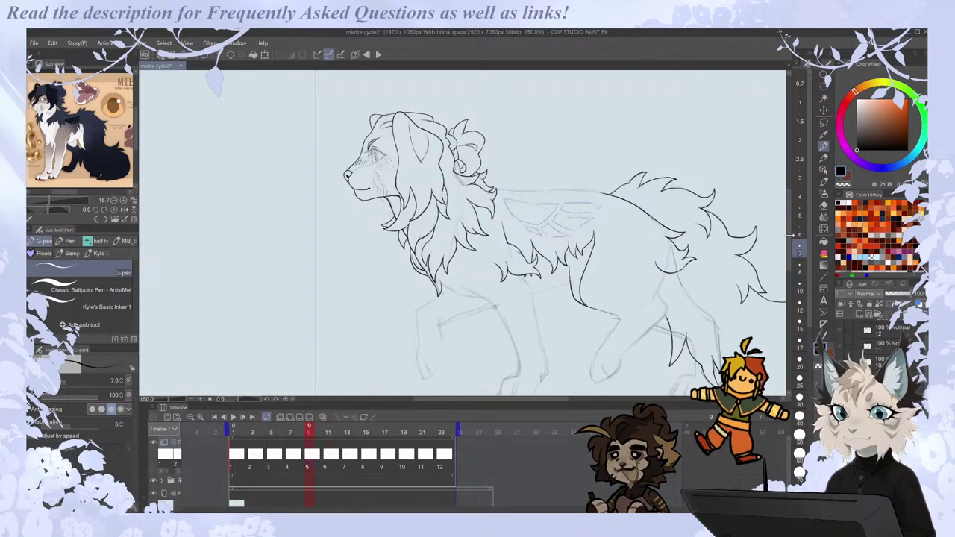
pyautogui.hotkey('ctrl', '+')
pyautogui.scroll(2, 666, 144)
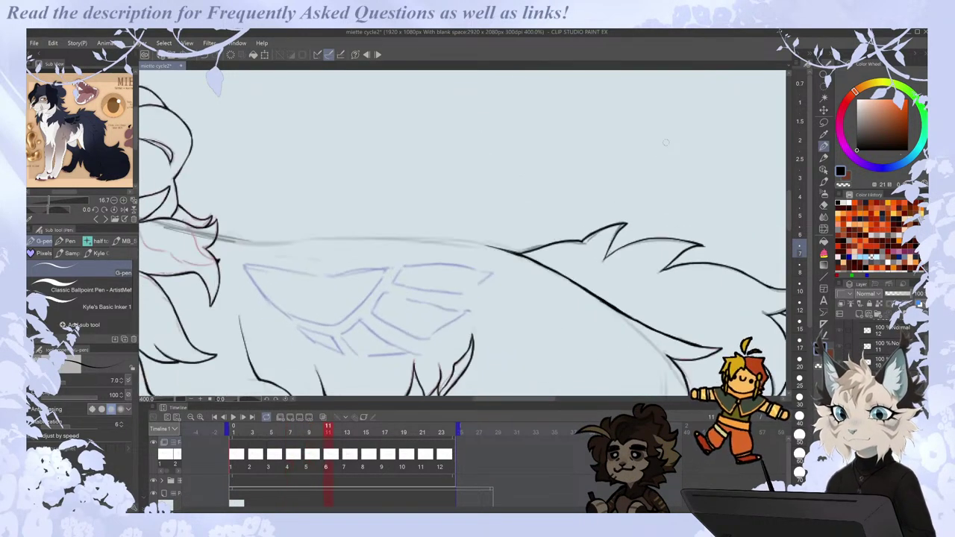
pyautogui.moveTo(216, 237); pyautogui.dragTo(400, 243)
pyautogui.hotkey('ctrl', 'z')
pyautogui.moveTo(246, 242)
pyautogui.mouseDown()
pyautogui.moveTo(414, 239)
pyautogui.moveTo(523, 255)
pyautogui.mouseUp()
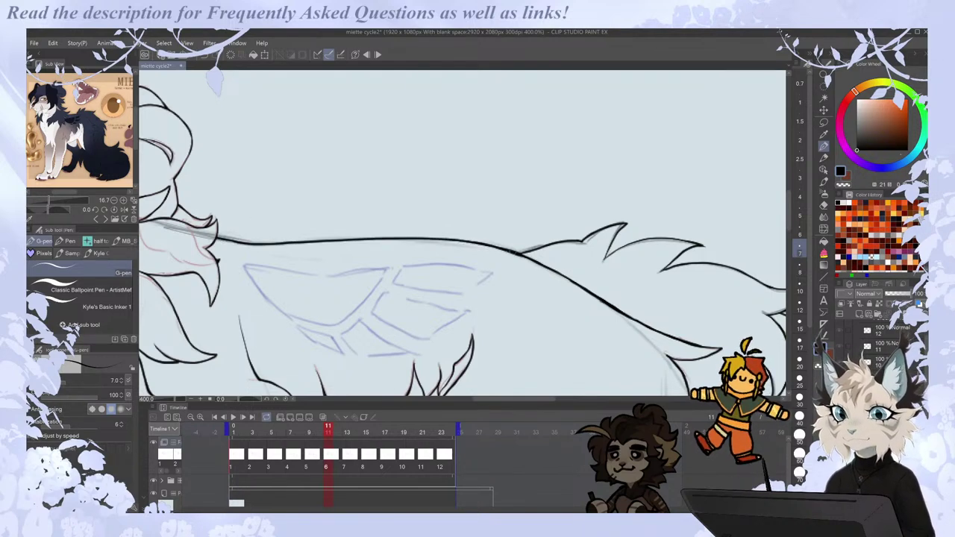
# Ink the back contour on cel 10 from the neck fur to the tail base.
pyautogui.press('Left')
pyautogui.press('Right')
pyautogui.press('Right')
pyautogui.press('Right')
pyautogui.press('Left')
pyautogui.press('Right')
pyautogui.press('Right')
pyautogui.press('Right')
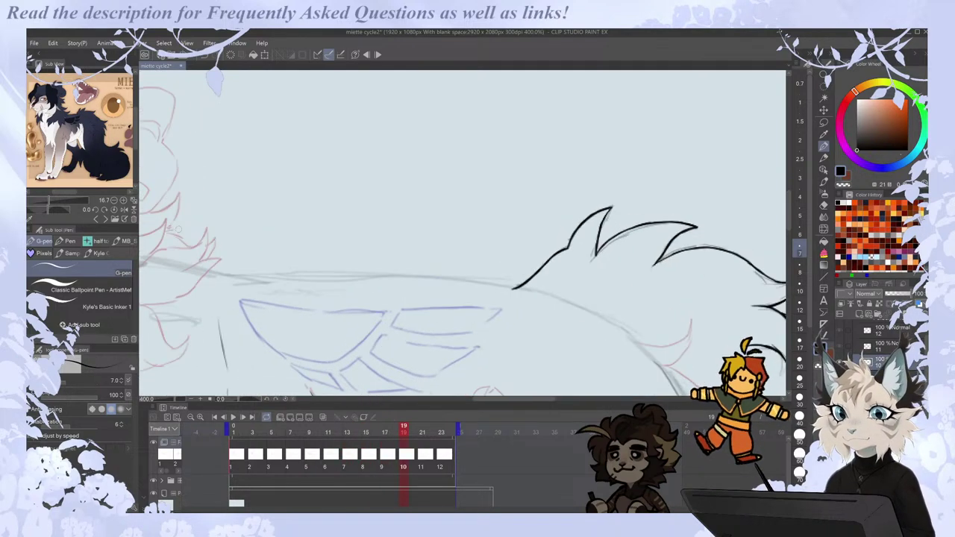
pyautogui.moveTo(208, 272); pyautogui.dragTo(531, 289)
pyautogui.press('e')
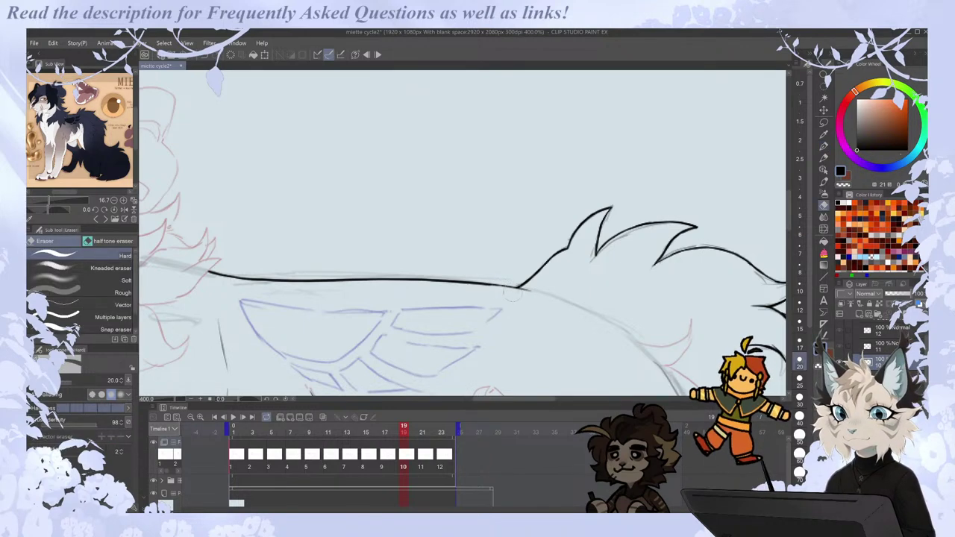
pyautogui.scroll(-2, 494, 278)
pyautogui.scroll(2, 515, 291)
# Ink the rump contour on cel 10 from the tail base down along the sketch, and save the file.
pyautogui.press('p')
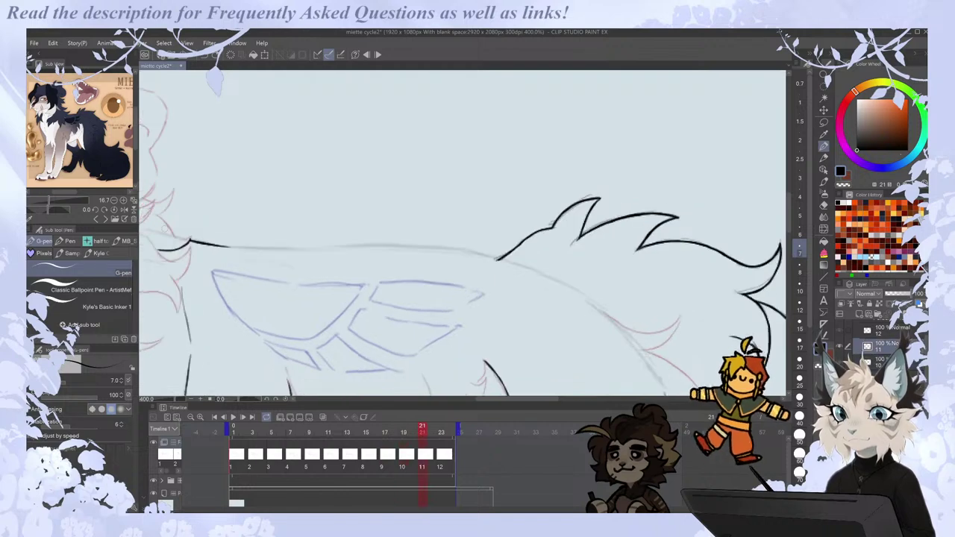
pyautogui.moveTo(492, 268); pyautogui.dragTo(605, 314)
pyautogui.hotkey('ctrl', 'z')
pyautogui.hotkey('ctrl', 'z')
pyautogui.moveTo(499, 270); pyautogui.dragTo(608, 319)
pyautogui.scroll(-3, 595, 310)
pyautogui.scroll(-2, 595, 309)
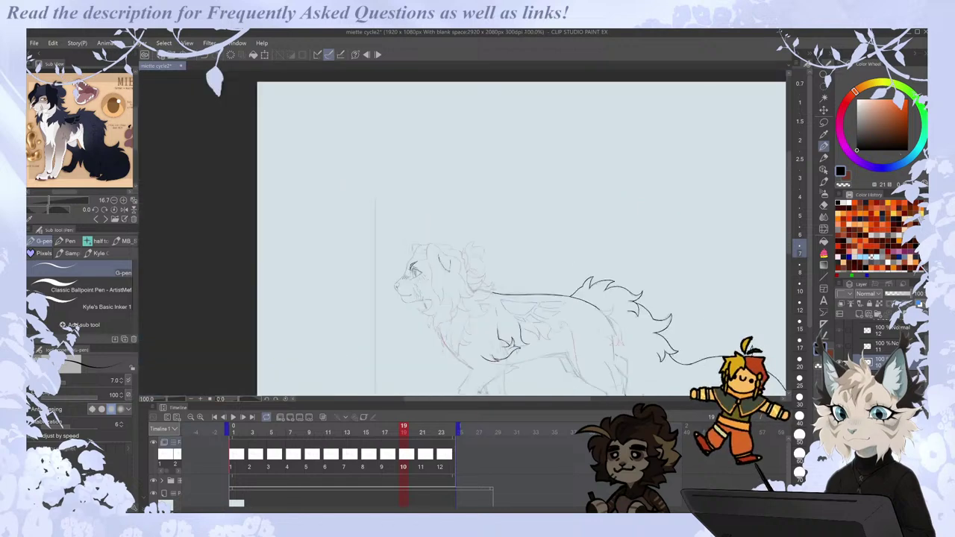
pyautogui.hotkey('ctrl', 's')
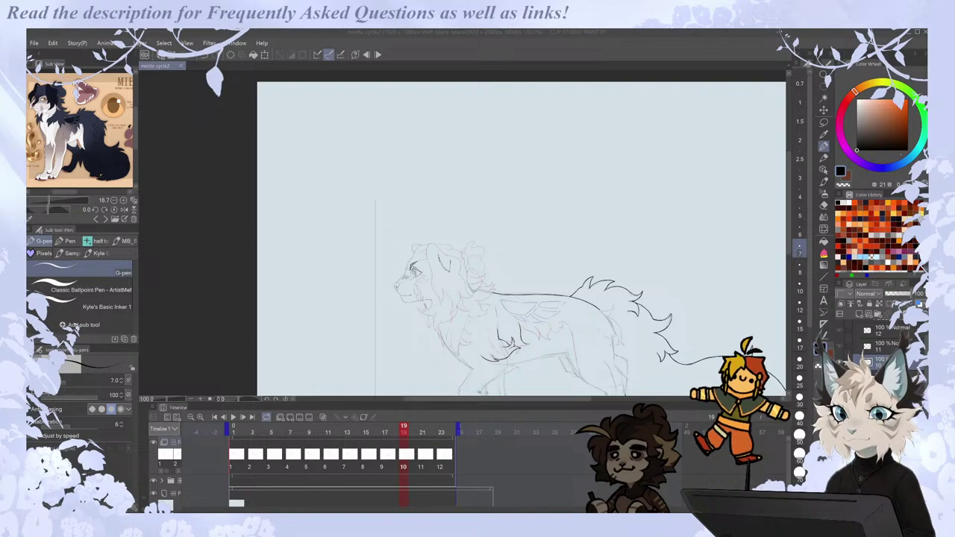
# Play back the walk cycle to review the line art at different zoom levels, and return to the first frame.
pyautogui.click(232, 417)
pyautogui.moveTo(788, 190); pyautogui.dragTo(789, 224)
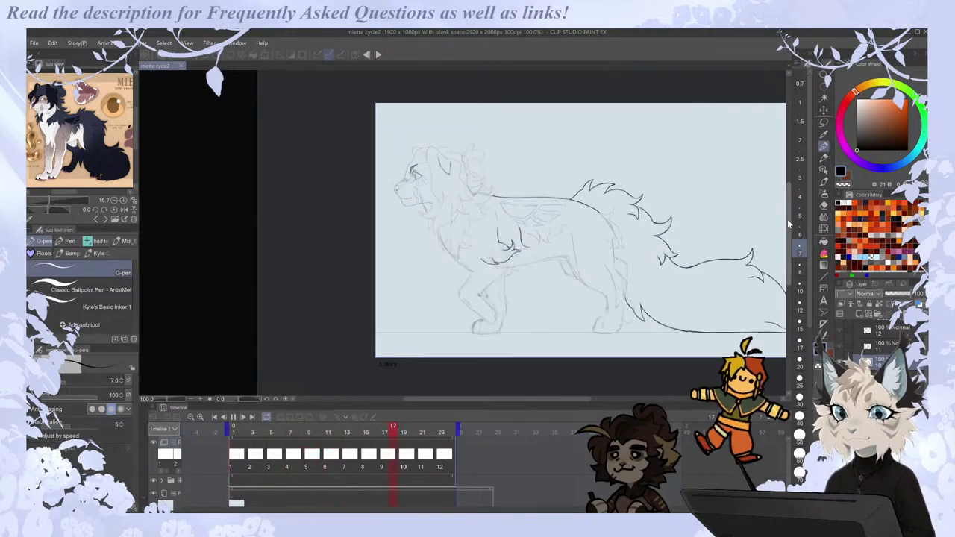
pyautogui.click(234, 457)
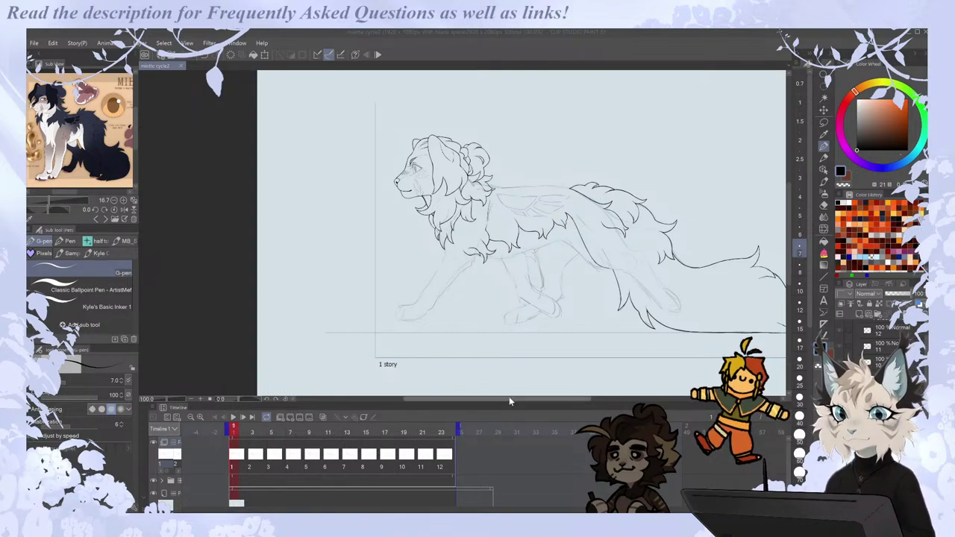
pyautogui.moveTo(521, 399); pyautogui.dragTo(552, 399)
pyautogui.scroll(2, 472, 189)
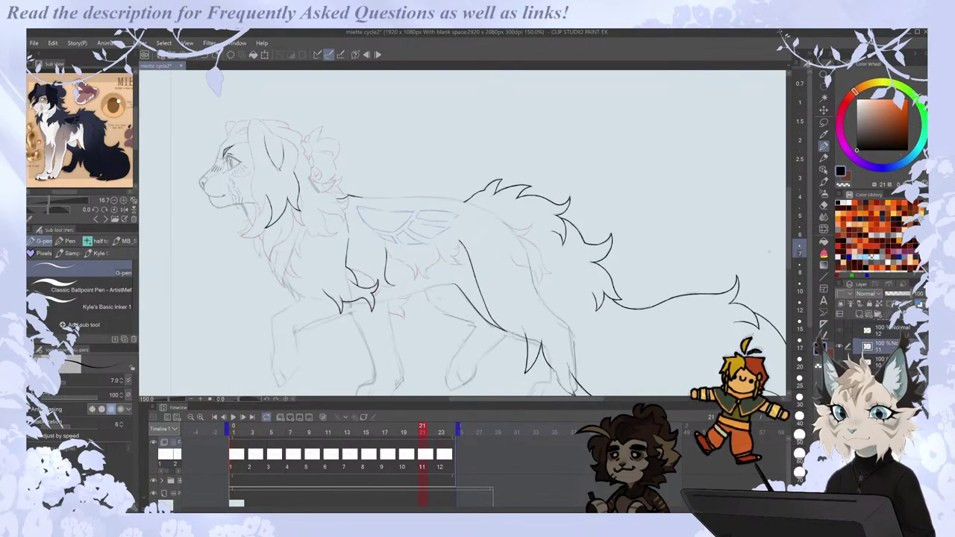
pyautogui.scroll(3, 332, 288)
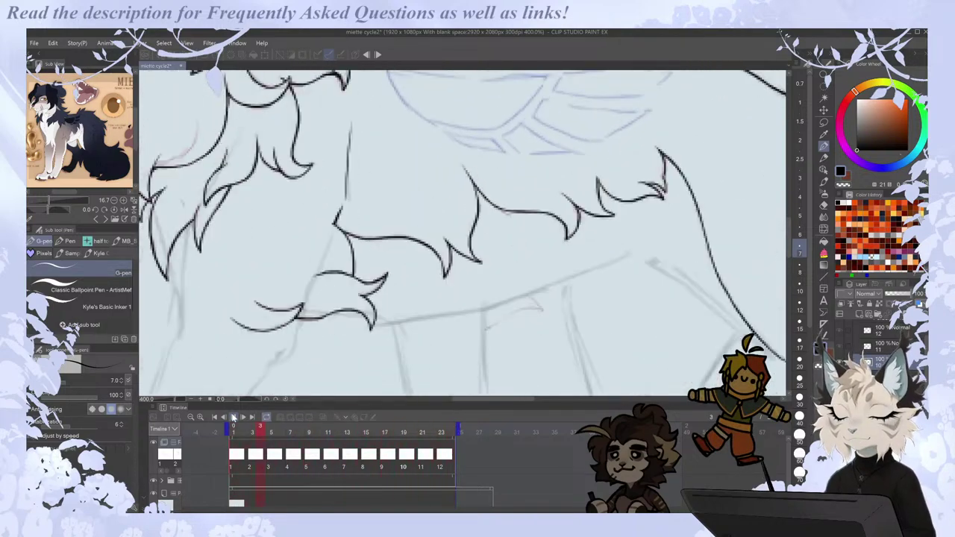
pyautogui.scroll(-3, 763, 219)
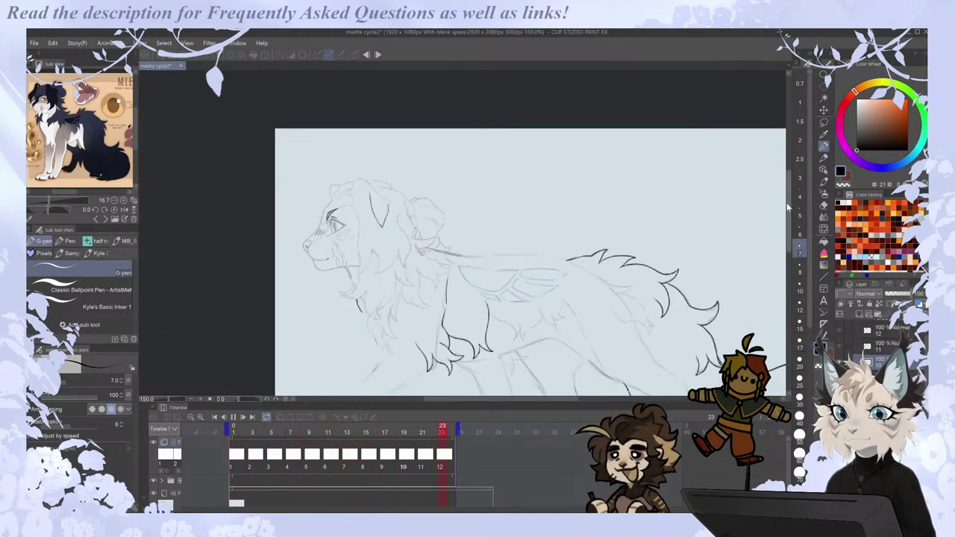
pyautogui.moveTo(788, 203); pyautogui.dragTo(789, 222)
pyautogui.click(233, 427)
# Ink the pointed flank fur tufts in front of the near thigh on cel 12.
pyautogui.scroll(5, 642, 226)
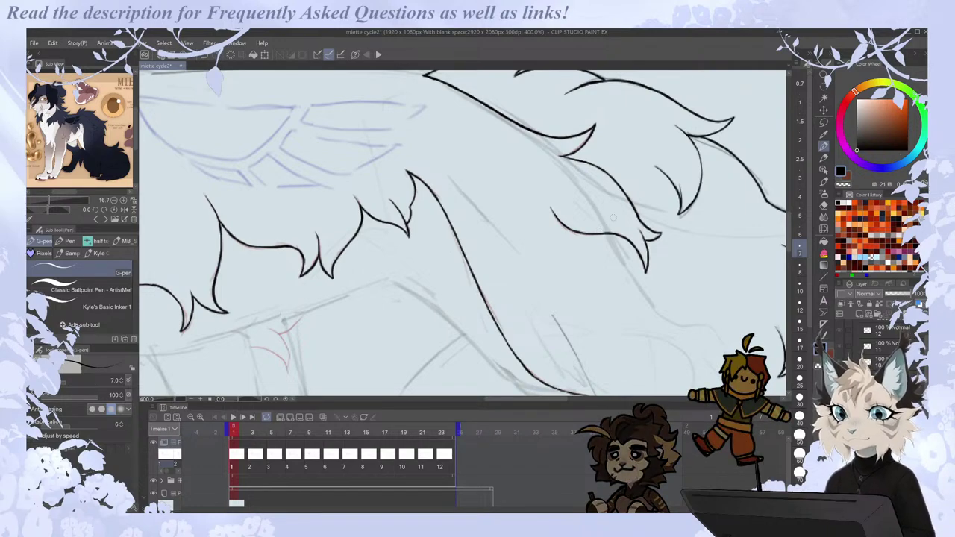
pyautogui.press('.')
pyautogui.press(',')
pyautogui.press(',')
pyautogui.press(',')
pyautogui.press('.')
pyautogui.moveTo(347, 203)
pyautogui.mouseDown()
pyautogui.moveTo(358, 237)
pyautogui.moveTo(399, 261)
pyautogui.mouseUp()
pyautogui.moveTo(399, 261); pyautogui.dragTo(384, 231)
pyautogui.press(',')
pyautogui.press('.')
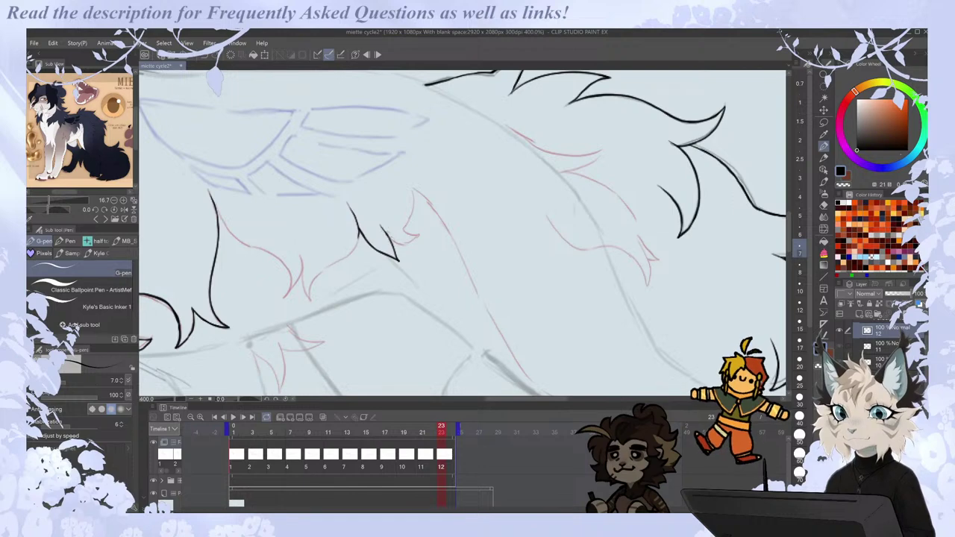
pyautogui.hotkey('ctrl', 'z')
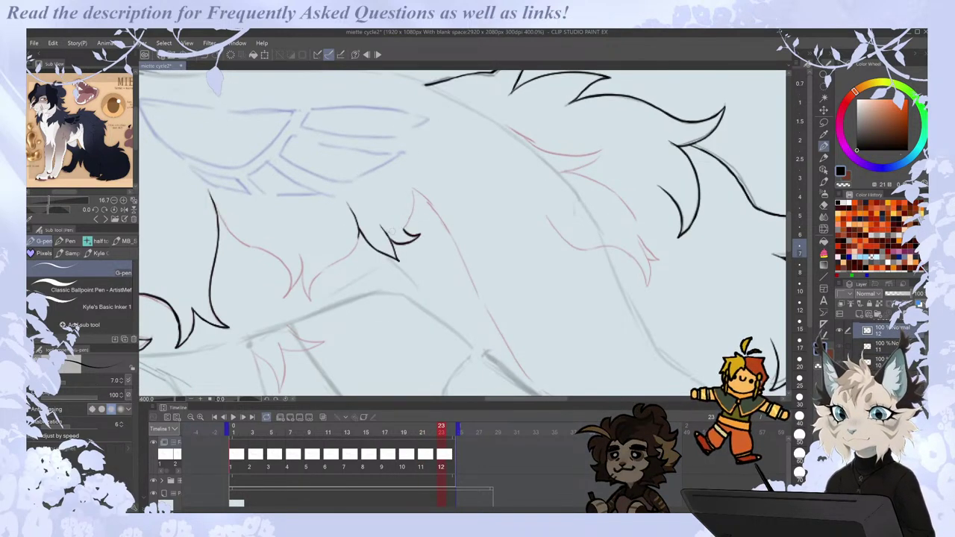
pyautogui.moveTo(406, 229); pyautogui.dragTo(413, 189)
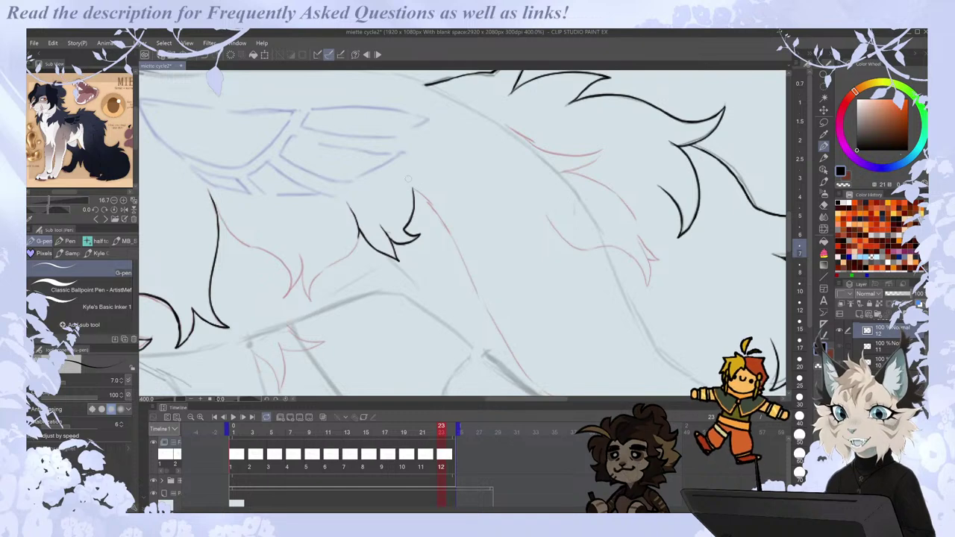
# Ink the front contour of the near thigh on cel 12 from the flank fur tip down to the tail fur line.
pyautogui.scroll(-2, 408, 179)
pyautogui.scroll(2, 471, 326)
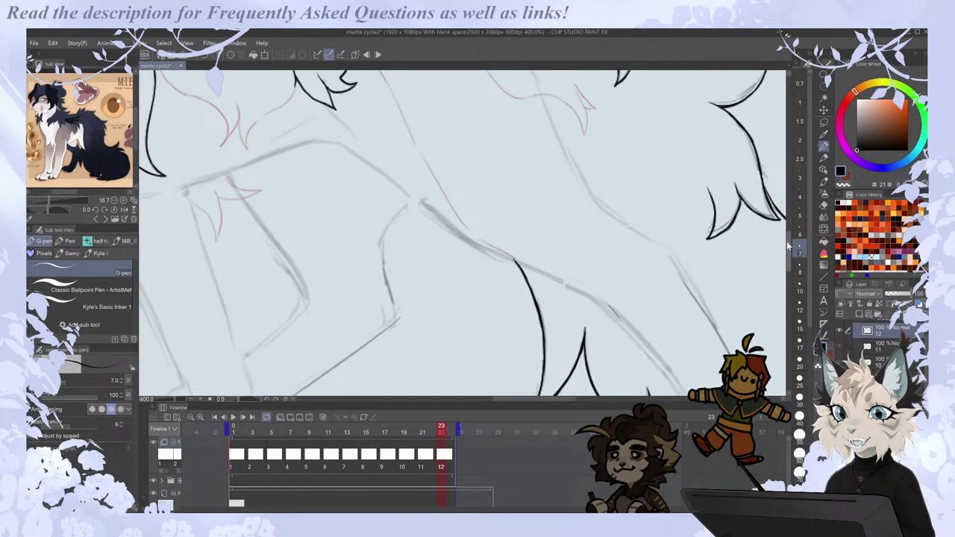
pyautogui.moveTo(788, 246); pyautogui.dragTo(787, 236)
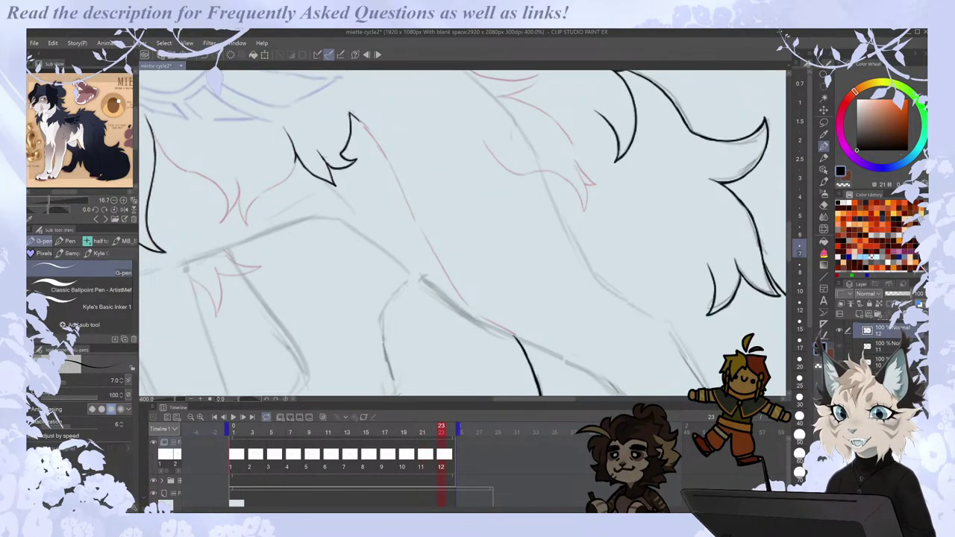
pyautogui.moveTo(401, 187); pyautogui.dragTo(464, 296)
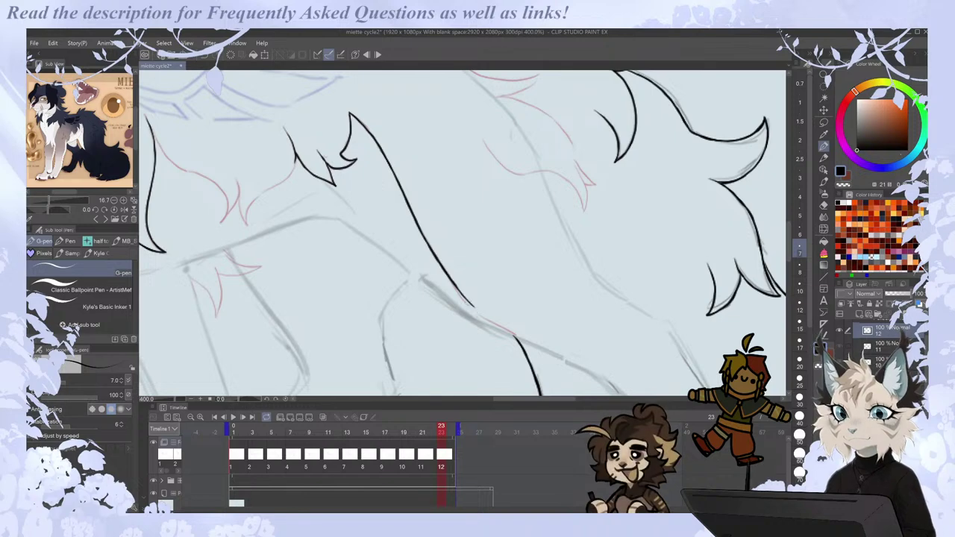
pyautogui.hotkey('ctrl', 'z')
pyautogui.moveTo(419, 228); pyautogui.dragTo(468, 306)
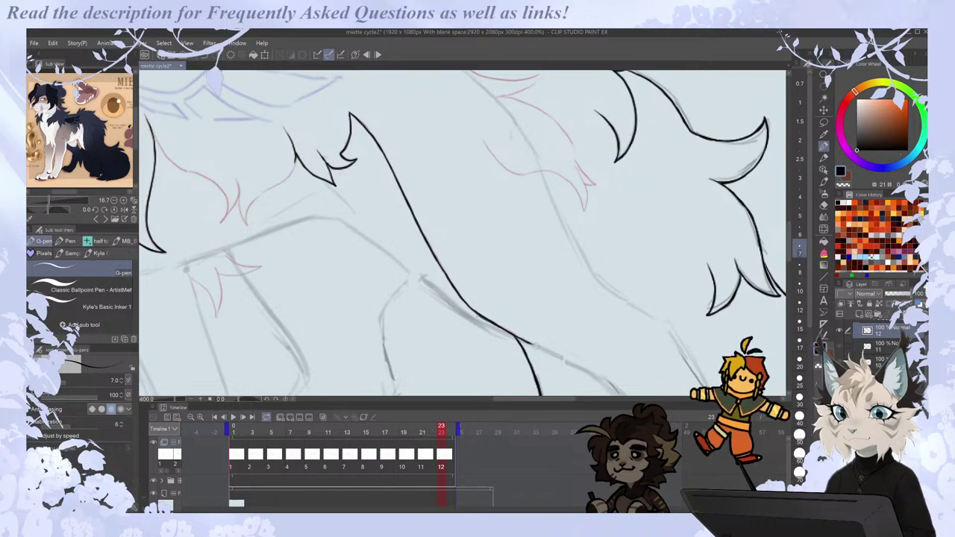
# Ink the rear flank fur tuft on cel 11, continuing the belly fur toward the near thigh.
pyautogui.press('Left')
pyautogui.press('Right')
pyautogui.press('Right')
pyautogui.press('Right')
pyautogui.press('Right')
pyautogui.press('Right')
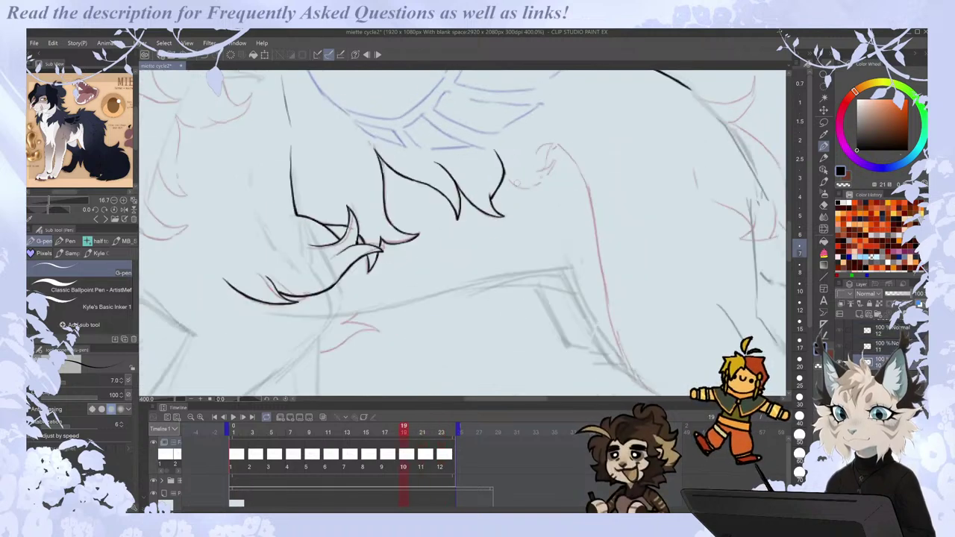
pyautogui.moveTo(518, 176); pyautogui.dragTo(534, 190)
pyautogui.hotkey('ctrl', 'z')
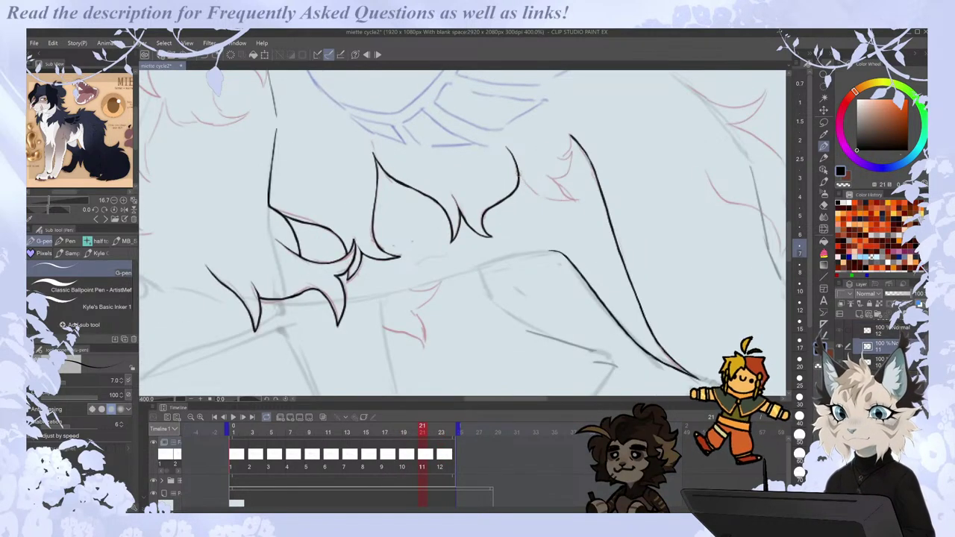
pyautogui.hotkey('ctrl', 'z')
pyautogui.moveTo(518, 175)
pyautogui.mouseDown()
pyautogui.moveTo(539, 194)
pyautogui.moveTo(575, 200)
pyautogui.mouseUp()
pyautogui.press('Right')
pyautogui.press('Right')
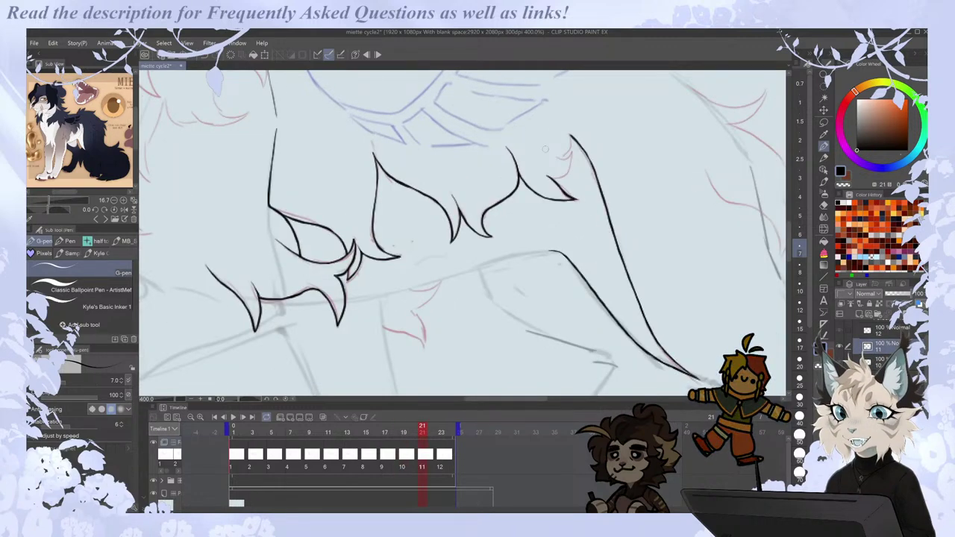
# Clean up the flank tuft's tip on cel 11 and ink the small inner fur curves toward the thigh's top.
pyautogui.press('e')
pyautogui.moveTo(578, 194)
pyautogui.mouseDown()
pyautogui.moveTo(570, 198)
pyautogui.moveTo(580, 199)
pyautogui.mouseUp()
pyautogui.press('p')
pyautogui.press('Left')
pyautogui.press('Right')
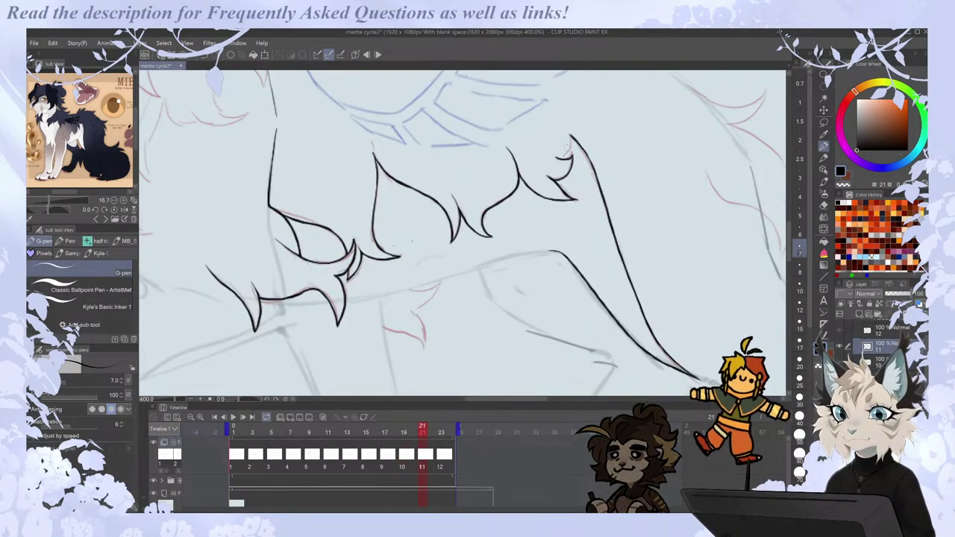
# Ink the rear flank fur tuft on cel 10, joining the belly fur to the top of the near thigh.
pyautogui.press(',')
pyautogui.press('.')
pyautogui.press(',')
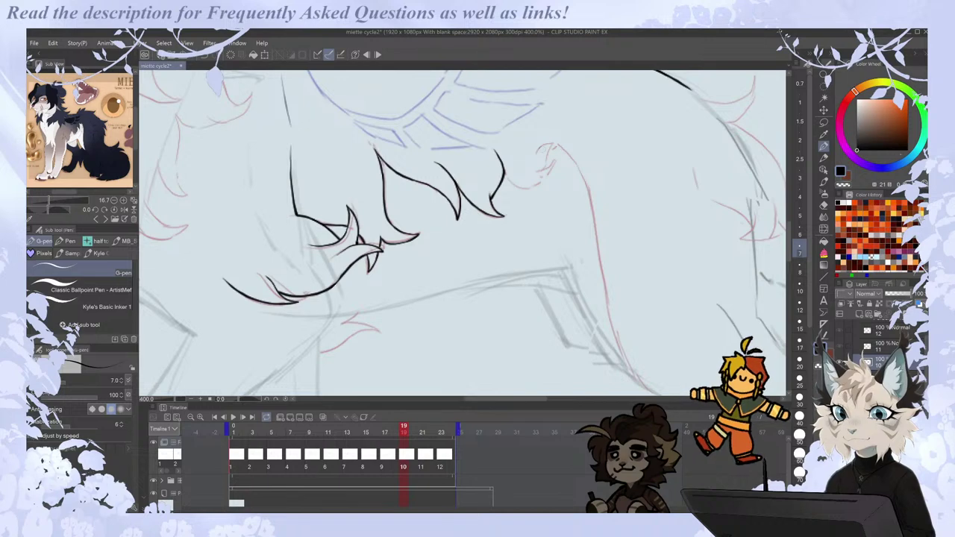
pyautogui.moveTo(549, 144); pyautogui.dragTo(543, 170)
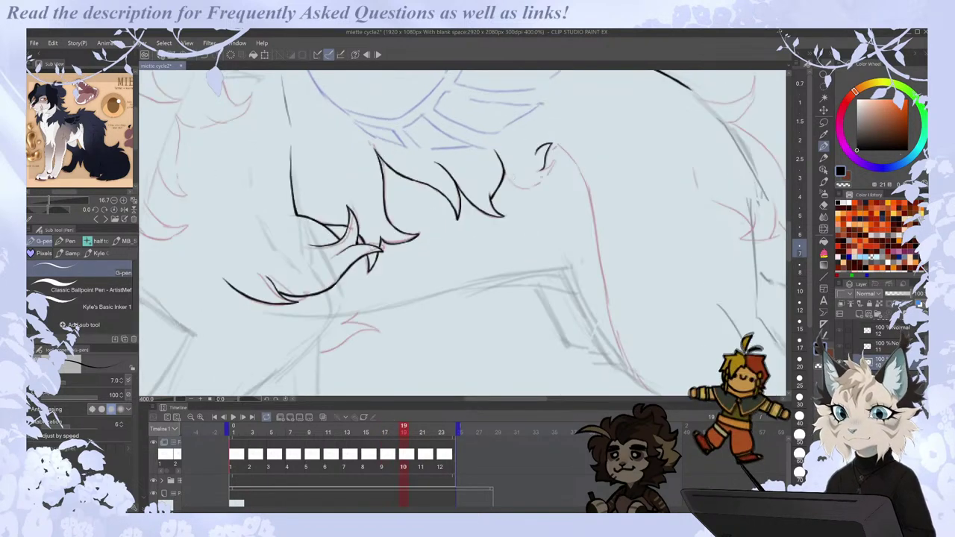
pyautogui.press(',')
pyautogui.press('.')
pyautogui.press(',')
pyautogui.press('.')
pyautogui.press('.')
pyautogui.press(',')
# Ink the front contour of the near thigh on cel 10, from the flank tuft down along the leg sketch.
pyautogui.moveTo(558, 147)
pyautogui.mouseDown()
pyautogui.moveTo(593, 201)
pyautogui.moveTo(588, 186)
pyautogui.moveTo(599, 257)
pyautogui.mouseUp()
pyautogui.press('e')
pyautogui.press('p')
pyautogui.hotkey('ctrl', 'z')
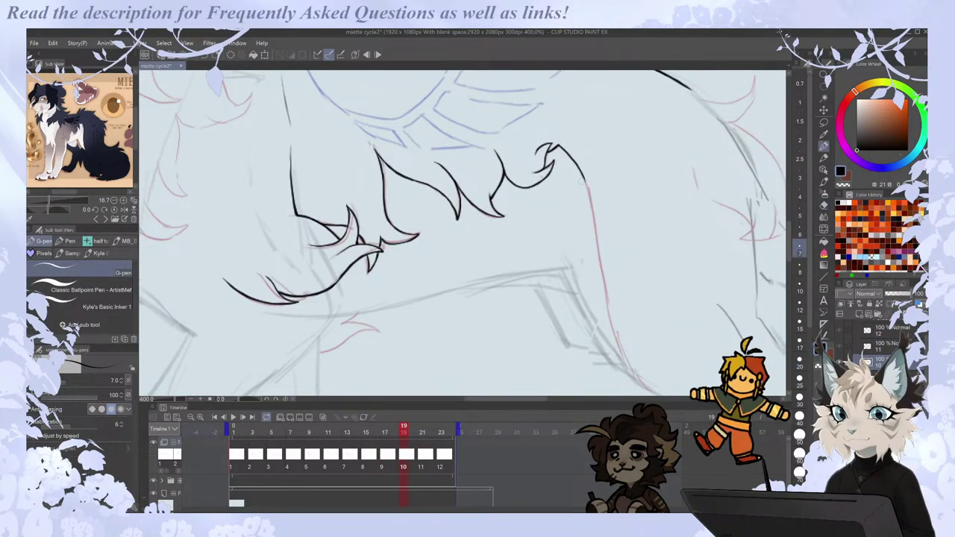
pyautogui.moveTo(589, 194)
pyautogui.mouseDown()
pyautogui.moveTo(626, 364)
pyautogui.moveTo(644, 387)
pyautogui.mouseUp()
pyautogui.press('.')
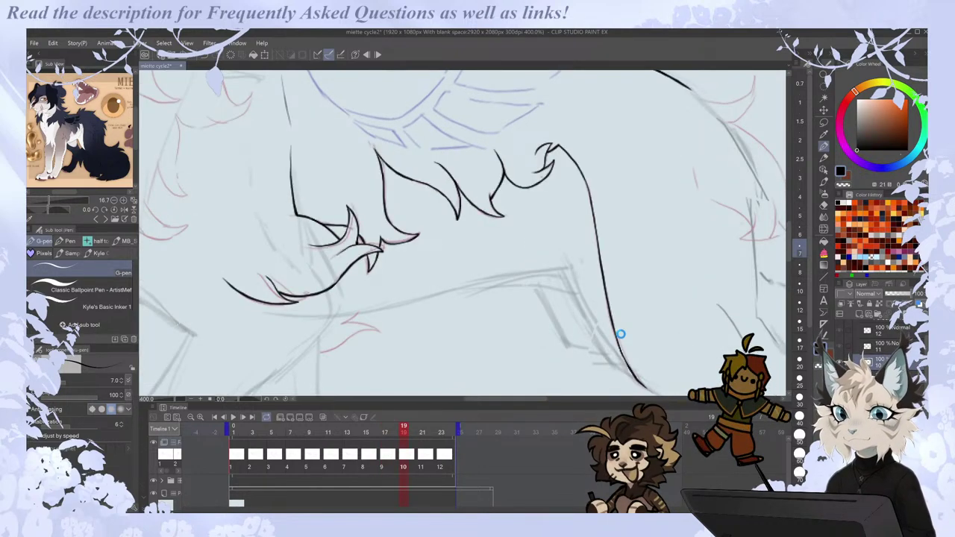
# Ink the pointed belly fur on cel 12 between the long middle tuft and the flank fur tuft, checking against neighbouring cels.
pyautogui.scroll(-3, 620, 334)
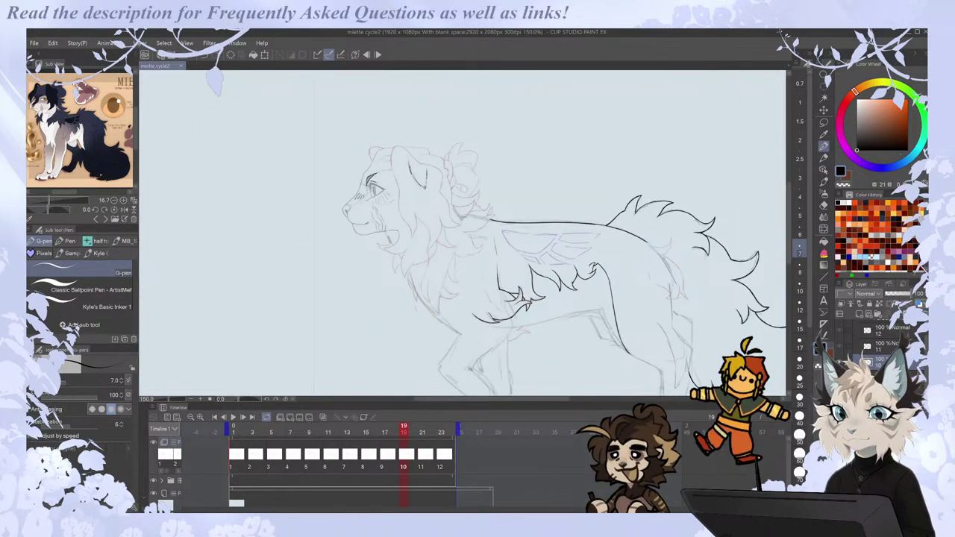
pyautogui.scroll(1, 768, 365)
pyautogui.press('Right')
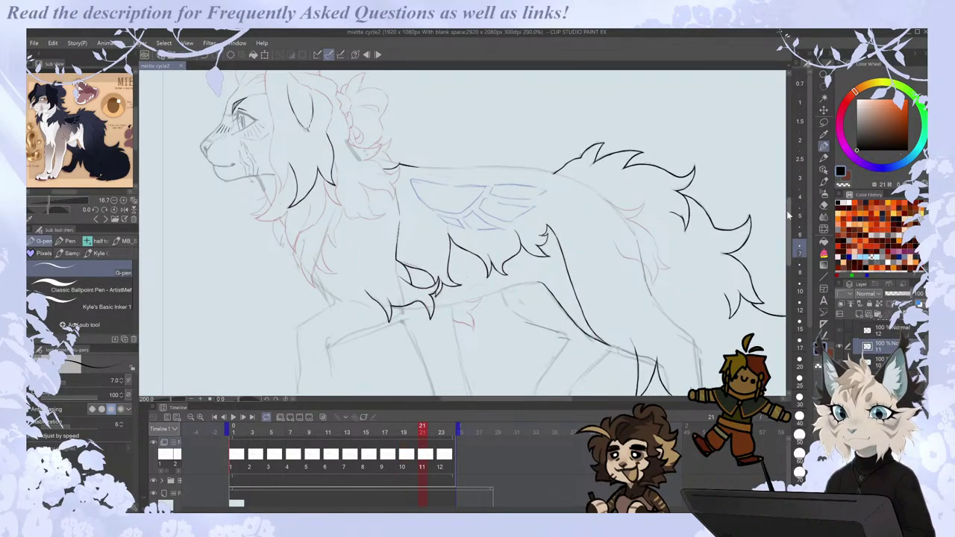
pyautogui.moveTo(788, 211); pyautogui.dragTo(788, 228)
pyautogui.press('Left')
pyautogui.press('Right')
pyautogui.press('Right')
pyautogui.press('Home')
pyautogui.press('Left')
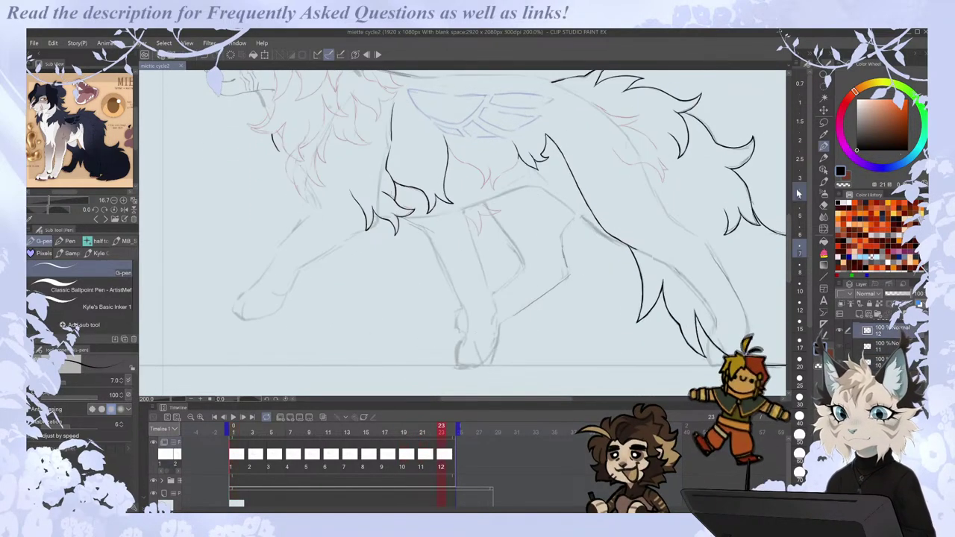
pyautogui.scroll(2, 432, 114)
pyautogui.moveTo(423, 178)
pyautogui.mouseDown()
pyautogui.moveTo(436, 202)
pyautogui.moveTo(498, 246)
pyautogui.moveTo(492, 267)
pyautogui.moveTo(505, 255)
pyautogui.moveTo(510, 224)
pyautogui.moveTo(519, 273)
pyautogui.moveTo(534, 241)
pyautogui.moveTo(567, 214)
pyautogui.mouseUp()
pyautogui.press('e')
pyautogui.press('p')
pyautogui.press(',')
pyautogui.press('.')
pyautogui.press('.')
pyautogui.press(',')
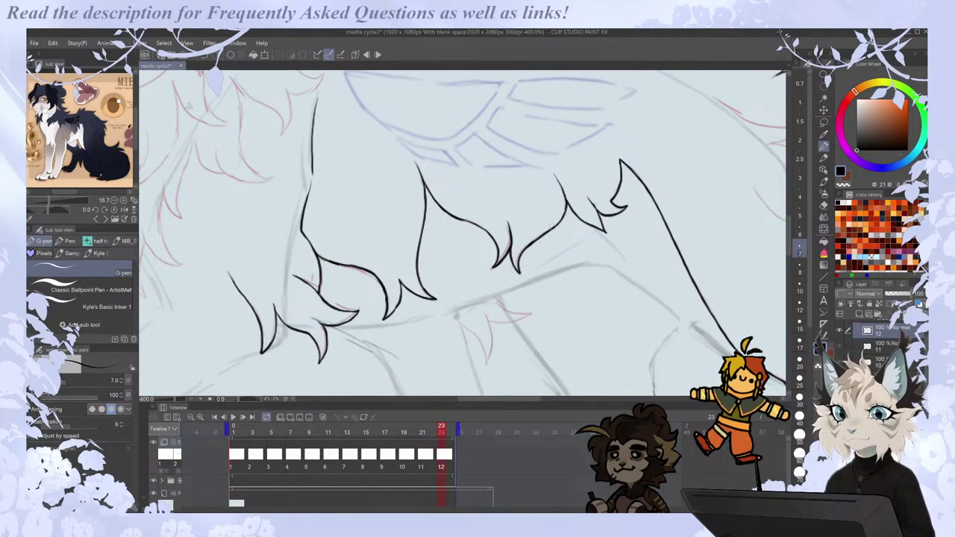
# Play back the walk cycle to check how the inked belly and flank fur moves.
pyautogui.scroll(-3, 551, 221)
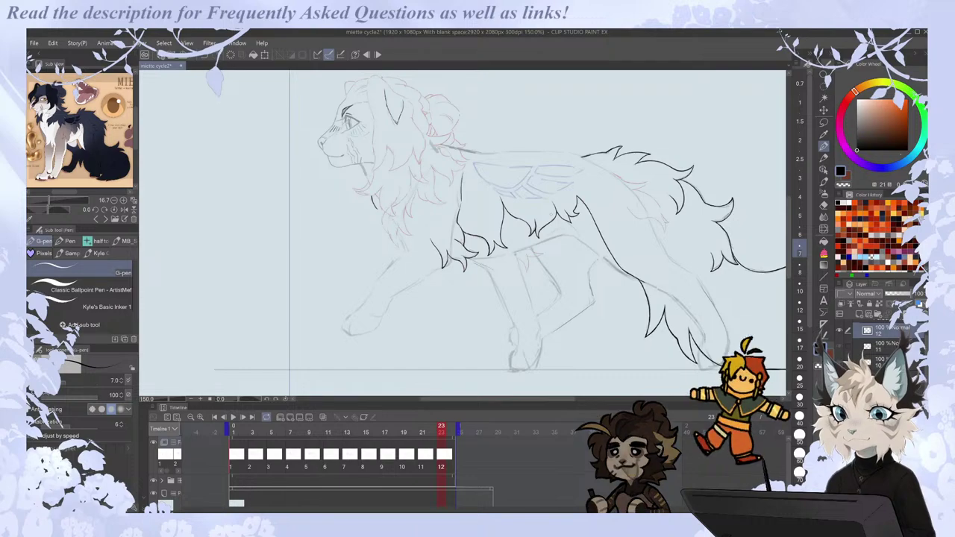
pyautogui.click(233, 418)
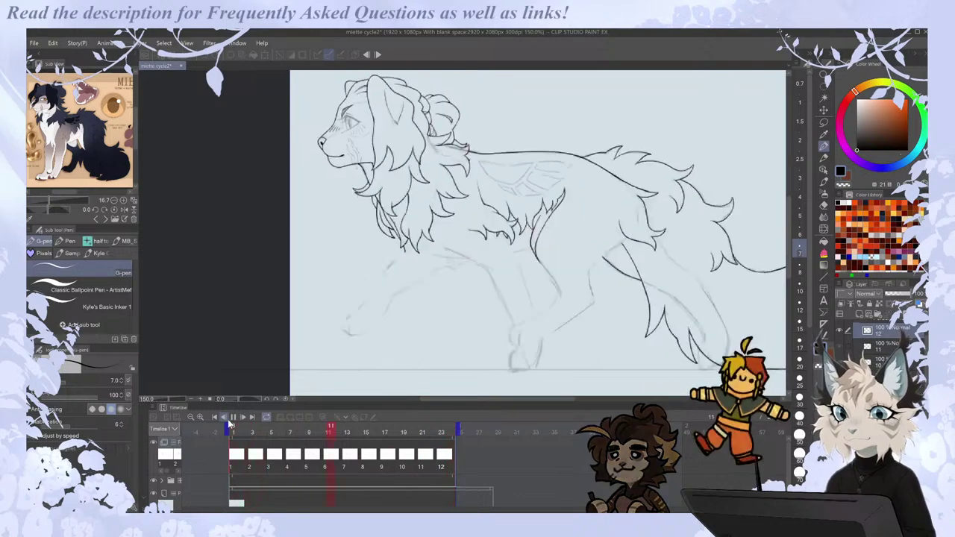
pyautogui.click(232, 418)
# Ink the small pointed fur tufts along the front of the chest on cel 9.
pyautogui.scroll(3, 401, 204)
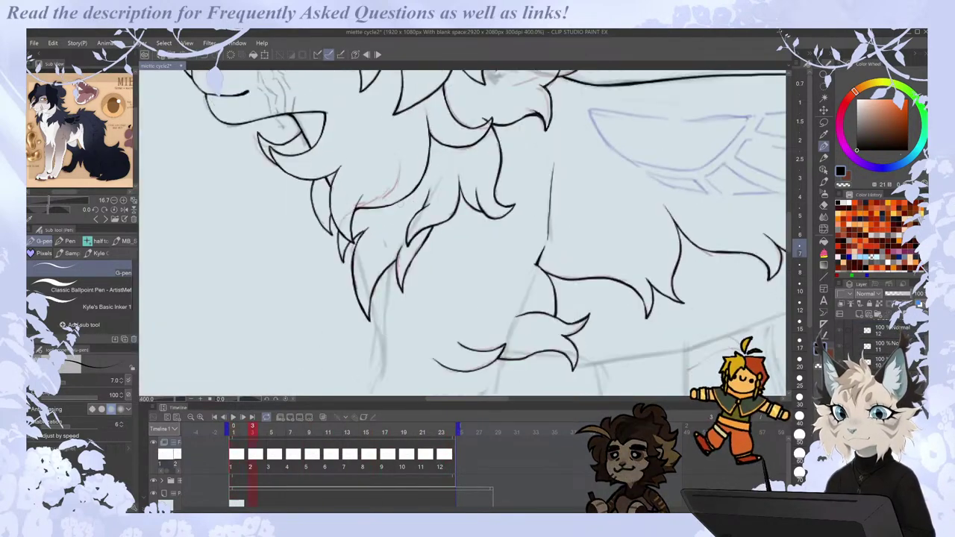
pyautogui.press('Right')
pyautogui.press('Right')
pyautogui.press('Right')
pyautogui.press('Right')
pyautogui.press('Right')
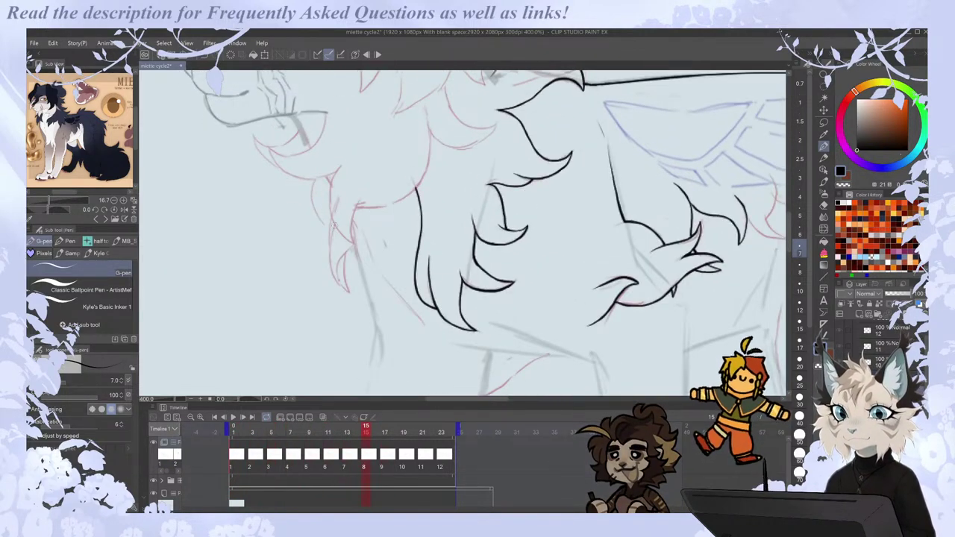
pyautogui.moveTo(327, 248)
pyautogui.mouseDown()
pyautogui.moveTo(345, 284)
pyautogui.moveTo(331, 219)
pyautogui.moveTo(342, 290)
pyautogui.moveTo(333, 210)
pyautogui.mouseUp()
pyautogui.hotkey('ctrl', 'z')
pyautogui.moveTo(350, 249); pyautogui.dragTo(342, 280)
pyautogui.press('.')
pyautogui.press('.')
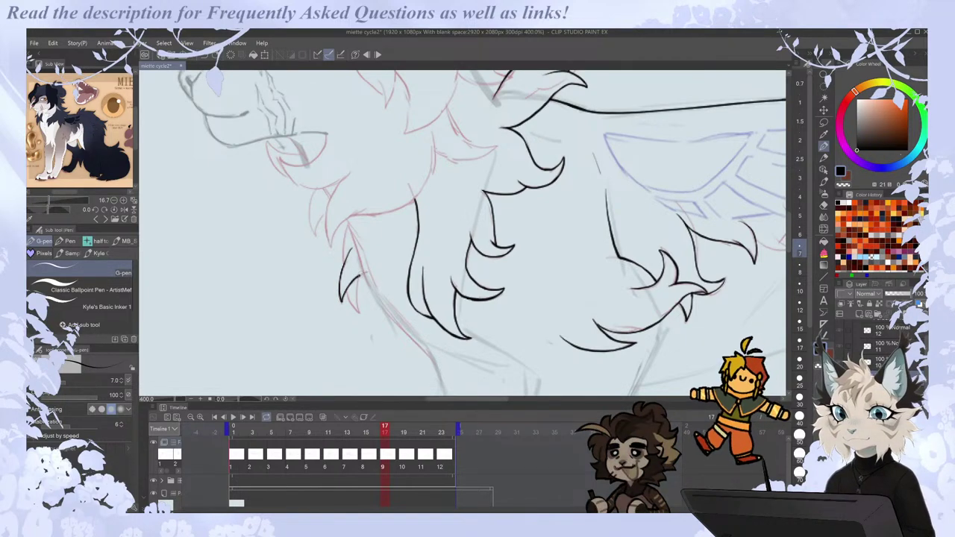
pyautogui.moveTo(346, 228)
pyautogui.mouseDown()
pyautogui.moveTo(340, 300)
pyautogui.moveTo(355, 278)
pyautogui.mouseUp()
pyautogui.press(',')
pyautogui.press('.')
pyautogui.press('.')
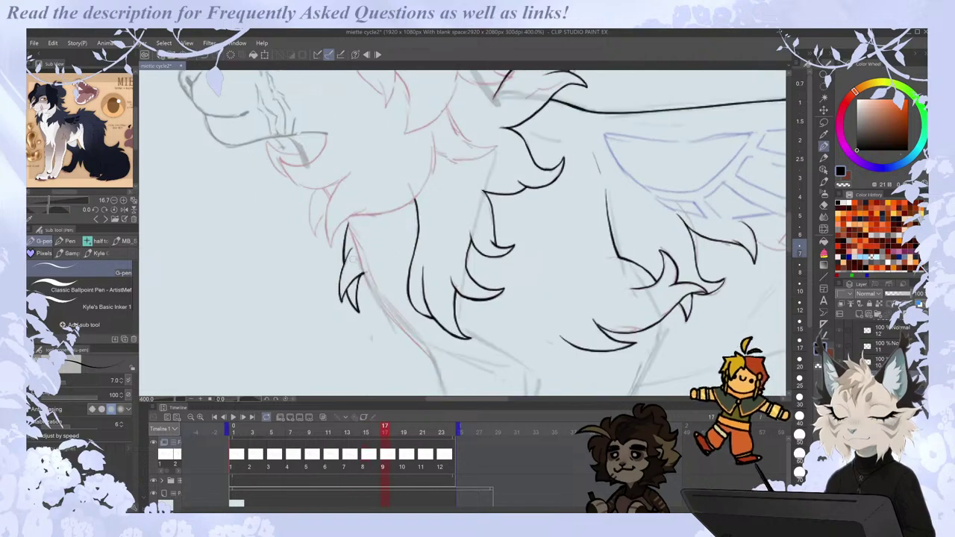
# Ink the front chest fur tuft on cel 10, matching its placement to the adjacent cels.
pyautogui.press(',')
pyautogui.press(',')
pyautogui.press('Right')
pyautogui.press('Right')
pyautogui.press('Left')
pyautogui.press('Left')
pyautogui.press('Right')
pyautogui.press('Right')
pyautogui.press('Right')
pyautogui.press('Left')
pyautogui.press('Left')
pyautogui.press('Right')
pyautogui.moveTo(364, 273); pyautogui.dragTo(369, 309)
pyautogui.moveTo(355, 255); pyautogui.dragTo(366, 287)
pyautogui.press('Right')
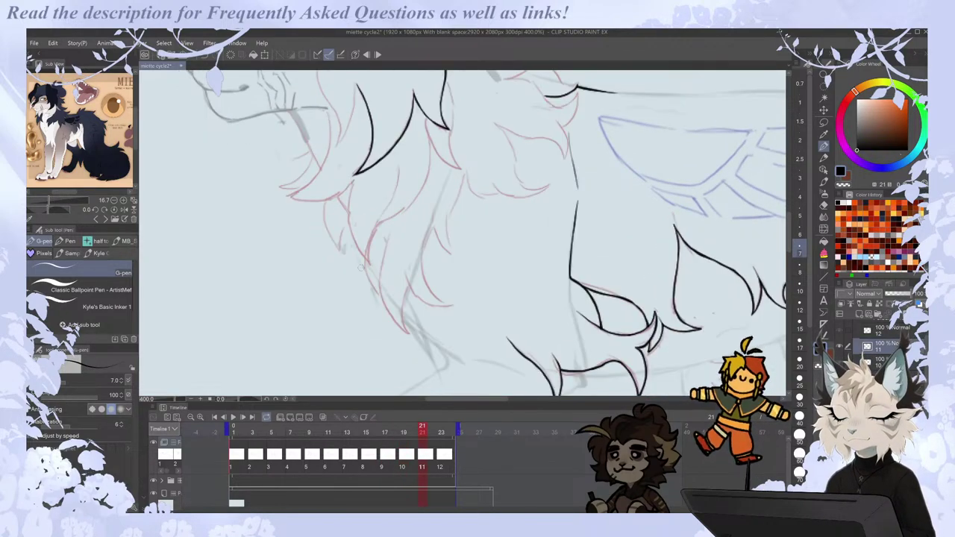
# Ink the pointed front chest fur tuft on cel 11, following the red sketch and comparing it with cel 10.
pyautogui.press('Left')
pyautogui.press('Right')
pyautogui.press('Left')
pyautogui.press('Right')
pyautogui.press('Right')
pyautogui.press('Left')
pyautogui.press('Left')
pyautogui.press('Right')
pyautogui.press('Left')
pyautogui.press('Right')
pyautogui.moveTo(390, 236)
pyautogui.mouseDown()
pyautogui.moveTo(379, 283)
pyautogui.moveTo(386, 319)
pyautogui.moveTo(408, 333)
pyautogui.moveTo(410, 284)
pyautogui.moveTo(381, 298)
pyautogui.moveTo(366, 257)
pyautogui.moveTo(382, 301)
pyautogui.mouseUp()
pyautogui.hotkey('ctrl', 'z')
pyautogui.hotkey('ctrl', 'z')
pyautogui.hotkey('ctrl', 'z')
pyautogui.hotkey('ctrl', 'z')
pyautogui.moveTo(365, 259); pyautogui.dragTo(381, 297)
pyautogui.press('Left')
pyautogui.press('Right')
pyautogui.press('Left')
pyautogui.press('Right')
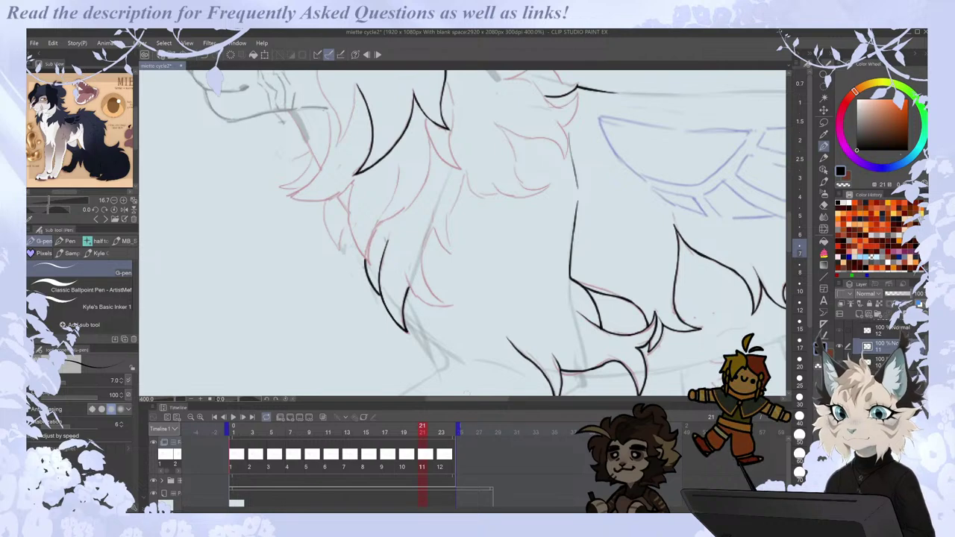
# Ink the inner chest fur tuft on cel 11, above and behind the front chest tuft.
pyautogui.moveTo(467, 399); pyautogui.dragTo(470, 399)
pyautogui.press('Left')
pyautogui.press('Right')
pyautogui.moveTo(434, 175); pyautogui.dragTo(424, 211)
pyautogui.hotkey('ctrl', 'z')
pyautogui.press('e')
pyautogui.press('p')
pyautogui.moveTo(434, 170)
pyautogui.mouseDown()
pyautogui.moveTo(416, 213)
pyautogui.moveTo(422, 252)
pyautogui.mouseUp()
pyautogui.hotkey('ctrl', 'z')
pyautogui.moveTo(402, 208)
pyautogui.mouseDown()
pyautogui.moveTo(404, 232)
pyautogui.moveTo(421, 253)
pyautogui.moveTo(417, 218)
pyautogui.mouseUp()
pyautogui.hotkey('ctrl', 'z')
pyautogui.hotkey('ctrl', 'z')
pyautogui.moveTo(424, 254)
pyautogui.mouseDown()
pyautogui.moveTo(417, 227)
pyautogui.moveTo(420, 243)
pyautogui.mouseUp()
pyautogui.hotkey('ctrl', 'z')
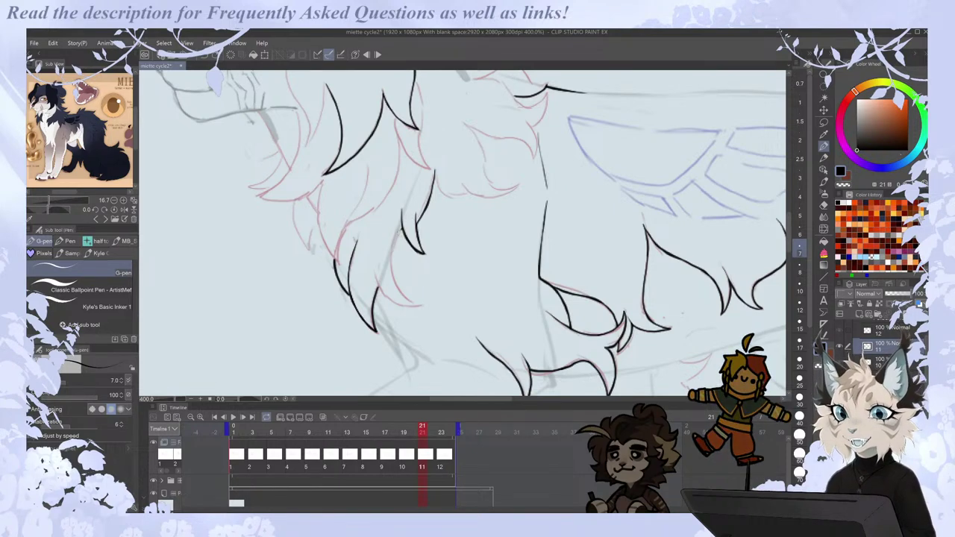
# Ink the lower curved chest tuft on cel 11, just behind the front chest tuft's tip.
pyautogui.hotkey('ctrl', 'Left')
pyautogui.hotkey('ctrl', 'Right')
pyautogui.moveTo(374, 267)
pyautogui.mouseDown()
pyautogui.moveTo(376, 294)
pyautogui.moveTo(406, 305)
pyautogui.mouseUp()
pyautogui.moveTo(393, 272); pyautogui.dragTo(416, 305)
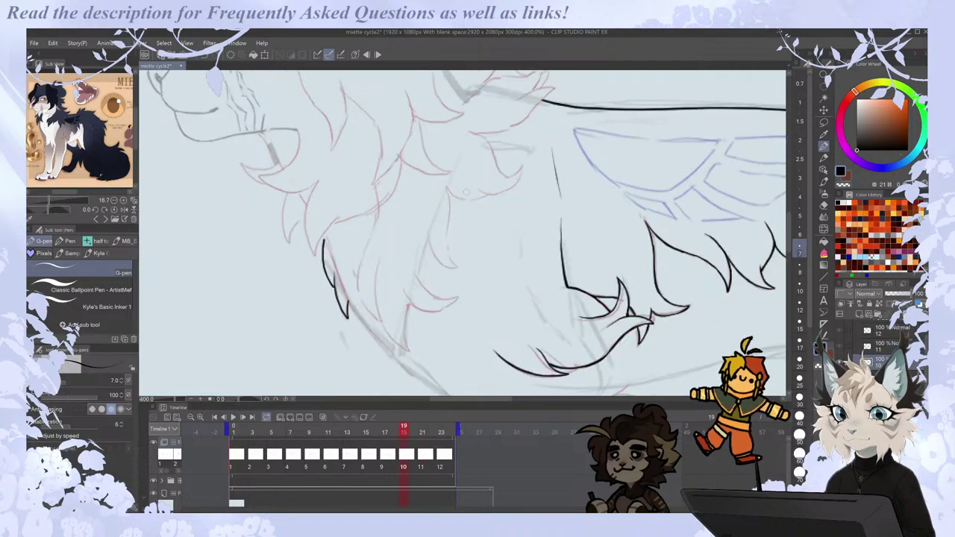
# Ink the shoulder fur tuft above the inner chest fur on cel 11 and compare it with neighbouring cels.
pyautogui.moveTo(433, 175); pyautogui.dragTo(472, 195)
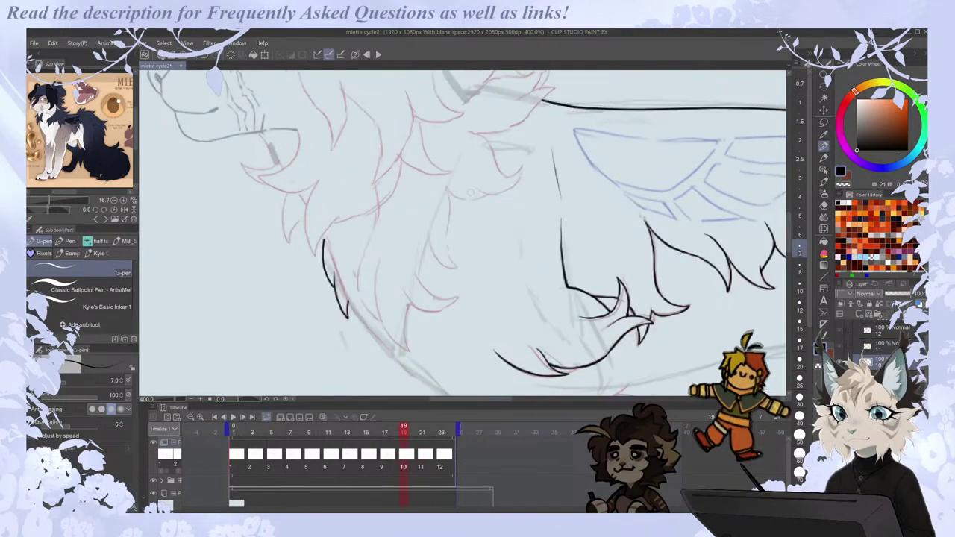
pyautogui.moveTo(462, 119); pyautogui.dragTo(484, 162)
pyautogui.moveTo(484, 162)
pyautogui.mouseDown()
pyautogui.moveTo(509, 184)
pyautogui.moveTo(479, 196)
pyautogui.mouseUp()
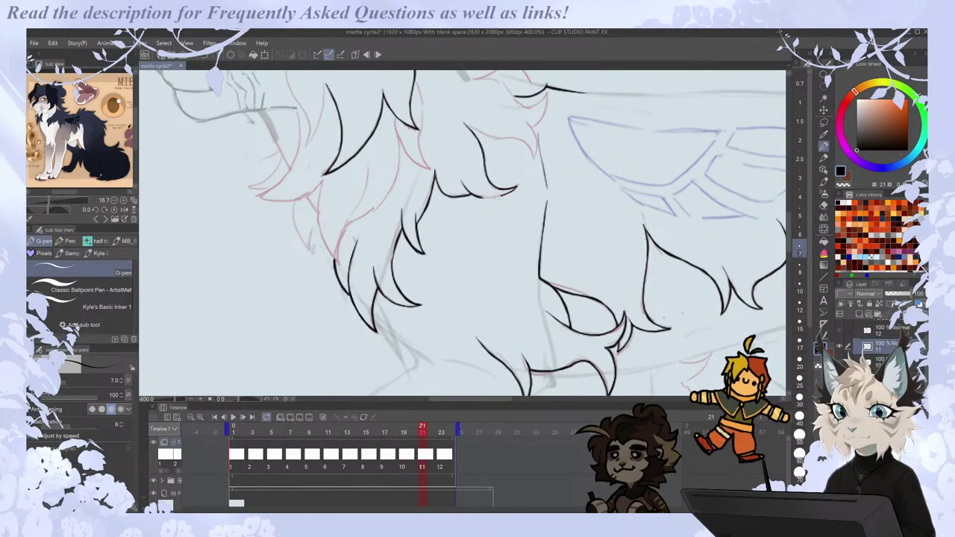
pyautogui.press('Left')
pyautogui.press('Right')
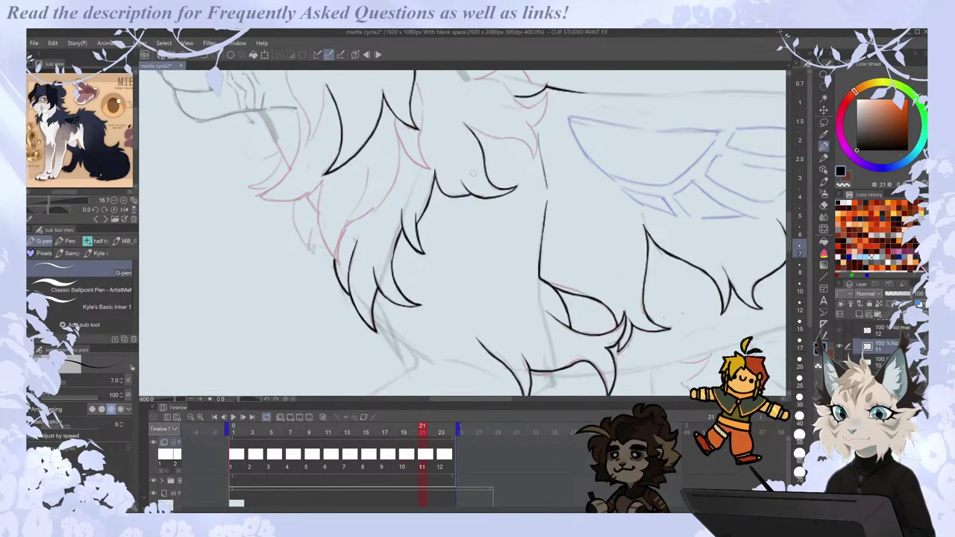
pyautogui.press('Left')
pyautogui.press('Left')
pyautogui.press('Right')
pyautogui.press('.')
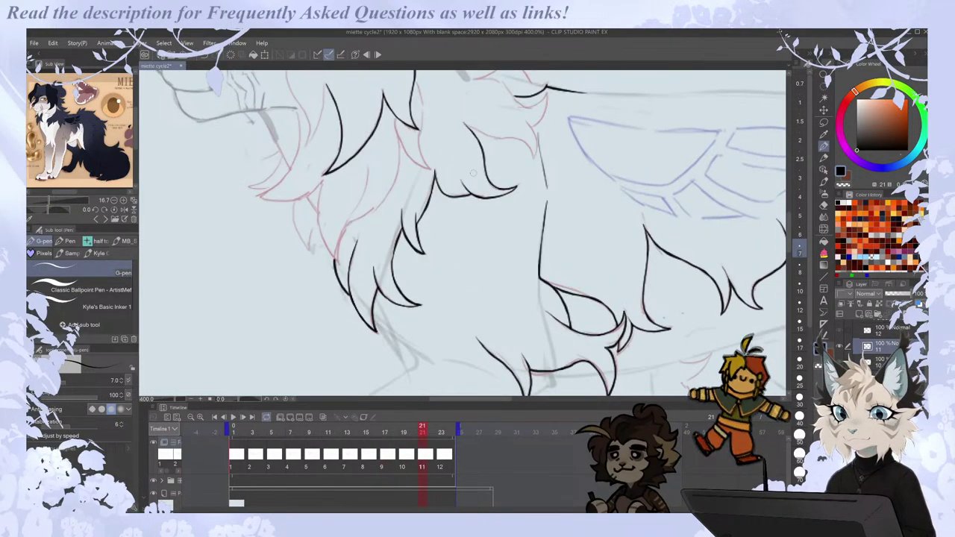
pyautogui.press('.')
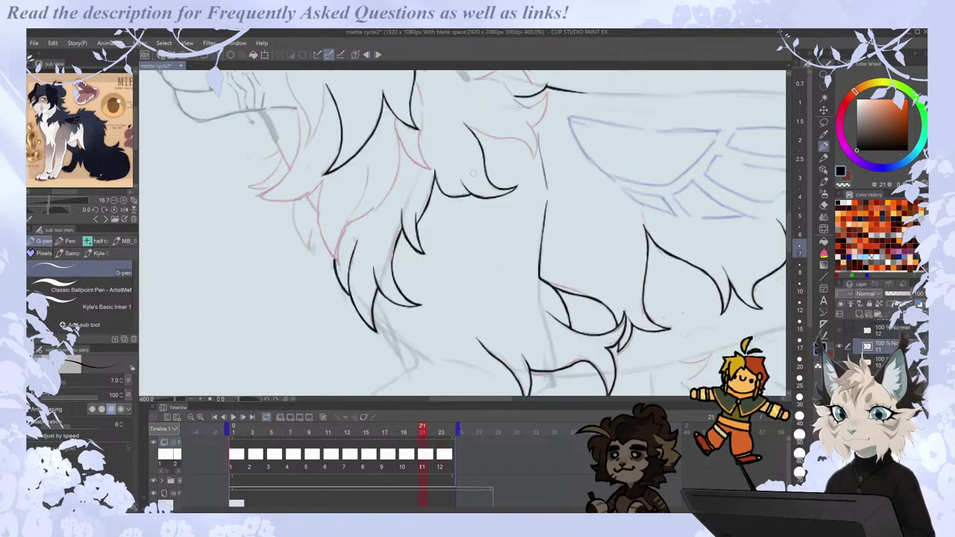
pyautogui.press(',')
pyautogui.press('.')
# Ink and clean up the upper shoulder fur tuft on cel 11, ending in a point near the front of the wing.
pyautogui.moveTo(789, 223); pyautogui.dragTo(789, 213)
pyautogui.press(',')
pyautogui.press(',')
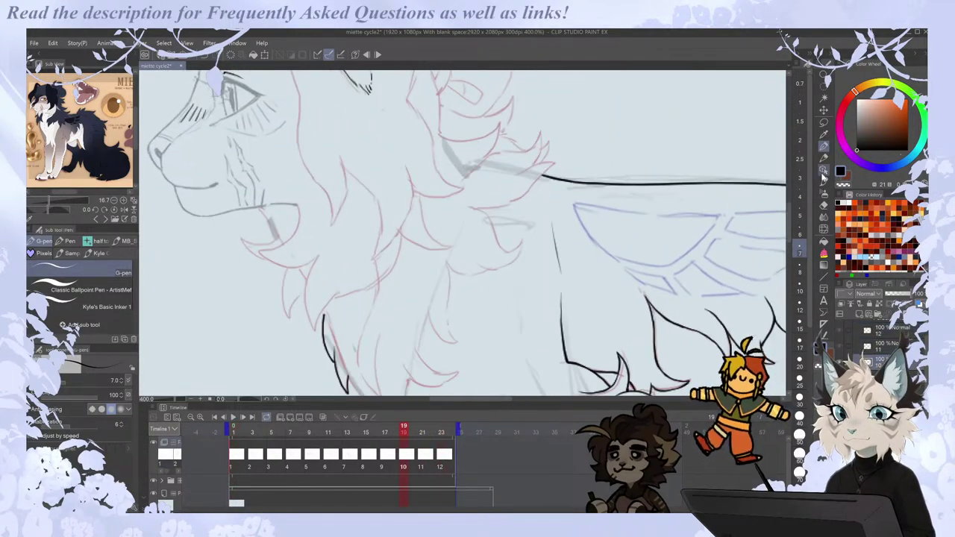
pyautogui.press('.')
pyautogui.press('.')
pyautogui.press(',')
pyautogui.press(',')
pyautogui.press('.')
pyautogui.press('e')
pyautogui.moveTo(465, 199)
pyautogui.mouseDown()
pyautogui.moveTo(478, 215)
pyautogui.moveTo(515, 216)
pyautogui.moveTo(536, 235)
pyautogui.mouseUp()
pyautogui.press('p')
pyautogui.hotkey('ctrl', 'z')
pyautogui.moveTo(536, 233)
pyautogui.mouseDown()
pyautogui.moveTo(528, 189)
pyautogui.moveTo(538, 217)
pyautogui.mouseUp()
pyautogui.press('e')
pyautogui.press('p')
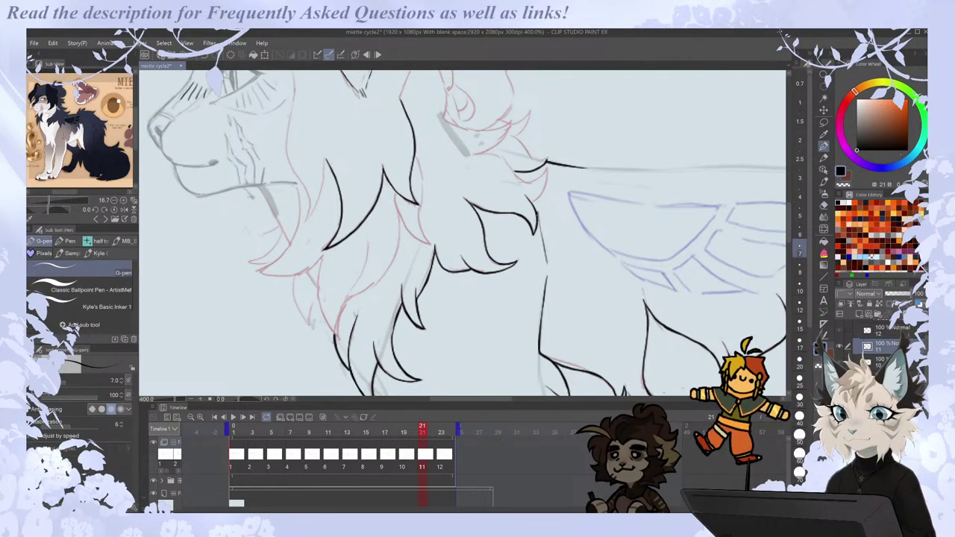
# Ink the shoulder fur tufts in front of the wing on cel 12, cleaning up where the curves meet.
pyautogui.moveTo(469, 157)
pyautogui.mouseDown()
pyautogui.moveTo(524, 163)
pyautogui.moveTo(522, 173)
pyautogui.moveTo(539, 195)
pyautogui.mouseUp()
pyautogui.press('.')
pyautogui.press(',')
pyautogui.press('.')
pyautogui.moveTo(456, 126)
pyautogui.mouseDown()
pyautogui.moveTo(541, 181)
pyautogui.moveTo(506, 196)
pyautogui.moveTo(499, 236)
pyautogui.mouseUp()
pyautogui.press('Left')
pyautogui.press('Right')
pyautogui.press('Left')
pyautogui.press('Right')
pyautogui.moveTo(448, 177); pyautogui.dragTo(498, 221)
pyautogui.press('Left')
pyautogui.press('Right')
pyautogui.press('e')
pyautogui.moveTo(447, 174)
pyautogui.mouseDown()
pyautogui.moveTo(458, 195)
pyautogui.moveTo(458, 246)
pyautogui.moveTo(493, 279)
pyautogui.mouseUp()
pyautogui.press('p')
# Ink the inner and lower chest fur tufts on cel 12 beneath the shoulder fur, checking them against the previous cel.
pyautogui.press('Left')
pyautogui.press('Right')
pyautogui.moveTo(412, 239)
pyautogui.mouseDown()
pyautogui.moveTo(423, 267)
pyautogui.moveTo(491, 282)
pyautogui.mouseUp()
pyautogui.press('Left')
pyautogui.press('Right')
pyautogui.press('Left')
pyautogui.press('Right')
pyautogui.moveTo(414, 239); pyautogui.dragTo(405, 273)
pyautogui.hotkey('ctrl', 'z')
pyautogui.moveTo(413, 239)
pyautogui.mouseDown()
pyautogui.moveTo(394, 306)
pyautogui.moveTo(400, 318)
pyautogui.moveTo(377, 274)
pyautogui.moveTo(378, 335)
pyautogui.moveTo(400, 365)
pyautogui.moveTo(359, 325)
pyautogui.moveTo(398, 363)
pyautogui.mouseUp()
pyautogui.press('Left')
pyautogui.press('Right')
pyautogui.scroll(-2, 443, 214)
pyautogui.scroll(2, 390, 319)
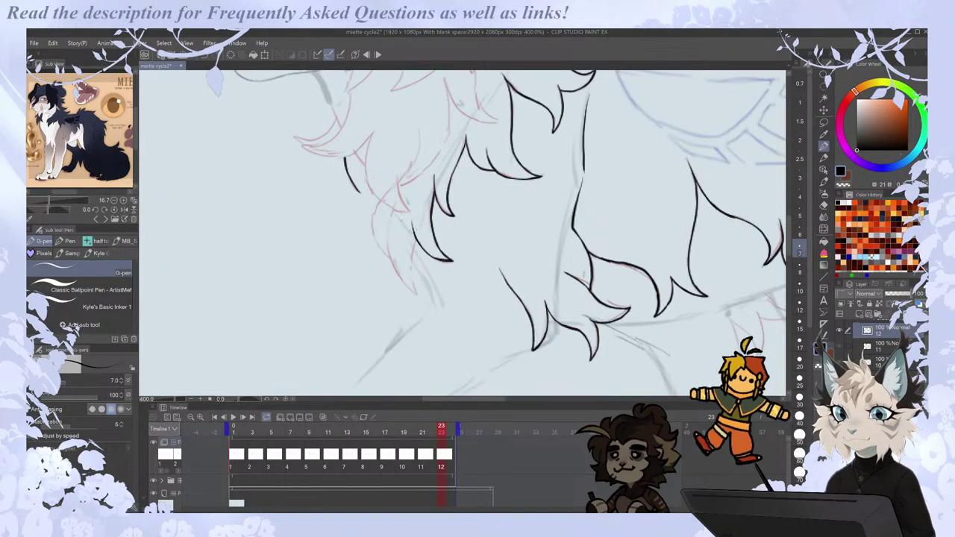
# Ink the lowest pointed chest fur tuft on cel 12 and compare it with the previous cel.
pyautogui.moveTo(413, 243)
pyautogui.mouseDown()
pyautogui.moveTo(418, 296)
pyautogui.moveTo(397, 266)
pyautogui.mouseUp()
pyautogui.press('e')
pyautogui.press('p')
pyautogui.press('p')
pyautogui.moveTo(409, 291)
pyautogui.mouseDown()
pyautogui.moveTo(388, 241)
pyautogui.moveTo(390, 214)
pyautogui.mouseUp()
pyautogui.press('Left')
pyautogui.press('Right')
pyautogui.press('Left')
pyautogui.press('Right')
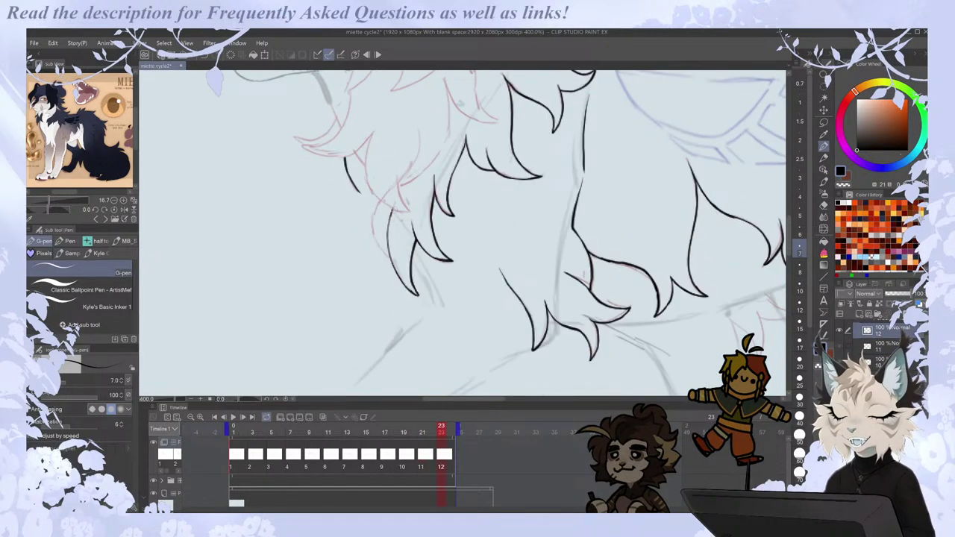
# Refine the lowest chest tuft's tip on cel 12 and ink the outer curve along its front edge.
pyautogui.moveTo(395, 270); pyautogui.dragTo(414, 294)
pyautogui.press('Left')
pyautogui.press('Right')
pyautogui.moveTo(388, 256); pyautogui.dragTo(385, 194)
pyautogui.hotkey('ctrl', 'z')
pyautogui.moveTo(388, 256)
pyautogui.mouseDown()
pyautogui.moveTo(374, 226)
pyautogui.moveTo(384, 199)
pyautogui.mouseUp()
pyautogui.hotkey('ctrl', '-')
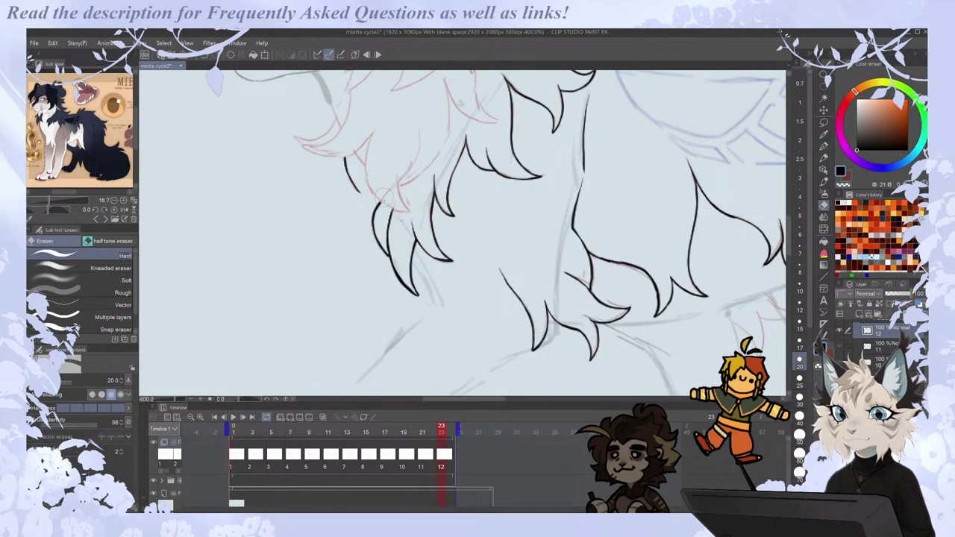
pyautogui.hotkey('ctrl', '-')
pyautogui.hotkey('ctrl', '+')
pyautogui.hotkey('ctrl', '+')
# Connect the front chest line on cel 12 to the outer fur tuft and check it against neighbouring cels.
pyautogui.moveTo(390, 240); pyautogui.dragTo(403, 251)
pyautogui.press(',')
pyautogui.press('.')
pyautogui.press('.')
pyautogui.press(',')
pyautogui.hotkey('ctrl', 'z')
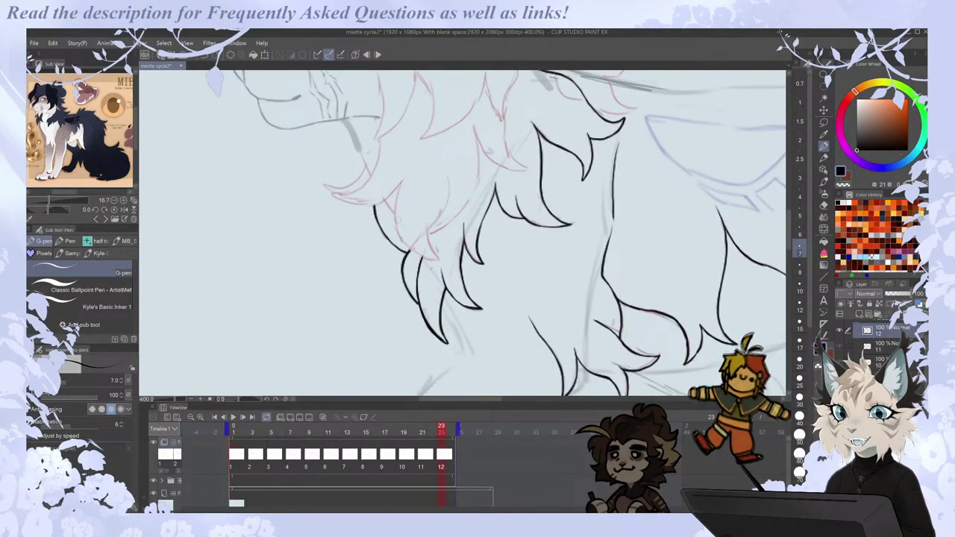
pyautogui.press('.')
pyautogui.press('.')
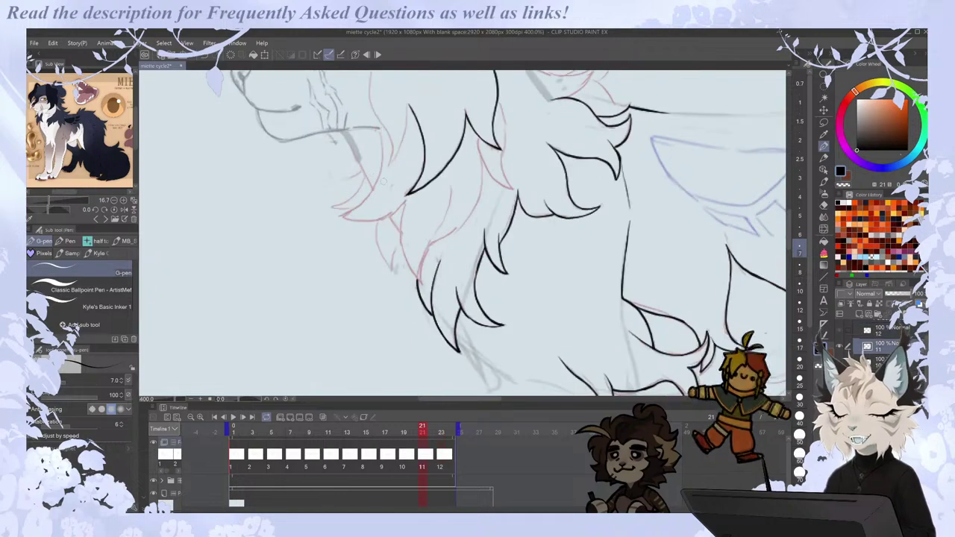
# Ink the small front chest fur tuft on cel 11, just below the jaw fur.
pyautogui.moveTo(378, 220)
pyautogui.mouseDown()
pyautogui.moveTo(381, 254)
pyautogui.moveTo(396, 273)
pyautogui.mouseUp()
pyautogui.moveTo(396, 271); pyautogui.dragTo(401, 241)
pyautogui.press('e')
pyautogui.press('p')
pyautogui.press('Left')
pyautogui.press('Left')
pyautogui.press('Right')
# Ink the small pointed front chest tuft on cel 10 and compare it with the adjacent cel.
pyautogui.moveTo(370, 214); pyautogui.dragTo(373, 263)
pyautogui.moveTo(373, 262)
pyautogui.mouseDown()
pyautogui.moveTo(387, 235)
pyautogui.moveTo(365, 257)
pyautogui.moveTo(373, 259)
pyautogui.mouseUp()
pyautogui.press('Left')
pyautogui.press('Right')
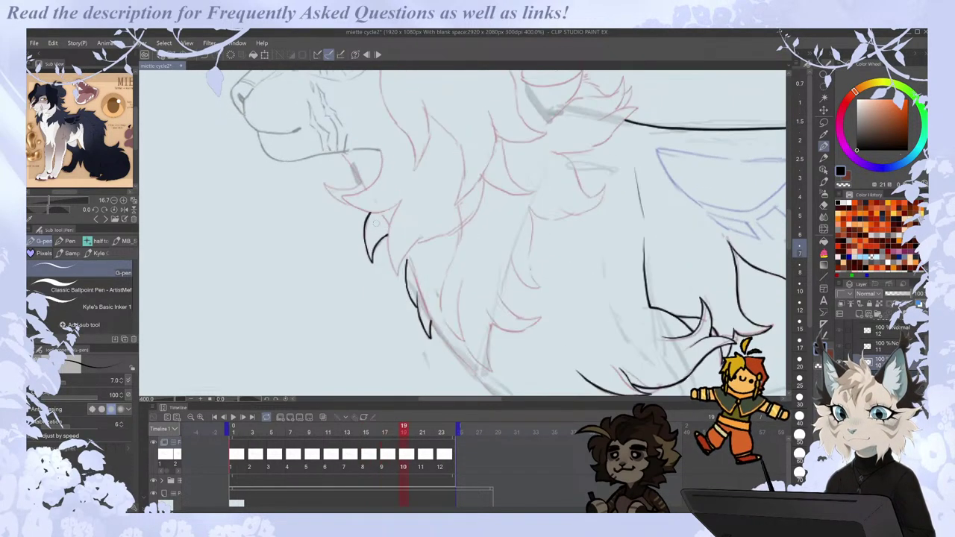
# Flip through the cels around 7 and 8 and play the walk cycle to examine the chest fur's motion.
pyautogui.press('Left')
pyautogui.press('Left')
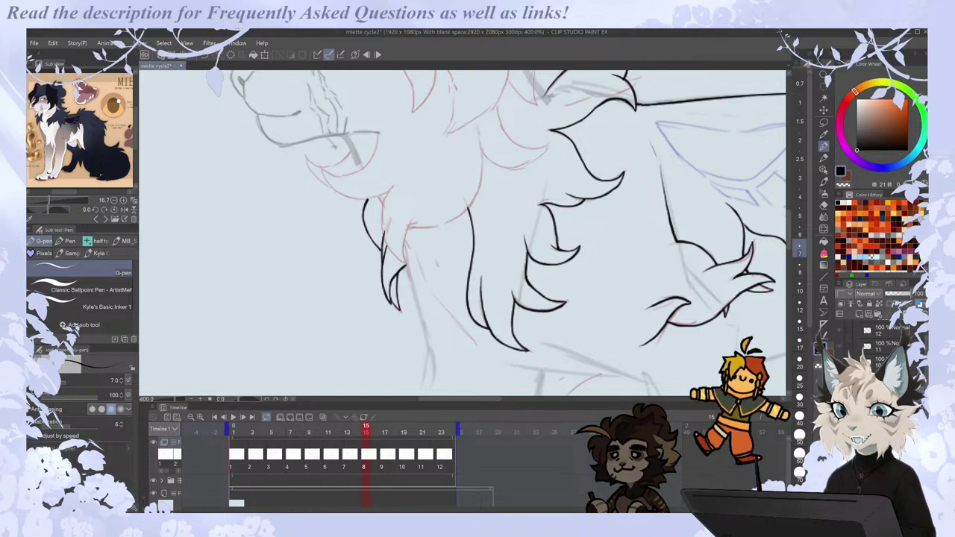
pyautogui.press('Left')
pyautogui.press('Right')
pyautogui.press('Right')
pyautogui.press('Left')
pyautogui.press('Left')
pyautogui.press('Right')
pyautogui.press('Left')
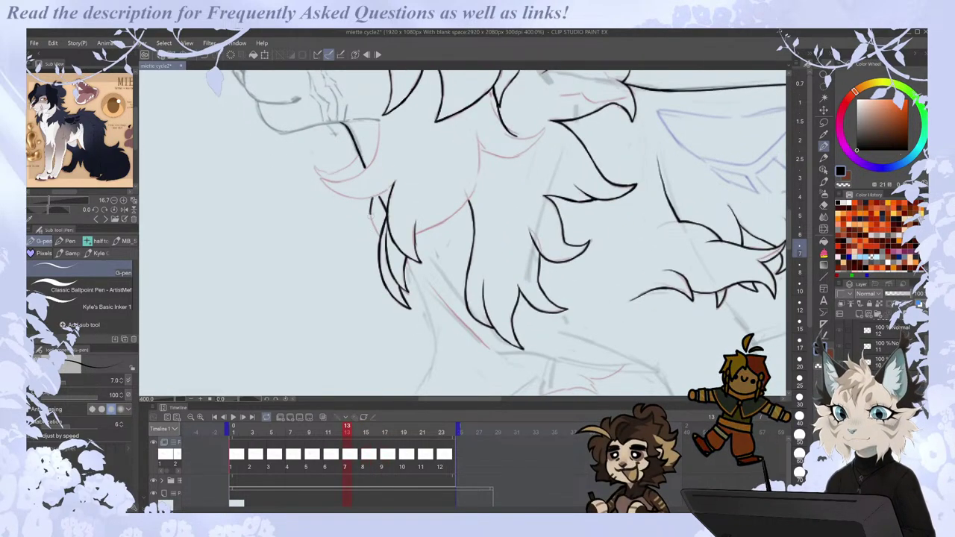
pyautogui.press('Left')
pyautogui.press('Right')
pyautogui.press('Right')
pyautogui.scroll(-3, 376, 225)
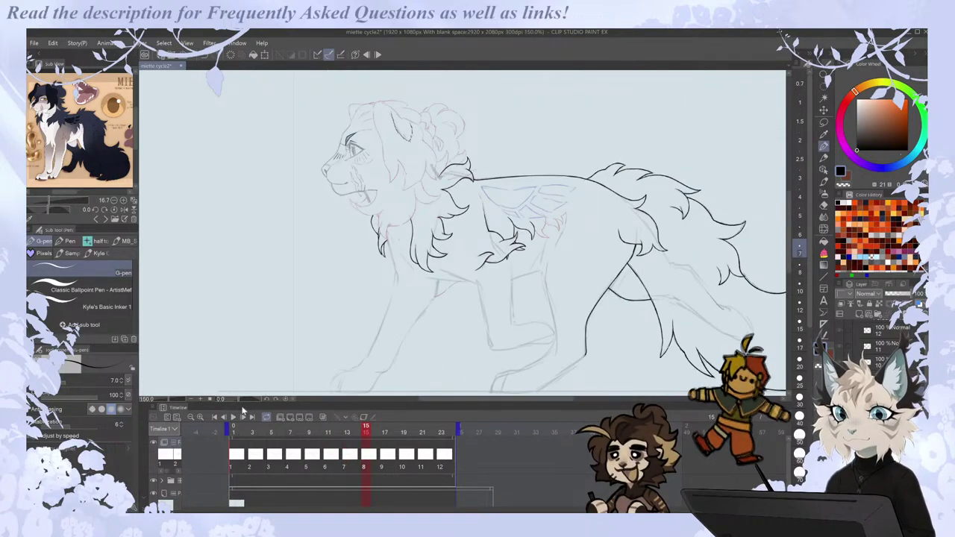
pyautogui.click(234, 417)
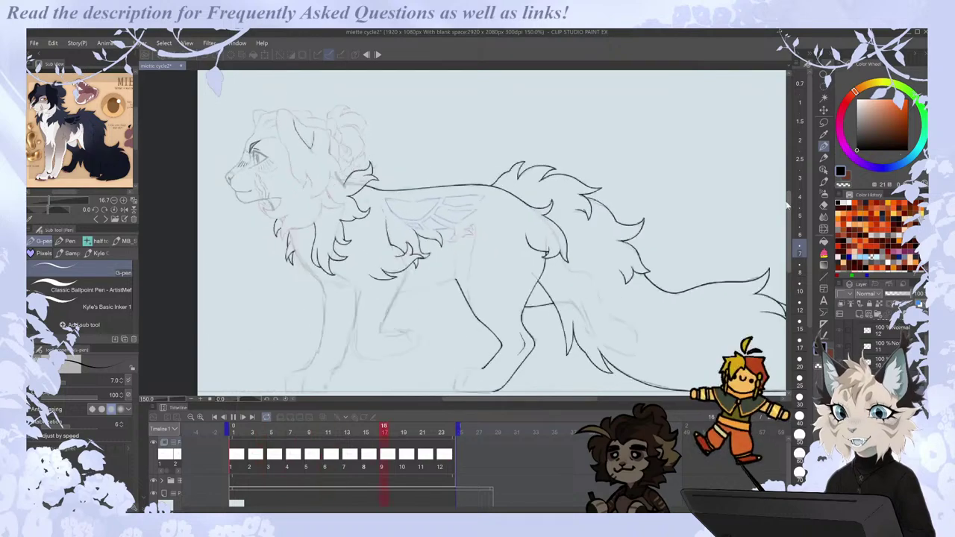
pyautogui.hotkey('ctrl', '-')
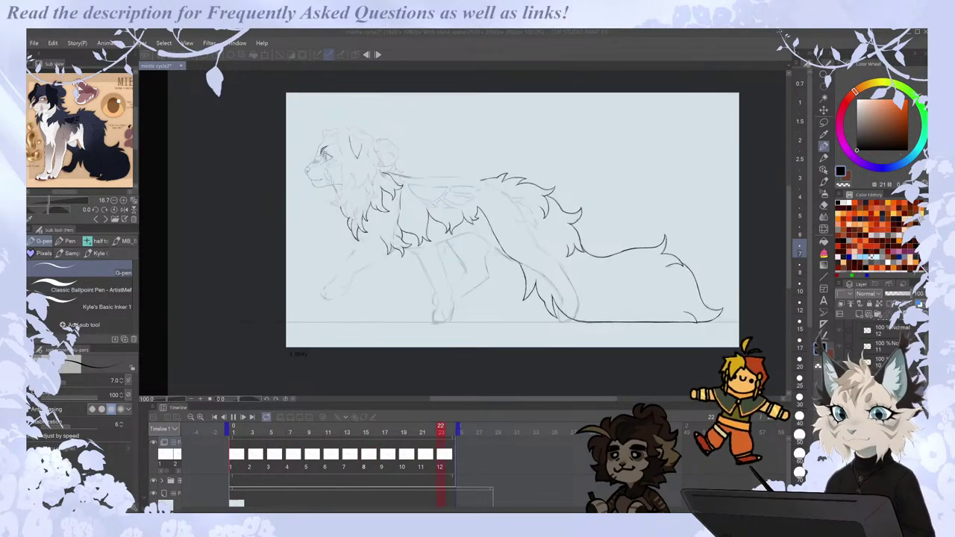
pyautogui.press('space')
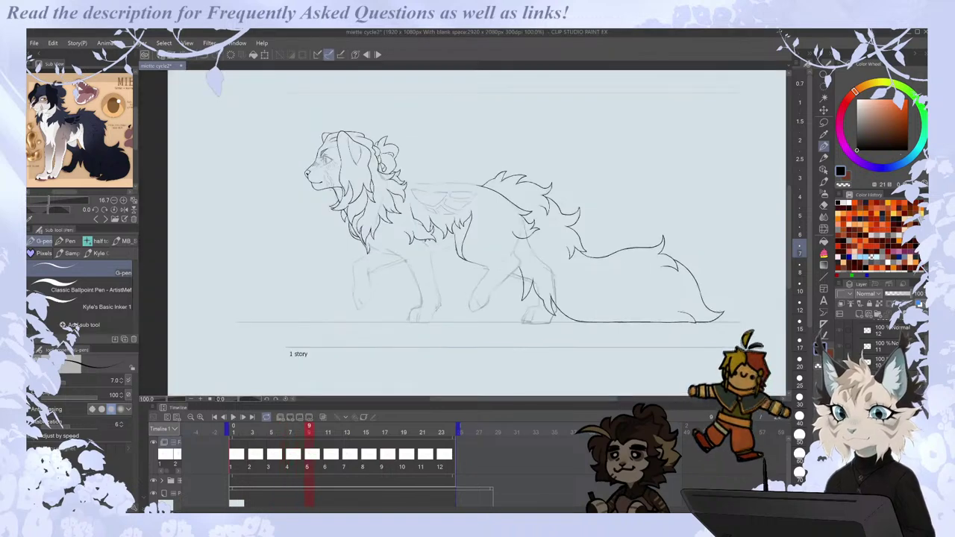
# Return to cel 1 and save the animation file.
pyautogui.click(234, 463)
pyautogui.hotkey('ctrl', '+')
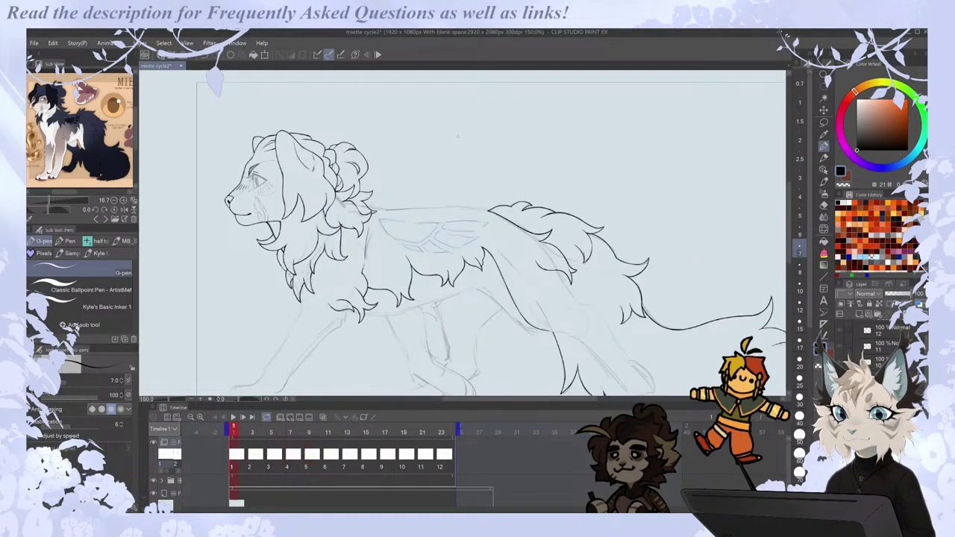
pyautogui.hotkey('ctrl', 's')
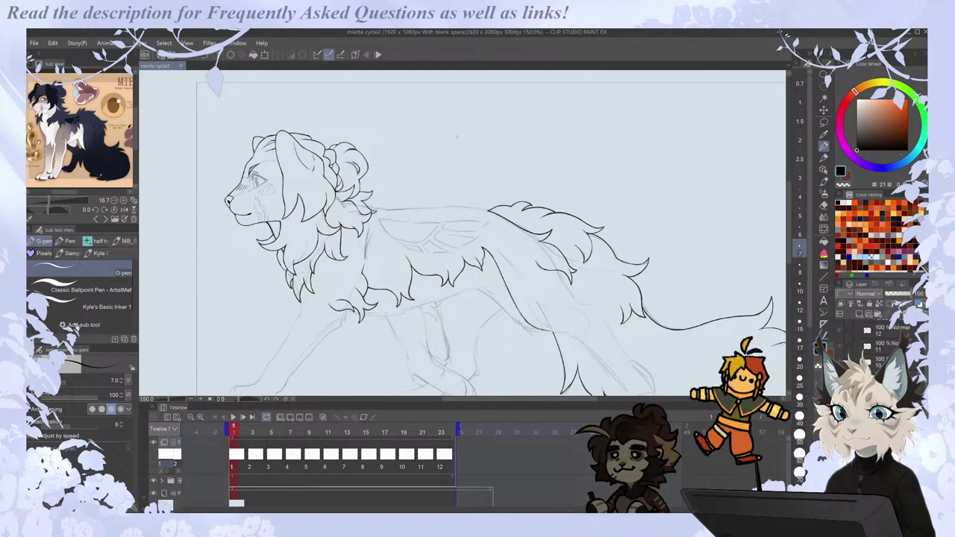
# Ink the front section of the back line on cel 12, running backward from the shoulder fur above the wing.
pyautogui.hotkey('ctrl', '+')
pyautogui.hotkey('ctrl', '+')
pyautogui.hotkey('ctrl', '+')
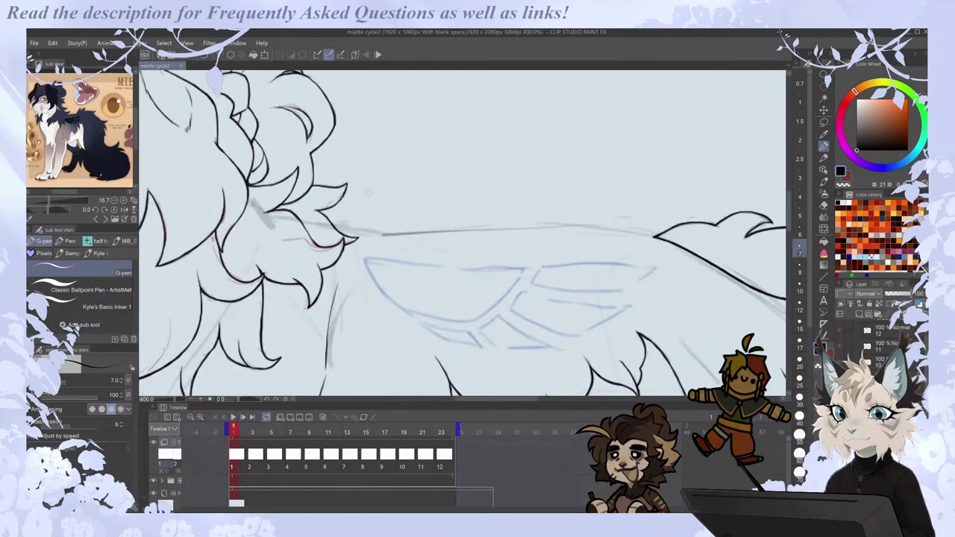
pyautogui.press('Left')
pyautogui.press('Right')
pyautogui.press('Right')
pyautogui.press('Left')
pyautogui.press('Left')
pyautogui.press('Left')
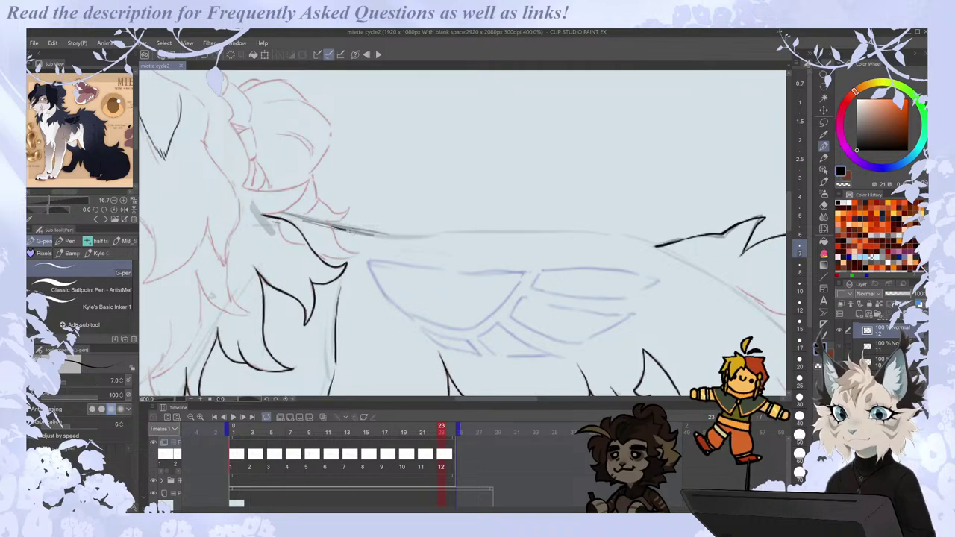
pyautogui.moveTo(337, 226); pyautogui.dragTo(400, 236)
pyautogui.hotkey('ctrl', 'z')
pyautogui.press('Left')
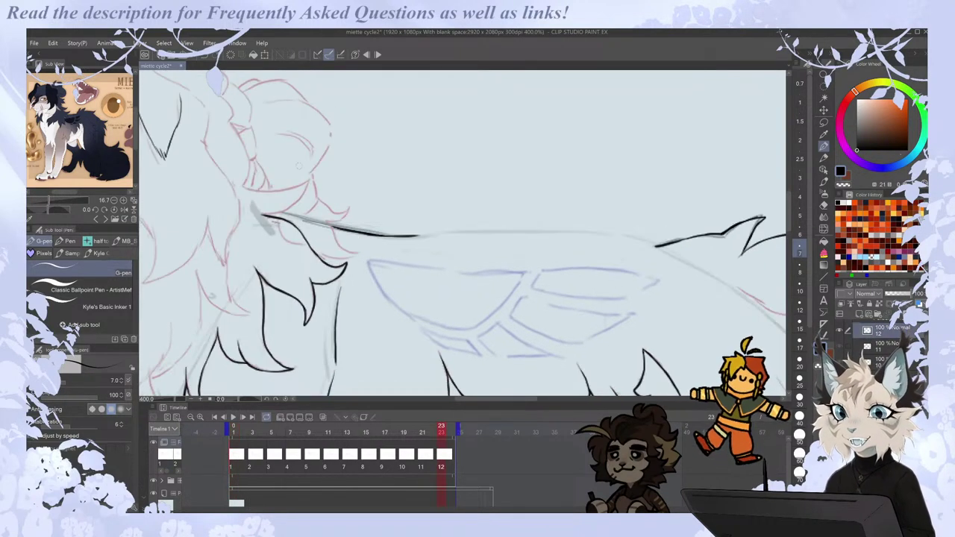
pyautogui.moveTo(328, 222); pyautogui.dragTo(384, 236)
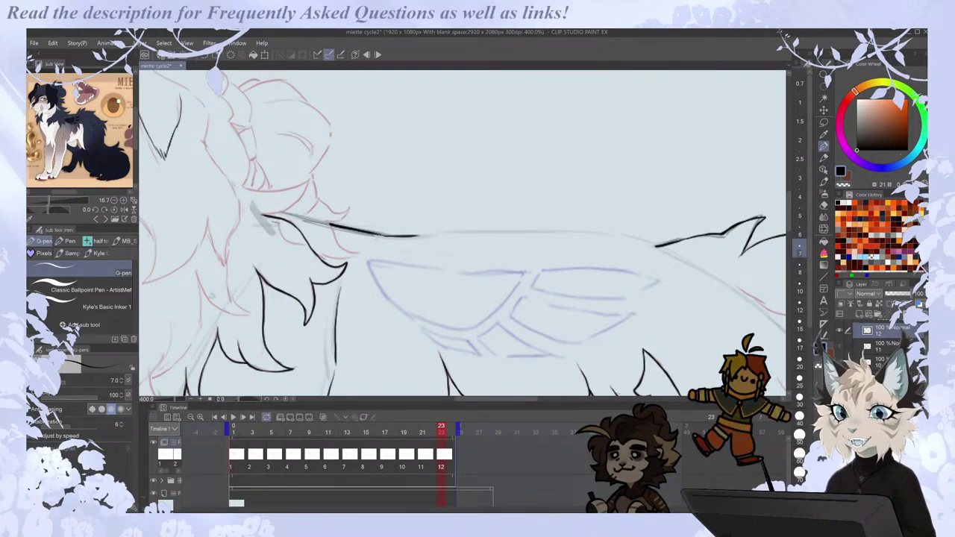
pyautogui.moveTo(496, 398); pyautogui.dragTo(515, 399)
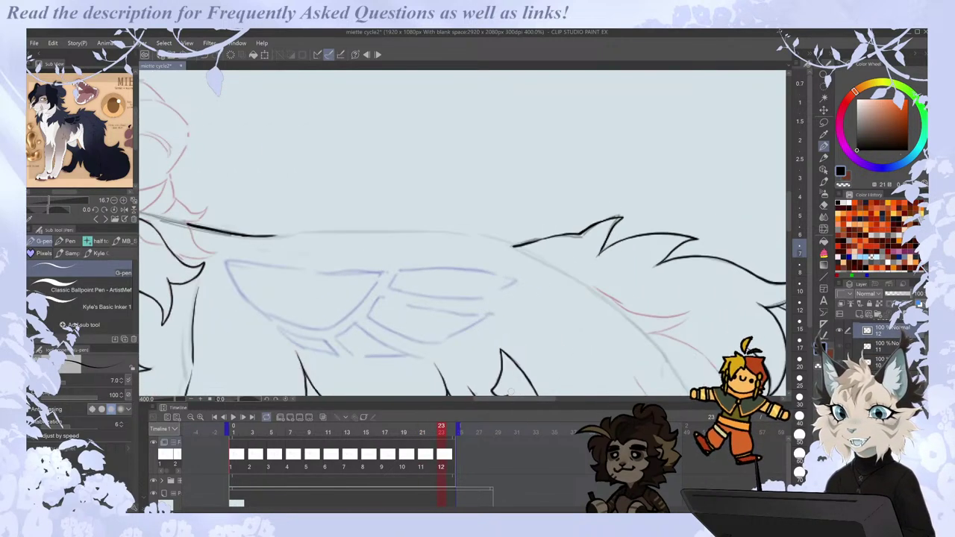
# Extend the inked back line on cel 12 over the wing to the base of the tail, cleaning up the joins.
pyautogui.press('e')
pyautogui.moveTo(245, 234)
pyautogui.mouseDown()
pyautogui.moveTo(432, 232)
pyautogui.moveTo(424, 231)
pyautogui.moveTo(530, 255)
pyautogui.mouseUp()
pyautogui.press('p')
pyautogui.scroll(-2, 530, 256)
pyautogui.press(',')
pyautogui.hotkey('ctrl', 'Right')
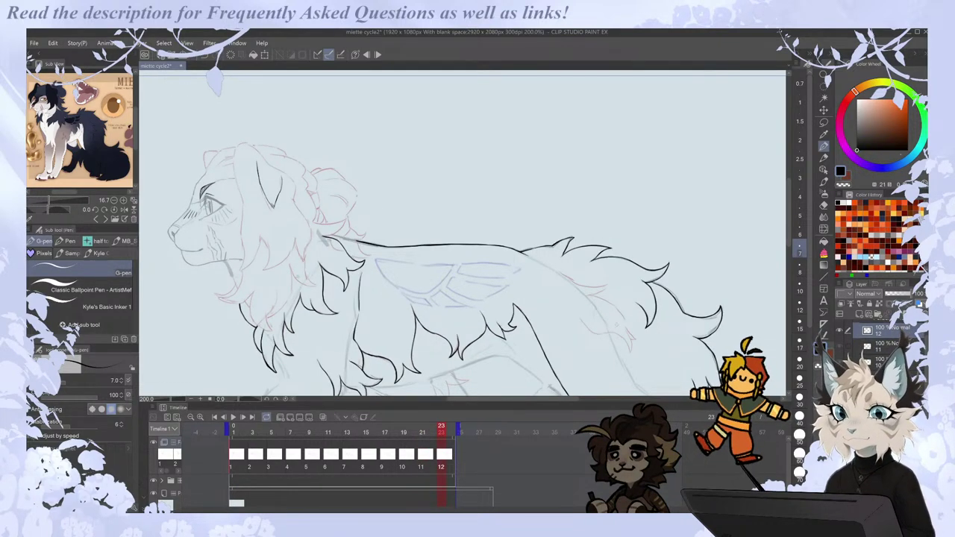
# Compare the back line and rump on cel 12 with the neighbouring cels.
pyautogui.hotkey('ctrl', '+')
pyautogui.hotkey('ctrl', '+')
pyautogui.hotkey('ctrl', 'Left')
pyautogui.hotkey('ctrl', 'Right')
pyautogui.hotkey('ctrl', 'Left')
pyautogui.hotkey('ctrl', 'Right')
pyautogui.hotkey('ctrl', 'Right')
pyautogui.hotkey('ctrl', 'Left')
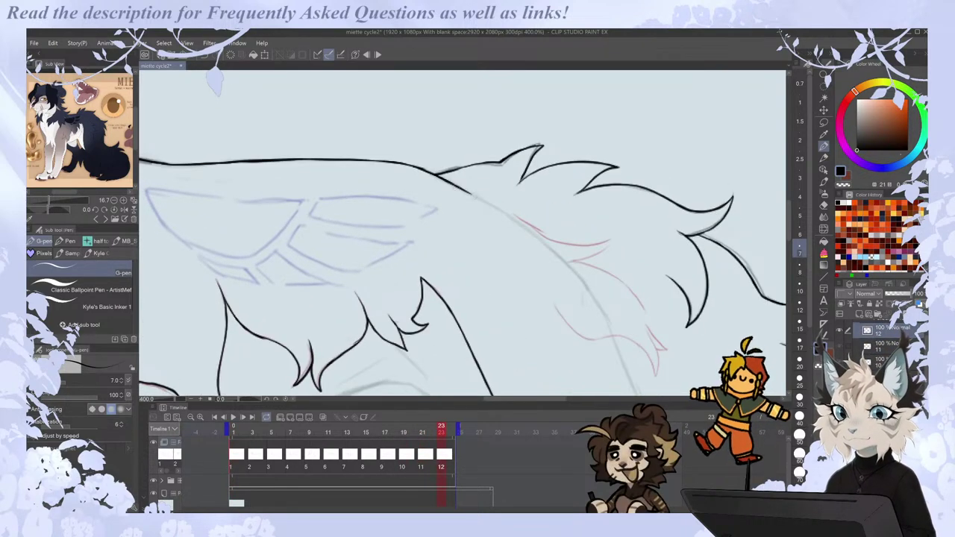
# Redraw the rump curve past the tail base on cel 12, clean up the join, and save the file.
pyautogui.hotkey('ctrl', 'z')
pyautogui.moveTo(434, 174); pyautogui.dragTo(557, 242)
pyautogui.hotkey('ctrl', 'z')
pyautogui.hotkey('ctrl', 'z')
pyautogui.hotkey('ctrl', 'y')
pyautogui.hotkey('ctrl', 'y')
pyautogui.press('e')
pyautogui.moveTo(427, 172)
pyautogui.mouseDown()
pyautogui.moveTo(418, 167)
pyautogui.moveTo(430, 173)
pyautogui.mouseUp()
pyautogui.press('p')
pyautogui.scroll(-2, 411, 161)
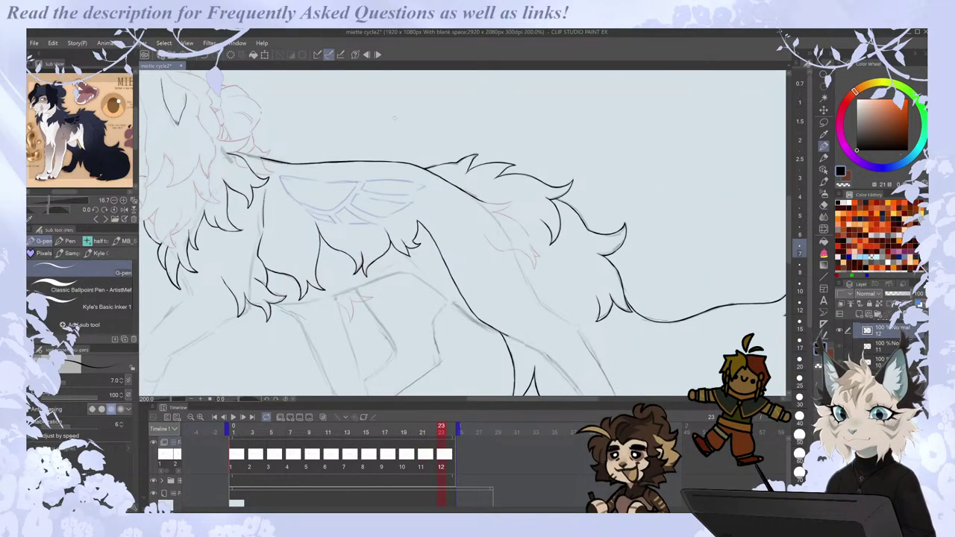
pyautogui.hotkey('ctrl', 's')
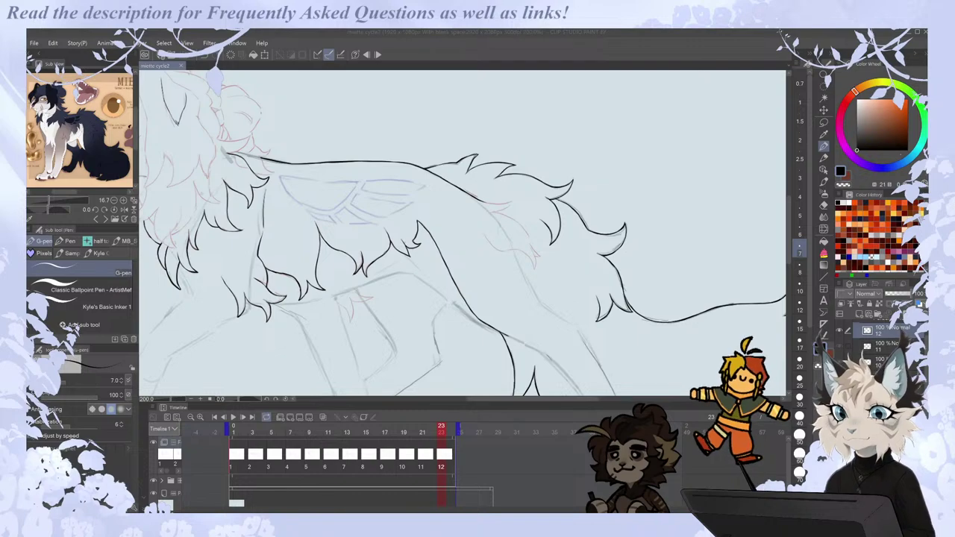
# Ink the back line on cel 1 from the neck fur to the tail base, redrawing it until it runs smoothly.
pyautogui.click(238, 455)
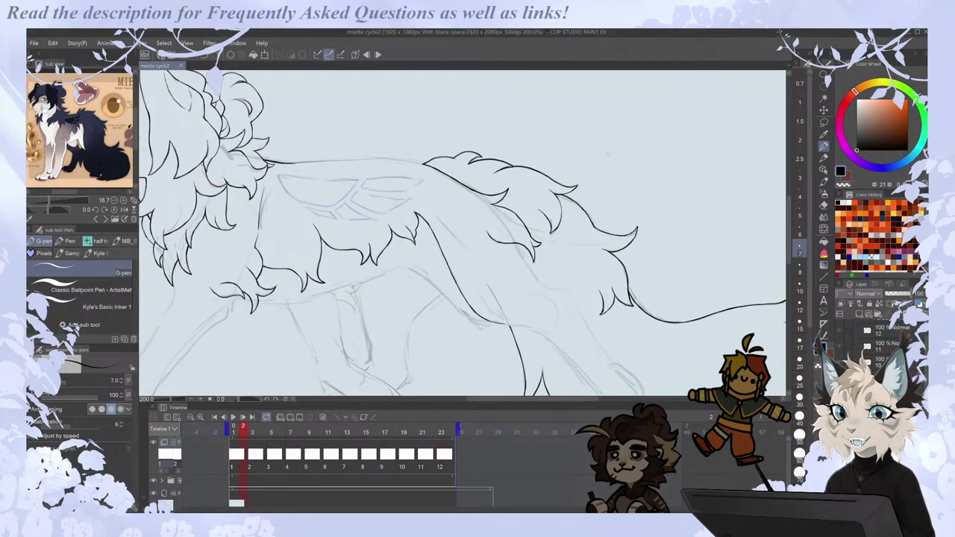
pyautogui.scroll(2, 319, 117)
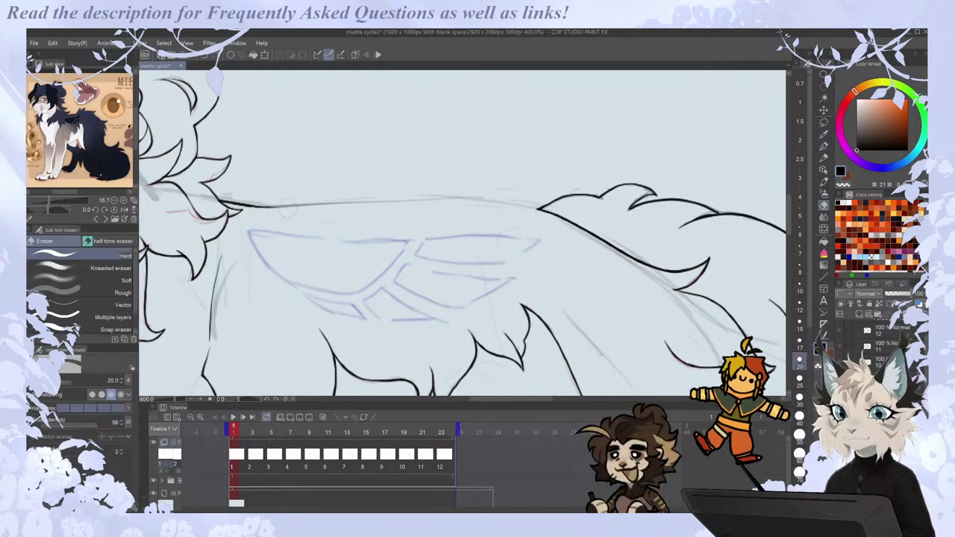
pyautogui.moveTo(268, 206); pyautogui.dragTo(498, 202)
pyautogui.hotkey('ctrl', 'z')
pyautogui.hotkey('ctrl', 'z')
pyautogui.moveTo(278, 205)
pyautogui.mouseDown()
pyautogui.moveTo(478, 198)
pyautogui.moveTo(538, 209)
pyautogui.mouseUp()
pyautogui.scroll(-2, 488, 184)
pyautogui.hotkey('ctrl', 'z')
pyautogui.hotkey('ctrl', 'z')
pyautogui.hotkey('ctrl', 'z')
pyautogui.hotkey('ctrl', 'z')
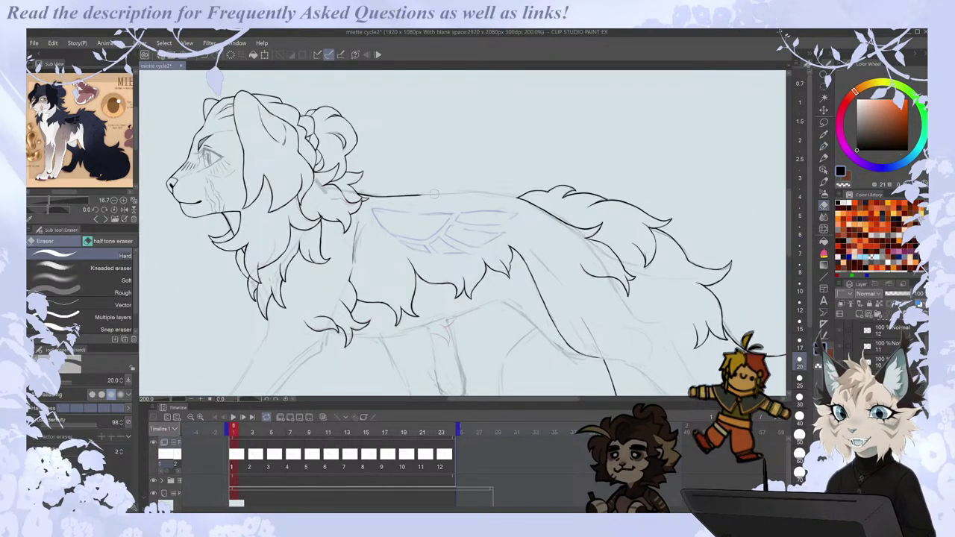
pyautogui.moveTo(414, 196); pyautogui.dragTo(519, 198)
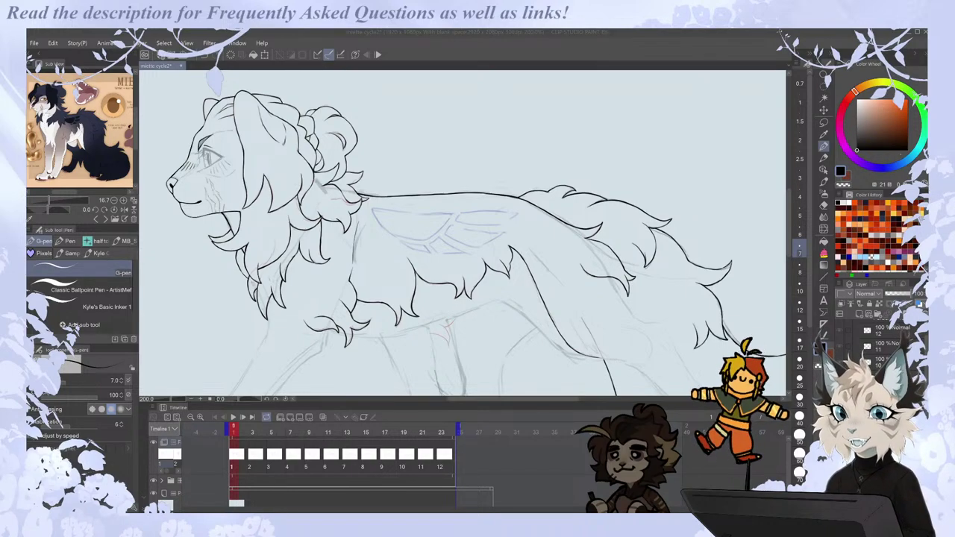
# Step through the cels to examine the back lines and hindquarters, comparing cel 11 with its neighbours.
pyautogui.hotkey('ctrl', '.')
pyautogui.hotkey('ctrl', ',')
pyautogui.hotkey('ctrl', '.')
pyautogui.hotkey('ctrl', '.')
pyautogui.hotkey('ctrl', '.')
pyautogui.hotkey('ctrl', '-')
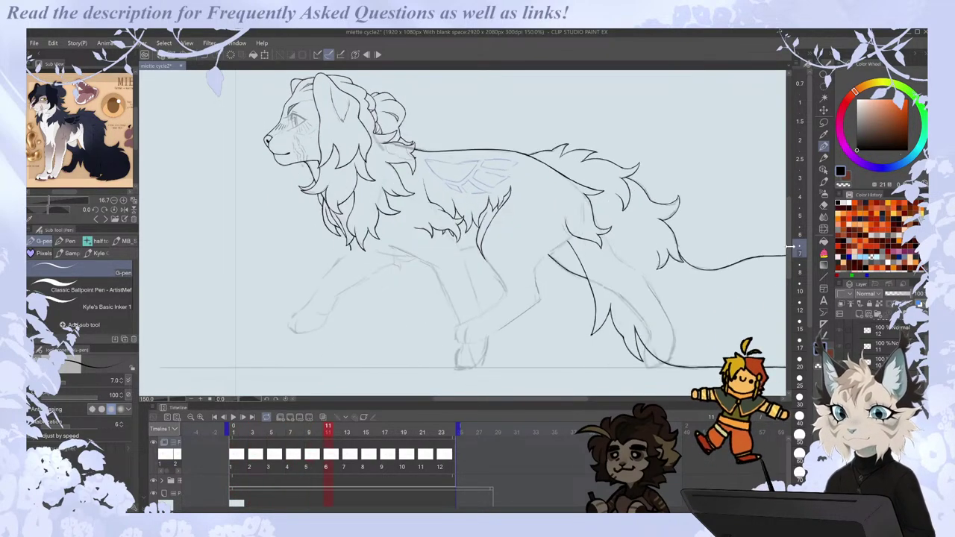
pyautogui.hotkey('ctrl', '+')
pyautogui.scroll(2, 576, 120)
pyautogui.press(',')
pyautogui.scroll(-2, 577, 120)
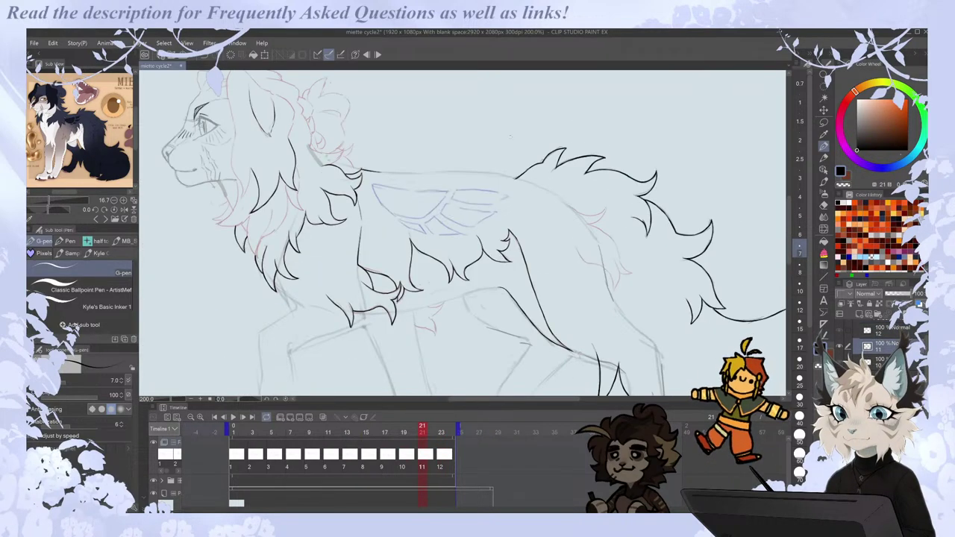
pyautogui.press('.')
pyautogui.press(',')
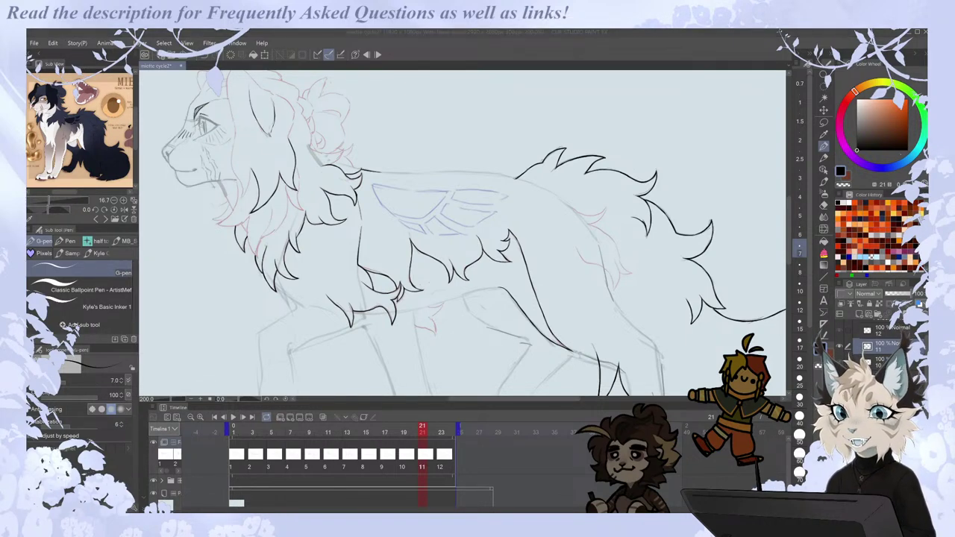
pyautogui.press(',')
pyautogui.press('.')
pyautogui.press(',')
pyautogui.press('.')
pyautogui.moveTo(792, 228); pyautogui.dragTo(788, 243)
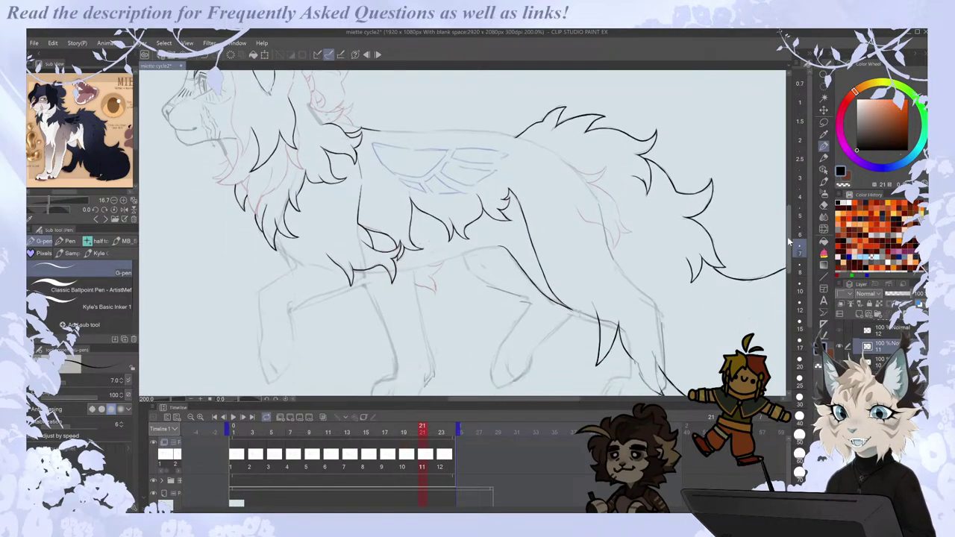
pyautogui.press(',')
pyautogui.press('.')
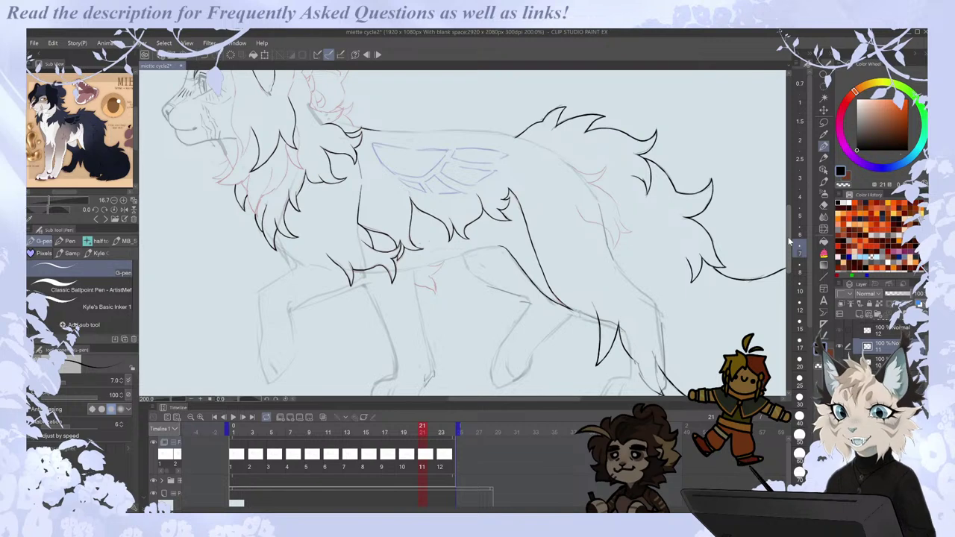
# Ink the first short curve of the thigh fur on cel 11 and check it against the adjacent cels.
pyautogui.moveTo(789, 239); pyautogui.dragTo(789, 247)
pyautogui.moveTo(532, 399); pyautogui.dragTo(539, 404)
pyautogui.scroll(2, 627, 125)
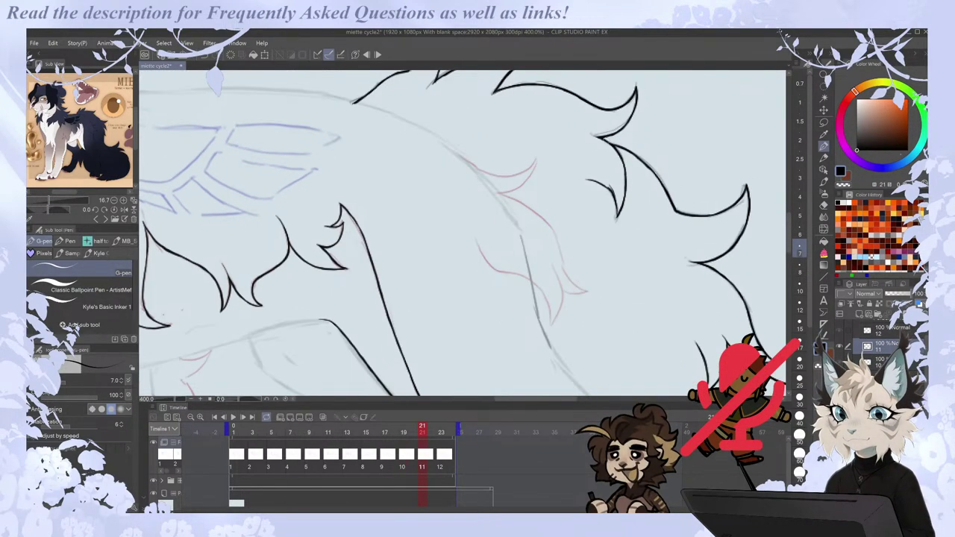
pyautogui.moveTo(475, 237)
pyautogui.mouseDown()
pyautogui.moveTo(492, 267)
pyautogui.moveTo(531, 282)
pyautogui.mouseUp()
pyautogui.hotkey('ctrl', 'z')
pyautogui.press('Left')
pyautogui.press('Right')
pyautogui.press('Right')
pyautogui.press('Left')
pyautogui.press('Left')
pyautogui.press('Right')
pyautogui.press('Left')
pyautogui.press('Right')
pyautogui.press('Left')
pyautogui.press('Right')
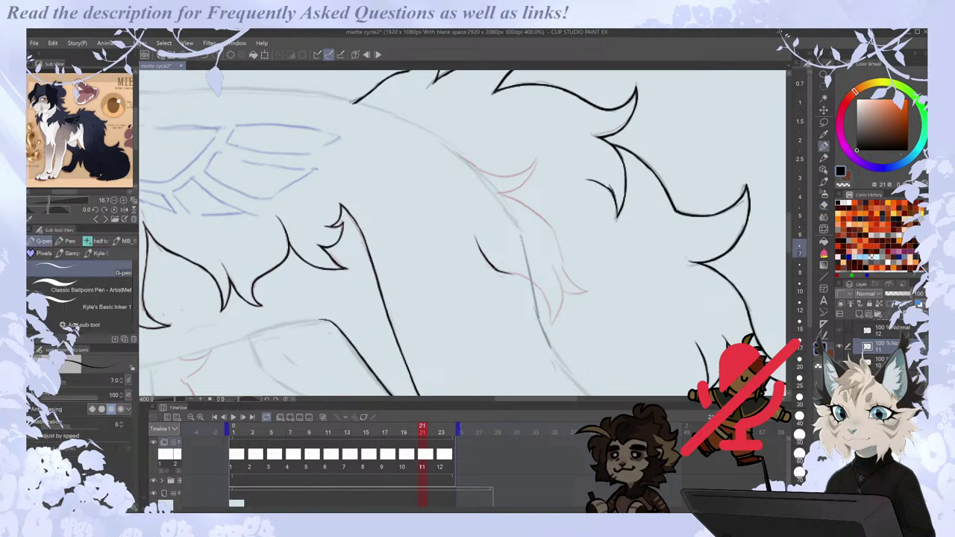
# Continue the thigh fur line on cel 11 down into a pointed tuft, comparing it with the previous cel.
pyautogui.moveTo(493, 267)
pyautogui.mouseDown()
pyautogui.moveTo(543, 290)
pyautogui.moveTo(551, 325)
pyautogui.moveTo(560, 311)
pyautogui.mouseUp()
pyautogui.hotkey('ctrl', 'z')
pyautogui.press('Left')
pyautogui.press('Right')
pyautogui.press('Left')
pyautogui.press('Right')
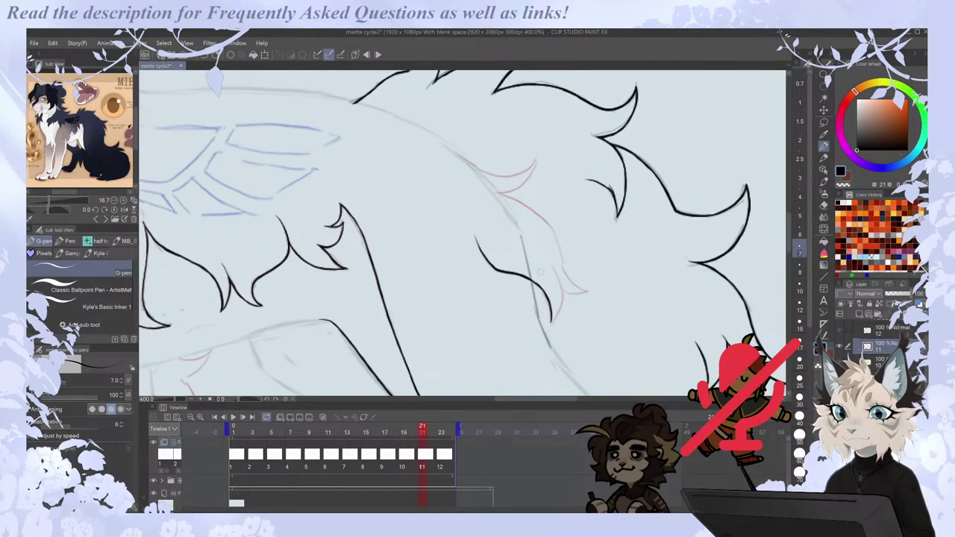
pyautogui.moveTo(549, 266)
pyautogui.mouseDown()
pyautogui.moveTo(561, 290)
pyautogui.moveTo(552, 324)
pyautogui.mouseUp()
pyautogui.scroll(-2, 558, 292)
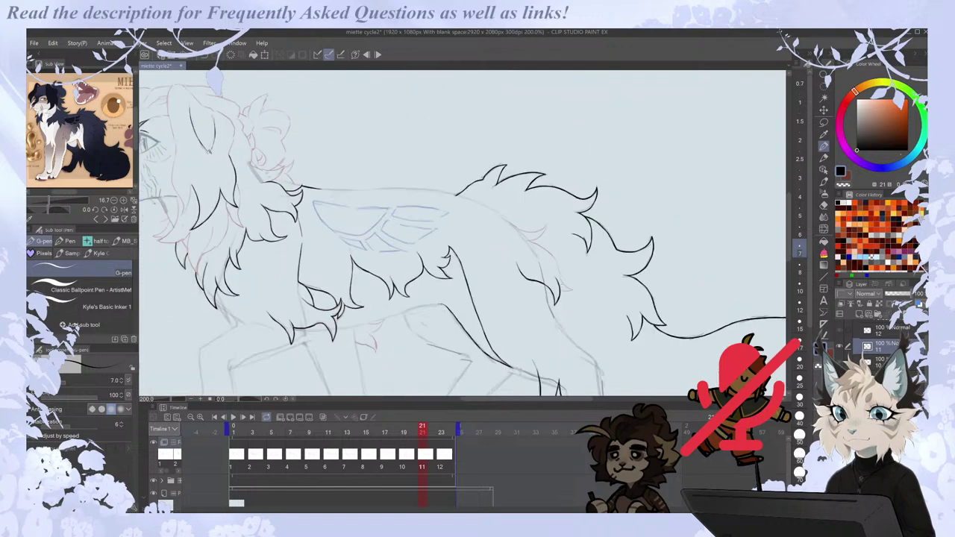
# Save the file and ink the upper thigh fur curve on cel 11 down into its second pointed tuft.
pyautogui.hotkey('ctrl', 's')
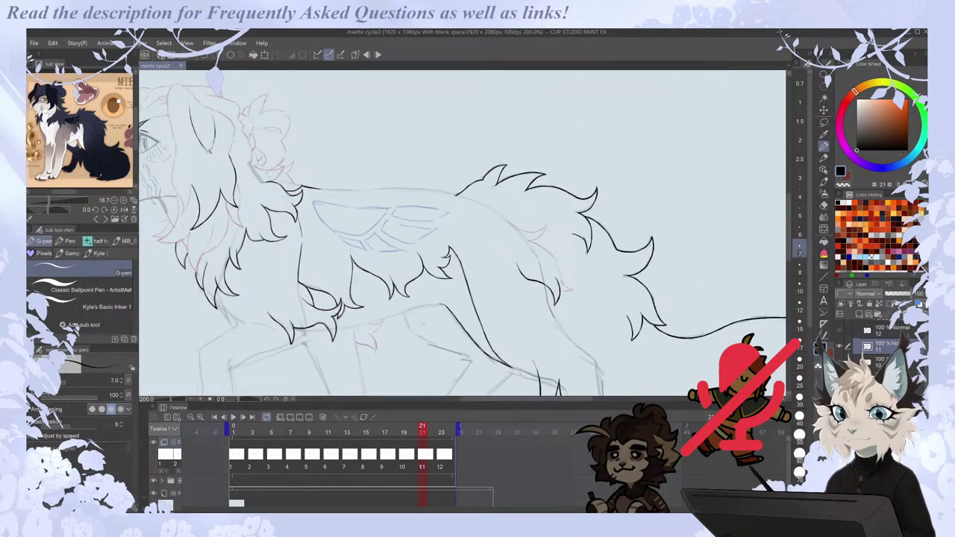
pyautogui.hotkey('ctrl', '-')
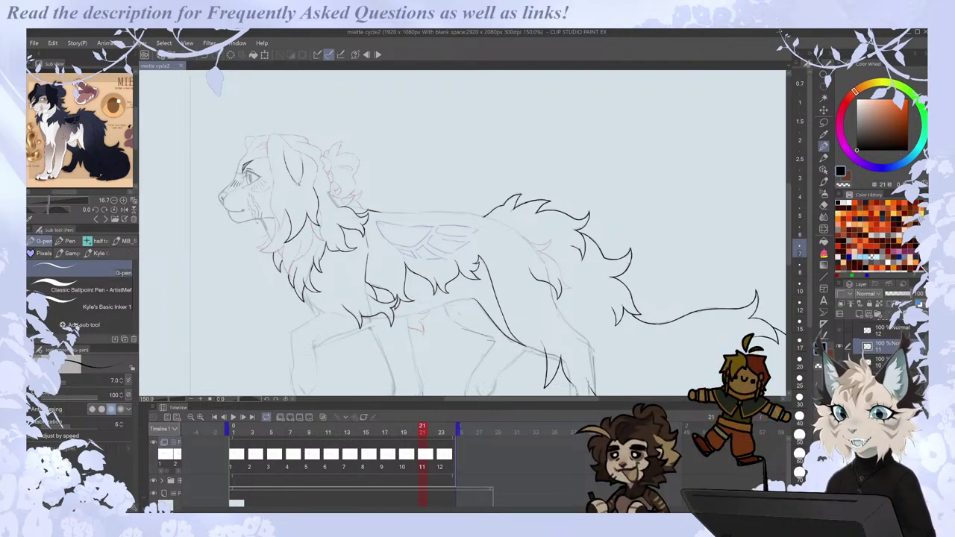
pyautogui.scroll(3, 566, 272)
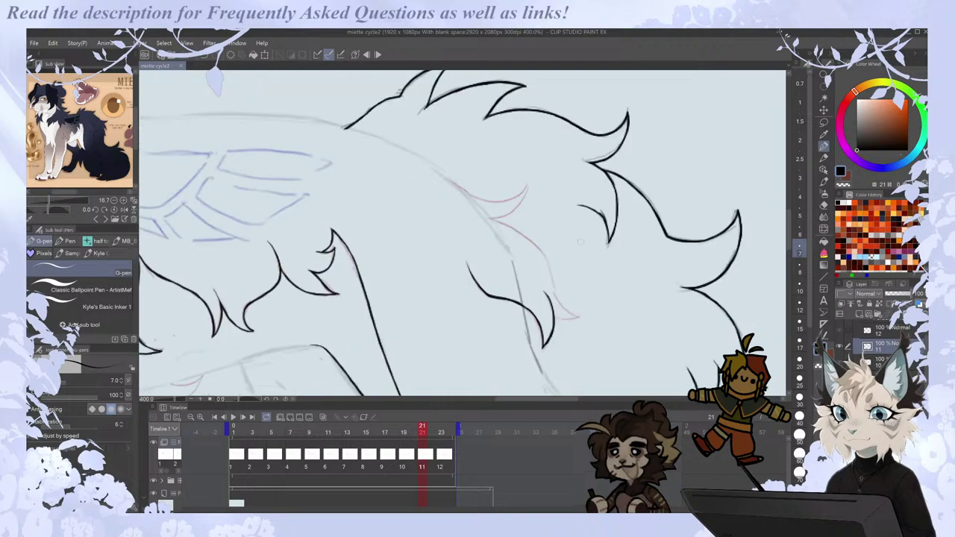
pyautogui.moveTo(489, 218)
pyautogui.mouseDown()
pyautogui.moveTo(543, 252)
pyautogui.moveTo(579, 318)
pyautogui.mouseUp()
pyautogui.hotkey('ctrl', 'z')
pyautogui.hotkey('ctrl', 'z')
pyautogui.press('e')
pyautogui.press('p')
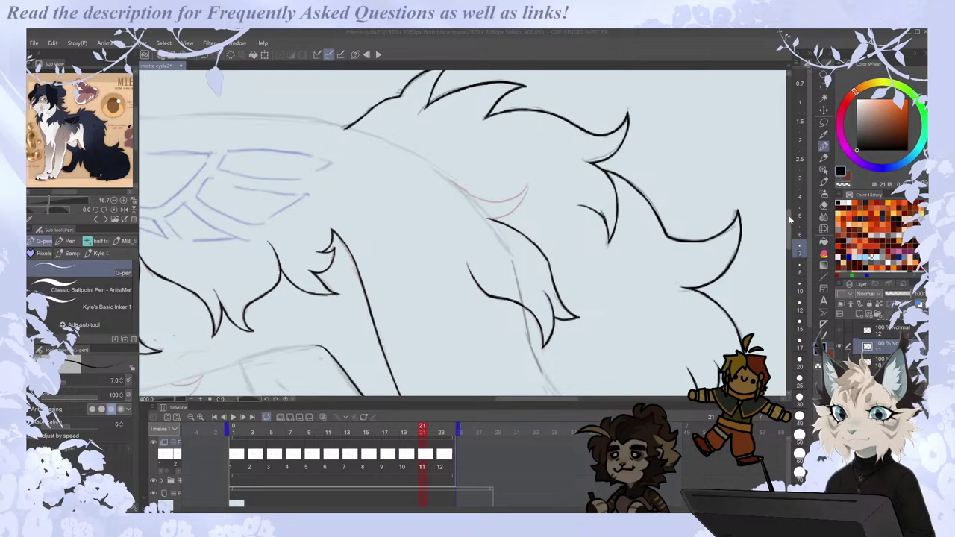
# Try to ink the rear edge of the thigh below the fur tufts on cel 11, comparing it with neighbouring cels.
pyautogui.hotkey('ctrl', '-')
pyautogui.hotkey('ctrl', '-')
pyautogui.hotkey('ctrl', '-')
pyautogui.hotkey('ctrl', '+')
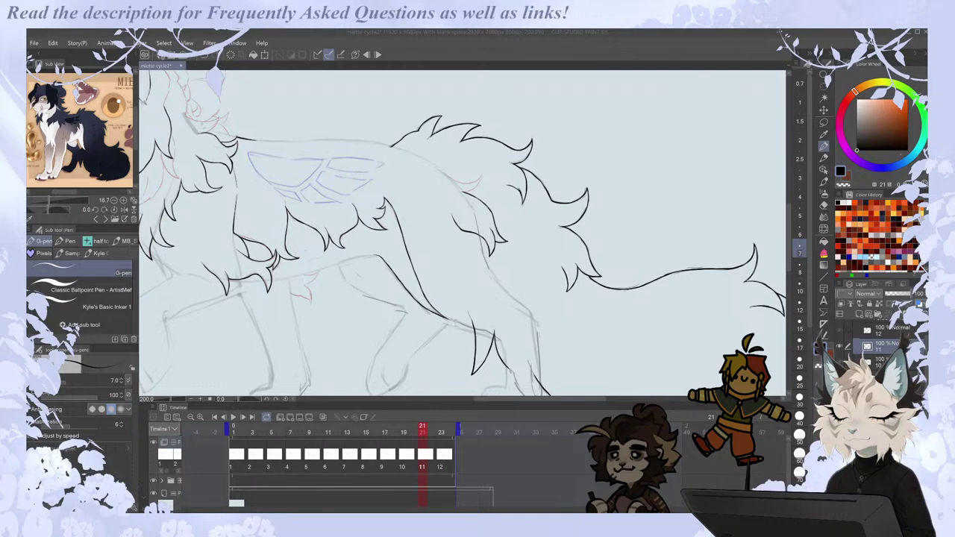
pyautogui.hotkey('ctrl', '-')
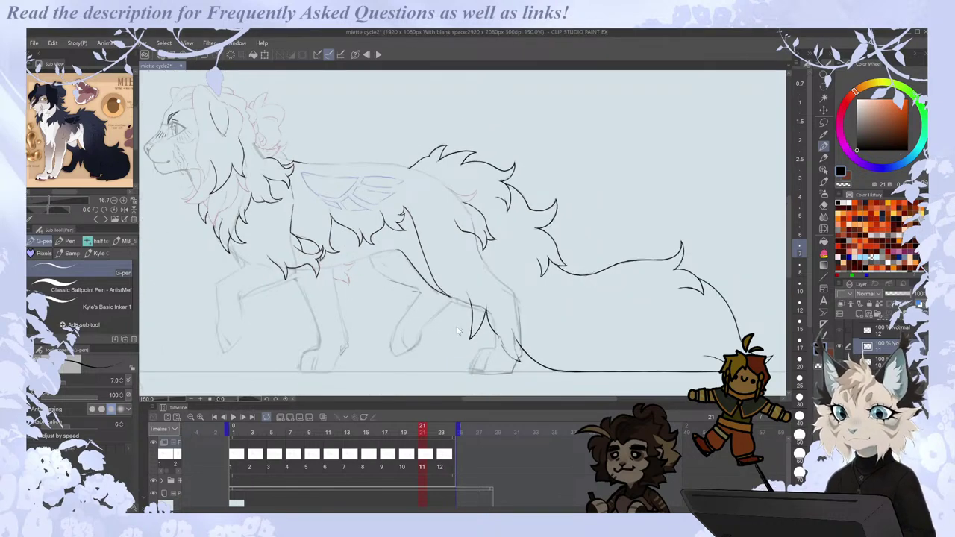
pyautogui.scroll(1, 461, 332)
pyautogui.scroll(2, 344, 381)
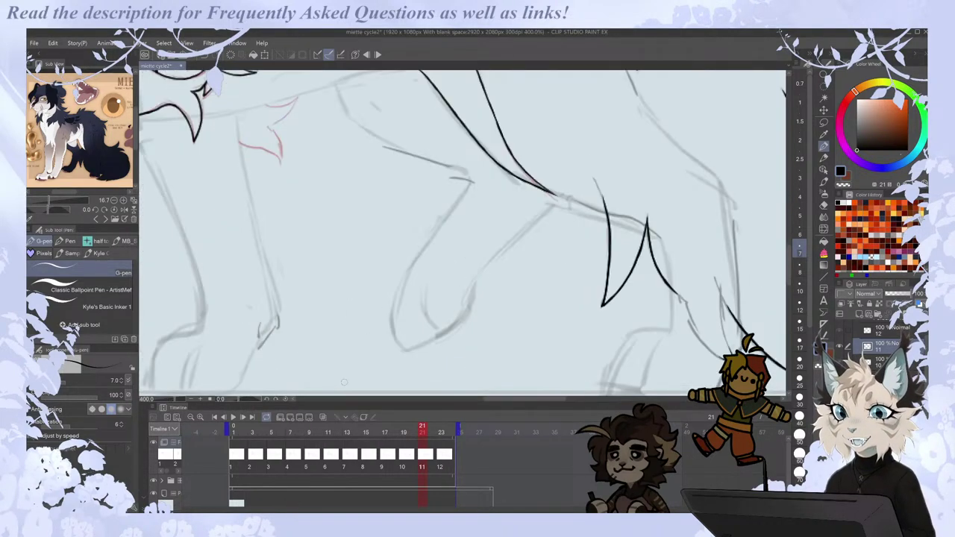
pyautogui.scroll(-2, 344, 382)
pyautogui.scroll(2, 463, 222)
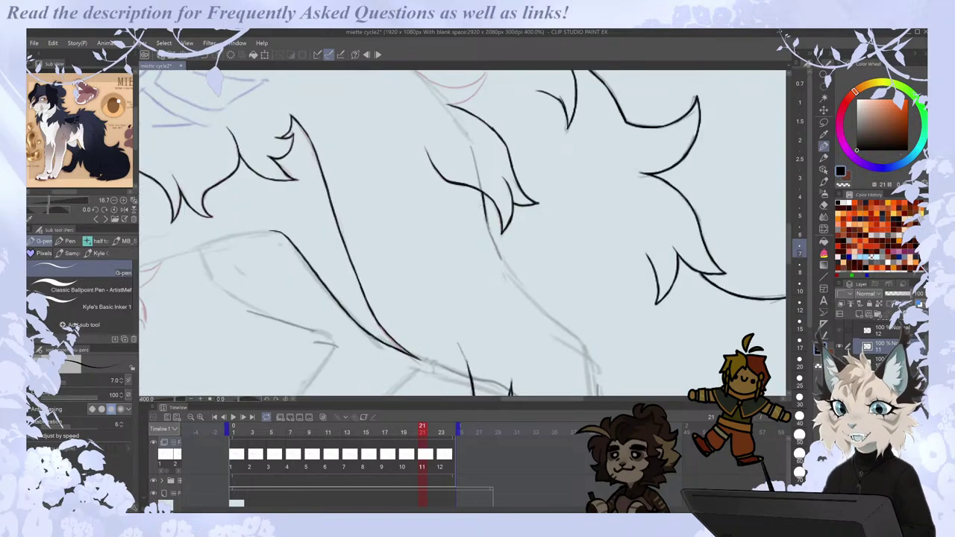
pyautogui.scroll(-2, 482, 205)
pyautogui.moveTo(480, 191); pyautogui.dragTo(501, 241)
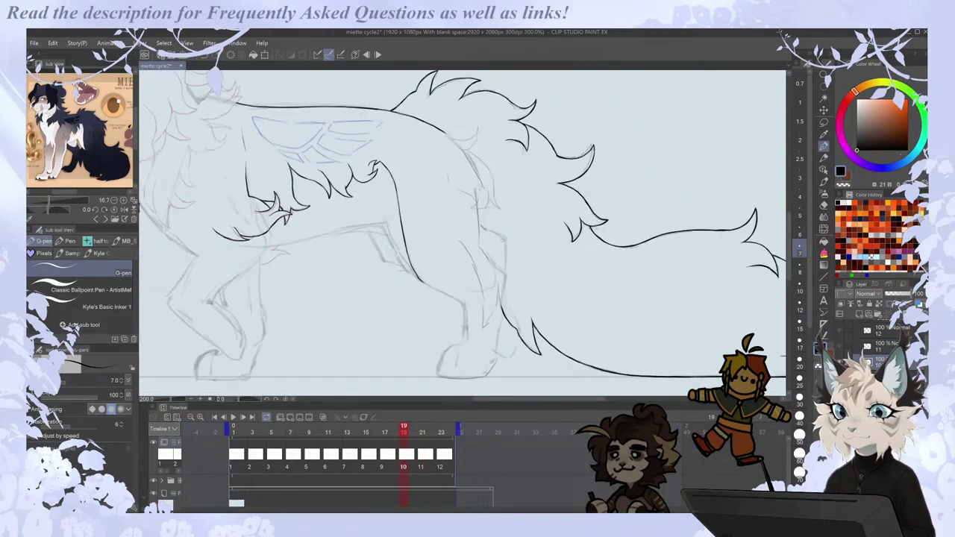
pyautogui.press('Right')
pyautogui.hotkey('ctrl', 'z')
pyautogui.press('Left')
pyautogui.press('Right')
pyautogui.press('Right')
pyautogui.press('Left')
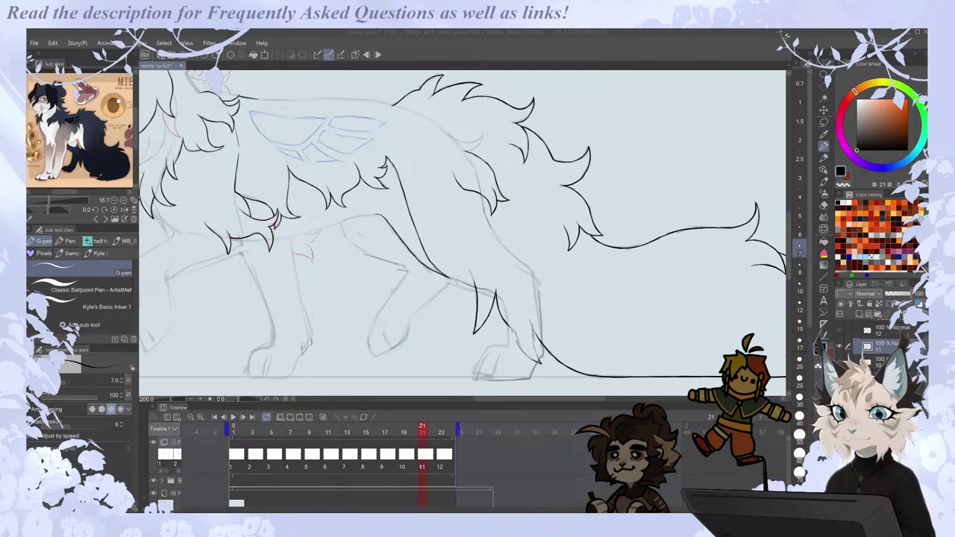
# Ink the upturned rump fur tuft above the thigh fur on cel 11.
pyautogui.click(525, 399)
pyautogui.moveTo(516, 399); pyautogui.dragTo(507, 399)
pyautogui.scroll(-1, 590, 245)
pyautogui.scroll(3, 509, 114)
pyautogui.press('h')
pyautogui.moveTo(339, 250); pyautogui.dragTo(377, 284)
pyautogui.moveTo(341, 250); pyautogui.dragTo(367, 267)
pyautogui.press('h')
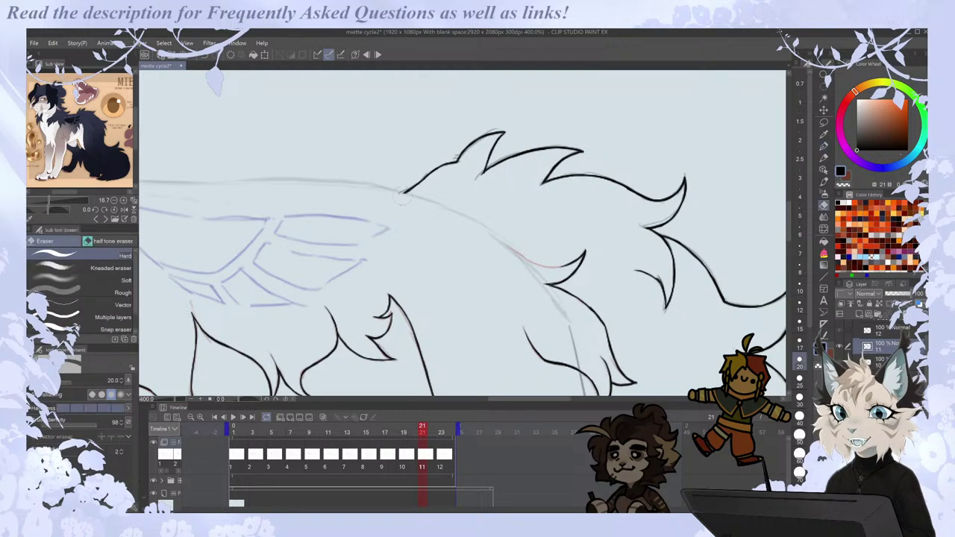
# Ink the rump line on cel 11 from the tail base to the upturned tuft, cleaning up where it meets the tail.
pyautogui.moveTo(402, 192)
pyautogui.mouseDown()
pyautogui.moveTo(489, 229)
pyautogui.moveTo(528, 260)
pyautogui.moveTo(565, 266)
pyautogui.mouseUp()
pyautogui.hotkey('ctrl', 'z')
pyautogui.press(',')
pyautogui.press('.')
pyautogui.press('.')
pyautogui.scroll(-2, 514, 221)
pyautogui.scroll(2, 515, 221)
pyautogui.press(',')
pyautogui.moveTo(411, 194); pyautogui.dragTo(401, 191)
pyautogui.scroll(-2, 430, 171)
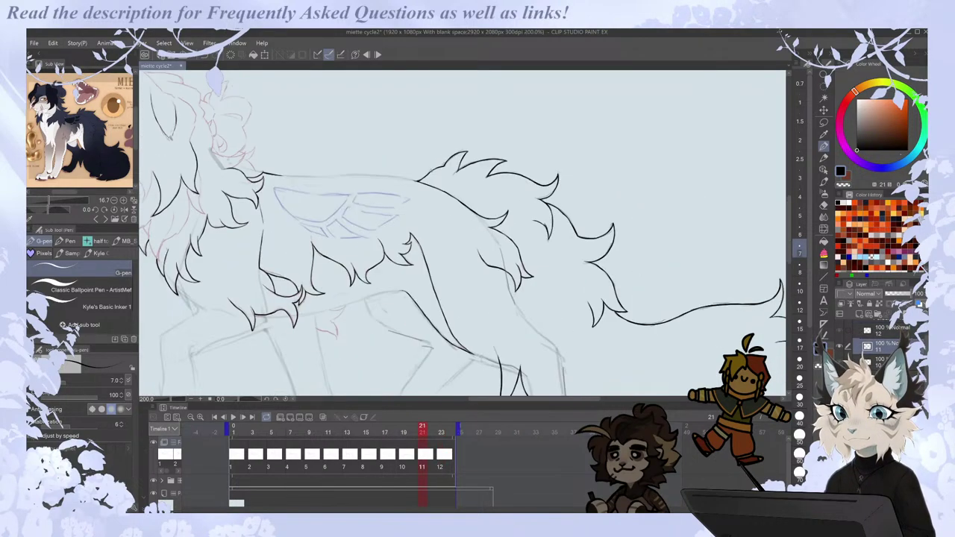
# Ink the short neck fur stroke above the shoulder on cel 11, checking it against the previous cel.
pyautogui.press('h')
pyautogui.moveTo(418, 130); pyautogui.dragTo(373, 133)
pyautogui.press('h')
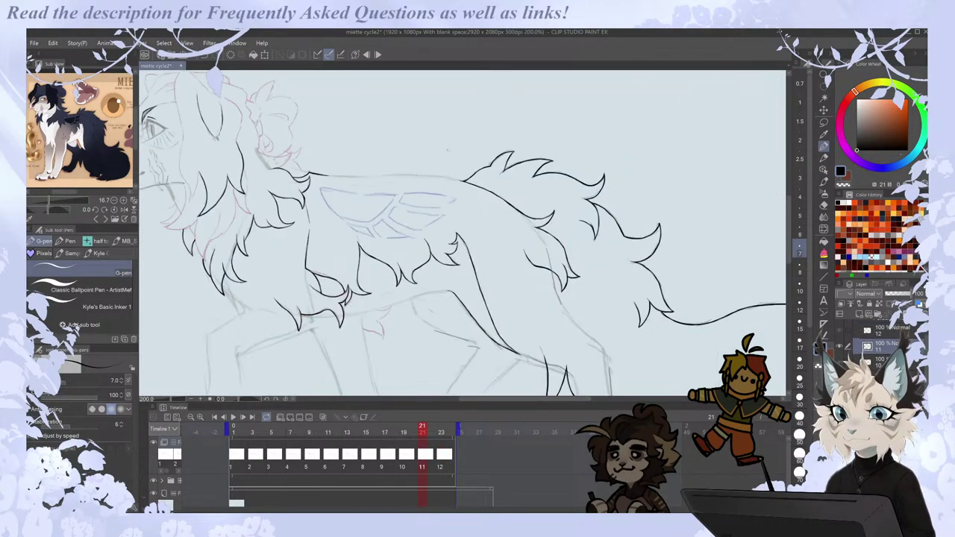
pyautogui.scroll(2, 363, 127)
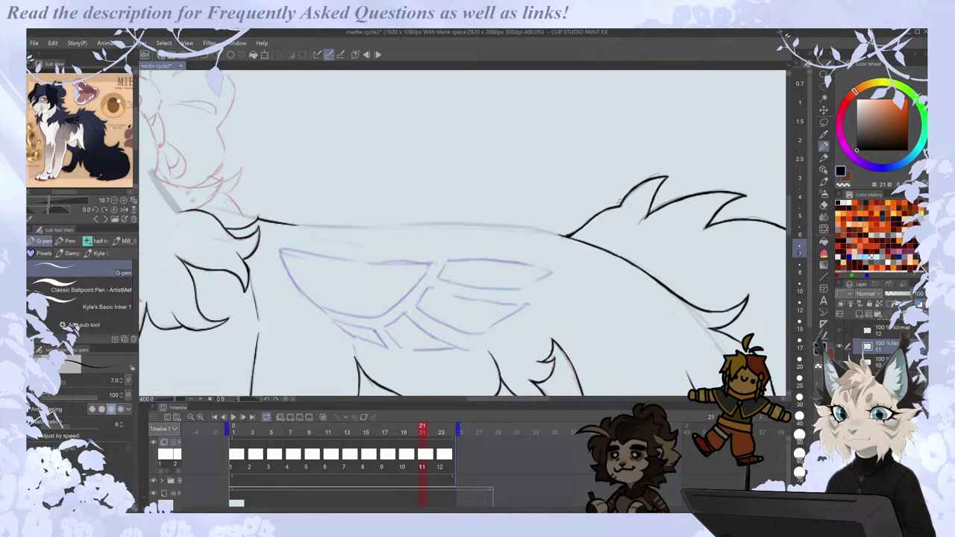
pyautogui.moveTo(222, 193); pyautogui.dragTo(261, 219)
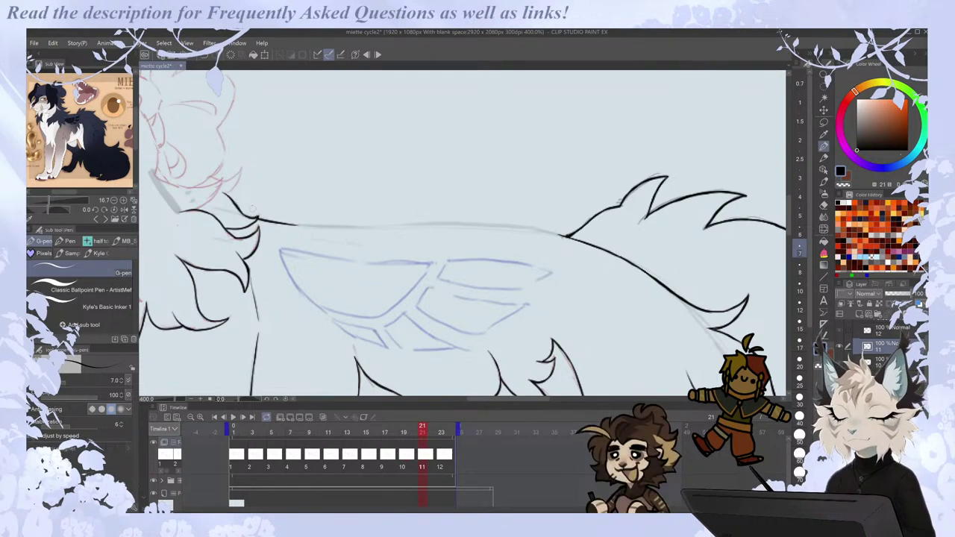
pyautogui.press('Left')
pyautogui.press('Right')
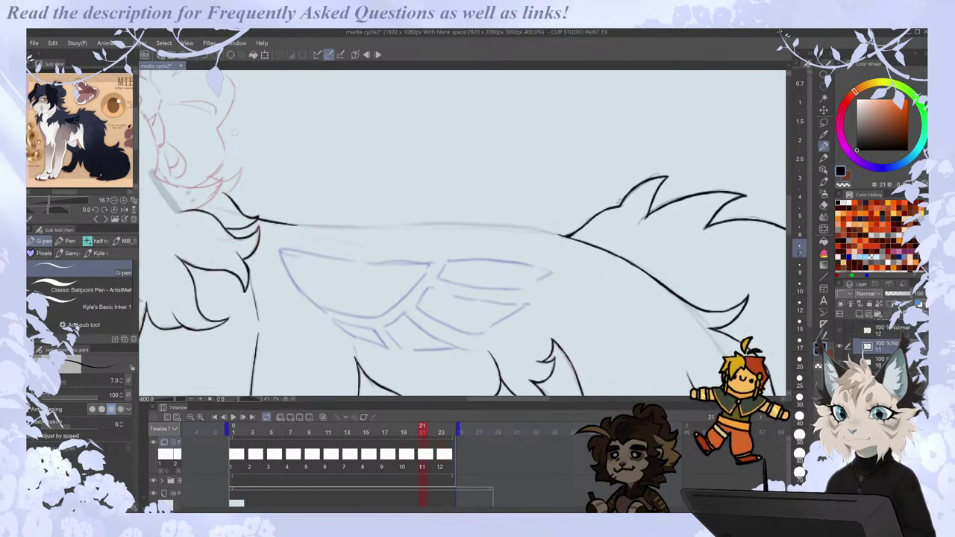
# Ink the back line on cel 11 from the neck fur to the tail base.
pyautogui.moveTo(286, 225)
pyautogui.mouseDown()
pyautogui.moveTo(521, 223)
pyautogui.moveTo(565, 233)
pyautogui.mouseUp()
pyautogui.press('Left')
pyautogui.press('Right')
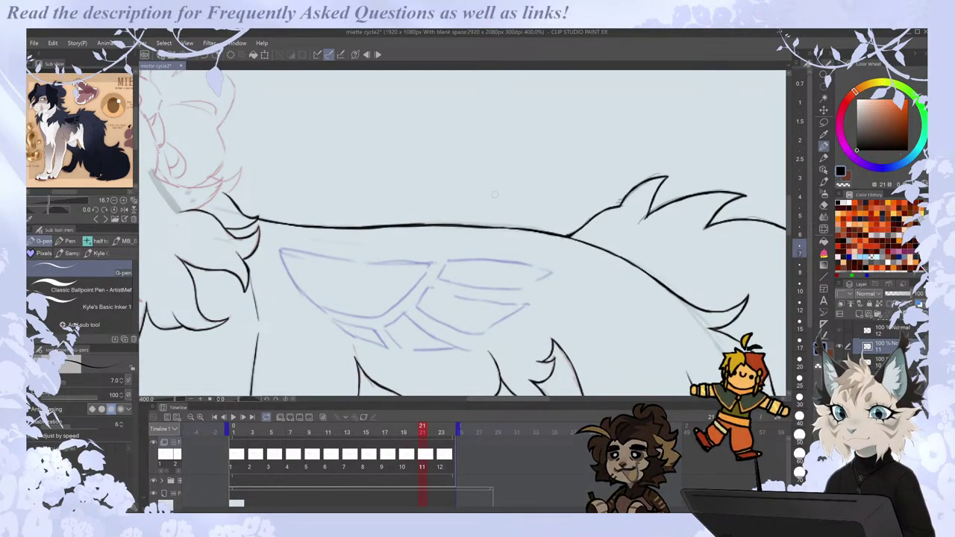
# Step through the cels and play the walk cycle to check how the back and rump lines move.
pyautogui.scroll(-2, 500, 203)
pyautogui.press('Left')
pyautogui.press('Right')
pyautogui.press('Right')
pyautogui.press('Right')
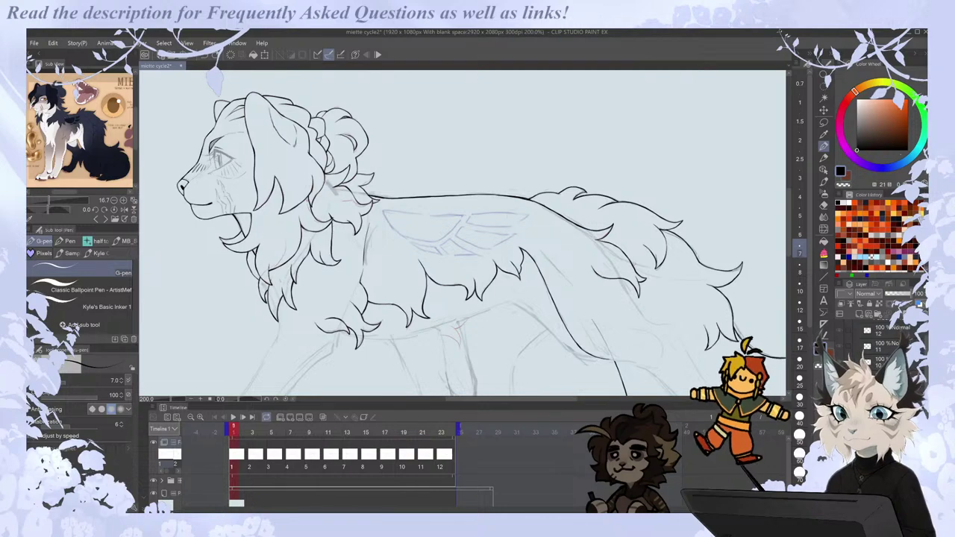
pyautogui.press('Right')
pyautogui.press('Right')
pyautogui.press('Right')
pyautogui.click(233, 418)
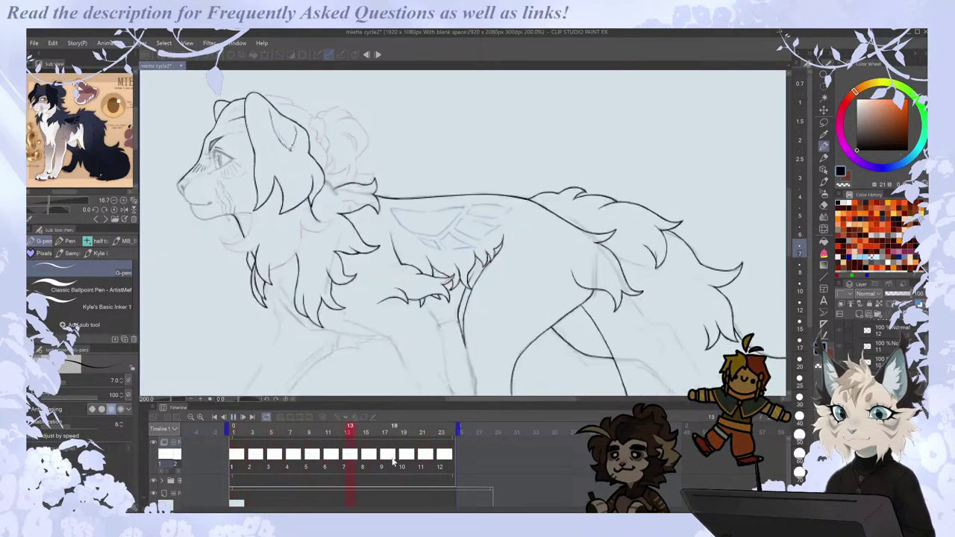
# Ink the curved lower chest fur tuft on cel 10, comparing it with the adjacent cel.
pyautogui.click(394, 460)
pyautogui.press('Right')
pyautogui.moveTo(328, 325); pyautogui.dragTo(456, 325)
pyautogui.scroll(2, 447, 326)
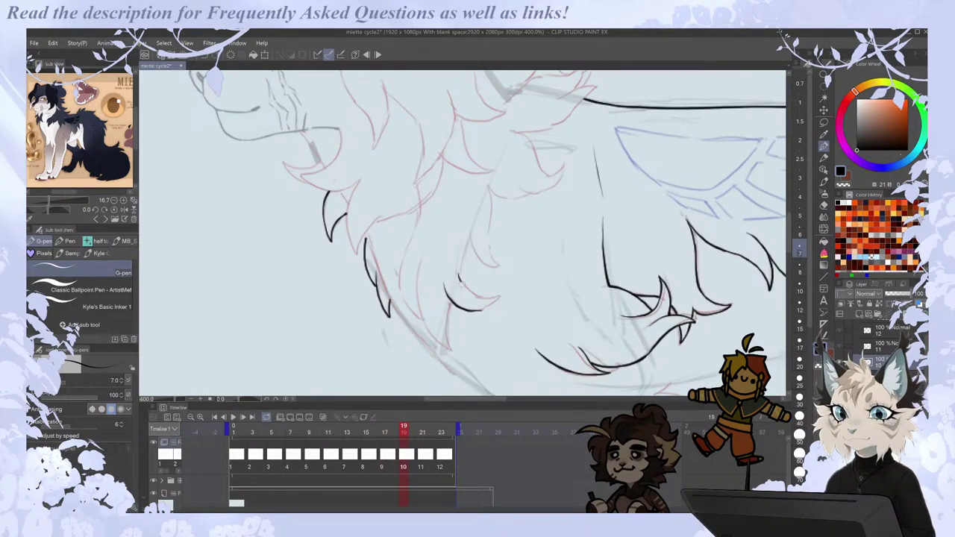
pyautogui.hotkey('ctrl', '.')
pyautogui.hotkey('ctrl', ',')
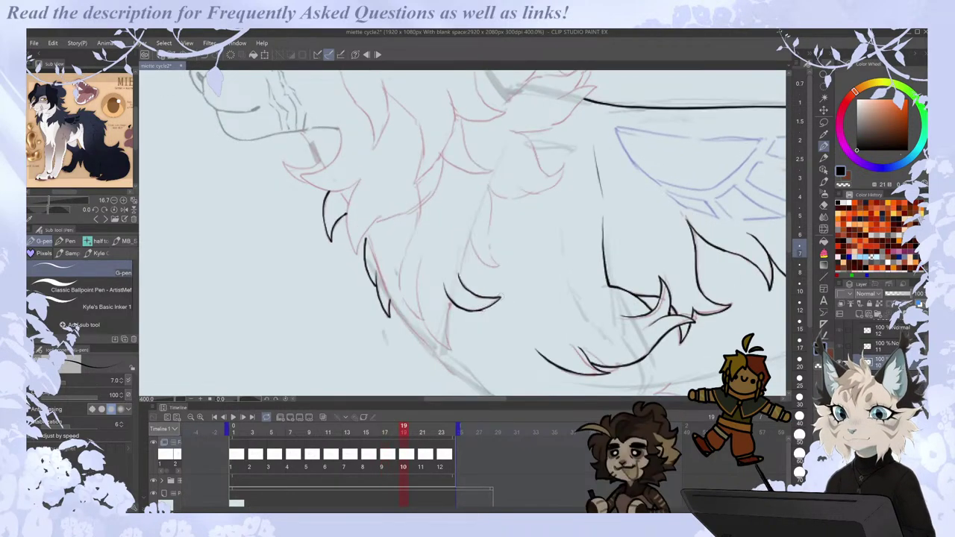
pyautogui.hotkey('ctrl', ',')
pyautogui.press('Right')
pyautogui.press('Left')
pyautogui.hotkey('ctrl', '.')
# Ink the long pointed chest tuft on cel 10 and its line up towards the neck, redrawing the upper line.
pyautogui.moveTo(422, 257)
pyautogui.mouseDown()
pyautogui.moveTo(417, 292)
pyautogui.moveTo(452, 349)
pyautogui.mouseUp()
pyautogui.moveTo(423, 321)
pyautogui.mouseDown()
pyautogui.moveTo(403, 255)
pyautogui.moveTo(420, 206)
pyautogui.mouseUp()
pyautogui.press('Right')
pyautogui.press('Left')
pyautogui.hotkey('ctrl', 'z')
pyautogui.moveTo(403, 257); pyautogui.dragTo(421, 202)
pyautogui.press('Right')
pyautogui.press('Left')
# Ink the upper chest fur tuft on cel 10, joining it to the tuft below.
pyautogui.moveTo(459, 277)
pyautogui.mouseDown()
pyautogui.moveTo(470, 236)
pyautogui.moveTo(477, 257)
pyautogui.moveTo(498, 267)
pyautogui.mouseUp()
pyautogui.moveTo(498, 266); pyautogui.dragTo(491, 218)
pyautogui.moveTo(485, 180); pyautogui.dragTo(493, 227)
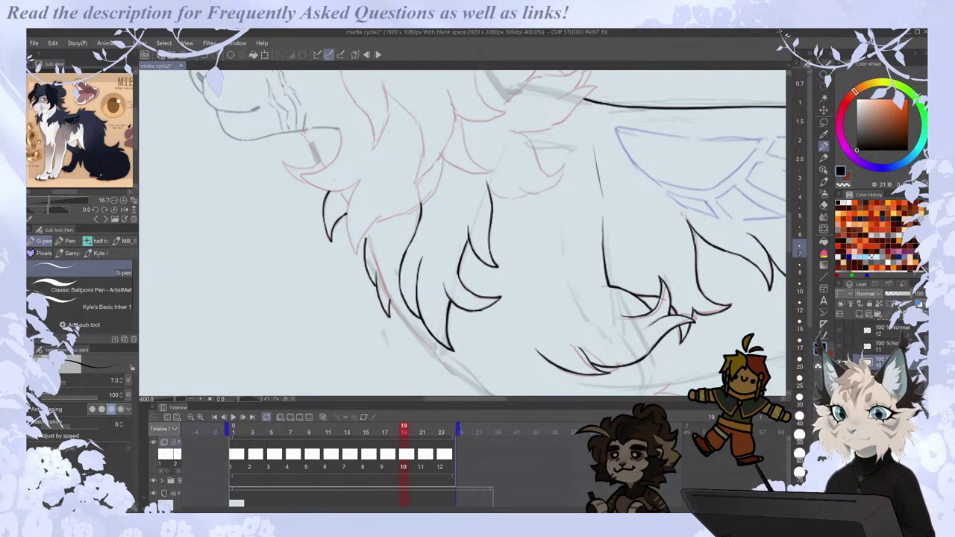
# Ink the short curve running from the upper chest tuft towards the shoulder on cel 10, comparing it with the previous cel.
pyautogui.moveTo(486, 182); pyautogui.dragTo(526, 192)
pyautogui.press('Left')
pyautogui.press('Right')
pyautogui.press('Left')
pyautogui.press('Right')
pyautogui.press('Left')
pyautogui.press('Right')
pyautogui.scroll(-2, 524, 193)
pyautogui.press('Left')
pyautogui.press('Right')
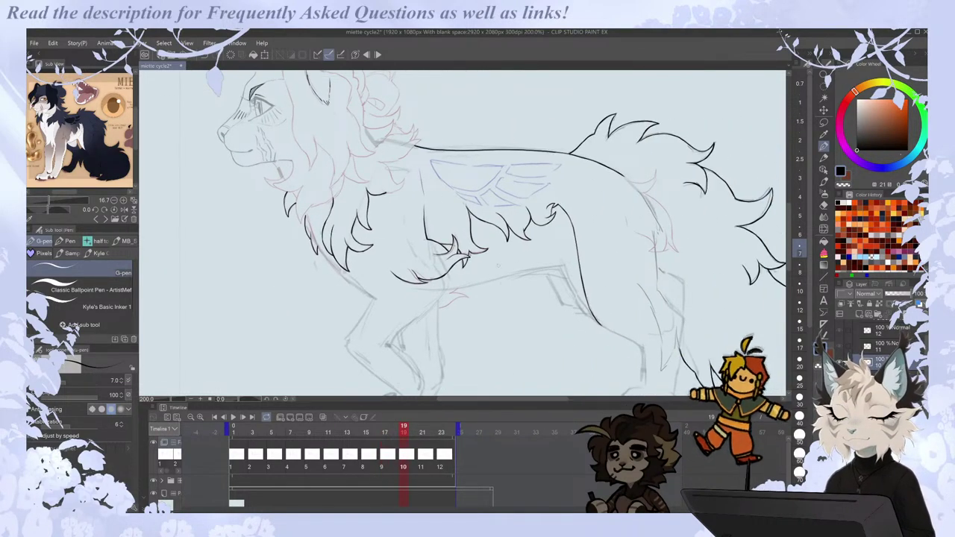
# Examine the finished chest fur on cel 1 and step through the neighbouring cels to compare the line art.
pyautogui.hotkey('ctrl', '+')
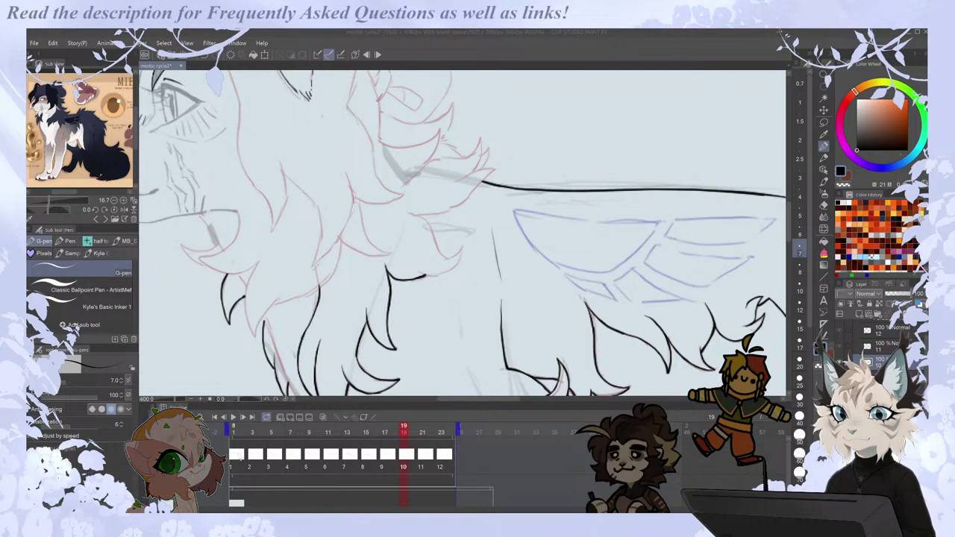
pyautogui.click(235, 455)
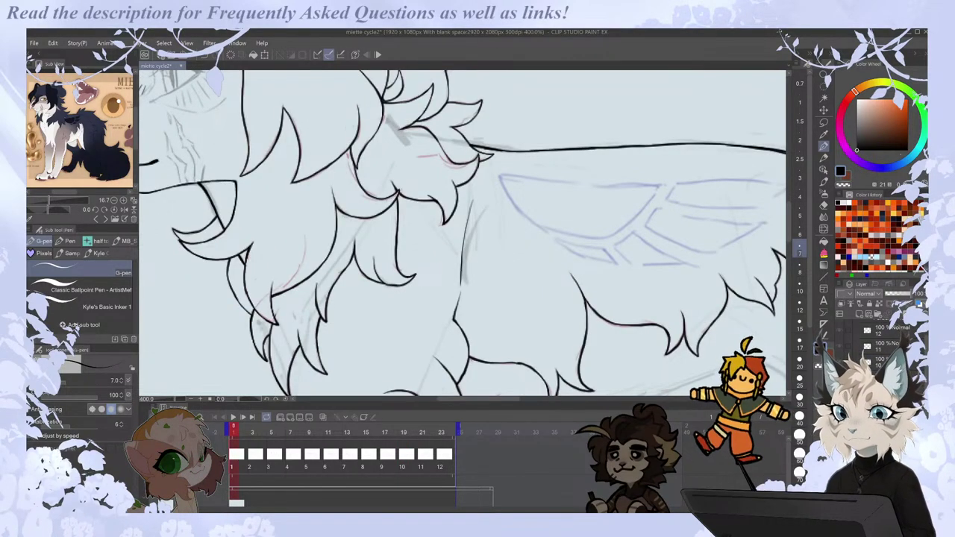
pyautogui.moveTo(515, 399); pyautogui.dragTo(539, 400)
pyautogui.scroll(-3, 624, 300)
pyautogui.moveTo(789, 225); pyautogui.dragTo(790, 244)
pyautogui.press('.')
pyautogui.press(',')
pyautogui.press(',')
pyautogui.press('.')
pyautogui.press('.')
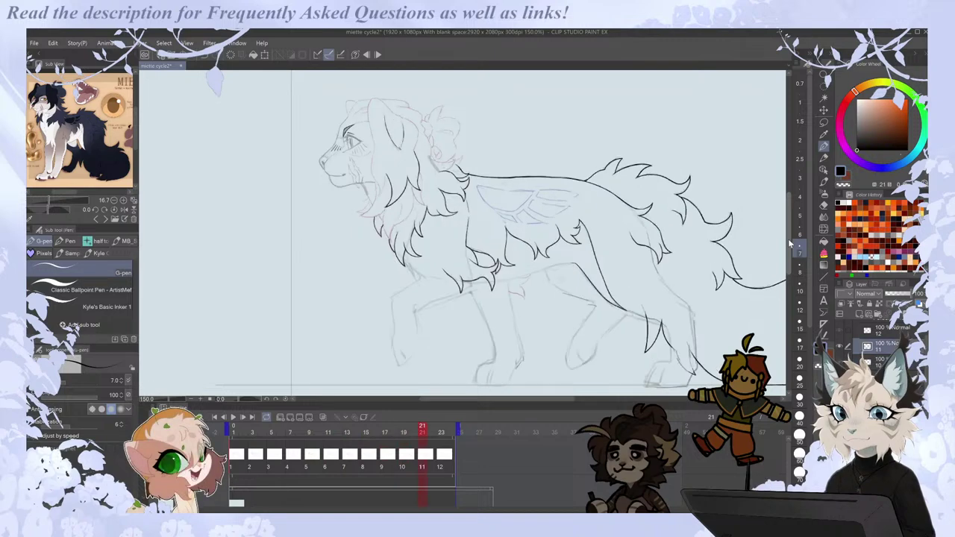
# Ink the next belly fur tuft below the wing on cel 9, checking it against the adjacent cels.
pyautogui.scroll(3, 601, 250)
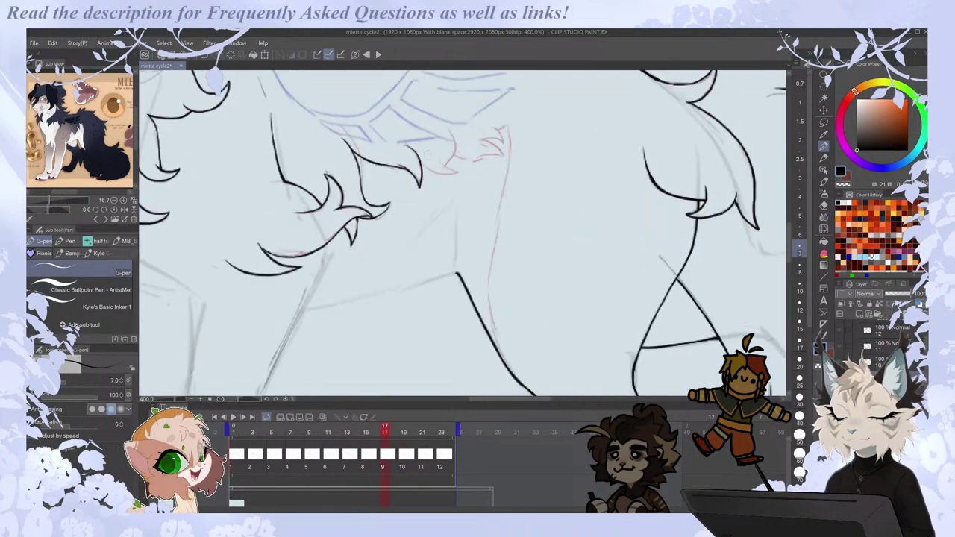
pyautogui.hotkey('ctrl', 'z')
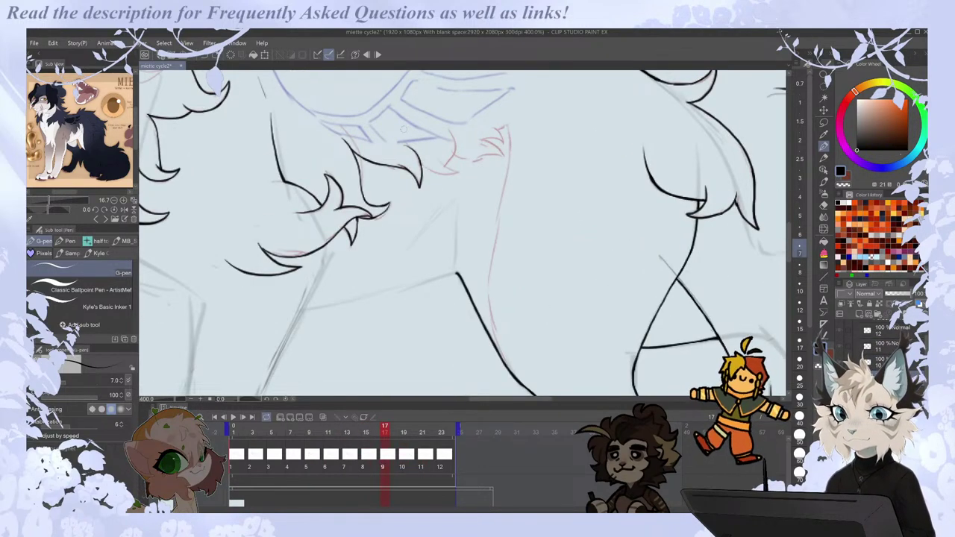
pyautogui.moveTo(422, 162)
pyautogui.mouseDown()
pyautogui.moveTo(455, 173)
pyautogui.moveTo(452, 131)
pyautogui.mouseUp()
pyautogui.press(',')
pyautogui.press('.')
pyautogui.press('.')
pyautogui.press(',')
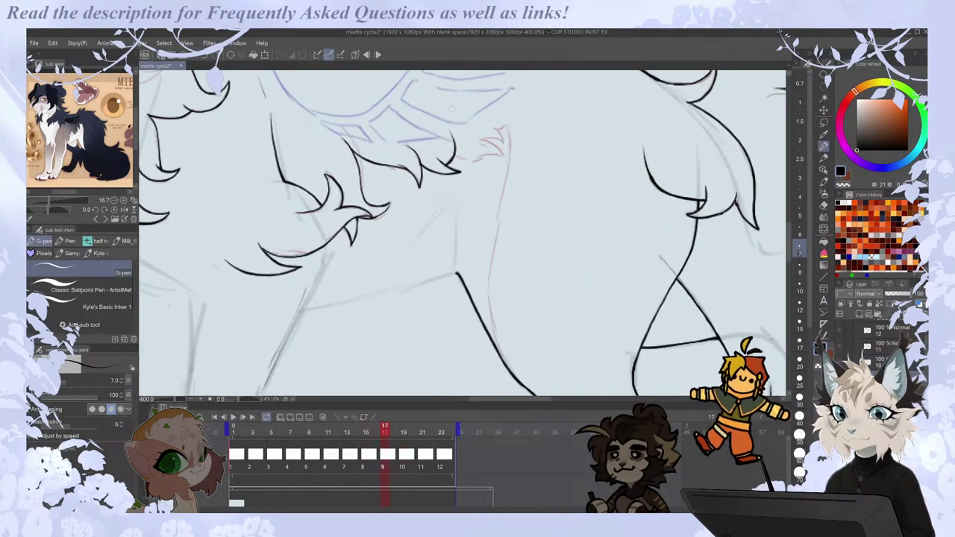
pyautogui.press('e')
pyautogui.press('p')
# Step back and forth through the cels around cel 11 to compare the belly and flank fur.
pyautogui.press('.')
pyautogui.press('.')
pyautogui.press('.')
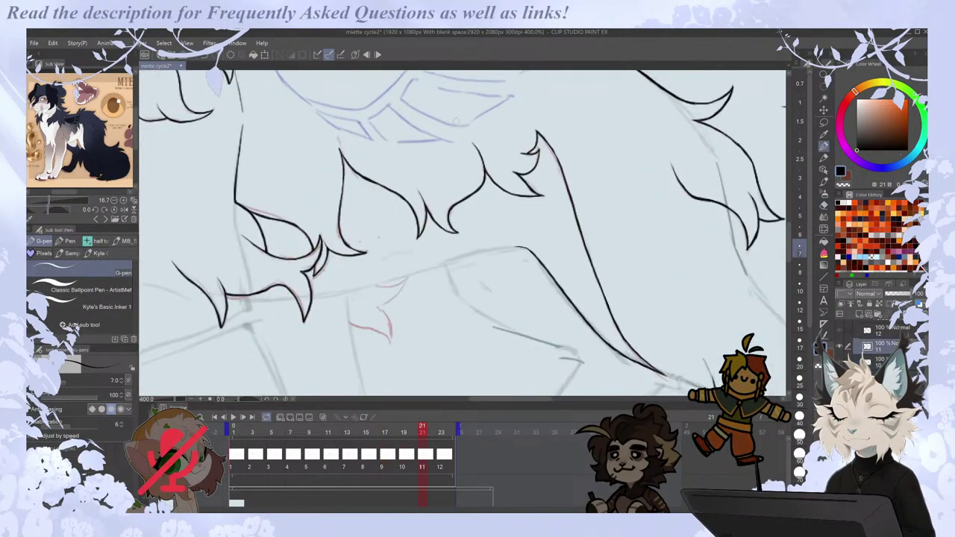
pyautogui.press('Left')
pyautogui.press('Left')
pyautogui.press('Left')
pyautogui.press('Left')
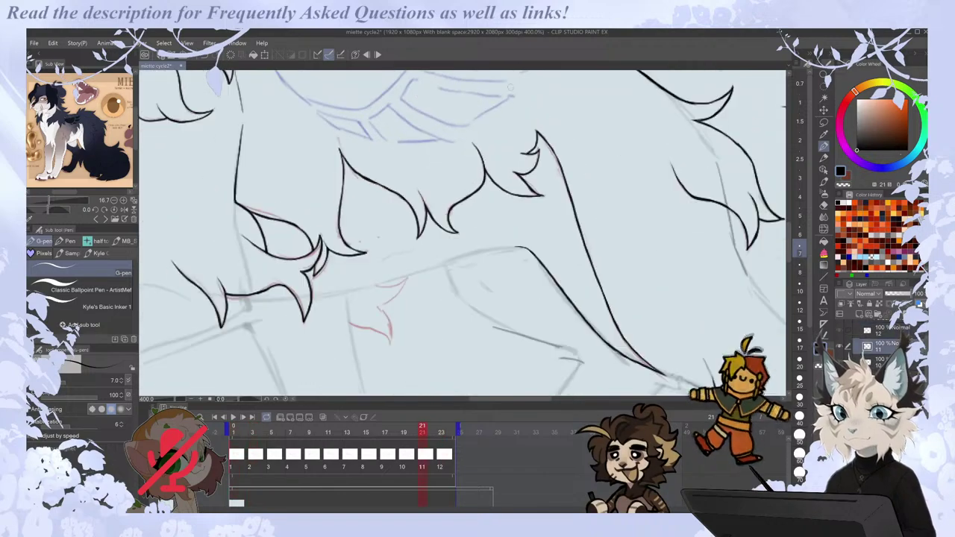
pyautogui.press('Right')
pyautogui.press('Right')
pyautogui.press('Right')
pyautogui.press('Right')
# Turn on onion skin and compare the belly fur on cel 12 with the neighbouring cels.
pyautogui.press('e')
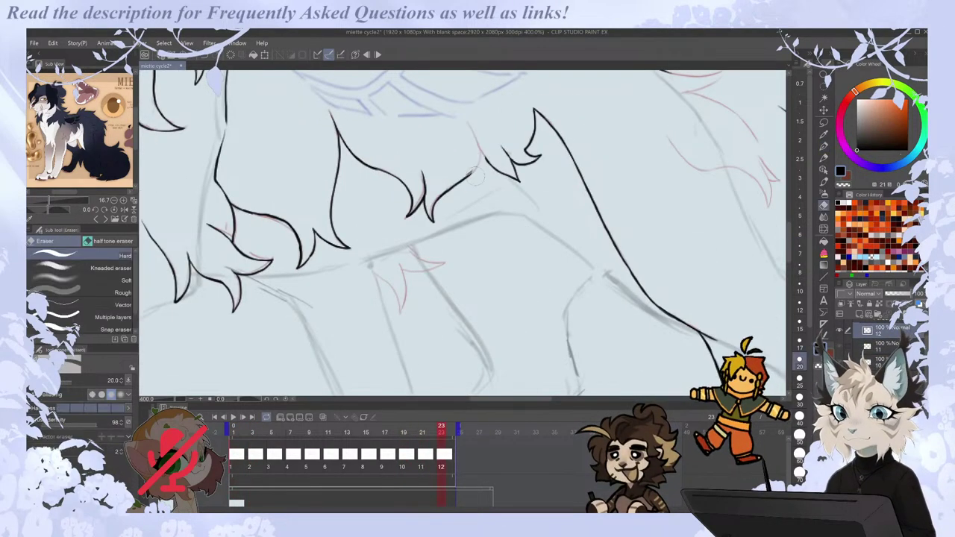
pyautogui.click(322, 416)
pyautogui.press('p')
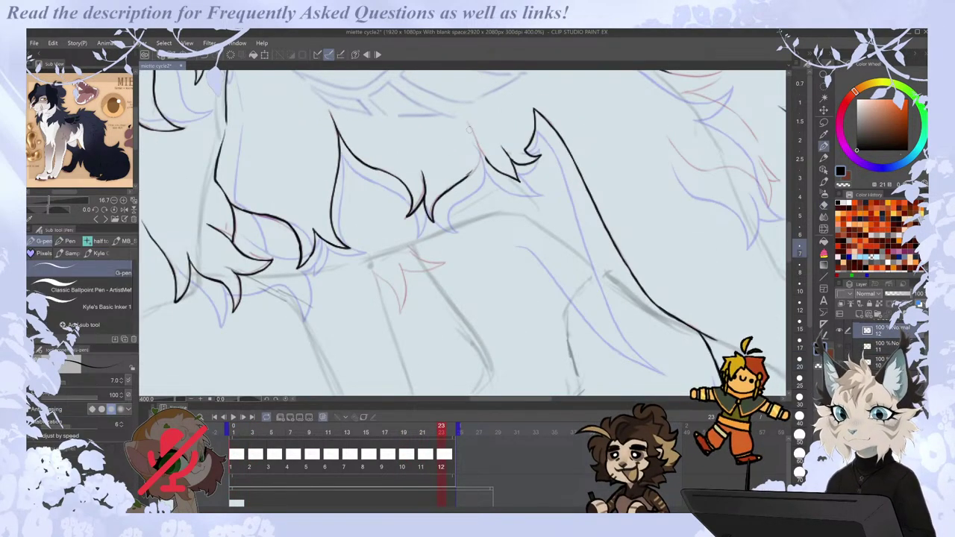
pyautogui.press('Left')
pyautogui.press('Right')
pyautogui.press('Right')
pyautogui.press('Left')
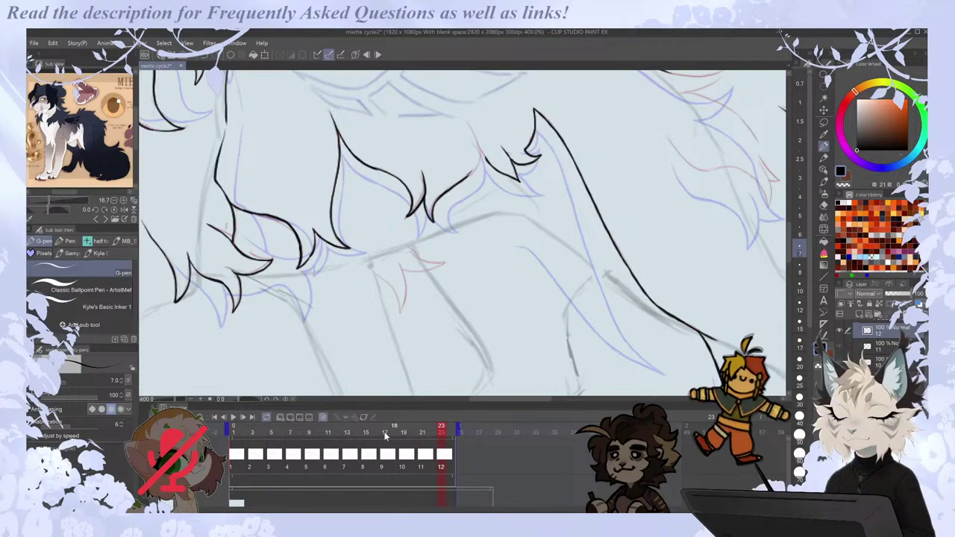
pyautogui.press('Left')
pyautogui.press('Right')
pyautogui.press('Right')
pyautogui.press('Left')
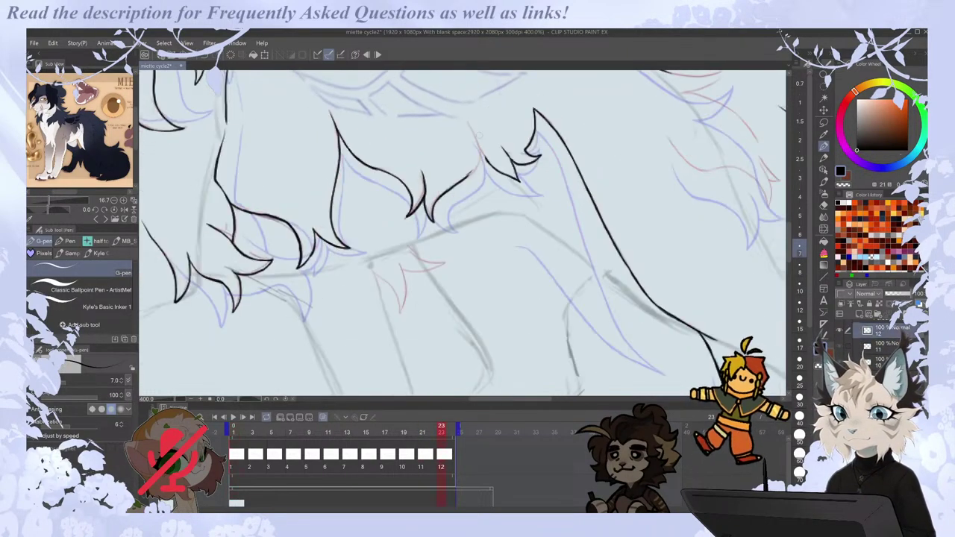
# Ink the belly fur tuft joining the flank fur on cel 12, tidy it with the eraser and compare it with the neighbouring cels.
pyautogui.press('Right')
pyautogui.press('Left')
pyautogui.press('e')
pyautogui.moveTo(474, 170); pyautogui.dragTo(468, 175)
pyautogui.press('p')
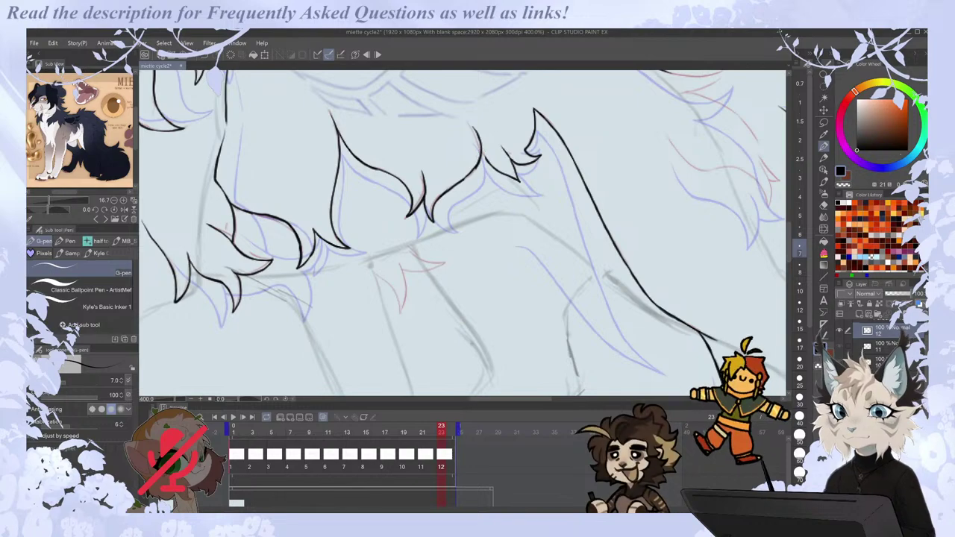
pyautogui.press('Left')
pyautogui.press('Right')
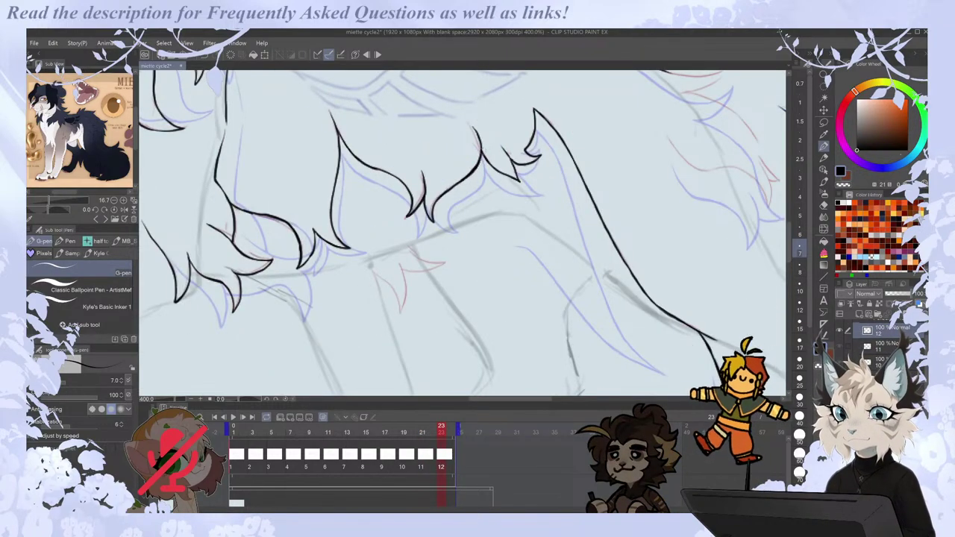
# Step through the whole walk cycle and on to cel 2 to compare the belly fur between cels.
pyautogui.press('Right')
pyautogui.press('Right')
pyautogui.press('Right')
pyautogui.press('Right')
pyautogui.press('Right')
pyautogui.press('Right')
pyautogui.press('Left')
pyautogui.press('Right')
pyautogui.press('Right')
pyautogui.press('Right')
pyautogui.press('Right')
pyautogui.press('Right')
pyautogui.press('Right')
pyautogui.press('Right')
pyautogui.press('Right')
pyautogui.press('Right')
pyautogui.press('Right')
pyautogui.press('Right')
pyautogui.press('Right')
pyautogui.press('Right')
pyautogui.press('Right')
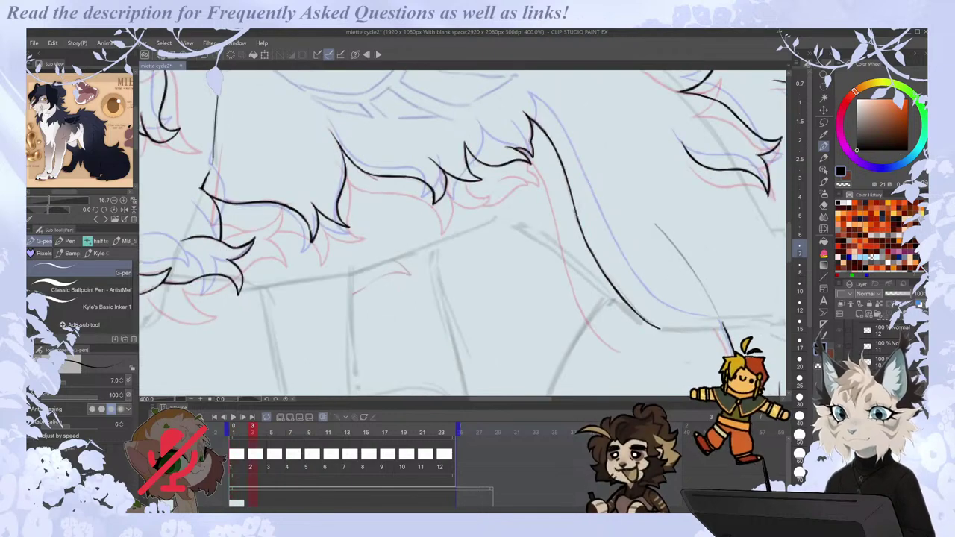
pyautogui.press('Right')
pyautogui.press('Right')
pyautogui.press('Right')
pyautogui.press('Left')
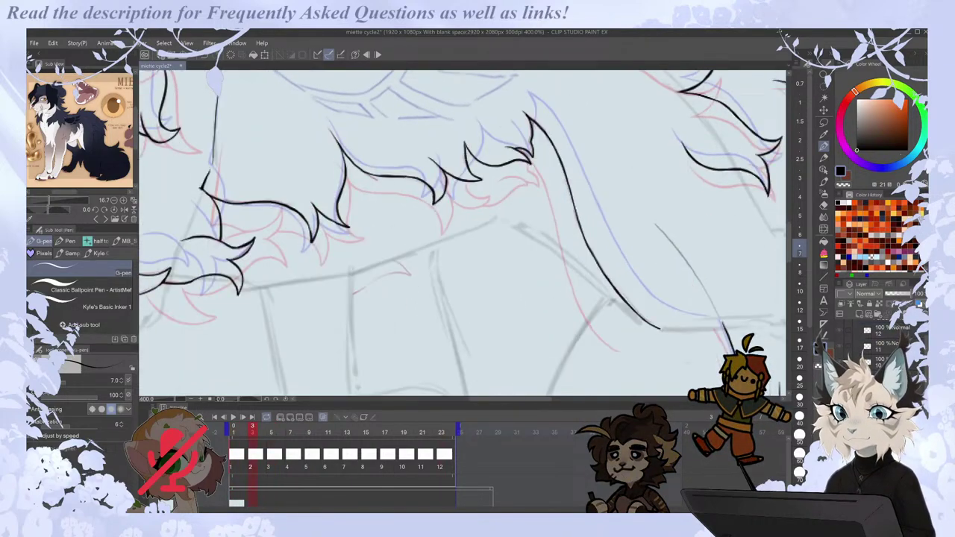
pyautogui.press('e')
pyautogui.press('p')
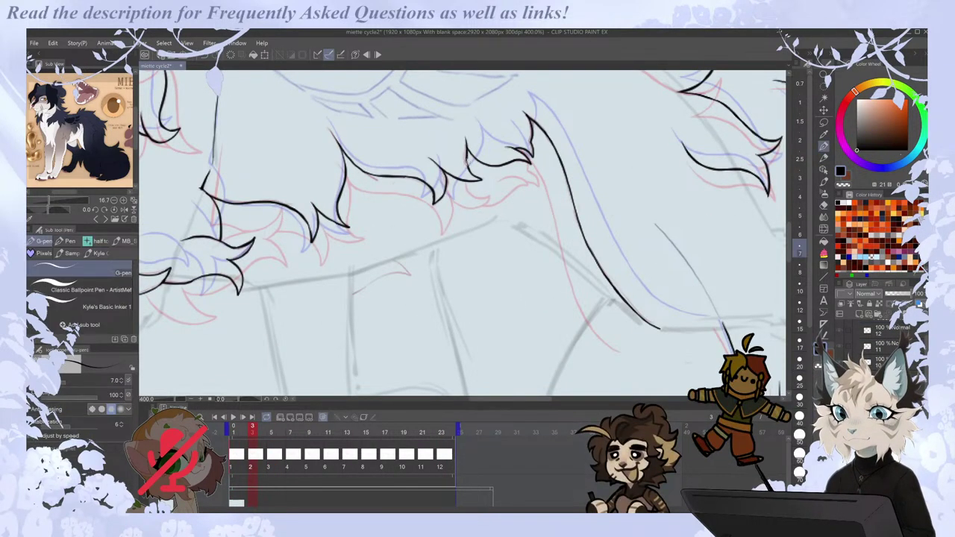
# Step forward from cel 2 to cel 6 and back to cel 4 to examine how the belly fur moves.
pyautogui.press('Right')
pyautogui.press('Right')
pyautogui.press('Right')
pyautogui.press('Right')
pyautogui.press('Left')
pyautogui.press('Left')
pyautogui.press('Left')
pyautogui.press('Right')
pyautogui.press('Right')
pyautogui.press('Right')
pyautogui.press('Right')
pyautogui.press('Right')
pyautogui.press('Right')
pyautogui.press('Right')
pyautogui.press('Right')
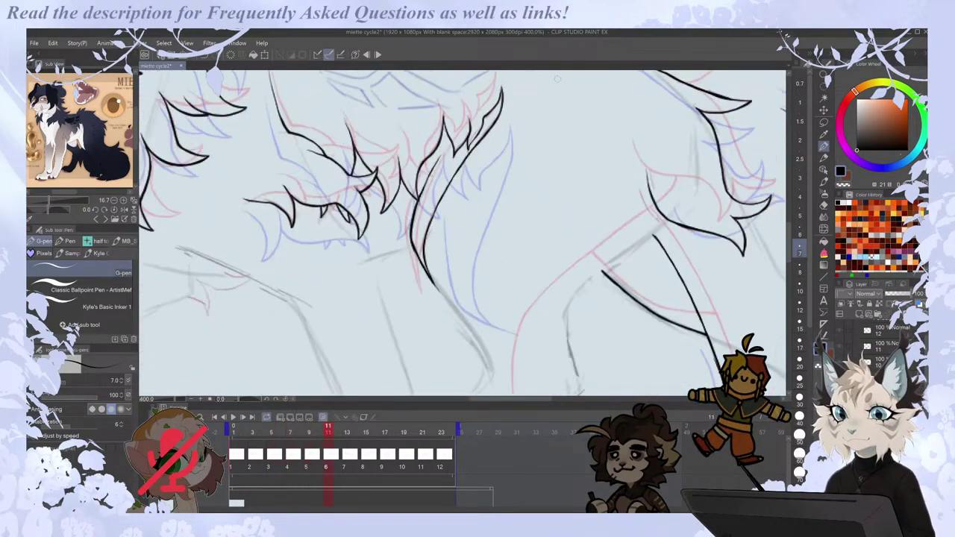
pyautogui.press('Left')
pyautogui.press('Left')
pyautogui.press('Left')
pyautogui.press('Left')
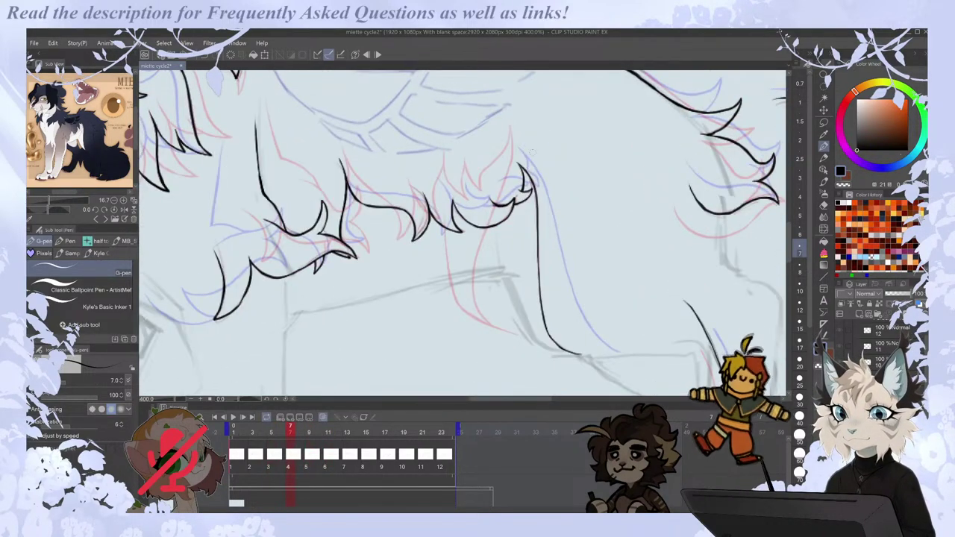
# Rework the curve of the belly fur tuft beside the flank on cel 4 into a shallower line, checking it against the adjacent cels.
pyautogui.press('Left')
pyautogui.press('Right')
pyautogui.press('Right')
pyautogui.press('Left')
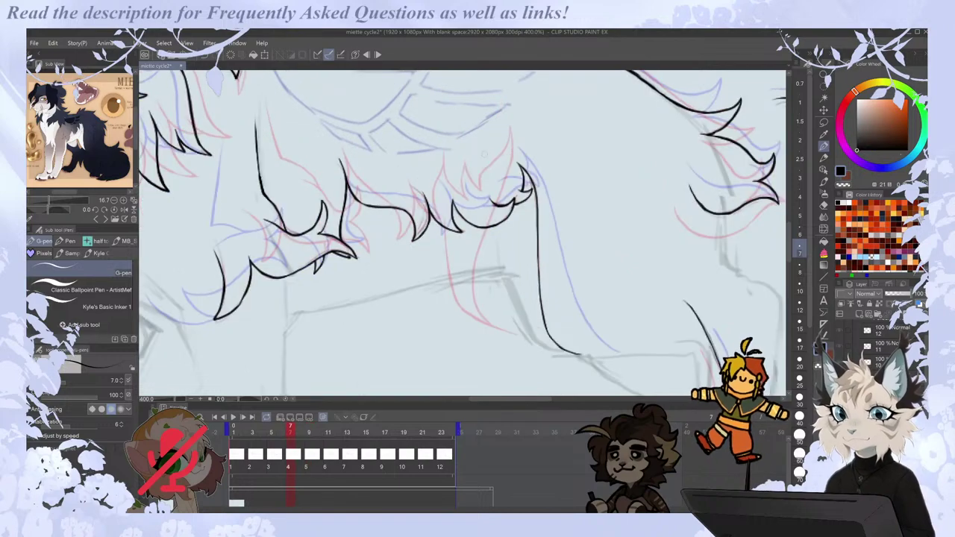
pyautogui.press('Left')
pyautogui.press('Right')
pyautogui.press('Right')
pyautogui.press('Left')
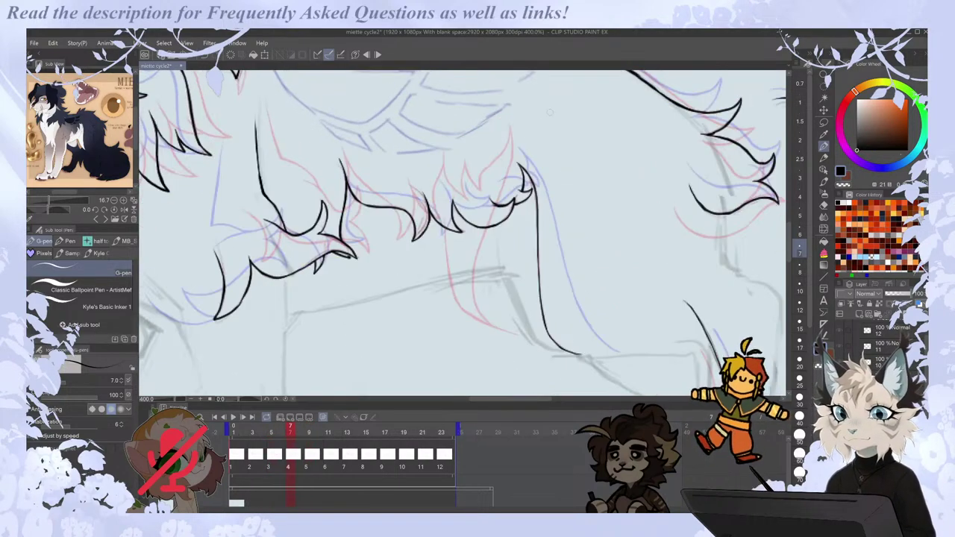
pyautogui.press('e')
pyautogui.moveTo(451, 200)
pyautogui.mouseDown()
pyautogui.moveTo(478, 224)
pyautogui.moveTo(510, 210)
pyautogui.moveTo(488, 220)
pyautogui.mouseUp()
pyautogui.press('p')
pyautogui.press('Left')
pyautogui.press('Right')
pyautogui.press('Right')
pyautogui.press('Left')
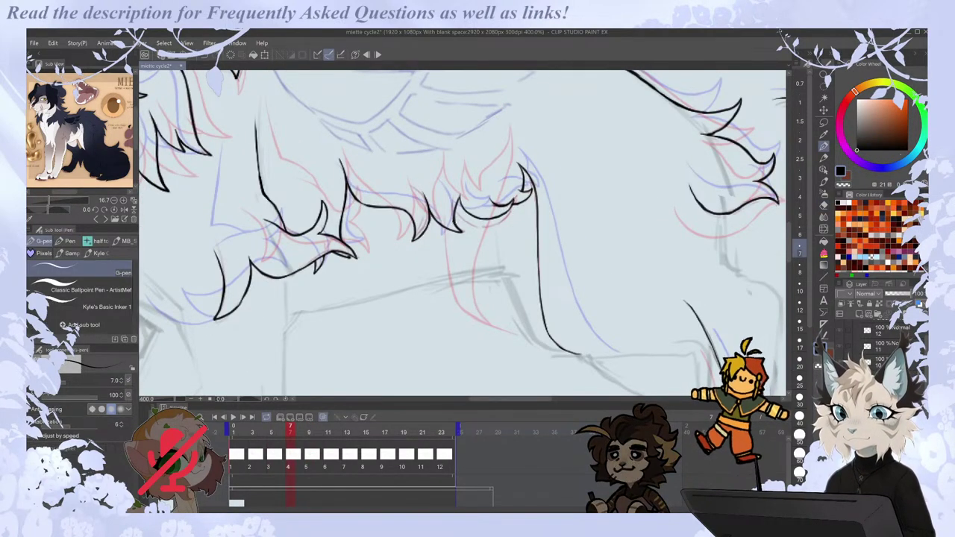
# Play back the walk cycle with the whole dog in view and return to cel 1.
pyautogui.hotkey('ctrl', '-')
pyautogui.hotkey('ctrl', '-')
pyautogui.hotkey('ctrl', '-')
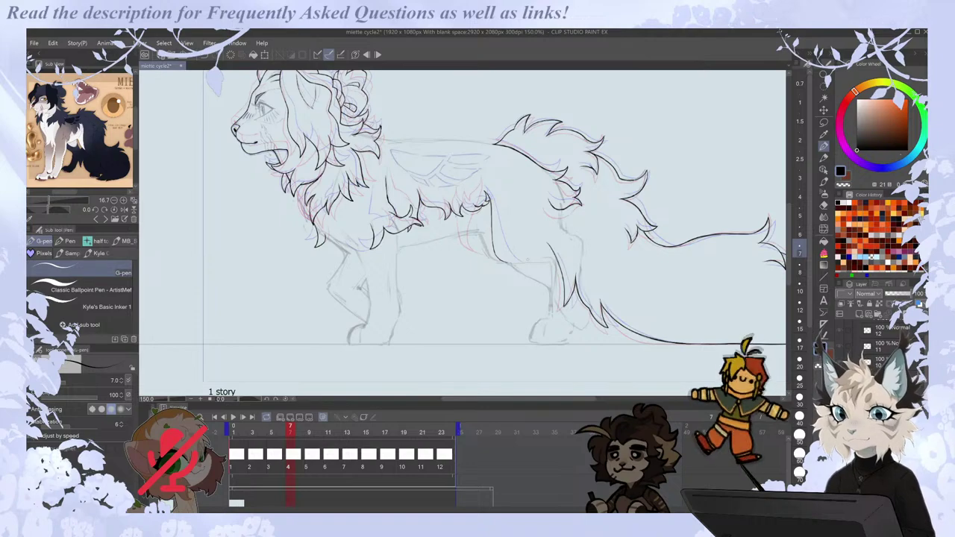
pyautogui.click(233, 418)
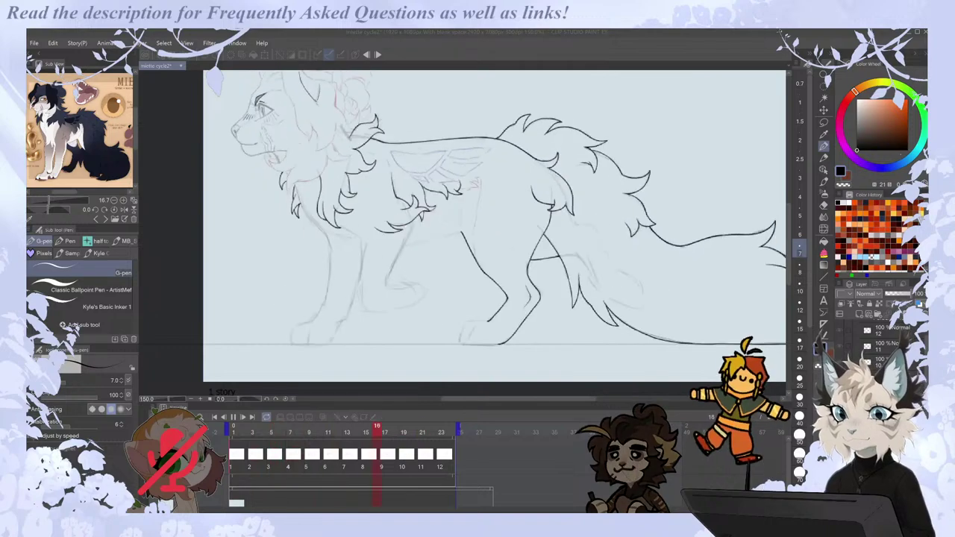
pyautogui.press('super+shift+s')
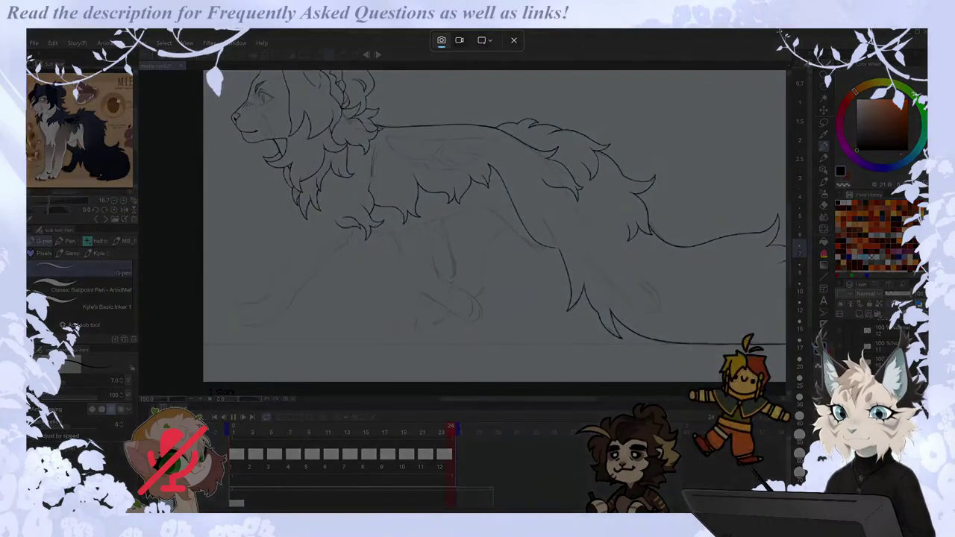
pyautogui.press('Escape')
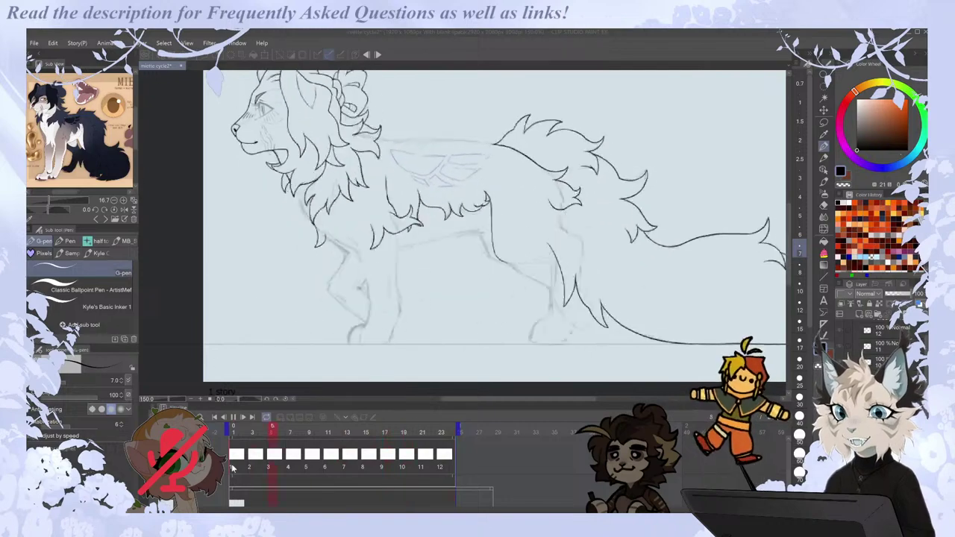
pyautogui.click(237, 457)
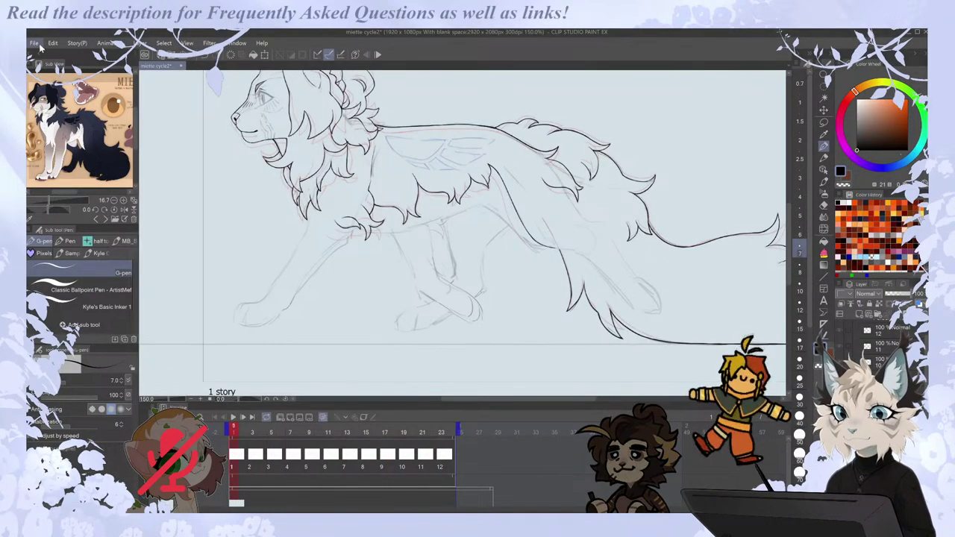
# Bring the two-cat sketch into a new illustration and view it whole.
pyautogui.click(33, 43)
pyautogui.click(89, 64)
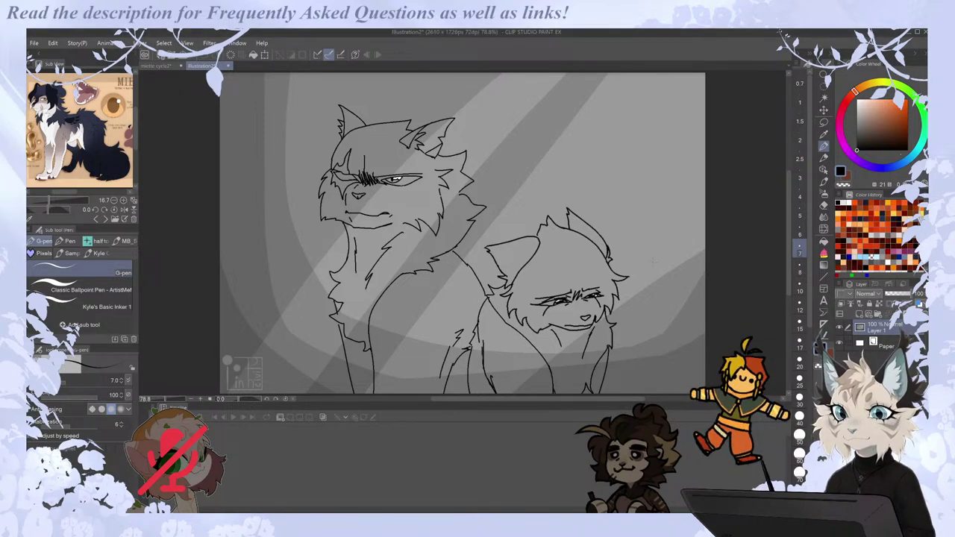
pyautogui.scroll(-2, 638, 265)
pyautogui.scroll(1, 660, 235)
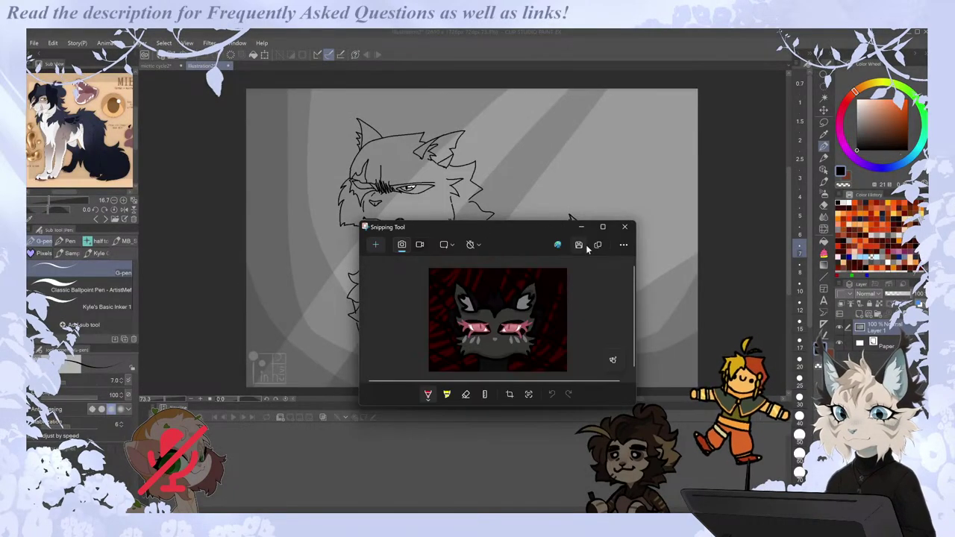
# Enlarge the Snipping Tool window to examine the captured cat face with pink eyes, undoing the stray pen mark.
pyautogui.moveTo(512, 230); pyautogui.dragTo(473, 159)
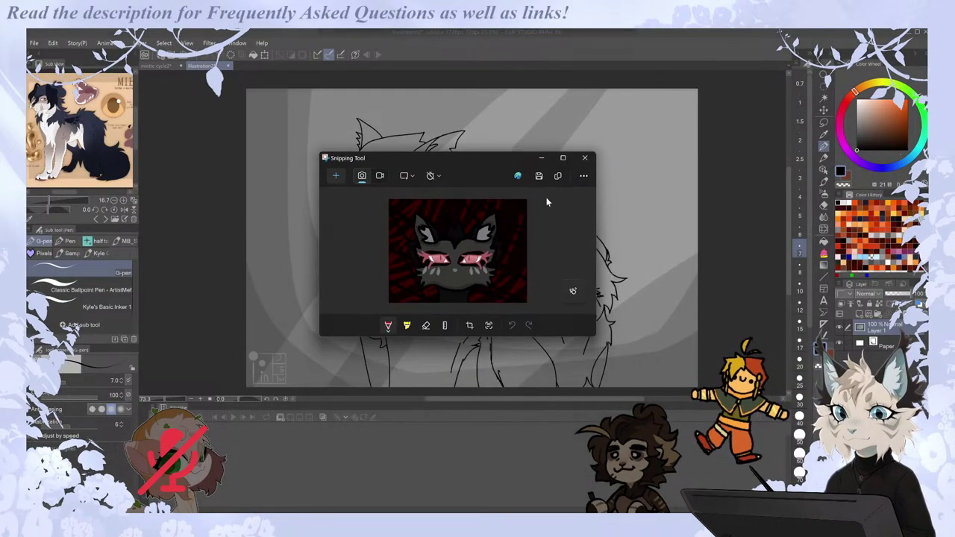
pyautogui.click(563, 155)
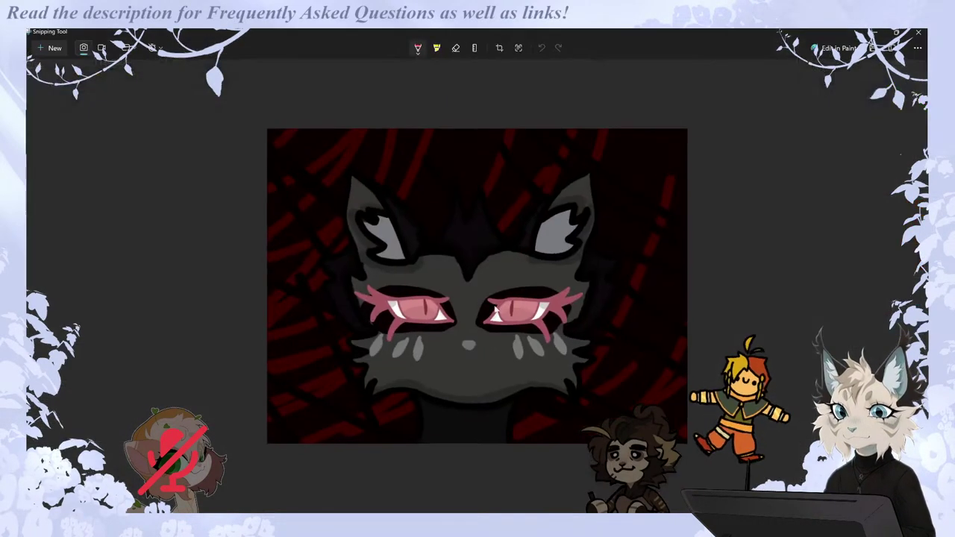
pyautogui.click(485, 287)
pyautogui.hotkey('ctrl', 'z')
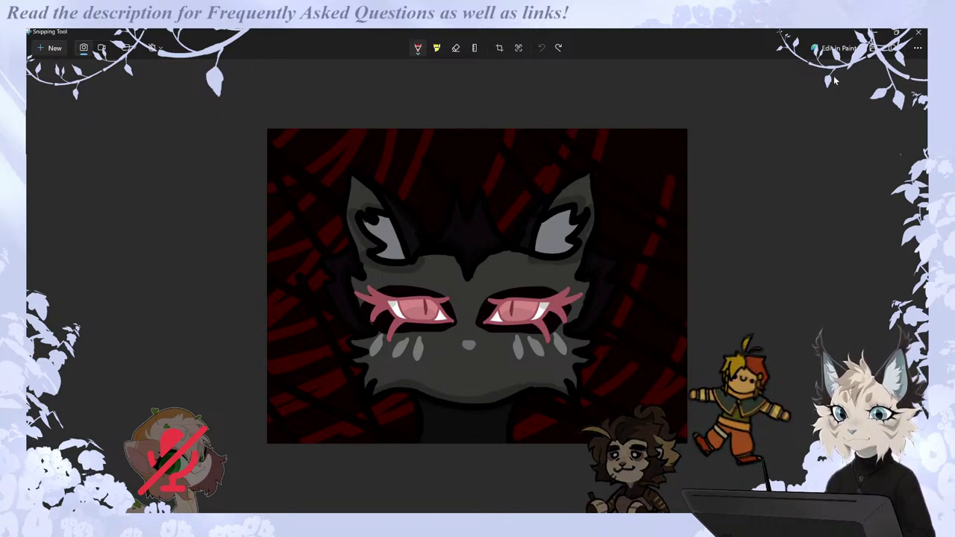
# Close the Snipping Tool capture and discard the two-cat illustration without saving it.
pyautogui.click(918, 34)
pyautogui.click(229, 65)
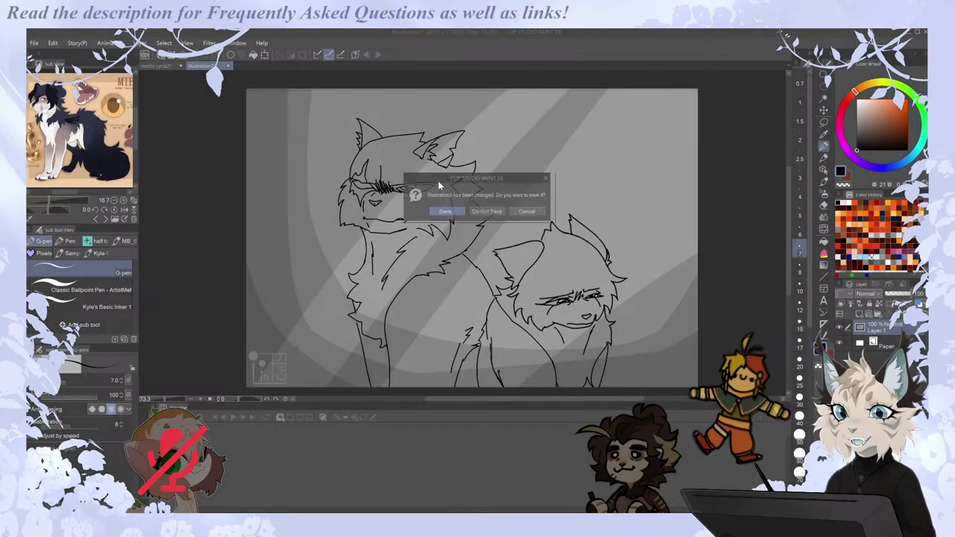
pyautogui.click(480, 212)
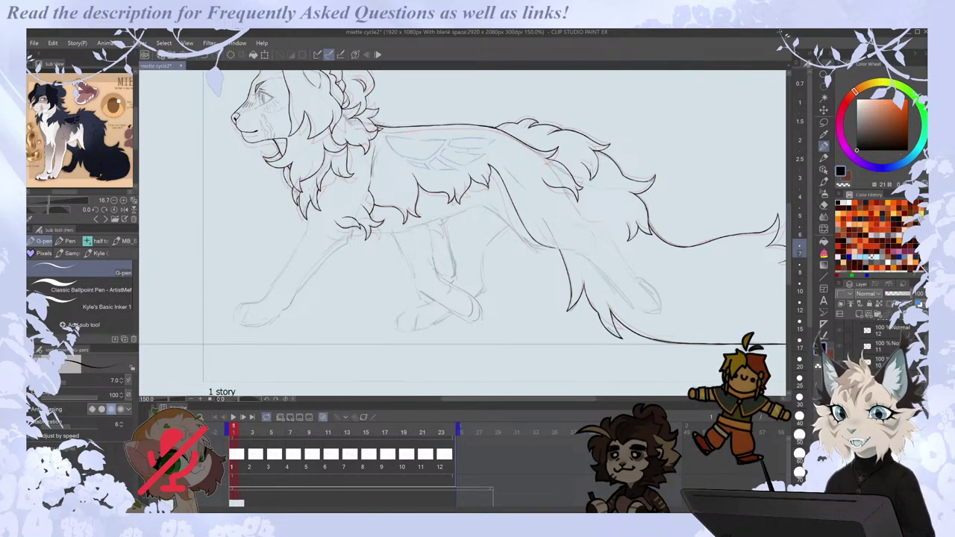
# Turn off onion skin and step from cel 1 to cel 4 of the walk cycle.
pyautogui.moveTo(791, 220); pyautogui.dragTo(792, 195)
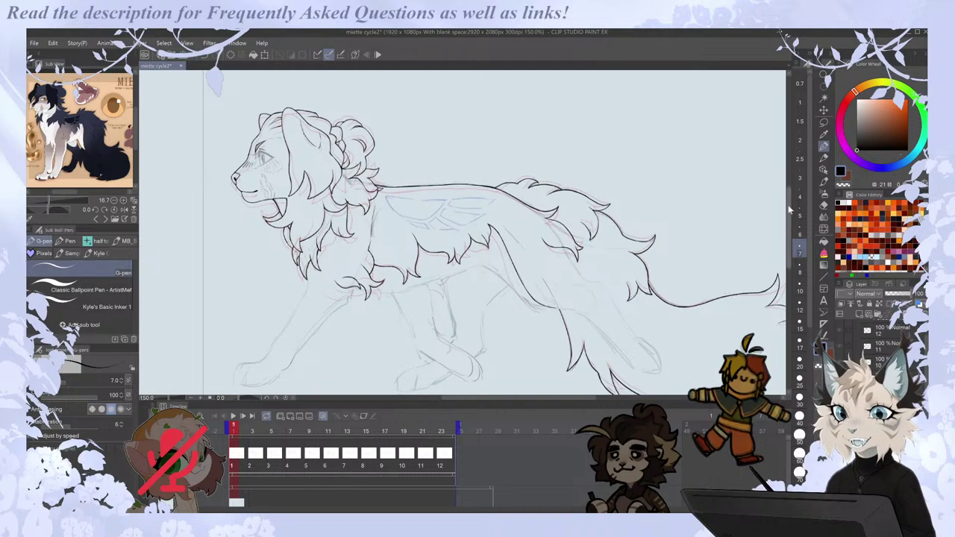
pyautogui.hotkey('ctrl', '-')
pyautogui.press('Right')
pyautogui.press('Right')
pyautogui.press('Right')
pyautogui.press('Right')
pyautogui.hotkey('ctrl', '+')
pyautogui.click(323, 418)
pyautogui.press('Right')
pyautogui.press('Left')
pyautogui.press('Right')
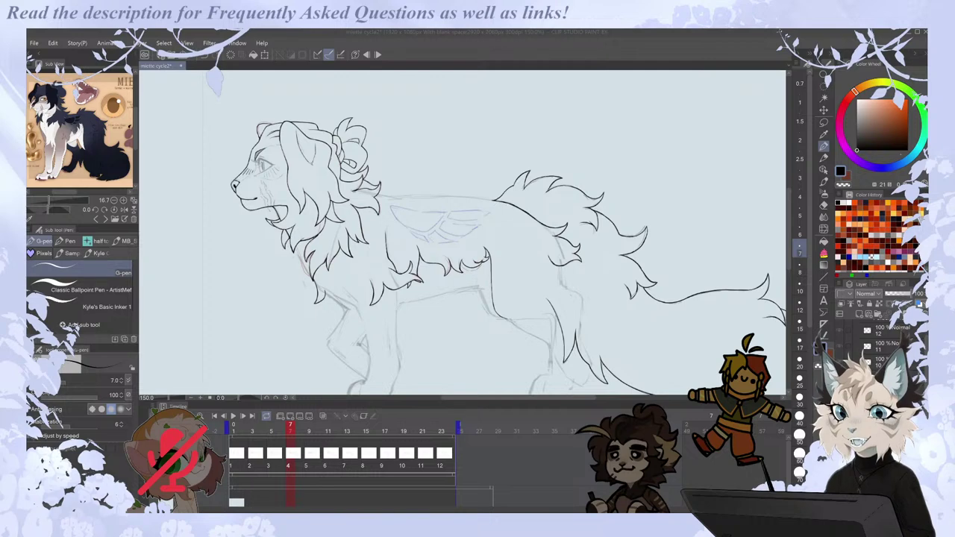
# Step back and forth between cels 3, 4 and 5 to examine the uninked back line behind the neck fur.
pyautogui.moveTo(491, 398); pyautogui.dragTo(484, 397)
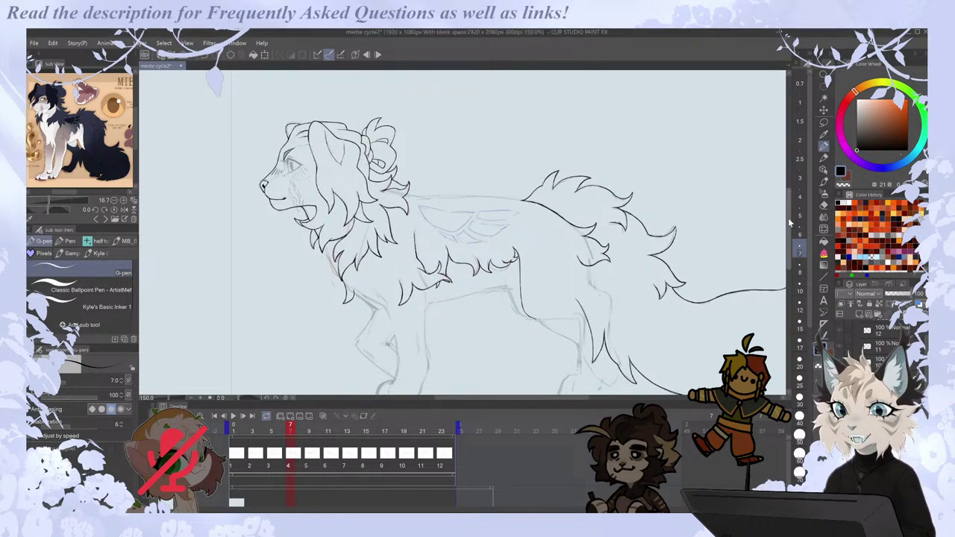
pyautogui.moveTo(789, 219); pyautogui.dragTo(788, 224)
pyautogui.scroll(1, 623, 365)
pyautogui.press(',')
pyautogui.press('.')
pyautogui.press('.')
pyautogui.press(',')
pyautogui.press(',')
pyautogui.moveTo(789, 259); pyautogui.dragTo(788, 244)
pyautogui.scroll(2, 380, 132)
pyautogui.press(',')
pyautogui.press('.')
pyautogui.press('.')
pyautogui.press(',')
# Ink the start of the back line behind the neck fur on cel 3 and compare it with the adjacent cels.
pyautogui.moveTo(303, 226); pyautogui.dragTo(369, 241)
pyautogui.press(',')
pyautogui.press('.')
pyautogui.press('.')
pyautogui.press(',')
pyautogui.scroll(-2, 384, 242)
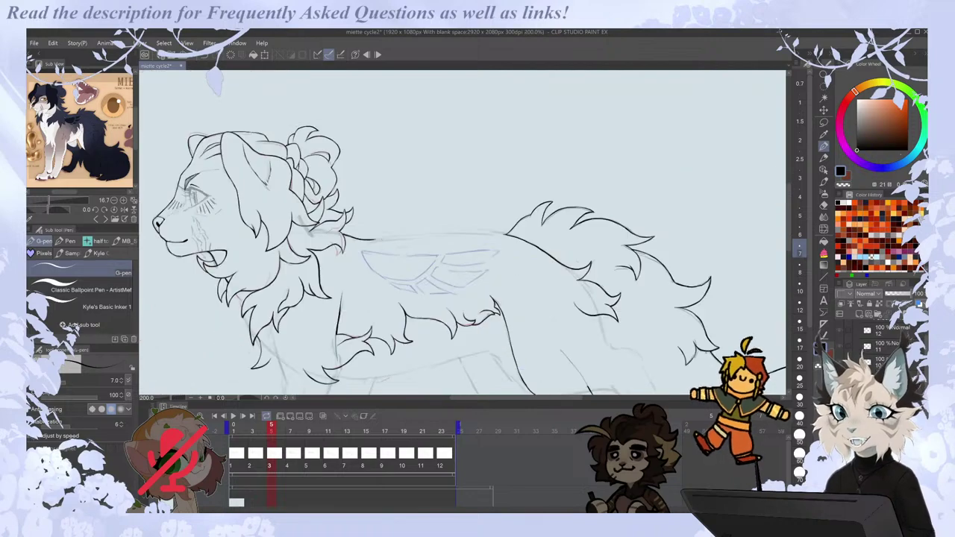
# Rotate the canvas and ink the rest of the back line above the wing to the tail base on cel 3.
pyautogui.moveTo(239, 397); pyautogui.dragTo(245, 396)
pyautogui.scroll(2, 462, 168)
pyautogui.scroll(-2, 465, 168)
pyautogui.press(',')
pyautogui.press('.')
pyautogui.press('.')
pyautogui.press(',')
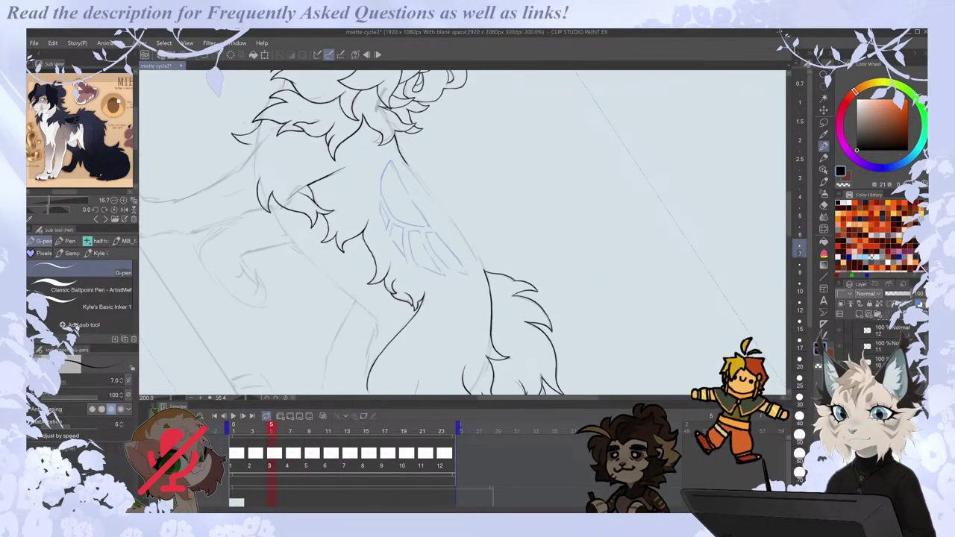
pyautogui.moveTo(441, 206); pyautogui.dragTo(484, 270)
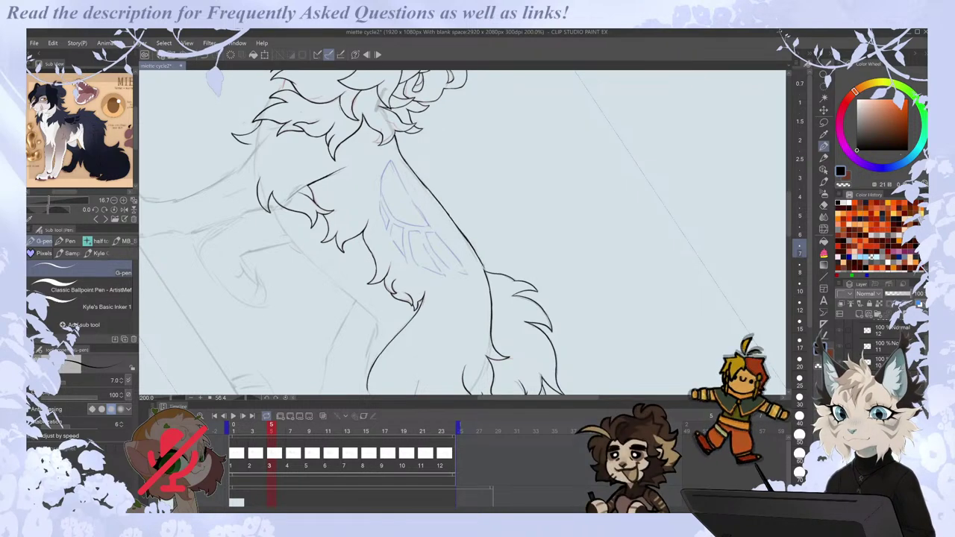
pyautogui.press('Left')
pyautogui.press('Right')
pyautogui.press('e')
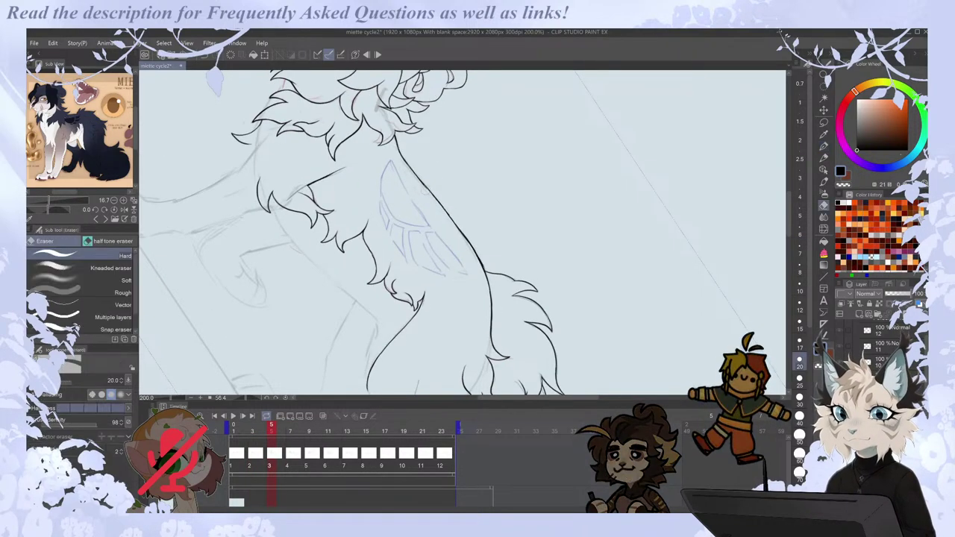
pyautogui.press('p')
# Ink the back line from the neck fur to the tail base on cel 4, checking it against the neighbouring cels.
pyautogui.press('Right')
pyautogui.press('Left')
pyautogui.press('Right')
pyautogui.press('Right')
pyautogui.press('Left')
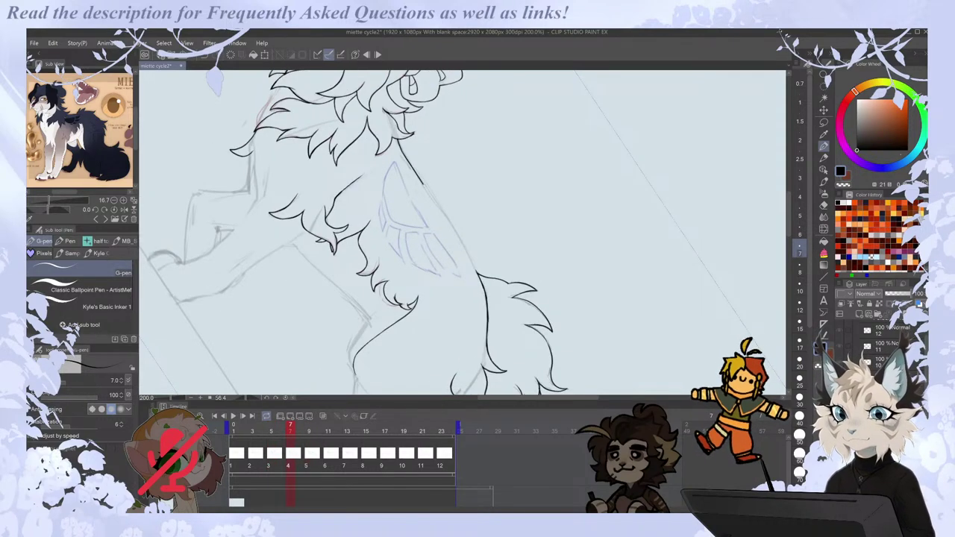
pyautogui.moveTo(463, 245); pyautogui.dragTo(479, 273)
pyautogui.press('Left')
pyautogui.press('Right')
pyautogui.press('Right')
pyautogui.press('Left')
pyautogui.press('e')
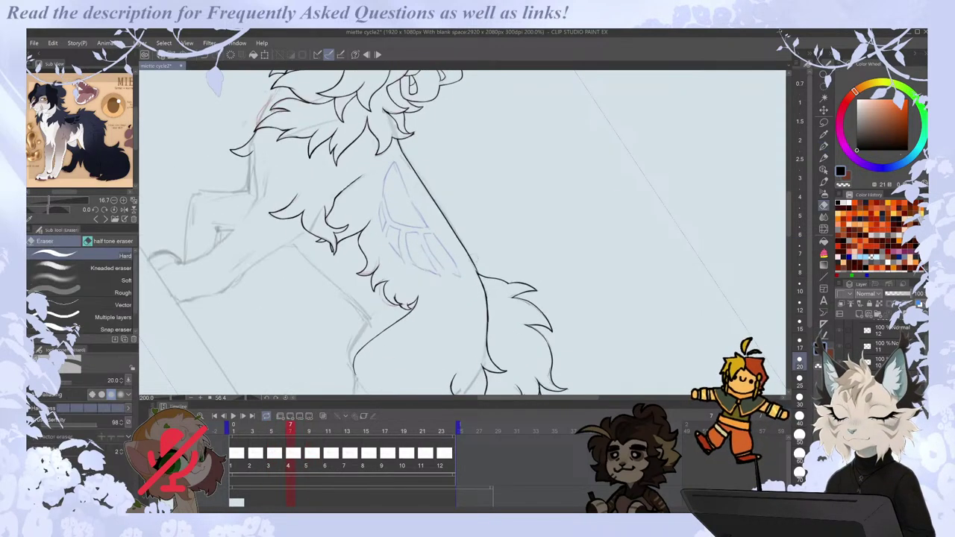
pyautogui.press('p')
# Step through cels 5 to 12 to check the back line on each one.
pyautogui.press('Right')
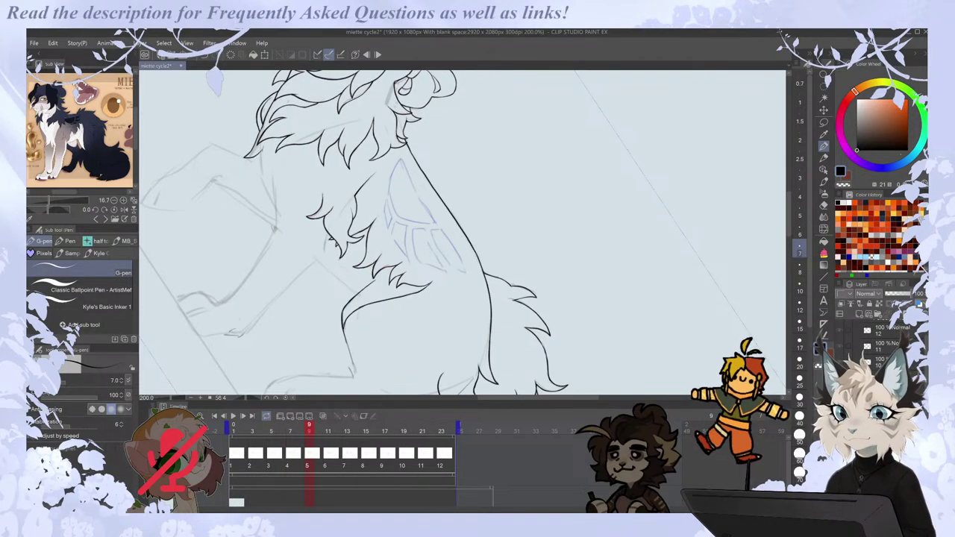
pyautogui.press('Right')
pyautogui.press('Right')
pyautogui.press('Right')
pyautogui.press('Right')
pyautogui.press('Right')
pyautogui.press('Right')
pyautogui.press('Right')
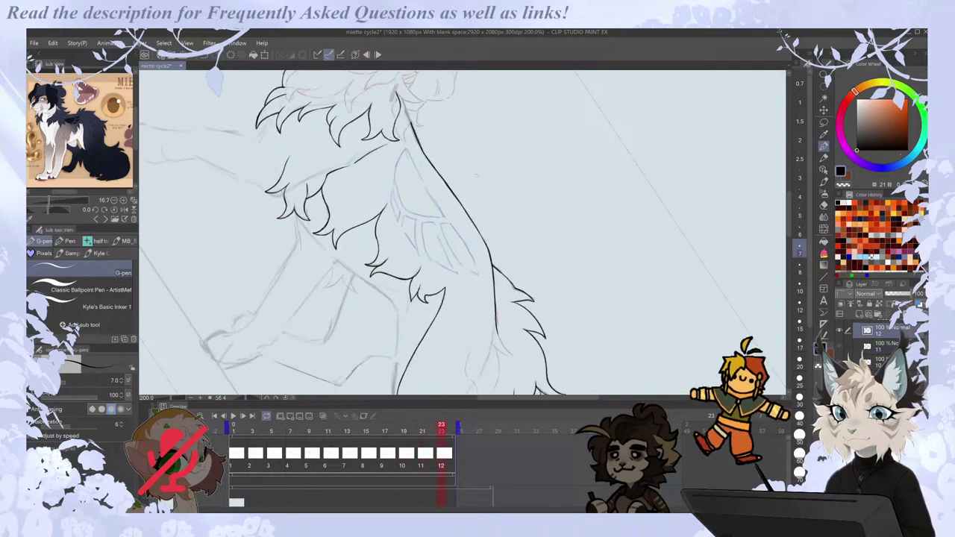
# Reset the canvas rotation and play back the walk cycle to review the back lines in motion.
pyautogui.click(284, 396)
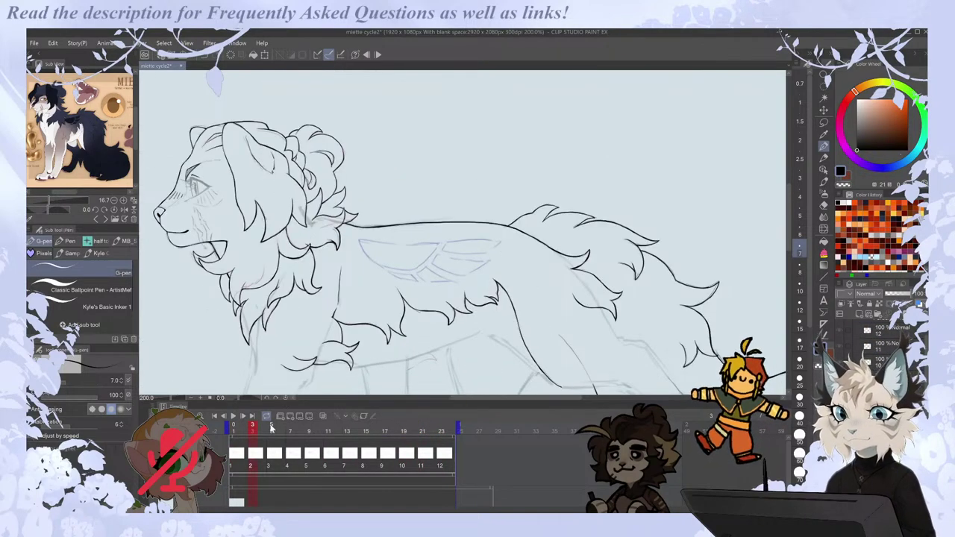
pyautogui.click(234, 416)
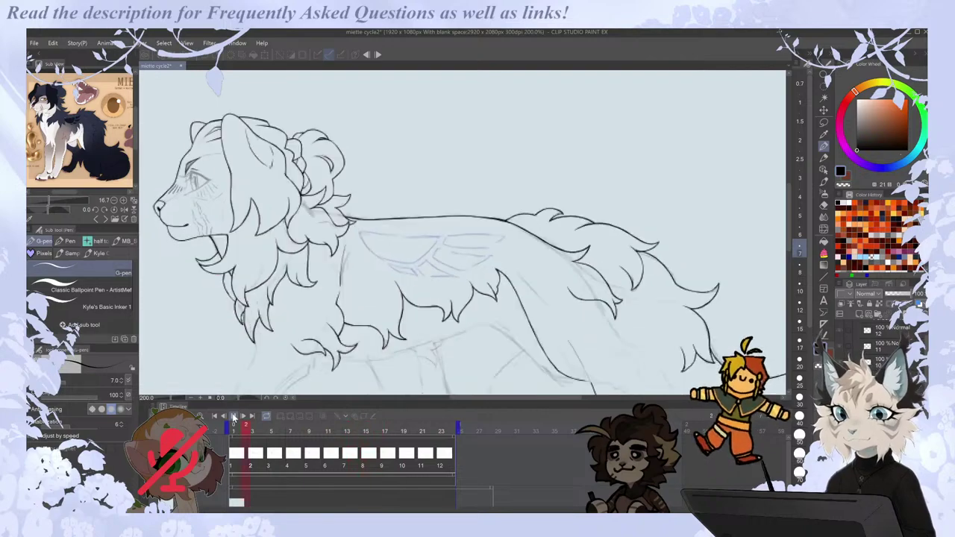
# Watch the walk cycle loop at a wider view, then stop the playback.
pyautogui.hotkey('ctrl', '-')
pyautogui.hotkey('ctrl', '-')
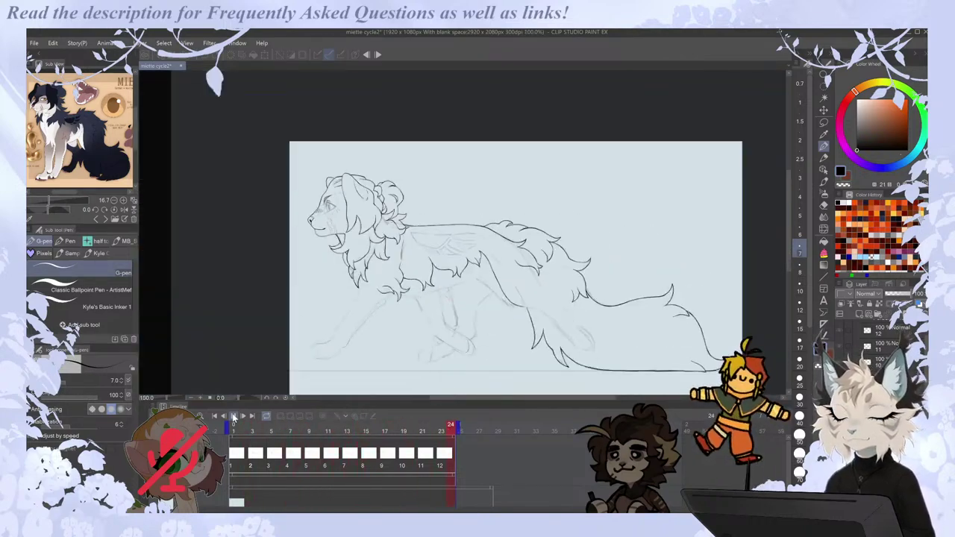
pyautogui.hotkey('ctrl', '+')
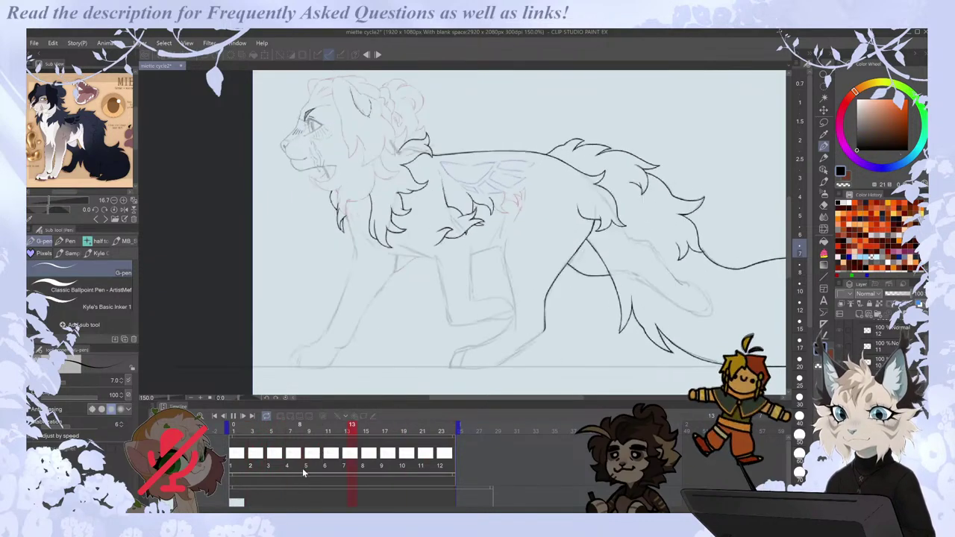
pyautogui.click(236, 450)
# Ink the thigh fur tuft below the rump on cel 10, comparing it with the neighbouring cels.
pyautogui.scroll(3, 661, 142)
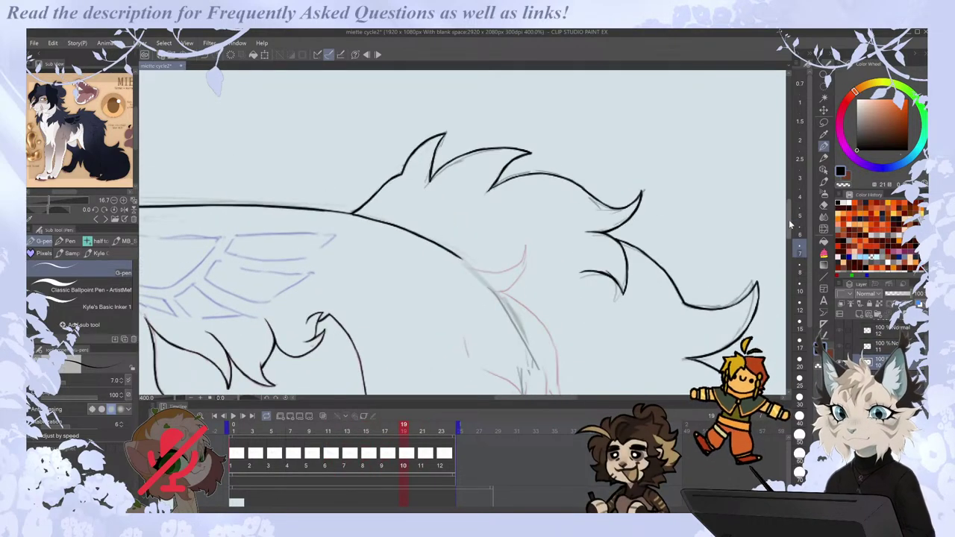
pyautogui.scroll(-3, 808, 192)
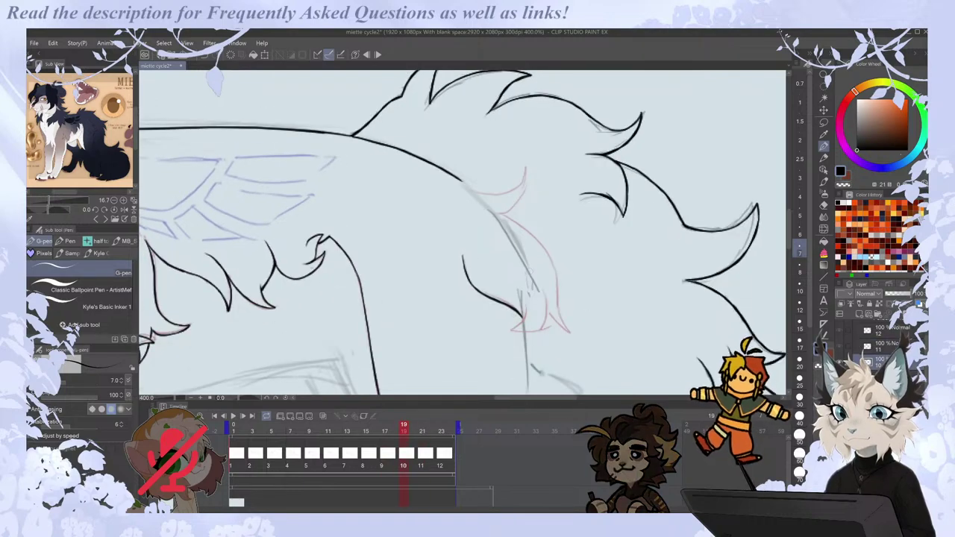
pyautogui.moveTo(525, 299)
pyautogui.mouseDown()
pyautogui.moveTo(517, 328)
pyautogui.moveTo(543, 325)
pyautogui.mouseUp()
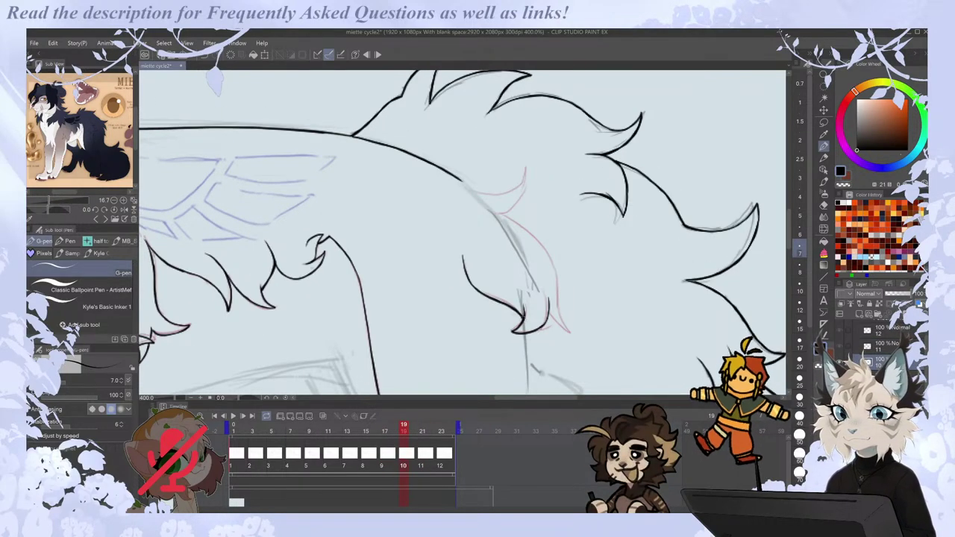
pyautogui.moveTo(498, 214)
pyautogui.mouseDown()
pyautogui.moveTo(557, 278)
pyautogui.moveTo(571, 330)
pyautogui.mouseUp()
pyautogui.press('.')
pyautogui.press('.')
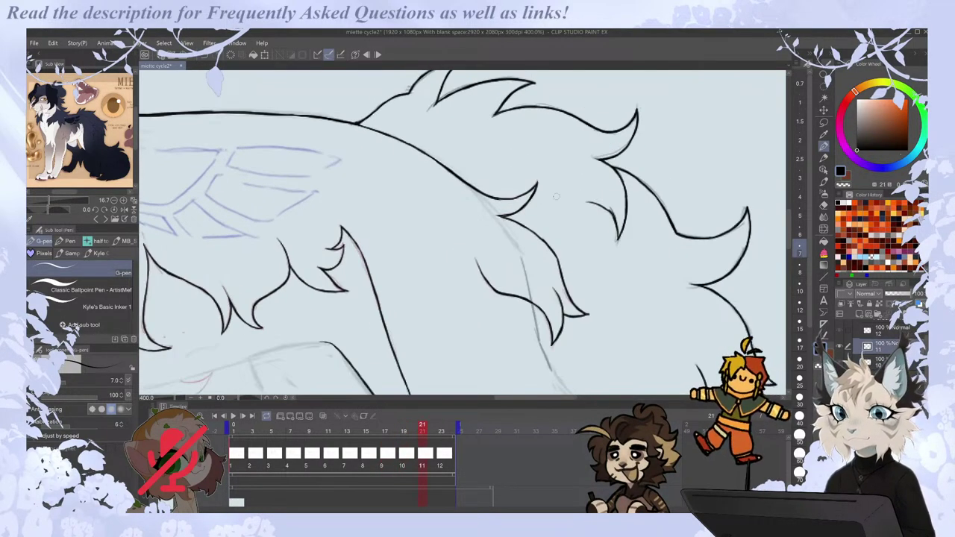
pyautogui.press('.')
pyautogui.press('.')
# Extend the rump line into its pointed fur tuft on cel 10, redoing strokes until it flows like cel 11.
pyautogui.press('e')
pyautogui.press('p')
pyautogui.moveTo(463, 181)
pyautogui.mouseDown()
pyautogui.moveTo(434, 164)
pyautogui.moveTo(470, 190)
pyautogui.mouseUp()
pyautogui.hotkey('ctrl', 'z')
pyautogui.hotkey('ctrl', 'z')
pyautogui.moveTo(429, 161); pyautogui.dragTo(508, 211)
pyautogui.press('.')
pyautogui.press('.')
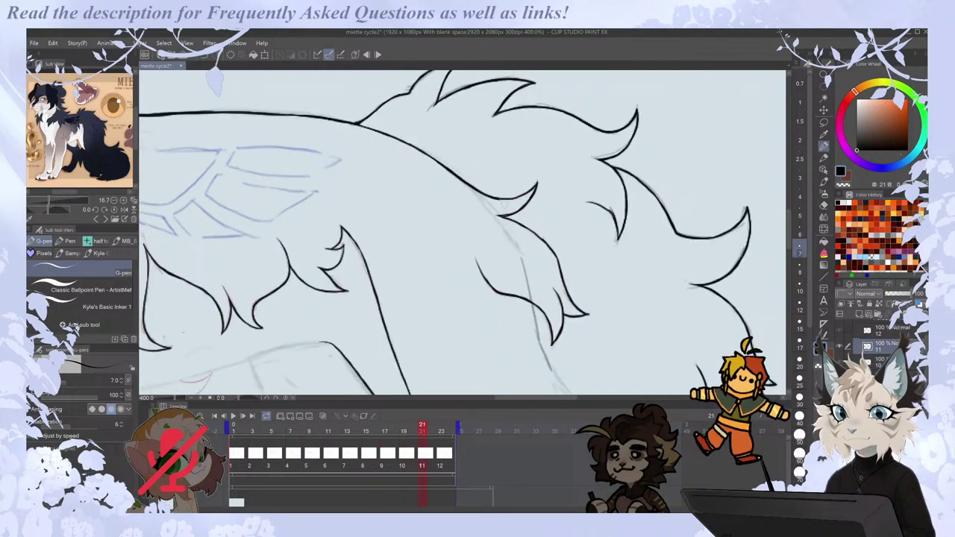
pyautogui.hotkey('ctrl', 'z')
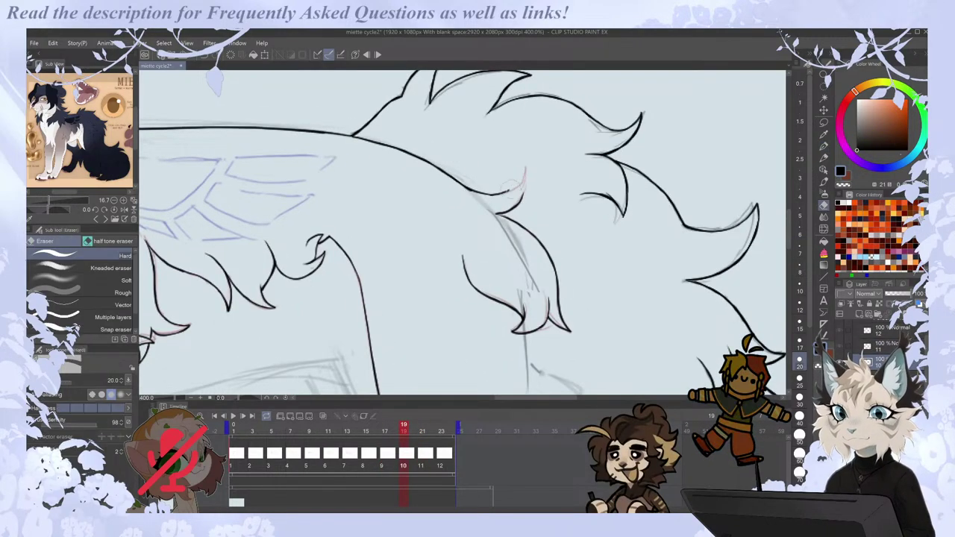
pyautogui.moveTo(523, 187); pyautogui.dragTo(526, 169)
pyautogui.press('.')
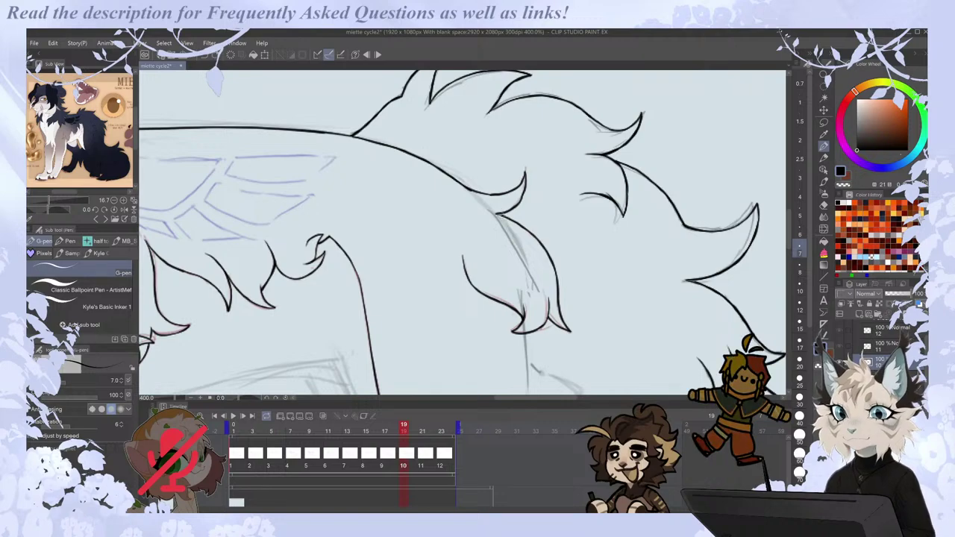
pyautogui.press('e')
pyautogui.press('p')
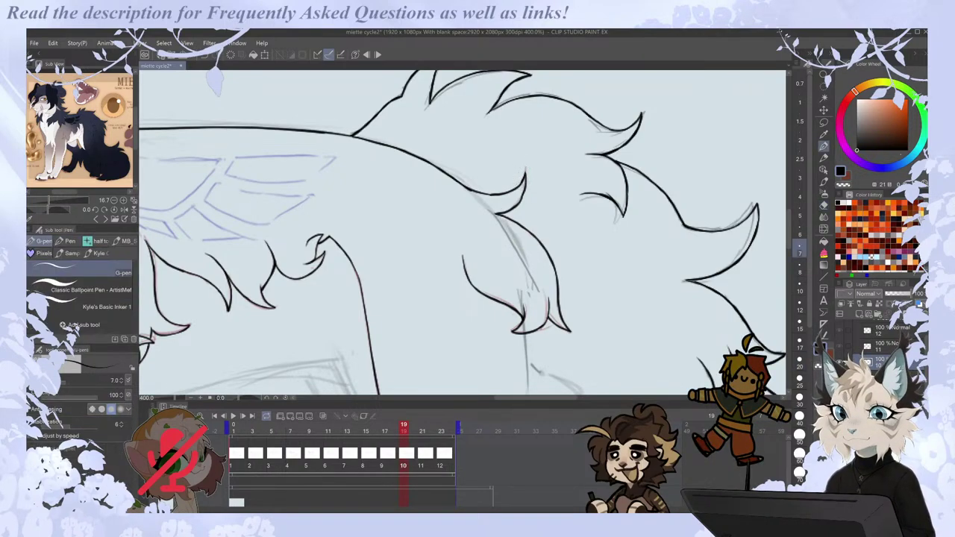
# Ink the back of the near hind leg from the thigh tuft down to the hock on cel 10.
pyautogui.scroll(-3, 529, 165)
pyautogui.scroll(1, 551, 267)
pyautogui.press('.')
pyautogui.press('.')
pyautogui.press('Left')
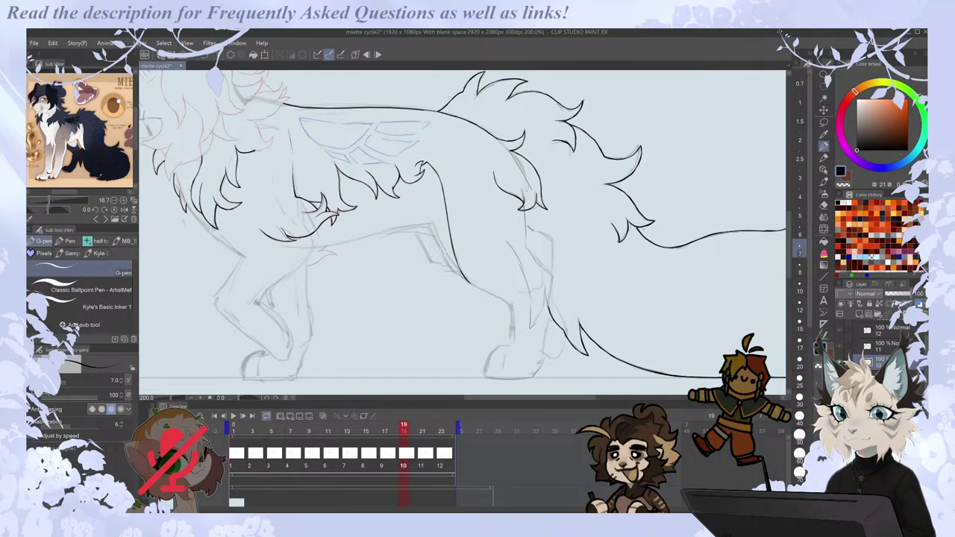
pyautogui.scroll(2, 524, 324)
pyautogui.moveTo(678, 140); pyautogui.dragTo(677, 183)
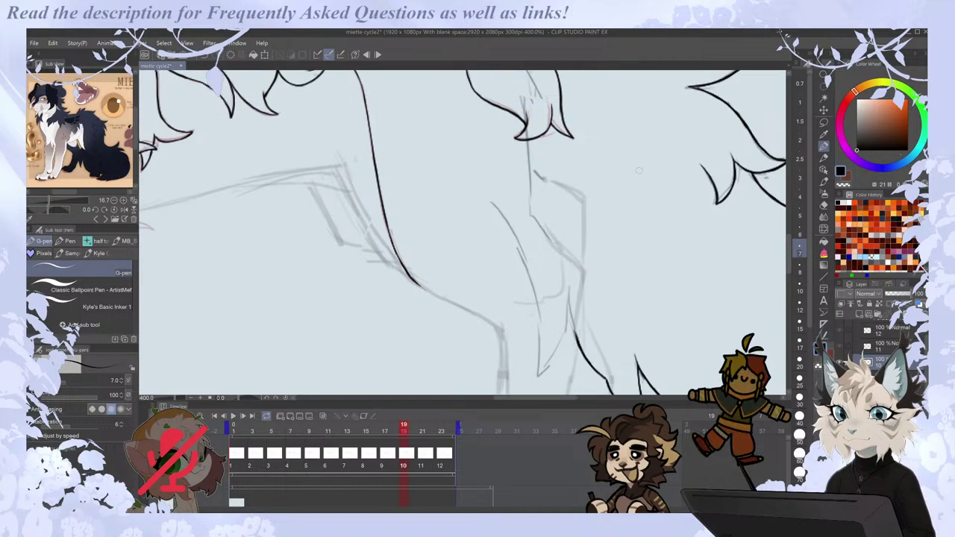
pyautogui.hotkey('ctrl', '-')
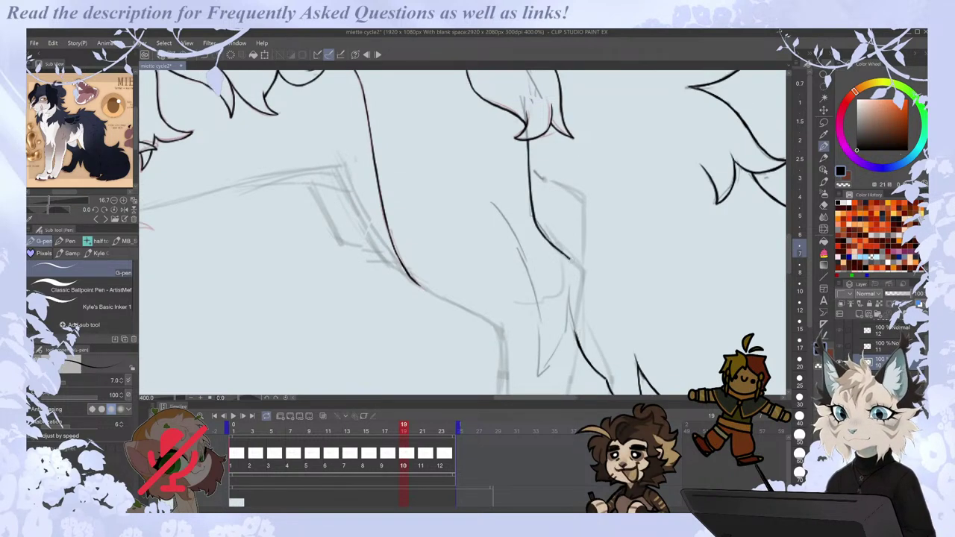
pyautogui.hotkey('ctrl', '-')
pyautogui.hotkey('ctrl', '+')
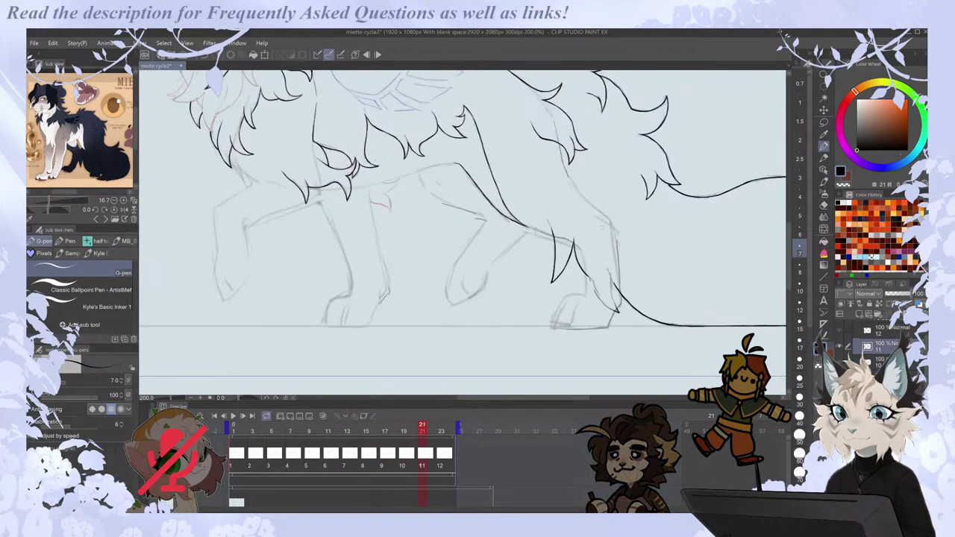
# Ink the back of the lower hind leg from the hock to the heel on cel 10.
pyautogui.press('e')
pyautogui.press('p')
pyautogui.moveTo(582, 223); pyautogui.dragTo(573, 315)
pyautogui.press('Left')
pyautogui.press('Right')
pyautogui.press('Left')
pyautogui.press('Right')
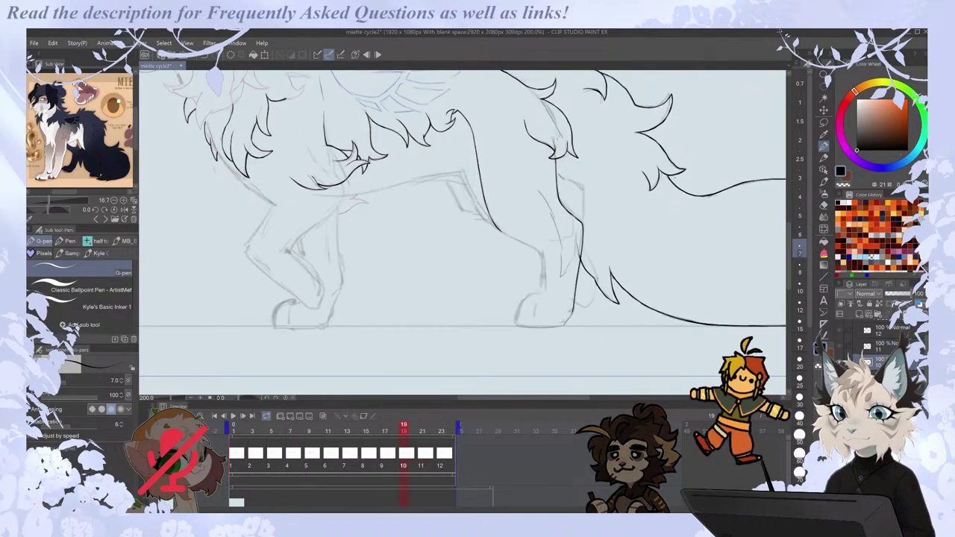
# Erase and redraw the hock curve on cel 10, checking its position against the neighbouring cels.
pyautogui.press('e')
pyautogui.press('Left')
pyautogui.press('Right')
pyautogui.press('Right')
pyautogui.press('Right')
pyautogui.press('Left')
pyautogui.press('Left')
pyautogui.press('Left')
pyautogui.press('Right')
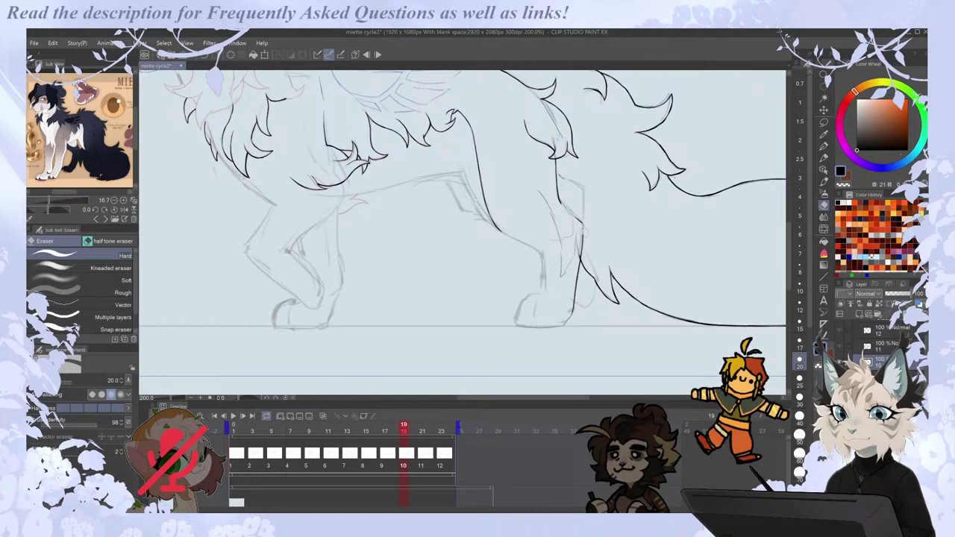
pyautogui.press('p')
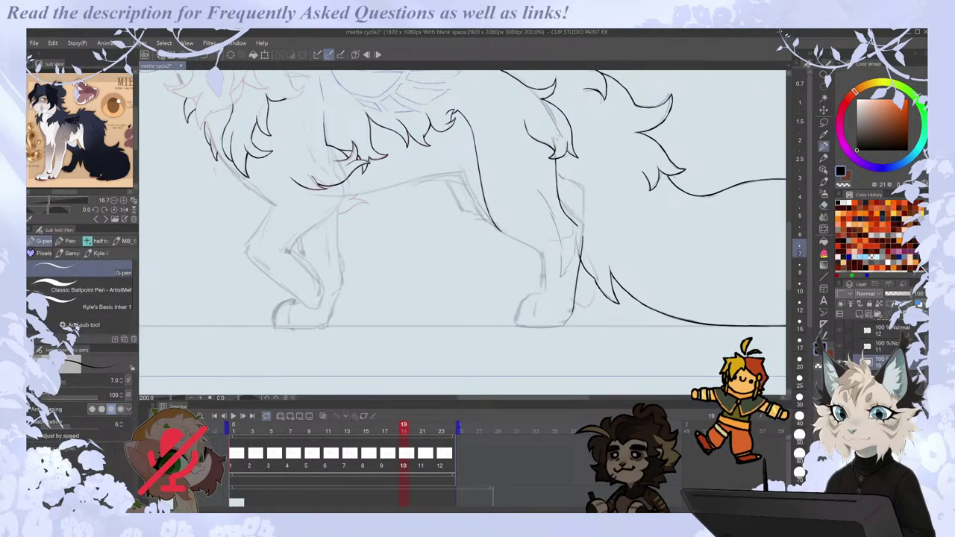
pyautogui.press('Right')
pyautogui.press('Left')
pyautogui.scroll(2, 593, 199)
pyautogui.press('Right')
pyautogui.press('Left')
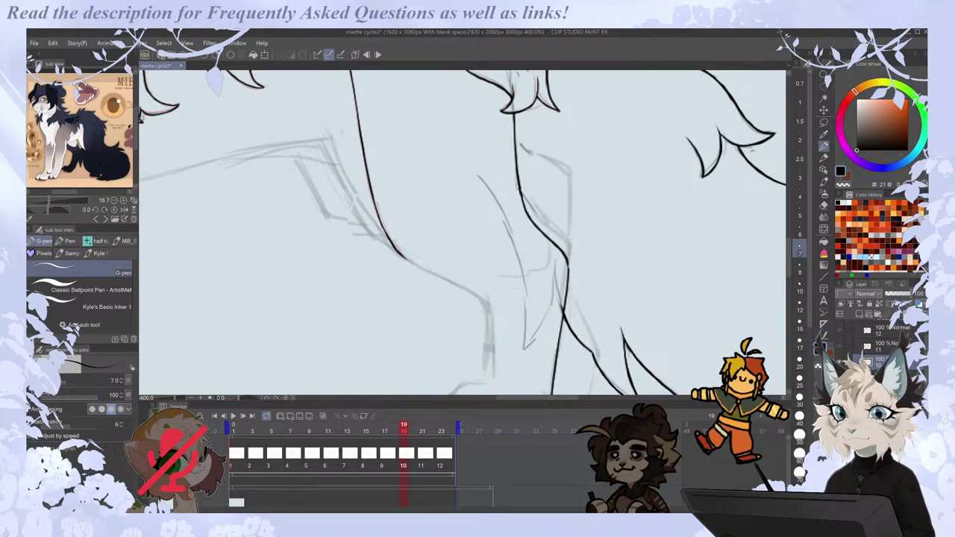
# Save the file and touch up the hock line on cel 10, comparing it with cels 9 and 11.
pyautogui.scroll(-5, 570, 229)
pyautogui.hotkey('ctrl', 's')
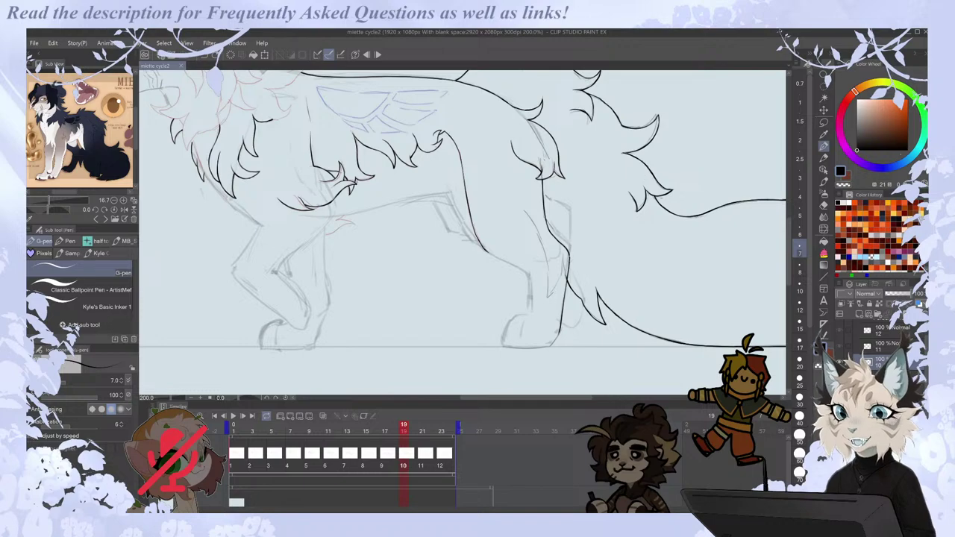
pyautogui.scroll(2, 569, 267)
pyautogui.moveTo(570, 259); pyautogui.dragTo(567, 247)
pyautogui.scroll(-2, 564, 255)
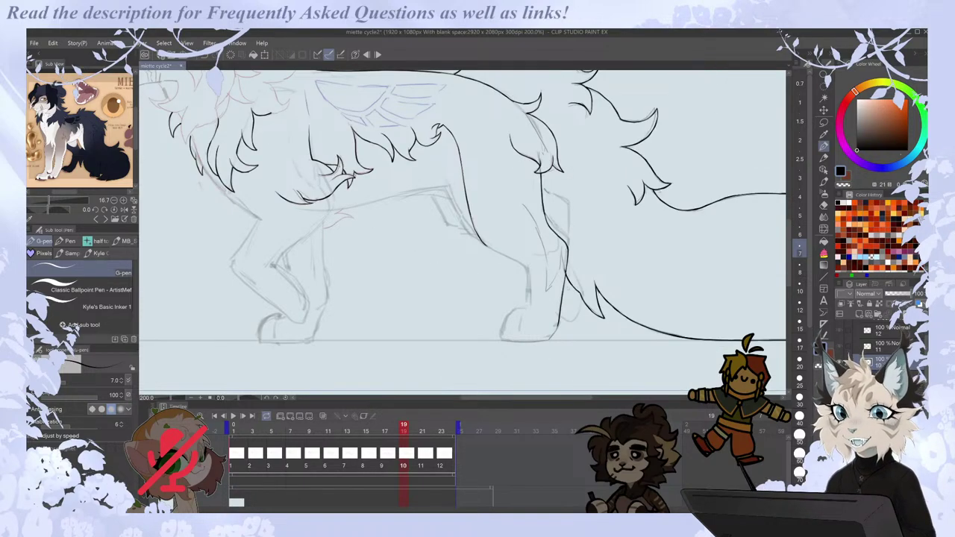
pyautogui.press('Right')
pyautogui.press('Left')
pyautogui.press('Left')
pyautogui.press('Left')
pyautogui.press('Right')
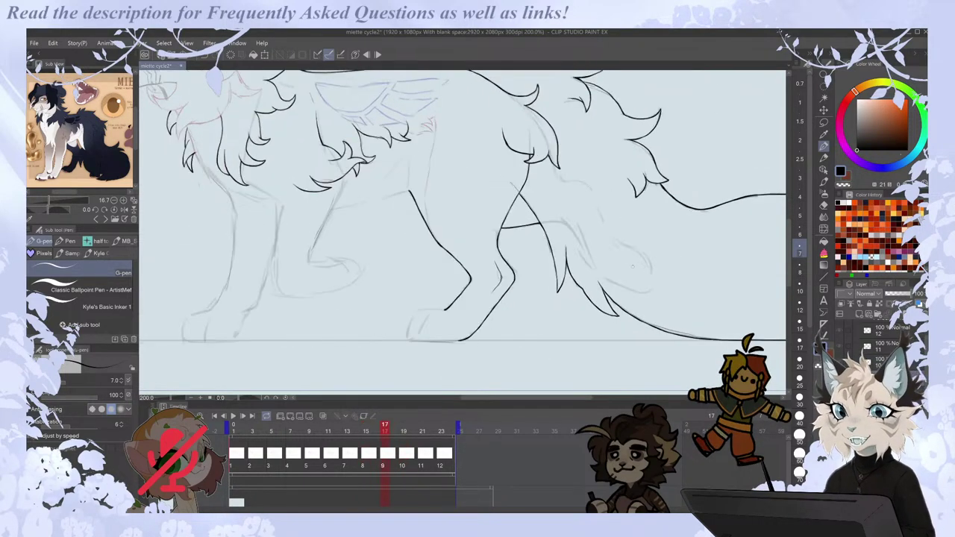
pyautogui.press('Right')
# Ink the front of the near hind leg from the knee down toward the paw on cel 10.
pyautogui.scroll(2, 554, 324)
pyautogui.press('e')
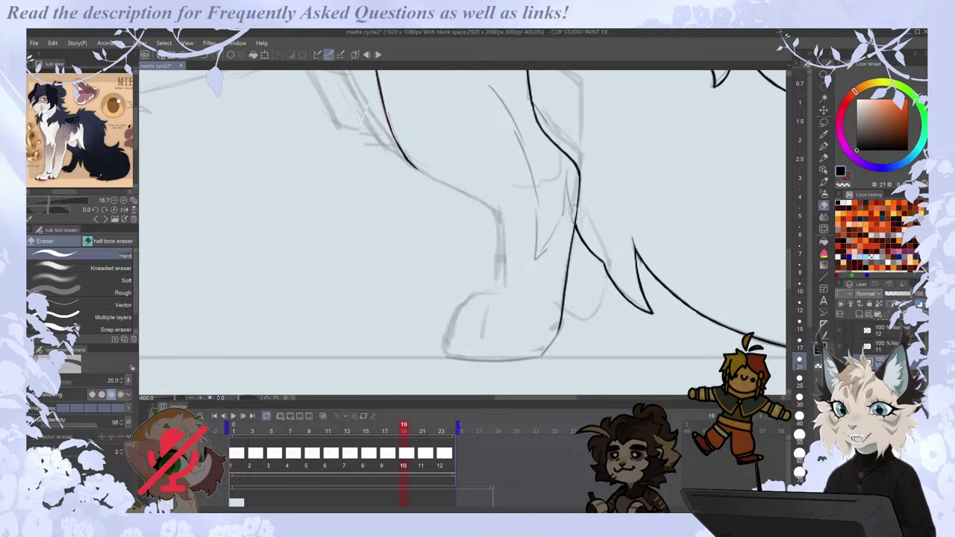
pyautogui.press('p')
pyautogui.press('Left')
pyautogui.press('Right')
pyautogui.press('Right')
pyautogui.press('Left')
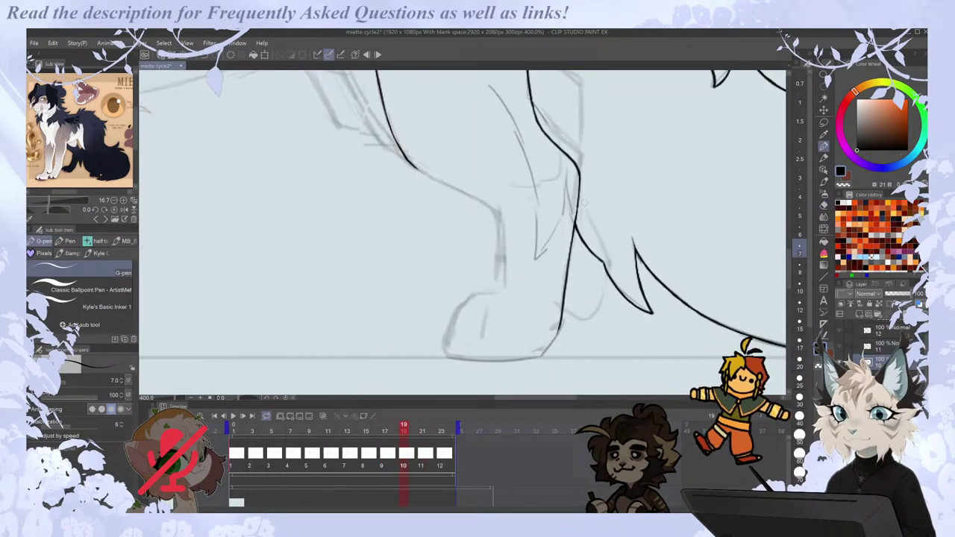
pyautogui.press('Left')
pyautogui.press('Right')
pyautogui.press('Right')
pyautogui.press('Left')
pyautogui.moveTo(369, 113); pyautogui.dragTo(397, 151)
pyautogui.hotkey('ctrl', 'z')
pyautogui.moveTo(366, 111)
pyautogui.mouseDown()
pyautogui.moveTo(389, 148)
pyautogui.moveTo(489, 205)
pyautogui.moveTo(504, 280)
pyautogui.mouseUp()
# Undo the shin line above the paw on cel 10 and redraw it with a smoother curve.
pyautogui.press('Left')
pyautogui.press('Right')
pyautogui.press('Right')
pyautogui.press('Left')
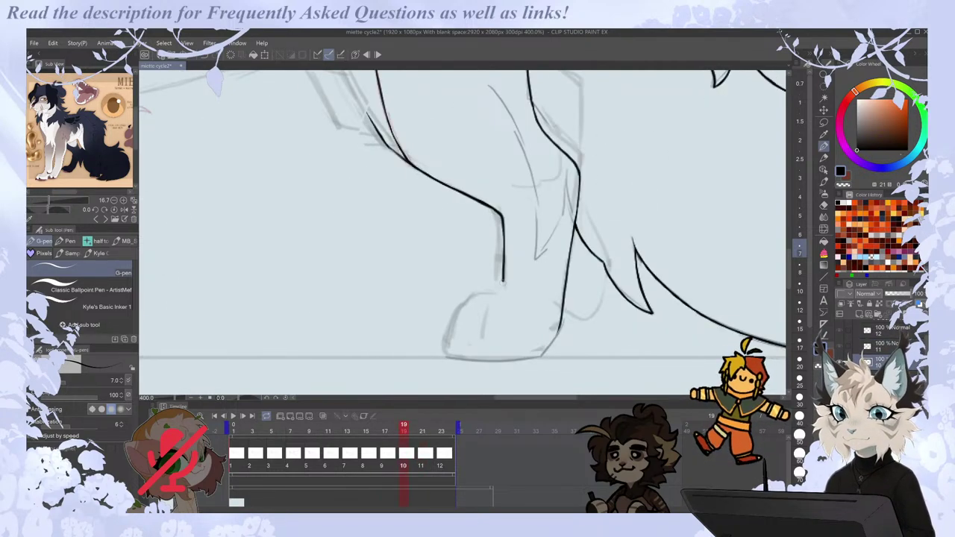
pyautogui.press('Right')
pyautogui.press('Left')
pyautogui.hotkey('ctrl', 'z')
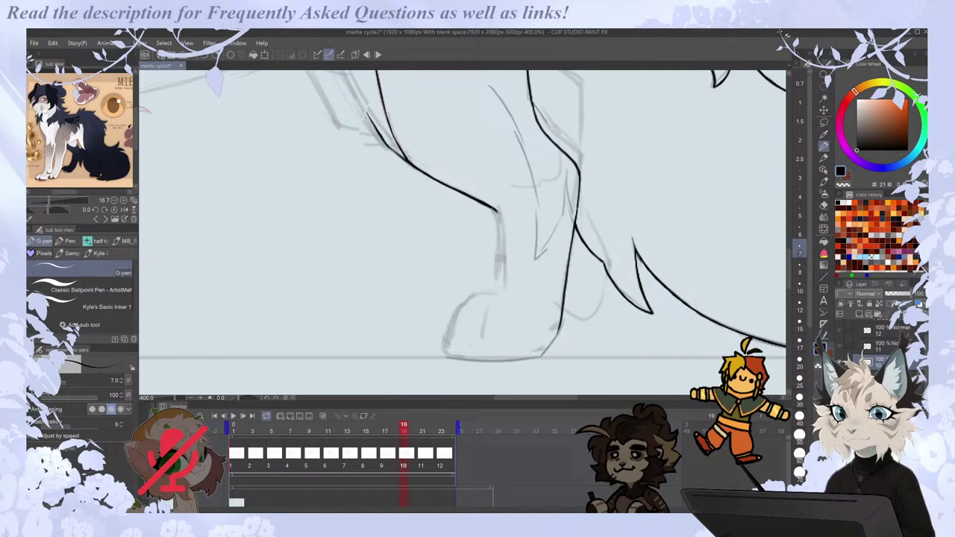
pyautogui.moveTo(502, 226)
pyautogui.mouseDown()
pyautogui.moveTo(504, 290)
pyautogui.moveTo(495, 293)
pyautogui.mouseUp()
pyautogui.press('Left')
pyautogui.press('Right')
pyautogui.press('Right')
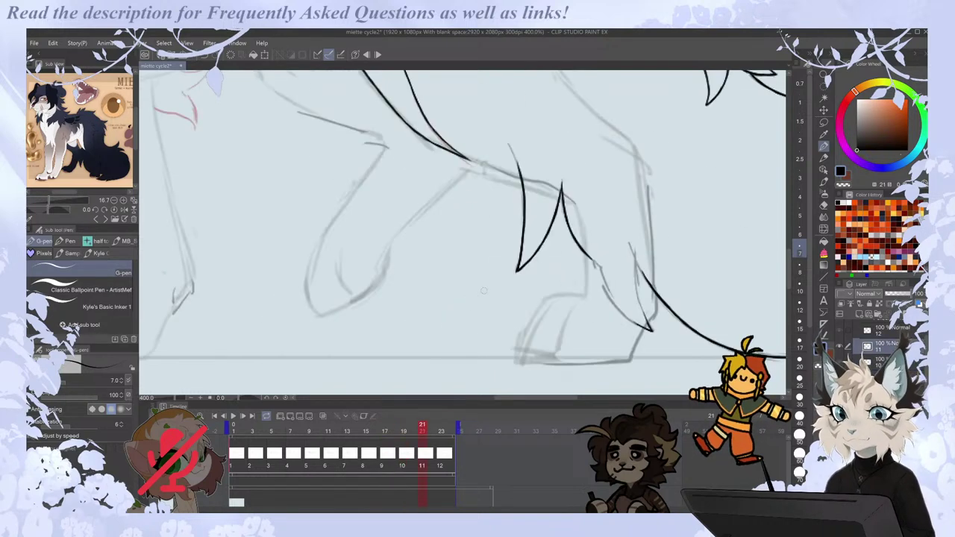
pyautogui.press('Left')
# Ink the short inner contour beside the hock on cel 10 and compare the hind leg with the neighbouring cels.
pyautogui.moveTo(531, 160); pyautogui.dragTo(549, 195)
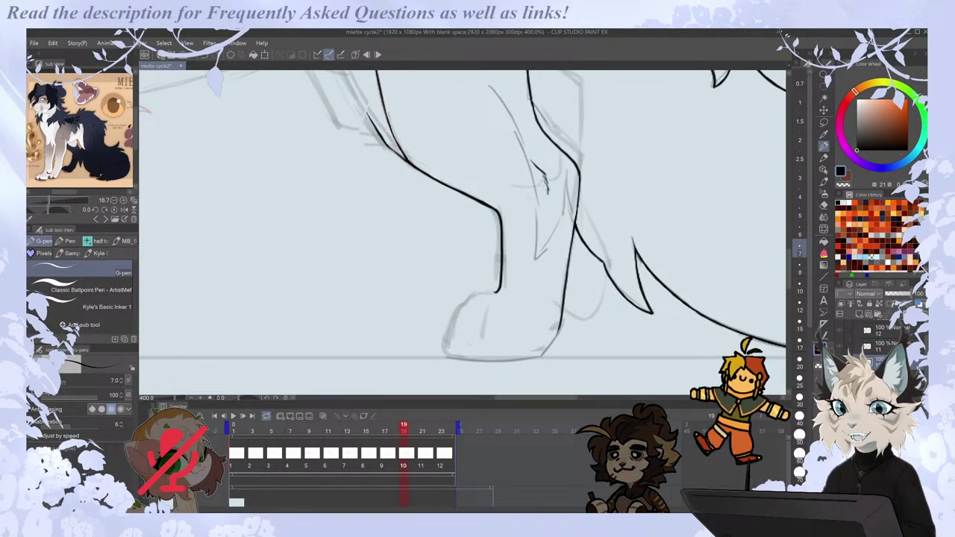
pyautogui.scroll(-2, 549, 217)
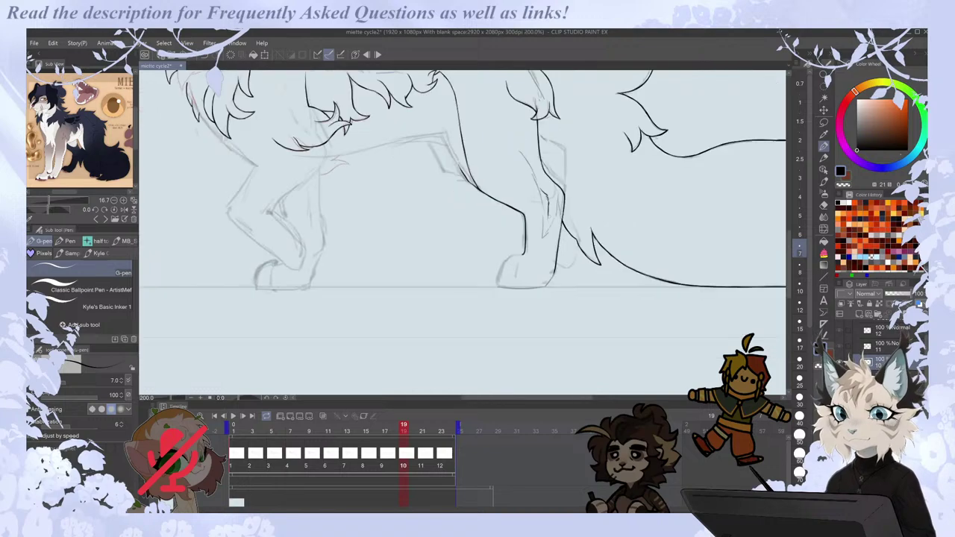
pyautogui.moveTo(521, 399); pyautogui.dragTo(511, 399)
pyautogui.press('Right')
pyautogui.press('Right')
pyautogui.press('Left')
pyautogui.press('Left')
pyautogui.press('Left')
pyautogui.press('Right')
pyautogui.press('Right')
pyautogui.press('Left')
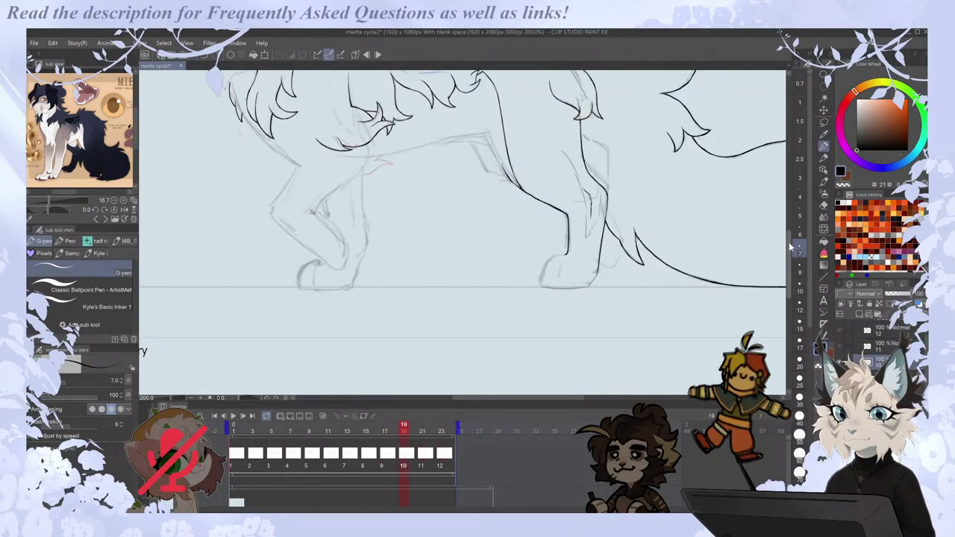
# Ink the front of the thigh from the belly to the shin line on cel 10.
pyautogui.moveTo(791, 237); pyautogui.dragTo(793, 223)
pyautogui.press('Right')
pyautogui.press('Left')
pyautogui.scroll(2, 484, 182)
pyautogui.press('Left')
pyautogui.press('Right')
pyautogui.press('Right')
pyautogui.press('Left')
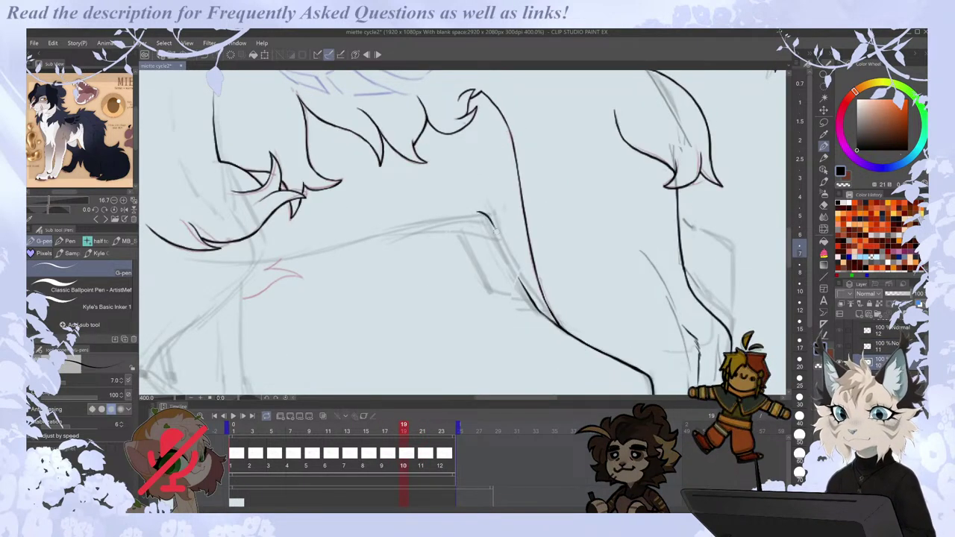
pyautogui.press('e')
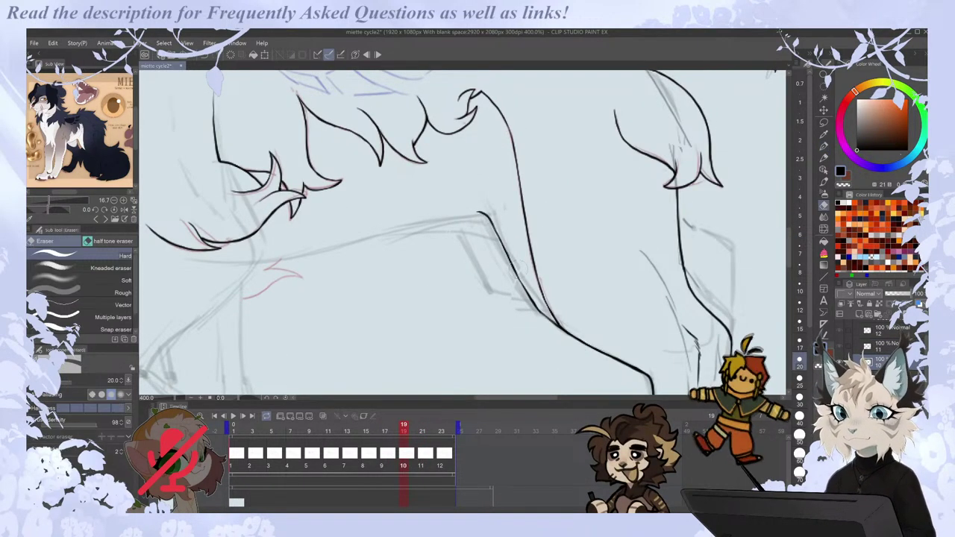
pyautogui.press('p')
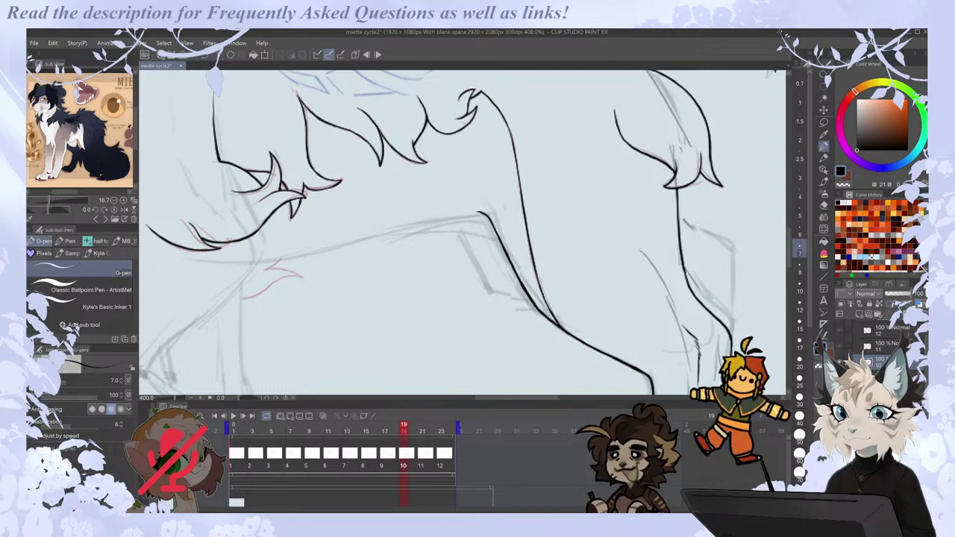
# Compare cel 10's hind leg with the neighbouring cels, mirroring the canvas view temporarily to check the shapes.
pyautogui.hotkey('ctrl', '-')
pyautogui.hotkey('ctrl', '-')
pyautogui.press(',')
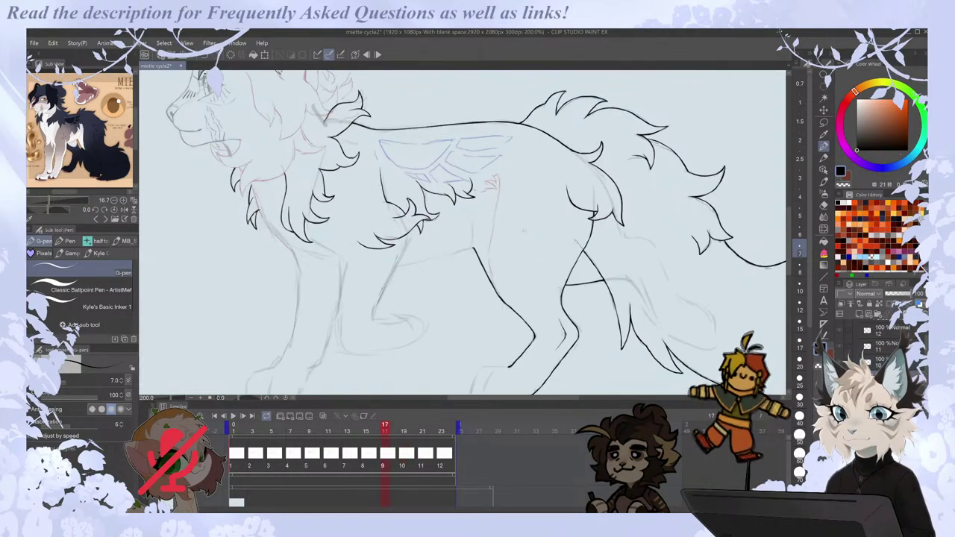
pyautogui.press('.')
pyautogui.press('.')
pyautogui.press('h')
pyautogui.hotkey('ctrl', '-')
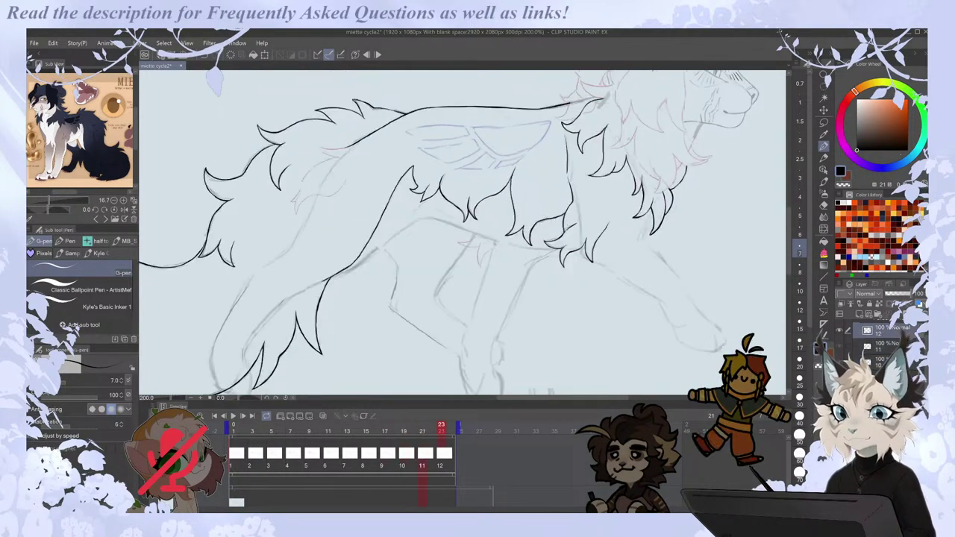
pyautogui.press('h')
pyautogui.press('space')
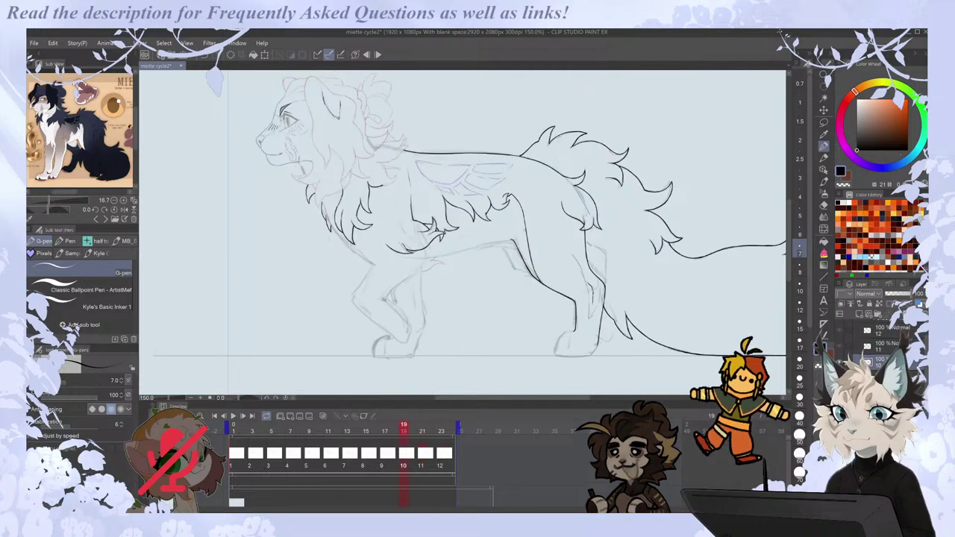
# Ink the back edge of the near hind leg from the rump fur to the hock on cel 11 and compare it with cel 10.
pyautogui.press('space')
pyautogui.hotkey('ctrl', '+')
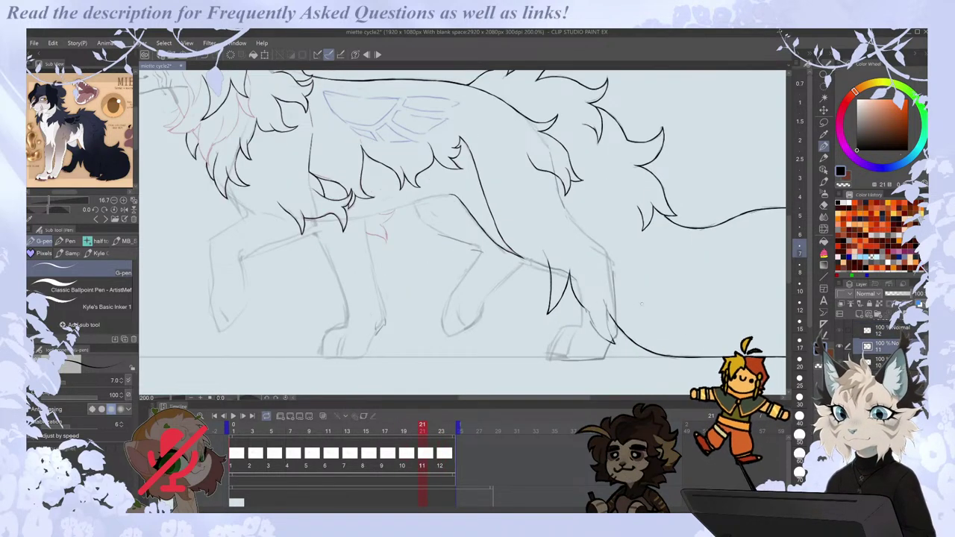
pyautogui.scroll(2, 598, 238)
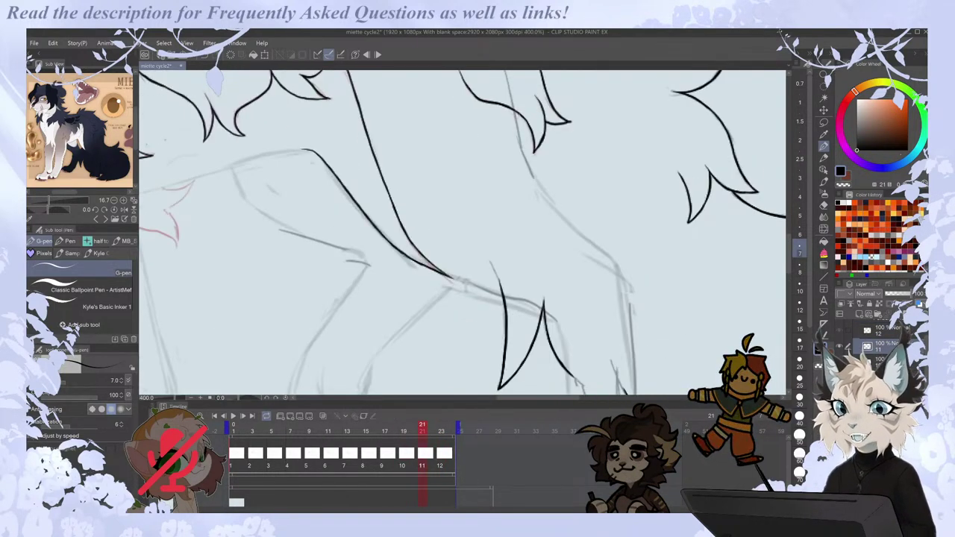
pyautogui.moveTo(520, 134)
pyautogui.mouseDown()
pyautogui.moveTo(555, 210)
pyautogui.moveTo(615, 263)
pyautogui.mouseUp()
pyautogui.scroll(-2, 730, 182)
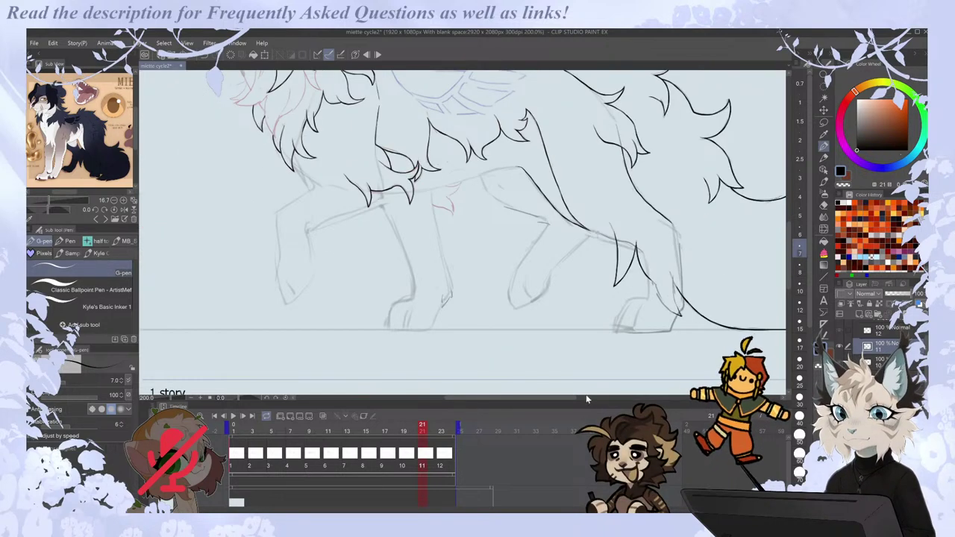
pyautogui.moveTo(559, 397); pyautogui.dragTo(584, 398)
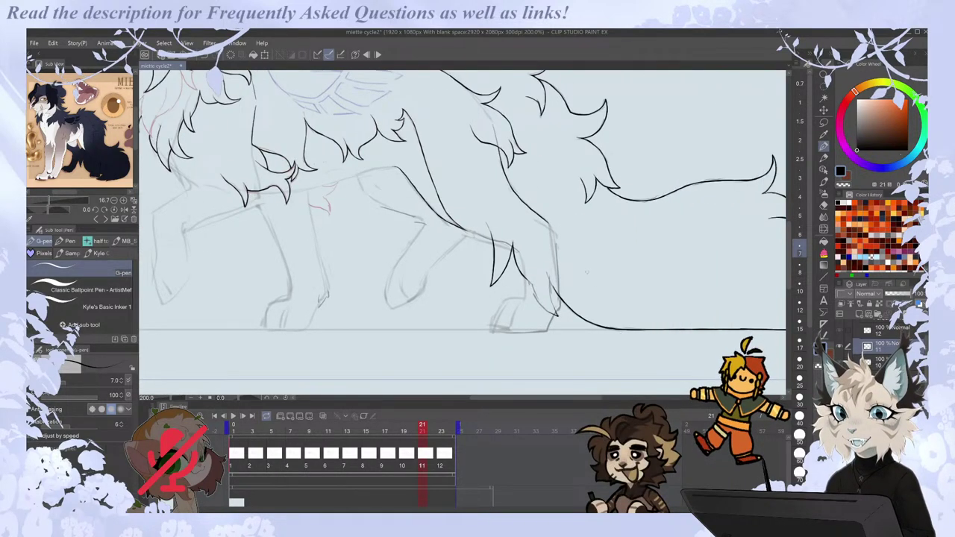
pyautogui.hotkey('ctrl', '+')
pyautogui.hotkey('ctrl', '+')
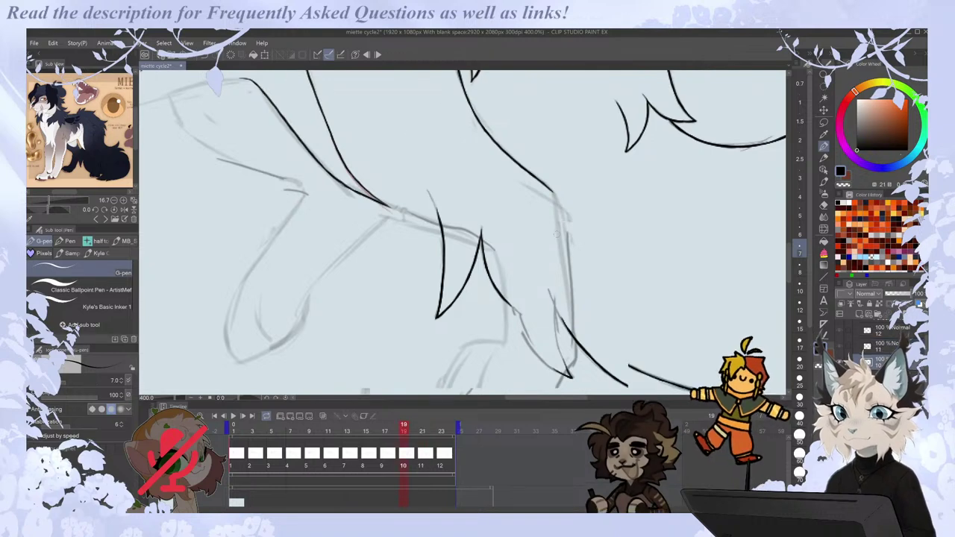
pyautogui.hotkey('ctrl', '-')
pyautogui.hotkey('ctrl', '-')
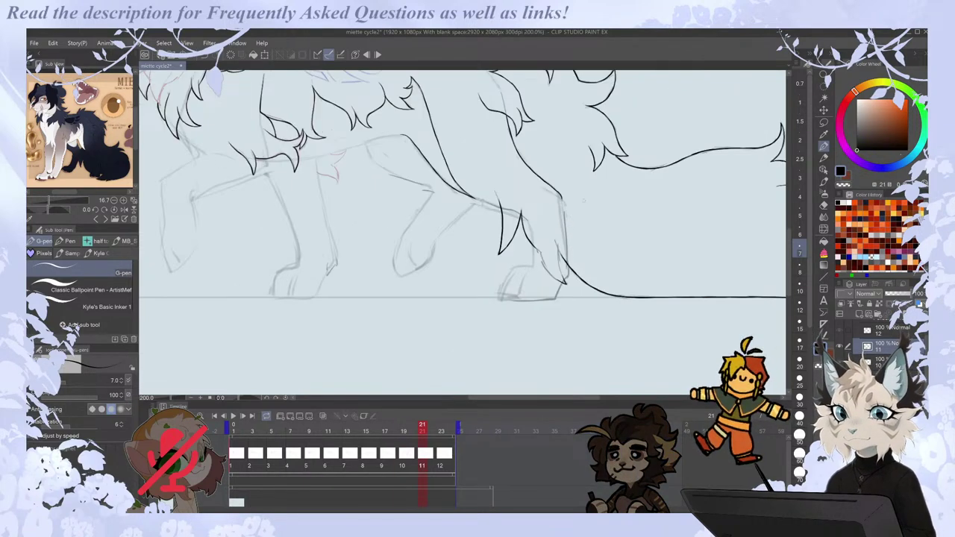
# Clean up the tail tuft where it meets the hind leg on cel 11 and extend the thigh's front line across it.
pyautogui.press('e')
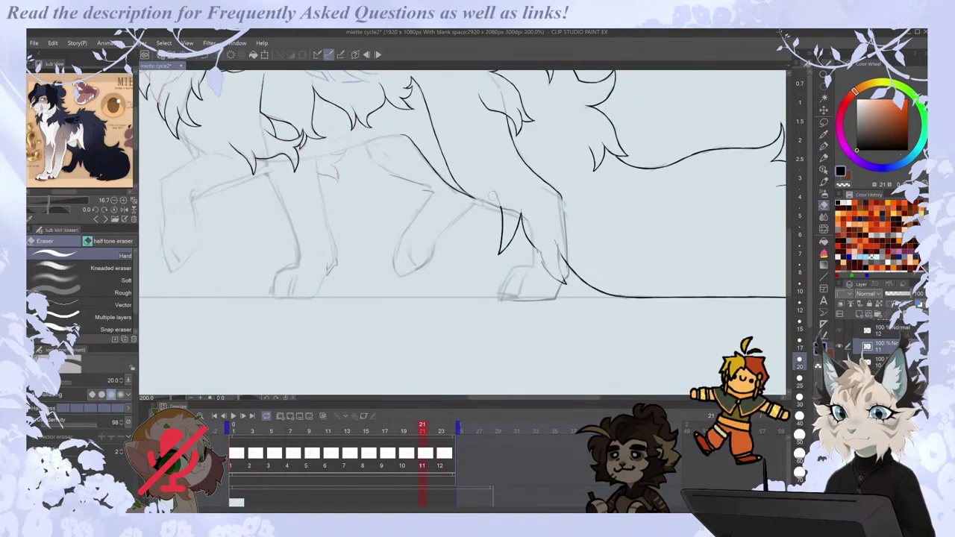
pyautogui.press('p')
pyautogui.press('Left')
pyautogui.press('Right')
pyautogui.press('Right')
pyautogui.press('Left')
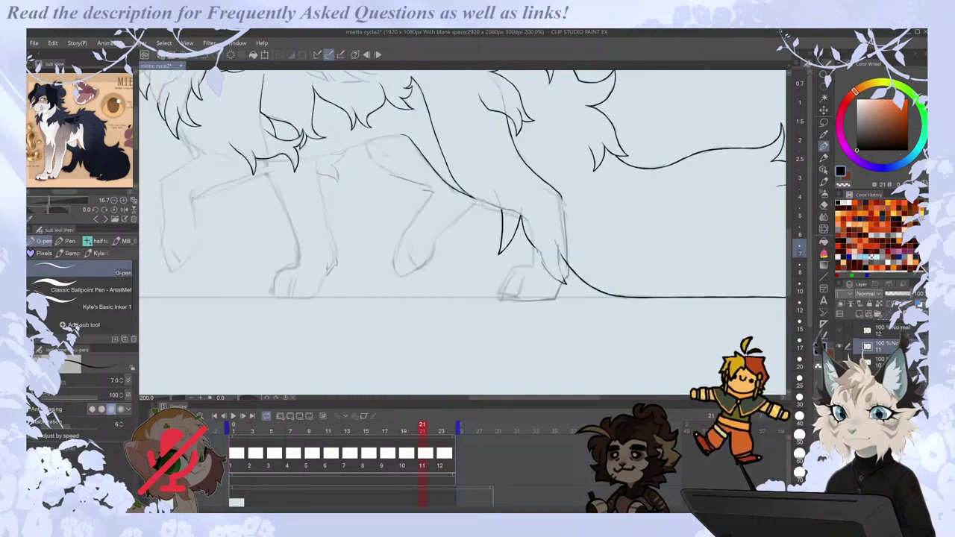
pyautogui.press('e')
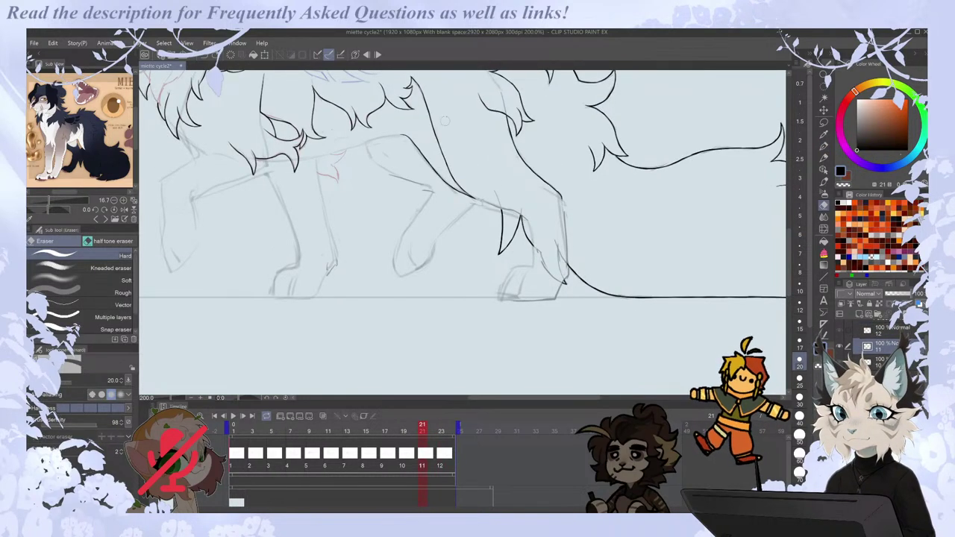
pyautogui.press('p')
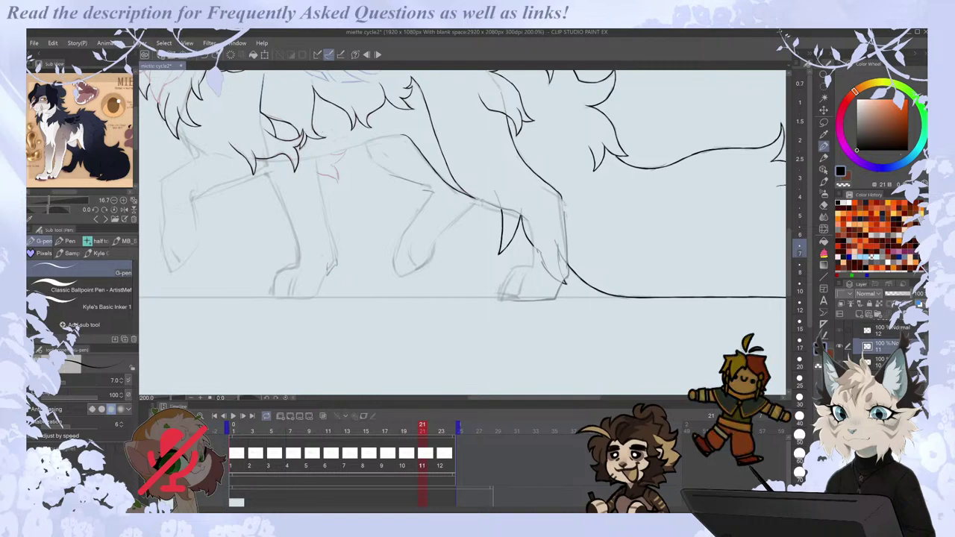
pyautogui.press('Left')
pyautogui.press('Right')
pyautogui.scroll(1, 537, 231)
pyautogui.press('Left')
pyautogui.press('Right')
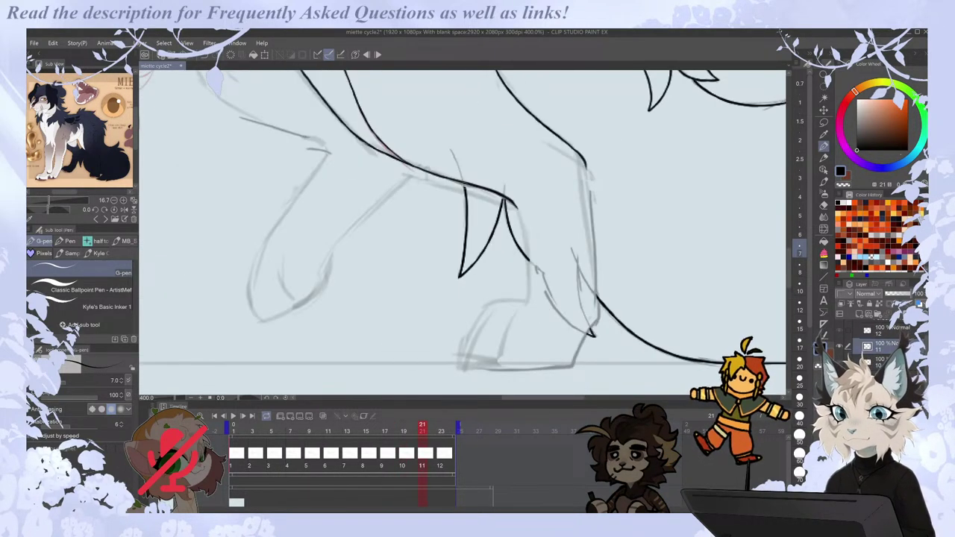
# Ink the front and back edges of the near lower hind leg down to the paw on cel 11.
pyautogui.moveTo(512, 200); pyautogui.dragTo(528, 302)
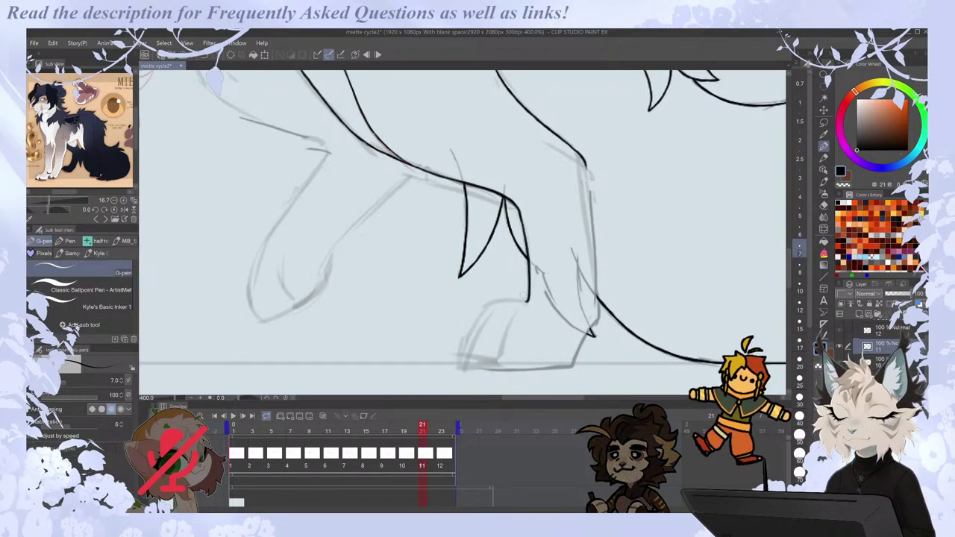
pyautogui.moveTo(585, 162); pyautogui.dragTo(597, 295)
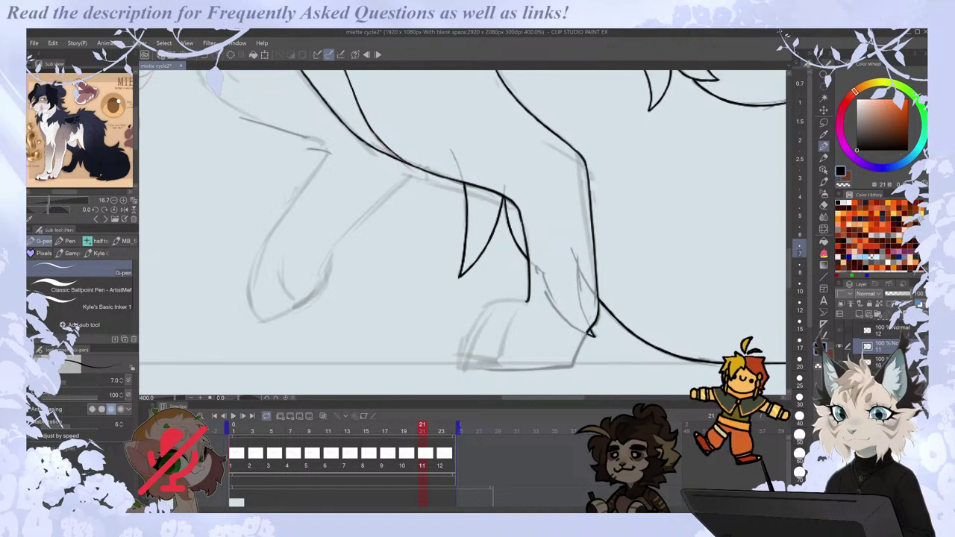
pyautogui.press('e')
pyautogui.press('p')
pyautogui.moveTo(591, 330); pyautogui.dragTo(574, 363)
pyautogui.scroll(-2, 601, 304)
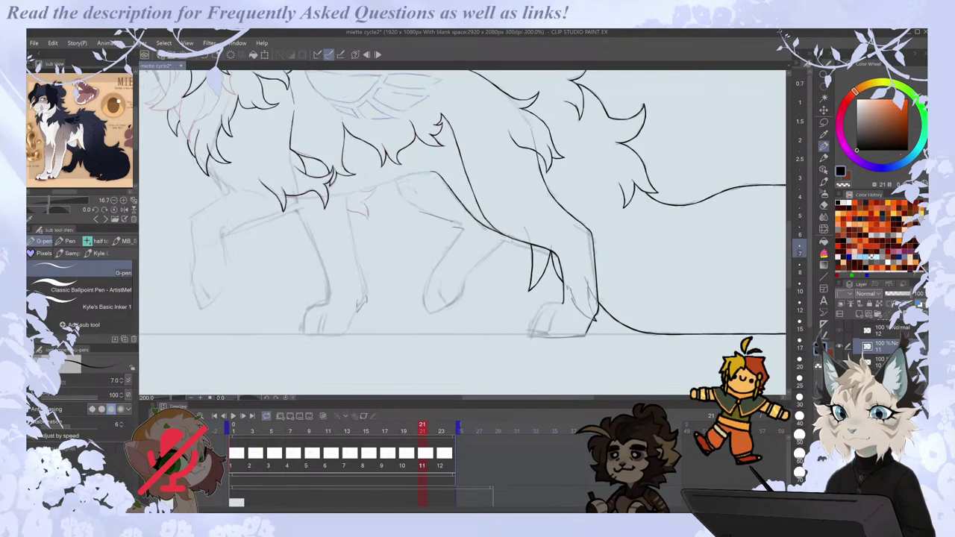
# Compare cel 11's hind leg line art with the neighbouring cels.
pyautogui.press(',')
pyautogui.press('.')
pyautogui.press('.')
pyautogui.press(',')
pyautogui.press('.')
pyautogui.press(',')
pyautogui.press(',')
pyautogui.press('.')
pyautogui.hotkey('ctrl', '+')
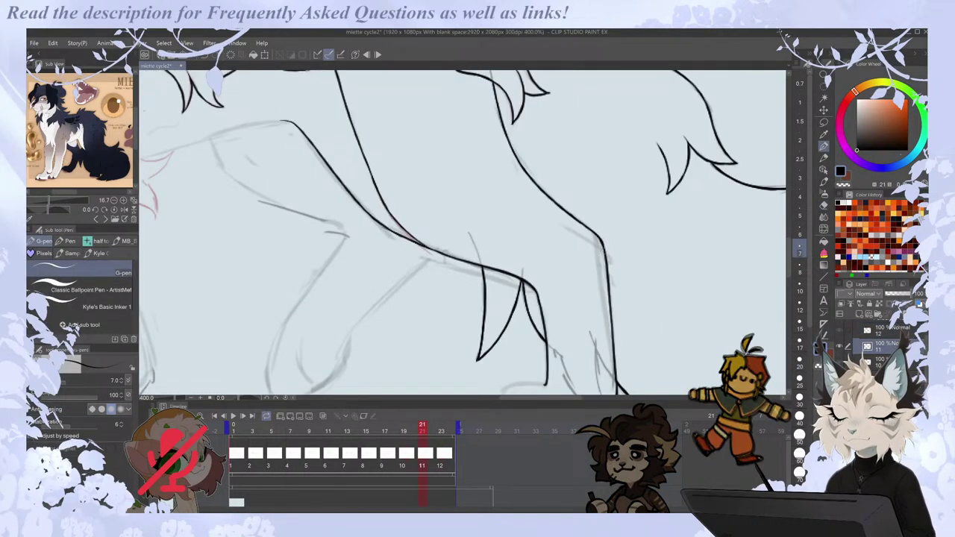
pyautogui.scroll(-2, 603, 249)
pyautogui.press(',')
pyautogui.press('.')
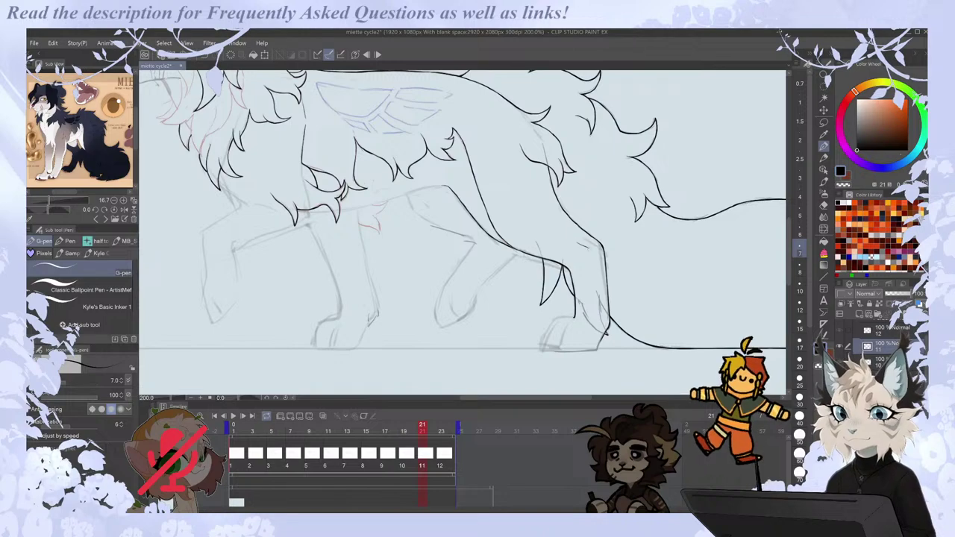
pyautogui.press('.')
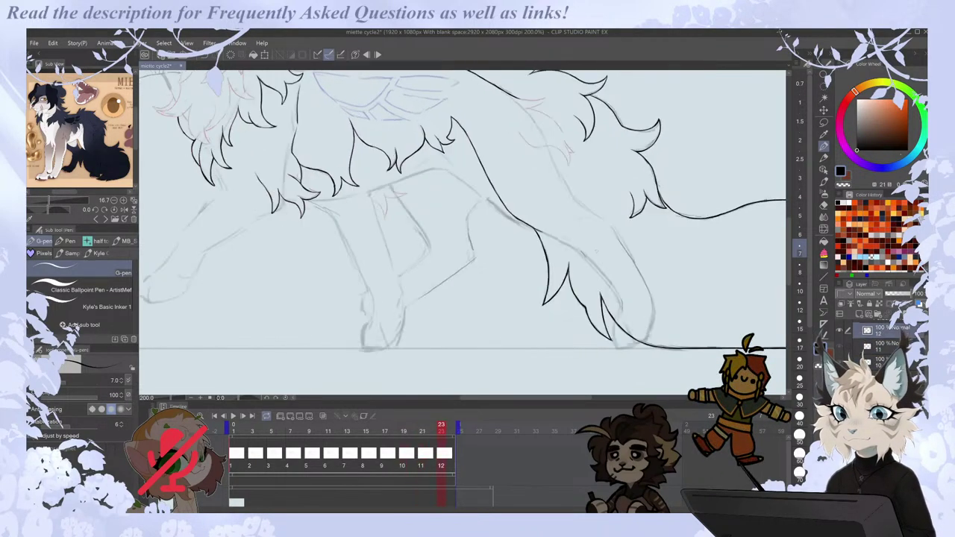
pyautogui.press('.')
pyautogui.press(',')
pyautogui.press(',')
pyautogui.press(',')
pyautogui.press(',')
pyautogui.press('Right')
pyautogui.press('Right')
pyautogui.press('Right')
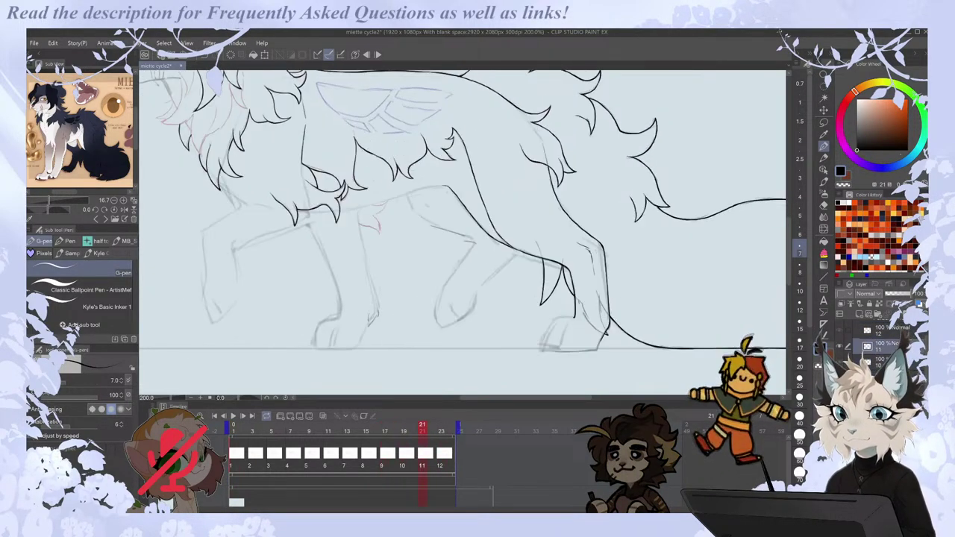
# Ink the front of the near thigh from the belly to the shin on cel 12 and compare it with cel 11.
pyautogui.moveTo(437, 167); pyautogui.dragTo(487, 198)
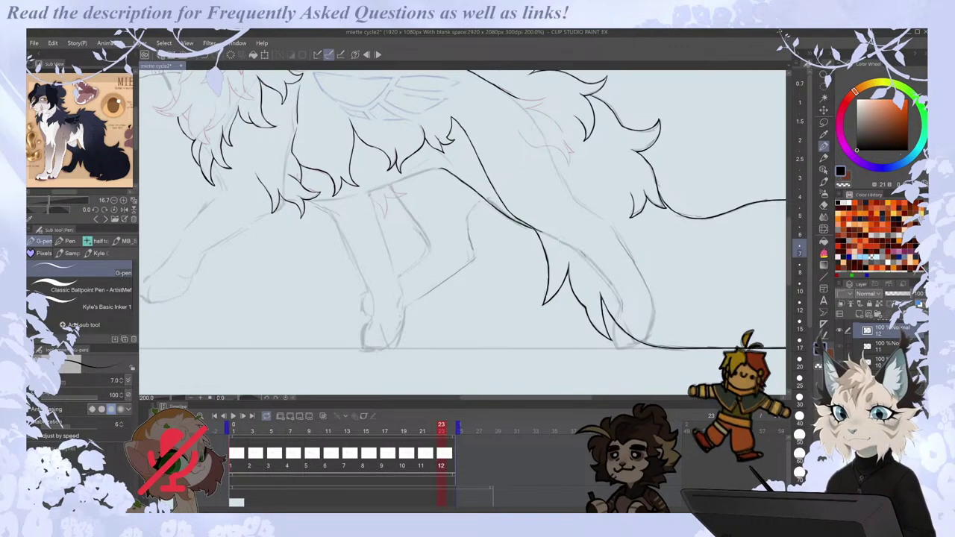
pyautogui.moveTo(508, 217); pyautogui.dragTo(593, 263)
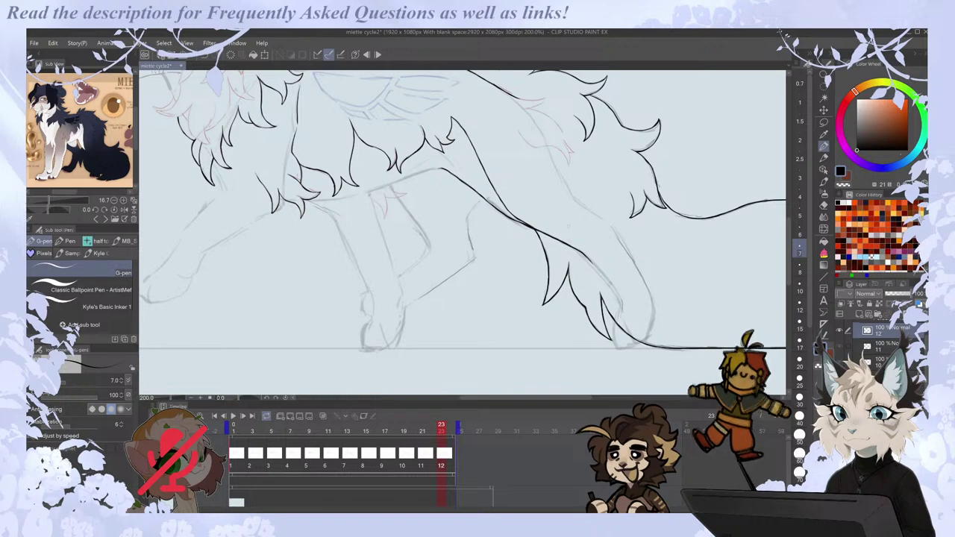
pyautogui.press('Left')
pyautogui.press('Right')
pyautogui.press('Left')
pyautogui.press('Right')
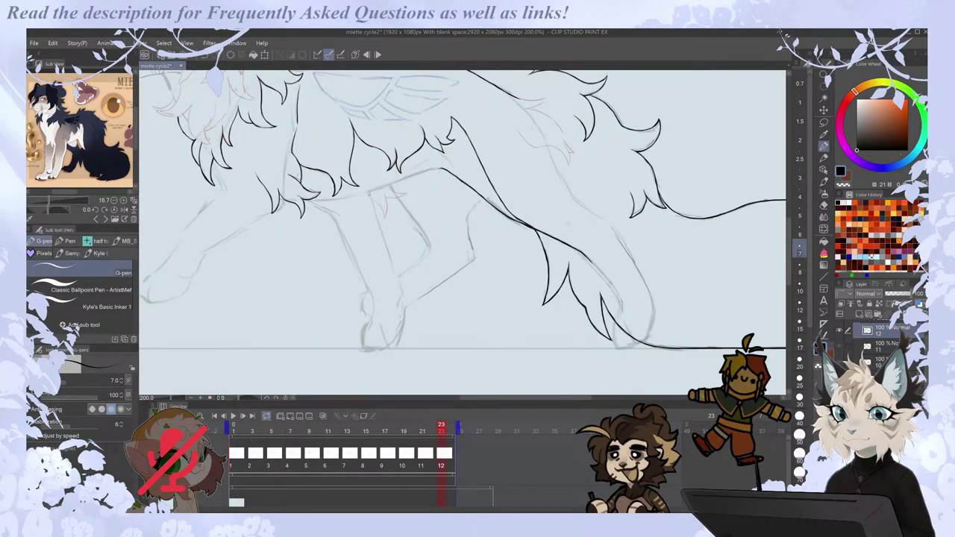
# Play the walk cycle to check the motion of the inked hind legs and tail across the whole figure.
pyautogui.click(232, 415)
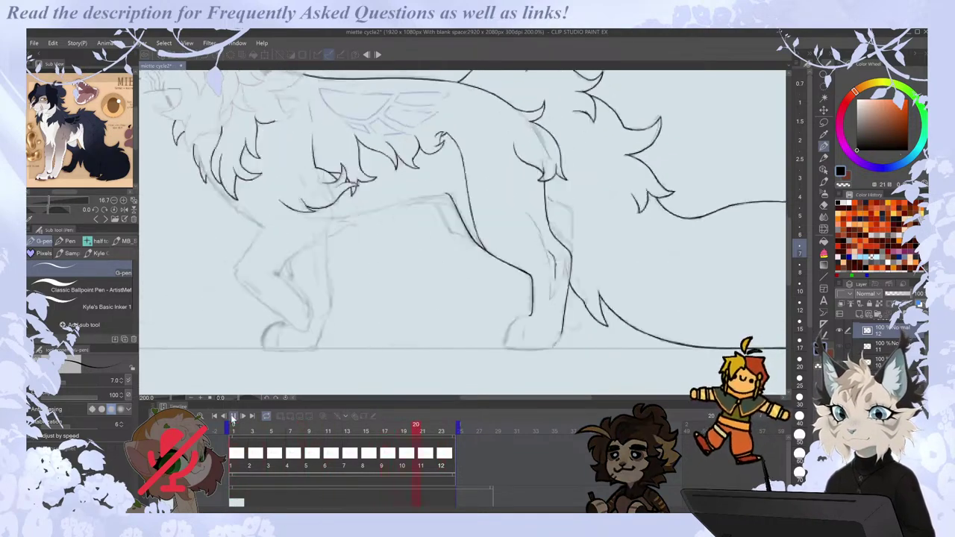
pyautogui.hotkey('ctrl', '-')
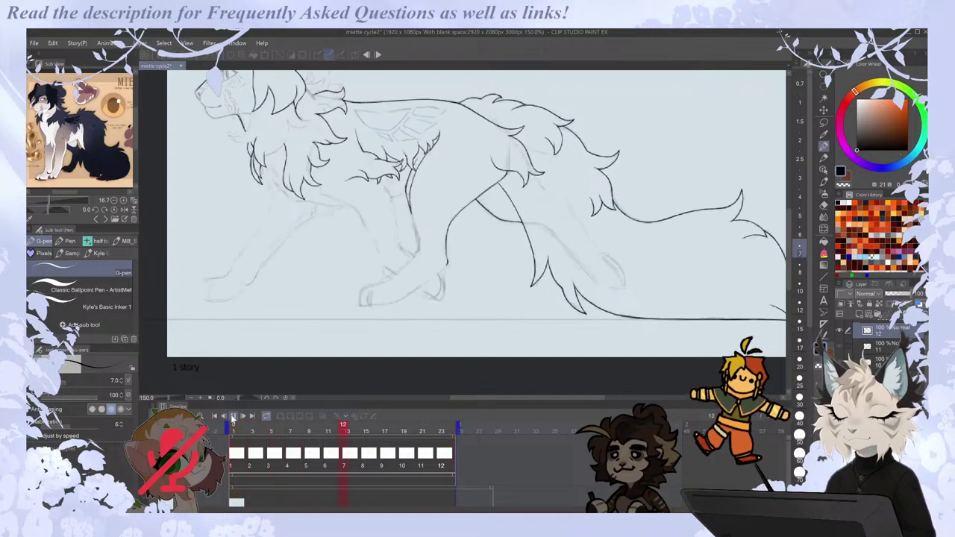
pyautogui.hotkey('ctrl', '-')
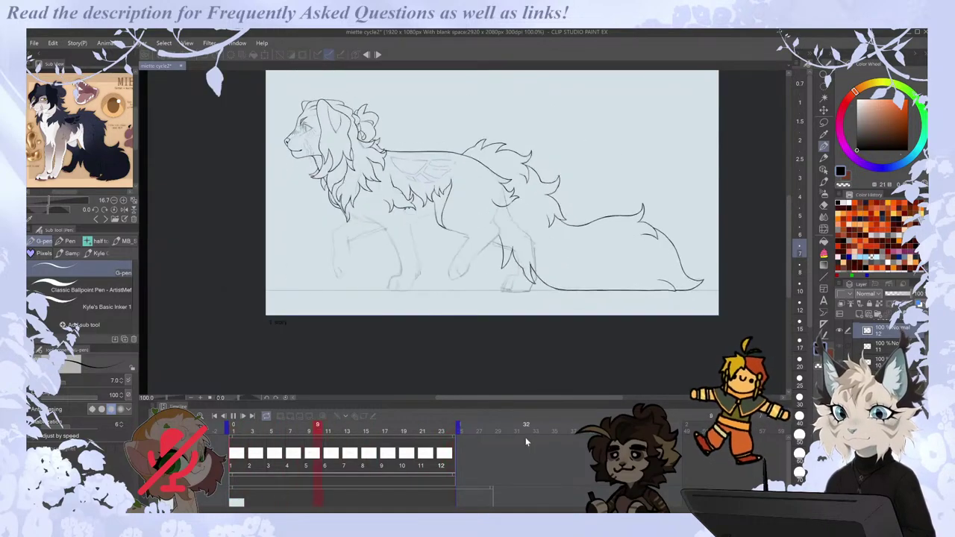
# Ink the pointed belly-fur tufts in front of the near thigh on cel 8, undoing and redrawing the rough strokes.
pyautogui.click(350, 459)
pyautogui.hotkey('ctrl', '+')
pyautogui.hotkey('ctrl', '+')
pyautogui.hotkey('ctrl', '+')
pyautogui.hotkey('ctrl', '+')
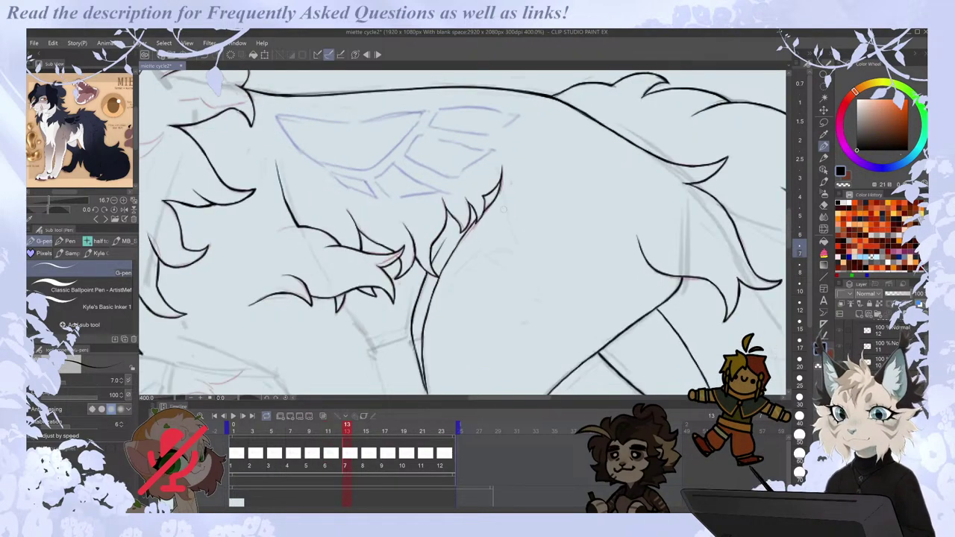
pyautogui.moveTo(450, 230); pyautogui.dragTo(483, 246)
pyautogui.moveTo(461, 209); pyautogui.dragTo(485, 248)
pyautogui.hotkey('ctrl', 'z')
pyautogui.hotkey('ctrl', 'z')
pyautogui.hotkey('ctrl', 'z')
pyautogui.hotkey('ctrl', 'z')
pyautogui.hotkey('ctrl', 'z')
pyautogui.moveTo(471, 213); pyautogui.dragTo(485, 245)
pyautogui.press('e')
pyautogui.press('p')
pyautogui.hotkey('ctrl', 'z')
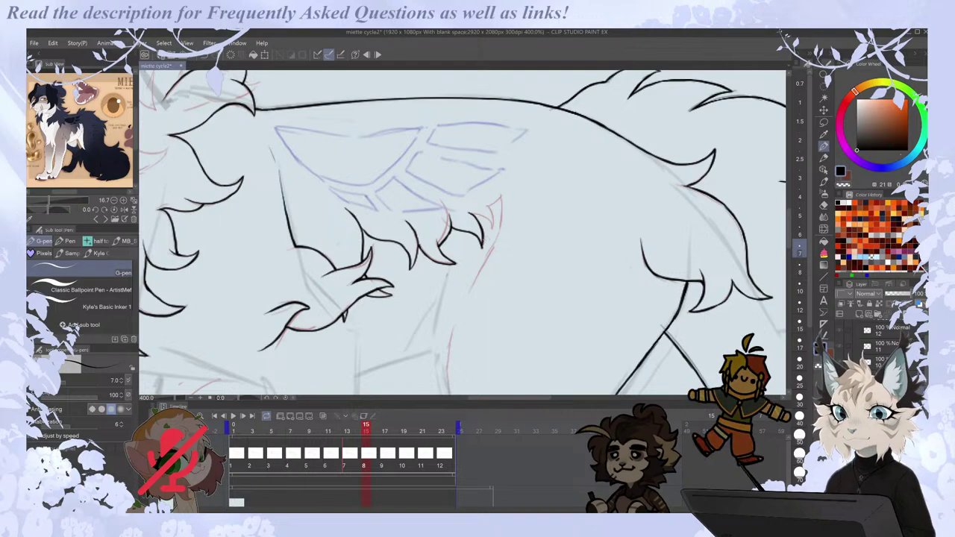
# Ink the last belly-fur tip against the near thigh on cel 8 and compare it with the neighbouring cels.
pyautogui.press('e')
pyautogui.press('p')
pyautogui.moveTo(473, 212)
pyautogui.mouseDown()
pyautogui.moveTo(491, 222)
pyautogui.moveTo(494, 204)
pyautogui.moveTo(502, 223)
pyautogui.mouseUp()
pyautogui.press(',')
pyautogui.press('.')
pyautogui.press('.')
pyautogui.press('Left')
pyautogui.press('Left')
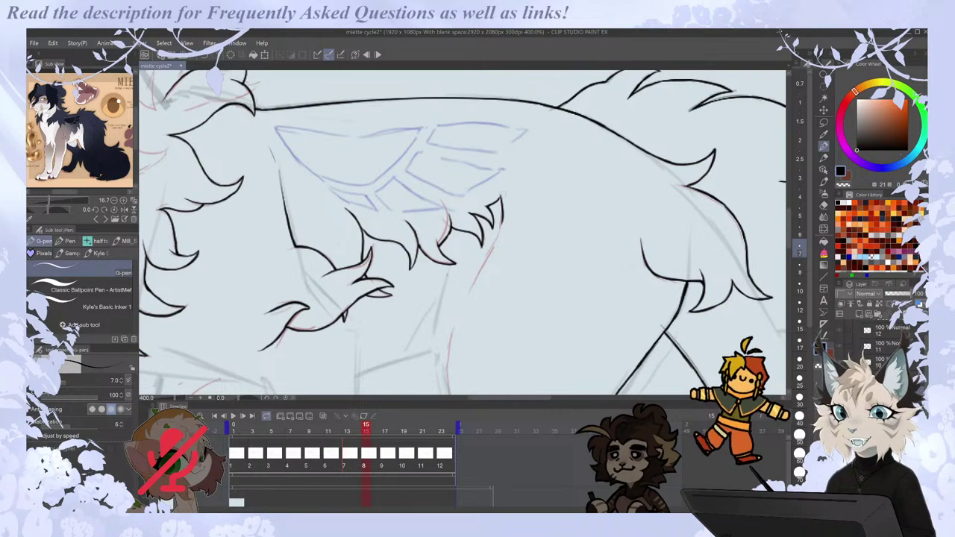
# Ink the top of the near thigh's front edge just below the belly fur on cel 8.
pyautogui.scroll(-2, 601, 165)
pyautogui.press('Left')
pyautogui.press('Left')
pyautogui.press('Right')
pyautogui.press('Right')
pyautogui.moveTo(502, 172); pyautogui.dragTo(492, 206)
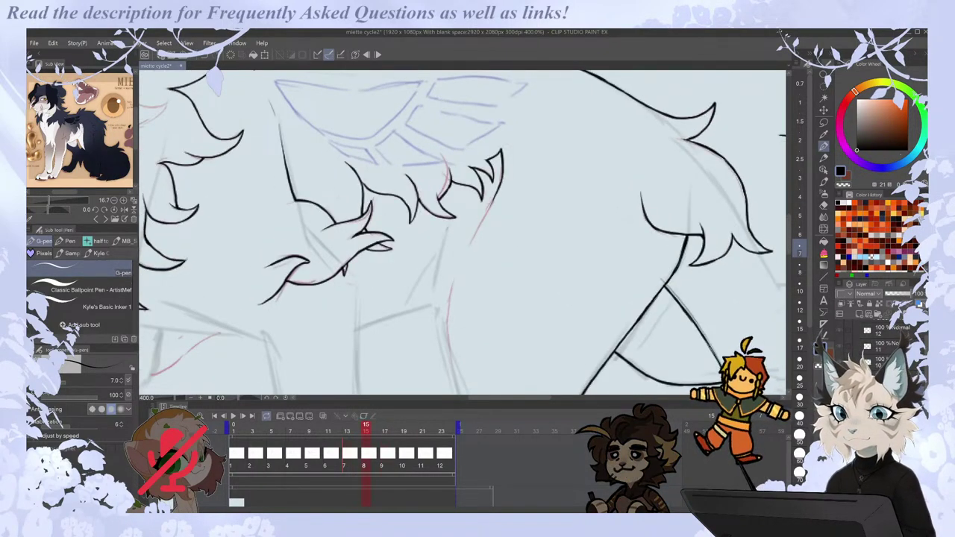
# Extend the near thigh's front edge downward on cel 8 in a temporarily mirrored canvas view, redrawing the first attempt.
pyautogui.press('h')
pyautogui.scroll(-2, 602, 164)
pyautogui.scroll(2, 538, 244)
pyautogui.press('Left')
pyautogui.press('Left')
pyautogui.press('Right')
pyautogui.press('Right')
pyautogui.moveTo(487, 88); pyautogui.dragTo(539, 237)
pyautogui.hotkey('ctrl', 'z')
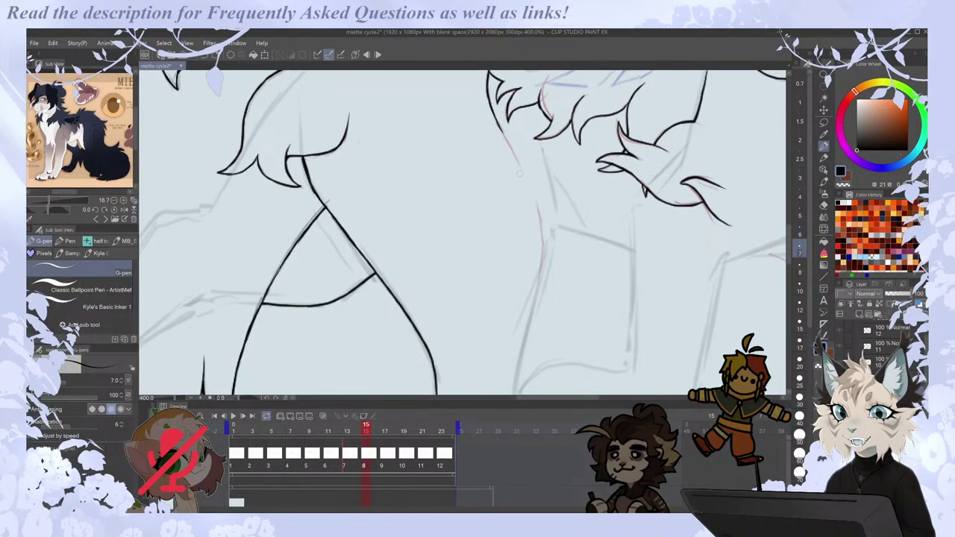
pyautogui.moveTo(506, 134); pyautogui.dragTo(543, 236)
pyautogui.press('h')
# Compare the neighbouring cels and ink the upper front edge of the far thigh below the belly fur on cel 8.
pyautogui.press('Left')
pyautogui.press('Right')
pyautogui.press('Right')
pyautogui.press('Left')
pyautogui.press('Left')
pyautogui.moveTo(367, 222); pyautogui.dragTo(384, 144)
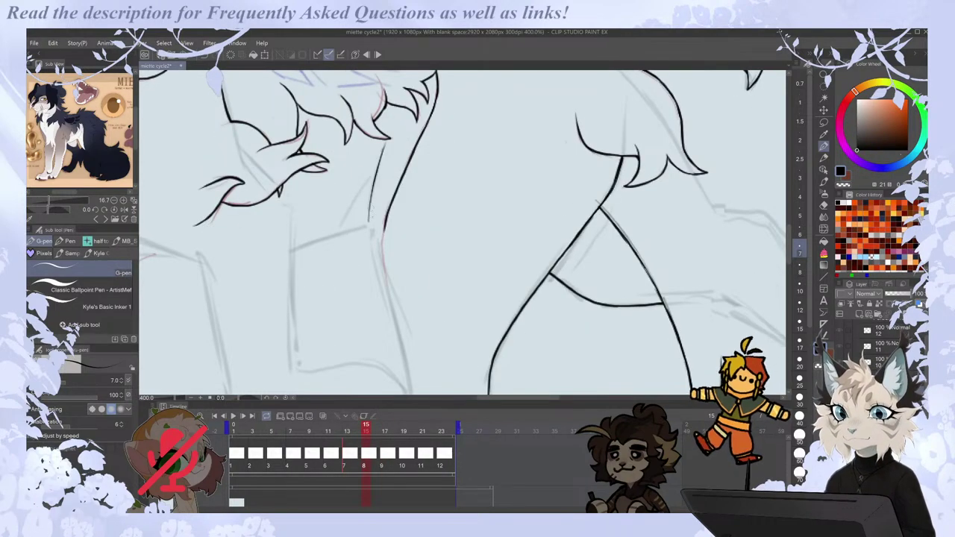
# Ink the lower front edges of the far and near thighs on cel 8, redrawing the first far-thigh stroke.
pyautogui.press('Left')
pyautogui.press('Left')
pyautogui.press('Right')
pyautogui.press('Right')
pyautogui.moveTo(463, 175); pyautogui.dragTo(481, 244)
pyautogui.hotkey('ctrl', 'z')
pyautogui.moveTo(463, 176); pyautogui.dragTo(493, 288)
pyautogui.moveTo(478, 177); pyautogui.dragTo(503, 331)
pyautogui.hotkey('ctrl', 'z')
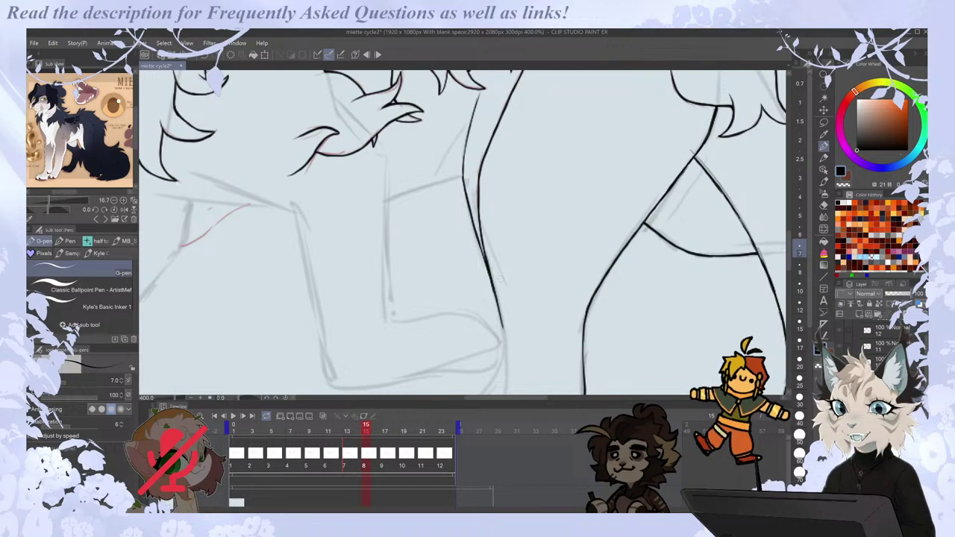
# Compare the thigh and belly lines on cel 8 with the neighbouring cels.
pyautogui.scroll(-2, 508, 270)
pyautogui.press(',')
pyautogui.press('.')
pyautogui.scroll(2, 515, 224)
pyautogui.press(',')
pyautogui.press('.')
pyautogui.press('.')
pyautogui.press('.')
pyautogui.press(',')
pyautogui.press(',')
pyautogui.press(',')
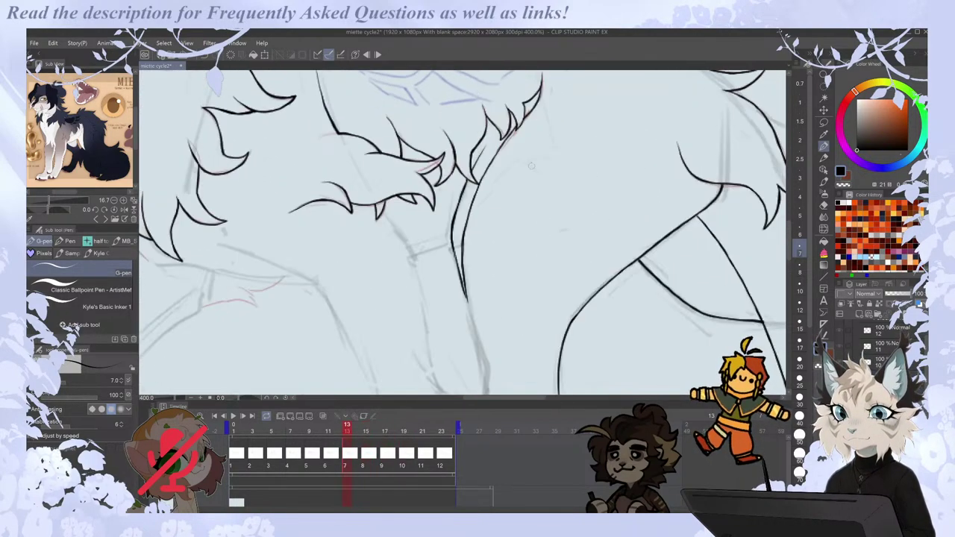
pyautogui.press('.')
# Ink the belly-side line and the upper front edge of the far thigh below the belly fur on cel 9.
pyautogui.moveTo(481, 199); pyautogui.dragTo(445, 255)
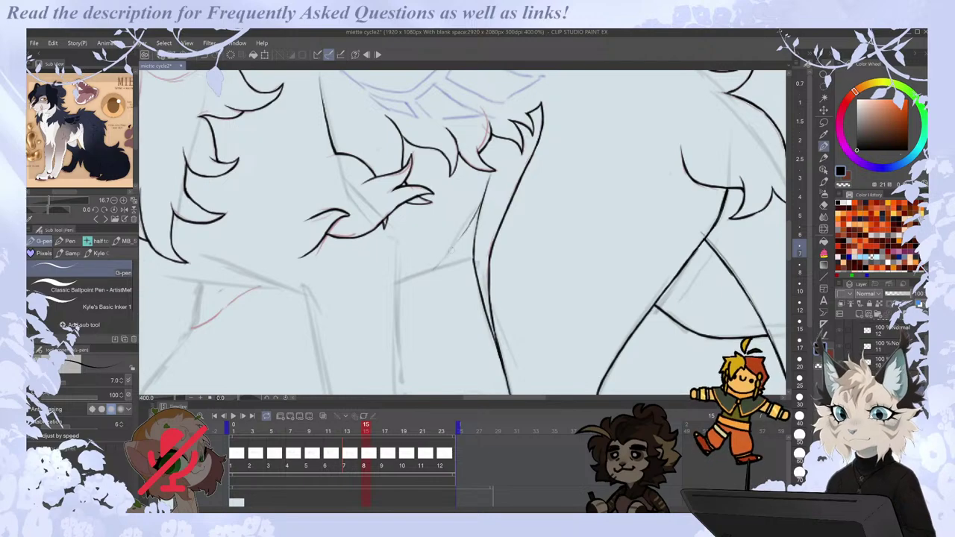
pyautogui.press('Right')
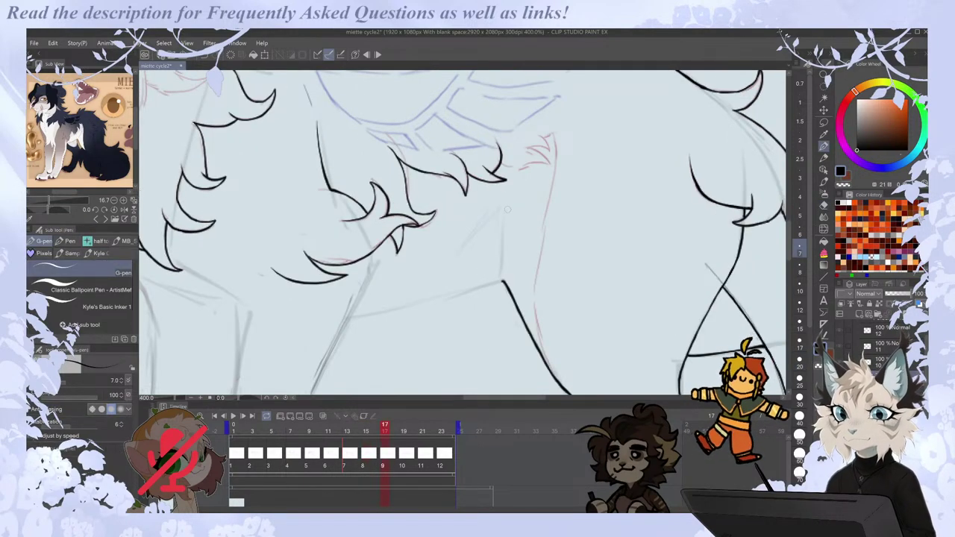
pyautogui.moveTo(493, 224); pyautogui.dragTo(463, 256)
pyautogui.press(',')
pyautogui.press('.')
pyautogui.press(',')
pyautogui.press('.')
pyautogui.press('.')
pyautogui.press(',')
pyautogui.moveTo(510, 201); pyautogui.dragTo(506, 255)
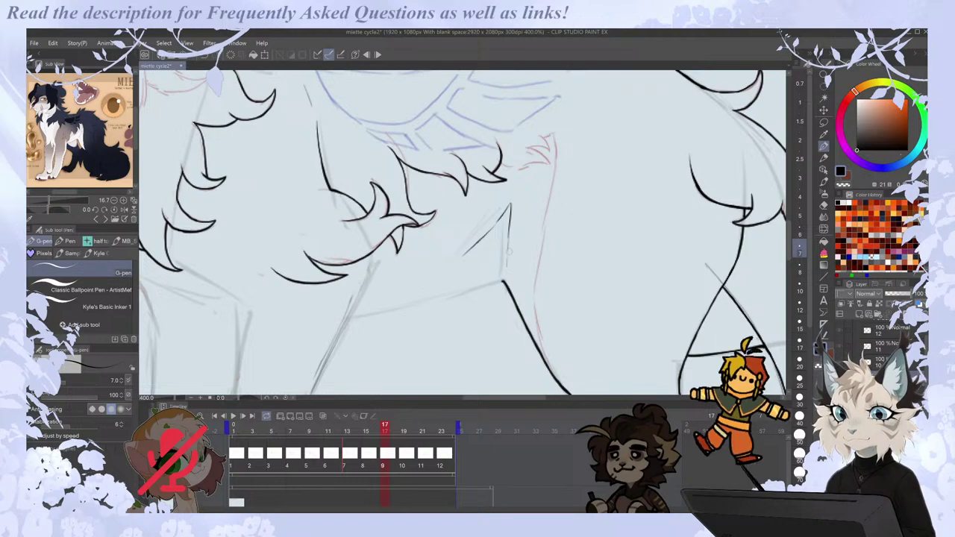
# Compare the thigh and belly lines on cel 9 with the neighbouring cels.
pyautogui.scroll(-2, 513, 223)
pyautogui.press(',')
pyautogui.press('.')
pyautogui.press('.')
pyautogui.press(',')
pyautogui.press(',')
pyautogui.press('.')
pyautogui.press('.')
pyautogui.press(',')
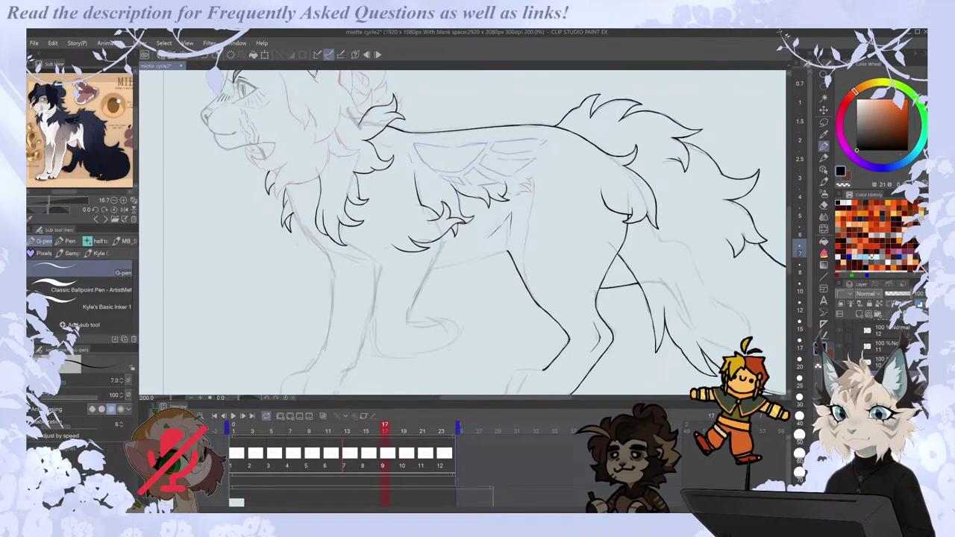
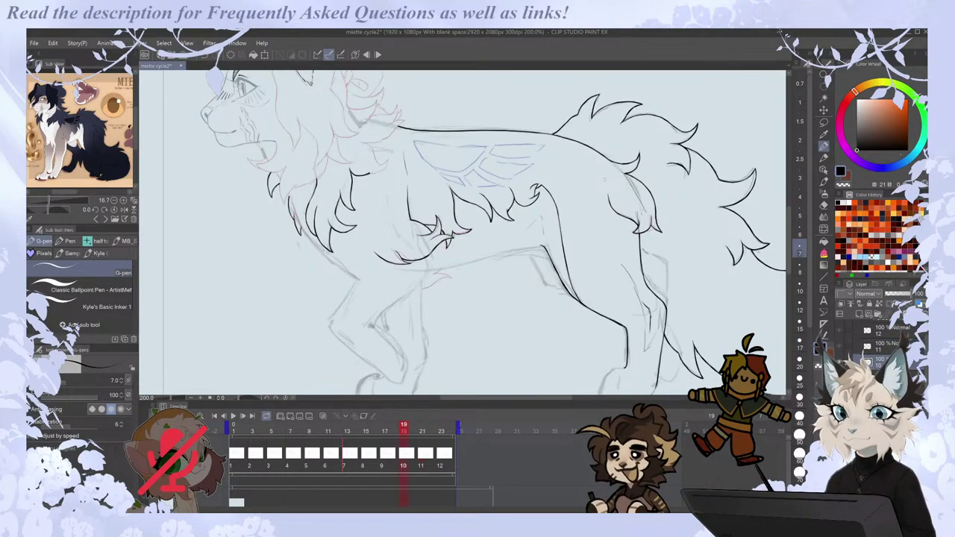
# Ink the upper front edge of the far thigh on cel 5, checking it against the neighbouring cels.
pyautogui.scroll(2, 538, 188)
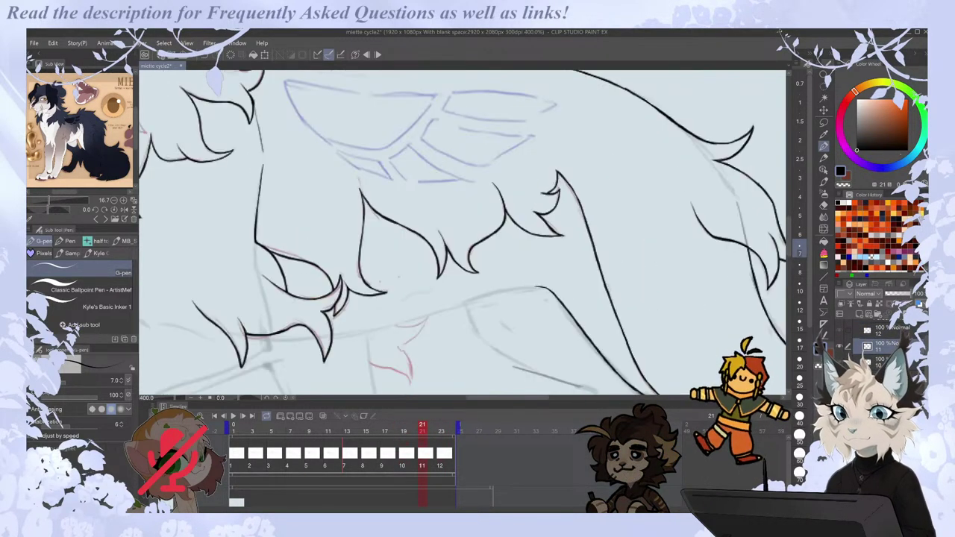
pyautogui.press('Left')
pyautogui.press('Right')
pyautogui.press('Right')
pyautogui.press('Left')
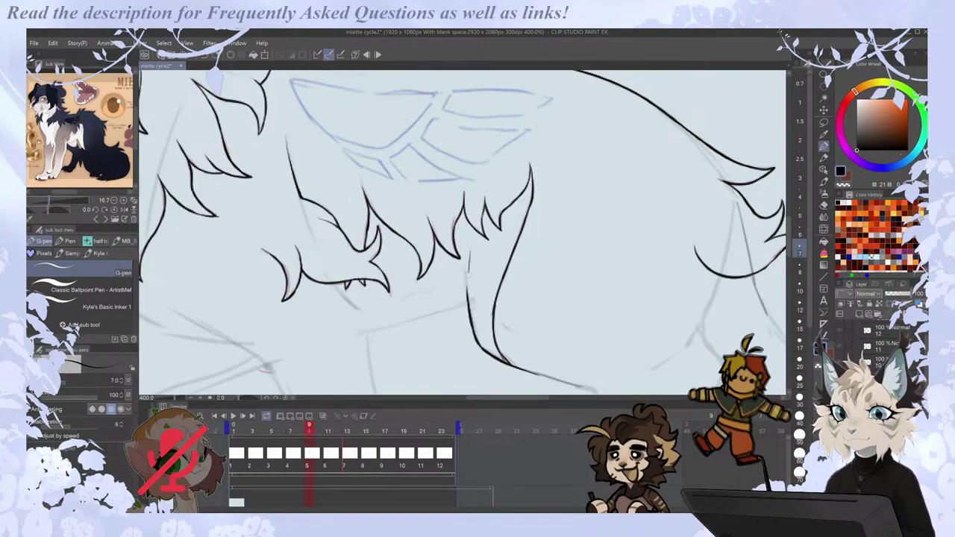
pyautogui.moveTo(469, 271); pyautogui.dragTo(468, 306)
pyautogui.press('Right')
pyautogui.press('Right')
pyautogui.press('Left')
pyautogui.press('Left')
pyautogui.scroll(-3, 472, 263)
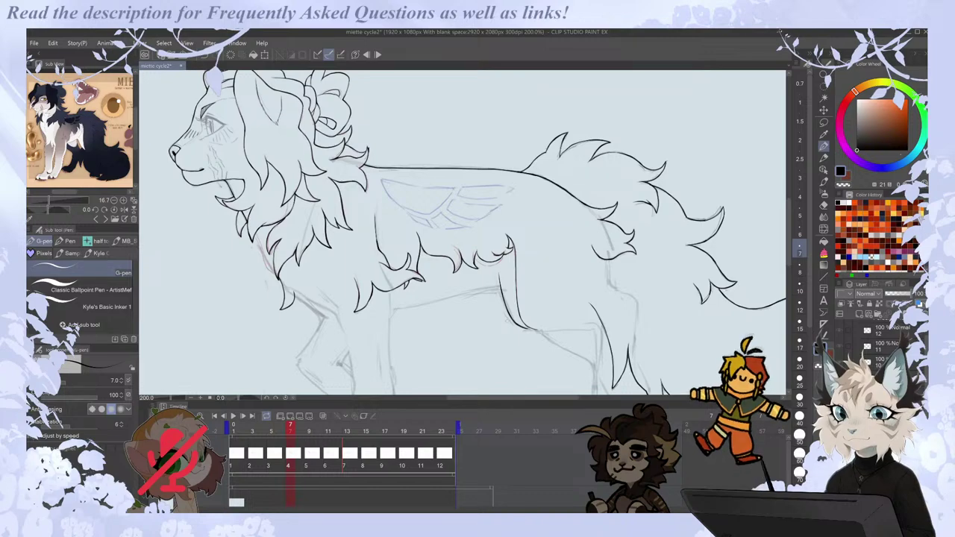
# Compare the far thigh's front edge on cels 4 and 5.
pyautogui.scroll(-1, 515, 294)
pyautogui.scroll(1, 543, 362)
pyautogui.press('Left')
pyautogui.press('Right')
pyautogui.press('Right')
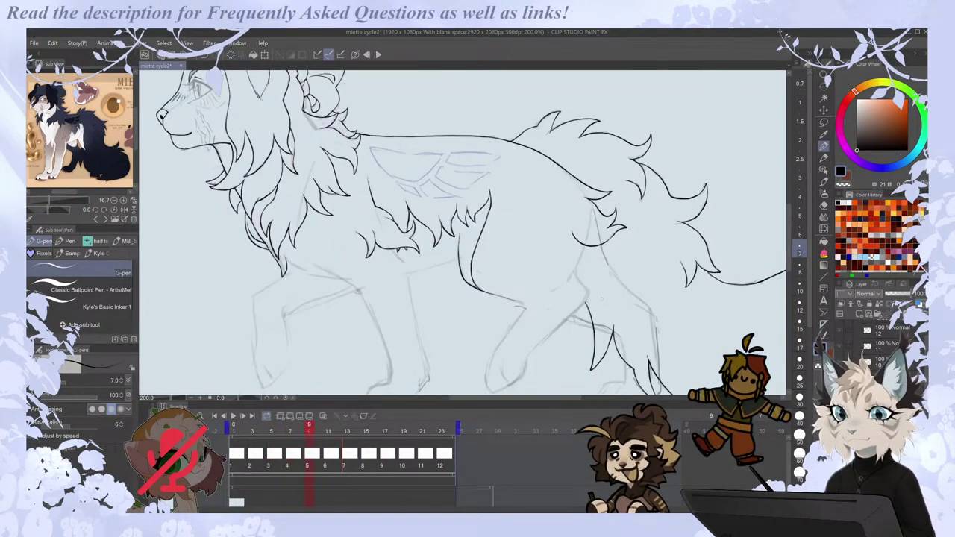
pyautogui.press('Left')
pyautogui.press('Right')
pyautogui.scroll(2, 284, 337)
pyautogui.scroll(-3, 435, 244)
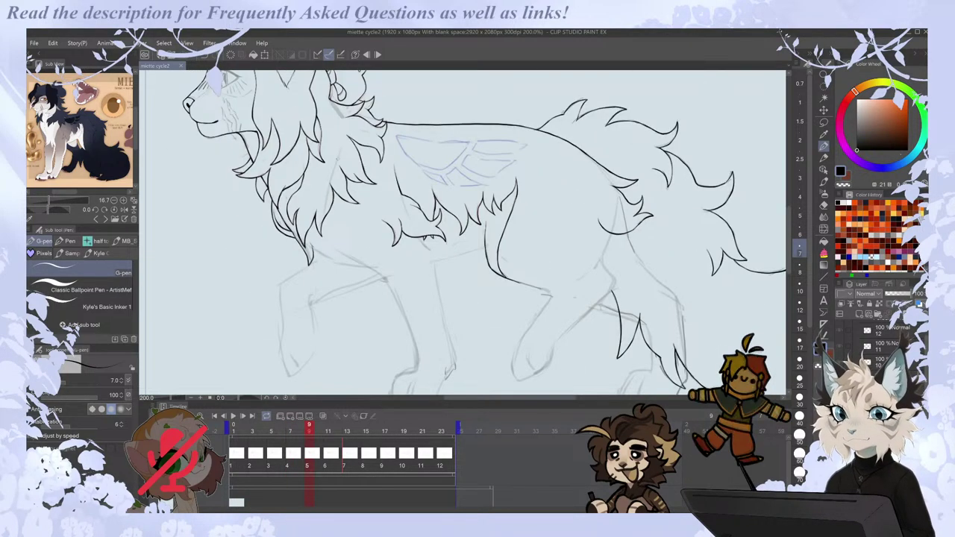
# Ink the upper front edge of the near front leg below the chest fur on cel 6.
pyautogui.press(',')
pyautogui.press('.')
pyautogui.press('.')
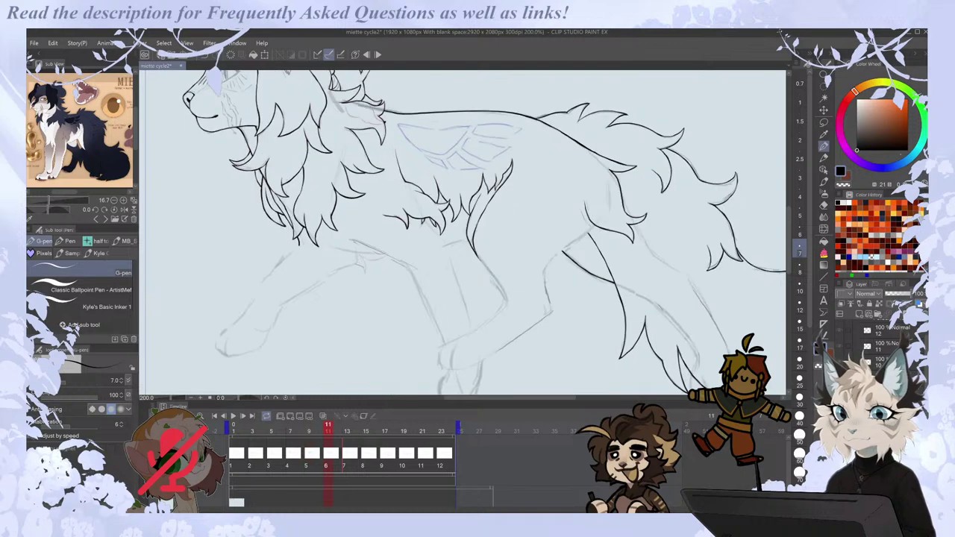
pyautogui.press(',')
pyautogui.press('.')
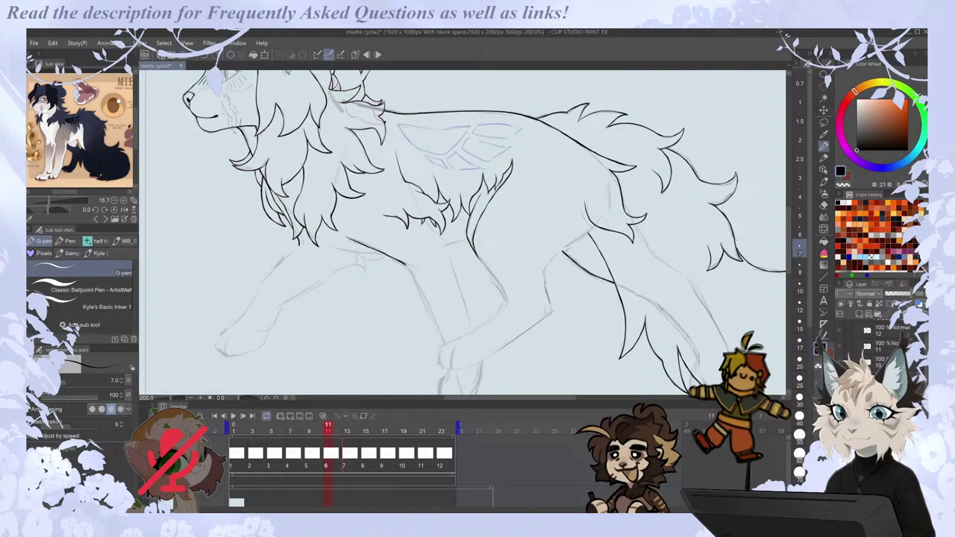
# Ink the matching upper front edge of the near front leg on cels 7 and 8.
pyautogui.press('Right')
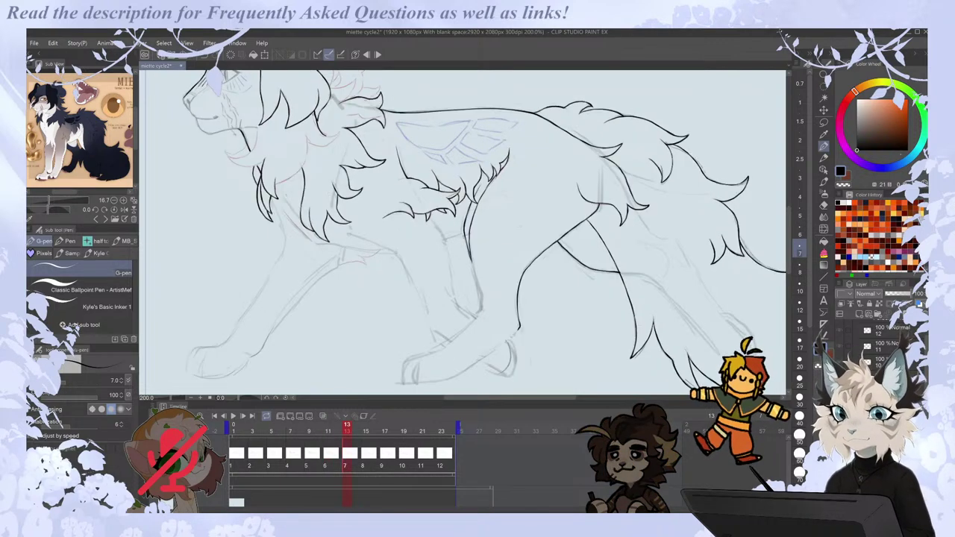
pyautogui.moveTo(352, 235)
pyautogui.mouseDown()
pyautogui.moveTo(388, 247)
pyautogui.moveTo(380, 252)
pyautogui.mouseUp()
pyautogui.press('Right')
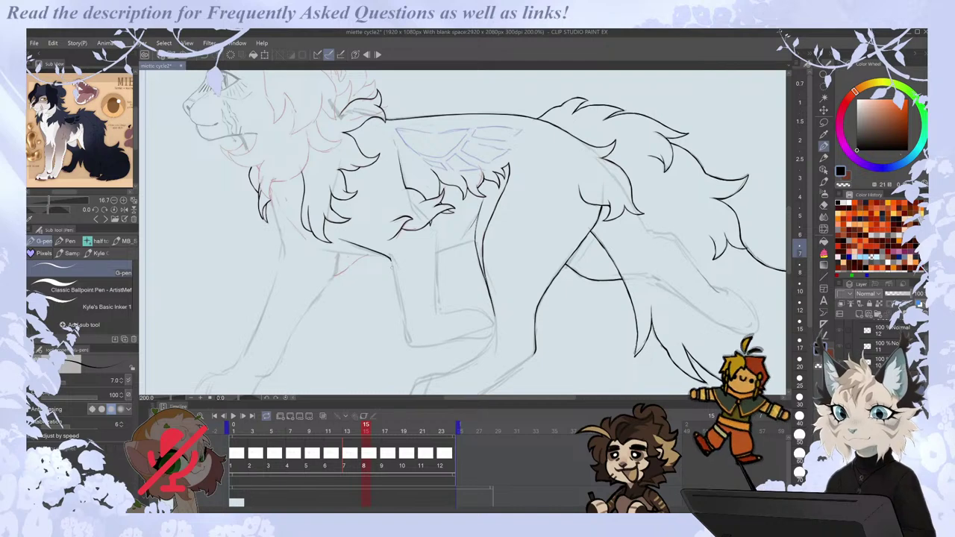
pyautogui.press('Left')
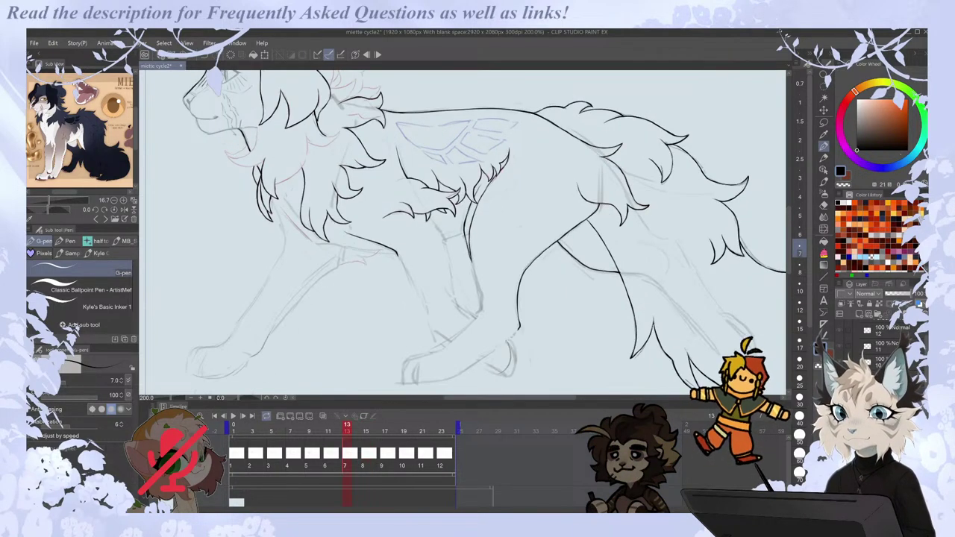
pyautogui.press('Right')
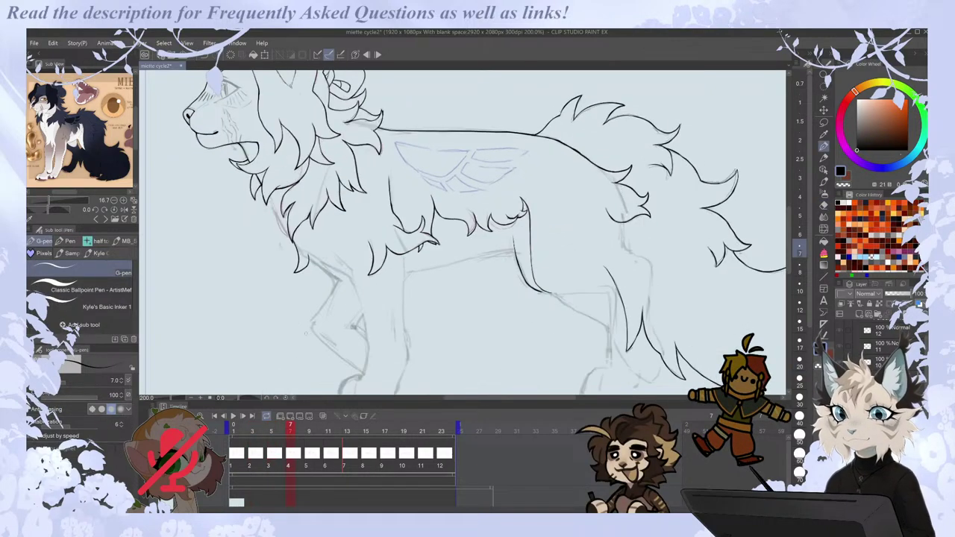
# Play back the walk cycle to review the inked lines.
pyautogui.press('e')
pyautogui.press('p')
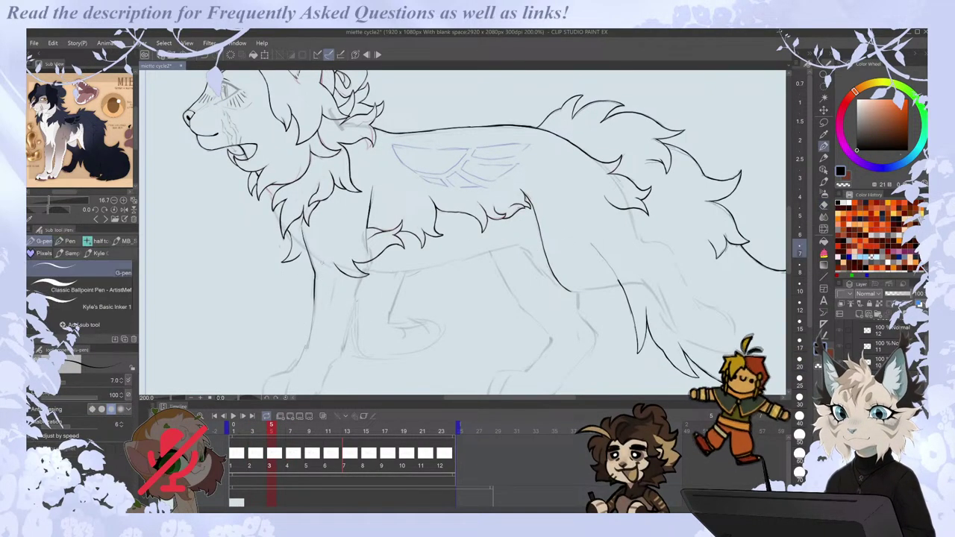
pyautogui.press('Left')
pyautogui.scroll(-1, 324, 257)
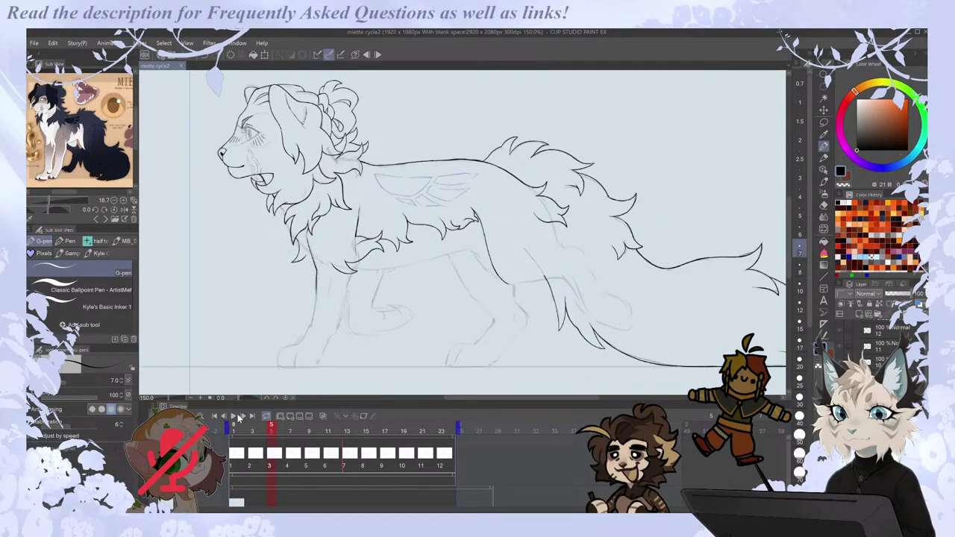
pyautogui.click(234, 418)
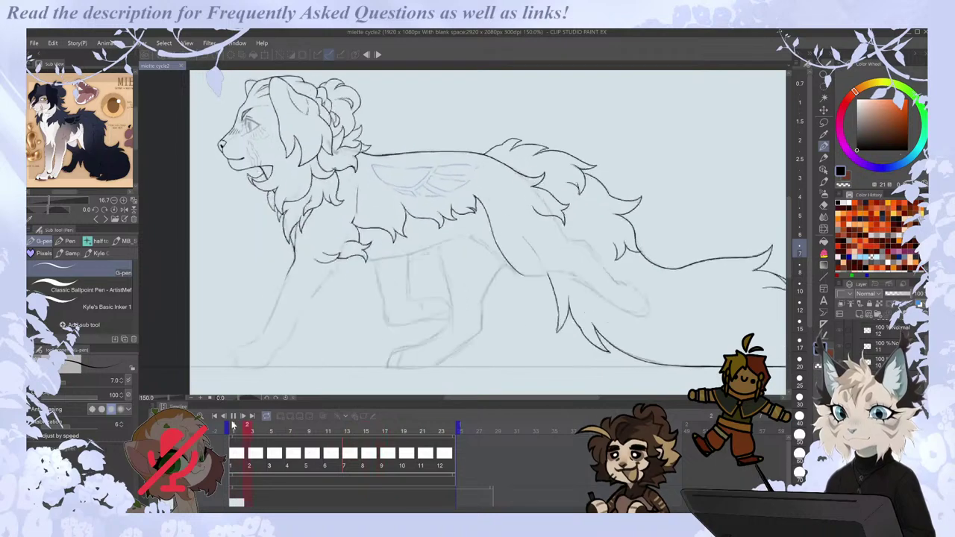
pyautogui.click(233, 418)
# Ink the start of the lower hip fur tuft on cel 12, comparing its position with the neighbouring cels.
pyautogui.scroll(1, 594, 194)
pyautogui.scroll(2, 592, 198)
pyautogui.press('Right')
pyautogui.press('Right')
pyautogui.press('Right')
pyautogui.press('Left')
pyautogui.press('Left')
pyautogui.press('Right')
pyautogui.moveTo(420, 229)
pyautogui.mouseDown()
pyautogui.moveTo(440, 256)
pyautogui.moveTo(464, 254)
pyautogui.mouseUp()
pyautogui.press('Left')
pyautogui.press('Right')
pyautogui.press('Right')
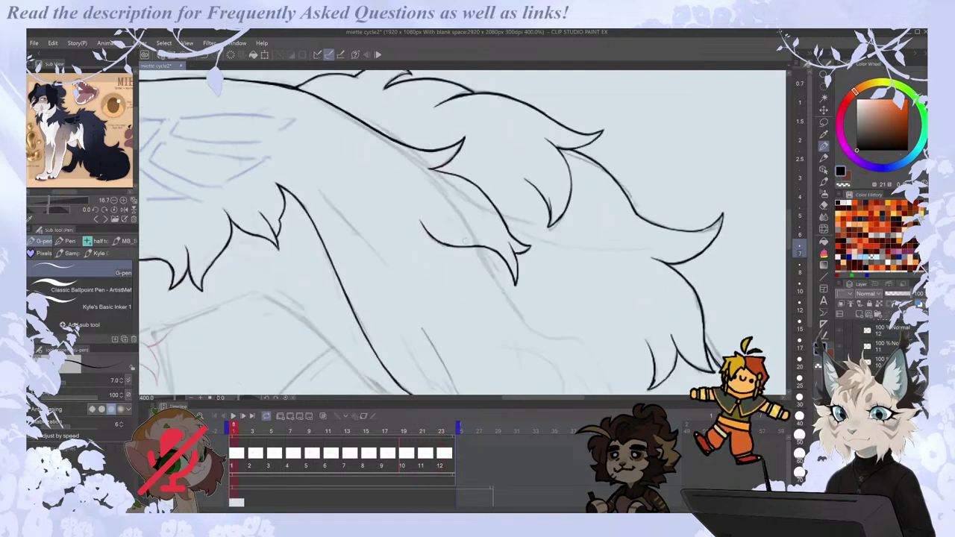
# Trim the lower hip tuft's stroke on cel 12 and extend it down to a pointed tip.
pyautogui.press('Left')
pyautogui.press('Right')
pyautogui.press('Left')
pyautogui.press('e')
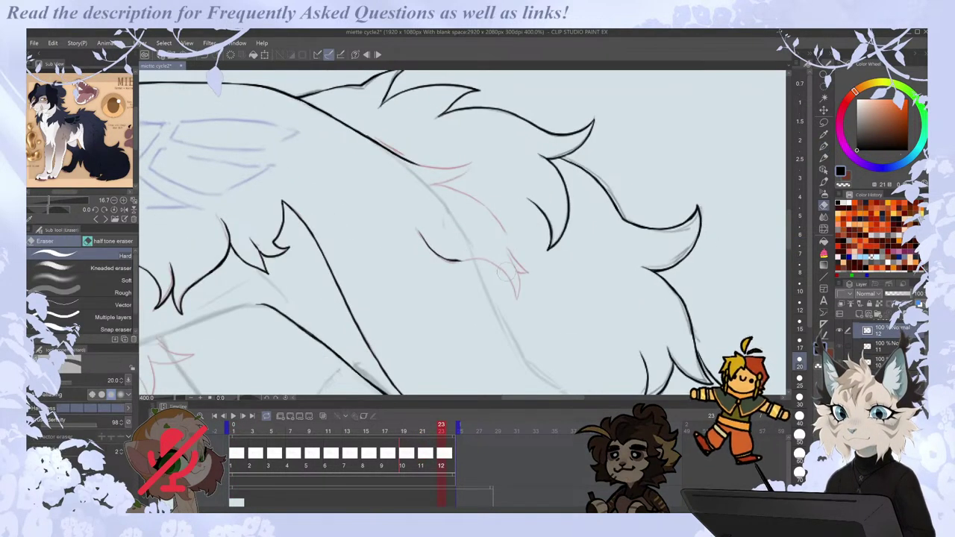
pyautogui.press('p')
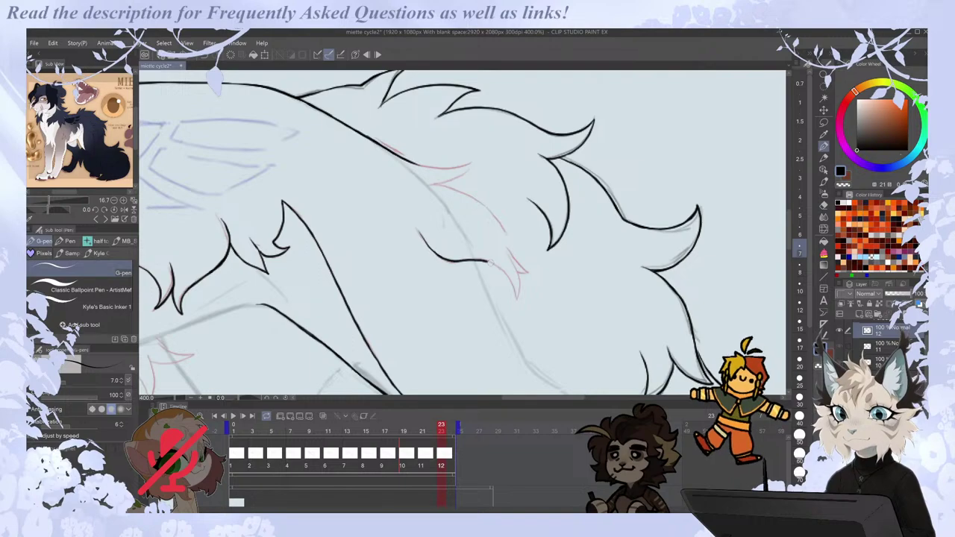
pyautogui.moveTo(511, 282); pyautogui.dragTo(516, 296)
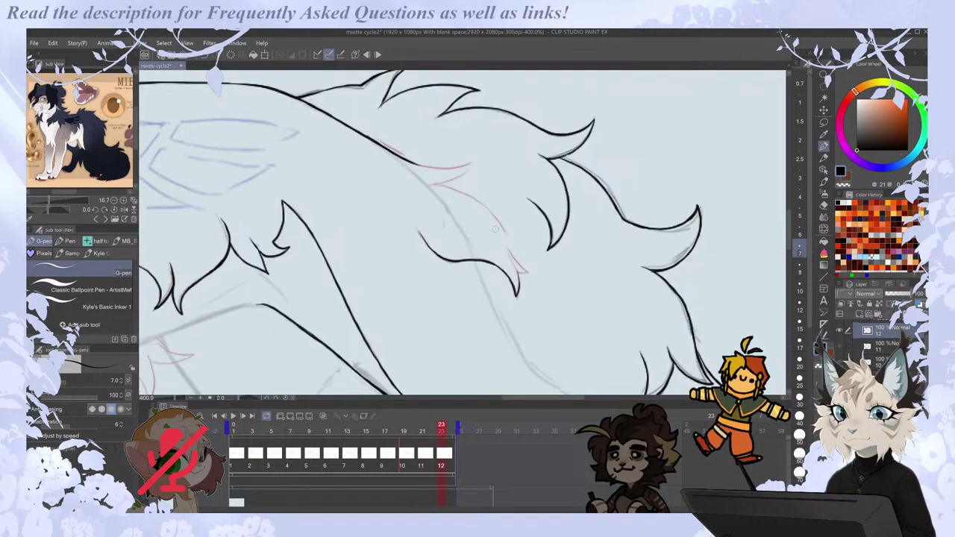
pyautogui.press(',')
pyautogui.press('.')
pyautogui.press('.')
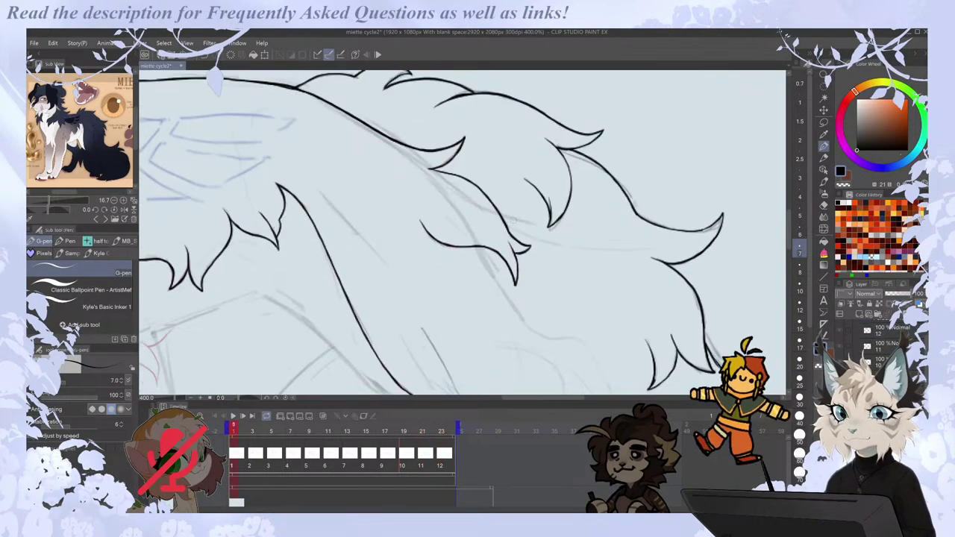
# Erase and redraw the lower hip tuft's tip on cel 12, adding the short inner edge that closes the point.
pyautogui.press(',')
pyautogui.press('e')
pyautogui.moveTo(488, 261); pyautogui.dragTo(518, 292)
pyautogui.press('p')
pyautogui.moveTo(482, 262); pyautogui.dragTo(513, 297)
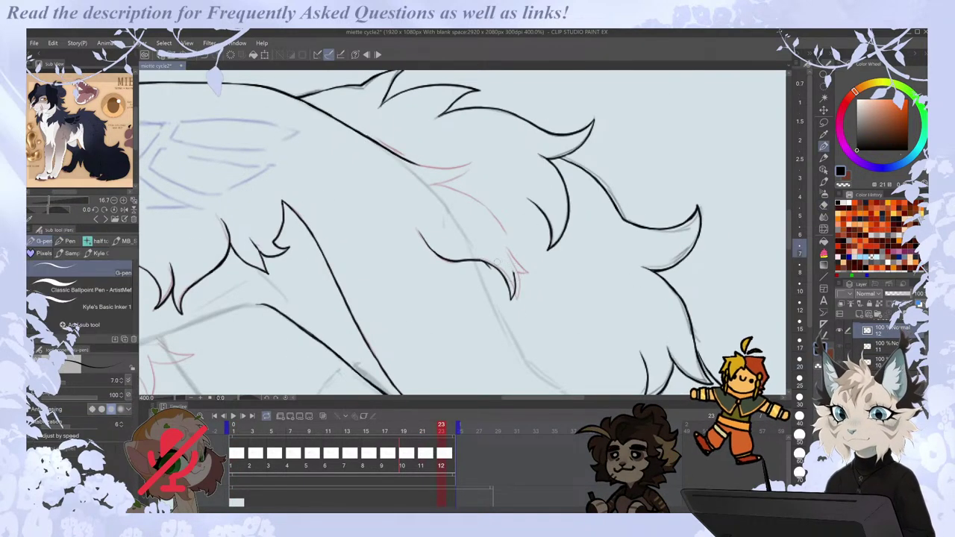
pyautogui.moveTo(507, 254); pyautogui.dragTo(514, 276)
pyautogui.press(',')
pyautogui.press('.')
pyautogui.press('.')
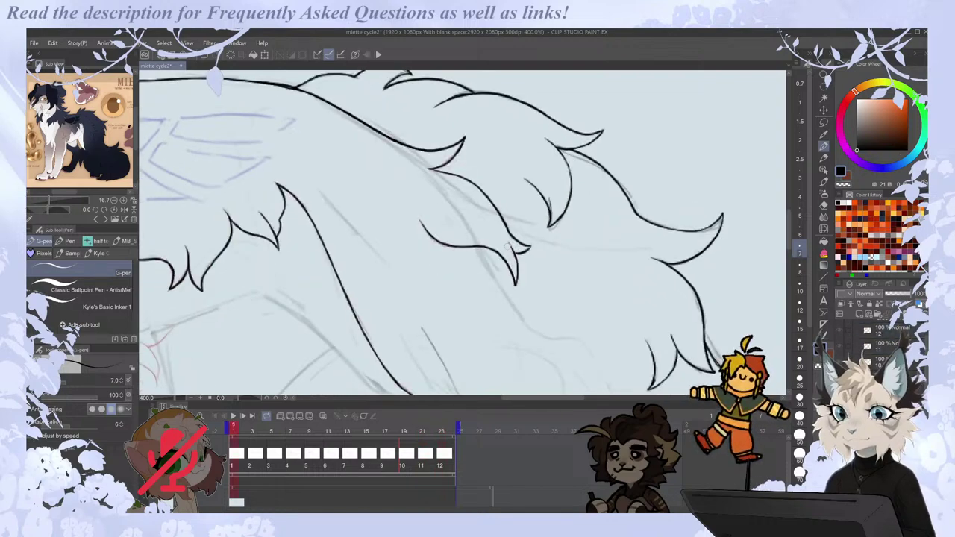
pyautogui.press(',')
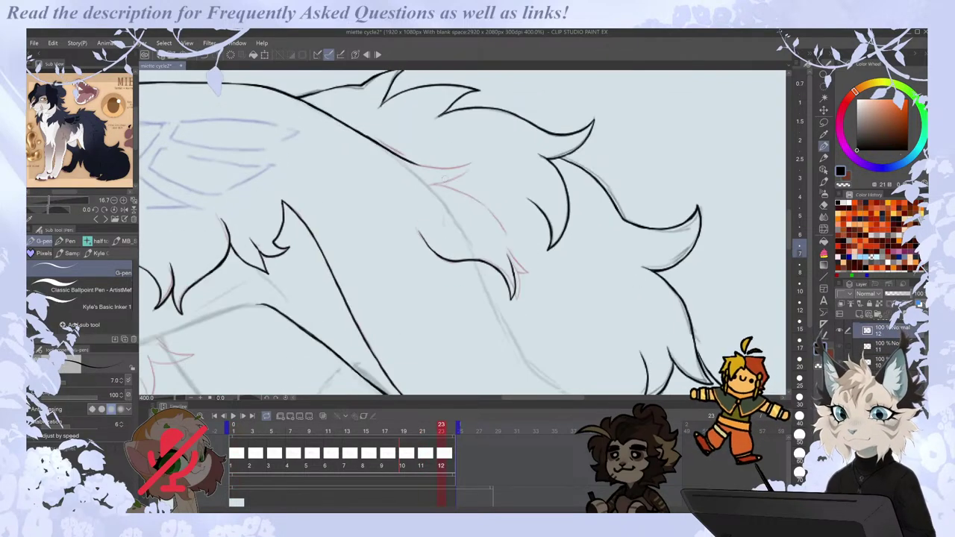
# Ink the outer edge of the hip fur down to its second point on cel 12, redoing the first stroke.
pyautogui.moveTo(429, 183)
pyautogui.mouseDown()
pyautogui.moveTo(472, 196)
pyautogui.moveTo(511, 250)
pyautogui.mouseUp()
pyautogui.press('e')
pyautogui.press('p')
pyautogui.hotkey('ctrl', 'z')
pyautogui.moveTo(479, 199); pyautogui.dragTo(531, 274)
pyautogui.press('Left')
pyautogui.press('Right')
pyautogui.press('Right')
pyautogui.press('Left')
pyautogui.press('Left')
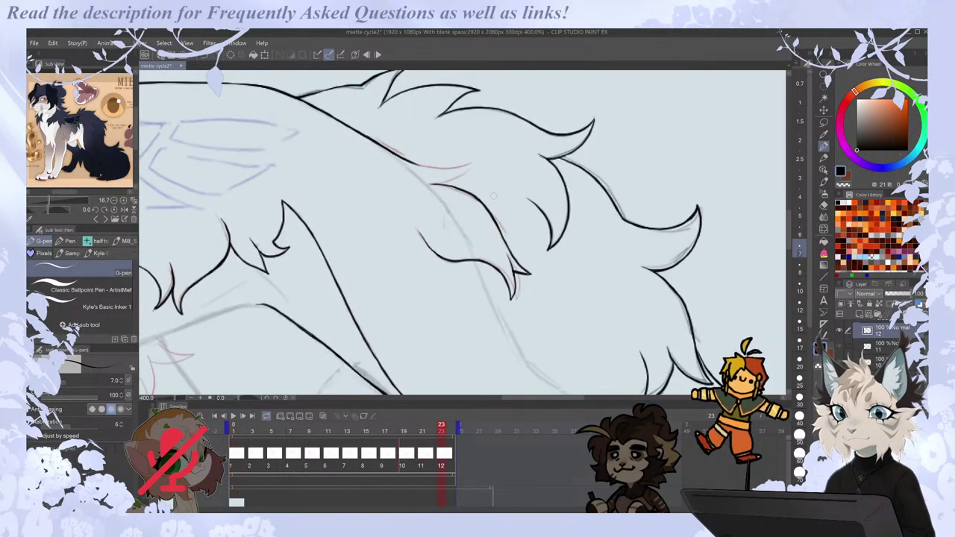
# Ink the uppermost hip fur tuft on cel 12 and trim its tip.
pyautogui.press('Right')
pyautogui.press('Right')
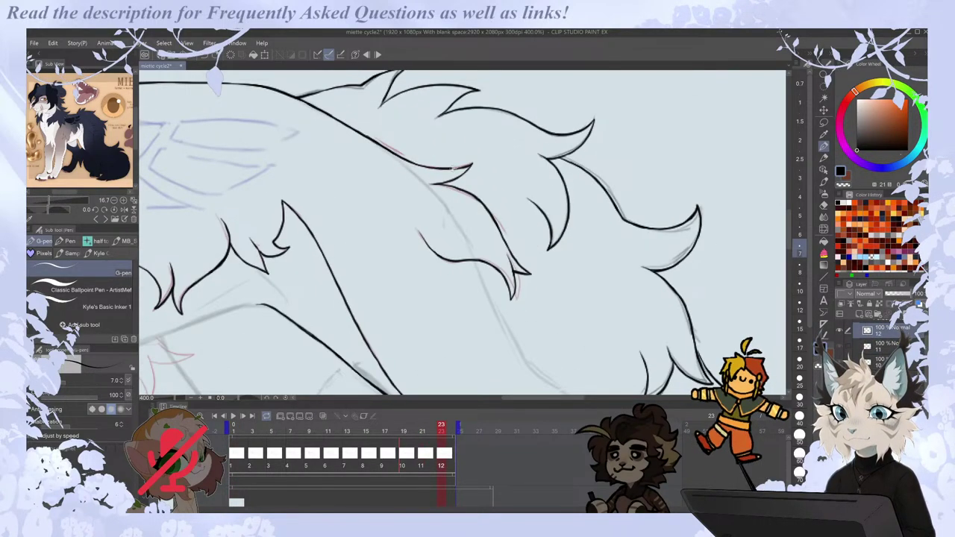
pyautogui.press('e')
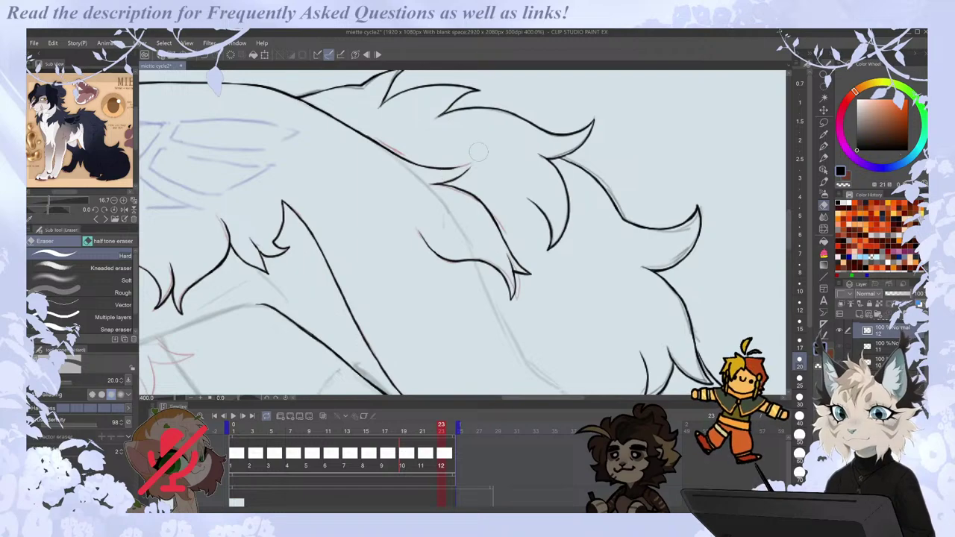
pyautogui.press('p')
pyautogui.press('.')
pyautogui.press('.')
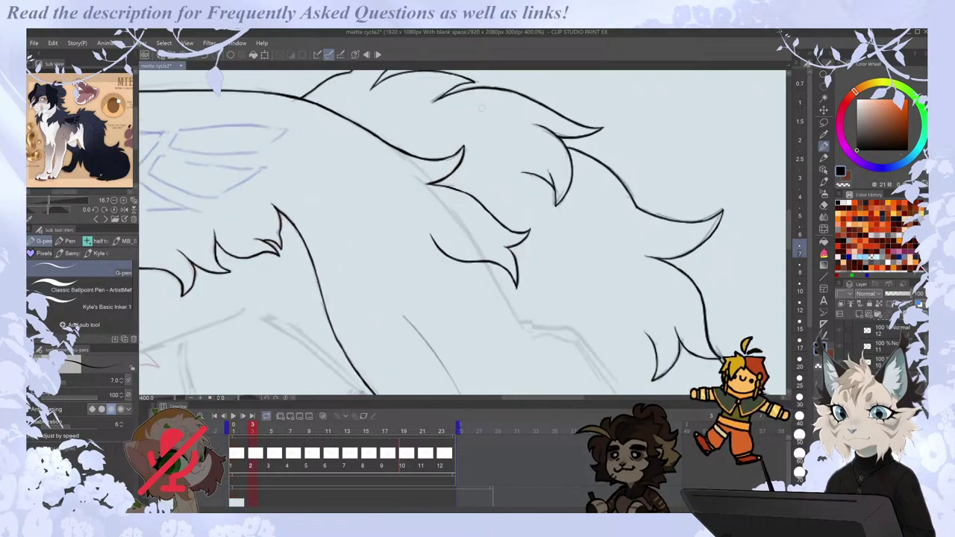
# Erase and redraw the tip of the uppermost hip fur tuft on cel 2, comparing it with the neighbouring cels.
pyautogui.press('e')
pyautogui.press('p')
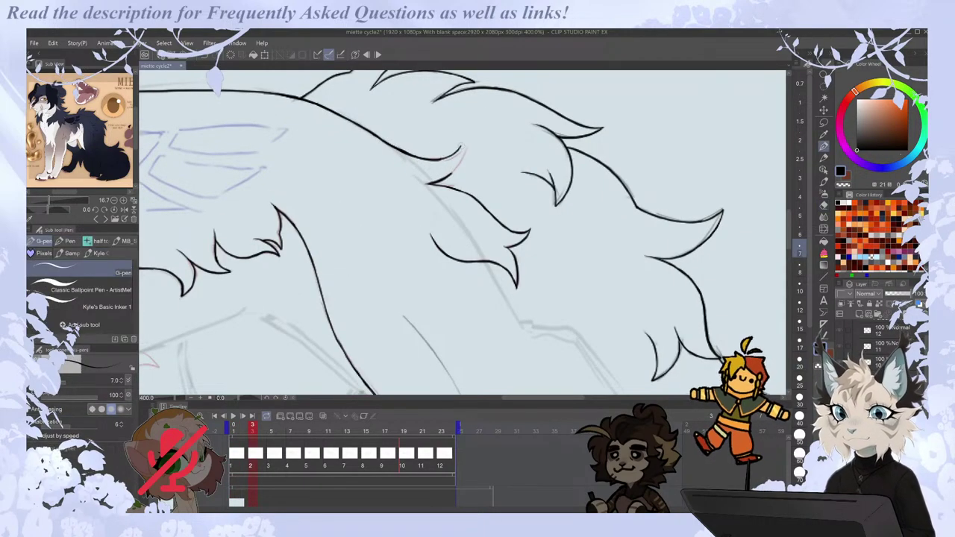
pyautogui.press(',')
pyautogui.press('.')
pyautogui.press('.')
pyautogui.press('.')
pyautogui.press('.')
# Play back the whole walk cycle to review the hip fur and leg lines in motion.
pyautogui.scroll(-2, 451, 167)
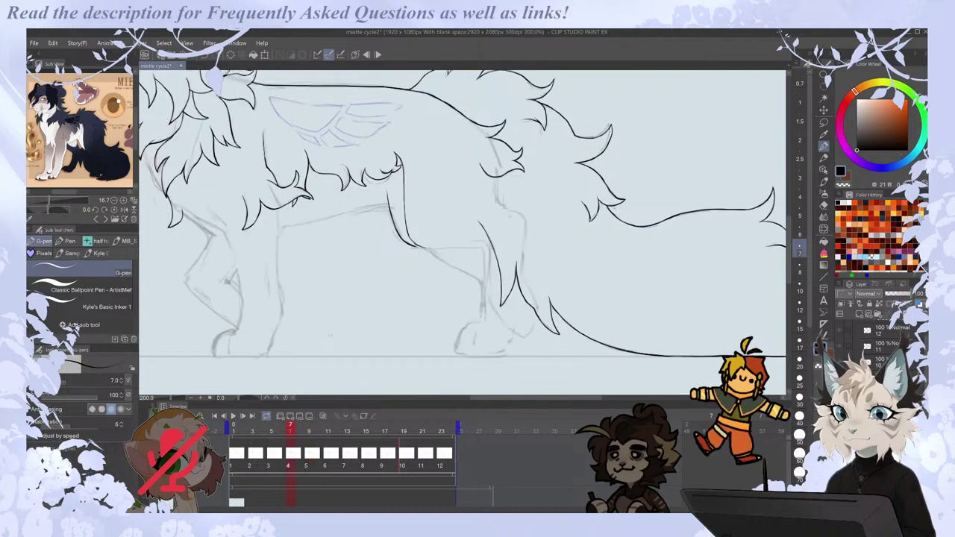
pyautogui.press('.')
pyautogui.click(233, 417)
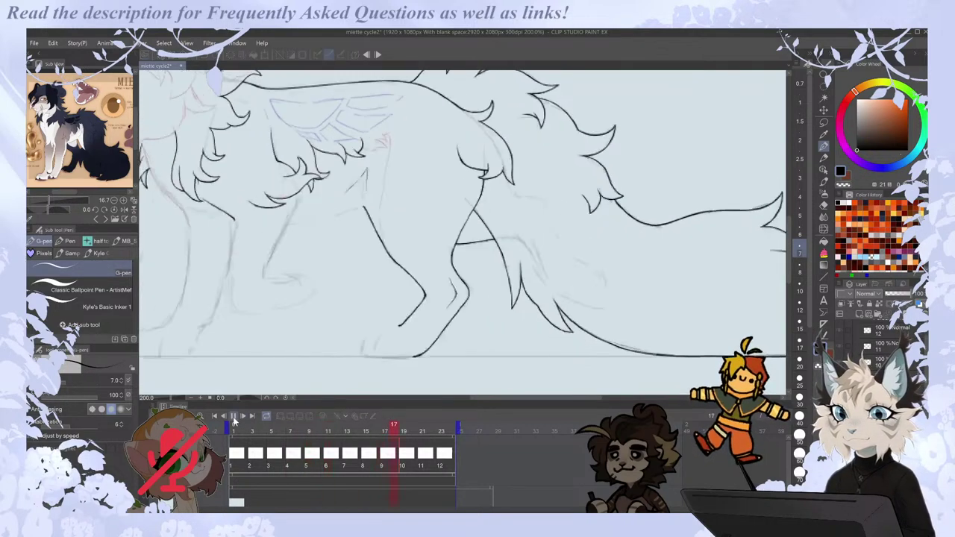
pyautogui.hotkey('ctrl', '-')
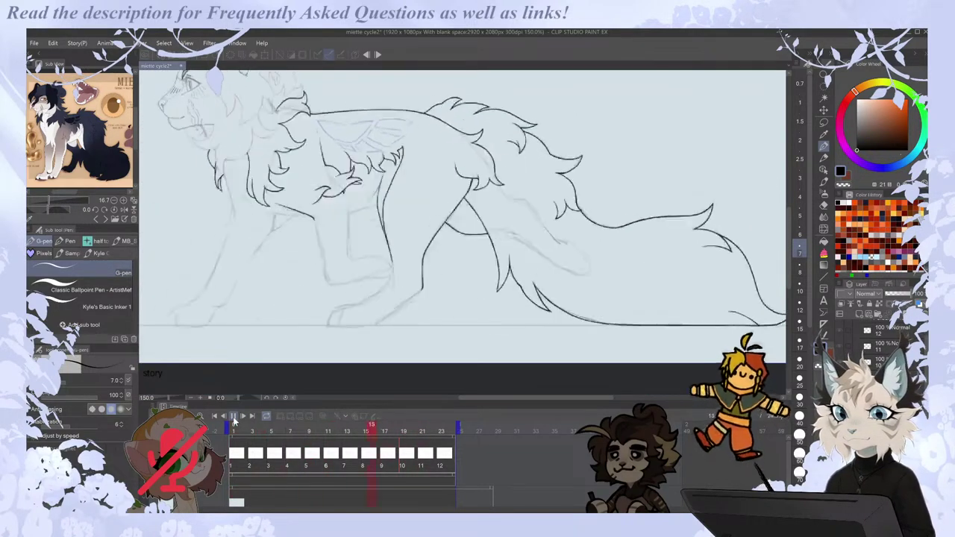
# Ink the small fur tufts at the nape above the start of the back line on cel 12.
pyautogui.hotkey('ctrl', '-')
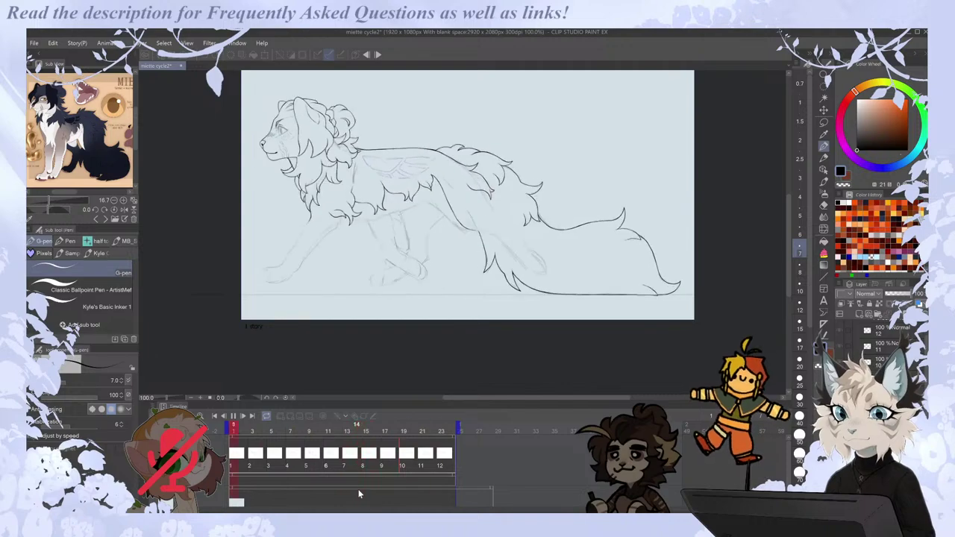
pyautogui.click(442, 430)
pyautogui.scroll(6, 339, 134)
pyautogui.scroll(-6, 340, 160)
pyautogui.scroll(4, 586, 159)
pyautogui.press('Right')
pyautogui.press('Right')
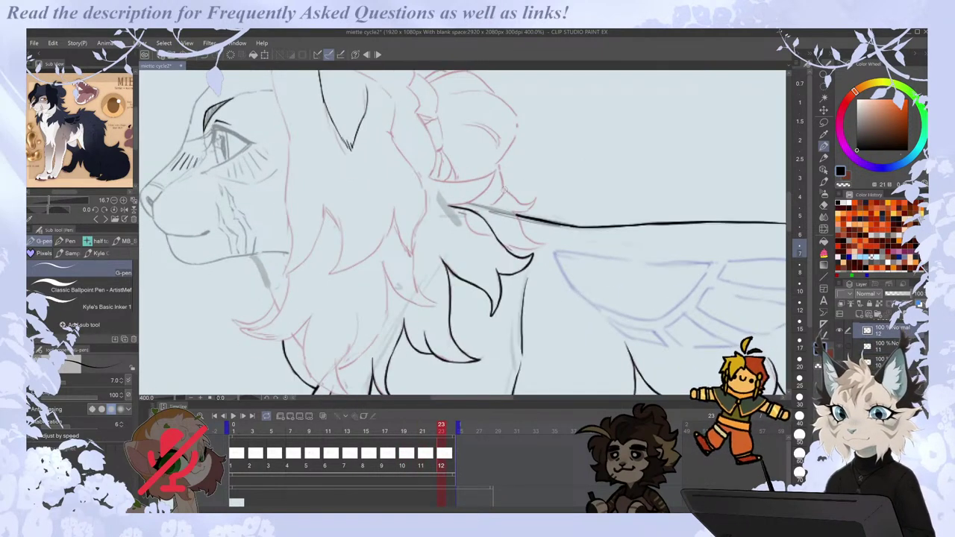
pyautogui.moveTo(525, 204)
pyautogui.mouseDown()
pyautogui.moveTo(535, 197)
pyautogui.moveTo(529, 237)
pyautogui.moveTo(522, 249)
pyautogui.moveTo(504, 242)
pyautogui.moveTo(536, 250)
pyautogui.mouseUp()
pyautogui.press('.')
pyautogui.press(',')
pyautogui.press('e')
pyautogui.press('p')
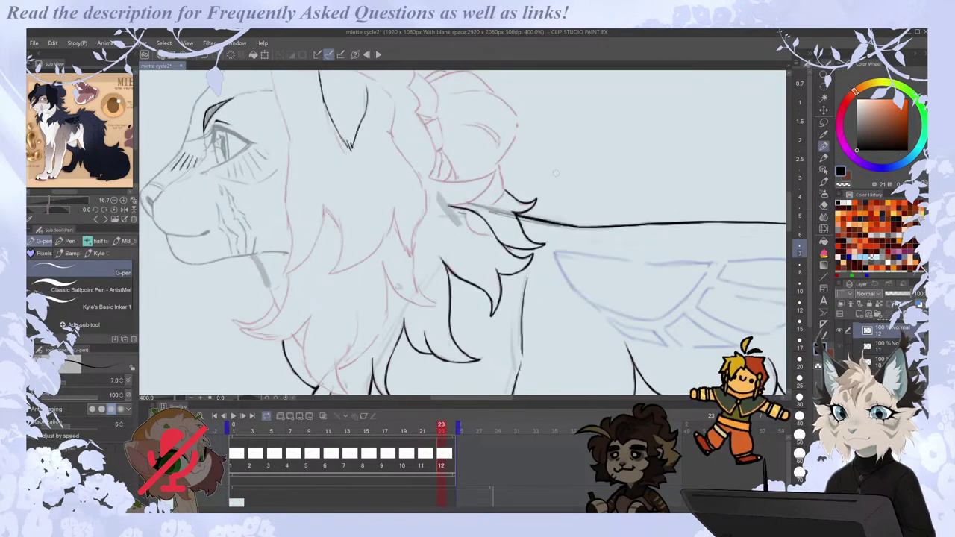
# Ink the pointed fur tufts at the nape on cels 7 and 8.
pyautogui.press('.')
pyautogui.press('.')
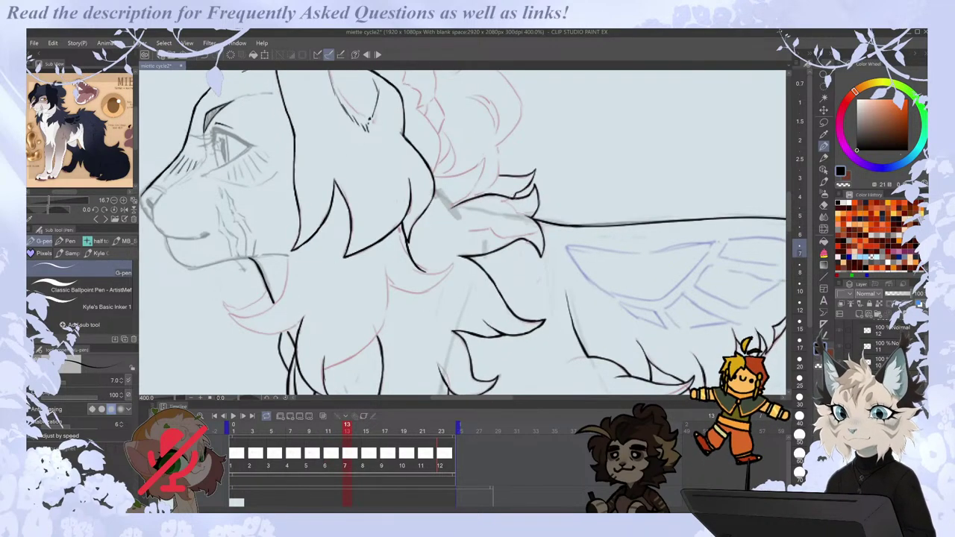
pyautogui.moveTo(499, 175); pyautogui.dragTo(518, 168)
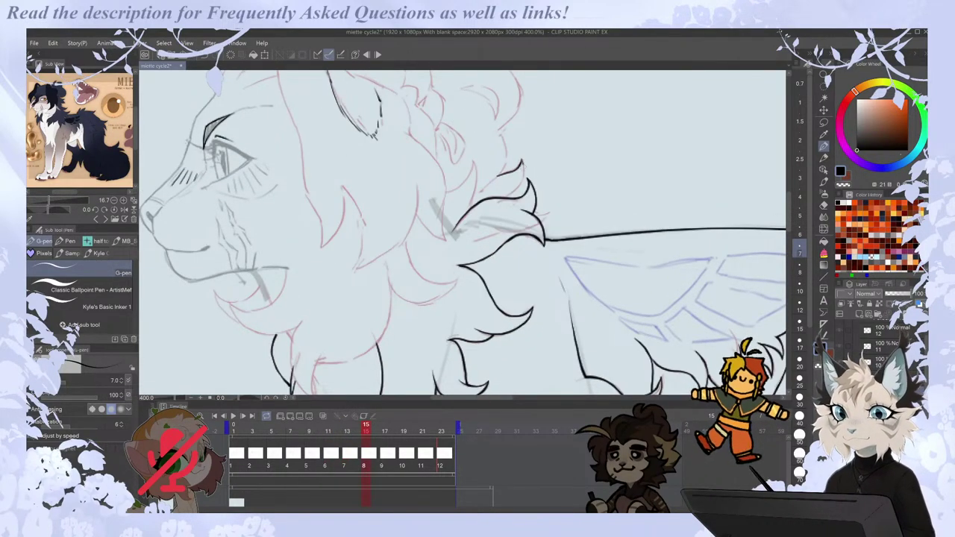
pyautogui.press(',')
pyautogui.press('.')
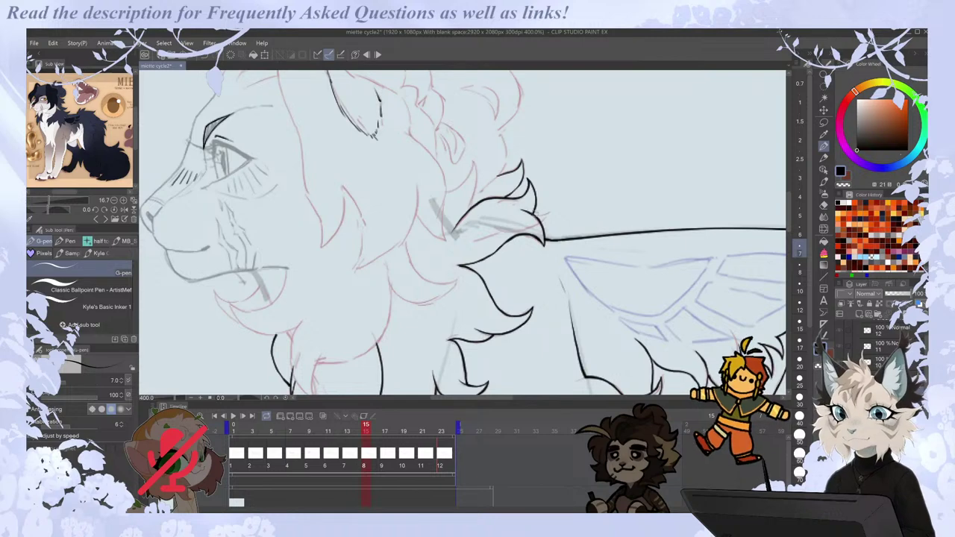
pyautogui.moveTo(550, 212); pyautogui.dragTo(536, 223)
# Ink the nape fur tufts on cel 9 and start the matching uppermost tuft on cel 10.
pyautogui.press('.')
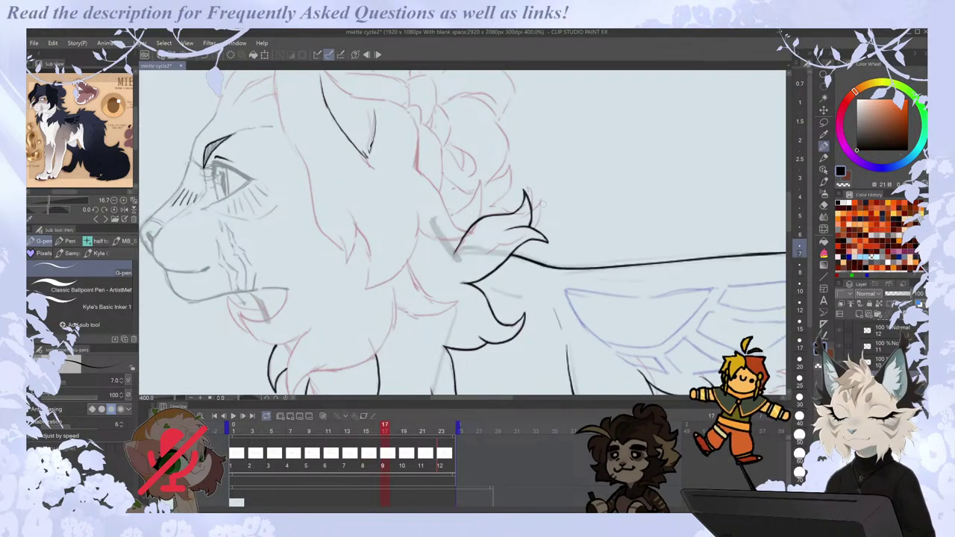
pyautogui.moveTo(485, 185)
pyautogui.mouseDown()
pyautogui.moveTo(501, 176)
pyautogui.moveTo(513, 214)
pyautogui.moveTo(531, 226)
pyautogui.mouseUp()
pyautogui.hotkey('ctrl', 'z')
pyautogui.press('.')
pyautogui.press('.')
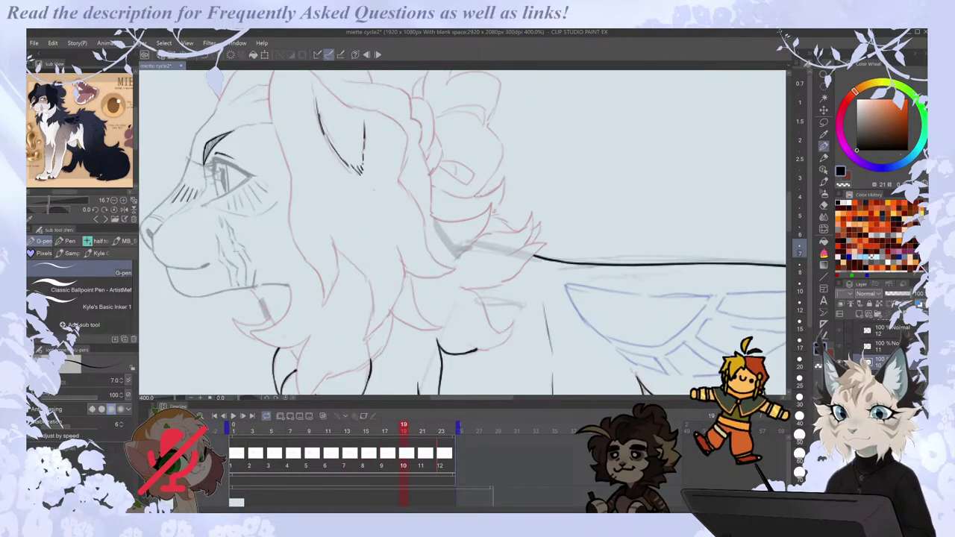
pyautogui.moveTo(476, 196)
pyautogui.mouseDown()
pyautogui.moveTo(504, 178)
pyautogui.moveTo(492, 217)
pyautogui.mouseUp()
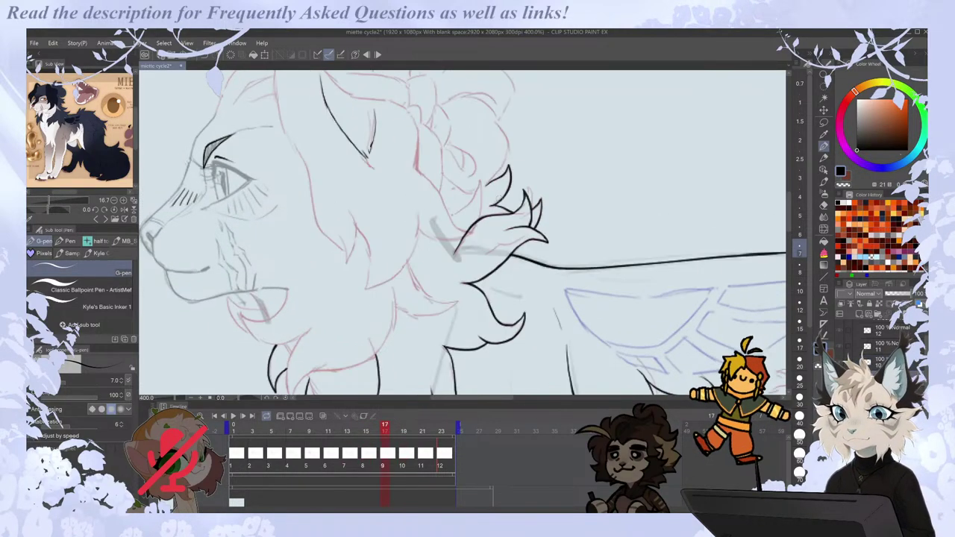
pyautogui.moveTo(457, 258)
pyautogui.mouseDown()
pyautogui.moveTo(532, 212)
pyautogui.moveTo(526, 243)
pyautogui.moveTo(531, 212)
pyautogui.moveTo(534, 242)
pyautogui.moveTo(550, 243)
pyautogui.moveTo(504, 283)
pyautogui.moveTo(458, 287)
pyautogui.mouseUp()
pyautogui.hotkey('ctrl', 'z')
pyautogui.hotkey('ctrl', 'z')
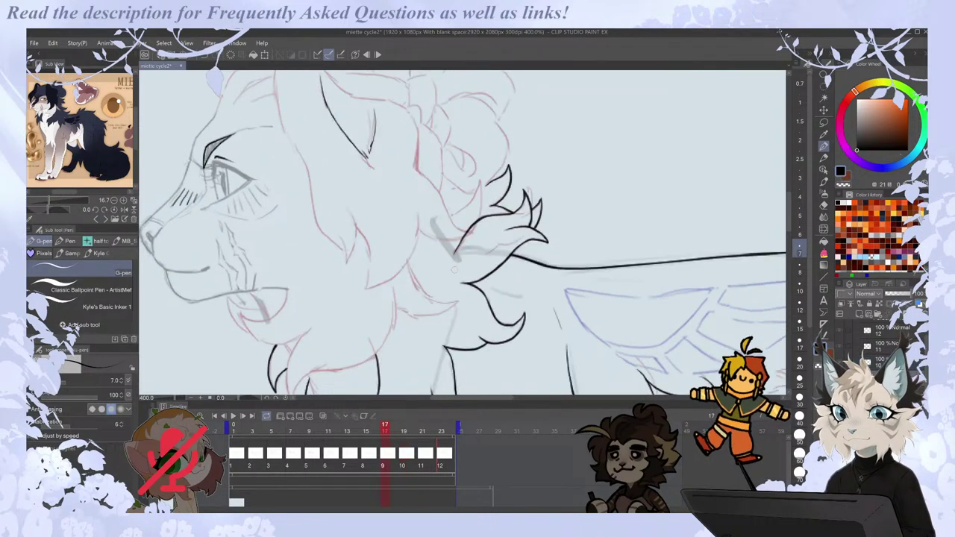
# Ink the remaining nape fur tufts on cel 10 down to the back line, checking against cel 11.
pyautogui.moveTo(487, 215); pyautogui.dragTo(505, 224)
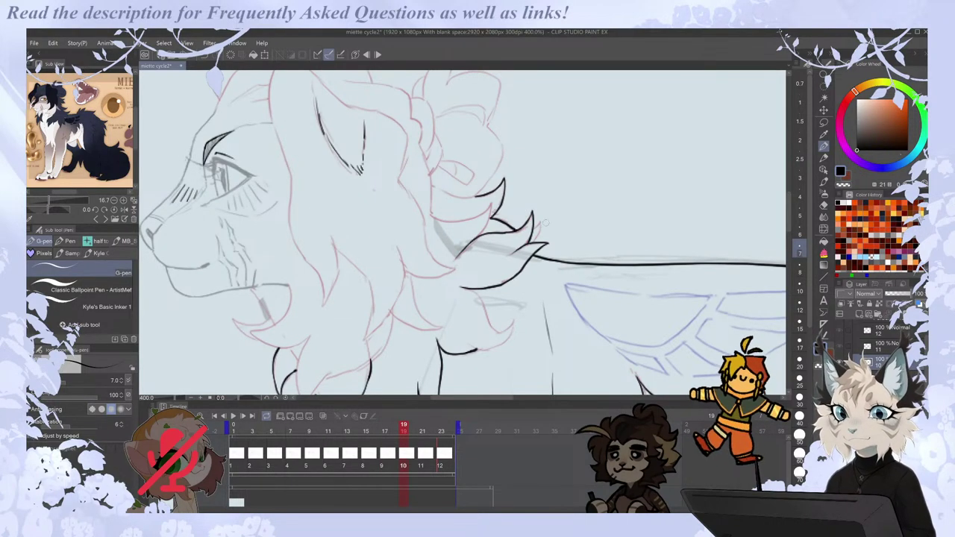
pyautogui.press('Right')
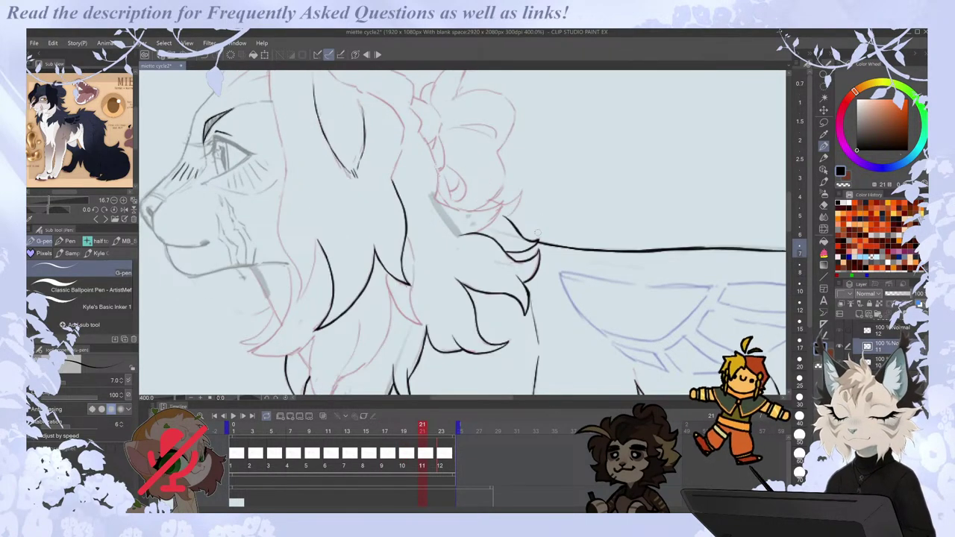
pyautogui.press('Left')
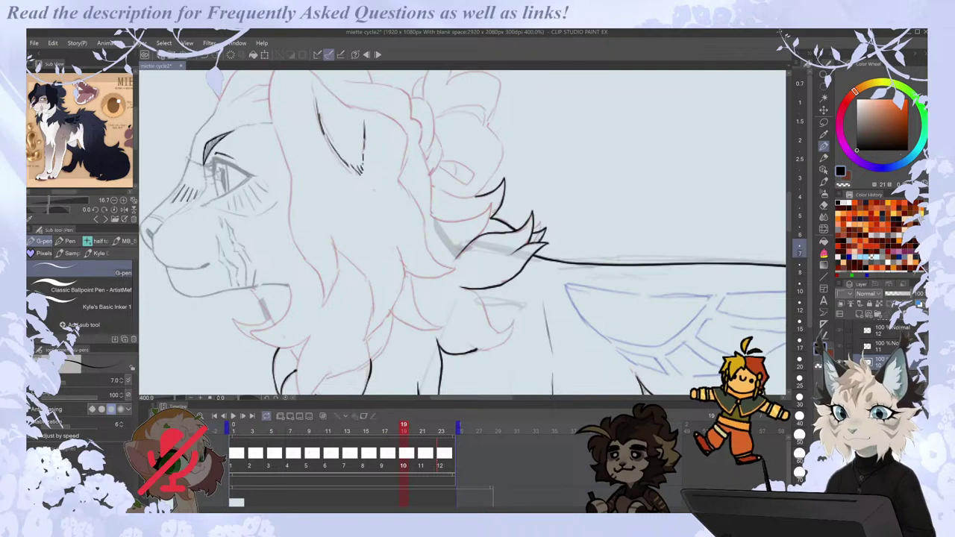
# Flip between cel 10 and its neighbouring cels to compare the nape fur tufts.
pyautogui.press('Left')
pyautogui.press('Left')
pyautogui.press('Left')
pyautogui.press('Right')
pyautogui.press('Right')
pyautogui.press('Left')
pyautogui.press('Left')
pyautogui.press('Right')
pyautogui.press('Right')
pyautogui.press('Right')
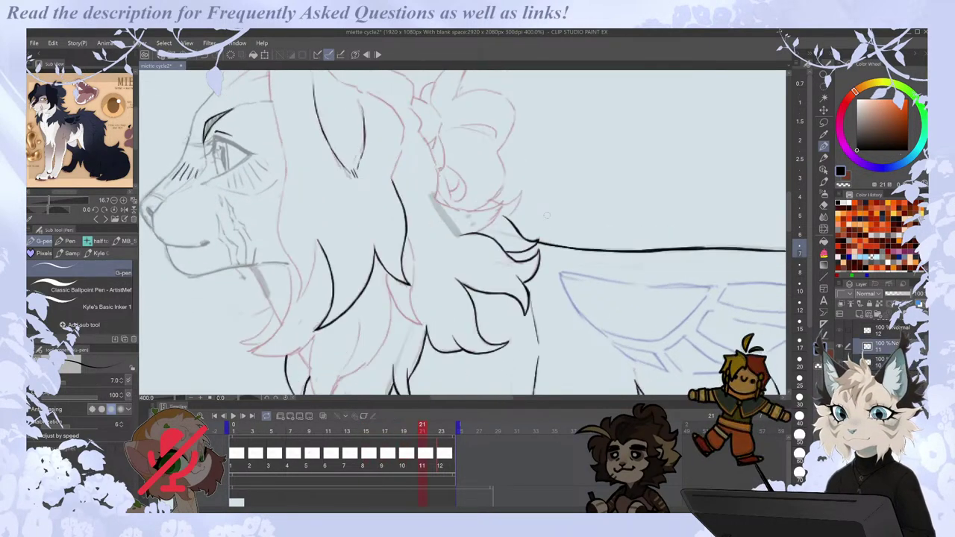
pyautogui.press('Left')
pyautogui.press('Left')
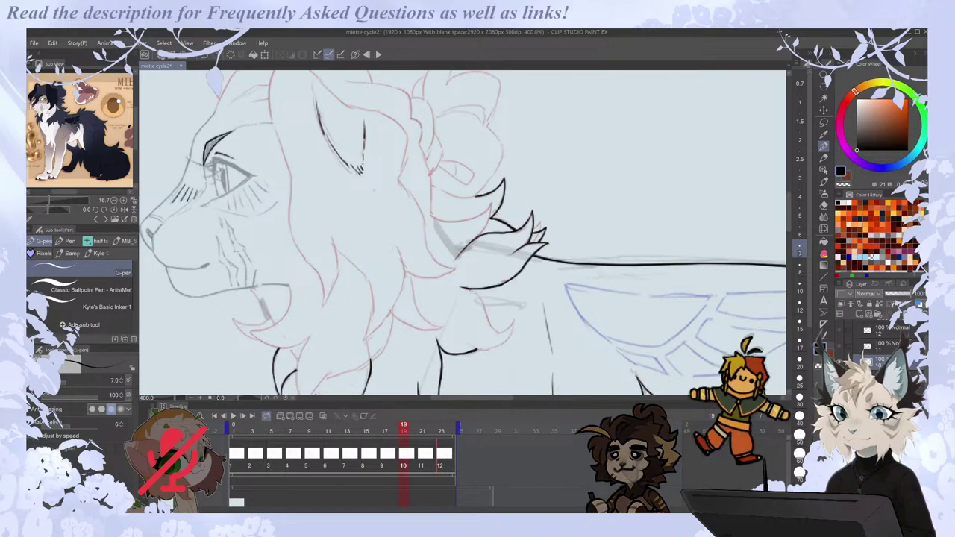
# Ink the lower neck fur tuft above the chest on cel 10 and compare it with cels 9 and 11.
pyautogui.moveTo(481, 296)
pyautogui.mouseDown()
pyautogui.moveTo(505, 342)
pyautogui.moveTo(473, 351)
pyautogui.mouseUp()
pyautogui.press('Left')
pyautogui.press('Right')
pyautogui.press('Right')
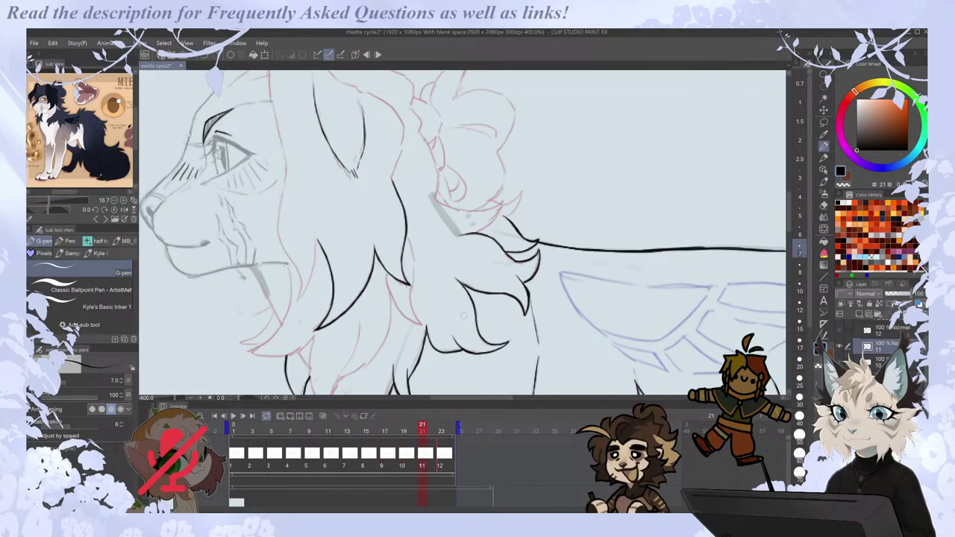
pyautogui.press('Left')
pyautogui.press('Left')
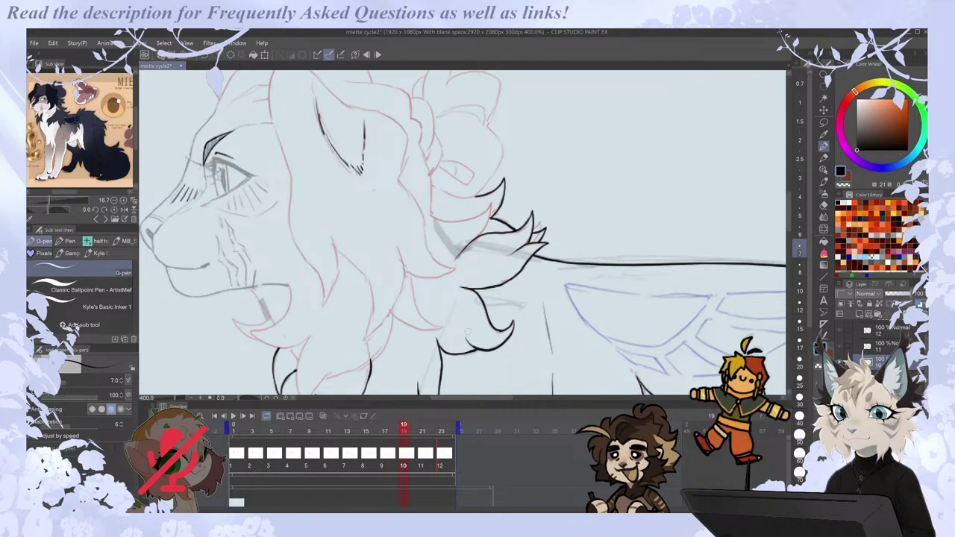
# Flip back and forth through cels 9 to 12 to examine how the body, fur and leg lines move.
pyautogui.scroll(-4, 467, 331)
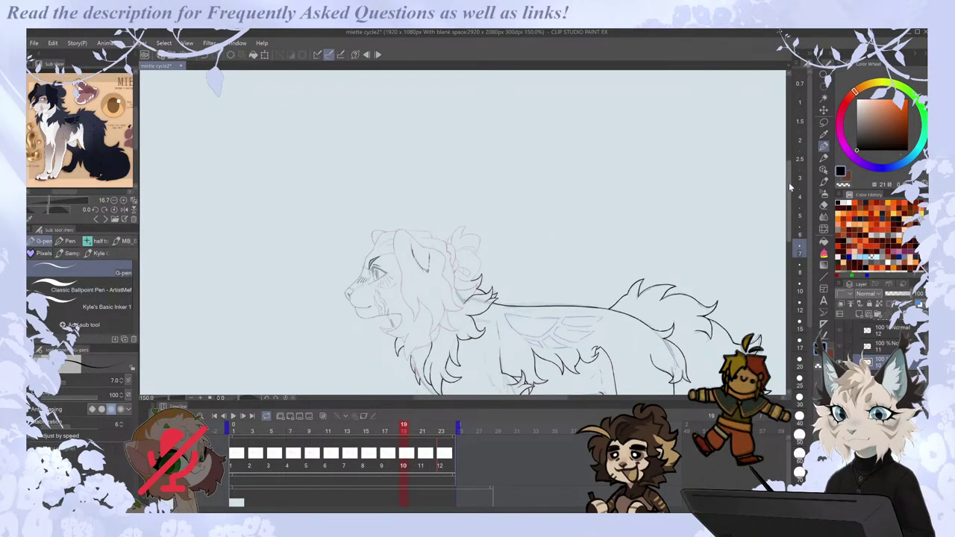
pyautogui.moveTo(789, 184); pyautogui.dragTo(789, 215)
pyautogui.moveTo(516, 397); pyautogui.dragTo(538, 398)
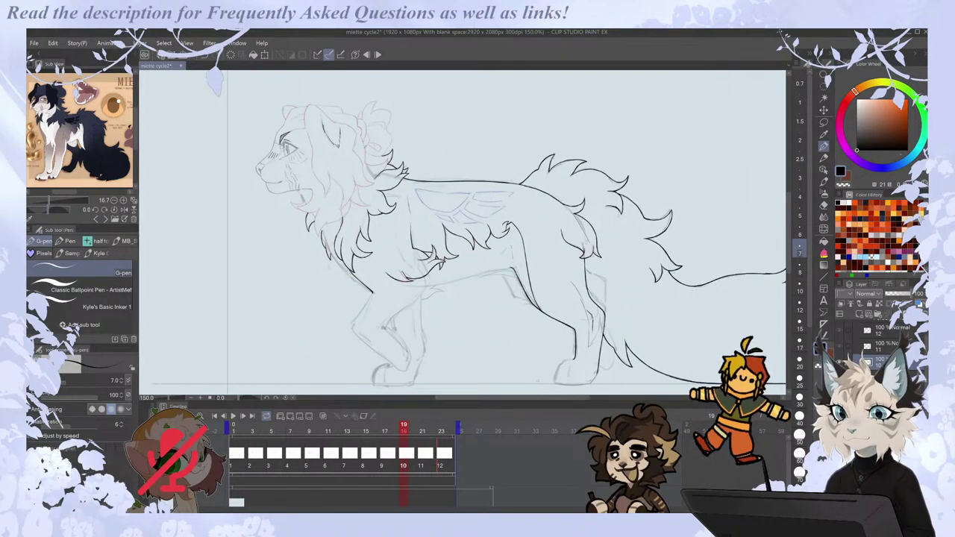
pyautogui.press('Left')
pyautogui.press('Right')
pyautogui.press('Right')
pyautogui.press('Left')
pyautogui.press('Left')
pyautogui.moveTo(550, 398); pyautogui.dragTo(545, 397)
pyautogui.press('Right')
pyautogui.press('Right')
pyautogui.press('Left')
pyautogui.press('Left')
pyautogui.press('Right')
pyautogui.press('Right')
pyautogui.press('Right')
pyautogui.press('Left')
pyautogui.press('Right')
pyautogui.press('Left')
pyautogui.press('Right')
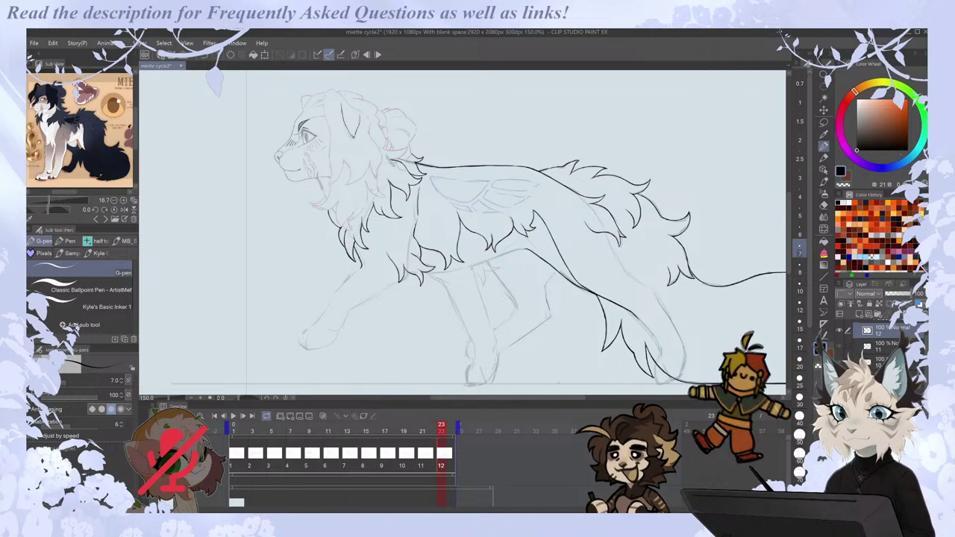
# Ink the back edge of the hind leg from the hip fur down to the hock on cel 12.
pyautogui.moveTo(555, 398); pyautogui.dragTo(593, 397)
pyautogui.scroll(4, 485, 276)
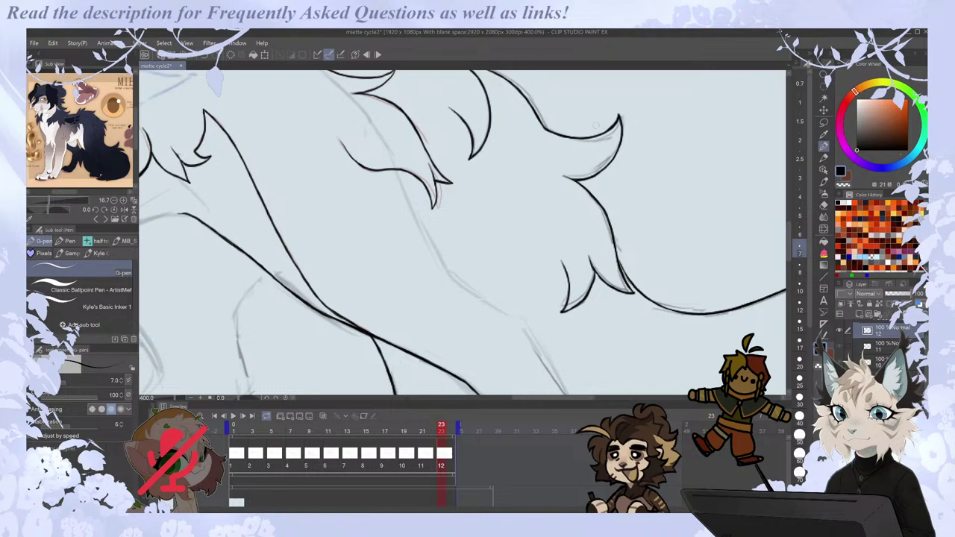
pyautogui.scroll(-3, 389, 126)
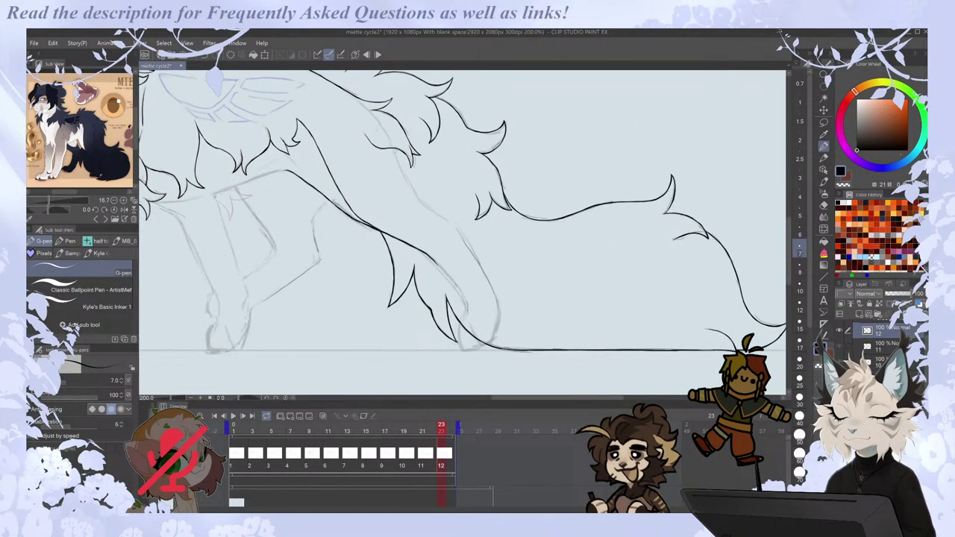
pyautogui.moveTo(405, 176); pyautogui.dragTo(458, 226)
pyautogui.press('Left')
pyautogui.press('Right')
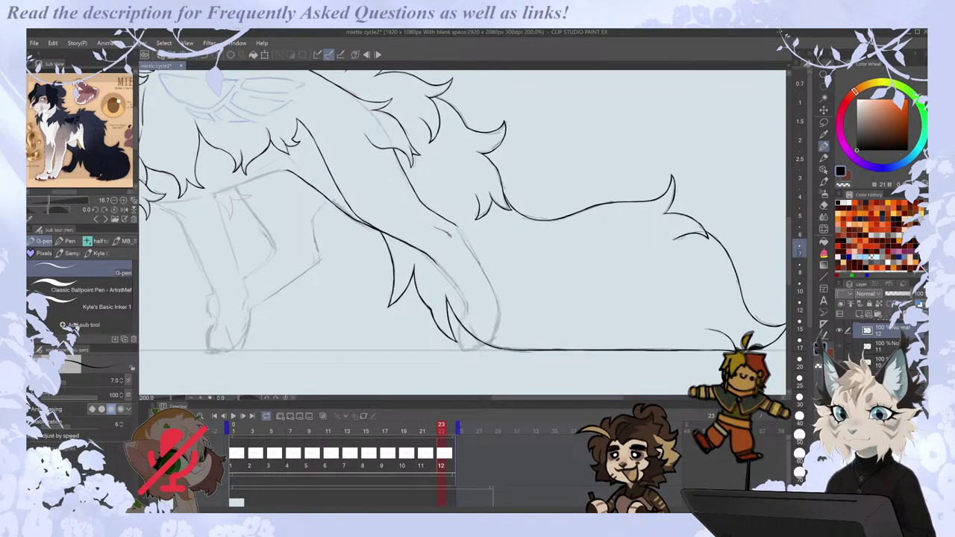
pyautogui.moveTo(453, 241); pyautogui.dragTo(461, 253)
pyautogui.press('Left')
pyautogui.press('Right')
pyautogui.press('Right')
pyautogui.press('Left')
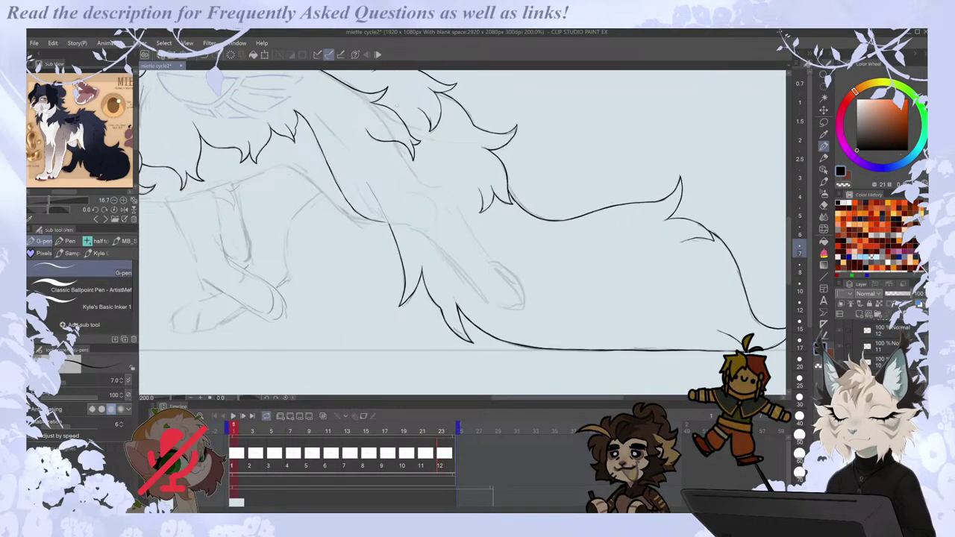
# Ink the back edge of the hind thigh below the hip fur on cel 1, and try the matching line on cel 2.
pyautogui.press('Right')
pyautogui.moveTo(395, 141)
pyautogui.mouseDown()
pyautogui.moveTo(416, 179)
pyautogui.moveTo(449, 197)
pyautogui.mouseUp()
pyautogui.press('Right')
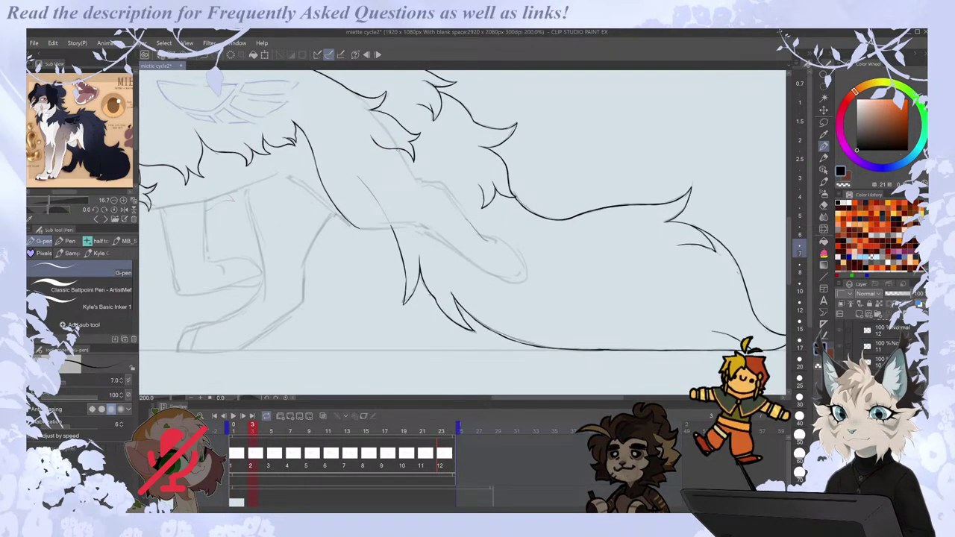
pyautogui.moveTo(401, 154)
pyautogui.mouseDown()
pyautogui.moveTo(420, 180)
pyautogui.moveTo(443, 185)
pyautogui.mouseUp()
pyautogui.press('Right')
pyautogui.press('Left')
pyautogui.hotkey('ctrl', 'z')
# Ink the back edge of the hind leg below the hip fur on cel 4, comparing it with cels 3 and 5.
pyautogui.press('Right')
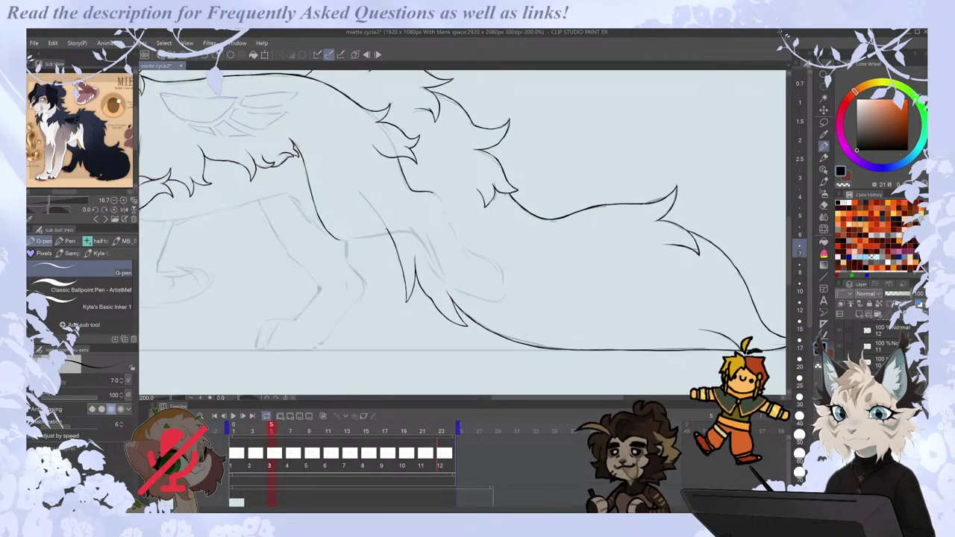
pyautogui.press('Right')
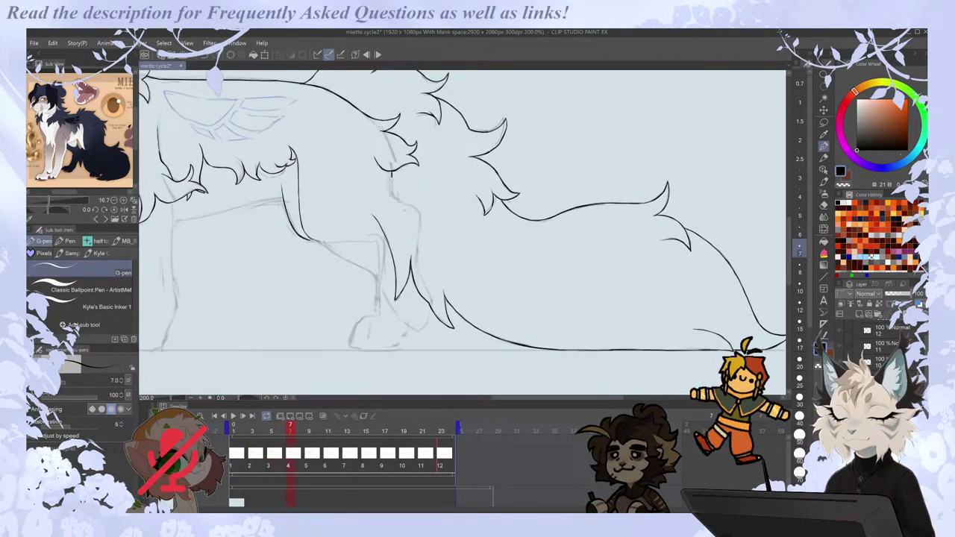
pyautogui.moveTo(415, 208); pyautogui.dragTo(420, 230)
pyautogui.press('Left')
pyautogui.press('Right')
pyautogui.press('Right')
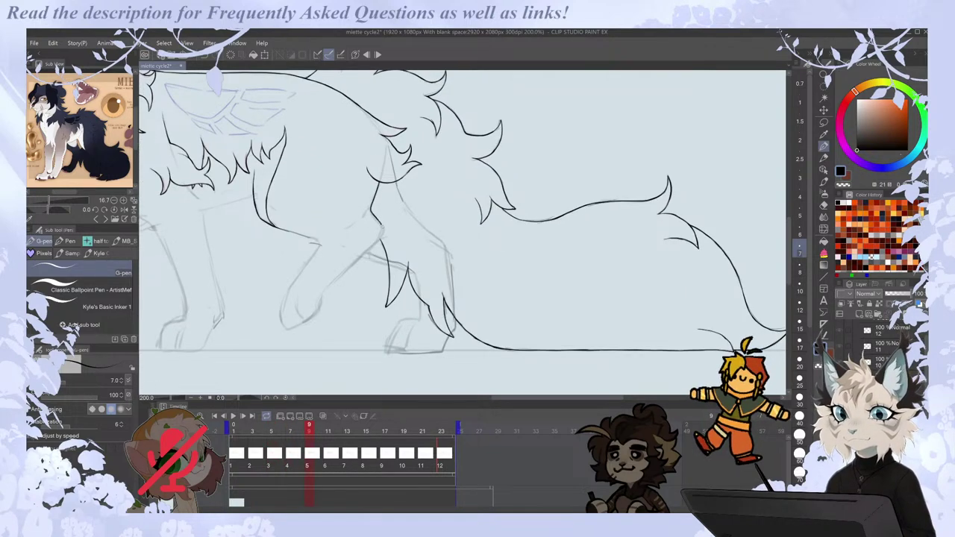
# Ink the short line where the rear thighs overlap below the hip fur on cel 5, comparing it with the neighbouring cels.
pyautogui.press('Left')
pyautogui.press('Right')
pyautogui.press('Right')
pyautogui.press('Left')
pyautogui.press('Left')
pyautogui.press('Right')
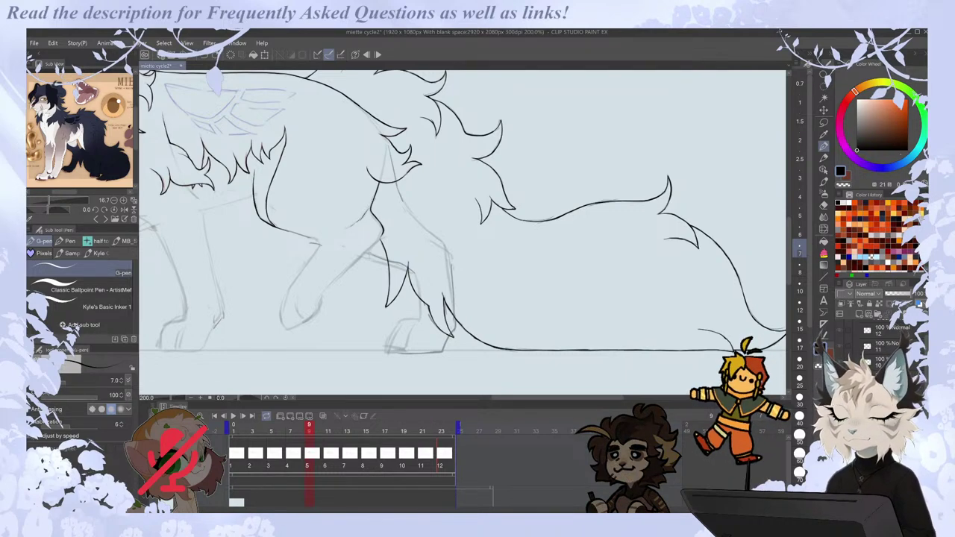
pyautogui.press('e')
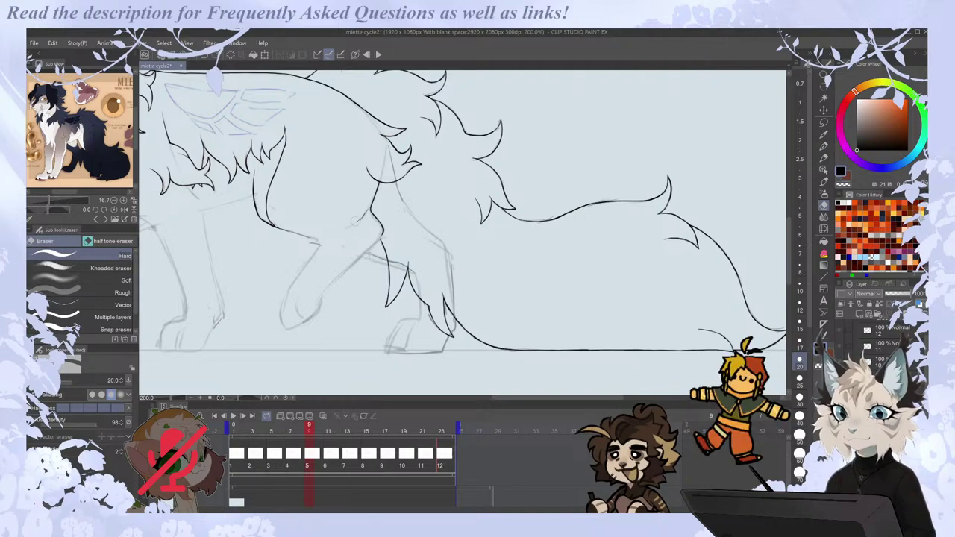
pyautogui.press('p')
pyautogui.press('Left')
pyautogui.press('Left')
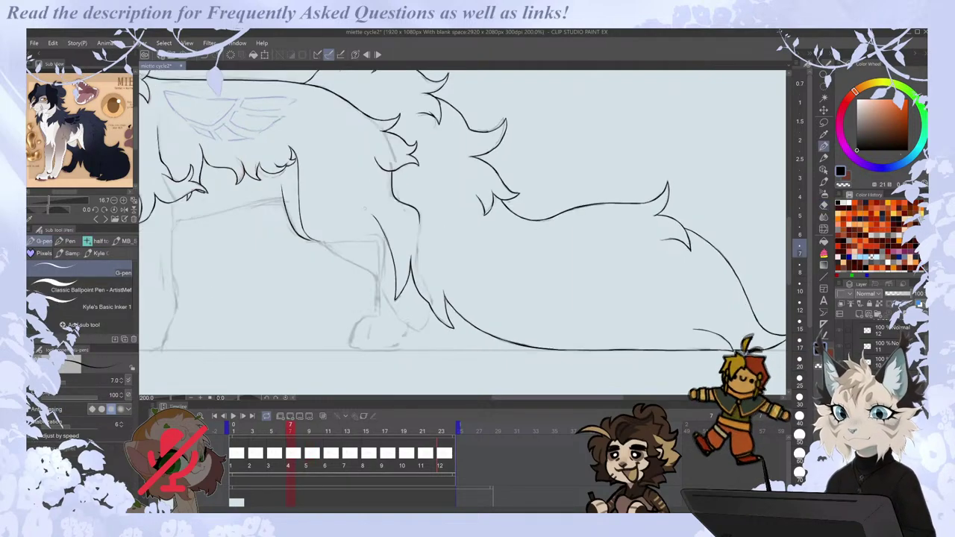
# Ink the back edge of the near thigh up to the hip fur on cel 6, checking it against the neighbouring cels.
pyautogui.press('Right')
pyautogui.press('Right')
pyautogui.press('Left')
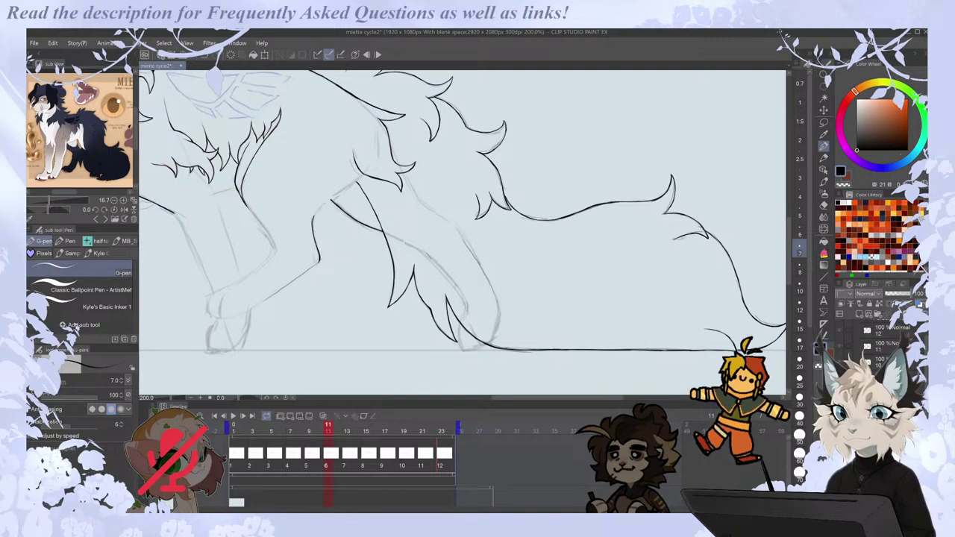
pyautogui.moveTo(320, 207); pyautogui.dragTo(357, 180)
pyautogui.press('Right')
pyautogui.press('Left')
pyautogui.hotkey('ctrl', 'z')
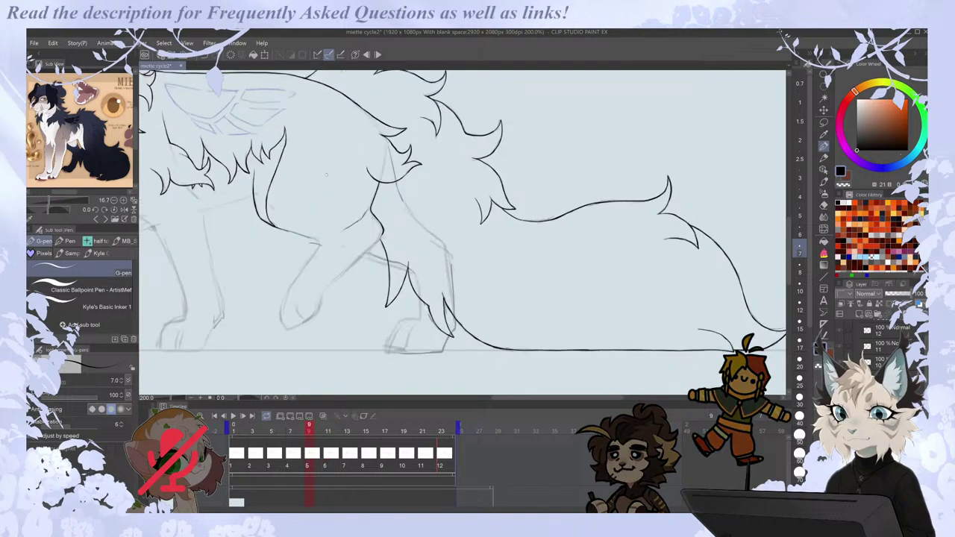
# Save the file and play back the walk cycle to review the new leg and fur lines.
pyautogui.hotkey('ctrl', 's')
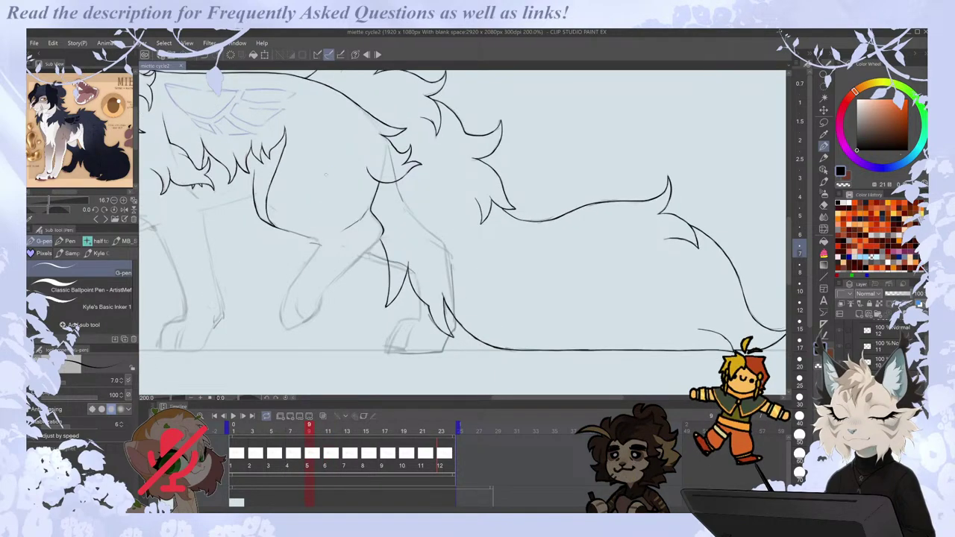
pyautogui.click(234, 417)
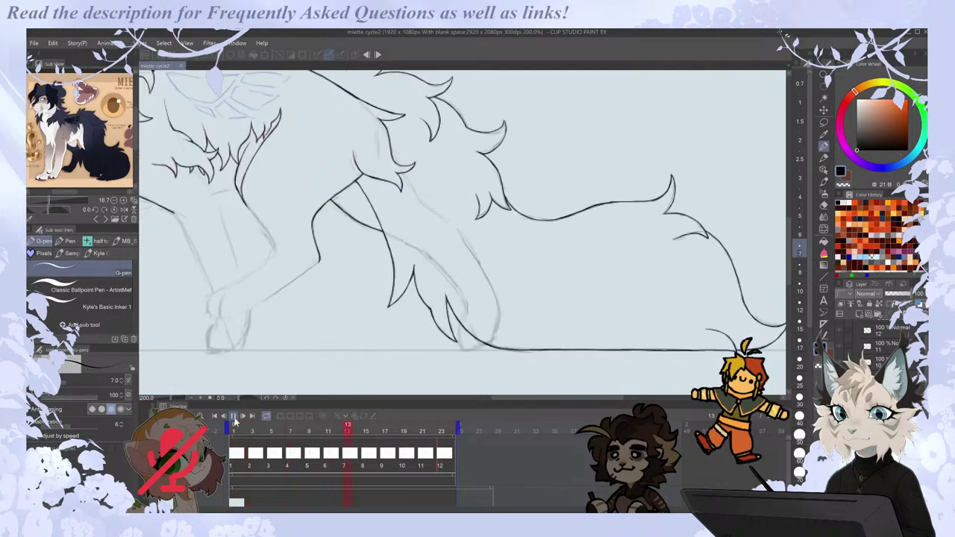
# Watch the walk cycle loop with the whole figure in view and stop the playback.
pyautogui.hotkey('ctrl', '-')
pyautogui.hotkey('ctrl', '-')
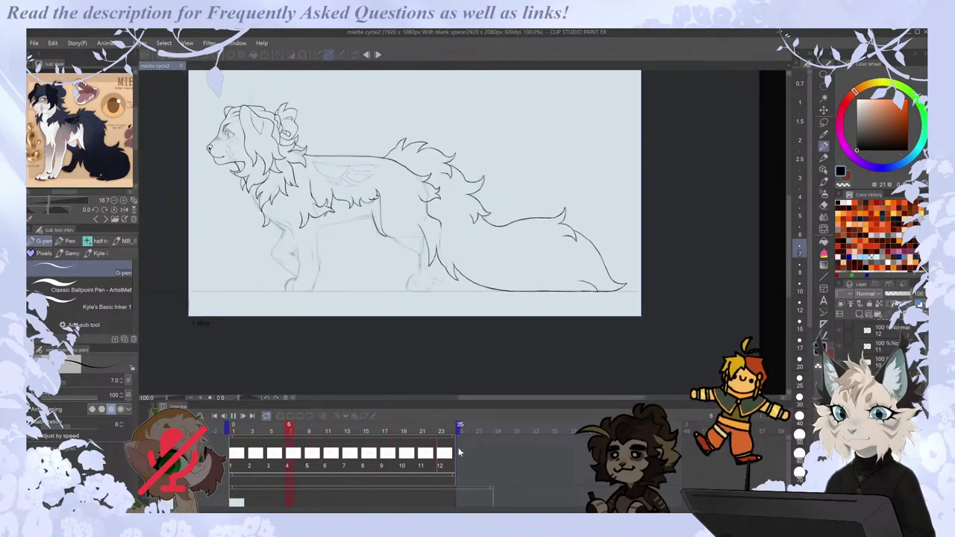
pyautogui.moveTo(500, 398); pyautogui.dragTo(469, 406)
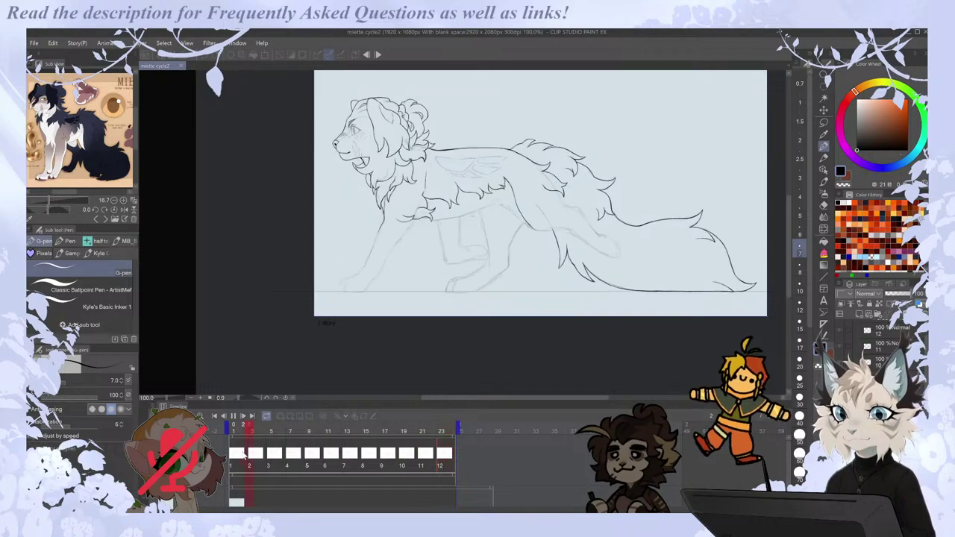
pyautogui.click(232, 416)
# Ink the back edge of the near foreleg downward from the chest fur on cel 5.
pyautogui.scroll(1, 501, 107)
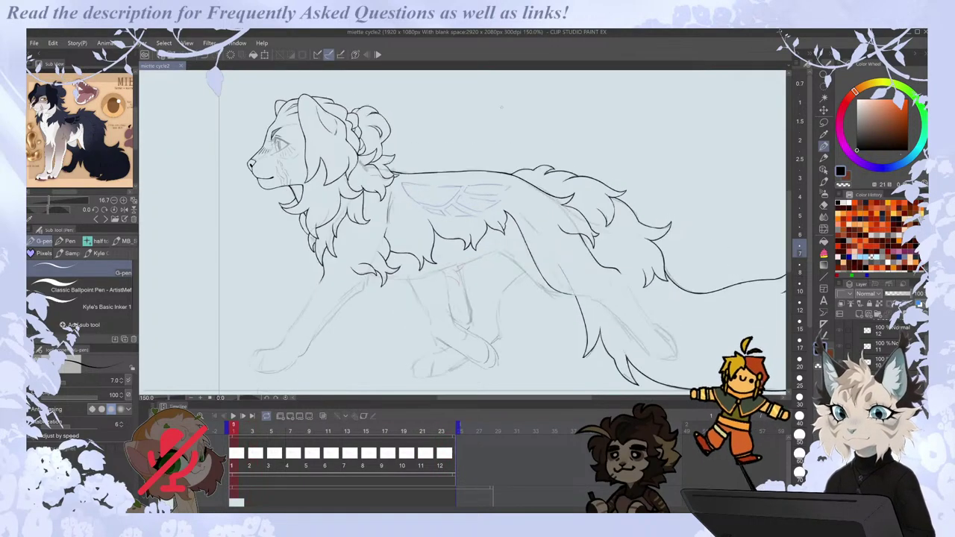
pyautogui.scroll(-2, 515, 194)
pyautogui.scroll(4, 514, 194)
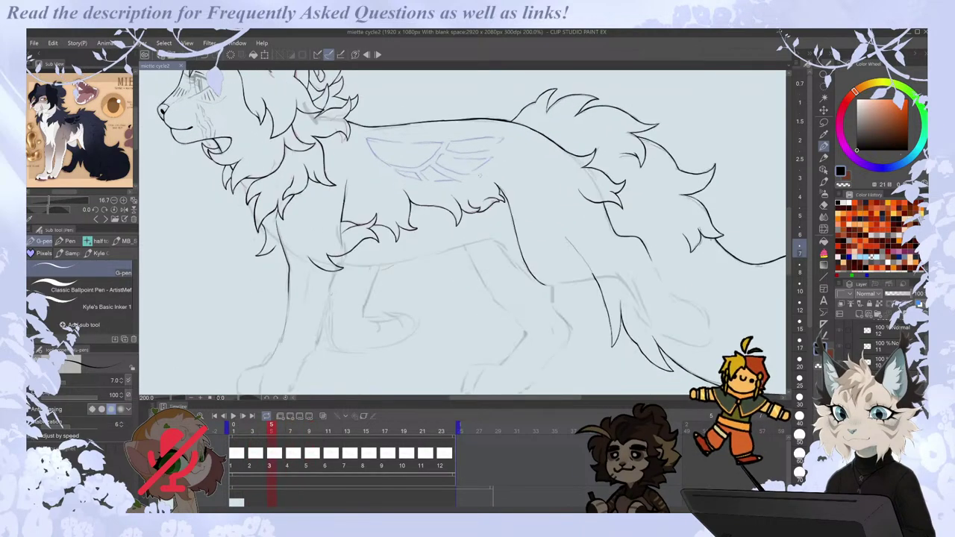
pyautogui.press('e')
pyautogui.press('p')
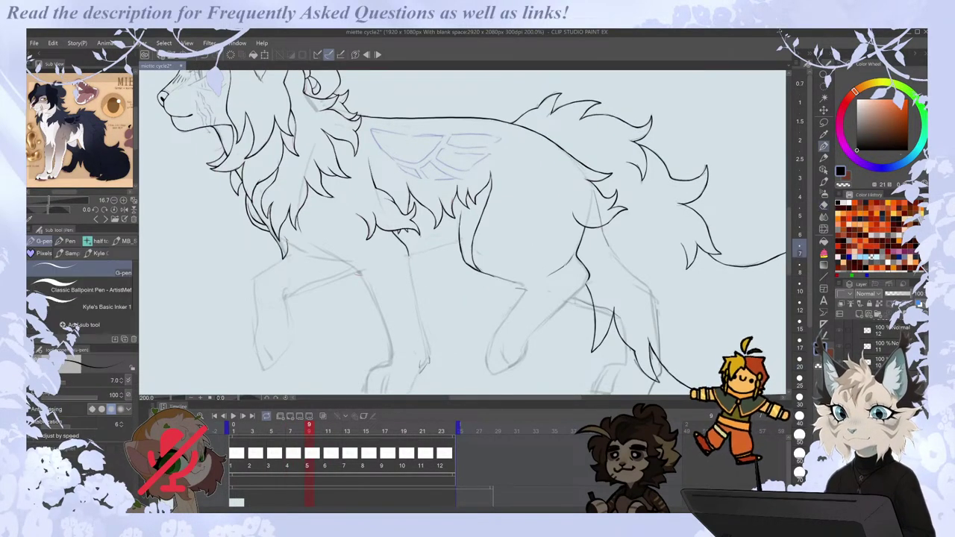
pyautogui.moveTo(414, 291); pyautogui.dragTo(425, 337)
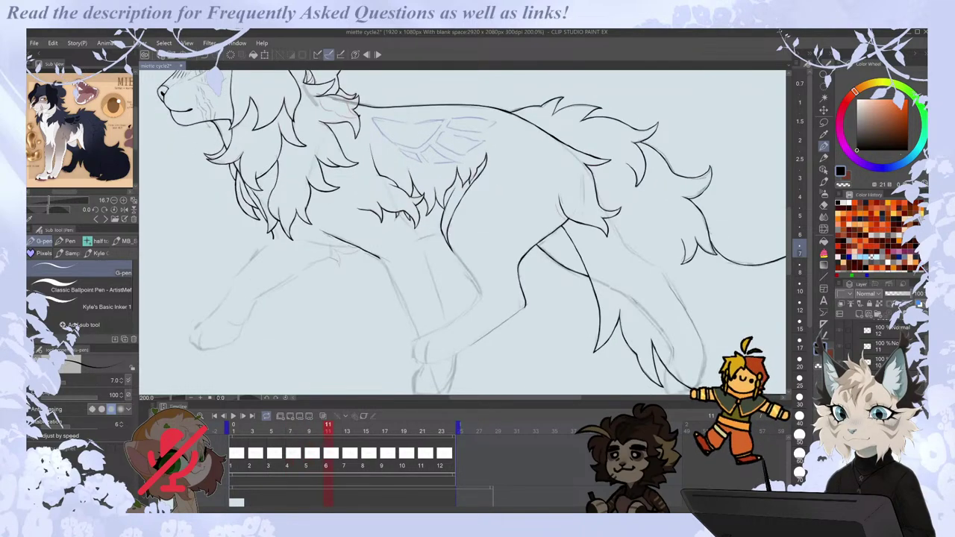
# Ink the upper back edge of the near foreleg below the elbow fur on cel 6, comparing it with cels 5 and 7.
pyautogui.hotkey('ctrl', 'z')
pyautogui.press('Right')
pyautogui.press('Left')
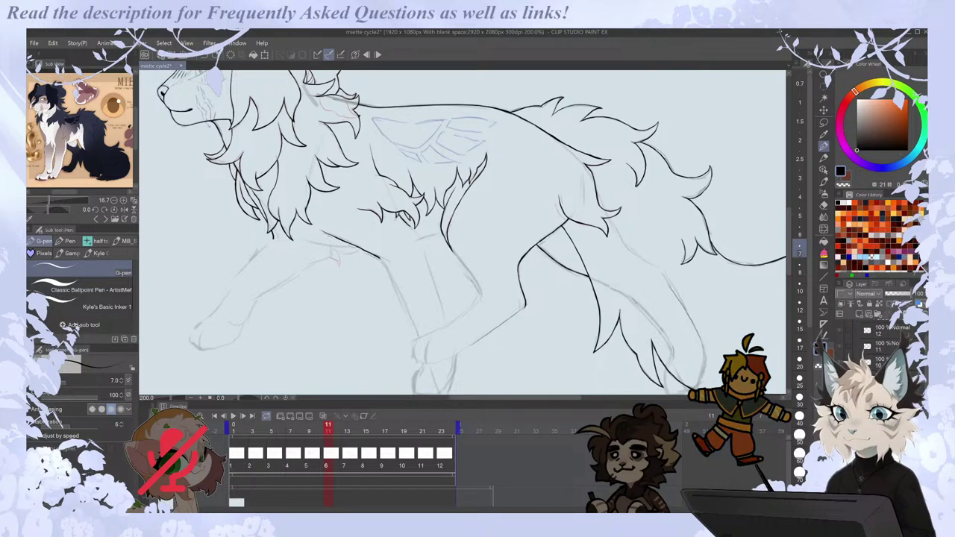
pyautogui.moveTo(420, 239); pyautogui.dragTo(428, 263)
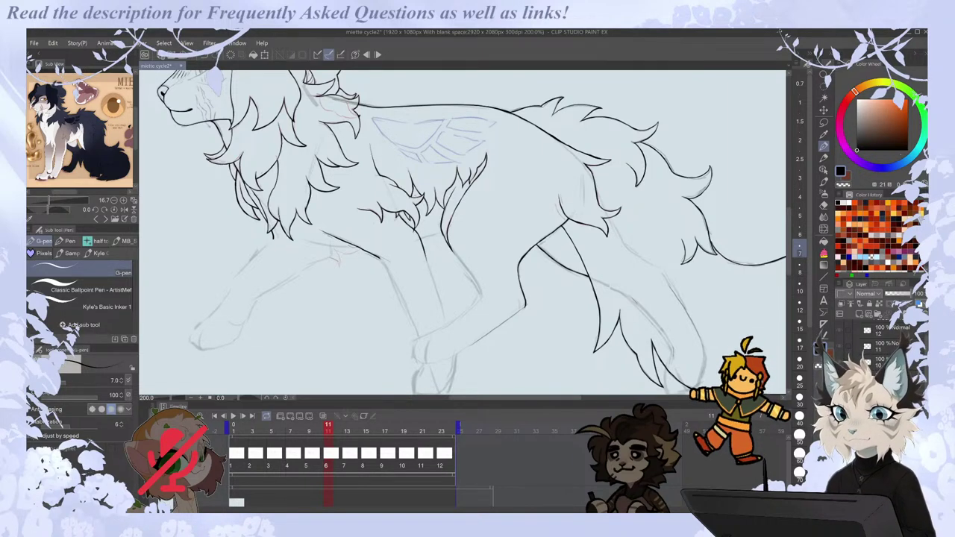
pyautogui.press('Right')
pyautogui.press('Left')
pyautogui.press('Left')
pyautogui.press('Right')
# Ink the back edge of the near foreleg below the belly fur on cel 7, checking it against cel 8.
pyautogui.press('Right')
pyautogui.moveTo(421, 239); pyautogui.dragTo(428, 287)
pyautogui.press('Right')
pyautogui.press('Left')
pyautogui.press('Right')
pyautogui.press('Left')
pyautogui.press('Right')
pyautogui.press('Left')
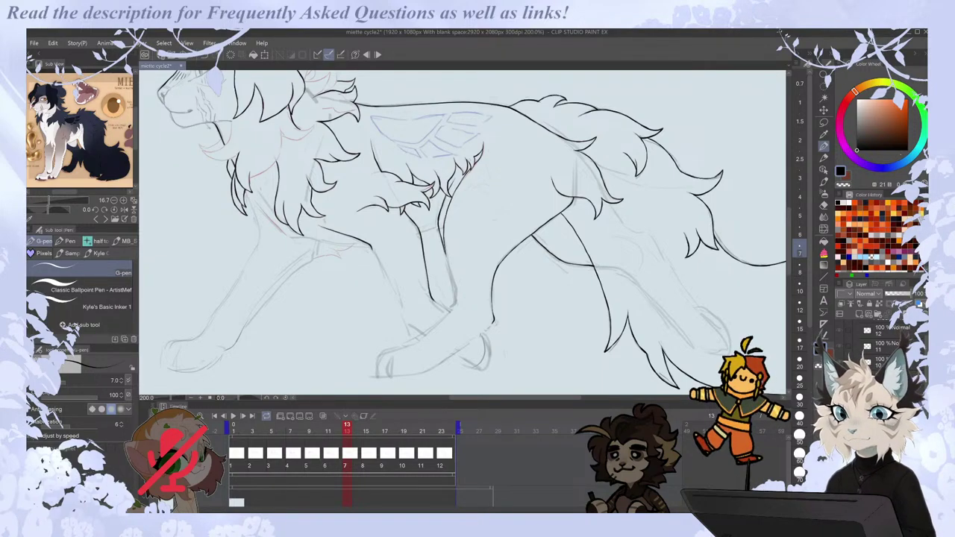
# Ink the lower front edge of the near foreleg on cel 7, comparing it with cels 6 and 8.
pyautogui.press('Left')
pyautogui.press('Right')
pyautogui.press('Right')
pyautogui.press('Left')
pyautogui.moveTo(380, 265); pyautogui.dragTo(425, 334)
pyautogui.press('Left')
pyautogui.press('Right')
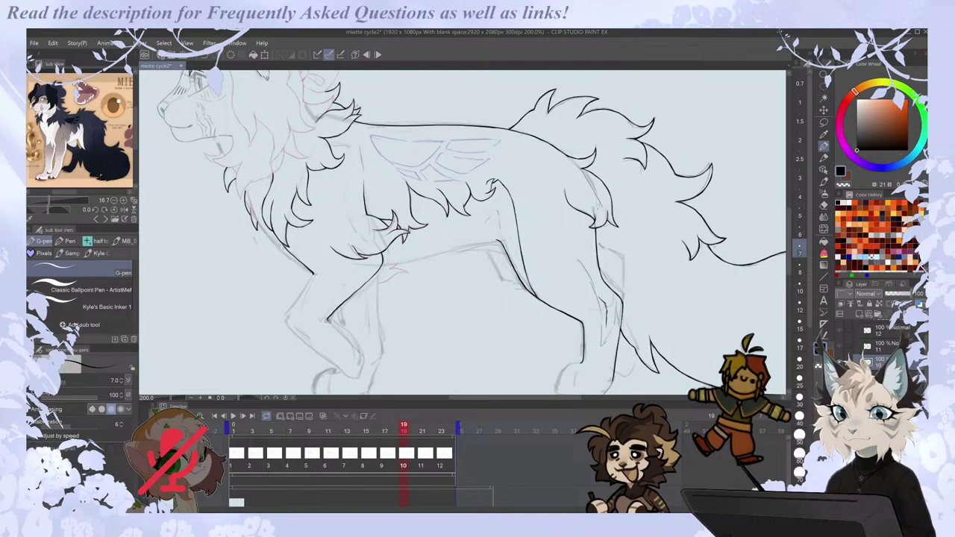
# Ink the back edge of the raised near foreleg up to the fur on cel 10, trim its lower end and compare with cel 9.
pyautogui.moveTo(324, 319); pyautogui.dragTo(385, 262)
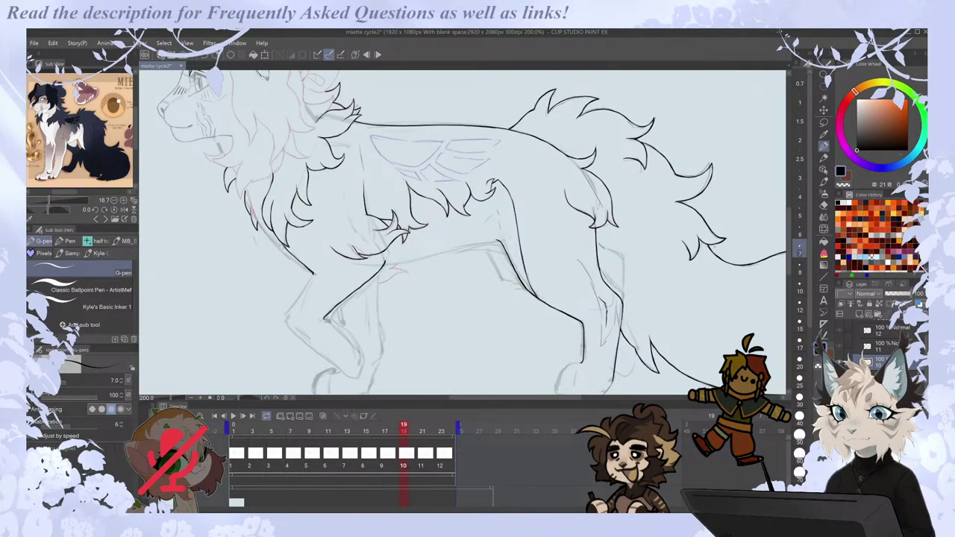
pyautogui.press('e')
pyautogui.moveTo(325, 319)
pyautogui.mouseDown()
pyautogui.moveTo(346, 297)
pyautogui.moveTo(323, 319)
pyautogui.mouseUp()
pyautogui.press('p')
pyautogui.press('Left')
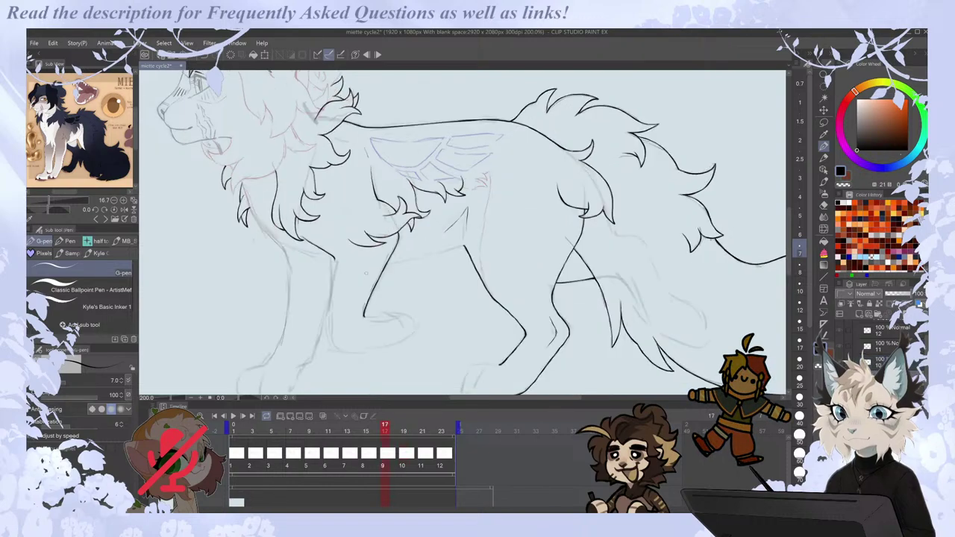
pyautogui.press('Right')
pyautogui.press('e')
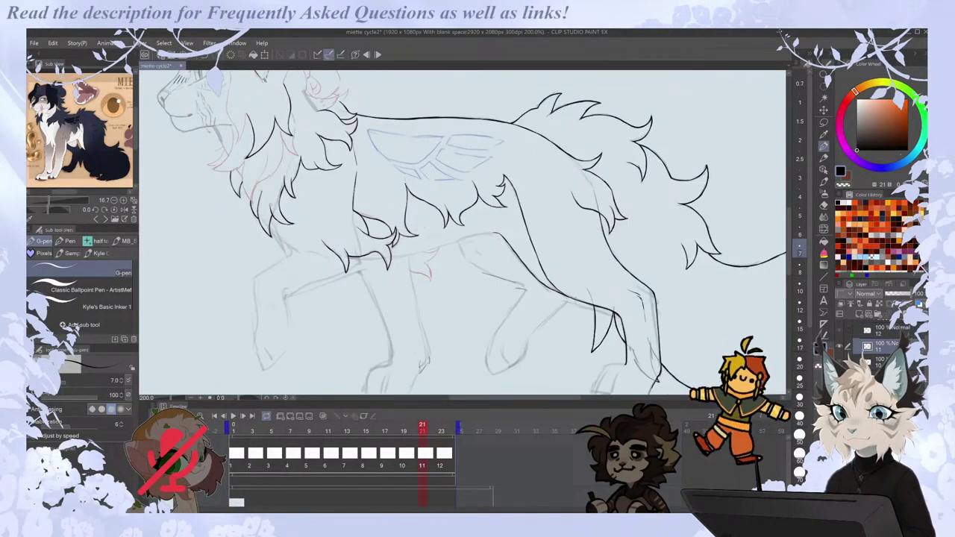
# Ink the front edge and the underside of the raised near foreleg on cel 11, from the chest fur down toward the paw.
pyautogui.moveTo(272, 227); pyautogui.dragTo(290, 252)
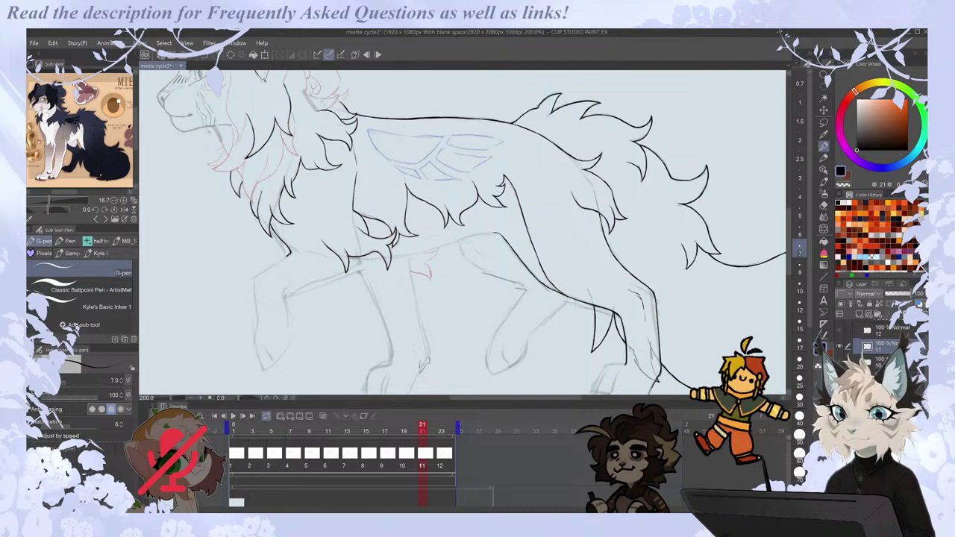
pyautogui.moveTo(279, 261); pyautogui.dragTo(255, 277)
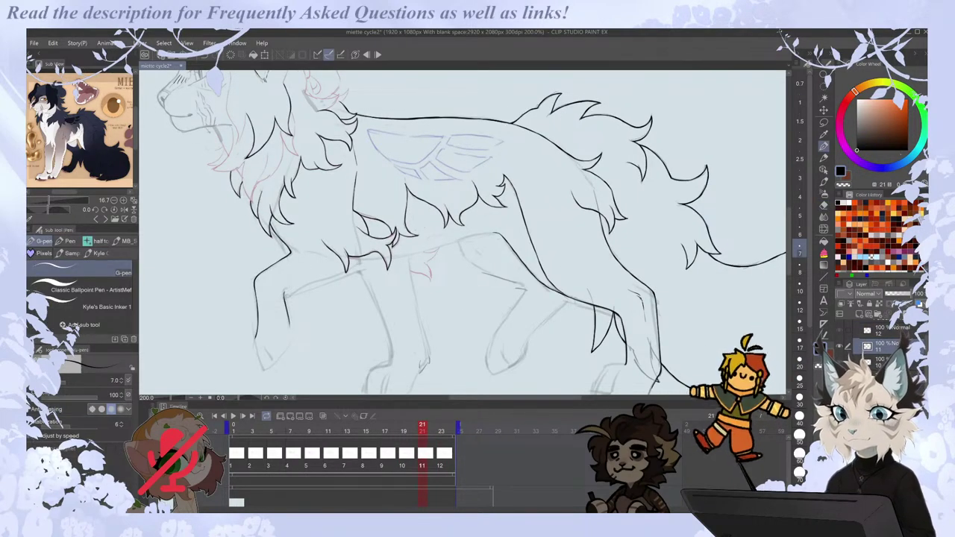
pyautogui.moveTo(282, 299); pyautogui.dragTo(325, 277)
pyautogui.hotkey('ctrl', 'z')
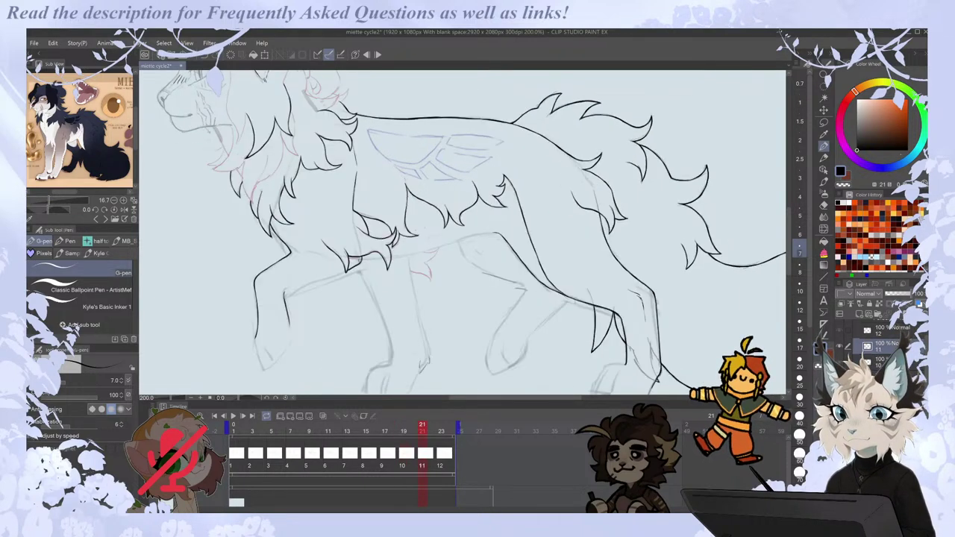
pyautogui.moveTo(285, 296); pyautogui.dragTo(342, 272)
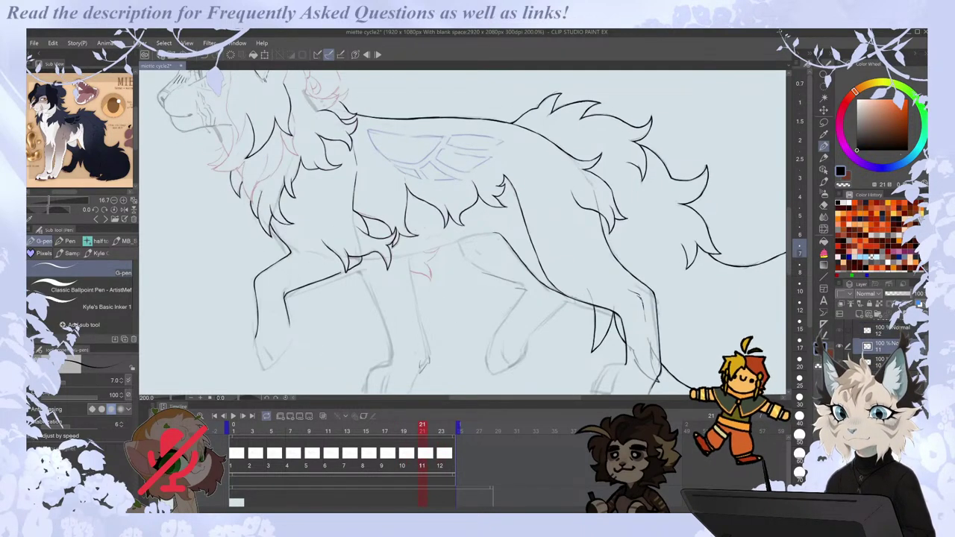
pyautogui.press('e')
pyautogui.press('p')
pyautogui.press('Left')
pyautogui.press('Right')
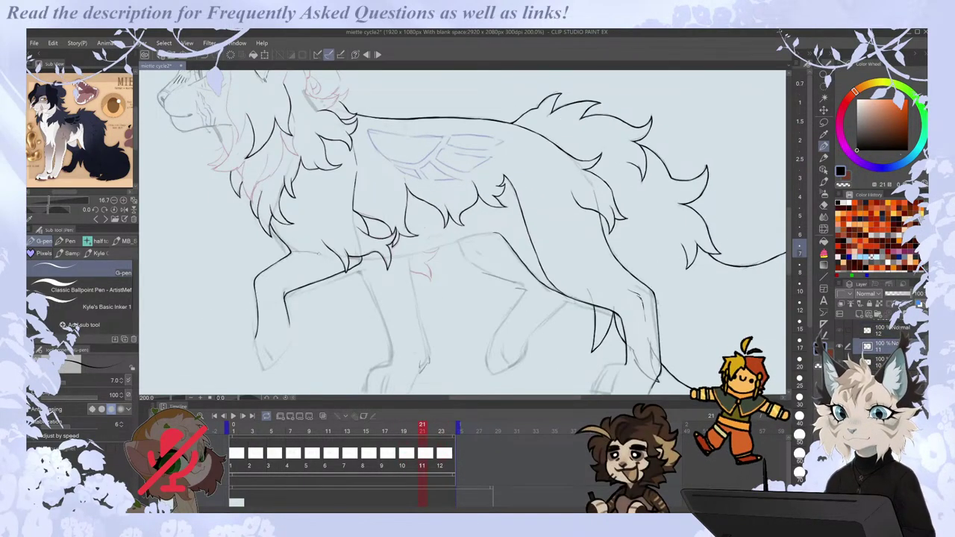
# Compare the inked foreleg on cel 11 with the neighbouring cels and save the file.
pyautogui.press('.')
pyautogui.press('.')
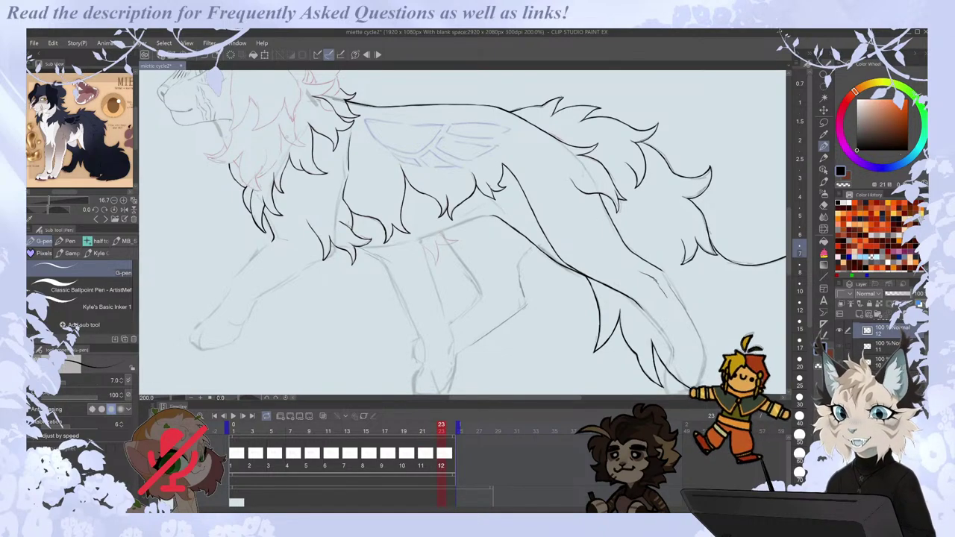
pyautogui.hotkey('ctrl', 'Left')
pyautogui.hotkey('ctrl', 'Left')
pyautogui.hotkey('ctrl', 'Left')
pyautogui.hotkey('ctrl', 'Right')
pyautogui.hotkey('ctrl', 'Right')
pyautogui.moveTo(486, 398); pyautogui.dragTo(480, 398)
pyautogui.hotkey('ctrl', 's')
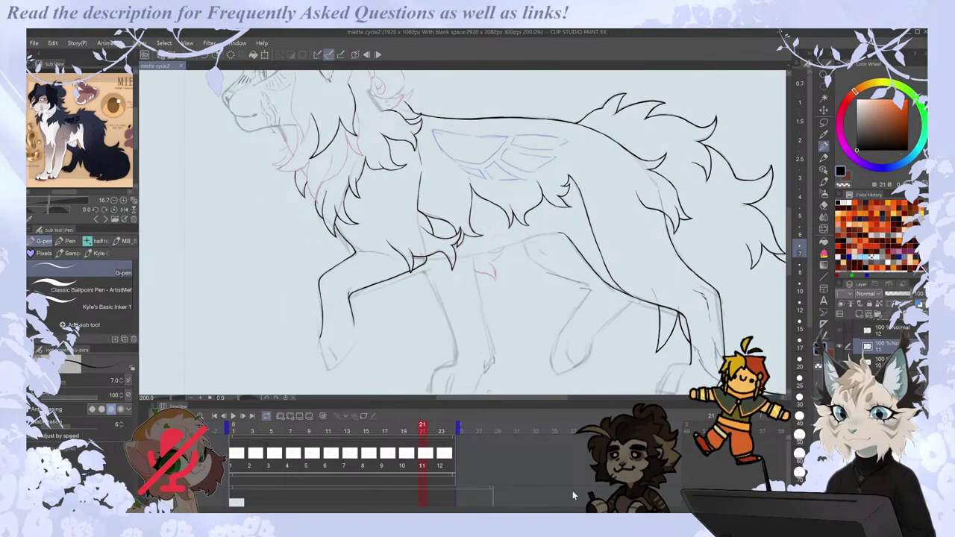
# Play back the walk cycle to review the newly inked foreleg lines.
pyautogui.hotkey('ctrl', '-')
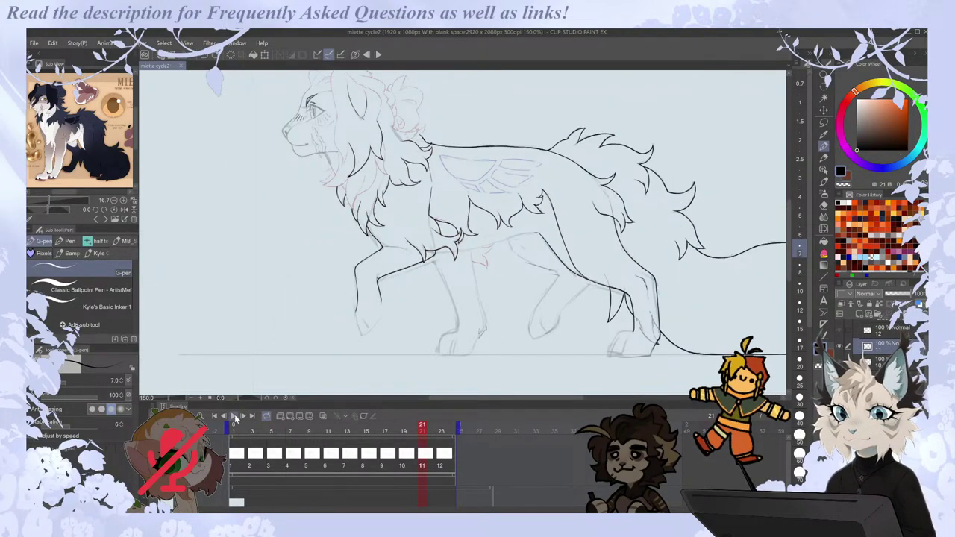
pyautogui.click(235, 416)
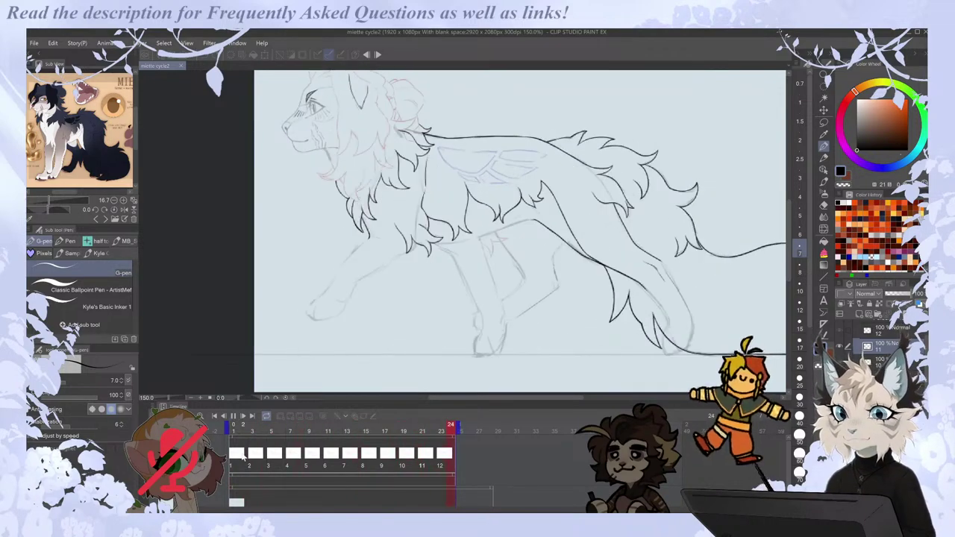
pyautogui.click(243, 455)
# Ink the front edge of the far thigh below the belly on cel 2, comparing it with the neighbouring cels.
pyautogui.scroll(1, 678, 179)
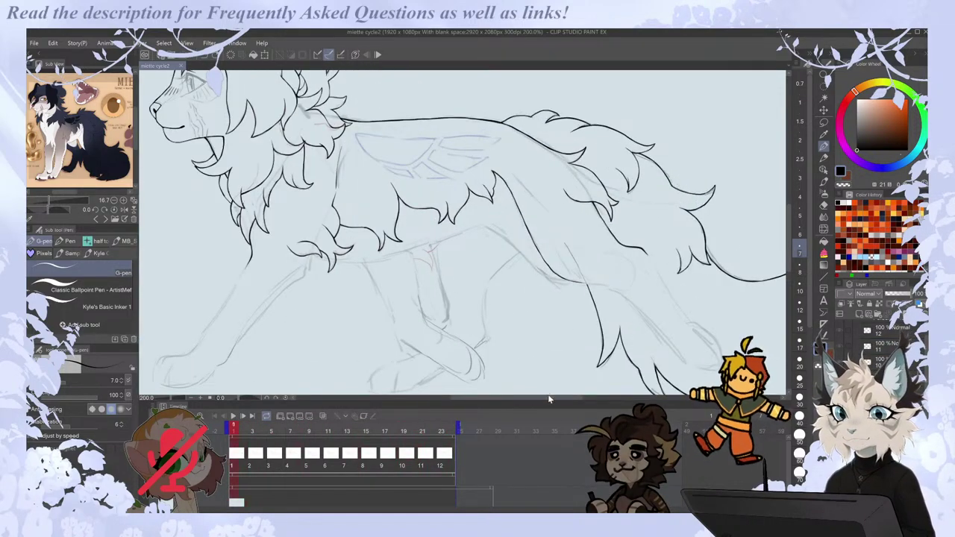
pyautogui.moveTo(616, 303); pyautogui.dragTo(561, 304)
pyautogui.press('Right')
pyautogui.press(',')
pyautogui.press(',')
pyautogui.press(',')
pyautogui.press('.')
pyautogui.press('.')
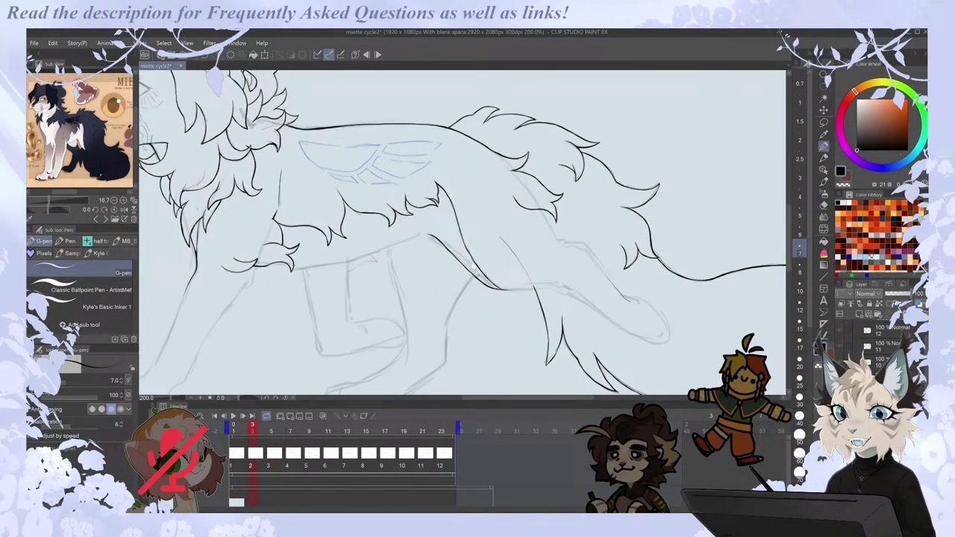
pyautogui.hotkey('ctrl', '+')
pyautogui.hotkey('ctrl', '+')
pyautogui.moveTo(388, 247)
pyautogui.mouseDown()
pyautogui.moveTo(472, 334)
pyautogui.moveTo(495, 339)
pyautogui.mouseUp()
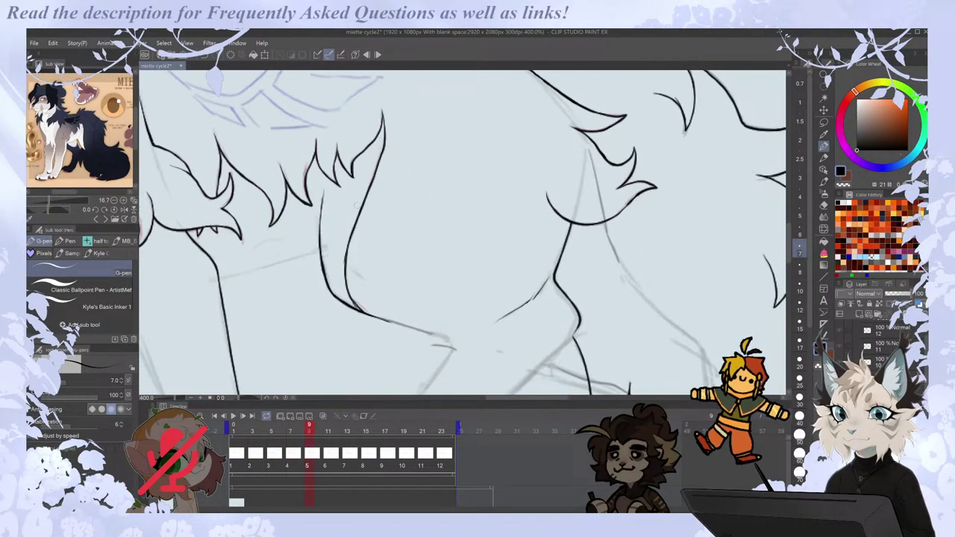
# Ink the back edge of the near foreleg from the elbow fur downward on cel 4, comparing it with the neighbouring cels.
pyautogui.scroll(-3, 378, 158)
pyautogui.scroll(1, 302, 191)
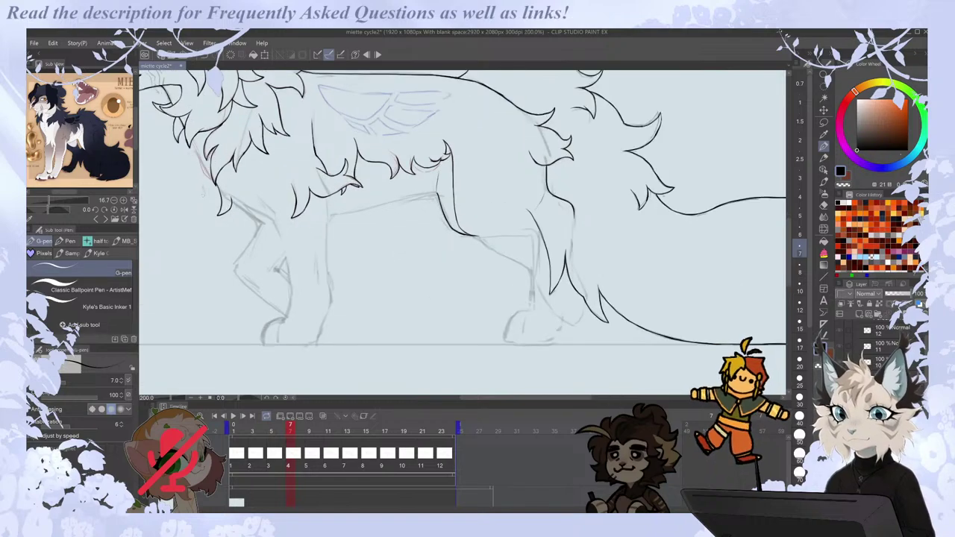
pyautogui.moveTo(492, 398); pyautogui.dragTo(472, 395)
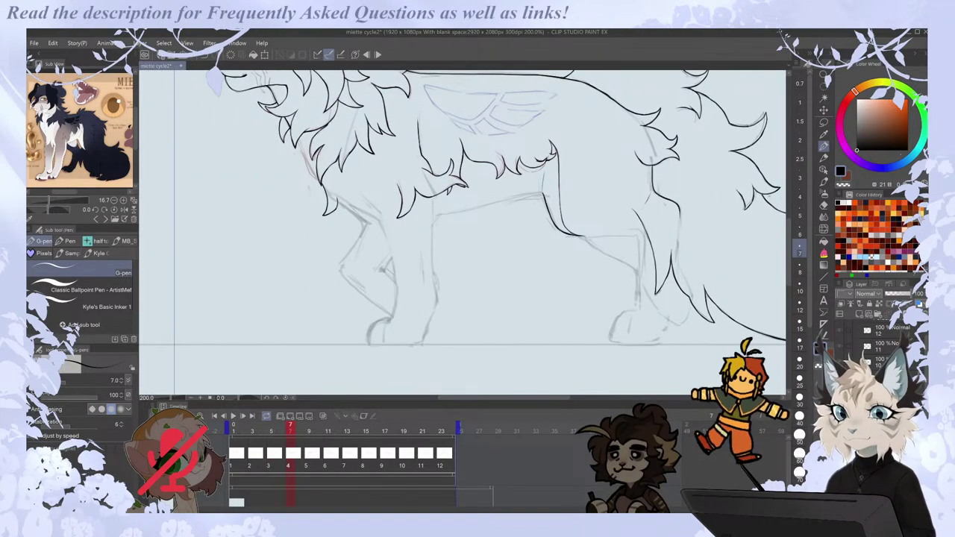
pyautogui.moveTo(433, 204); pyautogui.dragTo(437, 298)
pyautogui.press('Right')
pyautogui.press('Left')
pyautogui.press('Left')
pyautogui.press('Right')
pyautogui.press('Right')
pyautogui.press('Right')
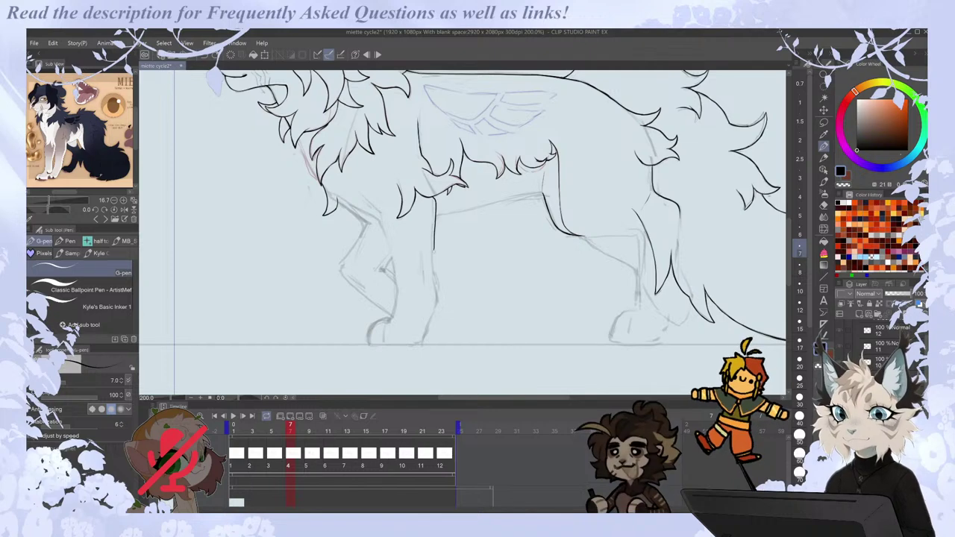
pyautogui.moveTo(433, 238); pyautogui.dragTo(436, 293)
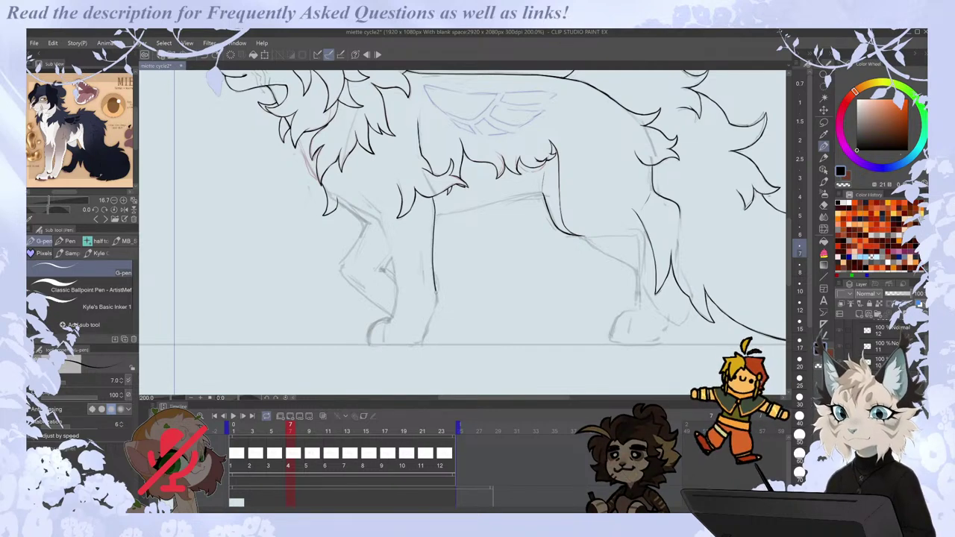
# Ink the back contour of the supporting front leg on cel 4 and clean up its end with the eraser.
pyautogui.press('e')
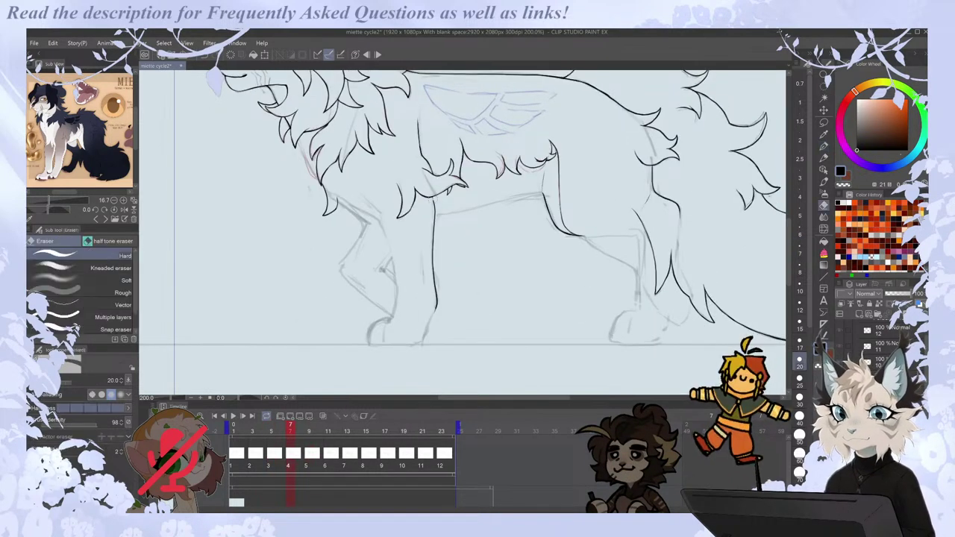
pyautogui.press('p')
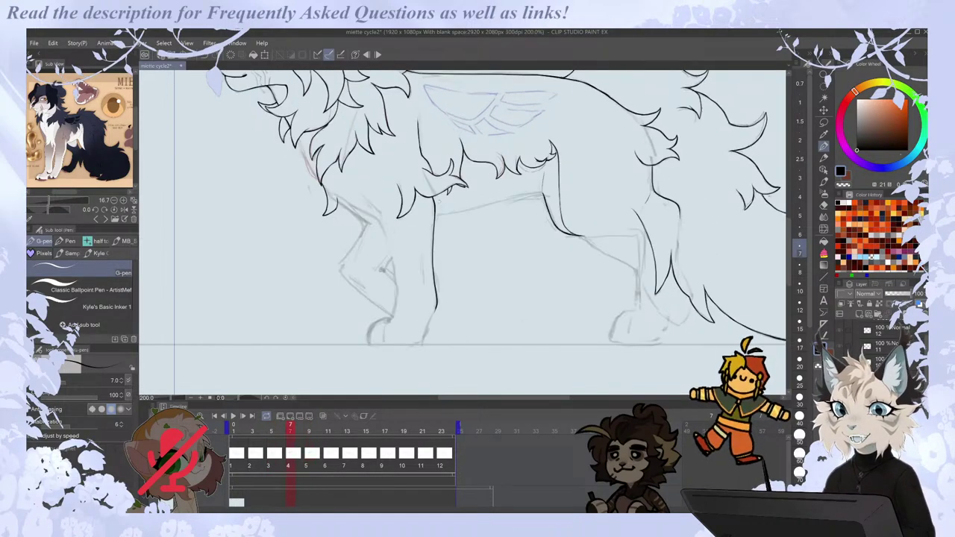
pyautogui.press('e')
pyautogui.press('p')
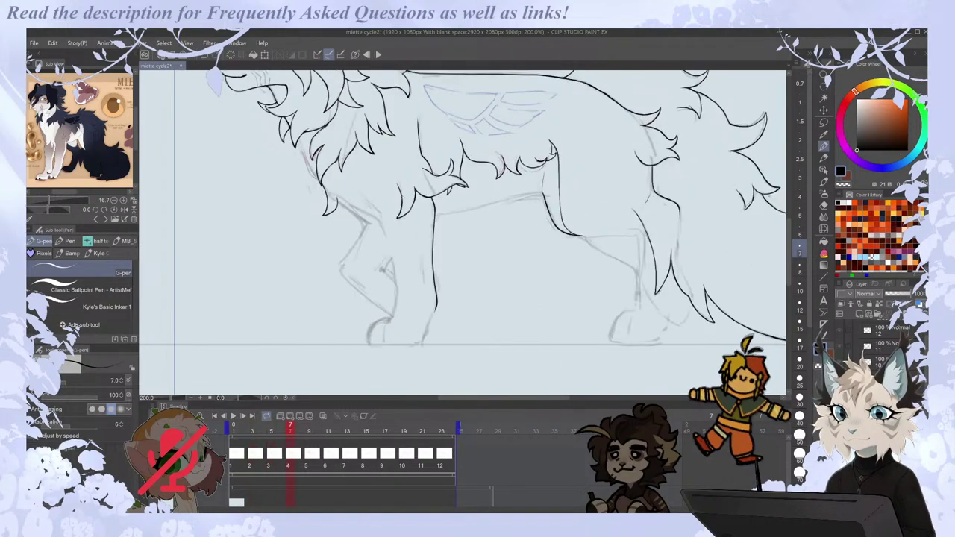
# Ink the back contour of the near front leg on cel 3, checking it against the adjacent frames.
pyautogui.moveTo(392, 218); pyautogui.dragTo(372, 285)
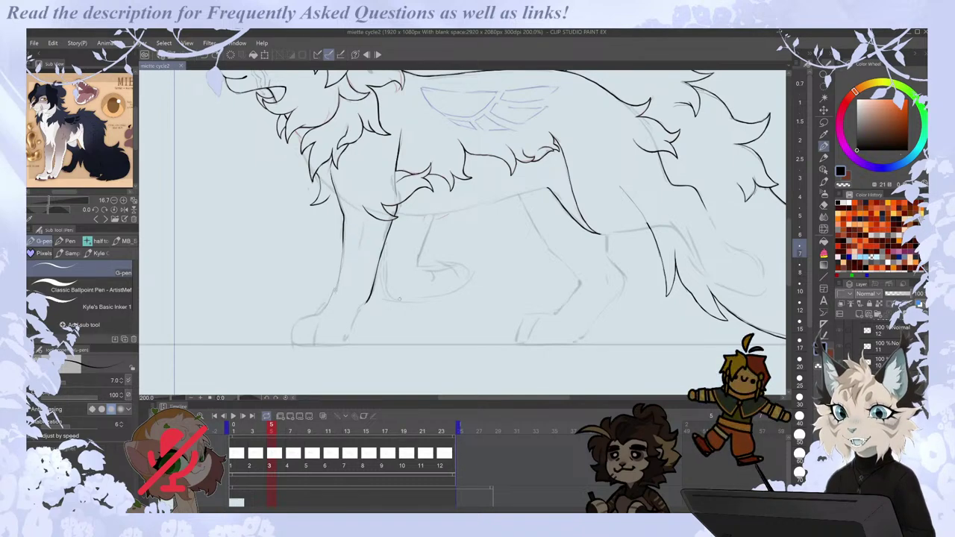
pyautogui.moveTo(498, 399); pyautogui.dragTo(495, 399)
pyautogui.press(',')
pyautogui.press('.')
pyautogui.press(',')
pyautogui.press('.')
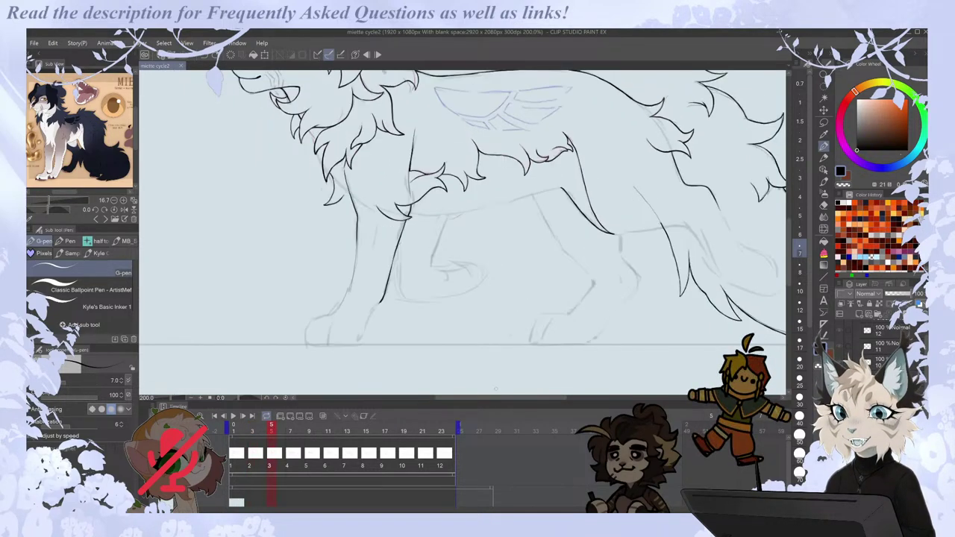
# Refine the upper front contour of the near front leg on cel 3 with the eraser and G-pen.
pyautogui.press('e')
pyautogui.moveTo(358, 240); pyautogui.dragTo(356, 214)
pyautogui.scroll(1, 344, 163)
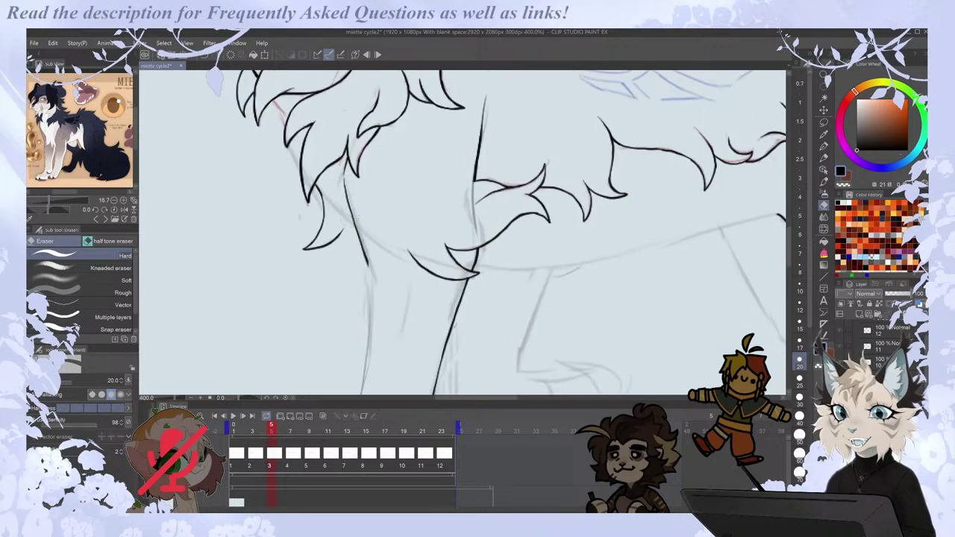
pyautogui.press('p')
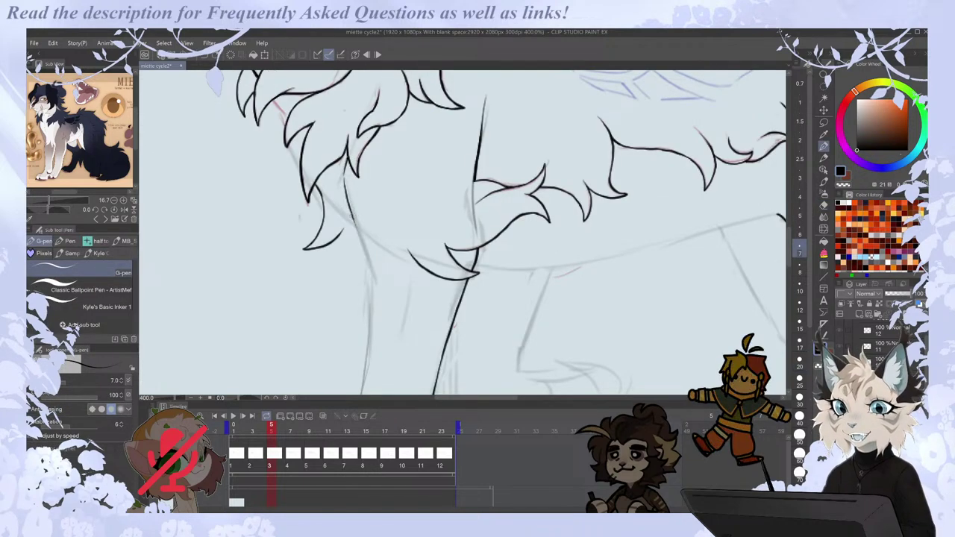
pyautogui.scroll(-2, 362, 247)
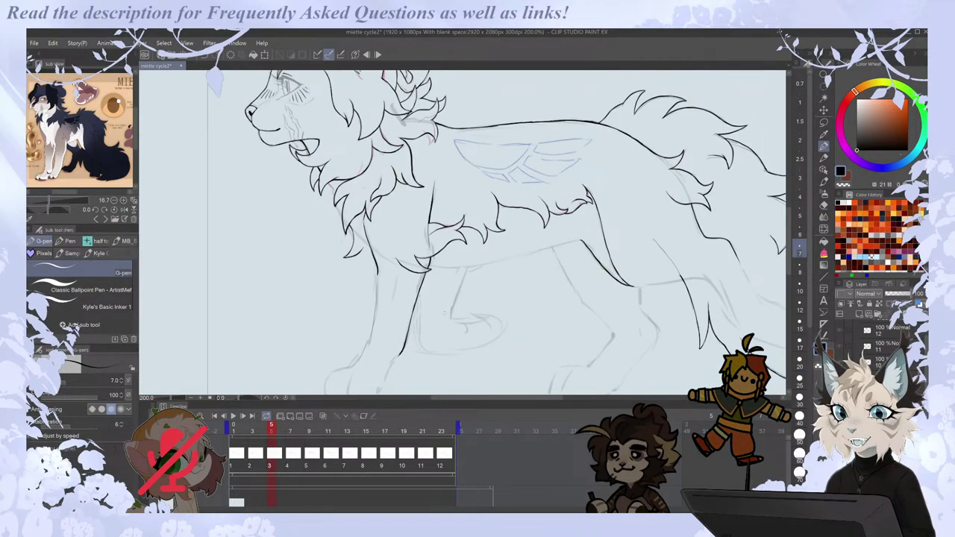
pyautogui.scroll(-1, 454, 306)
pyautogui.scroll(1, 377, 333)
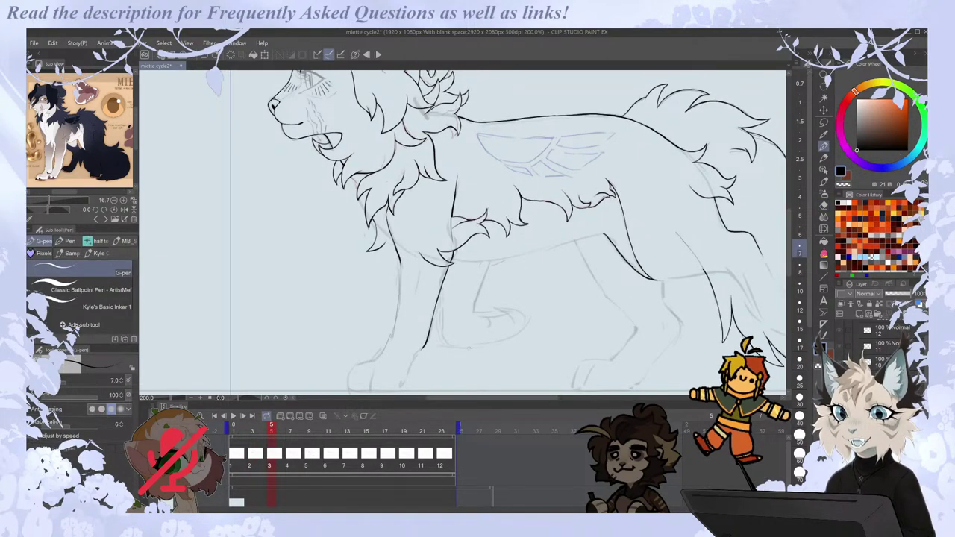
# Compare the leg poses and line work across the frames of the walk cycle.
pyautogui.moveTo(525, 399); pyautogui.dragTo(575, 397)
pyautogui.press('Right')
pyautogui.press('Left')
pyautogui.press('Right')
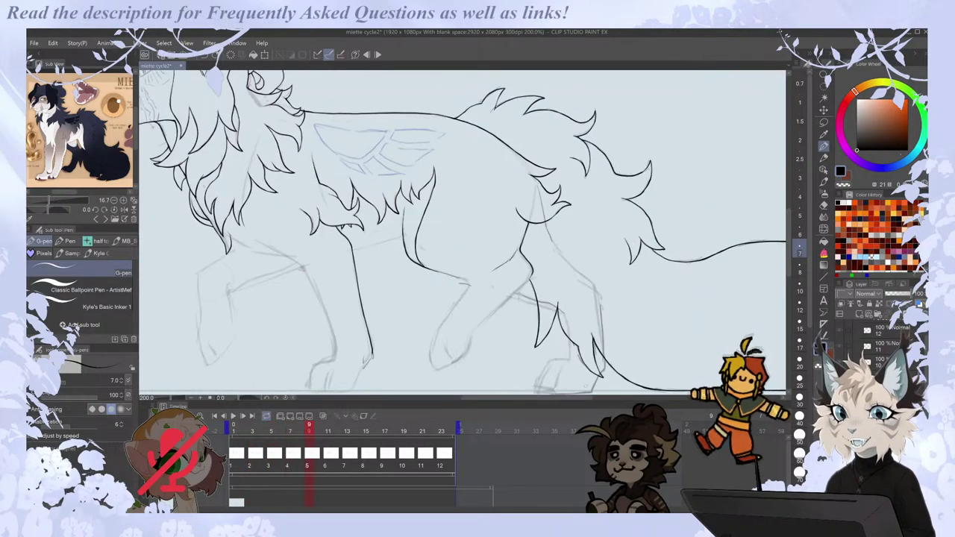
pyautogui.scroll(-1, 767, 202)
pyautogui.scroll(-2, 767, 205)
pyautogui.scroll(2, 690, 284)
pyautogui.moveTo(550, 398); pyautogui.dragTo(593, 398)
pyautogui.press('Left')
pyautogui.press('Right')
pyautogui.press('Right')
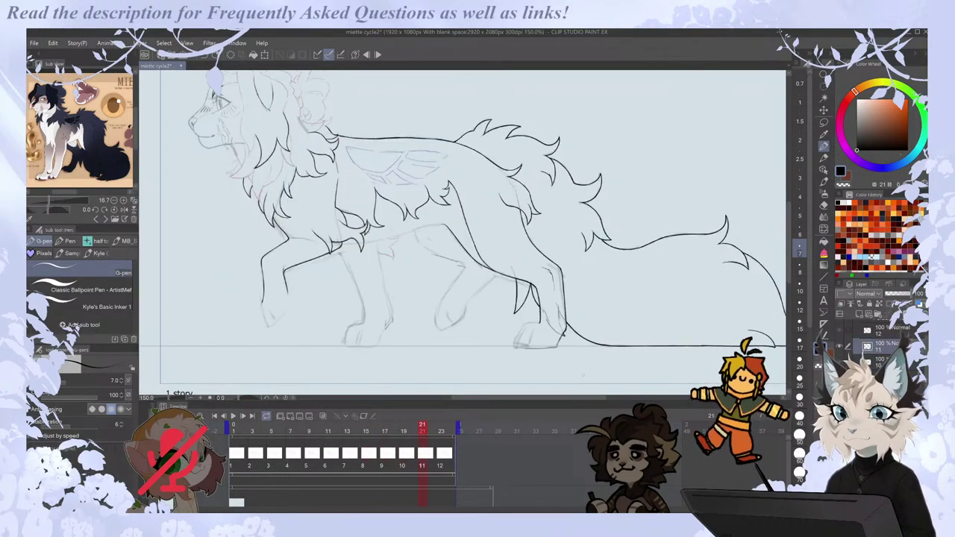
# Ink the belly line on cel 10 from the front leg's elbow to the hind thigh, joining it at both ends.
pyautogui.scroll(1, 392, 231)
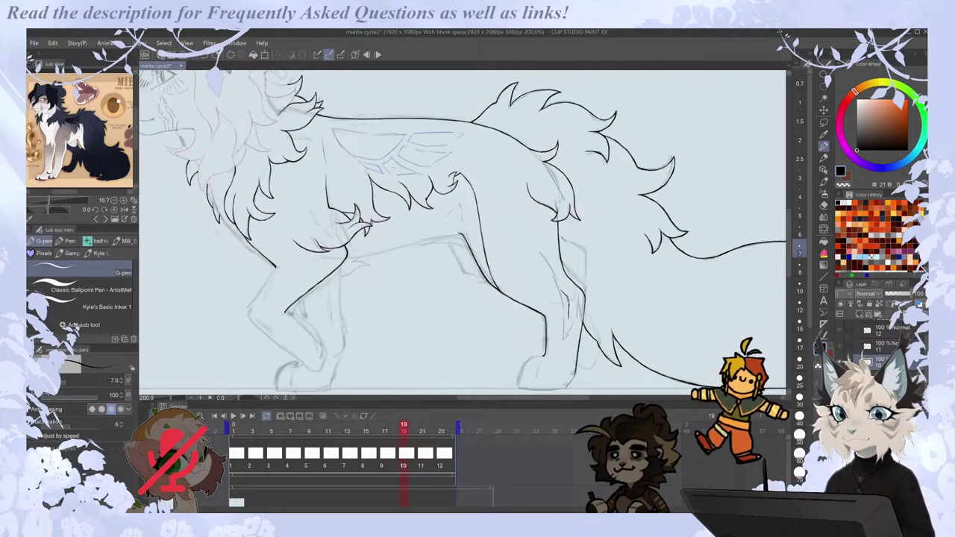
pyautogui.scroll(2, 414, 228)
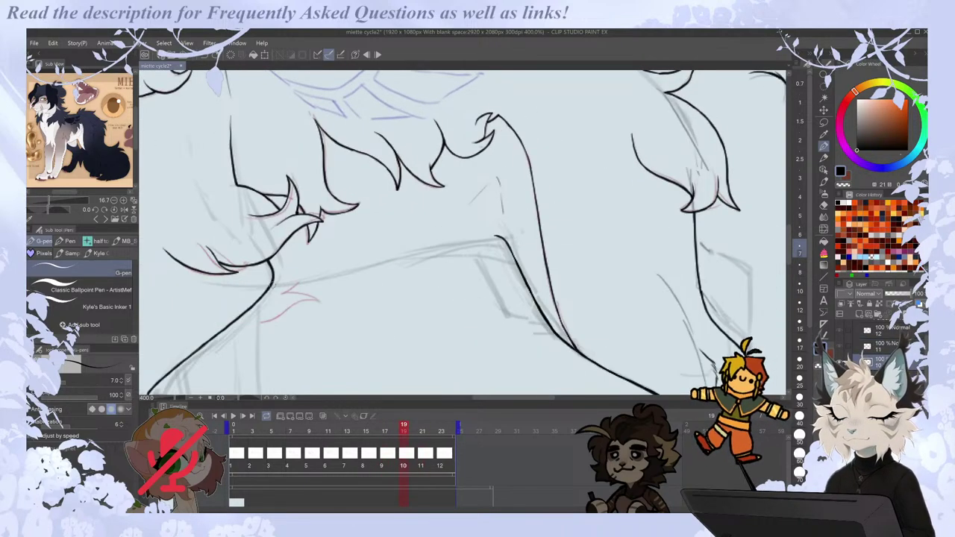
pyautogui.moveTo(317, 281)
pyautogui.mouseDown()
pyautogui.moveTo(498, 241)
pyautogui.moveTo(456, 244)
pyautogui.mouseUp()
pyautogui.press('e')
pyautogui.press('p')
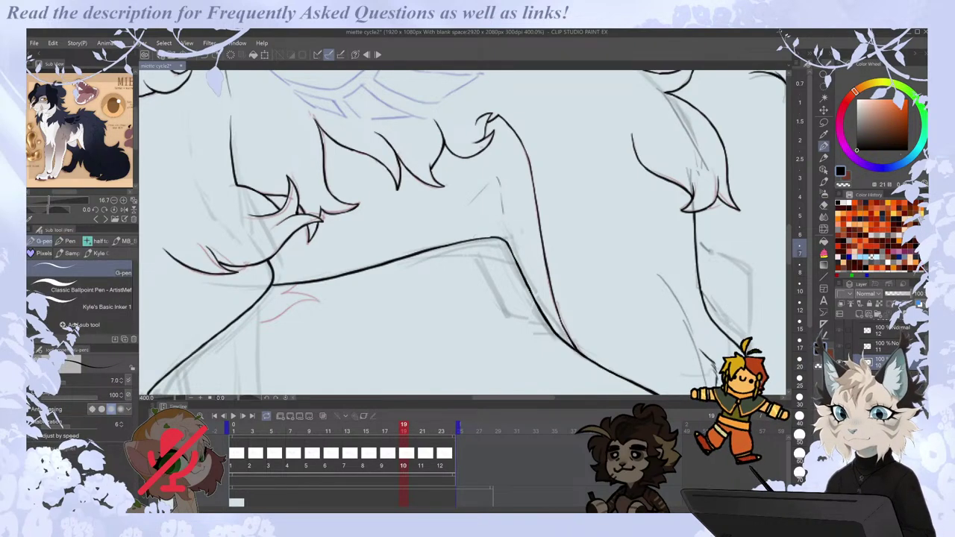
pyautogui.moveTo(444, 246); pyautogui.dragTo(503, 238)
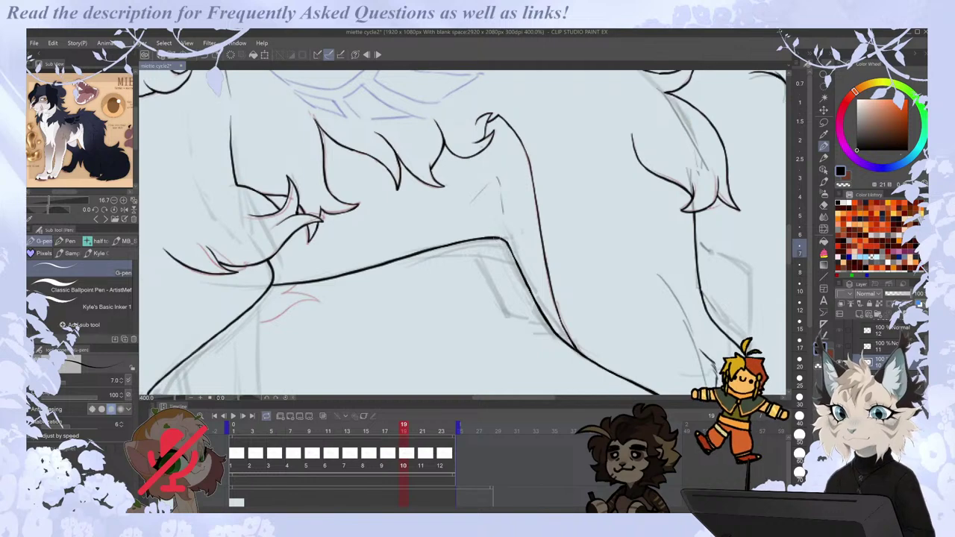
pyautogui.moveTo(493, 238); pyautogui.dragTo(503, 238)
pyautogui.moveTo(273, 285); pyautogui.dragTo(285, 282)
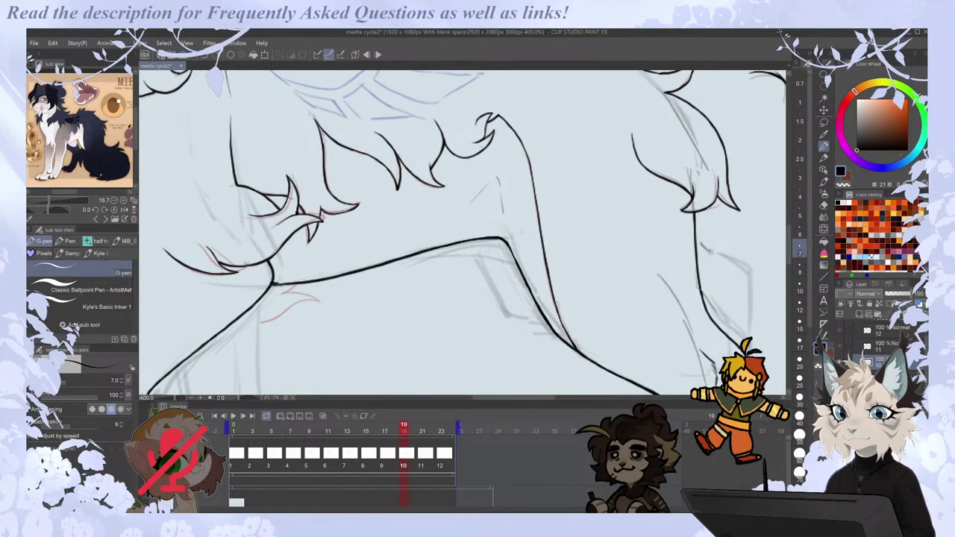
pyautogui.scroll(-3, 274, 284)
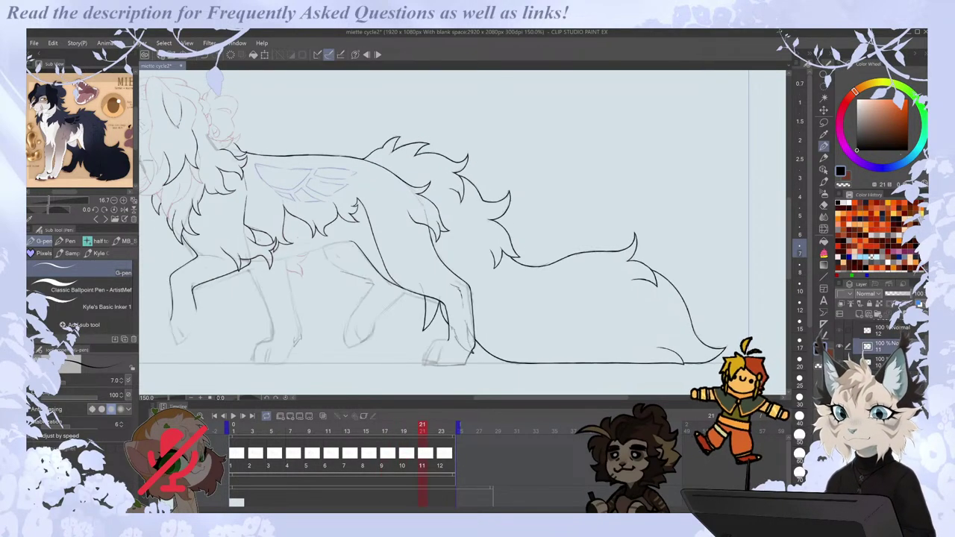
# Examine the raised front leg on cel 10 against the neighbouring frames.
pyautogui.moveTo(514, 398); pyautogui.dragTo(467, 398)
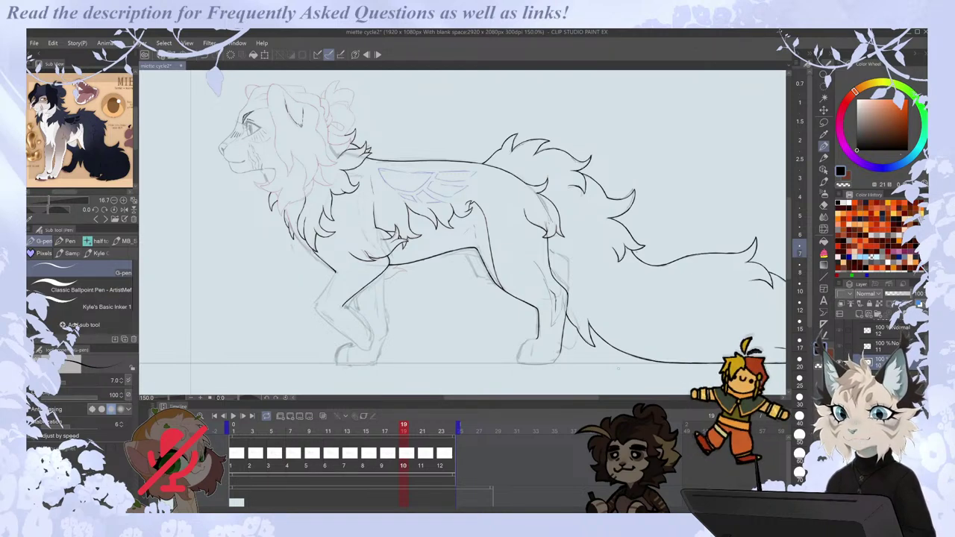
pyautogui.moveTo(501, 397); pyautogui.dragTo(489, 399)
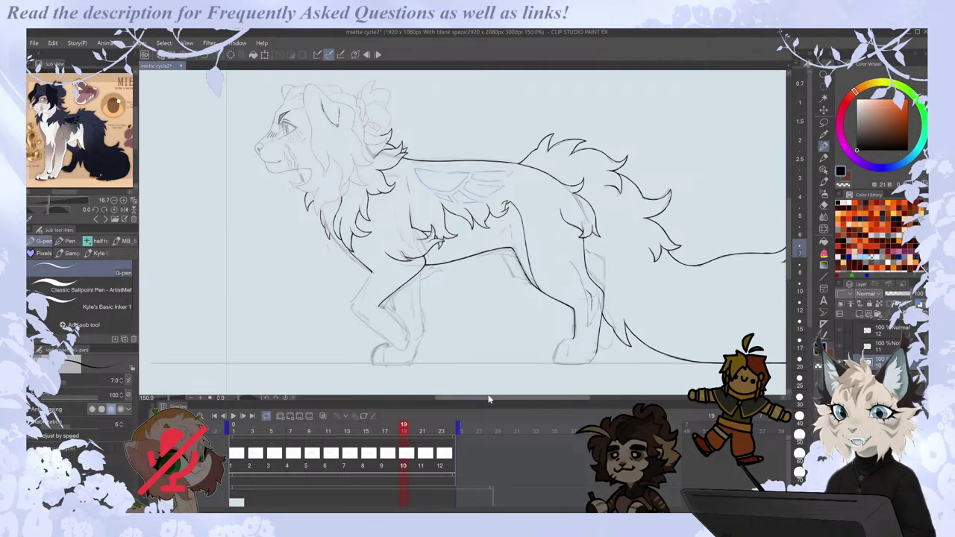
pyautogui.moveTo(508, 397); pyautogui.dragTo(504, 396)
pyautogui.press('Left')
pyautogui.press('Right')
pyautogui.press('Right')
pyautogui.press('Left')
pyautogui.scroll(1, 361, 316)
pyautogui.press('Right')
pyautogui.press('Left')
# Ink the front contour of the bent front leg's lower half on cel 10, comparing it with the adjacent frames.
pyautogui.press('e')
pyautogui.press('p')
pyautogui.moveTo(391, 267)
pyautogui.mouseDown()
pyautogui.moveTo(374, 311)
pyautogui.moveTo(419, 352)
pyautogui.mouseUp()
pyautogui.press('Left')
pyautogui.press('Right')
pyautogui.press('Right')
pyautogui.press('Left')
pyautogui.press('Left')
pyautogui.press('Right')
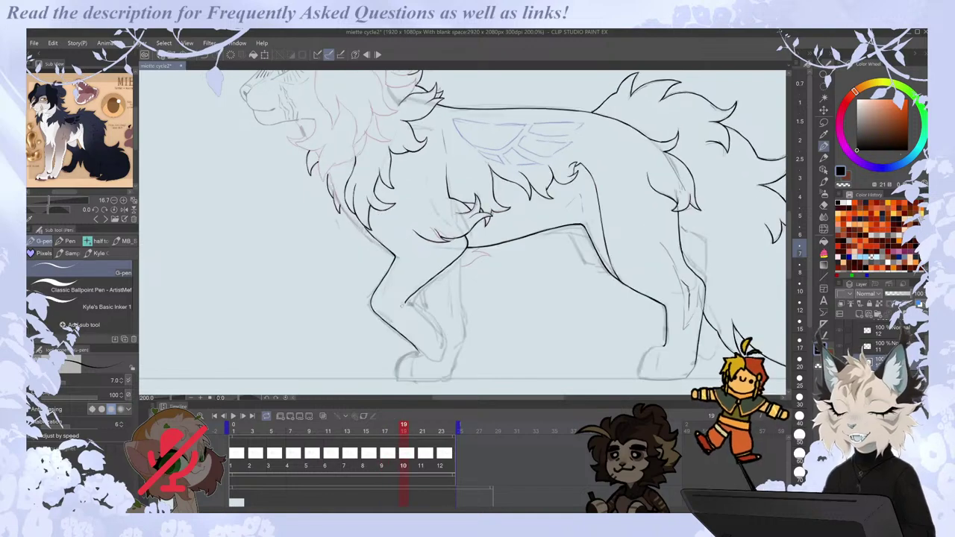
# Ink the chest line below the neck fur on cel 8.
pyautogui.press('Right')
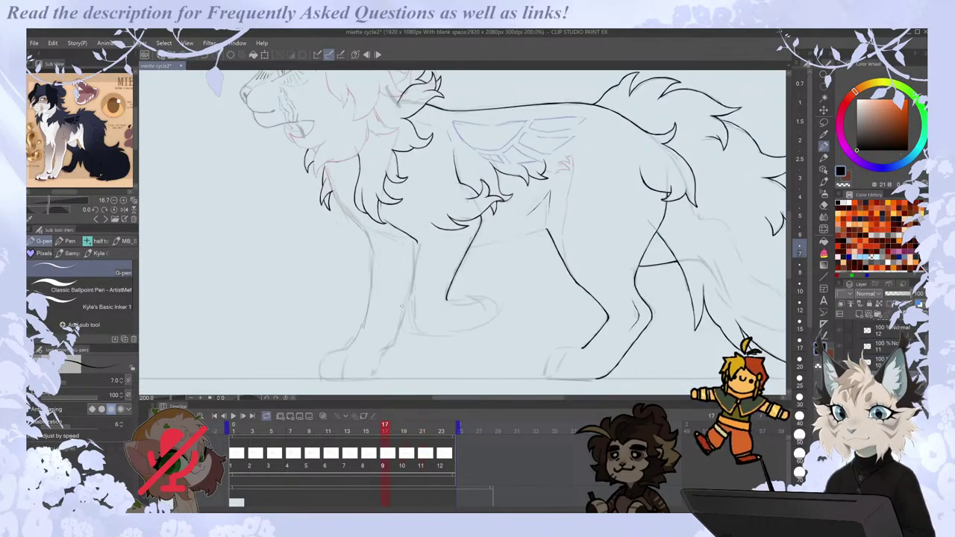
pyautogui.press('Left')
pyautogui.press('Left')
pyautogui.press('Left')
pyautogui.press('Right')
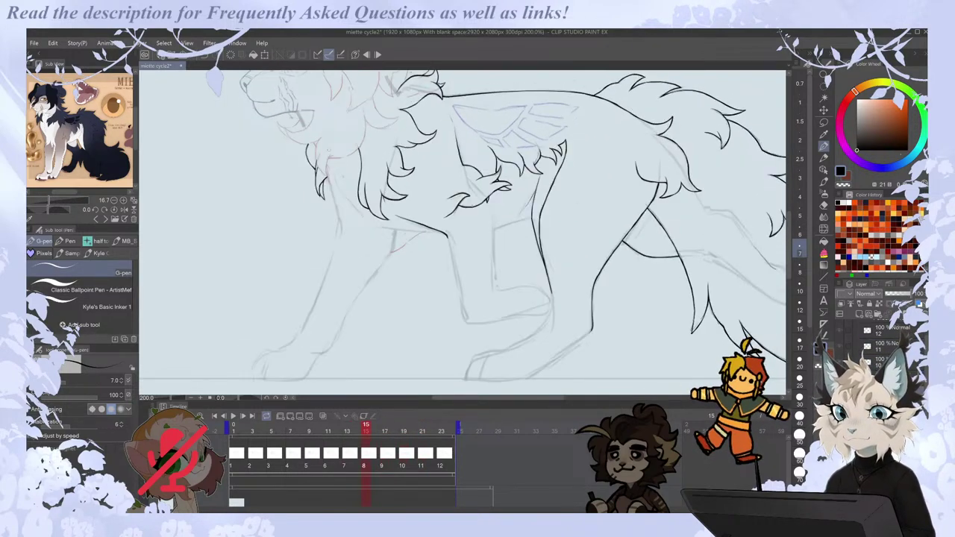
pyautogui.scroll(2, 339, 120)
pyautogui.moveTo(327, 178); pyautogui.dragTo(389, 276)
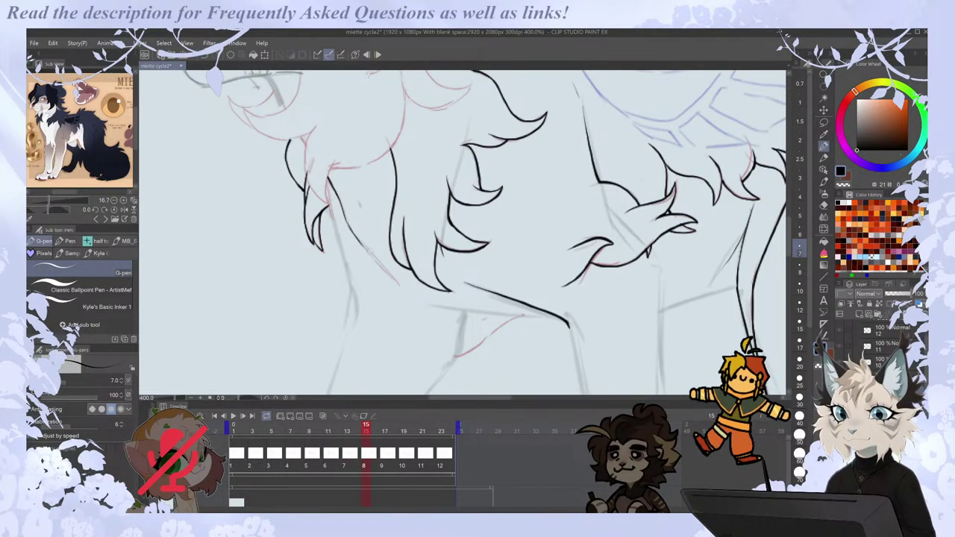
pyautogui.hotkey('ctrl', '-')
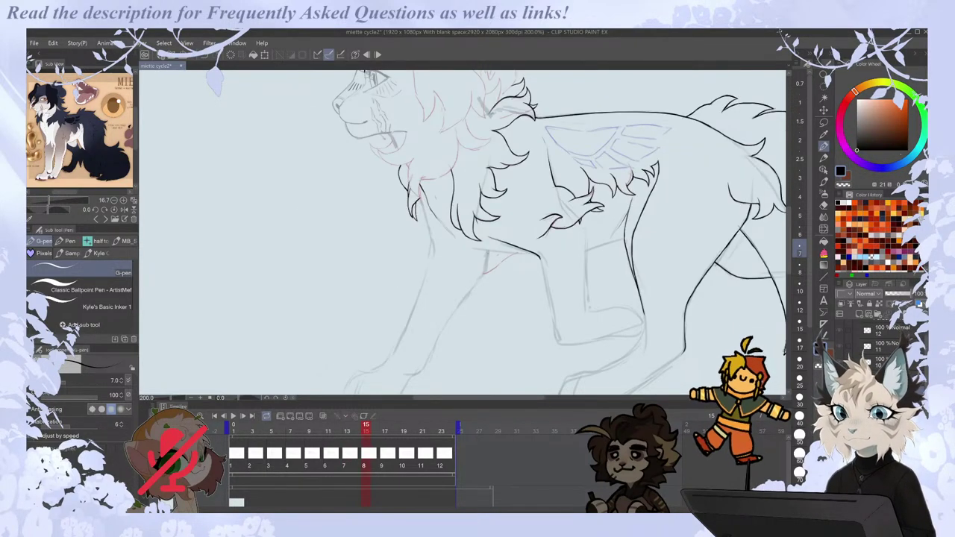
# Ink the upper back contour of the forward-reaching front leg on cel 8, comparing it with the previous frame.
pyautogui.moveTo(487, 261); pyautogui.dragTo(454, 311)
pyautogui.press('Left')
pyautogui.press('Right')
pyautogui.hotkey('ctrl', 'z')
pyautogui.press('Left')
pyautogui.press('Right')
pyautogui.press('Left')
pyautogui.press('Right')
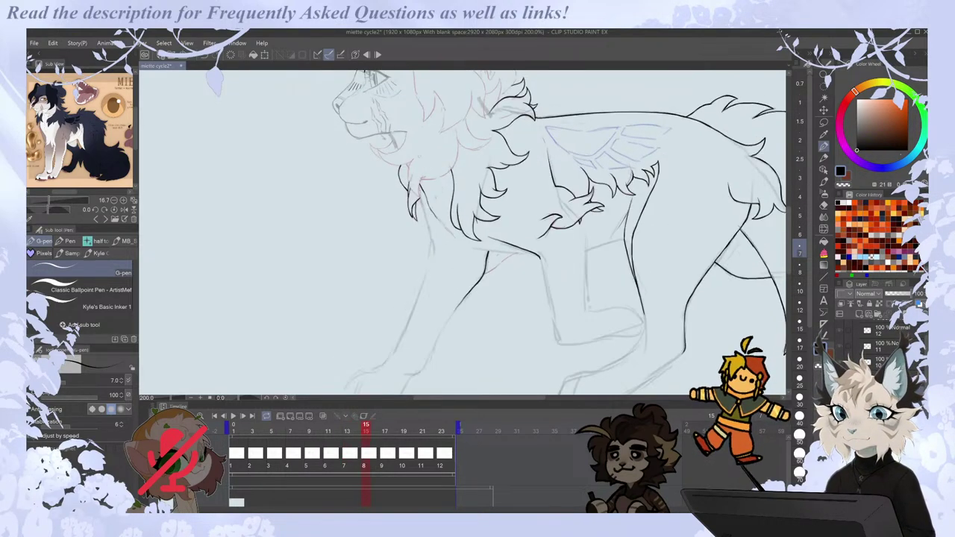
# Rework the fur strands at the front of the chest on cel 8, checking them against the previous frame.
pyautogui.moveTo(421, 179); pyautogui.dragTo(409, 197)
pyautogui.moveTo(411, 162); pyautogui.dragTo(408, 189)
pyautogui.press('Left')
pyautogui.press('Right')
pyautogui.press('Left')
pyautogui.press('Right')
pyautogui.press('e')
pyautogui.press('p')
pyautogui.press('Left')
pyautogui.press('Right')
pyautogui.press('Left')
pyautogui.press('Right')
# Ink the upper front contour of the forward-reaching front leg on cel 8, redrawing the first stroke.
pyautogui.moveTo(424, 214); pyautogui.dragTo(433, 258)
pyautogui.hotkey('ctrl', 'z')
pyautogui.press('Left')
pyautogui.press('Right')
pyautogui.press('Right')
pyautogui.press('Left')
pyautogui.press('Left')
pyautogui.press('Right')
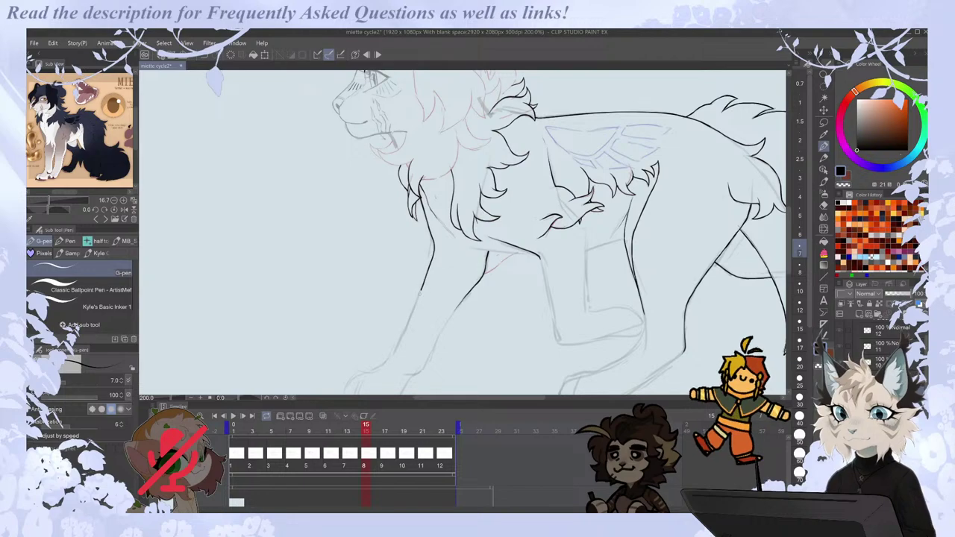
# Extend the front contour of the forward-reaching front leg on cel 8 down toward the paw.
pyautogui.press('Left')
pyautogui.press('Right')
pyautogui.press('Right')
pyautogui.press('Left')
pyautogui.press('Left')
pyautogui.press('Right')
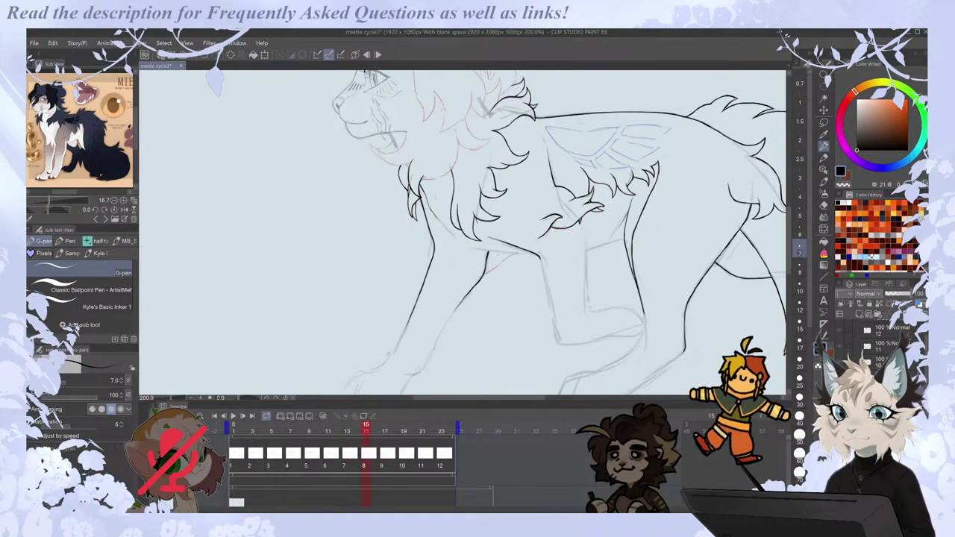
# Compare the front leg line work on cel 8 with the frames before and after it.
pyautogui.press('Left')
pyautogui.press('Right')
pyautogui.press('Right')
pyautogui.press('Left')
pyautogui.press('Left')
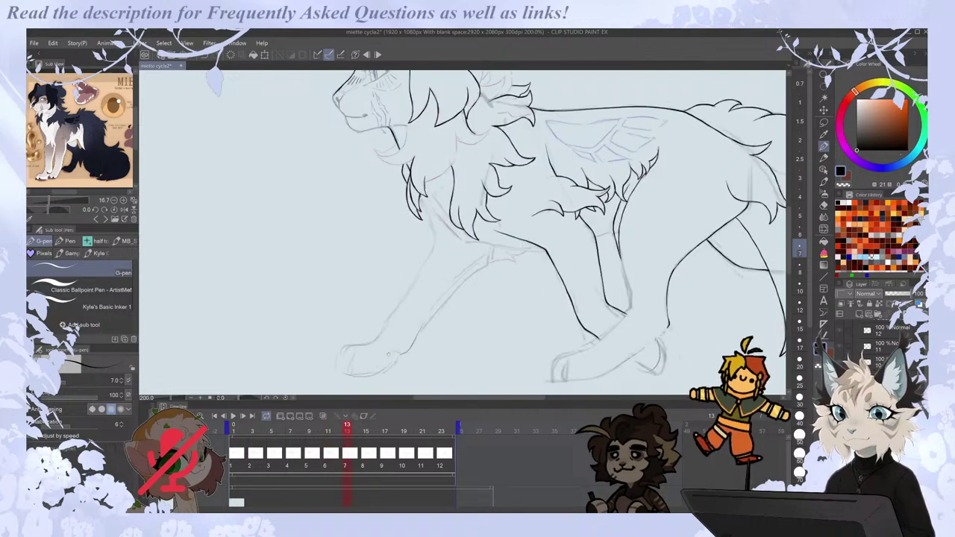
pyautogui.press('Right')
pyautogui.press('Left')
pyautogui.press('Right')
pyautogui.press('Right')
pyautogui.press('Left')
pyautogui.press('Left')
pyautogui.press('Right')
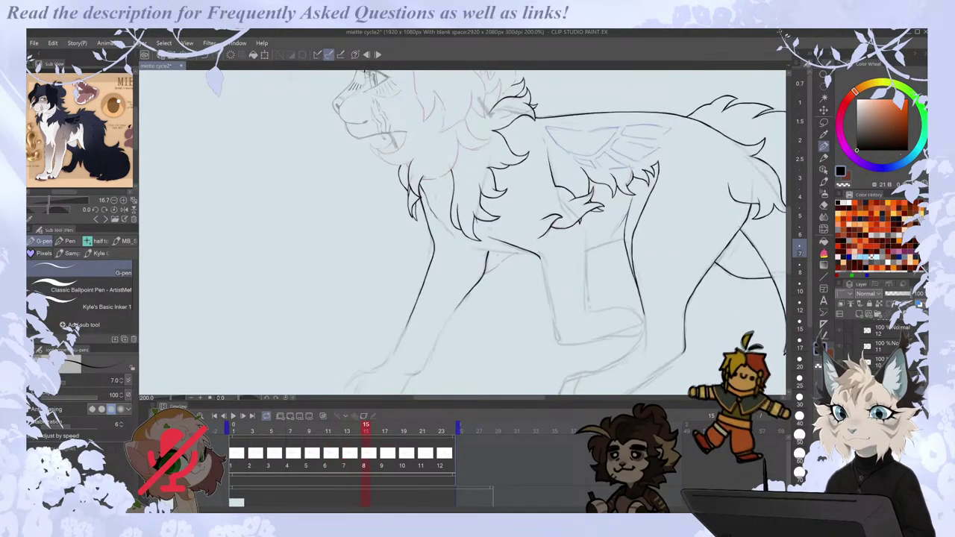
# Ink the line from the chest to the raised front leg's elbow on cel 5, with fur tufts at its end.
pyautogui.press('Left')
pyautogui.press('Left')
pyautogui.scroll(2, 498, 211)
pyautogui.press('Right')
pyautogui.press('Right')
pyautogui.press('Return')
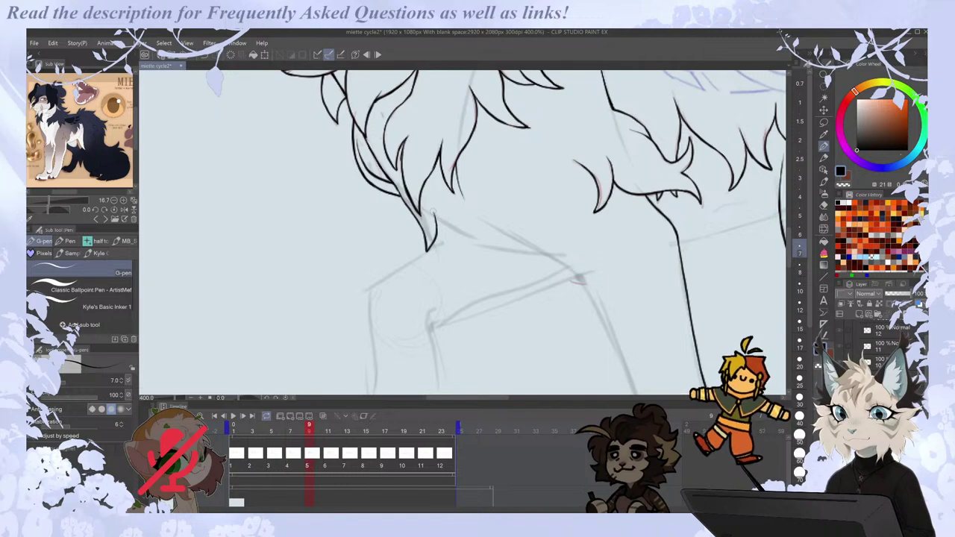
pyautogui.moveTo(437, 219)
pyautogui.mouseDown()
pyautogui.moveTo(519, 287)
pyautogui.moveTo(525, 268)
pyautogui.moveTo(532, 297)
pyautogui.moveTo(547, 263)
pyautogui.moveTo(530, 301)
pyautogui.moveTo(553, 258)
pyautogui.moveTo(584, 273)
pyautogui.mouseUp()
pyautogui.hotkey('ctrl', 'z')
pyautogui.press('Left')
pyautogui.press('Right')
pyautogui.scroll(-2, 583, 225)
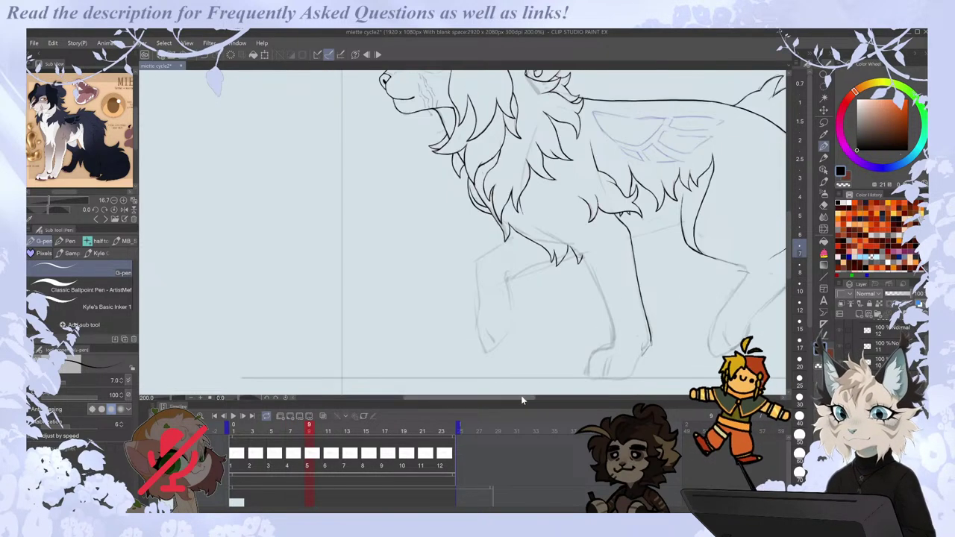
# Refine the chest and elbow fur line on cel 5 with the eraser and G-pen.
pyautogui.moveTo(523, 397); pyautogui.dragTo(548, 384)
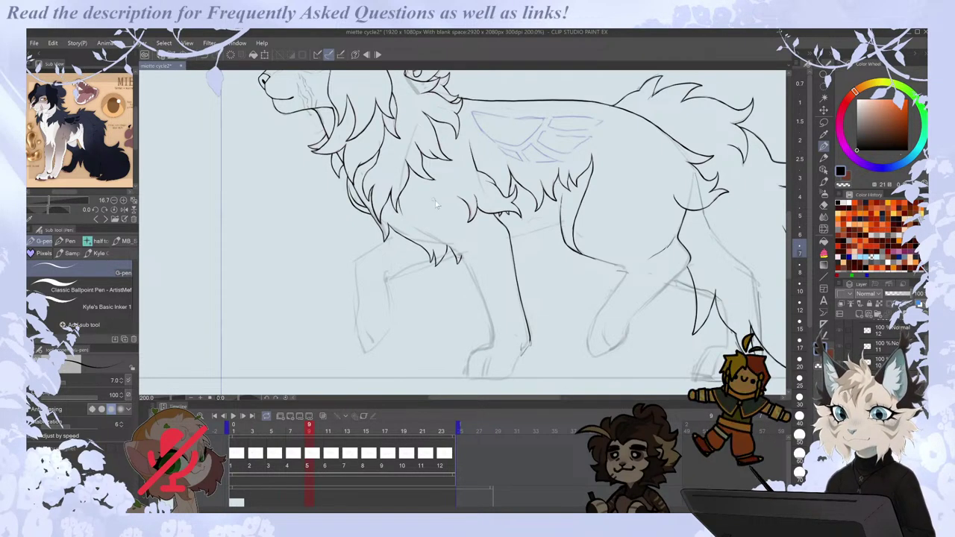
pyautogui.scroll(2, 434, 198)
pyautogui.hotkey('ctrl', '-')
pyautogui.hotkey('ctrl', '-')
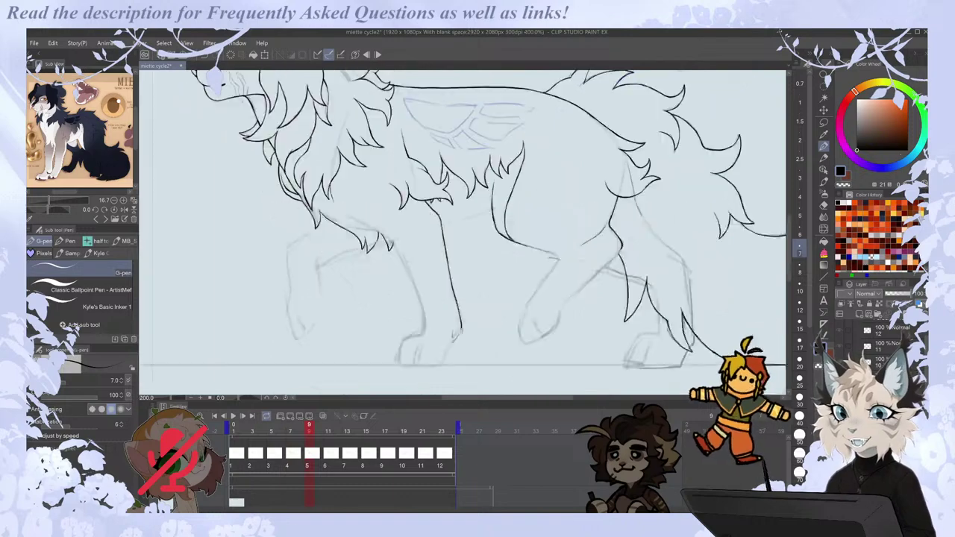
pyautogui.hotkey('ctrl', '+')
pyautogui.hotkey('ctrl', '+')
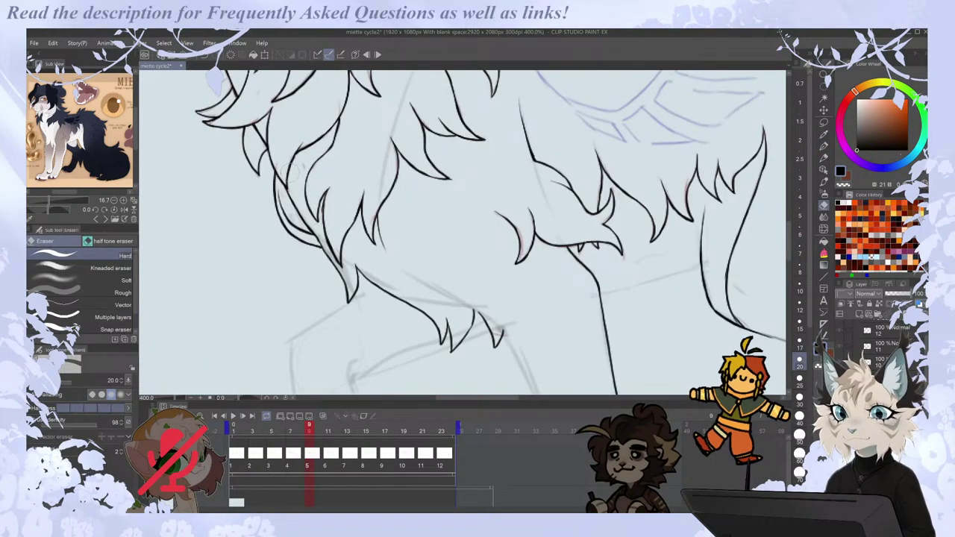
pyautogui.hotkey('ctrl', '-')
pyautogui.hotkey('ctrl', '-')
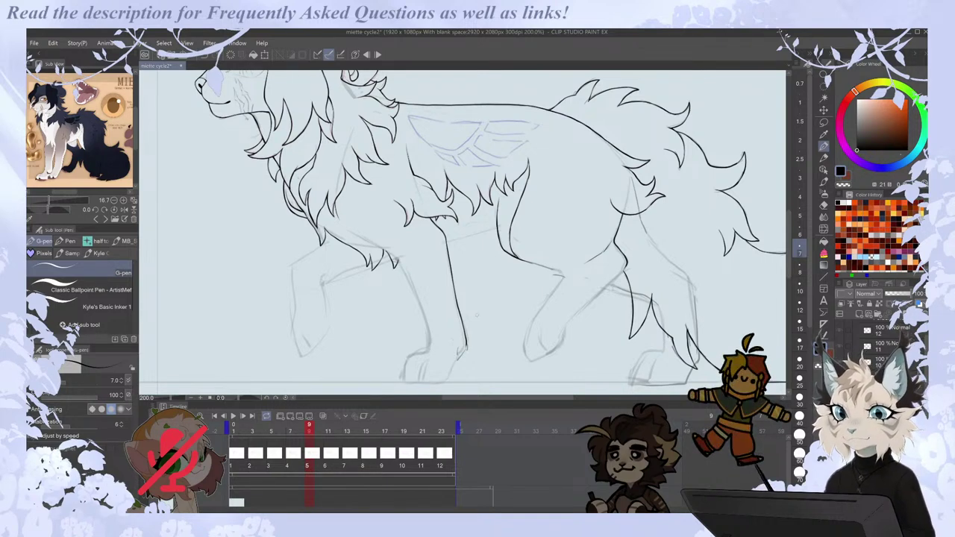
# Ink the upper contour of the planted front leg on cel 5, from inside the chest down to the elbow.
pyautogui.moveTo(484, 399); pyautogui.dragTo(481, 399)
pyautogui.press('Left')
pyautogui.press('Right')
pyautogui.press('Left')
pyautogui.press('Right')
pyautogui.scroll(2, 406, 310)
pyautogui.press('Left')
pyautogui.press('Right')
pyautogui.moveTo(329, 148); pyautogui.dragTo(385, 176)
pyautogui.hotkey('ctrl', 'z')
pyautogui.moveTo(316, 142); pyautogui.dragTo(396, 184)
pyautogui.hotkey('ctrl', 'z')
pyautogui.moveTo(322, 143); pyautogui.dragTo(403, 185)
pyautogui.hotkey('ctrl', 'z')
pyautogui.moveTo(325, 148); pyautogui.dragTo(421, 200)
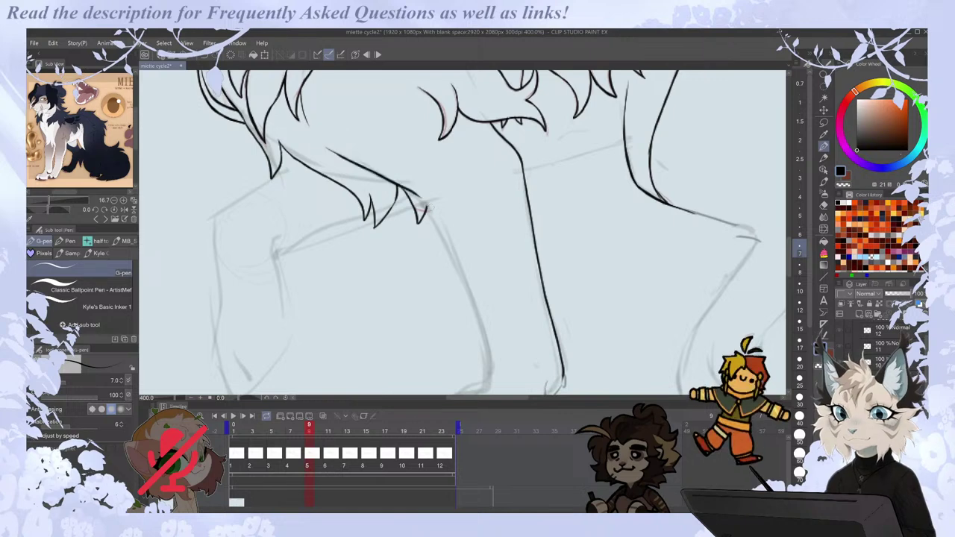
pyautogui.scroll(-3, 463, 231)
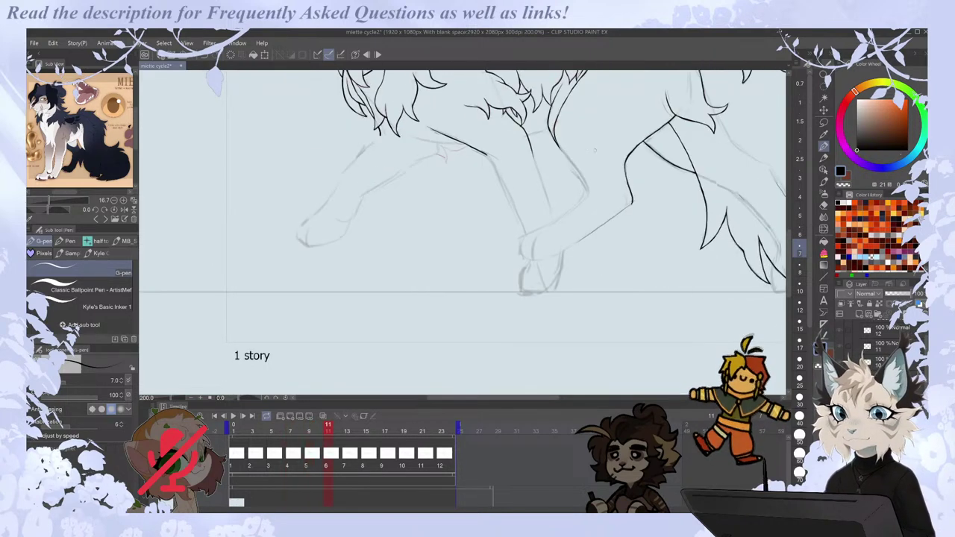
pyautogui.moveTo(468, 169); pyautogui.dragTo(498, 261)
pyautogui.hotkey('ctrl', 'z')
pyautogui.press('Left')
pyautogui.press('Right')
pyautogui.press('Right')
pyautogui.press('Left')
pyautogui.hotkey('ctrl', 'z')
pyautogui.hotkey('ctrl', 'z')
# Ink the front contour of the planted front leg on cel 5 from the elbow down to the paw.
pyautogui.moveTo(459, 161); pyautogui.dragTo(469, 170)
pyautogui.press('Left')
pyautogui.press('Right')
pyautogui.press('Right')
pyautogui.press('Left')
pyautogui.moveTo(477, 190); pyautogui.dragTo(499, 263)
pyautogui.press('Left')
pyautogui.press('Right')
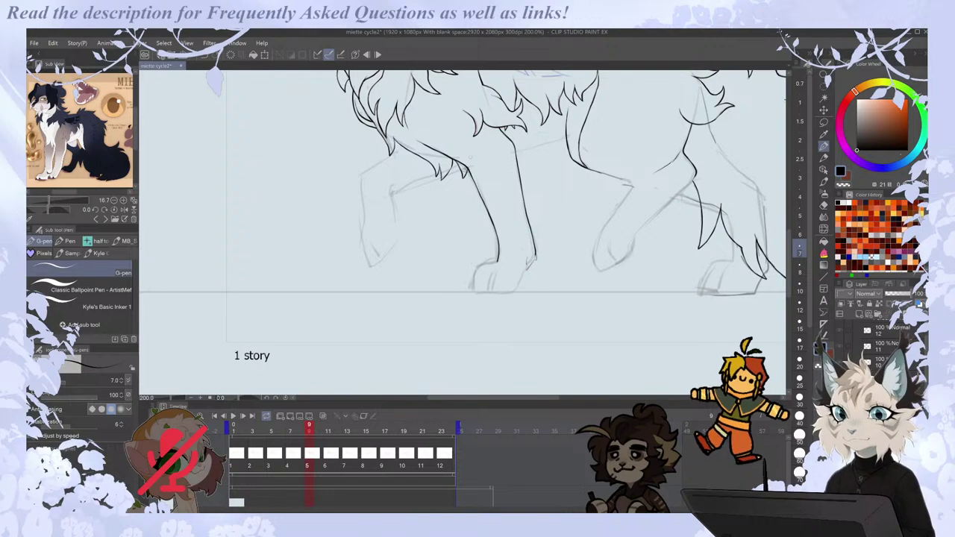
# Ink the front contour of the planted front leg on cel 4 from the chest to the paw, using neighbouring frames as reference.
pyautogui.press('Left')
pyautogui.press('Right')
pyautogui.press('Right')
pyautogui.press('Left')
pyautogui.press('Left')
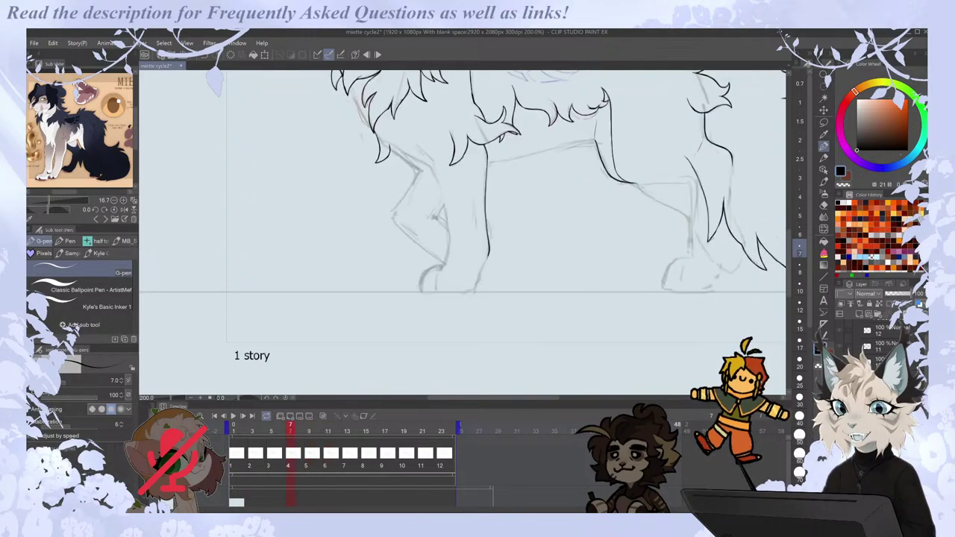
pyautogui.press('Right')
pyautogui.press('Right')
pyautogui.press('Left')
pyautogui.press('Left')
pyautogui.press('Left')
pyautogui.press('Right')
pyautogui.press('Right')
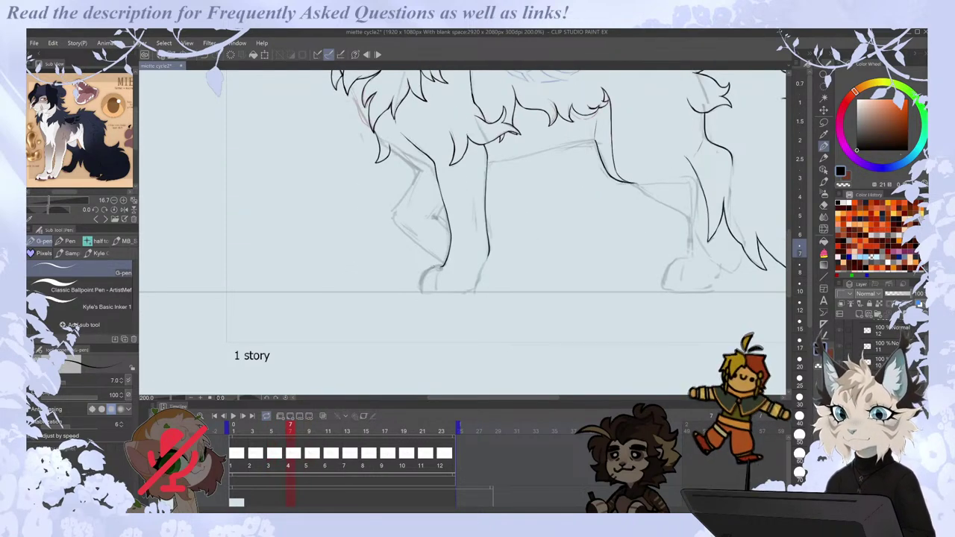
# Ink the lower chest line on cel 4 toward the raised front leg, starting a fur tuft at its end.
pyautogui.moveTo(509, 399); pyautogui.dragTo(522, 399)
pyautogui.press('Right')
pyautogui.press('Left')
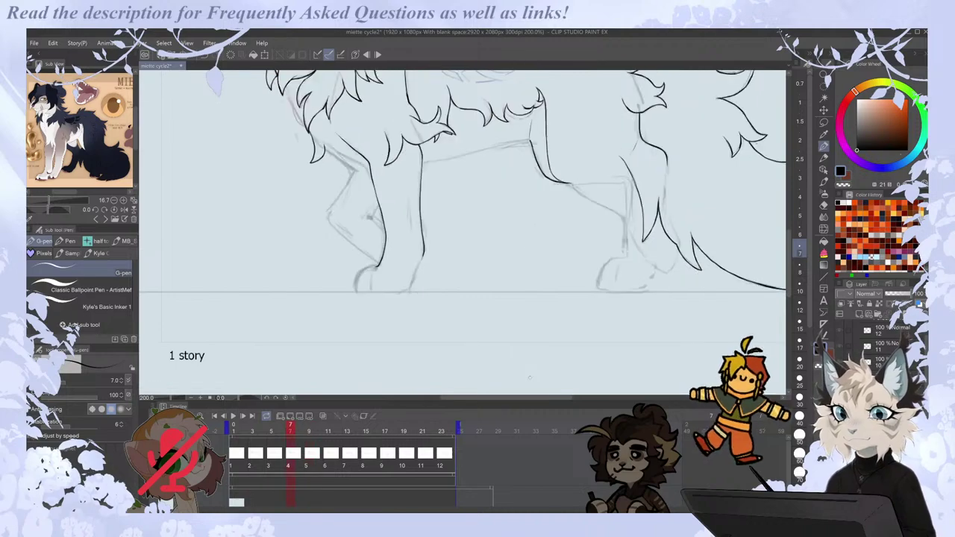
pyautogui.moveTo(789, 256); pyautogui.dragTo(788, 237)
pyautogui.scroll(2, 252, 260)
pyautogui.press(',')
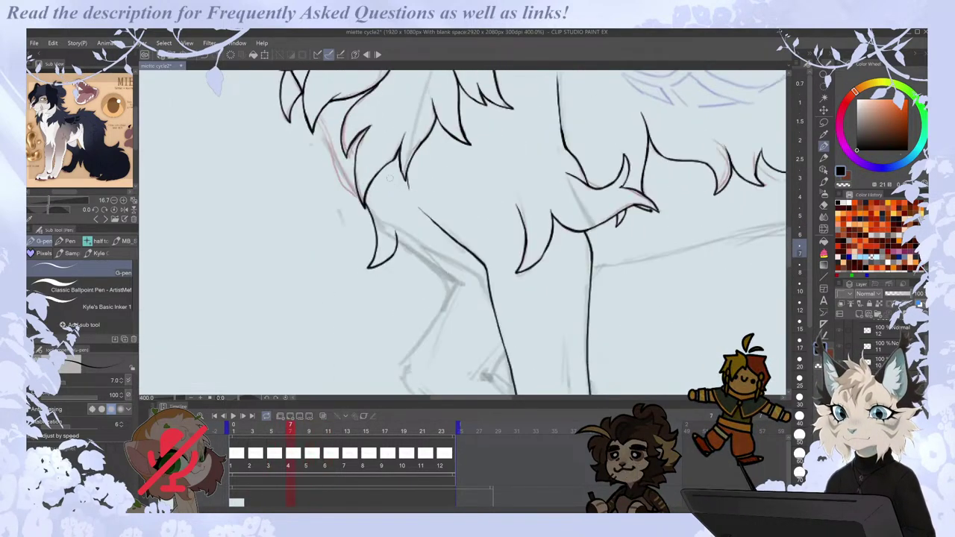
pyautogui.moveTo(395, 228)
pyautogui.mouseDown()
pyautogui.moveTo(437, 262)
pyautogui.moveTo(458, 302)
pyautogui.mouseUp()
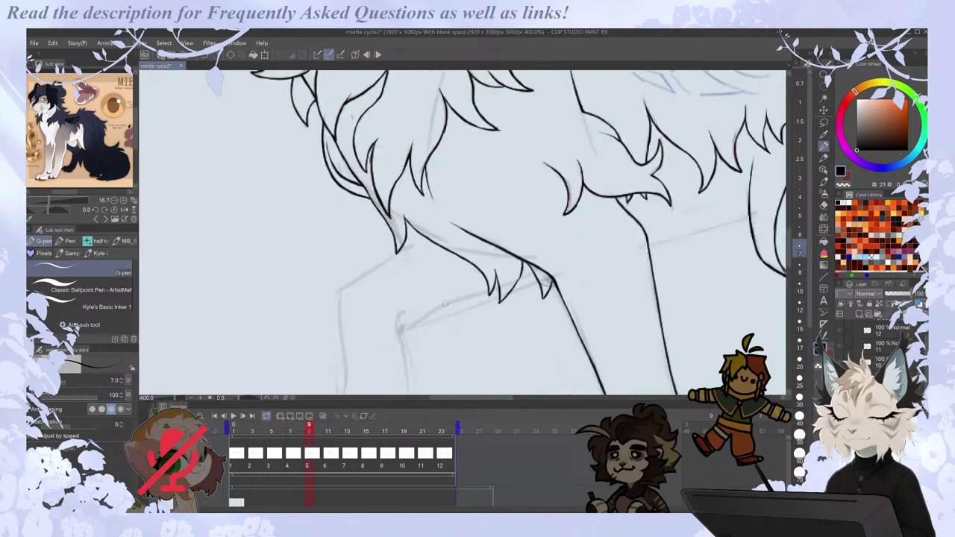
pyautogui.press('e')
pyautogui.press('p')
pyautogui.press('space')
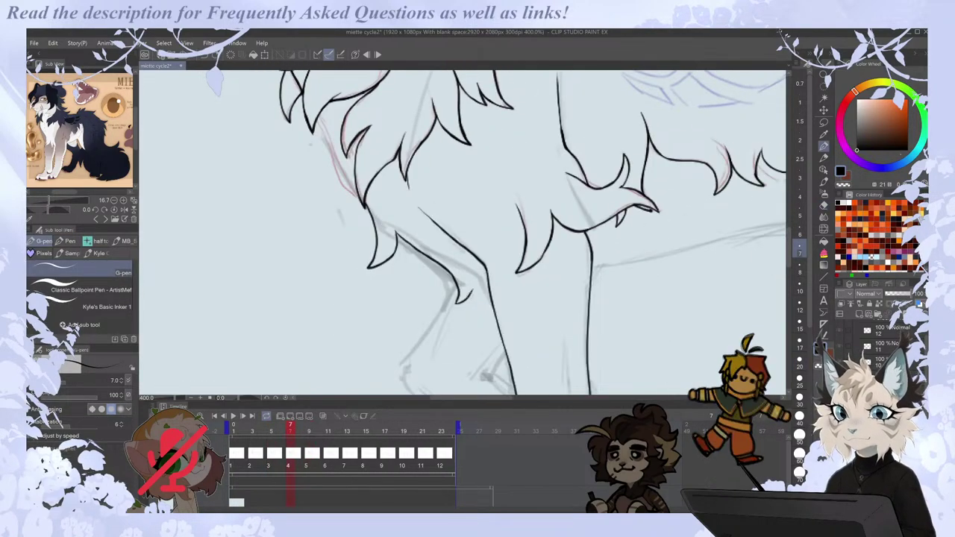
# Complete the fur tuft on cel 4 up to the planted leg's contour, matching it against cel 5.
pyautogui.press('.')
pyautogui.press('.')
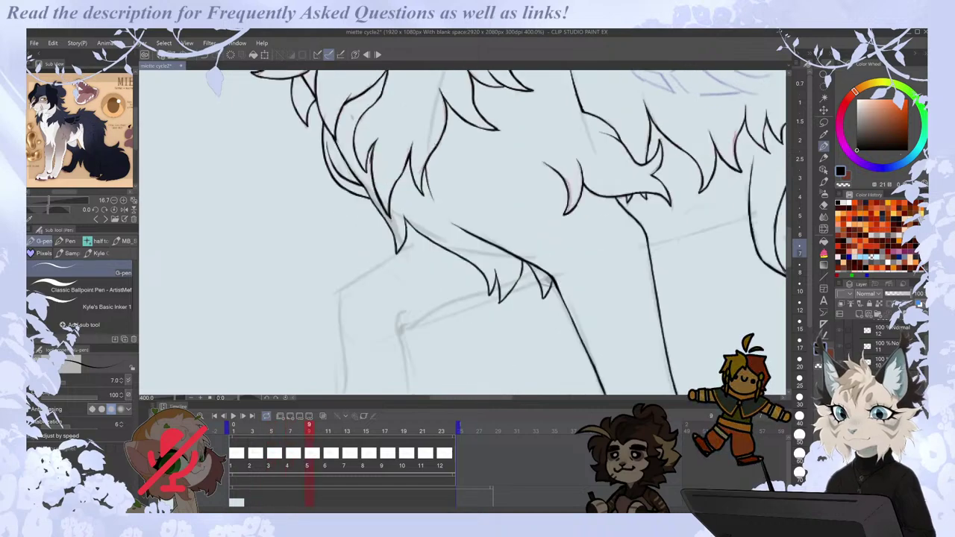
pyautogui.press(',')
pyautogui.press('.')
pyautogui.press(',')
pyautogui.press(',')
pyautogui.press('.')
pyautogui.scroll(-2, 392, 214)
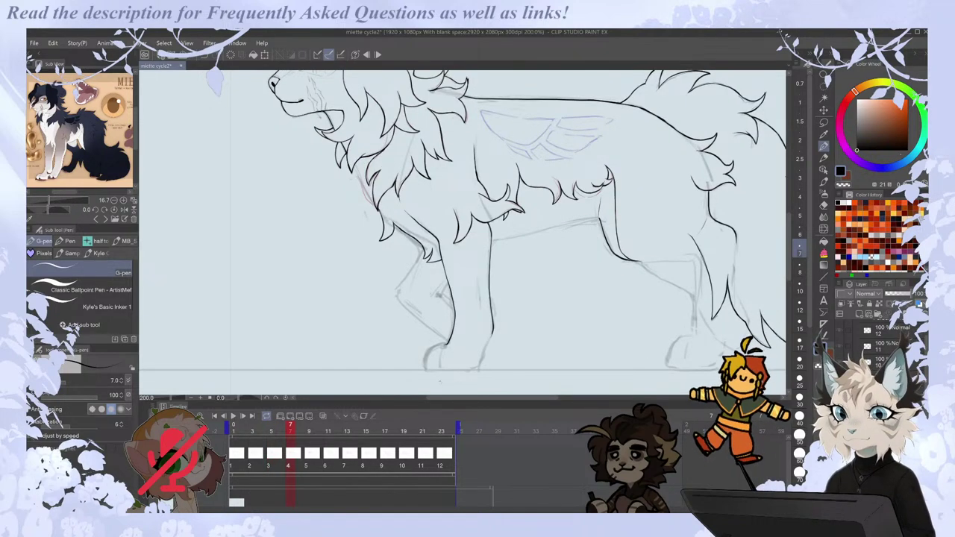
pyautogui.scroll(4, 448, 381)
pyautogui.scroll(-4, 444, 381)
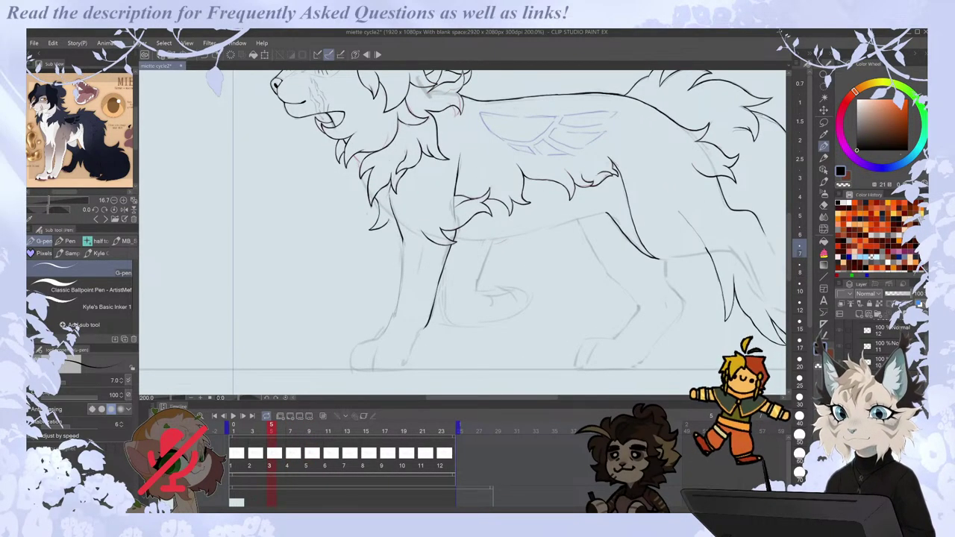
# Play back the whole walk cycle and step through its first frames to examine the leg and chest lines.
pyautogui.press('e')
pyautogui.press('p')
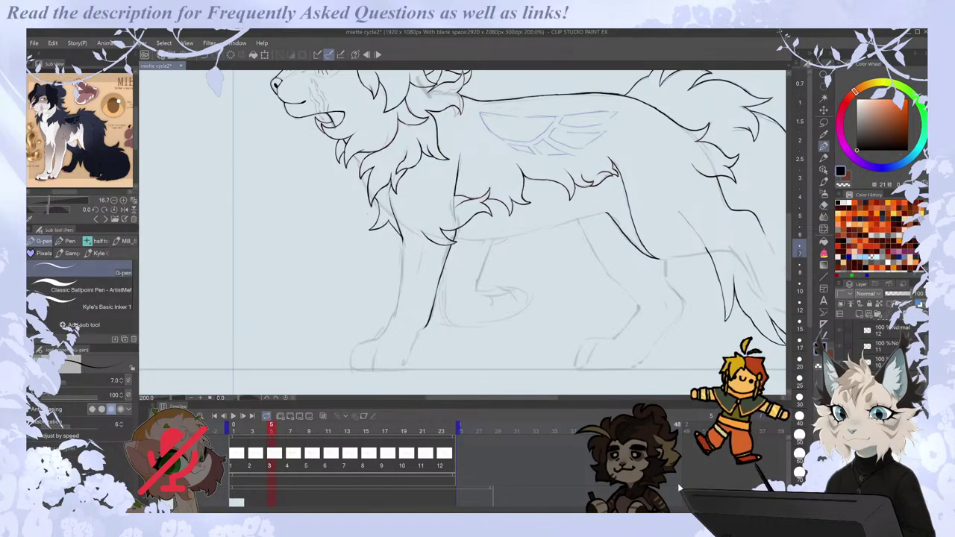
pyautogui.hotkey('ctrl', '-')
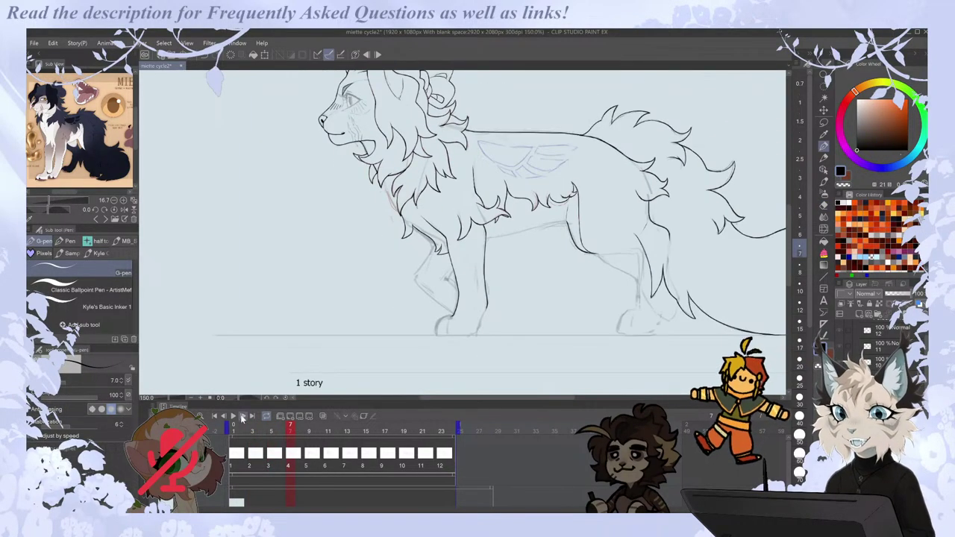
pyautogui.click(234, 416)
pyautogui.moveTo(507, 398); pyautogui.dragTo(542, 381)
pyautogui.hotkey('ctrl', '-')
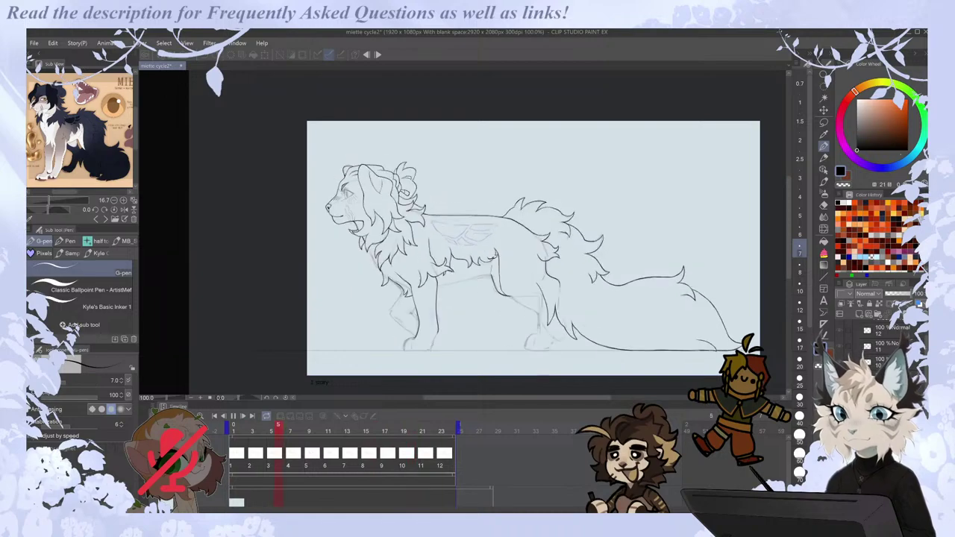
pyautogui.press('space')
pyautogui.scroll(2, 435, 269)
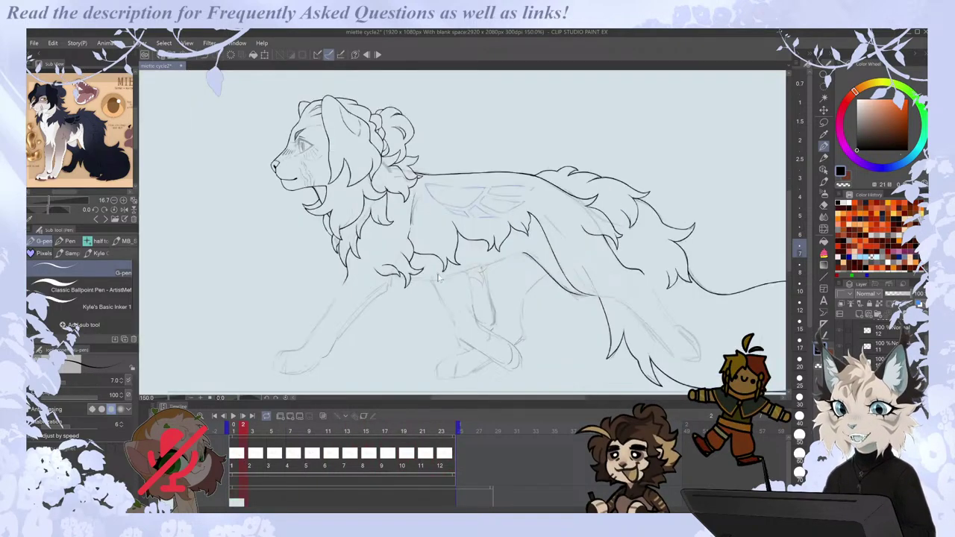
pyautogui.press('Left')
pyautogui.press('Right')
pyautogui.press('Right')
pyautogui.press('Right')
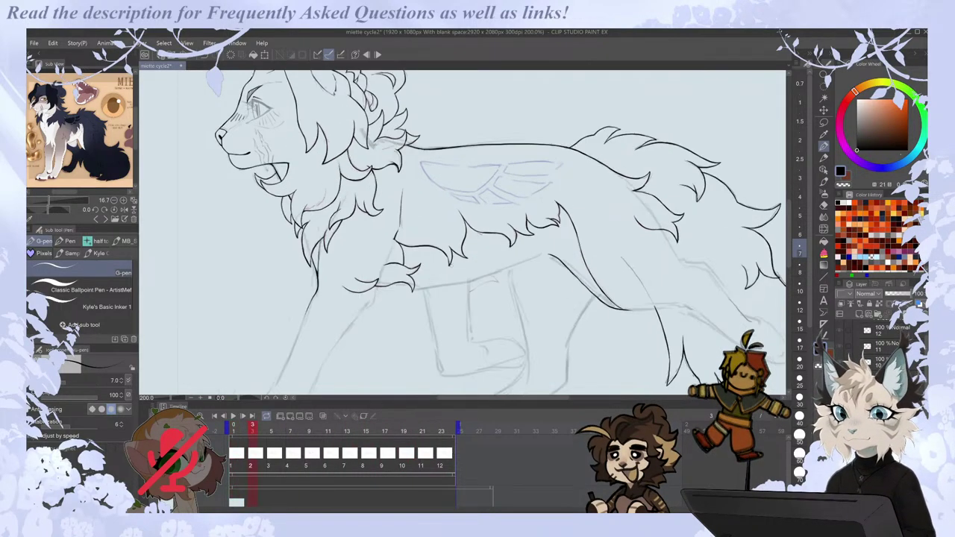
# Erase the lower chest line and fur tuft on cel 4 and try out a replacement tuft.
pyautogui.scroll(2, 291, 307)
pyautogui.press('Left')
pyautogui.press('Right')
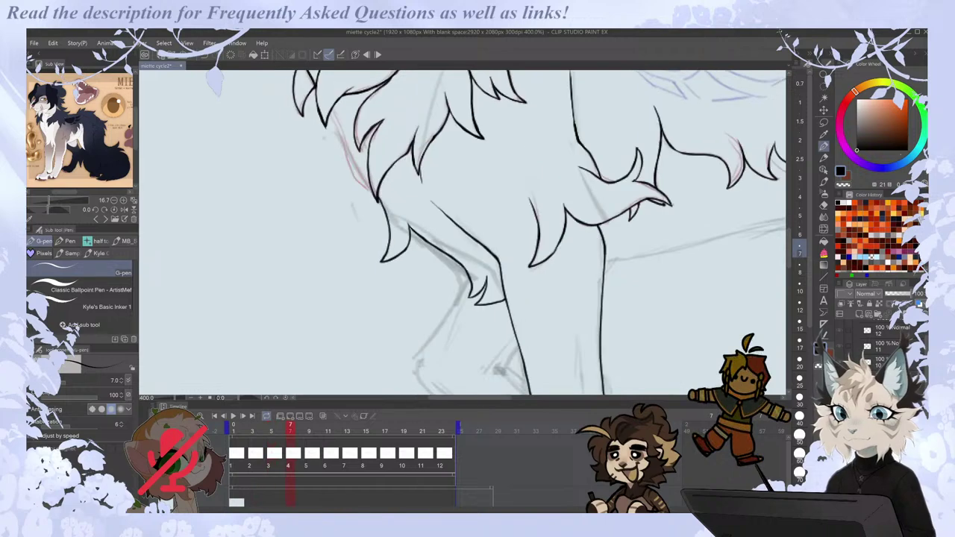
pyautogui.press('e')
pyautogui.moveTo(456, 261)
pyautogui.mouseDown()
pyautogui.moveTo(418, 232)
pyautogui.moveTo(470, 287)
pyautogui.moveTo(475, 318)
pyautogui.mouseUp()
pyautogui.press('p')
pyautogui.hotkey('ctrl', 'z')
pyautogui.moveTo(467, 282)
pyautogui.mouseDown()
pyautogui.moveTo(475, 317)
pyautogui.moveTo(489, 299)
pyautogui.moveTo(508, 322)
pyautogui.mouseUp()
pyautogui.press('Left')
pyautogui.press('Right')
pyautogui.hotkey('ctrl', 'z')
pyautogui.hotkey('ctrl', 'z')
pyautogui.press('Right')
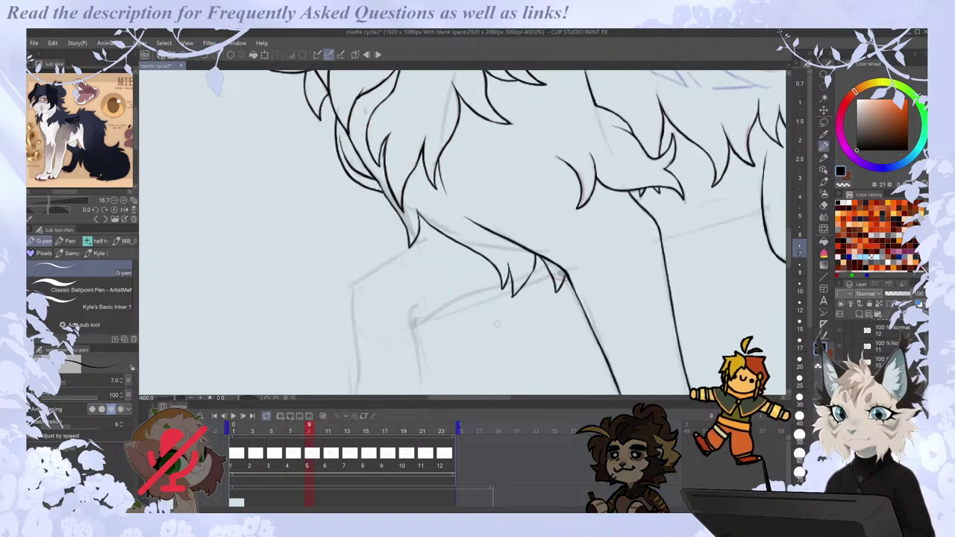
pyautogui.press('Left')
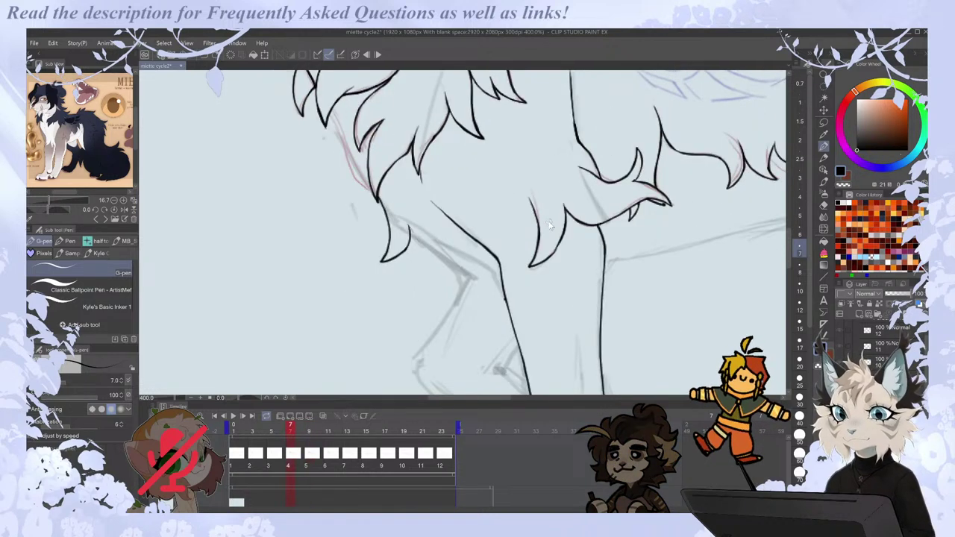
pyautogui.press('Right')
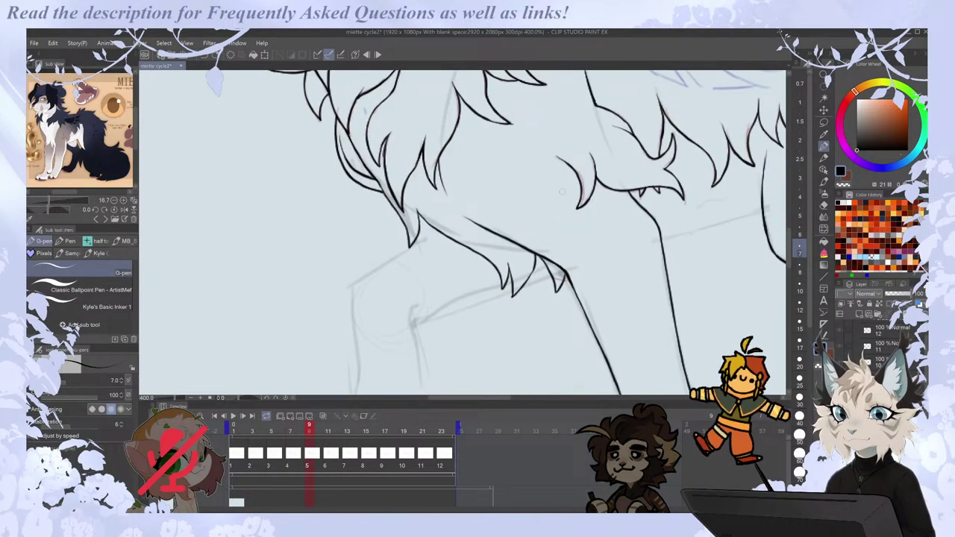
# Replace the short fur tufts at the end of the chest line on cel 5 with one longer, lower-hanging tuft.
pyautogui.press('e')
pyautogui.moveTo(510, 296); pyautogui.dragTo(532, 267)
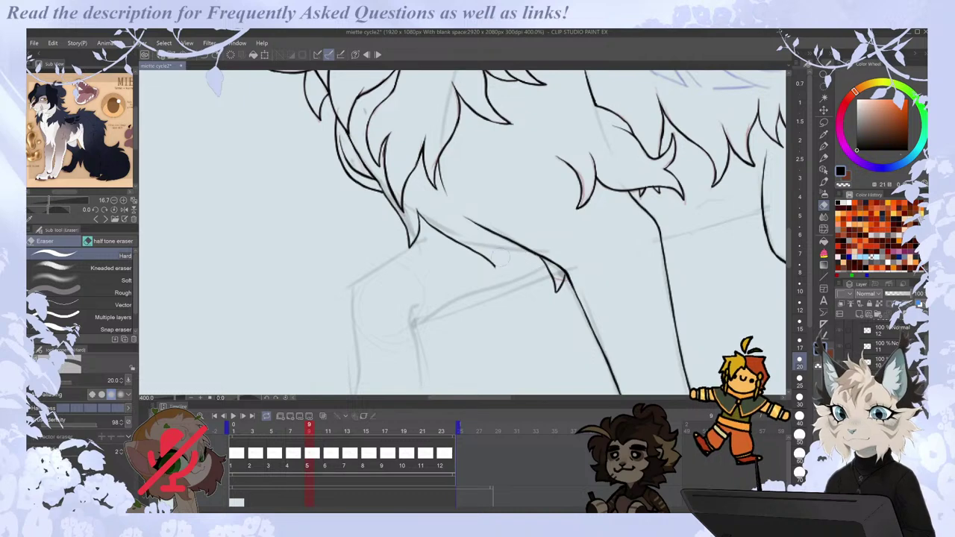
pyautogui.press('p')
pyautogui.moveTo(492, 263); pyautogui.dragTo(491, 305)
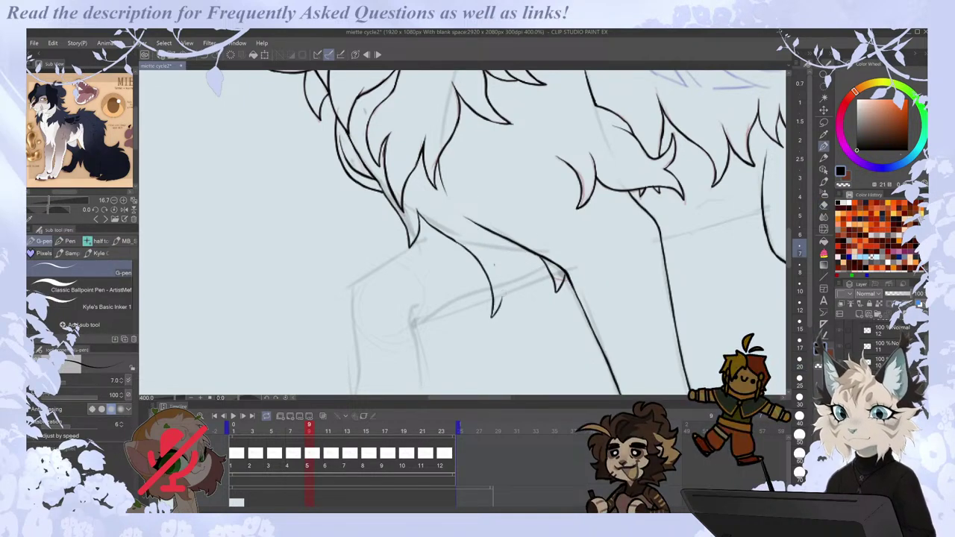
pyautogui.press('Left')
pyautogui.press('Right')
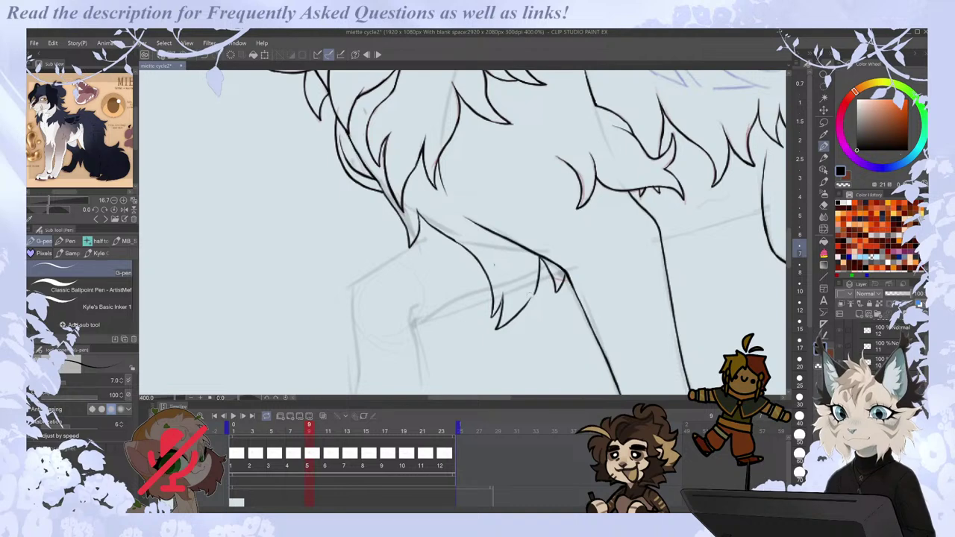
pyautogui.press('Left')
pyautogui.press('Right')
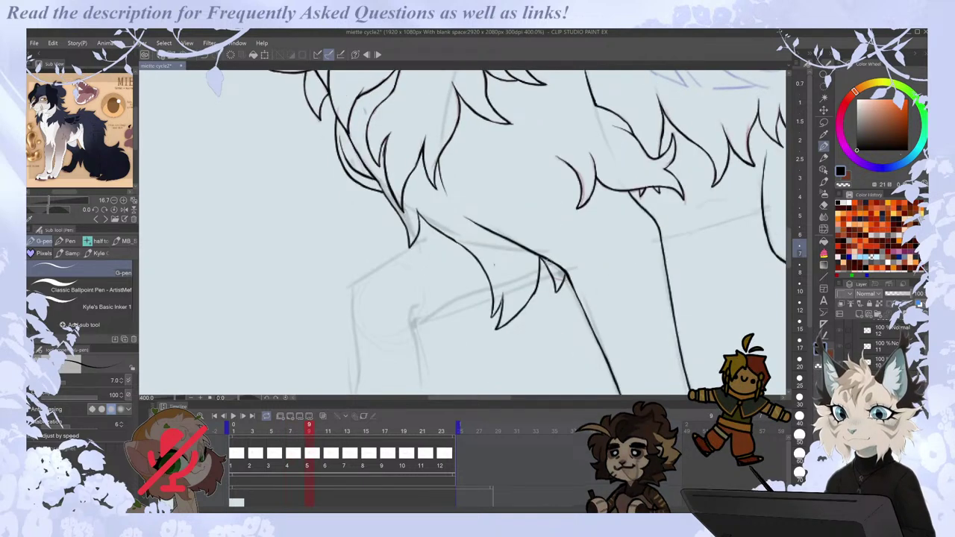
pyautogui.press('Left')
pyautogui.press('Right')
# Erase the small fur tuft at the planted front leg's elbow on cel 5.
pyautogui.press('e')
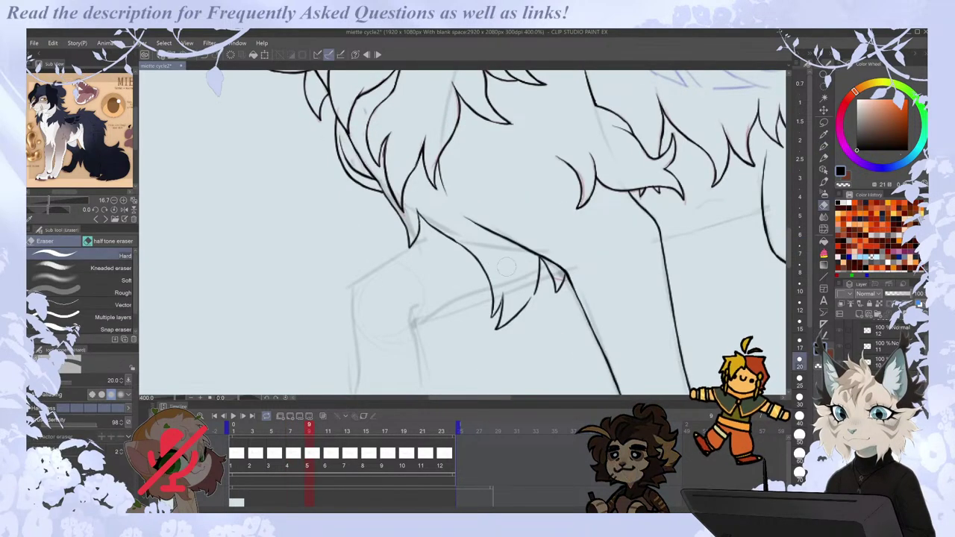
pyautogui.moveTo(549, 267); pyautogui.dragTo(559, 291)
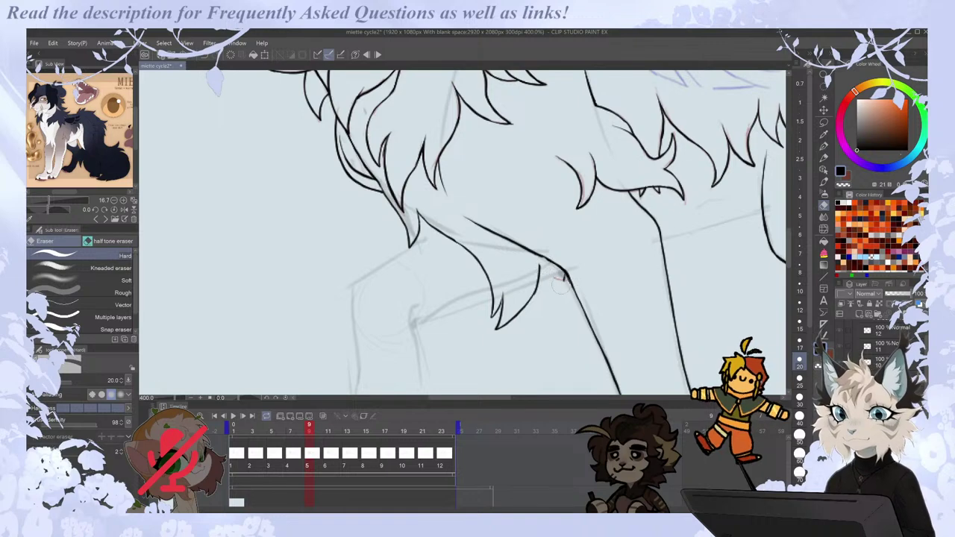
pyautogui.press('p')
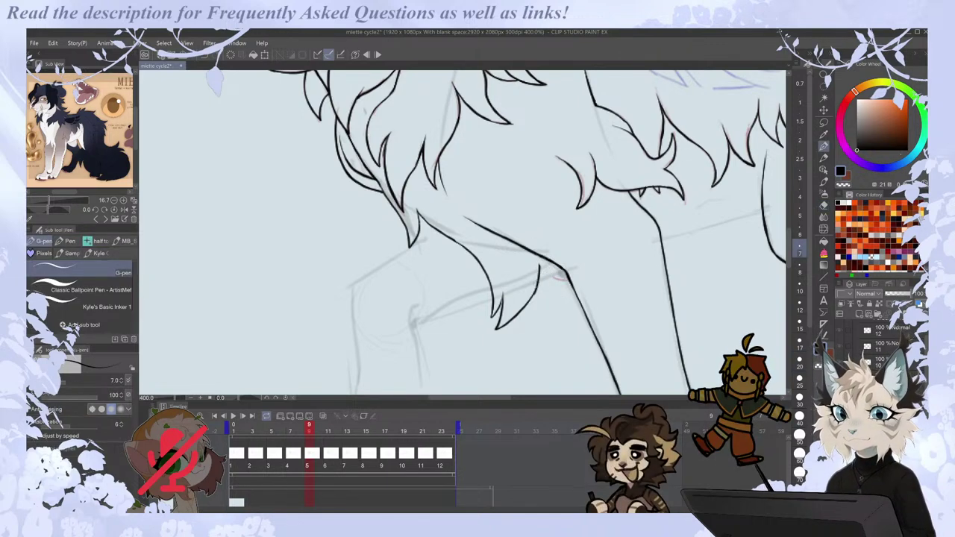
pyautogui.hotkey('ctrl', 'Left')
pyautogui.hotkey('ctrl', 'Left')
pyautogui.hotkey('ctrl', 'Right')
pyautogui.scroll(-2, 544, 253)
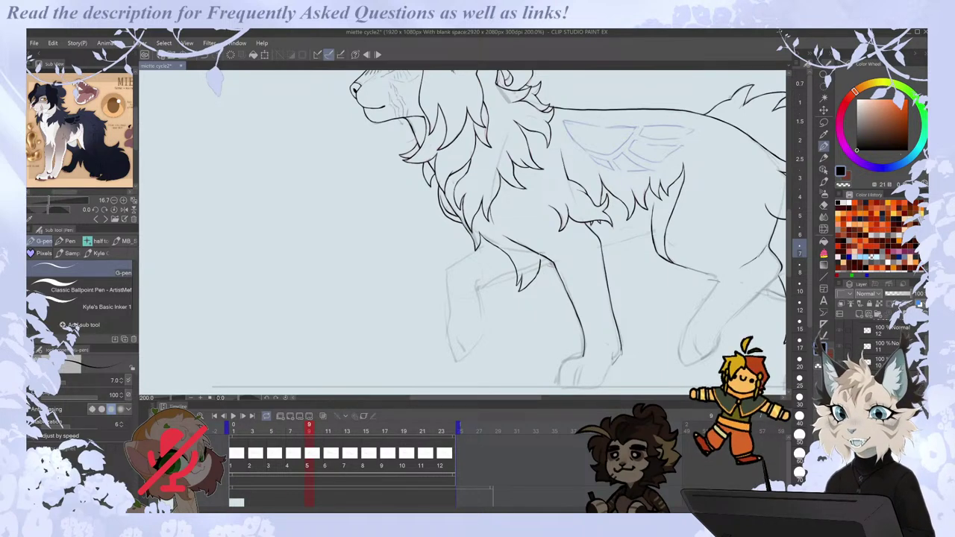
pyautogui.moveTo(500, 398); pyautogui.dragTo(518, 399)
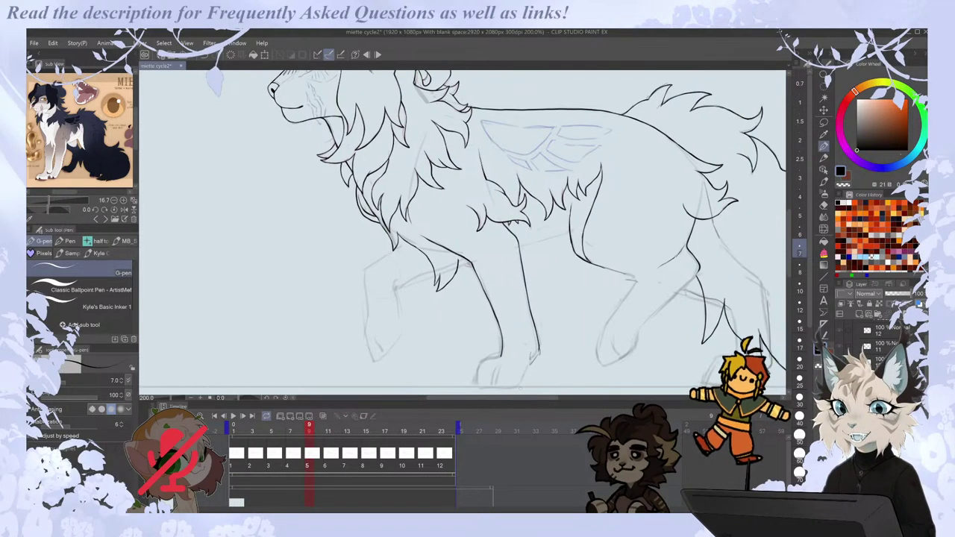
# Ink the gap between the long chest tuft and the planted front leg's contour on cel 5.
pyautogui.scroll(4, 475, 245)
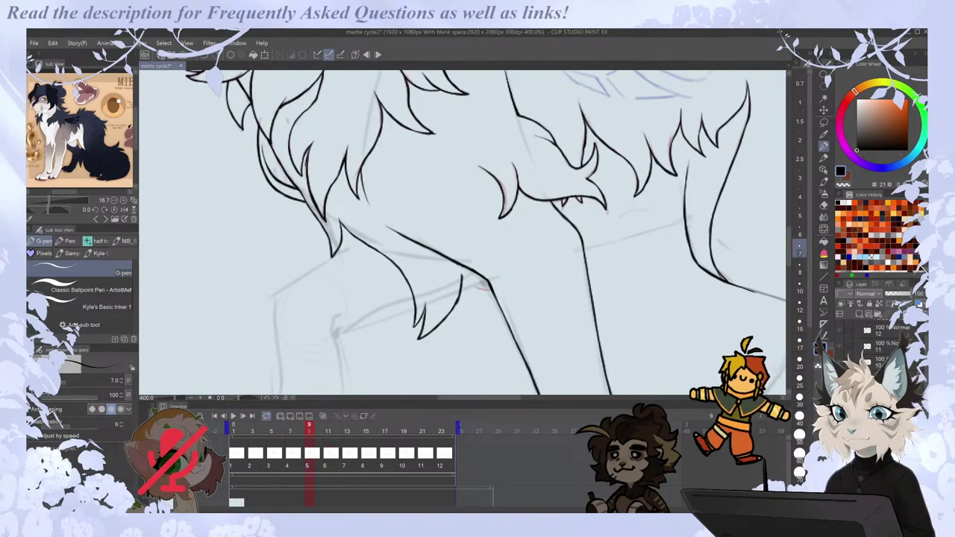
pyautogui.moveTo(463, 282)
pyautogui.mouseDown()
pyautogui.moveTo(471, 326)
pyautogui.moveTo(492, 298)
pyautogui.mouseUp()
pyautogui.press('Left')
pyautogui.press('Right')
pyautogui.press('Right')
pyautogui.press('Left')
# Redraw the lower chest line with its fur tuft on cel 4 to flow into the tuft on cel 5.
pyautogui.scroll(-1, 473, 322)
pyautogui.press('Left')
pyautogui.press('Right')
pyautogui.press('Right')
pyautogui.press('Left')
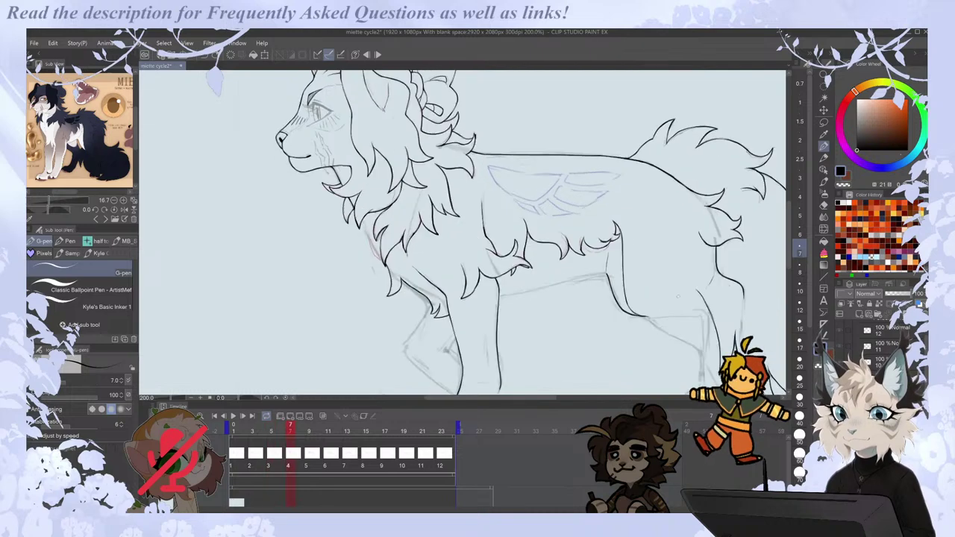
# Compare the chest and front leg lines on cel 6 with the neighbouring frames.
pyautogui.scroll(2, 418, 333)
pyautogui.press('Right')
pyautogui.press('Left')
pyautogui.press('Right')
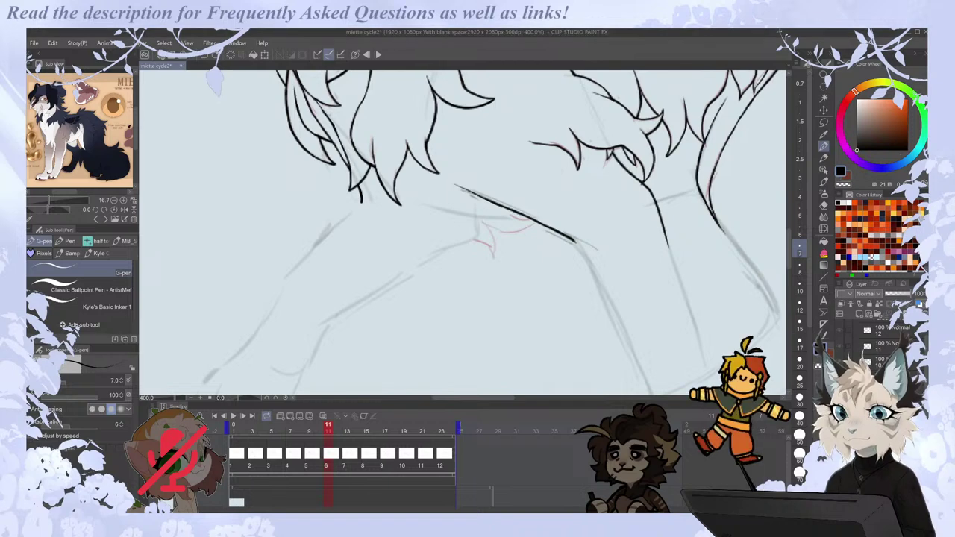
pyautogui.scroll(-2, 618, 212)
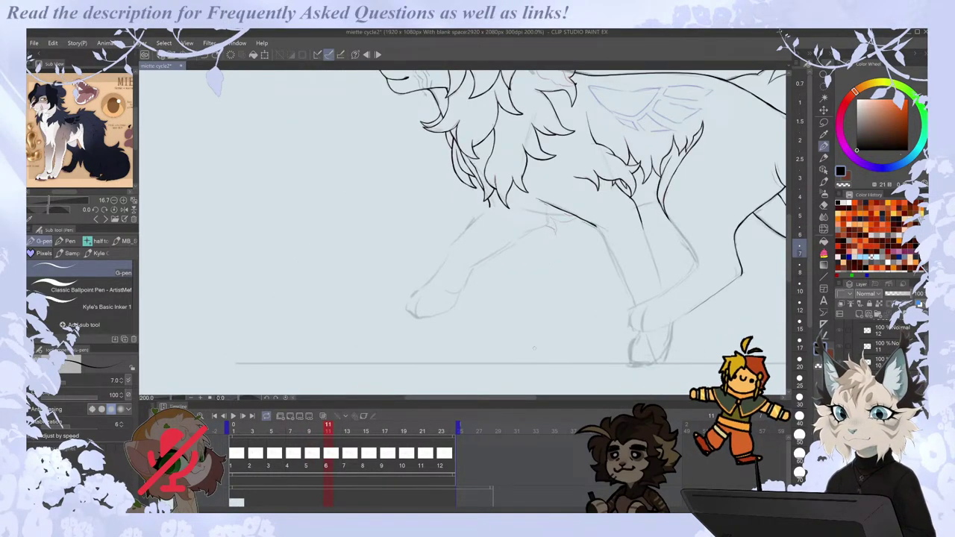
pyautogui.press('Left')
pyautogui.press('Right')
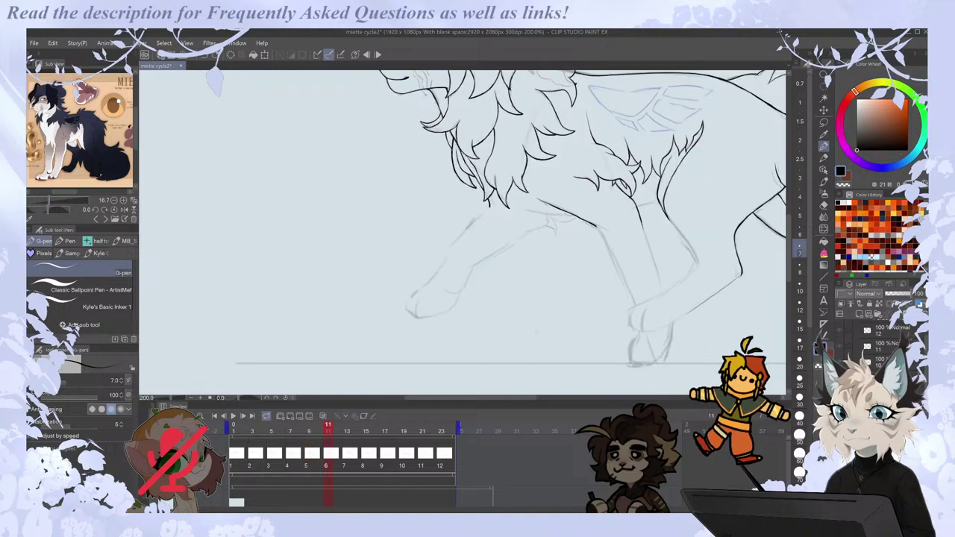
# Erase the thin start of the lower chest line above the raised front leg on cel 6.
pyautogui.moveTo(479, 396); pyautogui.dragTo(524, 397)
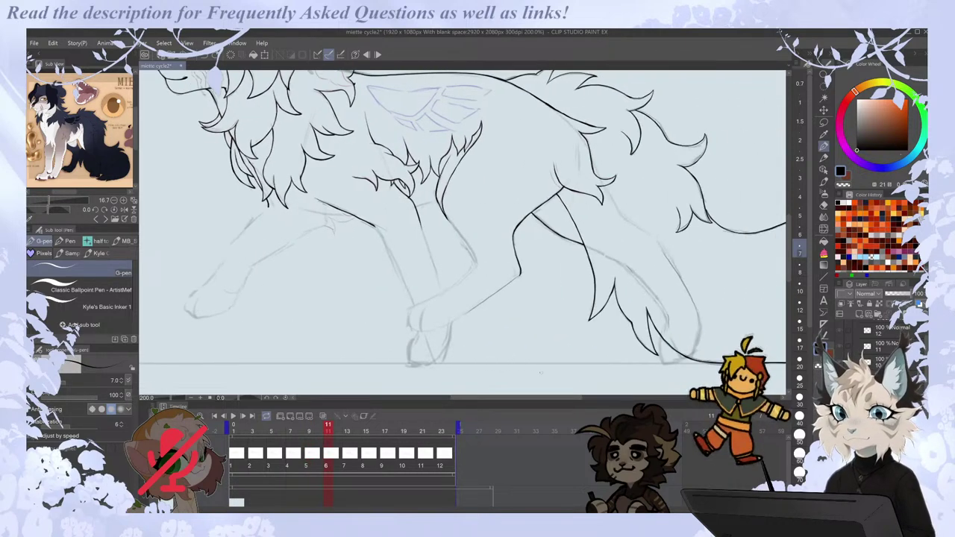
pyautogui.scroll(2, 211, 318)
pyautogui.press('Left')
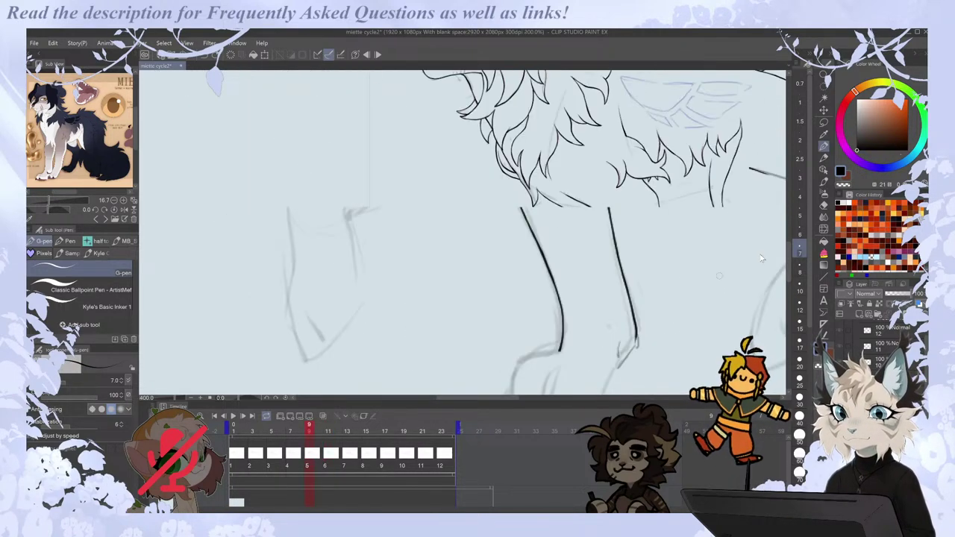
pyautogui.scroll(-2, 747, 261)
pyautogui.moveTo(791, 250); pyautogui.dragTo(791, 243)
pyautogui.moveTo(526, 397); pyautogui.dragTo(554, 397)
pyautogui.press('Right')
pyautogui.press('Left')
pyautogui.press('Right')
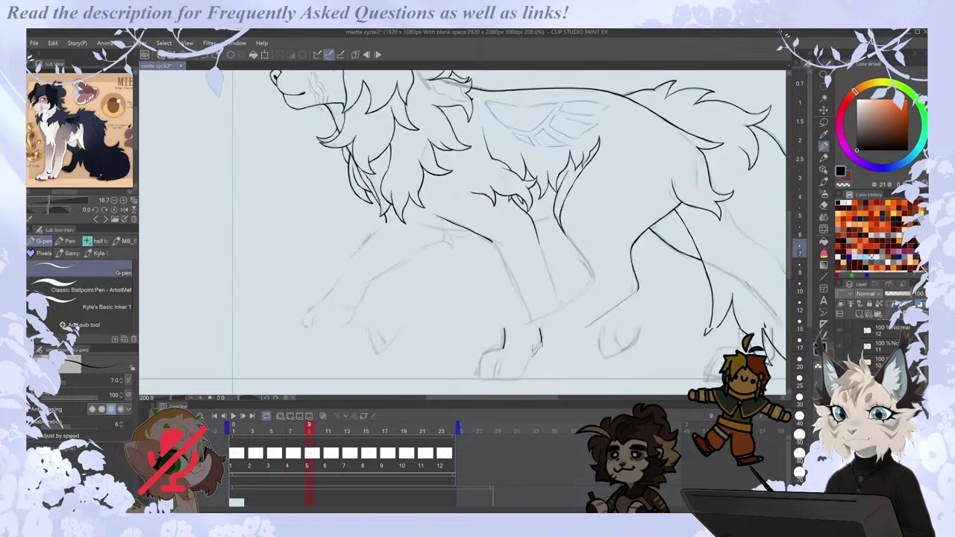
pyautogui.press('e')
pyautogui.moveTo(435, 216); pyautogui.dragTo(445, 218)
pyautogui.press('p')
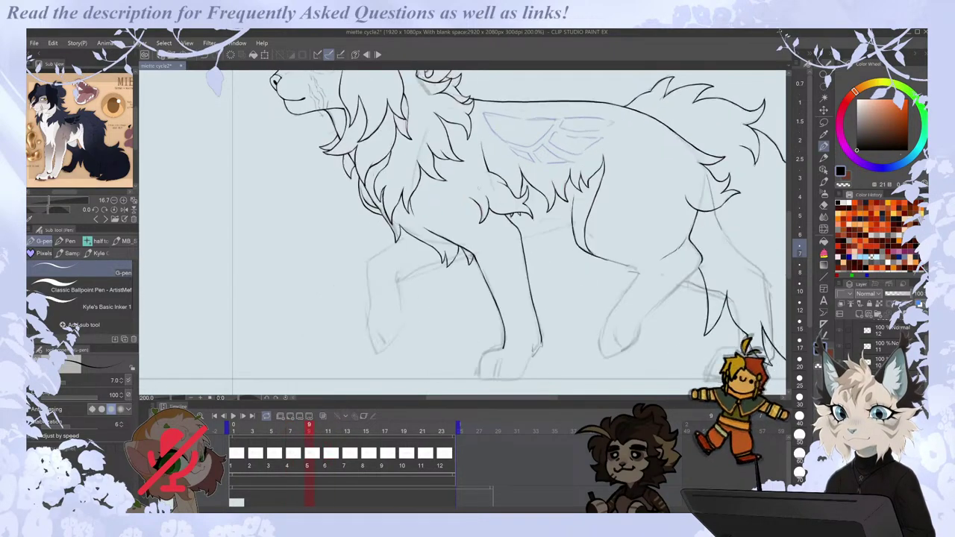
# Clean up the lower chest line where it meets the planted front leg on cel 5 and at its start on cel 6.
pyautogui.press('e')
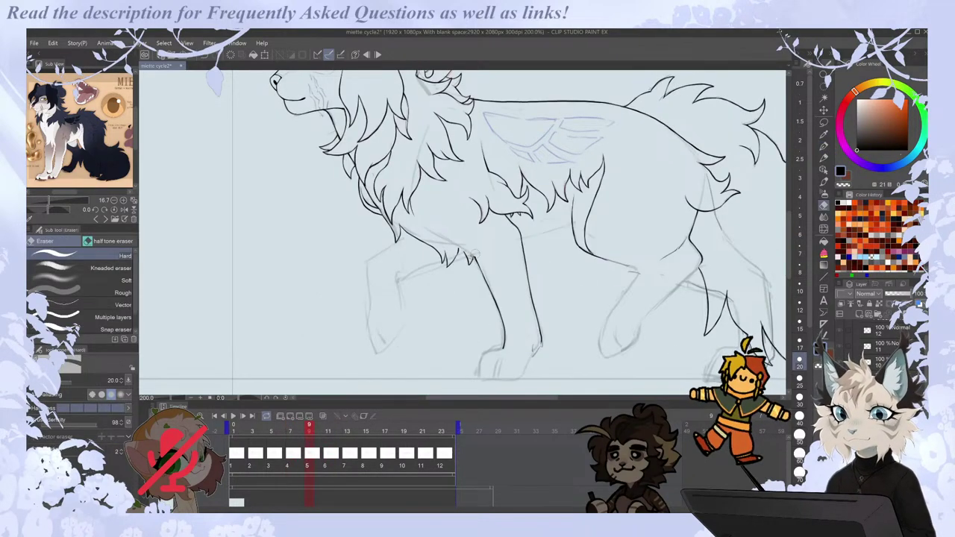
pyautogui.press('p')
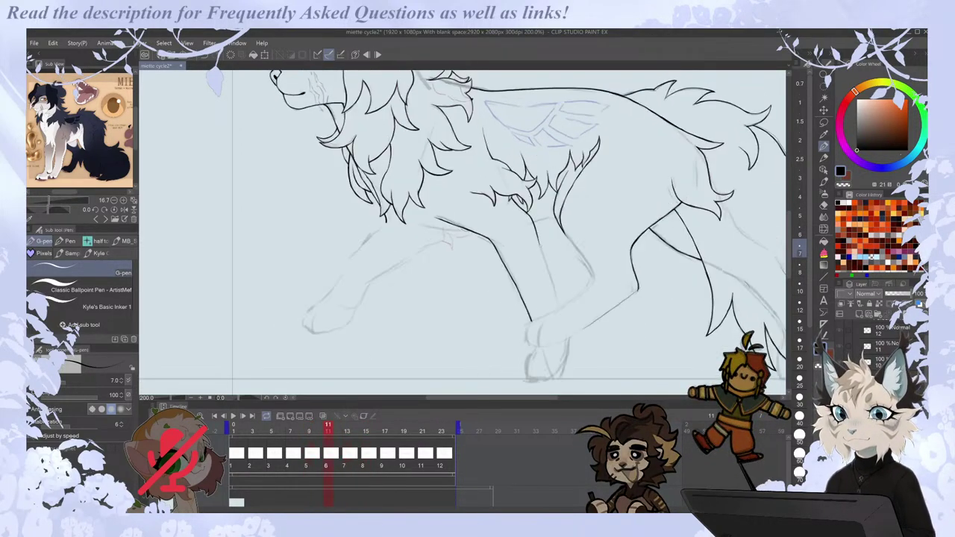
pyautogui.press('e')
pyautogui.press('p')
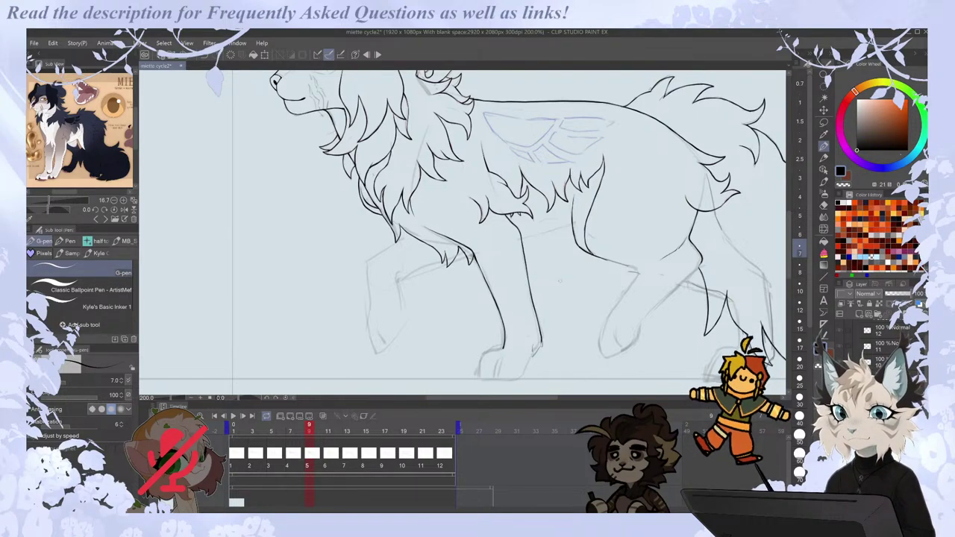
# Ink the belly line between the planted front leg and the hind leg on cel 5.
pyautogui.press('Left')
pyautogui.press('Right')
pyautogui.hotkey('ctrl', '+')
pyautogui.hotkey('ctrl', '+')
pyautogui.press('Right')
pyautogui.press('Right')
pyautogui.press('Left')
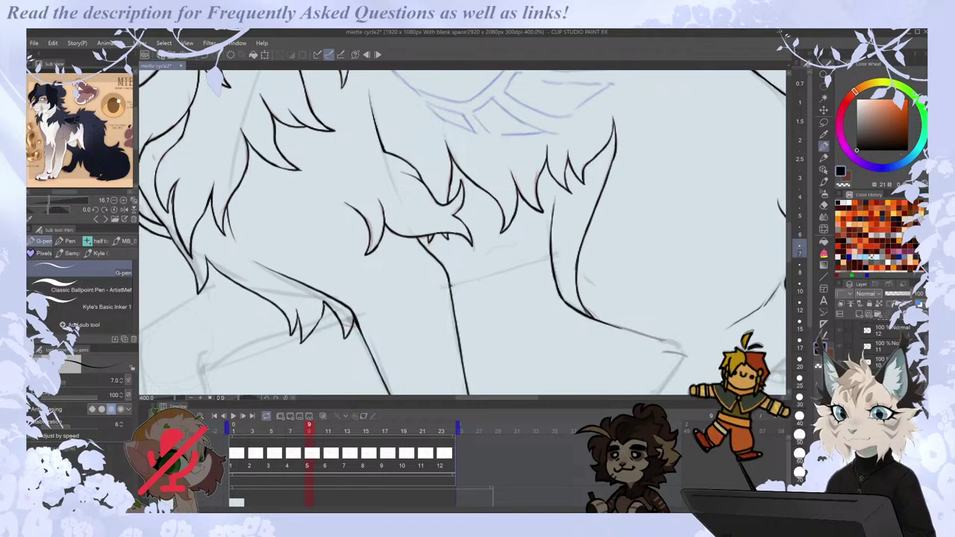
pyautogui.moveTo(501, 273); pyautogui.dragTo(551, 259)
pyautogui.hotkey('ctrl', 'z')
# Ink the short belly line between the front leg and the hind thigh on cel 6.
pyautogui.press('Right')
pyautogui.moveTo(476, 256); pyautogui.dragTo(511, 244)
pyautogui.hotkey('ctrl', 'z')
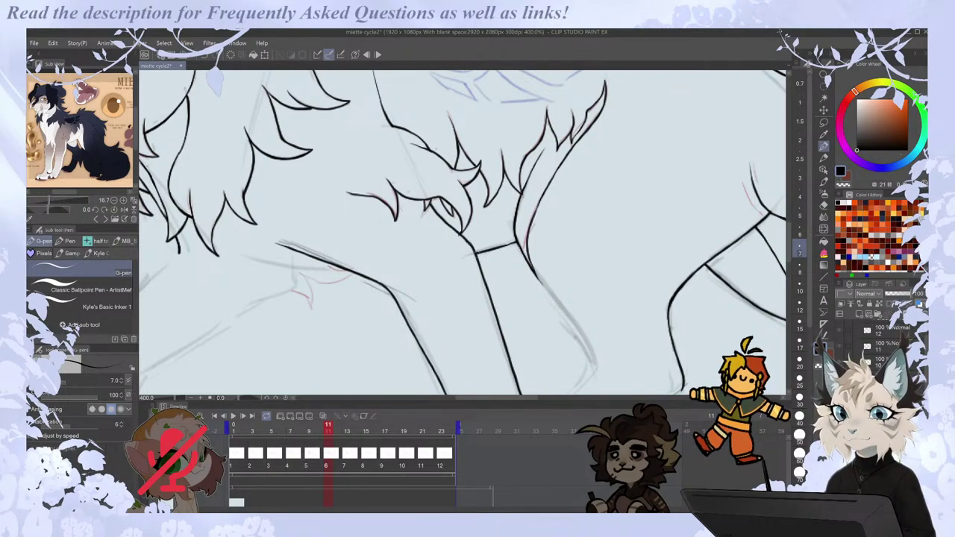
# Ink the short belly line behind the front leg on cel 7.
pyautogui.scroll(-2, 471, 228)
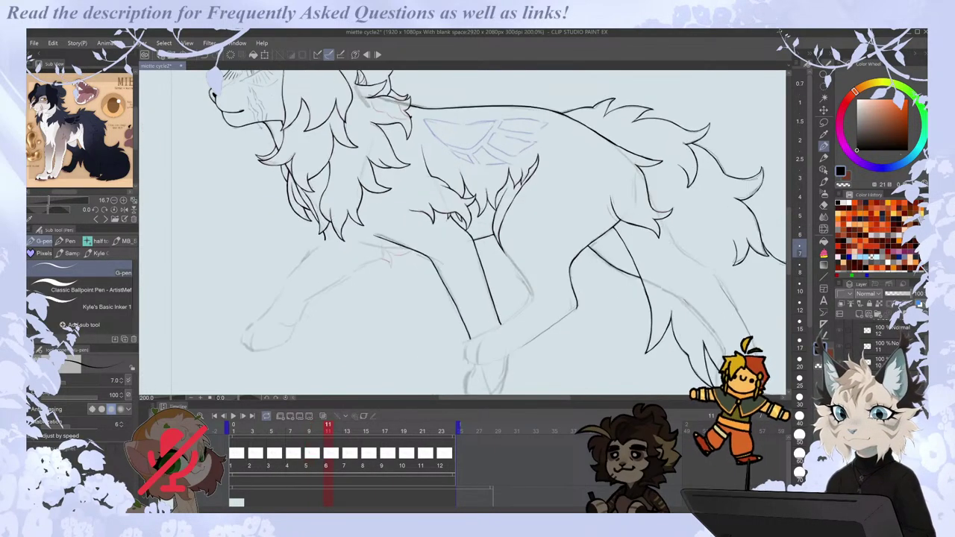
pyautogui.hotkey('ctrl', ',')
pyautogui.hotkey('ctrl', '.')
pyautogui.hotkey('ctrl', '.')
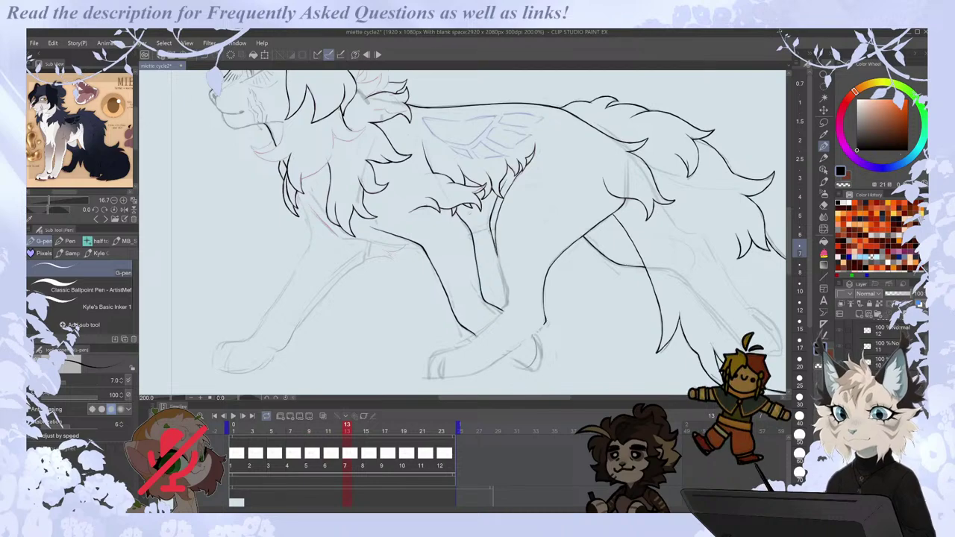
pyautogui.hotkey('ctrl', '+')
pyautogui.hotkey('ctrl', '+')
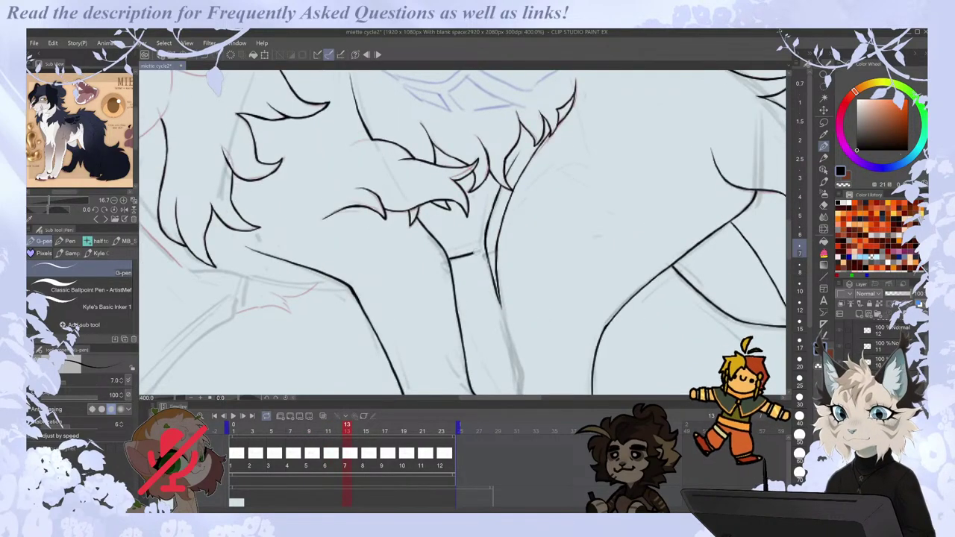
# Ink the belly line from behind the front leg to the hind leg on cel 8.
pyautogui.moveTo(430, 286); pyautogui.dragTo(507, 267)
pyautogui.press('Right')
pyautogui.press('Left')
pyautogui.press('Right')
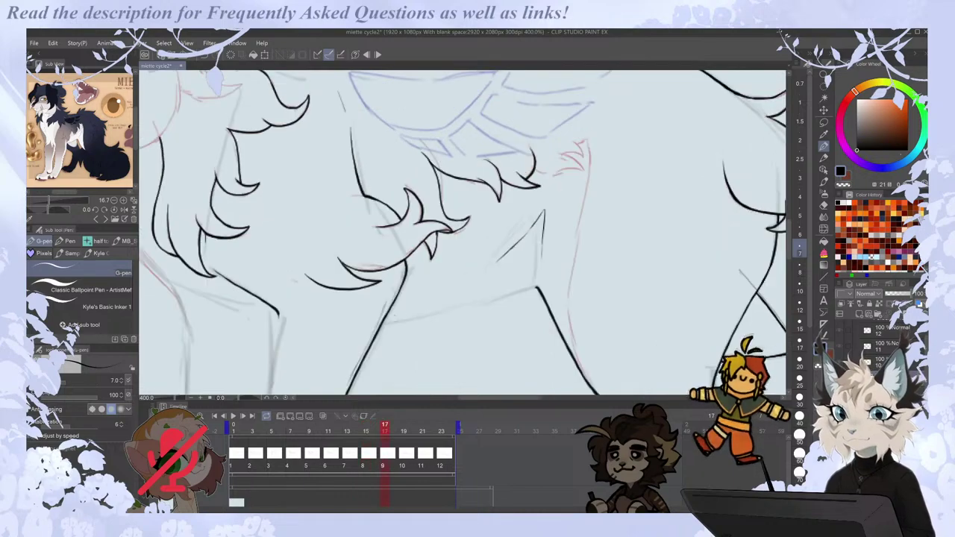
# Ink the belly line between the front leg and the hind leg on cel 9 and compare it with the neighbouring frames.
pyautogui.moveTo(381, 322); pyautogui.dragTo(537, 287)
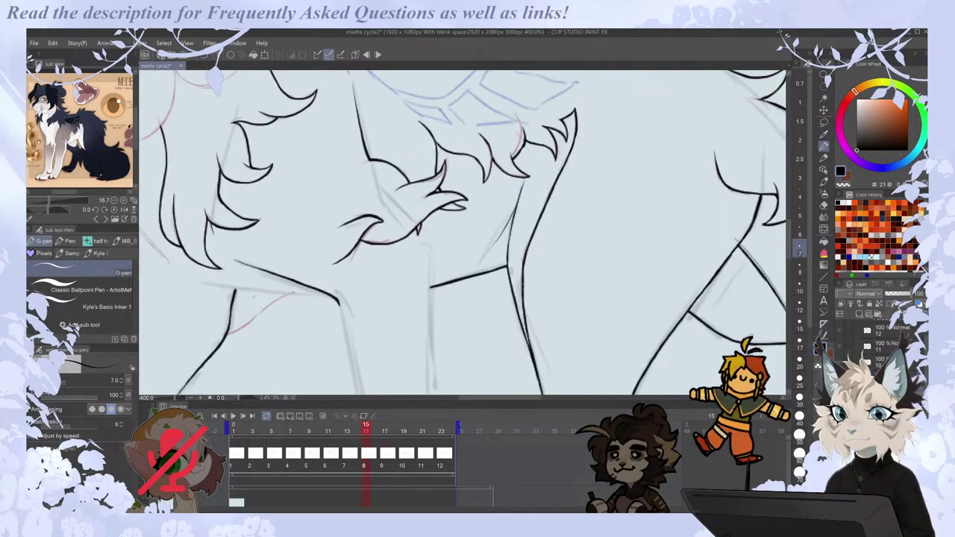
pyautogui.press('Right')
pyautogui.press('Left')
pyautogui.press('Left')
pyautogui.press('Right')
pyautogui.press('Right')
pyautogui.press('Left')
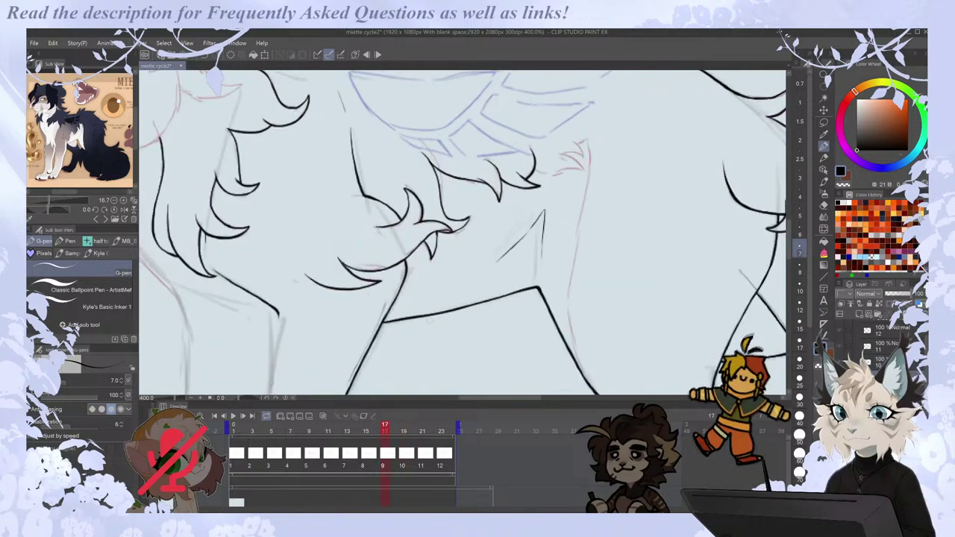
# Erase most of the belly line on cel 9 and redraw it with a slight curve up to the hind leg.
pyautogui.press('e')
pyautogui.moveTo(388, 327); pyautogui.dragTo(504, 297)
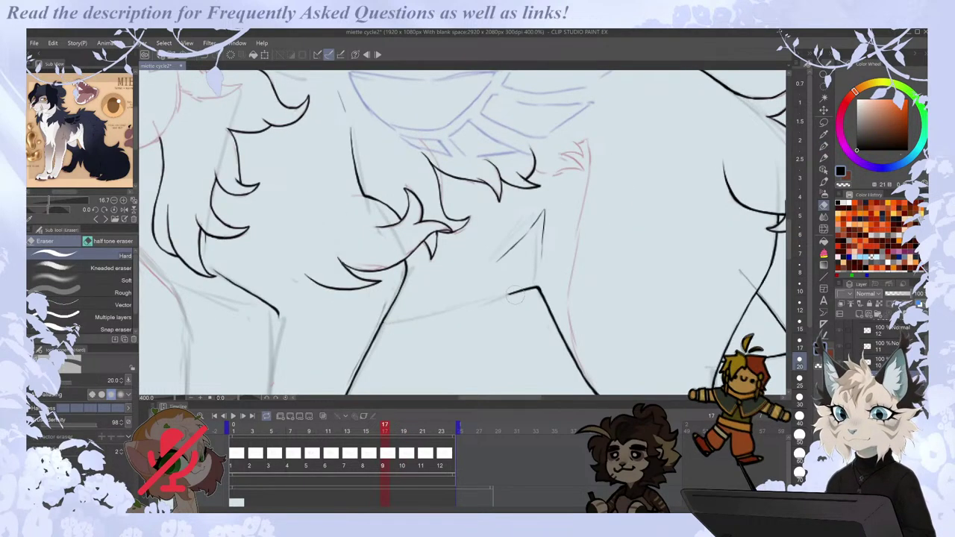
pyautogui.press('p')
pyautogui.moveTo(383, 322); pyautogui.dragTo(507, 295)
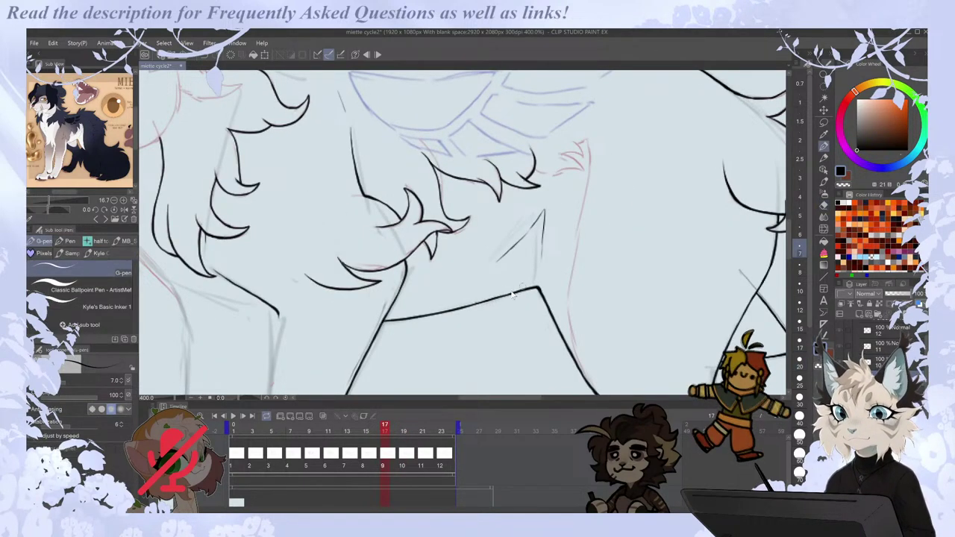
pyautogui.hotkey('ctrl', 'z')
pyautogui.moveTo(474, 304); pyautogui.dragTo(520, 291)
pyautogui.hotkey('ctrl', 'z')
# Compare the belly line's position across cels 9, 10 and 11.
pyautogui.scroll(-2, 529, 281)
pyautogui.press('.')
pyautogui.press('.')
pyautogui.scroll(2, 522, 288)
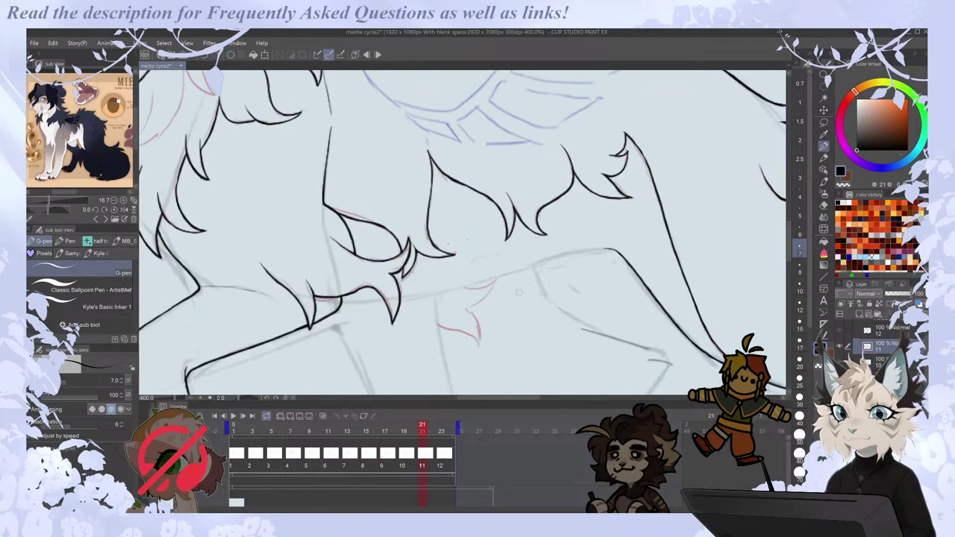
pyautogui.press(',')
pyautogui.press(',')
pyautogui.press('.')
pyautogui.press(',')
pyautogui.press('.')
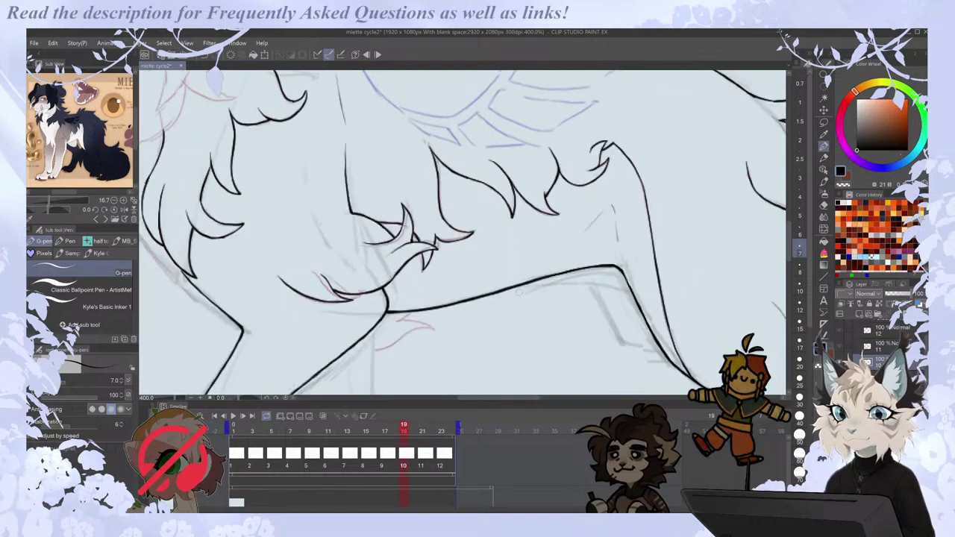
# Ink the belly line from the hind thigh to the chest fur on cel 11 with the canvas mirrored.
pyautogui.press('.')
pyautogui.press('h')
pyautogui.press(',')
pyautogui.press('.')
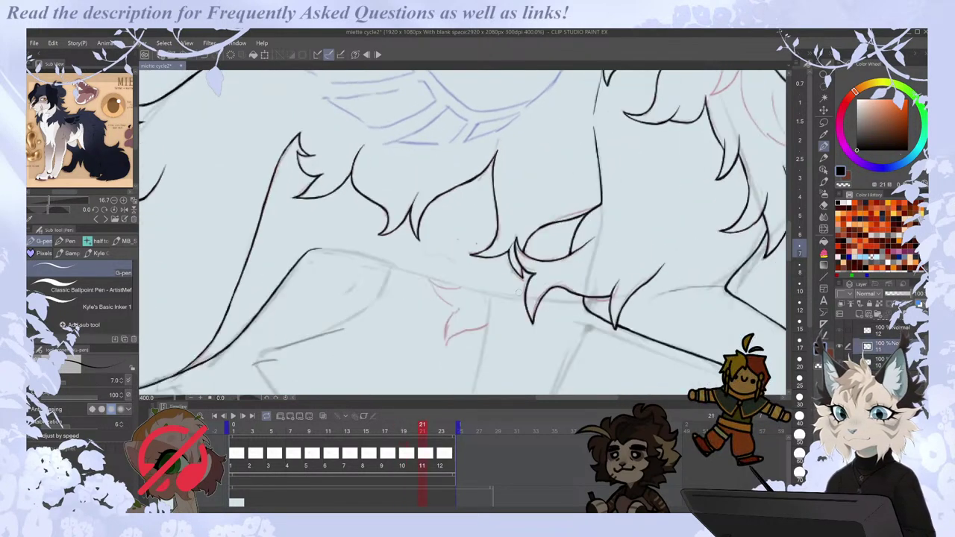
pyautogui.moveTo(321, 249); pyautogui.dragTo(525, 301)
pyautogui.press('Left')
pyautogui.press('Left')
pyautogui.press('Right')
pyautogui.press('Right')
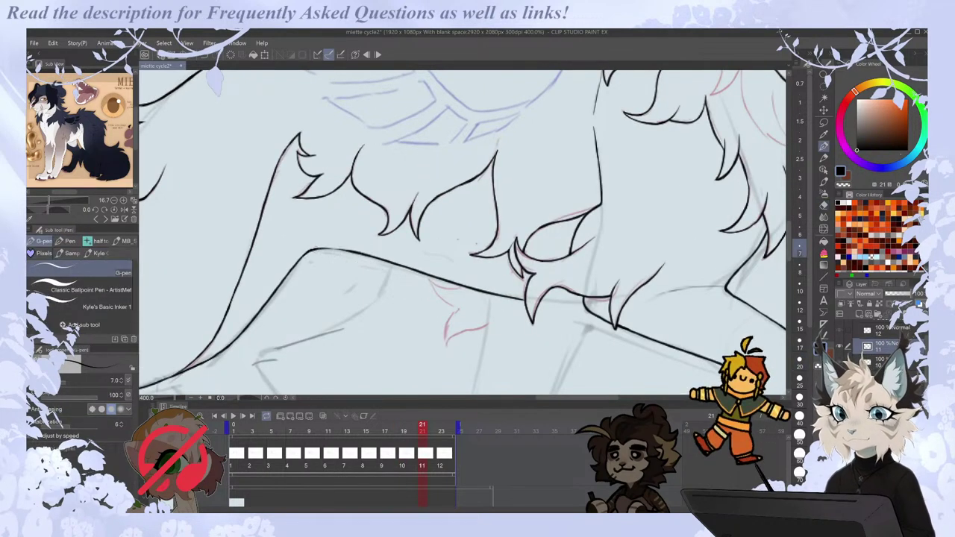
# Extend the front end of the belly line through the chest fur tufts on cel 11.
pyautogui.moveTo(507, 297); pyautogui.dragTo(526, 300)
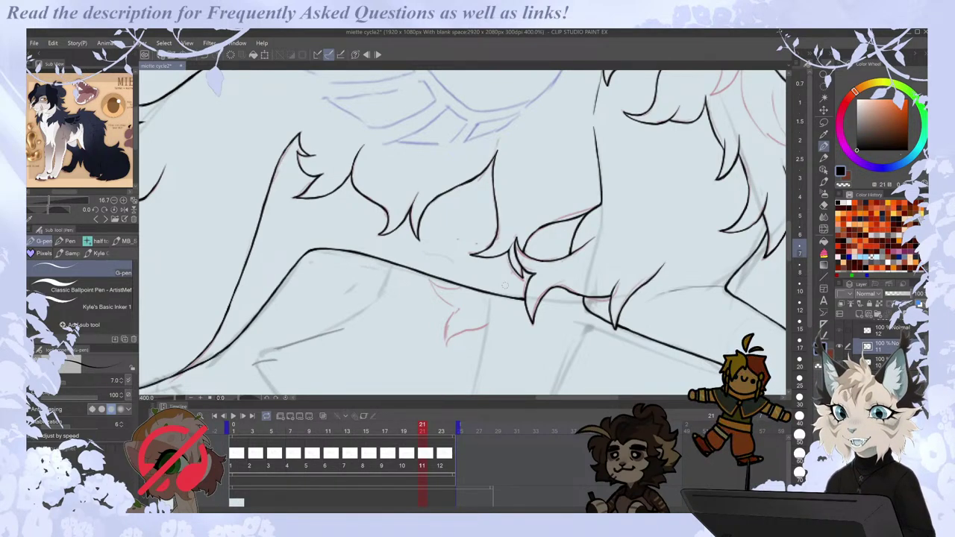
pyautogui.moveTo(590, 397); pyautogui.dragTo(593, 398)
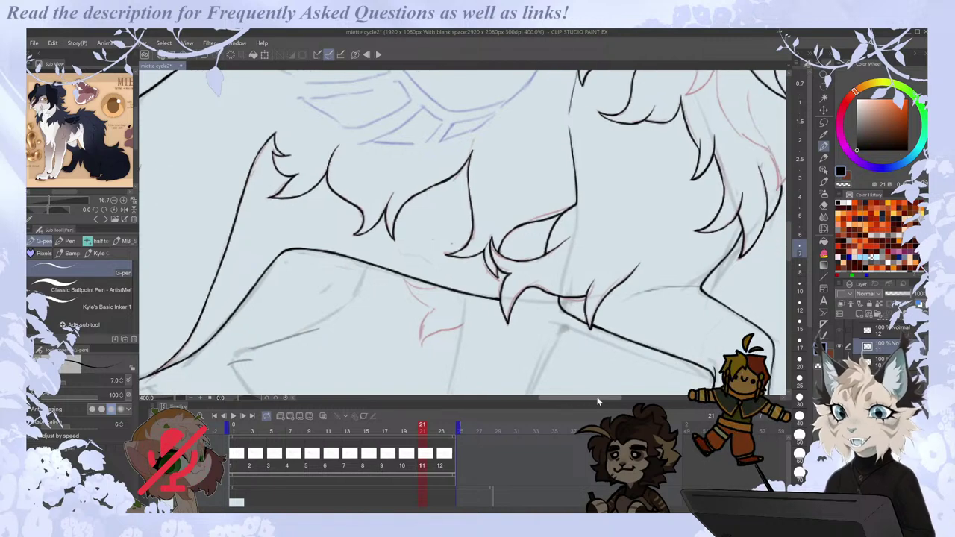
pyautogui.moveTo(512, 299); pyautogui.dragTo(559, 300)
pyautogui.hotkey('ctrl', 'z')
pyautogui.hotkey('ctrl', 'z')
# Examine the belly and hind leg lines on cel 12 against the neighbouring frames.
pyautogui.scroll(-3, 509, 255)
pyautogui.press(',')
pyautogui.press('.')
pyautogui.press('.')
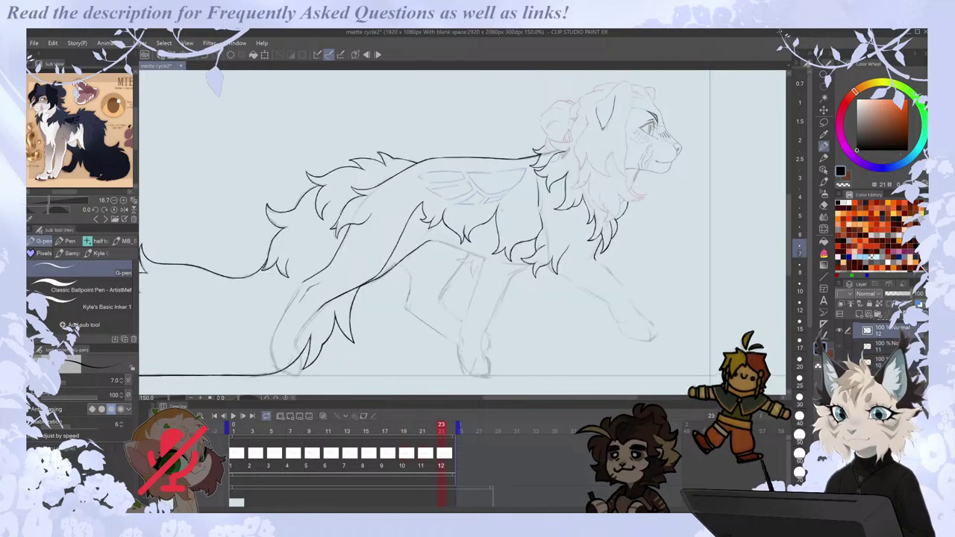
pyautogui.press(',')
pyautogui.press(',')
pyautogui.press('.')
pyautogui.hotkey('ctrl', '+')
pyautogui.hotkey('ctrl', '+')
pyautogui.press('space')
pyautogui.press('e')
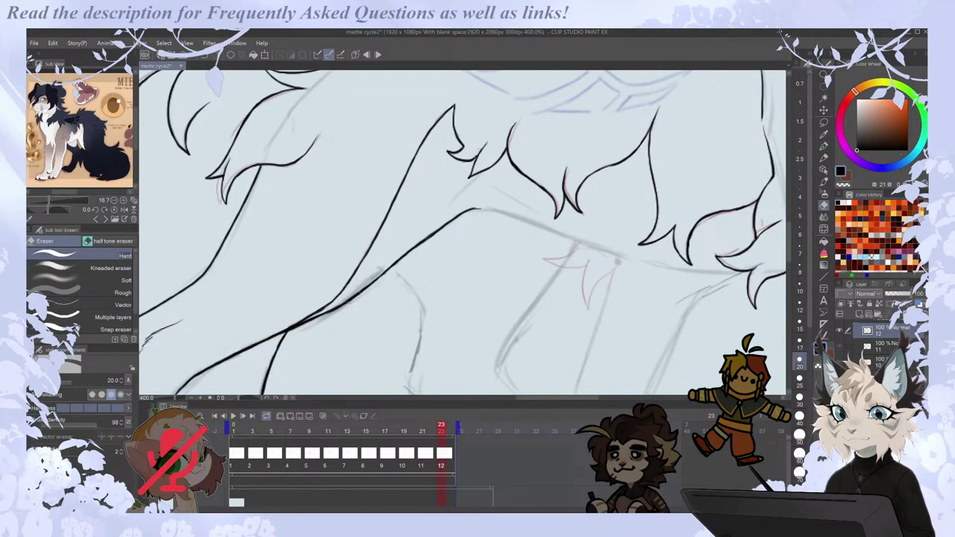
pyautogui.press('p')
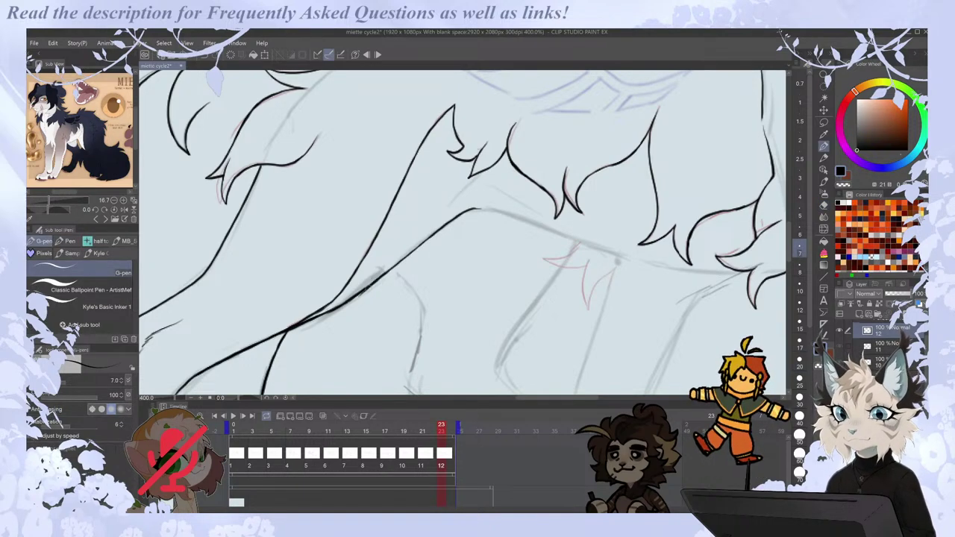
# Check the whole body's line art on cel 12 with the canvas unmirrored, stepping between adjacent frames.
pyautogui.hotkey('ctrl', '-')
pyautogui.scroll(-1, 476, 201)
pyautogui.press('Left')
pyautogui.press('Right')
pyautogui.press('h')
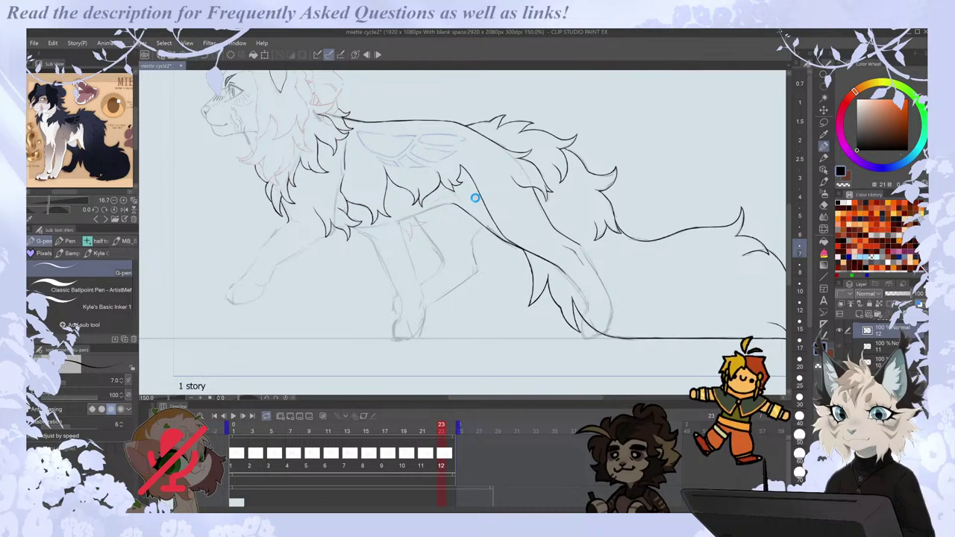
pyautogui.press('Left')
pyautogui.press('Right')
pyautogui.press('Left')
pyautogui.hotkey('ctrl', '+')
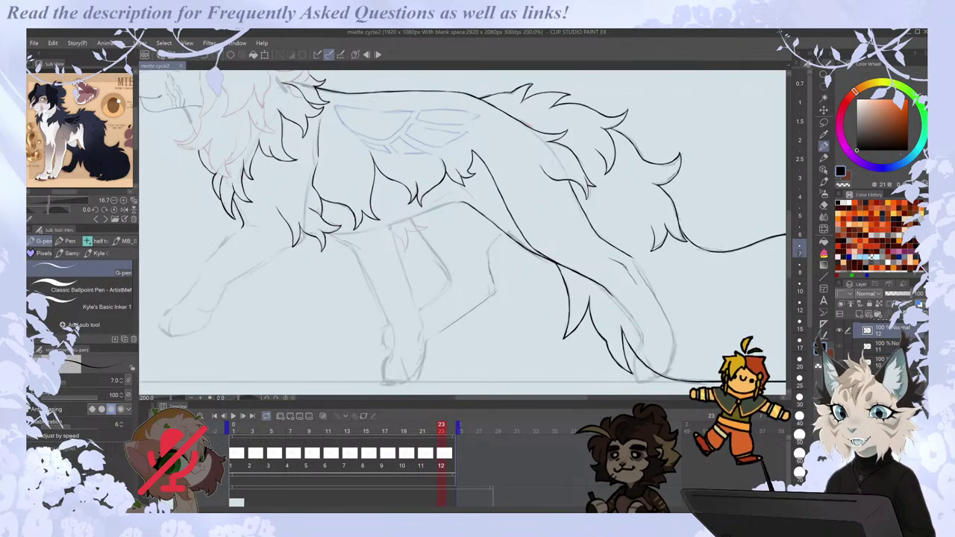
# Ink the belly line from the hind thigh toward the chest fur on cel 12 and check it in both canvas orientations.
pyautogui.press('h')
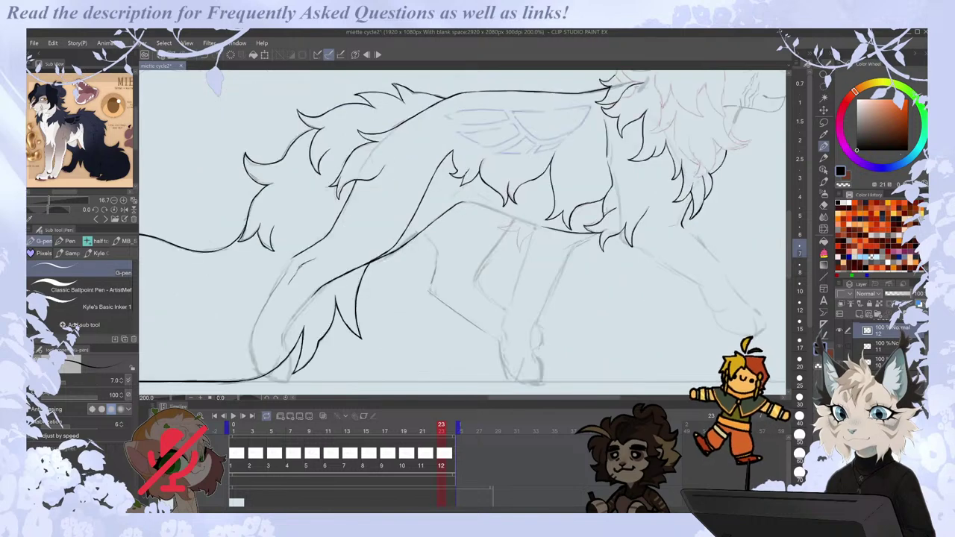
pyautogui.moveTo(477, 204); pyautogui.dragTo(528, 223)
pyautogui.hotkey('ctrl', 'z')
pyautogui.hotkey('ctrl', 'z')
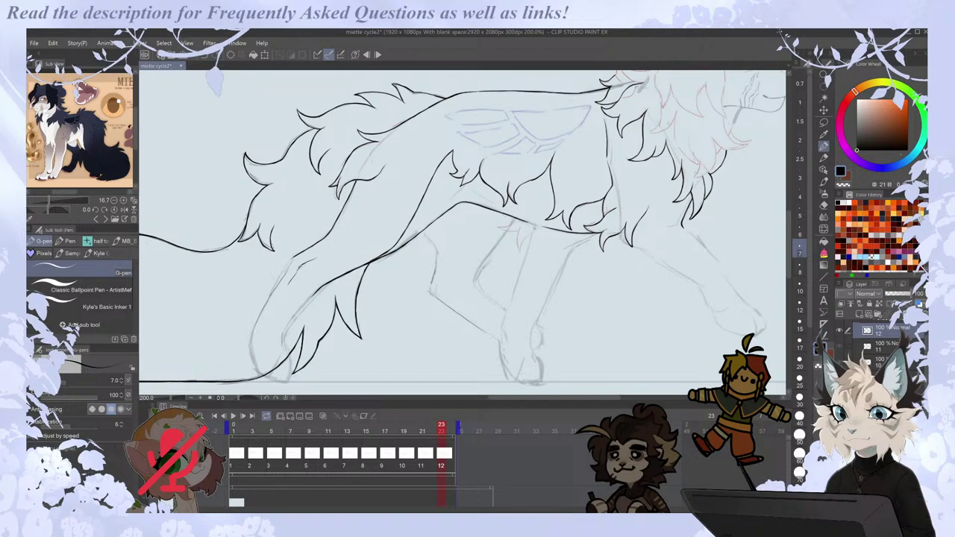
pyautogui.press('h')
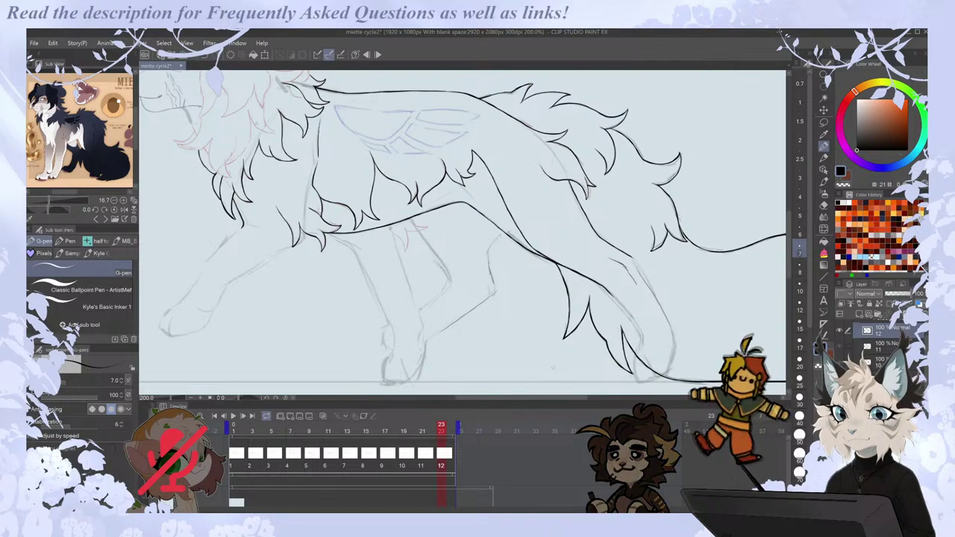
pyautogui.press('h')
pyautogui.press('h')
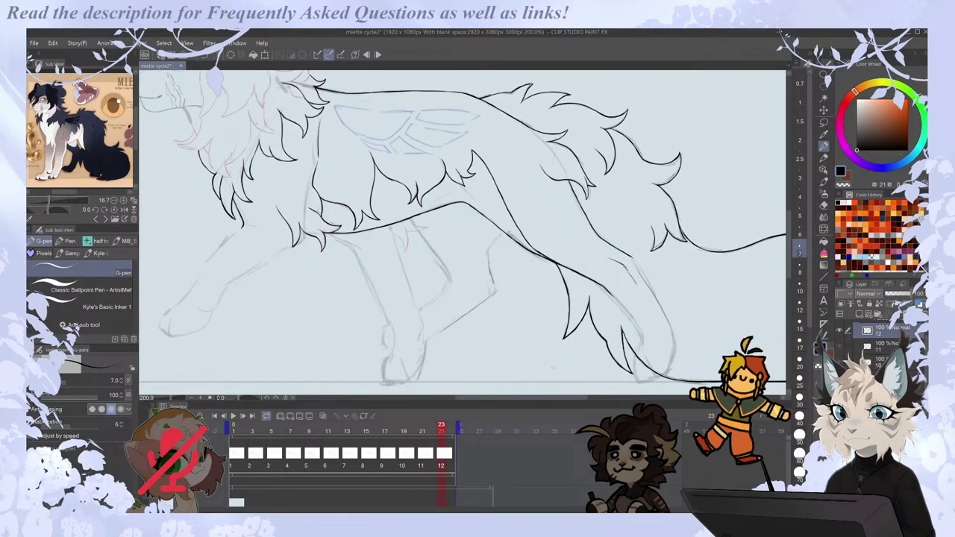
# Compare cel 12 with cel 1 and play back the walk cycle to review the new belly lines.
pyautogui.moveTo(515, 398); pyautogui.dragTo(508, 397)
pyautogui.scroll(-1, 531, 390)
pyautogui.press('.')
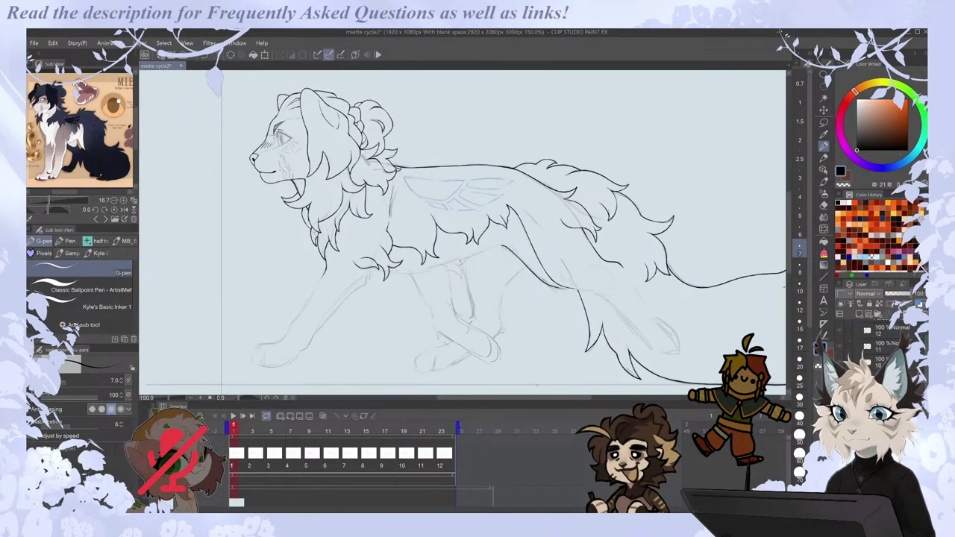
pyautogui.press('.')
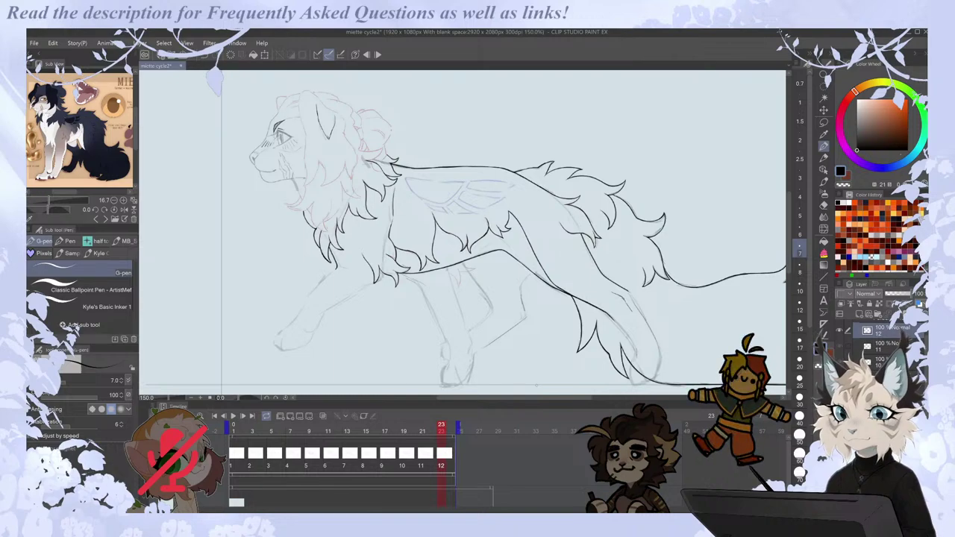
pyautogui.click(233, 415)
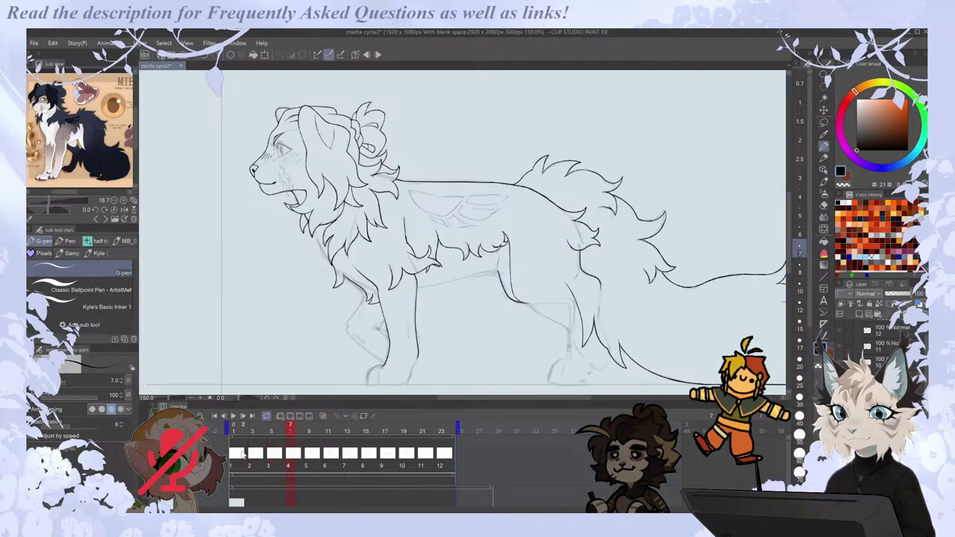
# Compare the line art on cels 3 and 4, and play back the walk cycle to review the motion.
pyautogui.press(',')
pyautogui.press(',')
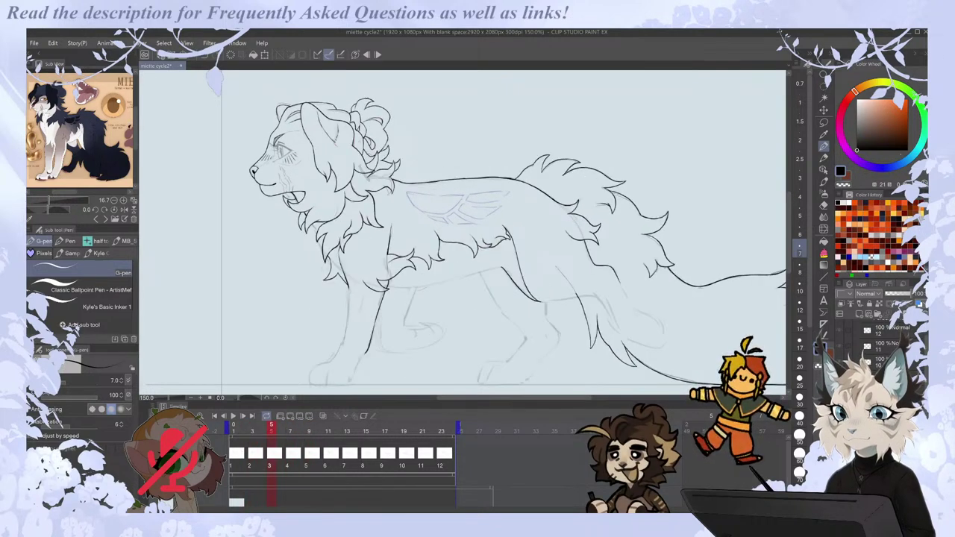
pyautogui.scroll(3, 385, 135)
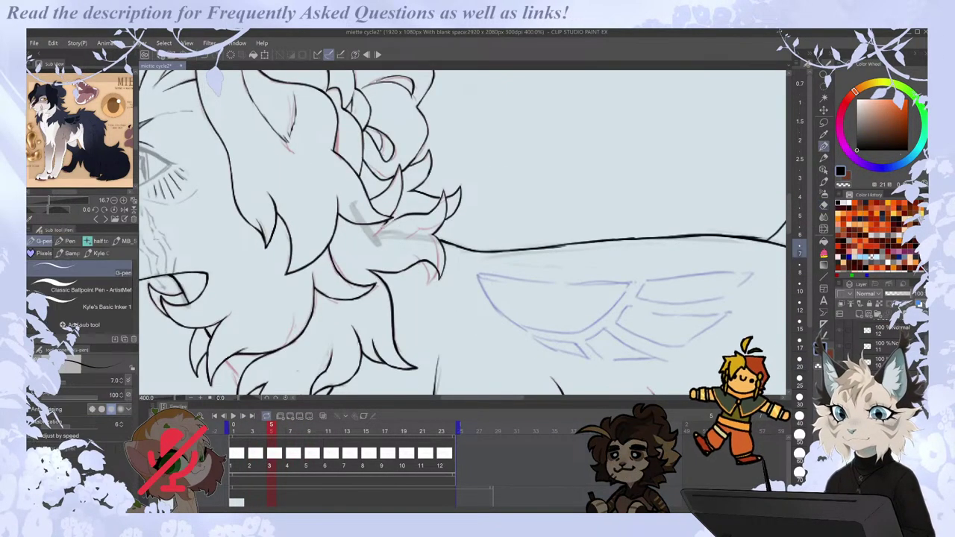
pyautogui.scroll(-3, 388, 186)
pyautogui.press('.')
pyautogui.press('.')
pyautogui.press('.')
pyautogui.press('.')
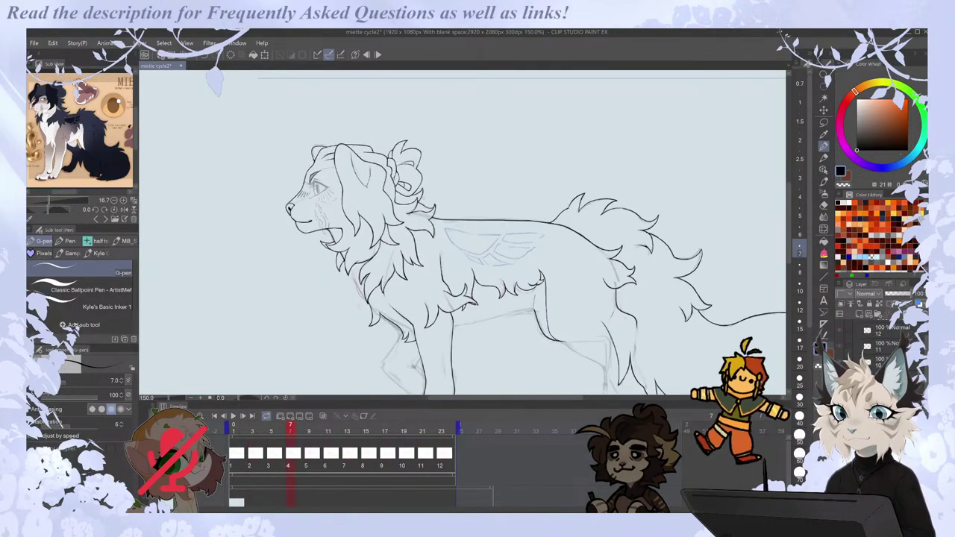
pyautogui.scroll(-1, 463, 232)
pyautogui.scroll(1, 575, 360)
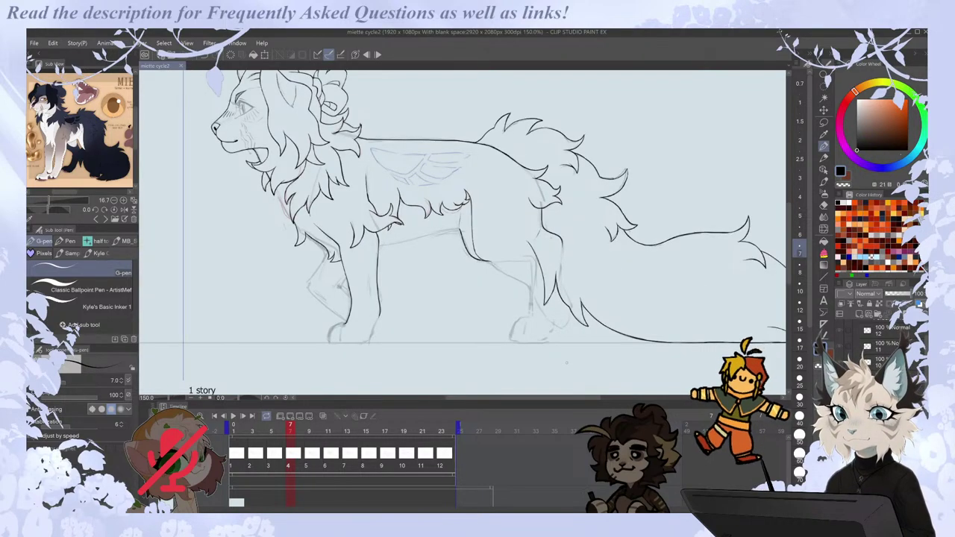
pyautogui.click(233, 416)
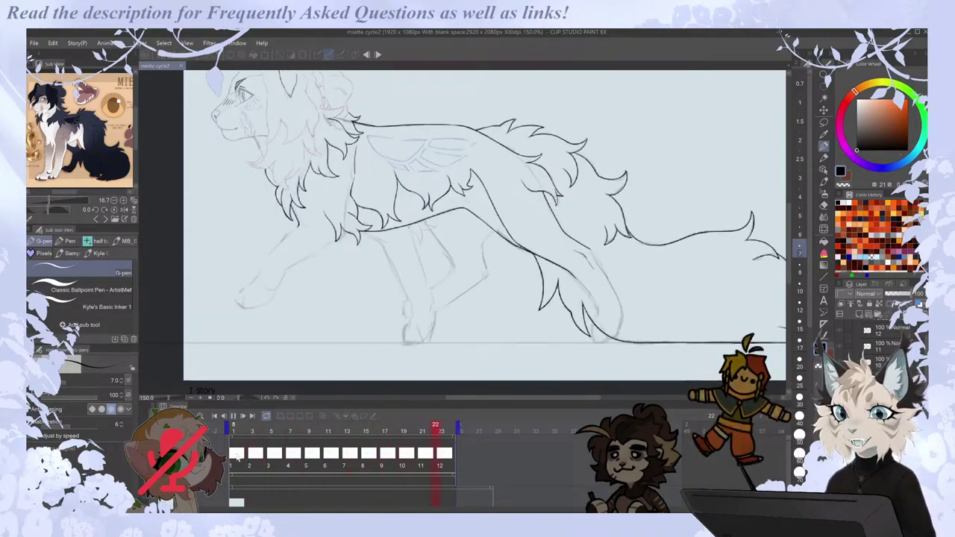
pyautogui.click(235, 417)
# Ink the front edge of the outstretched front leg on cel 1 from the chest to the paw, with the canvas mirrored.
pyautogui.scroll(1, 422, 249)
pyautogui.press('h')
pyautogui.moveTo(512, 396); pyautogui.dragTo(537, 396)
pyautogui.moveTo(790, 237)
pyautogui.mouseDown()
pyautogui.moveTo(789, 228)
pyautogui.moveTo(789, 237)
pyautogui.mouseUp()
pyautogui.scroll(1, 708, 327)
pyautogui.scroll(-1, 458, 240)
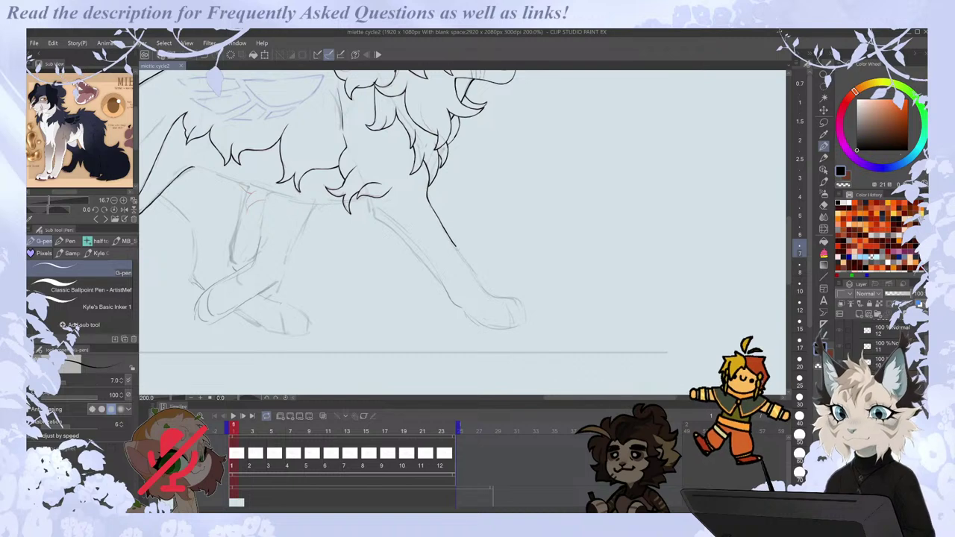
pyautogui.press('Right')
pyautogui.press('Left')
pyautogui.hotkey('ctrl', 'z')
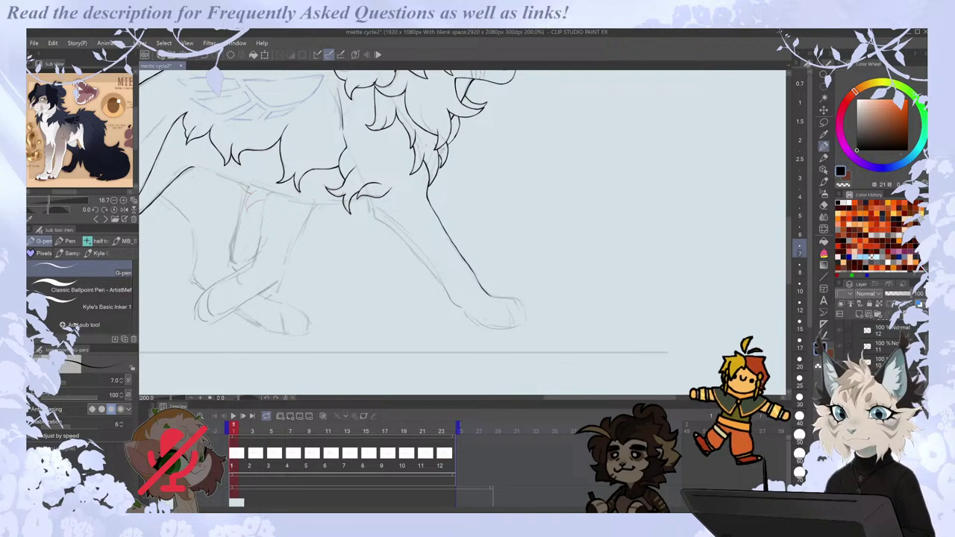
# Ink the back edge of the outstretched front leg on cel 1 and compare it with the neighbouring cels.
pyautogui.moveTo(393, 229); pyautogui.dragTo(424, 262)
pyautogui.hotkey('ctrl', 'z')
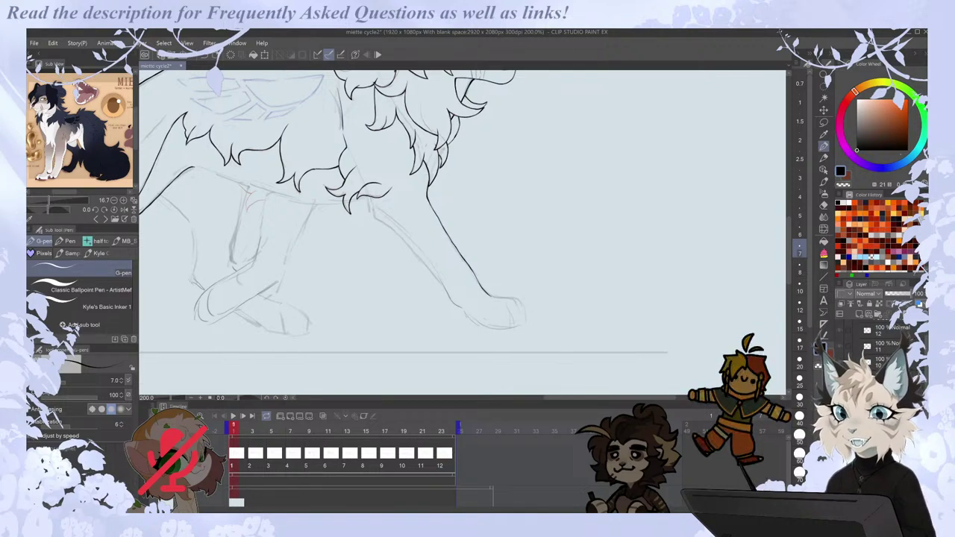
pyautogui.moveTo(371, 206); pyautogui.dragTo(460, 308)
pyautogui.press('Left')
pyautogui.press('Right')
pyautogui.press('Right')
pyautogui.press('Left')
pyautogui.press('Left')
pyautogui.press('Right')
pyautogui.press('Left')
pyautogui.press('Right')
pyautogui.press('Left')
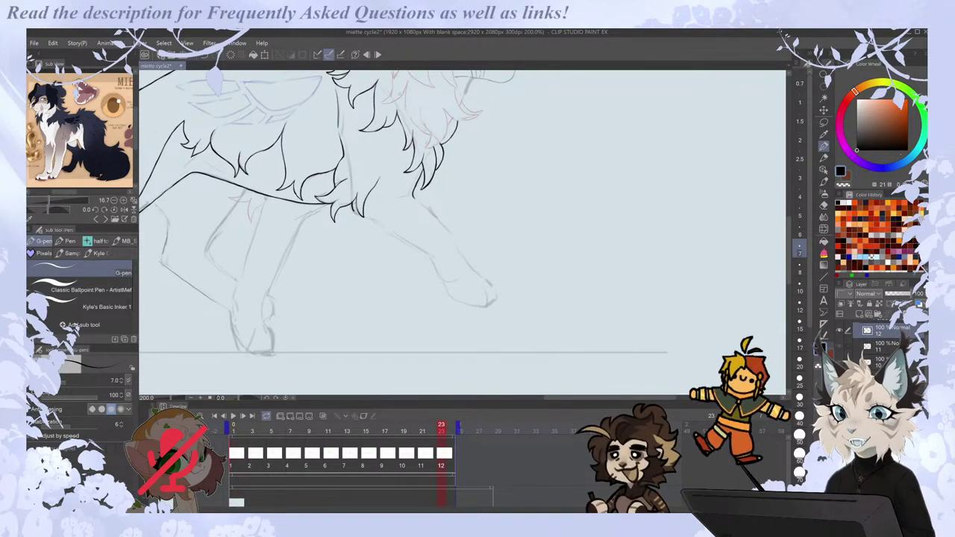
# Ink the back edge of the outstretched front leg on cel 12 from the chest fur toward the paw, checking it against adjacent cels.
pyautogui.moveTo(364, 216); pyautogui.dragTo(431, 261)
pyautogui.press('Left')
pyautogui.press('Right')
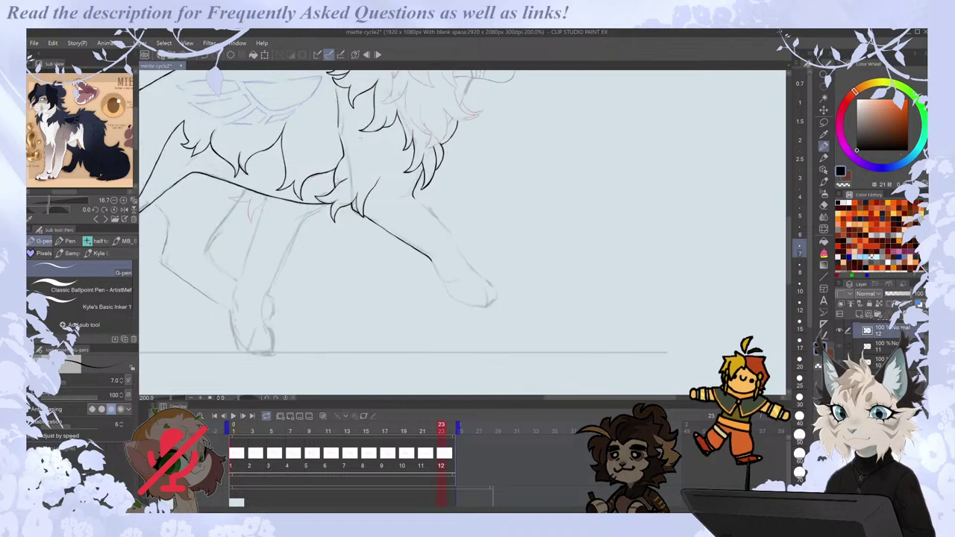
pyautogui.hotkey('ctrl', 'z')
pyautogui.moveTo(375, 221); pyautogui.dragTo(416, 245)
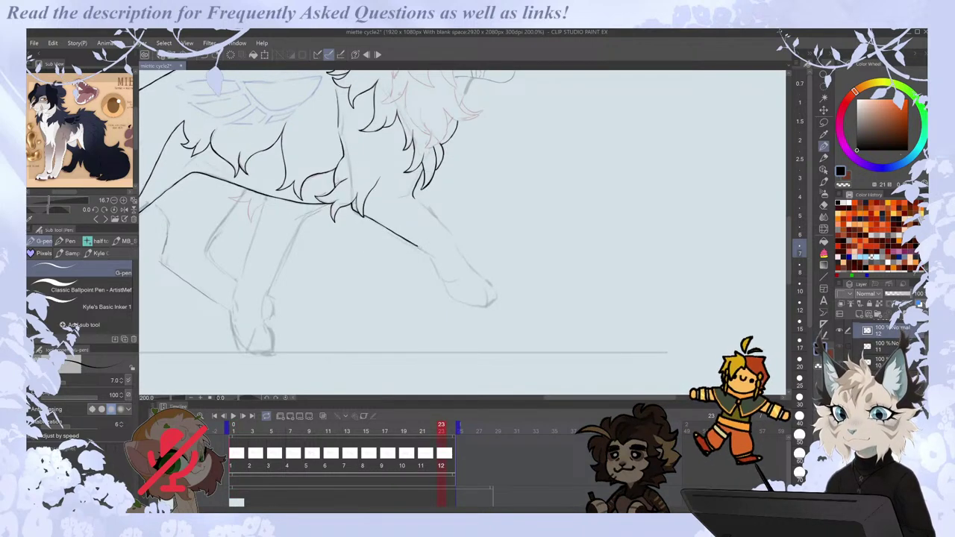
pyautogui.press('Left')
pyautogui.press('Right')
pyautogui.press('Left')
pyautogui.press('Right')
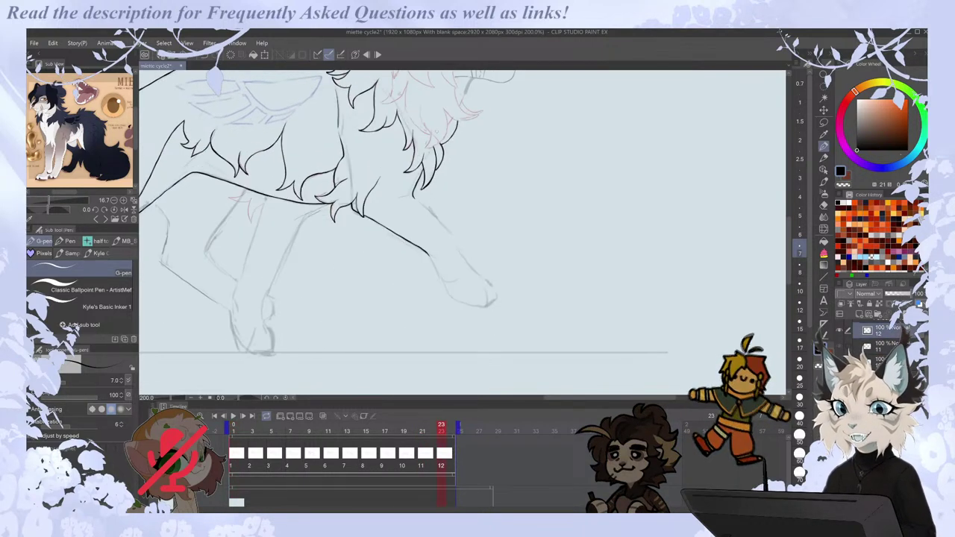
pyautogui.press('Left')
pyautogui.press('Left')
pyautogui.press('Right')
pyautogui.press('Right')
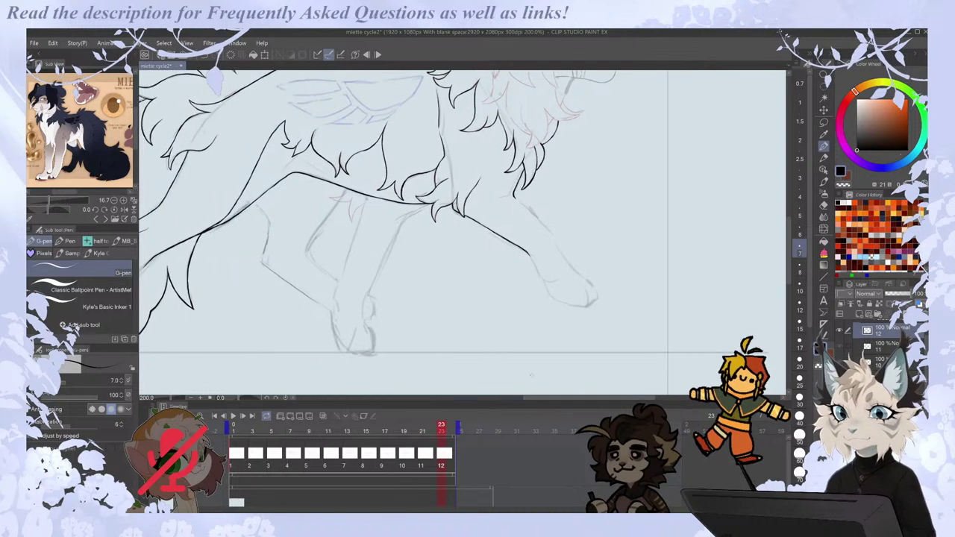
# Ink the belly line on cel 1 from the hind thigh to the chest fur and compare it with the preceding cel.
pyautogui.press('space')
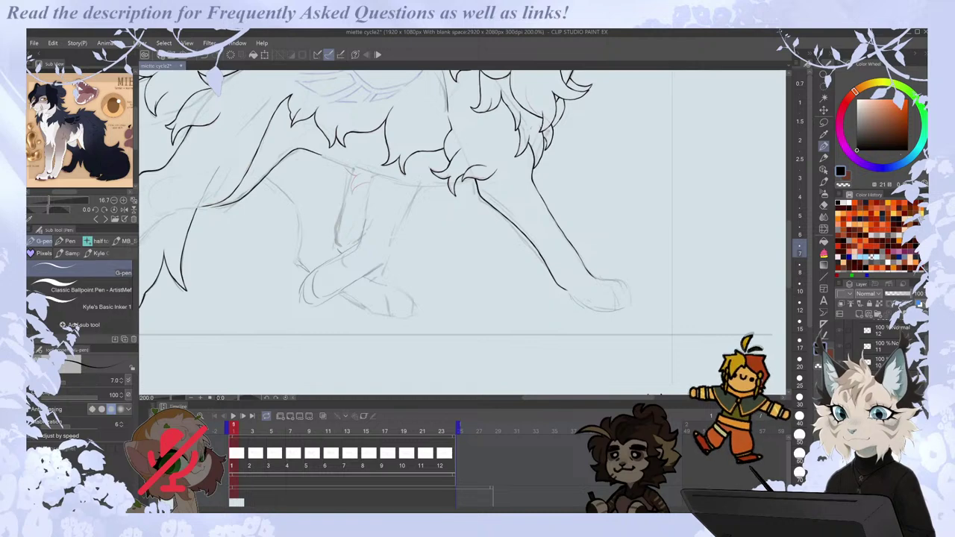
pyautogui.moveTo(348, 166); pyautogui.dragTo(431, 185)
pyautogui.press(',')
pyautogui.press('.')
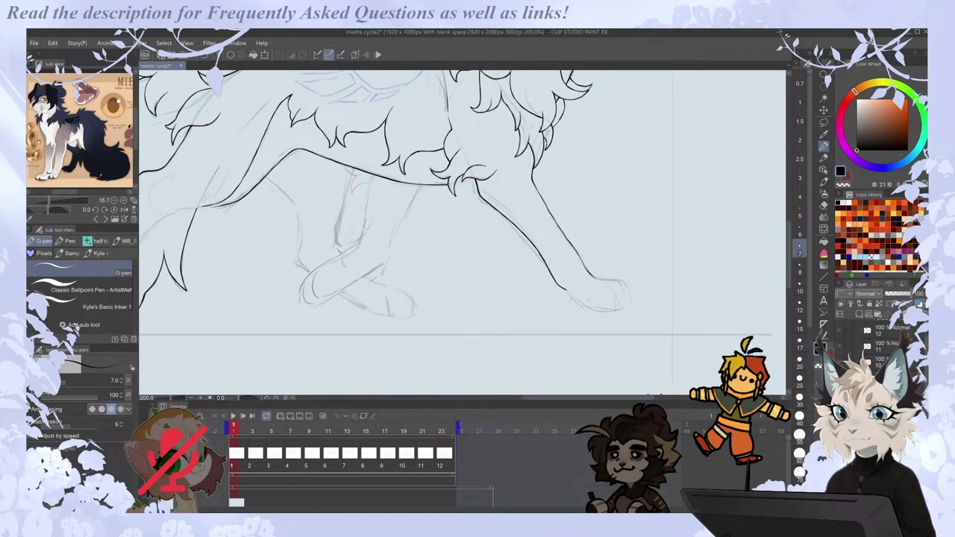
# Join the front leg's back edge to the belly line beneath the chest fur on cel 1, with the canvas unmirrored.
pyautogui.press('h')
pyautogui.scroll(2, 450, 127)
pyautogui.press(',')
pyautogui.press('.')
pyautogui.moveTo(444, 234); pyautogui.dragTo(477, 242)
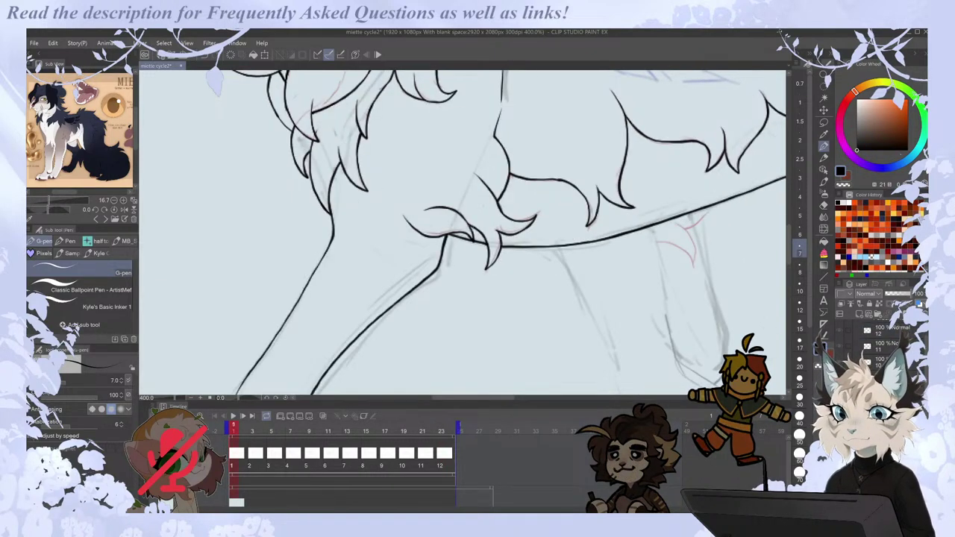
pyautogui.scroll(-4, 464, 196)
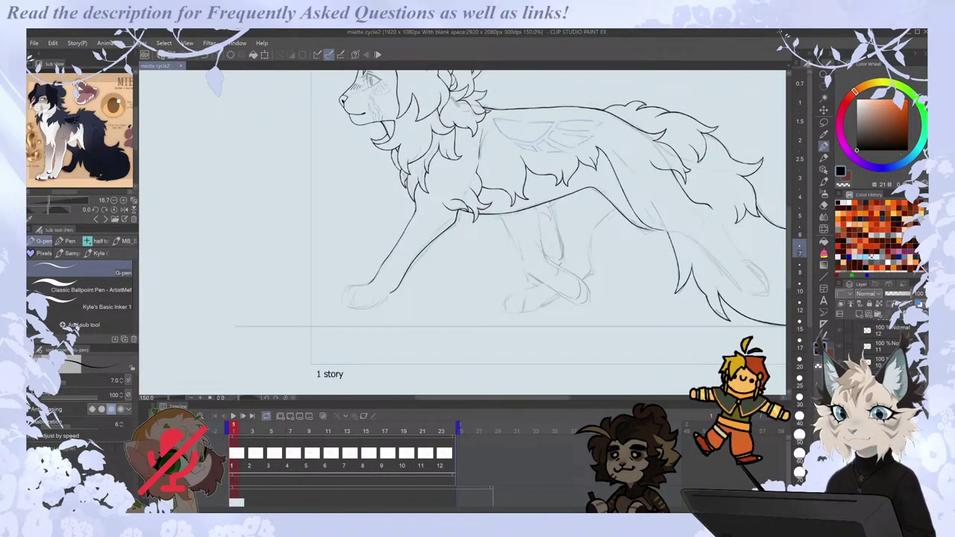
pyautogui.press(',')
pyautogui.press('.')
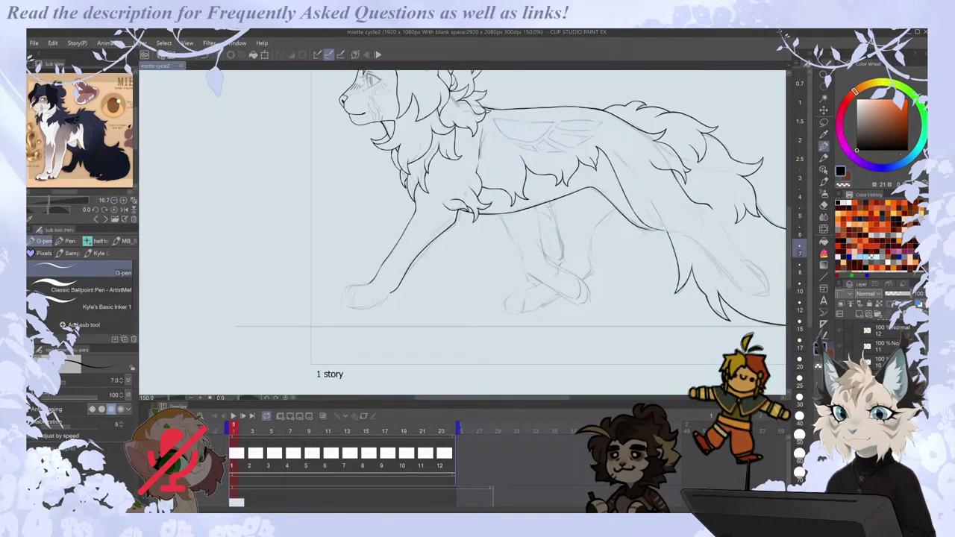
# Flip between the first cels of the cycle to examine how the belly and leg lines move.
pyautogui.scroll(-1, 465, 196)
pyautogui.moveTo(511, 398); pyautogui.dragTo(537, 397)
pyautogui.press(',')
pyautogui.press('.')
pyautogui.press('.')
pyautogui.press(',')
pyautogui.press('.')
pyautogui.scroll(2, 444, 159)
pyautogui.press(',')
pyautogui.press('.')
pyautogui.press('.')
pyautogui.press(',')
pyautogui.press(',')
pyautogui.press('.')
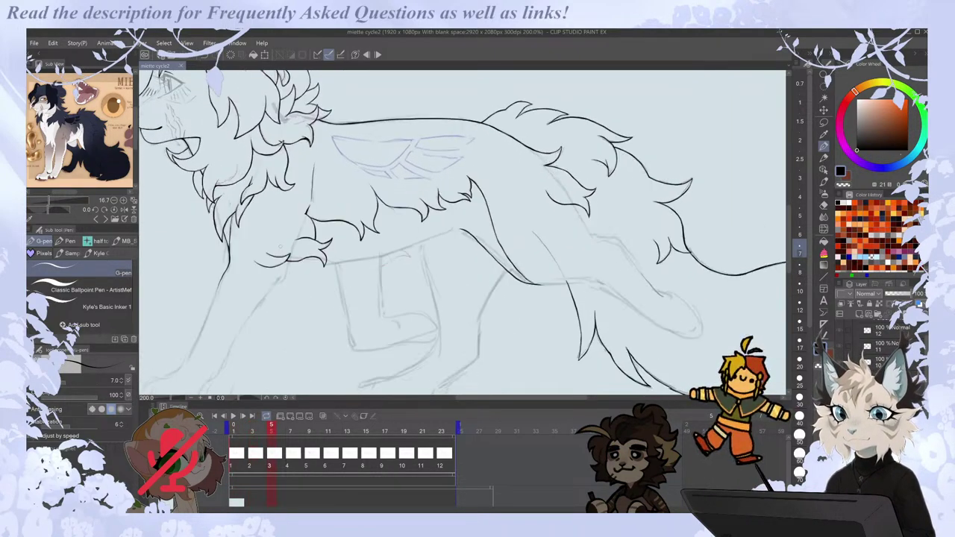
# Ink the belly line on cel 2 from the chest fur to the hind thigh, and check it mirrored against neighbouring cels.
pyautogui.press('Right')
pyautogui.moveTo(295, 260); pyautogui.dragTo(321, 269)
pyautogui.hotkey('ctrl', 'z')
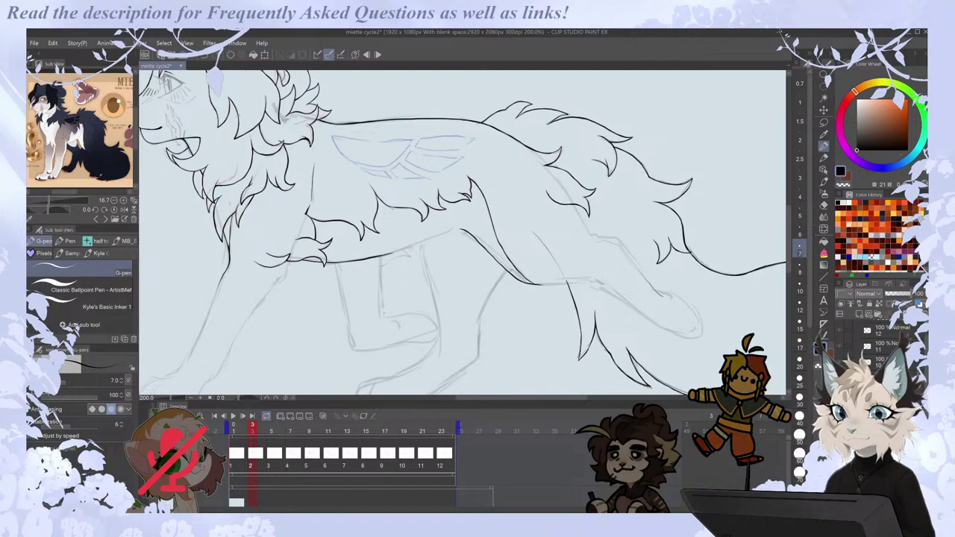
pyautogui.press('h')
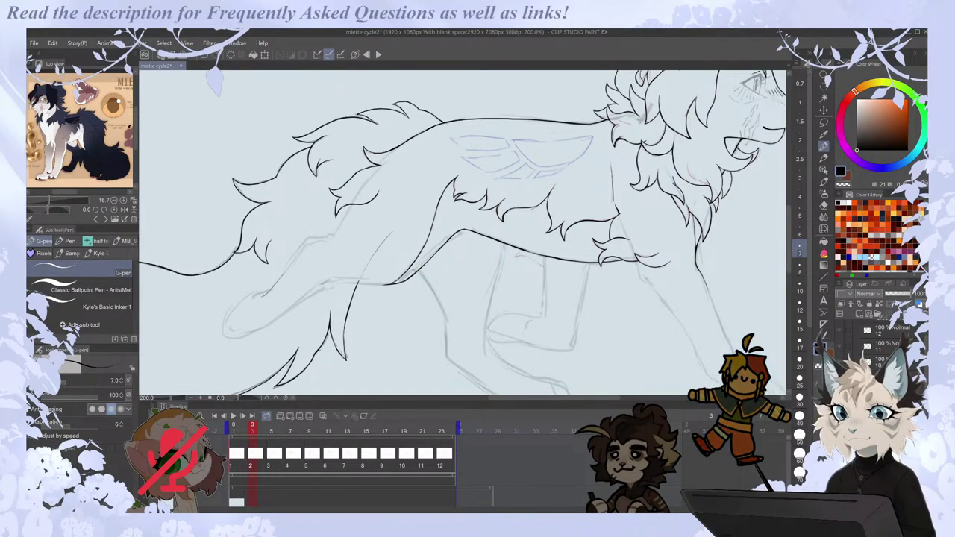
pyautogui.press(',')
pyautogui.press('.')
pyautogui.press('.')
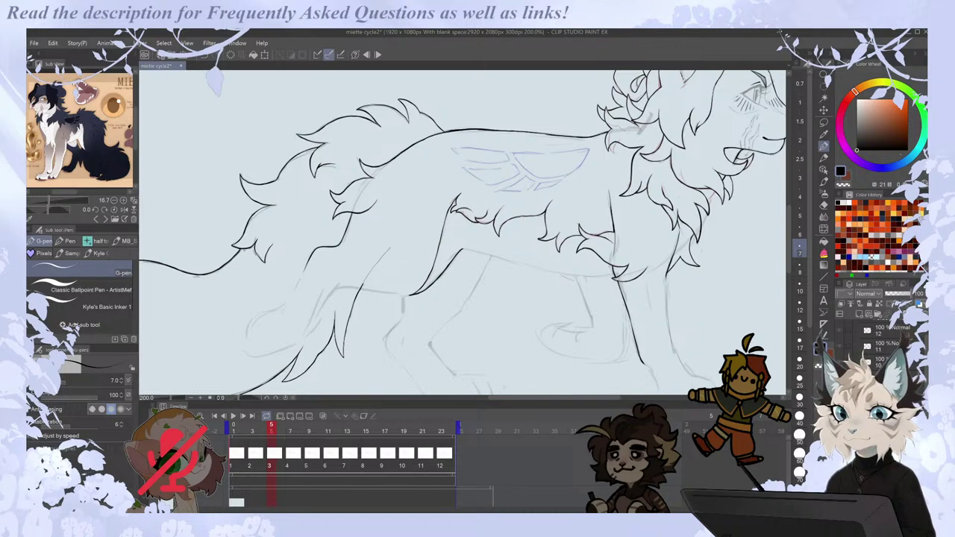
# Ink the belly line on cel 3 from the hind thigh to the front leg, redoing strokes until the curve is clean.
pyautogui.moveTo(497, 397); pyautogui.dragTo(532, 397)
pyautogui.press(',')
pyautogui.press('.')
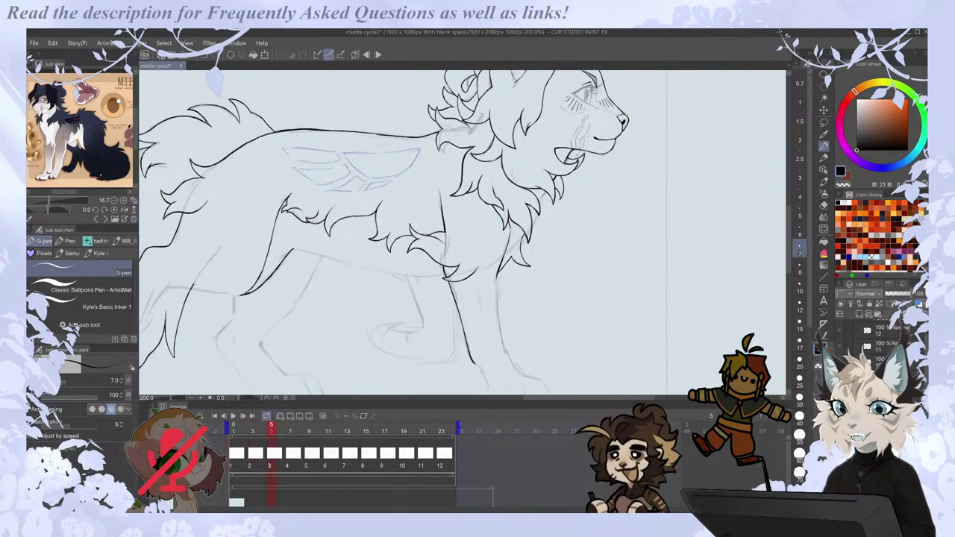
pyautogui.moveTo(292, 247); pyautogui.dragTo(425, 277)
pyautogui.hotkey('ctrl', 'z')
pyautogui.moveTo(364, 267); pyautogui.dragTo(441, 277)
pyautogui.hotkey('ctrl', 'z')
pyautogui.hotkey('ctrl', 'z')
pyautogui.hotkey('ctrl', 'z')
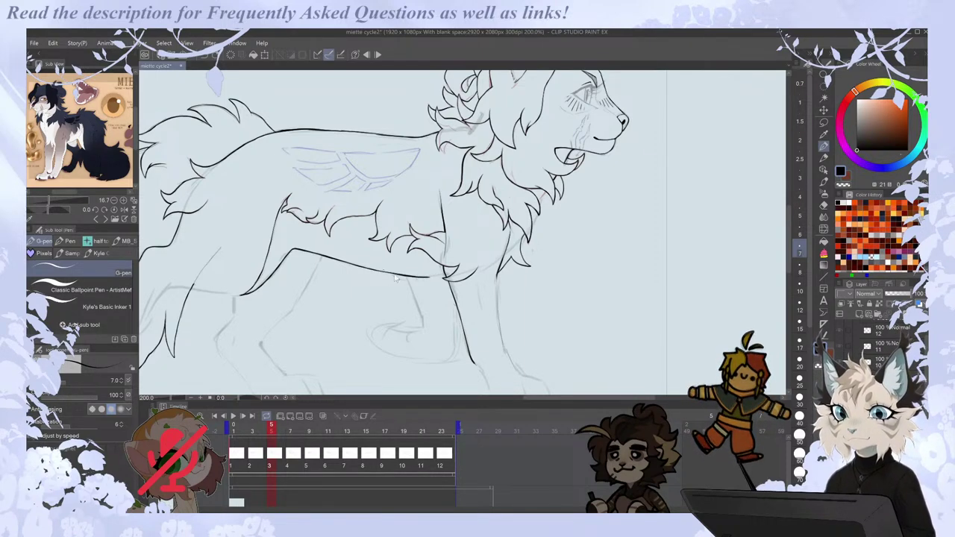
pyautogui.moveTo(383, 271); pyautogui.dragTo(443, 274)
pyautogui.press('Left')
pyautogui.press('Right')
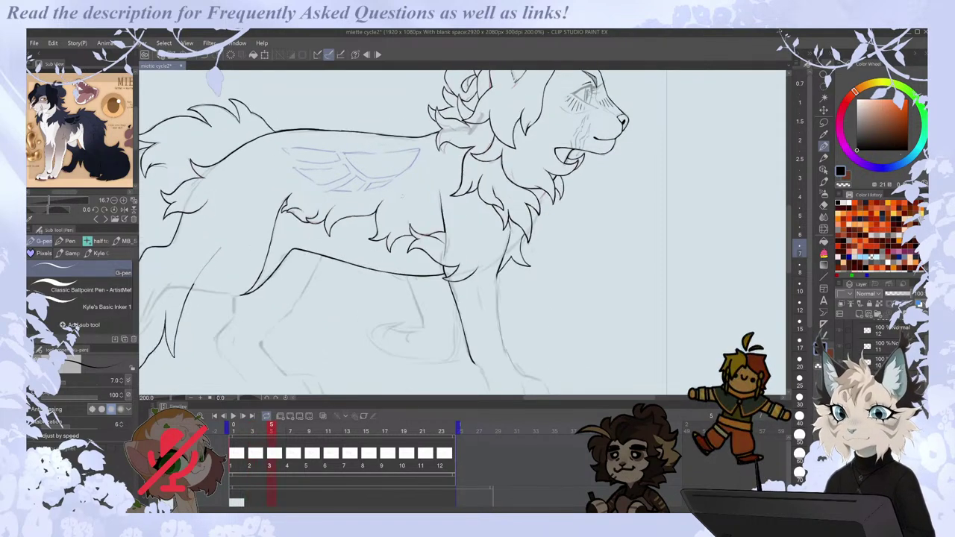
# Erase and redraw the end of the belly line where it meets the hind thigh on cel 3, with the canvas unmirrored.
pyautogui.scroll(-1, 403, 313)
pyautogui.press('h')
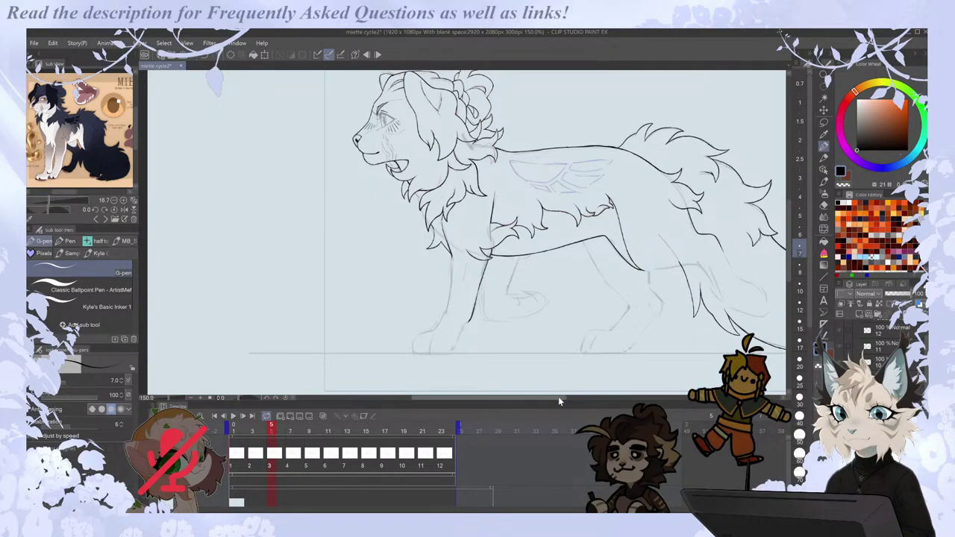
pyautogui.moveTo(561, 395); pyautogui.dragTo(576, 395)
pyautogui.scroll(3, 526, 226)
pyautogui.press('Left')
pyautogui.press('Right')
pyautogui.press('Right')
pyautogui.press('Left')
pyautogui.press('e')
pyautogui.moveTo(528, 263)
pyautogui.mouseDown()
pyautogui.moveTo(470, 277)
pyautogui.moveTo(539, 266)
pyautogui.moveTo(463, 276)
pyautogui.mouseUp()
pyautogui.press('p')
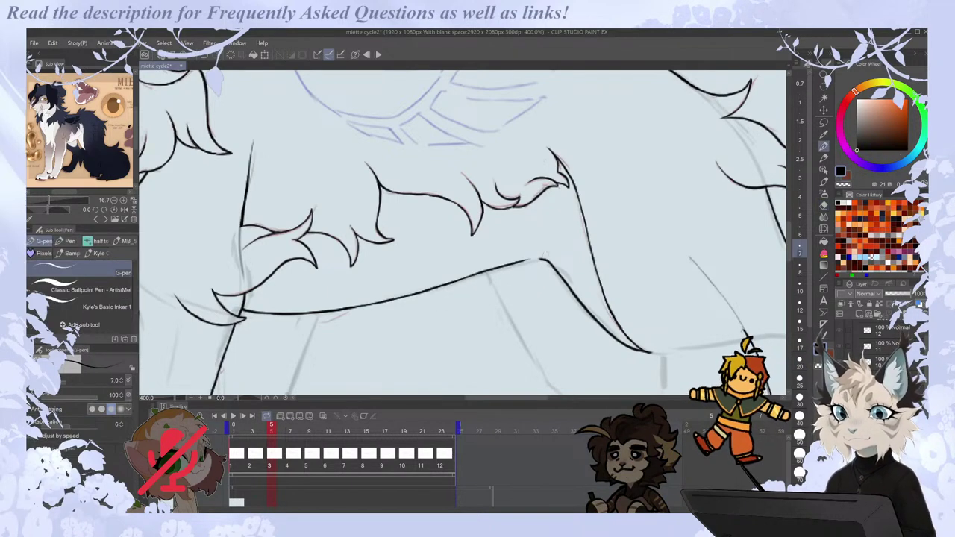
pyautogui.moveTo(517, 262); pyautogui.dragTo(549, 258)
pyautogui.scroll(-3, 553, 254)
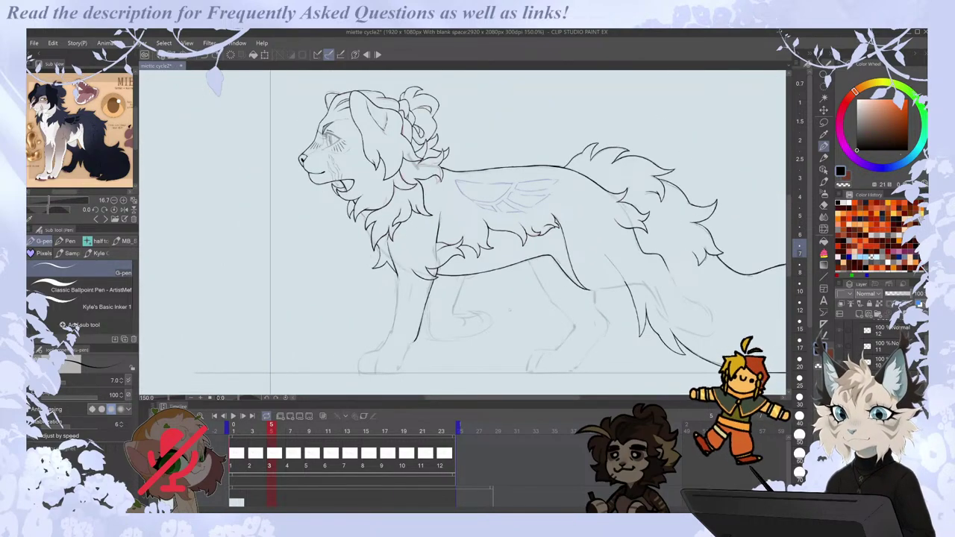
# Examine the belly, chest and front leg lines on cels 3, 8 and 9.
pyautogui.scroll(1, 373, 361)
pyautogui.press(',')
pyautogui.press('.')
pyautogui.press('.')
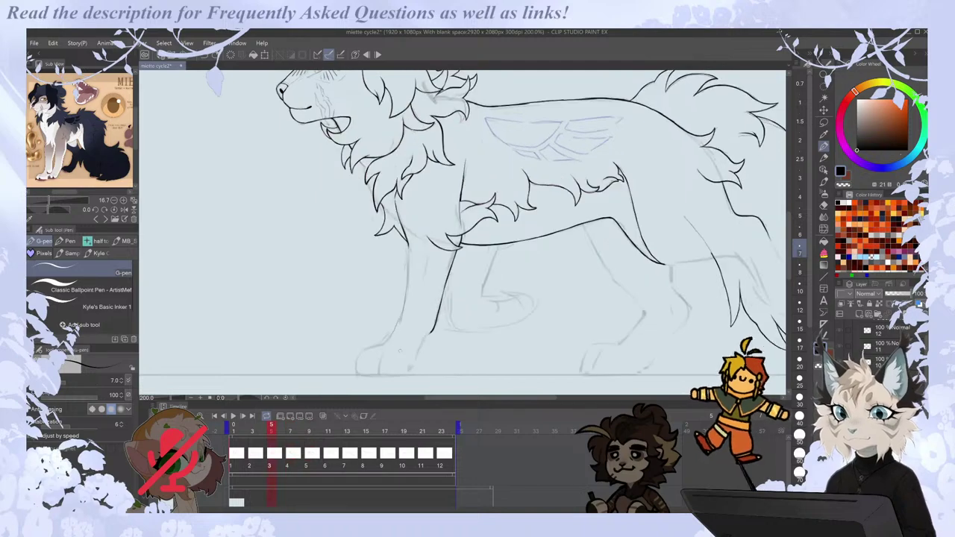
pyautogui.scroll(3, 462, 232)
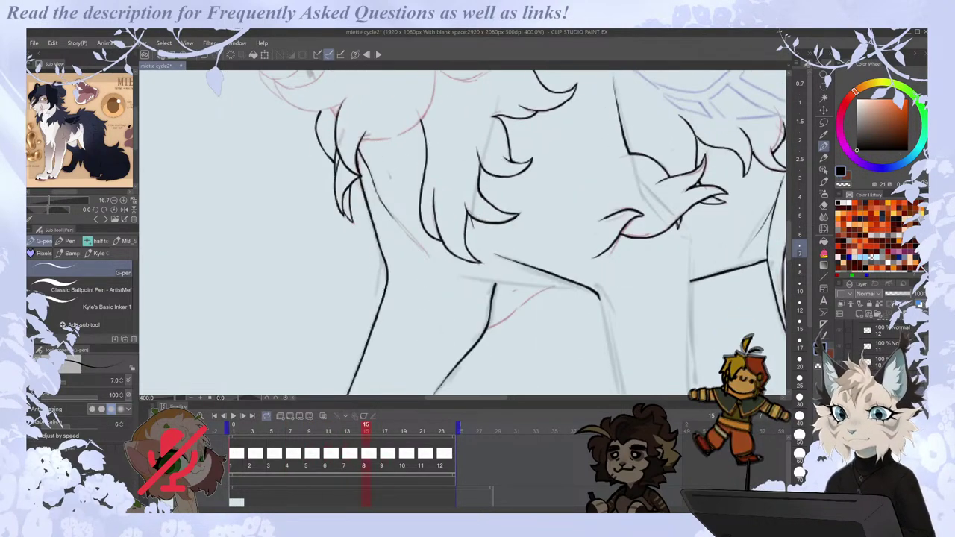
pyautogui.scroll(-2, 352, 175)
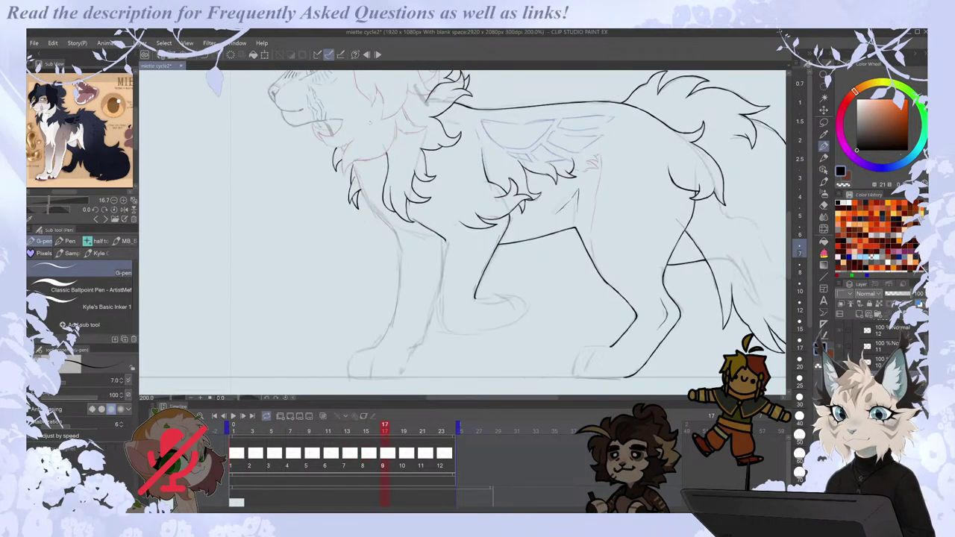
# Ink the front and back edges of the raised front leg on cel 8 below the chest fur, comparing it with cel 9.
pyautogui.press('e')
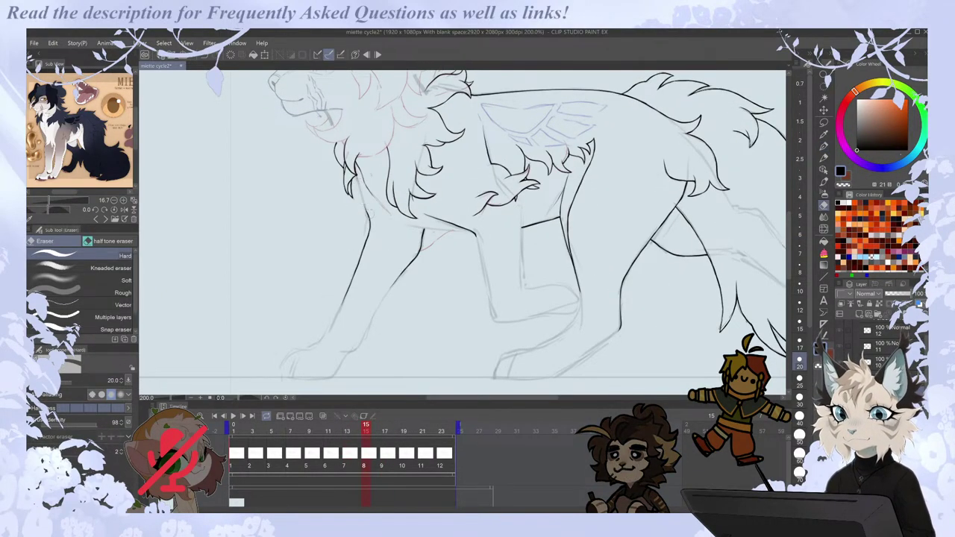
pyautogui.press('p')
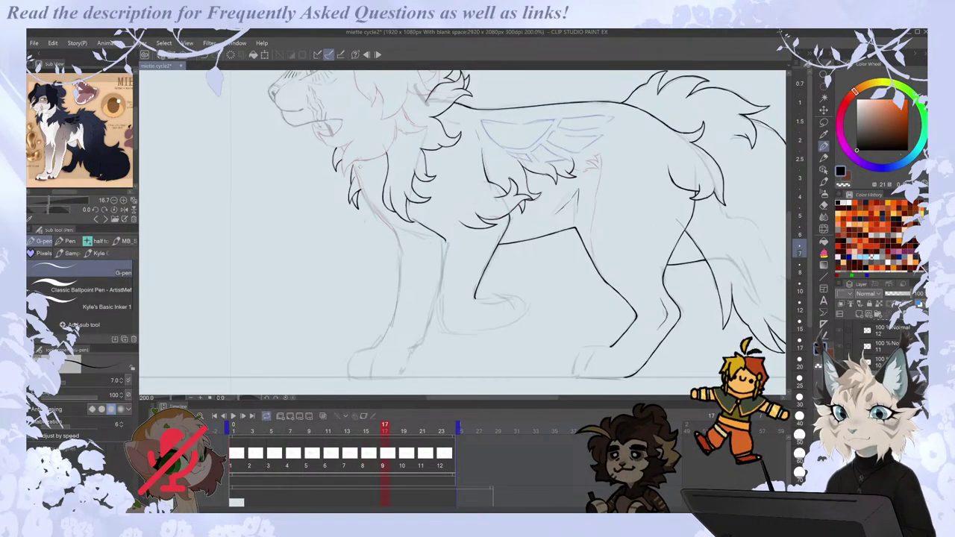
pyautogui.moveTo(446, 245)
pyautogui.mouseDown()
pyautogui.moveTo(442, 322)
pyautogui.moveTo(458, 332)
pyautogui.mouseUp()
pyautogui.press('Left')
pyautogui.press('Right')
pyautogui.press('Right')
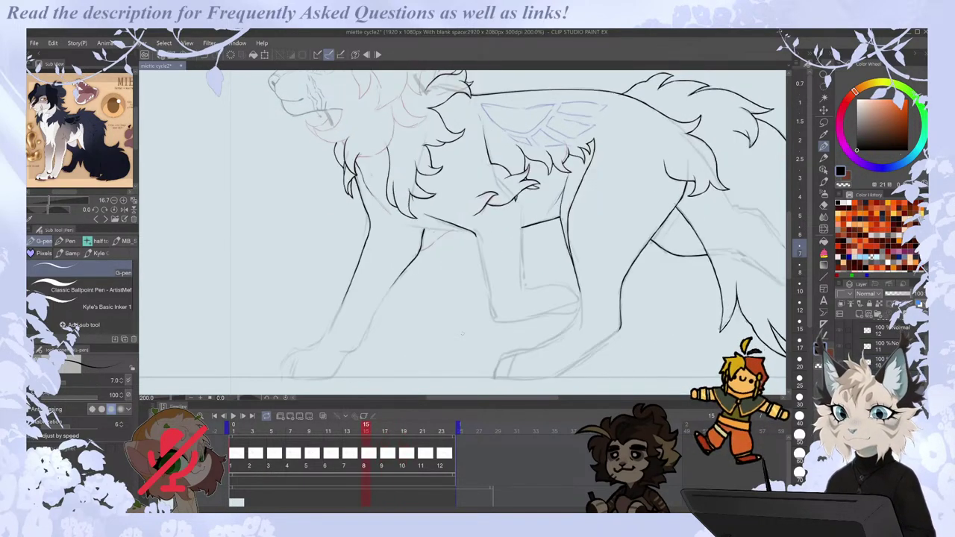
pyautogui.moveTo(477, 243)
pyautogui.mouseDown()
pyautogui.moveTo(493, 316)
pyautogui.moveTo(505, 324)
pyautogui.mouseUp()
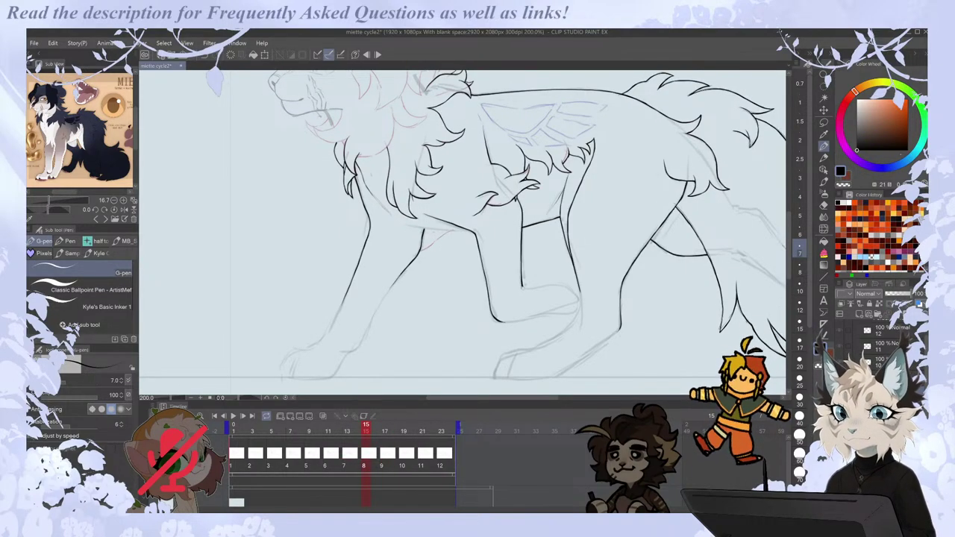
# Erase and redraw the pointed chest fur tuft beside the front leg on cel 4 after playing back the walk cycle.
pyautogui.press('Left')
pyautogui.press('Right')
pyautogui.press('Right')
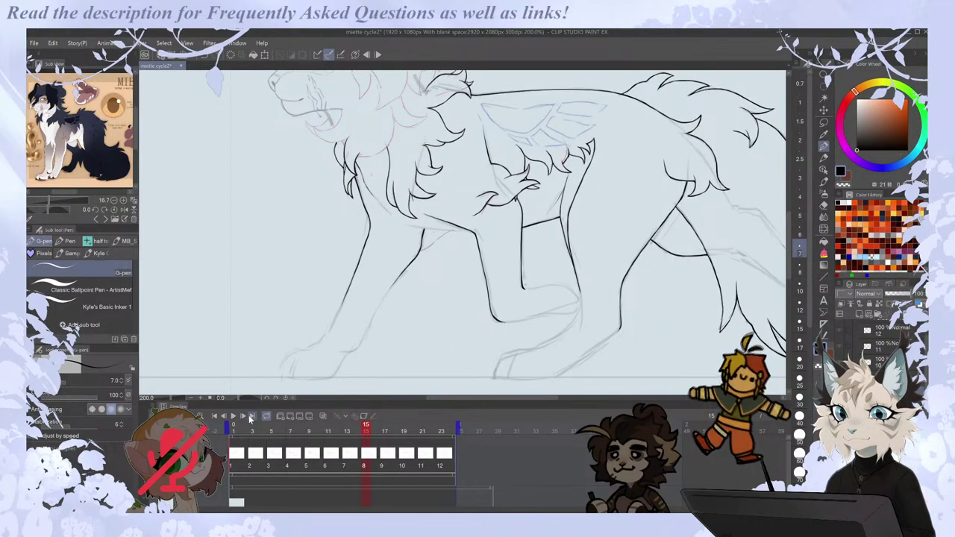
pyautogui.click(233, 417)
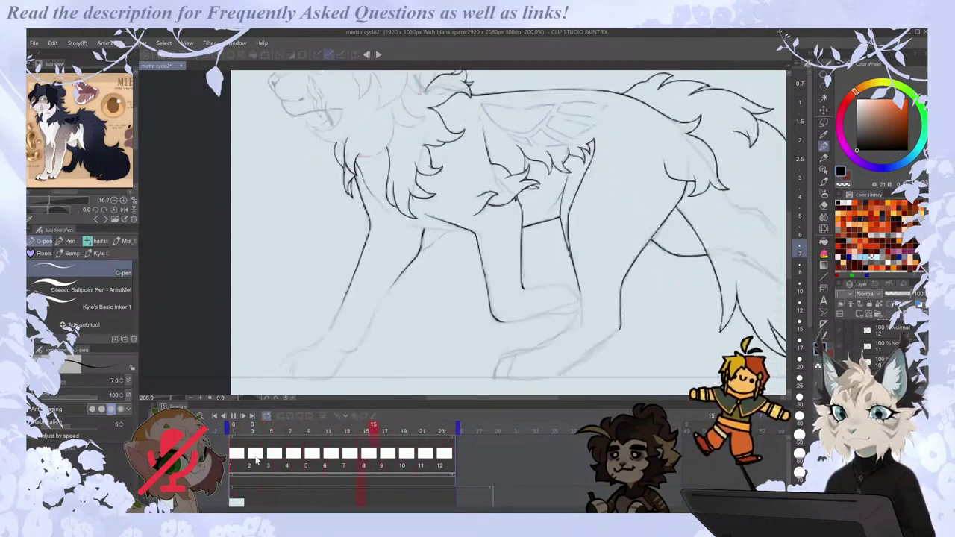
pyautogui.click(255, 459)
pyautogui.press('.')
pyautogui.press('.')
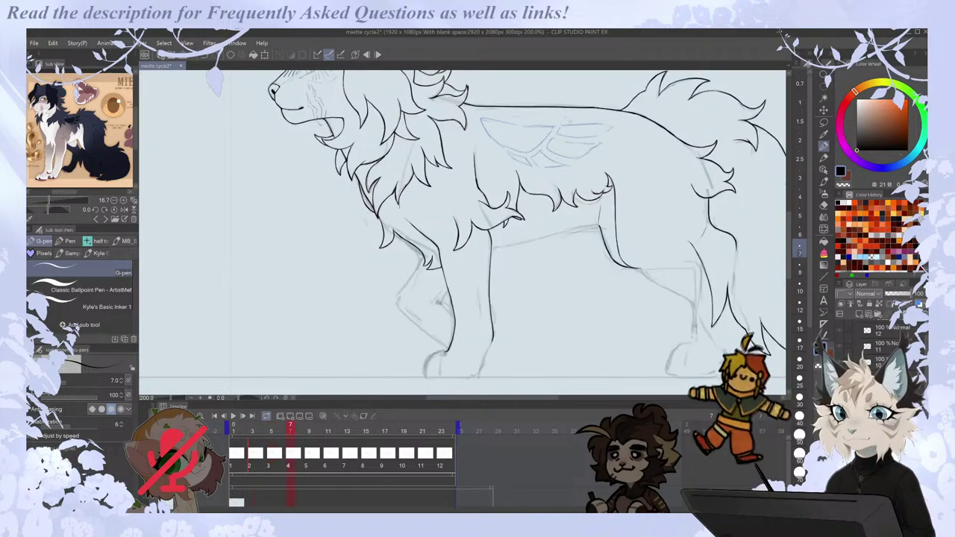
pyautogui.press('e')
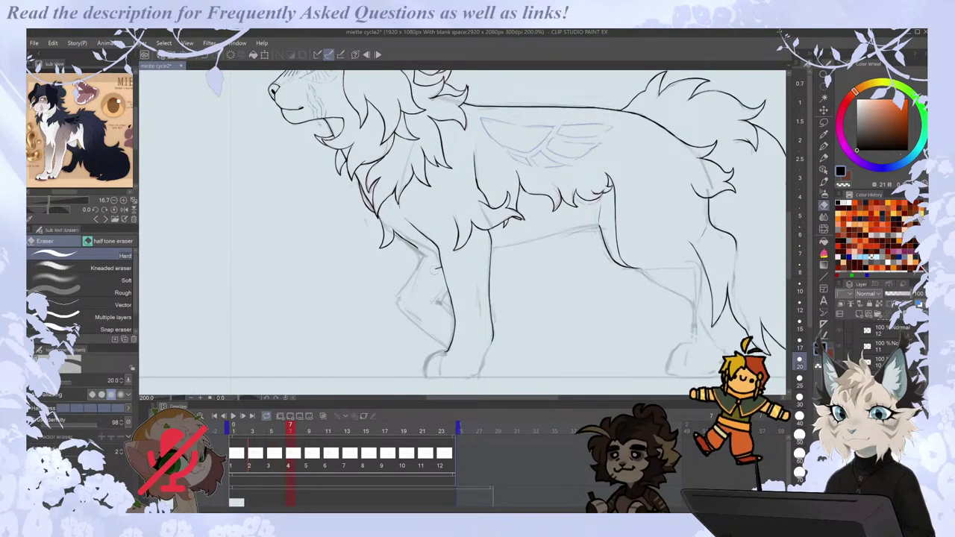
pyautogui.press('p')
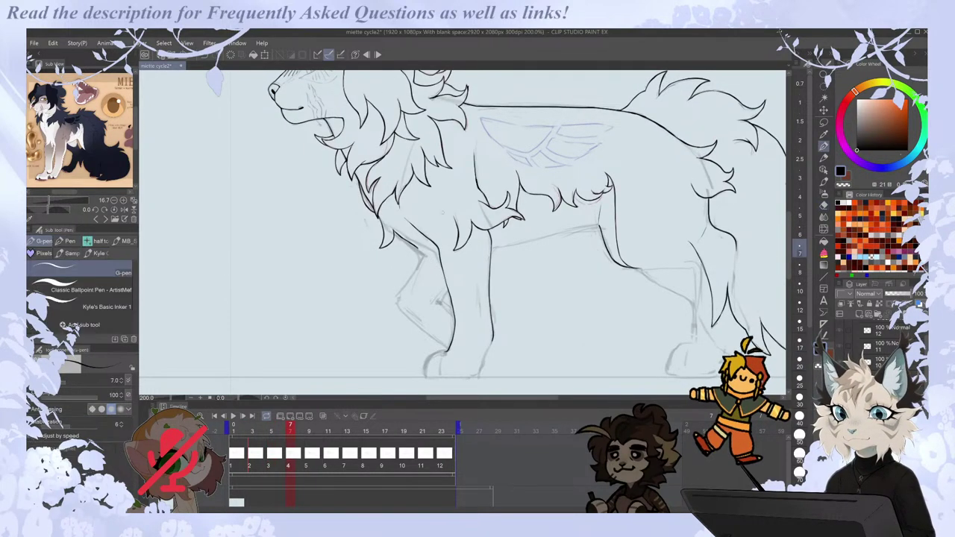
pyautogui.moveTo(423, 255)
pyautogui.mouseDown()
pyautogui.moveTo(431, 276)
pyautogui.moveTo(437, 254)
pyautogui.mouseUp()
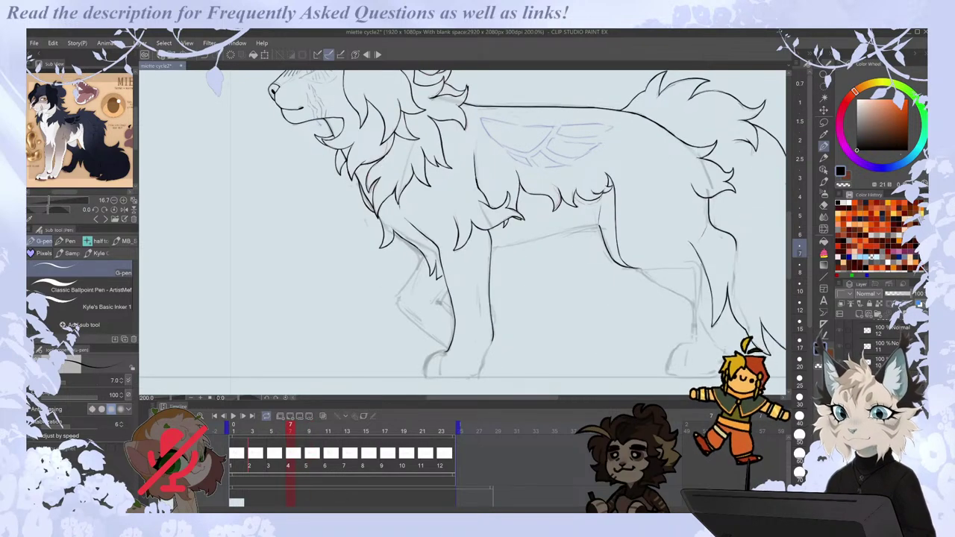
# Clean up the small fur tuft where the belly line meets the front leg on cel 3, comparing it with neighbouring cels.
pyautogui.press(',')
pyautogui.press('.')
pyautogui.press('.')
pyautogui.press(',')
pyautogui.press(',')
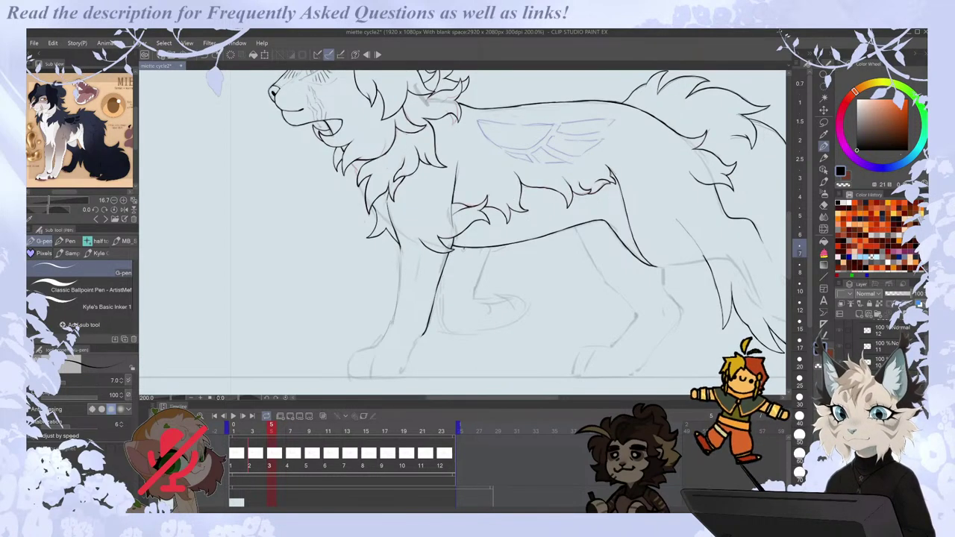
pyautogui.press('e')
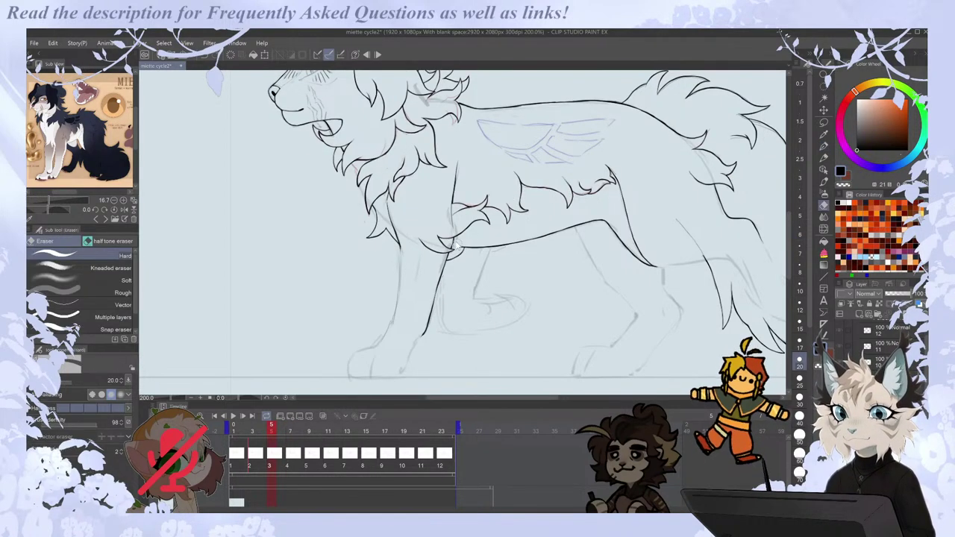
pyautogui.press('p')
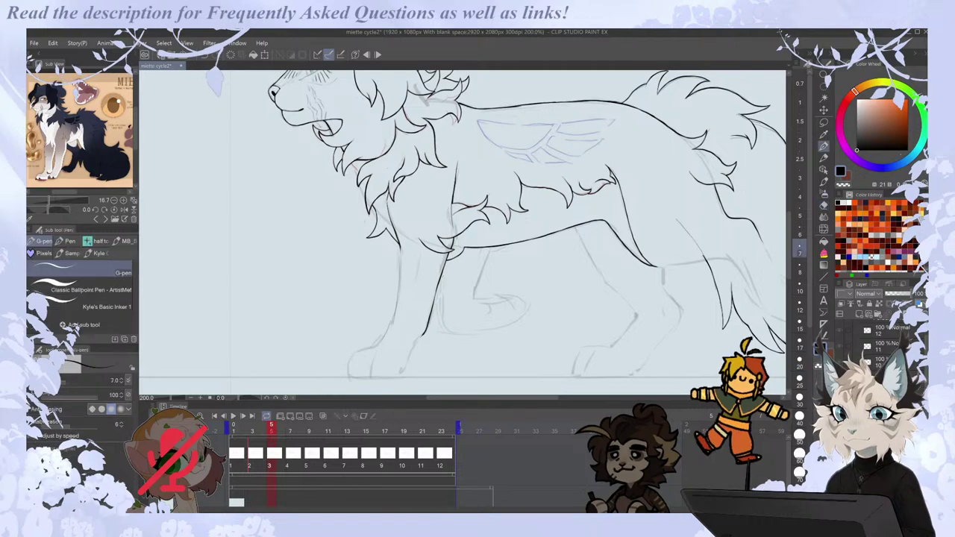
# Redraw the lower chest fur tuft between the front legs on cel 6, matching it against the neighbouring cels.
pyautogui.press('Left')
pyautogui.press('Right')
pyautogui.press('Left')
pyautogui.press('Right')
pyautogui.press('Left')
pyautogui.press('Right')
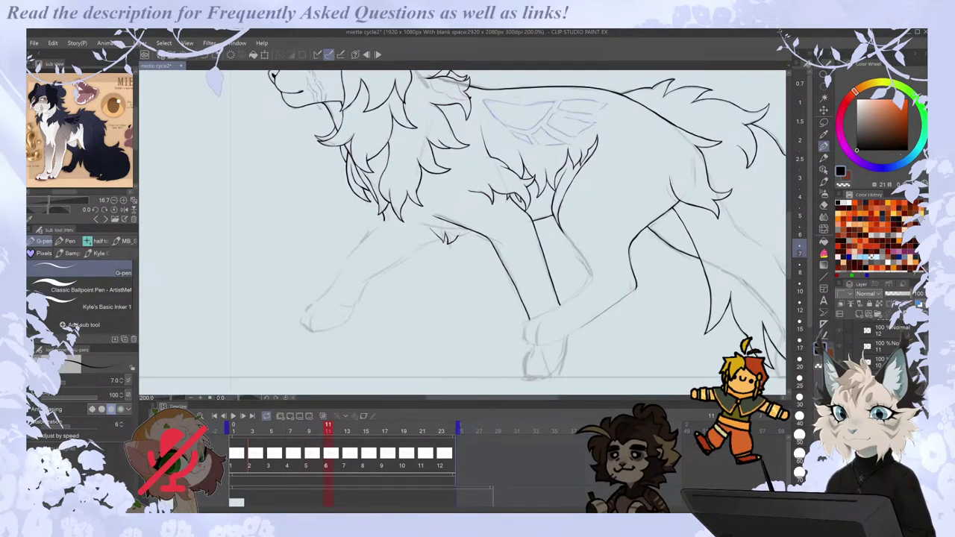
pyautogui.press('Right')
pyautogui.press('Left')
pyautogui.press('Left')
pyautogui.press('Right')
pyautogui.hotkey('ctrl', 'z')
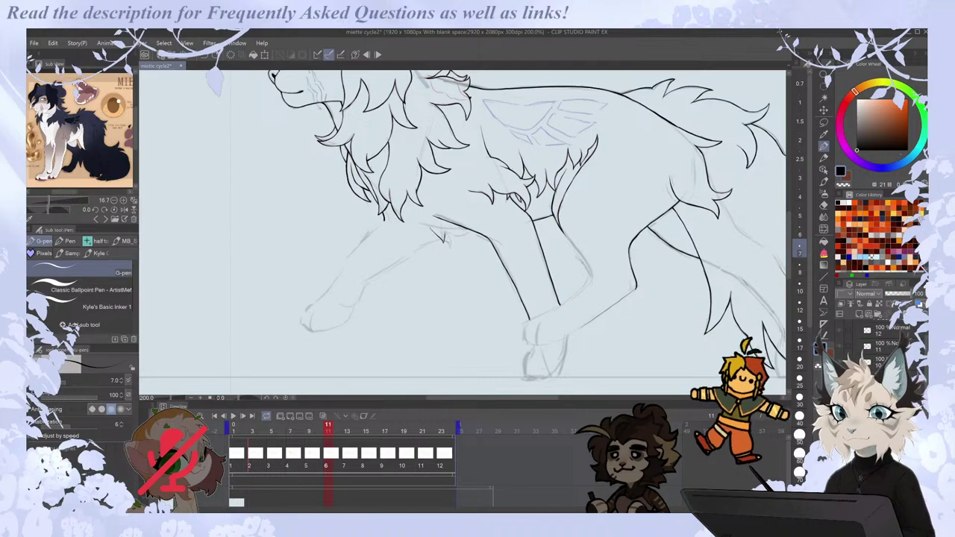
pyautogui.moveTo(449, 240); pyautogui.dragTo(468, 230)
pyautogui.press('Left')
pyautogui.press('Right')
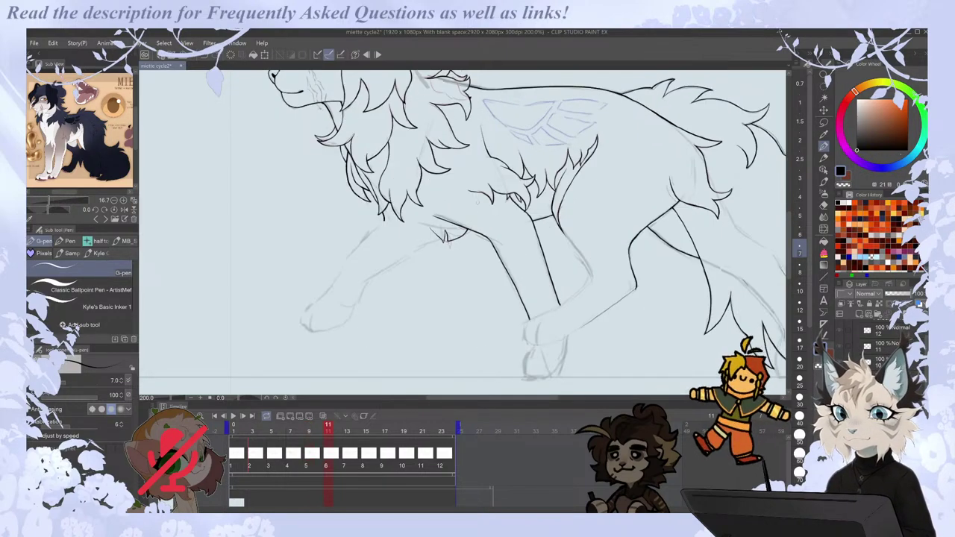
pyautogui.press('Right')
pyautogui.press('Left')
pyautogui.press('Left')
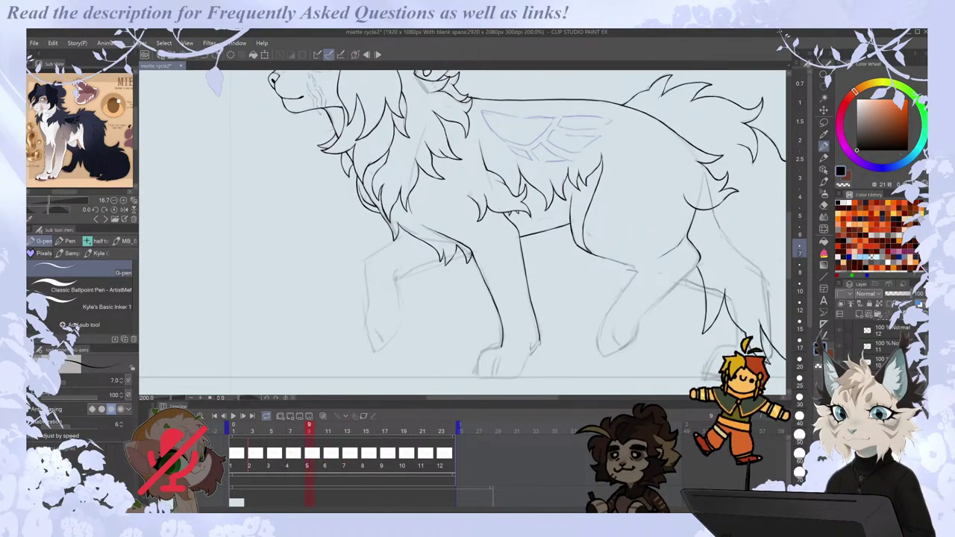
# Ink a small chest fur tuft between the front legs on cel 7, redoing it until it follows the neighbouring cels.
pyautogui.press('Right')
pyautogui.press('Right')
pyautogui.press('Left')
pyautogui.press('Right')
pyautogui.press('Left')
pyautogui.press('Right')
pyautogui.press('Left')
pyautogui.press('Right')
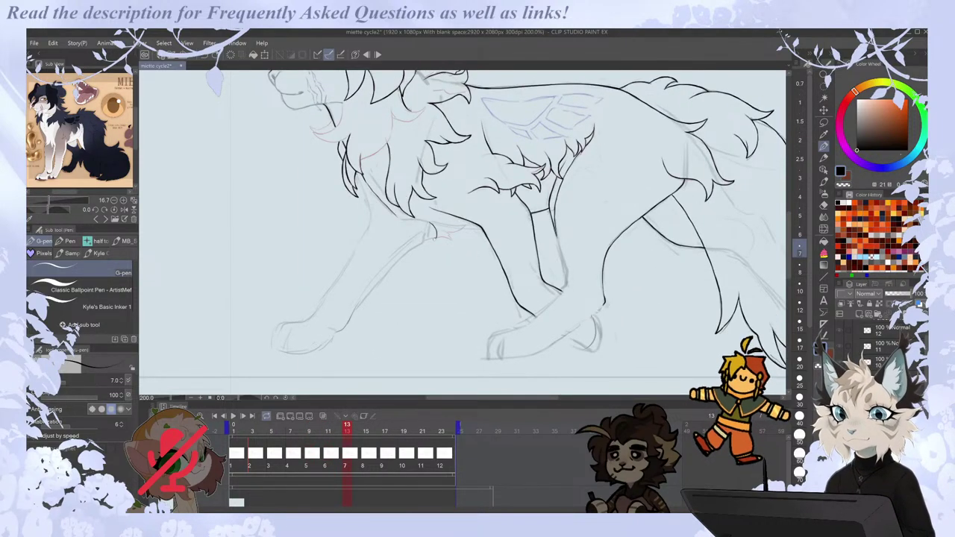
pyautogui.press('Left')
pyautogui.press('Right')
pyautogui.press('Right')
pyautogui.press('Left')
pyautogui.press('Left')
pyautogui.press('Left')
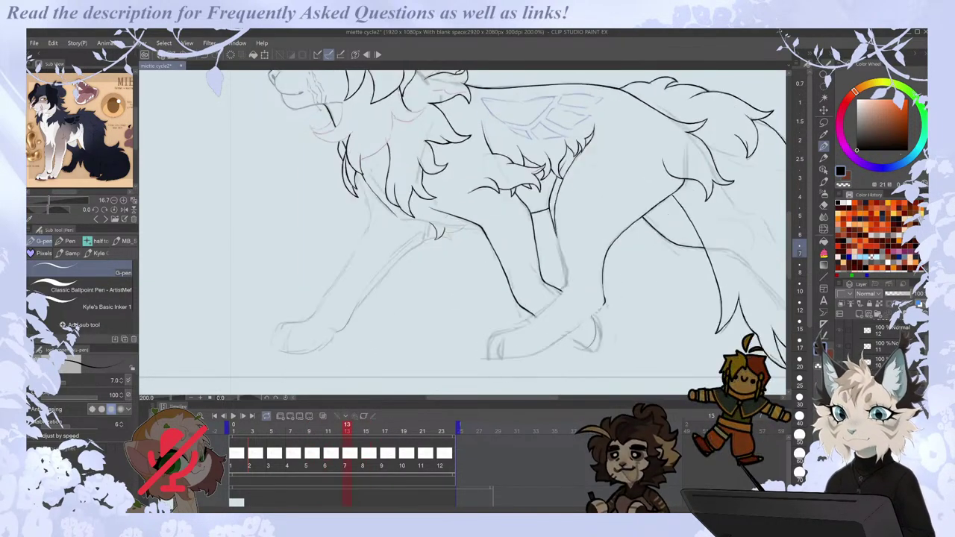
pyautogui.press('Right')
pyautogui.press('Right')
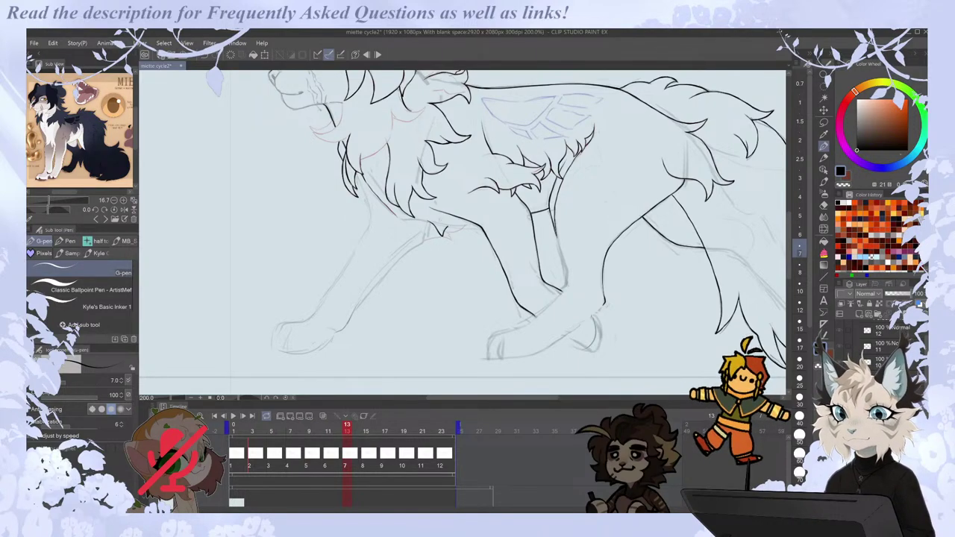
pyautogui.press('Left')
pyautogui.press('Left')
pyautogui.press('Left')
pyautogui.press('Right')
pyautogui.press('Right')
pyautogui.press('Right')
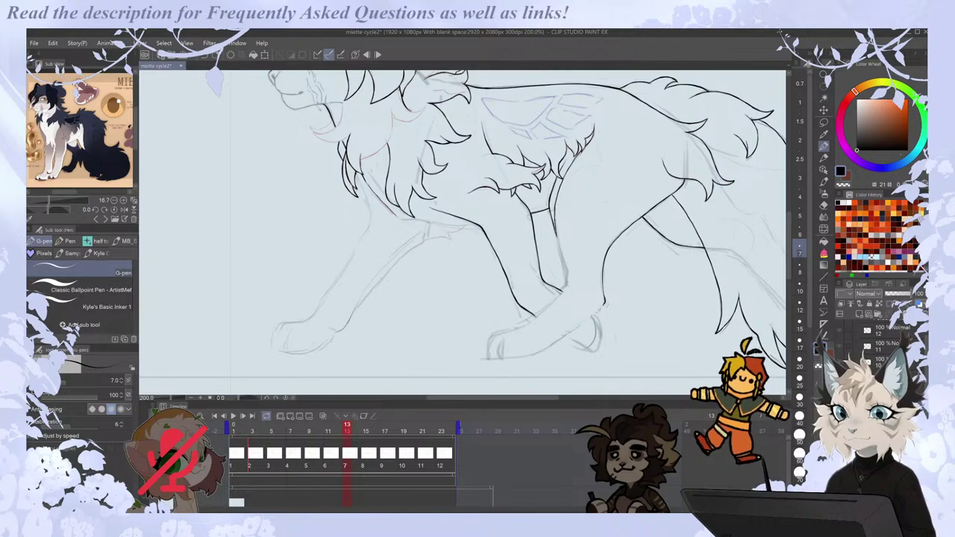
pyautogui.press('Right')
pyautogui.press('Right')
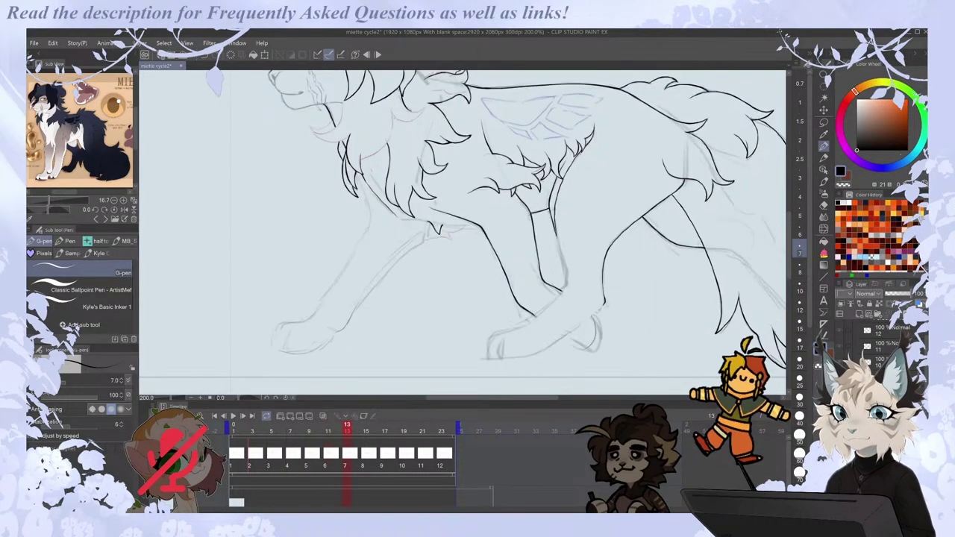
# Ink a small pointed chest fur tuft behind the forward front leg on cel 8, comparing it with cel 7.
pyautogui.press('Left')
pyautogui.press('Right')
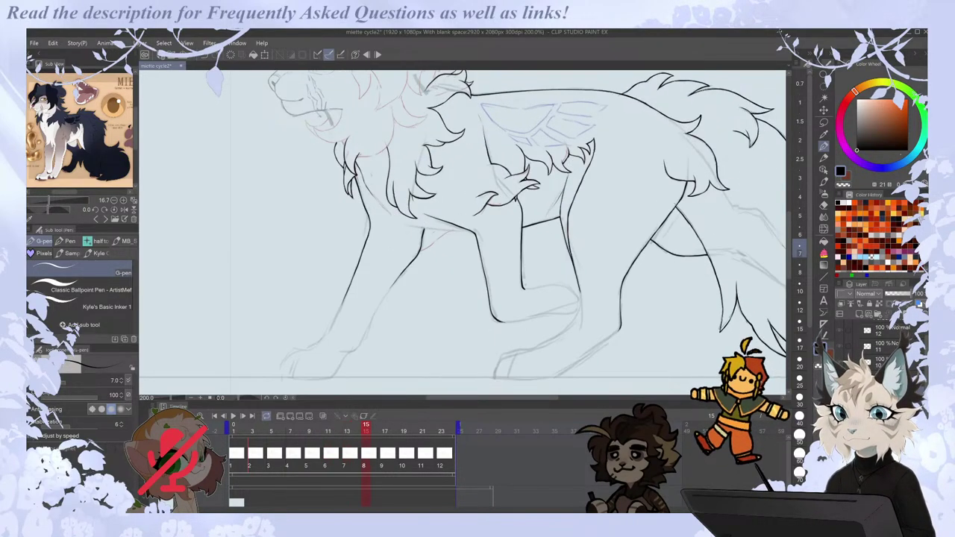
pyautogui.press('Left')
pyautogui.press('Right')
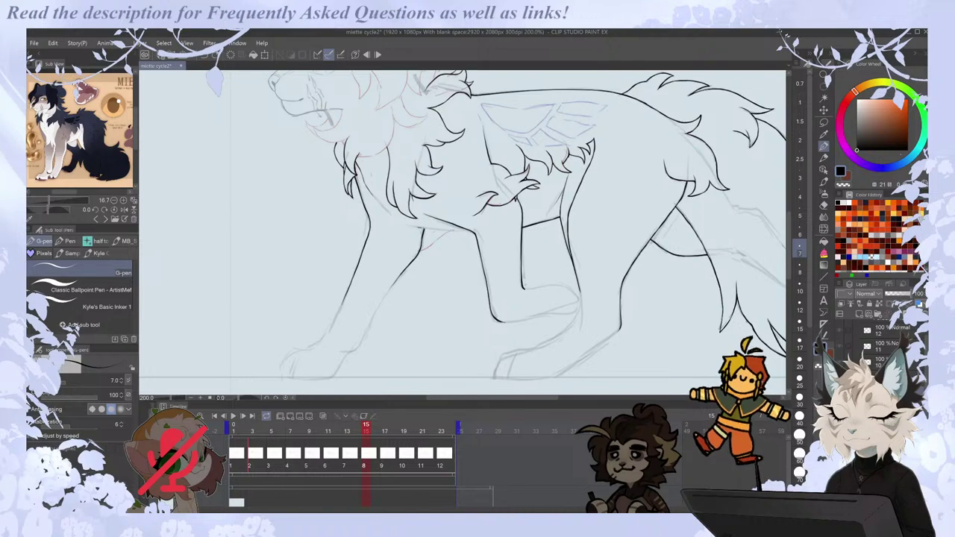
pyautogui.press('Right')
pyautogui.press('Left')
pyautogui.press('Left')
pyautogui.press('Left')
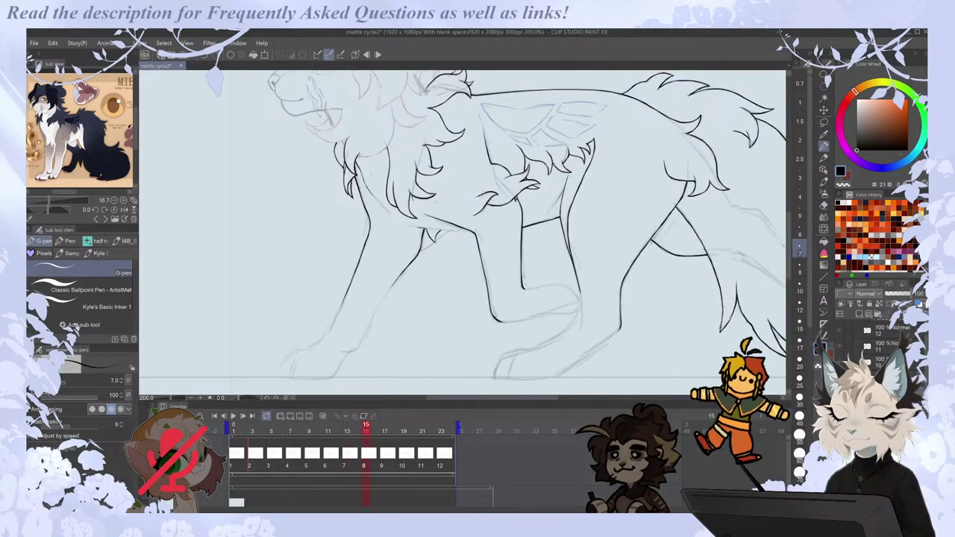
pyautogui.press('Right')
pyautogui.press('Right')
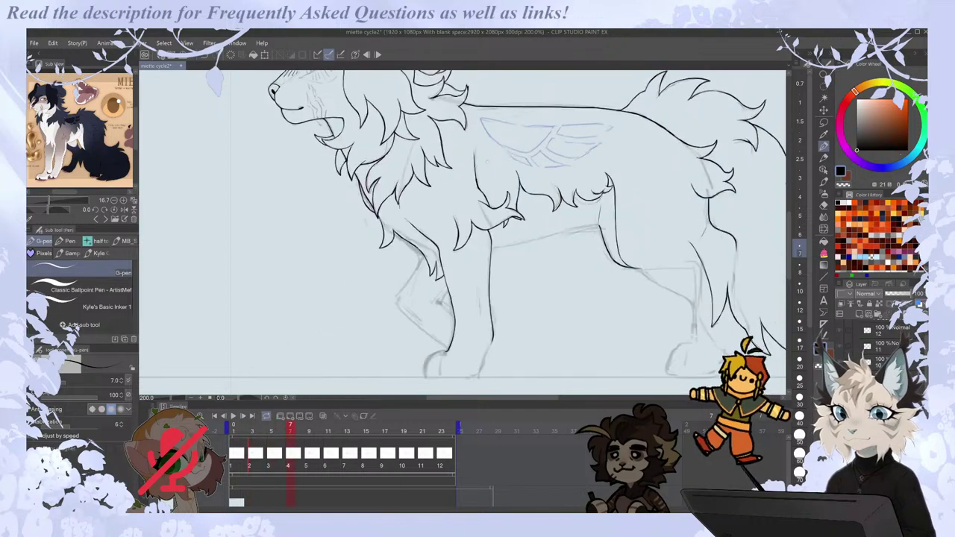
# Ink the front chest line from the neck fur down to the front leg, redoing it while comparing cels 9 and 10.
pyautogui.press('e')
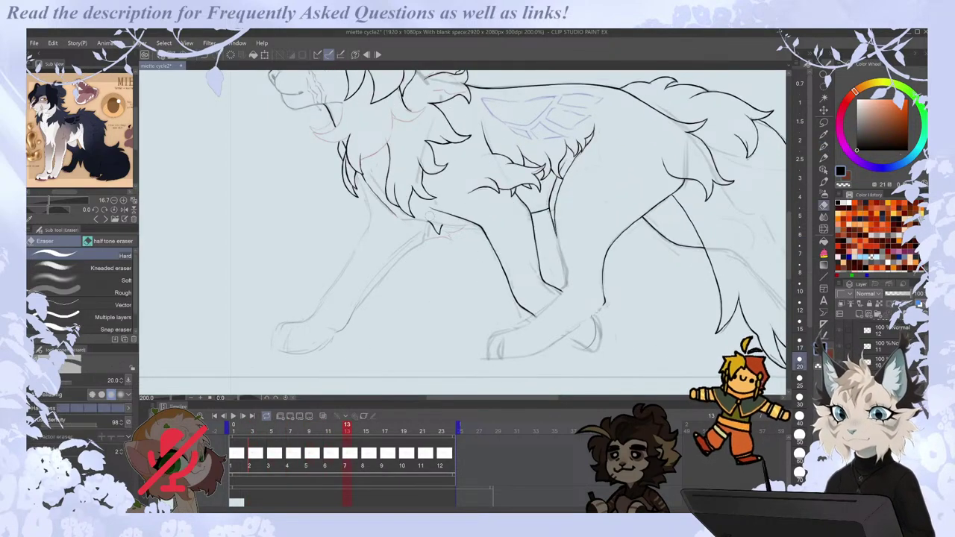
pyautogui.press('p')
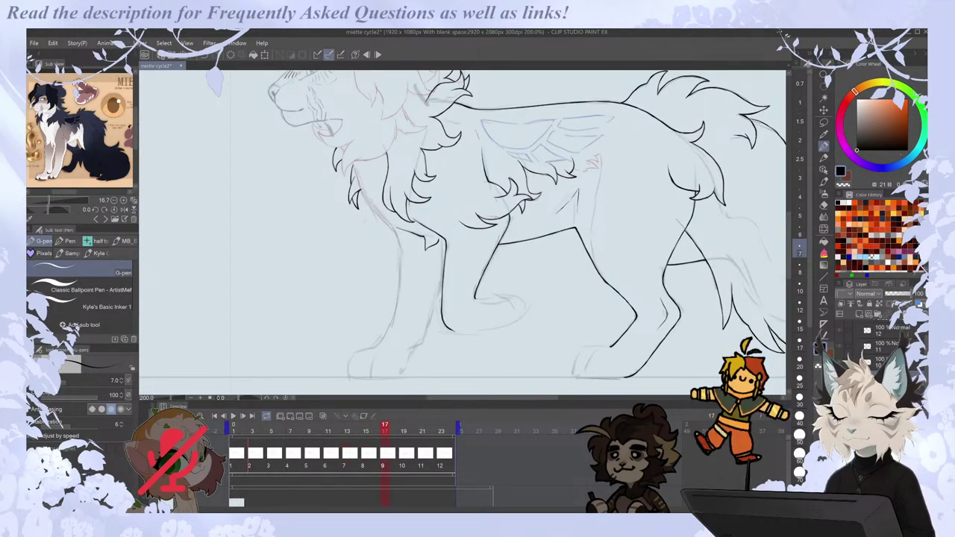
pyautogui.moveTo(355, 172); pyautogui.dragTo(365, 191)
pyautogui.press(',')
pyautogui.press('.')
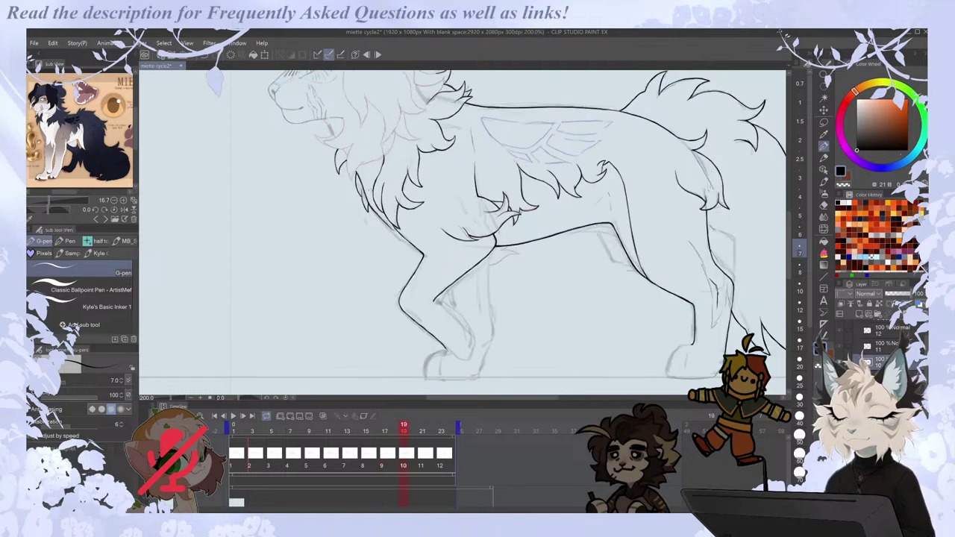
pyautogui.press('.')
pyautogui.press(',')
pyautogui.press(',')
pyautogui.press('.')
pyautogui.hotkey('ctrl', 'z')
pyautogui.moveTo(355, 171)
pyautogui.mouseDown()
pyautogui.moveTo(398, 238)
pyautogui.moveTo(421, 253)
pyautogui.mouseUp()
# Rework the lower part of the front chest line above the front leg, undoing strokes and checking against neighbouring cels.
pyautogui.press('e')
pyautogui.press('p')
pyautogui.press('Left')
pyautogui.press('Right')
pyautogui.press('Right')
pyautogui.press('Left')
pyautogui.hotkey('ctrl', 'z')
pyautogui.press('Left')
pyautogui.press('Right')
pyautogui.press('Left')
pyautogui.press('Right')
pyautogui.hotkey('ctrl', 'z')
pyautogui.moveTo(373, 210); pyautogui.dragTo(396, 237)
pyautogui.press('Left')
pyautogui.press('Right')
pyautogui.press('Left')
pyautogui.press('Left')
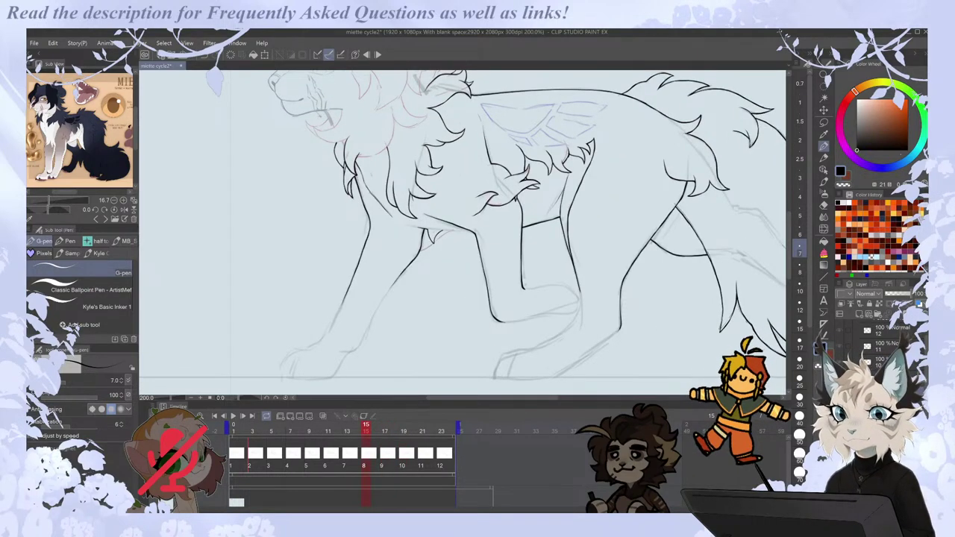
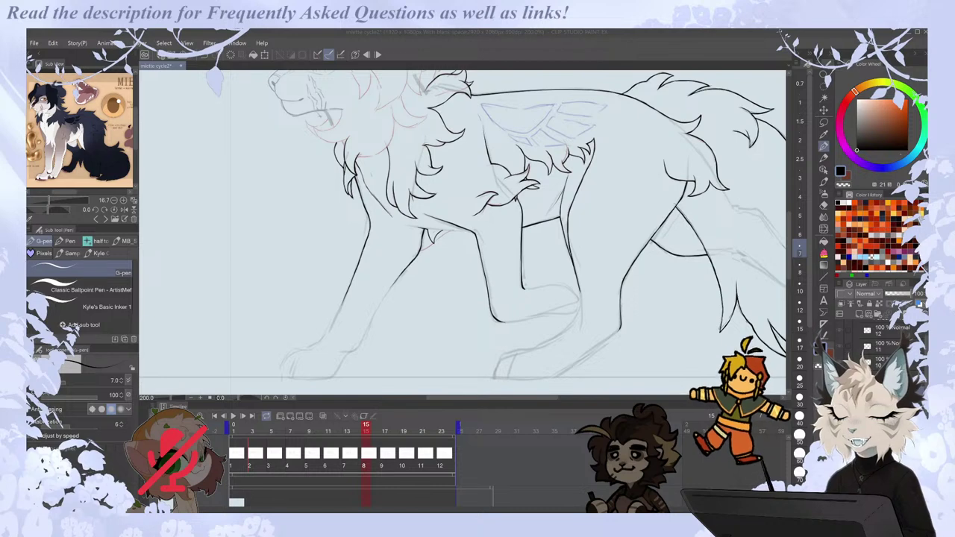
# Play back the walk cycle with the whole figure in view to check the motion of the new lines.
pyautogui.click(502, 397)
pyautogui.scroll(-1, 499, 397)
pyautogui.moveTo(499, 400); pyautogui.dragTo(519, 400)
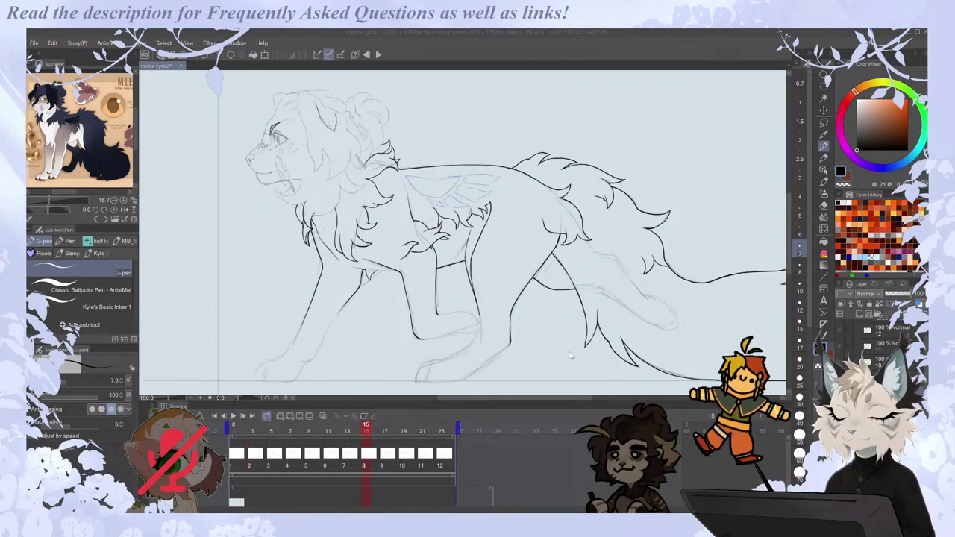
pyautogui.scroll(-3, 547, 395)
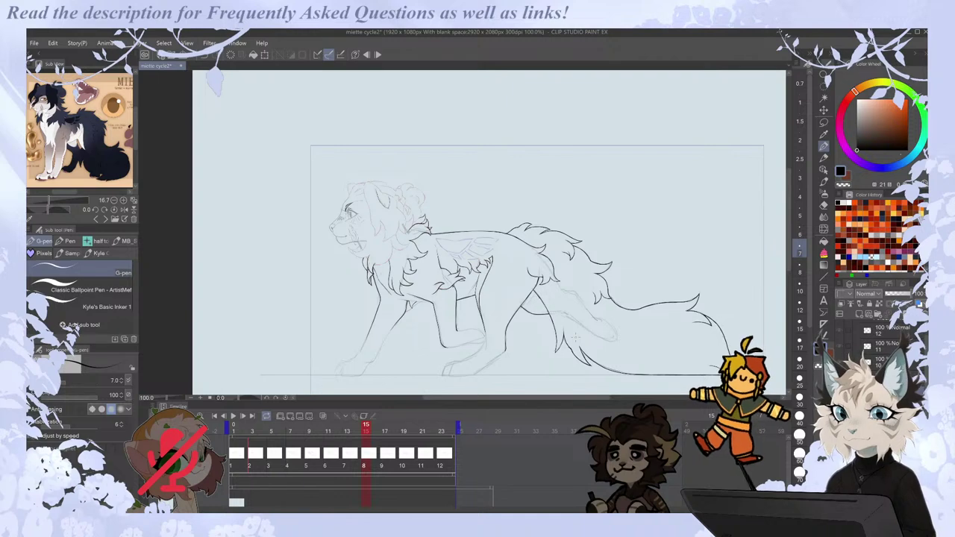
pyautogui.scroll(-1, 575, 337)
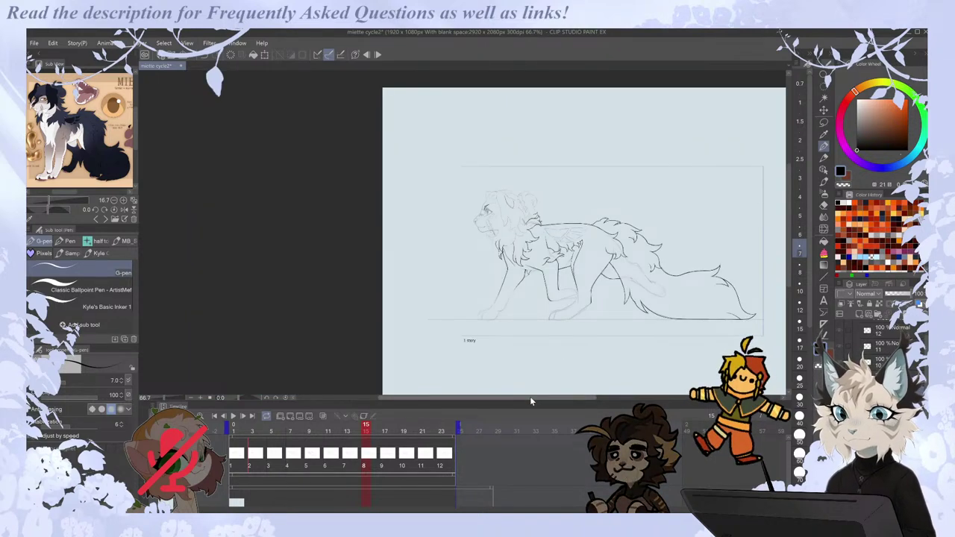
pyautogui.scroll(1, 462, 239)
pyautogui.click(233, 416)
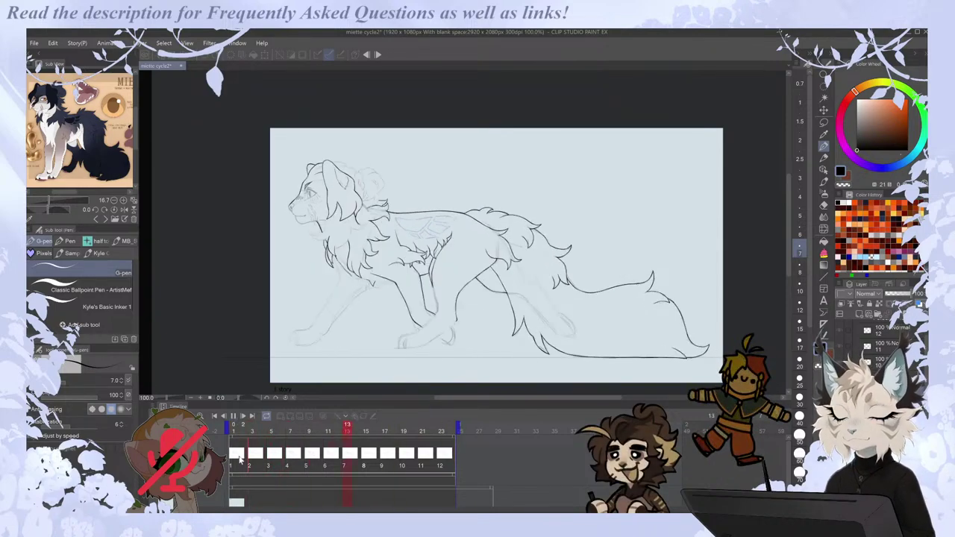
pyautogui.click(234, 416)
# Ink a second fur tuft under the chest on cel 7, joining the first tuft to the near front leg.
pyautogui.scroll(2, 321, 302)
pyautogui.press('Right')
pyautogui.scroll(2, 392, 302)
pyautogui.press('Right')
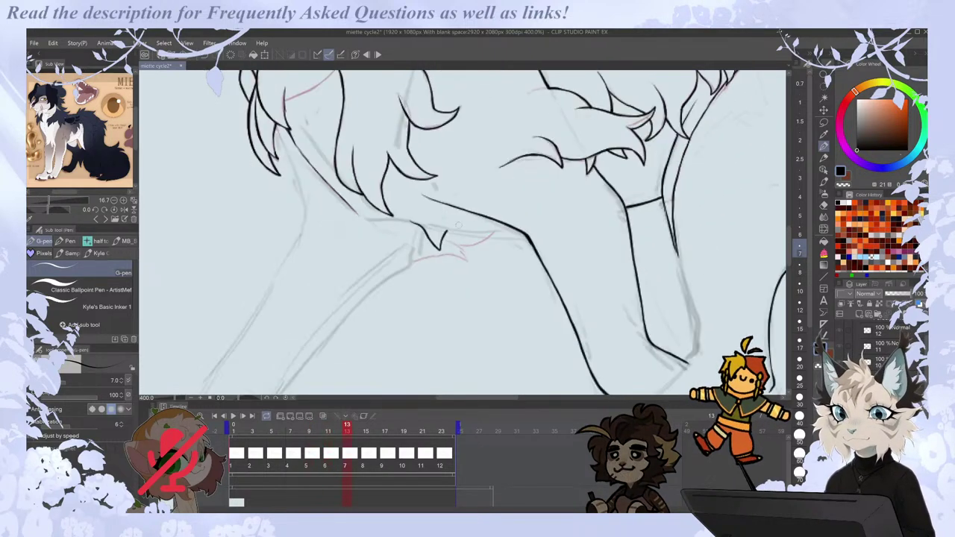
pyautogui.moveTo(448, 230)
pyautogui.mouseDown()
pyautogui.moveTo(464, 254)
pyautogui.moveTo(481, 235)
pyautogui.moveTo(458, 259)
pyautogui.moveTo(495, 231)
pyautogui.mouseUp()
pyautogui.hotkey('ctrl', 'z')
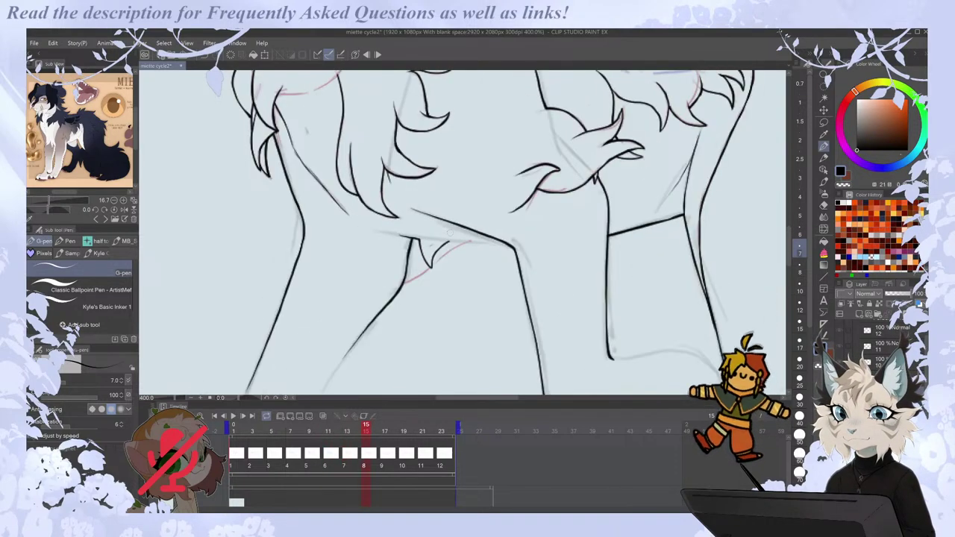
# Ink a second fur tuft under the chest on cel 8 up to the near front leg, and compare it with cel 7.
pyautogui.moveTo(450, 241)
pyautogui.mouseDown()
pyautogui.moveTo(445, 268)
pyautogui.moveTo(498, 244)
pyautogui.mouseUp()
pyautogui.press('.')
pyautogui.moveTo(442, 258); pyautogui.dragTo(455, 276)
pyautogui.press('.')
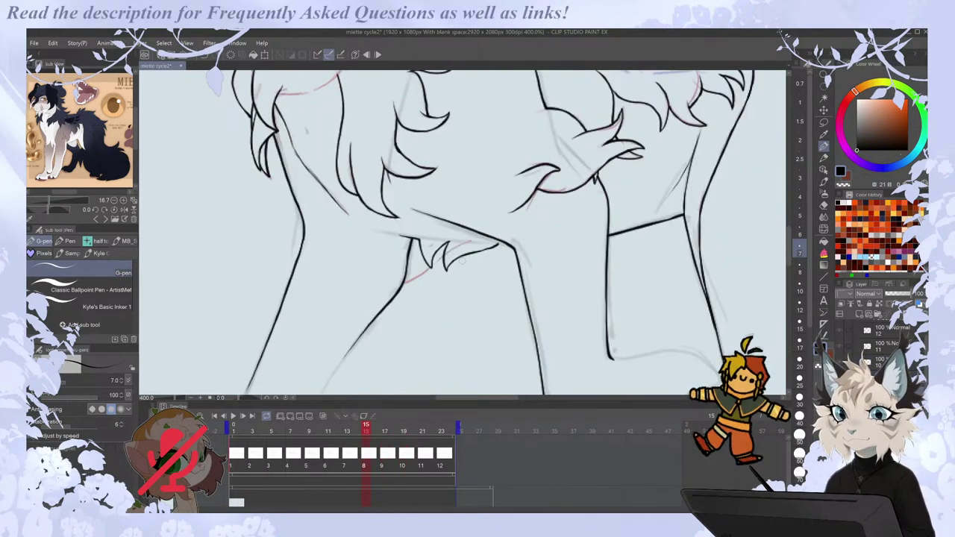
pyautogui.press('Left')
pyautogui.press('Right')
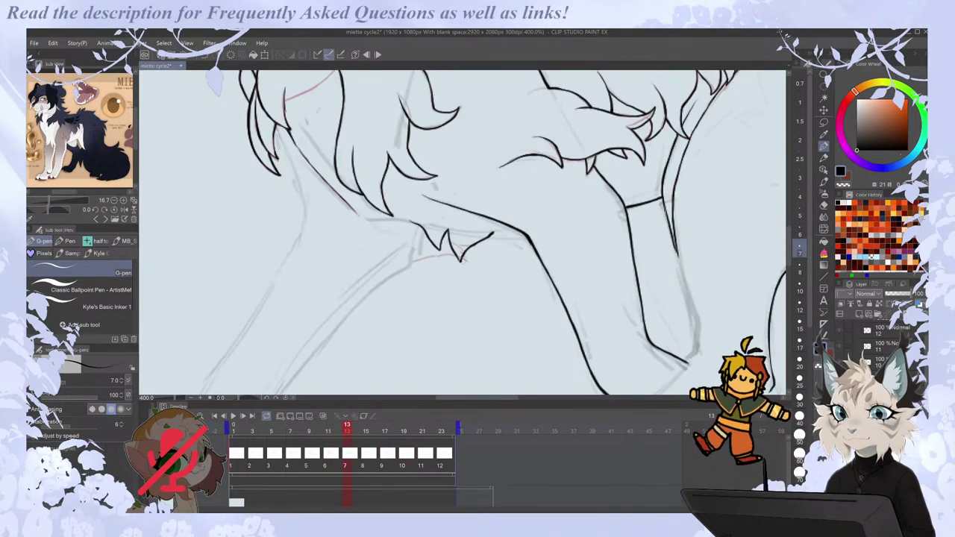
# Ink a small fur tuft on the underside of the near front leg on cel 11, undoing a stroke.
pyautogui.press('Right')
pyautogui.press('Right')
pyautogui.press('Right')
pyautogui.press('Right')
pyautogui.press('Right')
pyautogui.press('Left')
pyautogui.press('Left')
pyautogui.press('Left')
pyautogui.press('Right')
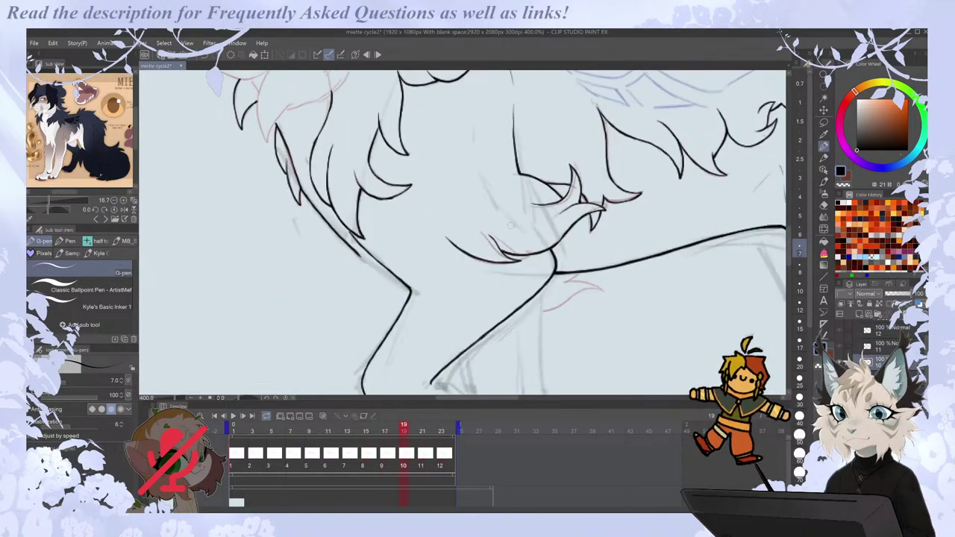
pyautogui.press('Right')
pyautogui.moveTo(443, 299)
pyautogui.mouseDown()
pyautogui.moveTo(450, 311)
pyautogui.moveTo(460, 294)
pyautogui.mouseUp()
pyautogui.hotkey('ctrl', 'z')
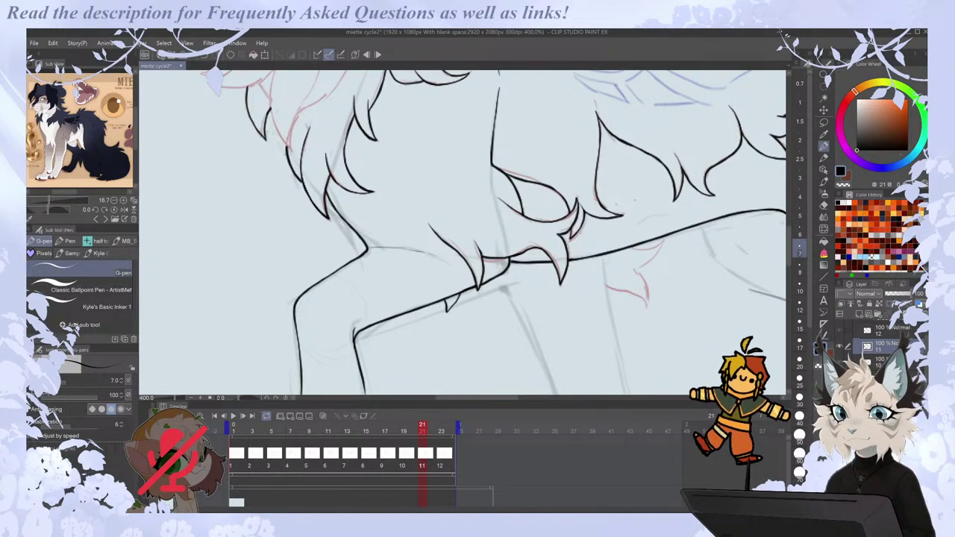
# Compare the leg, chest and belly line art across cels 9 to 12 with most of the body in view.
pyautogui.moveTo(491, 396)
pyautogui.mouseDown()
pyautogui.moveTo(485, 401)
pyautogui.moveTo(505, 399)
pyautogui.mouseUp()
pyautogui.hotkey('ctrl', '-')
pyautogui.hotkey('ctrl', '-')
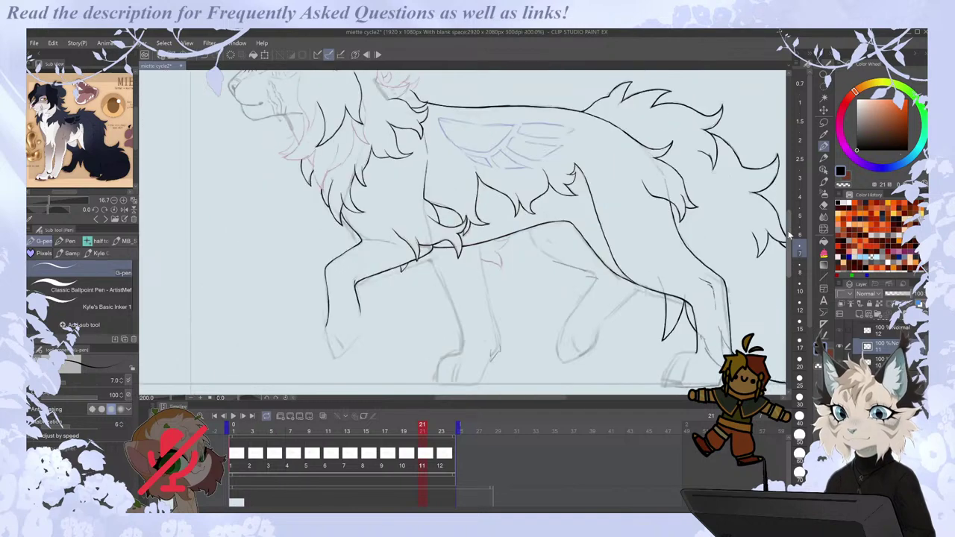
pyautogui.press('Left')
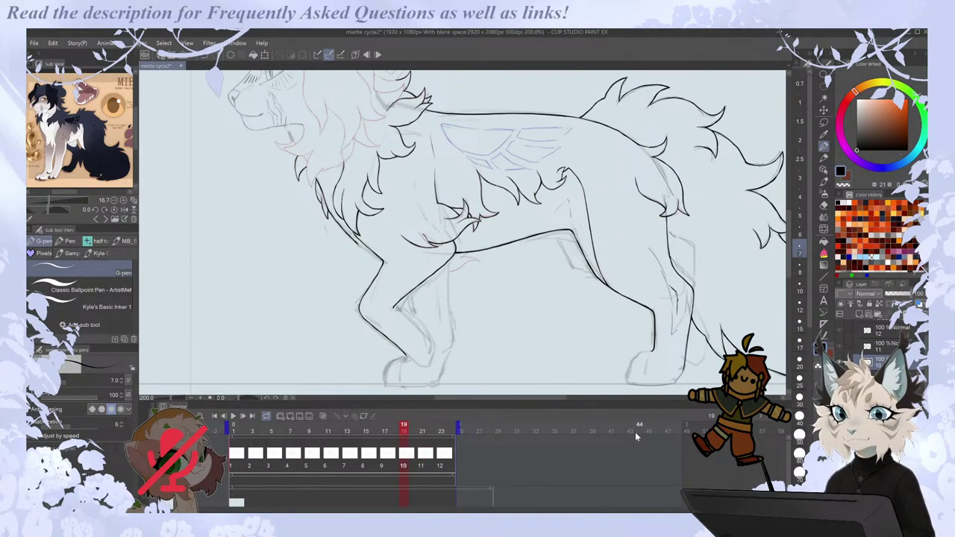
pyautogui.press('w')
pyautogui.press('Left')
pyautogui.press('Right')
pyautogui.press('Right')
pyautogui.press('Right')
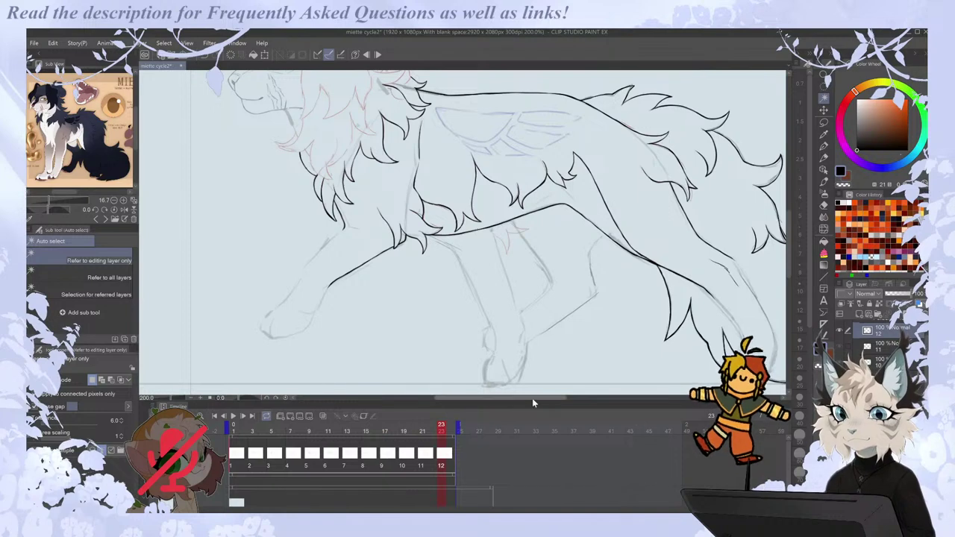
pyautogui.moveTo(533, 397); pyautogui.dragTo(540, 398)
pyautogui.press('Right')
# Mirror the canvas view, compare the front leg and chest lines on cels 9 to 12, and restore the view's orientation.
pyautogui.moveTo(528, 397); pyautogui.dragTo(485, 397)
pyautogui.keyDown('ctrl'); pyautogui.click(467, 305); pyautogui.keyUp('ctrl')
pyautogui.press('h')
pyautogui.press('Left')
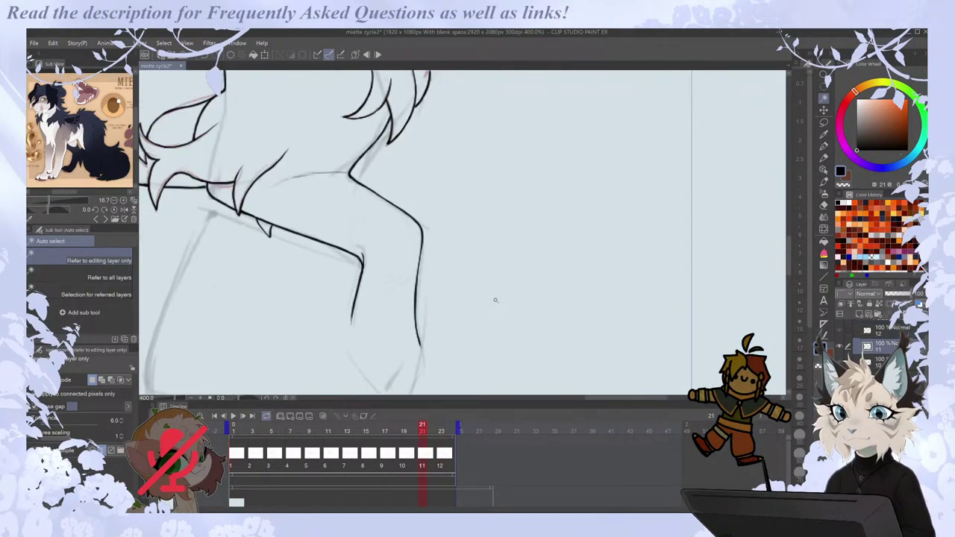
pyautogui.scroll(-2, 559, 195)
pyautogui.press('Left')
pyautogui.press('Right')
pyautogui.press('Left')
pyautogui.press('Right')
pyautogui.press('Right')
pyautogui.press('Left')
pyautogui.press('Left')
pyautogui.press('Left')
pyautogui.press('Right')
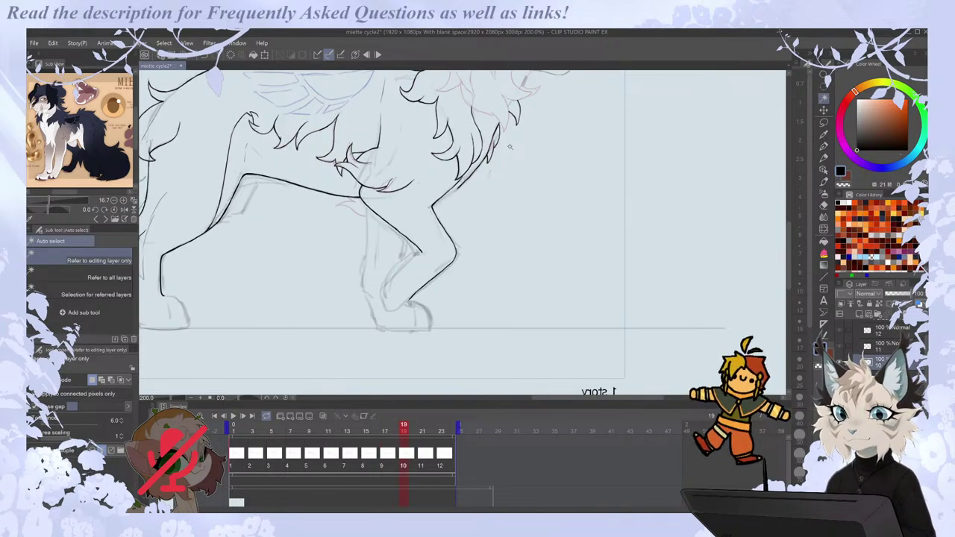
pyautogui.press('h')
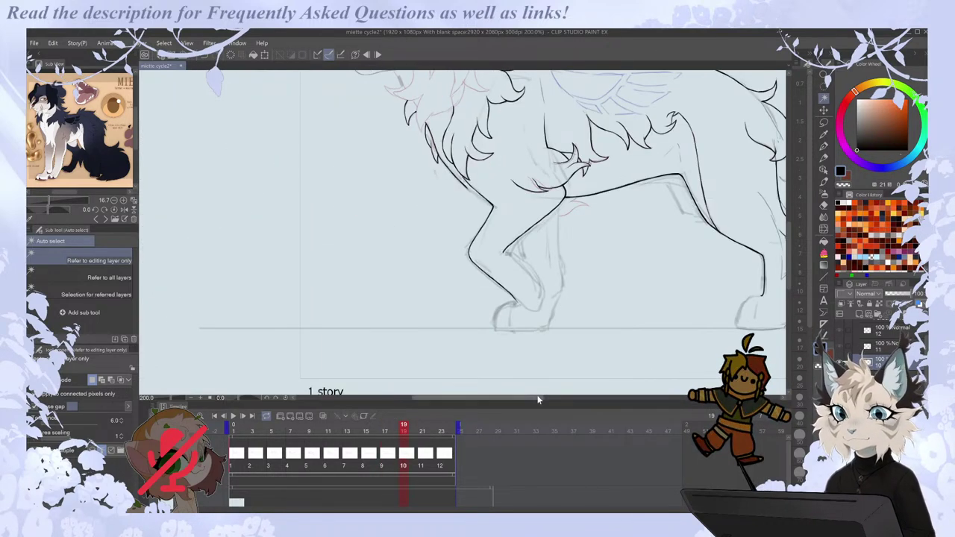
# Ink the visible front edge of the far hind leg on cel 10, from the belly line to the near hind leg.
pyautogui.moveTo(539, 398); pyautogui.dragTo(561, 402)
pyautogui.press('p')
pyautogui.moveTo(789, 254); pyautogui.dragTo(789, 243)
pyautogui.moveTo(561, 400); pyautogui.dragTo(586, 401)
pyautogui.scroll(2, 443, 216)
pyautogui.press(',')
pyautogui.press('.')
pyautogui.press(',')
pyautogui.press('.')
pyautogui.press('.')
pyautogui.press(',')
pyautogui.moveTo(419, 225)
pyautogui.mouseDown()
pyautogui.moveTo(457, 296)
pyautogui.moveTo(499, 315)
pyautogui.mouseUp()
pyautogui.scroll(-2, 462, 275)
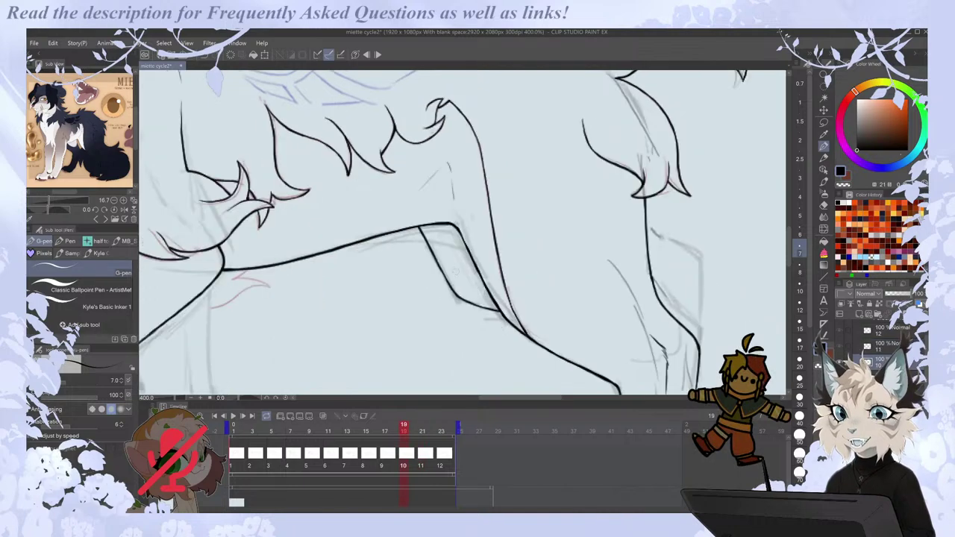
# Ink the upper front line of the far hind leg on cel 11, from the belly down to the knee.
pyautogui.scroll(-2, 496, 307)
pyautogui.press('Right')
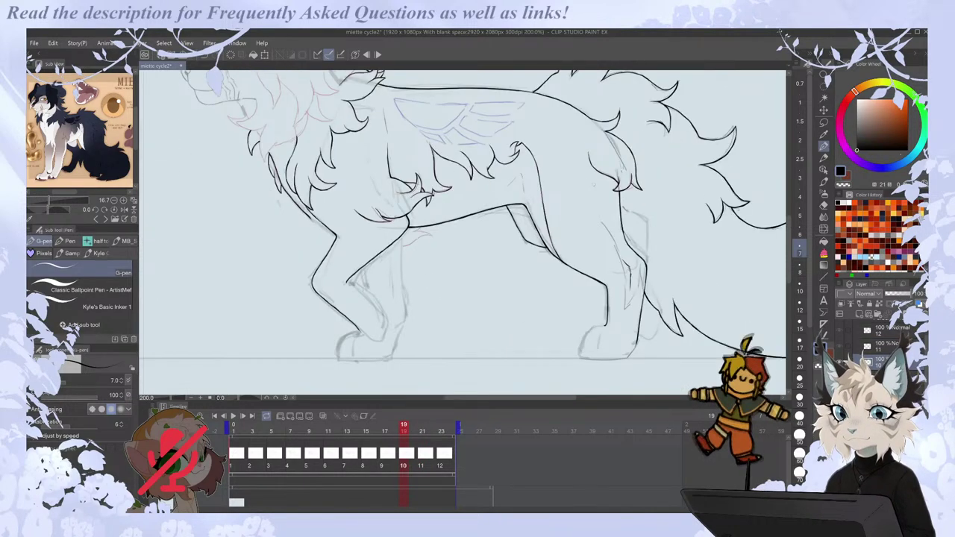
pyautogui.scroll(2, 581, 253)
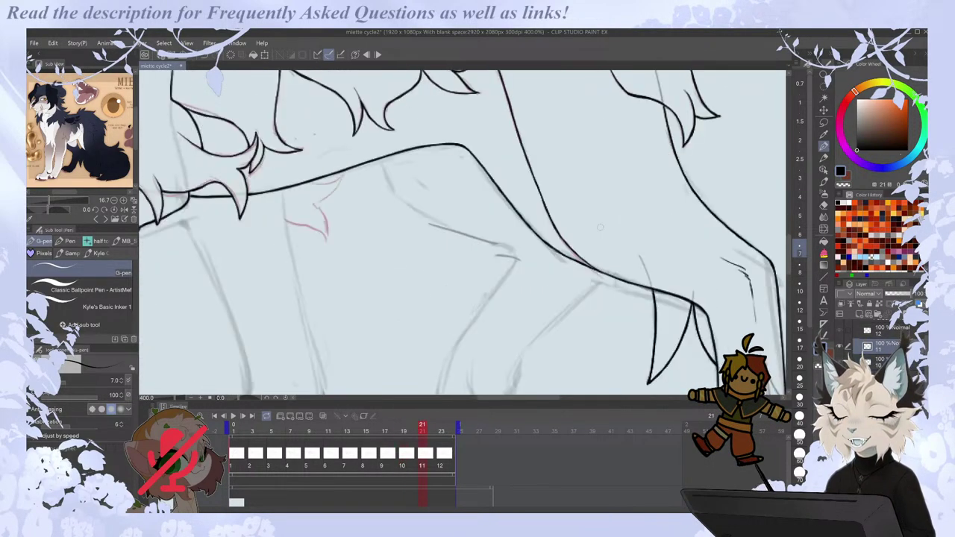
pyautogui.moveTo(379, 158)
pyautogui.mouseDown()
pyautogui.moveTo(417, 209)
pyautogui.moveTo(516, 259)
pyautogui.mouseUp()
pyautogui.press('e')
pyautogui.press('p')
pyautogui.hotkey('ctrl', 'z')
pyautogui.press(',')
pyautogui.press('.')
pyautogui.press('.')
pyautogui.press(',')
pyautogui.scroll(-2, 483, 213)
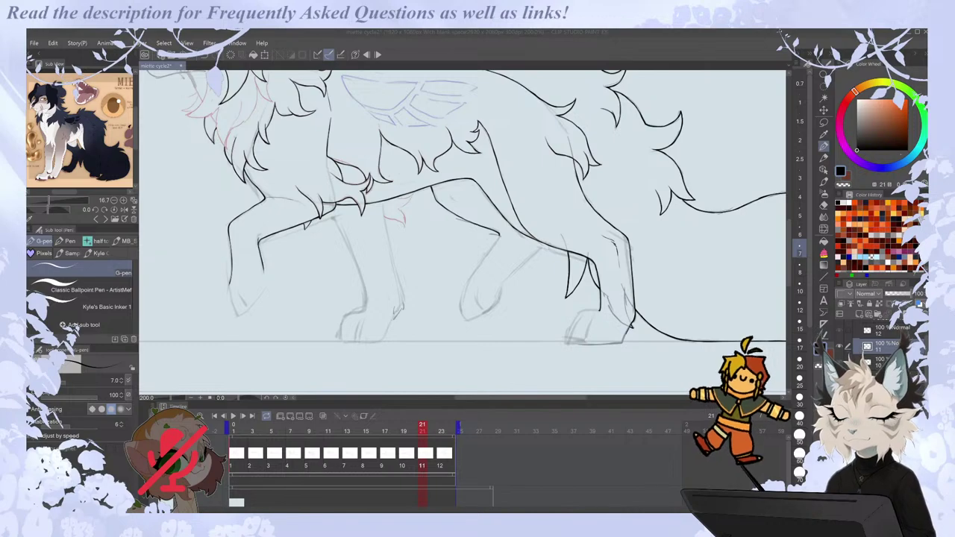
# Capture the sitting cat sketch with Snipping Tool and open it as a new canvas from the clipboard.
pyautogui.press('super+shift+s')
pyautogui.click(388, 246)
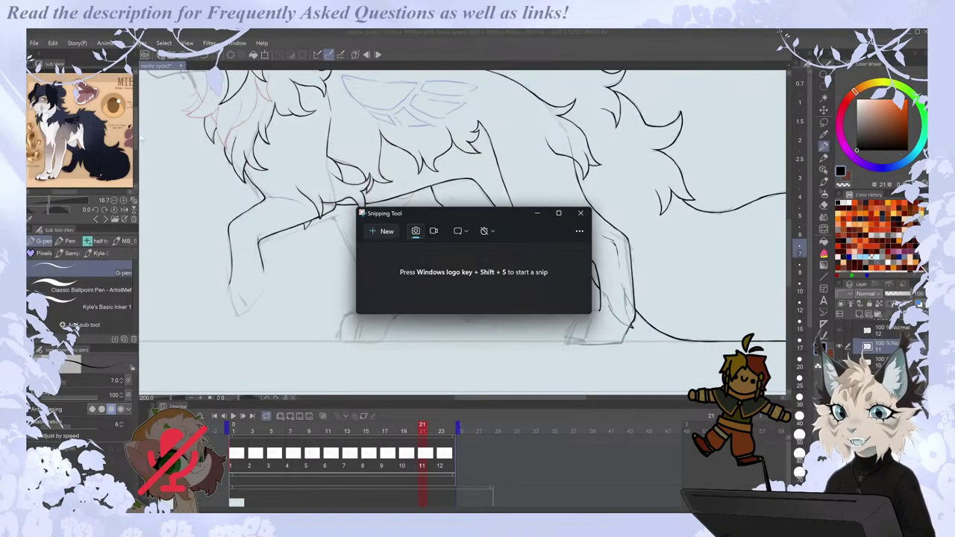
pyautogui.click(34, 44)
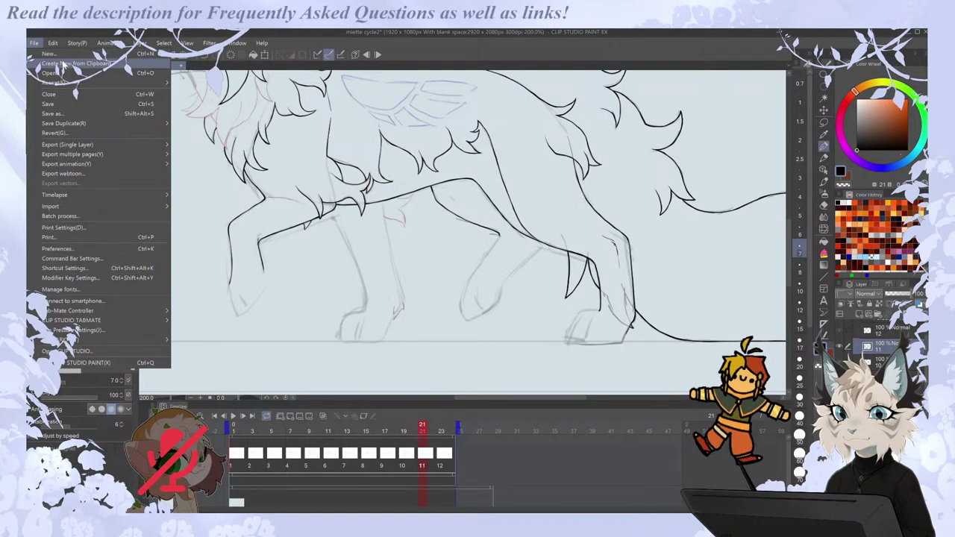
pyautogui.click(52, 63)
pyautogui.scroll(-1, 435, 240)
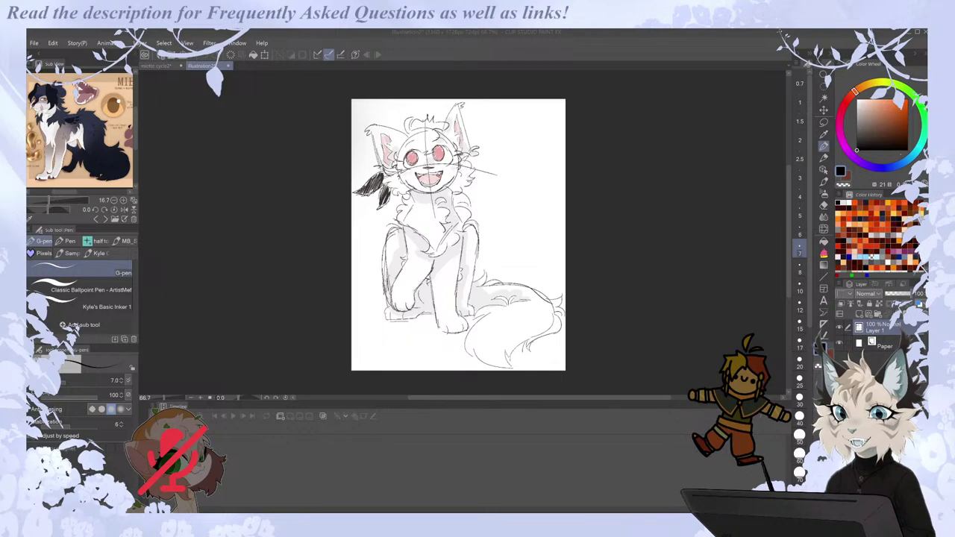
# Capture the dark cat headshot with Snipping Tool and open it as another new canvas from the clipboard.
pyautogui.hotkey('alt', 'Tab')
pyautogui.click(378, 232)
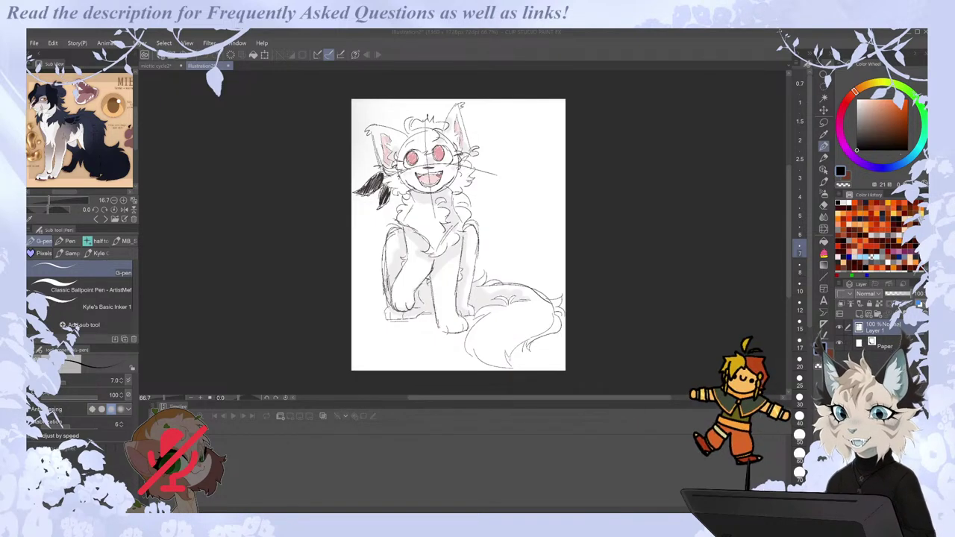
pyautogui.press('super+shift+s')
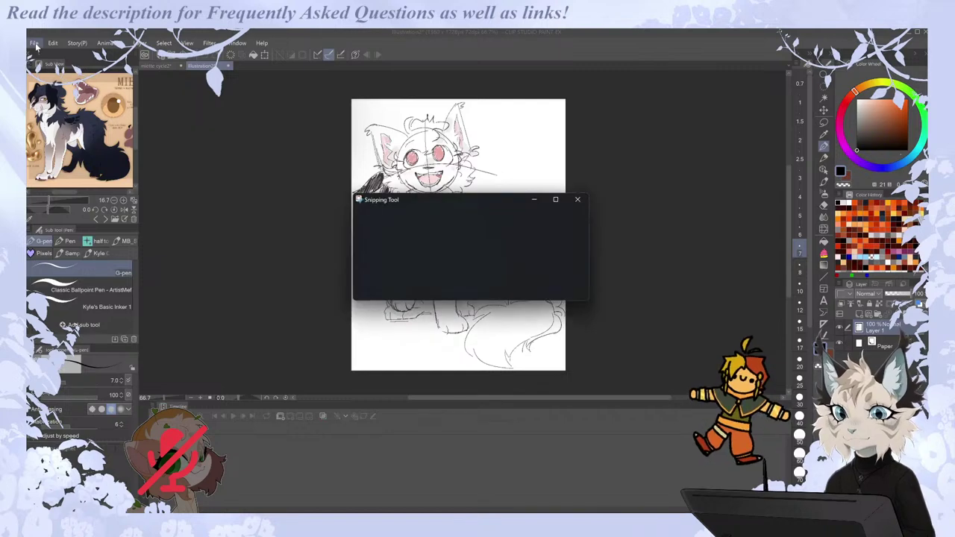
pyautogui.click(34, 42)
pyautogui.click(92, 66)
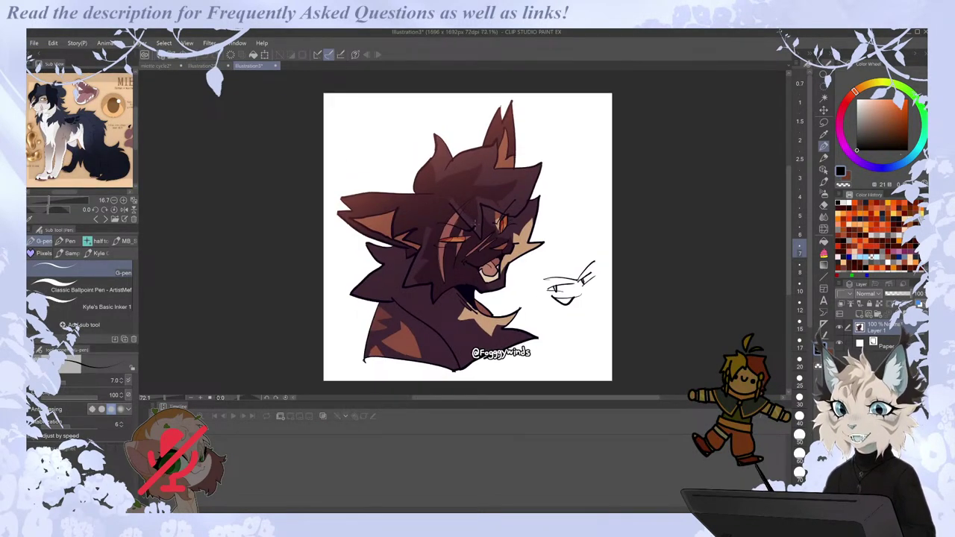
# Close both canvases made from the clipboard without saving and return to the walk cycle file.
pyautogui.click(212, 65)
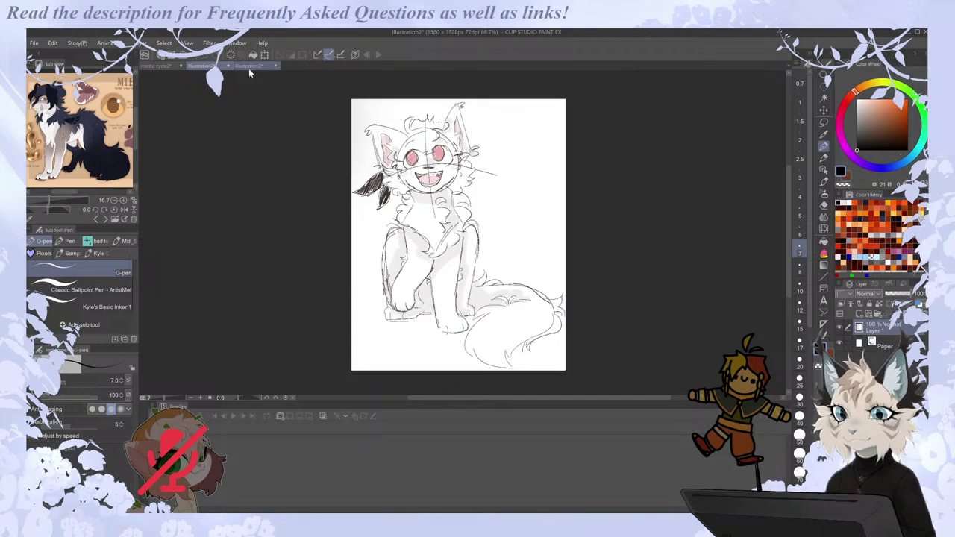
pyautogui.click(275, 65)
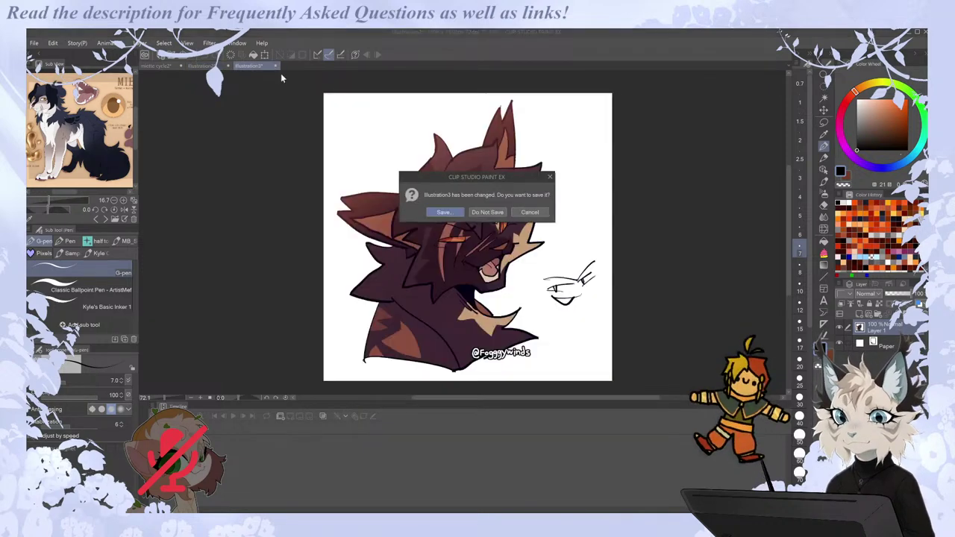
pyautogui.click(532, 211)
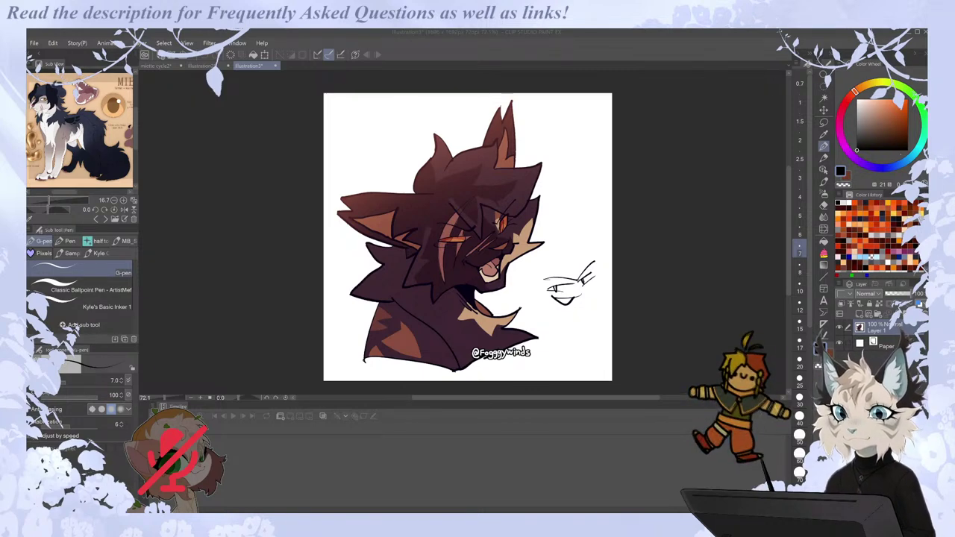
pyautogui.click(277, 66)
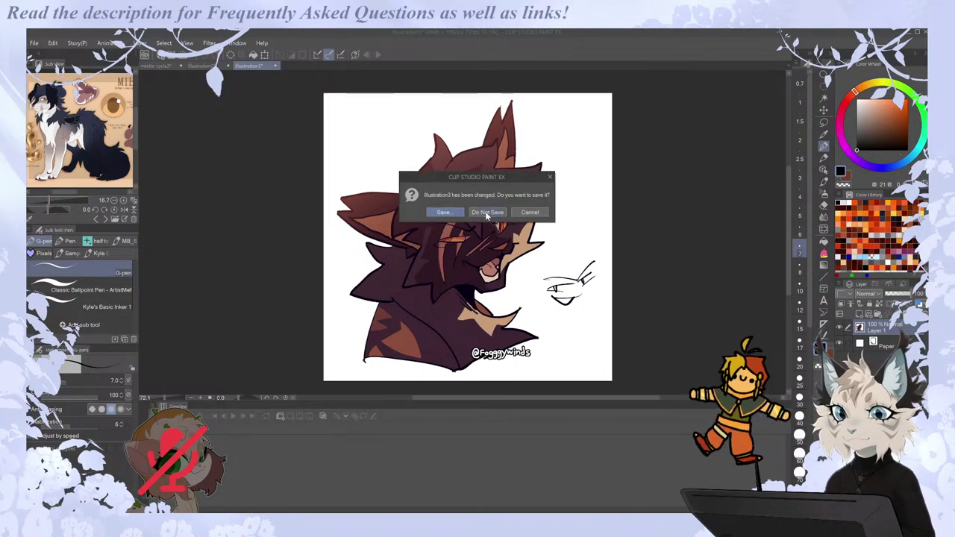
pyautogui.click(486, 209)
pyautogui.click(227, 65)
pyautogui.click(488, 213)
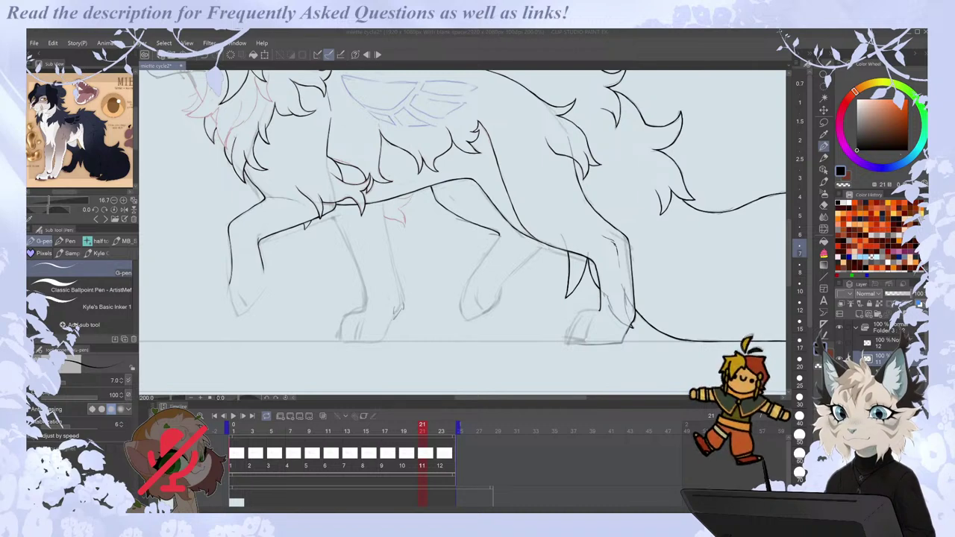
pyautogui.hotkey('ctrl', '-')
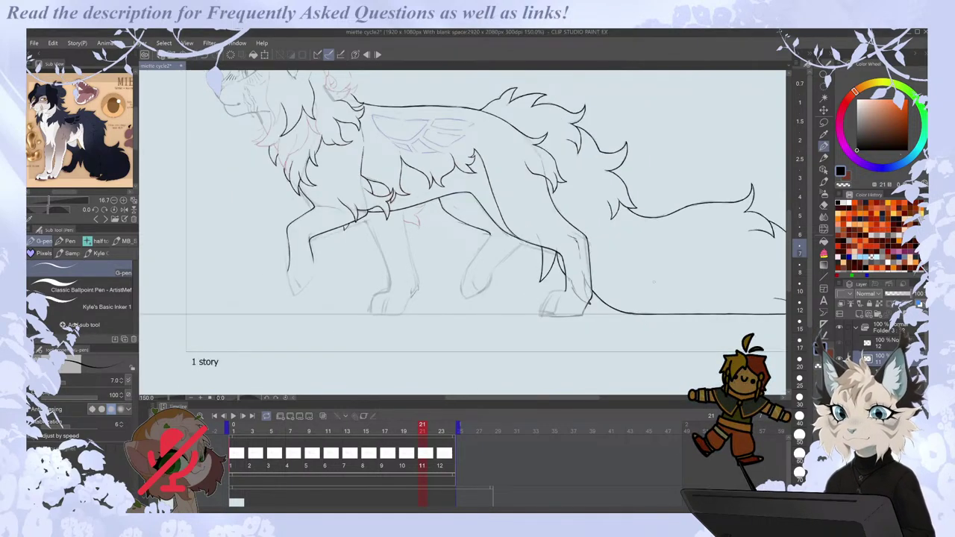
pyautogui.scroll(1, 598, 252)
pyautogui.press('e')
pyautogui.scroll(-1, 575, 199)
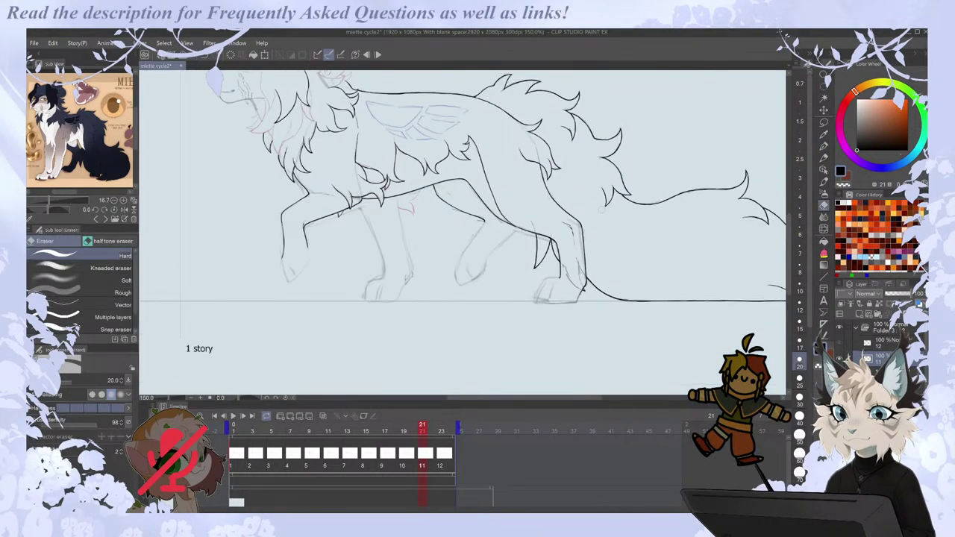
pyautogui.press('p')
pyautogui.moveTo(541, 399); pyautogui.dragTo(536, 398)
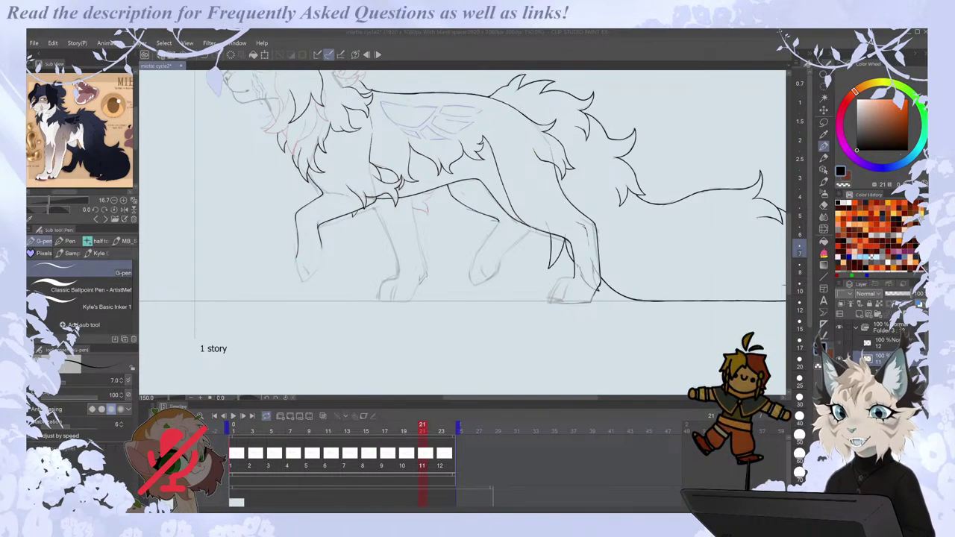
pyautogui.click(880, 357)
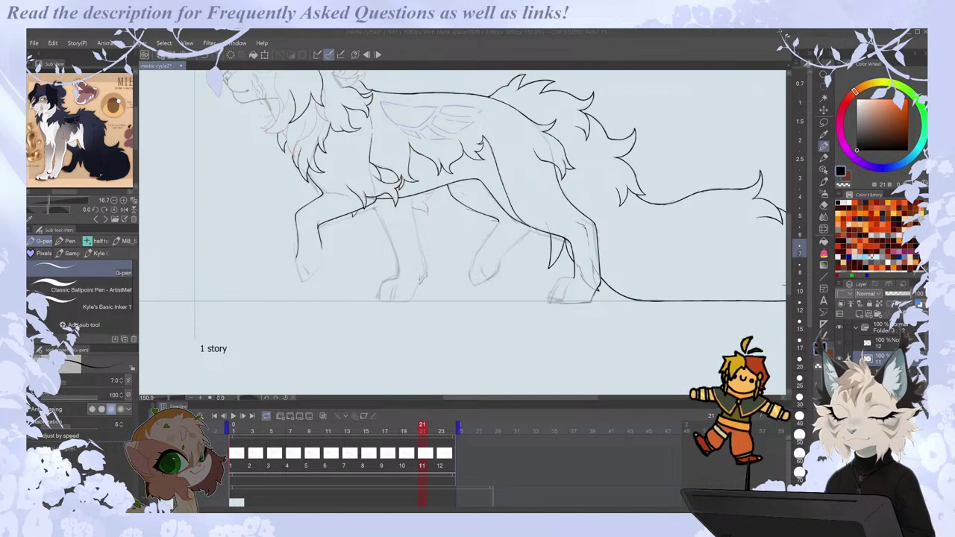
pyautogui.click(492, 398)
pyautogui.hotkey('ctrl', '-')
pyautogui.moveTo(789, 233); pyautogui.dragTo(790, 224)
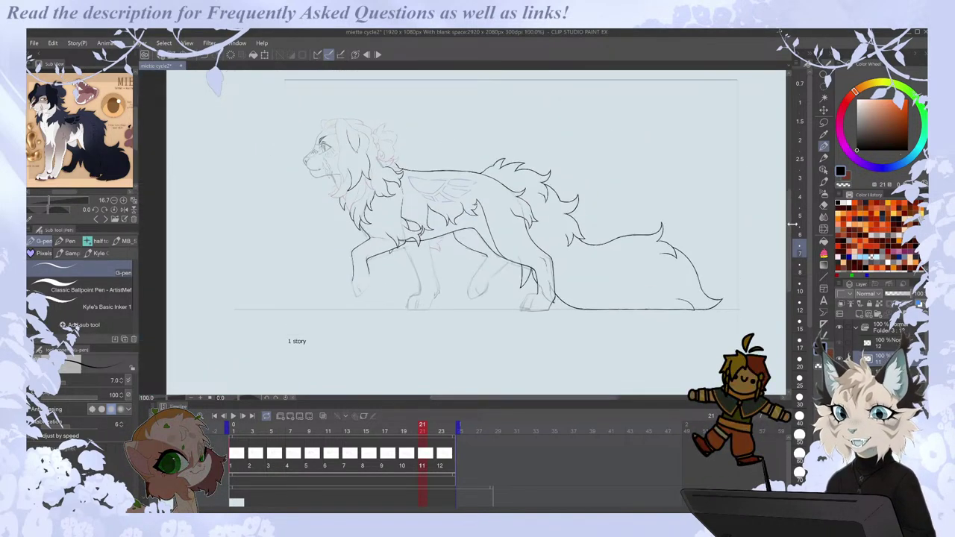
pyautogui.scroll(1, 333, 79)
pyautogui.scroll(-1, 449, 173)
pyautogui.scroll(2, 424, 318)
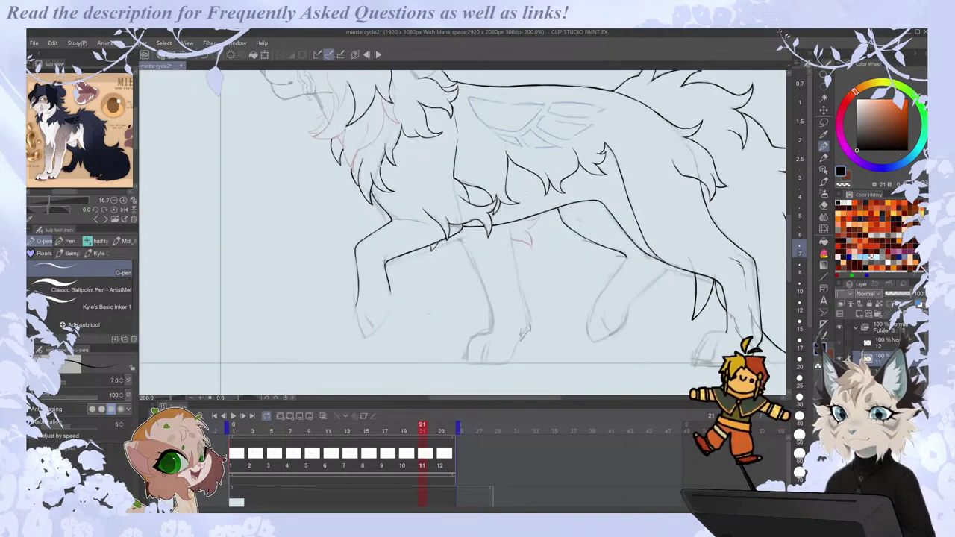
# Ink the front and back lines of the far front leg on cel 11 down to the paw, checking neighbouring cels.
pyautogui.press(',')
pyautogui.press('.')
pyautogui.press('.')
pyautogui.press(',')
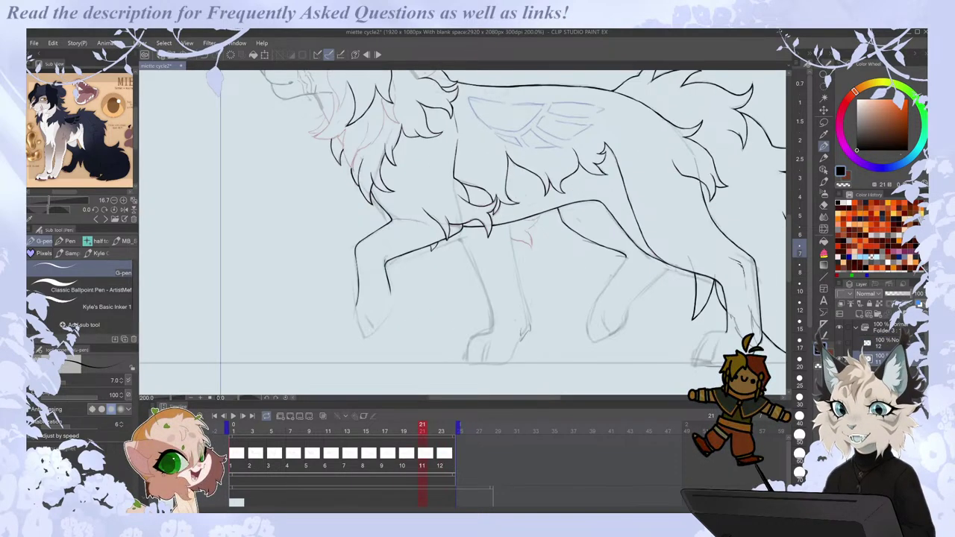
pyautogui.moveTo(460, 232); pyautogui.dragTo(492, 330)
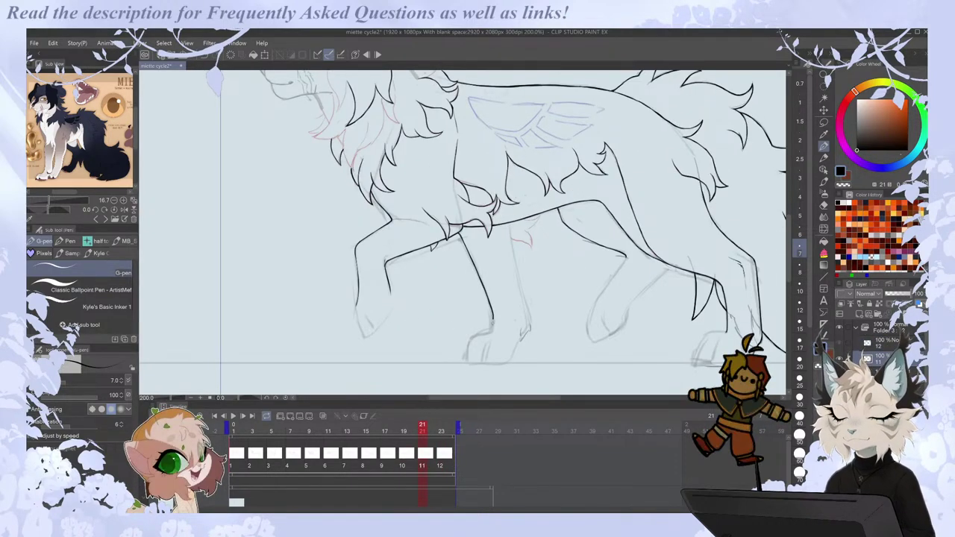
pyautogui.moveTo(510, 226); pyautogui.dragTo(527, 329)
pyautogui.press('e')
pyautogui.press('p')
pyautogui.press('Left')
pyautogui.press('Right')
pyautogui.press('Right')
pyautogui.press('Left')
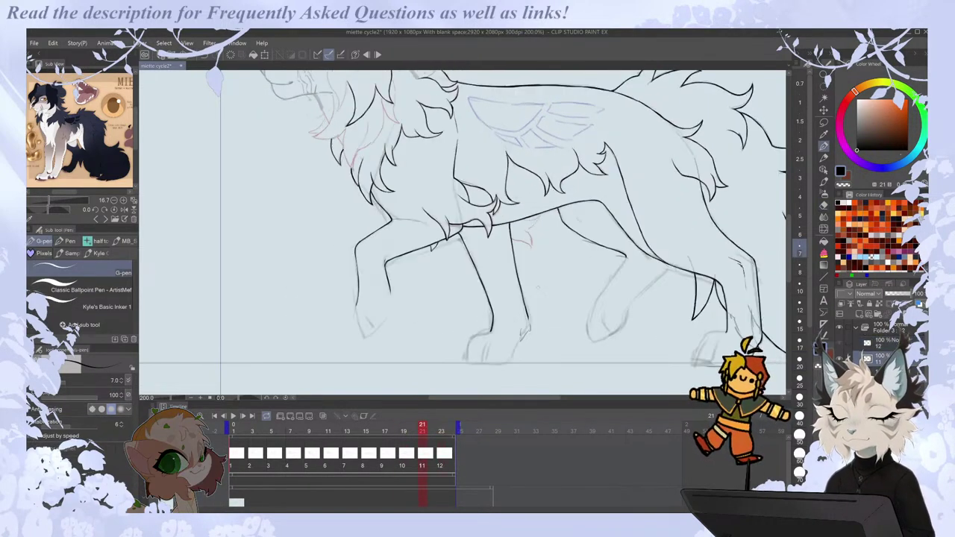
# Ink the back line of the far front leg on cel 10 and compare it with the neighbouring cels.
pyautogui.press('Left')
pyautogui.press('Left')
pyautogui.moveTo(478, 252); pyautogui.dragTo(482, 305)
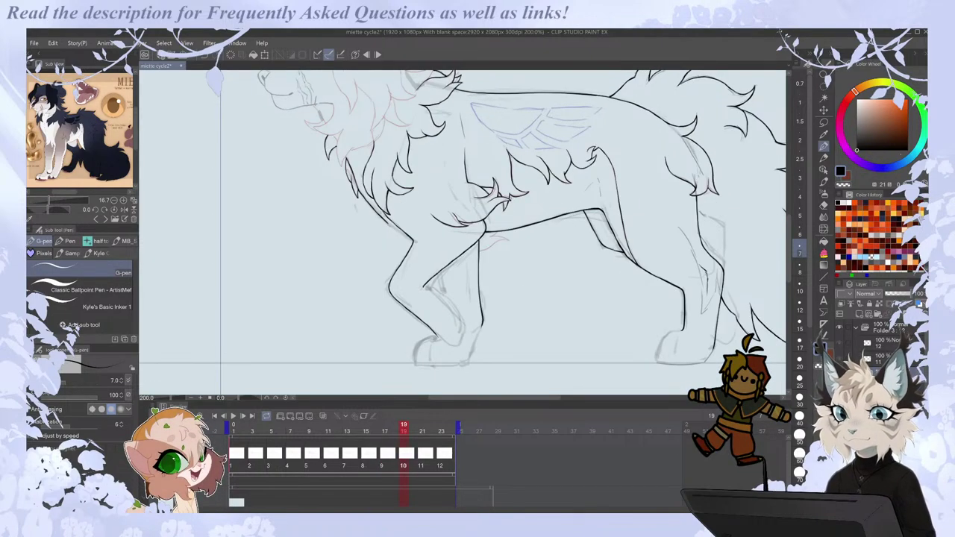
pyautogui.press('Left')
pyautogui.press('Right')
pyautogui.press('Right')
pyautogui.press('Left')
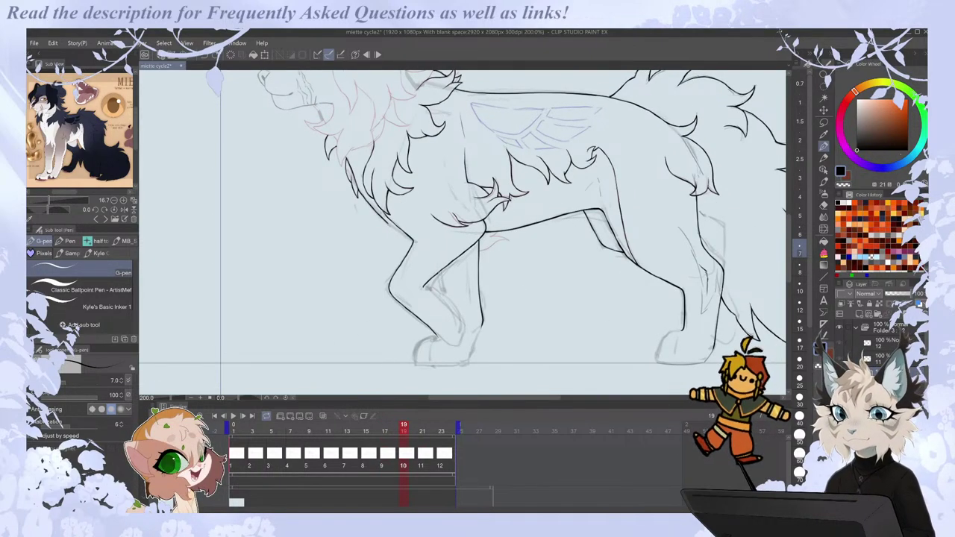
pyautogui.press('Right')
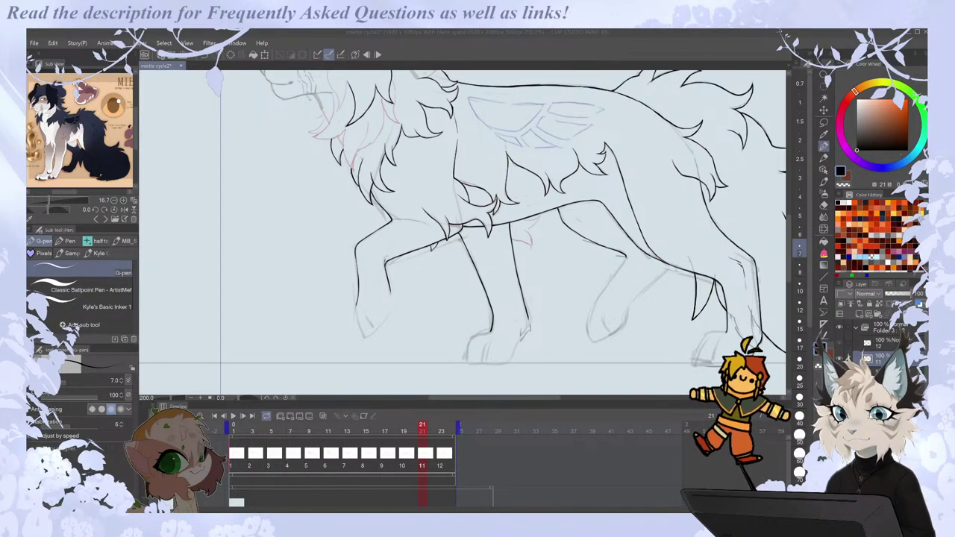
# Play back the walk cycle with the whole dog in view, and stop on cel 1.
pyautogui.click(524, 399)
pyautogui.scroll(-2, 515, 329)
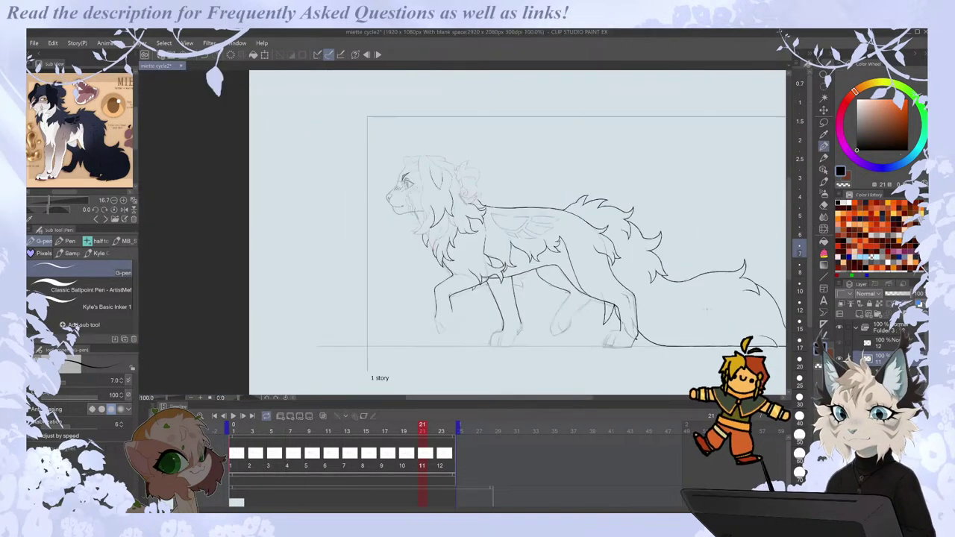
pyautogui.moveTo(537, 398); pyautogui.dragTo(580, 397)
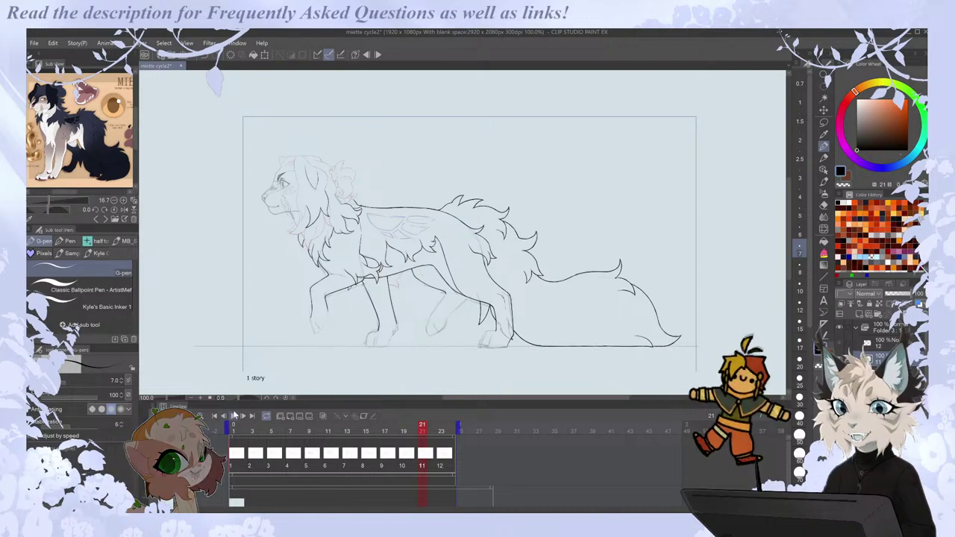
pyautogui.click(234, 414)
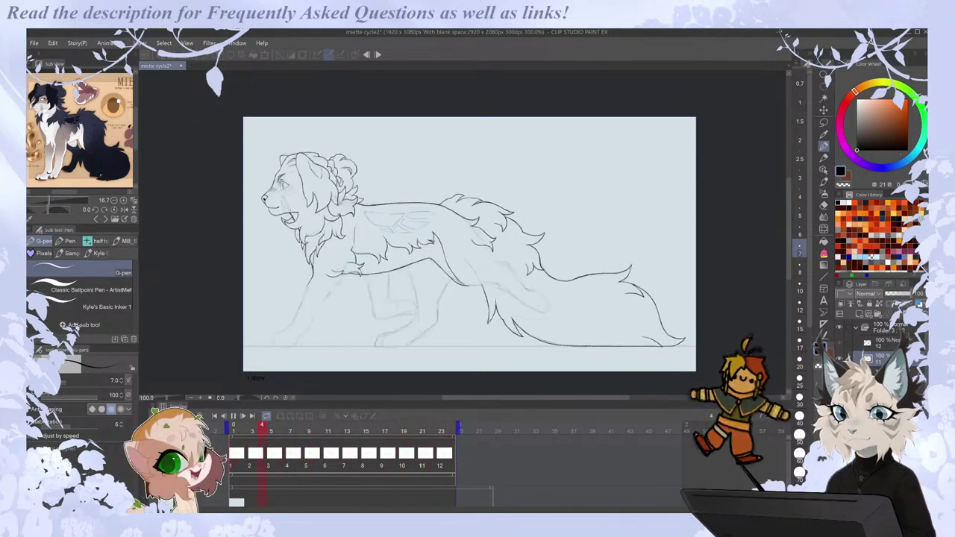
pyautogui.click(242, 457)
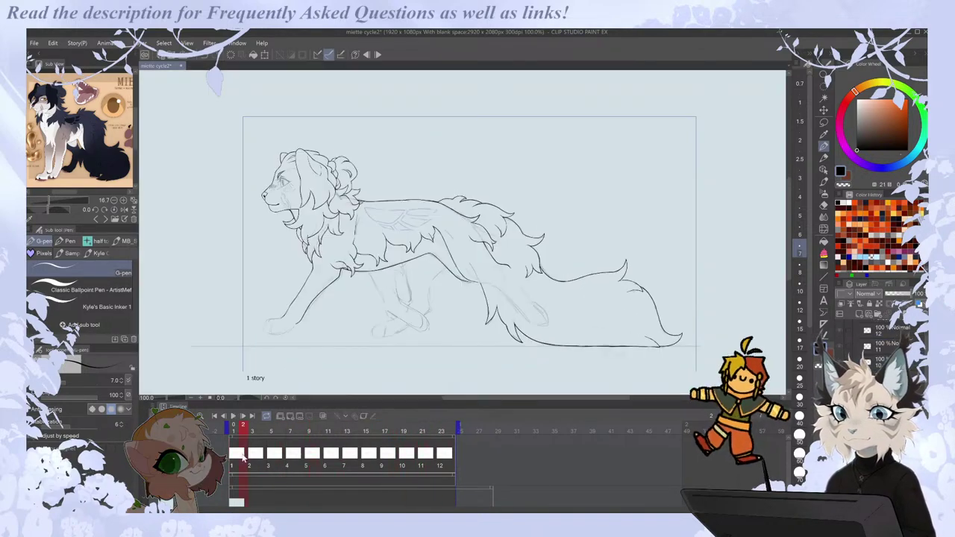
# Ink the front and back lines of the far front leg on cel 1, comparing with the neighbouring cels.
pyautogui.moveTo(502, 398); pyautogui.dragTo(486, 398)
pyautogui.scroll(2, 433, 301)
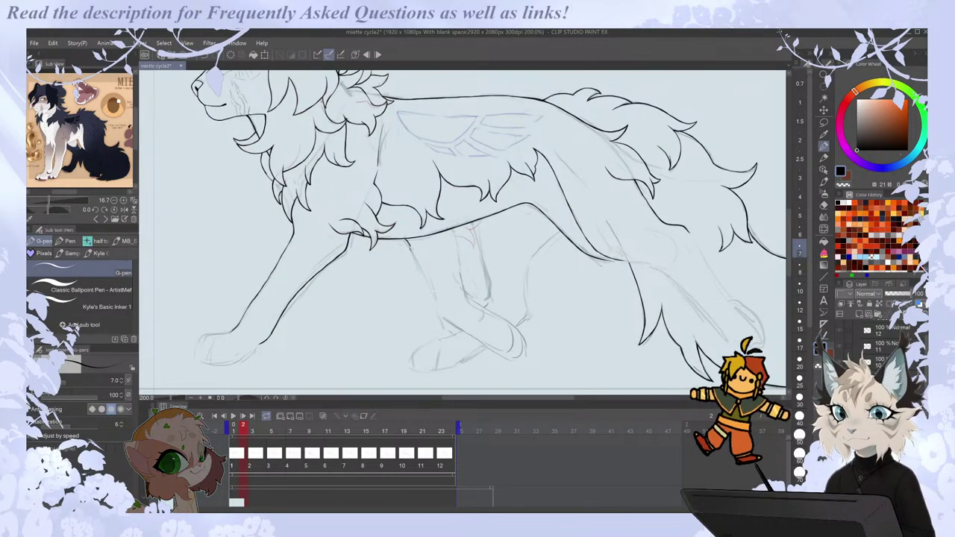
pyautogui.moveTo(424, 276)
pyautogui.mouseDown()
pyautogui.moveTo(438, 309)
pyautogui.moveTo(494, 345)
pyautogui.mouseUp()
pyautogui.press('Right')
pyautogui.press('Left')
pyautogui.press('Left')
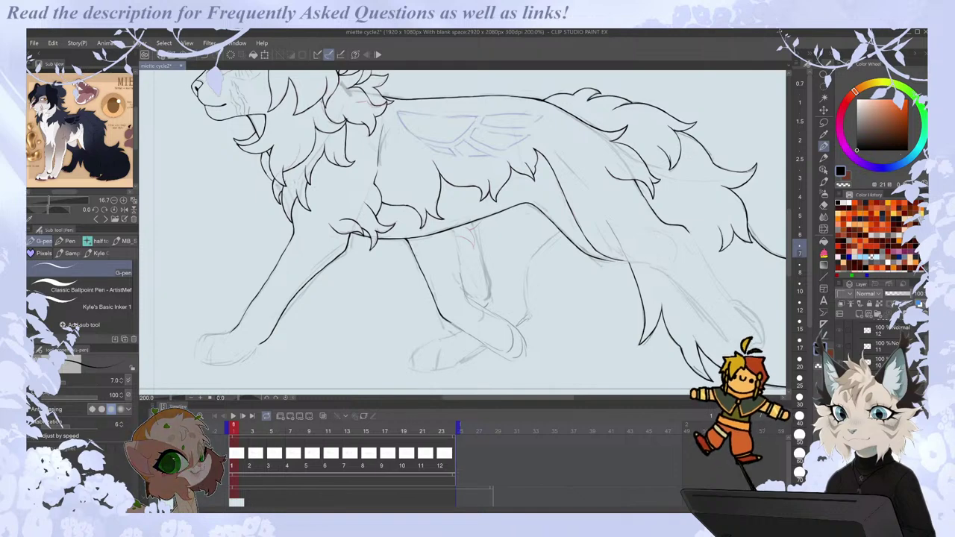
pyautogui.press('Right')
pyautogui.press('Left')
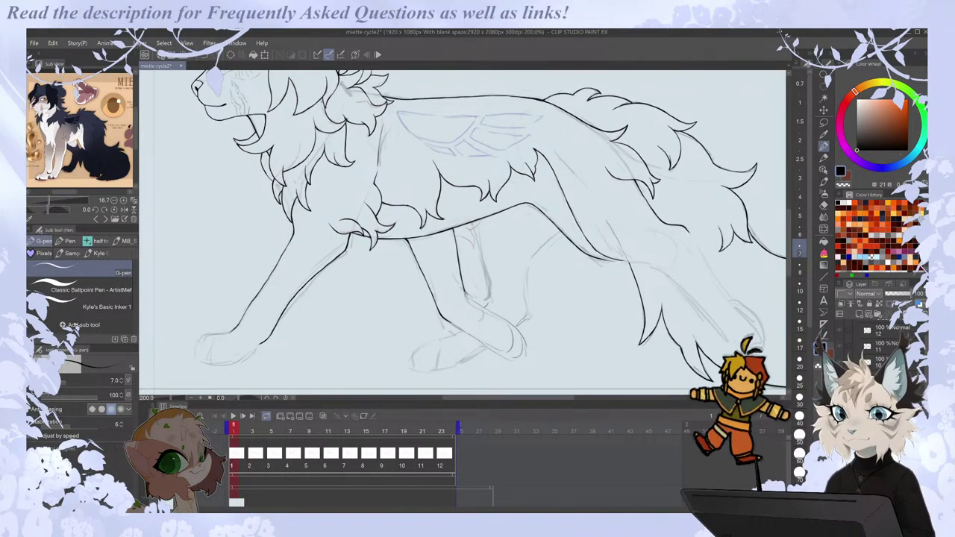
# Ink the small fur tuft at the back of the far front leg just under the belly on cel 1.
pyautogui.press('Left')
pyautogui.press('Right')
pyautogui.press('Right')
pyautogui.press('Left')
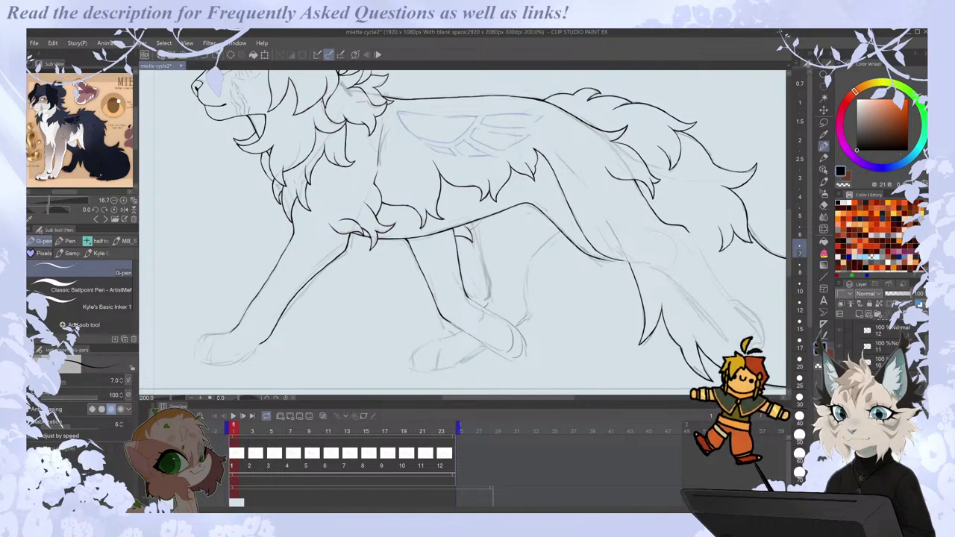
pyautogui.scroll(2, 484, 220)
pyautogui.hotkey('ctrl', 'z')
pyautogui.moveTo(458, 240); pyautogui.dragTo(475, 221)
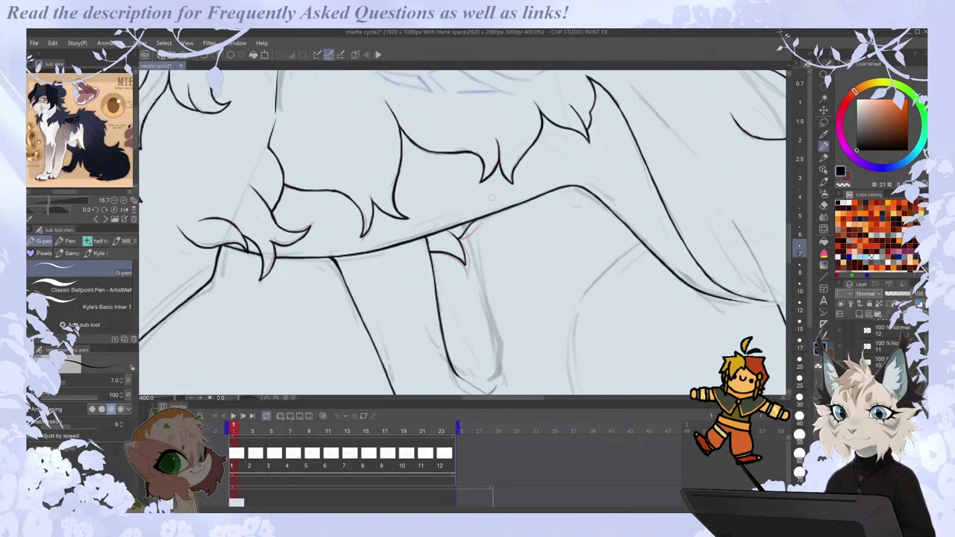
pyautogui.press('e')
pyautogui.hotkey('ctrl', '-')
pyautogui.press('p')
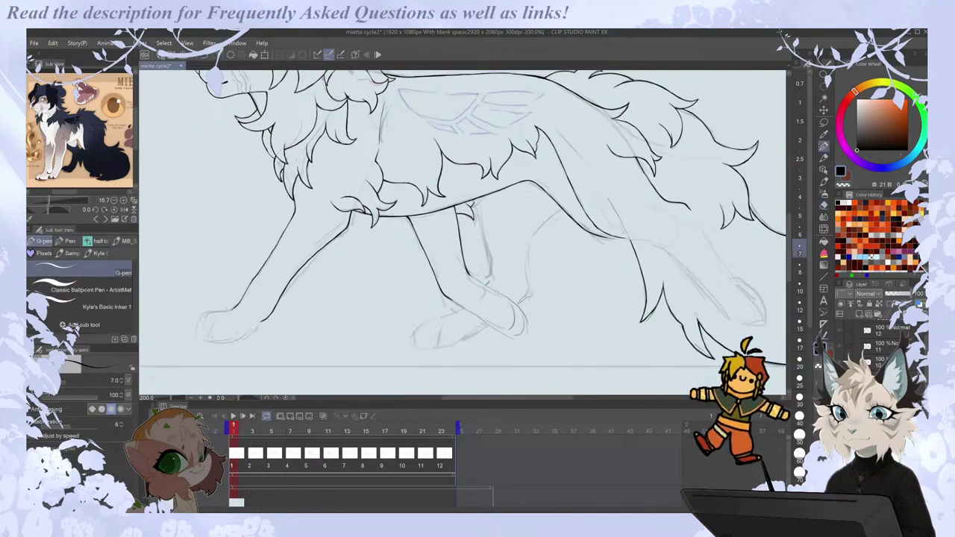
# Ink the front line of the far hind leg on cel 1 from the belly down to the crossing front leg.
pyautogui.moveTo(475, 201); pyautogui.dragTo(481, 232)
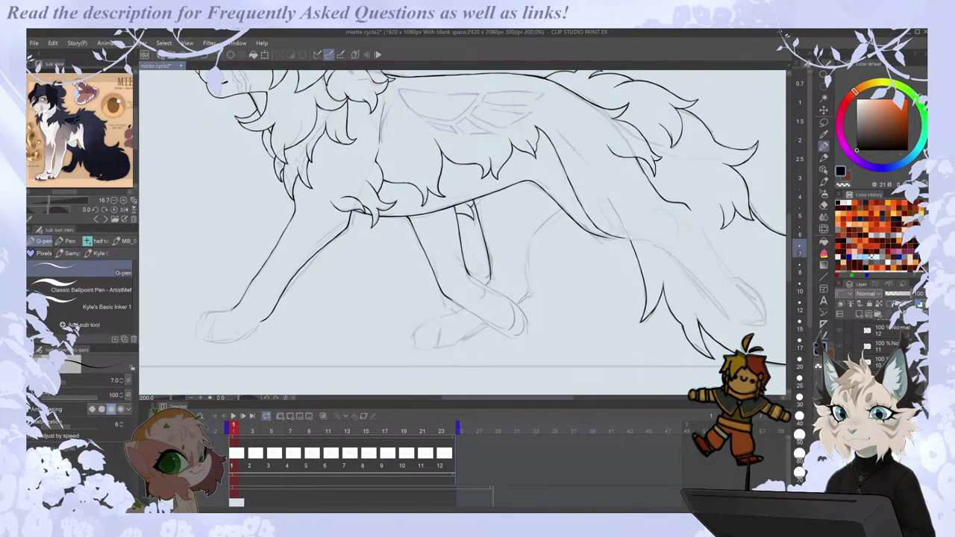
pyautogui.press('.')
pyautogui.hotkey('ctrl', 'z')
pyautogui.moveTo(478, 216)
pyautogui.mouseDown()
pyautogui.moveTo(491, 261)
pyautogui.moveTo(487, 289)
pyautogui.mouseUp()
pyautogui.press('e')
pyautogui.press('p')
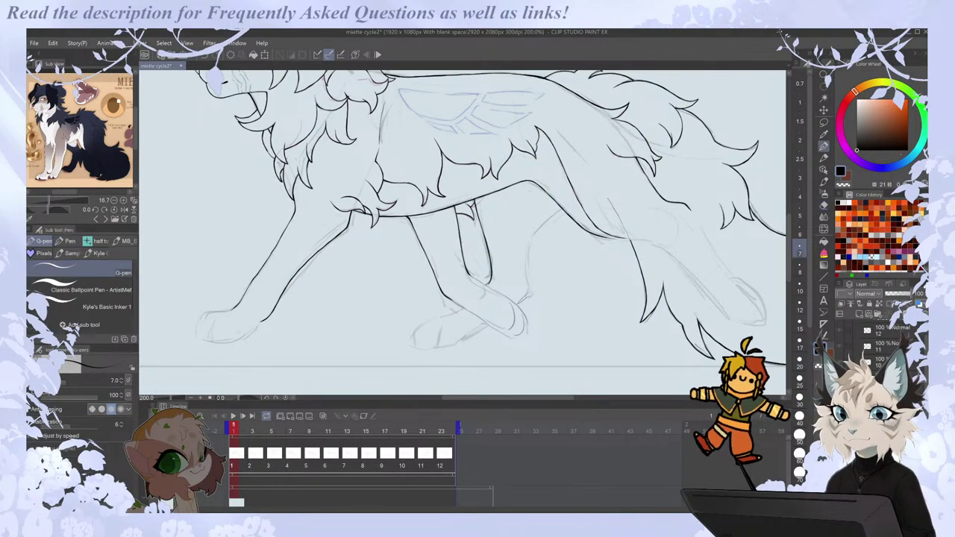
# Ink the back line of the far hind leg on cel 1 down to the hock and compare it with the adjacent cel.
pyautogui.press('.')
pyautogui.press(',')
pyautogui.press('.')
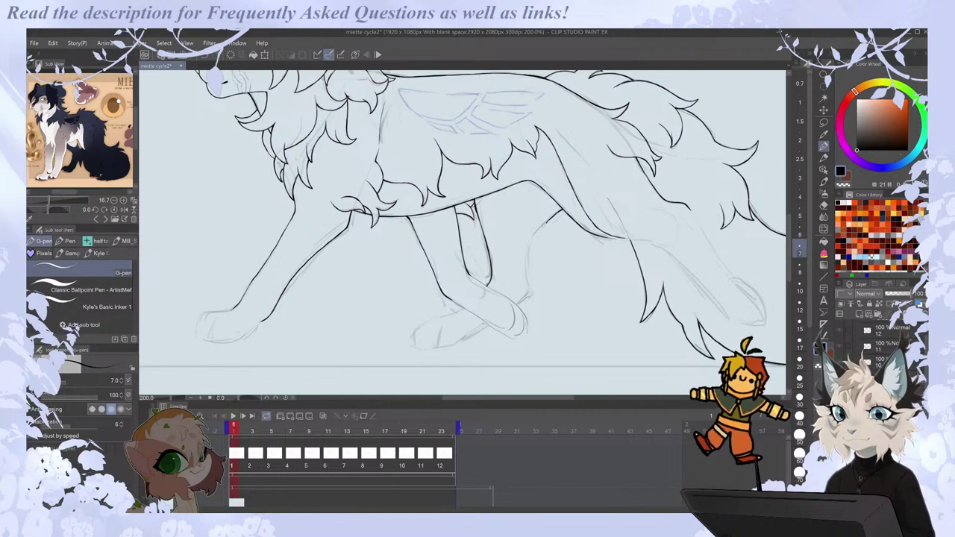
pyautogui.moveTo(531, 241); pyautogui.dragTo(526, 288)
pyautogui.press(',')
pyautogui.press('.')
# Ink the back line of the far hind leg on cel 2 down to the hock, checking against cel 1.
pyautogui.press('.')
pyautogui.press(',')
pyautogui.press('.')
pyautogui.moveTo(570, 234)
pyautogui.mouseDown()
pyautogui.moveTo(543, 286)
pyautogui.moveTo(543, 319)
pyautogui.mouseUp()
pyautogui.press(',')
pyautogui.press('.')
# Ink the front line of the far hind leg on cel 2 from the belly to the ankle and trim its end.
pyautogui.moveTo(488, 207); pyautogui.dragTo(504, 291)
pyautogui.press(',')
pyautogui.press('.')
pyautogui.press('e')
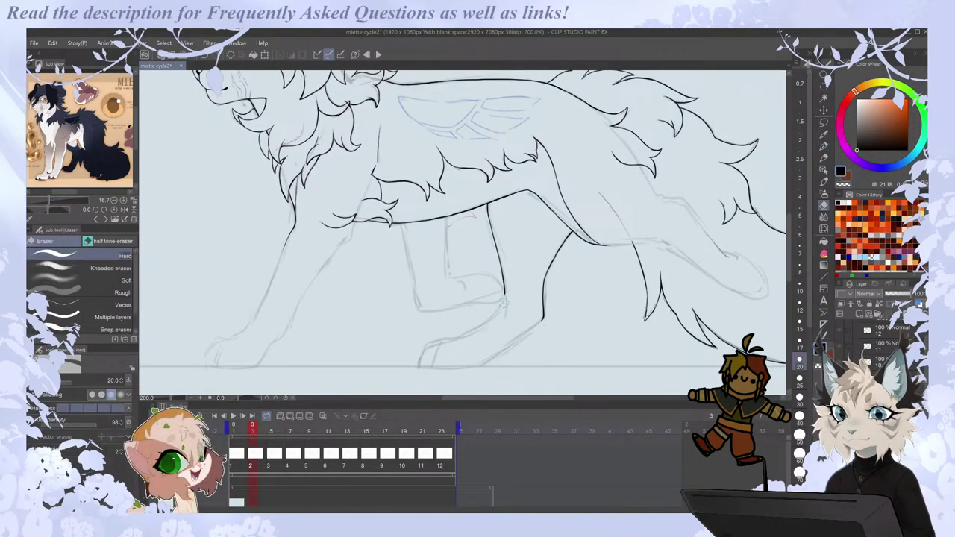
pyautogui.press('p')
pyautogui.press(',')
pyautogui.press('.')
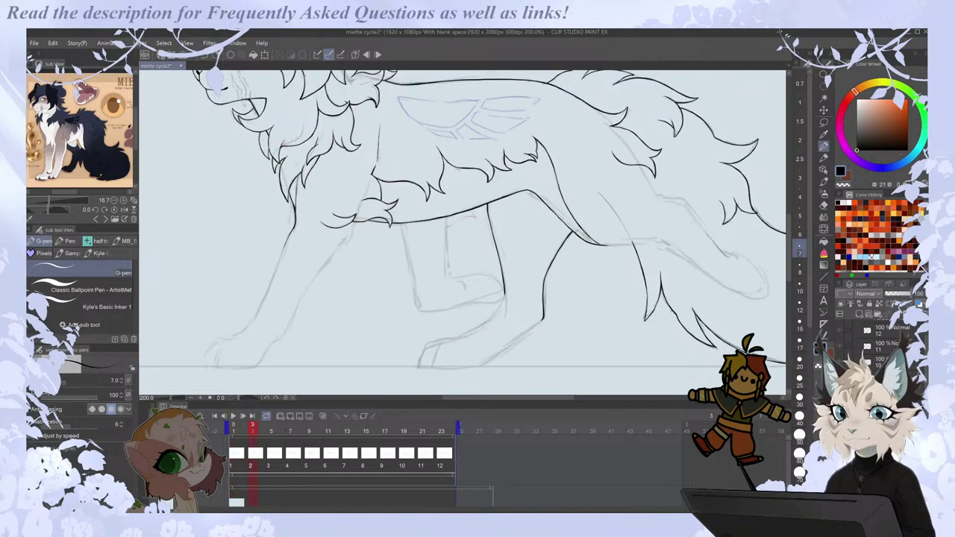
# Refine the lower end of the far hind leg's front line on cel 2 where it bends at the ankle, comparing with cel 1.
pyautogui.press(',')
pyautogui.press('.')
pyautogui.press('e')
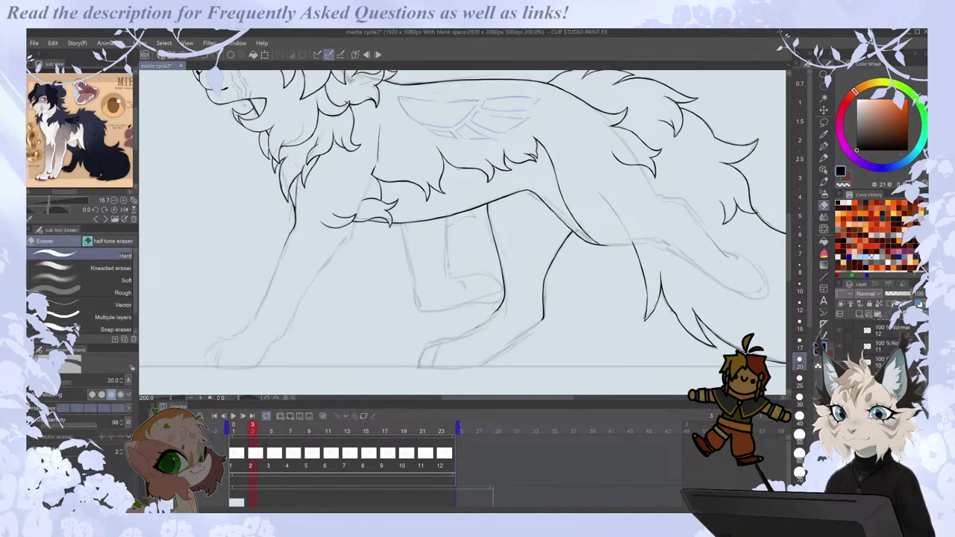
pyautogui.press('p')
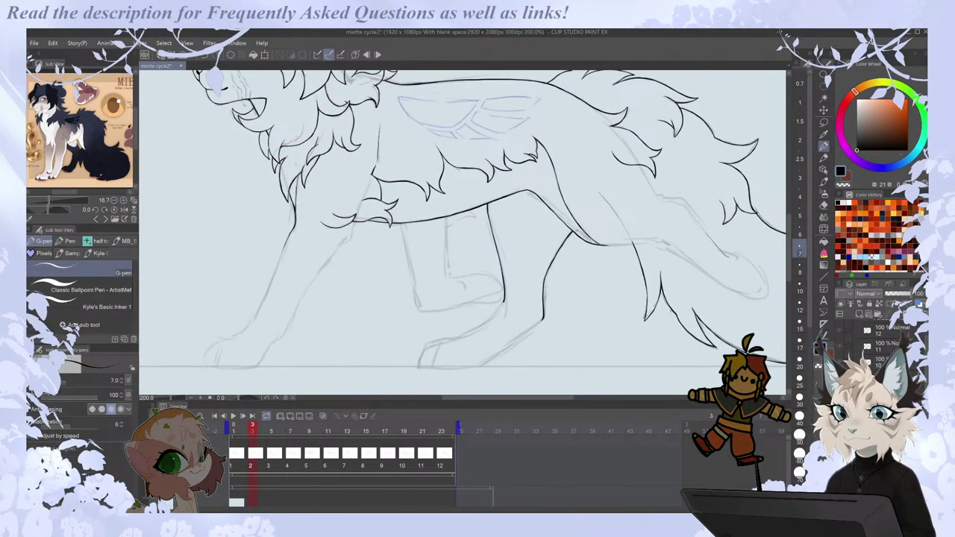
pyautogui.press(',')
pyautogui.press('.')
pyautogui.press('e')
pyautogui.moveTo(503, 303); pyautogui.dragTo(486, 321)
pyautogui.press('p')
pyautogui.hotkey('ctrl', 'z')
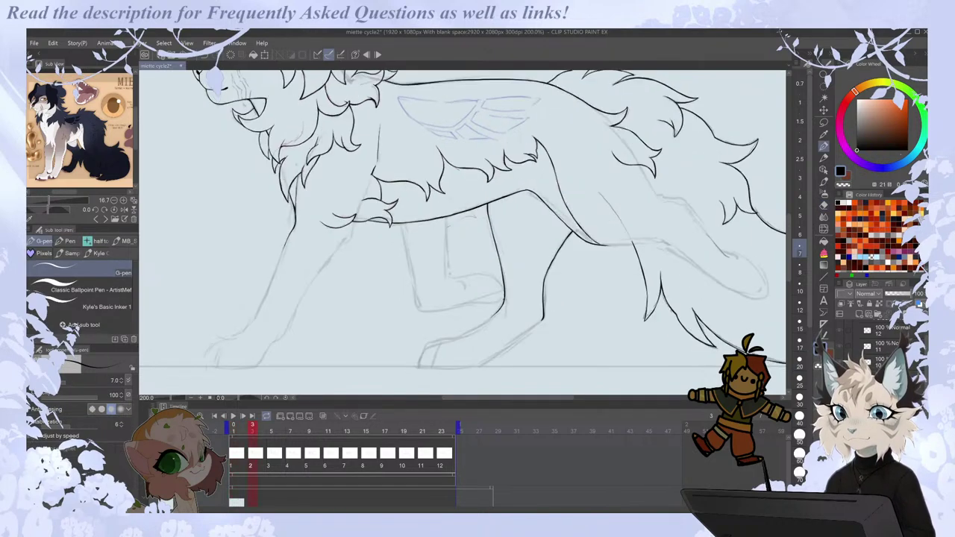
pyautogui.press(',')
pyautogui.press('.')
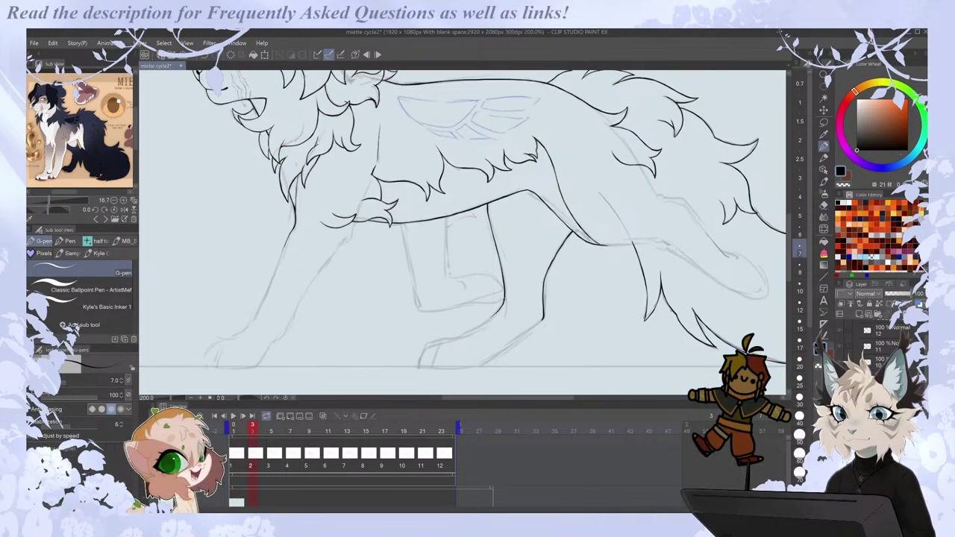
pyautogui.press(',')
pyautogui.press('.')
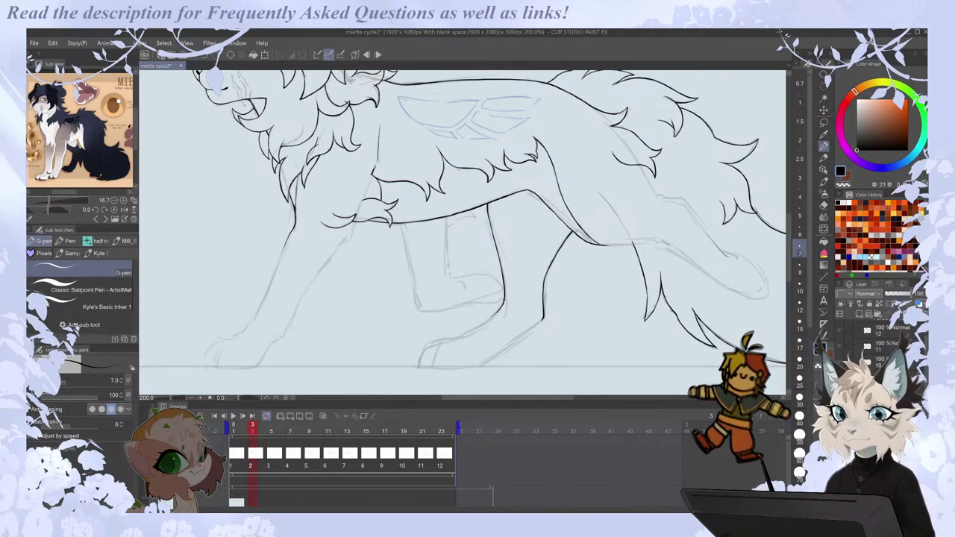
# Flip the canvas view horizontally and ink the back line of the near front leg on cel 2, checking against cel 3.
pyautogui.moveTo(531, 398); pyautogui.dragTo(526, 398)
pyautogui.scroll(-1, 537, 389)
pyautogui.press('.')
pyautogui.press('h')
pyautogui.scroll(1, 575, 355)
pyautogui.hotkey('ctrl', 'Right')
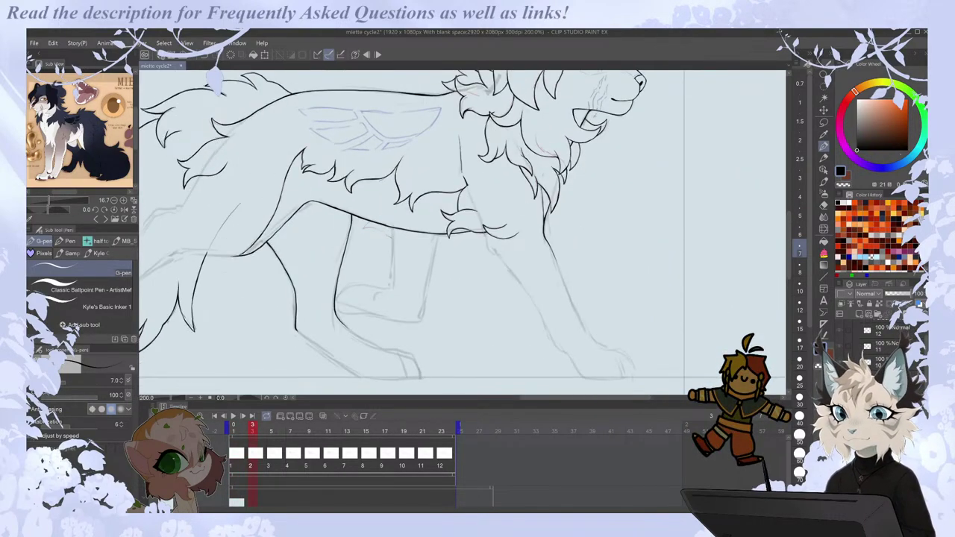
pyautogui.moveTo(487, 242); pyautogui.dragTo(512, 272)
pyautogui.press('.')
pyautogui.press('.')
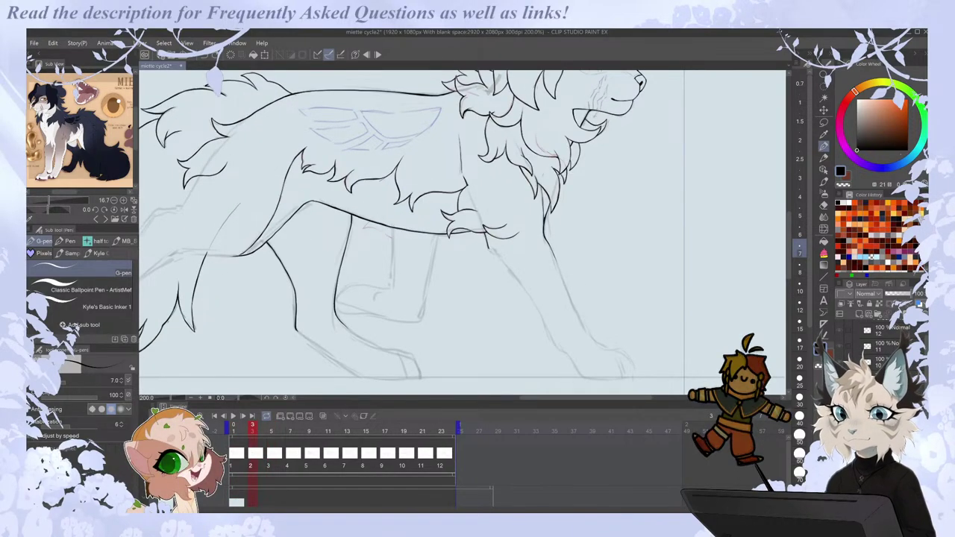
pyautogui.hotkey('ctrl', 'Right')
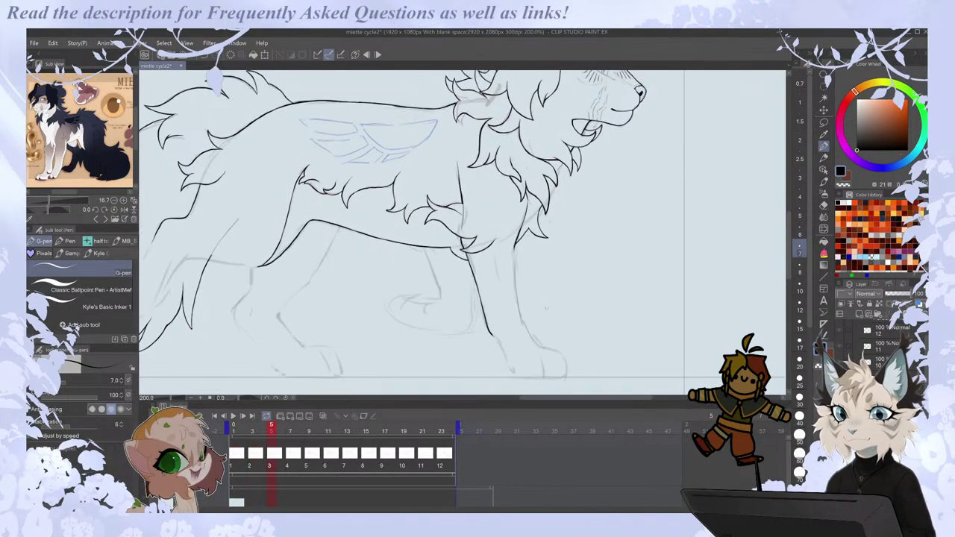
pyautogui.press('.')
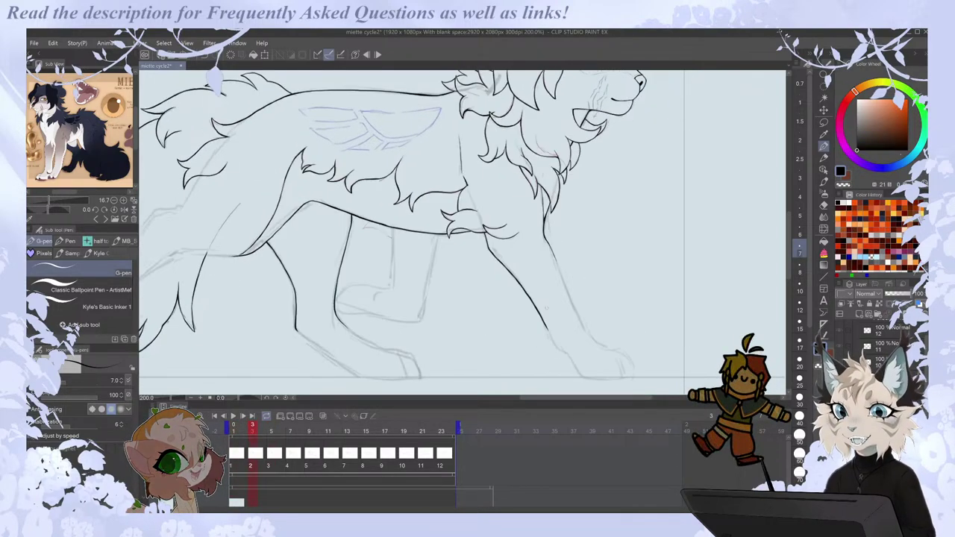
pyautogui.press('e')
pyautogui.press('p')
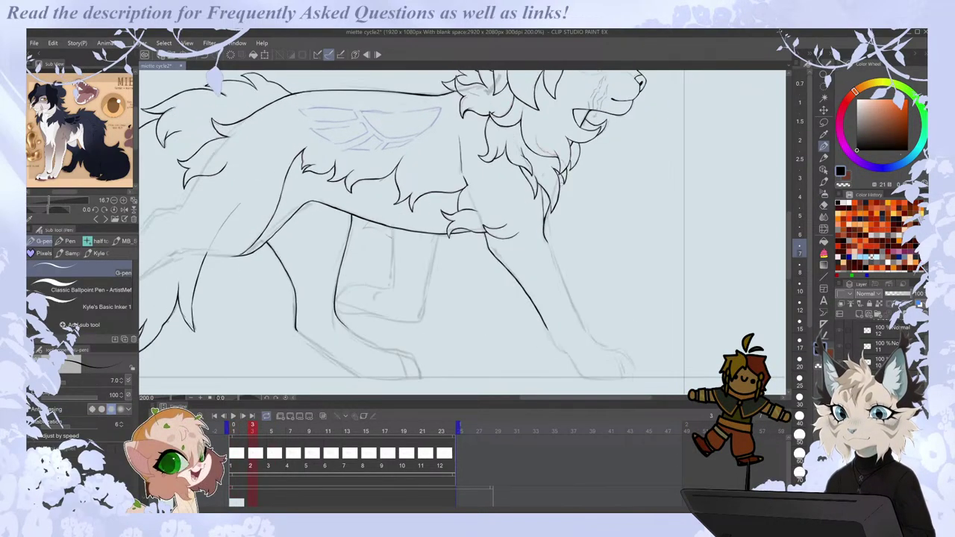
pyautogui.press('.')
pyautogui.press('.')
# Clean the chest line's end and ink the near front leg's front line down to the paw on cel 2.
pyautogui.press('e')
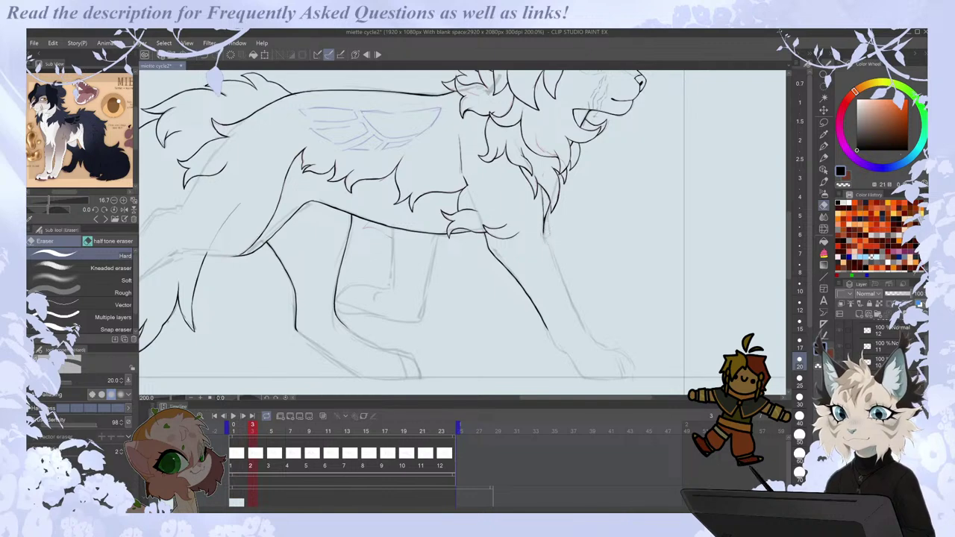
pyautogui.moveTo(545, 239); pyautogui.dragTo(542, 230)
pyautogui.press('p')
pyautogui.press('.')
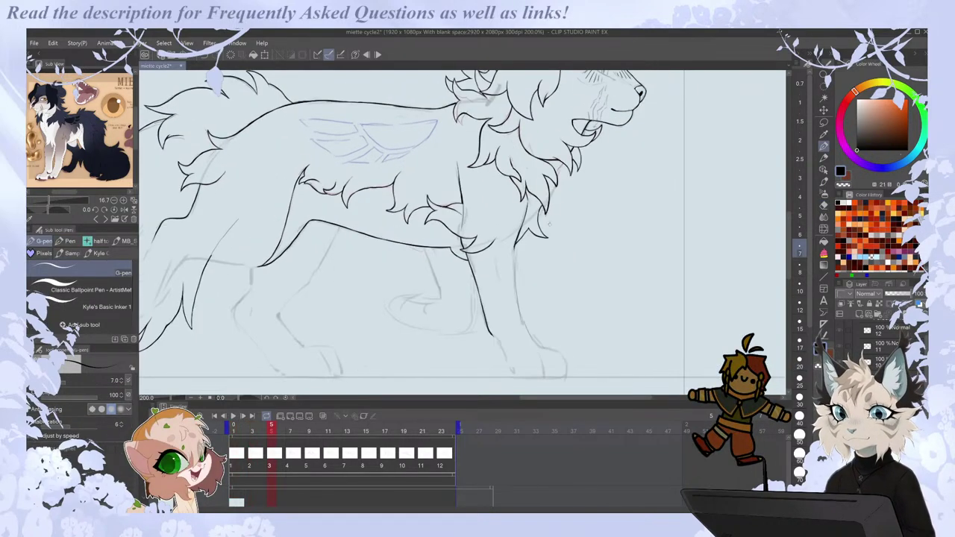
pyautogui.moveTo(544, 233); pyautogui.dragTo(586, 331)
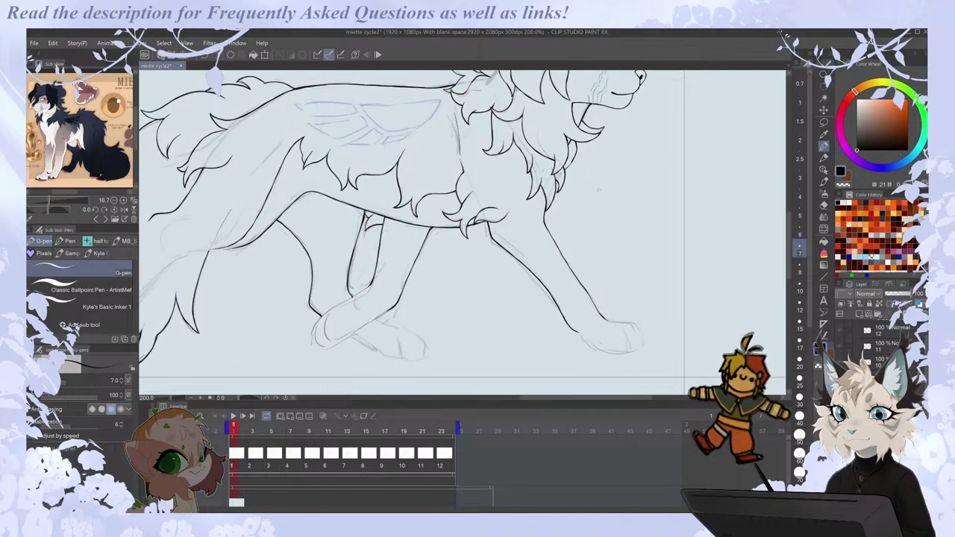
pyautogui.press('e')
pyautogui.press('Right')
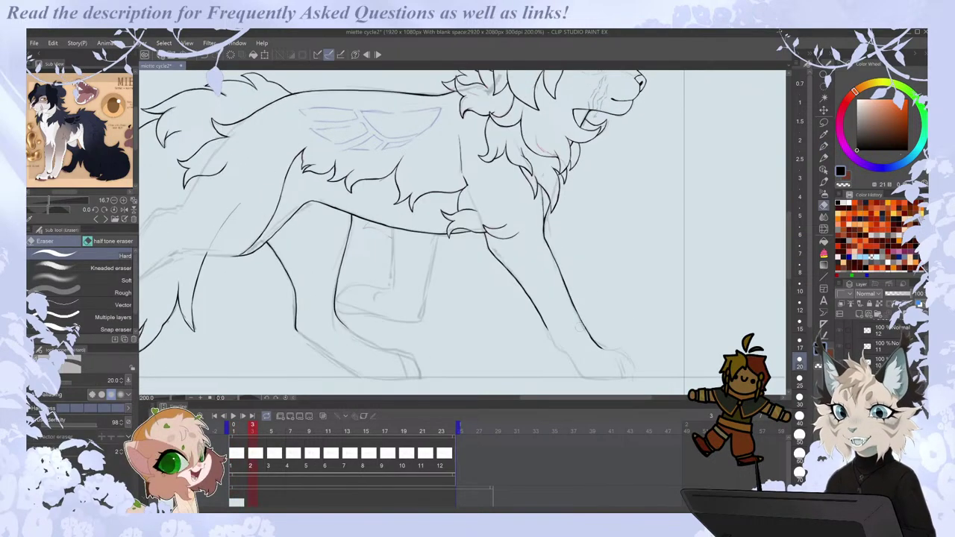
pyautogui.press('p')
pyautogui.press('Right')
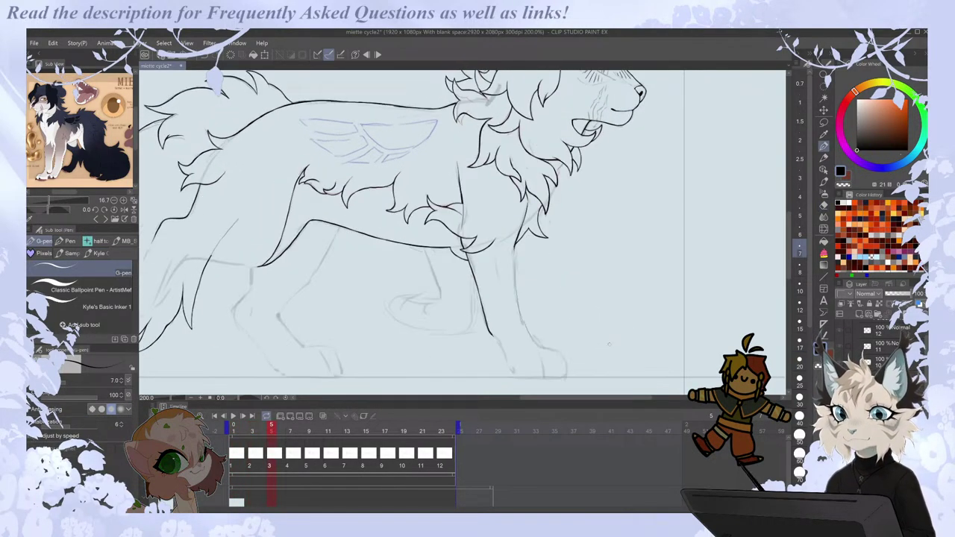
# Flip the view back and ink the short neck line between the chin and chest fur on cel 3.
pyautogui.press('h')
pyautogui.scroll(2, 357, 115)
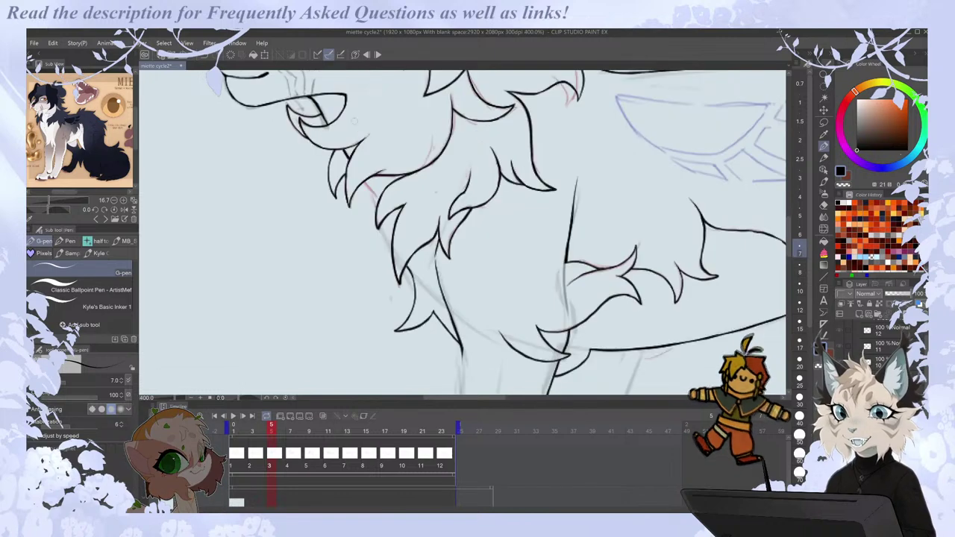
pyautogui.moveTo(364, 182); pyautogui.dragTo(377, 212)
pyautogui.press('h')
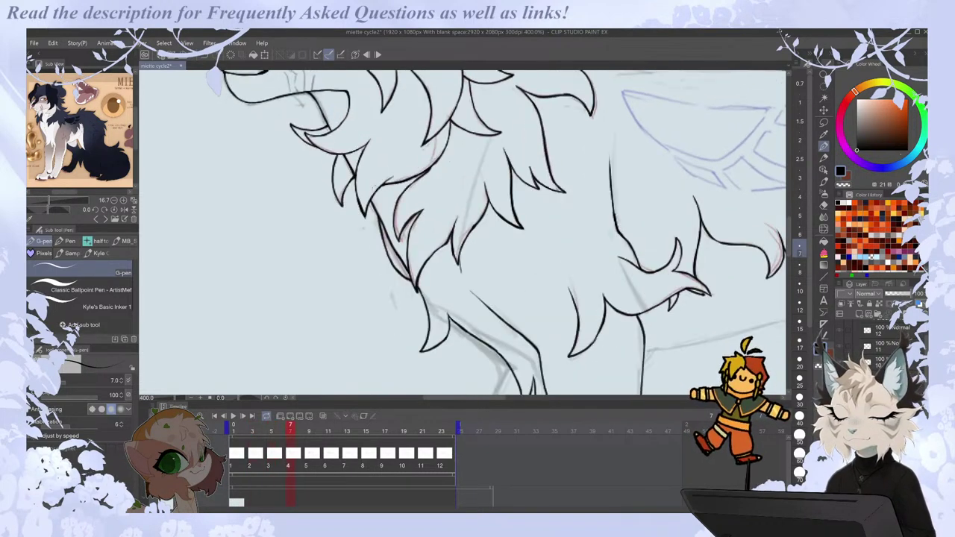
# Flip back and forth through the early cels to compare the chin, neck and chest fur line art.
pyautogui.press('h')
pyautogui.press('h')
pyautogui.press('h')
pyautogui.press('.')
pyautogui.press(',')
pyautogui.press(',')
pyautogui.press('.')
pyautogui.press('.')
pyautogui.press('.')
pyautogui.press(',')
pyautogui.press(',')
pyautogui.press(',')
pyautogui.press(',')
pyautogui.press(',')
pyautogui.press('.')
pyautogui.press('.')
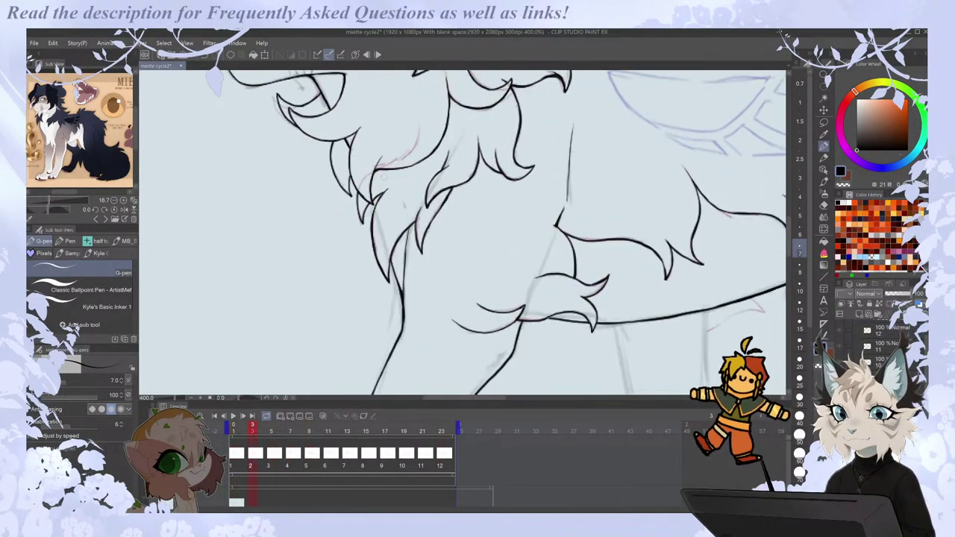
# Try to ink the front line of the forward-reaching far front leg on cel 6, comparing it with cel 5 in a mirrored view.
pyautogui.scroll(-2, 383, 177)
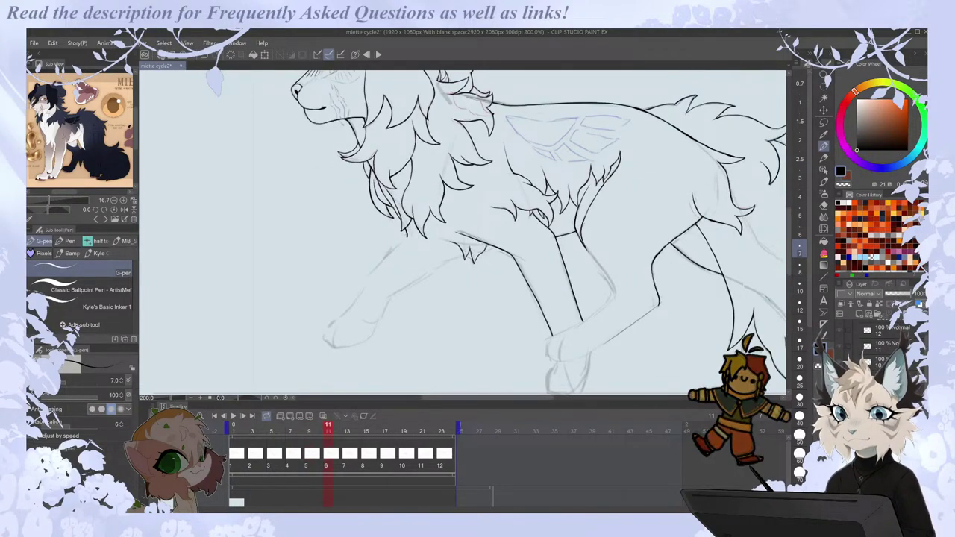
pyautogui.moveTo(377, 267); pyautogui.dragTo(359, 297)
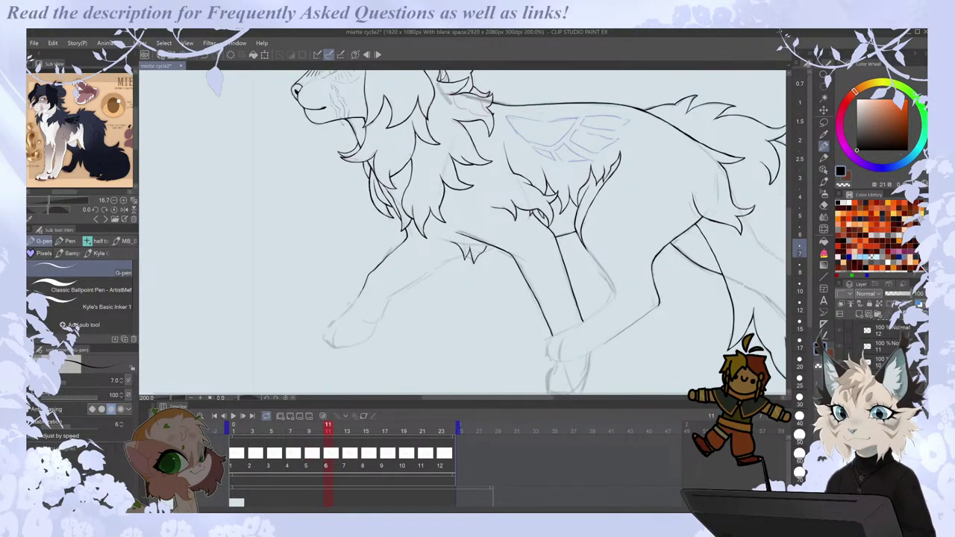
pyautogui.press('h')
pyautogui.press(',')
pyautogui.press('.')
pyautogui.press(',')
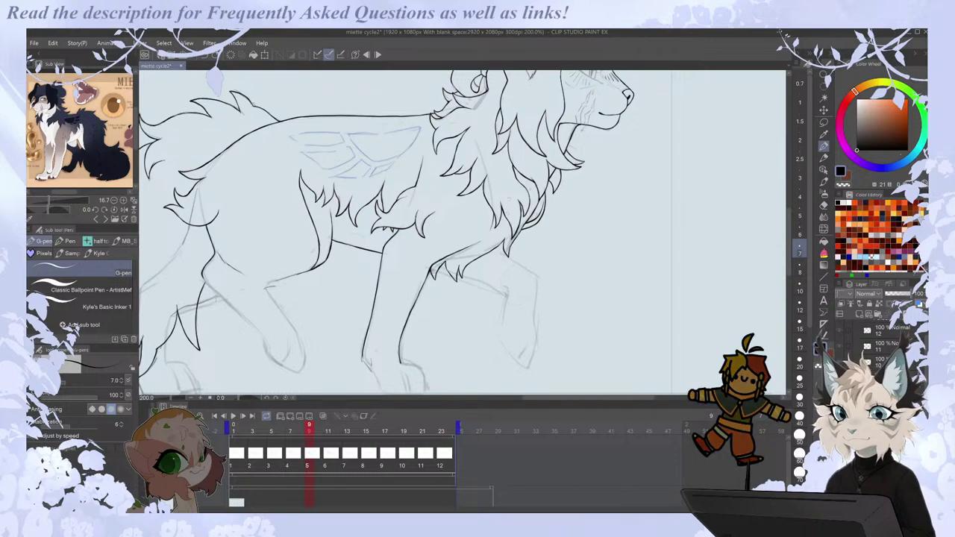
pyautogui.press('space')
pyautogui.press('h')
pyautogui.press('.')
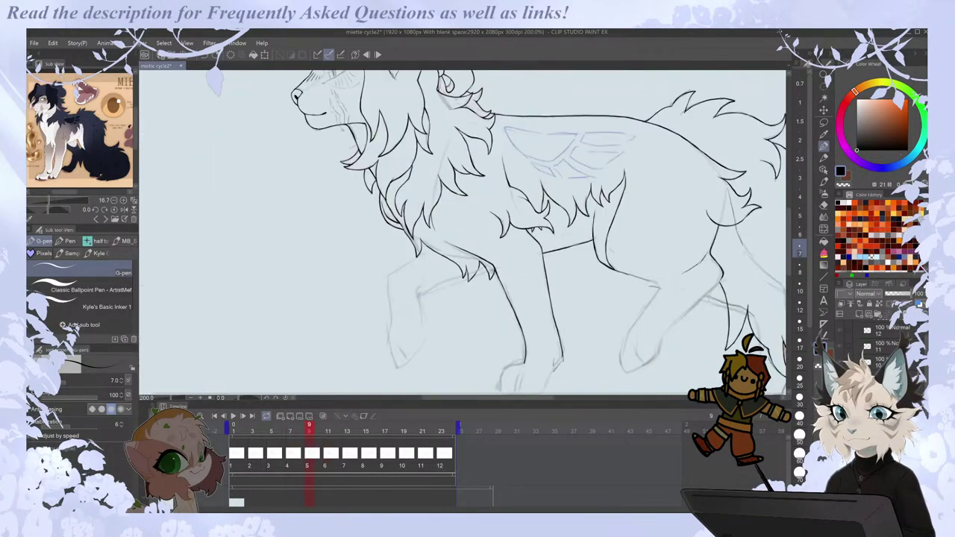
# Ink the small fur tuft behind the far front leg, just under the belly line, on cel 10 and clean its edges.
pyautogui.press(',')
pyautogui.press(',')
pyautogui.press(',')
pyautogui.press(',')
pyautogui.press(',')
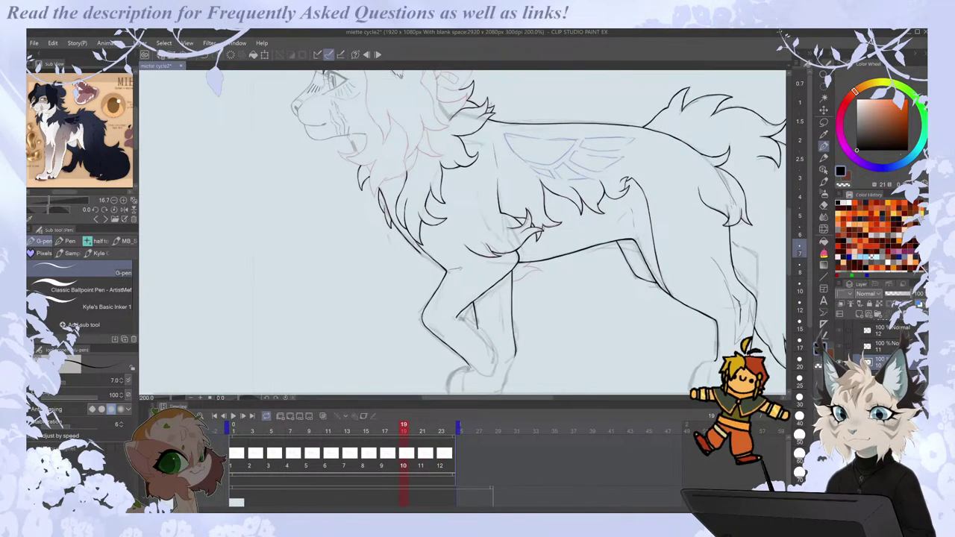
pyautogui.scroll(2, 529, 257)
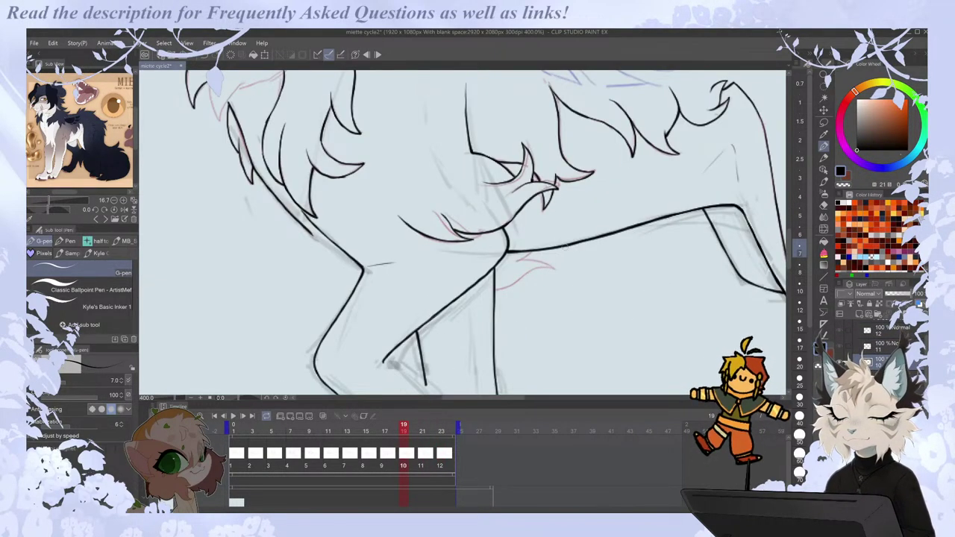
pyautogui.moveTo(521, 256)
pyautogui.mouseDown()
pyautogui.moveTo(556, 270)
pyautogui.moveTo(492, 291)
pyautogui.mouseUp()
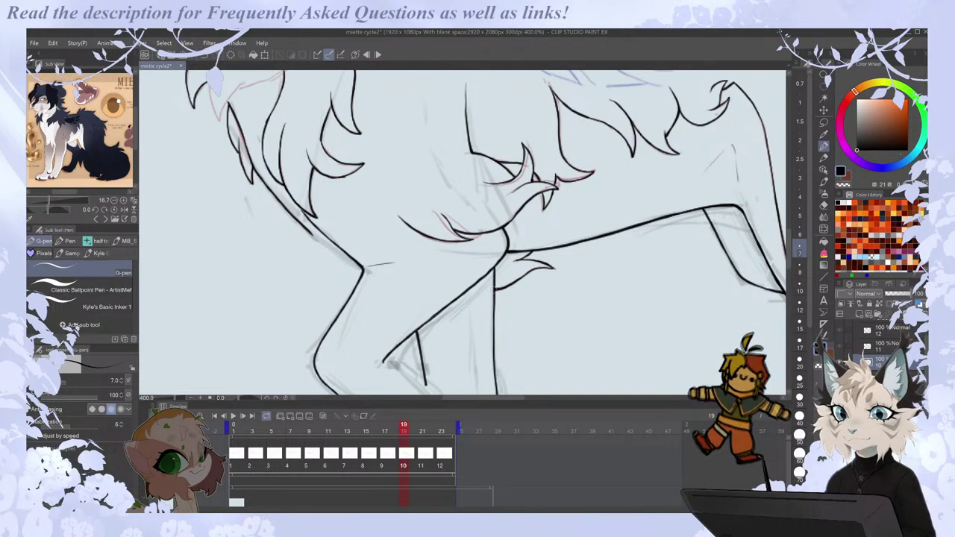
pyautogui.press('e')
pyautogui.press('p')
pyautogui.press('e')
pyautogui.press('p')
pyautogui.scroll(-2, 559, 269)
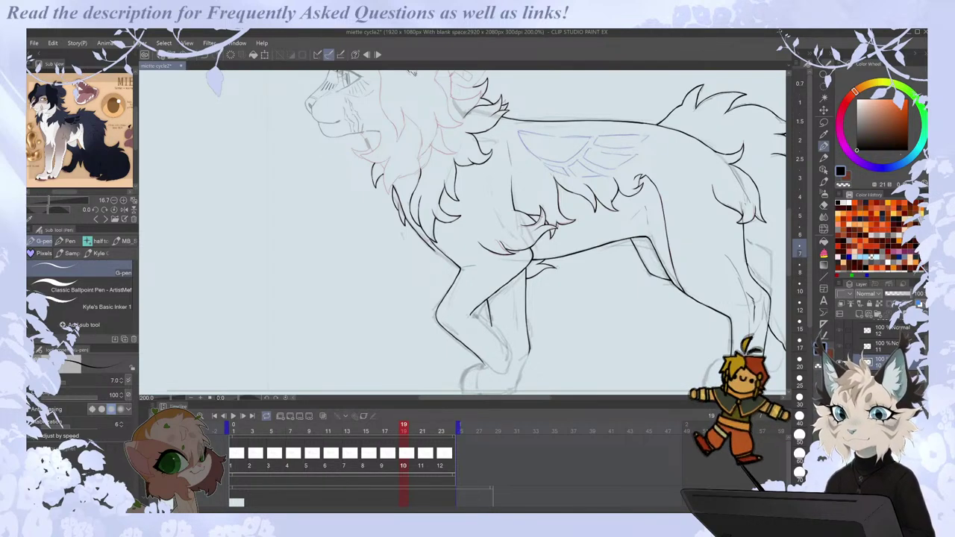
# Examine the leg line art on cel 10 and the last cels from a wider view, including with the canvas mirrored.
pyautogui.moveTo(454, 375); pyautogui.dragTo(455, 335)
pyautogui.scroll(2, 455, 335)
pyautogui.press('Left')
pyautogui.press('Right')
pyautogui.scroll(-3, 558, 289)
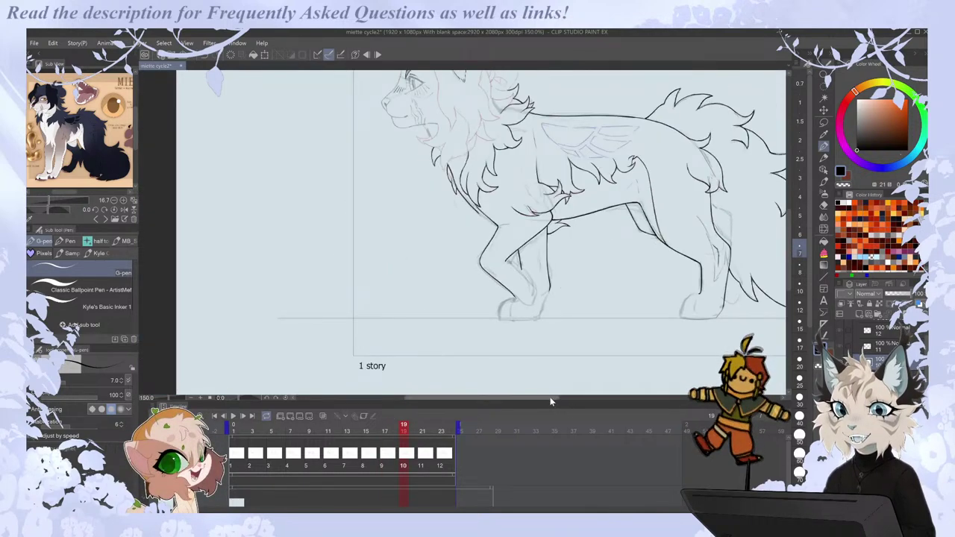
pyautogui.moveTo(549, 397); pyautogui.dragTo(579, 397)
pyautogui.press('Left')
pyautogui.press('Right')
pyautogui.hotkey('ctrl', '-')
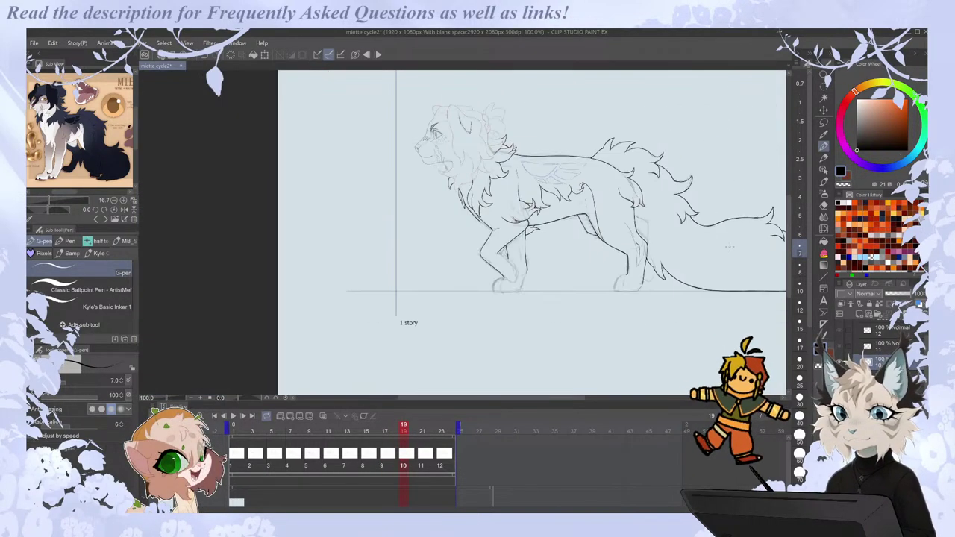
pyautogui.press('Right')
pyautogui.press('Right')
pyautogui.press('Right')
pyautogui.scroll(1, 479, 208)
pyautogui.press('h')
pyautogui.press('Left')
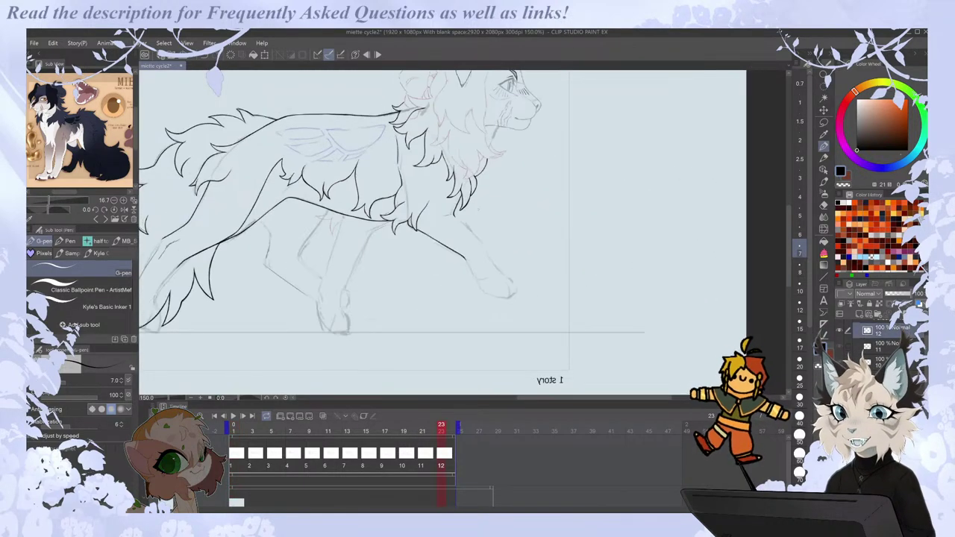
pyautogui.scroll(-1, 446, 276)
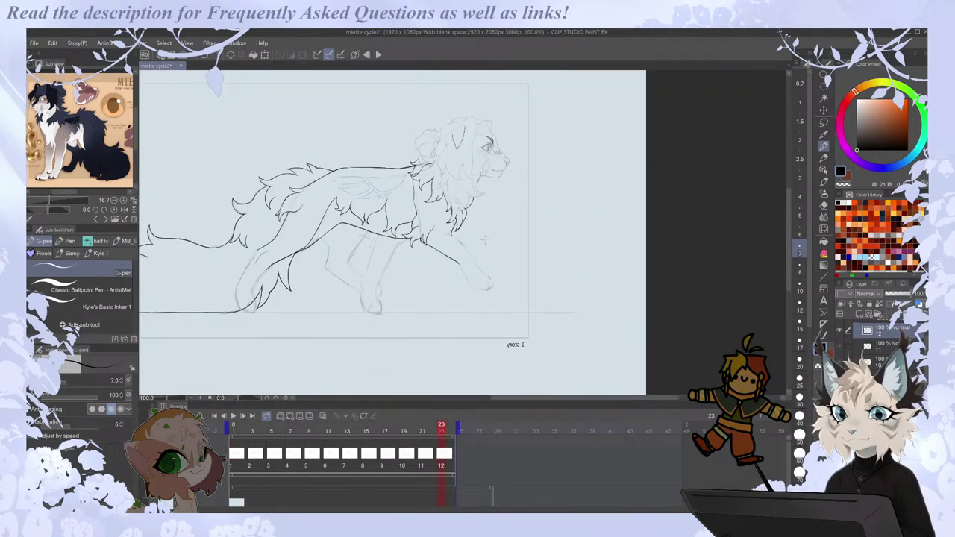
# Ink the front line of the forward-reaching front leg from the chest fur downward on cel 12, checking against cel 1.
pyautogui.scroll(2, 485, 245)
pyautogui.press('Left')
pyautogui.press('Right')
pyautogui.press('Right')
pyautogui.press('Left')
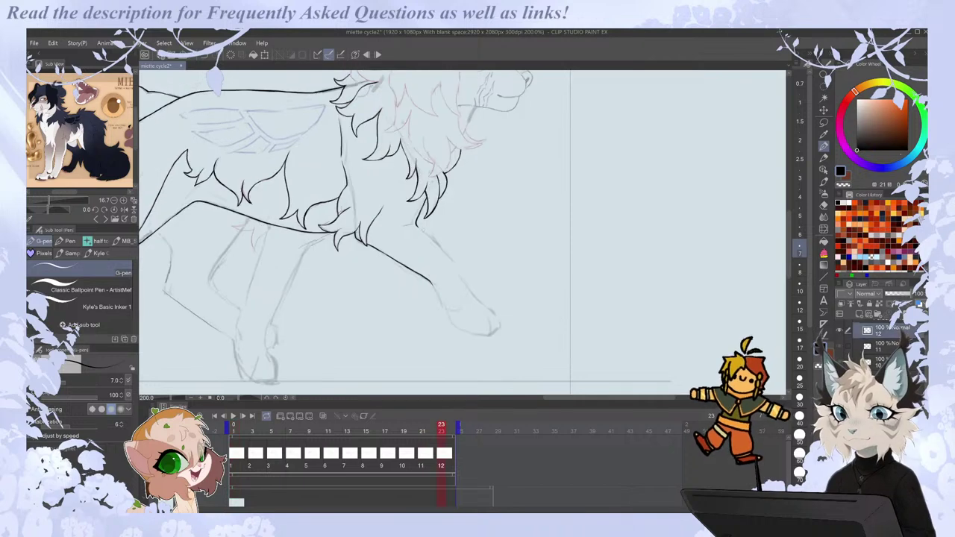
pyautogui.moveTo(416, 224); pyautogui.dragTo(458, 268)
pyautogui.press('Right')
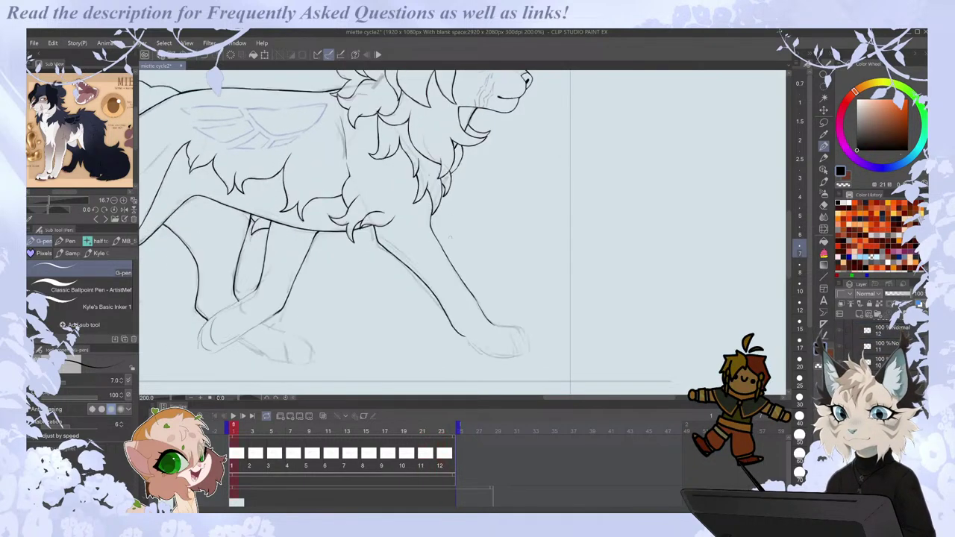
pyautogui.press('Left')
pyautogui.press('e')
pyautogui.press('p')
# Redraw the near front leg's front line on cel 2, free-transform the lassoed stroke to fit, and join it to the chest fur.
pyautogui.press('Right')
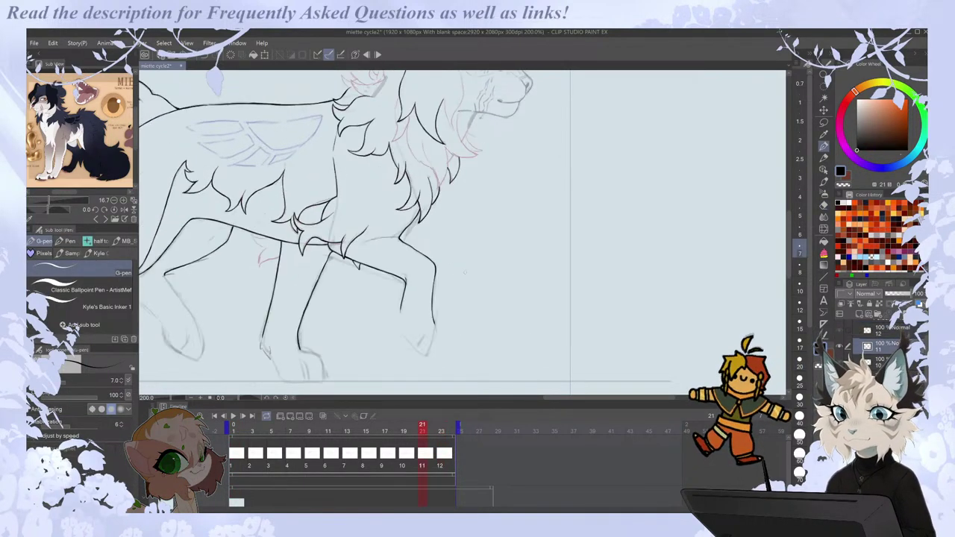
pyautogui.press('Right')
pyautogui.press('Left')
pyautogui.press('Right')
pyautogui.press('Right')
pyautogui.press('Left')
pyautogui.press('Left')
pyautogui.press('Right')
pyautogui.press('e')
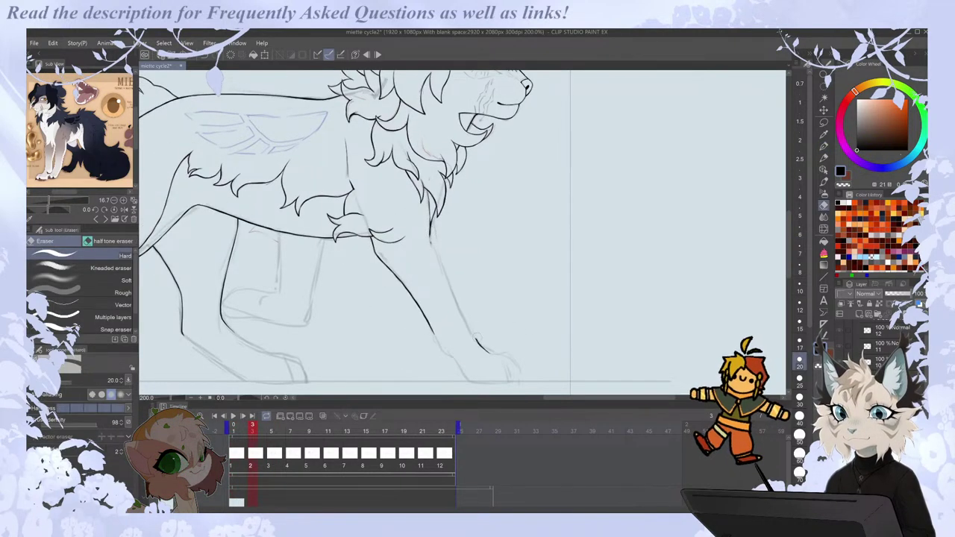
pyautogui.press('m')
pyautogui.moveTo(429, 230); pyautogui.dragTo(426, 238)
pyautogui.hotkey('ctrl', 't')
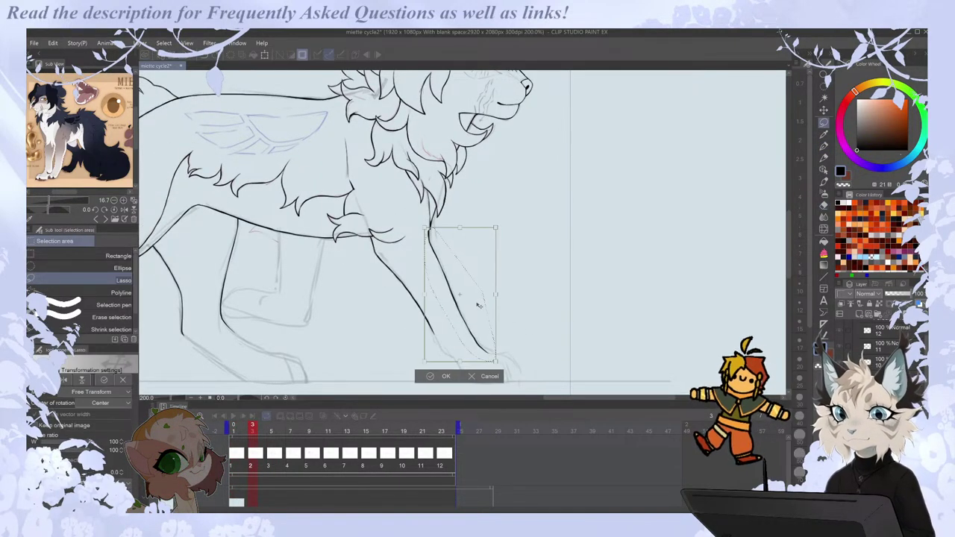
pyautogui.press('Return')
pyautogui.press('p')
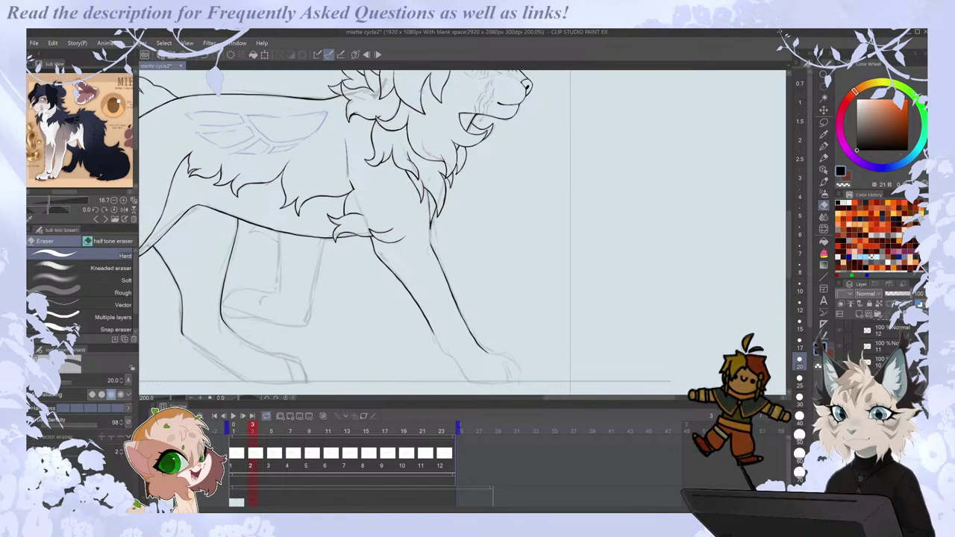
pyautogui.press('Right')
pyautogui.press('Left')
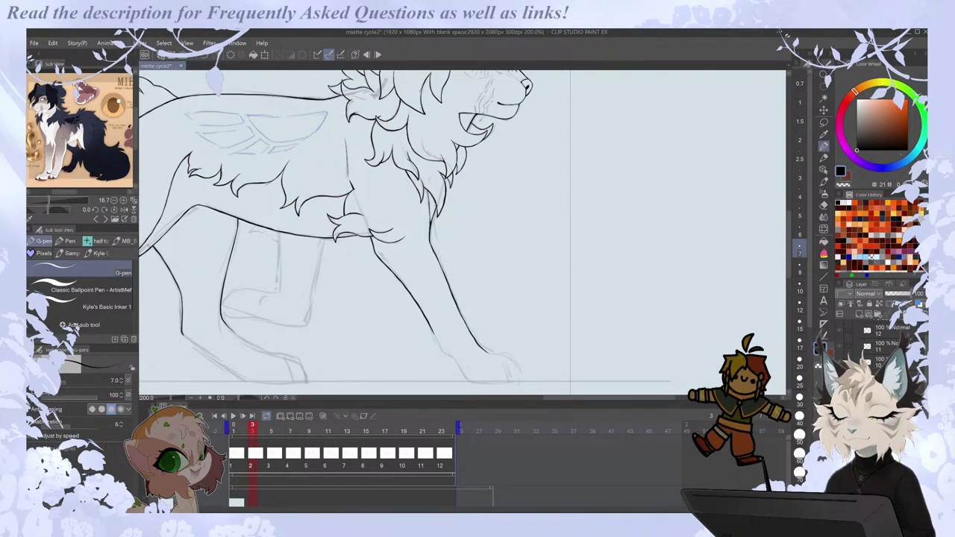
# Compare the first cels in both view orientations and ink the near front leg's front line down to the paw on cel 3.
pyautogui.hotkey('ctrl', '-')
pyautogui.moveTo(541, 397); pyautogui.dragTo(509, 403)
pyautogui.press('h')
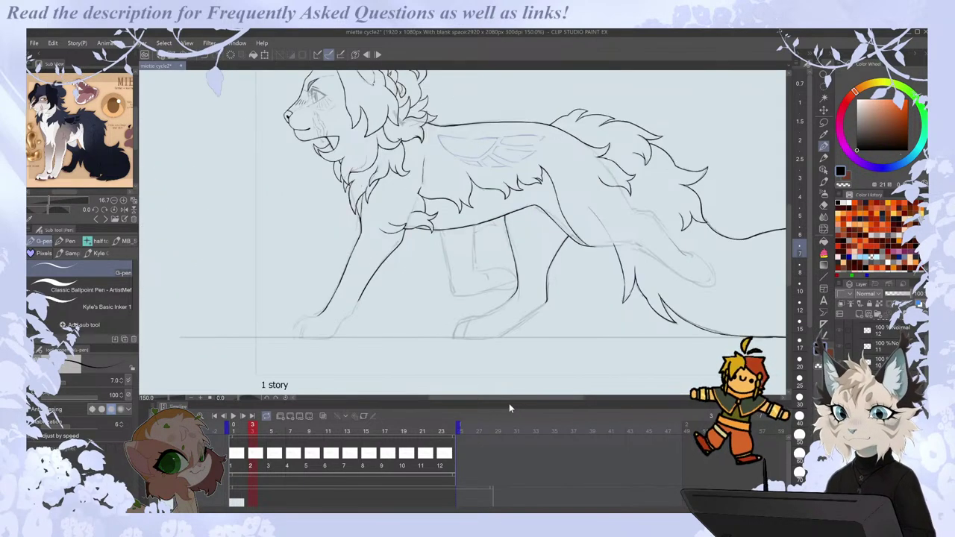
pyautogui.hotkey('ctrl', '-')
pyautogui.press('.')
pyautogui.press(',')
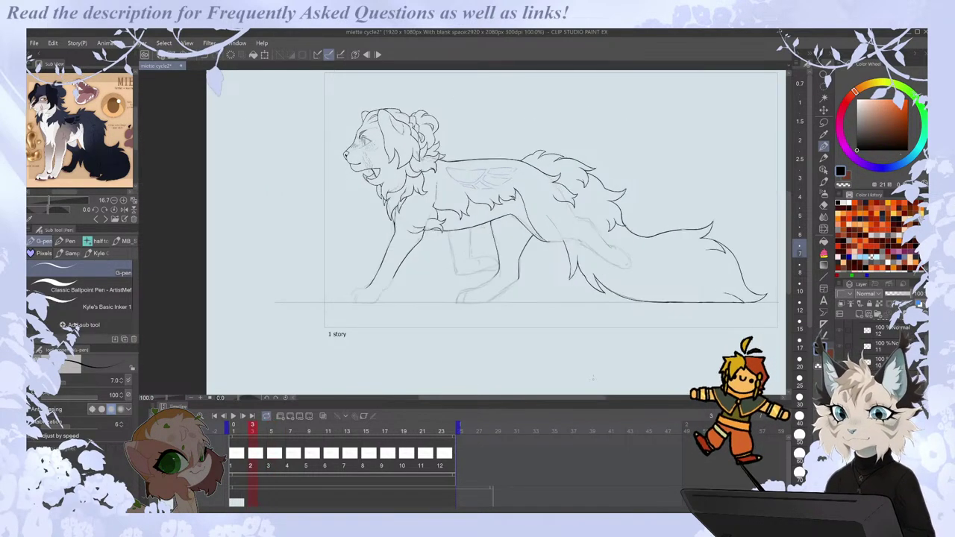
pyautogui.press(',')
pyautogui.press('.')
pyautogui.press('.')
pyautogui.press('h')
pyautogui.hotkey('ctrl', '+')
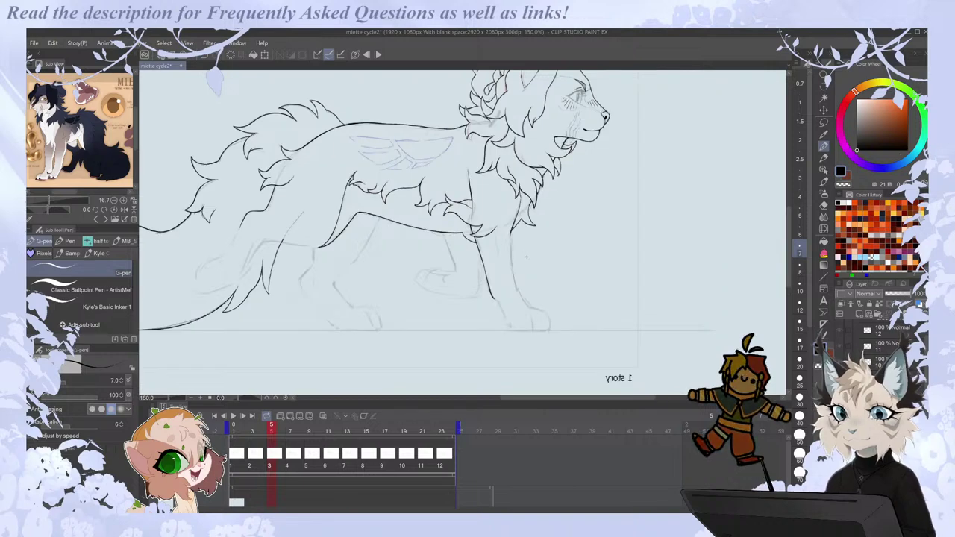
pyautogui.hotkey('ctrl', '+')
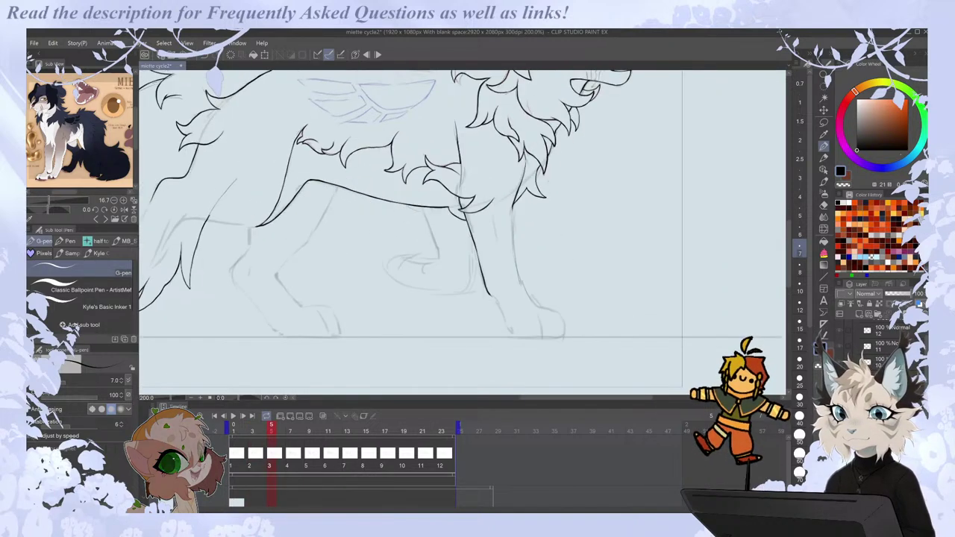
pyautogui.moveTo(513, 244); pyautogui.dragTo(532, 303)
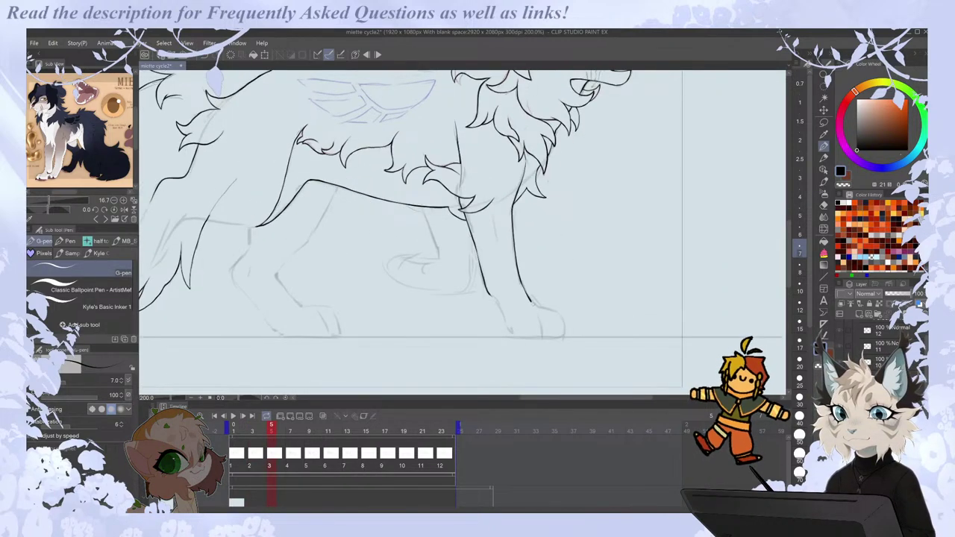
# Ink the near hind leg's front line down to where it meets the bent front leg on cel 7, comparing with neighbouring cels.
pyautogui.press('Right')
pyautogui.press('Right')
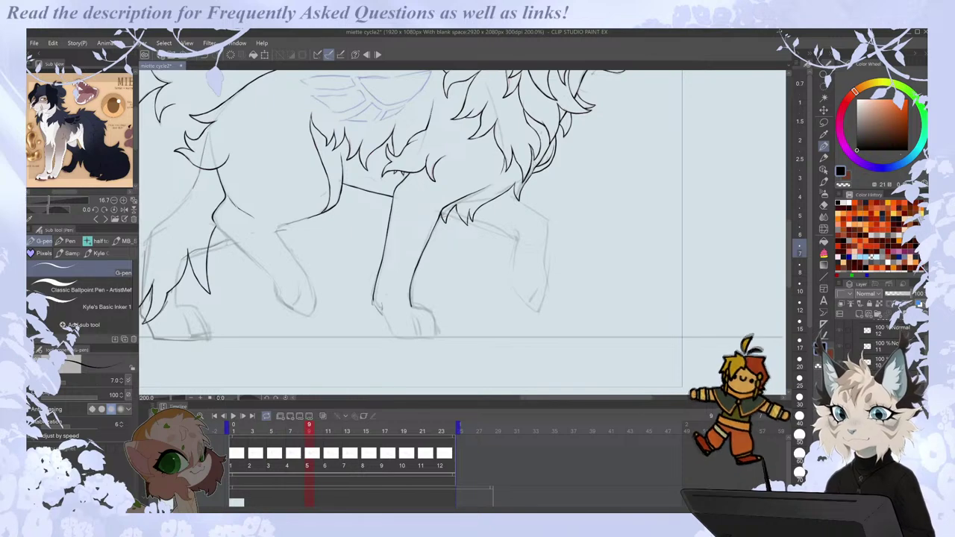
pyautogui.press('Left')
pyautogui.press('Right')
pyautogui.press('Right')
pyautogui.press('Right')
pyautogui.press('Left')
pyautogui.press('h')
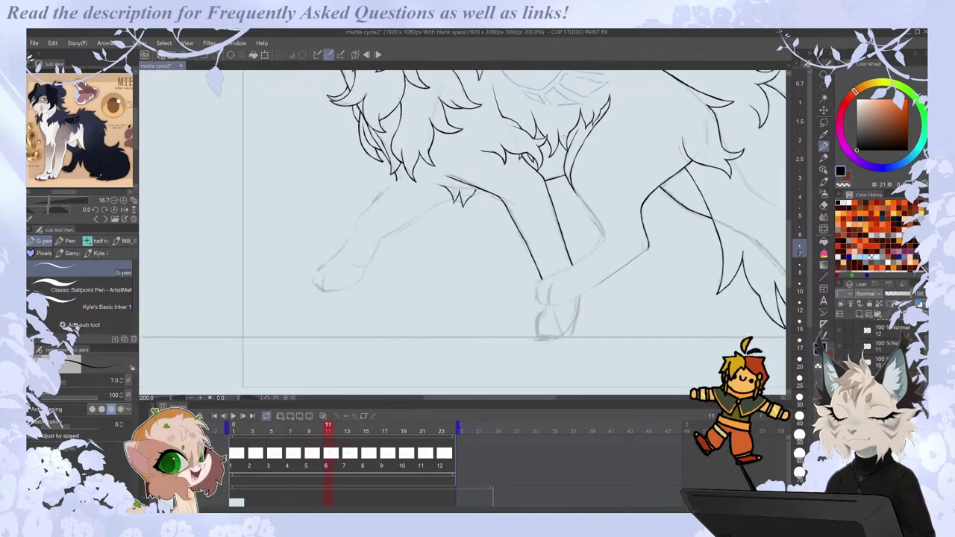
pyautogui.hotkey('ctrl', 'Right')
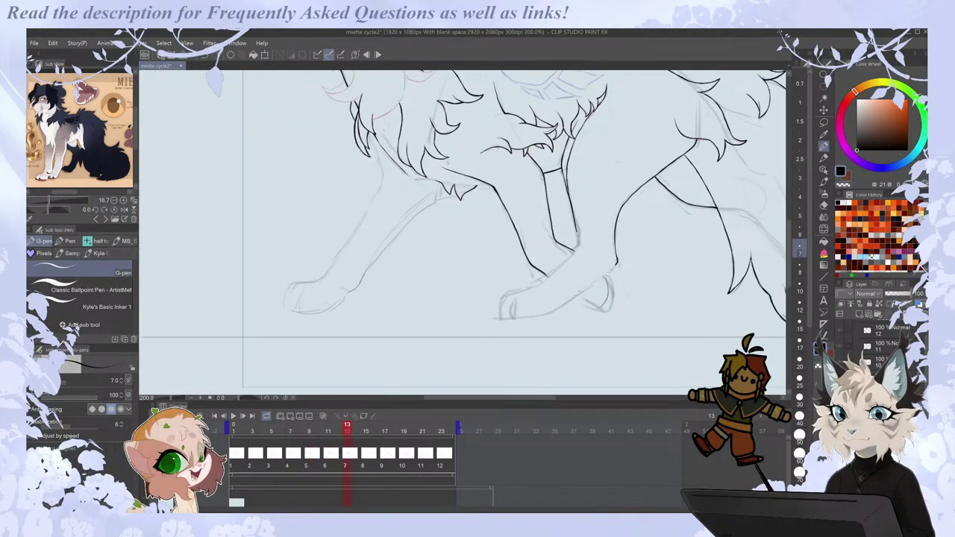
pyautogui.hotkey('ctrl', 'Right')
pyautogui.hotkey('ctrl', 'Left')
pyautogui.hotkey('ctrl', 'Left')
pyautogui.hotkey('ctrl', 'Right')
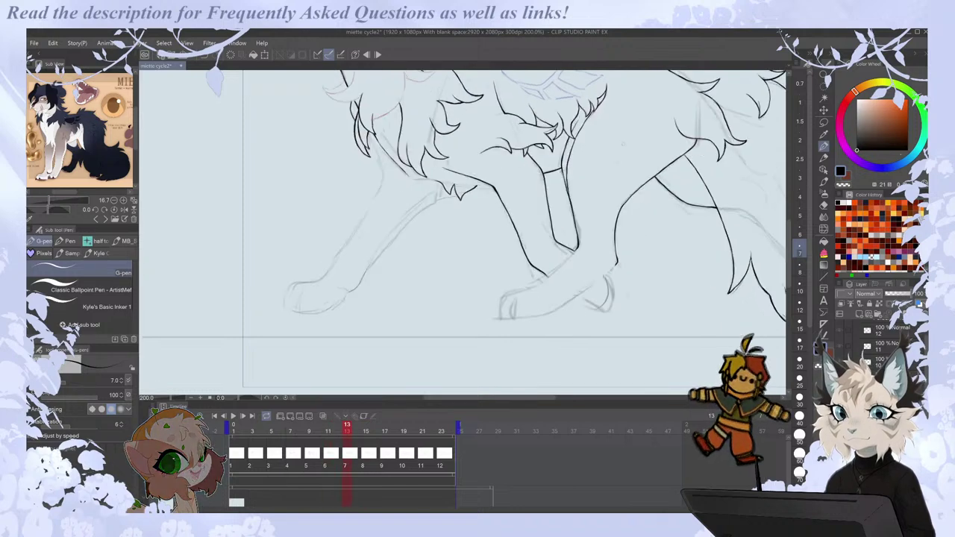
pyautogui.moveTo(567, 195); pyautogui.dragTo(573, 251)
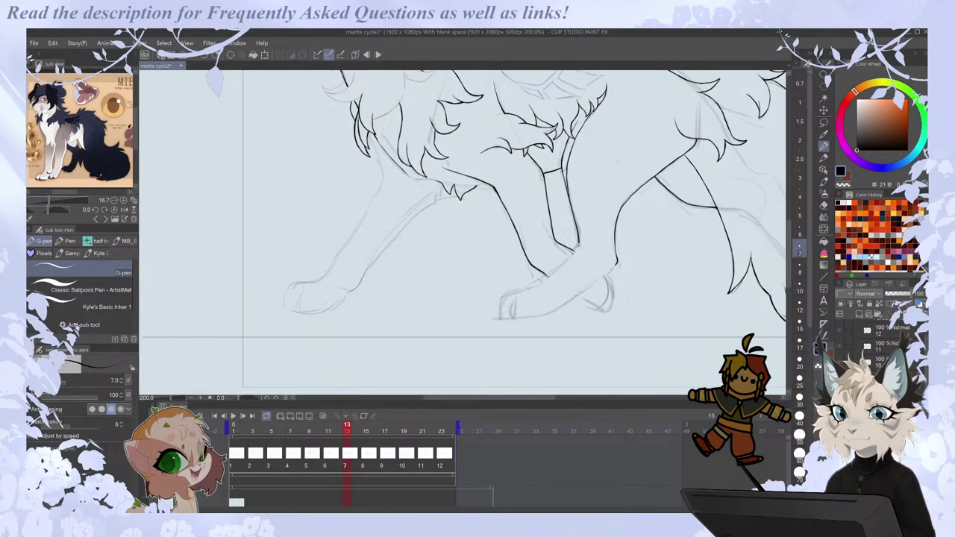
pyautogui.hotkey('ctrl', 'Left')
pyautogui.hotkey('ctrl', 'Right')
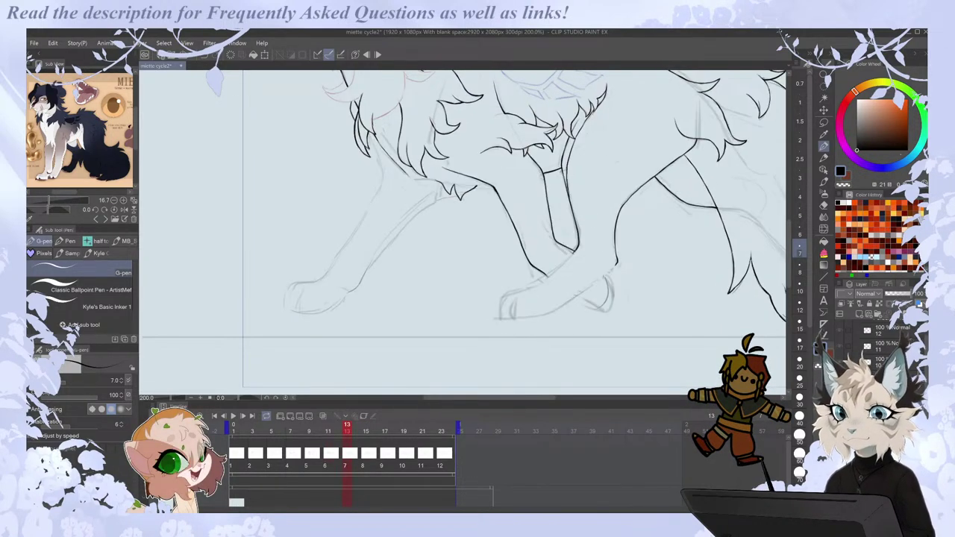
# Extend the near hind leg's front line down toward the paw on cel 8, checking the motion against cels 6 and 7.
pyautogui.hotkey('ctrl', 'Left')
pyautogui.hotkey('ctrl', 'Right')
pyautogui.hotkey('ctrl', 'Right')
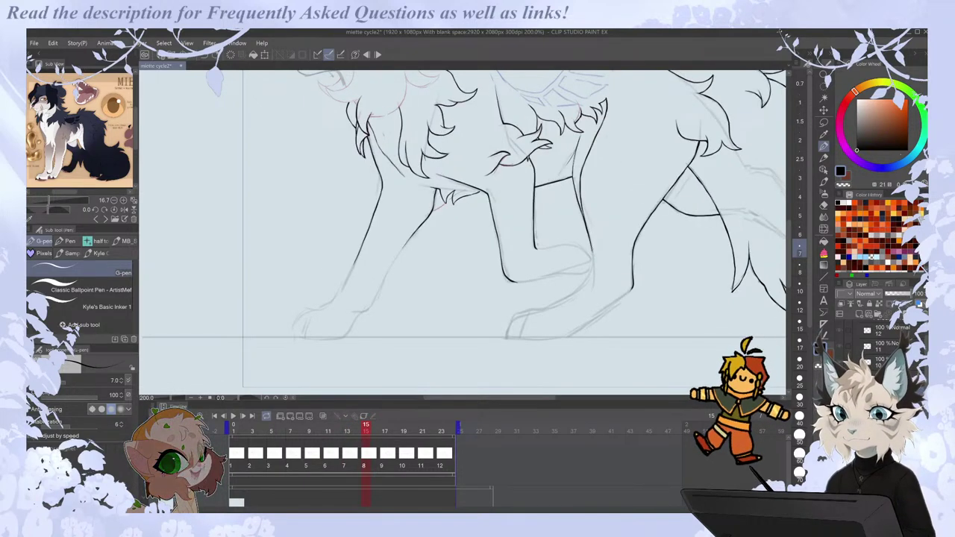
pyautogui.press('Left')
pyautogui.press('Right')
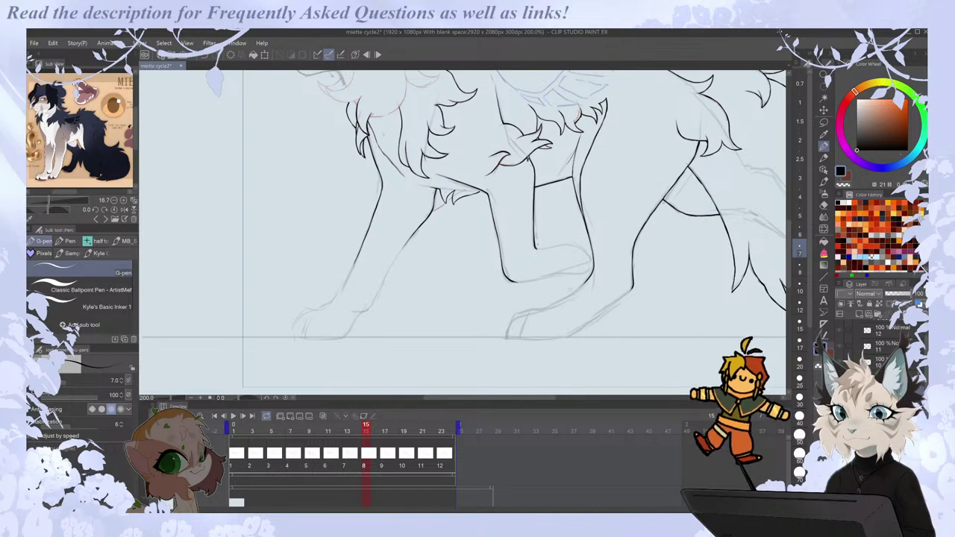
pyautogui.press('Left')
pyautogui.press('Left')
pyautogui.press('Right')
pyautogui.press('Right')
pyautogui.press('Left')
pyautogui.press('Left')
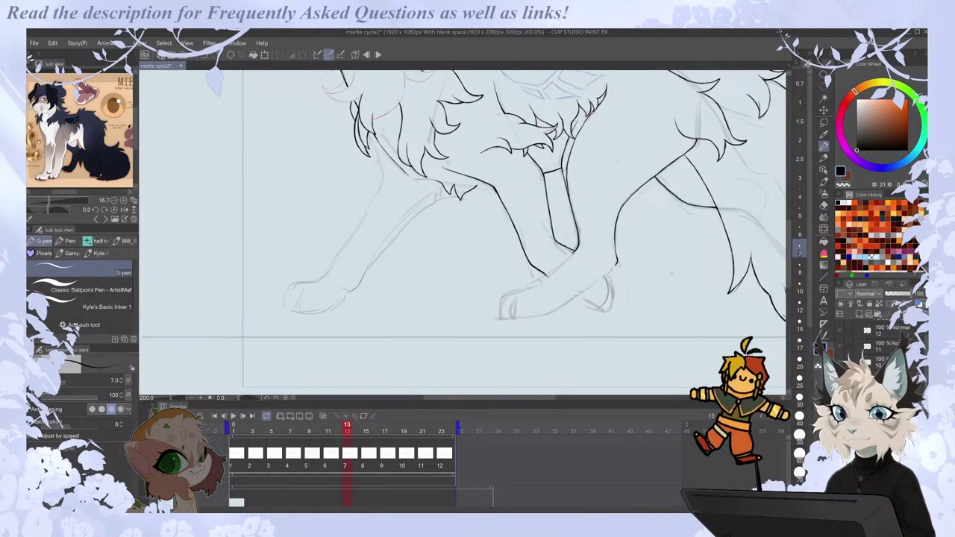
# Clean up and redraw the near hind leg's back line down to the heel on cel 7, comparing with cel 6.
pyautogui.press('Right')
pyautogui.press('Left')
pyautogui.press('Left')
pyautogui.press('e')
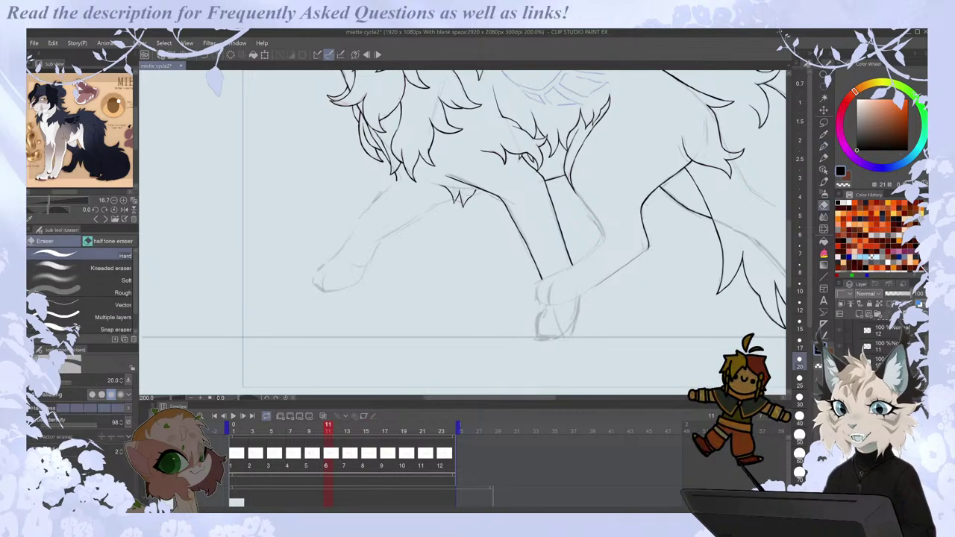
pyautogui.press('Right')
pyautogui.moveTo(615, 241); pyautogui.dragTo(618, 264)
pyautogui.scroll(2, 618, 264)
pyautogui.press('p')
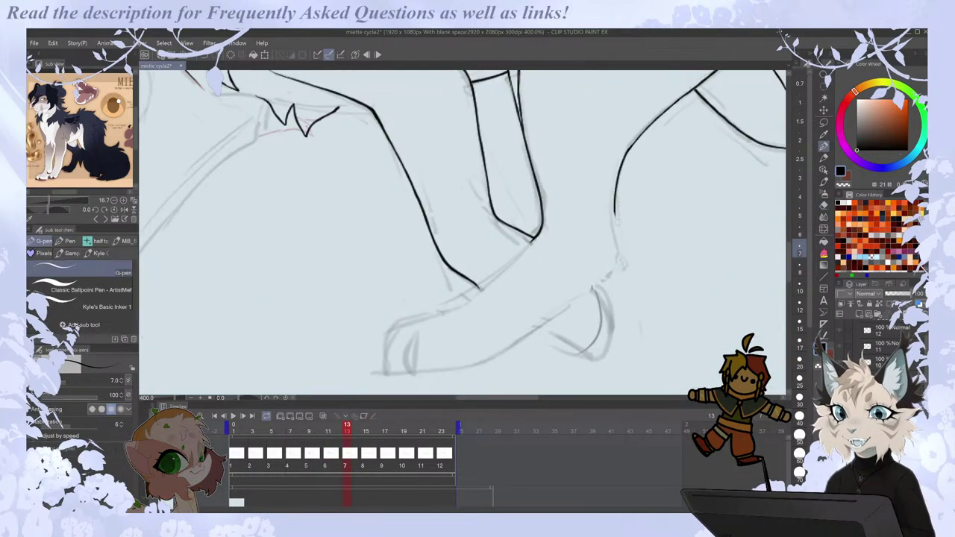
pyautogui.moveTo(615, 213); pyautogui.dragTo(616, 270)
pyautogui.hotkey('ctrl', 'z')
pyautogui.hotkey('ctrl', 'z')
pyautogui.moveTo(614, 212); pyautogui.dragTo(619, 266)
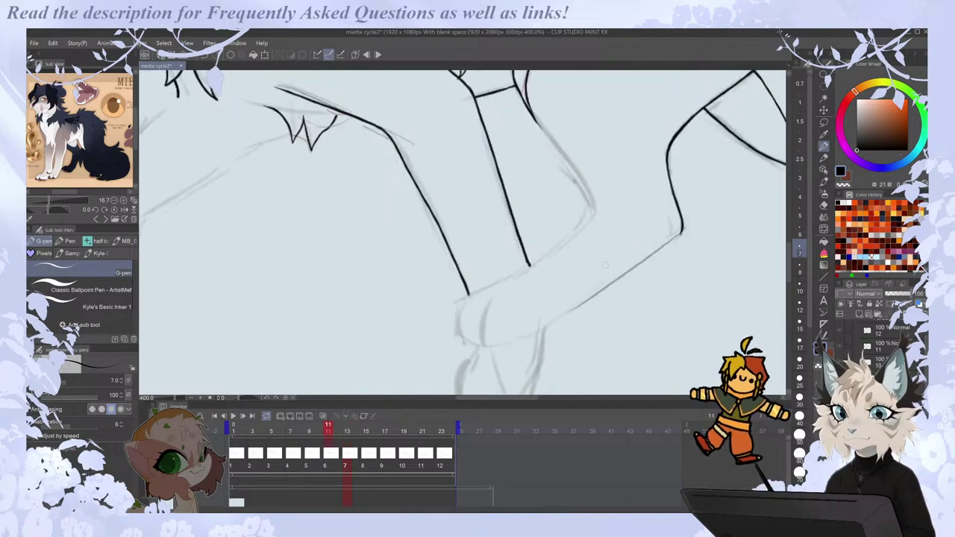
# Ink the near hind thigh's front line from the flank fur down past the belly line on cel 9, checking neighbouring cels.
pyautogui.scroll(-3, 619, 265)
pyautogui.scroll(1, 635, 243)
pyautogui.press('Right')
pyautogui.press('Left')
pyautogui.press('Left')
pyautogui.press('Left')
pyautogui.press('Right')
pyautogui.press('Right')
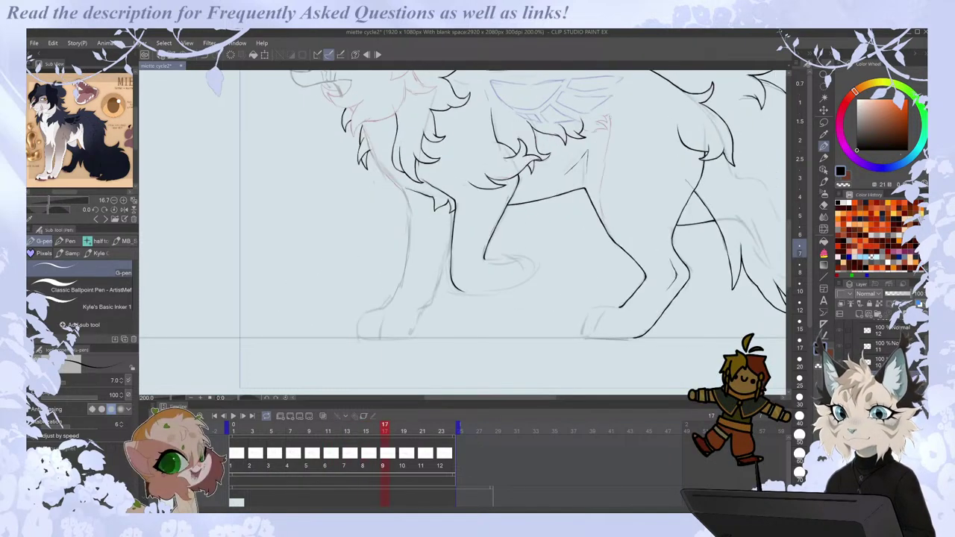
pyautogui.moveTo(609, 110); pyautogui.dragTo(605, 235)
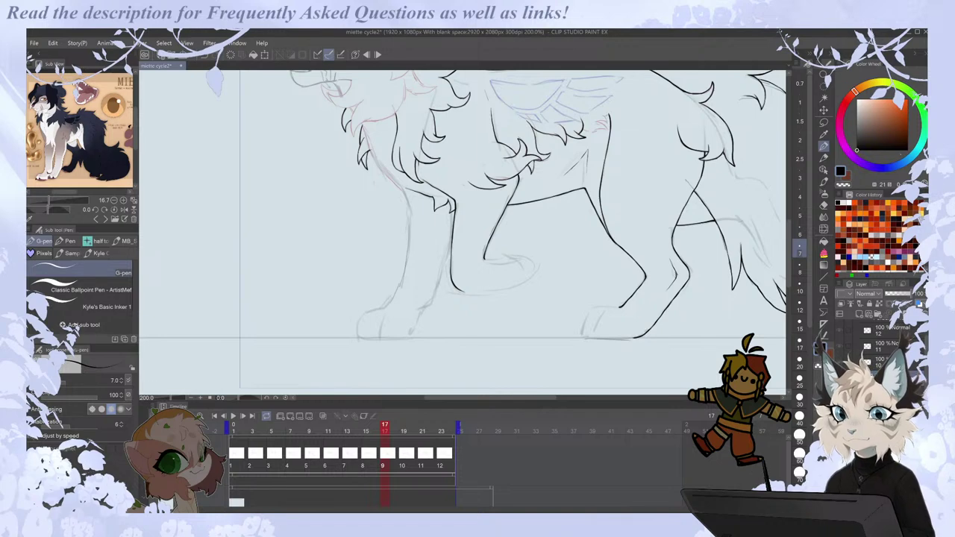
pyautogui.scroll(2, 610, 94)
pyautogui.press('Left')
pyautogui.press('Right')
# Ink the flank fur tufts where they meet the near thigh's front line on cel 9, comparing with the previous cel.
pyautogui.moveTo(557, 159); pyautogui.dragTo(605, 163)
pyautogui.moveTo(605, 163)
pyautogui.mouseDown()
pyautogui.moveTo(581, 148)
pyautogui.moveTo(603, 145)
pyautogui.mouseUp()
pyautogui.press('Left')
pyautogui.press('Right')
pyautogui.moveTo(604, 145)
pyautogui.mouseDown()
pyautogui.moveTo(595, 137)
pyautogui.moveTo(609, 135)
pyautogui.mouseUp()
pyautogui.press('e')
pyautogui.press('p')
pyautogui.scroll(-3, 613, 121)
pyautogui.press('Left')
pyautogui.press('Right')
pyautogui.moveTo(542, 398); pyautogui.dragTo(564, 397)
pyautogui.press('Left')
pyautogui.press('Right')
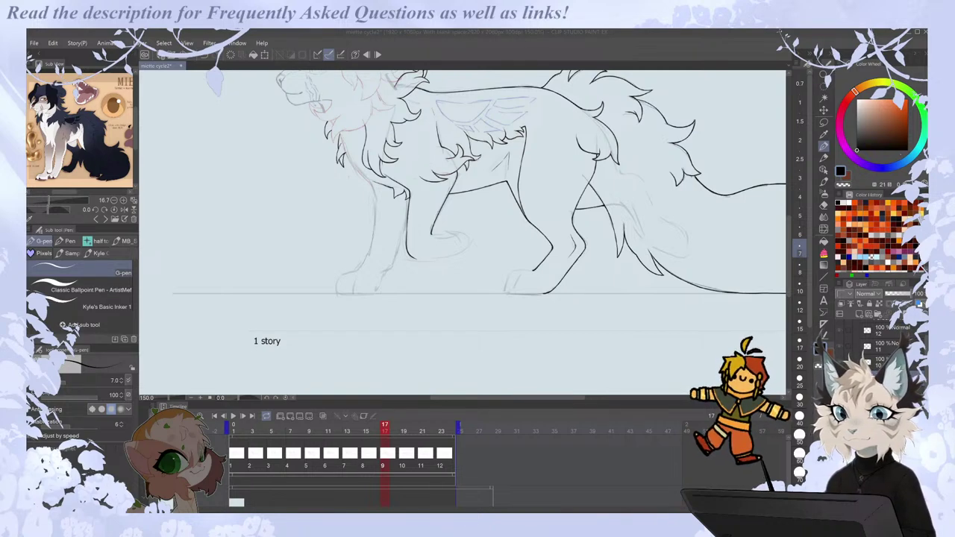
# Examine the whole figure on cel 9 and compare its pose with the neighbouring cels.
pyautogui.click(516, 398)
pyautogui.scroll(-2, 549, 372)
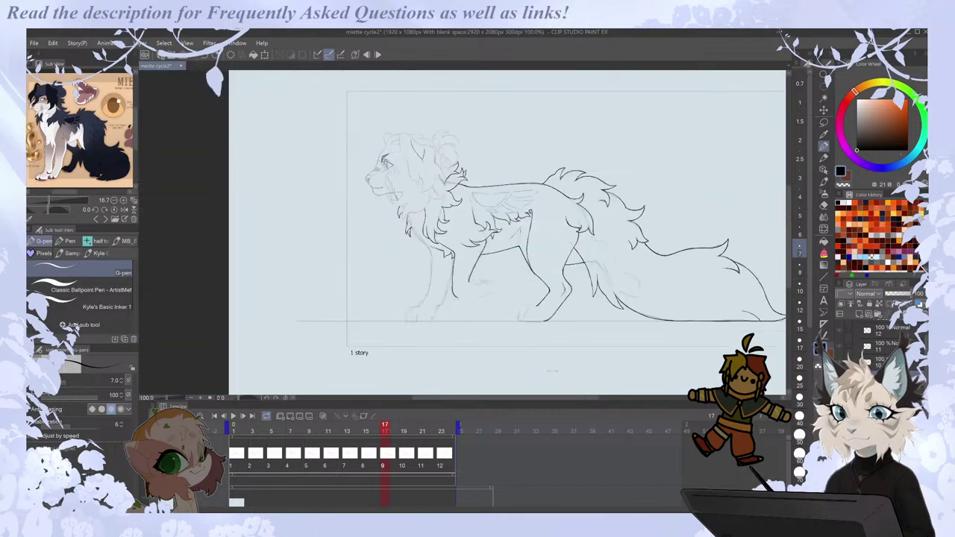
pyautogui.scroll(2, 413, 198)
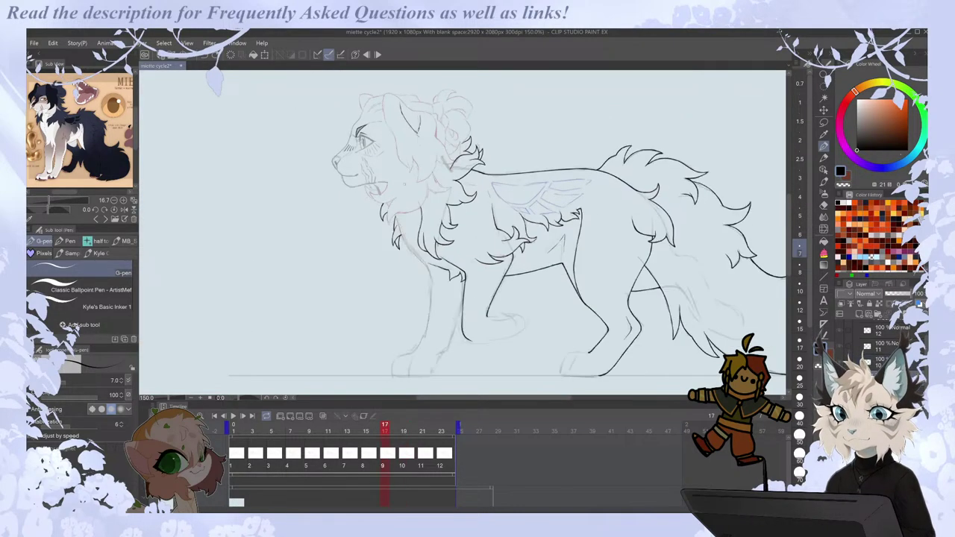
pyautogui.scroll(-2, 397, 158)
pyautogui.scroll(4, 389, 149)
pyautogui.scroll(-2, 432, 138)
pyautogui.press('Right')
pyautogui.press('Right')
pyautogui.press('Left')
pyautogui.press('Left')
pyautogui.press('Left')
pyautogui.press('Right')
# Ink the neck and chest line on cel 9 from the throat fur down to the fur above the front leg.
pyautogui.scroll(2, 498, 339)
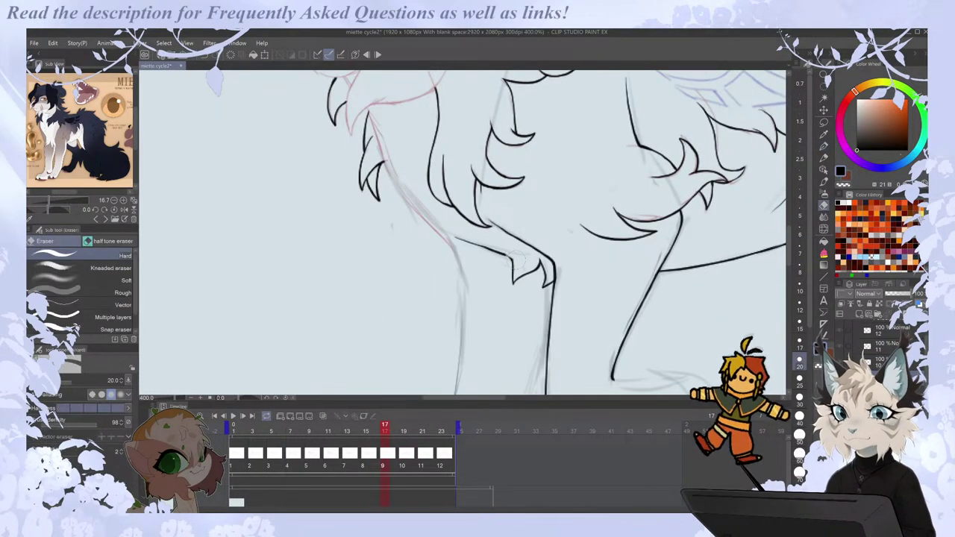
pyautogui.press('Left')
pyautogui.press('Right')
pyautogui.press('Right')
pyautogui.press('Left')
pyautogui.press('Left')
pyautogui.press('Right')
pyautogui.moveTo(368, 111)
pyautogui.mouseDown()
pyautogui.moveTo(392, 175)
pyautogui.moveTo(441, 226)
pyautogui.mouseUp()
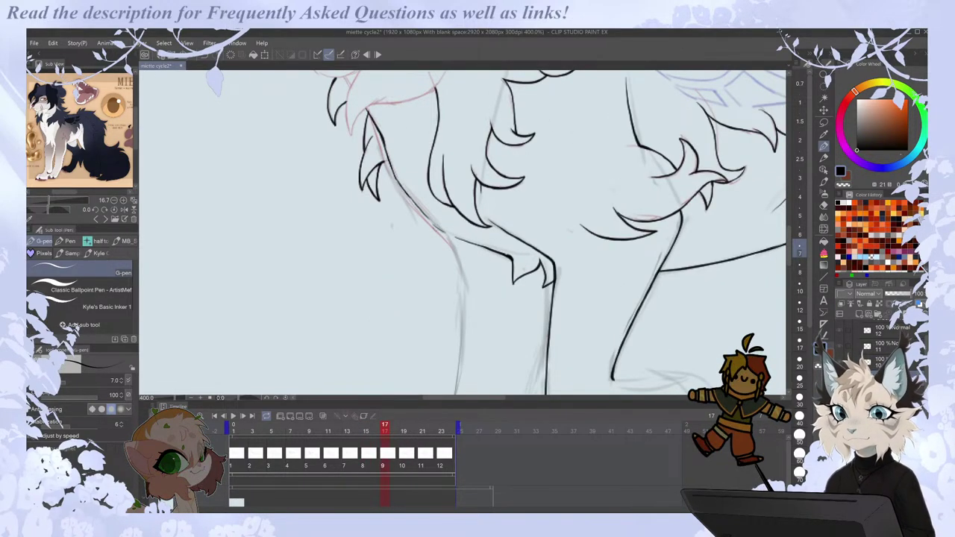
pyautogui.hotkey('ctrl', 'Right')
pyautogui.hotkey('ctrl', 'Left')
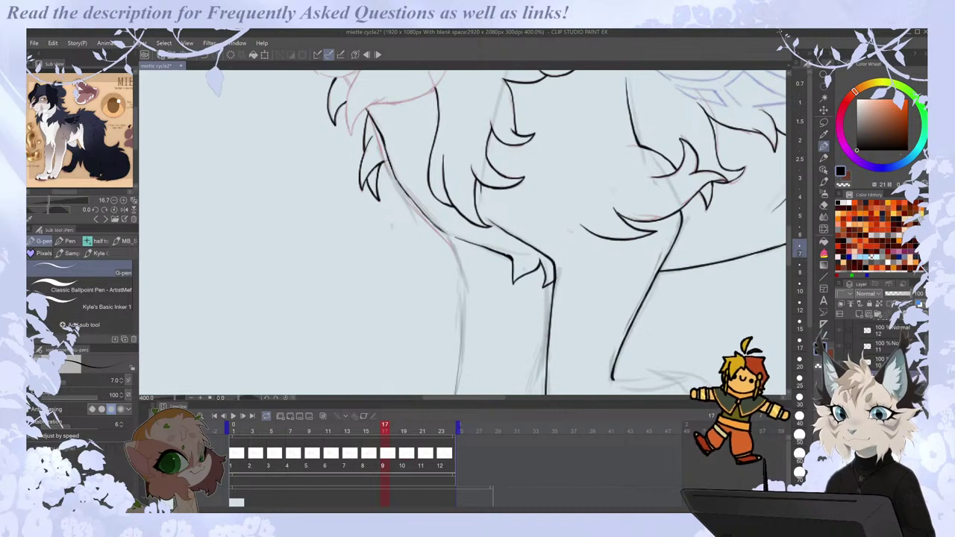
pyautogui.hotkey('ctrl', '-')
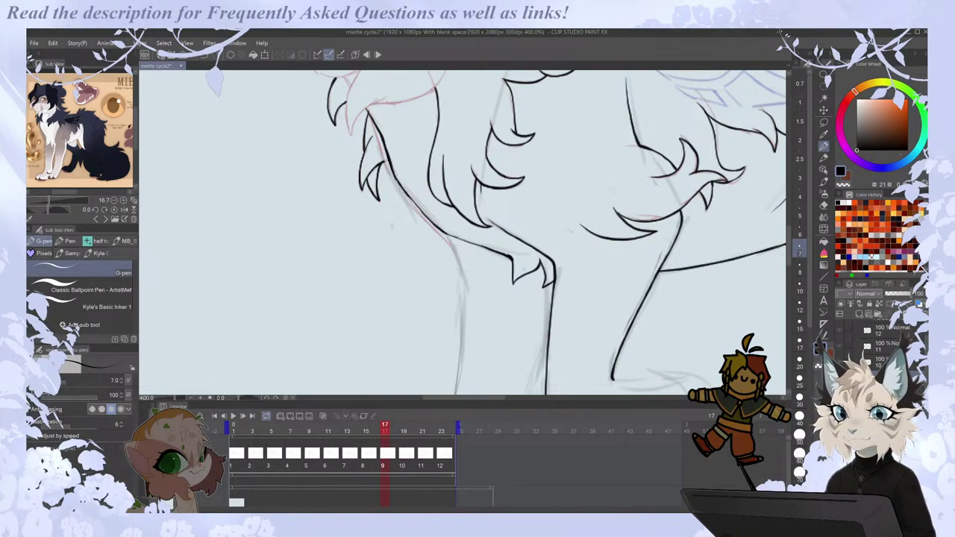
pyautogui.hotkey('ctrl', '-')
# Compare the chest line across neighbouring cels and rework it on cel 9 down to the top of the far front leg.
pyautogui.hotkey('ctrl', 'Left')
pyautogui.hotkey('ctrl', 'Right')
pyautogui.hotkey('ctrl', 'Right')
pyautogui.hotkey('ctrl', 'Right')
pyautogui.hotkey('ctrl', 'Left')
pyautogui.hotkey('ctrl', 'Left')
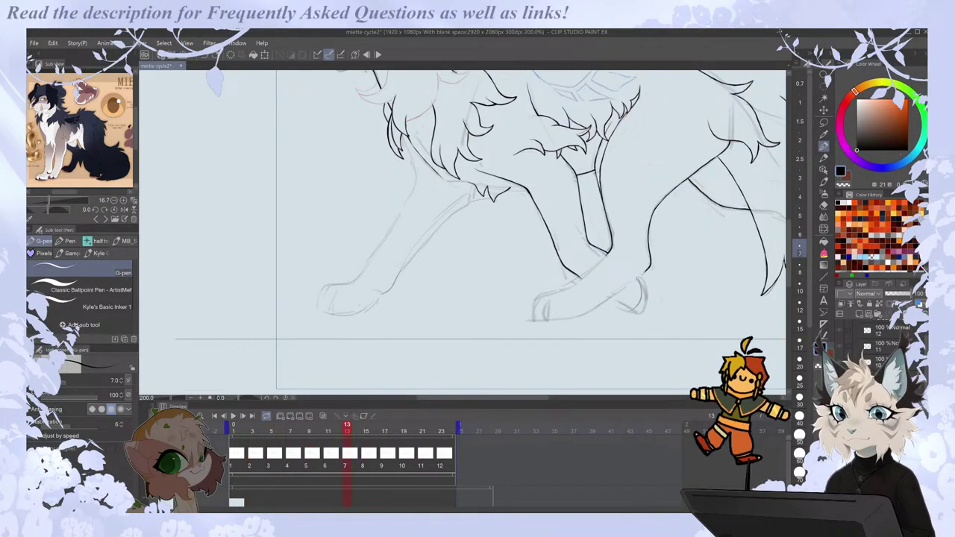
pyautogui.press('e')
pyautogui.press('p')
pyautogui.moveTo(399, 134); pyautogui.dragTo(416, 176)
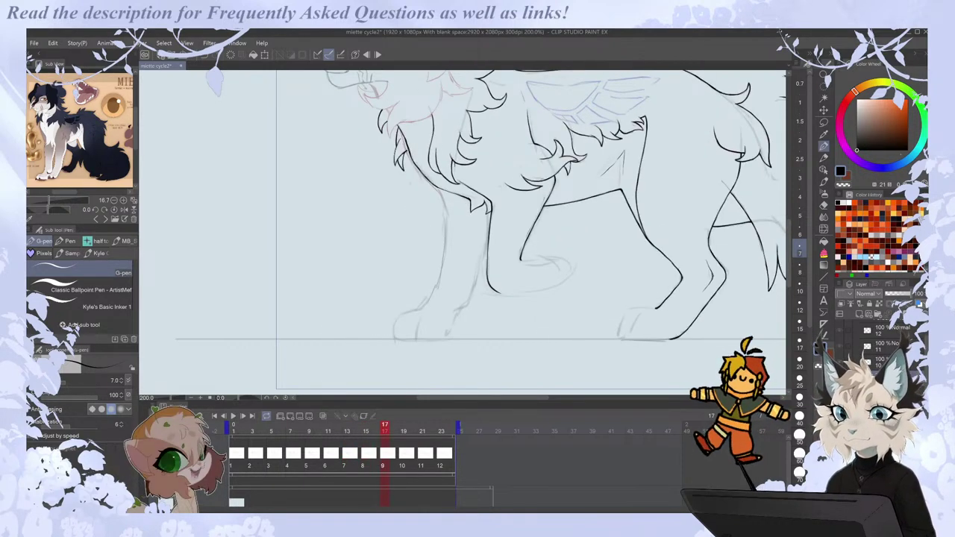
pyautogui.moveTo(402, 131); pyautogui.dragTo(425, 183)
pyautogui.press(',')
pyautogui.press('.')
pyautogui.press('.')
pyautogui.press(',')
pyautogui.hotkey('ctrl', 'z')
pyautogui.moveTo(402, 132)
pyautogui.mouseDown()
pyautogui.moveTo(412, 167)
pyautogui.moveTo(446, 210)
pyautogui.mouseUp()
pyautogui.press('e')
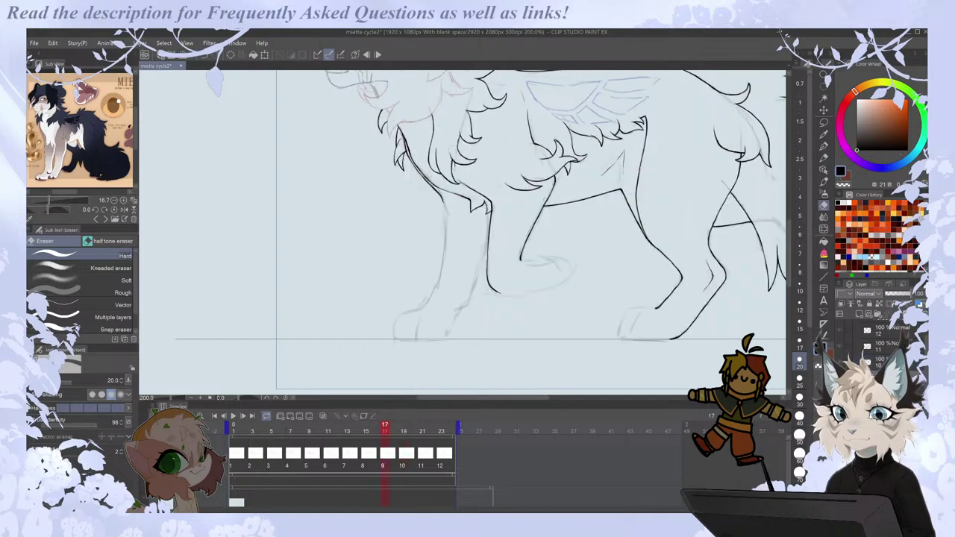
pyautogui.press('p')
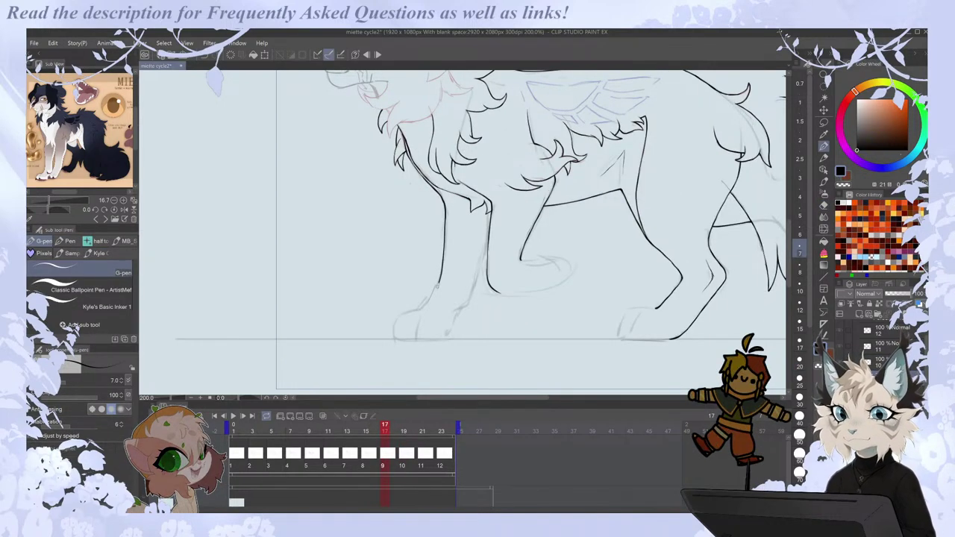
# Ink the far front leg's front line down toward the paw on cel 9, checking the motion against neighbouring cels.
pyautogui.moveTo(443, 198)
pyautogui.mouseDown()
pyautogui.moveTo(440, 277)
pyautogui.moveTo(426, 306)
pyautogui.mouseUp()
pyautogui.press(',')
pyautogui.press('.')
pyautogui.press('.')
pyautogui.press(',')
pyautogui.press('.')
pyautogui.press('.')
pyautogui.press(',')
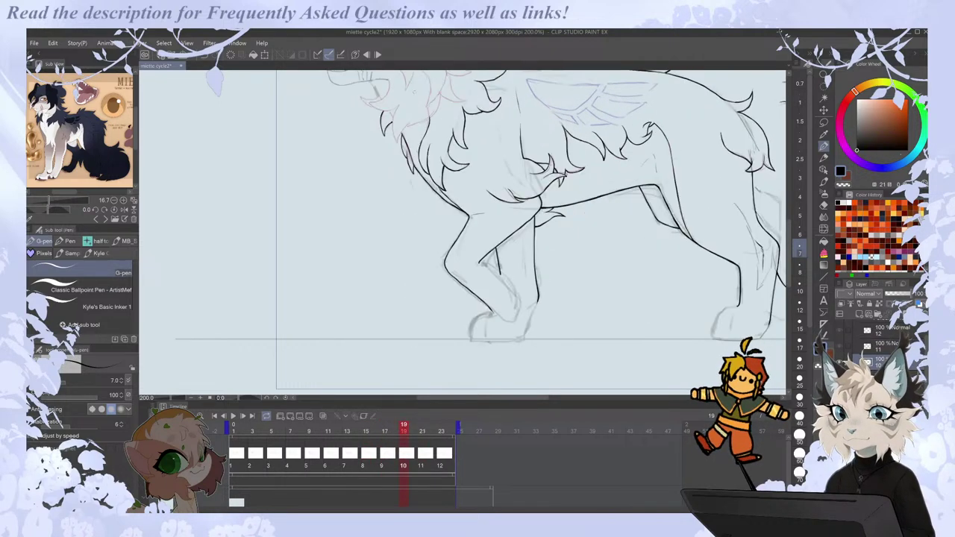
# Play back the walk cycle with the whole dog in view to review the inked motion.
pyautogui.hotkey('ctrl', '-')
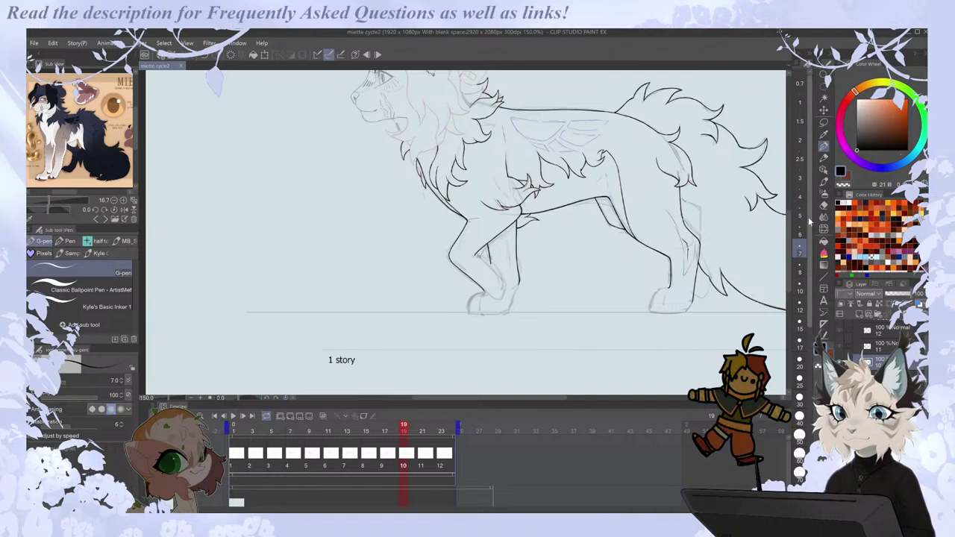
pyautogui.scroll(3, 791, 218)
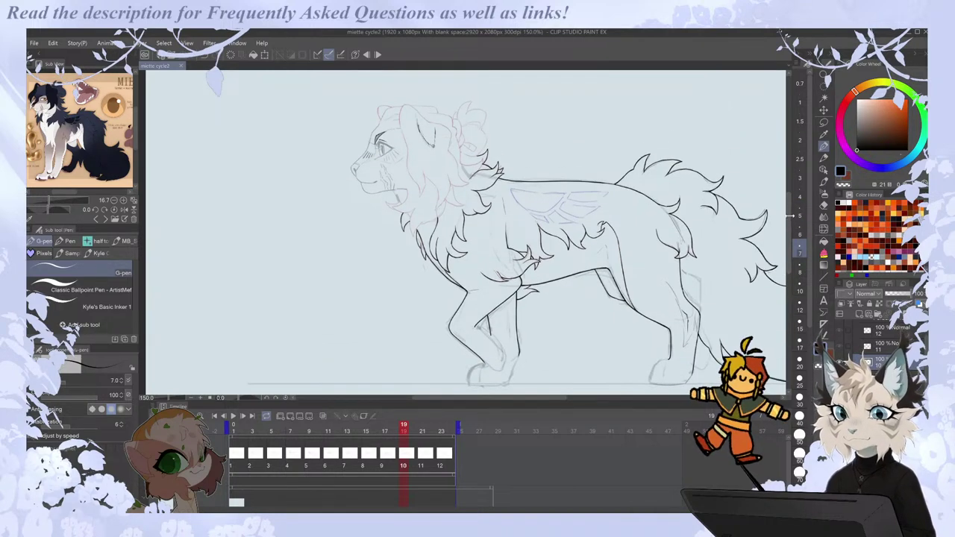
pyautogui.hotkey('ctrl', '-')
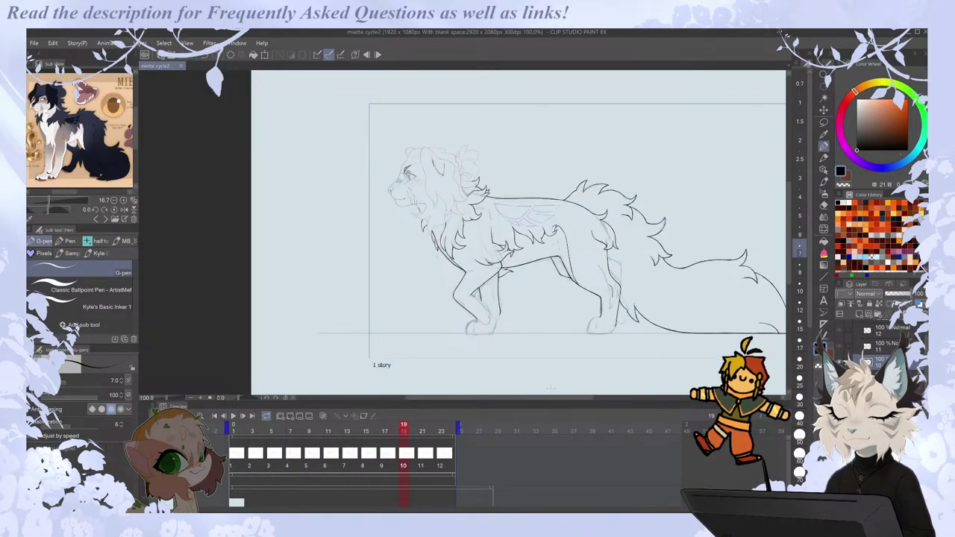
pyautogui.hscroll(5, 553, 385)
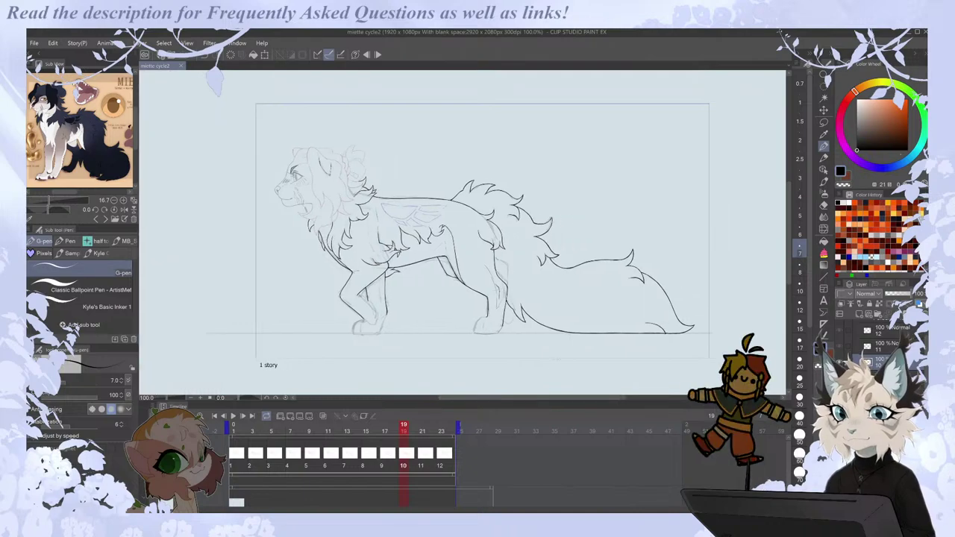
pyautogui.scroll(2, 565, 337)
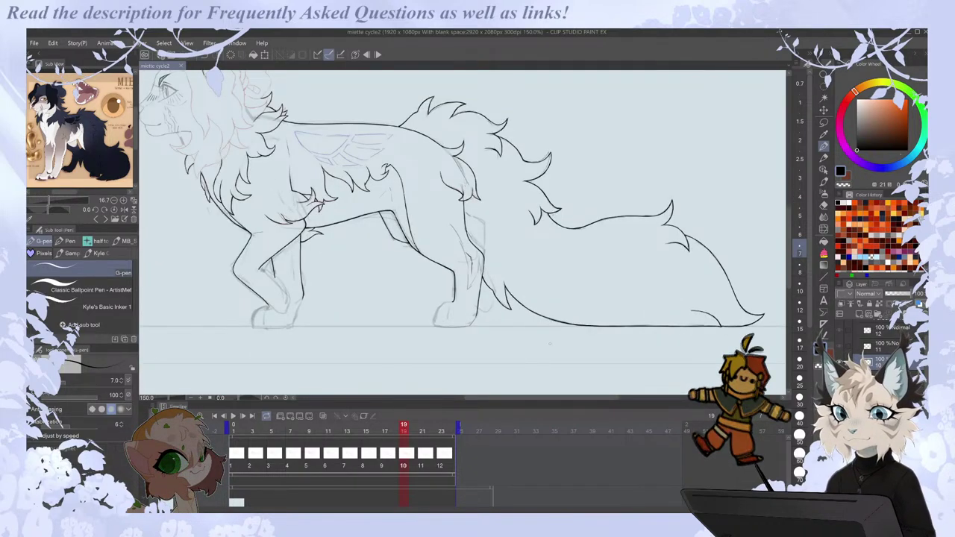
pyautogui.click(233, 417)
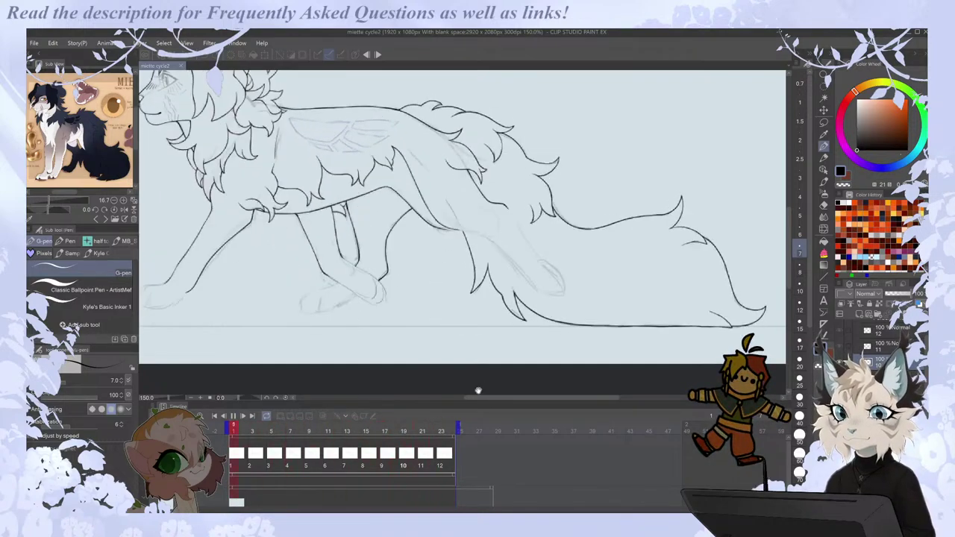
pyautogui.moveTo(455, 401); pyautogui.dragTo(441, 403)
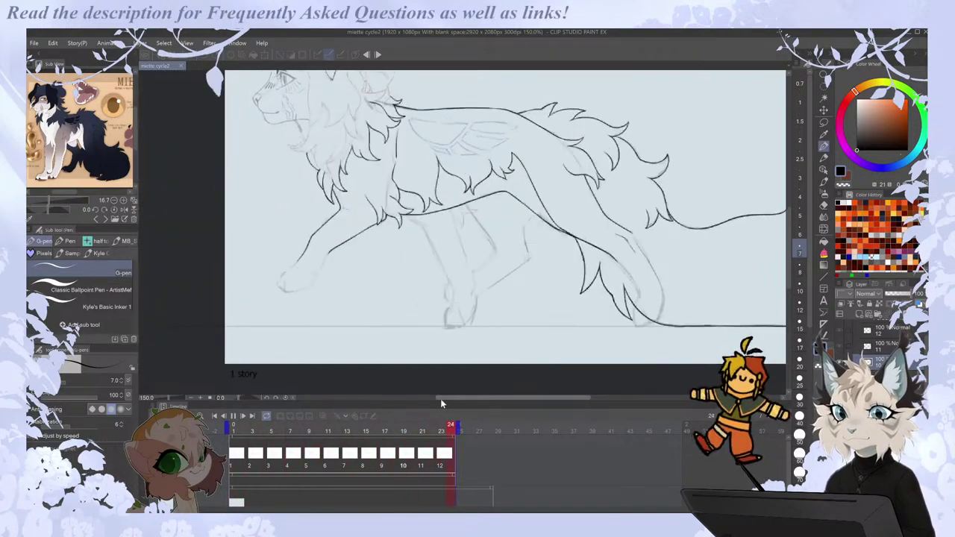
pyautogui.hotkey('ctrl', '-')
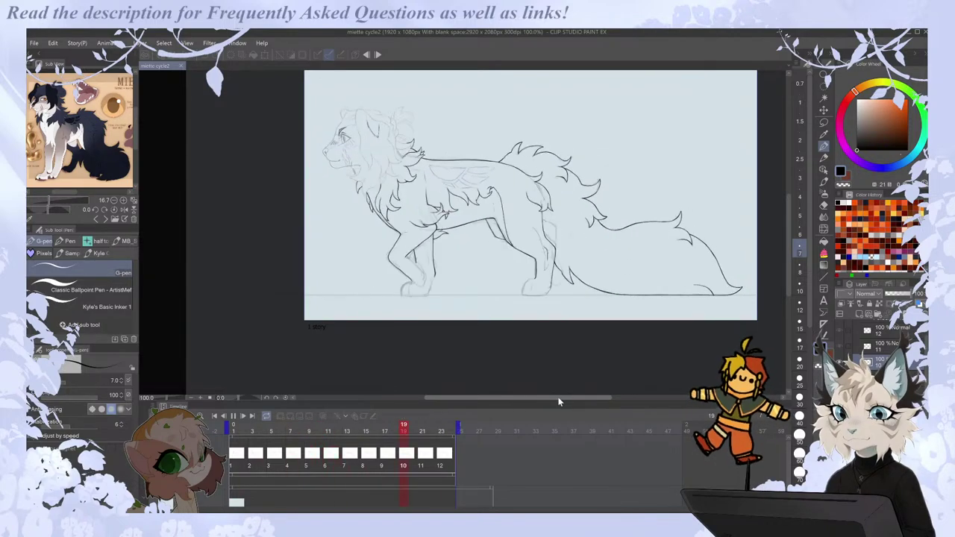
pyautogui.moveTo(557, 398); pyautogui.dragTo(560, 398)
pyautogui.hotkey('ctrl', '+')
pyautogui.hotkey('ctrl', '+')
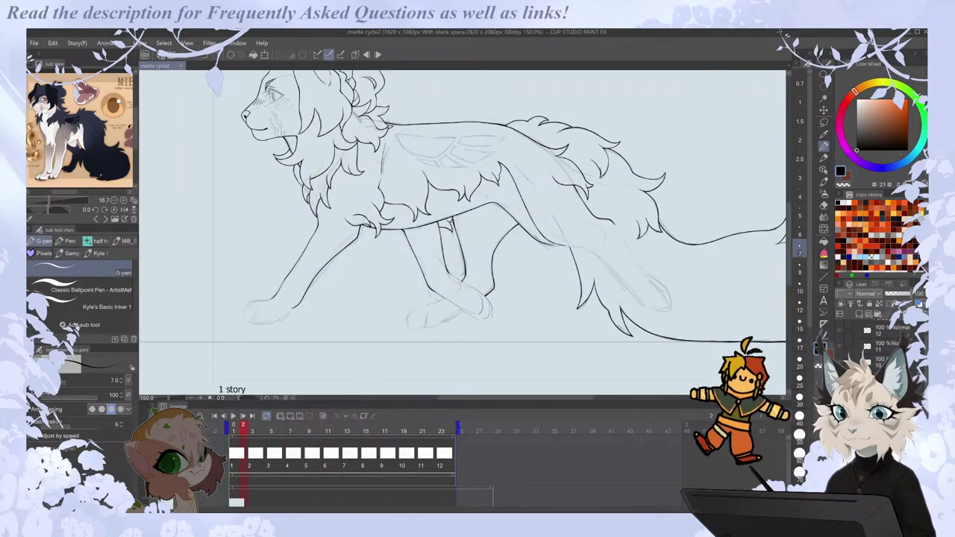
# Ink the far hind leg's front line down to the hock and its back line down to the heel on cel 3.
pyautogui.hotkey('ctrl', '+')
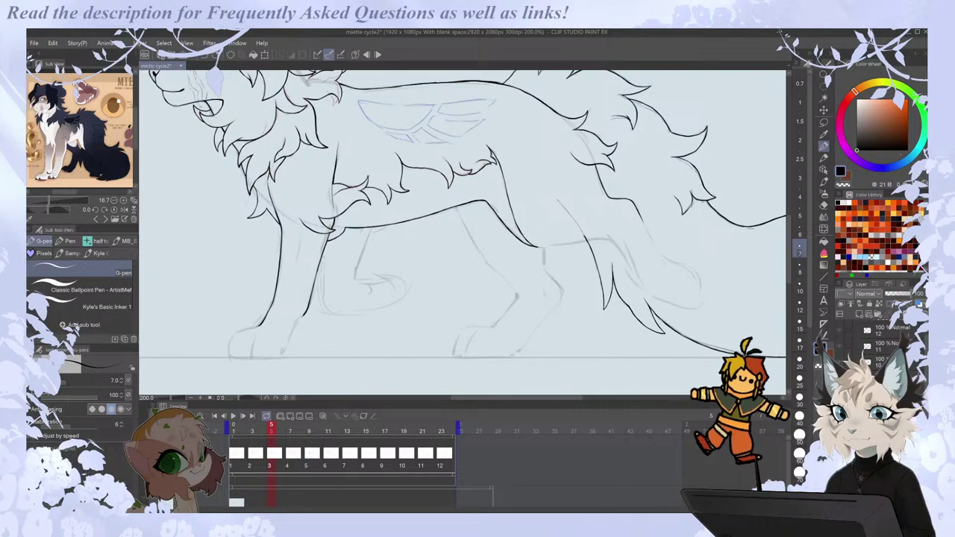
pyautogui.moveTo(501, 272); pyautogui.dragTo(517, 295)
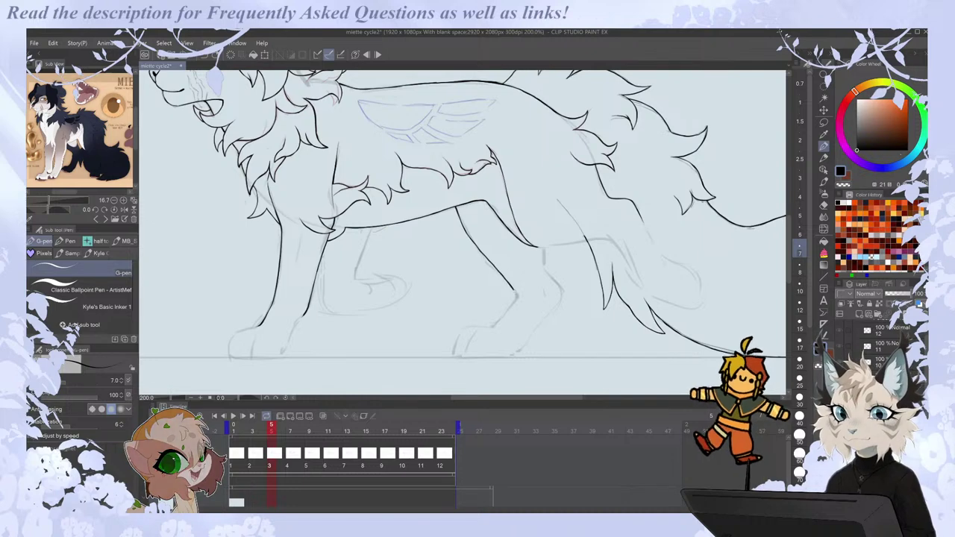
pyautogui.moveTo(543, 260); pyautogui.dragTo(556, 286)
pyautogui.scroll(3, 625, 324)
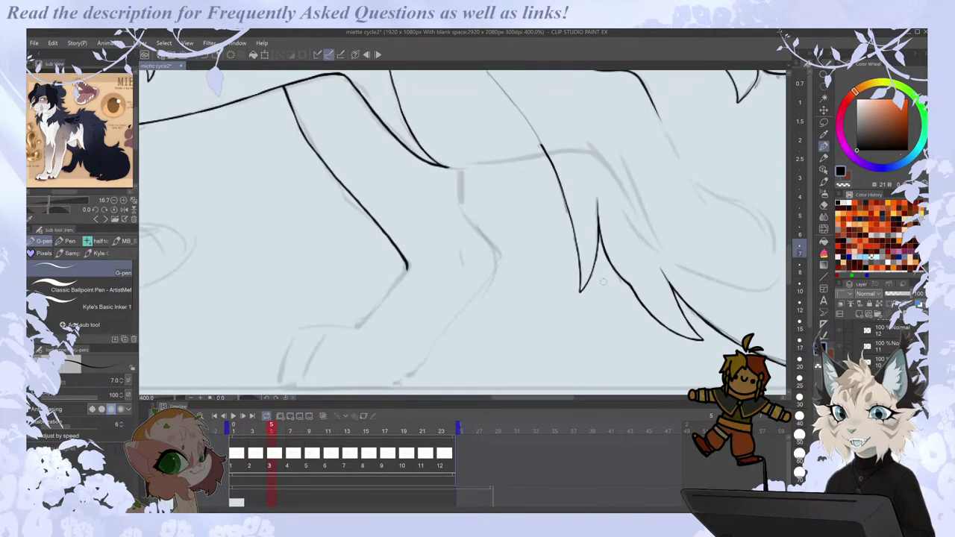
pyautogui.moveTo(460, 169)
pyautogui.mouseDown()
pyautogui.moveTo(467, 210)
pyautogui.moveTo(497, 259)
pyautogui.mouseUp()
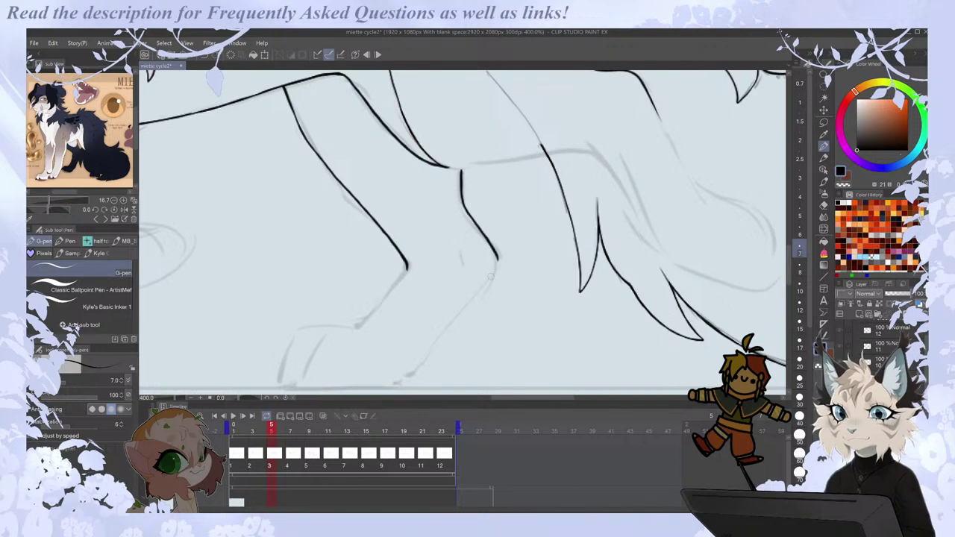
pyautogui.scroll(-3, 496, 261)
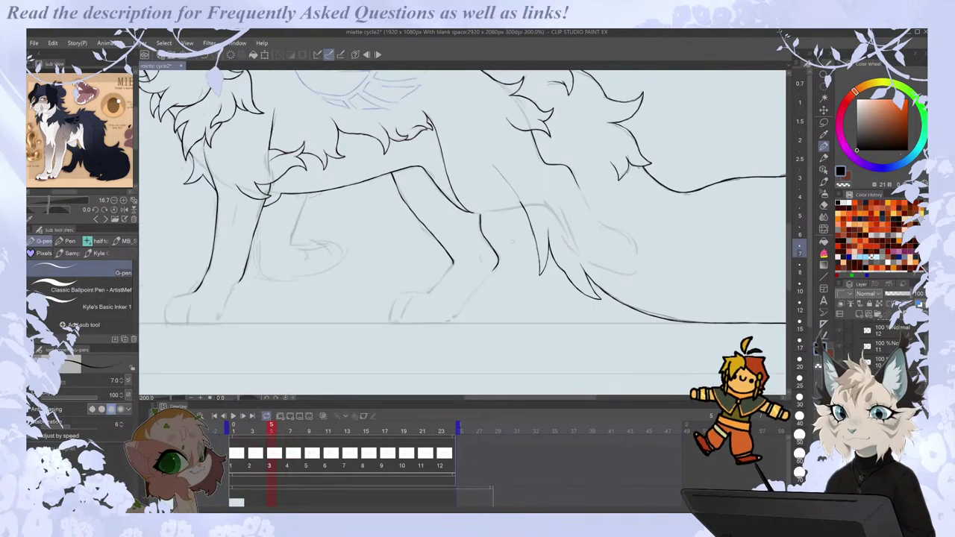
# Ink the far hind leg's lower front and back lines toward the paw on cel 3 and compare with cels 1 and 2.
pyautogui.moveTo(497, 267); pyautogui.dragTo(460, 314)
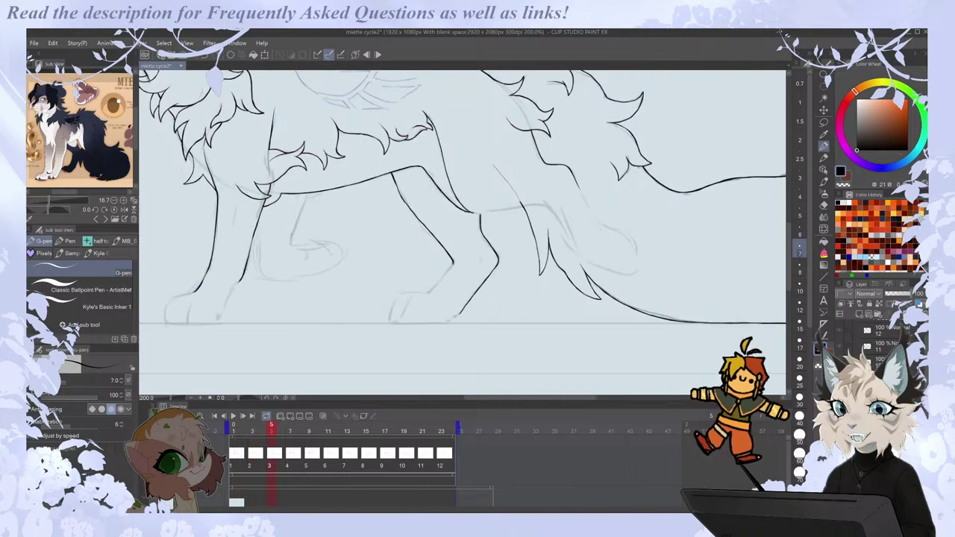
pyautogui.moveTo(453, 263); pyautogui.dragTo(421, 293)
pyautogui.hotkey('ctrl', 'z')
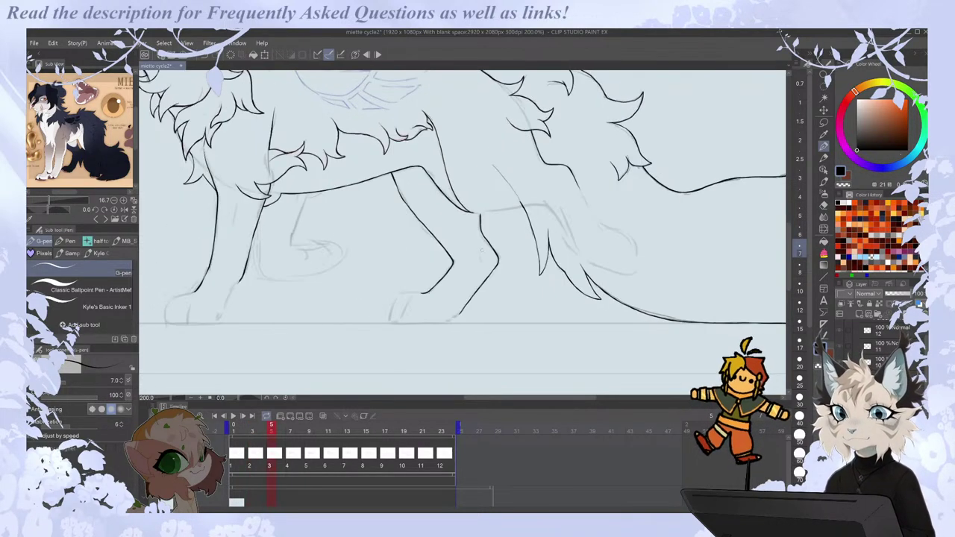
pyautogui.press('Left')
pyautogui.press('Right')
pyautogui.press('Left')
pyautogui.press('Left')
pyautogui.press('Left')
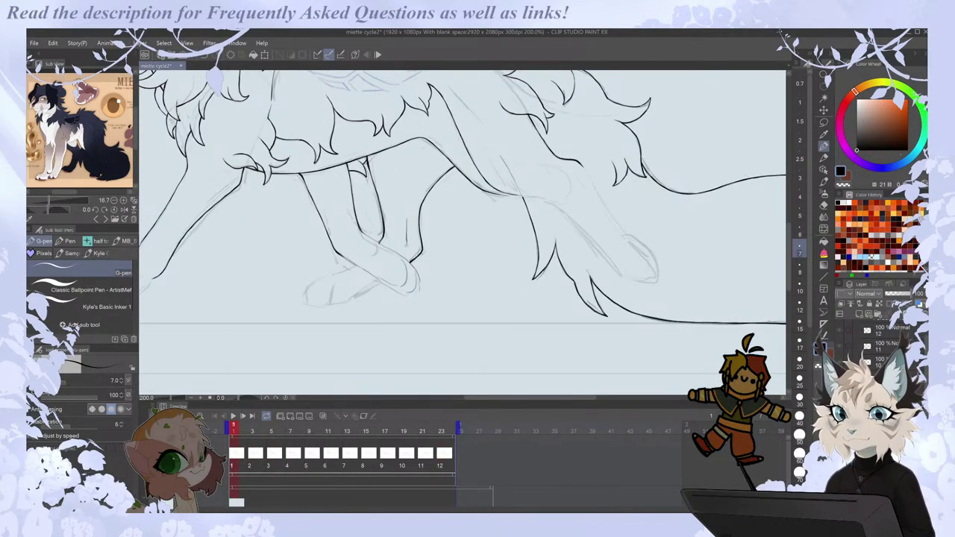
pyautogui.press('Right')
pyautogui.press('Left')
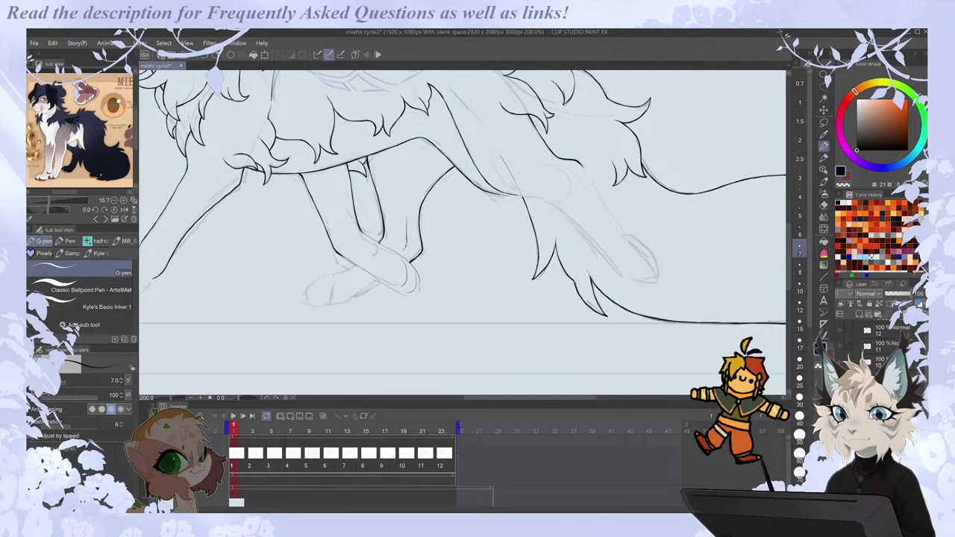
# Ink a short inner tendon line above the hock of the far hind leg on cel 2, comparing it with neighbouring cels.
pyautogui.press('Right')
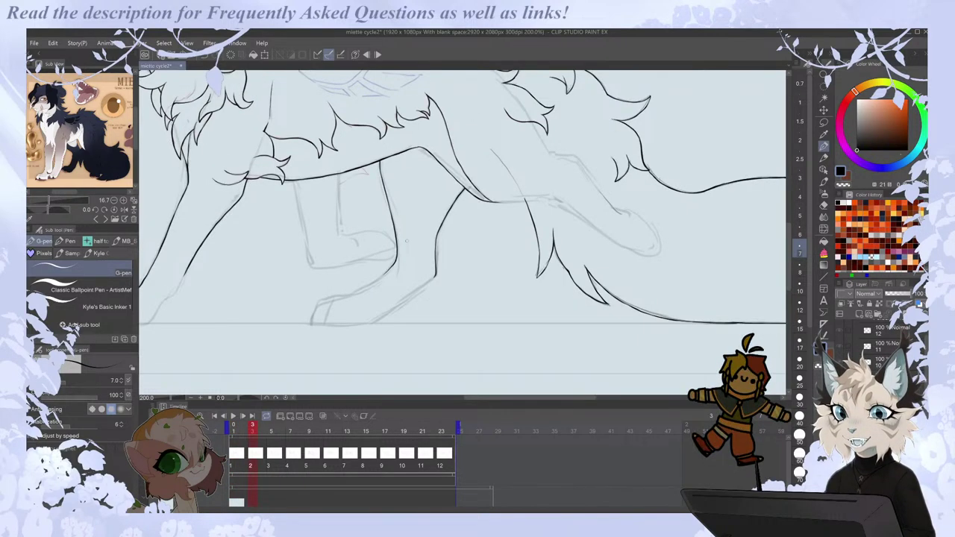
pyautogui.press('Left')
pyautogui.press('Right')
pyautogui.press('Right')
pyautogui.press('Left')
pyautogui.moveTo(422, 240); pyautogui.dragTo(422, 267)
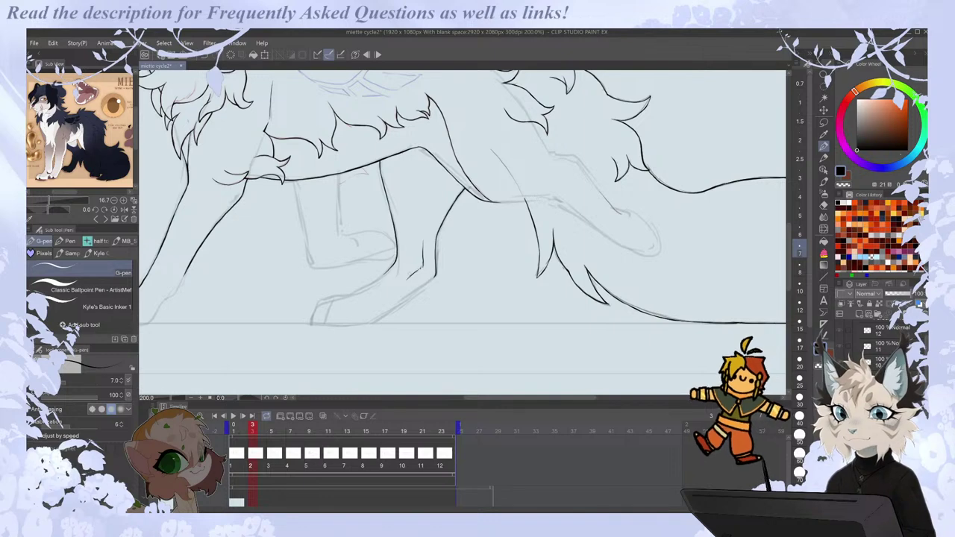
pyautogui.press('Right')
pyautogui.press('Right')
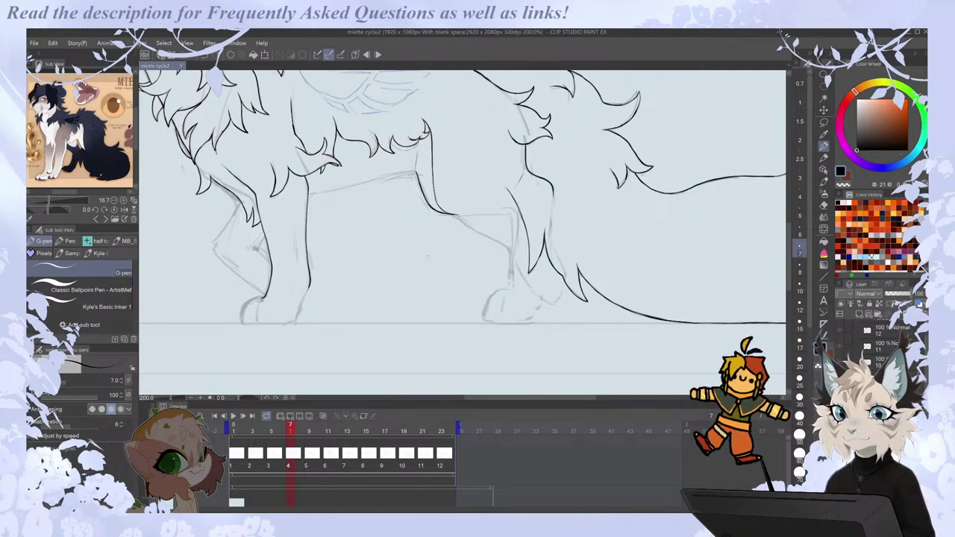
# Play back the walk cycle with the whole dog in view and inspect cels 3 and 4.
pyautogui.hotkey('ctrl', '-')
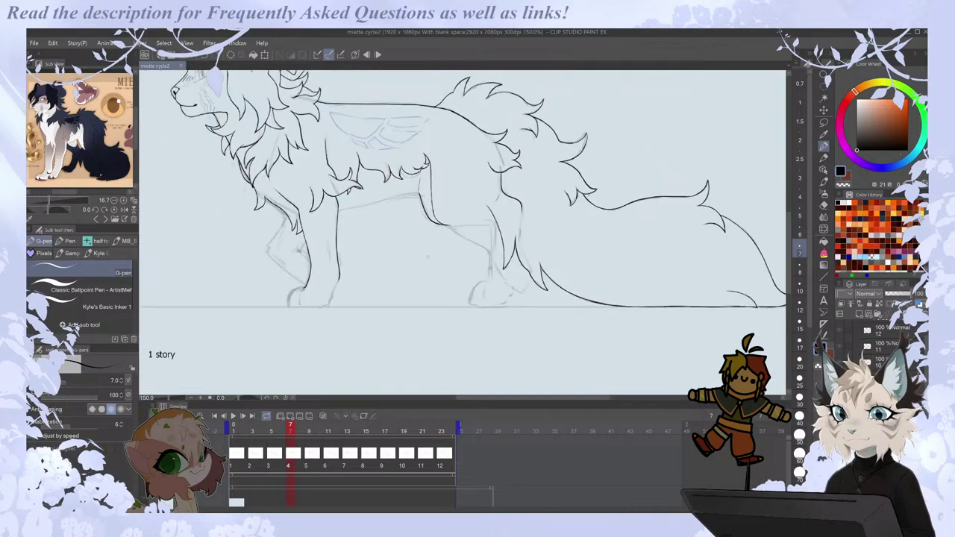
pyautogui.hotkey('ctrl', '-')
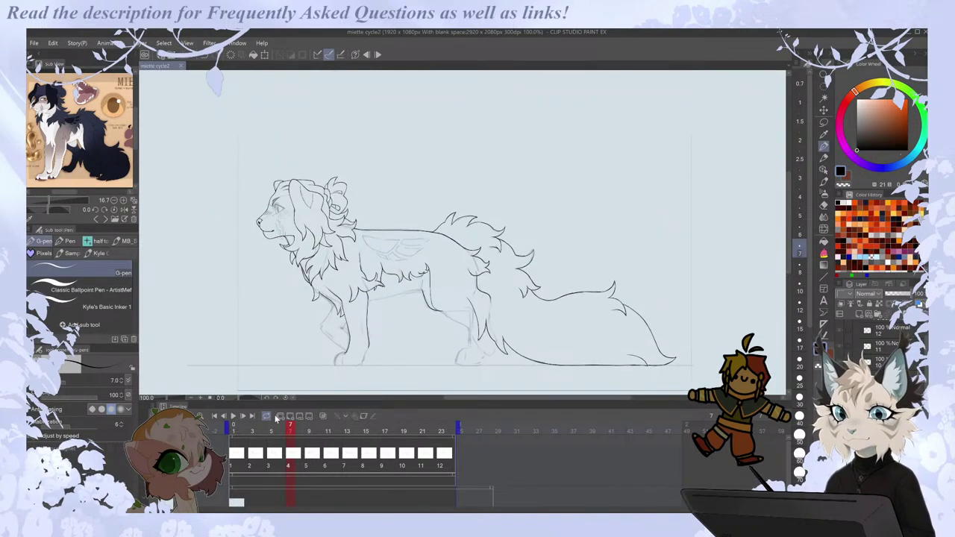
pyautogui.click(233, 417)
pyautogui.hotkey('ctrl', '+')
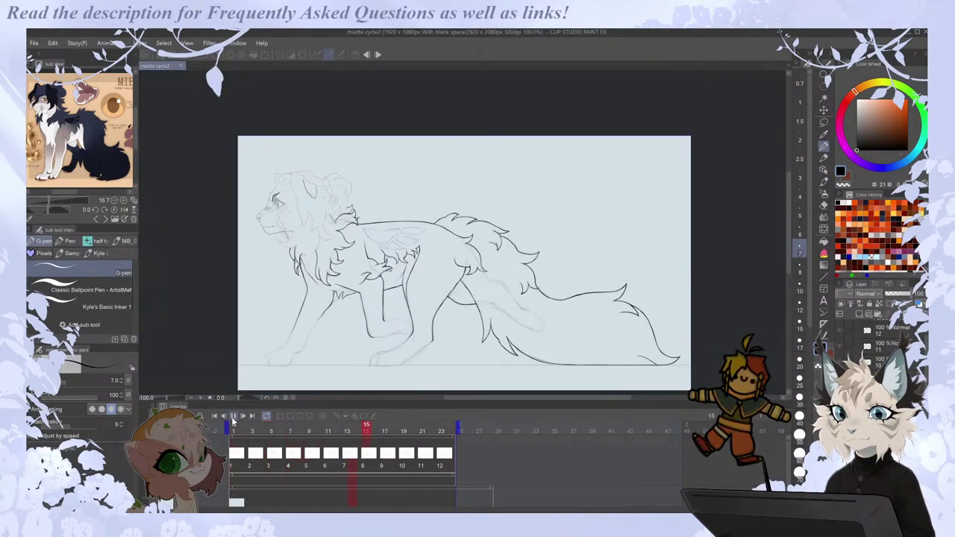
pyautogui.moveTo(787, 203); pyautogui.dragTo(789, 210)
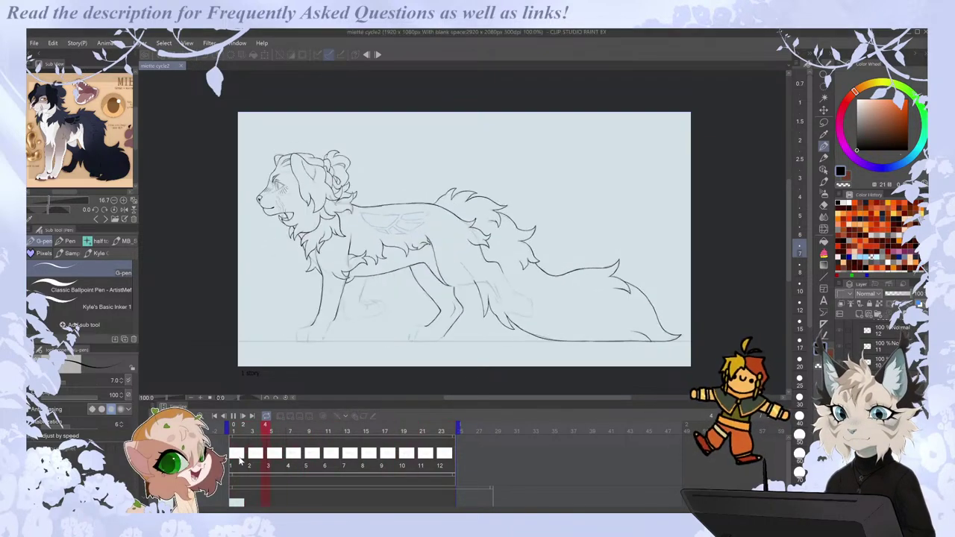
pyautogui.press('space')
pyautogui.moveTo(530, 399); pyautogui.dragTo(506, 398)
pyautogui.scroll(1, 589, 299)
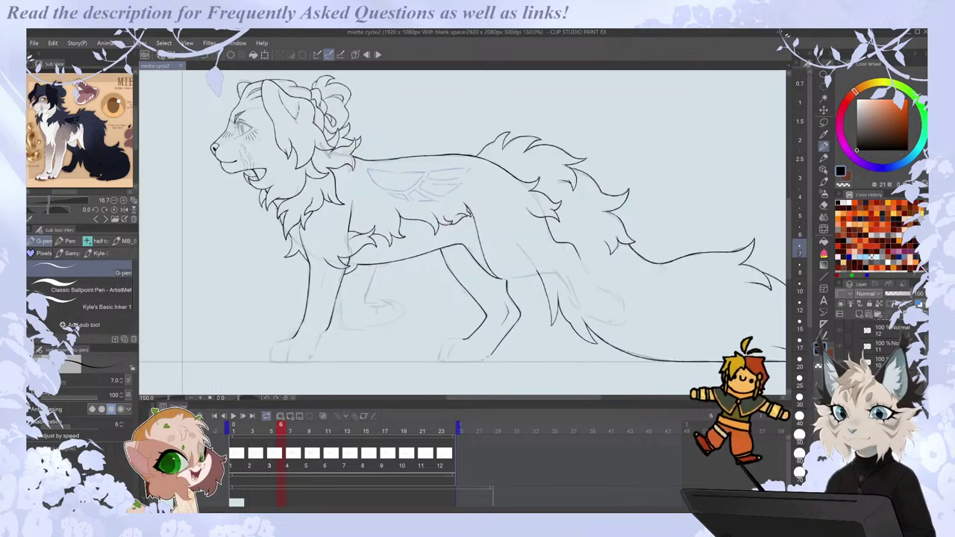
pyautogui.press('Right')
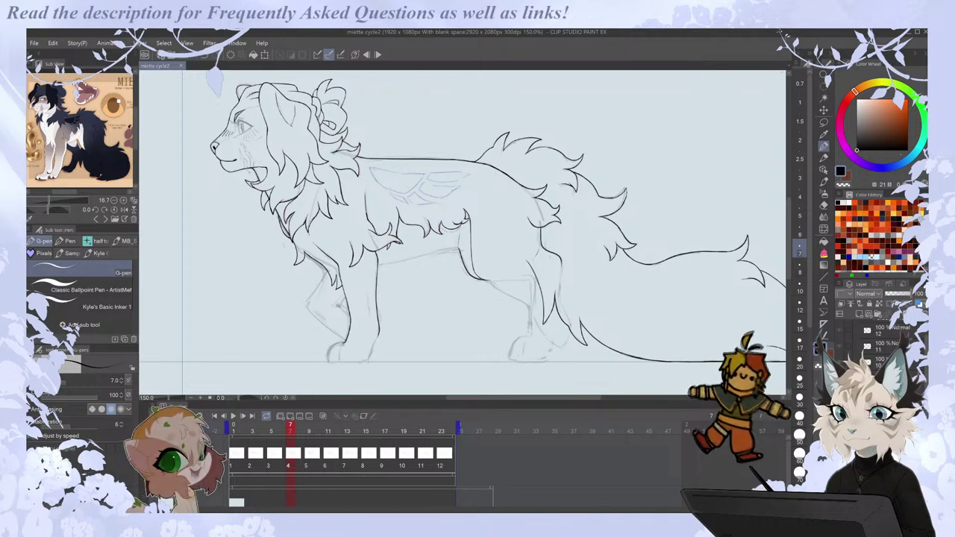
pyautogui.moveTo(549, 401); pyautogui.dragTo(563, 380)
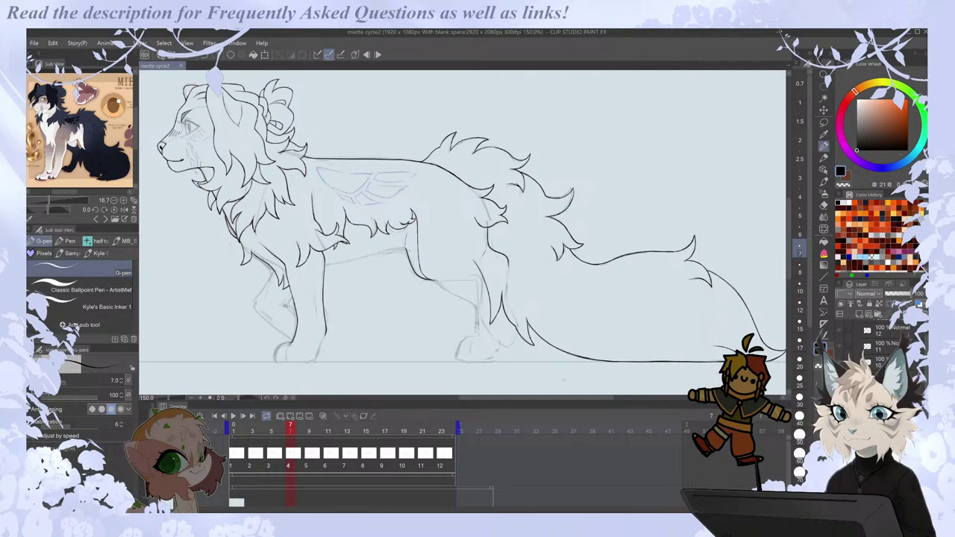
# Touch up the lower ends of the forward-reaching front leg's lines above the paw on cel 1, checking them in mirrored view.
pyautogui.click(240, 455)
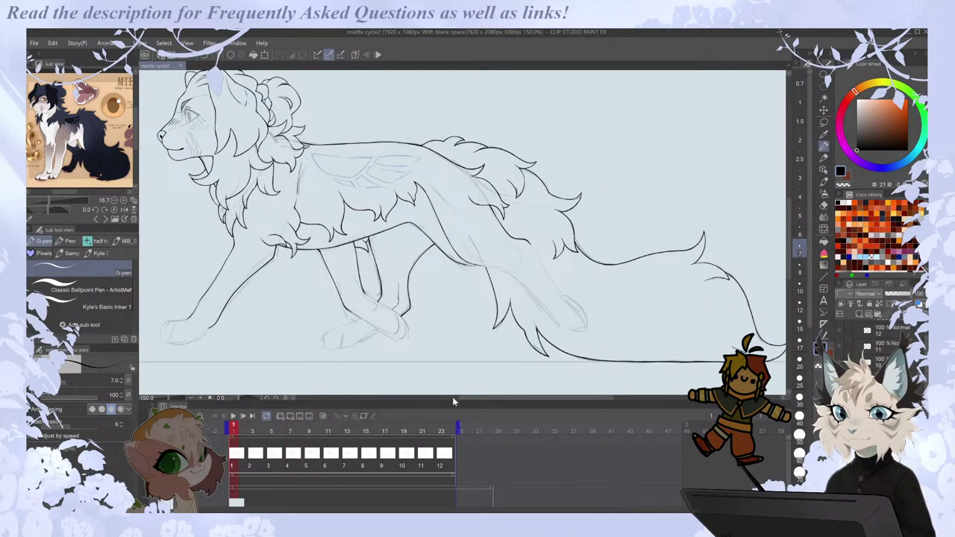
pyautogui.moveTo(478, 396); pyautogui.dragTo(483, 396)
pyautogui.press('h')
pyautogui.scroll(3, 565, 337)
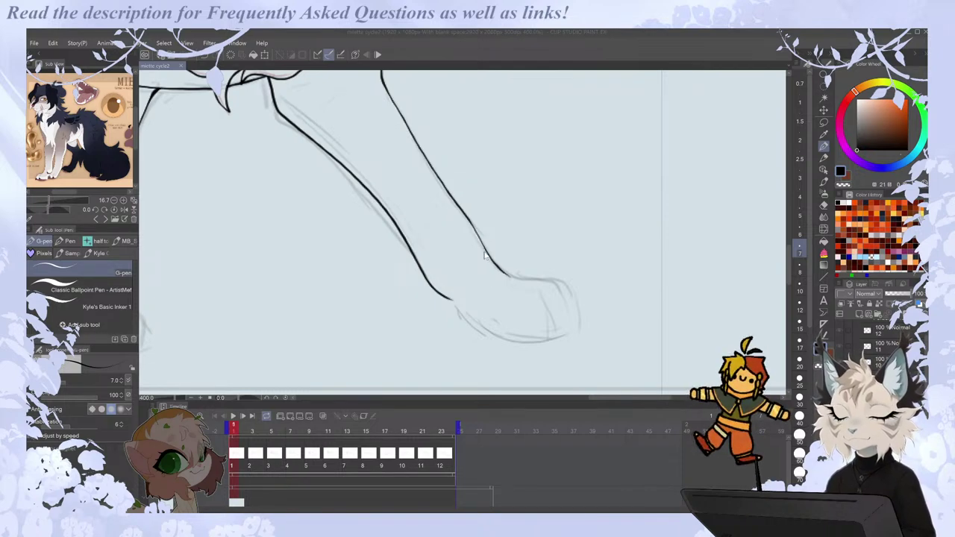
pyautogui.moveTo(438, 289); pyautogui.dragTo(462, 308)
pyautogui.press('e')
pyautogui.press('p')
pyautogui.hotkey('ctrl', 'z')
pyautogui.hotkey('ctrl', 'z')
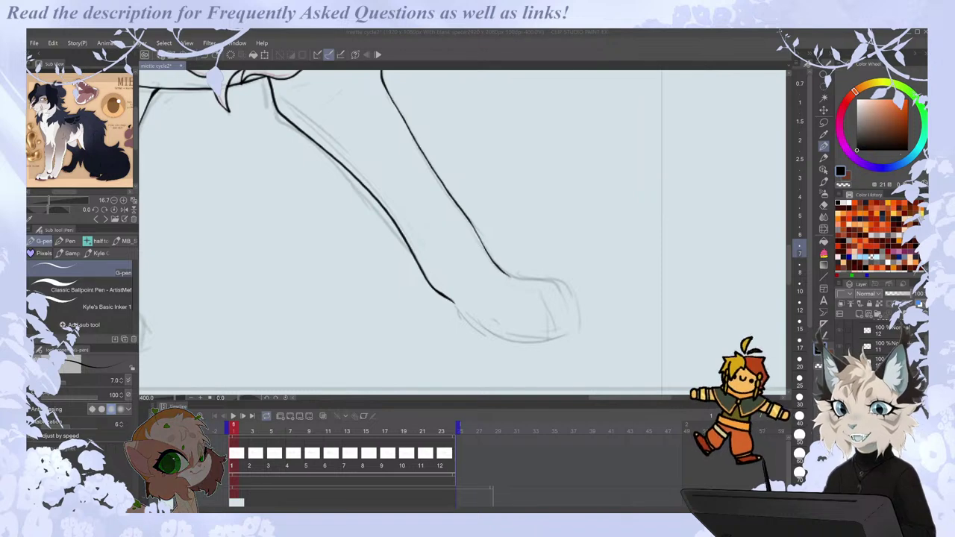
pyautogui.click(631, 333)
pyautogui.press('h')
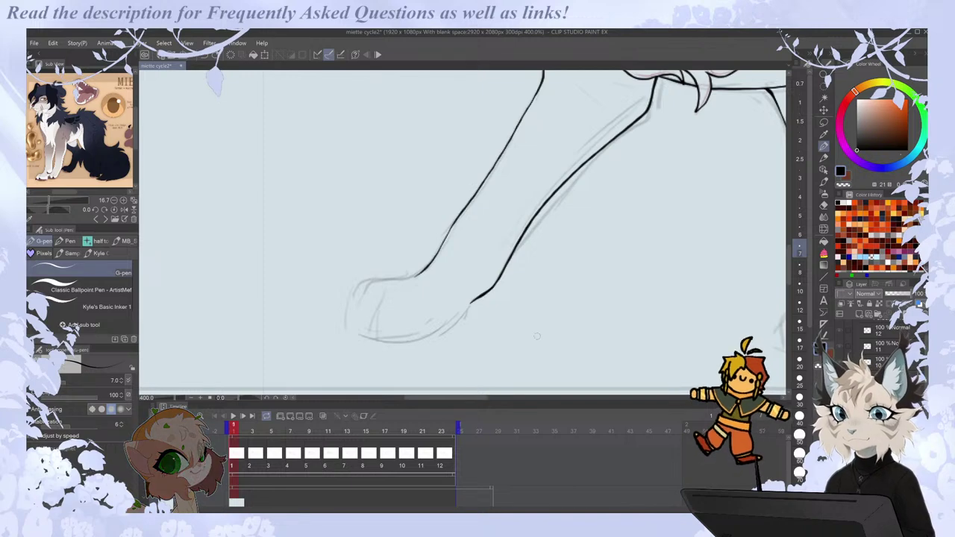
# Ink the top and rounded front of the forward-reaching front paw on cel 1, plus the curved line separating its toes.
pyautogui.press('e')
pyautogui.press('p')
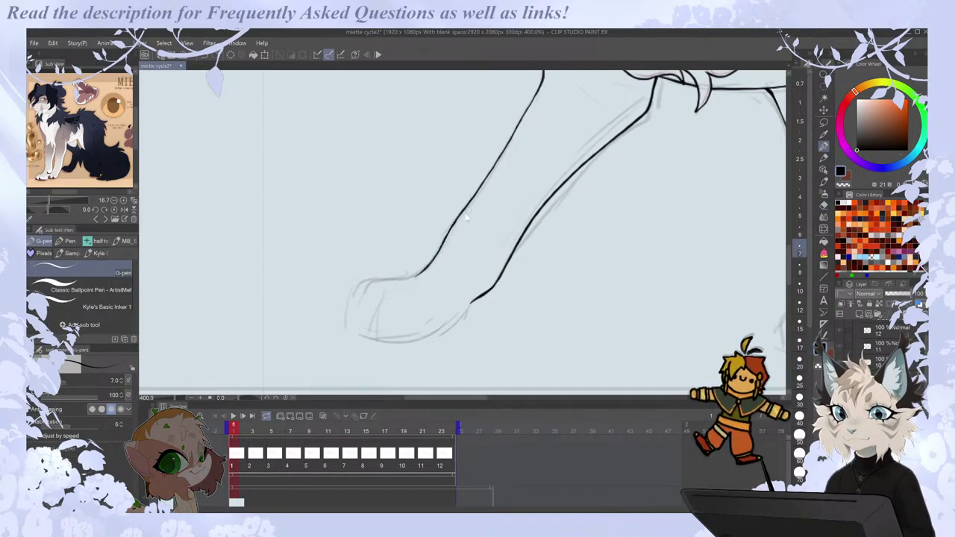
pyautogui.moveTo(422, 270)
pyautogui.mouseDown()
pyautogui.moveTo(361, 281)
pyautogui.moveTo(346, 314)
pyautogui.mouseUp()
pyautogui.press('e')
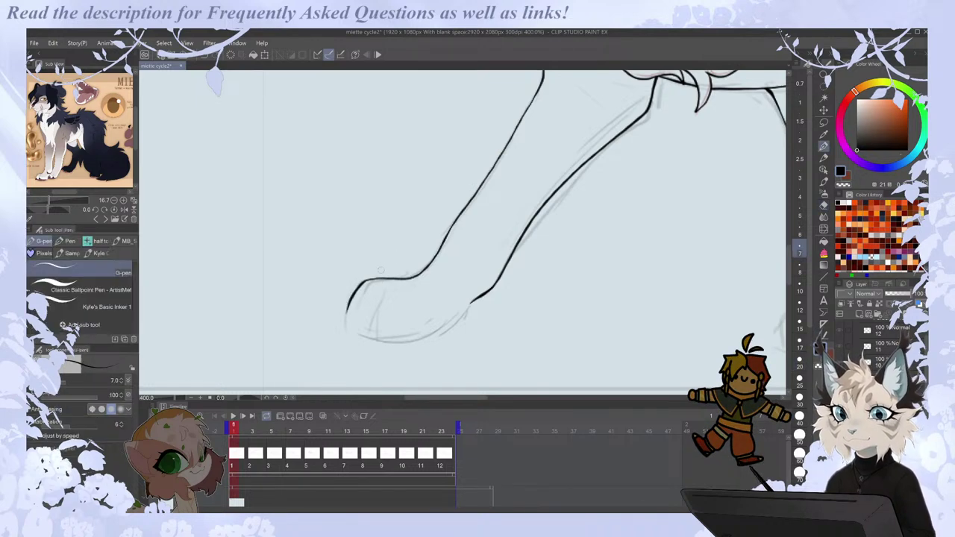
pyautogui.press('p')
pyautogui.moveTo(352, 290); pyautogui.dragTo(345, 330)
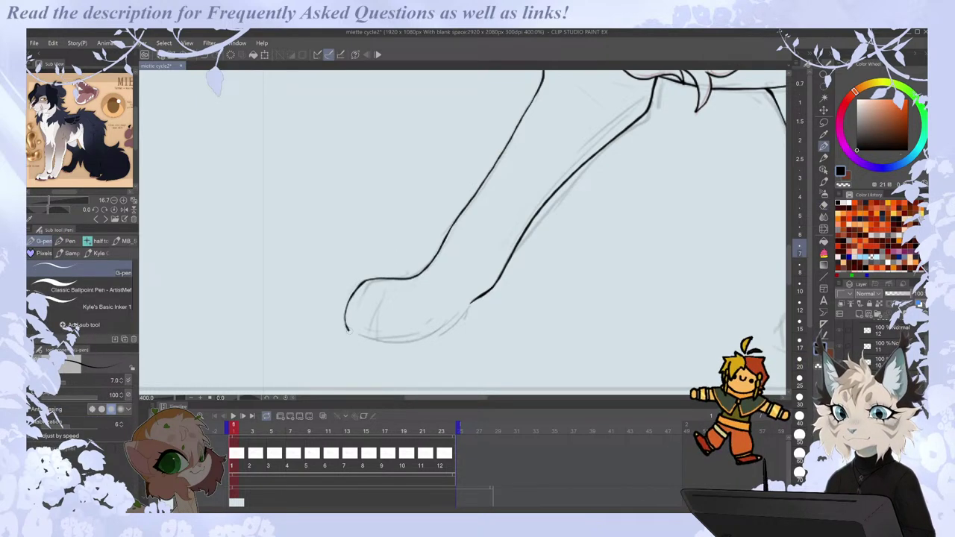
pyautogui.moveTo(391, 288)
pyautogui.mouseDown()
pyautogui.moveTo(371, 330)
pyautogui.moveTo(393, 288)
pyautogui.moveTo(407, 286)
pyautogui.mouseUp()
pyautogui.moveTo(370, 322); pyautogui.dragTo(377, 340)
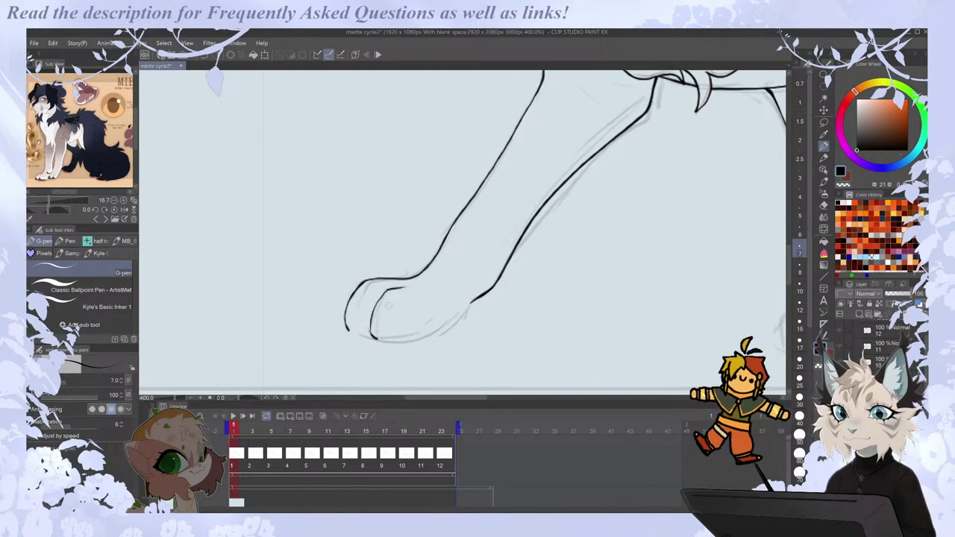
# Shorten the toe line and ink the underside of the front paw's nearer toe on cel 1.
pyautogui.press('e')
pyautogui.press('p')
pyautogui.moveTo(375, 339)
pyautogui.mouseDown()
pyautogui.moveTo(413, 334)
pyautogui.moveTo(400, 341)
pyautogui.moveTo(417, 343)
pyautogui.mouseUp()
pyautogui.hotkey('ctrl', 'z')
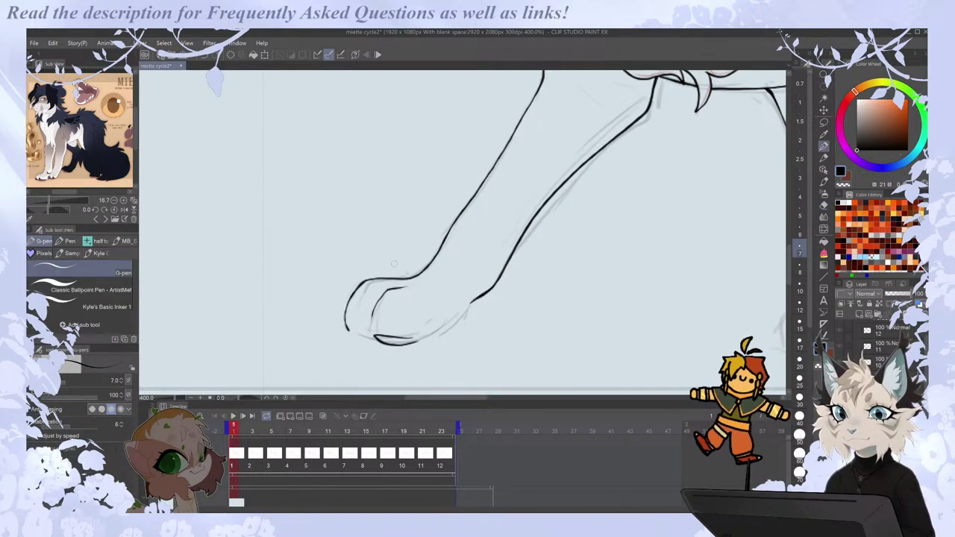
pyautogui.moveTo(404, 340); pyautogui.dragTo(423, 339)
# Erase the lower end of the front leg's back line at the wrist on cel 1 in mirrored view.
pyautogui.press('h')
pyautogui.moveTo(449, 297); pyautogui.dragTo(469, 317)
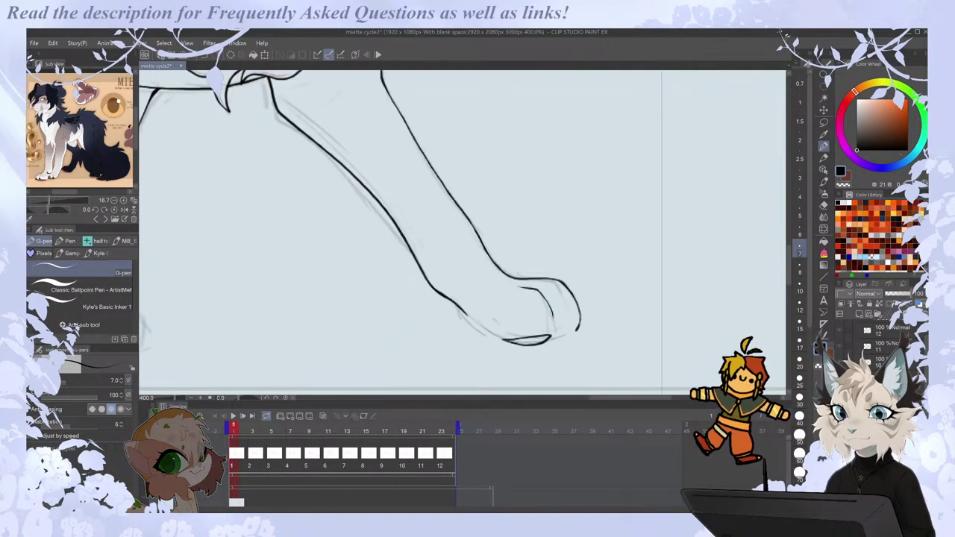
pyautogui.press('h')
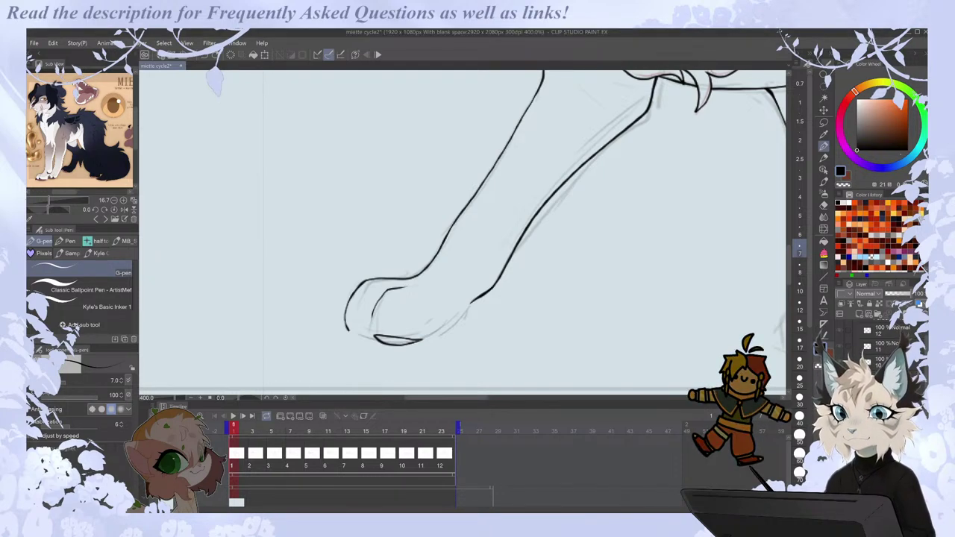
pyautogui.press('h')
pyautogui.press('e')
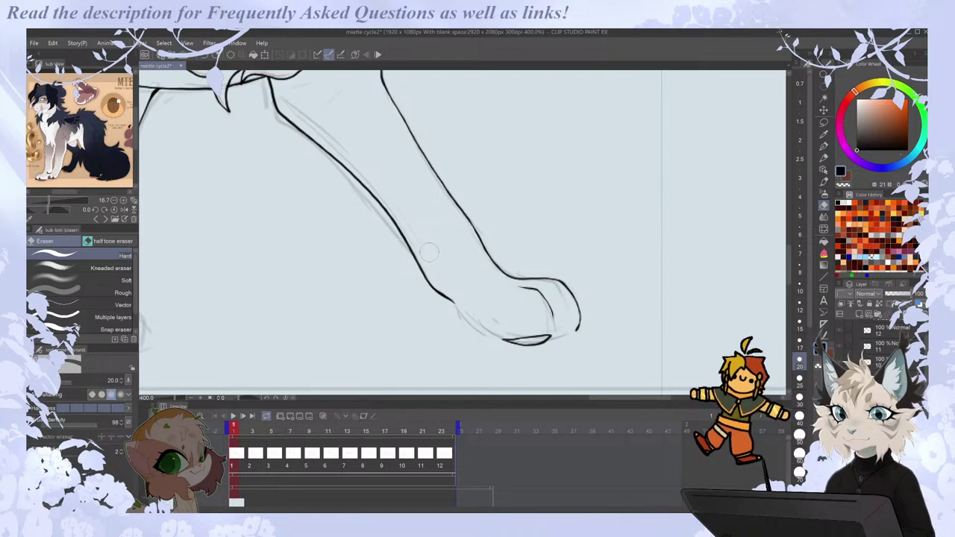
pyautogui.moveTo(438, 282); pyautogui.dragTo(444, 306)
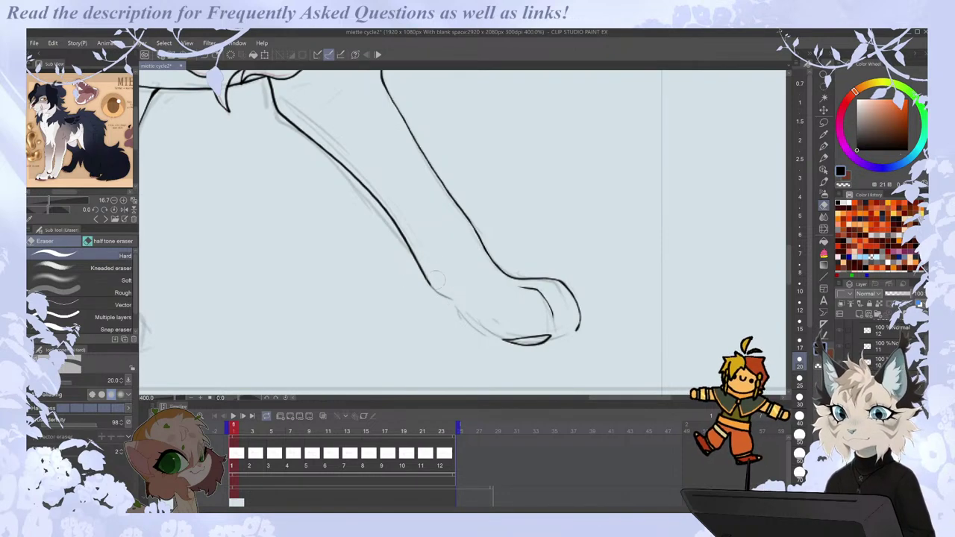
pyautogui.press('p')
pyautogui.press('e')
pyautogui.press('p')
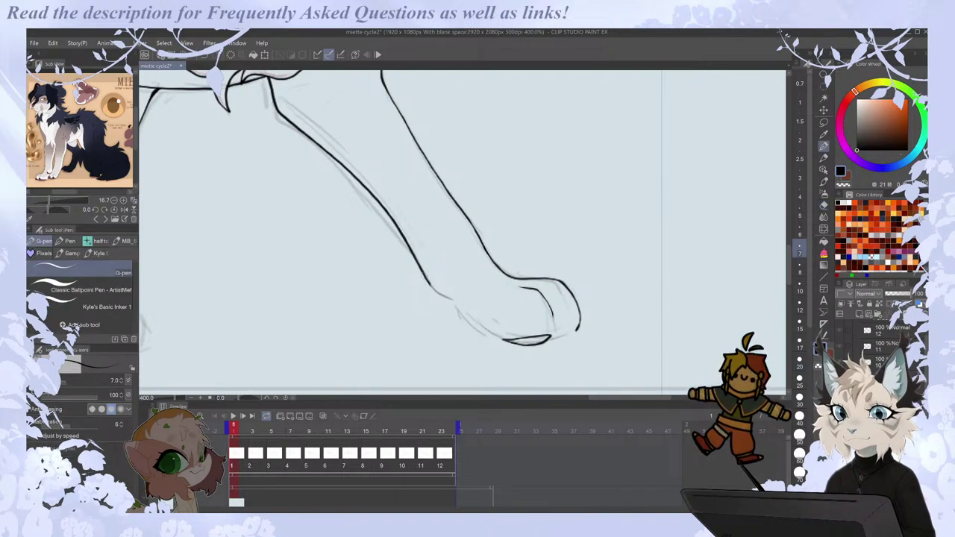
# Re-ink the front leg's back line from the wrist around the heel into the paw's underside on cel 1.
pyautogui.press('e')
pyautogui.press('p')
pyautogui.moveTo(420, 269)
pyautogui.mouseDown()
pyautogui.moveTo(473, 325)
pyautogui.moveTo(506, 340)
pyautogui.mouseUp()
pyautogui.hotkey('ctrl', 'z')
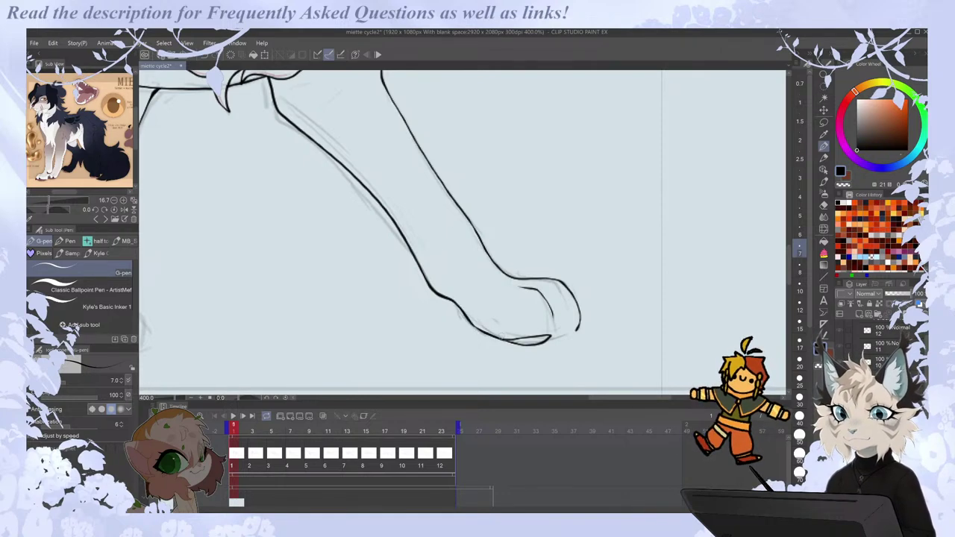
pyautogui.hotkey('ctrl', 'z')
# Ink a pointed claw on the front paw's nearer toe and reshape the underside line up to it on cel 1.
pyautogui.moveTo(545, 298)
pyautogui.mouseDown()
pyautogui.moveTo(563, 328)
pyautogui.moveTo(554, 336)
pyautogui.mouseUp()
pyautogui.hotkey('ctrl', 'z')
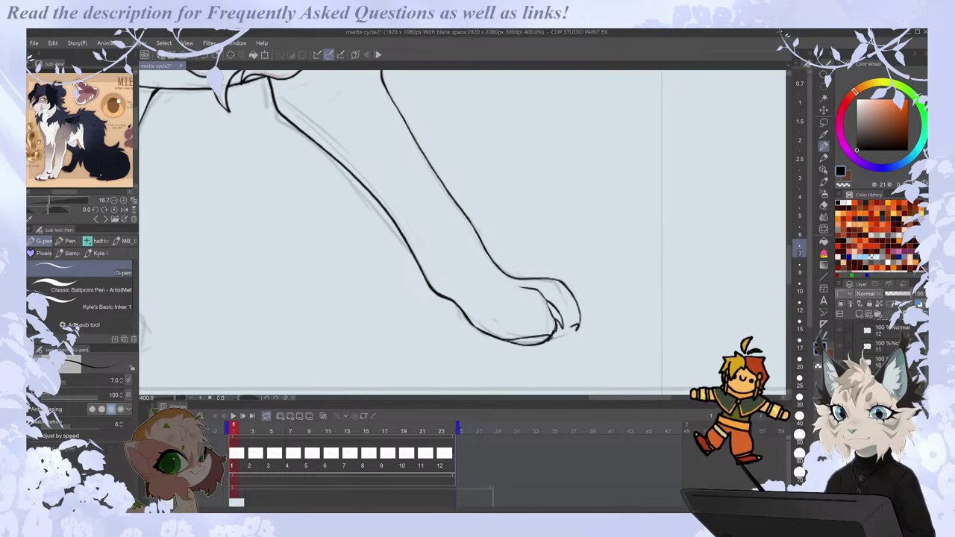
pyautogui.press('e')
pyautogui.press('p')
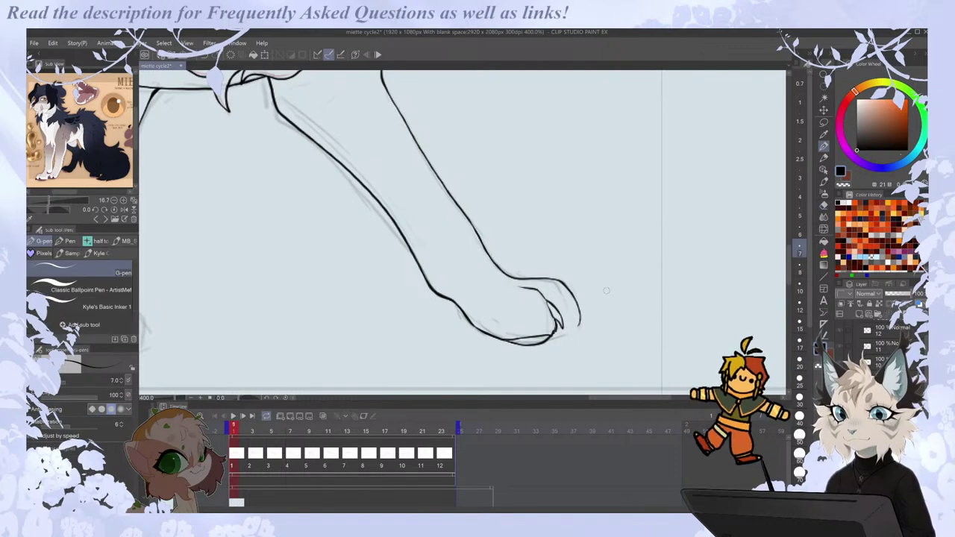
pyautogui.press('e')
pyautogui.moveTo(555, 324)
pyautogui.mouseDown()
pyautogui.moveTo(557, 333)
pyautogui.moveTo(525, 337)
pyautogui.moveTo(544, 327)
pyautogui.moveTo(518, 339)
pyautogui.moveTo(527, 346)
pyautogui.moveTo(560, 328)
pyautogui.mouseUp()
pyautogui.press('p')
pyautogui.press('e')
pyautogui.press('p')
pyautogui.moveTo(506, 341)
pyautogui.mouseDown()
pyautogui.moveTo(544, 339)
pyautogui.moveTo(554, 319)
pyautogui.mouseUp()
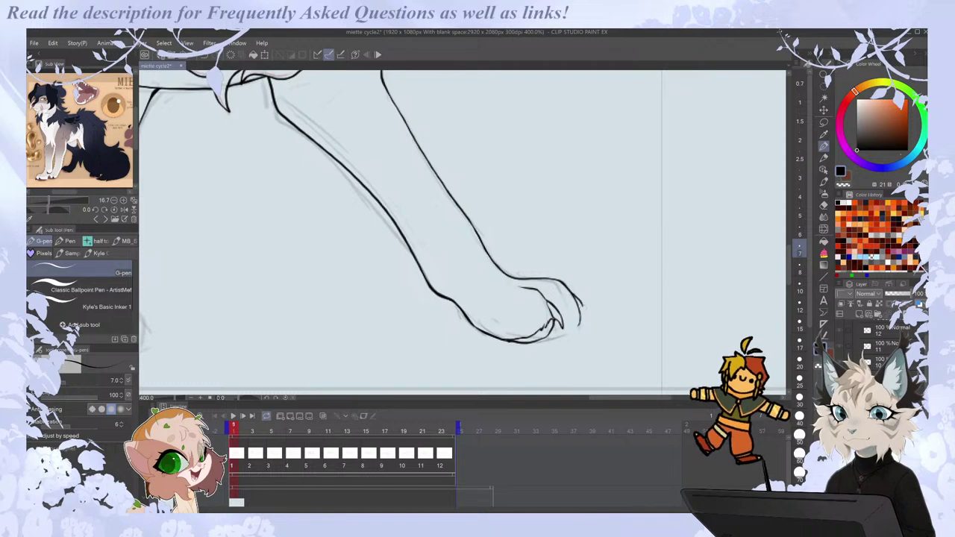
# Ink the claw on the front paw's foremost toe and close that toe's underside on cel 1.
pyautogui.moveTo(572, 291)
pyautogui.mouseDown()
pyautogui.moveTo(588, 323)
pyautogui.moveTo(578, 311)
pyautogui.moveTo(544, 340)
pyautogui.moveTo(576, 327)
pyautogui.moveTo(579, 311)
pyautogui.moveTo(592, 320)
pyautogui.mouseUp()
pyautogui.hotkey('ctrl', 'z')
pyautogui.hotkey('ctrl', 'z')
pyautogui.press('e')
pyautogui.press('p')
pyautogui.hotkey('ctrl', 'z')
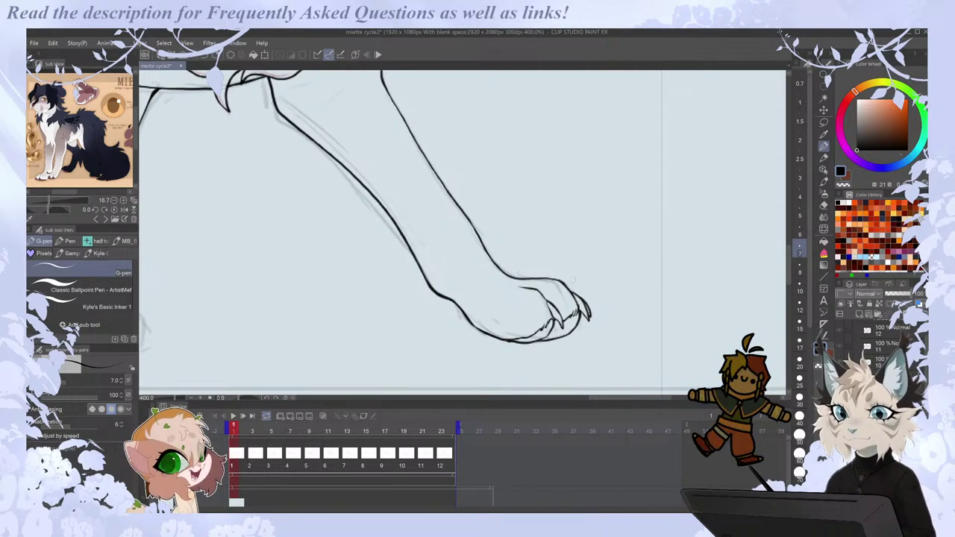
# Play back the walk cycle in mirrored view to check the new front paw against the other cels.
pyautogui.scroll(-3, 574, 257)
pyautogui.hotkey('ctrl', '-')
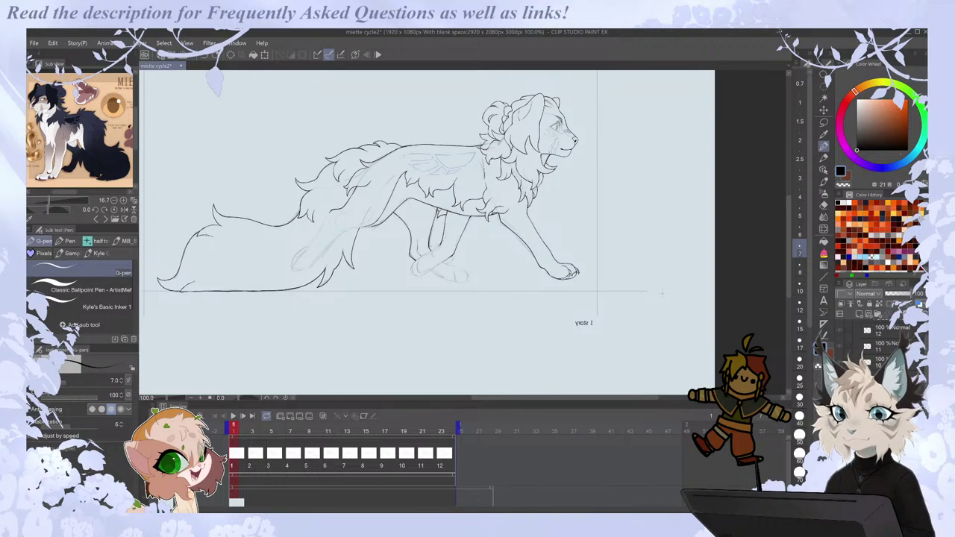
pyautogui.click(240, 457)
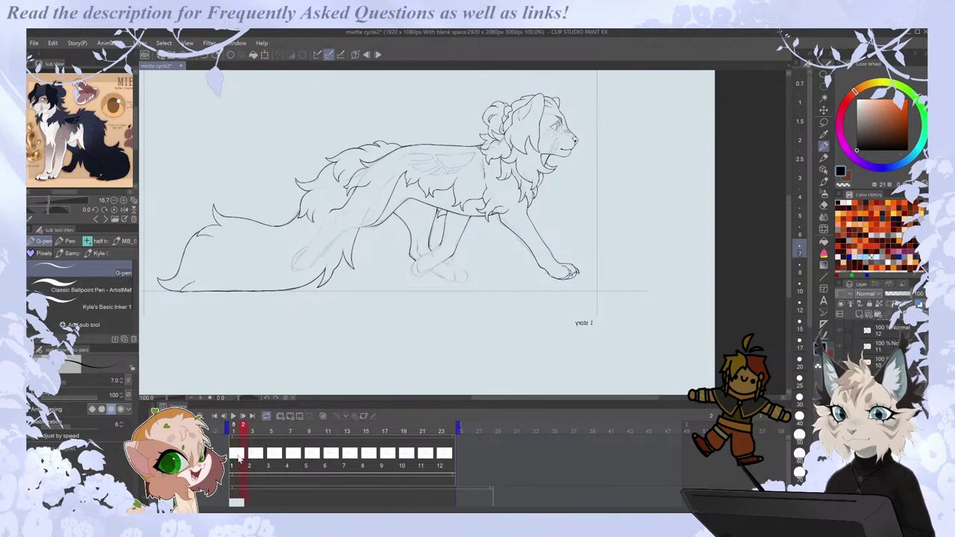
pyautogui.press('space')
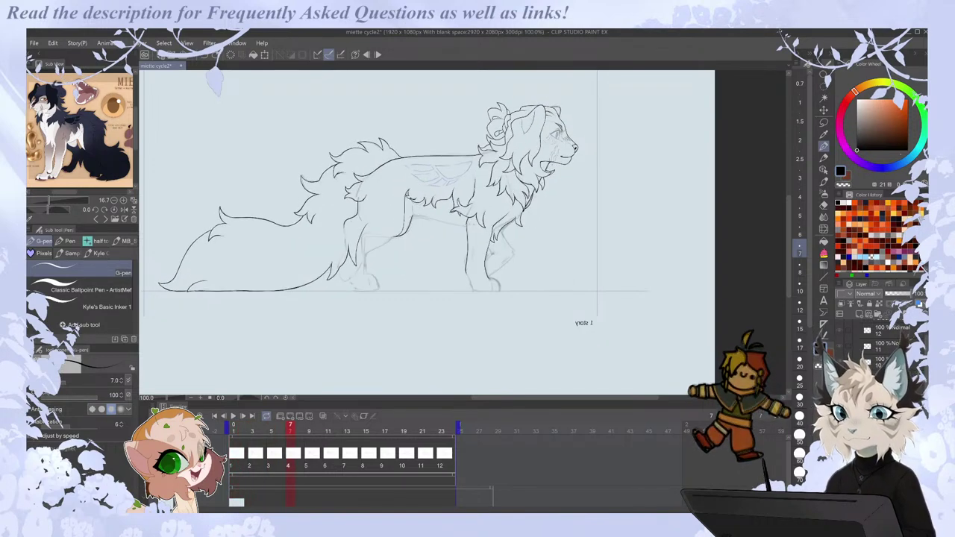
# Ink an inner tendon line down to the hock of the near hind leg on cel 7.
pyautogui.press('Right')
pyautogui.press('Right')
pyautogui.scroll(2, 451, 264)
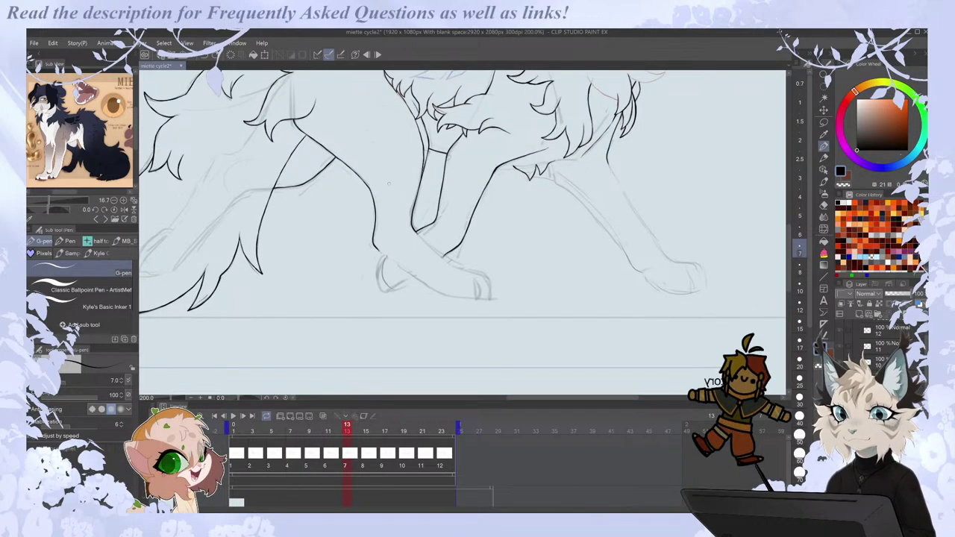
pyautogui.moveTo(388, 198); pyautogui.dragTo(390, 237)
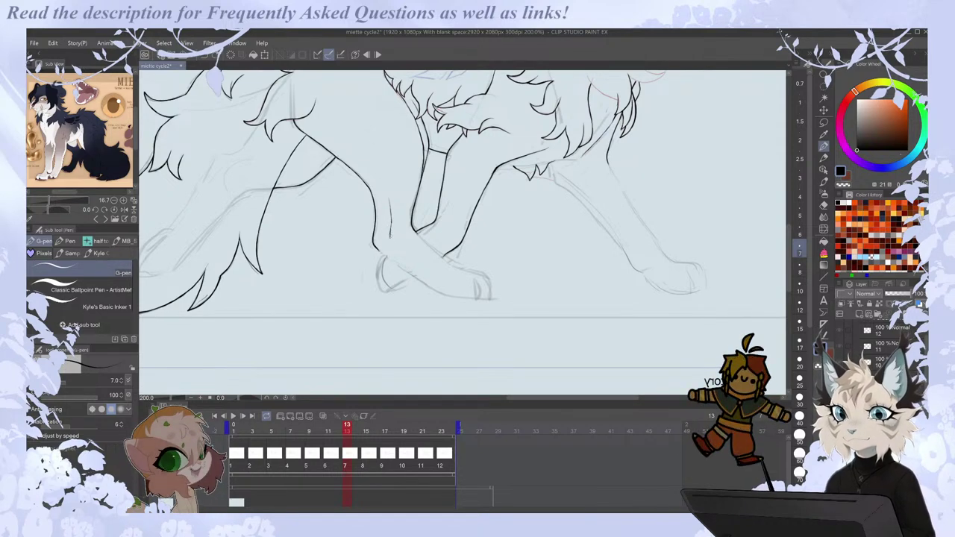
pyautogui.moveTo(394, 241); pyautogui.dragTo(408, 254)
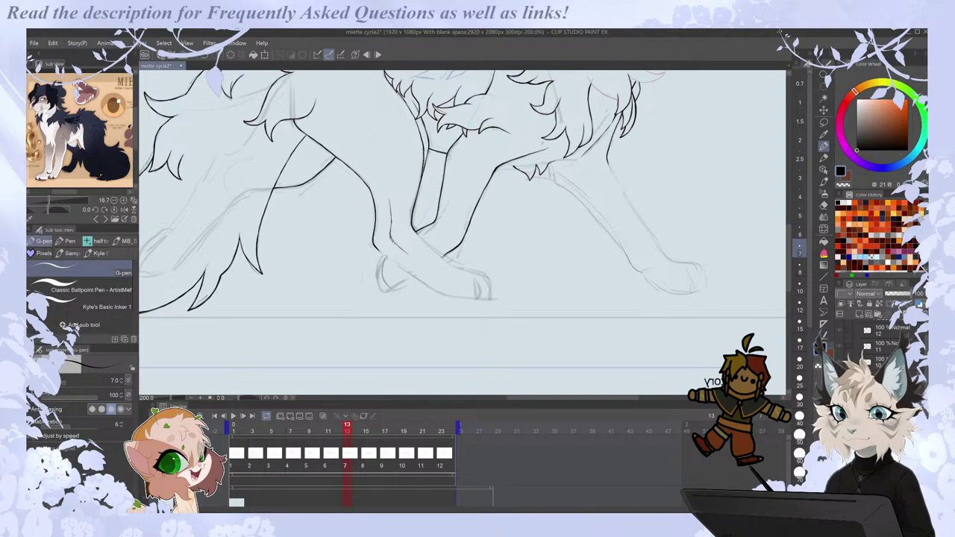
# Ink the upper line of the near hind foot from the hock and its underside line toward the toes on cel 7.
pyautogui.press('e')
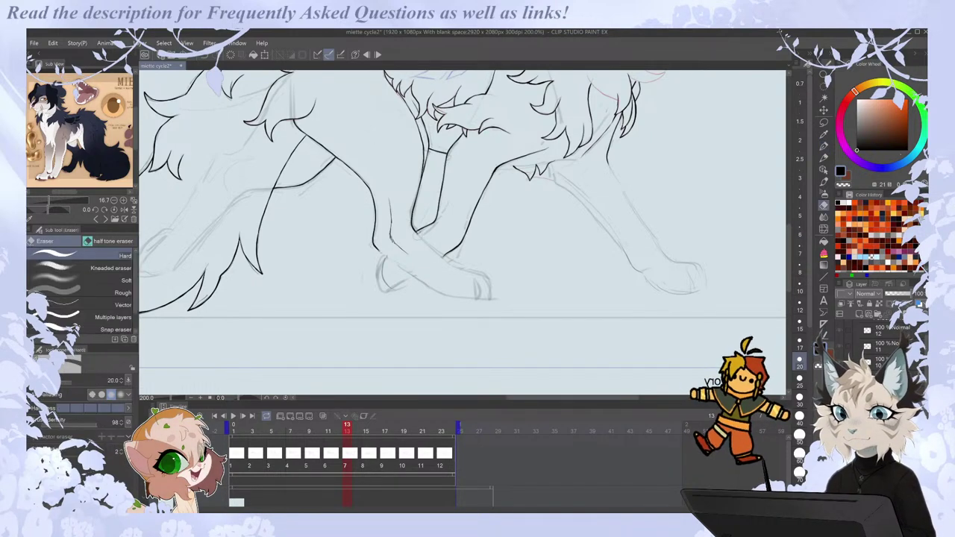
pyautogui.press('p')
pyautogui.moveTo(414, 229); pyautogui.dragTo(429, 247)
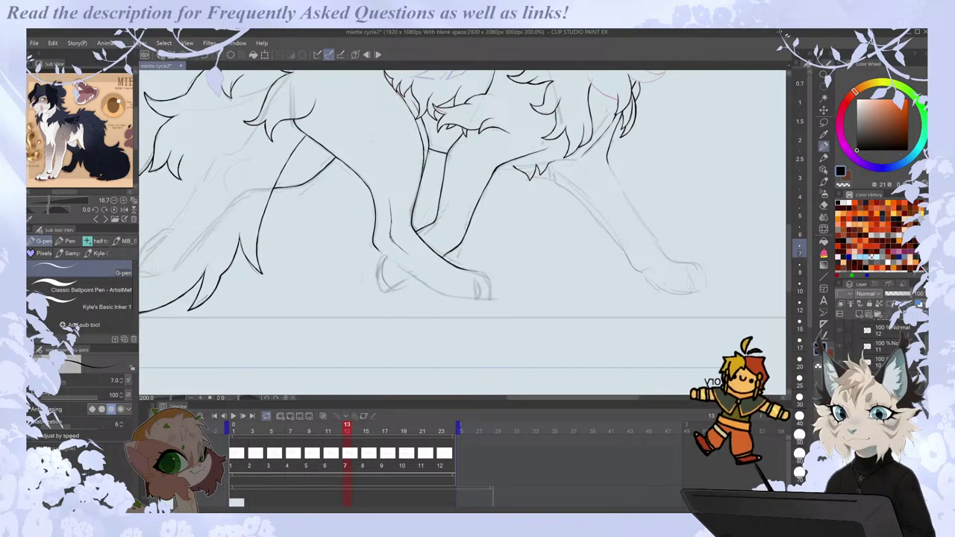
pyautogui.moveTo(375, 243); pyautogui.dragTo(432, 289)
pyautogui.hotkey('ctrl', 'z')
pyautogui.moveTo(375, 244); pyautogui.dragTo(456, 297)
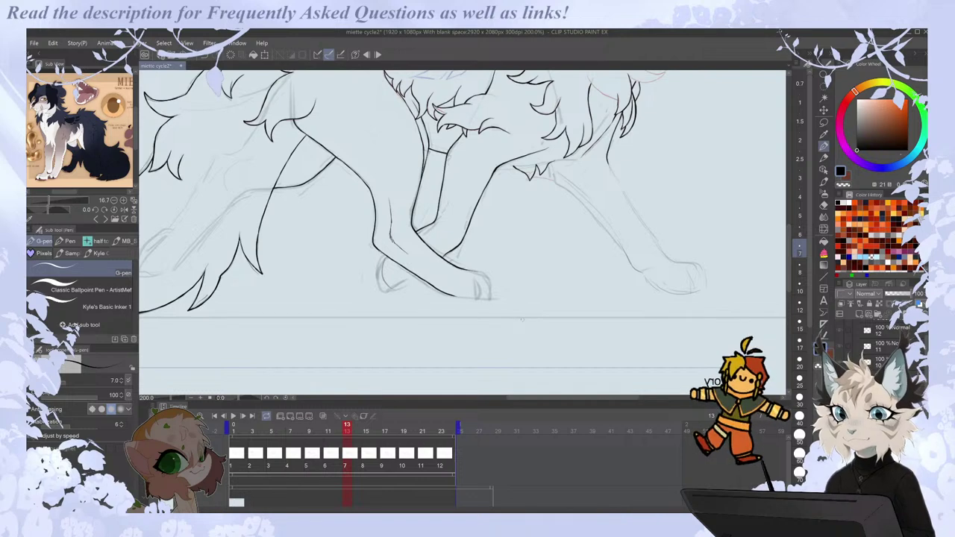
# Ink an inner tendon line down the near hind leg on cel 8 and add a hind leg line on cel 9.
pyautogui.press('Right')
pyautogui.moveTo(371, 223)
pyautogui.mouseDown()
pyautogui.moveTo(374, 261)
pyautogui.moveTo(389, 276)
pyautogui.mouseUp()
pyautogui.press('Right')
pyautogui.press('e')
pyautogui.press('p')
pyautogui.moveTo(320, 238)
pyautogui.mouseDown()
pyautogui.moveTo(312, 248)
pyautogui.moveTo(323, 223)
pyautogui.moveTo(269, 221)
pyautogui.mouseUp()
pyautogui.press('Right')
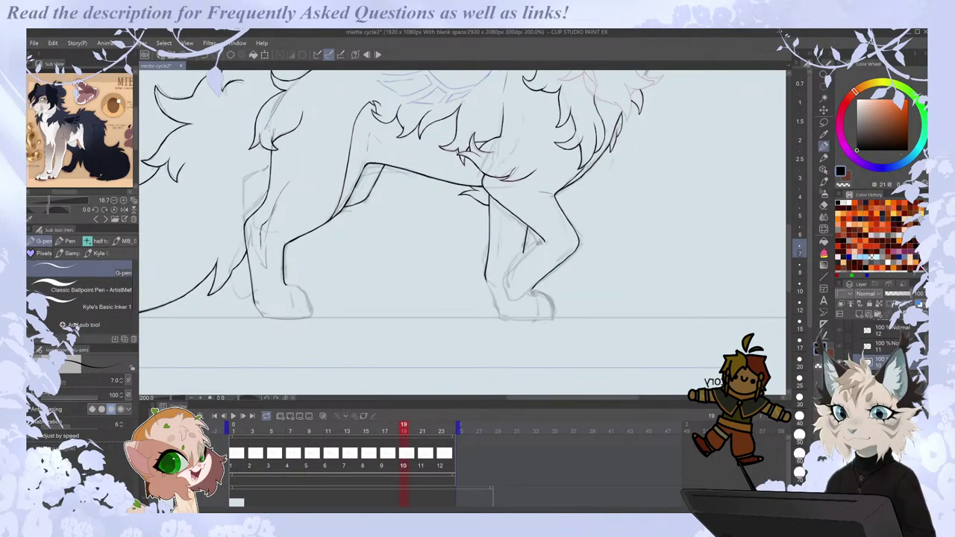
# Flip back and forth between cel 10 and its neighbouring cels to compare the hind leg lines.
pyautogui.press('Right')
pyautogui.press('Left')
pyautogui.press('Left')
pyautogui.press('Left')
pyautogui.press('Right')
pyautogui.press('Right')
pyautogui.press('Right')
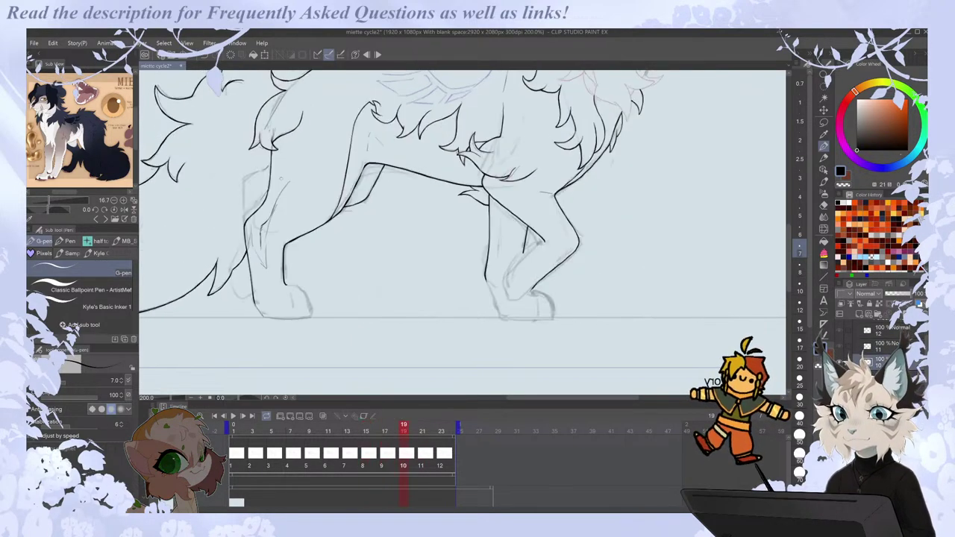
pyautogui.press('Left')
pyautogui.press('Left')
pyautogui.press('Right')
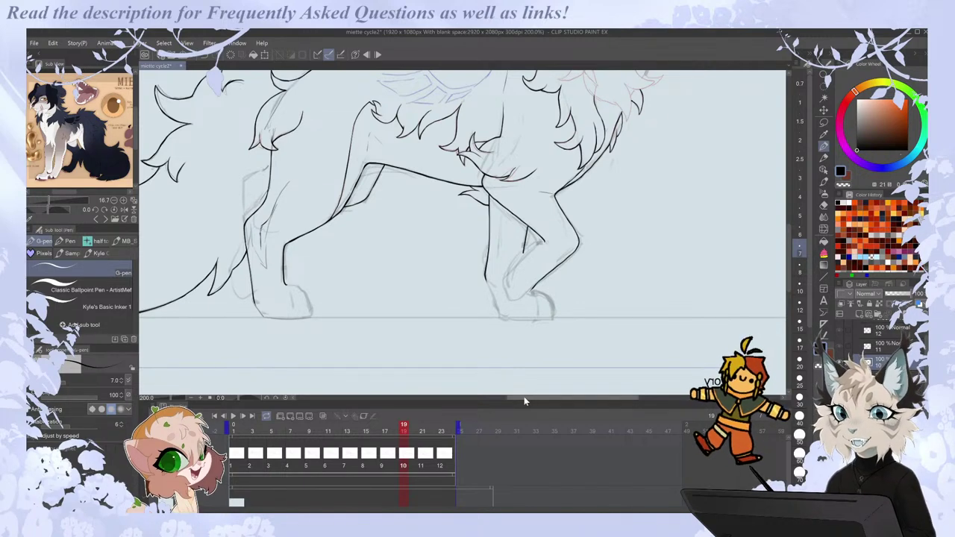
# Try to ink the rear toe lines and a pointed claw on the far hind paw behind the near leg on cel 10.
pyautogui.hotkey('ctrl', '-')
pyautogui.press('h')
pyautogui.moveTo(565, 399); pyautogui.dragTo(589, 397)
pyautogui.press('h')
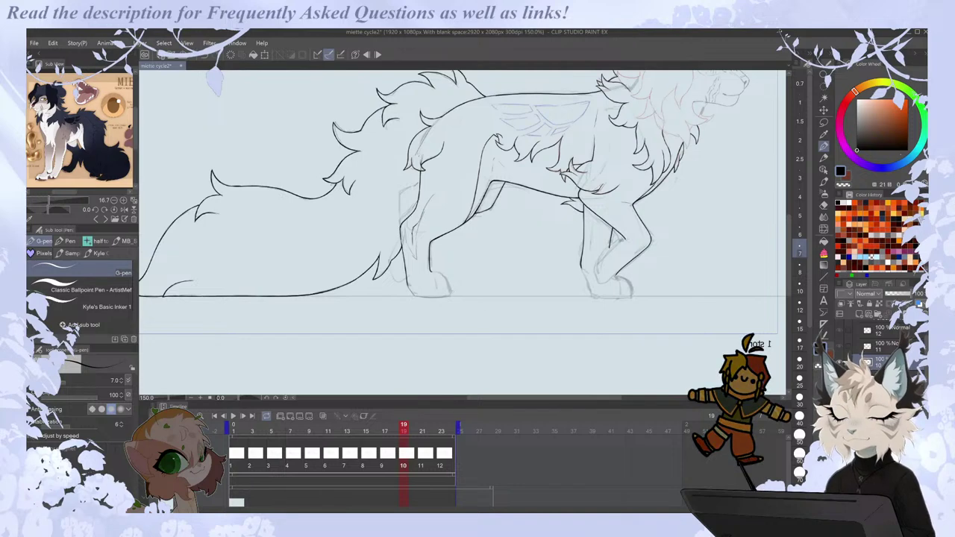
pyautogui.scroll(3, 409, 267)
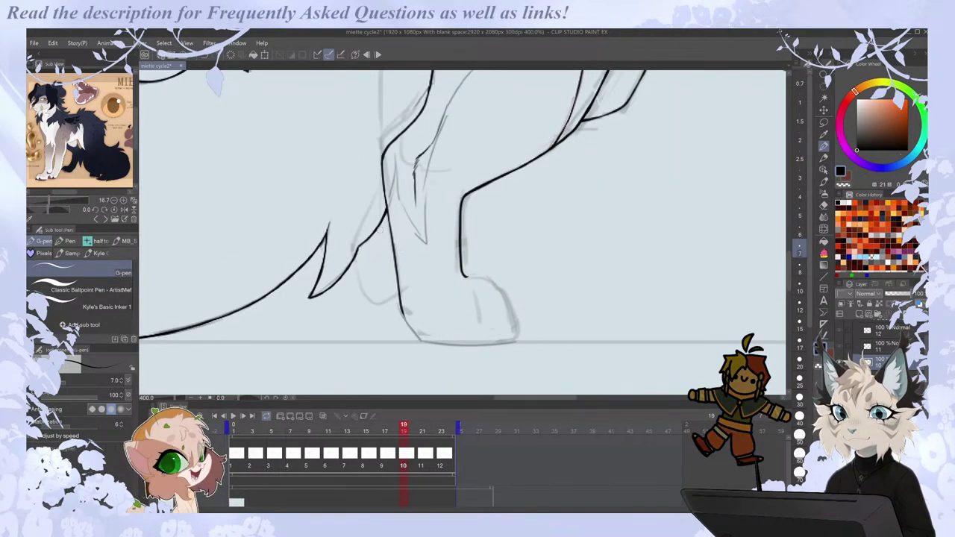
pyautogui.moveTo(370, 240); pyautogui.dragTo(364, 282)
pyautogui.hotkey('ctrl', 'z')
pyautogui.hotkey('ctrl', 'z')
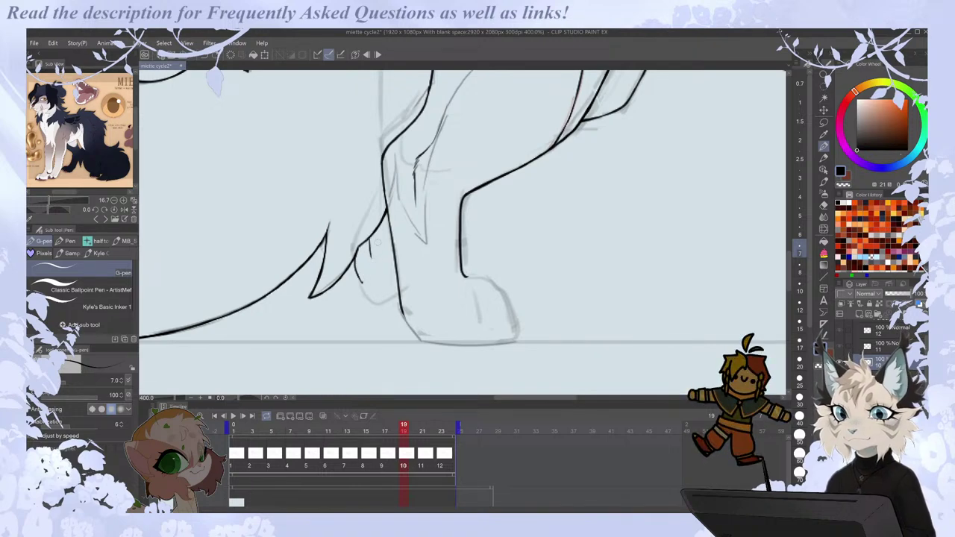
pyautogui.moveTo(363, 243)
pyautogui.mouseDown()
pyautogui.moveTo(376, 277)
pyautogui.moveTo(364, 287)
pyautogui.moveTo(376, 278)
pyautogui.mouseUp()
pyautogui.hotkey('ctrl', 'z')
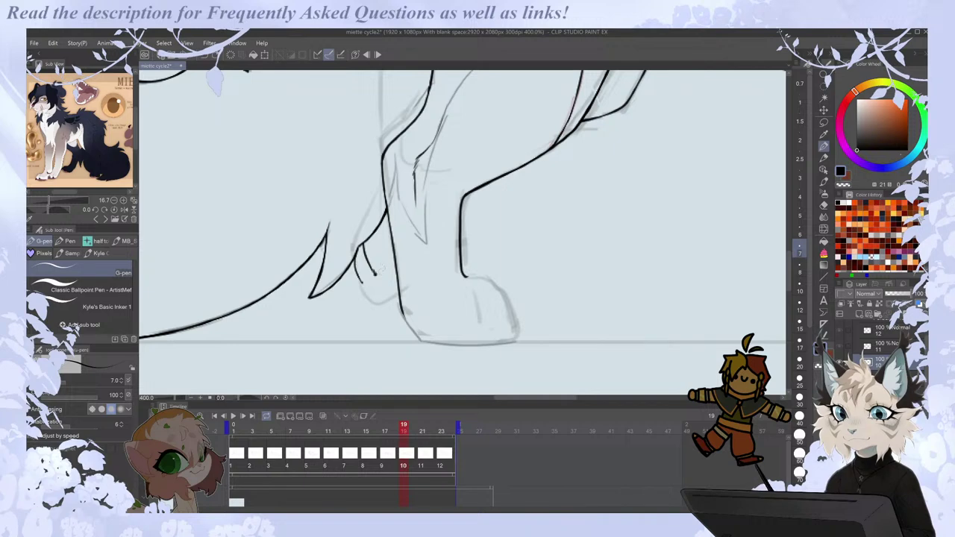
pyautogui.press('h')
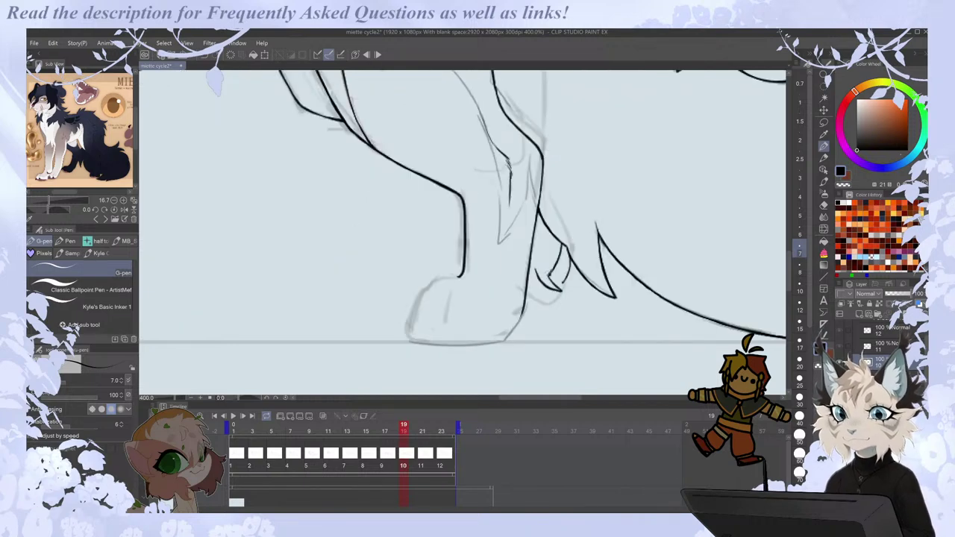
pyautogui.press('h')
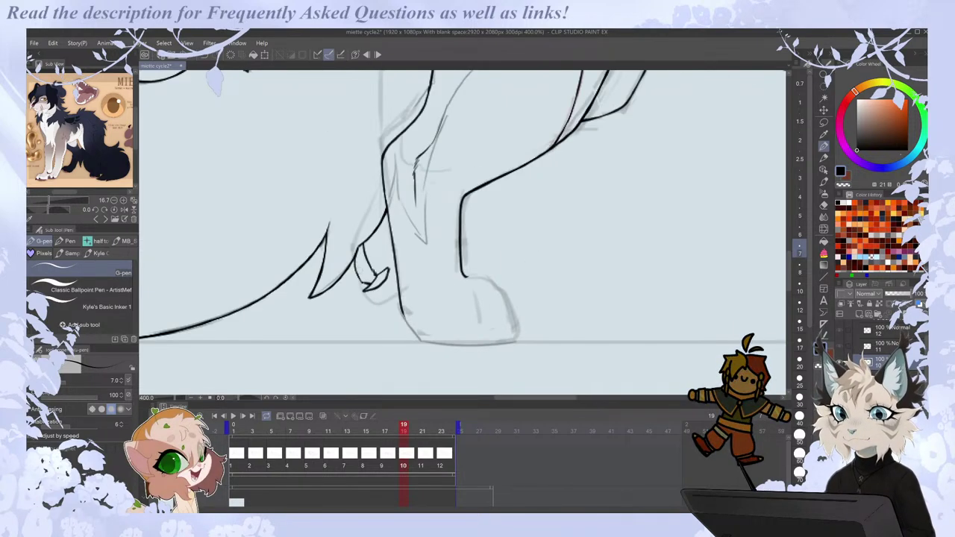
# Try to add the remaining toe lines between the far hind paw's claw and the near hind leg on cel 10.
pyautogui.press('e')
pyautogui.press('p')
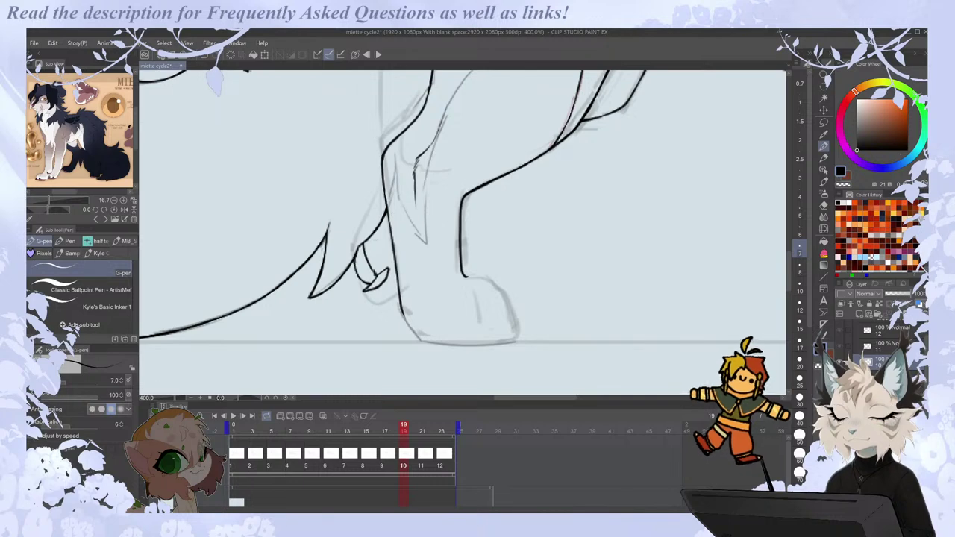
pyautogui.moveTo(382, 290)
pyautogui.mouseDown()
pyautogui.moveTo(399, 289)
pyautogui.moveTo(402, 306)
pyautogui.mouseUp()
pyautogui.hotkey('ctrl', 'z')
pyautogui.moveTo(389, 269); pyautogui.dragTo(395, 258)
pyautogui.scroll(-2, 393, 240)
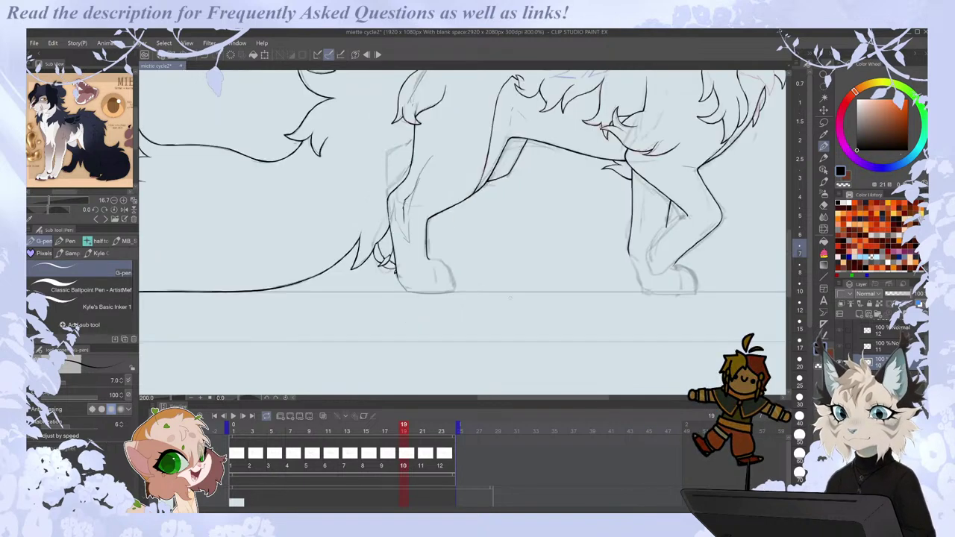
pyautogui.hotkey('ctrl', '-')
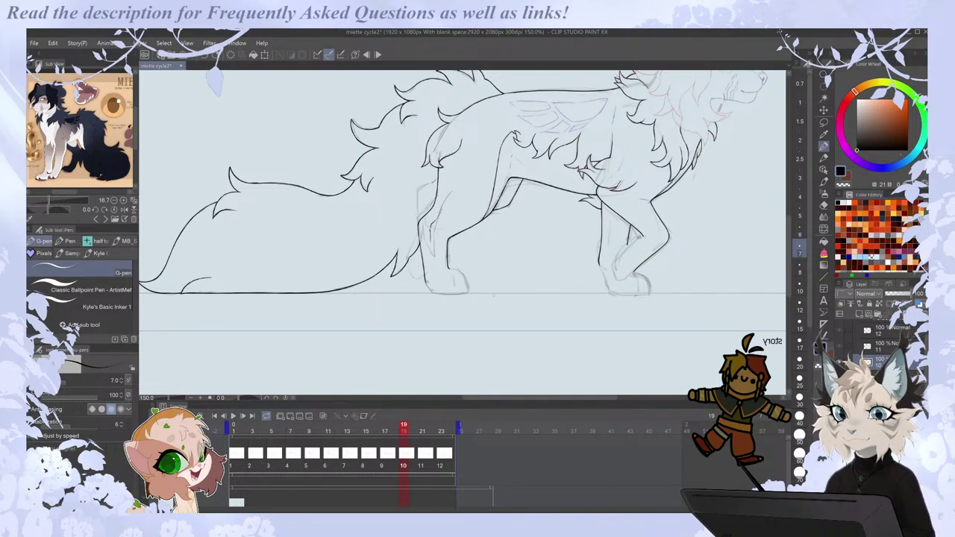
pyautogui.hotkey('ctrl', '+')
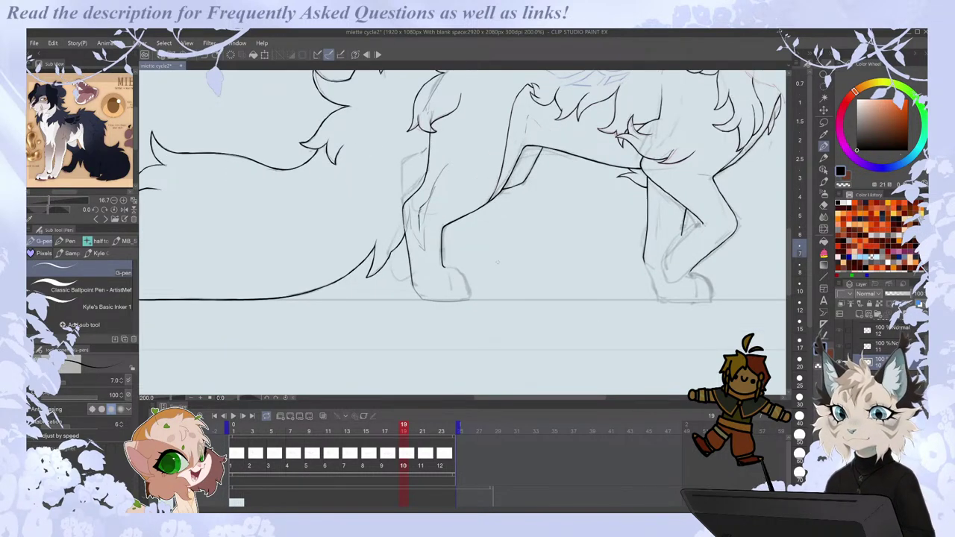
# Step through the walk-cycle cels to compare the legs and paw positions from pose to pose.
pyautogui.moveTo(521, 397); pyautogui.dragTo(556, 397)
pyautogui.press(',')
pyautogui.press(',')
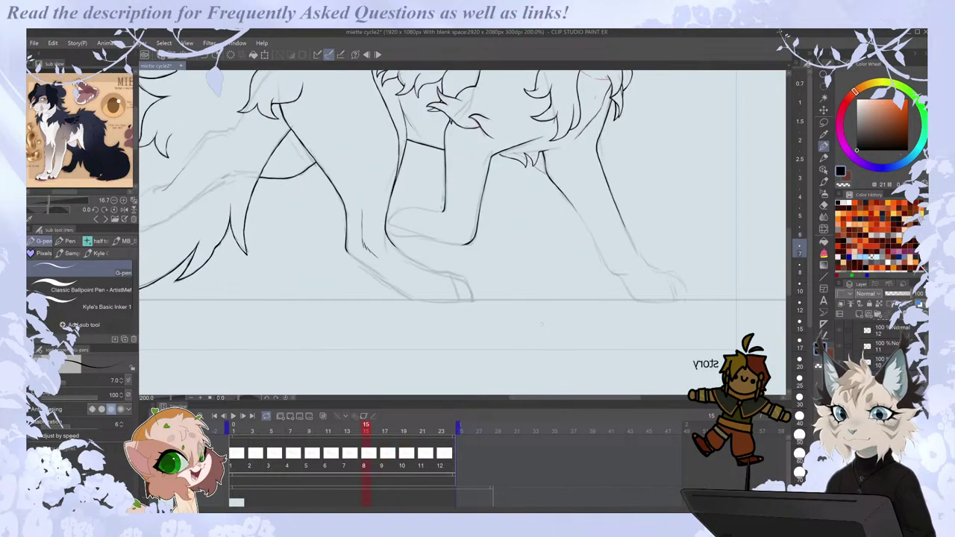
pyautogui.press('.')
pyautogui.press('.')
pyautogui.press('.')
pyautogui.press('.')
pyautogui.press('.')
pyautogui.press('.')
pyautogui.press('.')
pyautogui.press('.')
pyautogui.press('.')
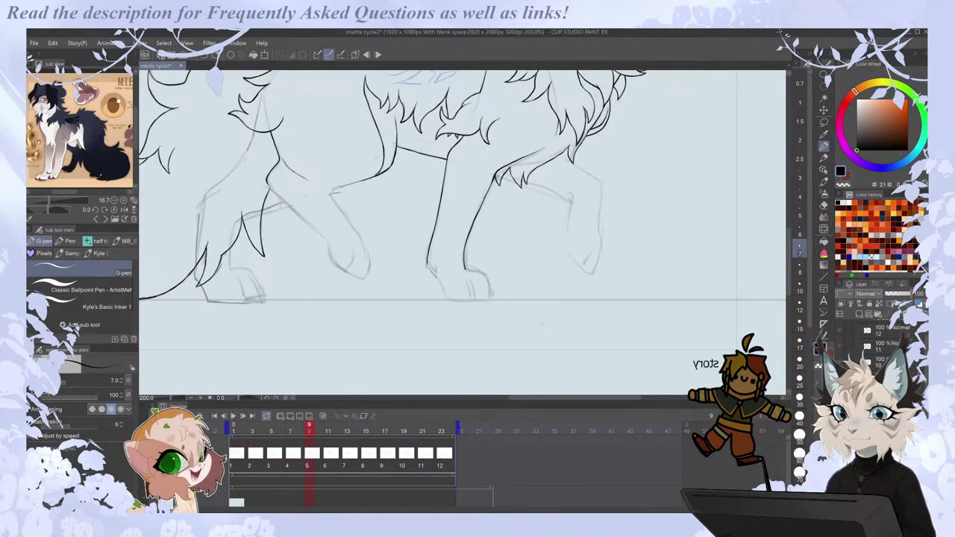
# Examine the overlapping paws on cel 6 up close and check the full pose on cel 7 in unmirrored view.
pyautogui.scroll(3, 448, 233)
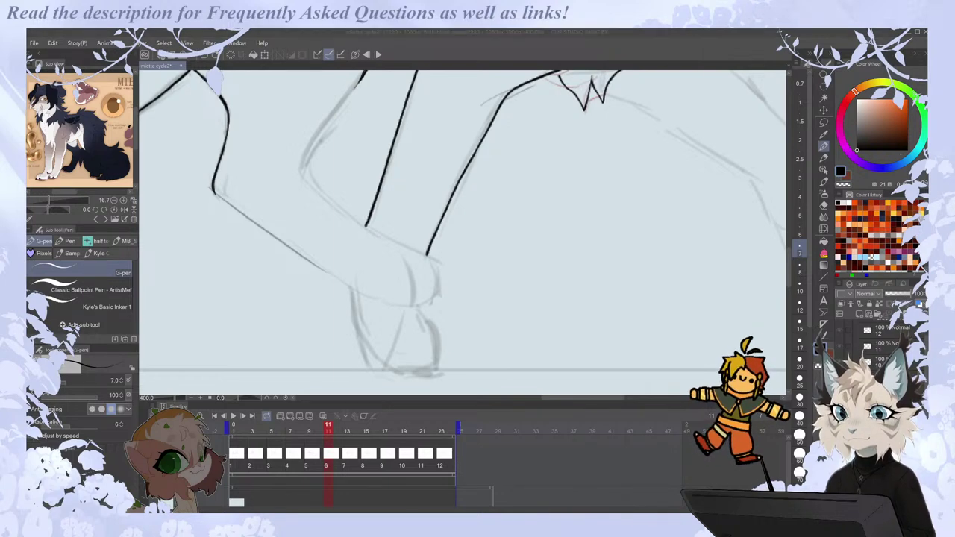
pyautogui.hotkey('ctrl', '-')
pyautogui.hotkey('ctrl', '-')
pyautogui.hotkey('ctrl', '-')
pyautogui.moveTo(503, 356); pyautogui.dragTo(538, 392)
pyautogui.press('.')
pyautogui.press('h')
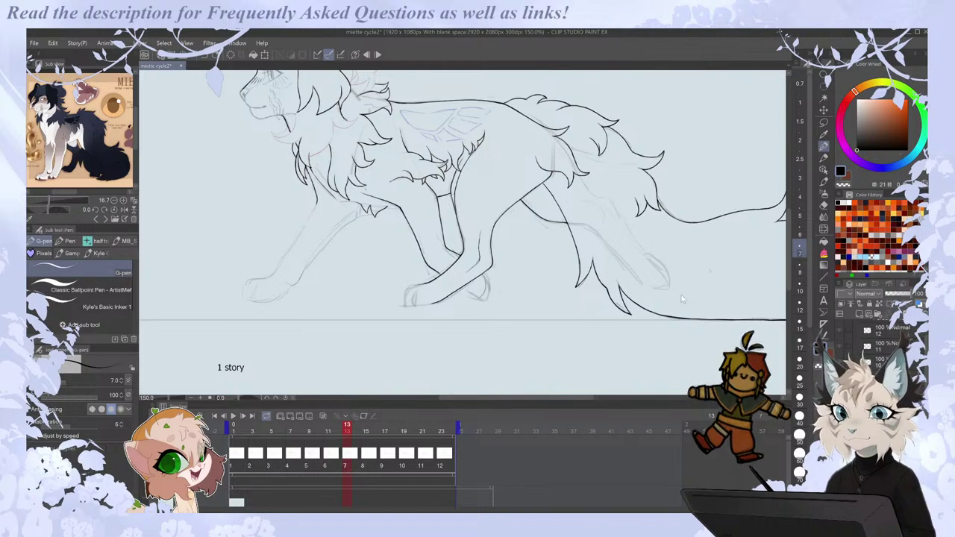
# Go to the first animation frame and ink the back contour of the extended hind leg down to the paw.
pyautogui.scroll(2, 587, 380)
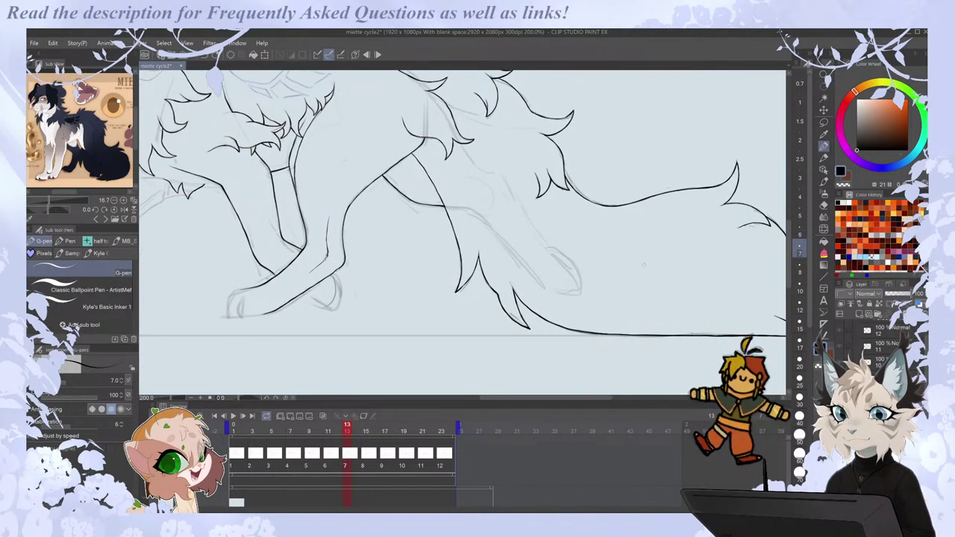
pyautogui.click(239, 454)
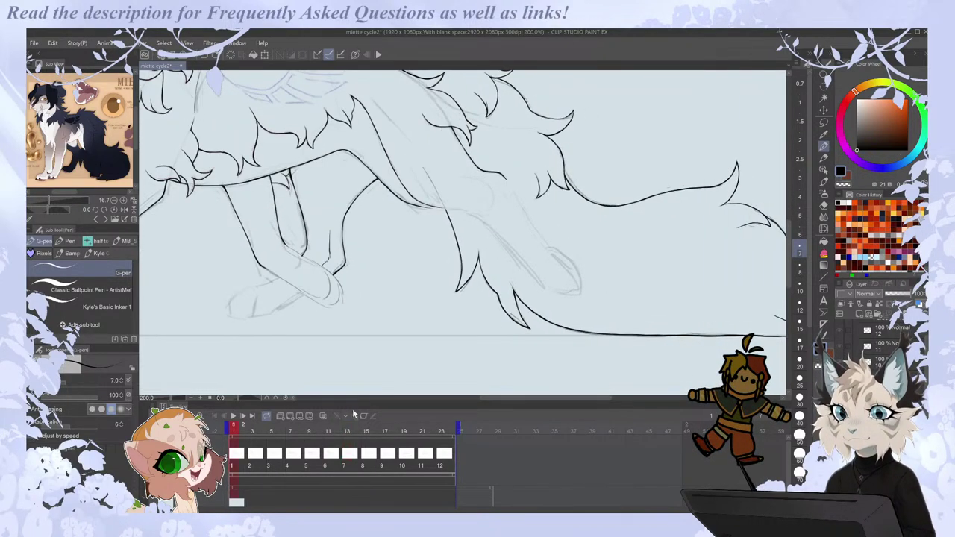
pyautogui.scroll(2, 590, 237)
pyautogui.press('e')
pyautogui.moveTo(426, 123)
pyautogui.mouseDown()
pyautogui.moveTo(416, 114)
pyautogui.moveTo(516, 272)
pyautogui.mouseUp()
pyautogui.press('p')
pyautogui.hotkey('ctrl', 'z')
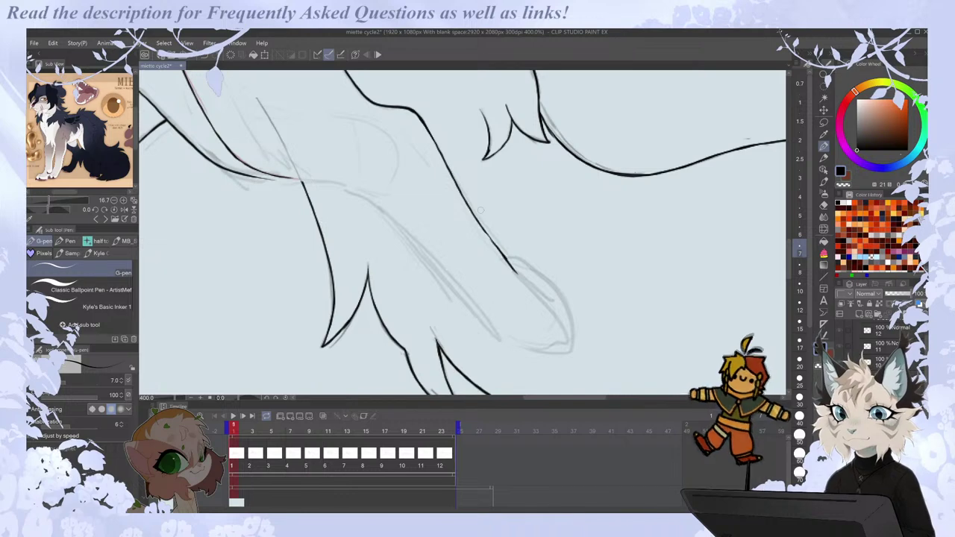
# Compare the first frame's hind leg with the leg poses in the adjacent frames.
pyautogui.hotkey('ctrl', '-')
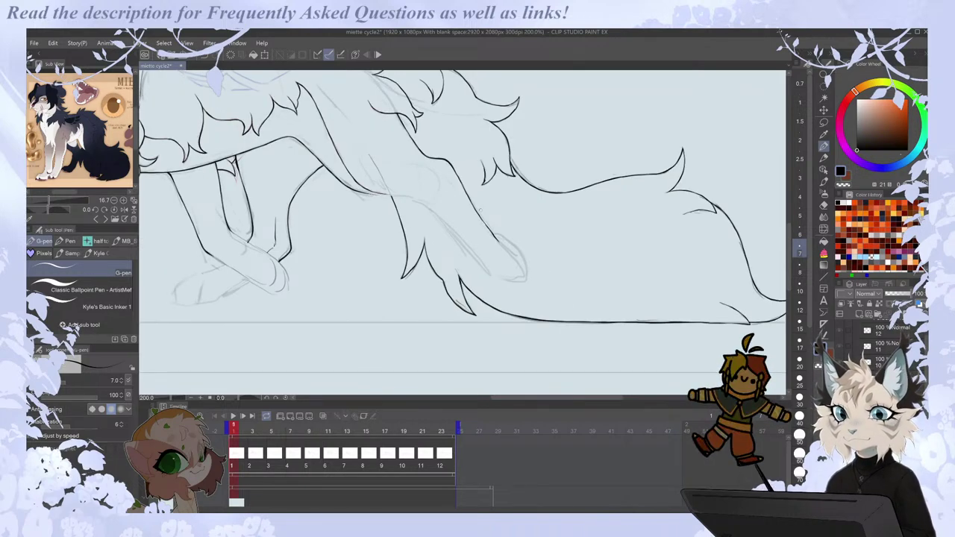
pyautogui.press('Left')
pyautogui.press('Right')
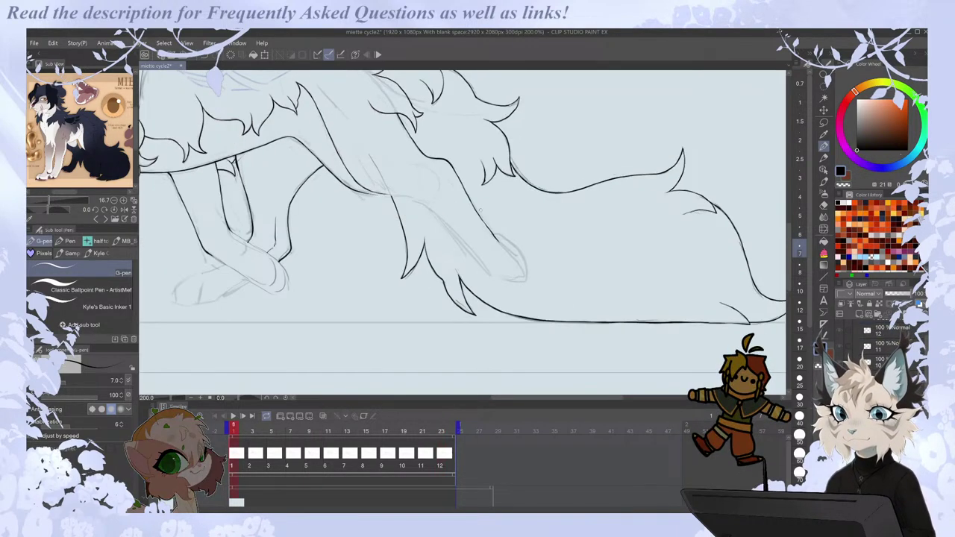
pyautogui.press('Left')
pyautogui.press('Right')
pyautogui.press('Right')
pyautogui.press('Left')
pyautogui.scroll(1, 451, 214)
pyautogui.hotkey('ctrl', '-')
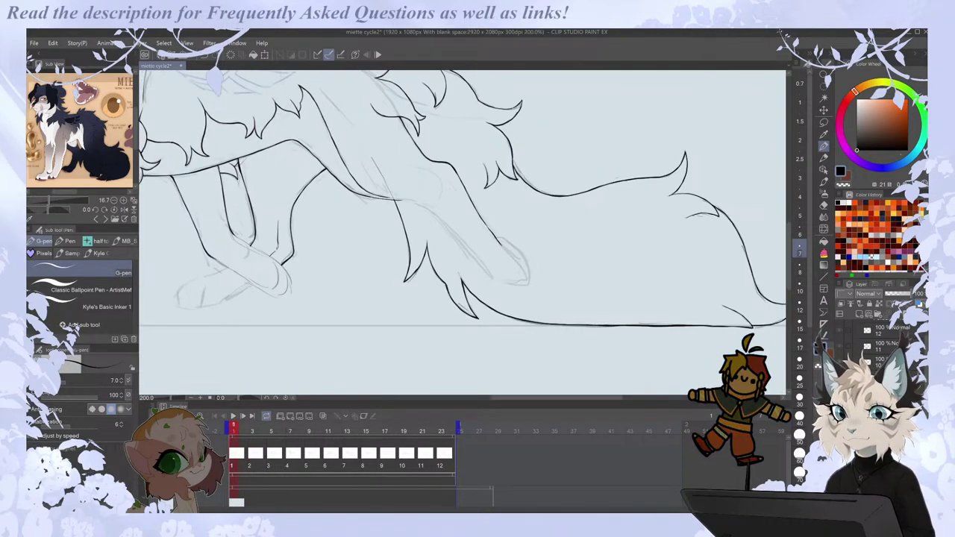
# Ink the underside of the extended hind leg from the thigh down to the paw.
pyautogui.moveTo(372, 196); pyautogui.dragTo(424, 204)
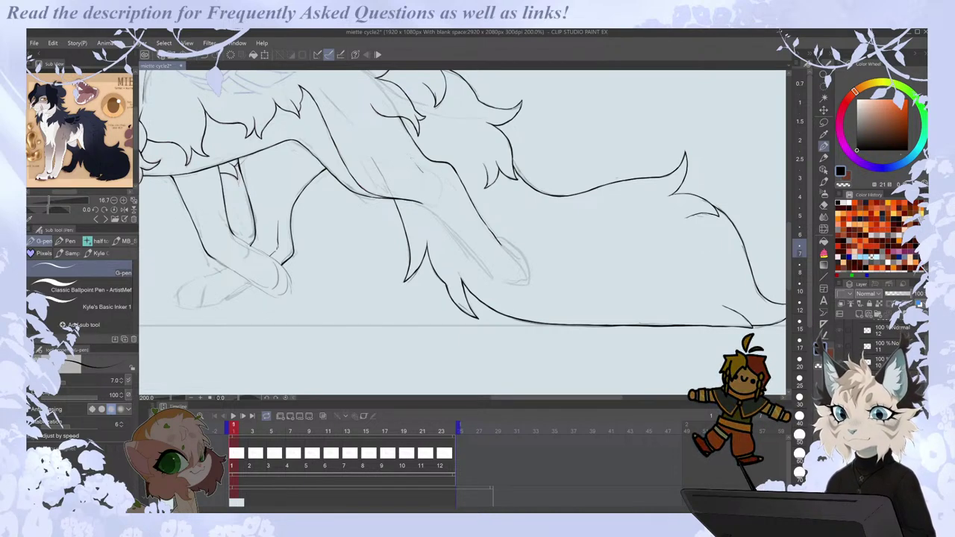
pyautogui.press('e')
pyautogui.press('p')
pyautogui.moveTo(428, 207); pyautogui.dragTo(501, 277)
pyautogui.press('e')
pyautogui.press('p')
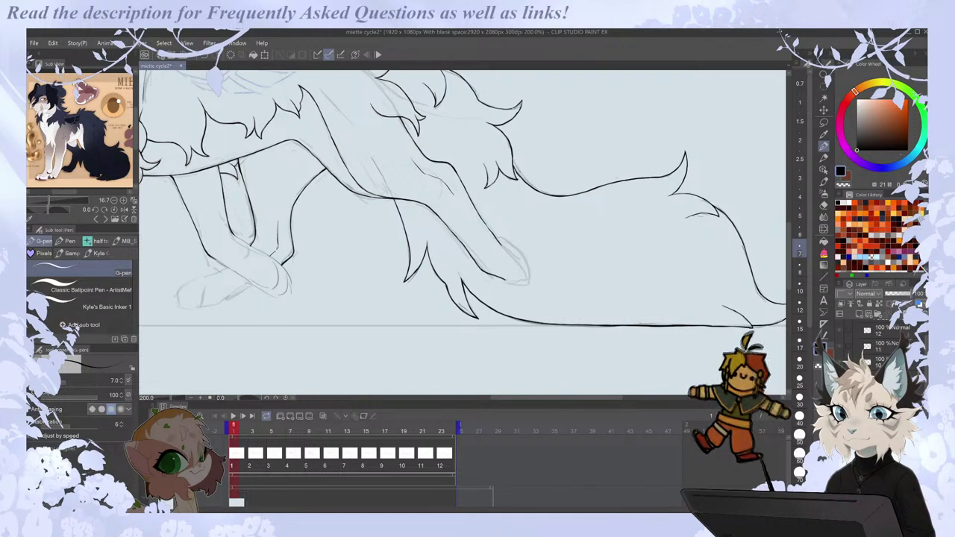
# Erase the lower end of the hind leg's back contour just above the sketched paw.
pyautogui.scroll(3, 489, 235)
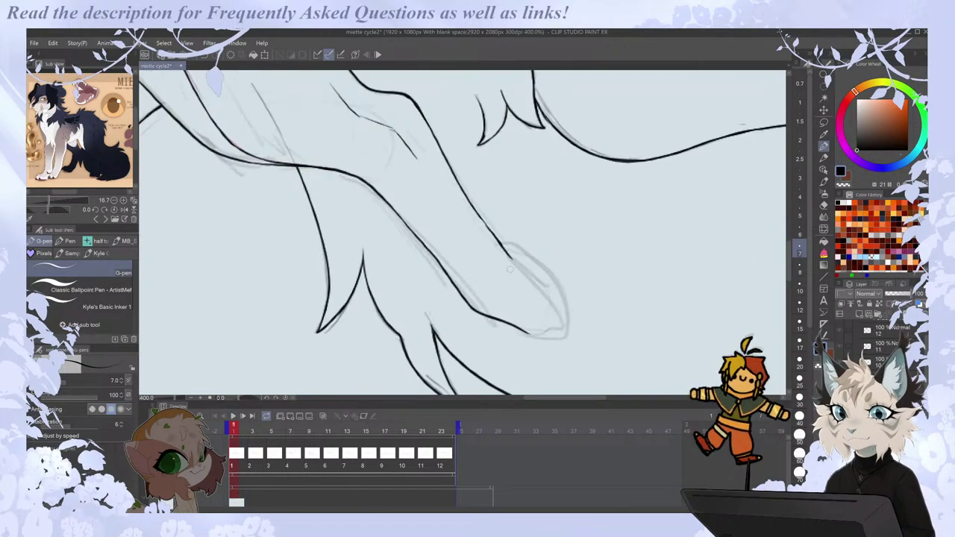
pyautogui.press('e')
pyautogui.moveTo(434, 242); pyautogui.dragTo(440, 265)
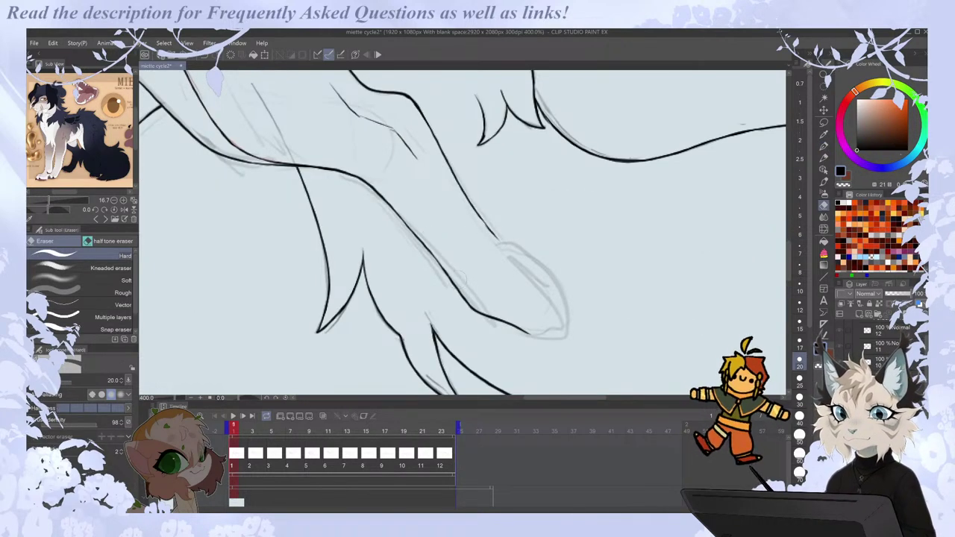
pyautogui.press('p')
pyautogui.scroll(-5, 436, 244)
pyautogui.scroll(3, 478, 261)
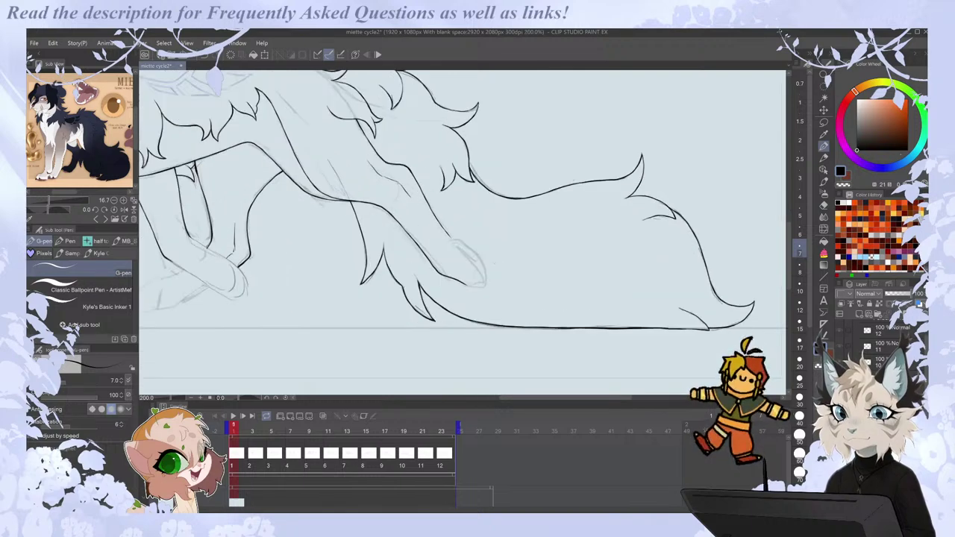
# Trim the hind leg's back contour further and ink the underside of the hind paw.
pyautogui.scroll(2, 477, 261)
pyautogui.press('e')
pyautogui.moveTo(423, 198); pyautogui.dragTo(414, 186)
pyautogui.press('p')
pyautogui.press('e')
pyautogui.moveTo(443, 286); pyautogui.dragTo(482, 294)
pyautogui.press('p')
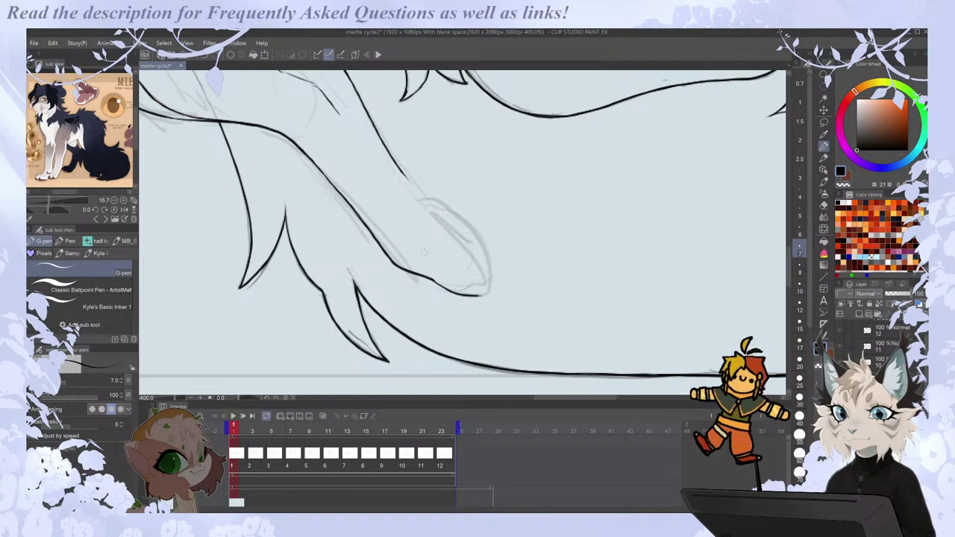
# Rotate the canvas and ink the rounded front toe of the extended hind paw.
pyautogui.moveTo(460, 238)
pyautogui.mouseDown()
pyautogui.moveTo(472, 280)
pyautogui.moveTo(462, 239)
pyautogui.moveTo(486, 263)
pyautogui.moveTo(480, 282)
pyautogui.moveTo(464, 288)
pyautogui.moveTo(498, 282)
pyautogui.moveTo(495, 219)
pyautogui.moveTo(462, 281)
pyautogui.moveTo(432, 289)
pyautogui.moveTo(473, 285)
pyautogui.mouseUp()
pyautogui.hotkey('ctrl', 'z')
pyautogui.press('h')
pyautogui.hotkey('ctrl', 'z')
pyautogui.press('e')
pyautogui.press('p')
pyautogui.moveTo(263, 399); pyautogui.dragTo(210, 410)
pyautogui.press('e')
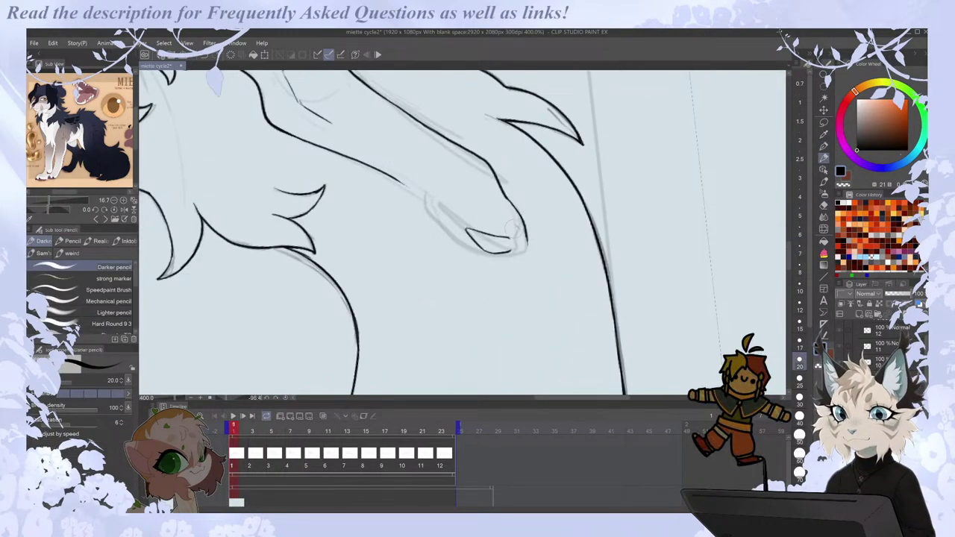
# Ink the second toe and the small pointed claws at the tip of the hind paw.
pyautogui.press('p')
pyautogui.moveTo(500, 236)
pyautogui.mouseDown()
pyautogui.moveTo(521, 233)
pyautogui.moveTo(528, 261)
pyautogui.moveTo(522, 234)
pyautogui.moveTo(504, 254)
pyautogui.moveTo(534, 250)
pyautogui.moveTo(531, 266)
pyautogui.moveTo(492, 255)
pyautogui.mouseUp()
pyautogui.press('e')
pyautogui.press('p')
pyautogui.hotkey('ctrl', 'z')
pyautogui.hotkey('ctrl', 'z')
pyautogui.hotkey('ctrl', 'z')
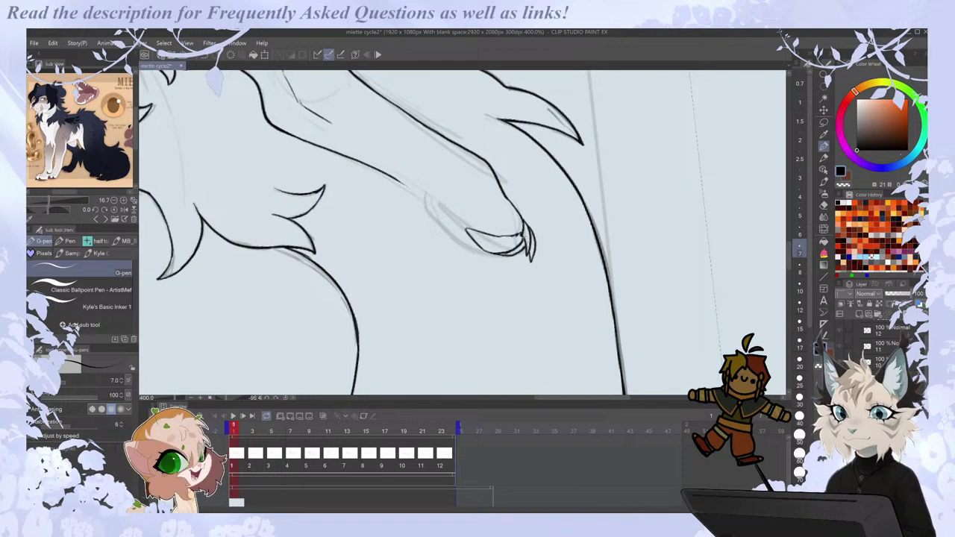
# Erase the excess line at the upper end of the hind paw's front toe.
pyautogui.press('e')
pyautogui.moveTo(476, 229)
pyautogui.mouseDown()
pyautogui.moveTo(467, 228)
pyautogui.moveTo(470, 236)
pyautogui.mouseUp()
pyautogui.press('p')
# Flip the view, lasso the hind paw's toes and claws, and reposition them with Free Transform.
pyautogui.press('h')
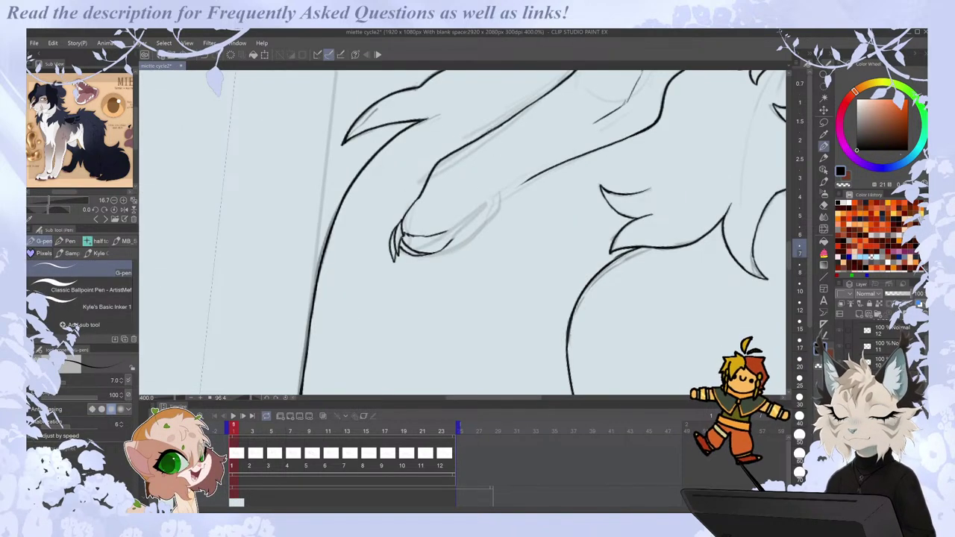
pyautogui.press('m')
pyautogui.moveTo(396, 208)
pyautogui.mouseDown()
pyautogui.moveTo(479, 211)
pyautogui.moveTo(479, 252)
pyautogui.moveTo(457, 258)
pyautogui.mouseUp()
pyautogui.hotkey('ctrl', 't')
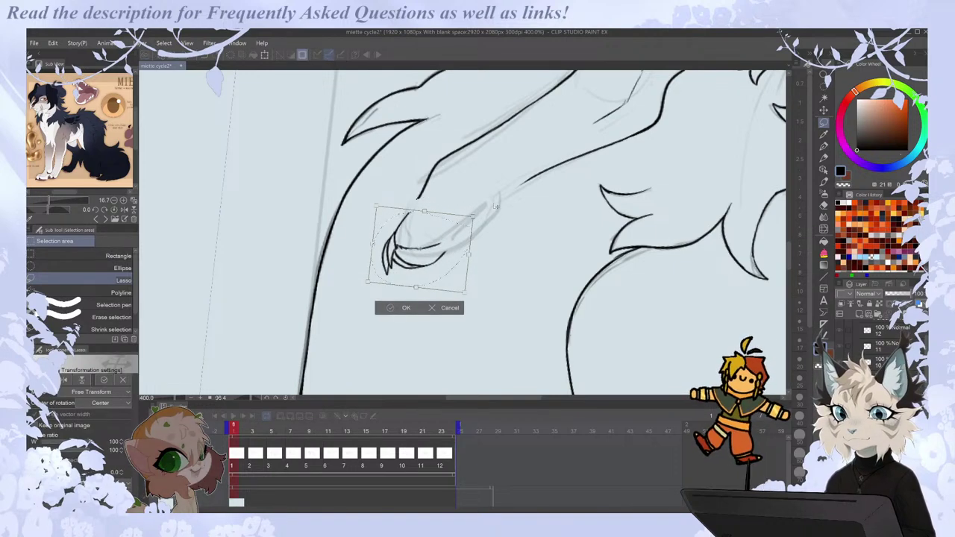
pyautogui.press('Return')
pyautogui.hotkey('ctrl', 'd')
# Redraw the short contour joining the hind leg's underside to the moved toes.
pyautogui.press('e')
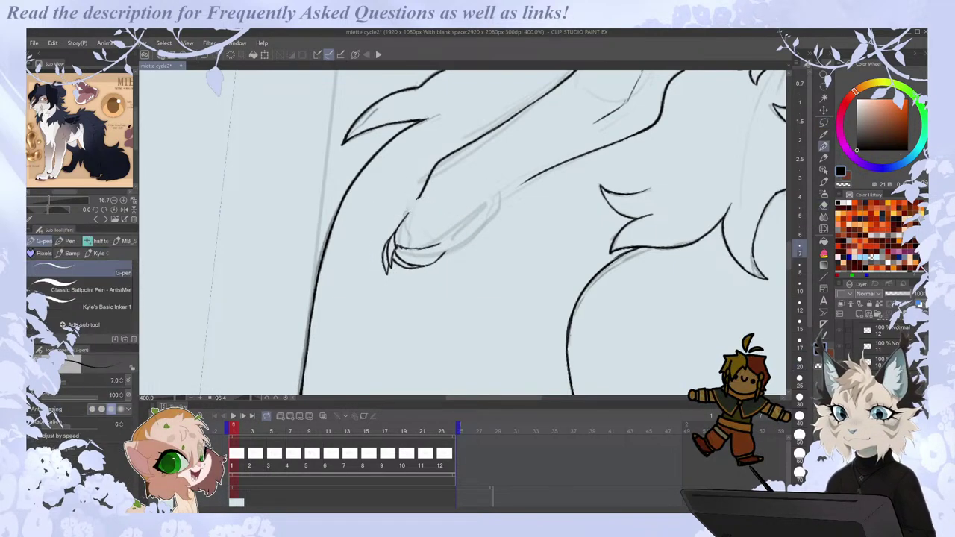
pyautogui.press('p')
pyautogui.moveTo(398, 222)
pyautogui.mouseDown()
pyautogui.moveTo(419, 197)
pyautogui.moveTo(397, 224)
pyautogui.mouseUp()
# Lasso the hind paw with the lower leg line and shift the selection slightly with Free Transform.
pyautogui.press('m')
pyautogui.moveTo(473, 135)
pyautogui.mouseDown()
pyautogui.moveTo(501, 190)
pyautogui.moveTo(478, 126)
pyautogui.mouseUp()
pyautogui.hotkey('ctrl', 't')
pyautogui.moveTo(474, 252); pyautogui.dragTo(480, 248)
pyautogui.press('Return')
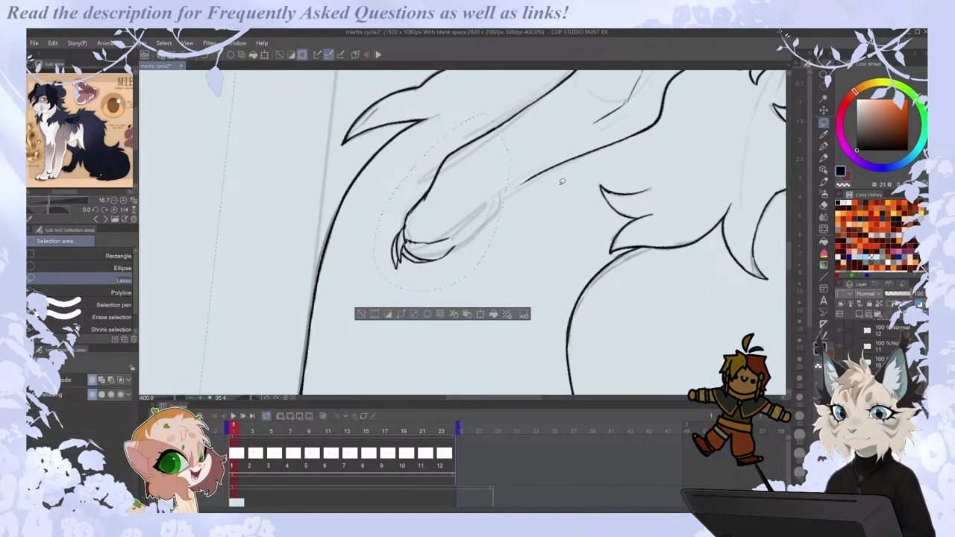
pyautogui.hotkey('ctrl', 'd')
# Clean up the contour leading into the hind paw's toes and refine the lines around the claws.
pyautogui.press('e')
pyautogui.moveTo(422, 205); pyautogui.dragTo(405, 224)
pyautogui.press('p')
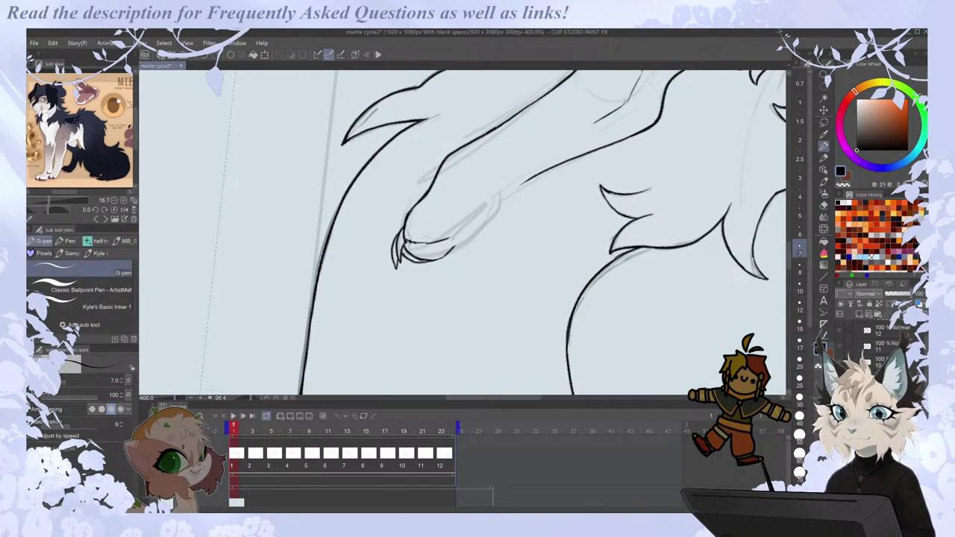
pyautogui.moveTo(405, 241)
pyautogui.mouseDown()
pyautogui.moveTo(400, 252)
pyautogui.moveTo(405, 218)
pyautogui.moveTo(399, 234)
pyautogui.mouseUp()
pyautogui.press('e')
pyautogui.press('p')
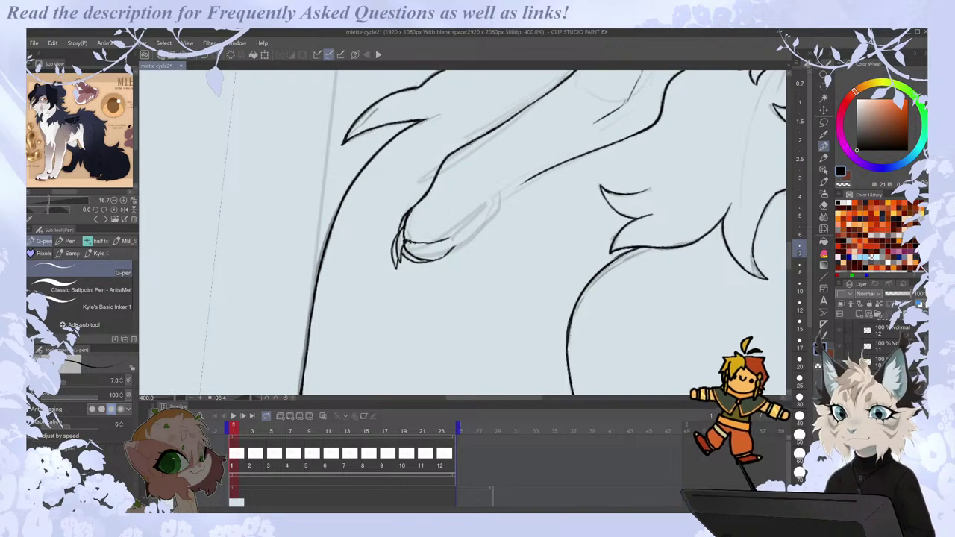
# Reset the view orientation and ink the curved outer toe along the upper back of the hind paw.
pyautogui.click(284, 398)
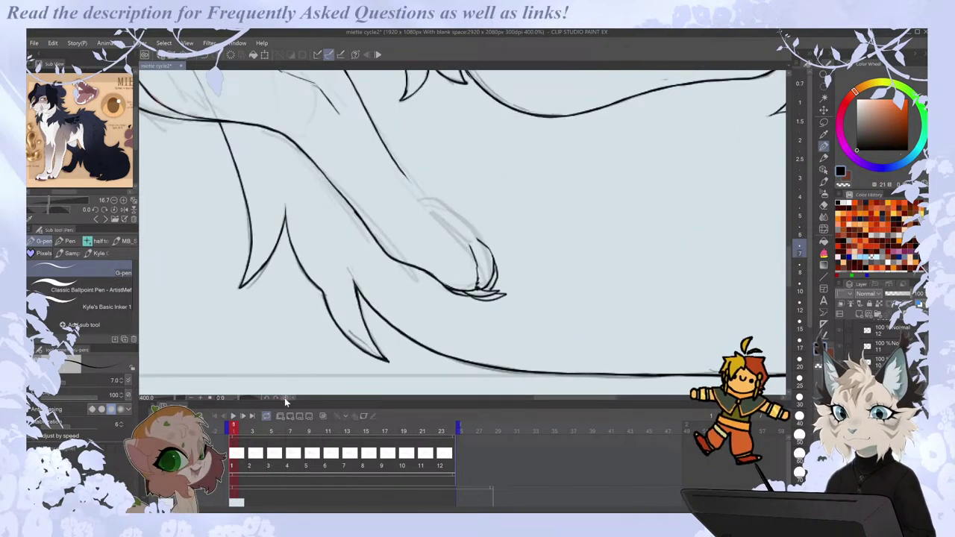
pyautogui.moveTo(426, 206); pyautogui.dragTo(466, 237)
pyautogui.hotkey('ctrl', 'z')
pyautogui.moveTo(426, 205)
pyautogui.mouseDown()
pyautogui.moveTo(460, 222)
pyautogui.moveTo(468, 240)
pyautogui.mouseUp()
pyautogui.moveTo(449, 228)
pyautogui.mouseDown()
pyautogui.moveTo(493, 258)
pyautogui.moveTo(457, 232)
pyautogui.moveTo(464, 236)
pyautogui.mouseUp()
pyautogui.hotkey('ctrl', 'z')
pyautogui.press('e')
pyautogui.press('p')
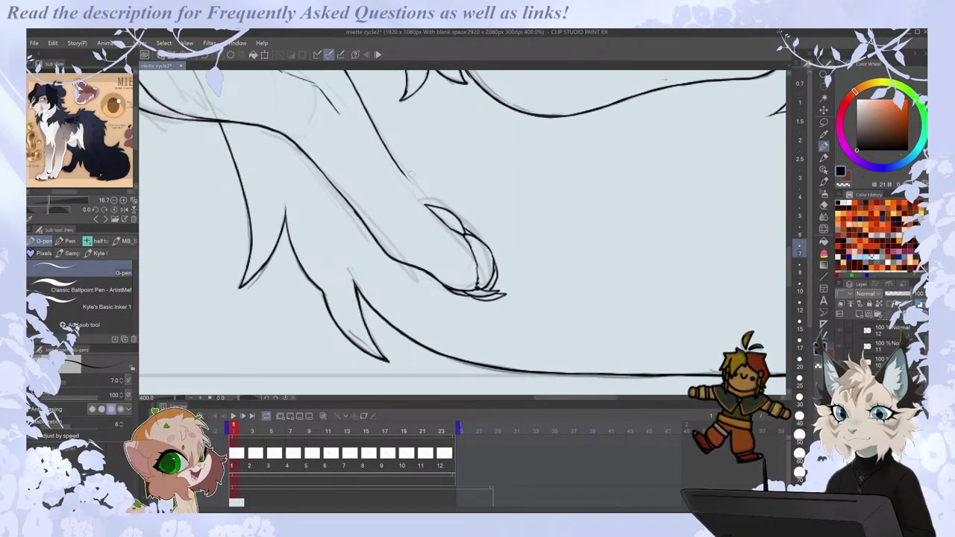
# Trim the outer toe's upper tip and extend the hind leg's back contour down to meet the paw.
pyautogui.press('e')
pyautogui.moveTo(426, 205)
pyautogui.mouseDown()
pyautogui.moveTo(431, 213)
pyautogui.moveTo(372, 123)
pyautogui.moveTo(431, 206)
pyautogui.mouseUp()
pyautogui.press('p')
pyautogui.hotkey('ctrl', 'z')
pyautogui.moveTo(371, 119); pyautogui.dragTo(428, 203)
pyautogui.press('e')
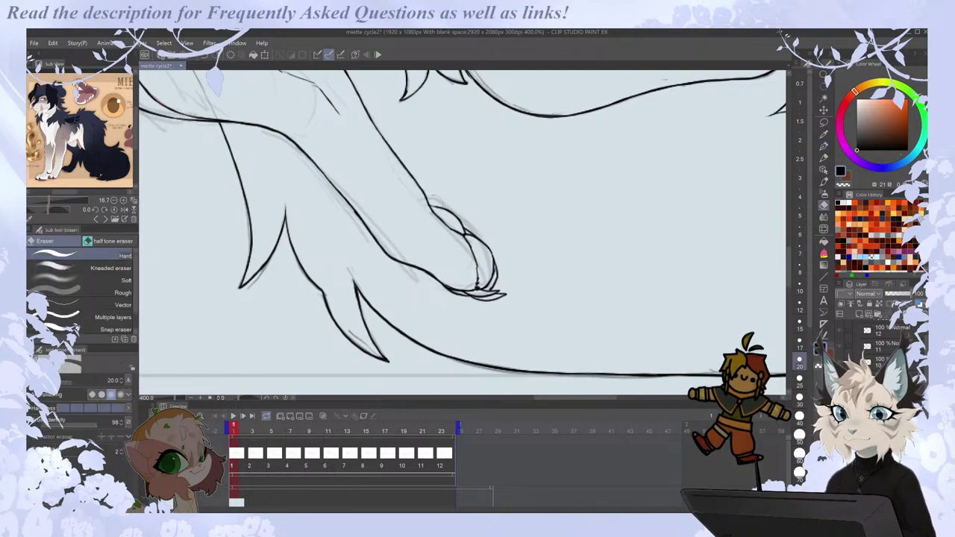
pyautogui.press('p')
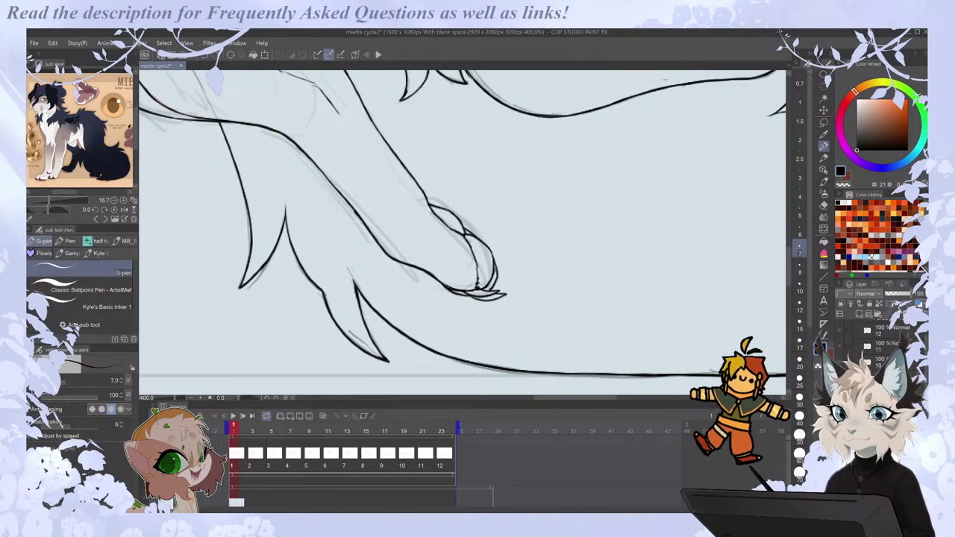
# Clean up the inner toe line of the hind paw with the eraser.
pyautogui.scroll(-3, 425, 166)
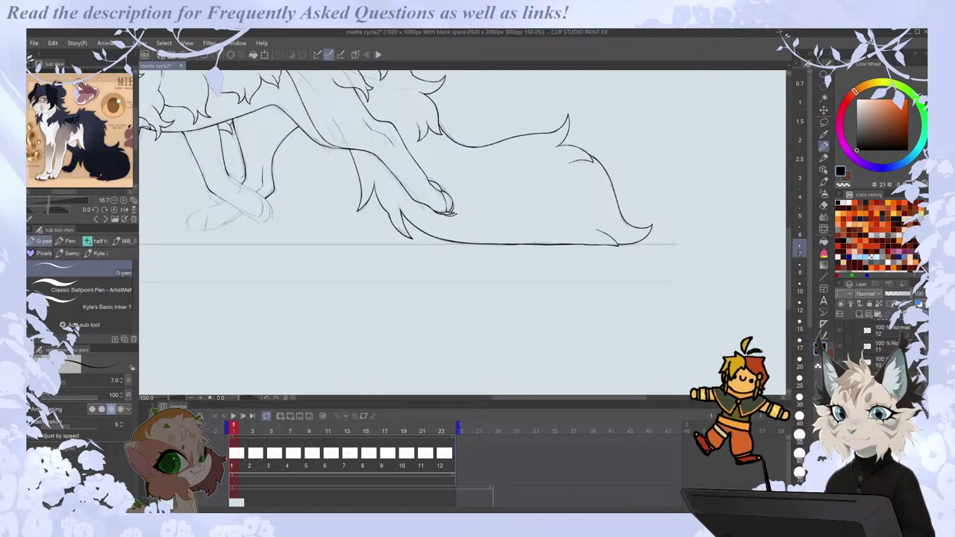
pyautogui.hotkey('ctrl', '+')
pyautogui.hotkey('ctrl', '+')
pyautogui.hotkey('ctrl', '+')
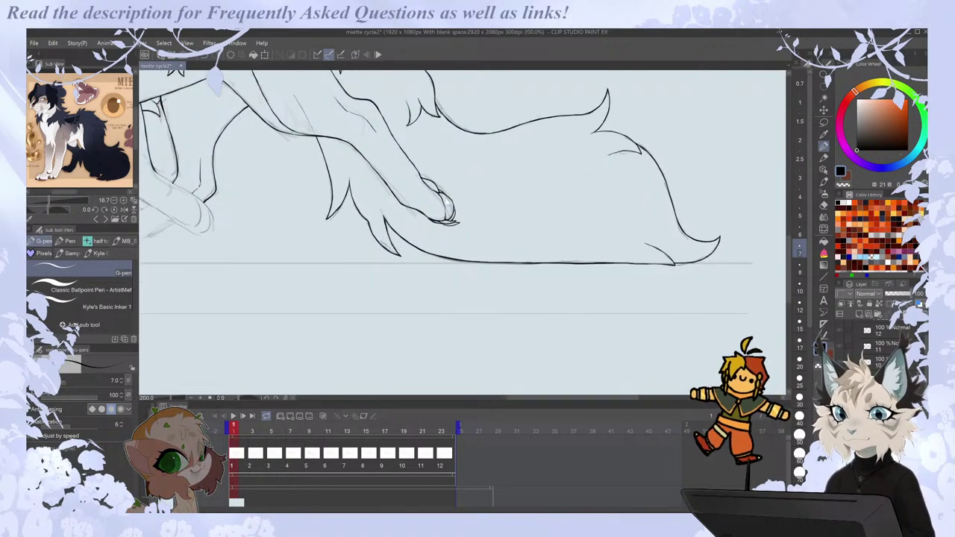
pyautogui.press('e')
pyautogui.moveTo(425, 192)
pyautogui.mouseDown()
pyautogui.moveTo(445, 225)
pyautogui.moveTo(443, 203)
pyautogui.moveTo(447, 228)
pyautogui.mouseUp()
pyautogui.press('p')
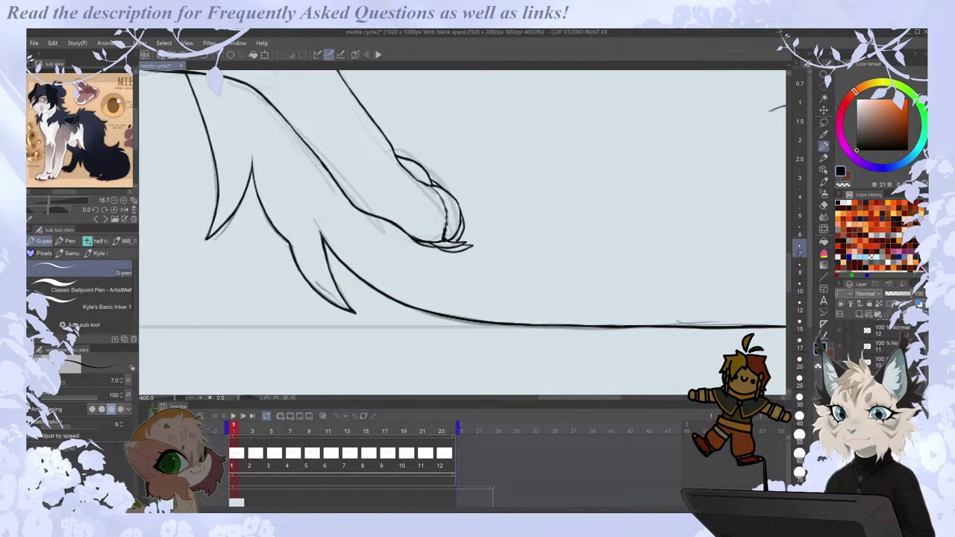
# Examine the inked hind leg against the whole character, then close up.
pyautogui.hotkey('ctrl', '-')
pyautogui.hotkey('ctrl', '-')
pyautogui.hotkey('ctrl', '-')
pyautogui.hotkey('ctrl', '-')
pyautogui.hotkey('ctrl', '-')
pyautogui.hotkey('ctrl', '-')
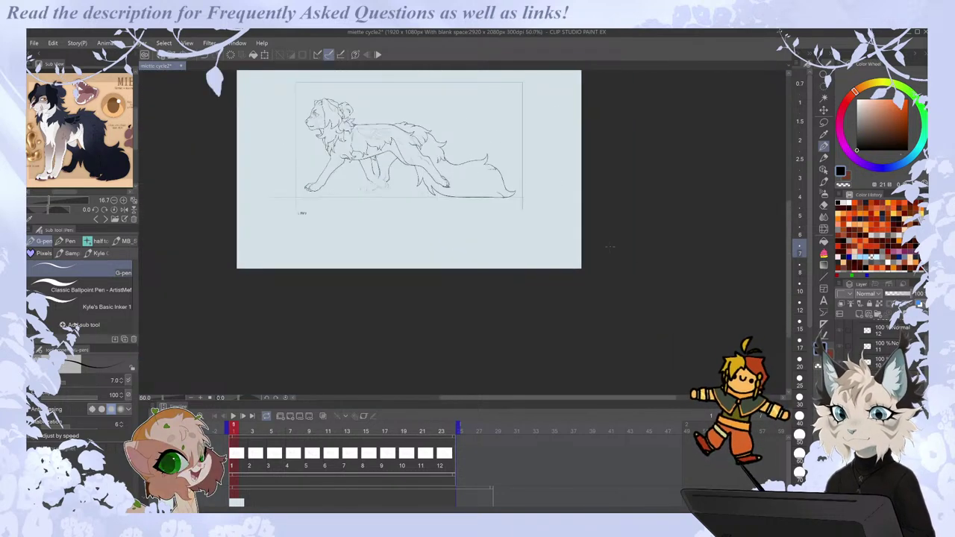
pyautogui.hotkey('ctrl', '+')
pyautogui.hotkey('ctrl', '+')
pyautogui.hotkey('ctrl', '+')
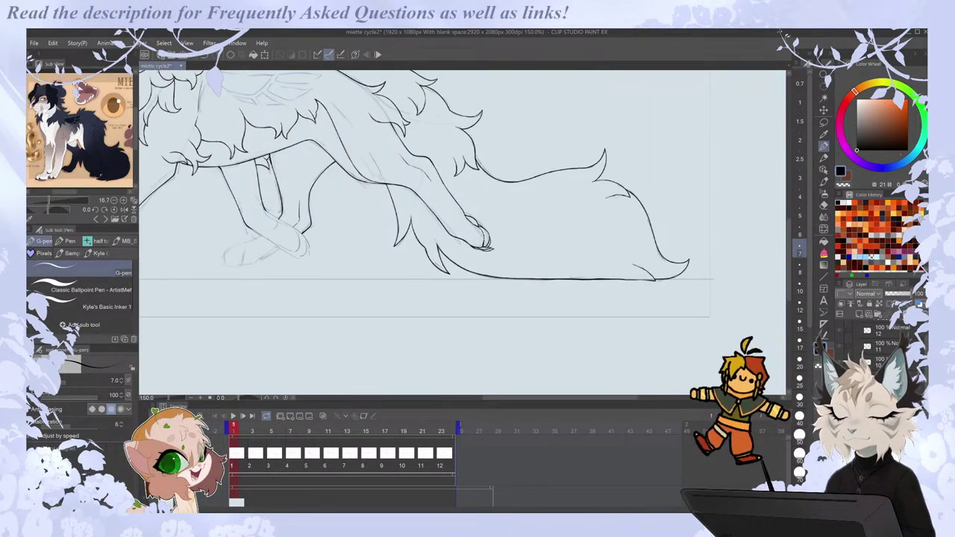
pyautogui.press('e')
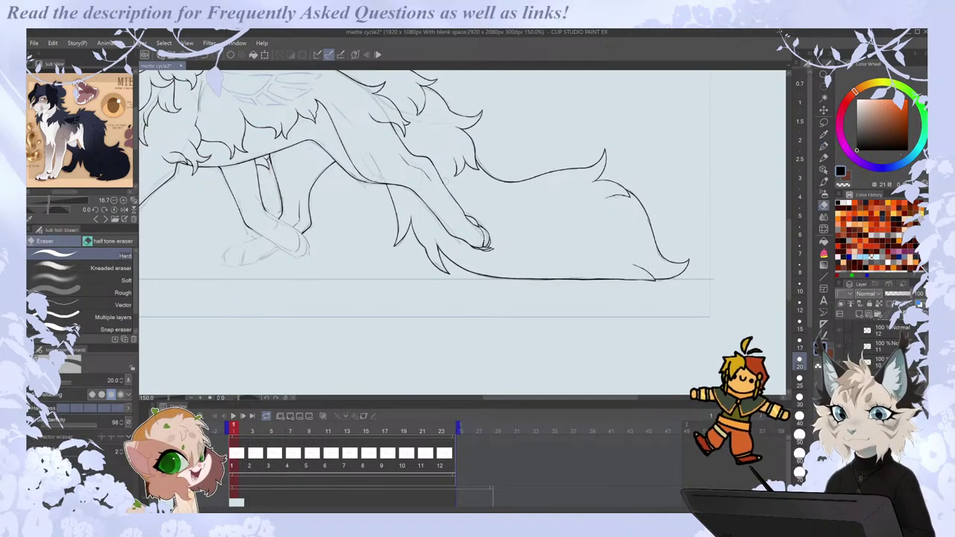
pyautogui.press('m')
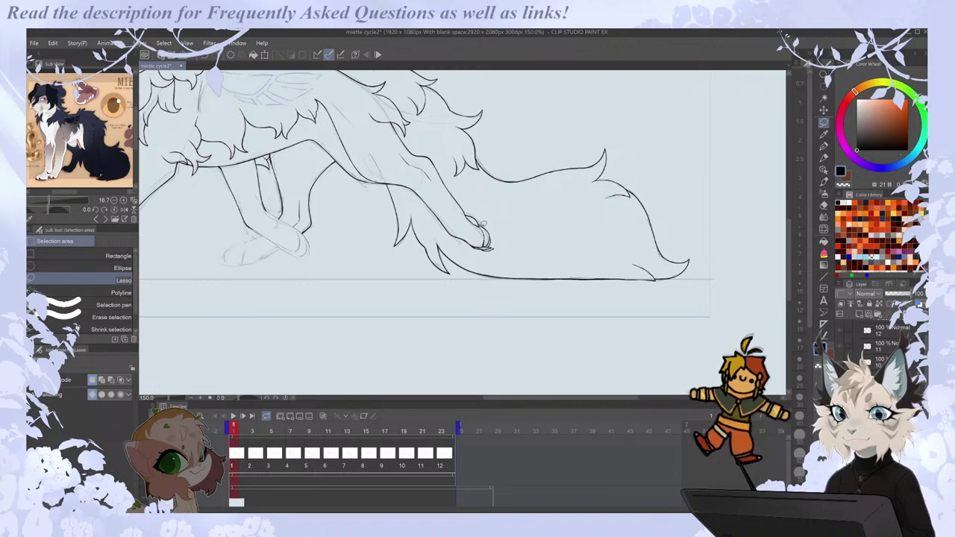
pyautogui.press('e')
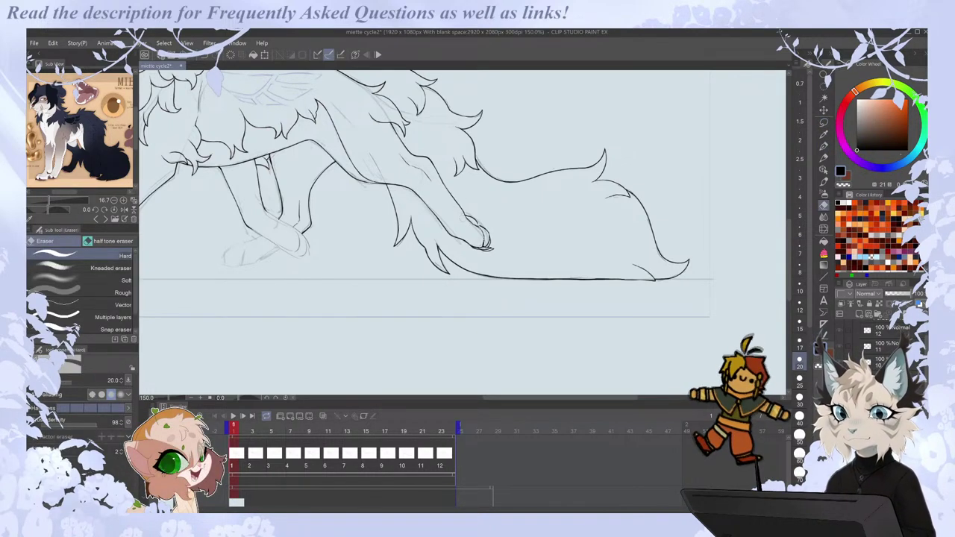
pyautogui.press('p')
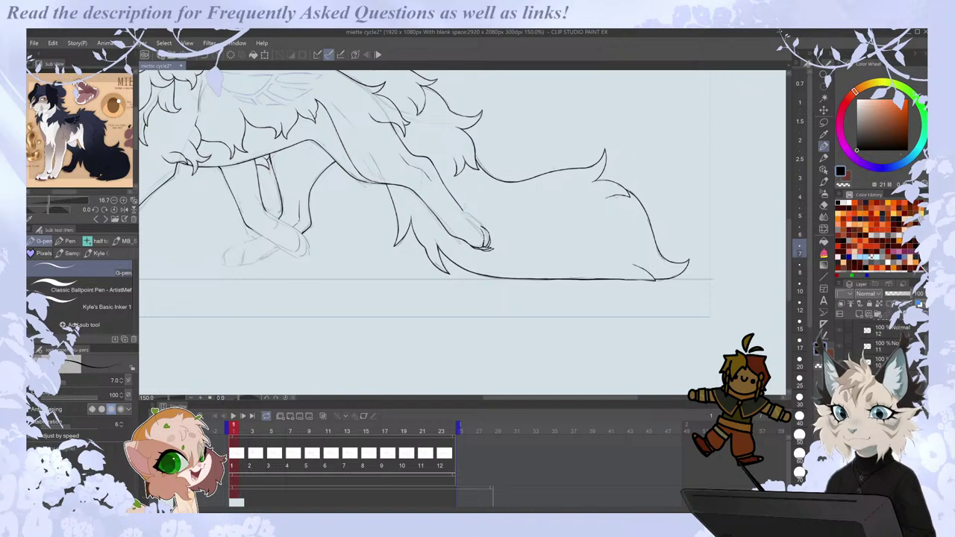
pyautogui.press('e')
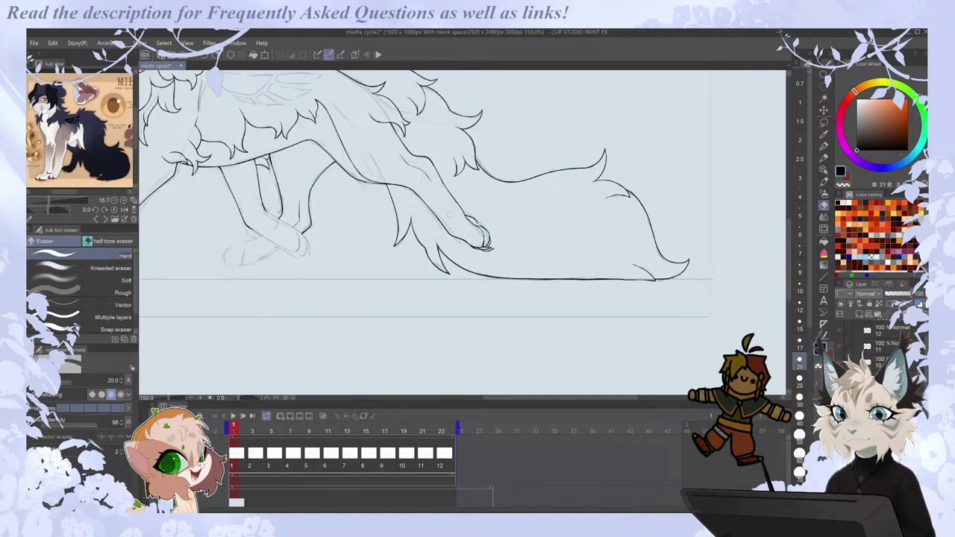
pyautogui.press('p')
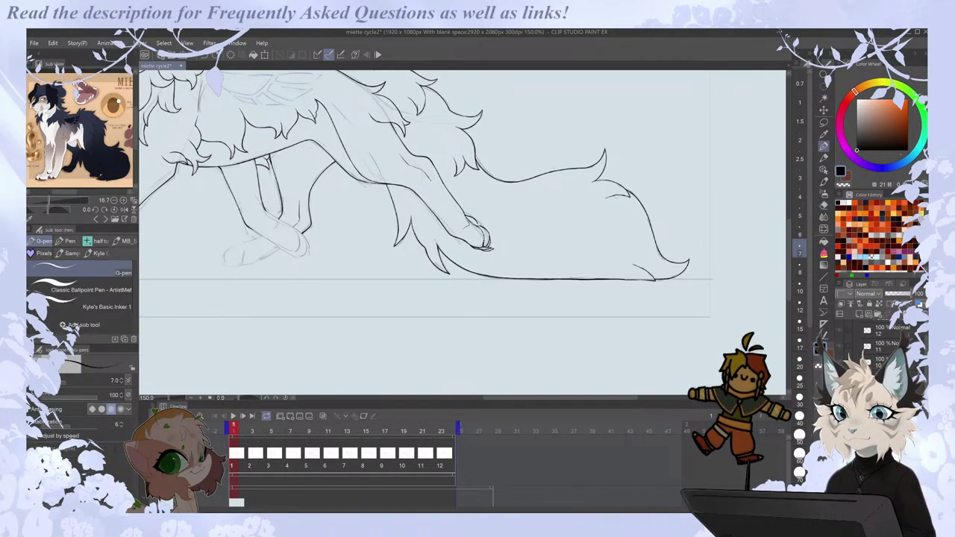
# Rework the extended hind leg's back contour and upper toe line where they meet the paw on the first drawing.
pyautogui.press('e')
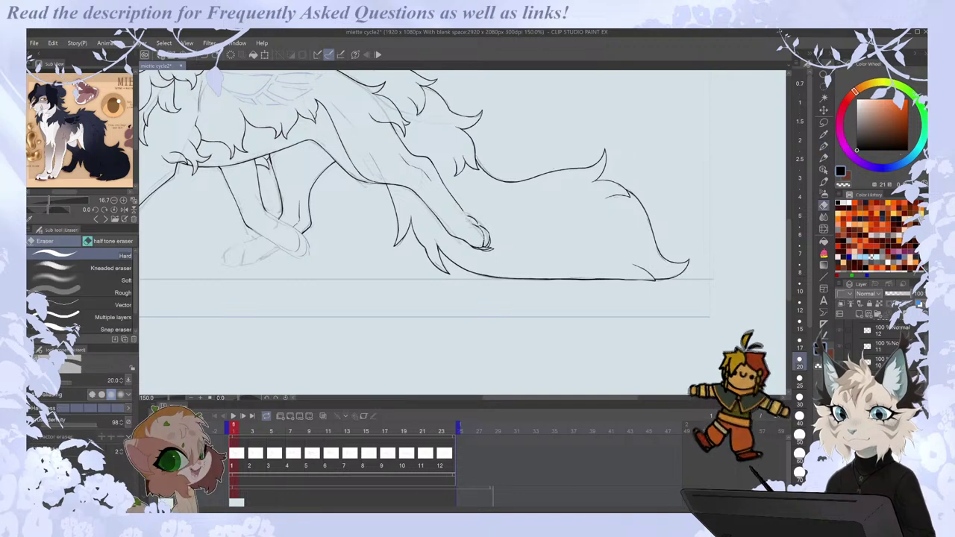
pyautogui.press('p')
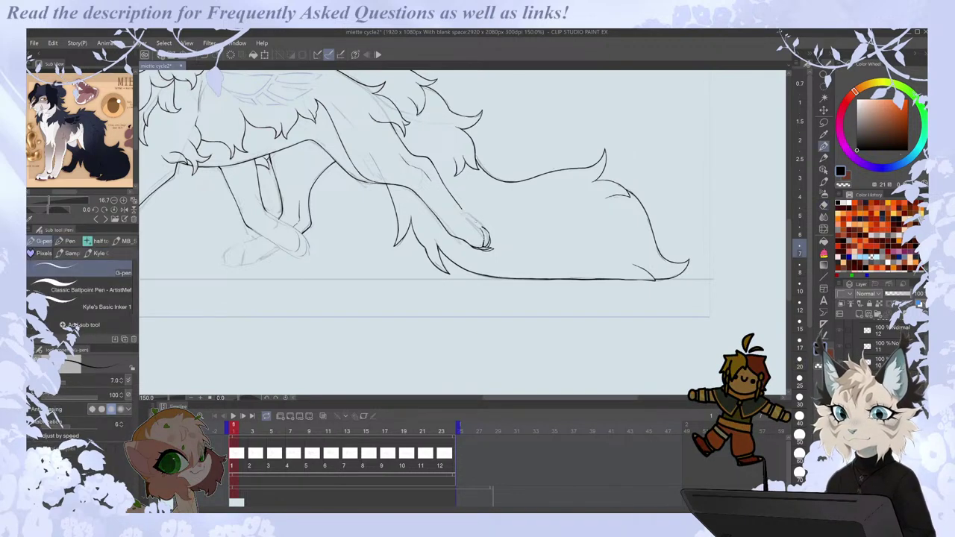
pyautogui.scroll(1, 479, 231)
pyautogui.press('e')
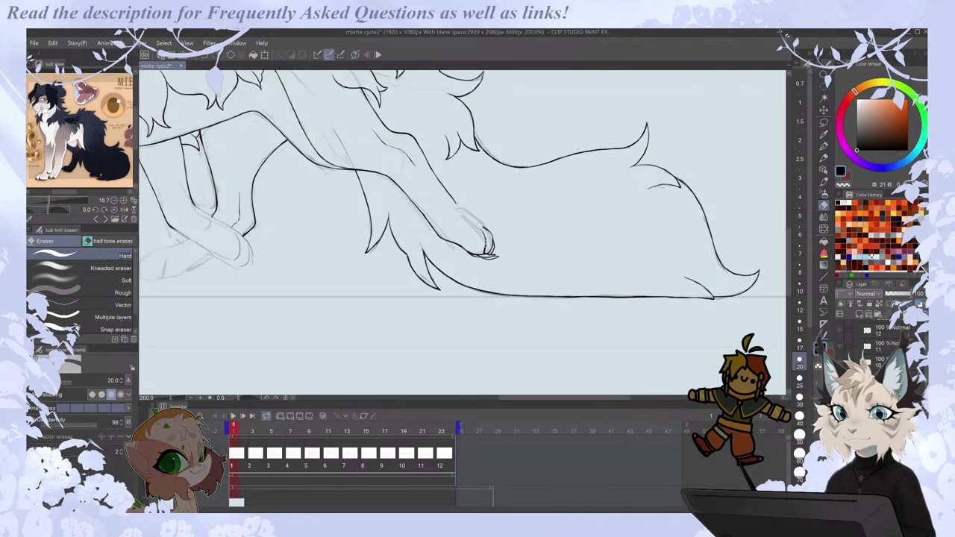
pyautogui.press('p')
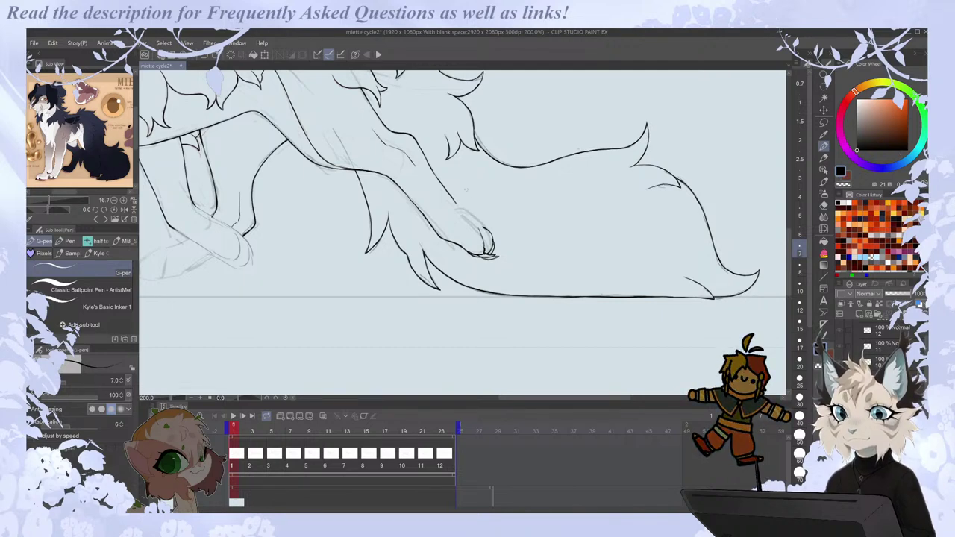
pyautogui.press('e')
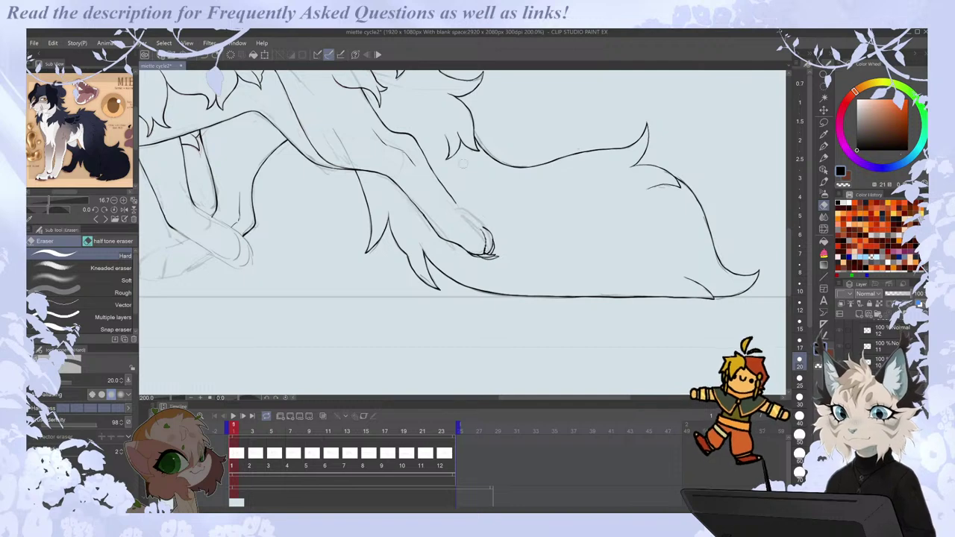
pyautogui.hotkey('ctrl', '-')
pyautogui.hotkey('ctrl', '-')
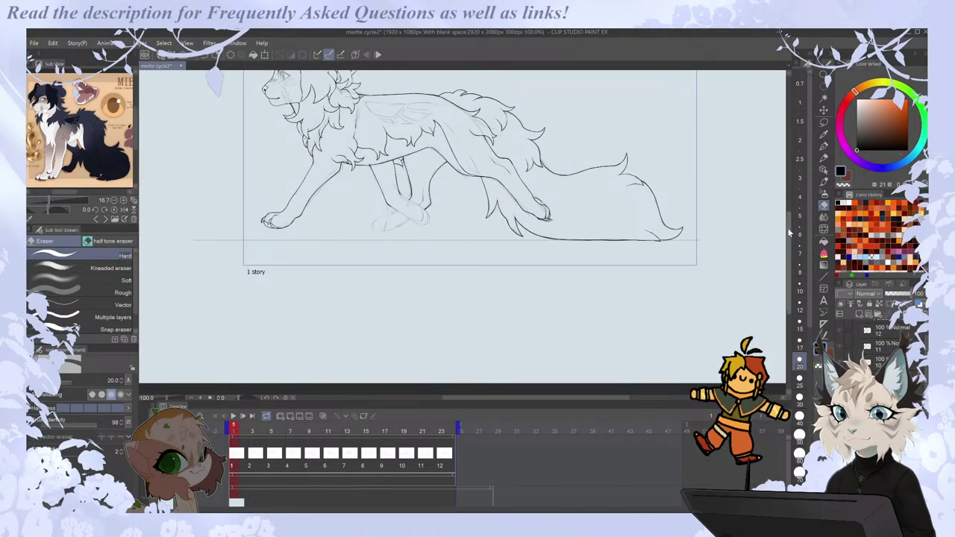
pyautogui.hotkey('ctrl', '+')
pyautogui.press('p')
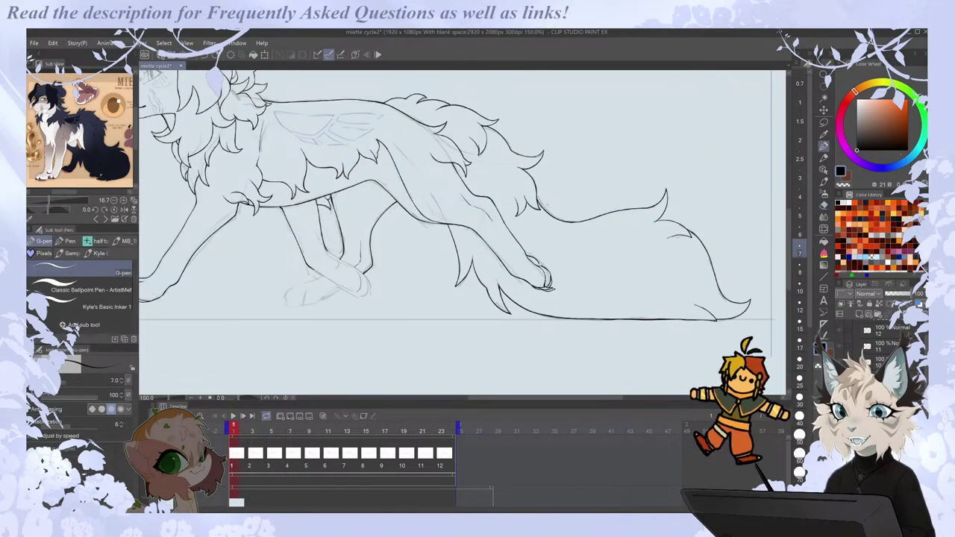
# Flip between the first and second drawings to compare the extended hind leg's position.
pyautogui.scroll(-1, 547, 205)
pyautogui.press('Right')
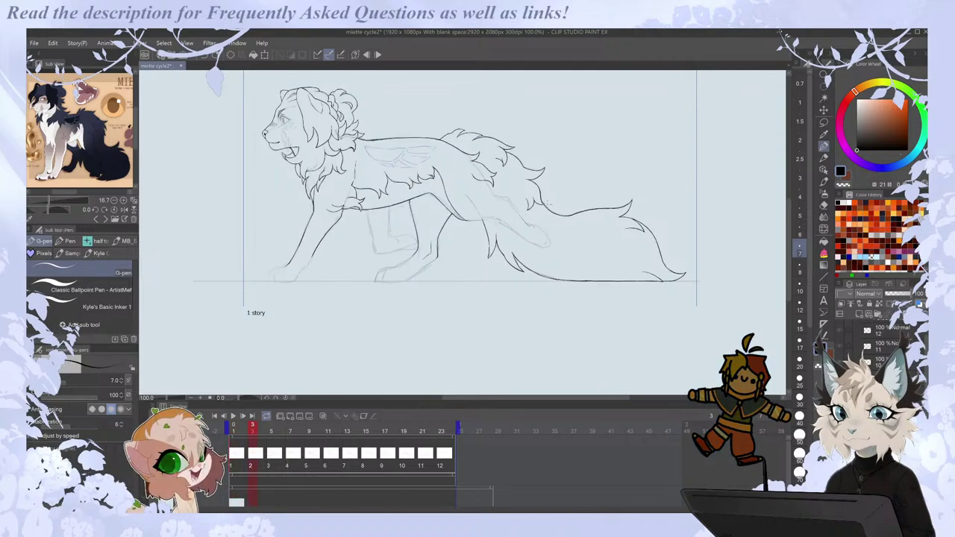
pyautogui.press('Left')
pyautogui.press('Right')
pyautogui.press('Left')
pyautogui.press('Right')
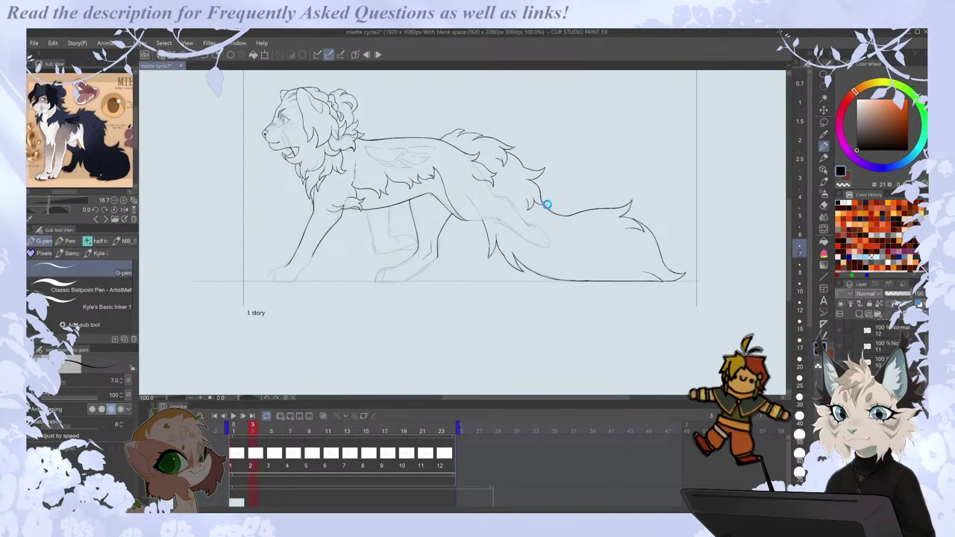
pyautogui.scroll(2, 543, 218)
pyautogui.press('Left')
pyautogui.press('Right')
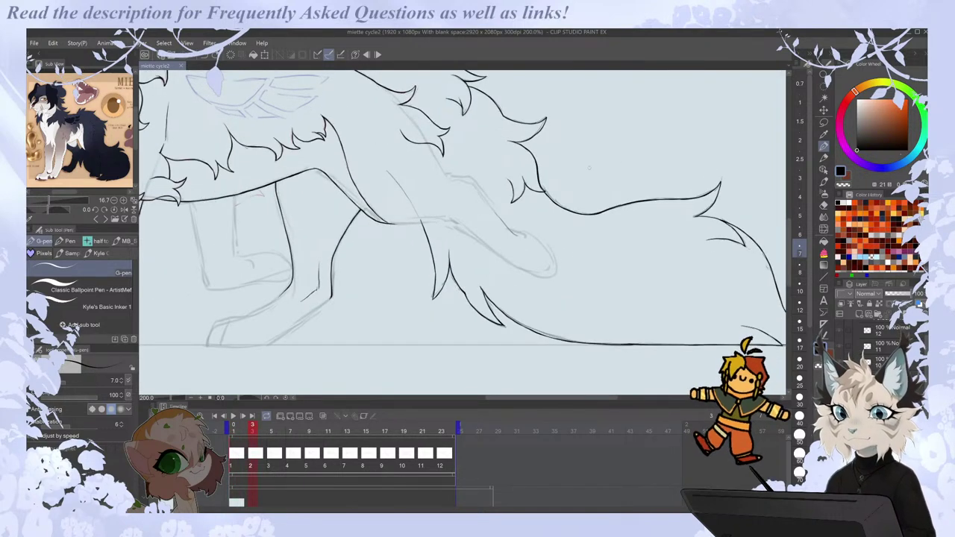
# Ink the underside of the extended lower hind leg from the hock to the paw on the second drawing.
pyautogui.moveTo(456, 223); pyautogui.dragTo(522, 271)
pyautogui.press('e')
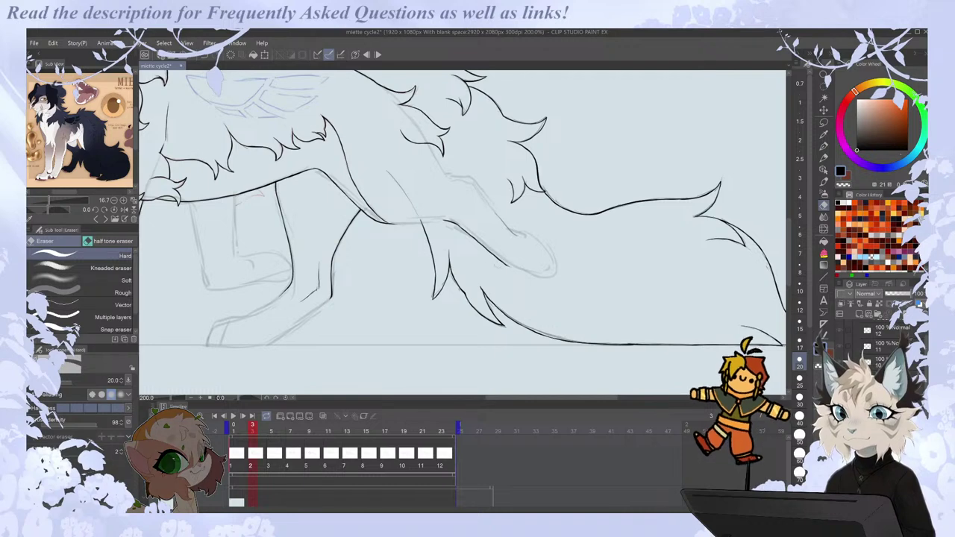
pyautogui.press('p')
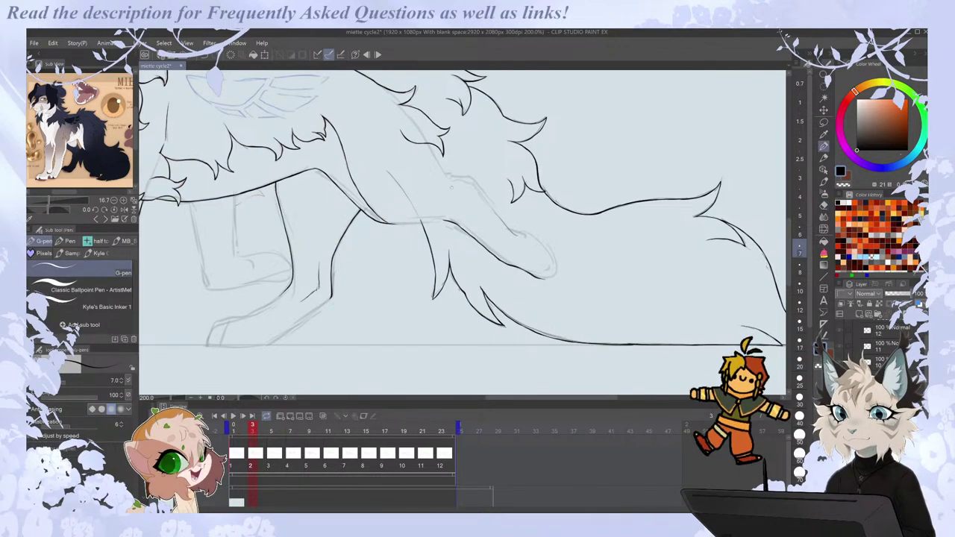
# Ink the hock's inner contour line and the back contour of the extended hind leg down to the paw.
pyautogui.moveTo(446, 189)
pyautogui.mouseDown()
pyautogui.moveTo(472, 181)
pyautogui.moveTo(477, 211)
pyautogui.mouseUp()
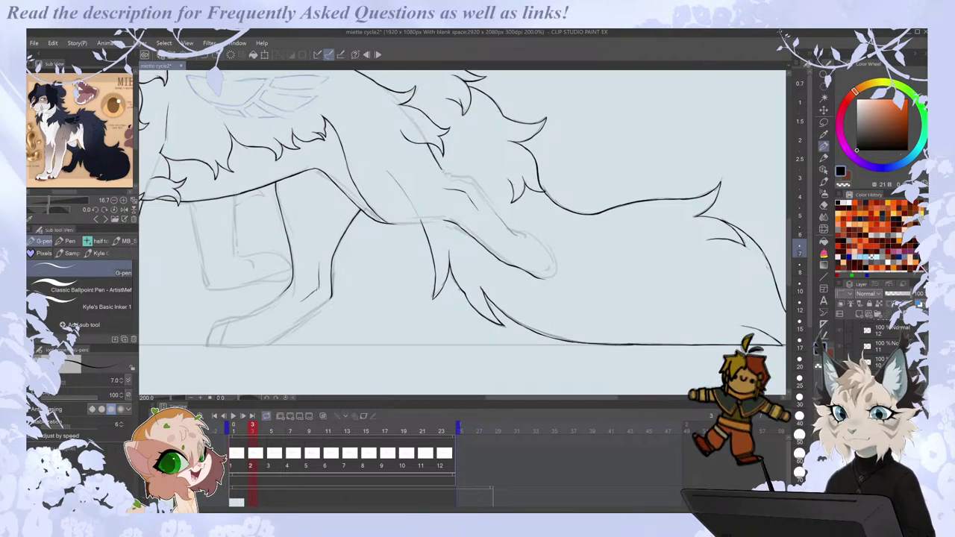
pyautogui.press('e')
pyautogui.moveTo(461, 178); pyautogui.dragTo(477, 186)
pyautogui.press('p')
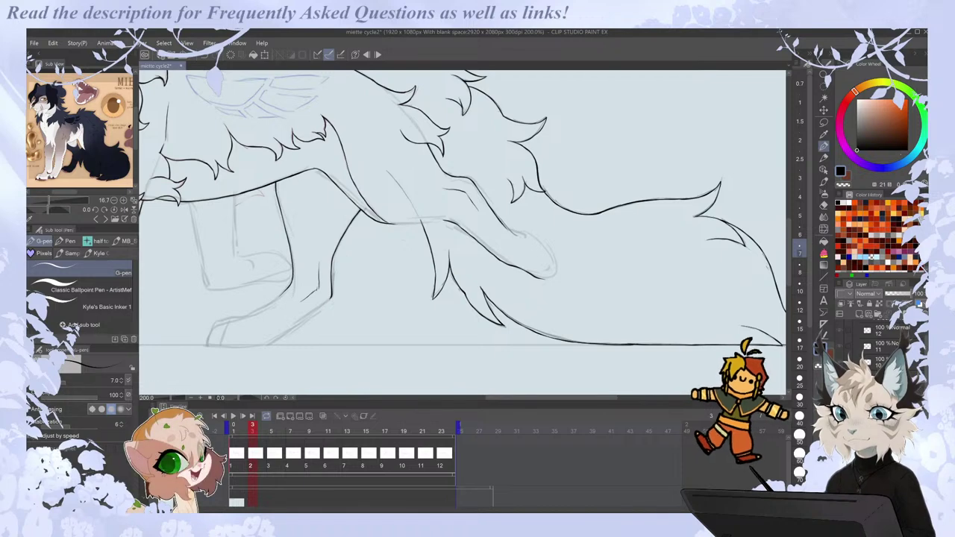
pyautogui.press('e')
pyautogui.press('p')
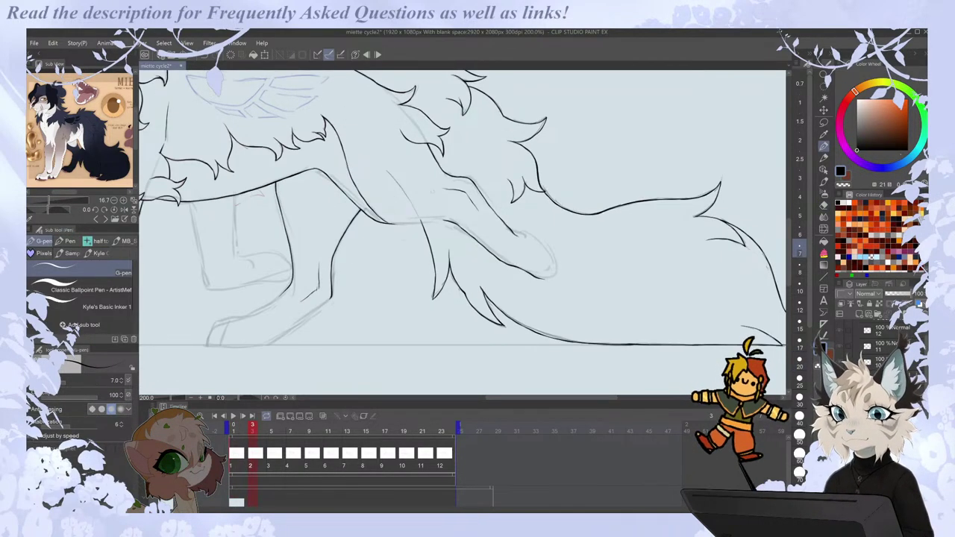
# Join the thigh's lower contour to the lower hind leg's underside with one clean line, redoing the first attempt.
pyautogui.scroll(2, 426, 220)
pyautogui.press(',')
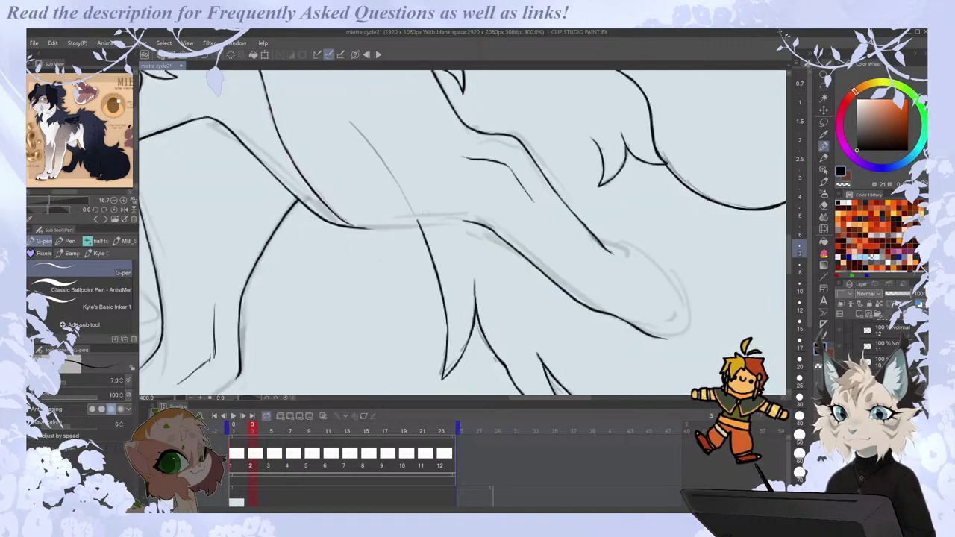
pyautogui.press('.')
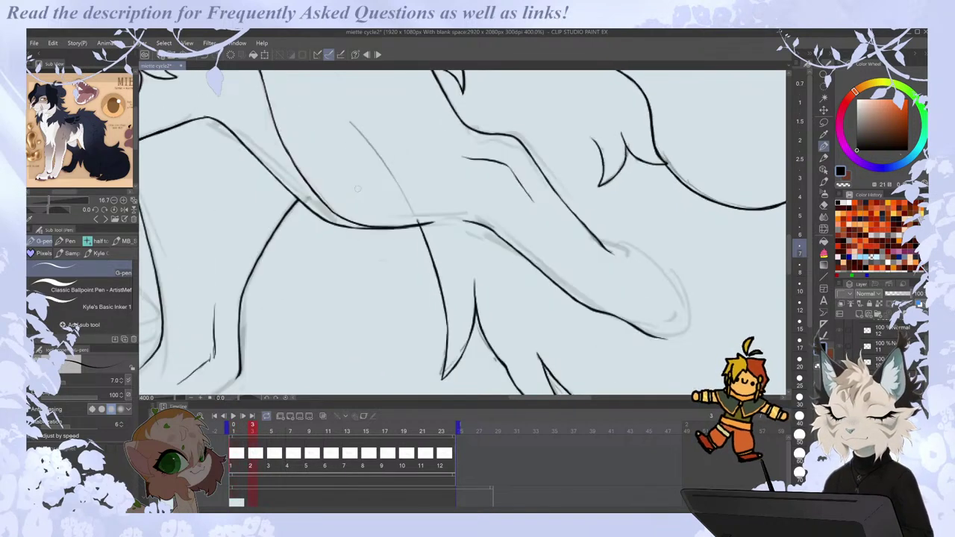
pyautogui.hotkey('ctrl', 'z')
pyautogui.press('e')
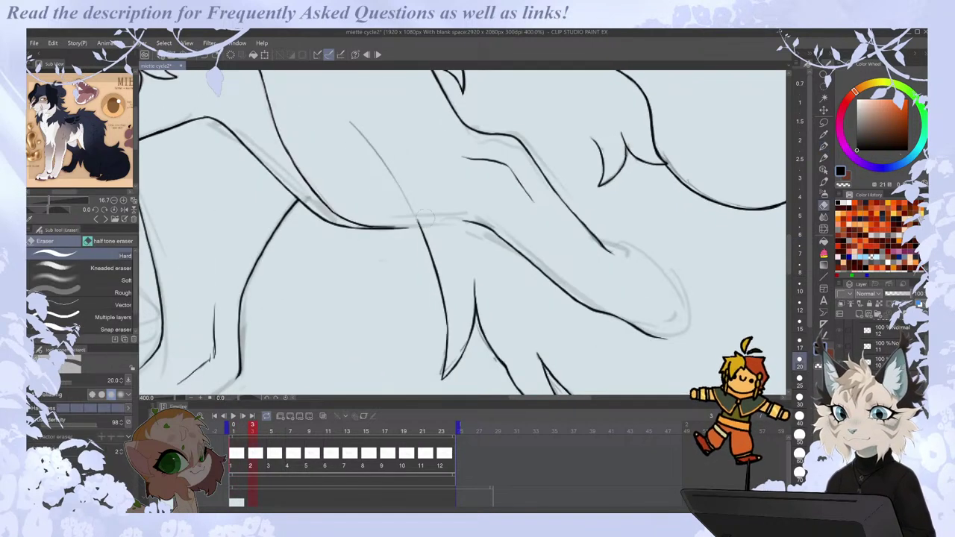
pyautogui.press('h')
pyautogui.press('p')
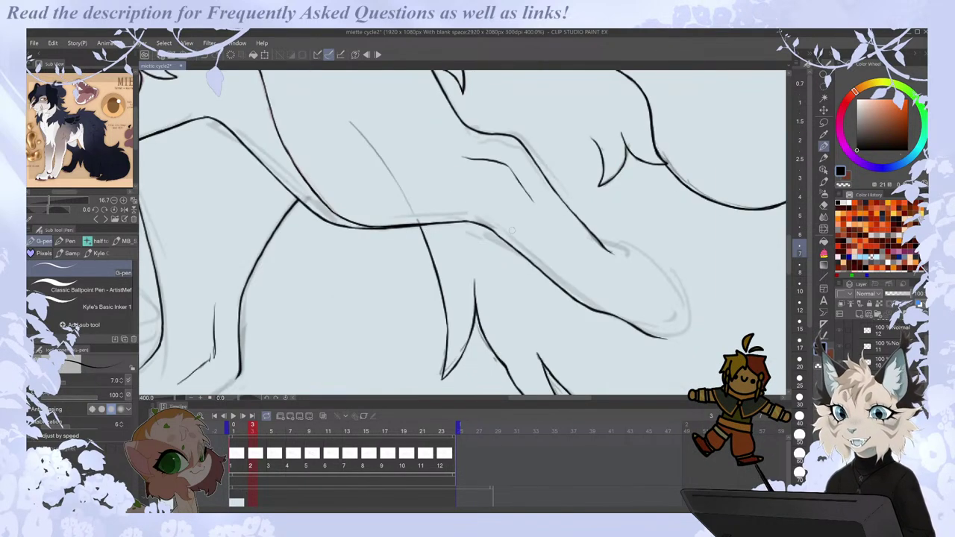
# Examine the second drawing's inked hind leg against the whole body.
pyautogui.scroll(-2, 661, 319)
pyautogui.hotkey('ctrl', '-')
pyautogui.hotkey('ctrl', '+')
pyautogui.hotkey('ctrl', '+')
pyautogui.hotkey('ctrl', '+')
pyautogui.scroll(-2, 515, 266)
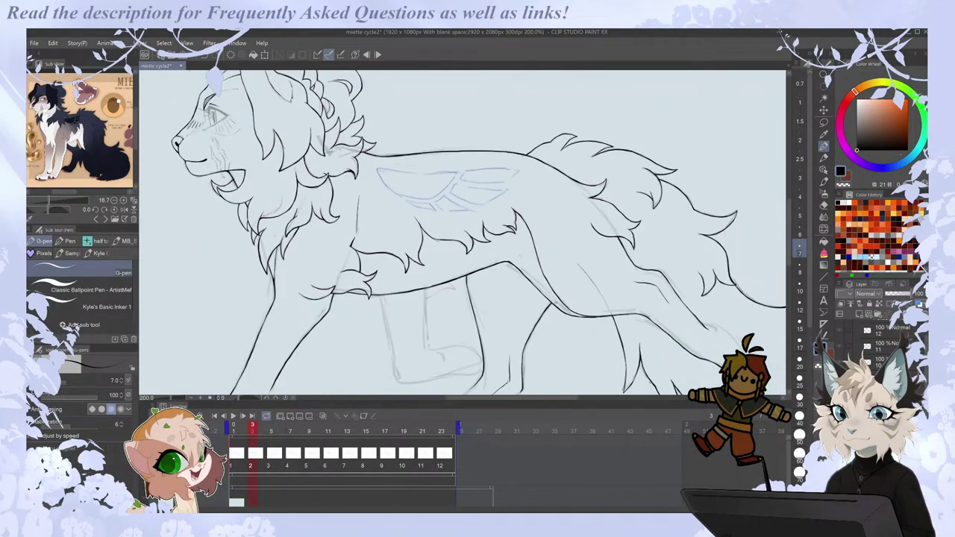
pyautogui.scroll(2, 498, 259)
pyautogui.scroll(-4, 515, 264)
pyautogui.scroll(1, 565, 345)
pyautogui.moveTo(524, 398); pyautogui.dragTo(558, 398)
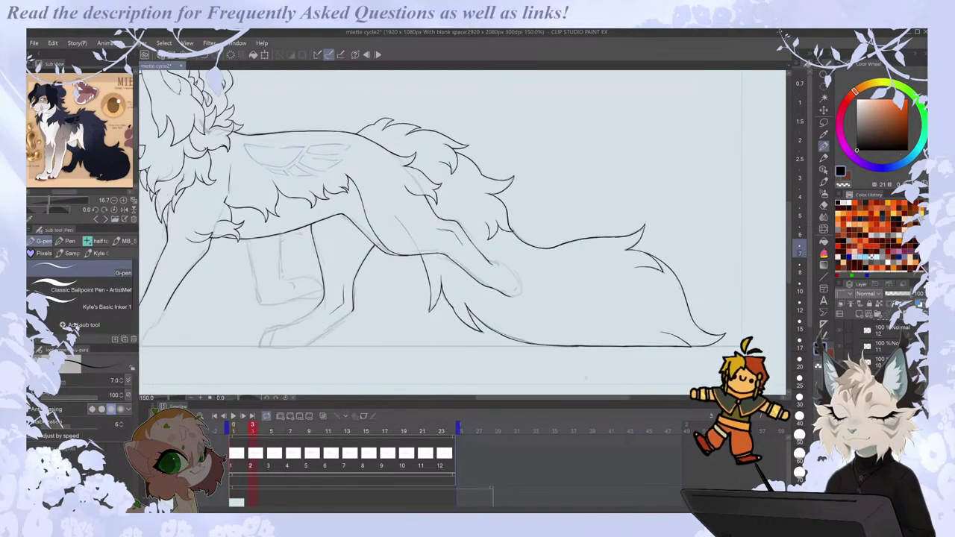
# Erase the inked toes and outline of the extended hind paw on the first drawing.
pyautogui.scroll(1, 502, 311)
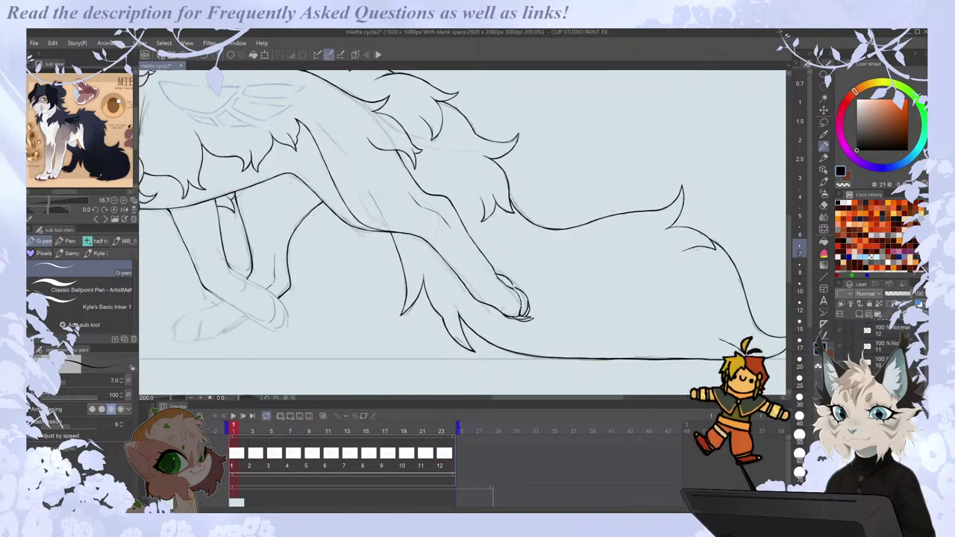
pyautogui.press('e')
pyautogui.moveTo(513, 281)
pyautogui.mouseDown()
pyautogui.moveTo(517, 332)
pyautogui.moveTo(533, 318)
pyautogui.moveTo(499, 315)
pyautogui.moveTo(520, 312)
pyautogui.moveTo(495, 275)
pyautogui.moveTo(475, 298)
pyautogui.mouseUp()
pyautogui.scroll(-1, 513, 242)
pyautogui.press('p')
pyautogui.scroll(-1, 513, 242)
# Flip through neighbouring drawings and play the walk cycle to review the motion.
pyautogui.press('.')
pyautogui.press(',')
pyautogui.press(',')
pyautogui.press('.')
pyautogui.press('.')
pyautogui.press('.')
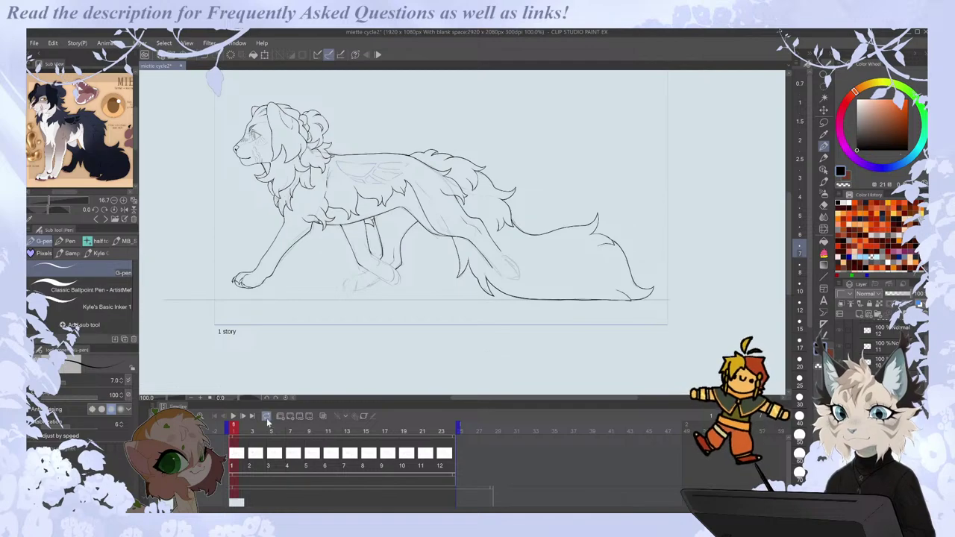
pyautogui.click(232, 415)
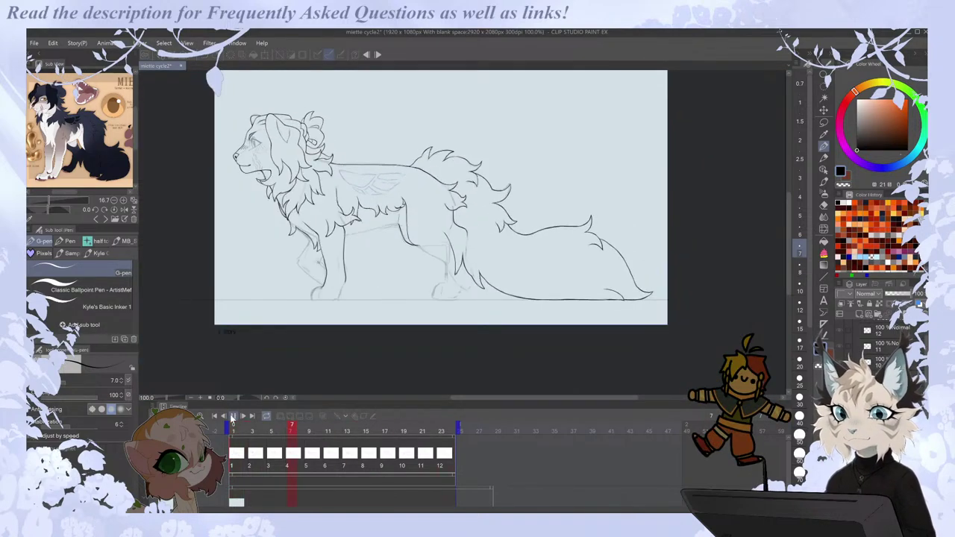
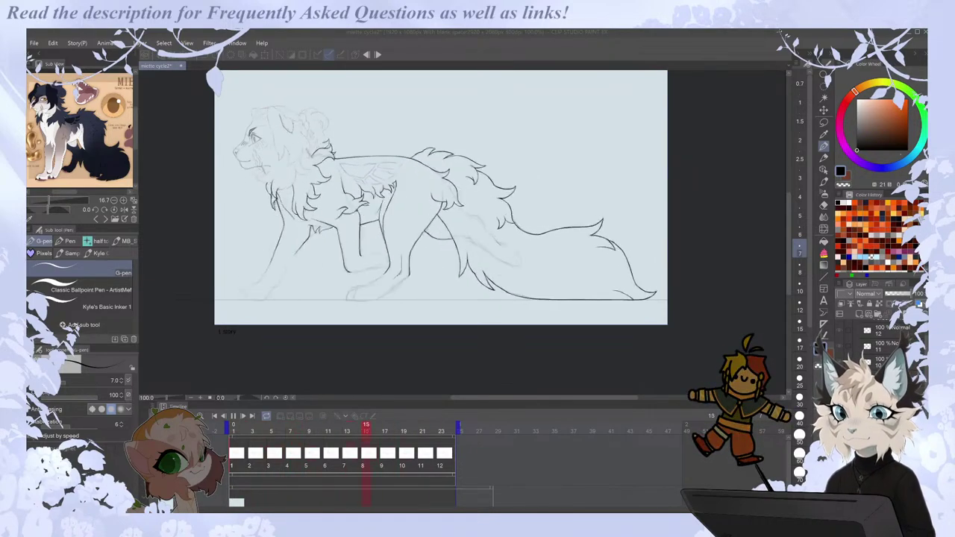
pyautogui.click(234, 457)
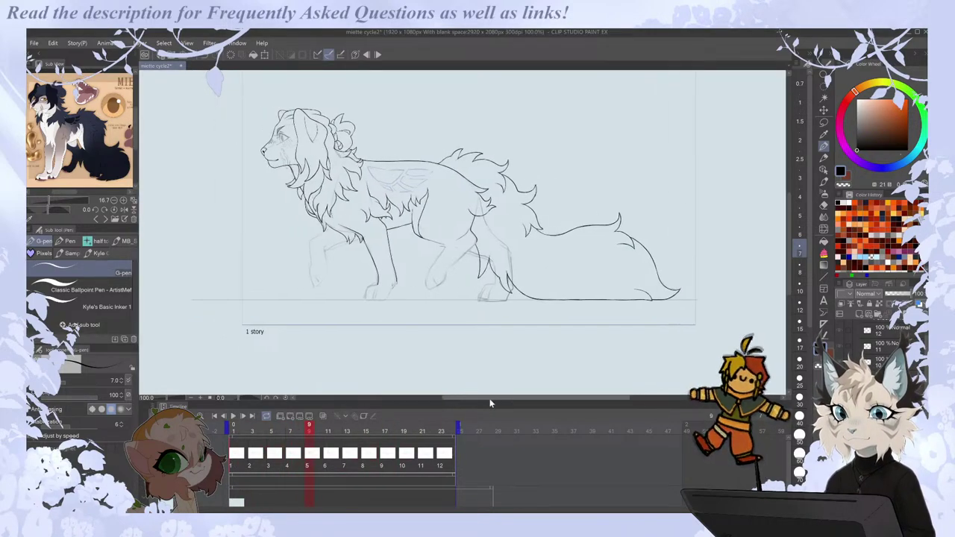
# Go to drawing 12 and ink the back contour of the reaching foreleg from the wrist to the paw.
pyautogui.moveTo(495, 401); pyautogui.dragTo(486, 401)
pyautogui.press('Right')
pyautogui.press('Right')
pyautogui.press('Right')
pyautogui.press('Right')
pyautogui.press('Right')
pyautogui.press('Right')
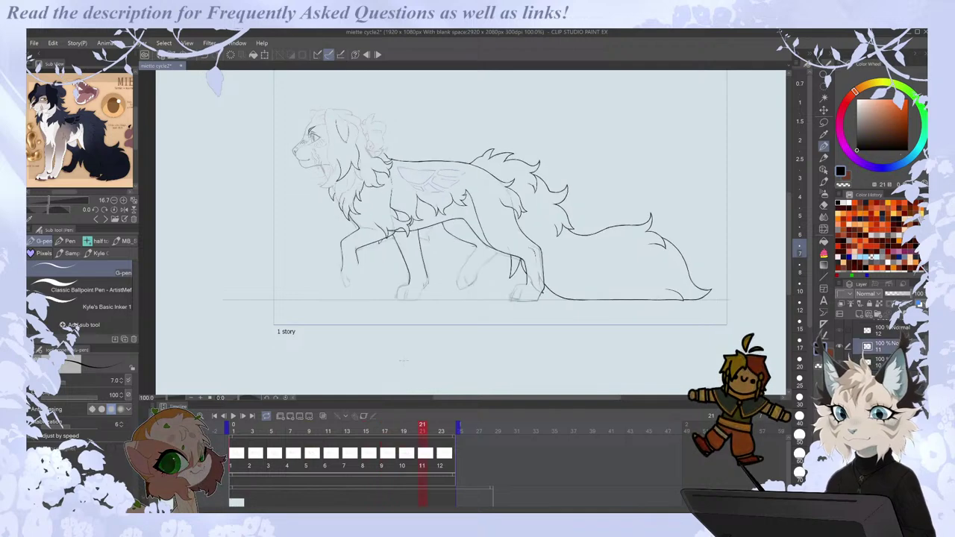
pyautogui.scroll(8, 370, 261)
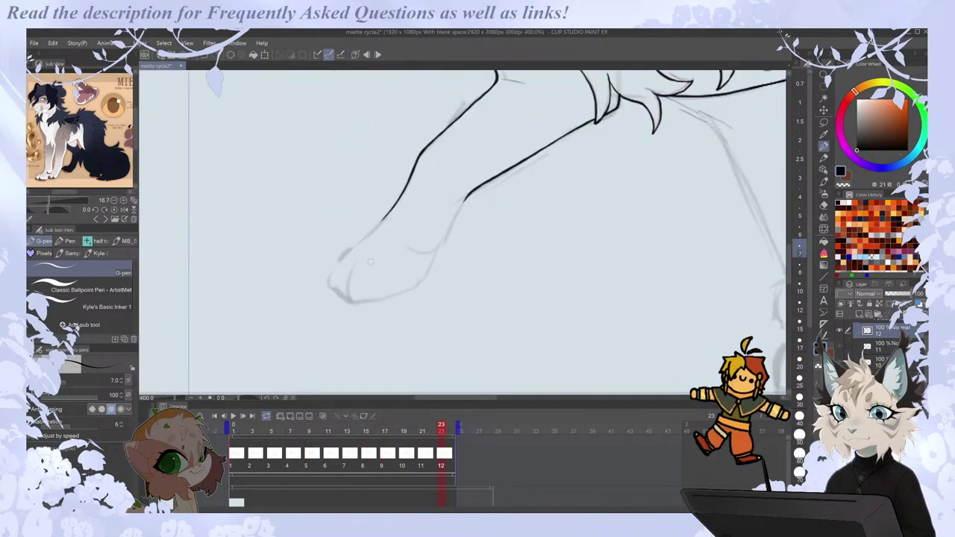
pyautogui.moveTo(466, 198); pyautogui.dragTo(426, 276)
# Ink the front contour of the reaching forepaw down to its toes, comparing with the first drawing.
pyautogui.press('Right')
pyautogui.press('End')
pyautogui.press('Home')
pyautogui.press('End')
pyautogui.moveTo(383, 220); pyautogui.dragTo(353, 240)
pyautogui.press('Home')
pyautogui.press('End')
# Ink the forepaw's foremost toe tip and touch up its lines, checking against the first drawing.
pyautogui.moveTo(327, 284)
pyautogui.mouseDown()
pyautogui.moveTo(339, 249)
pyautogui.moveTo(363, 234)
pyautogui.moveTo(343, 300)
pyautogui.mouseUp()
pyautogui.press('e')
pyautogui.press('p')
pyautogui.press('Home')
pyautogui.press('End')
pyautogui.press('Home')
pyautogui.press('End')
pyautogui.press('e')
pyautogui.press('p')
# Ink the narrow claw on the forepaw's inner toe and undo the last three strokes.
pyautogui.moveTo(351, 277)
pyautogui.mouseDown()
pyautogui.moveTo(344, 300)
pyautogui.moveTo(353, 264)
pyautogui.mouseUp()
pyautogui.press(',')
pyautogui.press('.')
pyautogui.press('.')
pyautogui.press(',')
pyautogui.hotkey('ctrl', 'z')
pyautogui.hotkey('ctrl', 'z')
pyautogui.hotkey('ctrl', 'z')
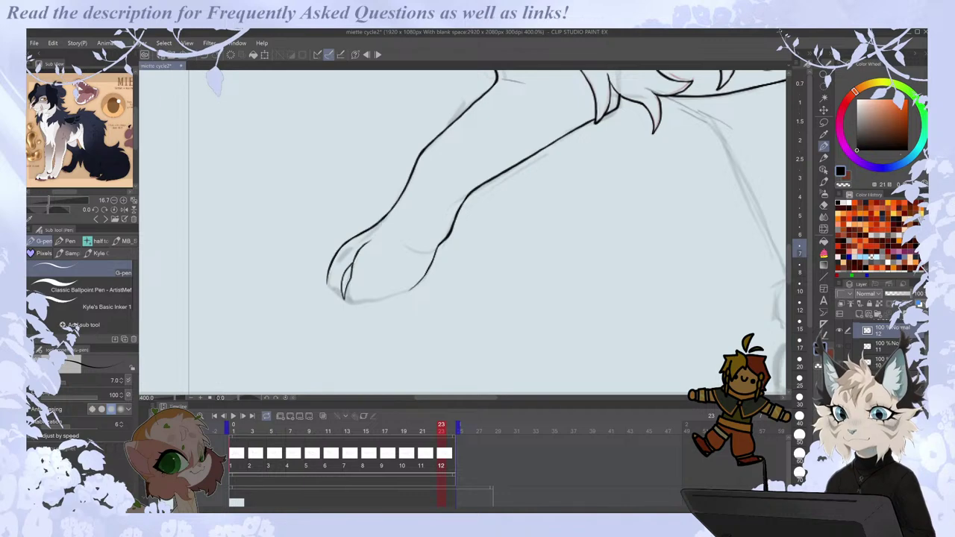
# Shorten the end of the forepaw's front contour and ink a pointed claw on the outer toe.
pyautogui.press('Home')
pyautogui.press('End')
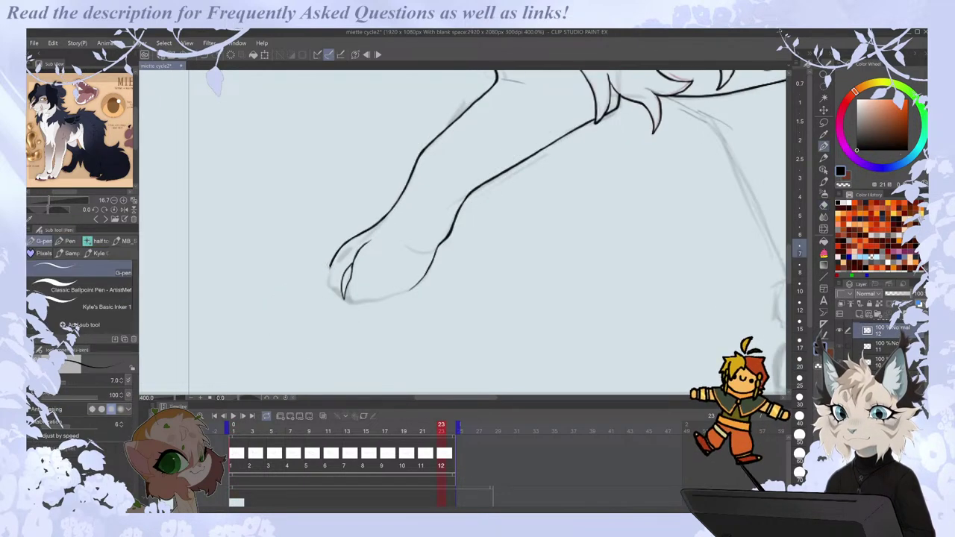
pyautogui.moveTo(322, 294); pyautogui.dragTo(323, 299)
pyautogui.moveTo(323, 299); pyautogui.dragTo(330, 267)
pyautogui.press('.')
pyautogui.press(',')
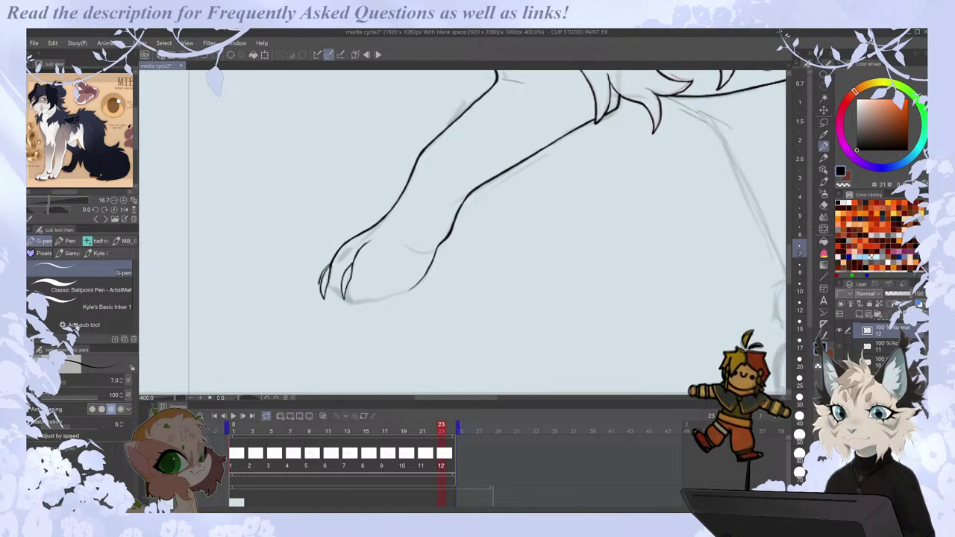
pyautogui.press('.')
pyautogui.press(',')
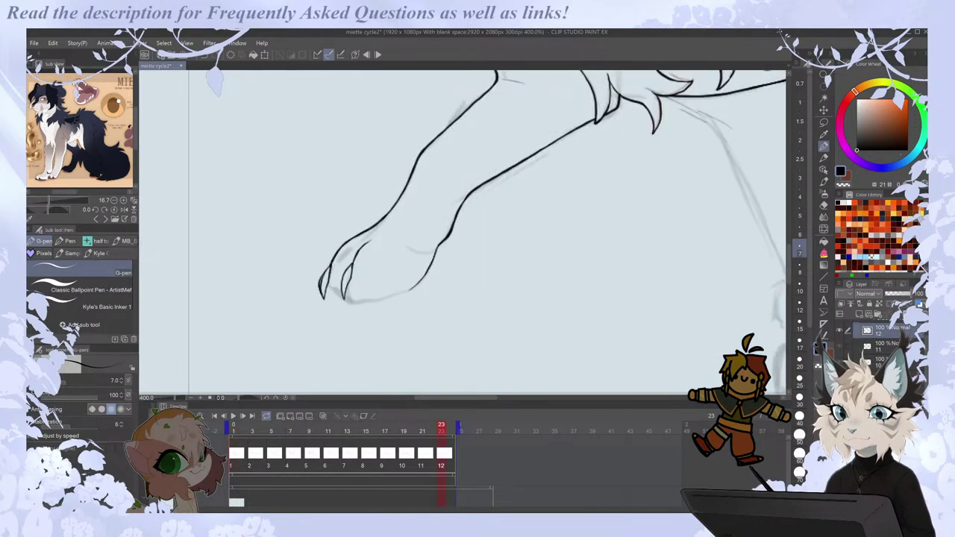
# Ink the outer toe's lower edge between the two claws, redoing the stroke and trimming around the outer claw.
pyautogui.moveTo(331, 277); pyautogui.dragTo(353, 306)
pyautogui.press('.')
pyautogui.press(',')
pyautogui.hotkey('ctrl', 'z')
pyautogui.press('e')
pyautogui.press('p')
pyautogui.press('e')
pyautogui.moveTo(331, 264); pyautogui.dragTo(325, 271)
pyautogui.press('p')
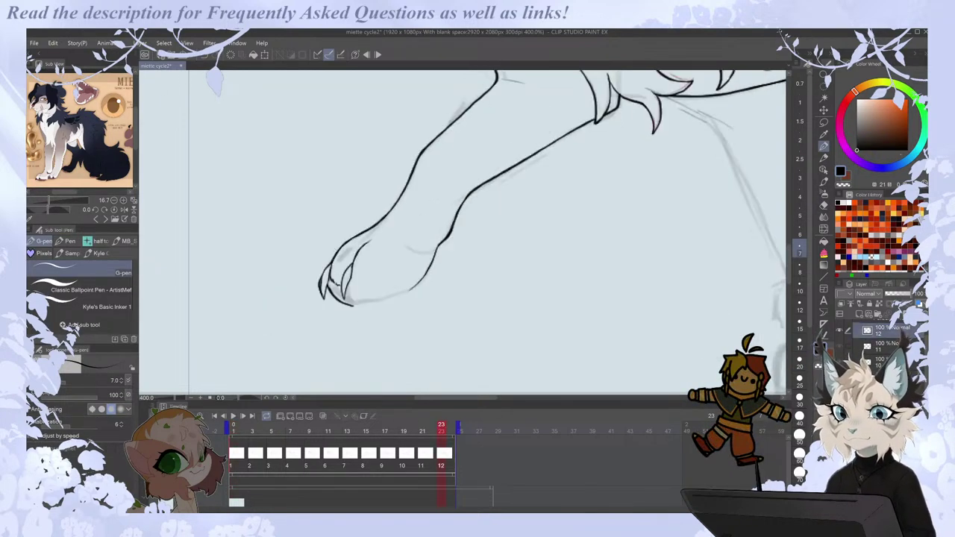
# Ink the forepaw's underside from the inner claw back to the heel.
pyautogui.press('.')
pyautogui.press('.')
pyautogui.press('.')
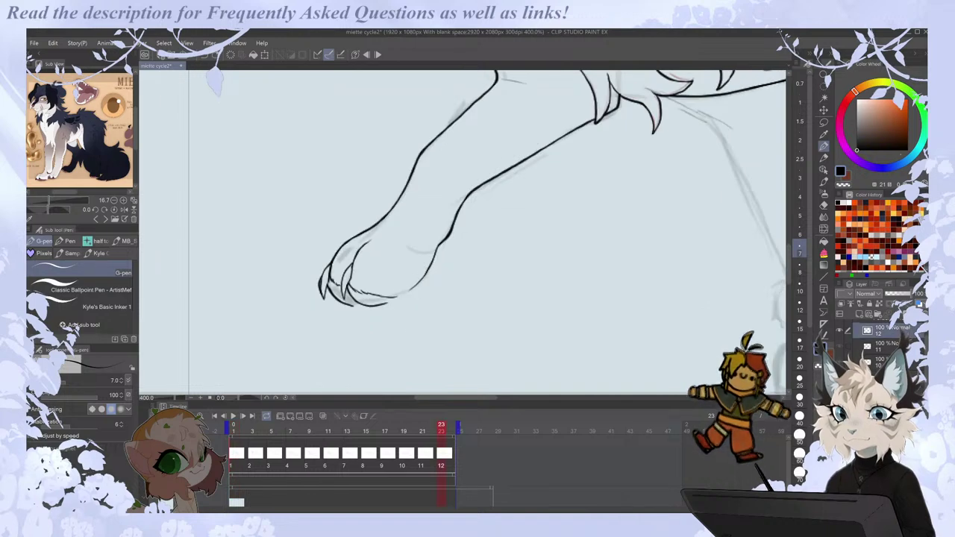
pyautogui.press('e')
pyautogui.press('p')
pyautogui.moveTo(382, 295); pyautogui.dragTo(425, 273)
pyautogui.press('Right')
pyautogui.press('Left')
# Trim the ink beneath the forepaw's inner claw and connect the underside line to the heel.
pyautogui.press('e')
pyautogui.moveTo(350, 293); pyautogui.dragTo(360, 303)
pyautogui.press('p')
pyautogui.press('Right')
pyautogui.press('Left')
pyautogui.press('e')
pyautogui.press('p')
pyautogui.press('e')
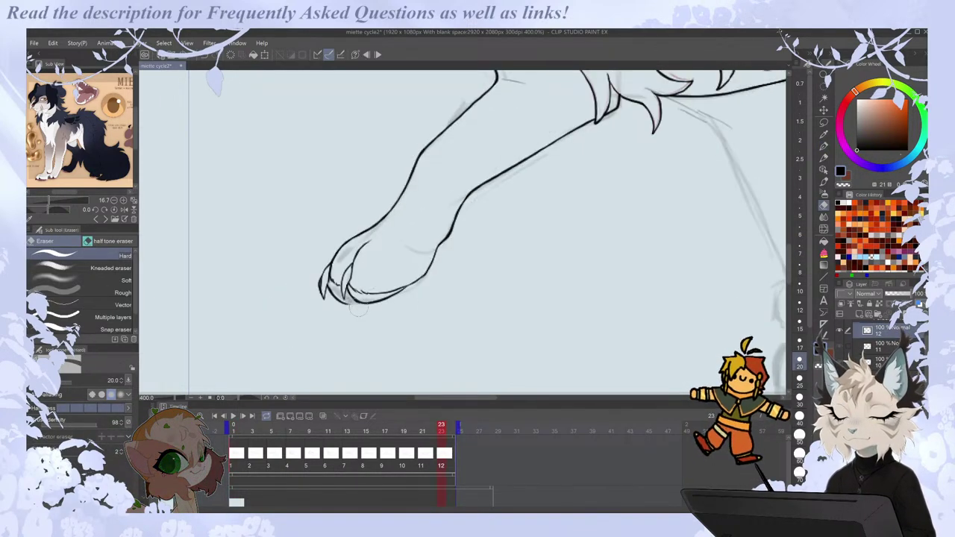
pyautogui.press('p')
# Erase the forepaw's front contour between the outer toe and the wrist and ink it again.
pyautogui.scroll(-3, 368, 293)
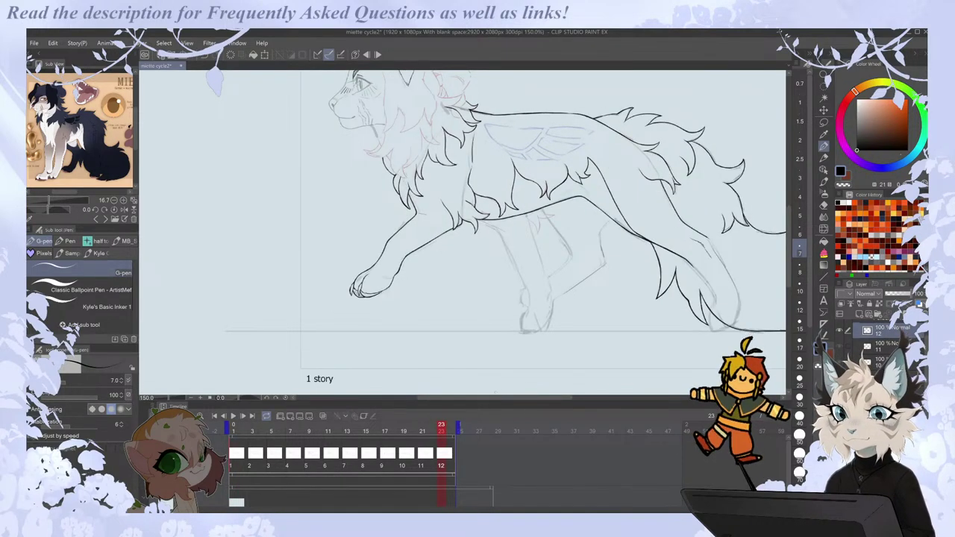
pyautogui.scroll(1, 365, 267)
pyautogui.scroll(2, 370, 289)
pyautogui.press('e')
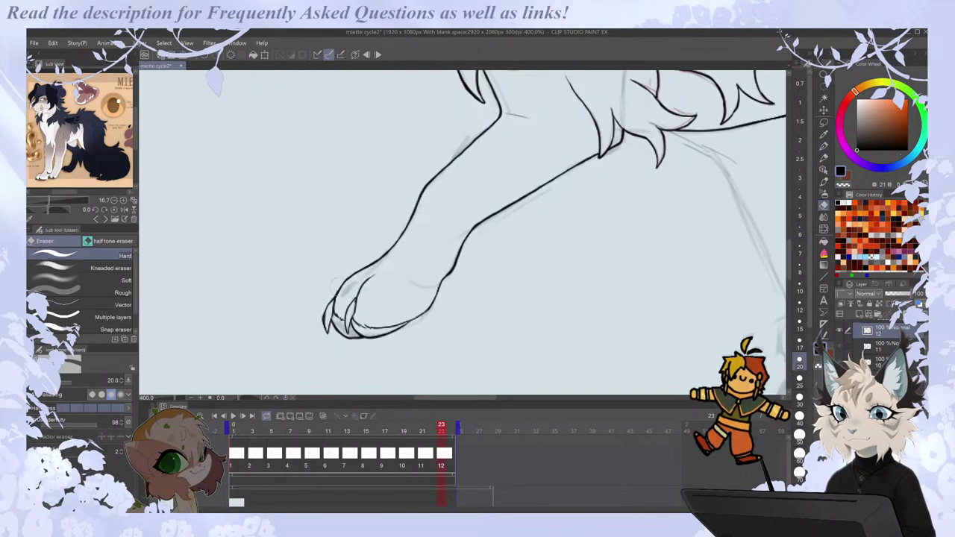
pyautogui.press('p')
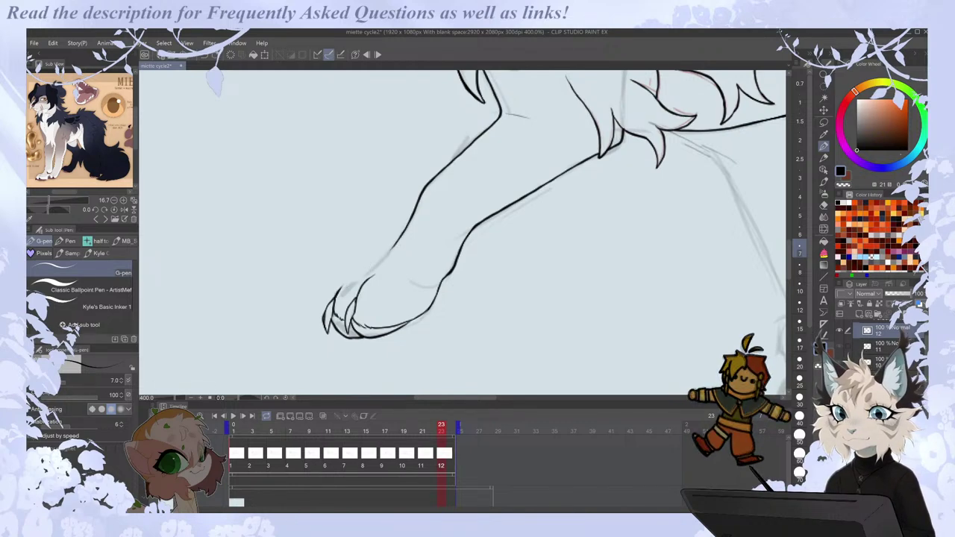
pyautogui.moveTo(346, 282); pyautogui.dragTo(400, 236)
pyautogui.scroll(-2, 403, 226)
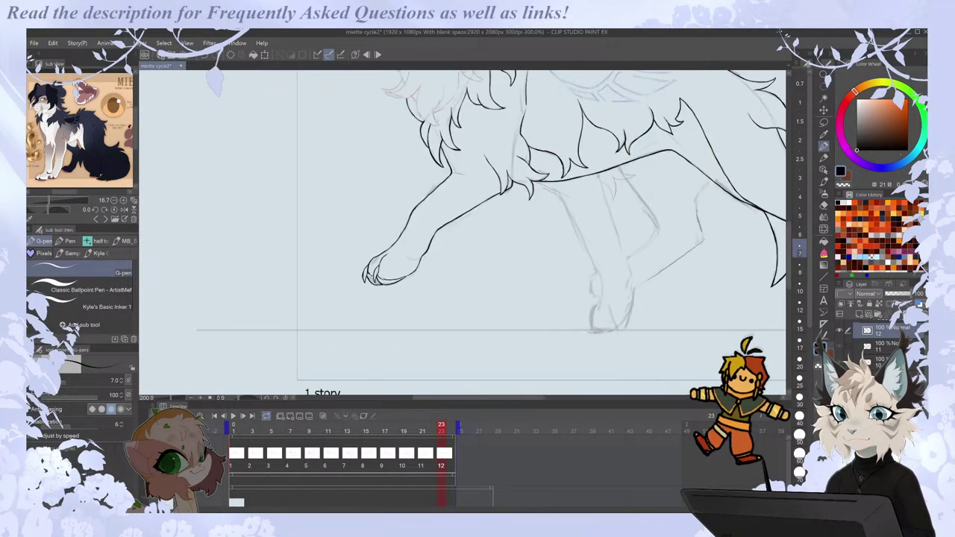
# Compare the forward foreleg and paw in drawing 12 with drawing 1 and the neighbouring drawings.
pyautogui.click(233, 431)
pyautogui.press('Right')
pyautogui.press('Right')
pyautogui.press('Left')
pyautogui.press('Left')
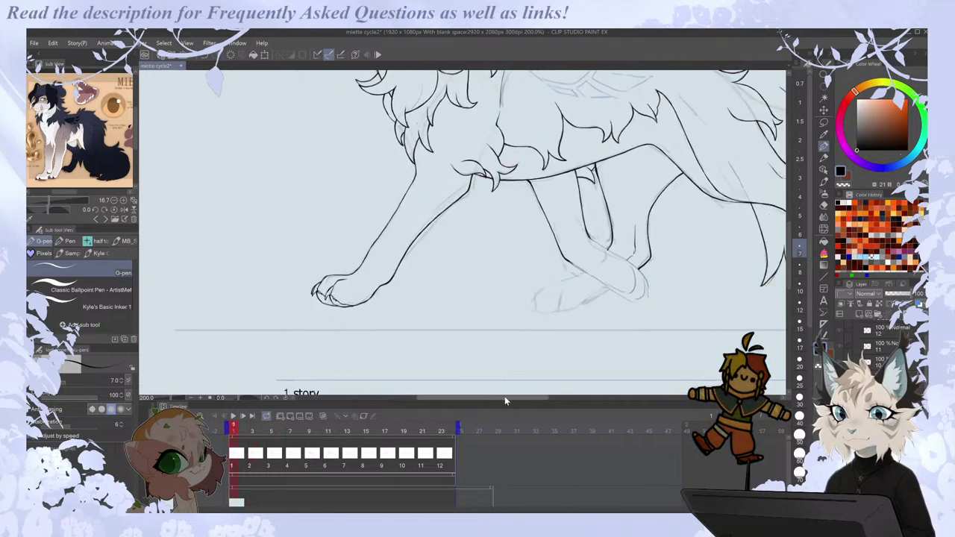
pyautogui.moveTo(505, 399); pyautogui.dragTo(533, 399)
pyautogui.press('Right')
pyautogui.press('Left')
pyautogui.press('Right')
pyautogui.press('Left')
pyautogui.scroll(2, 522, 352)
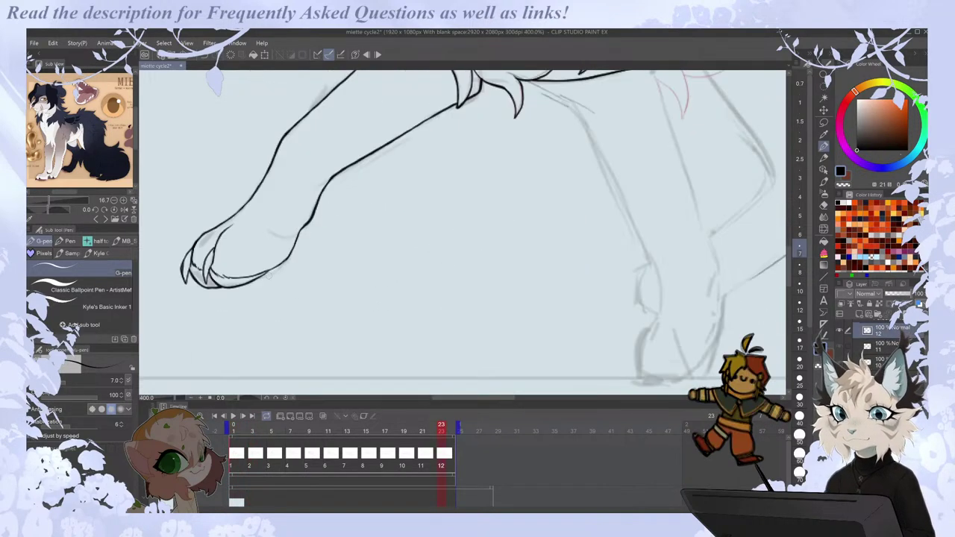
pyautogui.scroll(-2, 462, 223)
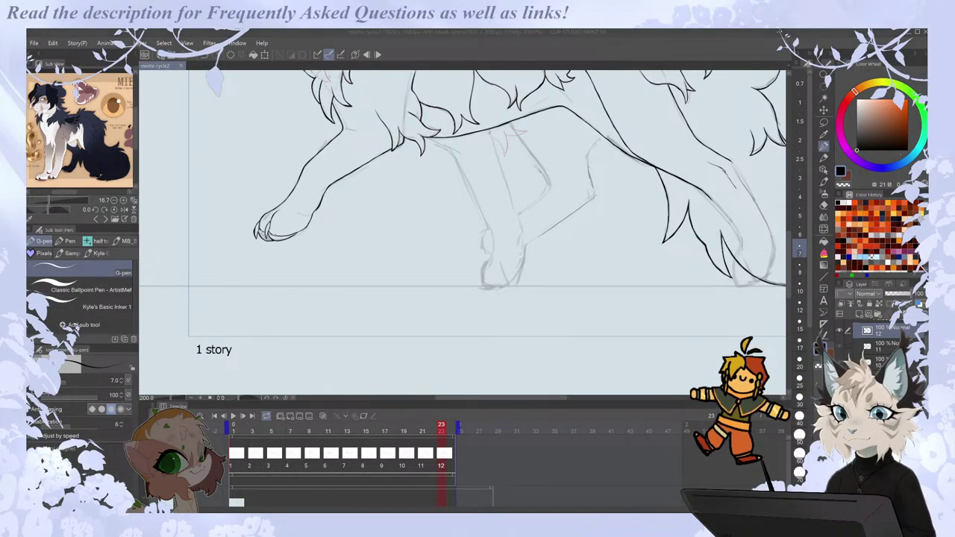
pyautogui.click(523, 396)
pyautogui.press('Right')
pyautogui.press('Right')
pyautogui.press('Right')
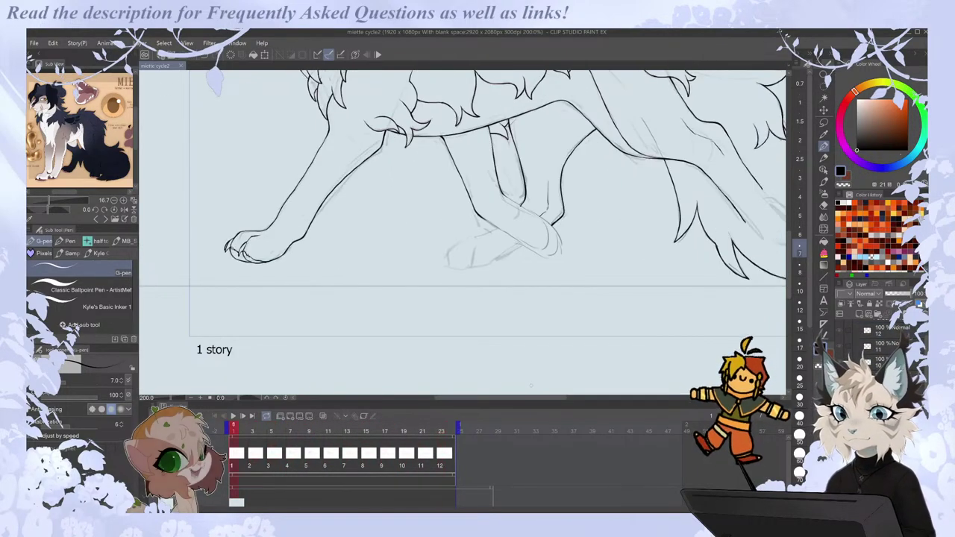
# Rework the outer toe's claw on drawing 12, trimming its outer edge to a slimmer shape.
pyautogui.scroll(3, 241, 221)
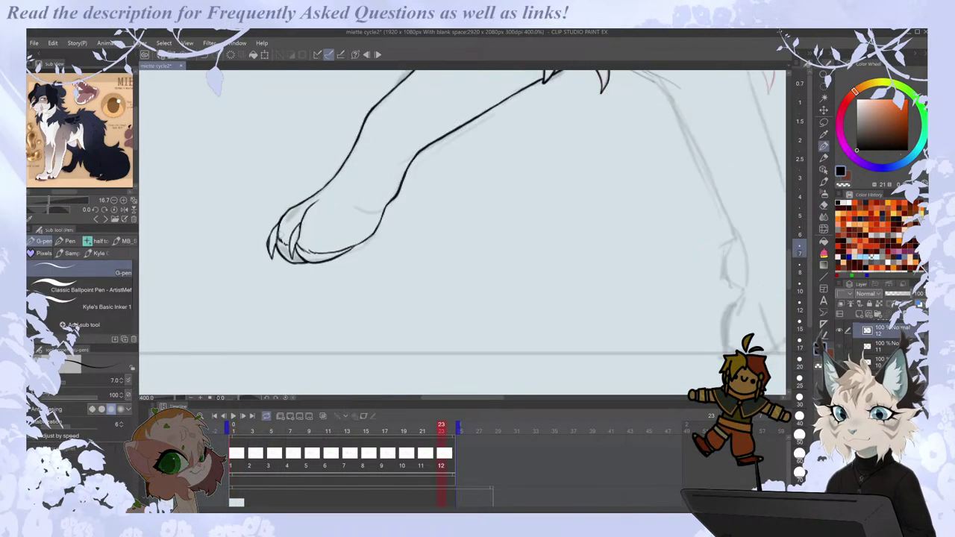
pyautogui.moveTo(276, 224); pyautogui.dragTo(270, 257)
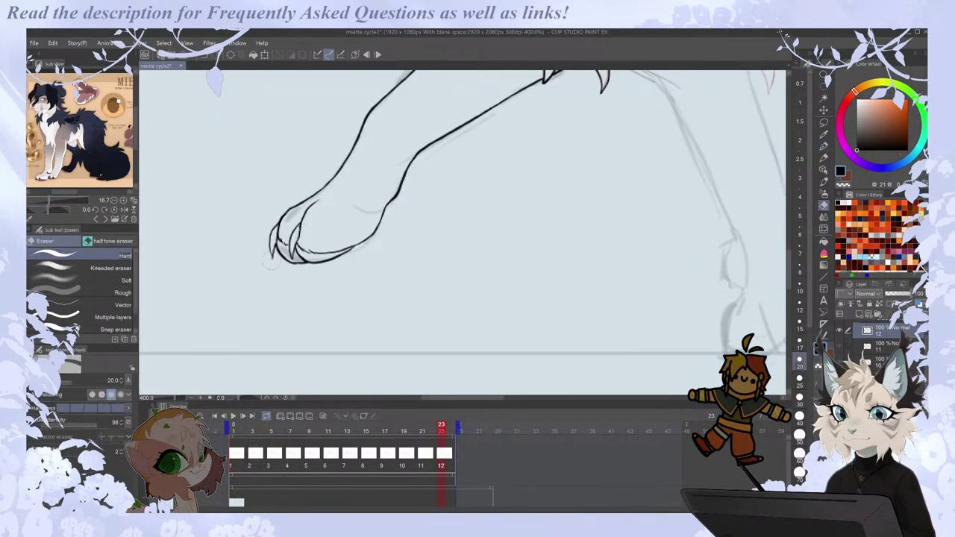
pyautogui.press('Left')
pyautogui.press('Right')
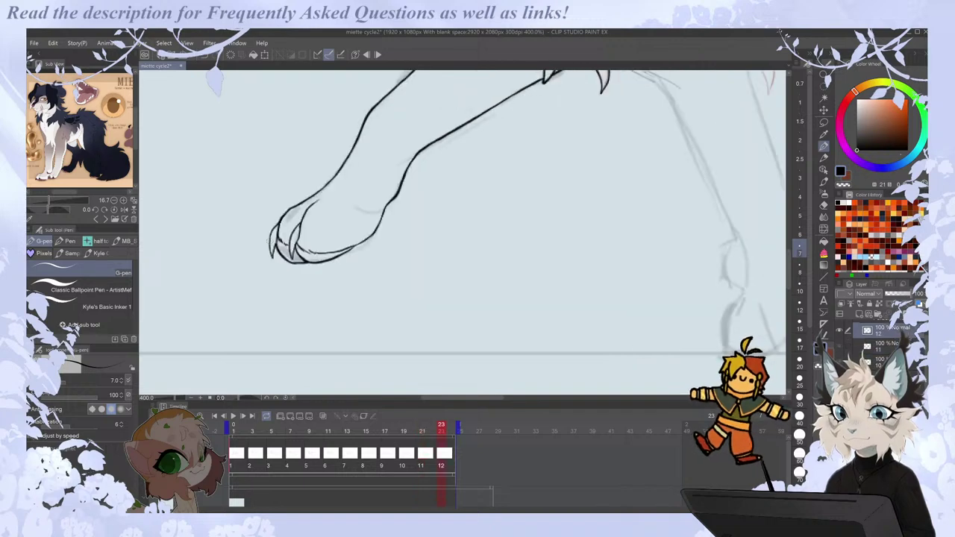
# Flip between drawing 12 and its neighbours to examine the forepaw's claws and contours in motion.
pyautogui.press('Left')
pyautogui.press('Right')
pyautogui.press('Right')
pyautogui.press('Left')
pyautogui.press('Left')
pyautogui.press('Right')
pyautogui.press('Right')
pyautogui.press('Left')
pyautogui.press('Right')
pyautogui.press('Right')
pyautogui.press('Left')
pyautogui.press('Left')
pyautogui.press('Right')
pyautogui.press('Left')
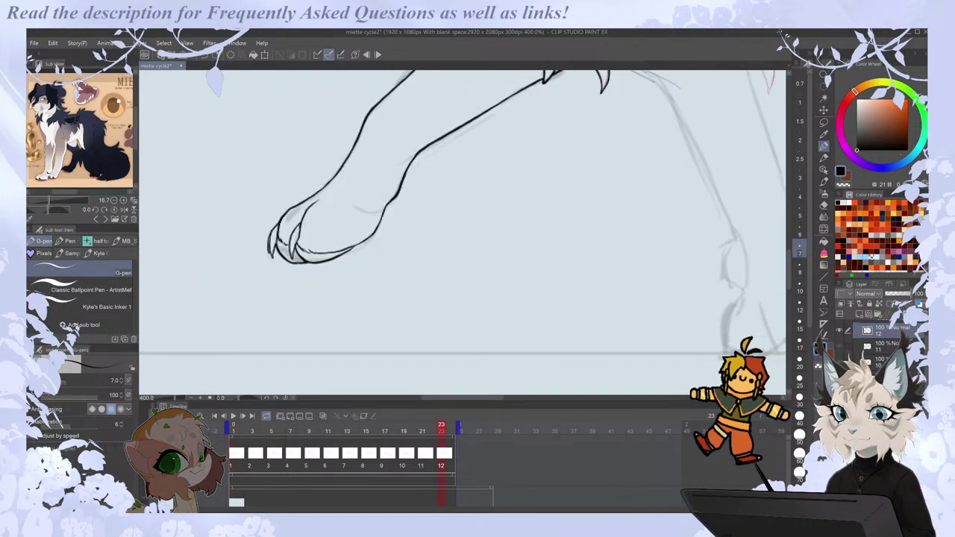
# Ink the front contour of drawing 12's far foreleg from the belly to the paw, checking the neighbouring drawing.
pyautogui.scroll(-4, 277, 223)
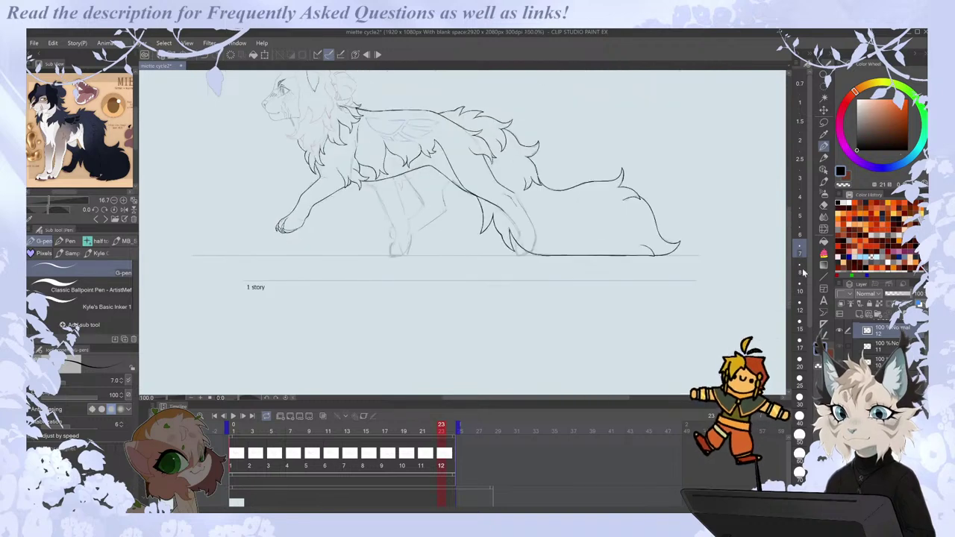
pyautogui.hotkey('ctrl', '+')
pyautogui.hotkey('ctrl', '+')
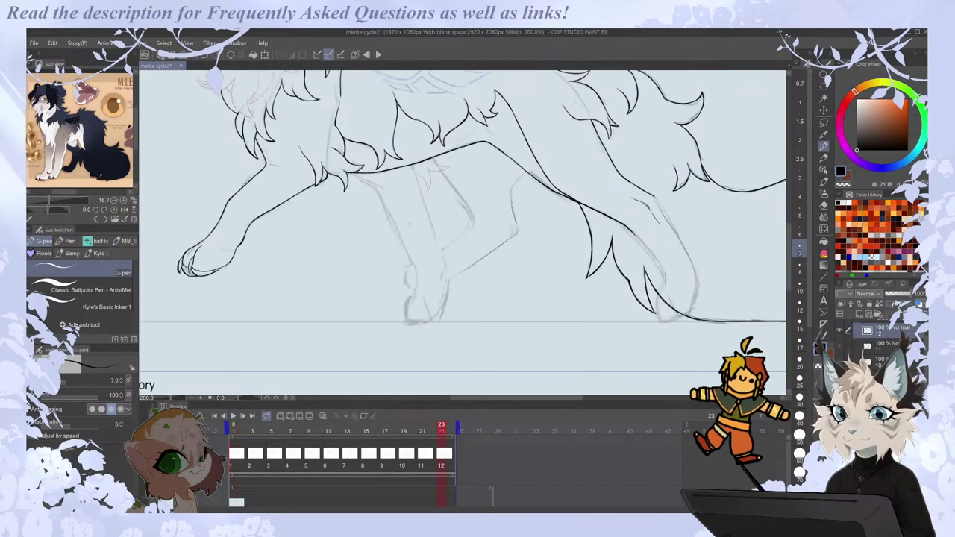
pyautogui.press('Left')
pyautogui.press('Left')
pyautogui.press('Right')
pyautogui.press('Right')
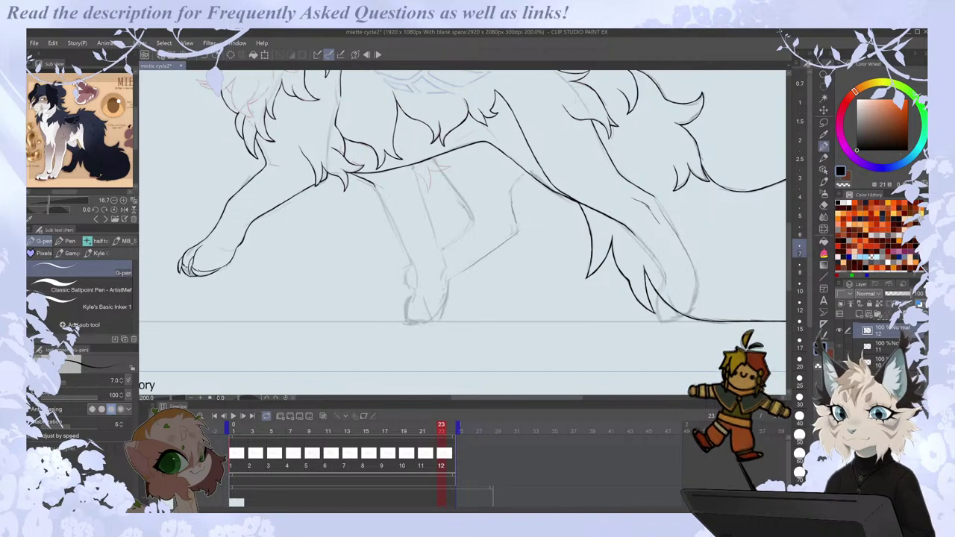
pyautogui.press('Left')
pyautogui.press('Right')
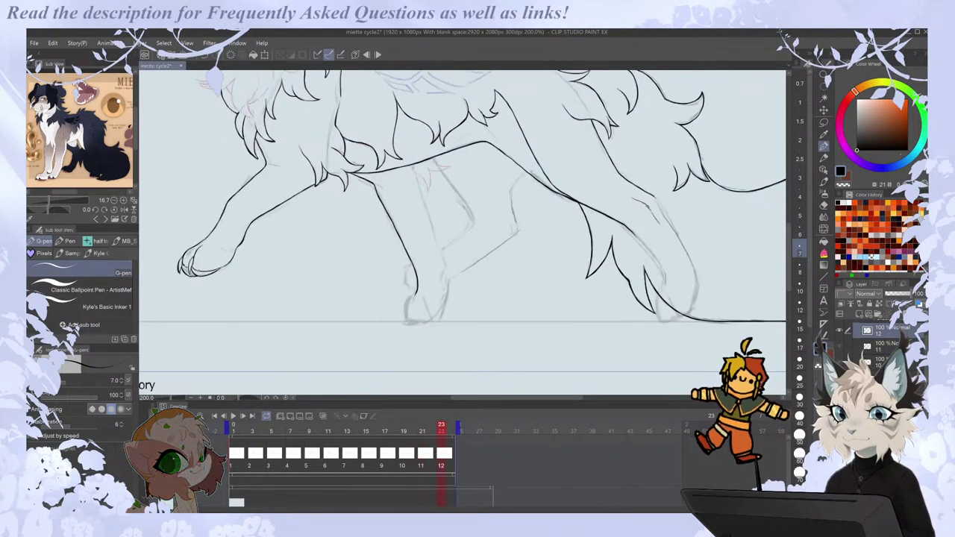
# Ink the back contour of drawing 12's far foreleg from the belly to the wrist and go to drawing 1.
pyautogui.moveTo(422, 196); pyautogui.dragTo(446, 267)
pyautogui.press('Left')
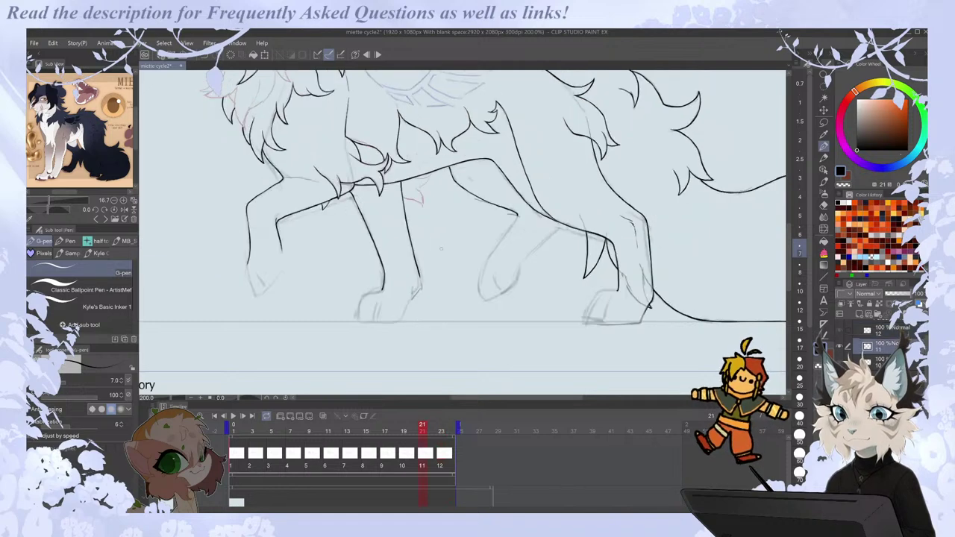
pyautogui.press('Right')
pyautogui.press('Right')
pyautogui.press('Left')
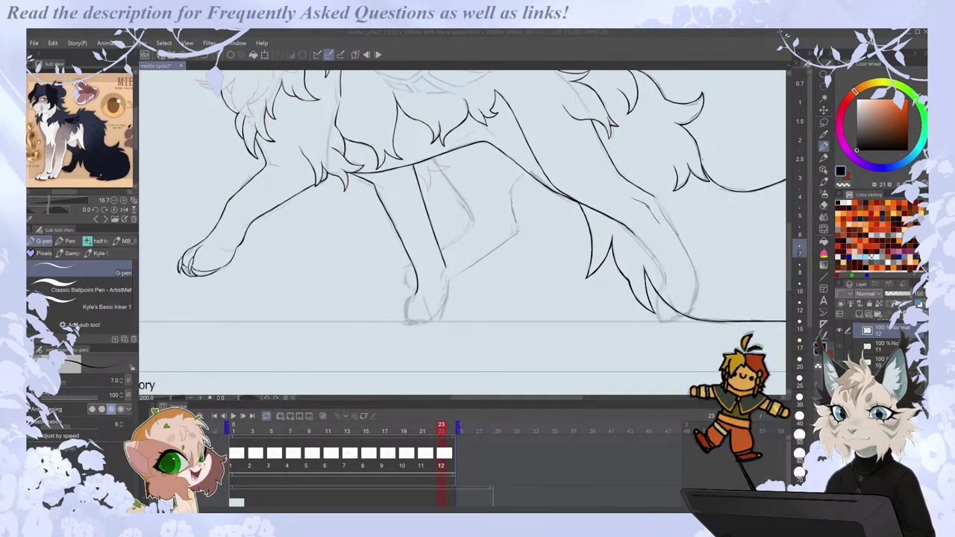
pyautogui.press('Home')
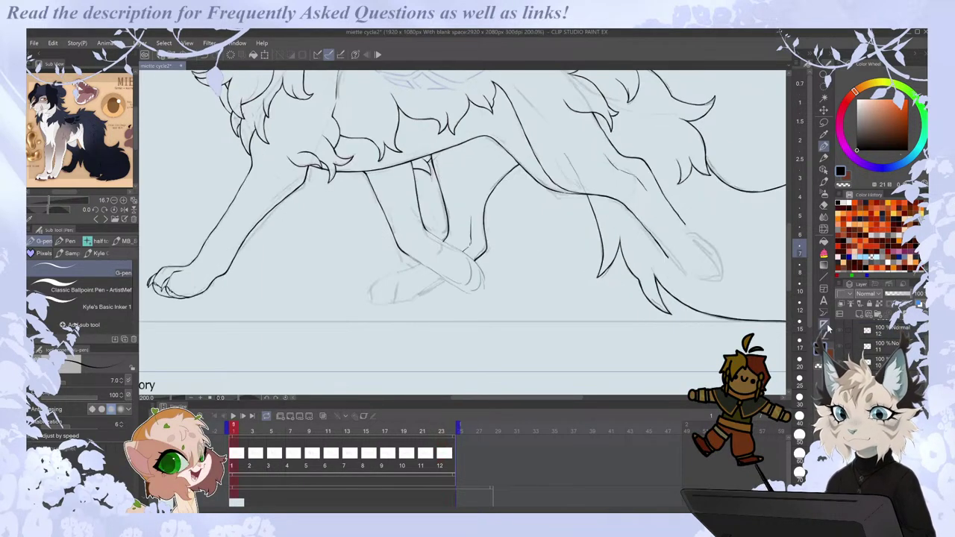
pyautogui.scroll(5, 423, 285)
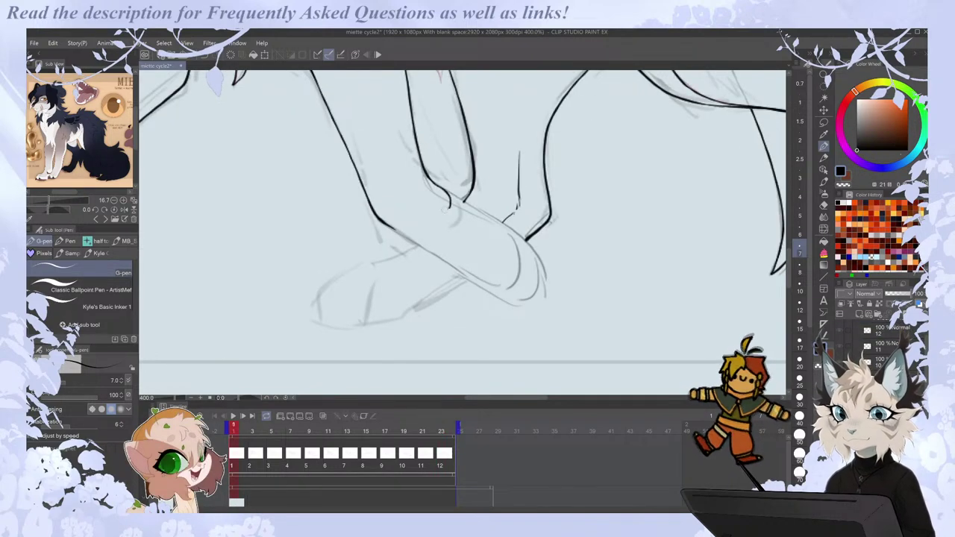
pyautogui.hotkey('ctrl', 'z')
pyautogui.moveTo(427, 177); pyautogui.dragTo(451, 209)
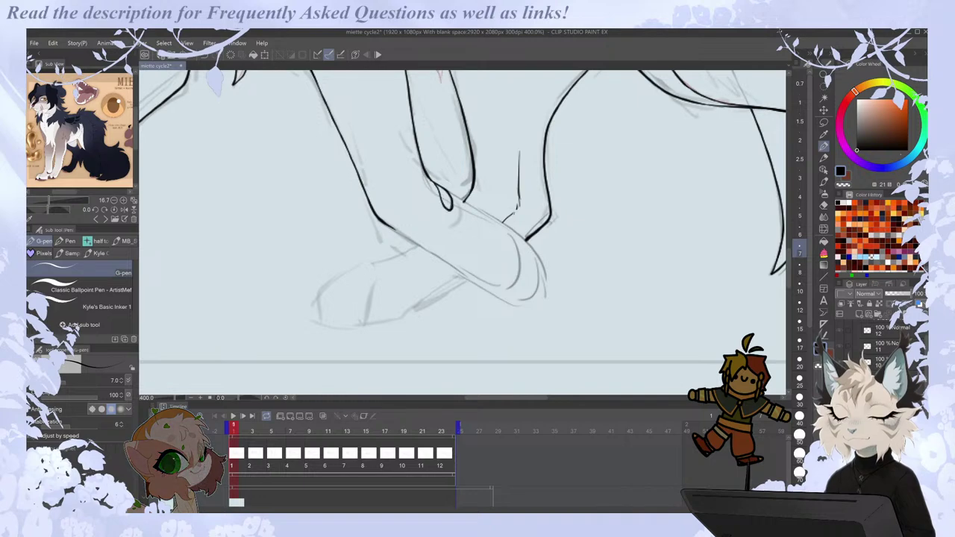
pyautogui.hotkey('ctrl', 'z')
pyautogui.hotkey('ctrl', 'z')
pyautogui.press('p')
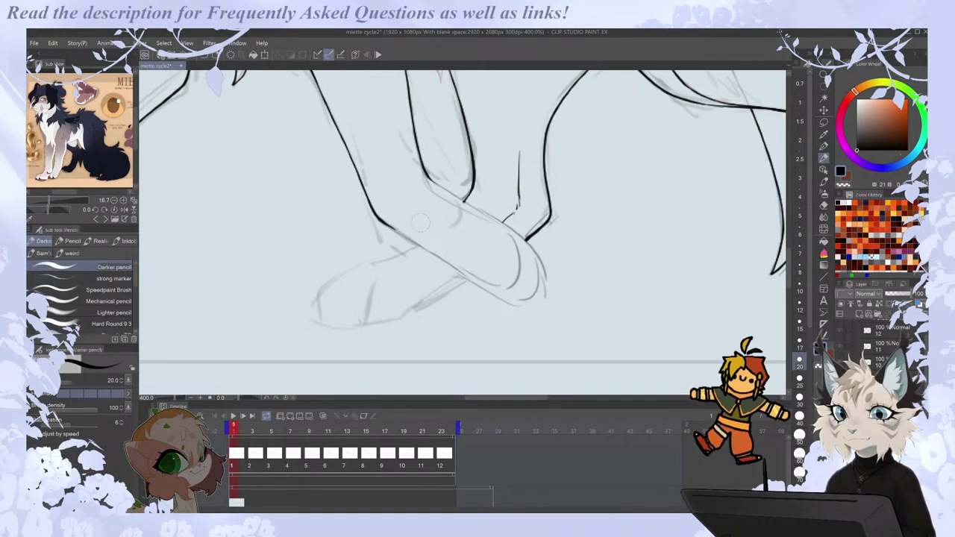
pyautogui.press('p')
pyautogui.moveTo(376, 217); pyautogui.dragTo(503, 302)
pyautogui.hotkey('ctrl', 'z')
pyautogui.hotkey('ctrl', 'z')
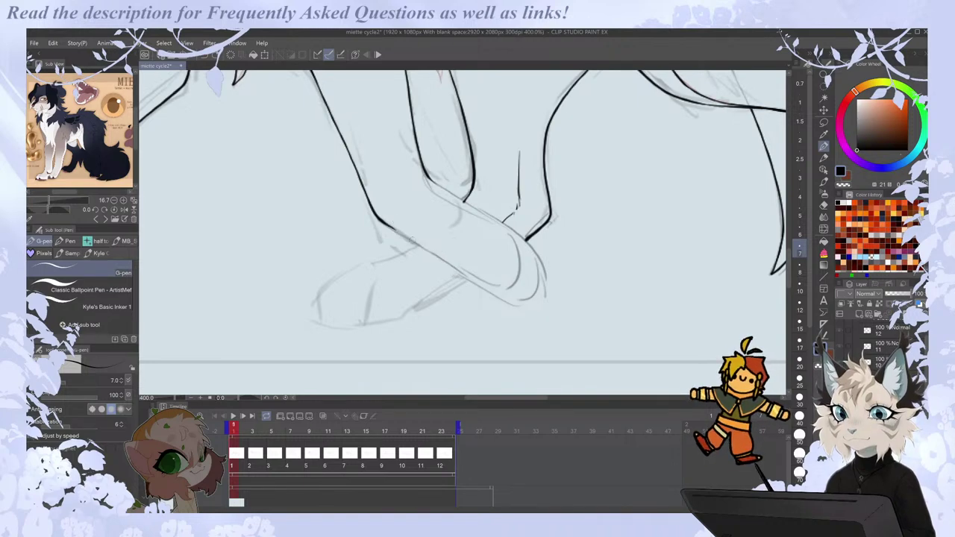
# Ink the lower edge of drawing 1's folded far forepaw and add a second short line beneath its tip.
pyautogui.press('.')
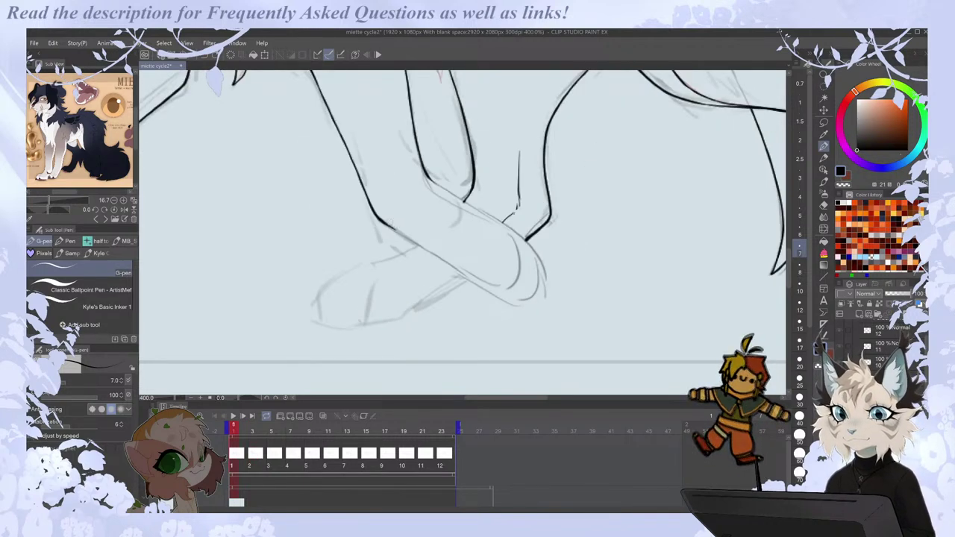
pyautogui.moveTo(400, 234)
pyautogui.mouseDown()
pyautogui.moveTo(497, 291)
pyautogui.moveTo(504, 294)
pyautogui.moveTo(485, 286)
pyautogui.moveTo(531, 302)
pyautogui.mouseUp()
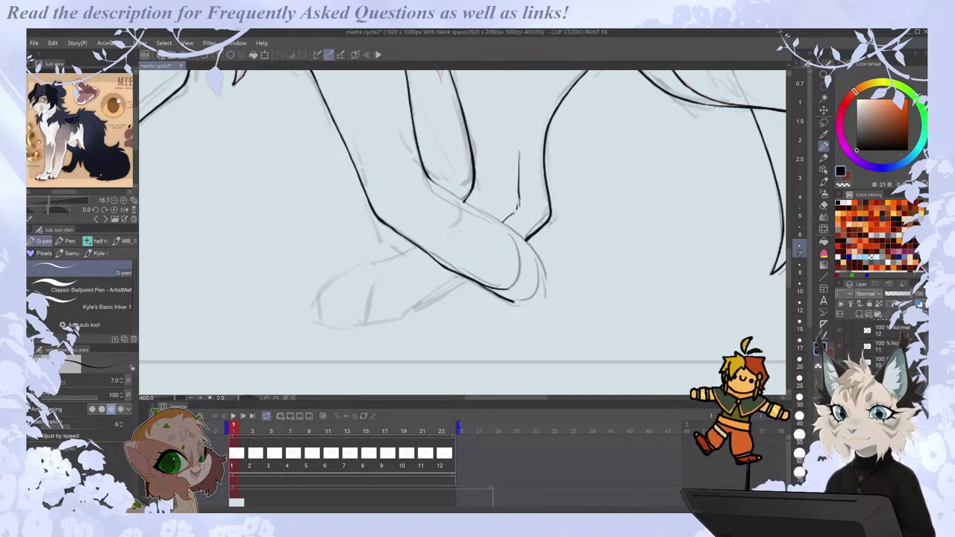
pyautogui.hotkey('ctrl', 'z')
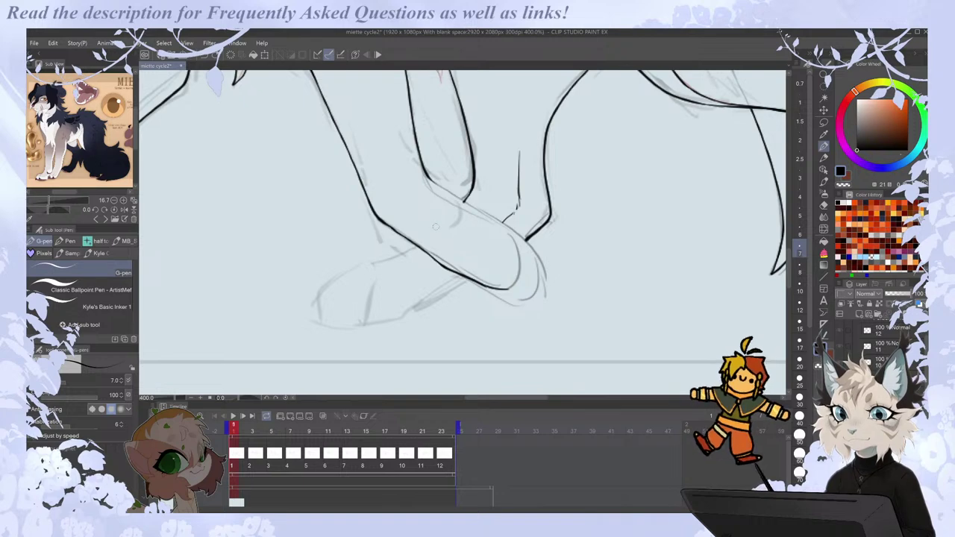
pyautogui.moveTo(472, 279); pyautogui.dragTo(520, 303)
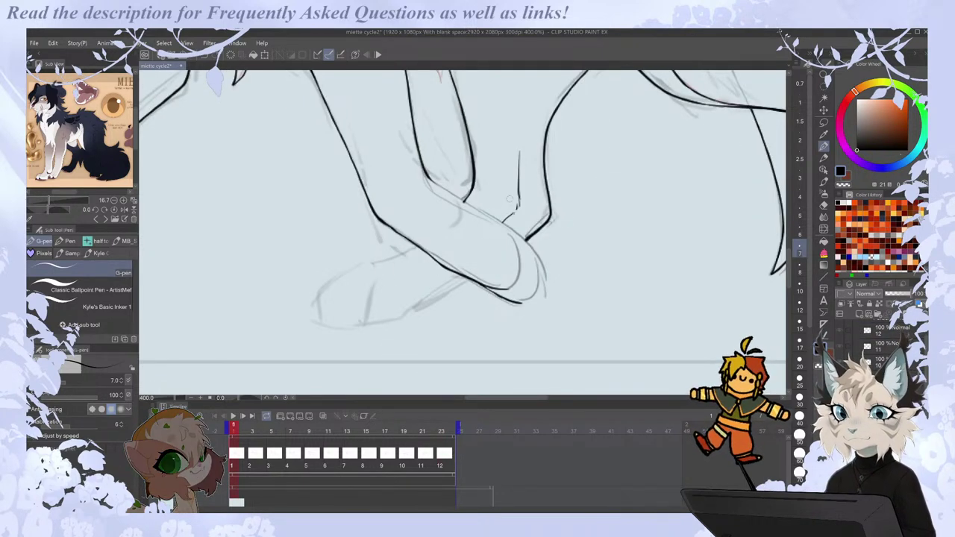
pyautogui.press('e')
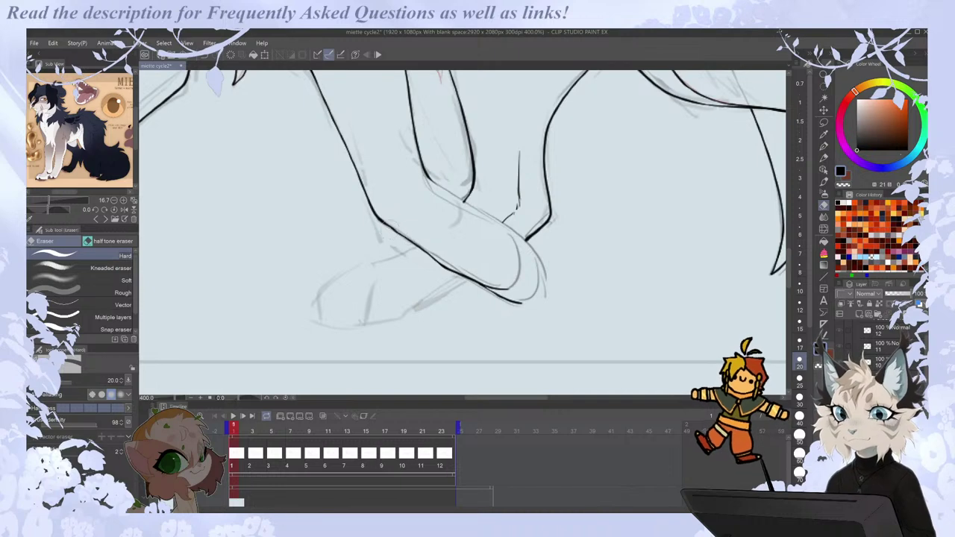
pyautogui.press('p')
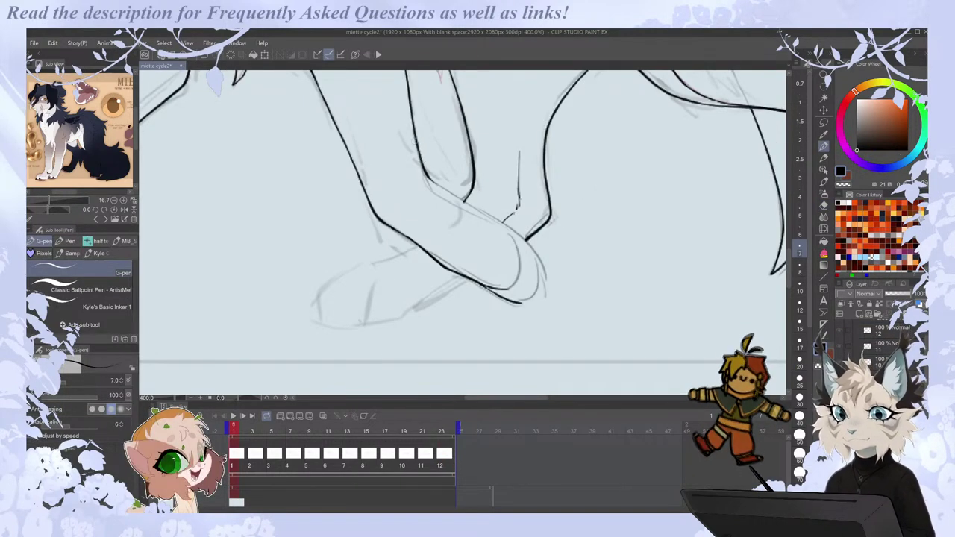
# Trim the back of the folded foreleg's wrist and ink a short curved contour there, redoing the stroke.
pyautogui.press('e')
pyautogui.moveTo(432, 181)
pyautogui.mouseDown()
pyautogui.moveTo(414, 119)
pyautogui.moveTo(431, 185)
pyautogui.mouseUp()
pyautogui.press('p')
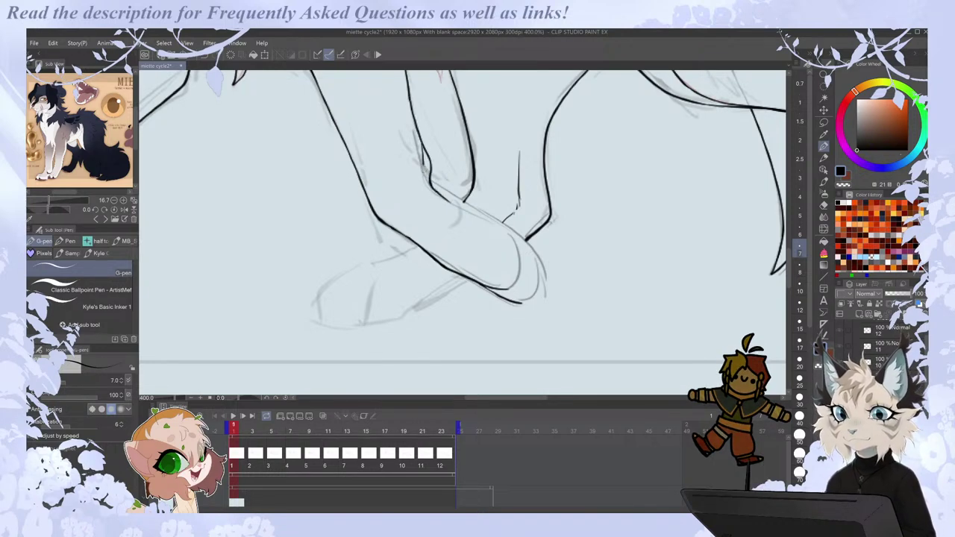
pyautogui.moveTo(419, 152); pyautogui.dragTo(431, 185)
pyautogui.hotkey('ctrl', 'z')
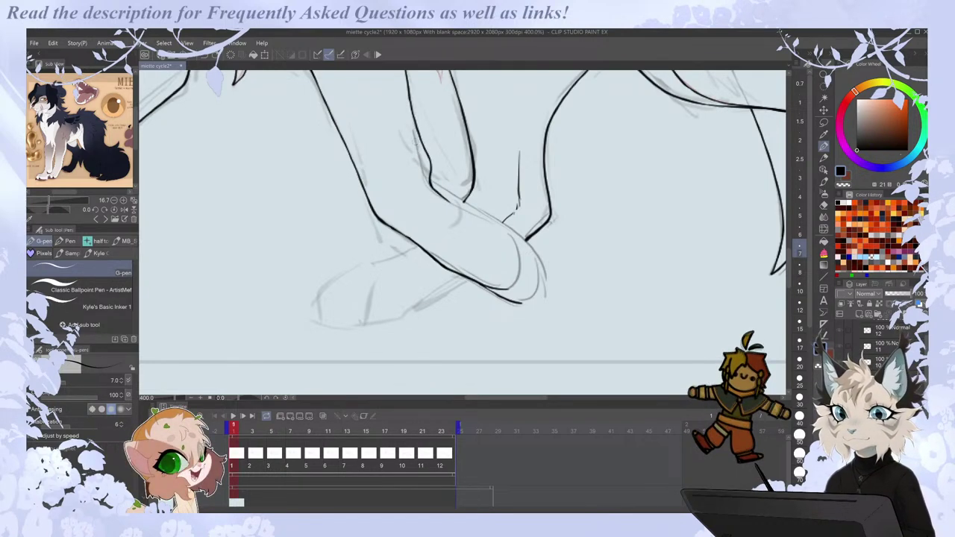
pyautogui.moveTo(426, 148); pyautogui.dragTo(429, 181)
# Erase the wrist outline between the far foreleg's back contour and the top of the folded paw.
pyautogui.scroll(-2, 431, 110)
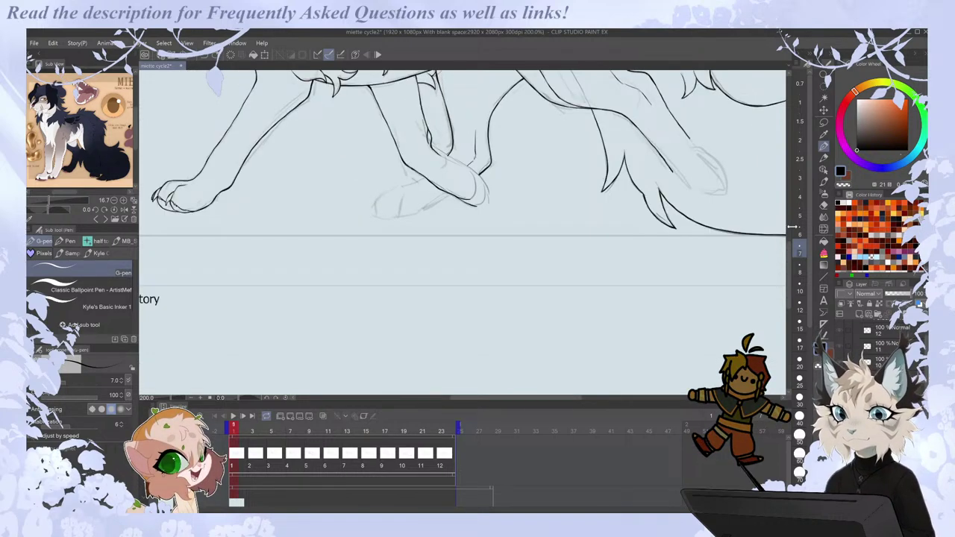
pyautogui.moveTo(789, 245); pyautogui.dragTo(790, 238)
pyautogui.scroll(3, 790, 240)
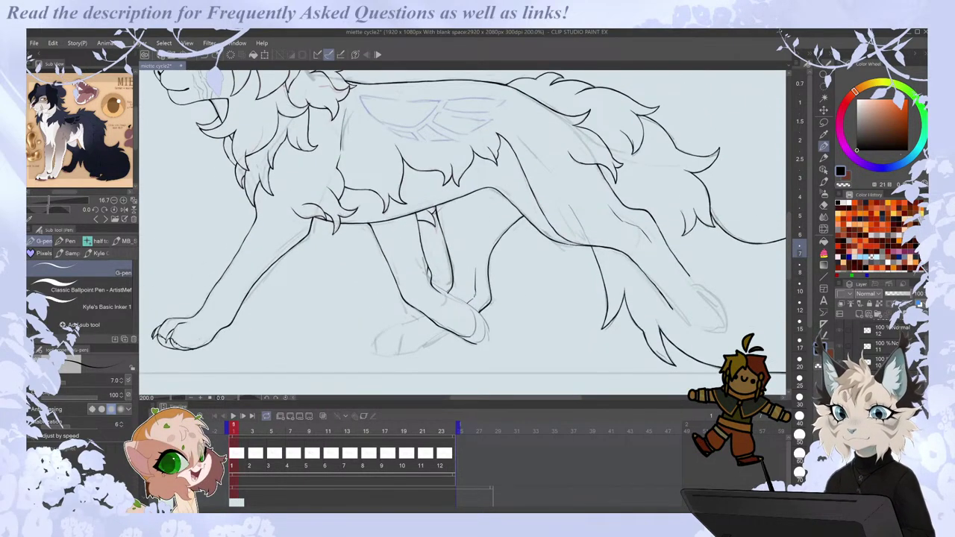
pyautogui.hotkey('ctrl', '+')
pyautogui.hotkey('ctrl', '+')
pyautogui.press('e')
pyautogui.press('p')
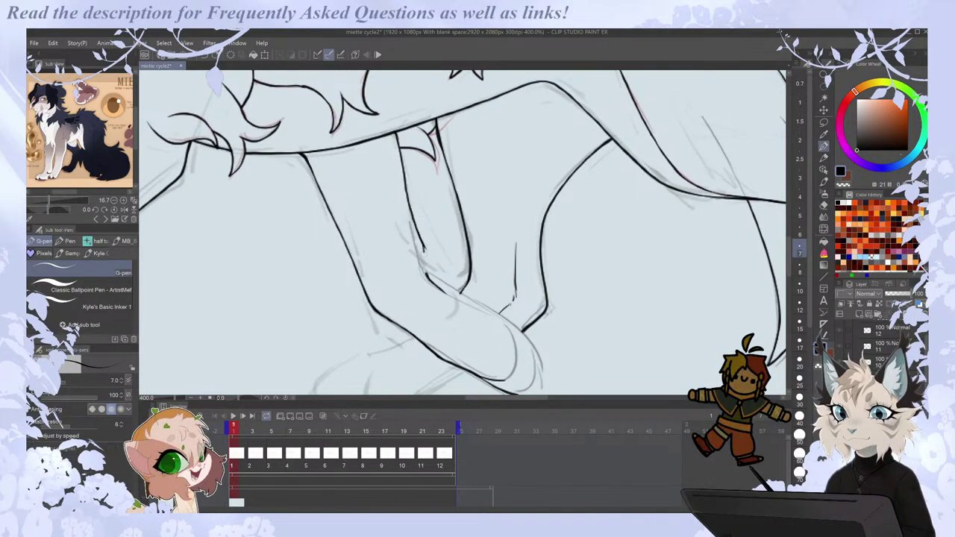
# Ink the short contour closing the gap at the back of drawing 1's folded foreleg wrist.
pyautogui.moveTo(423, 246); pyautogui.dragTo(428, 278)
pyautogui.hotkey('ctrl', 'z')
pyautogui.hotkey('ctrl', 'z')
pyautogui.scroll(-2, 429, 246)
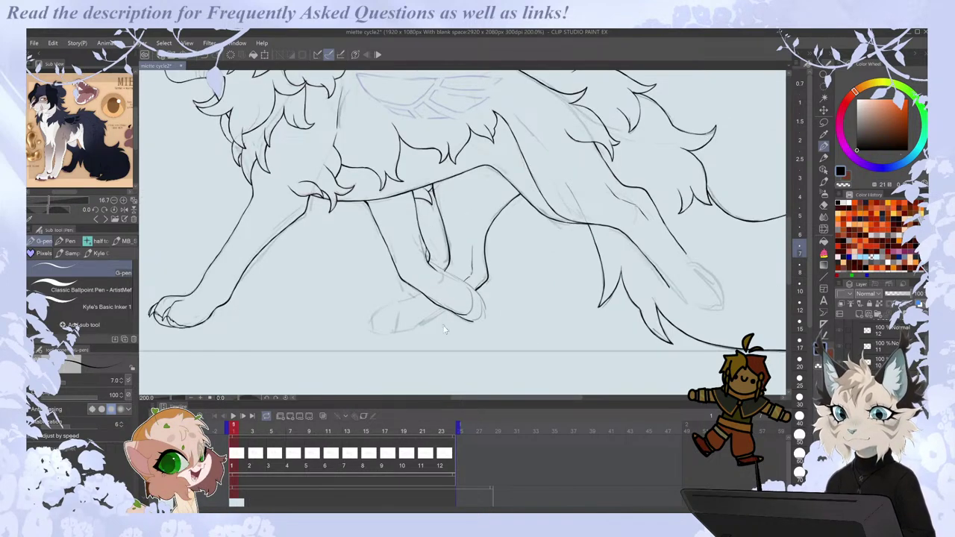
pyautogui.scroll(2, 444, 330)
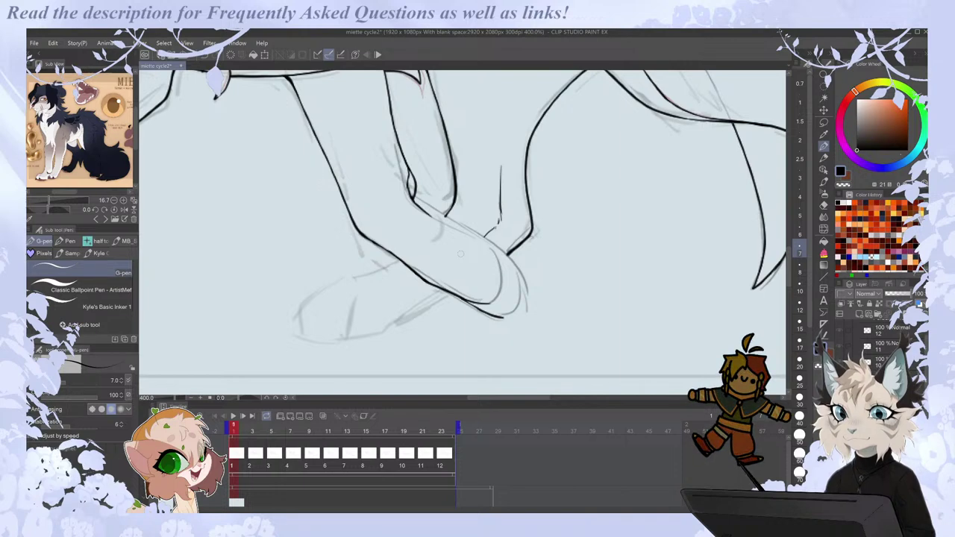
# Ink the small dewclaw below the folded foreleg's wrist, with a short curved line at its base, redoing rough strokes.
pyautogui.moveTo(419, 244)
pyautogui.mouseDown()
pyautogui.moveTo(446, 241)
pyautogui.moveTo(423, 245)
pyautogui.moveTo(442, 237)
pyautogui.moveTo(434, 227)
pyautogui.moveTo(438, 240)
pyautogui.moveTo(448, 237)
pyautogui.mouseUp()
pyautogui.hotkey('ctrl', 'z')
pyautogui.press('e')
pyautogui.press('p')
pyautogui.hotkey('ctrl', 'z')
pyautogui.press('e')
pyautogui.press('p')
pyautogui.press('e')
pyautogui.press('p')
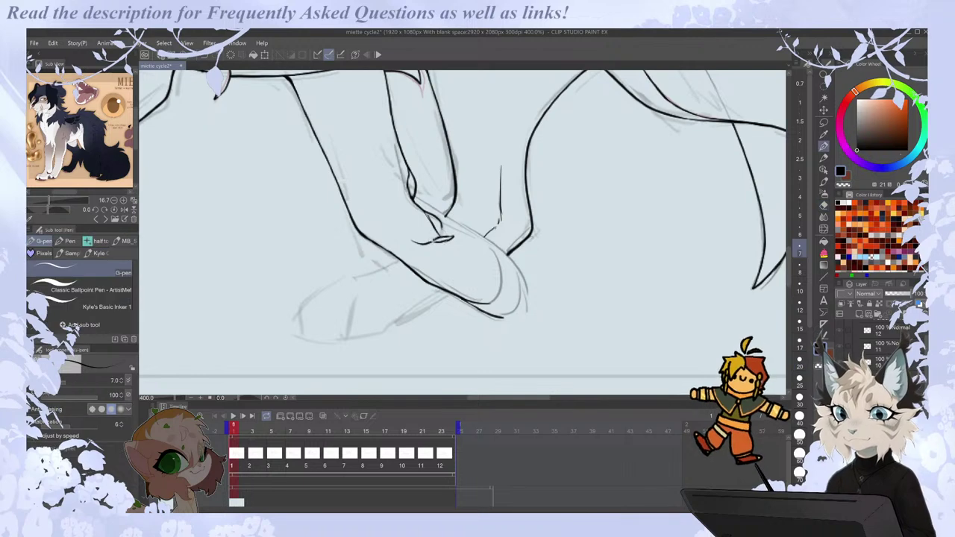
# Erase and redraw the inner edge of the dewclaw as a rounder curve and compare it with the neighbouring drawing.
pyautogui.press('e')
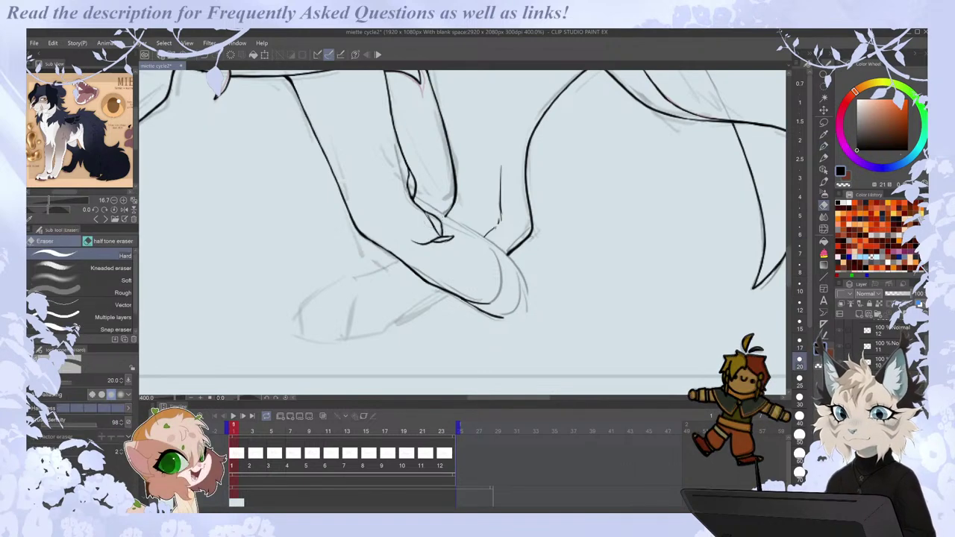
pyautogui.press('p')
pyautogui.press('e')
pyautogui.moveTo(427, 217); pyautogui.dragTo(437, 234)
pyautogui.press('p')
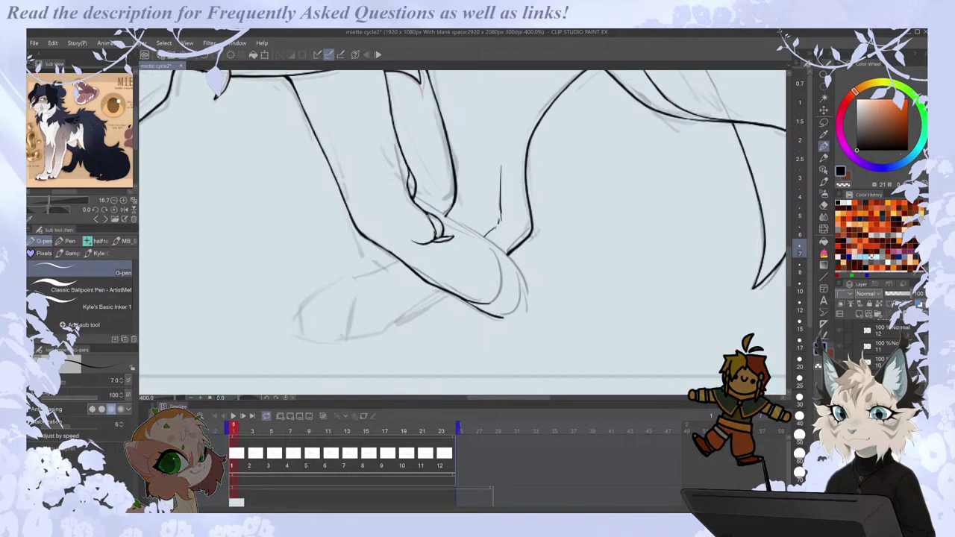
pyautogui.press('Left')
pyautogui.press('Right')
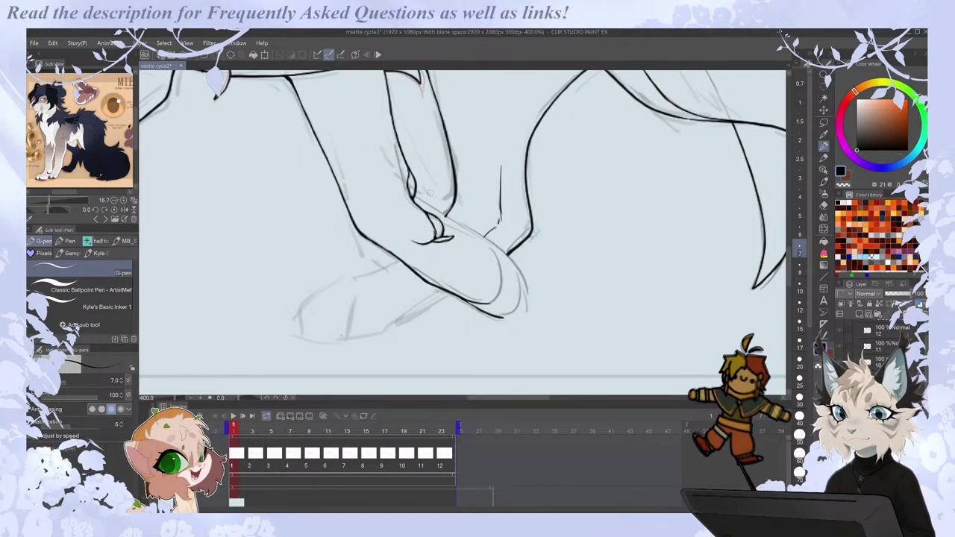
# Select the inked dewclaw and transform it slightly away from the wrist towards the paw, then clear the selection.
pyautogui.moveTo(789, 266); pyautogui.dragTo(789, 268)
pyautogui.press(',')
pyautogui.press('.')
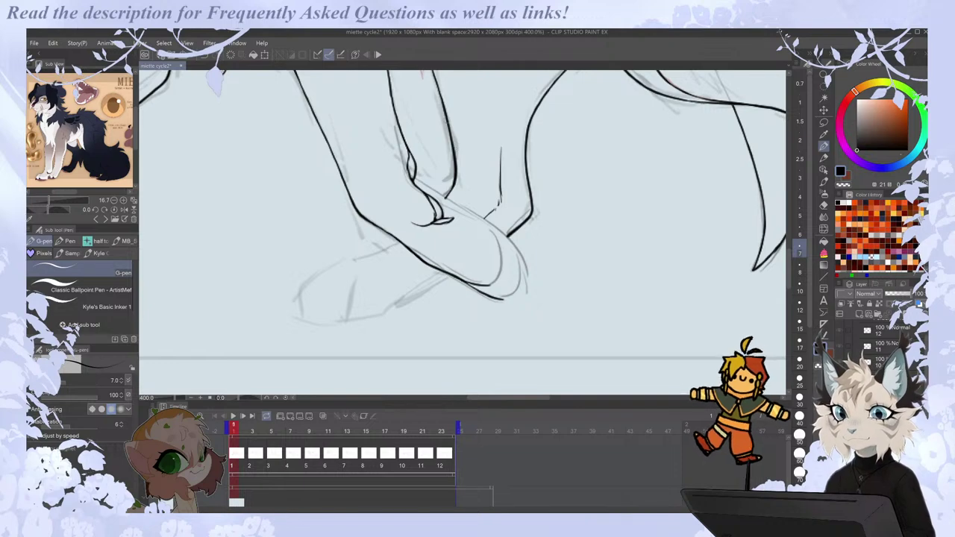
pyautogui.press('e')
pyautogui.press('m')
pyautogui.moveTo(415, 186)
pyautogui.mouseDown()
pyautogui.moveTo(407, 238)
pyautogui.moveTo(461, 256)
pyautogui.moveTo(477, 244)
pyautogui.moveTo(436, 192)
pyautogui.mouseUp()
pyautogui.hotkey('ctrl', 't')
pyautogui.moveTo(456, 239); pyautogui.dragTo(461, 237)
pyautogui.click(426, 271)
pyautogui.hotkey('ctrl', 'd')
pyautogui.press('p')
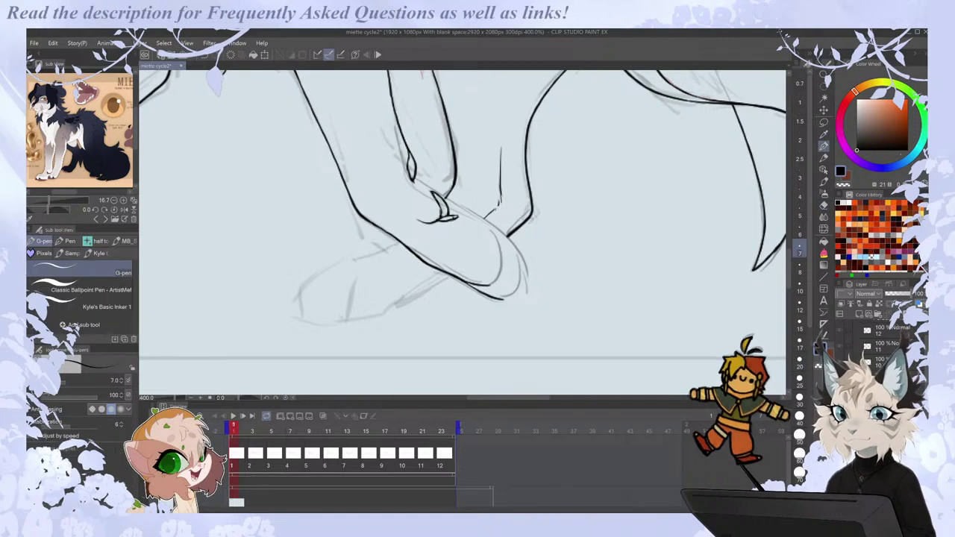
# Ink the wrist line that reconnects the foreleg to the moved dewclaw.
pyautogui.moveTo(423, 187); pyautogui.dragTo(433, 193)
pyautogui.press(',')
pyautogui.press('.')
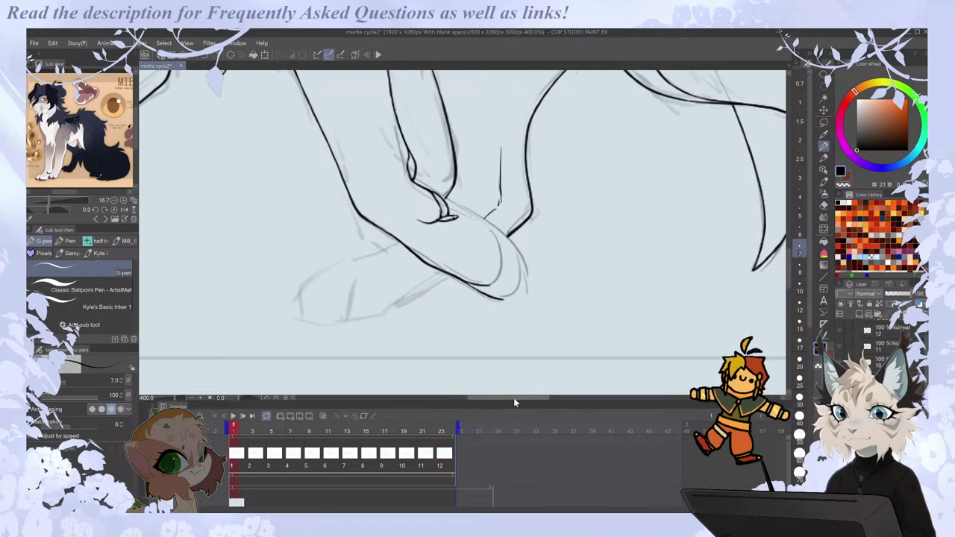
# Rotate the canvas and refine the dewclaw's tip by erasing its end and redrawing it as a short point.
pyautogui.moveTo(515, 399); pyautogui.dragTo(525, 389)
pyautogui.moveTo(238, 399); pyautogui.dragTo(252, 396)
pyautogui.click(789, 243)
pyautogui.moveTo(789, 242); pyautogui.dragTo(789, 211)
pyautogui.press(',')
pyautogui.press('.')
pyautogui.press('e')
pyautogui.moveTo(495, 175); pyautogui.dragTo(499, 193)
pyautogui.press('p')
pyautogui.moveTo(501, 183)
pyautogui.mouseDown()
pyautogui.moveTo(499, 192)
pyautogui.moveTo(493, 178)
pyautogui.moveTo(498, 191)
pyautogui.mouseUp()
pyautogui.hotkey('ctrl', 'z')
pyautogui.hotkey('ctrl', 'z')
pyautogui.moveTo(500, 182); pyautogui.dragTo(498, 191)
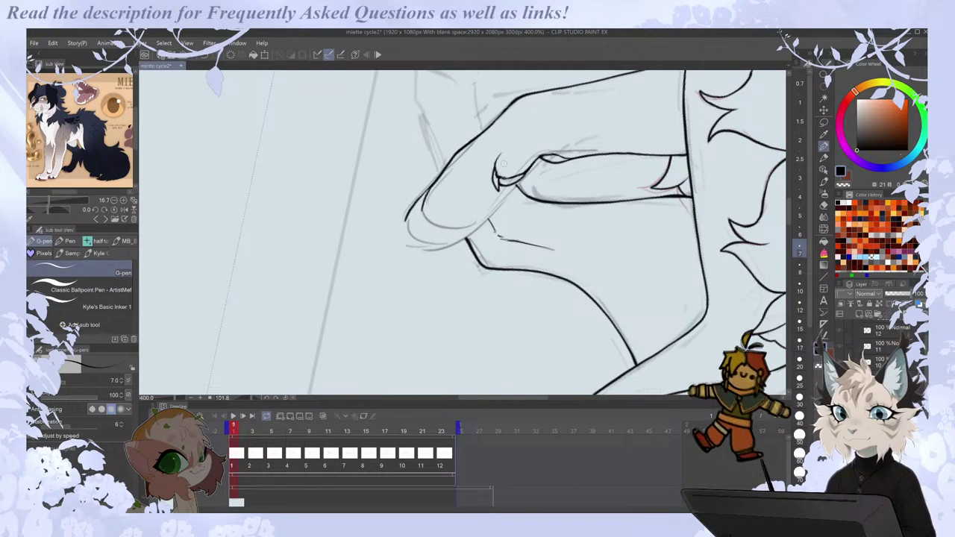
# Ink the two pointed claws at the tip of the folded forepaw, cleaning up the outer claw's end.
pyautogui.moveTo(424, 196)
pyautogui.mouseDown()
pyautogui.moveTo(405, 244)
pyautogui.moveTo(407, 216)
pyautogui.mouseUp()
pyautogui.hotkey('ctrl', 'z')
pyautogui.hotkey('ctrl', 'z')
pyautogui.press('Right')
pyautogui.press('Left')
pyautogui.press('e')
pyautogui.moveTo(405, 256); pyautogui.dragTo(403, 252)
pyautogui.press('p')
pyautogui.press('Right')
pyautogui.press('Left')
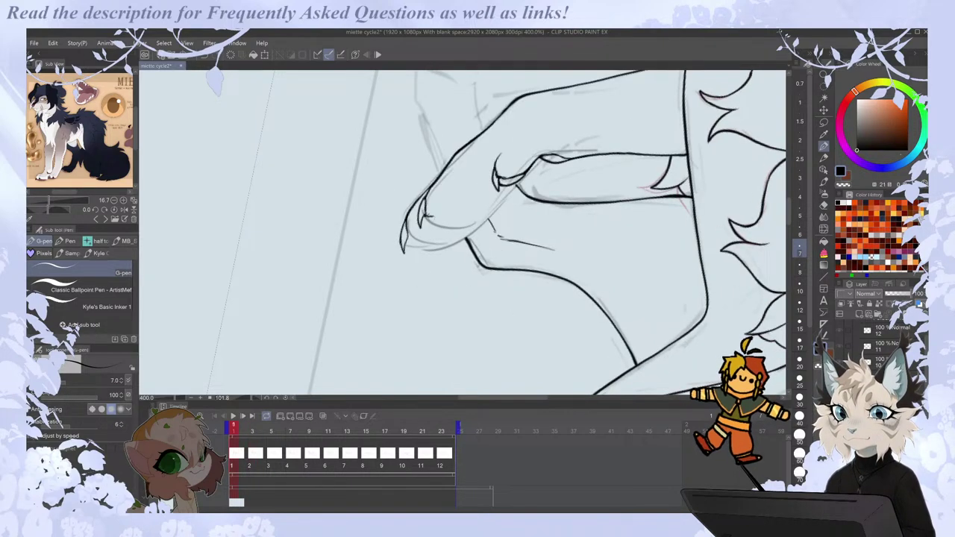
# Ink the curved underside of the near toe from its claw towards the paw pad, redoing the stroke.
pyautogui.moveTo(443, 220)
pyautogui.mouseDown()
pyautogui.moveTo(456, 225)
pyautogui.moveTo(438, 217)
pyautogui.mouseUp()
pyautogui.hotkey('ctrl', 'z')
pyautogui.hotkey('ctrl', 'z')
pyautogui.hotkey('ctrl', 'z')
pyautogui.moveTo(435, 217)
pyautogui.mouseDown()
pyautogui.moveTo(476, 208)
pyautogui.moveTo(452, 231)
pyautogui.moveTo(481, 210)
pyautogui.mouseUp()
pyautogui.press('e')
pyautogui.press('p')
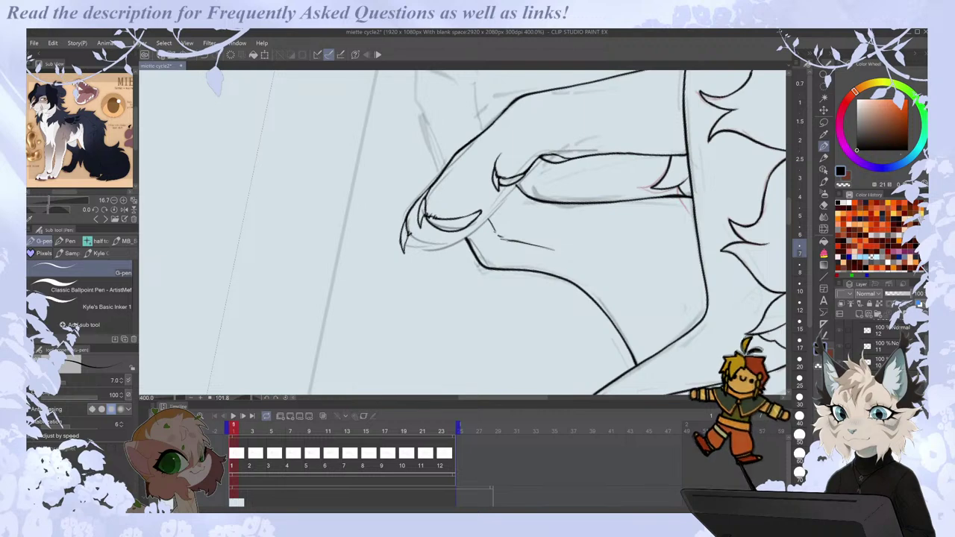
# Ink the outer toe's lower edge and the folded paw's back edge from the toes up to the wrist.
pyautogui.moveTo(425, 229); pyautogui.dragTo(441, 236)
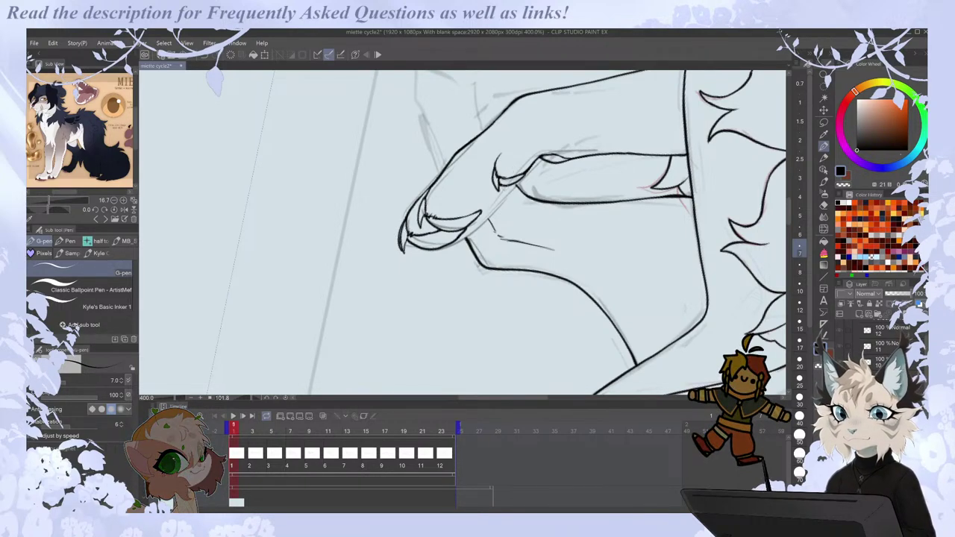
pyautogui.moveTo(461, 234); pyautogui.dragTo(515, 182)
pyautogui.hotkey('ctrl', 'z')
pyautogui.hotkey('ctrl', 'z')
pyautogui.moveTo(490, 218)
pyautogui.mouseDown()
pyautogui.moveTo(515, 183)
pyautogui.moveTo(481, 212)
pyautogui.mouseUp()
pyautogui.moveTo(517, 182); pyautogui.dragTo(512, 188)
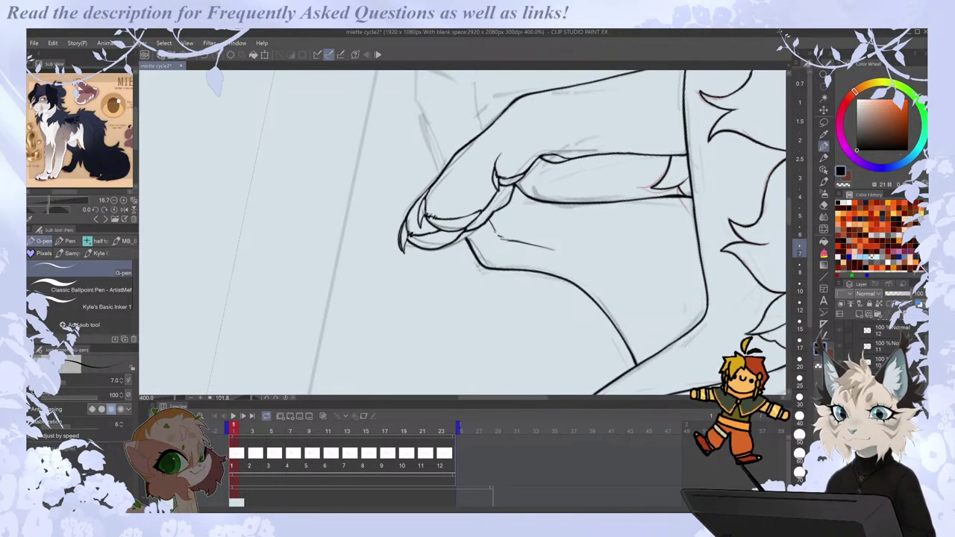
# Touch up the toe and wrist joins of the folded forepaw with the eraser and reset the canvas rotation.
pyautogui.moveTo(445, 248)
pyautogui.mouseDown()
pyautogui.moveTo(473, 227)
pyautogui.moveTo(453, 261)
pyautogui.moveTo(468, 250)
pyautogui.mouseUp()
pyautogui.scroll(-2, 476, 212)
pyautogui.scroll(2, 517, 163)
pyautogui.press('e')
pyautogui.press('p')
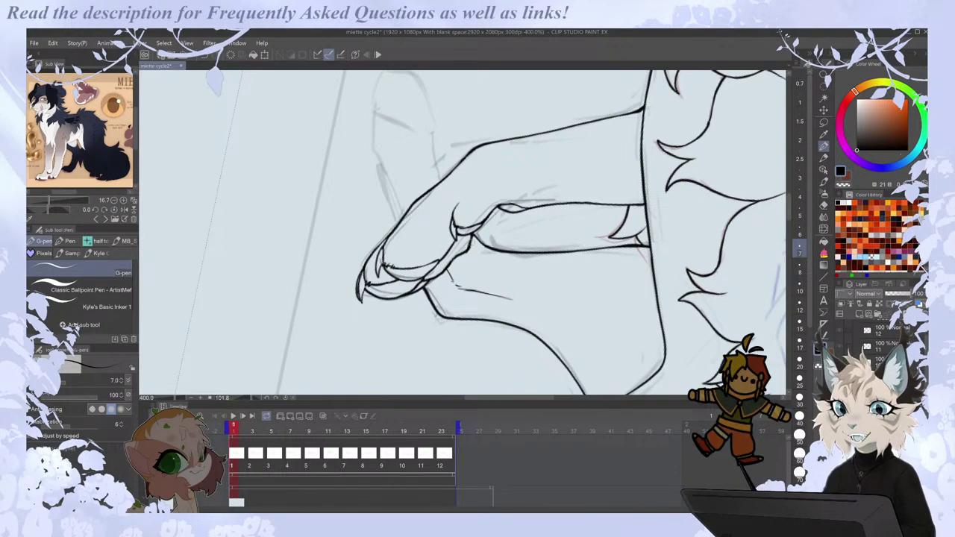
pyautogui.press('e')
pyautogui.moveTo(470, 244)
pyautogui.mouseDown()
pyautogui.moveTo(463, 254)
pyautogui.moveTo(471, 238)
pyautogui.mouseUp()
pyautogui.press('p')
pyautogui.click(286, 398)
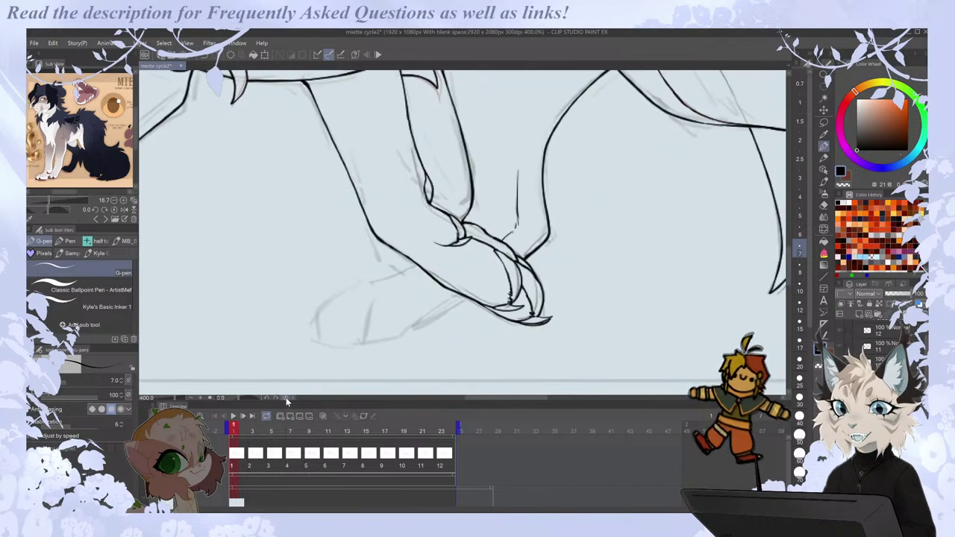
# Set the Liquify brush size to 100 and nudge the folded forepaw's toe tips slightly inward.
pyautogui.hotkey('ctrl', '-')
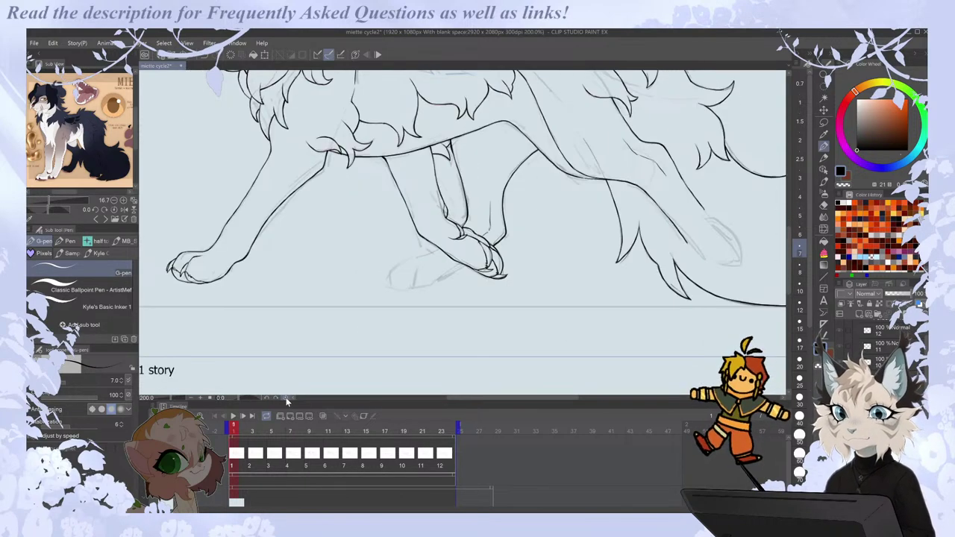
pyautogui.hotkey('ctrl', '-')
pyautogui.hotkey('ctrl', '+')
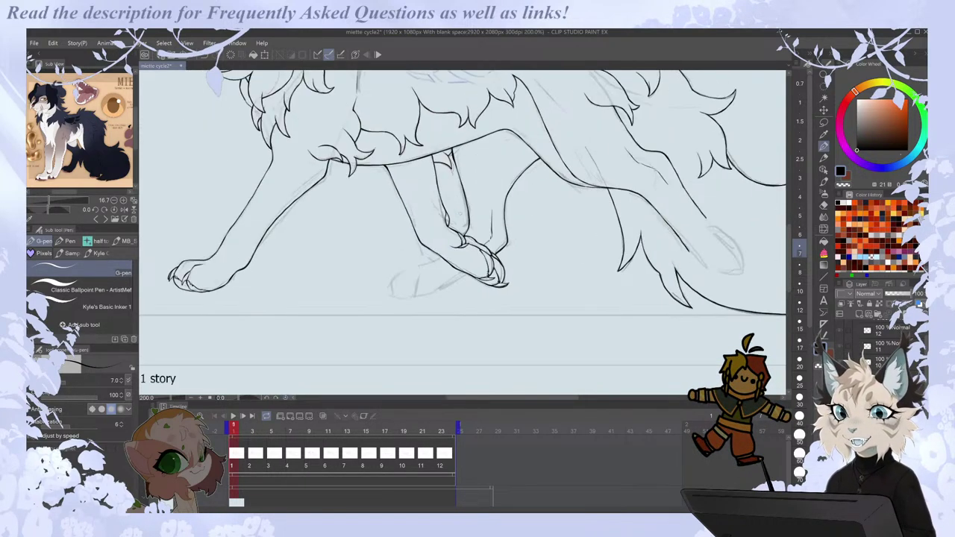
pyautogui.click(823, 228)
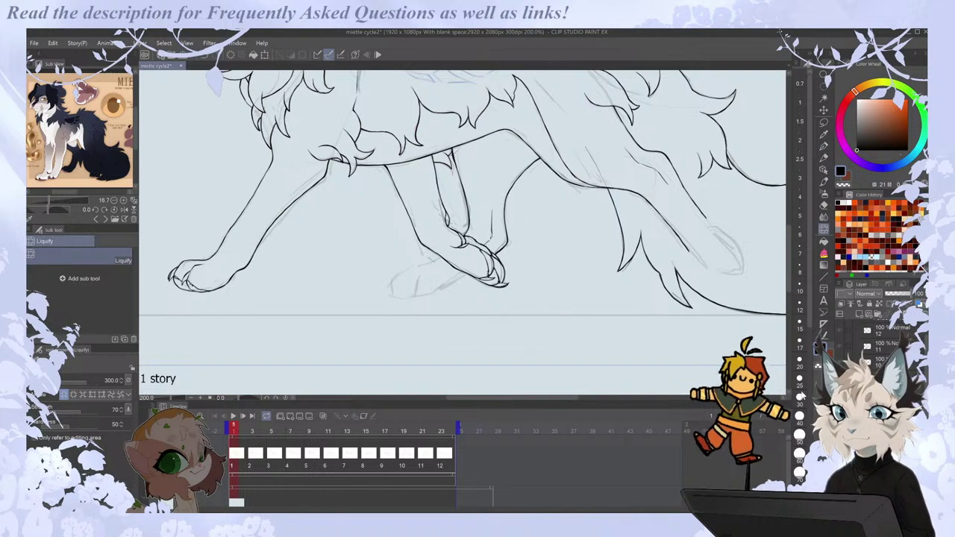
pyautogui.moveTo(808, 288); pyautogui.dragTo(809, 427)
pyautogui.click(799, 315)
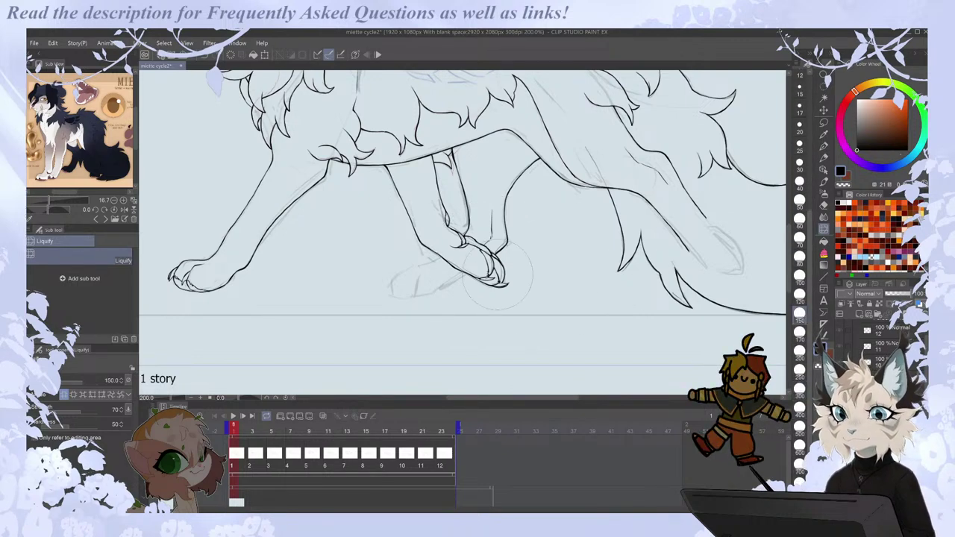
pyautogui.click(799, 274)
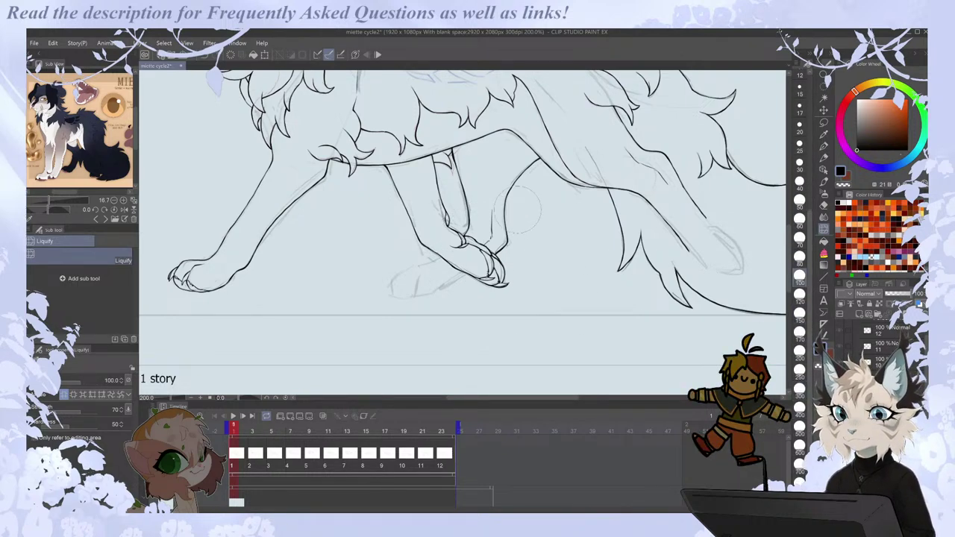
# Erase the far hind leg's heel corner just above the folded forepaw.
pyautogui.press('e')
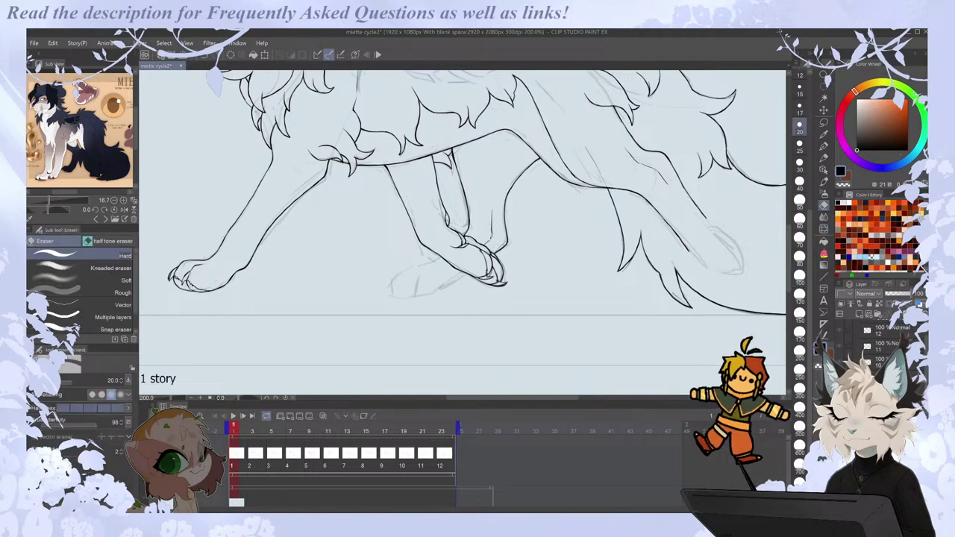
pyautogui.moveTo(499, 250); pyautogui.dragTo(505, 246)
pyautogui.press('p')
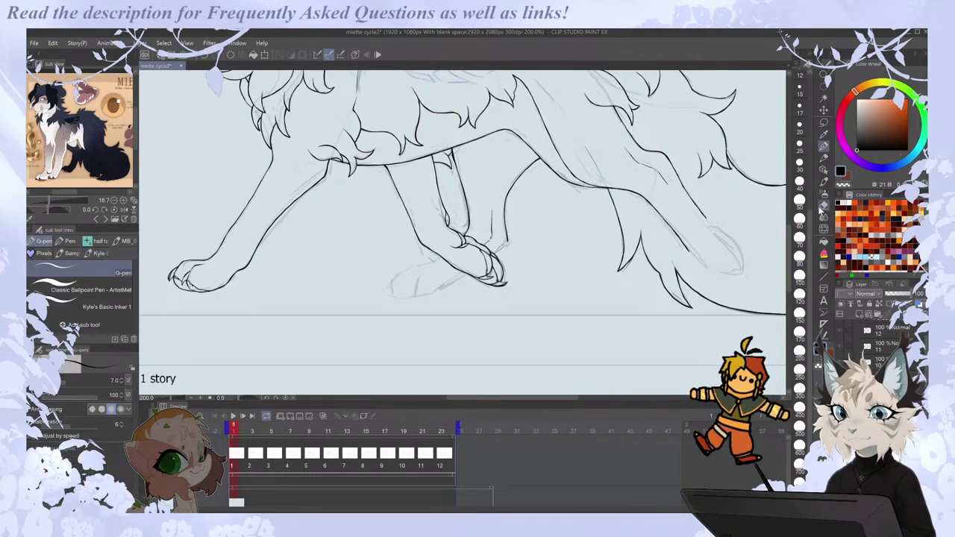
# Adjust the folded forepaw's tip further with Liquify, comparing it with the neighbouring drawing.
pyautogui.click(823, 229)
pyautogui.press('Right')
pyautogui.press('Left')
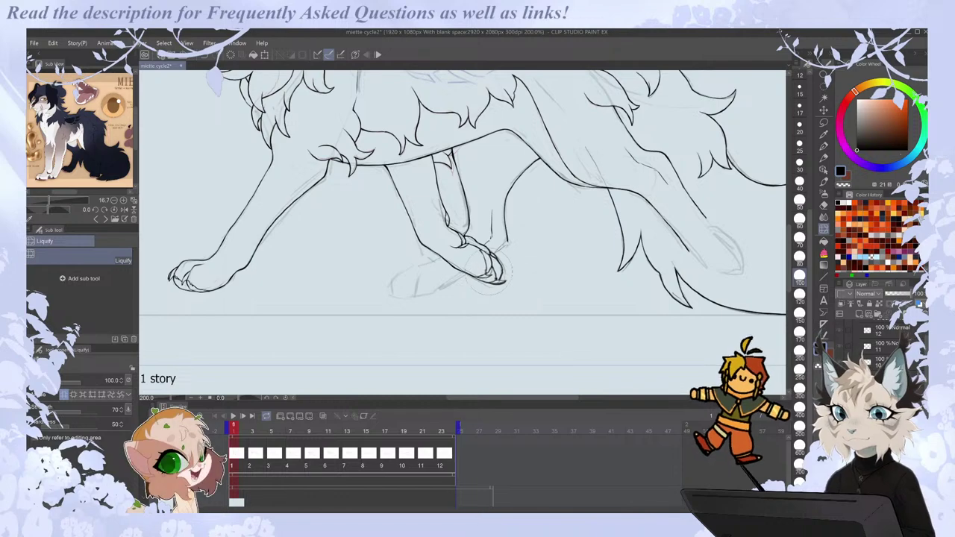
pyautogui.scroll(-1, 619, 298)
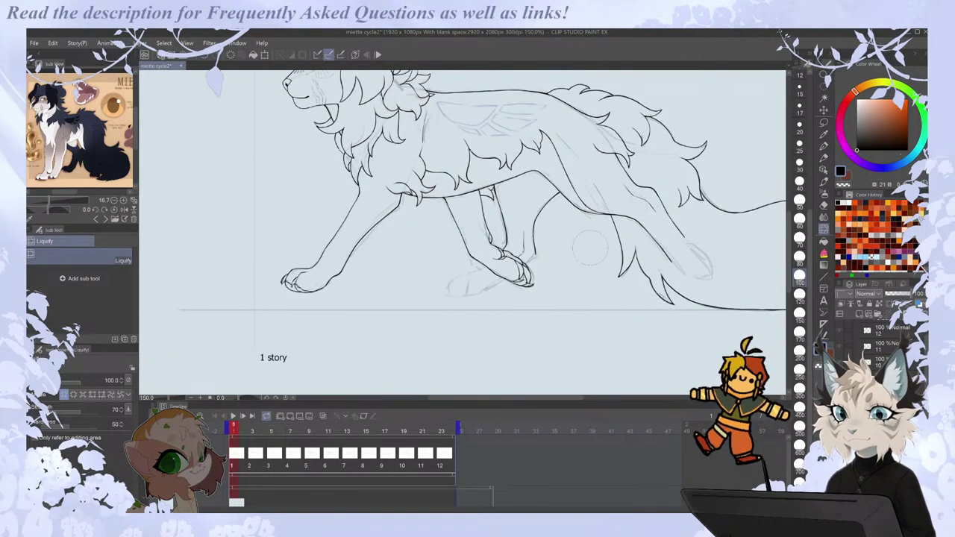
pyautogui.scroll(1, 555, 275)
pyautogui.press('p')
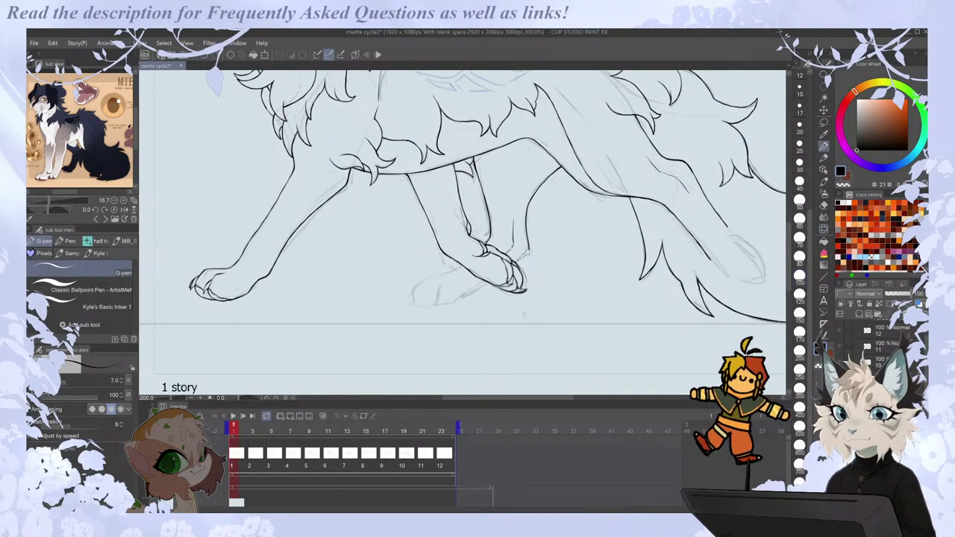
# Re-ink the far hind leg's heel corner down to the folded forepaw.
pyautogui.scroll(2, 530, 281)
pyautogui.moveTo(469, 233)
pyautogui.mouseDown()
pyautogui.moveTo(482, 271)
pyautogui.moveTo(494, 260)
pyautogui.moveTo(491, 246)
pyautogui.moveTo(502, 296)
pyautogui.moveTo(487, 289)
pyautogui.moveTo(476, 299)
pyautogui.moveTo(519, 295)
pyautogui.mouseUp()
pyautogui.hotkey('ctrl', 'z')
pyautogui.scroll(-3, 505, 275)
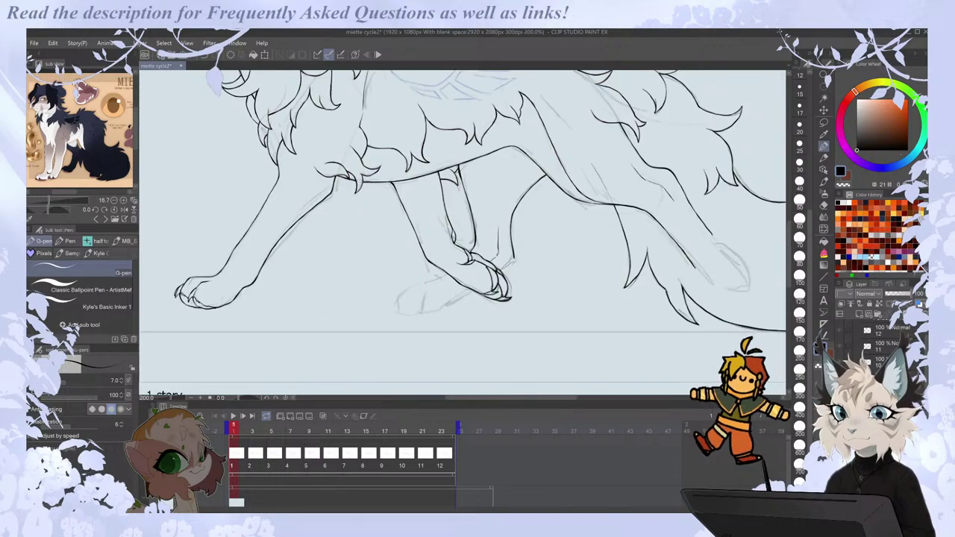
# Examine drawing 1's legs in a mirrored view and against the neighbouring drawing.
pyautogui.scroll(1, 505, 267)
pyautogui.scroll(-1, 505, 265)
pyautogui.scroll(1, 510, 255)
pyautogui.press('h')
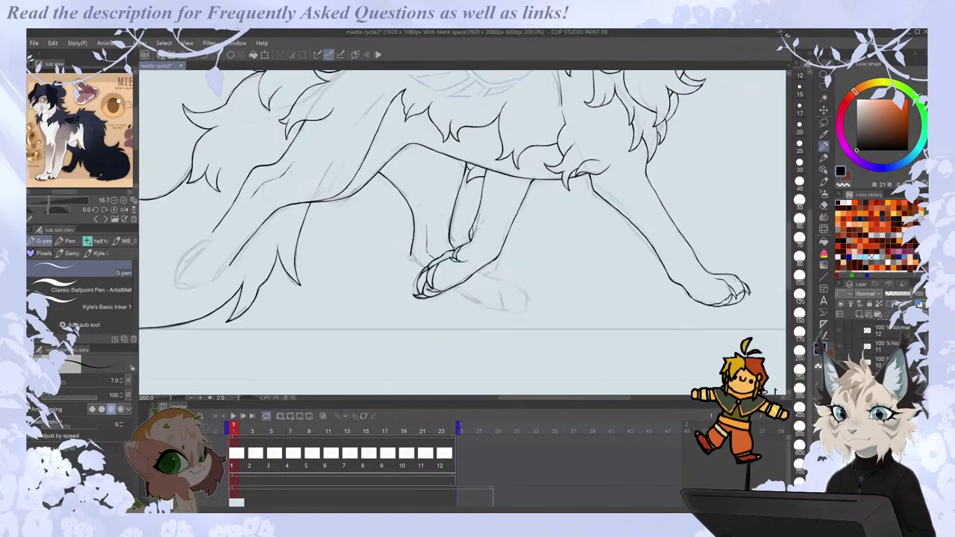
pyautogui.press('h')
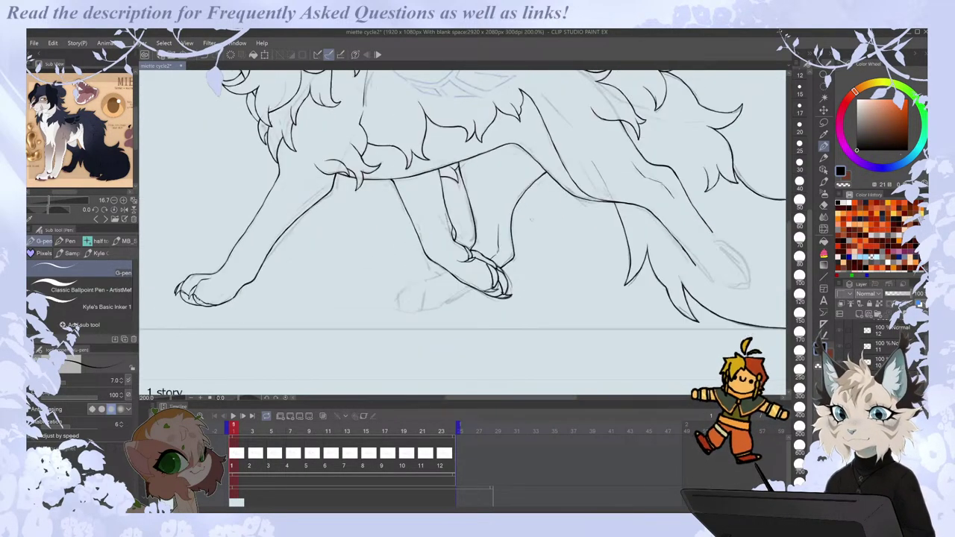
pyautogui.scroll(2, 410, 303)
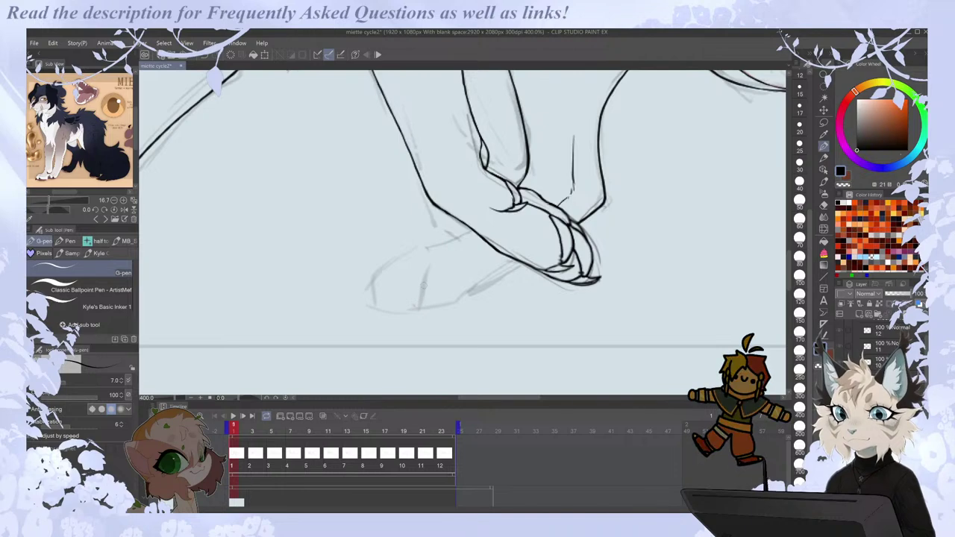
pyautogui.scroll(-2, 406, 294)
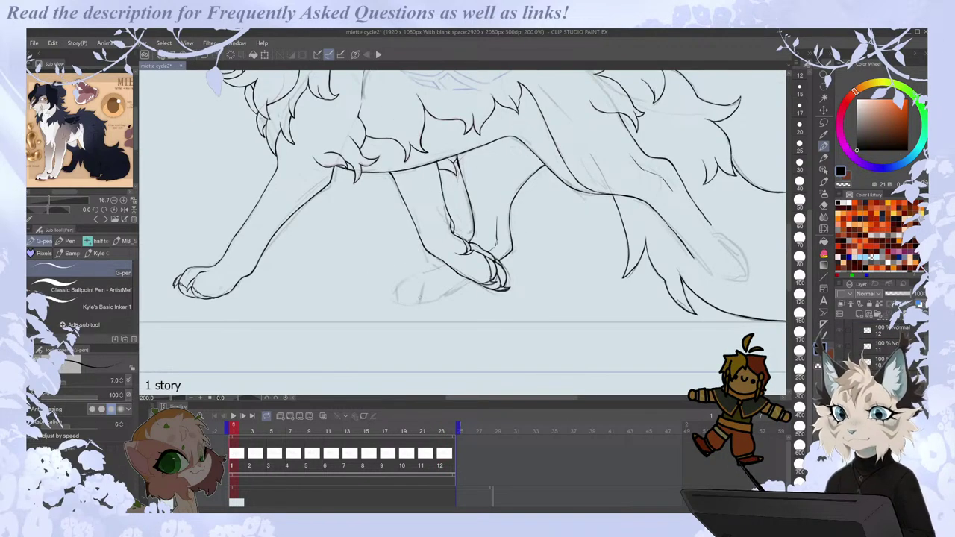
pyautogui.press('Right')
pyautogui.press('Left')
pyautogui.press('Right')
pyautogui.press('Left')
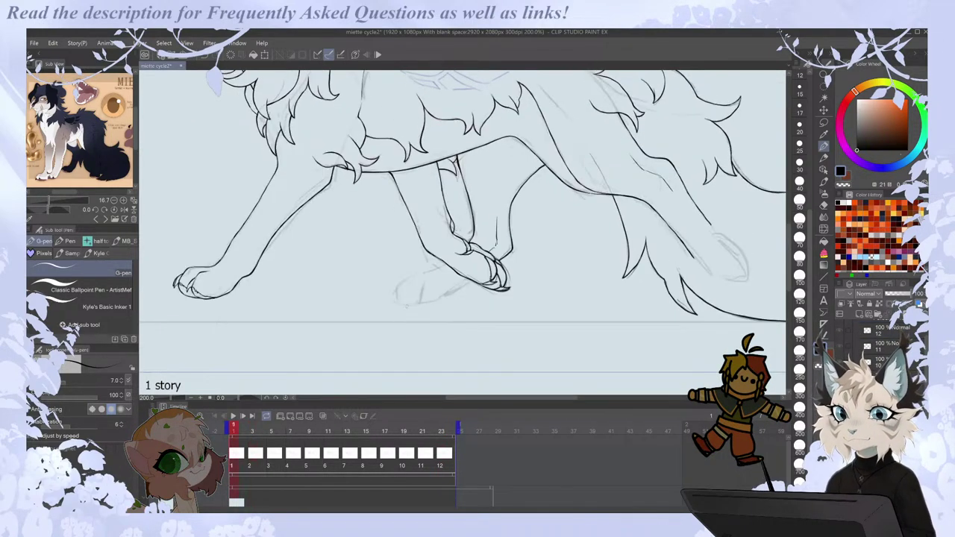
# Ink the frontmost claw and first toe curve of drawing 1's far hind paw over the sketch.
pyautogui.scroll(2, 402, 310)
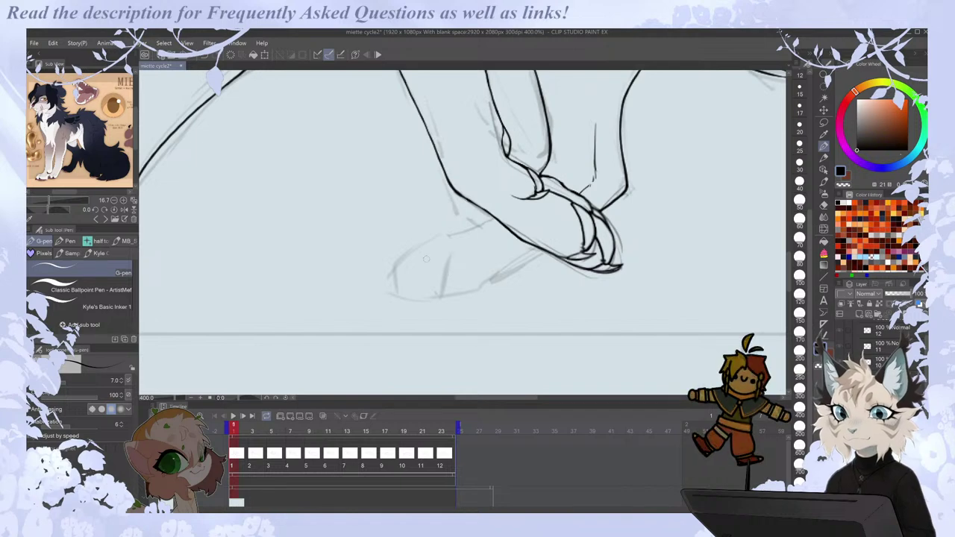
pyautogui.moveTo(401, 258)
pyautogui.mouseDown()
pyautogui.moveTo(409, 282)
pyautogui.moveTo(432, 291)
pyautogui.mouseUp()
pyautogui.moveTo(403, 257); pyautogui.dragTo(447, 281)
pyautogui.moveTo(405, 242)
pyautogui.mouseDown()
pyautogui.moveTo(396, 246)
pyautogui.moveTo(405, 258)
pyautogui.moveTo(393, 253)
pyautogui.moveTo(404, 258)
pyautogui.mouseUp()
pyautogui.hotkey('ctrl', 'z')
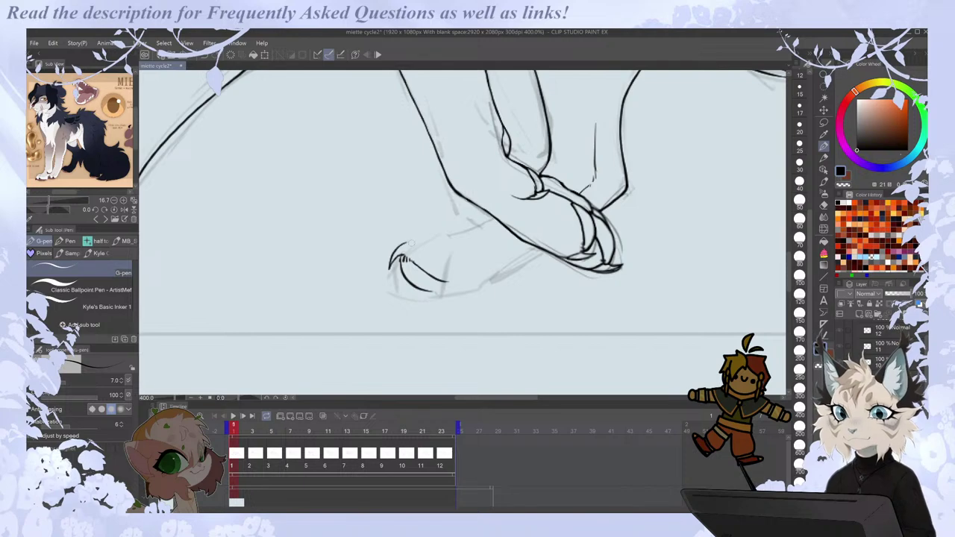
pyautogui.press('e')
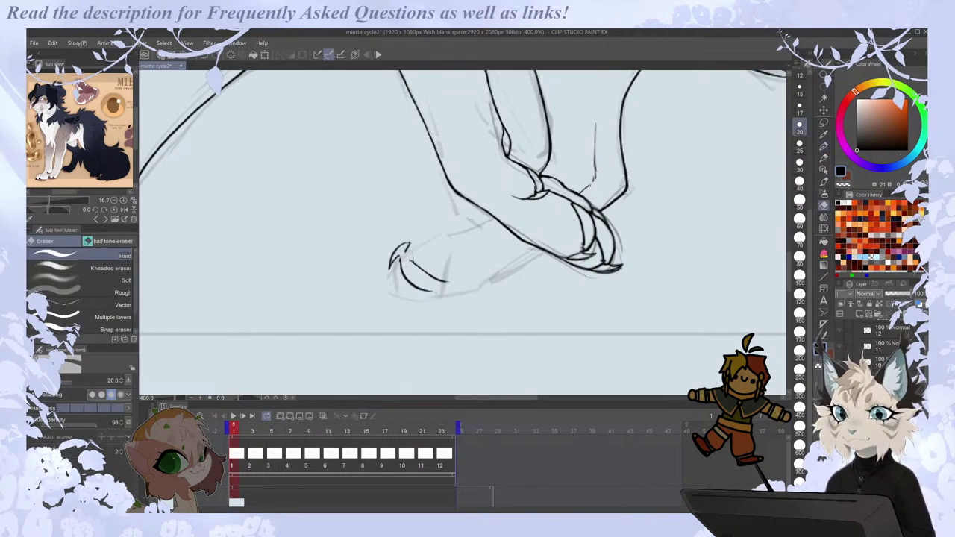
pyautogui.press('p')
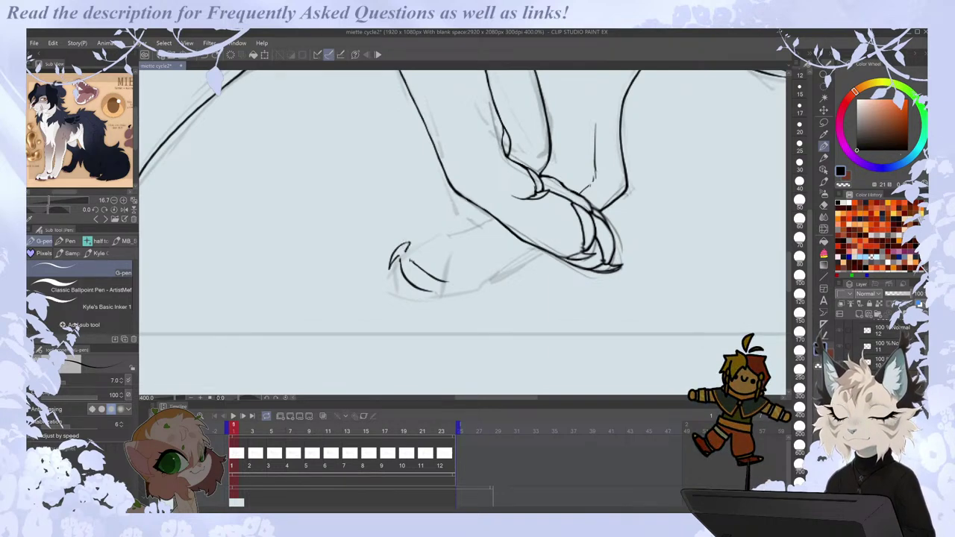
pyautogui.press('.')
pyautogui.hotkey('ctrl', 'Left')
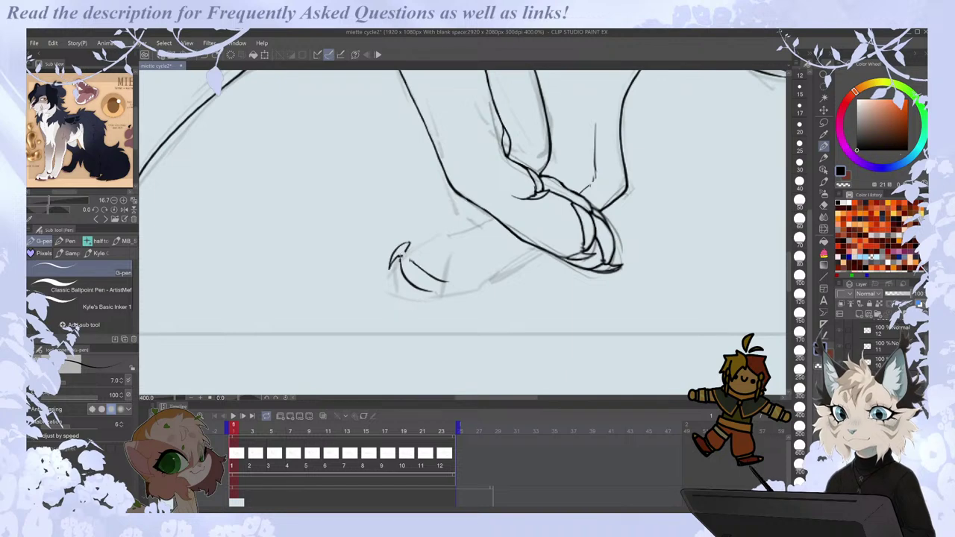
# Refine the frontmost claw's outline and bring the first toe's curves to a clean point.
pyautogui.press('e')
pyautogui.press('p')
pyautogui.moveTo(389, 272); pyautogui.dragTo(406, 253)
pyautogui.press('e')
pyautogui.press('p')
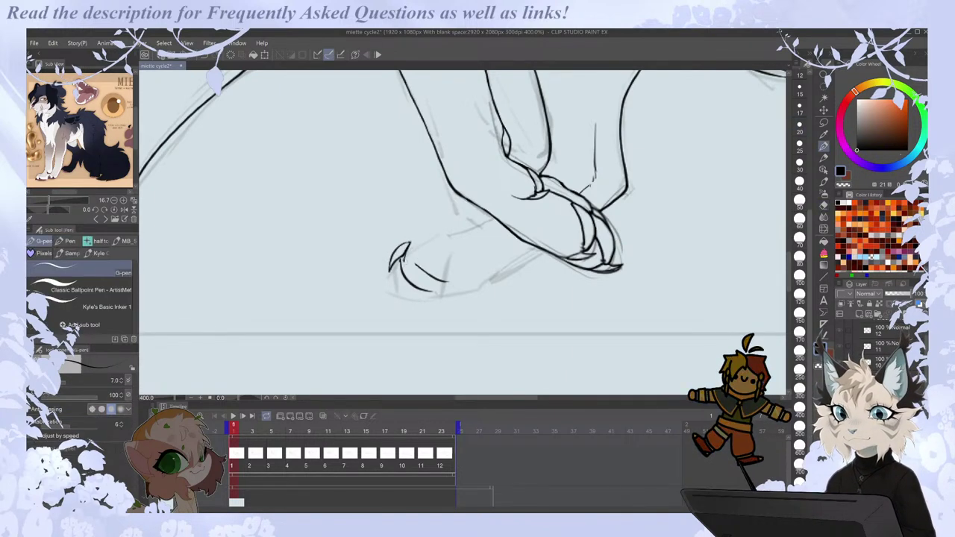
pyautogui.press('e')
pyautogui.moveTo(446, 281)
pyautogui.mouseDown()
pyautogui.moveTo(411, 261)
pyautogui.moveTo(450, 285)
pyautogui.mouseUp()
pyautogui.press('p')
pyautogui.press('e')
pyautogui.press('p')
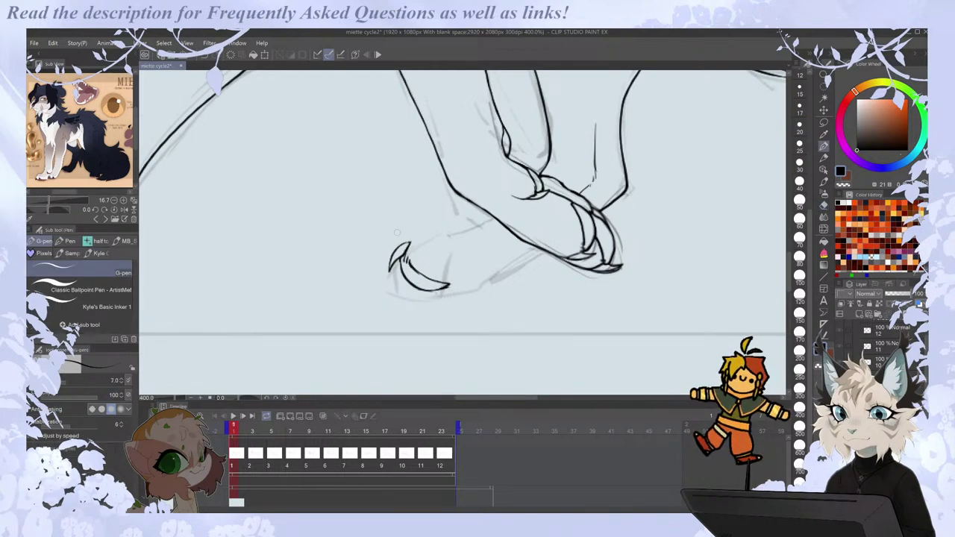
# Ink a second claw behind the first toe of the far hind paw and begin its toe curve.
pyautogui.moveTo(405, 241); pyautogui.dragTo(385, 268)
pyautogui.hotkey('ctrl', 'z')
pyautogui.hotkey('ctrl', 'z')
pyautogui.hotkey('ctrl', 'z')
pyautogui.hotkey('ctrl', 'z')
pyautogui.moveTo(430, 272)
pyautogui.mouseDown()
pyautogui.moveTo(468, 289)
pyautogui.moveTo(435, 271)
pyautogui.moveTo(444, 289)
pyautogui.moveTo(463, 291)
pyautogui.mouseUp()
pyautogui.press('e')
pyautogui.press('p')
pyautogui.moveTo(435, 245)
pyautogui.mouseDown()
pyautogui.moveTo(422, 269)
pyautogui.moveTo(431, 256)
pyautogui.mouseUp()
pyautogui.hotkey('ctrl', 'z')
pyautogui.moveTo(431, 253); pyautogui.dragTo(439, 265)
pyautogui.moveTo(437, 261)
pyautogui.mouseDown()
pyautogui.moveTo(452, 278)
pyautogui.moveTo(431, 279)
pyautogui.mouseUp()
# Clean up the second claw and ink the second toe's curved lower edge.
pyautogui.press('e')
pyautogui.moveTo(440, 245); pyautogui.dragTo(418, 272)
pyautogui.press('p')
pyautogui.moveTo(420, 266)
pyautogui.mouseDown()
pyautogui.moveTo(435, 259)
pyautogui.moveTo(424, 255)
pyautogui.moveTo(419, 272)
pyautogui.mouseUp()
pyautogui.hotkey('ctrl', 'z')
pyautogui.hotkey('ctrl', 'z')
pyautogui.hotkey('ctrl', 'z')
pyautogui.moveTo(419, 271)
pyautogui.mouseDown()
pyautogui.moveTo(434, 259)
pyautogui.moveTo(473, 289)
pyautogui.moveTo(482, 285)
pyautogui.moveTo(463, 284)
pyautogui.moveTo(480, 284)
pyautogui.mouseUp()
pyautogui.hotkey('ctrl', 'z')
pyautogui.press('e')
pyautogui.press('p')
pyautogui.moveTo(455, 291); pyautogui.dragTo(477, 287)
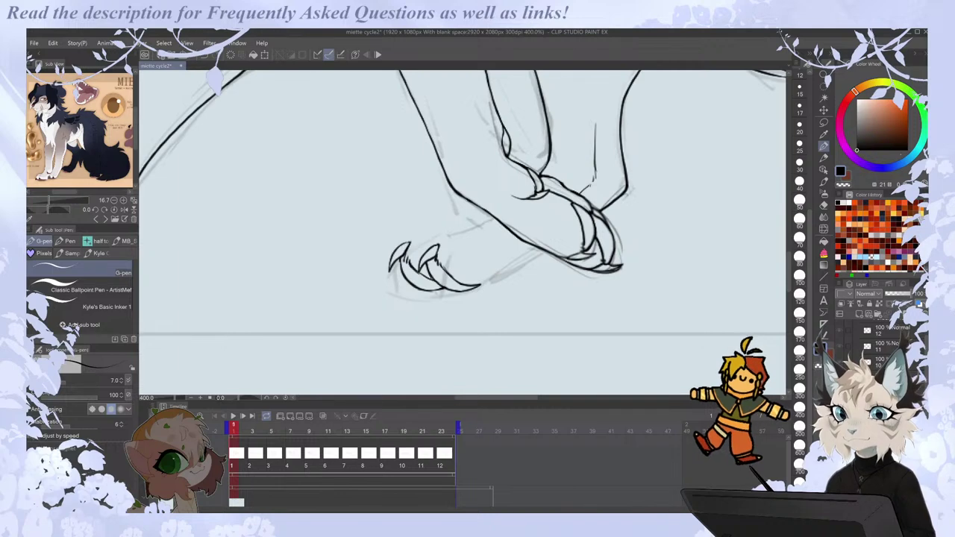
# Ink the far hind paw's upper outline from the front claw back to the folded forepaw.
pyautogui.moveTo(404, 243)
pyautogui.mouseDown()
pyautogui.moveTo(380, 270)
pyautogui.moveTo(390, 259)
pyautogui.moveTo(386, 271)
pyautogui.moveTo(423, 291)
pyautogui.mouseUp()
pyautogui.hotkey('ctrl', 'z')
pyautogui.press('.')
pyautogui.press(',')
pyautogui.moveTo(438, 243); pyautogui.dragTo(477, 233)
pyautogui.hotkey('ctrl', 'z')
pyautogui.hotkey('ctrl', 'z')
pyautogui.hotkey('ctrl', 'z')
pyautogui.hotkey('ctrl', 'z')
pyautogui.moveTo(409, 246); pyautogui.dragTo(495, 219)
pyautogui.hotkey('ctrl', 'z')
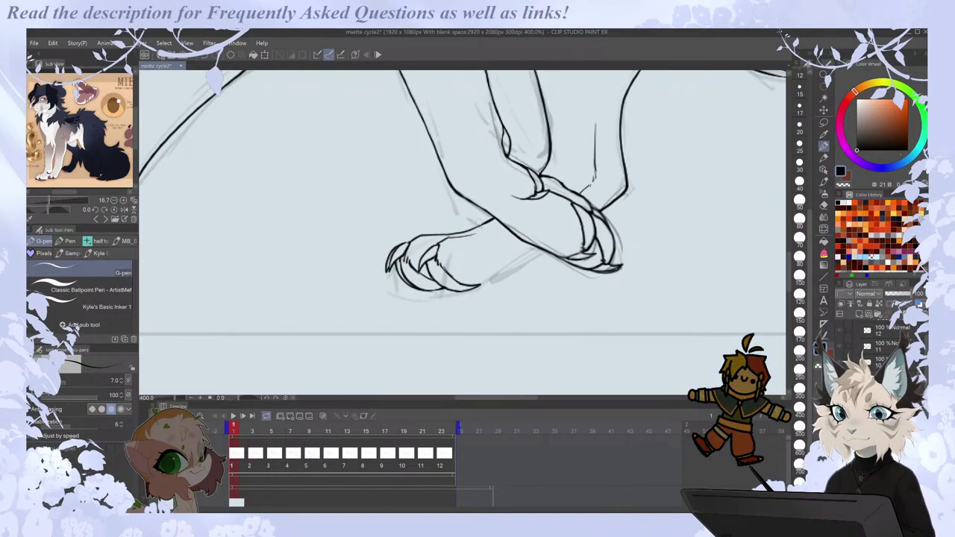
# Compare the far hind paw with the neighbouring drawings, both close up and with all the legs in view.
pyautogui.press('Right')
pyautogui.press('Left')
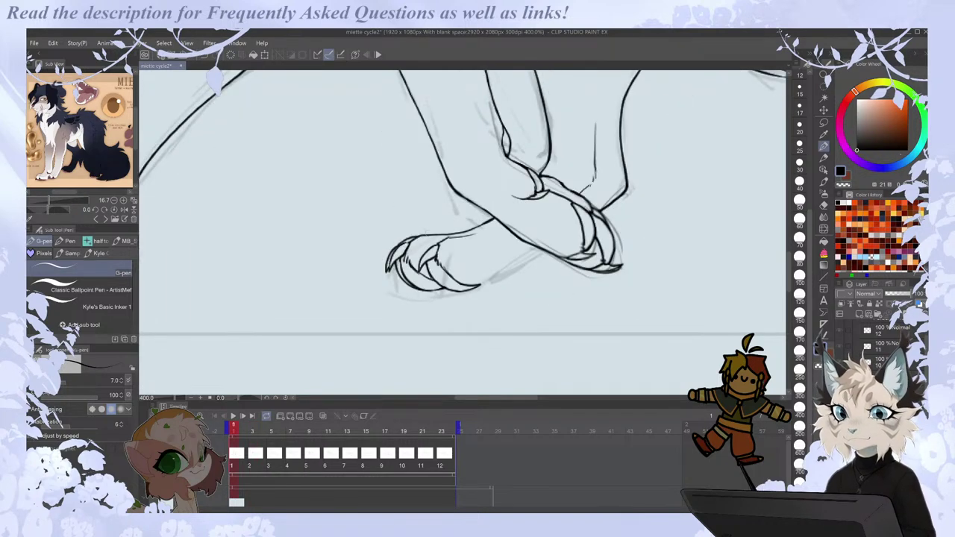
pyautogui.press('Right')
pyautogui.press('Left')
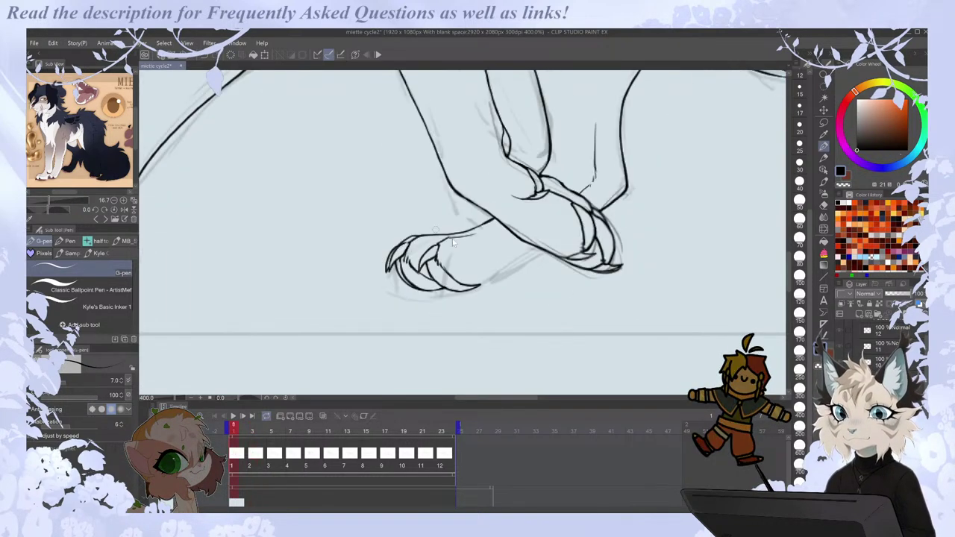
pyautogui.scroll(-3, 434, 226)
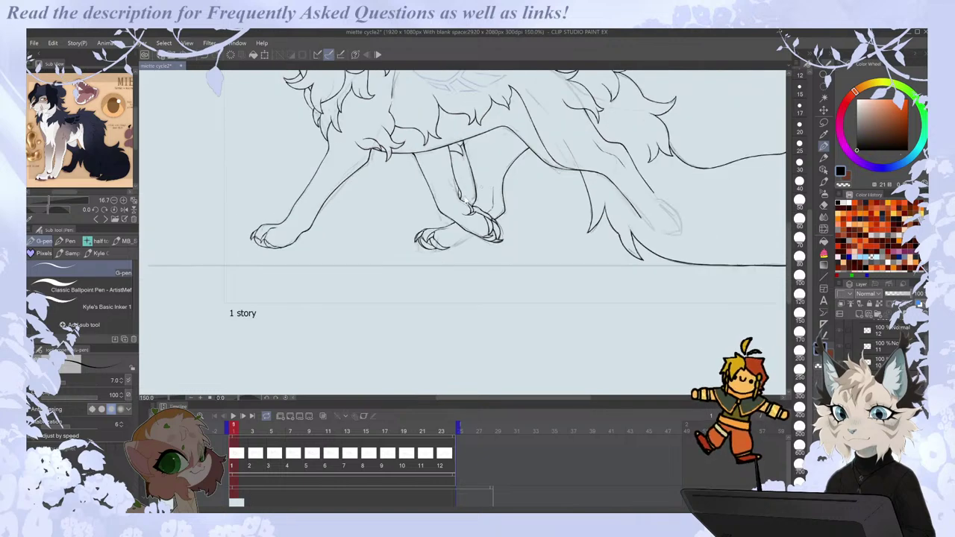
pyautogui.scroll(1, 484, 191)
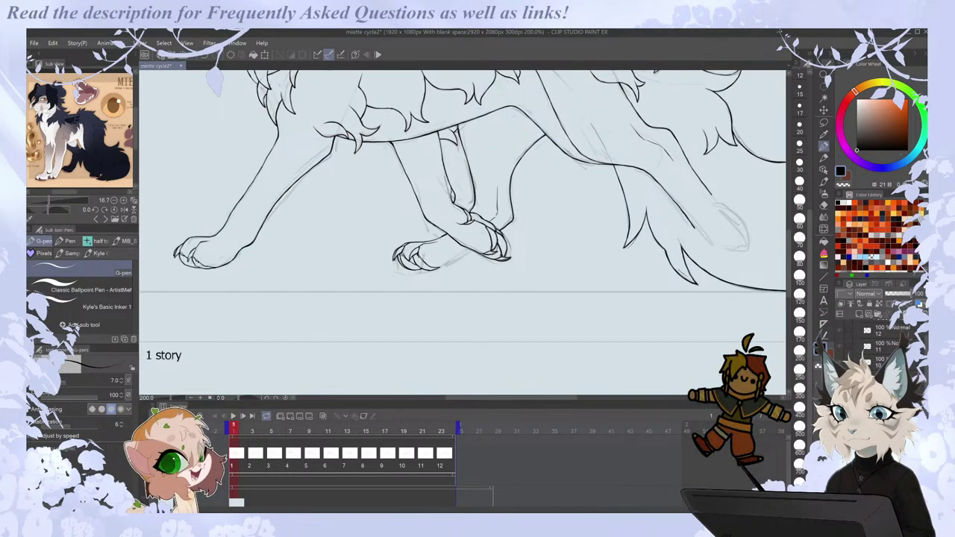
pyautogui.press('Left')
pyautogui.press('Right')
pyautogui.press('Right')
pyautogui.press('Left')
# Try to ink the paw's underside from the second toe to the far hind foot's lower line.
pyautogui.scroll(2, 424, 259)
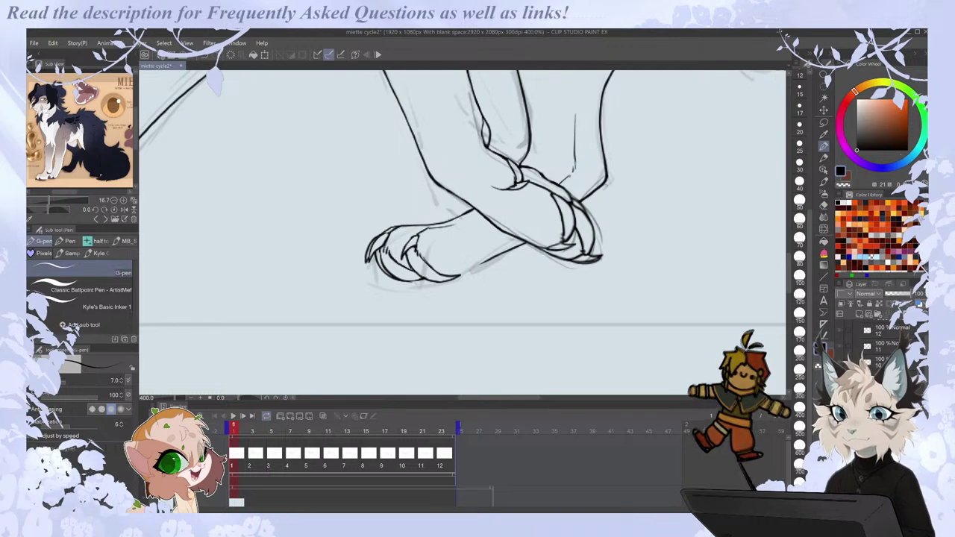
pyautogui.press('e')
pyautogui.moveTo(460, 276)
pyautogui.mouseDown()
pyautogui.moveTo(436, 284)
pyautogui.moveTo(469, 279)
pyautogui.moveTo(491, 258)
pyautogui.mouseUp()
pyautogui.press('p')
pyautogui.hotkey('ctrl', 'z')
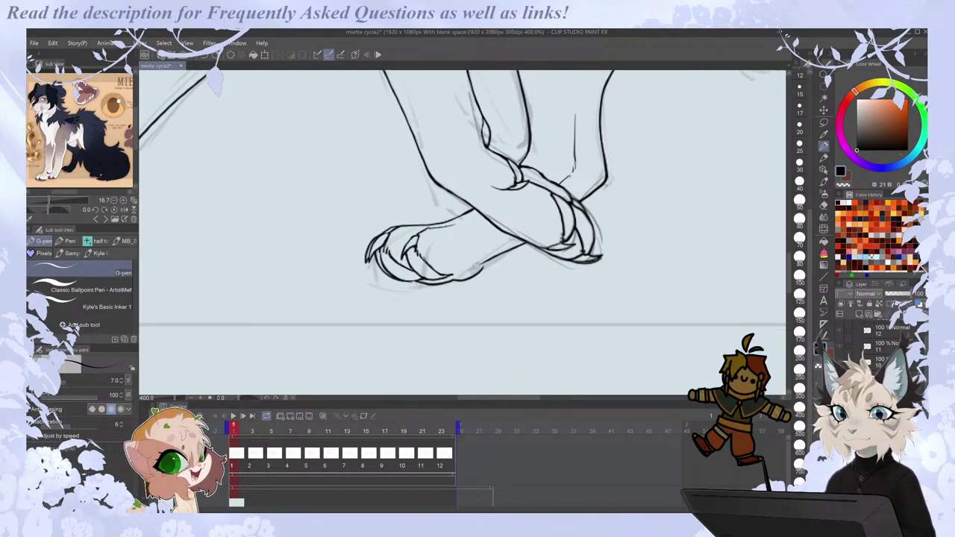
pyautogui.hotkey('ctrl', 'z')
pyautogui.hotkey('ctrl', 'z')
pyautogui.moveTo(422, 283)
pyautogui.mouseDown()
pyautogui.moveTo(462, 281)
pyautogui.moveTo(456, 274)
pyautogui.moveTo(489, 260)
pyautogui.mouseUp()
pyautogui.scroll(-3, 490, 258)
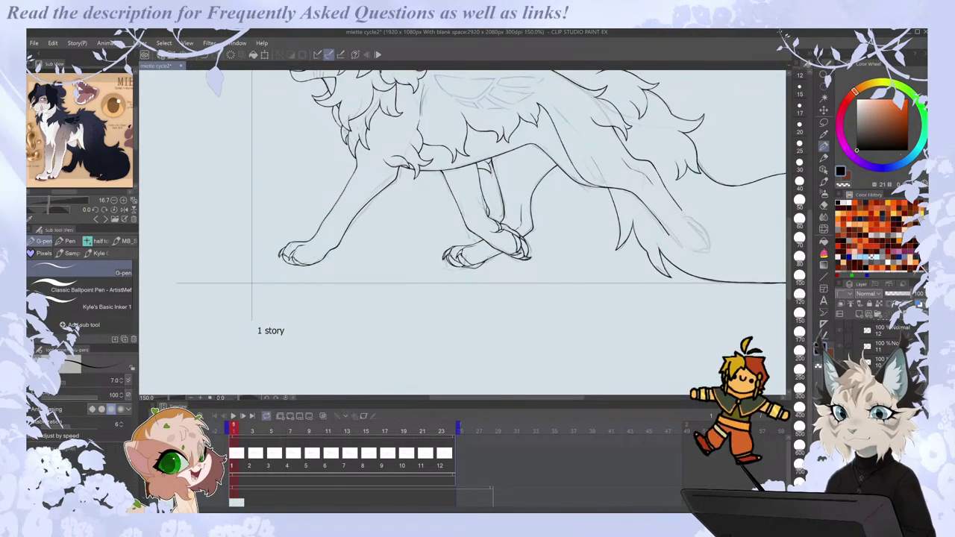
pyautogui.scroll(3, 485, 254)
pyautogui.hotkey('ctrl', 'z')
pyautogui.hotkey('ctrl', 'z')
pyautogui.hotkey('ctrl', 'z')
# Re-ink the far hind paw's underside with a smoother curve joining the second toe to the foot.
pyautogui.press('e')
pyautogui.moveTo(490, 269)
pyautogui.mouseDown()
pyautogui.moveTo(501, 258)
pyautogui.moveTo(492, 268)
pyautogui.mouseUp()
pyautogui.moveTo(462, 279)
pyautogui.mouseDown()
pyautogui.moveTo(460, 289)
pyautogui.moveTo(489, 272)
pyautogui.mouseUp()
pyautogui.press('p')
pyautogui.hotkey('ctrl', 'z')
pyautogui.moveTo(437, 287)
pyautogui.mouseDown()
pyautogui.moveTo(460, 288)
pyautogui.moveTo(486, 274)
pyautogui.mouseUp()
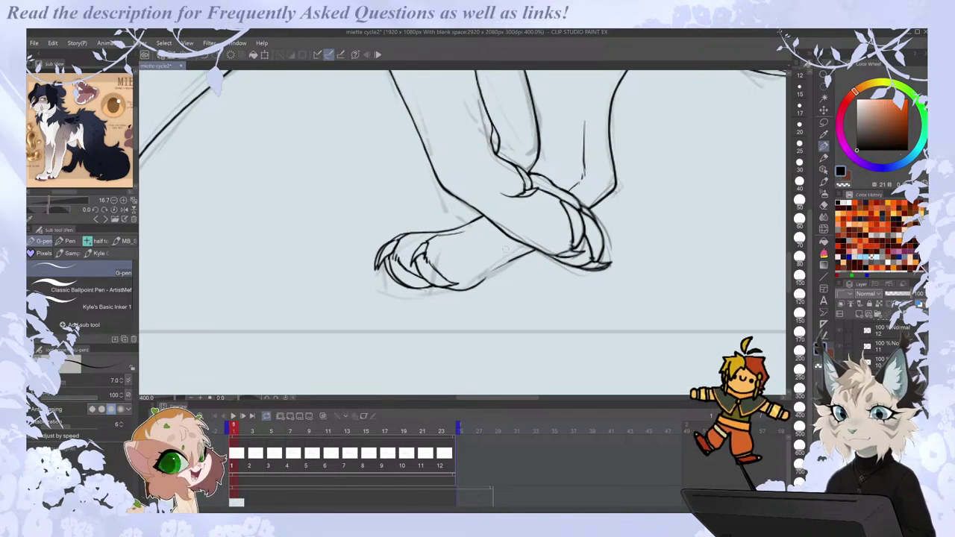
pyautogui.moveTo(460, 286)
pyautogui.mouseDown()
pyautogui.moveTo(509, 262)
pyautogui.moveTo(502, 267)
pyautogui.mouseUp()
pyautogui.hotkey('ctrl', 'z')
pyautogui.hotkey('ctrl', 'z')
pyautogui.hotkey('ctrl', 'z')
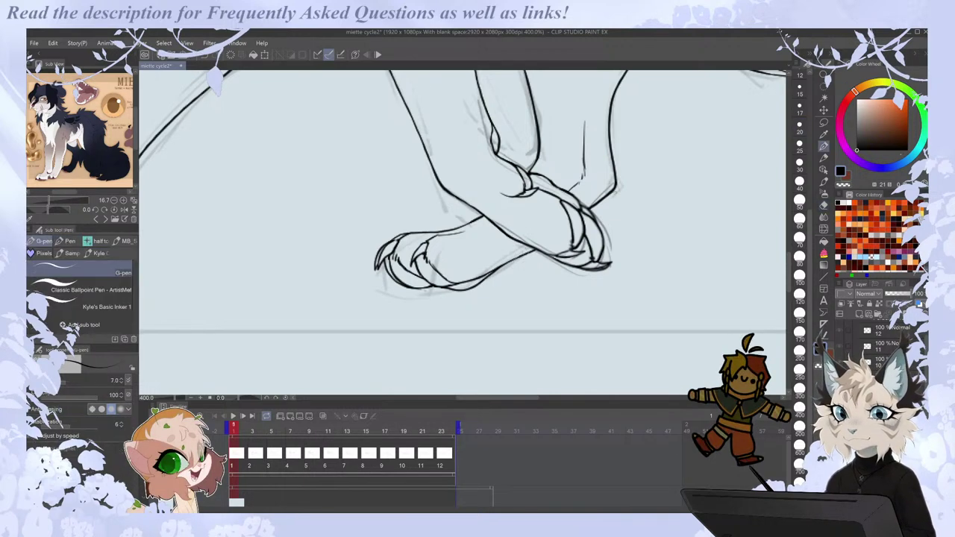
# Check the paw within the whole pose and trim the foot's lower line just behind the toes.
pyautogui.scroll(-3, 528, 248)
pyautogui.hotkey('ctrl', '+')
pyautogui.hotkey('ctrl', '+')
pyautogui.hotkey('ctrl', '+')
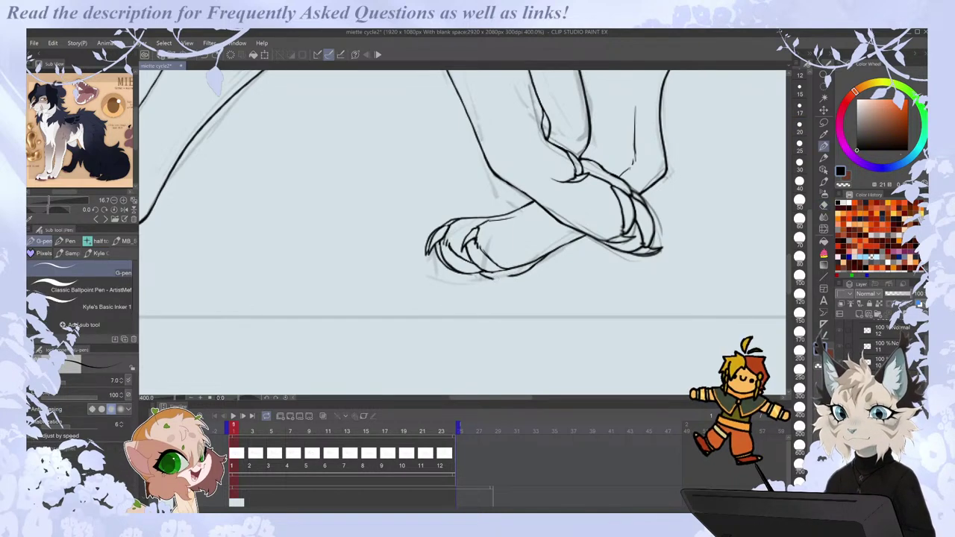
pyautogui.hotkey('ctrl', '-')
pyautogui.hotkey('ctrl', '-')
pyautogui.hotkey('ctrl', '-')
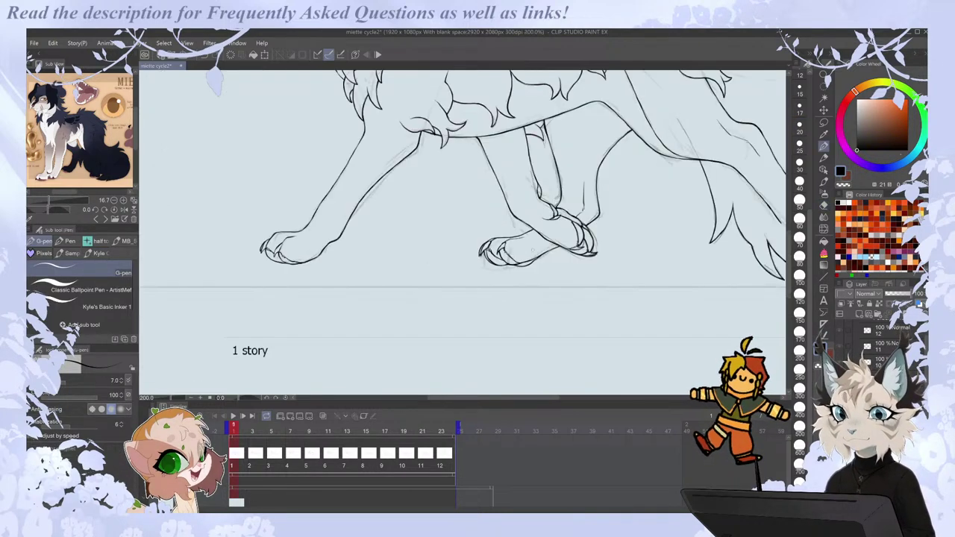
pyautogui.hotkey('ctrl', '+')
pyautogui.hotkey('ctrl', '+')
pyautogui.hotkey('ctrl', '+')
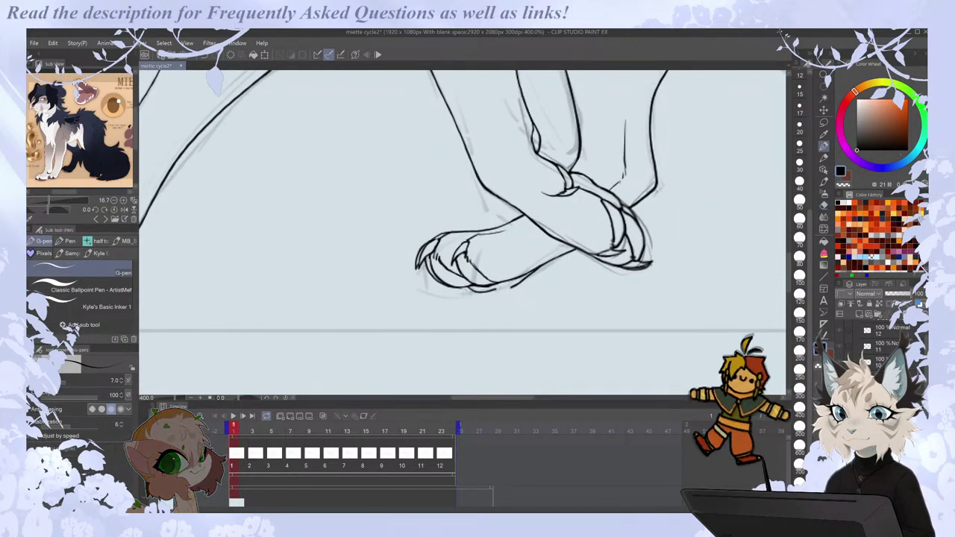
pyautogui.press('e')
pyautogui.moveTo(527, 277); pyautogui.dragTo(540, 266)
pyautogui.press('p')
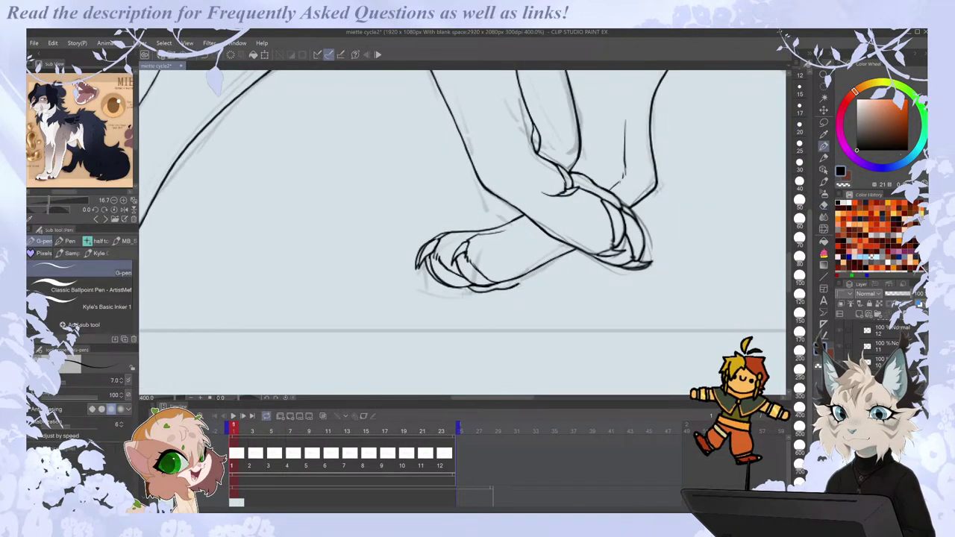
# Join the toe outline to the foot's lower line in one continuous curve and clean up the joint.
pyautogui.hotkey('ctrl', '-')
pyautogui.hotkey('ctrl', '-')
pyautogui.hotkey('ctrl', '-')
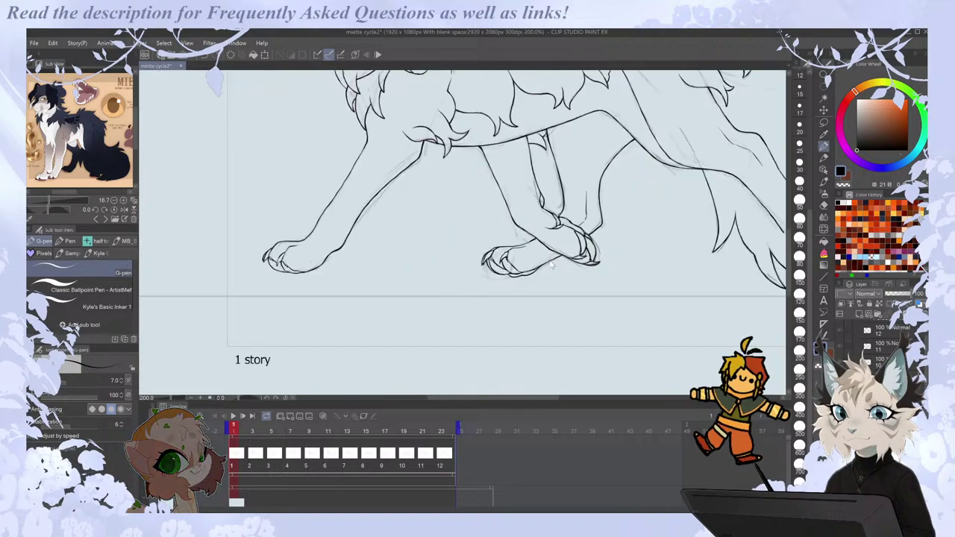
pyautogui.hotkey('ctrl', '+')
pyautogui.hotkey('ctrl', '+')
pyautogui.hotkey('ctrl', '+')
pyautogui.press('e')
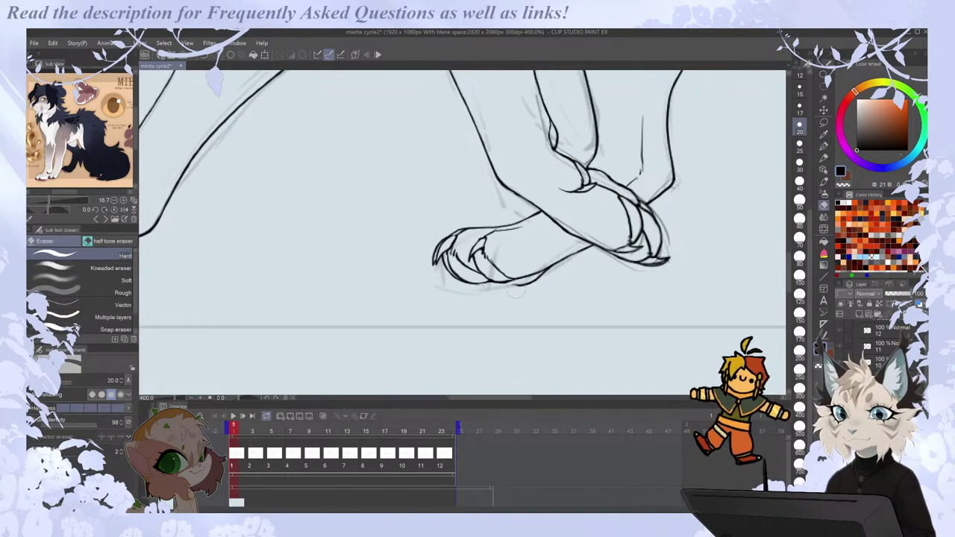
pyautogui.press('p')
pyautogui.press('e')
pyautogui.press('p')
# Play the walk cycle to review the motion with the whole character in view, then stop playback.
pyautogui.hotkey('ctrl', '-')
pyautogui.hotkey('ctrl', '-')
pyautogui.hotkey('ctrl', '-')
pyautogui.hotkey('ctrl', '-')
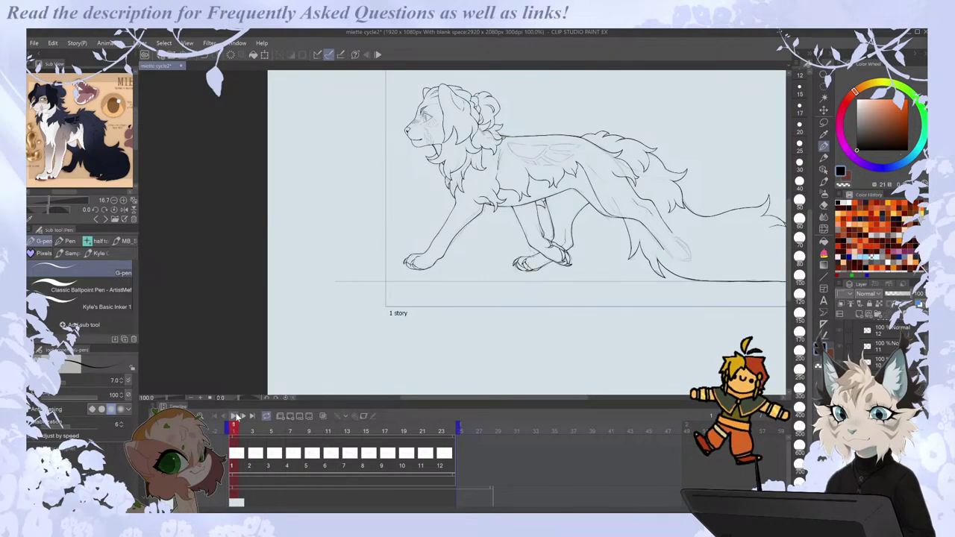
pyautogui.click(234, 415)
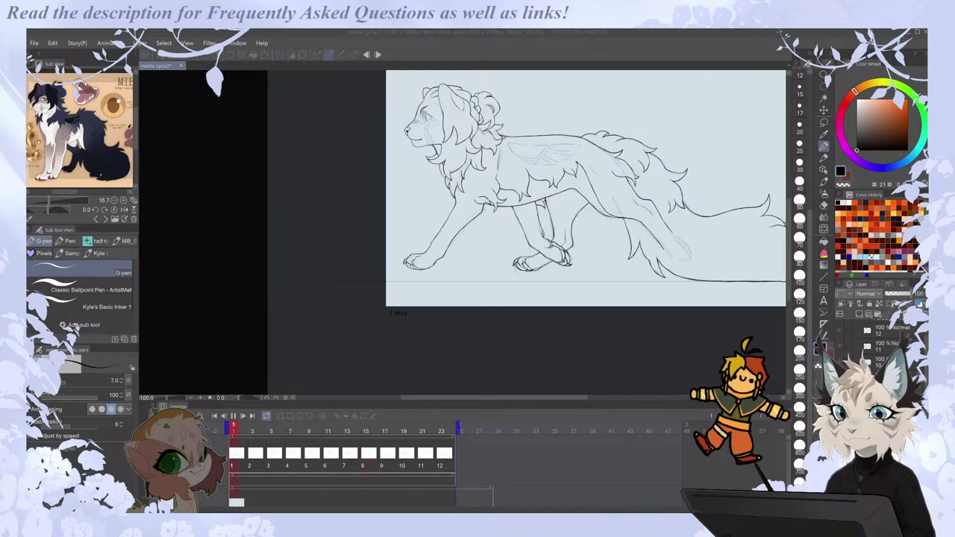
pyautogui.press('space')
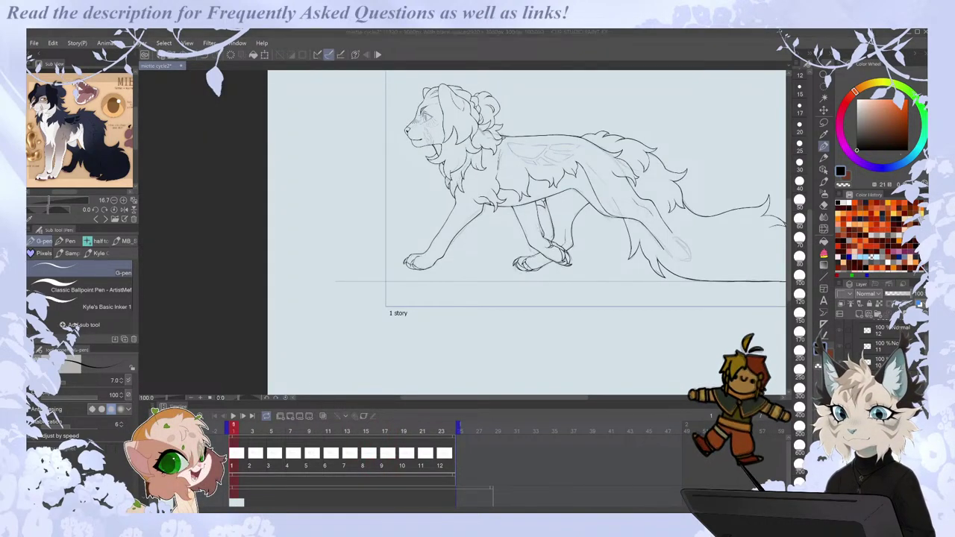
# Step through drawings 1 to 8, examining the legs and paws still in rough sketch.
pyautogui.scroll(1, 678, 258)
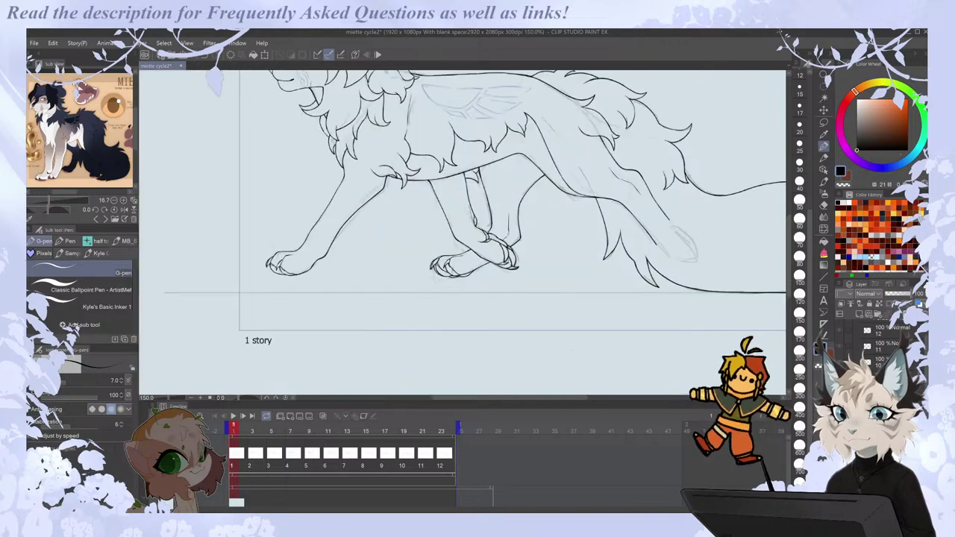
pyautogui.moveTo(533, 397); pyautogui.dragTo(545, 398)
pyautogui.moveTo(789, 262); pyautogui.dragTo(789, 247)
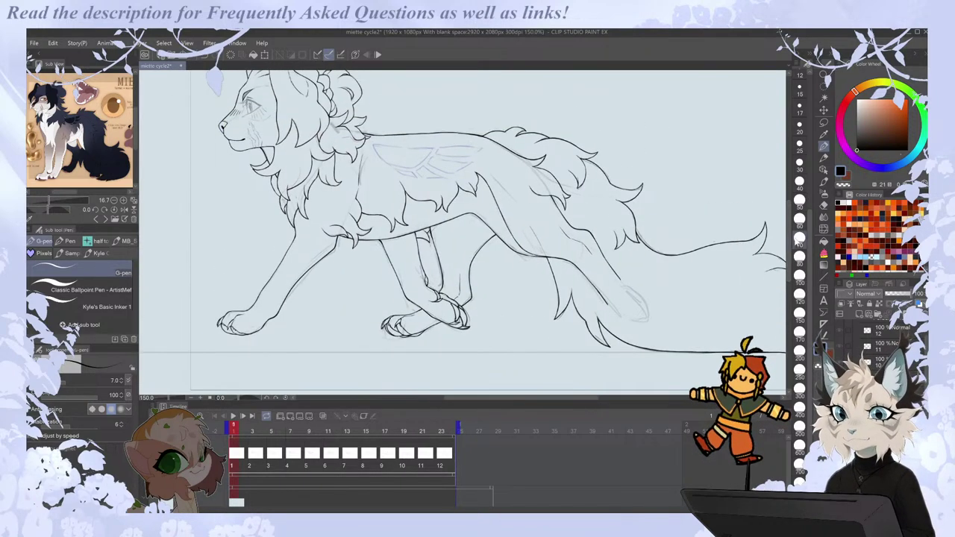
pyautogui.press('Right')
pyautogui.press('Right')
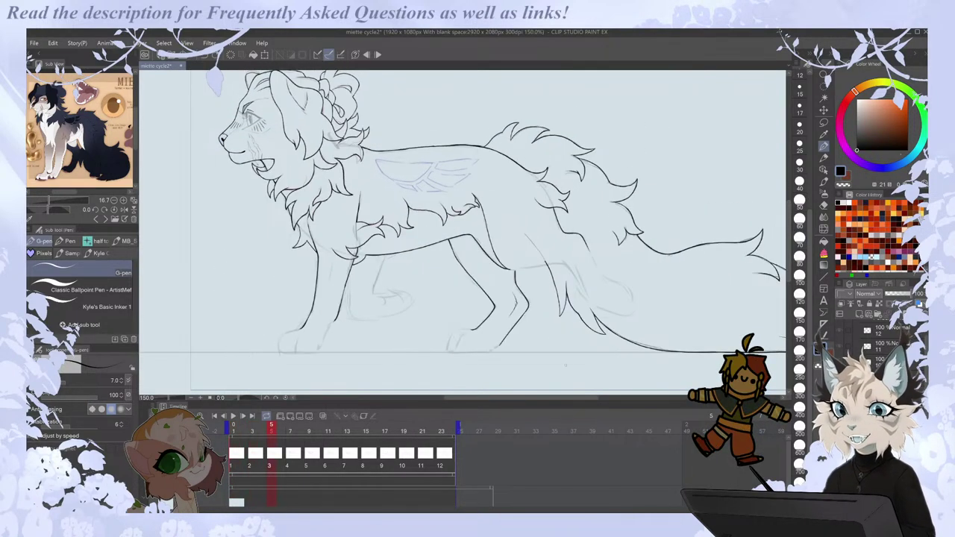
pyautogui.press('Left')
pyautogui.press('Right')
pyautogui.press('Right')
pyautogui.press('Right')
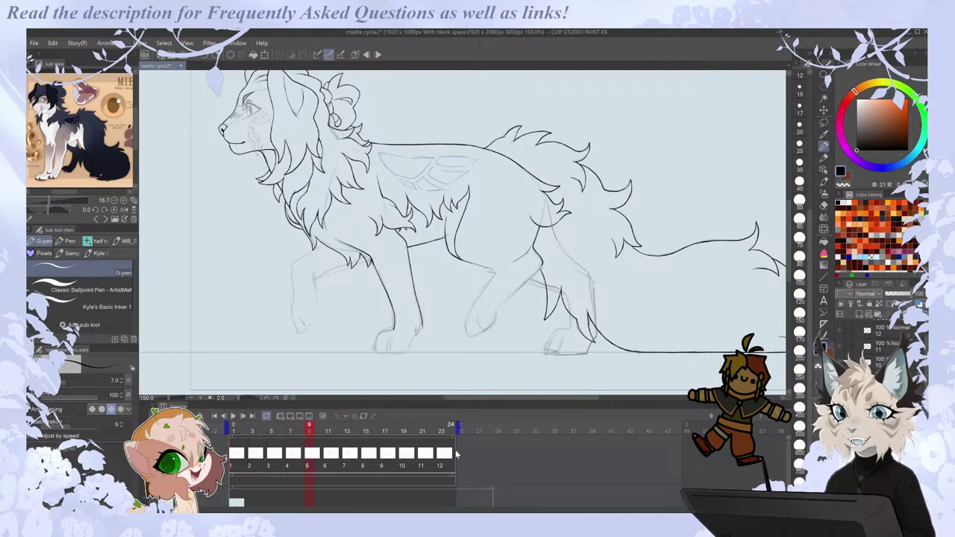
pyautogui.press('Right')
pyautogui.press('Right')
pyautogui.press('Right')
pyautogui.press('Left')
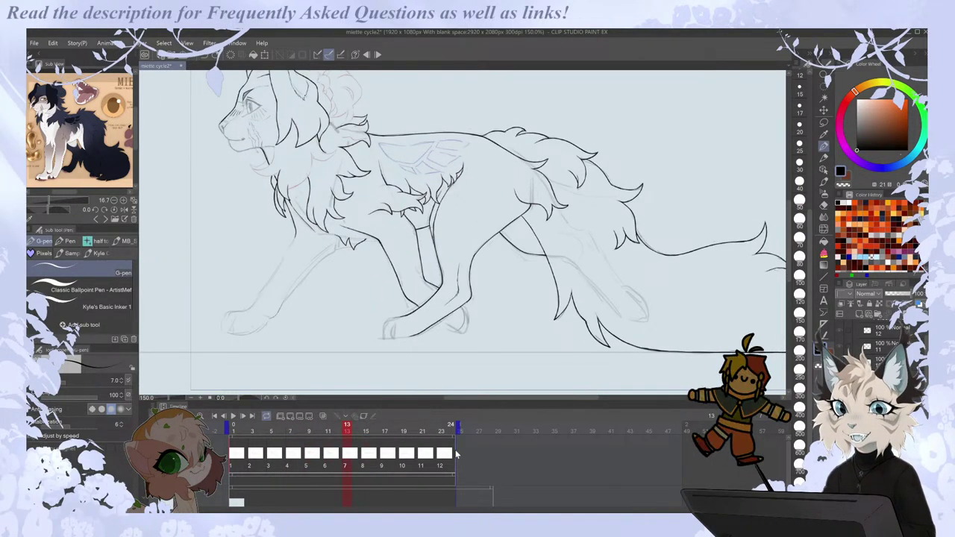
# Step through drawings 7 to 11, comparing the leg poses and unfinished line art.
pyautogui.moveTo(550, 398); pyautogui.dragTo(567, 397)
pyautogui.press('Right')
pyautogui.press('Left')
pyautogui.press('Right')
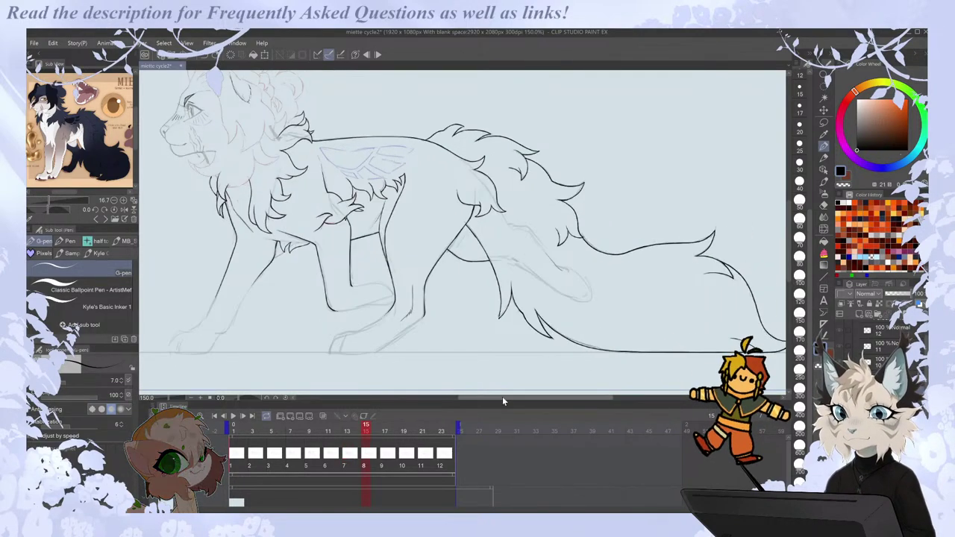
pyautogui.moveTo(500, 398); pyautogui.dragTo(479, 399)
pyautogui.press('Right')
pyautogui.press('Right')
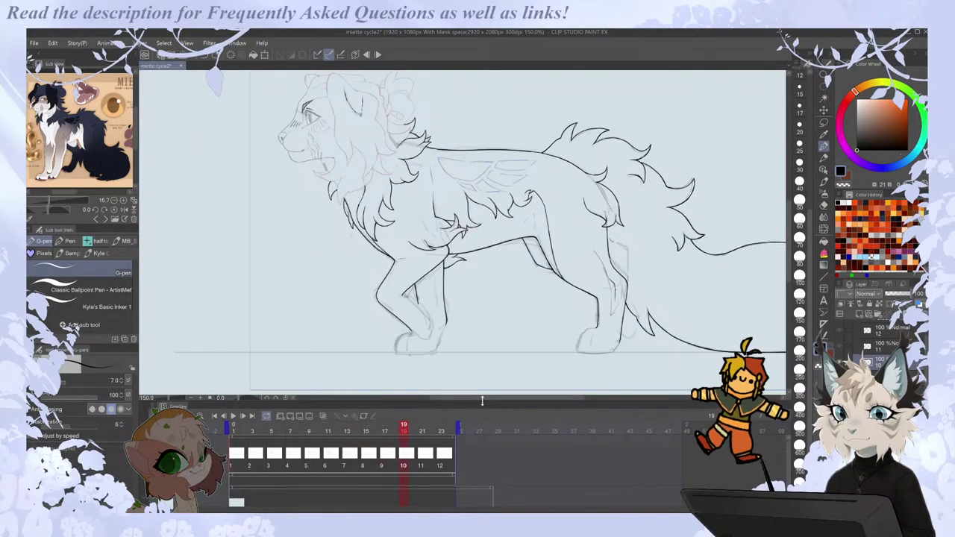
pyautogui.press('Right')
pyautogui.moveTo(502, 399); pyautogui.dragTo(492, 400)
pyautogui.press('h')
pyautogui.press('h')
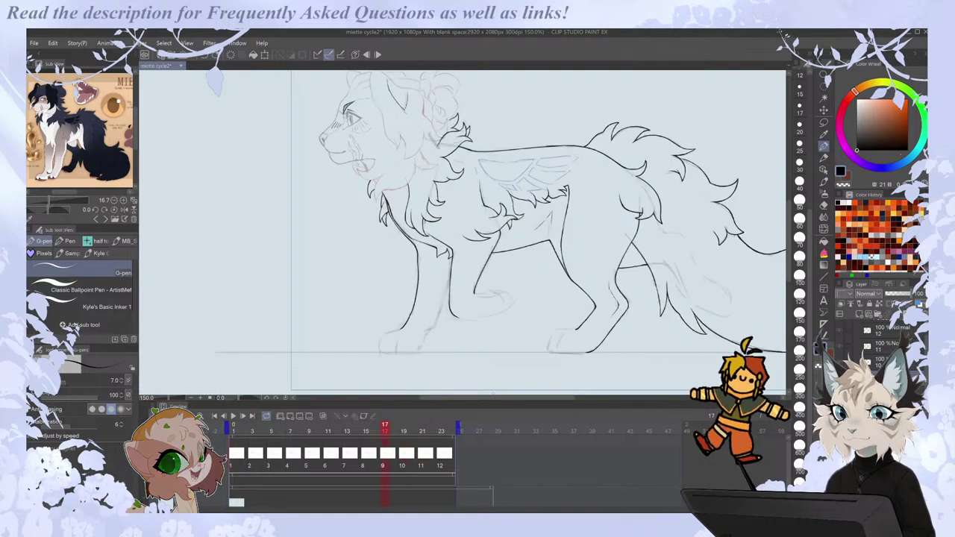
# Redraw the rear line of the planted foreleg in drawing 4, ending it at the back of the wrist.
pyautogui.press('.')
pyautogui.press(',')
pyautogui.press(',')
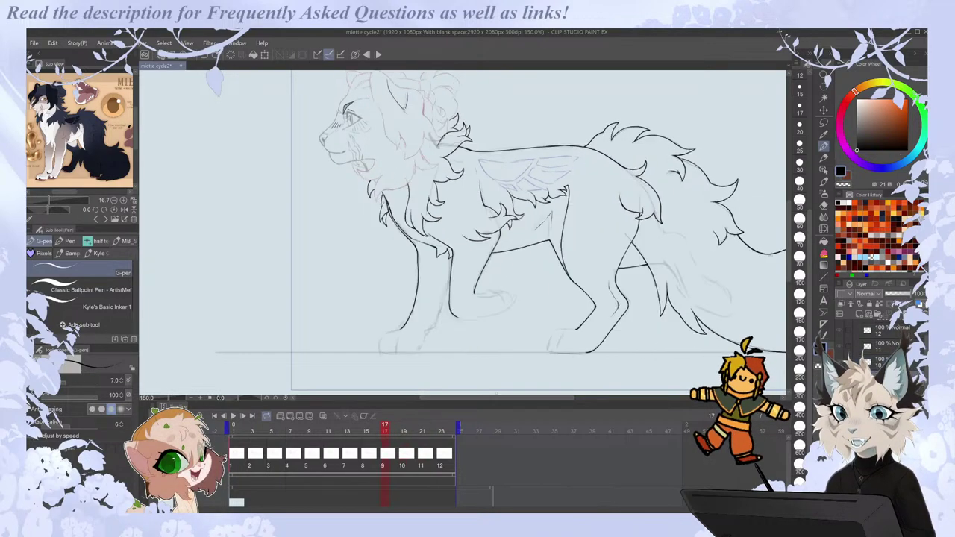
pyautogui.scroll(1, 510, 352)
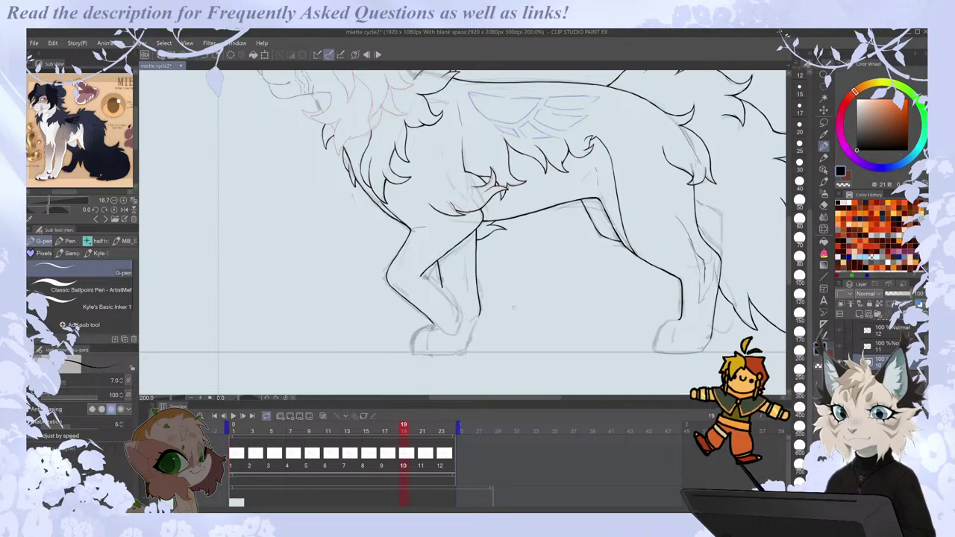
pyautogui.press('h')
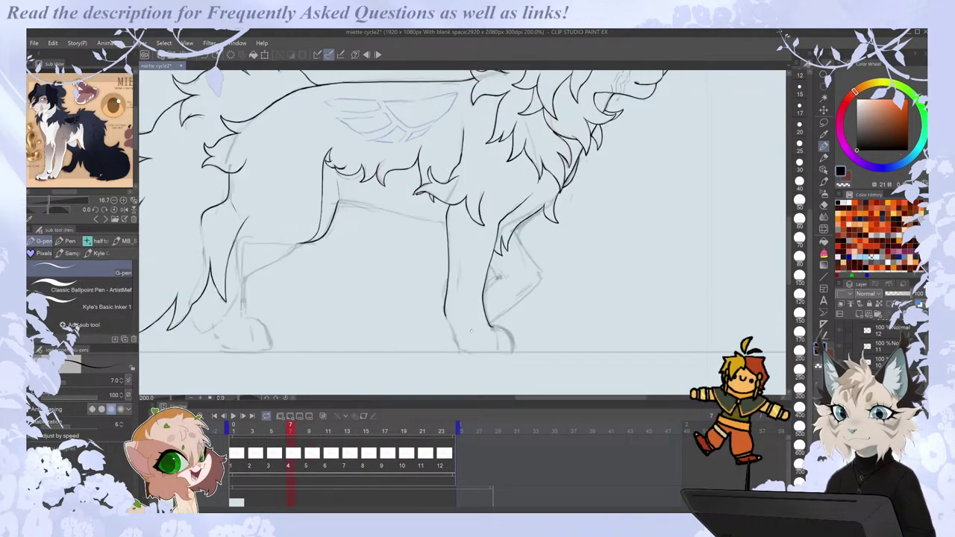
pyautogui.press('e')
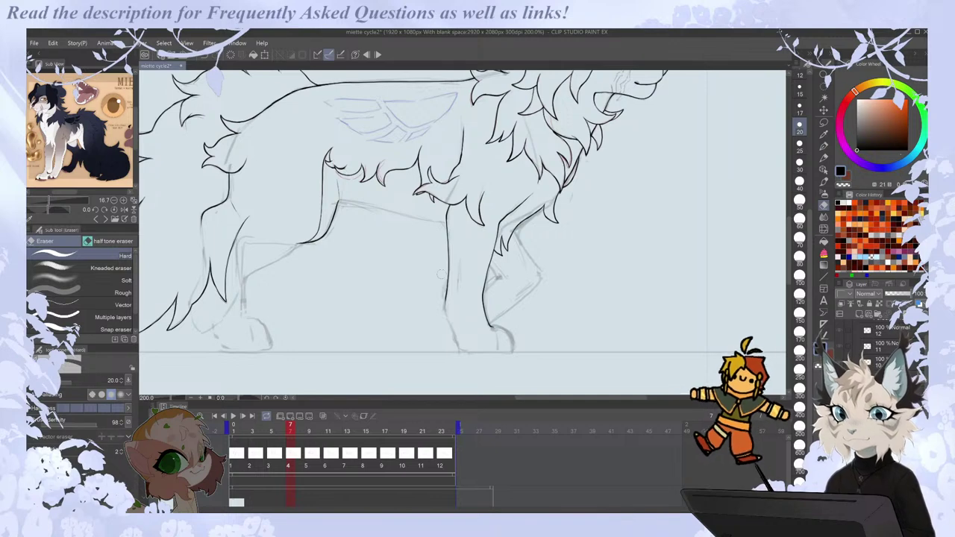
pyautogui.press('p')
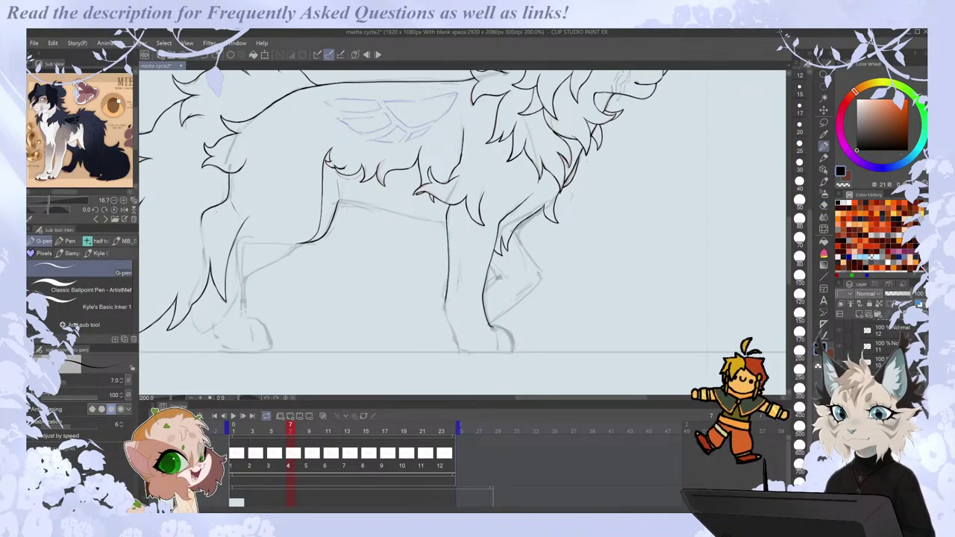
pyautogui.moveTo(447, 311); pyautogui.dragTo(452, 324)
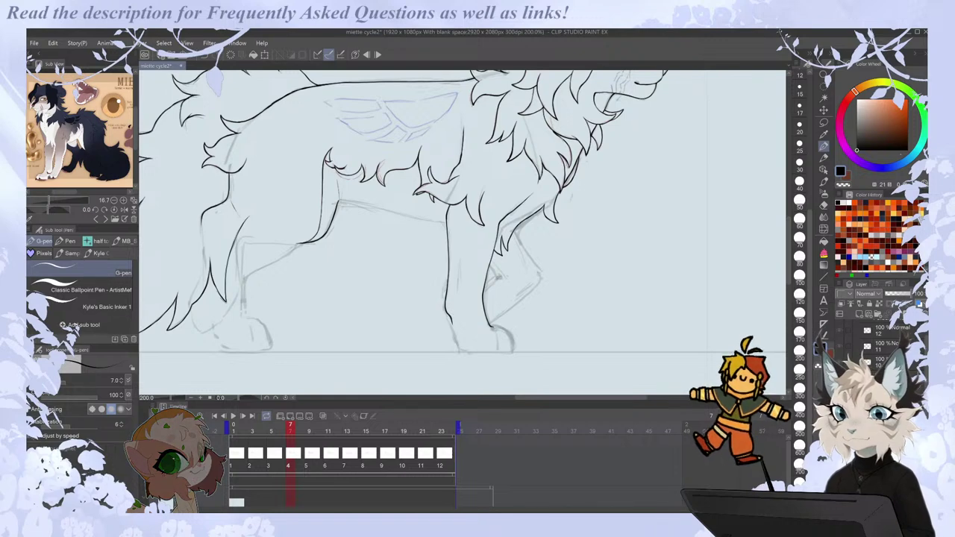
# Erase the rough joint at the back of drawing 4's foreleg wrist and re-ink it as one smooth curve.
pyautogui.press('e')
pyautogui.moveTo(446, 313)
pyautogui.mouseDown()
pyautogui.moveTo(447, 288)
pyautogui.moveTo(452, 321)
pyautogui.moveTo(447, 309)
pyautogui.mouseUp()
pyautogui.press('p')
pyautogui.press('e')
pyautogui.press('p')
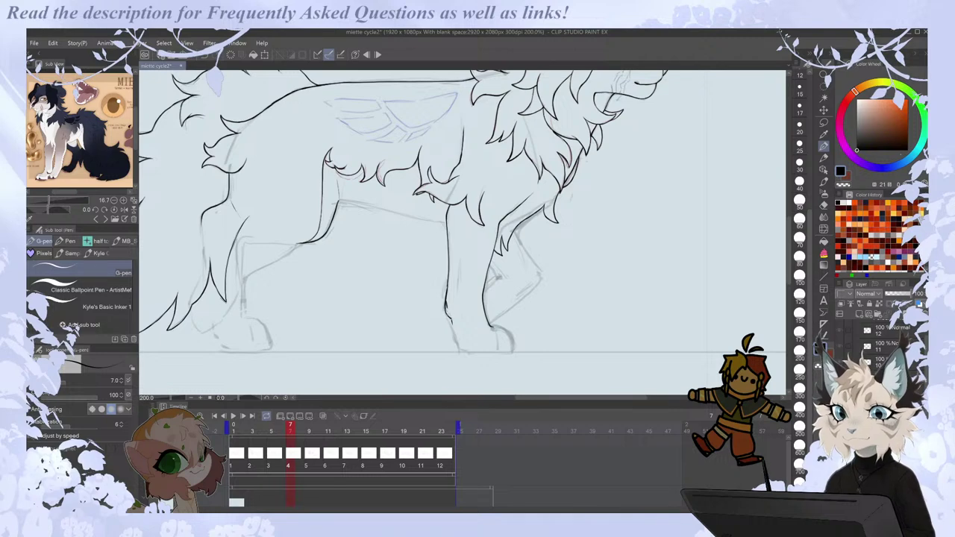
pyautogui.press('e')
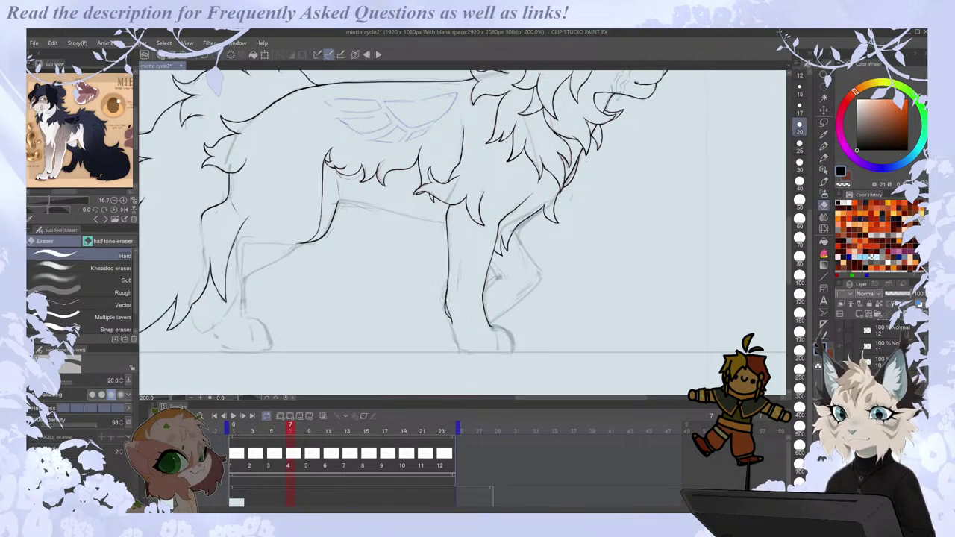
pyautogui.press('p')
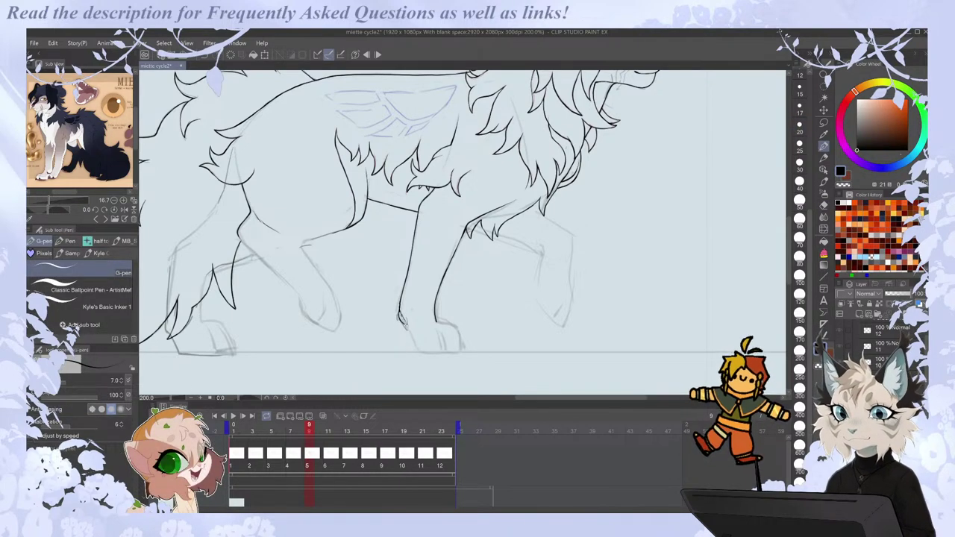
# Erase and re-ink the back of the planted foreleg's wrist above the paw in drawing 5.
pyautogui.moveTo(402, 319); pyautogui.dragTo(408, 328)
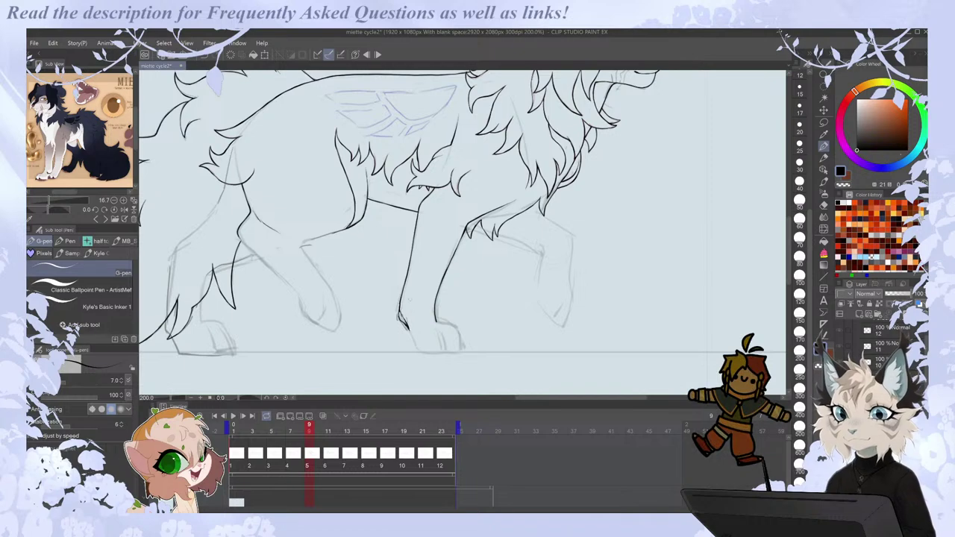
pyautogui.press('e')
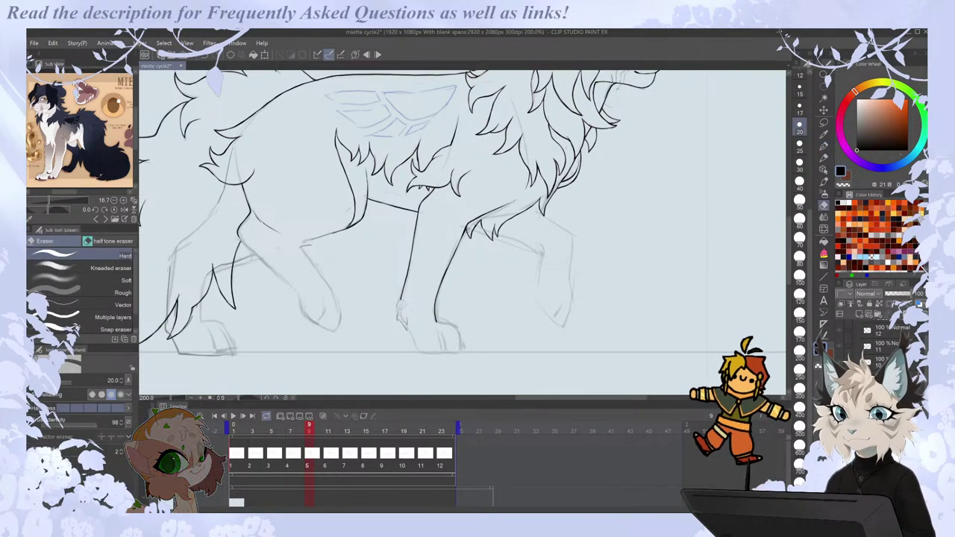
pyautogui.press('p')
pyautogui.press('e')
pyautogui.press('p')
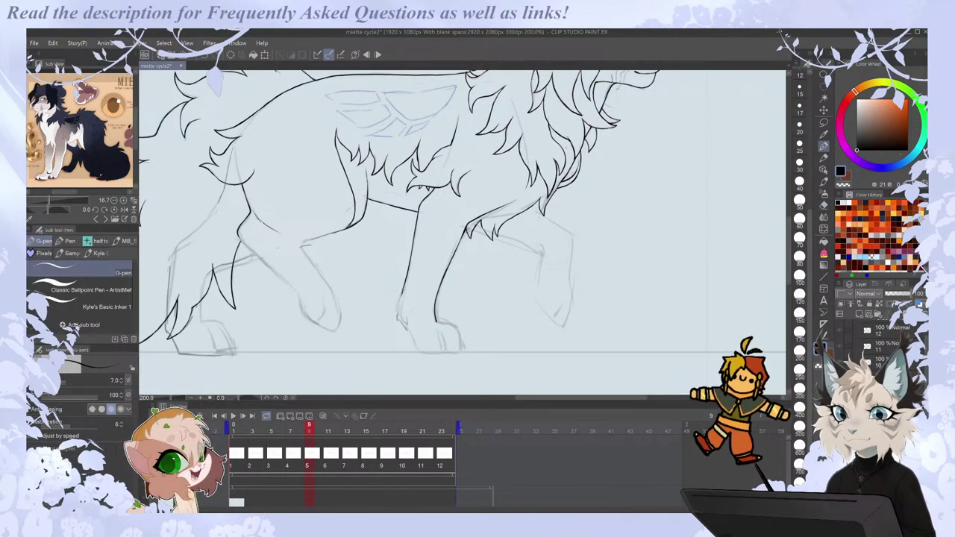
pyautogui.moveTo(400, 303); pyautogui.dragTo(406, 315)
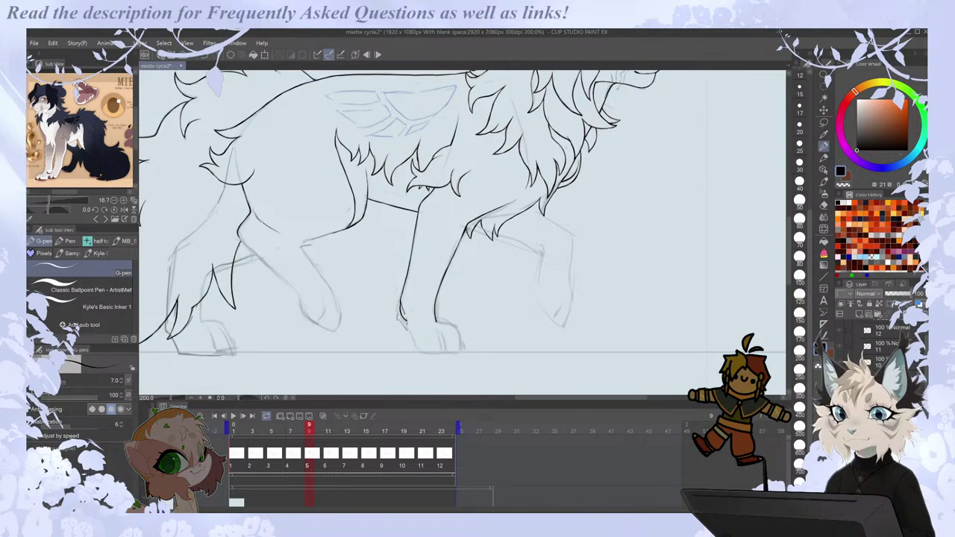
# Flip between drawing 5 and its neighbours to compare the shape and position of the foreleg's wrist.
pyautogui.press('Left')
pyautogui.press('Right')
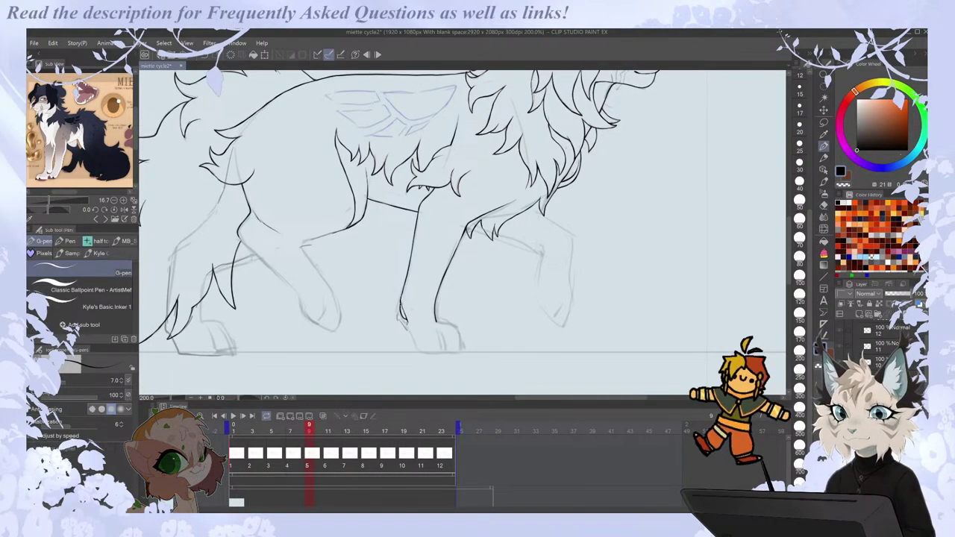
pyautogui.press('Left')
pyautogui.press('Right')
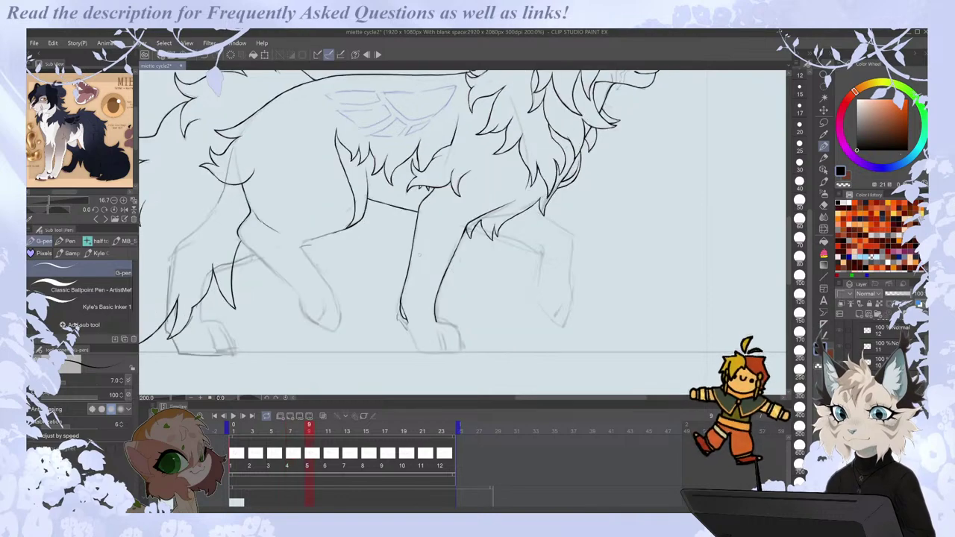
pyautogui.press('Right')
pyautogui.press('Left')
pyautogui.press('Left')
pyautogui.press('Left')
pyautogui.press('Right')
# Erase the wrist end of the foreleg's rear line in drawing 4 and redraw it curving down towards the paw.
pyautogui.press('e')
pyautogui.press('p')
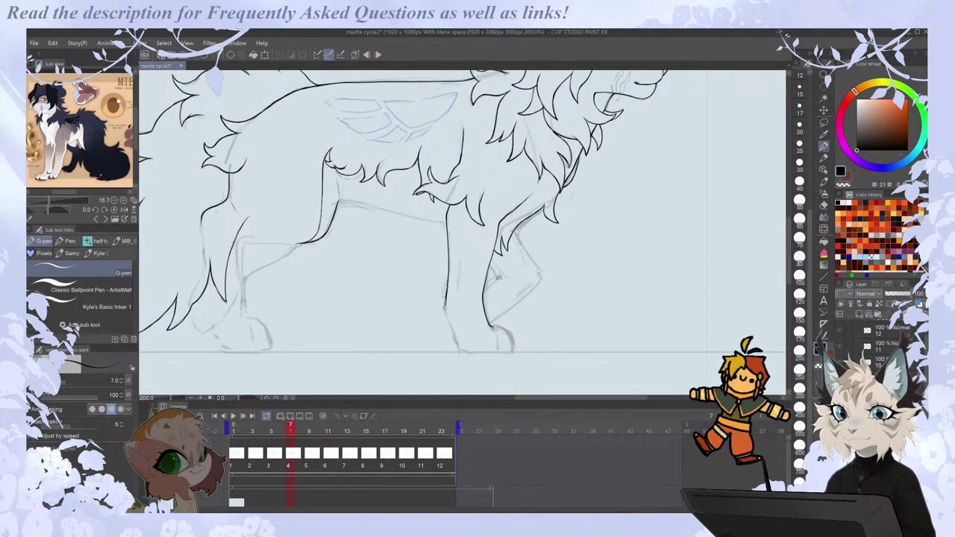
pyautogui.press('Left')
pyautogui.press('Right')
pyautogui.press('Right')
pyautogui.press('Left')
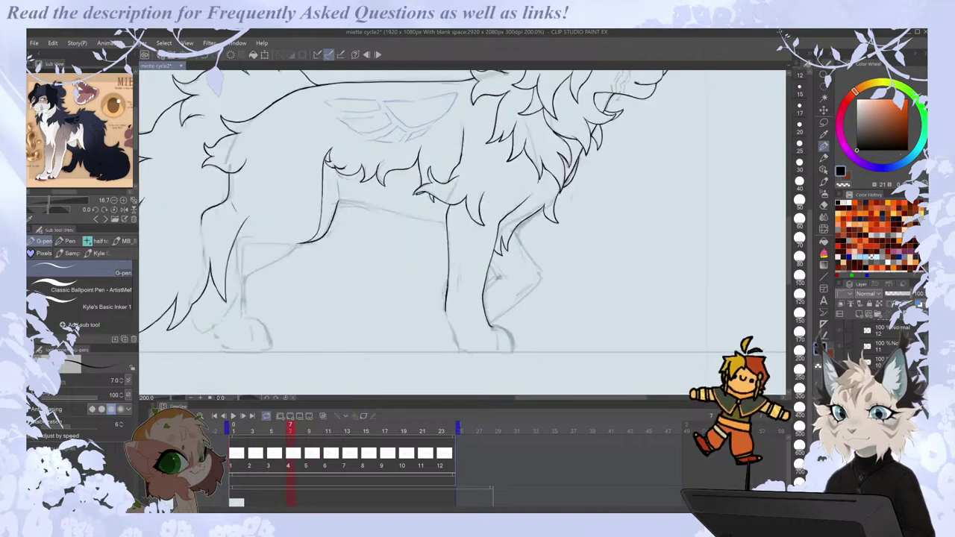
pyautogui.moveTo(446, 310); pyautogui.dragTo(454, 327)
# Refine the redrawn wrist line in drawing 4, trimming stray ink while checking it against the previous drawing.
pyautogui.press('Left')
pyautogui.press('Right')
pyautogui.press('e')
pyautogui.press('p')
pyautogui.press('Left')
pyautogui.press('Right')
pyautogui.press('e')
pyautogui.press('p')
# Flip repeatedly through the drawings around drawing 4, examining how the foreleg's rear line moves between poses.
pyautogui.press('Right')
pyautogui.press('Left')
pyautogui.press('Left')
pyautogui.press('Left')
pyautogui.press('Right')
pyautogui.press('Right')
pyautogui.press('Left')
pyautogui.press('Left')
pyautogui.press('Right')
pyautogui.press('Right')
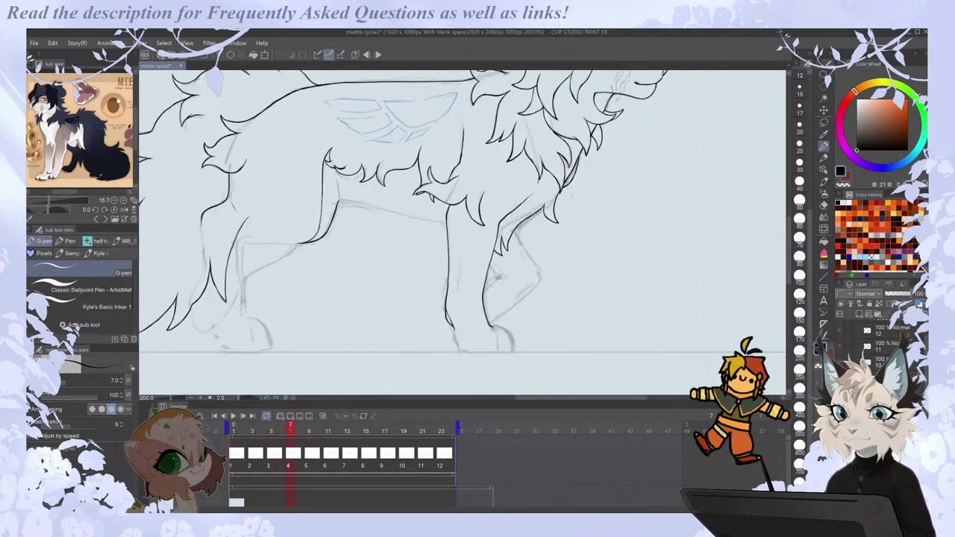
pyautogui.press('Right')
pyautogui.press('Right')
pyautogui.press('Left')
pyautogui.press('Left')
pyautogui.press('Left')
pyautogui.press('Right')
# Lasso the rear line of drawing 4's planted foreleg, free-transform its lower end towards the leg's front, and deselect.
pyautogui.press('m')
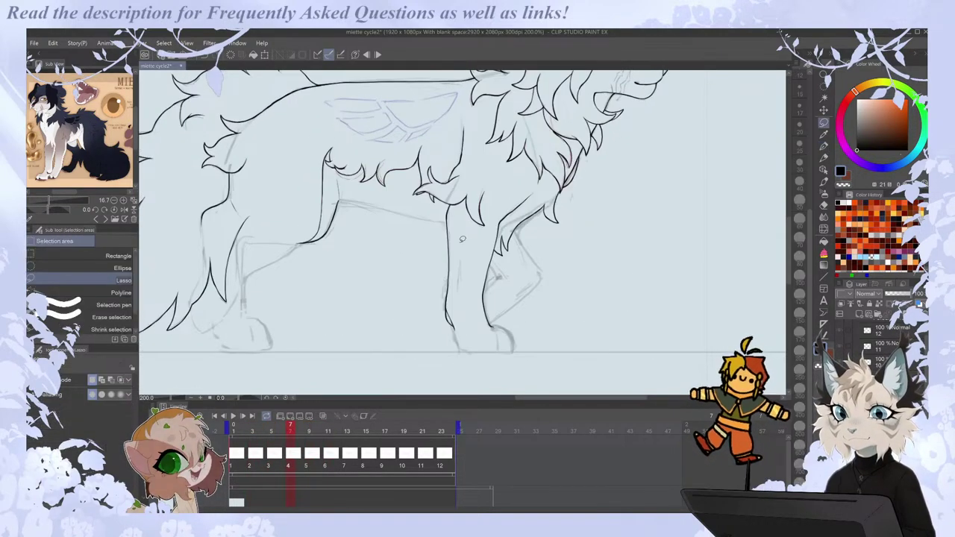
pyautogui.moveTo(447, 224); pyautogui.dragTo(448, 227)
pyautogui.hotkey('ctrl', 't')
pyautogui.moveTo(455, 341); pyautogui.dragTo(462, 341)
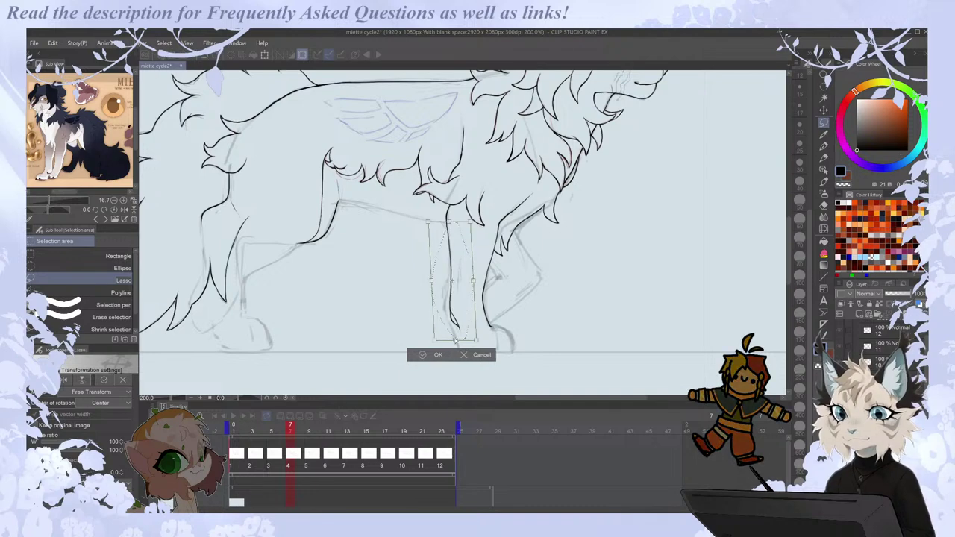
pyautogui.click(439, 354)
pyautogui.hotkey('ctrl', 'd')
pyautogui.press('p')
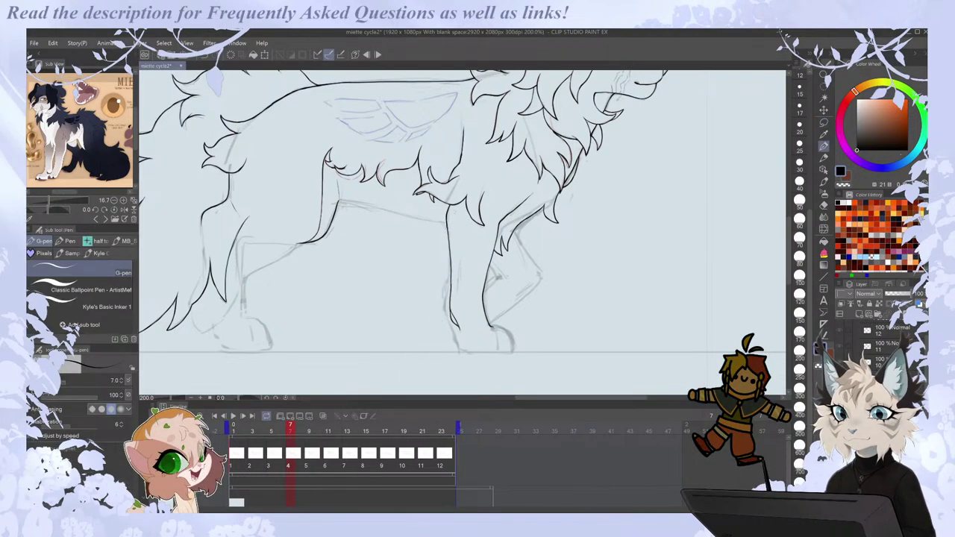
pyautogui.press('Left')
pyautogui.press('Right')
# Ink the belly line in drawing 4 from the hind leg to the foreleg and clean up its ends.
pyautogui.moveTo(351, 202); pyautogui.dragTo(446, 221)
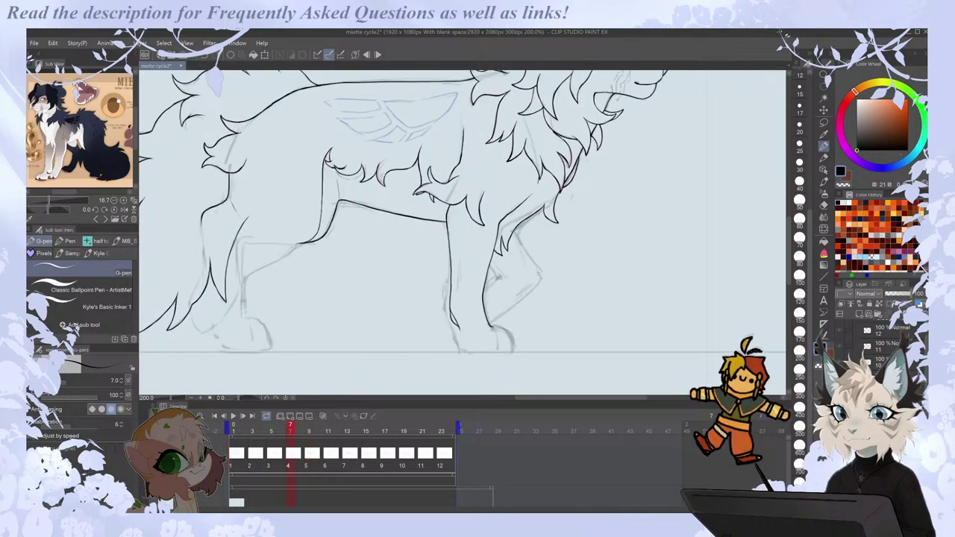
pyautogui.press('e')
pyautogui.press('p')
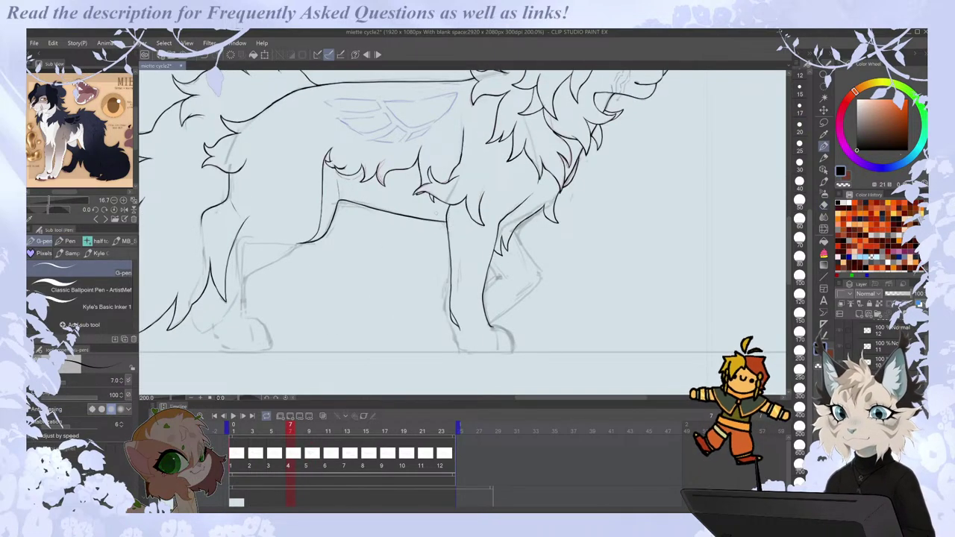
# Ink the missing fur tuft under the chest beside the raised foreleg in drawing 8, checking it against drawing 7.
pyautogui.press('space')
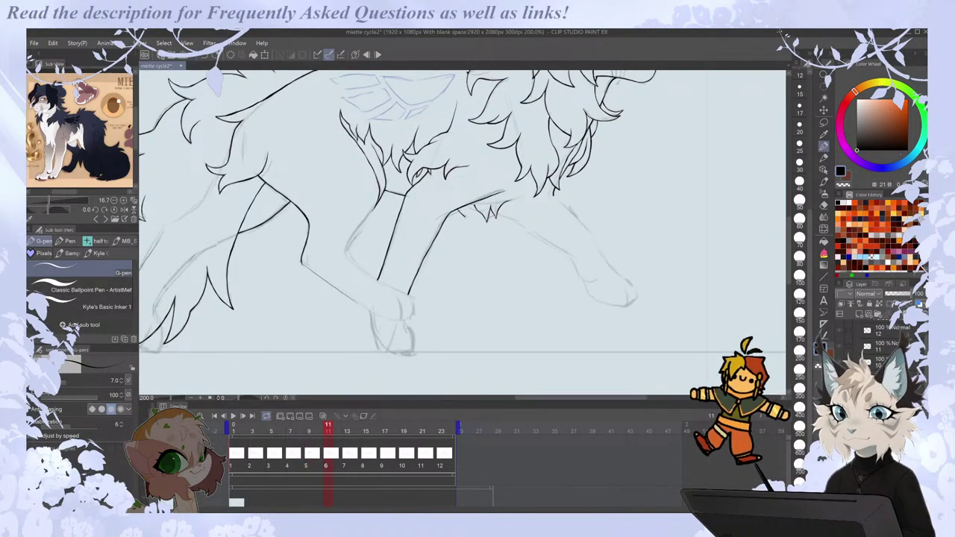
pyautogui.press('.')
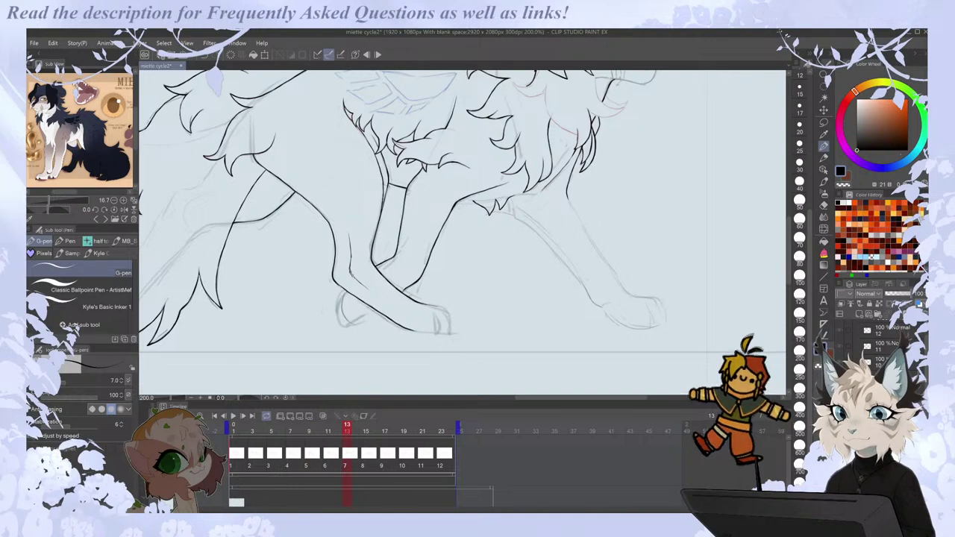
pyautogui.press('Right')
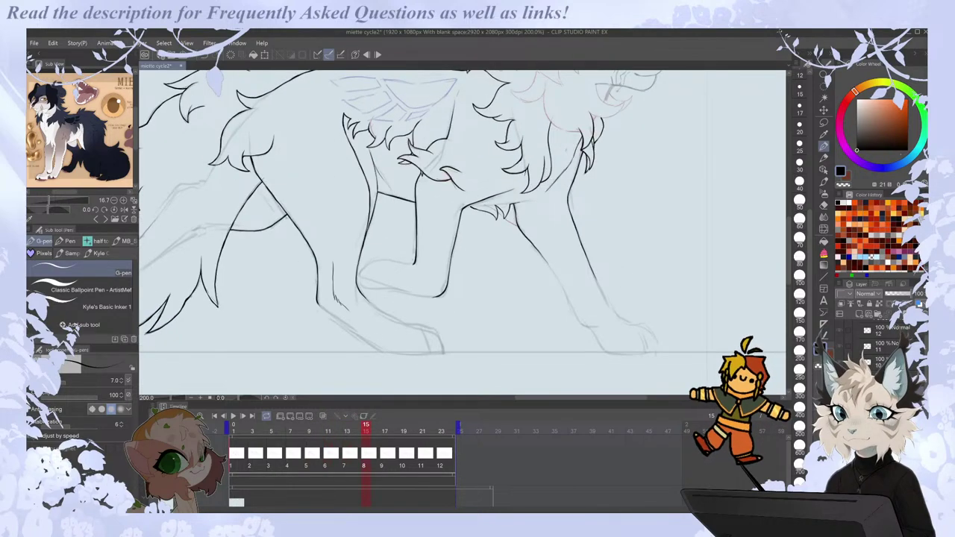
pyautogui.moveTo(465, 217); pyautogui.dragTo(474, 208)
pyautogui.press(',')
pyautogui.press('.')
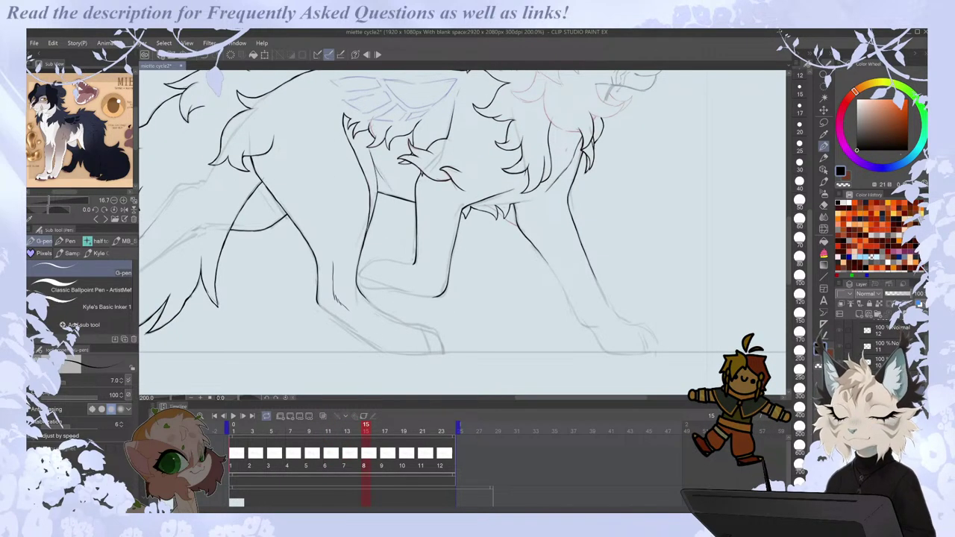
# Play the walk cycle with more of the character in view and the canvas flipped, then stop playback.
pyautogui.press('Right')
pyautogui.press('Right')
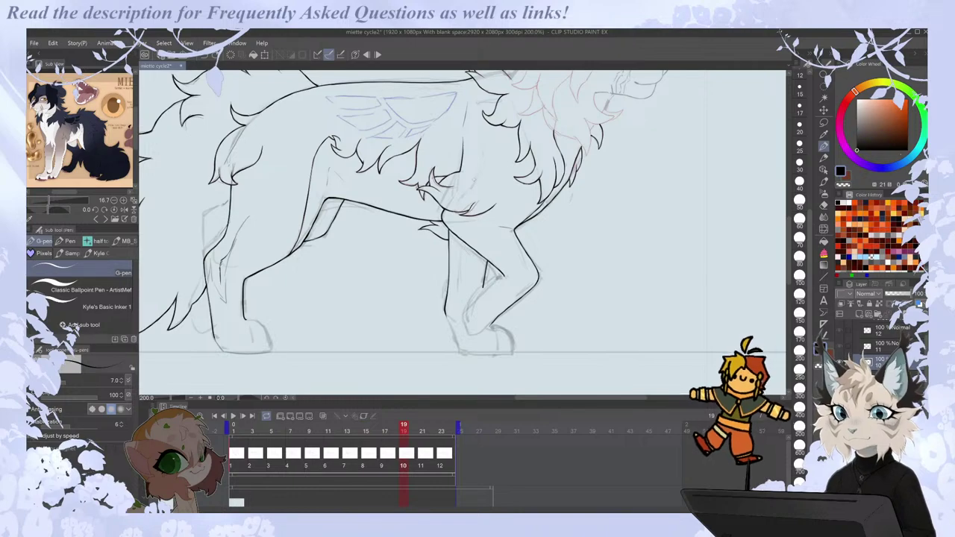
pyautogui.click(233, 416)
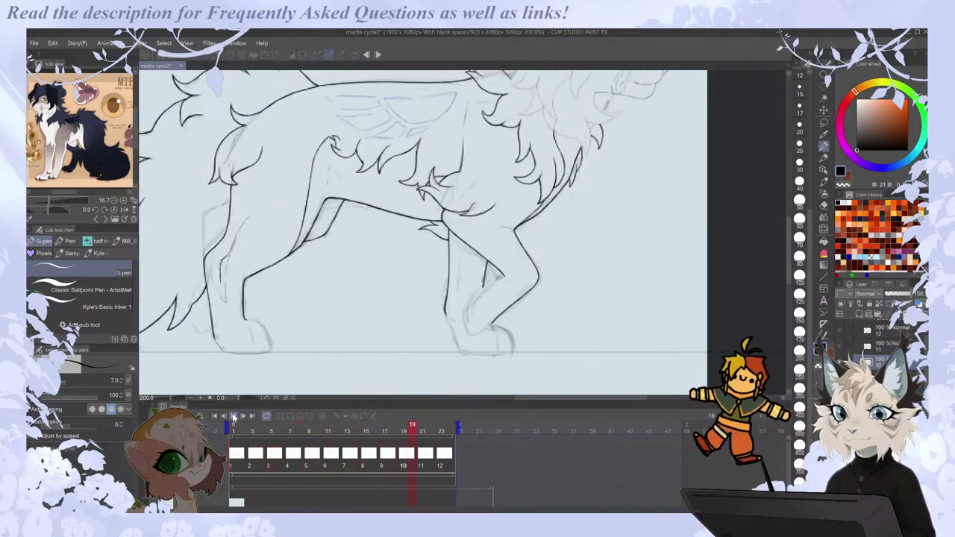
pyautogui.hotkey('ctrl', '-')
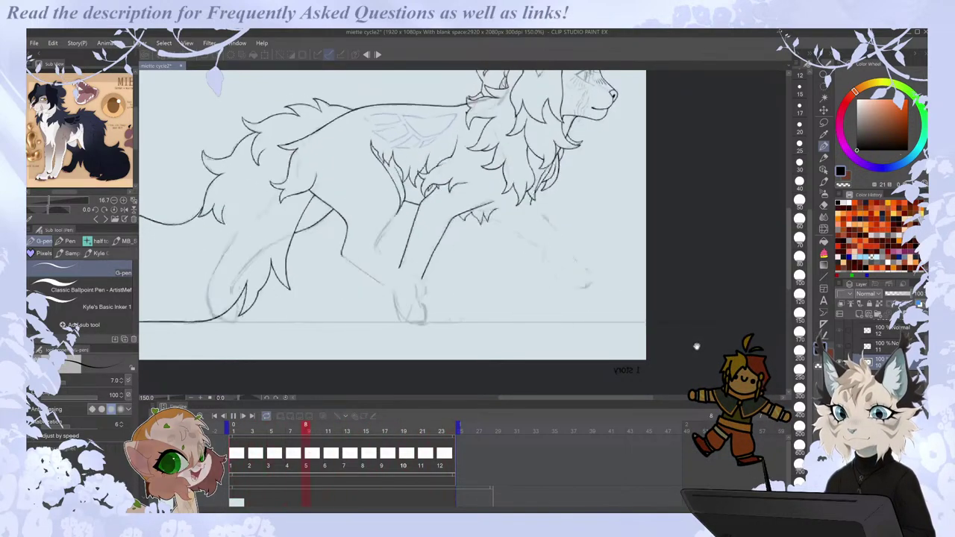
pyautogui.press('h')
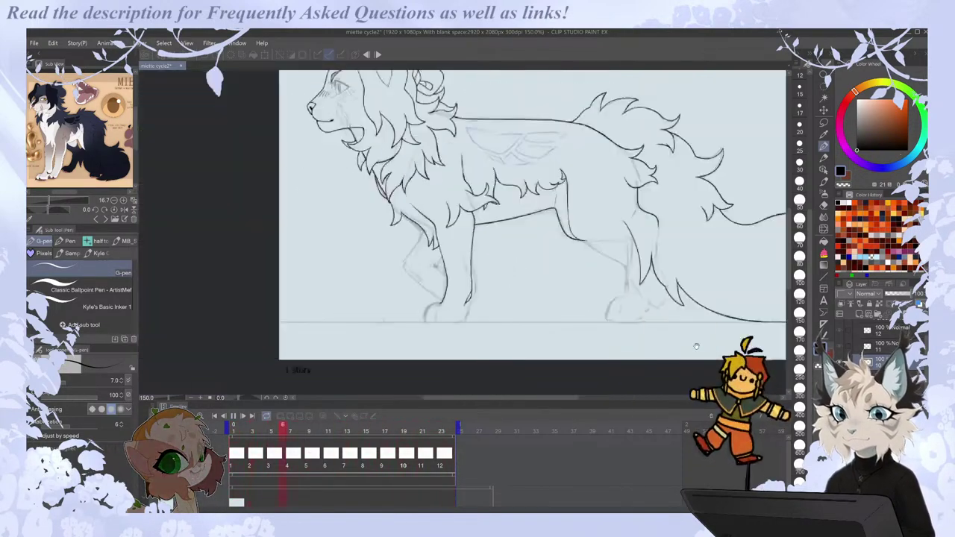
pyautogui.press('space')
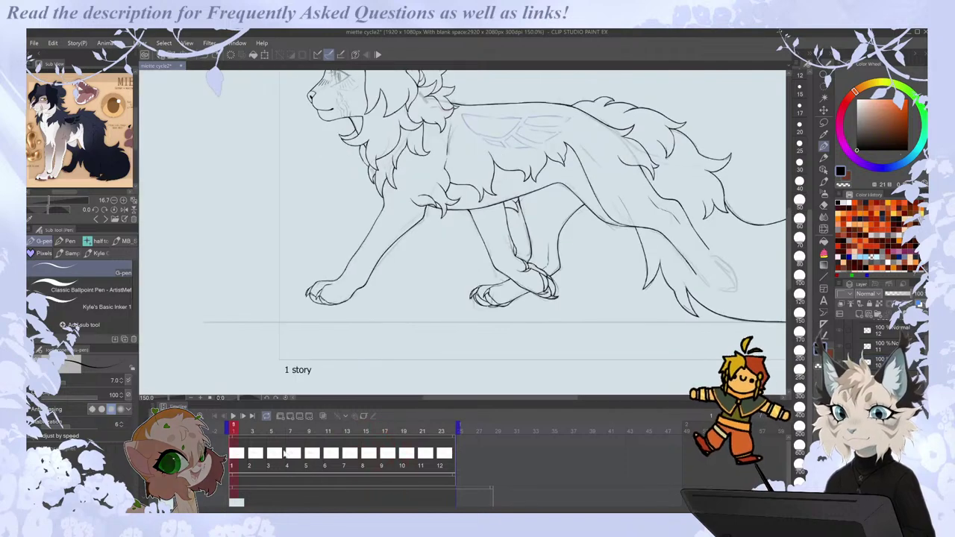
# Assign cel 1 to the animation track at frame 14 and again at frame 16.
pyautogui.click(357, 461)
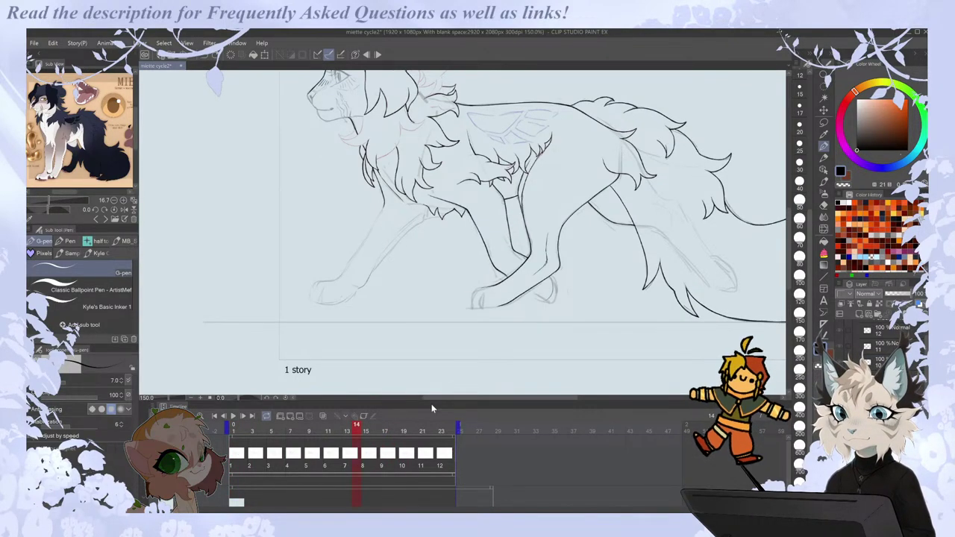
pyautogui.click(304, 416)
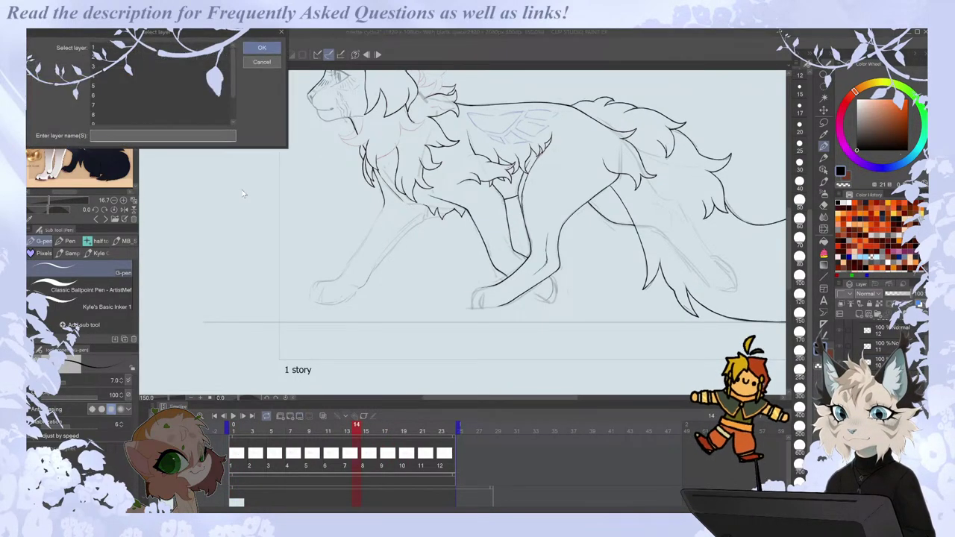
pyautogui.click(261, 47)
pyautogui.click(376, 460)
pyautogui.click(306, 416)
pyautogui.click(261, 47)
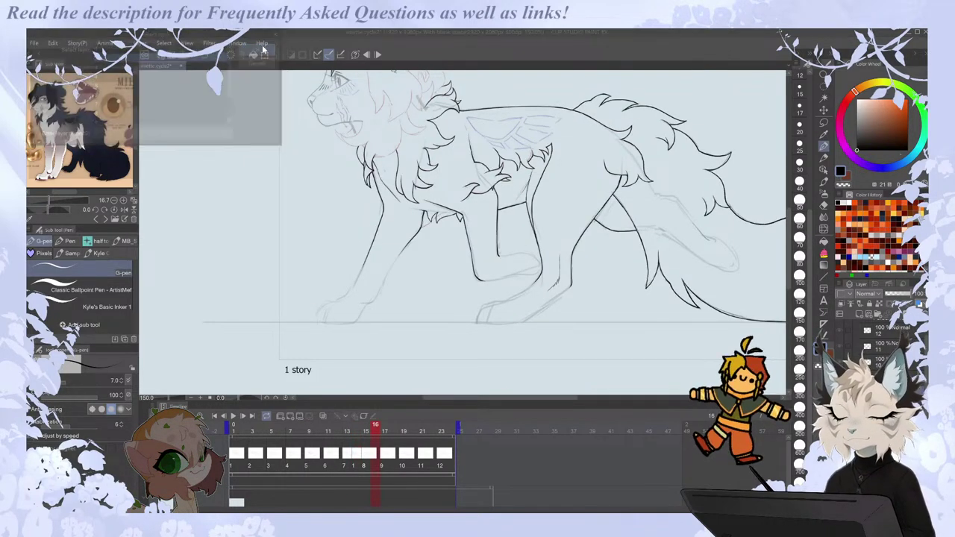
# Assign cel 3 to the animation track at frame 18.
pyautogui.click(396, 461)
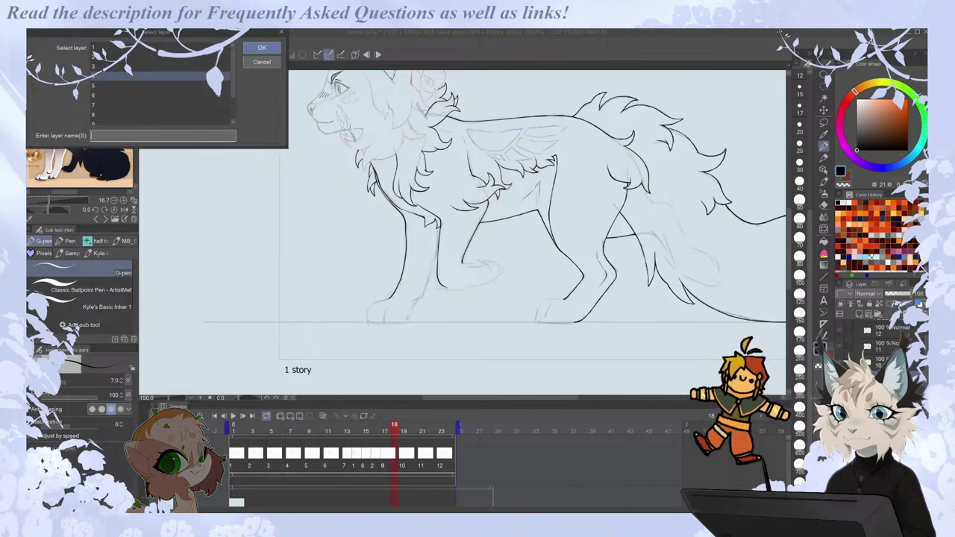
pyautogui.click(262, 47)
pyautogui.click(414, 455)
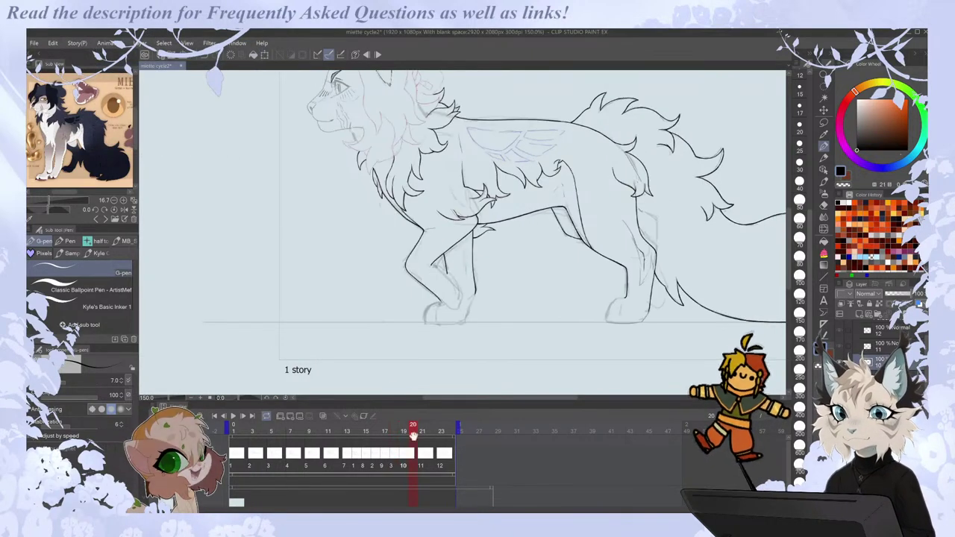
pyautogui.click(293, 415)
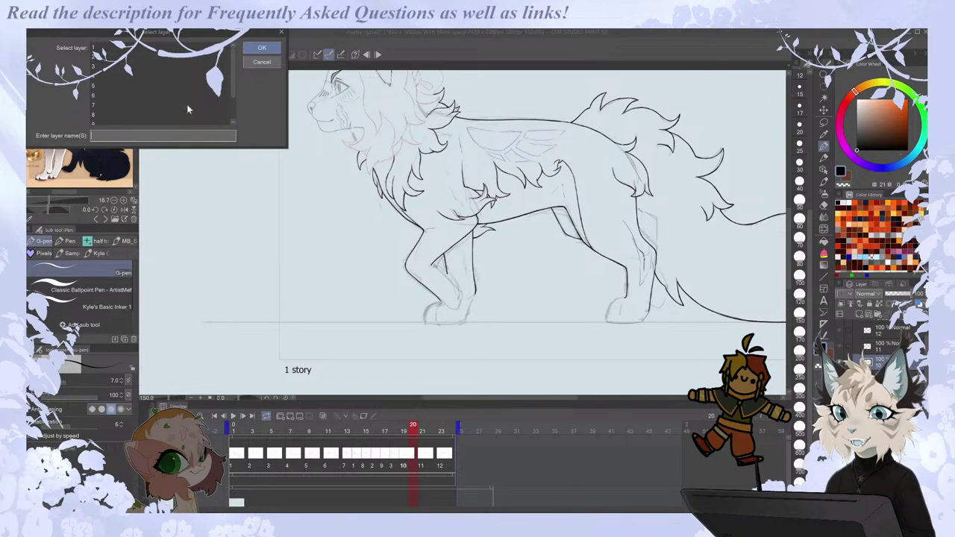
pyautogui.click(230, 66)
pyautogui.click(261, 47)
pyautogui.click(432, 463)
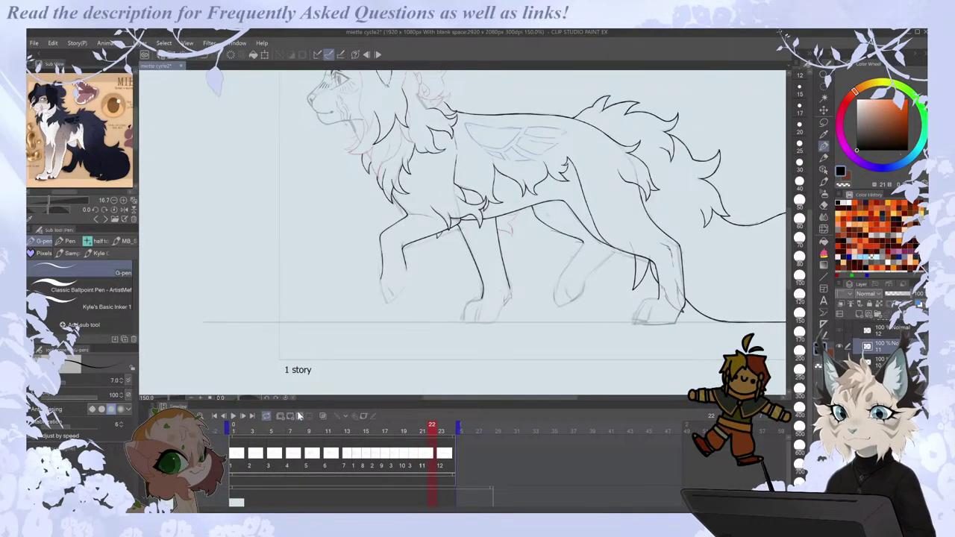
pyautogui.click(296, 413)
pyautogui.click(219, 97)
pyautogui.click(220, 103)
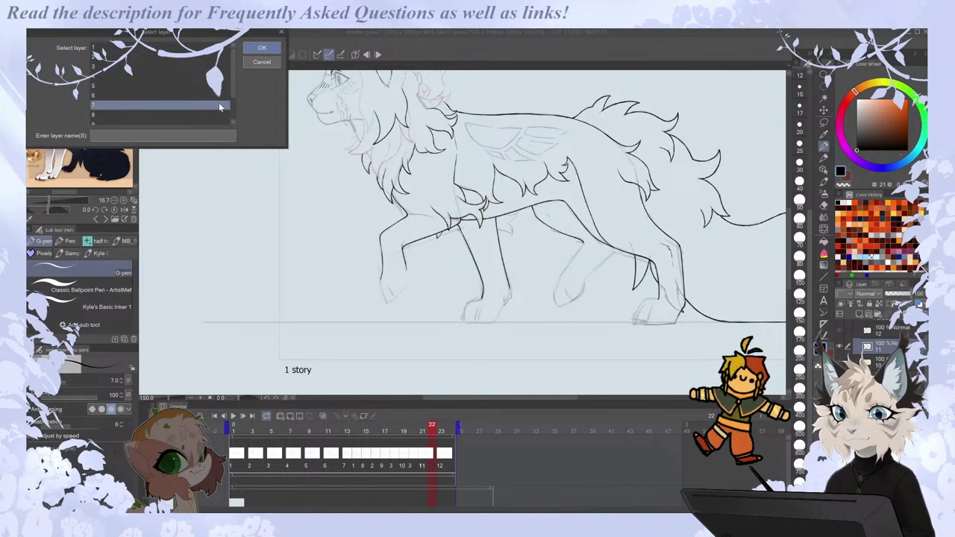
pyautogui.click(253, 62)
pyautogui.hotkey('ctrl', 'z')
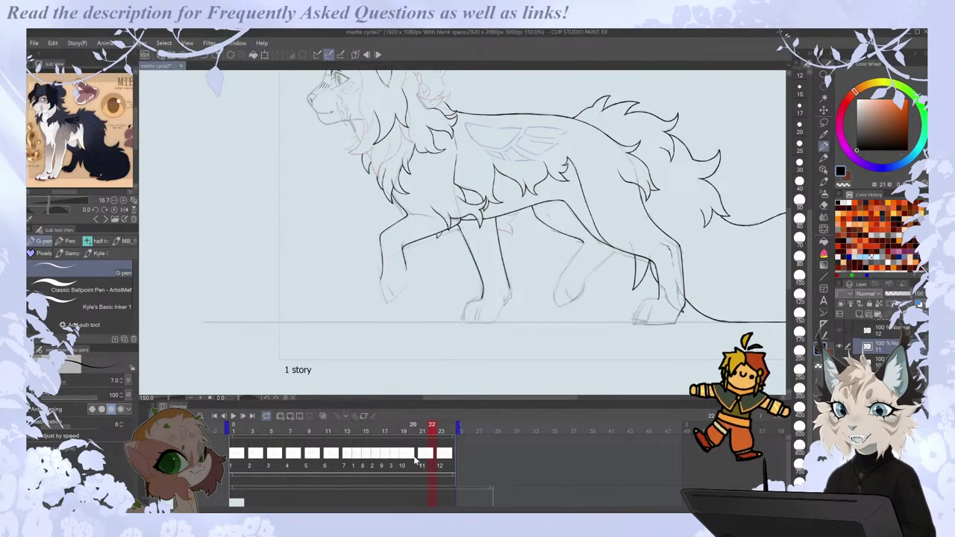
# Assign cel 4 to the animation track at frame 20 and cel 5 at frame 22.
pyautogui.click(414, 456)
pyautogui.click(298, 415)
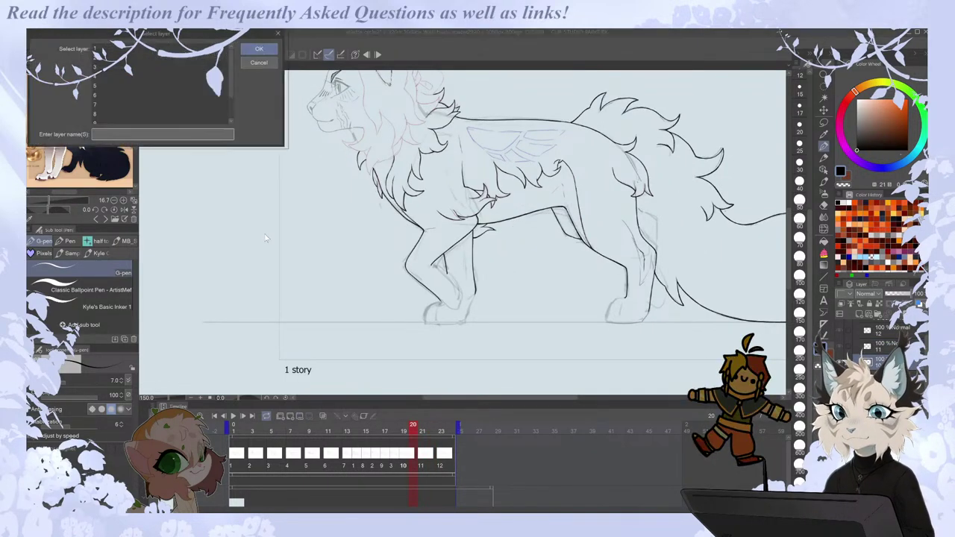
pyautogui.click(203, 75)
pyautogui.click(261, 47)
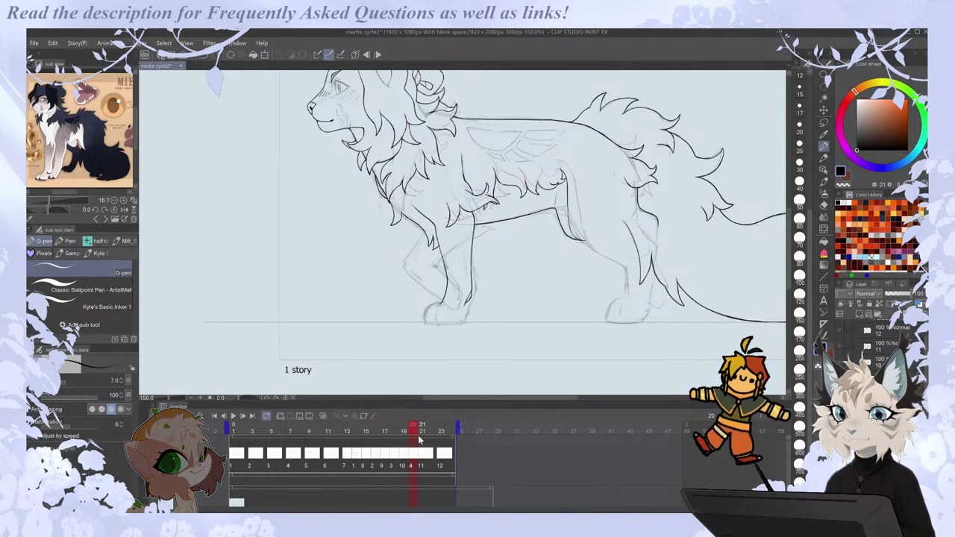
pyautogui.click(432, 456)
pyautogui.click(298, 414)
pyautogui.scroll(-3, 164, 90)
pyautogui.click(220, 110)
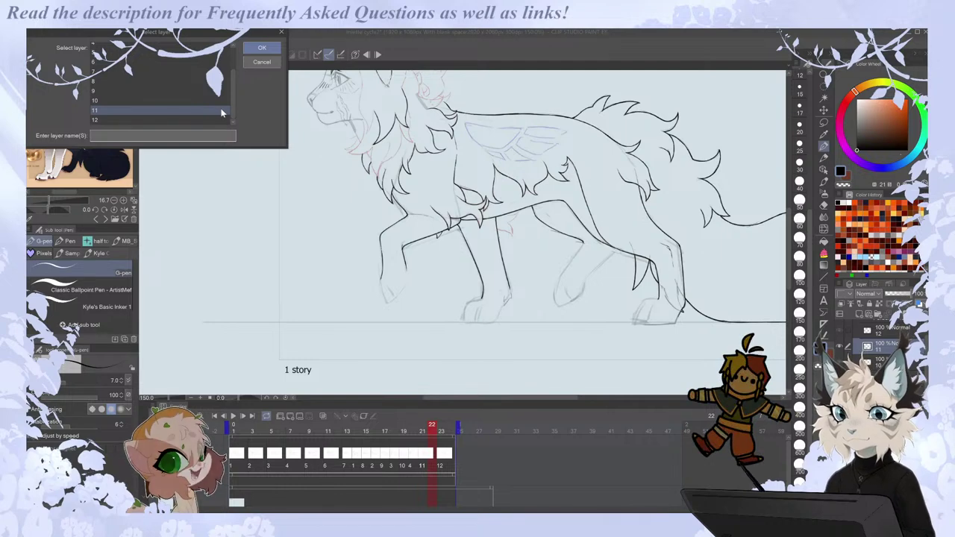
pyautogui.click(221, 90)
pyautogui.click(222, 53)
pyautogui.click(257, 51)
# Assign cel 6 to the animation track at frame 24.
pyautogui.click(450, 463)
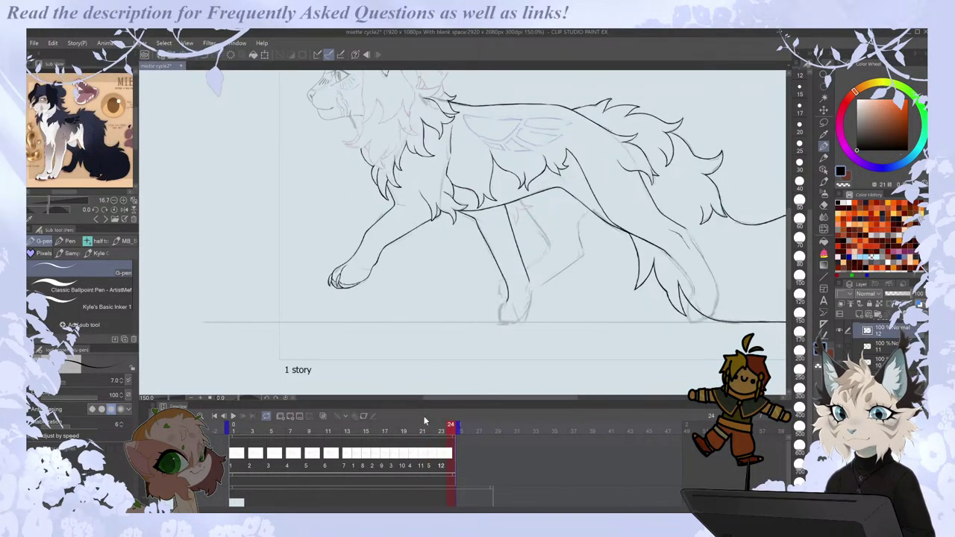
pyautogui.click(299, 416)
pyautogui.moveTo(233, 76)
pyautogui.mouseDown()
pyautogui.moveTo(234, 97)
pyautogui.moveTo(233, 76)
pyautogui.mouseUp()
pyautogui.click(221, 95)
pyautogui.click(256, 51)
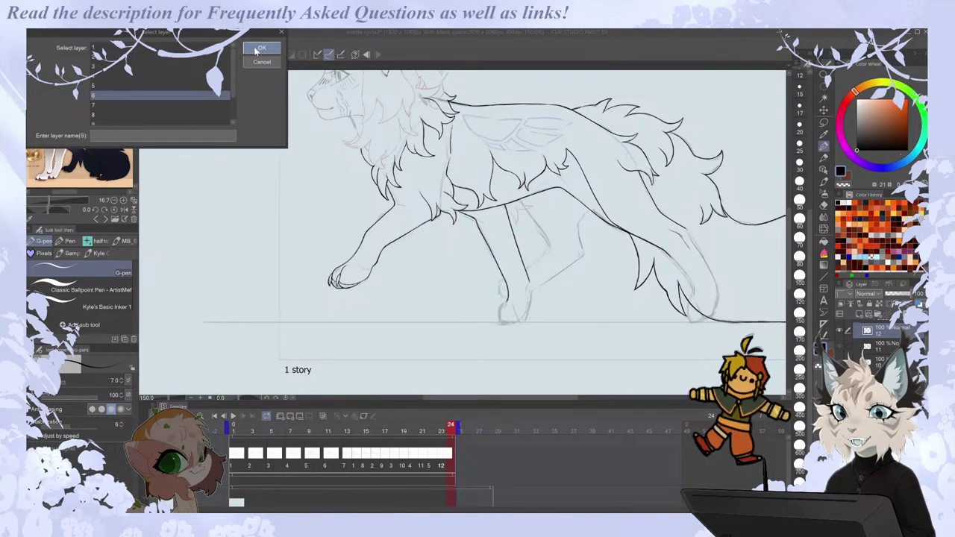
pyautogui.click(257, 49)
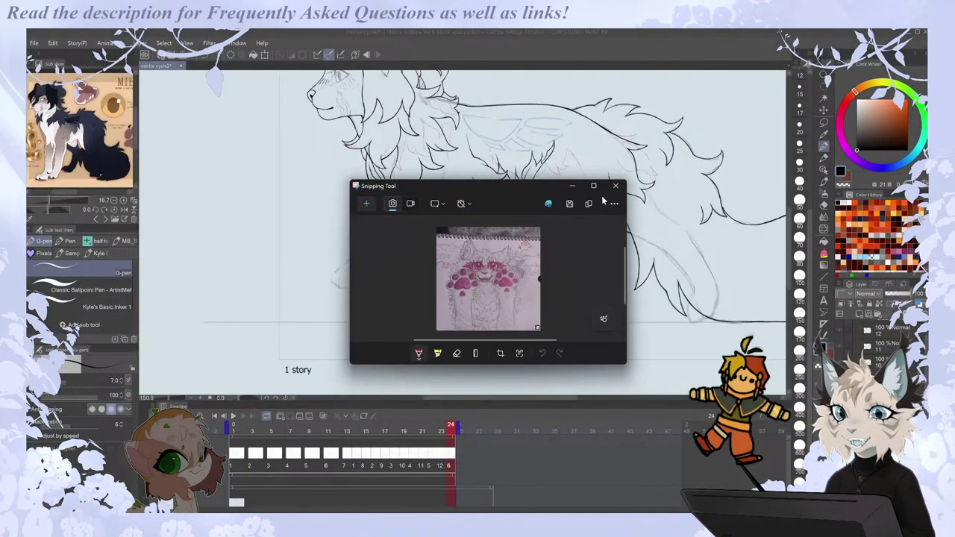
# View the captured sketchbook drawing at full window size in Snipping Tool and close it.
pyautogui.click(595, 187)
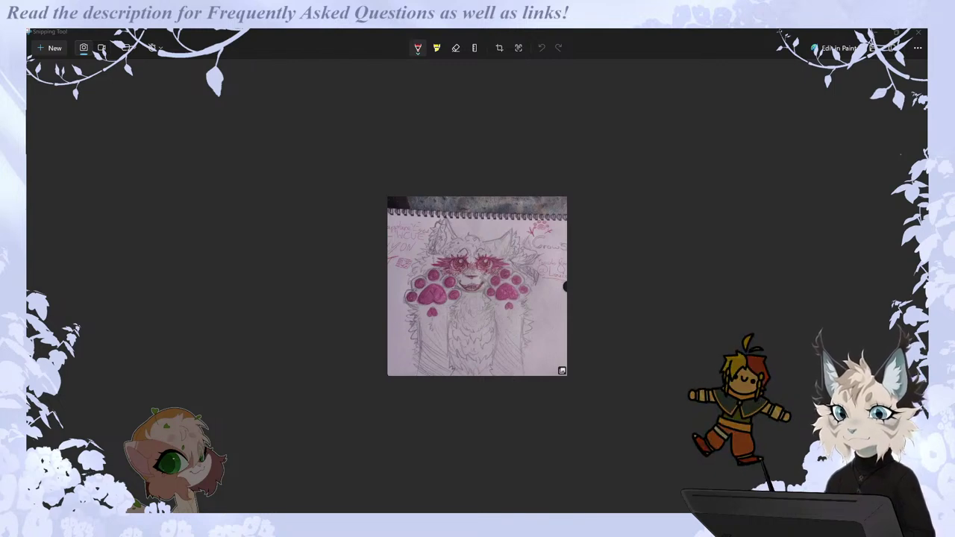
pyautogui.click(918, 33)
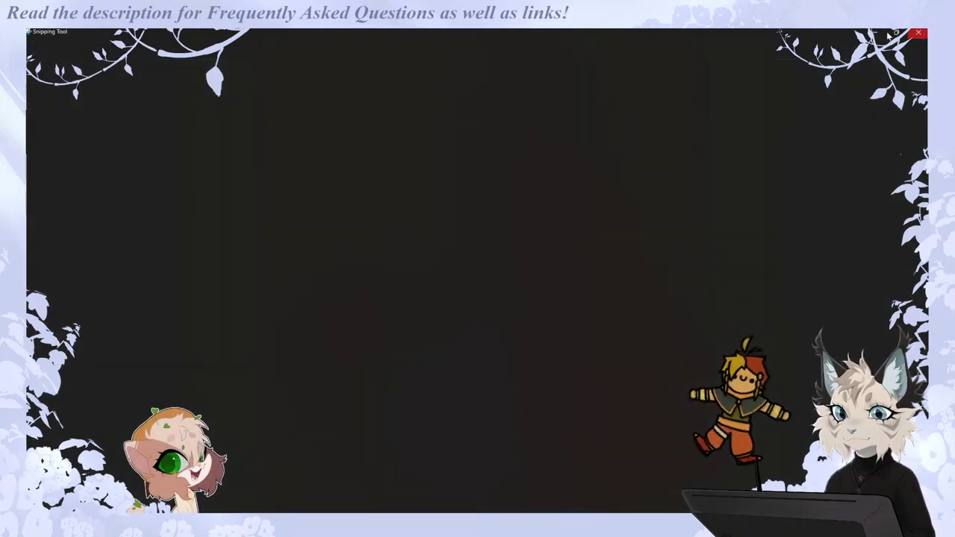
# Turn on onion skin and erase the old lines around the crossed paws in drawing 7 at frame 13.
pyautogui.scroll(-1, 501, 179)
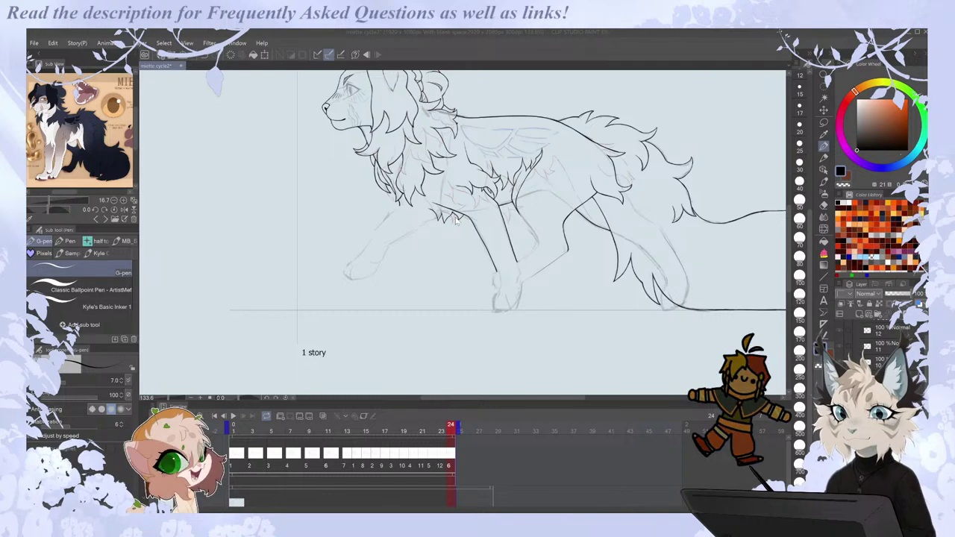
pyautogui.click(354, 453)
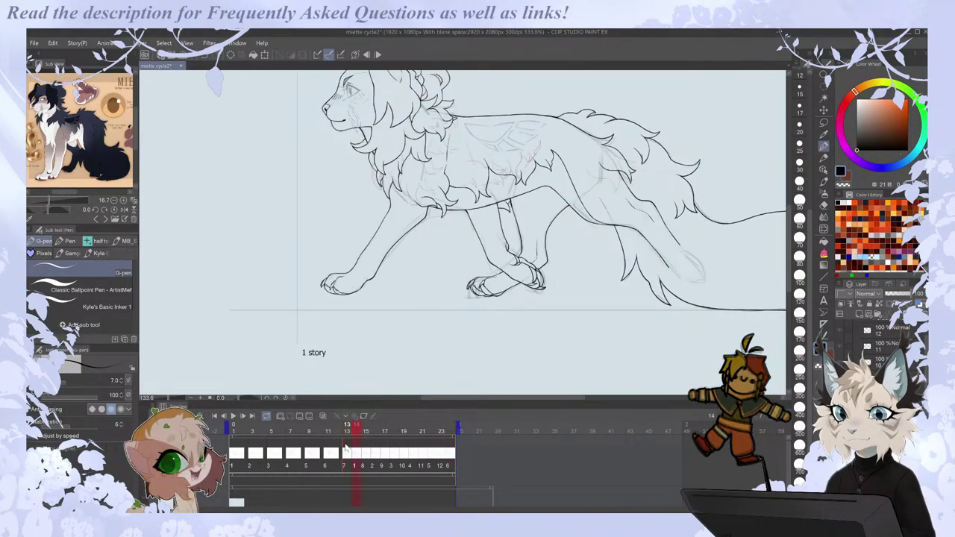
pyautogui.click(323, 415)
pyautogui.press('Left')
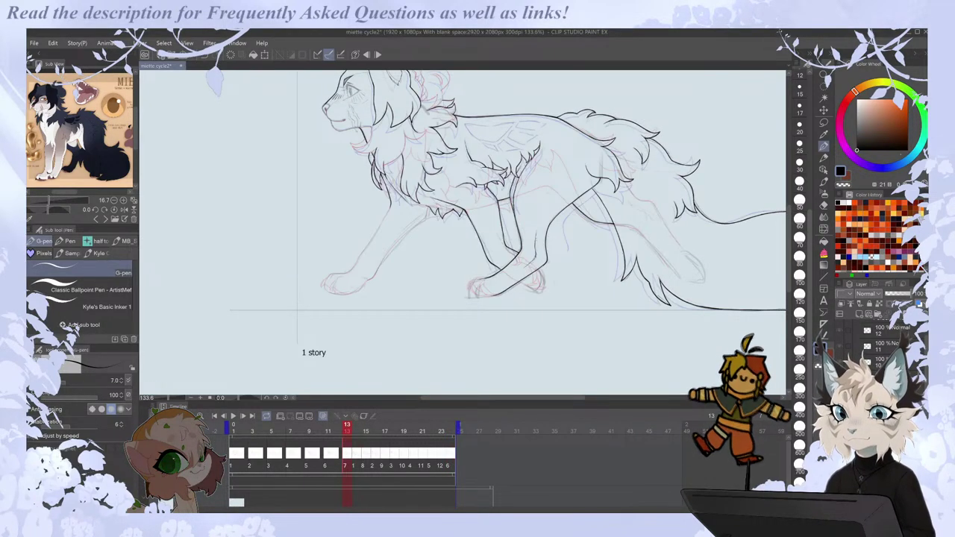
pyautogui.scroll(6, 500, 229)
pyautogui.press('e')
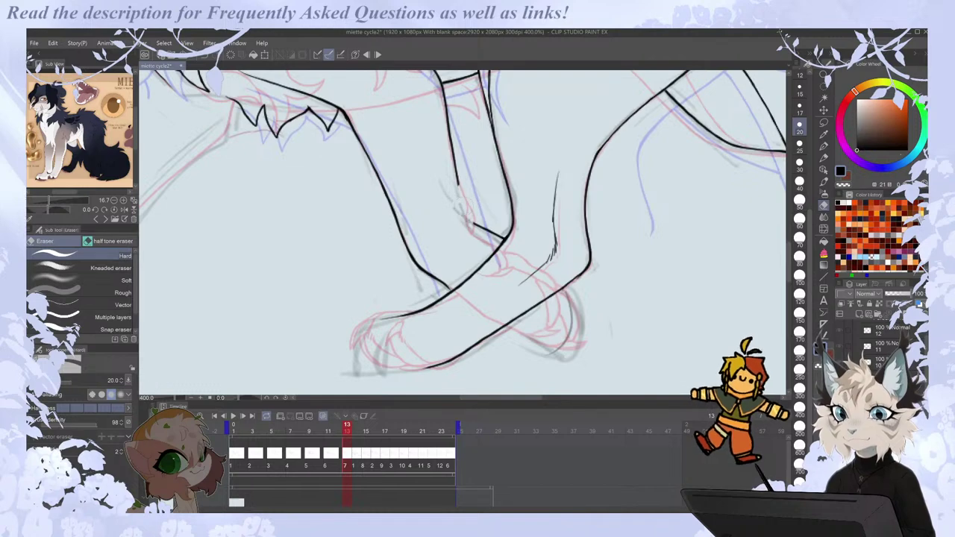
pyautogui.press('p')
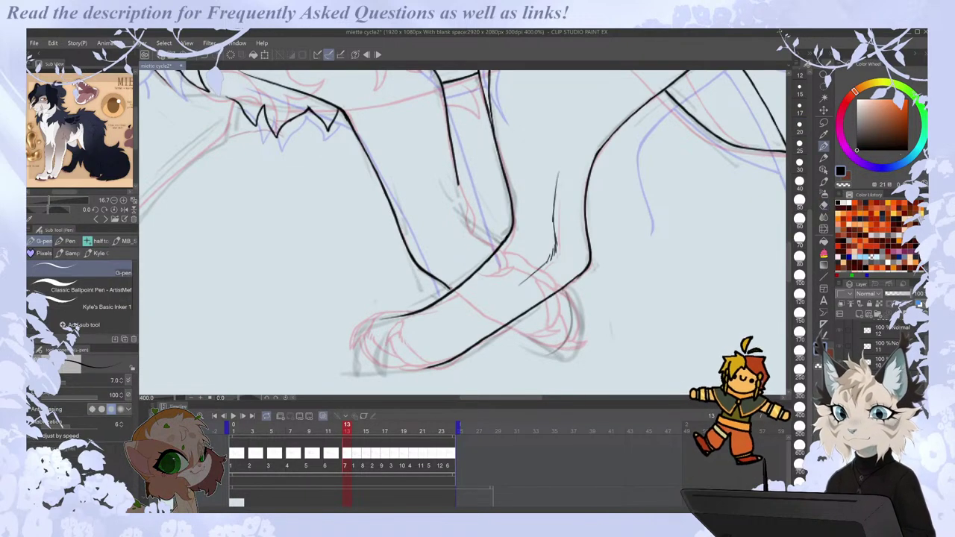
pyautogui.press('e')
pyautogui.moveTo(380, 318); pyautogui.dragTo(419, 311)
pyautogui.moveTo(512, 195)
pyautogui.mouseDown()
pyautogui.moveTo(492, 269)
pyautogui.moveTo(425, 320)
pyautogui.mouseUp()
pyautogui.moveTo(424, 368)
pyautogui.mouseDown()
pyautogui.moveTo(457, 353)
pyautogui.moveTo(574, 281)
pyautogui.mouseUp()
# Re-ink the hind leg's heel and front edge toward the paw in drawing 7, and extend the foreleg's front line to meet it.
pyautogui.press('p')
pyautogui.moveTo(509, 189); pyautogui.dragTo(503, 253)
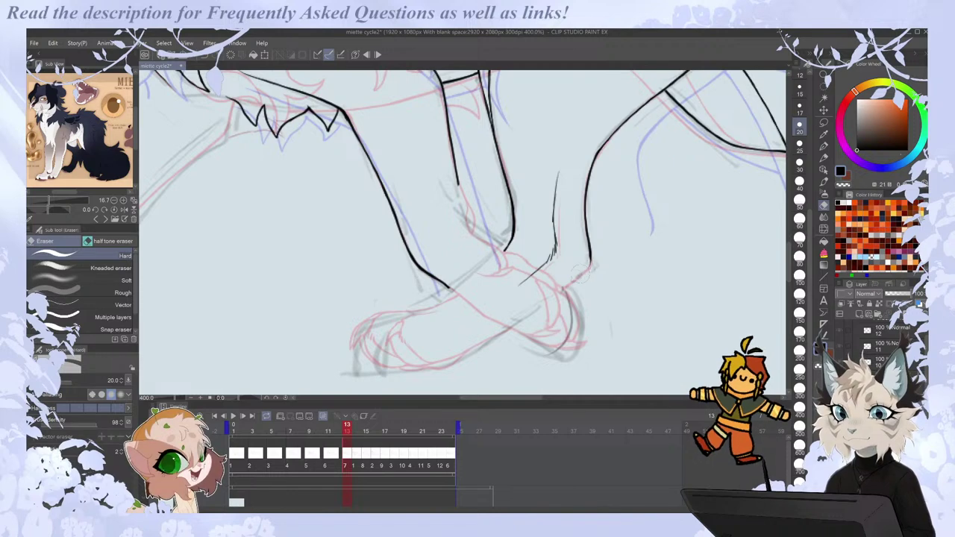
pyautogui.moveTo(578, 278); pyautogui.dragTo(564, 288)
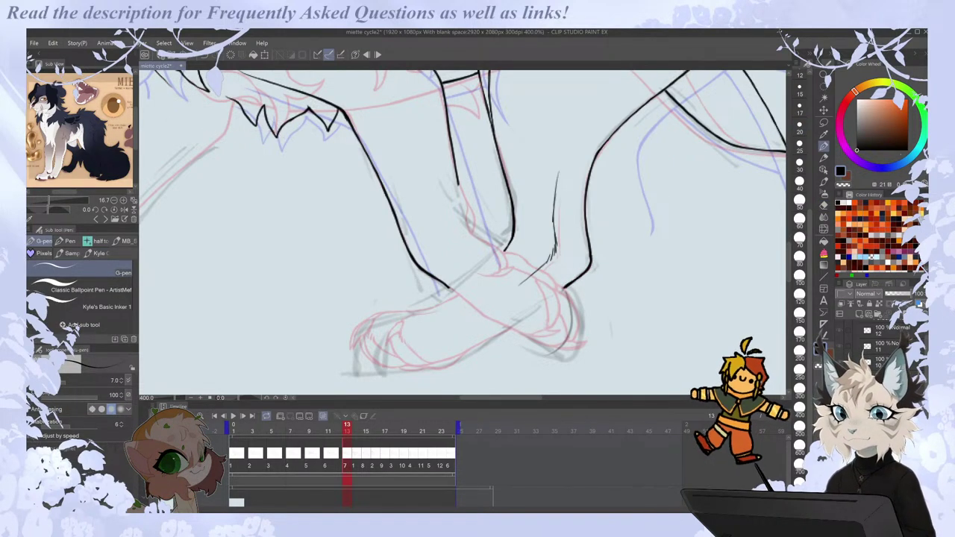
pyautogui.press('h')
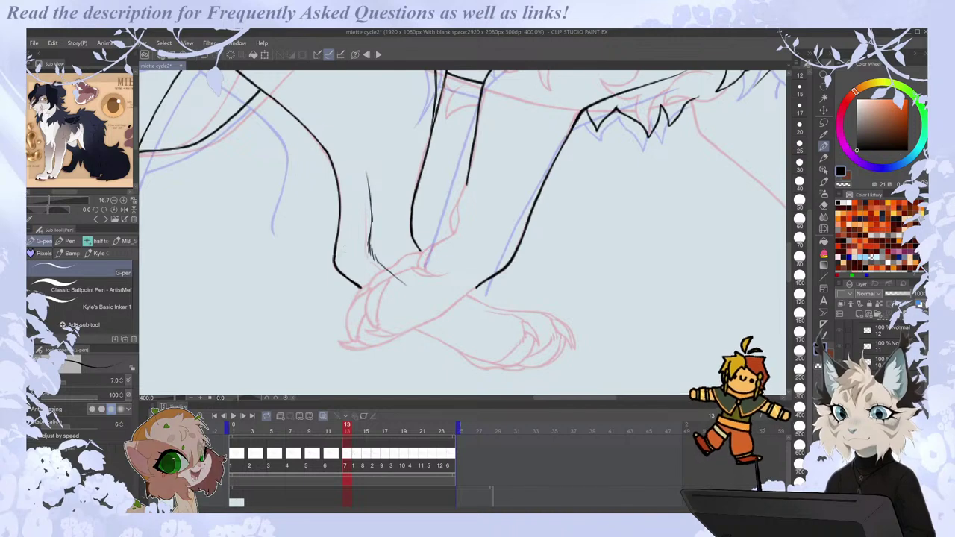
pyautogui.moveTo(418, 247)
pyautogui.mouseDown()
pyautogui.moveTo(467, 294)
pyautogui.moveTo(507, 310)
pyautogui.mouseUp()
pyautogui.press('h')
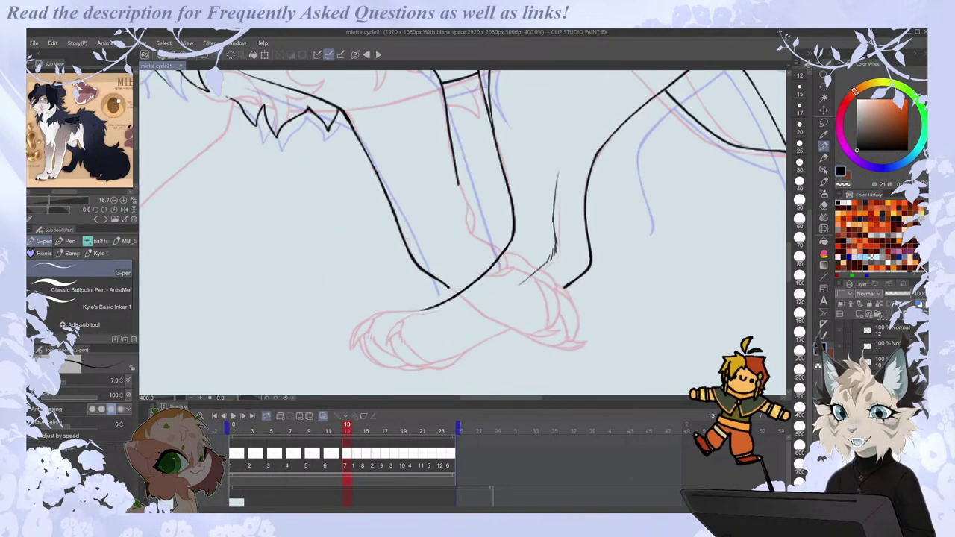
pyautogui.moveTo(444, 285); pyautogui.dragTo(458, 293)
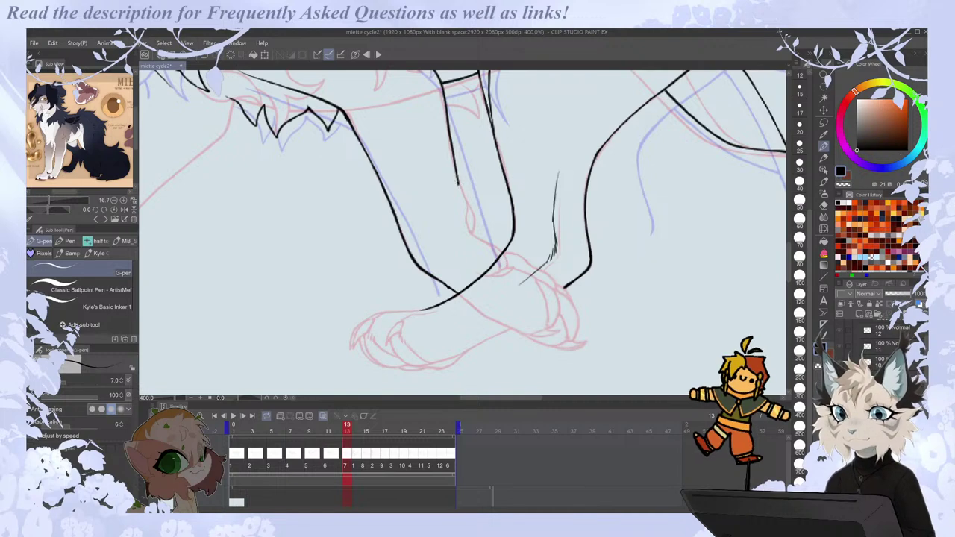
# Ink the foreleg's rear line down to a small dewclaw in drawing 7 and rework the foreleg's upper join with the belly.
pyautogui.press('e')
pyautogui.press('p')
pyautogui.press('e')
pyautogui.press('p')
pyautogui.moveTo(458, 178)
pyautogui.mouseDown()
pyautogui.moveTo(450, 134)
pyautogui.moveTo(469, 234)
pyautogui.mouseUp()
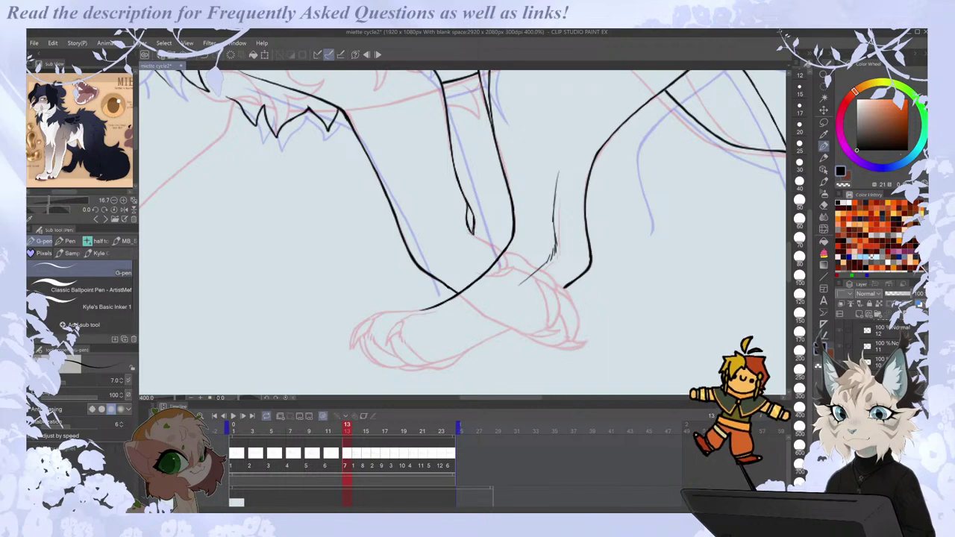
pyautogui.press('p')
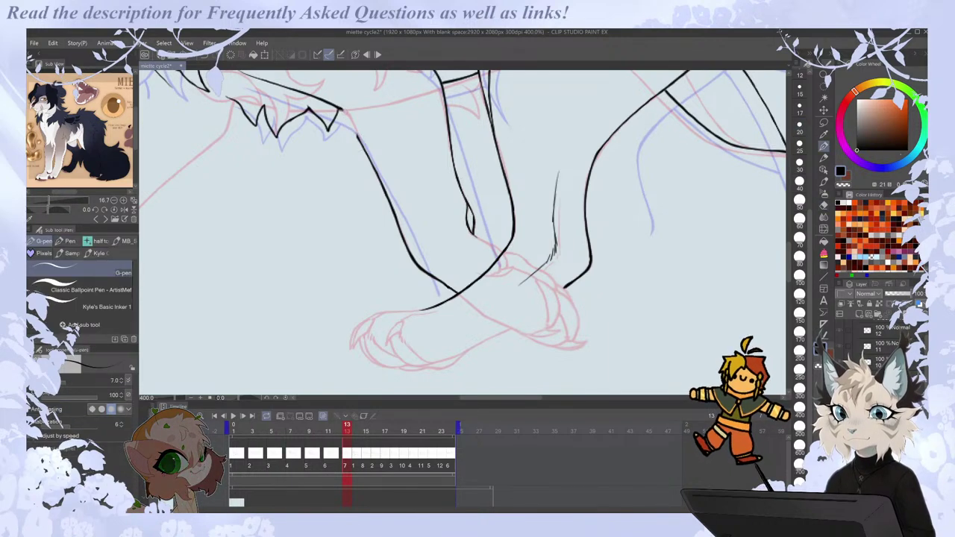
pyautogui.press('e')
pyautogui.press('p')
pyautogui.moveTo(443, 95); pyautogui.dragTo(451, 140)
# Compare the leg and belly lines of drawing 7 with the neighbouring drawings by flipping between frames.
pyautogui.moveTo(789, 257); pyautogui.dragTo(789, 244)
pyautogui.moveTo(525, 397); pyautogui.dragTo(519, 398)
pyautogui.press('Left')
pyautogui.press('Right')
pyautogui.press('Right')
pyautogui.press('Left')
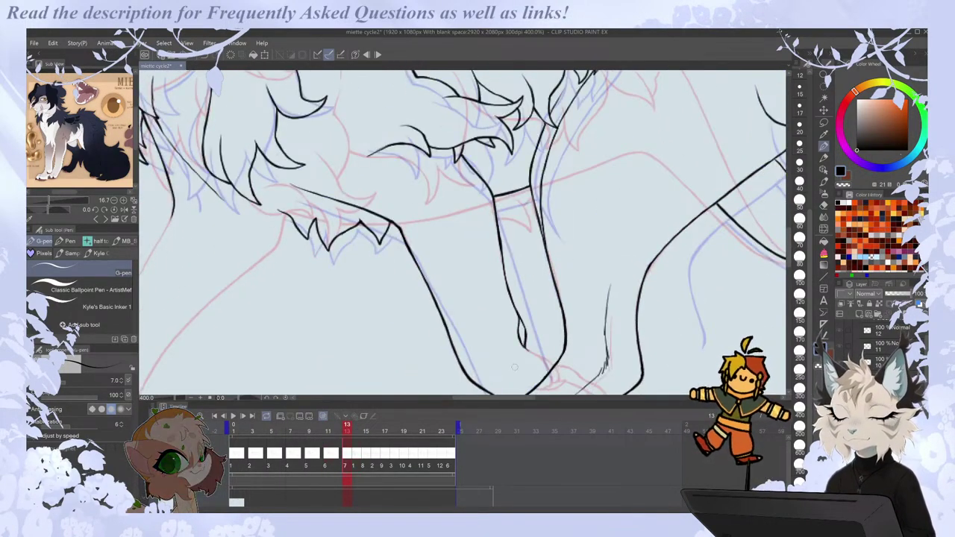
pyautogui.press('Right')
pyautogui.press('Right')
pyautogui.press('Left')
pyautogui.press('Left')
pyautogui.press('Right')
pyautogui.press('Right')
pyautogui.press('Left')
pyautogui.press('Left')
pyautogui.press('Right')
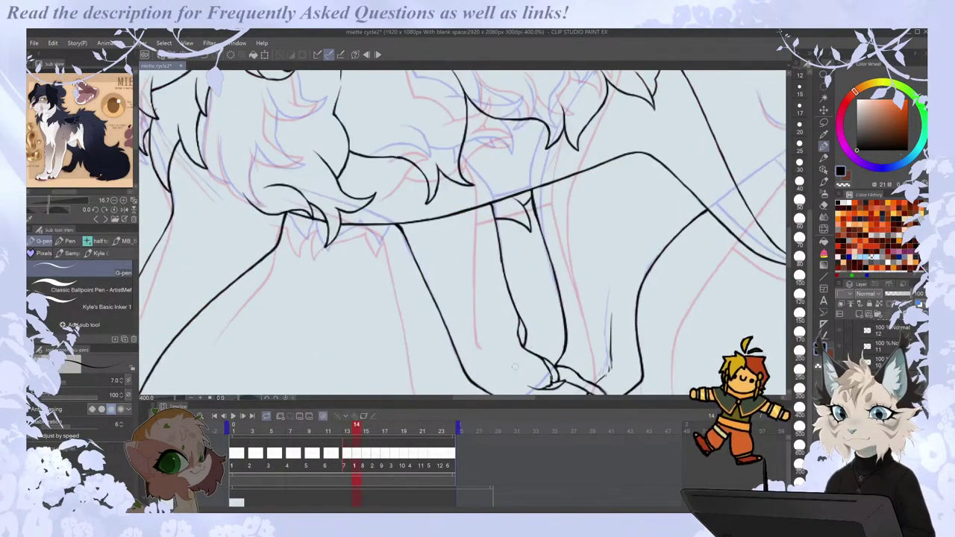
pyautogui.press('Left')
pyautogui.press('Right')
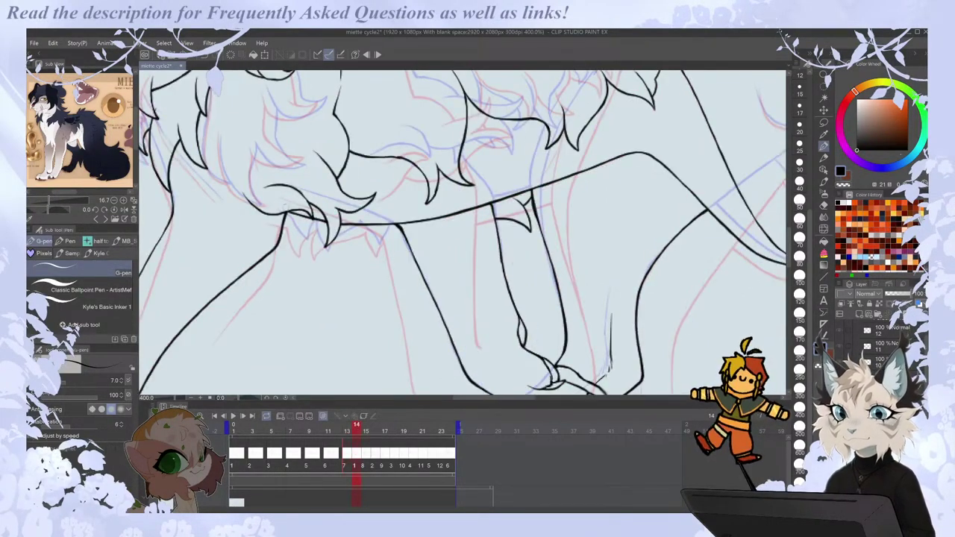
# Ink fur tufts under the chest behind the foreleg in drawing 2 at frame 16, replacing the belly line there.
pyautogui.press('Right')
pyautogui.press('Right')
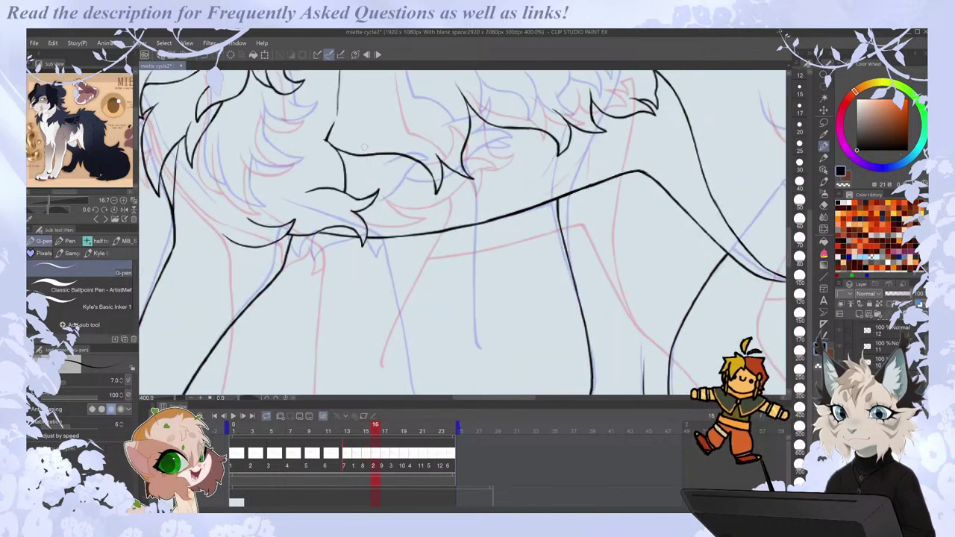
pyautogui.moveTo(289, 242)
pyautogui.mouseDown()
pyautogui.moveTo(299, 257)
pyautogui.moveTo(313, 231)
pyautogui.moveTo(314, 259)
pyautogui.moveTo(359, 236)
pyautogui.moveTo(330, 231)
pyautogui.moveTo(387, 237)
pyautogui.moveTo(377, 257)
pyautogui.moveTo(396, 235)
pyautogui.mouseUp()
pyautogui.press('e')
pyautogui.press('p')
pyautogui.press('e')
pyautogui.press('p')
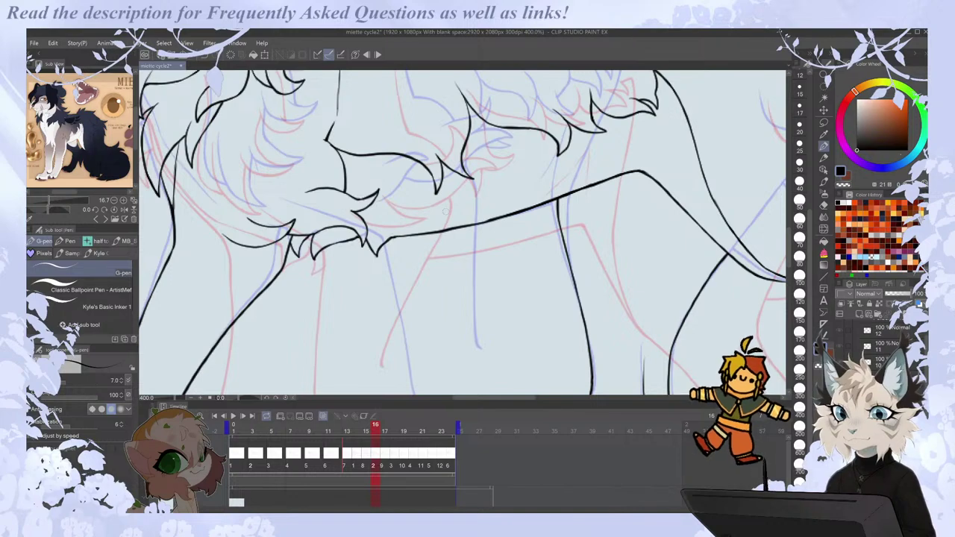
# Replace the belly line between the forelegs with fur tufts in drawing 1 at frame 14, and check it against drawings 8 and 2.
pyautogui.press('Left')
pyautogui.press(',')
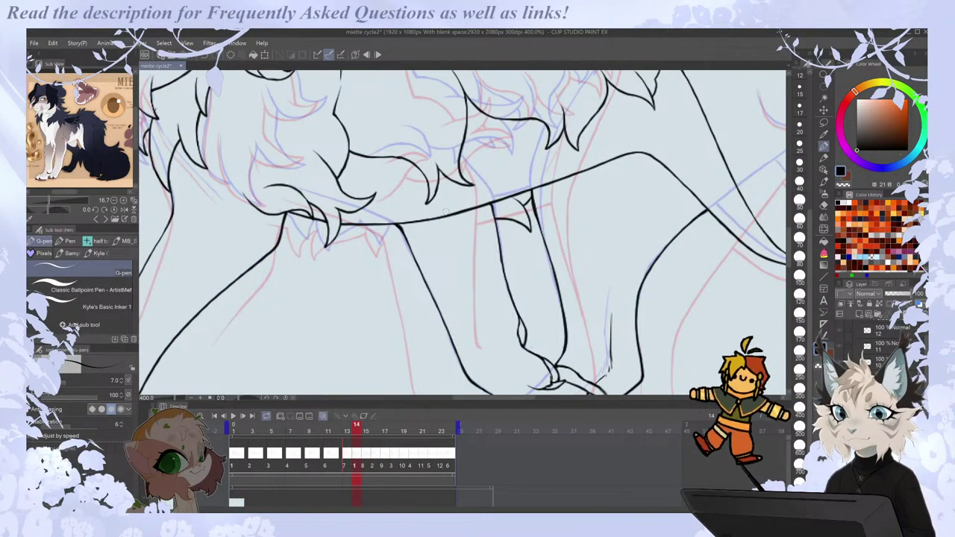
pyautogui.press('e')
pyautogui.moveTo(289, 211)
pyautogui.mouseDown()
pyautogui.moveTo(323, 222)
pyautogui.moveTo(299, 233)
pyautogui.moveTo(311, 223)
pyautogui.moveTo(332, 249)
pyautogui.moveTo(361, 226)
pyautogui.moveTo(379, 225)
pyautogui.moveTo(379, 243)
pyautogui.moveTo(390, 224)
pyautogui.mouseUp()
pyautogui.press('p')
pyautogui.press('e')
pyautogui.press('p')
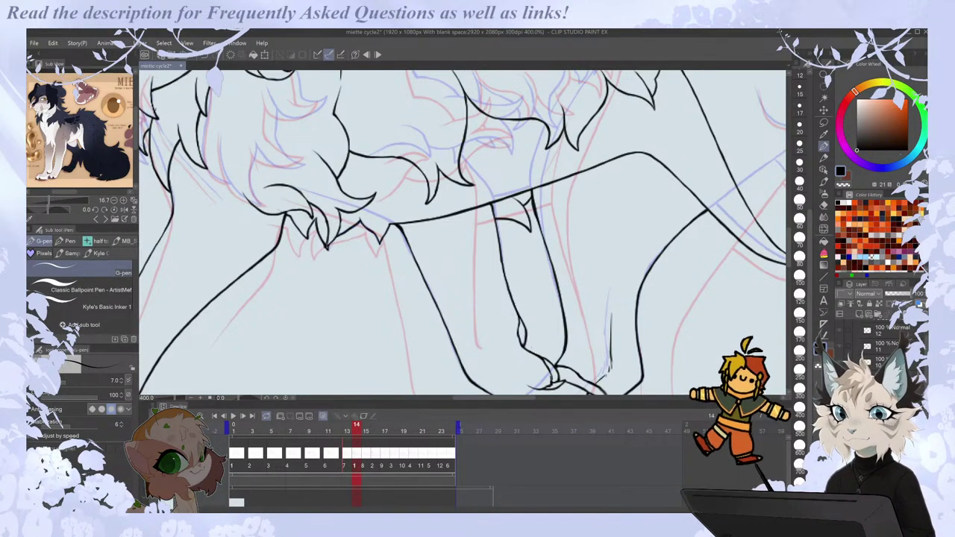
pyautogui.press('Right')
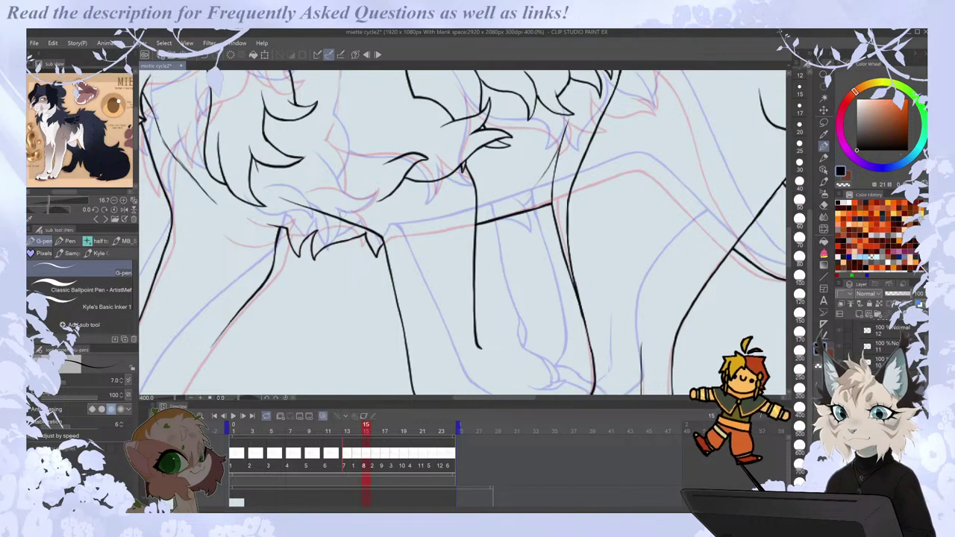
pyautogui.press('Left')
pyautogui.press('Right')
pyautogui.press('Right')
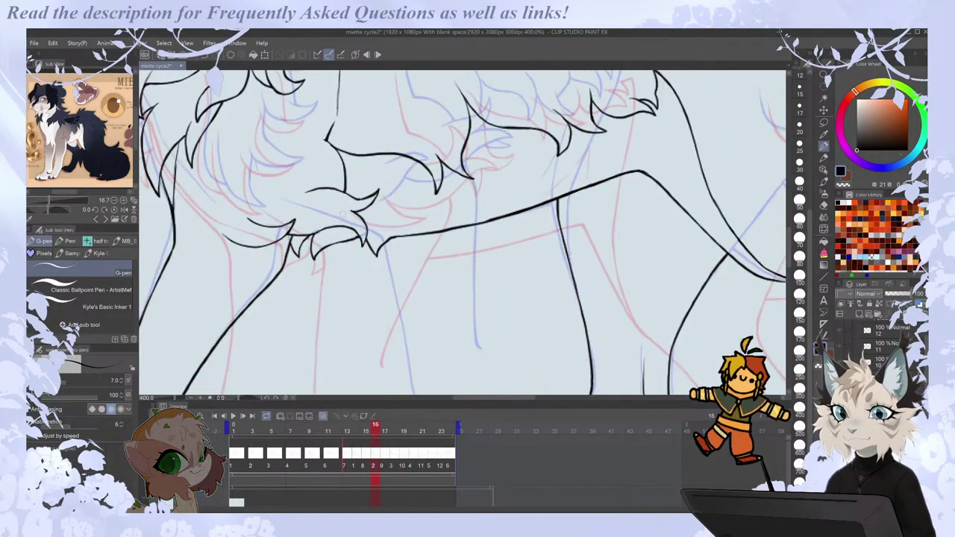
# Ink the curved front and lower edge of the rear toe on the forward hind paw in drawing 7 at frame 13.
pyautogui.press('Left')
pyautogui.press('Left')
pyautogui.press('Left')
pyautogui.press('Right')
pyautogui.press('Left')
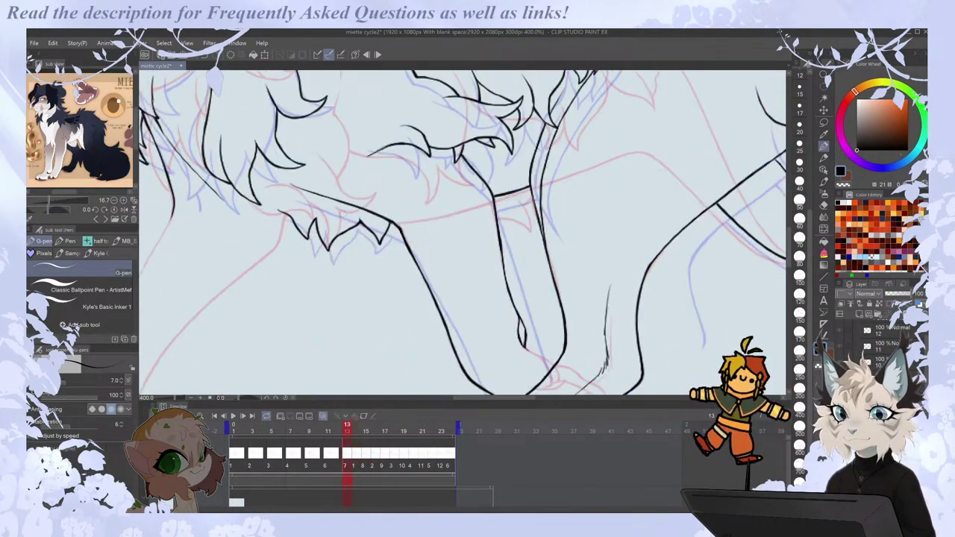
pyautogui.scroll(-2, 344, 213)
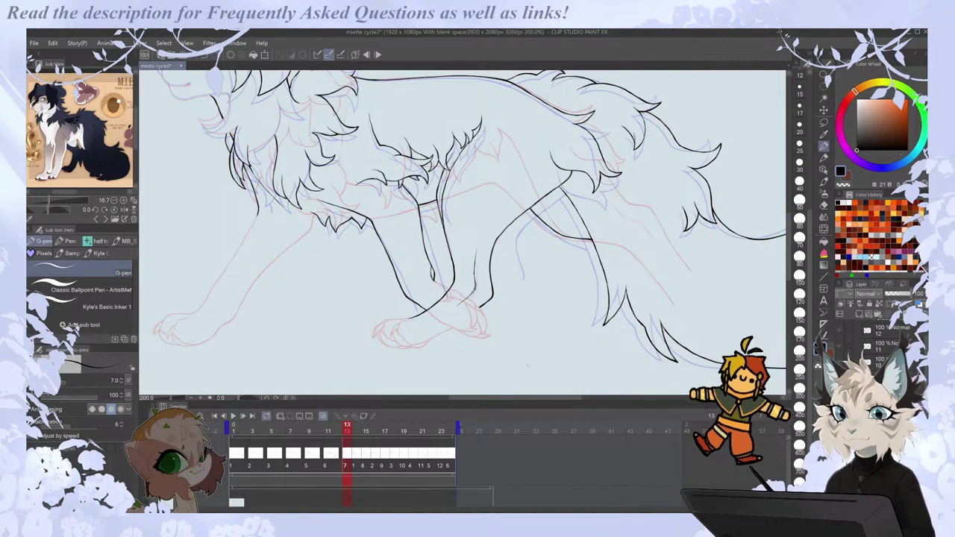
pyautogui.moveTo(498, 398); pyautogui.dragTo(495, 397)
pyautogui.scroll(2, 459, 333)
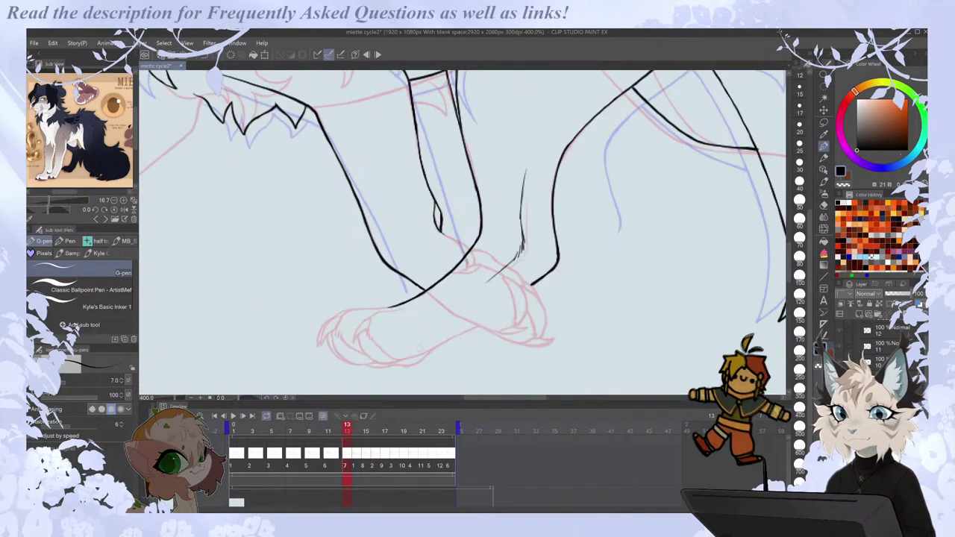
pyautogui.moveTo(358, 338); pyautogui.dragTo(381, 363)
pyautogui.hotkey('ctrl', 'z')
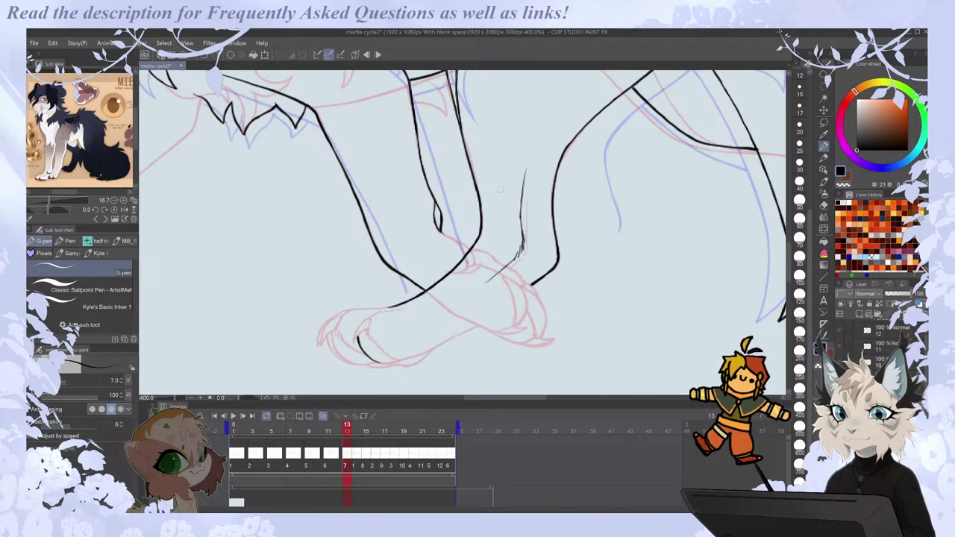
pyautogui.press(',')
pyautogui.press('.')
pyautogui.moveTo(365, 328); pyautogui.dragTo(402, 361)
# Ink the fur ticks along that toe's inner edge, extend its upper line back over the paw and thicken its lower curve.
pyautogui.moveTo(370, 320)
pyautogui.mouseDown()
pyautogui.moveTo(355, 343)
pyautogui.moveTo(368, 331)
pyautogui.mouseUp()
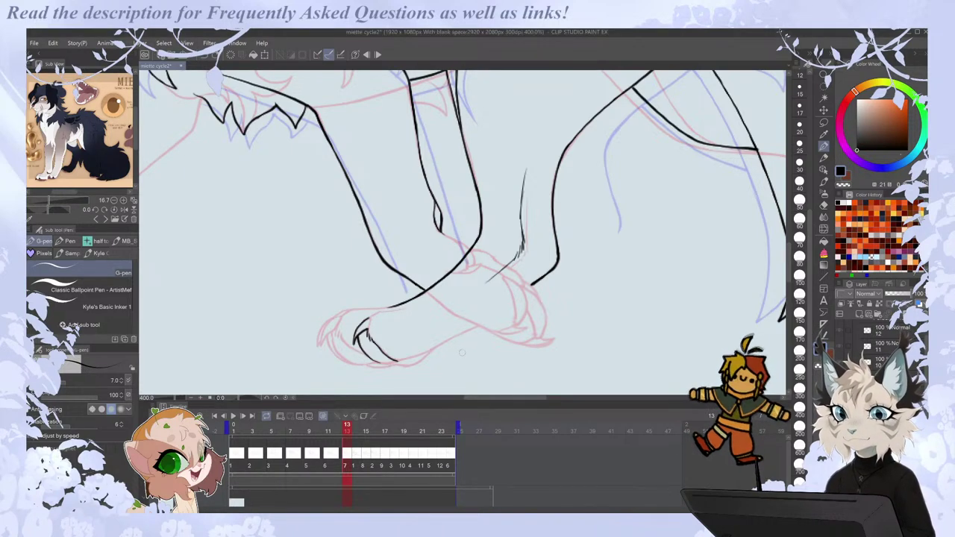
pyautogui.moveTo(371, 319); pyautogui.dragTo(364, 332)
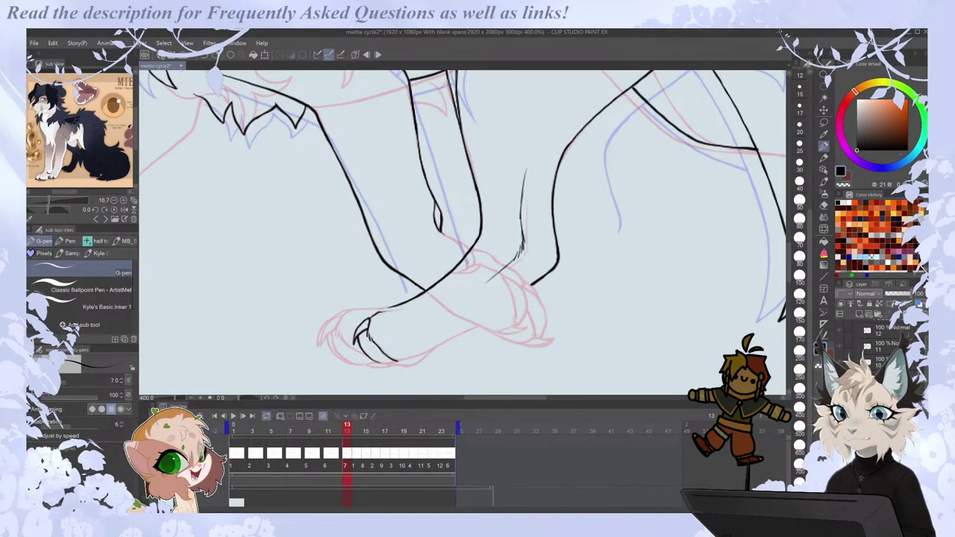
pyautogui.moveTo(382, 311); pyautogui.dragTo(405, 309)
pyautogui.press('Left')
pyautogui.press('Right')
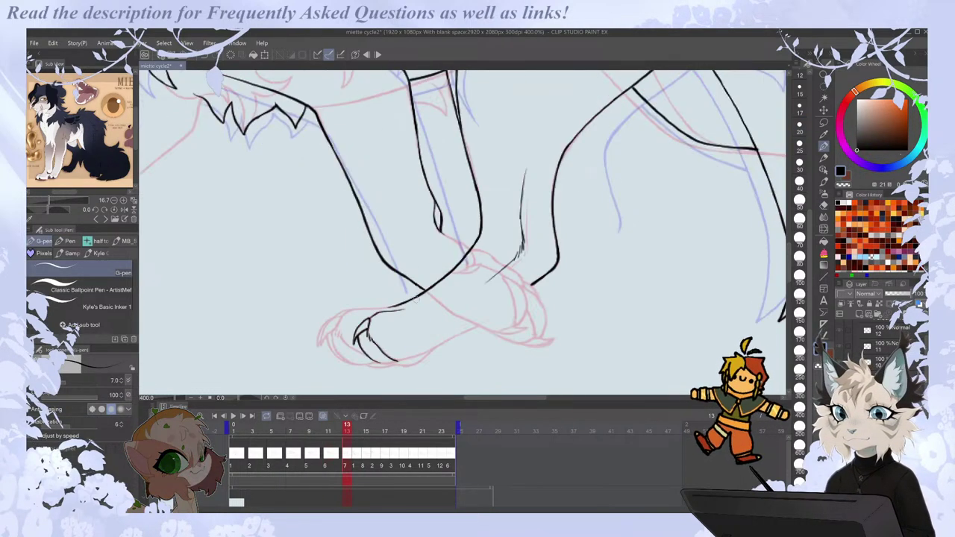
pyautogui.moveTo(370, 358); pyautogui.dragTo(404, 357)
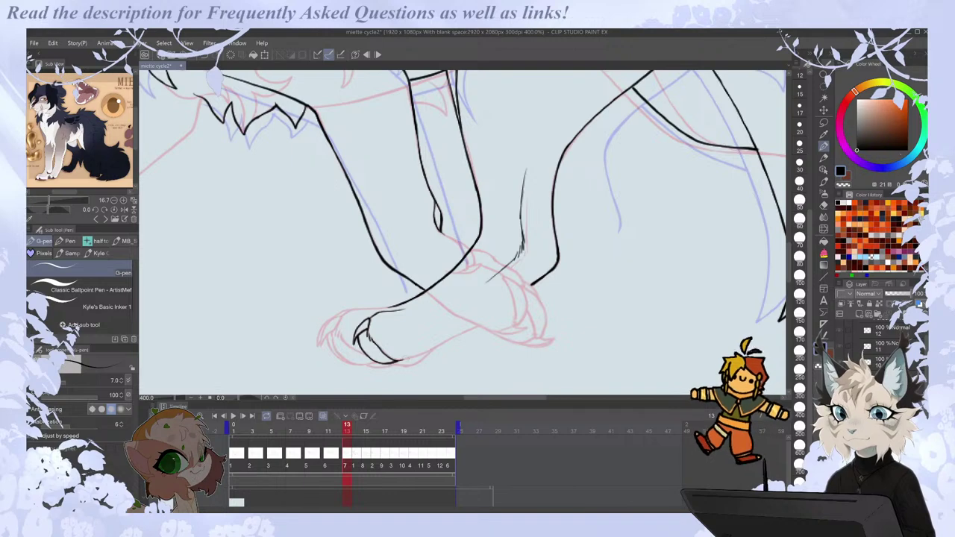
# Ink the hind foot's underside from the toe back to the heel, and extend the foreleg line below the dewclaw to the hind leg.
pyautogui.press('h')
pyautogui.moveTo(446, 324); pyautogui.dragTo(528, 363)
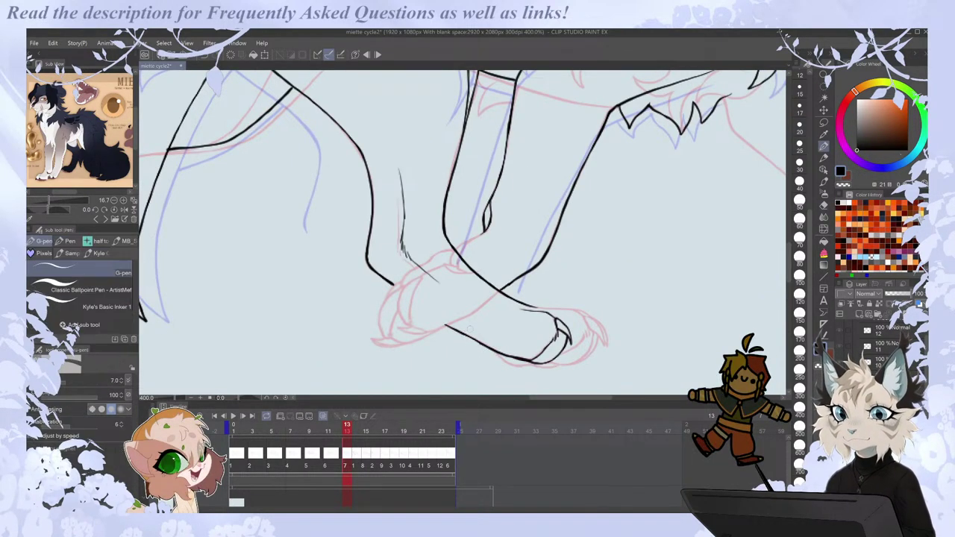
pyautogui.press('h')
pyautogui.press('h')
pyautogui.moveTo(393, 284); pyautogui.dragTo(449, 325)
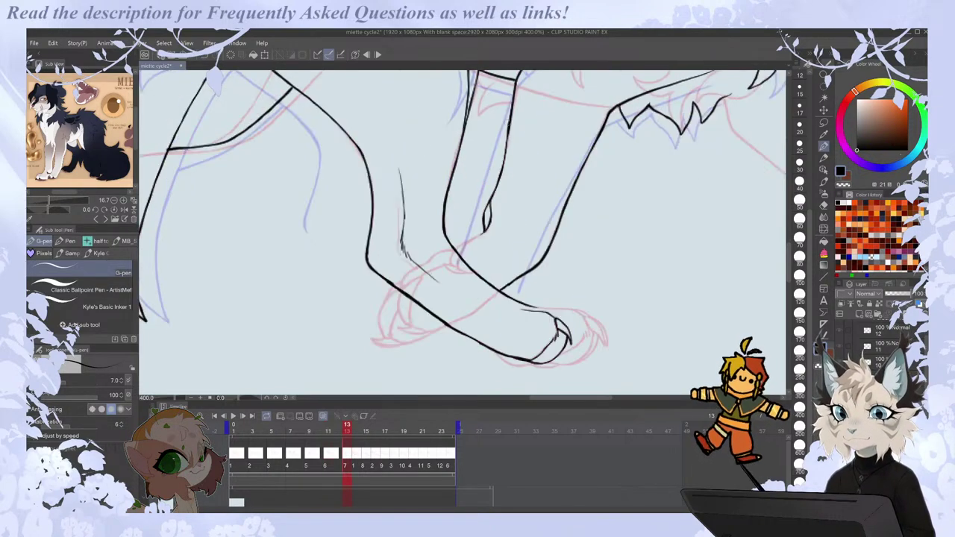
pyautogui.press('h')
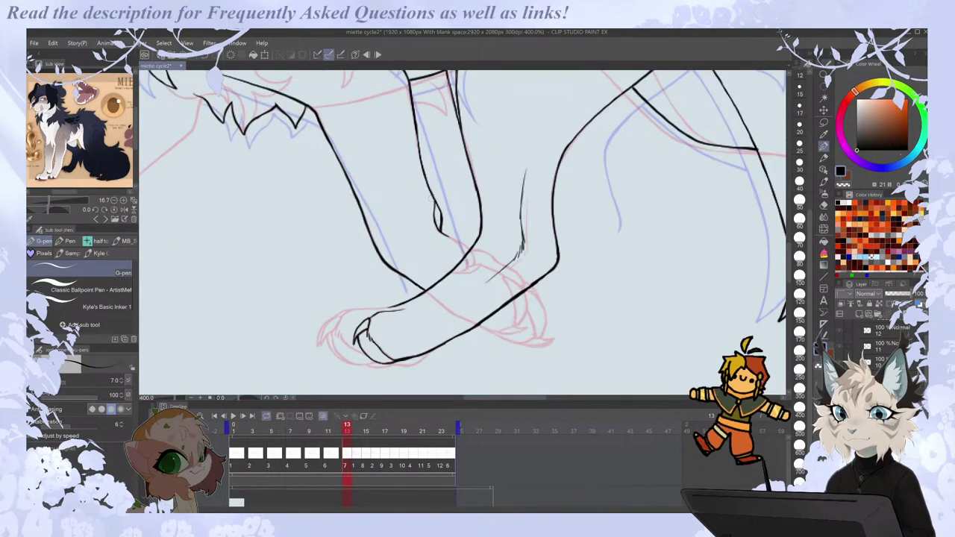
pyautogui.moveTo(448, 236); pyautogui.dragTo(471, 248)
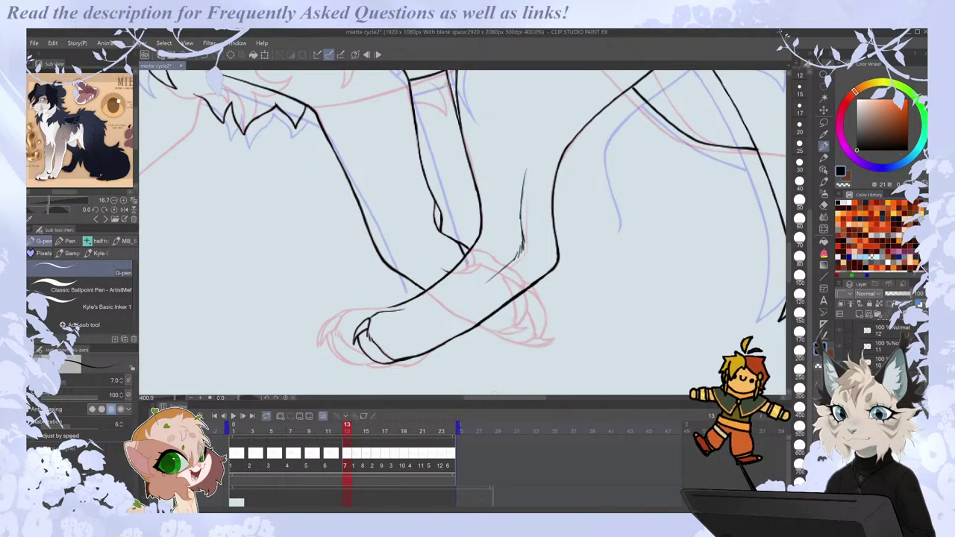
# Ink the remaining front toes of the hind paw in drawing 7, and close the paw's upper outline and lower pad edge.
pyautogui.moveTo(496, 397); pyautogui.dragTo(489, 397)
pyautogui.press('.')
pyautogui.moveTo(391, 316); pyautogui.dragTo(386, 333)
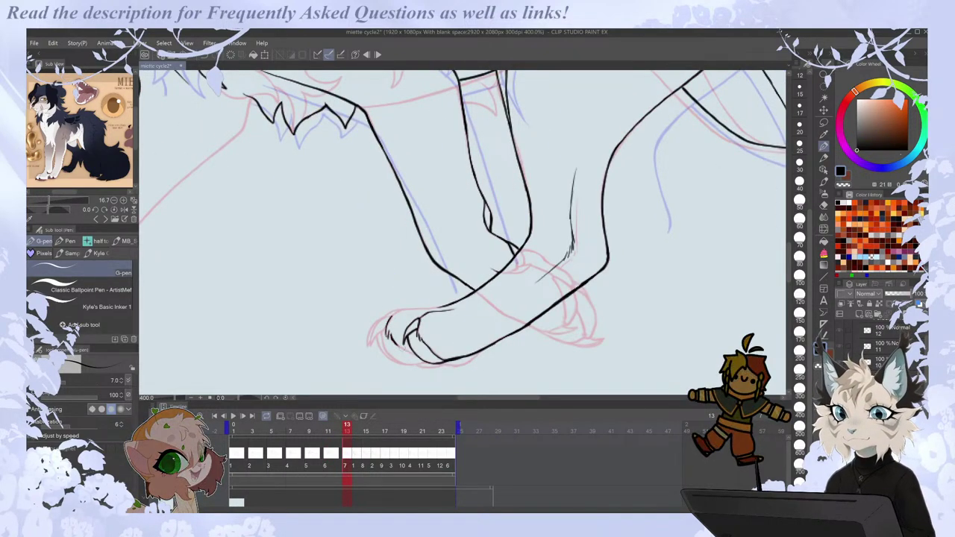
pyautogui.moveTo(374, 330)
pyautogui.mouseDown()
pyautogui.moveTo(371, 347)
pyautogui.moveTo(391, 314)
pyautogui.moveTo(363, 353)
pyautogui.moveTo(367, 342)
pyautogui.moveTo(414, 365)
pyautogui.moveTo(379, 342)
pyautogui.moveTo(398, 362)
pyautogui.moveTo(428, 361)
pyautogui.mouseUp()
pyautogui.hotkey('ctrl', 'z')
pyautogui.press('e')
pyautogui.press('p')
pyautogui.hotkey('ctrl', 'z')
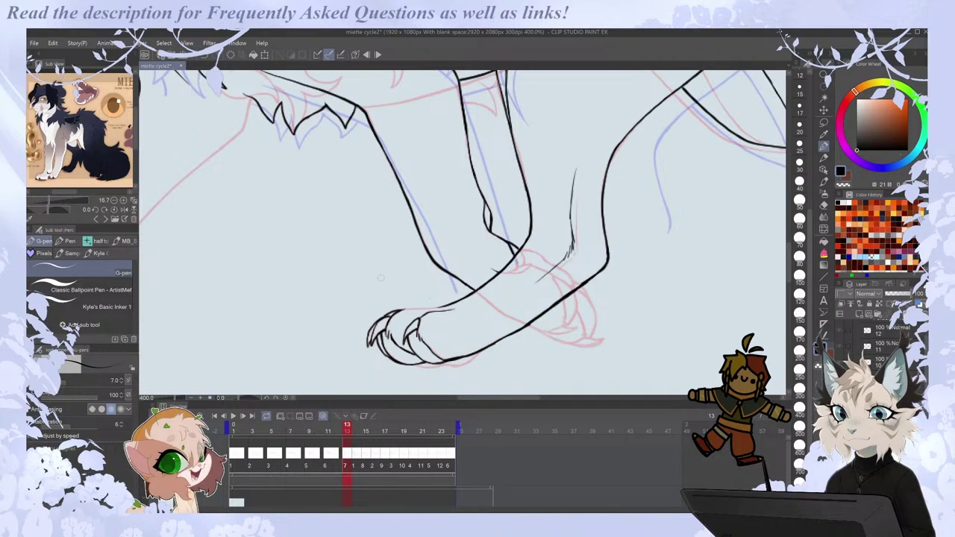
pyautogui.moveTo(396, 312); pyautogui.dragTo(445, 306)
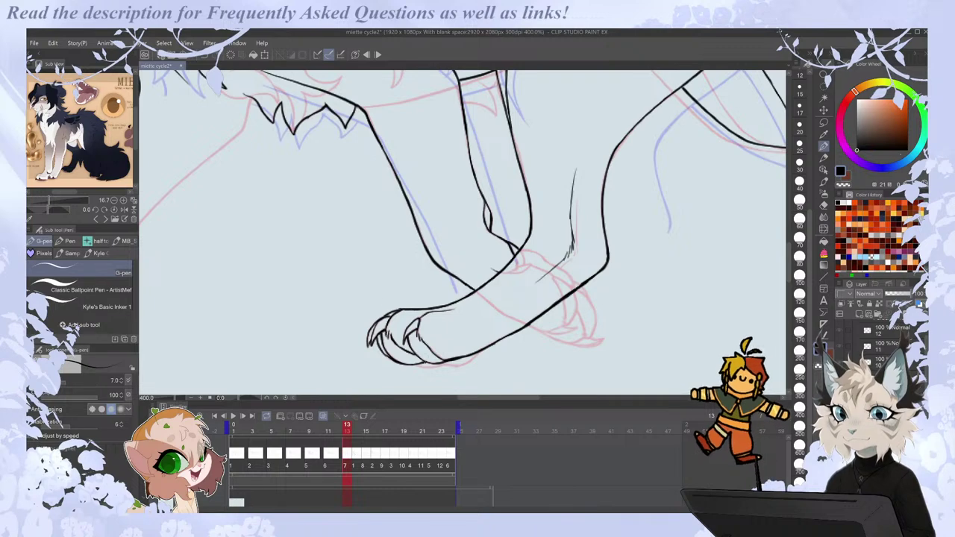
pyautogui.moveTo(438, 365); pyautogui.dragTo(464, 364)
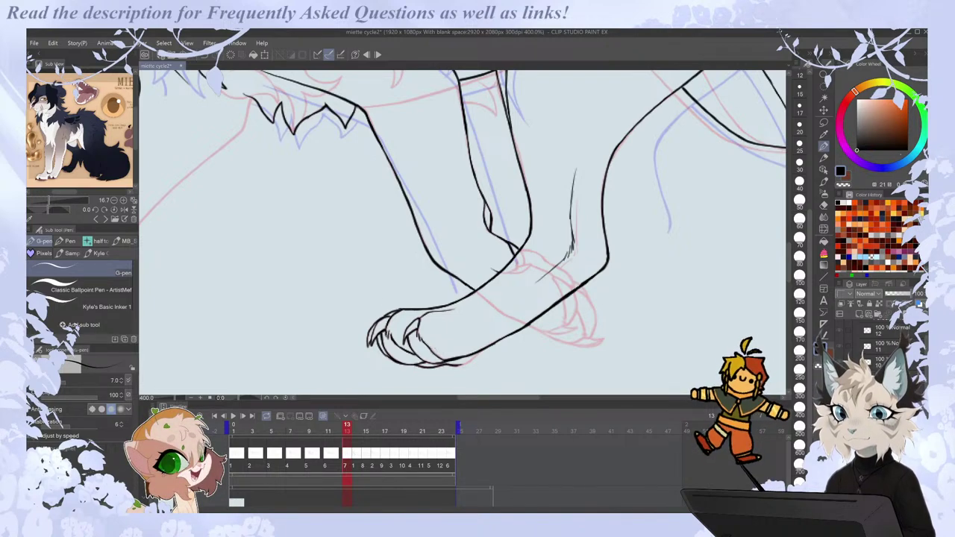
# Compare the whole figure in drawing 7 with drawings 6 and 1 by flipping between frames.
pyautogui.scroll(-1, 468, 359)
pyautogui.scroll(-2, 468, 360)
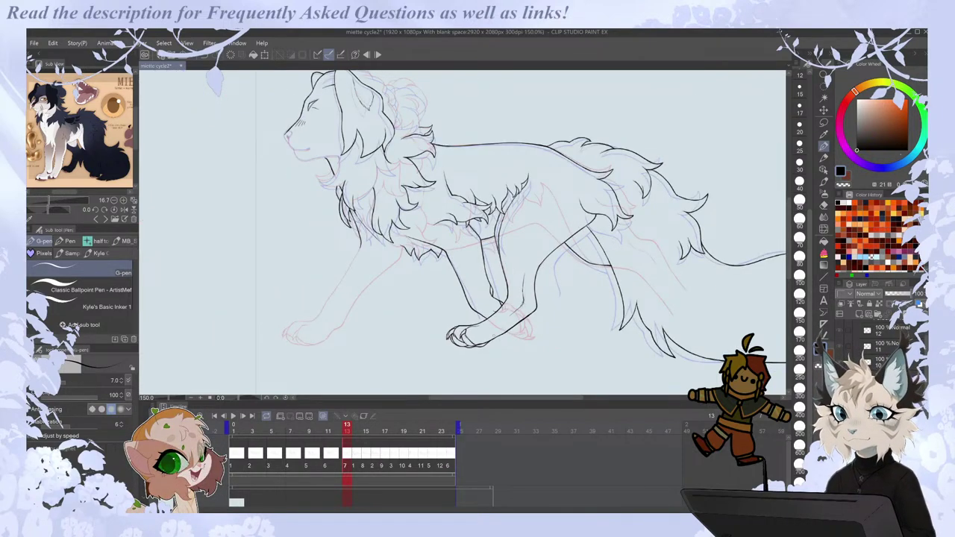
pyautogui.moveTo(537, 398); pyautogui.dragTo(553, 398)
pyautogui.press('Left')
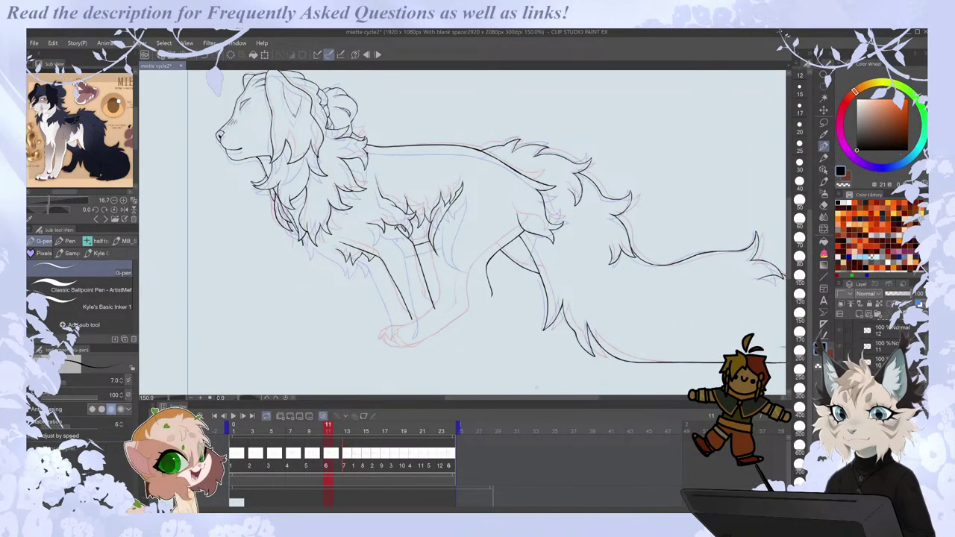
pyautogui.press('Right')
pyautogui.press('Right')
pyautogui.press('Left')
pyautogui.press('.')
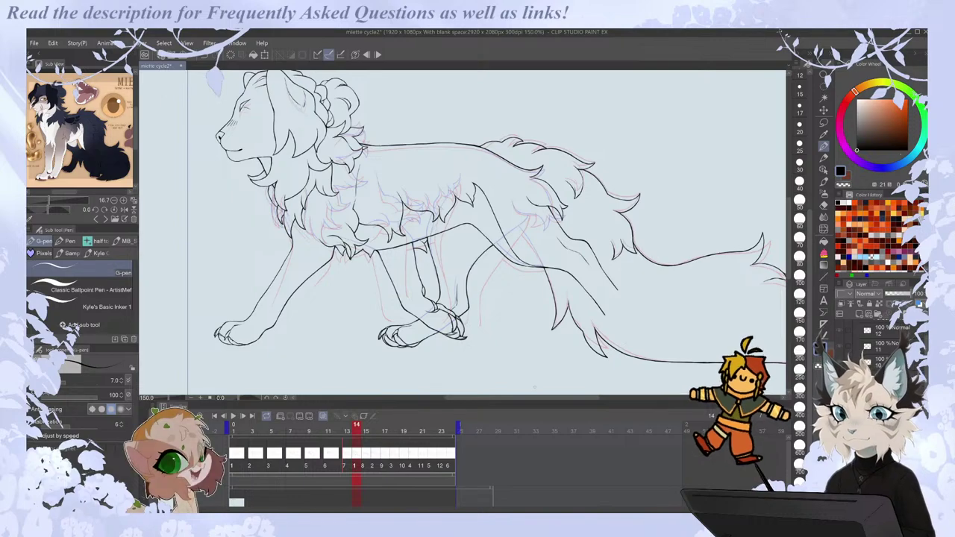
pyautogui.press('Right')
pyautogui.moveTo(253, 431); pyautogui.dragTo(345, 459)
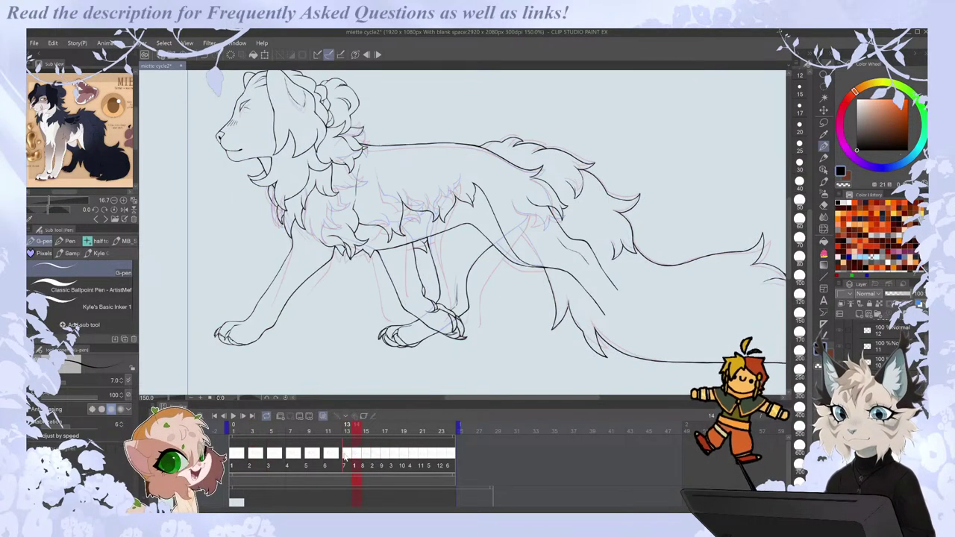
# Ink a short hair line behind the ear in drawing 7, using the head in drawing 1 as reference.
pyautogui.scroll(2, 321, 317)
pyautogui.scroll(-2, 500, 294)
pyautogui.scroll(2, 357, 120)
pyautogui.press('Right')
pyautogui.scroll(4, 430, 162)
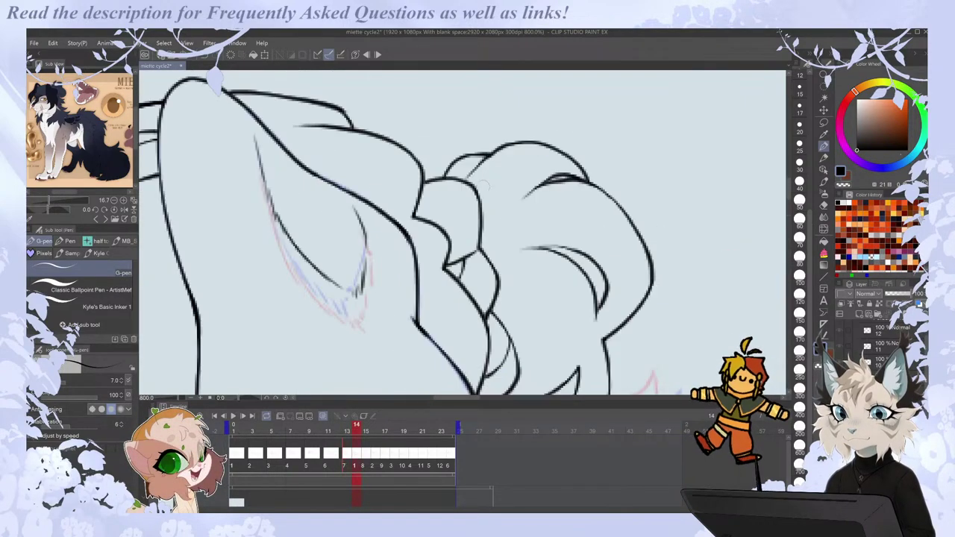
pyautogui.press(',')
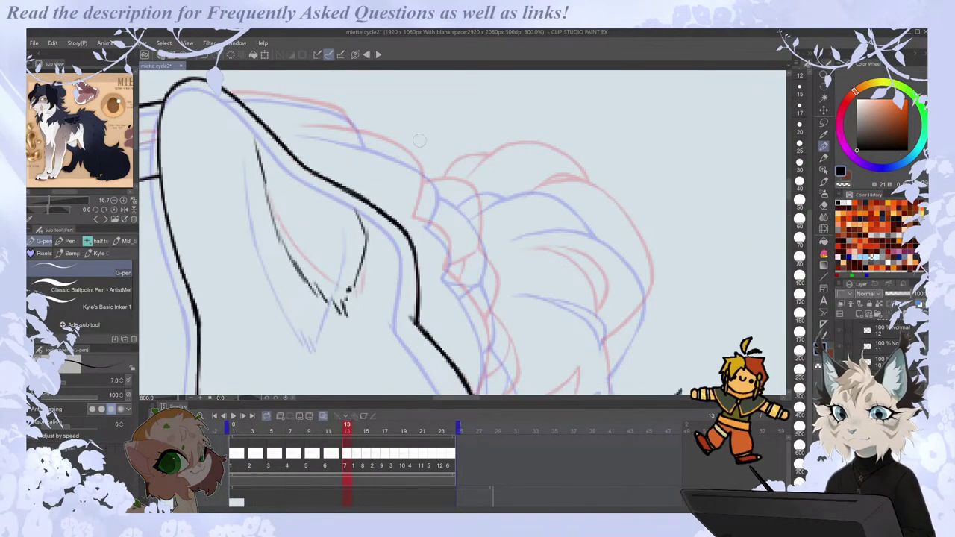
pyautogui.scroll(-2, 430, 189)
pyautogui.press('.')
pyautogui.press(',')
pyautogui.moveTo(422, 153); pyautogui.dragTo(414, 182)
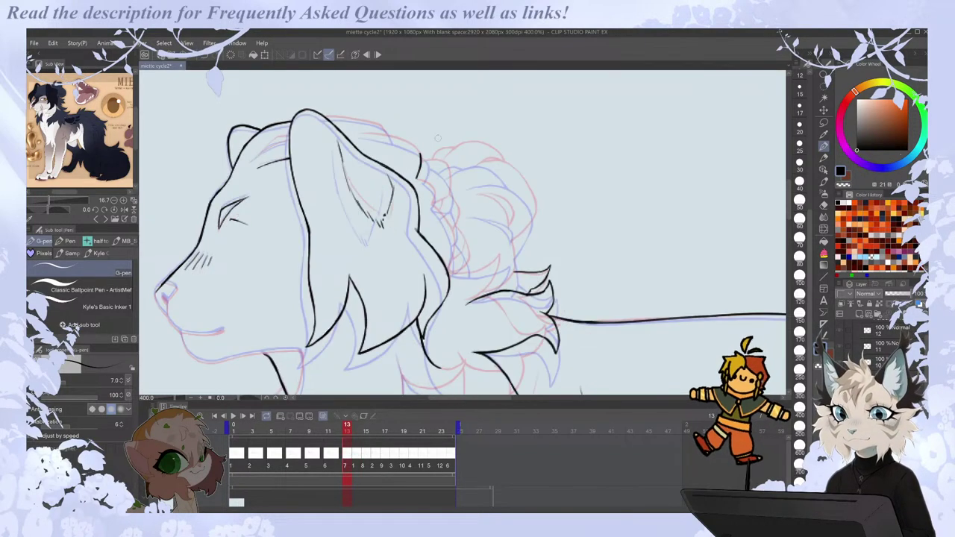
# Ink the scalloped inner edge of the braid behind the head and the neck fur tuft below it, comparing with drawing 1.
pyautogui.press('.')
pyautogui.press('Right')
pyautogui.press('Right')
pyautogui.press('Right')
pyautogui.press('Right')
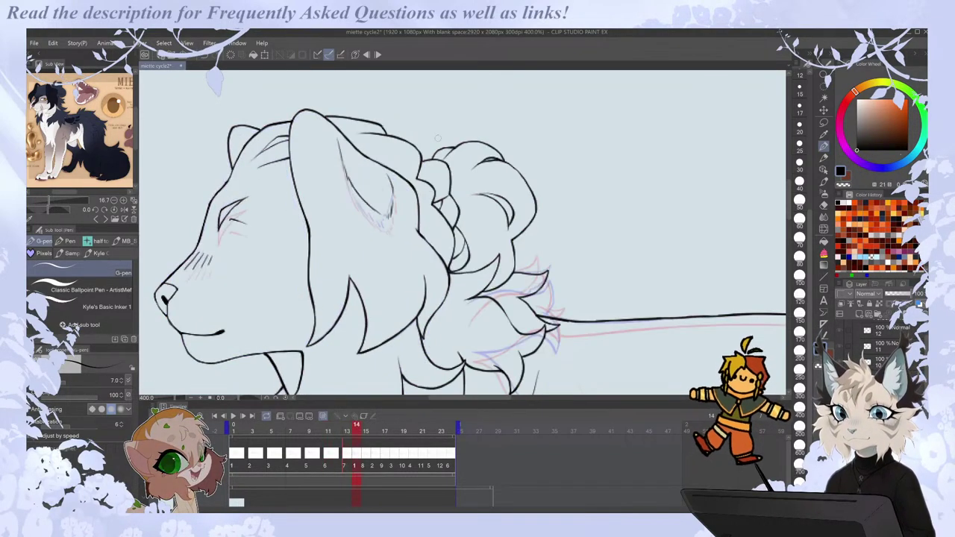
pyautogui.press('Left')
pyautogui.press('Left')
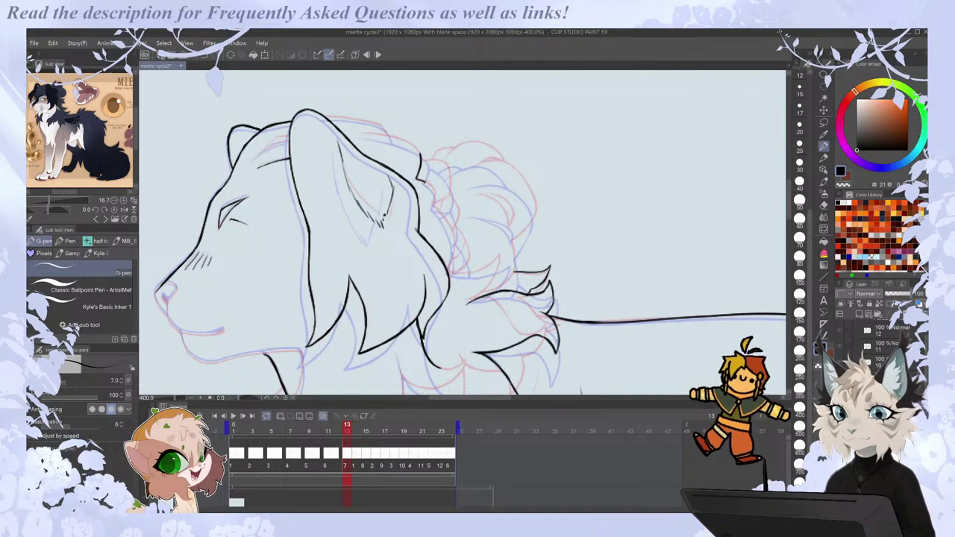
pyautogui.hotkey('ctrl', 'z')
pyautogui.moveTo(416, 176)
pyautogui.mouseDown()
pyautogui.moveTo(447, 222)
pyautogui.moveTo(447, 267)
pyautogui.mouseUp()
pyautogui.moveTo(454, 234)
pyautogui.mouseDown()
pyautogui.moveTo(448, 249)
pyautogui.moveTo(475, 271)
pyautogui.moveTo(494, 261)
pyautogui.moveTo(477, 297)
pyautogui.mouseUp()
pyautogui.press(',')
pyautogui.press('Right')
pyautogui.press('Right')
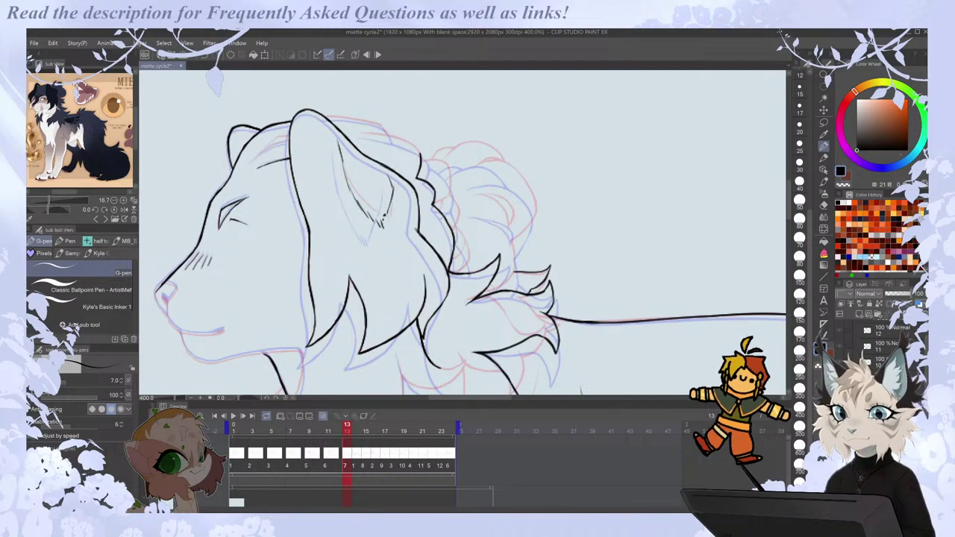
# Ink the outer curves of the braid segments behind the head in drawing 7 and clean up their joins.
pyautogui.press('Right')
pyautogui.press('Left')
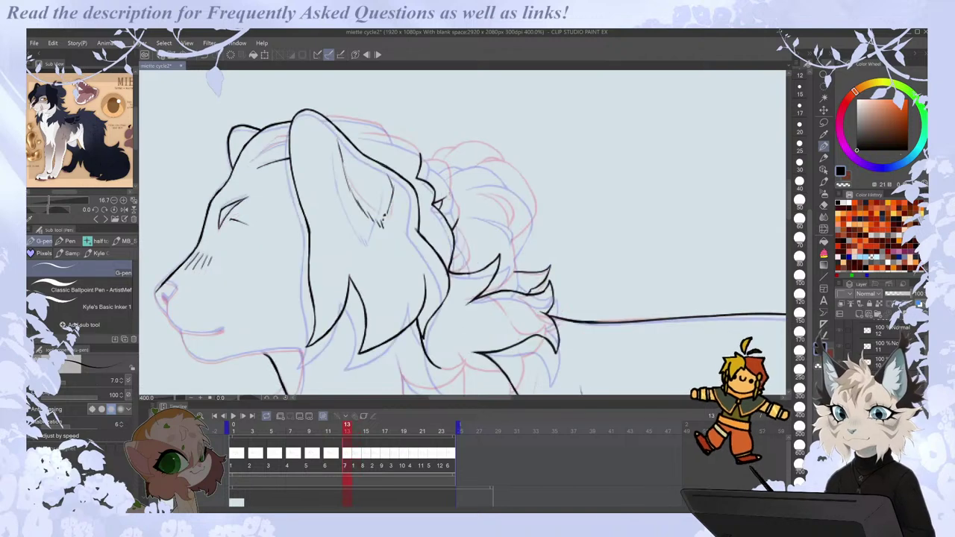
pyautogui.moveTo(449, 194); pyautogui.dragTo(456, 223)
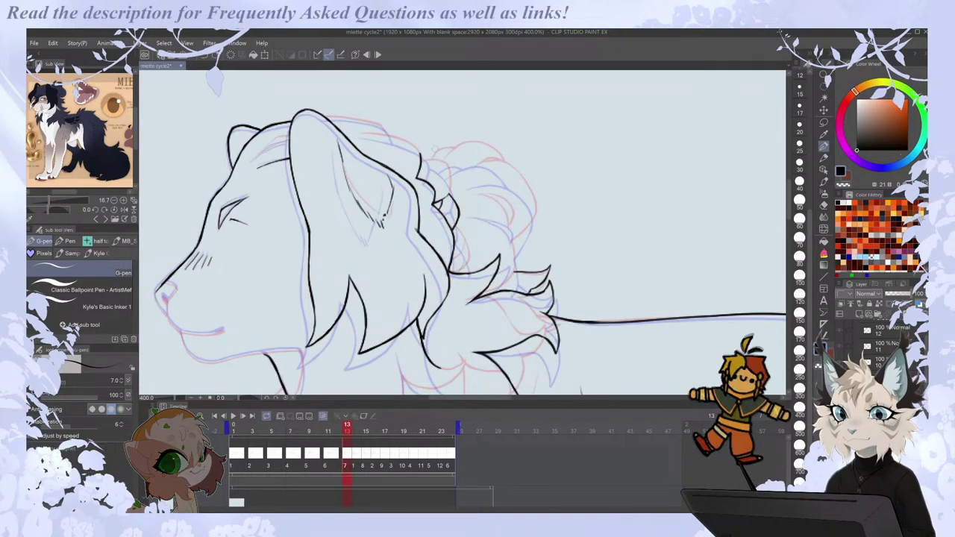
pyautogui.press('e')
pyautogui.press('p')
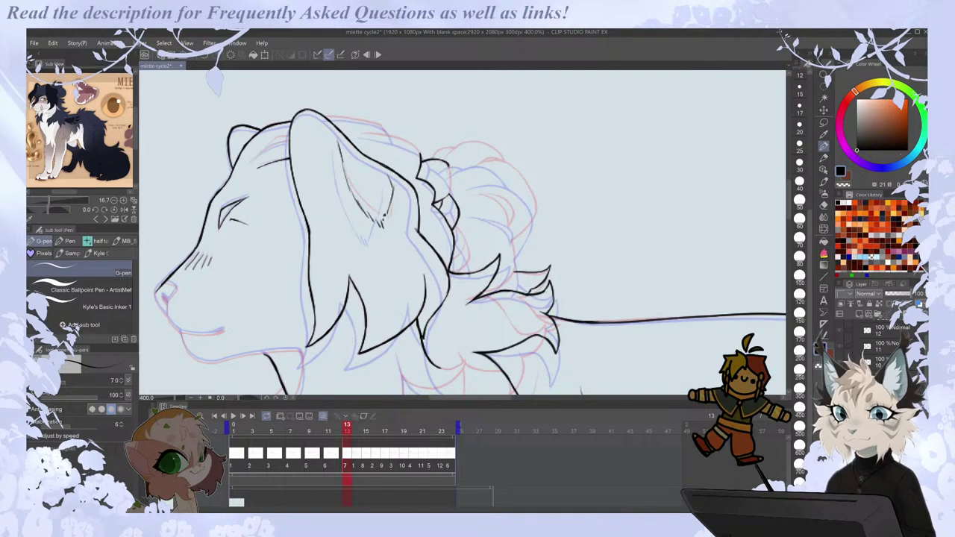
pyautogui.moveTo(450, 167); pyautogui.dragTo(447, 197)
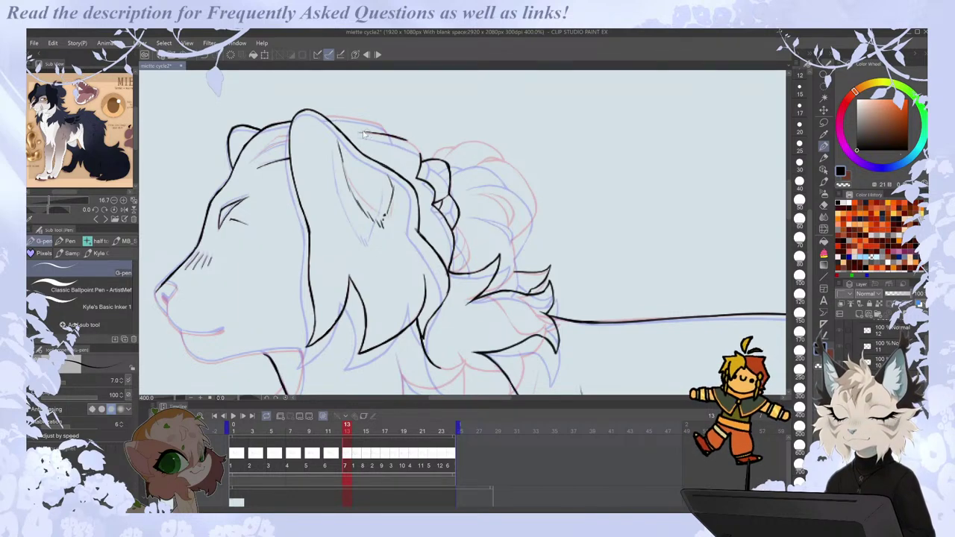
# Ink the hair strands over the crown from the ear back to the braid in drawing 7 and tidy their ends.
pyautogui.moveTo(361, 132); pyautogui.dragTo(408, 140)
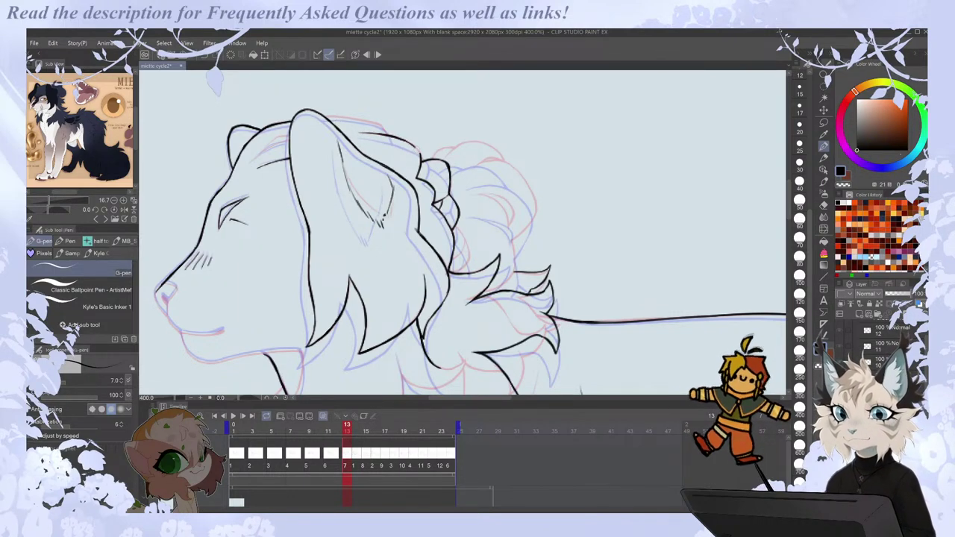
pyautogui.press('e')
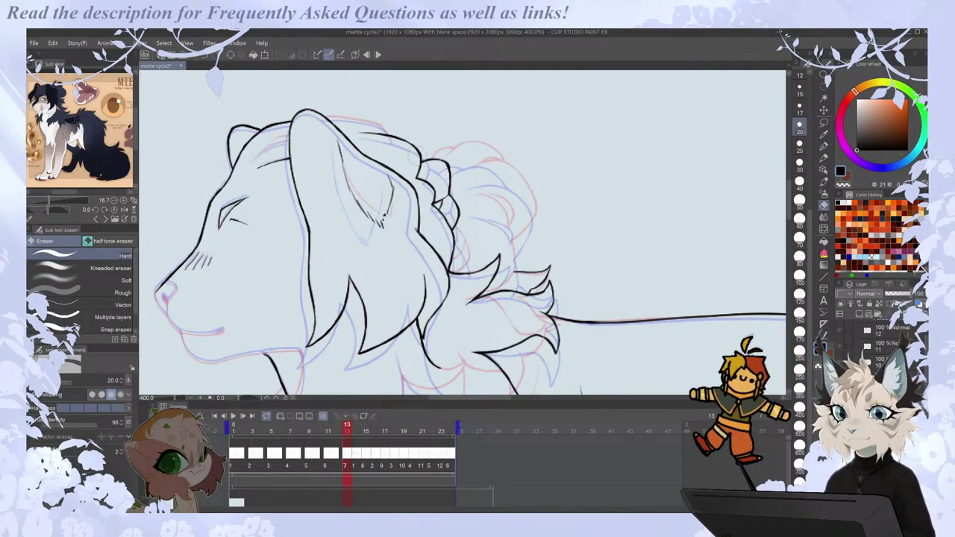
pyautogui.press('p')
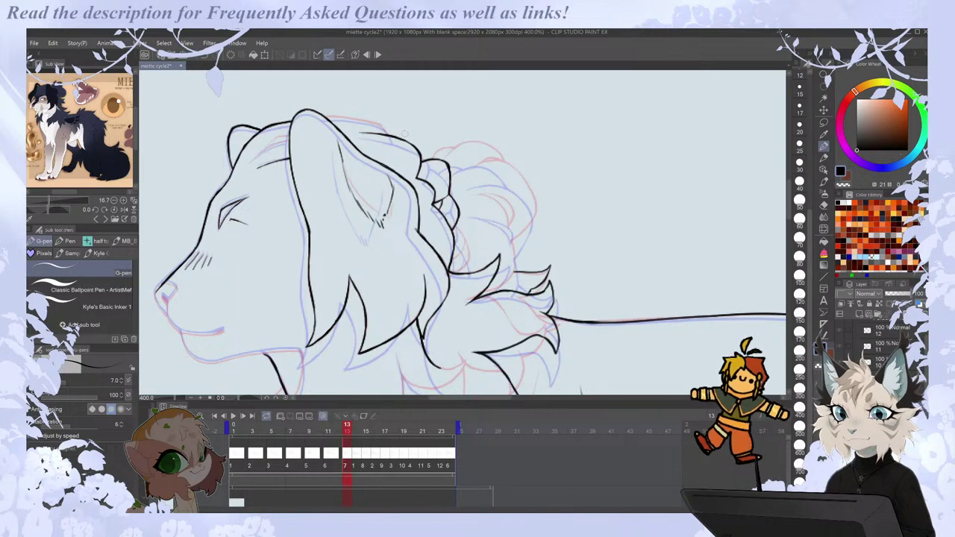
pyautogui.click(367, 54)
pyautogui.click(378, 54)
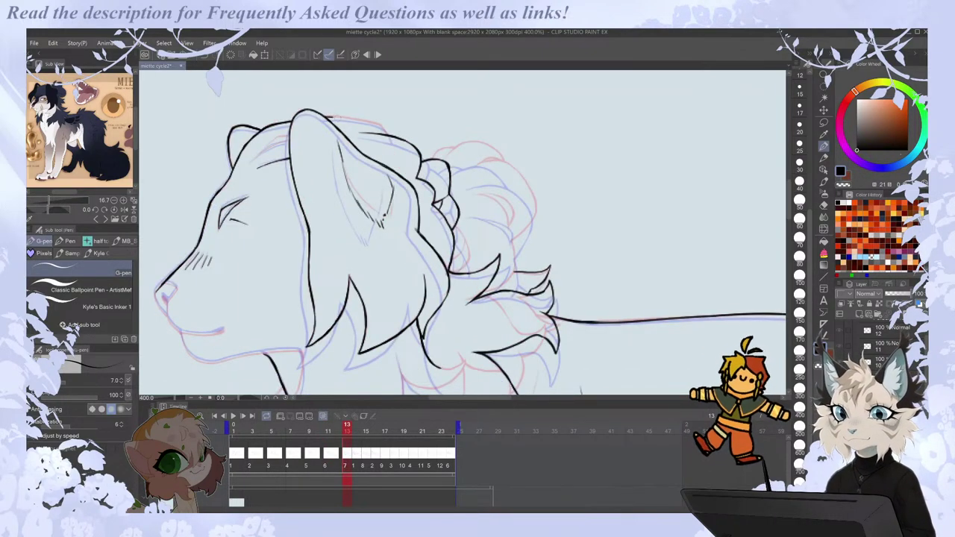
pyautogui.moveTo(324, 114); pyautogui.dragTo(386, 127)
pyautogui.press('e')
pyautogui.press('p')
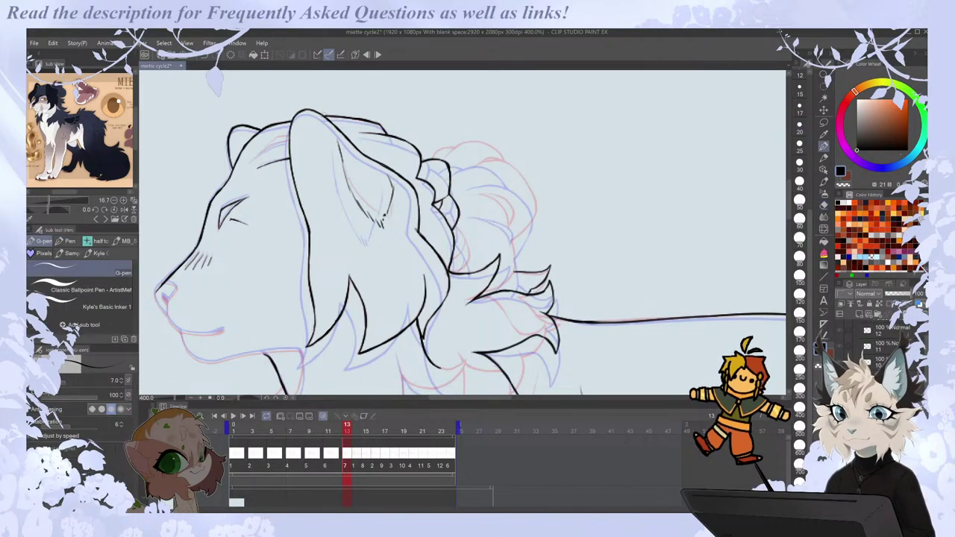
# Ink the curved hair strands on the forehead in front of the ear in drawing 7, using drawing 6 as reference.
pyautogui.scroll(2, 203, 152)
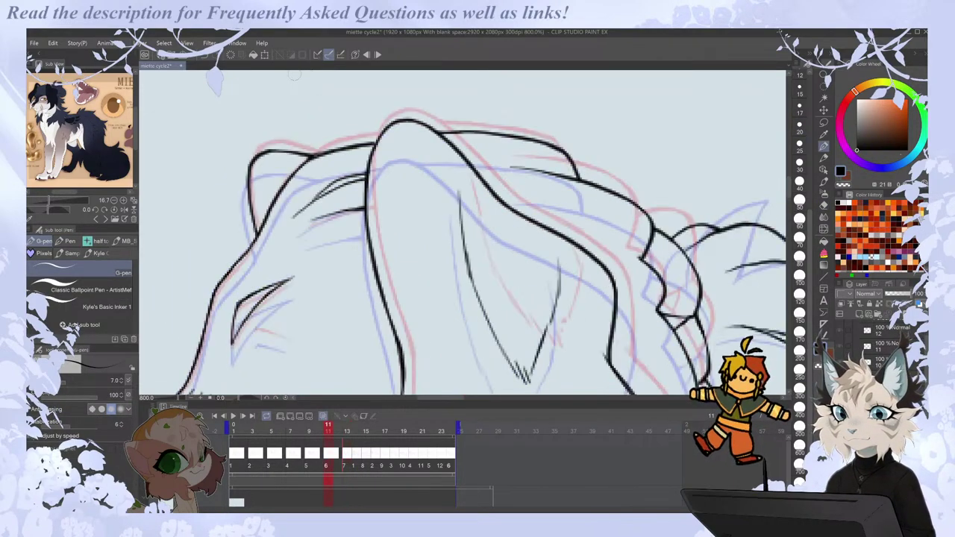
pyautogui.moveTo(291, 216)
pyautogui.mouseDown()
pyautogui.moveTo(335, 187)
pyautogui.moveTo(316, 197)
pyautogui.moveTo(326, 190)
pyautogui.mouseUp()
pyautogui.hotkey('ctrl', 'z')
pyautogui.moveTo(308, 202)
pyautogui.mouseDown()
pyautogui.moveTo(371, 172)
pyautogui.moveTo(343, 169)
pyautogui.moveTo(374, 162)
pyautogui.mouseUp()
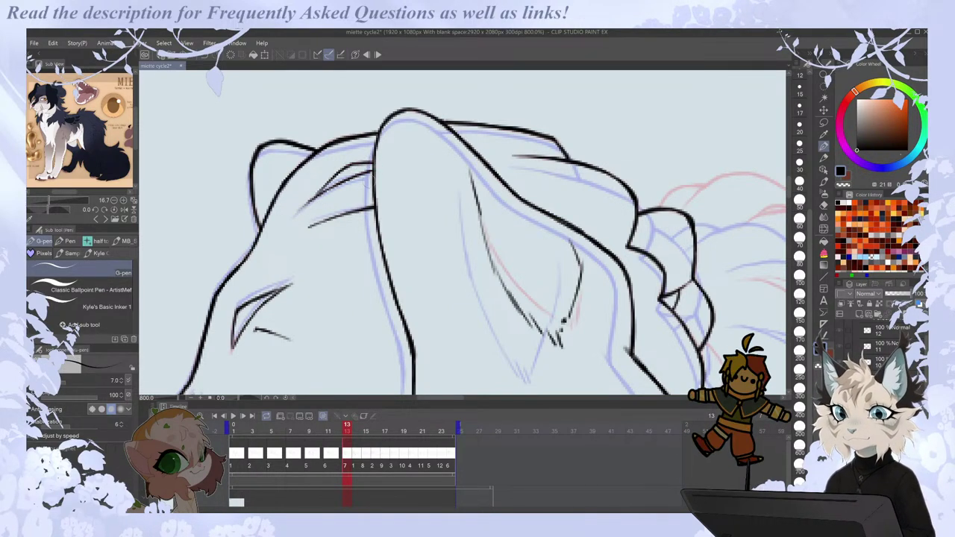
pyautogui.scroll(-2, 336, 223)
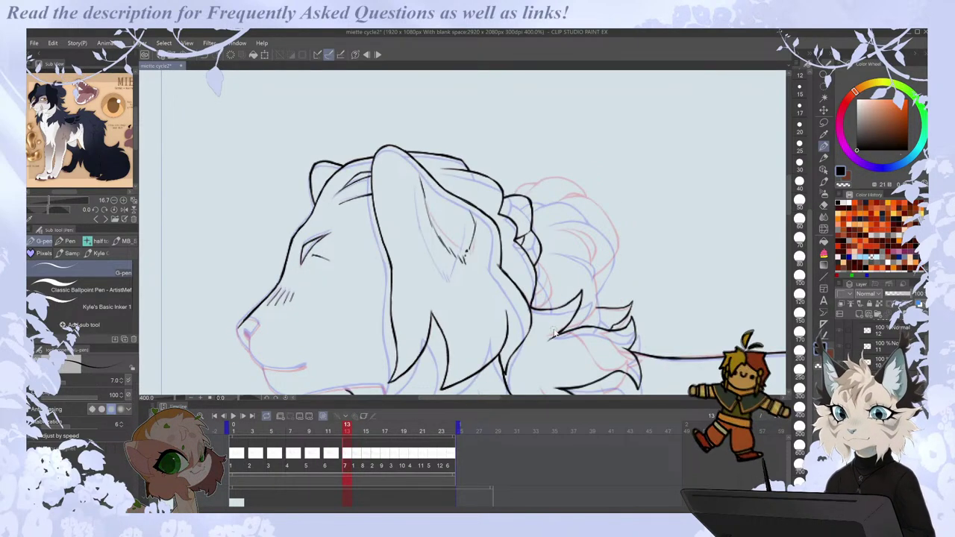
# Ink the lowest rounded braid segment behind the head in drawing 7, down to where it meets the neck tuft.
pyautogui.scroll(2, 567, 246)
pyautogui.moveTo(521, 193); pyautogui.dragTo(545, 229)
pyautogui.hotkey('ctrl', 'z')
pyautogui.moveTo(520, 194); pyautogui.dragTo(550, 261)
pyautogui.moveTo(511, 286)
pyautogui.mouseDown()
pyautogui.moveTo(545, 261)
pyautogui.moveTo(539, 216)
pyautogui.moveTo(510, 263)
pyautogui.mouseUp()
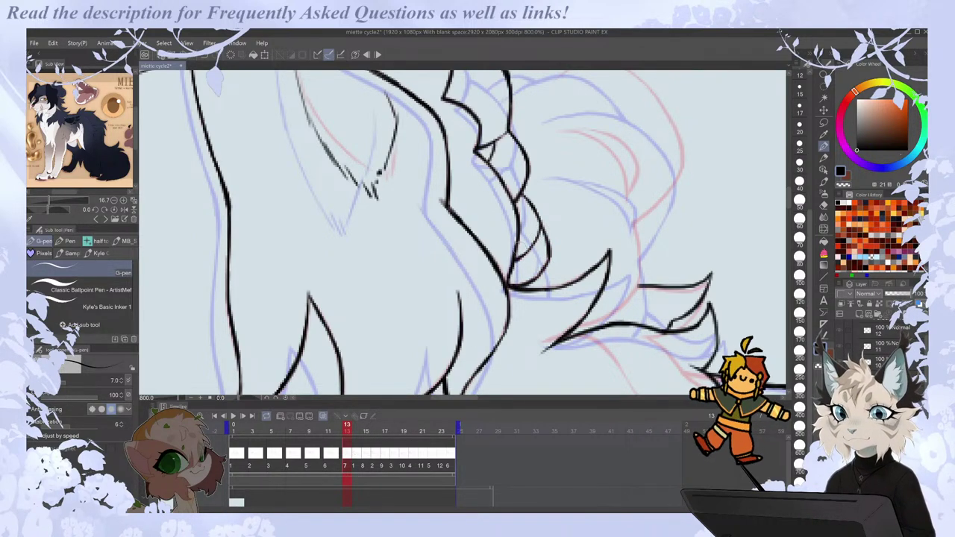
# Ink the connecting line between the neck fur tufts below the braid and compare it with the neighbouring drawings.
pyautogui.scroll(-2, 525, 388)
pyautogui.moveTo(482, 397); pyautogui.dragTo(500, 397)
pyautogui.scroll(2, 397, 369)
pyautogui.press('h')
pyautogui.press(',')
pyautogui.press('.')
pyautogui.press('.')
pyautogui.press(',')
pyautogui.moveTo(418, 306); pyautogui.dragTo(480, 350)
pyautogui.press(',')
pyautogui.press('.')
pyautogui.press('.')
pyautogui.press('.')
pyautogui.press(',')
pyautogui.press(',')
pyautogui.press(',')
pyautogui.press('.')
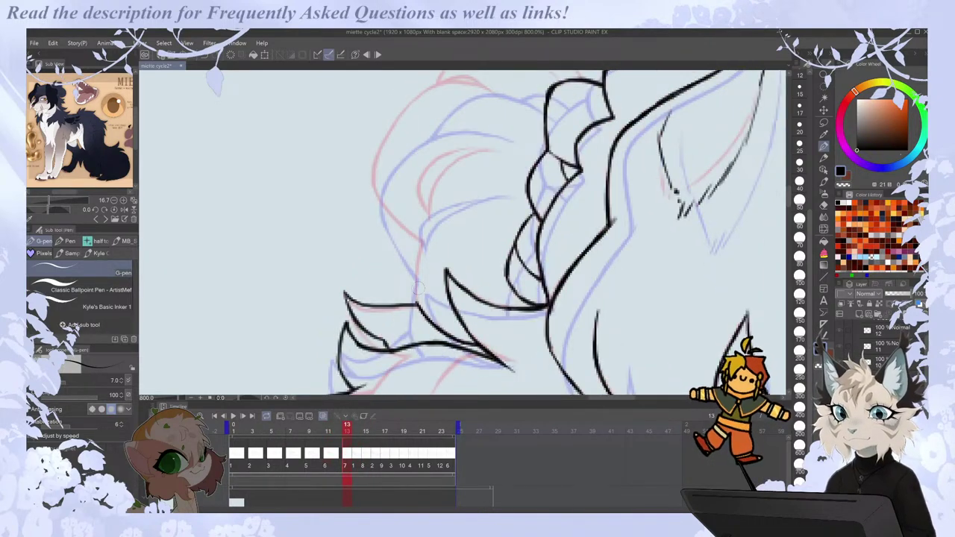
# Ink the lower outer edge of the hair bun in drawing 7, from the neck tuft up to the bun's rear bulge.
pyautogui.press('e')
pyautogui.moveTo(352, 310); pyautogui.dragTo(348, 298)
pyautogui.hotkey('ctrl', 'z')
pyautogui.press('p')
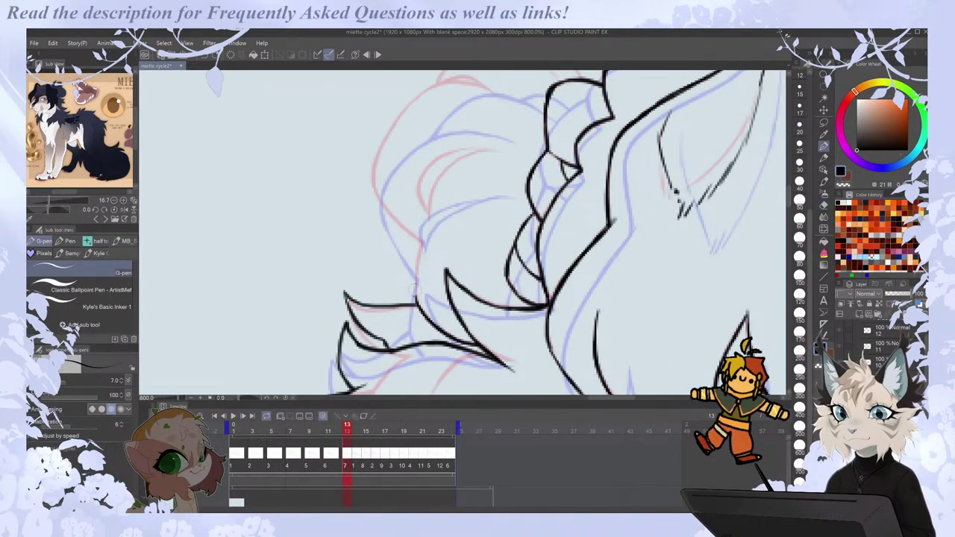
pyautogui.moveTo(417, 305); pyautogui.dragTo(420, 252)
pyautogui.moveTo(371, 179); pyautogui.dragTo(423, 249)
# Ink the thin crescent-shaped strand inside the hair bun and check it against the neighbouring drawings.
pyautogui.moveTo(417, 182)
pyautogui.mouseDown()
pyautogui.moveTo(426, 213)
pyautogui.moveTo(452, 159)
pyautogui.moveTo(484, 149)
pyautogui.mouseUp()
pyautogui.moveTo(440, 175); pyautogui.dragTo(464, 156)
pyautogui.moveTo(450, 164); pyautogui.dragTo(497, 149)
pyautogui.hotkey('ctrl', 'z')
pyautogui.hotkey('ctrl', 'z')
pyautogui.moveTo(440, 175)
pyautogui.mouseDown()
pyautogui.moveTo(480, 151)
pyautogui.moveTo(466, 153)
pyautogui.moveTo(498, 151)
pyautogui.mouseUp()
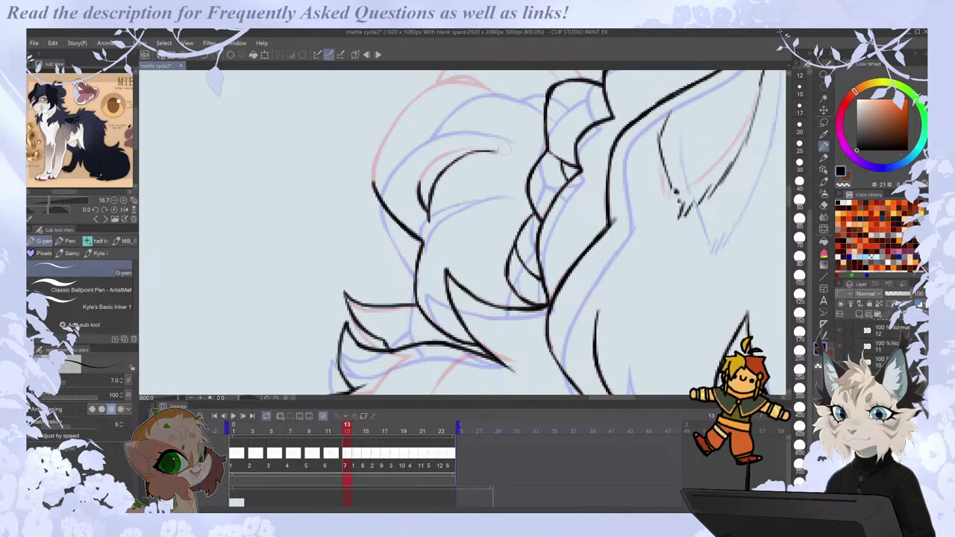
pyautogui.moveTo(419, 184)
pyautogui.mouseDown()
pyautogui.moveTo(435, 160)
pyautogui.moveTo(496, 152)
pyautogui.mouseUp()
pyautogui.press('Left')
pyautogui.press('Right')
pyautogui.press('Right')
pyautogui.press('Left')
pyautogui.press('e')
pyautogui.press('p')
pyautogui.press(',')
pyautogui.press('.')
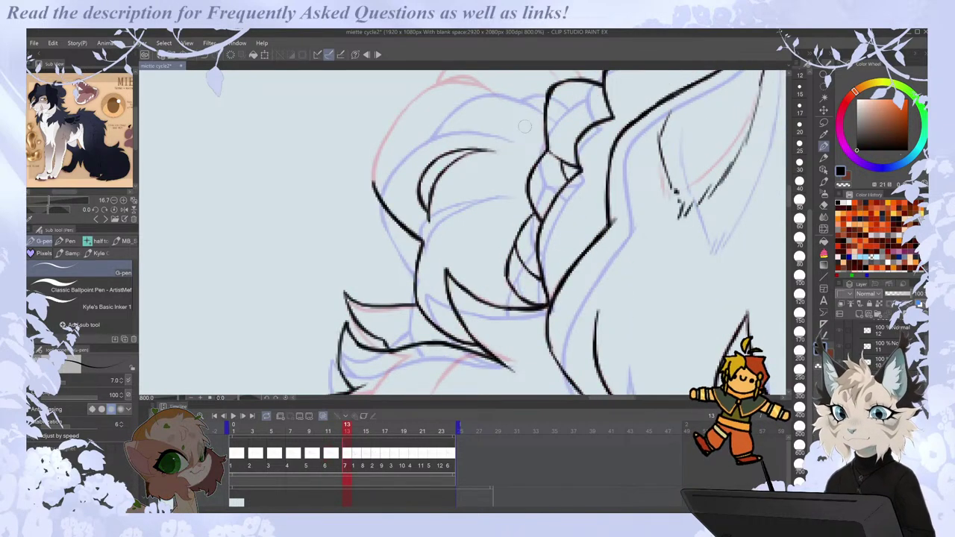
# Ink the large rear outer curve of the hair bun in drawing 7 up towards its top.
pyautogui.moveTo(790, 197); pyautogui.dragTo(790, 191)
pyautogui.moveTo(374, 263); pyautogui.dragTo(393, 201)
pyautogui.hotkey('ctrl', 'z')
pyautogui.moveTo(373, 256)
pyautogui.mouseDown()
pyautogui.moveTo(401, 188)
pyautogui.moveTo(396, 196)
pyautogui.moveTo(449, 159)
pyautogui.mouseUp()
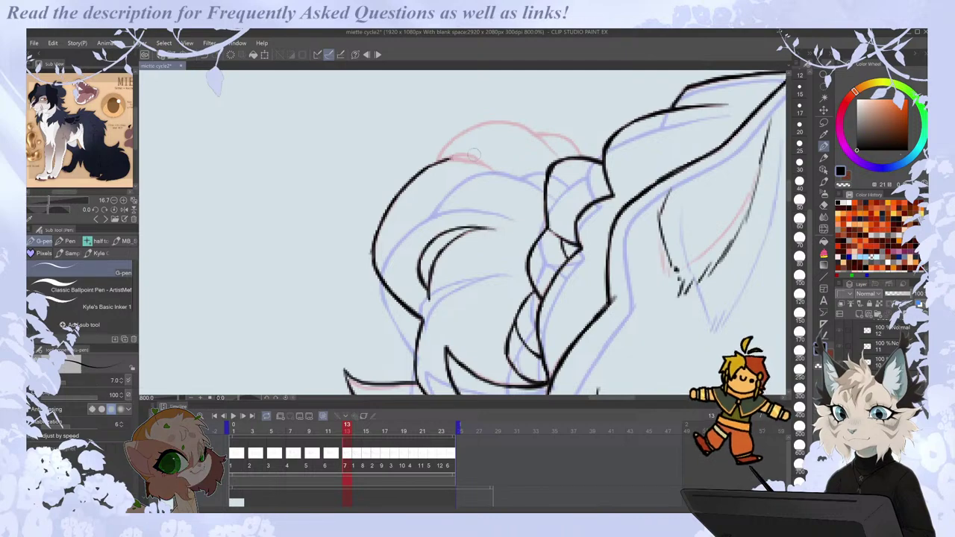
pyautogui.press(',')
pyautogui.press('.')
pyautogui.press('h')
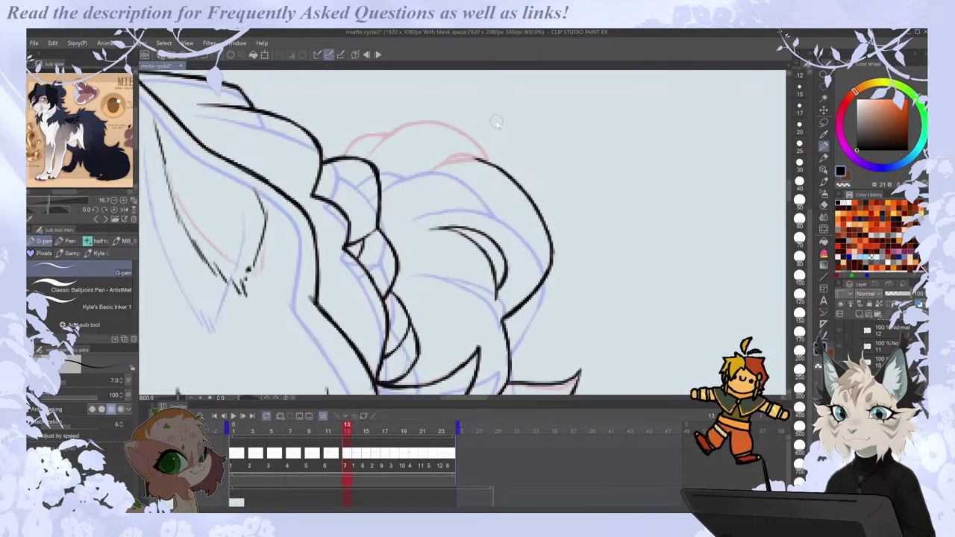
# Ink the rounded top contours of the hair bun and the short inner strand where its two lobes meet.
pyautogui.scroll(-2, 496, 121)
pyautogui.scroll(3, 477, 119)
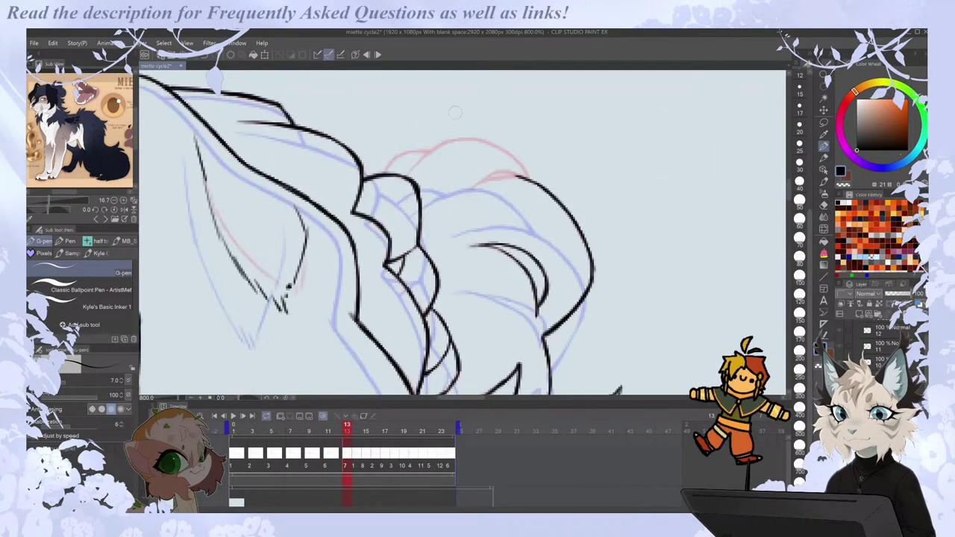
pyautogui.moveTo(408, 174); pyautogui.dragTo(438, 146)
pyautogui.moveTo(386, 170); pyautogui.dragTo(433, 147)
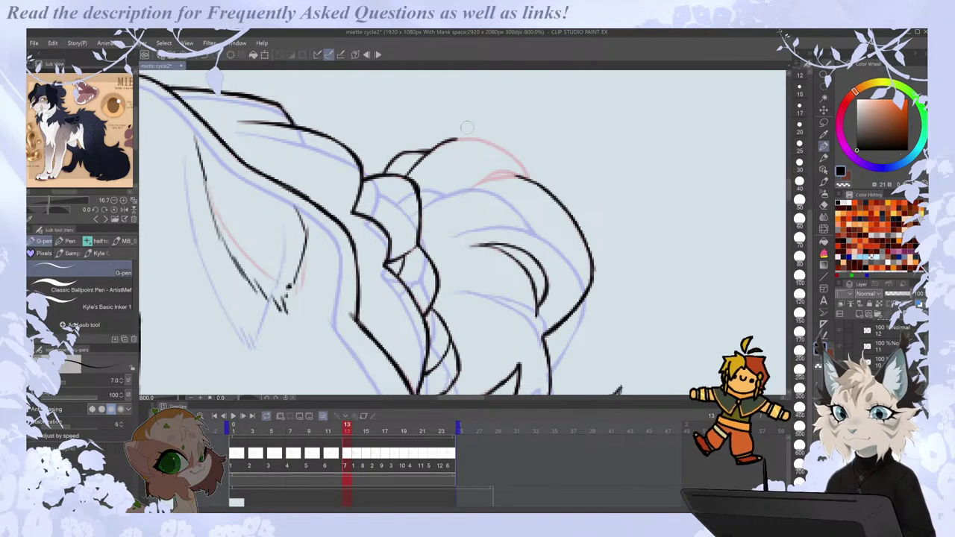
pyautogui.moveTo(452, 141)
pyautogui.mouseDown()
pyautogui.moveTo(517, 153)
pyautogui.moveTo(533, 182)
pyautogui.mouseUp()
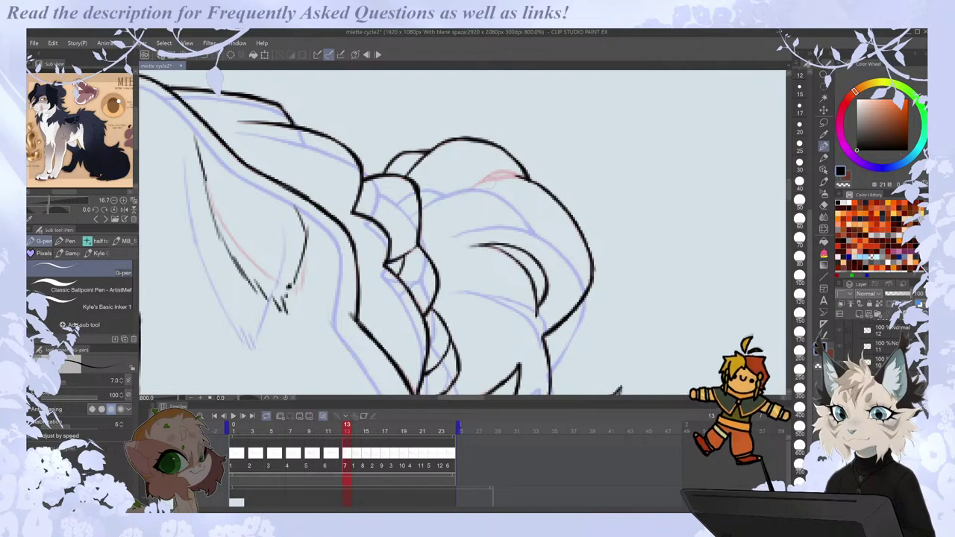
pyautogui.moveTo(462, 199)
pyautogui.mouseDown()
pyautogui.moveTo(504, 175)
pyautogui.moveTo(524, 177)
pyautogui.moveTo(509, 172)
pyautogui.mouseUp()
pyautogui.scroll(-6, 522, 169)
pyautogui.press('Right')
pyautogui.press('Left')
pyautogui.scroll(4, 368, 256)
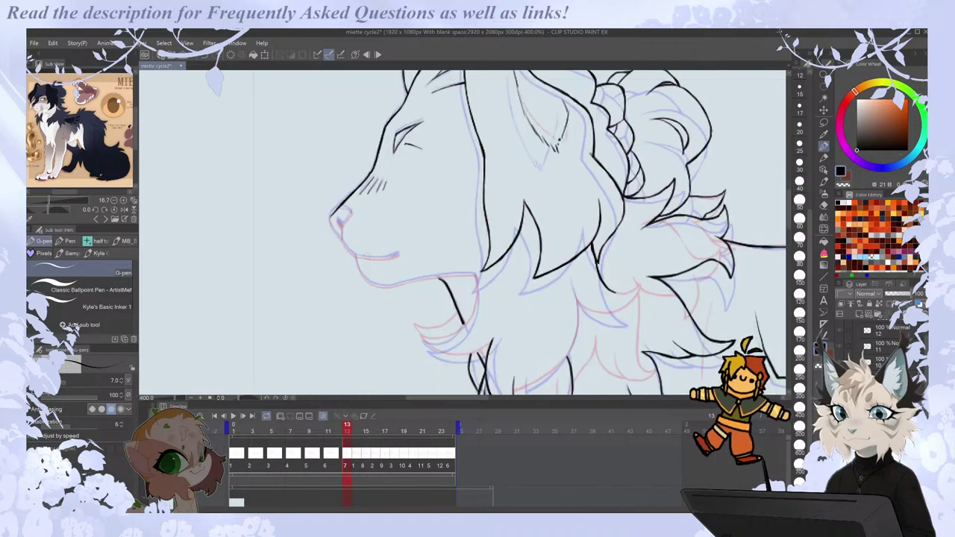
# Ink the front of the muzzle in drawing 7 from the nose tip down to the mouth.
pyautogui.press('e')
pyautogui.press('p')
pyautogui.moveTo(305, 170)
pyautogui.mouseDown()
pyautogui.moveTo(293, 192)
pyautogui.moveTo(345, 260)
pyautogui.mouseUp()
pyautogui.press('e')
pyautogui.press('p')
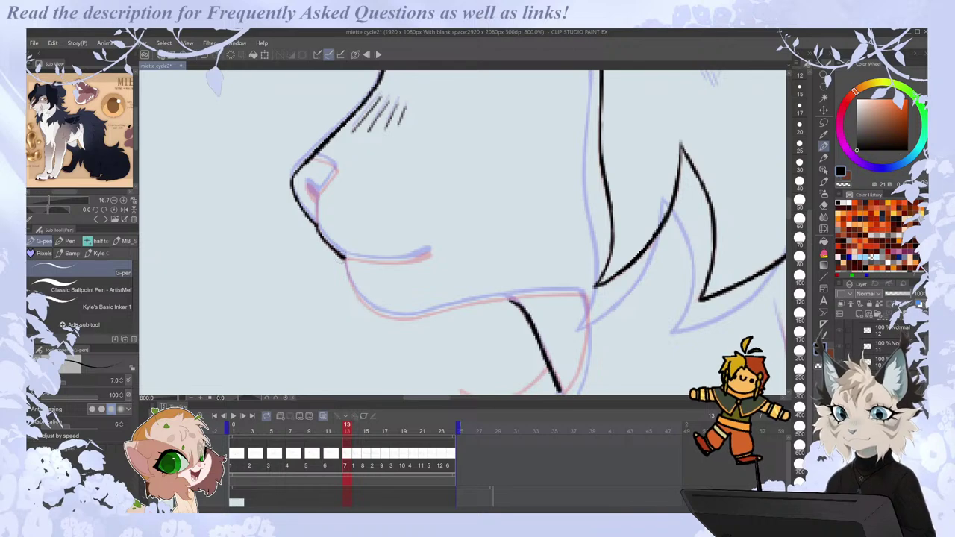
# Ink the nose outline and dark nostril in drawing 7, comparing with drawing 6.
pyautogui.press('Right')
pyautogui.press('Left')
pyautogui.moveTo(308, 185)
pyautogui.mouseDown()
pyautogui.moveTo(338, 173)
pyautogui.moveTo(315, 158)
pyautogui.moveTo(306, 162)
pyautogui.moveTo(318, 200)
pyautogui.mouseUp()
pyautogui.press('Left')
pyautogui.press('Right')
pyautogui.press('Left')
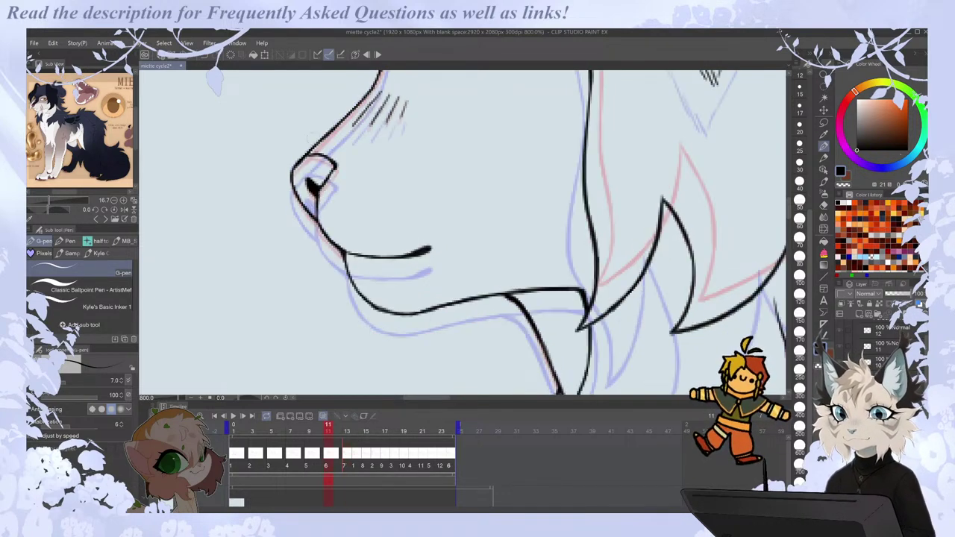
pyautogui.press('Left')
pyautogui.press('Right')
pyautogui.press('Right')
pyautogui.press('Left')
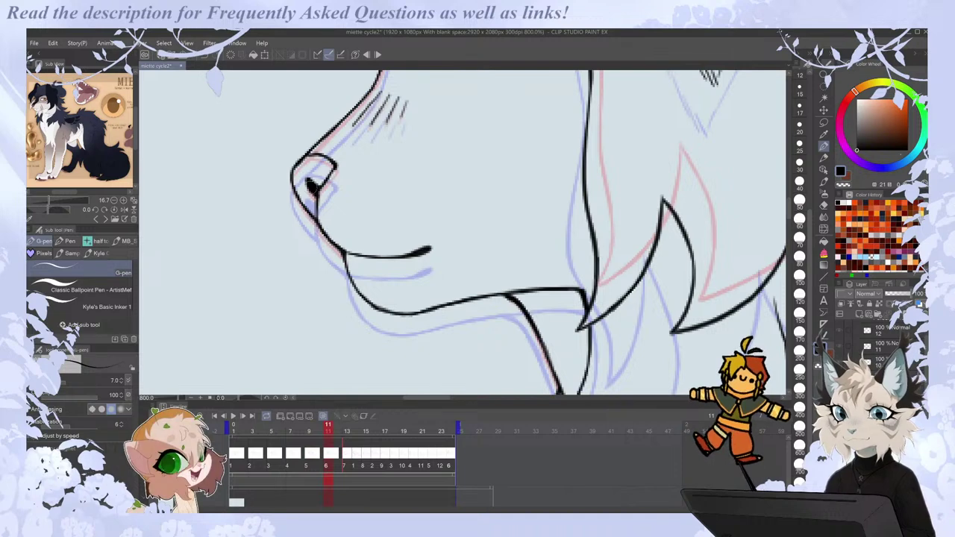
# Ink the mouth line, chin and underside of the jaw in drawing 7, checking against the adjacent drawings.
pyautogui.press('Right')
pyautogui.moveTo(344, 261)
pyautogui.mouseDown()
pyautogui.moveTo(364, 302)
pyautogui.moveTo(395, 316)
pyautogui.mouseUp()
pyautogui.moveTo(345, 260); pyautogui.dragTo(428, 255)
pyautogui.press('Right')
pyautogui.press('Left')
pyautogui.press('Left')
pyautogui.press('h')
pyautogui.press('Right')
pyautogui.moveTo(342, 296); pyautogui.dragTo(509, 317)
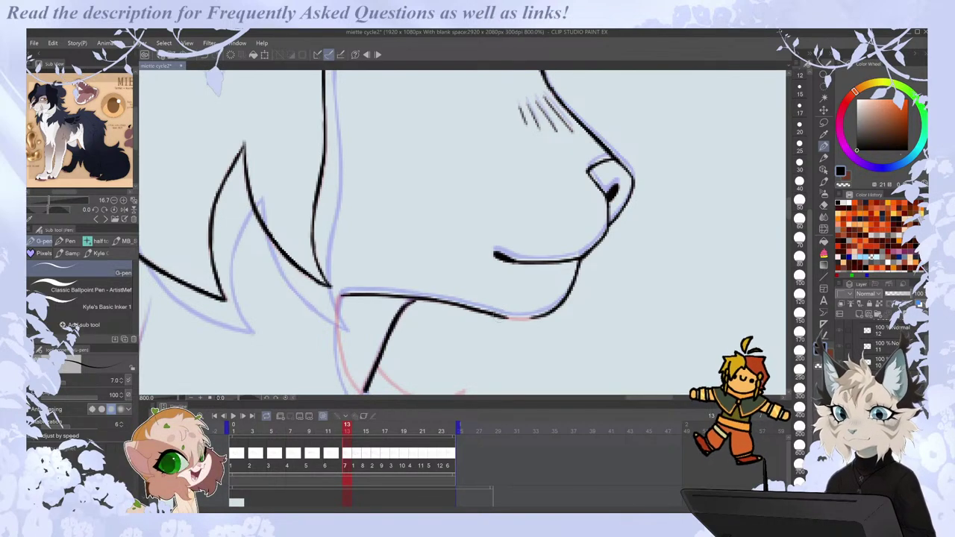
# Ink the curve from the back corner of the jaw down past the throat line in drawing 7.
pyautogui.press('h')
pyautogui.scroll(-5, 763, 188)
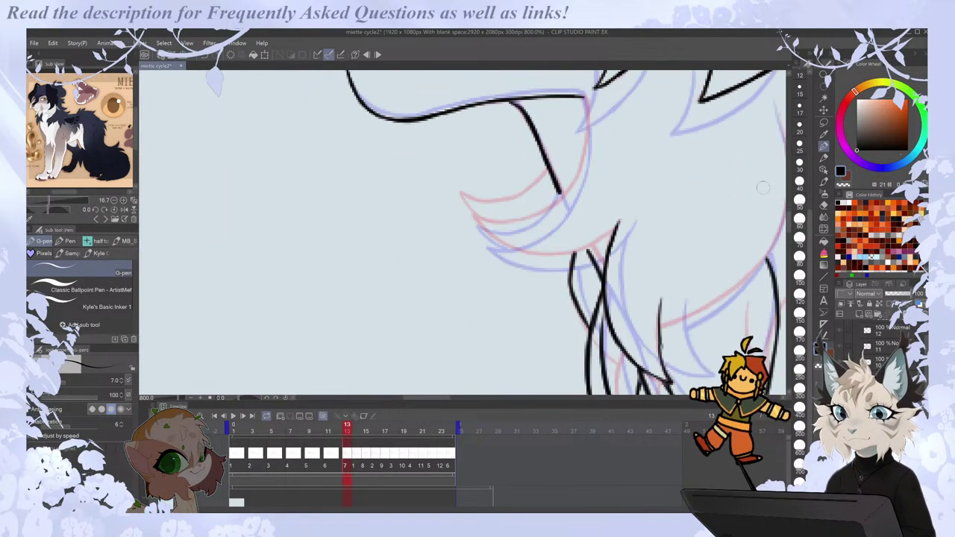
pyautogui.moveTo(579, 97); pyautogui.dragTo(587, 140)
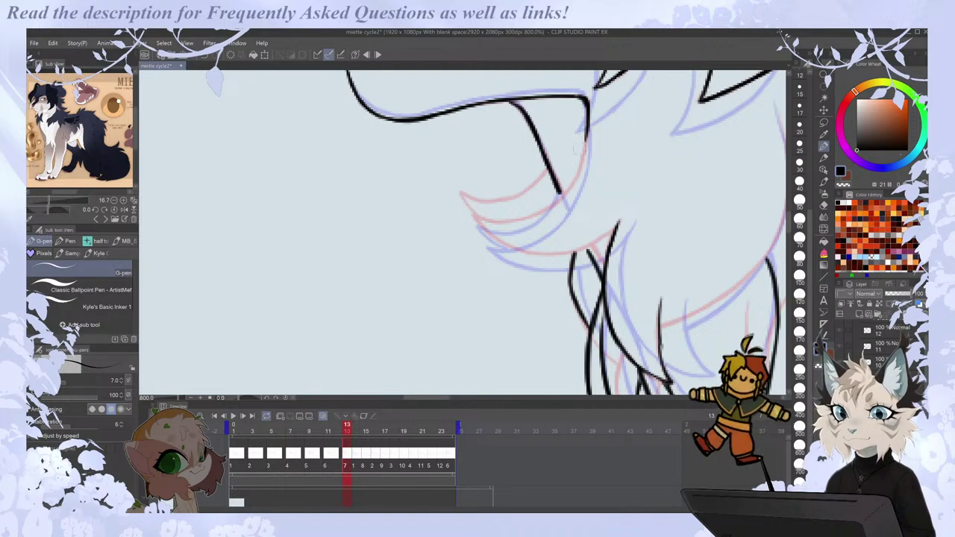
pyautogui.press('h')
pyautogui.hotkey('ctrl', 'z')
pyautogui.moveTo(337, 114)
pyautogui.mouseDown()
pyautogui.moveTo(335, 149)
pyautogui.moveTo(379, 209)
pyautogui.mouseUp()
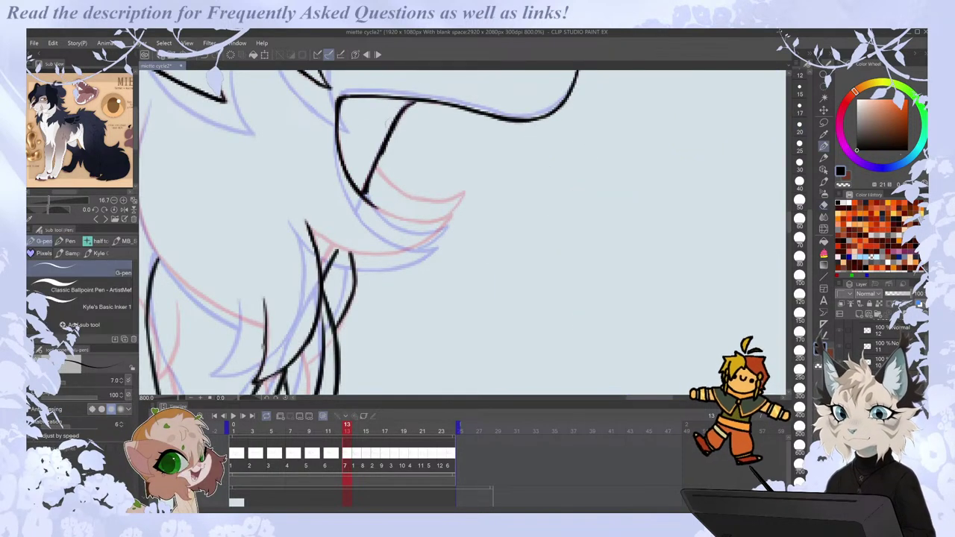
# Ink the start of the throat tuft's lower edge above the chest strands and compare it with the neighbouring drawings.
pyautogui.moveTo(306, 222)
pyautogui.mouseDown()
pyautogui.moveTo(332, 248)
pyautogui.moveTo(373, 255)
pyautogui.mouseUp()
pyautogui.press('h')
pyautogui.press('Right')
pyautogui.press('Right')
pyautogui.press('Left')
pyautogui.press('Left')
pyautogui.press('Left')
pyautogui.press('Right')
pyautogui.press('Right')
pyautogui.press('Right')
pyautogui.press('Left')
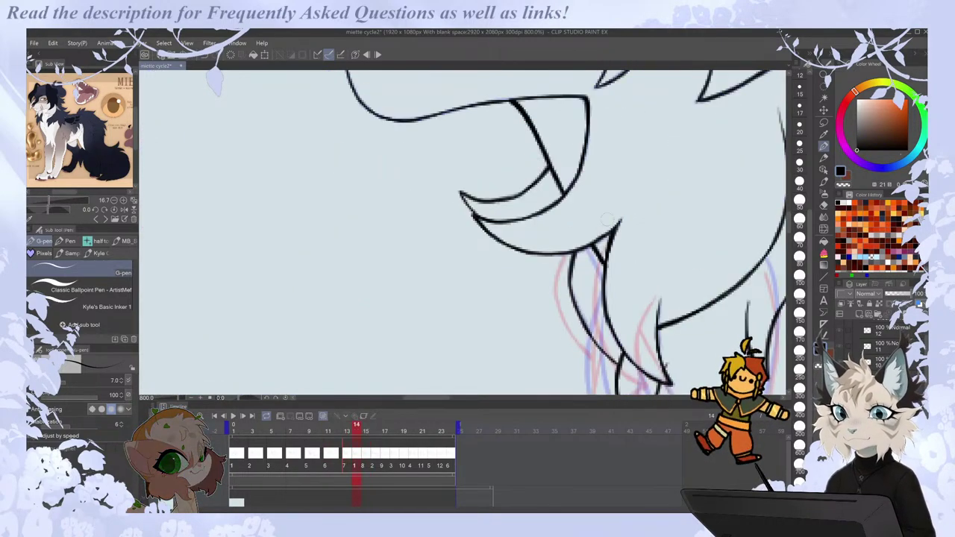
# Erase the overlapping line ends just beneath the throat tuft in drawing 7 and in drawing 1.
pyautogui.press('Left')
pyautogui.press('Right')
pyautogui.press('Right')
pyautogui.press('Left')
pyautogui.press('Left')
pyautogui.press('Left')
pyautogui.press('Right')
pyautogui.press('e')
pyautogui.moveTo(589, 251); pyautogui.dragTo(596, 279)
pyautogui.press('p')
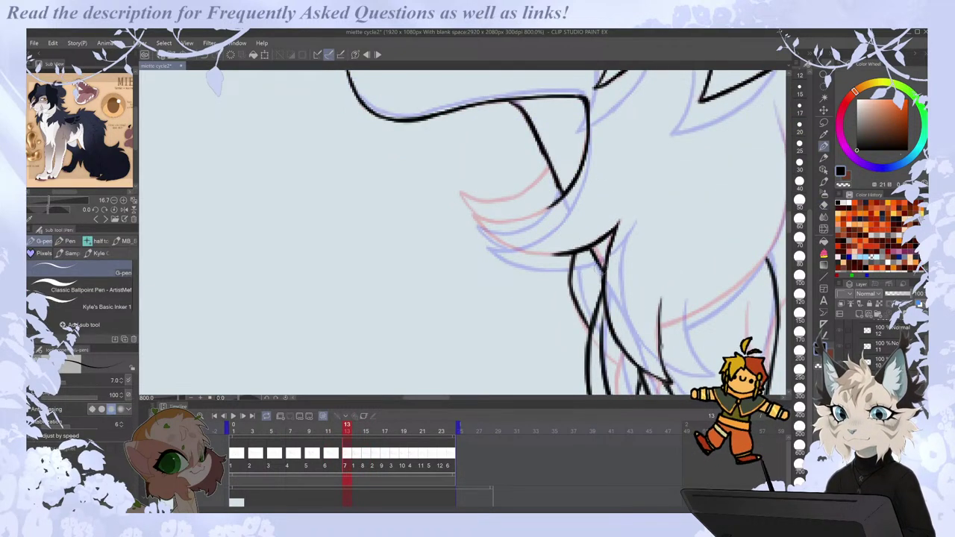
pyautogui.press('Right')
pyautogui.press('e')
pyautogui.moveTo(595, 251)
pyautogui.mouseDown()
pyautogui.moveTo(591, 267)
pyautogui.moveTo(605, 271)
pyautogui.mouseUp()
pyautogui.press('p')
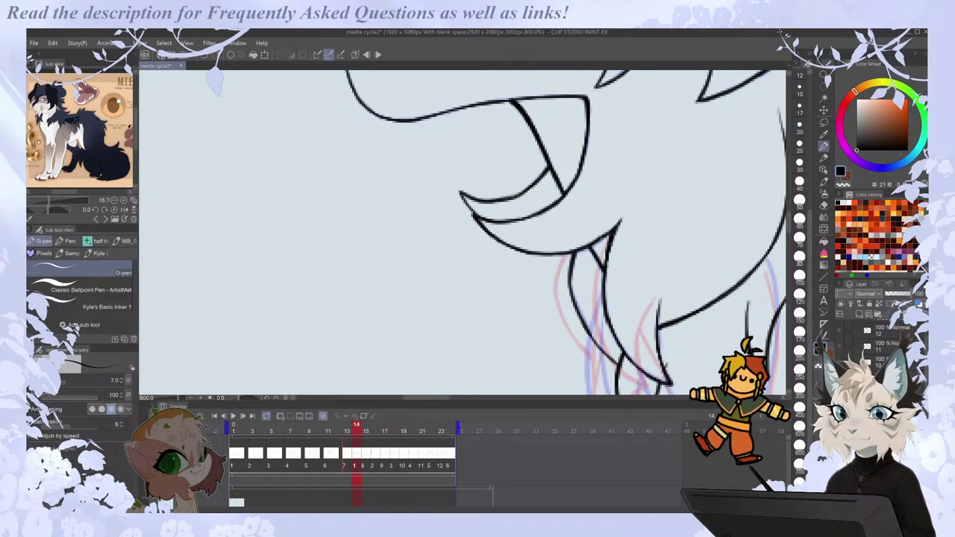
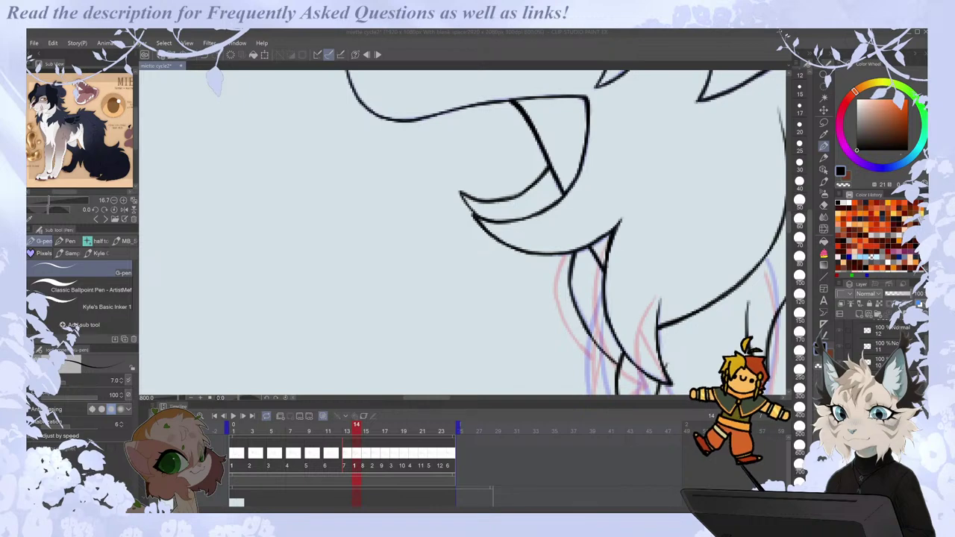
# Ink the two pointed locks of the throat fur tuft in drawing 7, joining them to the throat line.
pyautogui.scroll(-5, 626, 326)
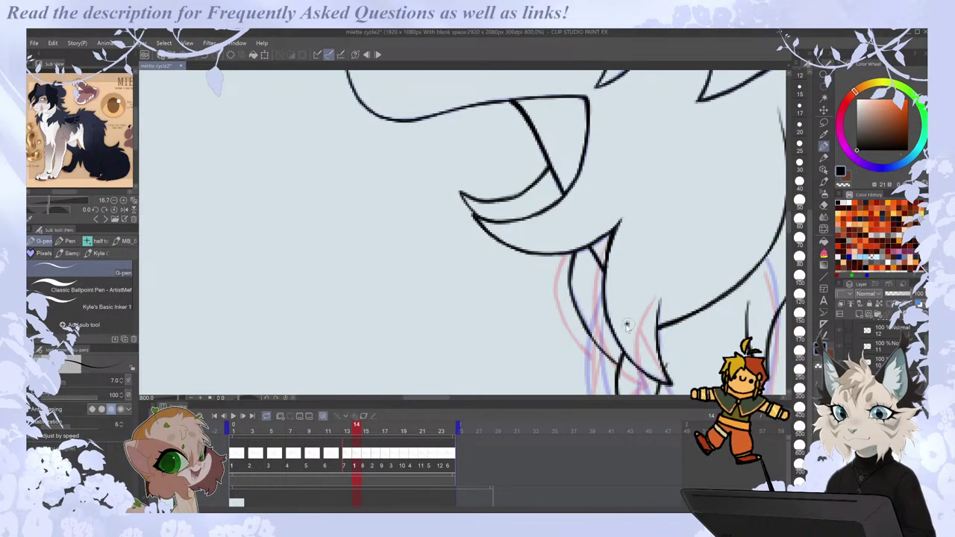
pyautogui.moveTo(490, 398); pyautogui.dragTo(565, 397)
pyautogui.press('Left')
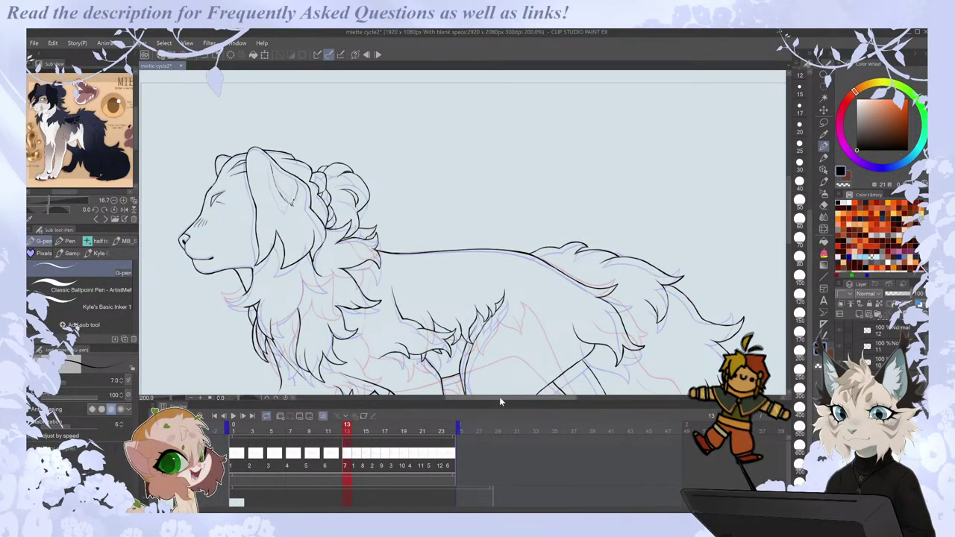
pyautogui.moveTo(502, 397); pyautogui.dragTo(478, 397)
pyautogui.press('Right')
pyautogui.press('Left')
pyautogui.scroll(2, 320, 310)
pyautogui.scroll(4, 320, 311)
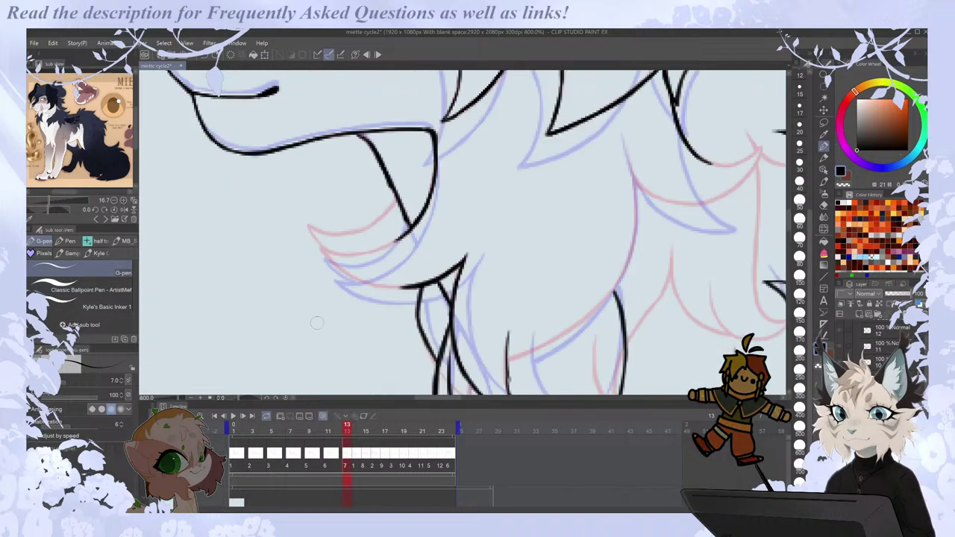
pyautogui.moveTo(319, 247)
pyautogui.mouseDown()
pyautogui.moveTo(350, 277)
pyautogui.moveTo(402, 285)
pyautogui.mouseUp()
pyautogui.moveTo(322, 247)
pyautogui.mouseDown()
pyautogui.moveTo(378, 254)
pyautogui.moveTo(406, 233)
pyautogui.mouseUp()
pyautogui.hotkey('ctrl', 'z')
pyautogui.moveTo(308, 224)
pyautogui.mouseDown()
pyautogui.moveTo(324, 248)
pyautogui.moveTo(374, 228)
pyautogui.moveTo(395, 201)
pyautogui.mouseUp()
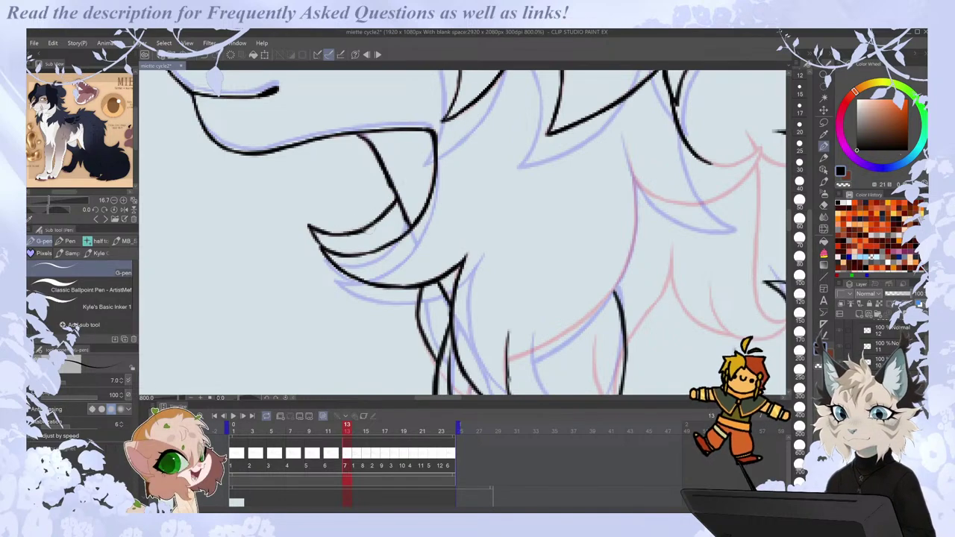
# Ink the long chest fur contour curving from below the cheek hair down to the front chest strands in drawing 7.
pyautogui.scroll(-4, 364, 225)
pyautogui.scroll(2, 452, 237)
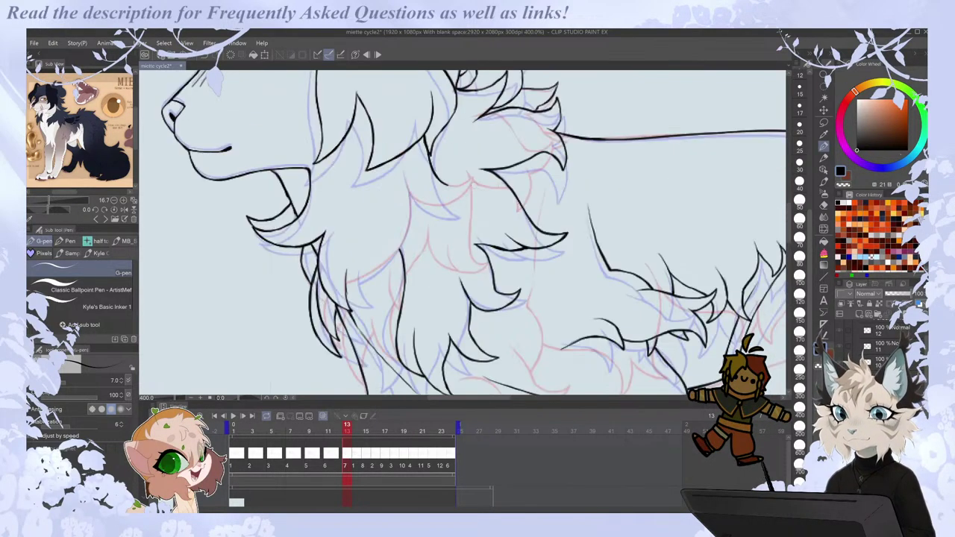
pyautogui.press('h')
pyautogui.press('Left')
pyautogui.press('Right')
pyautogui.press('Right')
pyautogui.press('Left')
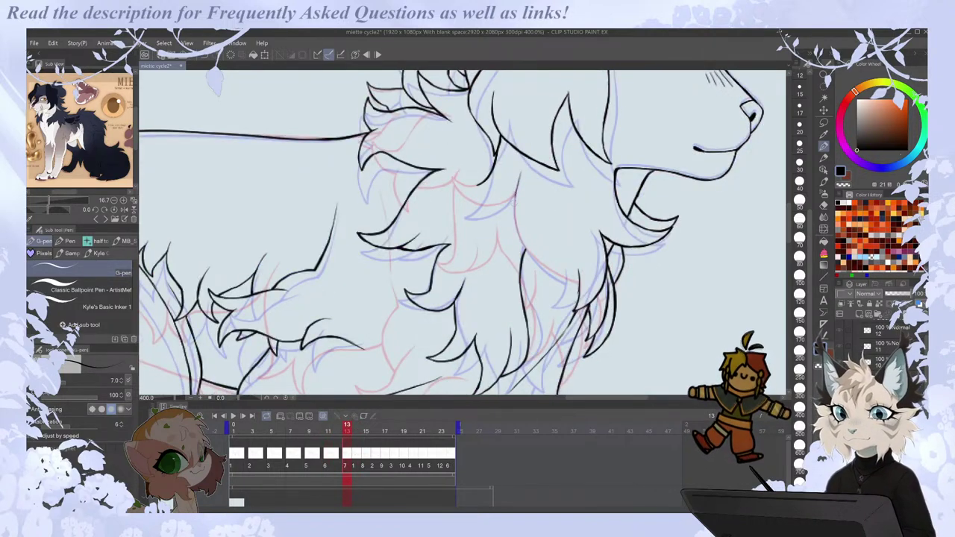
pyautogui.hotkey('ctrl', 'z')
pyautogui.moveTo(516, 199)
pyautogui.mouseDown()
pyautogui.moveTo(530, 255)
pyautogui.moveTo(582, 286)
pyautogui.mouseUp()
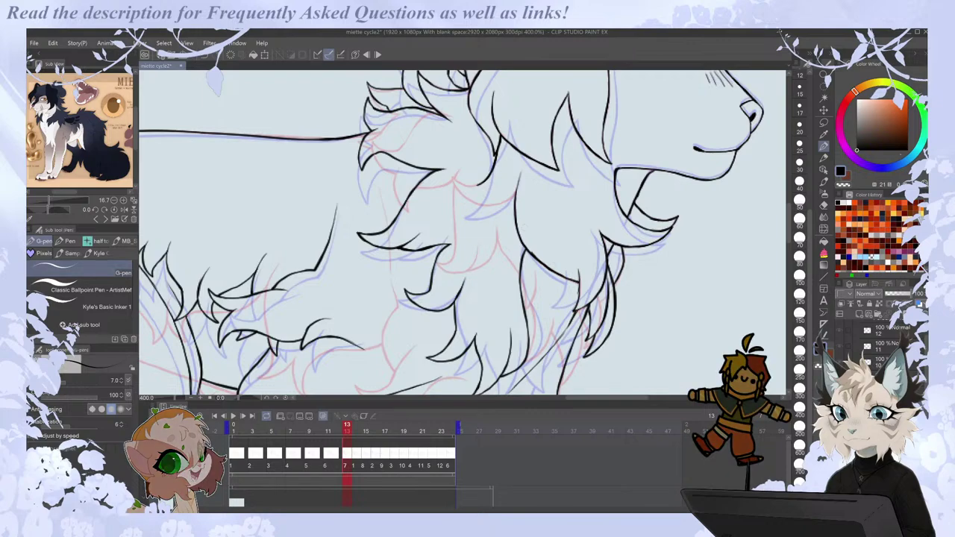
# Ink the pointed neck fur tuft behind the chest contour, below the cheek hair, and clean up its joins.
pyautogui.press('h')
pyautogui.press('e')
pyautogui.press('p')
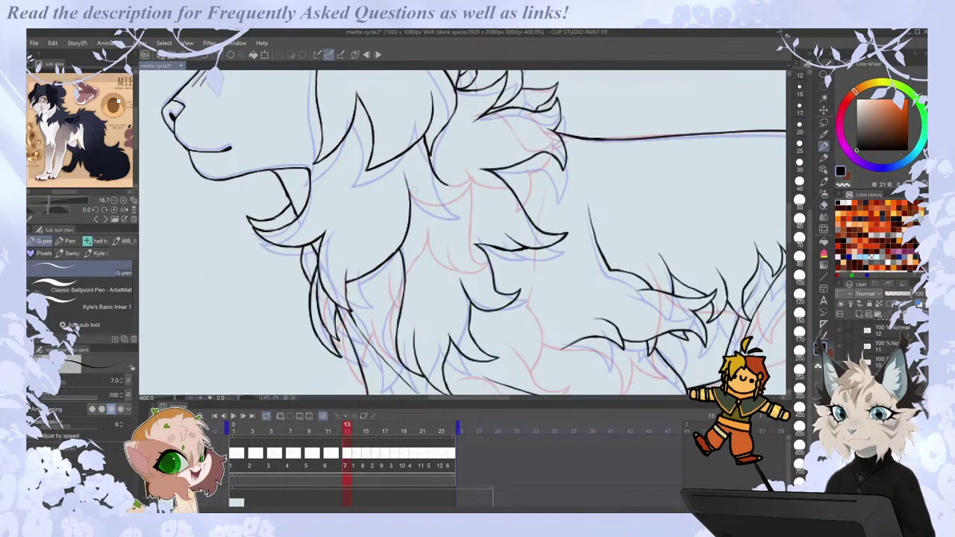
pyautogui.press('h')
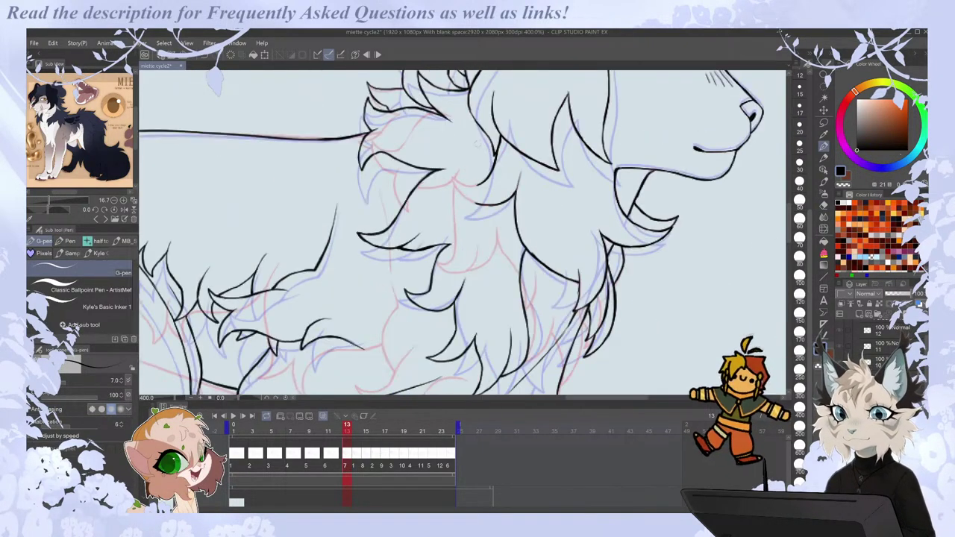
pyautogui.scroll(2, 463, 141)
pyautogui.press('e')
pyautogui.press('p')
pyautogui.moveTo(438, 209)
pyautogui.mouseDown()
pyautogui.moveTo(459, 249)
pyautogui.moveTo(516, 269)
pyautogui.mouseUp()
pyautogui.moveTo(438, 211)
pyautogui.mouseDown()
pyautogui.moveTo(462, 228)
pyautogui.moveTo(495, 224)
pyautogui.mouseUp()
pyautogui.hotkey('ctrl', '-')
pyautogui.press('h')
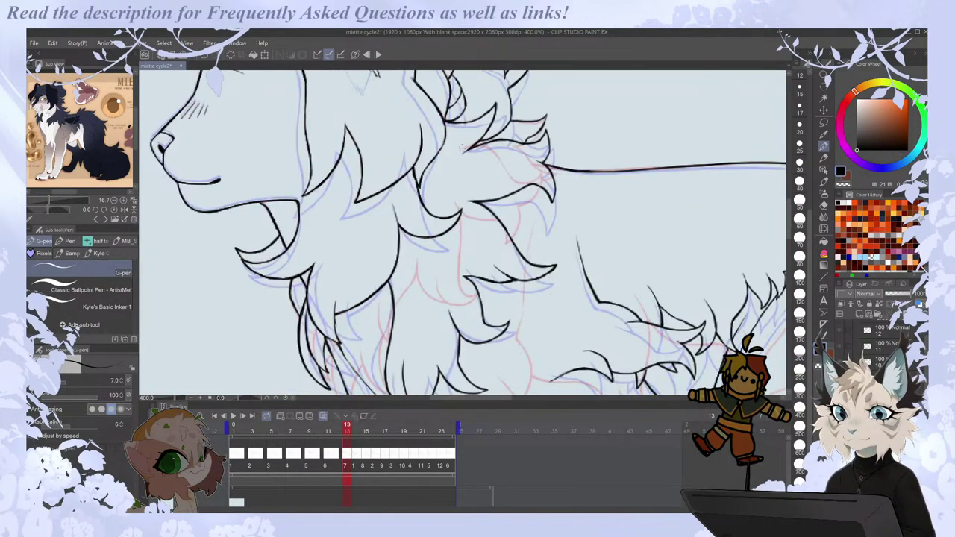
# Compare drawing 7's inked face, neck and chest fur with the neighbouring drawings by flipping between frames.
pyautogui.hotkey('ctrl', '-')
pyautogui.hotkey('ctrl', 'Right')
pyautogui.hotkey('ctrl', 'Left')
pyautogui.hotkey('ctrl', 'Right')
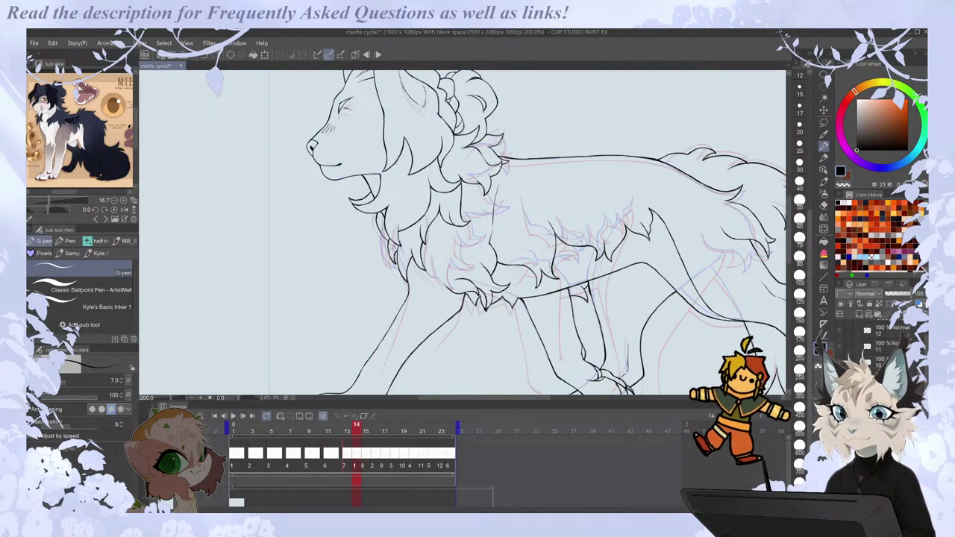
pyautogui.hotkey('ctrl', 'Right')
pyautogui.hotkey('ctrl', 'Left')
pyautogui.hotkey('ctrl', 'Left')
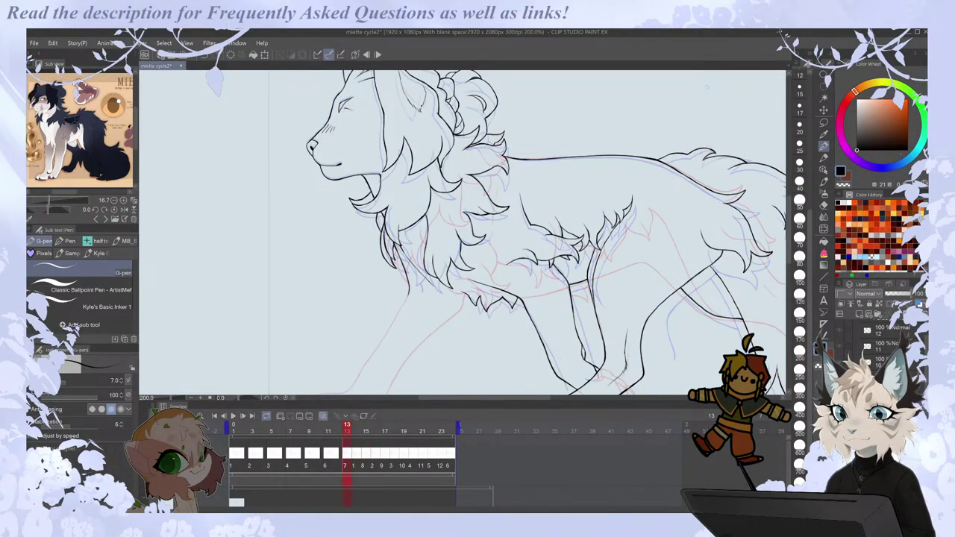
# Ink the inner toe and its small pointed claw on the partly hidden paw behind the front foot in drawing 7.
pyautogui.hotkey('ctrl', '-')
pyautogui.moveTo(542, 397); pyautogui.dragTo(561, 398)
pyautogui.scroll(5, 586, 352)
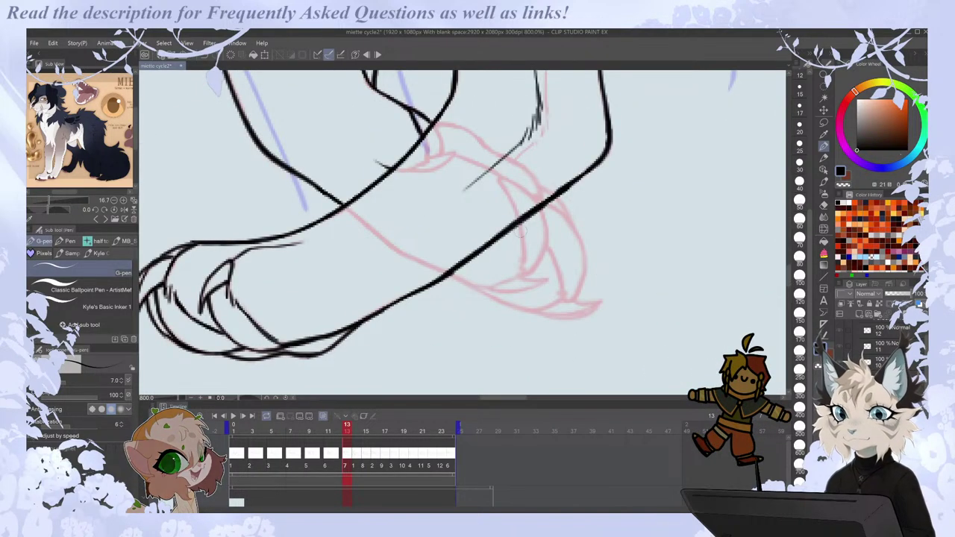
pyautogui.moveTo(520, 229)
pyautogui.mouseDown()
pyautogui.moveTo(523, 261)
pyautogui.moveTo(535, 267)
pyautogui.mouseUp()
pyautogui.moveTo(542, 208)
pyautogui.mouseDown()
pyautogui.moveTo(547, 248)
pyautogui.moveTo(535, 266)
pyautogui.moveTo(491, 288)
pyautogui.moveTo(535, 287)
pyautogui.moveTo(550, 275)
pyautogui.mouseUp()
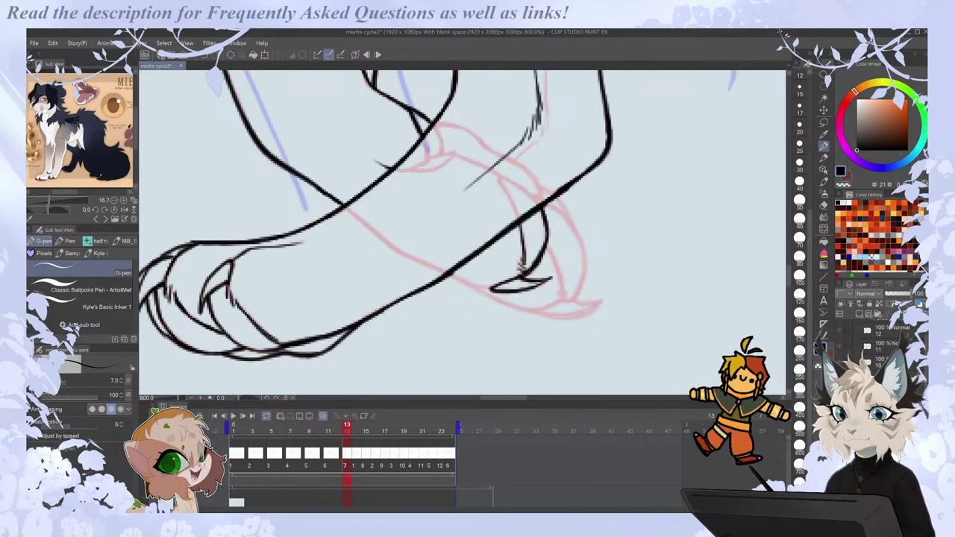
# Ink the sole and the curved outer toe of the partly hidden paw in drawing 7.
pyautogui.moveTo(446, 273)
pyautogui.mouseDown()
pyautogui.moveTo(498, 305)
pyautogui.moveTo(543, 313)
pyautogui.mouseUp()
pyautogui.moveTo(549, 202)
pyautogui.mouseDown()
pyautogui.moveTo(583, 255)
pyautogui.moveTo(562, 198)
pyautogui.moveTo(573, 225)
pyautogui.moveTo(562, 205)
pyautogui.moveTo(571, 223)
pyautogui.moveTo(558, 268)
pyautogui.moveTo(565, 298)
pyautogui.mouseUp()
pyautogui.hotkey('ctrl', 'z')
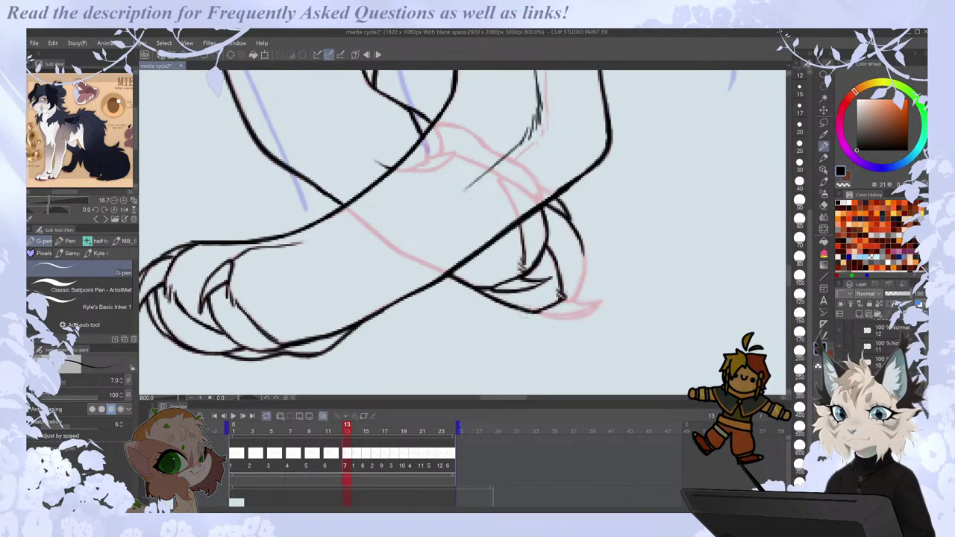
pyautogui.moveTo(585, 248); pyautogui.dragTo(572, 303)
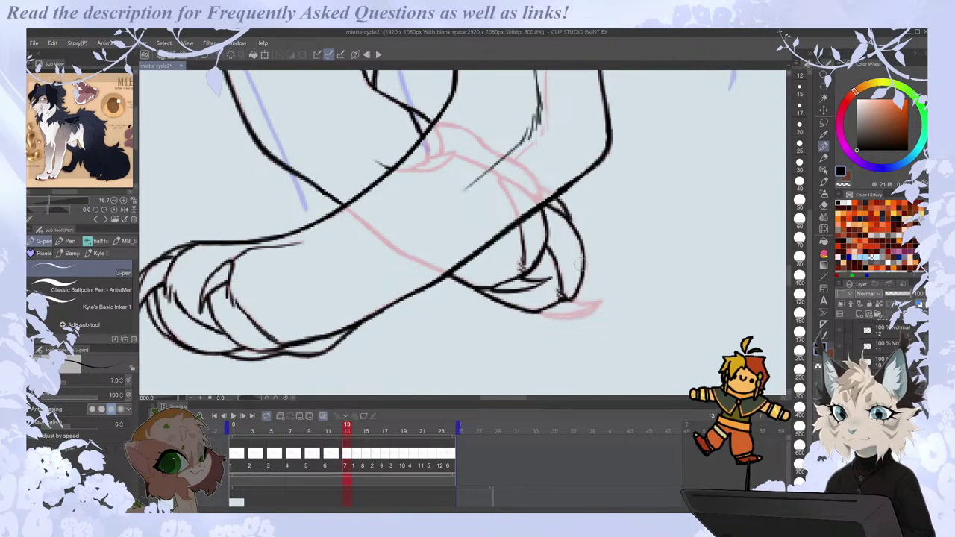
# Ink the pointed outer claw of the partly hidden paw in drawing 7, working on the mirrored canvas and restoring its orientation.
pyautogui.moveTo(536, 311); pyautogui.dragTo(584, 319)
pyautogui.press('h')
pyautogui.hotkey('ctrl', 'z')
pyautogui.moveTo(324, 301)
pyautogui.mouseDown()
pyautogui.moveTo(351, 315)
pyautogui.moveTo(387, 312)
pyautogui.mouseUp()
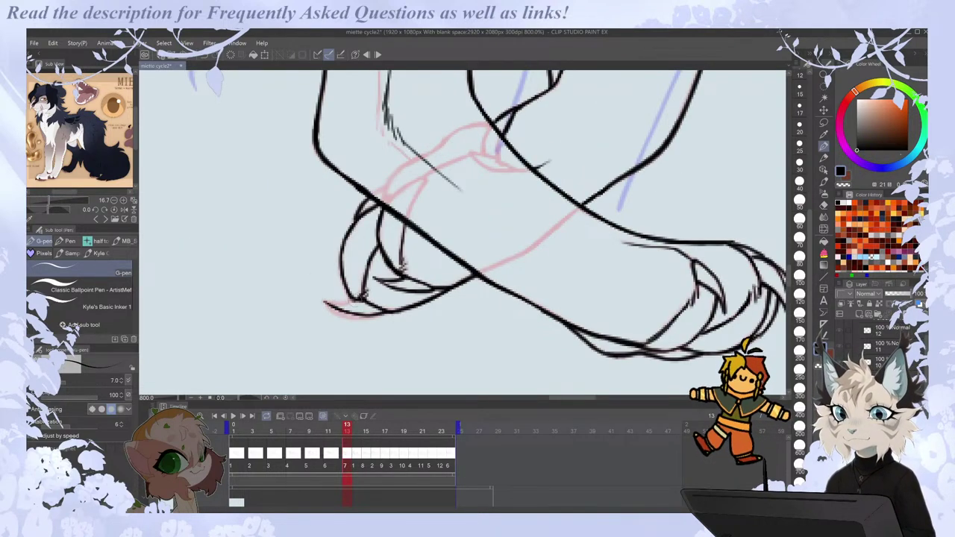
pyautogui.moveTo(324, 301)
pyautogui.mouseDown()
pyautogui.moveTo(355, 307)
pyautogui.moveTo(343, 318)
pyautogui.moveTo(386, 312)
pyautogui.mouseUp()
pyautogui.scroll(-2, 379, 313)
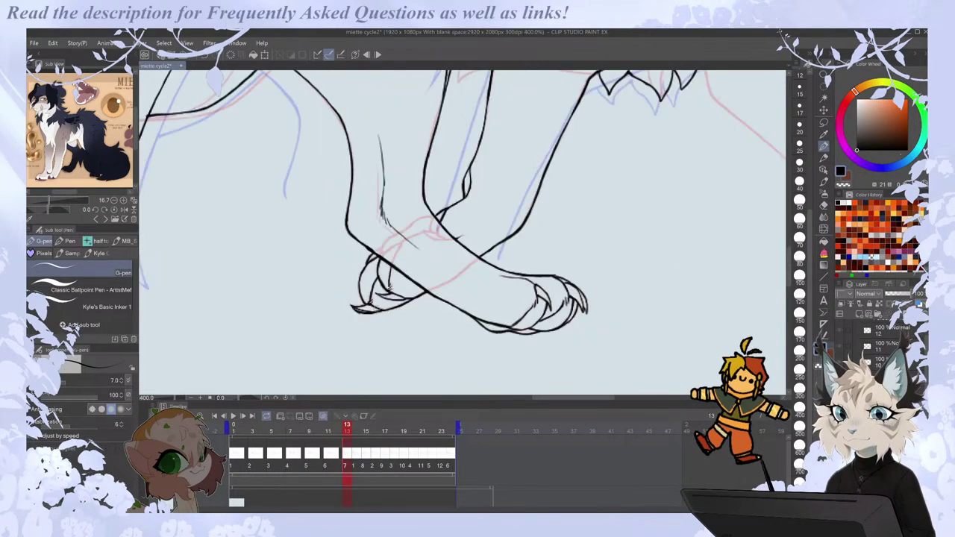
pyautogui.press('h')
# Show the rough sketch beneath the line art around drawing 7's front legs.
pyautogui.scroll(-3, 377, 306)
pyautogui.press('Right')
pyautogui.press('Left')
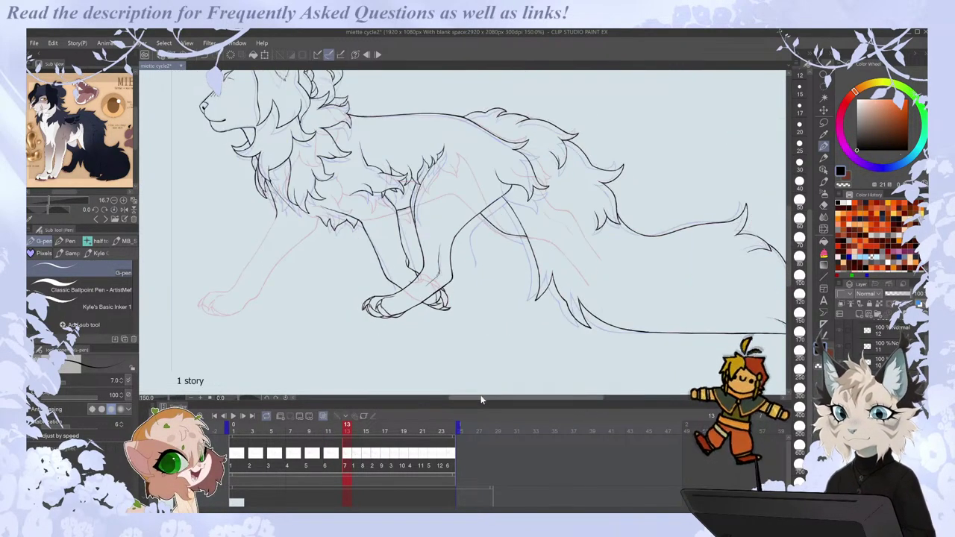
pyautogui.moveTo(483, 398); pyautogui.dragTo(462, 399)
pyautogui.hotkey('ctrl', '+')
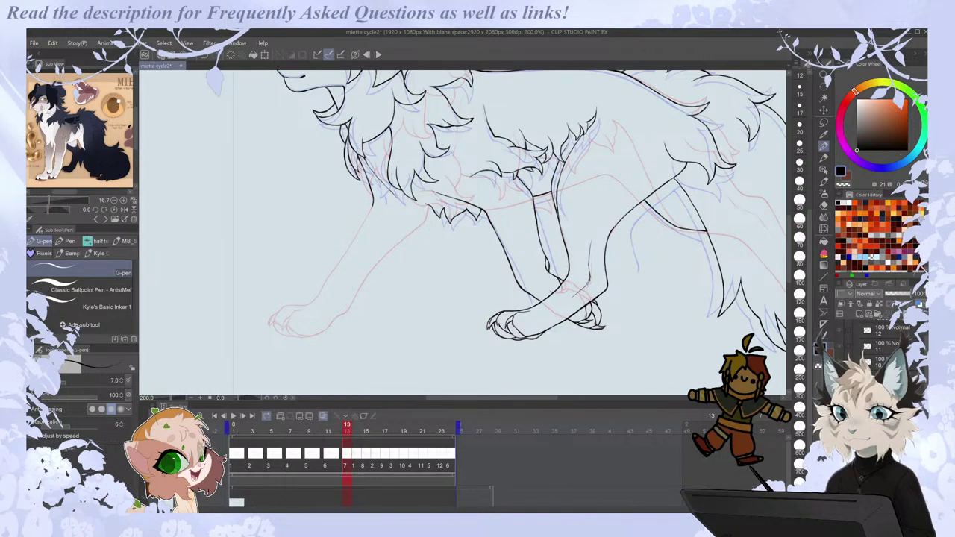
pyautogui.hotkey('ctrl', ',')
pyautogui.scroll(2, 395, 255)
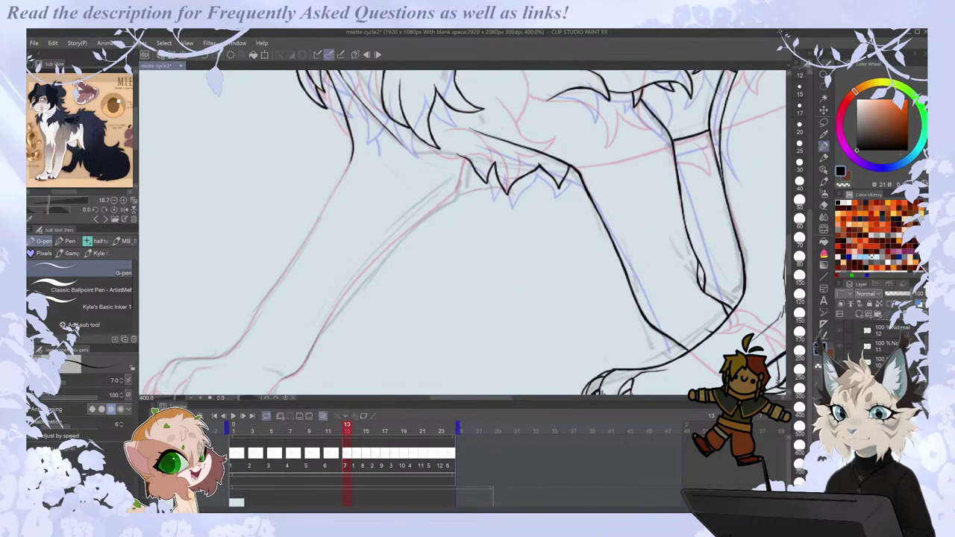
# Ink the short line joining the chest fur to the back of the forward front leg in drawing 7 and trim its upper end.
pyautogui.press('Right')
pyautogui.press('Left')
pyautogui.press('Right')
pyautogui.press('Left')
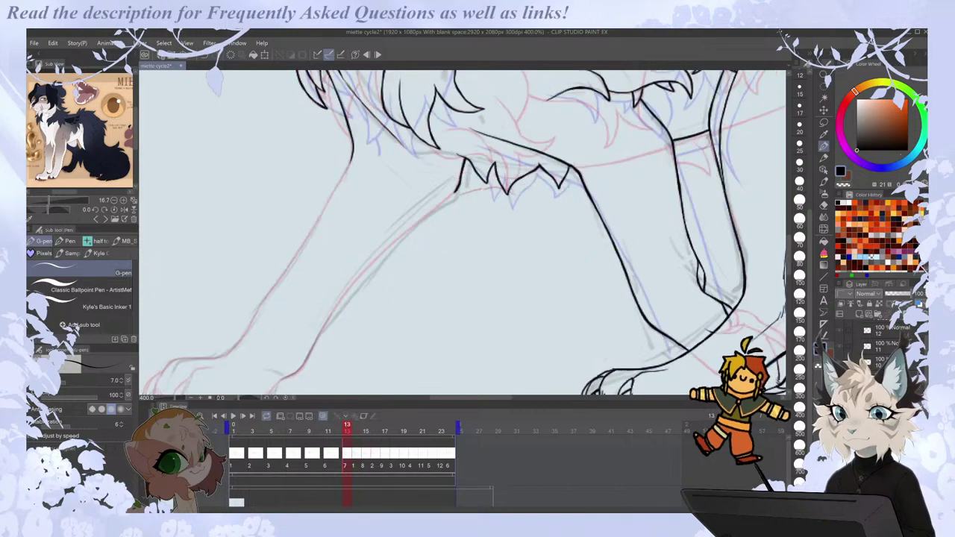
pyautogui.press('e')
pyautogui.moveTo(458, 155); pyautogui.dragTo(466, 155)
pyautogui.press('p')
# Examine the forward front leg and chest fur across drawings 1, 7, 6 and 5.
pyautogui.press('Right')
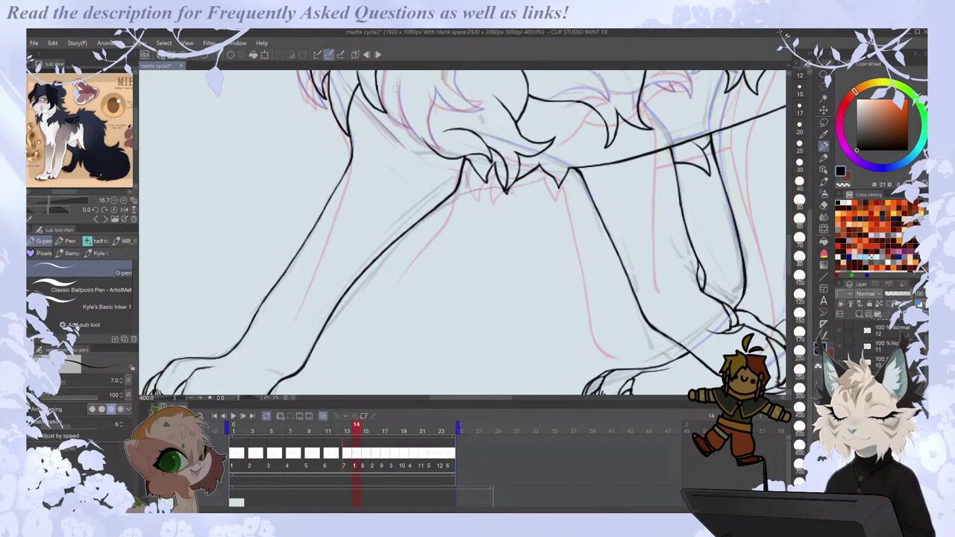
pyautogui.press('Left')
pyautogui.press('Left')
pyautogui.press('Left')
pyautogui.press('Right')
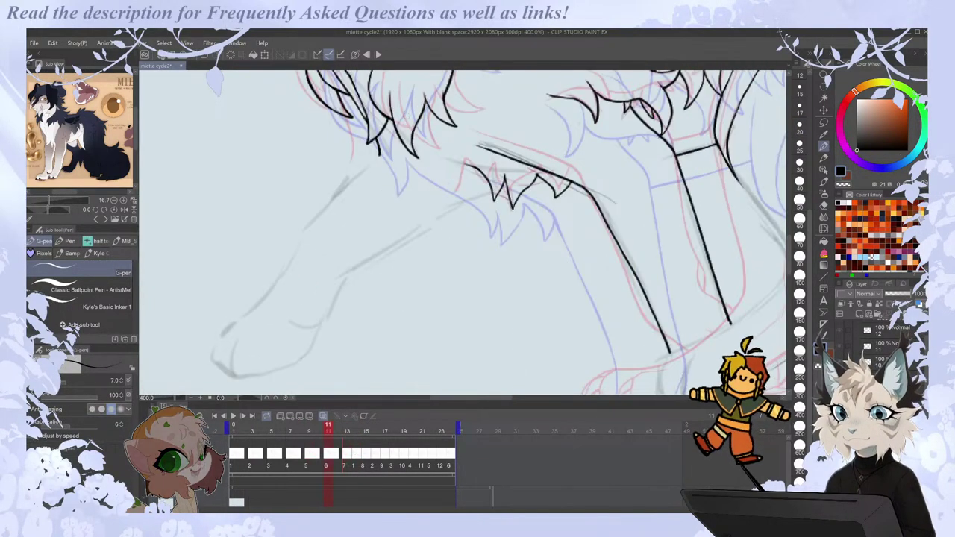
pyautogui.press('Right')
pyautogui.press('Left')
pyautogui.press('Left')
pyautogui.press('Left')
pyautogui.press('Right')
pyautogui.press('Right')
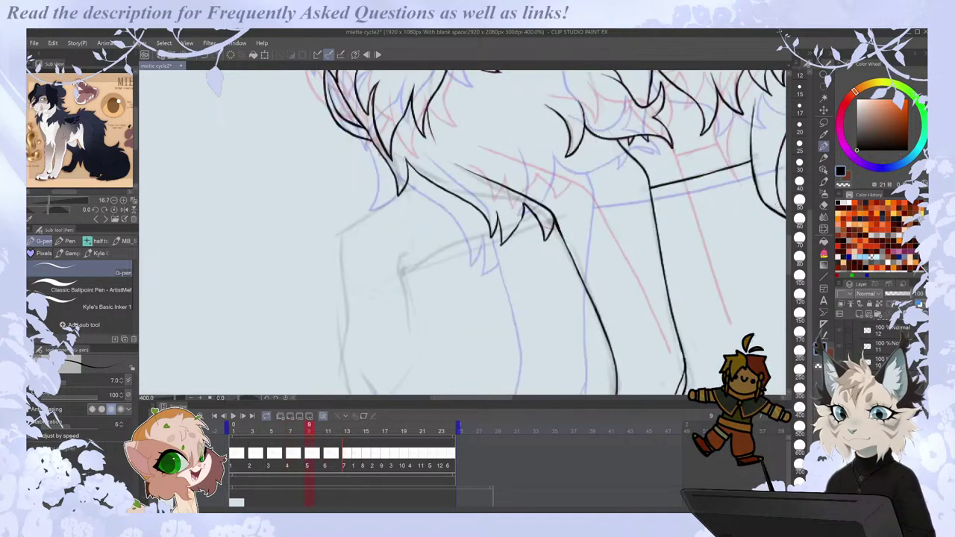
# Examine how the front leg meets the chest fur in drawings 11, 5, 12 and 6 near the cycle's end.
pyautogui.click(427, 461)
pyautogui.press('Right')
pyautogui.press('Left')
pyautogui.press('Right')
pyautogui.press('Left')
pyautogui.press('Right')
pyautogui.press('Left')
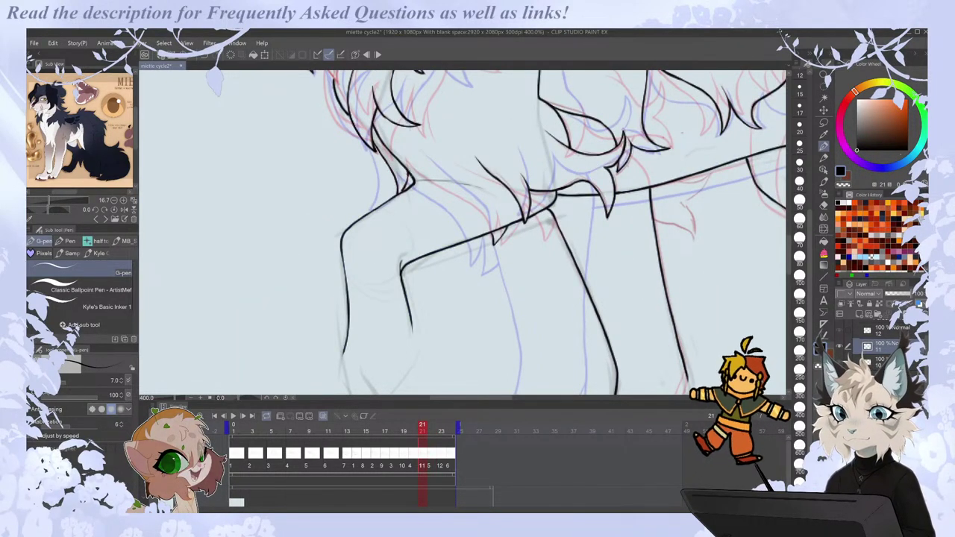
pyautogui.press('Right')
pyautogui.press('Right')
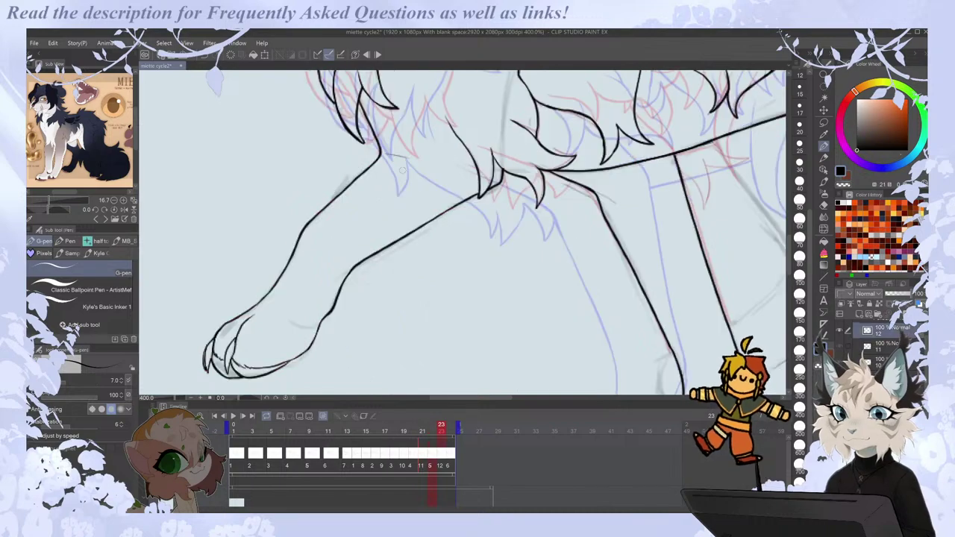
pyautogui.press('Right')
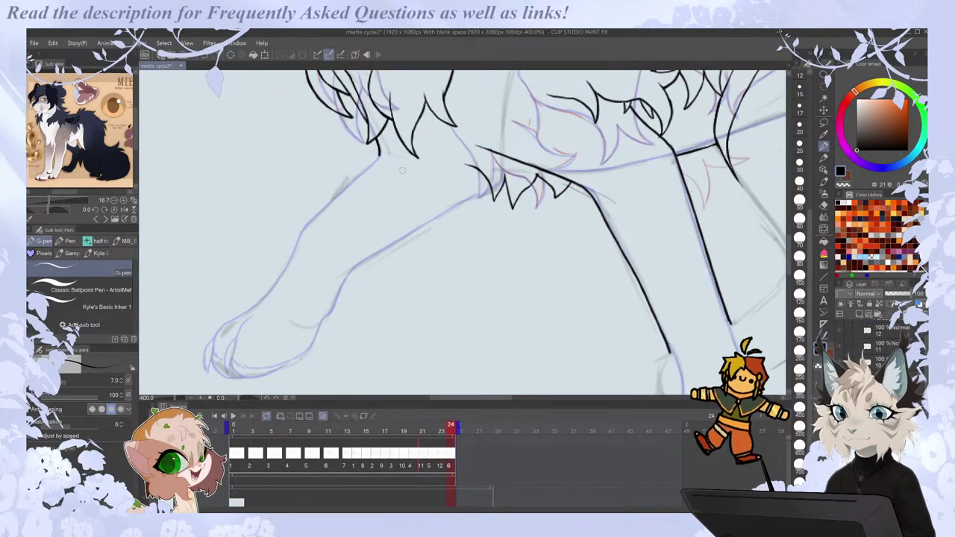
pyautogui.press('Left')
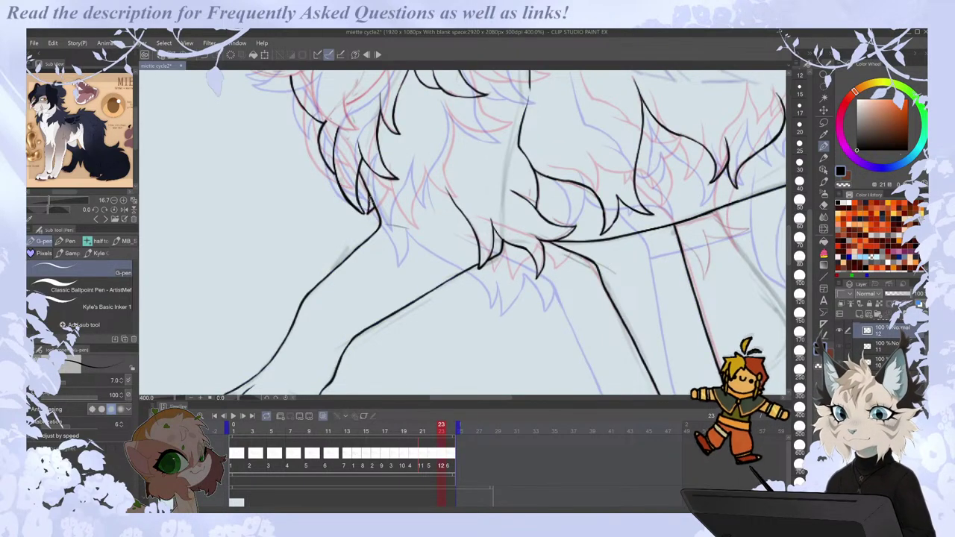
# Compare the chest fur across the loop point in drawings 6 and 1, working back to drawing 10.
pyautogui.press('Right')
pyautogui.press('Home')
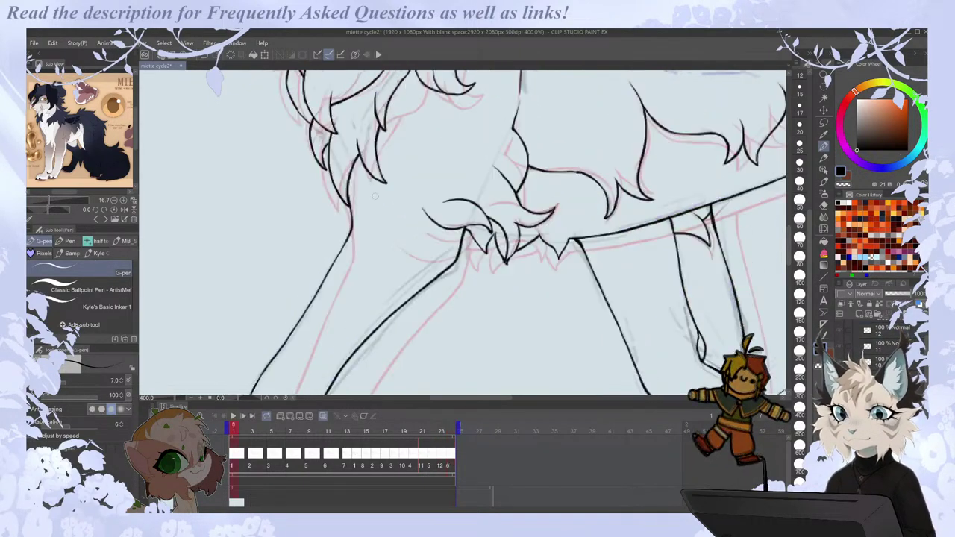
pyautogui.press('Right')
pyautogui.press('Left')
pyautogui.press('Left')
pyautogui.press('Left')
pyautogui.press('Left')
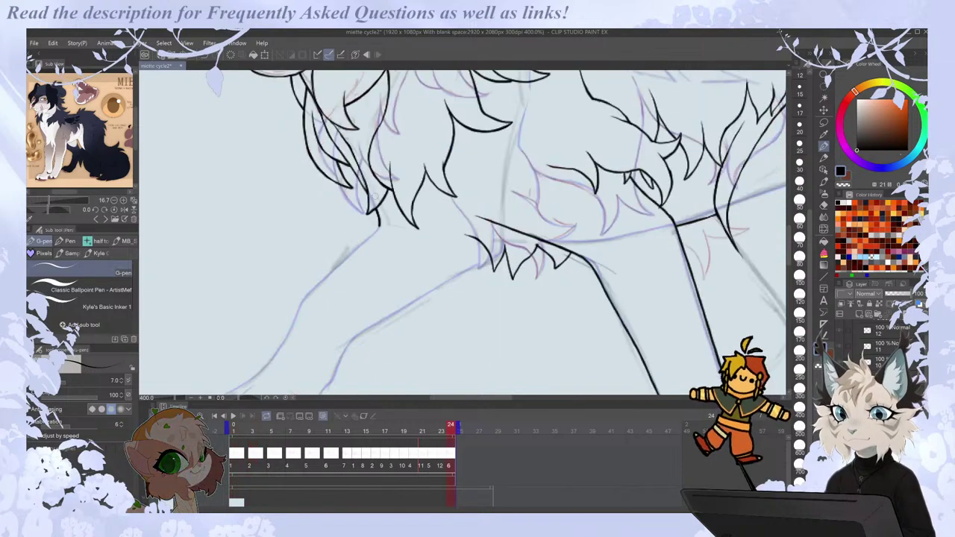
pyautogui.press('Left')
pyautogui.press('Left')
pyautogui.press('Left')
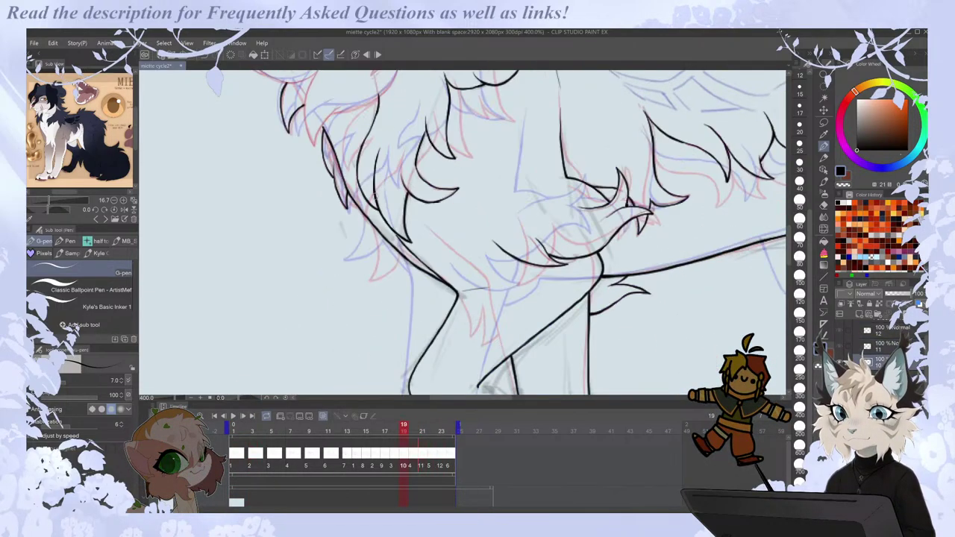
# Ink the pointed fur lock at the front of the chest in drawing 10, checking it against the neighbouring drawings.
pyautogui.press('Right')
pyautogui.press('Left')
pyautogui.press('Right')
pyautogui.press('Right')
pyautogui.press('Left')
pyautogui.press('Left')
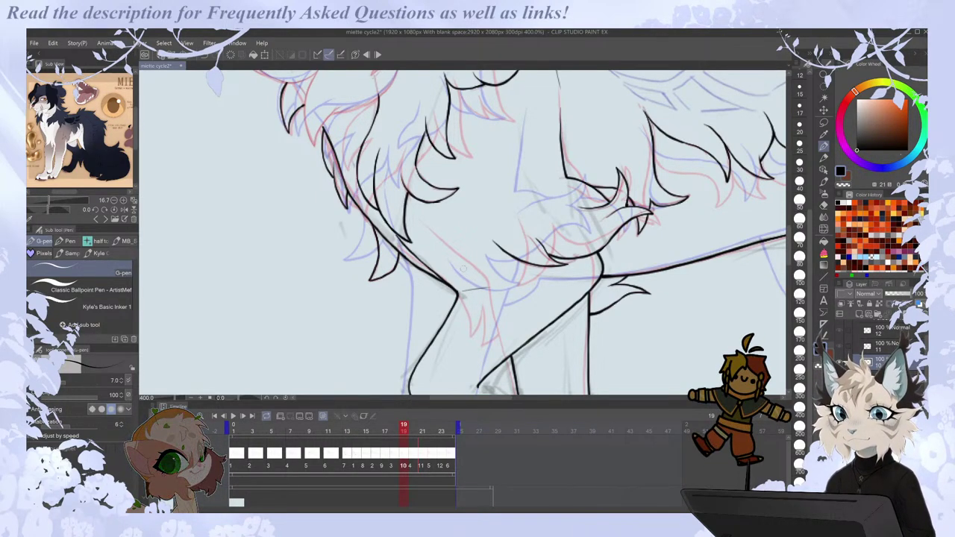
pyautogui.press('Right')
pyautogui.press('Left')
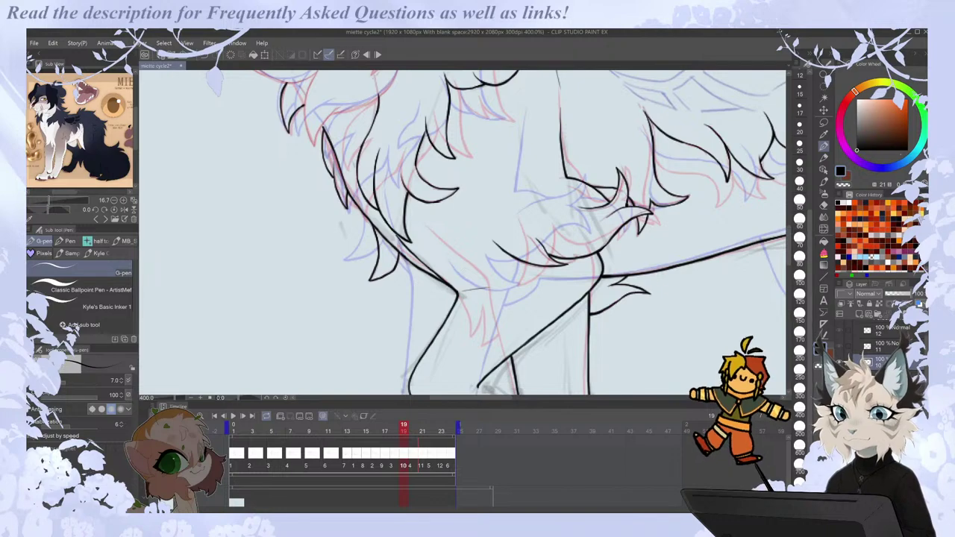
# Erase part of the front chest line in drawing 9 and ink a pointed fur lock joining it above the front leg.
pyautogui.press('Left')
pyautogui.press('Left')
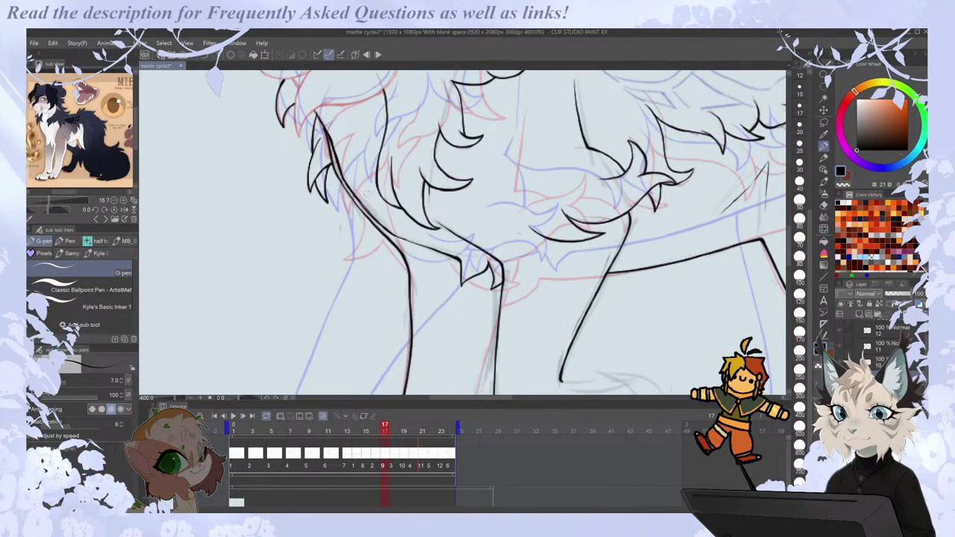
pyautogui.press('e')
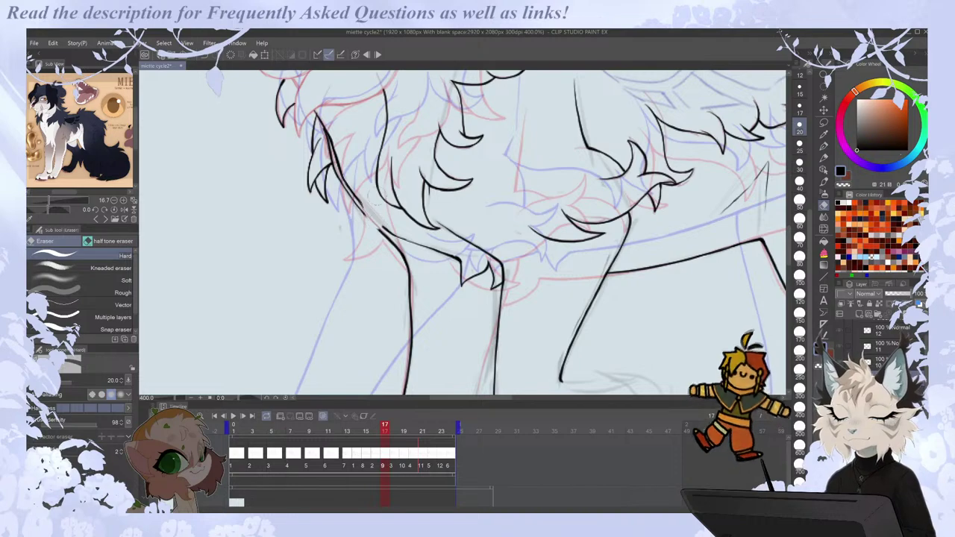
pyautogui.press('Right')
pyautogui.press('Left')
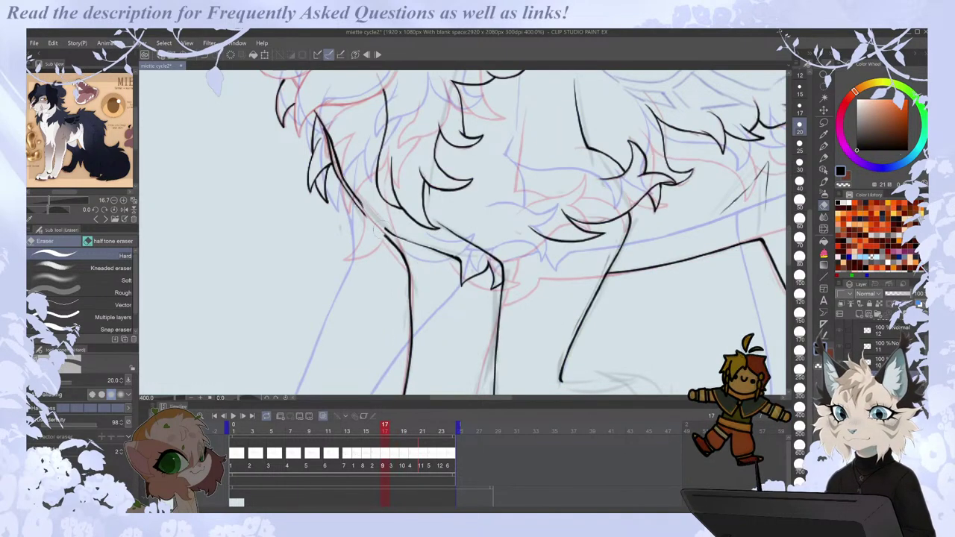
pyautogui.press('p')
pyautogui.moveTo(343, 259); pyautogui.dragTo(387, 238)
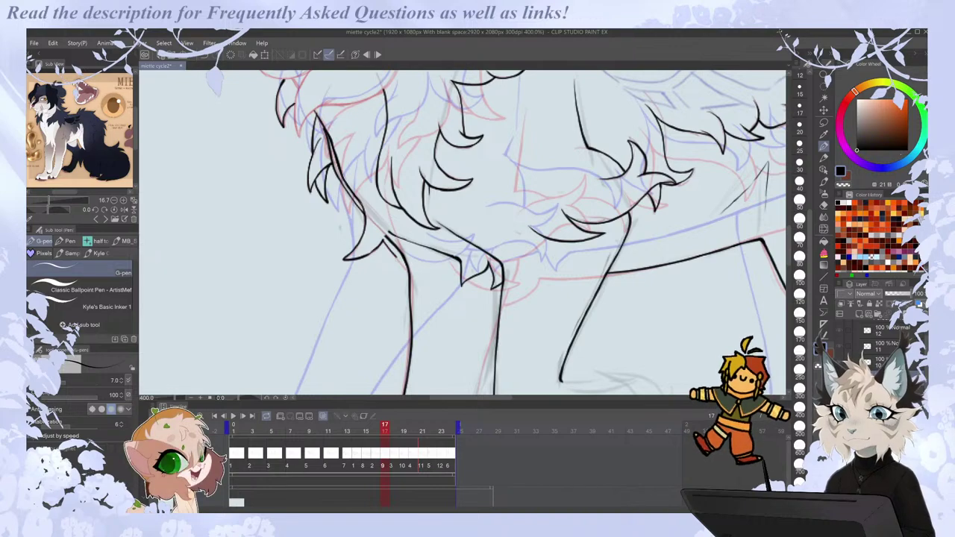
pyautogui.press('Right')
pyautogui.press('Left')
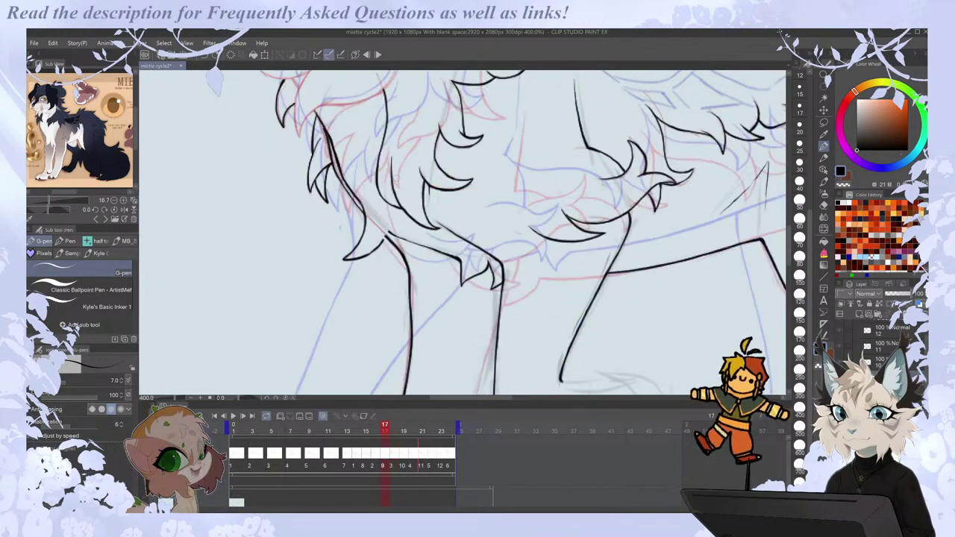
pyautogui.press('Left')
pyautogui.press('Right')
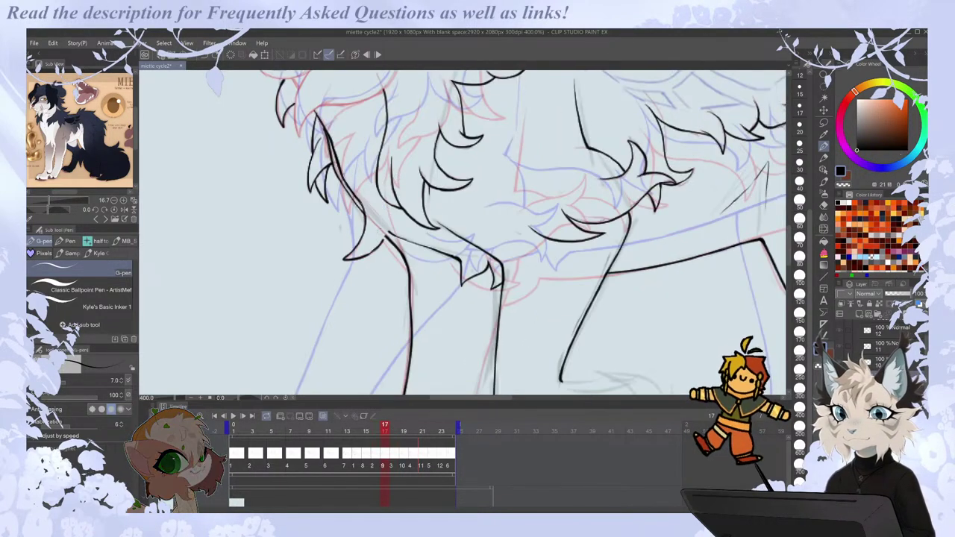
# Clean up and redraw the top of the front leg line in drawing 3 where it meets the chest fur lock.
pyautogui.press('Right')
pyautogui.press('e')
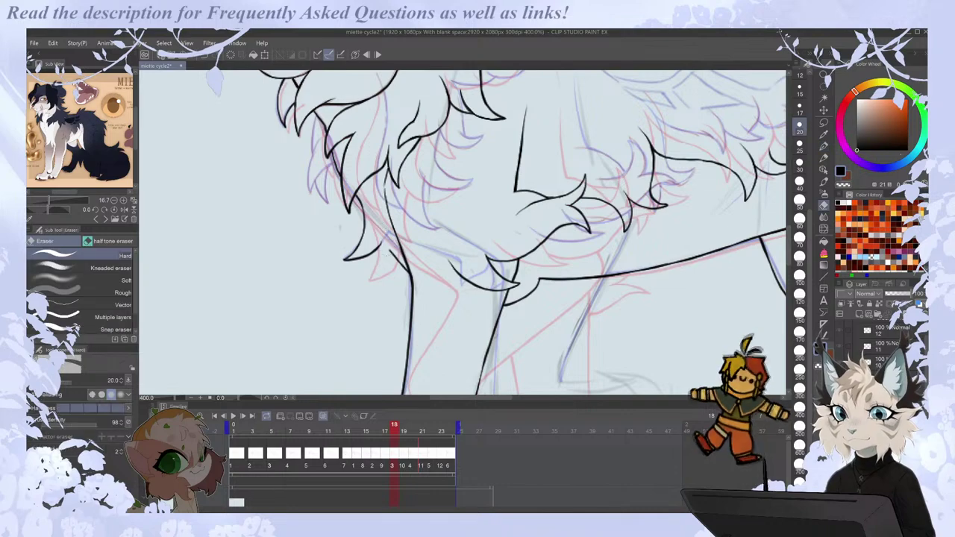
pyautogui.press('p')
pyautogui.press('Right')
pyautogui.press('Left')
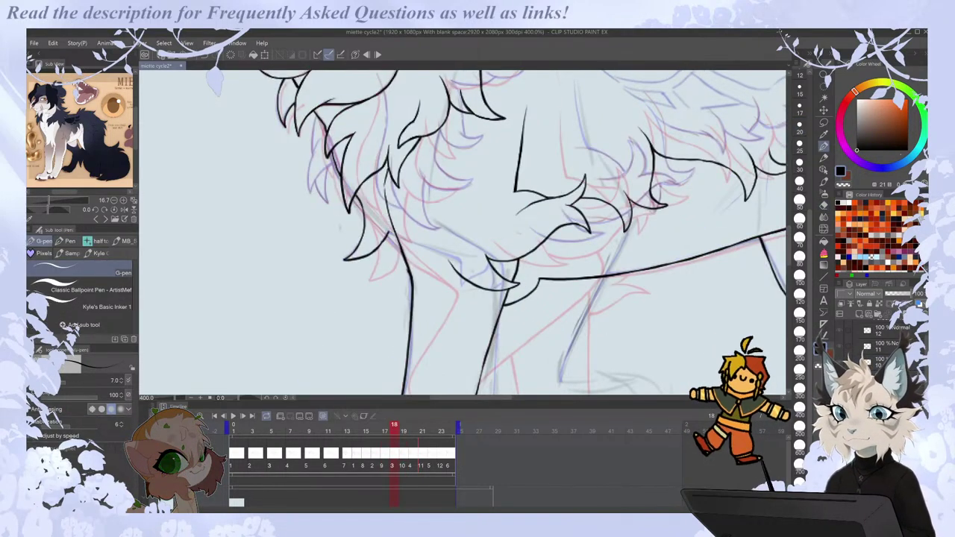
pyautogui.press('Right')
pyautogui.press('Left')
pyautogui.press('Left')
pyautogui.press('Right')
pyautogui.press('Right')
pyautogui.press('Left')
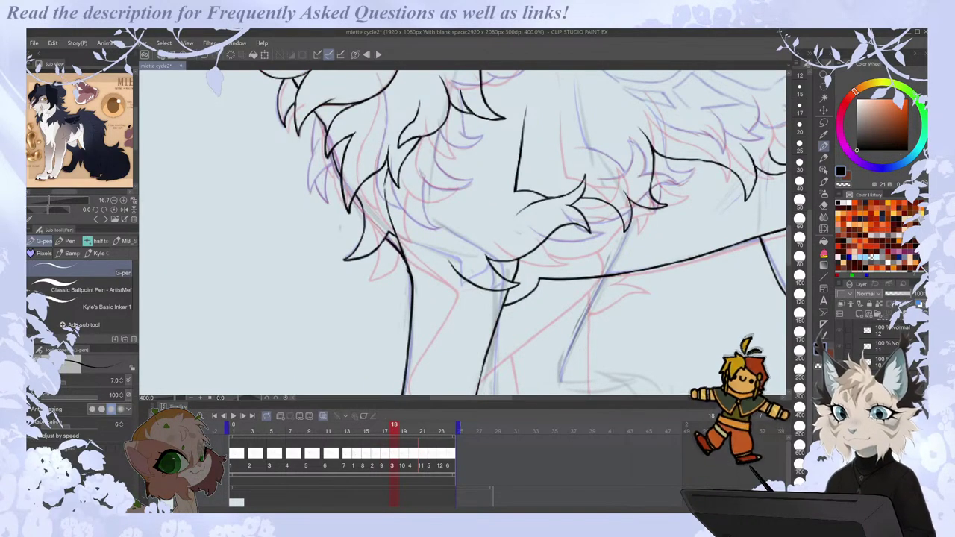
# Save the animation, review drawing 2 and its neighbours, and return to drawing 7's legs.
pyautogui.hotkey('ctrl', '0')
pyautogui.hotkey('ctrl', 's')
pyautogui.press('Left')
pyautogui.press('Left')
pyautogui.press('Left')
pyautogui.press('Left')
pyautogui.press('Right')
pyautogui.press('Right')
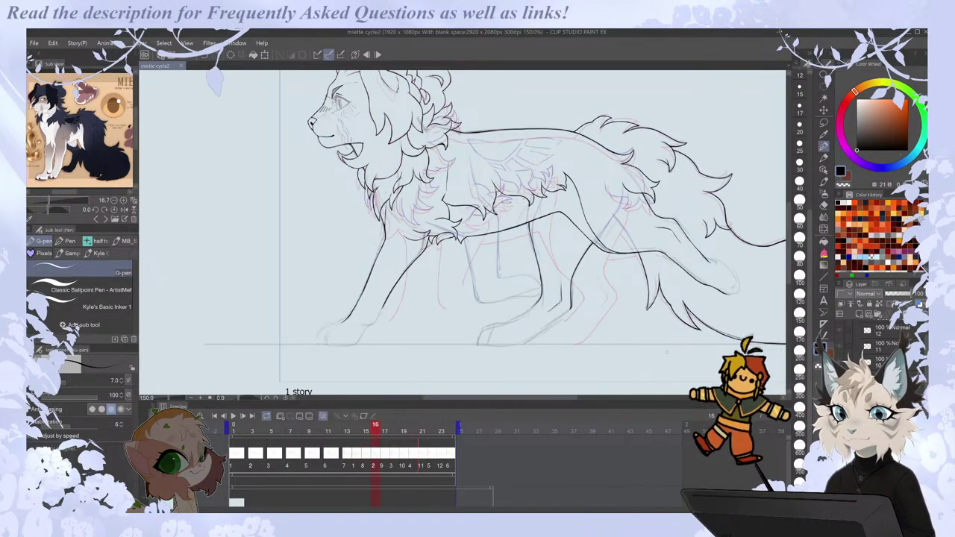
pyautogui.press('Left')
pyautogui.press('Left')
pyautogui.click(346, 451)
pyautogui.scroll(1, 326, 308)
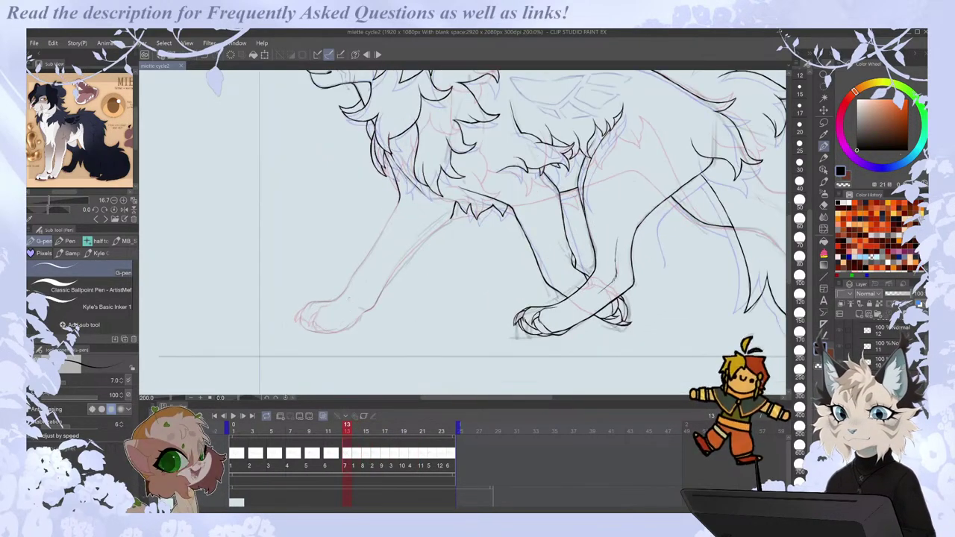
# Ink the front edge of the forward-reaching front leg in drawing 7, from below the chest fur down to the paw.
pyautogui.press('h')
pyautogui.hotkey('ctrl', '+')
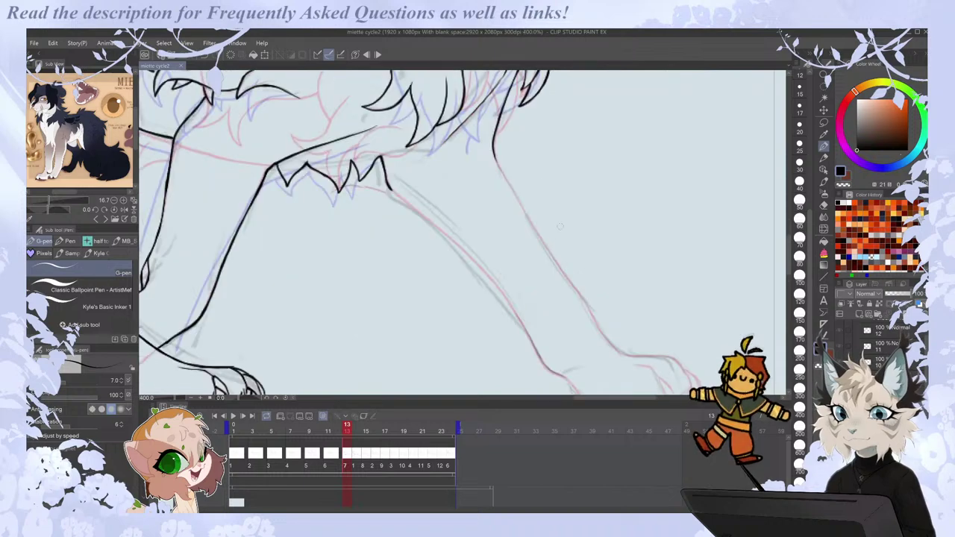
pyautogui.moveTo(493, 158); pyautogui.dragTo(610, 344)
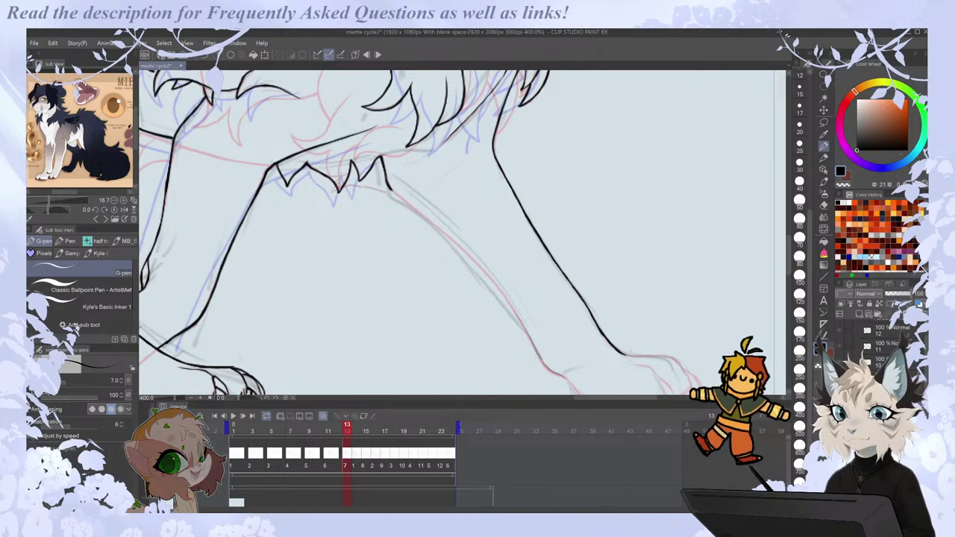
pyautogui.hotkey('ctrl', '-')
pyautogui.press('h')
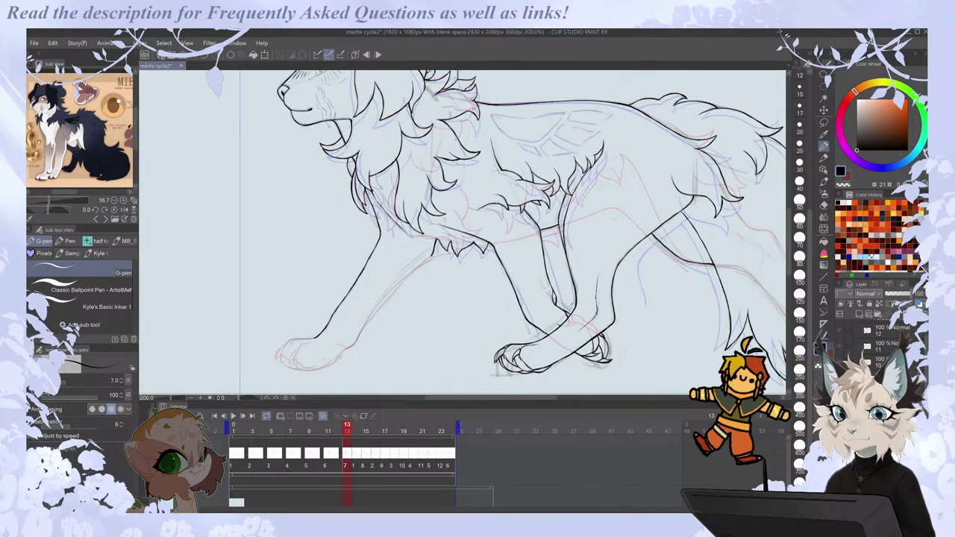
pyautogui.hotkey('ctrl', '+')
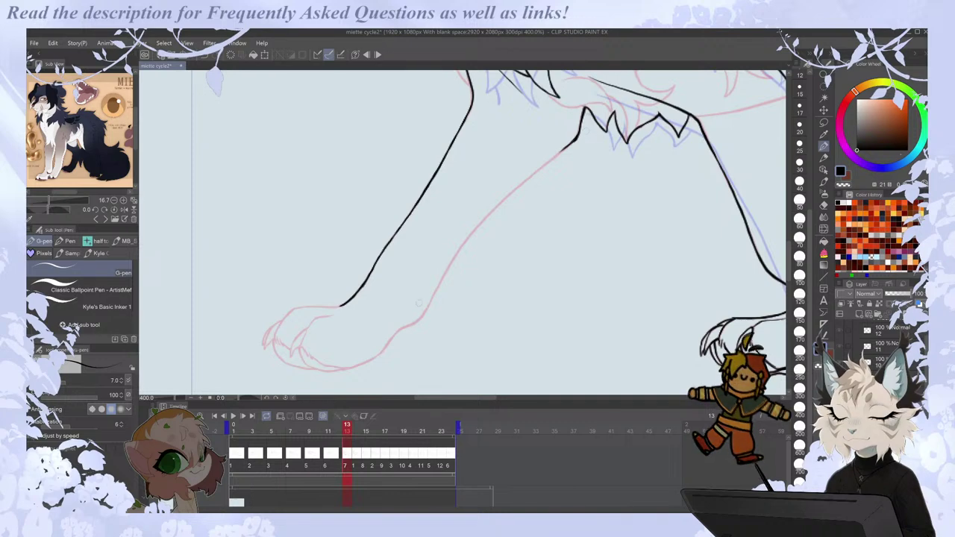
pyautogui.hotkey('ctrl', 'z')
# Compare drawing 7 with drawing 6, then redraw the lower back edge of drawing 1's forward front leg with a wrist pad.
pyautogui.press(',')
pyautogui.press(',')
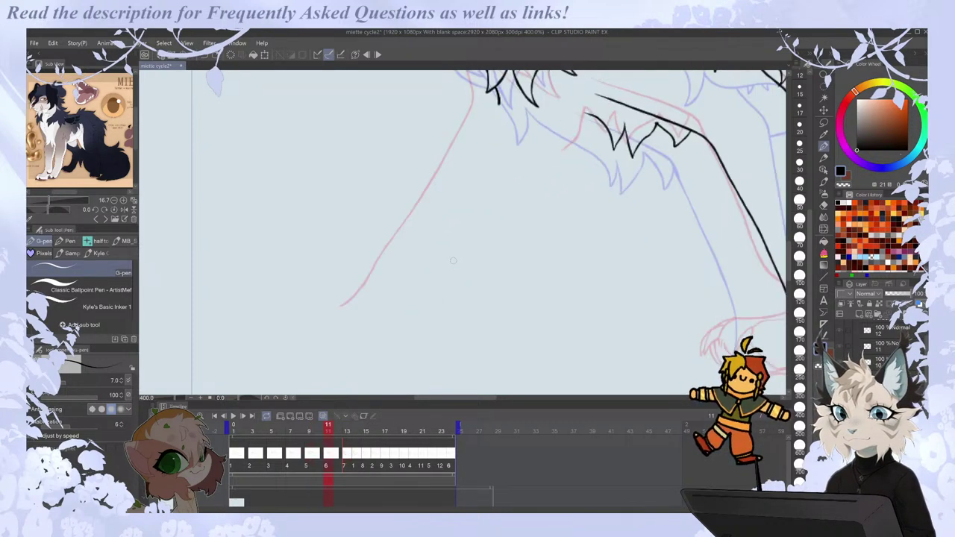
pyautogui.press('.')
pyautogui.press('.')
pyautogui.press('.')
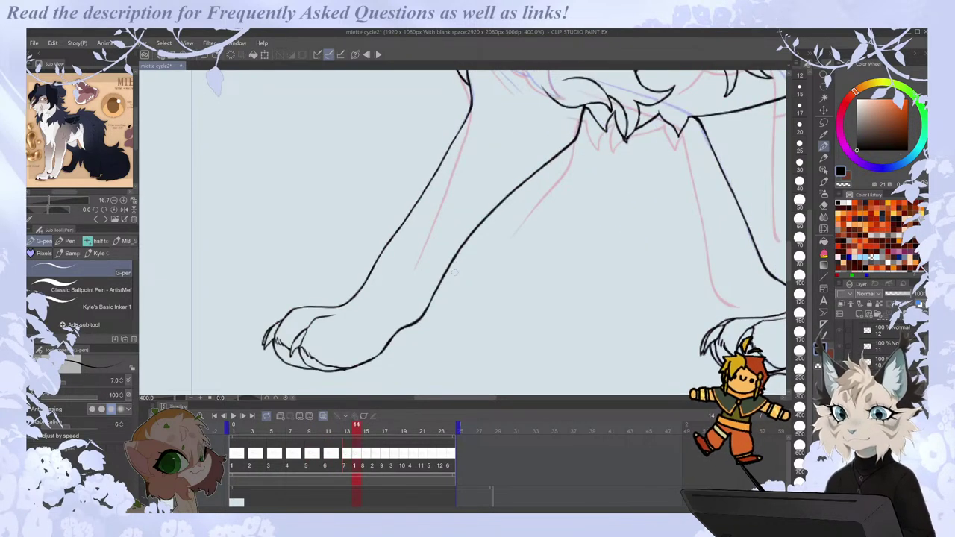
pyautogui.press('e')
pyautogui.moveTo(405, 326); pyautogui.dragTo(431, 306)
pyautogui.press('p')
pyautogui.moveTo(396, 335)
pyautogui.mouseDown()
pyautogui.moveTo(437, 291)
pyautogui.moveTo(403, 323)
pyautogui.moveTo(419, 312)
pyautogui.mouseUp()
# Clean up and re-ink the top of the wrist pad where it joins the back line of drawing 1's forward front leg.
pyautogui.press('e')
pyautogui.press('p')
pyautogui.press('e')
pyautogui.press('p')
pyautogui.press('e')
pyautogui.moveTo(443, 280); pyautogui.dragTo(437, 293)
pyautogui.press('p')
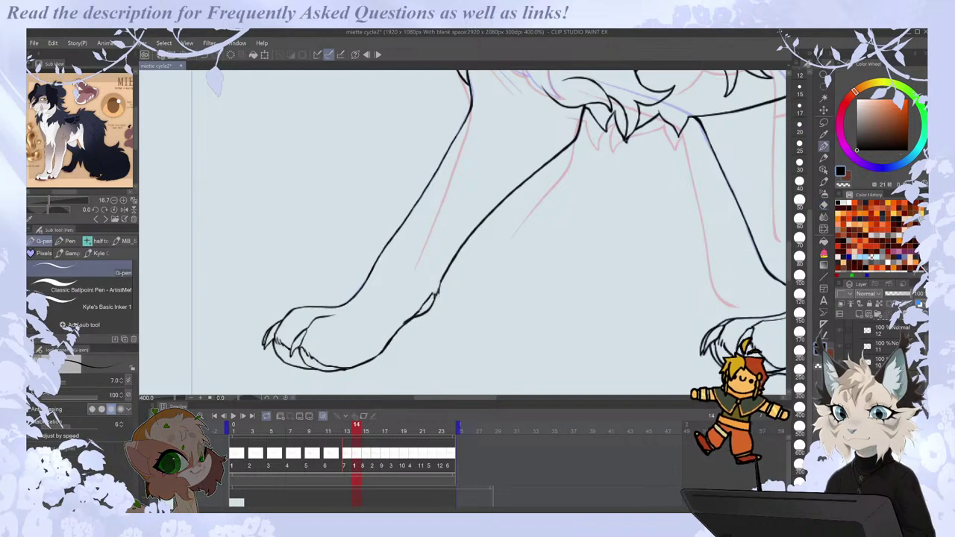
pyautogui.press('e')
pyautogui.press('p')
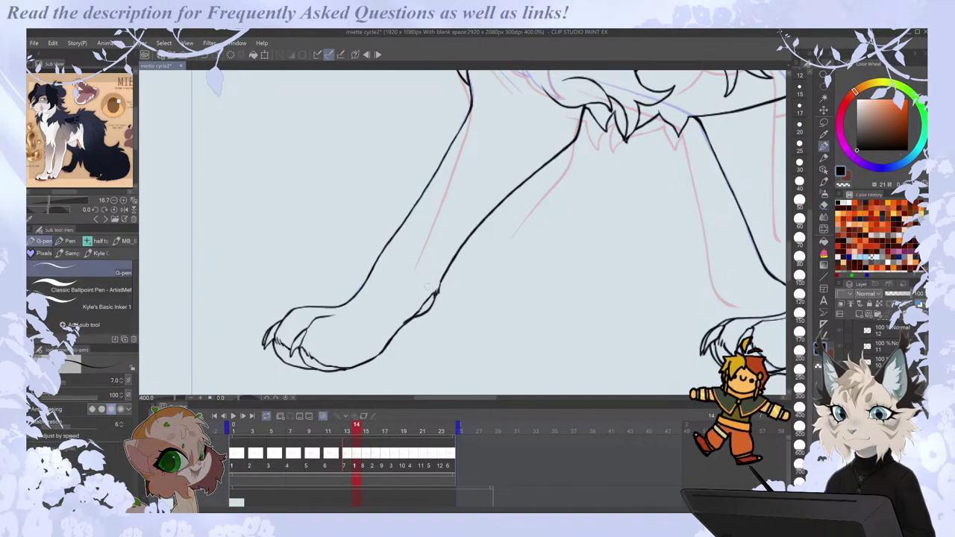
pyautogui.scroll(2, 438, 272)
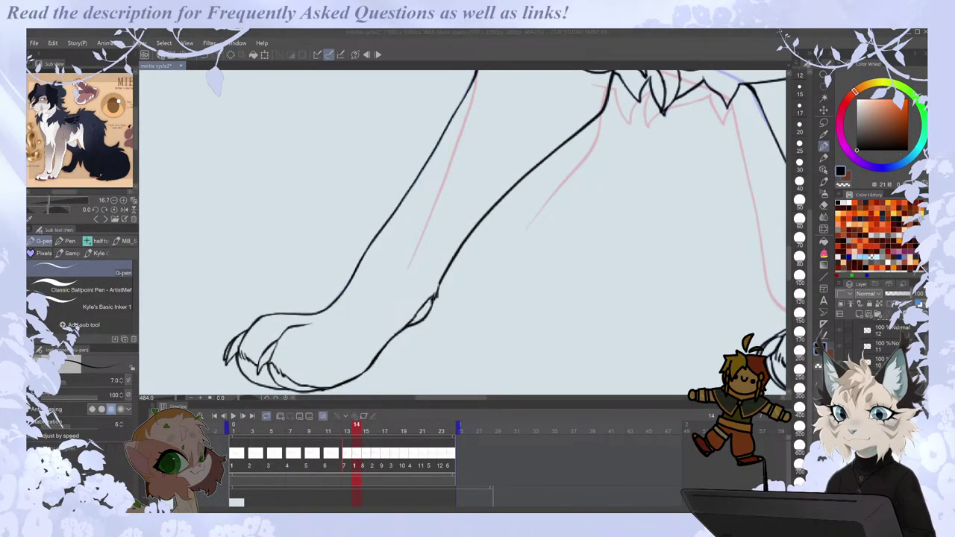
# Ink the curved dewclaw toe and its pointed claw above the forward front paw in drawing 1.
pyautogui.hotkey('ctrl', '-')
pyautogui.press('h')
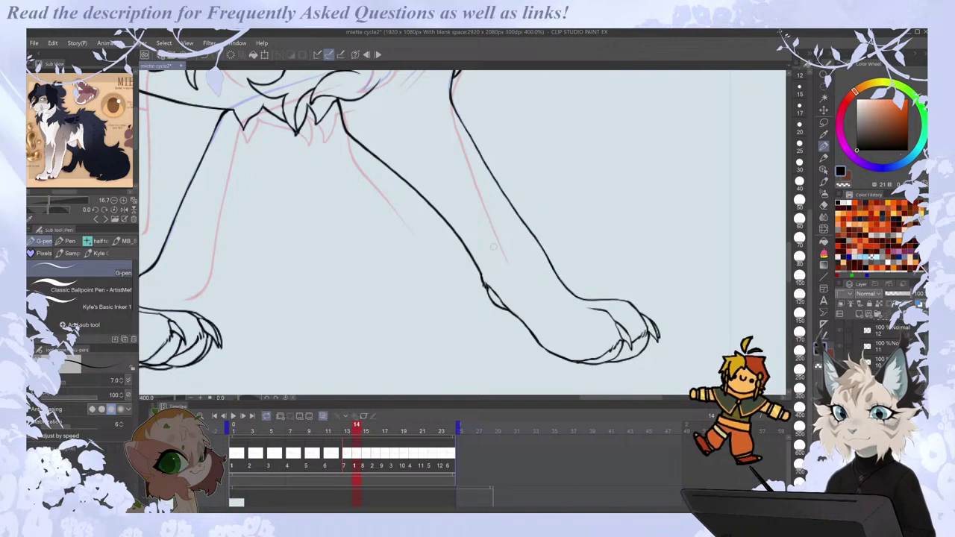
pyautogui.moveTo(546, 298); pyautogui.dragTo(552, 312)
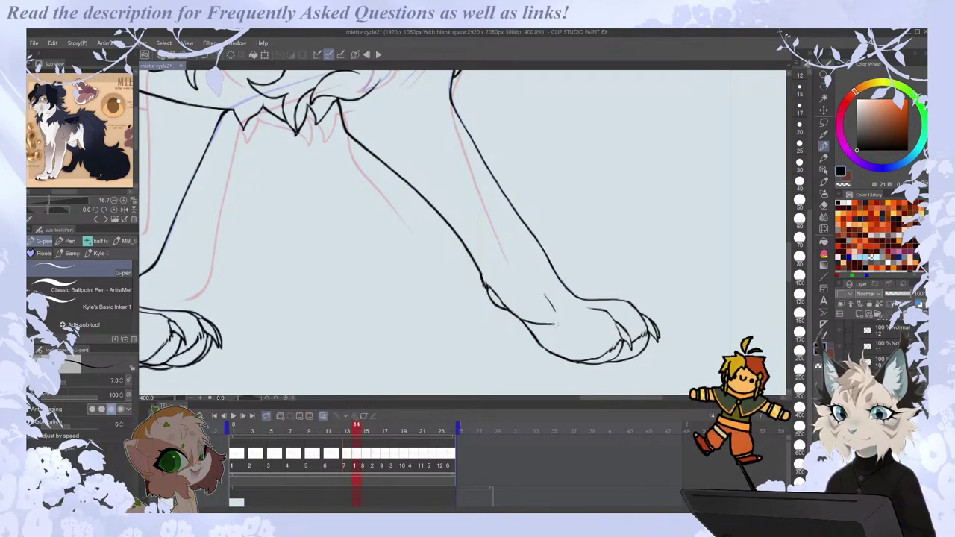
pyautogui.moveTo(522, 318); pyautogui.dragTo(555, 322)
pyautogui.press('e')
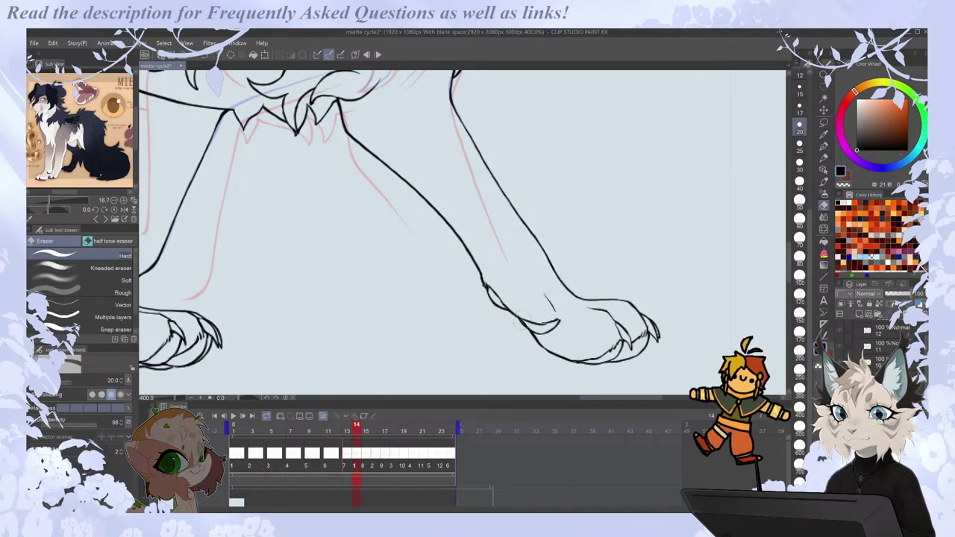
pyautogui.press('p')
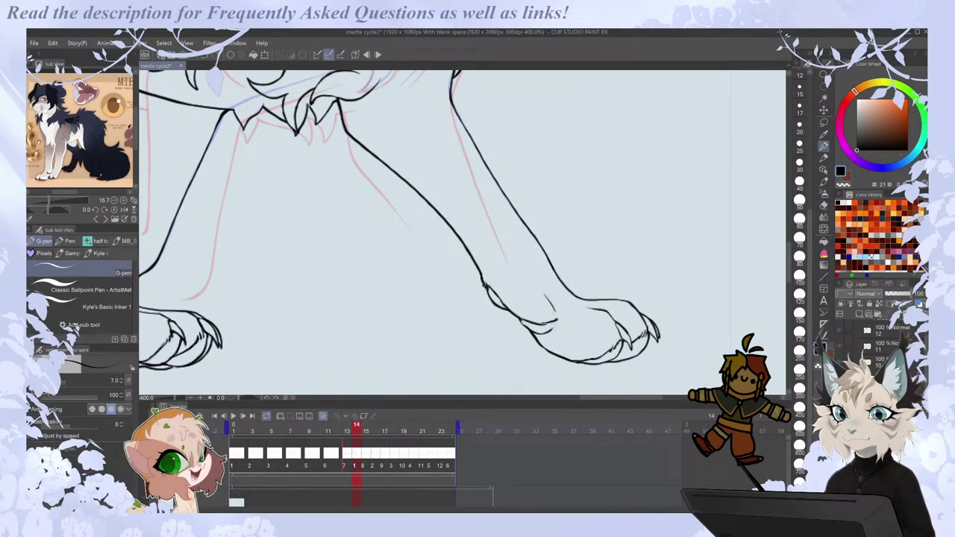
pyautogui.moveTo(563, 316); pyautogui.dragTo(566, 328)
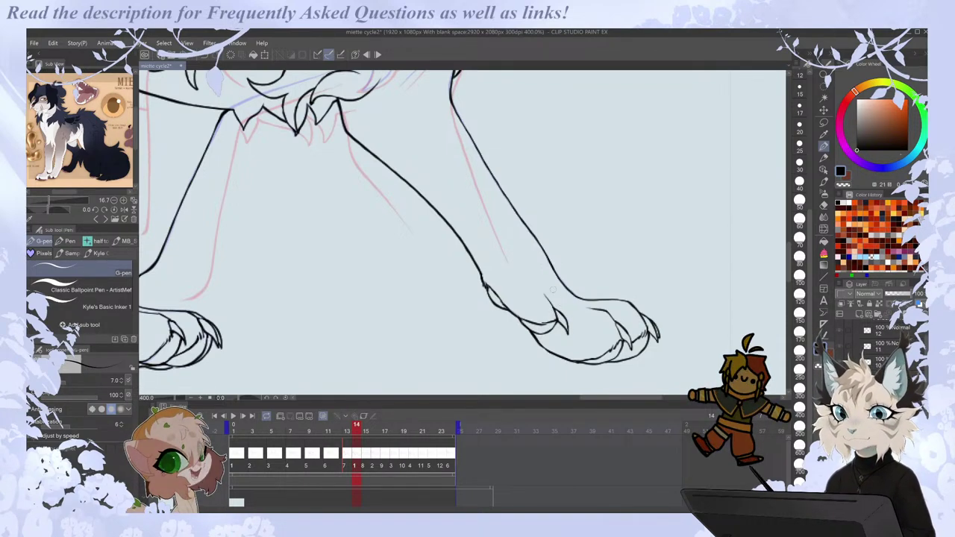
# Erase stray parts of the dewclaw toe in drawing 1 and retouch the claw's tip.
pyautogui.hotkey('ctrl', '-')
pyautogui.hotkey('ctrl', '-')
pyautogui.scroll(3, 549, 284)
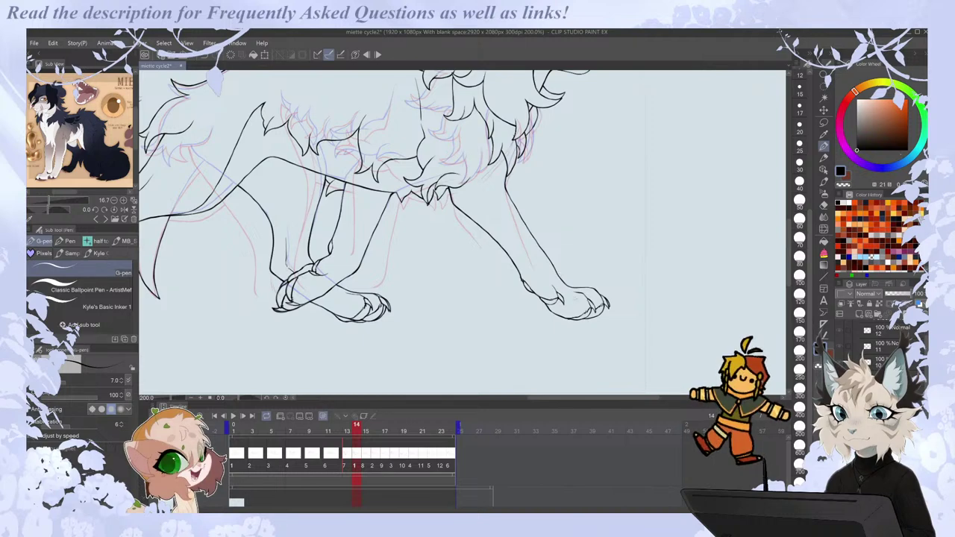
pyautogui.press('e')
pyautogui.moveTo(550, 294)
pyautogui.mouseDown()
pyautogui.moveTo(553, 320)
pyautogui.moveTo(546, 307)
pyautogui.mouseUp()
pyautogui.press('p')
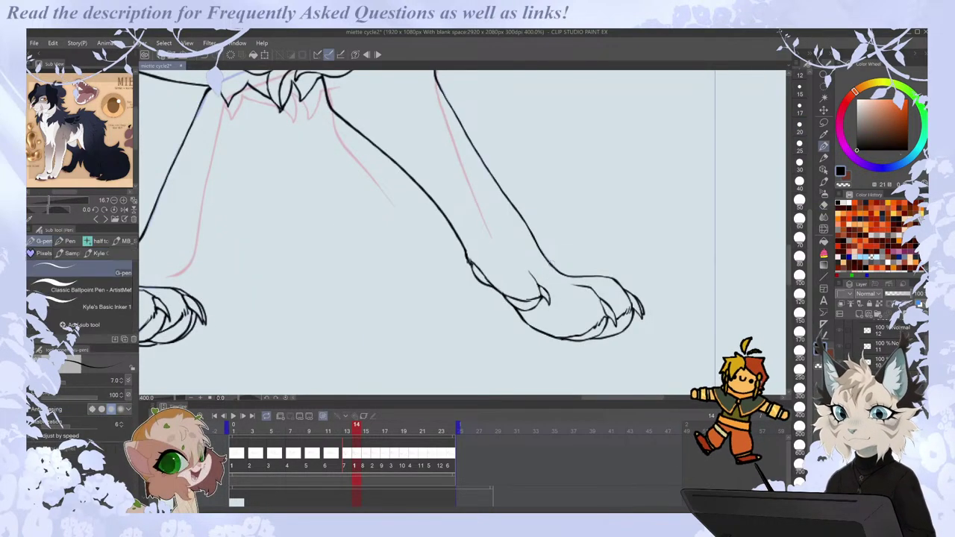
pyautogui.moveTo(554, 294)
pyautogui.mouseDown()
pyautogui.moveTo(548, 318)
pyautogui.moveTo(554, 300)
pyautogui.mouseUp()
pyautogui.press('e')
pyautogui.scroll(-2, 555, 298)
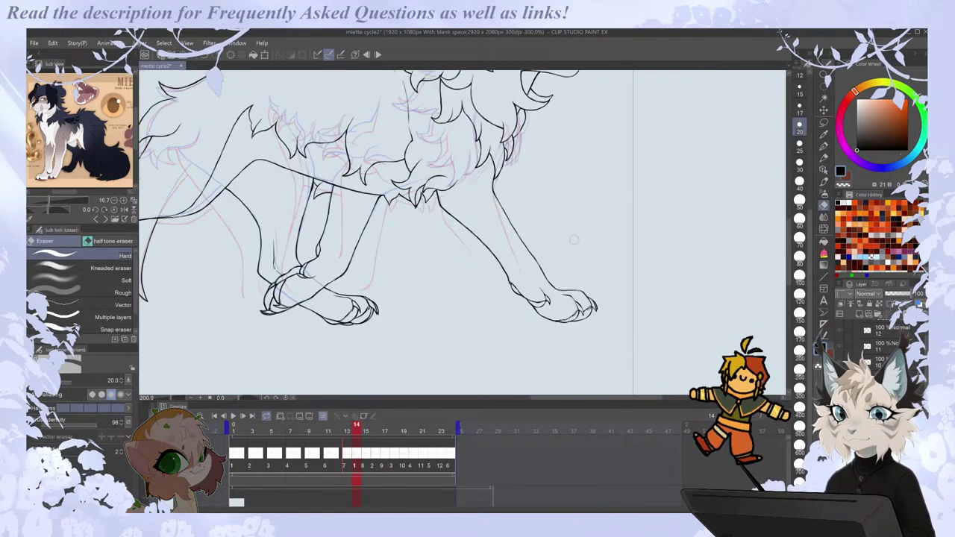
# Trim the dewclaw on drawing 1's forward front leg to a slimmer shape and check it against the whole body.
pyautogui.press('p')
pyautogui.press('p')
pyautogui.scroll(-1, 593, 234)
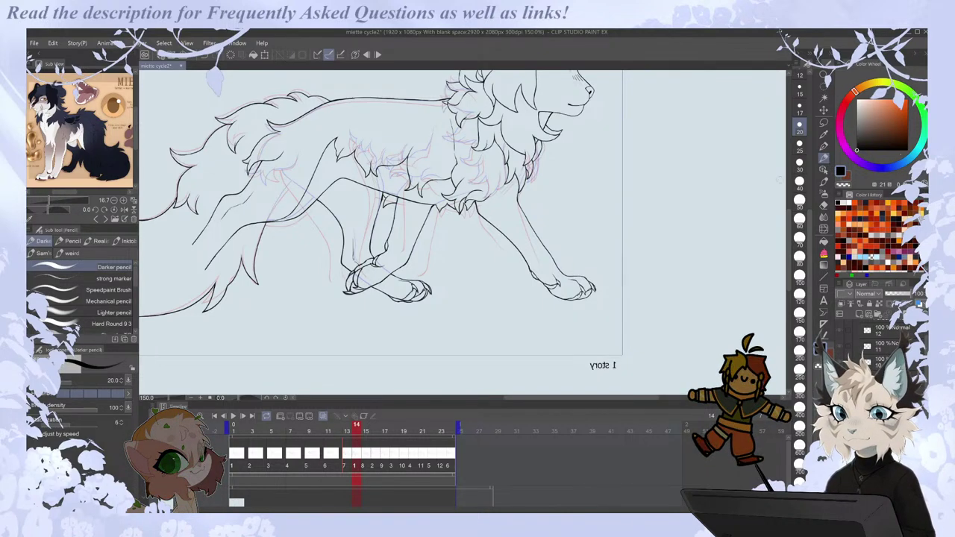
pyautogui.scroll(3, 558, 234)
pyautogui.press('e')
pyautogui.moveTo(549, 288)
pyautogui.mouseDown()
pyautogui.moveTo(542, 257)
pyautogui.moveTo(549, 297)
pyautogui.mouseUp()
pyautogui.press('p')
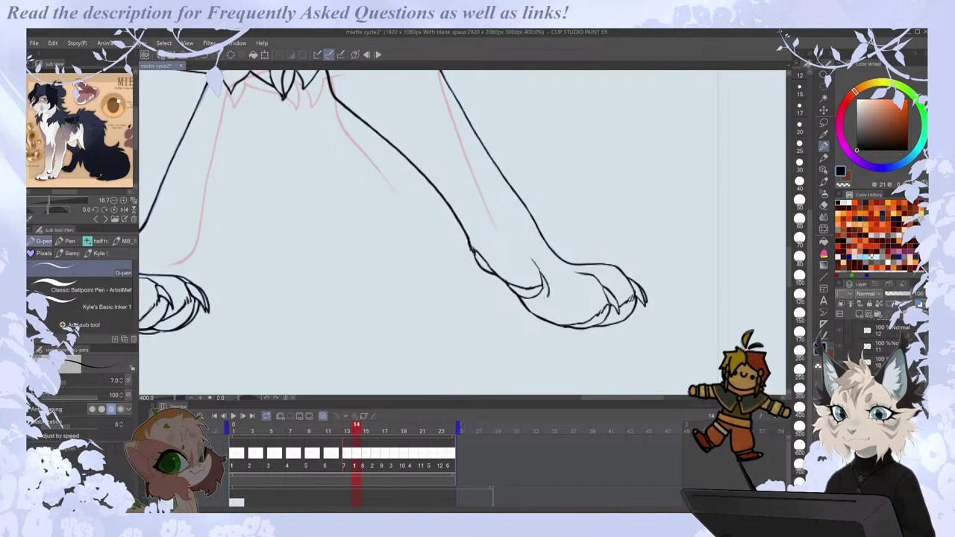
pyautogui.scroll(-3, 557, 234)
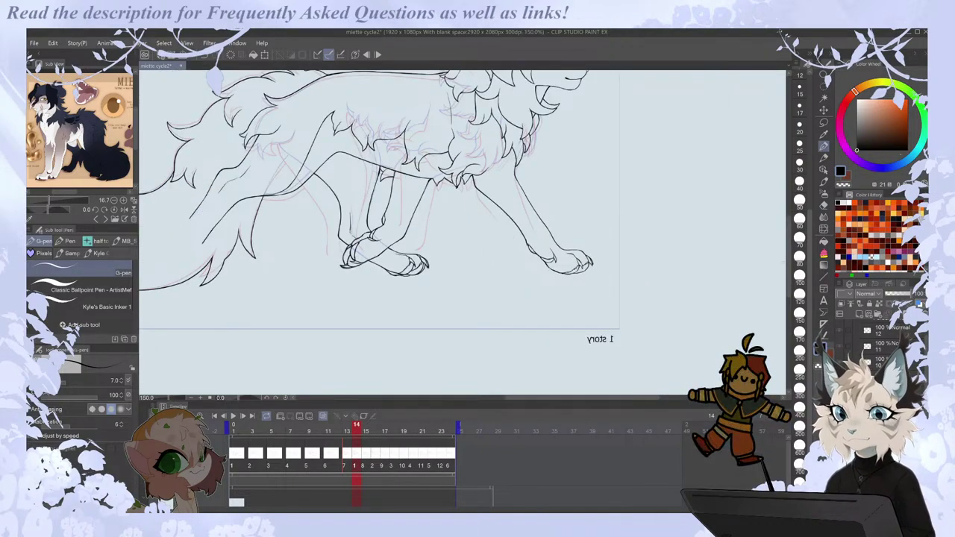
# Compare the legs and body line art of frame 14 with the following frame.
pyautogui.moveTo(789, 264); pyautogui.dragTo(789, 251)
pyautogui.press('Right')
pyautogui.press('Left')
pyautogui.press('h')
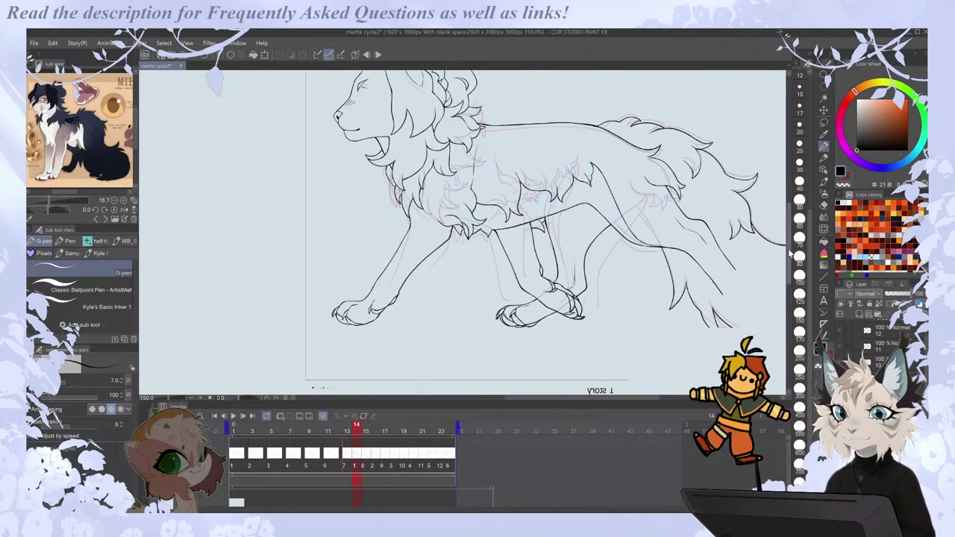
pyautogui.press('Right')
pyautogui.press('Left')
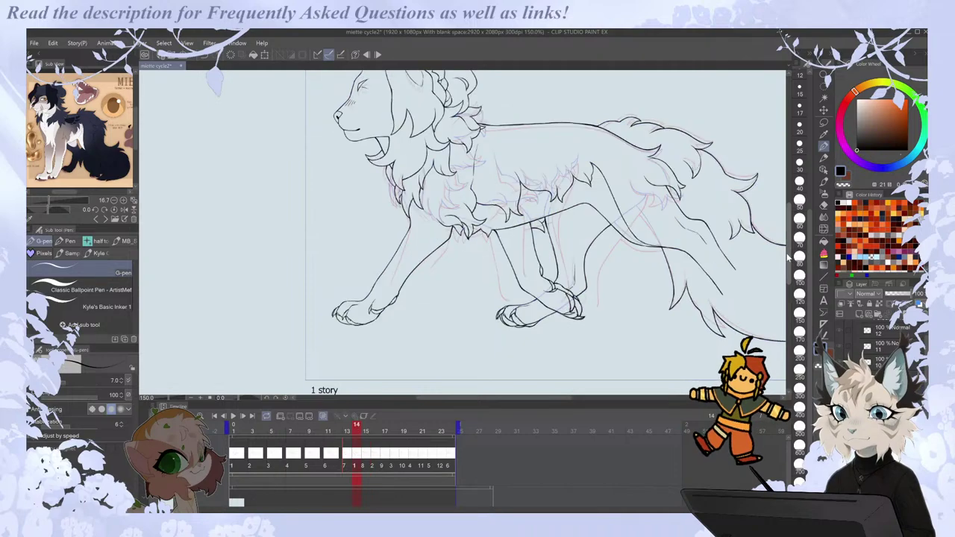
pyautogui.press('Right')
pyautogui.press('Left')
pyautogui.moveTo(789, 258); pyautogui.dragTo(790, 253)
pyautogui.scroll(2, 789, 255)
pyautogui.hscroll(7, 789, 255)
pyautogui.press('Right')
pyautogui.press('Left')
pyautogui.press('Right')
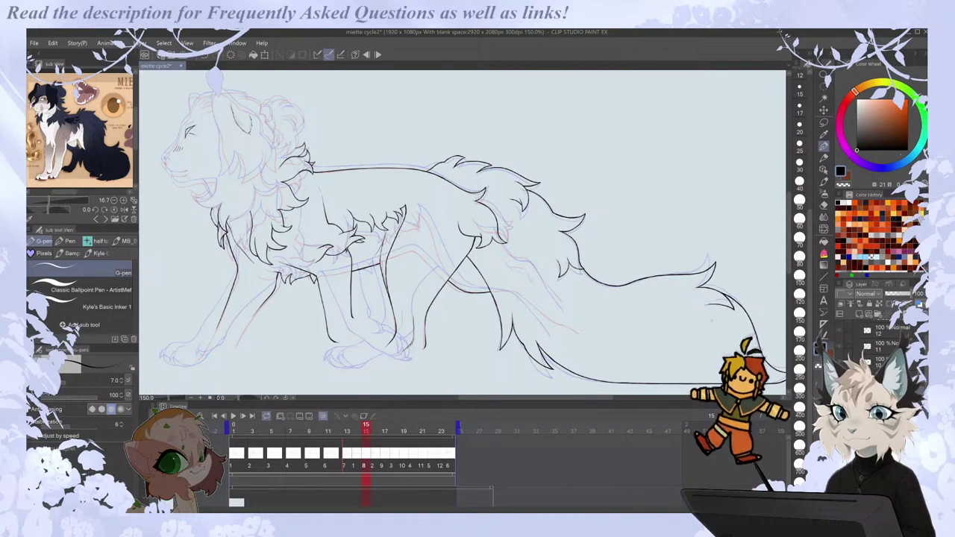
pyautogui.moveTo(565, 398); pyautogui.dragTo(475, 399)
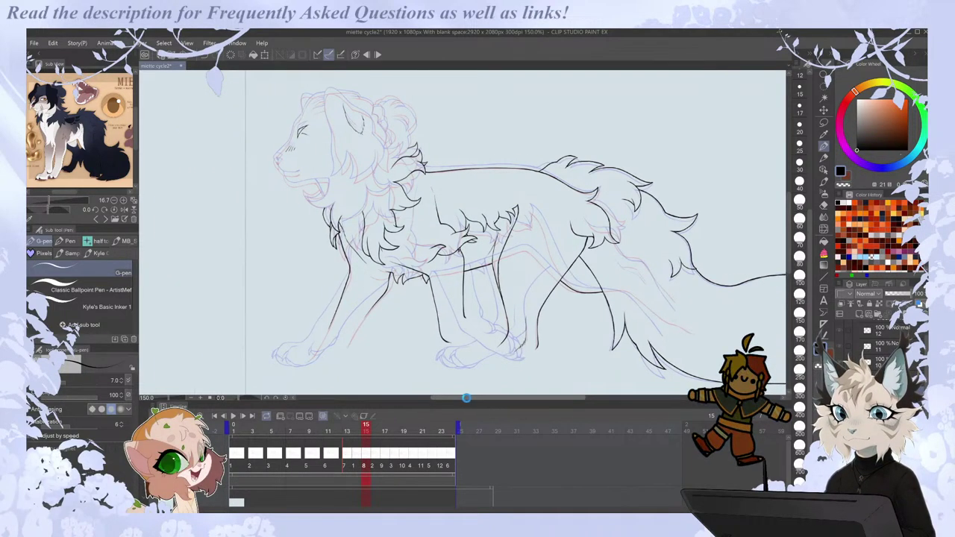
# On frame 15, erase and redraw the front edge of the forward-reaching foreleg below the chest fur.
pyautogui.press('Right')
pyautogui.press('Right')
pyautogui.press('Left')
pyautogui.press('Left')
pyautogui.press('Right')
pyautogui.scroll(1, 342, 311)
pyautogui.press('Left')
pyautogui.press('Right')
pyautogui.press('Left')
pyautogui.press('Right')
pyautogui.press('Left')
pyautogui.press('e')
pyautogui.moveTo(350, 257); pyautogui.dragTo(347, 275)
pyautogui.press('p')
pyautogui.moveTo(345, 242)
pyautogui.mouseDown()
pyautogui.moveTo(352, 268)
pyautogui.moveTo(337, 304)
pyautogui.mouseUp()
pyautogui.press('e')
pyautogui.press('p')
pyautogui.moveTo(351, 272); pyautogui.dragTo(337, 309)
# Check the redrawn foreleg lines on frame 15 against the neighbouring frames.
pyautogui.press('Right')
pyautogui.press('Left')
pyautogui.press('Left')
pyautogui.press('Right')
pyautogui.press('Right')
pyautogui.press('Left')
pyautogui.press('e')
pyautogui.press('p')
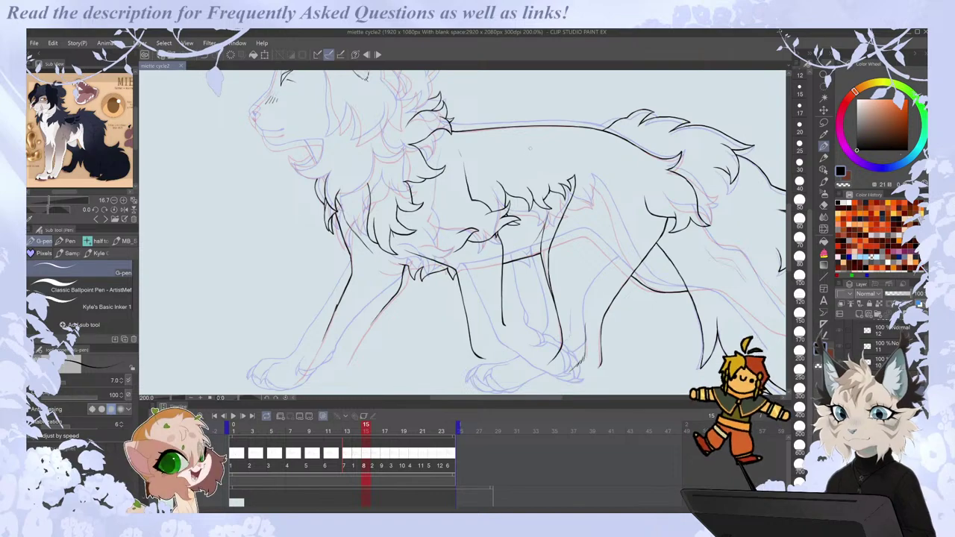
pyautogui.press('Right')
pyautogui.press('Left')
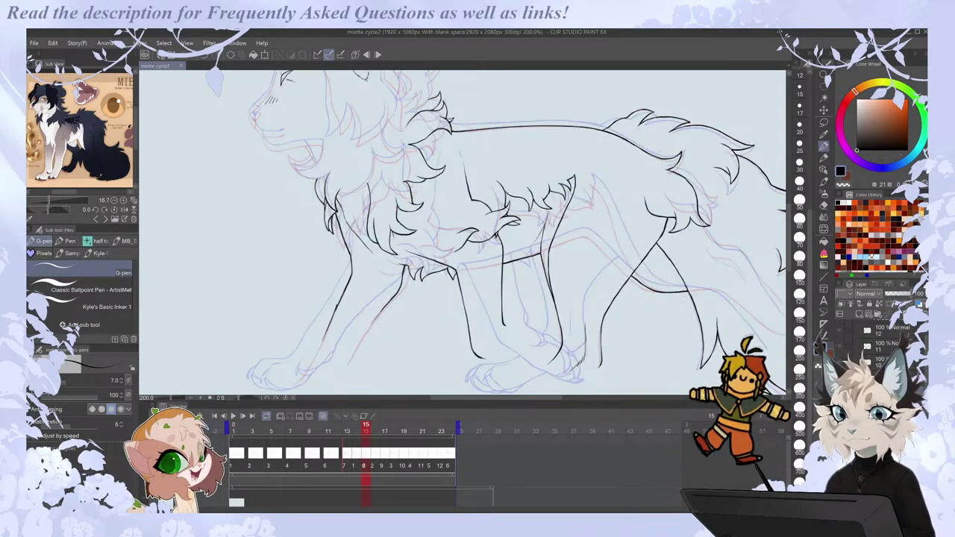
# Examine the head's movement around frame 15 by comparing it closely with the frames before and after.
pyautogui.scroll(-1, 648, 134)
pyautogui.scroll(1, 446, 73)
pyautogui.moveTo(789, 223); pyautogui.dragTo(792, 200)
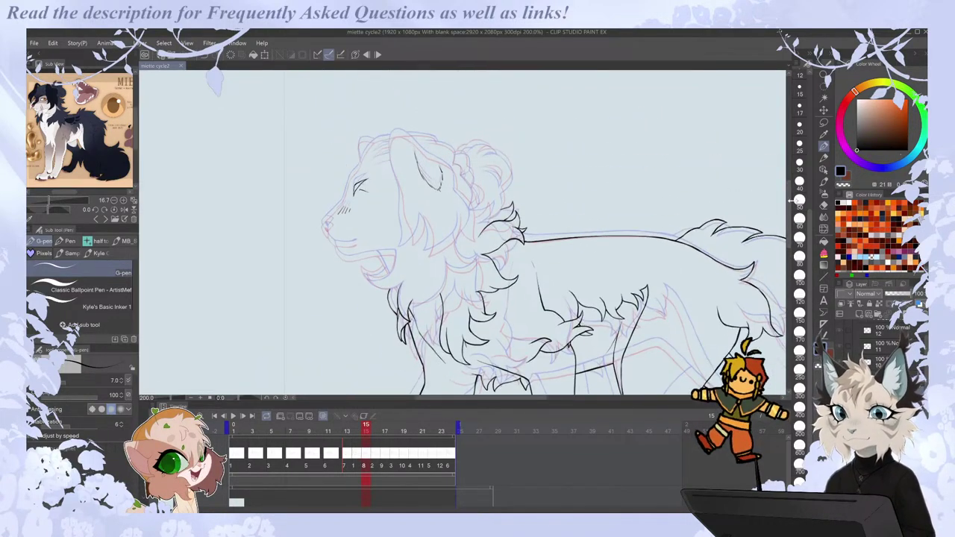
pyautogui.hotkey('ctrl', '-')
pyautogui.scroll(3, 443, 140)
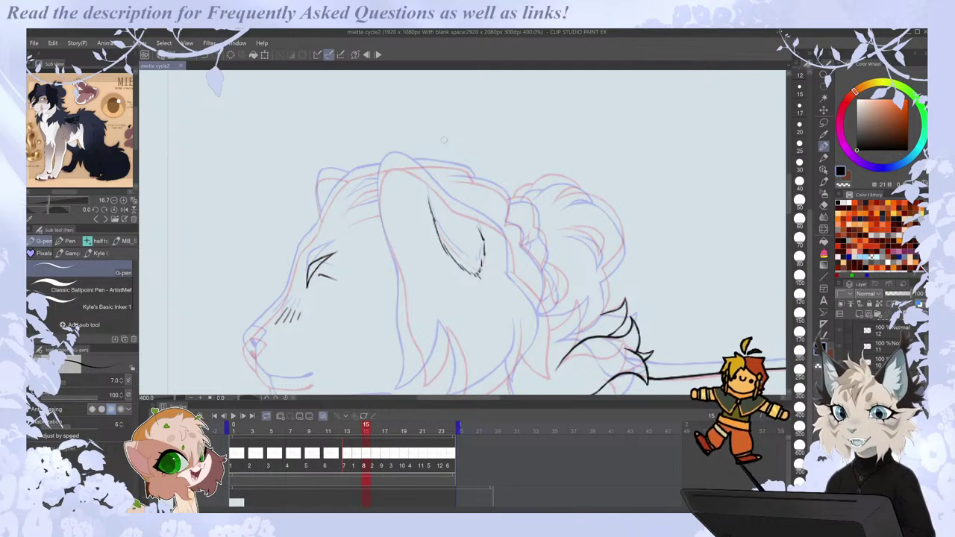
pyautogui.moveTo(789, 185); pyautogui.dragTo(790, 189)
pyautogui.press('Right')
pyautogui.press('Left')
pyautogui.press('Left')
pyautogui.press('Right')
pyautogui.press('Right')
pyautogui.press('Left')
pyautogui.press('Right')
pyautogui.press('Left')
pyautogui.press('Right')
pyautogui.press('Left')
pyautogui.press('Right')
pyautogui.press('Right')
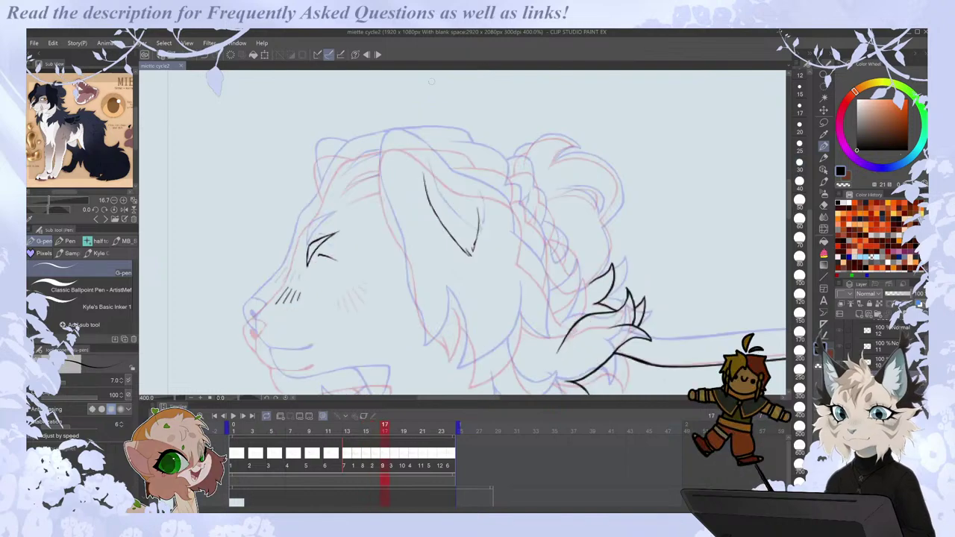
pyautogui.press('Left')
pyautogui.press('Left')
pyautogui.press('Right')
pyautogui.press('Left')
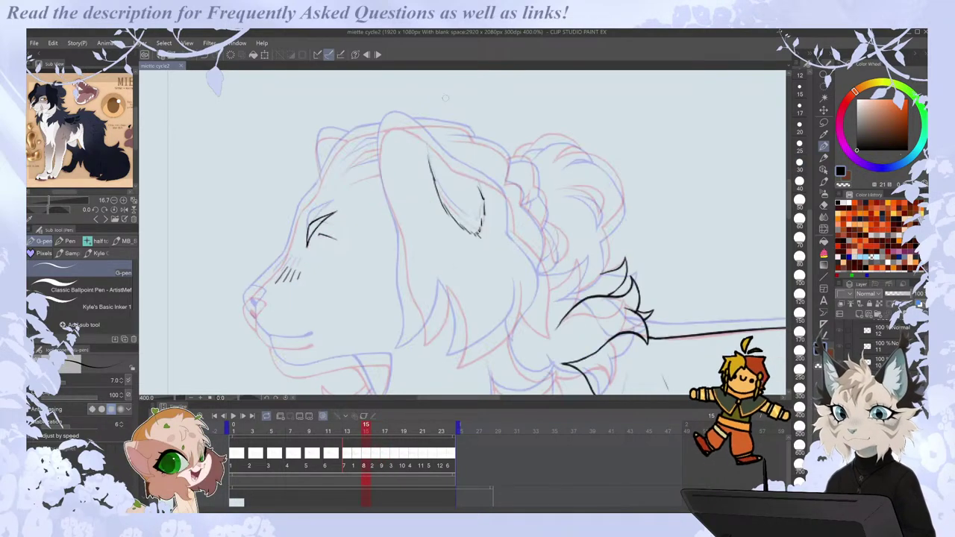
# On frame 15, ink the front edge of the near ear down into its pointed fur tufts.
pyautogui.press('Right')
pyautogui.press('Left')
pyautogui.press('Right')
pyautogui.press('Left')
pyautogui.press('Right')
pyautogui.press('Left')
pyautogui.moveTo(388, 131)
pyautogui.mouseDown()
pyautogui.moveTo(379, 161)
pyautogui.moveTo(414, 308)
pyautogui.moveTo(437, 333)
pyautogui.moveTo(446, 317)
pyautogui.moveTo(464, 334)
pyautogui.moveTo(465, 359)
pyautogui.mouseUp()
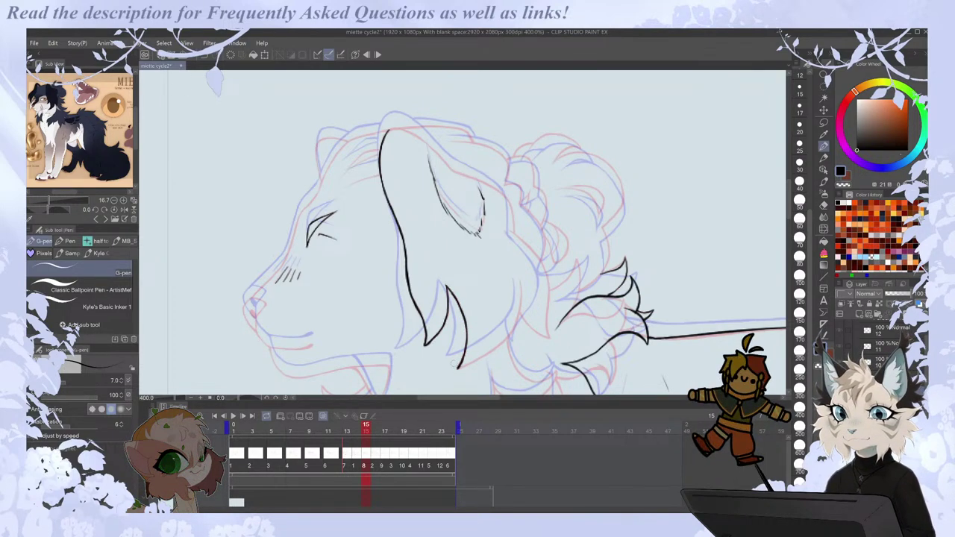
# Ink the back edge of the ear on frame 15 and connect the remaining fur tufts along its lower end.
pyautogui.moveTo(506, 195)
pyautogui.mouseDown()
pyautogui.moveTo(548, 281)
pyautogui.moveTo(548, 336)
pyautogui.mouseUp()
pyautogui.press('Left')
pyautogui.press('Right')
pyautogui.press('h')
pyautogui.moveTo(404, 290)
pyautogui.mouseDown()
pyautogui.moveTo(411, 329)
pyautogui.moveTo(464, 367)
pyautogui.mouseUp()
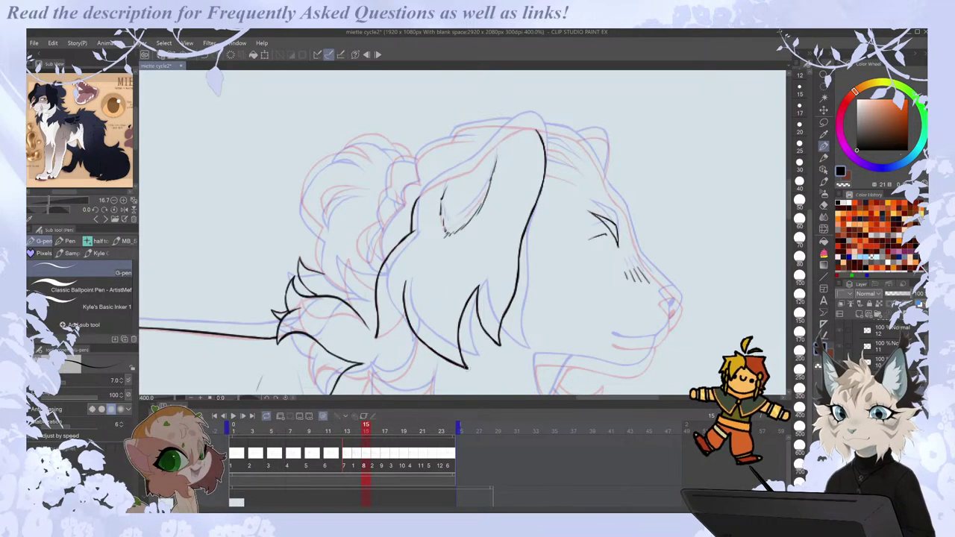
pyautogui.moveTo(390, 329); pyautogui.dragTo(408, 314)
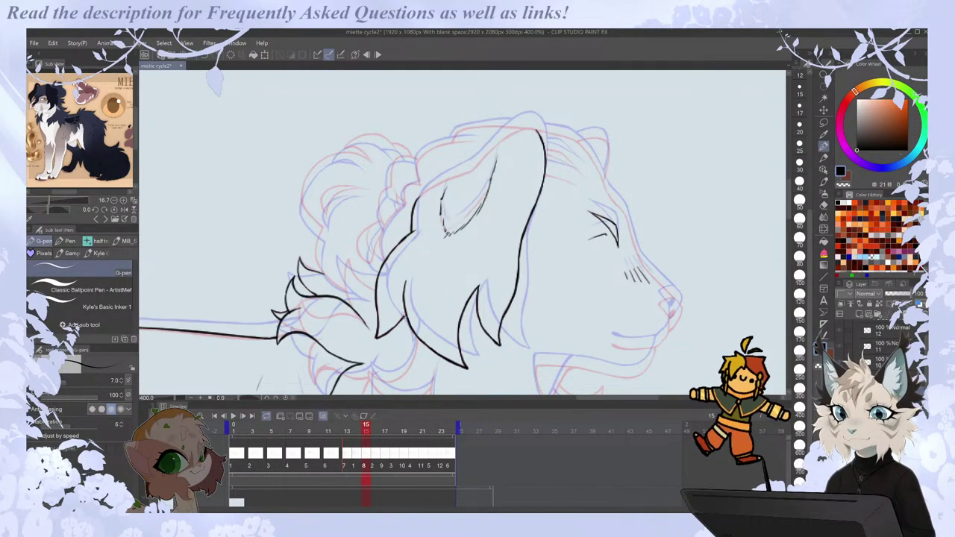
pyautogui.press('h')
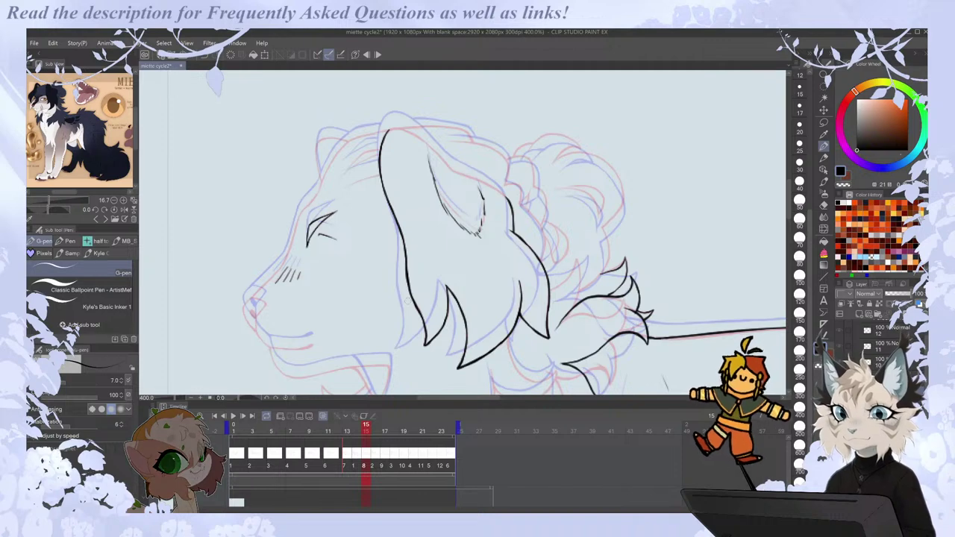
# Ink the rounded tip and upper edge of the ear on frame 15, joining them to its back edge.
pyautogui.moveTo(392, 129); pyautogui.dragTo(418, 138)
pyautogui.hotkey('ctrl', 'z')
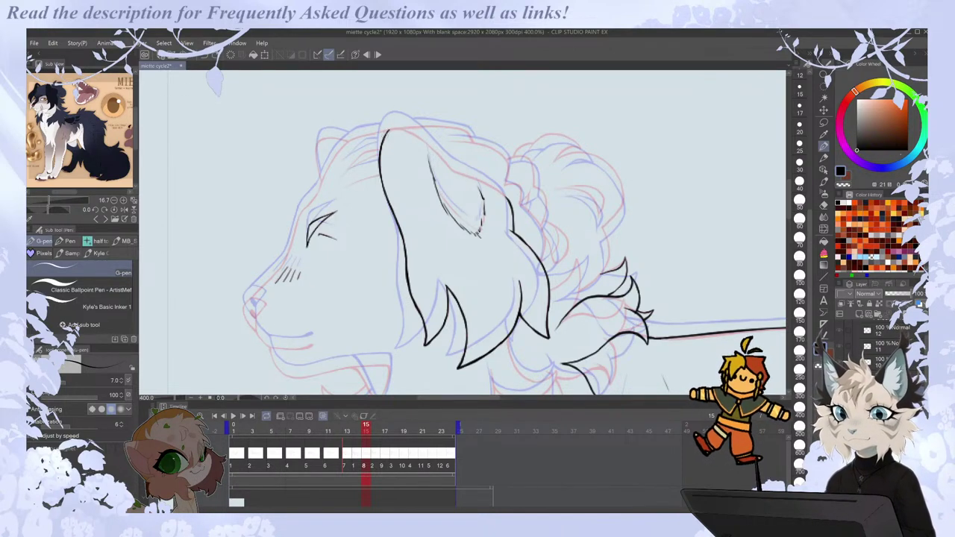
pyautogui.press('e')
pyautogui.press('p')
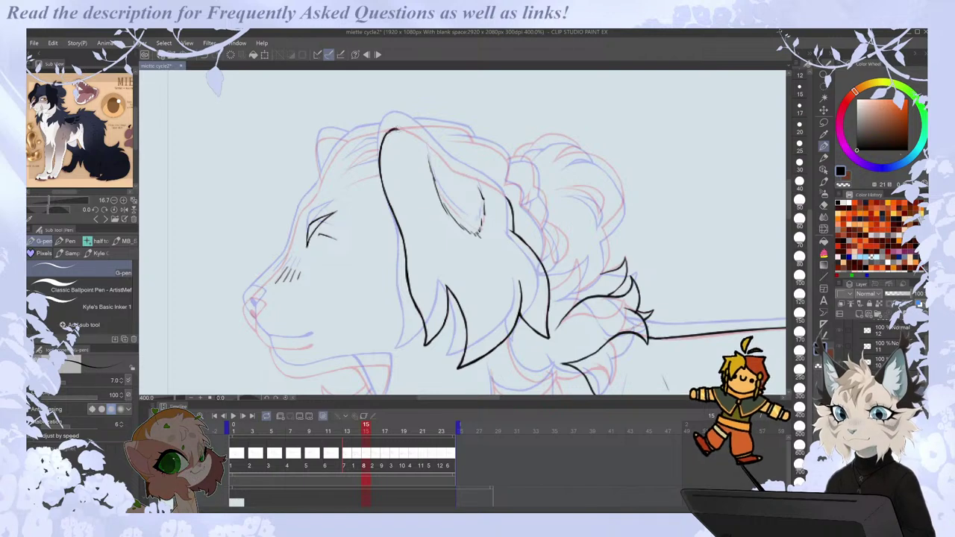
pyautogui.moveTo(397, 128); pyautogui.dragTo(510, 203)
pyautogui.press('e')
pyautogui.press('p')
pyautogui.press('Right')
pyautogui.press('Left')
pyautogui.press('Right')
pyautogui.press('Left')
pyautogui.press('Right')
pyautogui.press('Left')
# Ink the bridge of the muzzle and a short forehead fur stroke in front of the ear.
pyautogui.press('h')
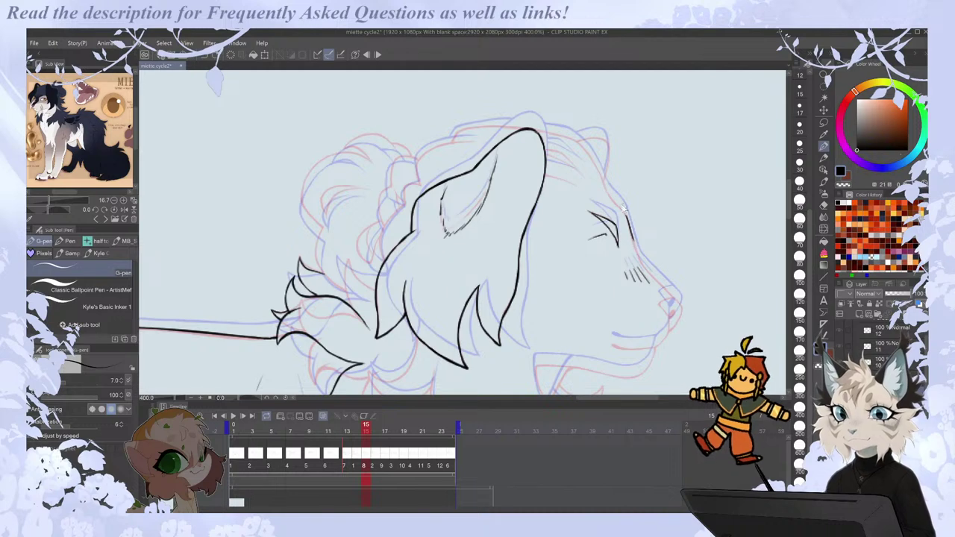
pyautogui.moveTo(625, 217)
pyautogui.mouseDown()
pyautogui.moveTo(640, 262)
pyautogui.moveTo(671, 296)
pyautogui.mouseUp()
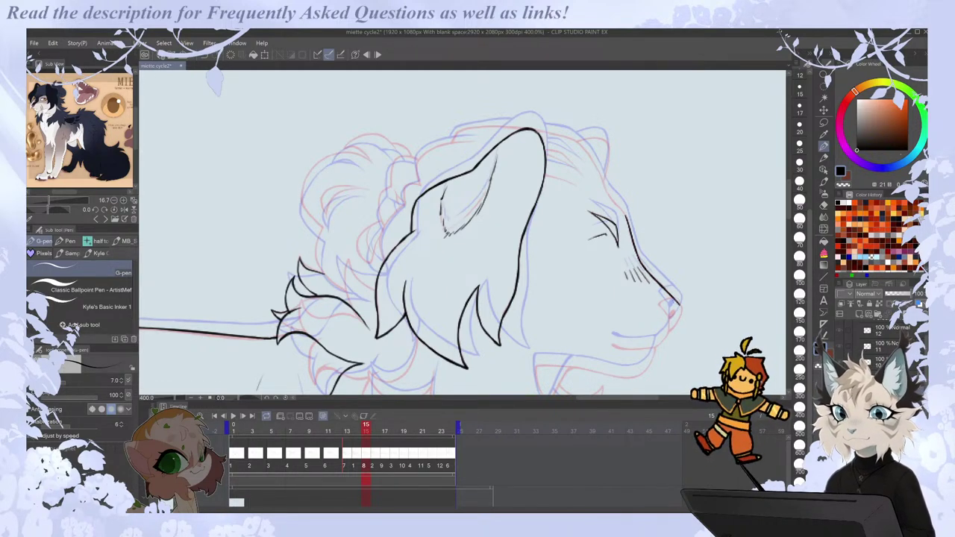
pyautogui.moveTo(545, 175)
pyautogui.mouseDown()
pyautogui.moveTo(581, 188)
pyautogui.moveTo(572, 201)
pyautogui.mouseUp()
# Add the short forehead fur stroke in front of the ear on the in-between frames 19 and 21.
pyautogui.press('Right')
pyautogui.hotkey('ctrl', 'Right')
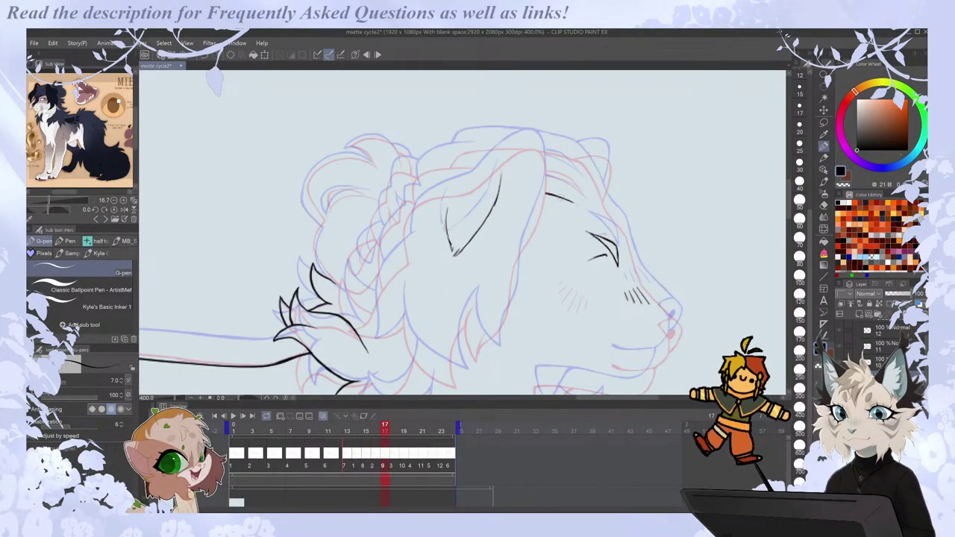
pyautogui.hotkey('ctrl', 'Right')
pyautogui.hotkey('ctrl', 'Right')
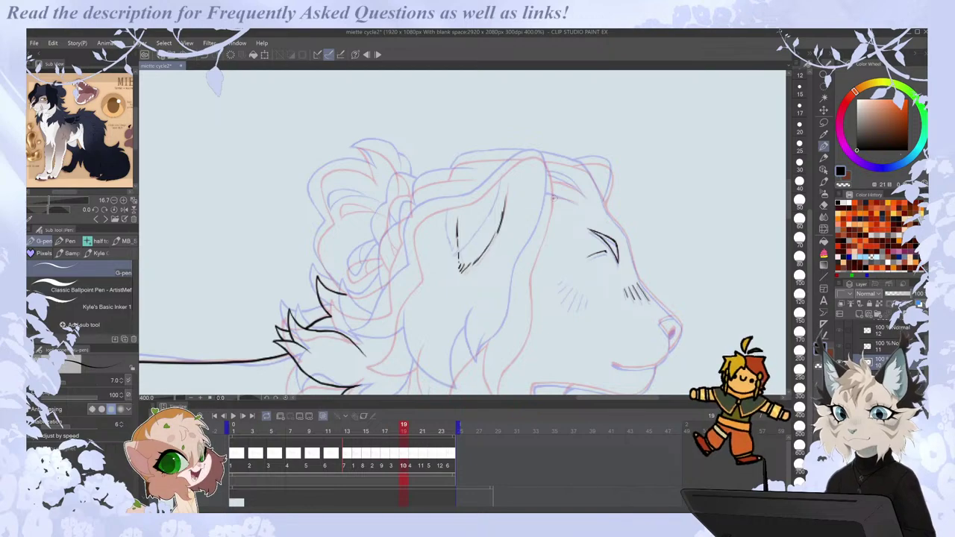
pyautogui.moveTo(553, 198); pyautogui.dragTo(572, 200)
pyautogui.hotkey('ctrl', 'Right')
pyautogui.hotkey('ctrl', 'Right')
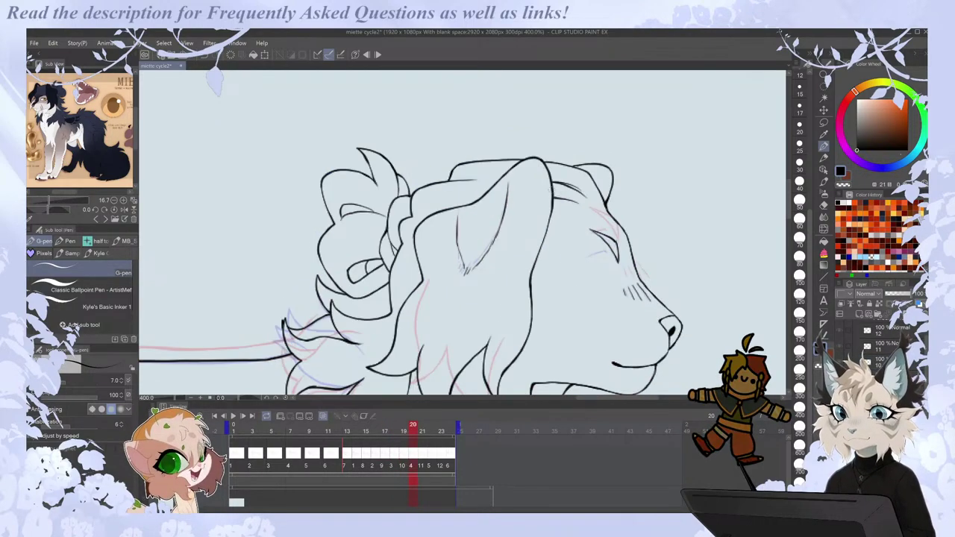
pyautogui.moveTo(567, 176); pyautogui.dragTo(579, 180)
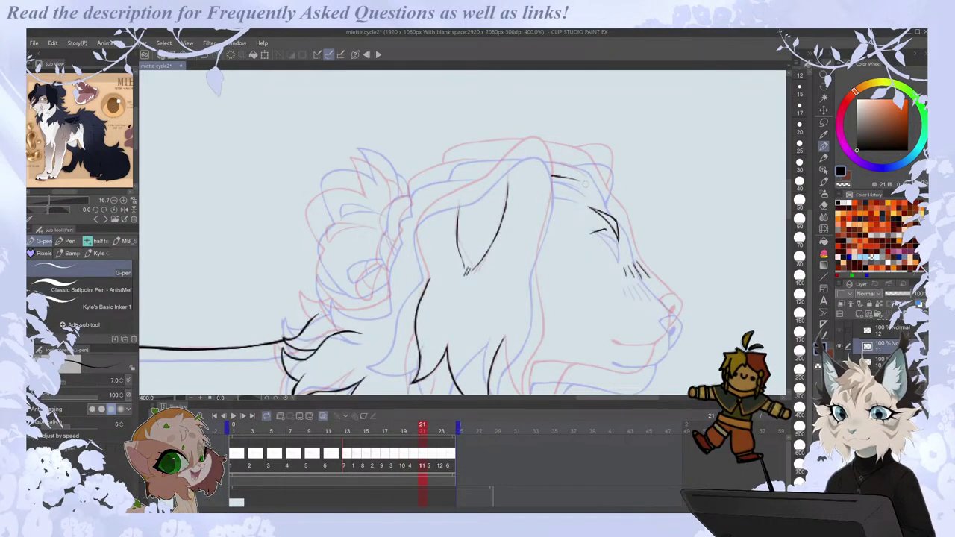
# On frame 21, ink the back and upper edge of the ear up to its tip.
pyautogui.hotkey('ctrl', 'Left')
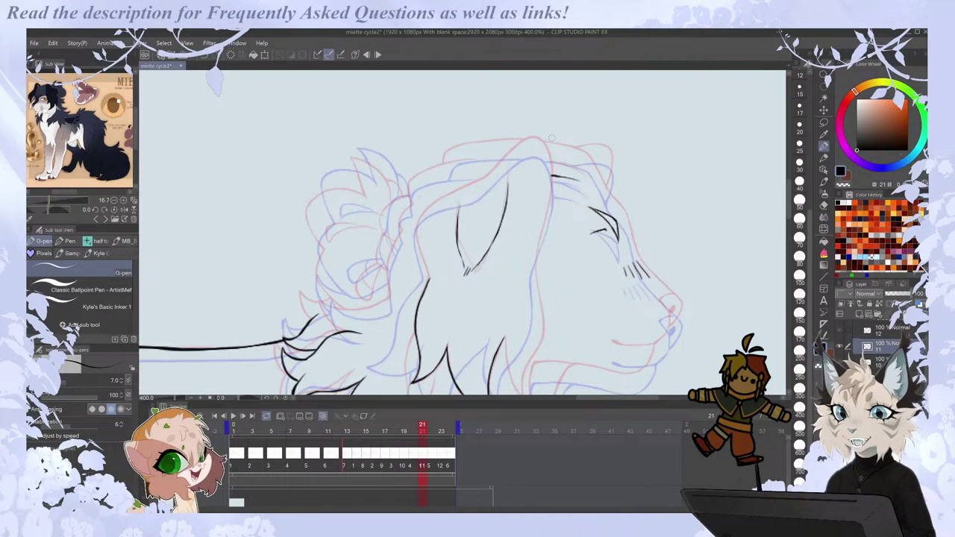
pyautogui.hotkey('ctrl', 'Left')
pyautogui.hotkey('ctrl', 'Right')
pyautogui.hotkey('ctrl', 'Right')
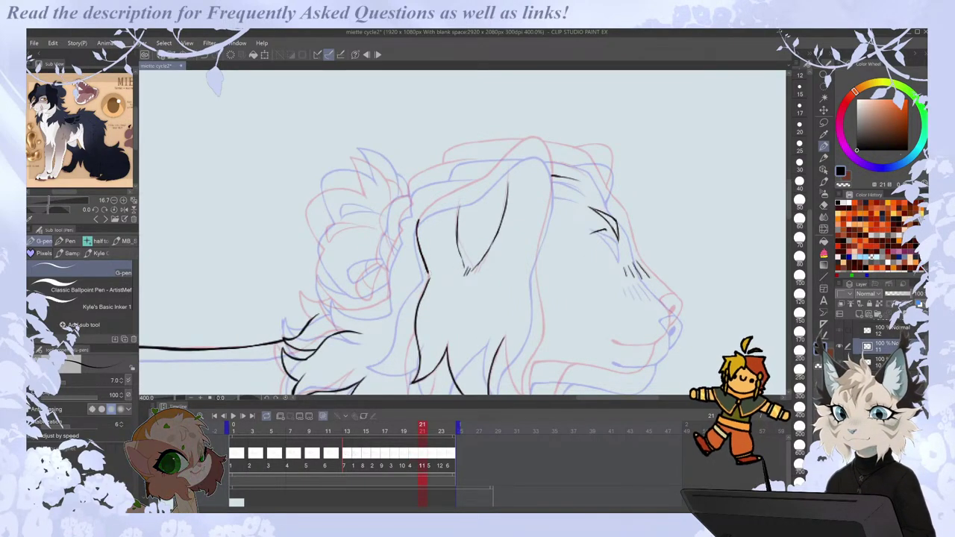
pyautogui.hotkey('ctrl', 'Left')
pyautogui.hotkey('ctrl', 'Right')
pyautogui.hotkey('ctrl', 'Right')
pyautogui.hotkey('ctrl', 'Left')
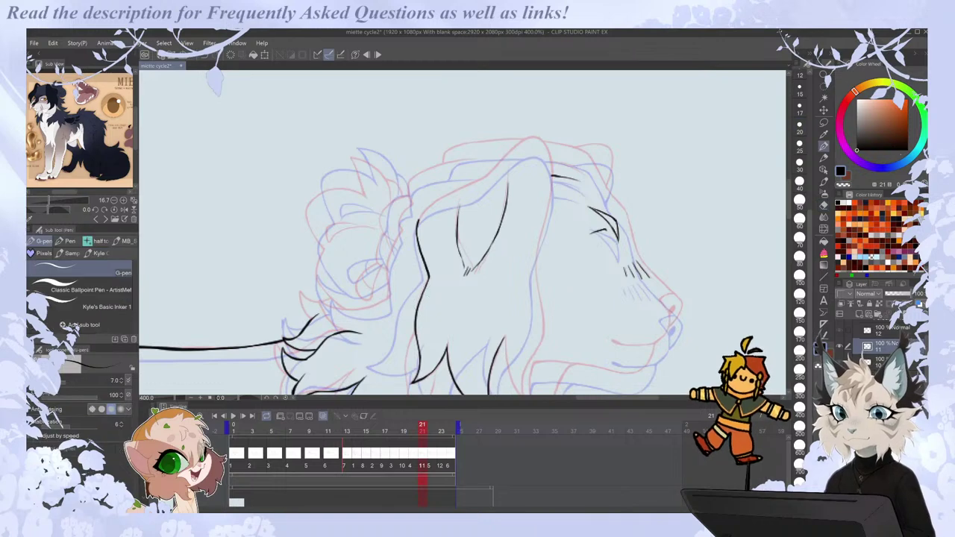
pyautogui.press('e')
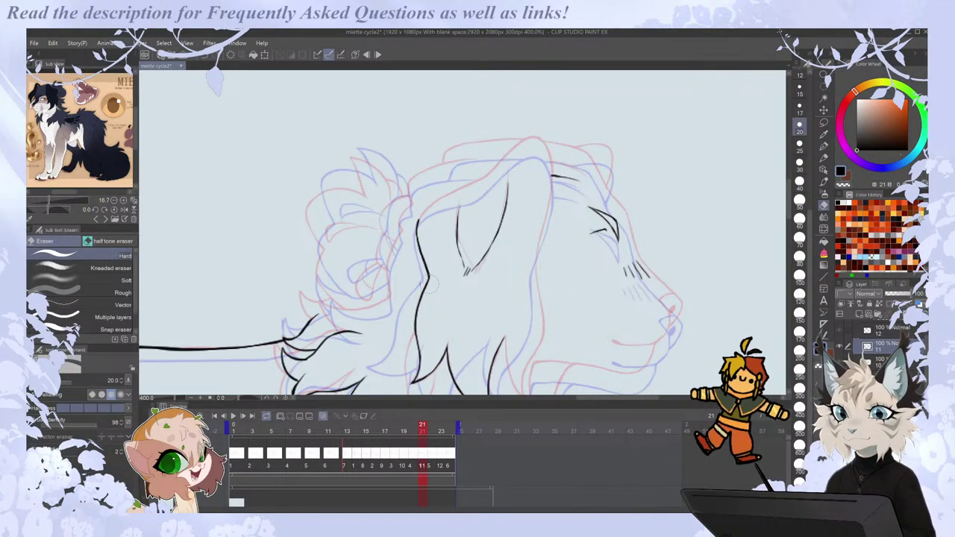
pyautogui.press('p')
pyautogui.moveTo(419, 222); pyautogui.dragTo(531, 137)
# Round off the ear tip on frame 21 and ink the ear's front edge down along the cheek.
pyautogui.press('h')
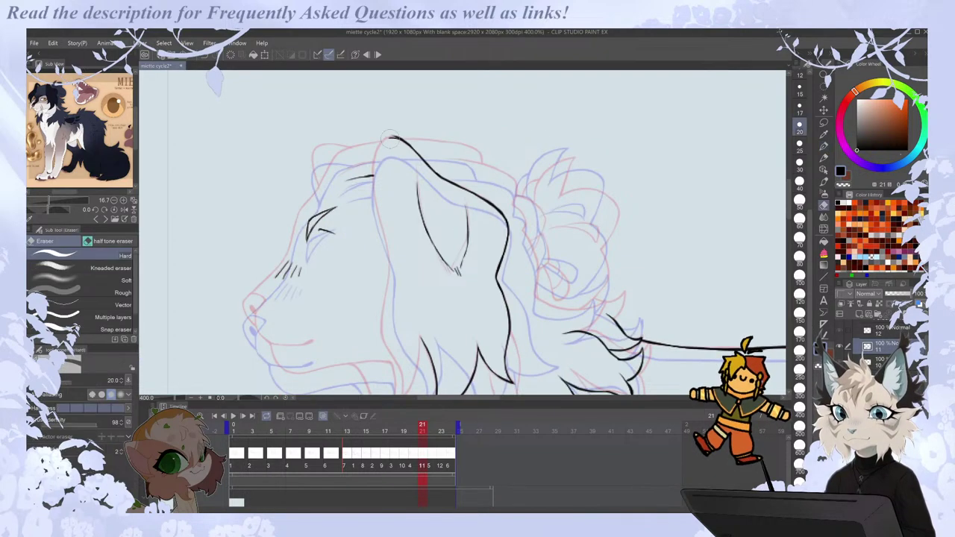
pyautogui.press('e')
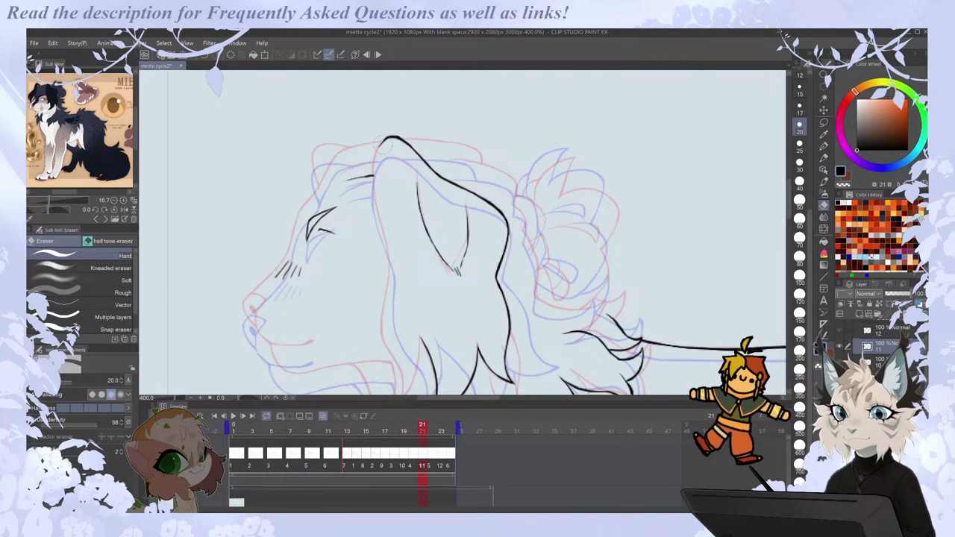
pyautogui.press('p')
pyautogui.moveTo(373, 168); pyautogui.dragTo(384, 138)
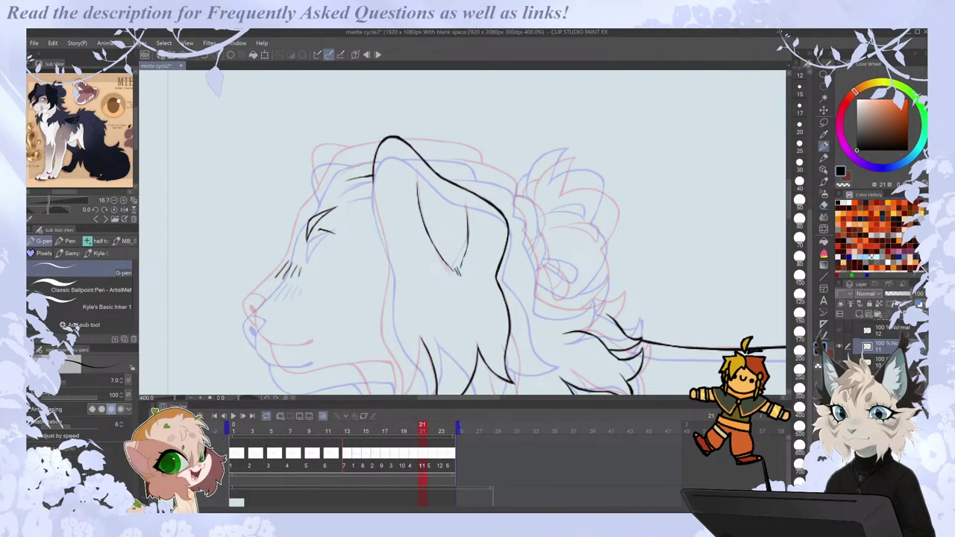
pyautogui.moveTo(373, 179)
pyautogui.mouseDown()
pyautogui.moveTo(388, 256)
pyautogui.moveTo(382, 340)
pyautogui.mouseUp()
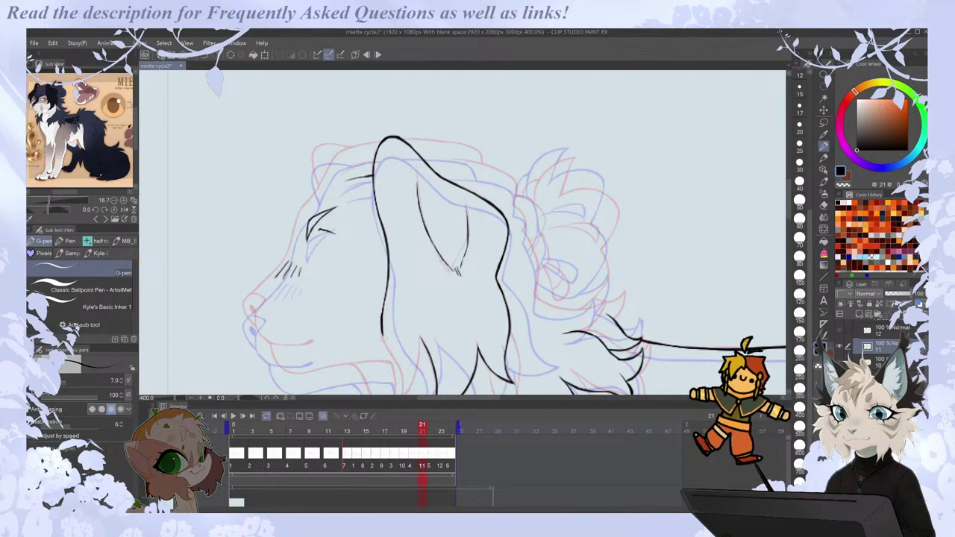
pyautogui.scroll(-3, 788, 192)
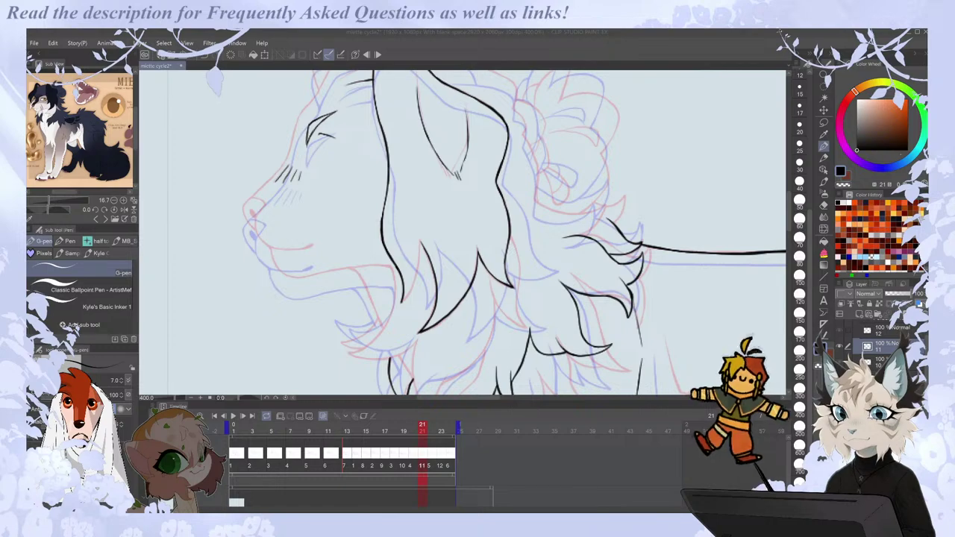
# Return to frame 15 and ink a chest fur stroke below the jaw.
pyautogui.click(347, 462)
pyautogui.click(354, 471)
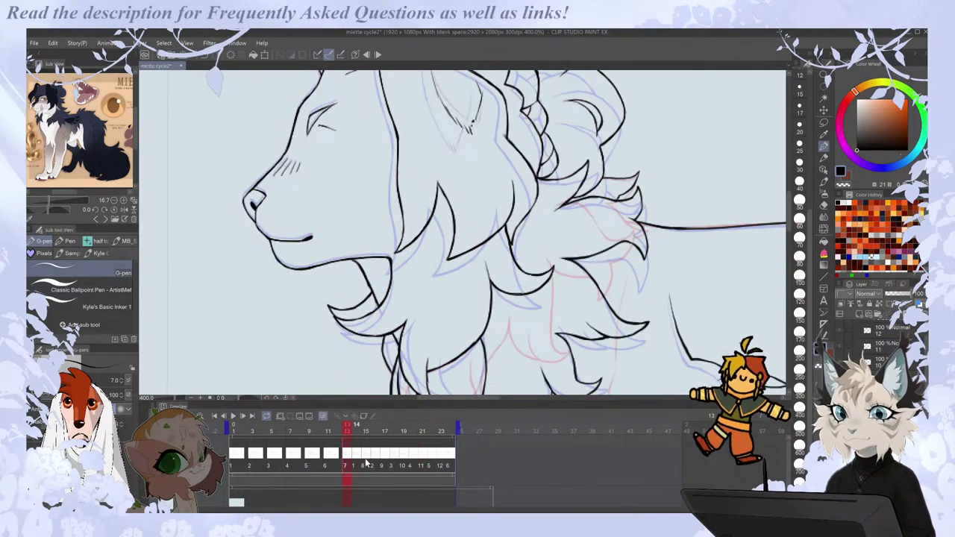
pyautogui.hotkey('ctrl', '-')
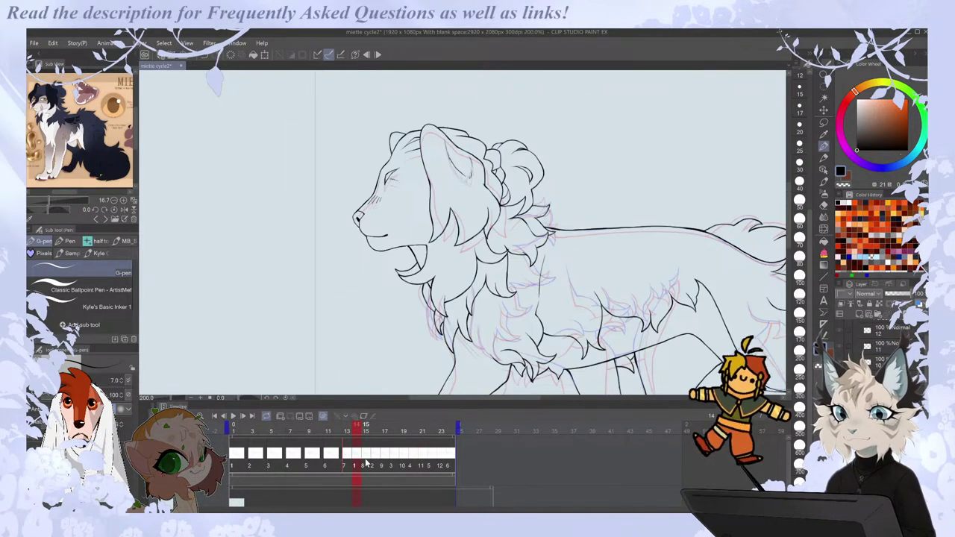
pyautogui.click(366, 463)
pyautogui.moveTo(510, 397); pyautogui.dragTo(525, 397)
pyautogui.press('Left')
pyautogui.scroll(1, 434, 357)
pyautogui.scroll(-1, 434, 357)
pyautogui.click(365, 464)
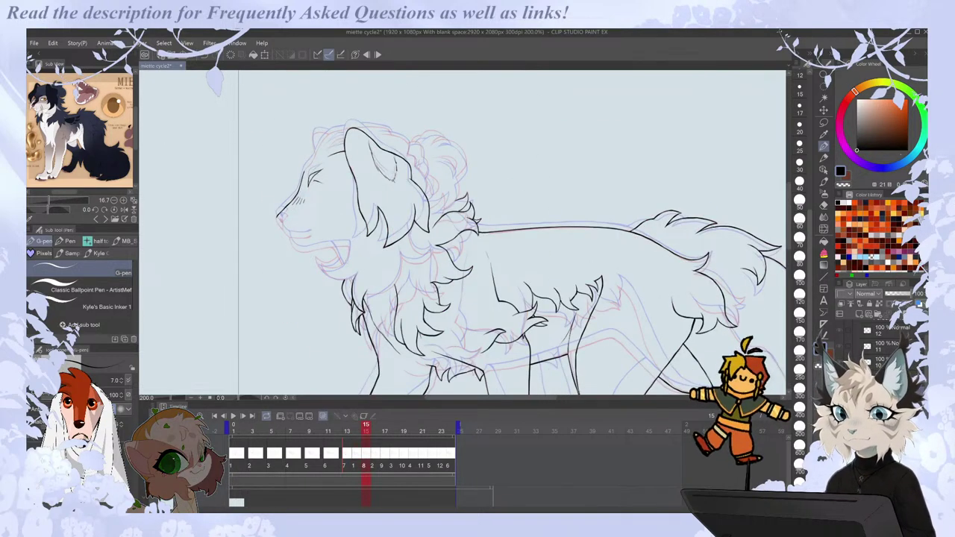
pyautogui.hotkey('ctrl', '+')
pyautogui.moveTo(383, 333); pyautogui.dragTo(412, 325)
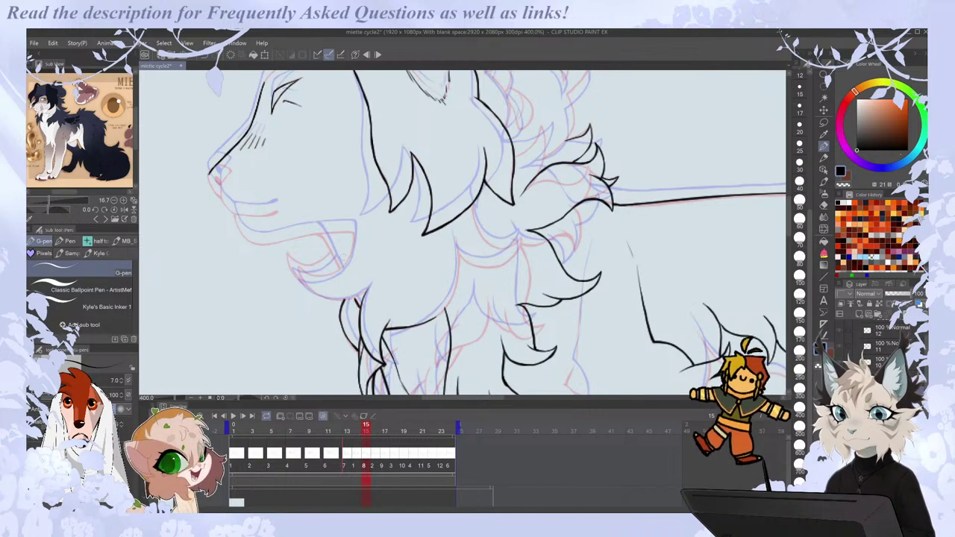
# On frame 15, ink the inner mouth lines and the pointed chin fur tuft beneath the jaw.
pyautogui.moveTo(317, 233); pyautogui.dragTo(340, 267)
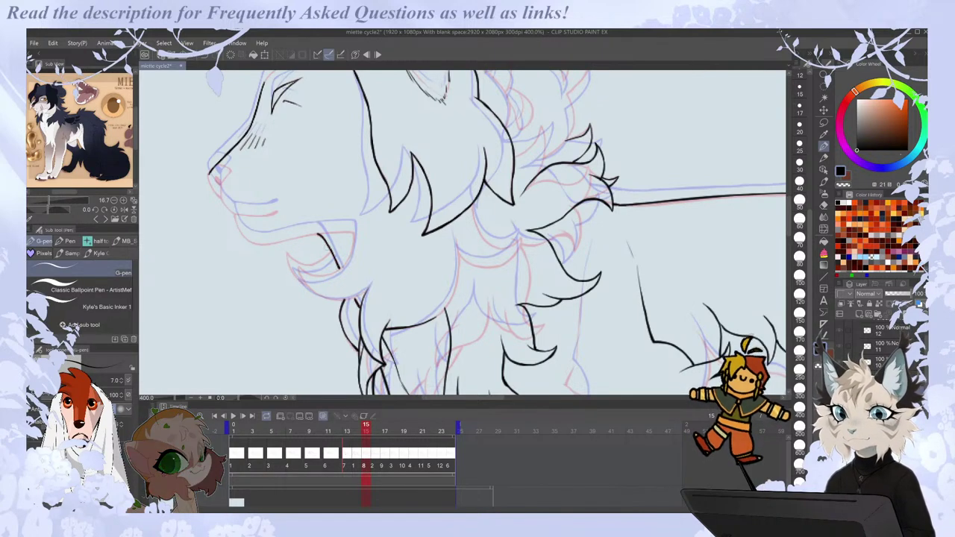
pyautogui.moveTo(286, 252); pyautogui.dragTo(317, 293)
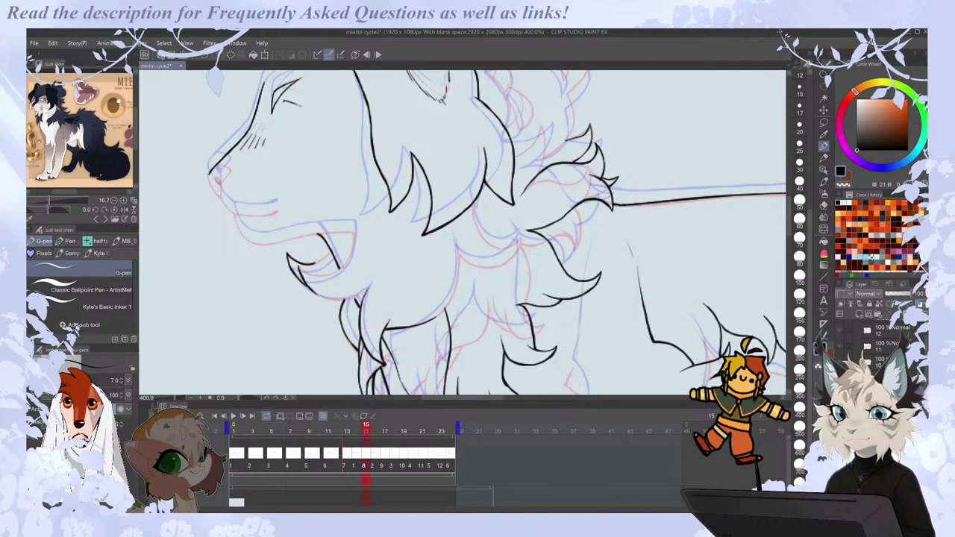
pyautogui.press('h')
pyautogui.moveTo(594, 250); pyautogui.dragTo(611, 264)
pyautogui.hotkey('ctrl', 'z')
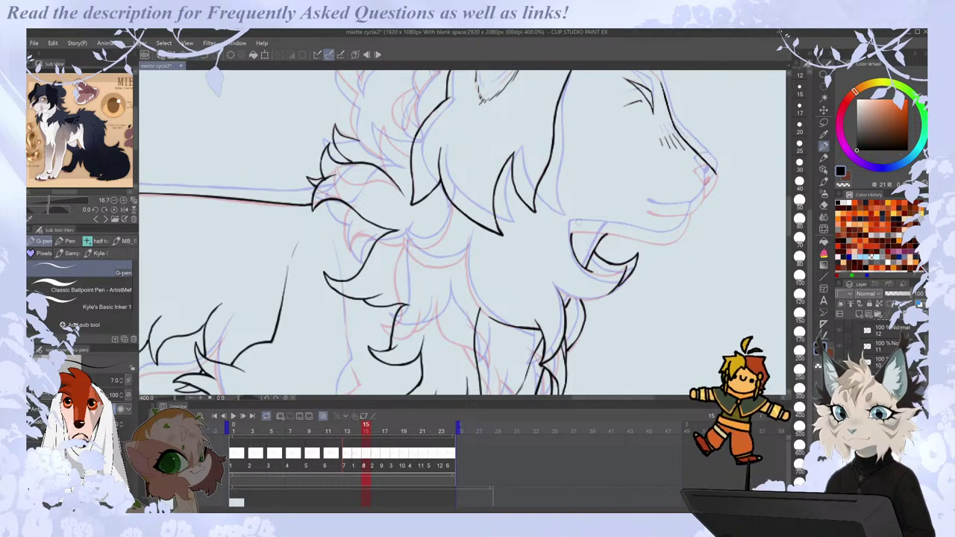
pyautogui.press('h')
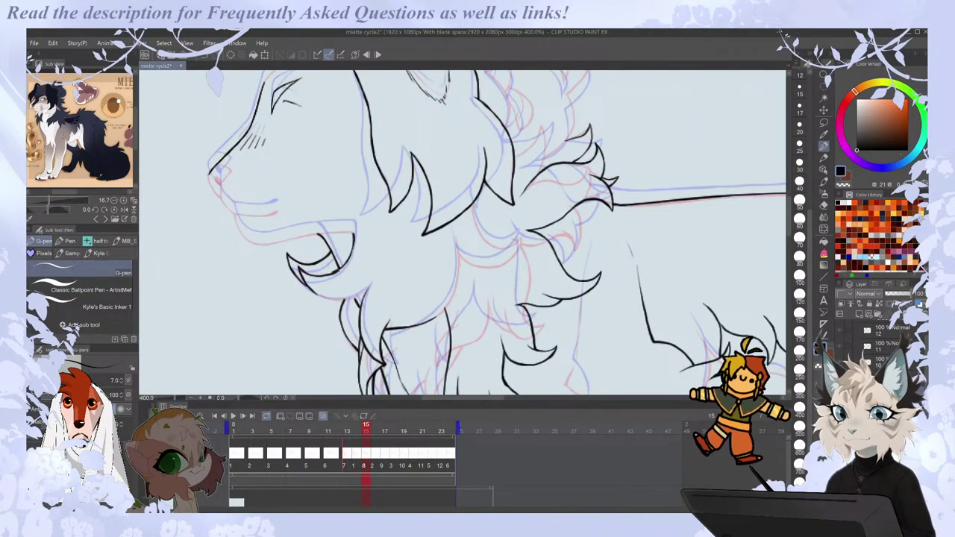
# Ink the underside of the jaw on frame 15, joining the chin tuft to the chest fur.
pyautogui.press('e')
pyautogui.press('p')
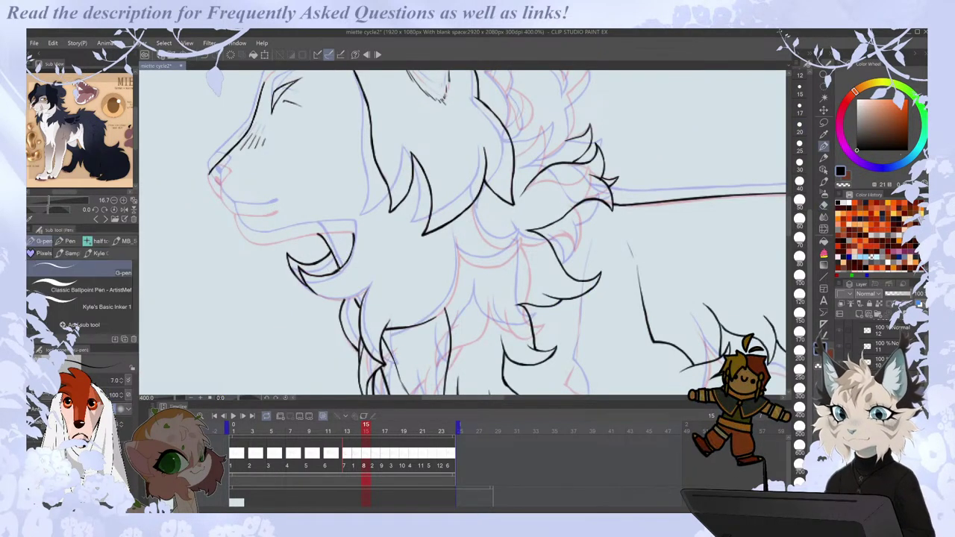
pyautogui.moveTo(317, 293); pyautogui.dragTo(347, 300)
pyautogui.press('h')
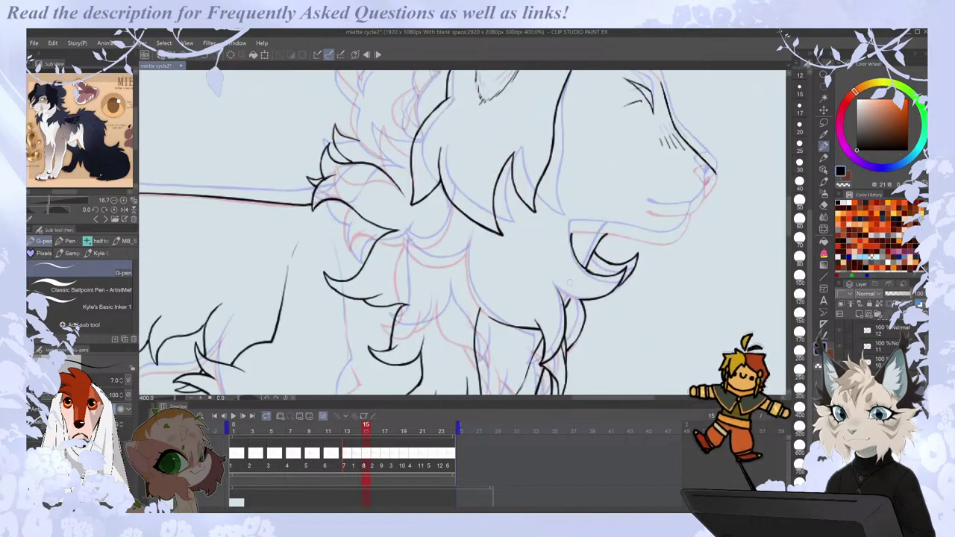
pyautogui.moveTo(553, 284); pyautogui.dragTo(586, 303)
pyautogui.press('h')
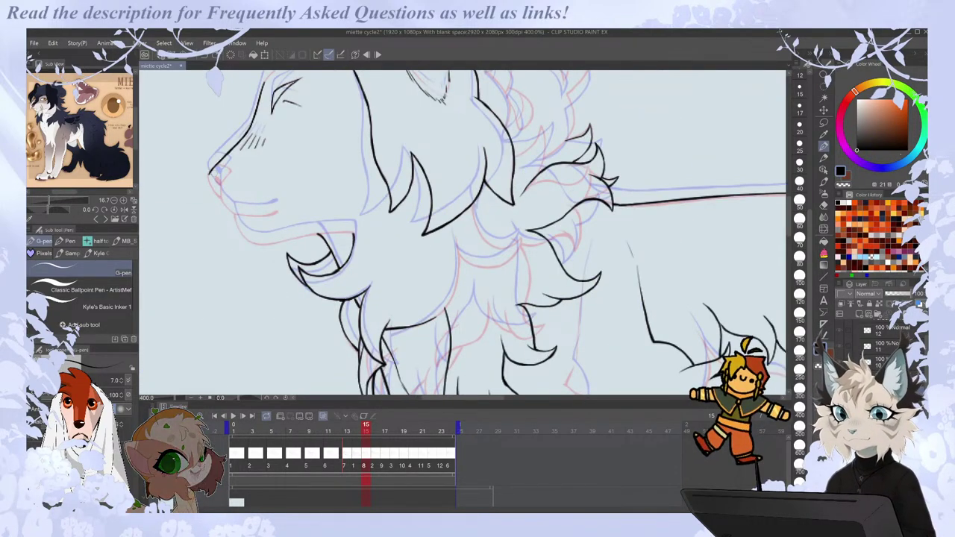
# Show the rough sketch and play back the walk cycle to check the motion.
pyautogui.scroll(-5, 213, 173)
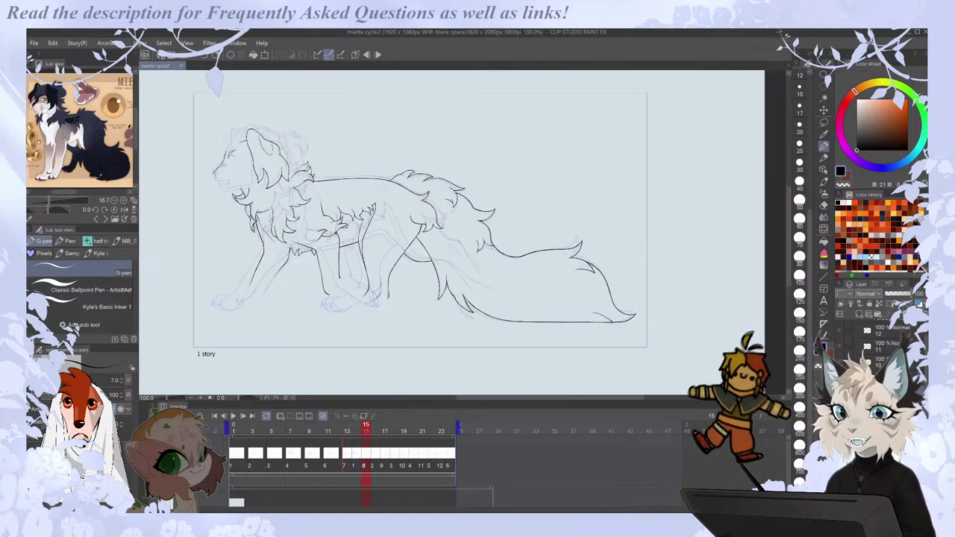
pyautogui.click(840, 417)
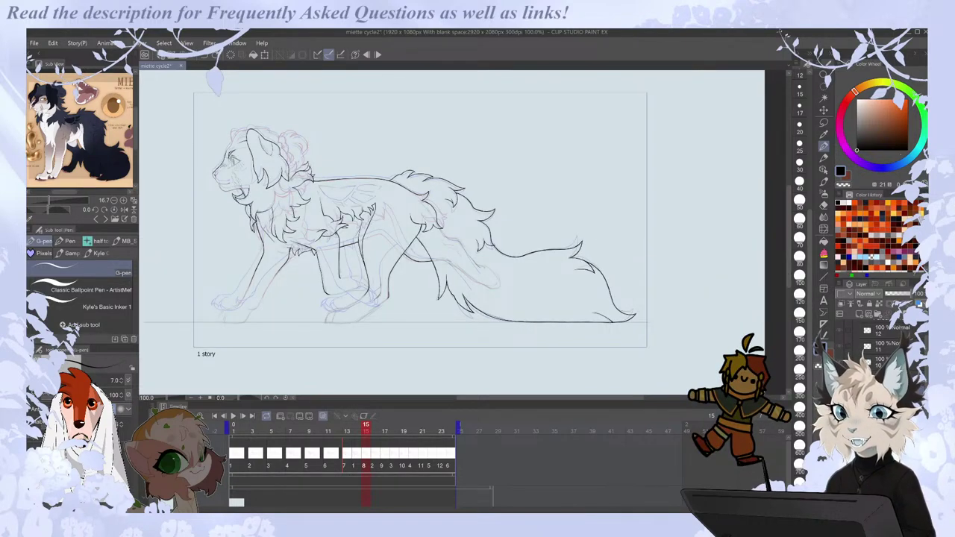
pyautogui.click(234, 416)
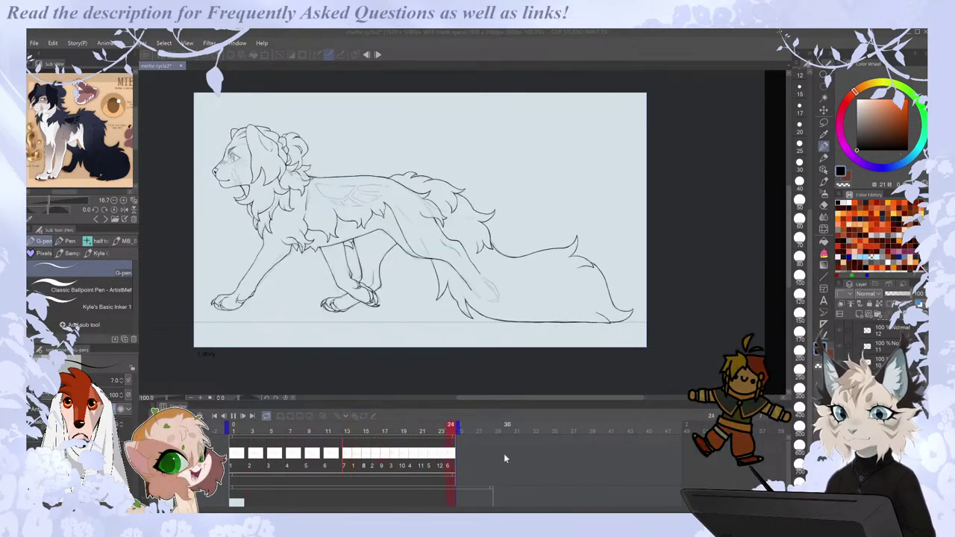
pyautogui.press('space')
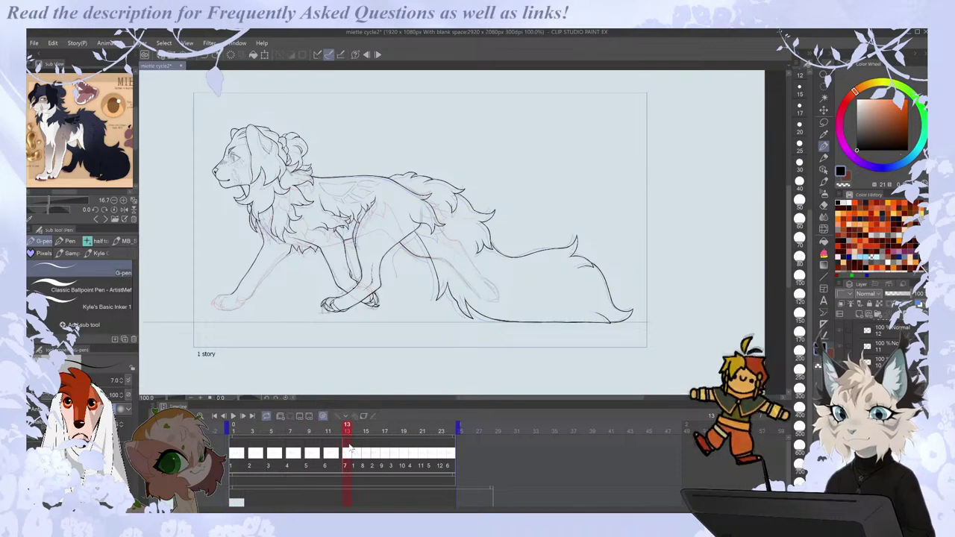
# Return to frame 15, compare its head with frame 14, and hide the rough sketch.
pyautogui.moveTo(527, 399); pyautogui.dragTo(501, 396)
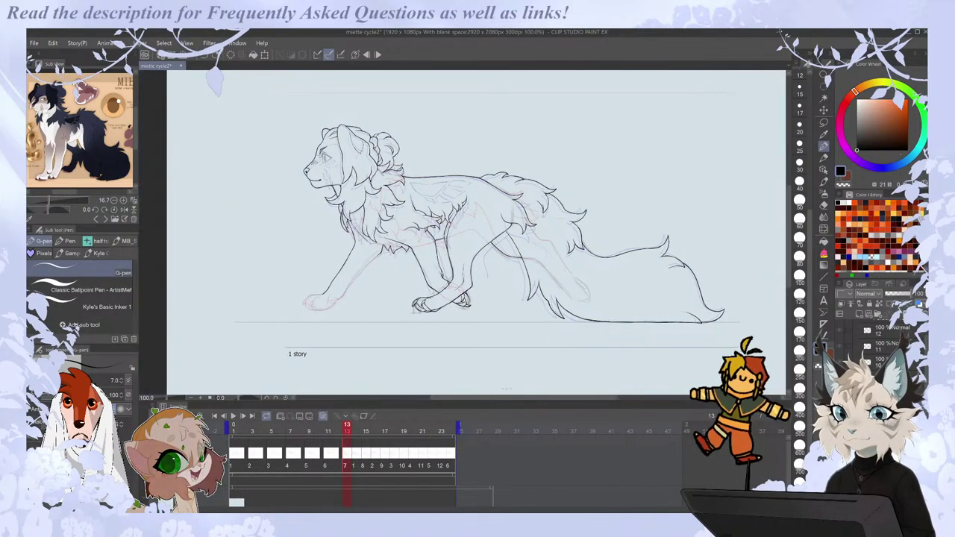
pyautogui.scroll(1, 502, 389)
pyautogui.scroll(-1, 503, 388)
pyautogui.scroll(1, 399, 167)
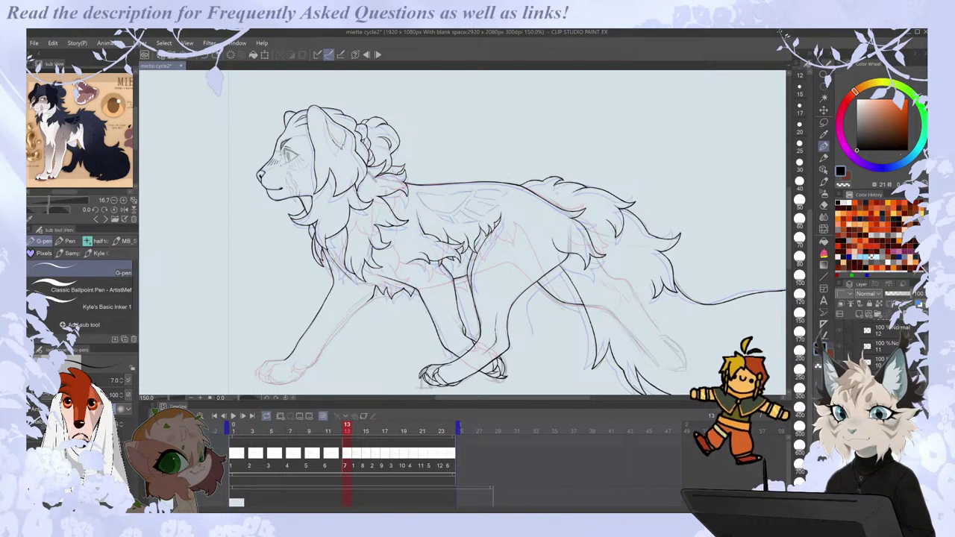
pyautogui.moveTo(555, 399); pyautogui.dragTo(537, 399)
pyautogui.scroll(1, 363, 88)
pyautogui.press('.')
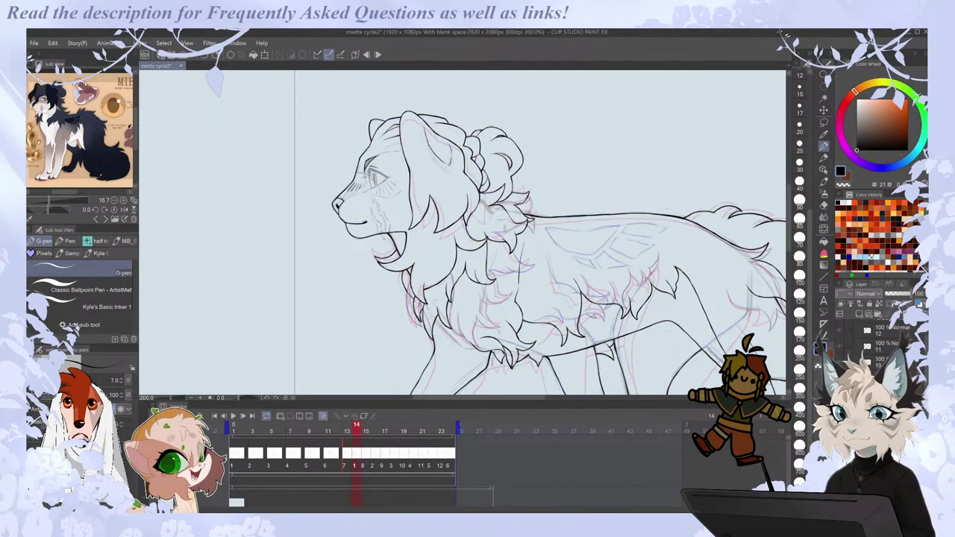
pyautogui.press('Right')
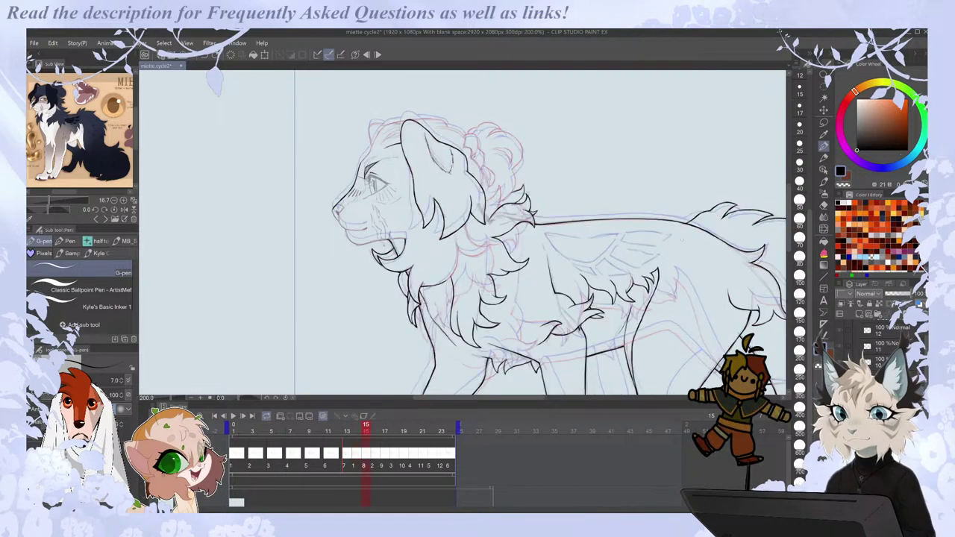
pyautogui.scroll(2, 408, 103)
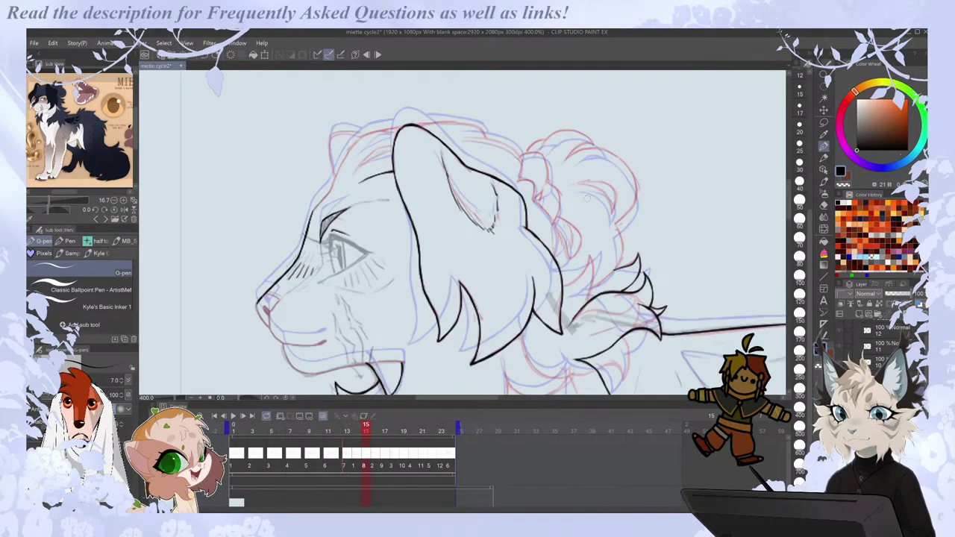
pyautogui.press('Left')
pyautogui.press('Right')
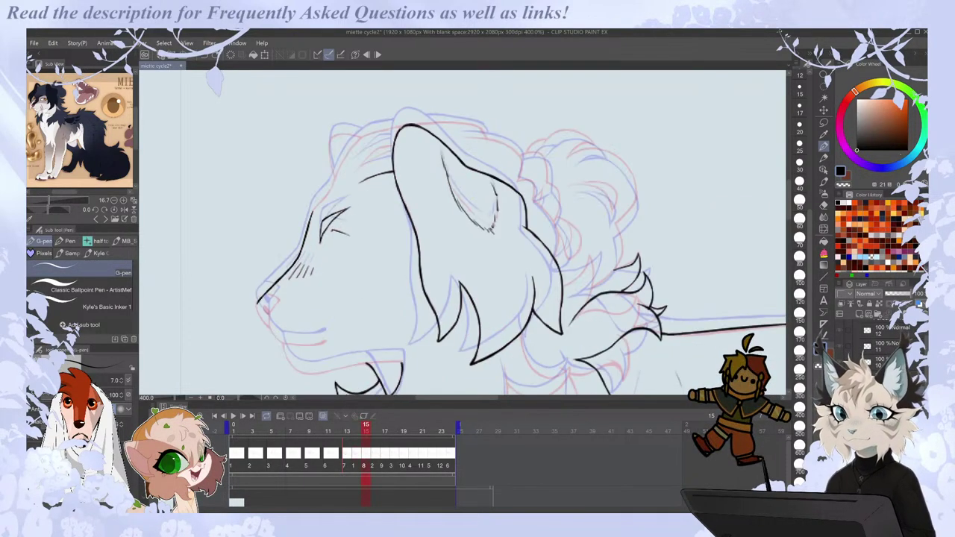
# Ink the nose outline, nostril and front of the muzzle on frame 15.
pyautogui.scroll(-2, 313, 267)
pyautogui.scroll(2, 279, 322)
pyautogui.scroll(2, 294, 239)
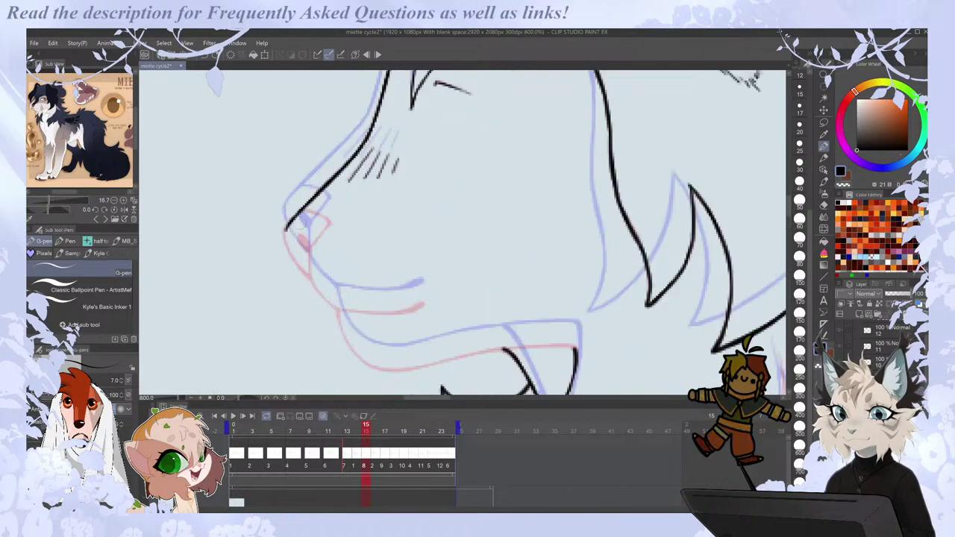
pyautogui.moveTo(286, 224)
pyautogui.mouseDown()
pyautogui.moveTo(287, 246)
pyautogui.moveTo(340, 308)
pyautogui.mouseUp()
pyautogui.moveTo(307, 274)
pyautogui.mouseDown()
pyautogui.moveTo(310, 241)
pyautogui.moveTo(288, 220)
pyautogui.moveTo(304, 207)
pyautogui.moveTo(329, 224)
pyautogui.moveTo(306, 250)
pyautogui.moveTo(319, 237)
pyautogui.mouseUp()
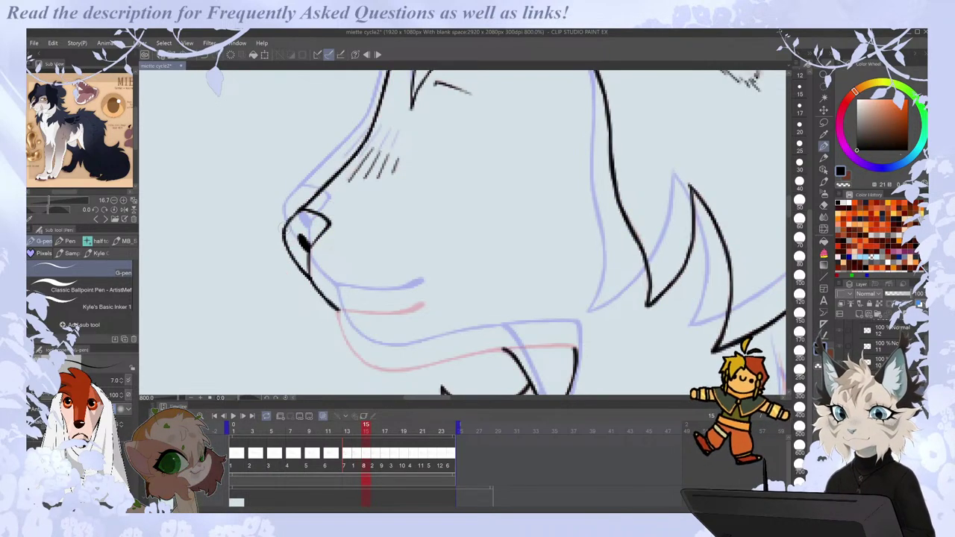
# Ink the mouth line and the front curve of the chin on frame 15.
pyautogui.scroll(-2, 396, 157)
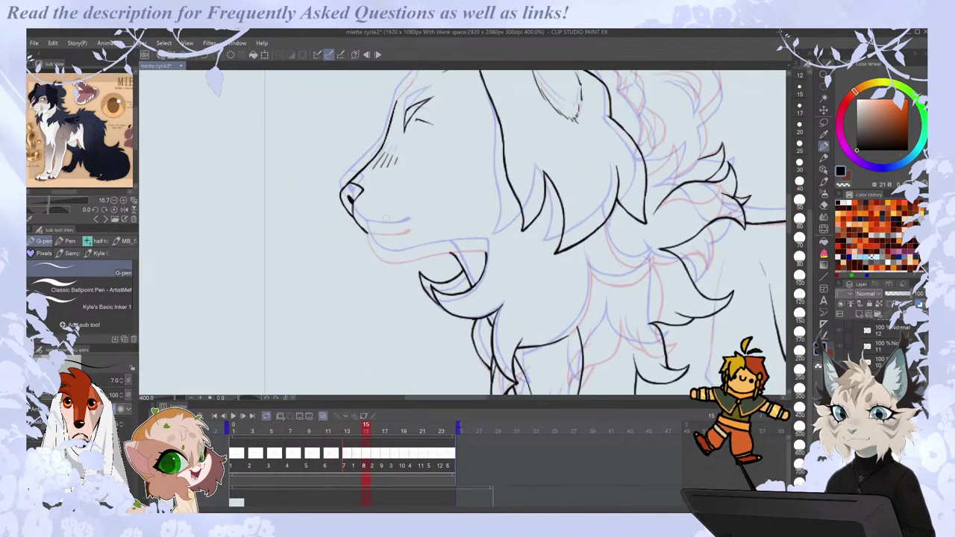
pyautogui.moveTo(367, 233)
pyautogui.mouseDown()
pyautogui.moveTo(399, 261)
pyautogui.moveTo(400, 232)
pyautogui.mouseUp()
pyautogui.hotkey('ctrl', '+')
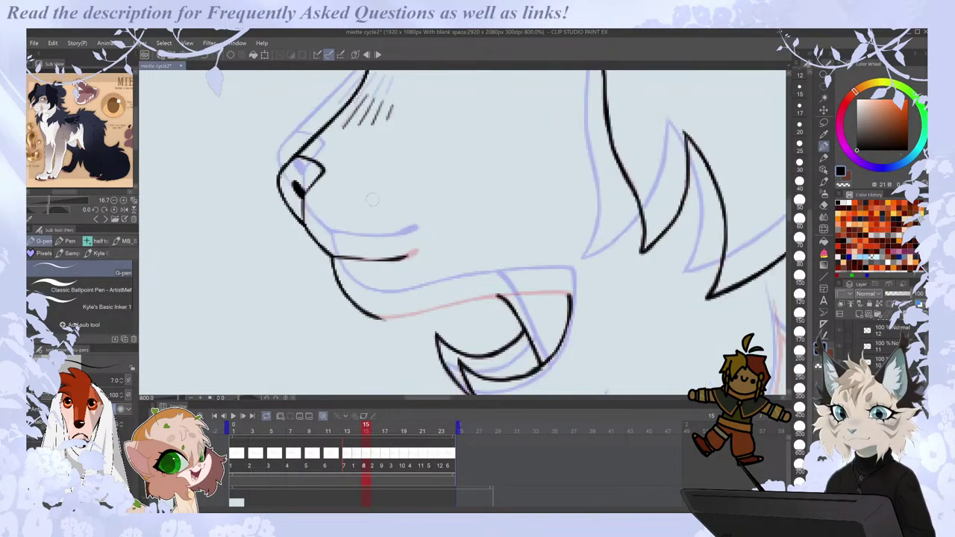
pyautogui.moveTo(367, 259); pyautogui.dragTo(382, 258)
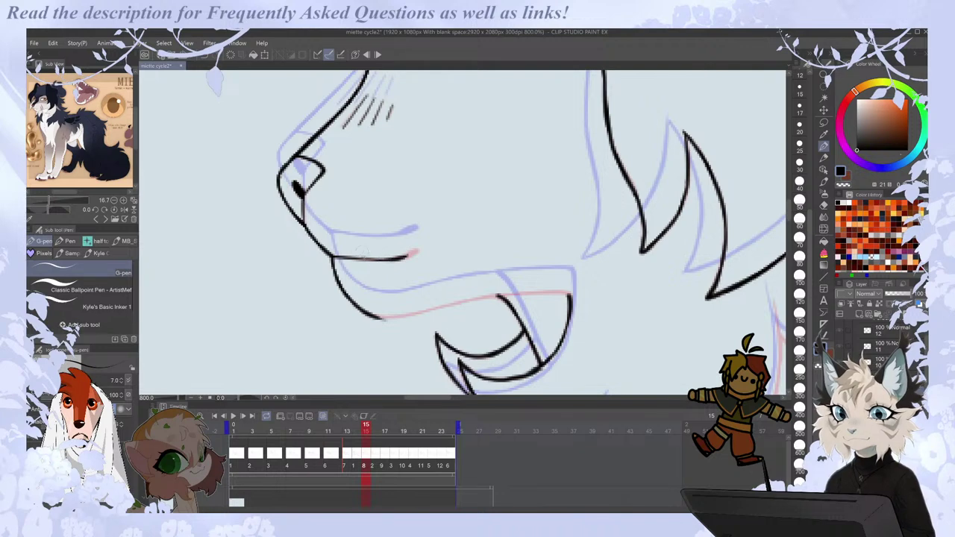
# Finish the end of the mouth line and ink the lower jaw edge back to the open fur gap on frame 15.
pyautogui.press('h')
pyautogui.moveTo(520, 257)
pyautogui.mouseDown()
pyautogui.moveTo(508, 252)
pyautogui.moveTo(526, 259)
pyautogui.mouseUp()
pyautogui.moveTo(355, 295)
pyautogui.mouseDown()
pyautogui.moveTo(397, 291)
pyautogui.moveTo(552, 317)
pyautogui.mouseUp()
pyautogui.hotkey('ctrl', '-')
pyautogui.hotkey('ctrl', '-')
pyautogui.hotkey('ctrl', '-')
pyautogui.hotkey('ctrl', '-')
pyautogui.press('h')
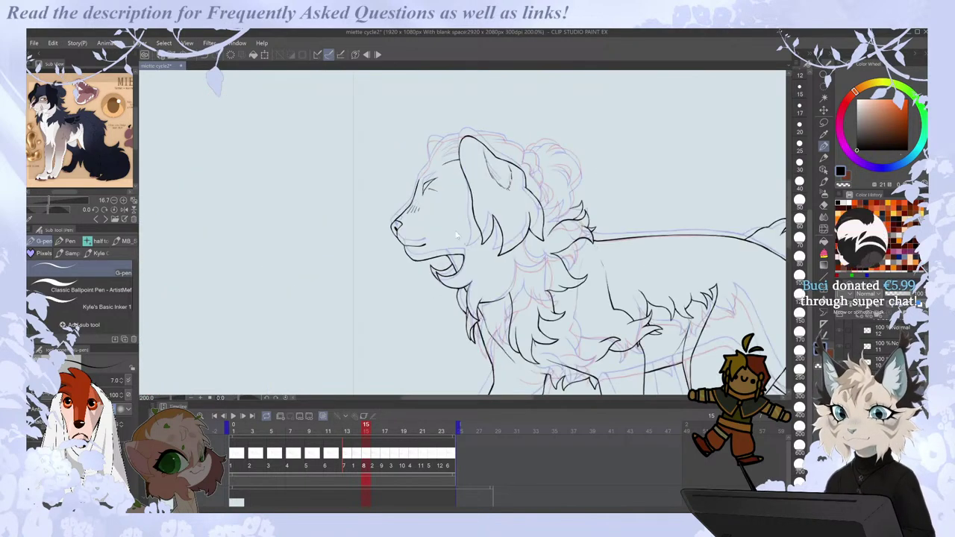
# Ink the curved rear edge of the neck fur below the cheek on frame 15, checking it against frame 14.
pyautogui.hotkey('ctrl', '+')
pyautogui.hotkey('ctrl', '+')
pyautogui.scroll(-4, 464, 260)
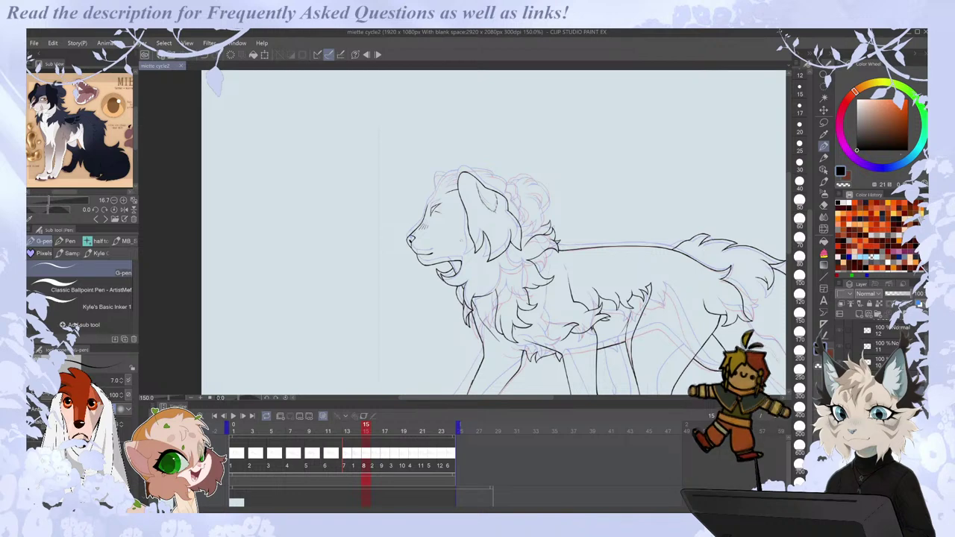
pyautogui.moveTo(507, 399); pyautogui.dragTo(510, 399)
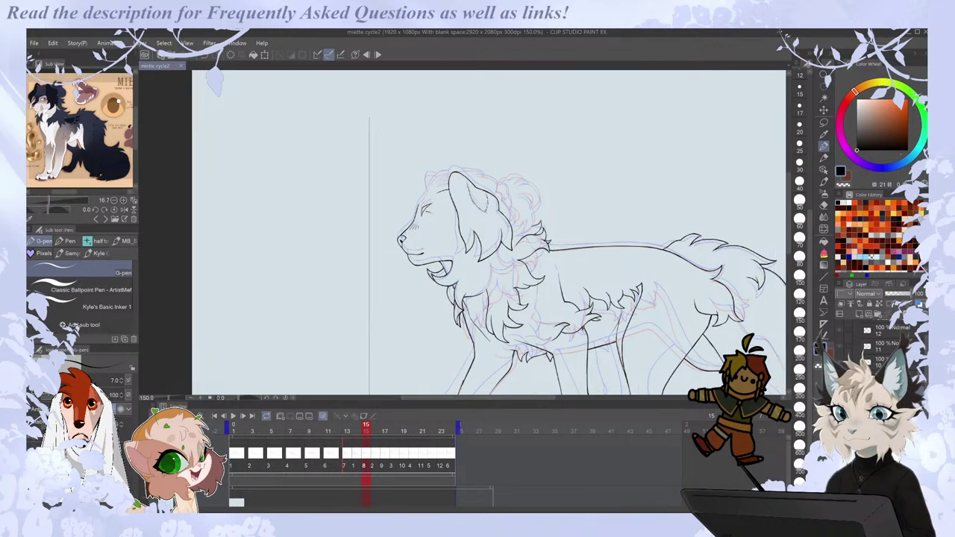
pyautogui.scroll(3, 509, 264)
pyautogui.press('h')
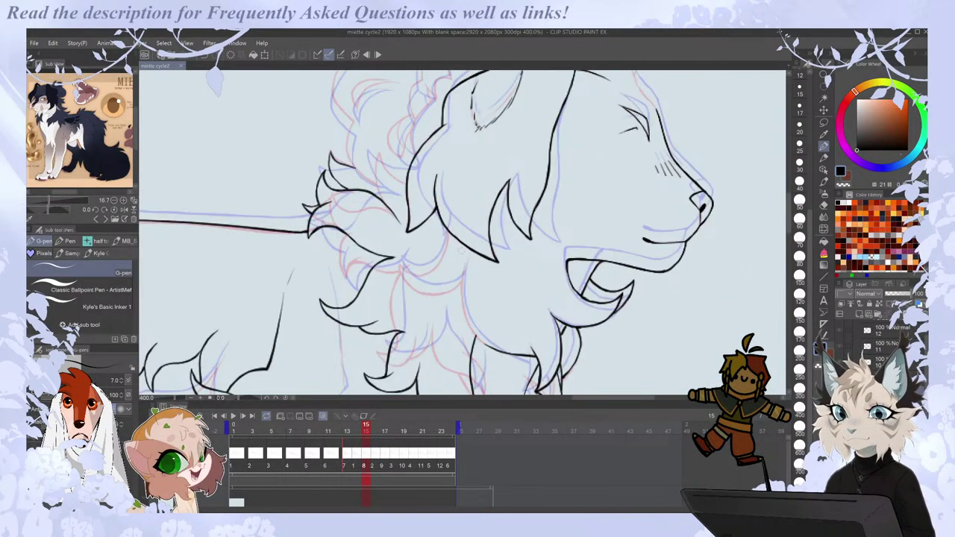
pyautogui.moveTo(463, 267)
pyautogui.mouseDown()
pyautogui.moveTo(473, 334)
pyautogui.moveTo(495, 351)
pyautogui.mouseUp()
pyautogui.press('Left')
pyautogui.press('Right')
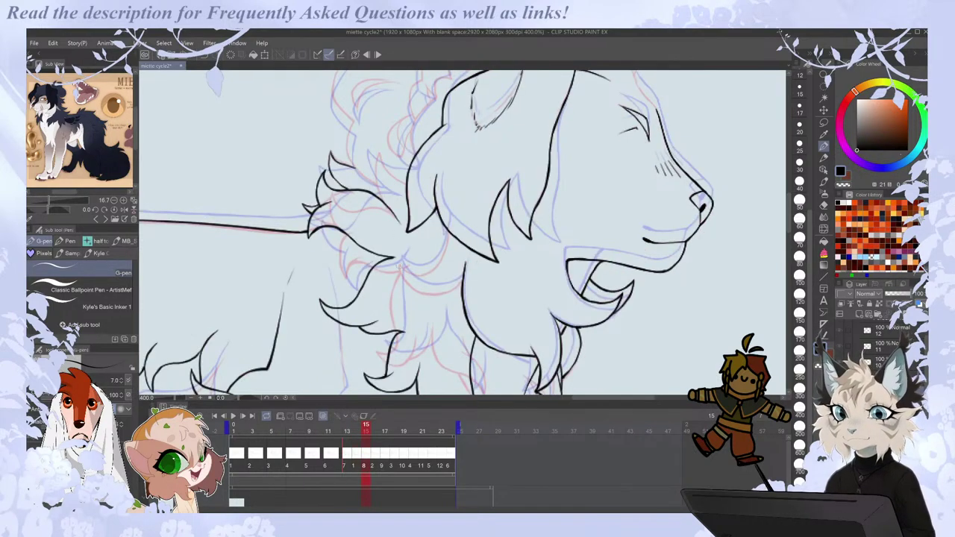
# Ink the rounded mane fur curve behind the neck on frame 15 and connect it up to the cheek fur.
pyautogui.moveTo(396, 267)
pyautogui.mouseDown()
pyautogui.moveTo(433, 298)
pyautogui.moveTo(490, 296)
pyautogui.mouseUp()
pyautogui.press('h')
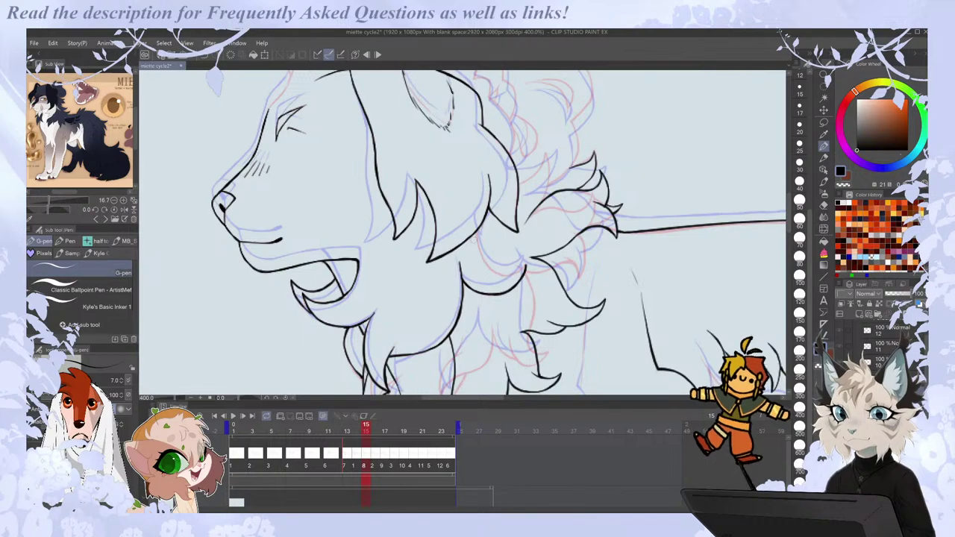
pyautogui.moveTo(475, 228); pyautogui.dragTo(494, 265)
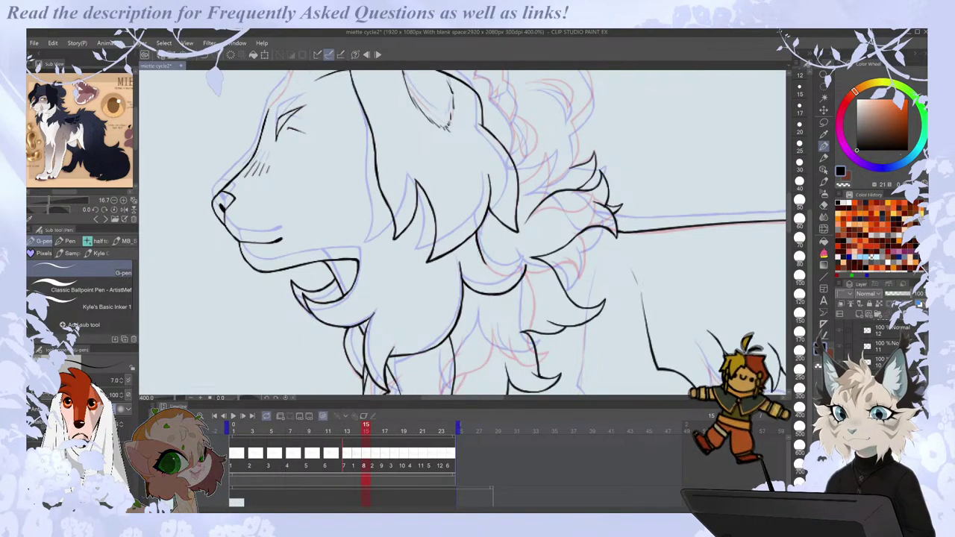
pyautogui.press('h')
pyautogui.press('h')
# Add a pointed mane tuft behind the ear on frame 15 and compare it with frame 14.
pyautogui.moveTo(396, 261); pyautogui.dragTo(421, 277)
pyautogui.hotkey('ctrl', 'Left')
pyautogui.hotkey('ctrl', 'Right')
pyautogui.press('h')
pyautogui.hotkey('ctrl', 'Left')
pyautogui.hotkey('ctrl', 'Right')
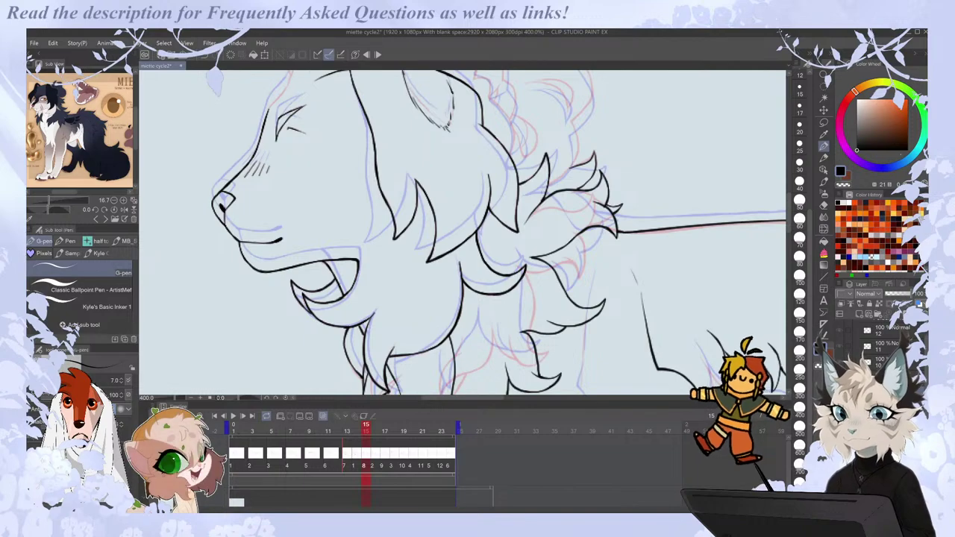
# Compare frame 15 with its neighbouring frames and extend the forehead outline upward from the brow.
pyautogui.moveTo(789, 213); pyautogui.dragTo(789, 196)
pyautogui.press(',')
pyautogui.press('.')
pyautogui.press('.')
pyautogui.press(',')
pyautogui.press('h')
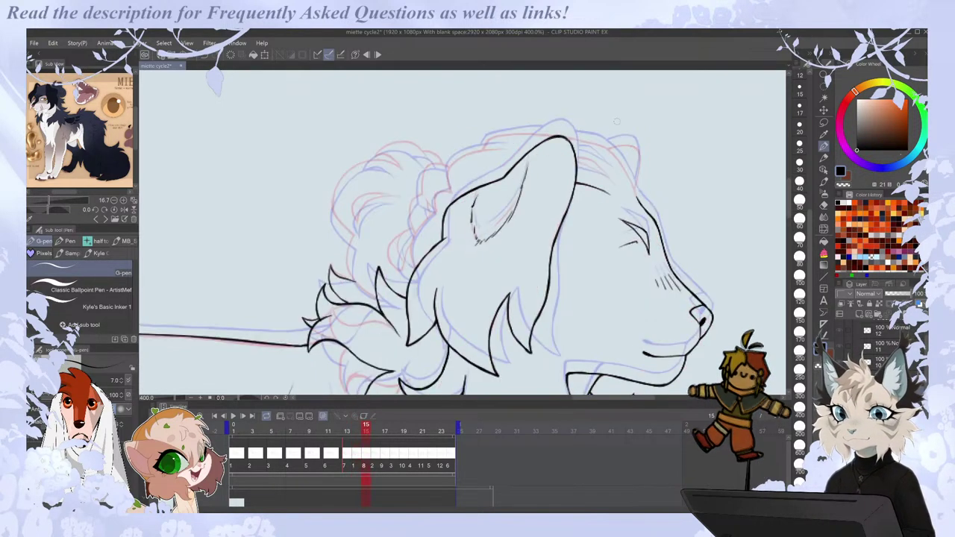
pyautogui.moveTo(606, 146); pyautogui.dragTo(625, 169)
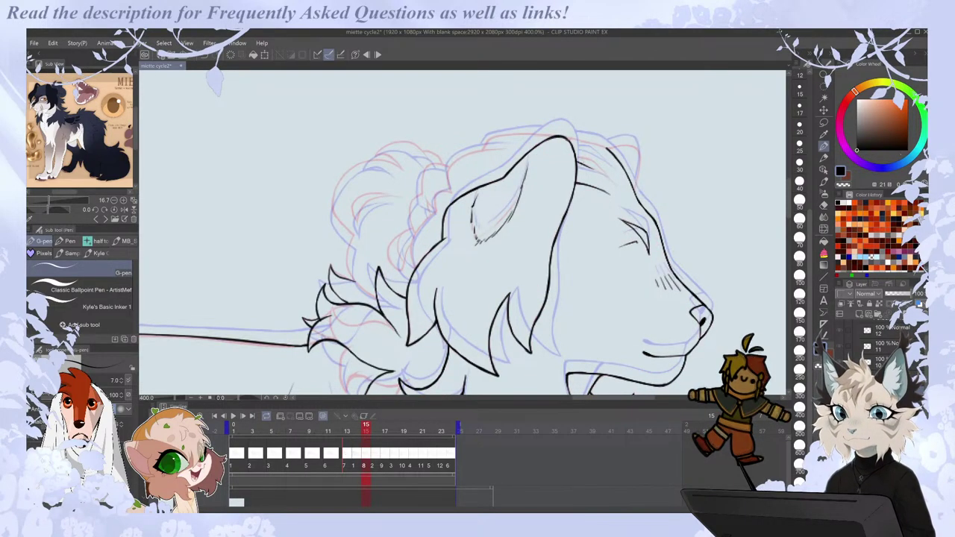
# Add another short forehead fur stroke in front of the ear on frame 15, matching frame 14.
pyautogui.press('Left')
pyautogui.press('Right')
pyautogui.press('Left')
pyautogui.press('Right')
pyautogui.press('Left')
pyautogui.press('Right')
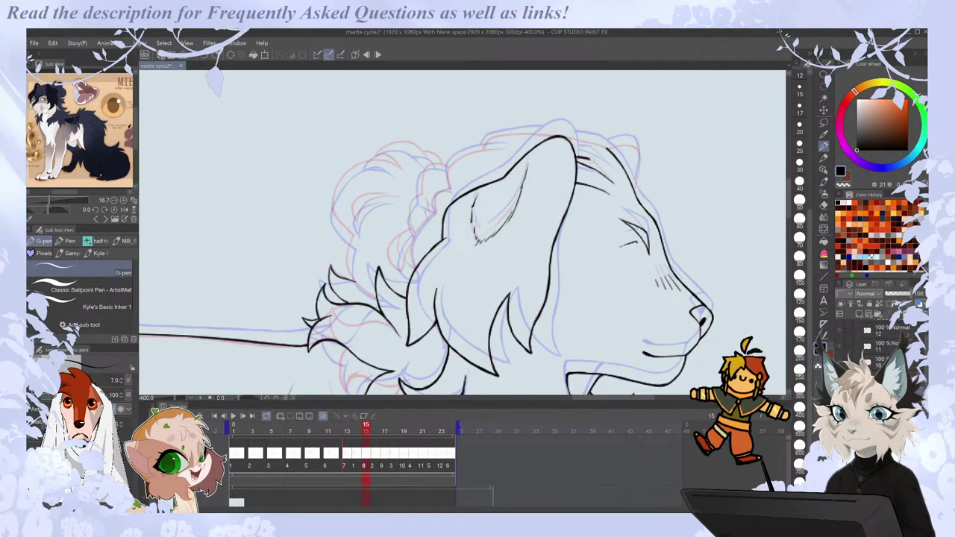
# Ink the top of the head between the ear and forehead on frame 15, checking it against frame 14.
pyautogui.press('Left')
pyautogui.press('Right')
pyautogui.press('Left')
pyautogui.press('Right')
pyautogui.moveTo(562, 136); pyautogui.dragTo(591, 144)
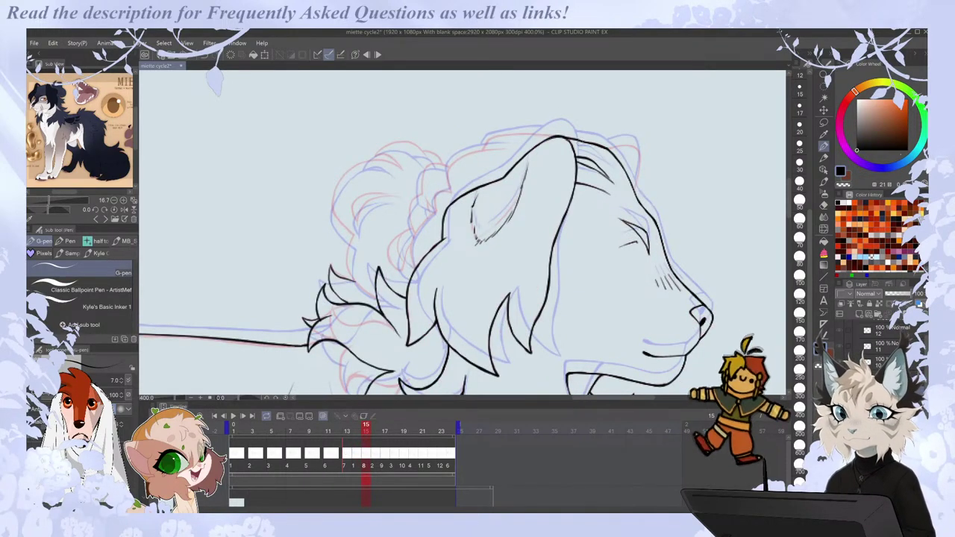
pyautogui.press('Left')
pyautogui.press('Right')
pyautogui.press('h')
pyautogui.press('Left')
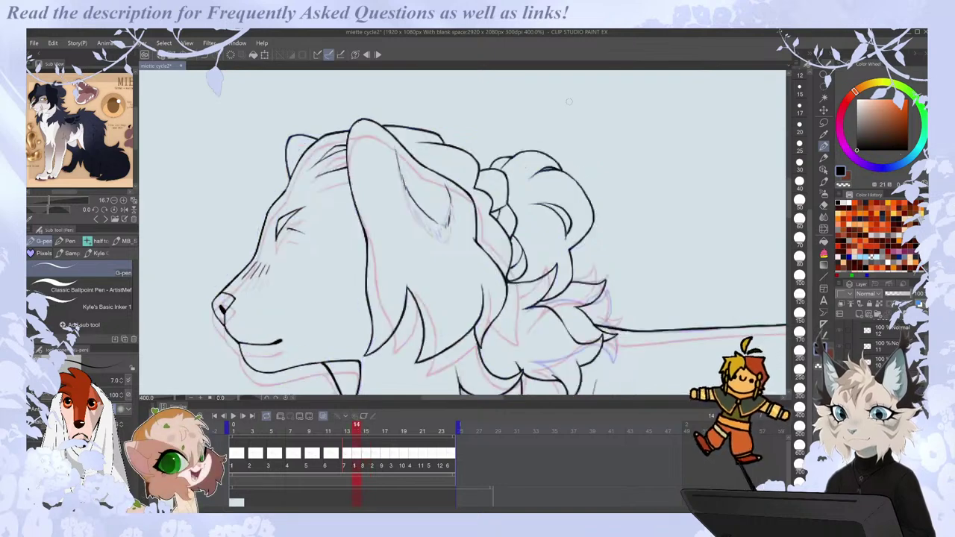
# Ink the far ear's outline at the top of the forehead on frame 15, trim its overlap and compare with frame 14.
pyautogui.press('Right')
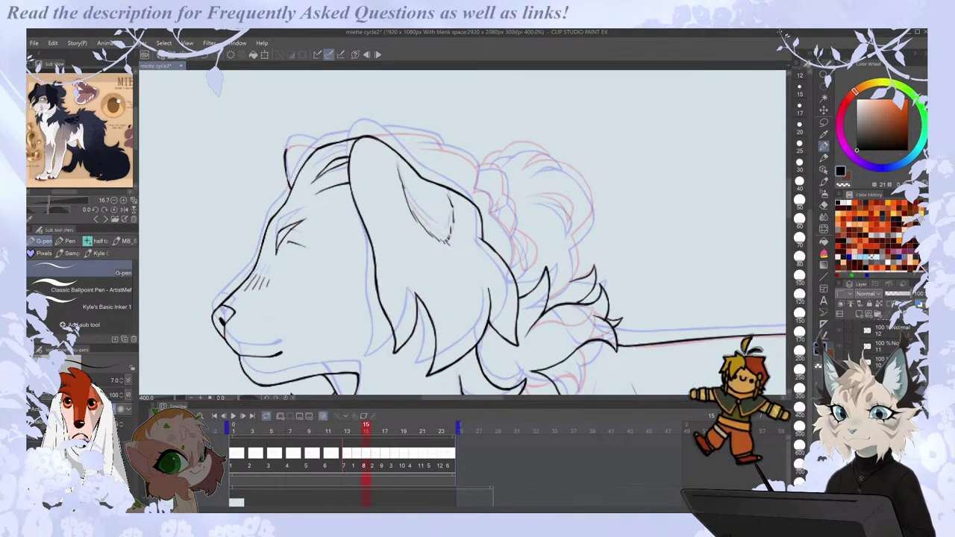
pyautogui.press('Left')
pyautogui.press('Right')
pyautogui.moveTo(285, 148); pyautogui.dragTo(321, 152)
pyautogui.press('e')
pyautogui.press('p')
pyautogui.press('Left')
pyautogui.press('Right')
# Ink the upper mane contour curving behind the near ear on frame 15 and check it against frame 14.
pyautogui.moveTo(412, 147); pyautogui.dragTo(459, 153)
pyautogui.press('e')
pyautogui.press('p')
pyautogui.moveTo(458, 153); pyautogui.dragTo(475, 167)
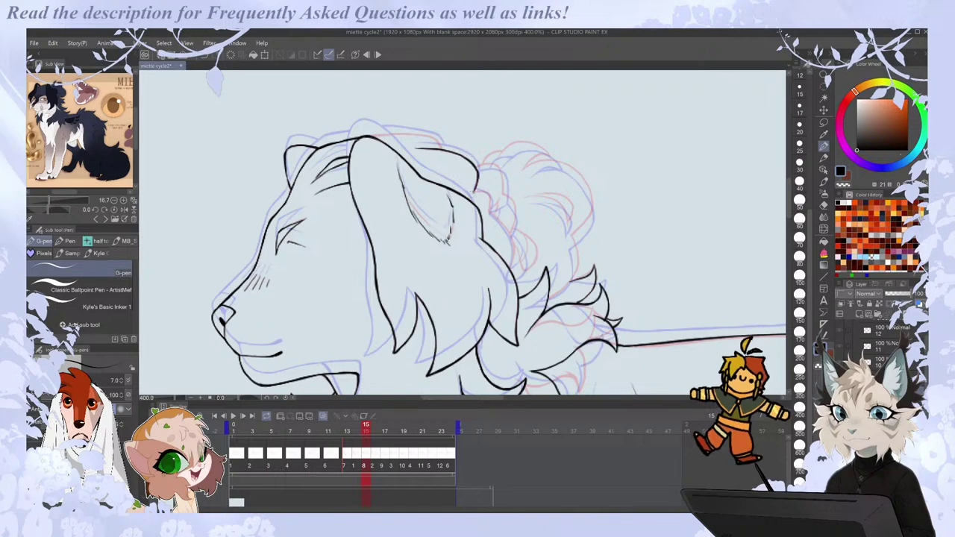
pyautogui.press('Left')
pyautogui.press('Right')
# Ink the inner braid edge down the back of the head and the crown line behind the ear on frame 15.
pyautogui.moveTo(473, 192); pyautogui.dragTo(488, 193)
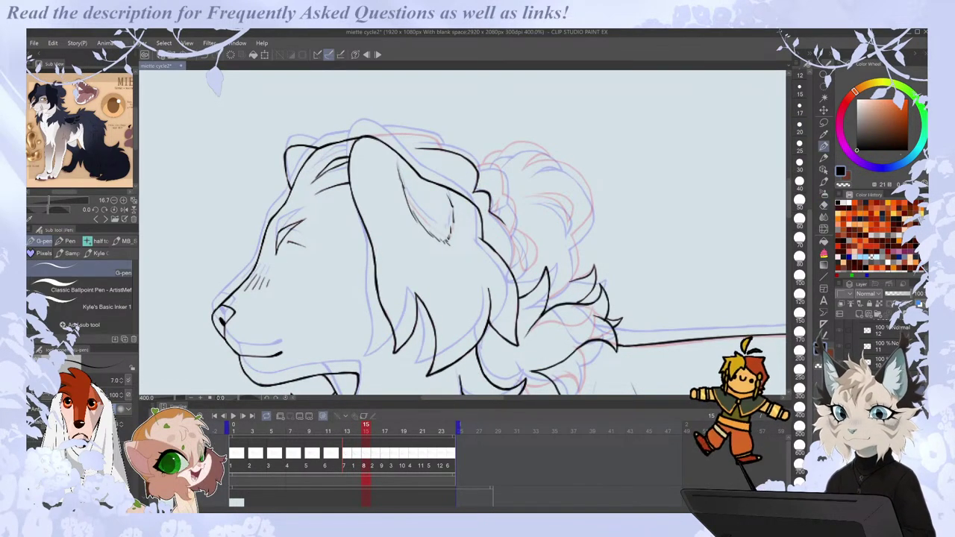
pyautogui.moveTo(489, 209)
pyautogui.mouseDown()
pyautogui.moveTo(513, 240)
pyautogui.moveTo(511, 267)
pyautogui.mouseUp()
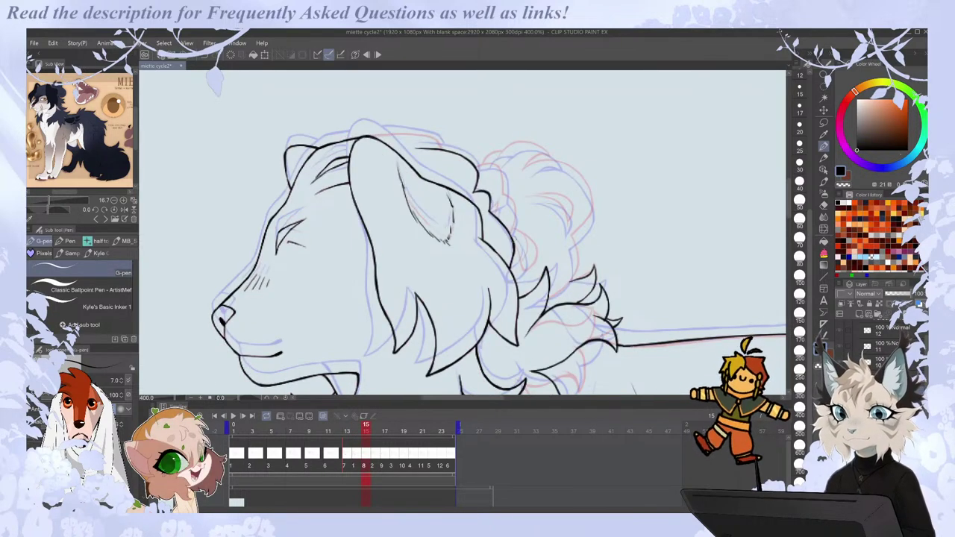
pyautogui.moveTo(369, 137)
pyautogui.mouseDown()
pyautogui.moveTo(431, 134)
pyautogui.moveTo(398, 127)
pyautogui.moveTo(442, 149)
pyautogui.mouseUp()
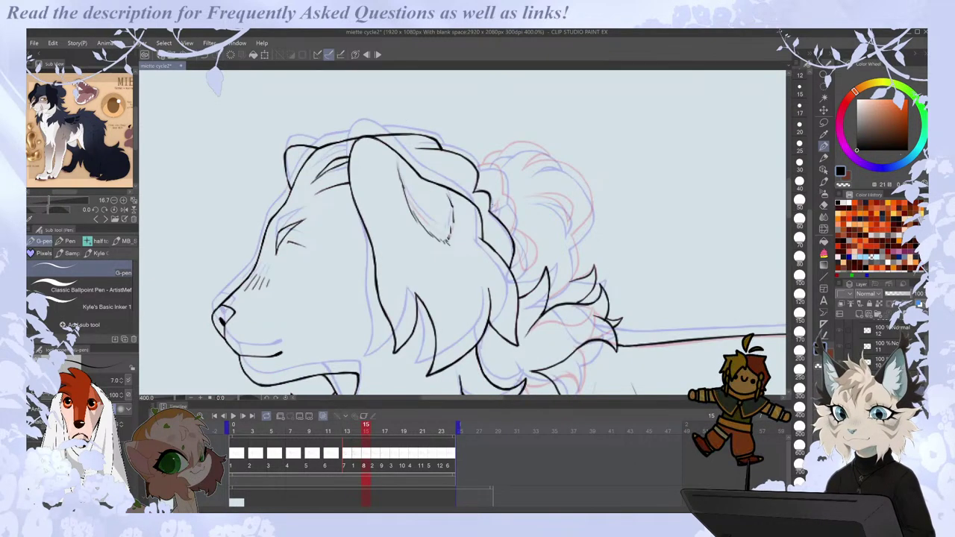
pyautogui.press('Left')
pyautogui.press('Right')
# Add the outer contours of the upper braid segments behind the head on frame 15.
pyautogui.moveTo(514, 211); pyautogui.dragTo(510, 232)
pyautogui.press('Left')
pyautogui.press('Right')
pyautogui.moveTo(497, 165); pyautogui.dragTo(503, 197)
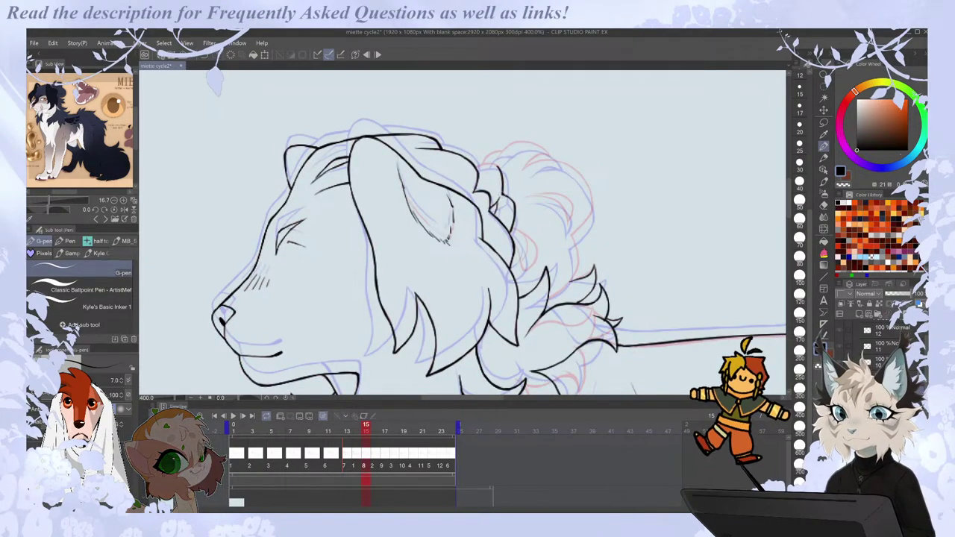
# Close the topmost braid loop on frame 15 with the canvas mirrored, comparing it with frame 14.
pyautogui.press('h')
pyautogui.moveTo(436, 170); pyautogui.dragTo(452, 162)
pyautogui.press('Left')
pyautogui.press('Right')
pyautogui.press('h')
pyautogui.press('Left')
pyautogui.press('Right')
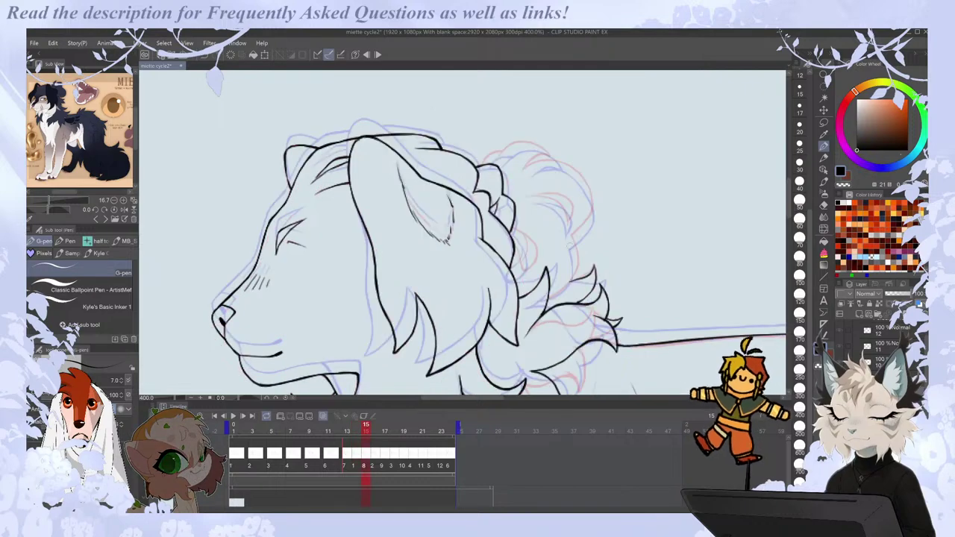
# Ink the hair bun's lower outer edge down to the neck tufts on frame 15 and compare neighbouring frames.
pyautogui.moveTo(569, 233)
pyautogui.mouseDown()
pyautogui.moveTo(575, 280)
pyautogui.moveTo(557, 295)
pyautogui.mouseUp()
pyautogui.press('Left')
pyautogui.press('Right')
pyautogui.press('Left')
pyautogui.press('Right')
pyautogui.press('Right')
pyautogui.press('Left')
# Ink the small loop at the lower end of the braid on frame 15, flipping repeatedly to frame 14 to match it.
pyautogui.moveTo(516, 251); pyautogui.dragTo(525, 267)
pyautogui.press('Left')
pyautogui.press('Right')
pyautogui.press('Left')
pyautogui.press('Right')
pyautogui.press('Left')
pyautogui.press('Right')
pyautogui.press('Left')
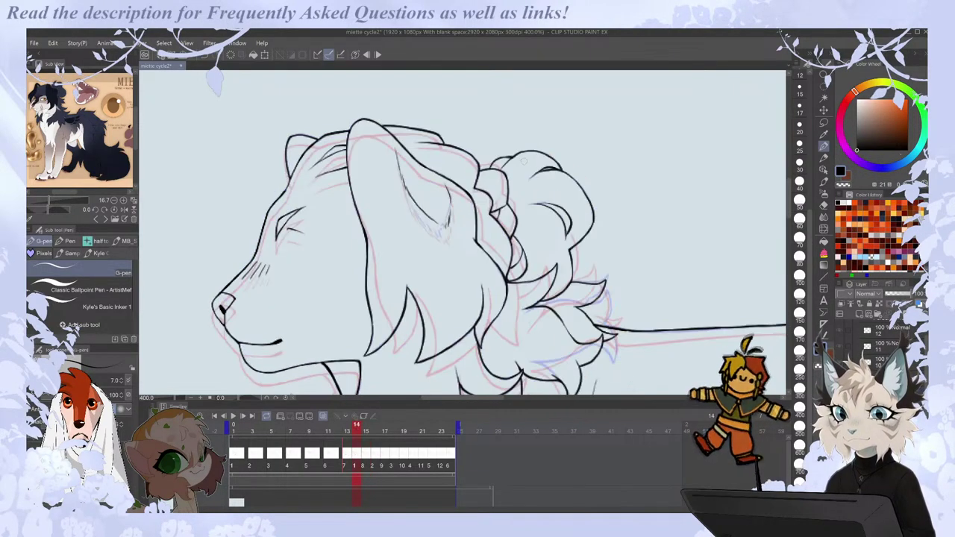
pyautogui.press('Right')
pyautogui.press('Left')
pyautogui.press('Right')
# Add the outer curve of the lowest braid segment on frame 15, checking it against frame 14.
pyautogui.moveTo(515, 226)
pyautogui.mouseDown()
pyautogui.moveTo(513, 238)
pyautogui.moveTo(535, 255)
pyautogui.moveTo(527, 252)
pyautogui.mouseUp()
pyautogui.press('Left')
pyautogui.press('Right')
pyautogui.press('Left')
pyautogui.press('Right')
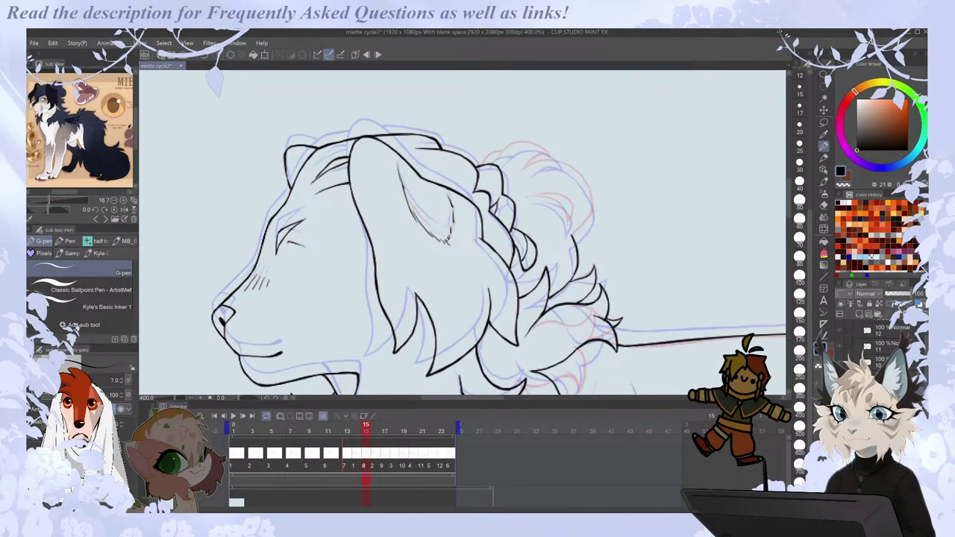
# Ink the bun's rear edge and the start of its top contour above the braid on frame 15.
pyautogui.scroll(-3, 589, 213)
pyautogui.scroll(3, 590, 212)
pyautogui.press('h')
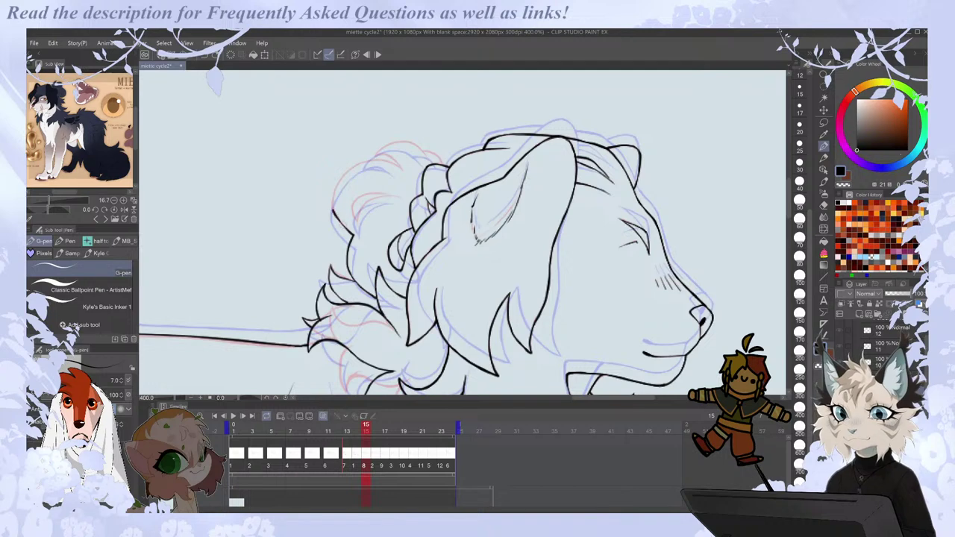
pyautogui.press('h')
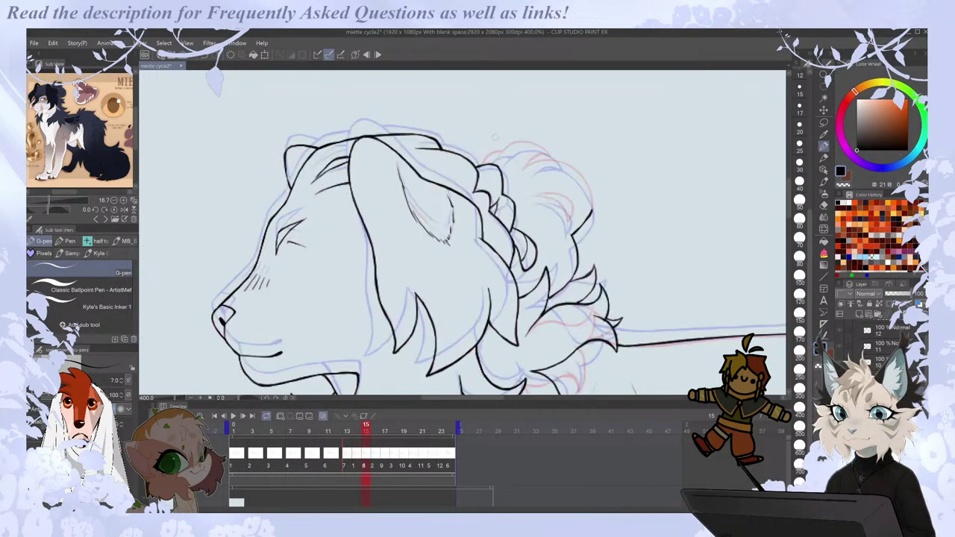
pyautogui.moveTo(482, 165); pyautogui.dragTo(524, 142)
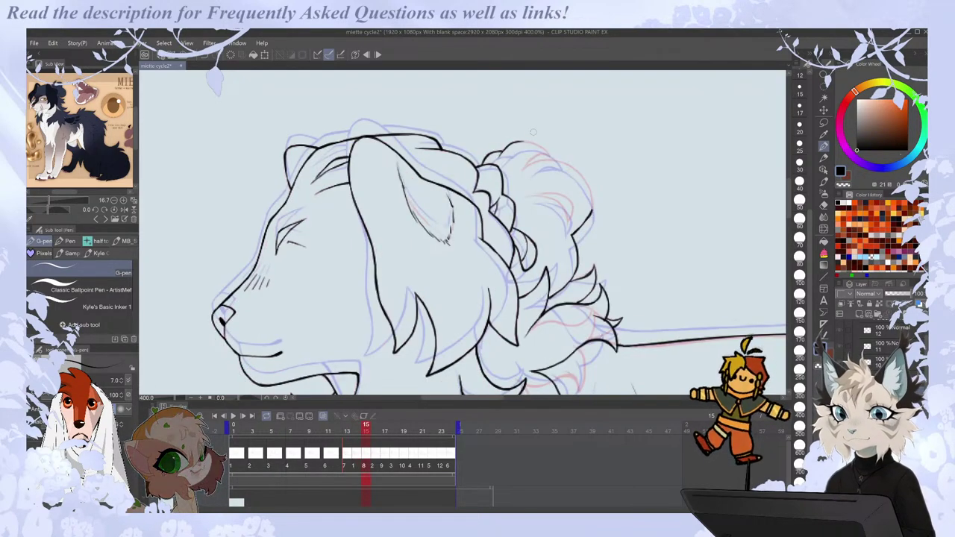
pyautogui.press('Left')
pyautogui.press('Right')
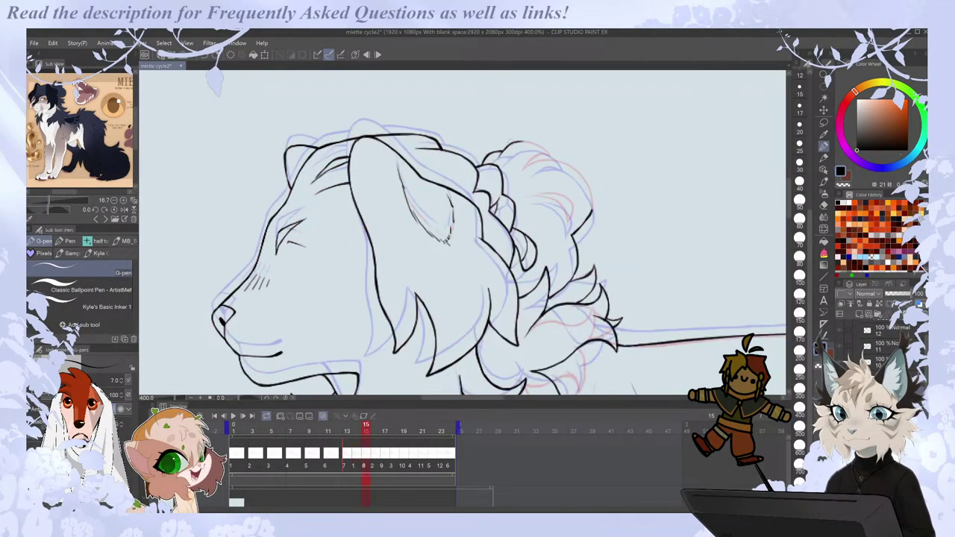
# Ink the bun's top curl and its large rounded back contour on frame 15, comparing the shape with frame 14.
pyautogui.moveTo(522, 174)
pyautogui.mouseDown()
pyautogui.moveTo(532, 158)
pyautogui.moveTo(551, 156)
pyautogui.mouseUp()
pyautogui.press('e')
pyautogui.press('p')
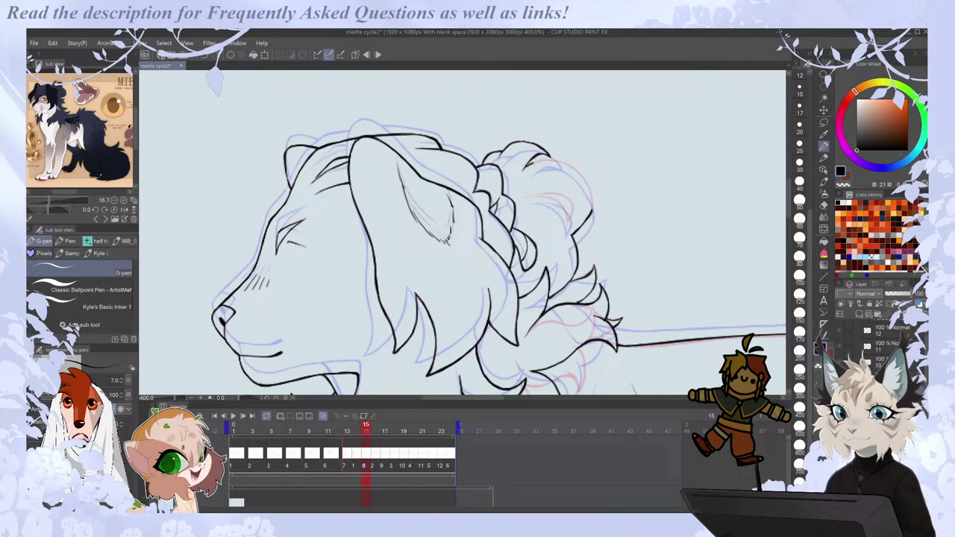
pyautogui.moveTo(546, 158)
pyautogui.mouseDown()
pyautogui.moveTo(580, 173)
pyautogui.moveTo(594, 200)
pyautogui.mouseUp()
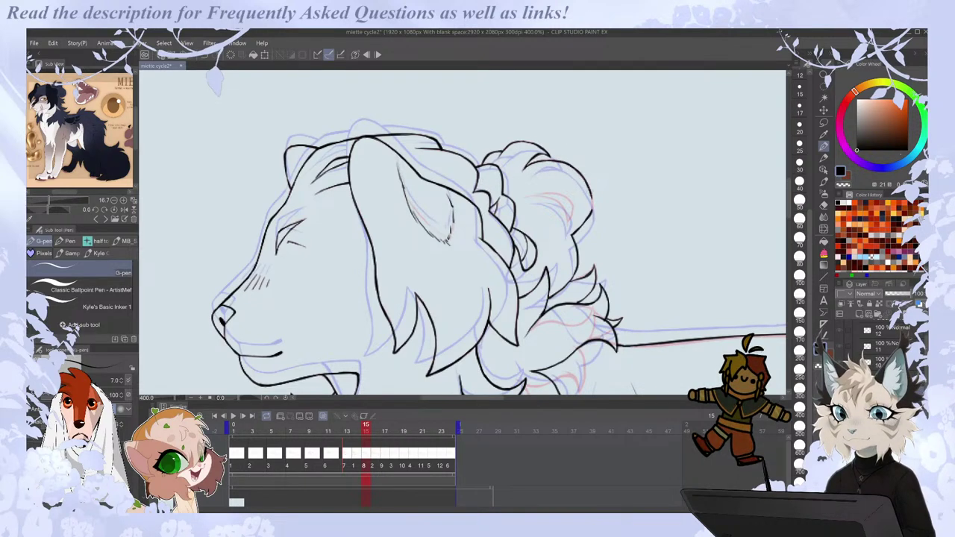
pyautogui.press('Left')
pyautogui.press('Left')
pyautogui.press('Right')
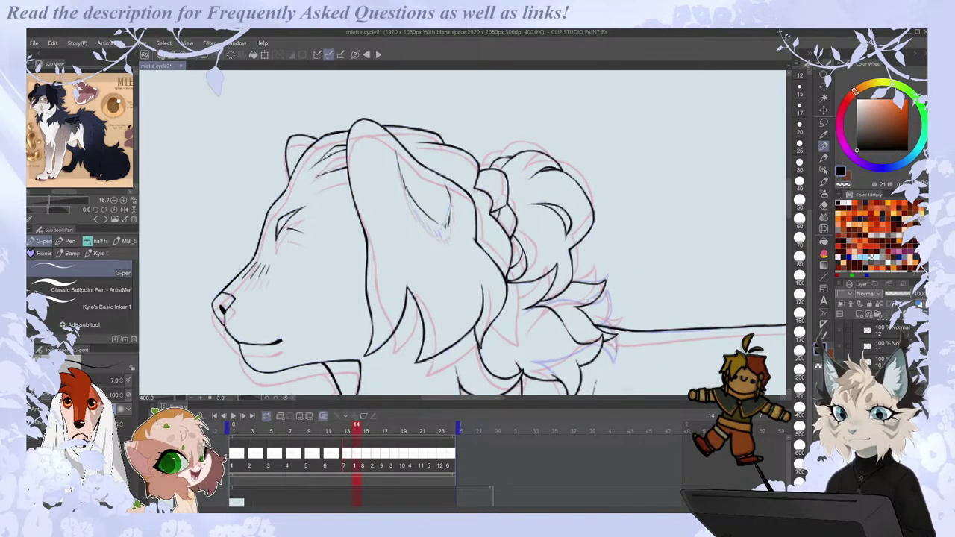
pyautogui.press('Right')
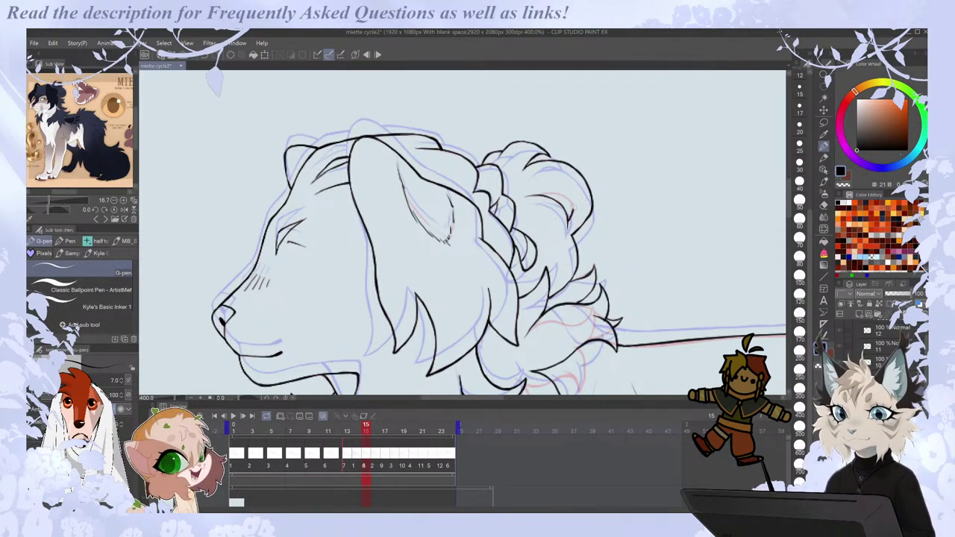
# Add the inner curl strokes inside the hair bun on frame 15 with the canvas mirrored.
pyautogui.press('h')
pyautogui.moveTo(349, 206); pyautogui.dragTo(388, 194)
pyautogui.press('Left')
pyautogui.press('Right')
pyautogui.press('Right')
pyautogui.press('h')
# Look over the head, body and leg line art on frames 16 and 17.
pyautogui.press('Right')
pyautogui.scroll(-2, 654, 111)
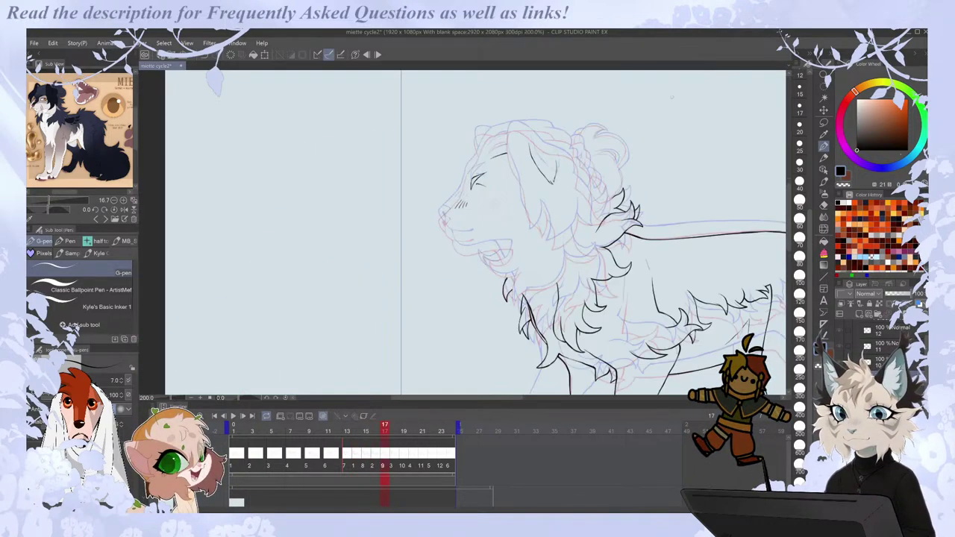
pyautogui.press('Left')
pyautogui.moveTo(515, 397); pyautogui.dragTo(560, 397)
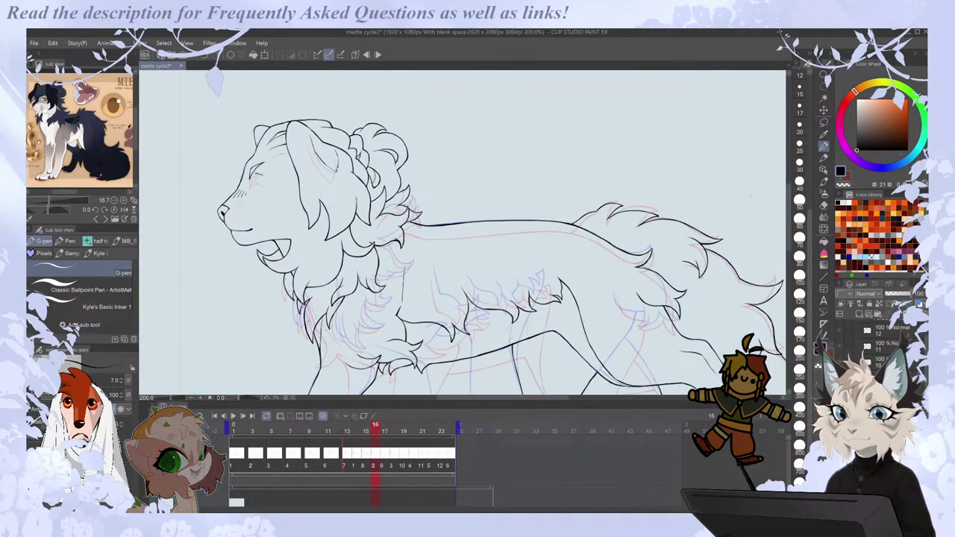
pyautogui.hotkey('ctrl', '-')
pyautogui.hotkey('ctrl', '-')
pyautogui.hotkey('ctrl', '-')
pyautogui.hotkey('ctrl', '+')
pyautogui.hotkey('ctrl', '+')
pyautogui.hotkey('ctrl', '+')
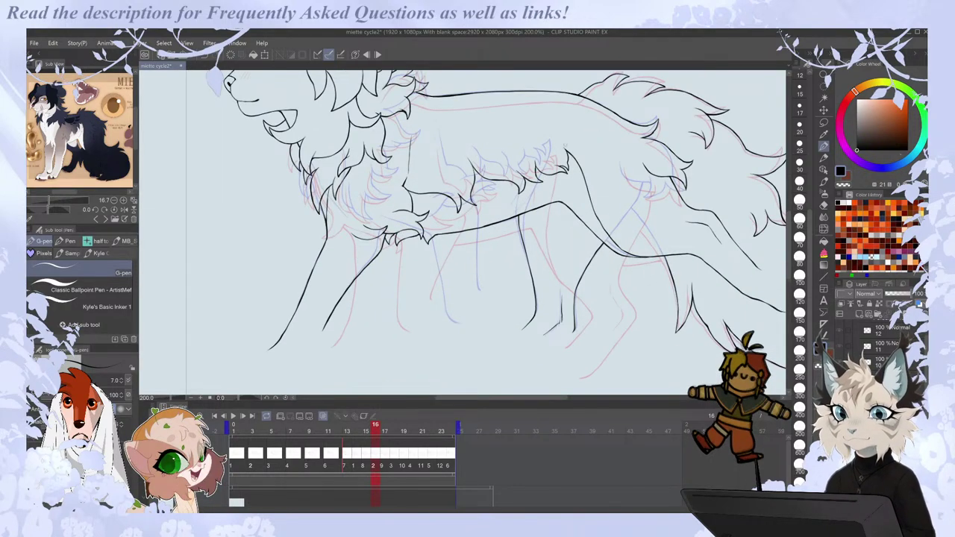
# Flip through frames 14 to 21 to review the leg and belly lines of the walk.
pyautogui.press(',')
pyautogui.press(',')
pyautogui.press('.')
pyautogui.press('.')
pyautogui.press('.')
pyautogui.press('.')
pyautogui.press('.')
pyautogui.press('.')
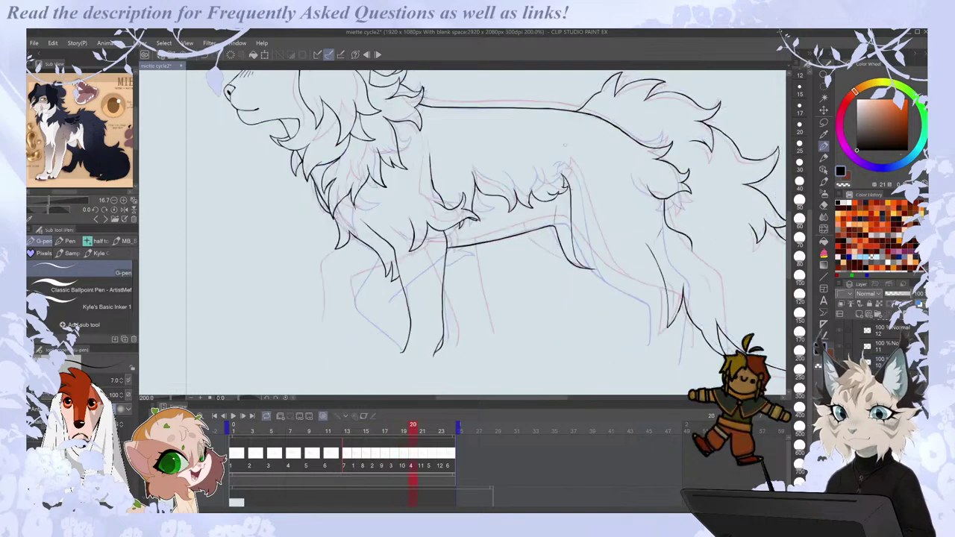
pyautogui.press('.')
pyautogui.press(',')
pyautogui.press(',')
pyautogui.press('.')
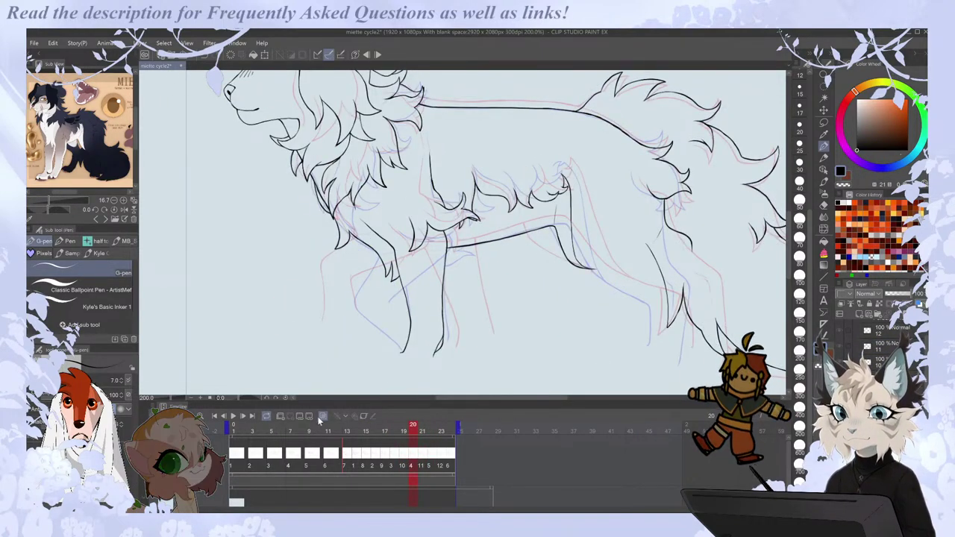
# Show the rough sketch and compare the legs on frames 18 to 20, toggling the onion skin off and back on.
pyautogui.hotkey('ctrl', 'alt', 'o')
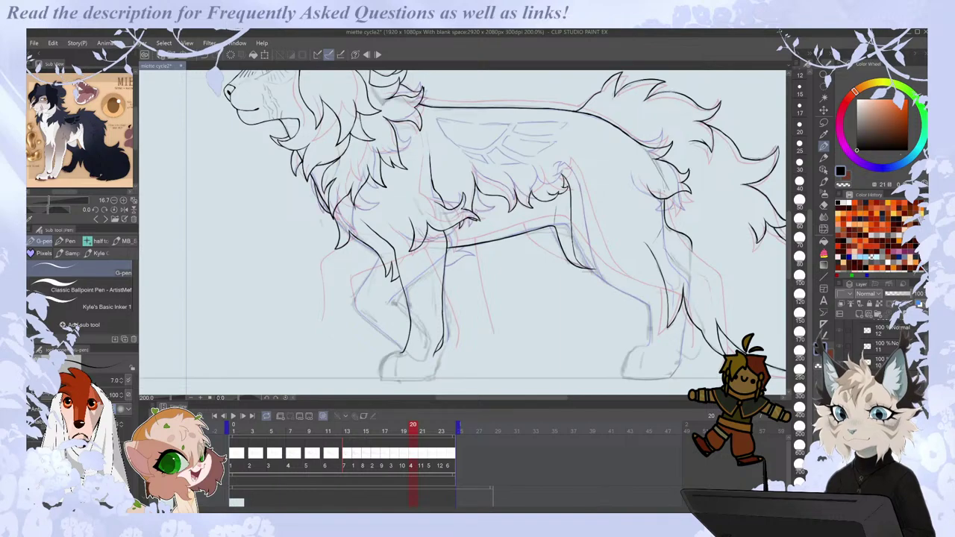
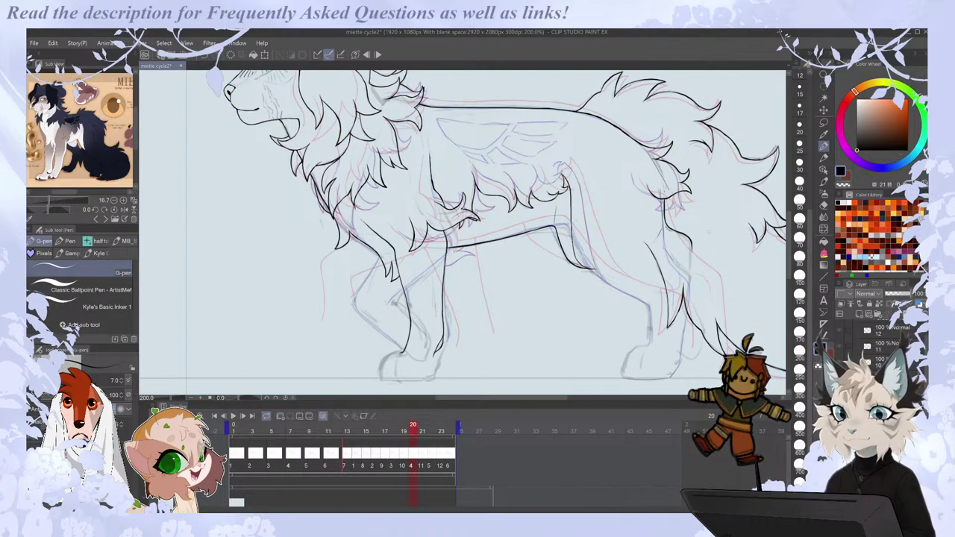
pyautogui.press('Left')
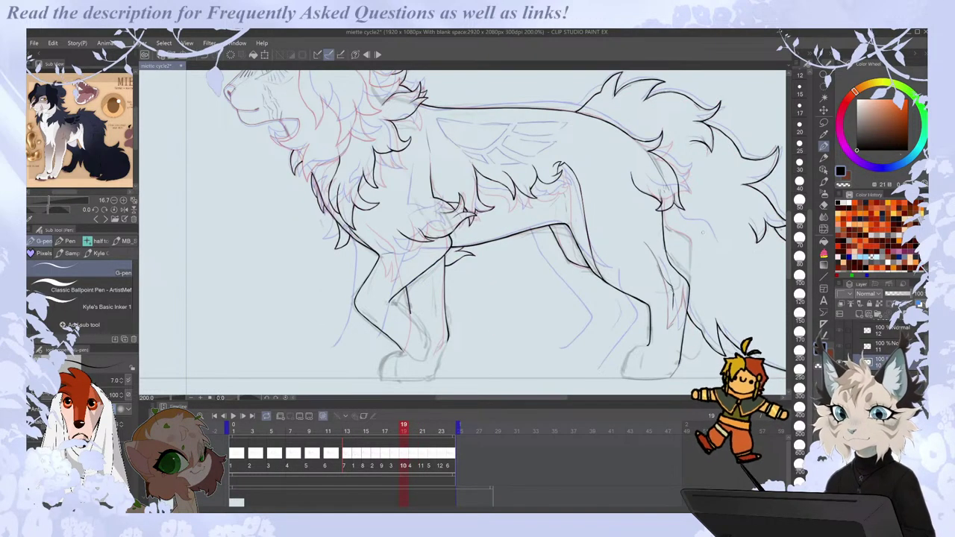
pyautogui.hotkey('ctrl', 'Left')
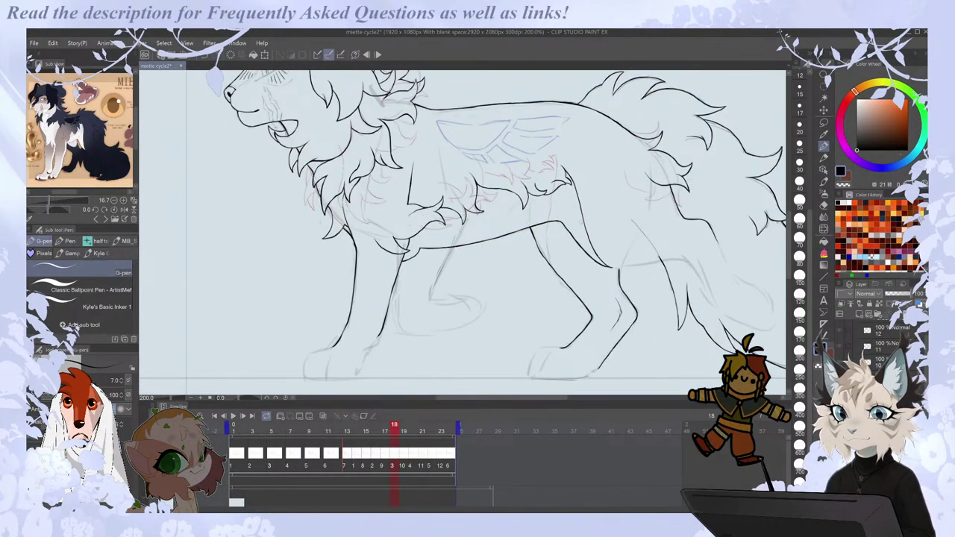
pyautogui.hotkey('ctrl', 'Right')
pyautogui.hotkey('ctrl', 'Right')
pyautogui.hotkey('ctrl', 'Left')
pyautogui.hotkey('ctrl', 'Right')
pyautogui.hotkey('ctrl', 'Left')
pyautogui.hotkey('ctrl', 'Right')
pyautogui.hotkey('ctrl', 'Right')
pyautogui.hotkey('ctrl', 'Left')
pyautogui.click(323, 416)
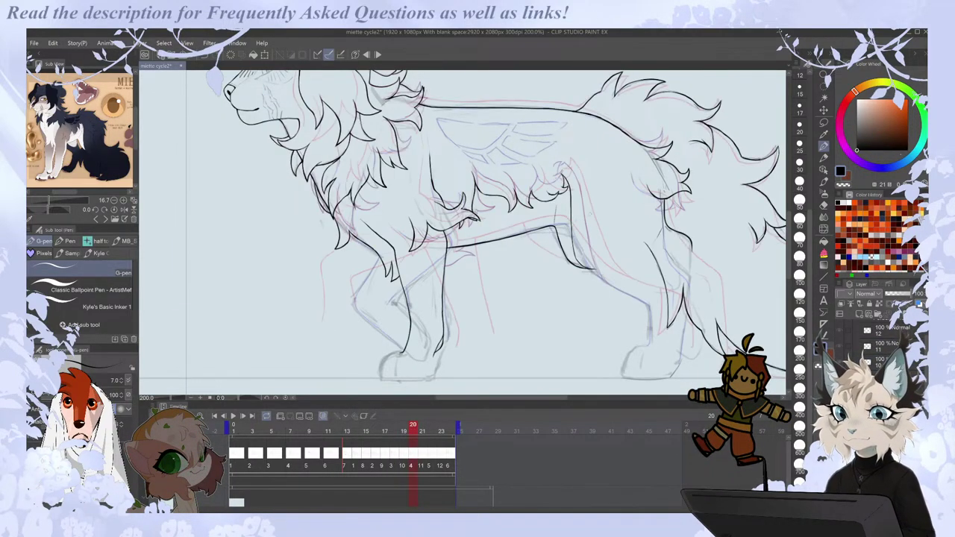
# Erase and re-ink the hind leg's thigh line running down from the belly on frame 19.
pyautogui.scroll(2, 608, 217)
pyautogui.hotkey('ctrl', 'Left')
pyautogui.press('e')
pyautogui.moveTo(489, 237)
pyautogui.mouseDown()
pyautogui.moveTo(513, 296)
pyautogui.moveTo(562, 334)
pyautogui.moveTo(547, 300)
pyautogui.moveTo(566, 317)
pyautogui.mouseUp()
pyautogui.press('p')
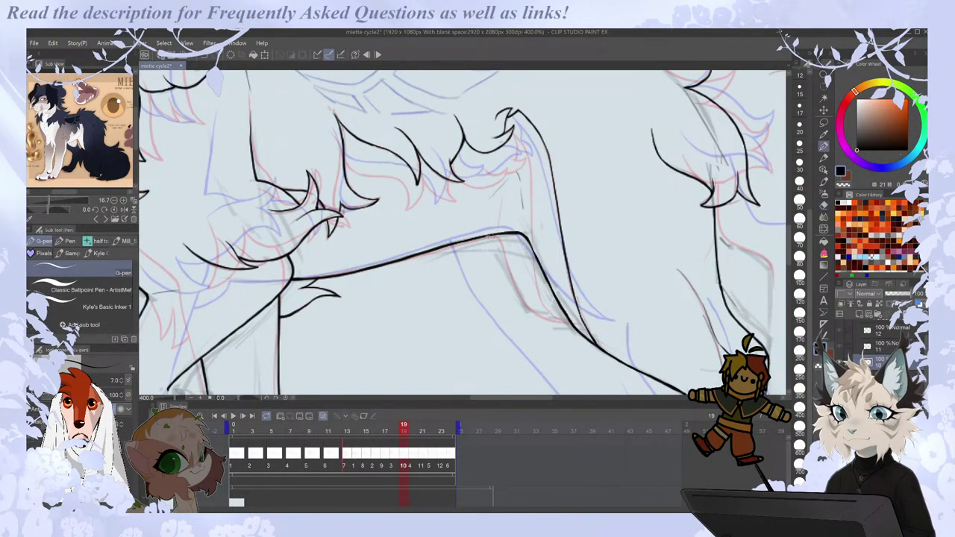
pyautogui.moveTo(496, 234)
pyautogui.mouseDown()
pyautogui.moveTo(526, 309)
pyautogui.moveTo(574, 327)
pyautogui.mouseUp()
# Compare the full body on frames 18 to 20 with and without onion skin, ending with the rough sketch hidden.
pyautogui.scroll(-2, 541, 294)
pyautogui.scroll(-1, 534, 243)
pyautogui.press('Right')
pyautogui.press('Right')
pyautogui.press('Left')
pyautogui.press('Left')
pyautogui.press('Right')
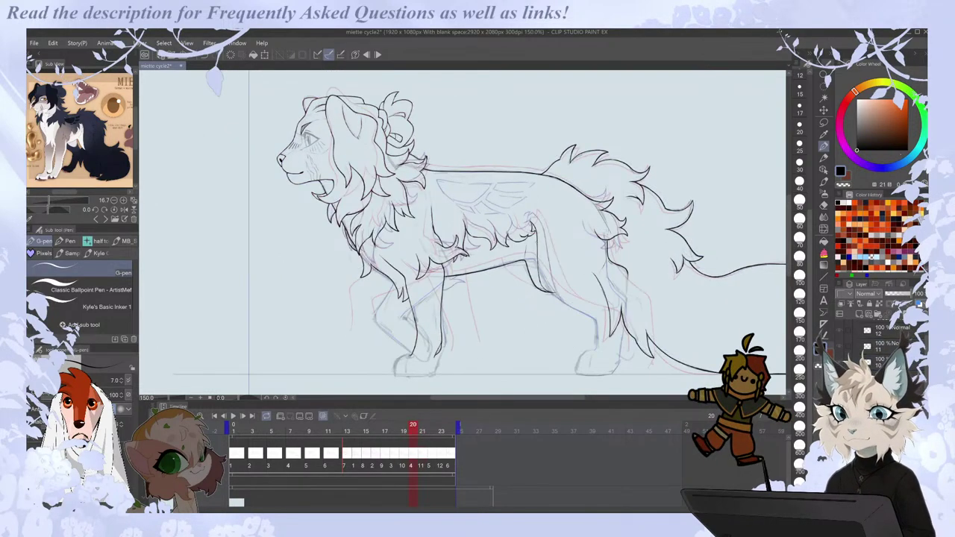
pyautogui.moveTo(543, 397); pyautogui.dragTo(559, 397)
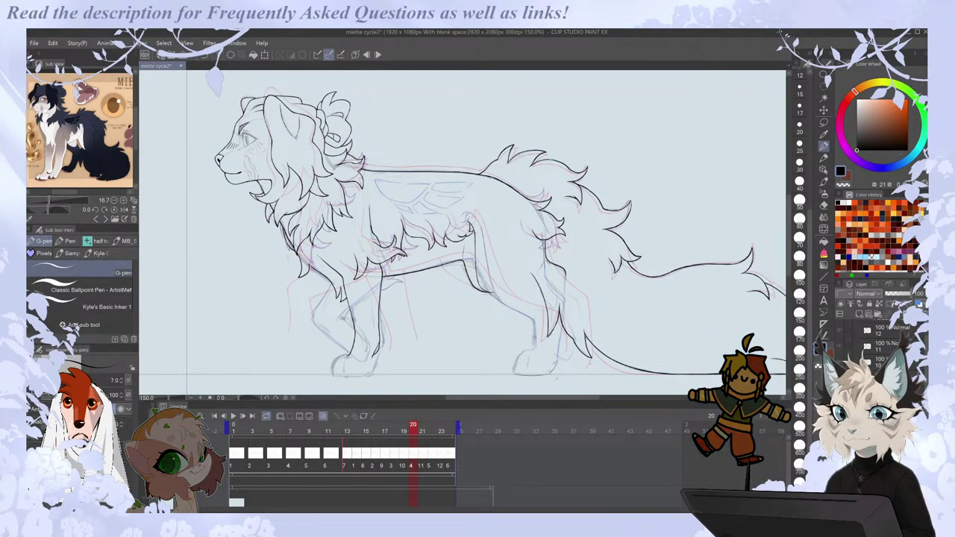
pyautogui.hotkey('ctrl', 'Left')
pyautogui.hotkey('ctrl', 'Left')
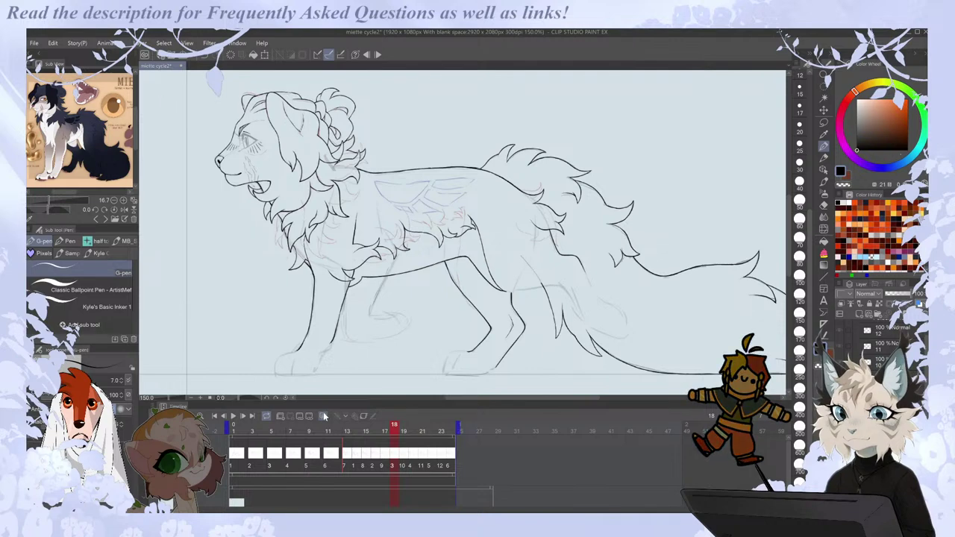
pyautogui.hotkey('ctrl', 'Right')
pyautogui.click(323, 418)
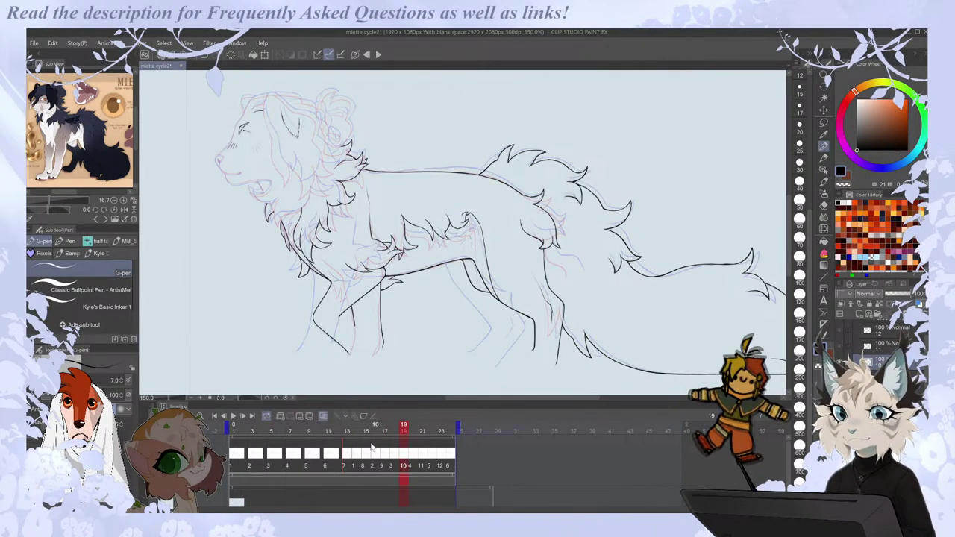
# Step through frames 13 to 17 and bring the uninked head on frame 17 into view.
pyautogui.click(349, 463)
pyautogui.hotkey('ctrl', 'Right')
pyautogui.hotkey('ctrl', 'Right')
pyautogui.hotkey('ctrl', 'Right')
pyautogui.hotkey('ctrl', 'Right')
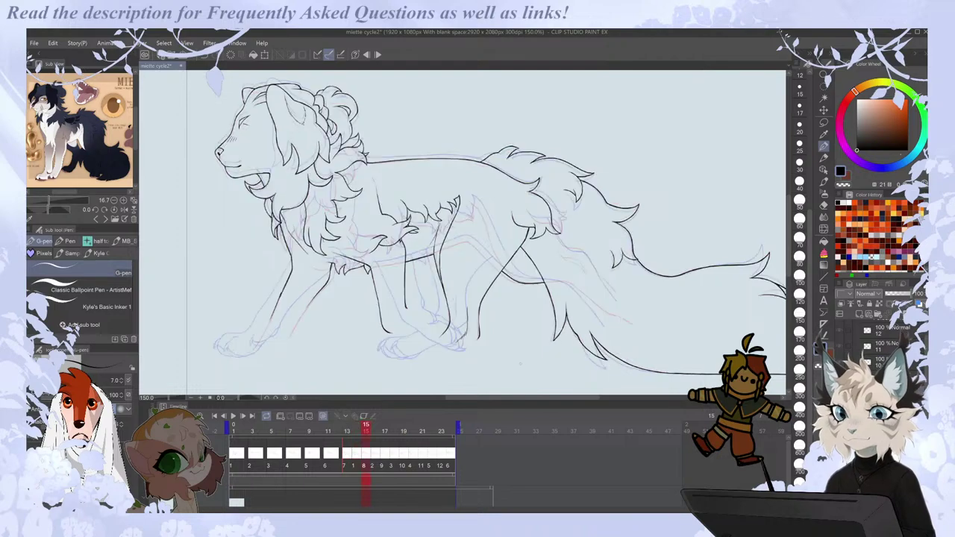
pyautogui.moveTo(503, 397); pyautogui.dragTo(472, 398)
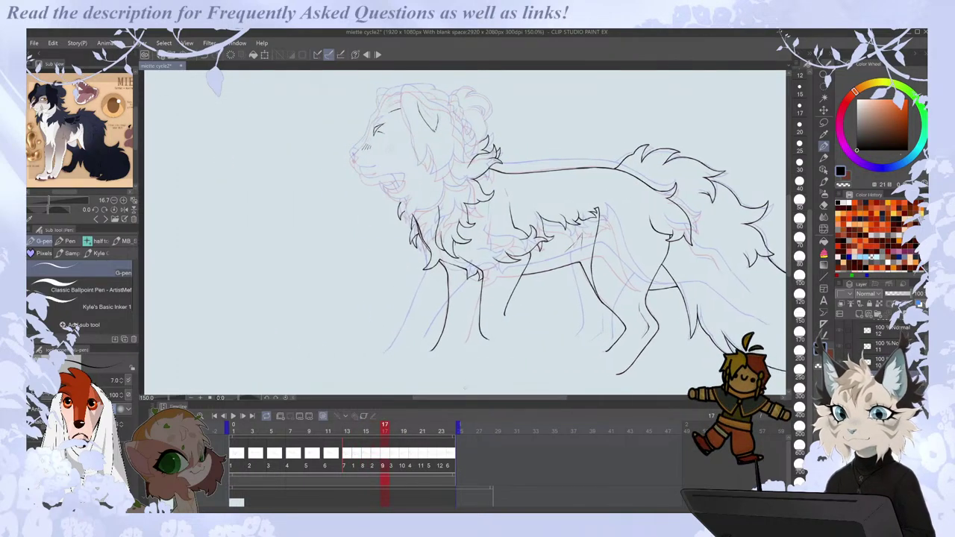
pyautogui.scroll(3, 410, 109)
pyautogui.scroll(-2, 410, 109)
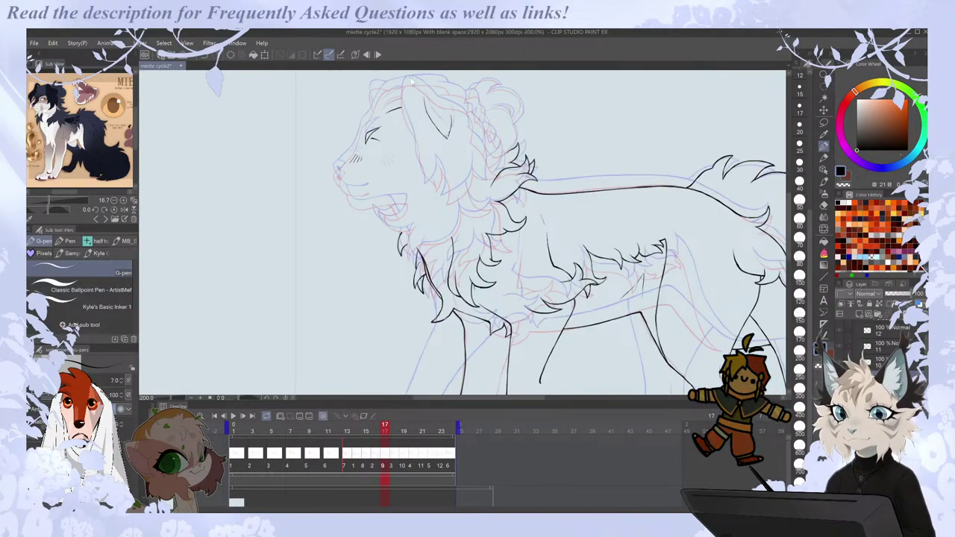
# Ink the front edge of the ear down to the pointed fur tufts at its tip on frame 17, using frame 16 as reference.
pyautogui.scroll(2, 413, 80)
pyautogui.moveTo(788, 205); pyautogui.dragTo(789, 199)
pyautogui.hotkey('ctrl', 'Left')
pyautogui.press('Right')
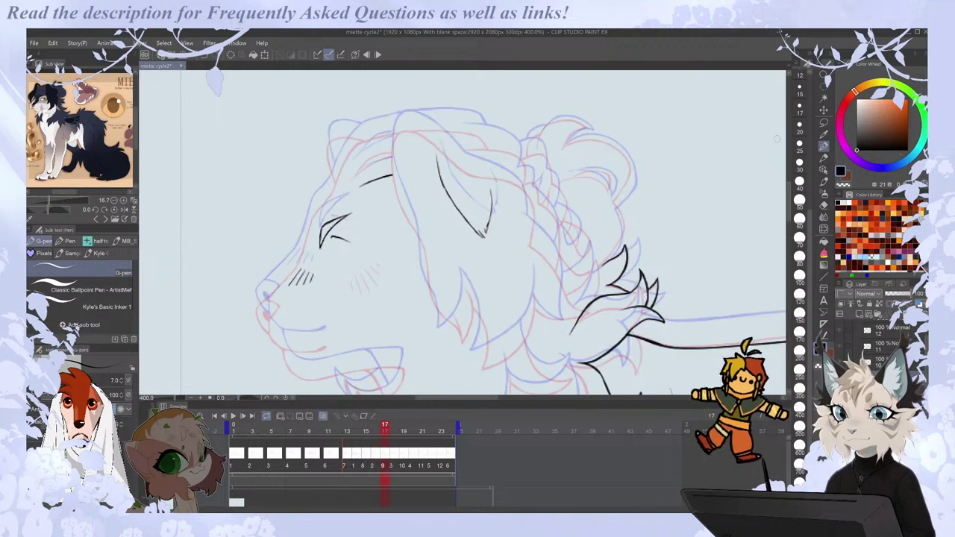
pyautogui.moveTo(395, 138)
pyautogui.mouseDown()
pyautogui.moveTo(391, 179)
pyautogui.moveTo(425, 252)
pyautogui.moveTo(433, 303)
pyautogui.moveTo(458, 331)
pyautogui.mouseUp()
pyautogui.press('Left')
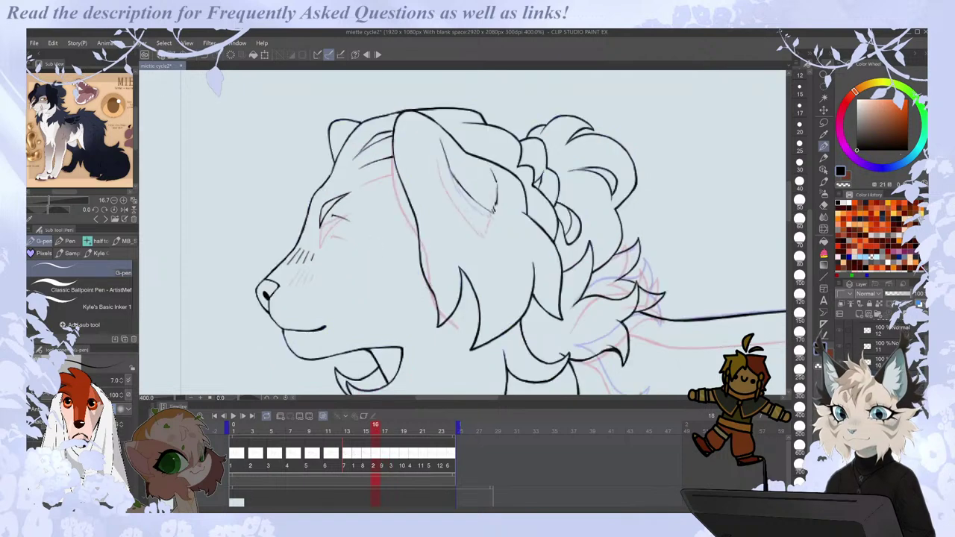
pyautogui.press('Right')
pyautogui.moveTo(456, 328); pyautogui.dragTo(464, 345)
pyautogui.moveTo(466, 288); pyautogui.dragTo(483, 367)
pyautogui.hotkey('ctrl', 'z')
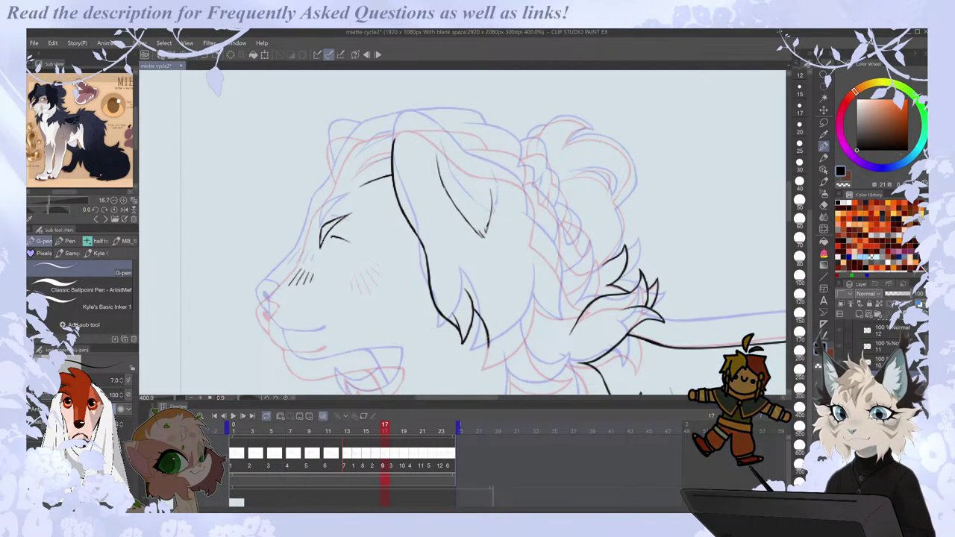
# Ink the lower rear edge of the ear fur on frame 17, comparing it with frame 16 in normal and mirrored view.
pyautogui.press('Left')
pyautogui.press('Right')
pyautogui.press('Left')
pyautogui.press('Right')
pyautogui.press('Left')
pyautogui.press('Right')
pyautogui.moveTo(789, 208); pyautogui.dragTo(789, 214)
pyautogui.press('h')
pyautogui.moveTo(389, 242)
pyautogui.mouseDown()
pyautogui.moveTo(395, 285)
pyautogui.moveTo(418, 313)
pyautogui.mouseUp()
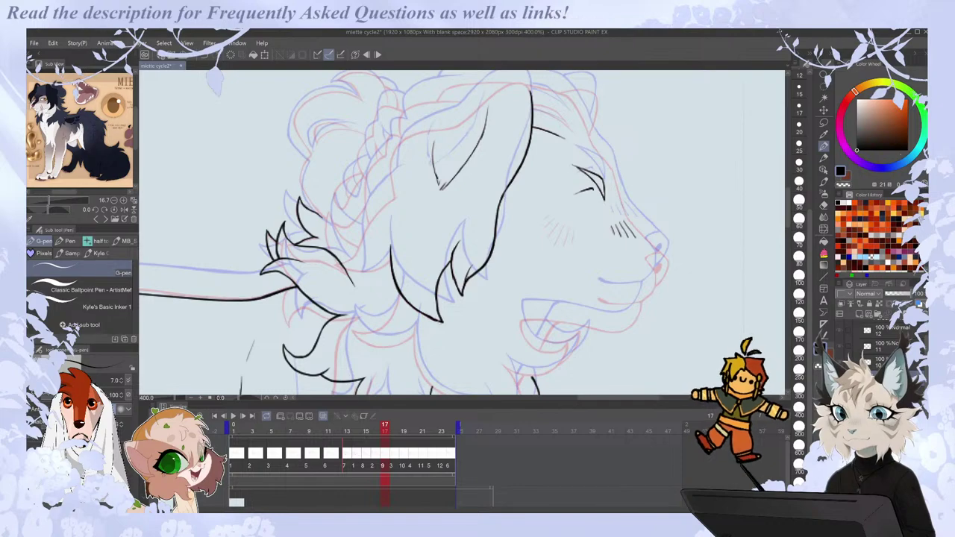
pyautogui.press('Left')
pyautogui.press('Right')
pyautogui.press('h')
pyautogui.press('Left')
pyautogui.press('Right')
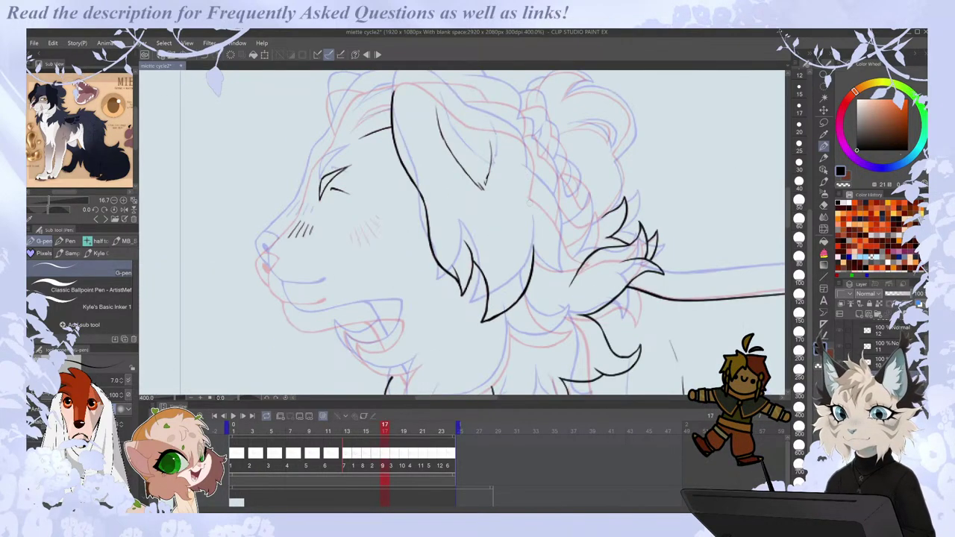
# Ink the hair lock behind the ear and the pointed tuft beside it on frame 17, checking against the neighbouring frames.
pyautogui.moveTo(525, 195)
pyautogui.mouseDown()
pyautogui.moveTo(573, 261)
pyautogui.moveTo(593, 267)
pyautogui.mouseUp()
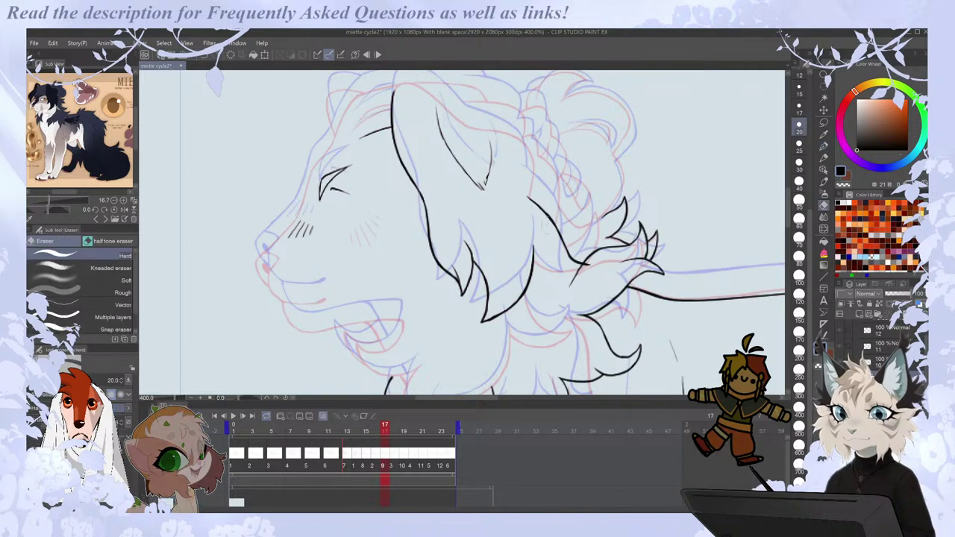
pyautogui.moveTo(534, 261); pyautogui.dragTo(574, 273)
pyautogui.press('h')
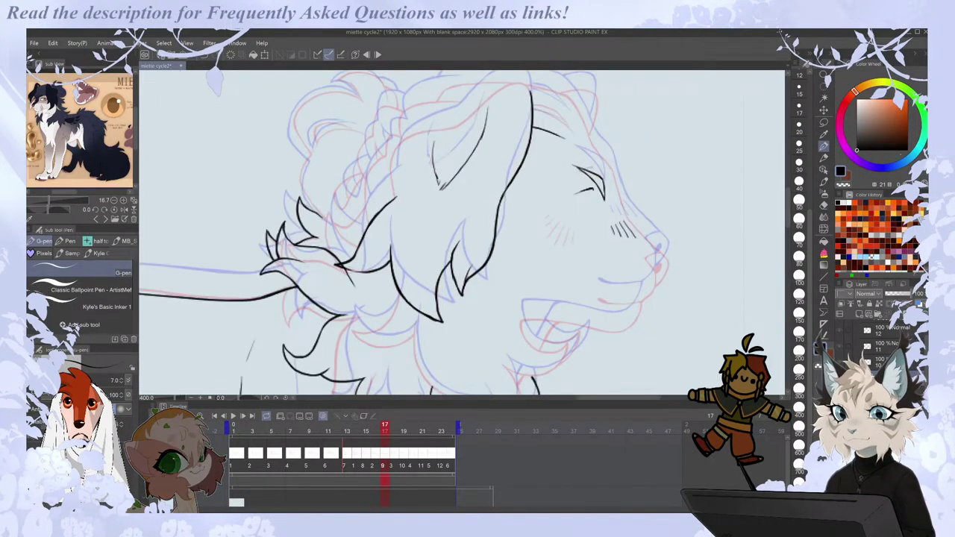
pyautogui.press('e')
pyautogui.press('p')
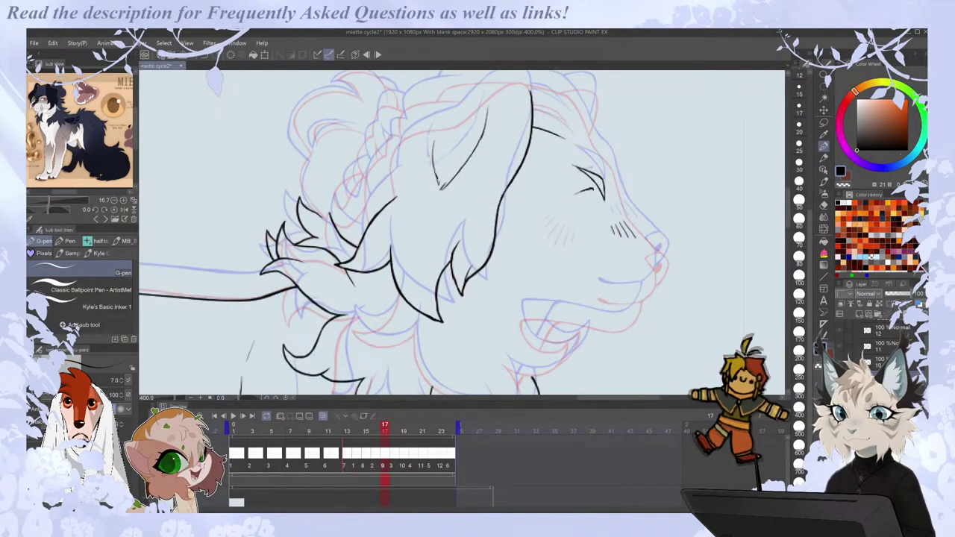
pyautogui.moveTo(327, 246); pyautogui.dragTo(329, 213)
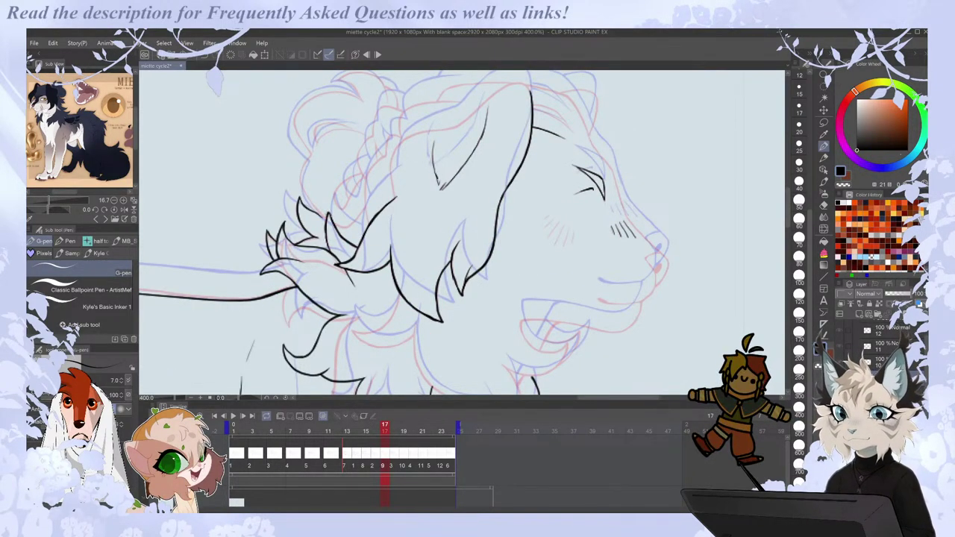
pyautogui.press(',')
pyautogui.press('.')
pyautogui.press('h')
pyautogui.hotkey('ctrl', 'Right')
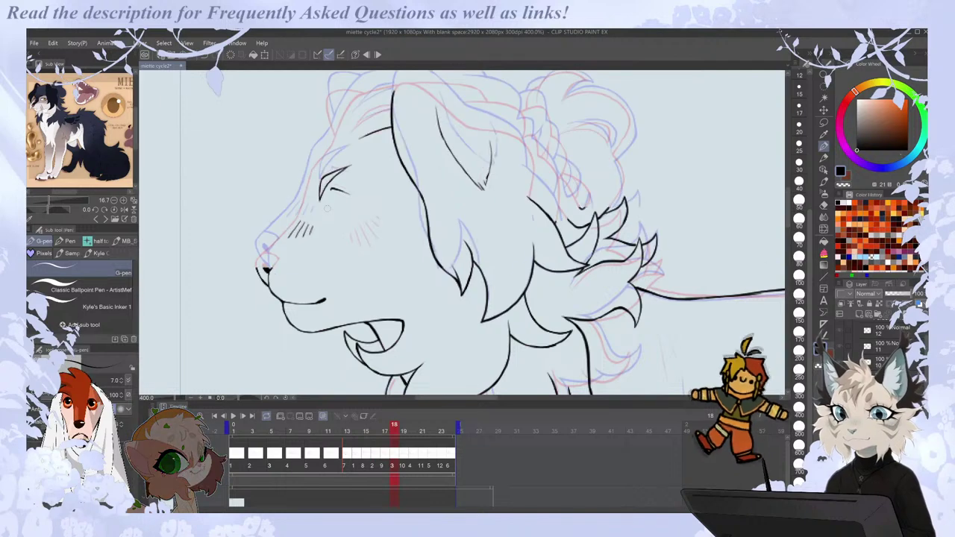
# Ink the upper back edge and rounded top of the ear on frame 17 so the ear outline closes.
pyautogui.hotkey('ctrl', 'Left')
pyautogui.moveTo(493, 397); pyautogui.dragTo(495, 400)
pyautogui.press(',')
pyautogui.press('.')
pyautogui.moveTo(789, 201); pyautogui.dragTo(788, 193)
pyautogui.press(',')
pyautogui.press('.')
pyautogui.moveTo(486, 221); pyautogui.dragTo(491, 272)
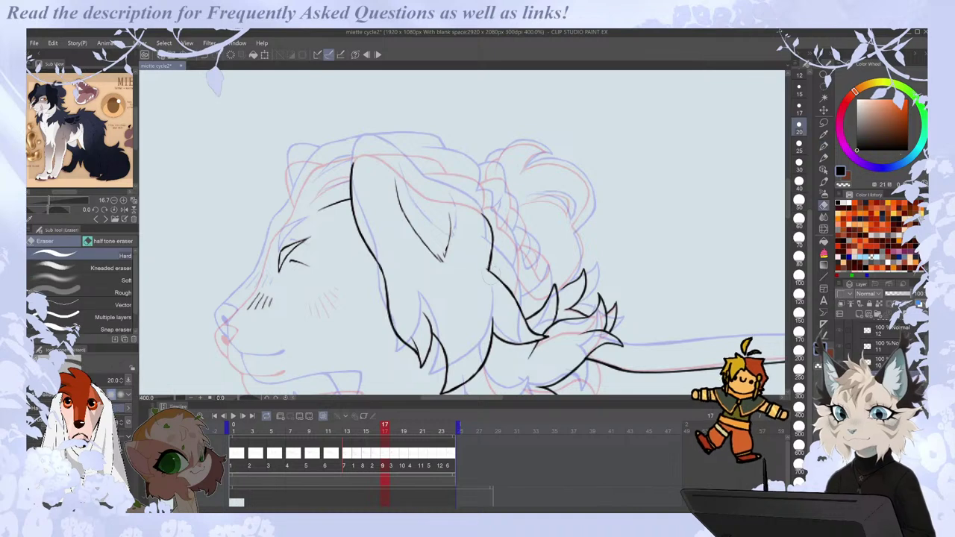
pyautogui.moveTo(353, 163)
pyautogui.mouseDown()
pyautogui.moveTo(367, 156)
pyautogui.moveTo(436, 200)
pyautogui.moveTo(487, 216)
pyautogui.mouseUp()
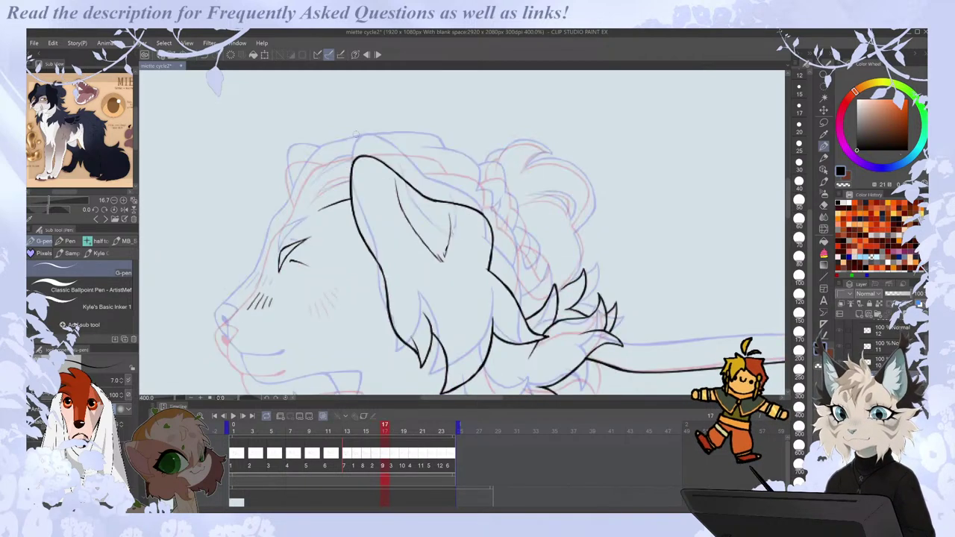
# Ink the face profile from the forehead down the bridge of the muzzle to the nose on frame 17.
pyautogui.press('h')
pyautogui.moveTo(581, 397); pyautogui.dragTo(597, 403)
pyautogui.moveTo(468, 167)
pyautogui.mouseDown()
pyautogui.moveTo(513, 242)
pyautogui.moveTo(527, 287)
pyautogui.mouseUp()
pyautogui.moveTo(523, 273); pyautogui.dragTo(569, 333)
pyautogui.hotkey('ctrl', 'z')
pyautogui.hotkey('ctrl', 'z')
pyautogui.moveTo(788, 198); pyautogui.dragTo(788, 204)
pyautogui.press('h')
pyautogui.press('e')
pyautogui.press('p')
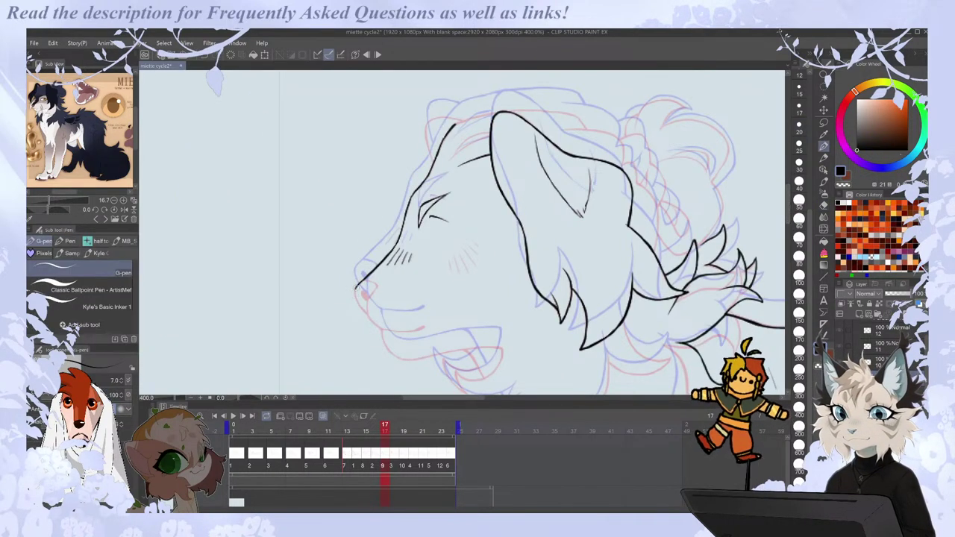
# Ink the nose, nostril and front of the muzzle down to the lip on frame 17, and save the file.
pyautogui.moveTo(361, 308); pyautogui.dragTo(367, 314)
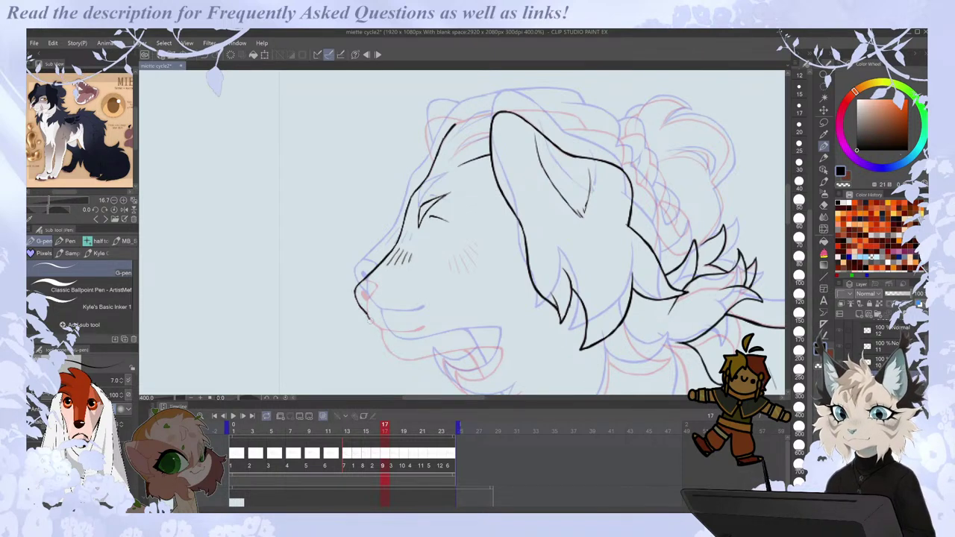
pyautogui.moveTo(365, 315); pyautogui.dragTo(383, 329)
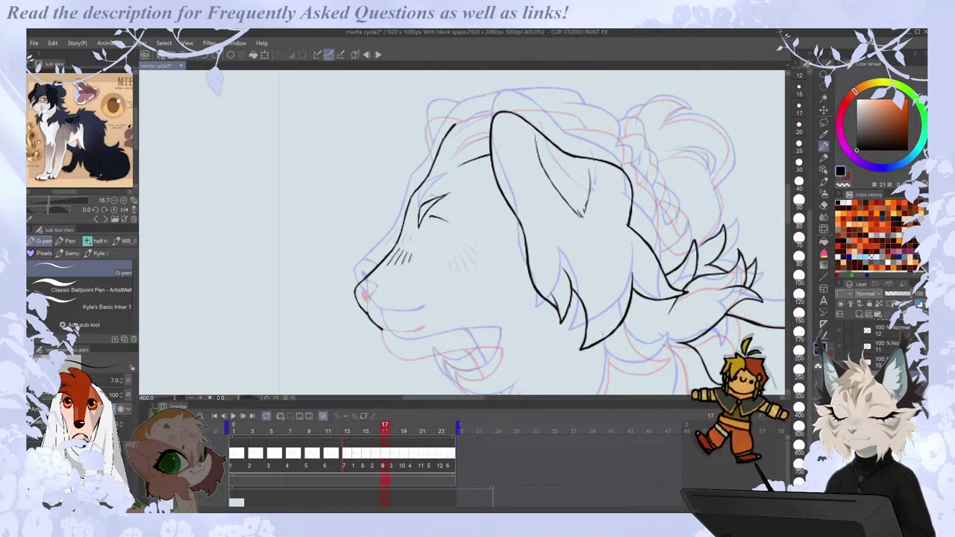
pyautogui.moveTo(362, 293); pyautogui.dragTo(367, 299)
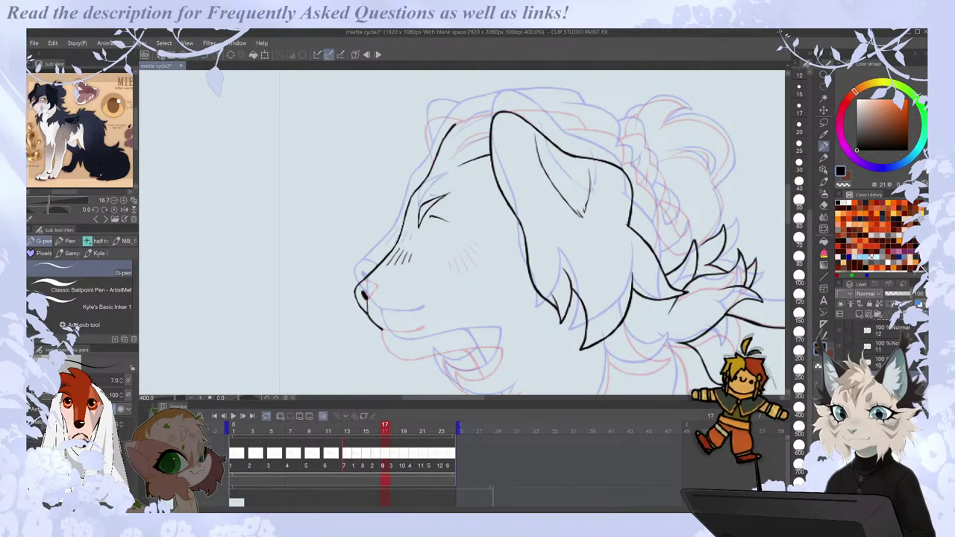
pyautogui.press('Left')
pyautogui.press('Right')
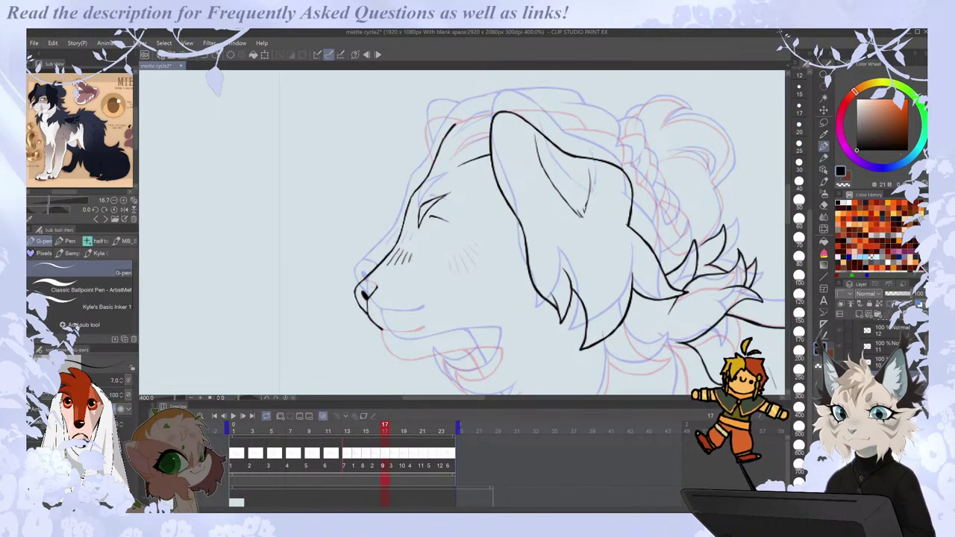
pyautogui.scroll(-2, 371, 255)
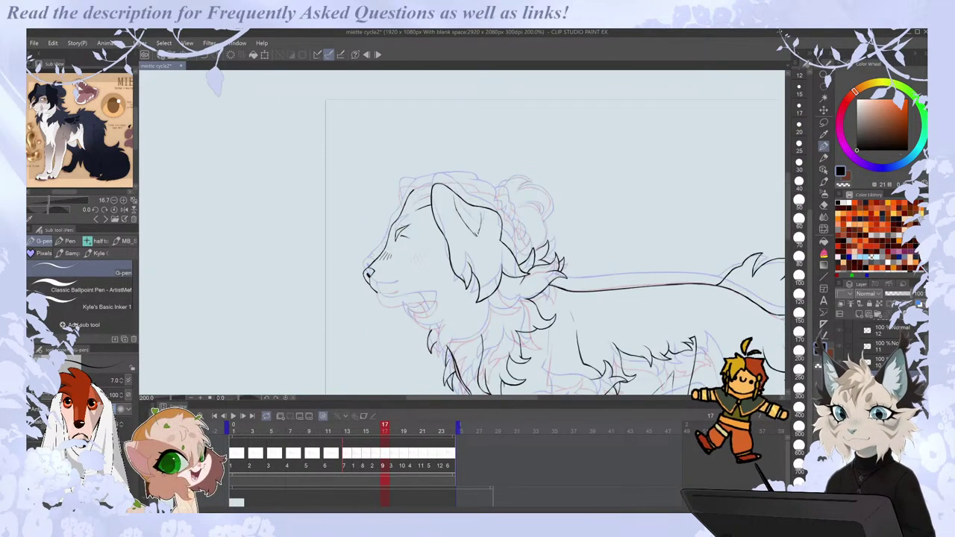
pyautogui.hotkey('ctrl', 's')
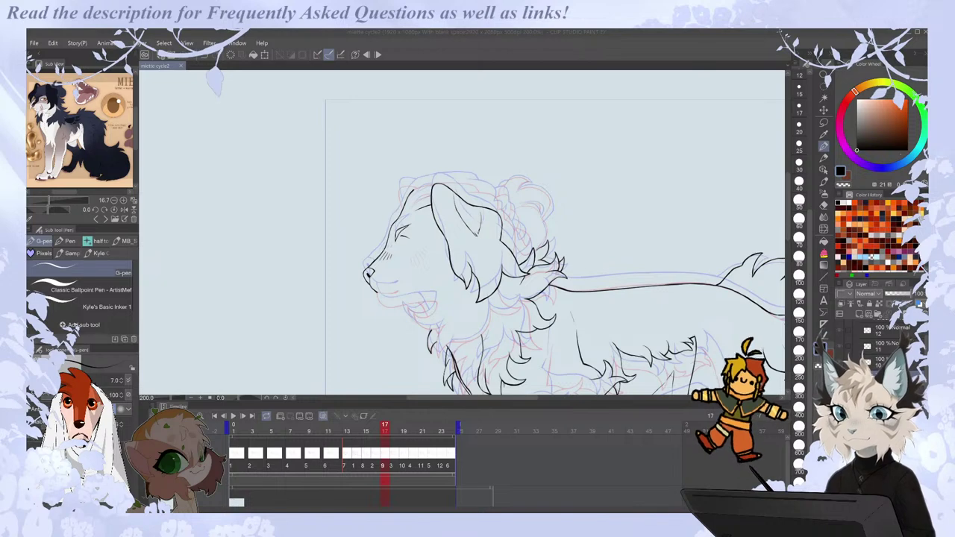
# Ink the row of short hatch marks on the cheek over the sketch on frame 17.
pyautogui.scroll(4, 400, 301)
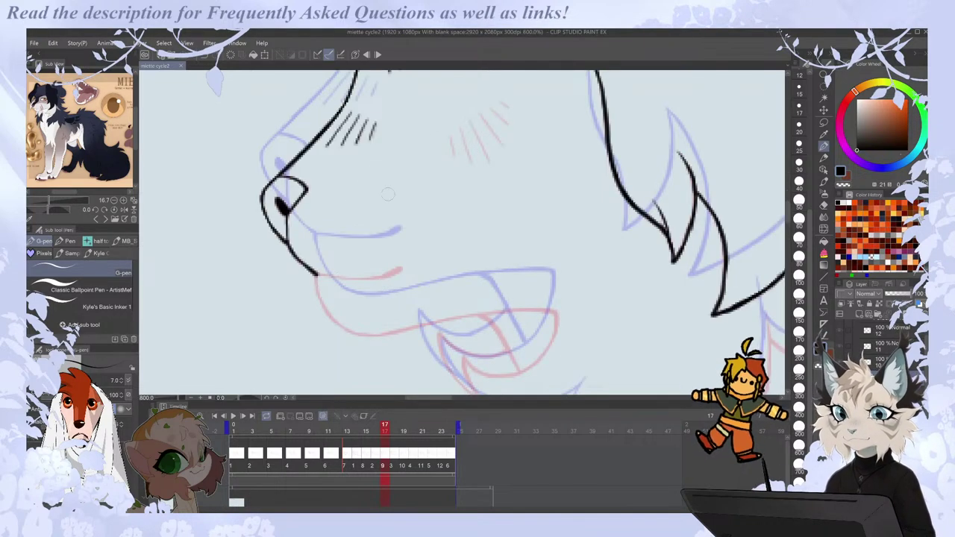
pyautogui.moveTo(449, 137)
pyautogui.mouseDown()
pyautogui.moveTo(452, 157)
pyautogui.moveTo(470, 160)
pyautogui.mouseUp()
pyautogui.moveTo(478, 133); pyautogui.dragTo(488, 161)
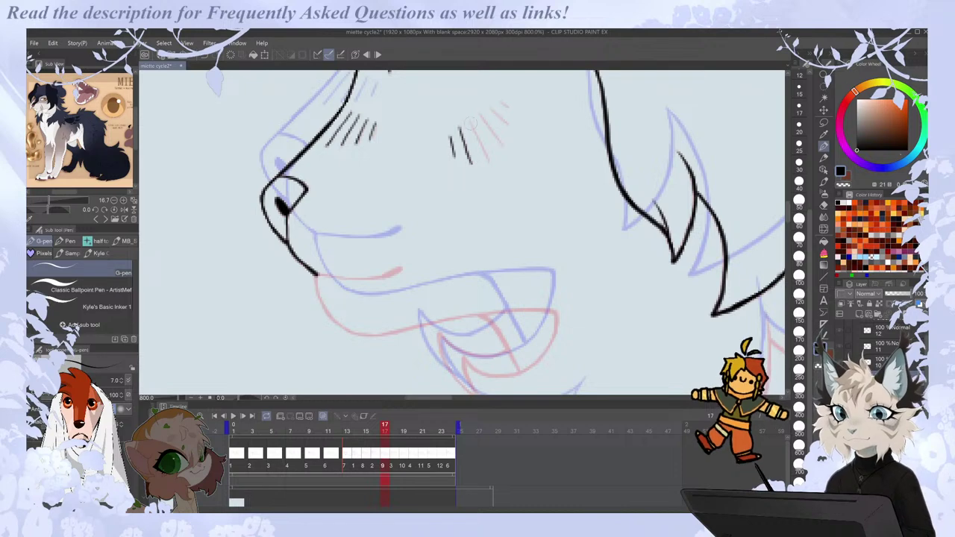
pyautogui.moveTo(480, 114); pyautogui.dragTo(506, 146)
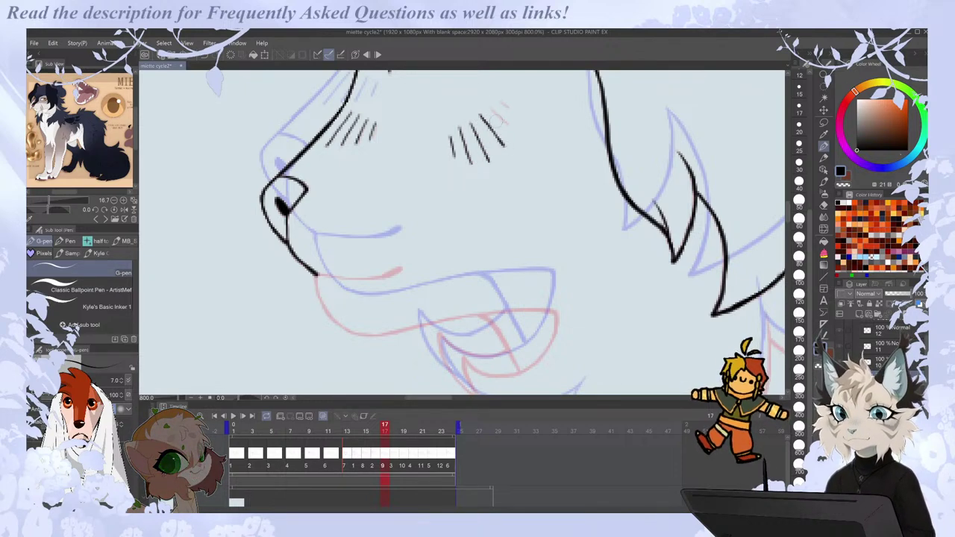
pyautogui.moveTo(492, 109); pyautogui.dragTo(508, 128)
# Ink the lip line, lower jaw and open mouth corner on frame 17, checking the shape in mirrored view.
pyautogui.scroll(-2, 503, 105)
pyautogui.moveTo(528, 209); pyautogui.dragTo(525, 222)
pyautogui.moveTo(408, 188); pyautogui.dragTo(437, 220)
pyautogui.moveTo(407, 189); pyautogui.dragTo(452, 186)
pyautogui.press('h')
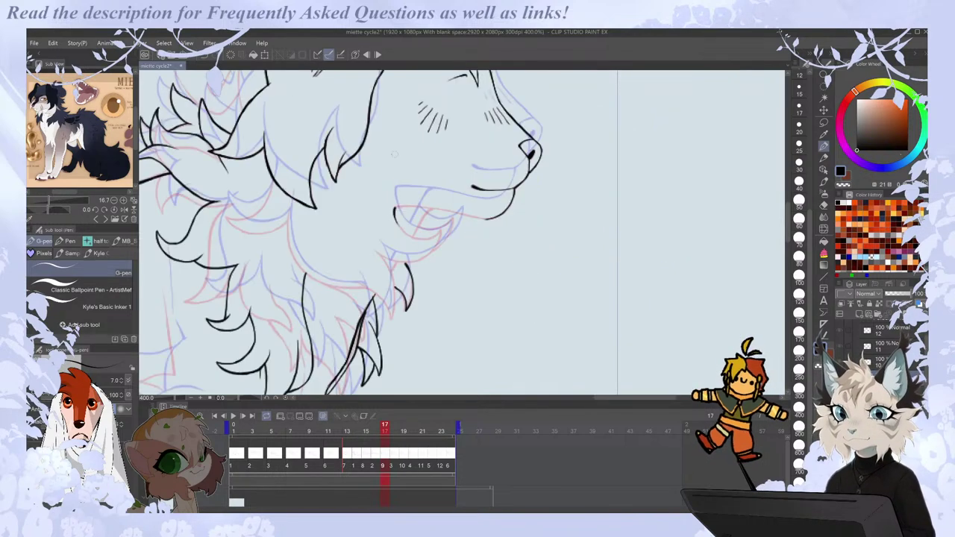
pyautogui.moveTo(393, 209); pyautogui.dragTo(494, 216)
pyautogui.moveTo(392, 217); pyautogui.dragTo(431, 240)
pyautogui.press('h')
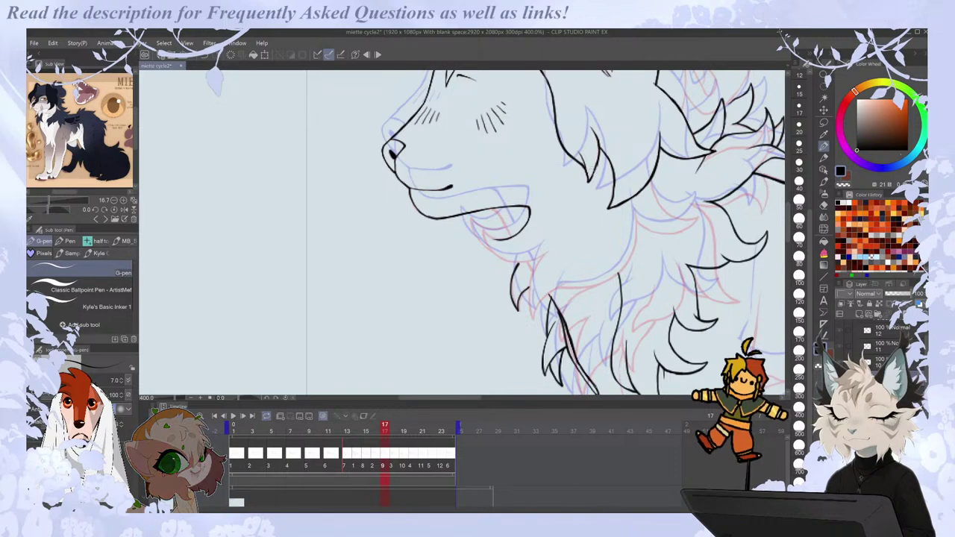
# Ink the line inside the open mouth and the small fur tuft beneath it on frame 17, redoing unsatisfactory strokes.
pyautogui.moveTo(483, 232)
pyautogui.mouseDown()
pyautogui.moveTo(496, 257)
pyautogui.moveTo(515, 263)
pyautogui.mouseUp()
pyautogui.hotkey('ctrl', 'z')
pyautogui.moveTo(482, 228)
pyautogui.mouseDown()
pyautogui.moveTo(505, 239)
pyautogui.moveTo(493, 247)
pyautogui.moveTo(505, 262)
pyautogui.moveTo(526, 265)
pyautogui.mouseUp()
pyautogui.hotkey('ctrl', 'z')
pyautogui.moveTo(488, 207); pyautogui.dragTo(510, 235)
pyautogui.hotkey('ctrl', 'z')
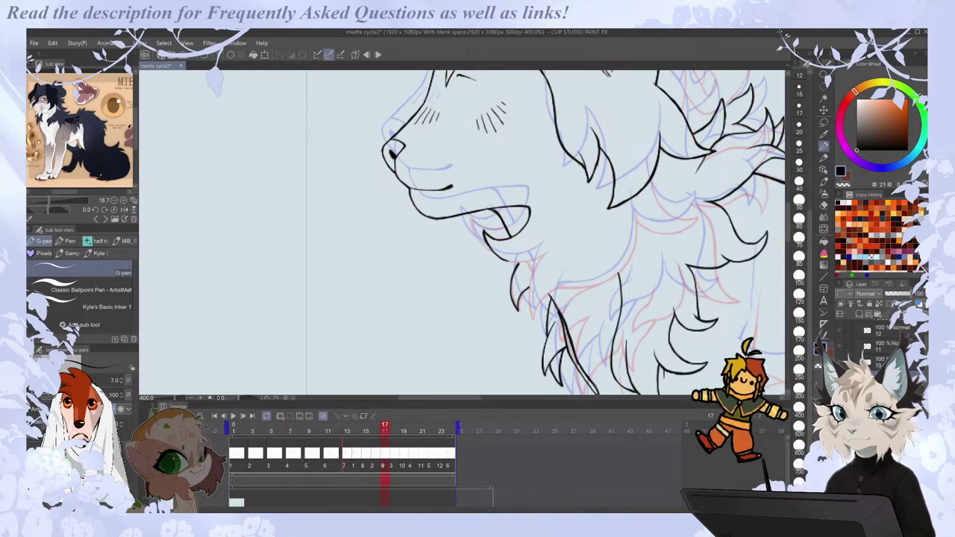
# Ink the pointed fur tufts hanging under the chin on frame 17 and connect them up to the jaw.
pyautogui.hscroll(5, 520, 402)
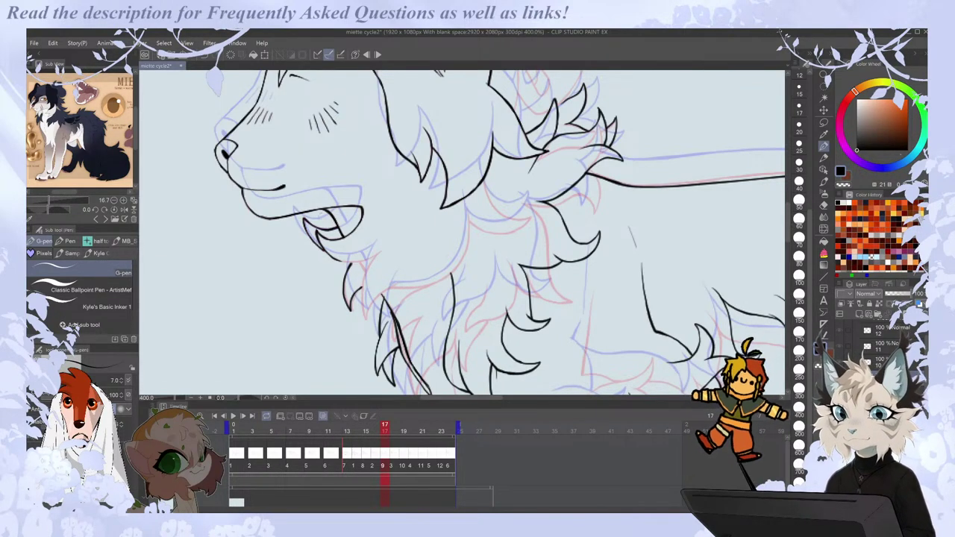
pyautogui.press(',')
pyautogui.press('.')
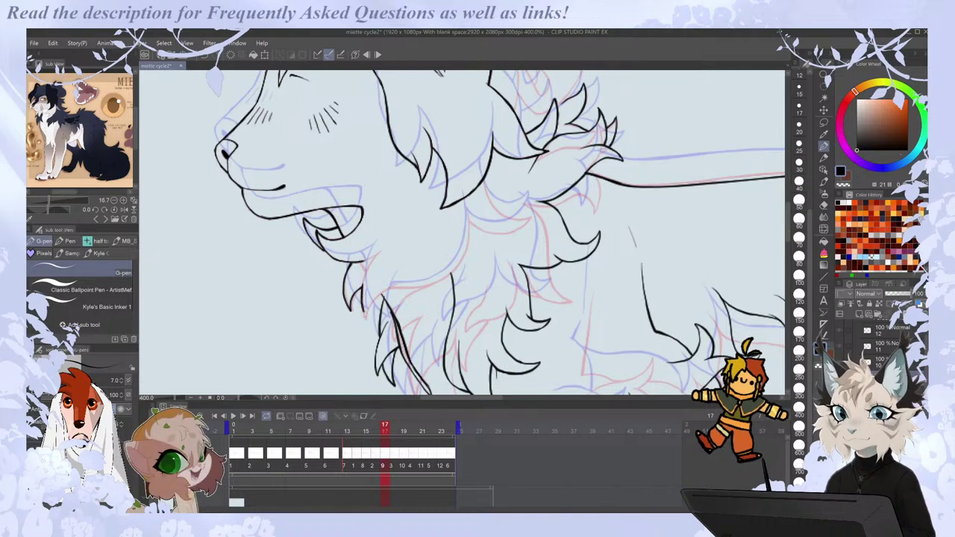
pyautogui.moveTo(370, 313)
pyautogui.mouseDown()
pyautogui.moveTo(382, 293)
pyautogui.moveTo(410, 278)
pyautogui.moveTo(370, 261)
pyautogui.moveTo(388, 246)
pyautogui.moveTo(366, 261)
pyautogui.mouseUp()
pyautogui.moveTo(379, 314)
pyautogui.mouseDown()
pyautogui.moveTo(395, 296)
pyautogui.moveTo(386, 287)
pyautogui.mouseUp()
pyautogui.press('e')
pyautogui.press('p')
pyautogui.press('h')
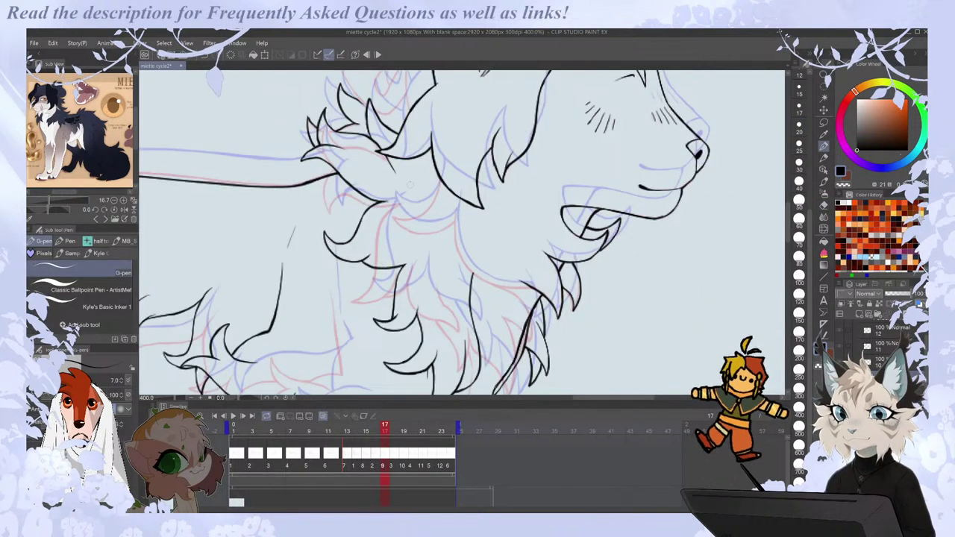
# Ink the curved line from below the ear to the throat and the neck fur lock behind it on frame 17.
pyautogui.moveTo(456, 213)
pyautogui.mouseDown()
pyautogui.moveTo(468, 270)
pyautogui.moveTo(494, 285)
pyautogui.moveTo(531, 287)
pyautogui.mouseUp()
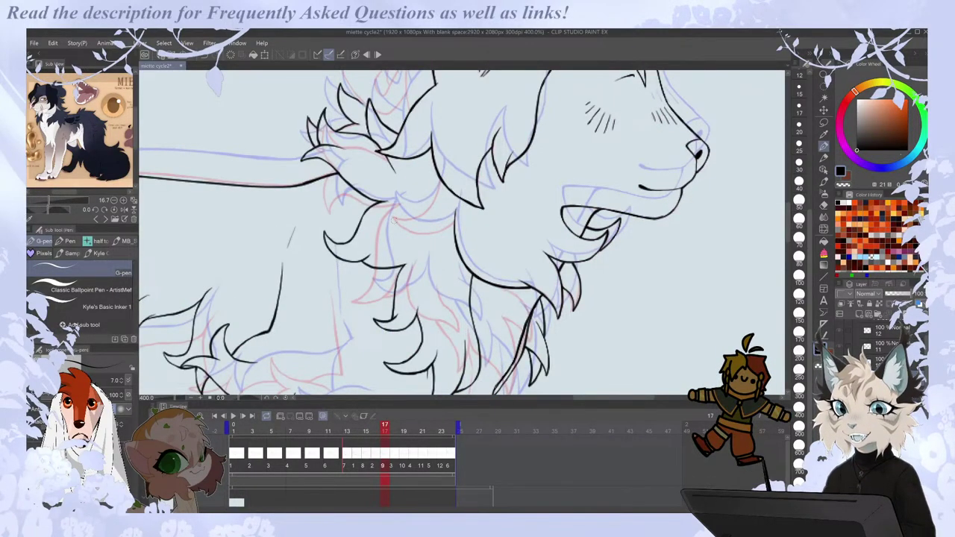
pyautogui.press('h')
pyautogui.moveTo(481, 180)
pyautogui.mouseDown()
pyautogui.moveTo(492, 209)
pyautogui.moveTo(528, 221)
pyautogui.mouseUp()
pyautogui.press('h')
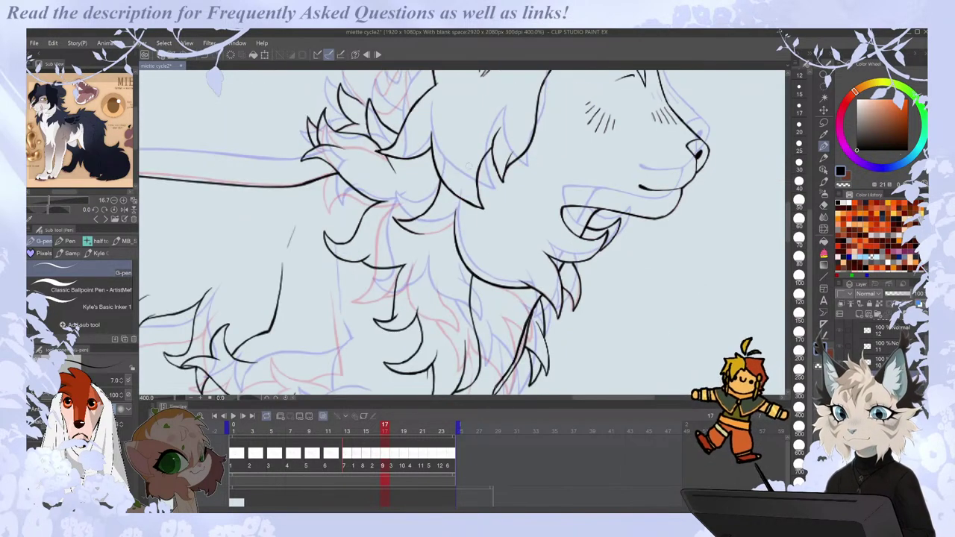
pyautogui.press('h')
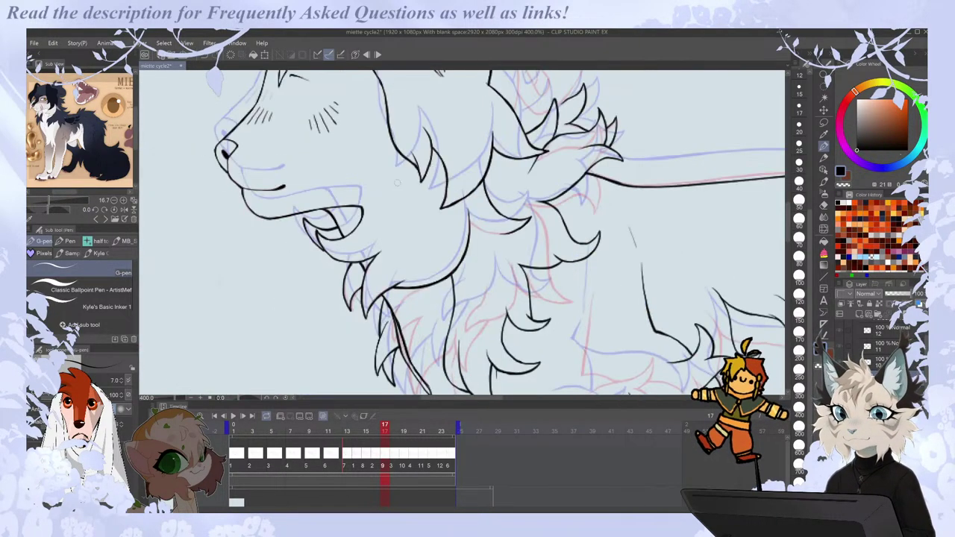
pyautogui.moveTo(469, 221); pyautogui.dragTo(501, 236)
# Step back and forth through the frames around frame 17 to compare the head, ending on frame 17's uninked braid.
pyautogui.scroll(-2, 501, 222)
pyautogui.press('Right')
pyautogui.press('Right')
pyautogui.press('Left')
pyautogui.press('Left')
pyautogui.press('Left')
pyautogui.press('Left')
pyautogui.press('Left')
pyautogui.press('Right')
pyautogui.hotkey('ctrl', '+')
pyautogui.press('Right')
pyautogui.press('Right')
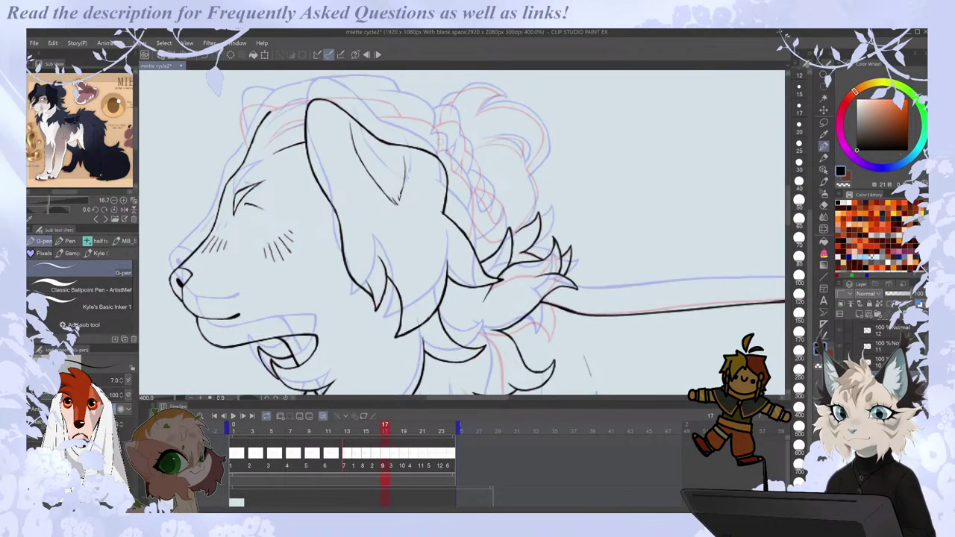
# Ink the overlapping strands of the braid behind the ear on frame 17, up to its rounded top segment.
pyautogui.moveTo(436, 149)
pyautogui.mouseDown()
pyautogui.moveTo(450, 152)
pyautogui.moveTo(473, 209)
pyautogui.mouseUp()
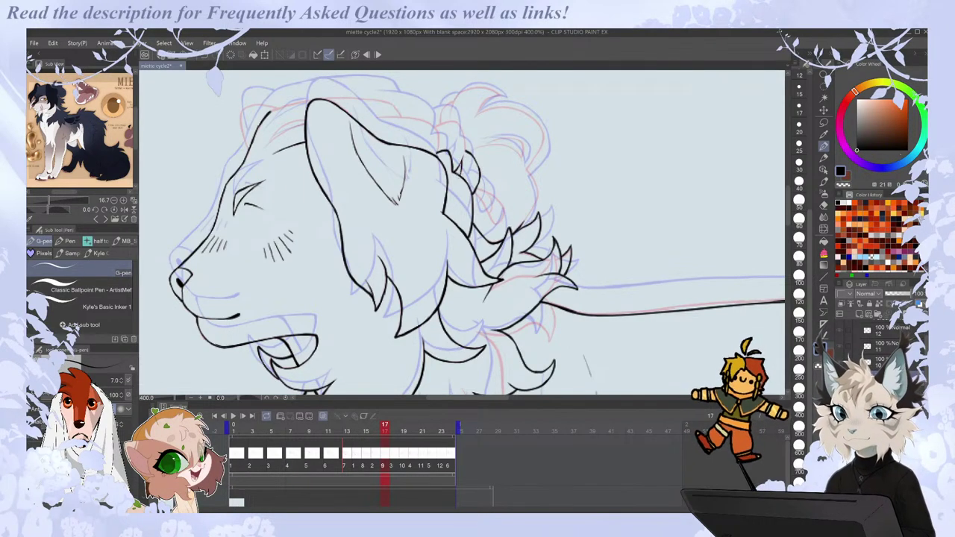
pyautogui.press(',')
pyautogui.press('.')
pyautogui.moveTo(455, 121); pyautogui.dragTo(466, 150)
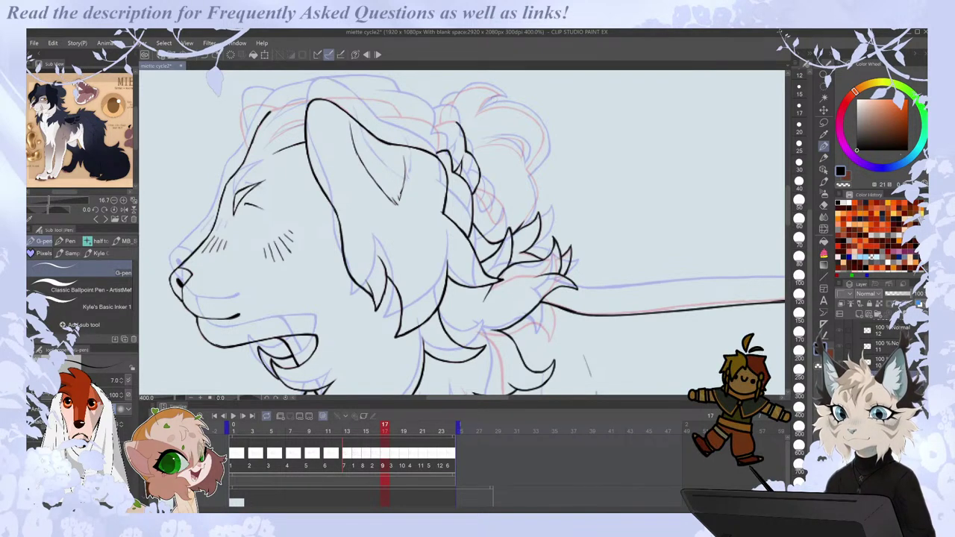
pyautogui.press('h')
pyautogui.moveTo(462, 149)
pyautogui.mouseDown()
pyautogui.moveTo(464, 262)
pyautogui.moveTo(477, 234)
pyautogui.moveTo(489, 238)
pyautogui.moveTo(476, 234)
pyautogui.moveTo(490, 239)
pyautogui.mouseUp()
pyautogui.hotkey('ctrl', 'z')
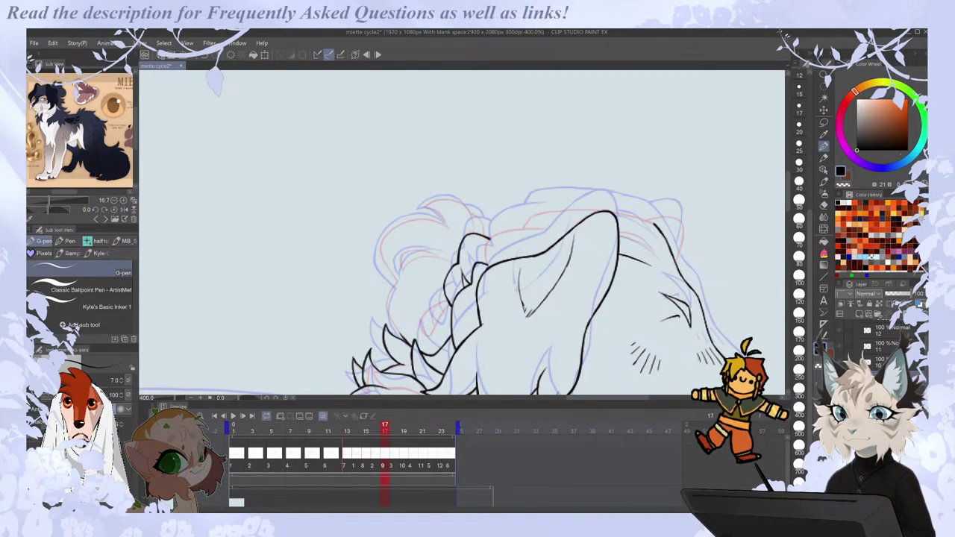
pyautogui.moveTo(490, 239); pyautogui.dragTo(489, 268)
pyautogui.press('h')
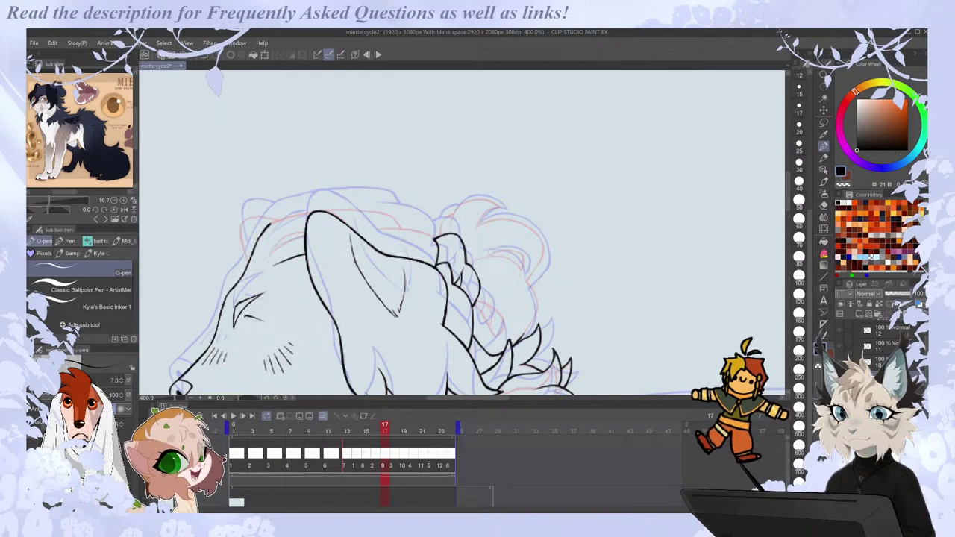
# Ink the hair strands from the braid across the top of the head and the small far ear on frame 17.
pyautogui.moveTo(378, 229); pyautogui.dragTo(436, 240)
pyautogui.hotkey('ctrl', 'z')
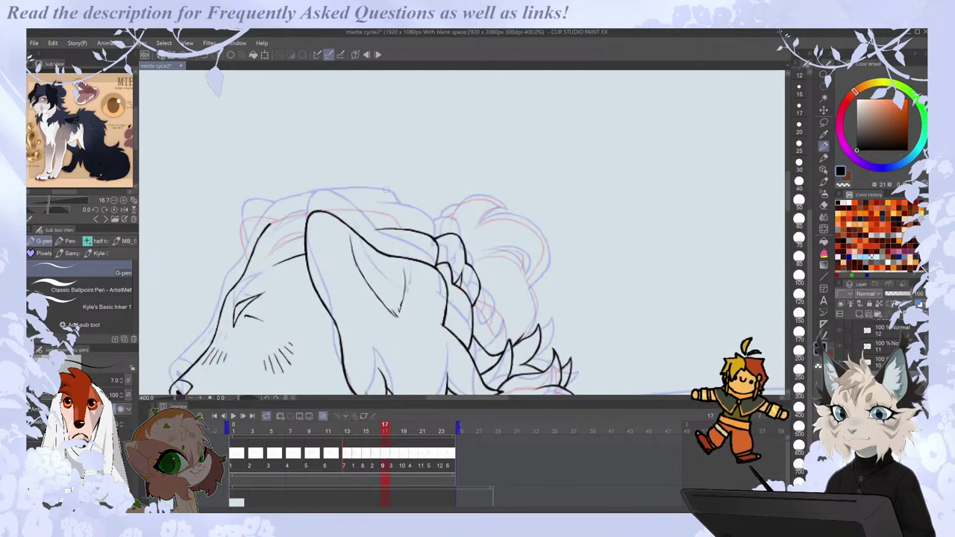
pyautogui.moveTo(387, 221)
pyautogui.mouseDown()
pyautogui.moveTo(396, 216)
pyautogui.moveTo(400, 229)
pyautogui.mouseUp()
pyautogui.moveTo(241, 226); pyautogui.dragTo(247, 259)
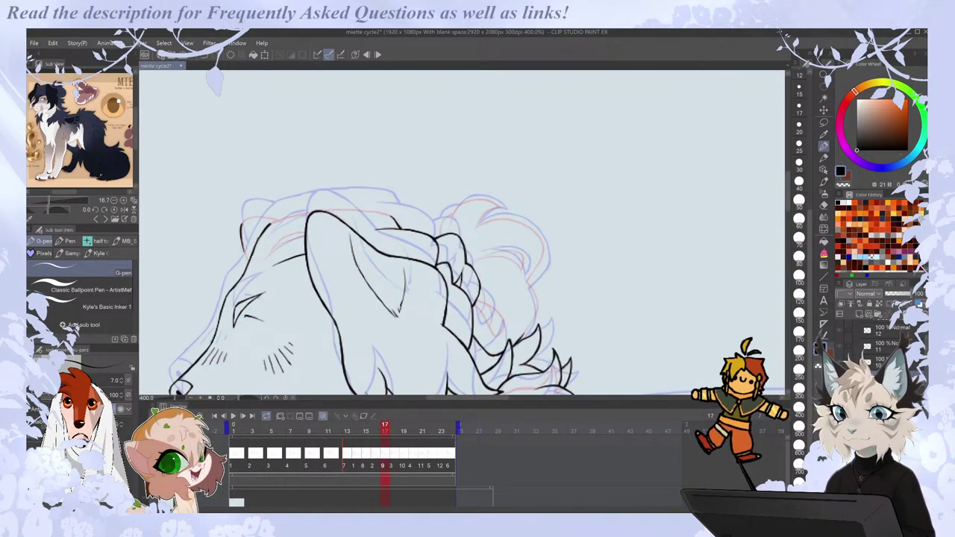
pyautogui.press('h')
pyautogui.press('h')
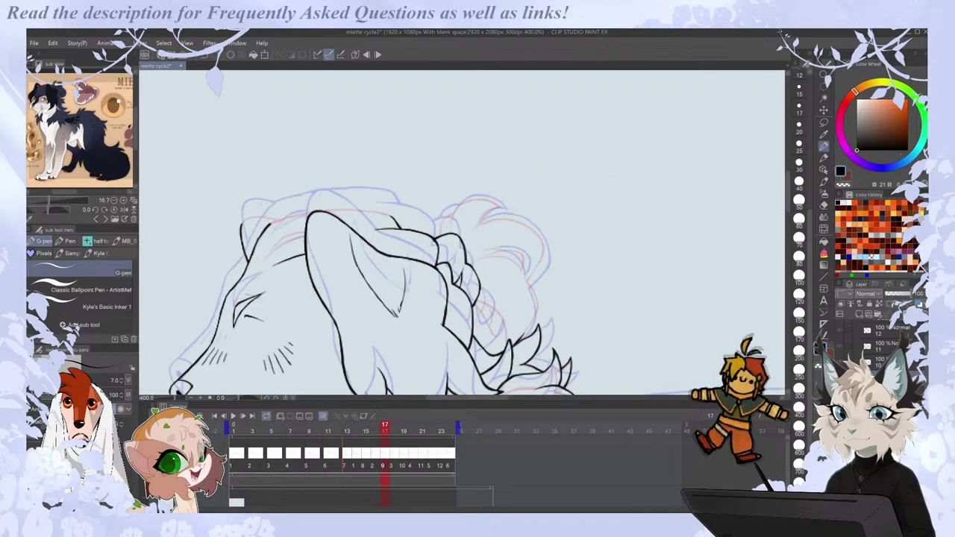
pyautogui.moveTo(254, 221)
pyautogui.mouseDown()
pyautogui.moveTo(314, 212)
pyautogui.moveTo(393, 217)
pyautogui.mouseUp()
pyautogui.hotkey('ctrl', 'z')
pyautogui.press('e')
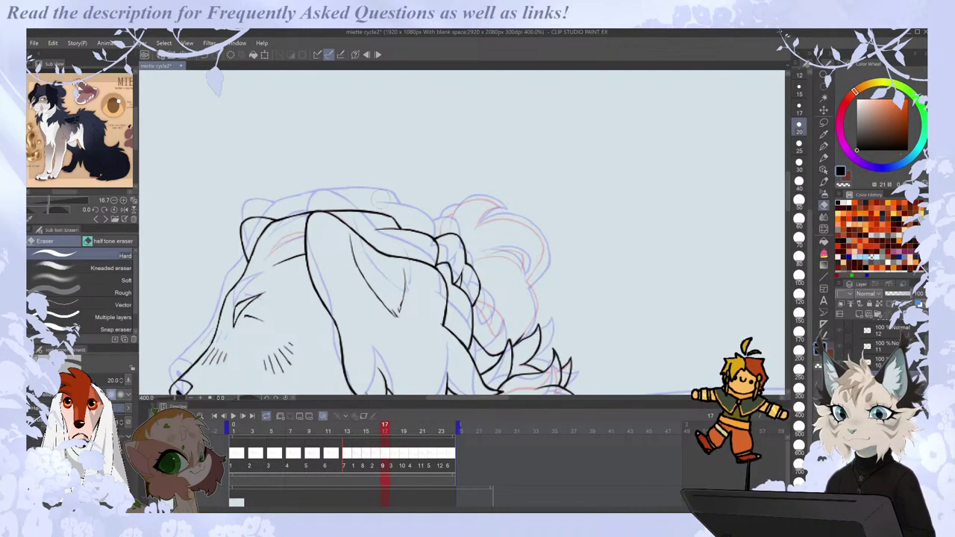
pyautogui.press('p')
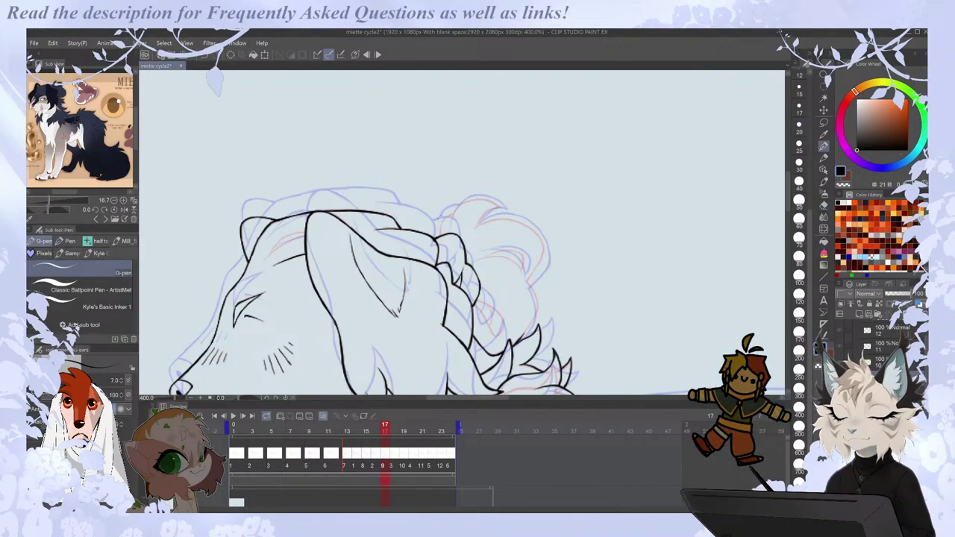
# Ink the bun's front edge, the small coil at its base and its lower back edge on frame 17.
pyautogui.moveTo(440, 236); pyautogui.dragTo(464, 200)
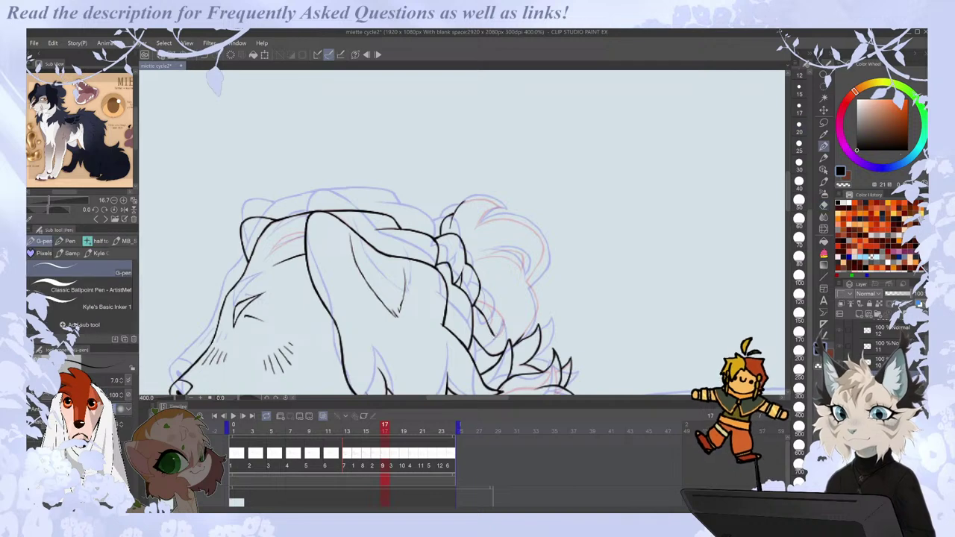
pyautogui.moveTo(479, 301)
pyautogui.mouseDown()
pyautogui.moveTo(503, 320)
pyautogui.moveTo(486, 326)
pyautogui.mouseUp()
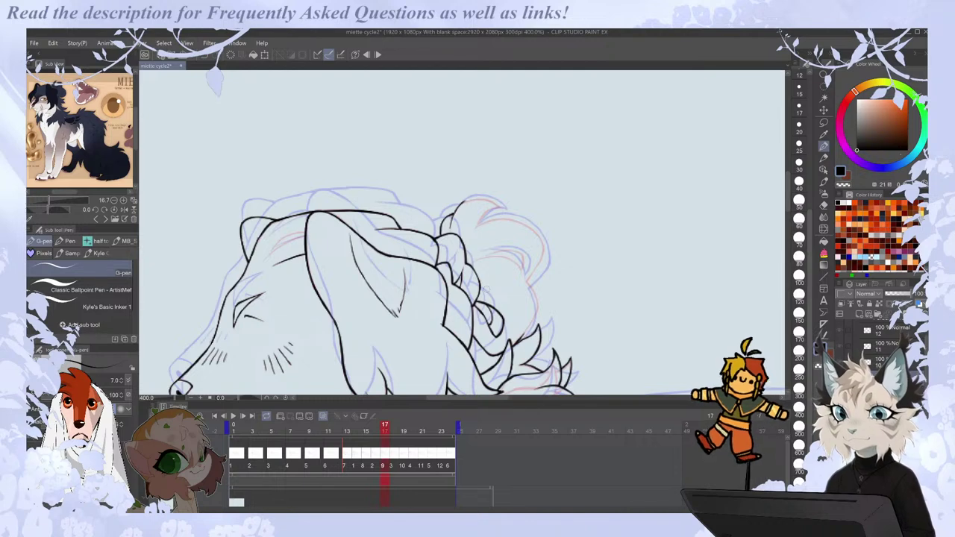
pyautogui.moveTo(524, 332)
pyautogui.mouseDown()
pyautogui.moveTo(525, 282)
pyautogui.moveTo(538, 307)
pyautogui.mouseUp()
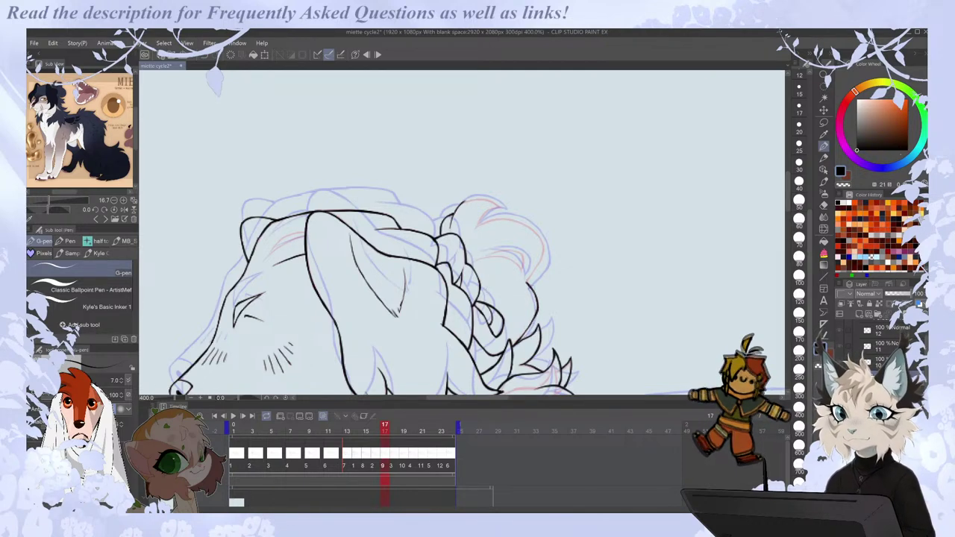
# Ink the curved hair strands on the forehead in front of the ear on frame 17, checking against neighbouring frames.
pyautogui.press('h')
pyautogui.moveTo(616, 231); pyautogui.dragTo(664, 264)
pyautogui.moveTo(618, 232); pyautogui.dragTo(656, 253)
pyautogui.hotkey('ctrl', 'z')
pyautogui.press('Right')
pyautogui.press('Right')
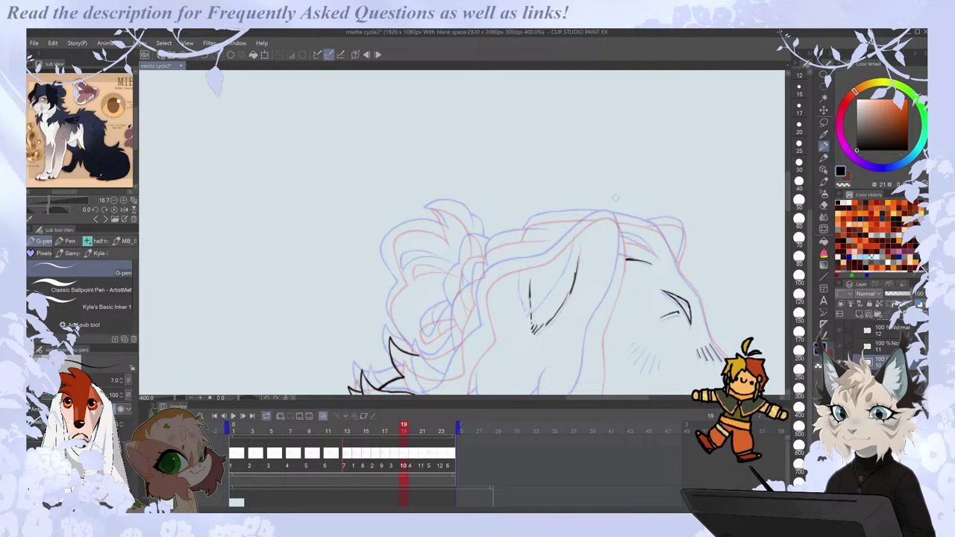
pyautogui.press('Left')
pyautogui.press('Left')
pyautogui.press('Left')
pyautogui.press('Right')
# Ink the top lock and the rounded back outline of the hair bun on frame 17.
pyautogui.moveTo(426, 207)
pyautogui.mouseDown()
pyautogui.moveTo(448, 228)
pyautogui.moveTo(491, 200)
pyautogui.moveTo(461, 203)
pyautogui.moveTo(501, 208)
pyautogui.mouseUp()
pyautogui.press('h')
pyautogui.hotkey('ctrl', 'z')
pyautogui.press('e')
pyautogui.press('p')
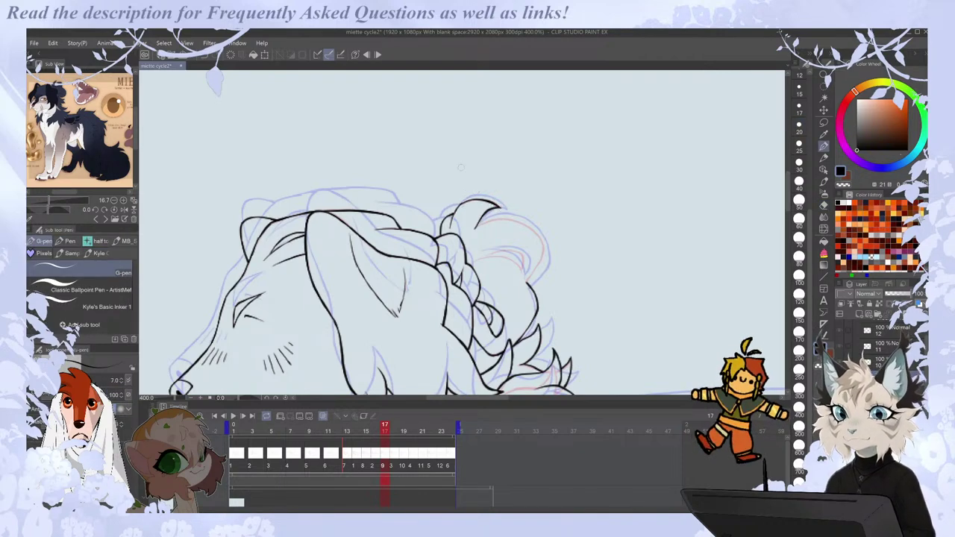
pyautogui.moveTo(475, 226)
pyautogui.mouseDown()
pyautogui.moveTo(512, 219)
pyautogui.moveTo(537, 234)
pyautogui.moveTo(543, 245)
pyautogui.moveTo(526, 283)
pyautogui.mouseUp()
pyautogui.moveTo(543, 242); pyautogui.dragTo(544, 253)
pyautogui.press(',')
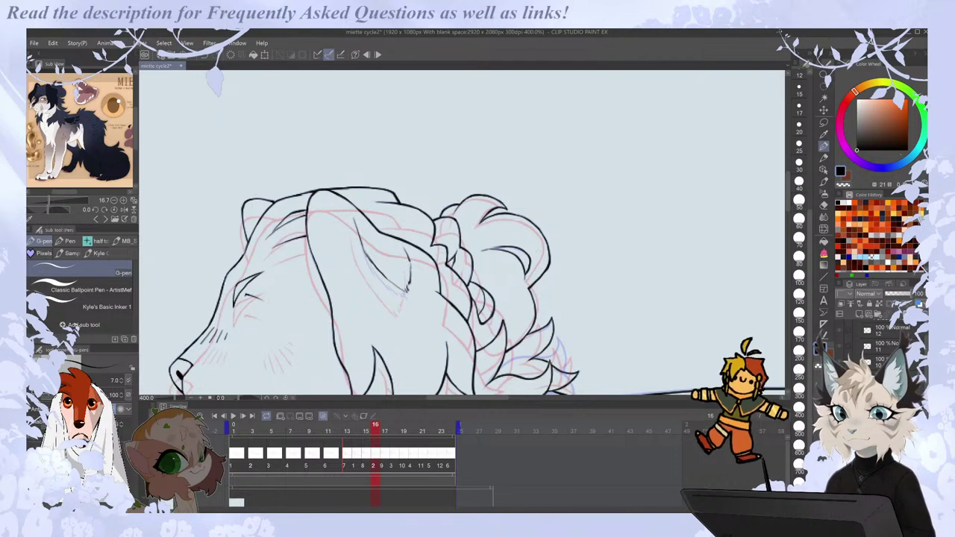
pyautogui.press('Right')
# Ink the curl strands inside the bun on frame 17, redoing unsatisfactory strokes.
pyautogui.moveTo(469, 264)
pyautogui.mouseDown()
pyautogui.moveTo(501, 254)
pyautogui.moveTo(525, 273)
pyautogui.mouseUp()
pyautogui.press('h')
pyautogui.press('e')
pyautogui.press('p')
pyautogui.moveTo(406, 264); pyautogui.dragTo(404, 272)
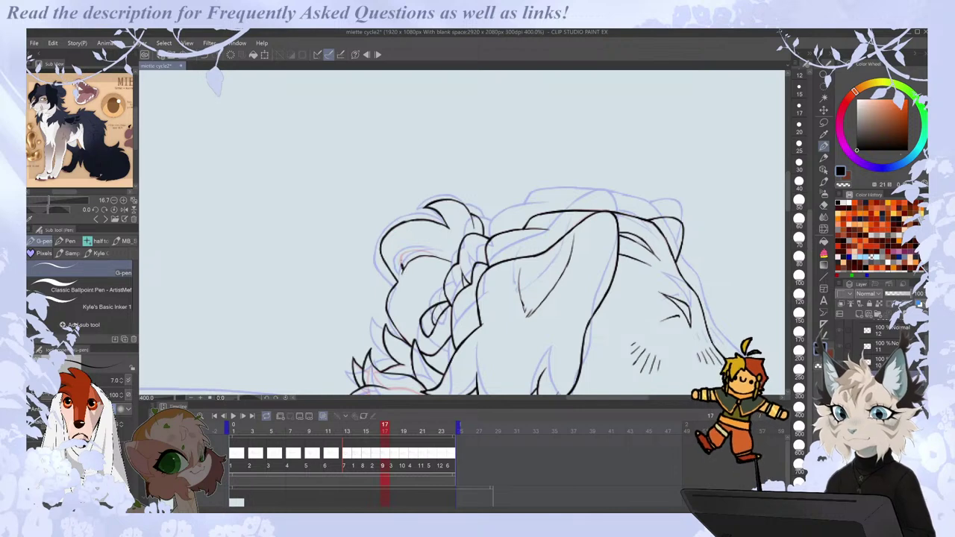
pyautogui.press('h')
pyautogui.moveTo(487, 256); pyautogui.dragTo(509, 249)
pyautogui.hotkey('ctrl', 'z')
pyautogui.hotkey('ctrl', 'z')
# Step through frames 16 to 19 to compare the head and neck fur, ending on frame 19.
pyautogui.scroll(-2, 525, 250)
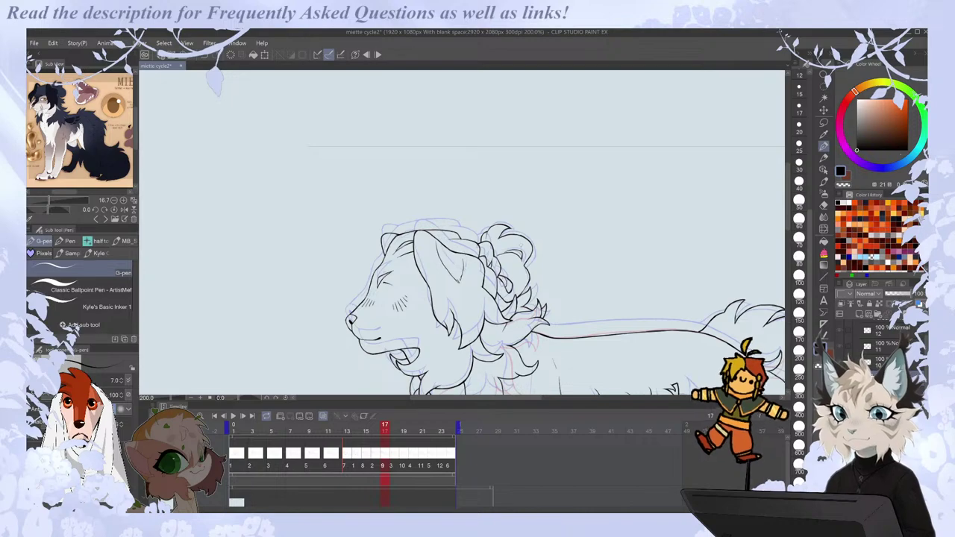
pyautogui.scroll(-2, 520, 246)
pyautogui.scroll(1, 520, 246)
pyautogui.press('Right')
pyautogui.press(',')
pyautogui.press('.')
pyautogui.press(',')
pyautogui.press(',')
pyautogui.hotkey('ctrl', '+')
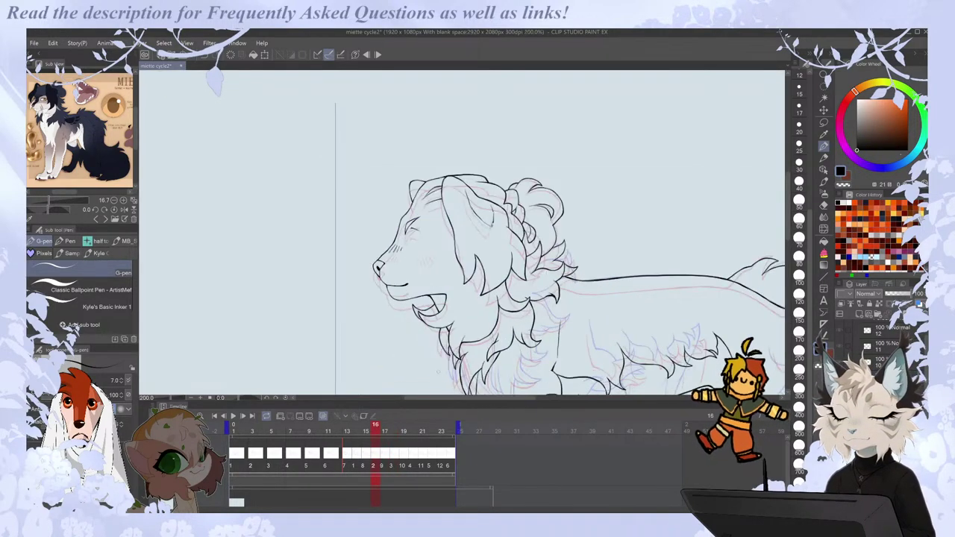
pyautogui.hotkey('ctrl', '+')
pyautogui.hotkey('ctrl', '+')
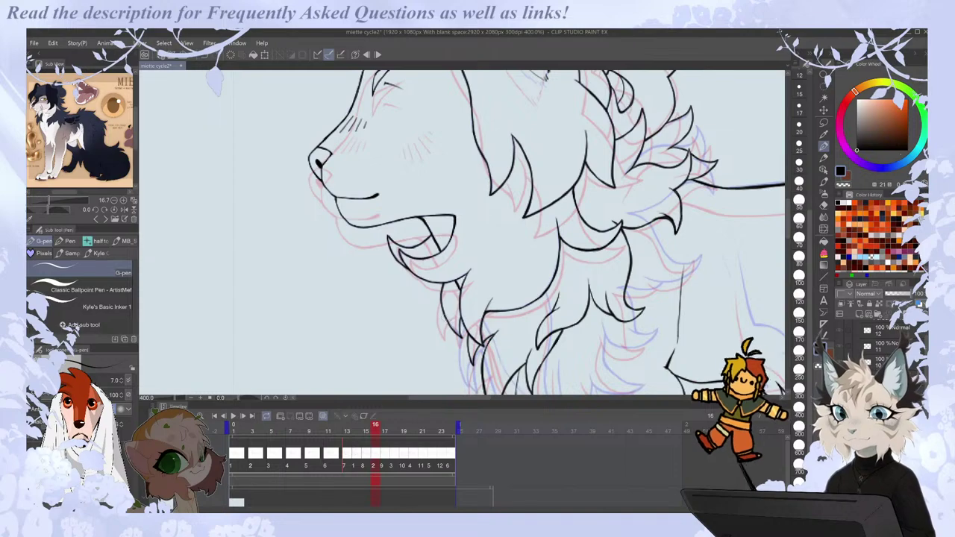
pyautogui.press('.')
pyautogui.press('.')
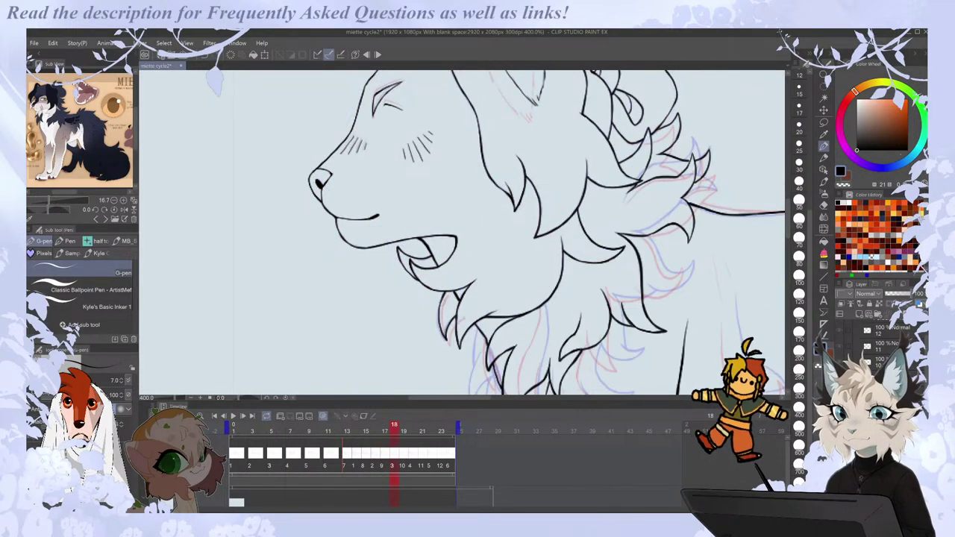
pyautogui.press(',')
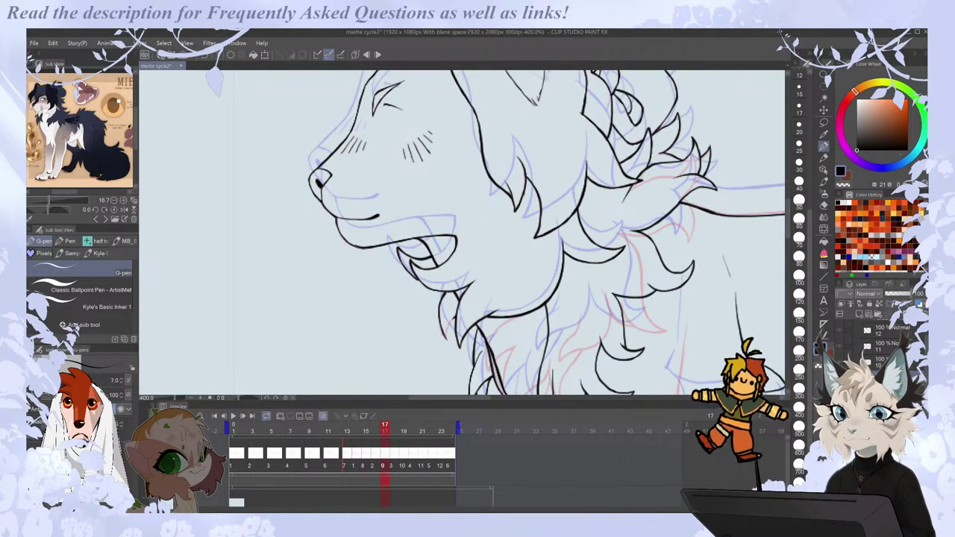
pyautogui.press('.')
pyautogui.press('.')
# Ink the pointed fur tufts hanging under the chin on frame 19, correcting their edges with the eraser.
pyautogui.press('e')
pyautogui.moveTo(459, 323); pyautogui.dragTo(452, 346)
pyautogui.press('p')
pyautogui.moveTo(452, 347); pyautogui.dragTo(466, 318)
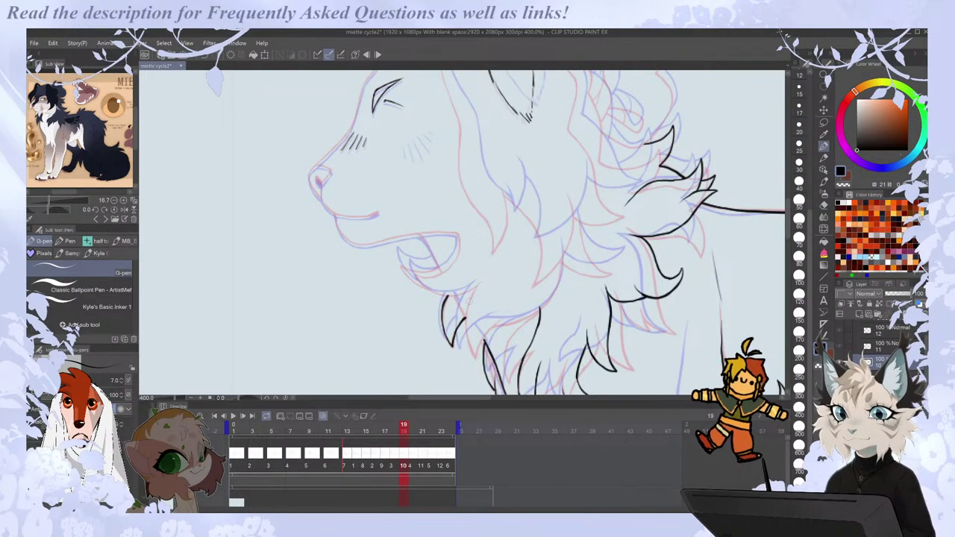
pyautogui.moveTo(480, 281)
pyautogui.mouseDown()
pyautogui.moveTo(461, 321)
pyautogui.moveTo(469, 362)
pyautogui.mouseUp()
# Step back and forth through the frames around frame 19 to compare the chin and chest fur.
pyautogui.press(',')
pyautogui.press('.')
pyautogui.press('.')
pyautogui.press(',')
pyautogui.press('.')
pyautogui.press('.')
pyautogui.press(',')
pyautogui.press('.')
pyautogui.press('.')
pyautogui.press(',')
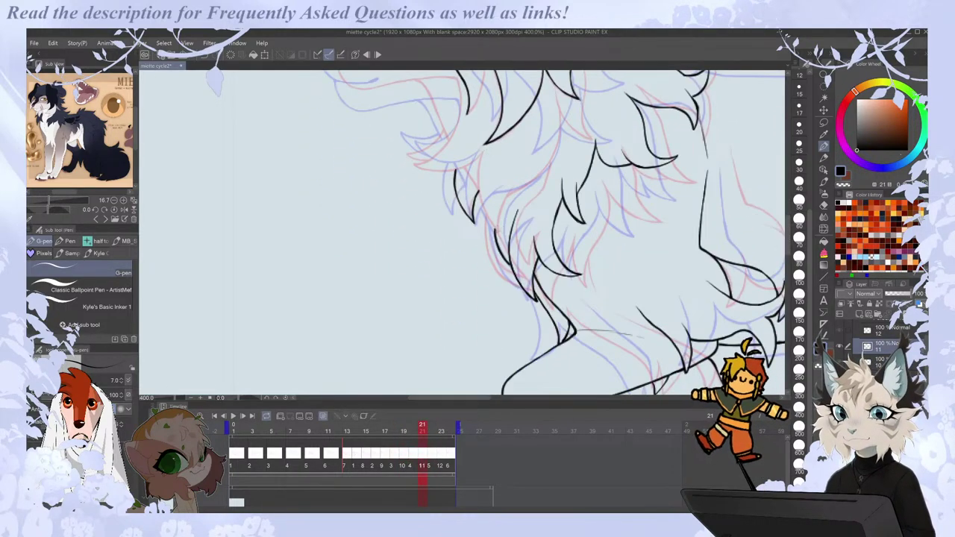
pyautogui.press('.')
pyautogui.press(',')
pyautogui.press(',')
pyautogui.press(',')
pyautogui.press('.')
pyautogui.press(',')
# Ink the curved fur line running from the chin tufts along the underside of the jaw on frame 19.
pyautogui.moveTo(482, 215)
pyautogui.mouseDown()
pyautogui.moveTo(508, 182)
pyautogui.moveTo(527, 186)
pyautogui.moveTo(545, 170)
pyautogui.mouseUp()
pyautogui.hotkey('ctrl', 'z')
pyautogui.press('e')
pyautogui.press('p')
pyautogui.press('e')
pyautogui.press('p')
pyautogui.press('Right')
pyautogui.press('Left')
pyautogui.press('Right')
# Rework the front edge of the chest fur below the chin on frame 20 and compare it with adjacent frames.
pyautogui.press('e')
pyautogui.moveTo(483, 209); pyautogui.dragTo(502, 254)
pyautogui.press('p')
pyautogui.press('e')
pyautogui.press('p')
pyautogui.moveTo(489, 219); pyautogui.dragTo(493, 243)
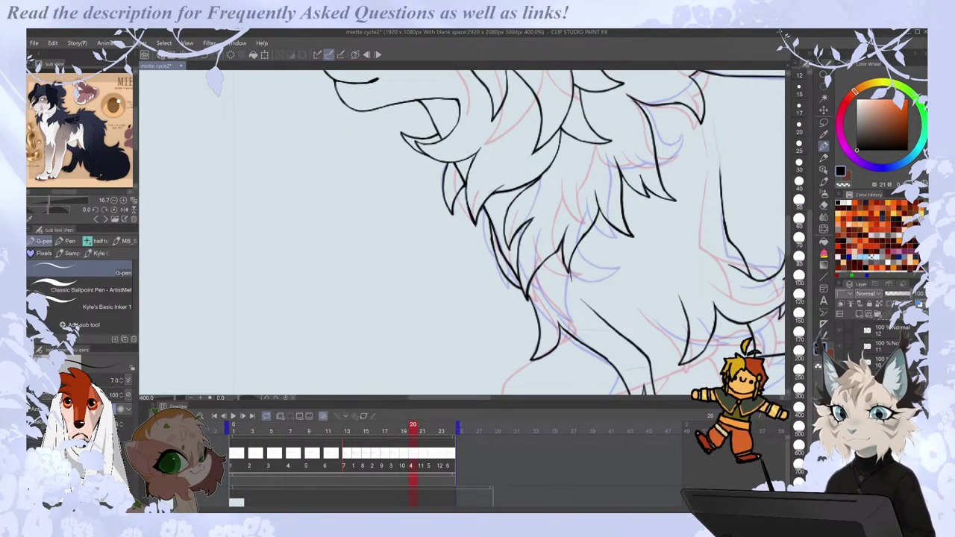
pyautogui.press('e')
pyautogui.press('p')
pyautogui.press('Left')
pyautogui.press('Right')
pyautogui.press('Right')
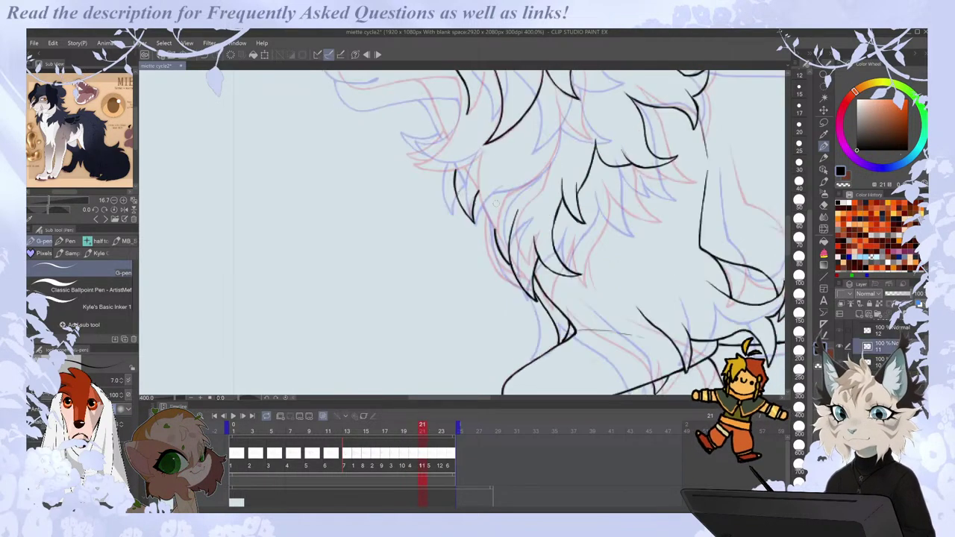
pyautogui.press('Left')
pyautogui.press('Left')
pyautogui.press('.')
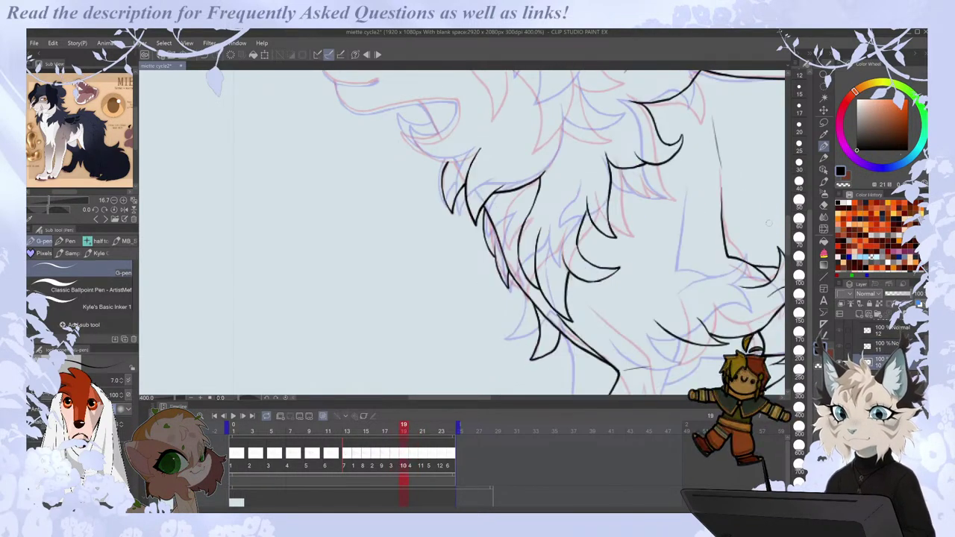
# Ink the front edge of the near ear on frame 19 and compare it with the previous frame.
pyautogui.moveTo(789, 234); pyautogui.dragTo(789, 214)
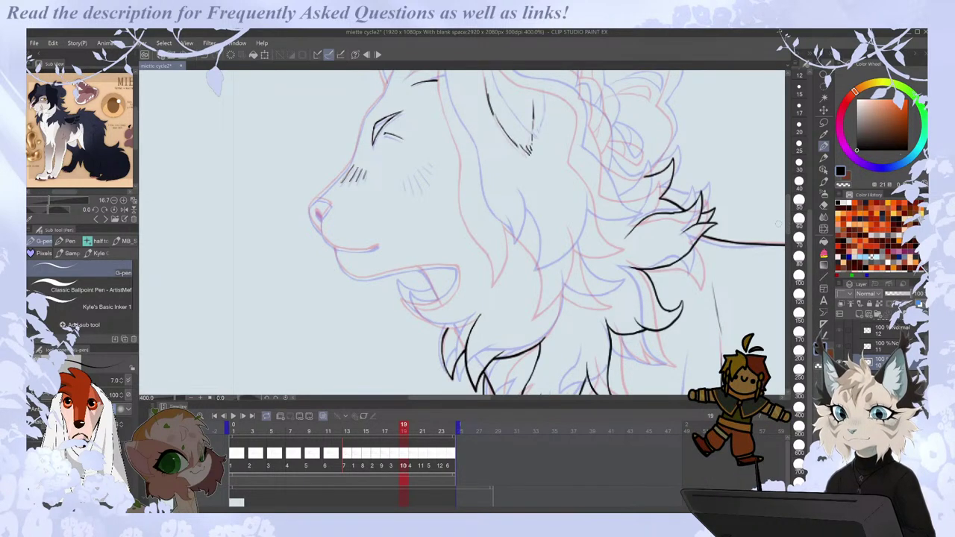
pyautogui.moveTo(459, 159)
pyautogui.mouseDown()
pyautogui.moveTo(463, 216)
pyautogui.moveTo(489, 259)
pyautogui.mouseUp()
pyautogui.press('Left')
pyautogui.press('Right')
pyautogui.scroll(-2, 518, 230)
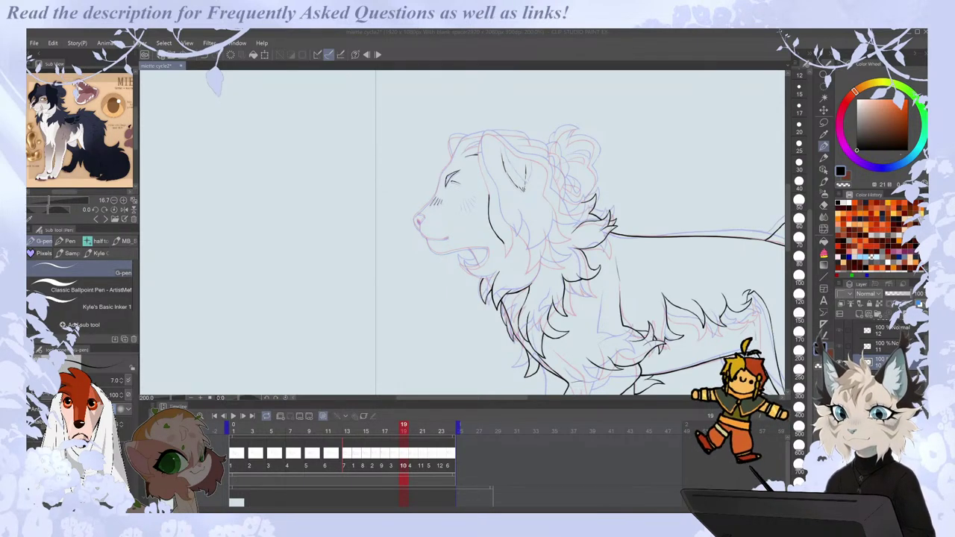
# Switch to Snipping Tool, snip the artwork of the dark-furred character, view it enlarged and close it.
pyautogui.press('super+shift+s')
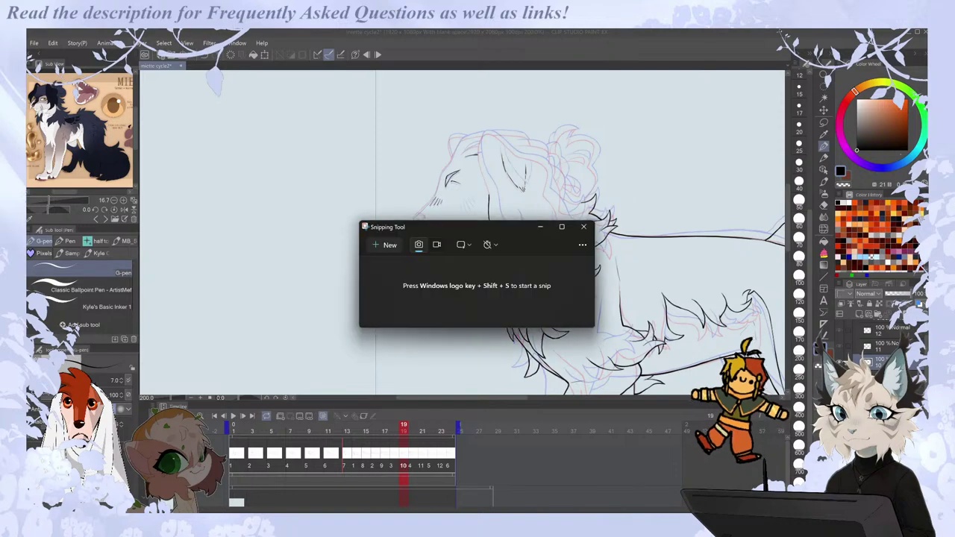
pyautogui.click(390, 247)
pyautogui.press('super+shift+s')
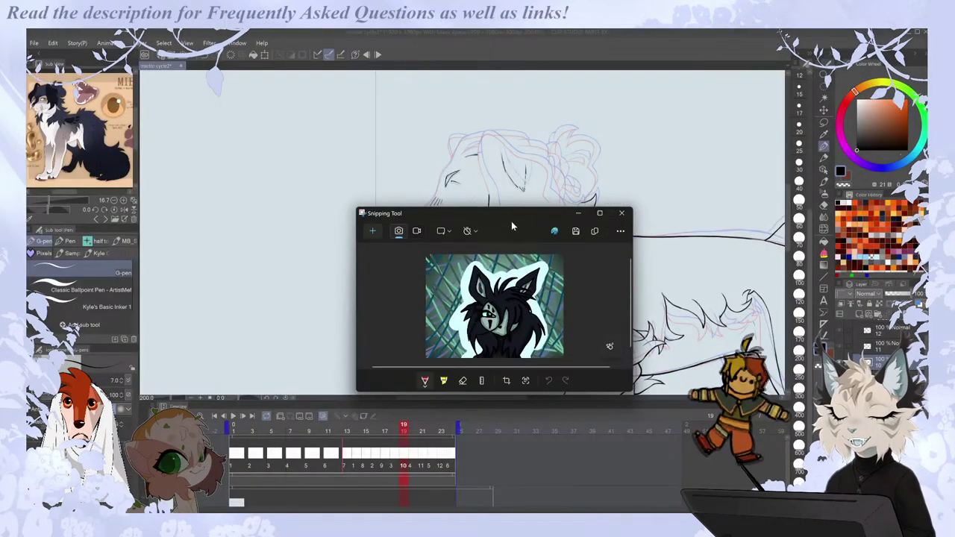
pyautogui.moveTo(511, 219); pyautogui.dragTo(390, 162)
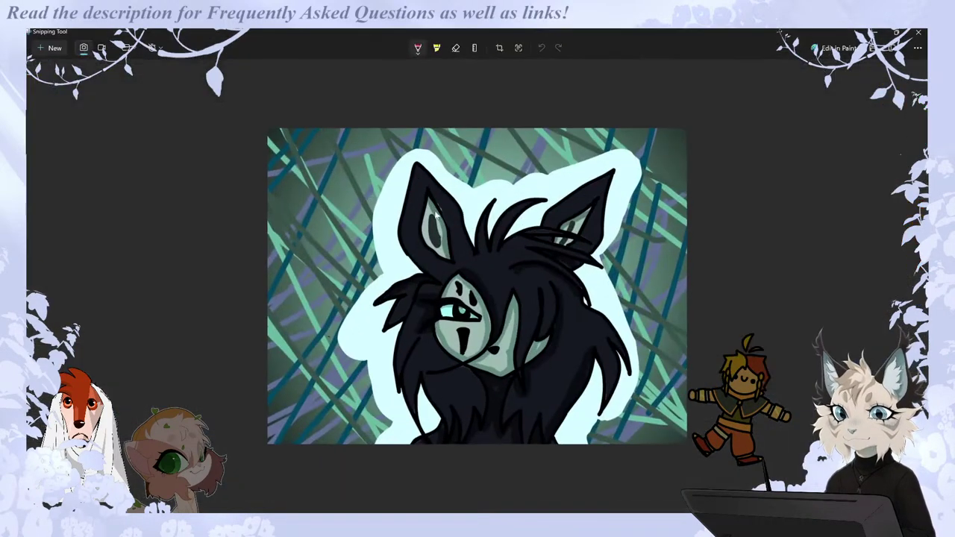
pyautogui.click(488, 154)
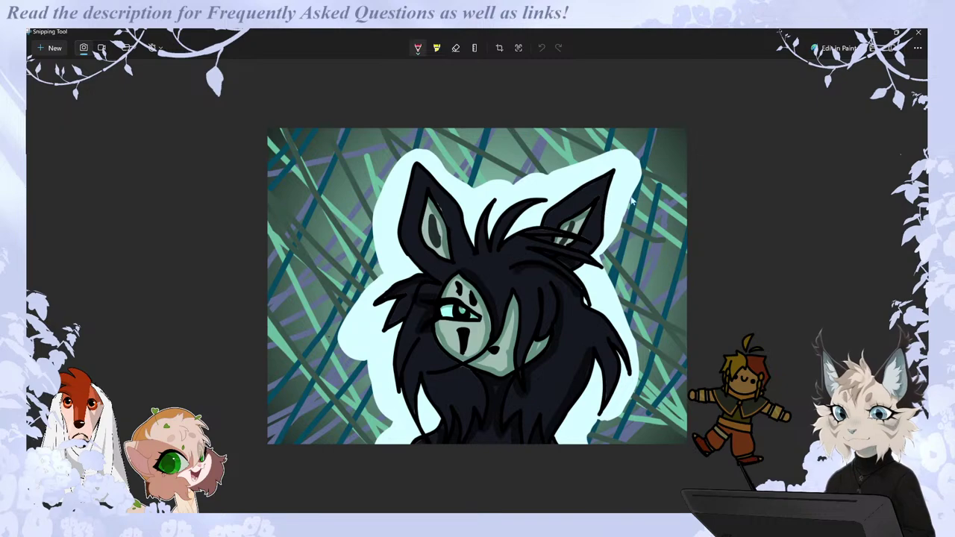
pyautogui.click(917, 33)
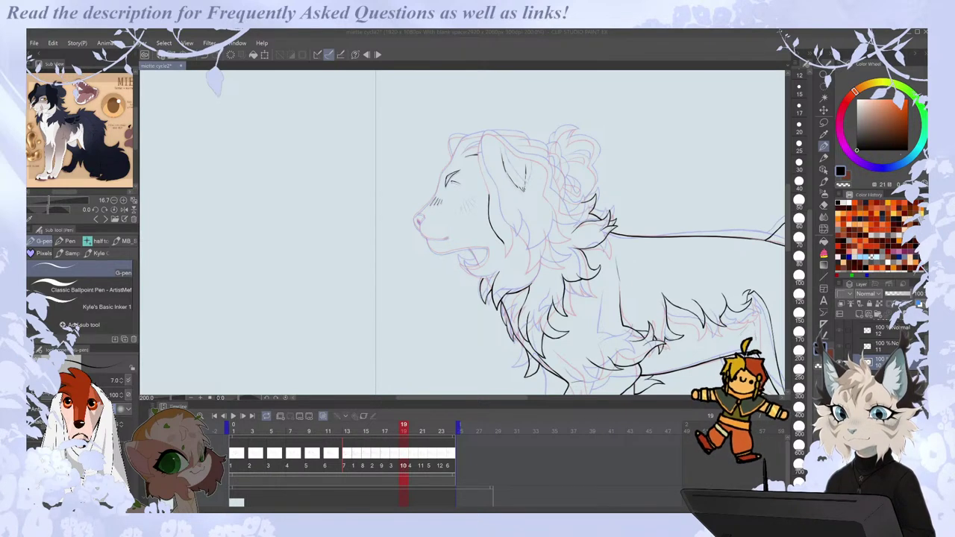
pyautogui.hotkey('ctrl', '-')
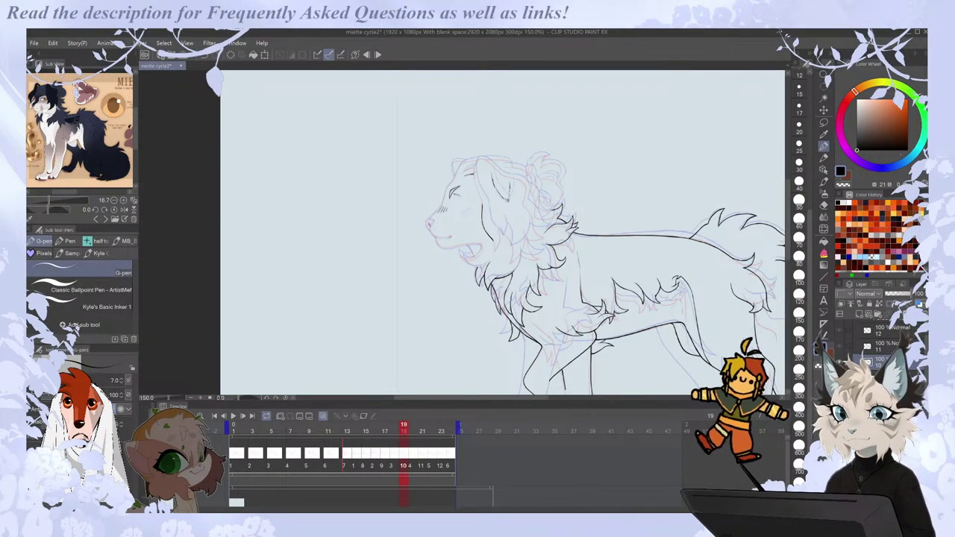
pyautogui.moveTo(516, 397); pyautogui.dragTo(548, 398)
pyautogui.scroll(3, 354, 229)
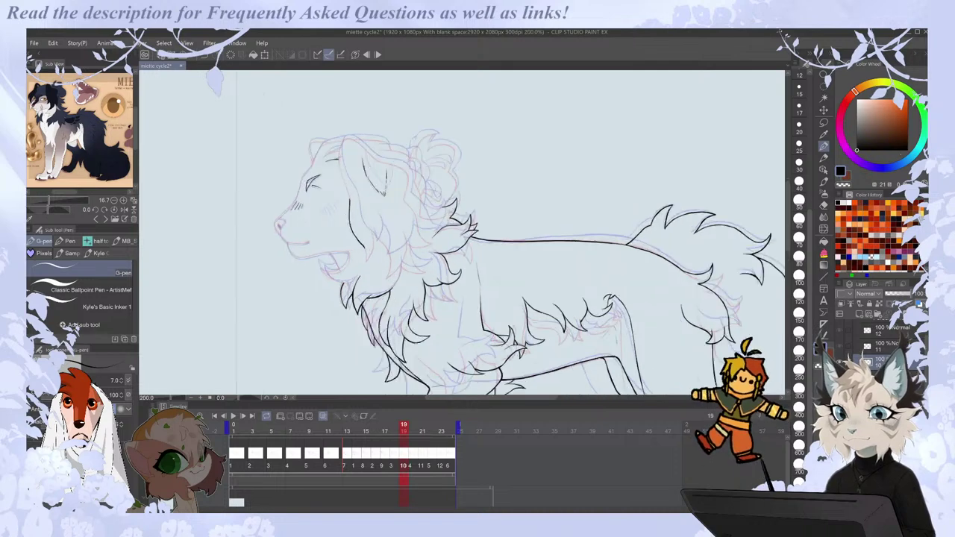
# Ink the pointed fur tufts hanging from the lower front of the near ear on frame 19.
pyautogui.moveTo(374, 262); pyautogui.dragTo(379, 295)
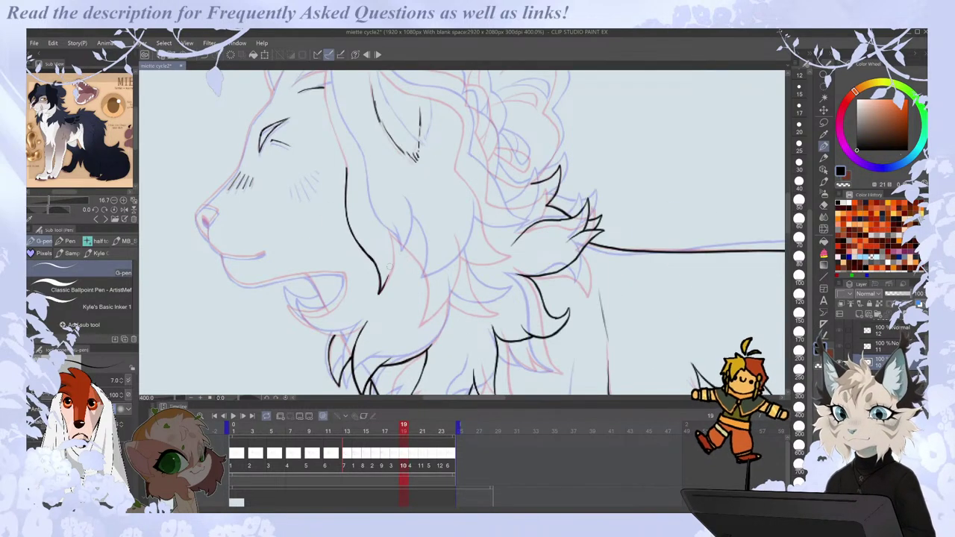
pyautogui.moveTo(386, 226)
pyautogui.mouseDown()
pyautogui.moveTo(392, 275)
pyautogui.moveTo(379, 294)
pyautogui.mouseUp()
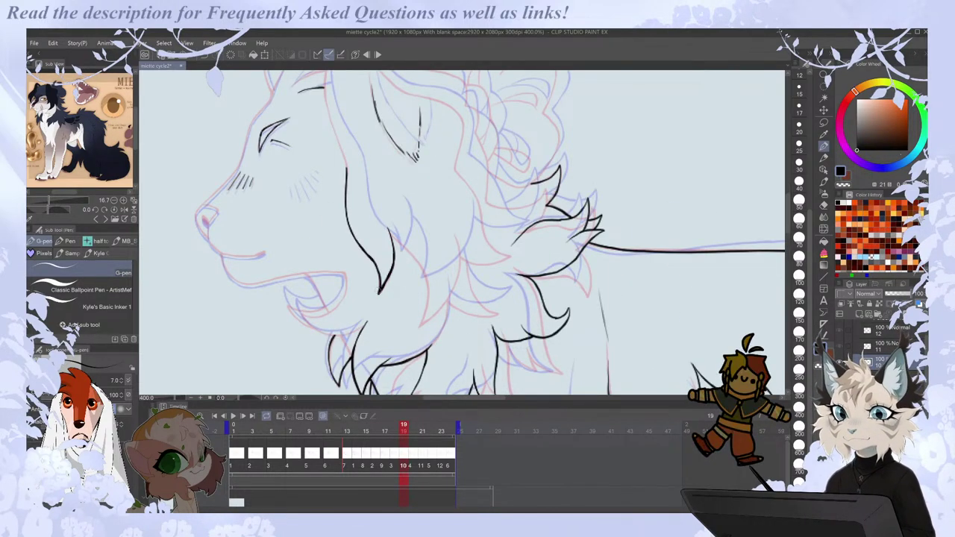
pyautogui.moveTo(390, 232)
pyautogui.mouseDown()
pyautogui.moveTo(426, 277)
pyautogui.moveTo(418, 326)
pyautogui.moveTo(442, 306)
pyautogui.mouseUp()
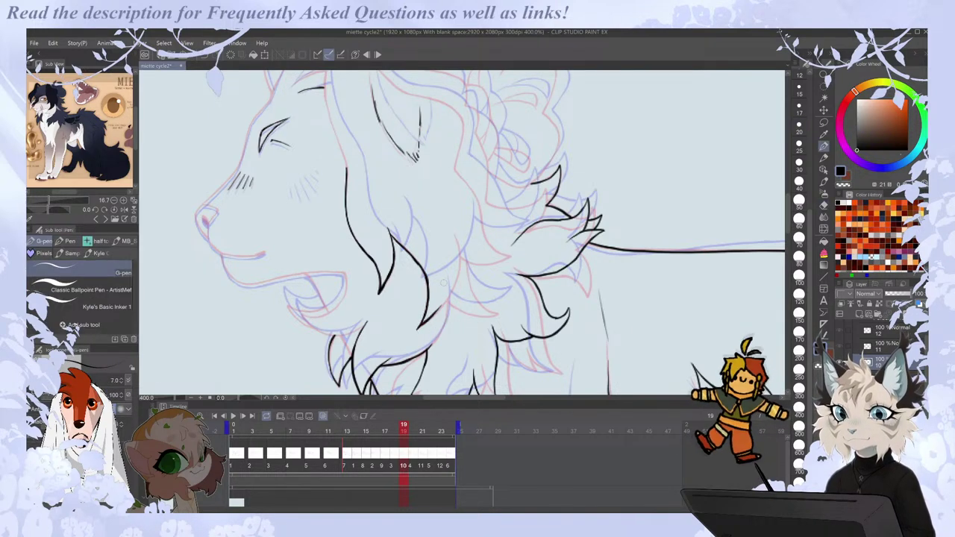
pyautogui.press('h')
pyautogui.moveTo(469, 232)
pyautogui.mouseDown()
pyautogui.moveTo(462, 285)
pyautogui.moveTo(490, 316)
pyautogui.mouseUp()
pyautogui.press('e')
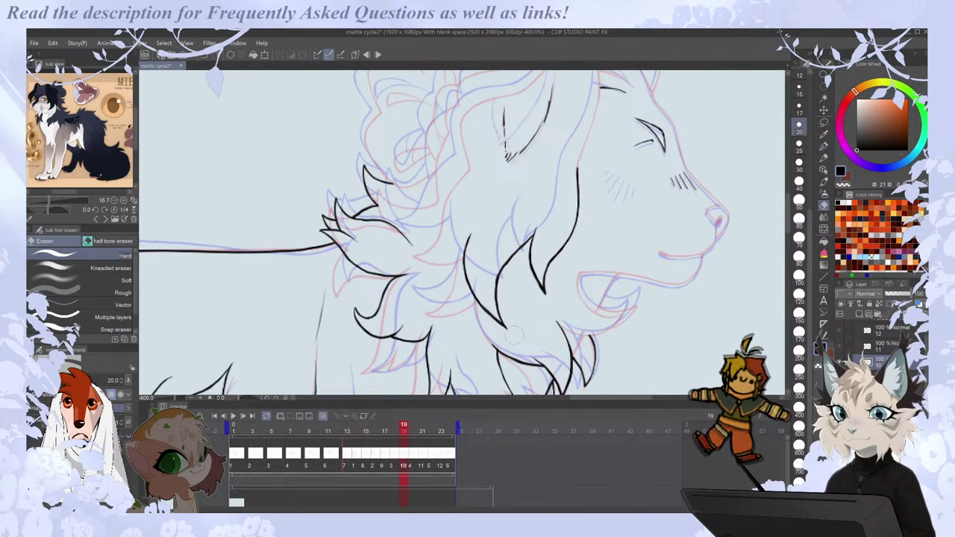
pyautogui.press('p')
pyautogui.moveTo(475, 300); pyautogui.dragTo(498, 350)
pyautogui.press('h')
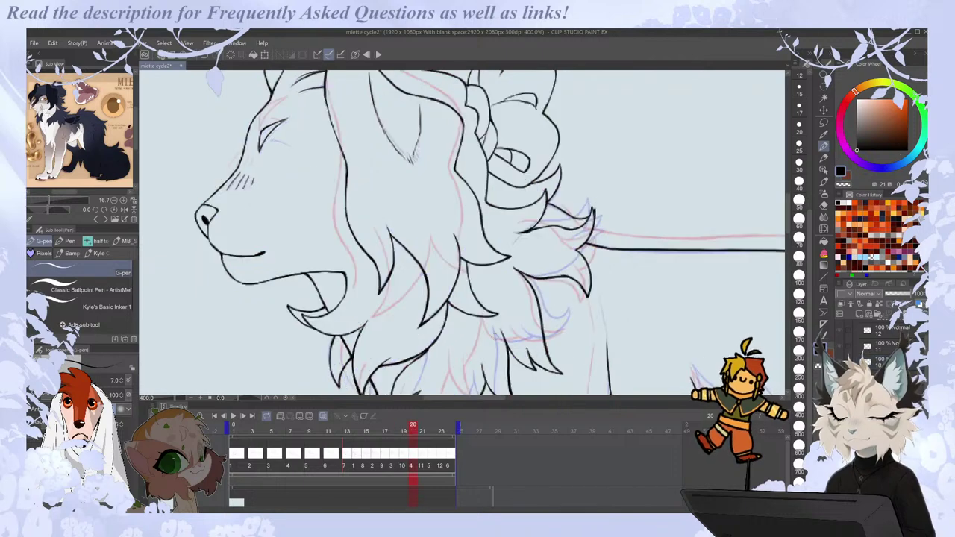
# Ink the overlapping fur tufts below the back of the near ear on frame 19 and compare them with the neighbouring frame.
pyautogui.moveTo(446, 298)
pyautogui.mouseDown()
pyautogui.moveTo(460, 313)
pyautogui.moveTo(490, 318)
pyautogui.mouseUp()
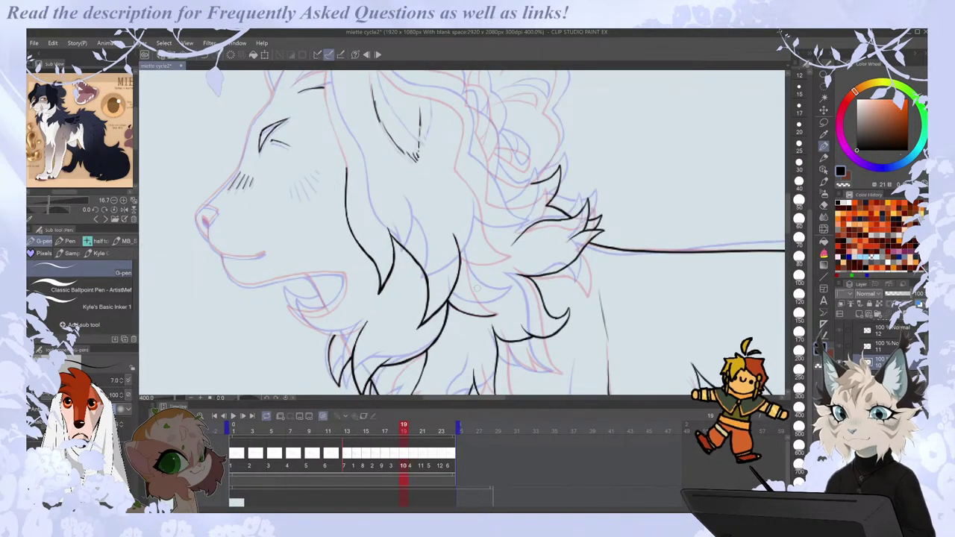
pyautogui.moveTo(464, 259); pyautogui.dragTo(494, 314)
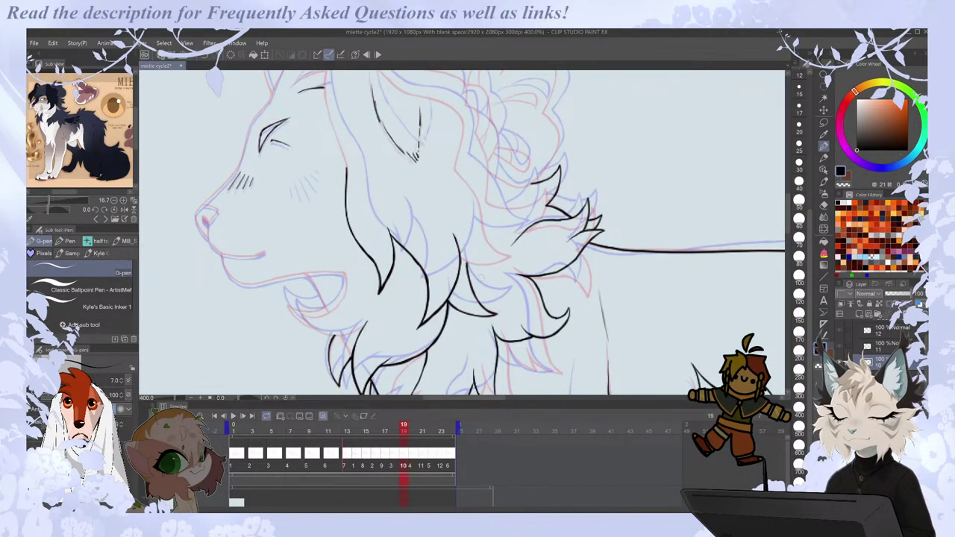
pyautogui.moveTo(458, 261)
pyautogui.mouseDown()
pyautogui.moveTo(515, 255)
pyautogui.moveTo(473, 262)
pyautogui.moveTo(509, 256)
pyautogui.mouseUp()
pyautogui.press('e')
pyautogui.press('p')
pyautogui.hotkey('ctrl', 'z')
pyautogui.press('e')
pyautogui.press('p')
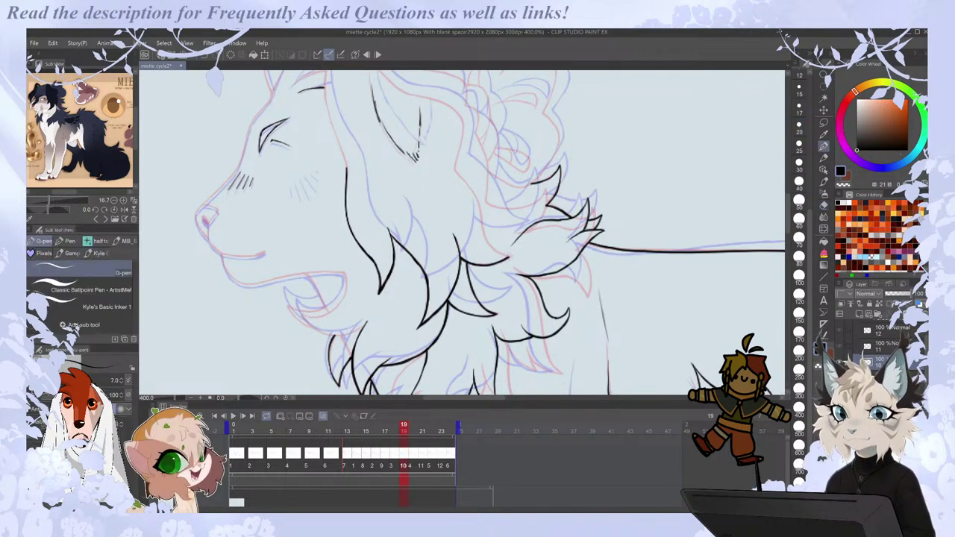
pyautogui.press('Left')
pyautogui.press('Right')
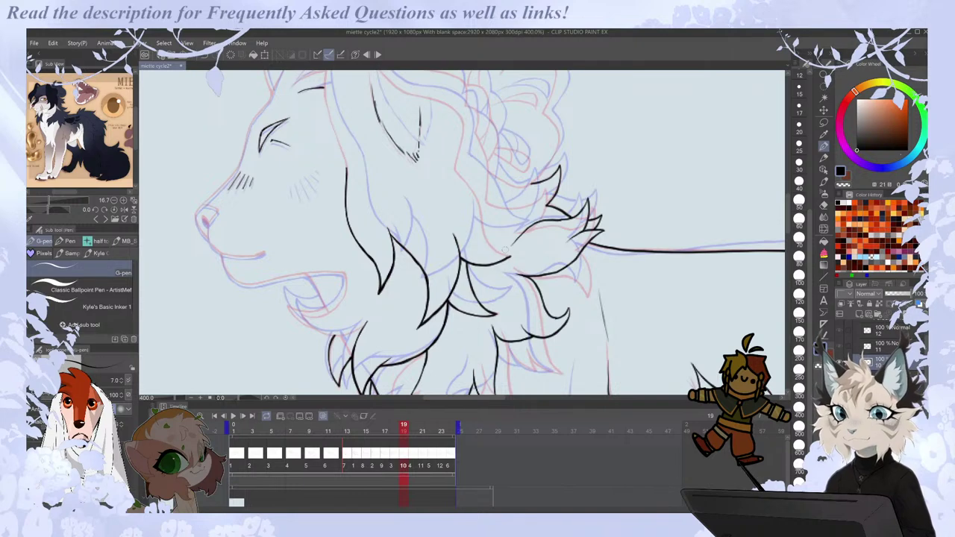
pyautogui.press('Left')
pyautogui.press('Right')
# Ink the lower back edge of the near ear down to its rear tuft on frame 19 and compare it with the previous frame.
pyautogui.moveTo(452, 168)
pyautogui.mouseDown()
pyautogui.moveTo(497, 254)
pyautogui.moveTo(514, 261)
pyautogui.mouseUp()
pyautogui.press('Left')
pyautogui.press('Right')
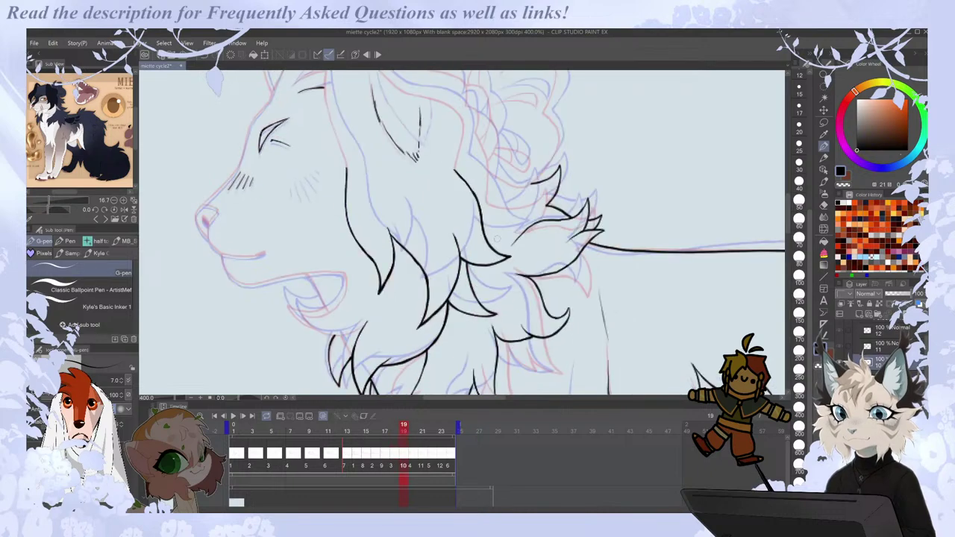
pyautogui.press('Left')
pyautogui.press('Right')
pyautogui.moveTo(788, 212); pyautogui.dragTo(787, 200)
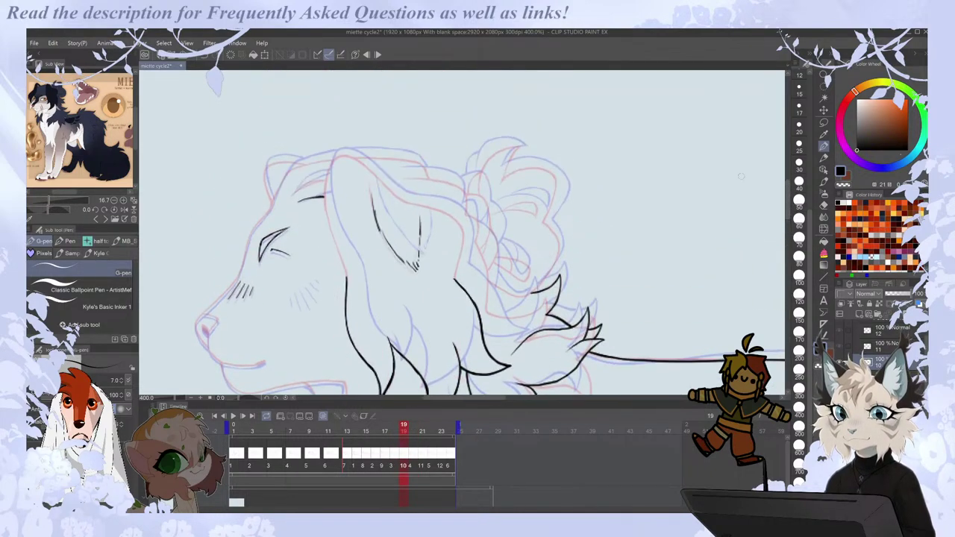
# Ink the upper back edge and rounded top of the near ear on frame 19, joining it to the front edge.
pyautogui.press('e')
pyautogui.press('p')
pyautogui.moveTo(456, 281); pyautogui.dragTo(463, 237)
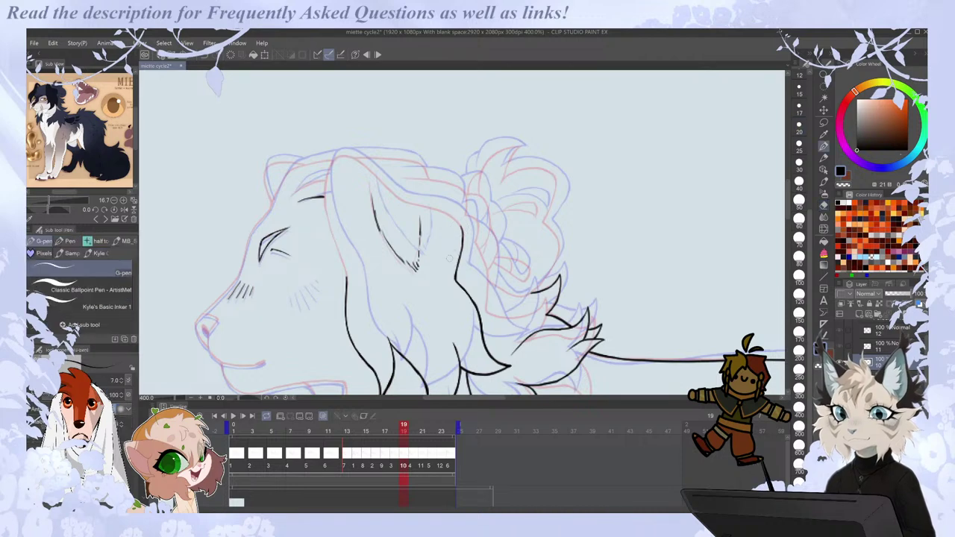
pyautogui.moveTo(337, 244)
pyautogui.mouseDown()
pyautogui.moveTo(327, 173)
pyautogui.moveTo(341, 154)
pyautogui.moveTo(443, 214)
pyautogui.moveTo(453, 226)
pyautogui.moveTo(436, 212)
pyautogui.moveTo(419, 218)
pyautogui.moveTo(463, 238)
pyautogui.mouseUp()
pyautogui.hotkey('ctrl', 'z')
pyautogui.hotkey('ctrl', 'y')
pyautogui.hotkey('ctrl', 'z')
pyautogui.hotkey('ctrl', 'z')
pyautogui.press('e')
pyautogui.press('p')
pyautogui.hotkey('ctrl', 'z')
# Check the inked ear against the whole head on frame 19 and save the animation file.
pyautogui.hotkey('ctrl', '-')
pyautogui.hotkey('ctrl', '-')
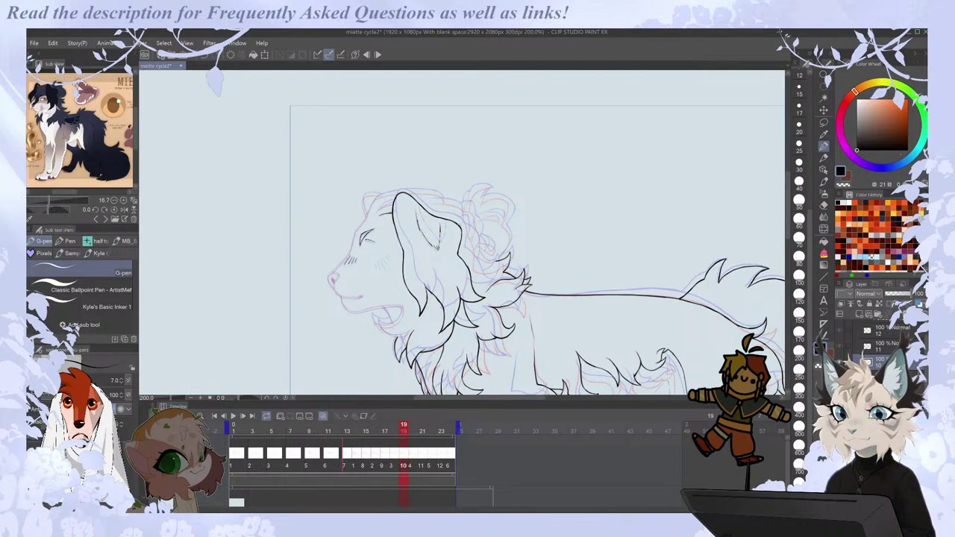
pyautogui.hotkey('ctrl', '+')
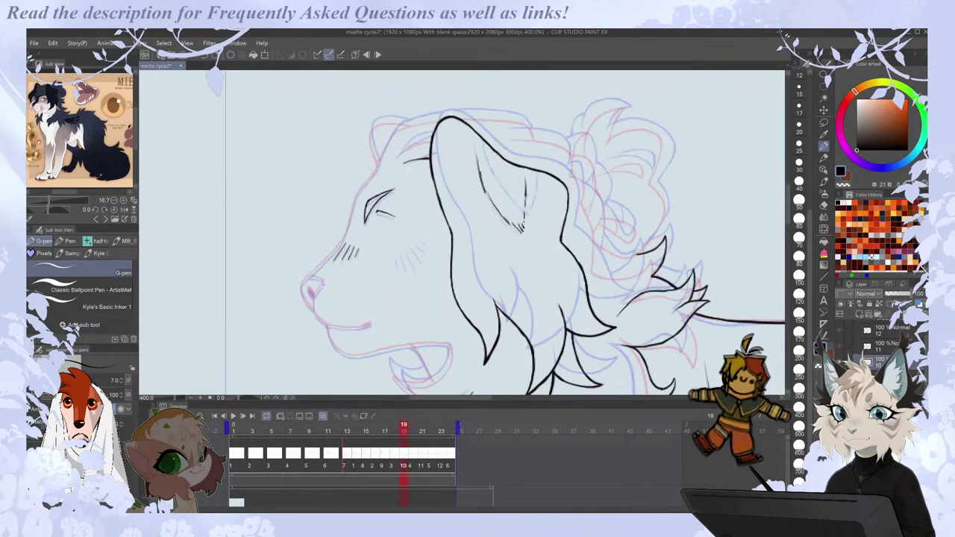
pyautogui.hotkey('ctrl', '-')
pyautogui.hotkey('ctrl', 's')
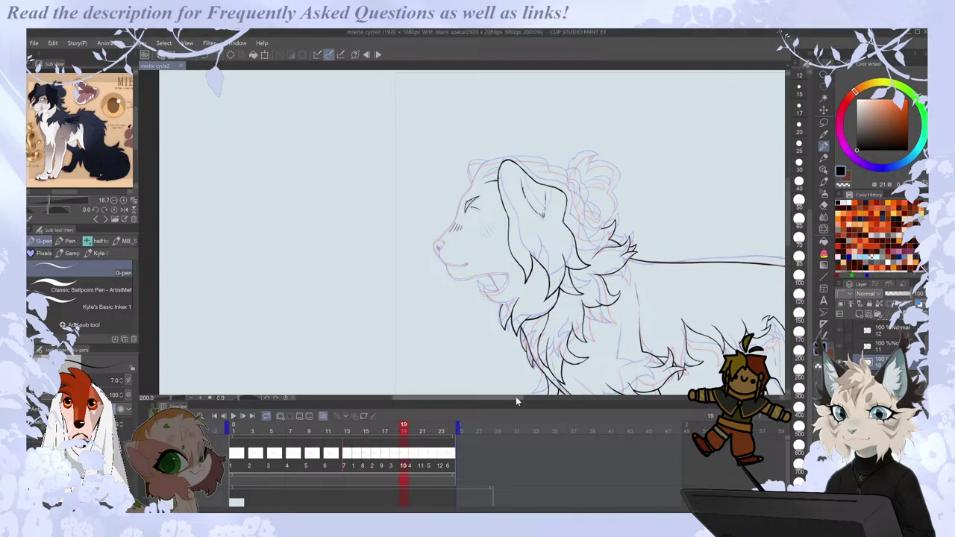
# Ink the lower jaw and tongue of the open mouth on frame 19, using frame 18 as reference.
pyautogui.moveTo(505, 397); pyautogui.dragTo(549, 400)
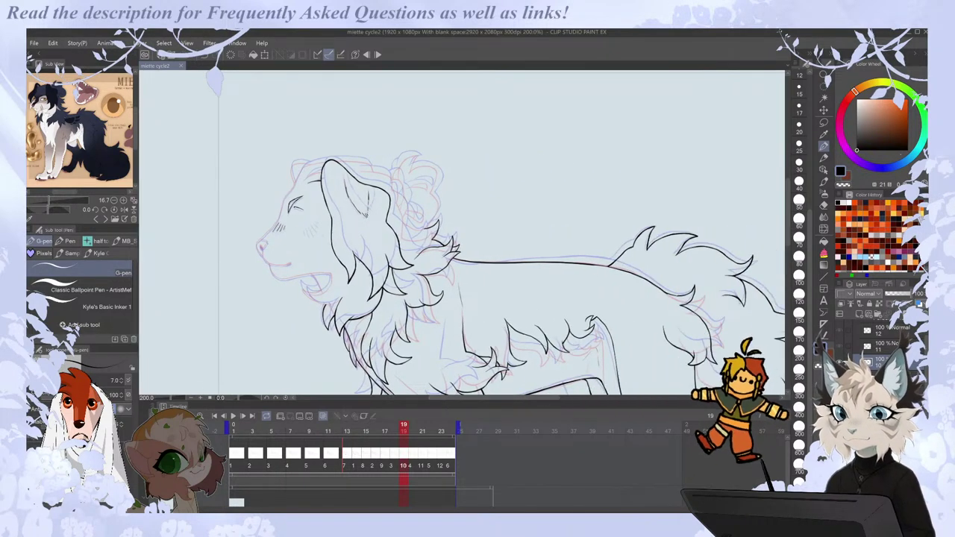
pyautogui.scroll(2, 271, 235)
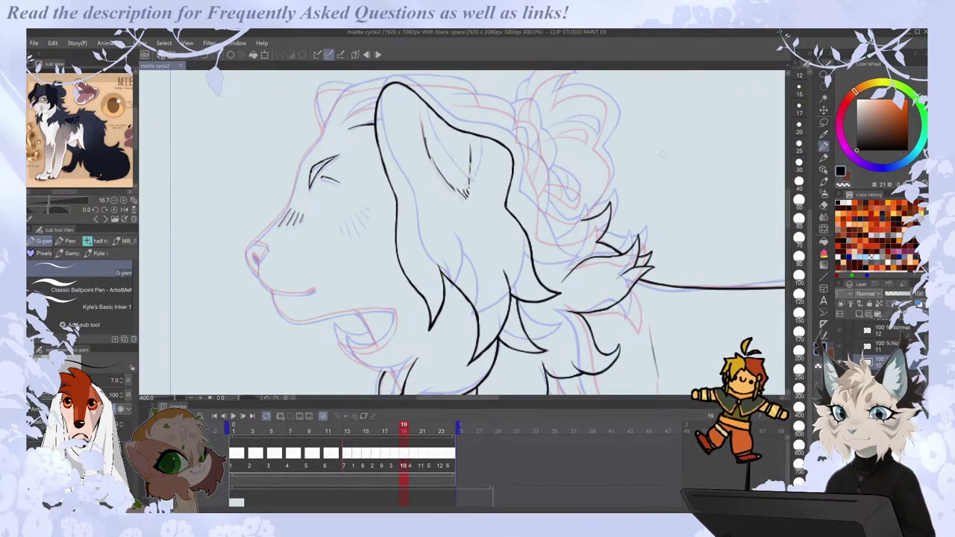
pyautogui.moveTo(788, 206); pyautogui.dragTo(783, 220)
pyautogui.press('Left')
pyautogui.press('.')
pyautogui.moveTo(352, 238); pyautogui.dragTo(396, 259)
pyautogui.hotkey('ctrl', 'z')
pyautogui.hotkey('ctrl', 'z')
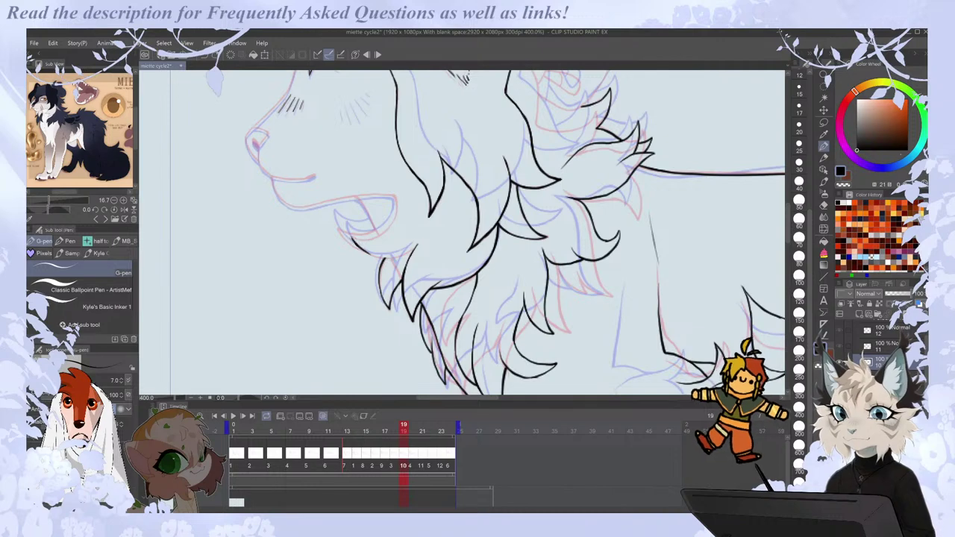
pyautogui.press('h')
pyautogui.moveTo(508, 246); pyautogui.dragTo(552, 257)
pyautogui.press('h')
pyautogui.moveTo(363, 250); pyautogui.dragTo(383, 261)
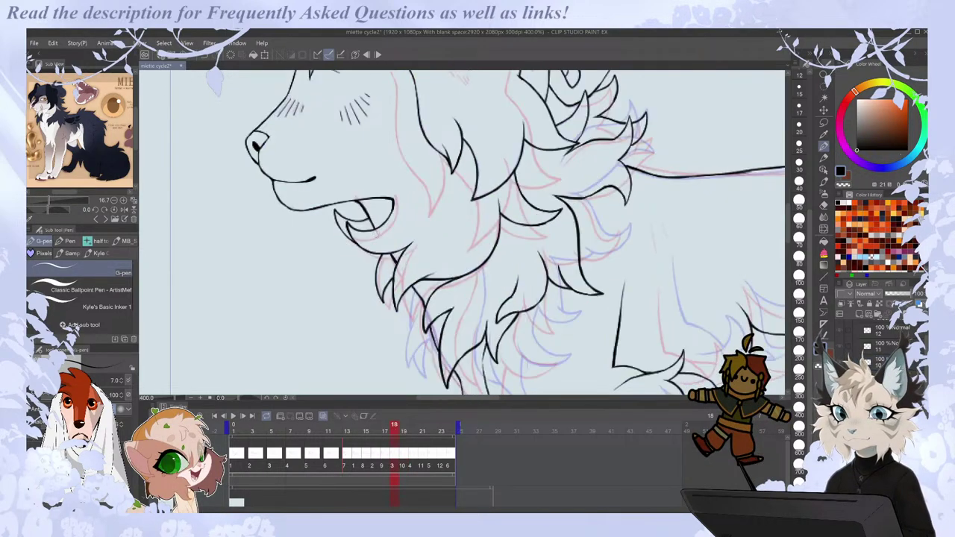
pyautogui.moveTo(337, 228); pyautogui.dragTo(346, 240)
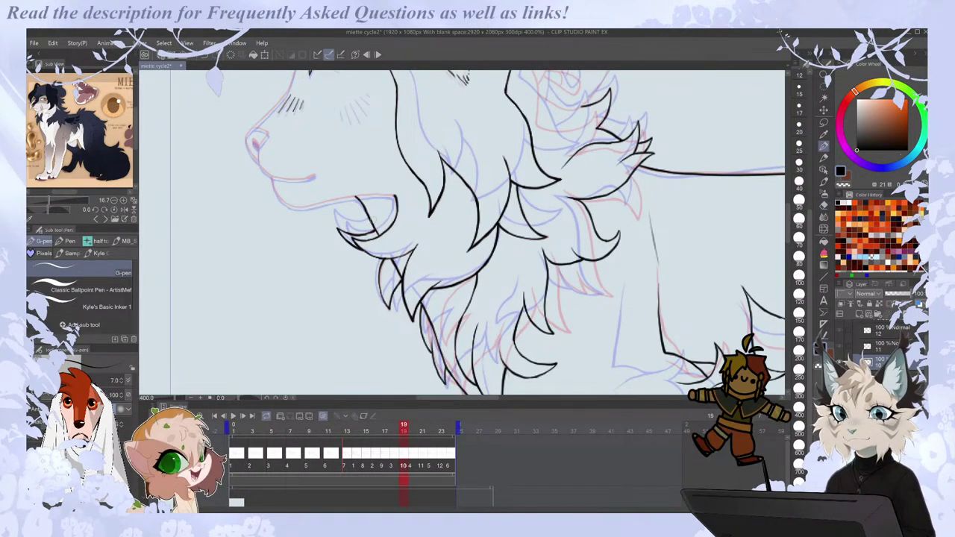
# Ink the front of the nose, the chin curve and the smile line of the muzzle on frame 19.
pyautogui.scroll(3, 787, 192)
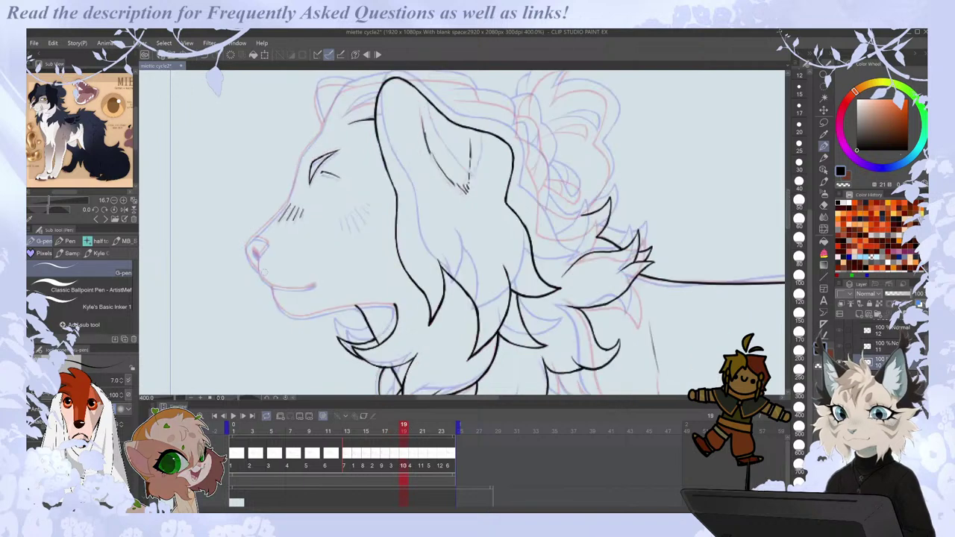
pyautogui.moveTo(261, 276)
pyautogui.mouseDown()
pyautogui.moveTo(281, 307)
pyautogui.moveTo(306, 316)
pyautogui.mouseUp()
pyautogui.moveTo(248, 245); pyautogui.dragTo(258, 267)
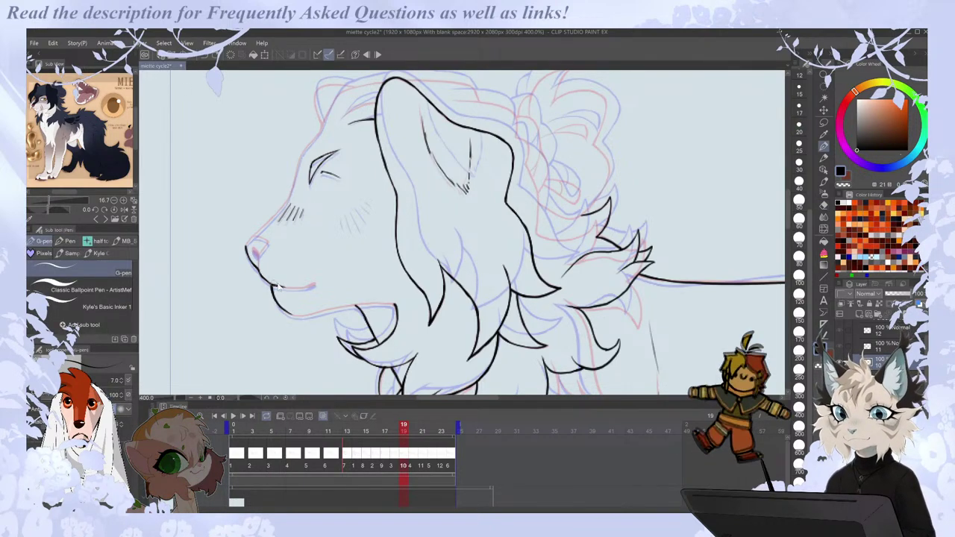
pyautogui.moveTo(308, 287); pyautogui.dragTo(315, 284)
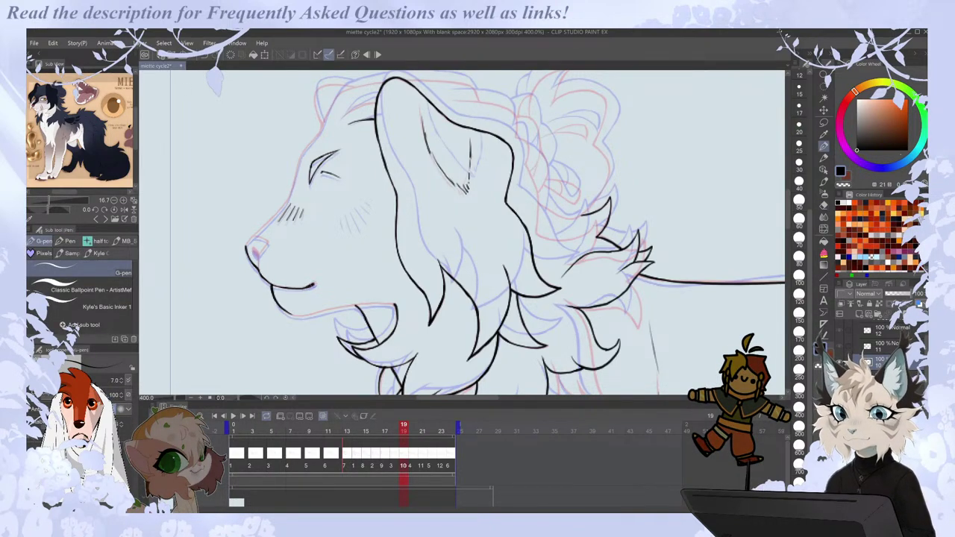
pyautogui.hotkey('ctrl', 'z')
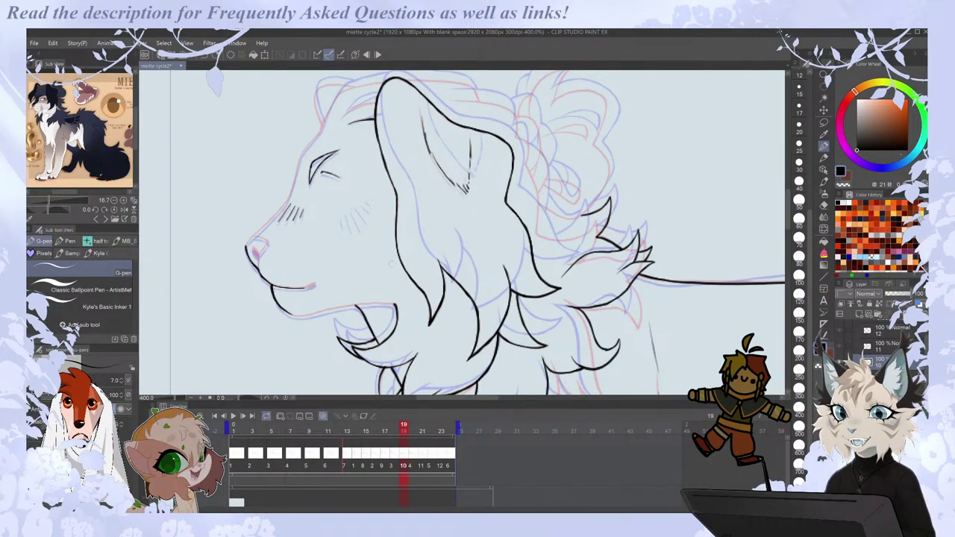
pyautogui.press('h')
pyautogui.press('h')
# Finish the smile line on frame 19 with a thickened, slightly upturned end.
pyautogui.scroll(2, 306, 298)
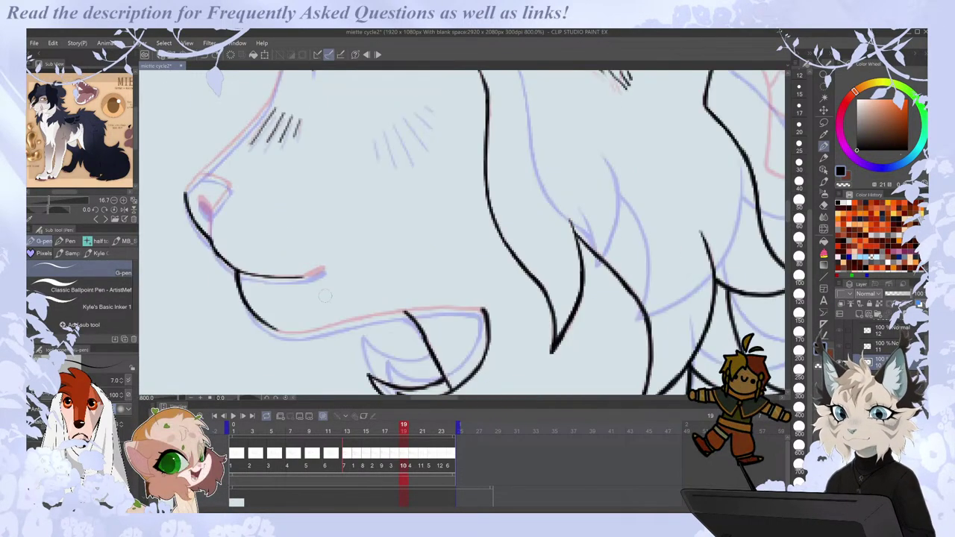
pyautogui.press('h')
pyautogui.press('e')
pyautogui.press('p')
pyautogui.moveTo(599, 269); pyautogui.dragTo(625, 279)
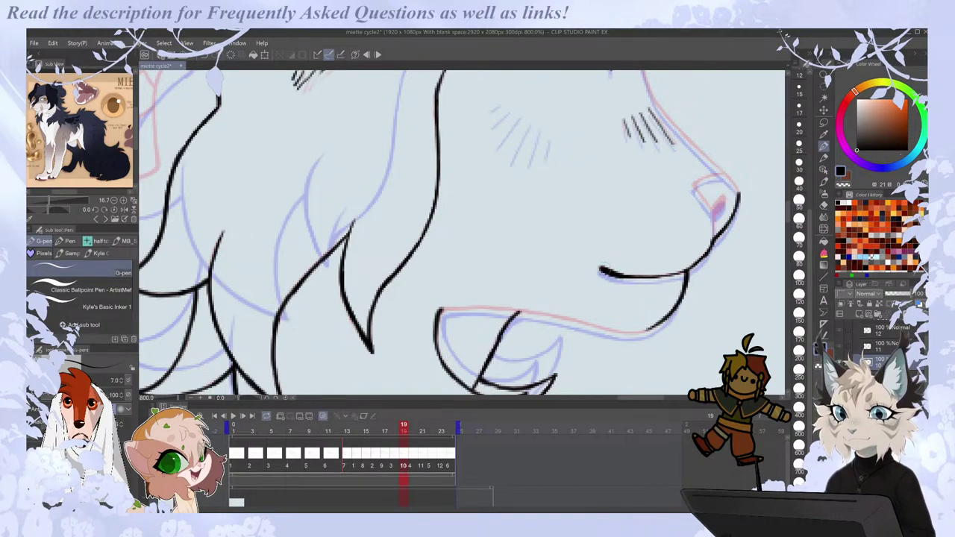
pyautogui.hotkey('ctrl', '-')
pyautogui.press('h')
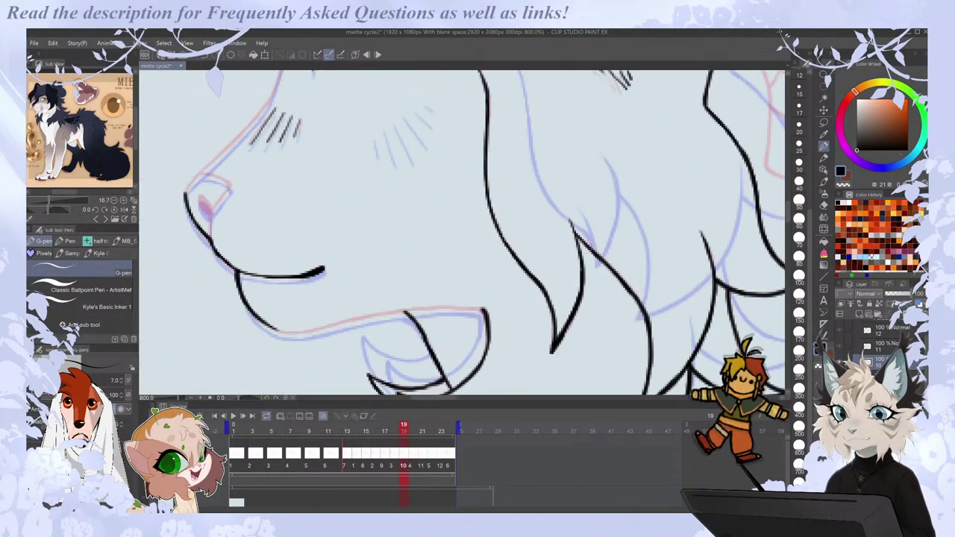
pyautogui.hotkey('ctrl', '-')
pyautogui.press('h')
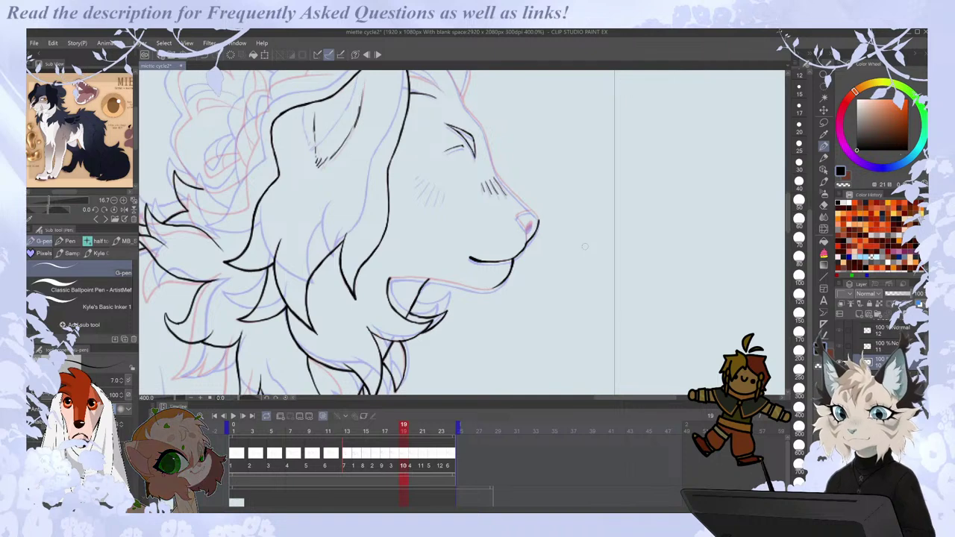
# Ink the lower edge of the muzzle from the chin back to the corner of the open mouth on frame 19.
pyautogui.moveTo(389, 278); pyautogui.dragTo(485, 289)
pyautogui.hotkey('ctrl', 'z')
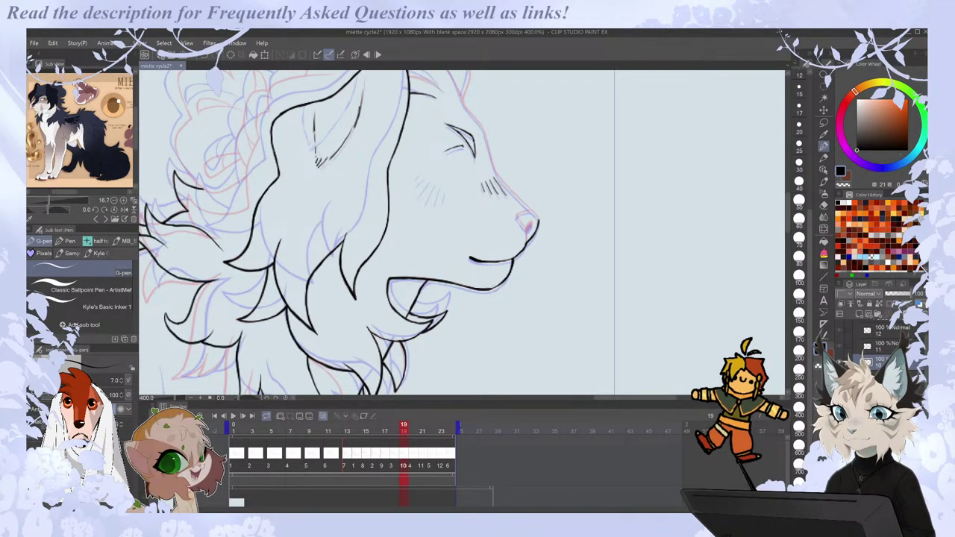
pyautogui.press('h')
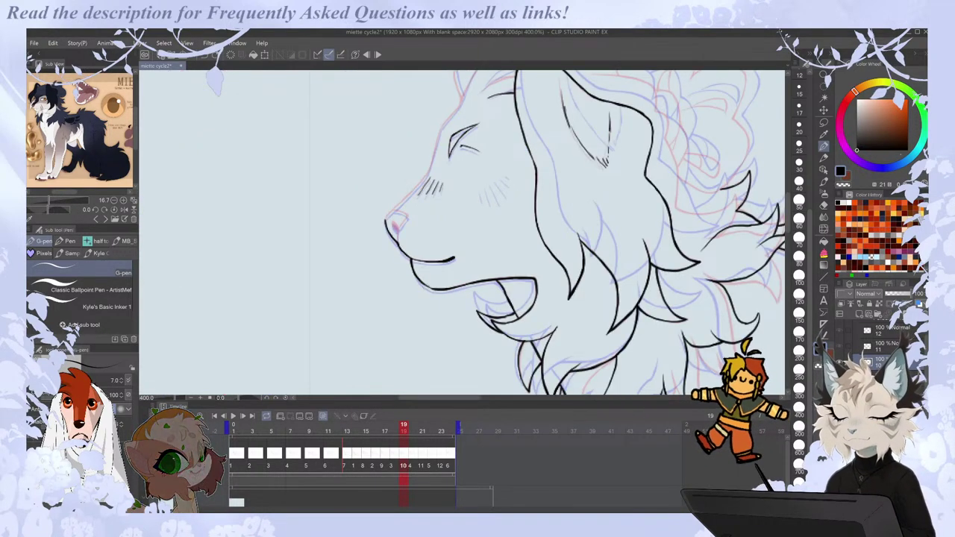
pyautogui.scroll(-1, 475, 183)
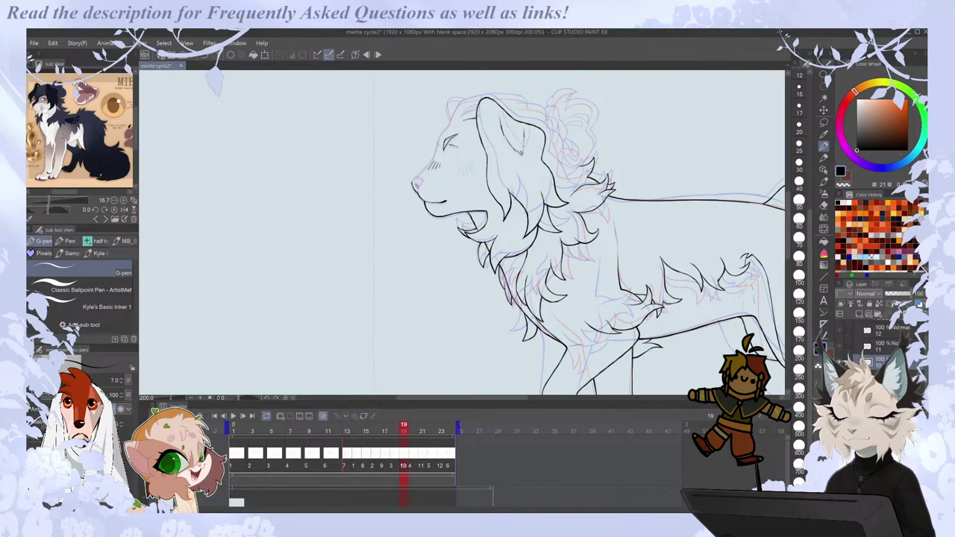
# Ink the first short cheek mark on frame 19 and compare its placement with the adjacent frames.
pyautogui.scroll(2, 485, 179)
pyautogui.moveTo(445, 227); pyautogui.dragTo(447, 211)
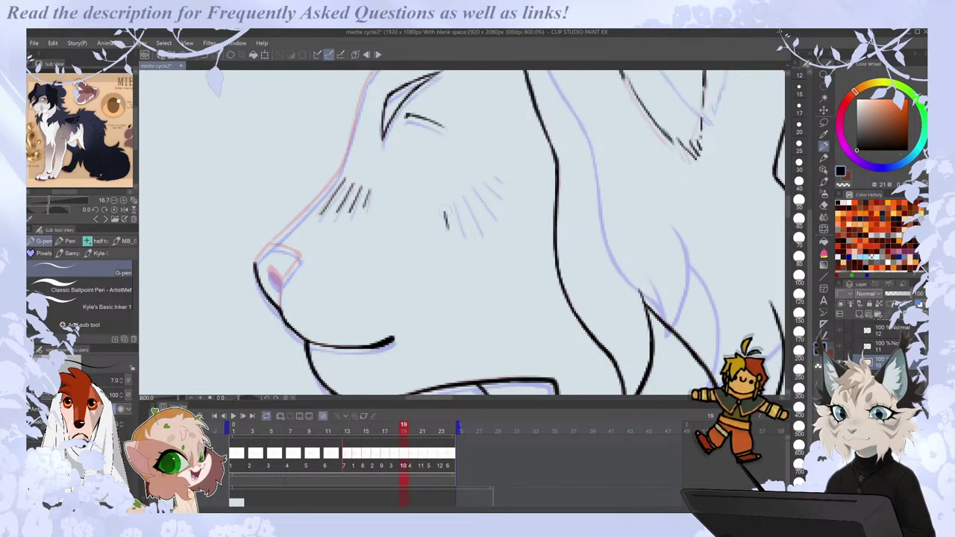
pyautogui.press('Right')
pyautogui.press('Left')
pyautogui.press('Left')
pyautogui.press('Left')
pyautogui.press('Right')
pyautogui.press('Left')
pyautogui.press('Right')
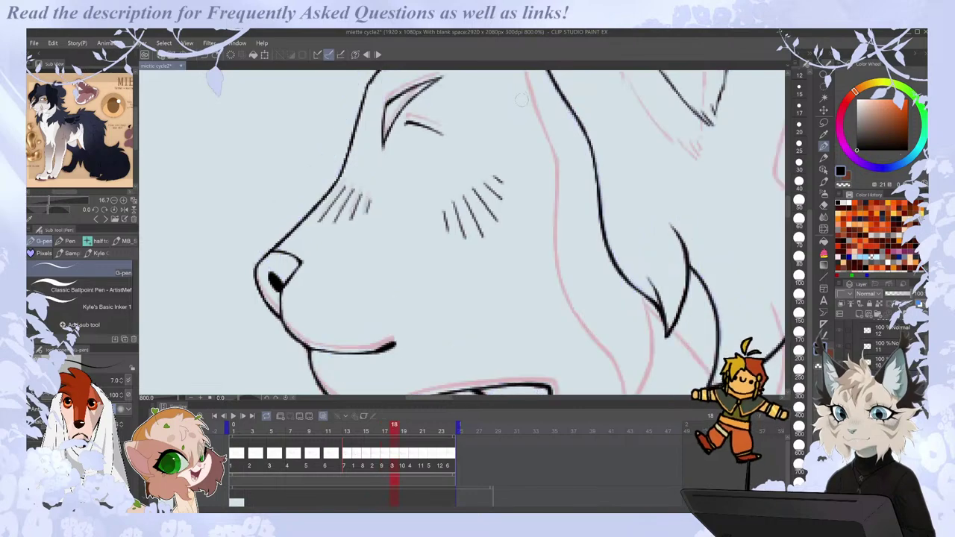
# Trim the upper end of the rearmost short muzzle mark on frame 18 after checking it against the adjacent frames.
pyautogui.press('Right')
pyautogui.press('Left')
pyautogui.press('Left')
pyautogui.press('Right')
pyautogui.press('e')
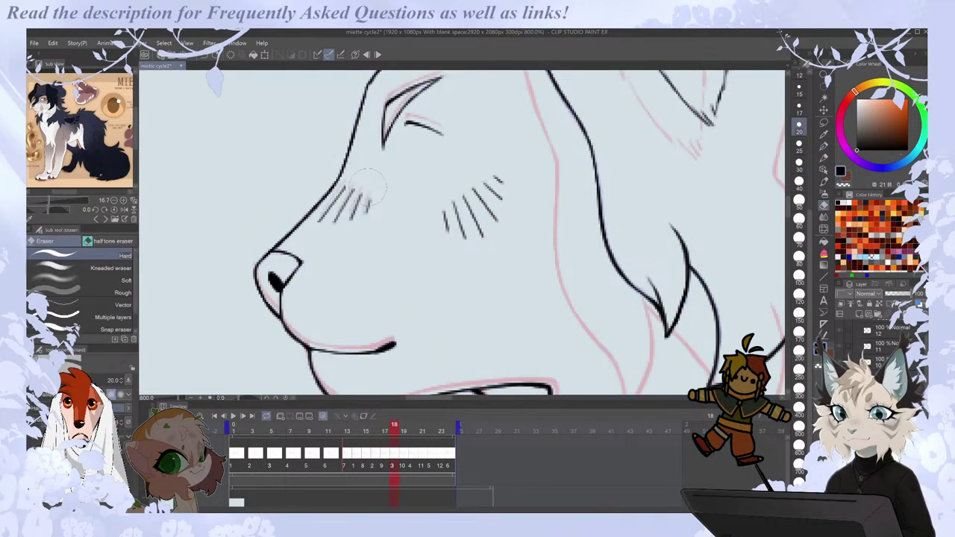
pyautogui.press('p')
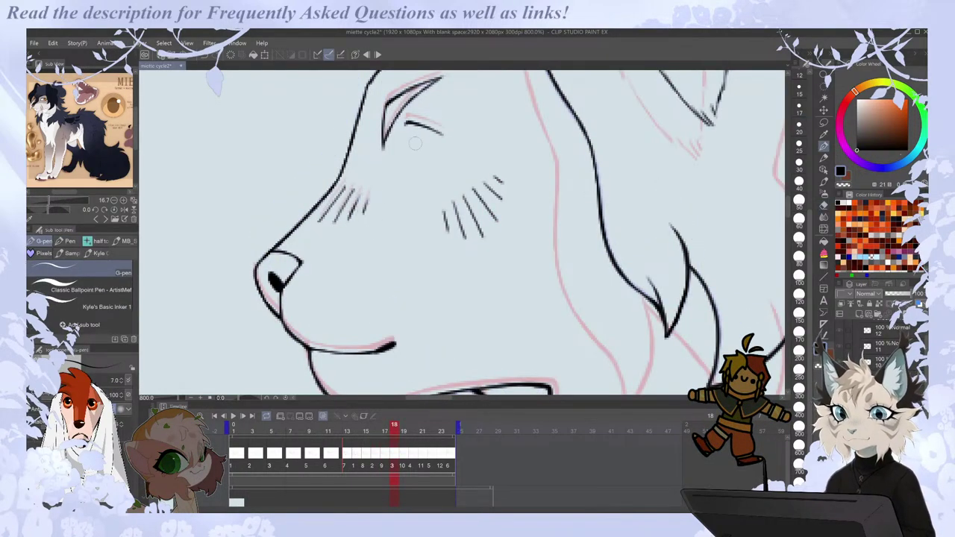
# Compare the muzzle marks and face lines on frame 18 with those on frame 19.
pyautogui.press('Right')
pyautogui.press('Left')
pyautogui.press('Right')
pyautogui.press('Left')
pyautogui.press('Right')
pyautogui.press('Left')
pyautogui.press('Right')
pyautogui.press('Left')
pyautogui.press('Right')
pyautogui.press('Left')
pyautogui.press('Right')
pyautogui.press('Left')
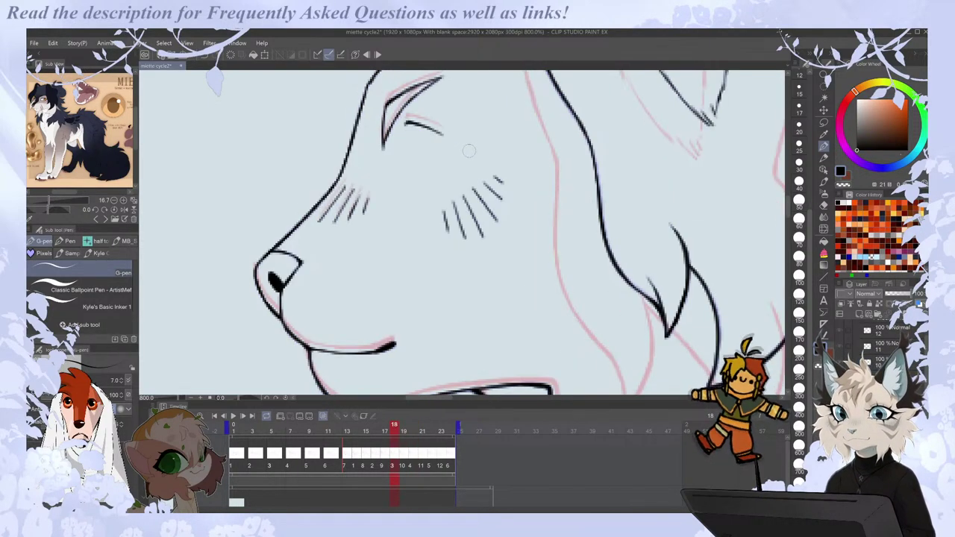
# Ink the bridge of the muzzle on frame 19 from below the eye down to the nose.
pyautogui.press('Right')
pyautogui.scroll(-2, 468, 152)
pyautogui.press('Right')
pyautogui.press('Left')
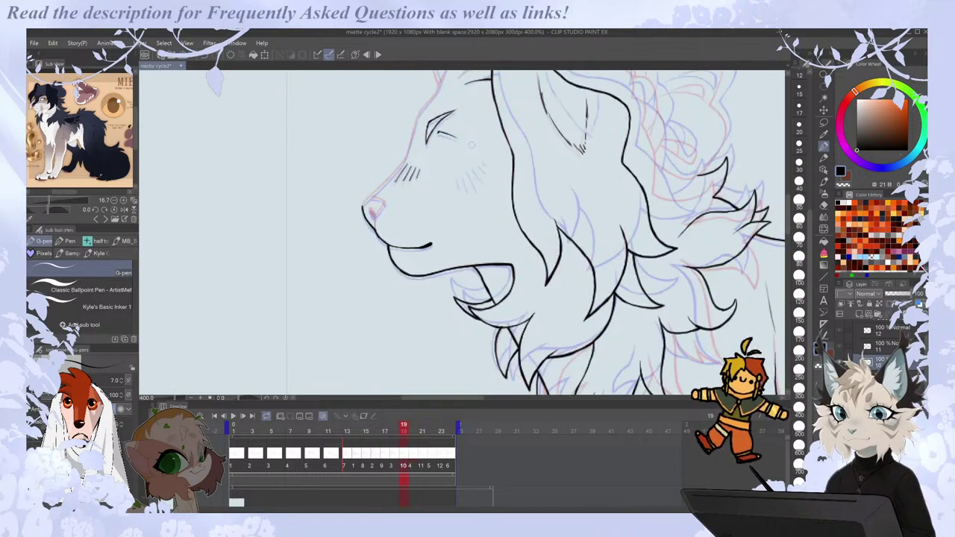
pyautogui.scroll(2, 396, 175)
pyautogui.press('Right')
pyautogui.press('Left')
pyautogui.moveTo(379, 185); pyautogui.dragTo(404, 158)
pyautogui.moveTo(328, 232); pyautogui.dragTo(375, 188)
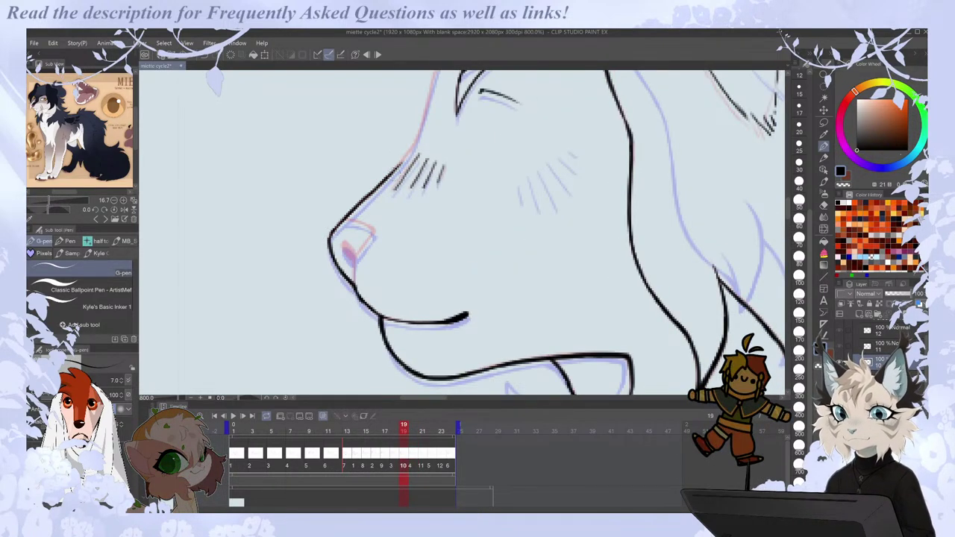
# Ink the top and back edge of the nose and fill in the nostril on frame 19.
pyautogui.moveTo(345, 221)
pyautogui.mouseDown()
pyautogui.moveTo(375, 233)
pyautogui.moveTo(349, 256)
pyautogui.moveTo(355, 288)
pyautogui.mouseUp()
pyautogui.press(',')
pyautogui.press('.')
pyautogui.press(',')
pyautogui.press('.')
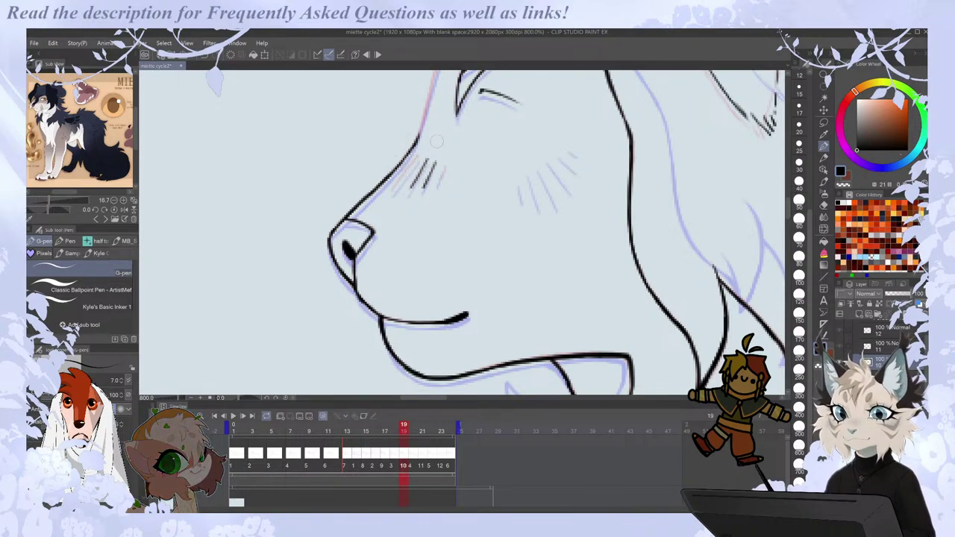
# Ink the foremost short muzzle mark on frame 19 and try a shorter one at the back of the row.
pyautogui.moveTo(416, 156); pyautogui.dragTo(394, 187)
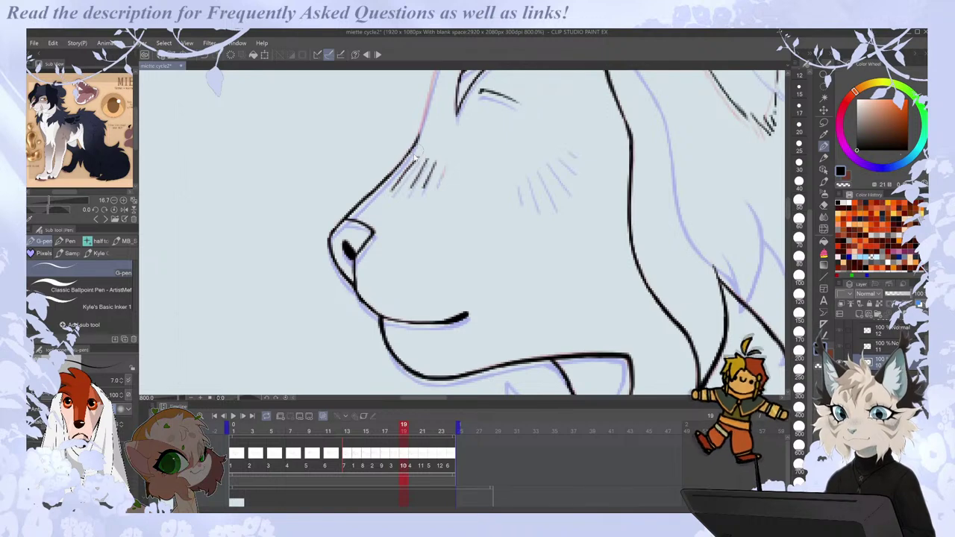
pyautogui.hotkey('ctrl', 'z')
pyautogui.press('Left')
pyautogui.press('Right')
pyautogui.moveTo(445, 167); pyautogui.dragTo(441, 182)
pyautogui.press('Left')
pyautogui.press('Right')
pyautogui.press('Right')
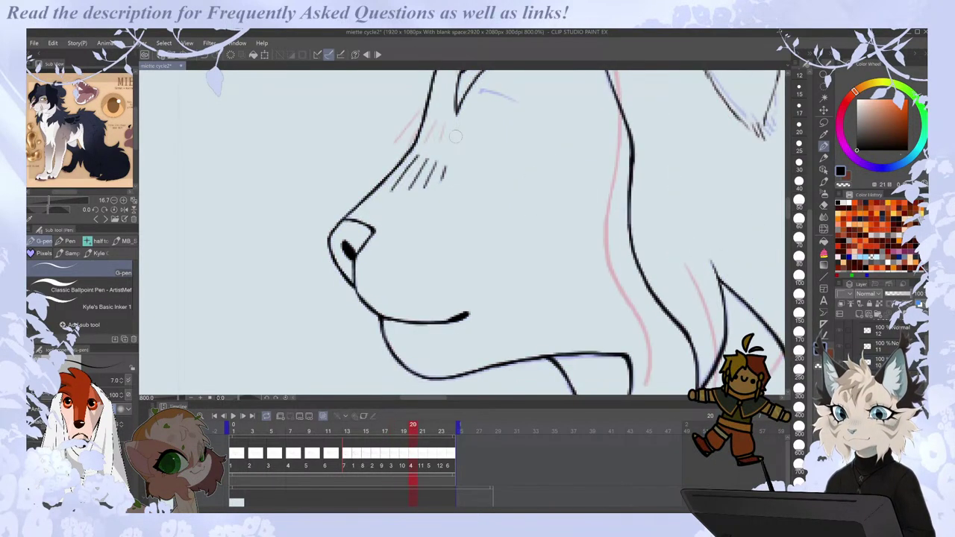
# Examine frame 18's face and body line art and compare its muzzle marks with frame 19.
pyautogui.press('Left')
pyautogui.press('Left')
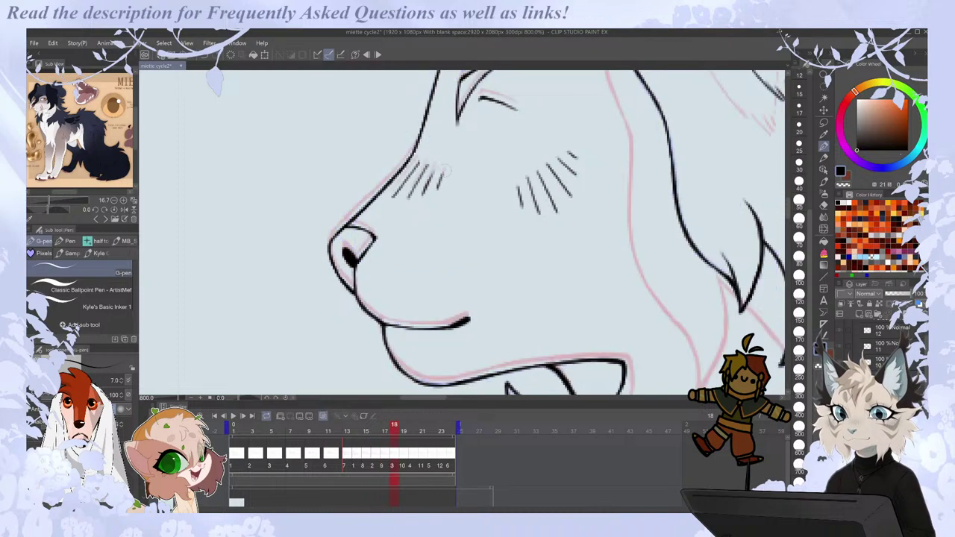
pyautogui.press('Right')
pyautogui.press('Left')
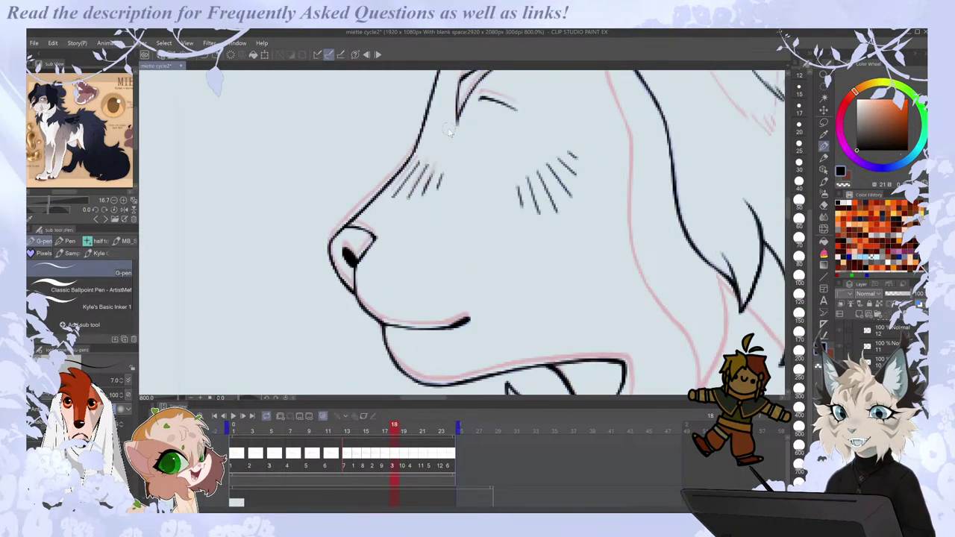
pyautogui.scroll(-2, 450, 131)
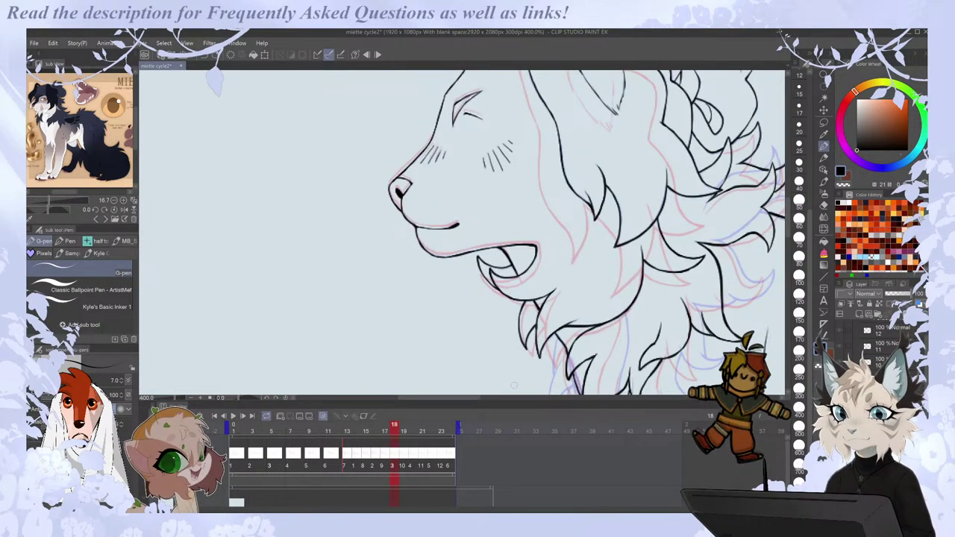
pyautogui.moveTo(477, 397); pyautogui.dragTo(493, 397)
pyautogui.scroll(2, 789, 238)
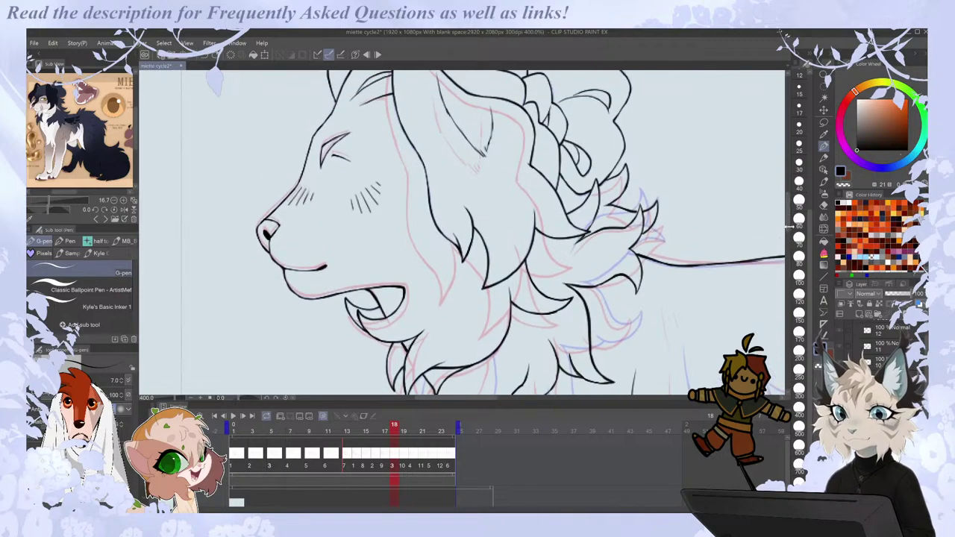
pyautogui.scroll(-2, 462, 231)
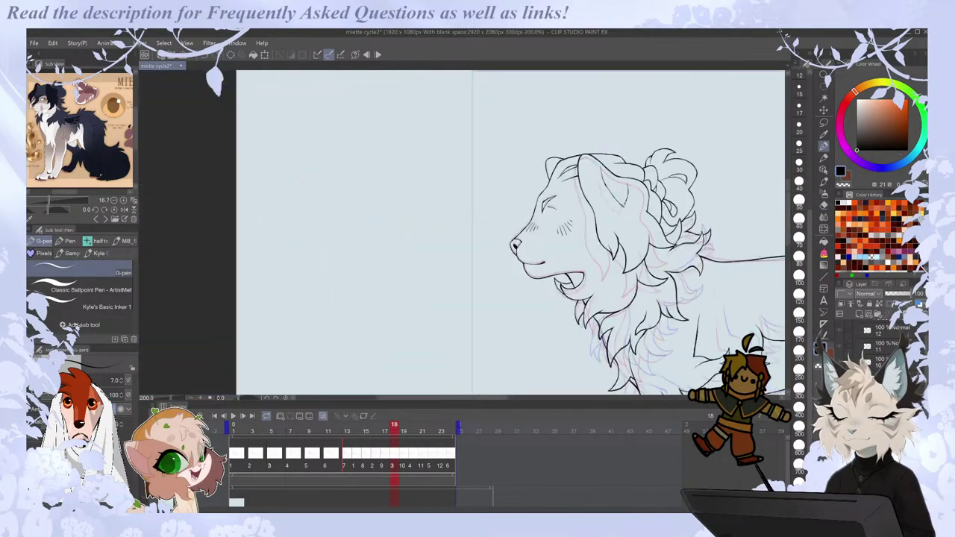
pyautogui.hscroll(3, 462, 232)
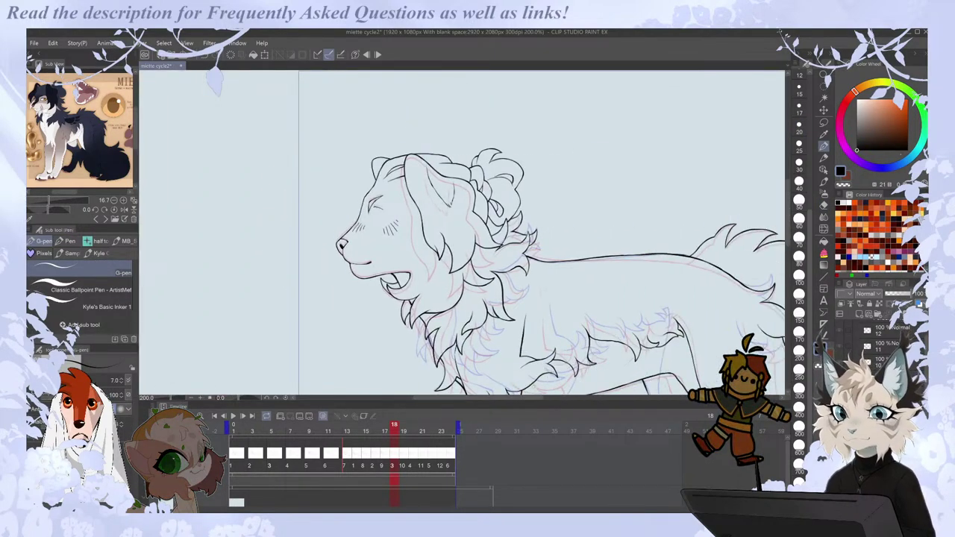
# Ink the profile line in front of the eye on frame 19 with the canvas mirrored, joining it to the muzzle bridge.
pyautogui.scroll(2, 376, 185)
pyautogui.press('h')
pyautogui.press('Right')
pyautogui.press('Left')
pyautogui.press('Right')
pyautogui.scroll(2, 567, 220)
pyautogui.press('Left')
pyautogui.press('Right')
pyautogui.moveTo(569, 244); pyautogui.dragTo(582, 287)
pyautogui.press('Left')
pyautogui.press('Right')
pyautogui.moveTo(517, 151); pyautogui.dragTo(546, 183)
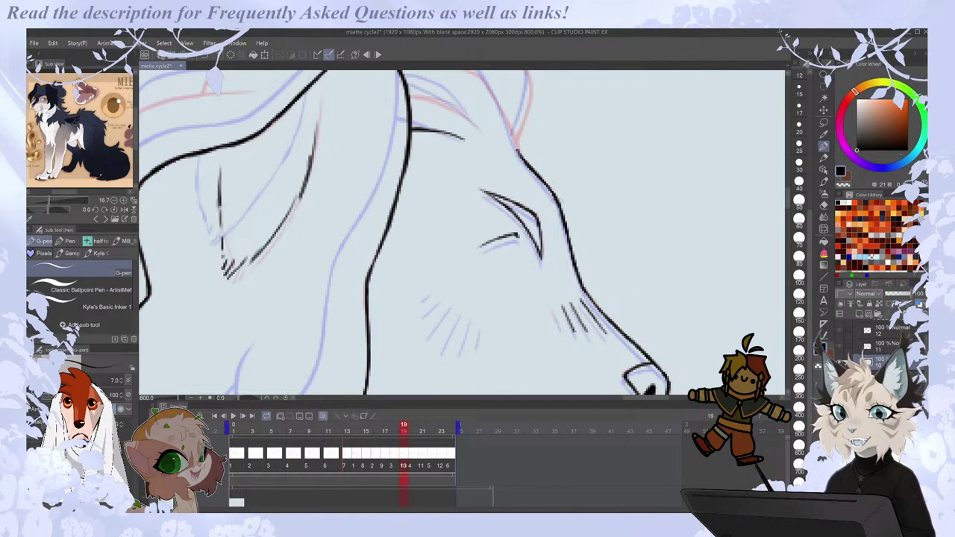
pyautogui.scroll(-2, 499, 300)
pyautogui.press('h')
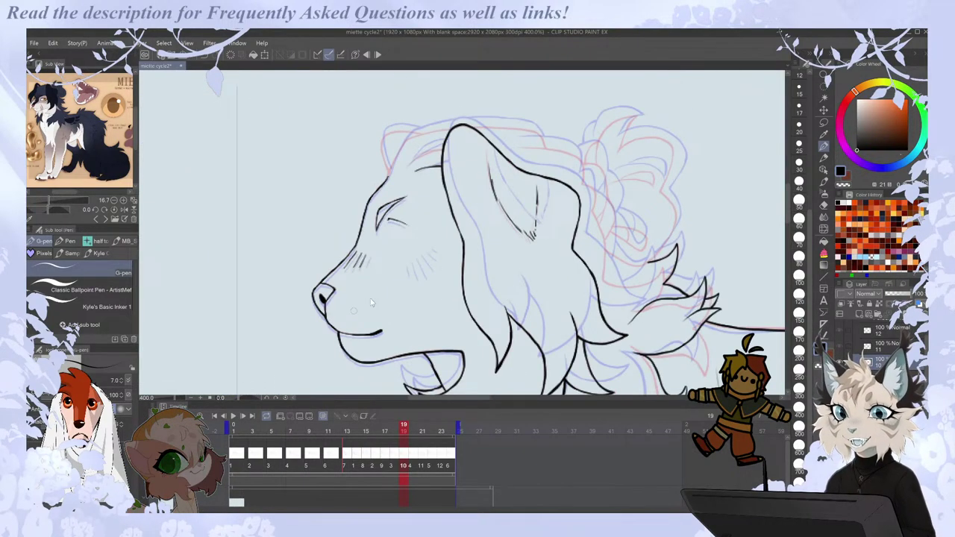
# Ink the rearmost short muzzle mark on frame 19 and compare it with the adjacent frames.
pyautogui.scroll(2, 354, 311)
pyautogui.press('Left')
pyautogui.press('Right')
pyautogui.press('Right')
pyautogui.press('Left')
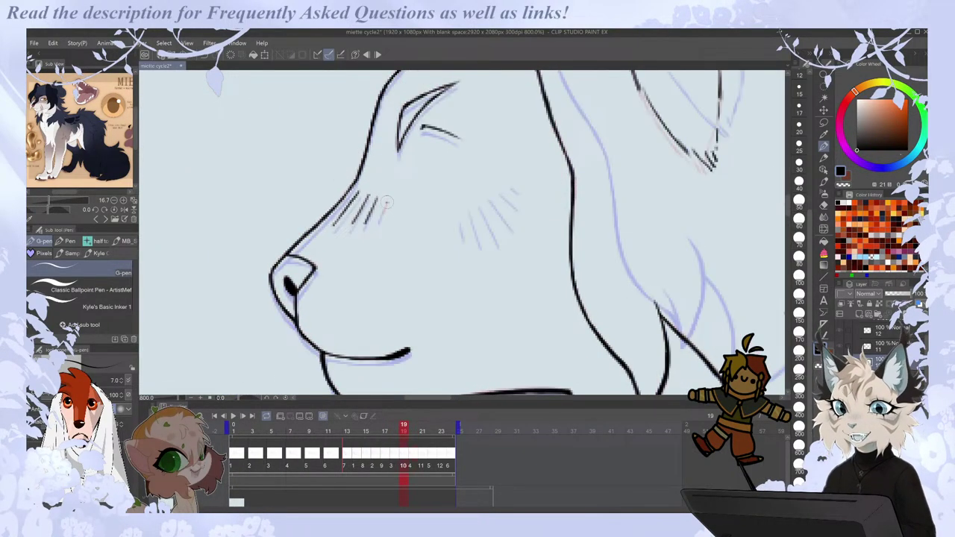
pyautogui.moveTo(387, 202); pyautogui.dragTo(384, 216)
pyautogui.press('Right')
pyautogui.press('Left')
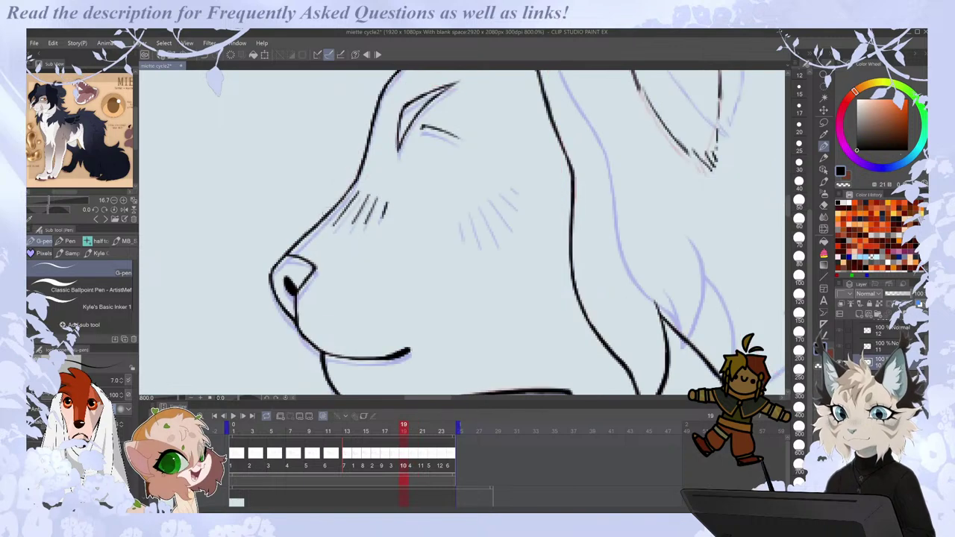
pyautogui.press('Right')
pyautogui.press('Left')
# Ink the upper forehead slope on frame 19 above the eye with the canvas mirrored.
pyautogui.scroll(-2, 459, 197)
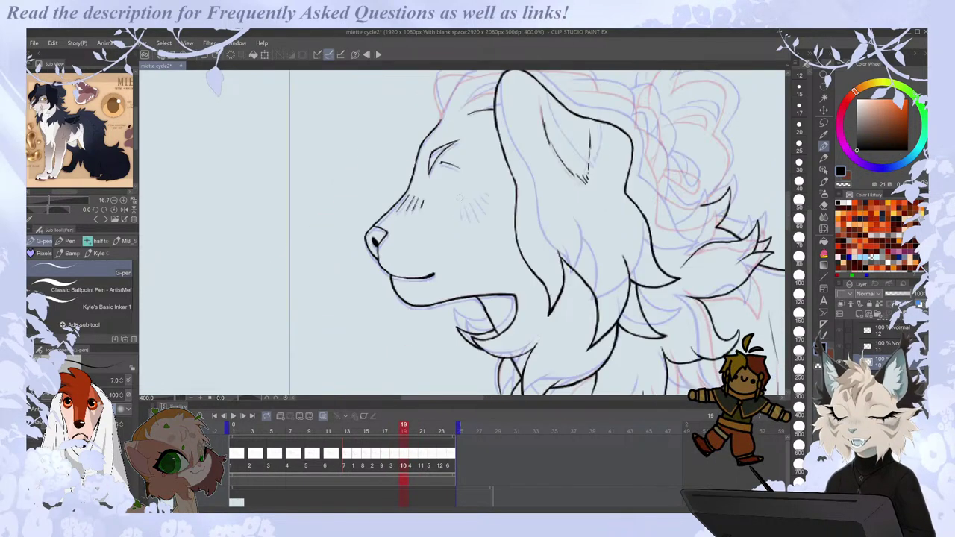
pyautogui.press('Left')
pyautogui.press('Right')
pyautogui.moveTo(787, 212); pyautogui.dragTo(788, 197)
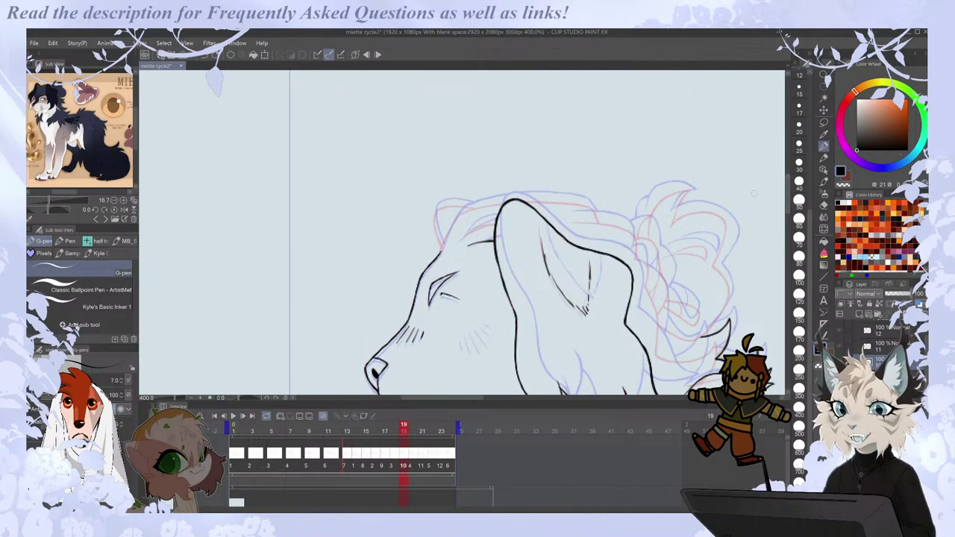
pyautogui.press('h')
pyautogui.scroll(2, 468, 232)
pyautogui.press('Left')
pyautogui.press('Right')
pyautogui.moveTo(475, 208); pyautogui.dragTo(504, 273)
pyautogui.press('Left')
pyautogui.press('Right')
# Ink the top of the head on frame 19 from the near ear to the forehead and compare it with the adjacent frames.
pyautogui.moveTo(376, 170); pyautogui.dragTo(467, 194)
pyautogui.press('Right')
pyautogui.press('Left')
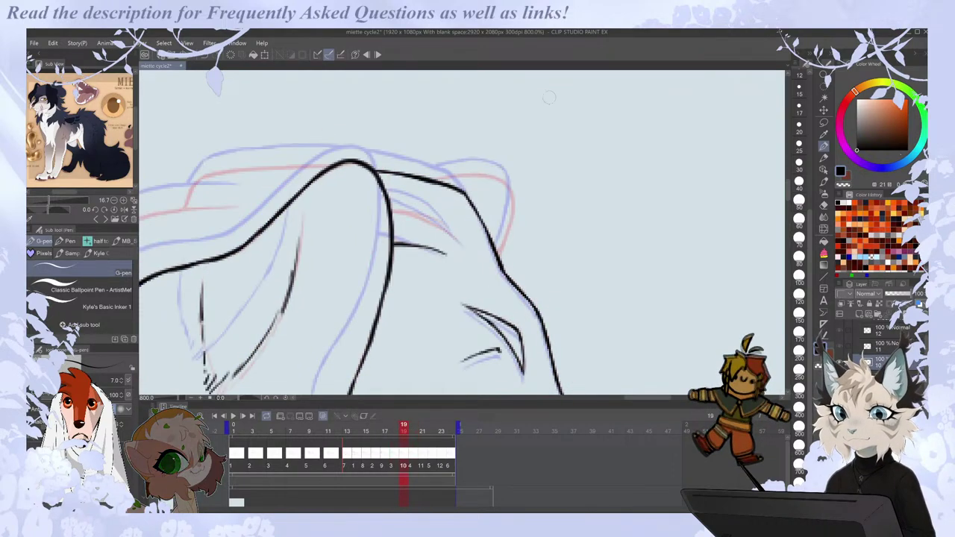
pyautogui.scroll(-2, 549, 97)
pyautogui.press('Left')
pyautogui.press('Right')
pyautogui.press('Left')
pyautogui.press('Right')
# Ink the upper short curved line on the forehead in front of the near ear on frame 19.
pyautogui.scroll(2, 548, 97)
pyautogui.moveTo(452, 182); pyautogui.dragTo(516, 211)
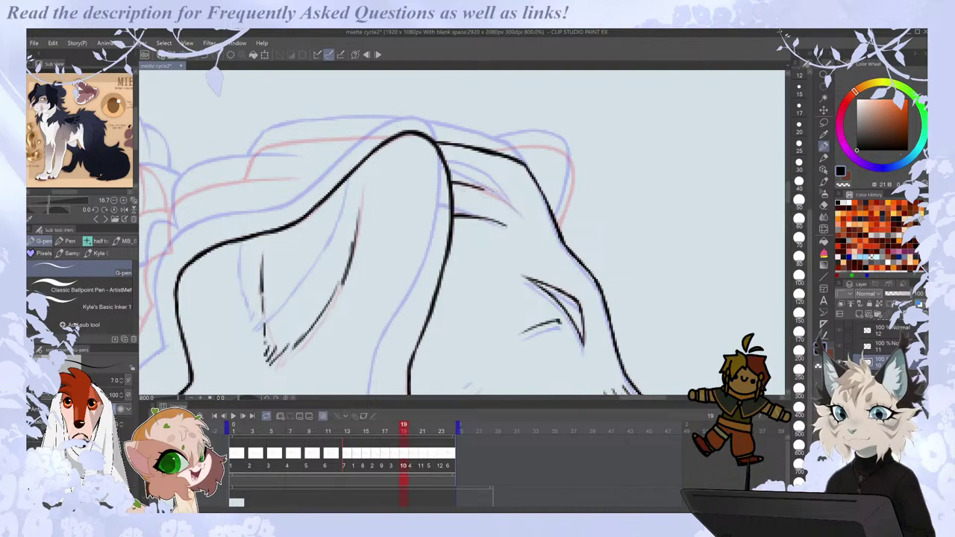
pyautogui.press('Right')
pyautogui.press('Left')
pyautogui.press('Left')
pyautogui.press('Right')
pyautogui.press('Left')
pyautogui.press('Right')
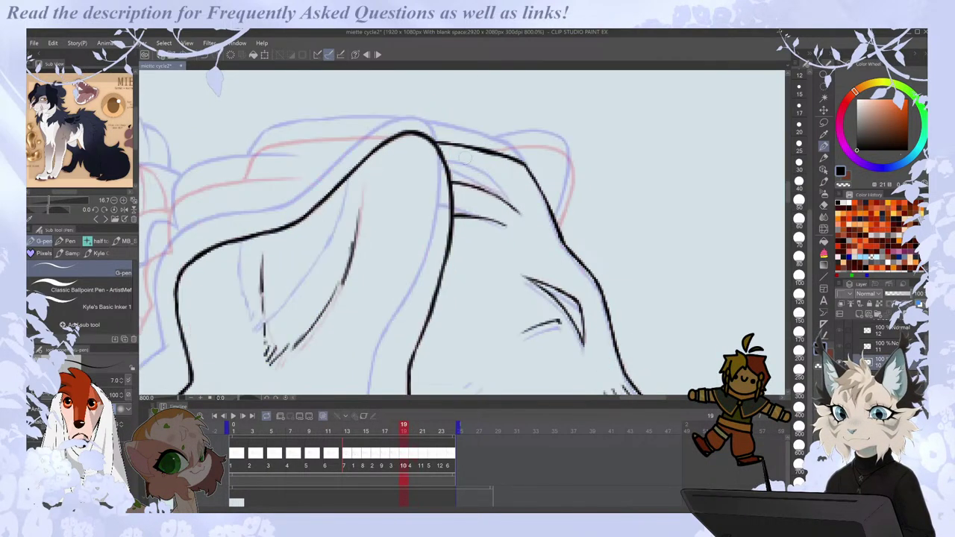
# Rework the upper short forehead line on frame 19, undoing an extra stroke and comparing it with the adjacent frames.
pyautogui.moveTo(458, 182); pyautogui.dragTo(512, 199)
pyautogui.press('Right')
pyautogui.press('Left')
pyautogui.press('Left')
pyautogui.press('Right')
pyautogui.hotkey('ctrl', 'z')
pyautogui.press('e')
pyautogui.press('p')
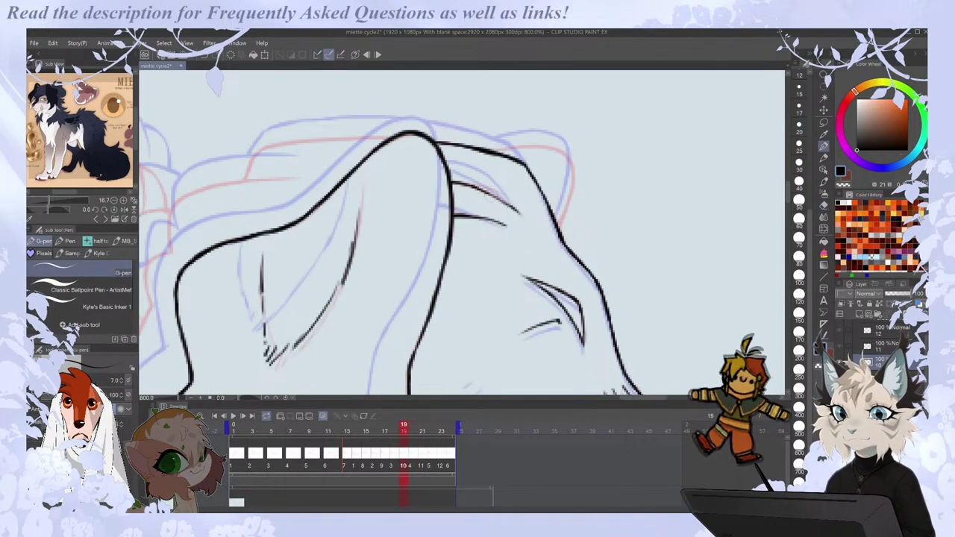
pyautogui.press('Right')
pyautogui.press('Left')
pyautogui.press('Left')
pyautogui.press('Right')
pyautogui.scroll(-2, 471, 148)
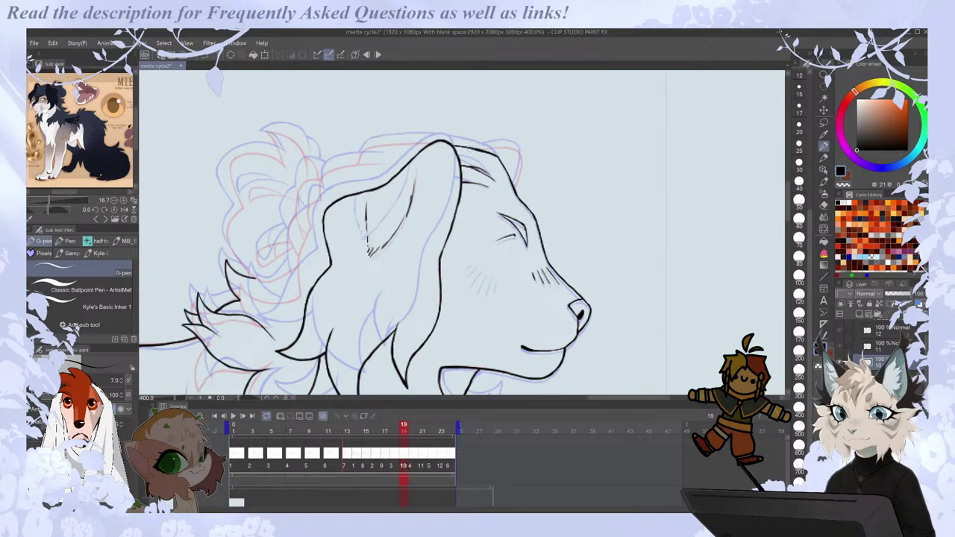
# Return the canvas to its unmirrored view and ink the far ear's outline on frame 19 down to the forehead.
pyautogui.press('h')
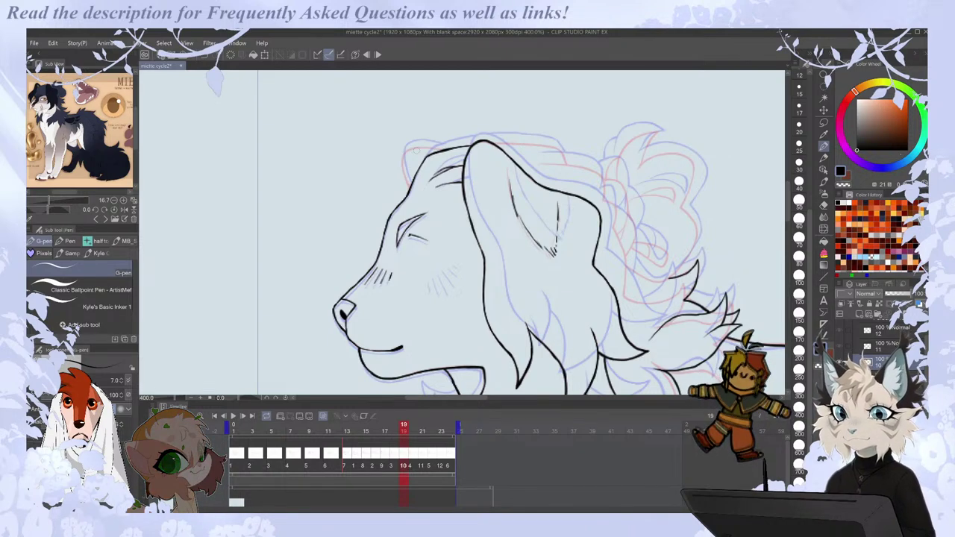
pyautogui.scroll(3, 416, 151)
pyautogui.moveTo(377, 192); pyautogui.dragTo(392, 236)
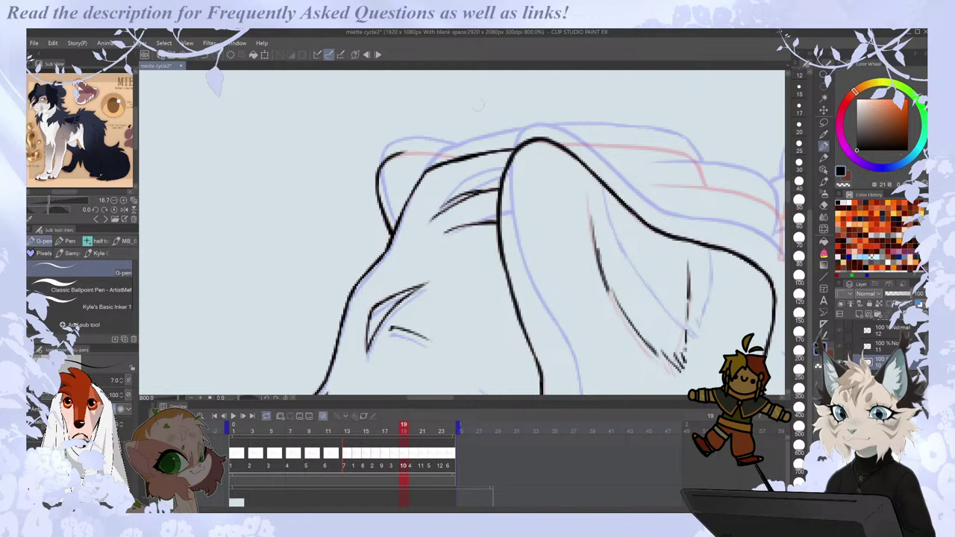
pyautogui.moveTo(425, 154); pyautogui.dragTo(455, 156)
pyautogui.scroll(-1, 485, 150)
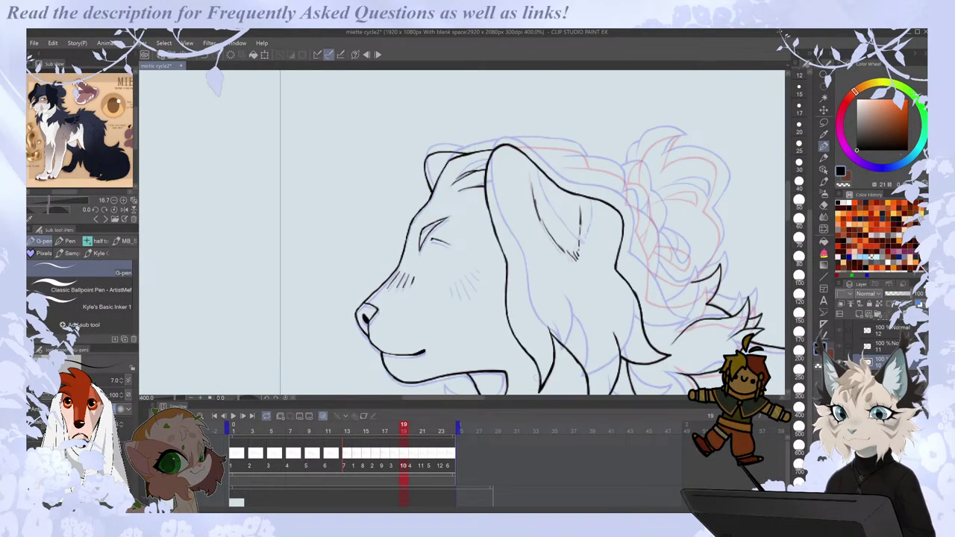
# Ink the top hair line on frame 19 from the near ear's tip backward to a short downturned end.
pyautogui.moveTo(476, 397); pyautogui.dragTo(500, 397)
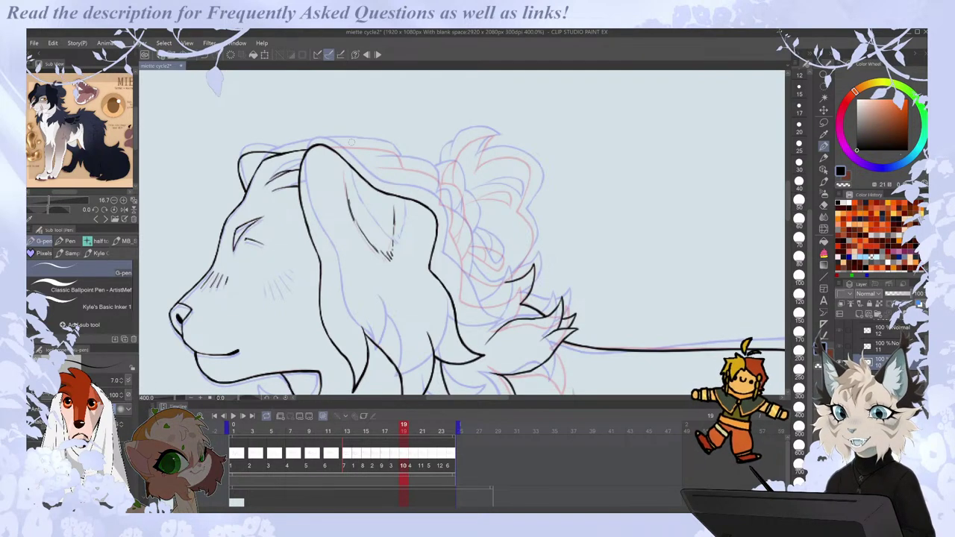
pyautogui.scroll(-1, 468, 236)
pyautogui.scroll(2, 429, 187)
pyautogui.moveTo(351, 202)
pyautogui.mouseDown()
pyautogui.moveTo(473, 213)
pyautogui.moveTo(500, 250)
pyautogui.mouseUp()
pyautogui.scroll(-3, 492, 151)
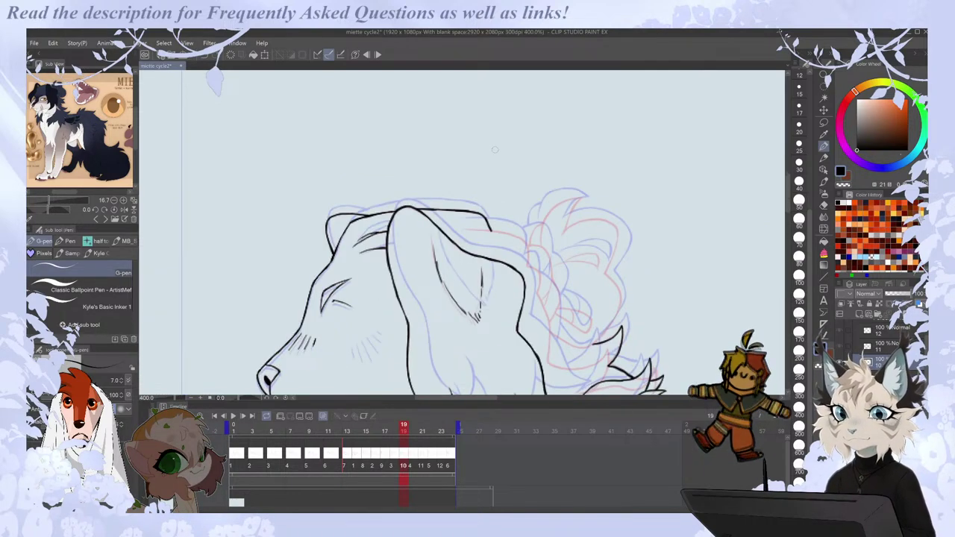
# Ink the second hair line on frame 19, curving over the back of the head down behind the near ear.
pyautogui.moveTo(496, 398); pyautogui.dragTo(508, 399)
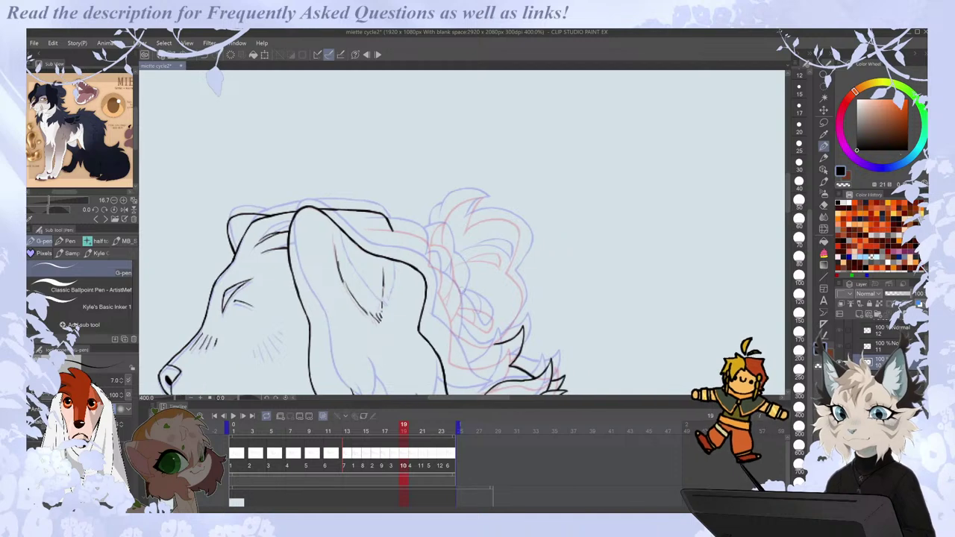
pyautogui.scroll(3, 422, 248)
pyautogui.moveTo(337, 212)
pyautogui.mouseDown()
pyautogui.moveTo(423, 222)
pyautogui.moveTo(449, 238)
pyautogui.moveTo(452, 286)
pyautogui.mouseUp()
pyautogui.hotkey('ctrl', 'z')
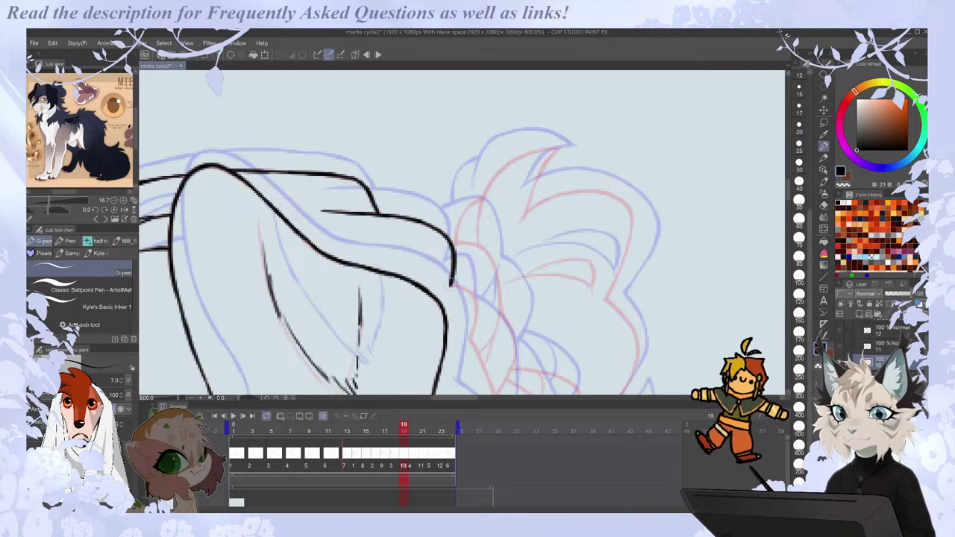
pyautogui.scroll(-4, 502, 220)
pyautogui.scroll(2, 486, 297)
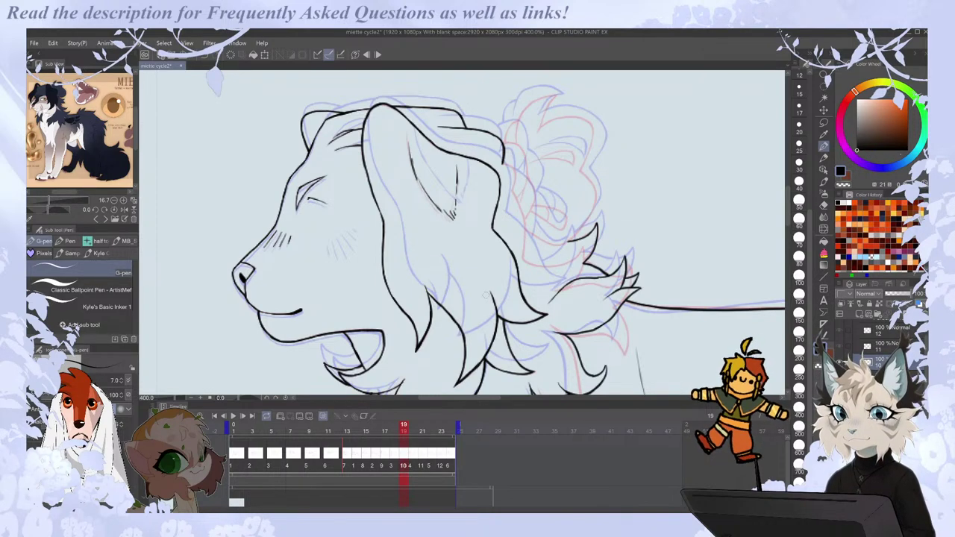
pyautogui.moveTo(490, 397); pyautogui.dragTo(501, 398)
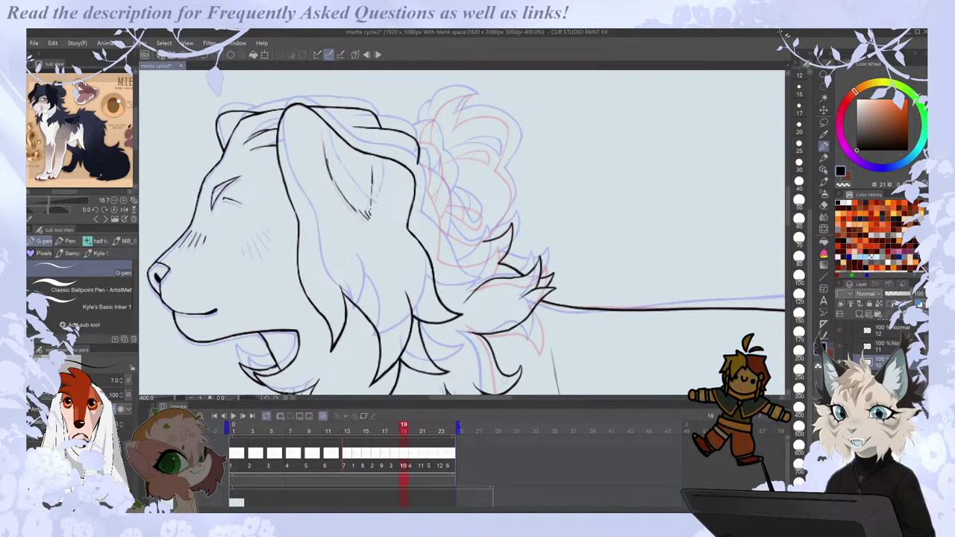
pyautogui.hotkey('ctrl', '-')
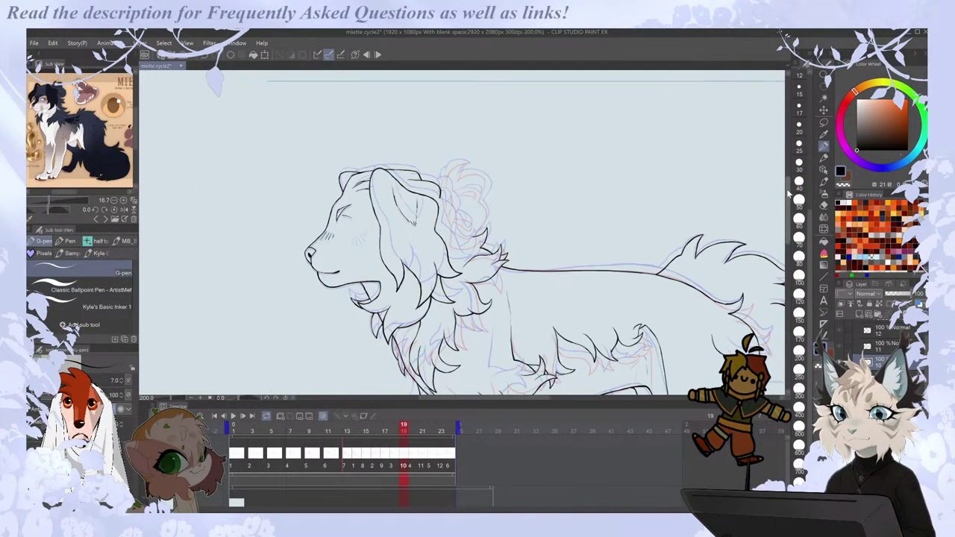
# Play the walk cycle and step through the frames from 13 to 19 to check the head's motion.
pyautogui.moveTo(788, 192); pyautogui.dragTo(788, 200)
pyautogui.press('Right')
pyautogui.click(232, 416)
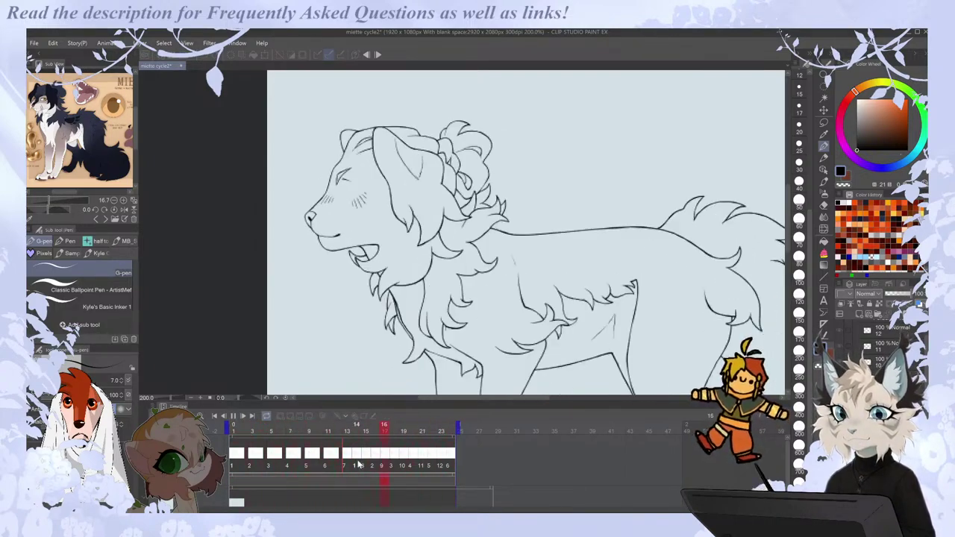
pyautogui.click(349, 463)
pyautogui.press('.')
pyautogui.press('.')
pyautogui.press('.')
pyautogui.press('.')
pyautogui.press('.')
pyautogui.press('.')
pyautogui.press('.')
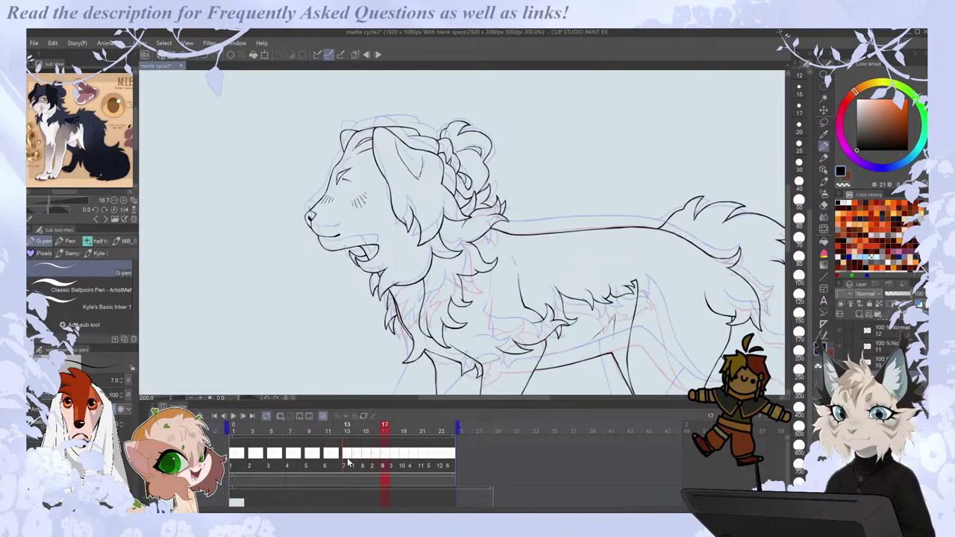
# Ink the hair line down to the nape on frame 19, adding the narrow strand beside the bun and the tuft at the nape.
pyautogui.scroll(2, 467, 159)
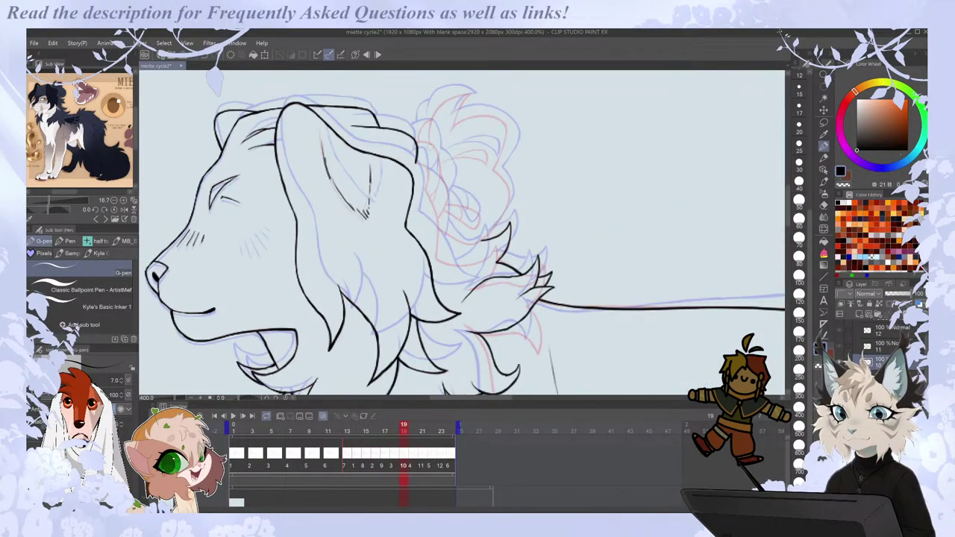
pyautogui.moveTo(423, 166); pyautogui.dragTo(429, 188)
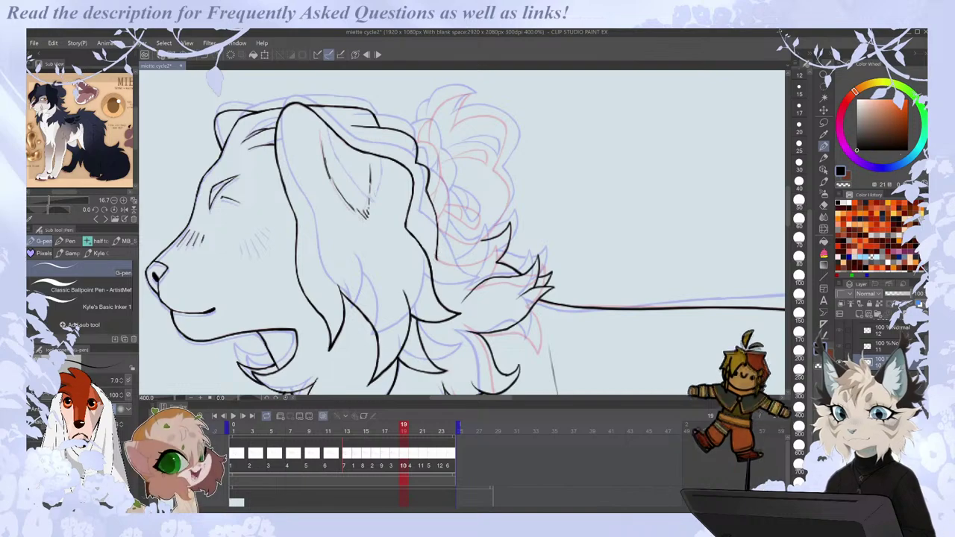
pyautogui.moveTo(414, 139)
pyautogui.mouseDown()
pyautogui.moveTo(438, 153)
pyautogui.moveTo(446, 221)
pyautogui.mouseUp()
pyautogui.moveTo(437, 258)
pyautogui.mouseDown()
pyautogui.moveTo(497, 267)
pyautogui.moveTo(487, 278)
pyautogui.mouseUp()
pyautogui.press('e')
pyautogui.press('p')
pyautogui.press(',')
pyautogui.press('.')
pyautogui.press('.')
pyautogui.press(',')
pyautogui.press(',')
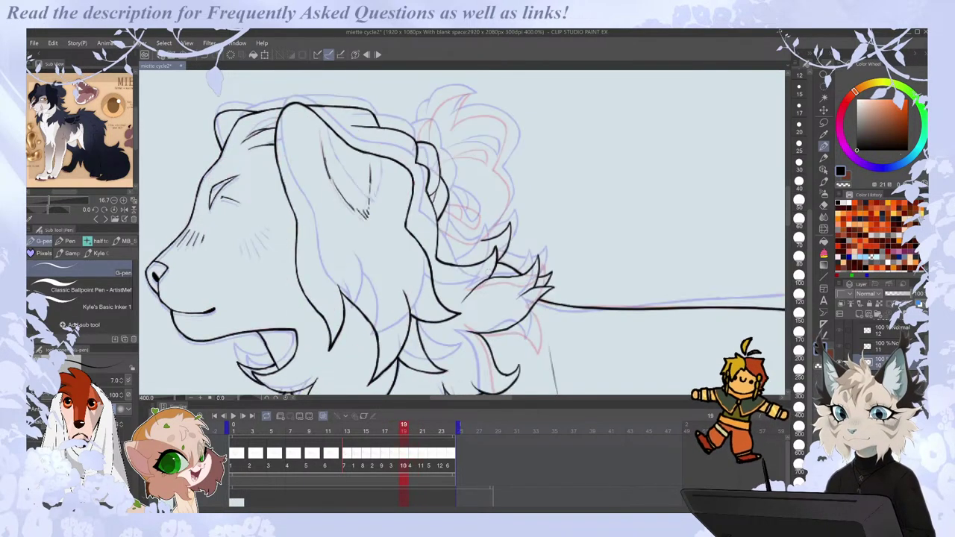
pyautogui.press('.')
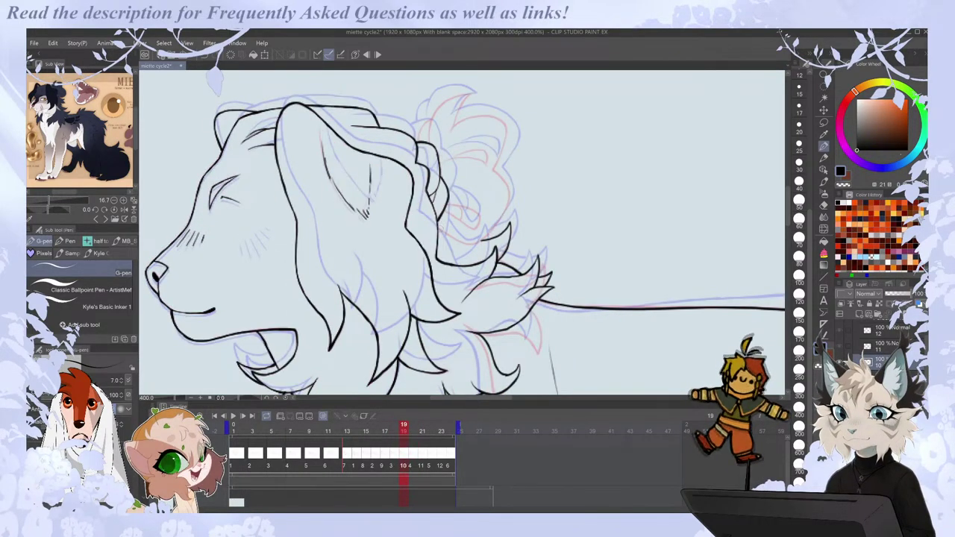
# Ink the small inner loop of frame 19's hair bun and the curved strand beneath it.
pyautogui.press('e')
pyautogui.press('p')
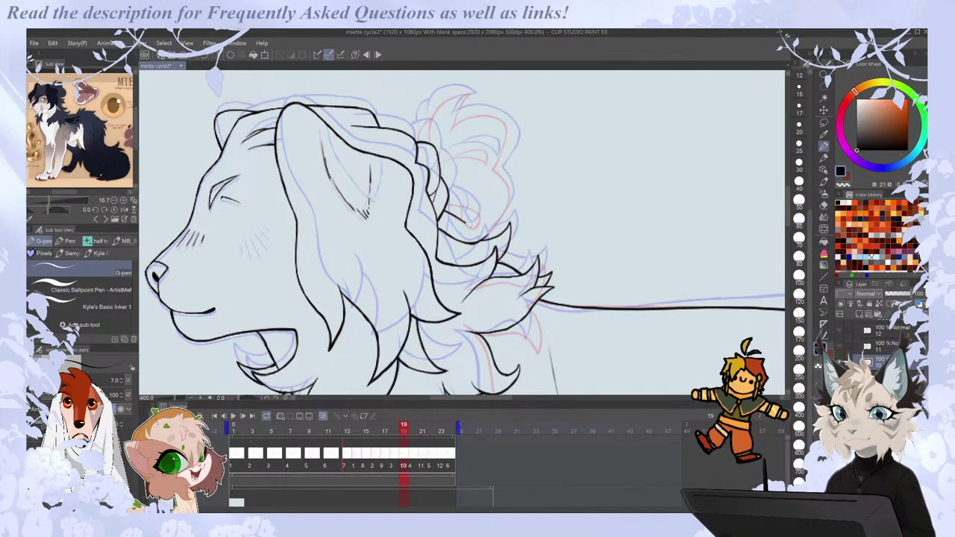
pyautogui.moveTo(444, 214)
pyautogui.mouseDown()
pyautogui.moveTo(478, 226)
pyautogui.moveTo(472, 211)
pyautogui.moveTo(479, 225)
pyautogui.mouseUp()
pyautogui.press('e')
pyautogui.press('p')
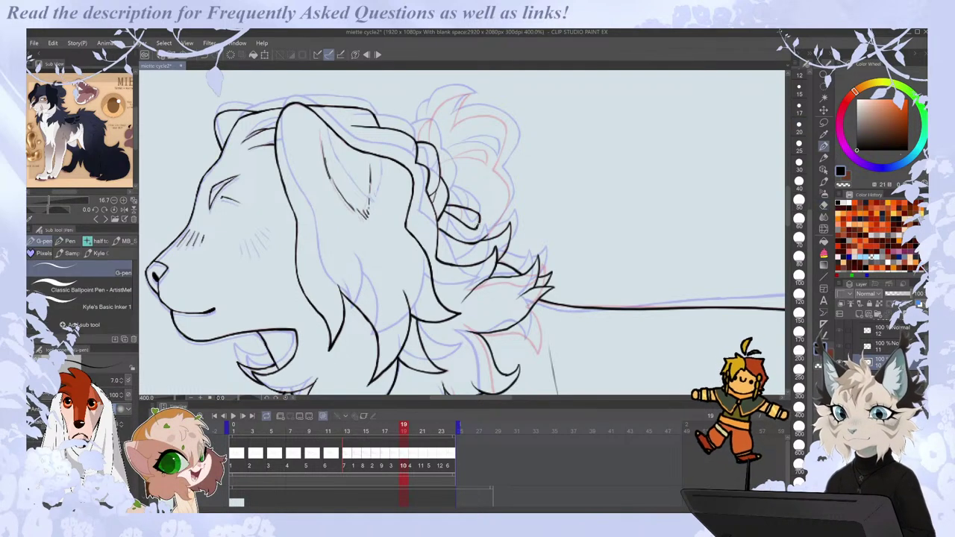
pyautogui.press('Left')
pyautogui.press('Right')
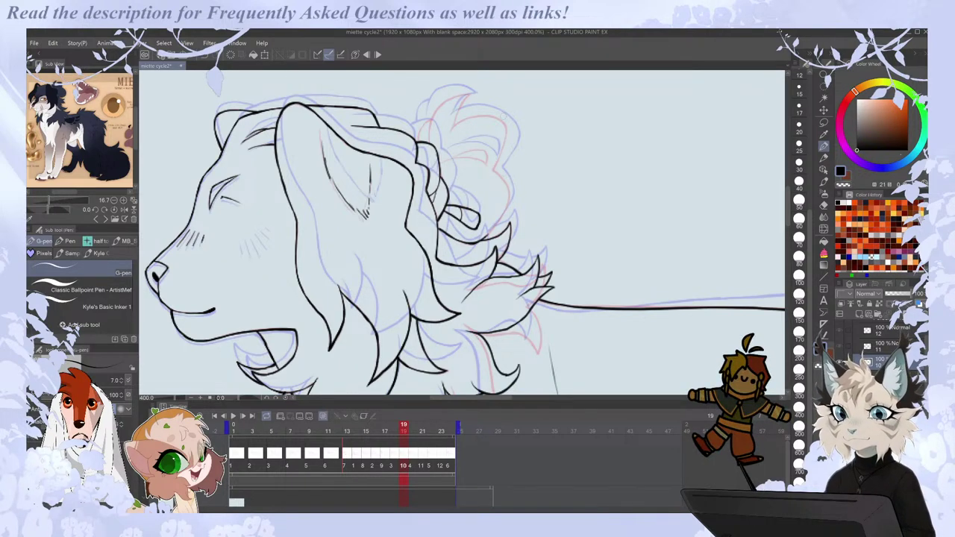
# Ink the rear outline of frame 19's hair bun as two rounded lobes, redoing one stroke.
pyautogui.moveTo(493, 170); pyautogui.dragTo(510, 197)
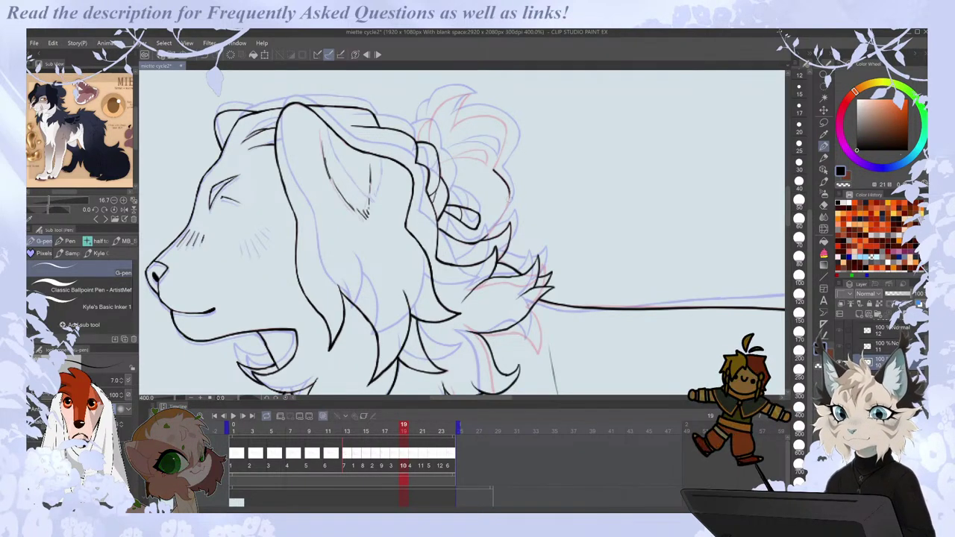
pyautogui.moveTo(482, 240); pyautogui.dragTo(509, 199)
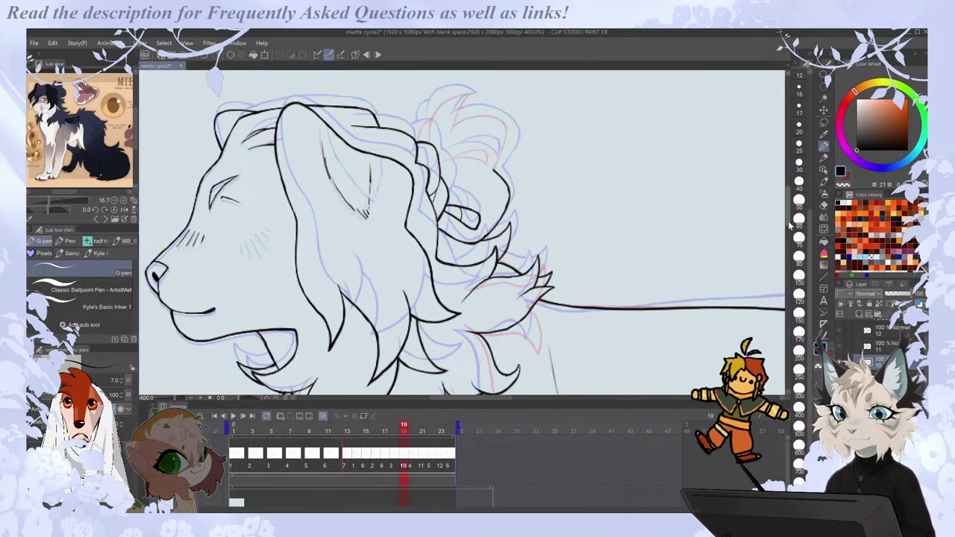
pyautogui.moveTo(788, 214); pyautogui.dragTo(789, 201)
pyautogui.moveTo(504, 216); pyautogui.dragTo(491, 263)
pyautogui.hotkey('ctrl', 'z')
pyautogui.moveTo(507, 215); pyautogui.dragTo(499, 255)
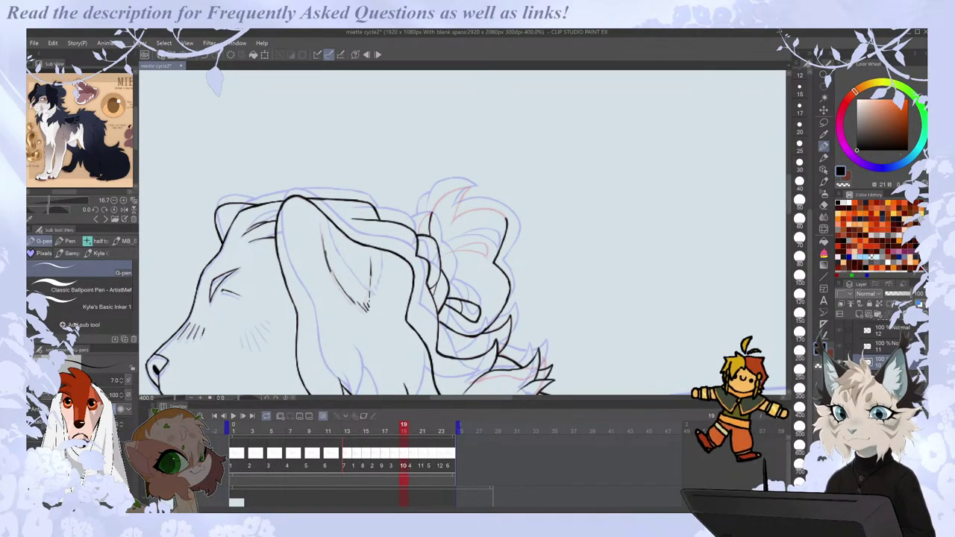
# Ink the pointed tuft on top of frame 19's bun and the short curls inside it, undoing stray strokes.
pyautogui.moveTo(419, 234)
pyautogui.mouseDown()
pyautogui.moveTo(436, 206)
pyautogui.moveTo(469, 188)
pyautogui.moveTo(452, 223)
pyautogui.moveTo(482, 209)
pyautogui.moveTo(506, 220)
pyautogui.moveTo(460, 214)
pyautogui.mouseUp()
pyautogui.hotkey('ctrl', 'z')
pyautogui.hotkey('ctrl', 'z')
pyautogui.hotkey('ctrl', 'z')
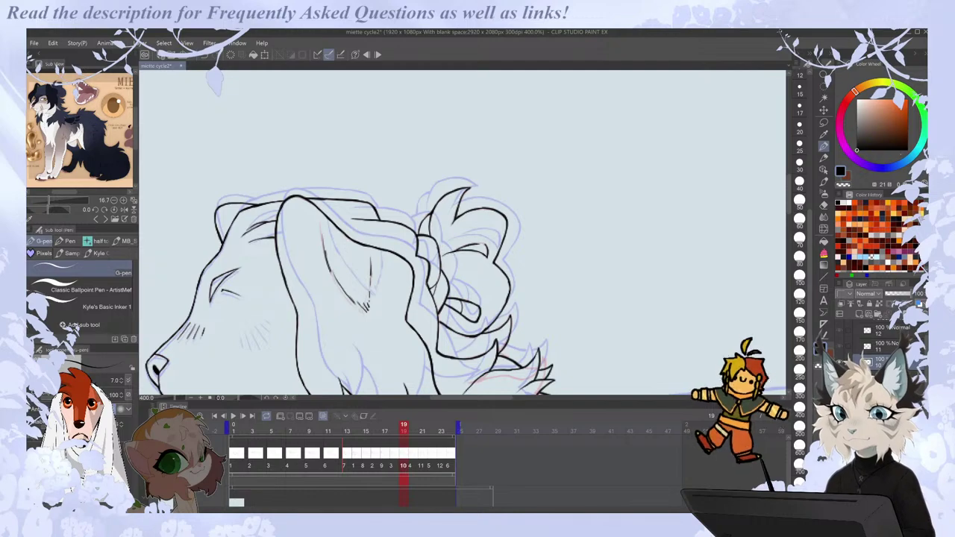
pyautogui.moveTo(482, 243); pyautogui.dragTo(447, 255)
# Review the finished hair and bun of frame 19 against neighbouring frames, and check the cycle from frame 13 through 16.
pyautogui.press('Left')
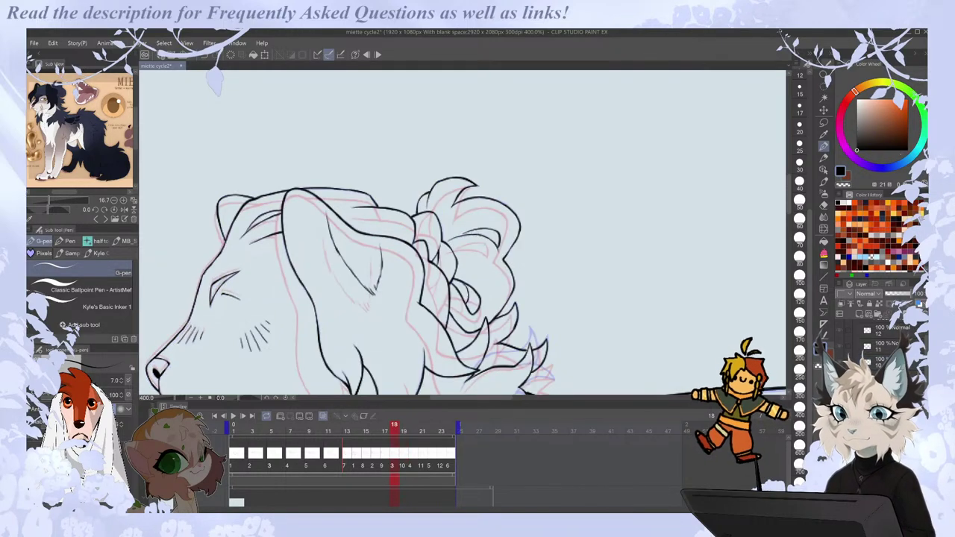
pyautogui.hotkey('ctrl', '-')
pyautogui.hotkey('ctrl', '-')
pyautogui.hotkey('ctrl', '-')
pyautogui.moveTo(788, 198); pyautogui.dragTo(788, 218)
pyautogui.press('Right')
pyautogui.press('Right')
pyautogui.press('Right')
pyautogui.press('Right')
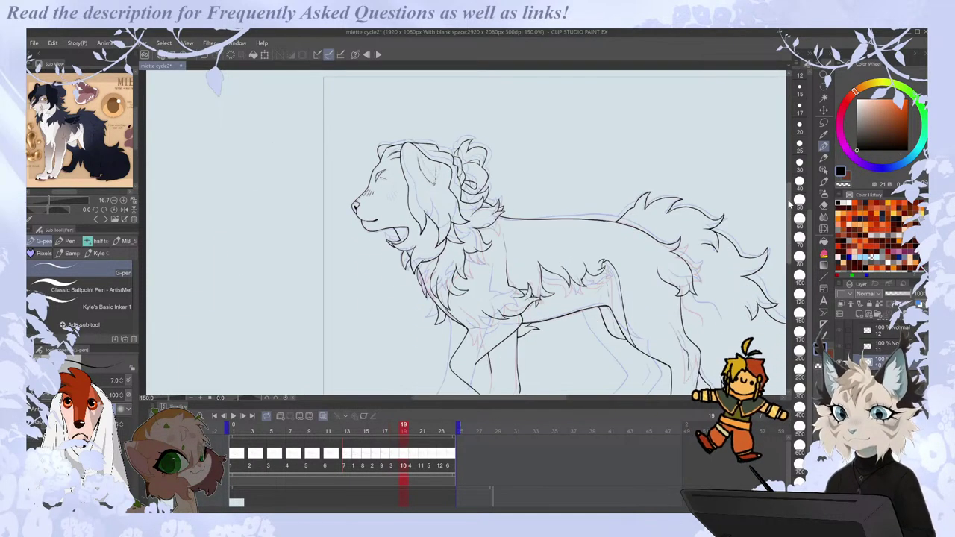
pyautogui.press('Left')
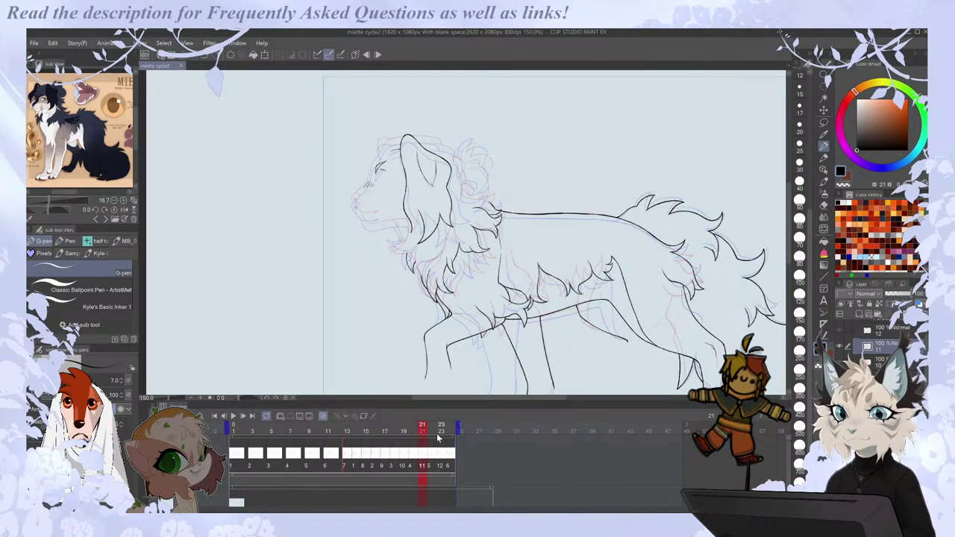
pyautogui.click(348, 454)
pyautogui.press('Right')
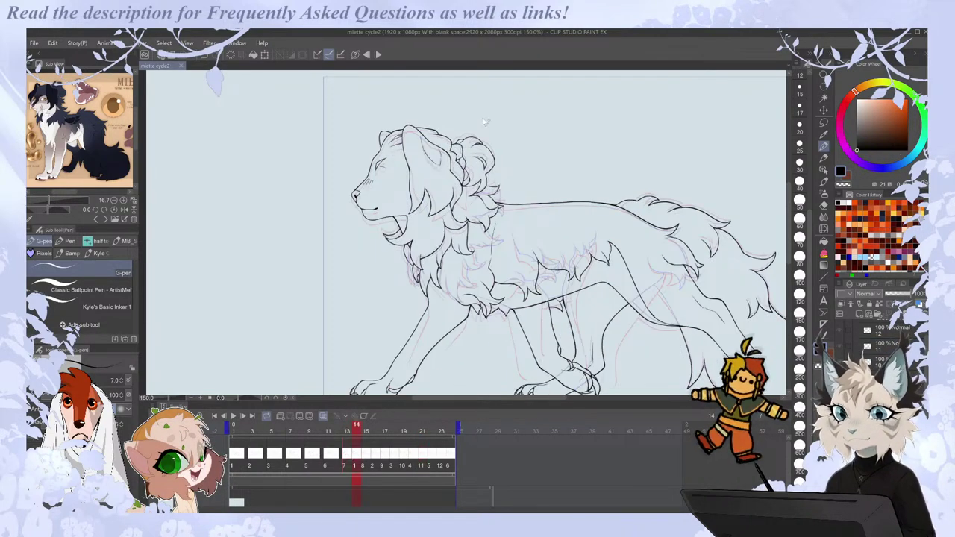
pyautogui.scroll(1, 486, 122)
pyautogui.press('Right')
pyautogui.press('Right')
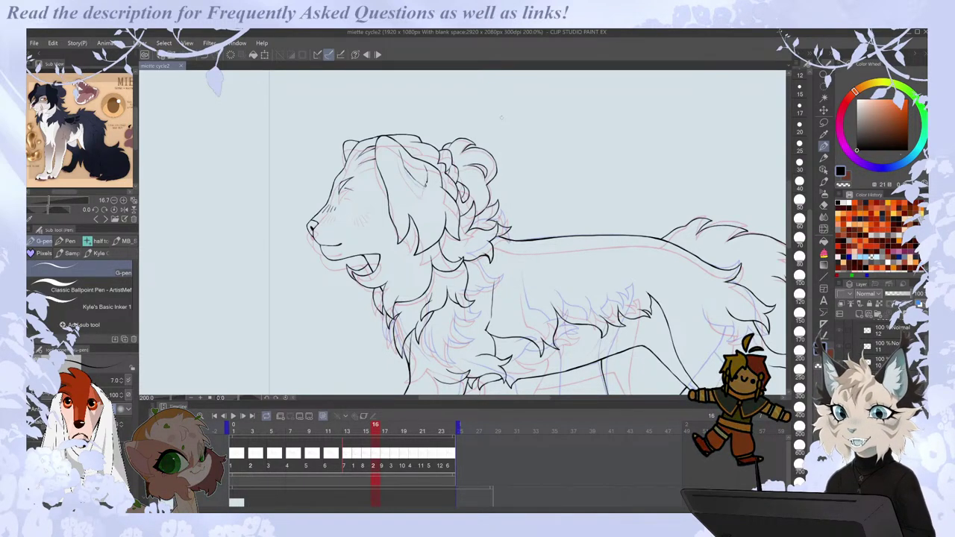
# Ink the wavy hair line behind the near ear on frame 21, running down the back of the head.
pyautogui.moveTo(470, 398); pyautogui.dragTo(469, 398)
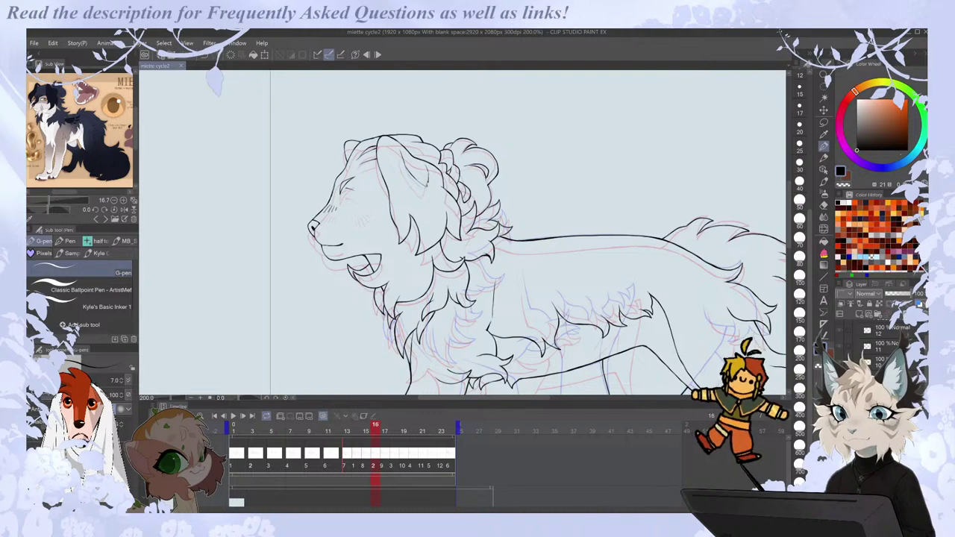
pyautogui.scroll(2, 461, 163)
pyautogui.press('.')
pyautogui.press('.')
pyautogui.press('.')
pyautogui.press('.')
pyautogui.press('.')
pyautogui.press('.')
pyautogui.press(',')
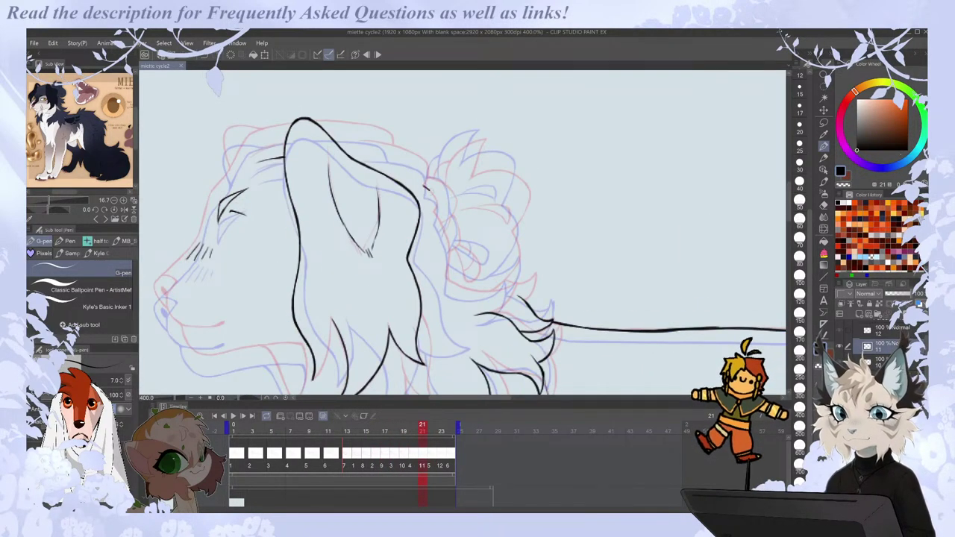
pyautogui.moveTo(434, 212)
pyautogui.mouseDown()
pyautogui.moveTo(448, 240)
pyautogui.moveTo(446, 279)
pyautogui.mouseUp()
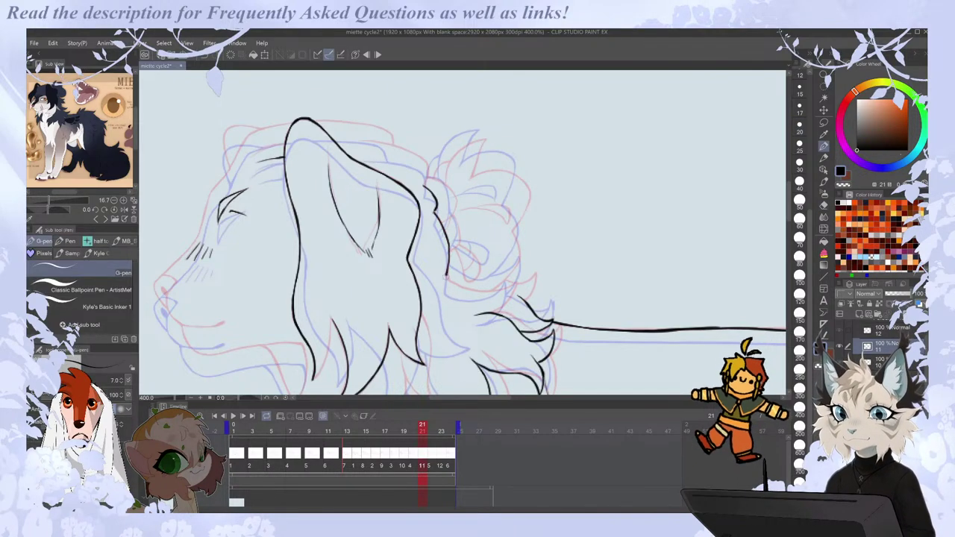
pyautogui.press('Left')
pyautogui.press('Right')
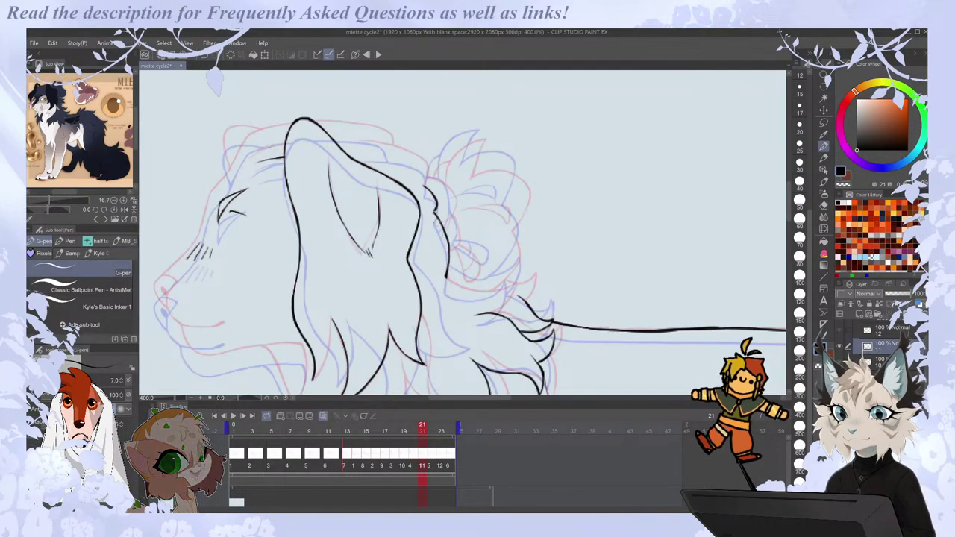
# Ink the upper hair line on frame 21 from the near ear over the back of the head, checking it mirrored.
pyautogui.moveTo(423, 158); pyautogui.dragTo(429, 180)
pyautogui.moveTo(360, 139); pyautogui.dragTo(426, 161)
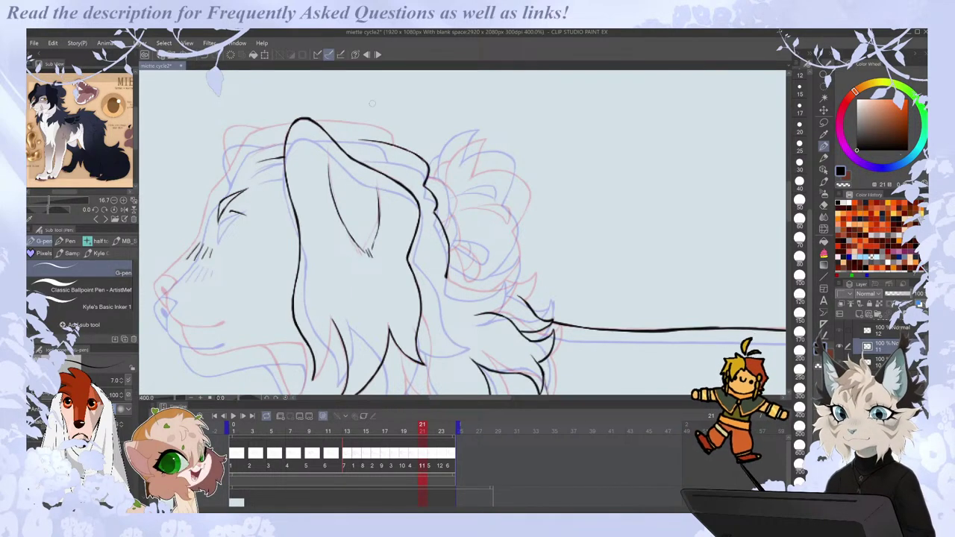
pyautogui.scroll(-2, 373, 103)
pyautogui.press('h')
pyautogui.moveTo(536, 397); pyautogui.dragTo(546, 397)
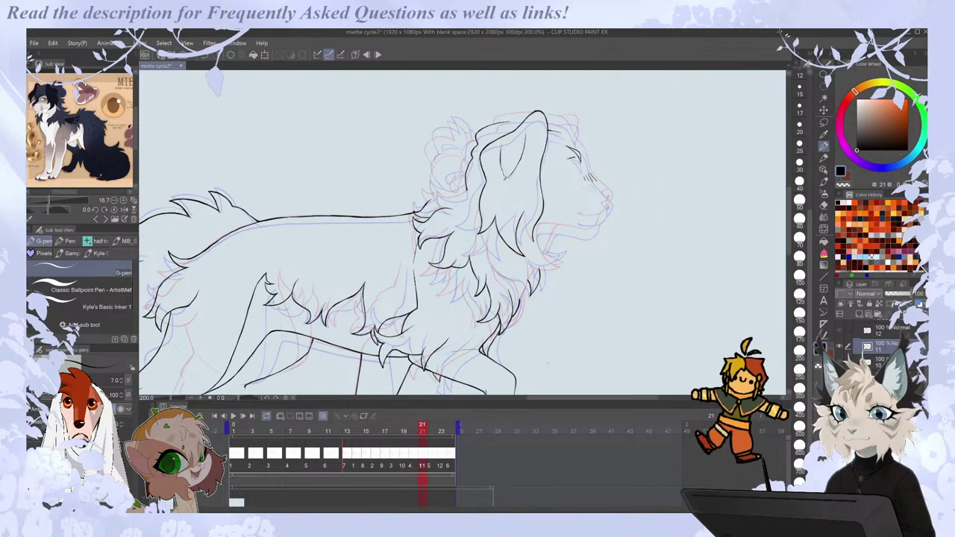
pyautogui.scroll(2, 600, 200)
pyautogui.scroll(-2, 600, 200)
pyautogui.press('h')
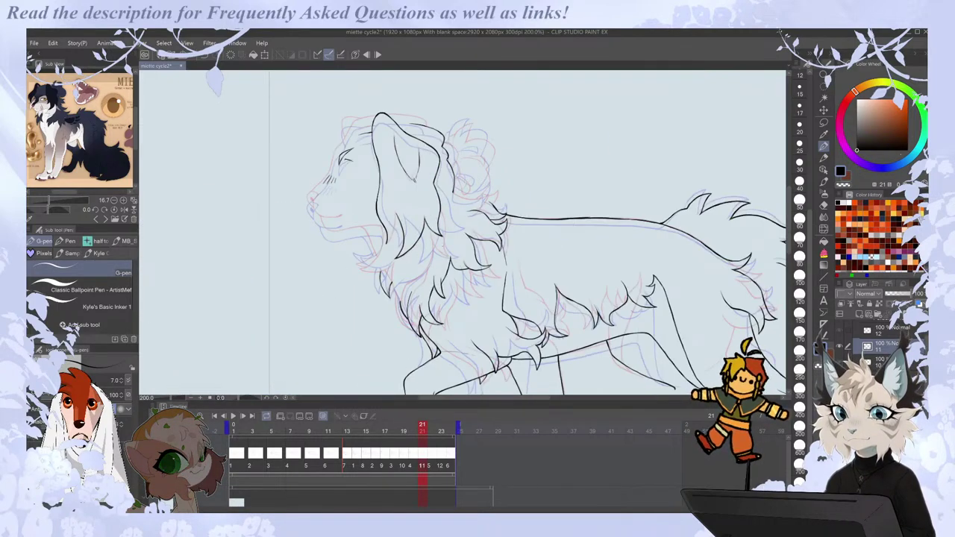
# Mirror the canvas and ink the fur strands at the near ear's lower end and chin on frame 21, redoing the strand tip.
pyautogui.press('h')
pyautogui.scroll(2, 572, 276)
pyautogui.press('Left')
pyautogui.press('Right')
pyautogui.press('Right')
pyautogui.press(',')
pyautogui.moveTo(519, 175)
pyautogui.mouseDown()
pyautogui.moveTo(509, 209)
pyautogui.moveTo(555, 261)
pyautogui.mouseUp()
pyautogui.moveTo(486, 146); pyautogui.dragTo(504, 208)
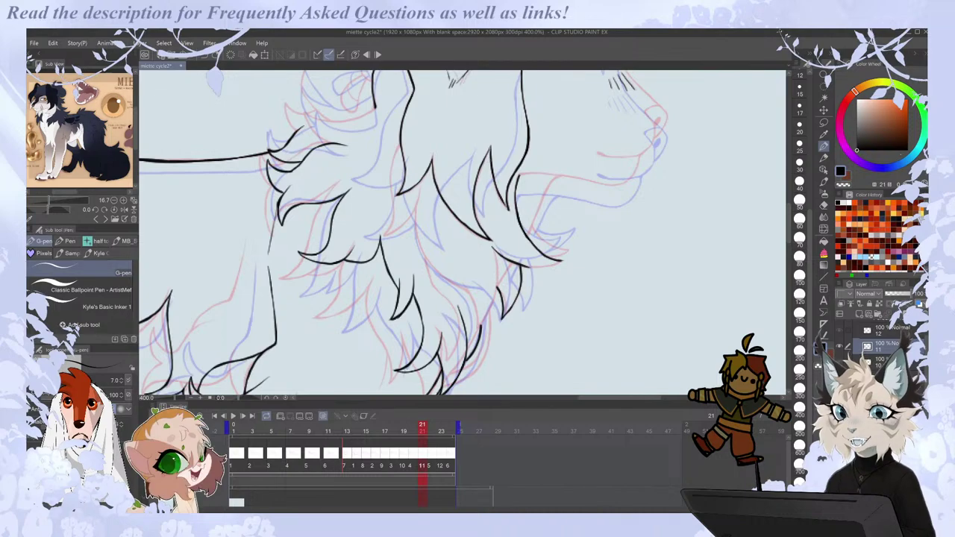
pyautogui.hotkey('ctrl', 'z')
pyautogui.hotkey('ctrl', 'z')
pyautogui.moveTo(501, 195); pyautogui.dragTo(509, 210)
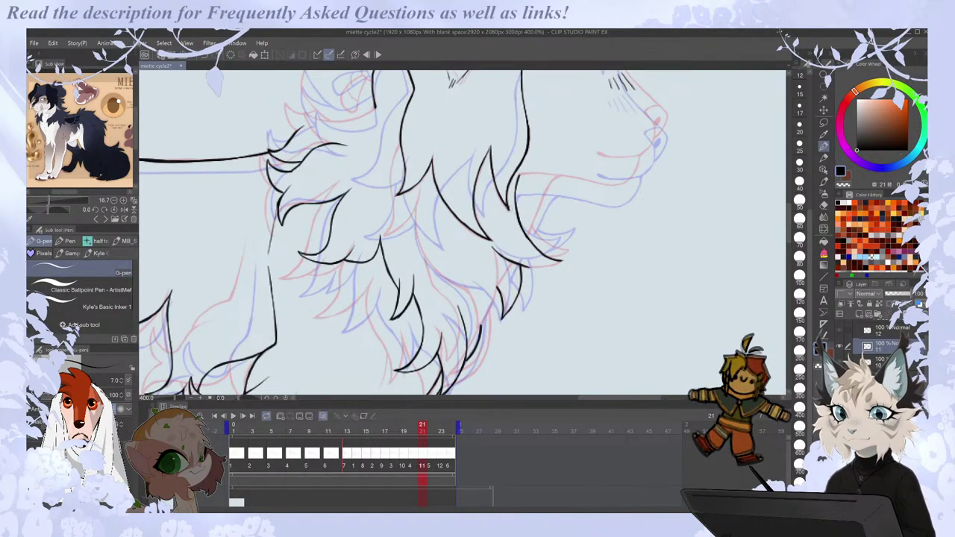
pyautogui.press('Left')
pyautogui.press('Right')
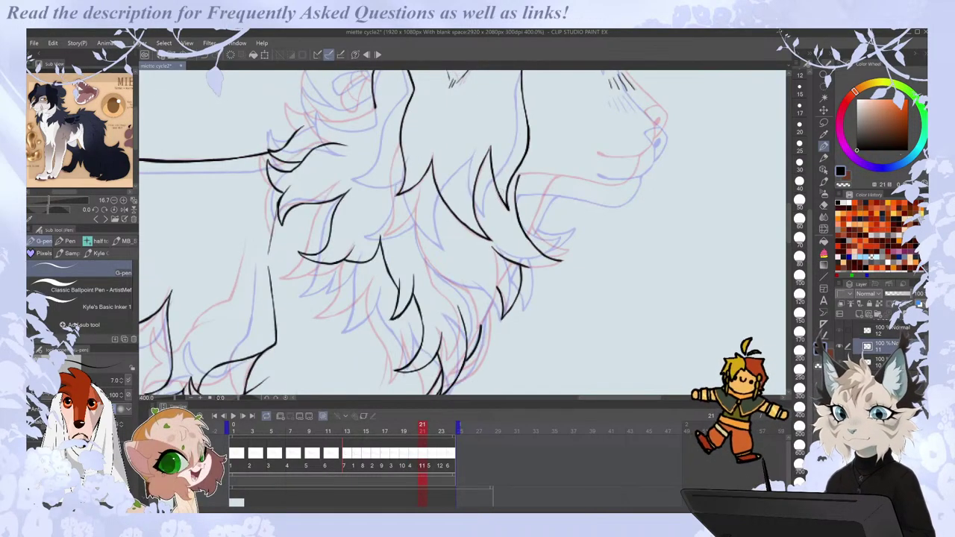
# Compare the chin and cheek fur on frame 21 with frames 19 and 20, including in the flipped view.
pyautogui.press('Left')
pyautogui.press('Left')
pyautogui.press('Right')
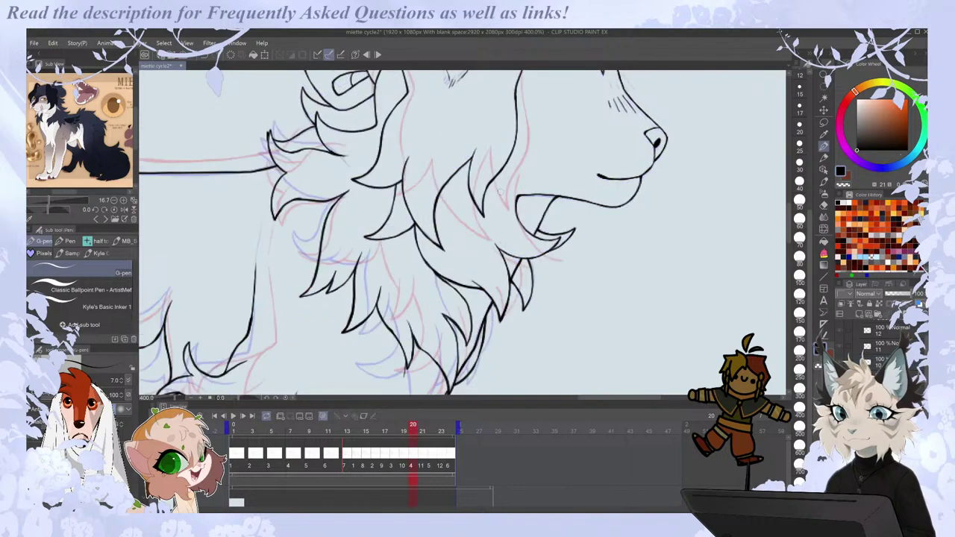
pyautogui.press('Left')
pyautogui.press('Right')
pyautogui.press('h')
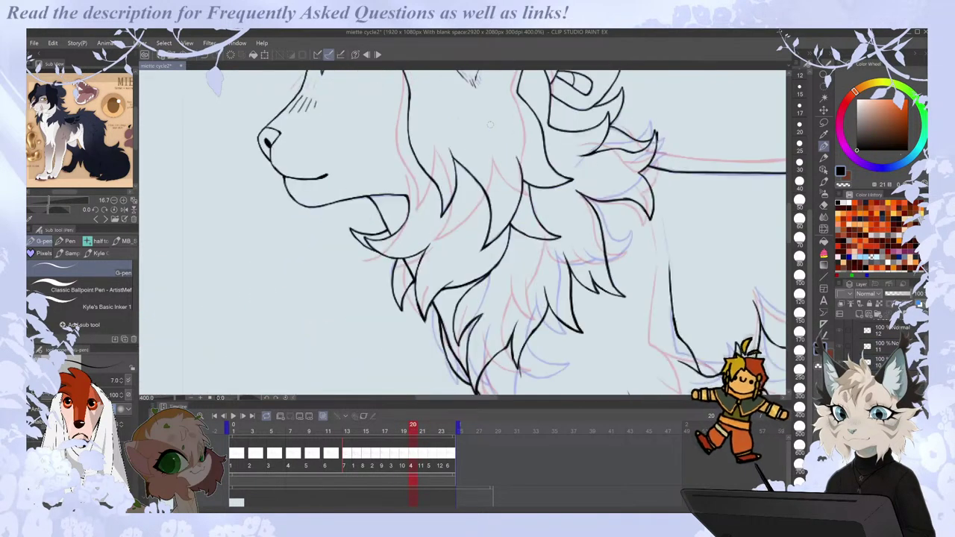
pyautogui.press('h')
pyautogui.press('Right')
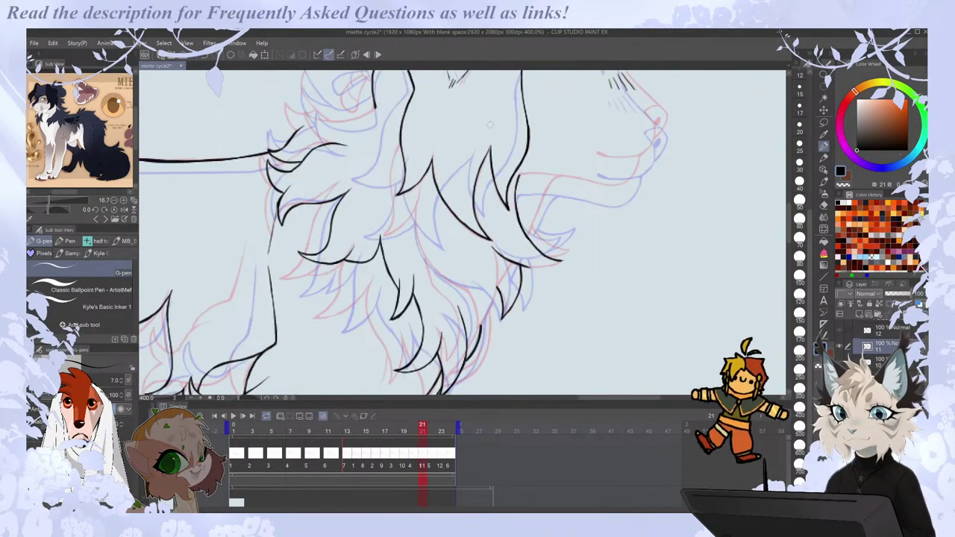
pyautogui.press('Left')
pyautogui.press('Right')
# Ink the throat fur on frame 21 below the cheek, shaping a pointed tuft and comparing it with the previous frame.
pyautogui.moveTo(495, 251)
pyautogui.mouseDown()
pyautogui.moveTo(498, 286)
pyautogui.moveTo(476, 330)
pyautogui.mouseUp()
pyautogui.press('Left')
pyautogui.press('Right')
pyautogui.moveTo(478, 284)
pyautogui.mouseDown()
pyautogui.moveTo(464, 313)
pyautogui.moveTo(473, 332)
pyautogui.mouseUp()
pyautogui.press('Left')
pyautogui.press('Right')
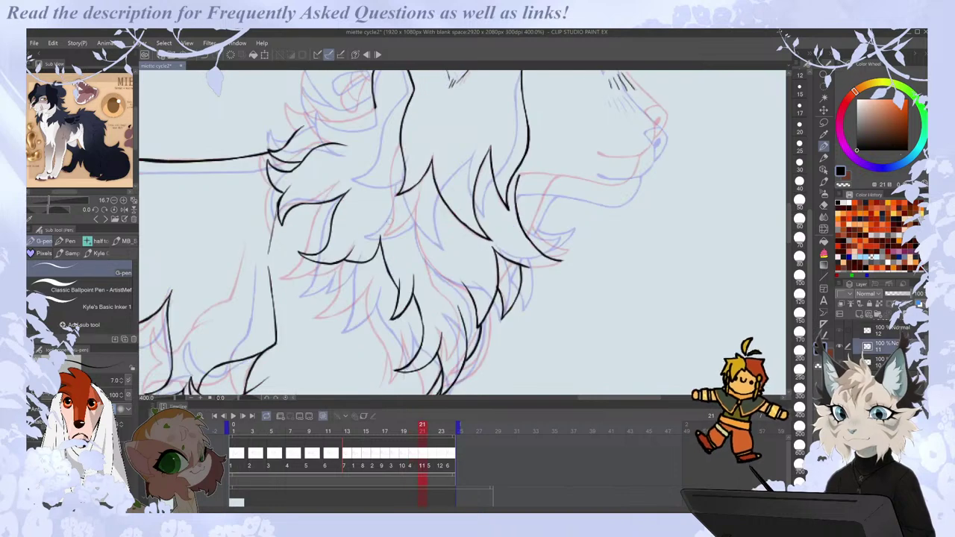
# Ink the neck fur strand behind the near ear on frame 21 and join it to the adjoining fur with a pointed tip.
pyautogui.moveTo(383, 236); pyautogui.dragTo(400, 145)
pyautogui.press('h')
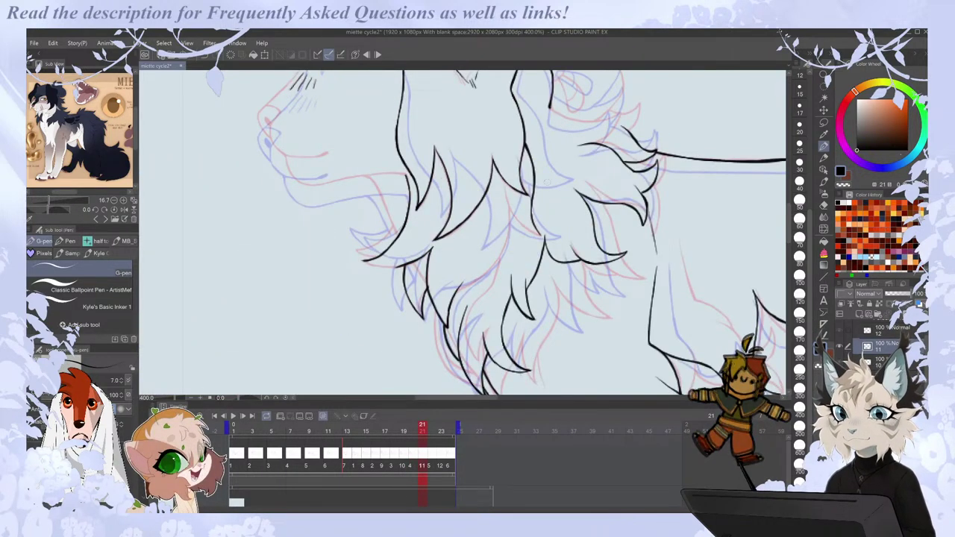
pyautogui.moveTo(501, 177)
pyautogui.mouseDown()
pyautogui.moveTo(515, 218)
pyautogui.moveTo(537, 234)
pyautogui.mouseUp()
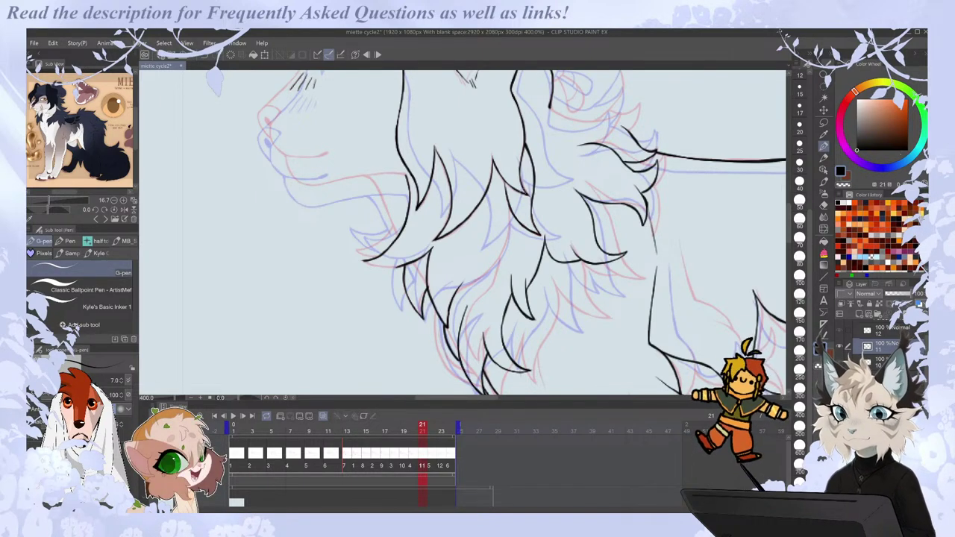
pyautogui.press('h')
# Ink the long chest fur line on frame 21 sweeping from the neck down to the throat tuft, and check it in both orientations.
pyautogui.moveTo(418, 200)
pyautogui.mouseDown()
pyautogui.moveTo(417, 234)
pyautogui.moveTo(437, 270)
pyautogui.moveTo(468, 291)
pyautogui.mouseUp()
pyautogui.press('e')
pyautogui.press('p')
pyautogui.press(',')
pyautogui.press('.')
pyautogui.press('h')
pyautogui.press('h')
# Ink the chin tuft's lower edge and the inner mouth line on frame 21, undoing a misplaced stroke.
pyautogui.moveTo(522, 267); pyautogui.dragTo(564, 260)
pyautogui.moveTo(526, 236); pyautogui.dragTo(544, 195)
pyautogui.hotkey('ctrl', 'z')
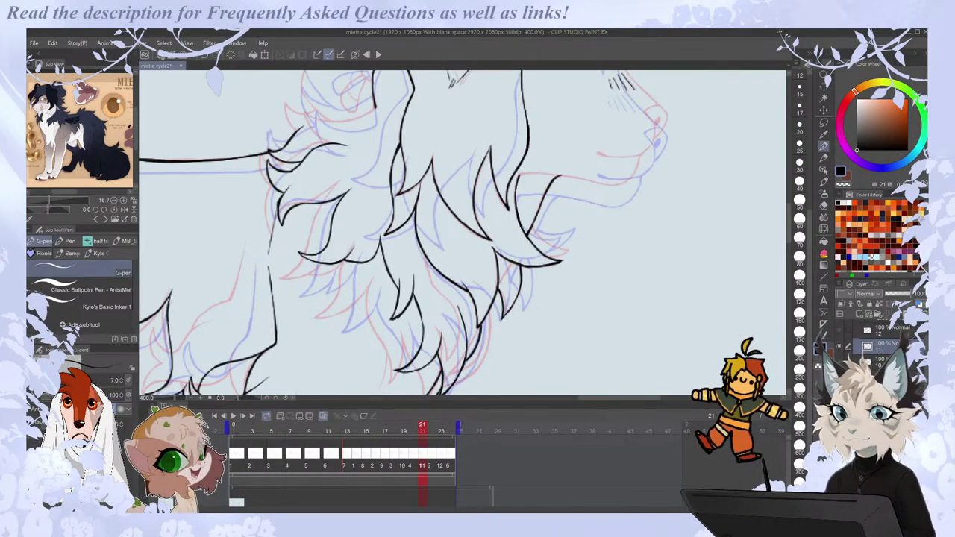
# Clean up the throat tuft below the jaw on frame 21 and ink its short upper edge into a pointed tip.
pyautogui.press('e')
pyautogui.press('h')
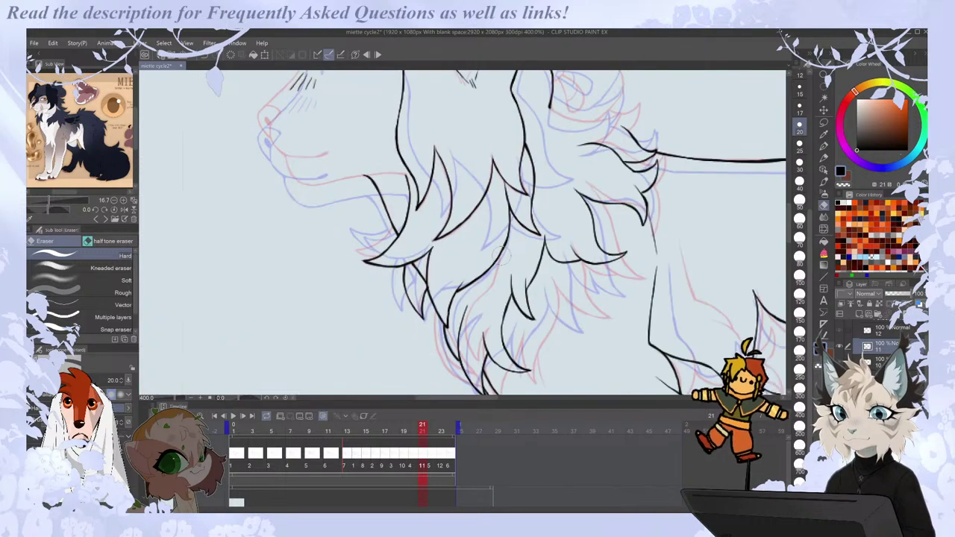
pyautogui.press('p')
pyautogui.press('e')
pyautogui.press('p')
pyautogui.moveTo(355, 250); pyautogui.dragTo(379, 258)
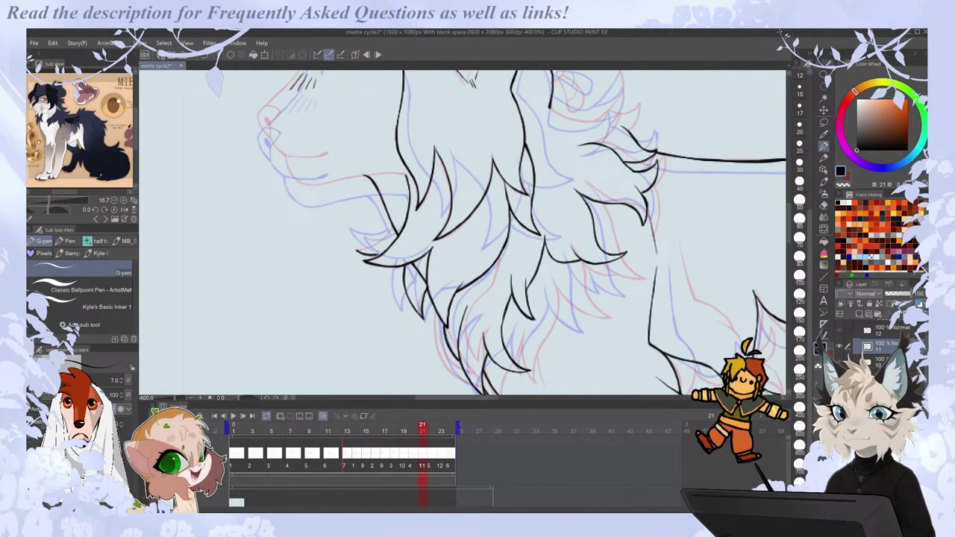
pyautogui.press('h')
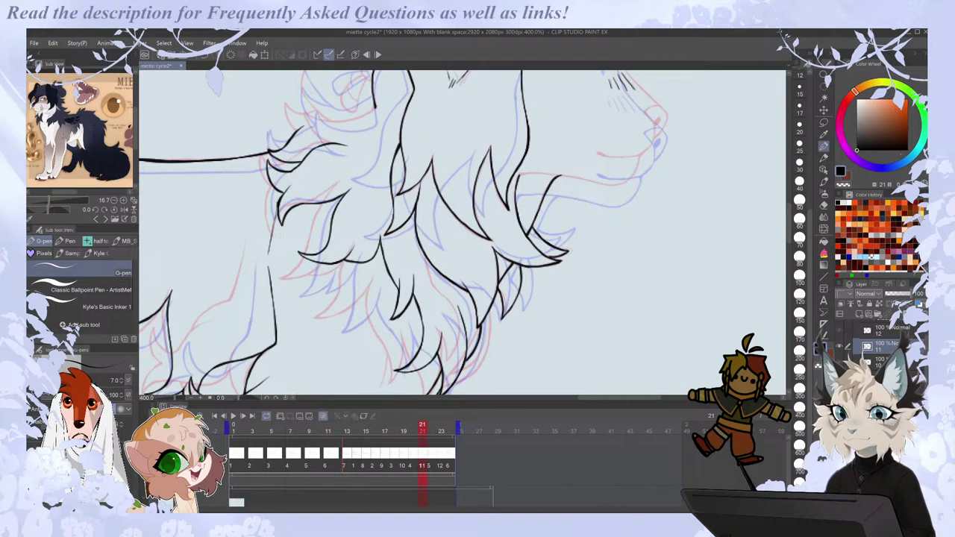
# Ink the profile line on frame 21 from the brow down the bridge of the muzzle to the nose, undoing a misplaced stroke.
pyautogui.moveTo(789, 226); pyautogui.dragTo(789, 209)
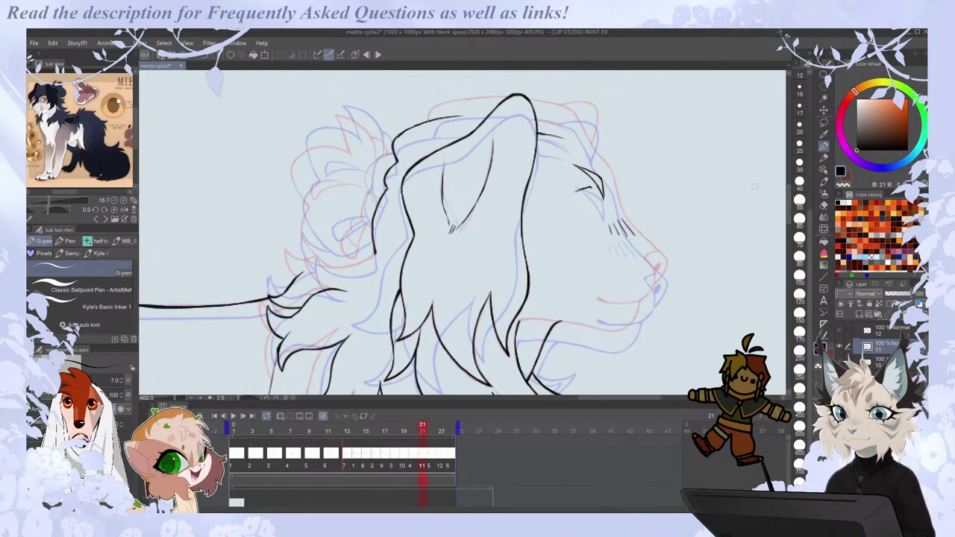
pyautogui.moveTo(590, 136); pyautogui.dragTo(620, 213)
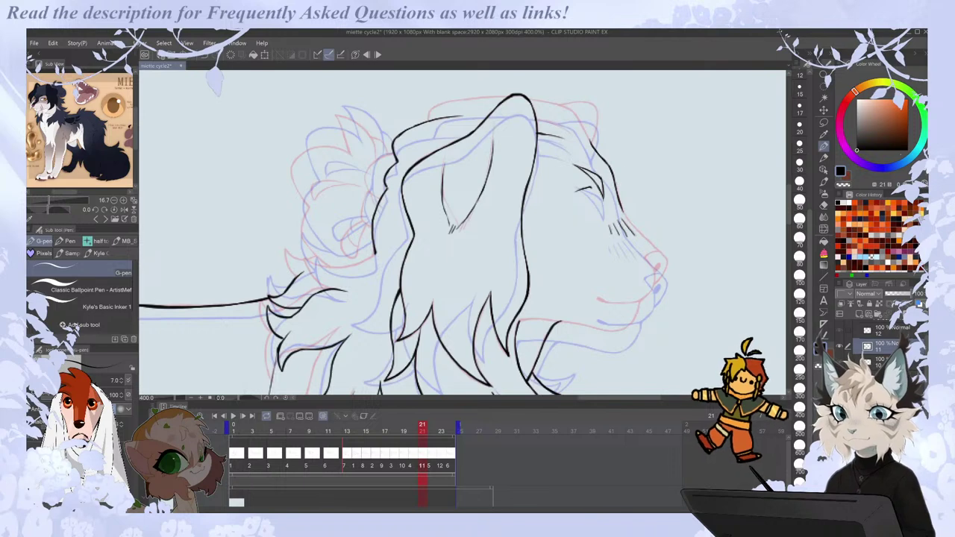
pyautogui.moveTo(613, 176)
pyautogui.mouseDown()
pyautogui.moveTo(623, 209)
pyautogui.moveTo(661, 252)
pyautogui.mouseUp()
pyautogui.hotkey('ctrl', 'z')
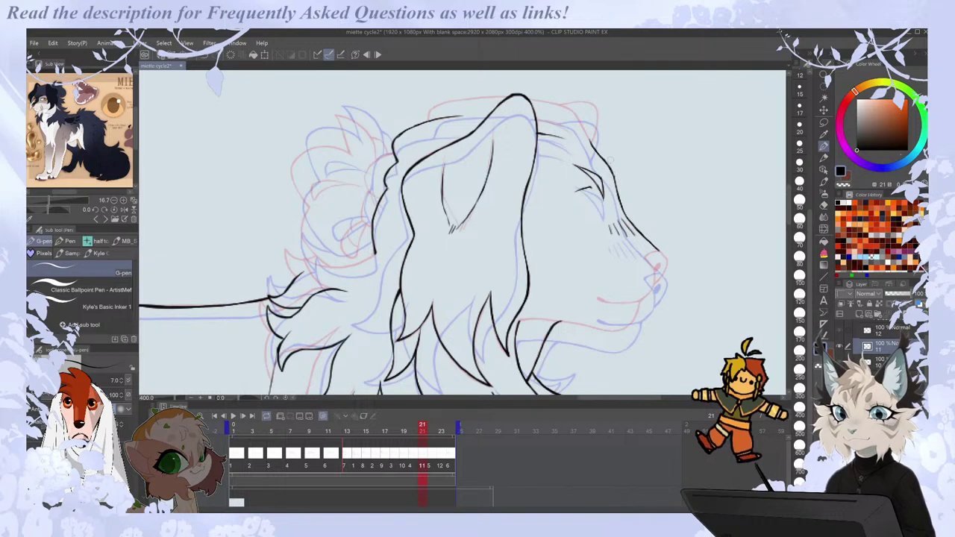
# Ink the curved hair edge under the bun on frame 21, joining the head outline to a pointed tip at the nape.
pyautogui.moveTo(304, 259)
pyautogui.mouseDown()
pyautogui.moveTo(319, 285)
pyautogui.moveTo(321, 267)
pyautogui.moveTo(360, 264)
pyautogui.mouseUp()
pyautogui.press('h')
pyautogui.moveTo(551, 251); pyautogui.dragTo(569, 264)
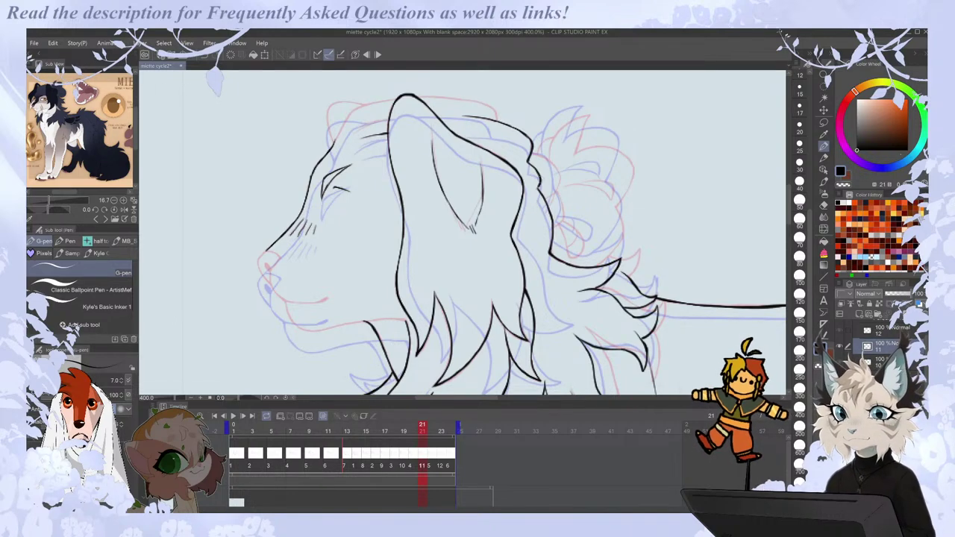
pyautogui.press('h')
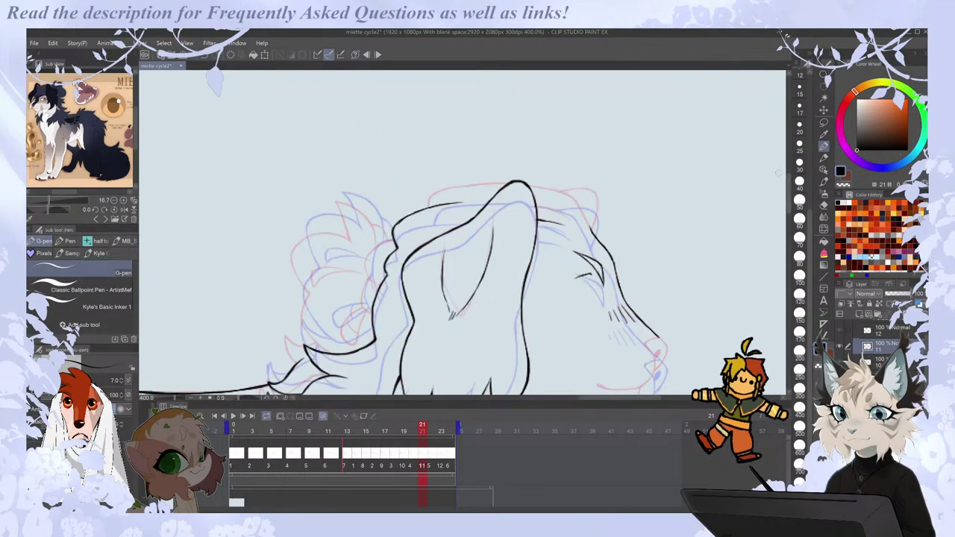
# Ink the forehead and crown line on frame 21 between the near ear's top and the brow.
pyautogui.moveTo(573, 197); pyautogui.dragTo(590, 231)
pyautogui.moveTo(522, 187); pyautogui.dragTo(573, 196)
pyautogui.press('h')
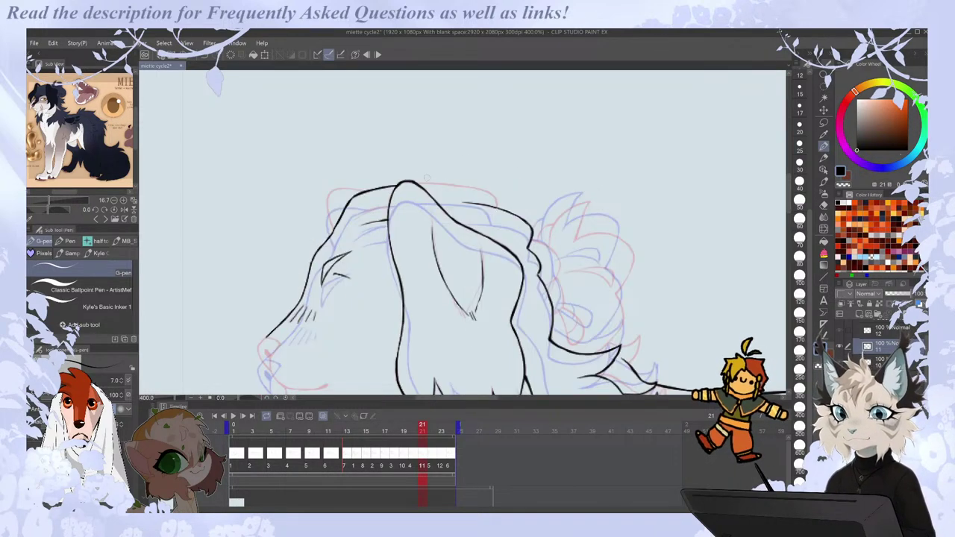
# Ink the raised hair line behind the near ear's top and the small far ear above the forehead on frame 21.
pyautogui.moveTo(416, 183)
pyautogui.mouseDown()
pyautogui.moveTo(478, 186)
pyautogui.moveTo(498, 207)
pyautogui.mouseUp()
pyautogui.hotkey('ctrl', 'z')
pyautogui.moveTo(328, 192); pyautogui.dragTo(328, 229)
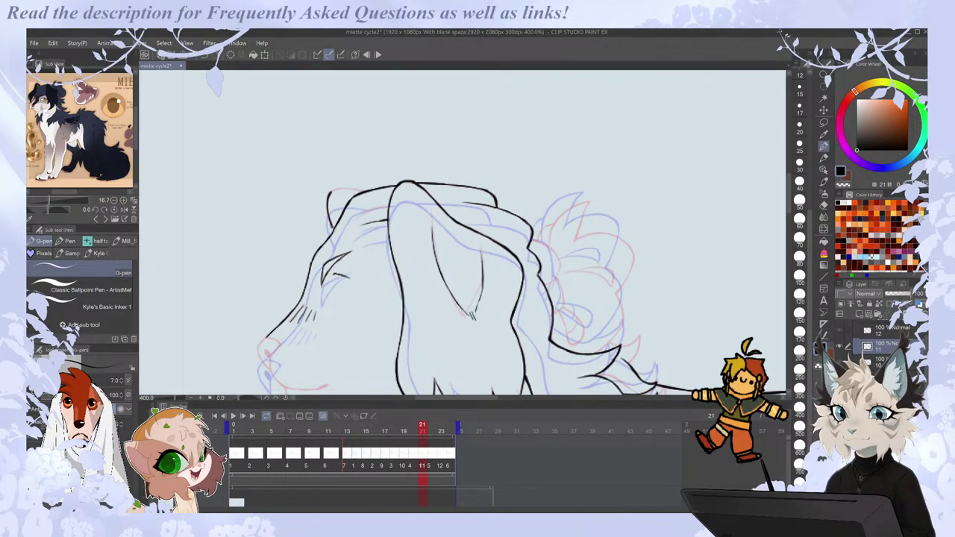
pyautogui.moveTo(328, 191); pyautogui.dragTo(365, 187)
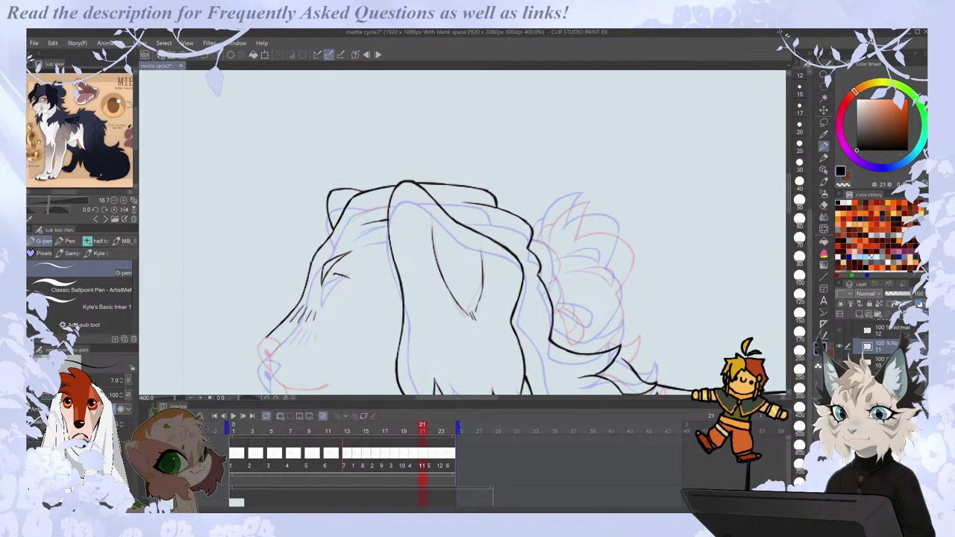
pyautogui.scroll(-2, 327, 161)
pyautogui.scroll(2, 433, 224)
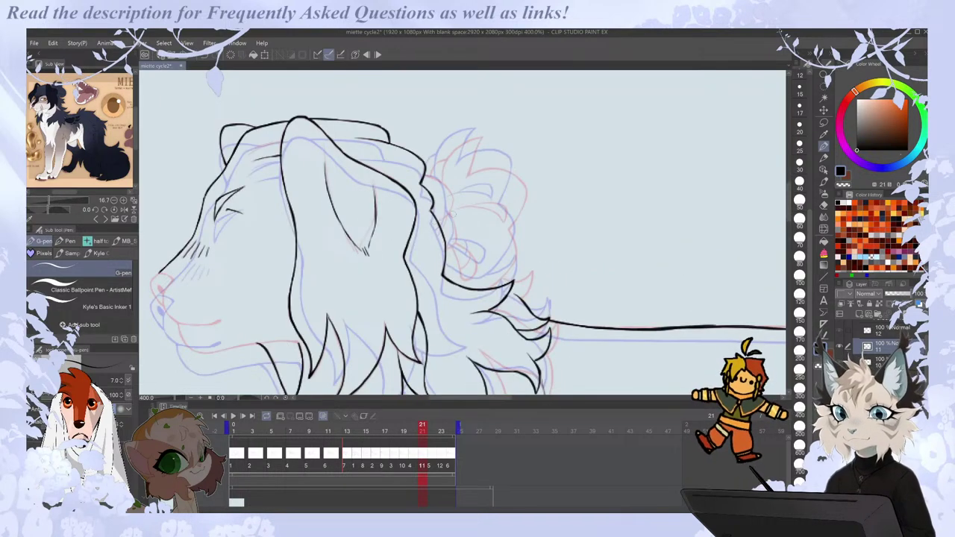
# Ink the braid's outer loops behind the head on frame 21 and the small teardrop curl at its lower end.
pyautogui.moveTo(424, 174)
pyautogui.mouseDown()
pyautogui.moveTo(455, 204)
pyautogui.moveTo(433, 224)
pyautogui.moveTo(457, 238)
pyautogui.moveTo(446, 249)
pyautogui.mouseUp()
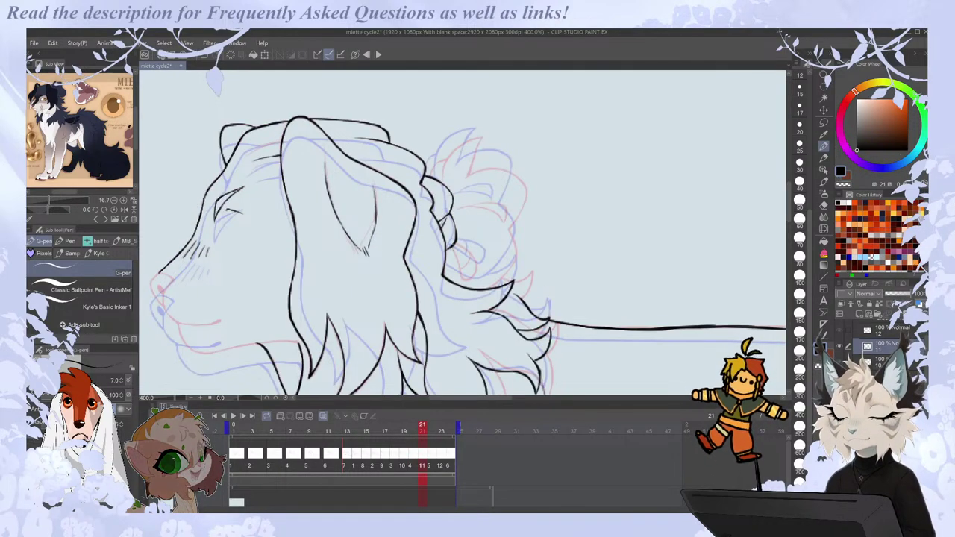
pyautogui.moveTo(452, 248)
pyautogui.mouseDown()
pyautogui.moveTo(463, 278)
pyautogui.moveTo(472, 284)
pyautogui.moveTo(457, 243)
pyautogui.moveTo(477, 279)
pyautogui.mouseUp()
pyautogui.hotkey('ctrl', 'z')
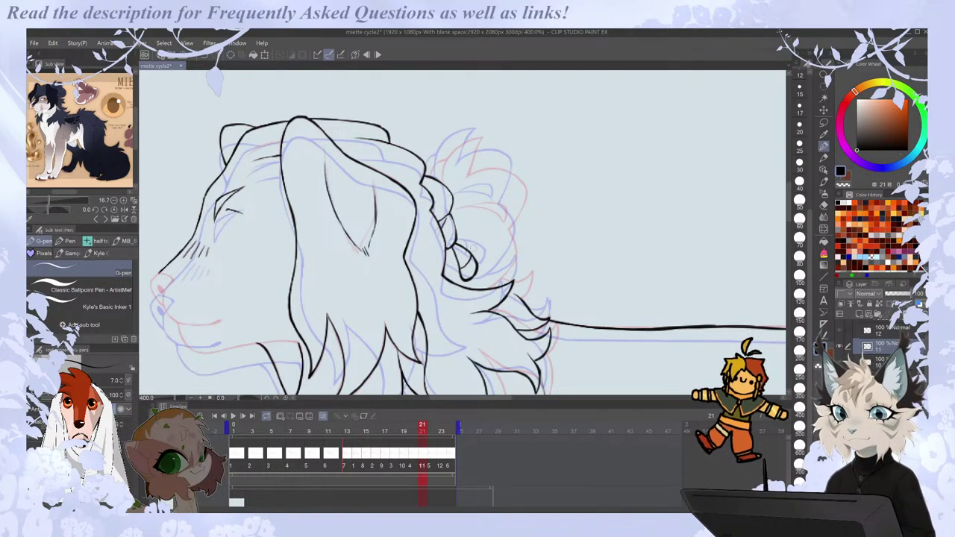
pyautogui.scroll(-2, 465, 253)
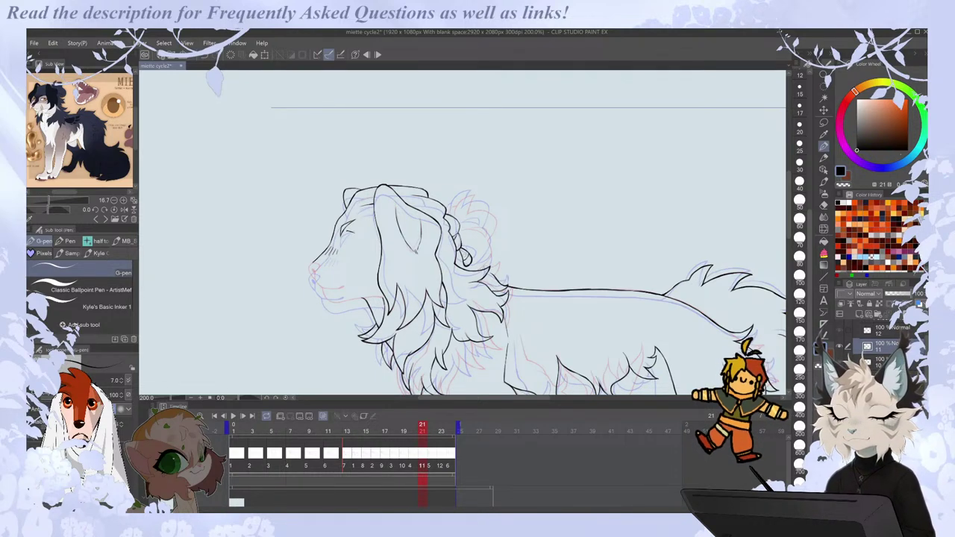
pyautogui.scroll(2, 463, 231)
pyautogui.scroll(1, 463, 231)
pyautogui.scroll(-1, 462, 231)
# Ink the bun's lower outer edge and the short strand joining it to the nape fur on frame 21, undoing misplaced strokes.
pyautogui.press('h')
pyautogui.moveTo(414, 217)
pyautogui.mouseDown()
pyautogui.moveTo(417, 238)
pyautogui.moveTo(447, 264)
pyautogui.mouseUp()
pyautogui.moveTo(414, 222); pyautogui.dragTo(426, 200)
pyautogui.moveTo(399, 242)
pyautogui.mouseDown()
pyautogui.moveTo(410, 271)
pyautogui.moveTo(411, 252)
pyautogui.moveTo(427, 257)
pyautogui.mouseUp()
pyautogui.hotkey('ctrl', 'z')
pyautogui.hotkey('ctrl', 'z')
pyautogui.hotkey('ctrl', 'z')
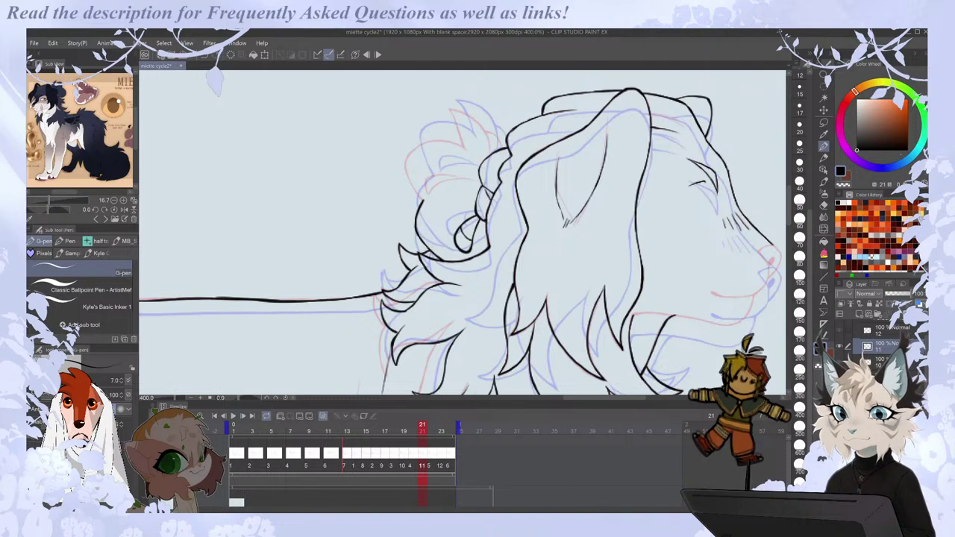
pyautogui.press('h')
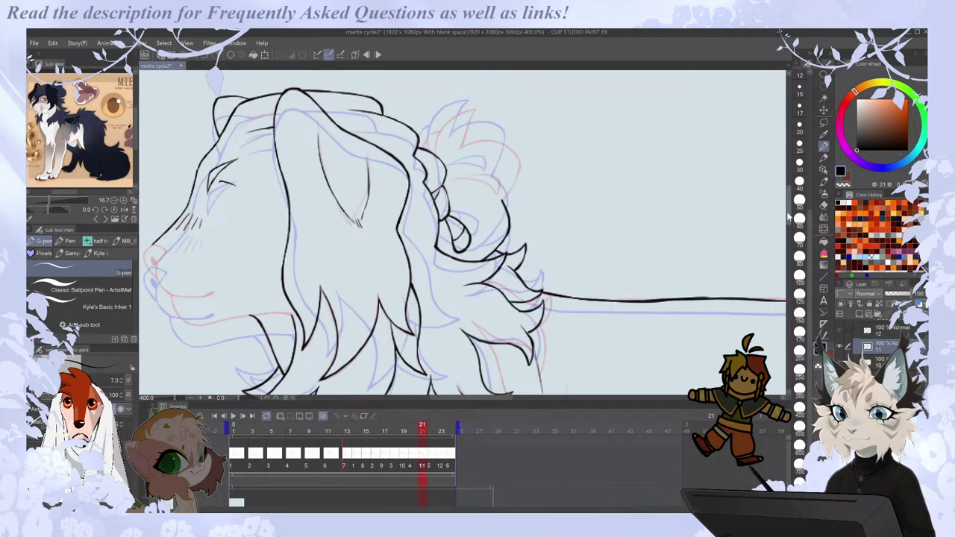
# Ink the pointed hair tuft sticking up from the top of the bun on frame 21, redoing a misplaced stroke.
pyautogui.moveTo(789, 214); pyautogui.dragTo(789, 205)
pyautogui.moveTo(424, 225)
pyautogui.mouseDown()
pyautogui.moveTo(439, 207)
pyautogui.moveTo(437, 231)
pyautogui.moveTo(435, 217)
pyautogui.moveTo(474, 184)
pyautogui.moveTo(453, 231)
pyautogui.mouseUp()
pyautogui.hotkey('ctrl', 'z')
pyautogui.press('e')
pyautogui.press('p')
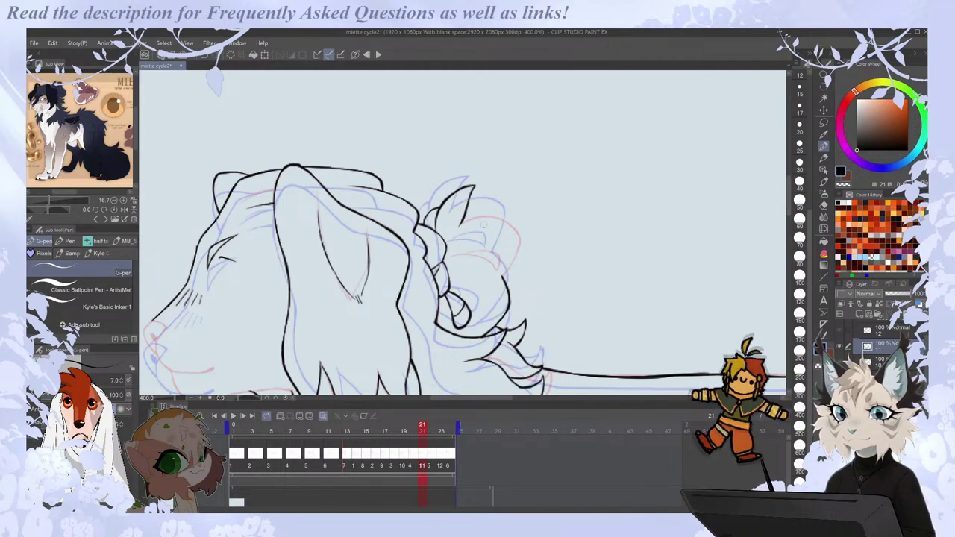
# Ink the bun's large rounded upper lobe on frame 21 from the pointed tuft to the lower outline, and check it in both orientations.
pyautogui.moveTo(459, 227)
pyautogui.mouseDown()
pyautogui.moveTo(505, 217)
pyautogui.moveTo(494, 212)
pyautogui.moveTo(527, 238)
pyautogui.moveTo(501, 277)
pyautogui.mouseUp()
pyautogui.hotkey('ctrl', 'z')
pyautogui.press('e')
pyautogui.press('p')
pyautogui.press('e')
pyautogui.press('p')
pyautogui.press('h')
pyautogui.press('h')
pyautogui.press('h')
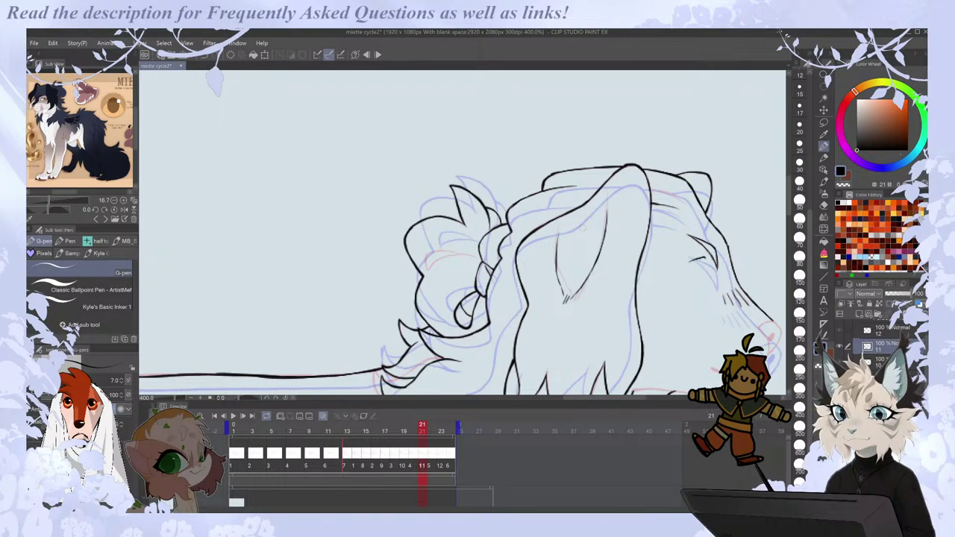
# Ink the curved inner fold across the middle of the bun on frame 21 and check the whole head.
pyautogui.moveTo(424, 275)
pyautogui.mouseDown()
pyautogui.moveTo(436, 262)
pyautogui.moveTo(472, 255)
pyautogui.mouseUp()
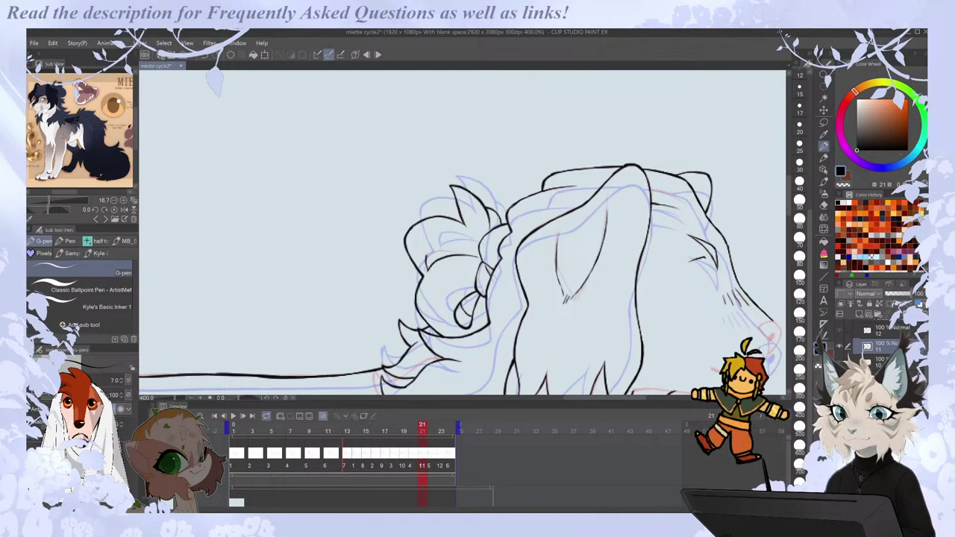
pyautogui.press('h')
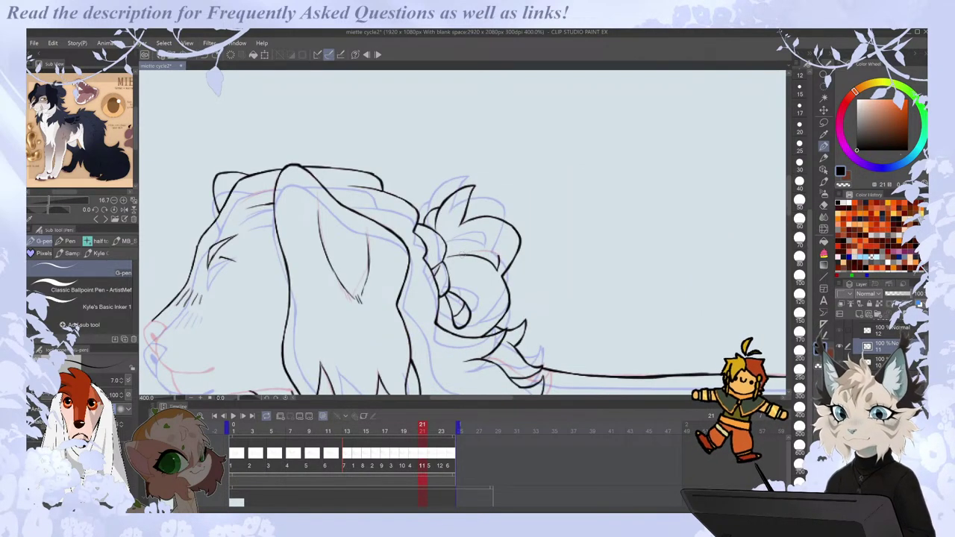
pyautogui.scroll(-3, 496, 253)
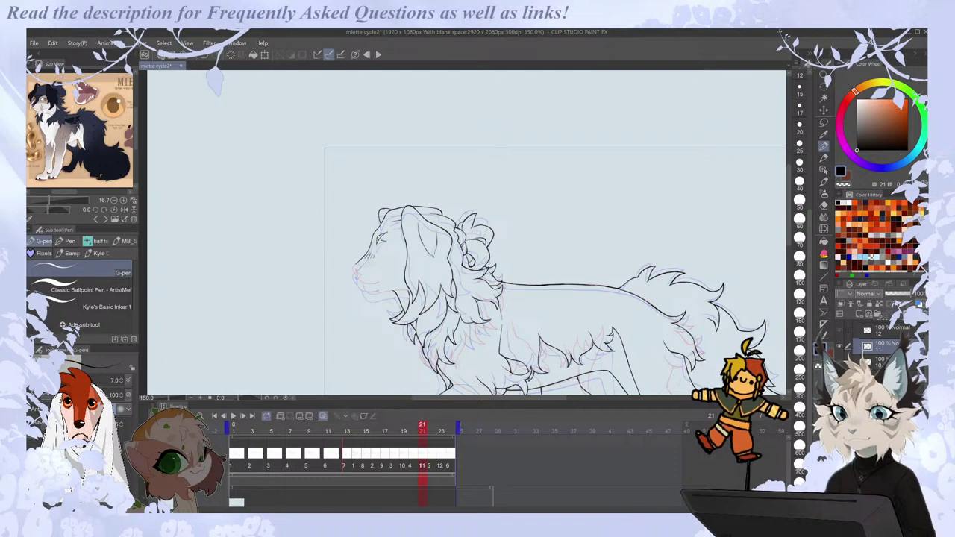
pyautogui.scroll(-1, 459, 216)
# Ink the nose outline, filled nostril and front of the upper lip on frame 21, undoing misplaced strokes.
pyautogui.scroll(8, 373, 212)
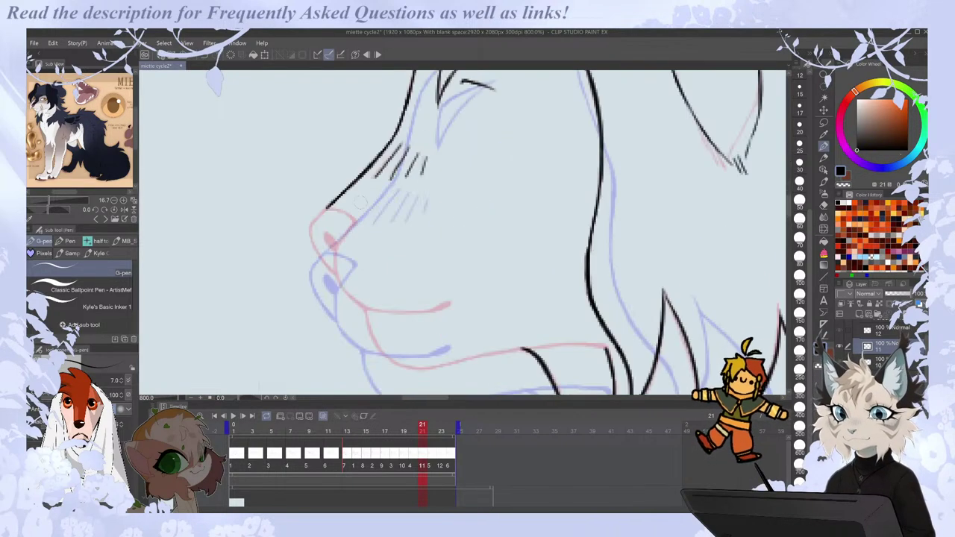
pyautogui.moveTo(311, 226)
pyautogui.mouseDown()
pyautogui.moveTo(309, 240)
pyautogui.moveTo(334, 273)
pyautogui.moveTo(335, 250)
pyautogui.moveTo(343, 290)
pyautogui.moveTo(372, 310)
pyautogui.moveTo(328, 242)
pyautogui.moveTo(334, 250)
pyautogui.moveTo(360, 219)
pyautogui.moveTo(319, 215)
pyautogui.moveTo(328, 205)
pyautogui.moveTo(357, 222)
pyautogui.mouseUp()
pyautogui.hotkey('ctrl', 'z')
pyautogui.hotkey('ctrl', 'z')
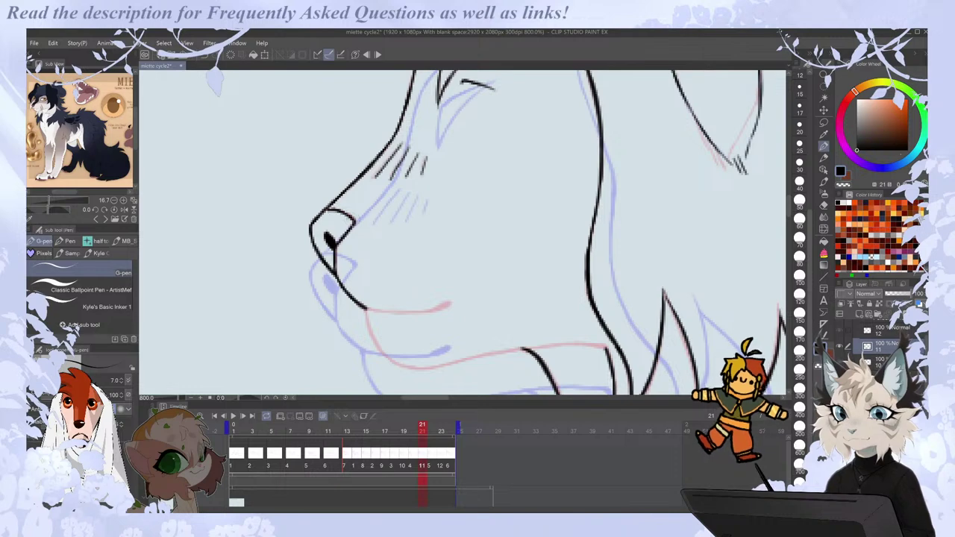
pyautogui.scroll(-2, 319, 205)
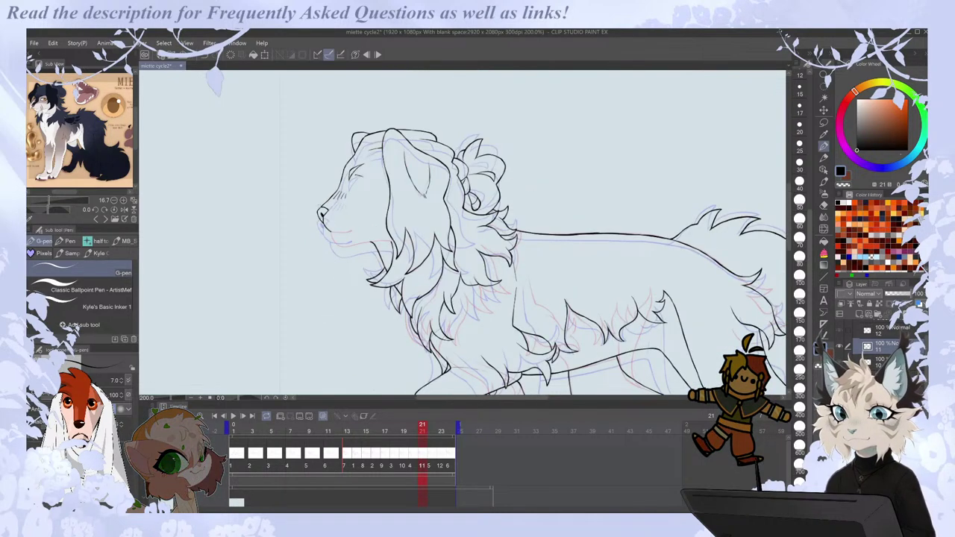
# Ink the chin, the mouth line and the lower jaw back to the cheek fur on frame 21.
pyautogui.scroll(2, 336, 222)
pyautogui.moveTo(321, 255)
pyautogui.mouseDown()
pyautogui.moveTo(327, 284)
pyautogui.moveTo(369, 315)
pyautogui.mouseUp()
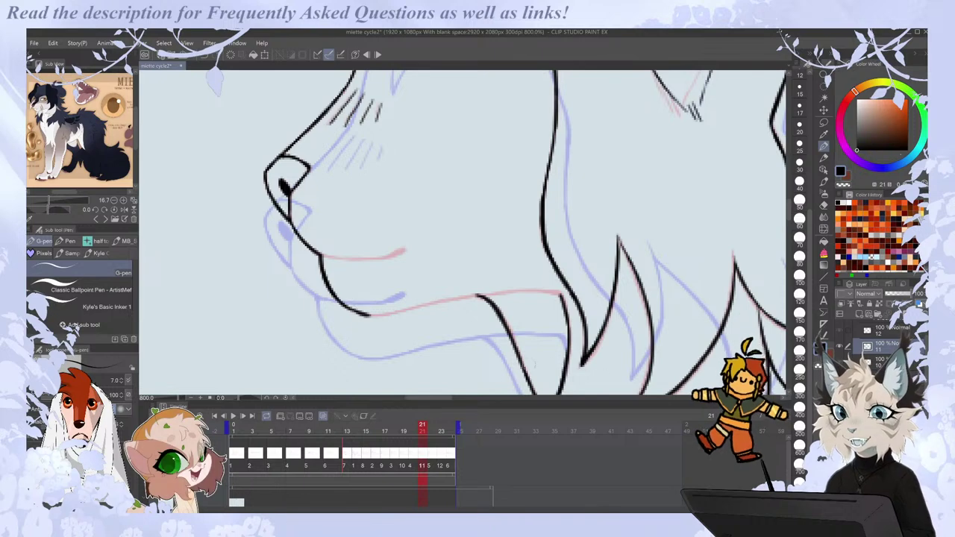
pyautogui.scroll(-1, 438, 390)
pyautogui.moveTo(438, 397); pyautogui.dragTo(447, 397)
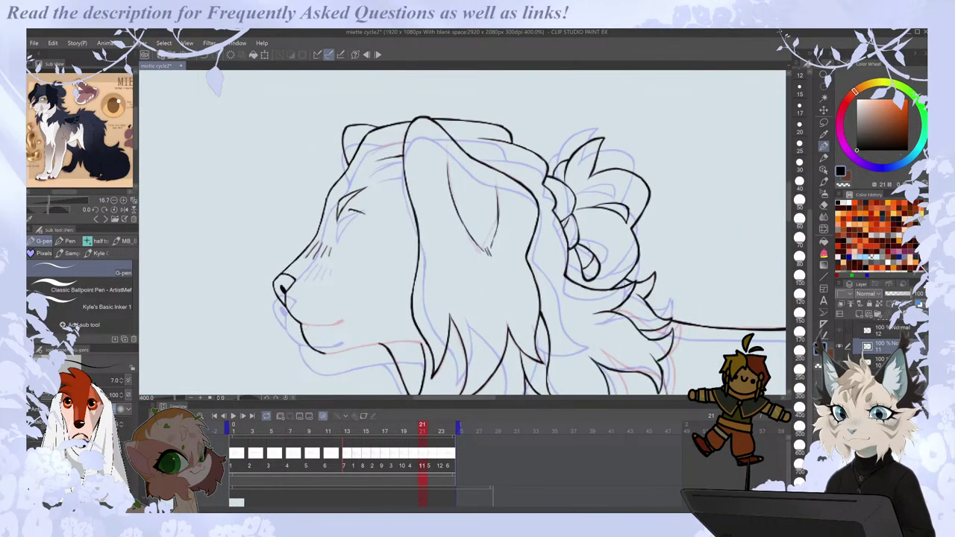
pyautogui.moveTo(303, 326); pyautogui.dragTo(343, 320)
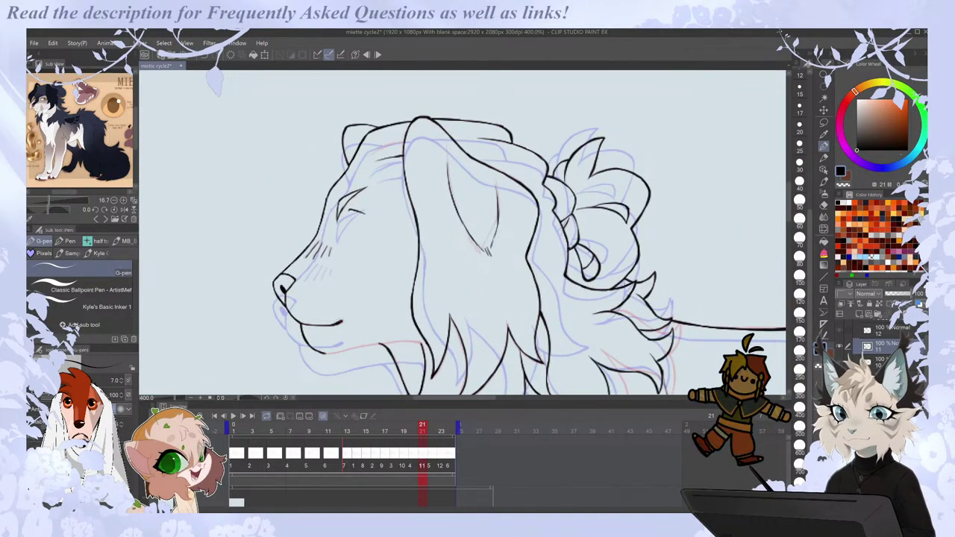
pyautogui.moveTo(332, 354); pyautogui.dragTo(423, 344)
pyautogui.scroll(-2, 364, 301)
pyautogui.scroll(-2, 336, 241)
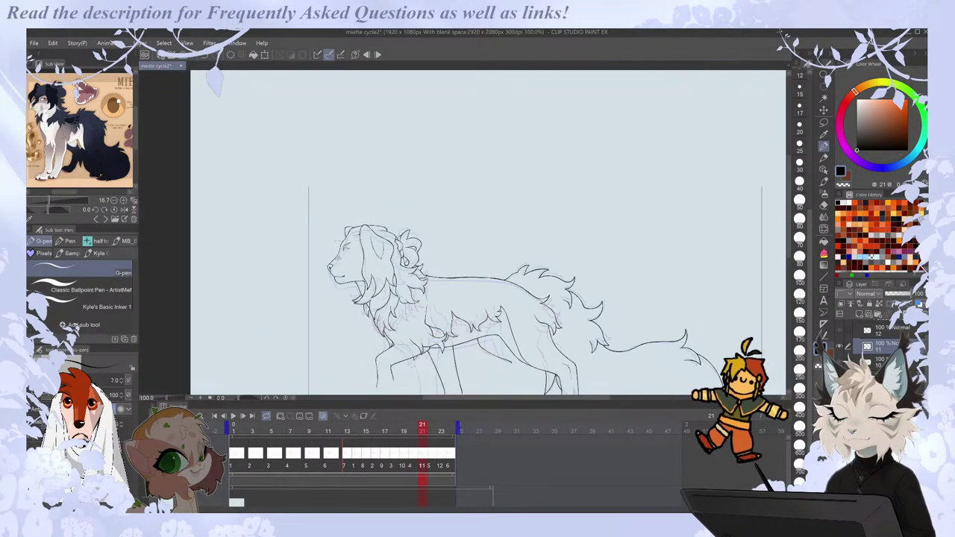
pyautogui.scroll(1, 376, 358)
# Go to frame 23 and ink the pointed front fur tip at the near ear's lower edge, cleaning its point with the eraser.
pyautogui.press('Right')
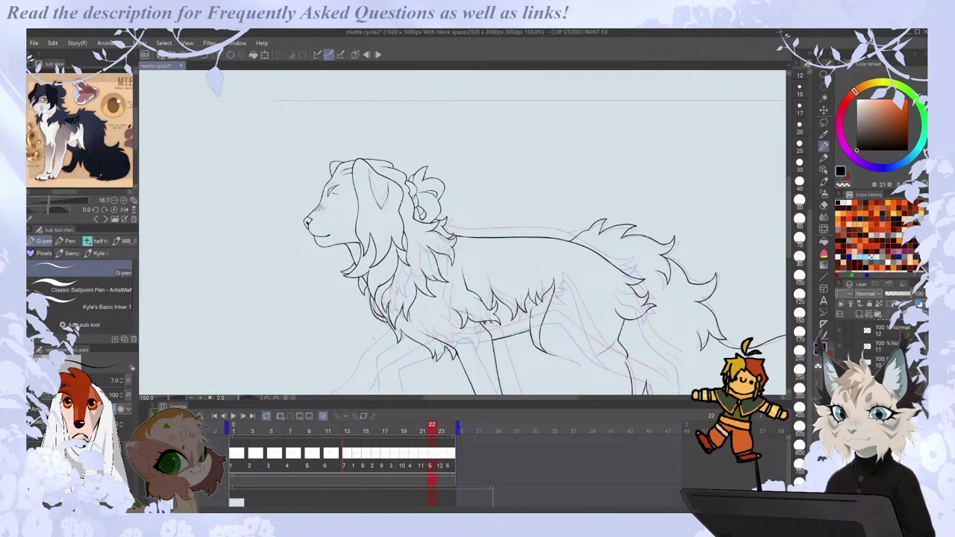
pyautogui.press('Right')
pyautogui.scroll(3, 366, 227)
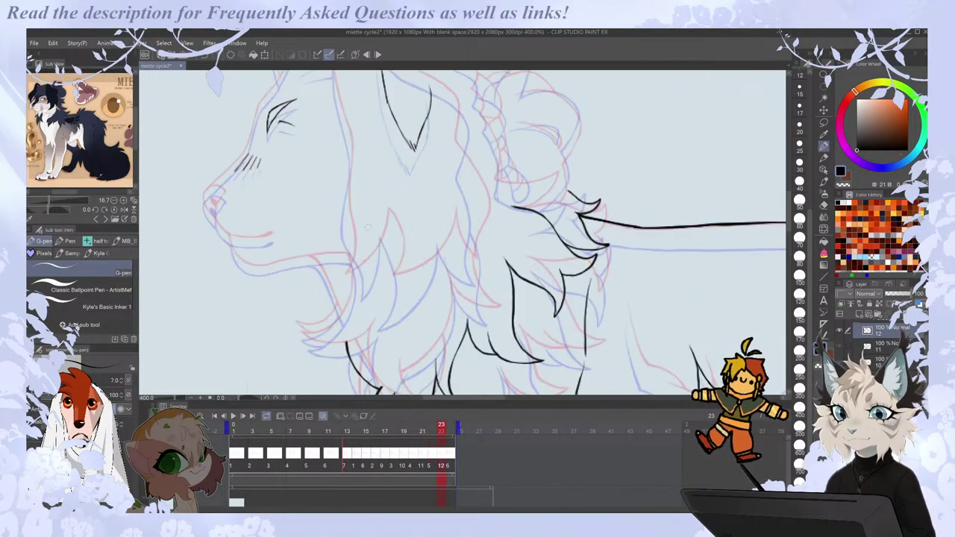
pyautogui.press('h')
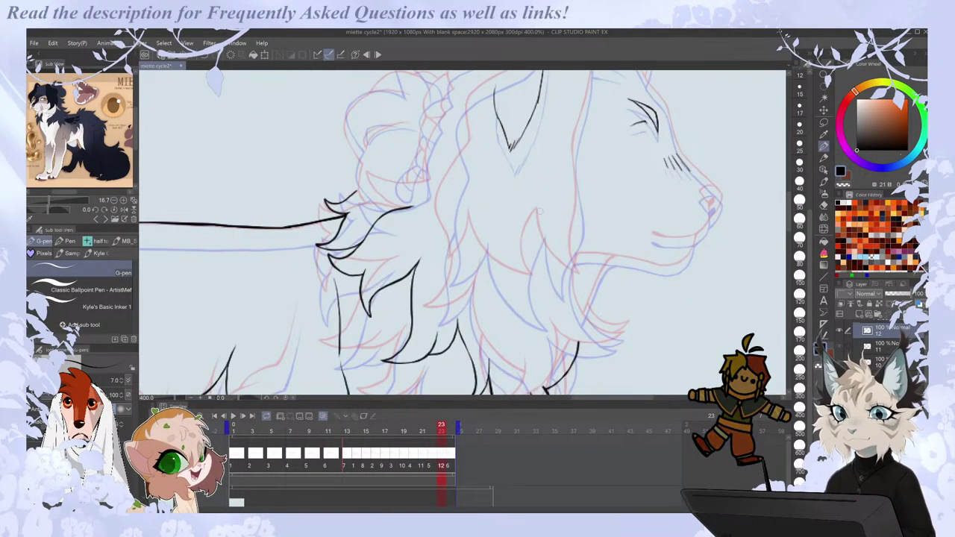
pyautogui.moveTo(536, 210)
pyautogui.mouseDown()
pyautogui.moveTo(550, 253)
pyautogui.moveTo(578, 273)
pyautogui.mouseUp()
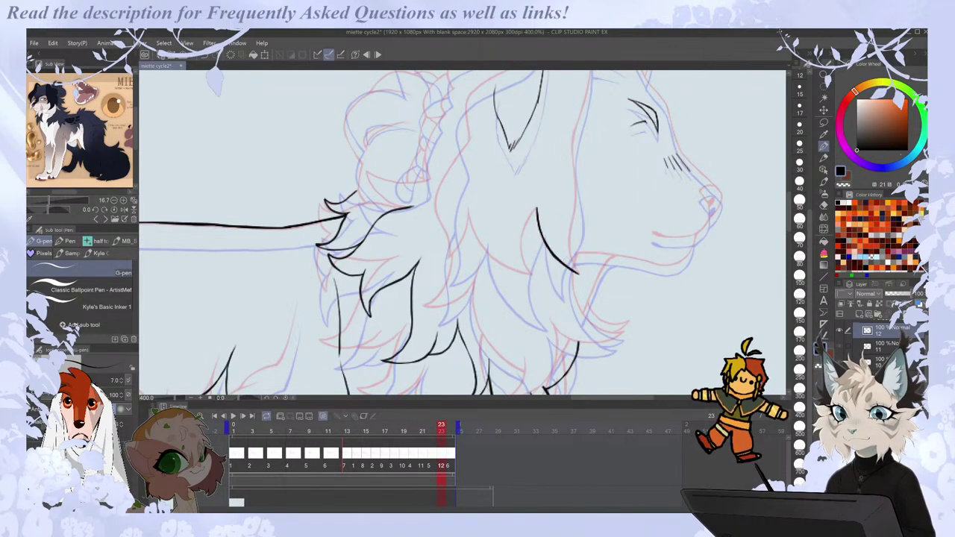
pyautogui.moveTo(574, 203); pyautogui.dragTo(576, 273)
pyautogui.press('e')
pyautogui.moveTo(572, 228); pyautogui.dragTo(572, 286)
pyautogui.press('p')
pyautogui.press('e')
pyautogui.press('p')
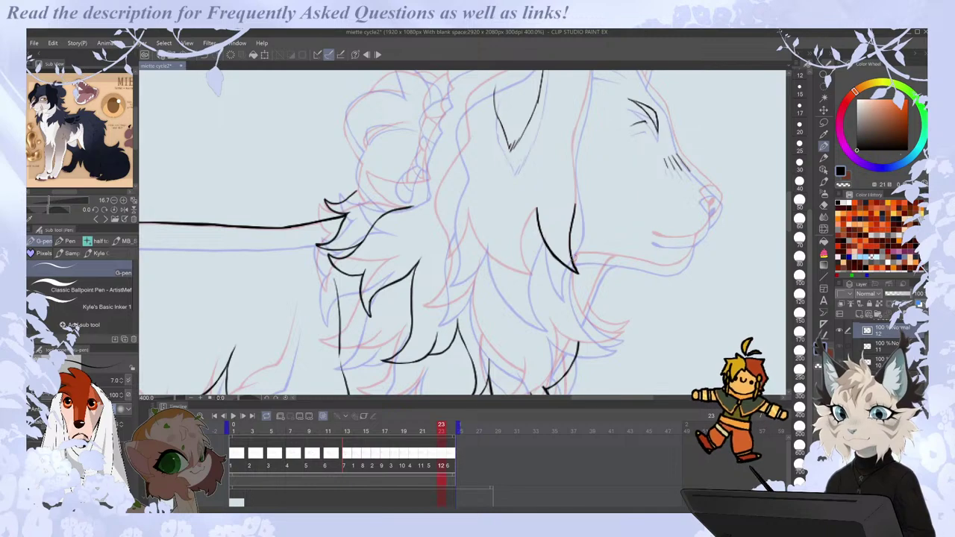
pyautogui.press('h')
pyautogui.scroll(-2, 572, 257)
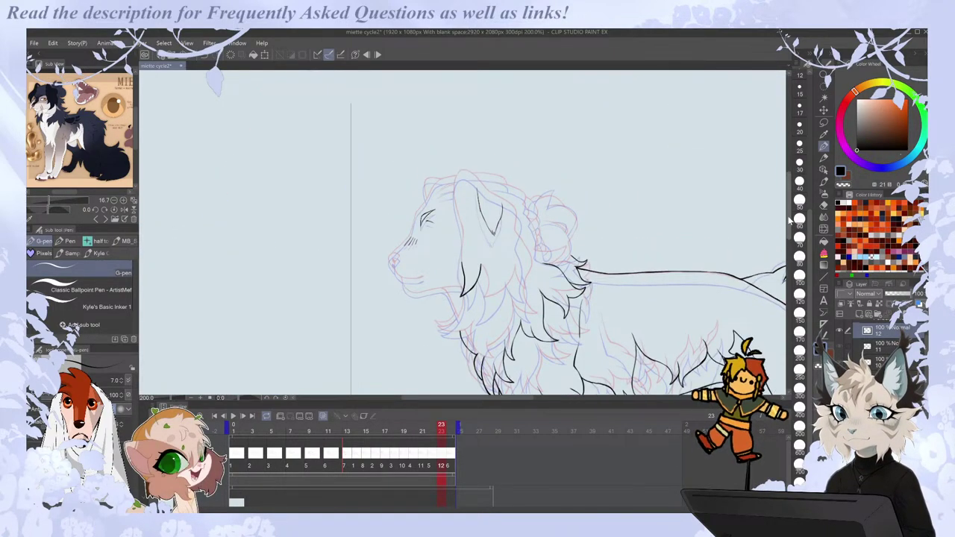
# Ink the near ear's front edge on frame 23 from the lower fur tip up towards the ear's top, and save the file.
pyautogui.hotkey('ctrl', '+')
pyautogui.hotkey('ctrl', '+')
pyautogui.moveTo(465, 235); pyautogui.dragTo(462, 318)
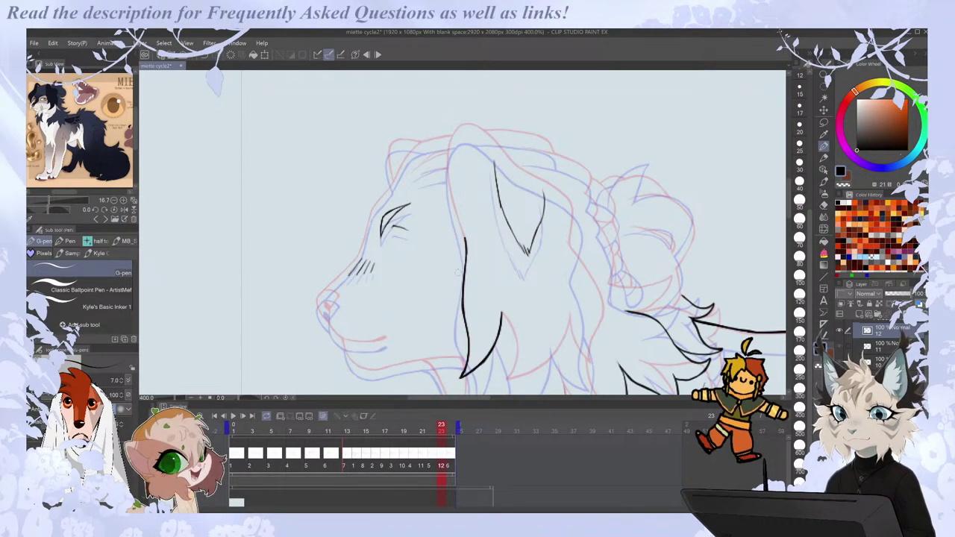
pyautogui.hotkey('ctrl', 's')
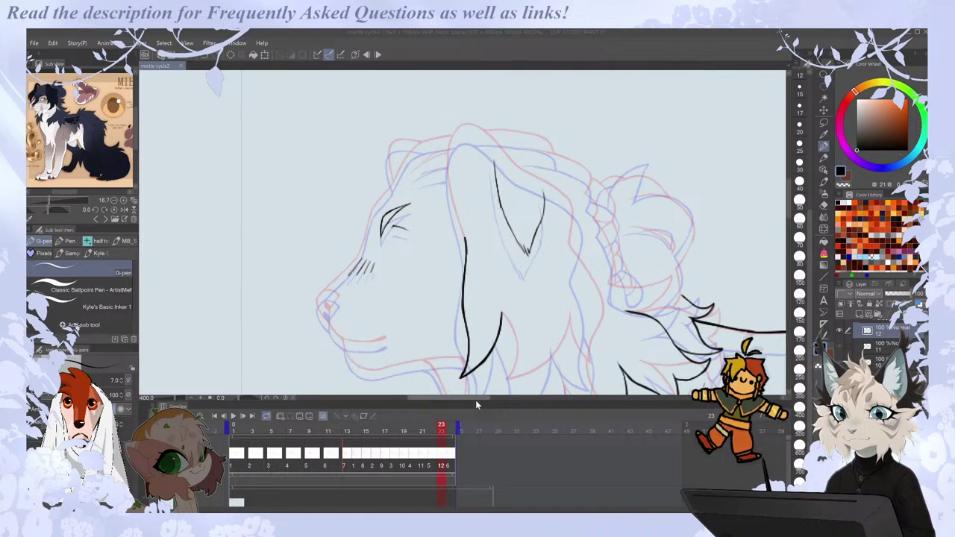
pyautogui.moveTo(479, 398); pyautogui.dragTo(492, 398)
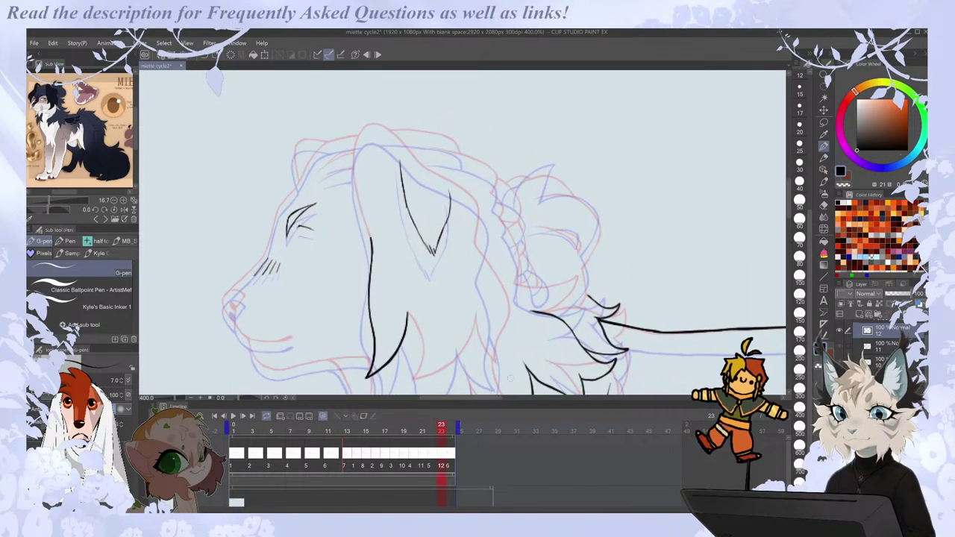
pyautogui.moveTo(356, 133)
pyautogui.mouseDown()
pyautogui.moveTo(352, 160)
pyautogui.moveTo(373, 249)
pyautogui.mouseUp()
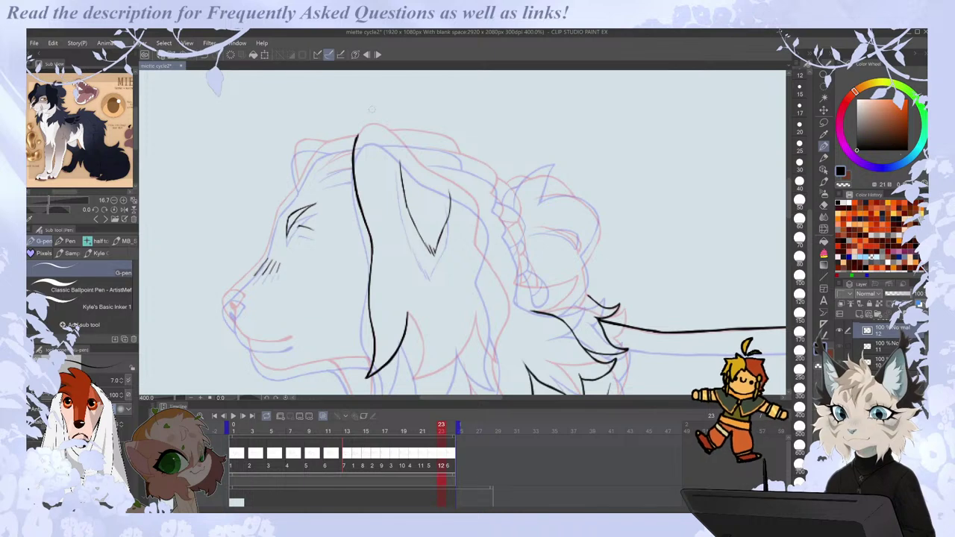
# Ink the near ear's rounded top and wavy back edge down to the rear fur, cleaning the line with the eraser.
pyautogui.moveTo(359, 132)
pyautogui.mouseDown()
pyautogui.moveTo(385, 123)
pyautogui.moveTo(375, 124)
pyautogui.moveTo(474, 200)
pyautogui.moveTo(477, 243)
pyautogui.moveTo(509, 308)
pyautogui.moveTo(495, 363)
pyautogui.mouseUp()
pyautogui.press('e')
pyautogui.press('p')
pyautogui.press('e')
pyautogui.press('p')
pyautogui.press('e')
pyautogui.press('p')
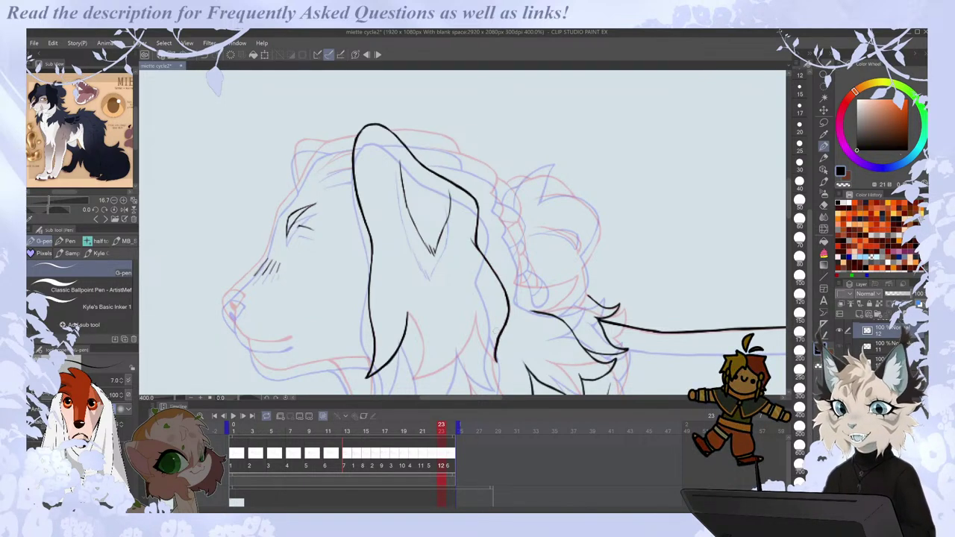
# Ink the rear fur point and the pointed middle tufts along the near ear's lower edge, closing the ear outline.
pyautogui.scroll(-3, 463, 231)
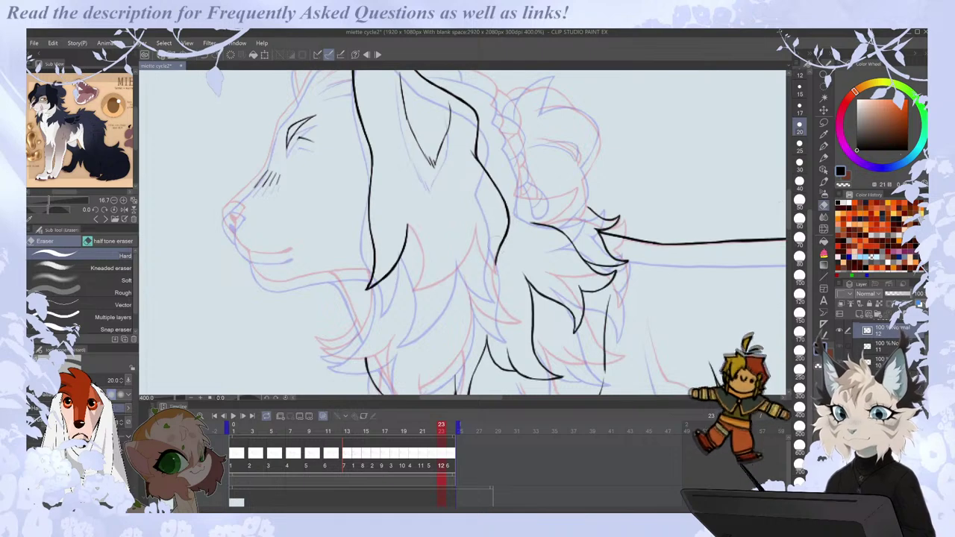
pyautogui.moveTo(495, 258); pyautogui.dragTo(495, 274)
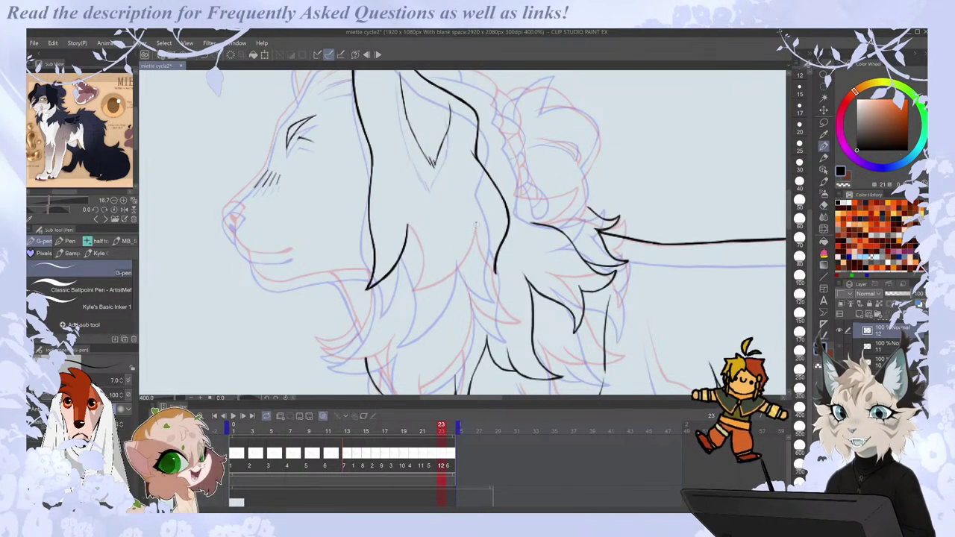
pyautogui.moveTo(476, 223); pyautogui.dragTo(495, 273)
pyautogui.press('h')
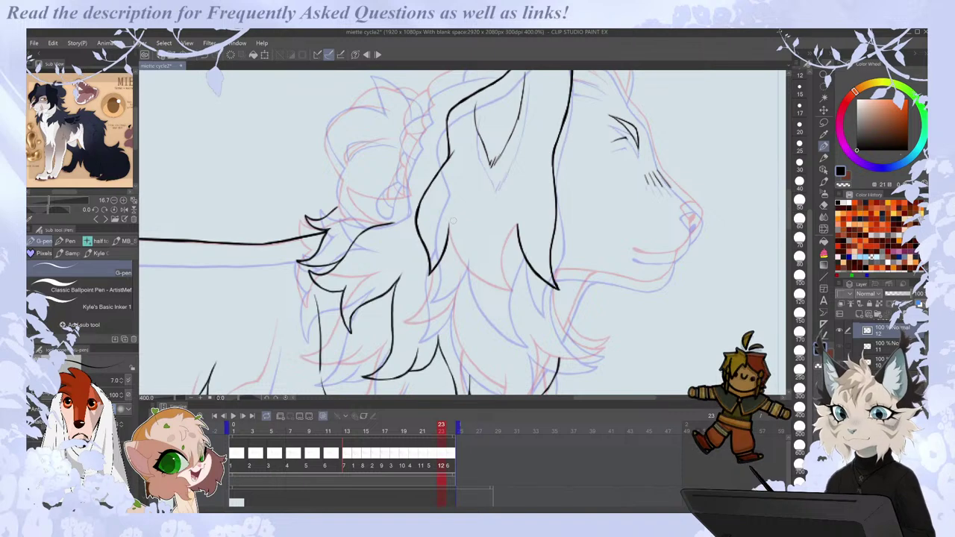
pyautogui.moveTo(449, 227)
pyautogui.mouseDown()
pyautogui.moveTo(462, 261)
pyautogui.moveTo(511, 289)
pyautogui.mouseUp()
pyautogui.moveTo(518, 225)
pyautogui.mouseDown()
pyautogui.moveTo(502, 268)
pyautogui.moveTo(510, 290)
pyautogui.mouseUp()
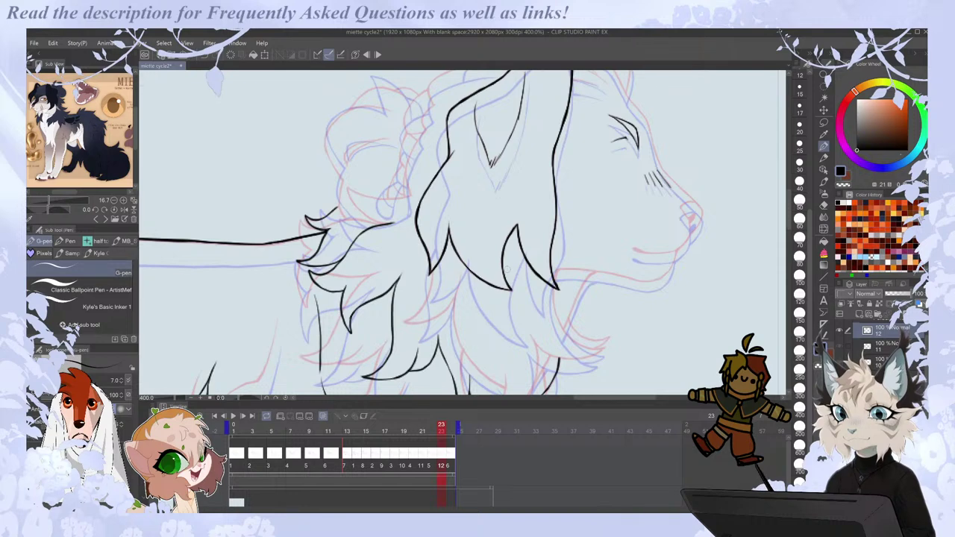
pyautogui.scroll(-2, 506, 269)
pyautogui.press('h')
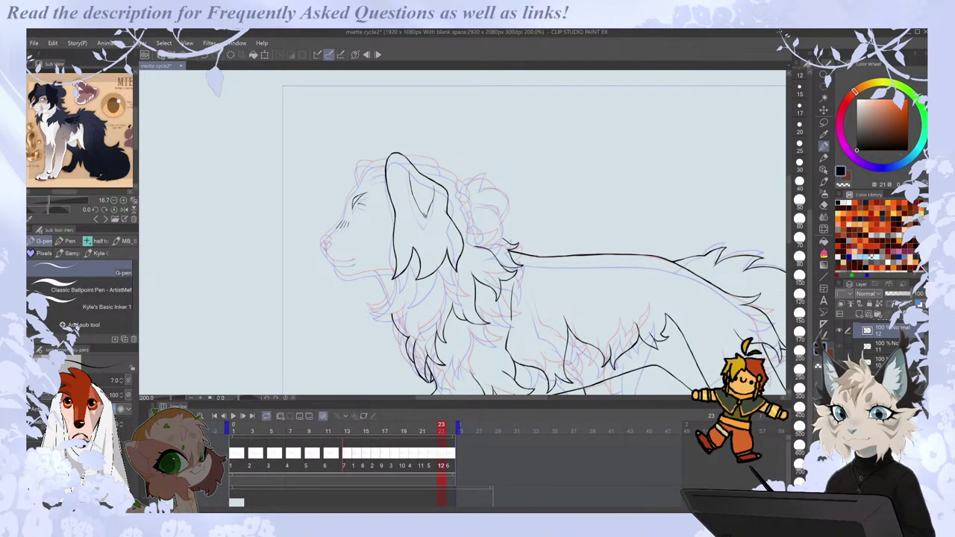
# Ink the curved edge of the braid behind the near ear, beside the bun, comparing it with the neighbouring frame.
pyautogui.moveTo(489, 397); pyautogui.dragTo(484, 399)
pyautogui.scroll(2, 439, 229)
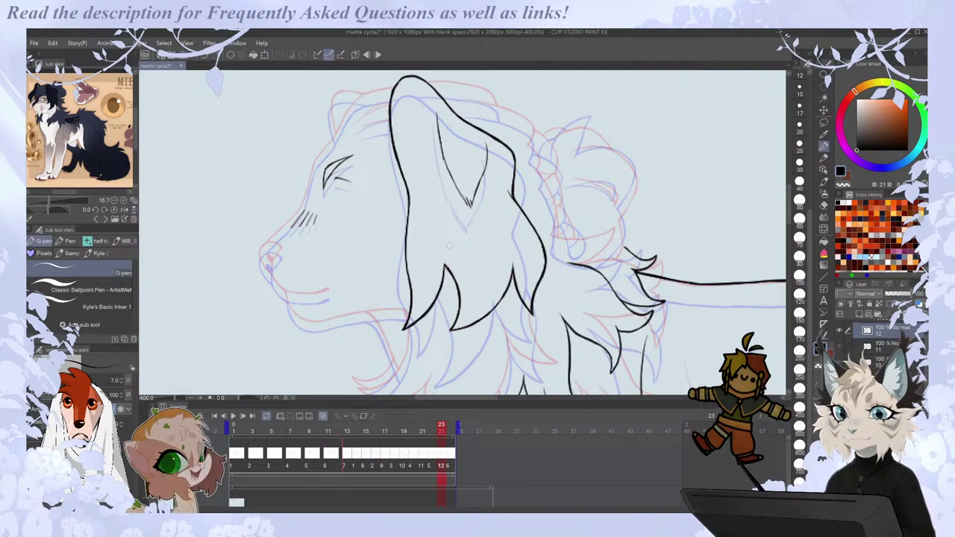
pyautogui.press(',')
pyautogui.press('.')
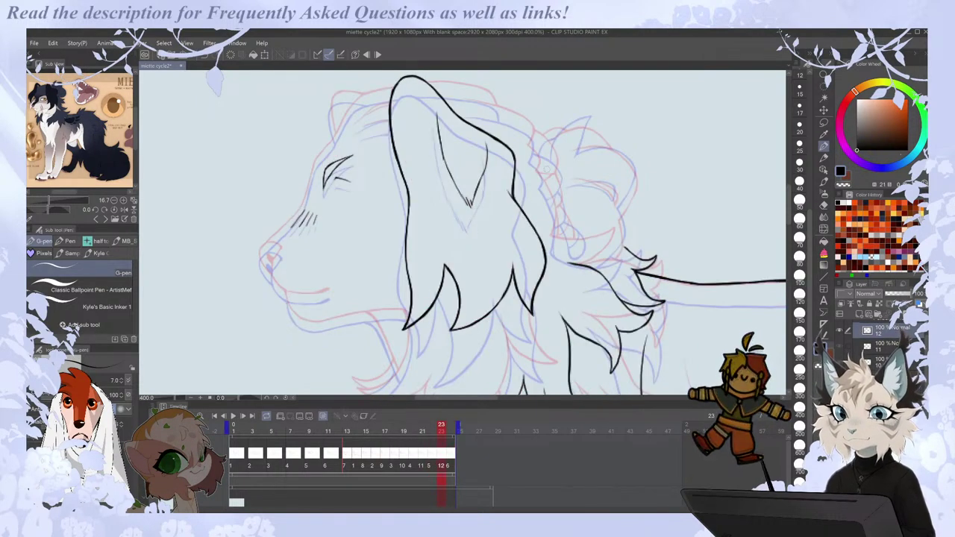
pyautogui.moveTo(532, 168); pyautogui.dragTo(554, 202)
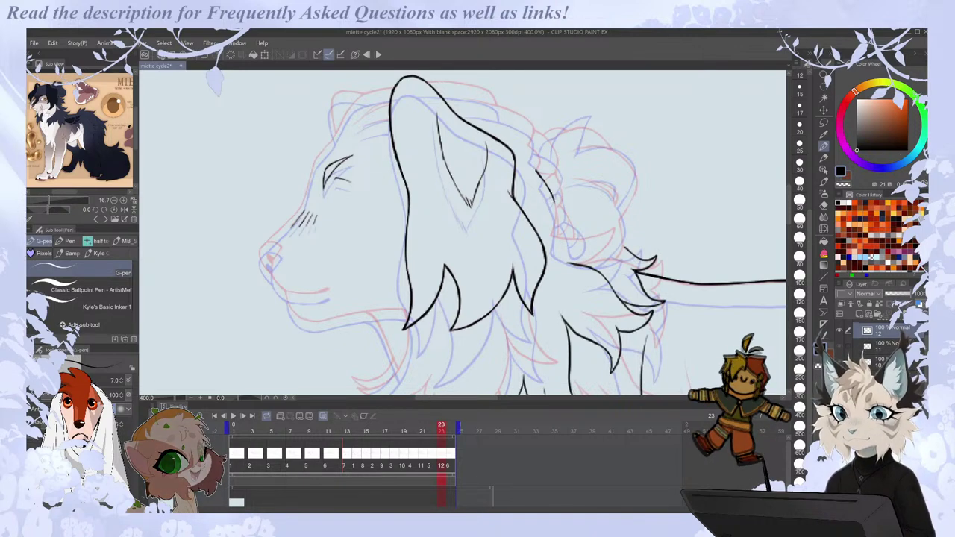
pyautogui.moveTo(554, 202); pyautogui.dragTo(551, 236)
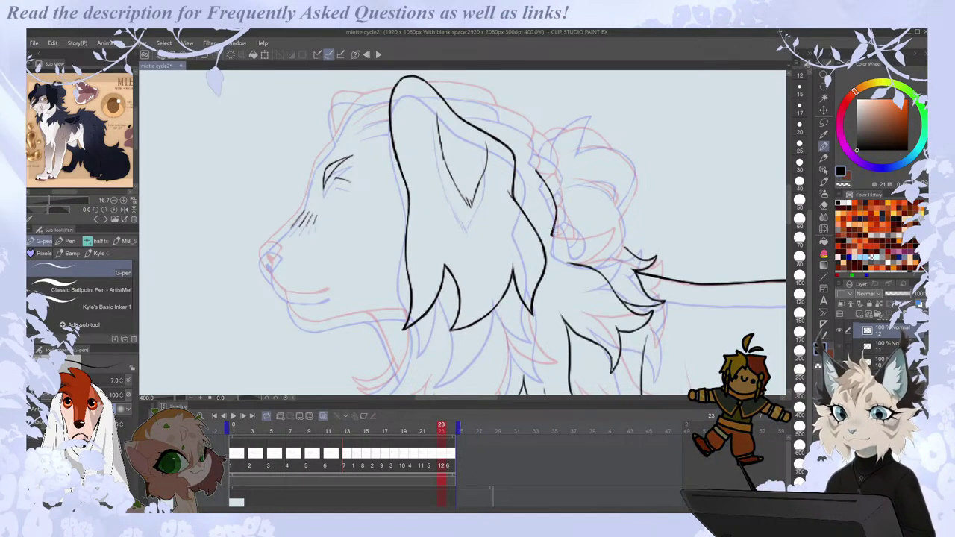
pyautogui.press(',')
pyautogui.press('.')
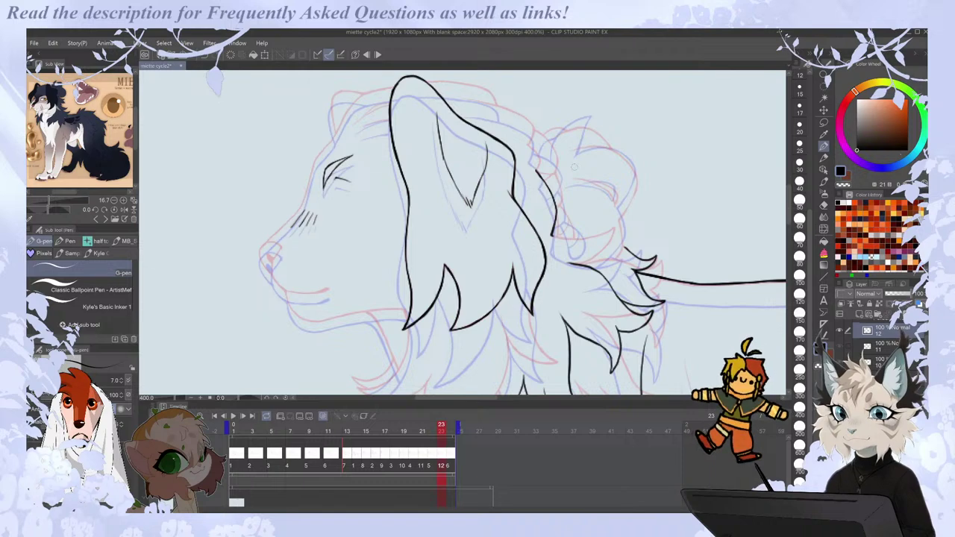
# Extend the braid's edge upwards in small notches to the top of the bun, undoing misplaced strokes.
pyautogui.moveTo(788, 195); pyautogui.dragTo(788, 184)
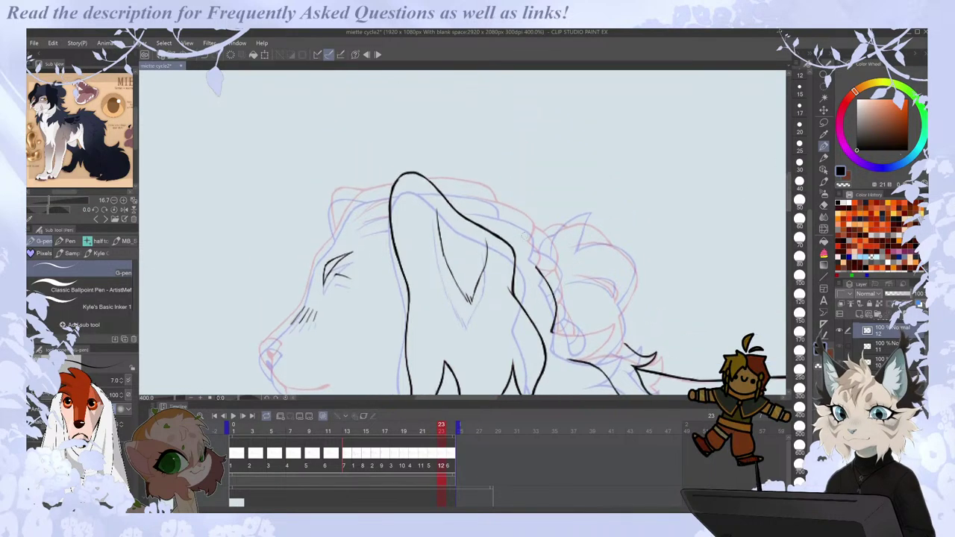
pyautogui.moveTo(526, 240); pyautogui.dragTo(538, 267)
pyautogui.hotkey('ctrl', 'z')
pyautogui.hotkey('ctrl', 'z')
pyautogui.hotkey('ctrl', 'z')
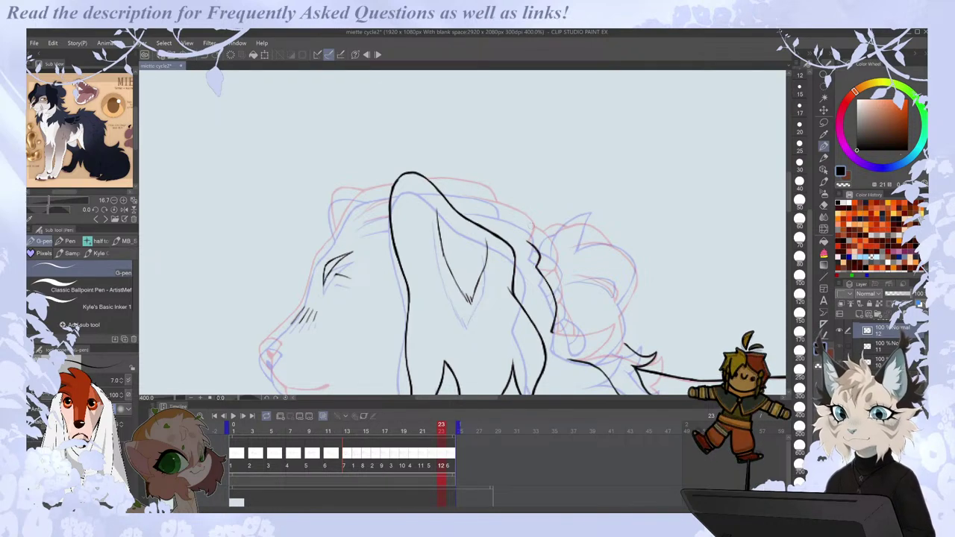
pyautogui.moveTo(532, 221); pyautogui.dragTo(528, 241)
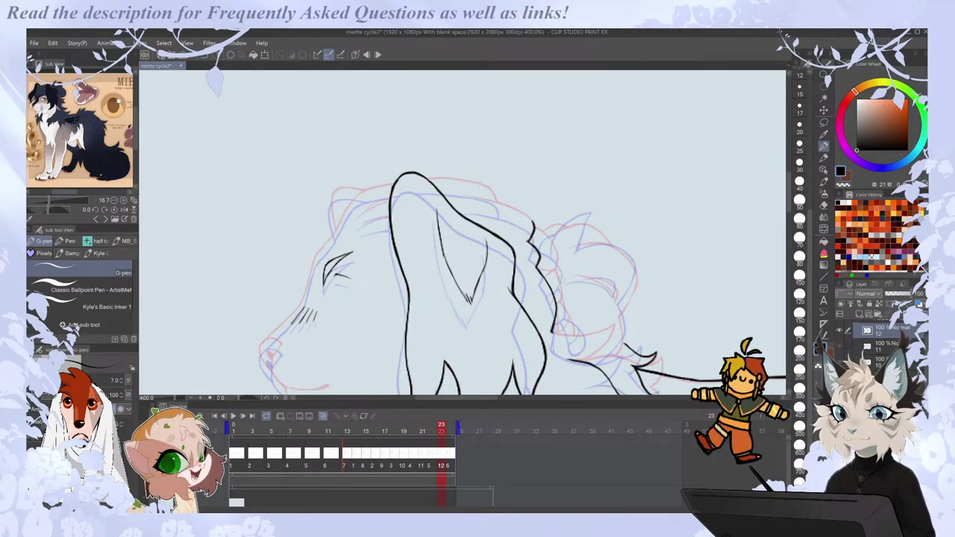
# Ink the pointed tuft under the bun with an upper and a lower curve meeting at its tip.
pyautogui.press('h')
pyautogui.moveTo(310, 326); pyautogui.dragTo(372, 325)
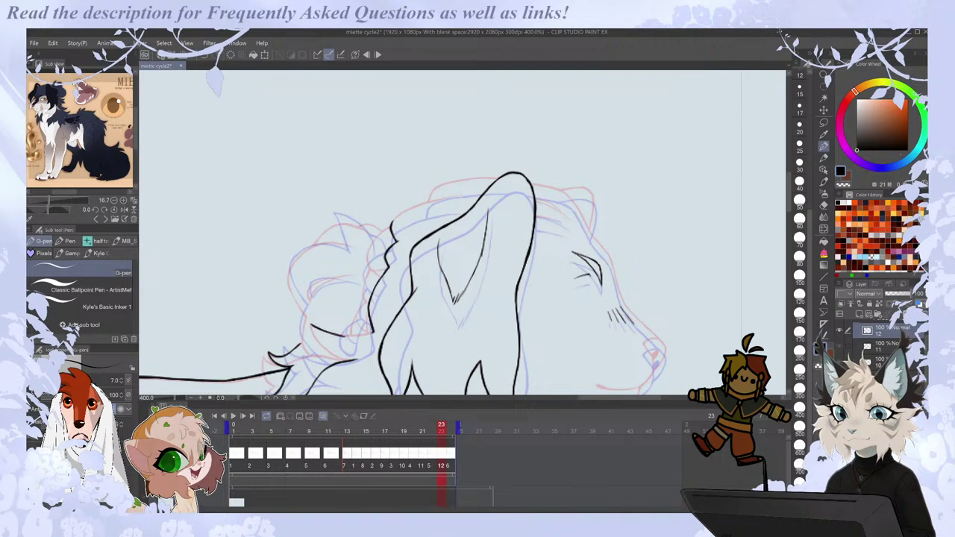
pyautogui.moveTo(310, 325); pyautogui.dragTo(352, 360)
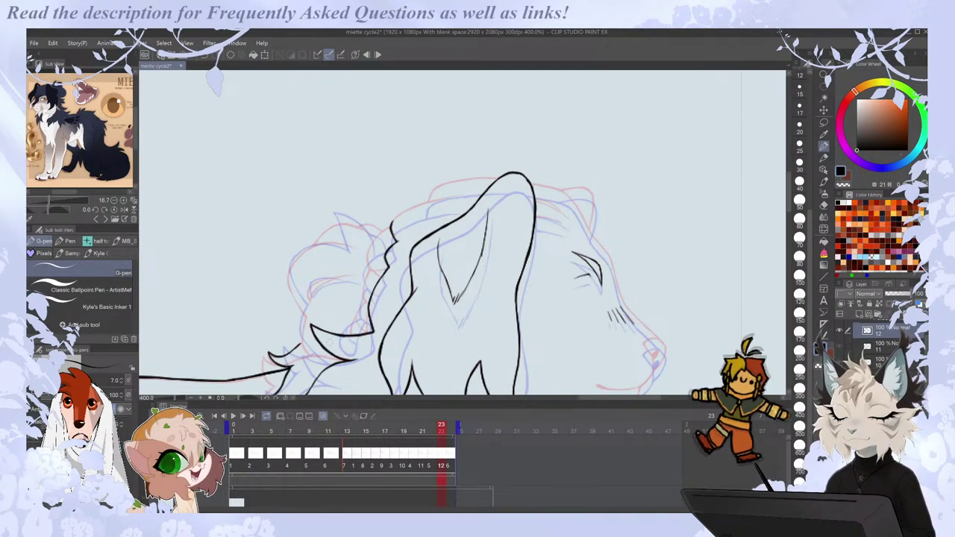
pyautogui.moveTo(789, 197); pyautogui.dragTo(789, 212)
pyautogui.press('h')
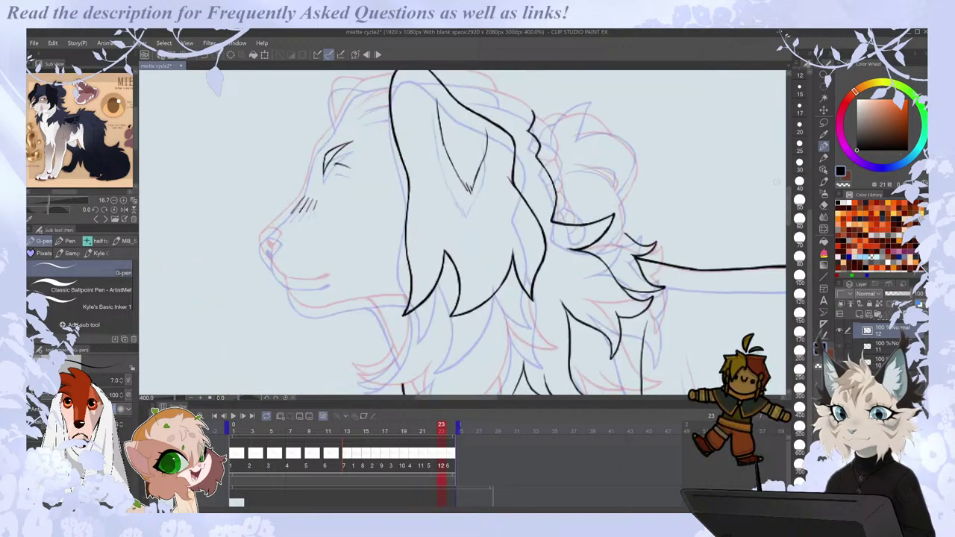
# Ink the bun's rear edge from the neck fur up its outer curve, comparing with frame 24.
pyautogui.moveTo(493, 397); pyautogui.dragTo(509, 398)
pyautogui.press('e')
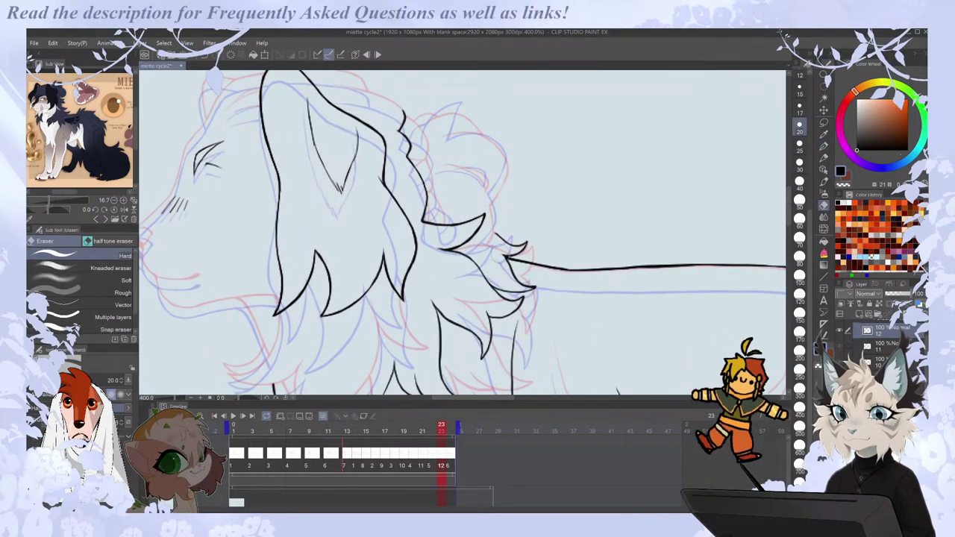
pyautogui.press('p')
pyautogui.press('Left')
pyautogui.press('Right')
pyautogui.press('Right')
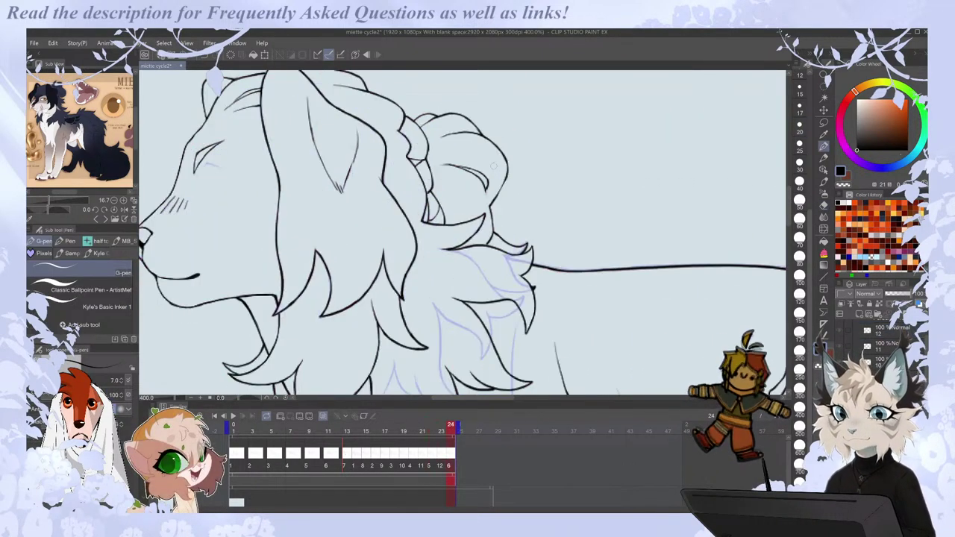
pyautogui.press('Left')
pyautogui.moveTo(490, 204)
pyautogui.mouseDown()
pyautogui.moveTo(492, 234)
pyautogui.moveTo(473, 257)
pyautogui.mouseUp()
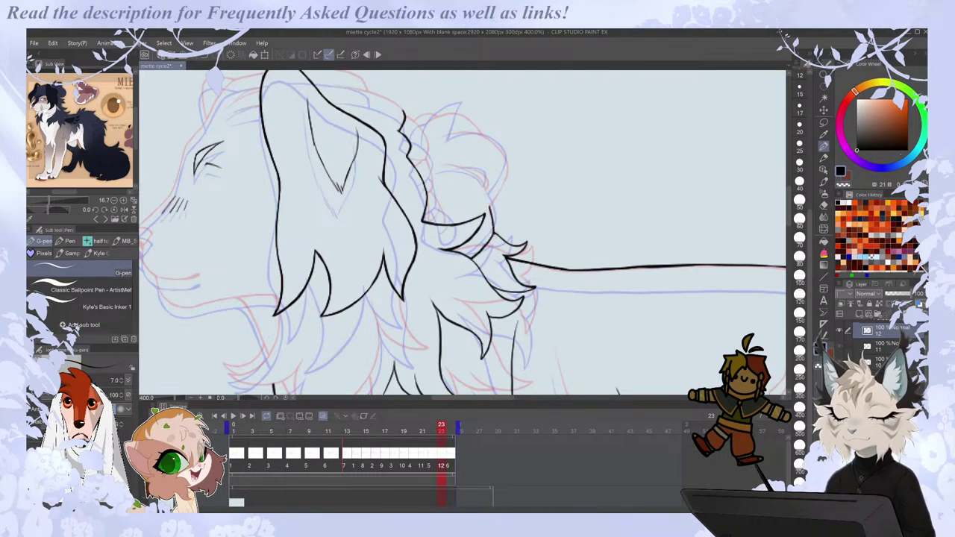
pyautogui.moveTo(489, 206); pyautogui.dragTo(507, 158)
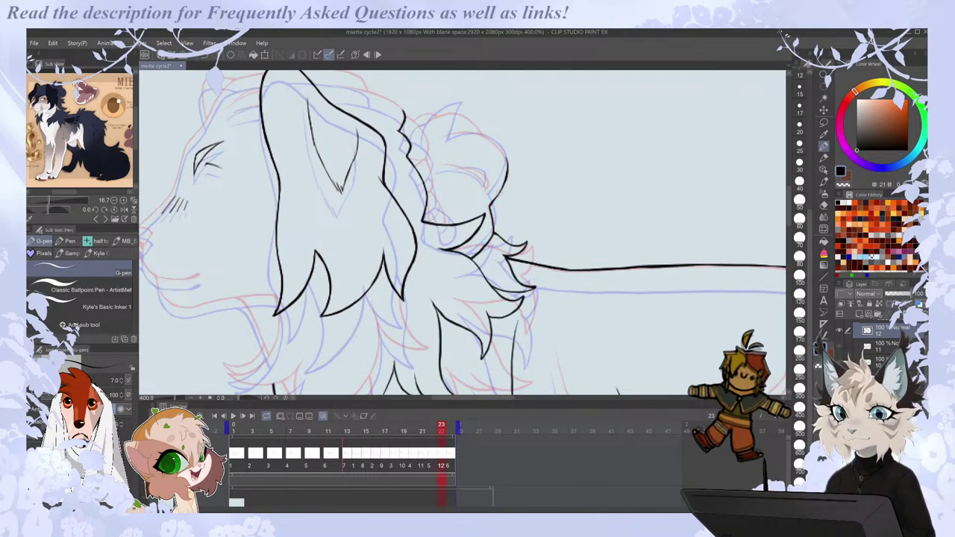
pyautogui.press('Right')
pyautogui.press('Left')
# Ink the braid's segments between the head and the bun down to the pointed tuft, undoing a misplaced stroke.
pyautogui.moveTo(432, 194); pyautogui.dragTo(424, 158)
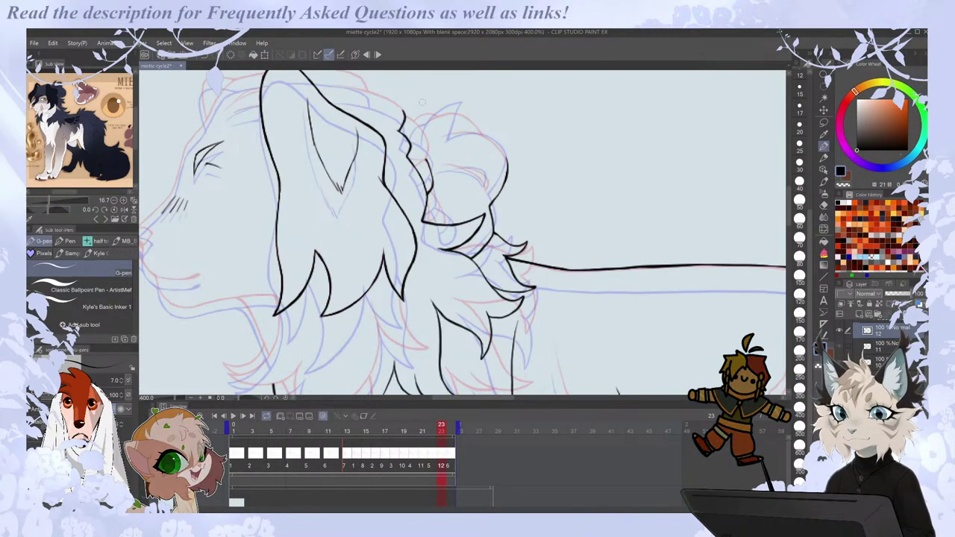
pyautogui.moveTo(412, 159); pyautogui.dragTo(426, 166)
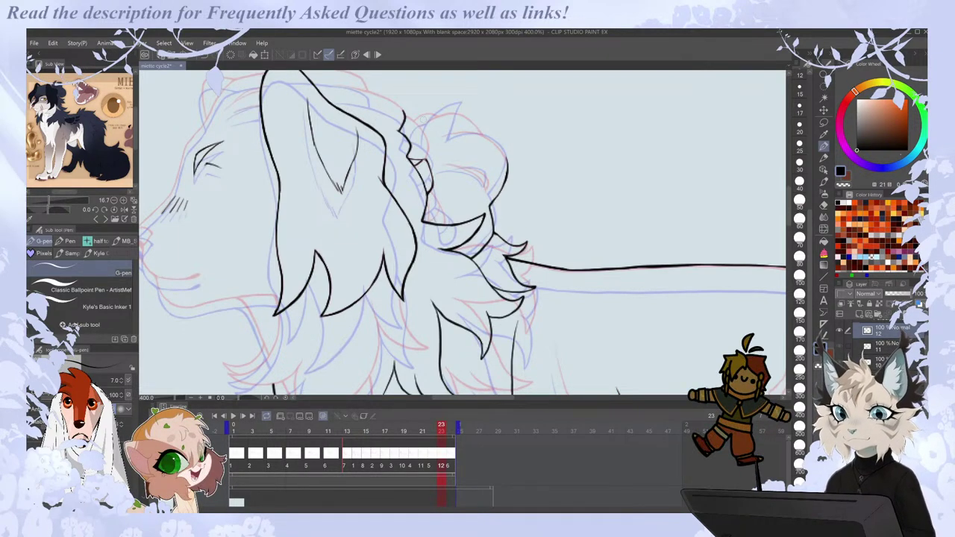
pyautogui.moveTo(408, 118)
pyautogui.mouseDown()
pyautogui.moveTo(431, 154)
pyautogui.moveTo(444, 225)
pyautogui.moveTo(426, 221)
pyautogui.moveTo(444, 222)
pyautogui.mouseUp()
pyautogui.press('Left')
pyautogui.press('Right')
pyautogui.hotkey('ctrl', 'z')
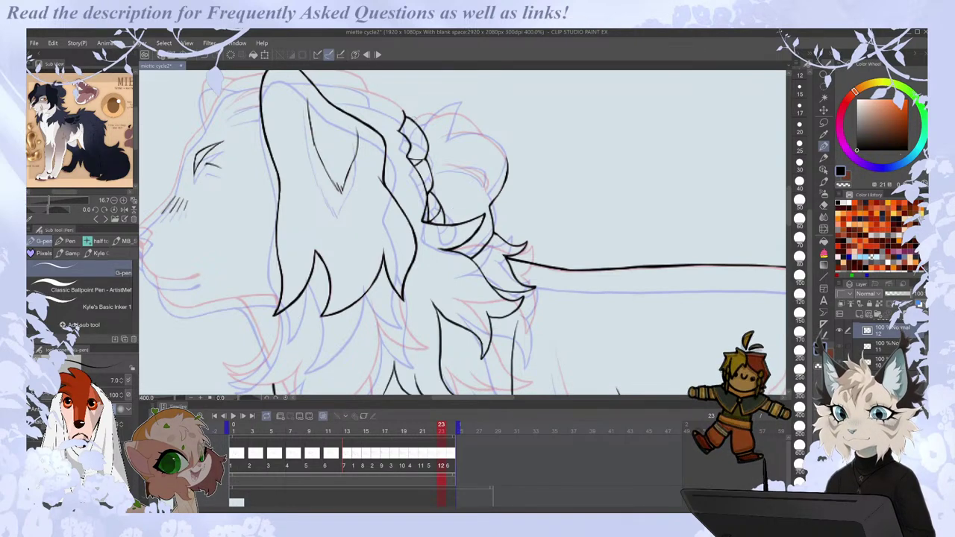
# Ink the small arched lobe at the front of the bun's top and extend it backwards.
pyautogui.moveTo(415, 119); pyautogui.dragTo(438, 114)
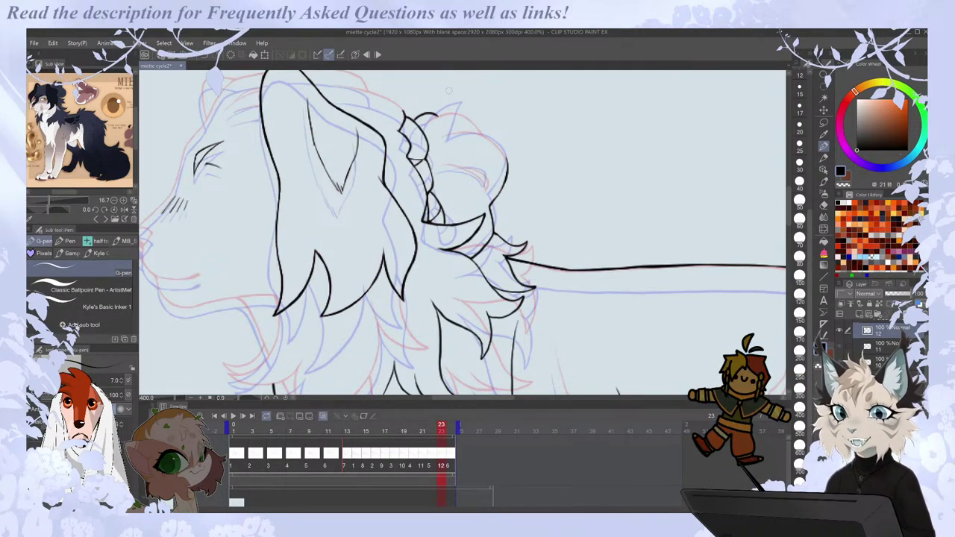
pyautogui.moveTo(790, 200); pyautogui.dragTo(790, 188)
pyautogui.press('h')
pyautogui.press('h')
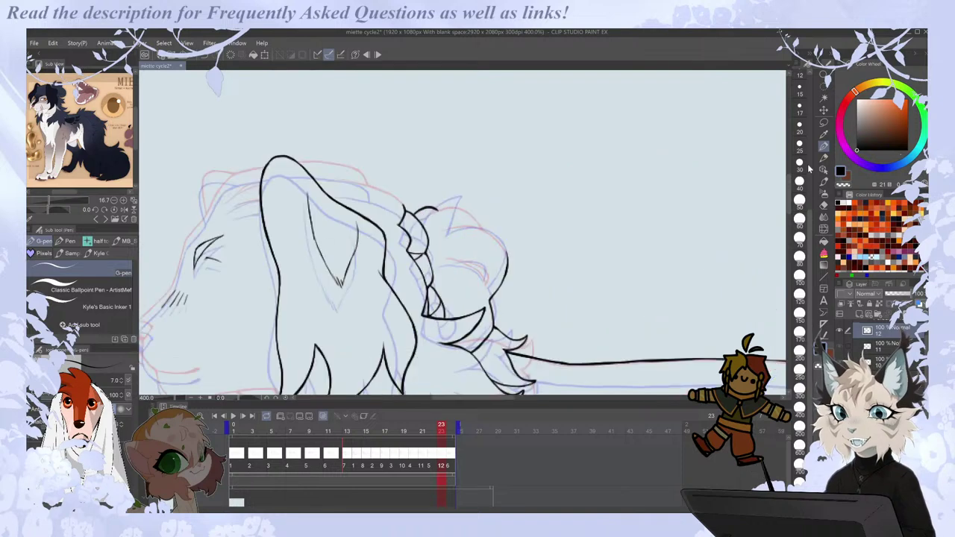
pyautogui.moveTo(419, 216); pyautogui.dragTo(449, 208)
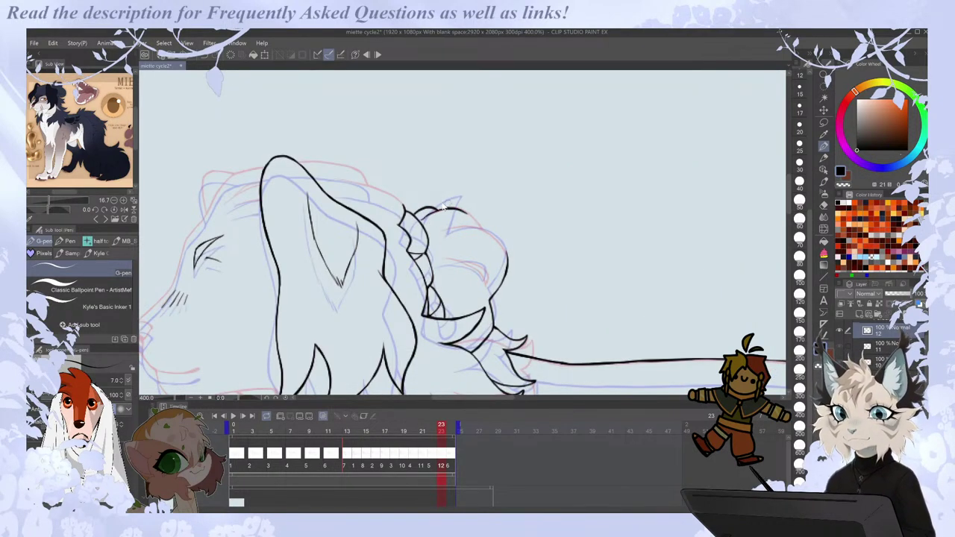
pyautogui.moveTo(441, 206); pyautogui.dragTo(478, 223)
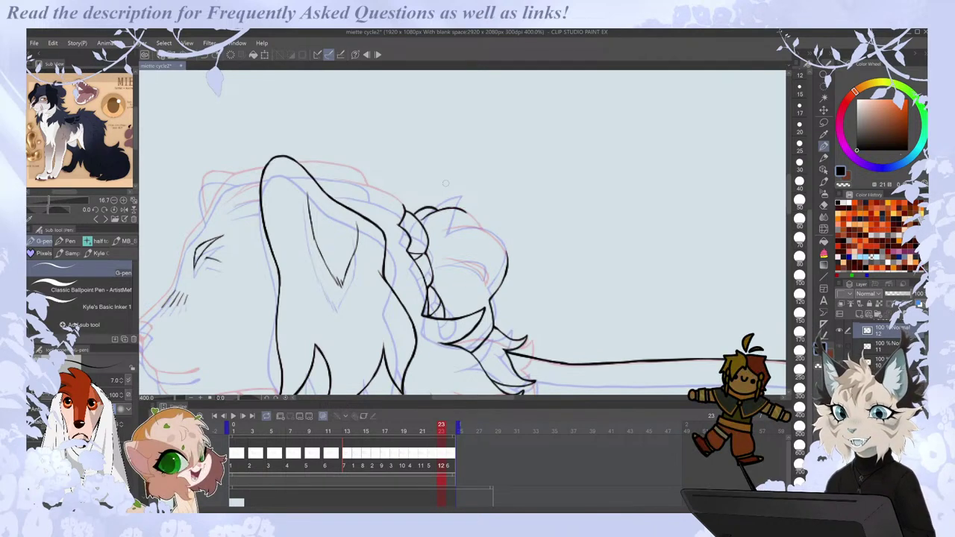
# Ink the top outline of frame 23's bun and the inner curve that runs back into its rear edge.
pyautogui.moveTo(460, 211); pyautogui.dragTo(483, 229)
pyautogui.hotkey('ctrl', 'z')
pyautogui.press('h')
pyautogui.press('h')
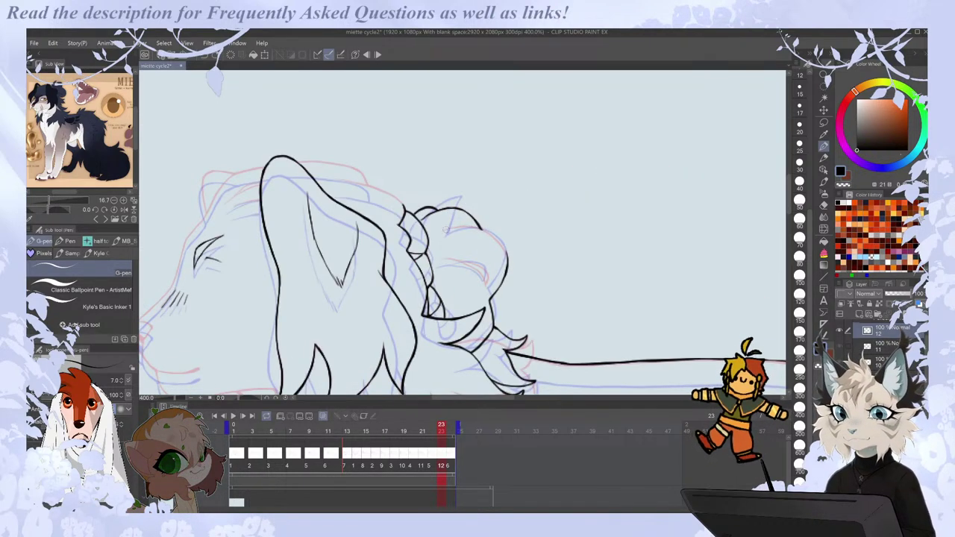
pyautogui.moveTo(431, 240)
pyautogui.mouseDown()
pyautogui.moveTo(479, 228)
pyautogui.moveTo(501, 244)
pyautogui.mouseUp()
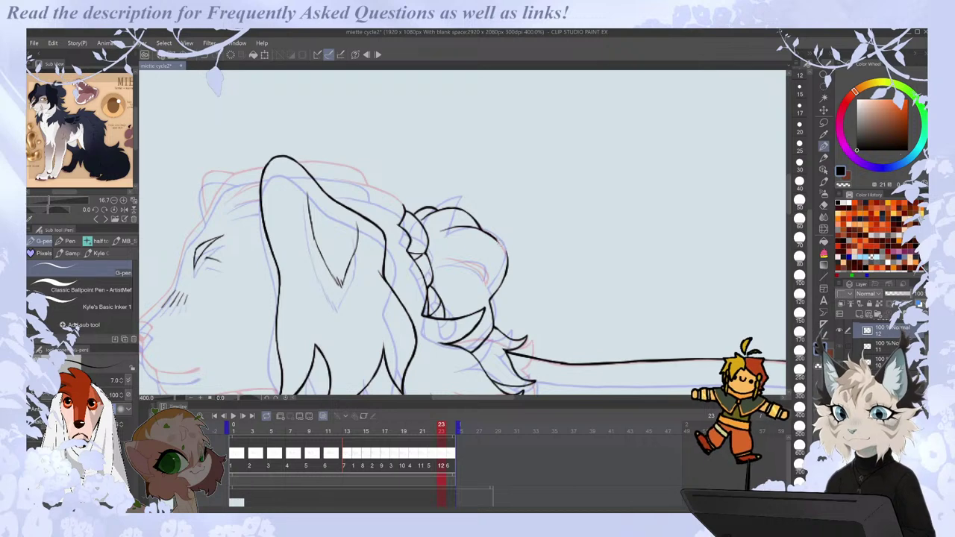
pyautogui.press('e')
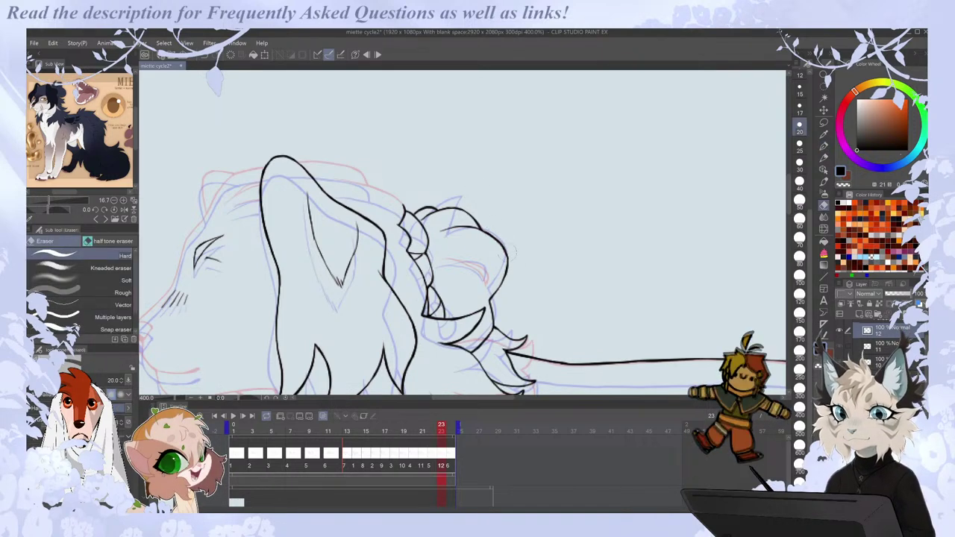
pyautogui.press('p')
pyautogui.press('e')
pyautogui.press('p')
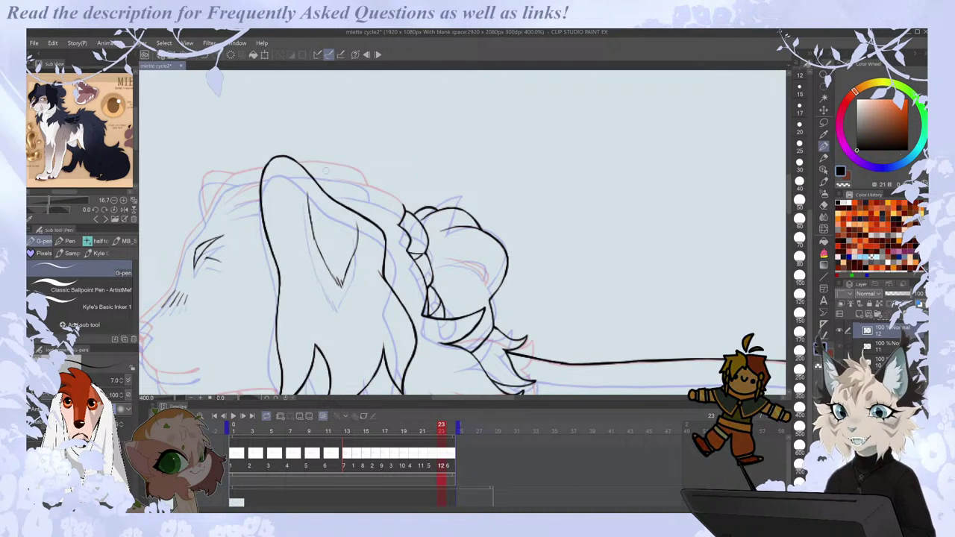
# Ink the back-of-head contour from behind the ear down to the start of the braid, redoing misplaced strokes.
pyautogui.moveTo(334, 179)
pyautogui.mouseDown()
pyautogui.moveTo(392, 196)
pyautogui.moveTo(365, 185)
pyautogui.moveTo(376, 188)
pyautogui.mouseUp()
pyautogui.hotkey('ctrl', 'z')
pyautogui.hotkey('ctrl', 'z')
pyautogui.hotkey('ctrl', 'z')
pyautogui.moveTo(362, 185); pyautogui.dragTo(404, 207)
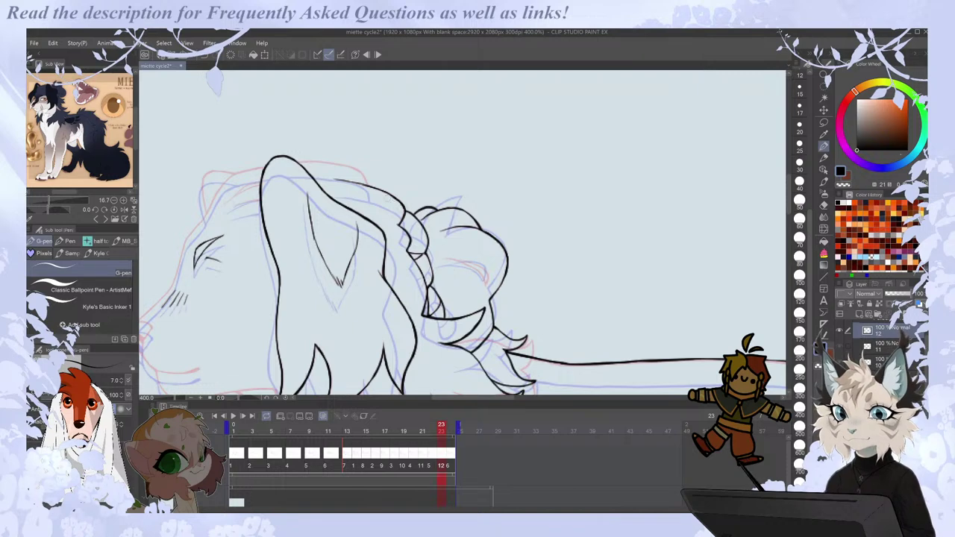
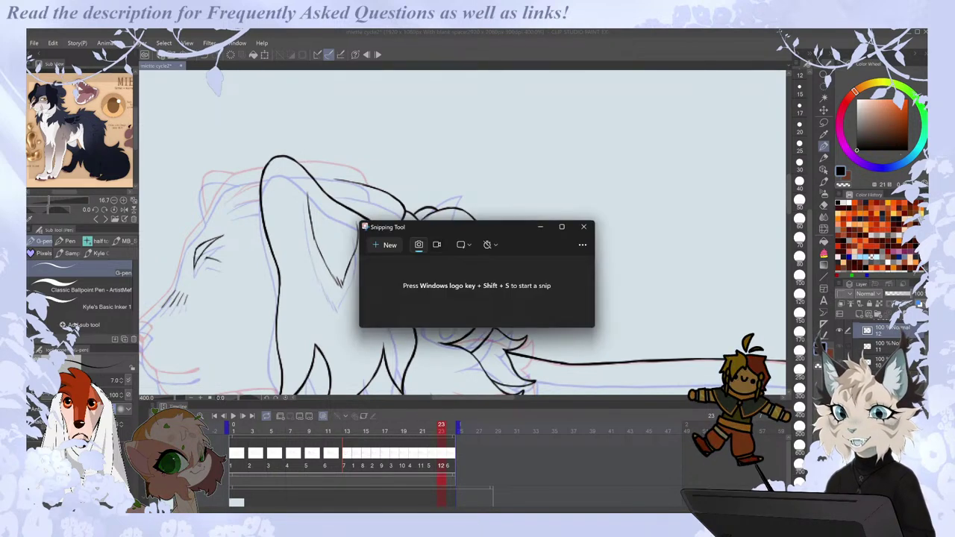
# Capture the red and cream fluffy-tailed cat artwork with Snipping Tool and examine its design enlarged.
pyautogui.click(377, 248)
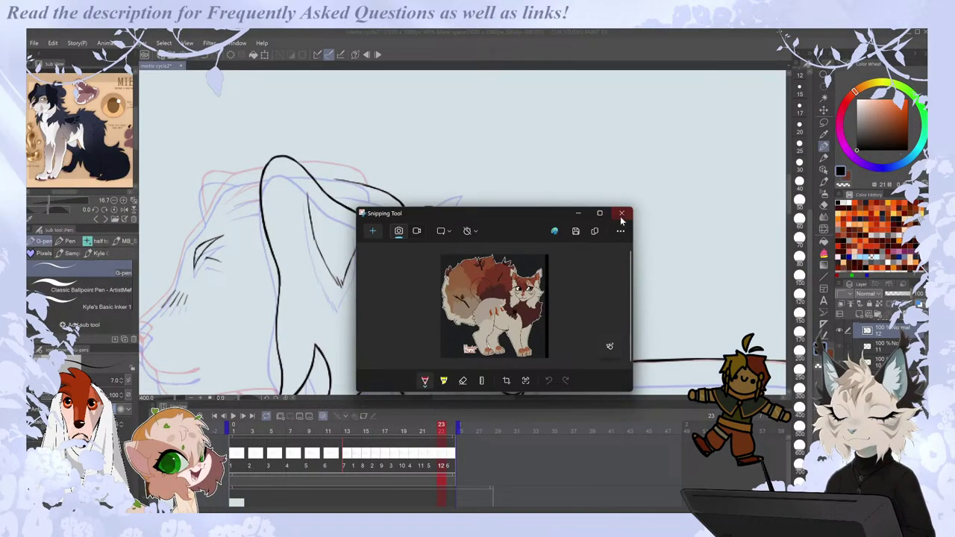
pyautogui.click(599, 213)
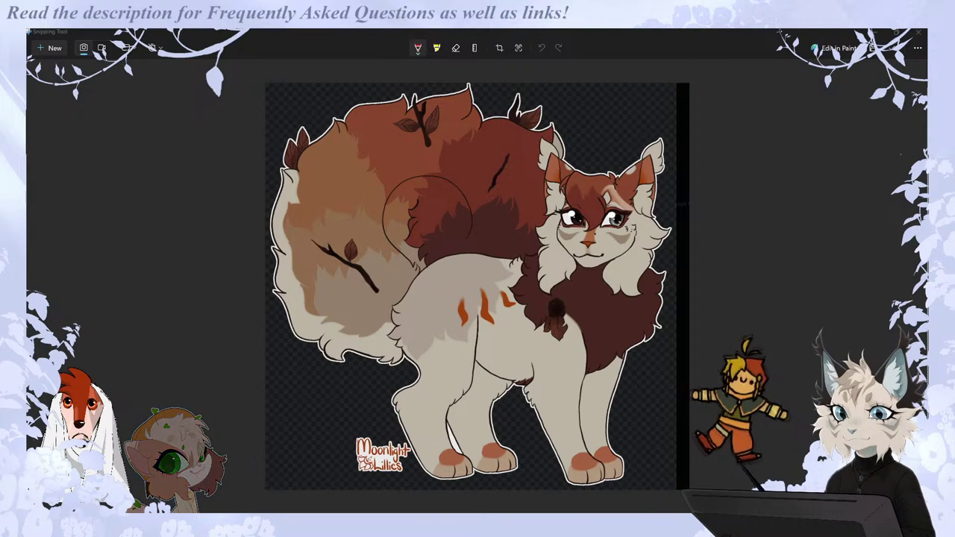
pyautogui.scroll(1, 610, 92)
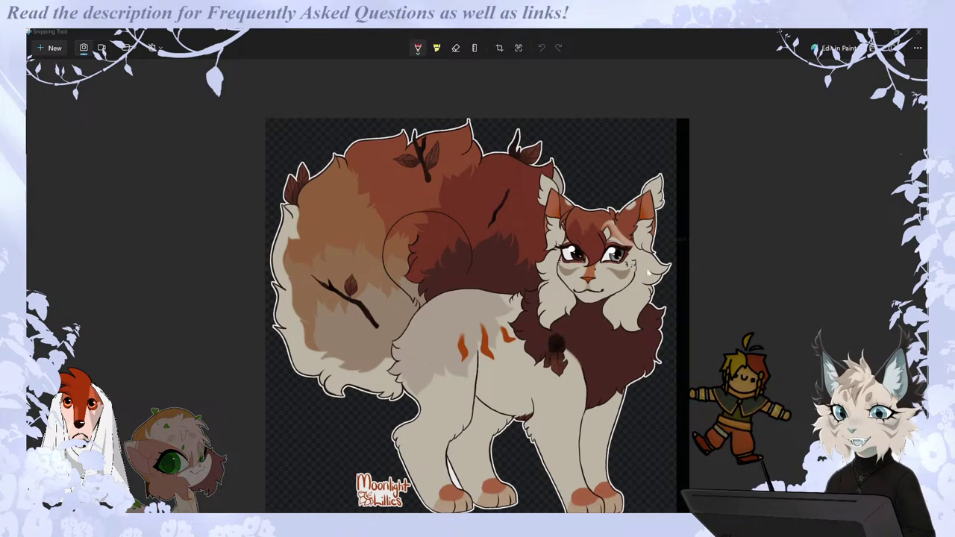
pyautogui.scroll(-2, 611, 267)
pyautogui.scroll(2, 607, 264)
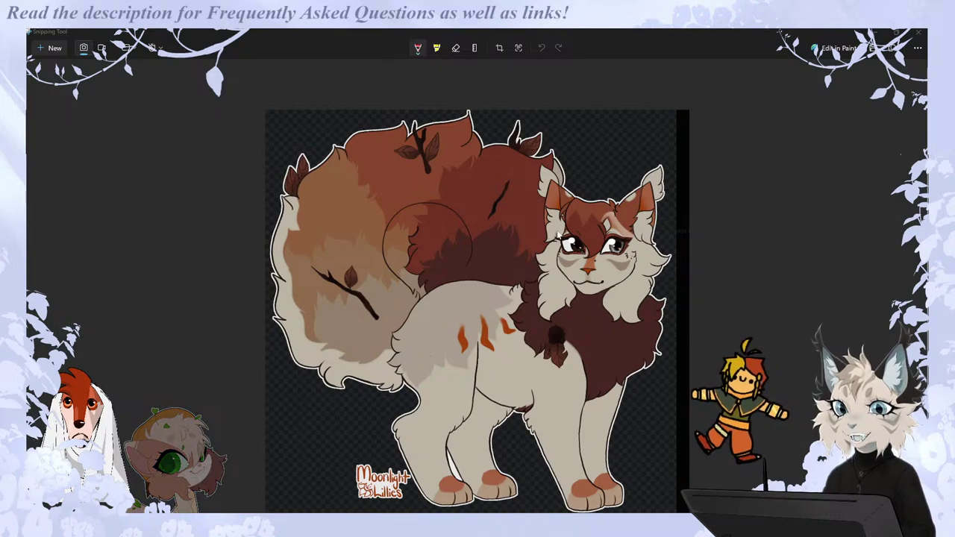
pyautogui.click(919, 33)
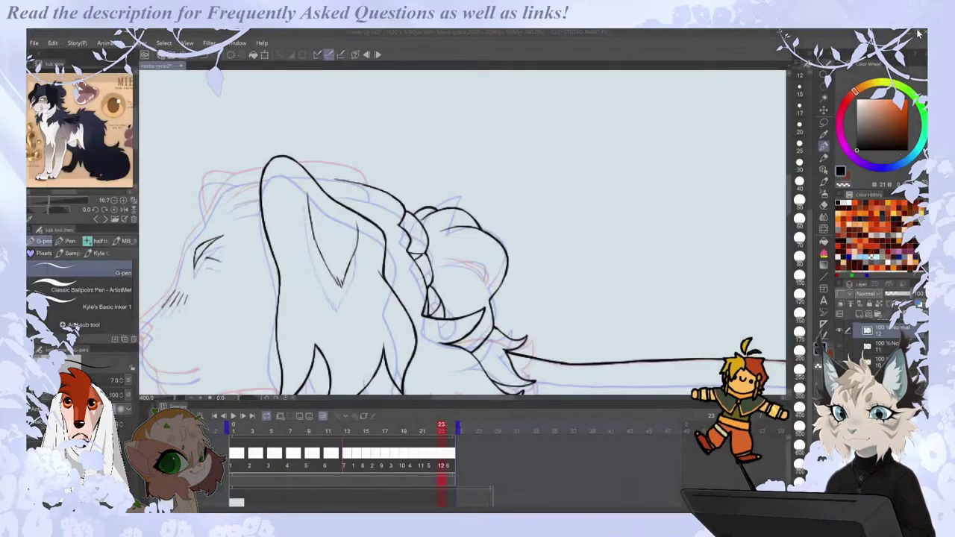
# Return to frame 23 in Clip Studio Paint and ink both edges of the pointed neck-fur tuft below the ear's rear tip.
pyautogui.click(445, 453)
pyautogui.hotkey('ctrl', '-')
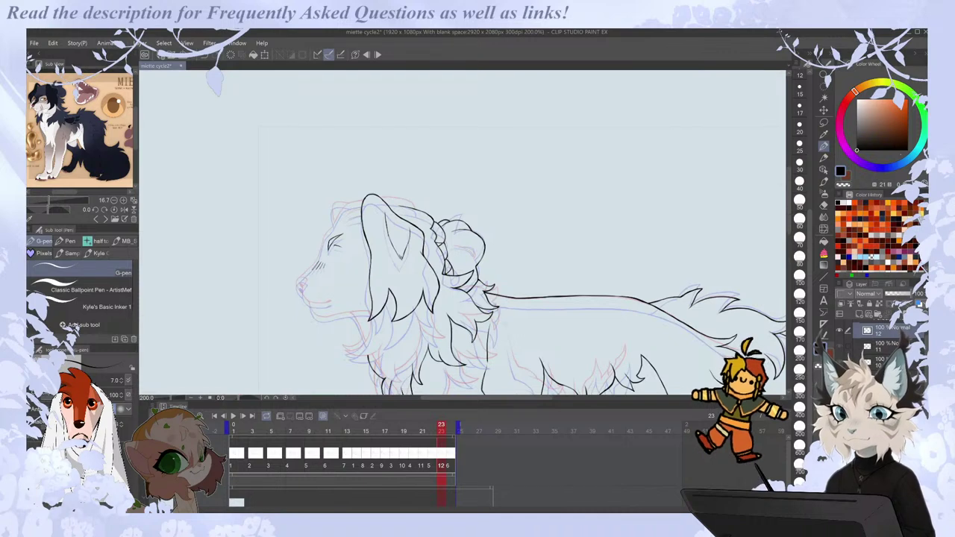
pyautogui.hotkey('ctrl', '+')
pyautogui.hotkey('ctrl', '+')
pyautogui.moveTo(433, 268)
pyautogui.mouseDown()
pyautogui.moveTo(444, 306)
pyautogui.moveTo(465, 323)
pyautogui.mouseUp()
pyautogui.moveTo(411, 289)
pyautogui.mouseDown()
pyautogui.moveTo(431, 317)
pyautogui.moveTo(458, 326)
pyautogui.mouseUp()
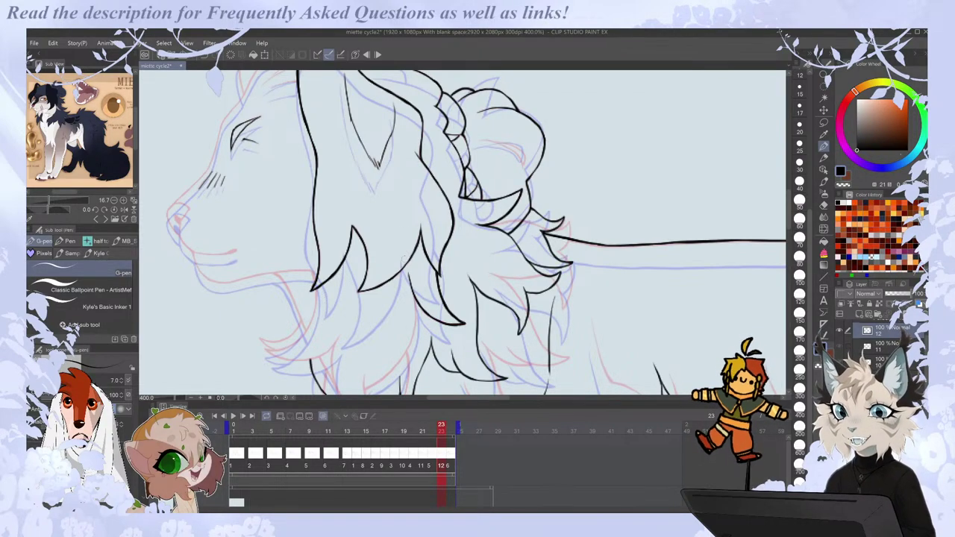
# Ink the long curved fur line sweeping from the neck tuft towards the chest, working in a mirrored view.
pyautogui.scroll(-2, 420, 223)
pyautogui.press('h')
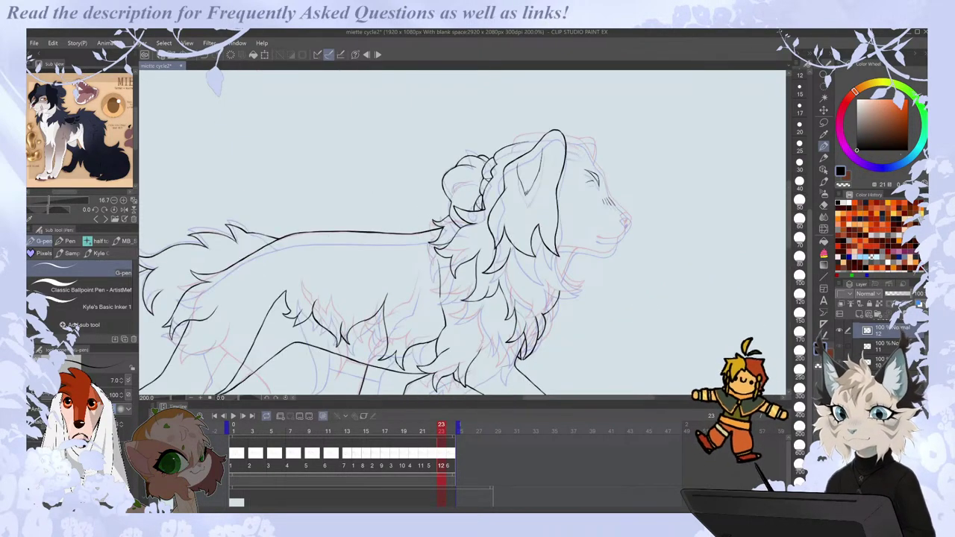
pyautogui.scroll(2, 464, 344)
pyautogui.moveTo(534, 182)
pyautogui.mouseDown()
pyautogui.moveTo(542, 232)
pyautogui.moveTo(589, 274)
pyautogui.mouseUp()
pyautogui.press('h')
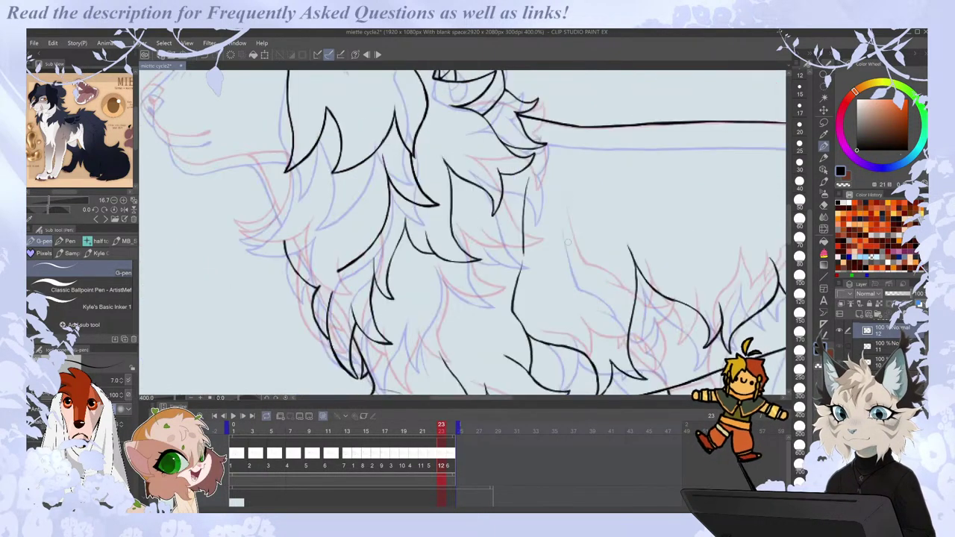
# Ink the pointed chest tuft that meets the lower end of the long neck-fur line.
pyautogui.press('e')
pyautogui.press('p')
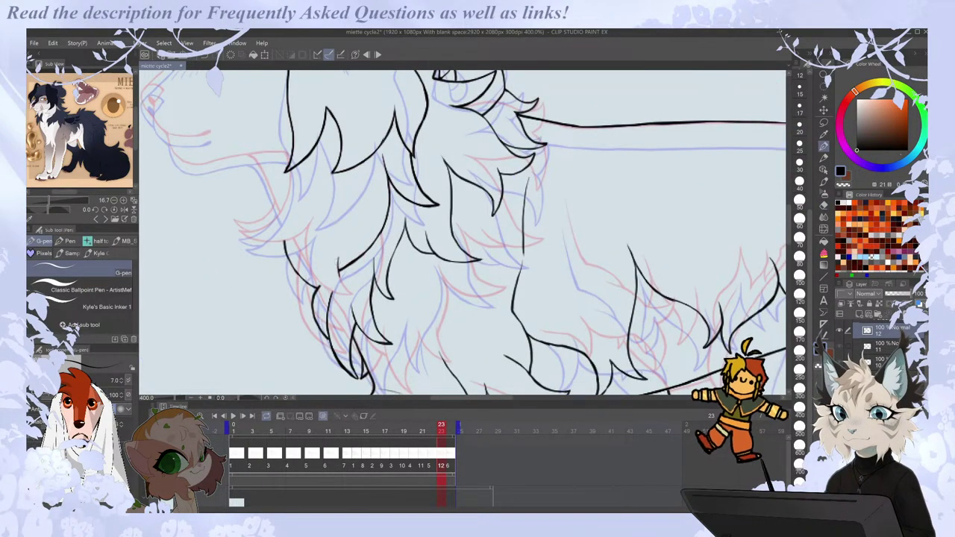
pyautogui.moveTo(341, 281); pyautogui.dragTo(353, 295)
pyautogui.moveTo(307, 224)
pyautogui.mouseDown()
pyautogui.moveTo(319, 286)
pyautogui.moveTo(353, 296)
pyautogui.mouseUp()
# Compare frame 23's neck and chest fur with the adjacent frames.
pyautogui.press('Left')
pyautogui.press('Right')
pyautogui.press('Right')
pyautogui.press('Left')
pyautogui.scroll(-2, 325, 216)
pyautogui.scroll(2, 310, 273)
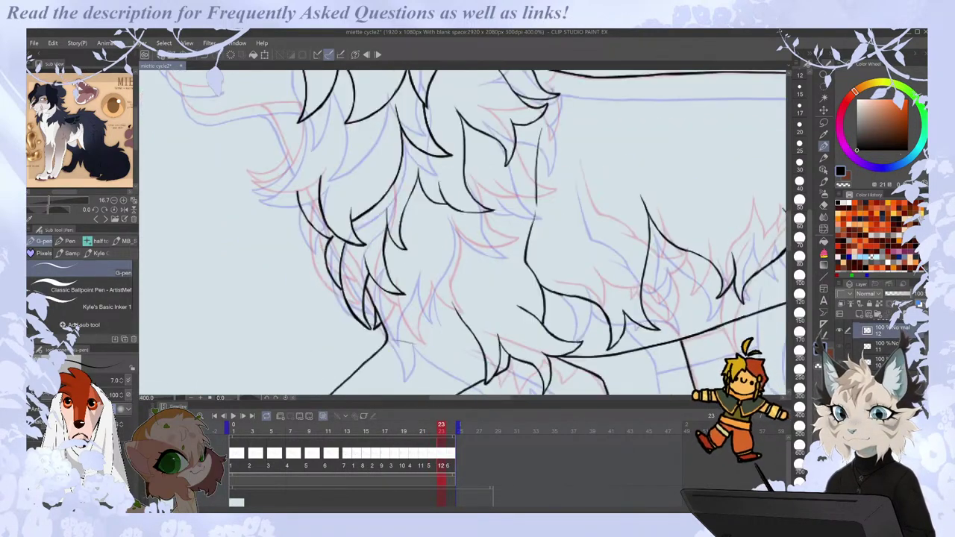
pyautogui.moveTo(497, 398); pyautogui.dragTo(480, 398)
pyautogui.press('Right')
pyautogui.press('Left')
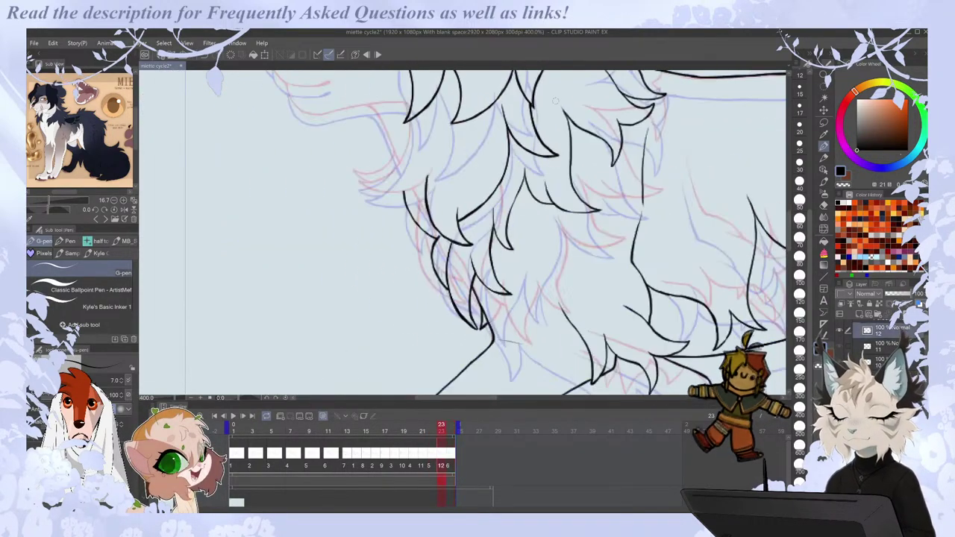
pyautogui.press('Right')
pyautogui.press('Left')
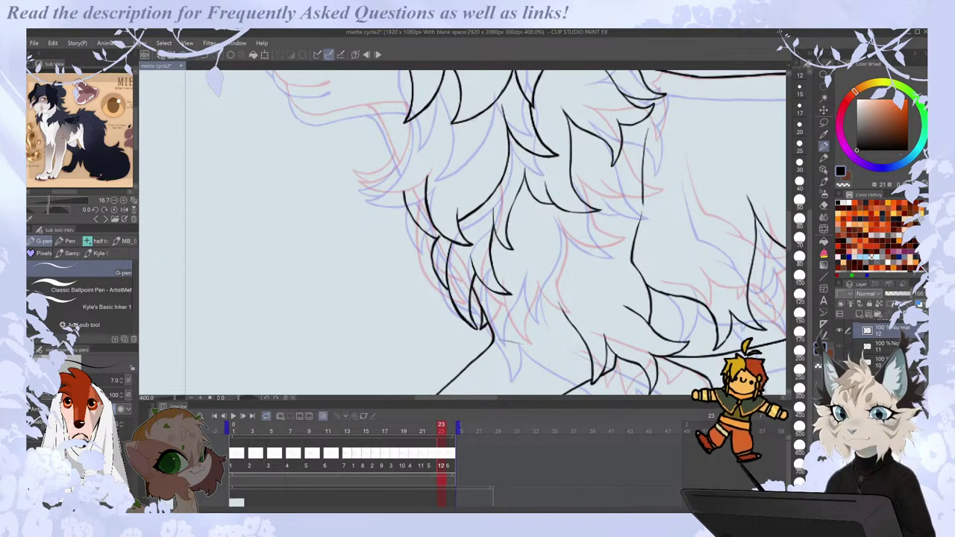
pyautogui.press('Right')
pyautogui.press('Right')
pyautogui.press('Left')
pyautogui.press('Left')
pyautogui.press('Left')
pyautogui.press('Right')
# Erase the extra strand at the front of frame 23's chest fur, checking against the previous frame.
pyautogui.press('e')
pyautogui.press('Left')
pyautogui.press('Right')
pyautogui.press('Left')
pyautogui.press('Right')
pyautogui.press('Left')
pyautogui.press('Right')
pyautogui.press('Left')
pyautogui.press('Right')
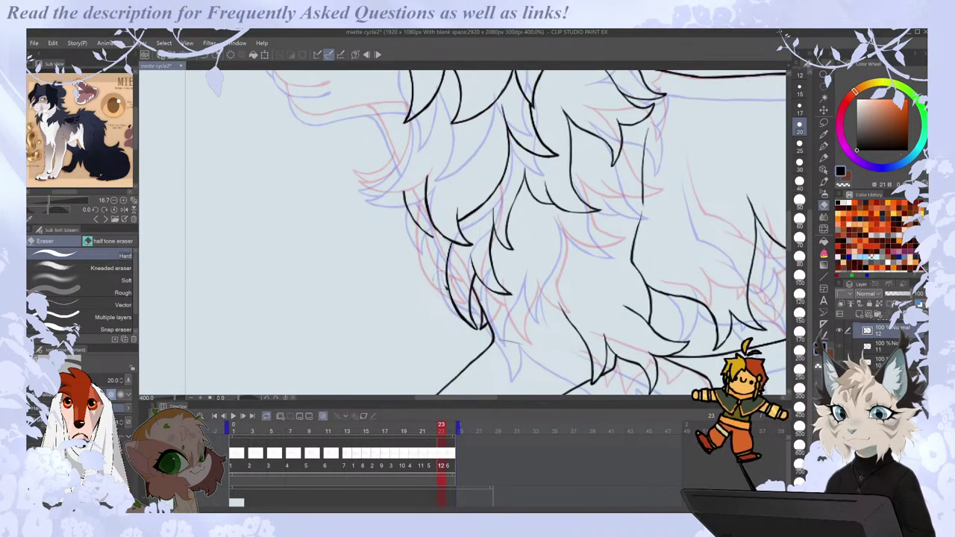
# Ink a short stroke at the upper end of frame 23's front chest fur, using the adjacent frames as reference.
pyautogui.press('p')
pyautogui.press('Left')
pyautogui.press('Right')
pyautogui.press('Right')
pyautogui.press('Left')
pyautogui.moveTo(412, 188); pyautogui.dragTo(427, 213)
# Compare the front chest fur between frame 24 and its neighbouring frames and inspect frame 24's strands up close.
pyautogui.press('Left')
pyautogui.press('Right')
pyautogui.press('Right')
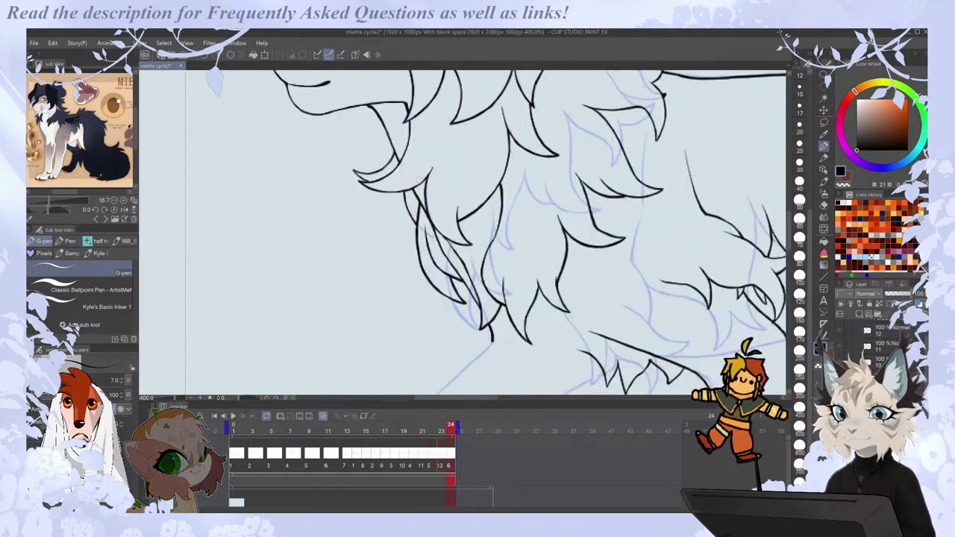
pyautogui.press('Left')
pyautogui.press('Right')
pyautogui.press('Left')
pyautogui.press('Right')
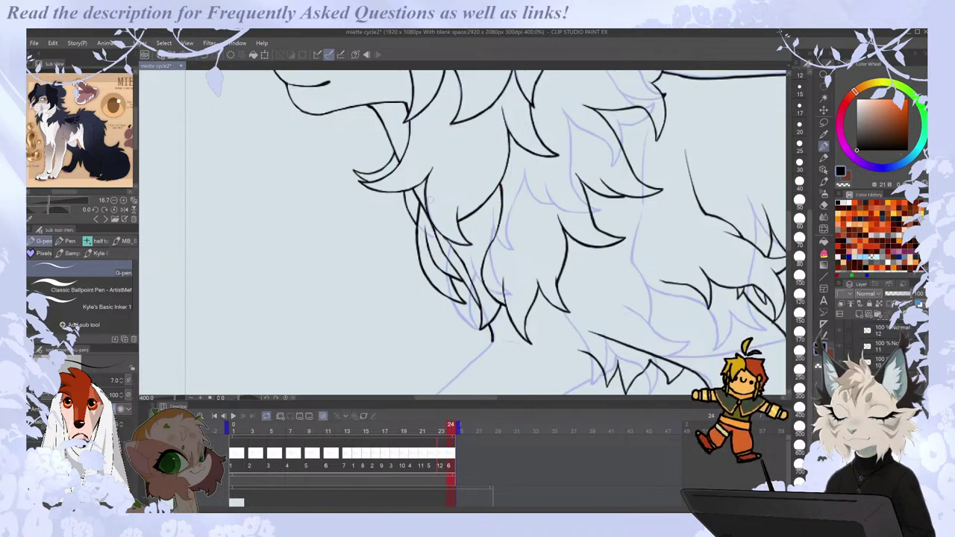
pyautogui.press('Right')
pyautogui.press('Right')
pyautogui.press('Left')
pyautogui.press('Left')
pyautogui.press('Left')
pyautogui.press('Right')
pyautogui.scroll(-2, 431, 200)
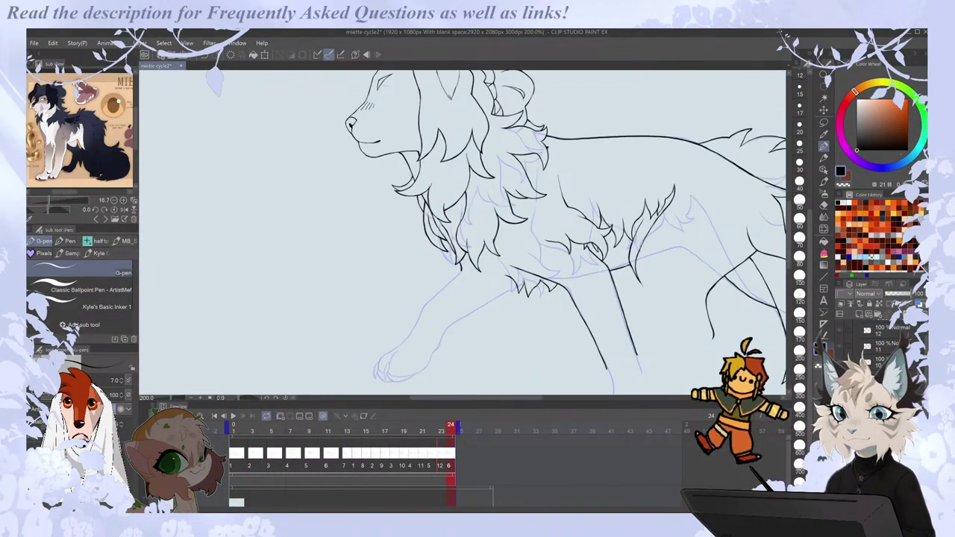
pyautogui.hotkey('ctrl', '+')
pyautogui.hotkey('ctrl', '+')
pyautogui.press('e')
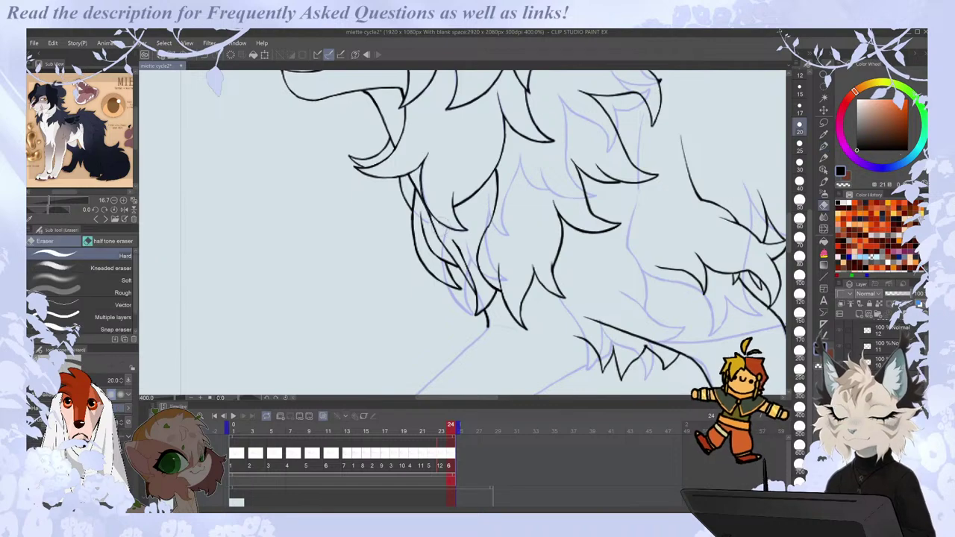
pyautogui.press('p')
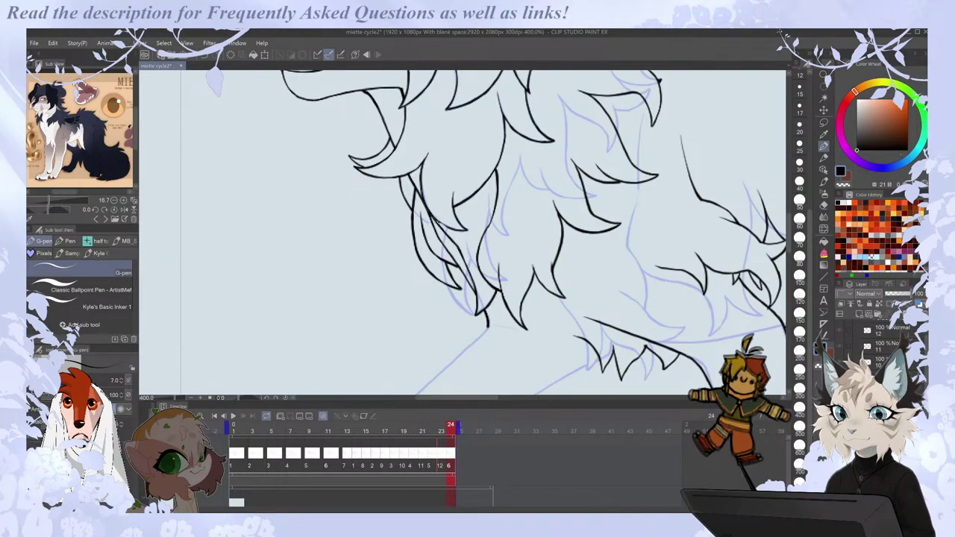
# Compare the chest and neck fur linework on frame 23 with the neighbouring frames.
pyautogui.press('Left')
pyautogui.press('Right')
pyautogui.press('Right')
pyautogui.press('Left')
pyautogui.press('Left')
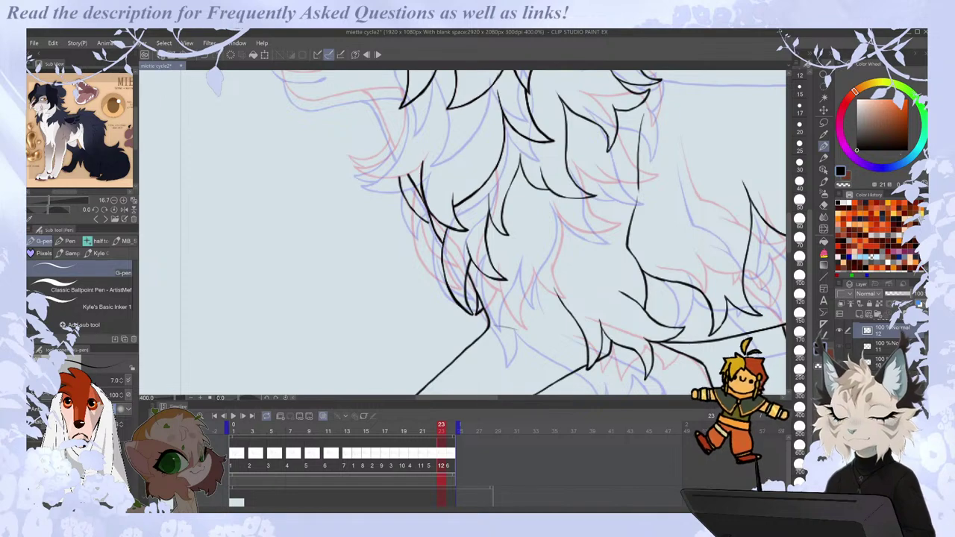
pyautogui.scroll(-2, 452, 167)
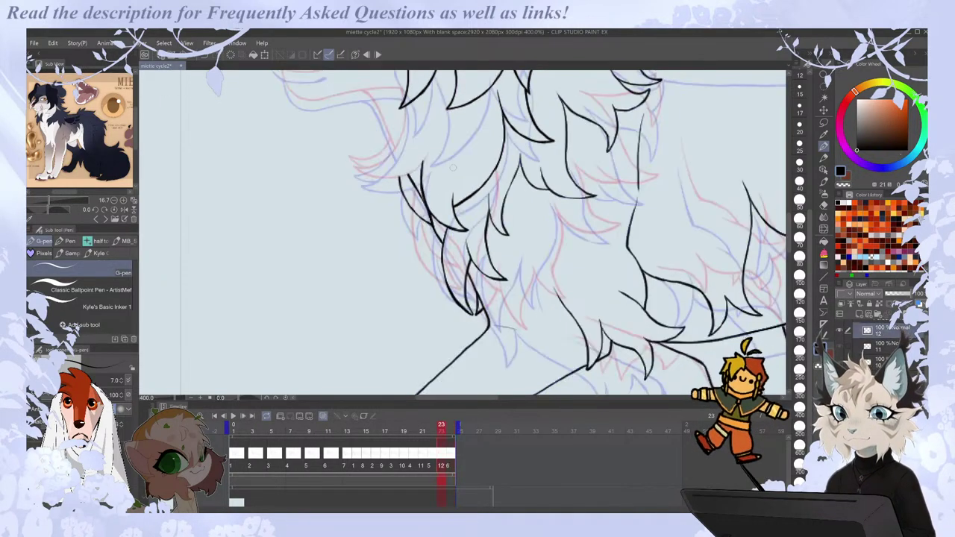
pyautogui.press('Right')
pyautogui.press('Left')
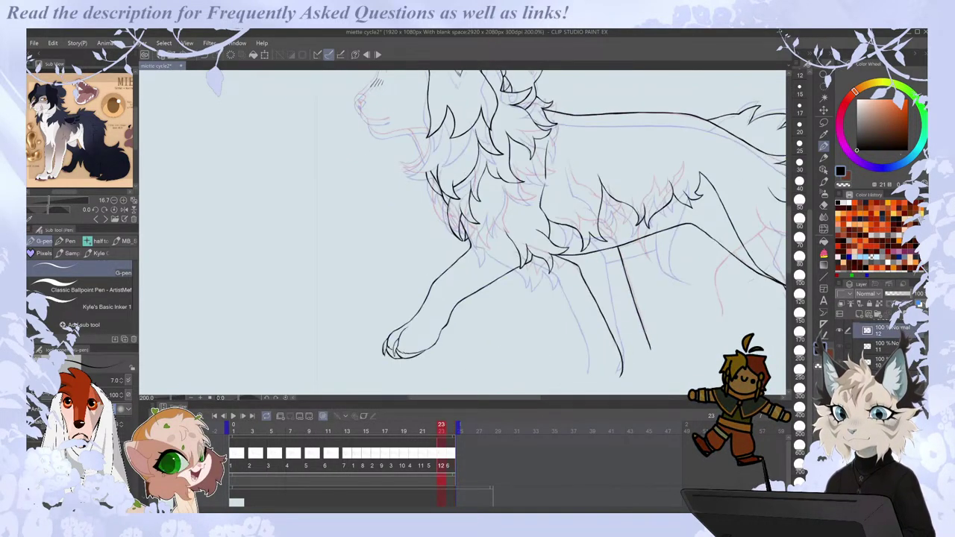
pyautogui.scroll(2, 465, 200)
pyautogui.scroll(-2, 499, 154)
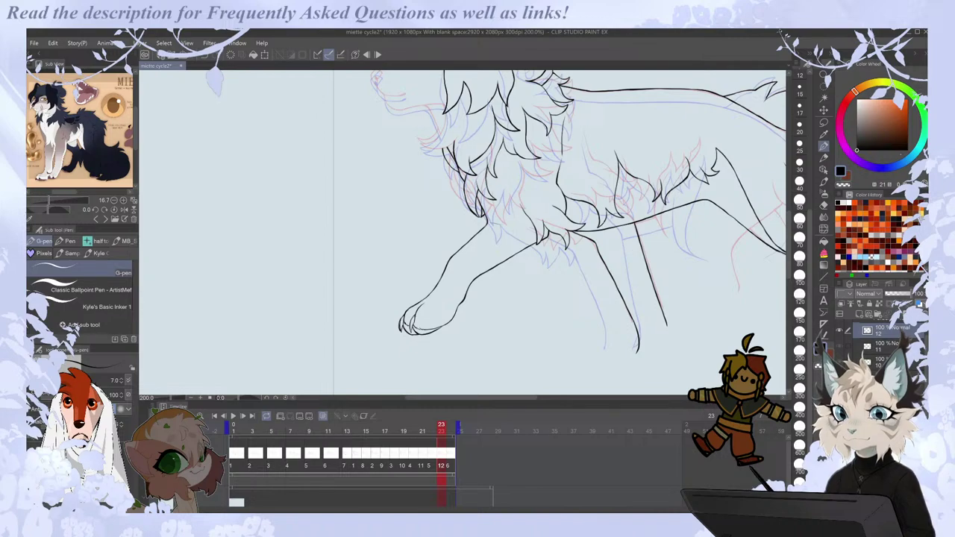
# Ink the throat line on frame 23, curving from under the jaw down to the chest fur.
pyautogui.moveTo(513, 400); pyautogui.dragTo(538, 400)
pyautogui.scroll(-1, 542, 386)
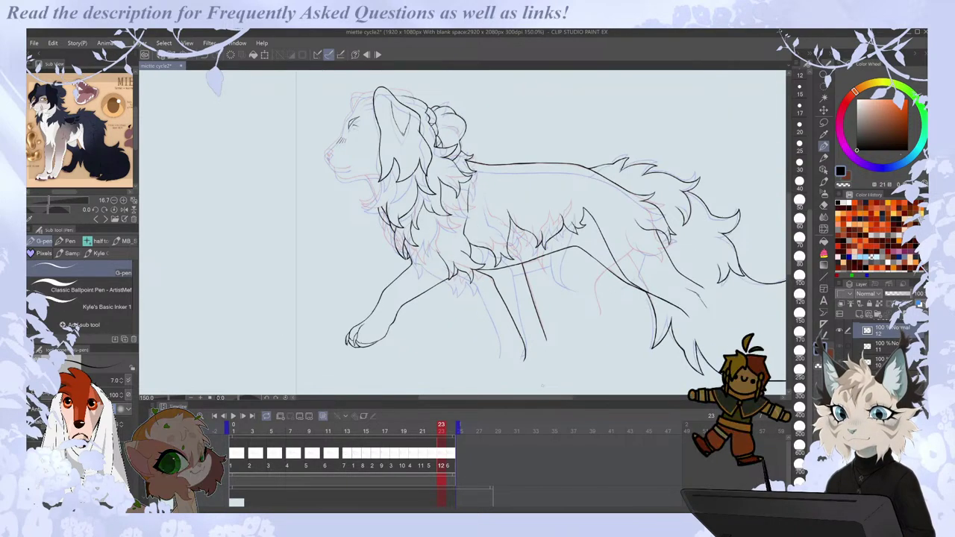
pyautogui.press('.')
pyautogui.scroll(1, 361, 97)
pyautogui.press(',')
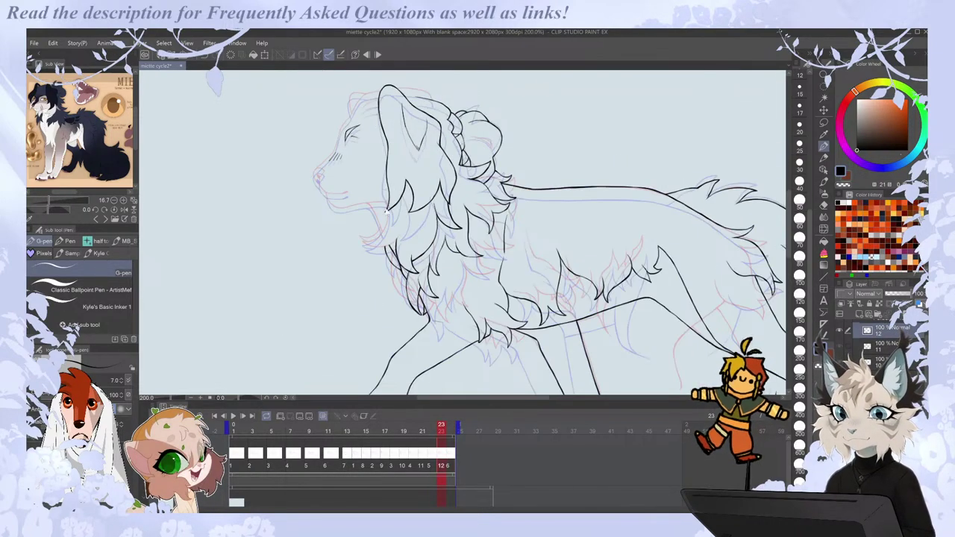
pyautogui.scroll(2, 386, 209)
pyautogui.moveTo(347, 204); pyautogui.dragTo(380, 263)
# Ink the pointed fur tuft jutting forward from the throat, including its tip.
pyautogui.press('h')
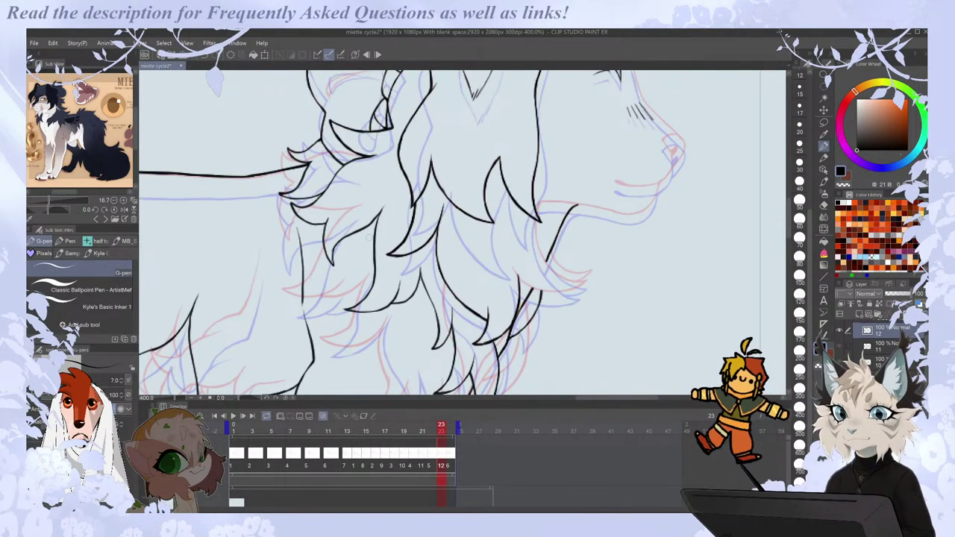
pyautogui.moveTo(540, 200)
pyautogui.mouseDown()
pyautogui.moveTo(540, 246)
pyautogui.moveTo(567, 280)
pyautogui.mouseUp()
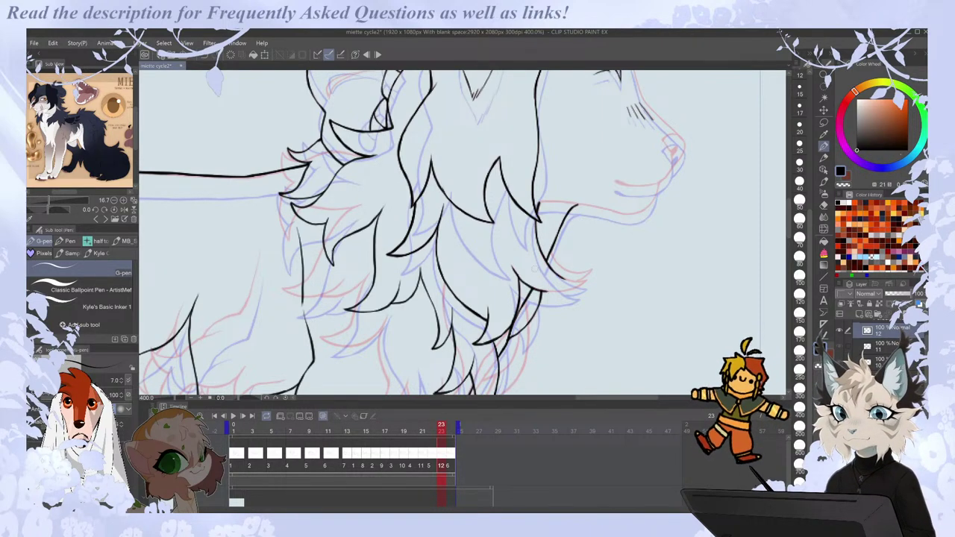
pyautogui.press('h')
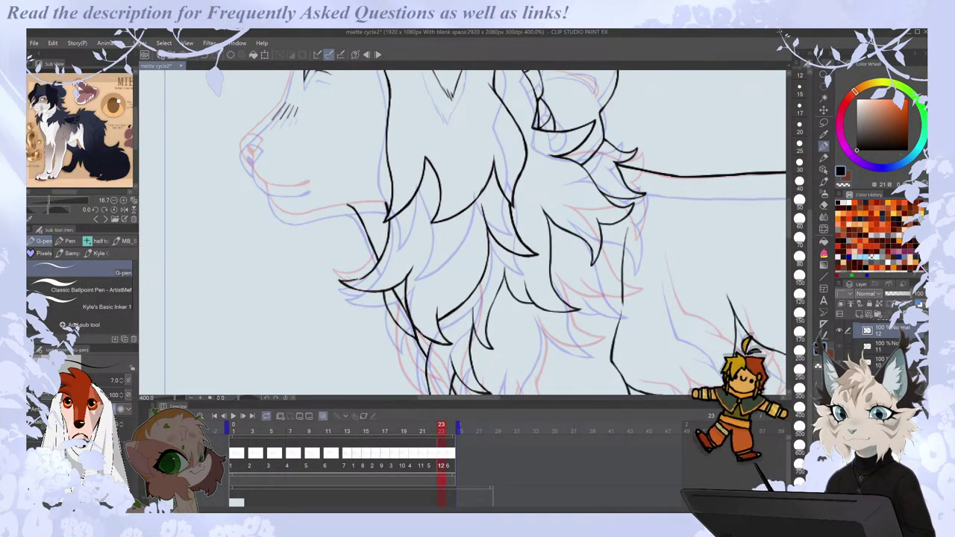
pyautogui.moveTo(335, 270); pyautogui.dragTo(348, 282)
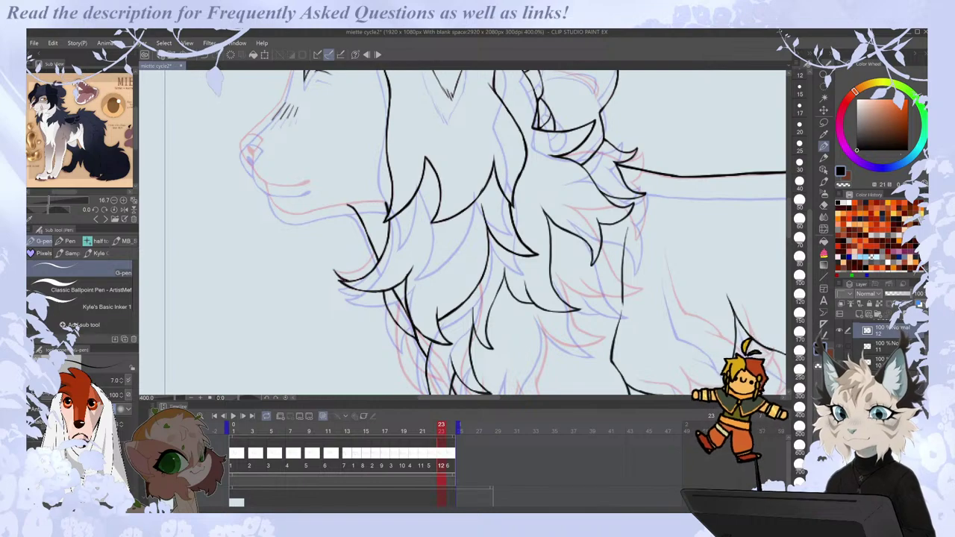
pyautogui.press('h')
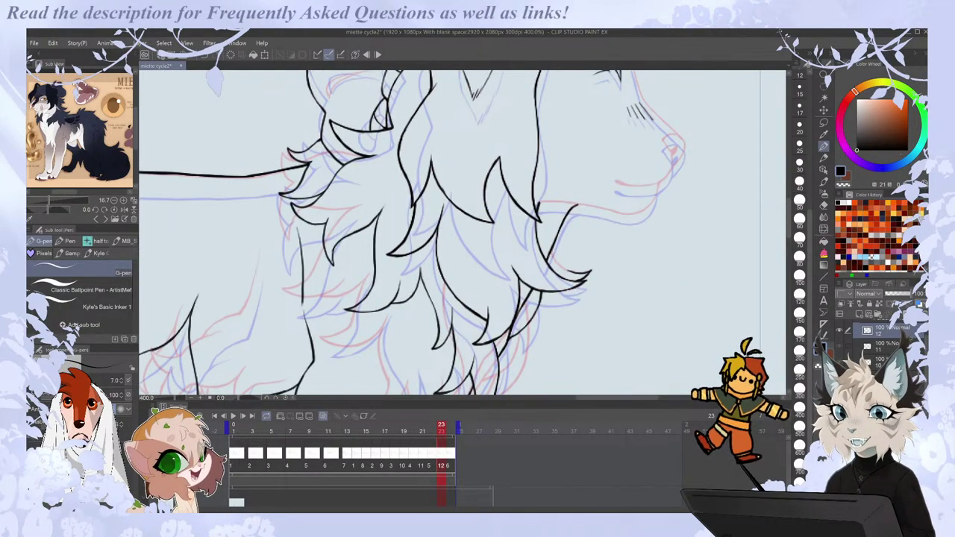
pyautogui.scroll(-2, 551, 246)
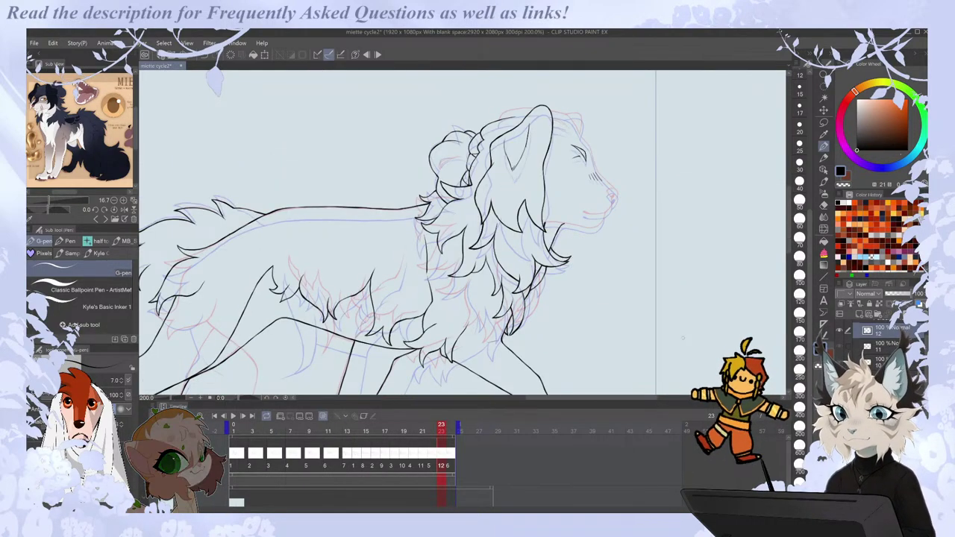
# Ink the underside of the jaw from the ear fur forward and around the chin up to the nose.
pyautogui.hotkey('ctrl', '+')
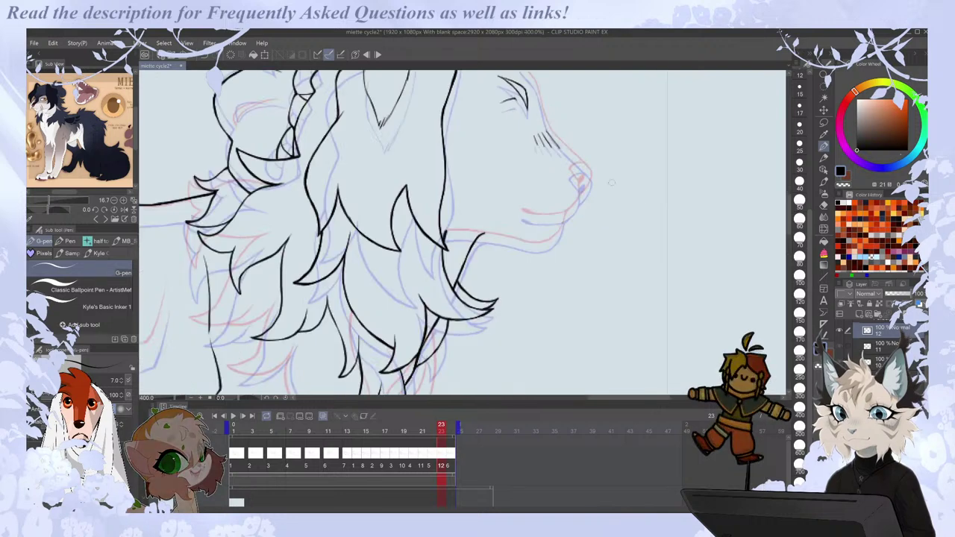
pyautogui.moveTo(445, 231); pyautogui.dragTo(553, 237)
pyautogui.press('h')
pyautogui.hotkey('ctrl', 'z')
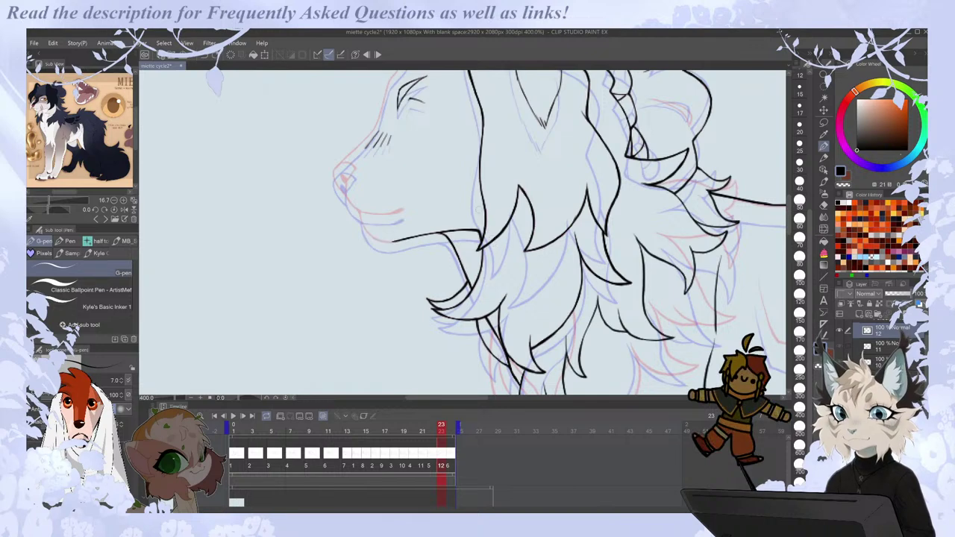
pyautogui.moveTo(359, 210)
pyautogui.mouseDown()
pyautogui.moveTo(368, 233)
pyautogui.moveTo(397, 239)
pyautogui.mouseUp()
pyautogui.moveTo(345, 194); pyautogui.dragTo(362, 214)
# Ink the bridge of the muzzle and the nose with its nostril, cleaning up stray lines.
pyautogui.moveTo(789, 217); pyautogui.dragTo(789, 199)
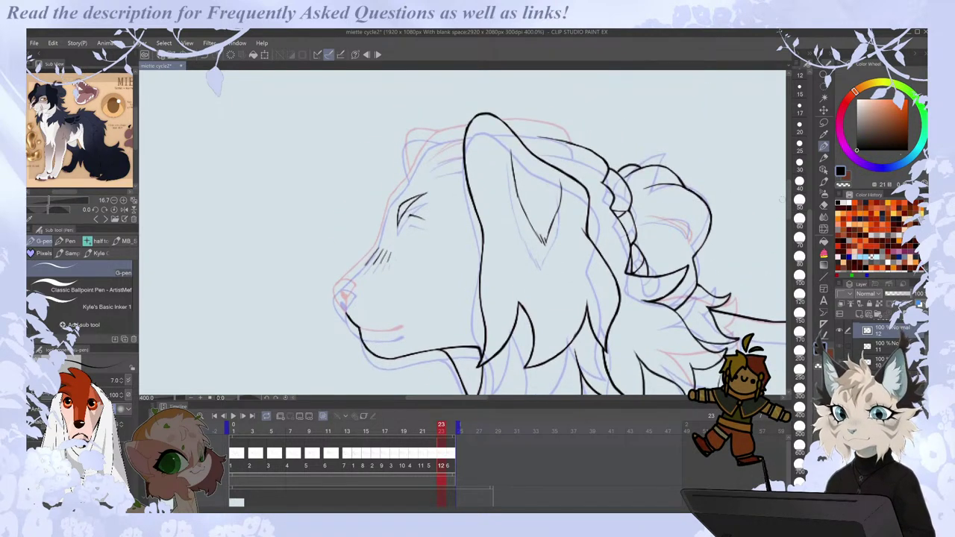
pyautogui.press('h')
pyautogui.moveTo(534, 195)
pyautogui.mouseDown()
pyautogui.moveTo(553, 248)
pyautogui.moveTo(586, 283)
pyautogui.moveTo(558, 262)
pyautogui.moveTo(578, 315)
pyautogui.moveTo(576, 304)
pyautogui.mouseUp()
pyautogui.press('e')
pyautogui.press('p')
pyautogui.hotkey('ctrl', 'z')
pyautogui.press('Left')
pyautogui.press('Right')
pyautogui.press('p')
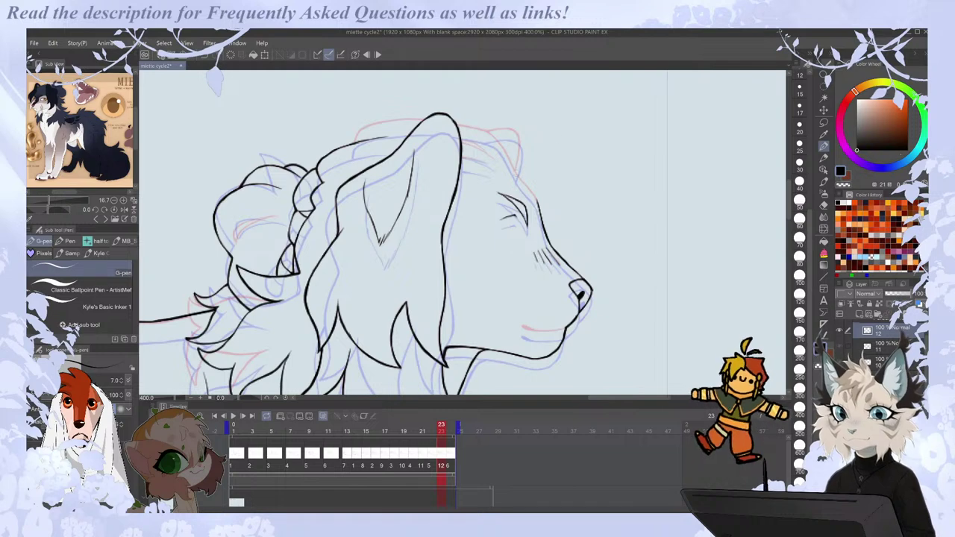
# Extend the muzzle profile up along the brow and ink the mouth line.
pyautogui.moveTo(511, 168); pyautogui.dragTo(534, 198)
pyautogui.moveTo(524, 326); pyautogui.dragTo(549, 331)
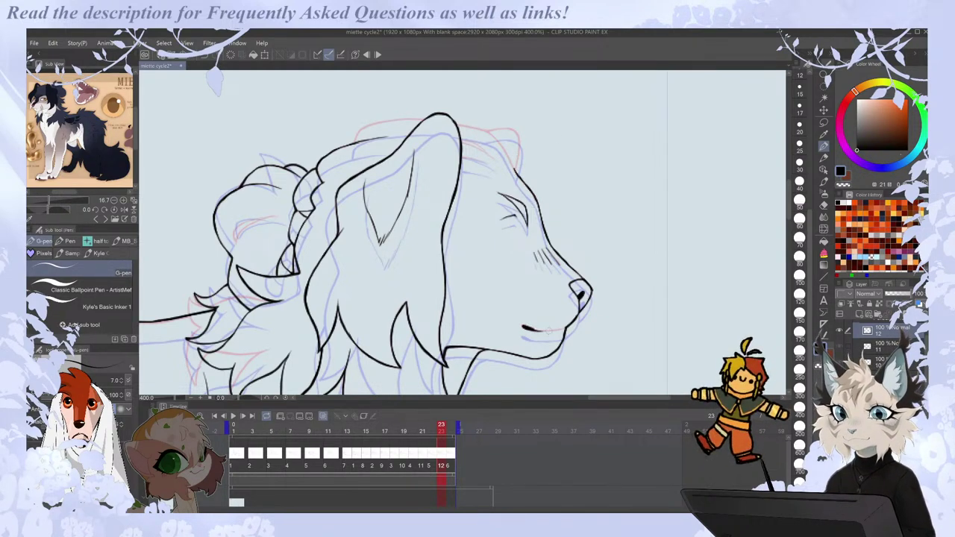
pyautogui.press('h')
pyautogui.moveTo(356, 326); pyautogui.dragTo(385, 331)
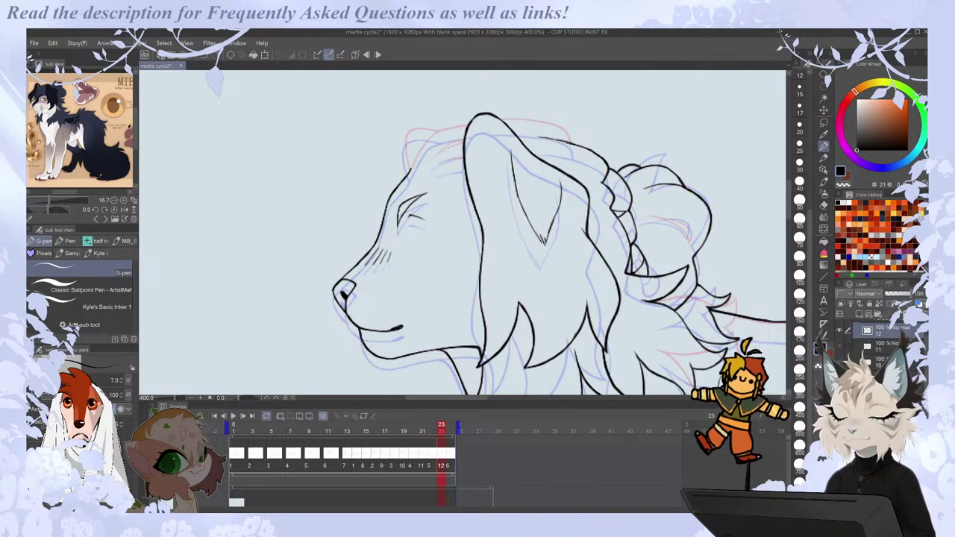
# Ink the forehead contour from the brow over the top of the head to the near ear.
pyautogui.press('h')
pyautogui.moveTo(487, 129); pyautogui.dragTo(514, 164)
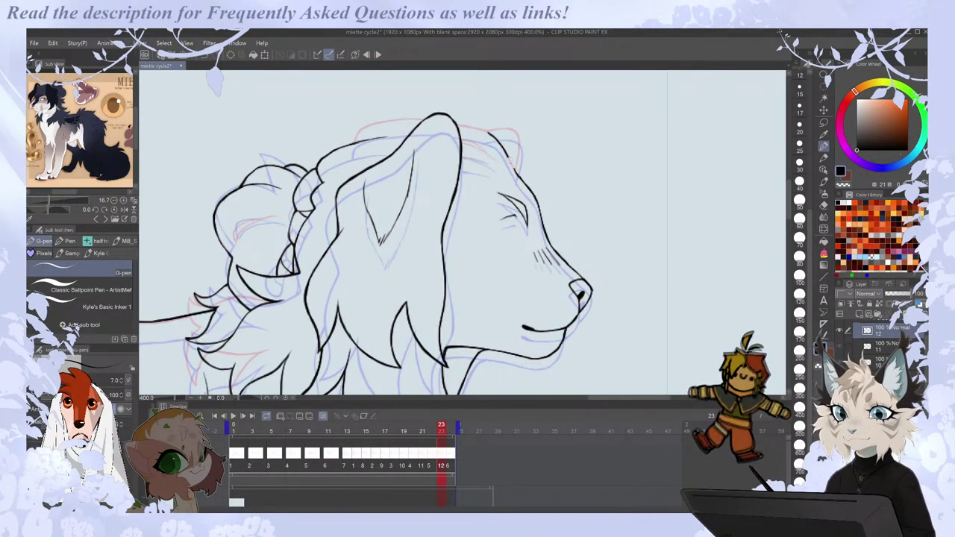
pyautogui.press('h')
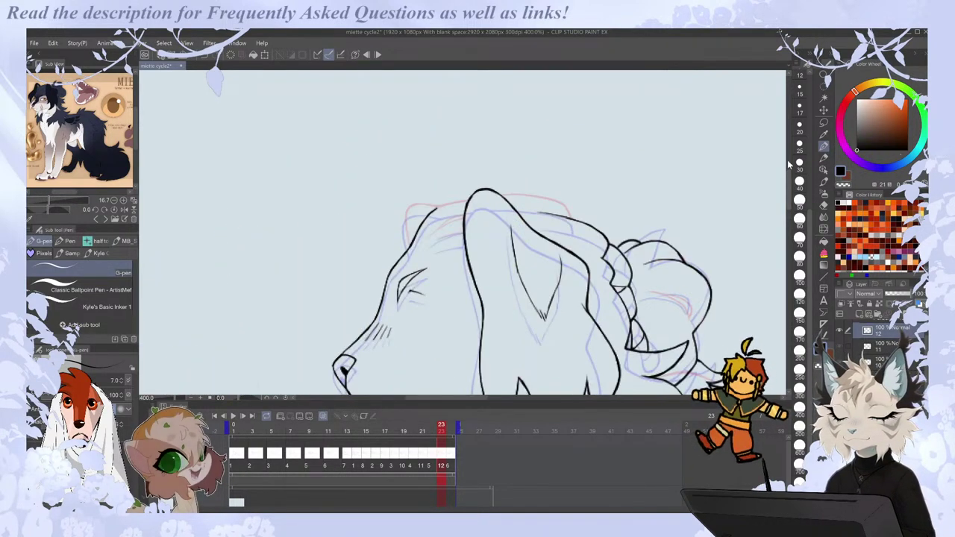
pyautogui.moveTo(436, 209); pyautogui.dragTo(469, 200)
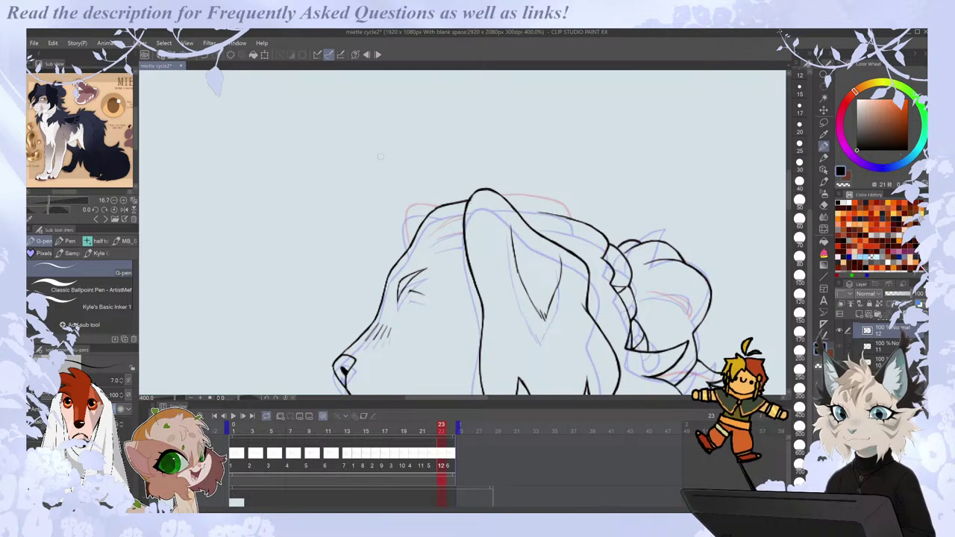
# Ink the far ear above the forehead and the crown line behind the near ear.
pyautogui.moveTo(405, 216); pyautogui.dragTo(410, 243)
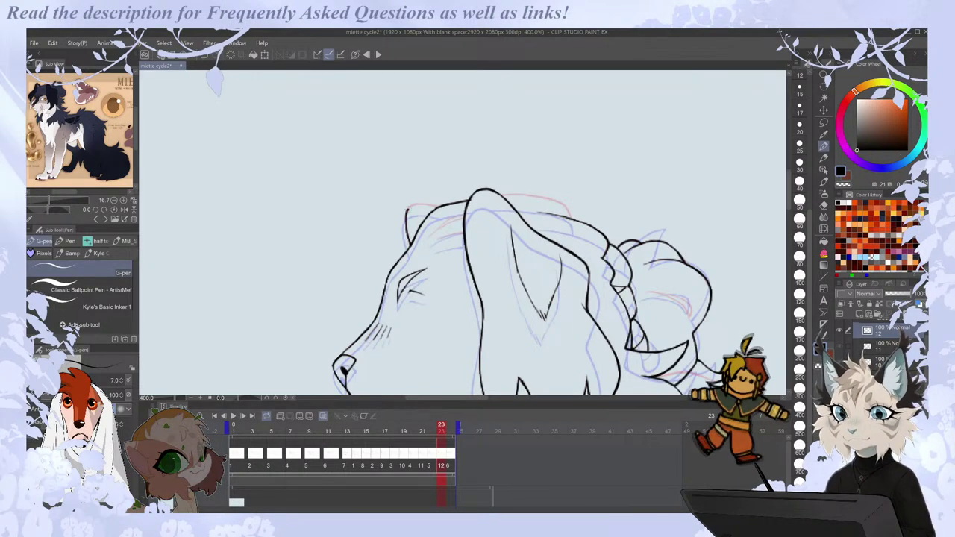
pyautogui.moveTo(408, 207); pyautogui.dragTo(426, 202)
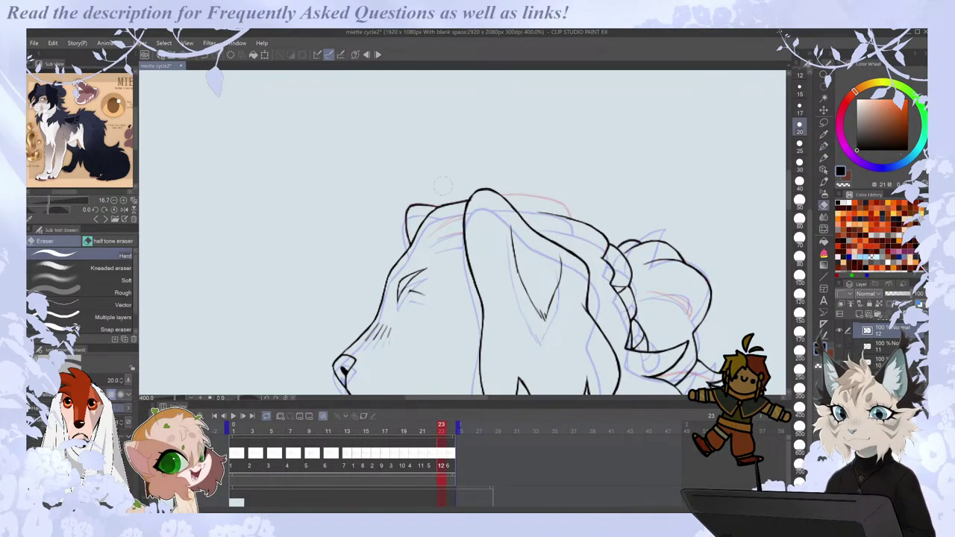
pyautogui.moveTo(513, 193); pyautogui.dragTo(554, 200)
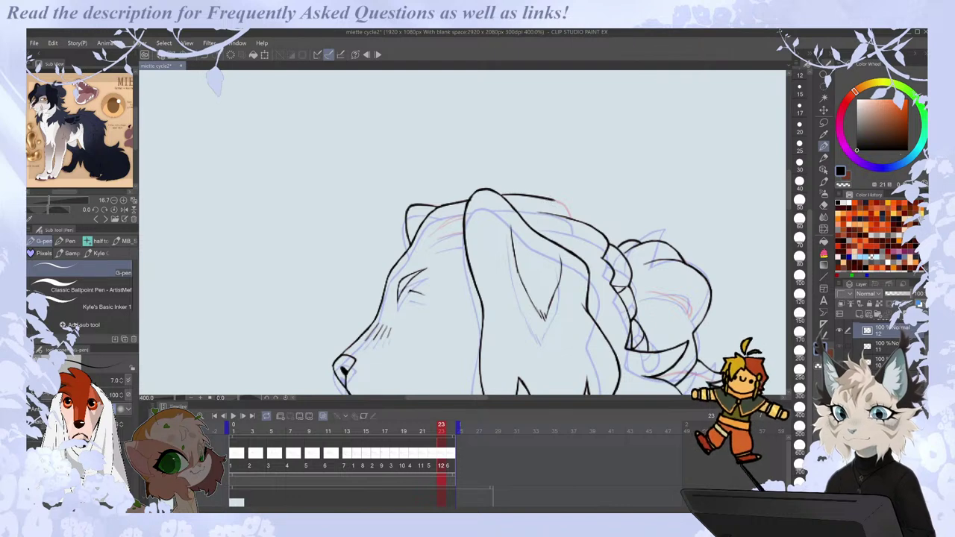
pyautogui.press('h')
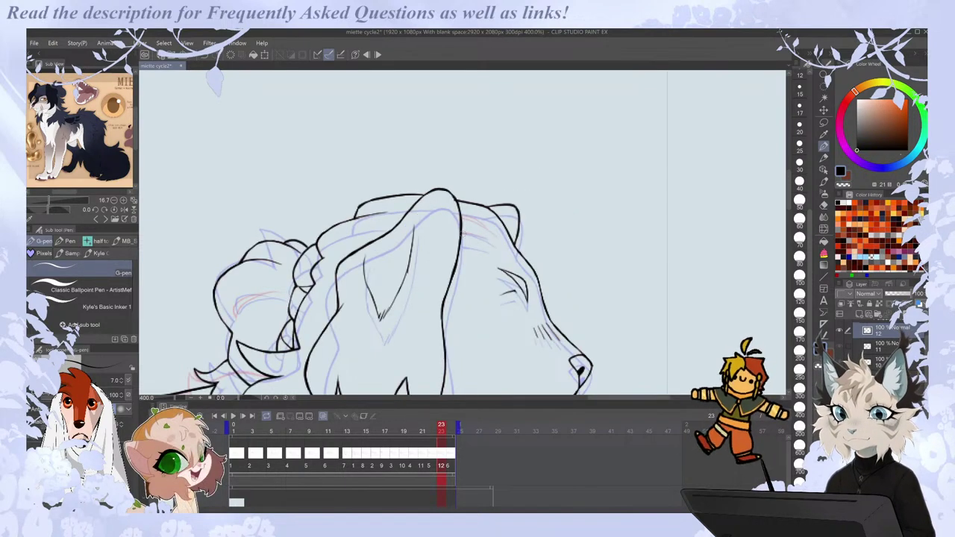
# Ink the short forehead fur lines in front of the near ear, checking them against the neighbouring frames.
pyautogui.press('Left')
pyautogui.moveTo(475, 236)
pyautogui.mouseDown()
pyautogui.moveTo(489, 240)
pyautogui.moveTo(482, 226)
pyautogui.moveTo(504, 243)
pyautogui.mouseUp()
pyautogui.press('Right')
pyautogui.press('Right')
pyautogui.press('Left')
pyautogui.moveTo(461, 212); pyautogui.dragTo(481, 223)
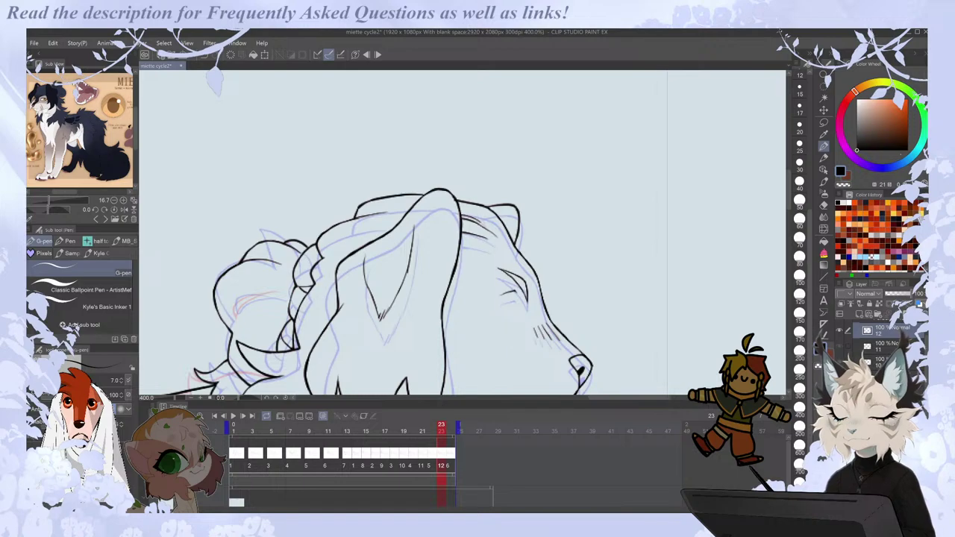
# Ink the inner curved strand line of the hair bun behind the head.
pyautogui.scroll(-3, 471, 199)
pyautogui.press('h')
pyautogui.scroll(5, 504, 226)
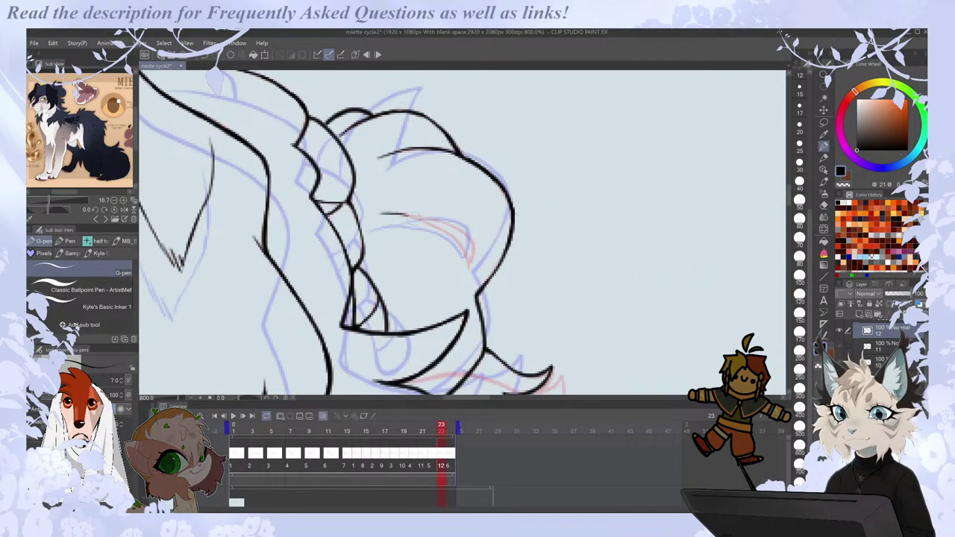
pyautogui.moveTo(411, 216)
pyautogui.mouseDown()
pyautogui.moveTo(458, 240)
pyautogui.moveTo(470, 269)
pyautogui.mouseUp()
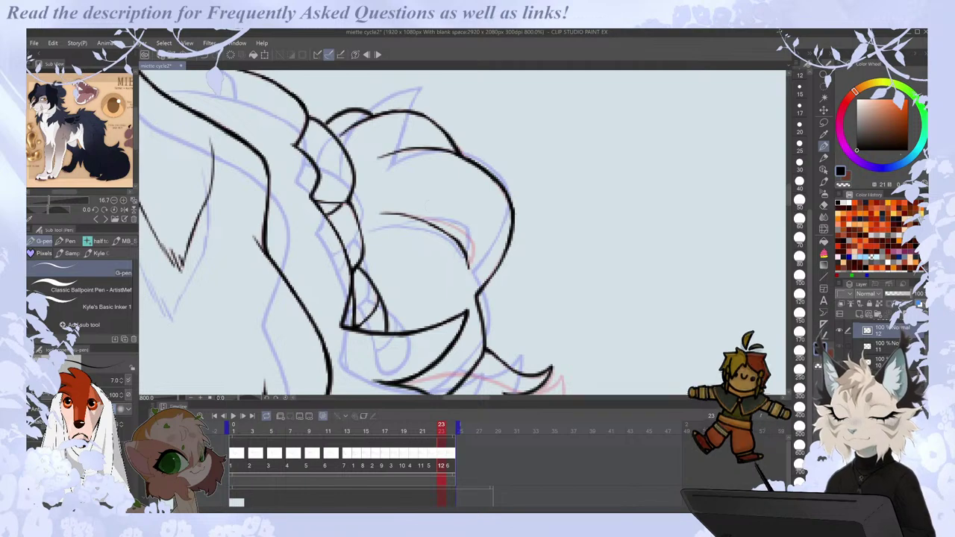
pyautogui.moveTo(414, 216)
pyautogui.mouseDown()
pyautogui.moveTo(472, 240)
pyautogui.moveTo(470, 266)
pyautogui.mouseUp()
# Compare the hair bun with the neighbouring frames and add another short strand line inside it.
pyautogui.scroll(-7, 477, 199)
pyautogui.press('Right')
pyautogui.press('Left')
pyautogui.press('Right')
pyautogui.press('Right')
pyautogui.press('Left')
pyautogui.scroll(7, 366, 206)
pyautogui.moveTo(417, 203); pyautogui.dragTo(458, 215)
# Step back and forth through the last and first frames of the loop to check the head, bun and body motion.
pyautogui.press('Left')
pyautogui.press('Right')
pyautogui.press('Right')
pyautogui.press('Left')
pyautogui.press('Left')
pyautogui.scroll(-6, 417, 155)
pyautogui.press('Right')
pyautogui.moveTo(515, 398); pyautogui.dragTo(551, 398)
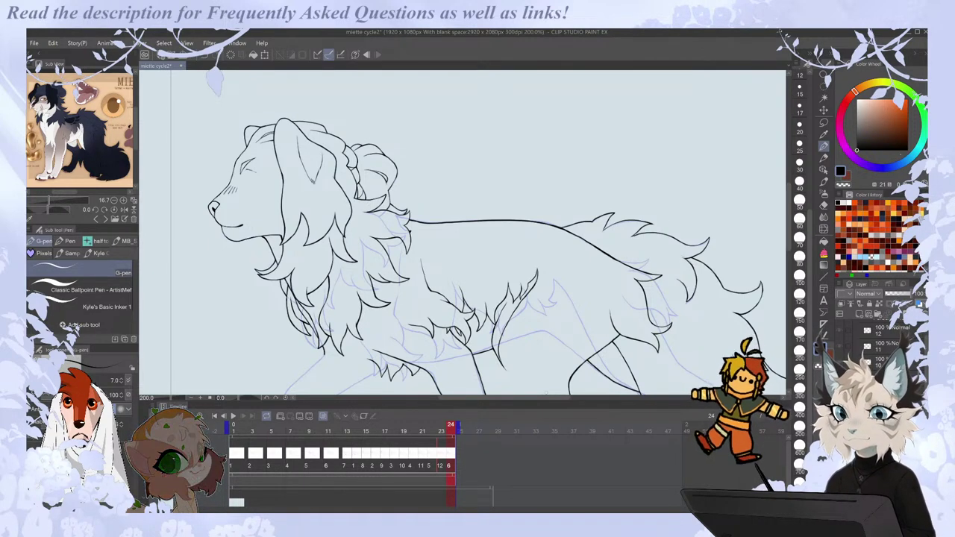
pyautogui.scroll(-1, 546, 393)
pyautogui.press('Right')
pyautogui.press('Left')
pyautogui.moveTo(788, 205); pyautogui.dragTo(788, 217)
pyautogui.press('Right')
pyautogui.press('Left')
pyautogui.press('Right')
pyautogui.press('Right')
pyautogui.press('Right')
pyautogui.press('Left')
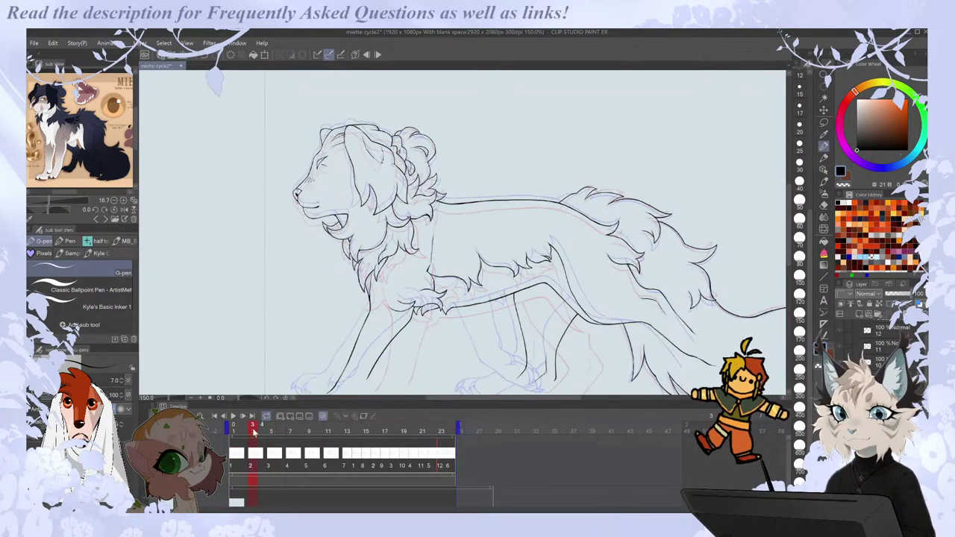
# Play back the walk cycle, stop it and go to frame 14.
pyautogui.click(235, 417)
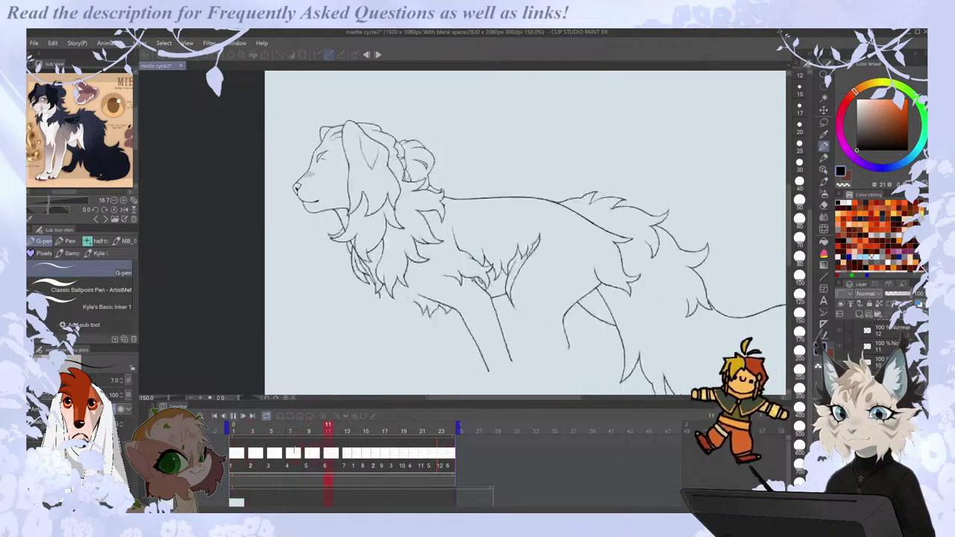
pyautogui.click(339, 468)
pyautogui.press('Right')
pyautogui.press('Right')
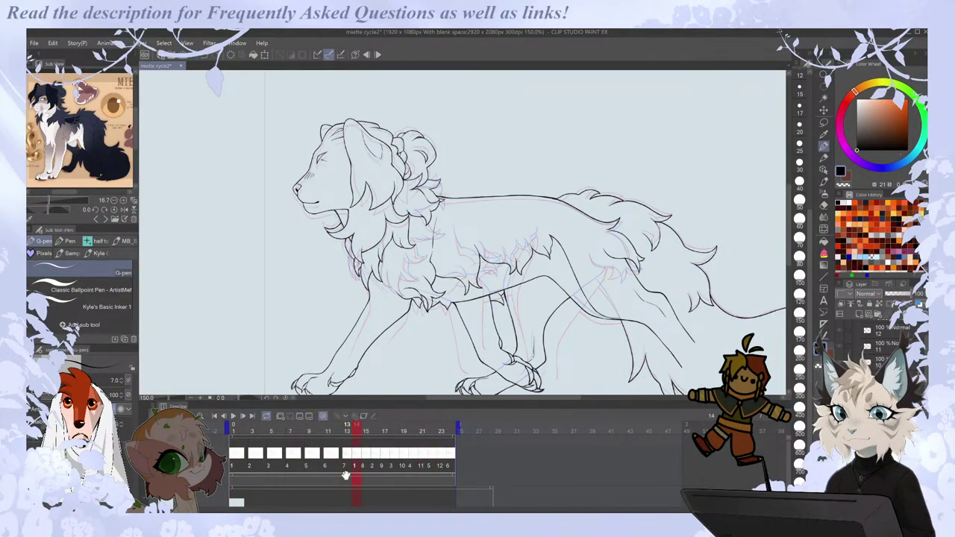
# Step between frames 11, 13 and 14 to compare the back line and mane fur.
pyautogui.scroll(1, 552, 168)
pyautogui.press('Right')
pyautogui.press('Left')
pyautogui.press('Left')
pyautogui.press('Right')
pyautogui.scroll(2, 484, 190)
pyautogui.press('Left')
pyautogui.press('Left')
pyautogui.press('Right')
pyautogui.press('Right')
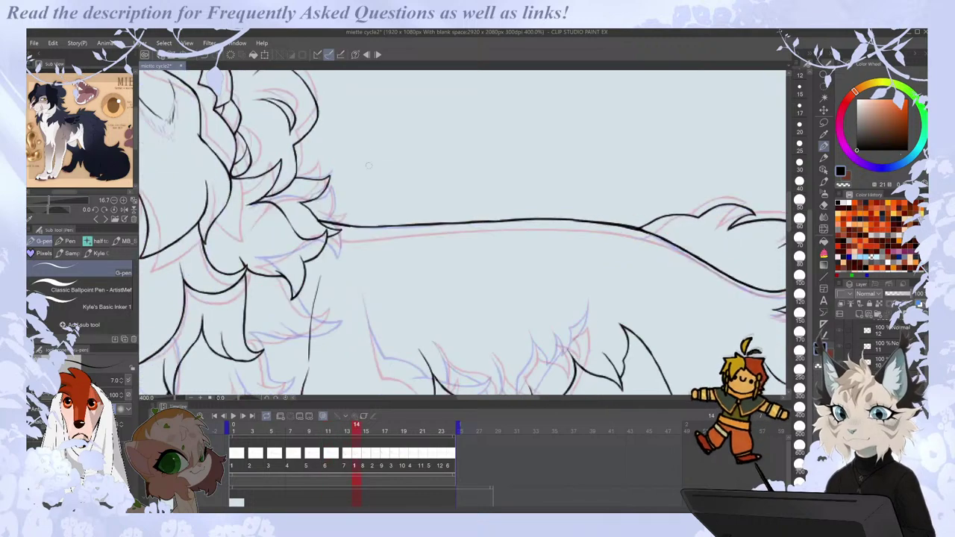
pyautogui.press('Left')
pyautogui.press('Right')
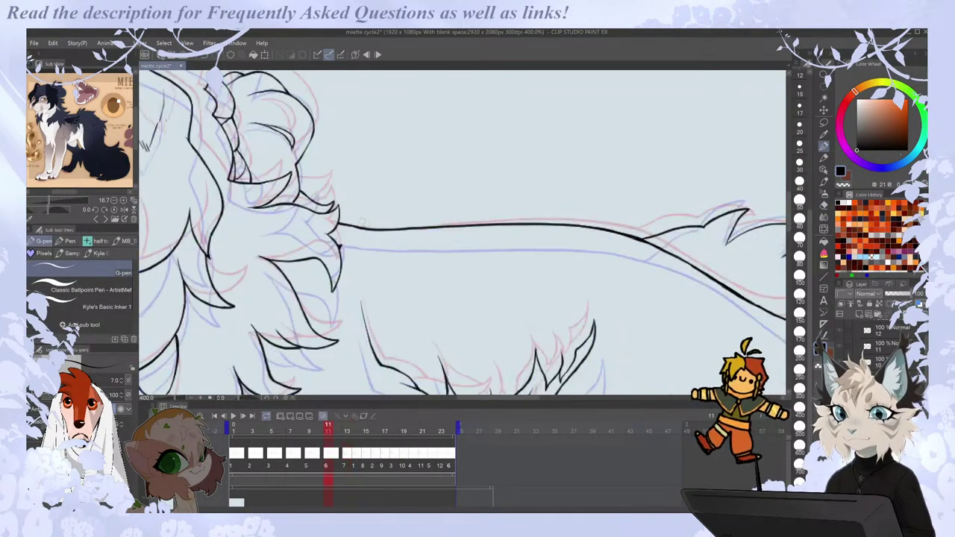
pyautogui.press('Left')
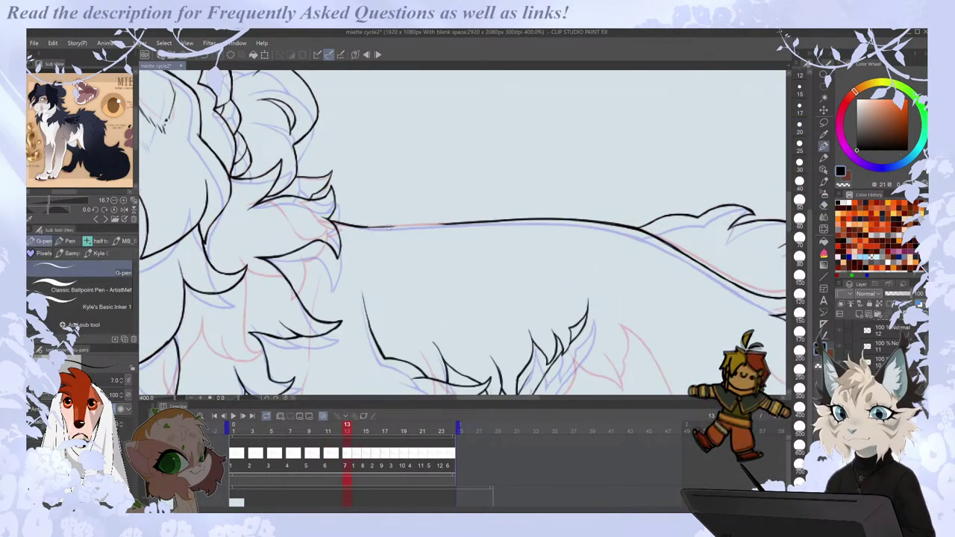
# Ink over the front stretch of the back line on frame 13 and check it against the previous frame.
pyautogui.moveTo(405, 226); pyautogui.dragTo(462, 224)
pyautogui.press('Left')
pyautogui.press('Right')
# Flip between frames 13, 14 and 15 to compare how the back line and rump move.
pyautogui.moveTo(461, 396); pyautogui.dragTo(476, 397)
pyautogui.press('Right')
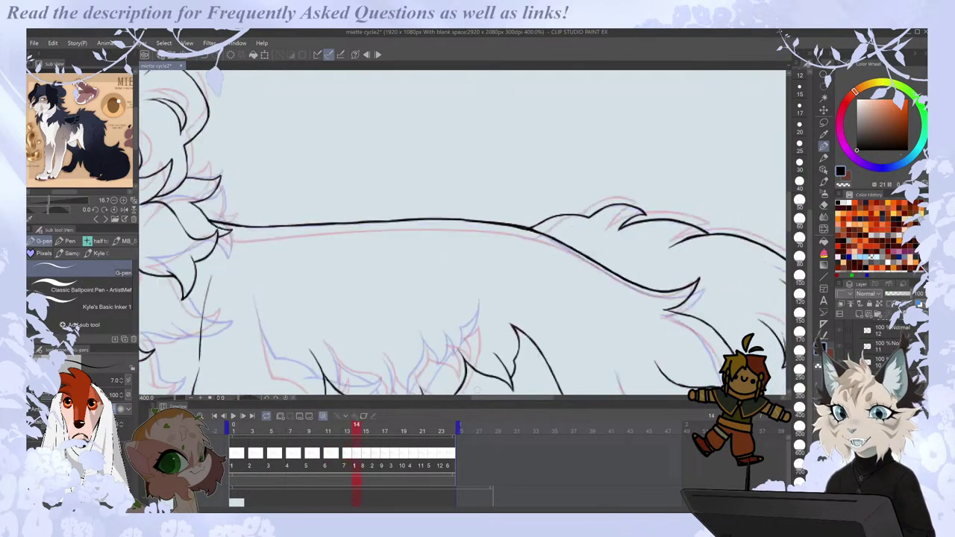
pyautogui.press('Left')
pyautogui.press('Right')
pyautogui.press('Right')
pyautogui.press('Left')
pyautogui.press('Right')
pyautogui.press('Left')
pyautogui.press('Right')
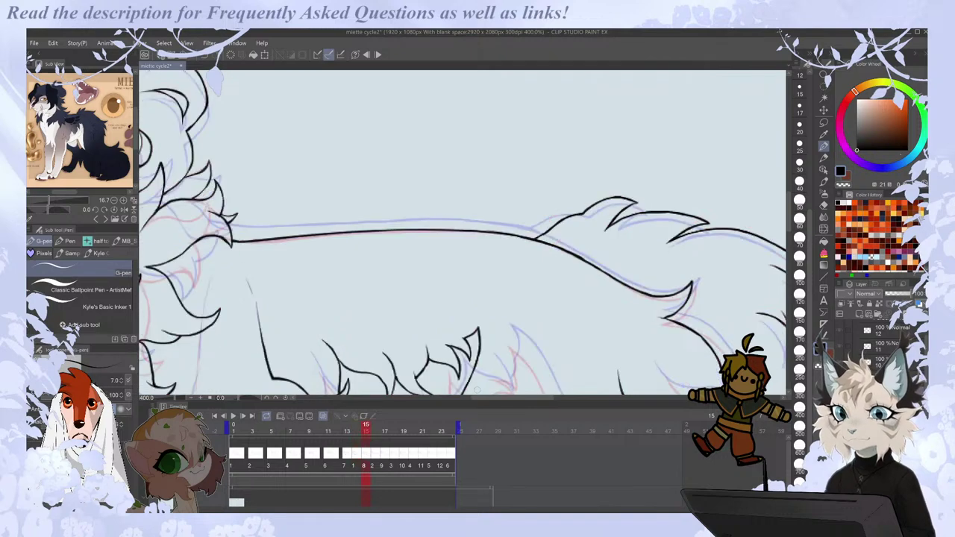
pyautogui.scroll(-2, 477, 389)
pyautogui.moveTo(789, 170); pyautogui.dragTo(788, 183)
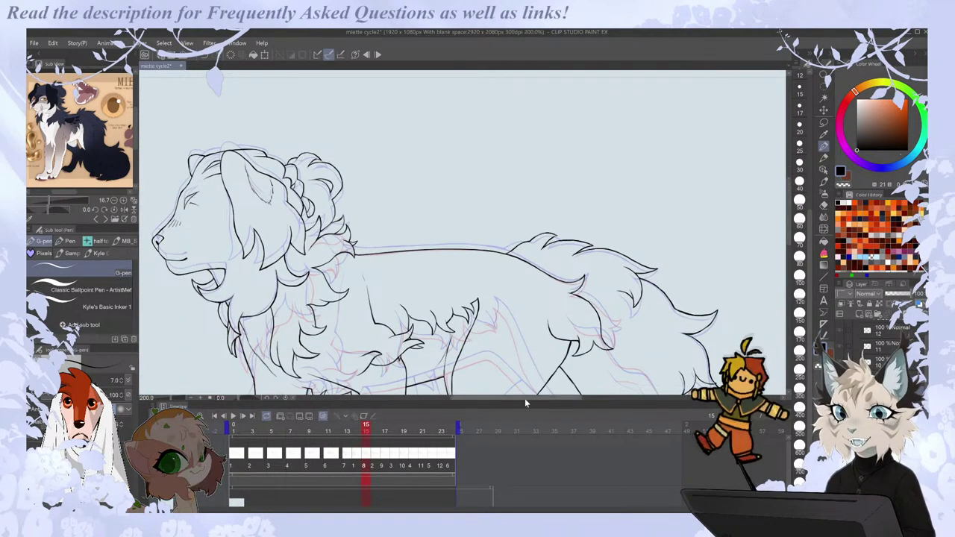
pyautogui.moveTo(525, 399); pyautogui.dragTo(533, 398)
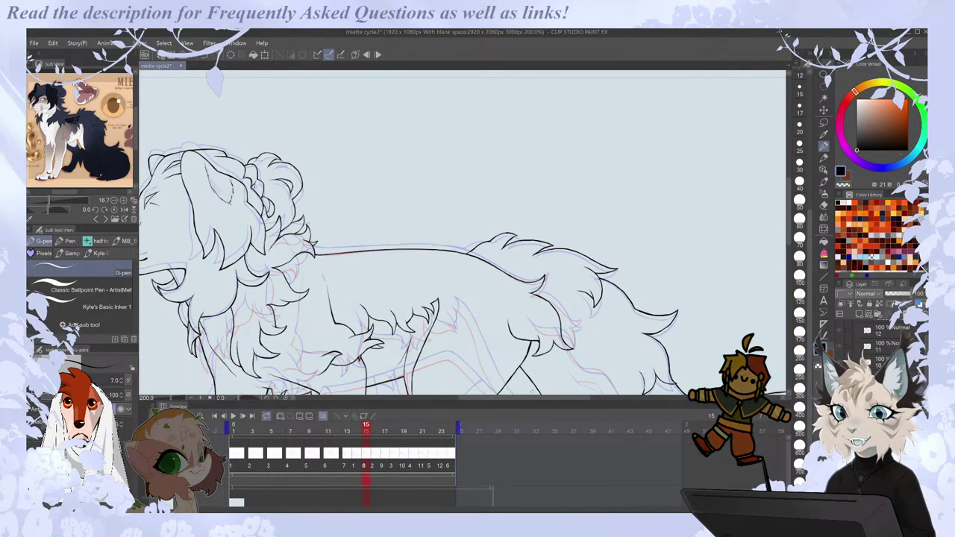
# Step back and forth through frames 14 to 17 to check the back line's rise and fall.
pyautogui.scroll(2, 532, 392)
pyautogui.press('Left')
pyautogui.scroll(-2, 532, 387)
pyautogui.moveTo(548, 398); pyautogui.dragTo(534, 400)
pyautogui.scroll(2, 507, 332)
pyautogui.press('Right')
pyautogui.press('Right')
pyautogui.press('Left')
pyautogui.press('Right')
pyautogui.press('Right')
pyautogui.press('Left')
pyautogui.press('Left')
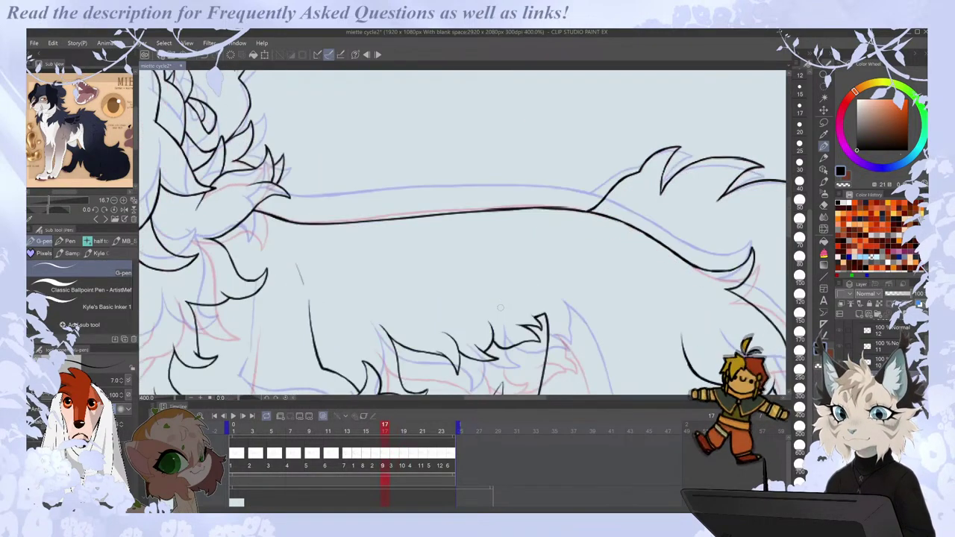
# Compare the back line from frame 17 to 20, and erase and re-ink its stretch behind the mane on frame 20.
pyautogui.press('Right')
pyautogui.press('Right')
pyautogui.press('Left')
pyautogui.press('Right')
pyautogui.press('Left')
pyautogui.press('Right')
pyautogui.press('Left')
pyautogui.press('Right')
pyautogui.press('Right')
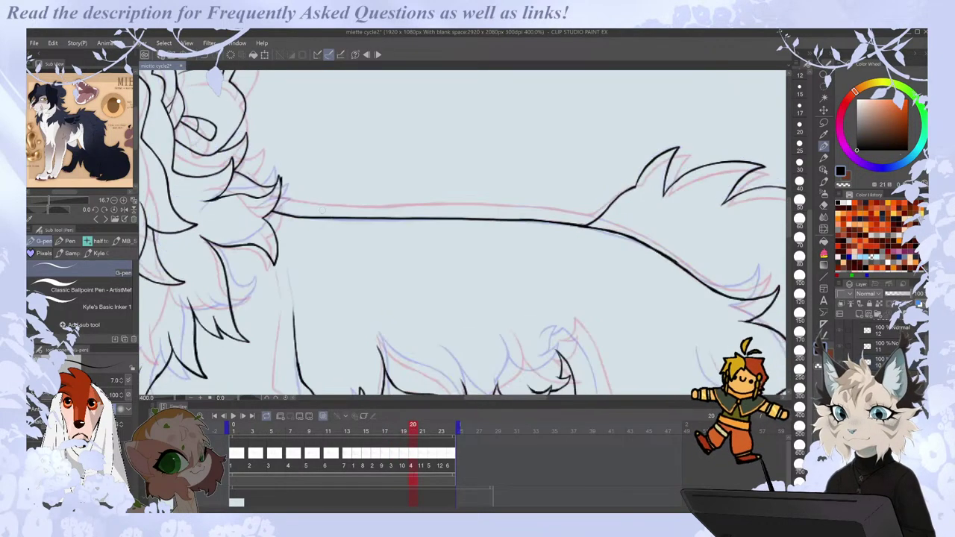
pyautogui.press('e')
pyautogui.moveTo(323, 217); pyautogui.dragTo(392, 218)
pyautogui.press('p')
pyautogui.moveTo(310, 217); pyautogui.dragTo(410, 218)
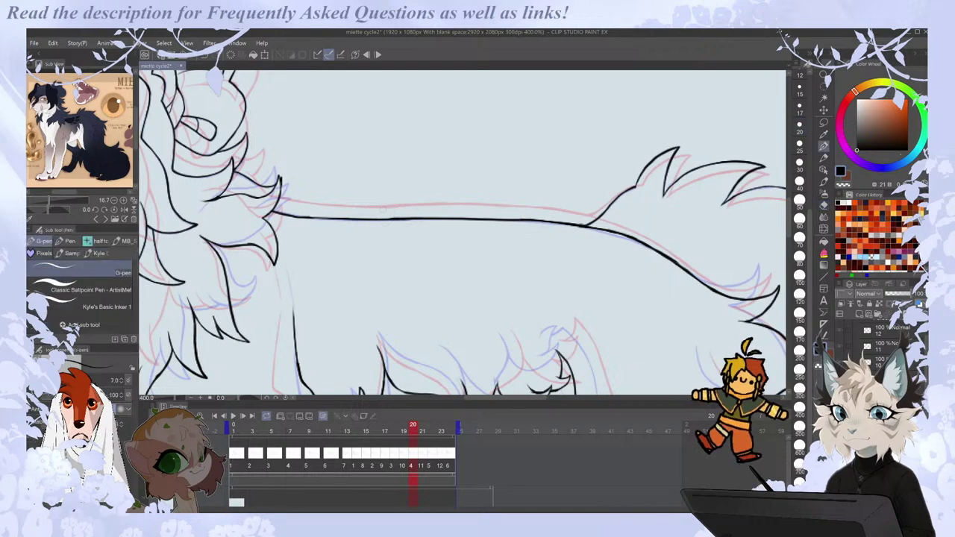
# Flip through frames 20 to 17 to compare the height of the back line between them.
pyautogui.press('Left')
pyautogui.press('Left')
pyautogui.press('Left')
pyautogui.press('Right')
pyautogui.press('Left')
pyautogui.press('Left')
pyautogui.press('Right')
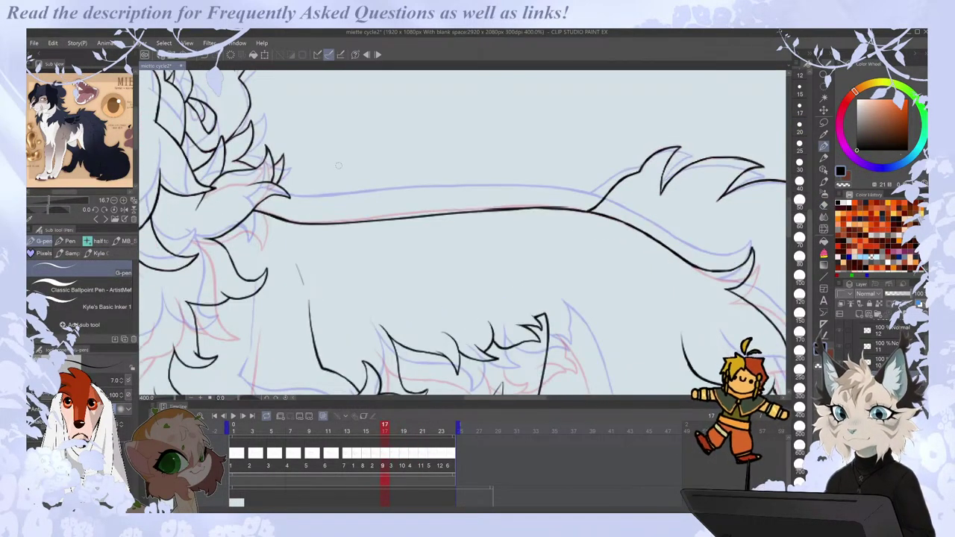
pyautogui.press('Right')
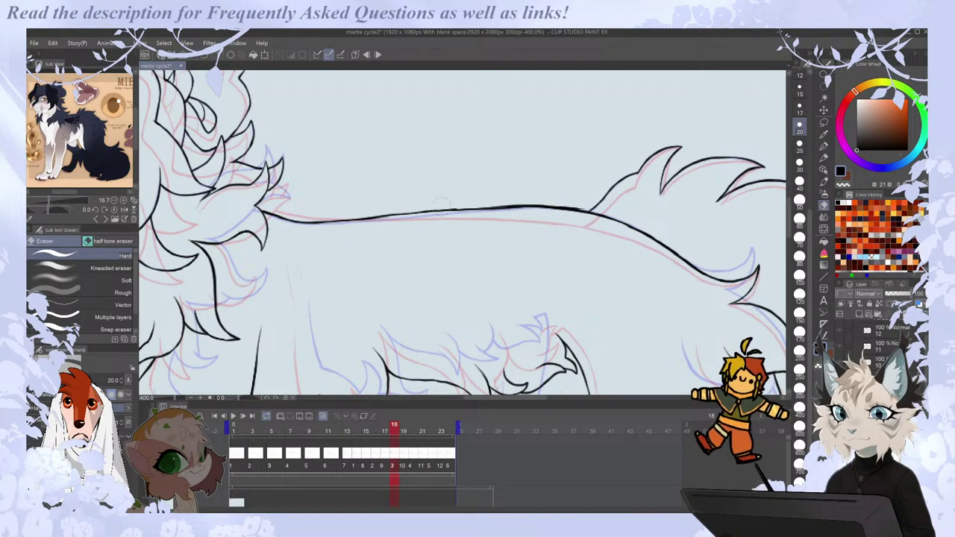
# Erase the back line between mane and rump on frame 18 and redraw it as a smooth curve.
pyautogui.press('e')
pyautogui.moveTo(384, 217); pyautogui.dragTo(546, 197)
pyautogui.moveTo(312, 215)
pyautogui.mouseDown()
pyautogui.moveTo(351, 218)
pyautogui.moveTo(306, 222)
pyautogui.moveTo(452, 214)
pyautogui.mouseUp()
pyautogui.press('p')
pyautogui.press('e')
pyautogui.press('p')
pyautogui.hotkey('ctrl', 'z')
pyautogui.moveTo(332, 224); pyautogui.dragTo(560, 210)
pyautogui.scroll(-3, 526, 208)
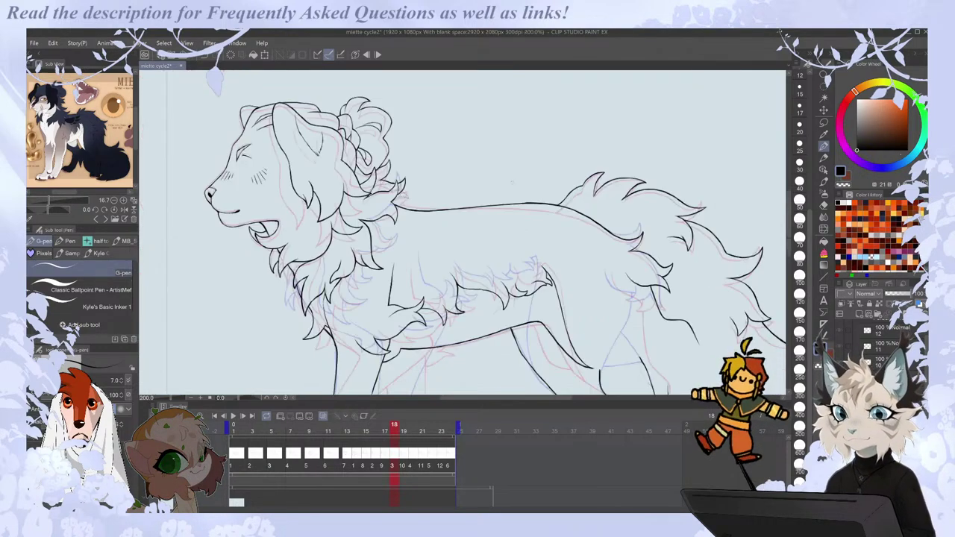
pyautogui.scroll(1, 440, 321)
pyautogui.hotkey('ctrl', '-')
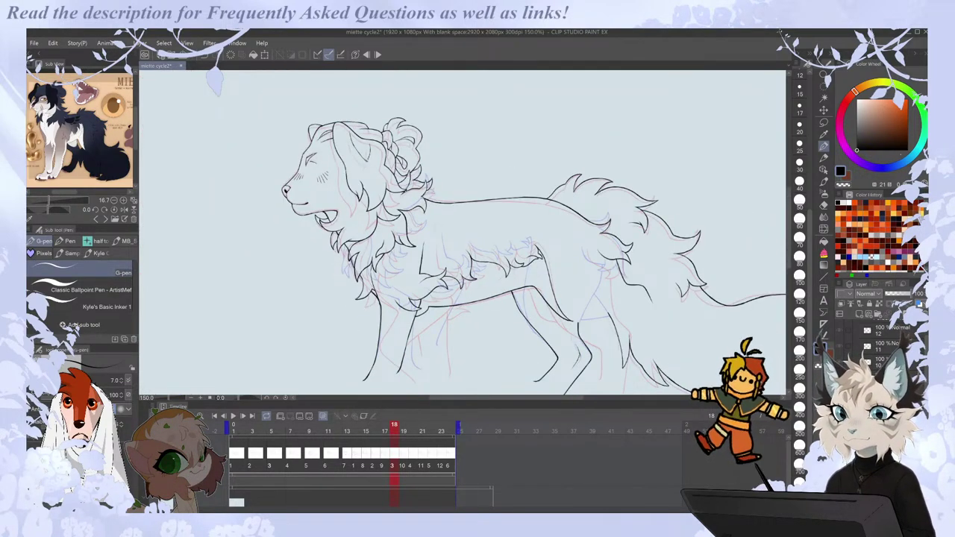
pyautogui.hotkey('ctrl', '-')
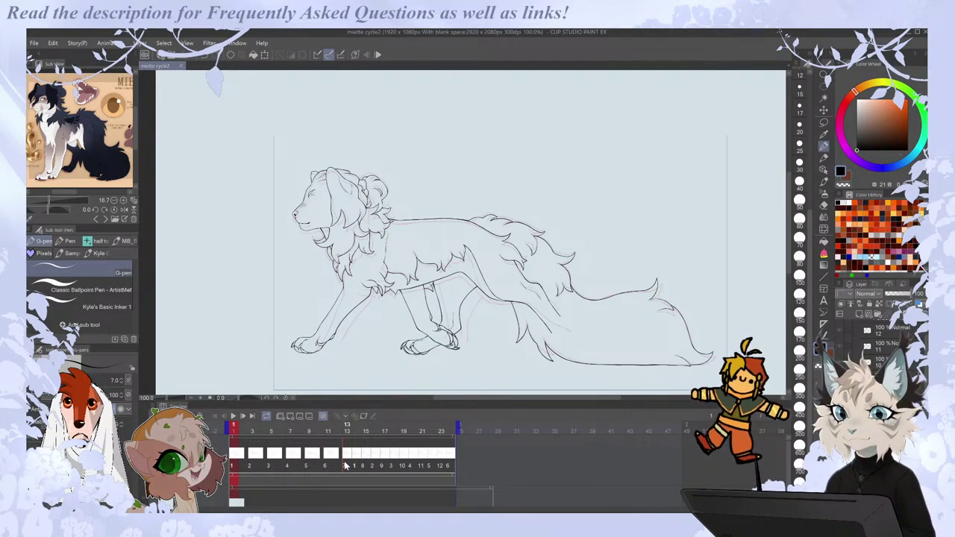
# Compare the pose on frame 1 with frames 13 to 16 and return to frame 1.
pyautogui.scroll(1, 419, 338)
pyautogui.press('End')
pyautogui.press('Home')
pyautogui.press('End')
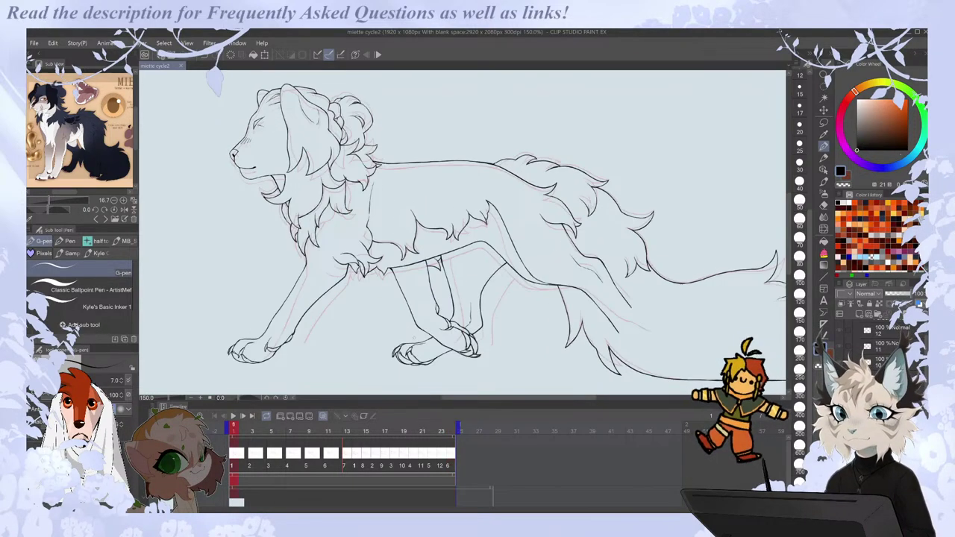
pyautogui.click(345, 464)
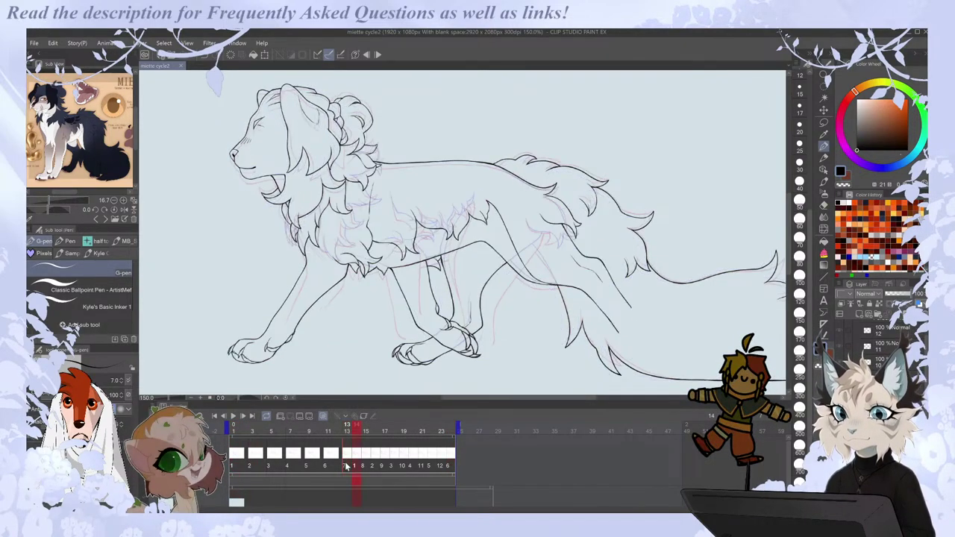
pyautogui.press('Right')
pyautogui.press('Right')
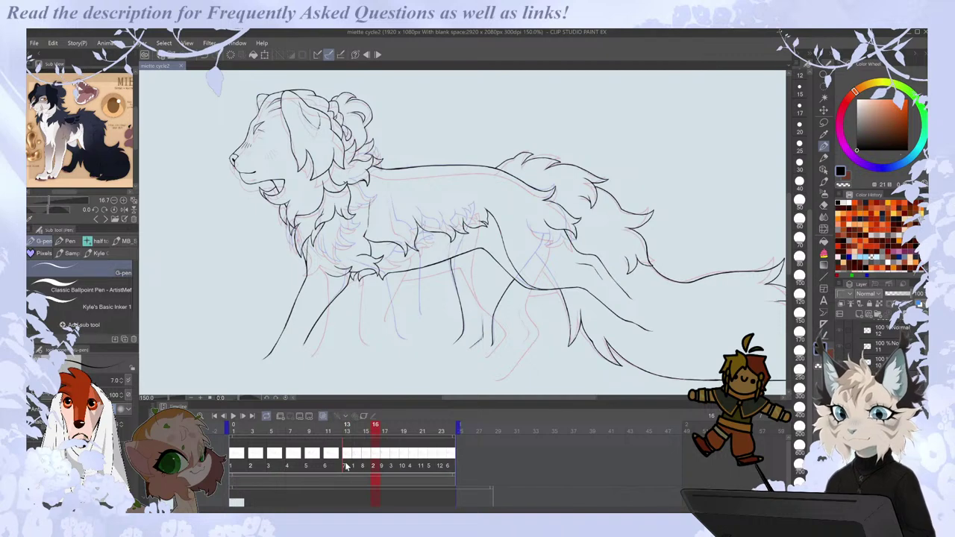
pyautogui.click(235, 459)
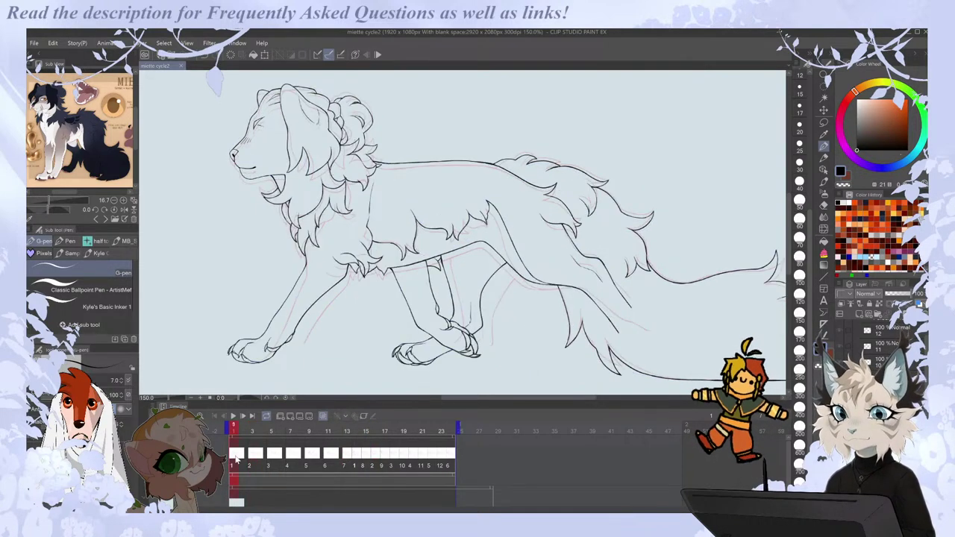
# Show the rough sketch under the line art, turn off onion skin and zoom in on the face on frame 1.
pyautogui.click(151, 480)
pyautogui.click(324, 415)
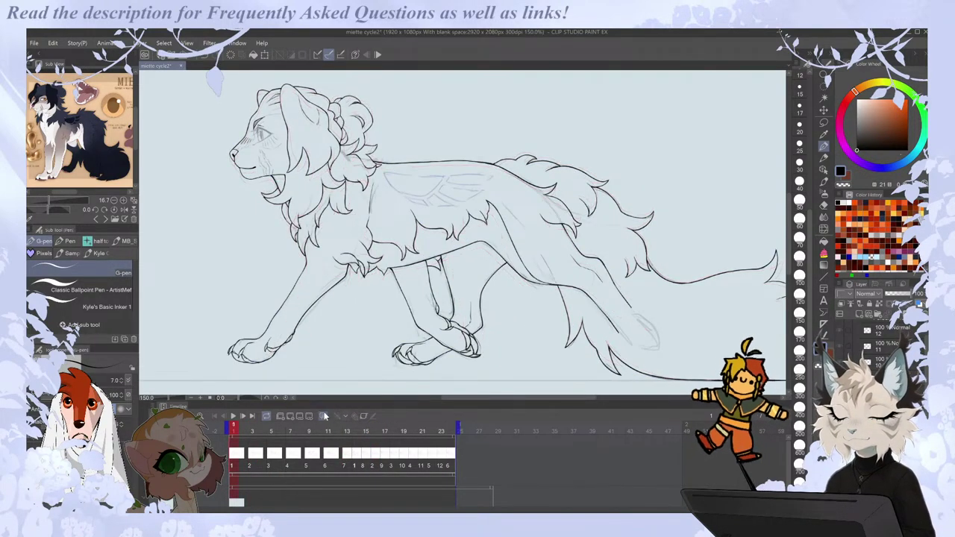
pyautogui.scroll(-1, 778, 259)
pyautogui.moveTo(556, 398); pyautogui.dragTo(587, 398)
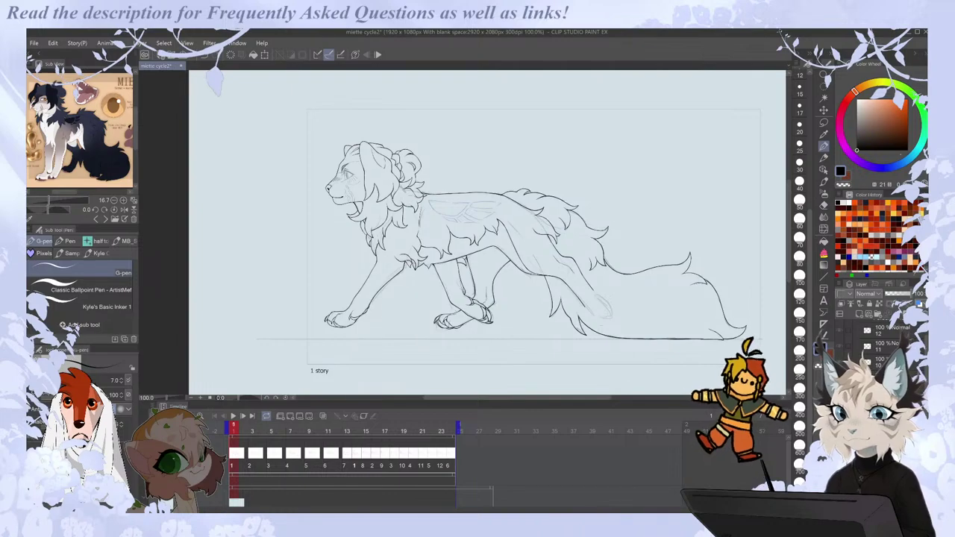
pyautogui.scroll(1, 593, 323)
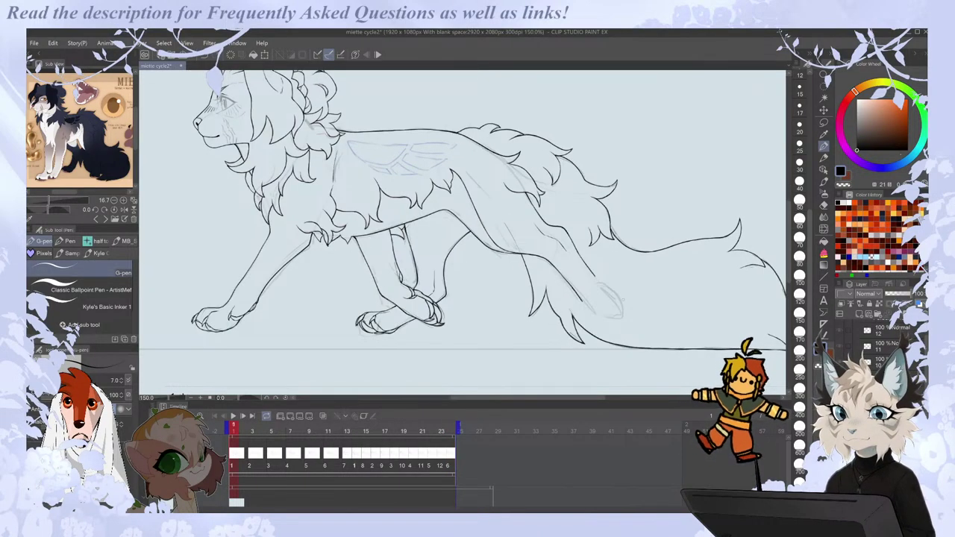
pyautogui.scroll(-1, 628, 308)
pyautogui.scroll(8, 359, 170)
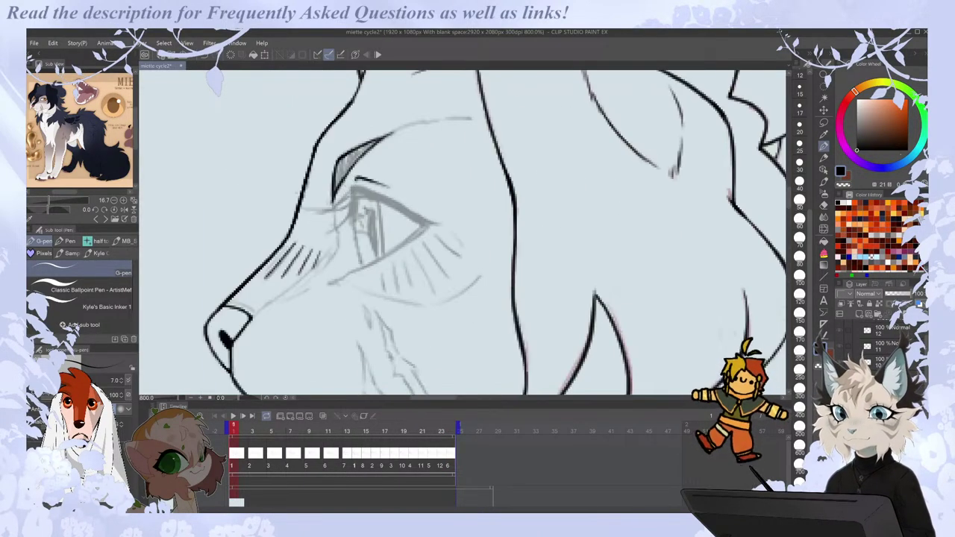
pyautogui.press('h')
pyautogui.moveTo(498, 225); pyautogui.dragTo(525, 251)
pyautogui.hotkey('ctrl', 'z')
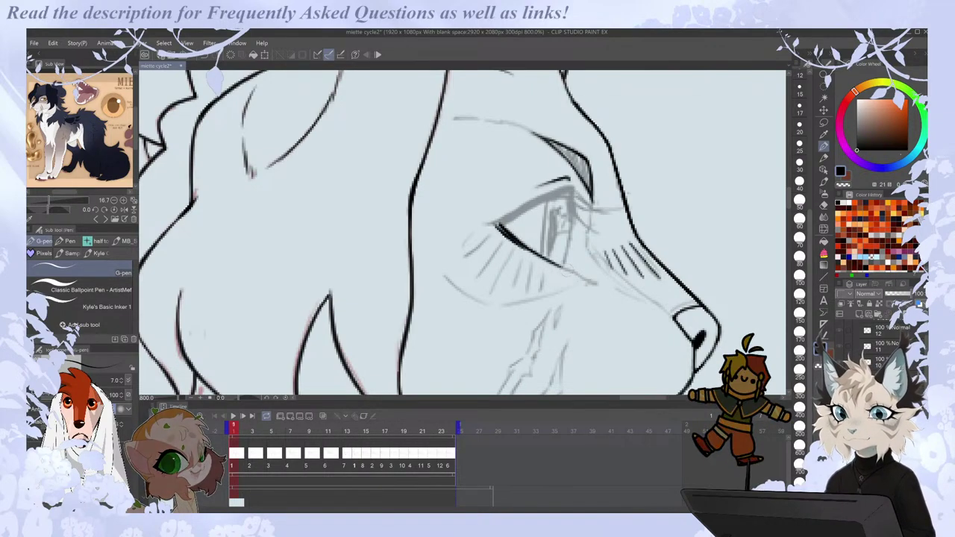
pyautogui.press('h')
# Ink the long dashes of the marking beneath the eye on frame 7, comparing them with the previous drawing.
pyautogui.scroll(-2, 612, 177)
pyautogui.press('.')
pyautogui.press('.')
pyautogui.press('.')
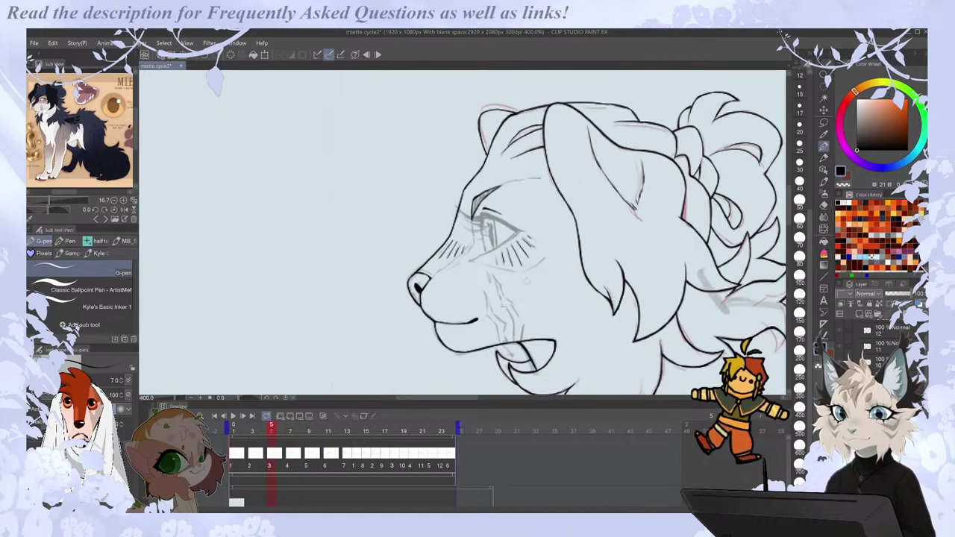
pyautogui.scroll(2, 528, 291)
pyautogui.moveTo(498, 197); pyautogui.dragTo(516, 240)
pyautogui.press('e')
pyautogui.press('p')
pyautogui.press(',')
pyautogui.press('.')
pyautogui.moveTo(506, 185); pyautogui.dragTo(530, 220)
pyautogui.press(',')
pyautogui.press('.')
# Add the short dash by the eye's outer corner and the inner dashes of the under-eye marking on frame 7.
pyautogui.moveTo(519, 183)
pyautogui.mouseDown()
pyautogui.moveTo(540, 200)
pyautogui.moveTo(537, 183)
pyautogui.mouseUp()
pyautogui.press(',')
pyautogui.press('.')
pyautogui.press(',')
pyautogui.press('.')
pyautogui.hotkey('ctrl', 'z')
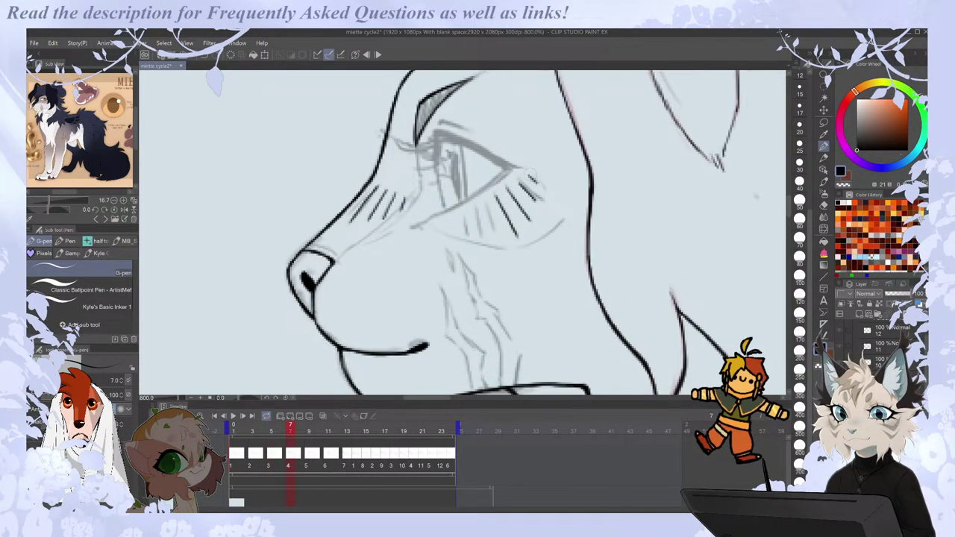
pyautogui.press(',')
pyautogui.press('.')
pyautogui.moveTo(486, 204); pyautogui.dragTo(496, 236)
# Ink the three inner dashes of the under-eye marking on frame 9, checking them against frames 7 and 11.
pyautogui.press(',')
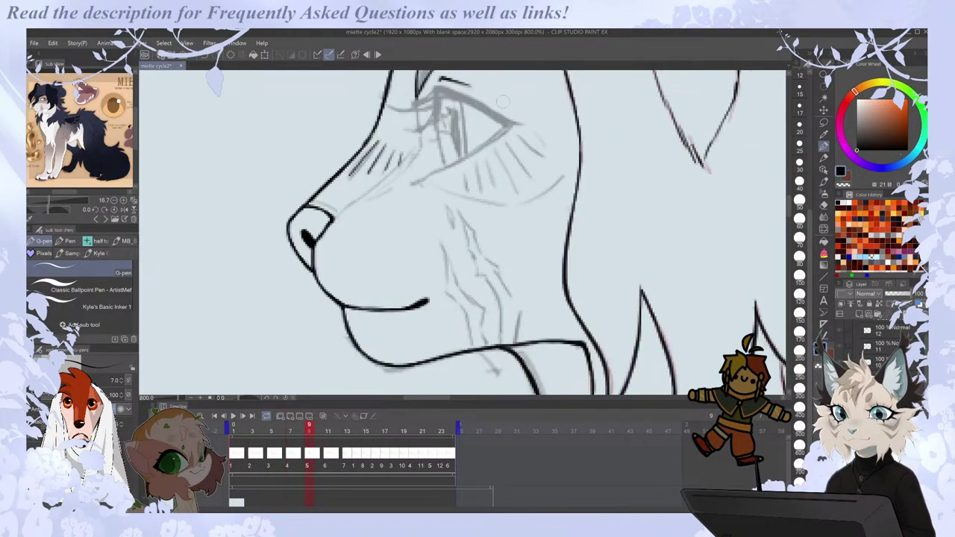
pyautogui.moveTo(475, 166); pyautogui.dragTo(478, 181)
pyautogui.moveTo(481, 177); pyautogui.dragTo(483, 188)
pyautogui.press('Right')
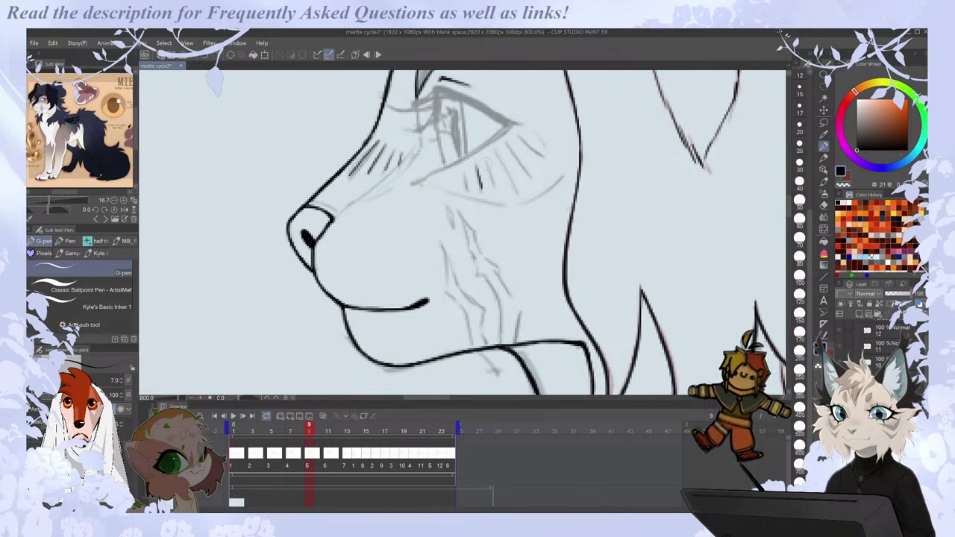
pyautogui.press('Right')
pyautogui.press('Right')
pyautogui.press('Left')
pyautogui.press('Left')
pyautogui.press('Left')
pyautogui.press('Left')
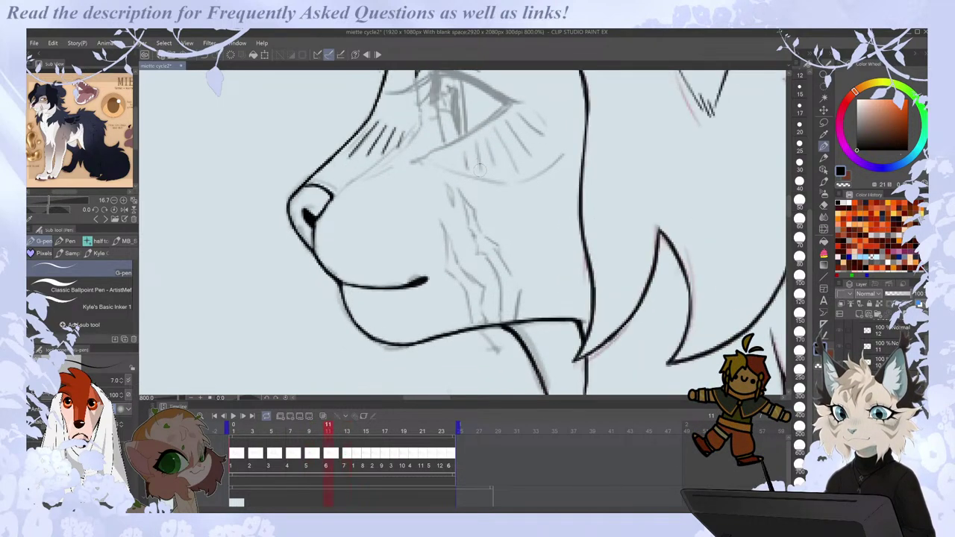
pyautogui.press('Right')
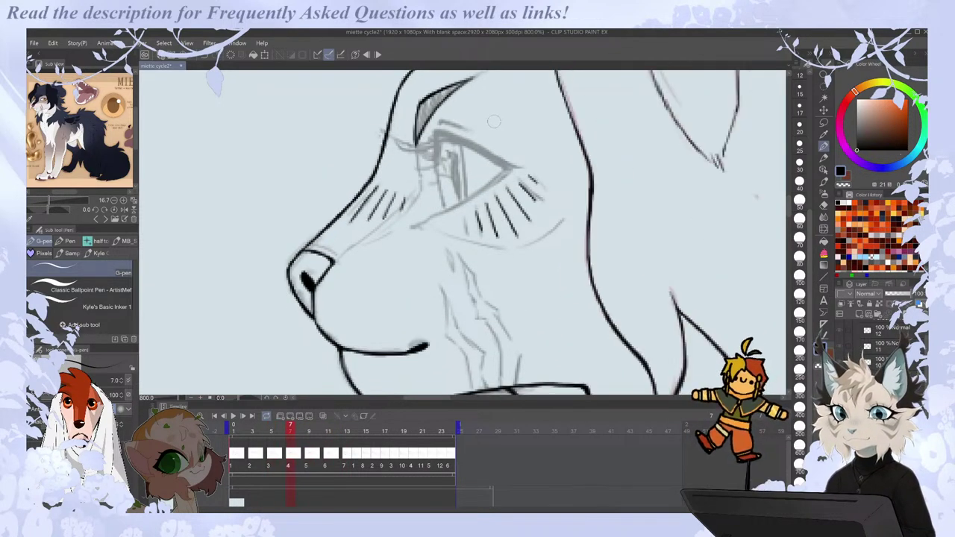
pyautogui.press('Right')
pyautogui.press('Left')
pyautogui.press('Right')
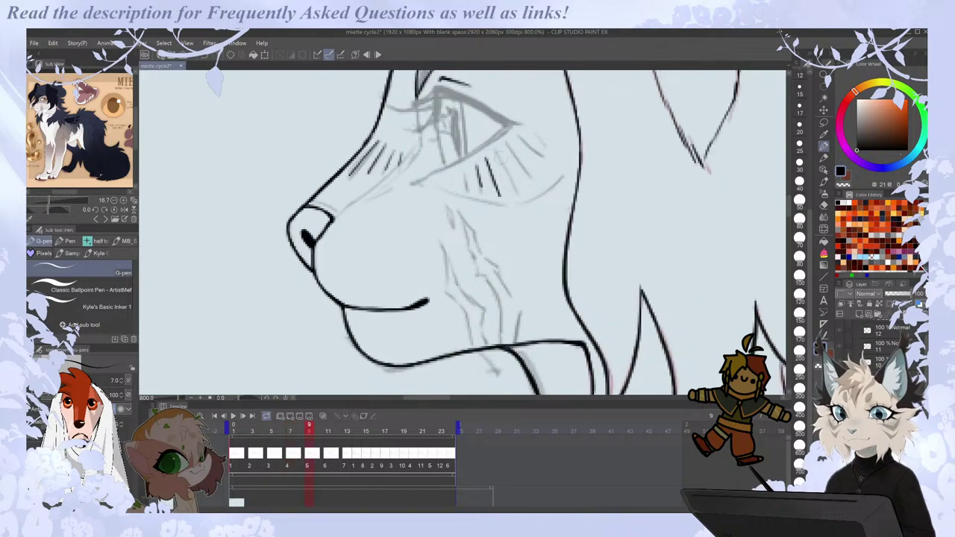
# Complete the under-eye marking on frame 9 with the outer dashes following the sketch.
pyautogui.moveTo(504, 166)
pyautogui.mouseDown()
pyautogui.moveTo(517, 195)
pyautogui.moveTo(532, 182)
pyautogui.mouseUp()
pyautogui.press('Left')
pyautogui.press('Right')
pyautogui.moveTo(527, 144)
pyautogui.mouseDown()
pyautogui.moveTo(536, 159)
pyautogui.moveTo(541, 145)
pyautogui.mouseUp()
pyautogui.press('Right')
pyautogui.press('Left')
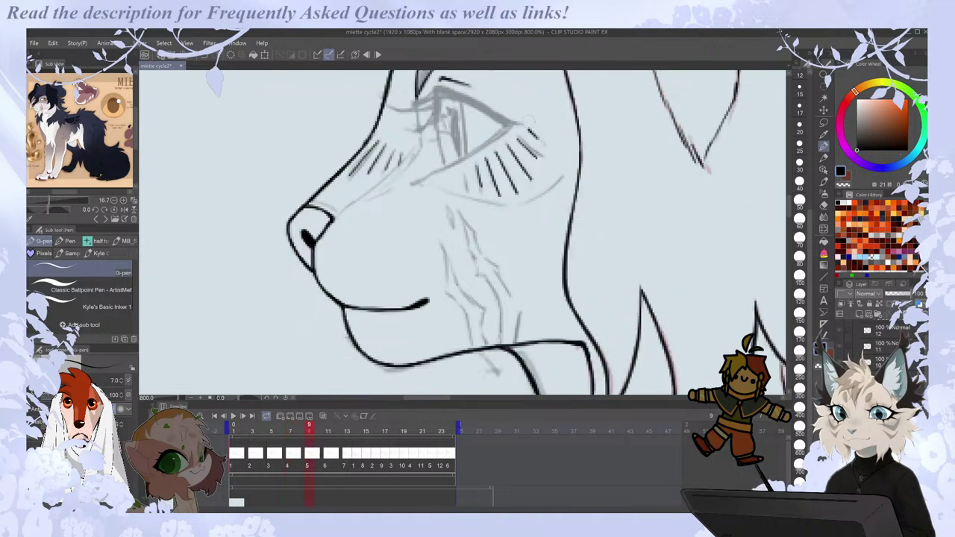
# Ink the inner dashes of the under-eye marking on frame 11, comparing them with frame 9.
pyautogui.press('Right')
pyautogui.press('Left')
pyautogui.press('Right')
pyautogui.moveTo(476, 144); pyautogui.dragTo(482, 165)
pyautogui.press('Left')
pyautogui.press('Right')
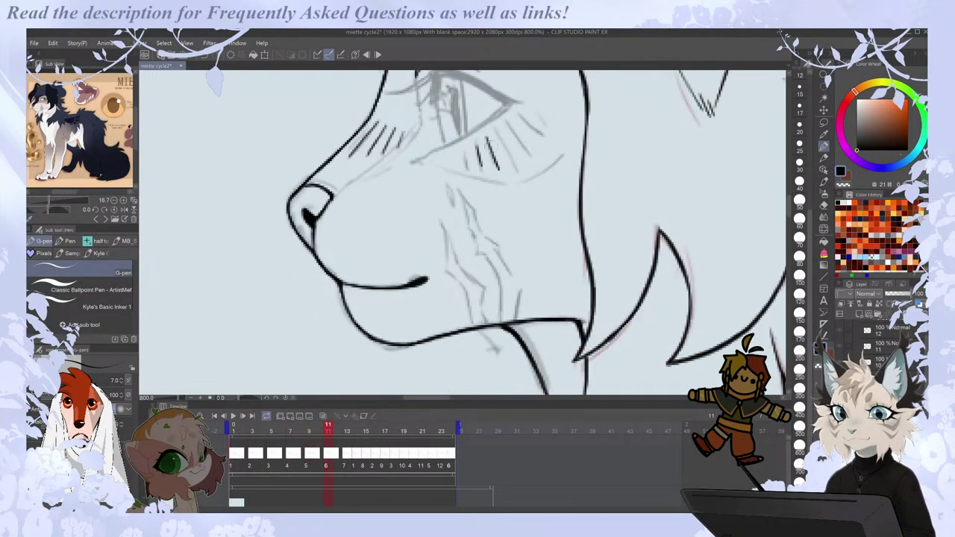
# Ink the outer dashes of the under-eye marking on frame 11 and check them against frame 9.
pyautogui.moveTo(488, 140)
pyautogui.mouseDown()
pyautogui.moveTo(503, 178)
pyautogui.moveTo(497, 131)
pyautogui.moveTo(519, 174)
pyautogui.mouseUp()
pyautogui.moveTo(525, 138); pyautogui.dragTo(534, 160)
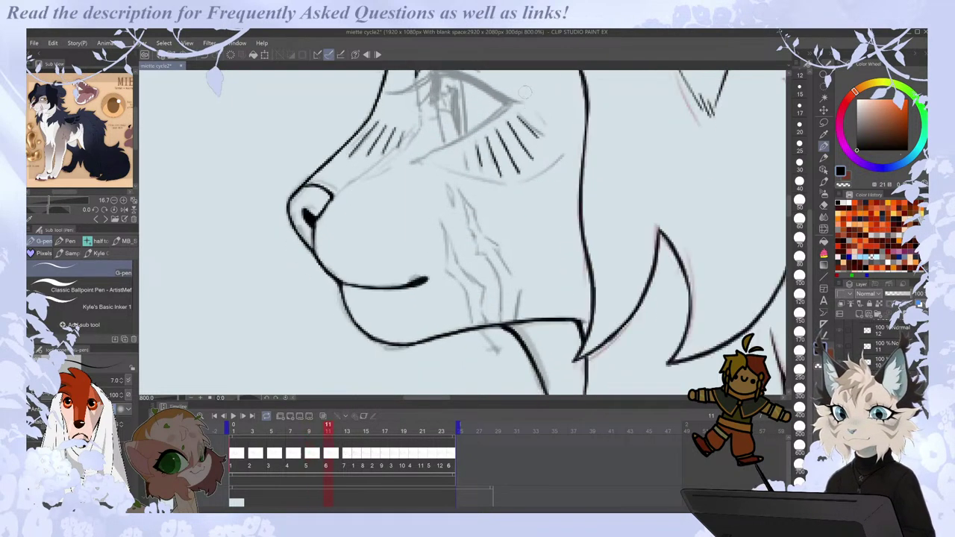
pyautogui.moveTo(529, 109); pyautogui.dragTo(541, 121)
pyautogui.press(',')
pyautogui.press('.')
pyautogui.press('Left')
pyautogui.press('Right')
pyautogui.press('Left')
pyautogui.press('Right')
pyautogui.press(',')
pyautogui.press('.')
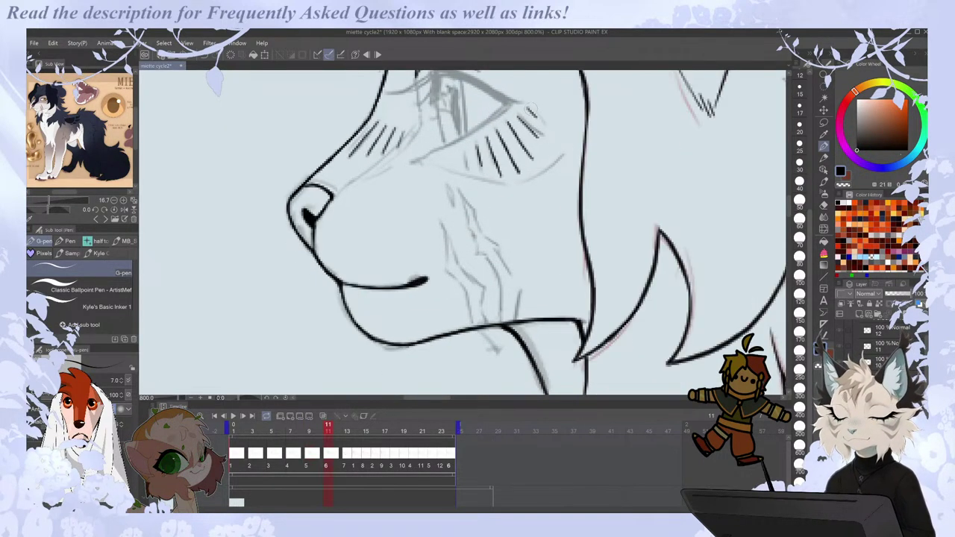
# Ink the first two inner dashes of the under-eye marking on frame 13, comparing them with the neighbouring frames.
pyautogui.press('.')
pyautogui.press(',')
pyautogui.press(',')
pyautogui.press('.')
pyautogui.press('.')
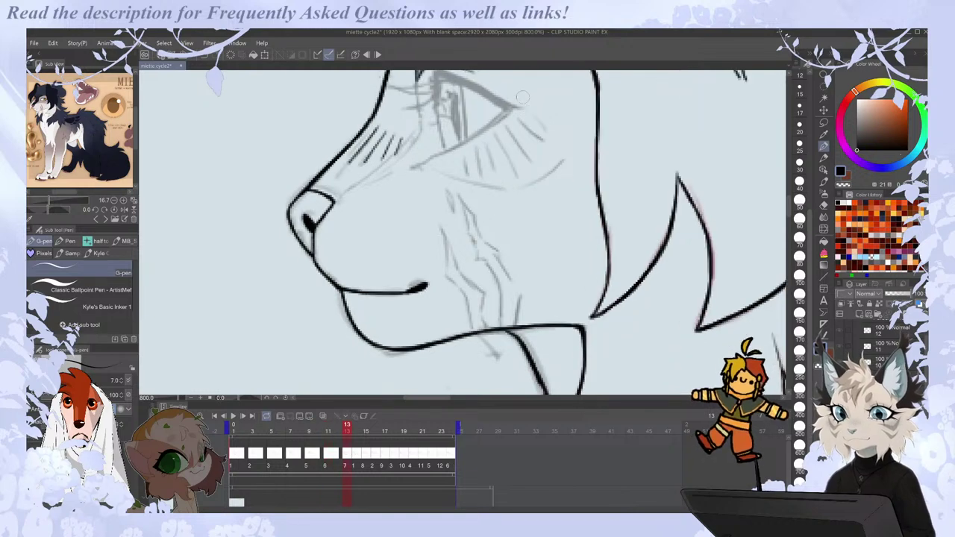
pyautogui.press(',')
pyautogui.press('.')
pyautogui.press('Left')
pyautogui.press('Right')
pyautogui.press('Left')
pyautogui.press('Left')
pyautogui.press('Right')
pyautogui.press('Right')
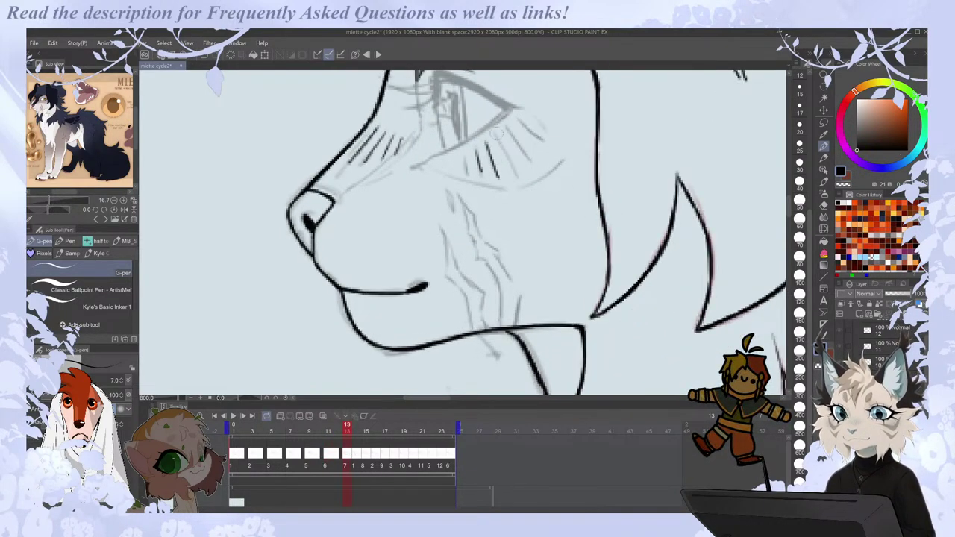
# Complete the under-eye marking on frame 13 with the remaining outer dashes following the sketch, checking them against adjacent frames.
pyautogui.press('Left')
pyautogui.press('Left')
pyautogui.press('Right')
pyautogui.press('Right')
pyautogui.moveTo(501, 124); pyautogui.dragTo(529, 163)
pyautogui.moveTo(521, 125); pyautogui.dragTo(536, 141)
pyautogui.press('Left')
pyautogui.press('Left')
pyautogui.press('Right')
pyautogui.press('Right')
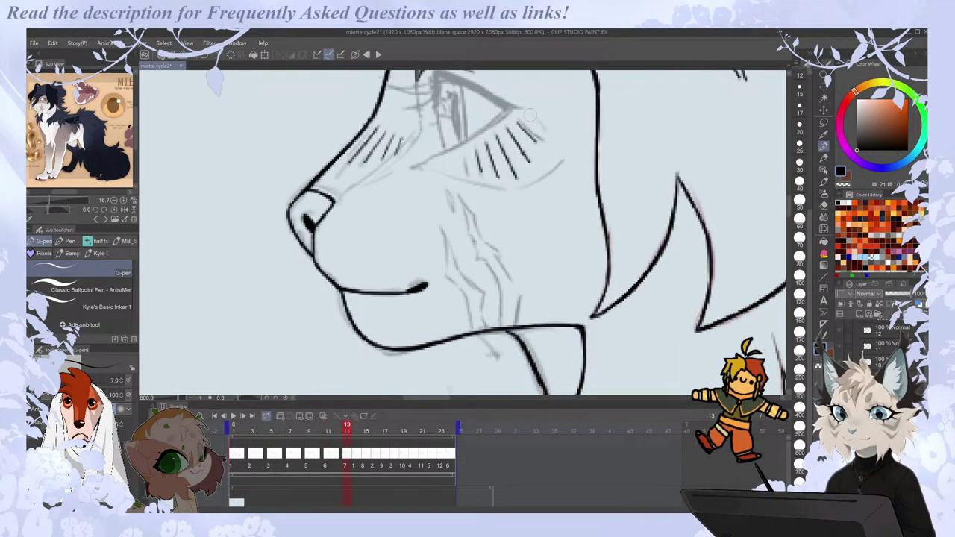
pyautogui.press('Right')
pyautogui.press('Right')
pyautogui.press('Left')
pyautogui.press('Left')
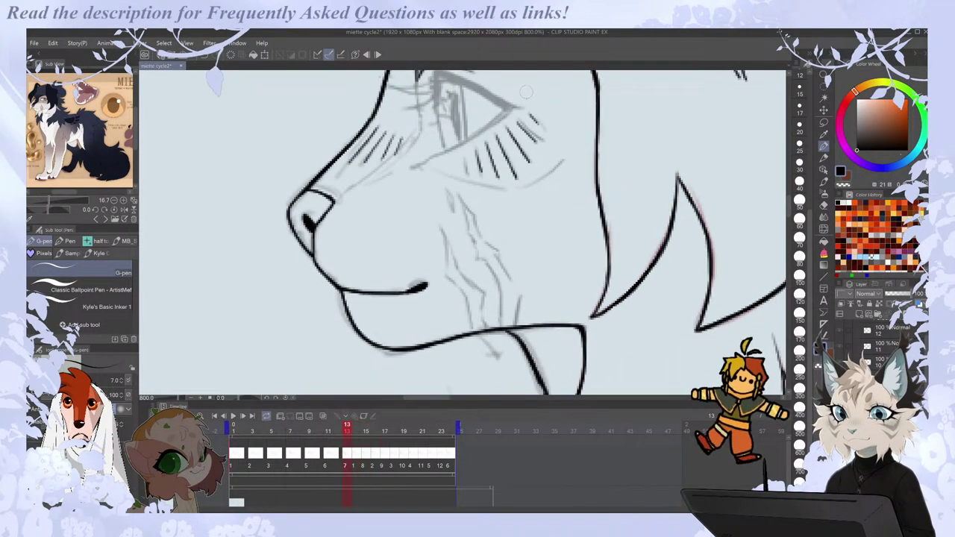
# Examine the motion of the under-eye dashes by flipping back and forth through frames 13 to 5.
pyautogui.press('Left')
pyautogui.press('Left')
pyautogui.press('Left')
pyautogui.press('Left')
pyautogui.press('Left')
pyautogui.press('Left')
pyautogui.press('Left')
pyautogui.press('Left')
pyautogui.press('Left')
pyautogui.press('Left')
pyautogui.press('Left')
pyautogui.press('Left')
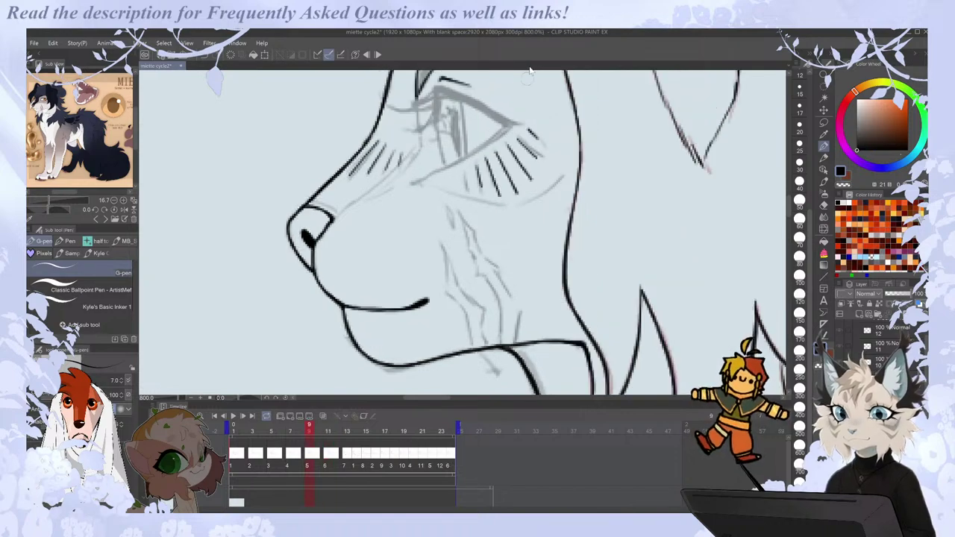
pyautogui.press('Right')
pyautogui.press('Right')
pyautogui.press('Right')
pyautogui.press('Right')
pyautogui.press('Right')
pyautogui.press('Right')
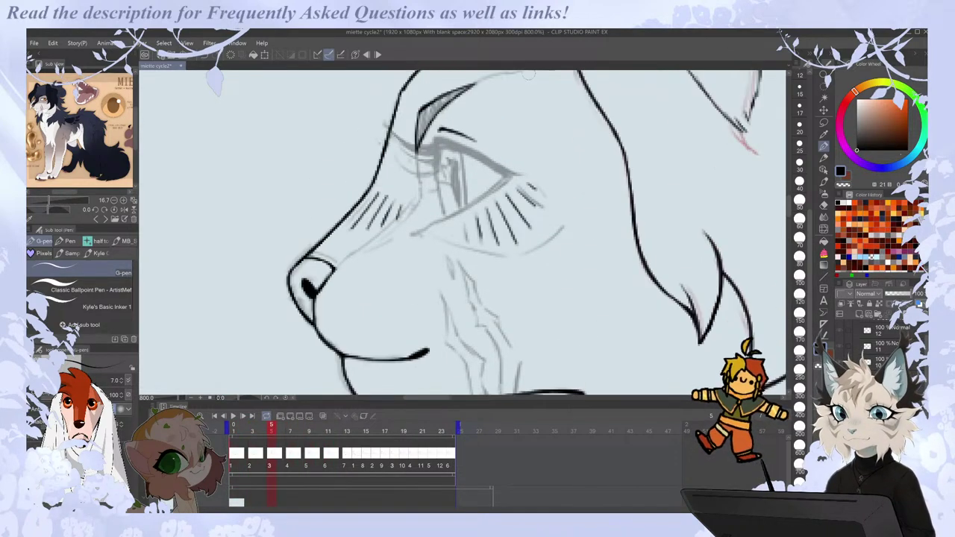
# Lasso the under-eye dashes on frame 5, apply a transform to them and clear the selection.
pyautogui.press('Left')
pyautogui.press('Left')
pyautogui.press('Right')
pyautogui.press('Right')
pyautogui.press('Left')
pyautogui.press('m')
pyautogui.moveTo(507, 165); pyautogui.dragTo(548, 173)
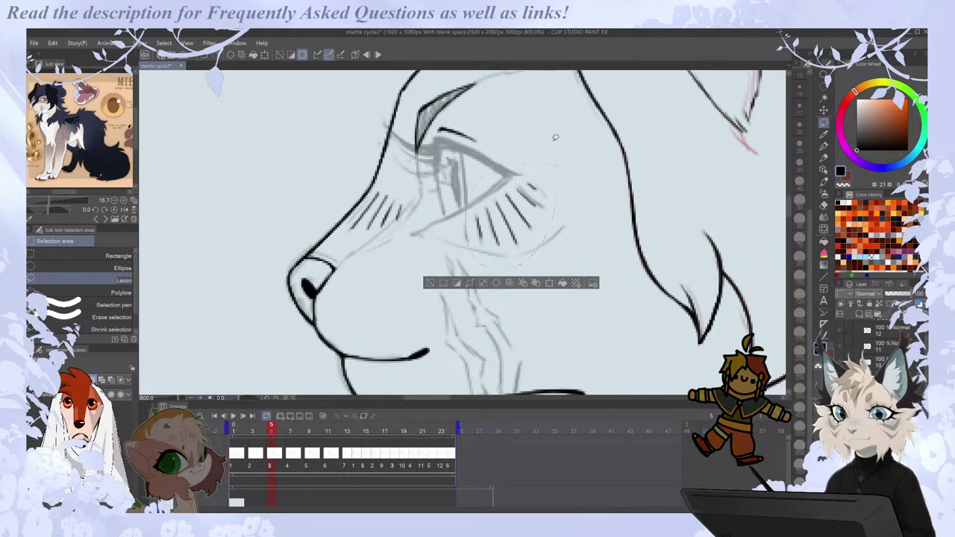
pyautogui.hotkey('ctrl', 't')
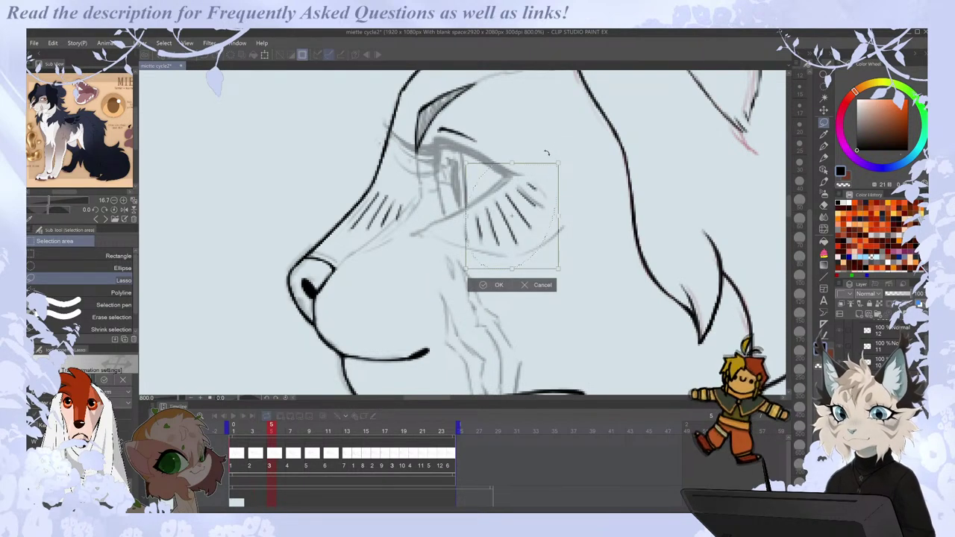
pyautogui.click(498, 284)
pyautogui.hotkey('ctrl', 'd')
# Ink the inner dashes of the under-eye marking on frame 3, comparing each one with frame 5.
pyautogui.press('p')
pyautogui.press('Left')
pyautogui.press('Left')
pyautogui.press('Right')
pyautogui.press('Left')
pyautogui.moveTo(475, 179); pyautogui.dragTo(480, 199)
pyautogui.press('Right')
pyautogui.press('Left')
pyautogui.press('Right')
pyautogui.press('Left')
pyautogui.moveTo(507, 172); pyautogui.dragTo(515, 199)
pyautogui.press('Right')
pyautogui.press('Left')
# Ink the outer dashes of the under-eye marking on frame 3 and check them against frame 5.
pyautogui.moveTo(522, 161); pyautogui.dragTo(531, 185)
pyautogui.press('Right')
pyautogui.press('Left')
pyautogui.moveTo(516, 147)
pyautogui.mouseDown()
pyautogui.moveTo(534, 168)
pyautogui.moveTo(536, 147)
pyautogui.mouseUp()
pyautogui.press('Right')
pyautogui.press('Left')
pyautogui.press('Right')
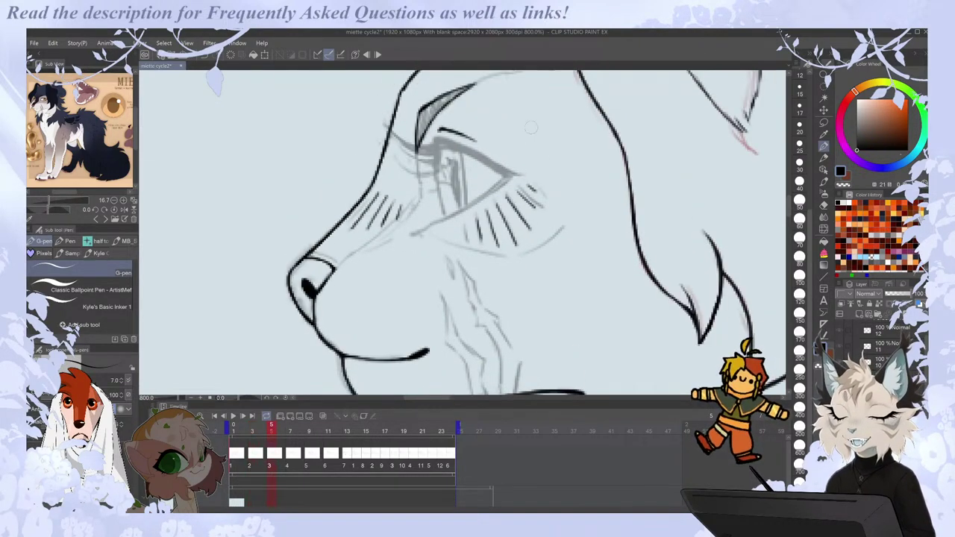
pyautogui.press('Left')
pyautogui.press('Left')
pyautogui.press('Right')
pyautogui.press('Left')
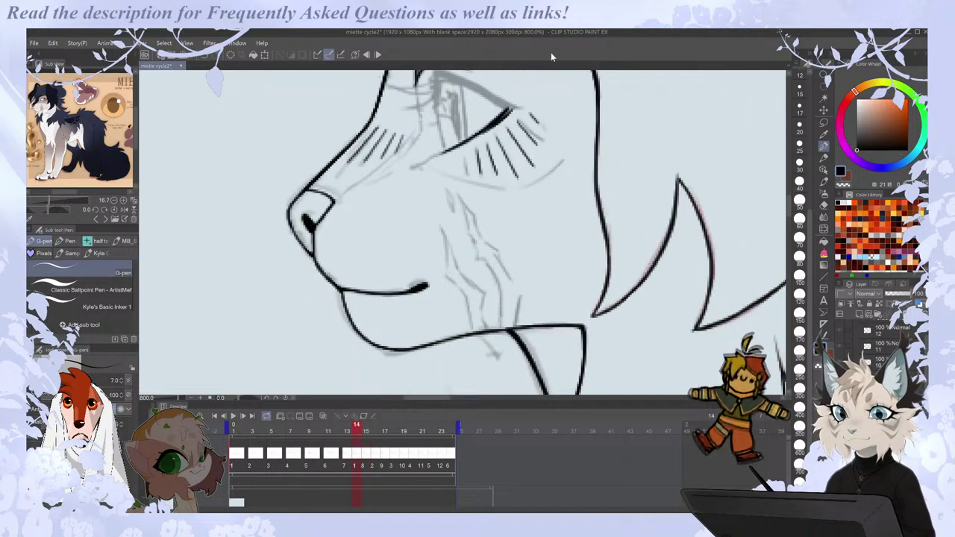
# Ink the thick upper eyelid line on frame 1, running to a pointed outer corner.
pyautogui.moveTo(789, 203); pyautogui.dragTo(789, 195)
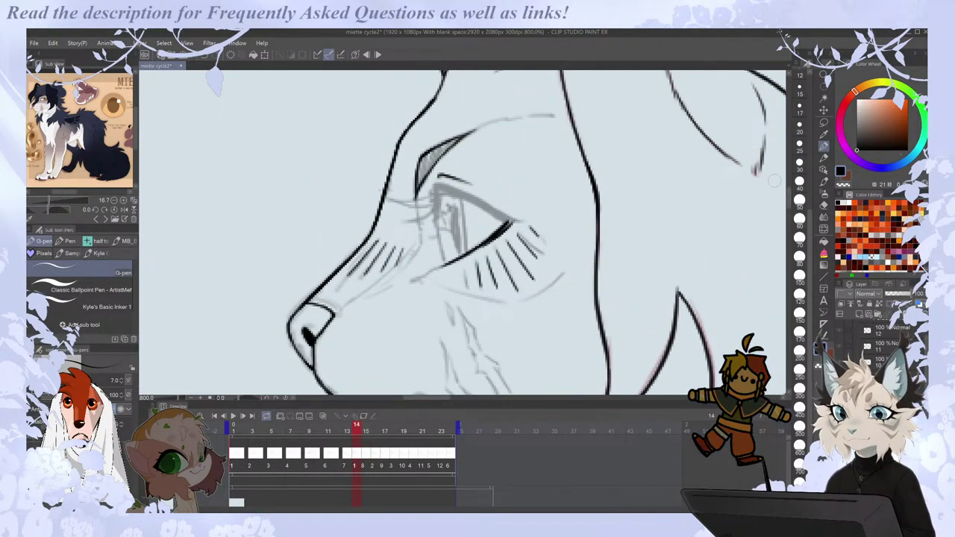
pyautogui.press('Left')
pyautogui.click(241, 452)
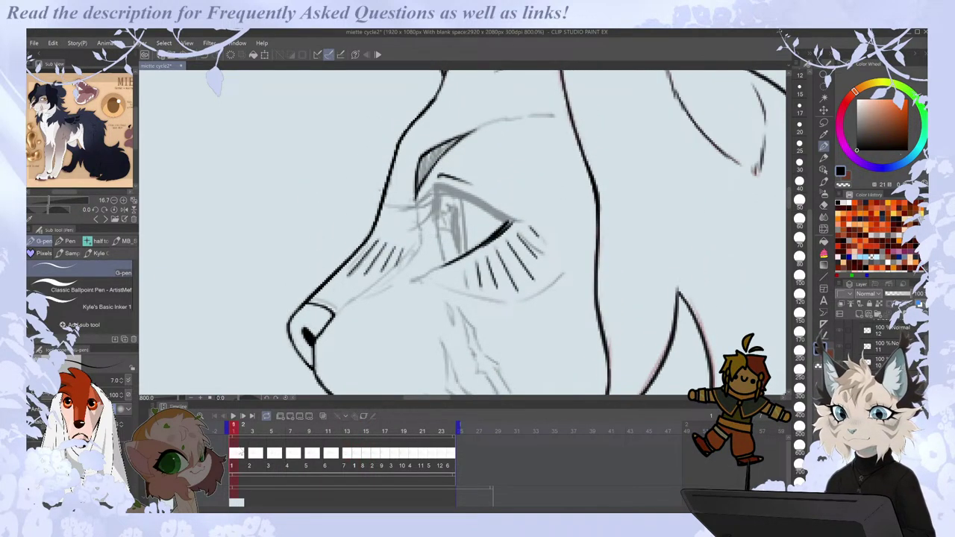
pyautogui.moveTo(436, 189); pyautogui.dragTo(507, 221)
pyautogui.moveTo(467, 197); pyautogui.dragTo(515, 220)
# Refine the lower eyelid on frame 1 into a thinner line and try extending it toward the inner corner.
pyautogui.press('h')
pyautogui.moveTo(416, 219)
pyautogui.mouseDown()
pyautogui.moveTo(396, 219)
pyautogui.moveTo(431, 237)
pyautogui.mouseUp()
pyautogui.press('h')
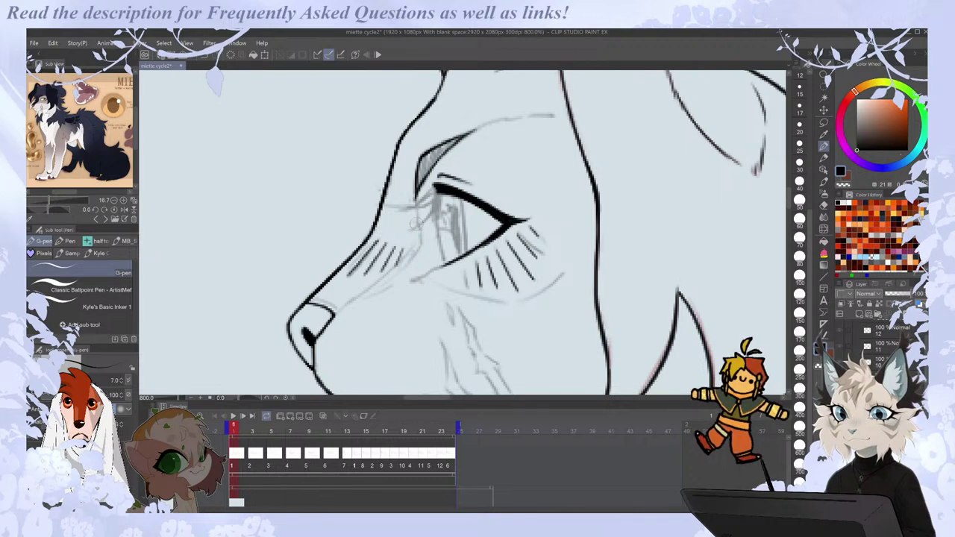
pyautogui.press('e')
pyautogui.press('p')
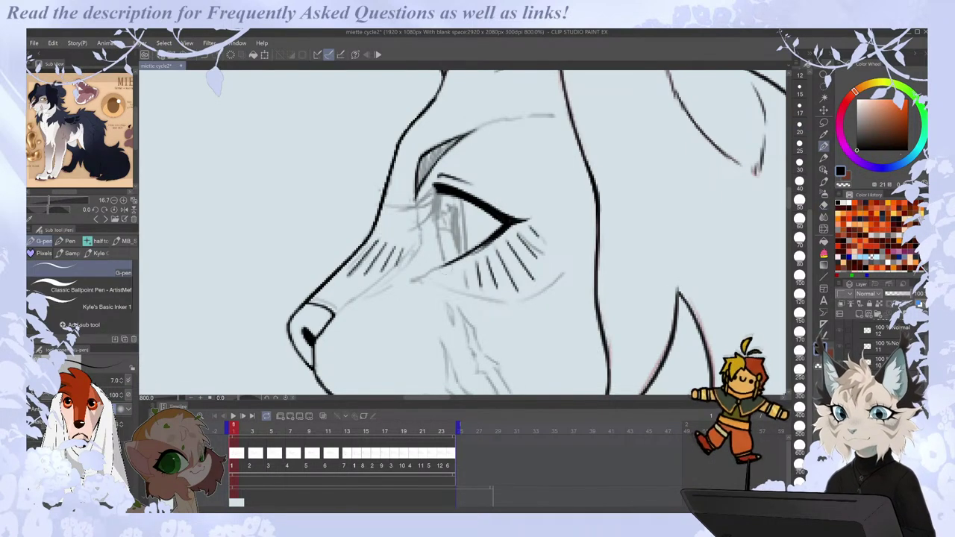
pyautogui.press('h')
pyautogui.press('h')
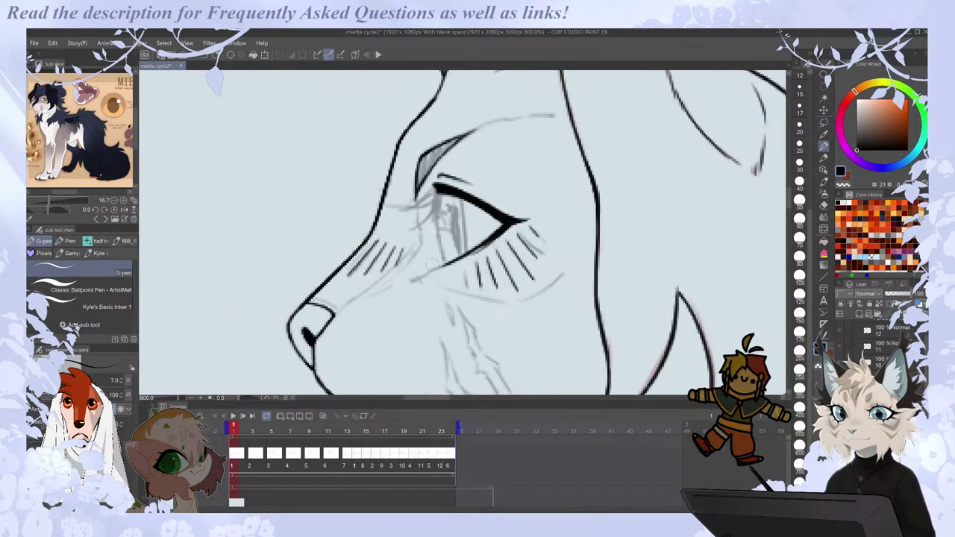
pyautogui.moveTo(440, 264)
pyautogui.mouseDown()
pyautogui.moveTo(413, 279)
pyautogui.moveTo(445, 263)
pyautogui.mouseUp()
pyautogui.hotkey('ctrl', 'z')
pyautogui.hotkey('ctrl', 'z')
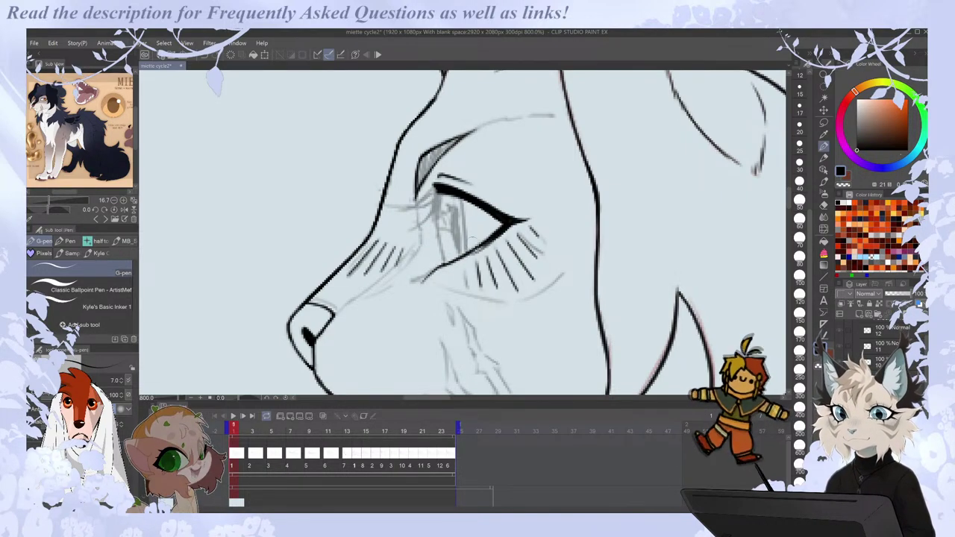
# Ink the short lower lash, inner eye edge, iris and slit pupil of the eye on frame 1.
pyautogui.scroll(-2, 470, 257)
pyautogui.scroll(2, 469, 258)
pyautogui.moveTo(460, 259)
pyautogui.mouseDown()
pyautogui.moveTo(484, 225)
pyautogui.moveTo(451, 283)
pyautogui.mouseUp()
pyautogui.hotkey('ctrl', 'z')
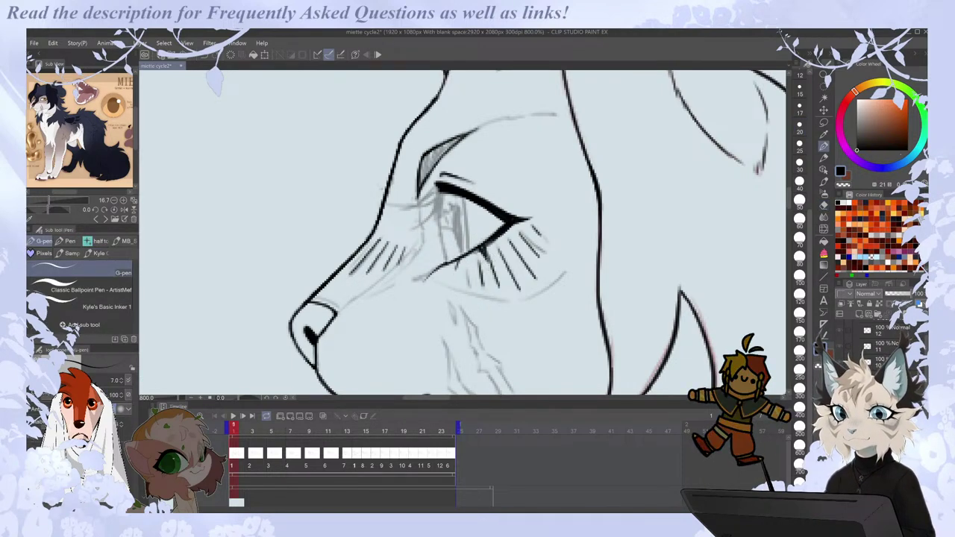
pyautogui.hotkey('ctrl', '0')
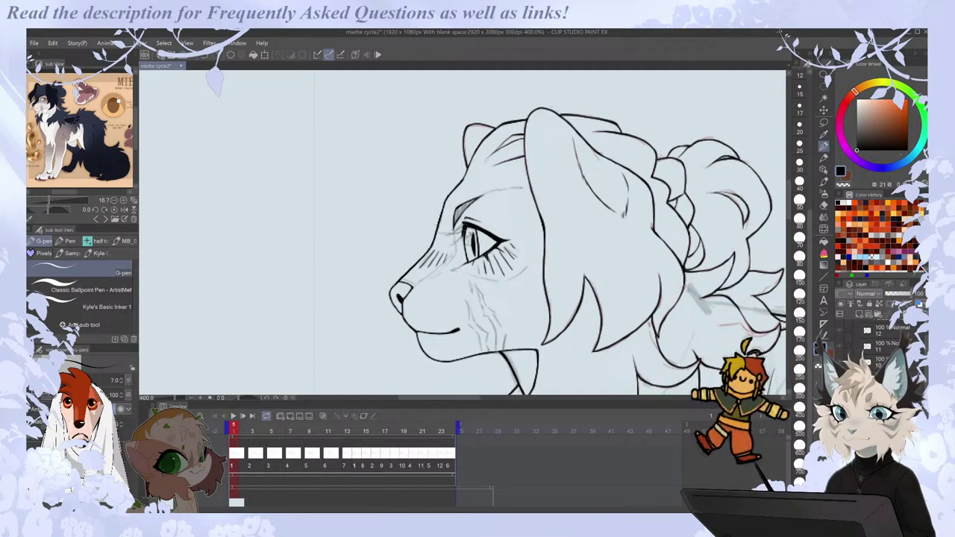
pyautogui.scroll(2, 463, 223)
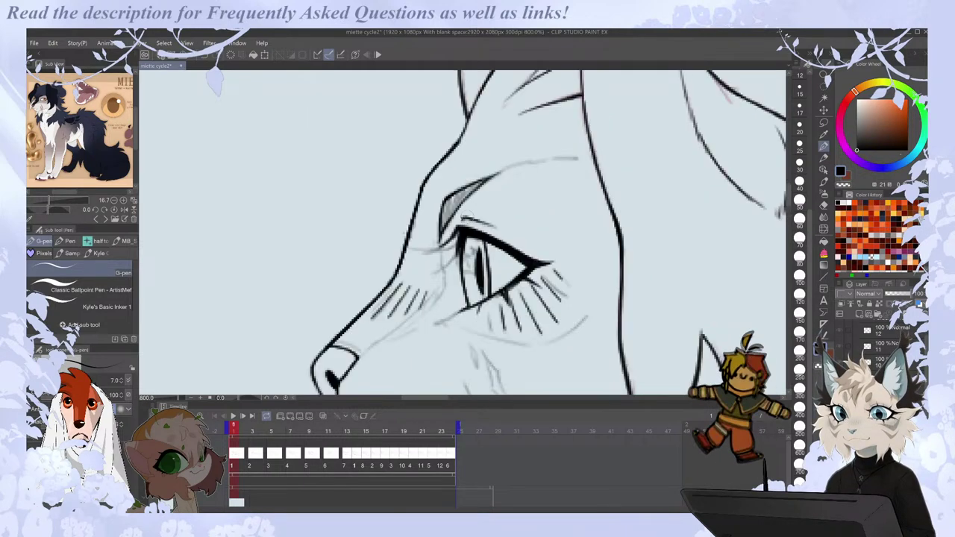
pyautogui.moveTo(460, 230); pyautogui.dragTo(434, 252)
pyautogui.press('End')
pyautogui.press('Right')
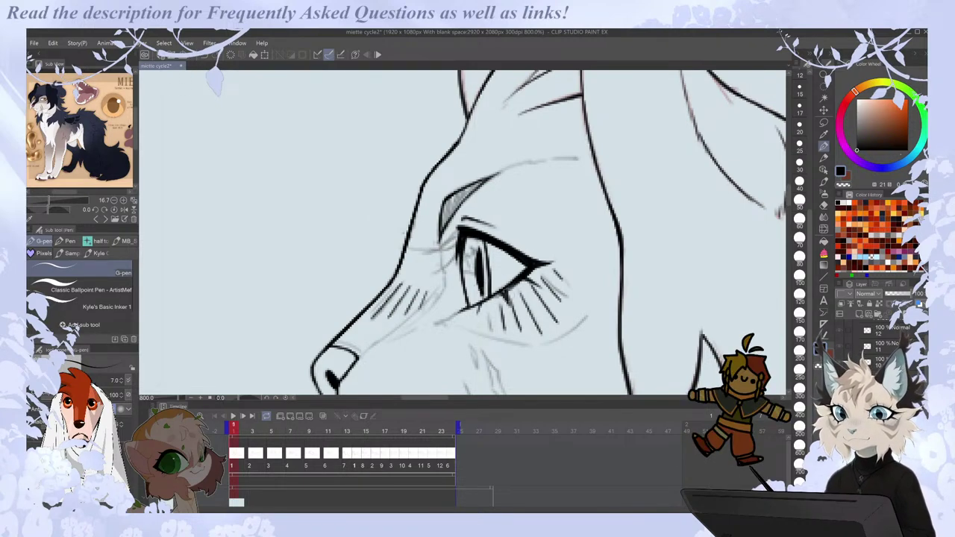
# Lasso the inked eye on frame 1 and paste a copy as its own layer above the animation folder.
pyautogui.scroll(-3, 540, 212)
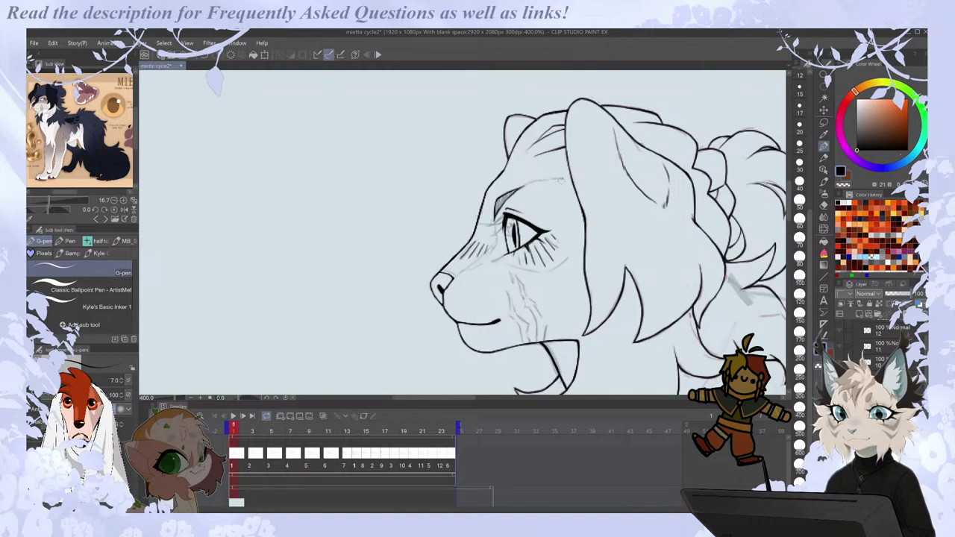
pyautogui.moveTo(453, 397); pyautogui.dragTo(469, 395)
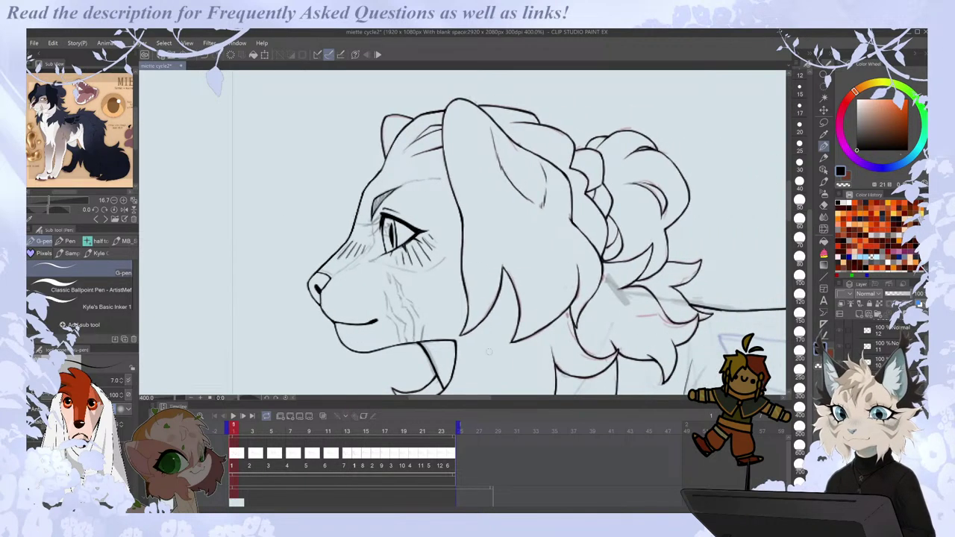
pyautogui.press('m')
pyautogui.moveTo(397, 199)
pyautogui.mouseDown()
pyautogui.moveTo(381, 209)
pyautogui.moveTo(398, 287)
pyautogui.moveTo(430, 203)
pyautogui.mouseUp()
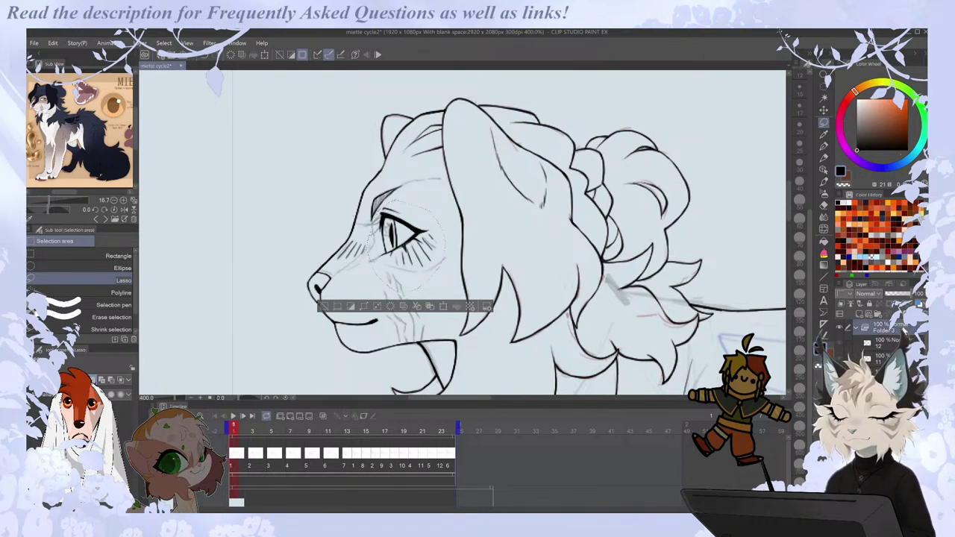
pyautogui.hotkey('ctrl', 'v')
pyautogui.moveTo(889, 342); pyautogui.dragTo(897, 323)
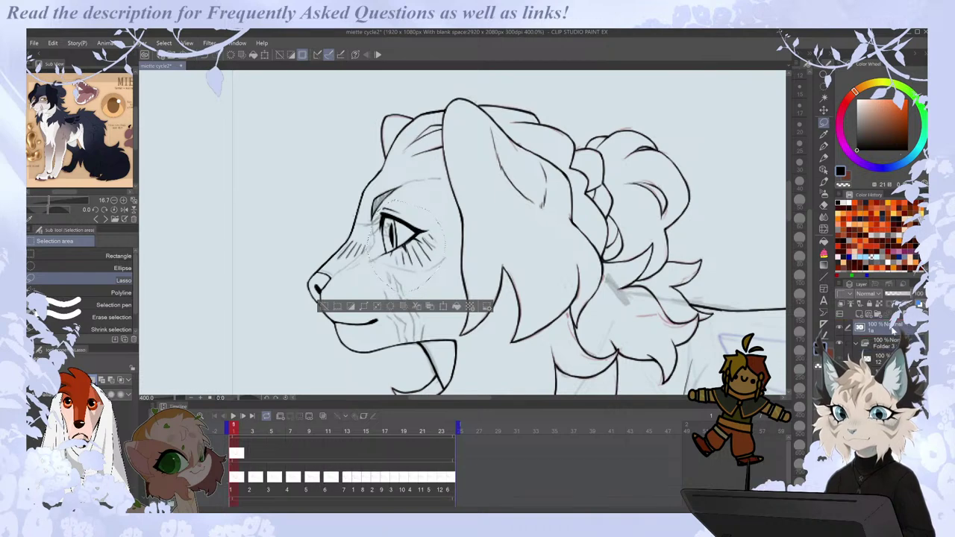
pyautogui.click(236, 478)
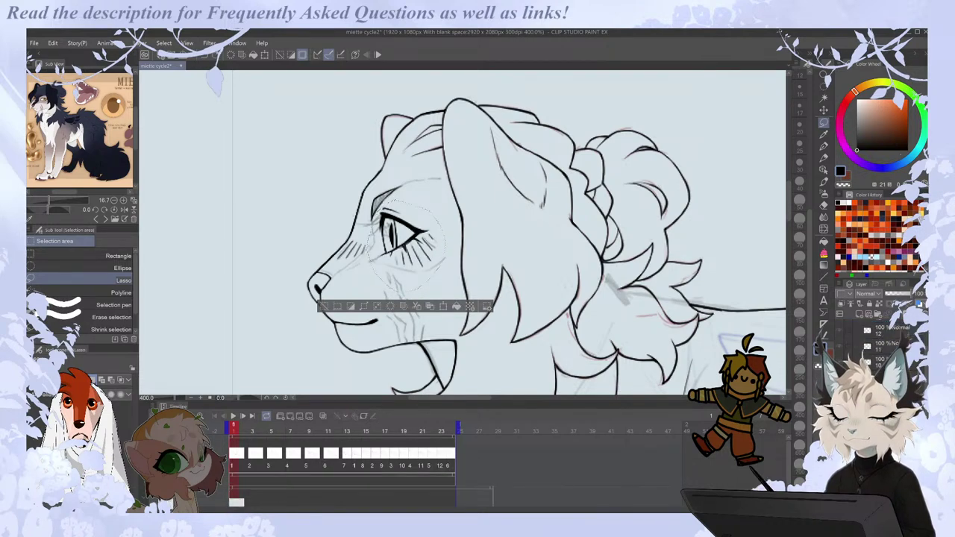
pyautogui.click(242, 454)
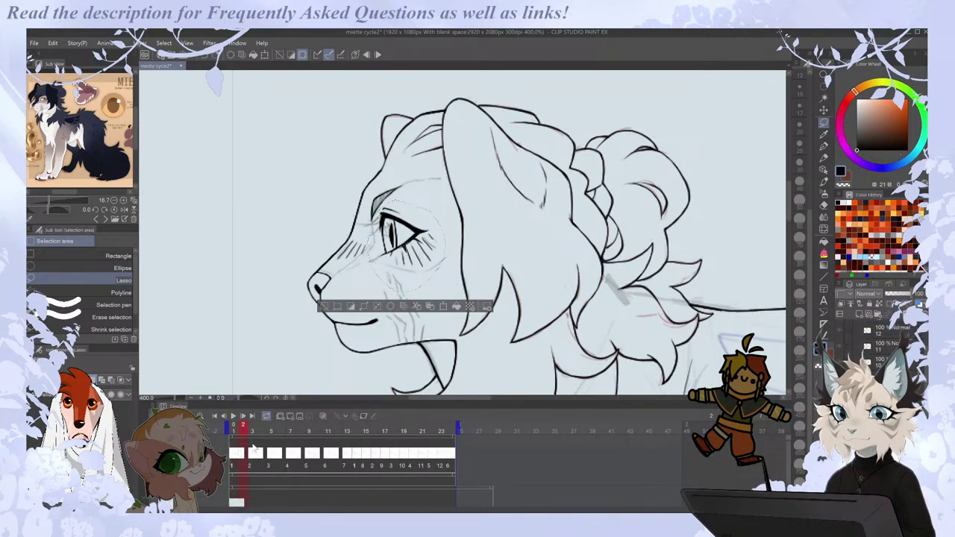
pyautogui.hotkey('ctrl', 'd')
pyautogui.press('p')
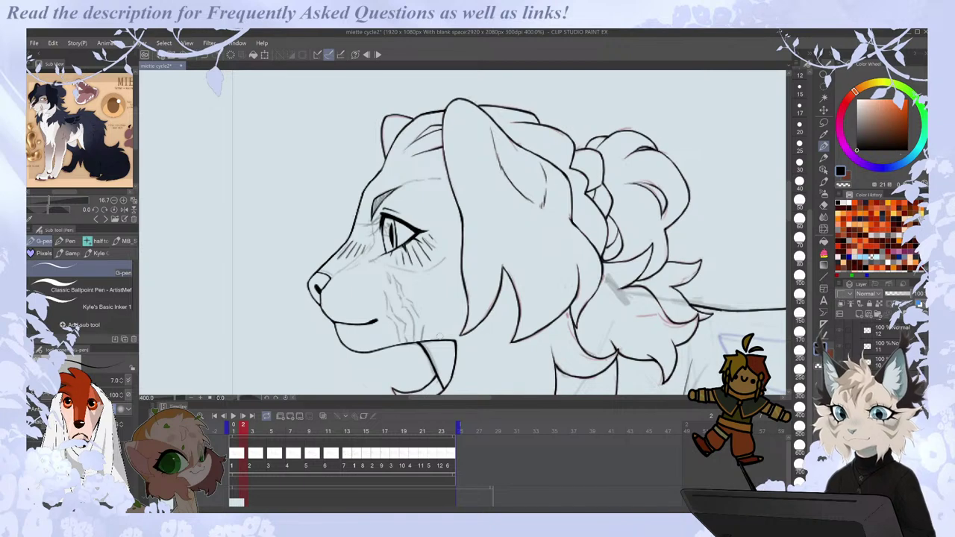
# Ink the far-side eyelashes at the front of the eye on frame 1, following the sketch.
pyautogui.press('Left')
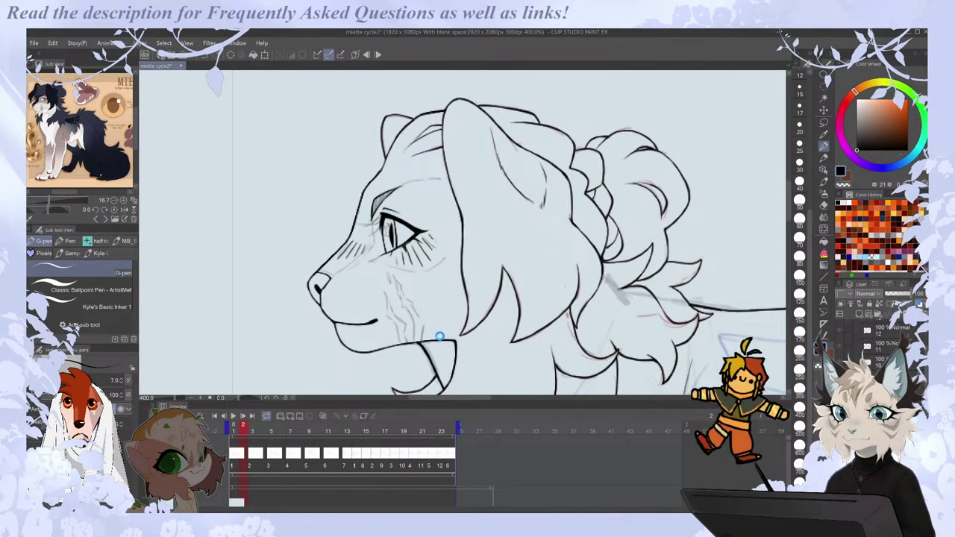
pyautogui.press('Right')
pyautogui.scroll(2, 381, 248)
pyautogui.press('Left')
pyautogui.press('Left')
pyautogui.press('Right')
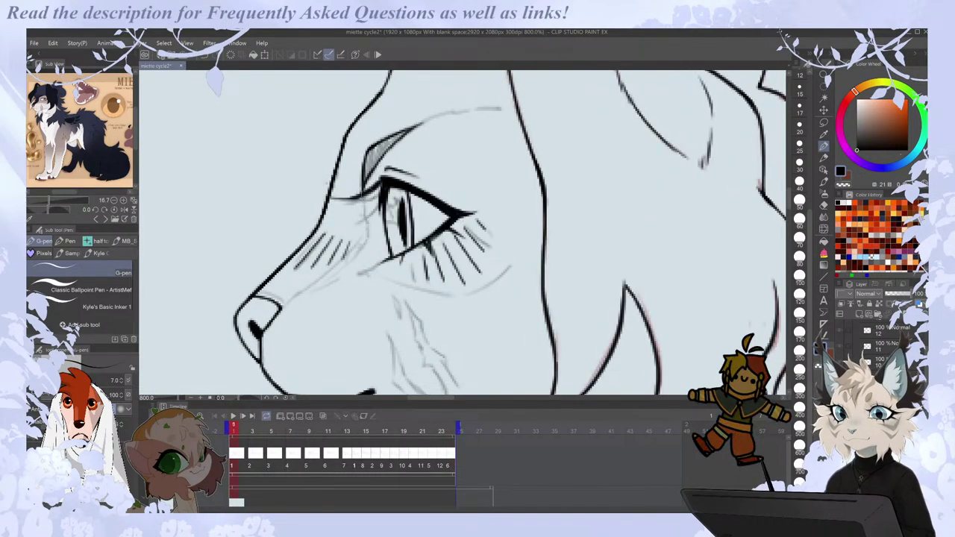
pyautogui.press('Left')
pyautogui.press('Right')
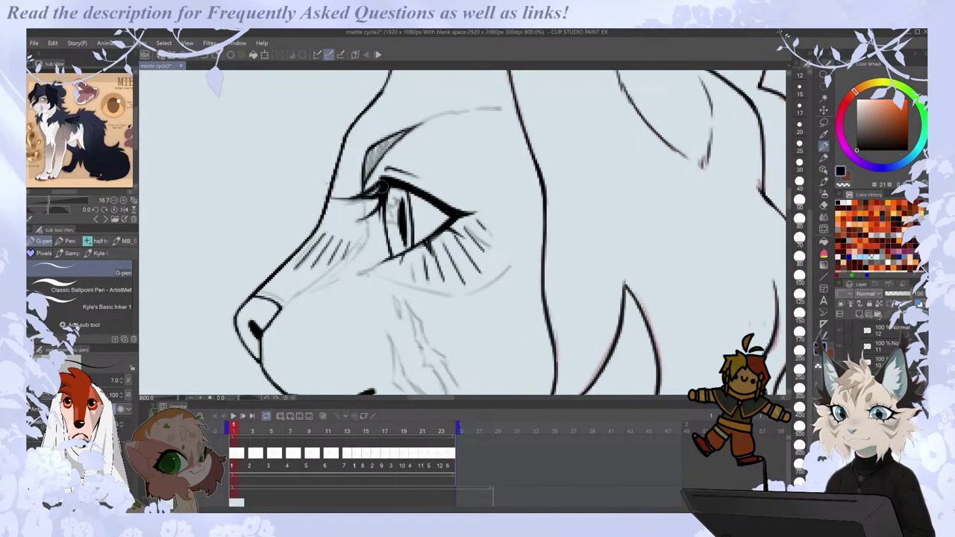
# Ink the curved upper far-side eyelash on frame 3, comparing its position with frame 1.
pyautogui.press('Left')
pyautogui.press('Right')
pyautogui.press('Left')
pyautogui.press('Right')
pyautogui.press('Right')
pyautogui.press('Left')
pyautogui.press('Right')
pyautogui.press('Right')
pyautogui.press('Left')
pyautogui.press('Right')
pyautogui.moveTo(380, 219); pyautogui.dragTo(336, 208)
pyautogui.press('Left')
pyautogui.press('Right')
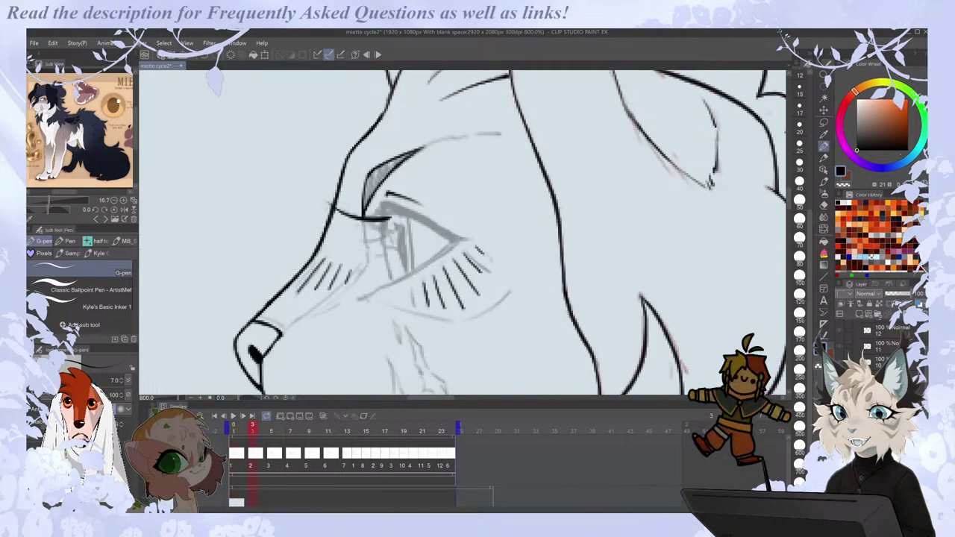
# Thicken the base of the far-side eyelash and add the lower lash on frame 3, checking against other frames.
pyautogui.press('Left')
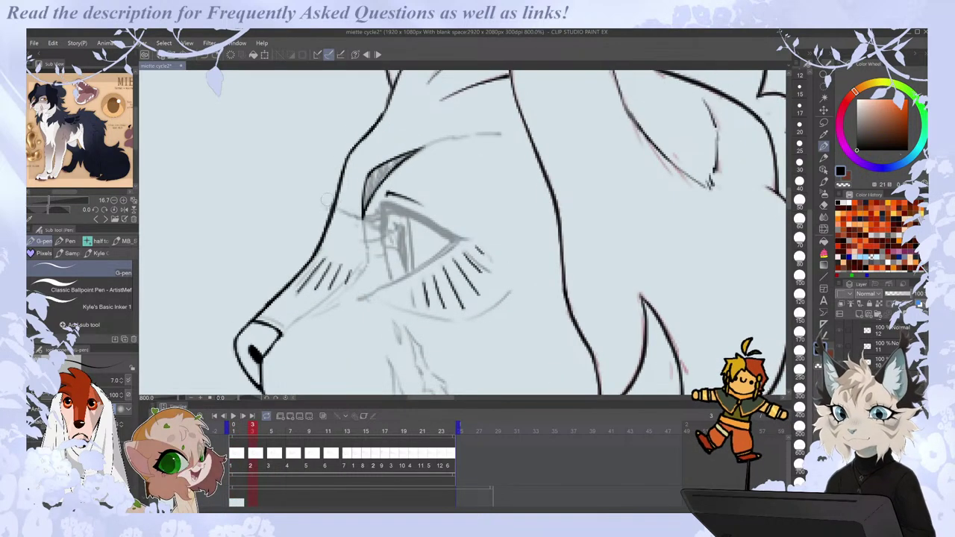
pyautogui.press('Right')
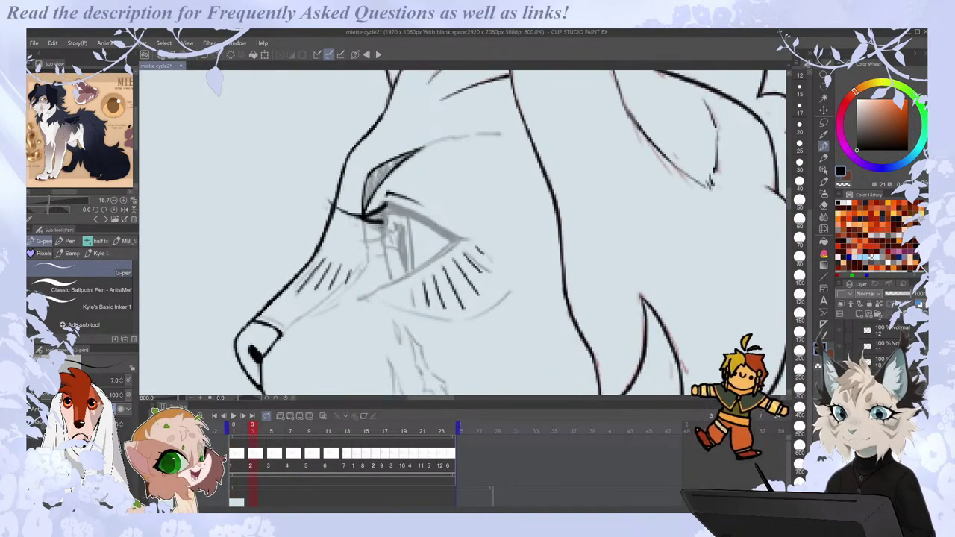
pyautogui.press('Left')
pyautogui.press('Right')
pyautogui.press('Left')
pyautogui.press('Right')
pyautogui.press('e')
pyautogui.press('p')
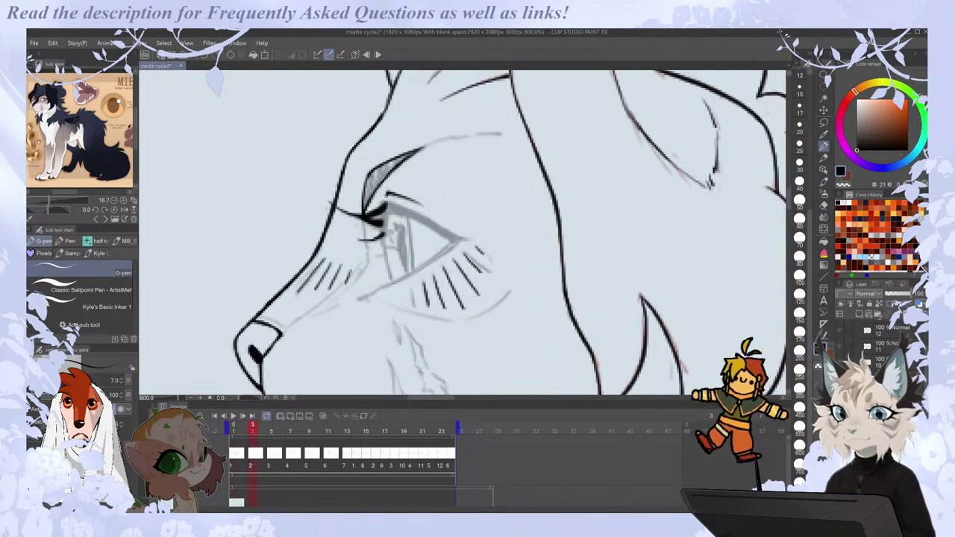
pyautogui.press('End')
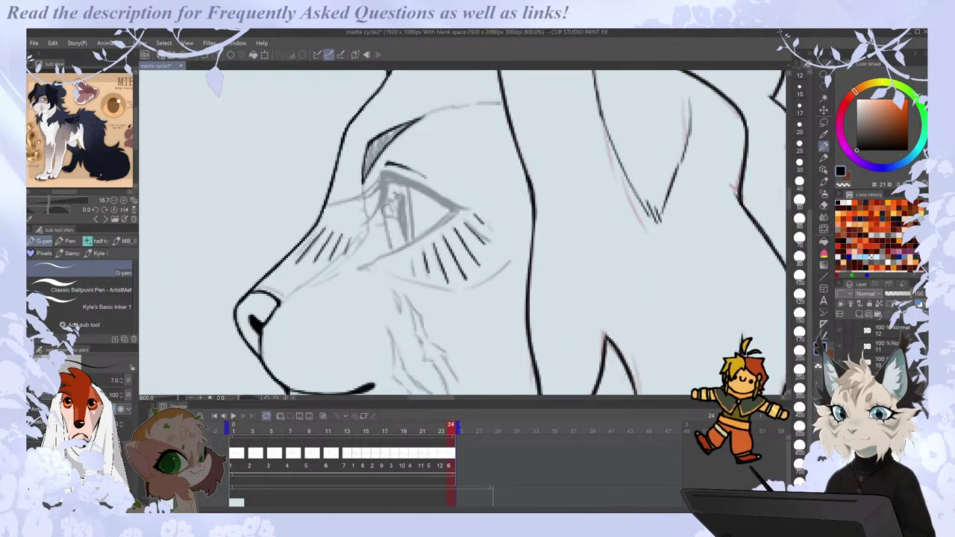
# Ink the curved front edge of the eye on frame 3, following the sketch and comparing with frame 1.
pyautogui.press('Home')
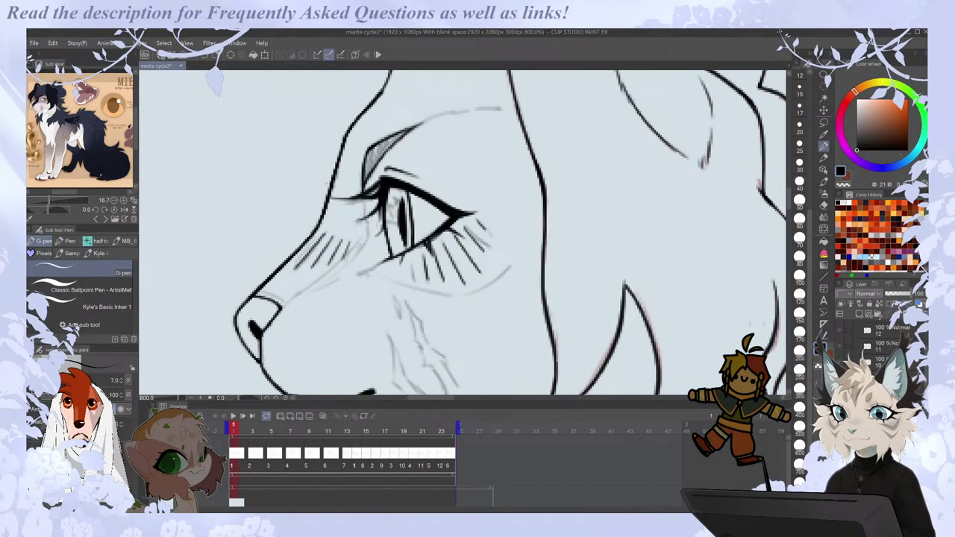
pyautogui.press('Right')
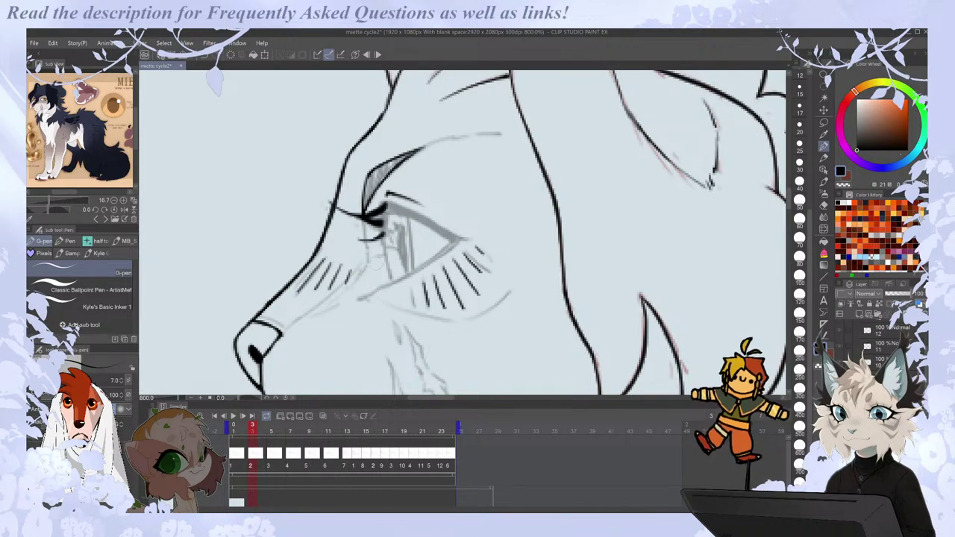
pyautogui.press('Left')
pyautogui.press('Right')
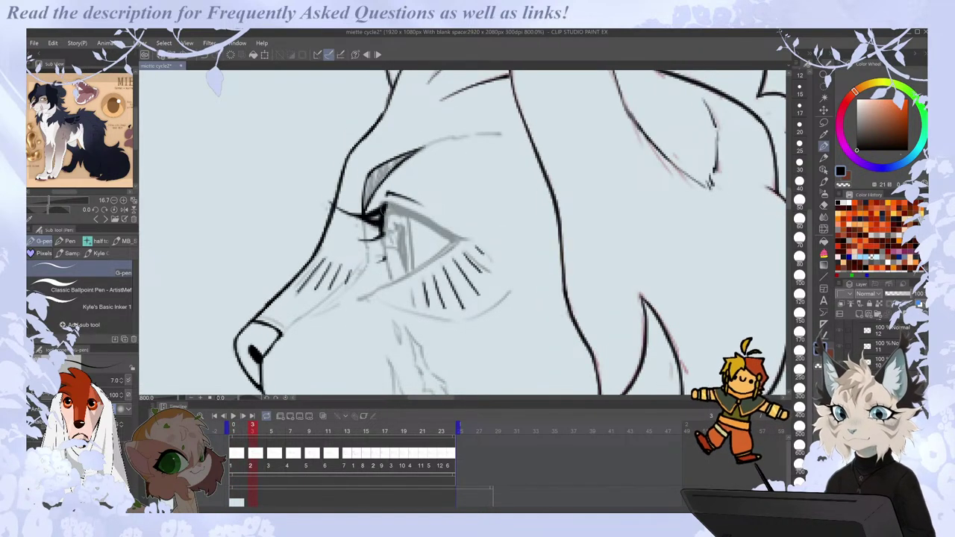
pyautogui.moveTo(383, 239); pyautogui.dragTo(393, 283)
pyautogui.press('e')
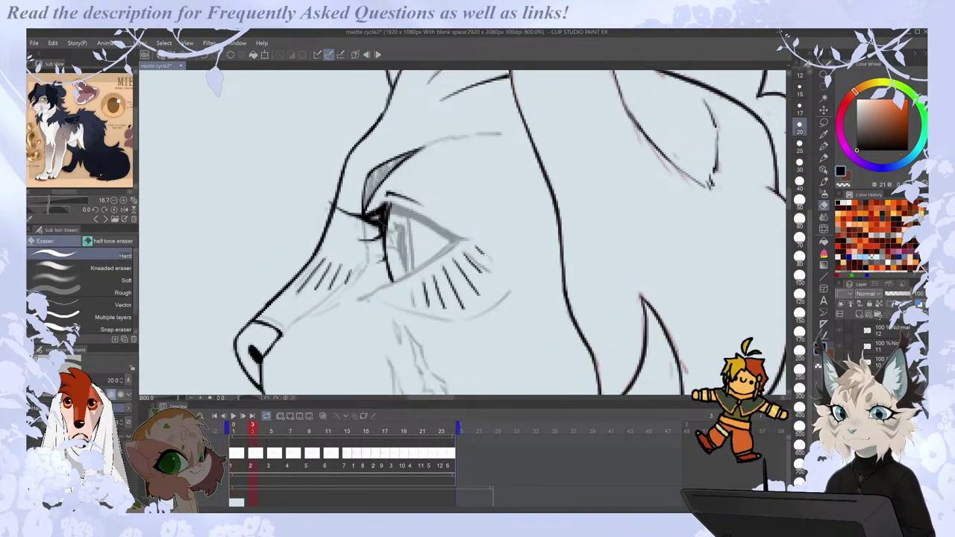
pyautogui.press('p')
pyautogui.press('Left')
pyautogui.press('Left')
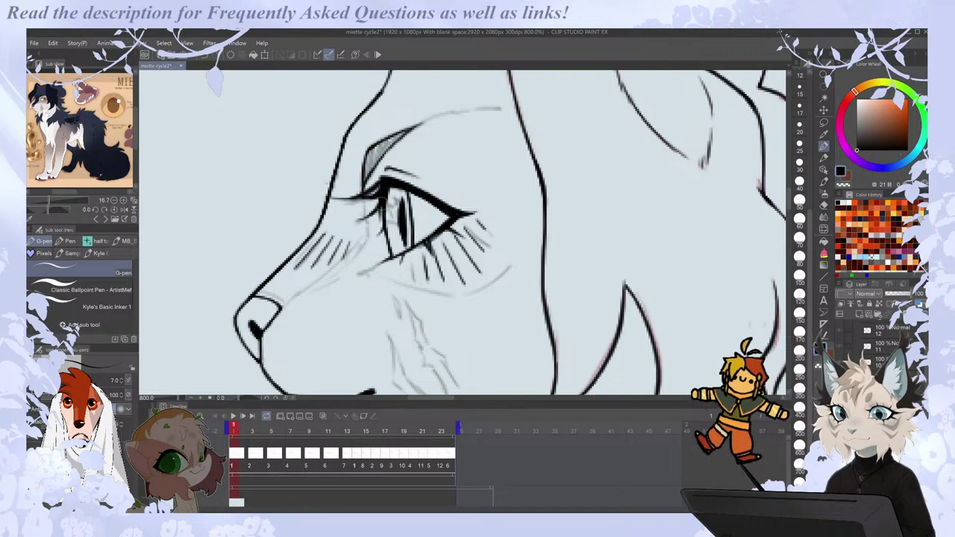
# Thicken the front corner of the upper lid at the eyelash base on frame 3, matching it against frame 1.
pyautogui.press('Right')
pyautogui.moveTo(379, 204); pyautogui.dragTo(380, 212)
pyautogui.press('Left')
pyautogui.press('Right')
pyautogui.press('Left')
pyautogui.press('Right')
pyautogui.press('Left')
pyautogui.press('Right')
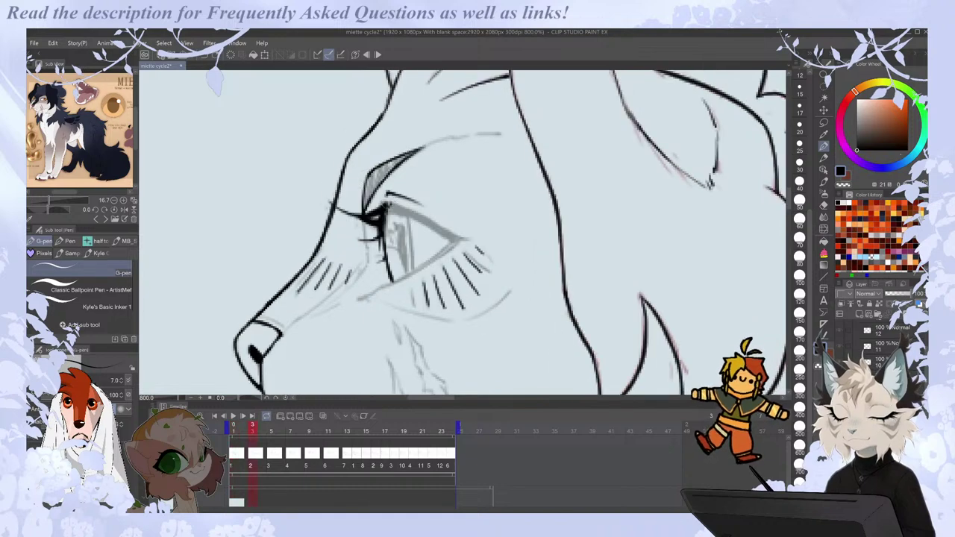
# Ink the thick upper eyelid line from the front corner to the outer corner on frame 3, checking against frame 1.
pyautogui.moveTo(388, 208); pyautogui.dragTo(454, 241)
pyautogui.moveTo(433, 226); pyautogui.dragTo(459, 239)
pyautogui.press('Left')
pyautogui.press('Right')
pyautogui.moveTo(384, 213); pyautogui.dragTo(388, 264)
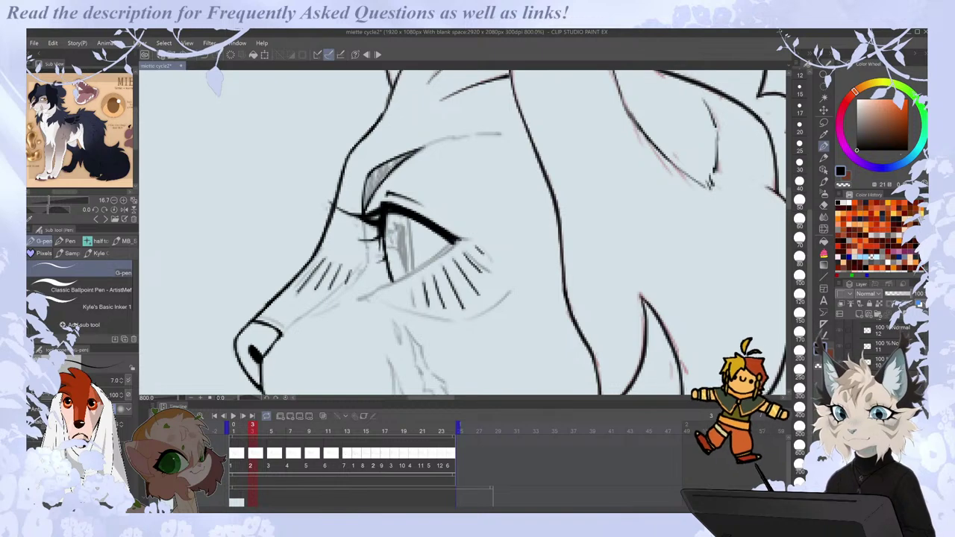
pyautogui.scroll(-2, 383, 244)
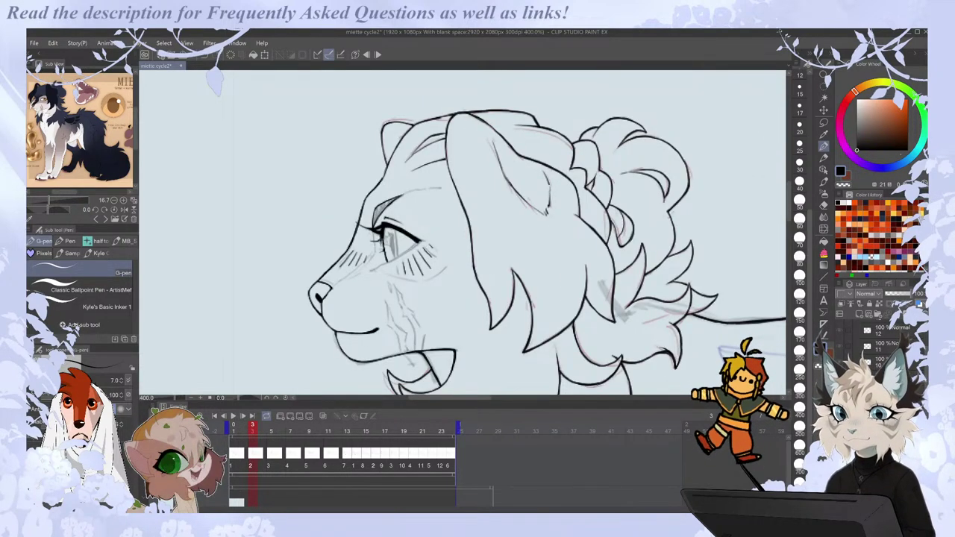
pyautogui.press('Left')
pyautogui.press('Right')
pyautogui.press('Left')
pyautogui.press('Right')
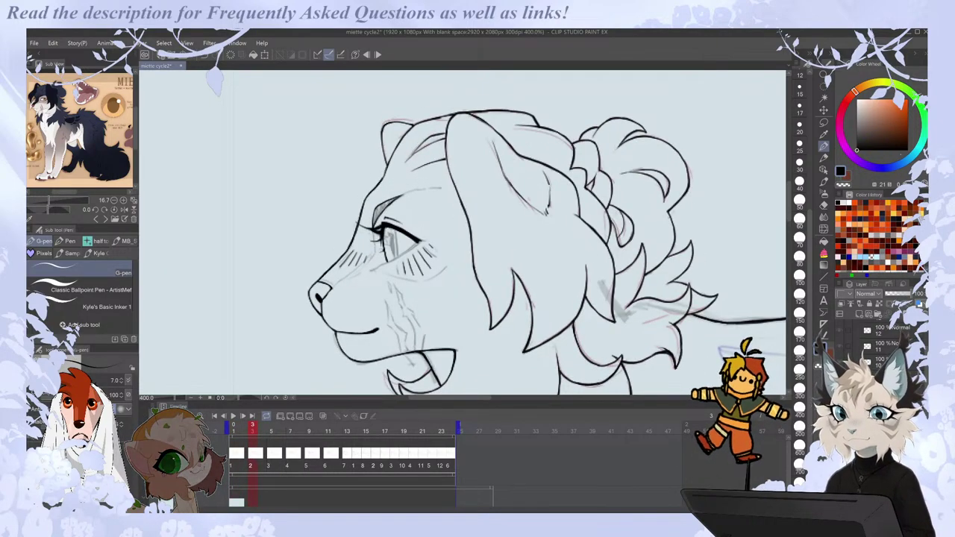
# Mirror the canvas and ink the lower eyelid line from the outer corner on frame 3.
pyautogui.scroll(3, 388, 227)
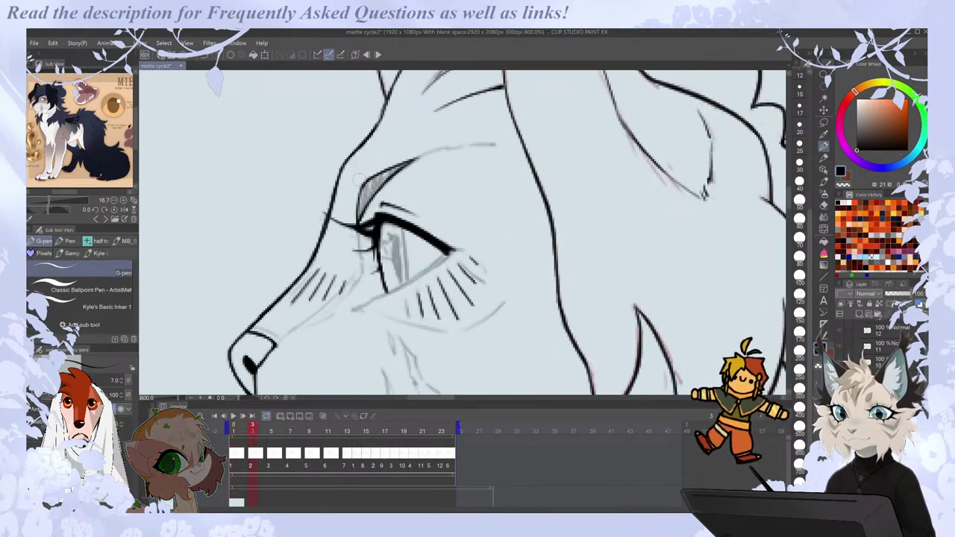
pyautogui.press('h')
pyautogui.press('Left')
pyautogui.press('Right')
pyautogui.moveTo(473, 253); pyautogui.dragTo(524, 288)
pyautogui.press('Left')
pyautogui.press('Right')
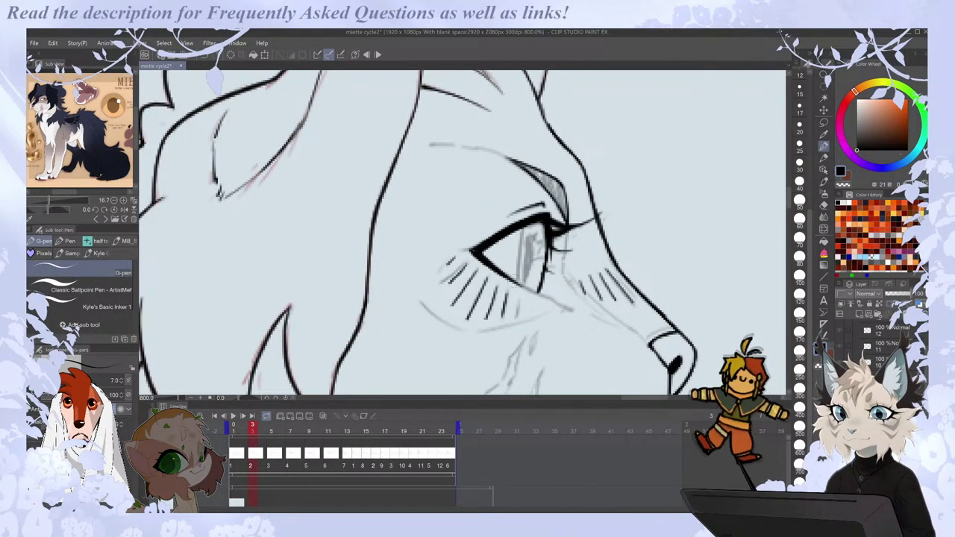
# Add a small pointed flick at the eye's outer corner on frame 3, restore the canvas orientation and refine the corner.
pyautogui.press('Right')
pyautogui.press('Left')
pyautogui.press('Right')
pyautogui.press('Left')
pyautogui.moveTo(460, 249); pyautogui.dragTo(478, 245)
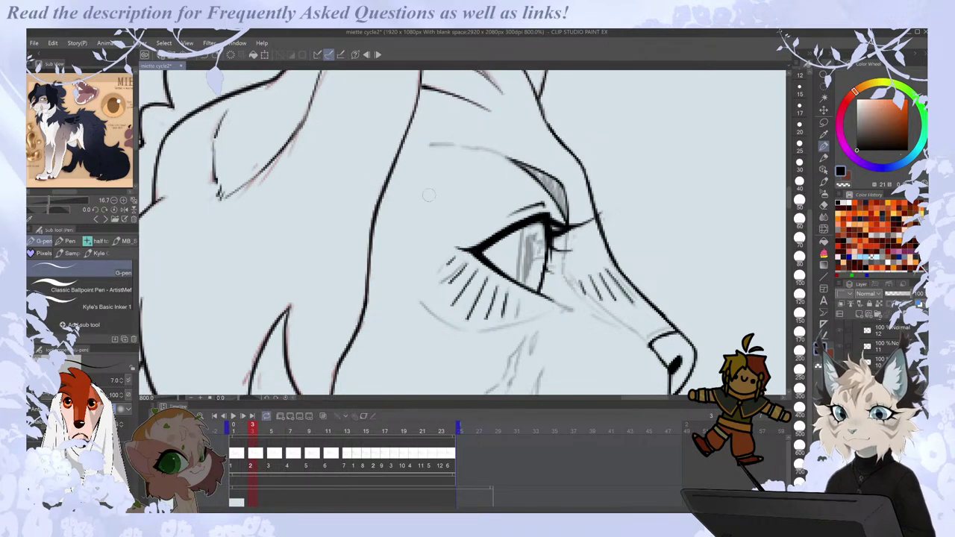
pyautogui.press(',')
pyautogui.press('.')
pyautogui.press('h')
pyautogui.press(',')
pyautogui.press('.')
pyautogui.press(',')
pyautogui.press('.')
pyautogui.hotkey('ctrl', 'z')
pyautogui.moveTo(442, 250); pyautogui.dragTo(445, 266)
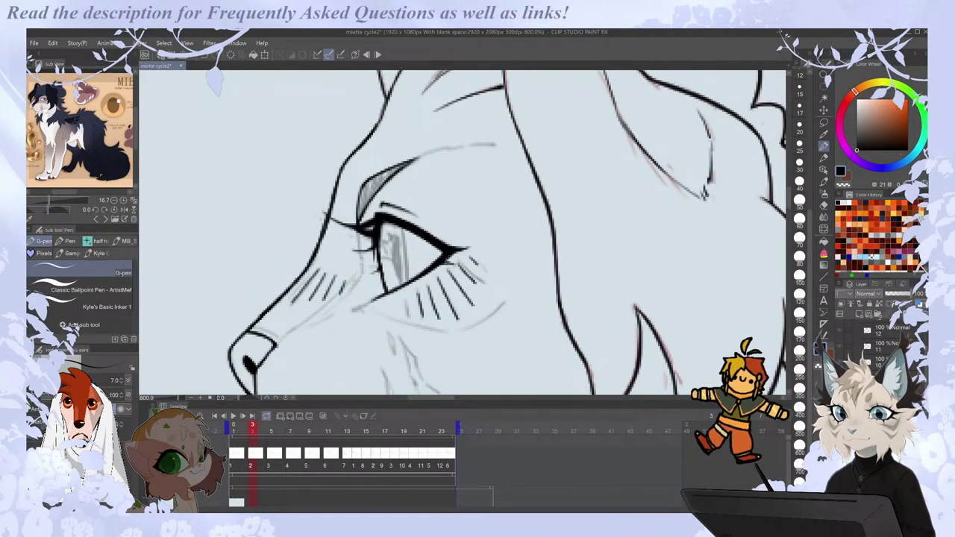
# Strengthen the lower eyelid line toward the front of the eye on frame 3, comparing it with neighbouring frames.
pyautogui.press('Right')
pyautogui.press('Left')
pyautogui.press('Right')
pyautogui.press('Left')
pyautogui.press('Right')
pyautogui.press('Left')
pyautogui.moveTo(388, 294); pyautogui.dragTo(415, 276)
pyautogui.press('Left')
pyautogui.press('Right')
pyautogui.press('Left')
pyautogui.press('Right')
pyautogui.press('Left')
pyautogui.press('Right')
pyautogui.press('Left')
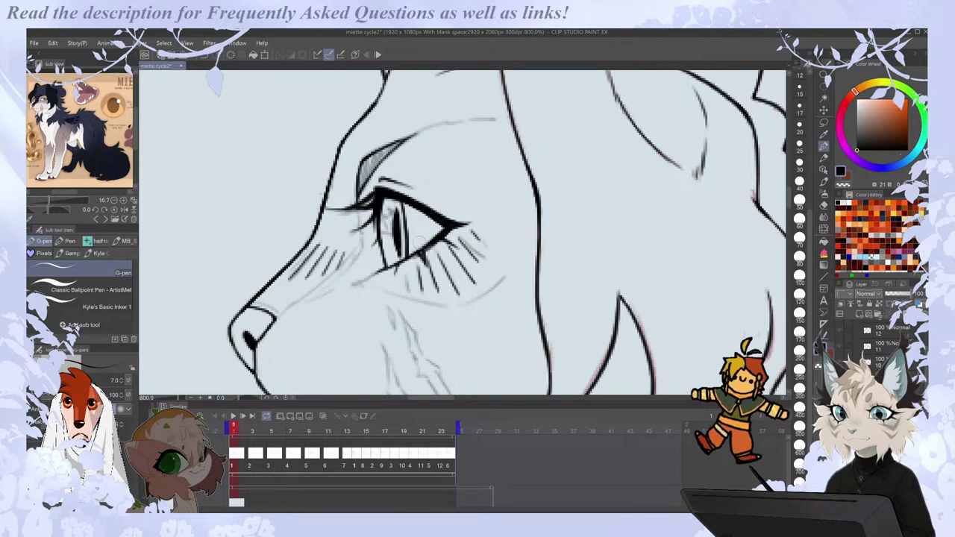
# Ink the solid slit pupil inside the eye on frame 3, using frame 1 as reference.
pyautogui.press('Right')
pyautogui.press('Right')
pyautogui.press('Left')
pyautogui.press('Left')
pyautogui.press('Right')
pyautogui.press('Right')
pyautogui.moveTo(398, 235); pyautogui.dragTo(402, 281)
pyautogui.press('Left')
pyautogui.press('Right')
pyautogui.hotkey('ctrl', 'z')
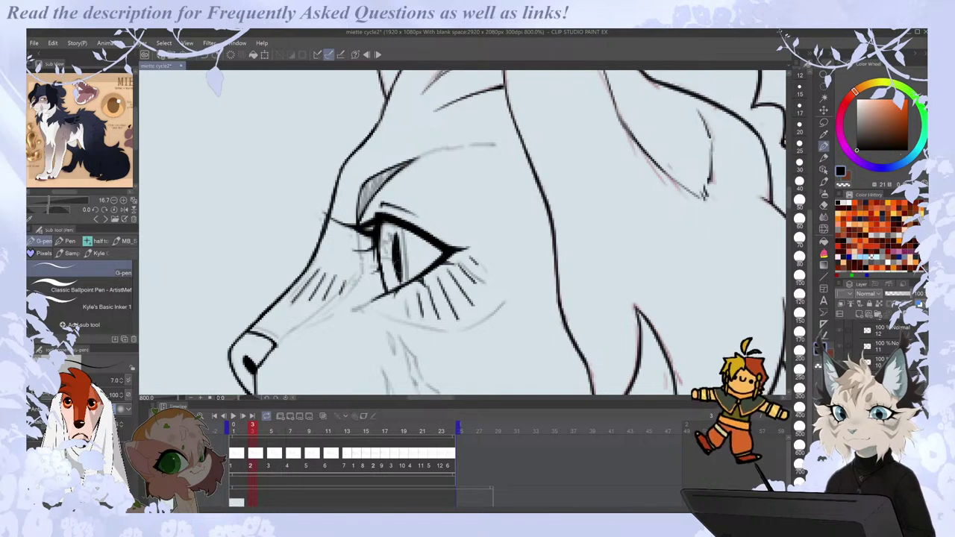
pyautogui.press('e')
pyautogui.press('p')
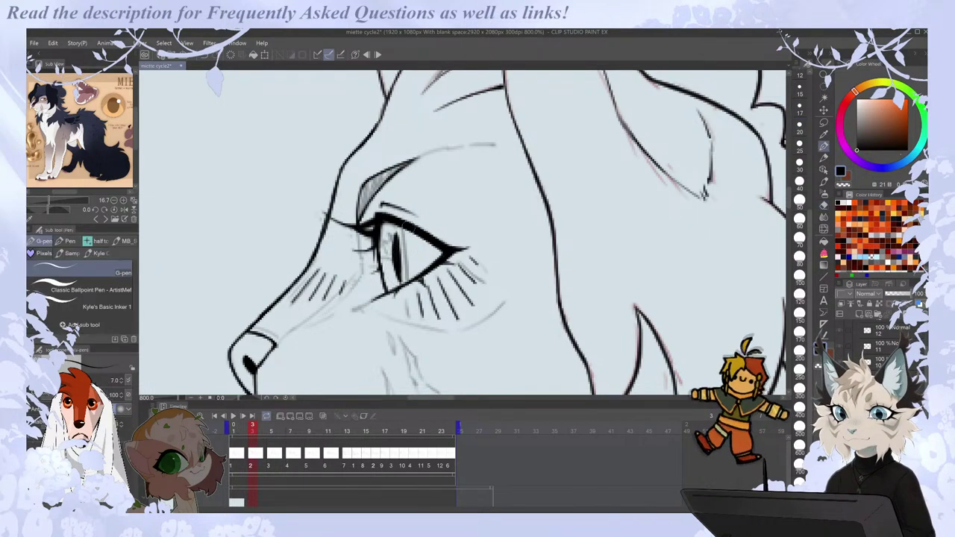
# Ink the iris's rear edge line behind the pupil on frame 3, redrawing it until it fits, and save the file.
pyautogui.press('Right')
pyautogui.press('Left')
pyautogui.press('Left')
pyautogui.press('Right')
pyautogui.moveTo(404, 225); pyautogui.dragTo(408, 282)
pyautogui.hotkey('ctrl', 'z')
pyautogui.press('Left')
pyautogui.press('Right')
pyautogui.hotkey('ctrl', 'z')
pyautogui.moveTo(402, 225); pyautogui.dragTo(408, 282)
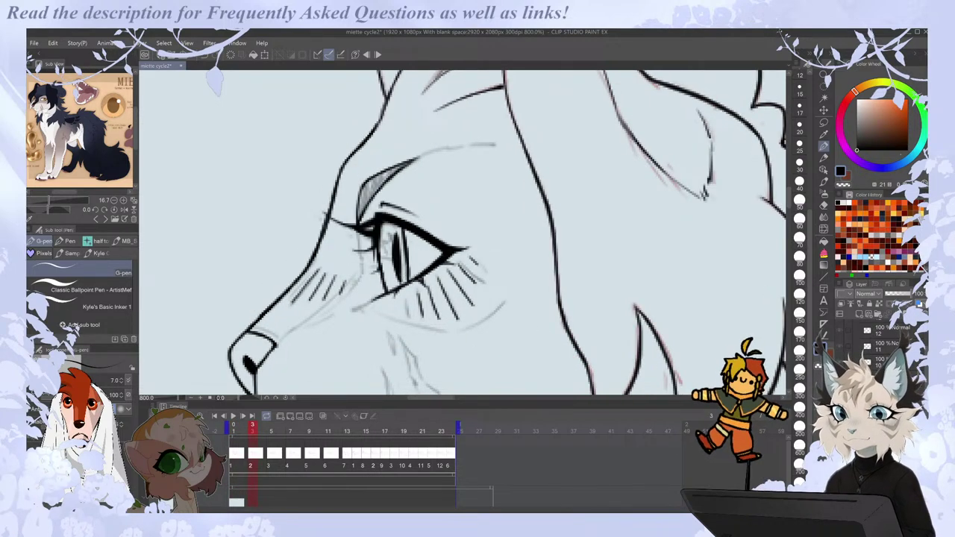
pyautogui.scroll(-4, 408, 258)
pyautogui.hotkey('ctrl', 's')
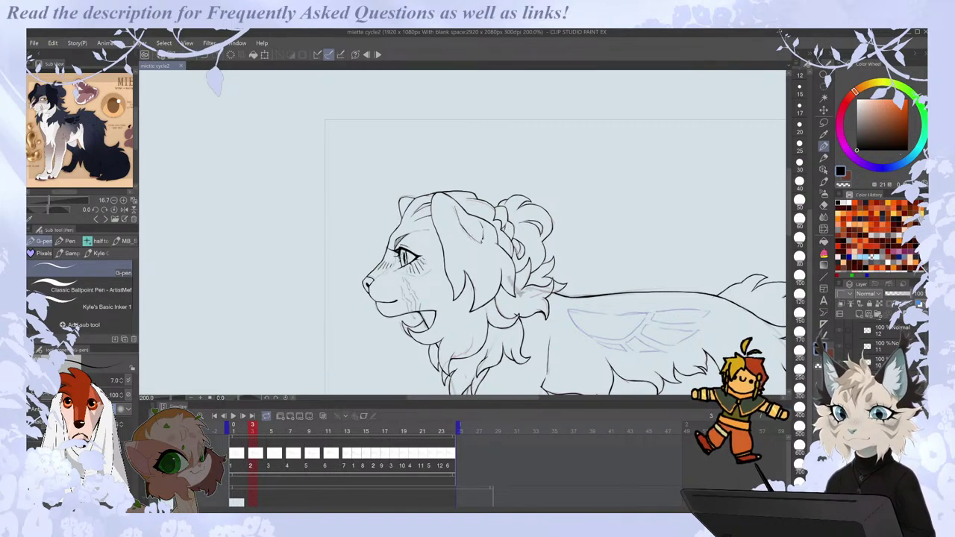
# Play back the walk cycle to examine how the inked eye moves between frames.
pyautogui.scroll(2, 507, 330)
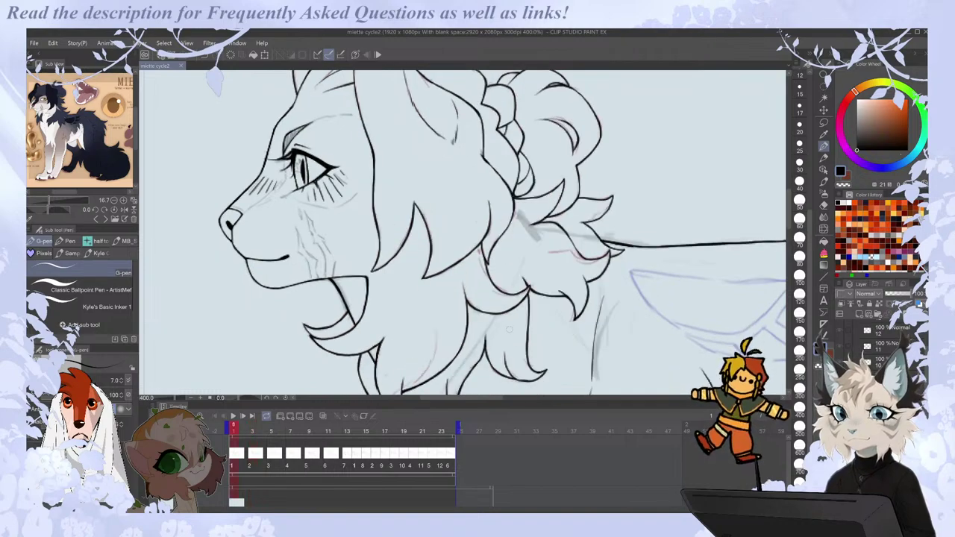
pyautogui.press('e')
pyautogui.press('p')
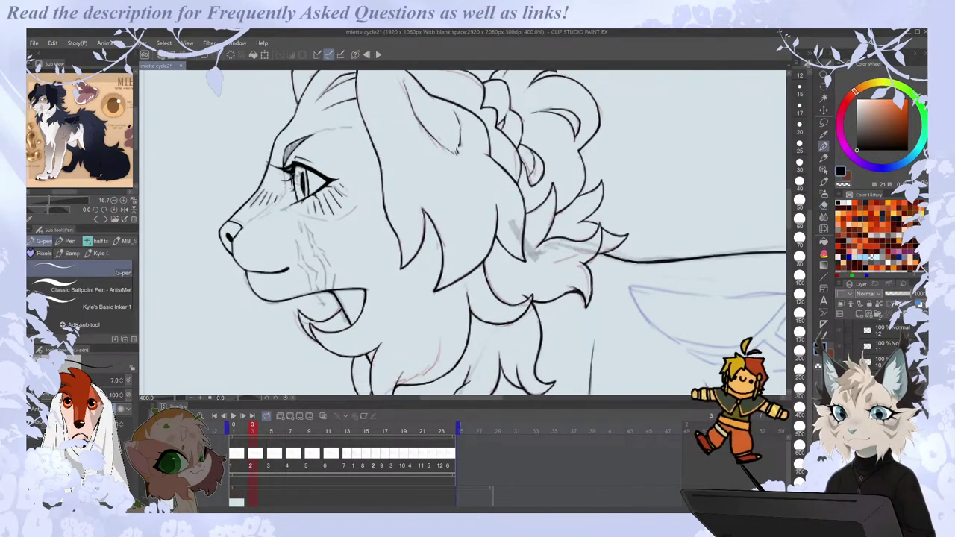
pyautogui.scroll(-2, 291, 158)
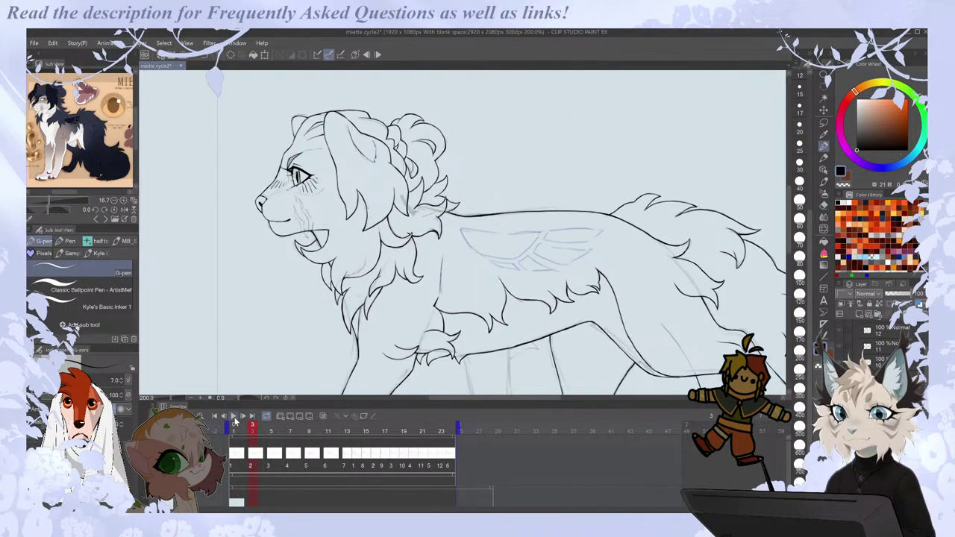
pyautogui.click(233, 416)
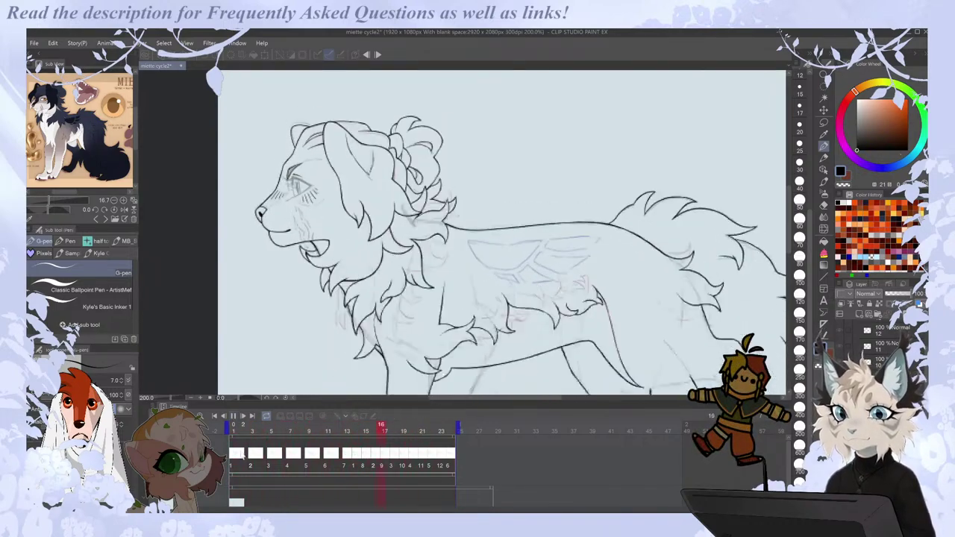
pyautogui.click(232, 416)
# Erase and reshape the tip of the far-side upper eyelash on frame 3.
pyautogui.scroll(2, 272, 143)
pyautogui.scroll(1, 271, 140)
pyautogui.press('Right')
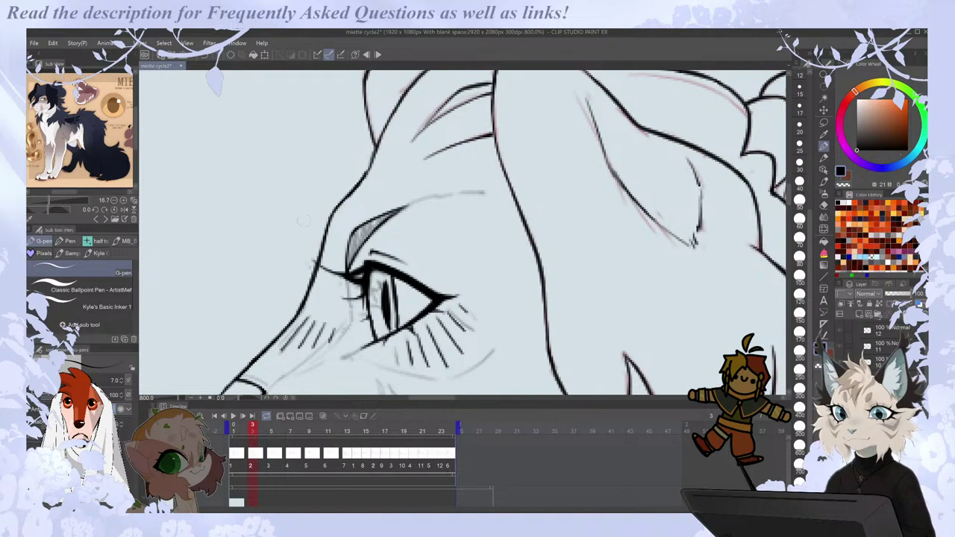
pyautogui.press('e')
pyautogui.moveTo(313, 260); pyautogui.dragTo(337, 274)
pyautogui.press('p')
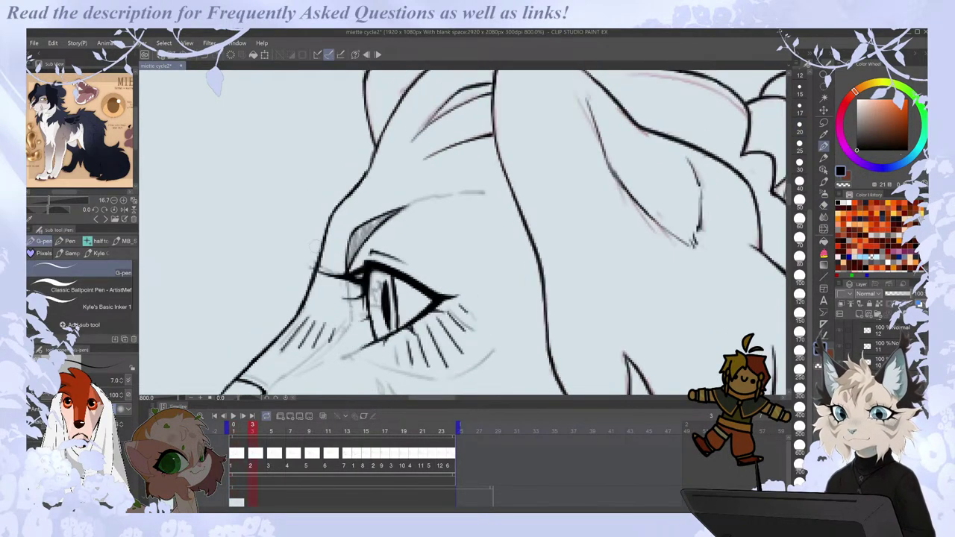
pyautogui.press('e')
pyautogui.press('p')
pyautogui.scroll(-2, 332, 188)
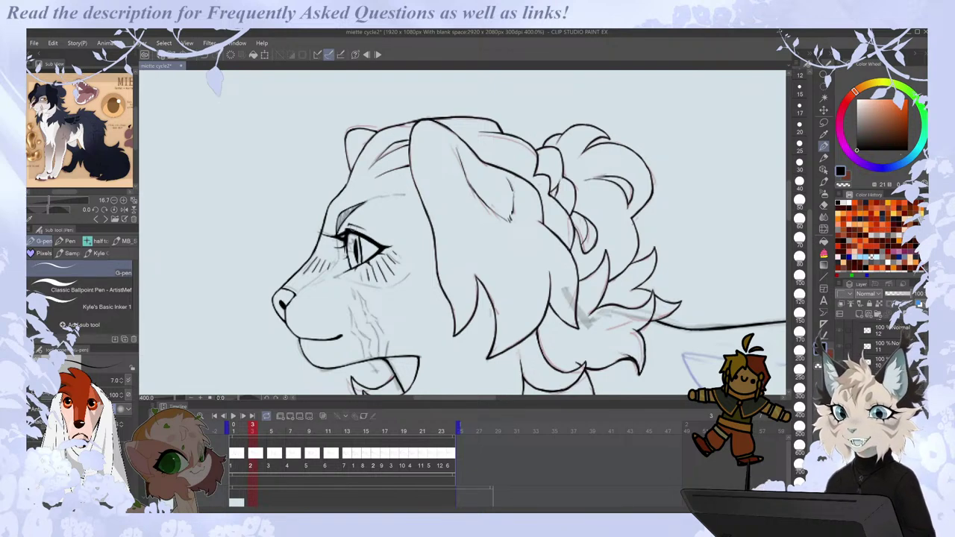
# Try to ink an extra stroke in front of the eye on frame 3, comparing it with neighbouring frames.
pyautogui.scroll(2, 336, 265)
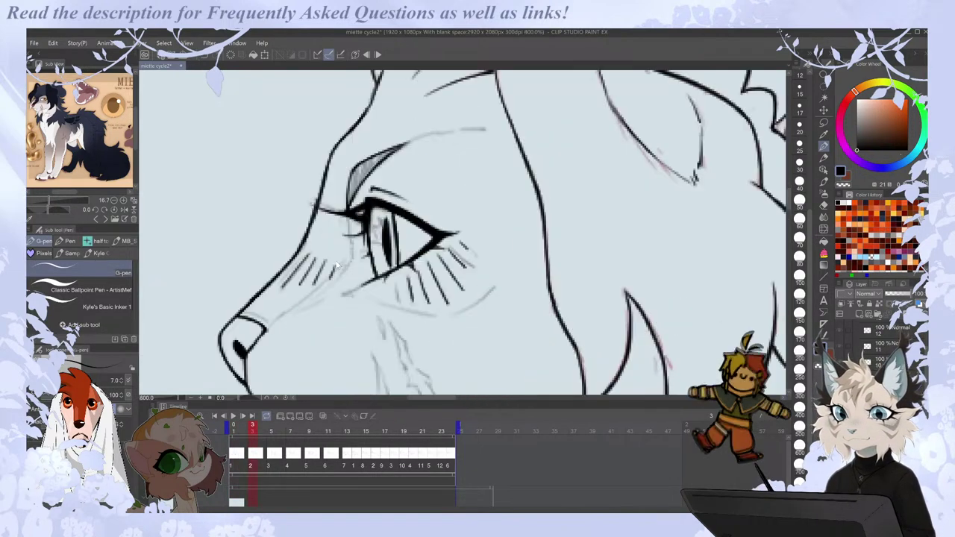
pyautogui.press('.')
pyautogui.press(',')
pyautogui.press('.')
pyautogui.moveTo(321, 237); pyautogui.dragTo(365, 262)
pyautogui.press(',')
pyautogui.press('.')
pyautogui.hotkey('ctrl', 'z')
pyautogui.moveTo(321, 237)
pyautogui.mouseDown()
pyautogui.moveTo(368, 263)
pyautogui.moveTo(372, 246)
pyautogui.mouseUp()
pyautogui.hotkey('ctrl', 'z')
pyautogui.press(',')
pyautogui.press('.')
pyautogui.press(',')
pyautogui.scroll(-1, 372, 203)
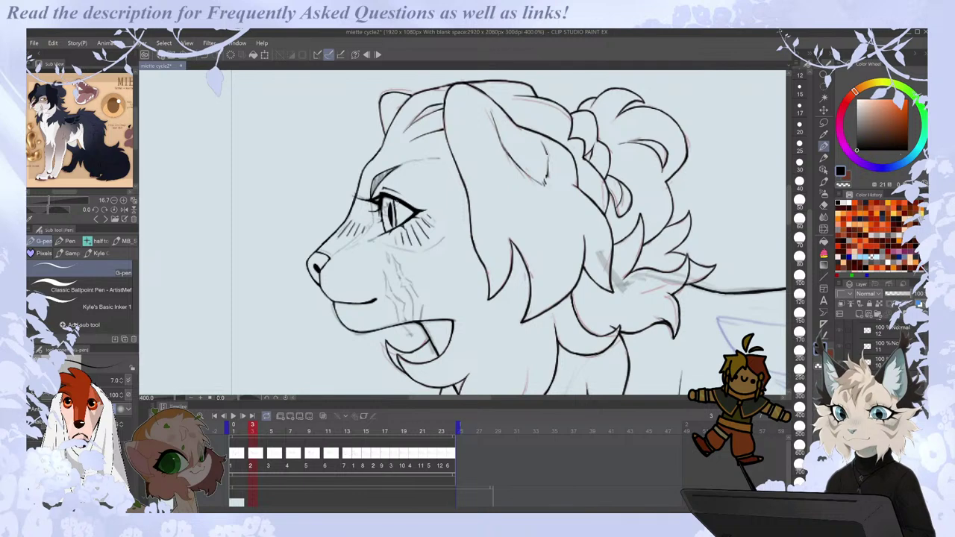
pyautogui.scroll(1, 374, 216)
pyautogui.scroll(-1, 378, 213)
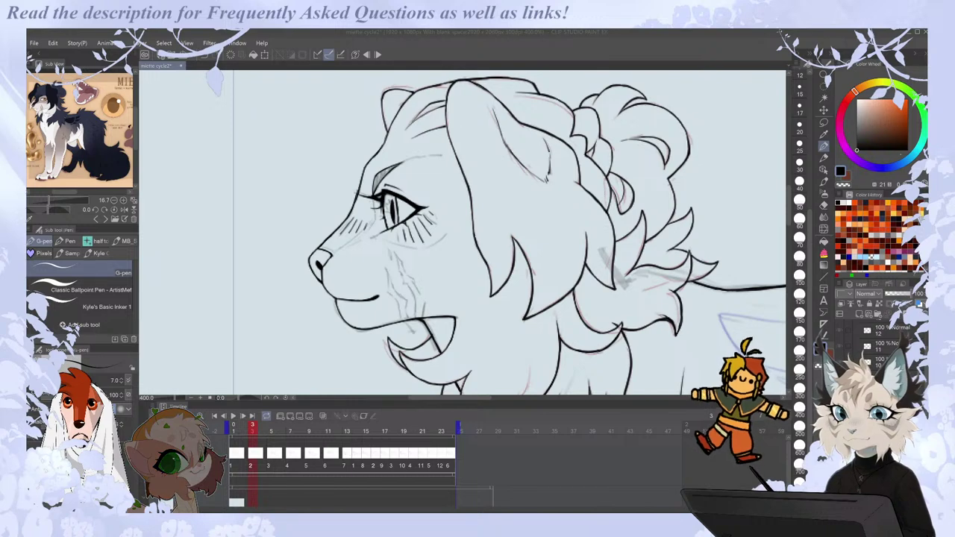
pyautogui.hotkey('alt', 'Tab')
pyautogui.press(',')
pyautogui.press('.')
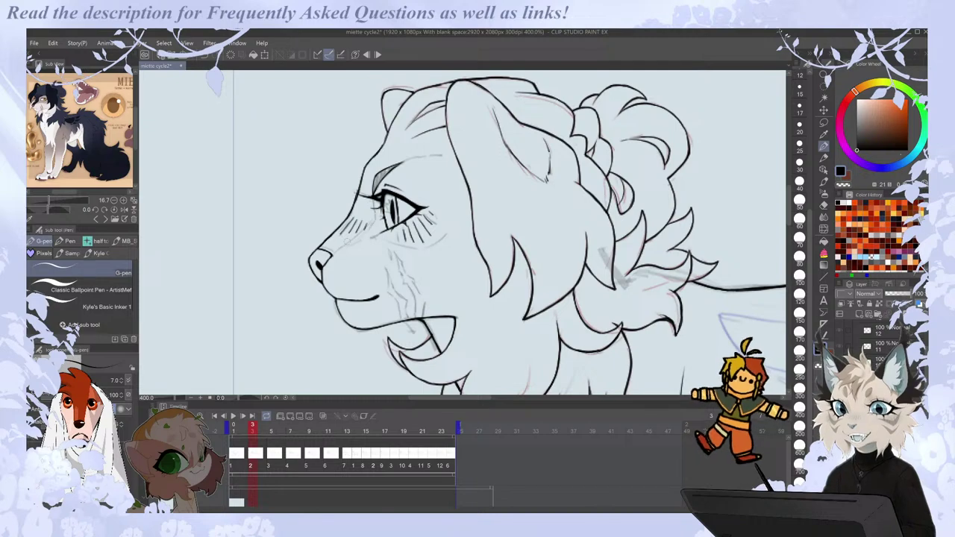
# Ink the curved far-side upper eyelash at the front of the eye on frame 5.
pyautogui.press('.')
pyautogui.scroll(1, 388, 226)
pyautogui.press(',')
pyautogui.press('.')
pyautogui.moveTo(364, 197); pyautogui.dragTo(386, 210)
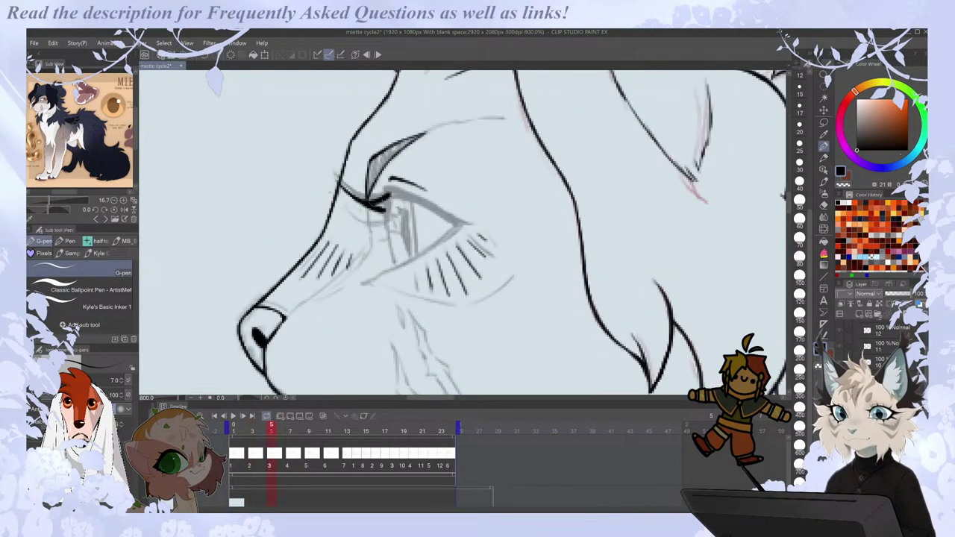
pyautogui.press('Right')
pyautogui.press('Left')
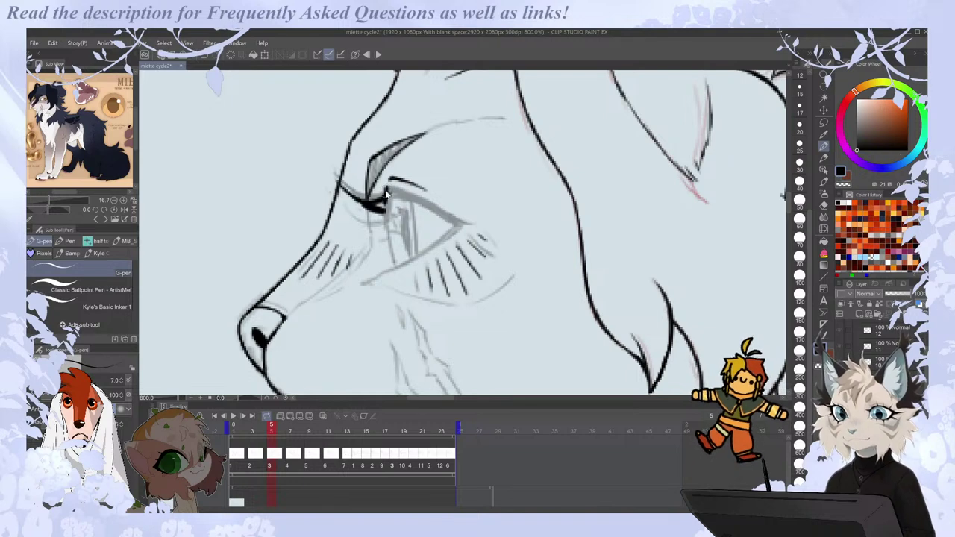
# Build up the front corner of the eye below the eyelash base on frame 5, comparing with neighbouring frames.
pyautogui.press('Right')
pyautogui.press('Left')
pyautogui.moveTo(386, 216); pyautogui.dragTo(389, 237)
pyautogui.press('Right')
pyautogui.press('Left')
pyautogui.press('Right')
pyautogui.press('Left')
pyautogui.press('Left')
pyautogui.press('Right')
pyautogui.press('Right')
pyautogui.press('Right')
pyautogui.press('Left')
pyautogui.press('Left')
pyautogui.press('Left')
pyautogui.press('Right')
# Ink the curved front edge of the eye down from the eyelash base on frame 5 and clean it up.
pyautogui.moveTo(382, 212); pyautogui.dragTo(384, 230)
pyautogui.moveTo(388, 193); pyautogui.dragTo(396, 267)
pyautogui.press('Left')
pyautogui.press('Right')
pyautogui.press('e')
pyautogui.press('p')
pyautogui.press('Left')
pyautogui.press('Right')
# Ink the lower far-side eyelash at the front of the eye on frame 5, checking its position against frame 3.
pyautogui.moveTo(349, 210); pyautogui.dragTo(385, 223)
pyautogui.press('Left')
pyautogui.press('Right')
pyautogui.hotkey('ctrl', 'z')
pyautogui.press('Left')
pyautogui.press('Right')
pyautogui.press('Right')
pyautogui.press('Left')
pyautogui.press('Left')
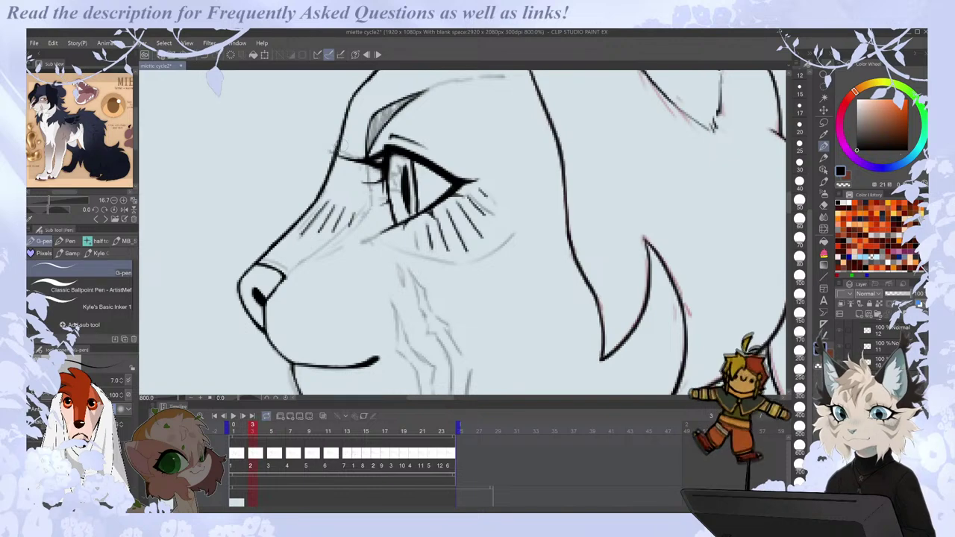
pyautogui.press('Right')
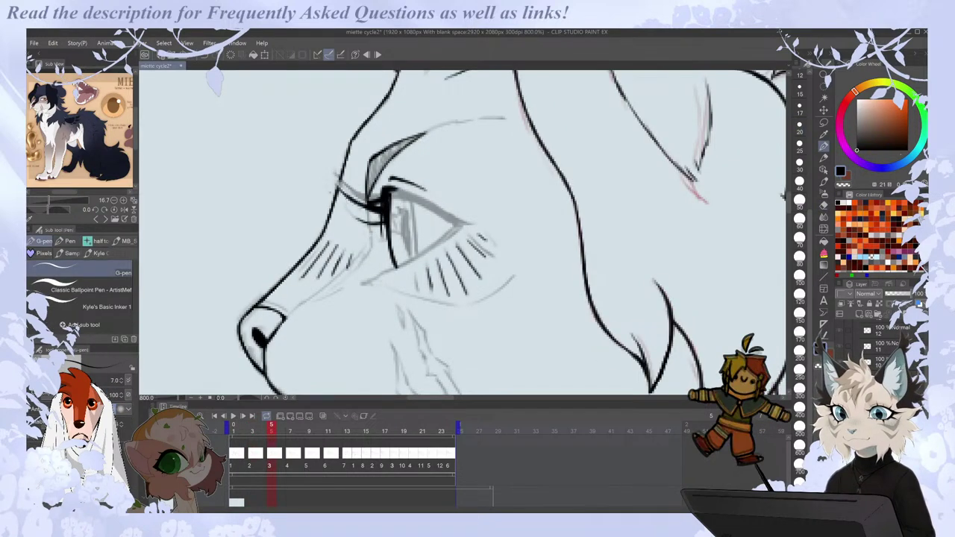
# Ink the thick upper eyelid line from the front of the eye to its back corner on frame 5, comparing with the previous drawing.
pyautogui.press('Left')
pyautogui.press('Right')
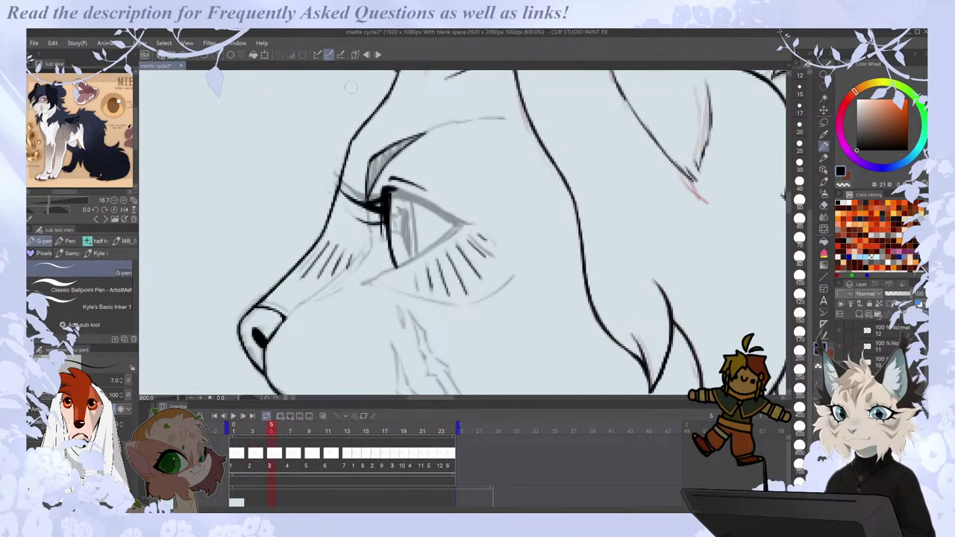
pyautogui.press('Left')
pyautogui.press('Right')
pyautogui.press('Left')
pyautogui.press('Right')
pyautogui.press('Left')
pyautogui.press('Right')
pyautogui.press('Left')
pyautogui.press('Right')
pyautogui.press('Left')
pyautogui.press('Right')
pyautogui.press('Left')
pyautogui.press('Right')
pyautogui.moveTo(420, 200); pyautogui.dragTo(461, 224)
pyautogui.press('Left')
pyautogui.press('Right')
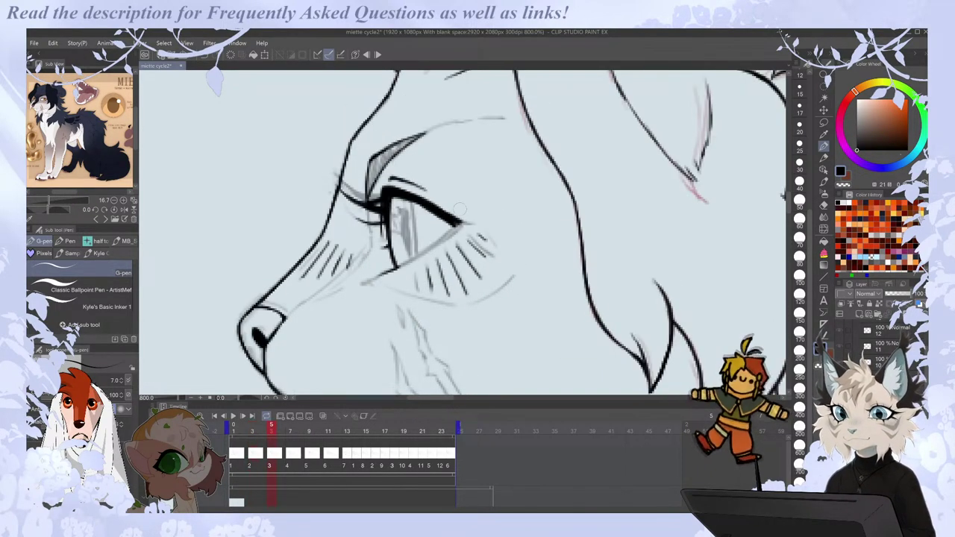
# Mirror the canvas view and ink the lower eyelid line from the back corner to the front of the eye on frame 5.
pyautogui.press('h')
pyautogui.press('Left')
pyautogui.press('Right')
pyautogui.moveTo(465, 225); pyautogui.dragTo(496, 250)
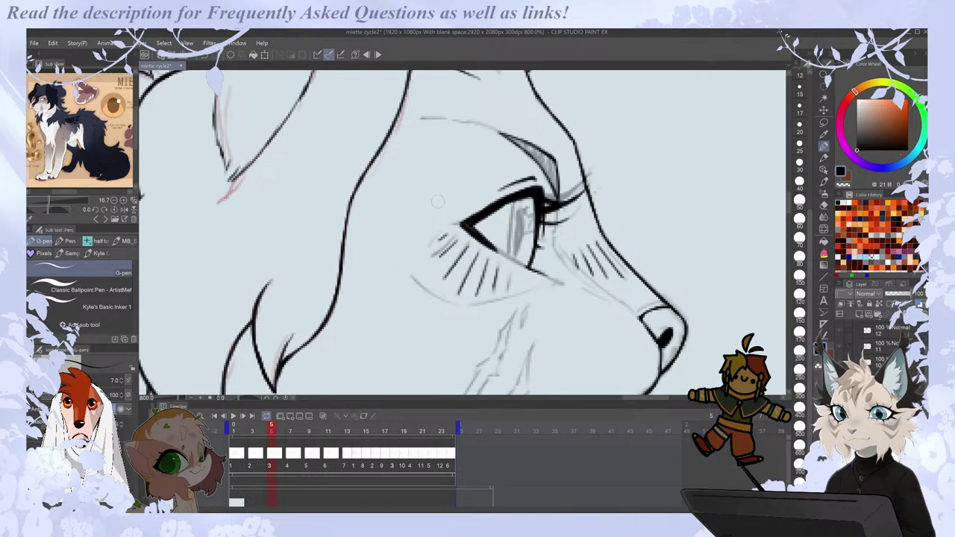
pyautogui.press('Left')
pyautogui.press('Right')
pyautogui.press('Left')
pyautogui.press('Right')
pyautogui.moveTo(471, 223)
pyautogui.mouseDown()
pyautogui.moveTo(447, 220)
pyautogui.moveTo(472, 225)
pyautogui.moveTo(532, 271)
pyautogui.mouseUp()
pyautogui.press('Left')
pyautogui.press('Right')
pyautogui.press('Left')
pyautogui.press('Right')
pyautogui.press('Left')
pyautogui.press('Right')
# Ink the pointed flick at the back corner of the eye on frame 5 and trim it with the eraser.
pyautogui.moveTo(466, 228)
pyautogui.mouseDown()
pyautogui.moveTo(475, 232)
pyautogui.moveTo(456, 240)
pyautogui.mouseUp()
pyautogui.press('Left')
pyautogui.press('Left')
pyautogui.press('Right')
pyautogui.press('Right')
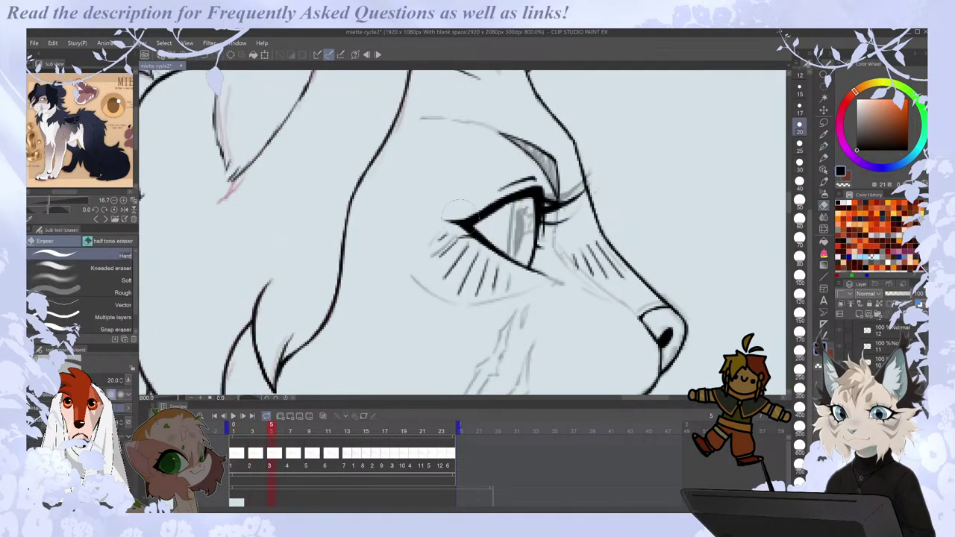
pyautogui.moveTo(447, 218); pyautogui.dragTo(465, 223)
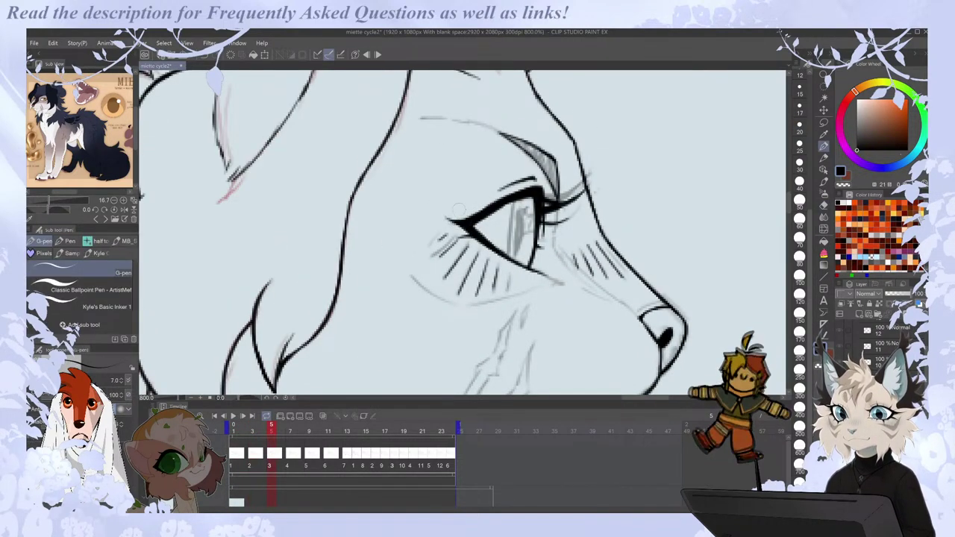
# Add a short lash below the lower eyelid on frame 5, comparing with neighbouring drawings, and restore the unmirrored view.
pyautogui.press('Left')
pyautogui.press('Right')
pyautogui.press('Right')
pyautogui.press('Left')
pyautogui.press('Right')
pyautogui.press('Left')
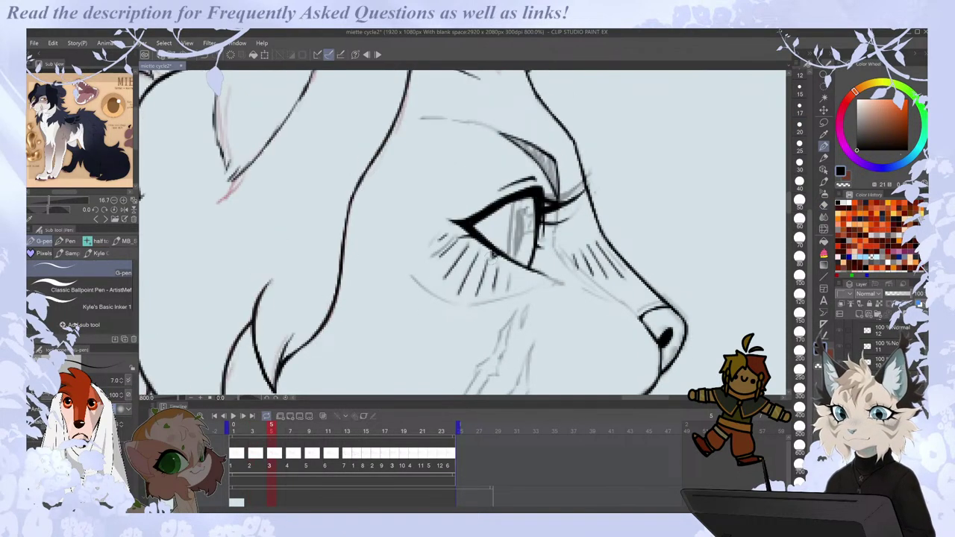
pyautogui.press('Left')
pyautogui.press('Right')
pyautogui.scroll(-2, 534, 243)
pyautogui.press('h')
pyautogui.scroll(2, 410, 226)
pyautogui.press('Left')
pyautogui.press('Right')
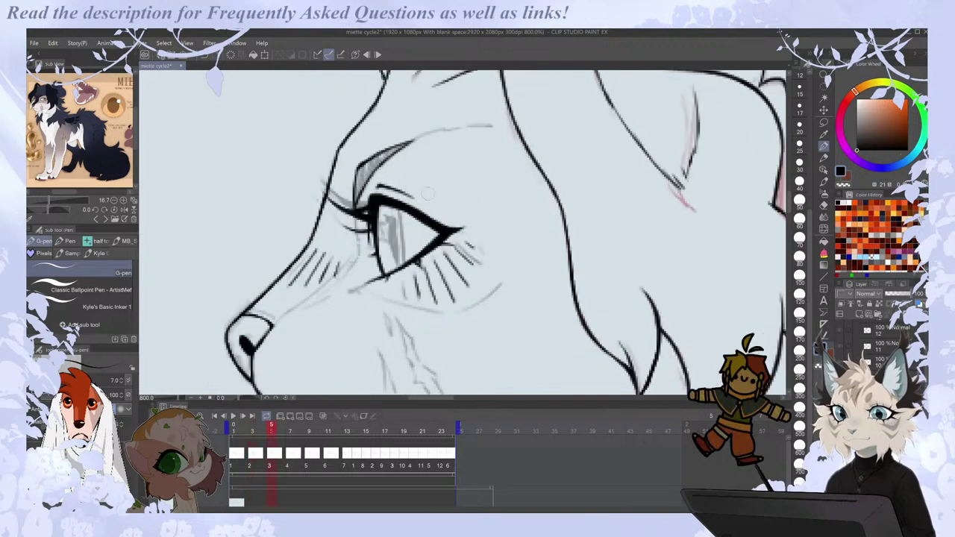
# Touch up the eye outline on frame 5 with the eraser and pen, checking it against the next drawing.
pyautogui.press('e')
pyautogui.press('p')
pyautogui.press('Right')
pyautogui.press('Left')
pyautogui.press('e')
pyautogui.press('p')
pyautogui.press('Right')
pyautogui.press('Left')
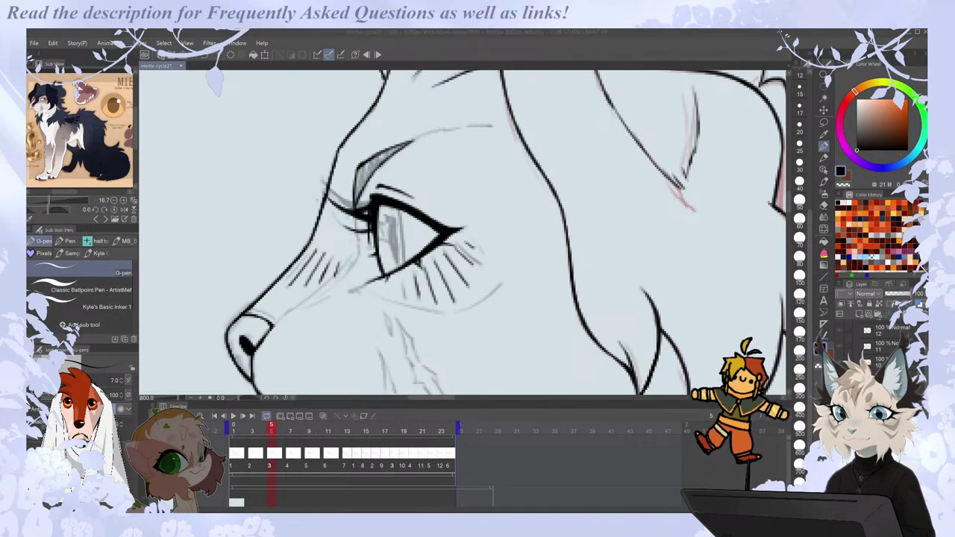
# Set the pen size to 6 and ink the slit pupil on frame 5, comparing it with the previous drawing.
pyautogui.scroll(-2, 462, 237)
pyautogui.scroll(-2, 627, 306)
pyautogui.scroll(2, 497, 276)
pyautogui.moveTo(462, 399); pyautogui.dragTo(491, 399)
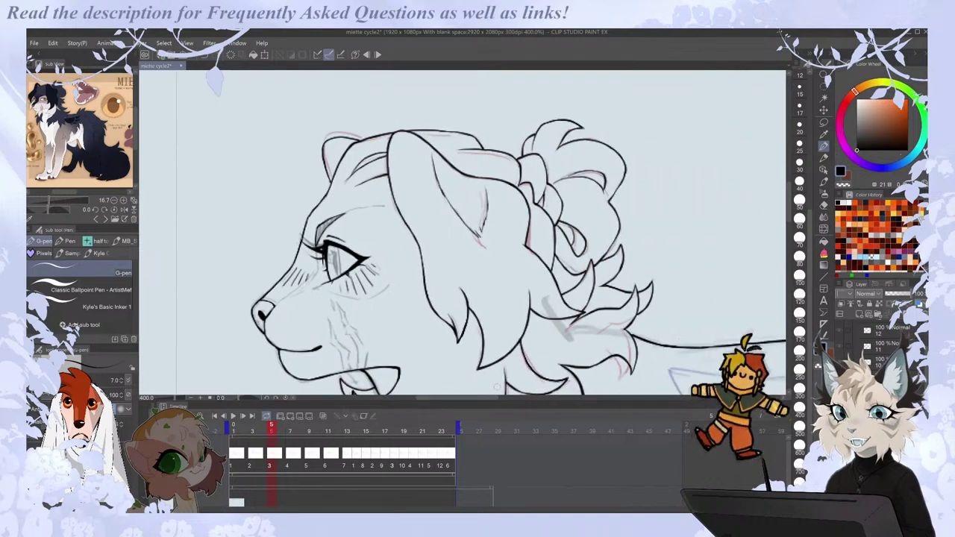
pyautogui.scroll(-2, 465, 244)
pyautogui.scroll(2, 393, 315)
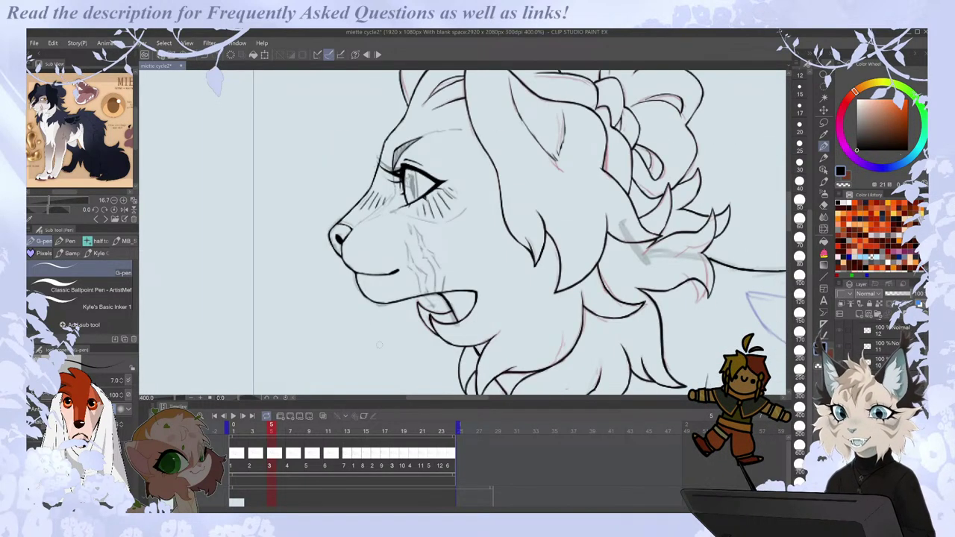
pyautogui.scroll(3, 800, 186)
pyautogui.click(800, 97)
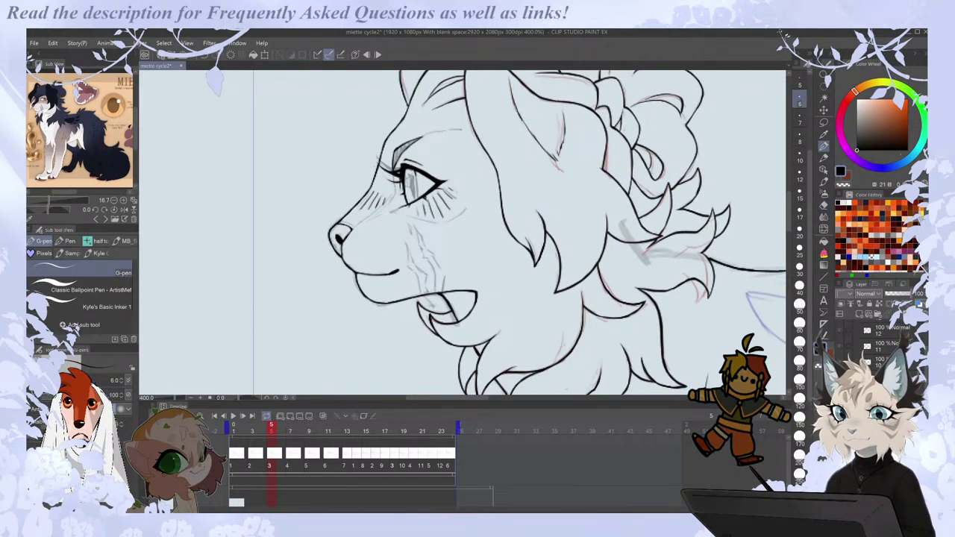
pyautogui.press(',')
pyautogui.press('.')
pyautogui.hotkey('ctrl', 's')
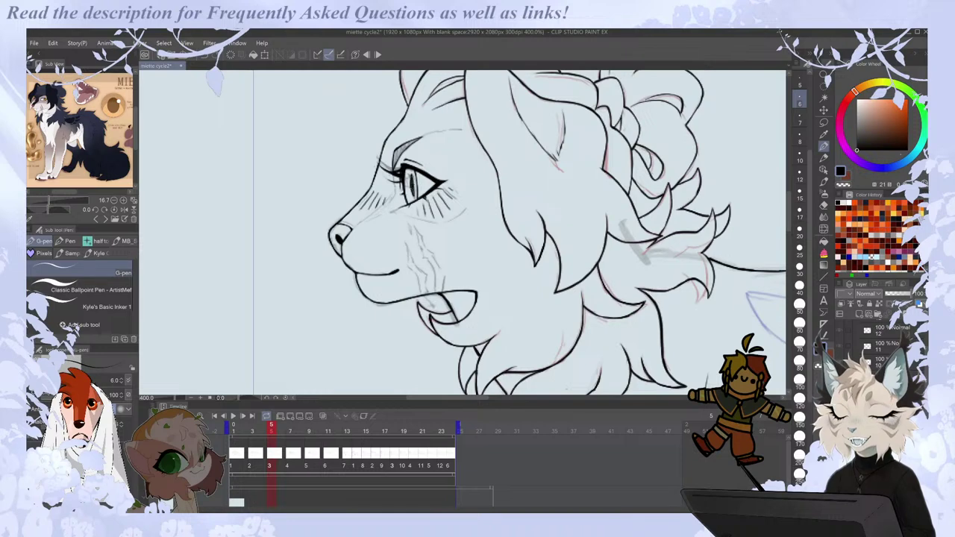
pyautogui.press('Left')
pyautogui.press('Right')
pyautogui.press('Left')
pyautogui.press('Right')
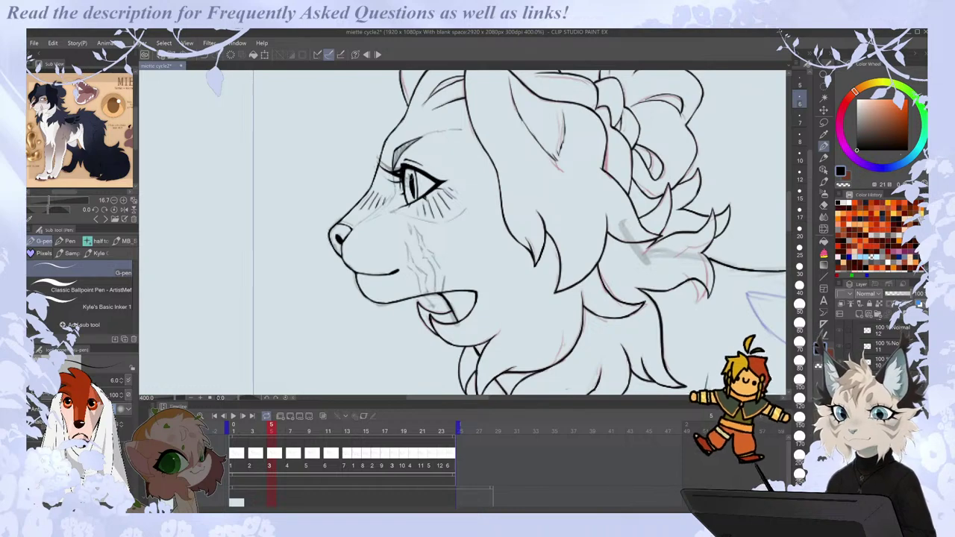
# Play back the walk cycle to check the inked eye across the frames.
pyautogui.scroll(-2, 409, 177)
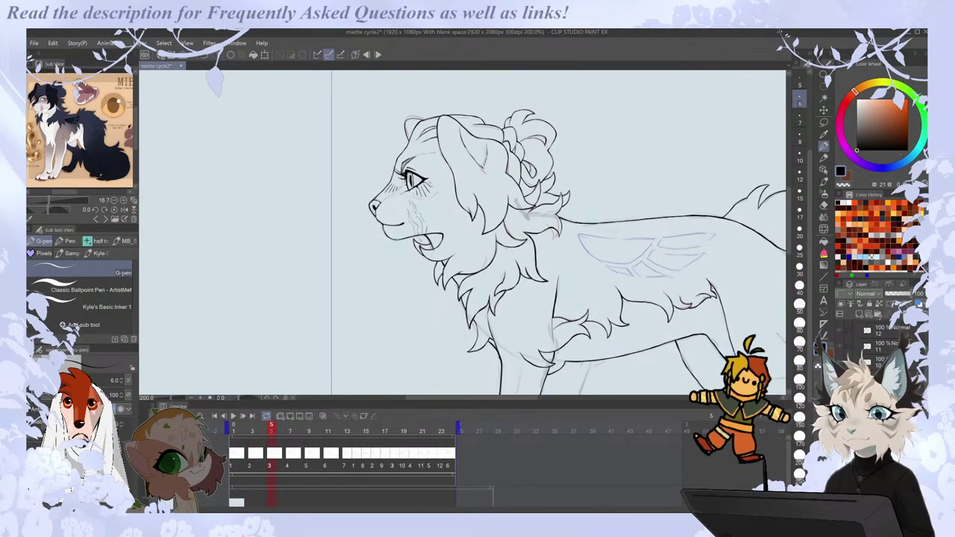
pyautogui.scroll(-1, 462, 227)
pyautogui.click(233, 415)
pyautogui.scroll(3, 486, 201)
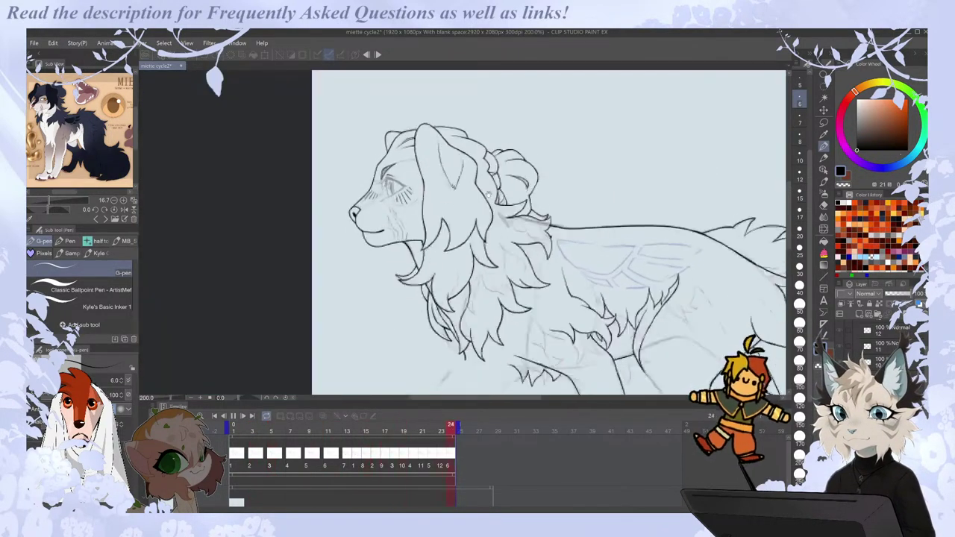
pyautogui.hotkey('ctrl', '-')
pyautogui.hotkey('ctrl', '-')
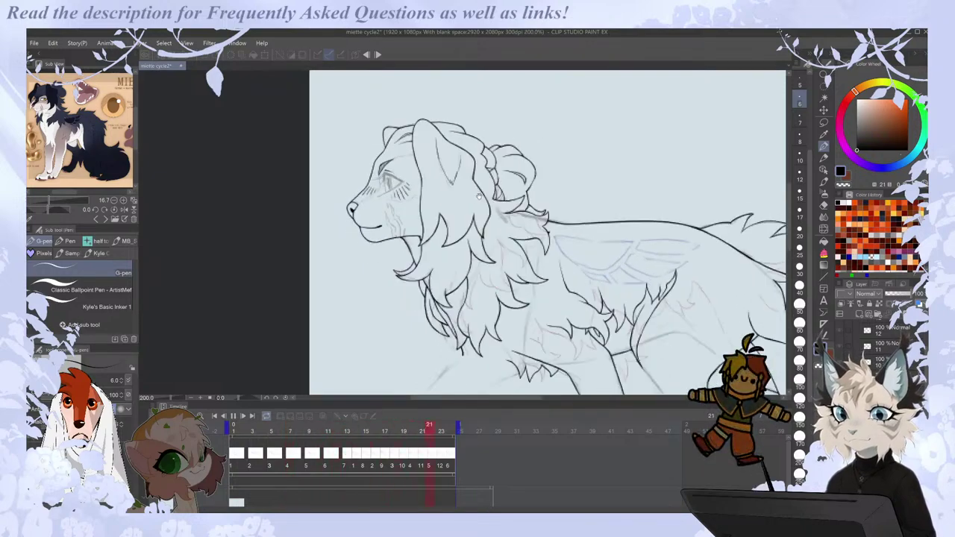
pyautogui.hotkey('ctrl', '+')
pyautogui.hotkey('ctrl', '+')
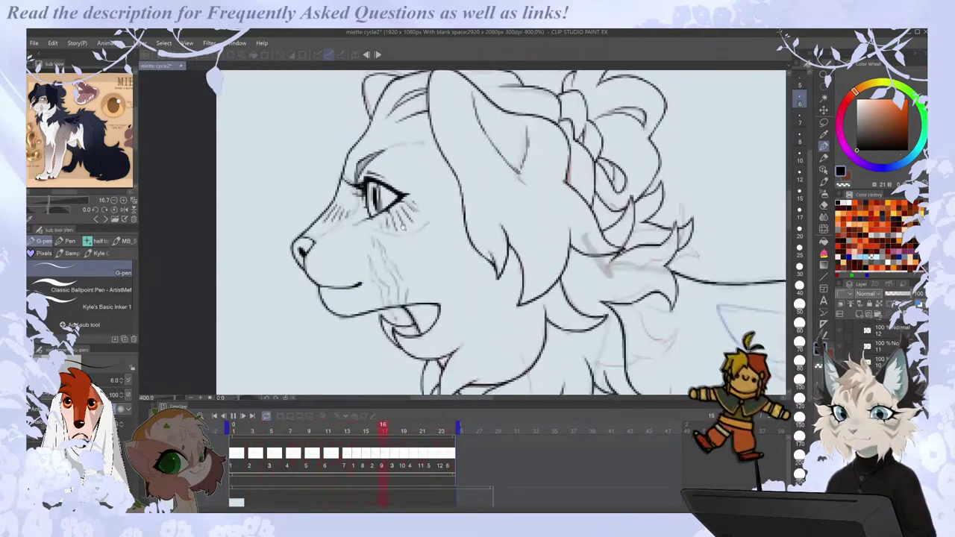
pyautogui.hotkey('ctrl', '+')
pyautogui.hotkey('ctrl', '+')
pyautogui.press('space')
# Ink the curved front edge of the eye on frame 7 and clean it up with the eraser.
pyautogui.press('Right')
pyautogui.moveTo(360, 193)
pyautogui.mouseDown()
pyautogui.moveTo(358, 233)
pyautogui.moveTo(372, 273)
pyautogui.mouseUp()
pyautogui.press('Left')
pyautogui.press('Right')
pyautogui.press('e')
pyautogui.press('p')
pyautogui.press('e')
pyautogui.press('p')
# In mirrored view, ink the back-corner flick and the lower eyelid line on frame 7, comparing with neighbouring drawings.
pyautogui.press('h')
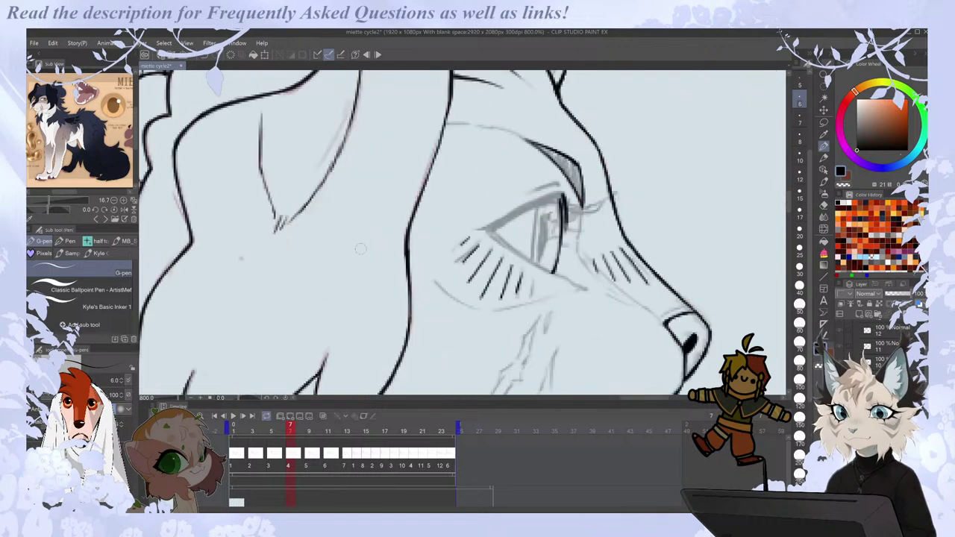
pyautogui.press('Left')
pyautogui.press('Right')
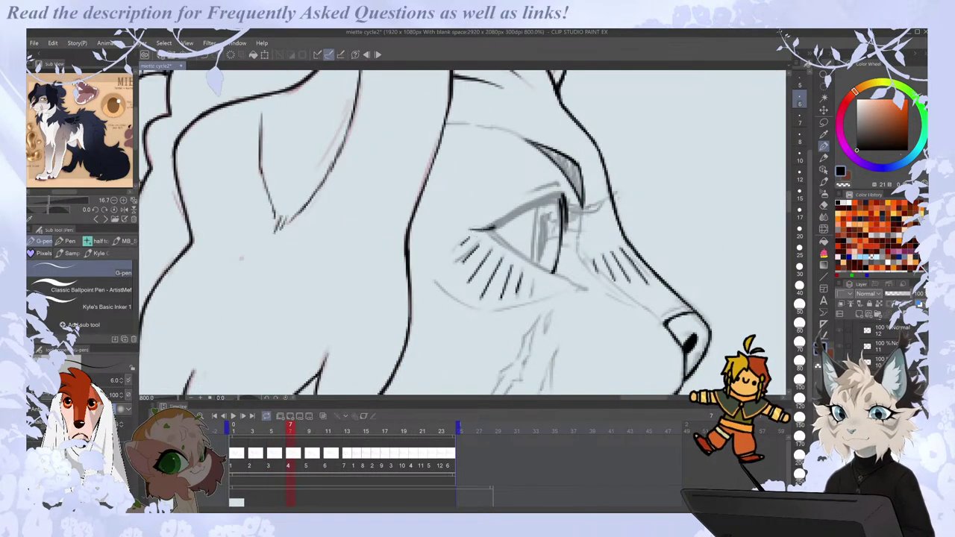
pyautogui.moveTo(488, 233); pyautogui.dragTo(567, 282)
pyautogui.press('Left')
pyautogui.press('Right')
pyautogui.press('Left')
pyautogui.press('Right')
pyautogui.press('Left')
pyautogui.press('Right')
pyautogui.press('Right')
pyautogui.press('Left')
pyautogui.press('Left')
pyautogui.press('Right')
pyautogui.press('Left')
pyautogui.press('Right')
pyautogui.press('Left')
pyautogui.press('Right')
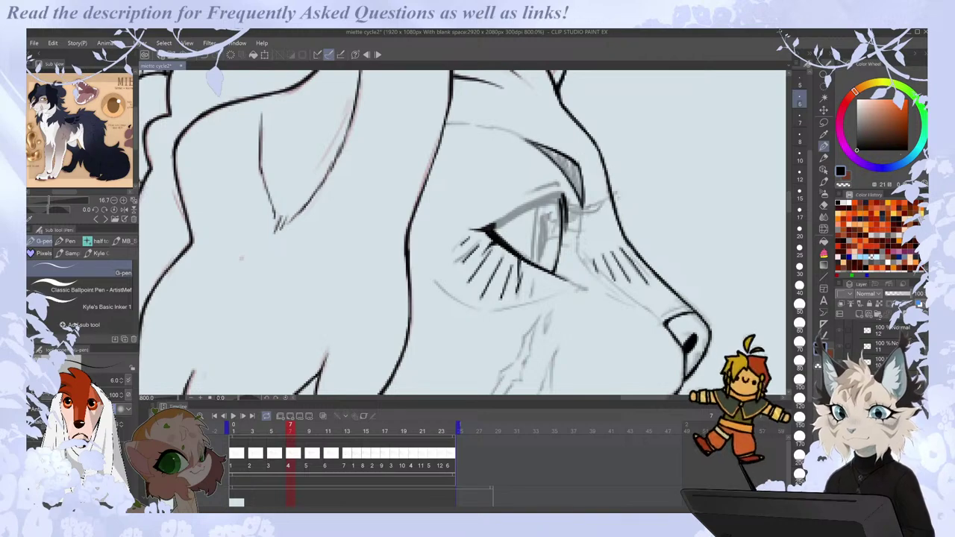
# Ink the upper eyelid line from the back corner to the front of the eye on frame 7, checking it in both view orientations.
pyautogui.press('Left')
pyautogui.press('Right')
pyautogui.press('Left')
pyautogui.press('Right')
pyautogui.press('Left')
pyautogui.press('Right')
pyautogui.moveTo(492, 228); pyautogui.dragTo(565, 192)
pyautogui.press('Left')
pyautogui.press('Right')
pyautogui.press('h')
pyautogui.press('Left')
pyautogui.press('Right')
pyautogui.press('h')
pyautogui.press('Left')
pyautogui.press('Right')
# Thicken the upper eyelid line on frame 7 along its length toward the back corner of the eye.
pyautogui.moveTo(516, 214); pyautogui.dragTo(562, 199)
pyautogui.hotkey('ctrl', 'z')
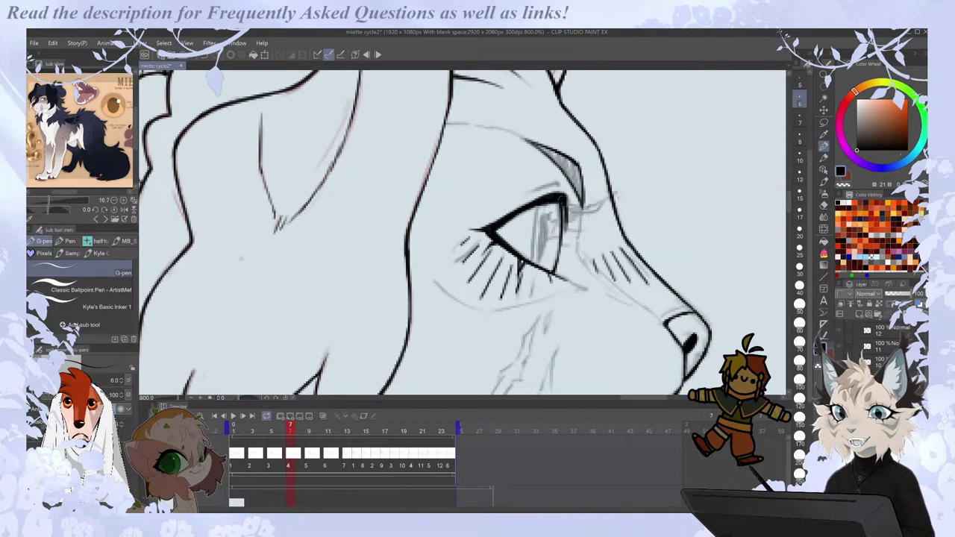
pyautogui.moveTo(498, 226); pyautogui.dragTo(561, 197)
pyautogui.press('Left')
pyautogui.press('Right')
pyautogui.moveTo(492, 232); pyautogui.dragTo(518, 216)
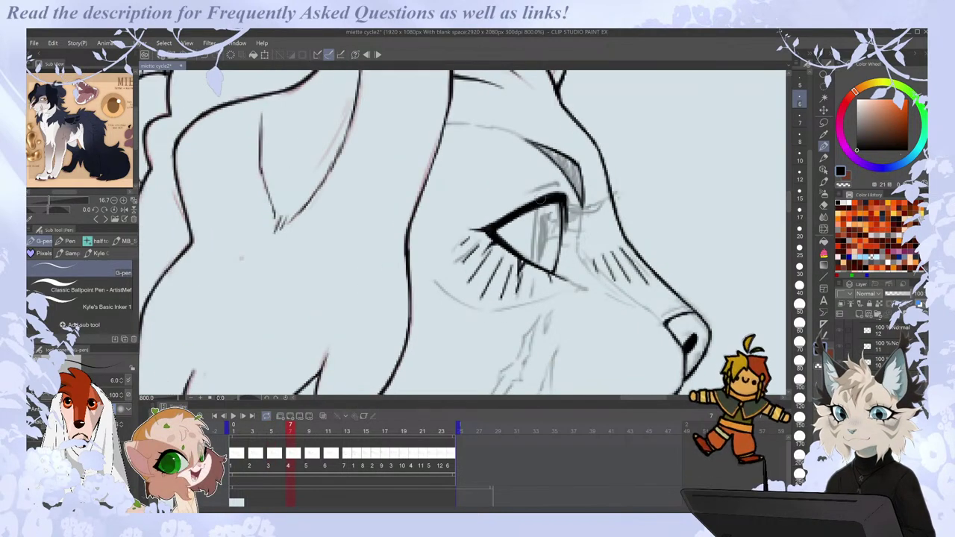
pyautogui.press('Left')
pyautogui.press('Right')
# Ink the eyelid crease above the upper eyelid on frame 7 and return to the unmirrored view.
pyautogui.moveTo(558, 183); pyautogui.dragTo(528, 194)
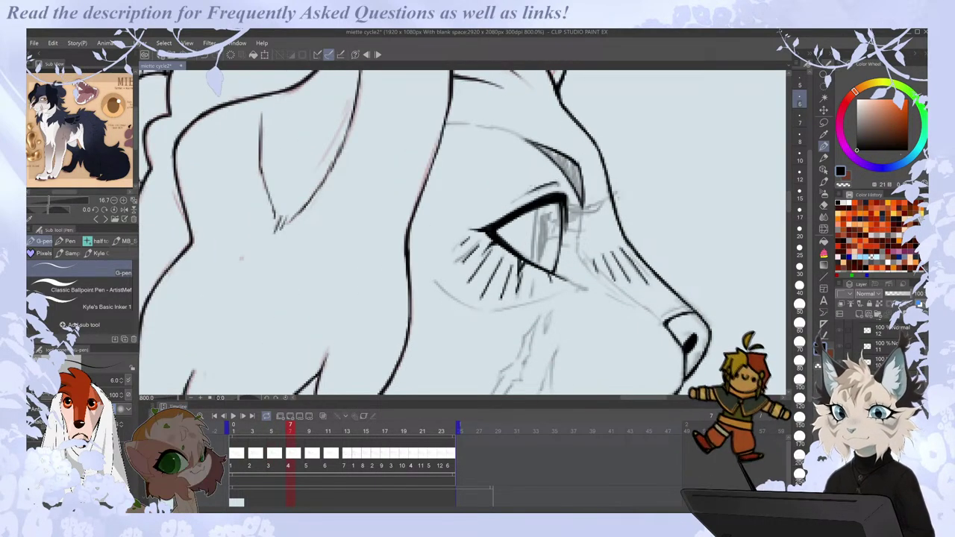
pyautogui.press('Left')
pyautogui.press('Right')
pyautogui.press('h')
pyautogui.press('Left')
pyautogui.press('Right')
# Ink the curved far-side upper eyelash at the front of the eye on frame 7, comparing with neighbouring drawings.
pyautogui.press('Right')
pyautogui.press('Right')
pyautogui.press('Left')
pyautogui.press('Left')
pyautogui.press('Left')
pyautogui.press('Left')
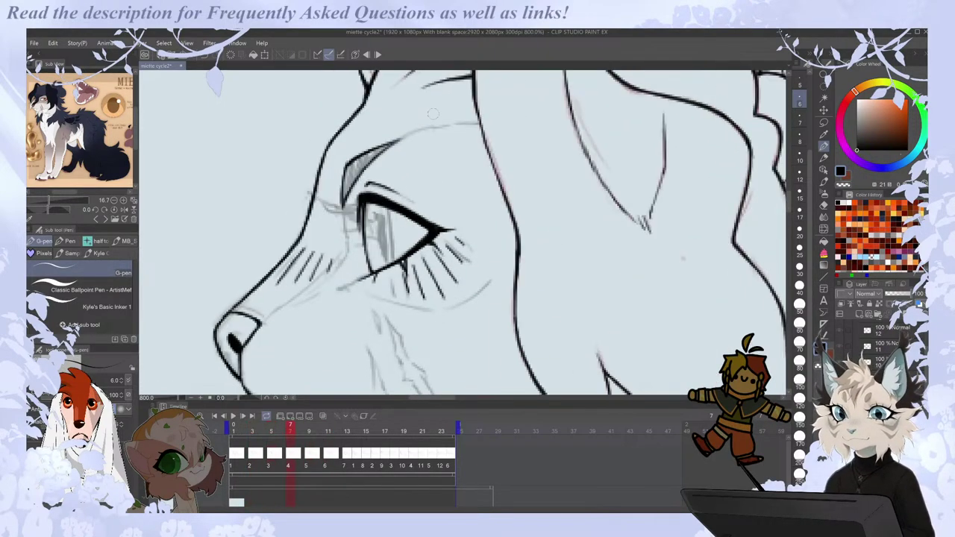
pyautogui.moveTo(312, 212)
pyautogui.mouseDown()
pyautogui.moveTo(360, 204)
pyautogui.moveTo(358, 215)
pyautogui.mouseUp()
pyautogui.press('Left')
pyautogui.press('Right')
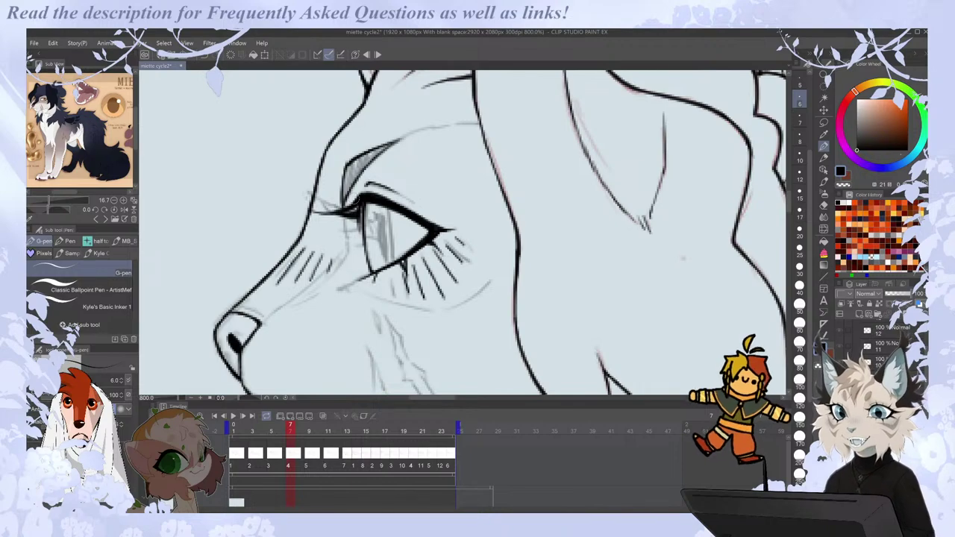
# Ink and tidy the lower far-side eyelash at the front of the eye on frame 7, checking neighbouring frames.
pyautogui.press('Left')
pyautogui.press('Right')
pyautogui.press('Right')
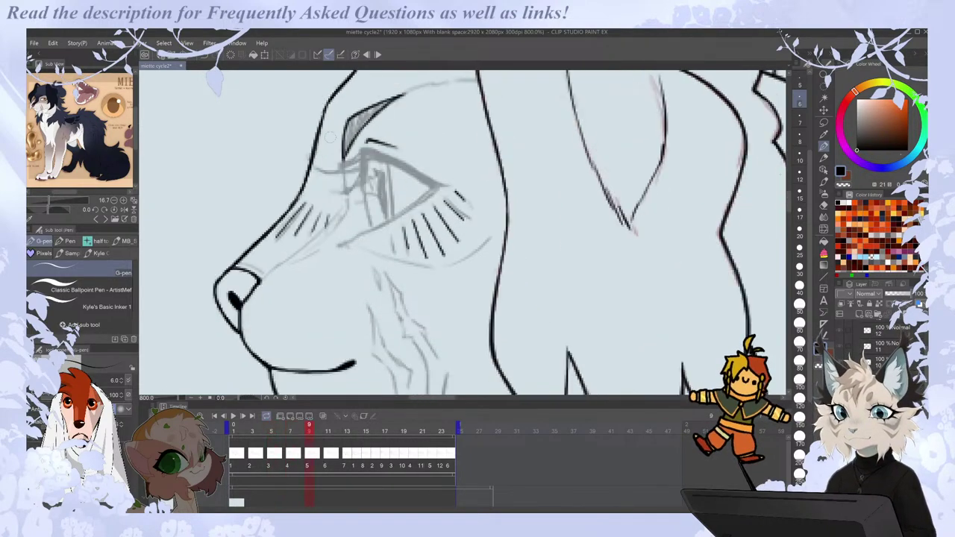
pyautogui.press('Left')
pyautogui.press('Left')
pyautogui.press('Right')
pyautogui.hotkey('ctrl', 'z')
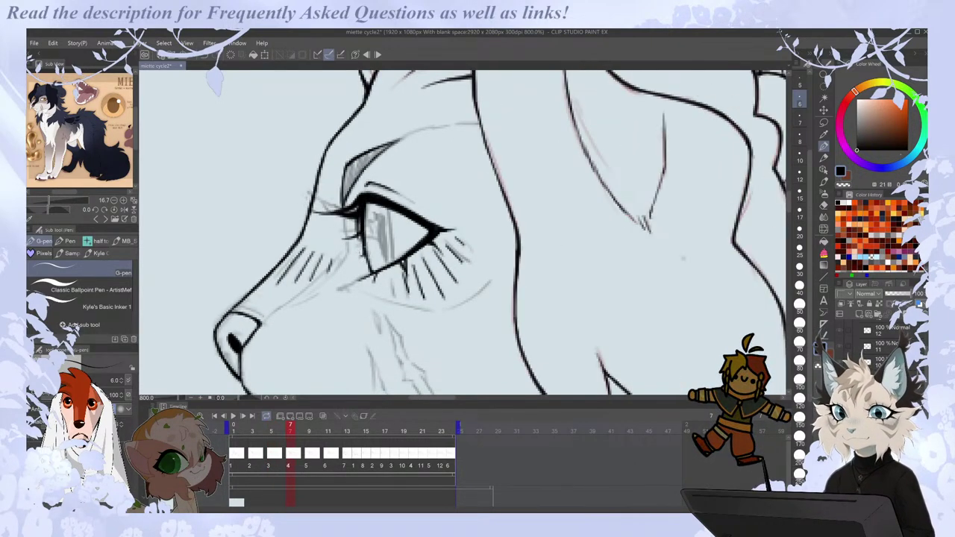
pyautogui.press(',')
pyautogui.press('.')
pyautogui.moveTo(359, 236); pyautogui.dragTo(333, 234)
pyautogui.press('e')
pyautogui.press('p')
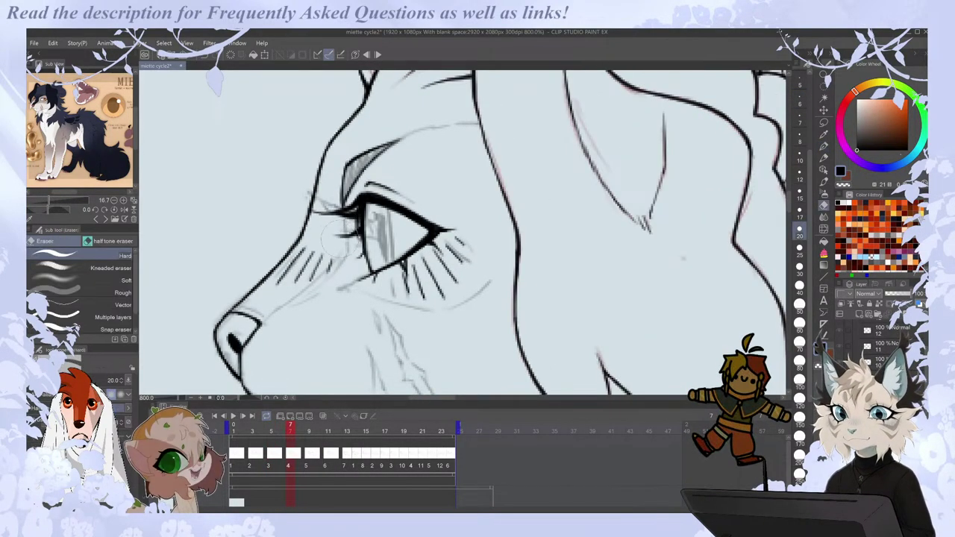
# Compare the inked eye and eyelashes on frame 7 with the drawings on frames 5 and 9.
pyautogui.press(',')
pyautogui.press('.')
pyautogui.press(',')
pyautogui.press(',')
pyautogui.press('.')
pyautogui.press('.')
pyautogui.press('.')
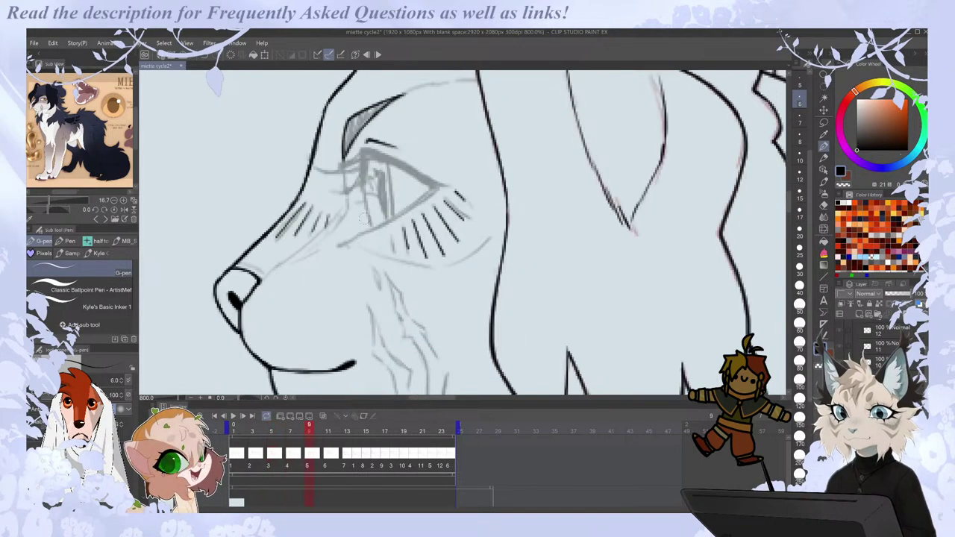
pyautogui.press(',')
pyautogui.press(',')
pyautogui.press('.')
pyautogui.press(',')
pyautogui.press('.')
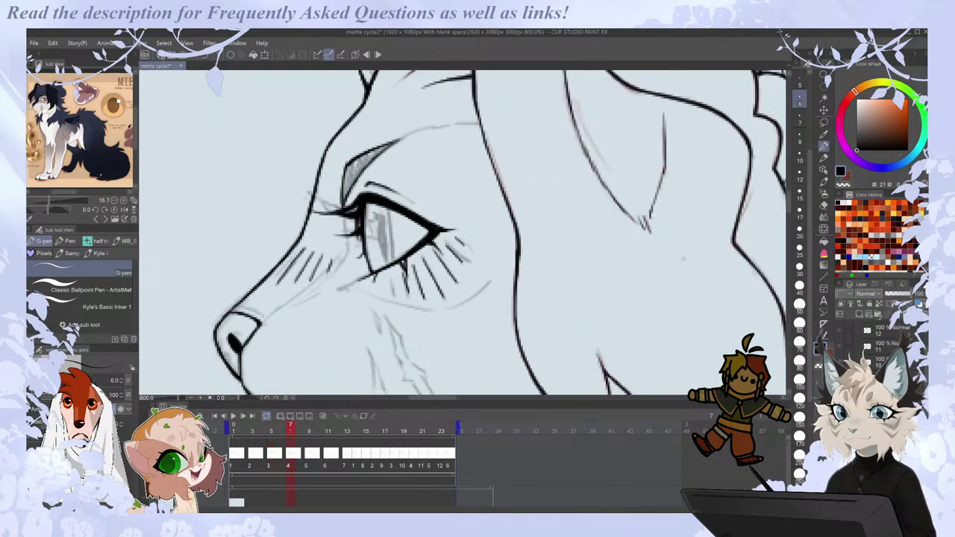
pyautogui.press(',')
pyautogui.press('.')
pyautogui.press('.')
pyautogui.press(',')
pyautogui.press(',')
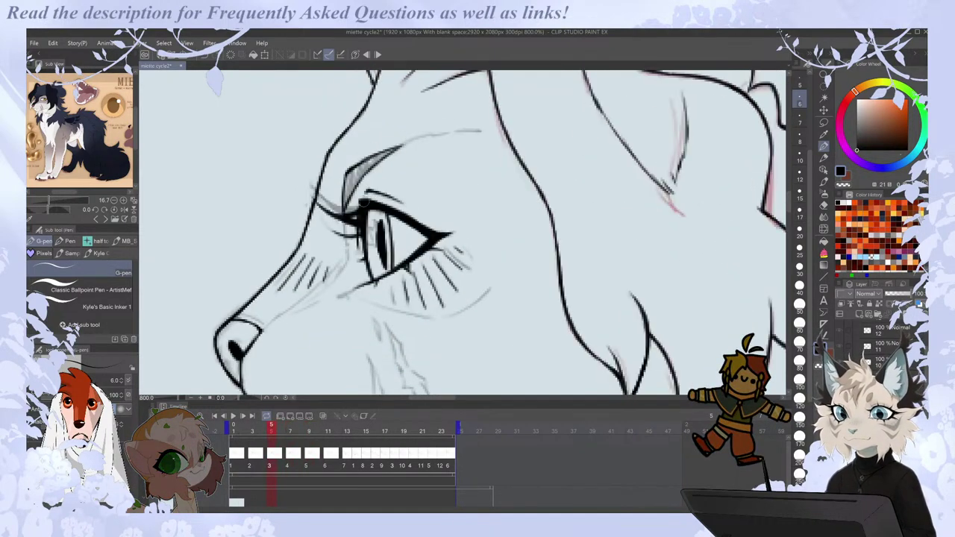
# Ink the iris edge and the slit pupil's outline inside the eye on frame 7.
pyautogui.press('Right')
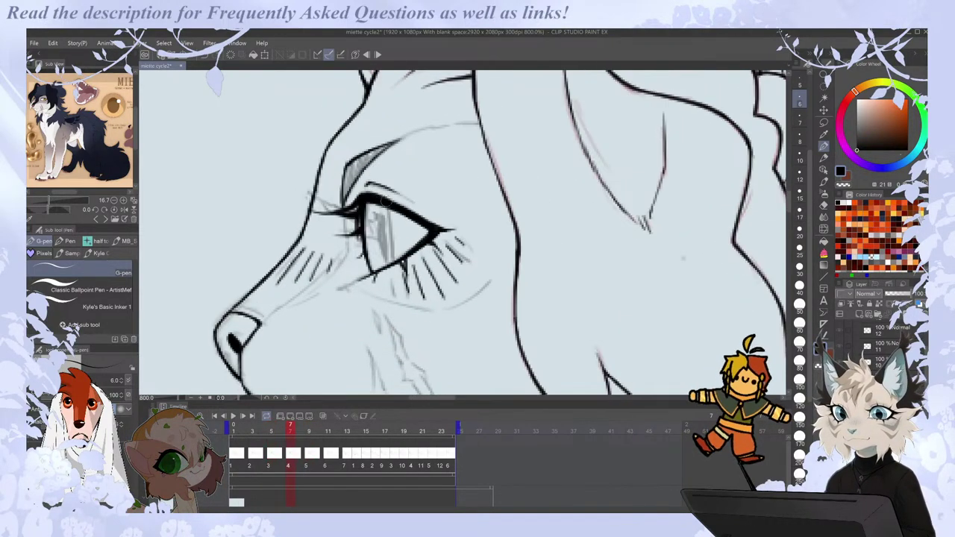
pyautogui.press(',')
pyautogui.press('.')
pyautogui.press(',')
pyautogui.press('.')
pyautogui.moveTo(388, 208); pyautogui.dragTo(392, 228)
pyautogui.press(',')
pyautogui.press('.')
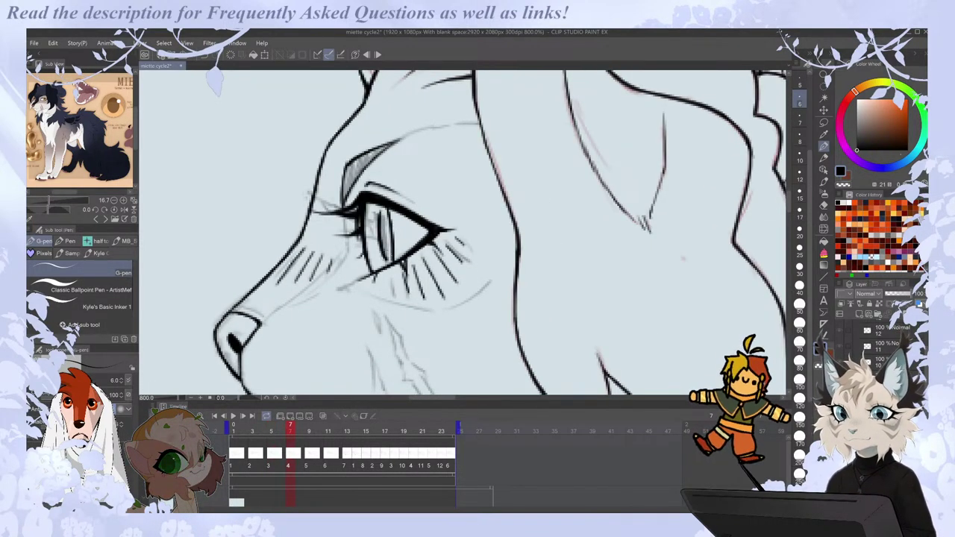
# Fill in the slit pupil solid black on frame 7, comparing it with frame 5.
pyautogui.moveTo(381, 214); pyautogui.dragTo(386, 255)
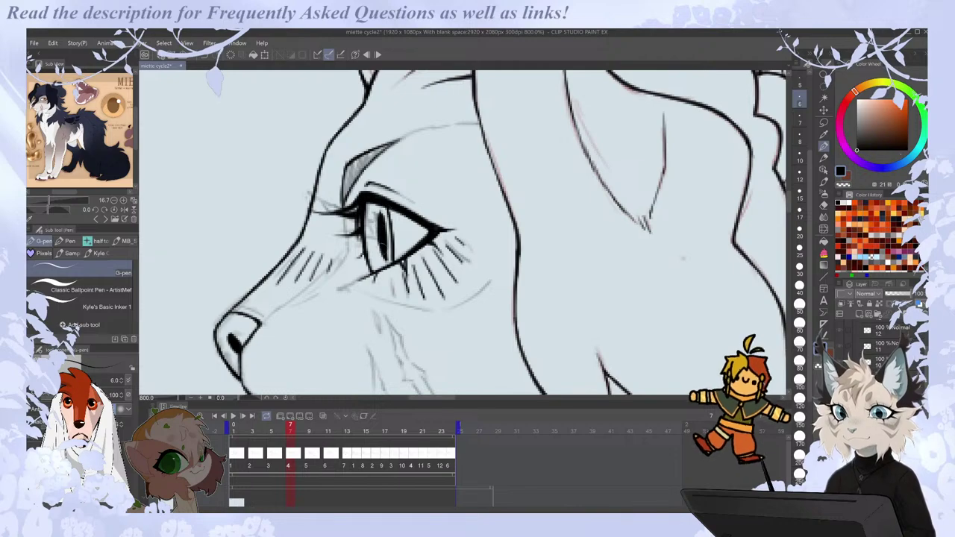
pyautogui.press(',')
pyautogui.press('.')
pyautogui.press(',')
pyautogui.press('.')
pyautogui.press(',')
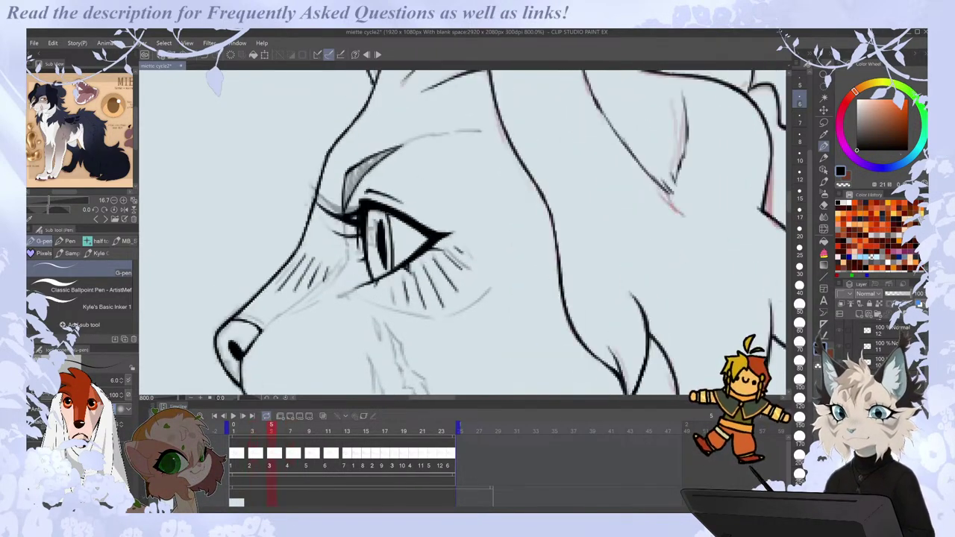
pyautogui.press('.')
pyautogui.press(',')
# Play the walk cycle to review the inked eyes in motion.
pyautogui.scroll(-5, 393, 220)
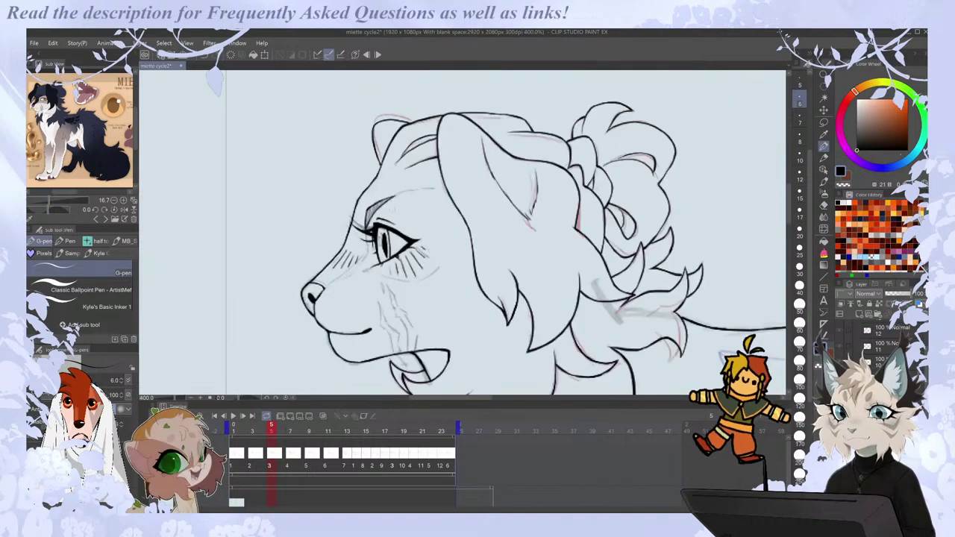
pyautogui.click(234, 416)
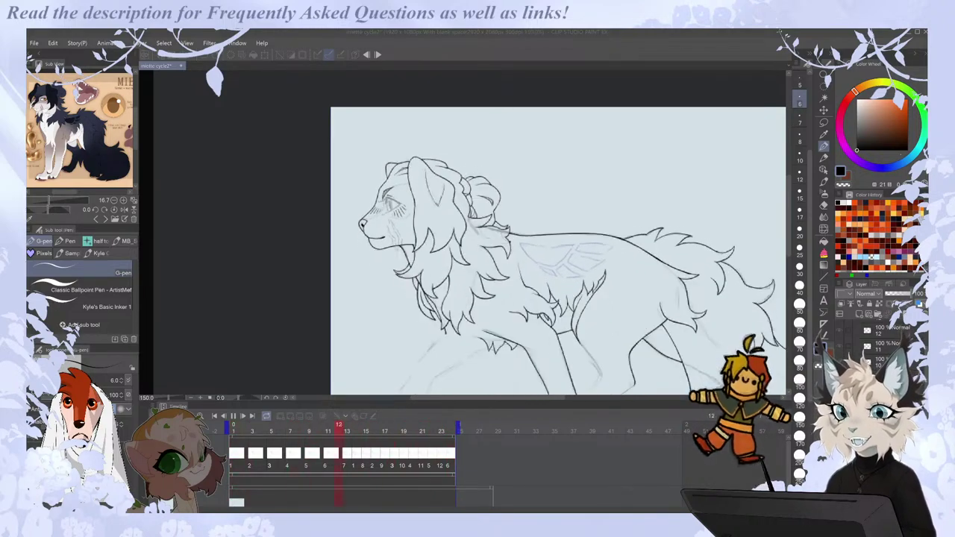
pyautogui.click(389, 248)
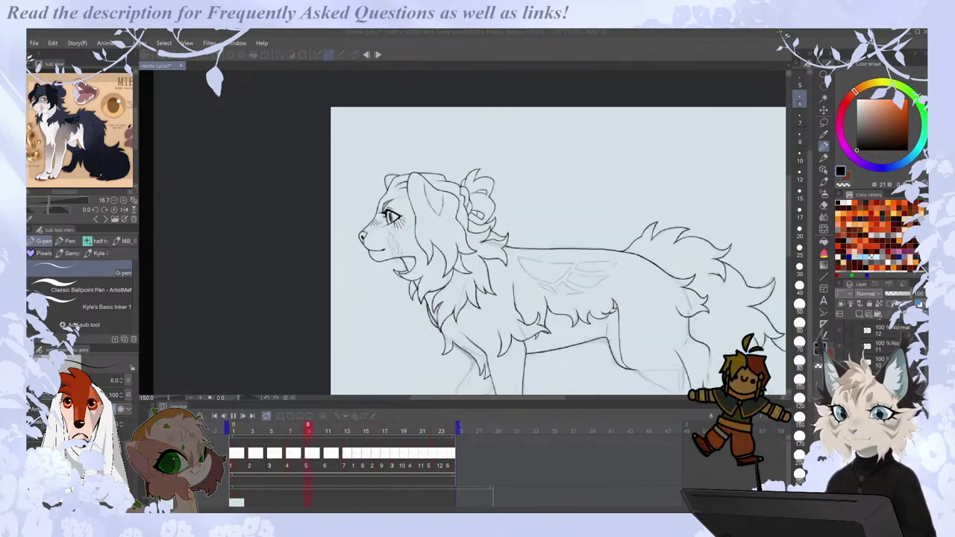
# View the captured character artwork enlarged in Snipping Tool and close it to return to Clip Studio Paint.
pyautogui.press('super+shift+s')
pyautogui.press('Escape')
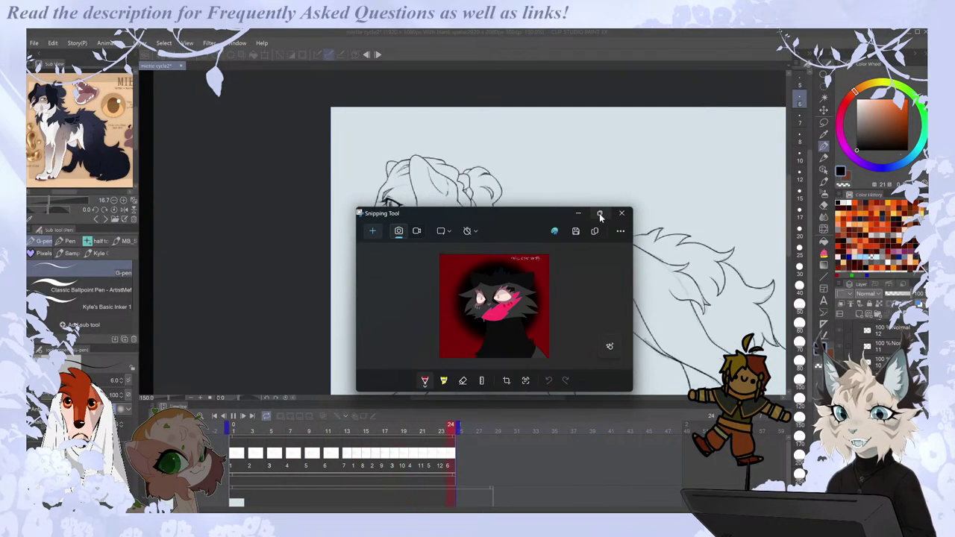
pyautogui.doubleClick(562, 215)
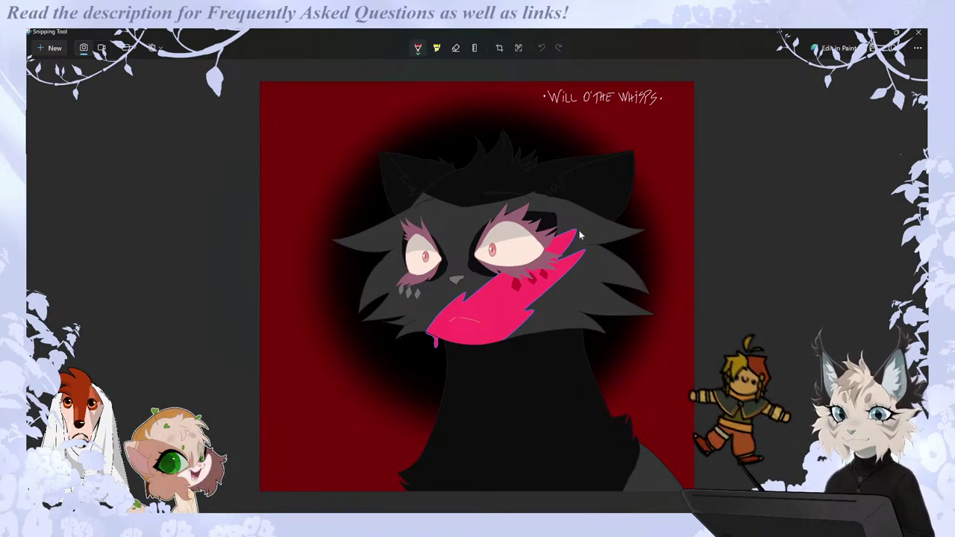
pyautogui.click(920, 34)
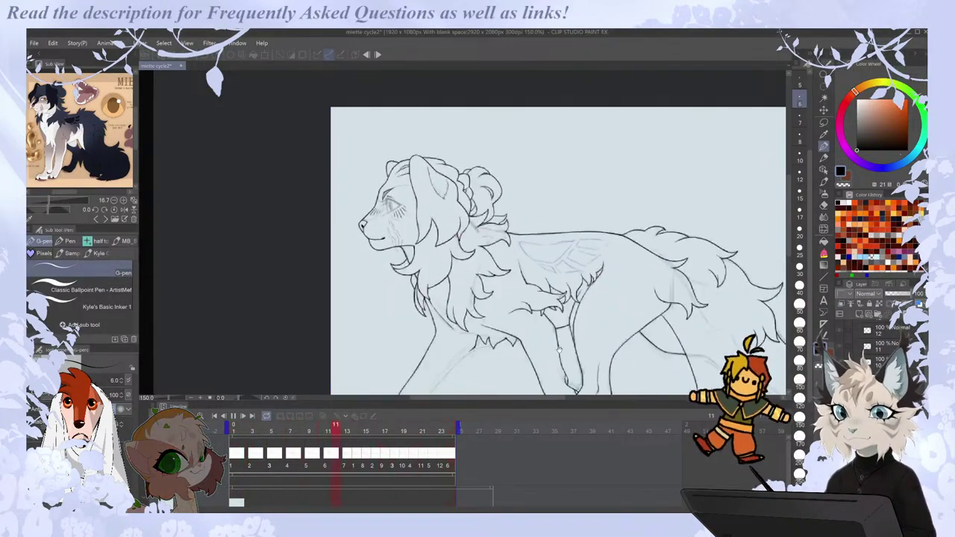
# Stop the playback and examine the head drawings in sequence from frame 1 to frame 9.
pyautogui.scroll(-1, 493, 395)
pyautogui.click(486, 432)
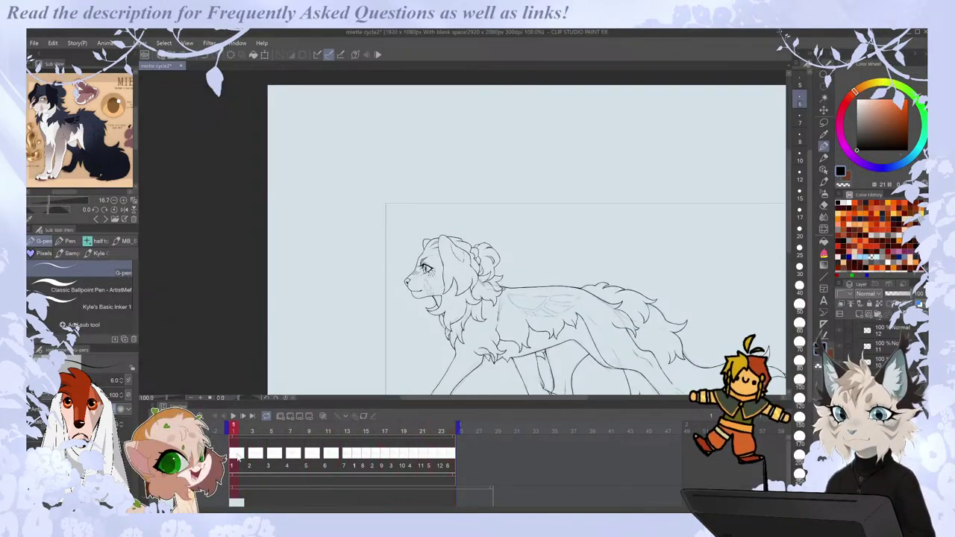
pyautogui.scroll(4, 433, 274)
pyautogui.scroll(2, 377, 323)
pyautogui.scroll(-2, 410, 270)
pyautogui.press('.')
pyautogui.press('.')
pyautogui.press('.')
pyautogui.press(',')
pyautogui.press('.')
pyautogui.press('e')
pyautogui.press('p')
pyautogui.press(',')
pyautogui.press('.')
pyautogui.press('Right')
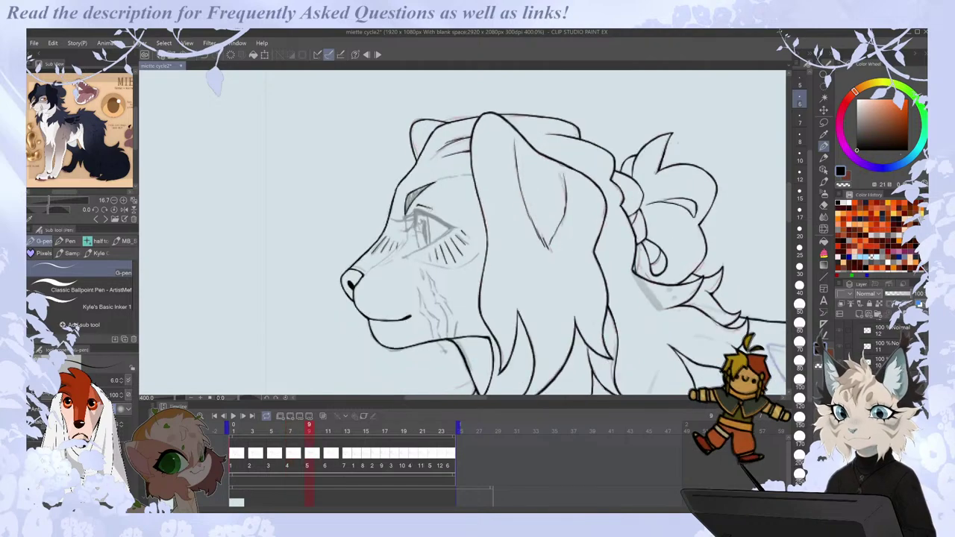
# Compare the eye's placement and shape back and forth across frames 5, 7 and 9.
pyautogui.press('Left')
pyautogui.press('Left')
pyautogui.press('Right')
pyautogui.press('Left')
pyautogui.press('Right')
pyautogui.press('Left')
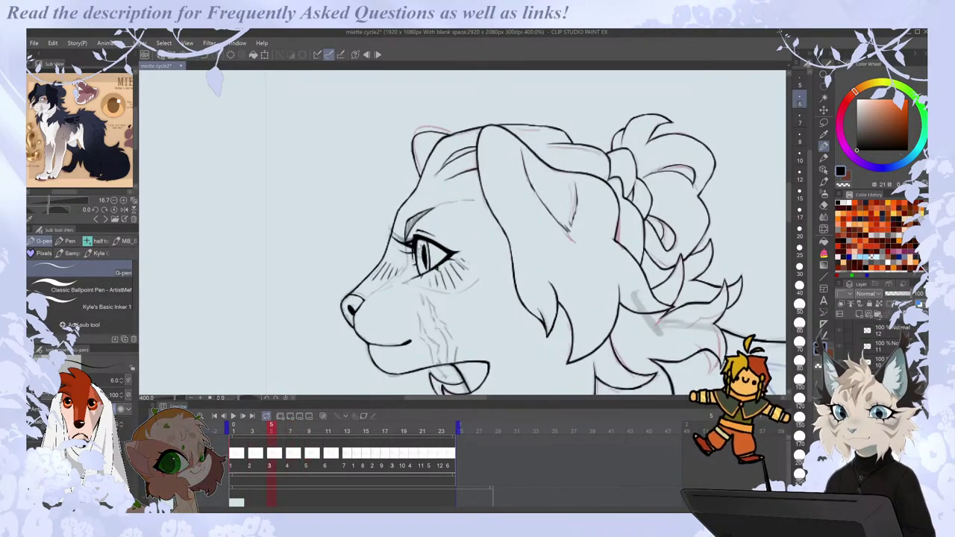
pyautogui.press('Right')
pyautogui.press('Right')
pyautogui.press('Right')
pyautogui.press('Right')
pyautogui.press('Right')
pyautogui.press('Right')
pyautogui.press('Right')
pyautogui.press('Right')
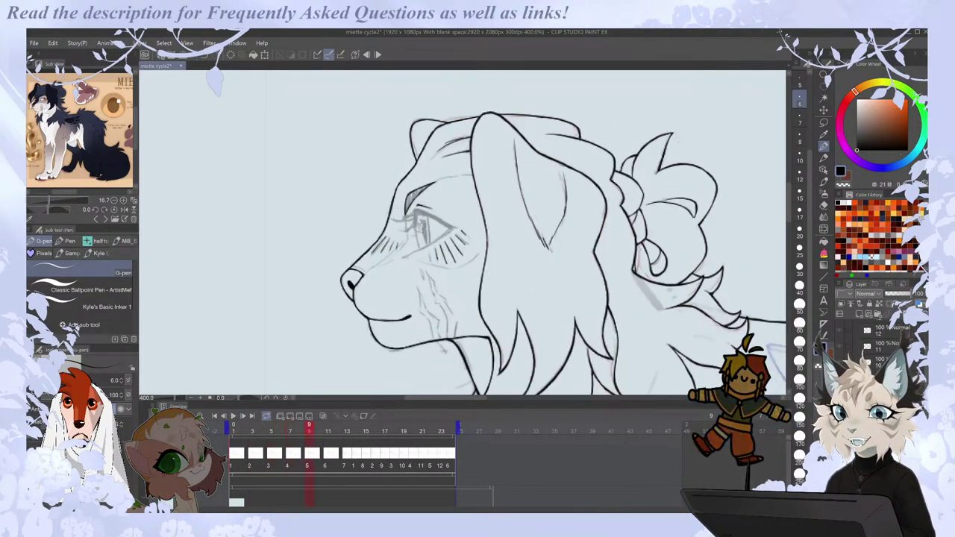
pyautogui.press('Left')
pyautogui.press('Left')
pyautogui.press('Left')
pyautogui.press('Left')
pyautogui.press('Right')
# Clean up the front corner of the inked eye on frame 7, comparing it with frame 3.
pyautogui.scroll(3, 426, 277)
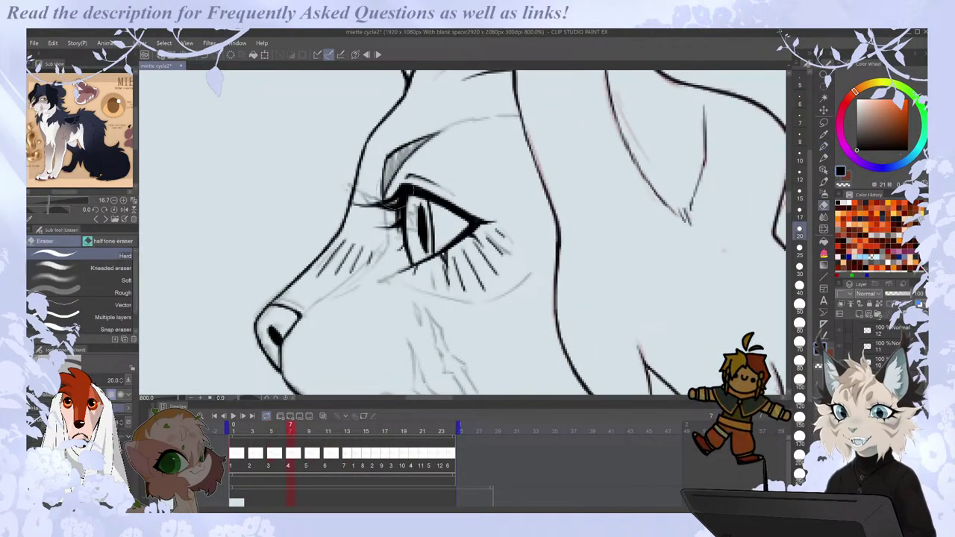
pyautogui.press('Left')
pyautogui.press('Left')
pyautogui.press('Right')
pyautogui.press('Left')
pyautogui.press('Left')
pyautogui.press('Right')
pyautogui.press('Left')
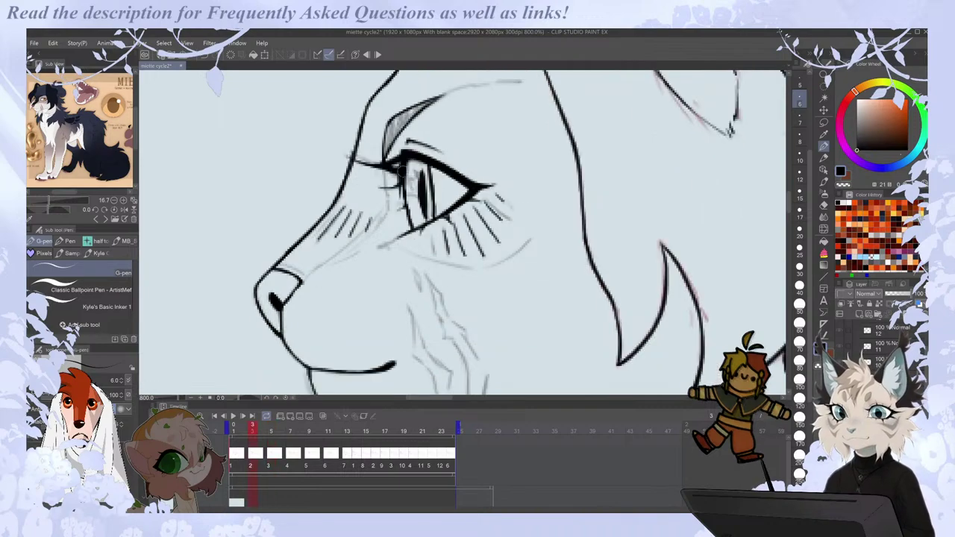
pyautogui.press('Right')
pyautogui.press('Right')
pyautogui.press('Right')
pyautogui.press('Left')
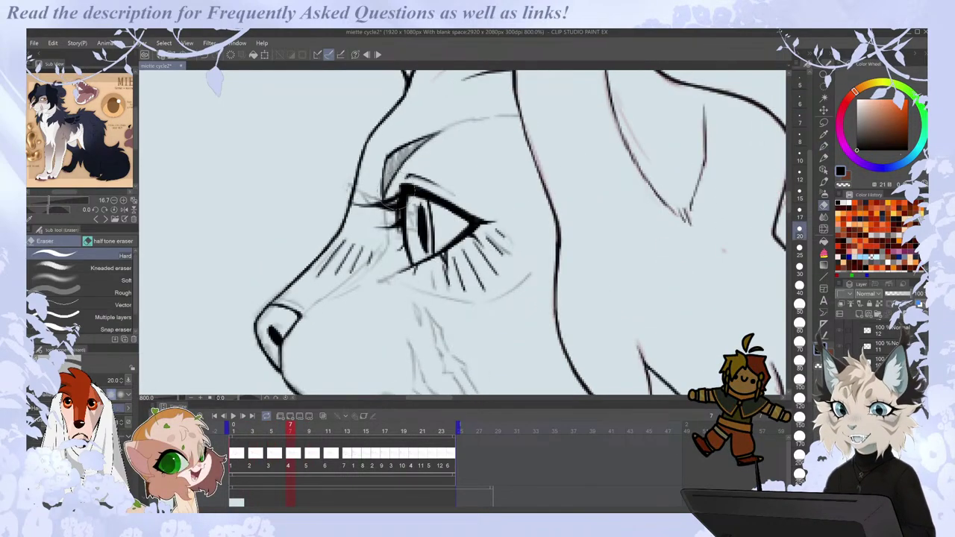
pyautogui.press('Right')
pyautogui.press('Right')
pyautogui.press('Left')
pyautogui.press('Left')
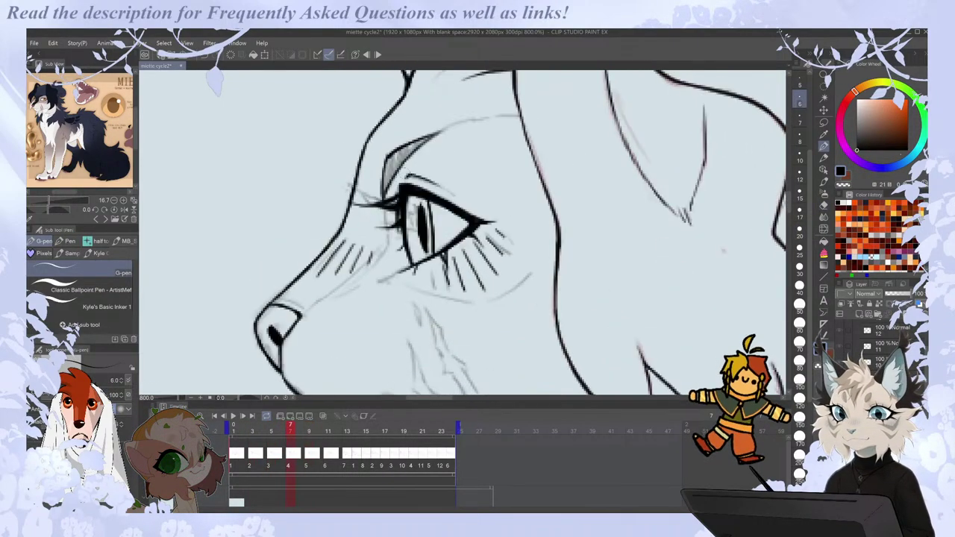
# Check the inked eye on frame 3 against the drawings on its neighbouring frames.
pyautogui.press('Right')
pyautogui.press('Right')
pyautogui.press('Left')
pyautogui.press('Right')
pyautogui.press('Right')
pyautogui.press('Left')
pyautogui.press('Right')
pyautogui.press('Right')
pyautogui.press('space')
pyautogui.press('Right')
pyautogui.press('Right')
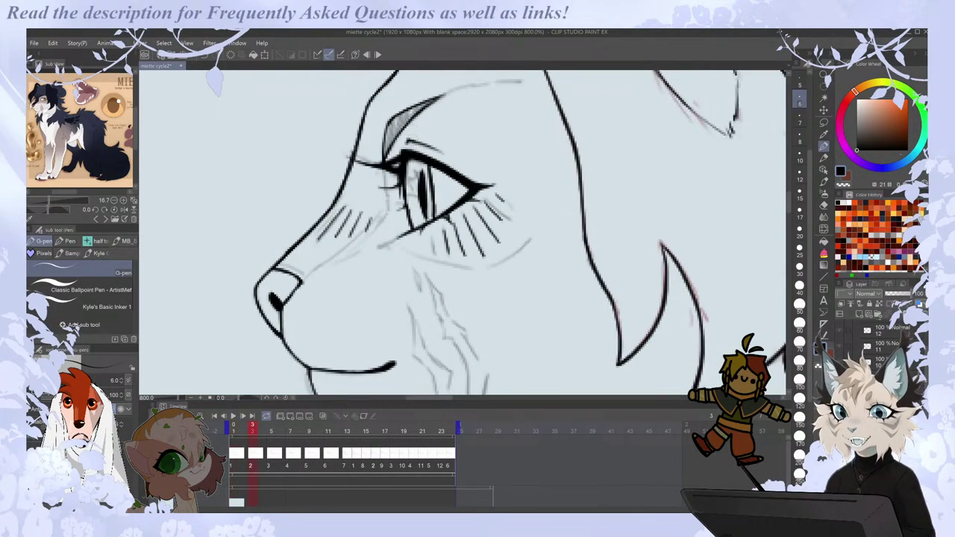
pyautogui.press('Left')
pyautogui.press('Left')
pyautogui.press('Right')
pyautogui.press('Right')
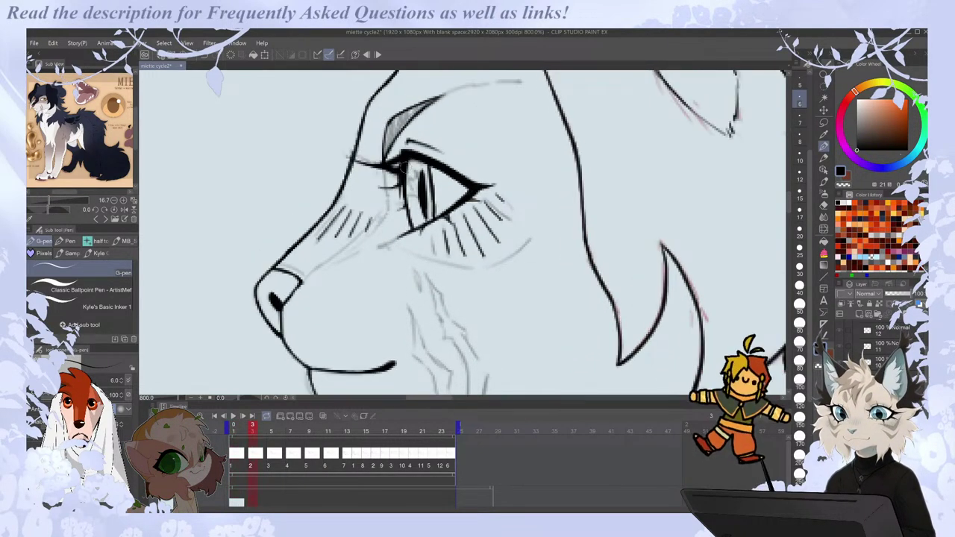
# Go to frame 13, turn on onion skin, and hide the grey rough sketch.
pyautogui.press('Right')
pyautogui.press('Right')
pyautogui.press('Right')
pyautogui.press('Right')
pyautogui.press('Right')
pyautogui.press('Right')
pyautogui.press('Right')
pyautogui.press('Right')
pyautogui.press('Right')
pyautogui.press('Right')
pyautogui.press('Right')
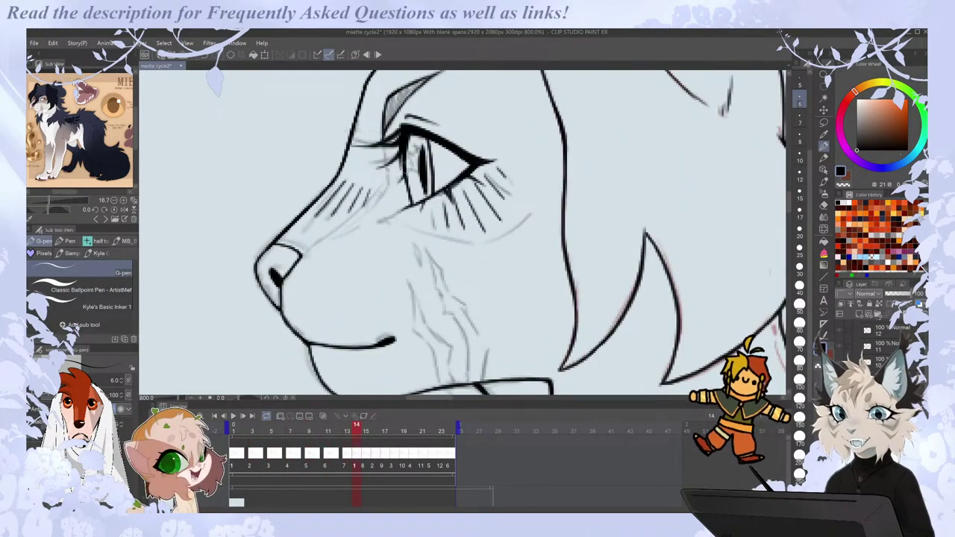
pyautogui.press('Left')
pyautogui.click(324, 416)
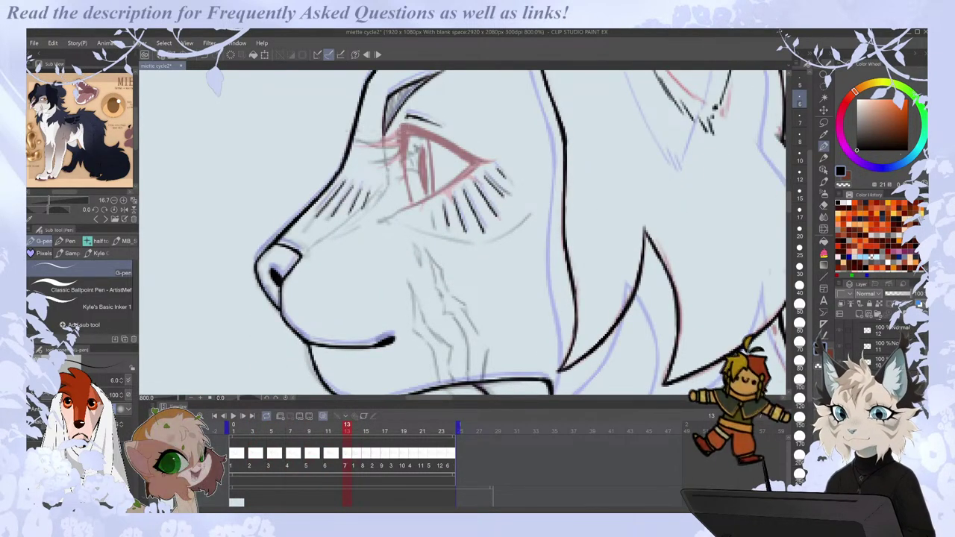
pyautogui.click(839, 377)
# Ink the eye's front edge and the lower far-side eyelash on frame 13, following the onion skin.
pyautogui.moveTo(401, 126)
pyautogui.mouseDown()
pyautogui.moveTo(399, 168)
pyautogui.moveTo(401, 155)
pyautogui.moveTo(413, 204)
pyautogui.mouseUp()
pyautogui.hotkey('ctrl', 'z')
pyautogui.press('Left')
pyautogui.press('Right')
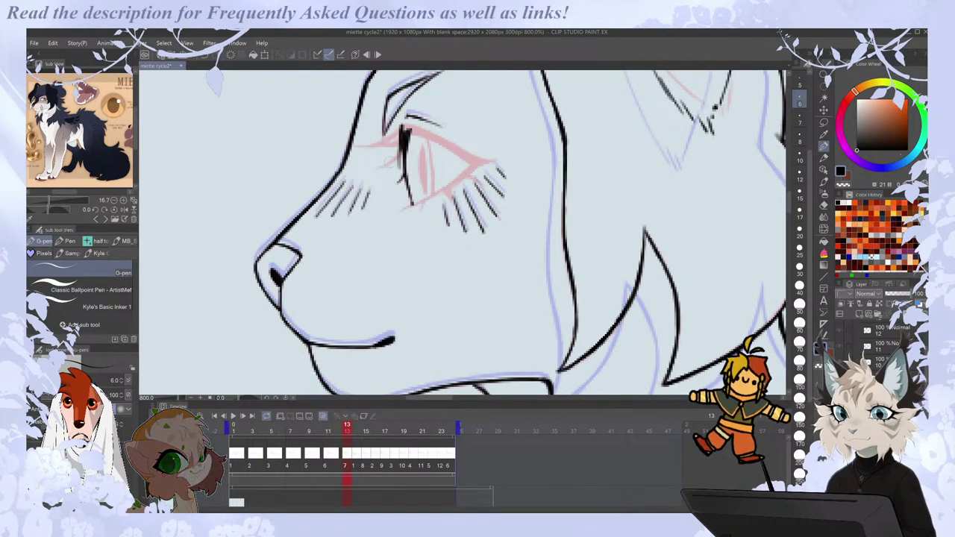
pyautogui.moveTo(406, 134); pyautogui.dragTo(396, 159)
pyautogui.press('Left')
pyautogui.press('Right')
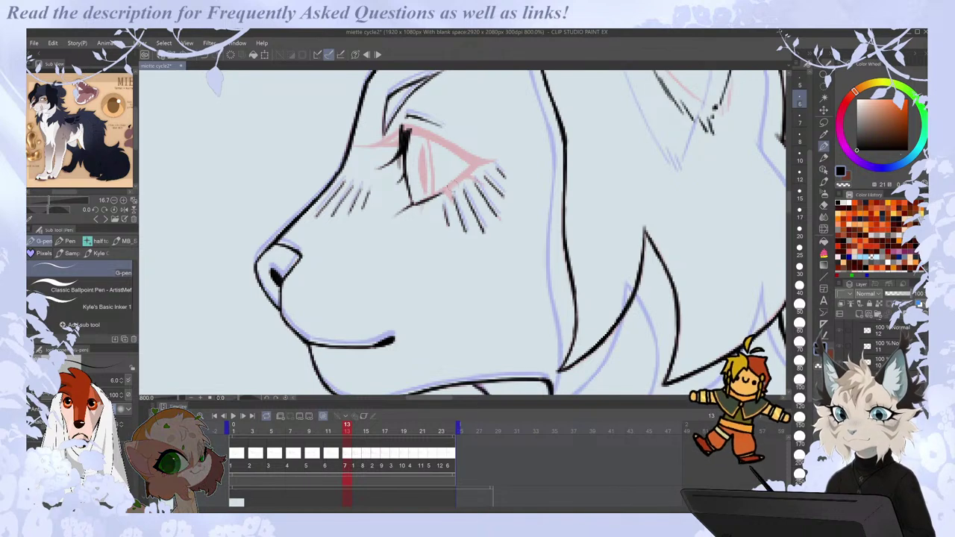
# Ink the lower eyelid line on frame 13 from the front of the eye to the back corner and refine it.
pyautogui.moveTo(412, 206); pyautogui.dragTo(474, 164)
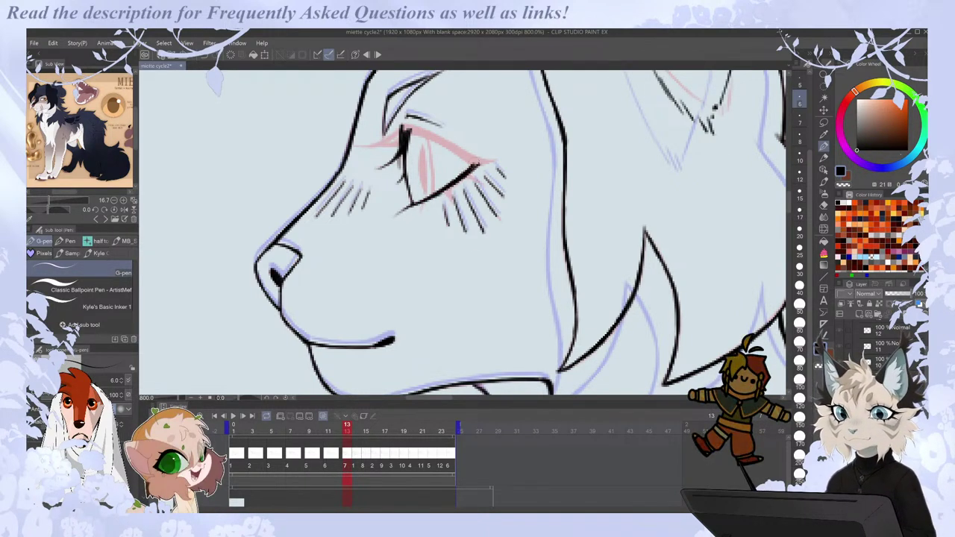
pyautogui.press(',')
pyautogui.press('.')
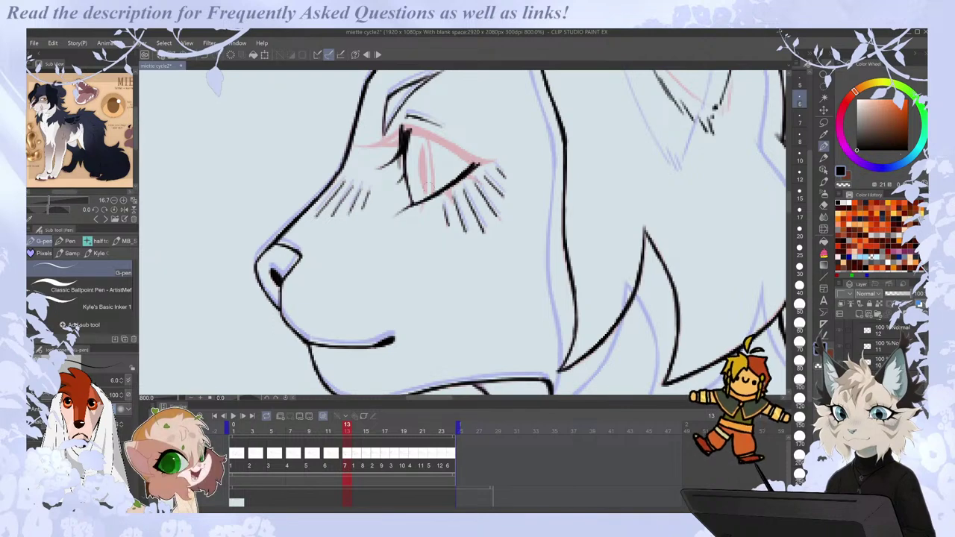
pyautogui.moveTo(394, 215); pyautogui.dragTo(422, 202)
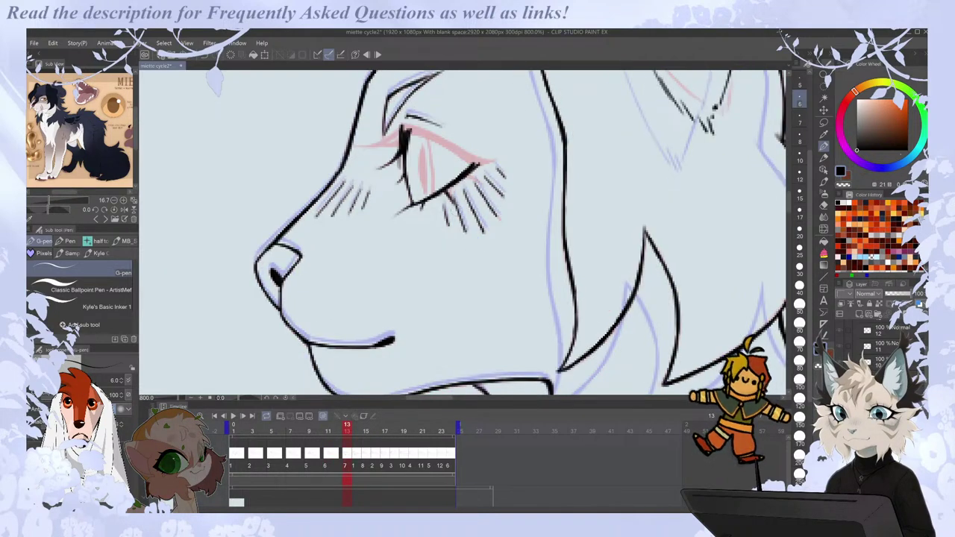
pyautogui.moveTo(469, 175); pyautogui.dragTo(481, 182)
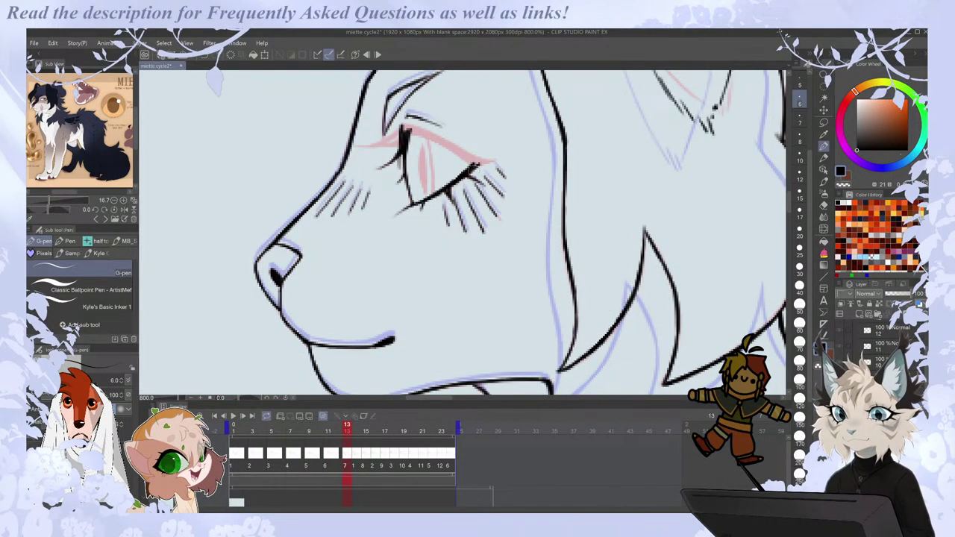
pyautogui.hotkey('ctrl', 'z')
# Ink the thick upper eyelid line to the back corner on frame 13, checking it in the mirrored view.
pyautogui.moveTo(404, 129)
pyautogui.mouseDown()
pyautogui.moveTo(480, 165)
pyautogui.moveTo(433, 160)
pyautogui.mouseUp()
pyautogui.press('h')
pyautogui.press('Left')
pyautogui.press('Right')
pyautogui.press('e')
pyautogui.press('p')
pyautogui.press('Left')
pyautogui.press('Right')
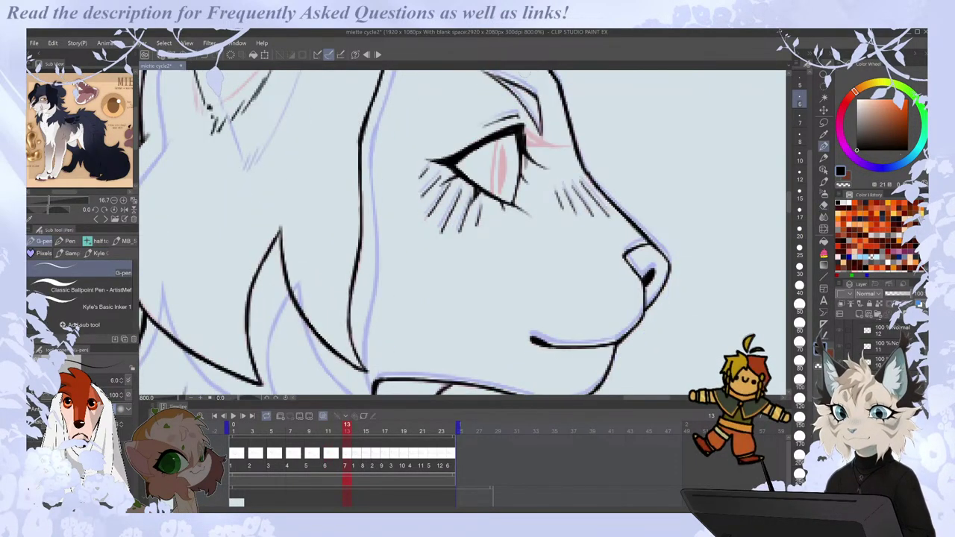
# Ink the long front eyelash at the upper eyelid on frame 13, checking it in the mirrored view.
pyautogui.press('h')
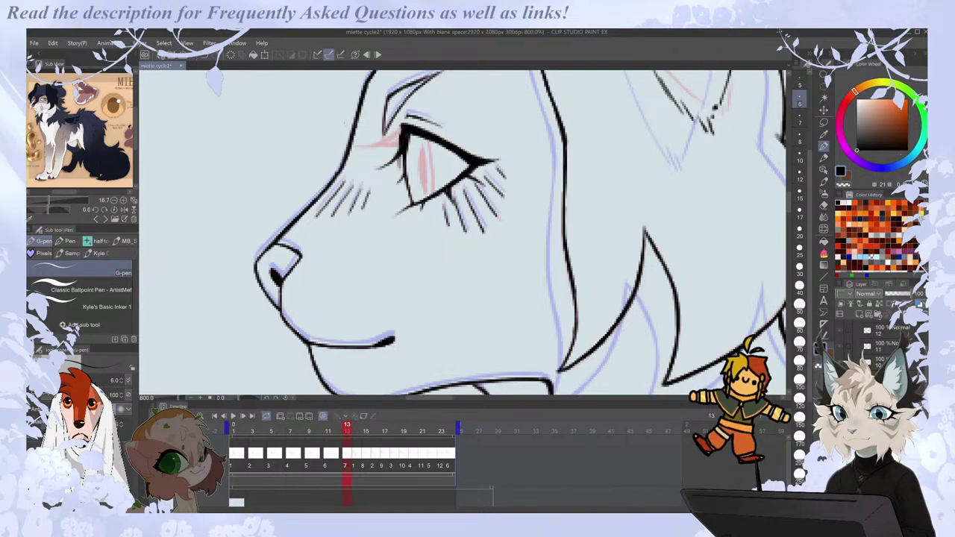
pyautogui.moveTo(400, 139)
pyautogui.mouseDown()
pyautogui.moveTo(351, 146)
pyautogui.moveTo(383, 144)
pyautogui.mouseUp()
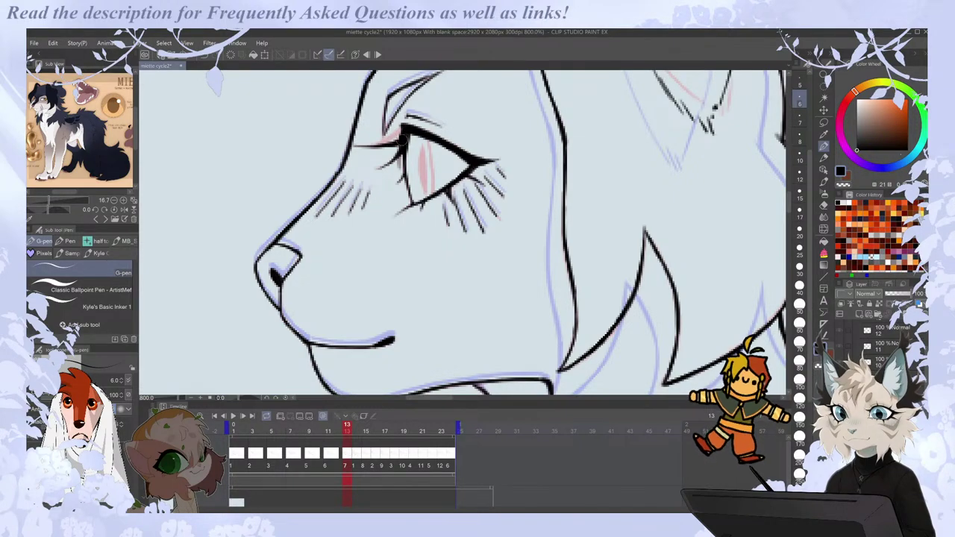
pyautogui.press('h')
pyautogui.moveTo(522, 138); pyautogui.dragTo(544, 145)
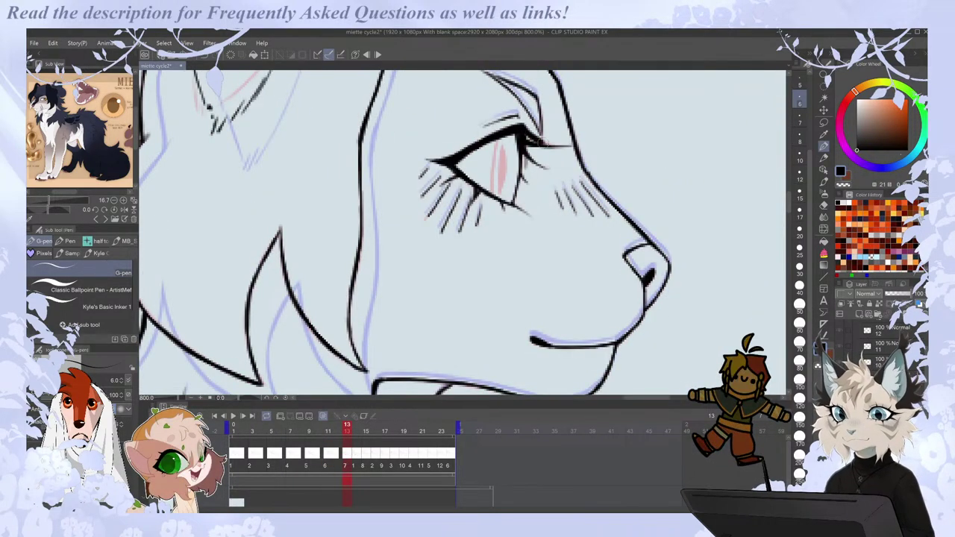
# Ink the iris's curved back edge and fill in the black slit pupil on frame 13, following the onion skin.
pyautogui.press('h')
pyautogui.press('e')
pyautogui.press('p')
pyautogui.moveTo(417, 144); pyautogui.dragTo(405, 155)
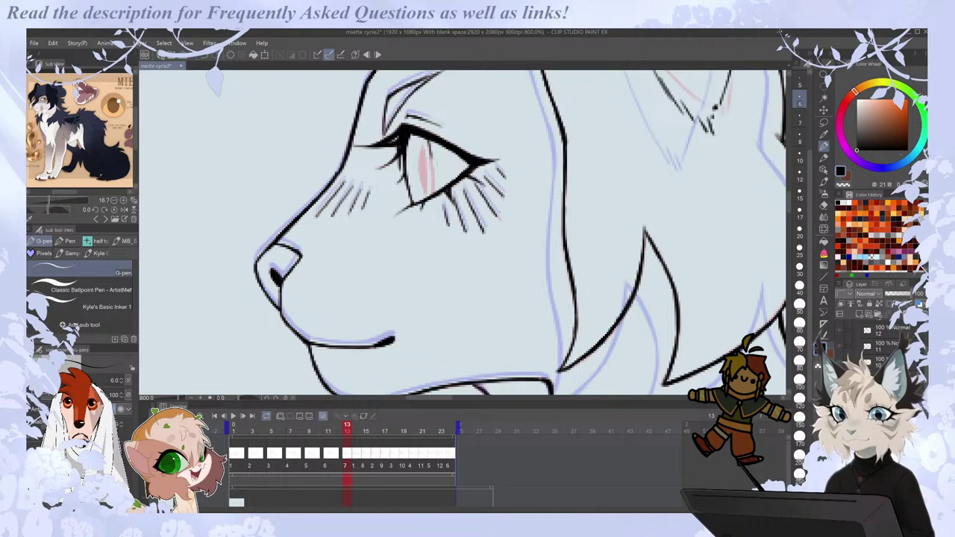
pyautogui.moveTo(422, 147); pyautogui.dragTo(421, 169)
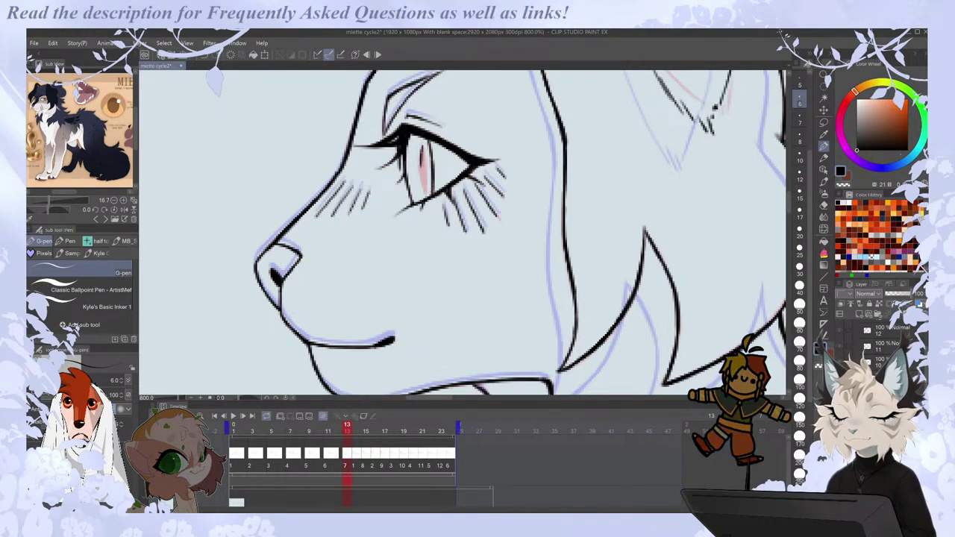
pyautogui.moveTo(420, 173); pyautogui.dragTo(426, 191)
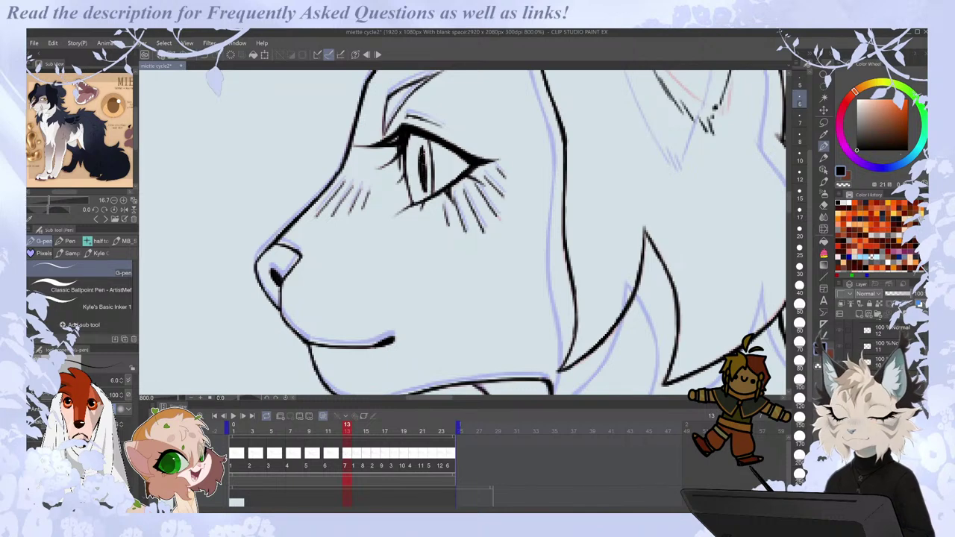
pyautogui.hotkey('ctrl', 'z')
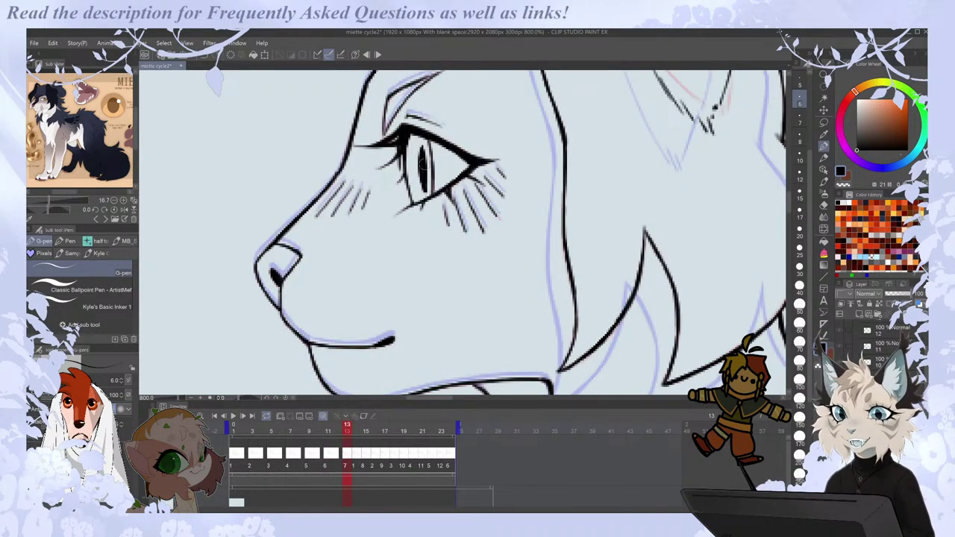
pyautogui.press('Left')
pyautogui.press('Right')
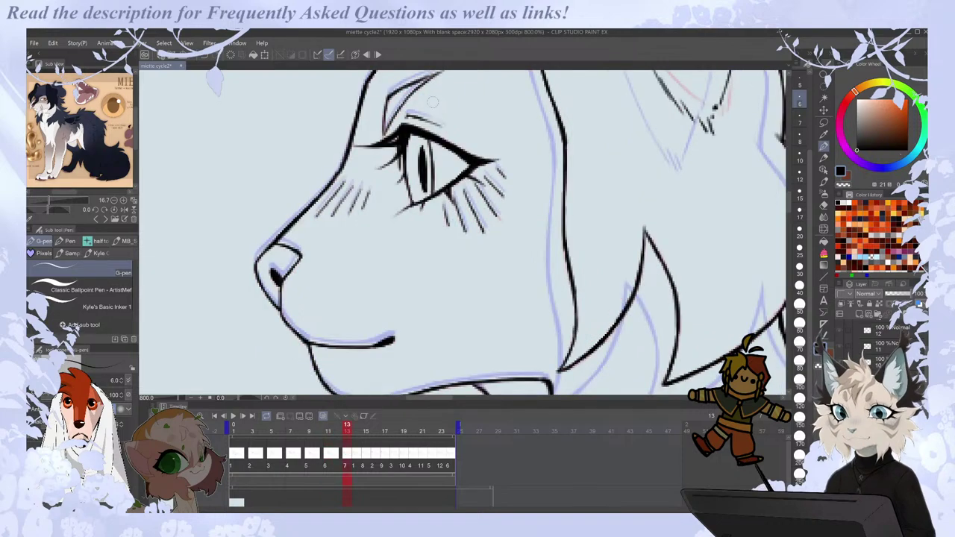
# Touch up the line work at the front of the eye on frame 13.
pyautogui.scroll(-2, 408, 129)
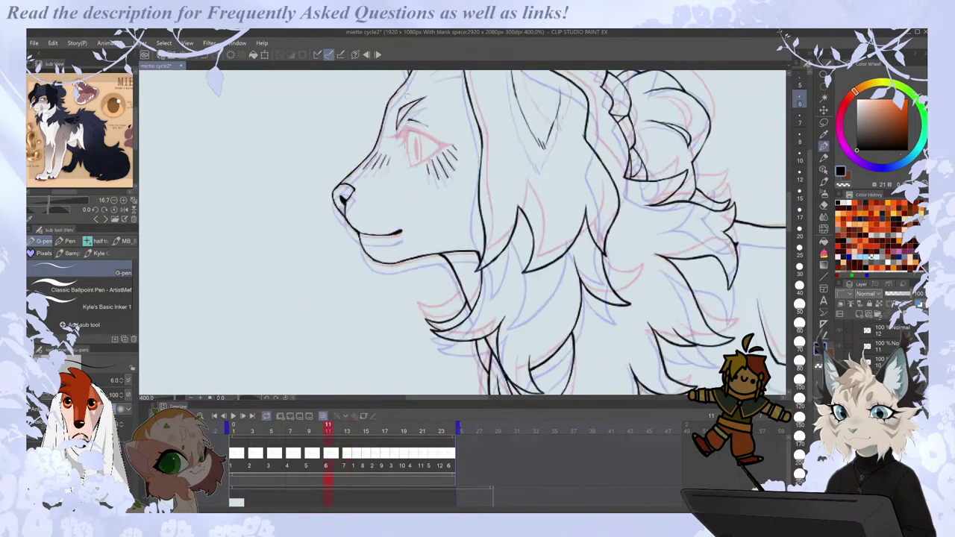
pyautogui.scroll(2, 407, 121)
pyautogui.press('e')
pyautogui.press('p')
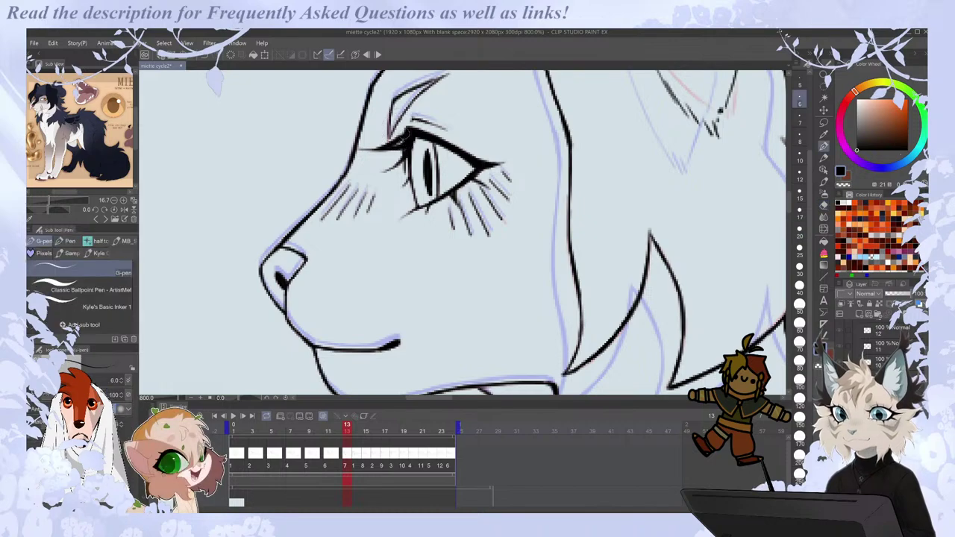
pyautogui.scroll(-2, 405, 135)
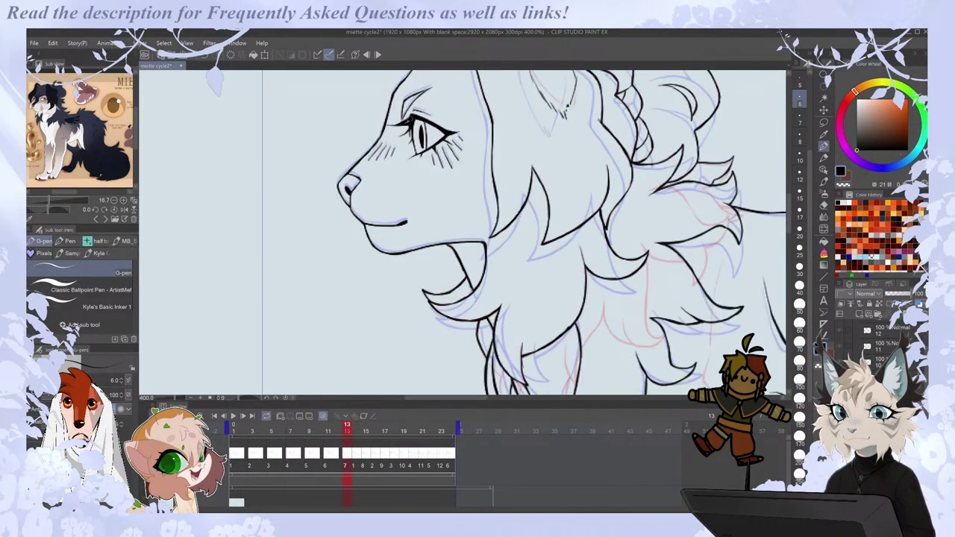
pyautogui.scroll(2, 408, 121)
pyautogui.press('e')
pyautogui.press('p')
pyautogui.moveTo(411, 141); pyautogui.dragTo(411, 157)
# Compare the inked eye on frame 13 with the neighbouring frames and go to frame 15.
pyautogui.scroll(-2, 413, 103)
pyautogui.press('Right')
pyautogui.press('Left')
pyautogui.press('Right')
pyautogui.press('Left')
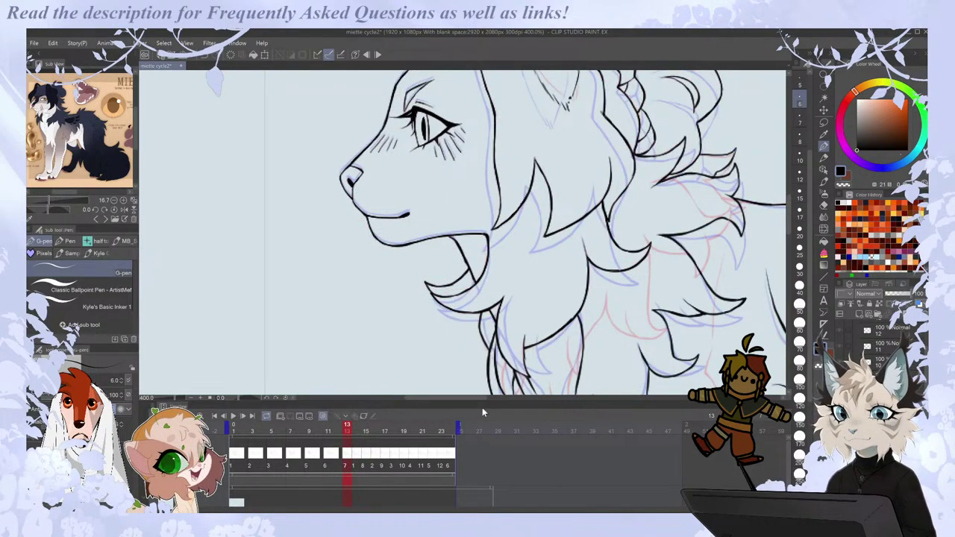
pyautogui.press('Right')
pyautogui.moveTo(481, 398)
pyautogui.mouseDown()
pyautogui.moveTo(492, 397)
pyautogui.moveTo(484, 398)
pyautogui.mouseUp()
pyautogui.scroll(-2, 495, 381)
pyautogui.press('Right')
pyautogui.moveTo(789, 188); pyautogui.dragTo(789, 200)
pyautogui.press('Left')
pyautogui.press('Right')
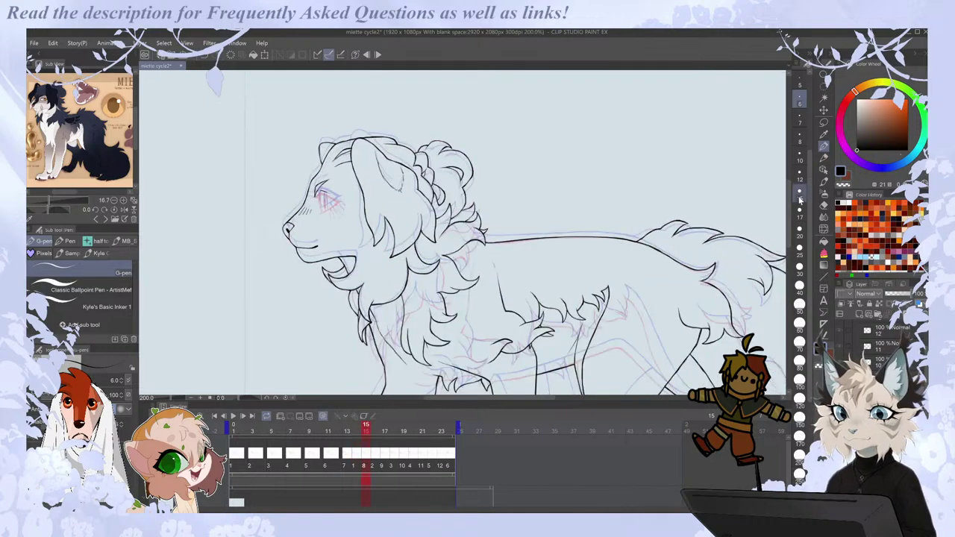
# Ink the eye's front edge and the thick upper eyelid line to the back corner on frame 15.
pyautogui.scroll(5, 336, 198)
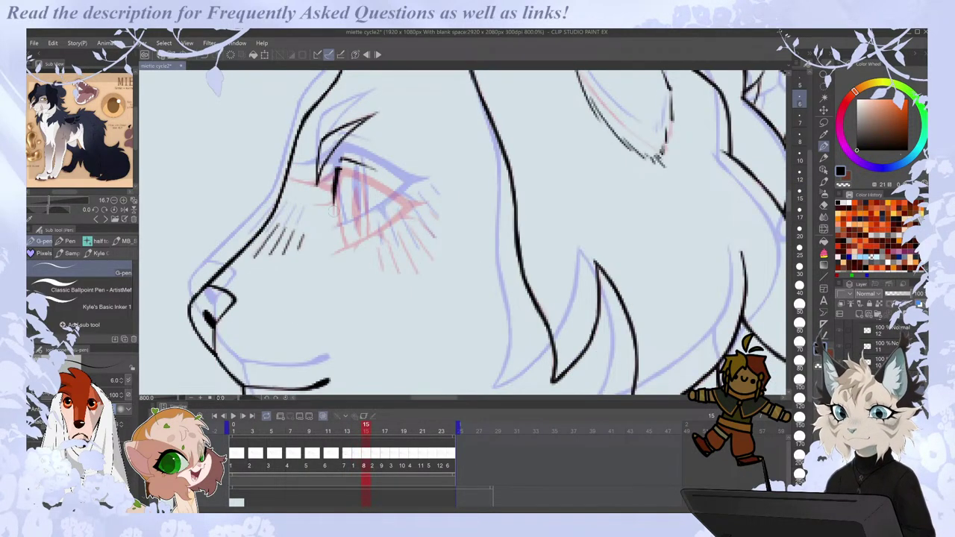
pyautogui.moveTo(338, 170); pyautogui.dragTo(346, 246)
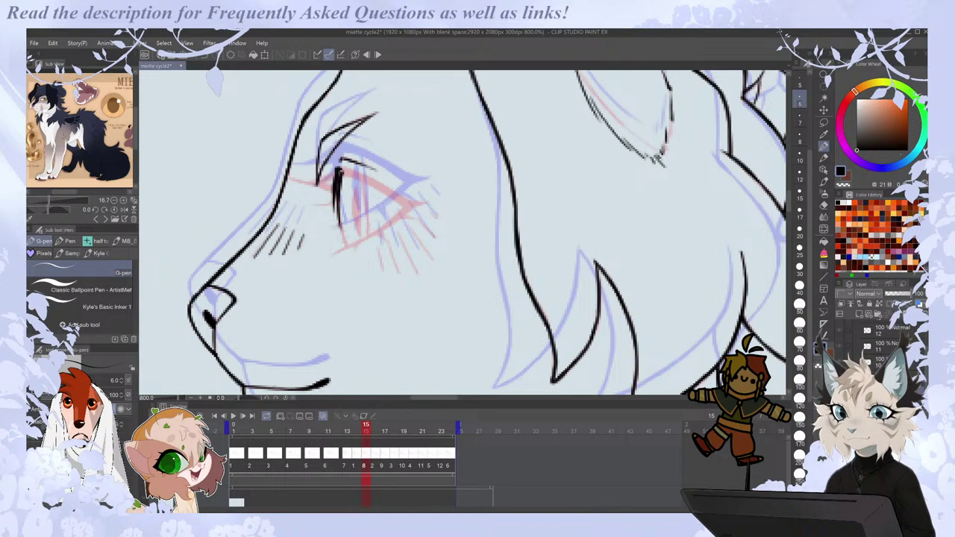
pyautogui.press('Left')
pyautogui.press('Right')
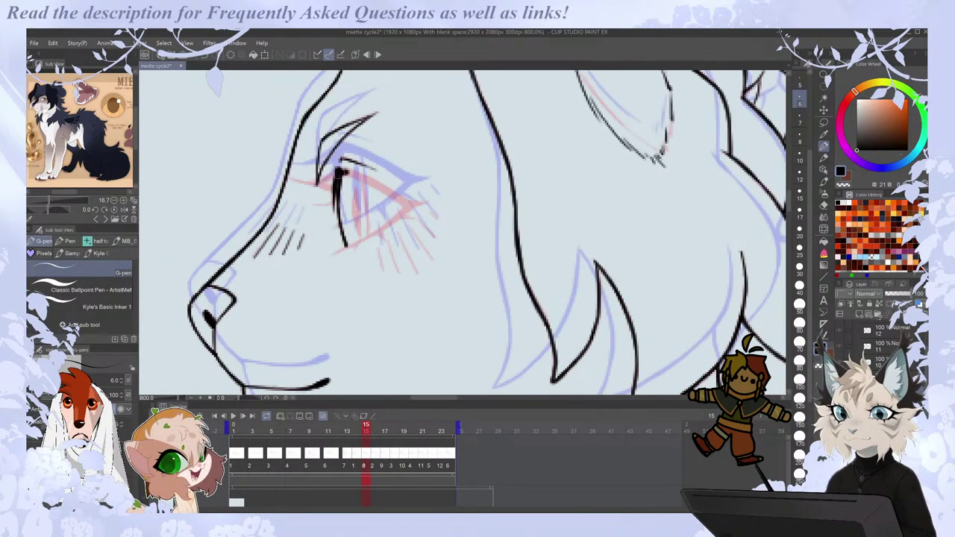
pyautogui.moveTo(337, 172); pyautogui.dragTo(411, 204)
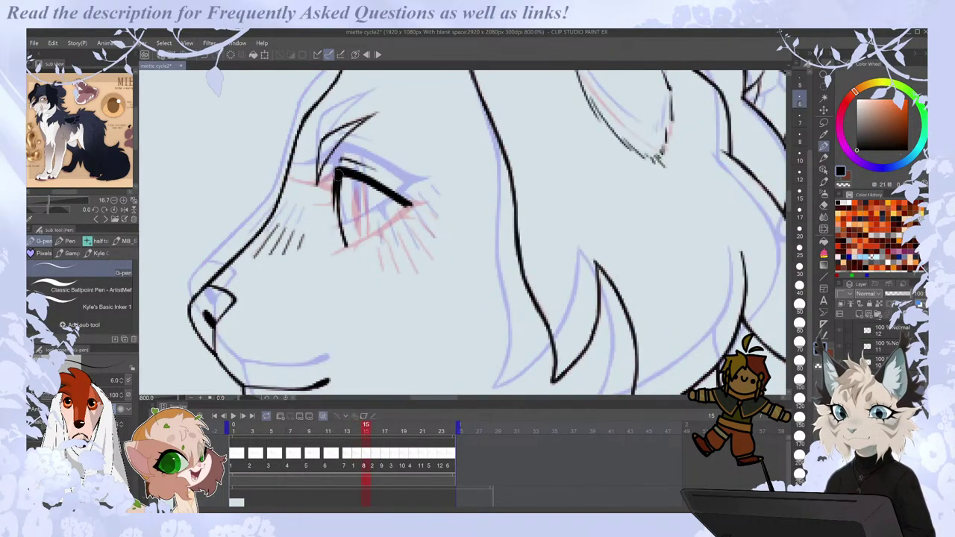
# Ink the front eyelashes on frame 15, from the long upper one down to the lower front corner, matching the previous frame.
pyautogui.moveTo(291, 179)
pyautogui.mouseDown()
pyautogui.moveTo(327, 184)
pyautogui.moveTo(334, 172)
pyautogui.moveTo(334, 191)
pyautogui.mouseUp()
pyautogui.press('Left')
pyautogui.press('Right')
pyautogui.press('Left')
pyautogui.press('Right')
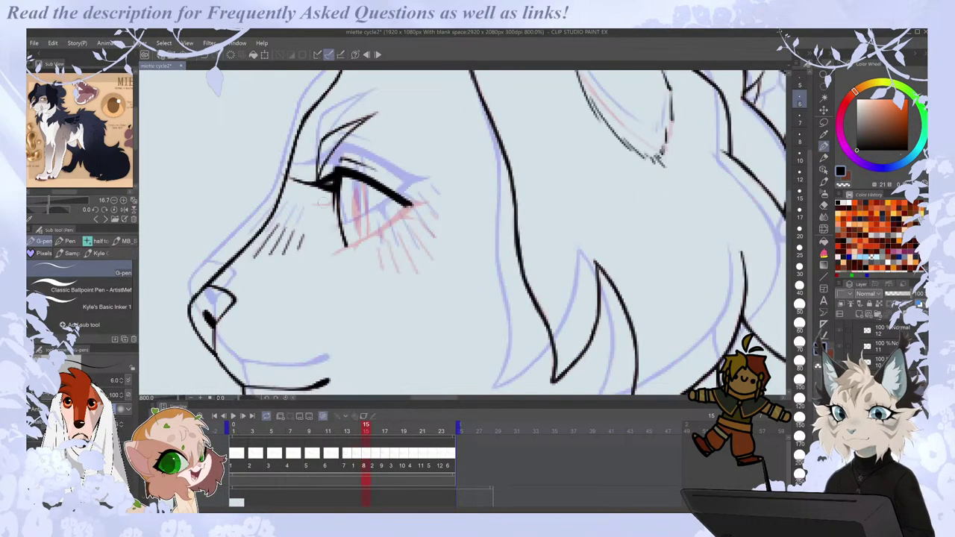
pyautogui.press('Left')
pyautogui.press('Right')
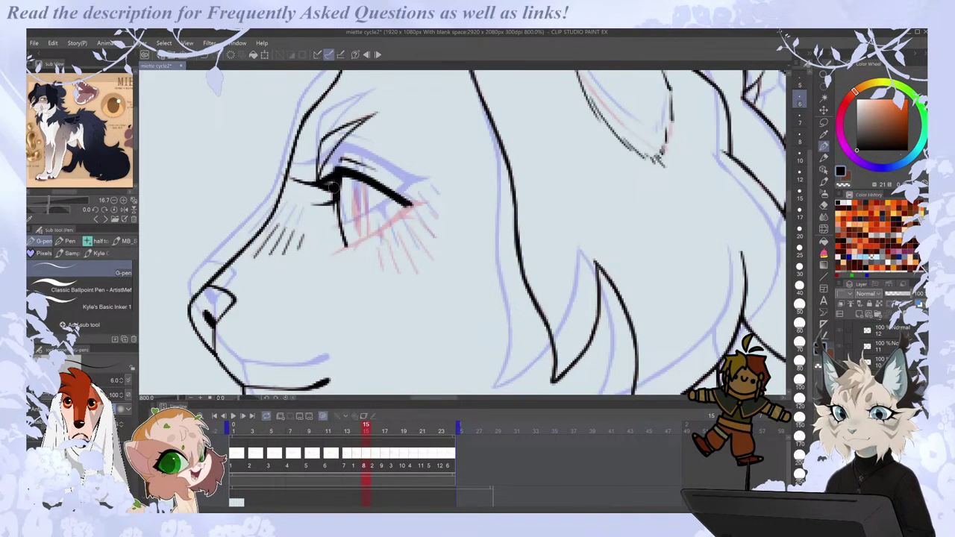
pyautogui.press('Left')
pyautogui.press('Right')
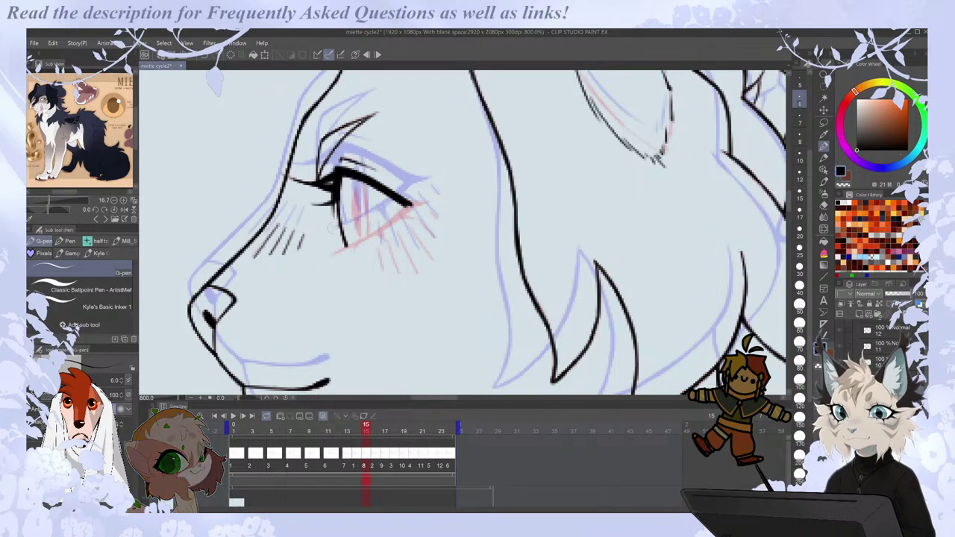
pyautogui.press('Left')
pyautogui.press('Right')
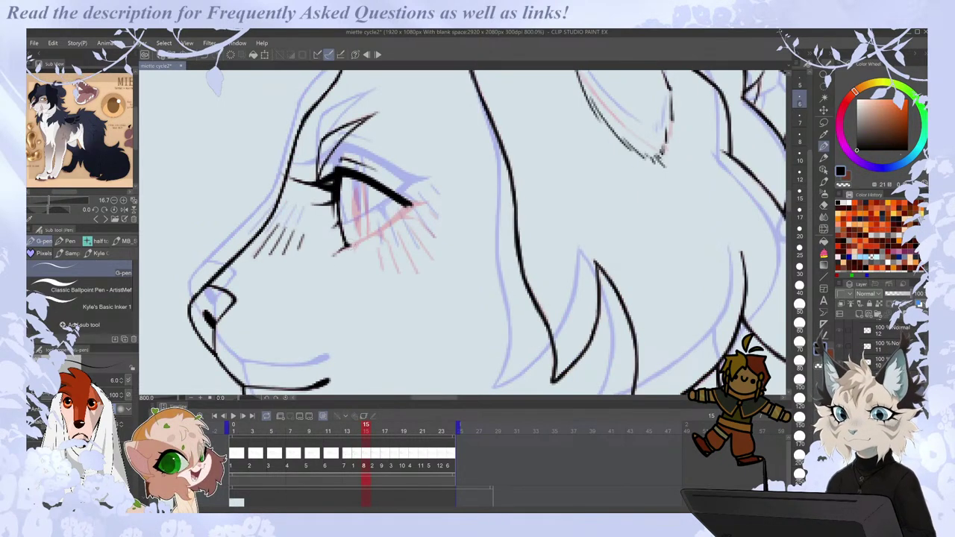
# Ink the lower eyelid line on frame 15 from the lower front corner to the back corner.
pyautogui.moveTo(348, 247); pyautogui.dragTo(388, 223)
pyautogui.hotkey('ctrl', 'z')
pyautogui.moveTo(348, 247)
pyautogui.mouseDown()
pyautogui.moveTo(409, 206)
pyautogui.moveTo(387, 225)
pyautogui.mouseUp()
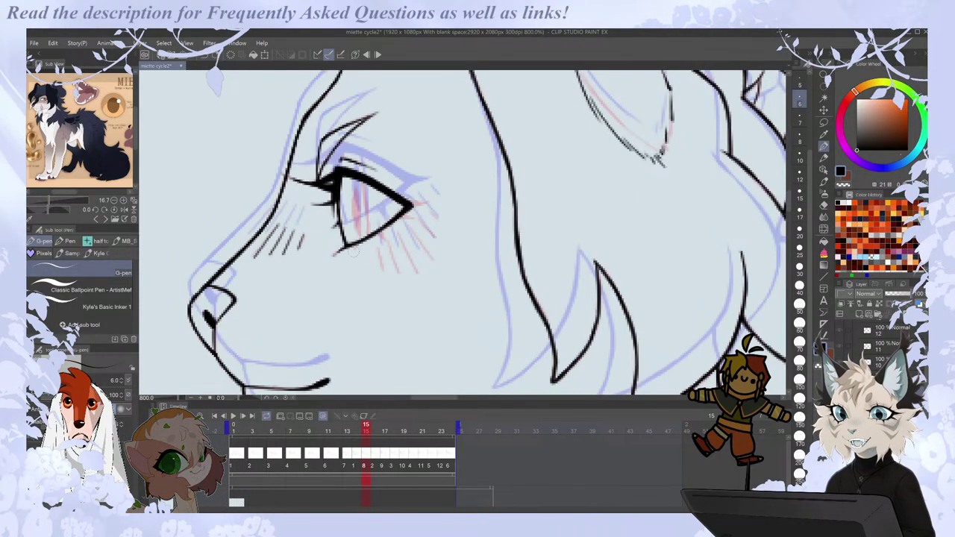
pyautogui.press('Left')
pyautogui.press('Right')
# Ink the iris's curved back edge on frame 15, redrawing it to refine the curve.
pyautogui.hotkey('ctrl', 'z')
pyautogui.moveTo(365, 179); pyautogui.dragTo(361, 203)
pyautogui.hotkey('ctrl', 'z')
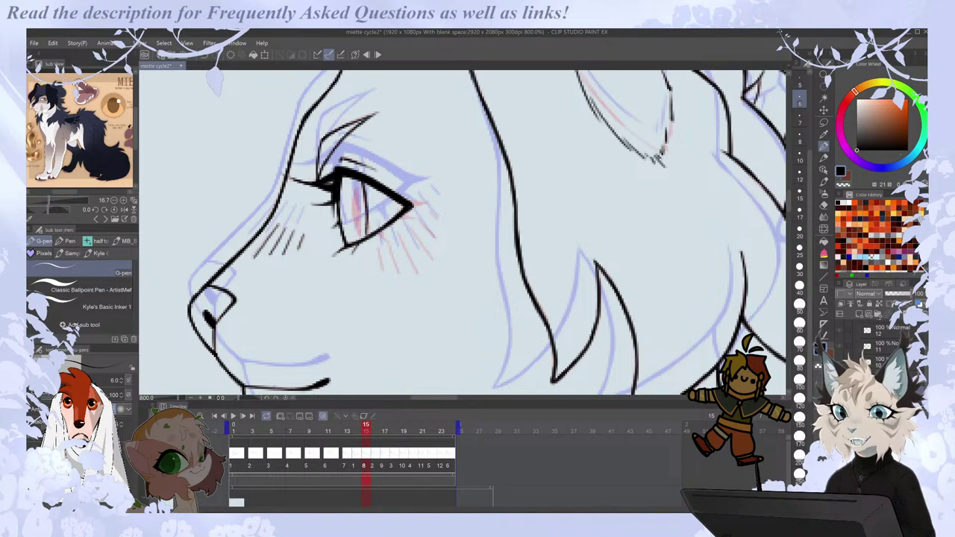
pyautogui.hotkey('ctrl', 'z')
pyautogui.moveTo(363, 185); pyautogui.dragTo(367, 234)
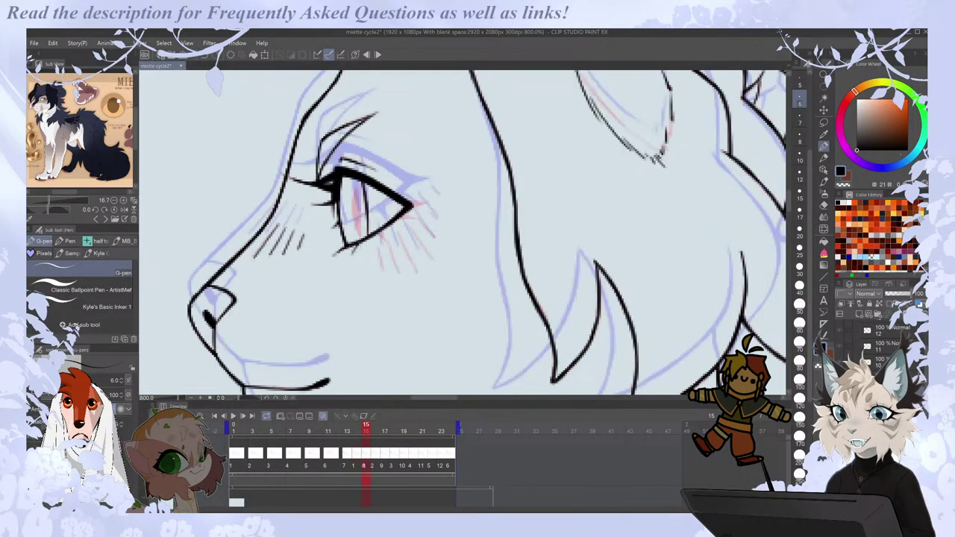
pyautogui.hotkey('ctrl', 'z')
# Add small lower eyelashes and a pointed back-corner flick to the eye on frame 15, checking the mirrored view.
pyautogui.moveTo(375, 231); pyautogui.dragTo(387, 243)
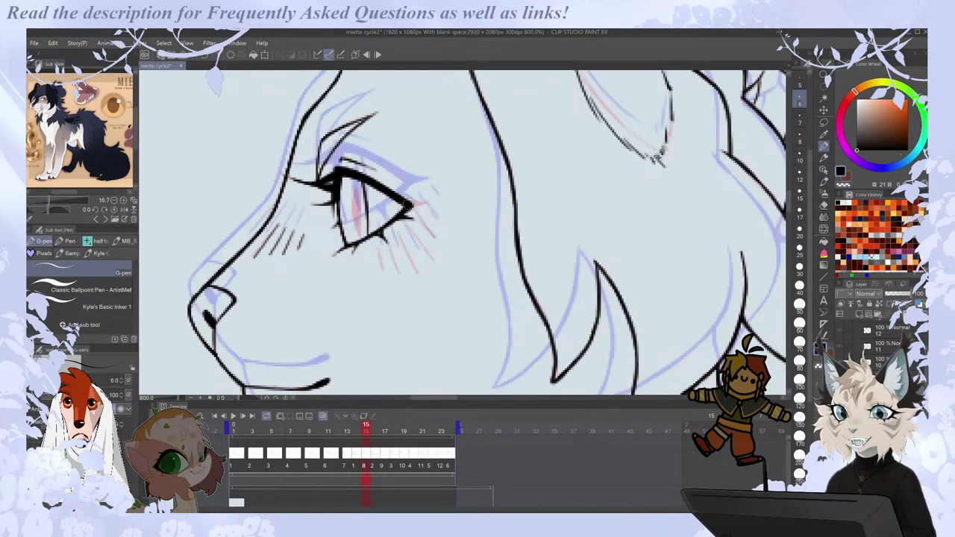
pyautogui.press('h')
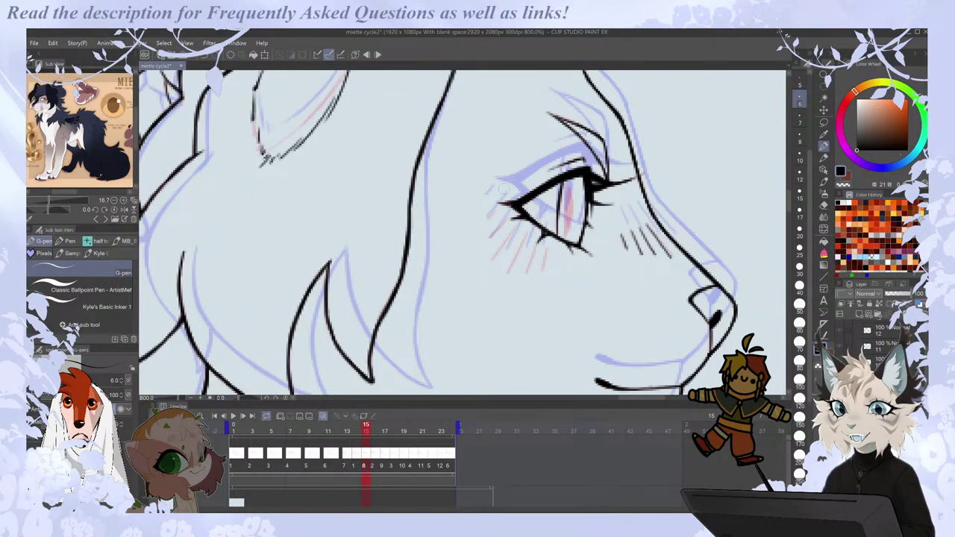
pyautogui.press('h')
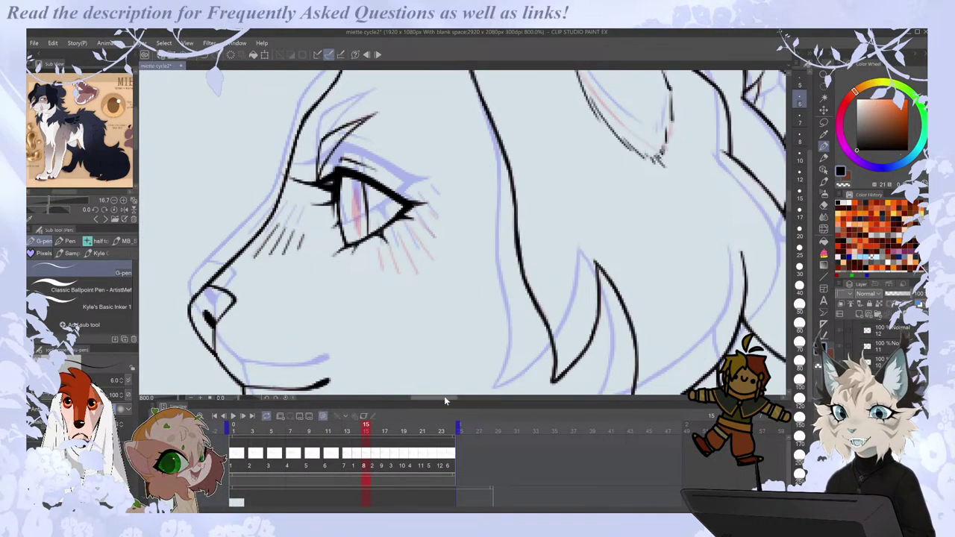
# Ink and fill the black slit pupil on frame 15, comparing it with the previous frame.
pyautogui.moveTo(445, 398); pyautogui.dragTo(443, 398)
pyautogui.press('Left')
pyautogui.press('Right')
pyautogui.moveTo(387, 187)
pyautogui.mouseDown()
pyautogui.moveTo(391, 236)
pyautogui.moveTo(387, 222)
pyautogui.mouseUp()
pyautogui.press('Left')
pyautogui.press('Right')
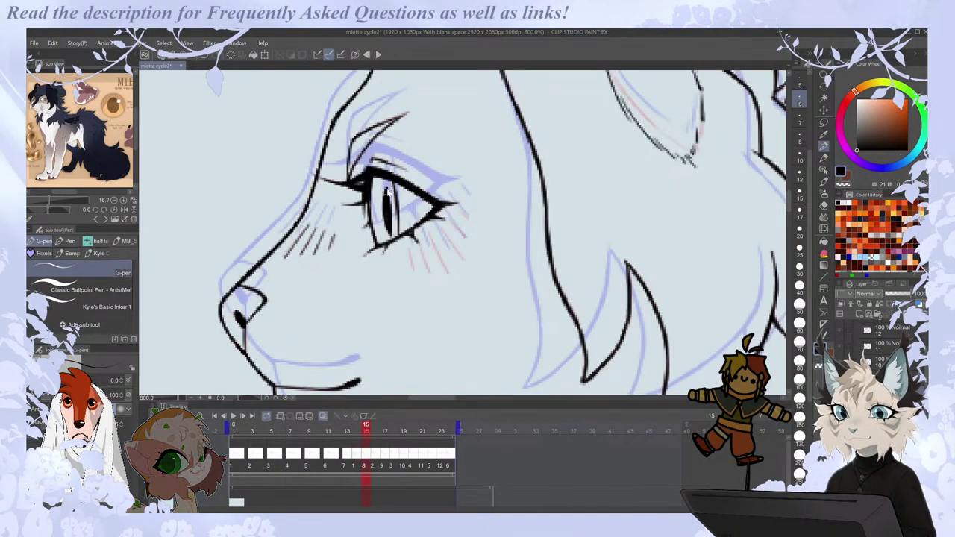
pyautogui.press('Left')
pyautogui.press('Right')
pyautogui.press('Left')
pyautogui.press('Right')
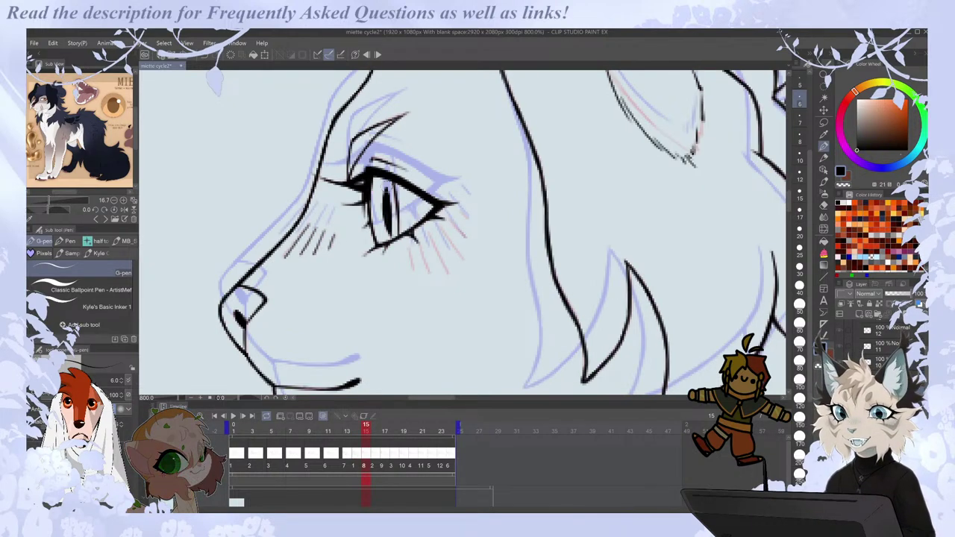
# Ink the short hatch strokes fanning out below and behind the eye on frame 15.
pyautogui.moveTo(408, 249); pyautogui.dragTo(412, 273)
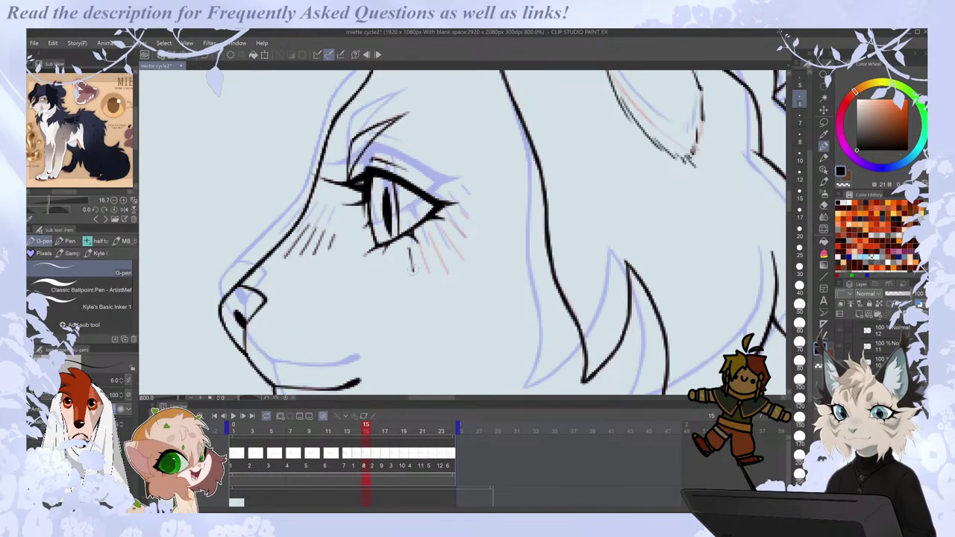
pyautogui.moveTo(417, 239); pyautogui.dragTo(429, 274)
pyautogui.moveTo(427, 236); pyautogui.dragTo(449, 273)
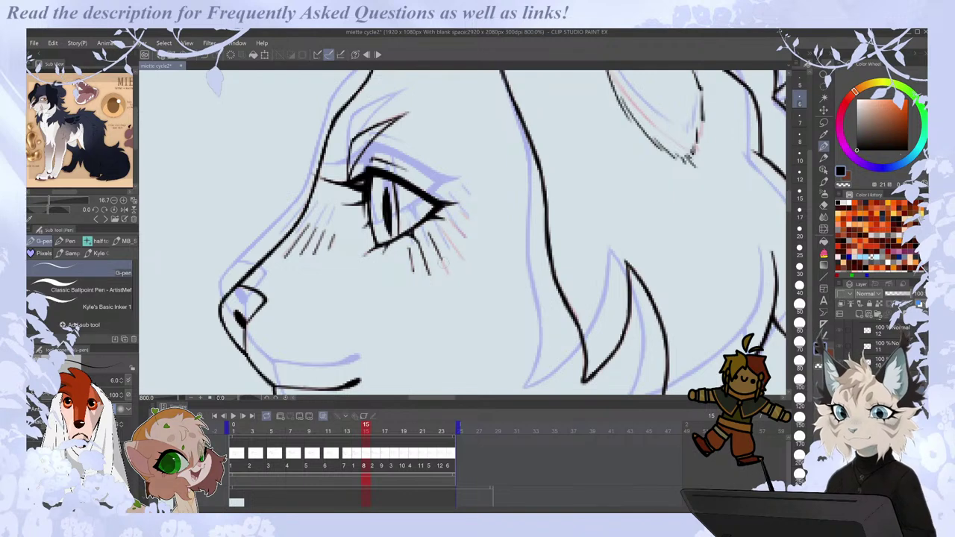
pyautogui.moveTo(448, 238); pyautogui.dragTo(466, 261)
pyautogui.moveTo(446, 217)
pyautogui.mouseDown()
pyautogui.moveTo(466, 239)
pyautogui.moveTo(469, 221)
pyautogui.mouseUp()
# Compare the finished eye on frame 15 with the neighbouring frames.
pyautogui.press(',')
pyautogui.press('.')
pyautogui.press('.')
pyautogui.press(',')
pyautogui.press('.')
pyautogui.press(',')
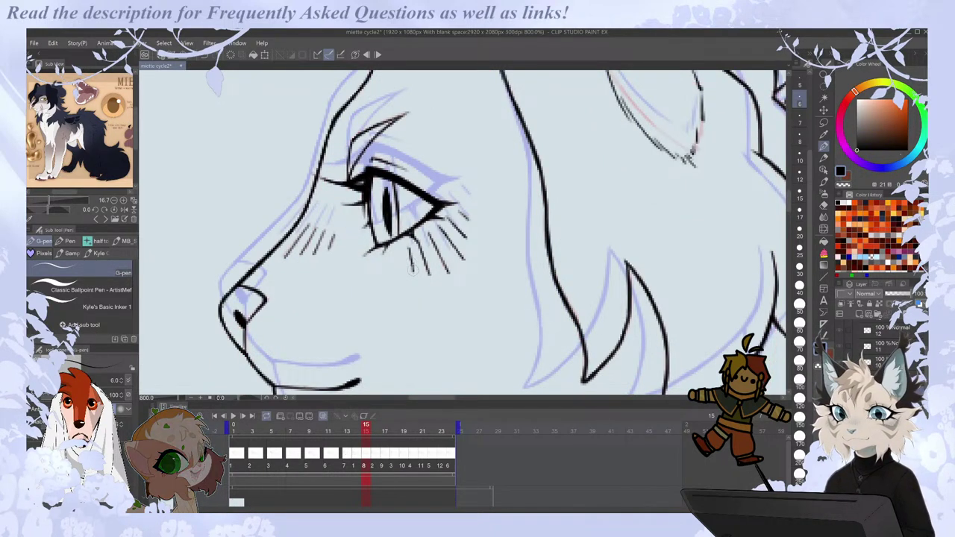
pyautogui.press('Left')
pyautogui.press('Left')
pyautogui.press('Right')
pyautogui.press('Left')
pyautogui.press('Right')
pyautogui.press('Right')
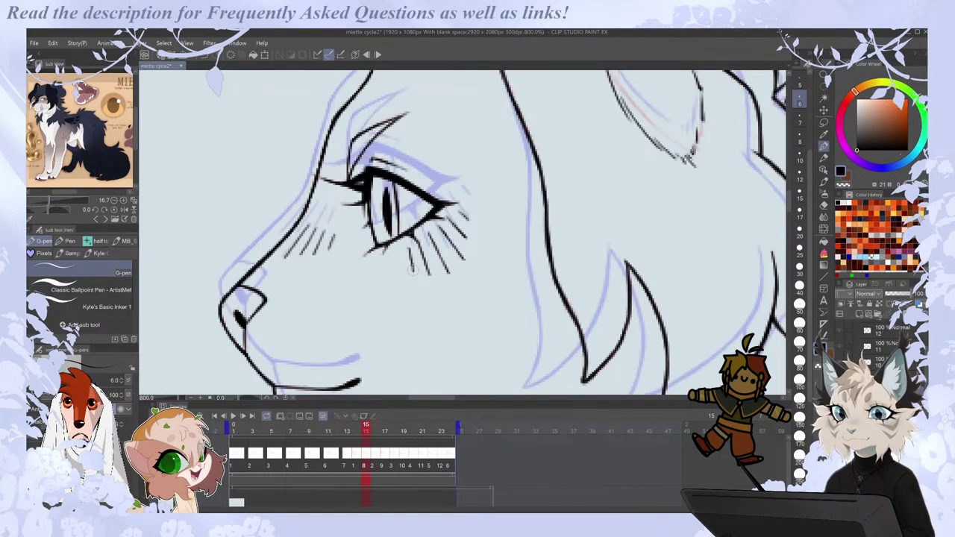
# Ink the iris edge and fill the black slit pupil on frame 17, comparing it with the previous frame.
pyautogui.press('Right')
pyautogui.press('Right')
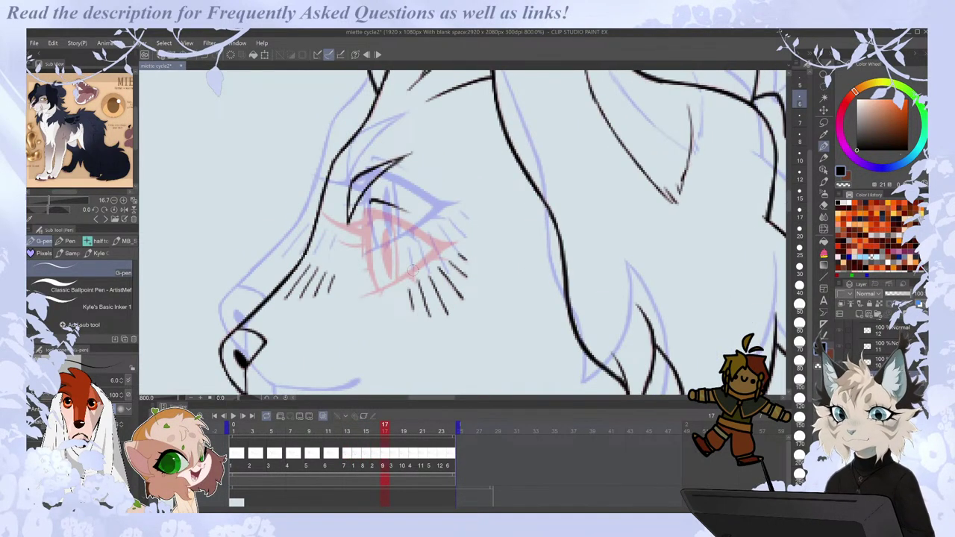
pyautogui.moveTo(390, 219); pyautogui.dragTo(397, 264)
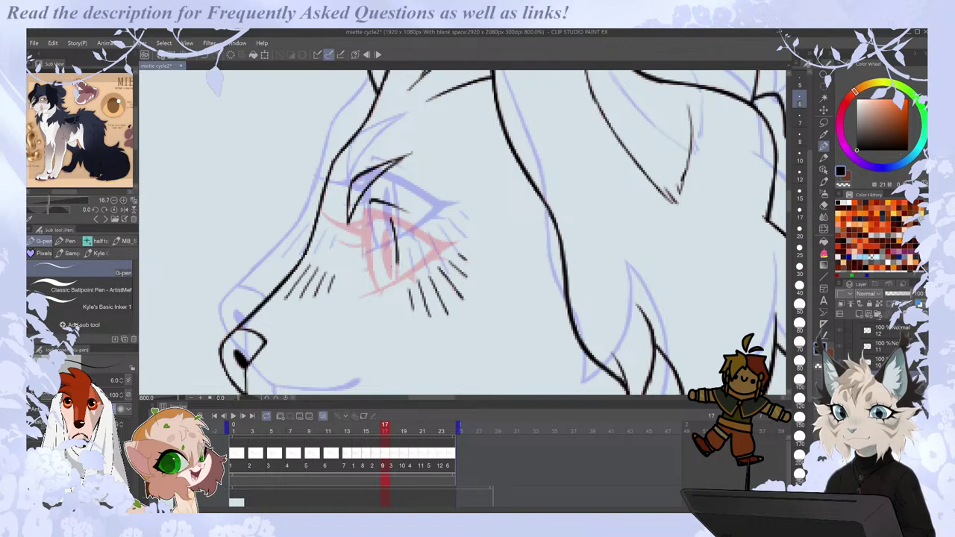
pyautogui.press('Left')
pyautogui.press('Right')
pyautogui.moveTo(384, 228); pyautogui.dragTo(393, 276)
pyautogui.press('Left')
pyautogui.press('Right')
pyautogui.press('Left')
pyautogui.press('Right')
# Ink the curved front edge of the eye on frame 17, thickening its upper part and adding a small side lash.
pyautogui.press('e')
pyautogui.press('p')
pyautogui.moveTo(370, 217); pyautogui.dragTo(373, 279)
pyautogui.moveTo(370, 242); pyautogui.dragTo(377, 287)
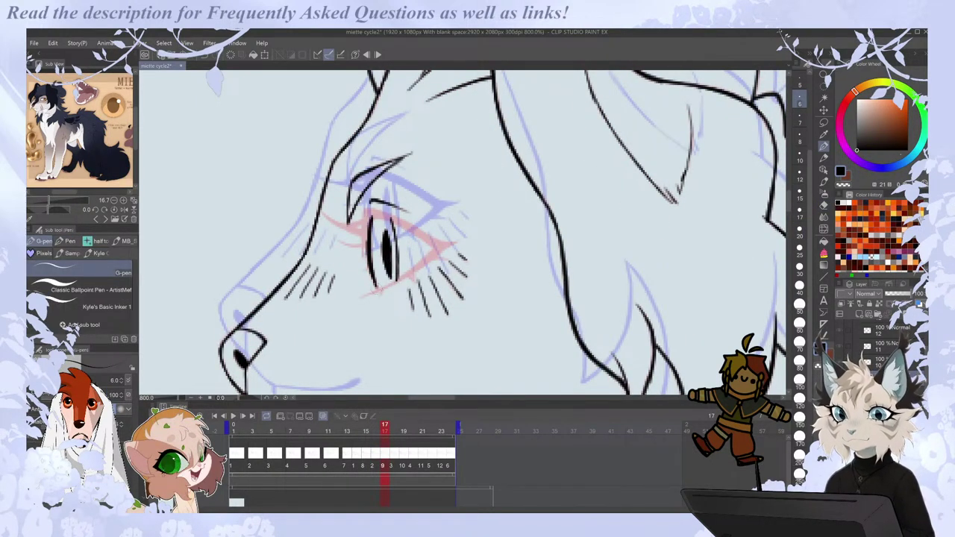
pyautogui.moveTo(365, 210)
pyautogui.mouseDown()
pyautogui.moveTo(366, 235)
pyautogui.moveTo(372, 211)
pyautogui.mouseUp()
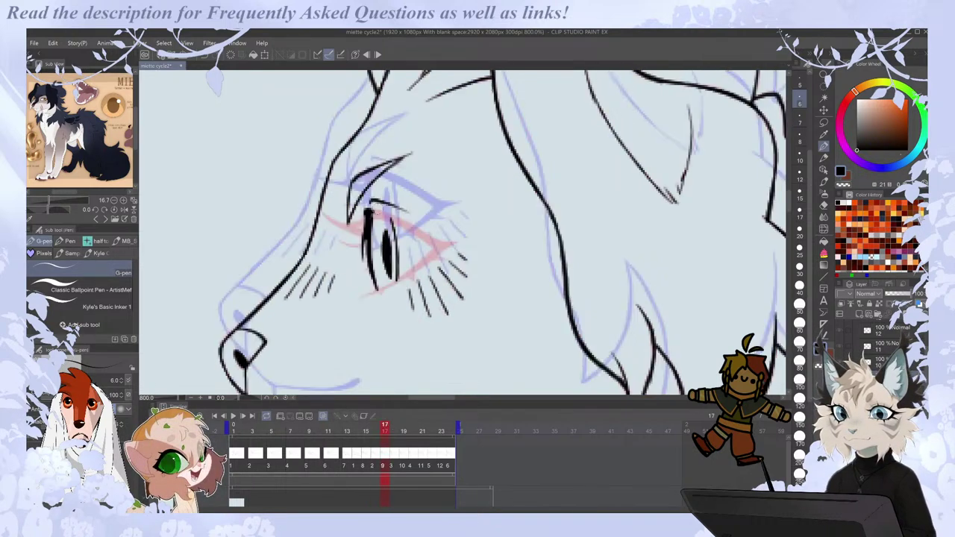
pyautogui.moveTo(364, 264); pyautogui.dragTo(366, 273)
# Ink the long upper eyelash and shorter lashes in front of the eye on frame 17, redoing the first attempt.
pyautogui.moveTo(336, 237)
pyautogui.mouseDown()
pyautogui.moveTo(368, 247)
pyautogui.moveTo(350, 245)
pyautogui.mouseUp()
pyautogui.hotkey('ctrl', 'z')
pyautogui.hotkey('ctrl', 'z')
pyautogui.moveTo(317, 210)
pyautogui.mouseDown()
pyautogui.moveTo(371, 236)
pyautogui.moveTo(360, 230)
pyautogui.mouseUp()
pyautogui.moveTo(353, 229)
pyautogui.mouseDown()
pyautogui.moveTo(370, 218)
pyautogui.moveTo(367, 228)
pyautogui.mouseUp()
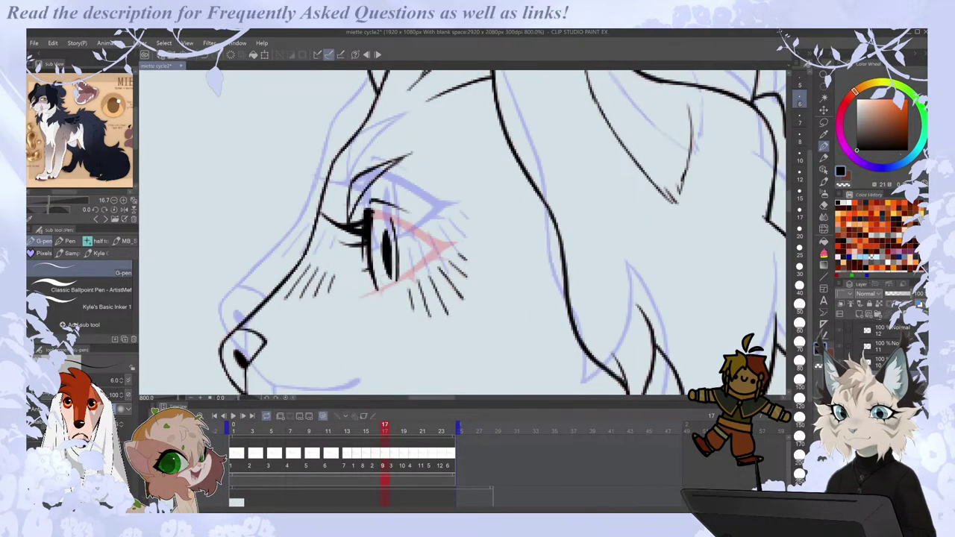
# Ink the lower lid line on frame 17, running from the front tip and thickening toward the back corner.
pyautogui.moveTo(361, 296); pyautogui.dragTo(382, 287)
pyautogui.moveTo(377, 292); pyautogui.dragTo(439, 249)
pyautogui.moveTo(416, 270)
pyautogui.mouseDown()
pyautogui.moveTo(448, 245)
pyautogui.moveTo(440, 246)
pyautogui.mouseUp()
pyautogui.press('Left')
pyautogui.press('Right')
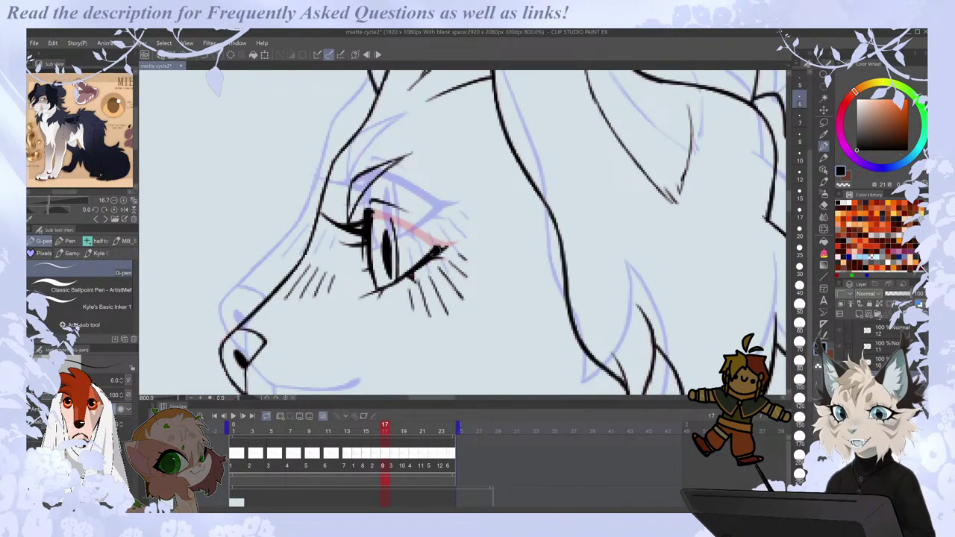
# Ink the thick upper lid line down to the back corner of the eye on frame 17, checking the mirrored view.
pyautogui.moveTo(444, 398); pyautogui.dragTo(449, 398)
pyautogui.press('Left')
pyautogui.press('Right')
pyautogui.moveTo(304, 212); pyautogui.dragTo(321, 217)
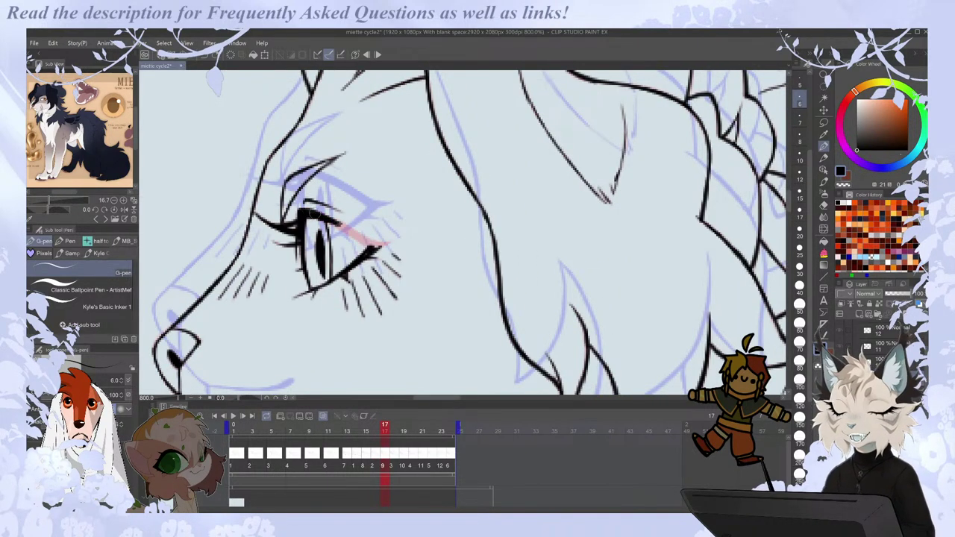
pyautogui.moveTo(325, 217)
pyautogui.mouseDown()
pyautogui.moveTo(376, 245)
pyautogui.moveTo(363, 258)
pyautogui.mouseUp()
pyautogui.press('h')
pyautogui.press('h')
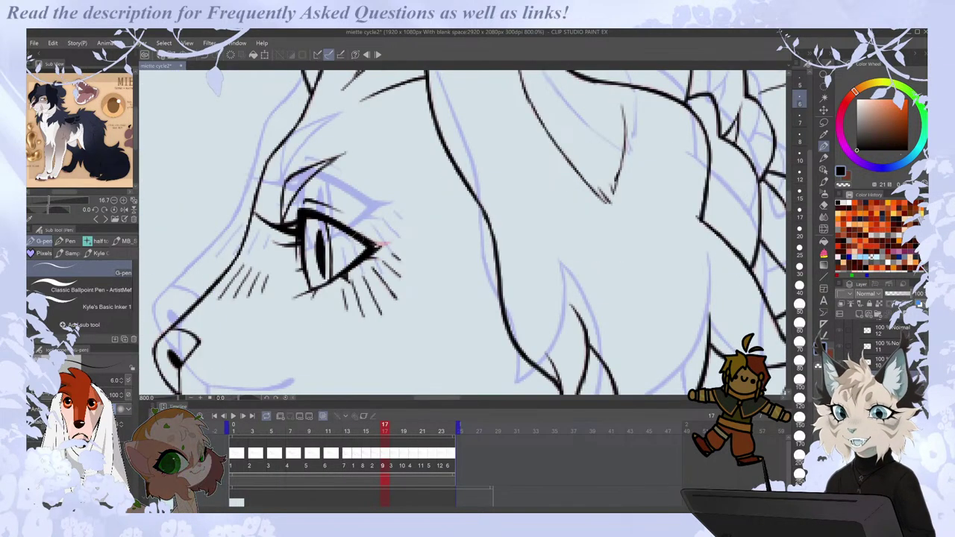
# Clean up the eye's back corner and upper lid line on frame 17 in the mirrored view.
pyautogui.press('h')
pyautogui.moveTo(661, 398); pyautogui.dragTo(674, 399)
pyautogui.press('h')
pyautogui.press('h')
pyautogui.press('e')
pyautogui.moveTo(355, 243); pyautogui.dragTo(374, 245)
pyautogui.press('p')
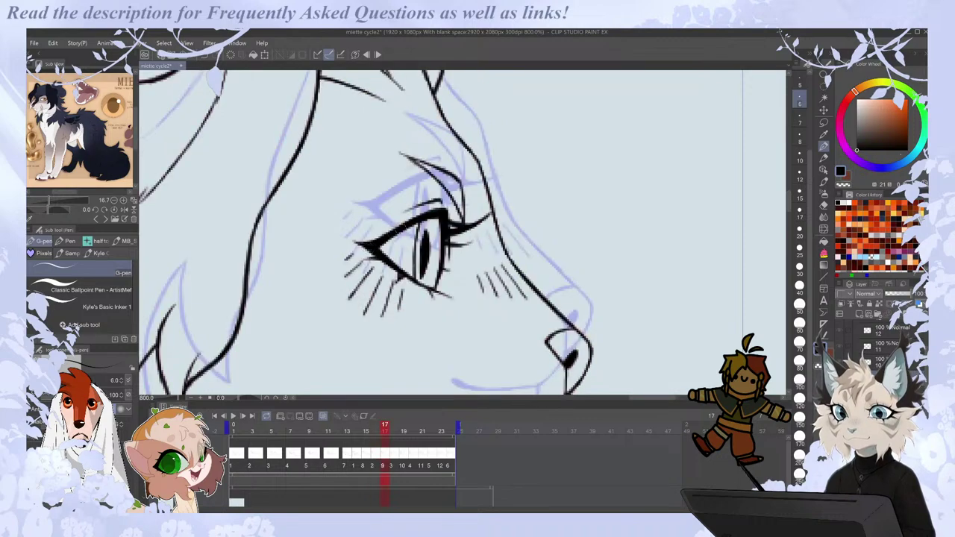
pyautogui.moveTo(377, 244); pyautogui.dragTo(433, 213)
pyautogui.press(',')
pyautogui.press('.')
pyautogui.press('.')
pyautogui.press('h')
# Ink the curved front edge of the eye on frame 19 with a thicker top corner, comparing neighbouring frames.
pyautogui.press('Right')
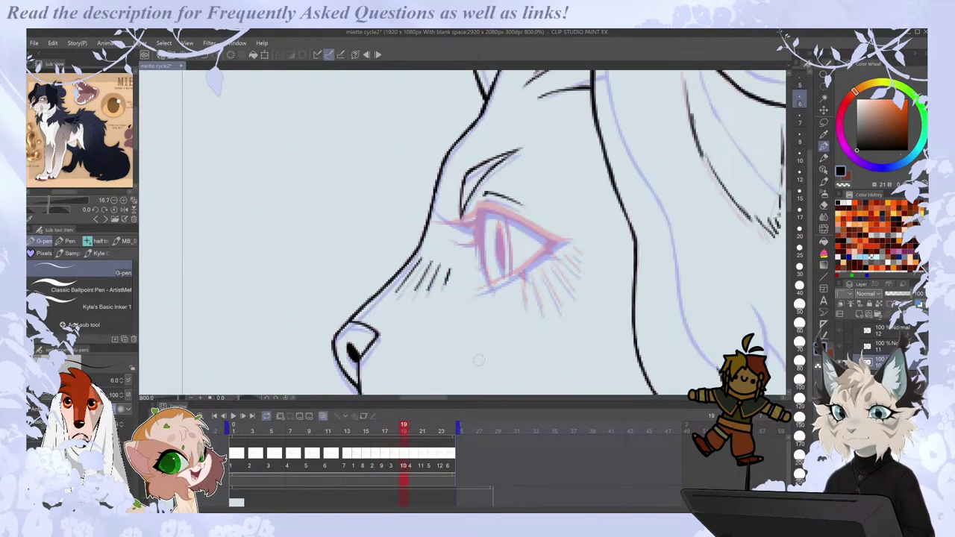
pyautogui.press('Right')
pyautogui.press('Left')
pyautogui.press('Right')
pyautogui.press('Left')
pyautogui.moveTo(478, 207); pyautogui.dragTo(492, 284)
pyautogui.press('Left')
pyautogui.press('Right')
pyautogui.moveTo(479, 200); pyautogui.dragTo(489, 209)
pyautogui.press('Left')
pyautogui.press('Right')
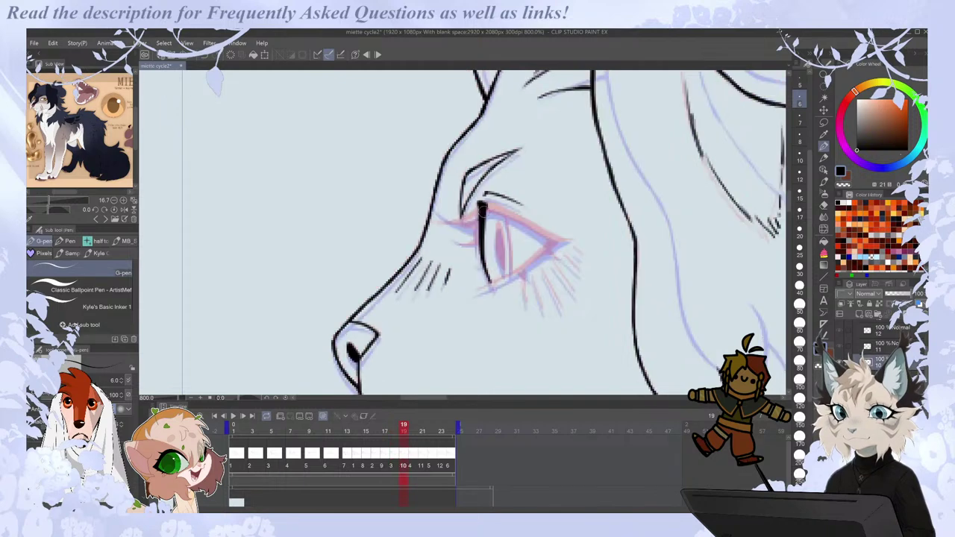
# Ink the lower lid line on frame 19 in the mirrored view and compare it with the neighbouring frames.
pyautogui.press('Right')
pyautogui.press('Left')
pyautogui.press('h')
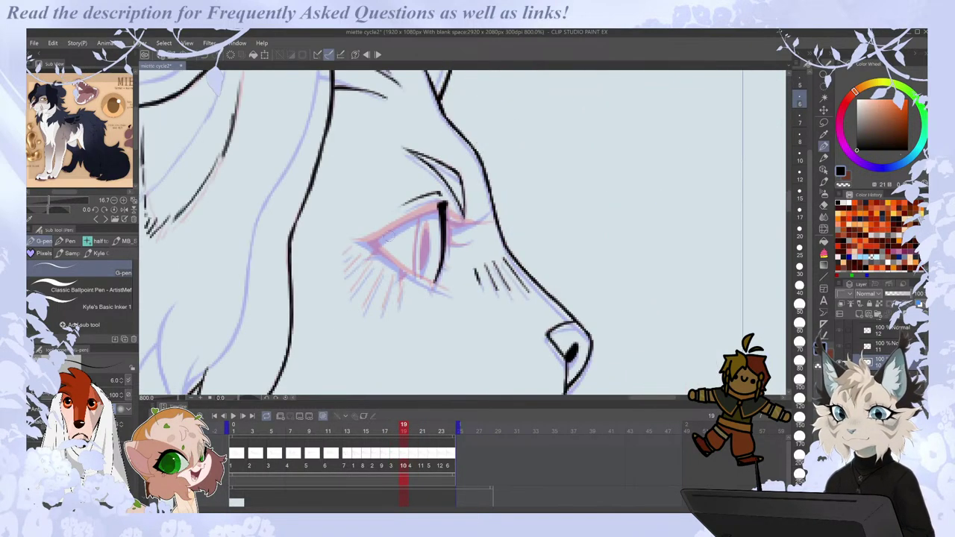
pyautogui.moveTo(369, 240); pyautogui.dragTo(450, 294)
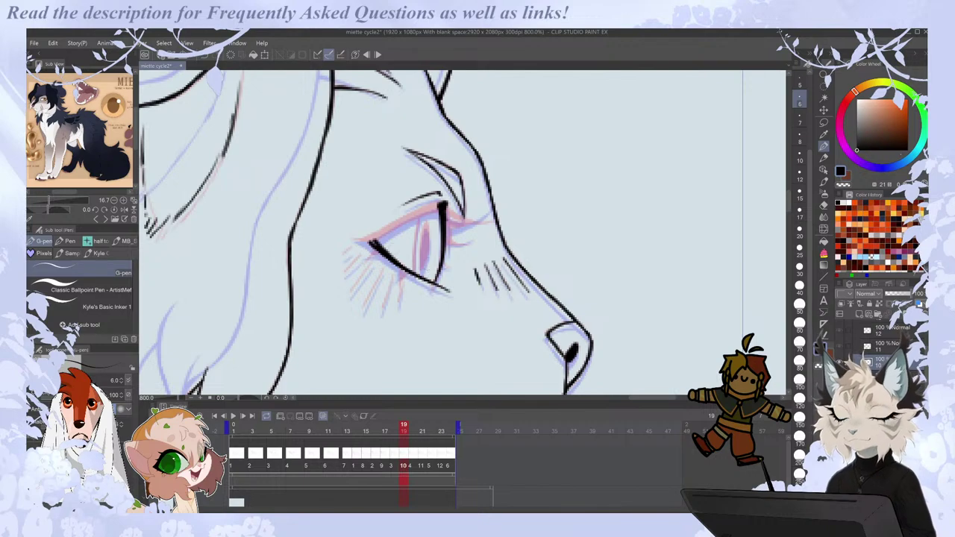
pyautogui.press('Left')
pyautogui.press('Right')
pyautogui.press('Right')
pyautogui.press('Left')
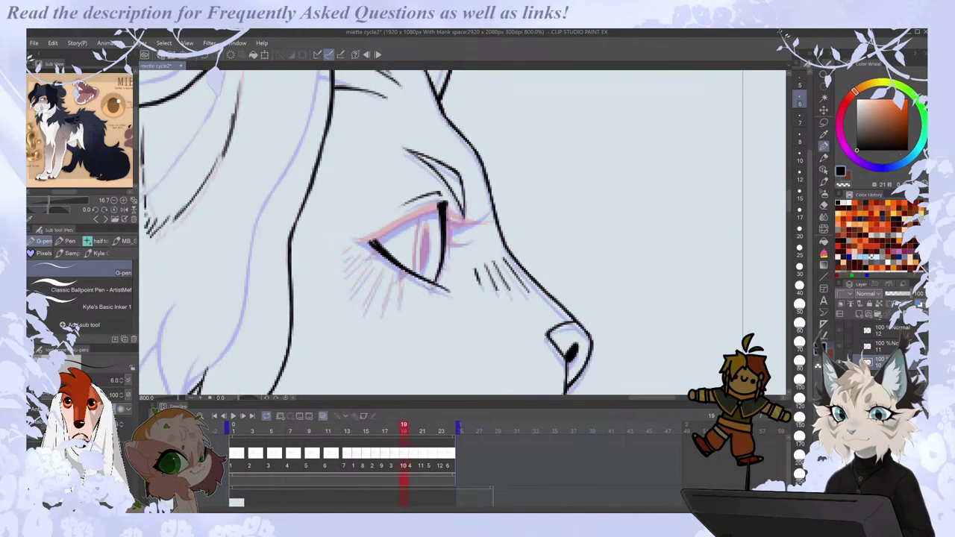
# Add small lashes under the lower lid on frame 19, matching them to the neighbouring frames.
pyautogui.press('Left')
pyautogui.press('Right')
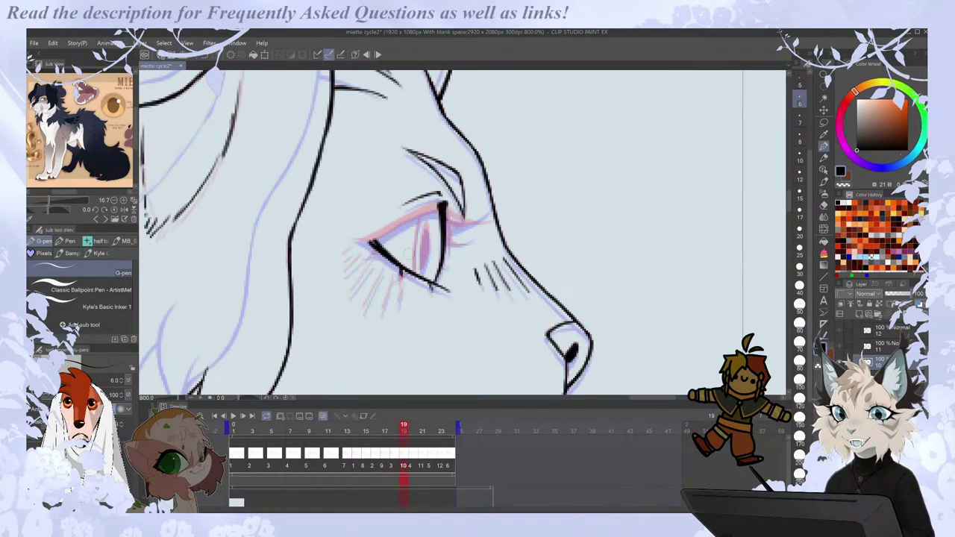
pyautogui.press('Left')
pyautogui.press('Right')
pyautogui.press('Right')
pyautogui.press('Left')
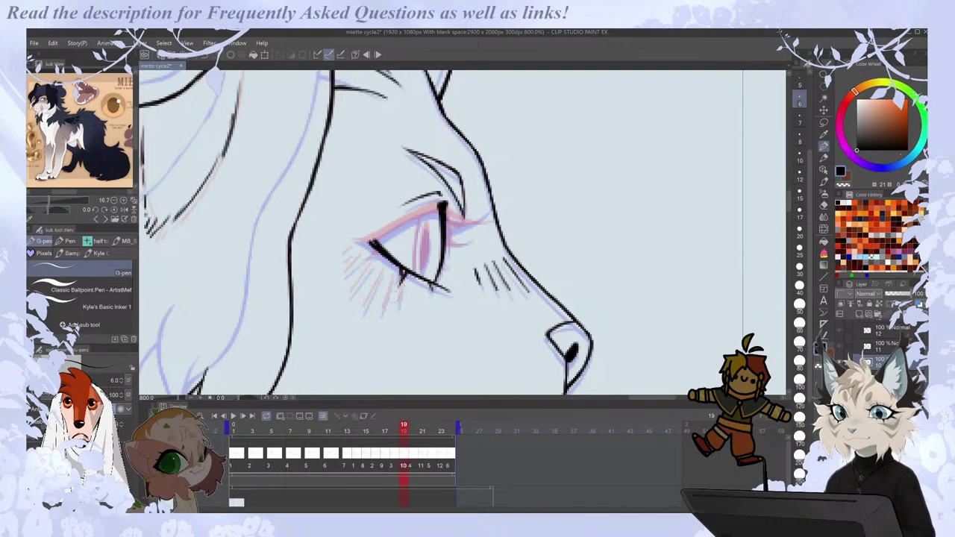
pyautogui.press('Left')
pyautogui.press('Right')
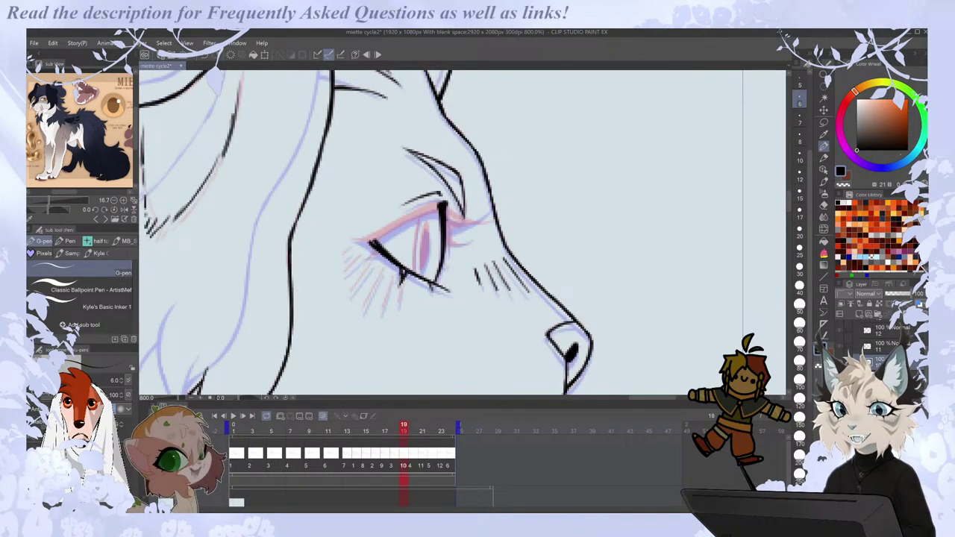
pyautogui.press('Left')
pyautogui.press('Right')
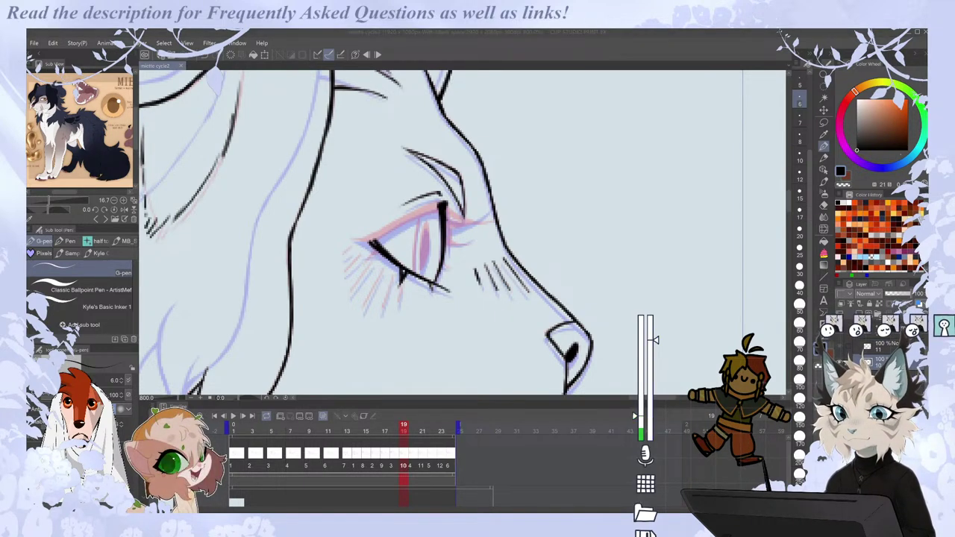
pyautogui.click(645, 513)
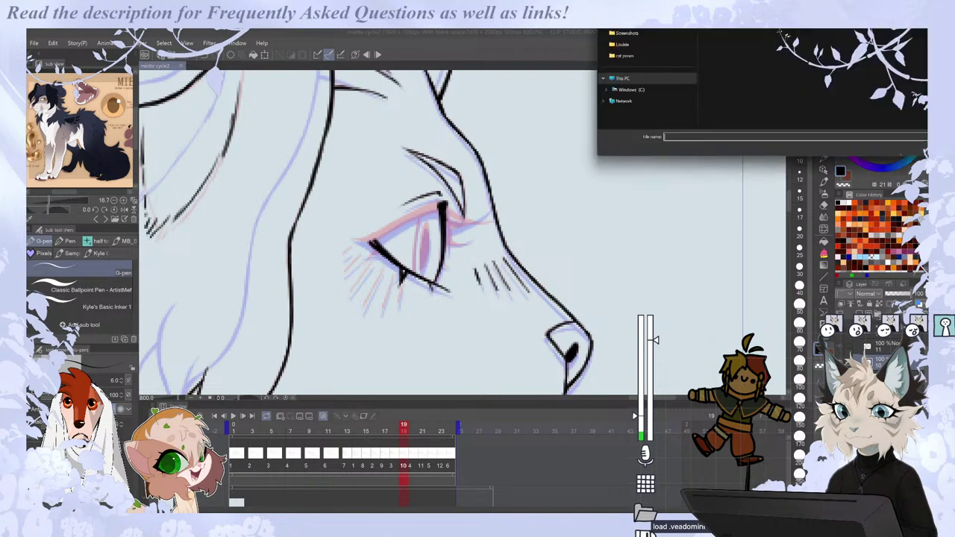
pyautogui.press('Escape')
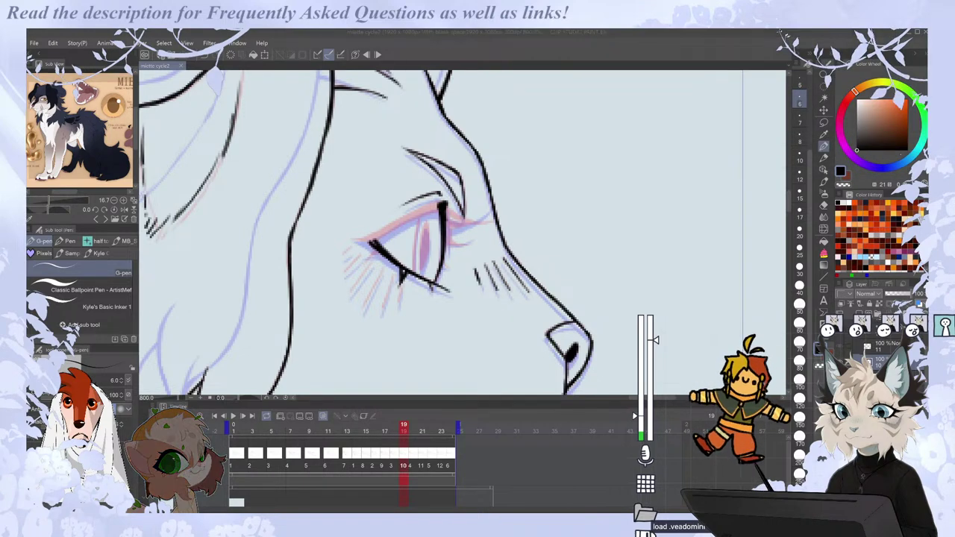
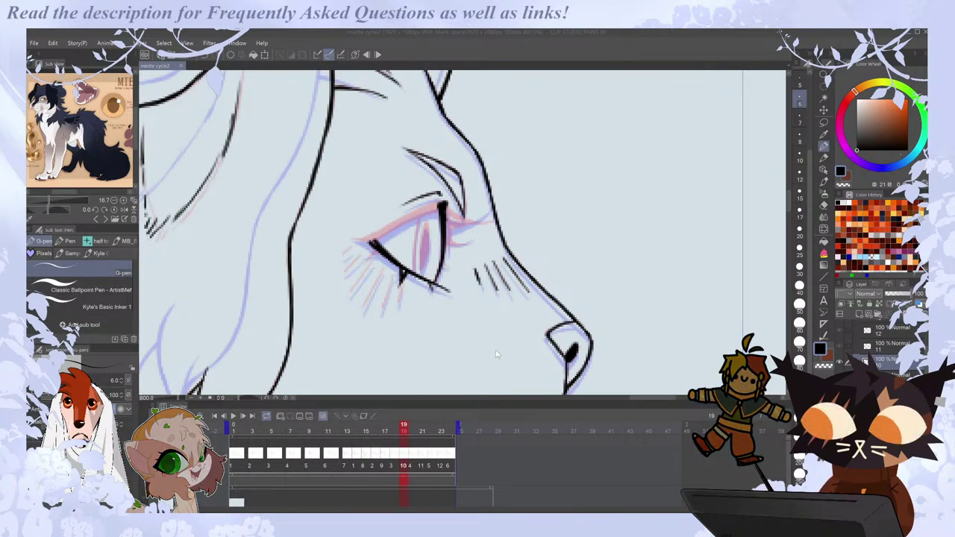
# Ink the pointed flick at the eye's back corner on frame 19, checking the mirrored view.
pyautogui.click(402, 463)
pyautogui.press('h')
pyautogui.press('h')
pyautogui.press(',')
pyautogui.press('.')
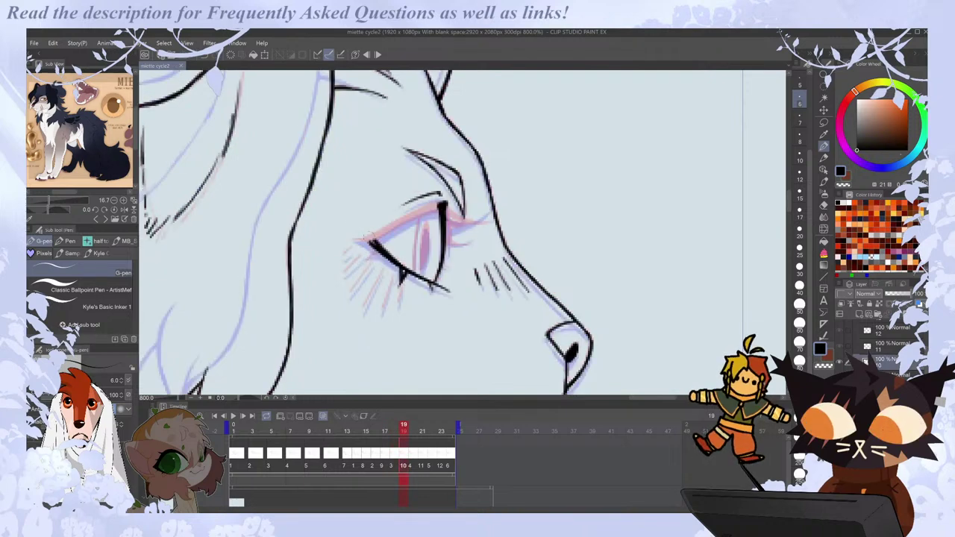
pyautogui.moveTo(351, 238); pyautogui.dragTo(380, 234)
pyautogui.press('h')
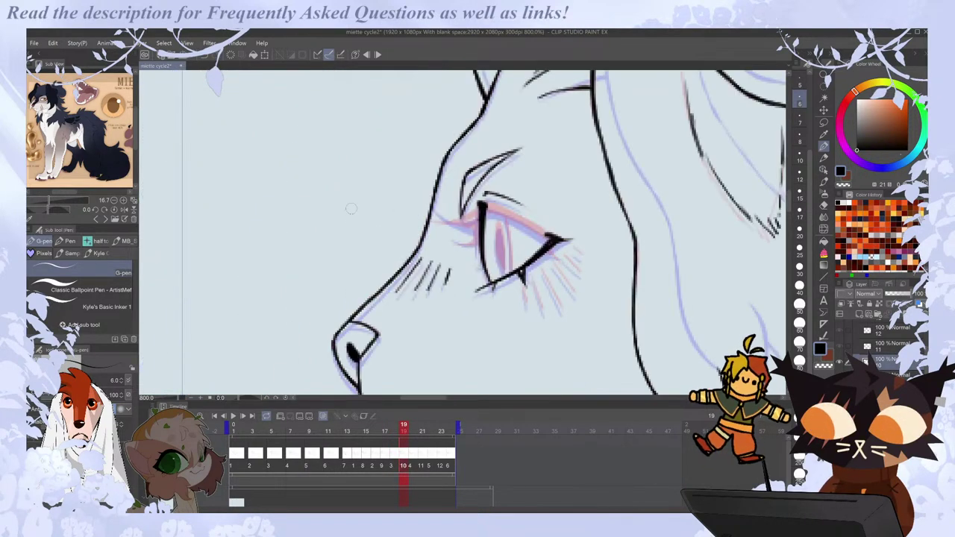
# Ink the thick upper lid line on frame 19 from the front corner to the back corner.
pyautogui.moveTo(484, 203); pyautogui.dragTo(504, 213)
pyautogui.moveTo(503, 209); pyautogui.dragTo(555, 238)
pyautogui.moveTo(482, 205); pyautogui.dragTo(555, 243)
pyautogui.press('h')
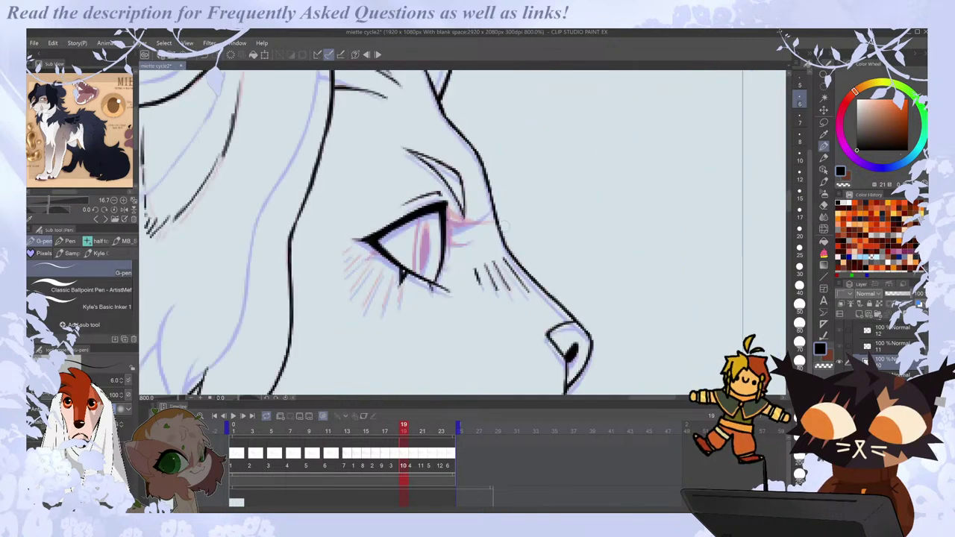
# Add a small lower lash at the eye's back corner on frame 19, comparing it with the neighbouring frames.
pyautogui.moveTo(359, 239)
pyautogui.mouseDown()
pyautogui.moveTo(377, 245)
pyautogui.moveTo(364, 265)
pyautogui.mouseUp()
pyautogui.press('Right')
pyautogui.press('Left')
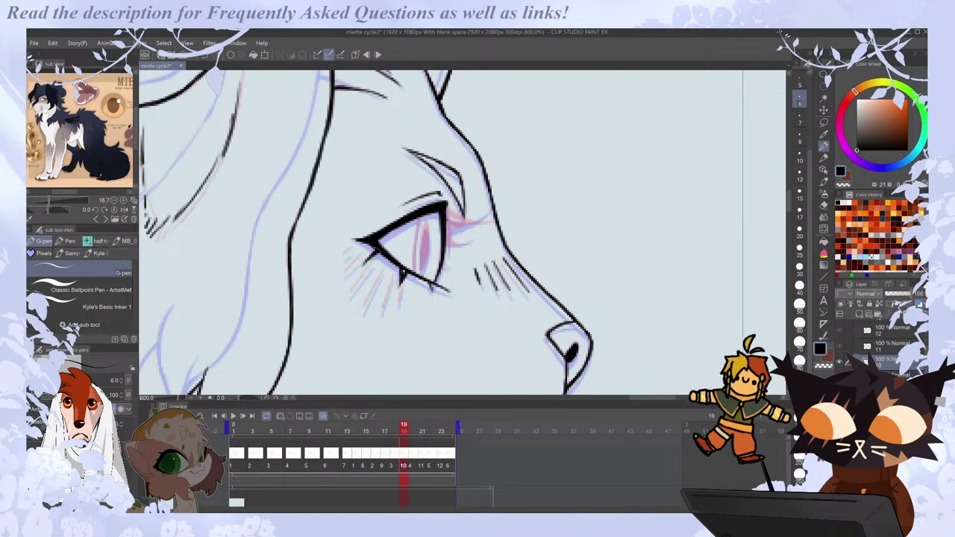
pyautogui.press('Left')
pyautogui.press('Right')
pyautogui.press('Right')
pyautogui.press('Left')
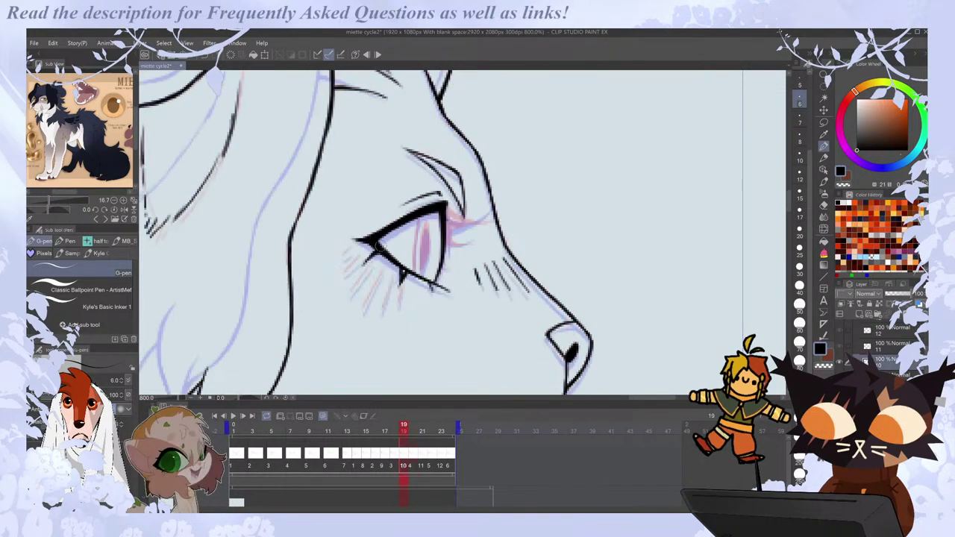
# Ink the short hatch strokes fanning out below and behind the eye on frame 19.
pyautogui.press('h')
pyautogui.moveTo(543, 270); pyautogui.dragTo(557, 292)
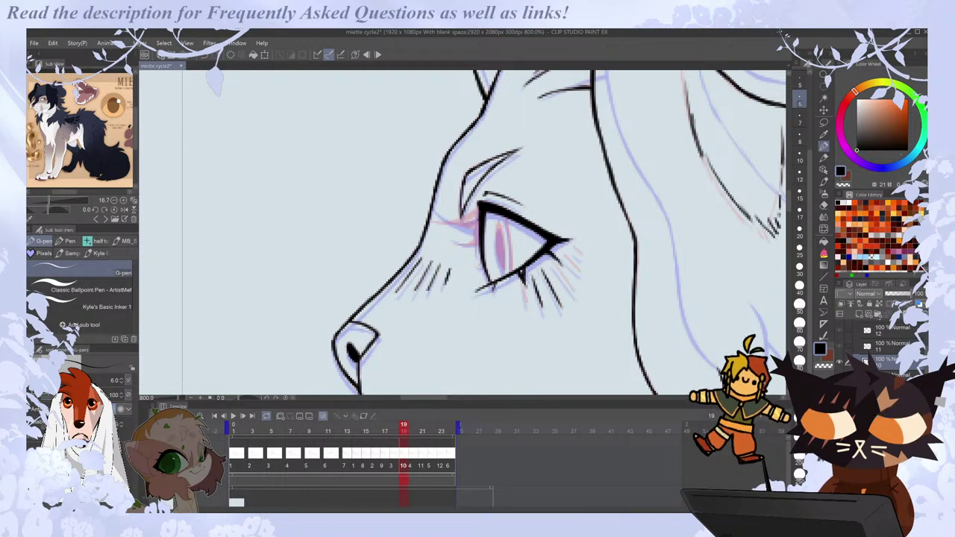
pyautogui.moveTo(521, 279); pyautogui.dragTo(527, 306)
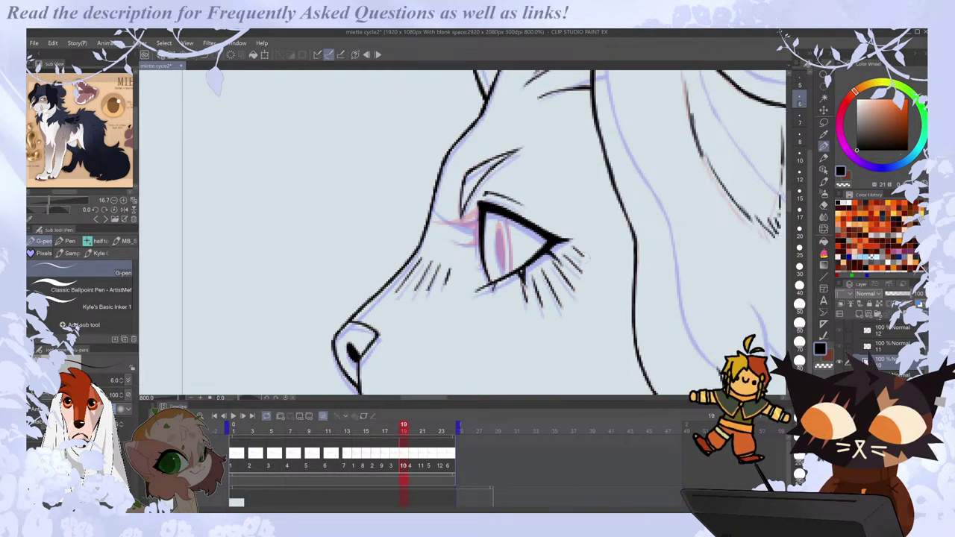
# Ink the iris edge and fill the black slit pupil on frame 19.
pyautogui.moveTo(504, 213); pyautogui.dragTo(512, 251)
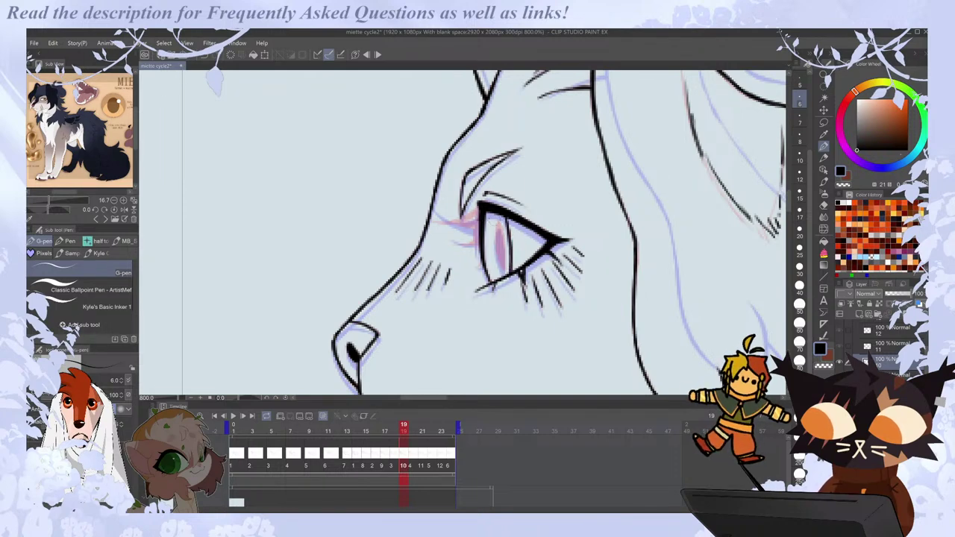
pyautogui.moveTo(498, 221); pyautogui.dragTo(507, 267)
pyautogui.moveTo(498, 221); pyautogui.dragTo(501, 246)
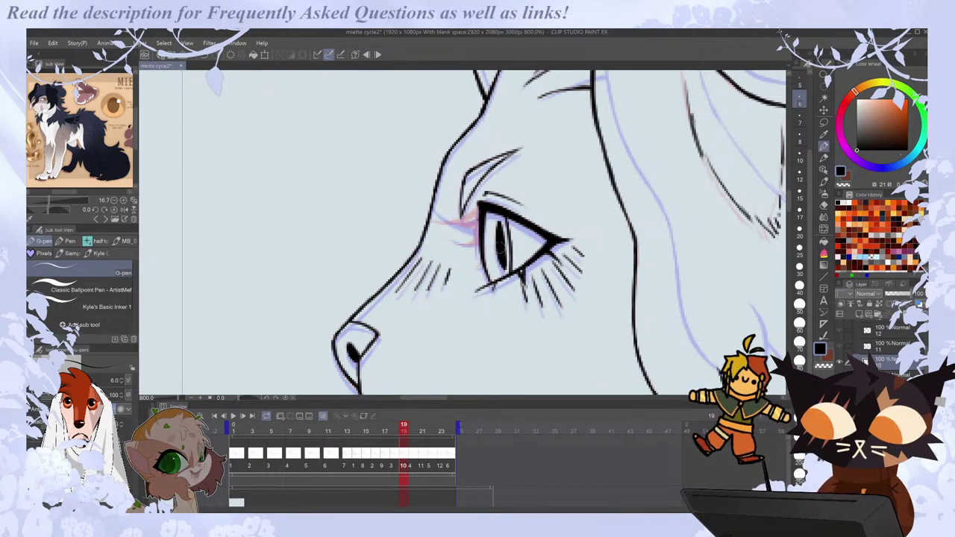
pyautogui.moveTo(502, 239); pyautogui.dragTo(502, 251)
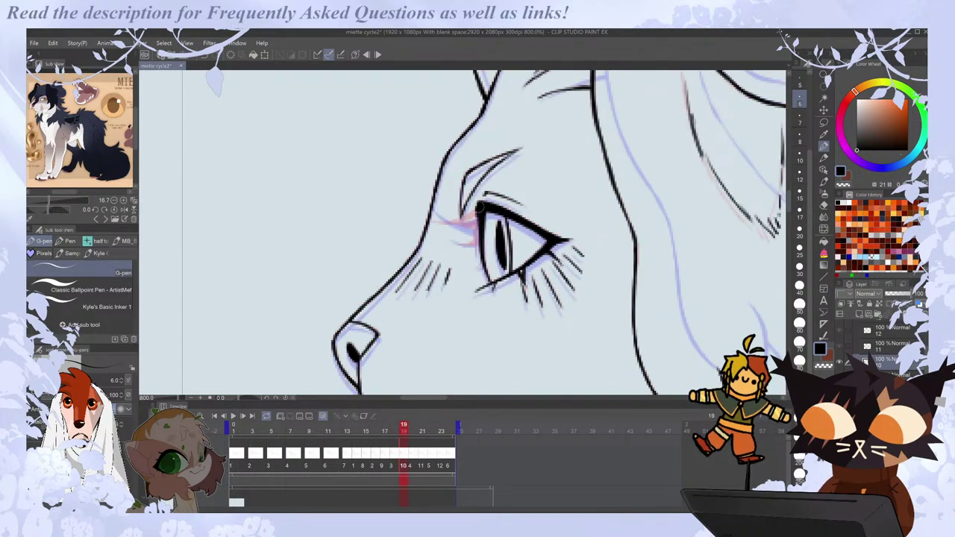
# Thicken the eye's front edge and ink the front eyelashes on frame 19, comparing with the neighbouring frames.
pyautogui.press('Right')
pyautogui.press('Left')
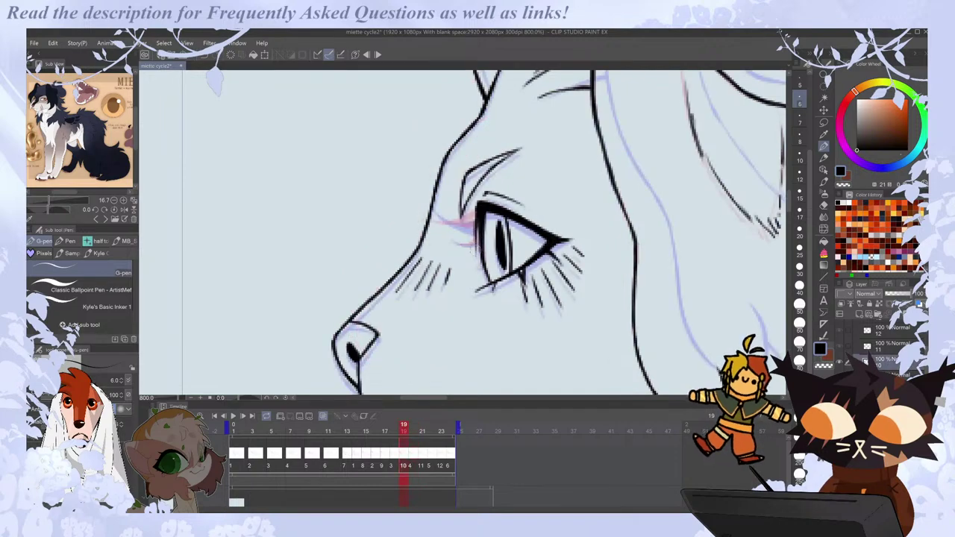
pyautogui.press('Left')
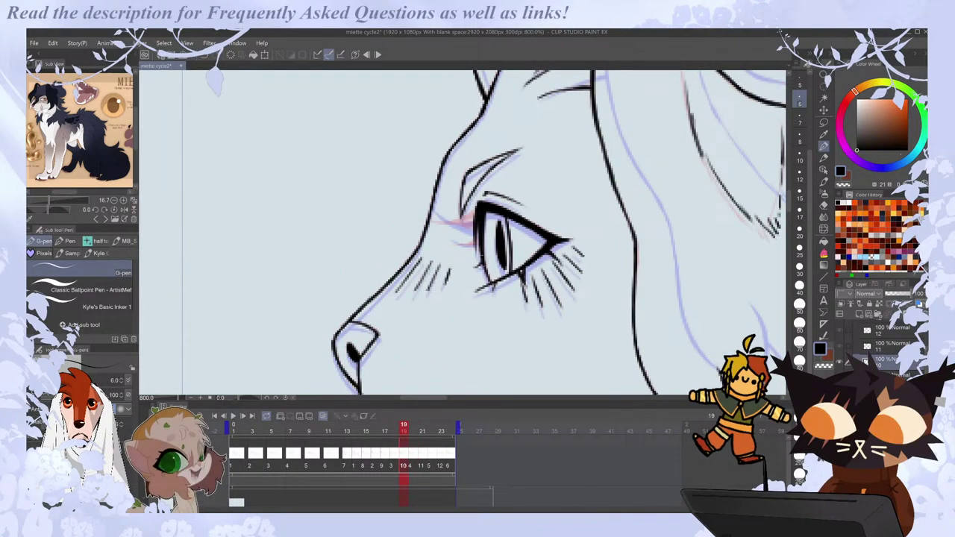
pyautogui.press('Right')
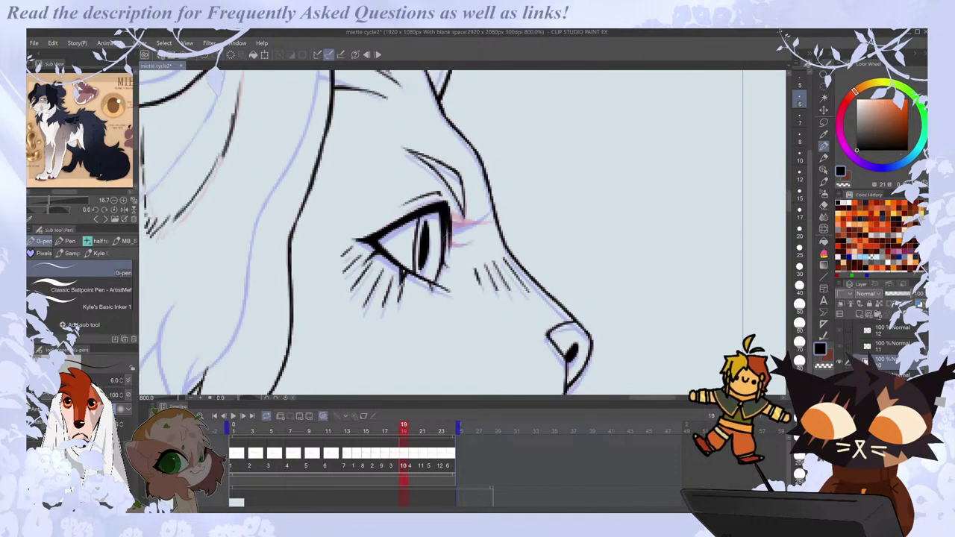
pyautogui.moveTo(449, 238); pyautogui.dragTo(469, 244)
pyautogui.press('h')
pyautogui.press('Left')
pyautogui.press('Right')
pyautogui.press('Right')
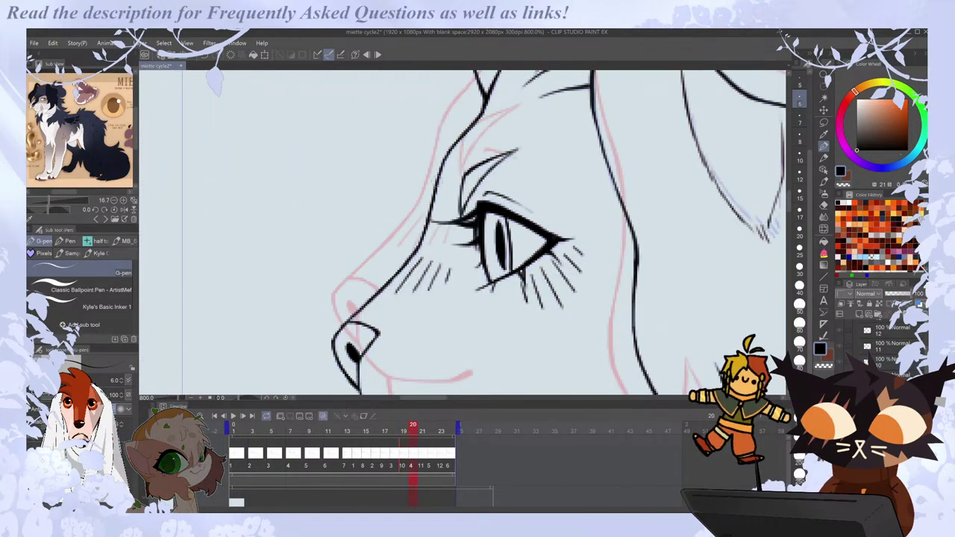
# Compare the inked eye on frame 19 with the neighbouring frames, and save the animation file.
pyautogui.press('Left')
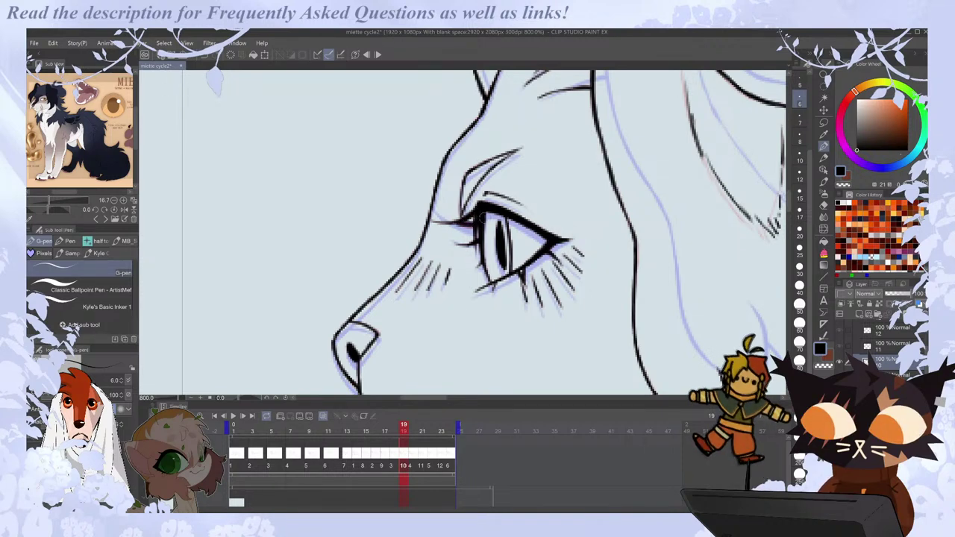
pyautogui.press('Left')
pyautogui.press('Right')
pyautogui.press('Right')
pyautogui.press('Left')
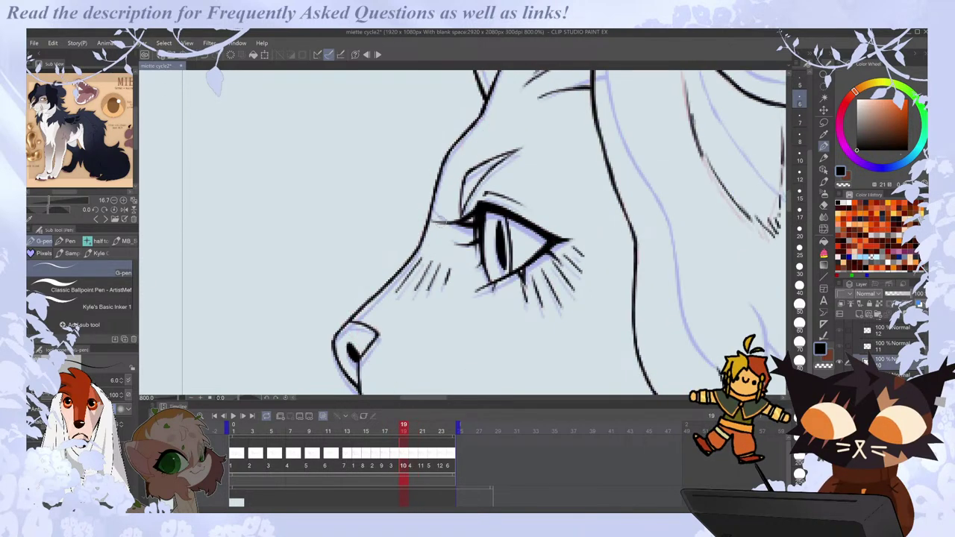
pyautogui.scroll(-2, 501, 198)
pyautogui.press('Right')
pyautogui.press('Right')
pyautogui.press('Right')
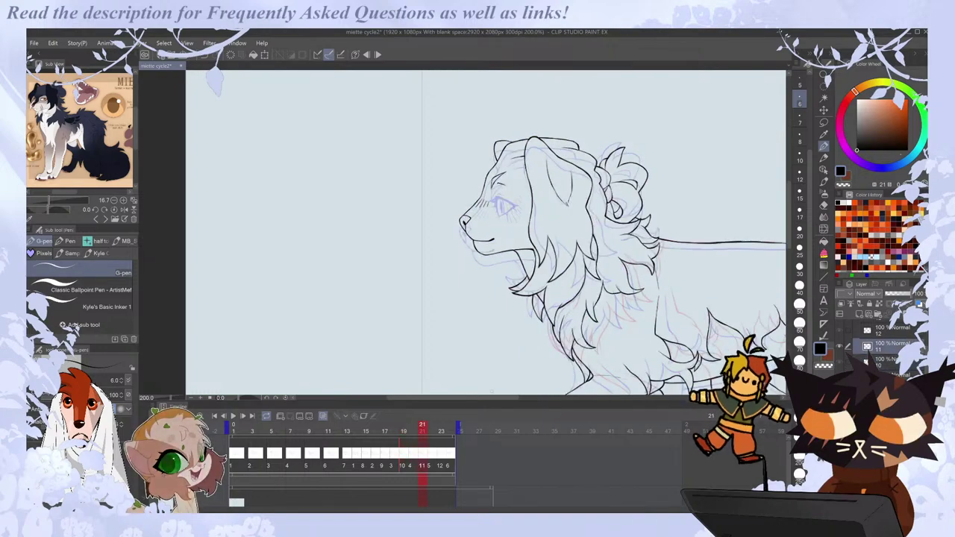
pyautogui.press('Left')
pyautogui.moveTo(486, 397); pyautogui.dragTo(509, 397)
pyautogui.hotkey('ctrl', 's')
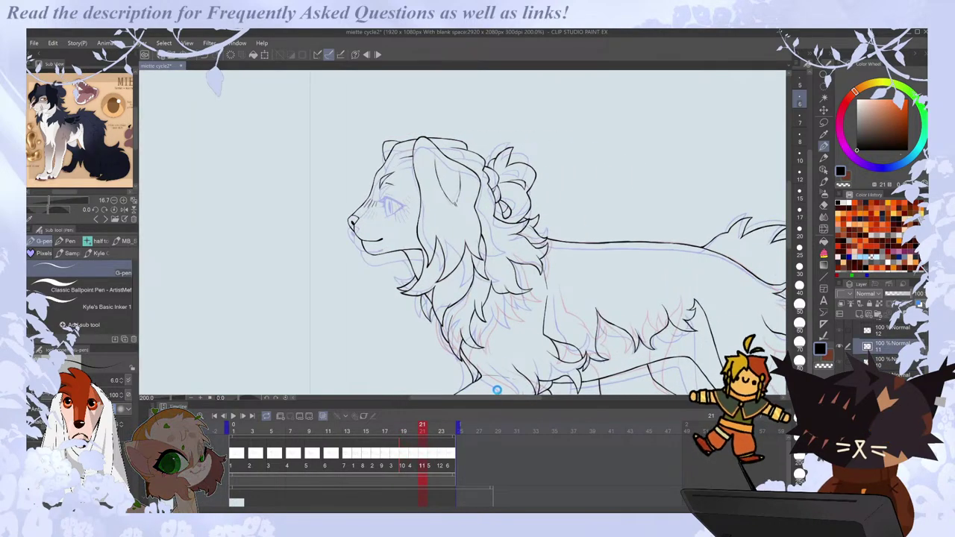
# Step back and forth through frames 1 to 7, checking the inked eyes against the neighbouring drawings.
pyautogui.press('Home')
pyautogui.press('Right')
pyautogui.press('Right')
pyautogui.press('Right')
pyautogui.press('Right')
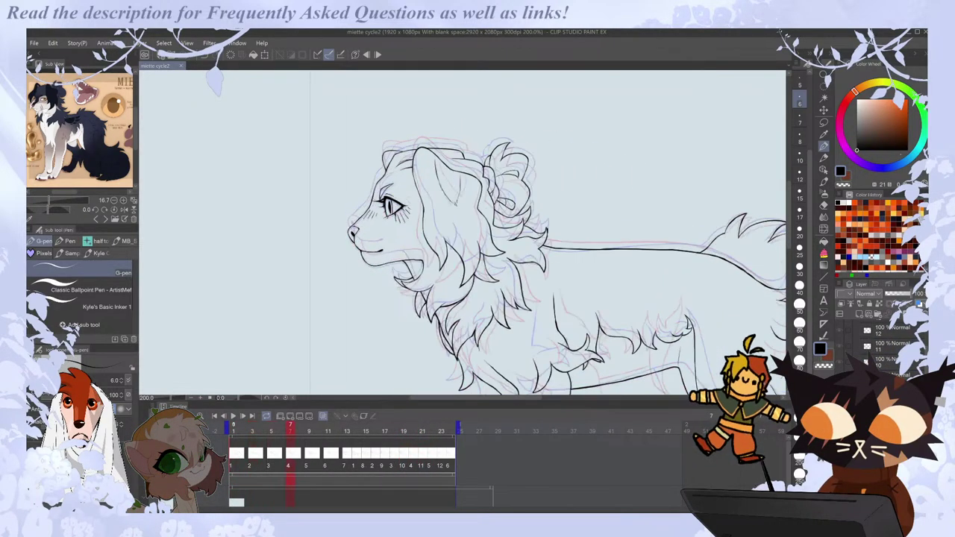
pyautogui.scroll(1, 381, 179)
pyautogui.press('Left')
pyautogui.press('Left')
pyautogui.press('Left')
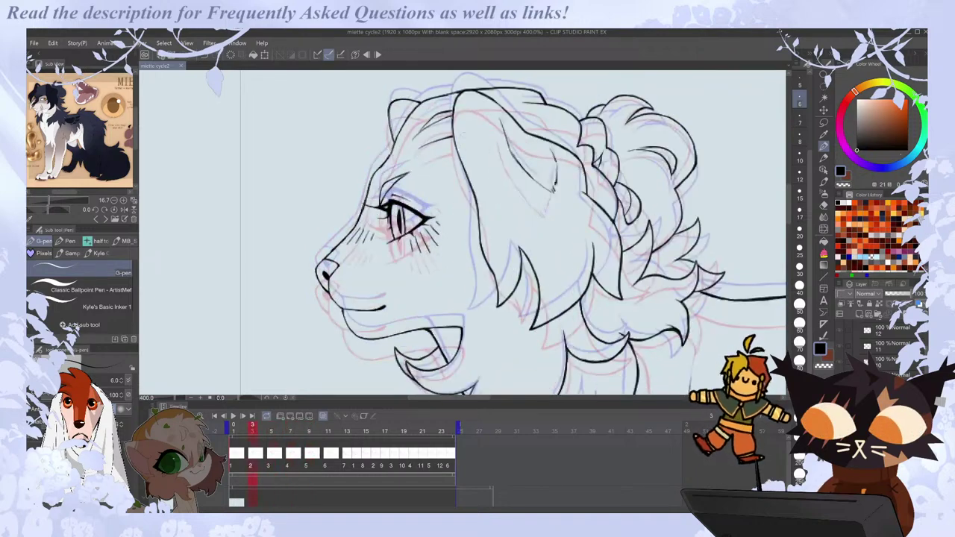
pyautogui.press('Right')
pyautogui.press('Left')
pyautogui.press('Left')
pyautogui.press('Left')
pyautogui.press('Left')
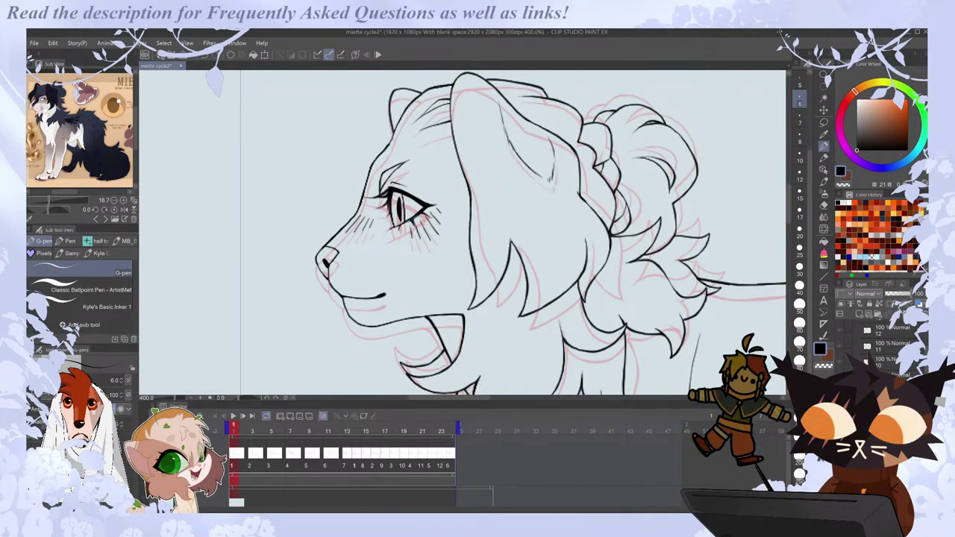
pyautogui.press('Right')
pyautogui.press('Right')
pyautogui.press('Right')
pyautogui.press('Right')
pyautogui.press('Right')
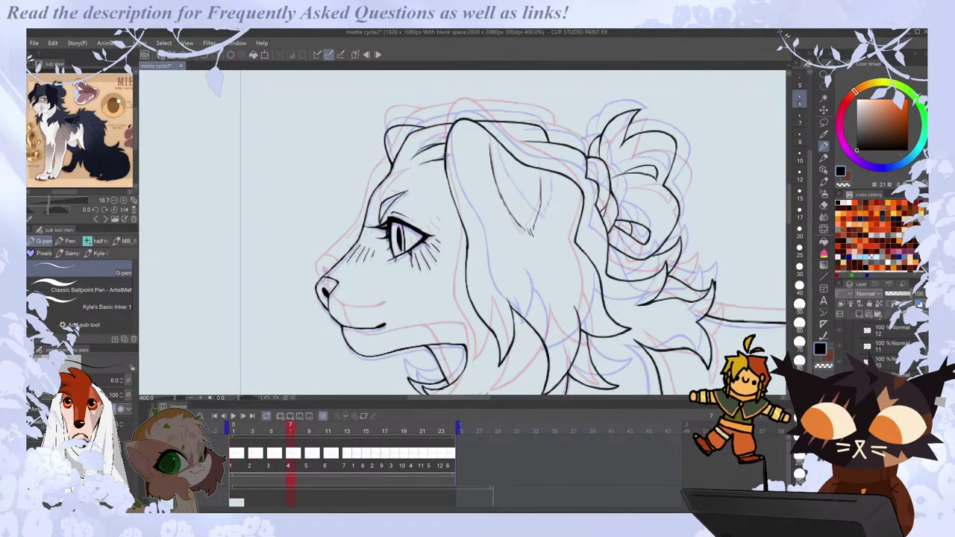
pyautogui.press('e')
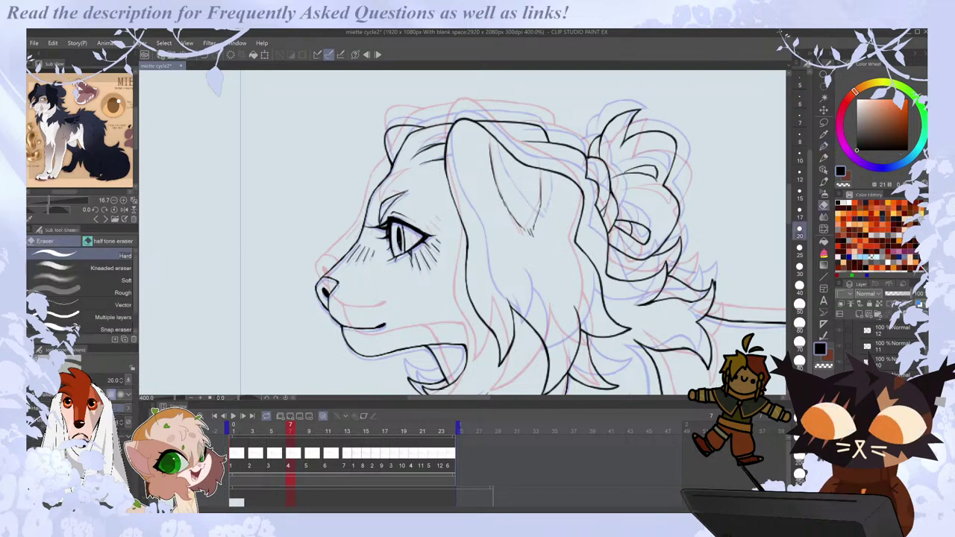
pyautogui.press('p')
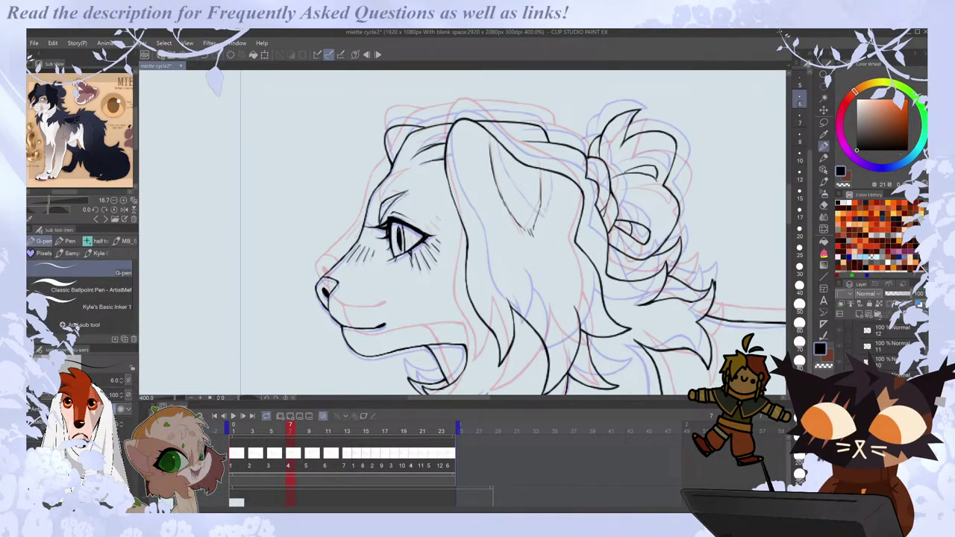
# Hide the onion skin and play the walk cycle to review the whole dog's line art in motion.
pyautogui.press('Right')
pyautogui.click(323, 415)
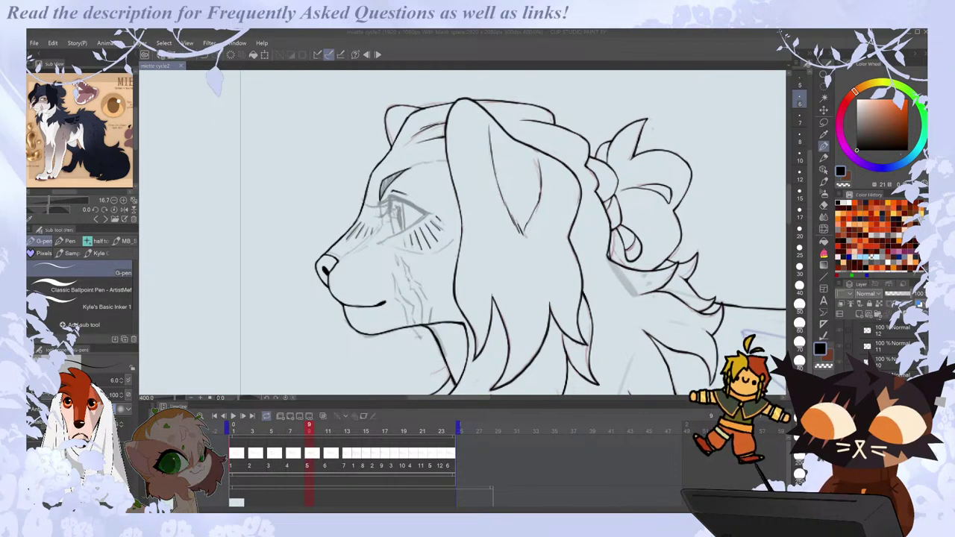
pyautogui.hotkey('ctrl', '-')
pyautogui.hotkey('ctrl', '-')
pyautogui.hotkey('ctrl', '-')
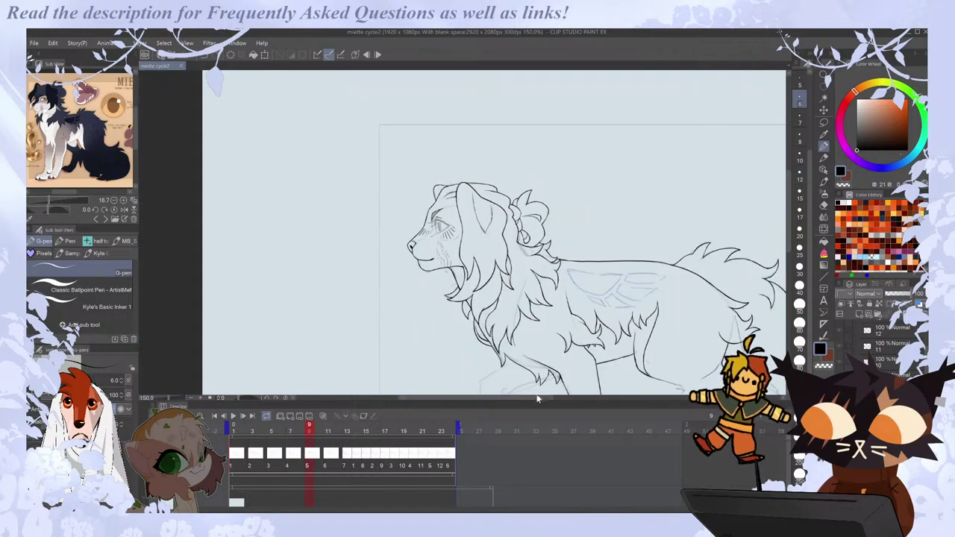
pyautogui.moveTo(548, 400); pyautogui.dragTo(560, 396)
pyautogui.click(232, 413)
pyautogui.moveTo(484, 394); pyautogui.dragTo(508, 395)
pyautogui.scroll(-1, 514, 363)
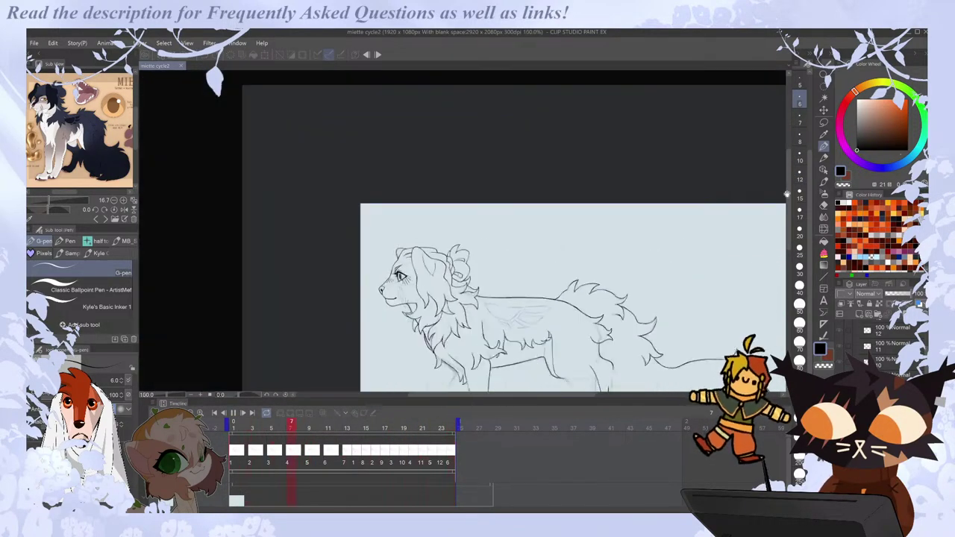
pyautogui.moveTo(786, 194); pyautogui.dragTo(778, 205)
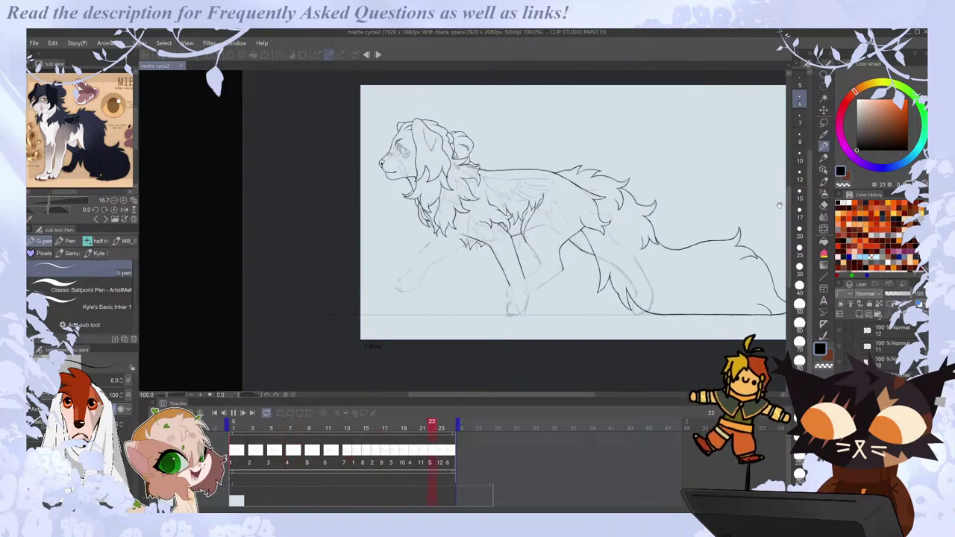
pyautogui.click(241, 458)
pyautogui.press('Right')
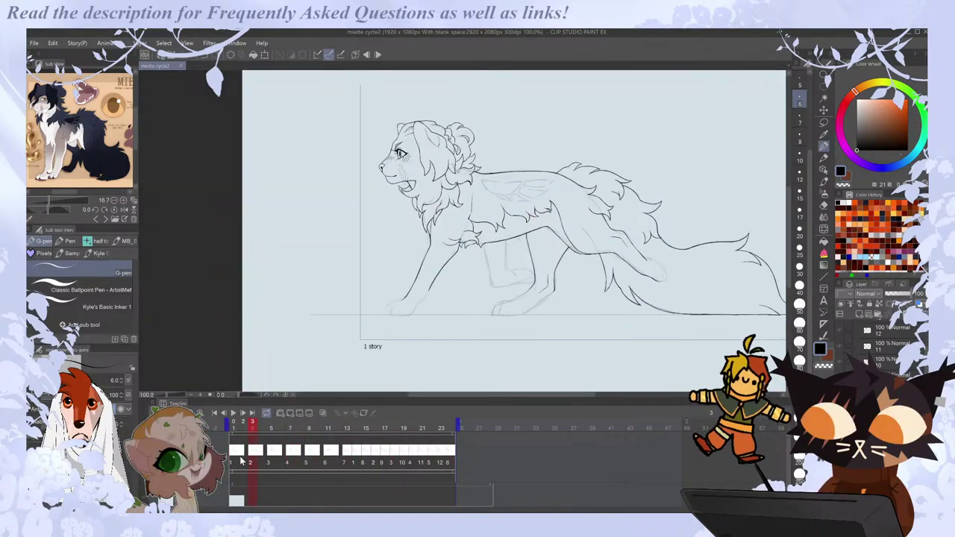
# Show the onion skin again and compare the forward front paw's rough sketch on frame 13 with the inked paw on frame 14.
pyautogui.click(350, 455)
pyautogui.click(321, 413)
pyautogui.press('Right')
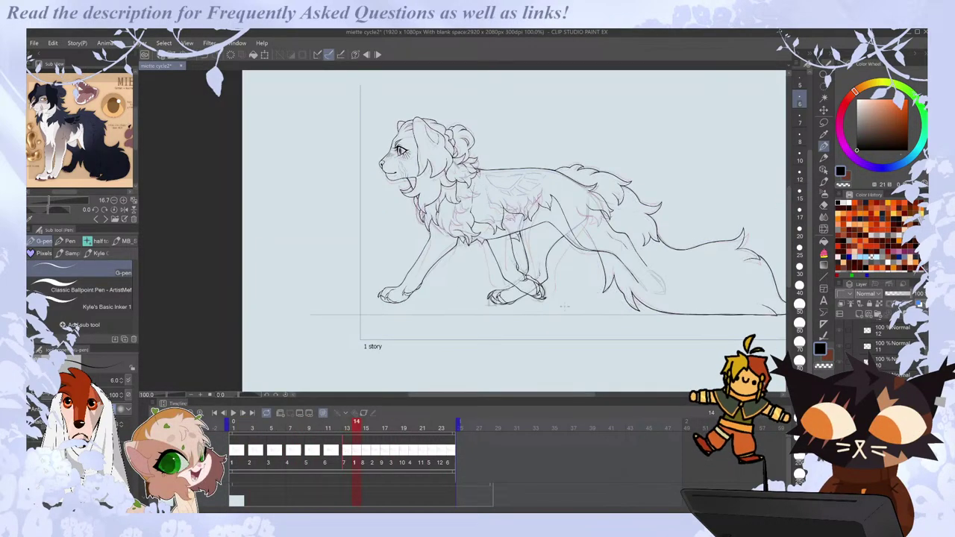
pyautogui.press('Left')
pyautogui.scroll(4, 394, 290)
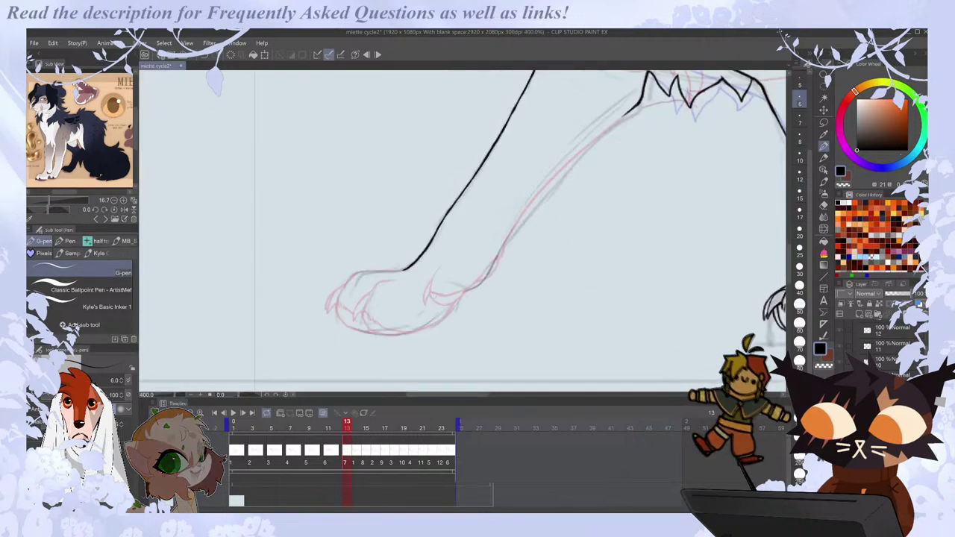
pyautogui.scroll(-2, 396, 293)
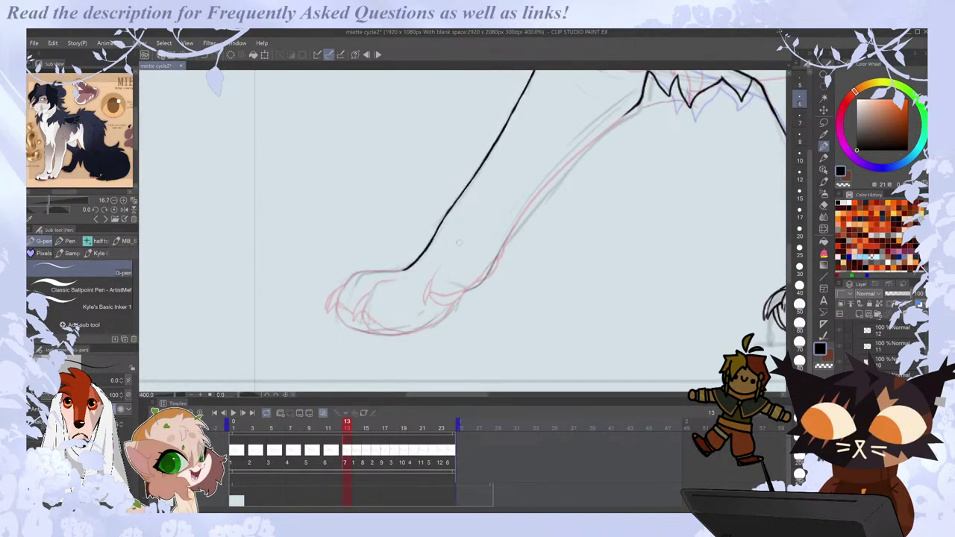
pyautogui.scroll(-2, 395, 293)
pyautogui.press('Right')
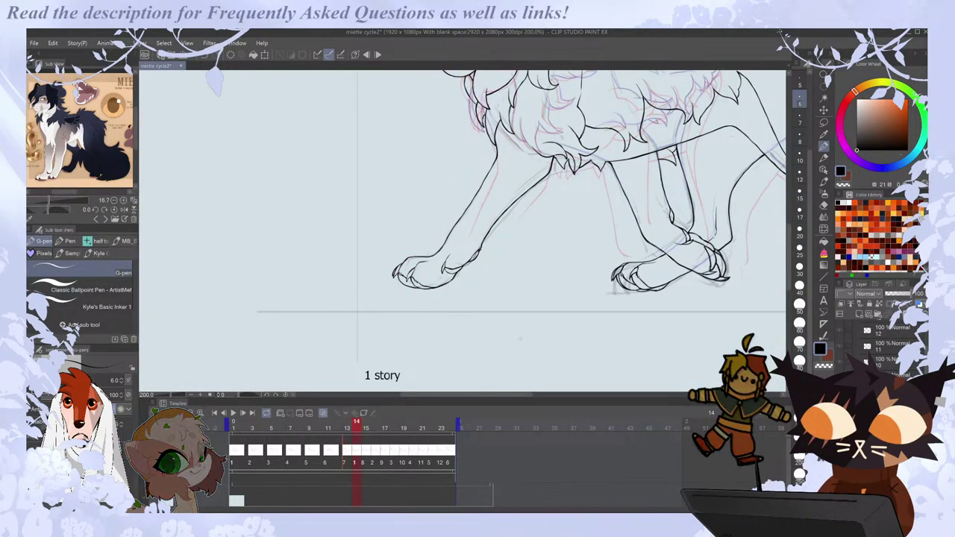
pyautogui.scroll(-2, 520, 344)
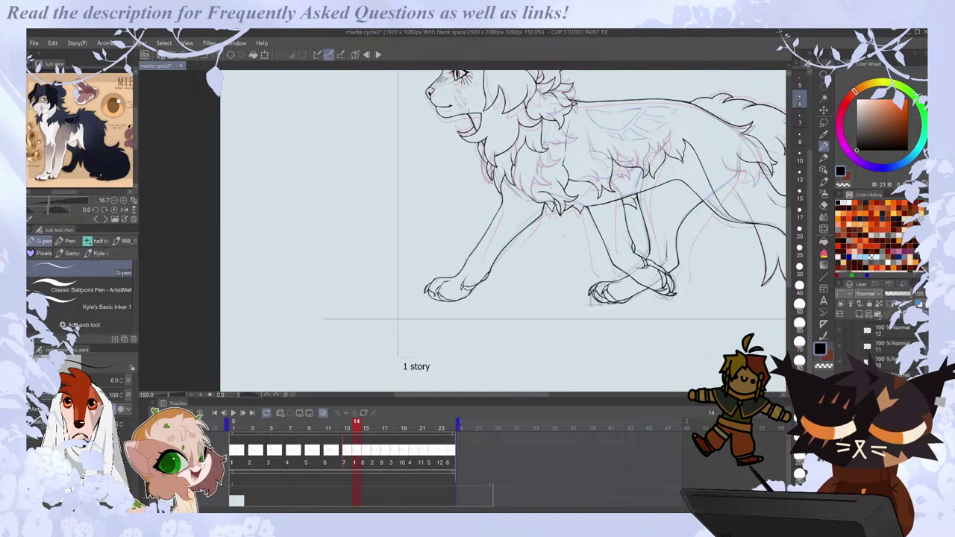
pyautogui.scroll(4, 473, 280)
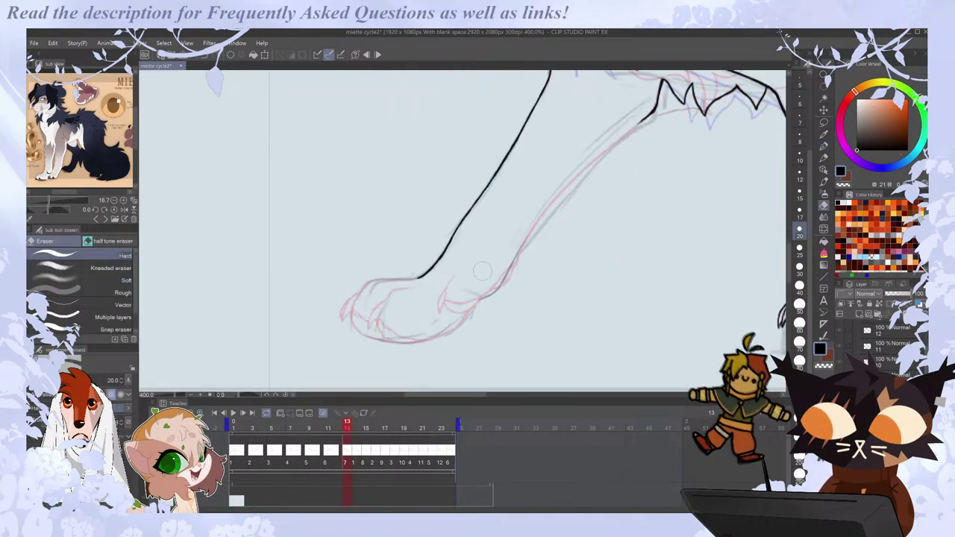
pyautogui.press('Left')
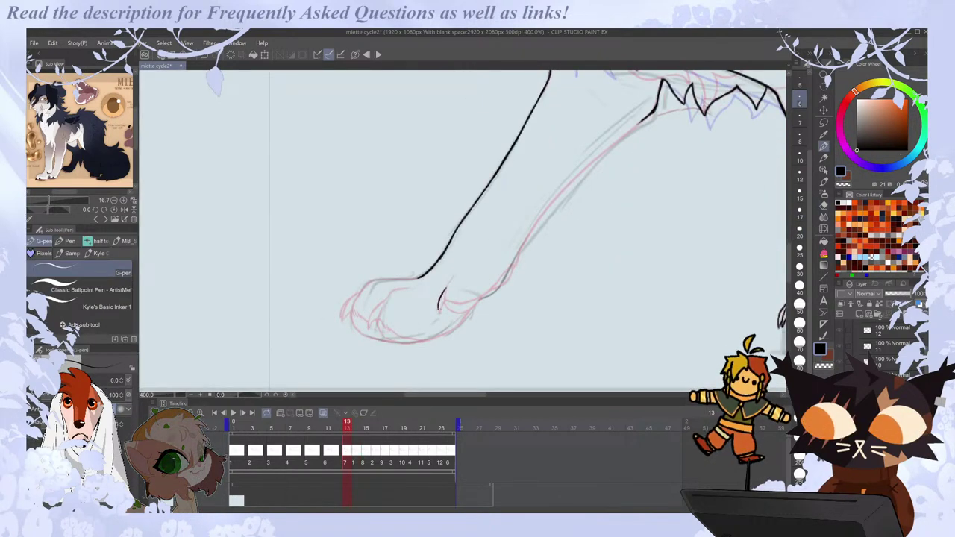
# Ink the dewclaw and the back edge of the forward front leg down to the wrist pad on frame 13.
pyautogui.moveTo(444, 293); pyautogui.dragTo(440, 313)
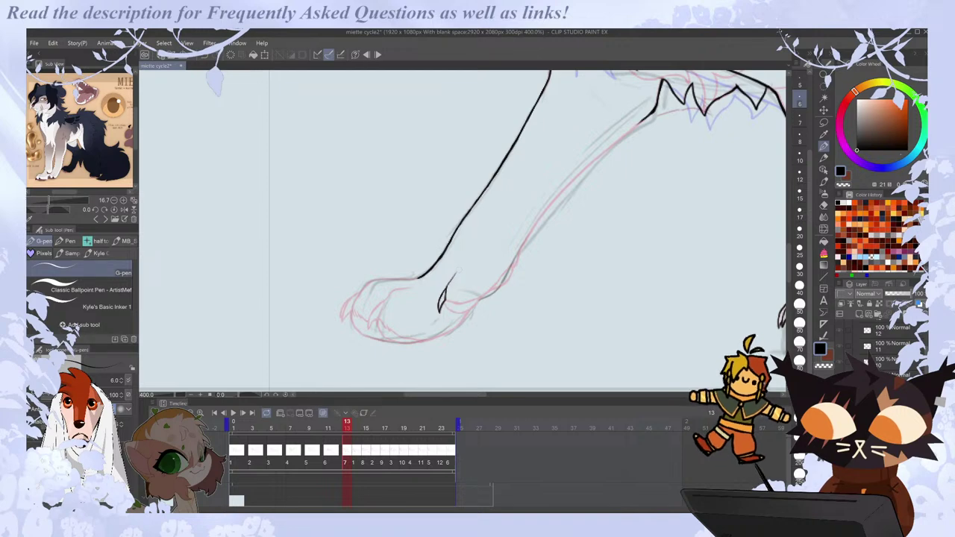
pyautogui.press('h')
pyautogui.moveTo(280, 118); pyautogui.dragTo(321, 152)
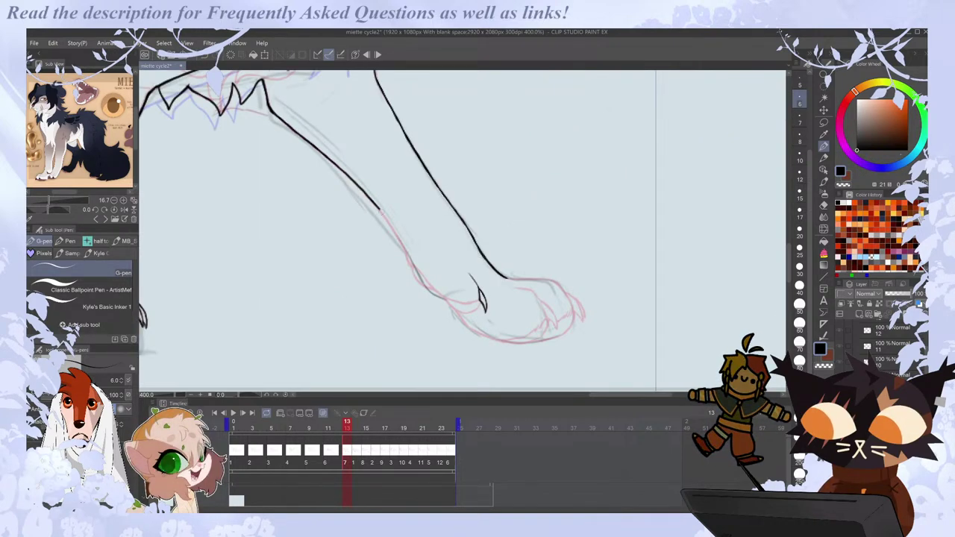
pyautogui.moveTo(397, 236)
pyautogui.mouseDown()
pyautogui.moveTo(431, 287)
pyautogui.moveTo(415, 278)
pyautogui.moveTo(433, 289)
pyautogui.mouseUp()
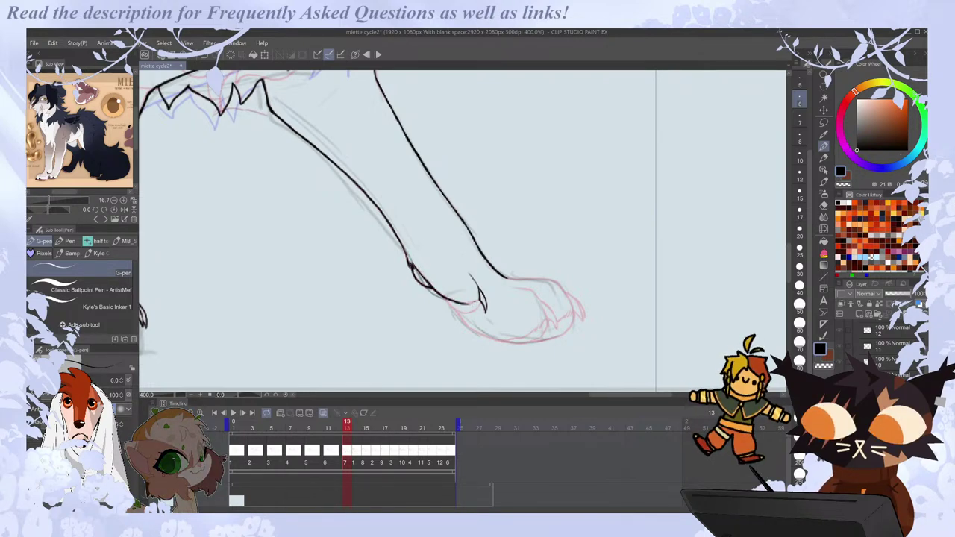
pyautogui.press('h')
# Join the leg's back line to the dewclaw and ink the heel curve beneath it on frame 13.
pyautogui.press('e')
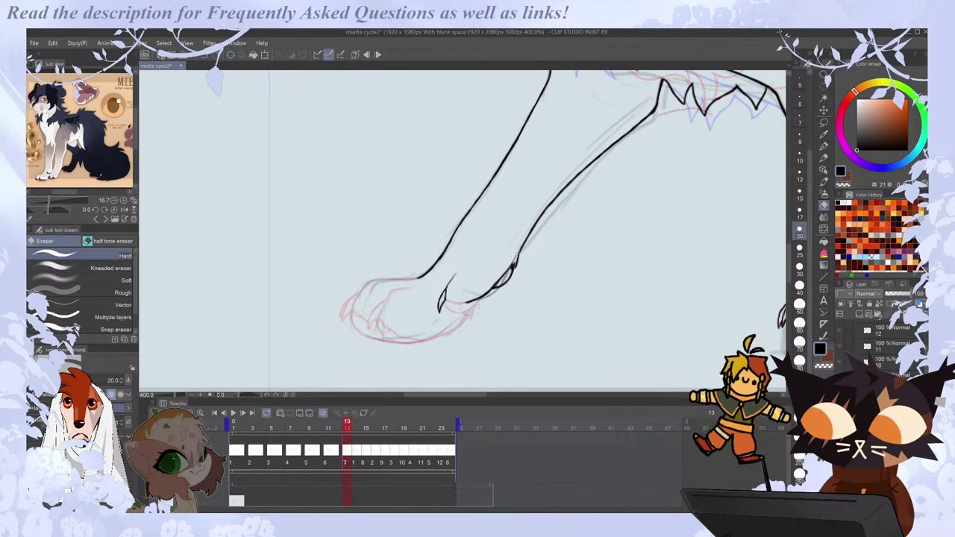
pyautogui.press('p')
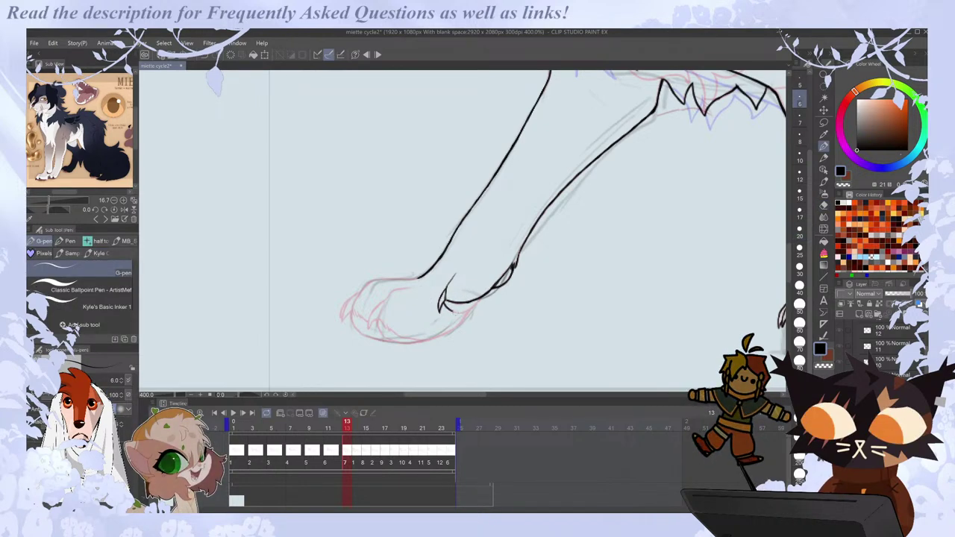
pyautogui.moveTo(471, 308); pyautogui.dragTo(455, 328)
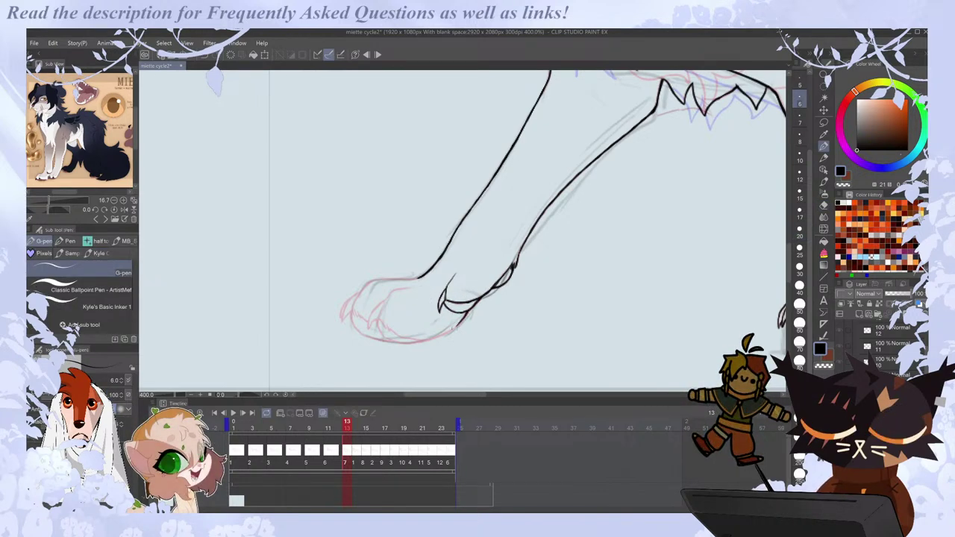
# Ink the near toe with its claw and fur tuft, and the paw's underside back to the heel on frame 13.
pyautogui.moveTo(386, 300); pyautogui.dragTo(378, 314)
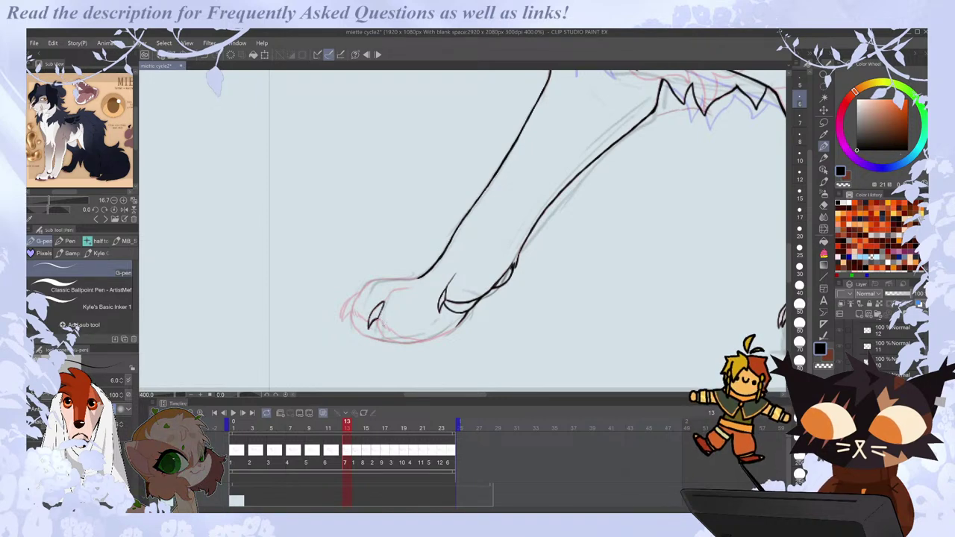
pyautogui.moveTo(382, 322)
pyautogui.mouseDown()
pyautogui.moveTo(411, 347)
pyautogui.moveTo(398, 343)
pyautogui.moveTo(423, 341)
pyautogui.mouseUp()
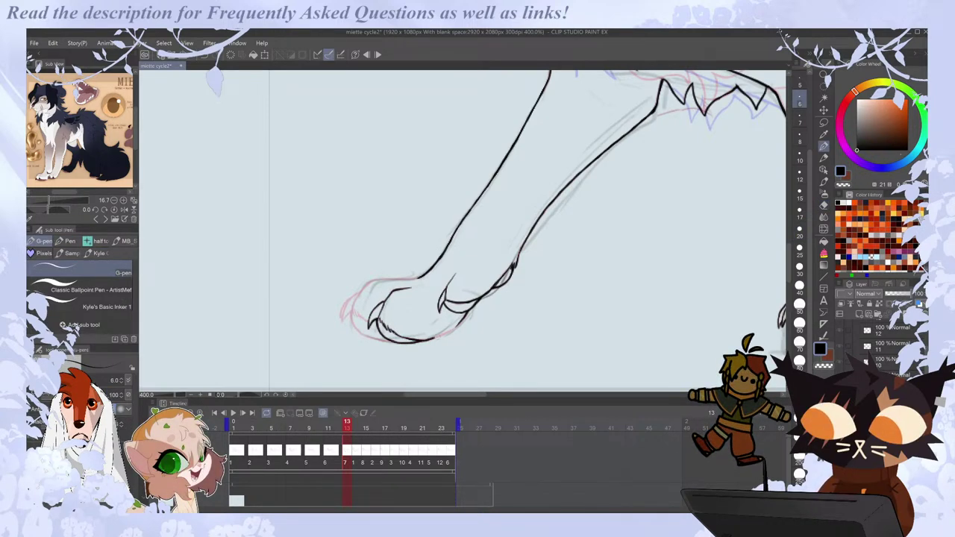
pyautogui.moveTo(431, 340); pyautogui.dragTo(461, 325)
# Ink the foremost toe, the top contour of the paw and the front claw on frame 13.
pyautogui.moveTo(355, 308); pyautogui.dragTo(363, 320)
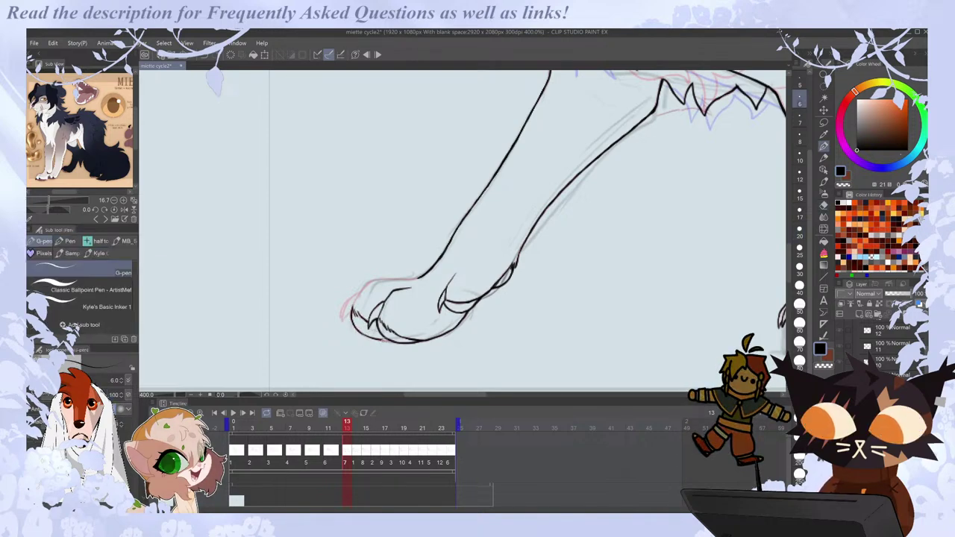
pyautogui.moveTo(352, 307); pyautogui.dragTo(412, 278)
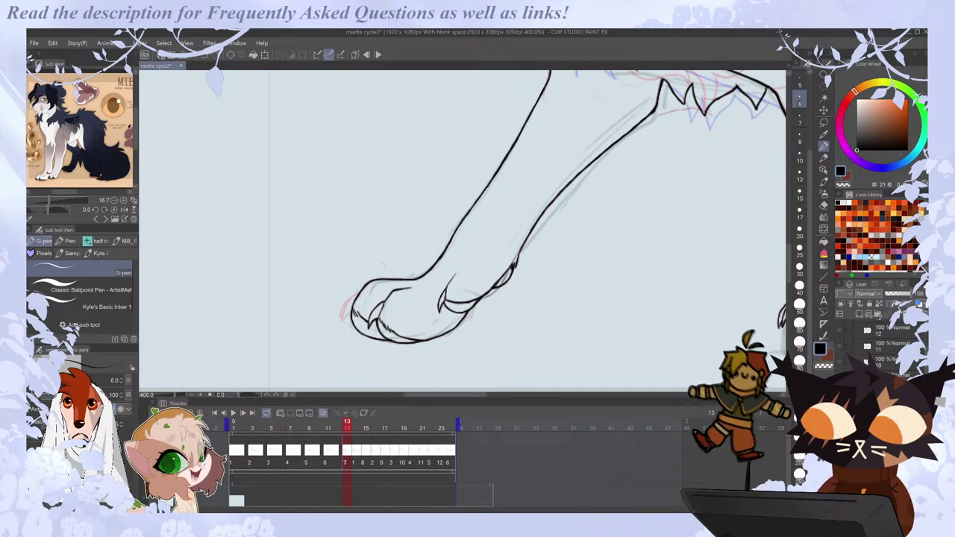
pyautogui.press('h')
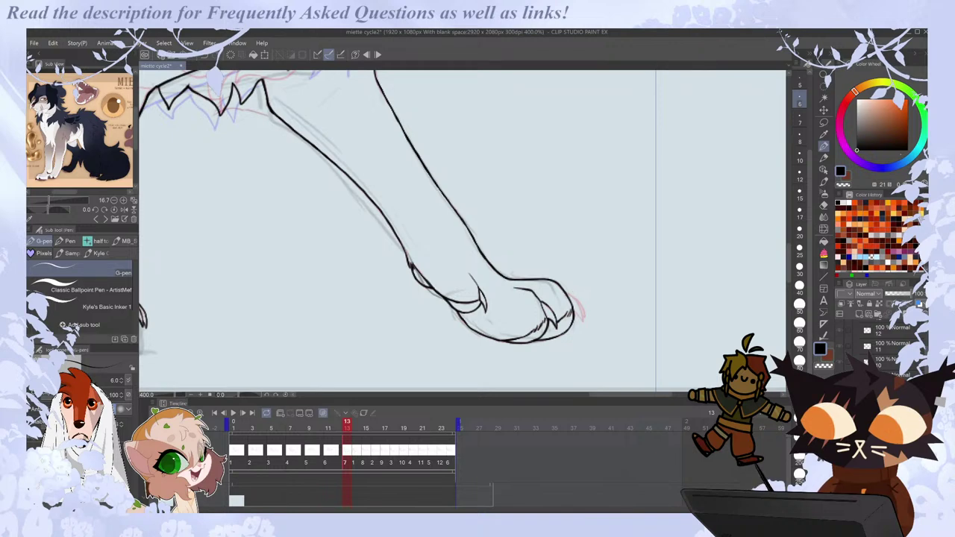
pyautogui.moveTo(568, 293); pyautogui.dragTo(582, 321)
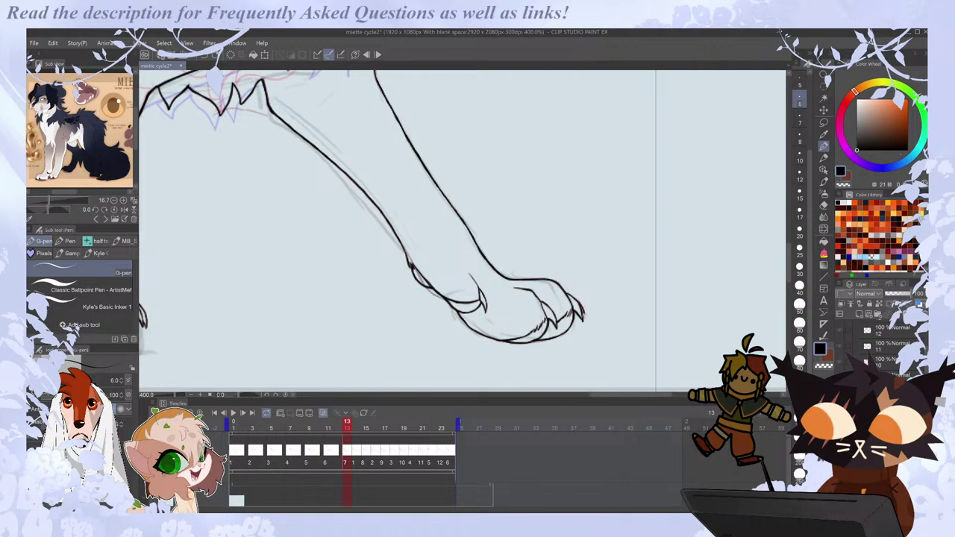
pyautogui.scroll(-3, 565, 286)
pyautogui.press('h')
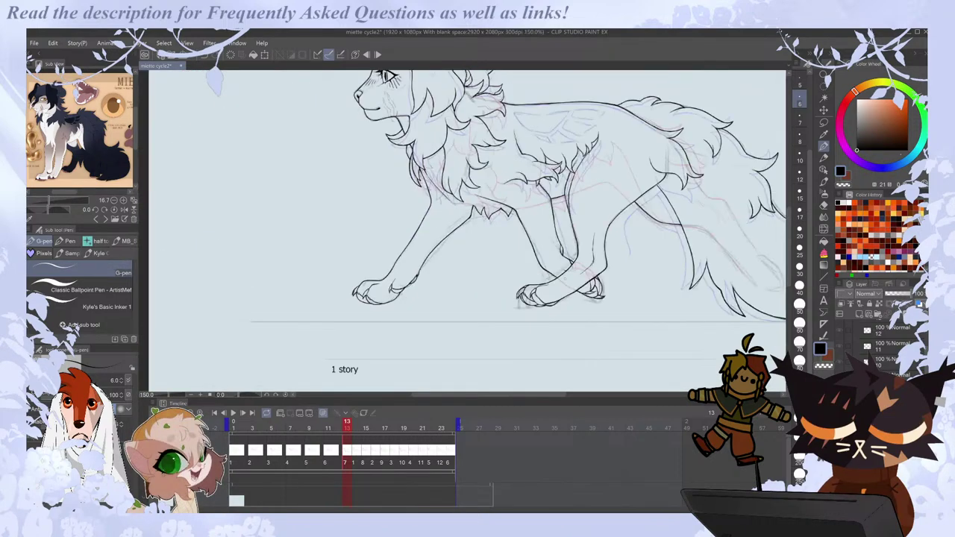
# Retouch the toe and heel lines on the forward front paw of frame 14.
pyautogui.press('Right')
pyautogui.scroll(3, 391, 289)
pyautogui.press('e')
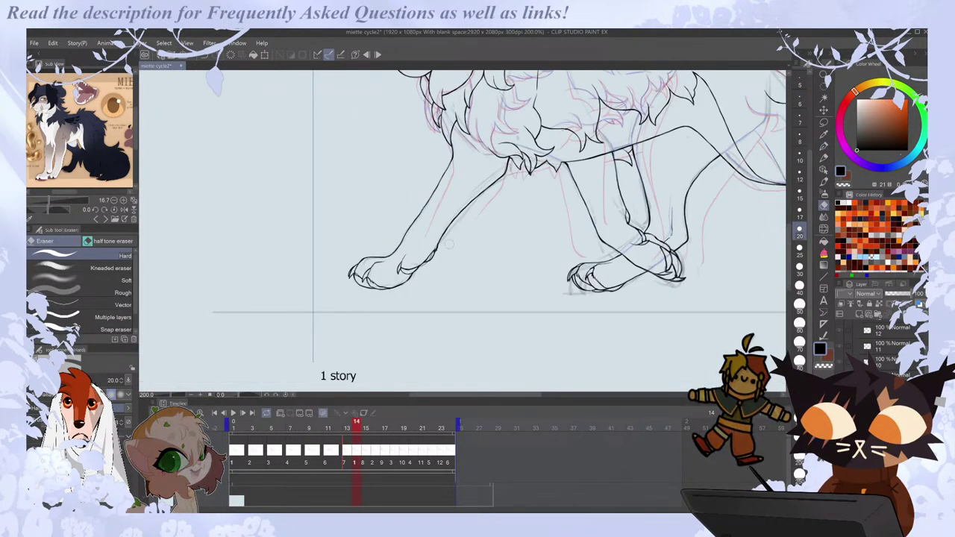
pyautogui.moveTo(384, 259)
pyautogui.mouseDown()
pyautogui.moveTo(383, 284)
pyautogui.moveTo(441, 286)
pyautogui.moveTo(456, 265)
pyautogui.moveTo(445, 285)
pyautogui.mouseUp()
pyautogui.hotkey('ctrl', 'z')
pyautogui.scroll(-2, 461, 253)
pyautogui.scroll(2, 433, 236)
pyautogui.press('p')
pyautogui.press('e')
pyautogui.press('p')
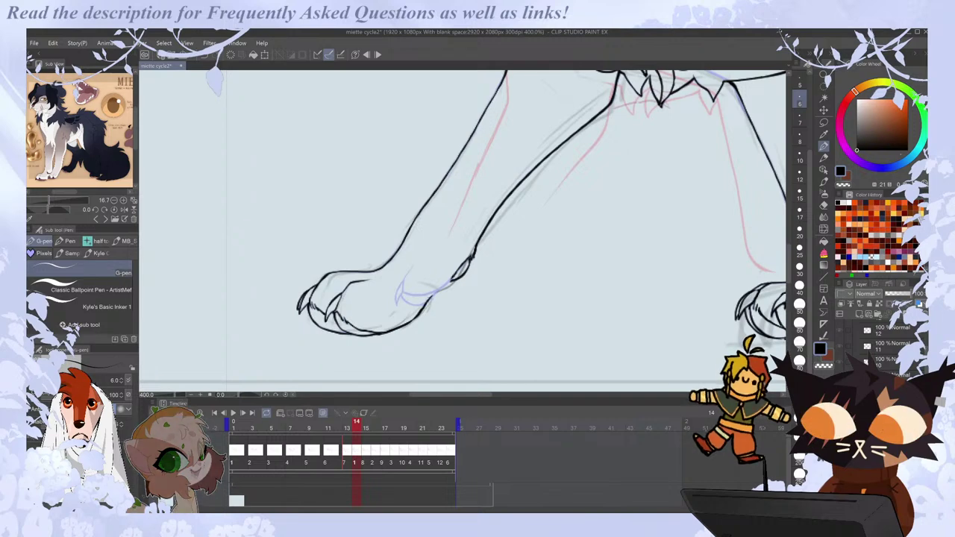
# Compare frame 13 with its neighbours and correct the far hind leg's thigh line where it passes behind the near leg.
pyautogui.hotkey('ctrl', '-')
pyautogui.hotkey('ctrl', '-')
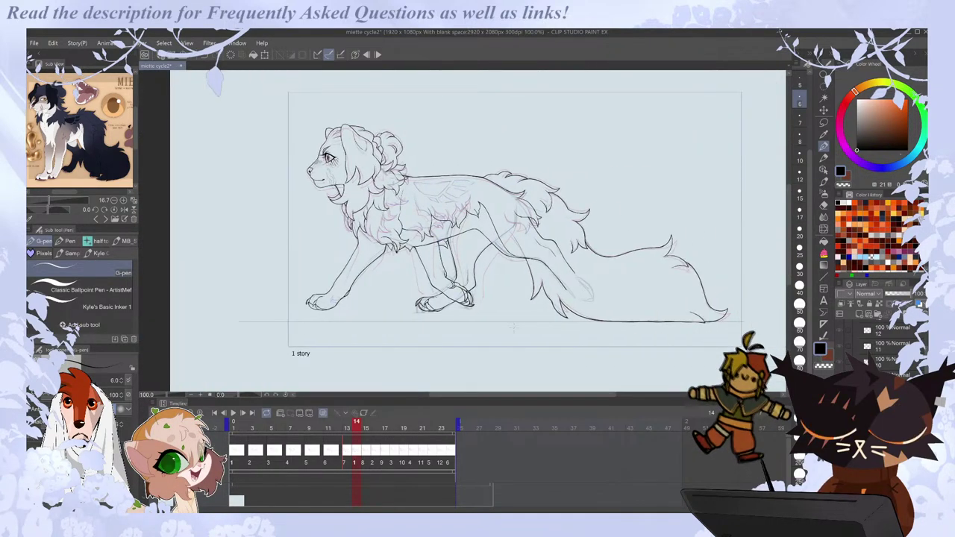
pyautogui.press('Left')
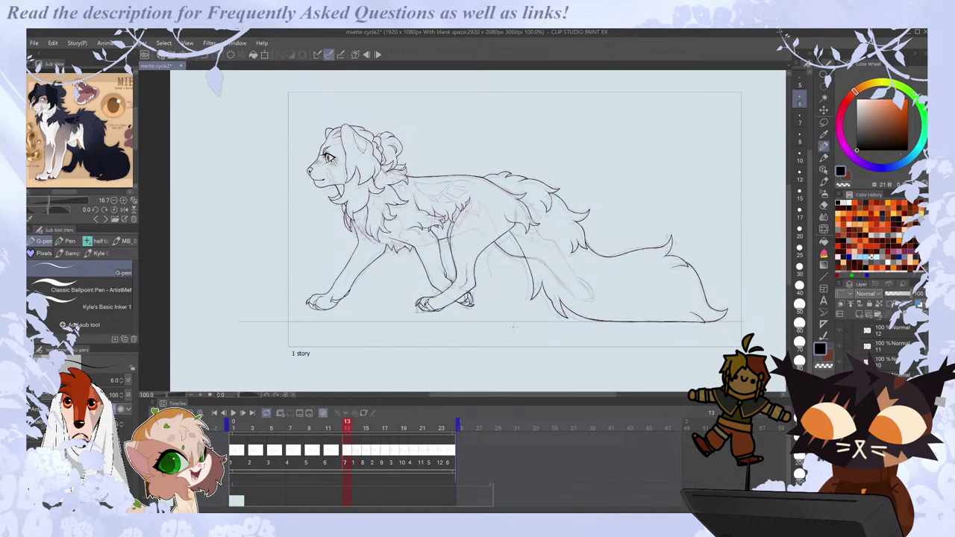
pyautogui.press('Right')
pyautogui.press('Left')
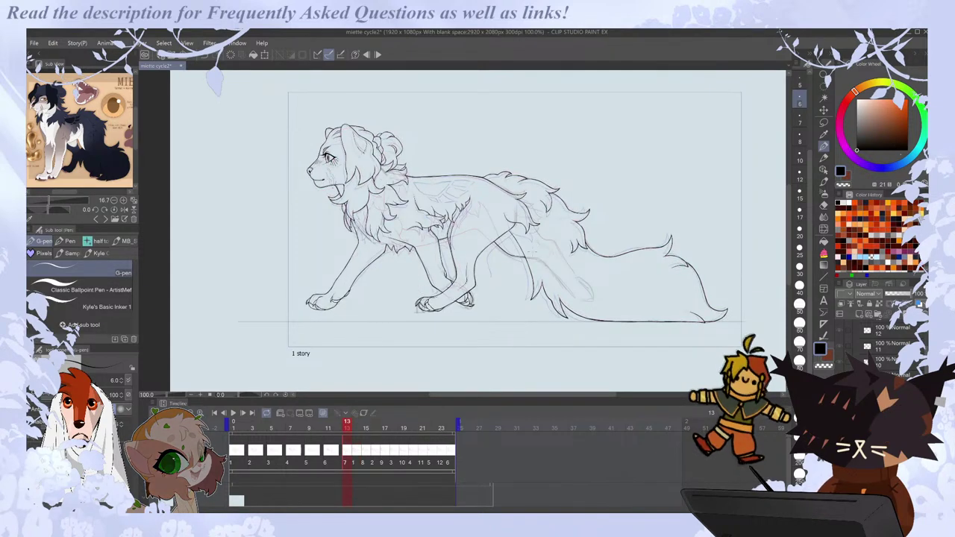
pyautogui.scroll(2, 528, 235)
pyautogui.press('e')
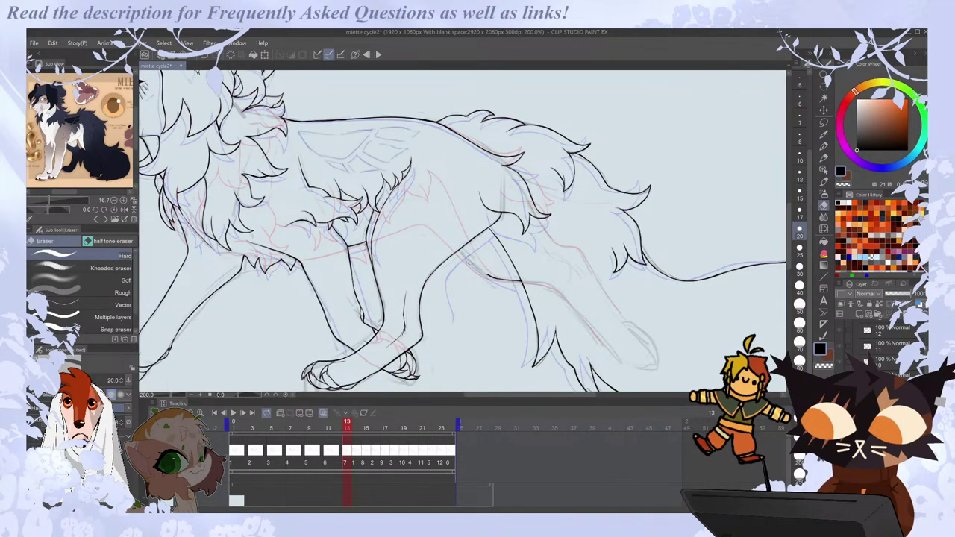
pyautogui.scroll(1, 528, 294)
pyautogui.press('p')
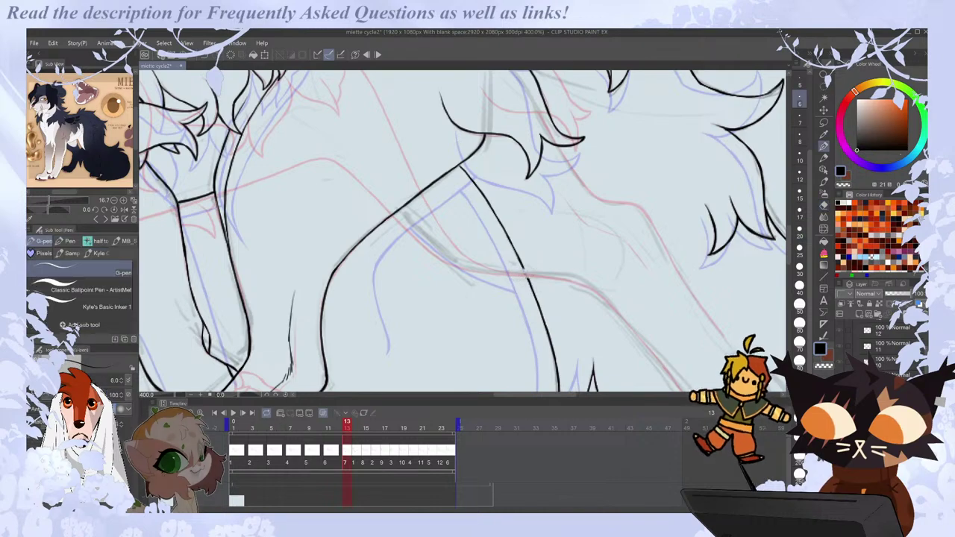
pyautogui.press('Left')
pyautogui.press('Right')
pyautogui.press('Right')
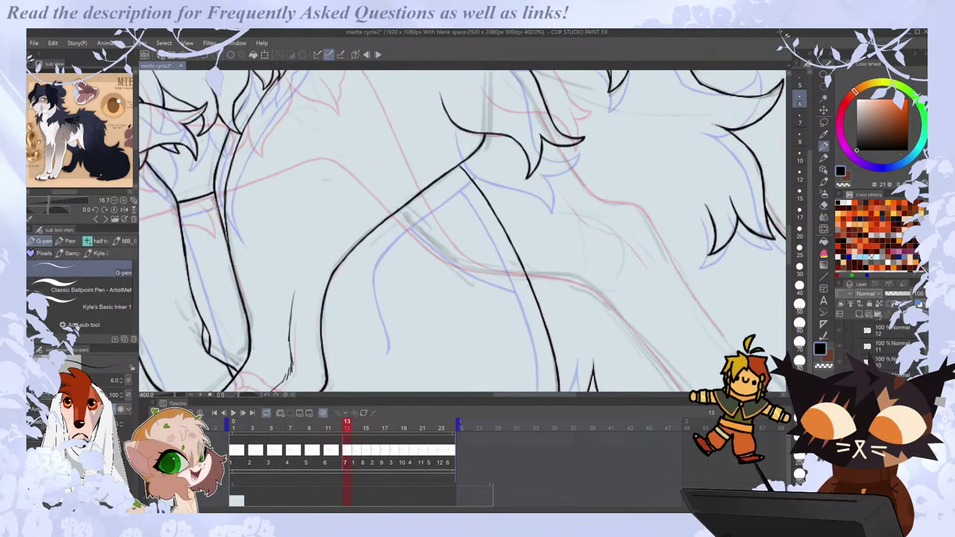
pyautogui.moveTo(391, 217)
pyautogui.mouseDown()
pyautogui.moveTo(452, 266)
pyautogui.moveTo(526, 277)
pyautogui.mouseUp()
# Flip between frame 13 and its neighbouring frames to check how the hind leg lines move.
pyautogui.press('Right')
pyautogui.press('Left')
pyautogui.press('Left')
pyautogui.press('Right')
pyautogui.press('Left')
pyautogui.press('Left')
pyautogui.press('Right')
pyautogui.press('Right')
pyautogui.scroll(-2, 470, 126)
pyautogui.hotkey('ctrl', '-')
pyautogui.press('Right')
pyautogui.press('Right')
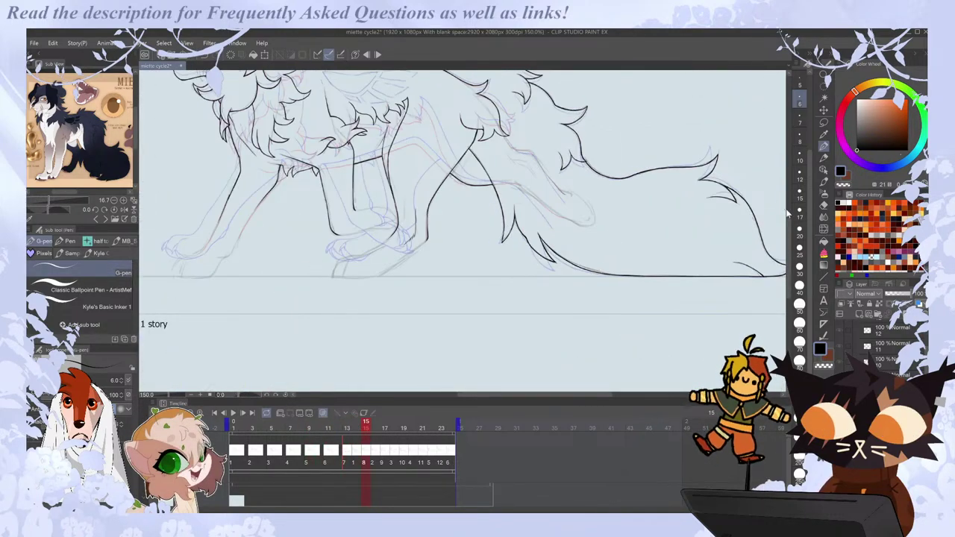
# Play back the whole walk cycle to check the motion, and return to frame 14.
pyautogui.hotkey('ctrl', '-')
pyautogui.hotkey('ctrl', '-')
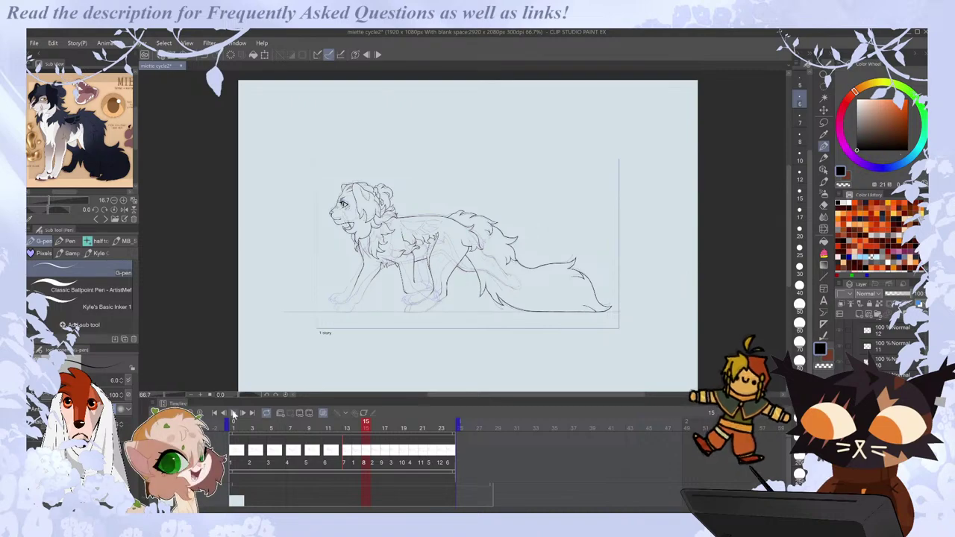
pyautogui.click(234, 413)
pyautogui.hotkey('ctrl', '+')
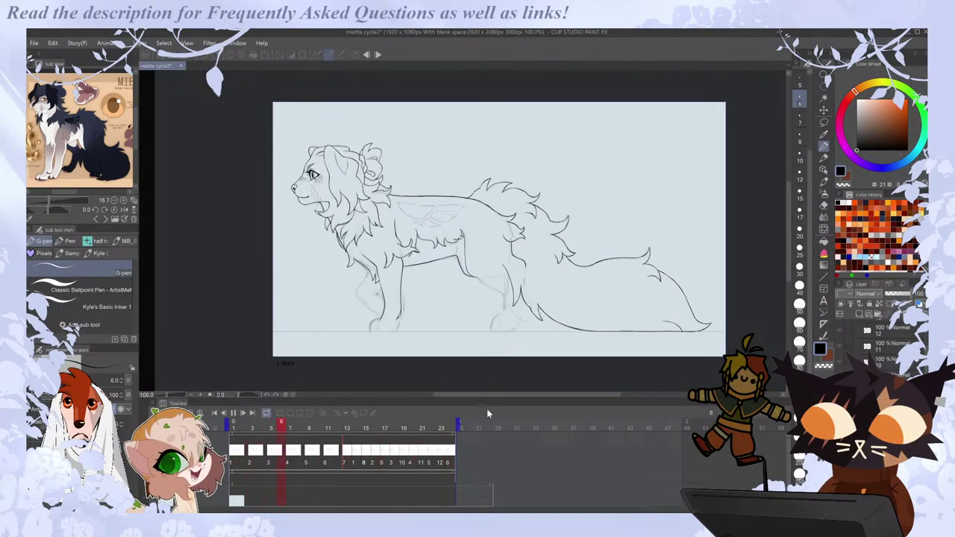
pyautogui.click(239, 454)
pyautogui.click(358, 431)
pyautogui.hotkey('ctrl', '+')
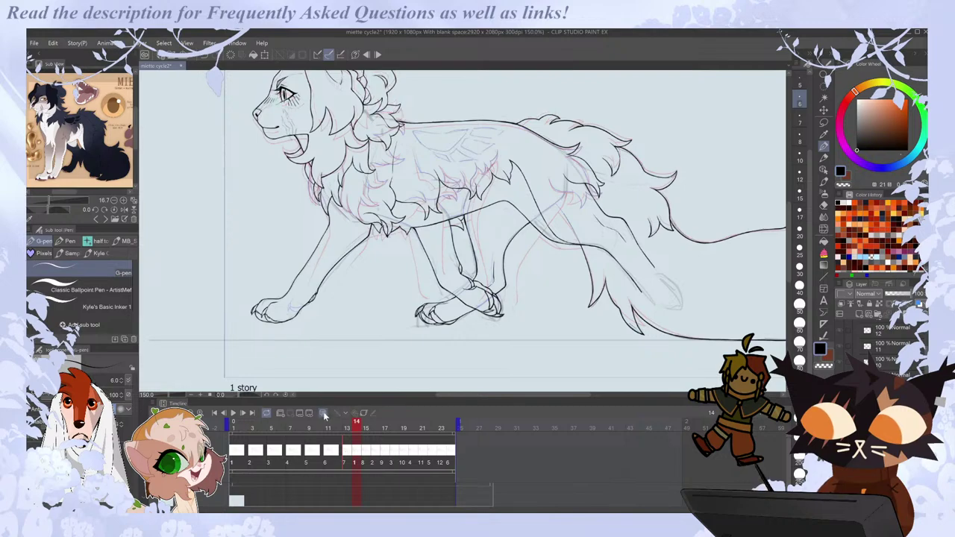
# Examine the line art from frame 14 through frame 24 without onion skin, and restore the onion skin on frame 23.
pyautogui.click(324, 415)
pyautogui.press('Right')
pyautogui.press('Right')
pyautogui.press('Right')
pyautogui.press('Right')
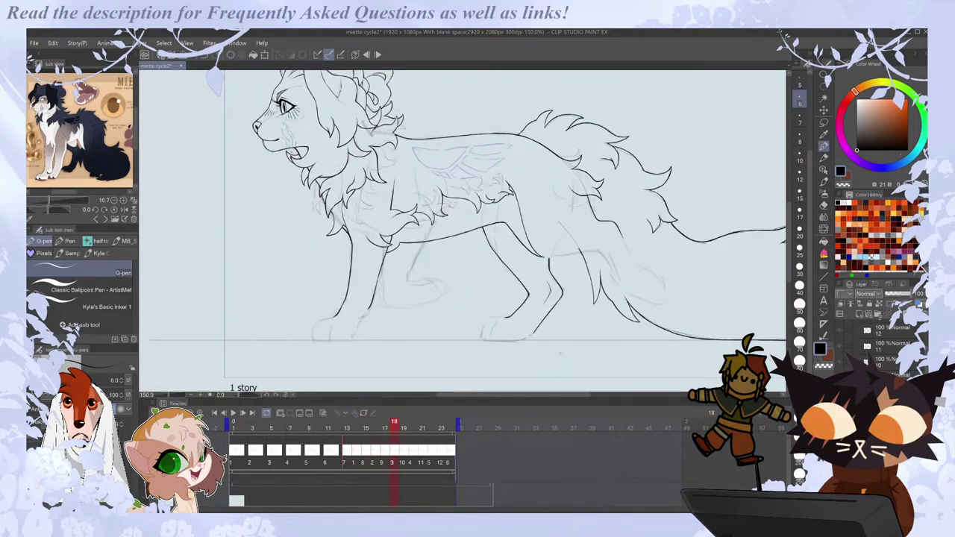
pyautogui.press('Right')
pyautogui.press('Right')
pyautogui.press('Right')
pyautogui.press('Right')
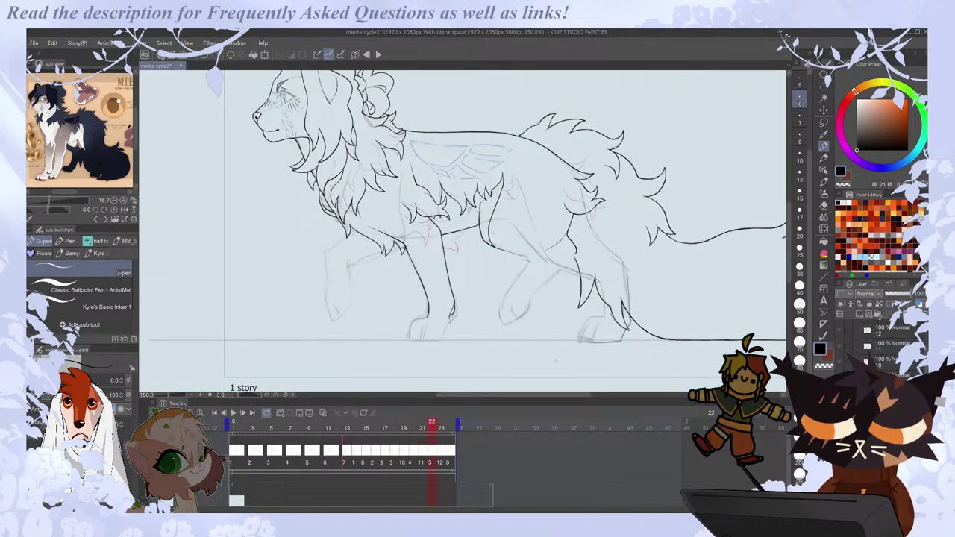
pyautogui.press('Right')
pyautogui.press('Right')
pyautogui.press('Left')
pyautogui.click(324, 413)
# Clean up and re-ink the dewclaw and heel line of the forward front paw on frame 23.
pyautogui.scroll(4, 276, 289)
pyautogui.press('Right')
pyautogui.press('Left')
pyautogui.press('e')
pyautogui.moveTo(401, 267)
pyautogui.mouseDown()
pyautogui.moveTo(420, 219)
pyautogui.moveTo(407, 265)
pyautogui.moveTo(418, 239)
pyautogui.moveTo(398, 266)
pyautogui.mouseUp()
pyautogui.press('p')
pyautogui.press('e')
pyautogui.press('p')
pyautogui.hotkey('ctrl', 'z')
pyautogui.press('e')
pyautogui.press('p')
pyautogui.press('e')
pyautogui.press('p')
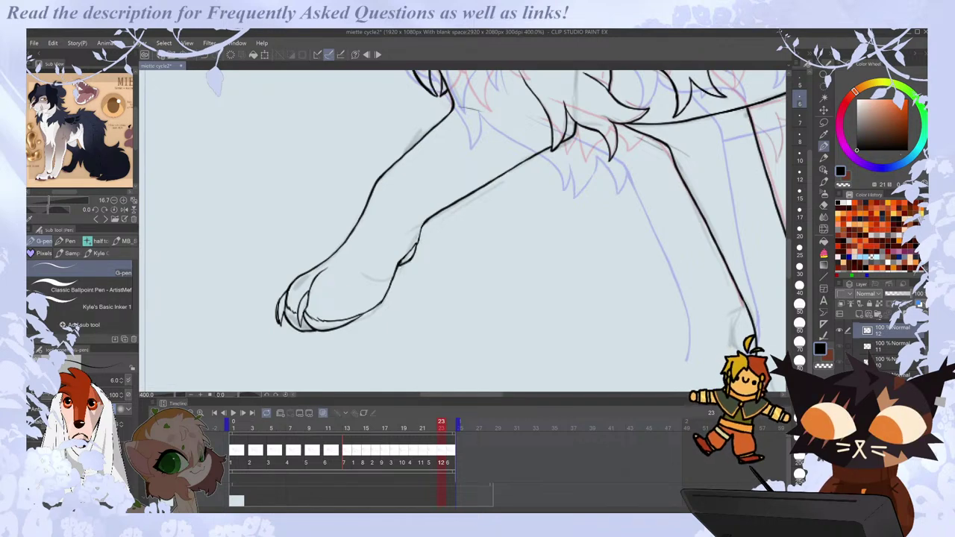
# Ink the forward front paw's near toe, fur tuft and front claws on frame 24.
pyautogui.press('Right')
pyautogui.moveTo(328, 267)
pyautogui.mouseDown()
pyautogui.moveTo(304, 299)
pyautogui.moveTo(301, 327)
pyautogui.moveTo(310, 290)
pyautogui.mouseUp()
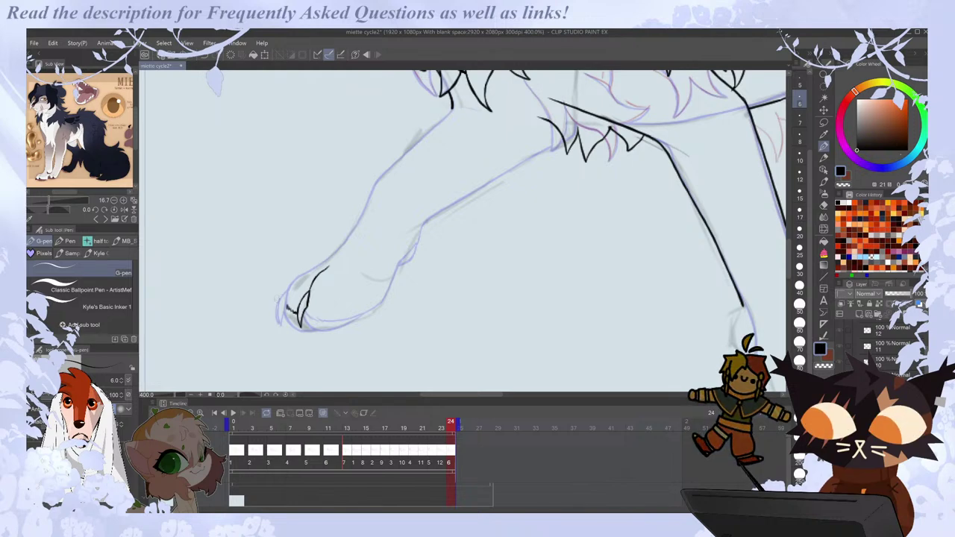
pyautogui.moveTo(285, 299)
pyautogui.mouseDown()
pyautogui.moveTo(277, 323)
pyautogui.moveTo(316, 330)
pyautogui.moveTo(323, 321)
pyautogui.mouseUp()
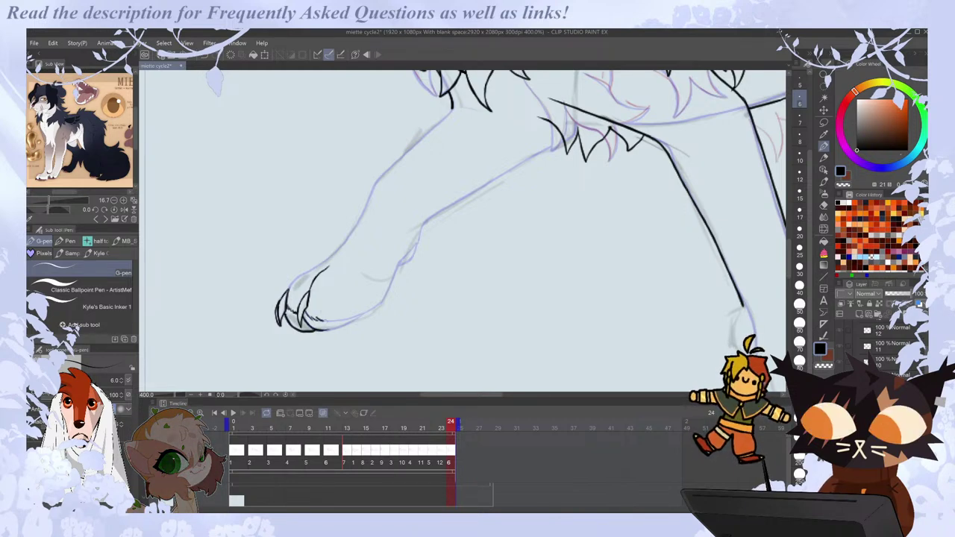
# Ink the underside of the forward front paw from the toes back up the heel on frame 24.
pyautogui.moveTo(323, 330)
pyautogui.mouseDown()
pyautogui.moveTo(364, 313)
pyautogui.moveTo(390, 283)
pyautogui.mouseUp()
pyautogui.hotkey('ctrl', 'z')
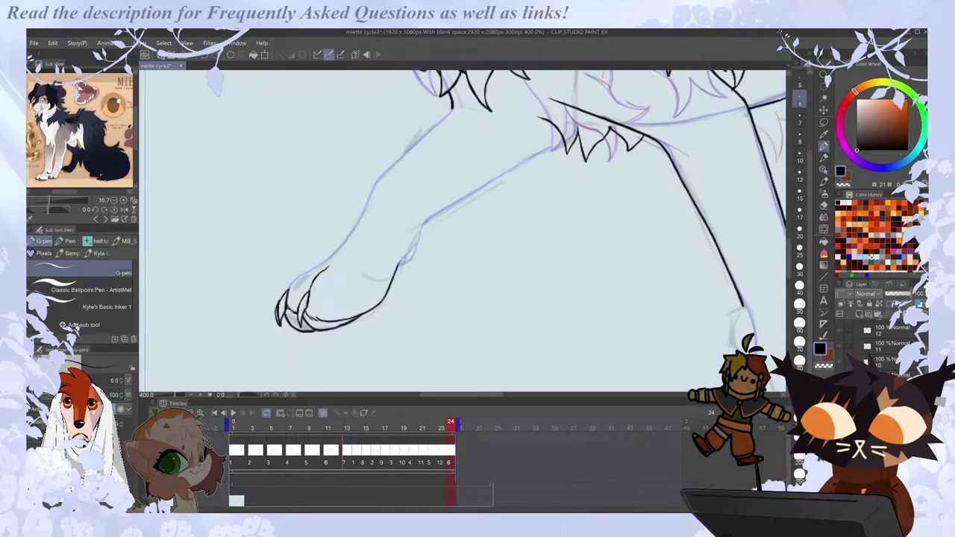
pyautogui.press('e')
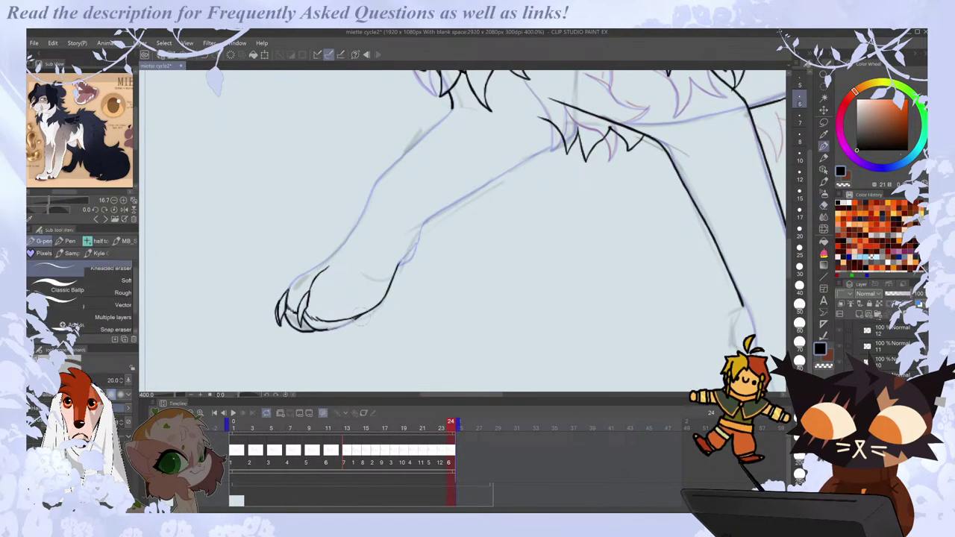
pyautogui.press('p')
pyautogui.moveTo(328, 328); pyautogui.dragTo(355, 319)
# Compare the forward front paw on frame 24 with frames 21 to 23 and the early frames of the cycle.
pyautogui.press('Left')
pyautogui.press('Left')
pyautogui.press('Left')
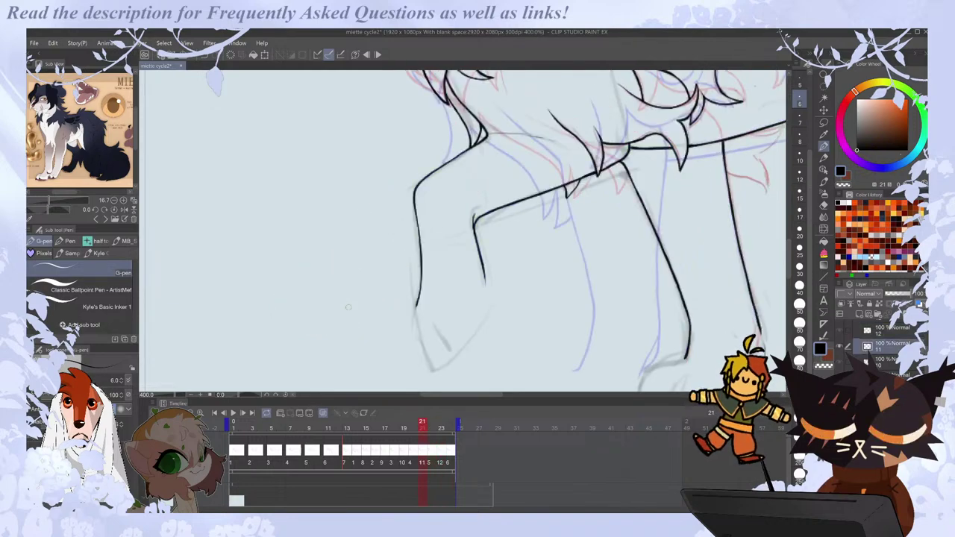
pyautogui.press('Right')
pyautogui.press('Right')
pyautogui.press('Right')
pyautogui.press('Home')
pyautogui.press('Right')
pyautogui.press('Right')
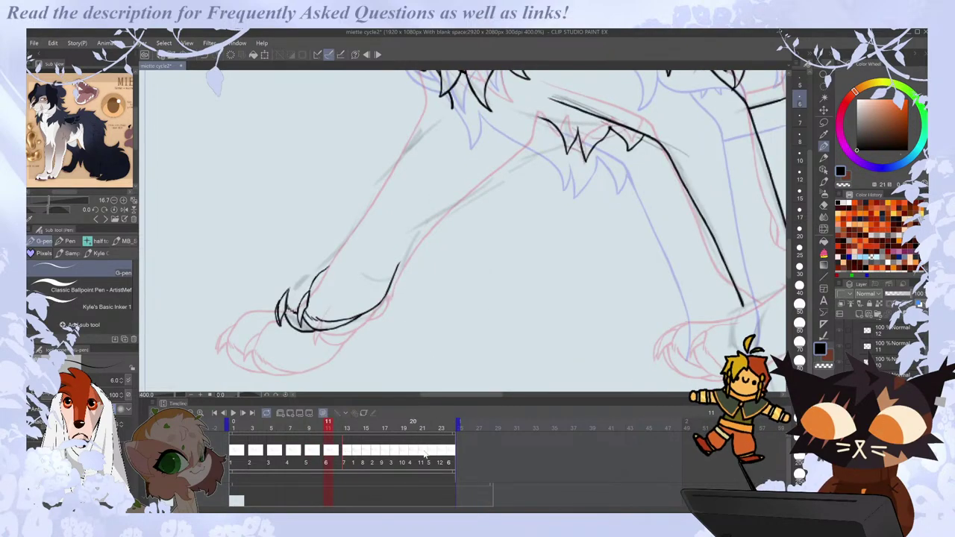
pyautogui.click(451, 452)
# Step through the frames from frame 1 to frame 13 to examine the forward front leg and paw.
pyautogui.moveTo(484, 397); pyautogui.dragTo(499, 397)
pyautogui.hotkey('ctrl', '-')
pyautogui.hotkey('ctrl', '-')
pyautogui.moveTo(789, 227); pyautogui.dragTo(789, 233)
pyautogui.press('Home')
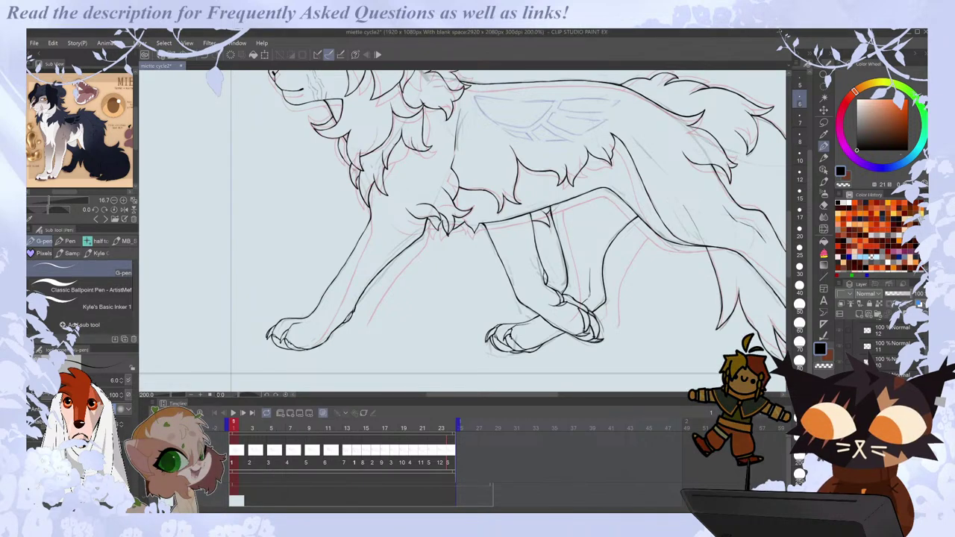
pyautogui.scroll(2, 273, 366)
pyautogui.press('Right')
pyautogui.press('Right')
pyautogui.press('Right')
pyautogui.press('Right')
pyautogui.press('Right')
pyautogui.press('Right')
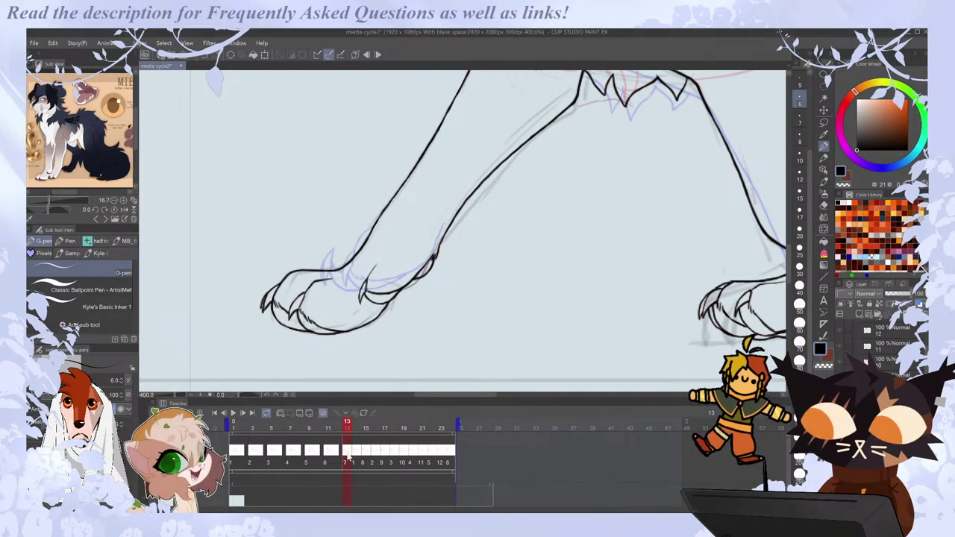
# Ink the pad line beneath the near toe of the forward front paw on frame 13.
pyautogui.press('e')
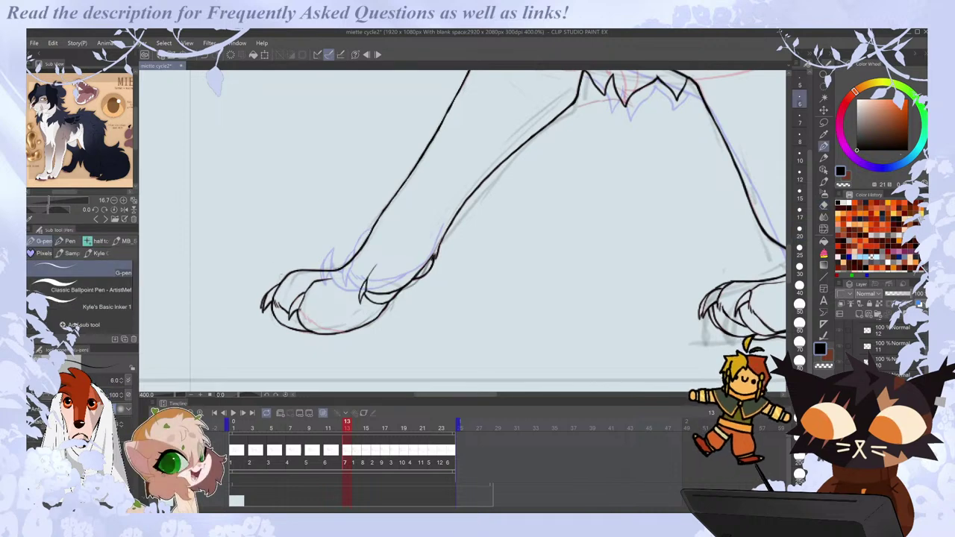
pyautogui.press('p')
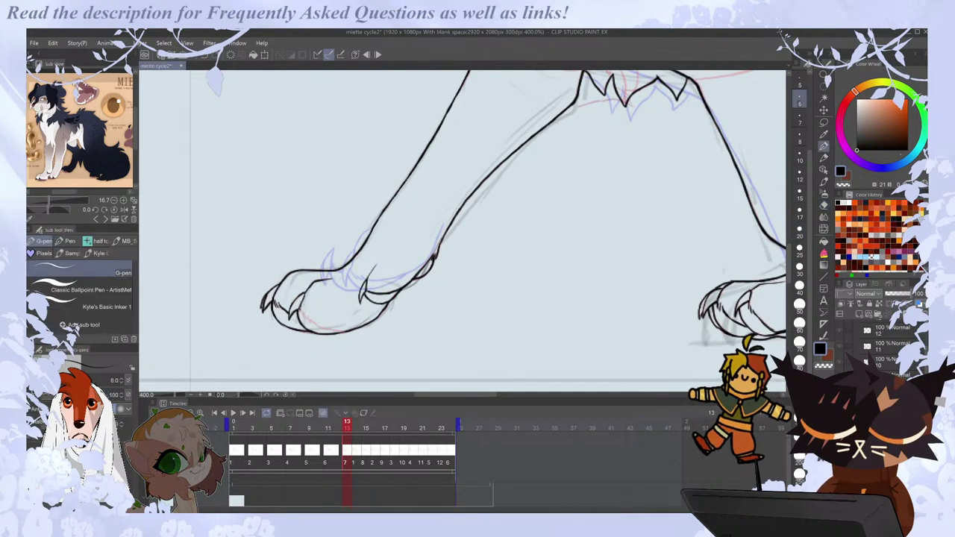
pyautogui.moveTo(315, 322); pyautogui.dragTo(343, 332)
pyautogui.press('e')
pyautogui.press('p')
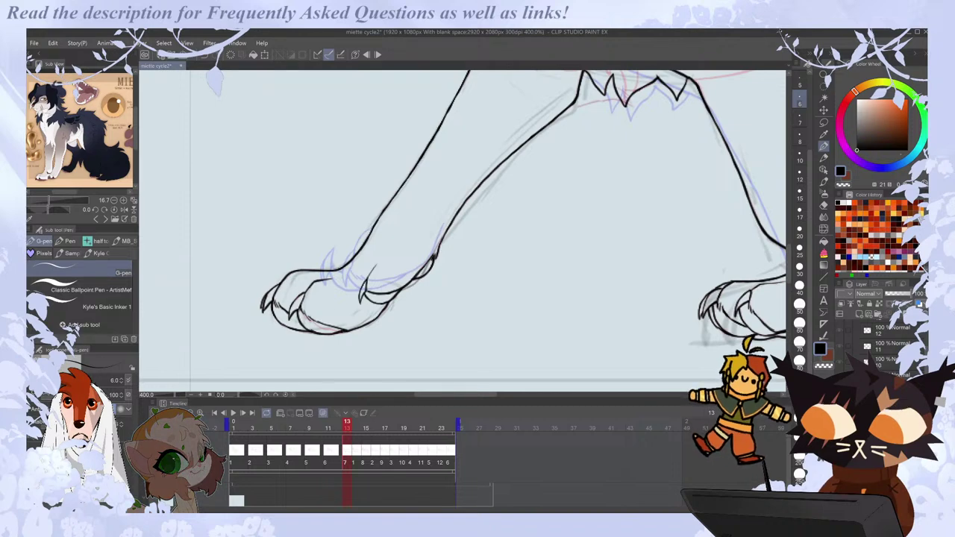
# Erase the rear underside of the forward front paw on frame 13 and re-ink its curve up to the heel.
pyautogui.press('e')
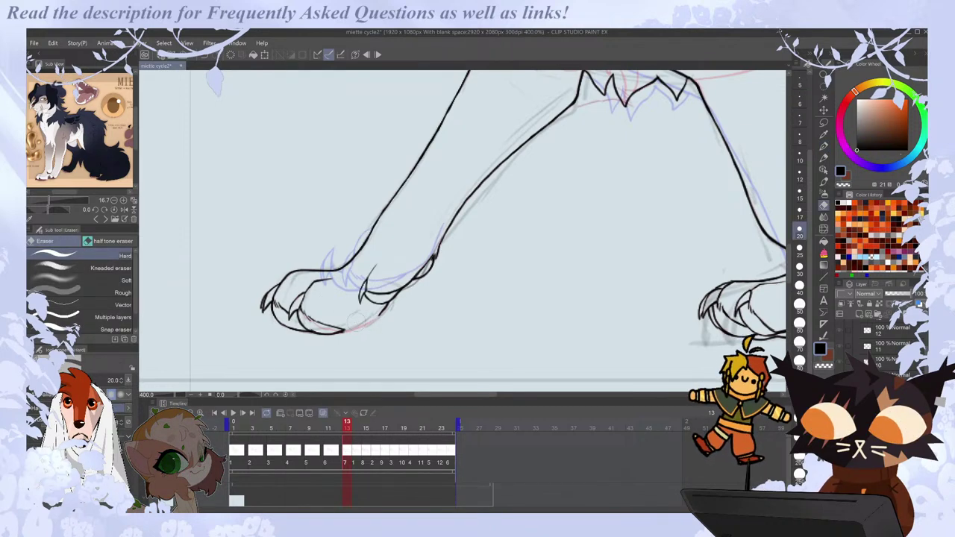
pyautogui.press('p')
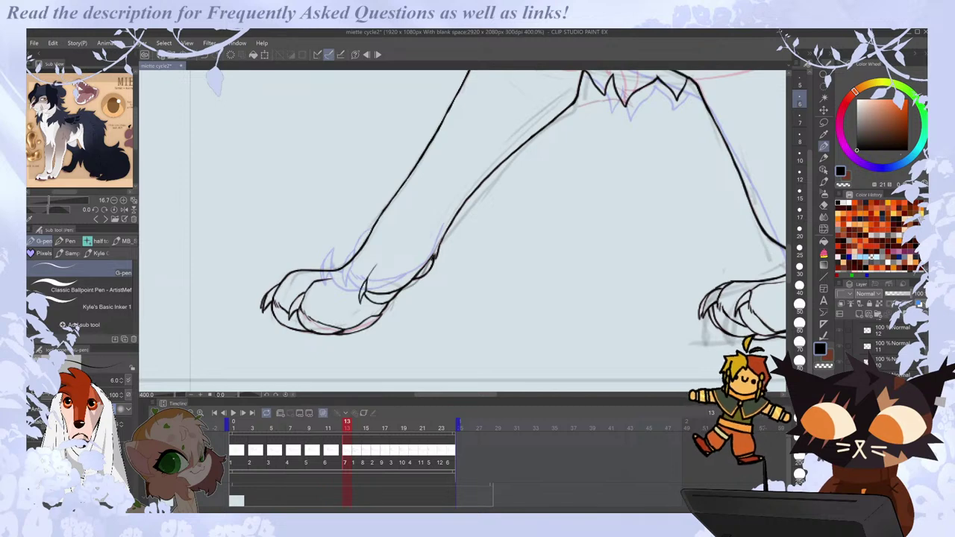
pyautogui.hotkey('ctrl', 'z')
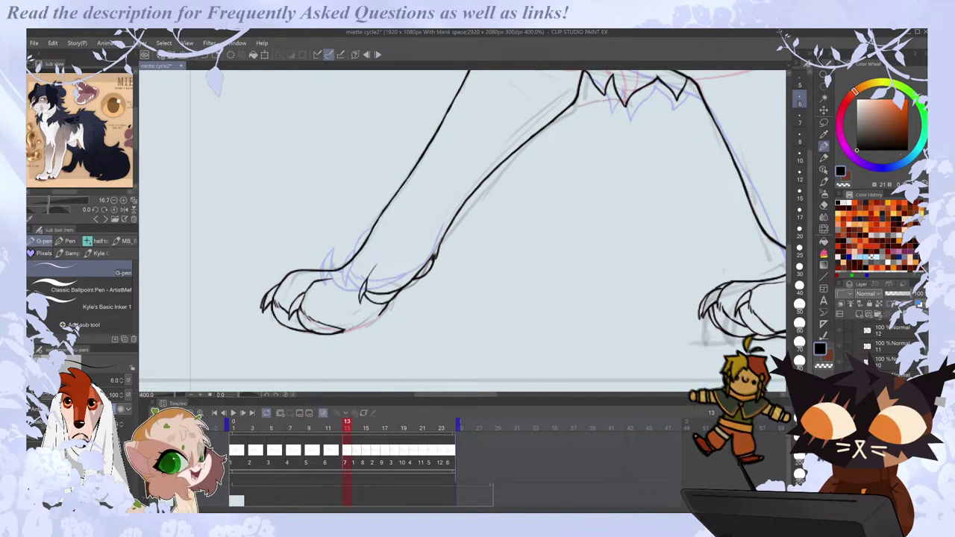
pyautogui.moveTo(336, 333); pyautogui.dragTo(382, 317)
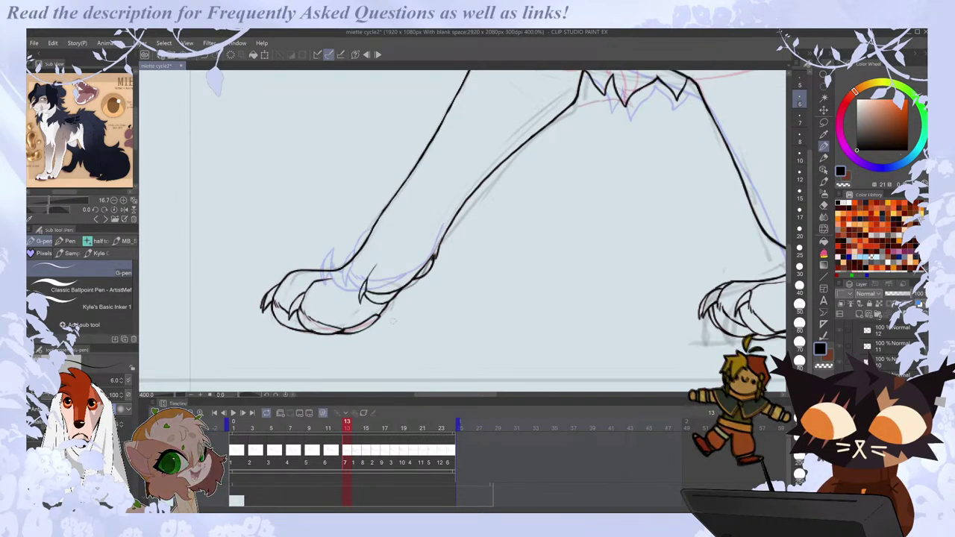
pyautogui.scroll(1, 393, 320)
pyautogui.scroll(-1, 408, 257)
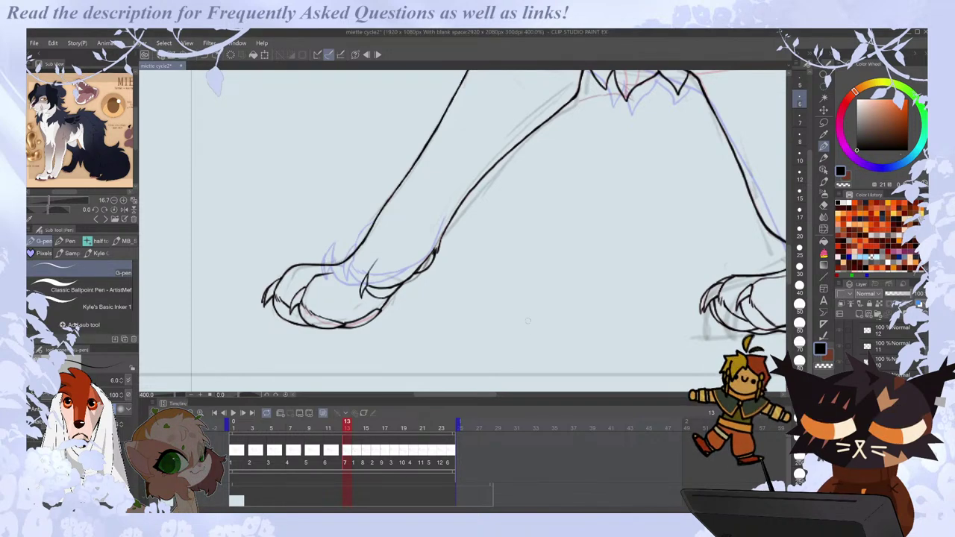
# Erase the stray ink under the near toe on frame 14 and ink the pad line back to the paw's underside.
pyautogui.scroll(-2, 527, 321)
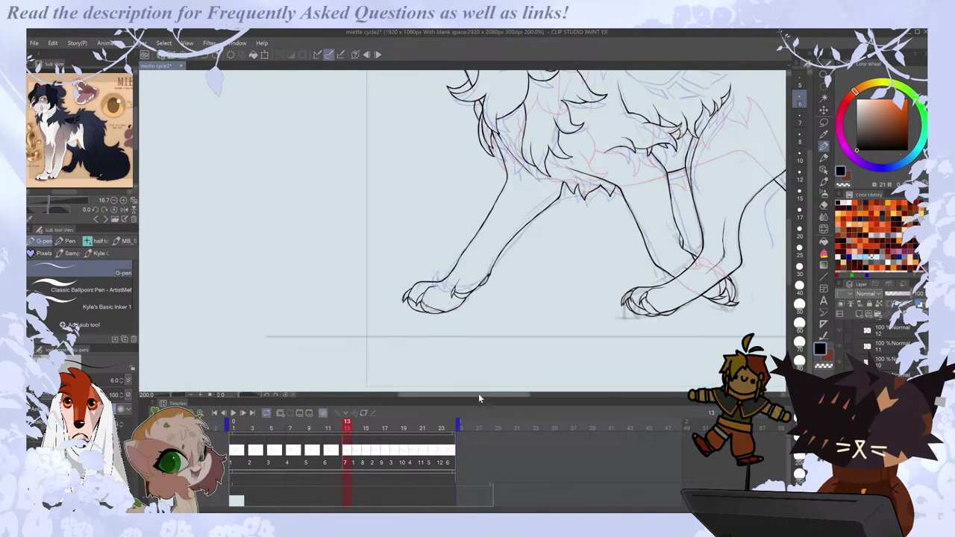
pyautogui.scroll(4, 450, 327)
pyautogui.press('.')
pyautogui.press('e')
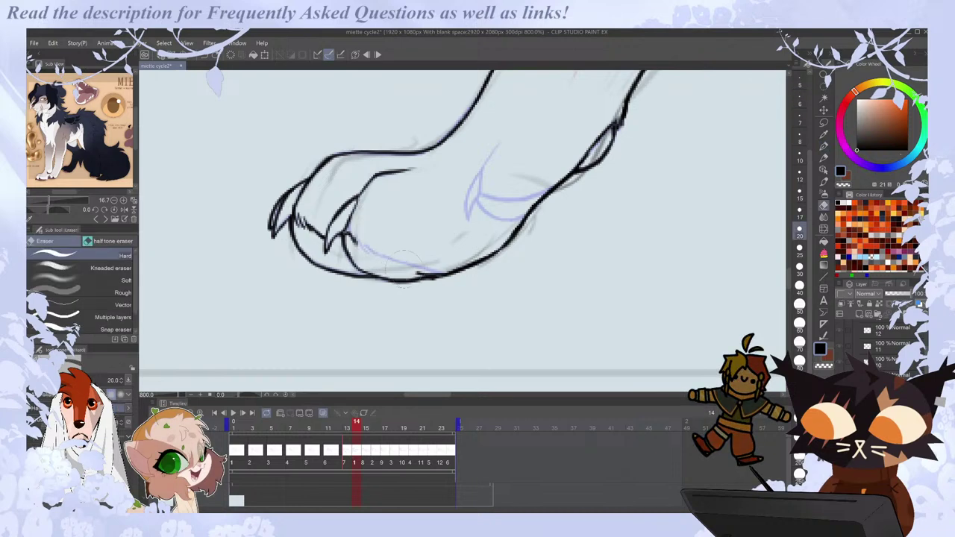
pyautogui.moveTo(403, 268); pyautogui.dragTo(428, 263)
pyautogui.press('p')
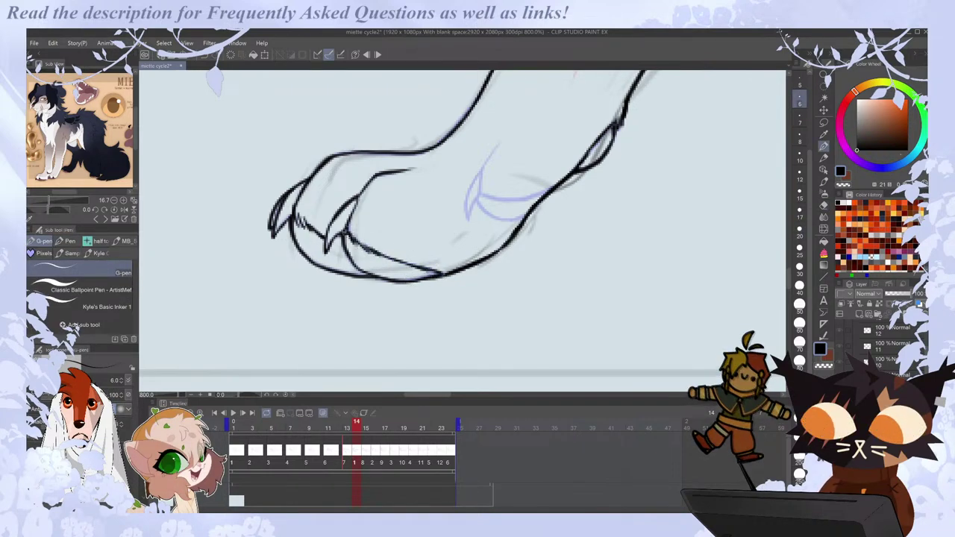
pyautogui.scroll(-5, 403, 283)
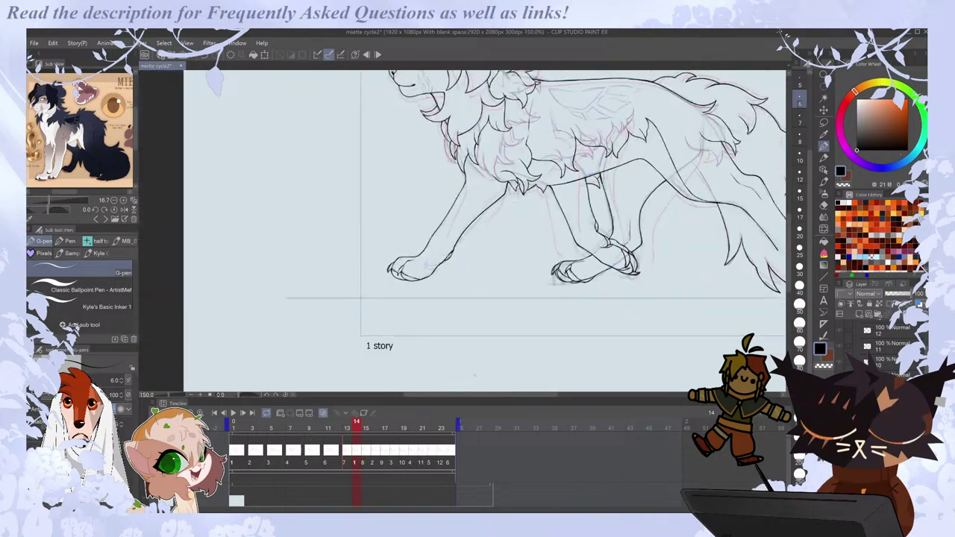
# Step through the frames from frame 14 to frame 21 to examine the legs and paws across the walk cycle.
pyautogui.moveTo(479, 394); pyautogui.dragTo(512, 394)
pyautogui.press('.')
pyautogui.press('Right')
pyautogui.press('Right')
pyautogui.press('Right')
pyautogui.press('Right')
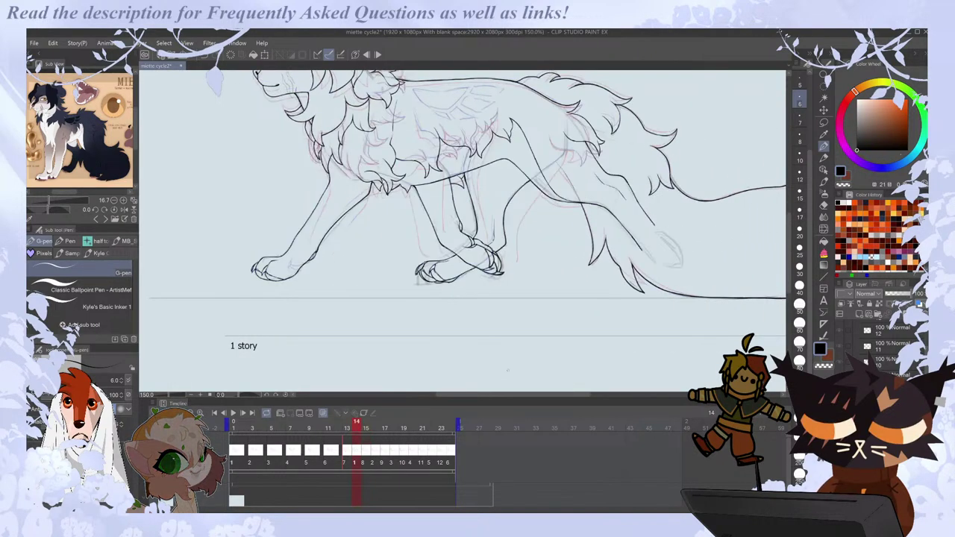
pyautogui.press('Right')
pyautogui.press('Right')
pyautogui.press('Right')
pyautogui.press('Right')
pyautogui.press('Right')
pyautogui.press('Right')
pyautogui.press('Right')
pyautogui.press('Right')
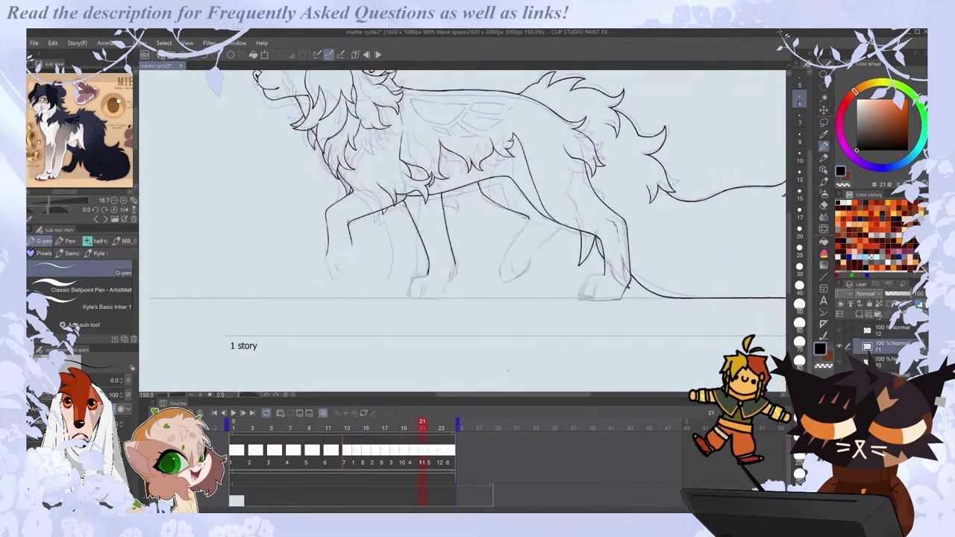
# Flip between the first and last frames to compare the forward front leg where the cycle loops.
pyautogui.press('Home')
pyautogui.press('End')
pyautogui.press('Home')
pyautogui.press('End')
pyautogui.press('Home')
pyautogui.press('End')
pyautogui.press('Home')
# Ink the upper contour of the forward front leg on frame 24, from the chest fur down to the toes.
pyautogui.scroll(1, 300, 213)
pyautogui.hotkey('ctrl', '+')
pyautogui.hotkey('ctrl', '+')
pyautogui.press('Left')
pyautogui.moveTo(323, 260)
pyautogui.mouseDown()
pyautogui.moveTo(342, 239)
pyautogui.moveTo(323, 257)
pyautogui.moveTo(364, 208)
pyautogui.mouseUp()
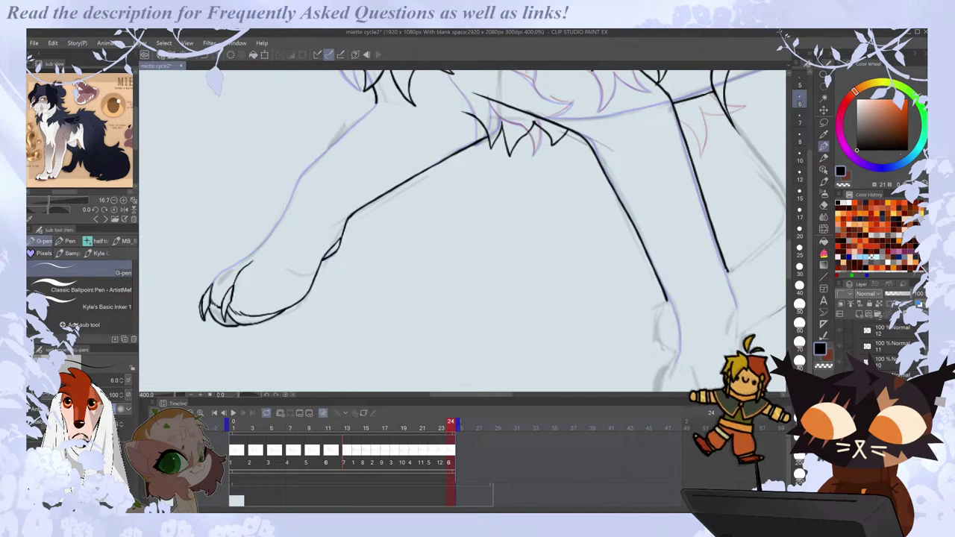
pyautogui.press('h')
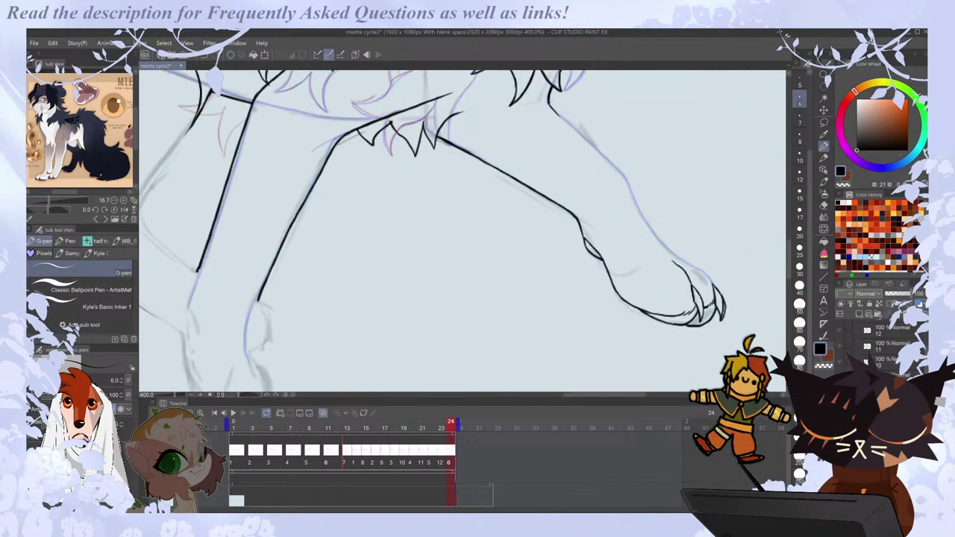
pyautogui.moveTo(624, 179)
pyautogui.mouseDown()
pyautogui.moveTo(668, 254)
pyautogui.moveTo(710, 280)
pyautogui.mouseUp()
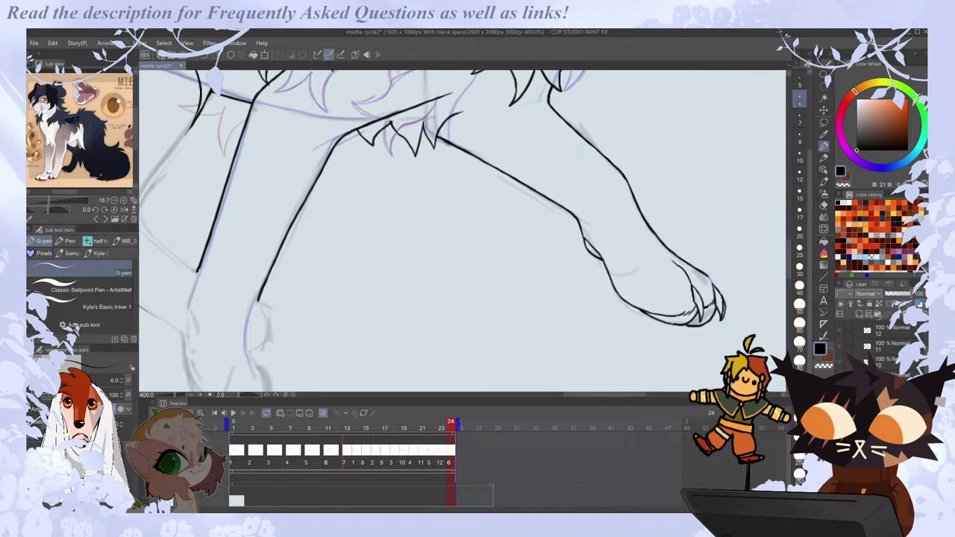
pyautogui.press('h')
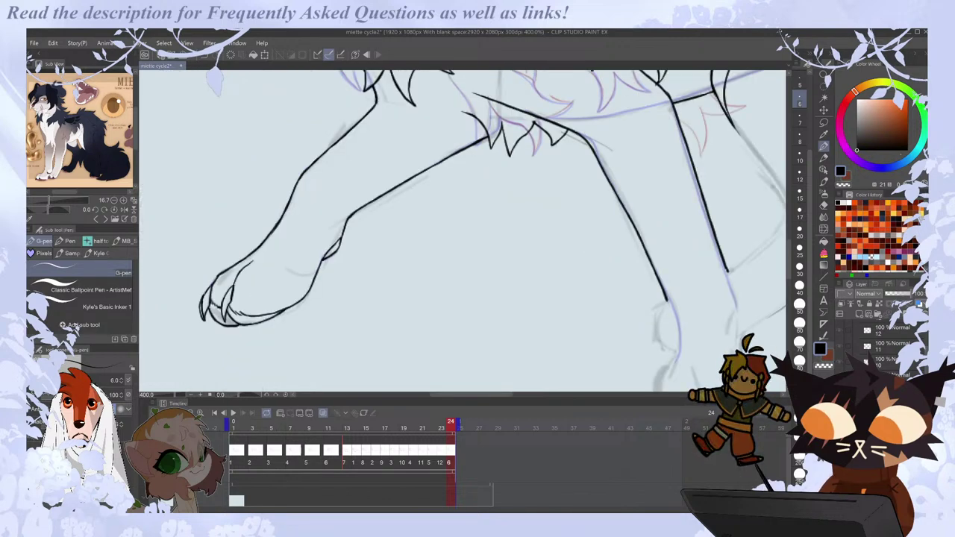
# Flip between frame 24 and its neighbouring frames to compare the shape and position of the forward front leg.
pyautogui.press('Left')
pyautogui.press('Right')
pyautogui.scroll(-2, 214, 279)
pyautogui.click(233, 427)
pyautogui.click(451, 427)
pyautogui.moveTo(481, 393); pyautogui.dragTo(461, 392)
pyautogui.press('Left')
pyautogui.press('Right')
pyautogui.scroll(2, 336, 250)
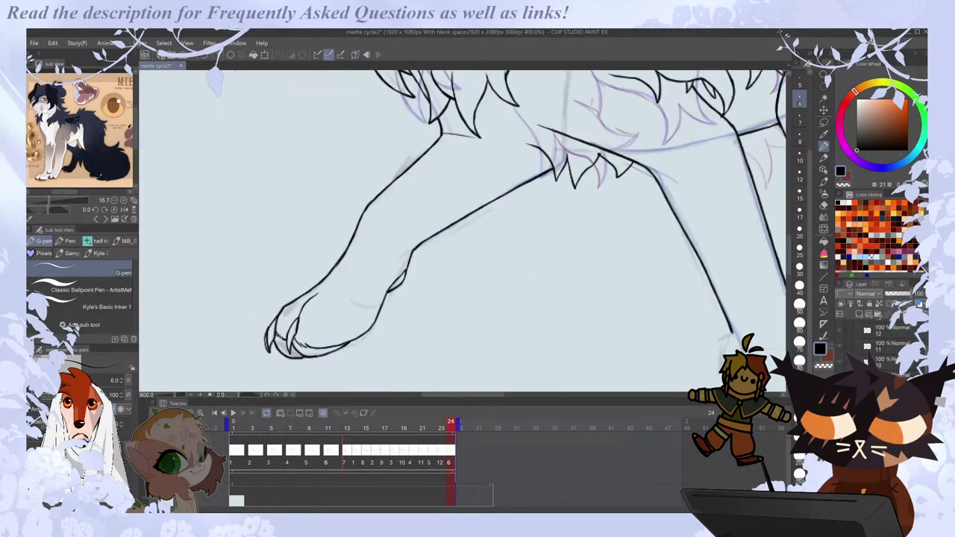
pyautogui.scroll(-2, 411, 119)
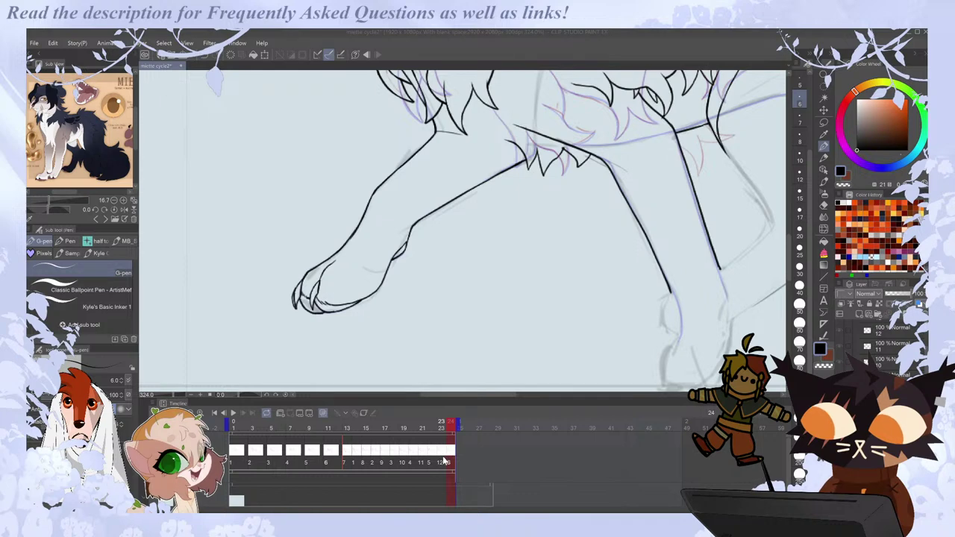
pyautogui.click(443, 457)
pyautogui.press('Left')
pyautogui.press('Right')
pyautogui.press('Right')
pyautogui.press('Left')
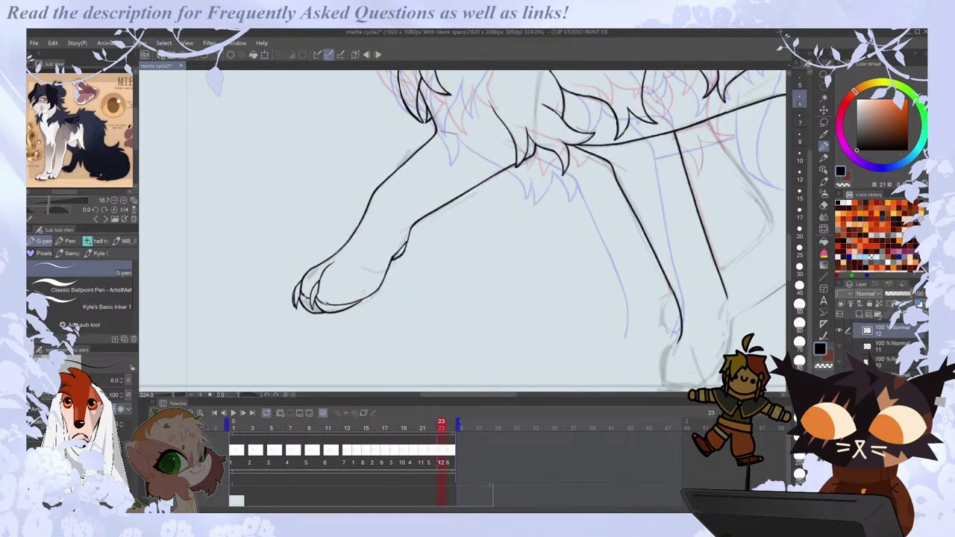
# Ink the dewclaw and its curved base line on the side of the forward front paw on frame 24.
pyautogui.press('Right')
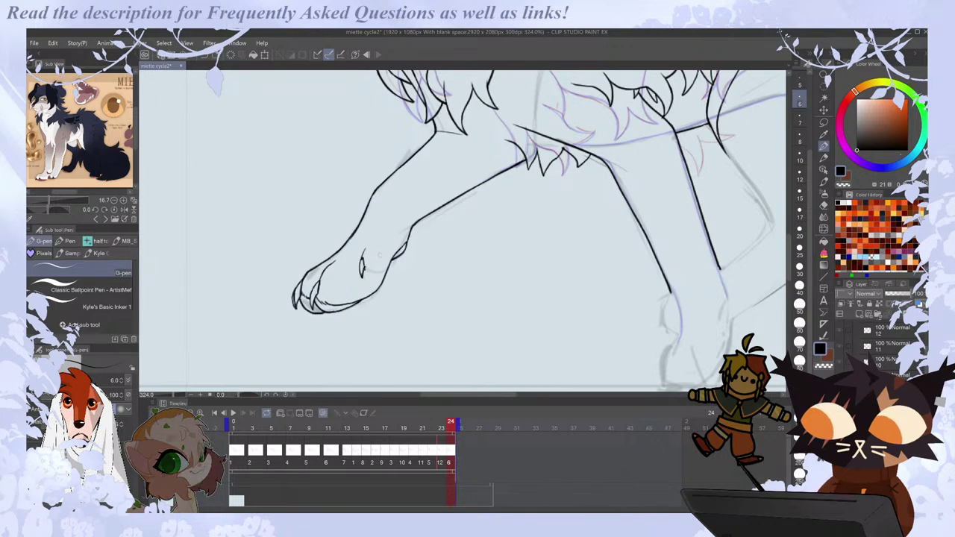
pyautogui.moveTo(364, 261); pyautogui.dragTo(371, 265)
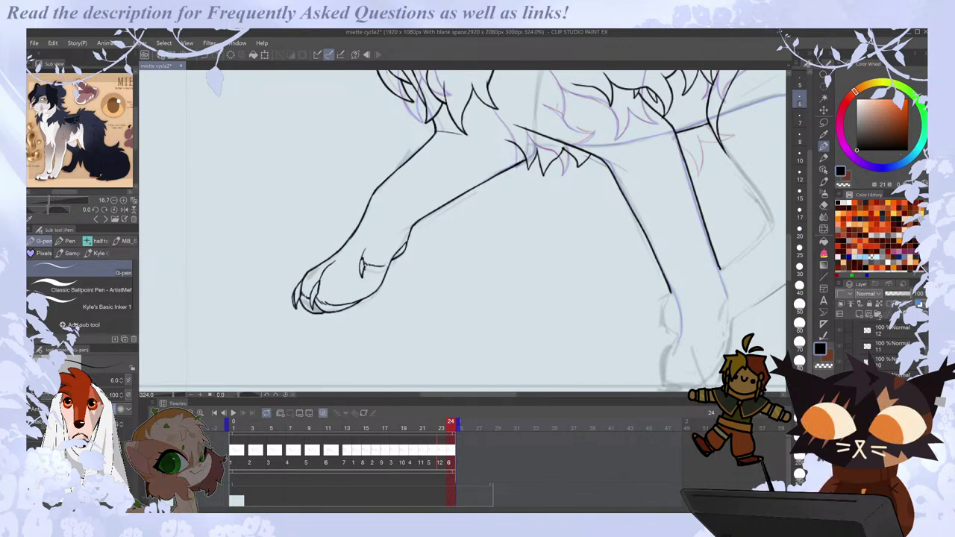
pyautogui.press('m')
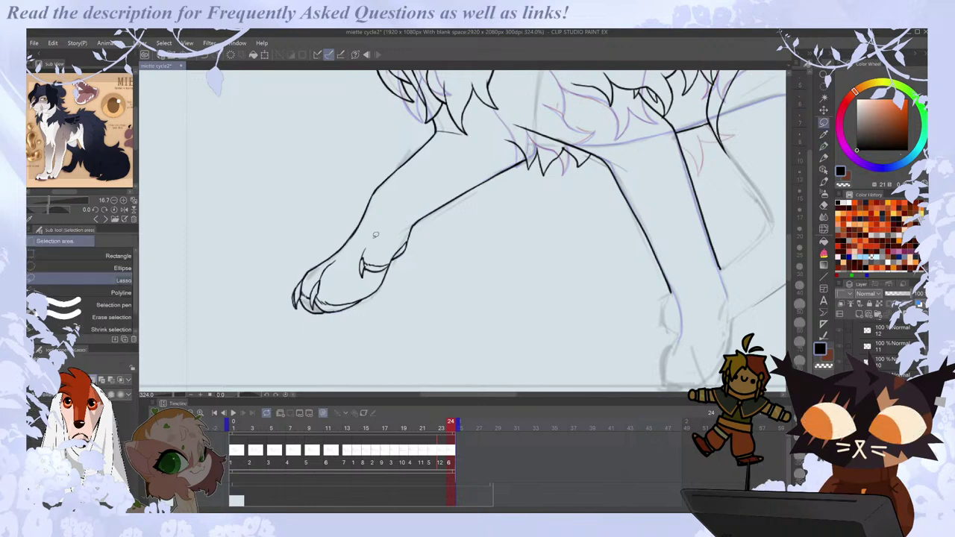
pyautogui.press('p')
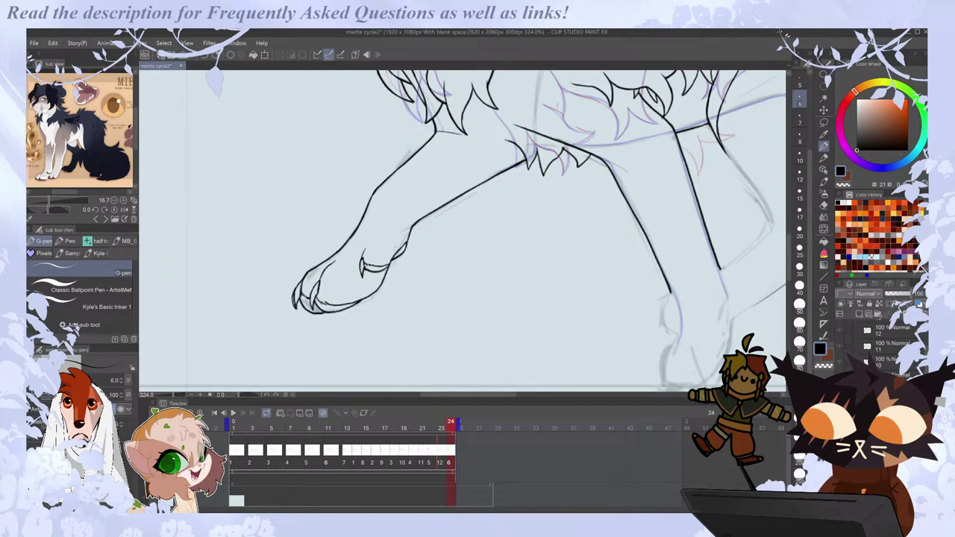
pyautogui.press('.')
pyautogui.press(',')
pyautogui.press('e')
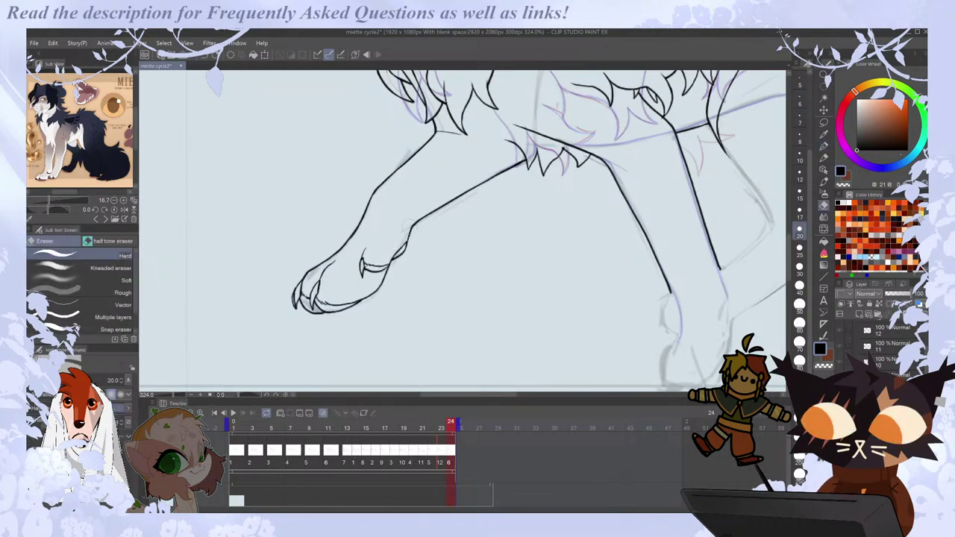
# Step back through the frames from frame 24 to frame 13 to examine the forward front leg and its dewclaw.
pyautogui.press('p')
pyautogui.press('.')
pyautogui.press('.')
pyautogui.press(',')
pyautogui.press('Left')
pyautogui.press('Left')
pyautogui.press('Left')
pyautogui.press('Left')
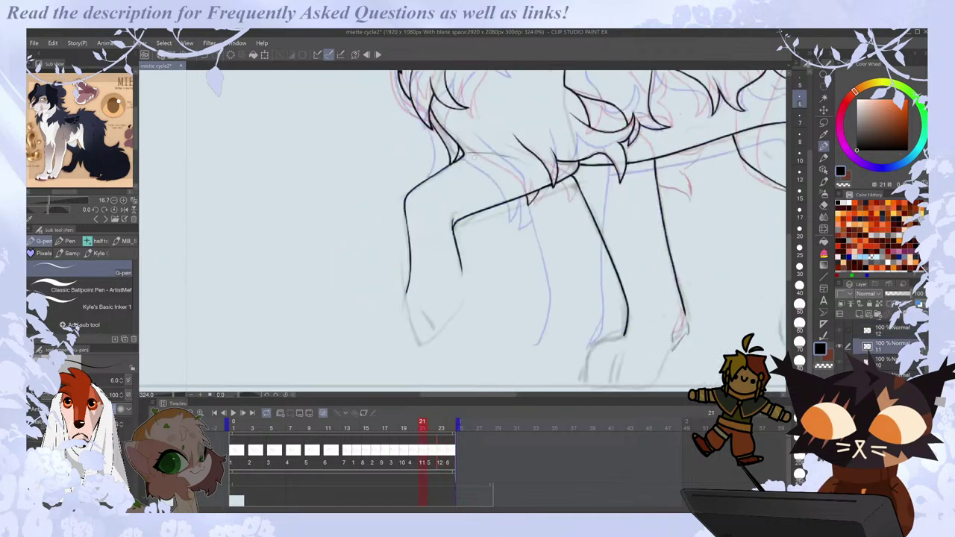
pyautogui.press('Left')
pyautogui.press('Left')
pyautogui.press('Left')
pyautogui.press('Left')
pyautogui.press('Left')
pyautogui.press('Left')
pyautogui.press('Left')
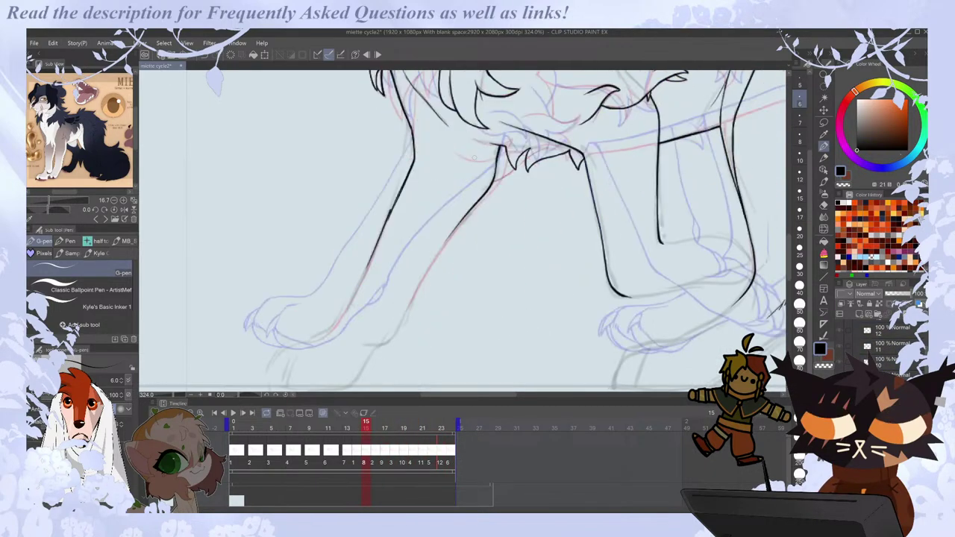
pyautogui.press('Left')
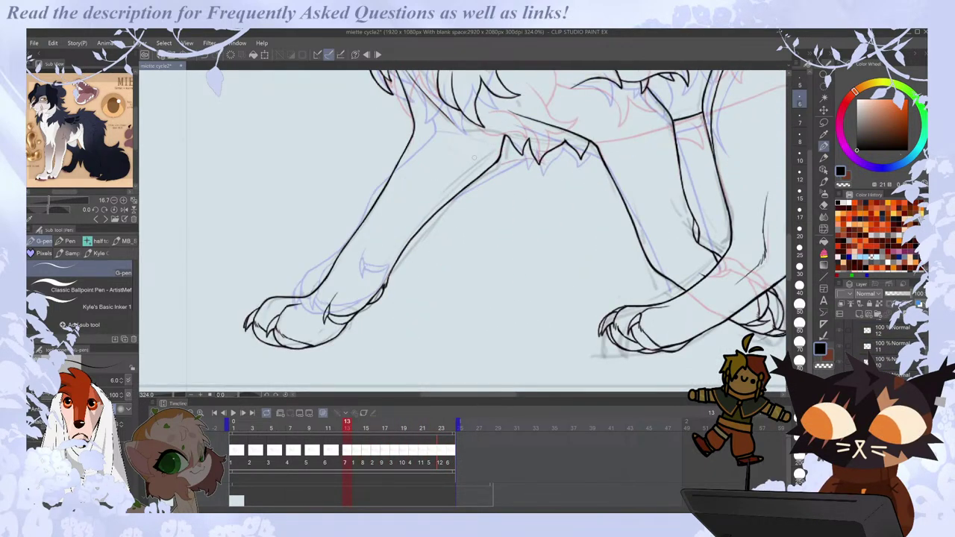
# Lasso and shift the wrist pad slightly up the back of the forward front leg on frame 13, and clean up its linework.
pyautogui.press('m')
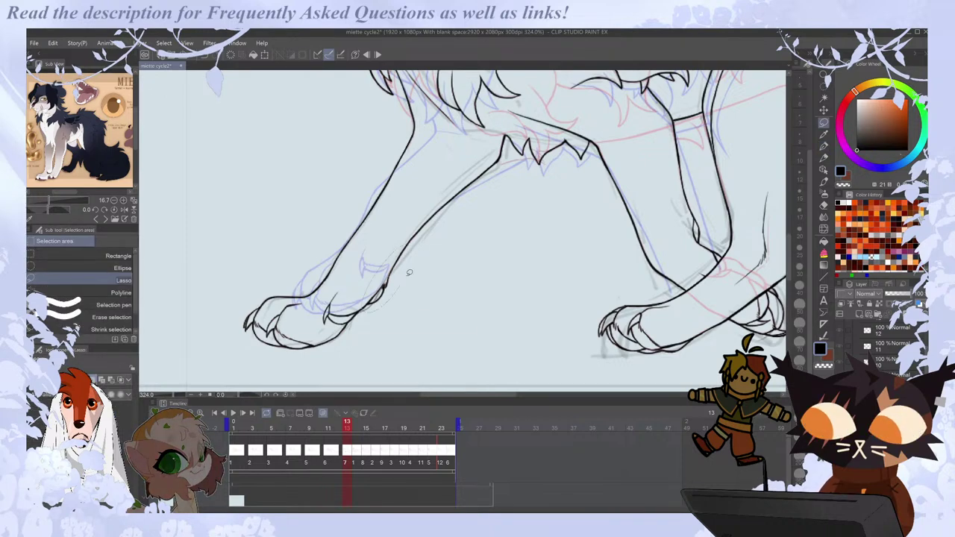
pyautogui.moveTo(409, 273); pyautogui.dragTo(407, 280)
pyautogui.hotkey('ctrl', 't')
pyautogui.press('Return')
pyautogui.press('e')
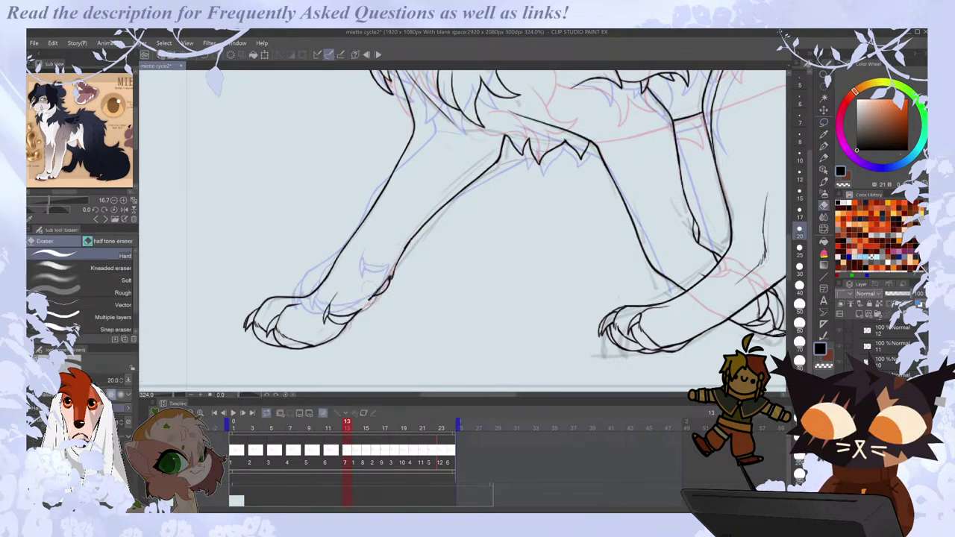
pyautogui.press('p')
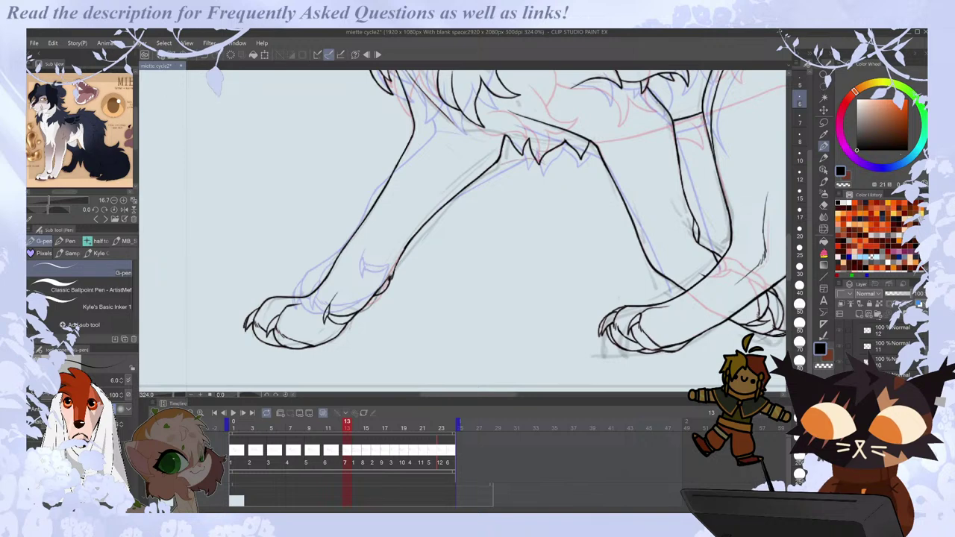
# Lasso and transform the wrist pad and adjoining leg line on frame 14, and clean up where the lines join.
pyautogui.press('Right')
pyautogui.press('m')
pyautogui.moveTo(392, 237); pyautogui.dragTo(422, 222)
pyautogui.hotkey('ctrl', 't')
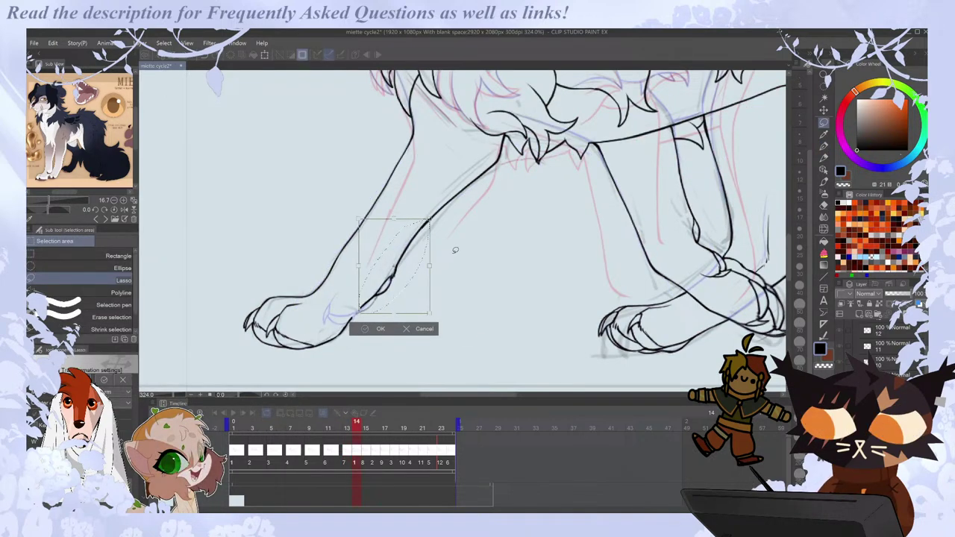
pyautogui.press('Return')
pyautogui.hotkey('ctrl', 'd')
pyautogui.press('e')
pyautogui.press('p')
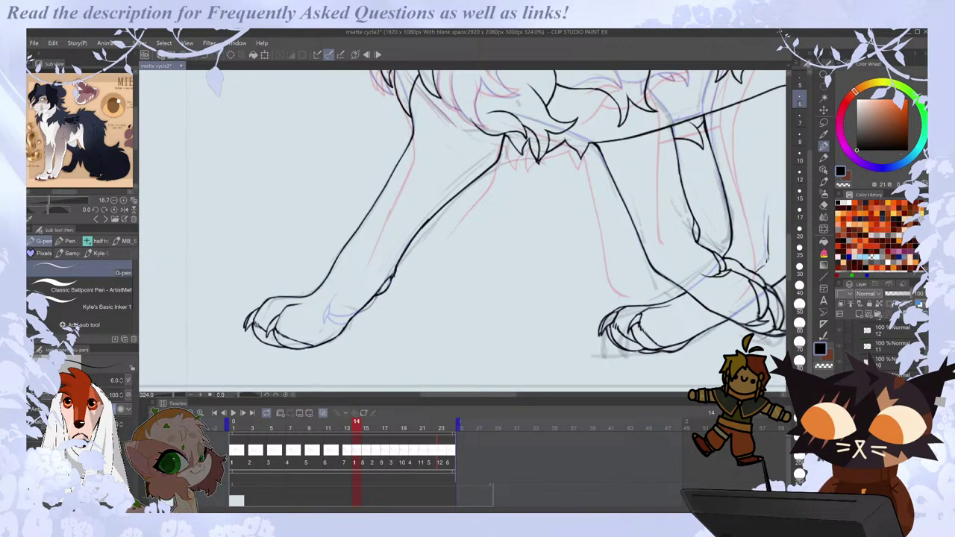
# Step forward through the frames from frame 14 to frame 22 to examine the motion of the forward front leg.
pyautogui.press('Right')
pyautogui.press('Right')
pyautogui.press('Right')
pyautogui.press('Right')
pyautogui.press('Right')
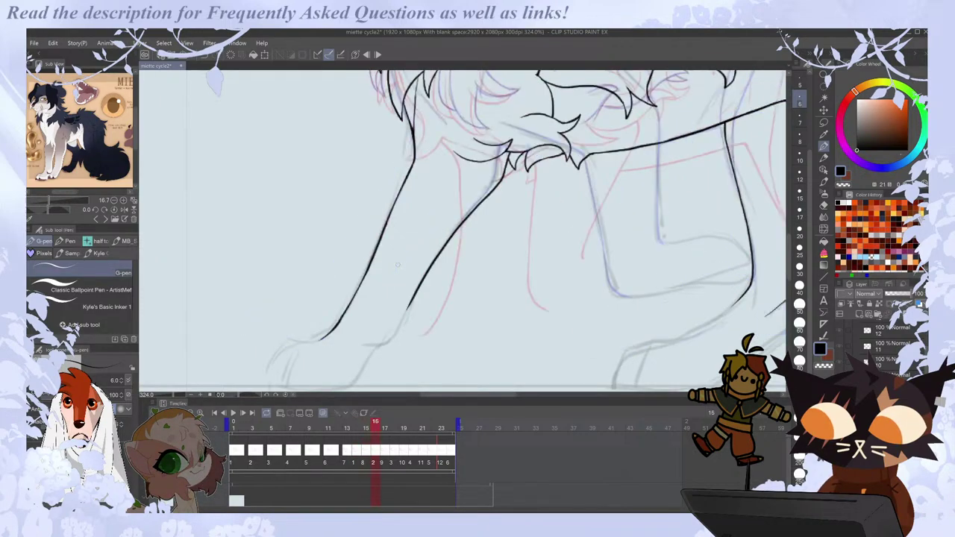
pyautogui.press('Right')
pyautogui.press('Right')
pyautogui.press('Right')
pyautogui.press('Right')
pyautogui.press('Right')
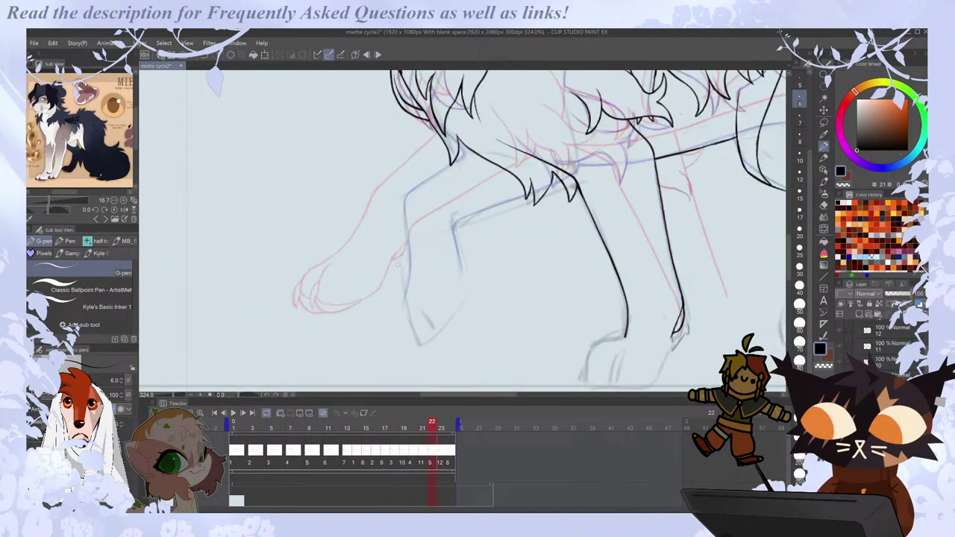
# Erase the wrist pad and the adjoining leg line on the underside of the forward front leg on frame 24.
pyautogui.press('Left')
pyautogui.press('Right')
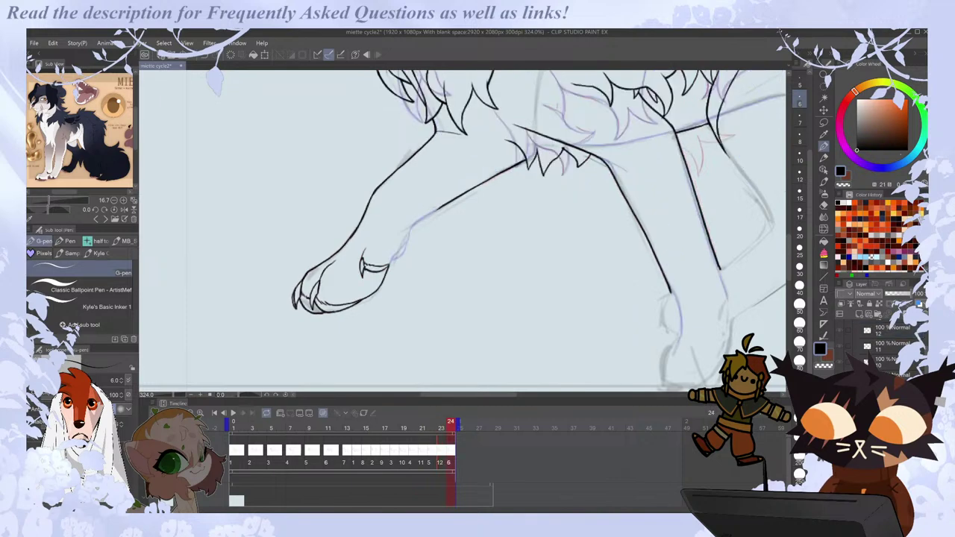
pyautogui.press('Right')
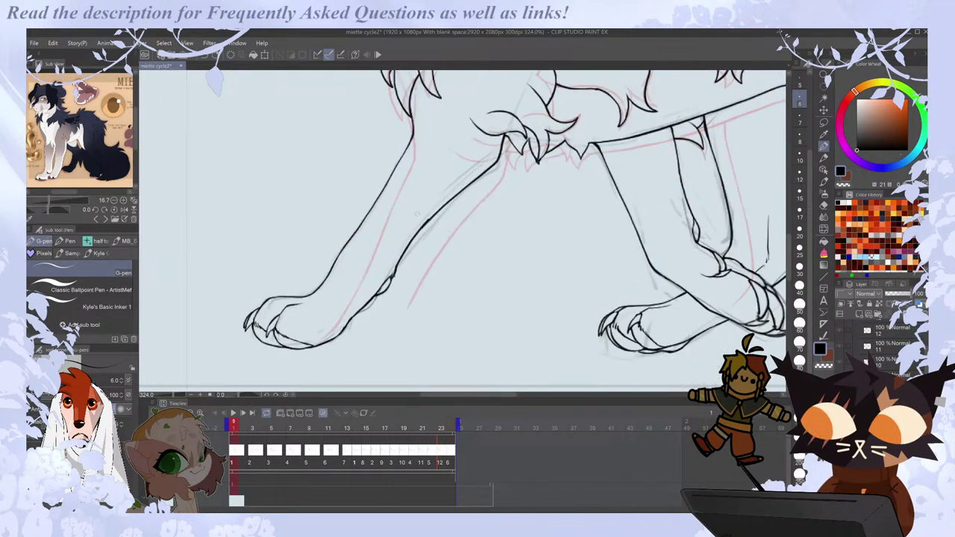
# Lasso and shift the wrist pad outward on frame 23, and re-ink the gaps in the leg's underside around it.
pyautogui.press('Left')
pyautogui.press('Left')
pyautogui.press('m')
pyautogui.moveTo(414, 203); pyautogui.dragTo(423, 248)
pyautogui.hotkey('ctrl', 't')
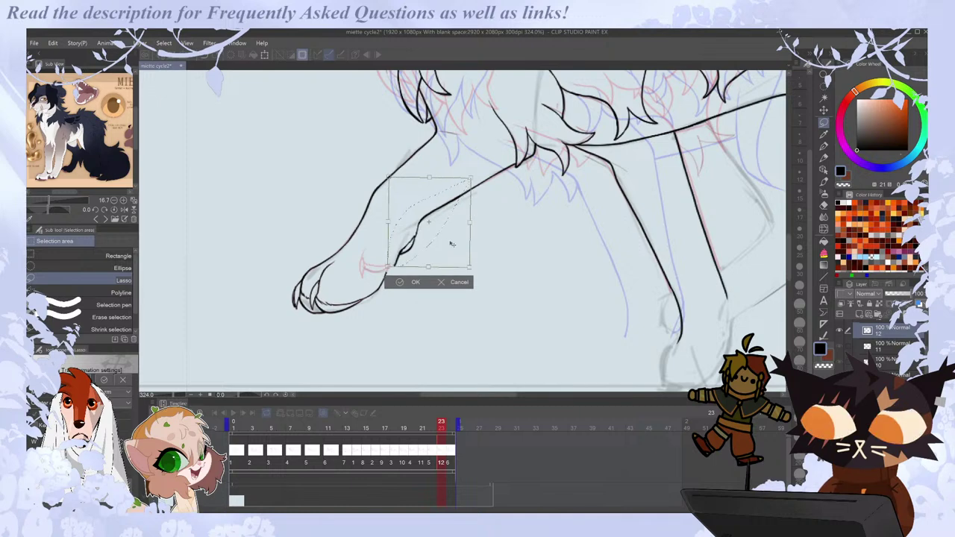
pyautogui.click(416, 281)
pyautogui.press('p')
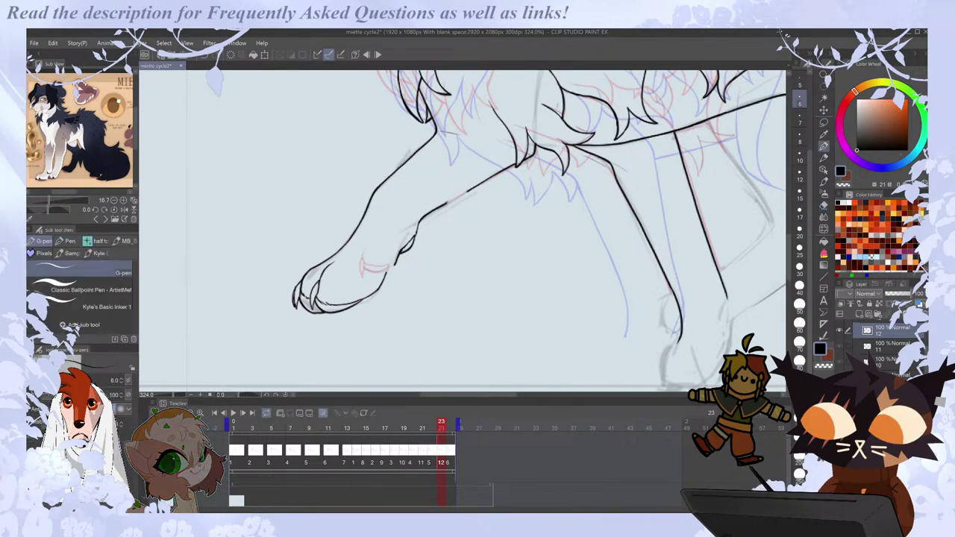
pyautogui.press('[')
pyautogui.press('[')
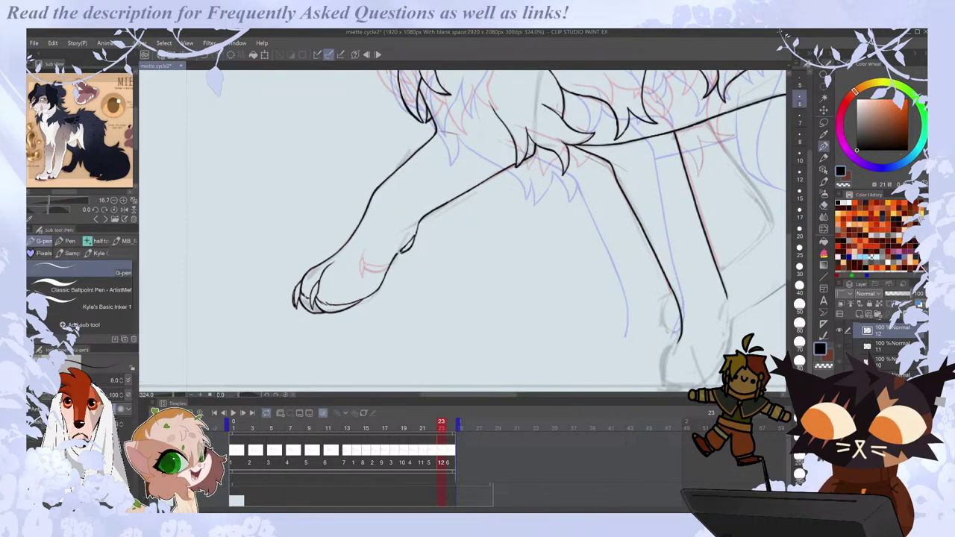
# Lasso the dewclaw on frame 24 and nudge it slightly on the forward front paw.
pyautogui.press('Right')
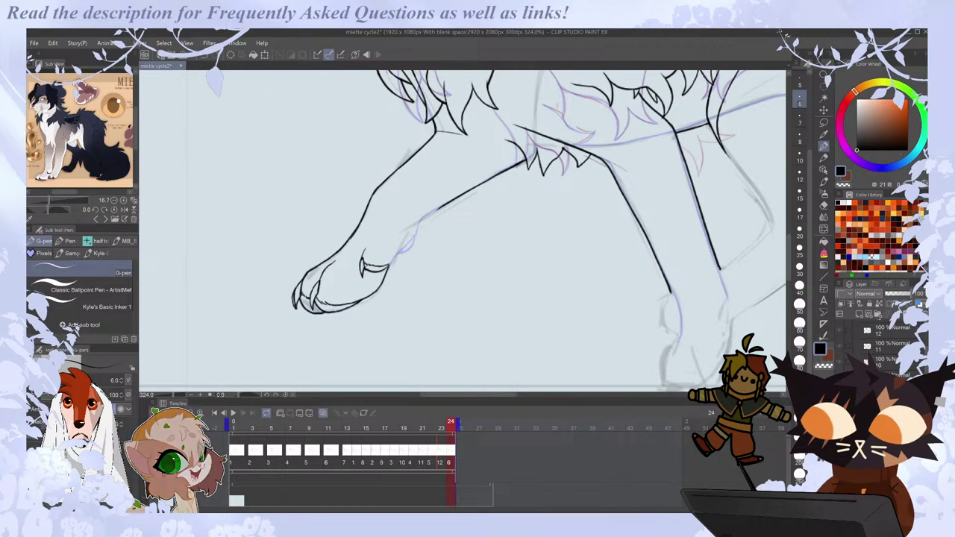
pyautogui.press('m')
pyautogui.moveTo(356, 243); pyautogui.dragTo(388, 281)
pyautogui.hotkey('ctrl', 't')
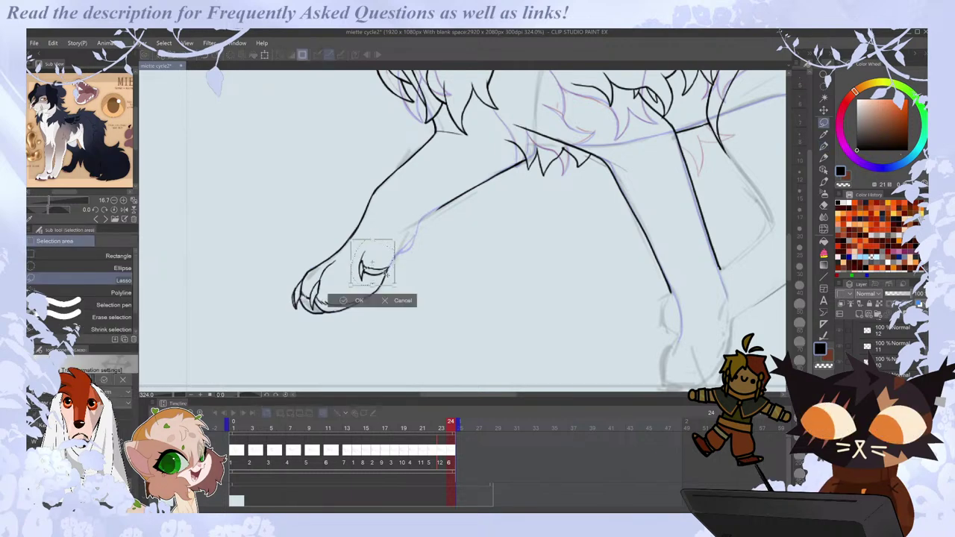
pyautogui.moveTo(378, 277); pyautogui.dragTo(379, 273)
pyautogui.press('Return')
pyautogui.hotkey('ctrl', 'd')
pyautogui.press('p')
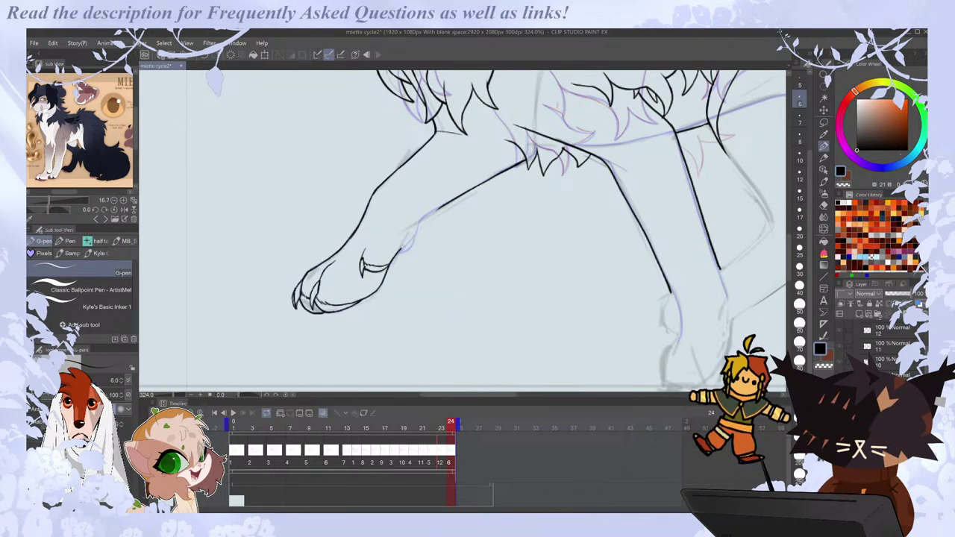
# Re-ink the wrist pad and the leg's underside above it on frame 24, and play back the cycle.
pyautogui.moveTo(409, 241); pyautogui.dragTo(440, 208)
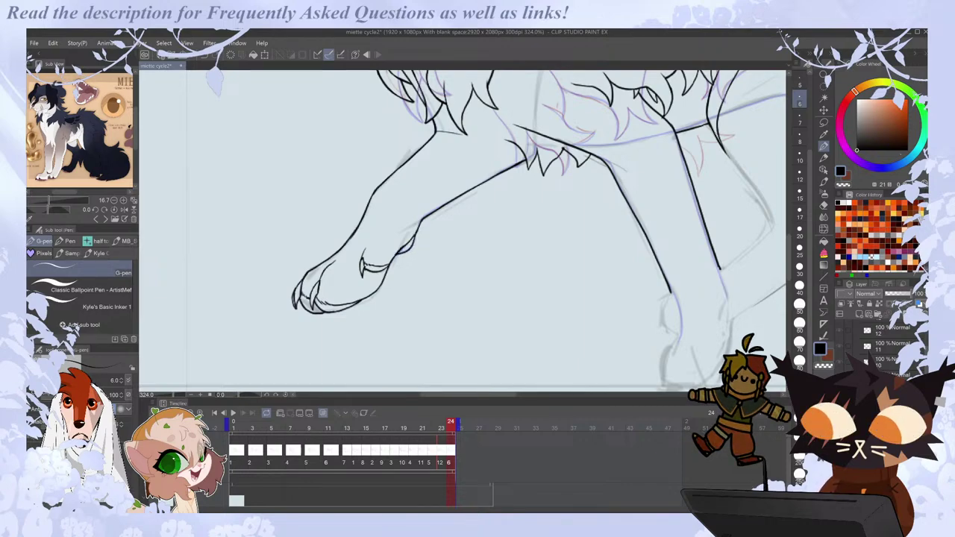
pyautogui.scroll(-3, 415, 227)
pyautogui.press('space')
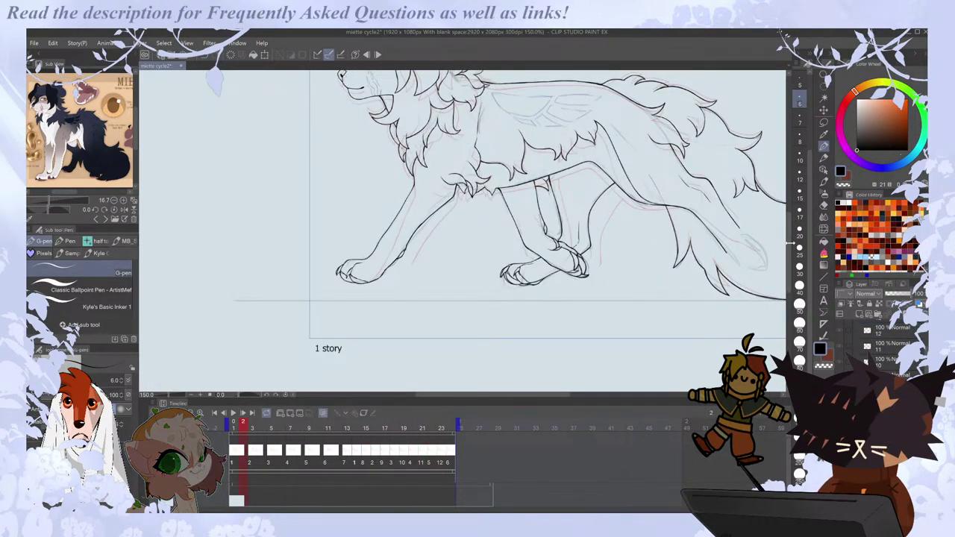
# Examine the eye up close across the first frames of the walk cycle, ending on frame 9.
pyautogui.scroll(3, 369, 112)
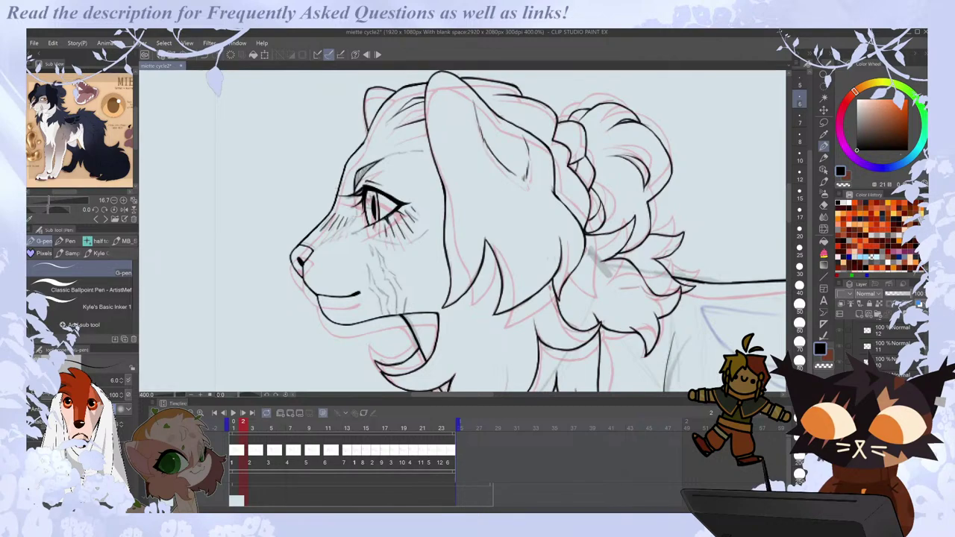
pyautogui.scroll(2, 373, 186)
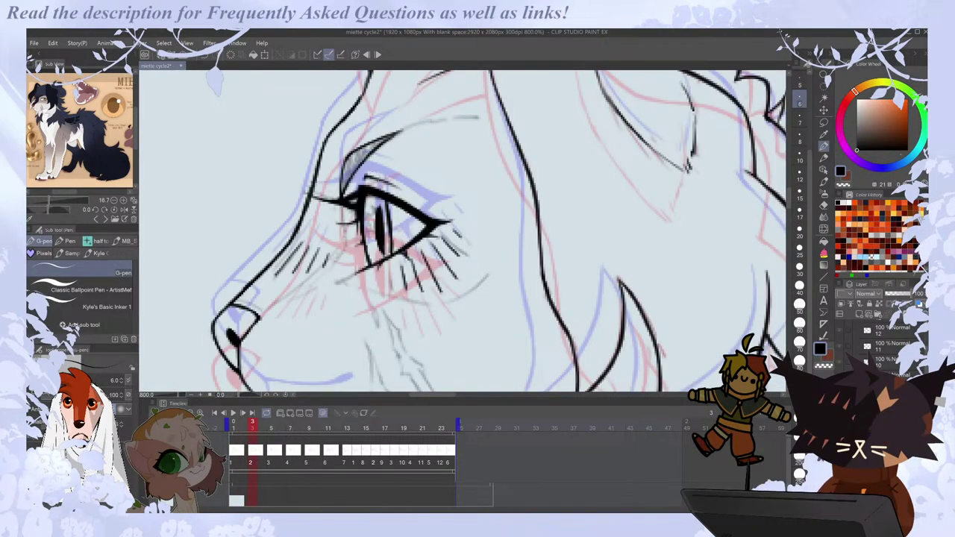
pyautogui.press('Right')
pyautogui.press('Left')
pyautogui.press('Left')
pyautogui.press('Right')
pyautogui.press('Right')
pyautogui.press('Right')
pyautogui.press('Right')
pyautogui.press('Right')
pyautogui.press('Left')
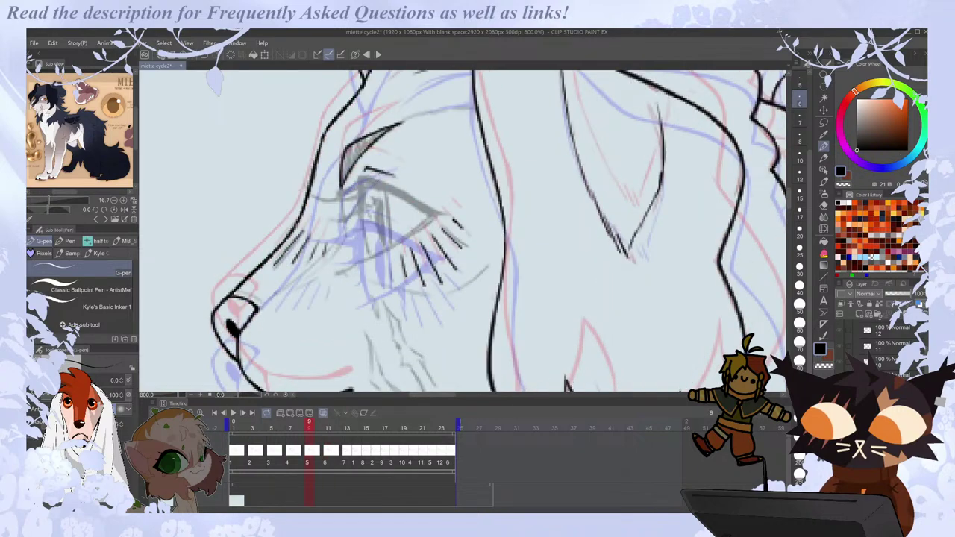
# Turn off onion skin and ink the thick upper eyelid and front edge of the eye on frame 9.
pyautogui.click(323, 413)
pyautogui.press('Left')
pyautogui.press('Right')
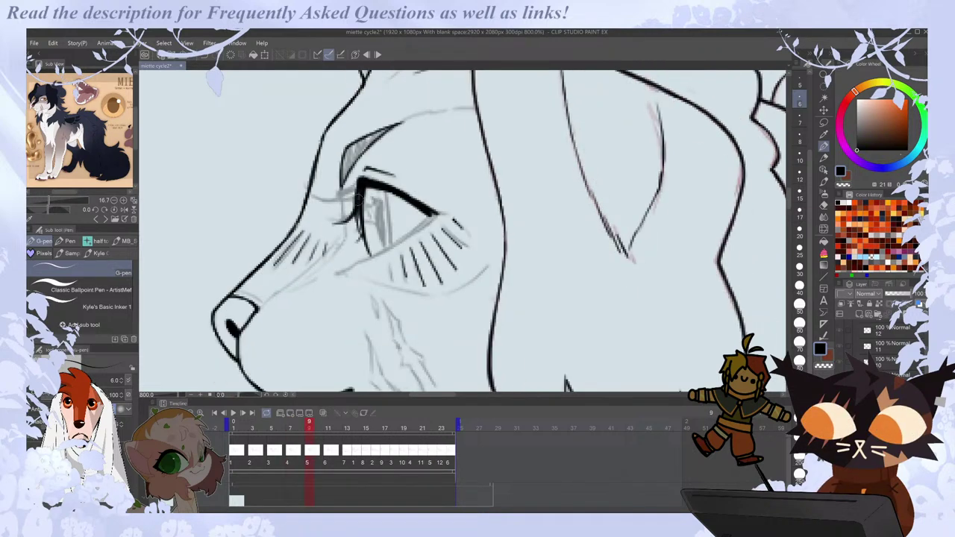
# Ink the lower eyelid and the pointed outer corner of the eye on frame 9, checking it in a mirrored view.
pyautogui.press(',')
pyautogui.press('.')
pyautogui.moveTo(342, 221); pyautogui.dragTo(361, 180)
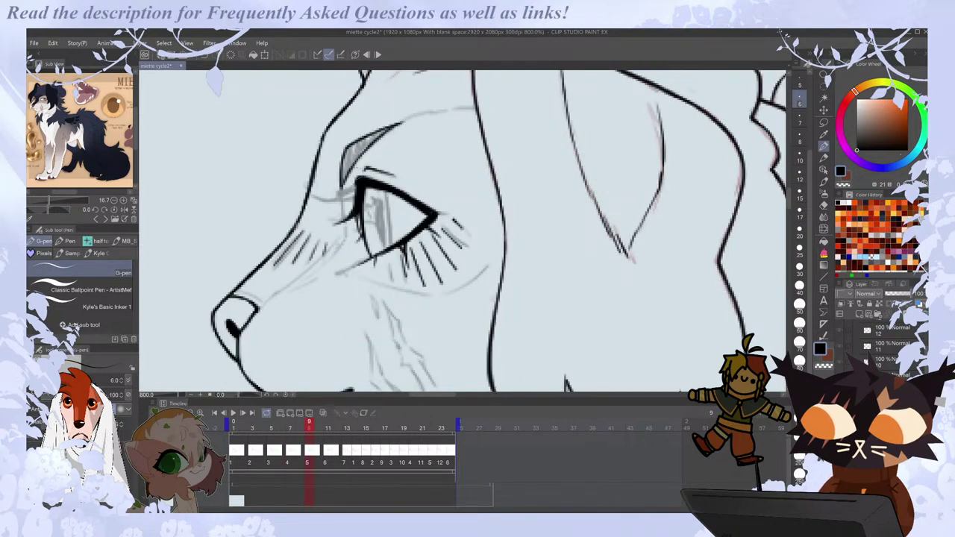
pyautogui.press('h')
pyautogui.press('Left')
pyautogui.press('Right')
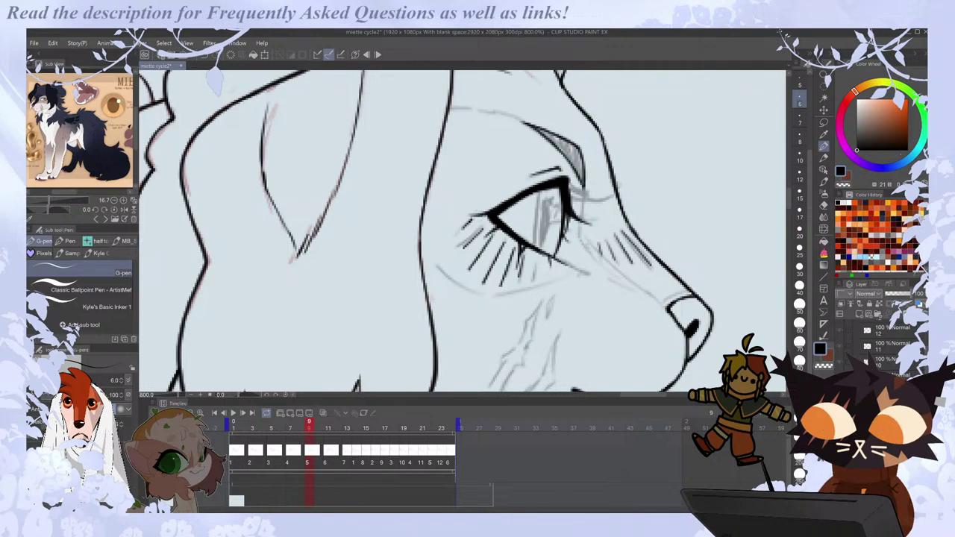
pyautogui.press('h')
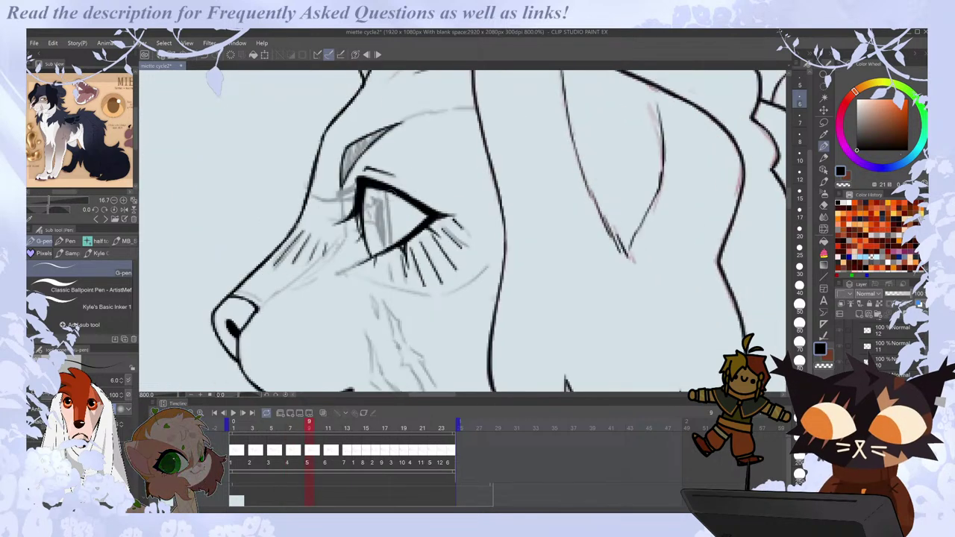
# Try inking the long front lash of frame 9's eye in the mirrored view and compare it with the neighbouring frame.
pyautogui.press('Left')
pyautogui.press('Right')
pyautogui.press('Left')
pyautogui.press('h')
pyautogui.press('Right')
pyautogui.press('Left')
pyautogui.press('Right')
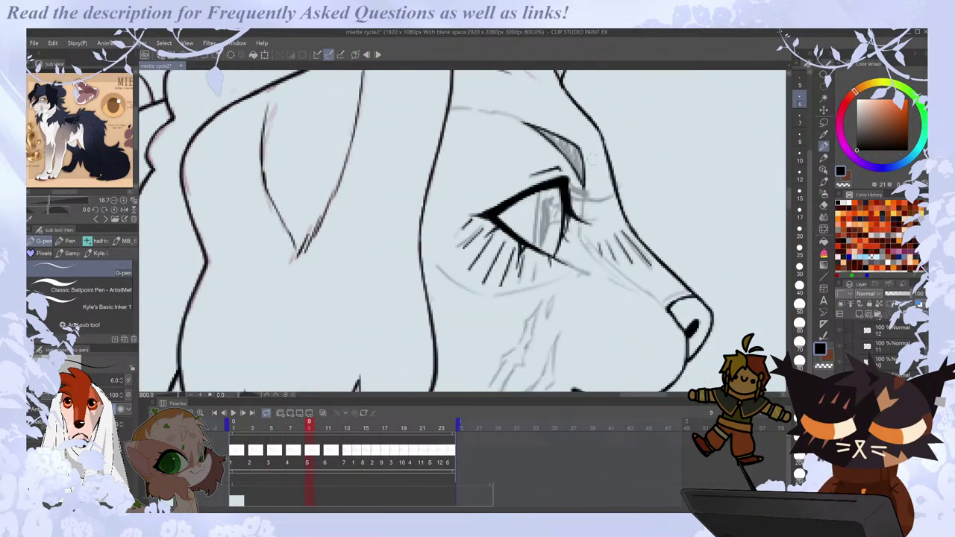
pyautogui.moveTo(573, 192); pyautogui.dragTo(609, 196)
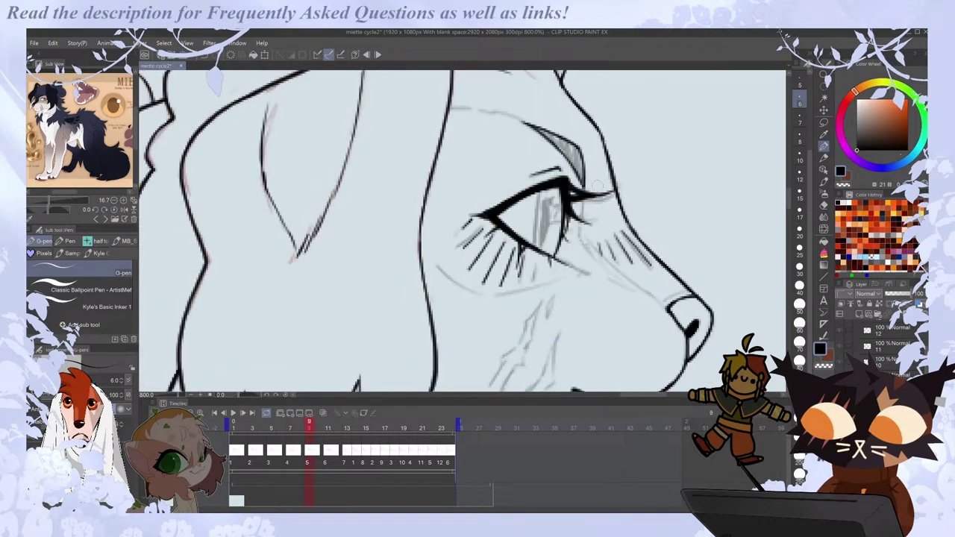
pyautogui.press('h')
pyautogui.press('Right')
pyautogui.press('Left')
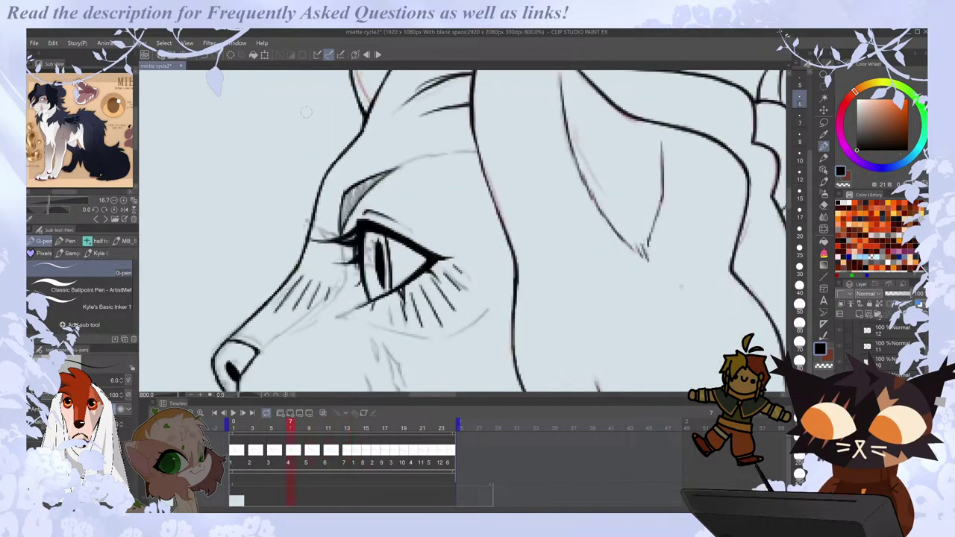
# Remove the attempted front lash from the eye on frame 9 and return to the pen.
pyautogui.press('e')
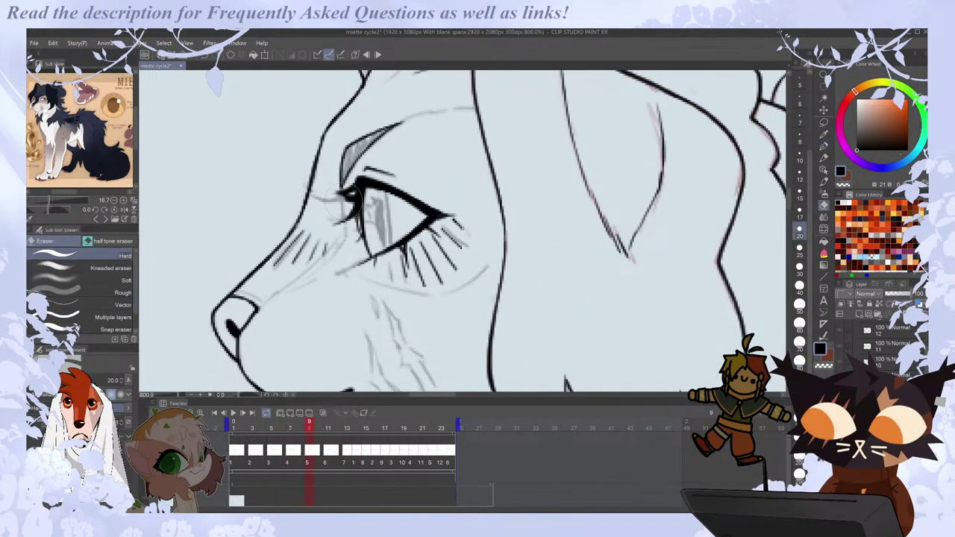
pyautogui.press('p')
pyautogui.press('Left')
pyautogui.press('Right')
pyautogui.press('Left')
pyautogui.press('.')
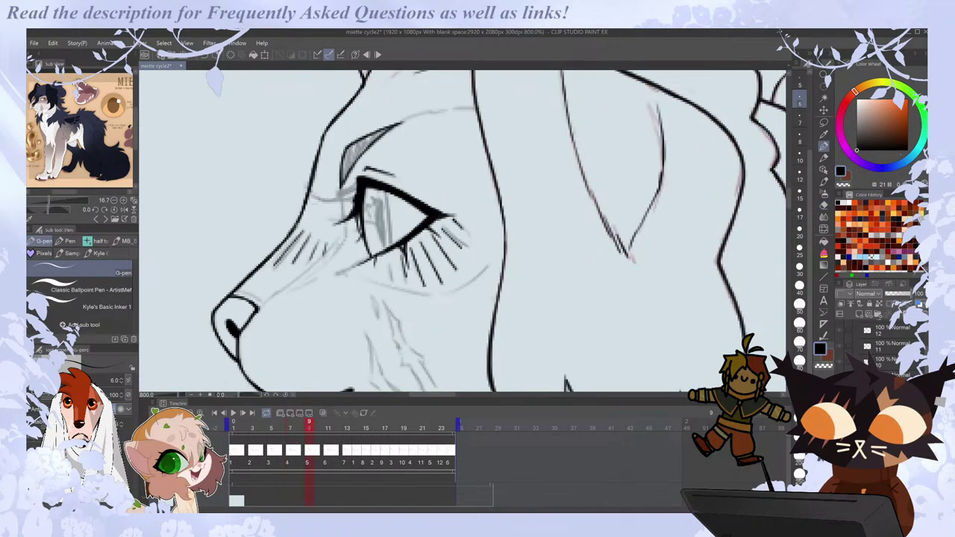
# Ink the long front lash and its short companion lashes on frame 9's eye, matching them to the previous frame.
pyautogui.press(',')
pyautogui.press(',')
pyautogui.press('.')
pyautogui.press('.')
pyautogui.moveTo(311, 198); pyautogui.dragTo(358, 196)
pyautogui.hotkey('ctrl', 'z')
pyautogui.press(',')
pyautogui.press('.')
pyautogui.press(',')
pyautogui.press('.')
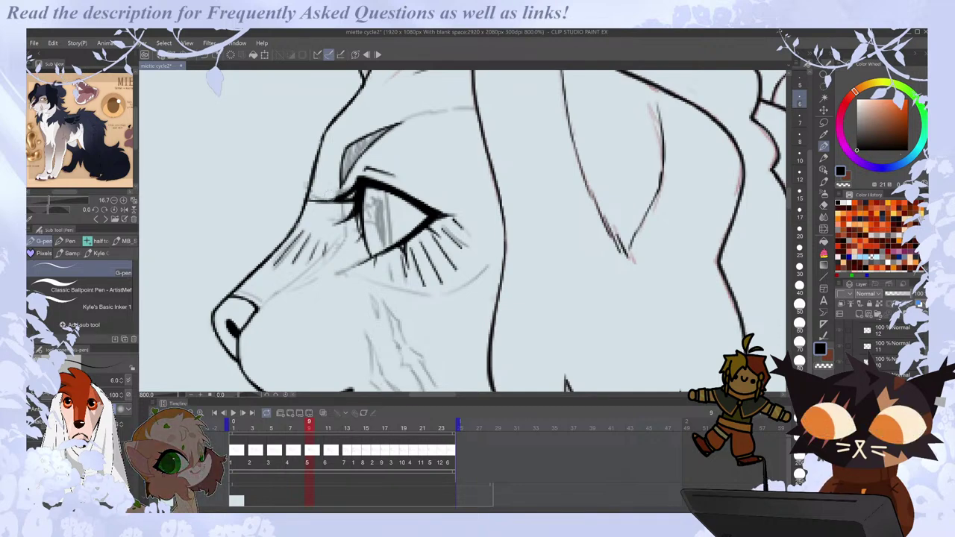
pyautogui.press(',')
pyautogui.press('.')
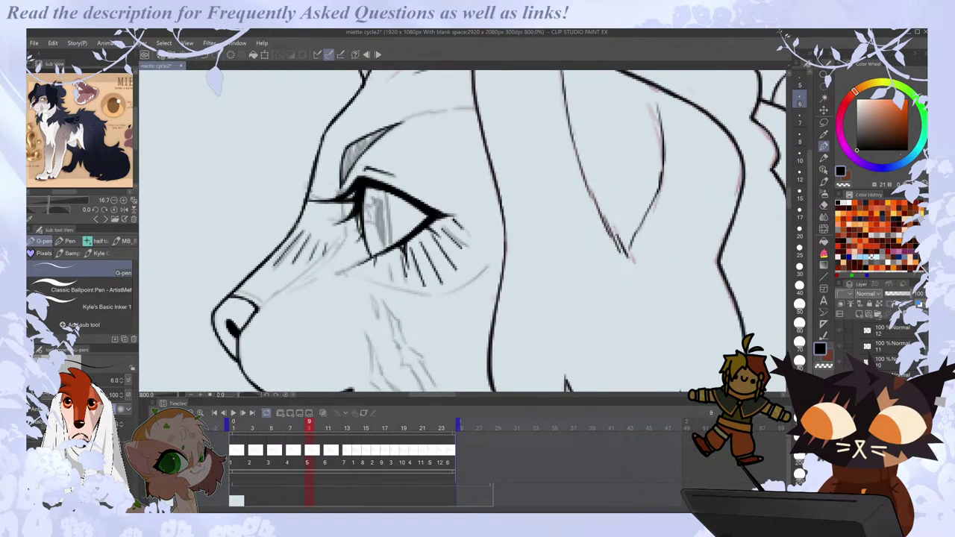
pyautogui.press(',')
pyautogui.press('.')
# Ink the slit pupil and the iris edge of the eye on frame 9.
pyautogui.moveTo(386, 192); pyautogui.dragTo(390, 244)
pyautogui.press(',')
pyautogui.press('.')
pyautogui.moveTo(378, 197); pyautogui.dragTo(384, 234)
pyautogui.press(',')
pyautogui.press('.')
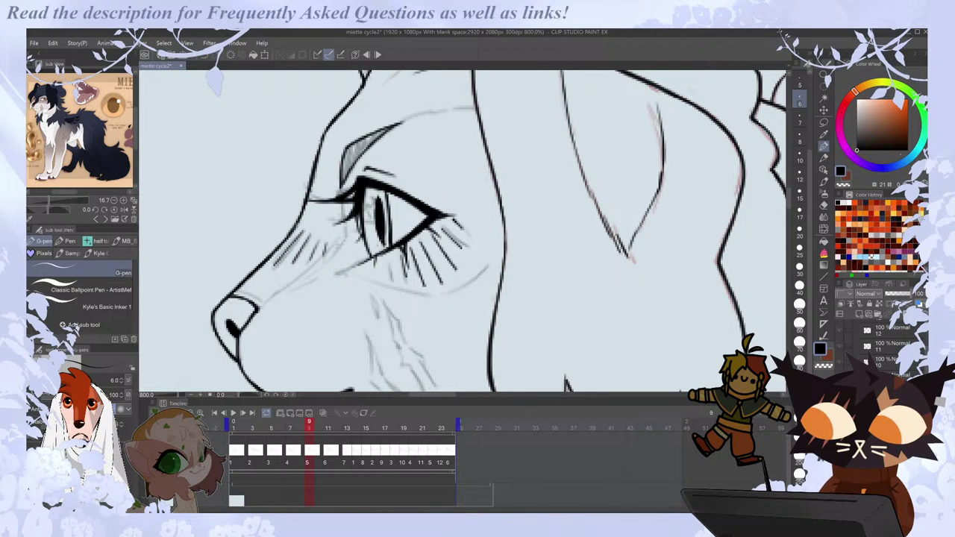
# Ink the slit pupil and the rear iris edge of the eye on frame 11, comparing with frame 9.
pyautogui.press('.')
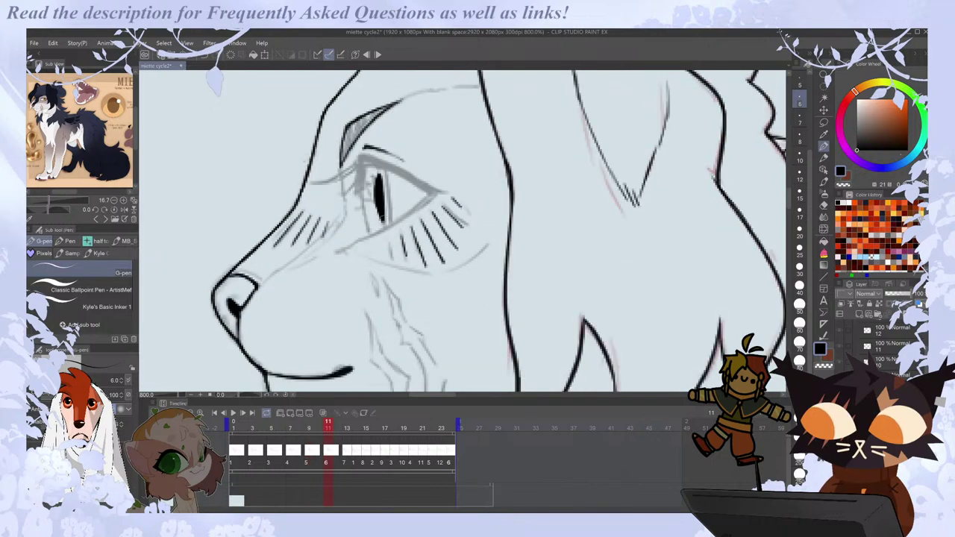
pyautogui.press(',')
pyautogui.press('.')
pyautogui.press(',')
pyautogui.press('.')
pyautogui.press(',')
pyautogui.press('.')
pyautogui.press(',')
pyautogui.press('.')
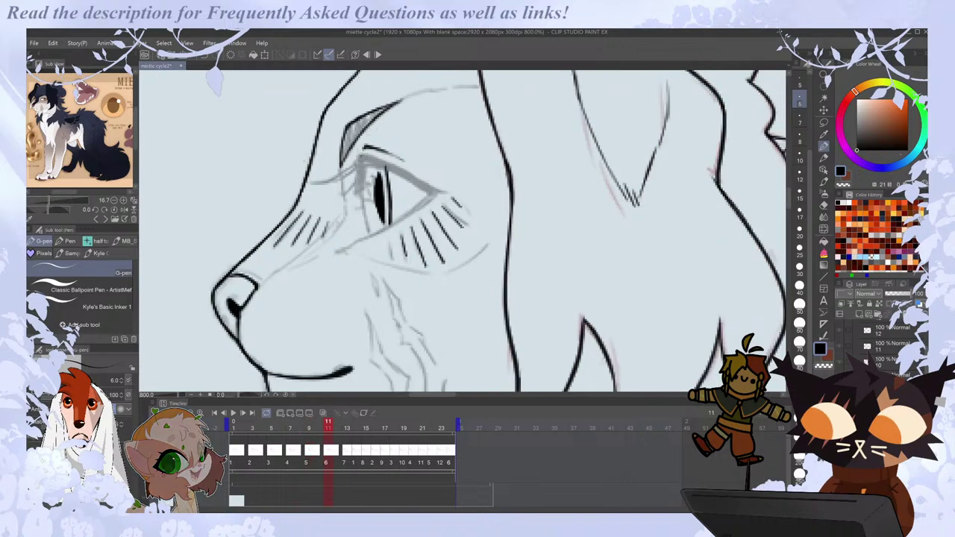
# Ink the thick front edge of the eye and the front iris line on frame 11.
pyautogui.moveTo(358, 159); pyautogui.dragTo(360, 200)
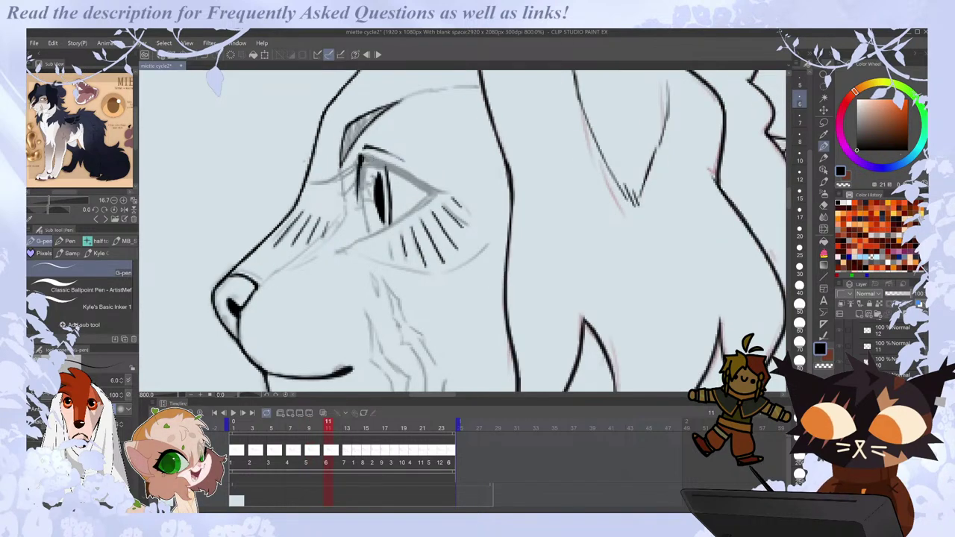
pyautogui.moveTo(365, 158); pyautogui.dragTo(367, 191)
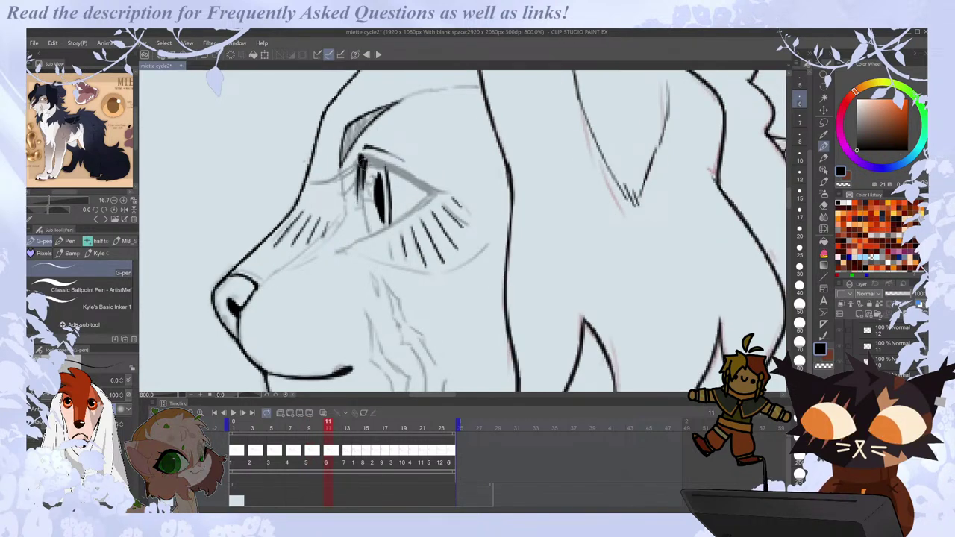
pyautogui.press(',')
pyautogui.press('.')
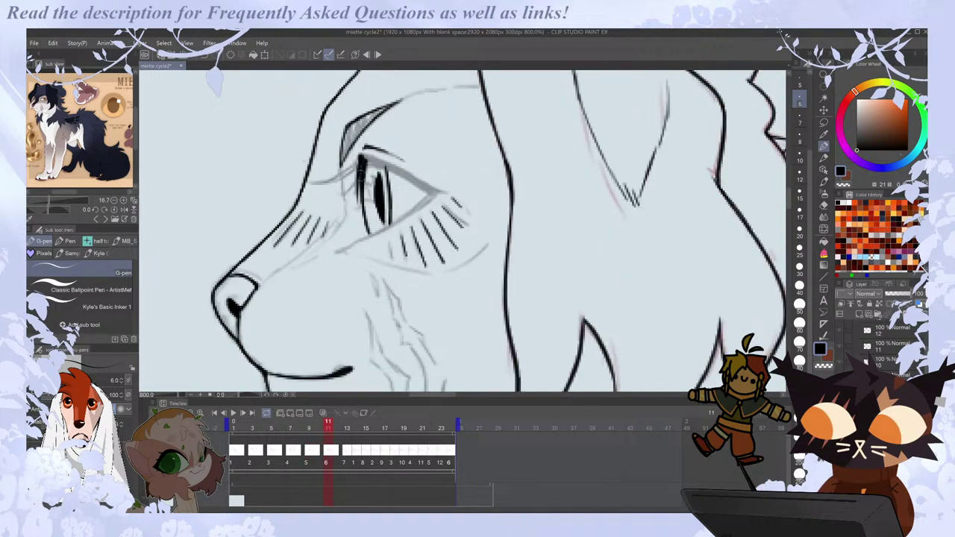
pyautogui.press(',')
pyautogui.press('.')
pyautogui.press(',')
pyautogui.press('.')
pyautogui.press(',')
pyautogui.press('.')
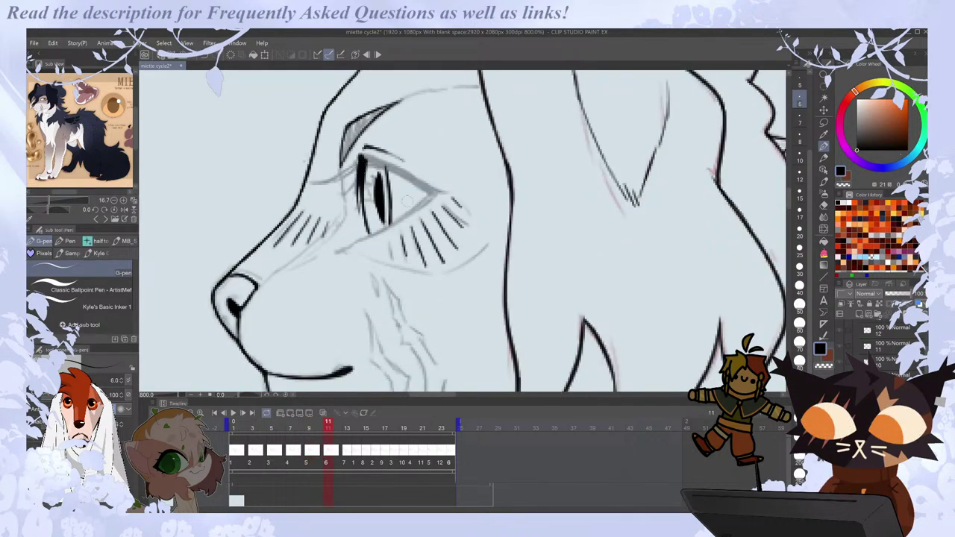
# Ink the lower eyelid and outer eye corner on frame 11 in the mirrored view.
pyautogui.press('h')
pyautogui.press(',')
pyautogui.press('.')
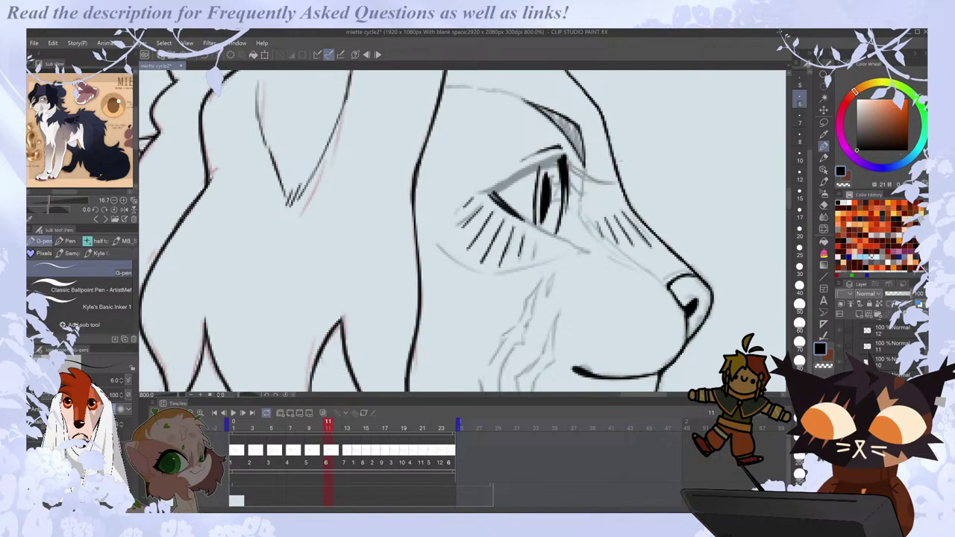
pyautogui.press(',')
pyautogui.press('.')
pyautogui.press(',')
pyautogui.press('.')
pyautogui.press(',')
pyautogui.press('.')
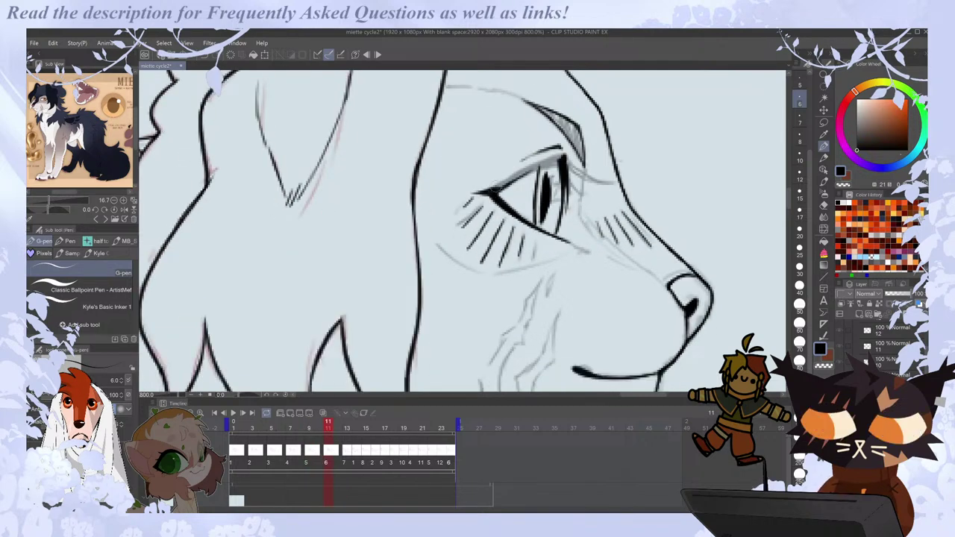
# Ink the thick upper eyelid on frame 11, joining the outer corner to the front edge of the eye.
pyautogui.moveTo(537, 167); pyautogui.dragTo(564, 158)
pyautogui.press(',')
pyautogui.press('.')
pyautogui.press(',')
pyautogui.press('.')
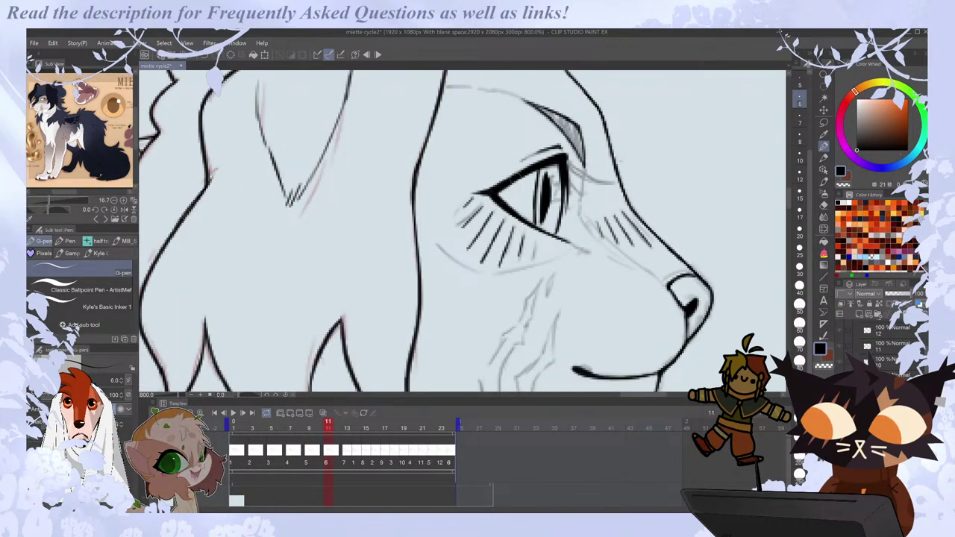
pyautogui.press(',')
pyautogui.press('.')
# Check the inked eye on frame 11 against the neighbouring frames in both mirrored and normal views.
pyautogui.press('h')
pyautogui.press('h')
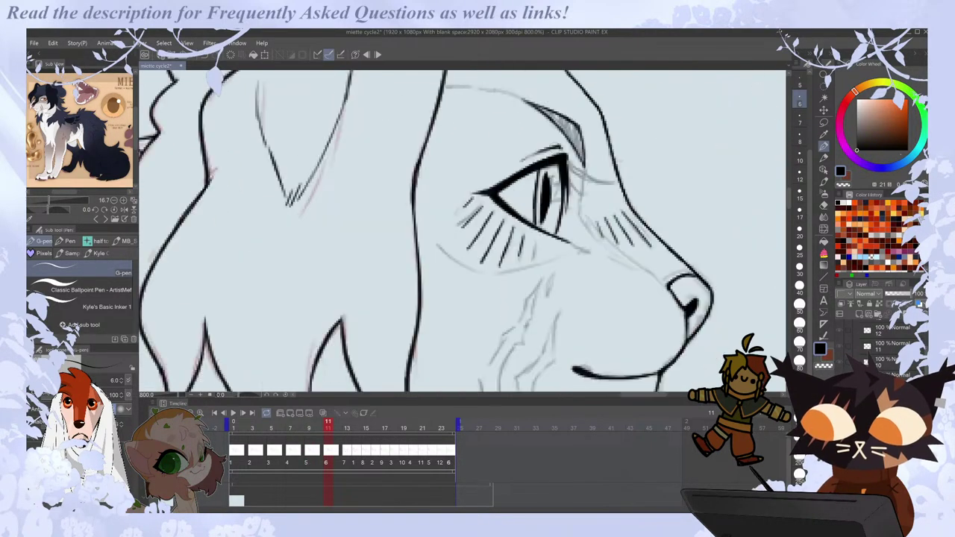
pyautogui.press(',')
pyautogui.press('.')
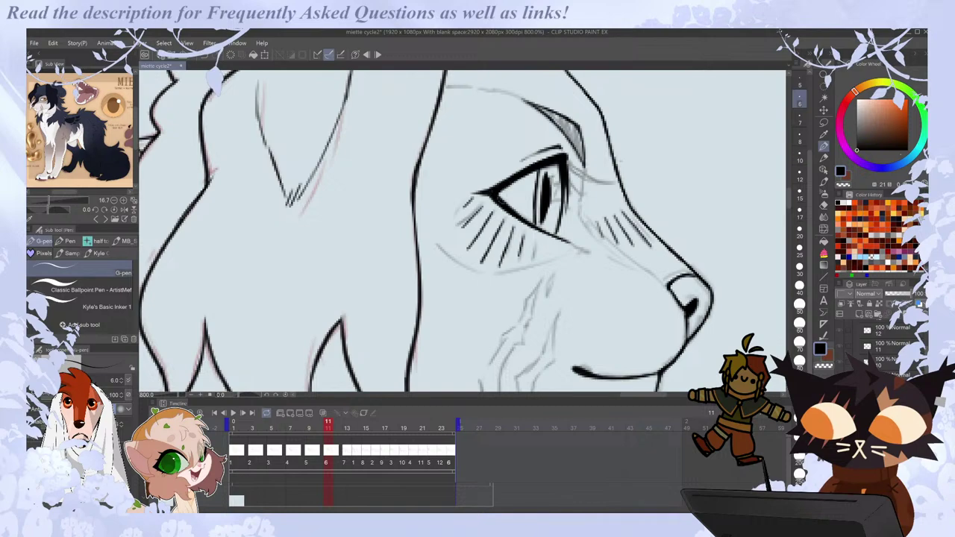
pyautogui.press('h')
pyautogui.press(',')
pyautogui.press('.')
pyautogui.press('h')
pyautogui.press('h')
pyautogui.press(',')
pyautogui.press('.')
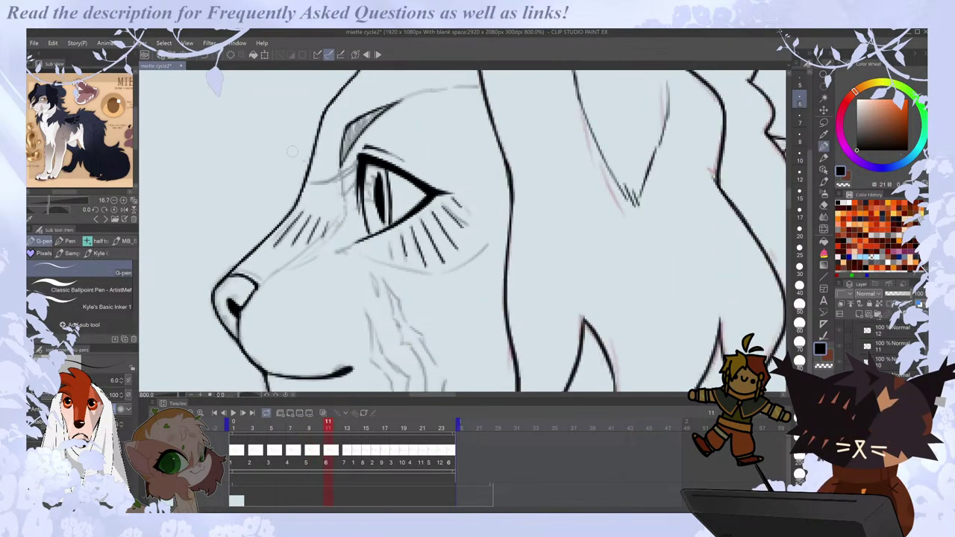
pyautogui.press('h')
pyautogui.press(',')
pyautogui.press(',')
pyautogui.press('.')
pyautogui.press('.')
pyautogui.press('.')
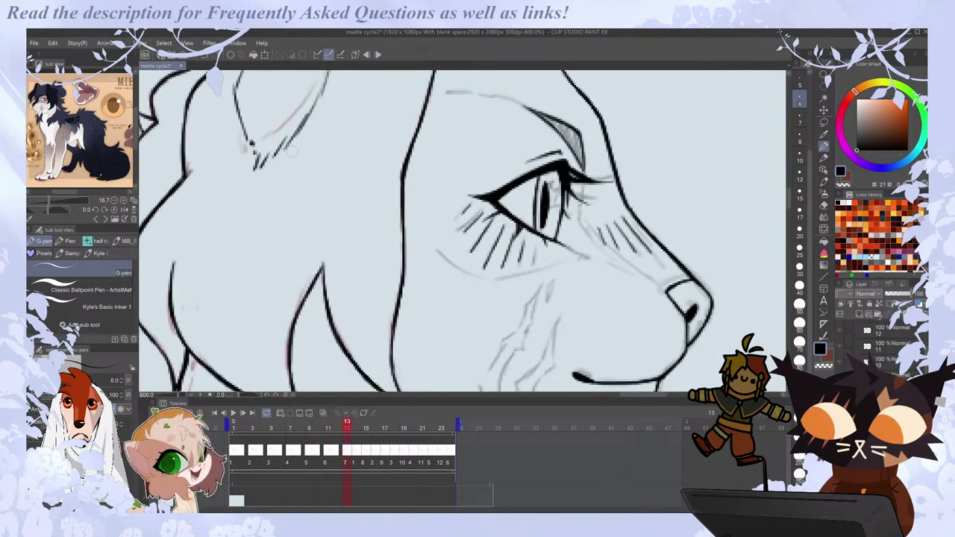
pyautogui.press(',')
pyautogui.press('h')
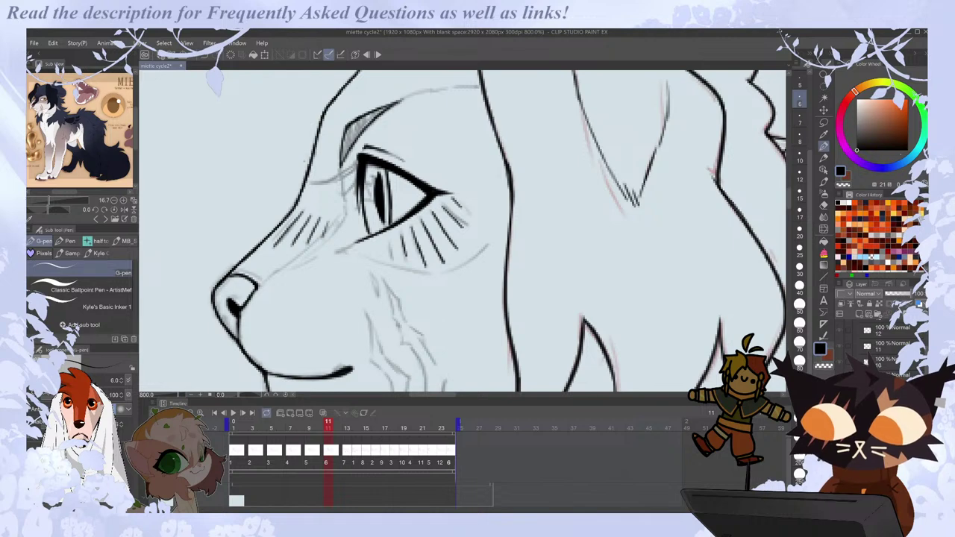
# Ink the long front lash of the eye on frame 11.
pyautogui.moveTo(445, 395); pyautogui.dragTo(441, 395)
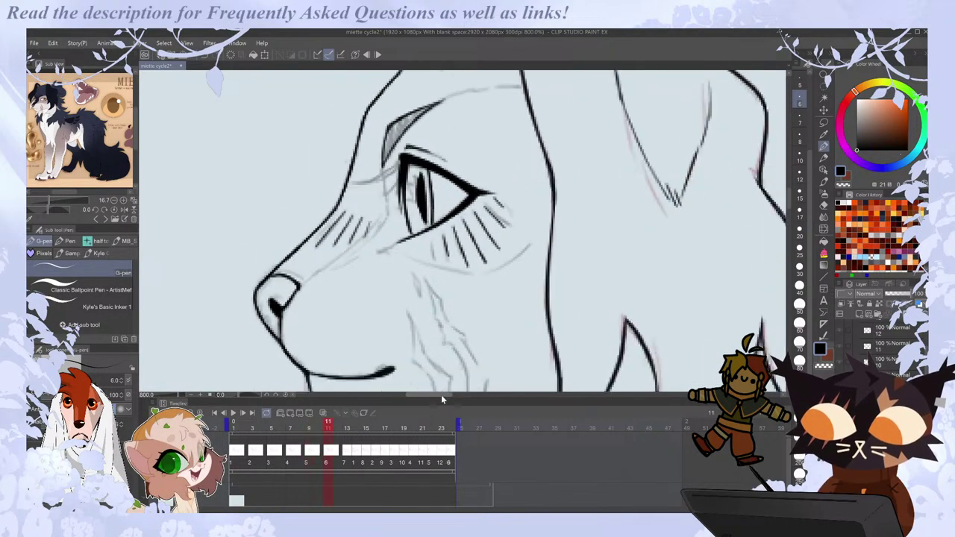
pyautogui.moveTo(350, 183); pyautogui.dragTo(400, 170)
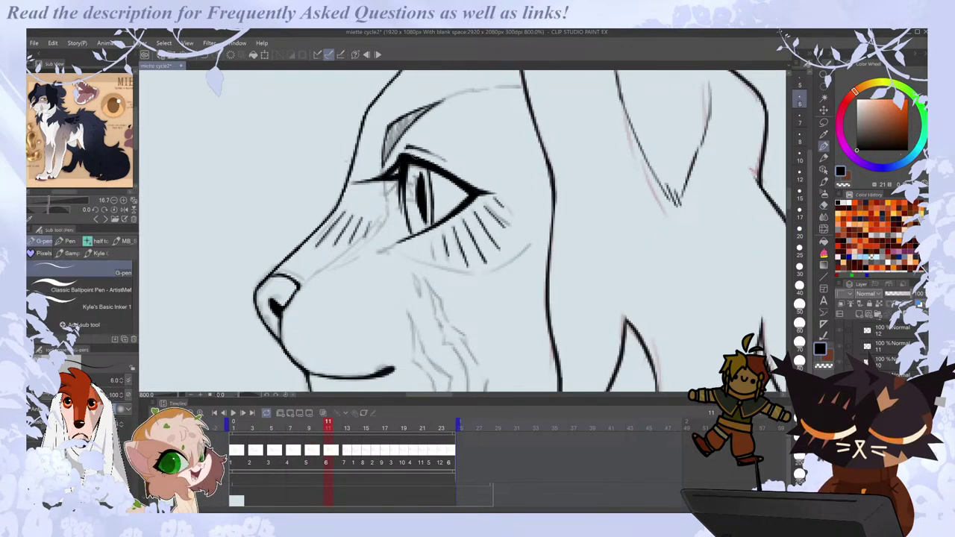
pyautogui.press(',')
pyautogui.press('.')
pyautogui.press(',')
# Add shorter lashes below the long front lash on frame 11 and extend its tip, comparing with adjacent frames.
pyautogui.press('Right')
pyautogui.press('Left')
pyautogui.press('Right')
pyautogui.press('Left')
pyautogui.press('Right')
pyautogui.press('Left')
pyautogui.press('Right')
pyautogui.press('Left')
pyautogui.press('Right')
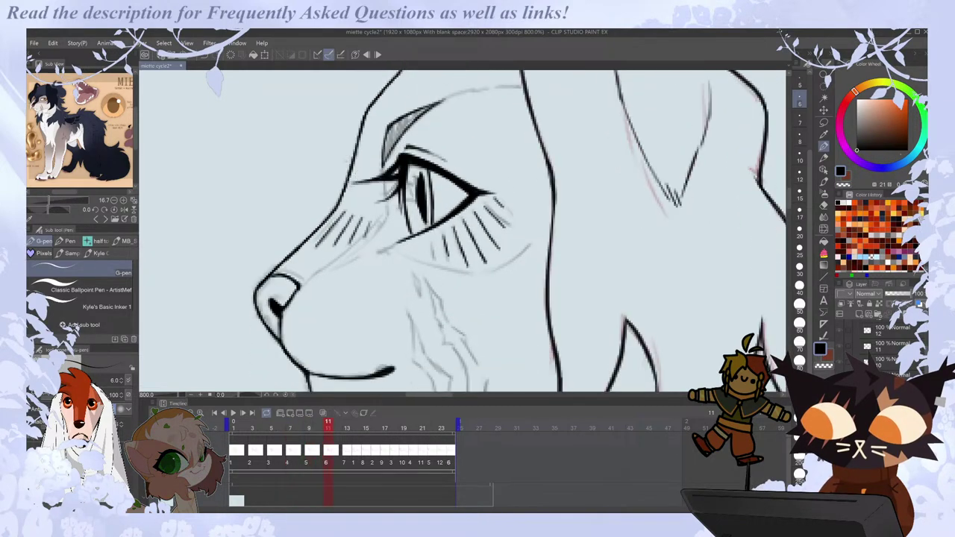
pyautogui.press('Right')
pyautogui.press('Left')
pyautogui.press('Left')
pyautogui.press('Right')
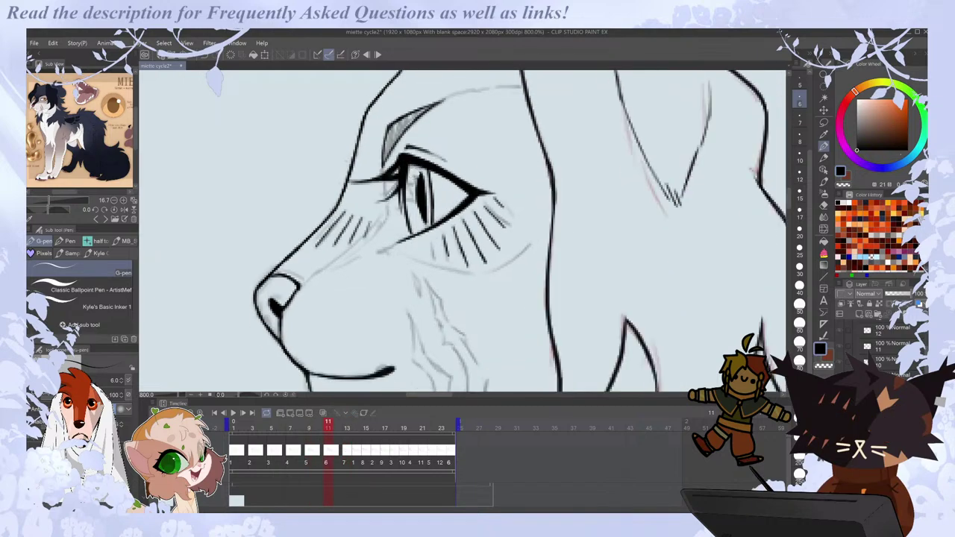
# Play the animation with the whole head in view to review the inked eyes in motion.
pyautogui.press('Left')
pyautogui.press('Right')
pyautogui.press('Right')
pyautogui.scroll(-2, 410, 200)
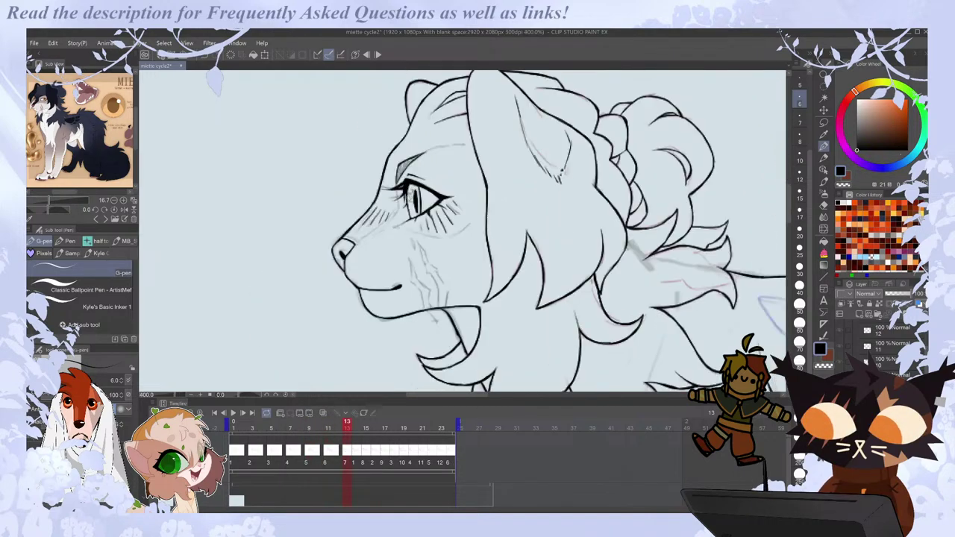
pyautogui.click(233, 412)
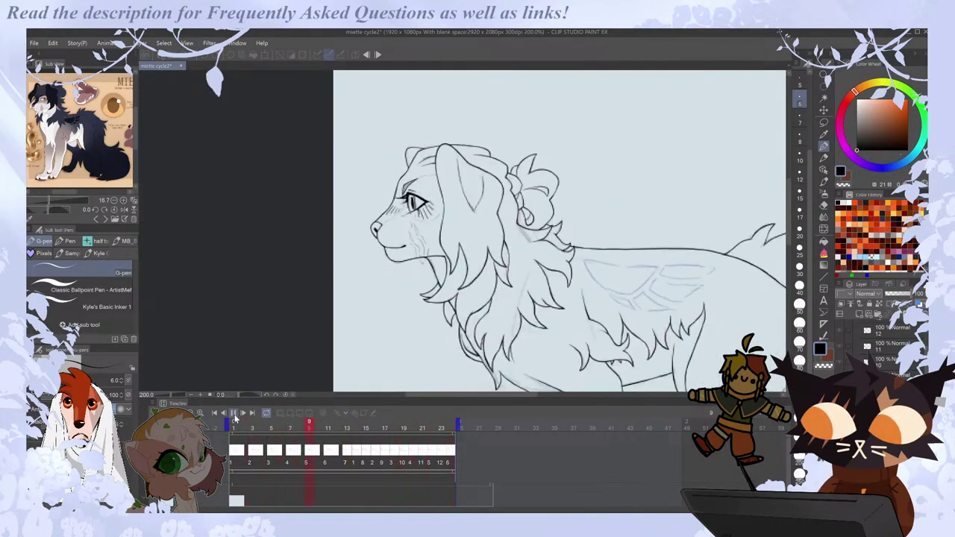
# Step through the inked eyes up to frame 21 and turn on onion skin to show the neighbouring frames.
pyautogui.click(364, 452)
pyautogui.scroll(6, 418, 195)
pyautogui.press('Right')
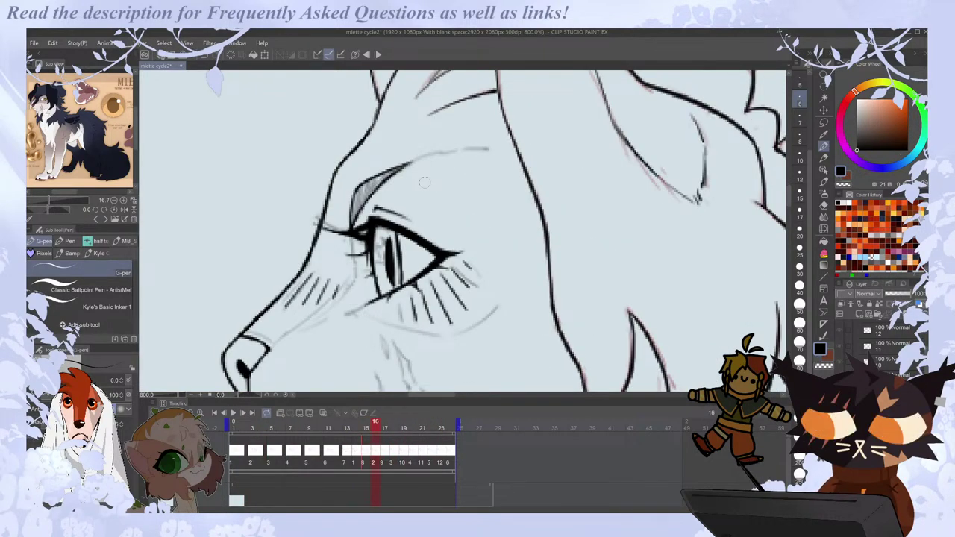
pyautogui.press('Right')
pyautogui.press('Right')
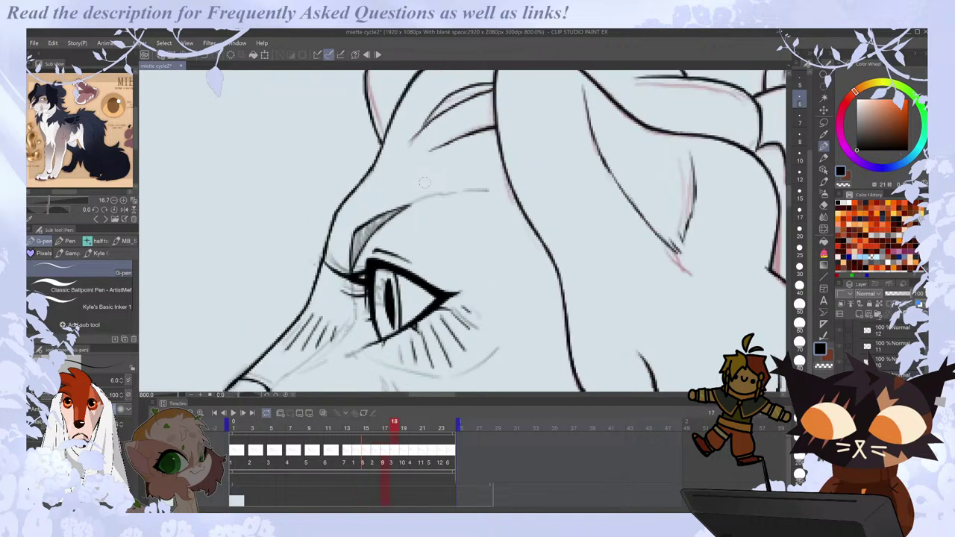
pyautogui.press('Right')
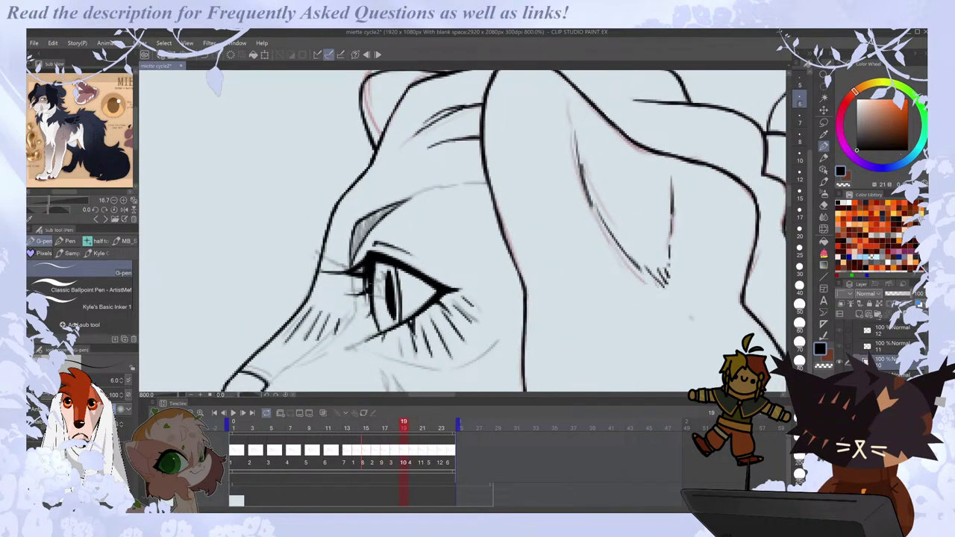
pyautogui.press('Right')
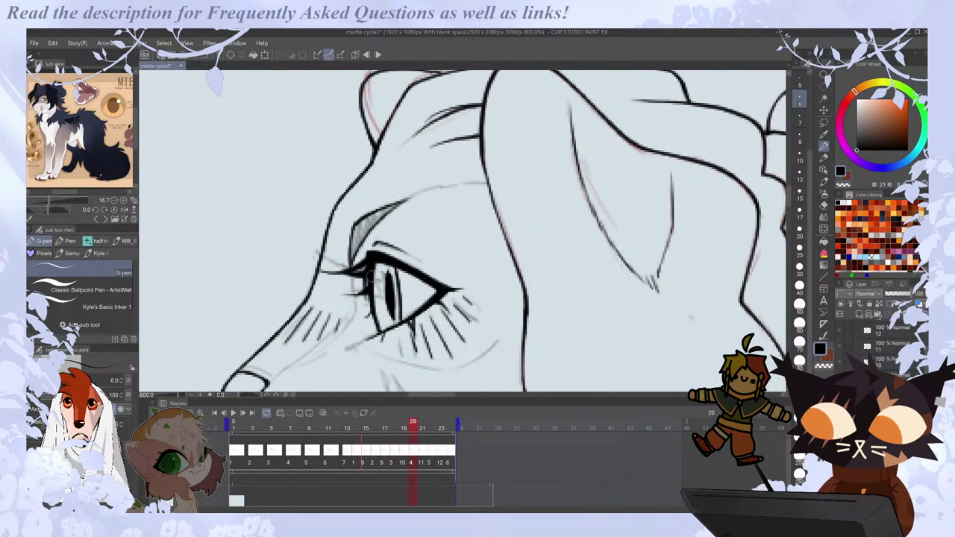
pyautogui.press('Right')
pyautogui.click(321, 415)
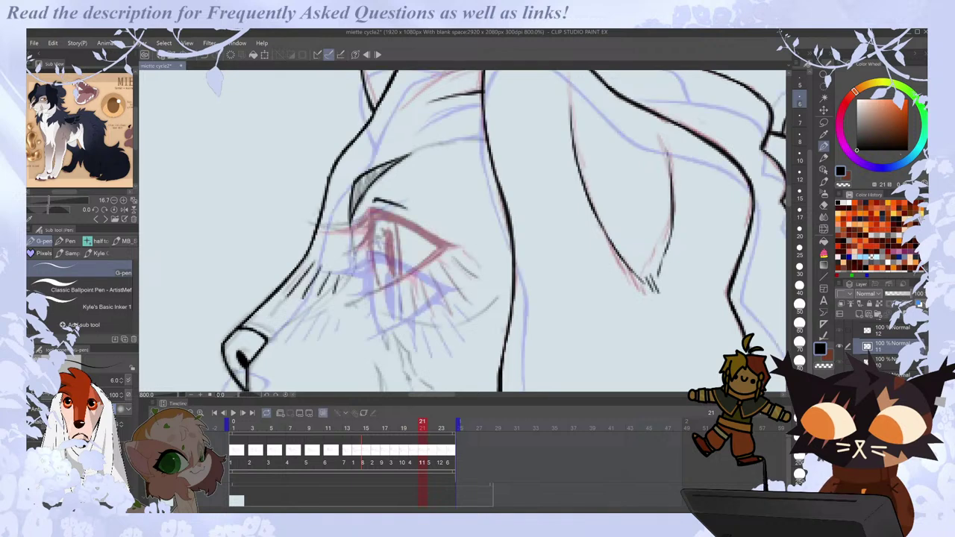
# Ink the short lower lashes behind the eye on frame 21, following the onion-skinned neighbours.
pyautogui.press('Left')
pyautogui.press('Right')
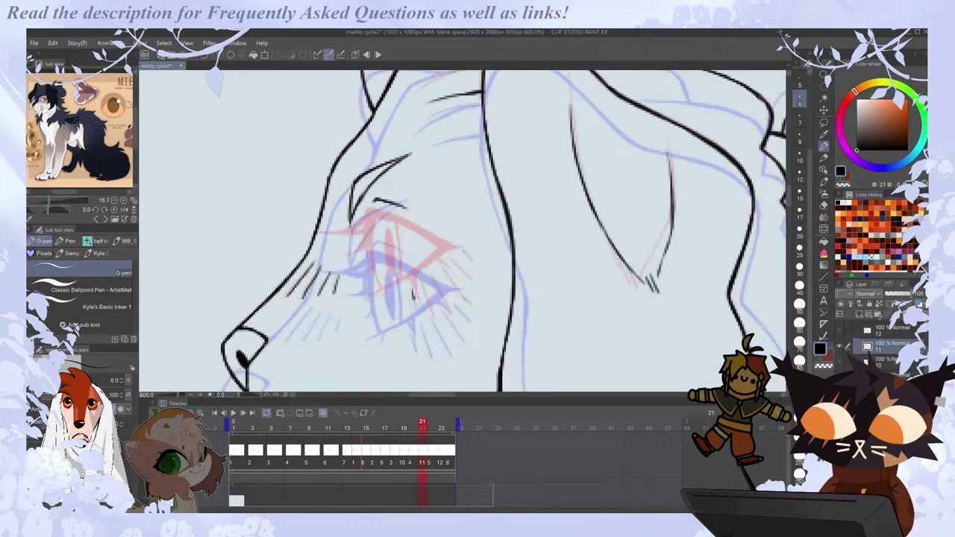
pyautogui.moveTo(443, 297); pyautogui.dragTo(451, 315)
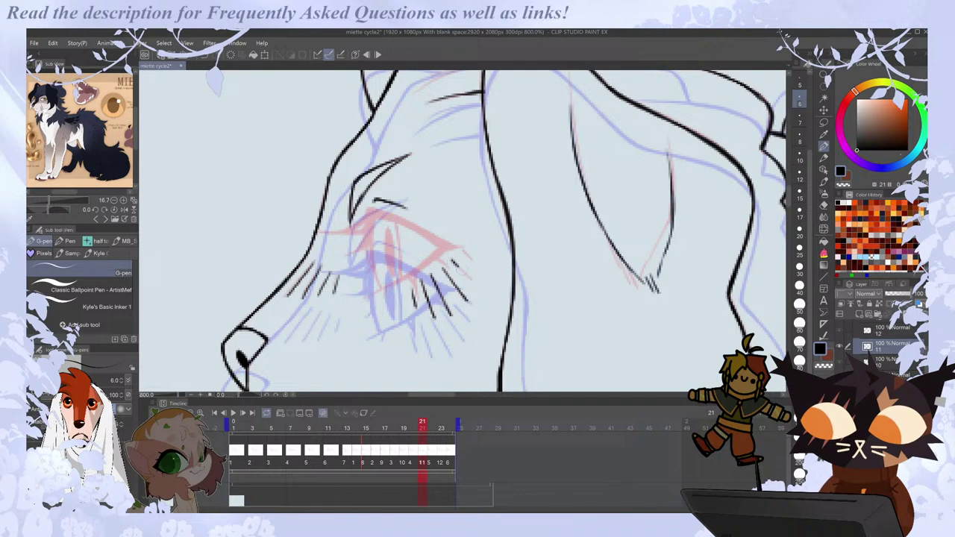
# Ink the solid slit pupil and the rear iris edge on frame 21, comparing with the previous frame.
pyautogui.press('Left')
pyautogui.press('Right')
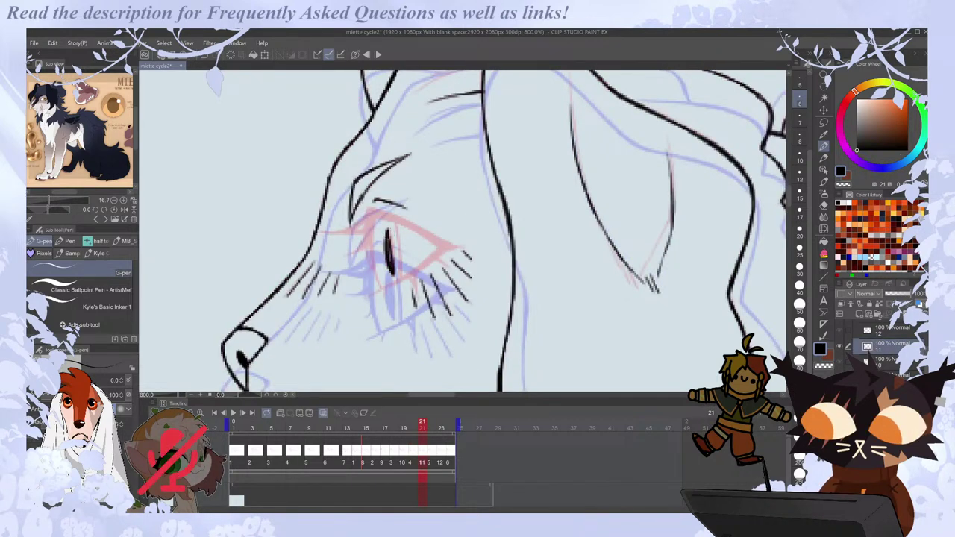
pyautogui.press('Left')
pyautogui.press('Right')
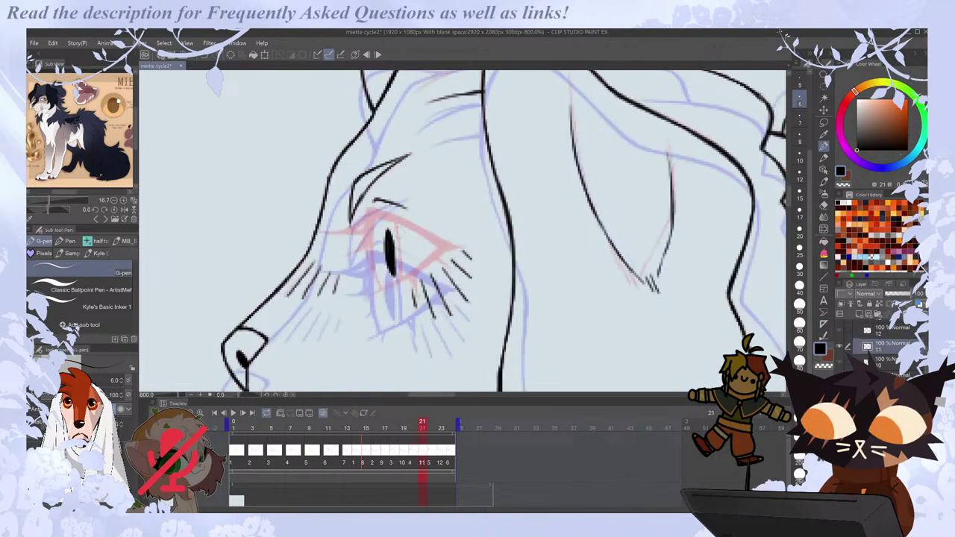
pyautogui.press('Left')
pyautogui.press('Right')
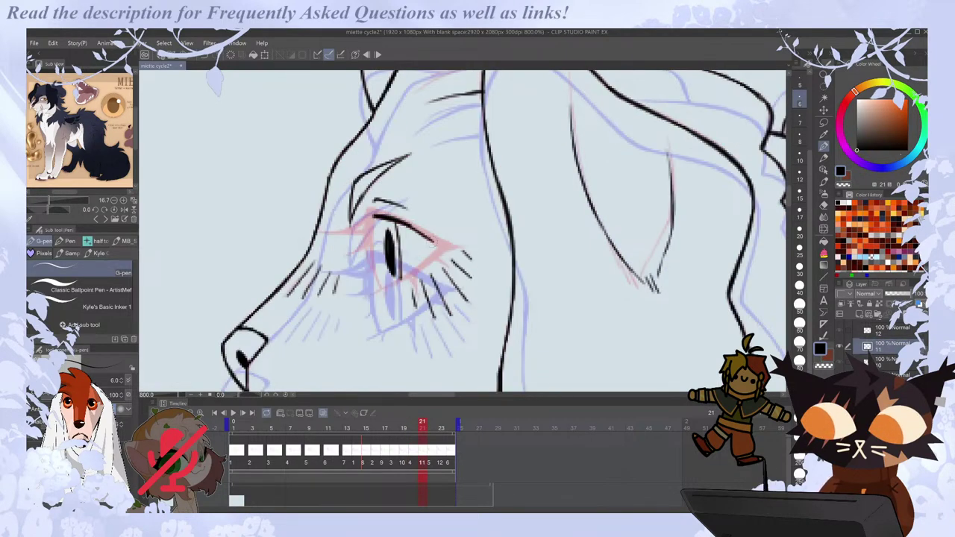
# Ink the upper eyelid on frame 21 as a thick line reaching the outer corner, checking against the previous frame.
pyautogui.moveTo(407, 224); pyautogui.dragTo(448, 248)
pyautogui.press('Left')
pyautogui.press('Right')
pyautogui.press('Left')
pyautogui.press('Right')
pyautogui.press('Left')
pyautogui.press('Right')
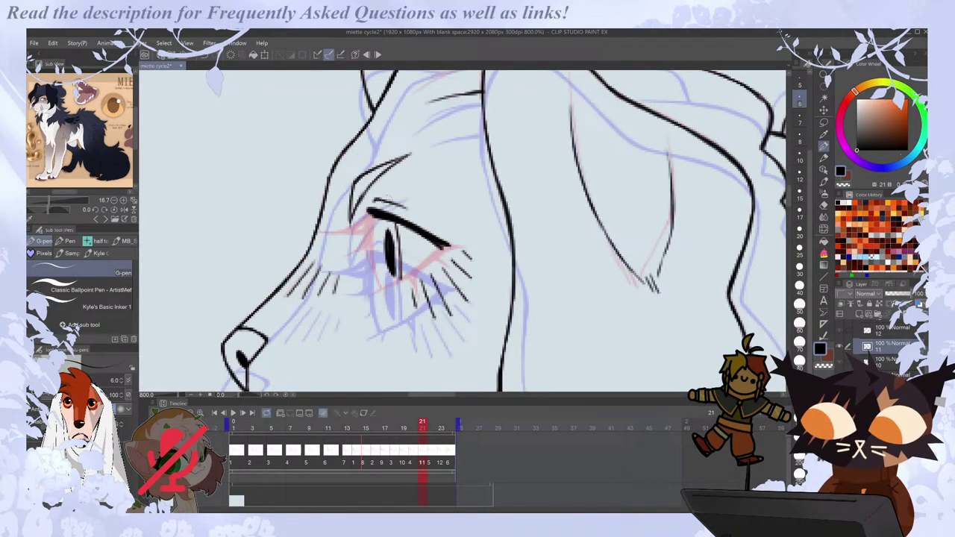
pyautogui.press('Left')
pyautogui.press('Right')
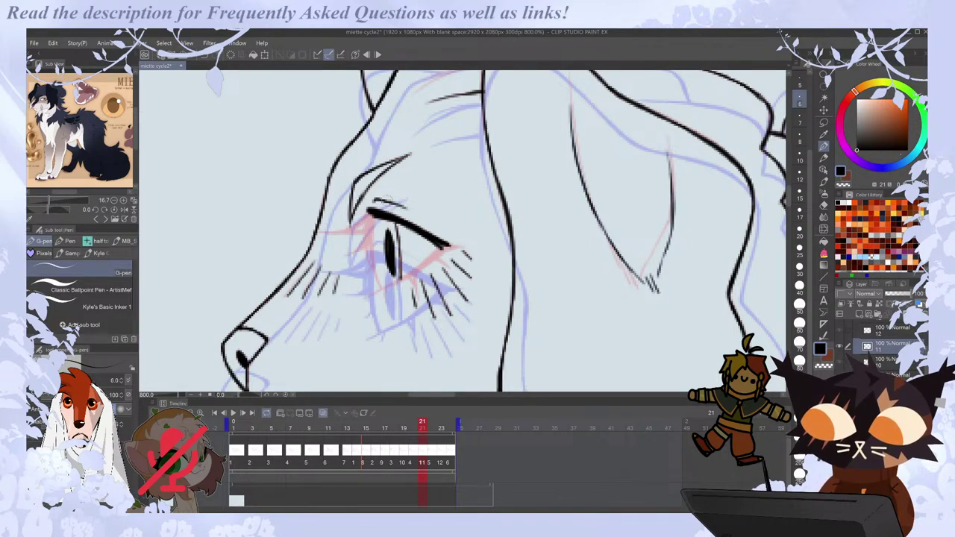
# Check the upper eyelid and pupil on frame 21 with the whole head in view, mirrored, and against the previous frame.
pyautogui.scroll(-2, 387, 201)
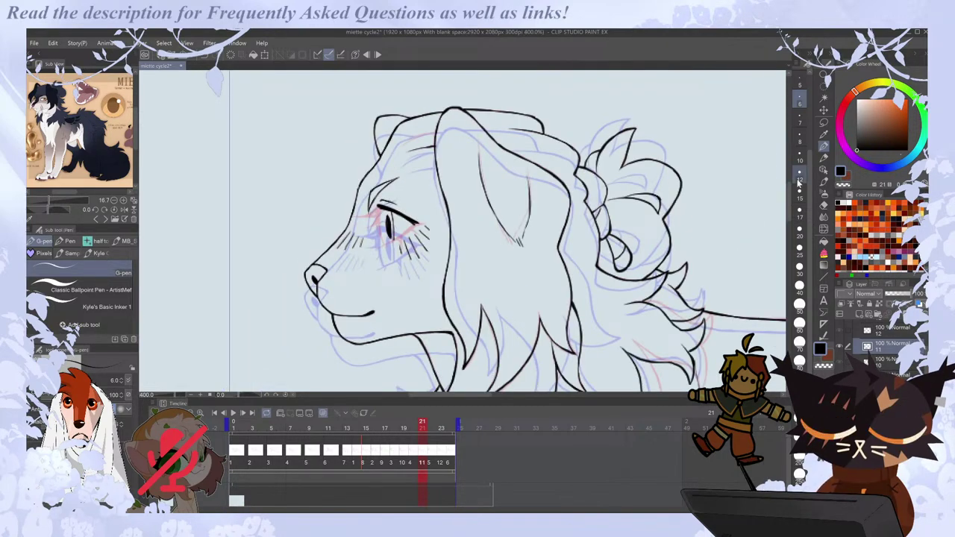
pyautogui.scroll(-1, 455, 215)
pyautogui.scroll(-2, 456, 215)
pyautogui.scroll(2, 430, 185)
pyautogui.scroll(2, 434, 182)
pyautogui.press('h')
pyautogui.press('h')
pyautogui.press('Left')
pyautogui.press('Right')
pyautogui.press('Left')
pyautogui.press('Right')
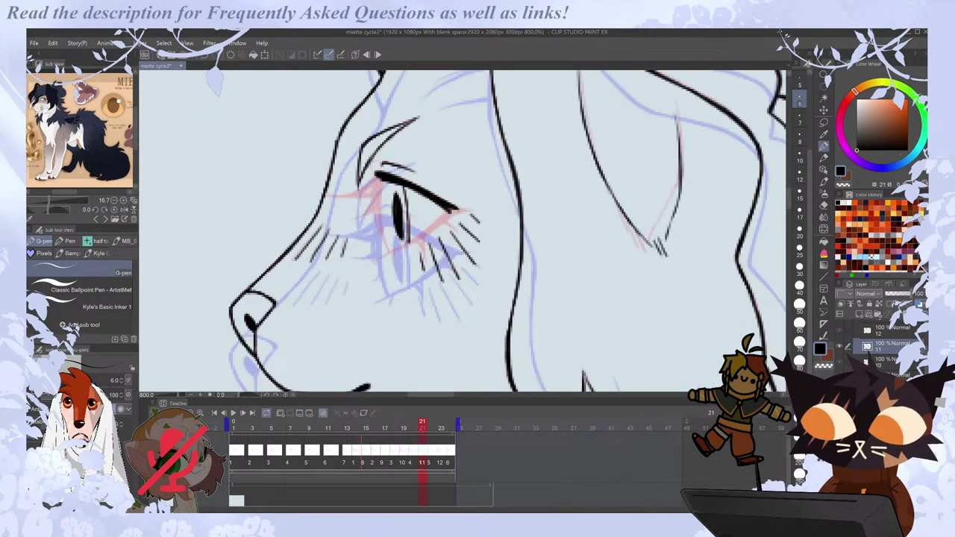
# Mirror the view and ink the lower eyelid on frame 21 from the outer corner to below the pupil.
pyautogui.press('h')
pyautogui.press('h')
pyautogui.press('h')
pyautogui.press('Left')
pyautogui.press('Right')
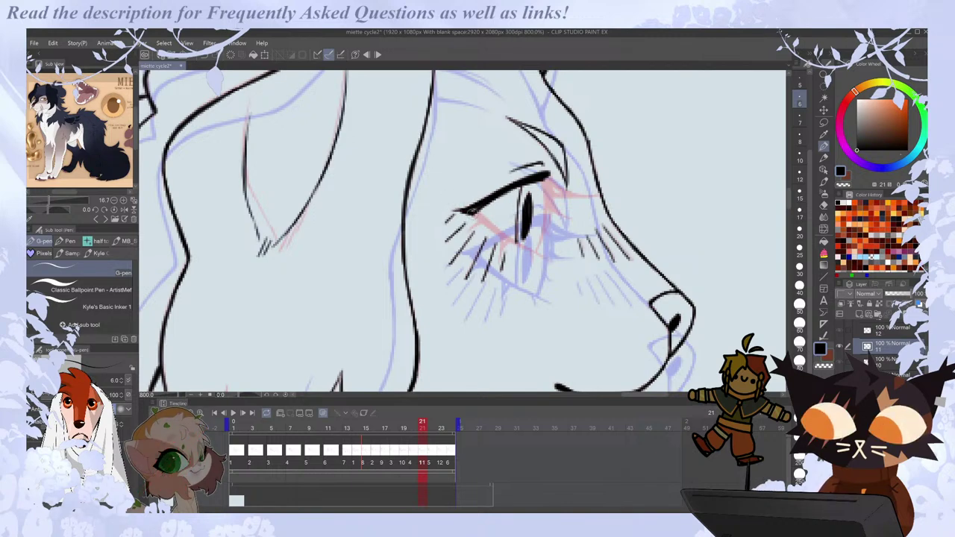
pyautogui.moveTo(468, 209); pyautogui.dragTo(501, 234)
pyautogui.press('Right')
pyautogui.press('Left')
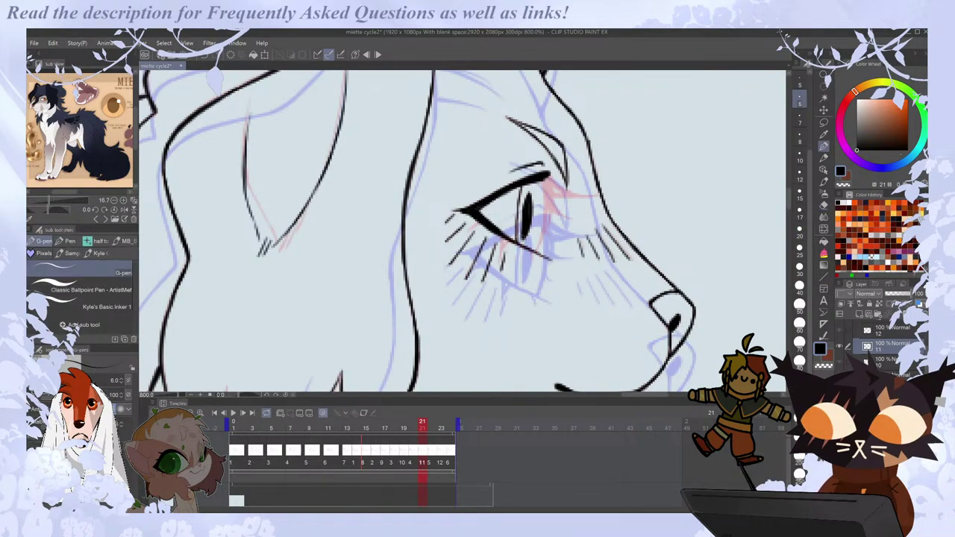
# Join a lash to the lower eyelid and ink the front iris edge on frame 21, restoring the unmirrored view.
pyautogui.press('Left')
pyautogui.press('Right')
pyautogui.press('Left')
pyautogui.press('Right')
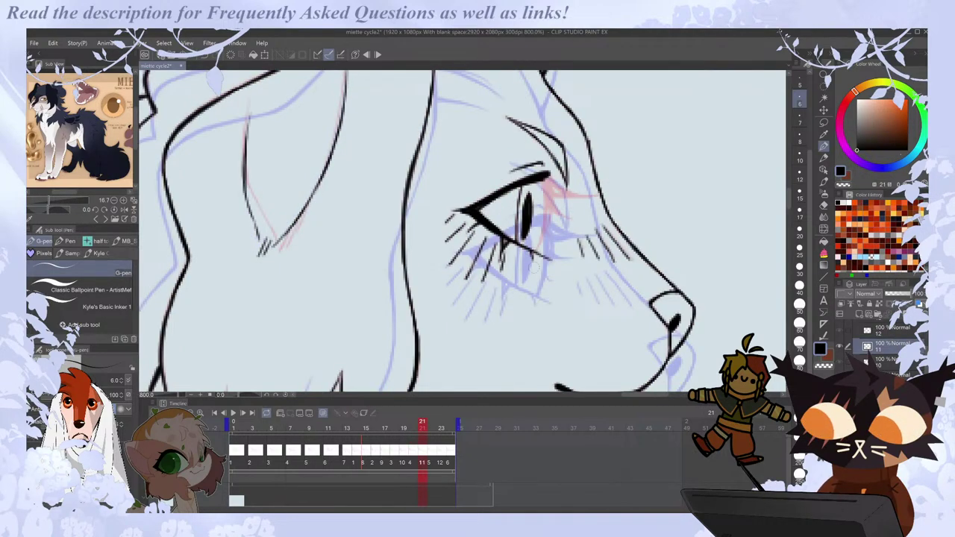
pyautogui.press('Left')
pyautogui.press('Right')
pyautogui.press('h')
pyautogui.press('Left')
pyautogui.press('Right')
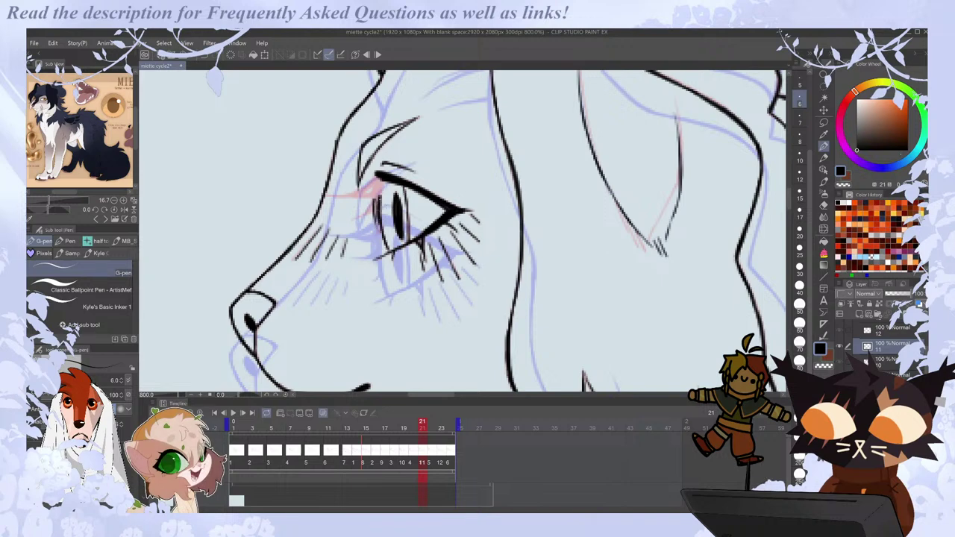
# Ink the thick front corner of the eye and its front lashes on frame 21, comparing with the previous frame.
pyautogui.press('Left')
pyautogui.press('Right')
pyautogui.press('Left')
pyautogui.press('Right')
pyautogui.press('Left')
pyautogui.press('Right')
pyautogui.press('Left')
pyautogui.press('Right')
pyautogui.press('Left')
pyautogui.press('Right')
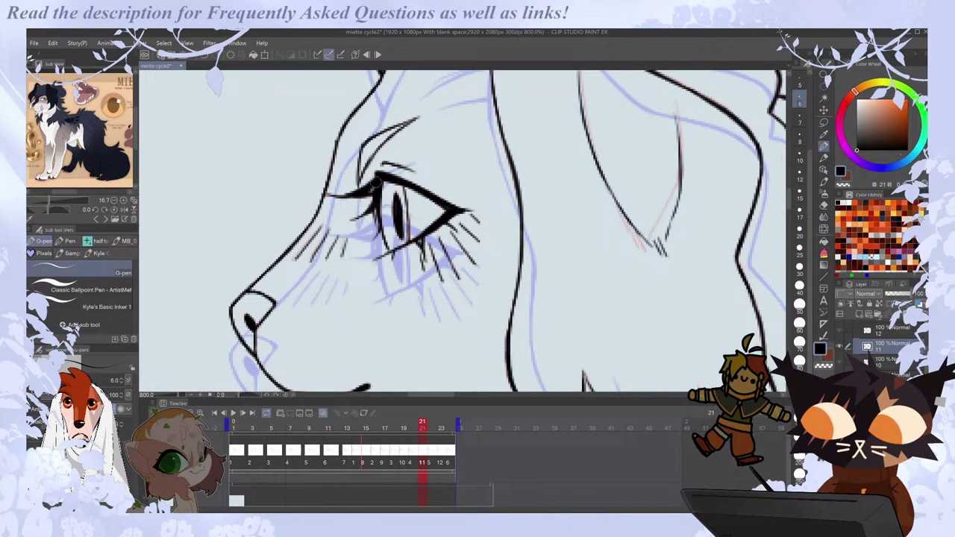
pyautogui.press('Left')
pyautogui.press('Right')
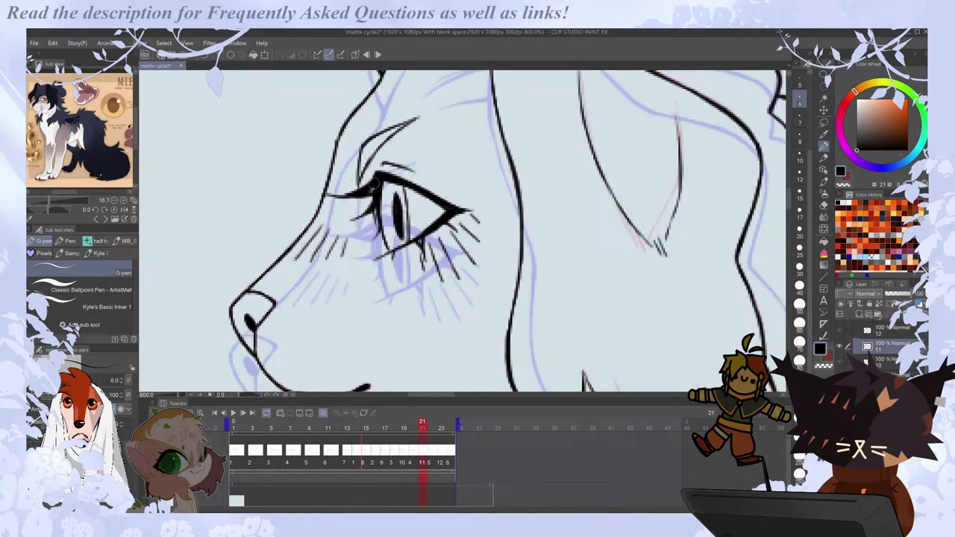
# Ink the short lower lashes behind the eye on frame 23 using the onion-skinned frames, and save the file.
pyautogui.scroll(-5, 374, 191)
pyautogui.press('Right')
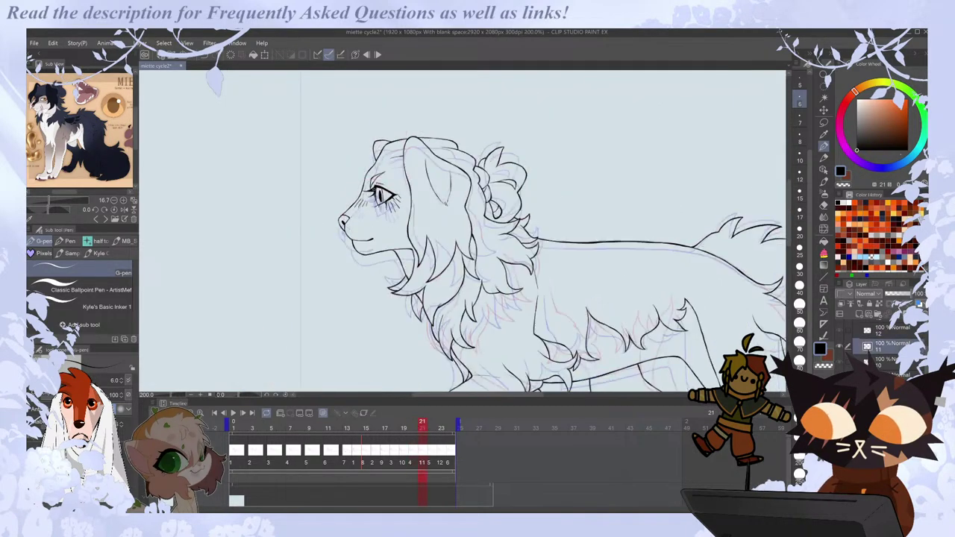
pyautogui.scroll(-1, 390, 185)
pyautogui.press('Right')
pyautogui.press('Right')
pyautogui.press('Left')
pyautogui.scroll(5, 386, 168)
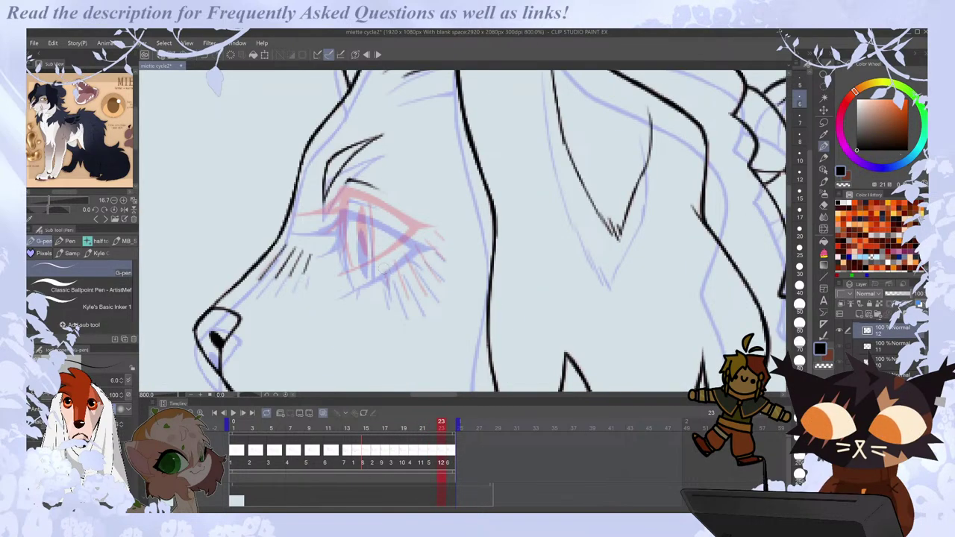
pyautogui.press('Left')
pyautogui.press('Right')
pyautogui.press('Right')
pyautogui.press('Left')
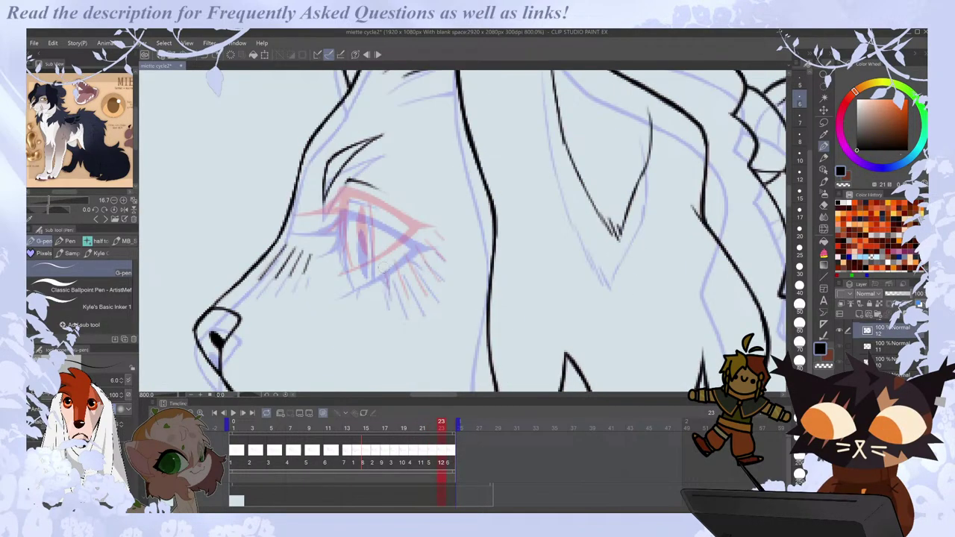
pyautogui.moveTo(405, 259); pyautogui.dragTo(426, 295)
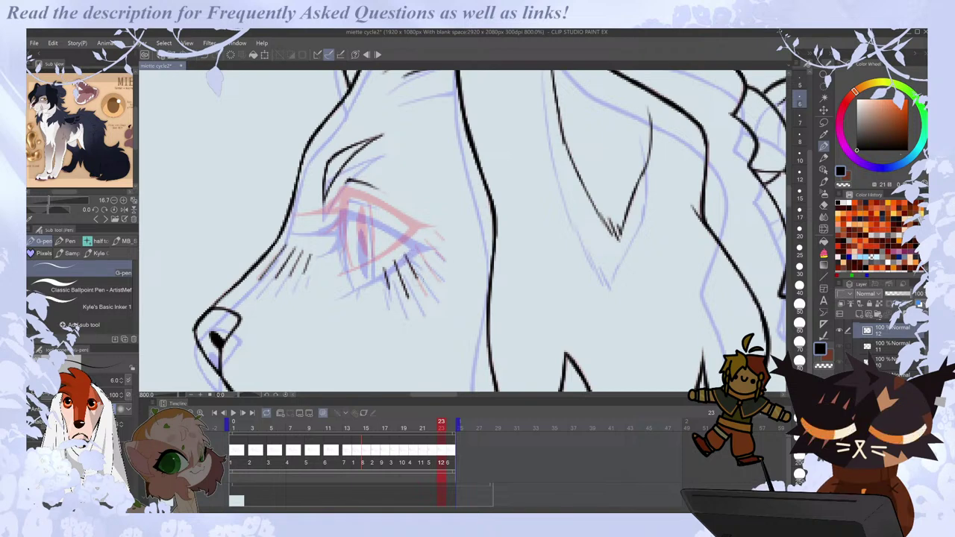
pyautogui.moveTo(417, 247); pyautogui.dragTo(426, 260)
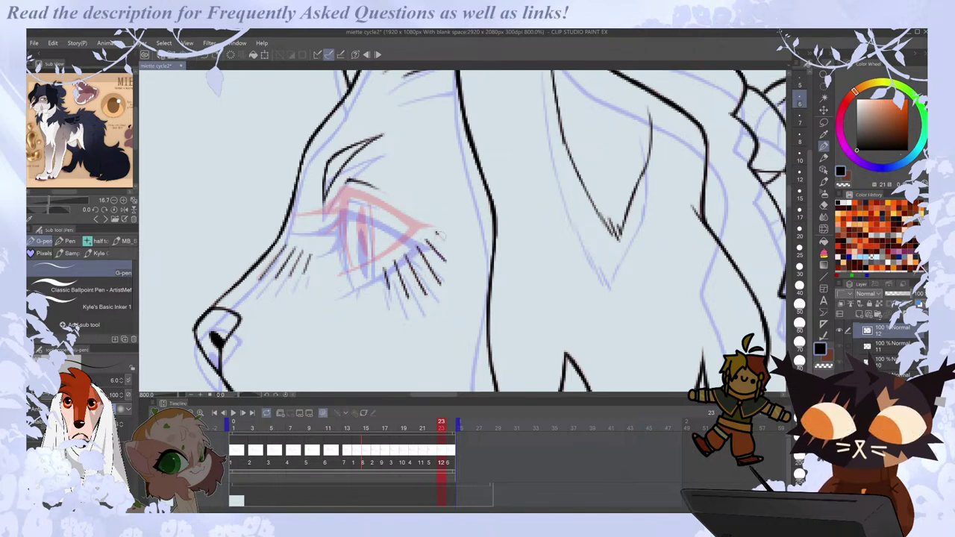
pyautogui.scroll(-5, 440, 235)
pyautogui.hotkey('ctrl', 's')
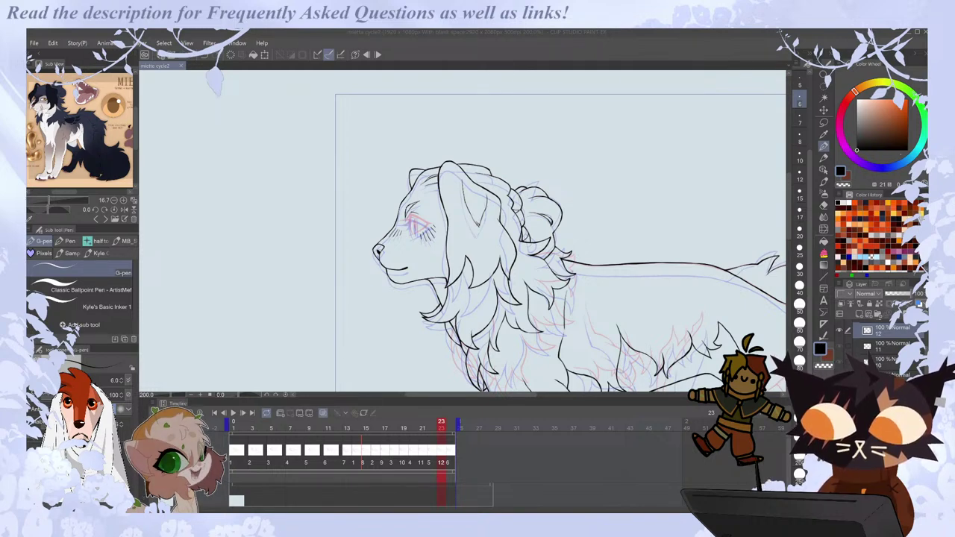
# Ink the solid slit pupil and the iris edges on both sides of it on frame 23.
pyautogui.scroll(5, 372, 192)
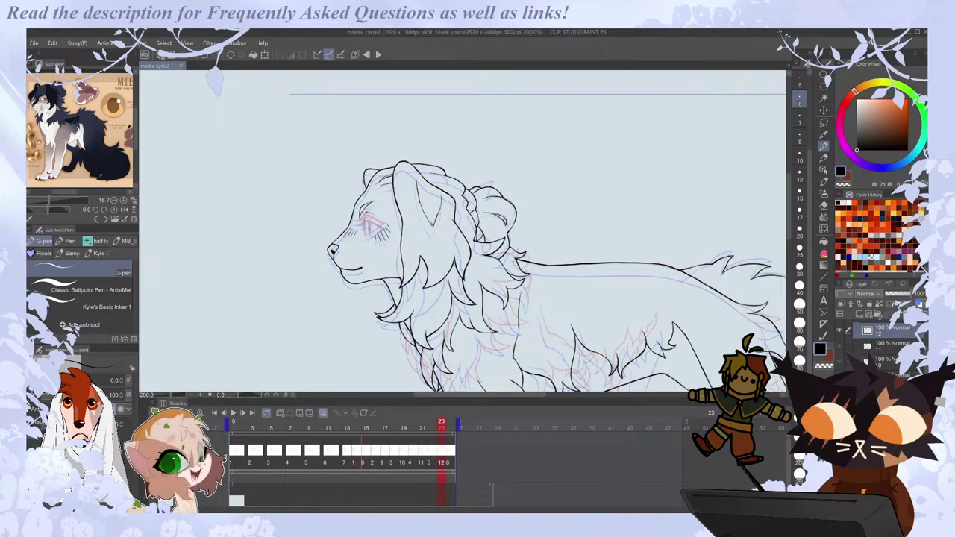
pyautogui.press('Right')
pyautogui.press('Left')
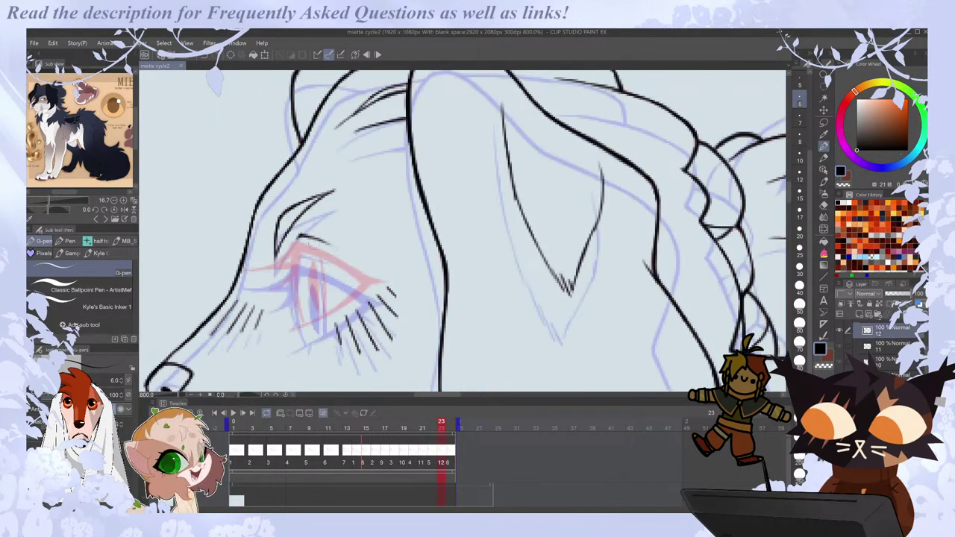
pyautogui.moveTo(309, 258)
pyautogui.mouseDown()
pyautogui.moveTo(318, 310)
pyautogui.moveTo(313, 270)
pyautogui.mouseUp()
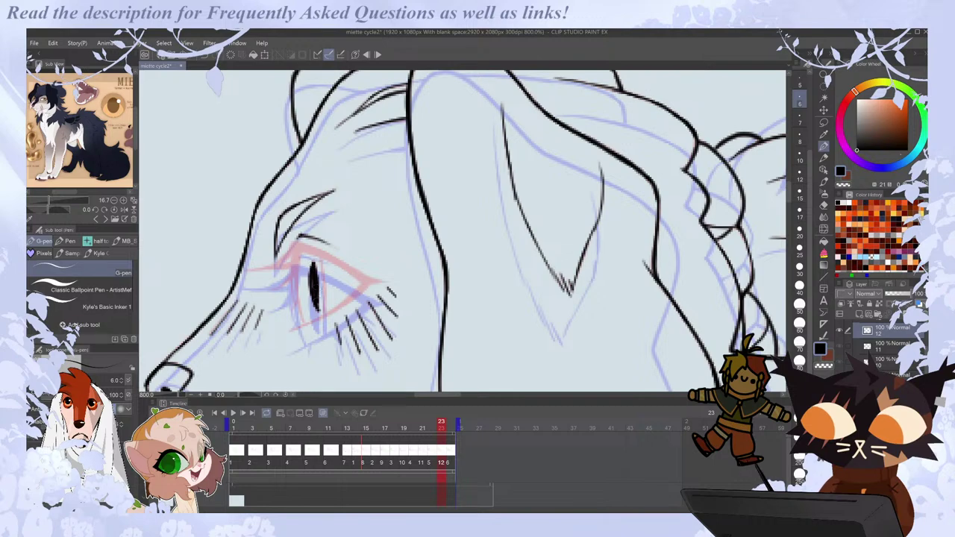
pyautogui.press('Left')
pyautogui.press('.')
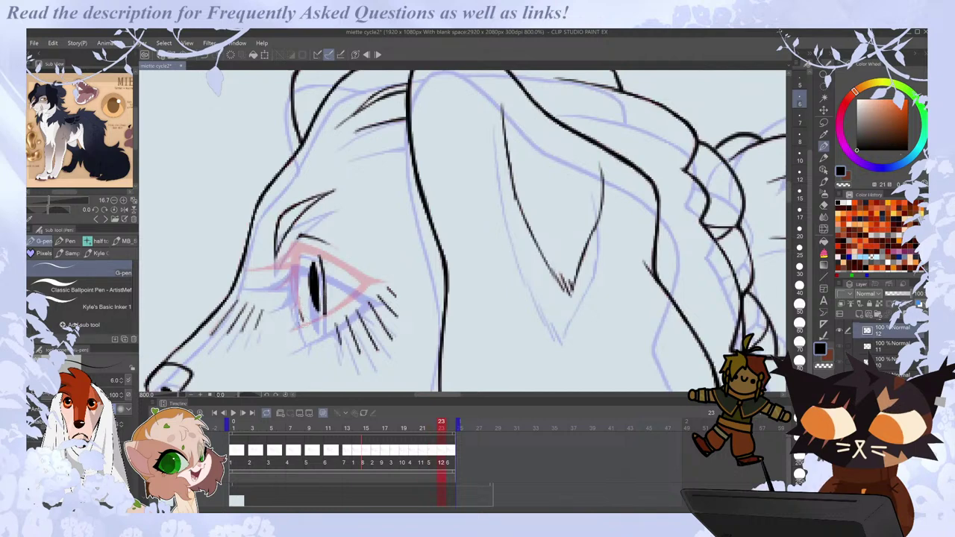
pyautogui.press('.')
pyautogui.press(',')
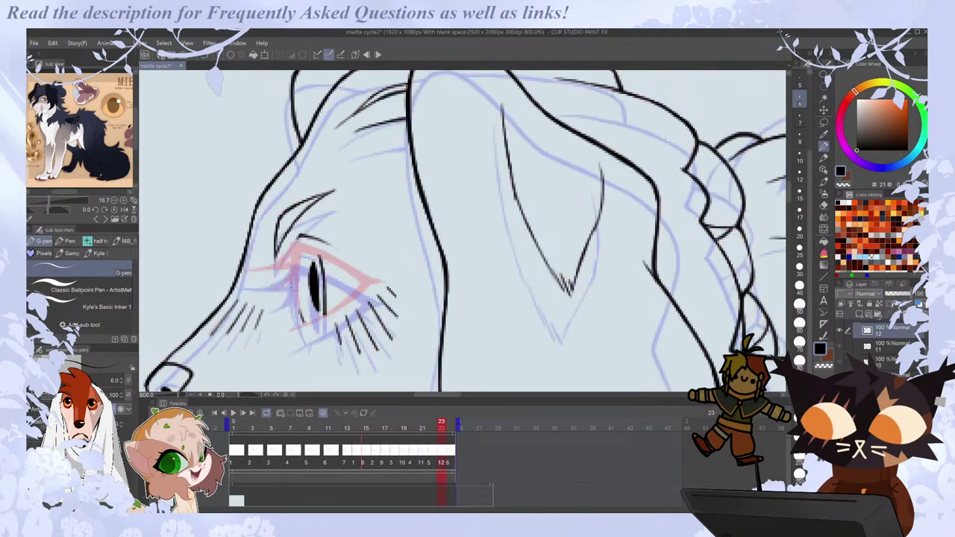
# Ink the thick front edge of the eye on frame 23 and compare it with the adjacent frames.
pyautogui.moveTo(297, 287); pyautogui.dragTo(295, 244)
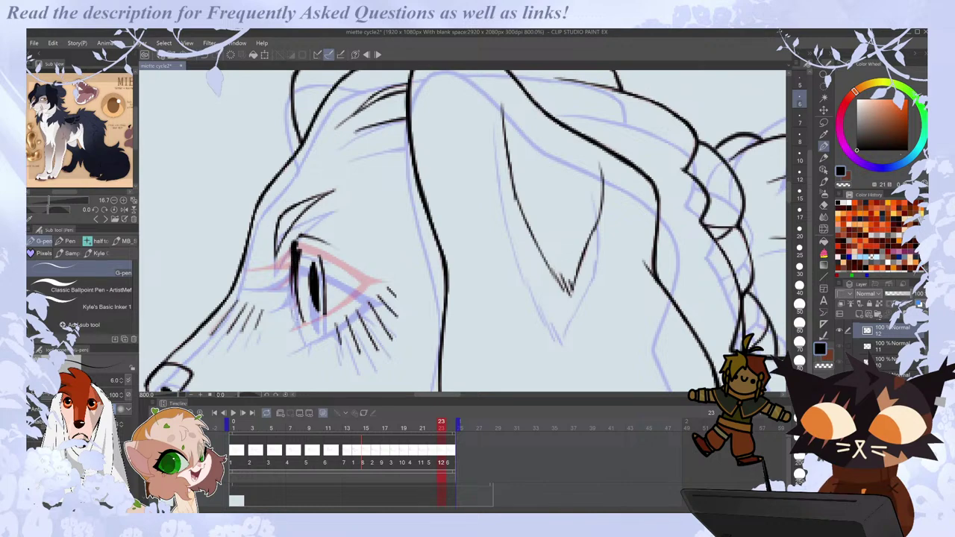
pyautogui.press('.')
pyautogui.press(',')
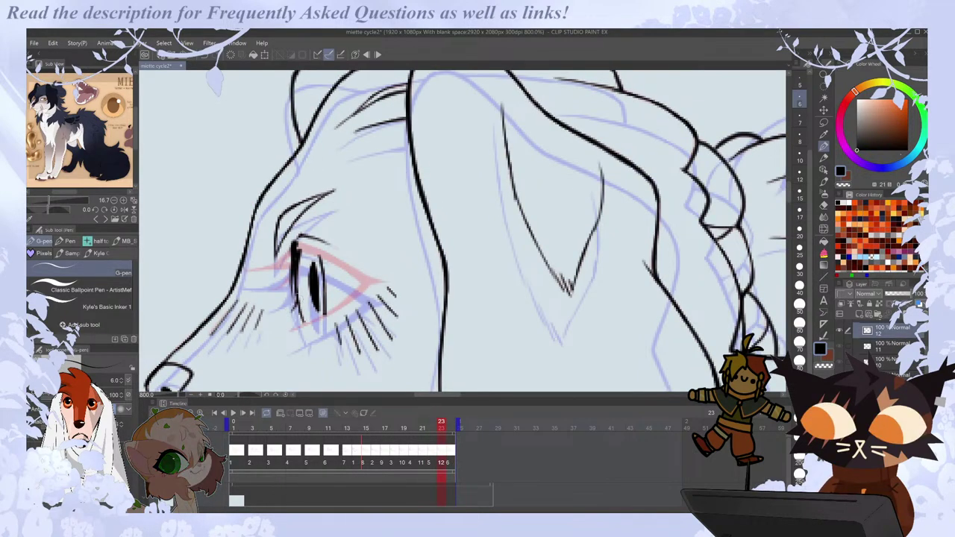
pyautogui.press(',')
pyautogui.press('.')
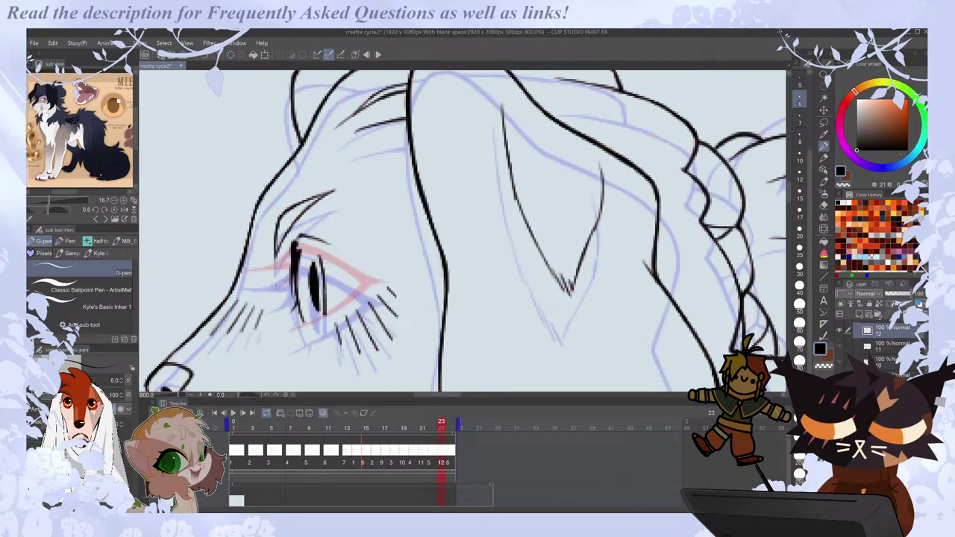
# Ink a short lash at the front edge of the eye on frame 23, flipping between adjacent frames for placement.
pyautogui.press(',')
pyautogui.press('.')
pyautogui.press(',')
pyautogui.press('.')
pyautogui.press('.')
pyautogui.press(',')
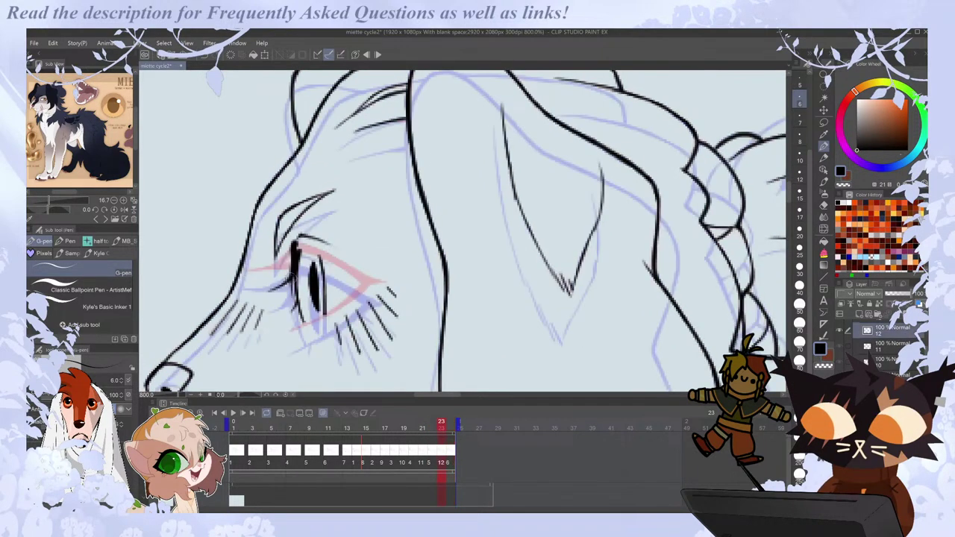
# Ink the thick upper eyelid line of the eye on frame 23 and compare it with the adjacent frames.
pyautogui.press(',')
pyautogui.press('.')
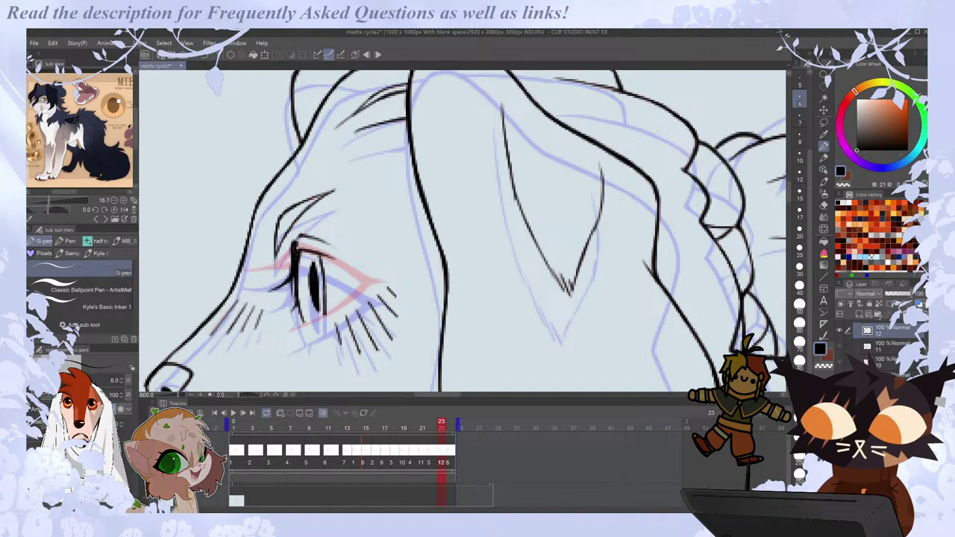
pyautogui.moveTo(295, 244); pyautogui.dragTo(344, 264)
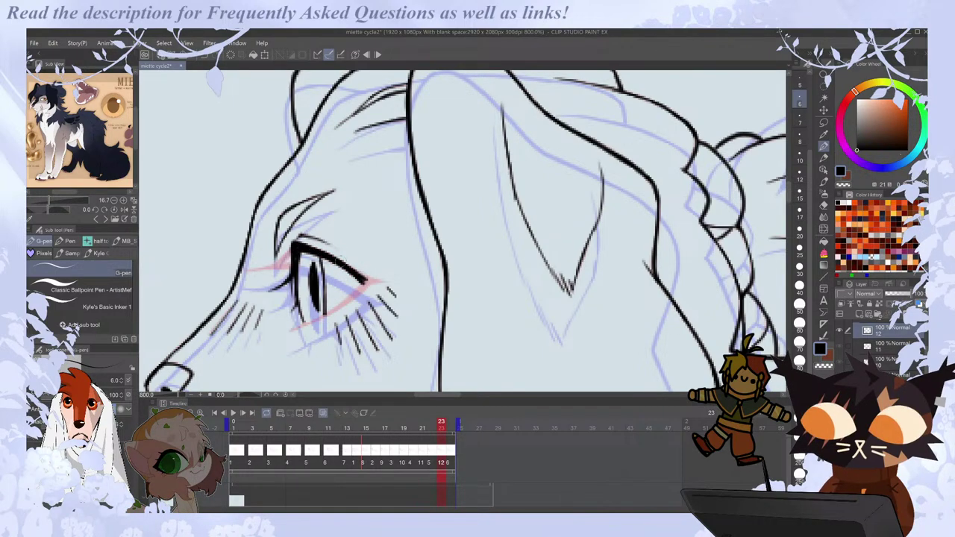
pyautogui.press(',')
pyautogui.press('.')
pyautogui.press('.')
pyautogui.press(',')
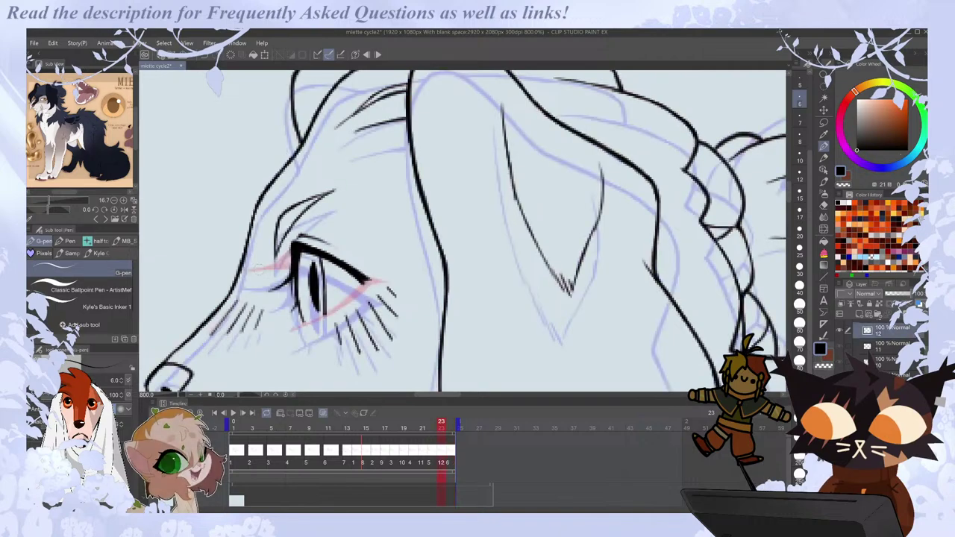
# Ink the long lash extending forward from the eye's front corner on frame 23, checking it in mirrored view and against adjacent frames.
pyautogui.moveTo(244, 270); pyautogui.dragTo(291, 263)
pyautogui.press('h')
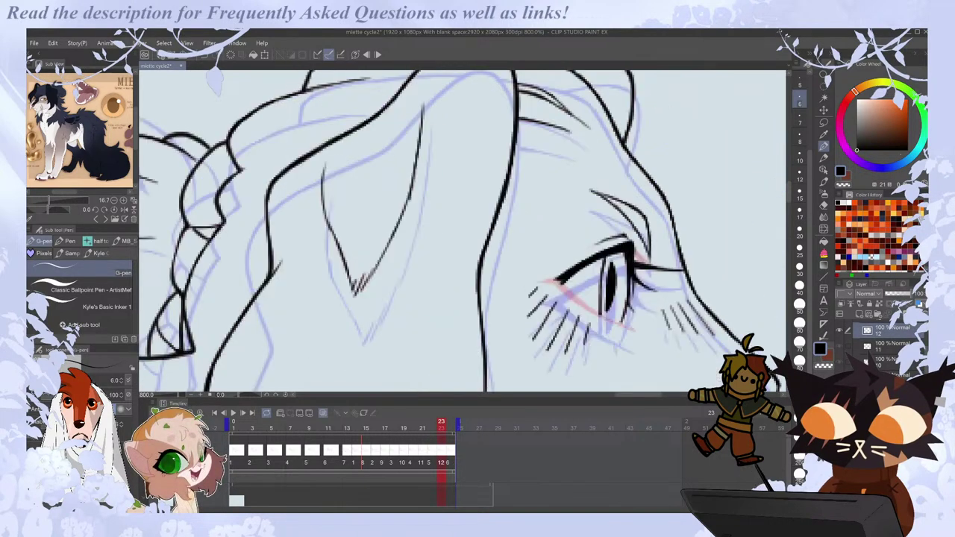
pyautogui.press(',')
pyautogui.press('.')
pyautogui.press('.')
pyautogui.press(',')
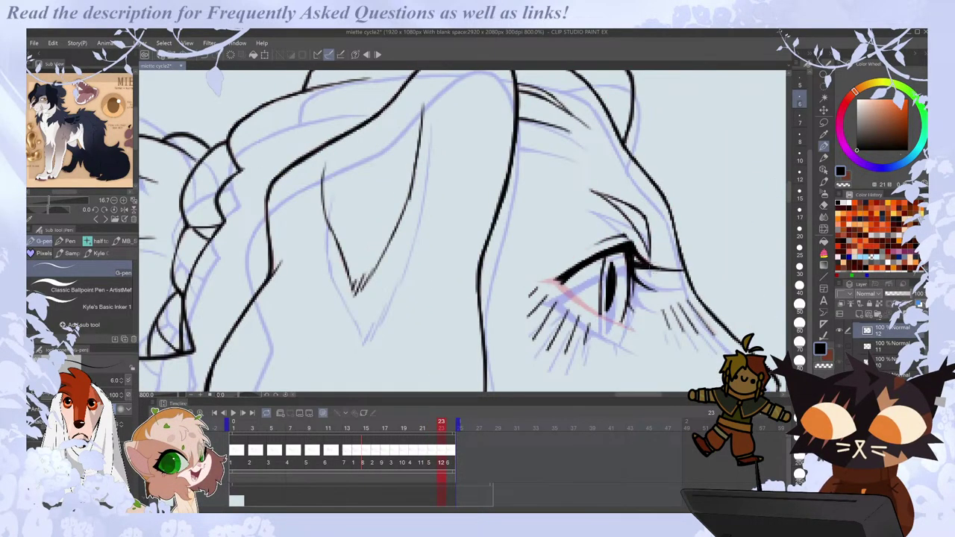
# Compare the eye line art on frame 23 with its neighbouring frames in both normal and mirrored view.
pyautogui.press('.')
pyautogui.press('.')
pyautogui.press(',')
pyautogui.press(',')
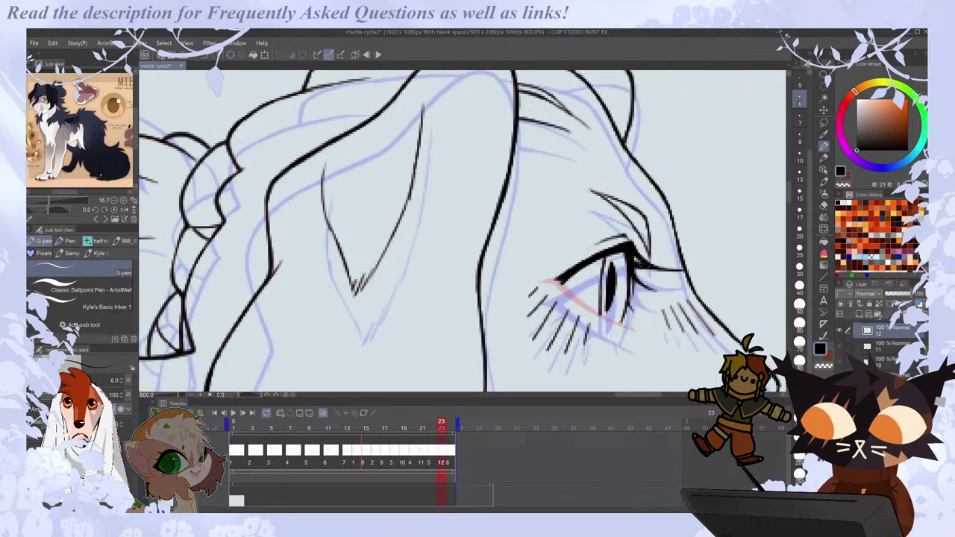
pyautogui.press('h')
pyautogui.press(',')
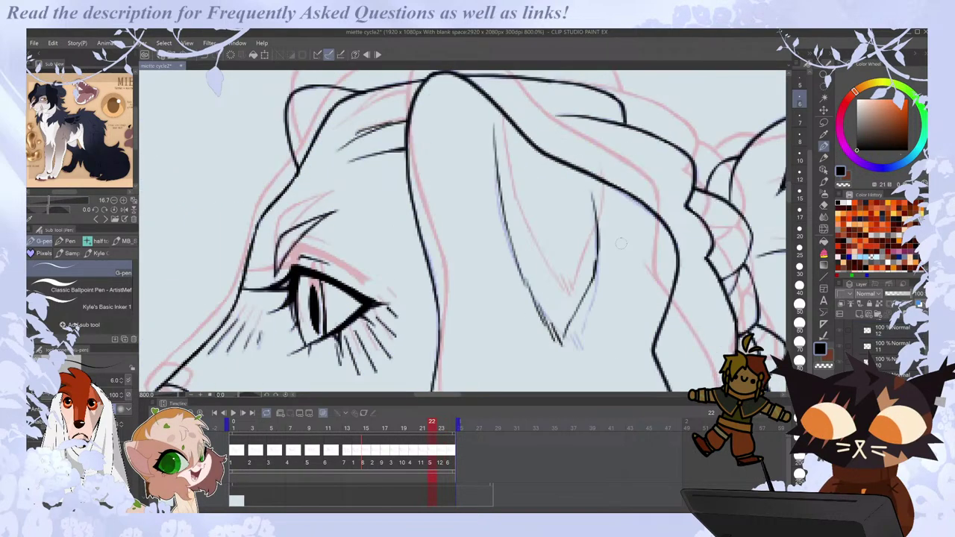
pyautogui.press('.')
pyautogui.press('h')
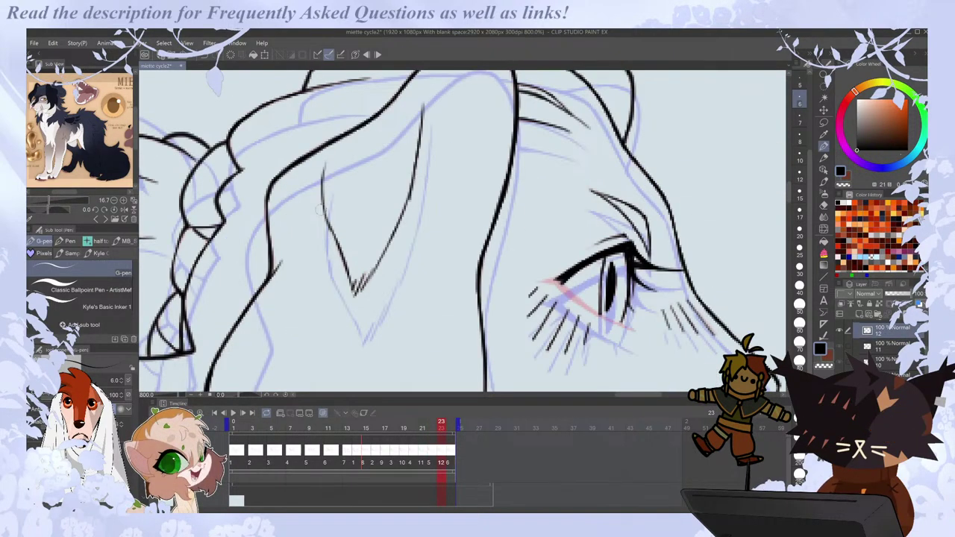
# Ink the lower eyelid line and the pointed rear corner of the eye on frame 23.
pyautogui.moveTo(620, 394); pyautogui.dragTo(632, 394)
pyautogui.press(',')
pyautogui.press('.')
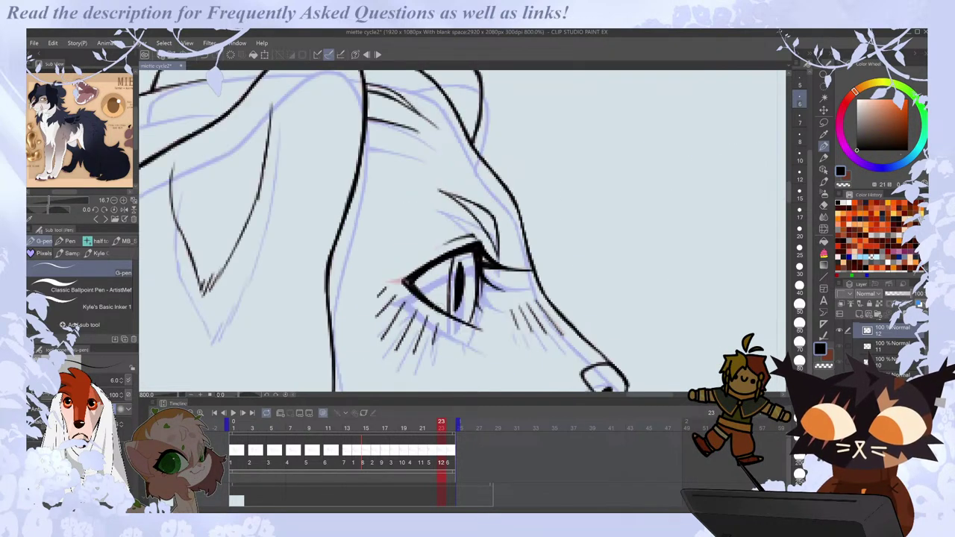
pyautogui.hotkey('ctrl', 'z')
pyautogui.moveTo(389, 282); pyautogui.dragTo(407, 280)
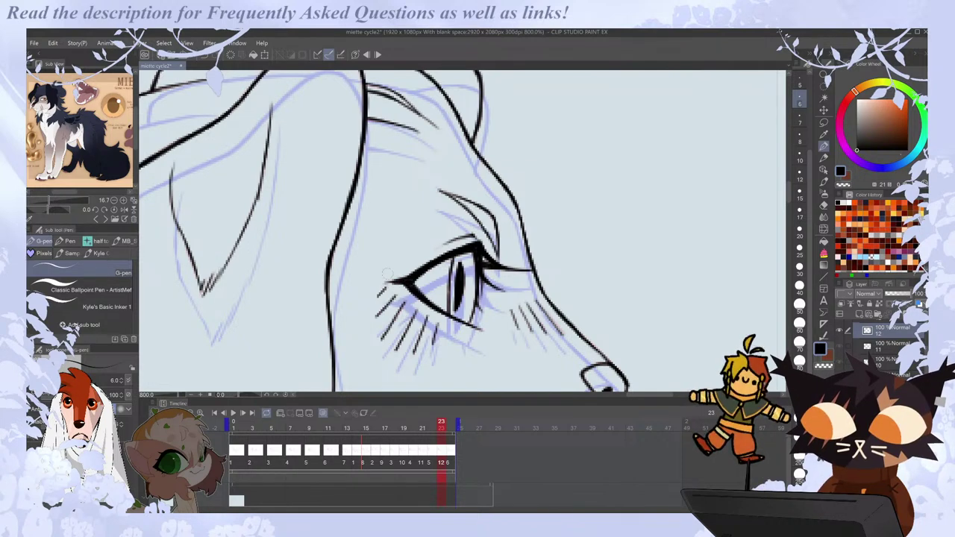
pyautogui.press('h')
pyautogui.press('e')
pyautogui.scroll(-2, 542, 282)
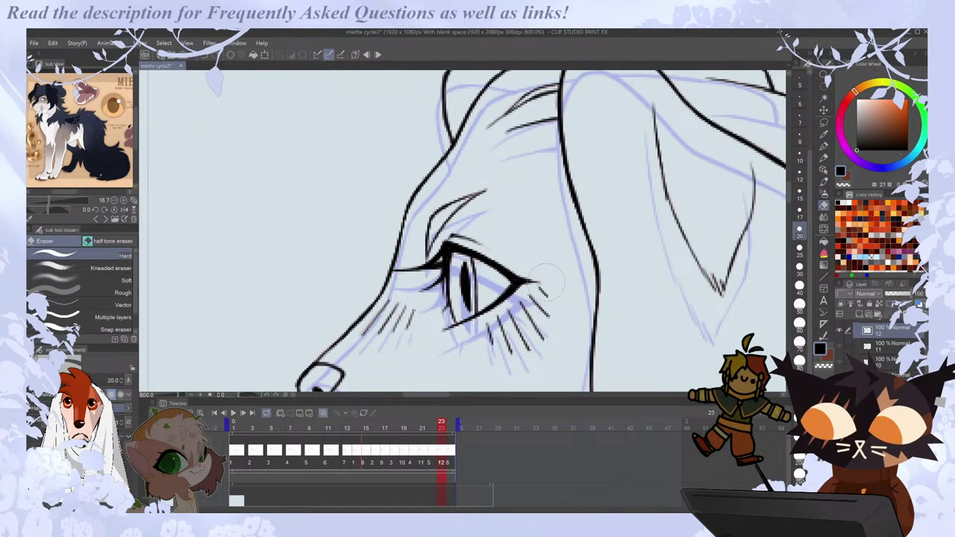
# Examine the head's line art on frame 23 from farther out, including in mirrored view.
pyautogui.press('p')
pyautogui.moveTo(455, 395); pyautogui.dragTo(479, 394)
pyautogui.hotkey('ctrl', '-')
pyautogui.moveTo(789, 178); pyautogui.dragTo(790, 189)
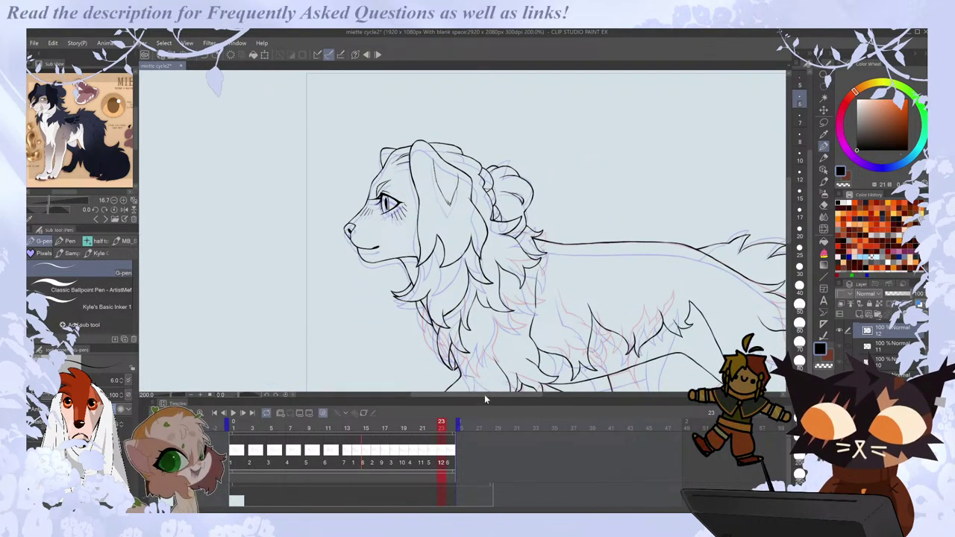
pyautogui.press('h')
pyautogui.scroll(2, 526, 183)
pyautogui.press('h')
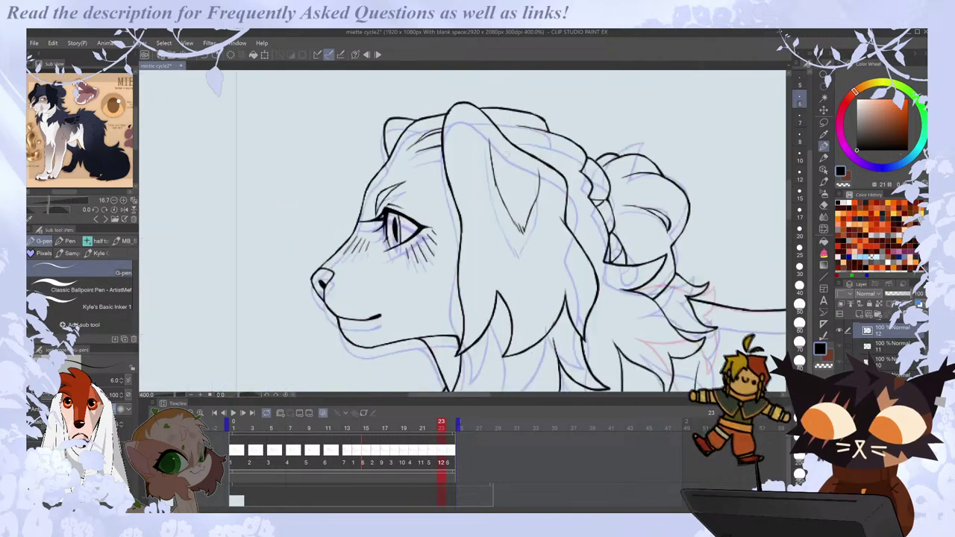
pyautogui.scroll(2, 387, 204)
pyautogui.scroll(-2, 384, 194)
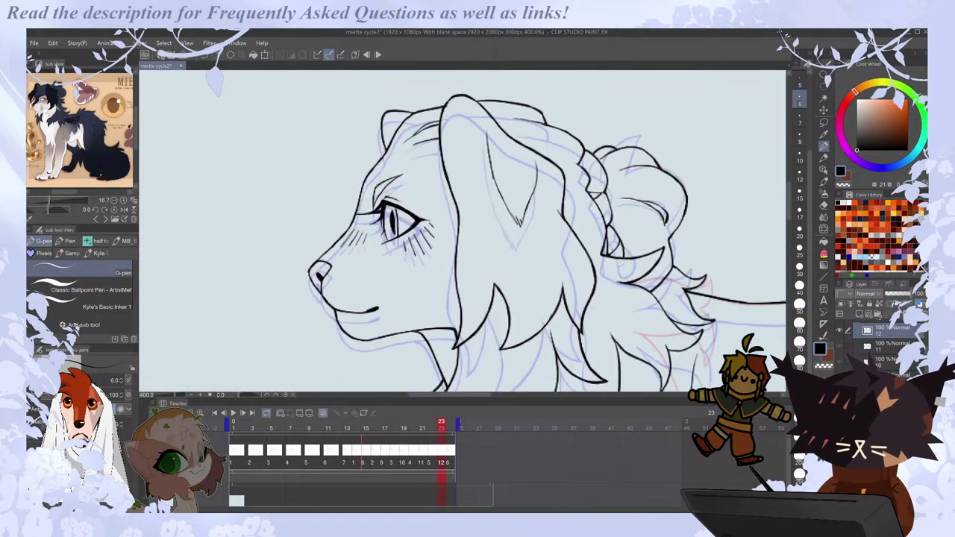
pyautogui.moveTo(464, 395); pyautogui.dragTo(472, 396)
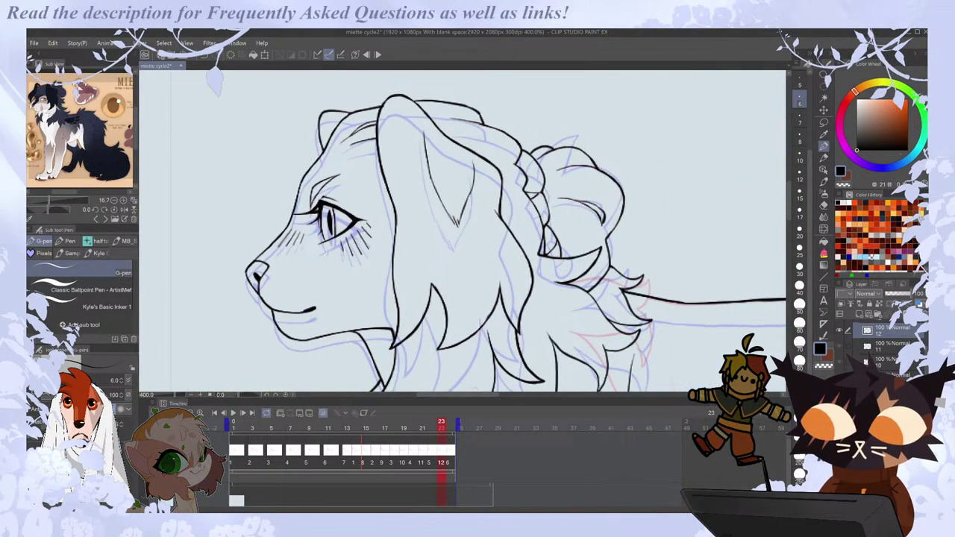
# Play back the walk cycle and review the inked eyes in motion with the whole character in view.
pyautogui.press('Right')
pyautogui.press('Right')
pyautogui.press('Left')
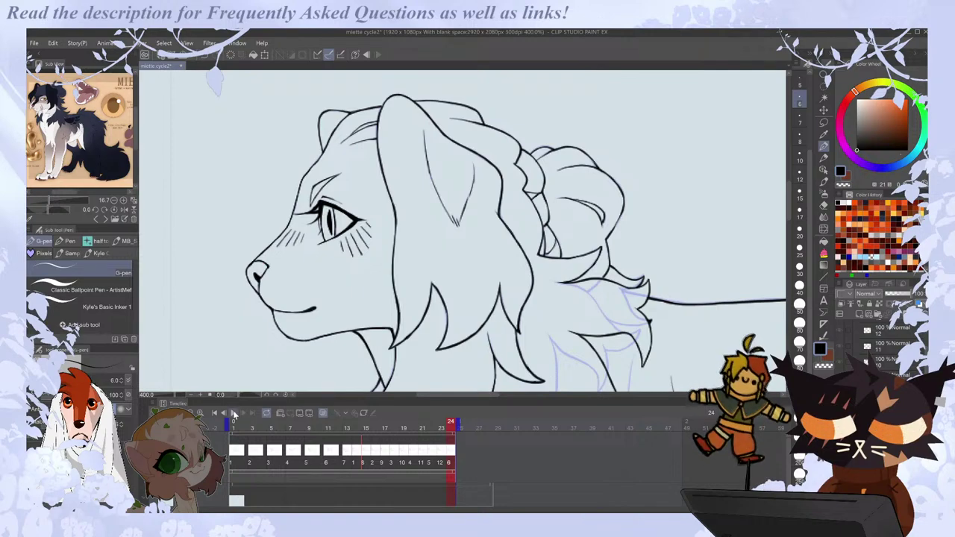
pyautogui.hotkey('ctrl', '-')
pyautogui.hotkey('ctrl', '-')
pyautogui.click(233, 413)
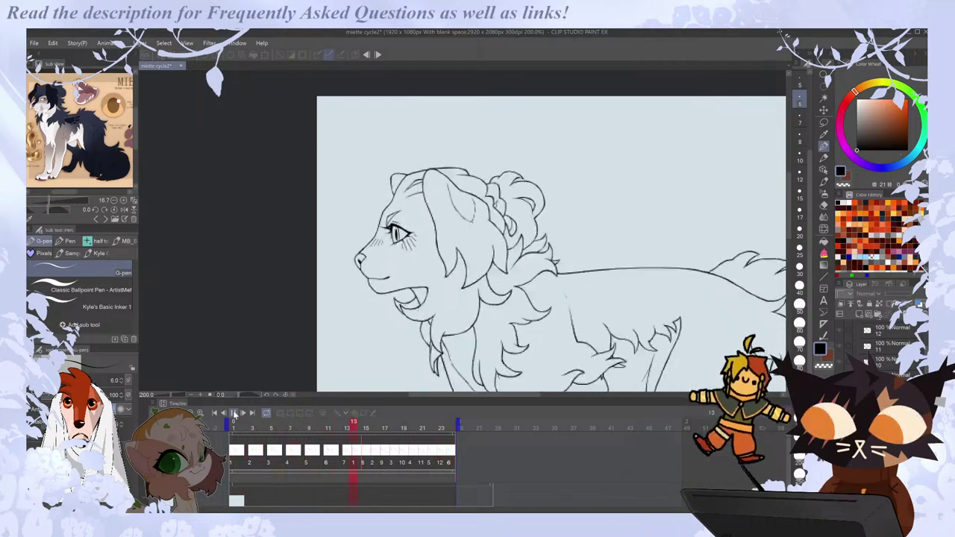
pyautogui.hotkey('ctrl', '-')
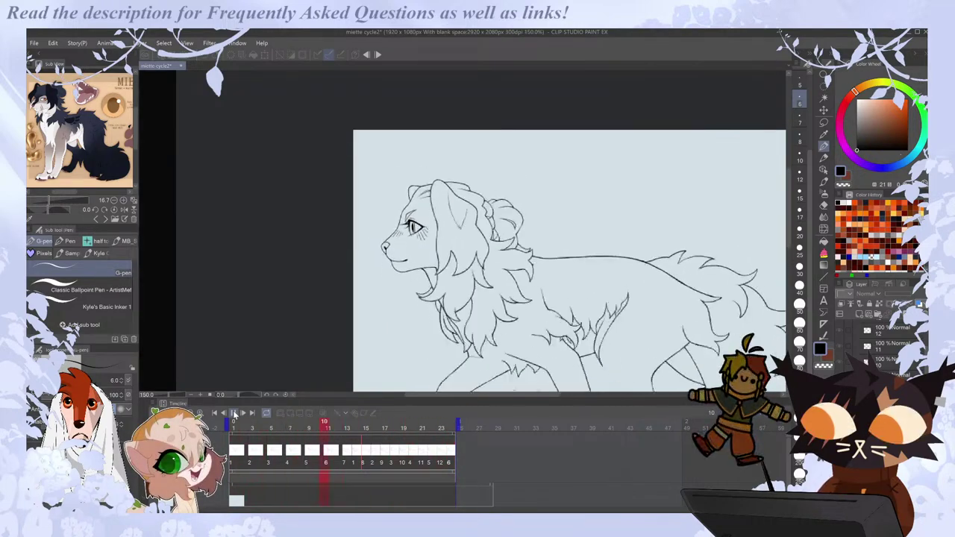
pyautogui.moveTo(510, 394); pyautogui.dragTo(528, 395)
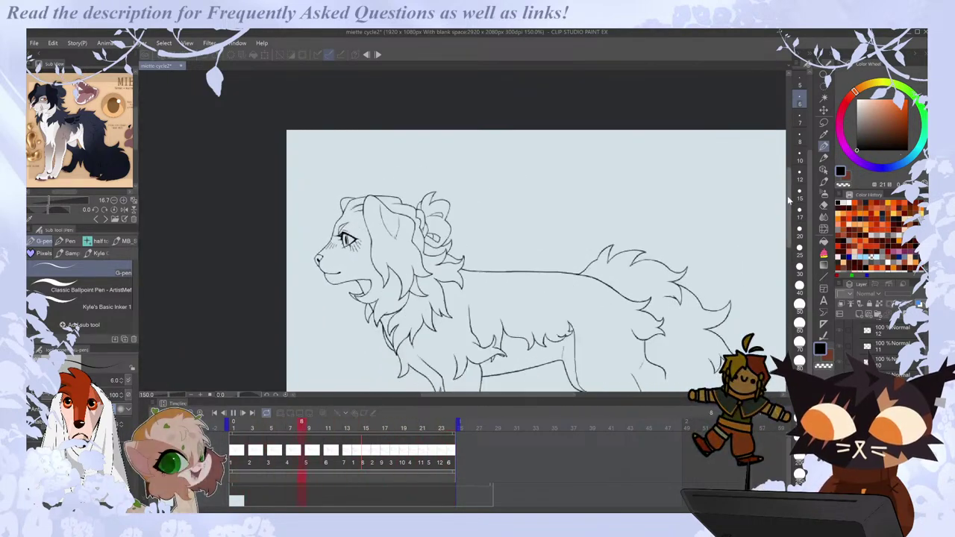
pyautogui.moveTo(788, 200); pyautogui.dragTo(788, 216)
pyautogui.moveTo(517, 394); pyautogui.dragTo(547, 394)
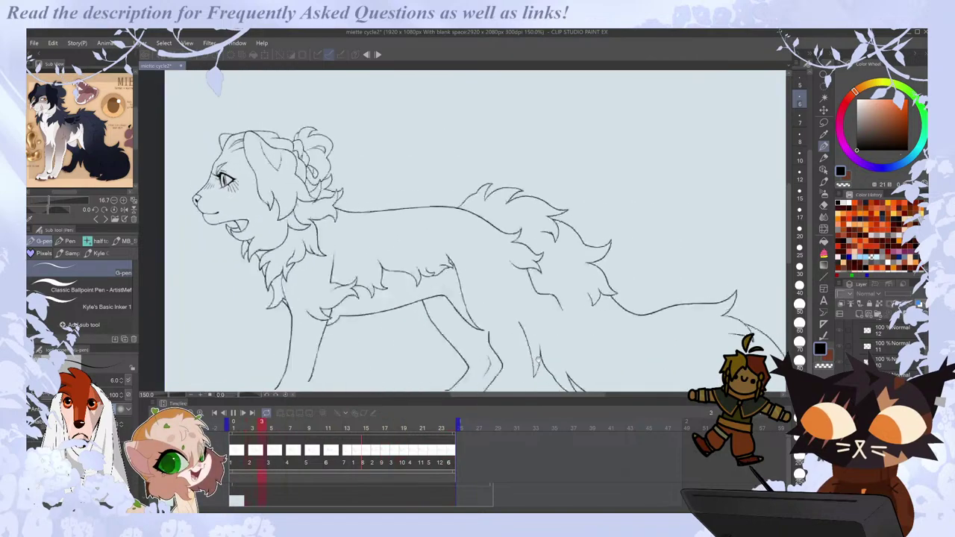
pyautogui.hotkey('ctrl', '-')
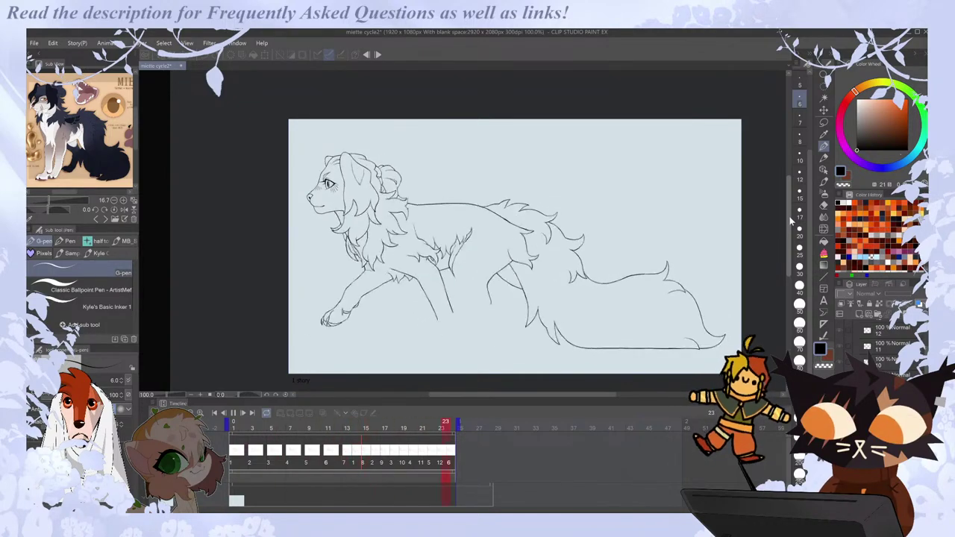
# Set the G-pen size to 4 and ink the small diamond atop the cheek scar on frame 5, using the enlarged scar reference.
pyautogui.click(245, 451)
pyautogui.click(253, 450)
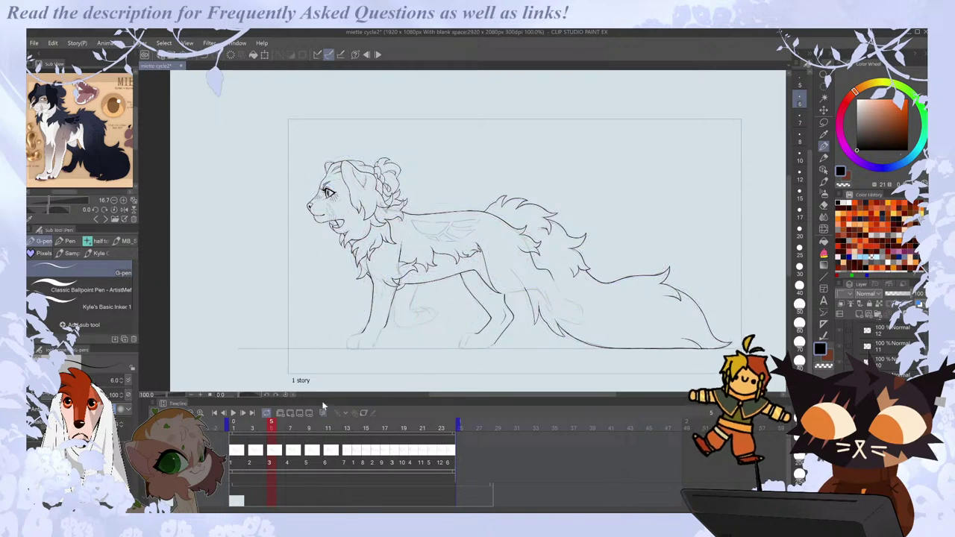
pyautogui.scroll(4, 329, 202)
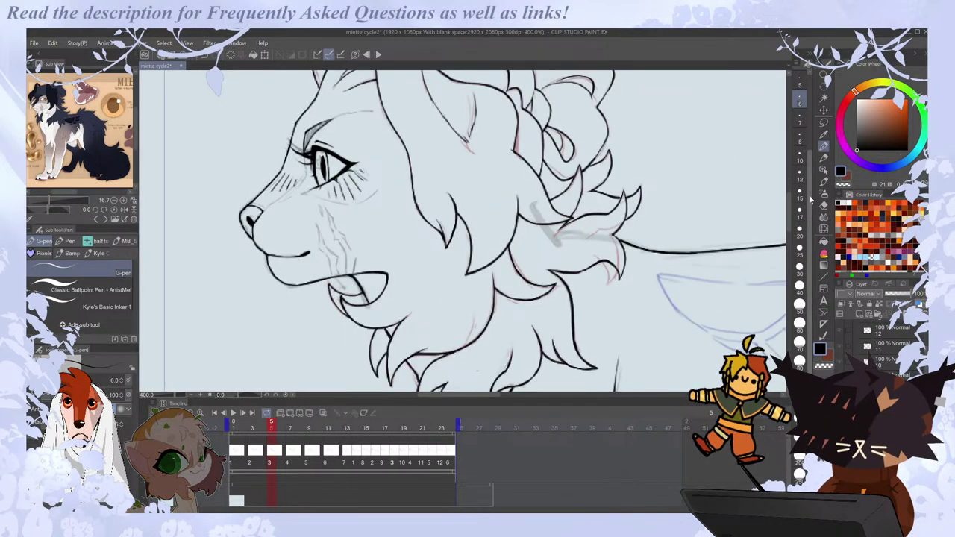
pyautogui.moveTo(811, 200); pyautogui.dragTo(810, 145)
pyautogui.click(800, 158)
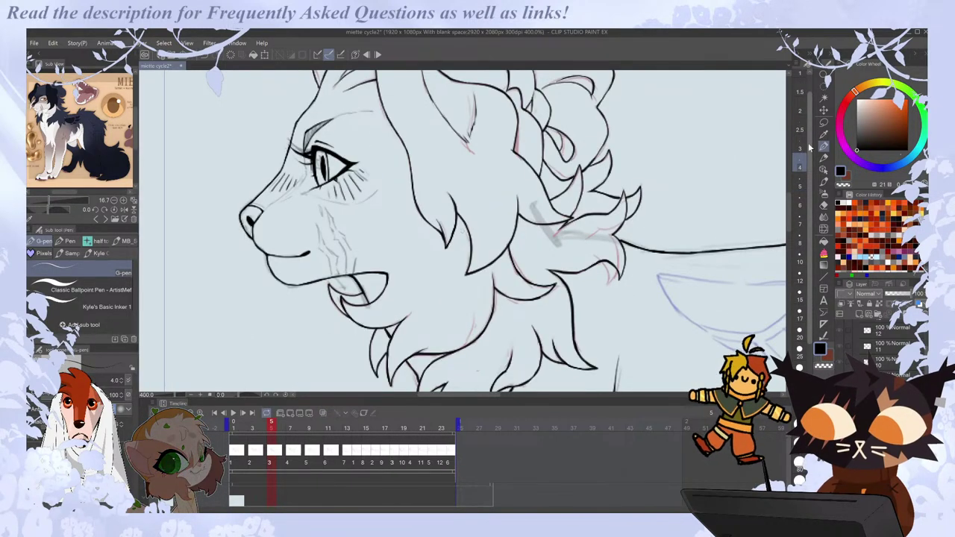
pyautogui.scroll(4, 306, 230)
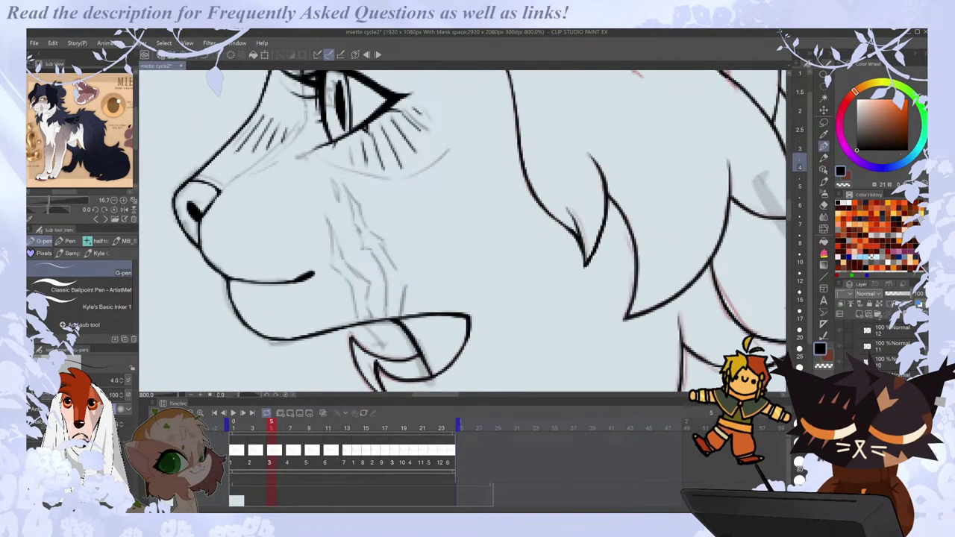
pyautogui.moveTo(60, 110); pyautogui.dragTo(86, 135)
pyautogui.moveTo(49, 200); pyautogui.dragTo(62, 201)
pyautogui.moveTo(93, 127); pyautogui.dragTo(76, 129)
pyautogui.moveTo(62, 201); pyautogui.dragTo(75, 167)
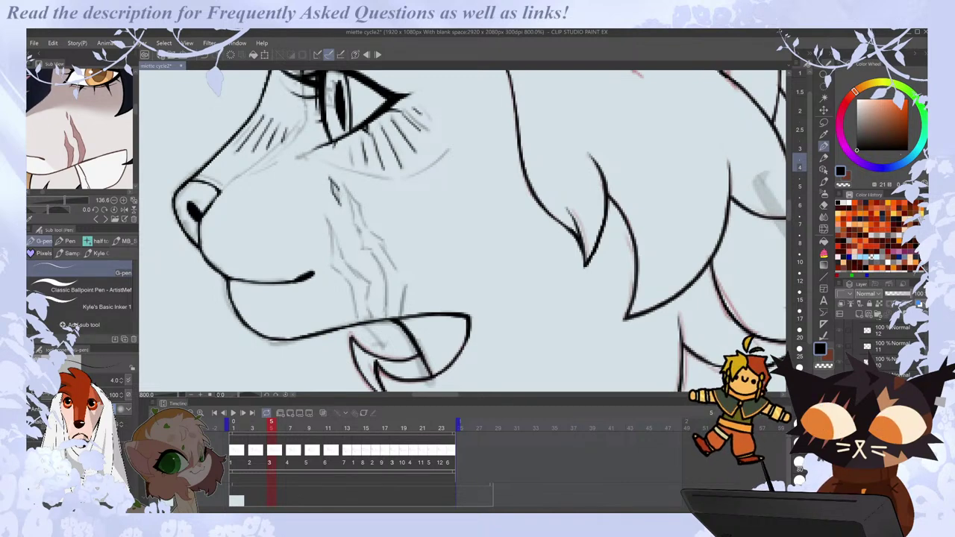
# Compare the scar mark across neighbouring frames and ink the small diamond atop the cheek scar on frame 7.
pyautogui.press('Left')
pyautogui.press('Right')
pyautogui.press('Right')
pyautogui.press('Left')
pyautogui.press('Right')
pyautogui.moveTo(332, 172); pyautogui.dragTo(341, 198)
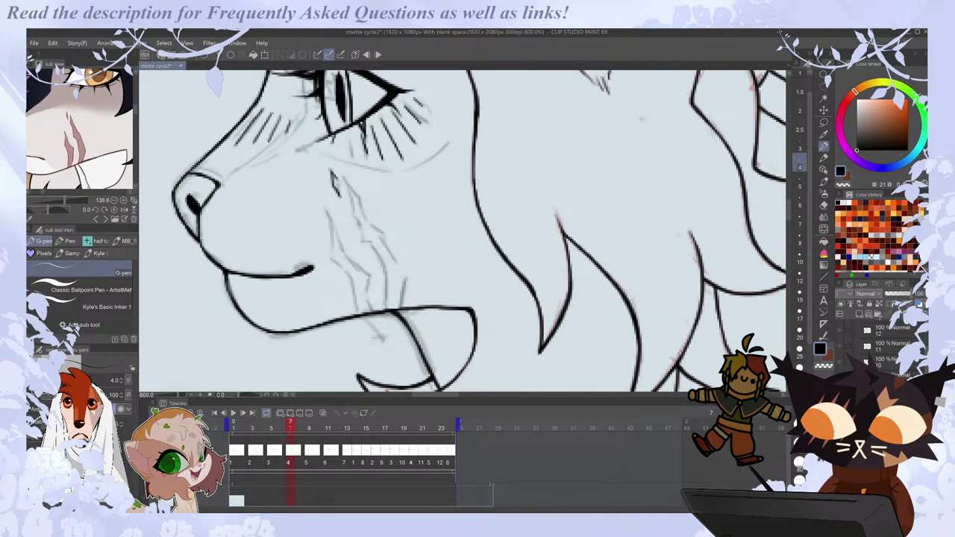
# Ink the small diamond at the top of the cheek scar on frame 16.
pyautogui.press('Right')
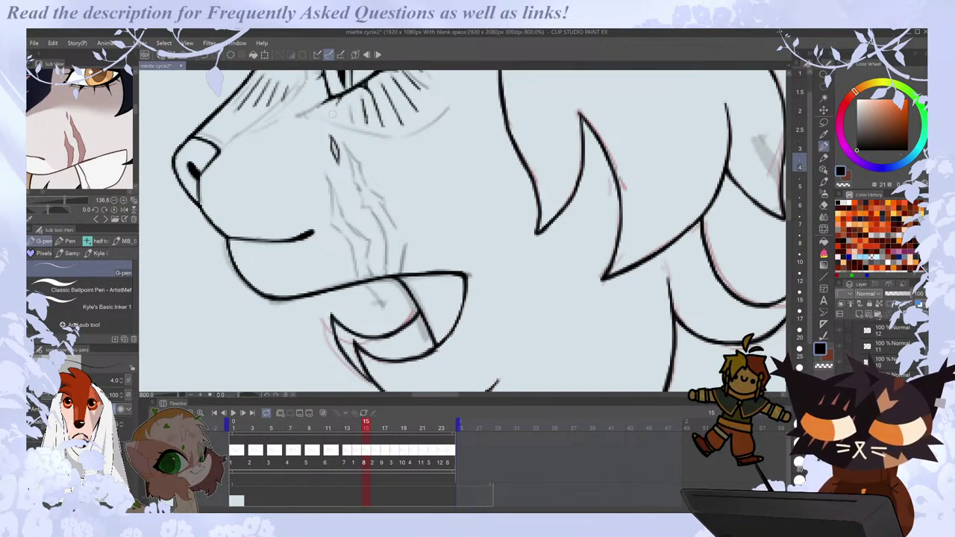
pyautogui.press('Right')
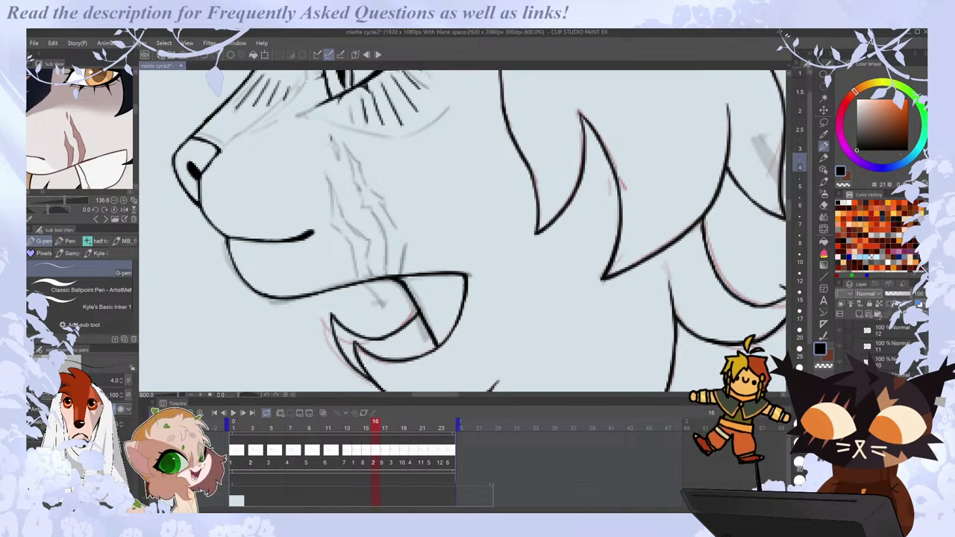
pyautogui.moveTo(332, 138); pyautogui.dragTo(339, 161)
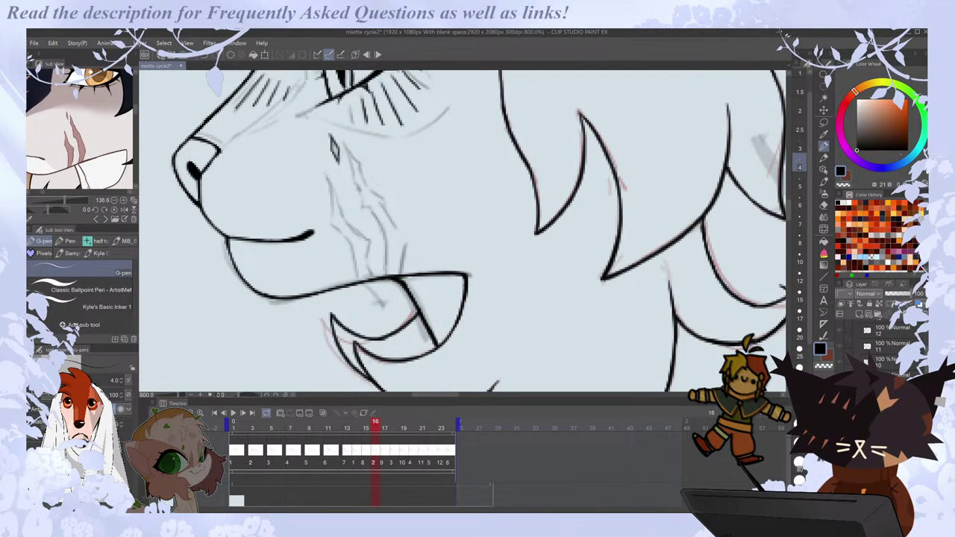
# Ink the small diamond at the top of the cheek scar on frame 17, redoing a stroke and comparing it with adjacent frames.
pyautogui.press('.')
pyautogui.moveTo(334, 185); pyautogui.dragTo(333, 198)
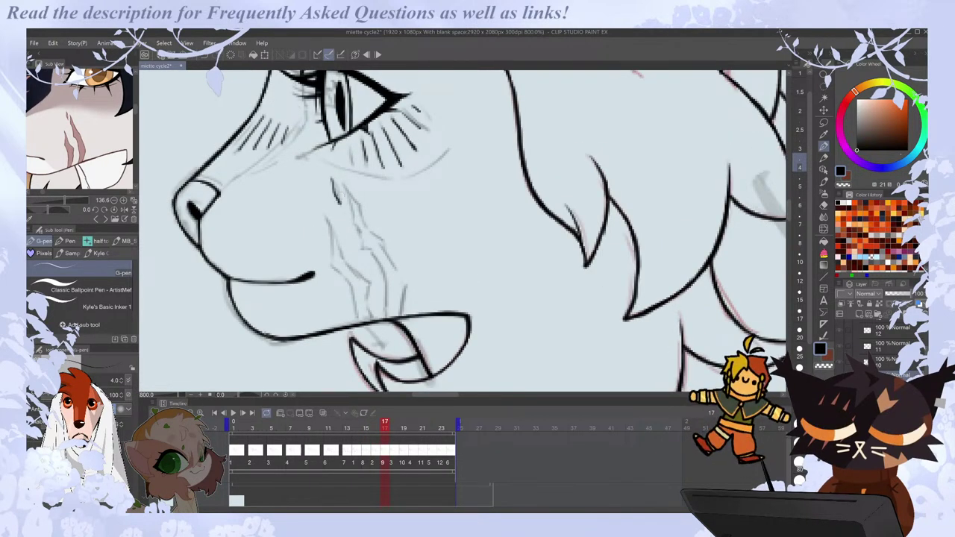
pyautogui.press('.')
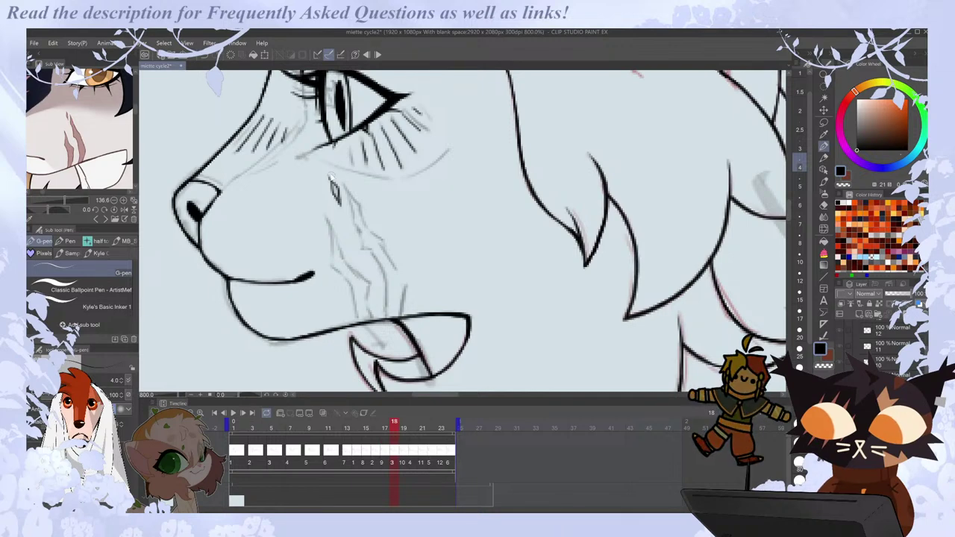
pyautogui.press(',')
pyautogui.moveTo(334, 187); pyautogui.dragTo(337, 205)
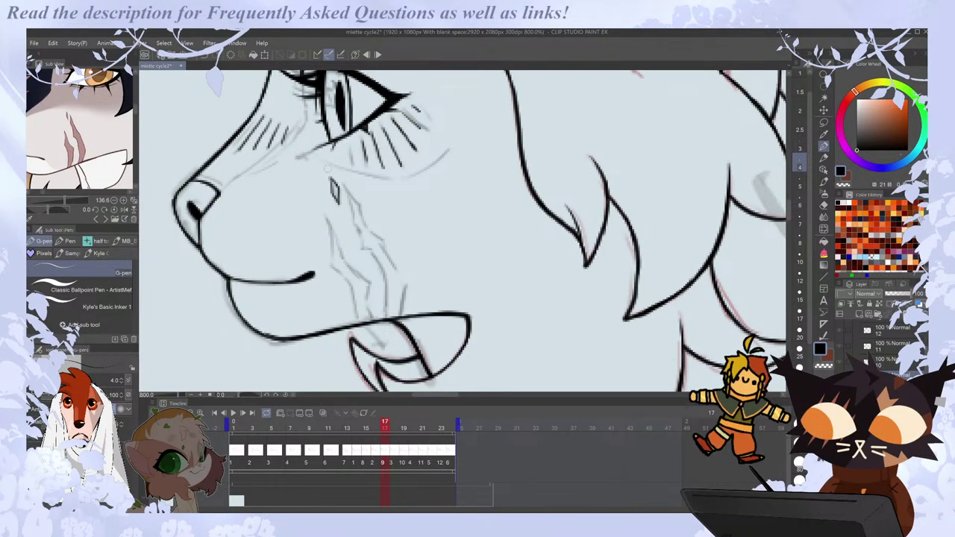
pyautogui.hotkey('ctrl', 'z')
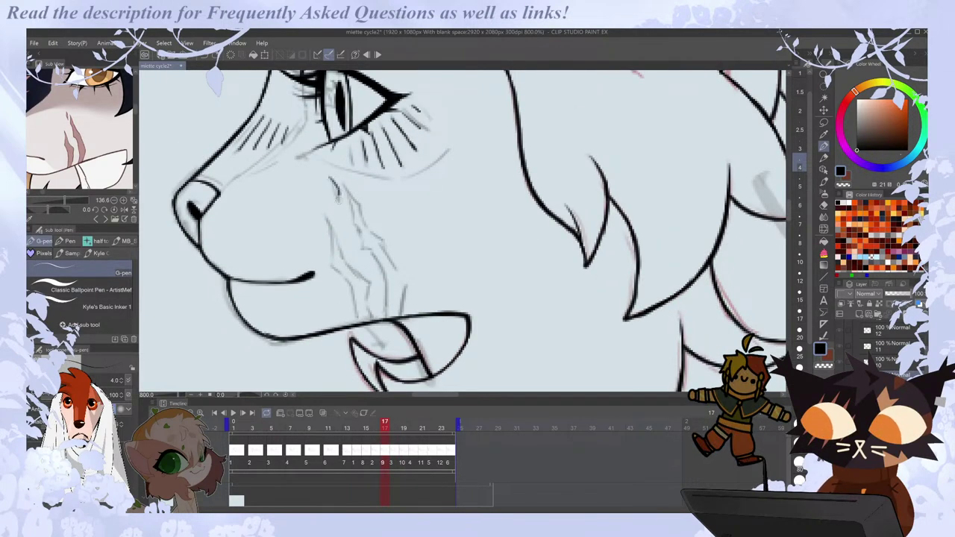
pyautogui.press(',')
pyautogui.press('.')
pyautogui.press('.')
pyautogui.press(',')
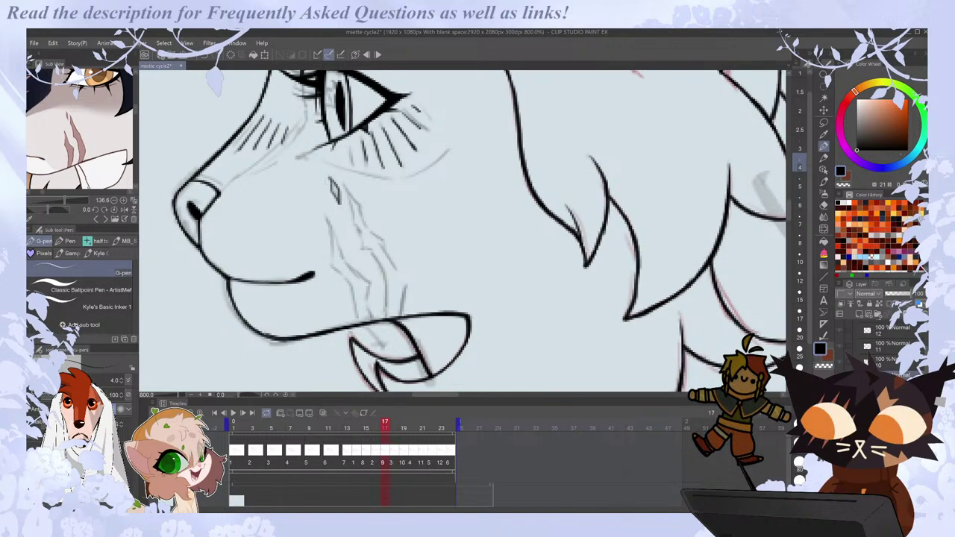
# Show the onion skin and ink the small diamond at the top of the cheek scar on frame 19.
pyautogui.press(',')
pyautogui.press('.')
pyautogui.press('.')
pyautogui.press('.')
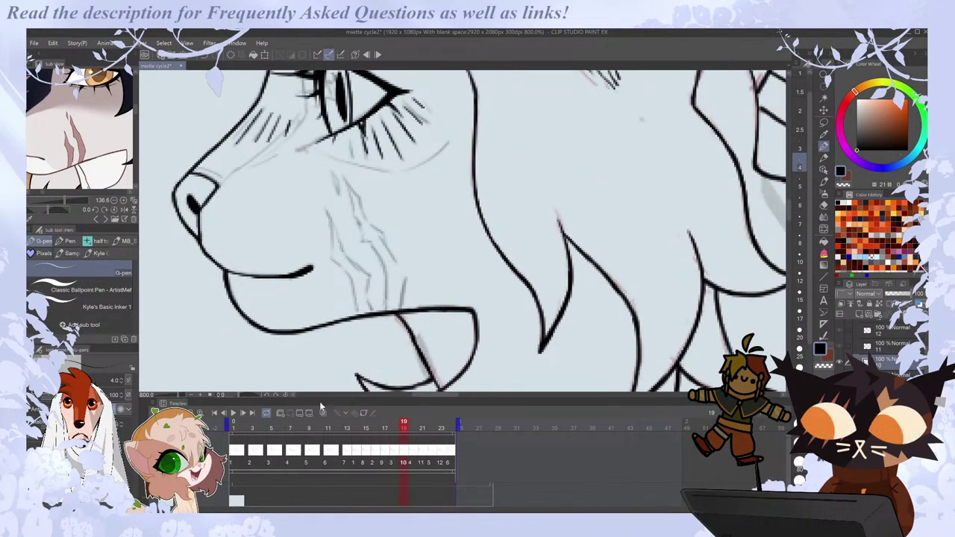
pyautogui.click(323, 413)
pyautogui.moveTo(340, 195); pyautogui.dragTo(331, 172)
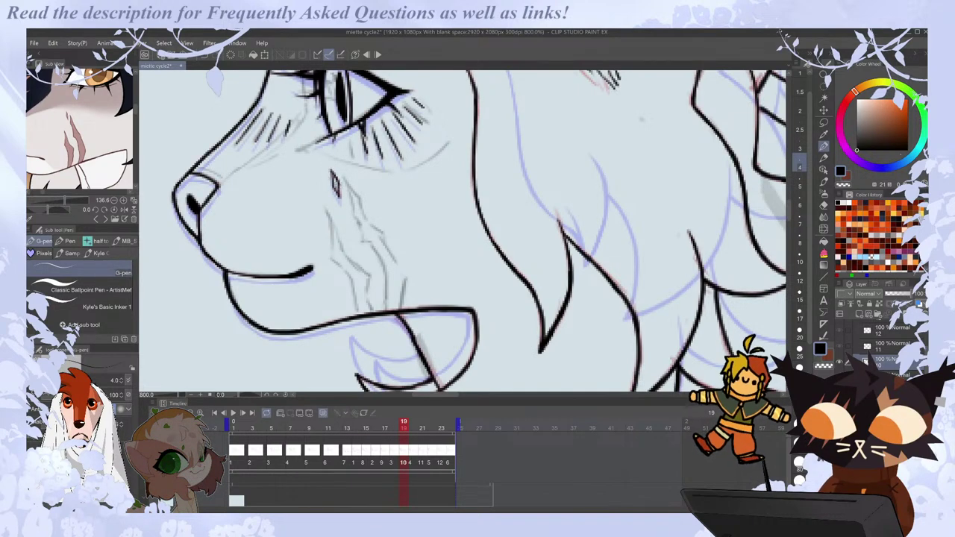
# Hide the onion skin and ink the front edge of the front scar stripe down to the jaw on frame 20.
pyautogui.press('.')
pyautogui.press(',')
pyautogui.press('.')
pyautogui.press('.')
pyautogui.press(',')
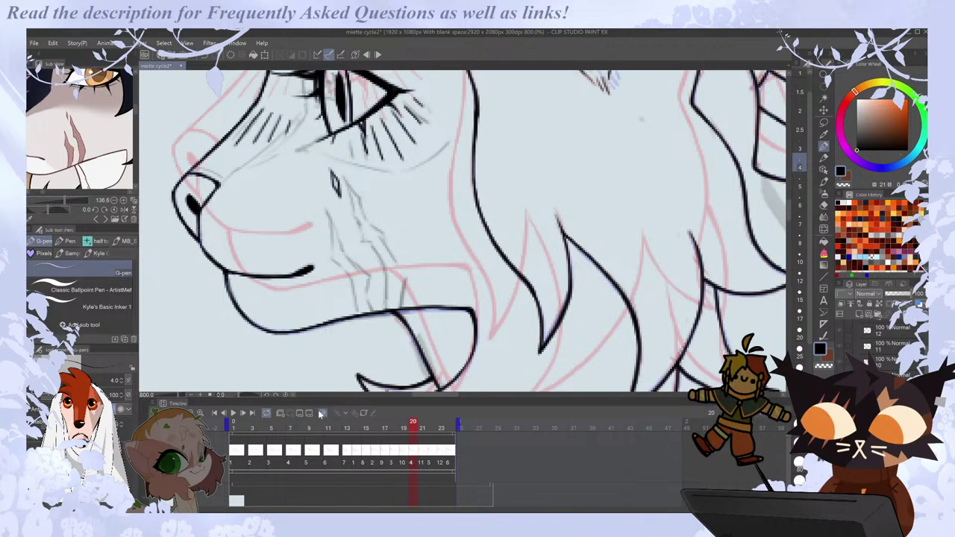
pyautogui.click(321, 414)
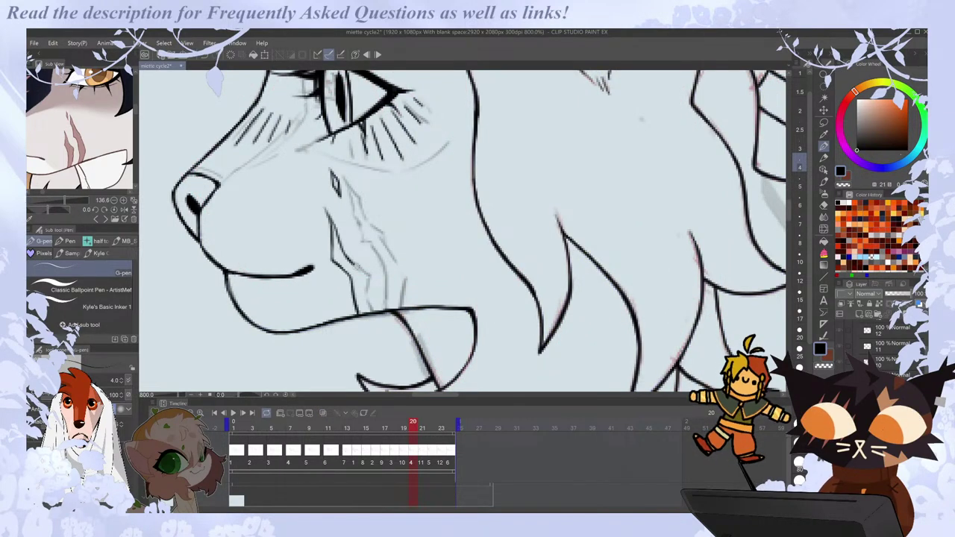
# Ink both jagged edges of the front scar stripe on frame 21, following the sketch down to the jaw line.
pyautogui.press('.')
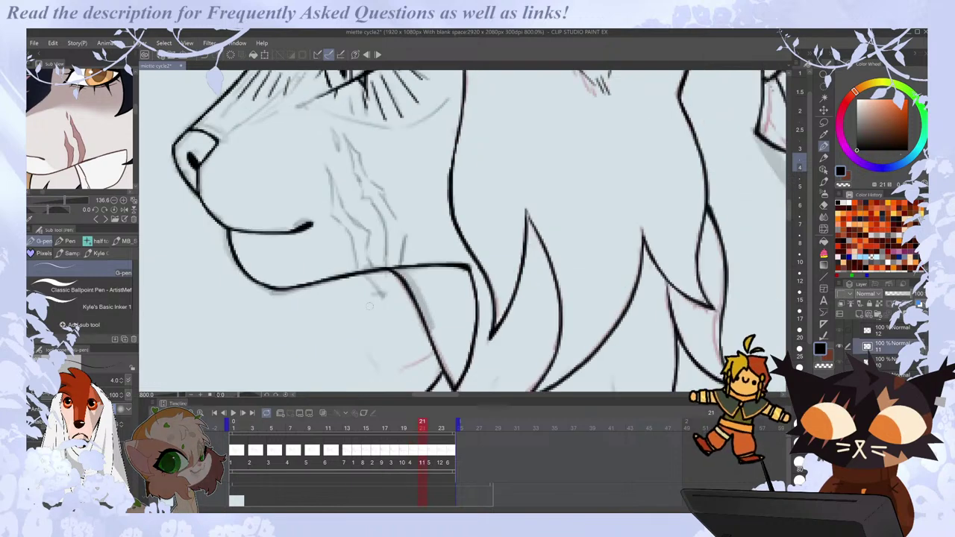
pyautogui.moveTo(324, 158)
pyautogui.mouseDown()
pyautogui.moveTo(333, 210)
pyautogui.moveTo(352, 238)
pyautogui.mouseUp()
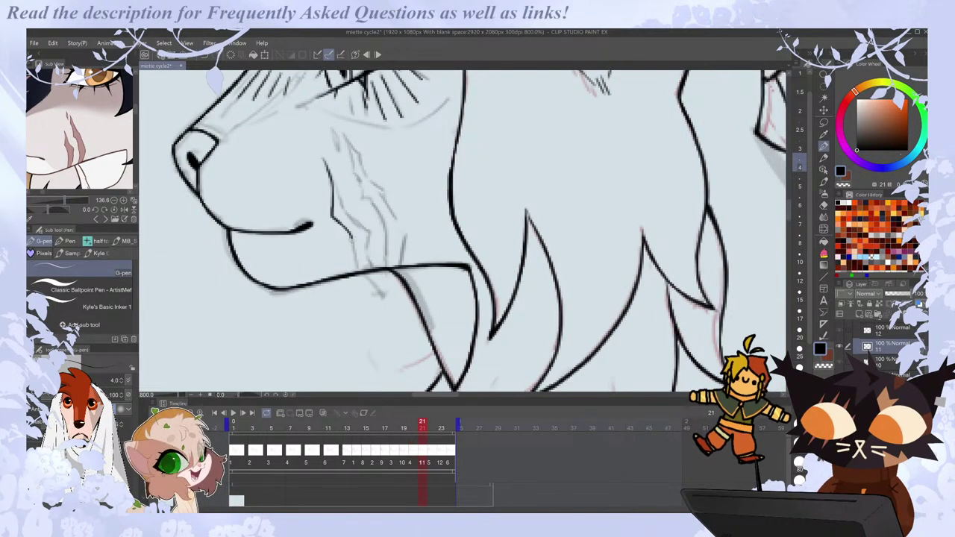
pyautogui.moveTo(340, 205)
pyautogui.mouseDown()
pyautogui.moveTo(373, 249)
pyautogui.moveTo(366, 258)
pyautogui.mouseUp()
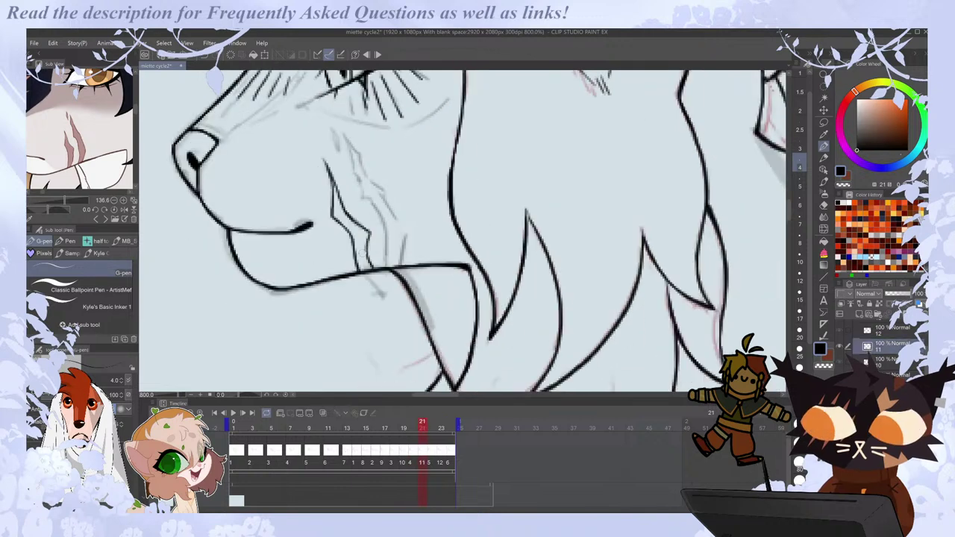
# Ink both edges of the front scar stripe on frame 22, checking them against frame 21.
pyautogui.press('Right')
pyautogui.moveTo(352, 240); pyautogui.dragTo(358, 269)
pyautogui.press('Left')
pyautogui.press('Right')
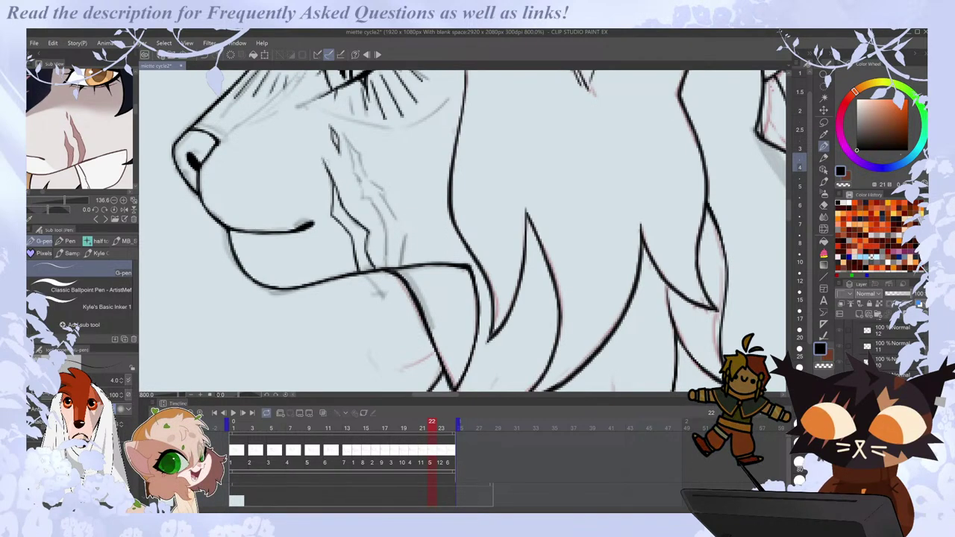
# Ink both edges of the front scar stripe on frame 23, redoing a stroke and comparing it with adjacent frames.
pyautogui.press('Right')
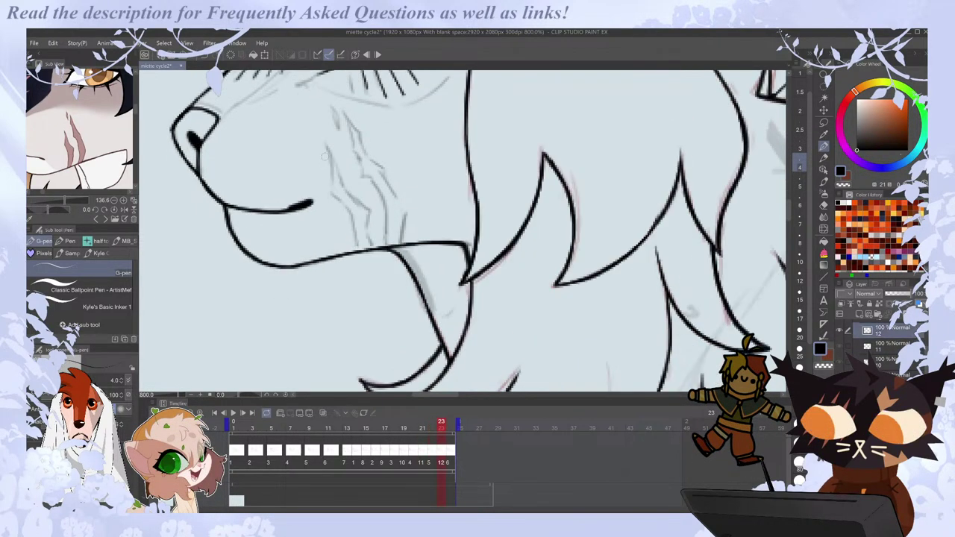
pyautogui.moveTo(331, 191)
pyautogui.mouseDown()
pyautogui.moveTo(350, 212)
pyautogui.moveTo(356, 250)
pyautogui.mouseUp()
pyautogui.press('Left')
pyautogui.press('Right')
pyautogui.moveTo(330, 150)
pyautogui.mouseDown()
pyautogui.moveTo(367, 208)
pyautogui.moveTo(374, 248)
pyautogui.mouseUp()
pyautogui.press('Left')
pyautogui.press('Right')
pyautogui.hotkey('ctrl', 'z')
pyautogui.press('Right')
pyautogui.press('Left')
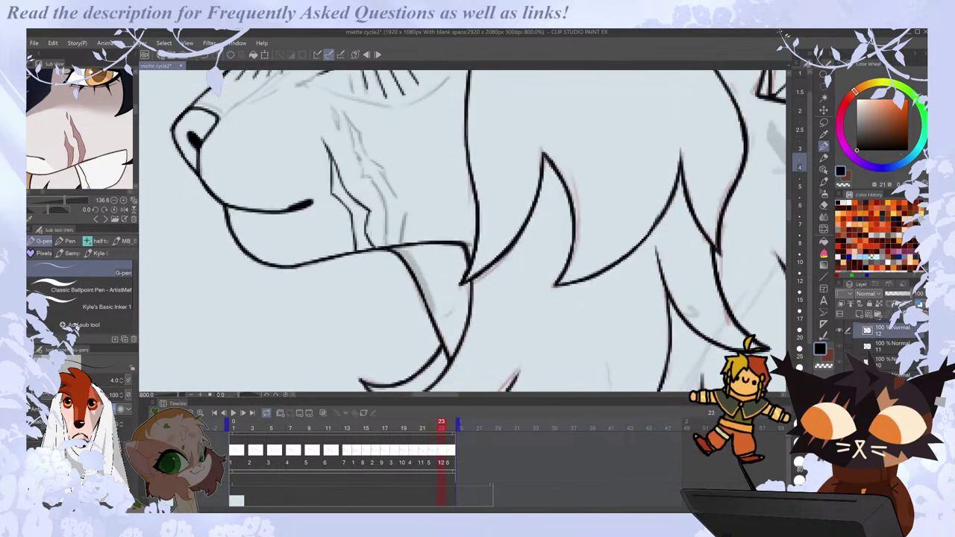
# Ink both edges of the front scar stripe on frame 24 and clean up the strokes.
pyautogui.press('Right')
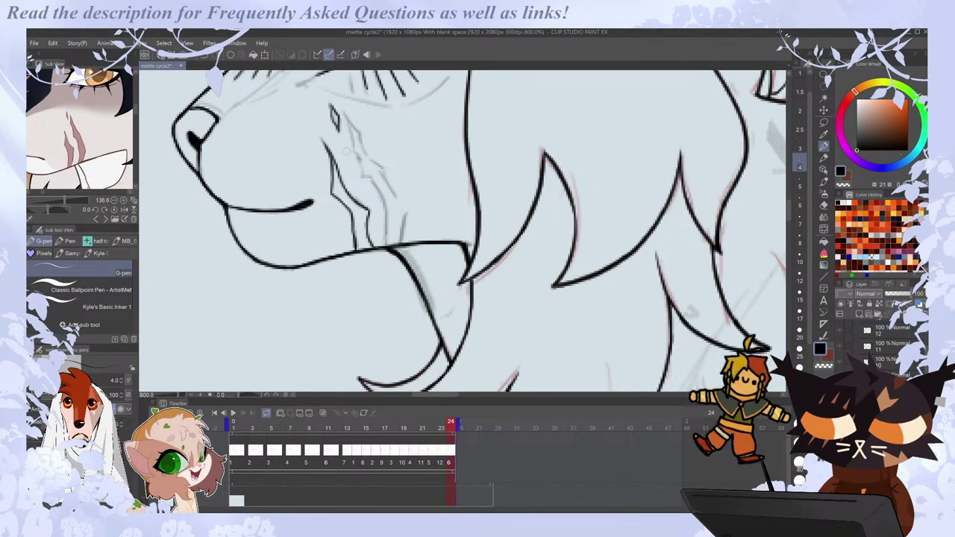
pyautogui.press('e')
pyautogui.press('p')
# Show the onion skin and ink the small diamond atop the scar on frame 23, comparing it with adjacent frames.
pyautogui.press(',')
pyautogui.press('.')
pyautogui.press(',')
pyautogui.click(323, 413)
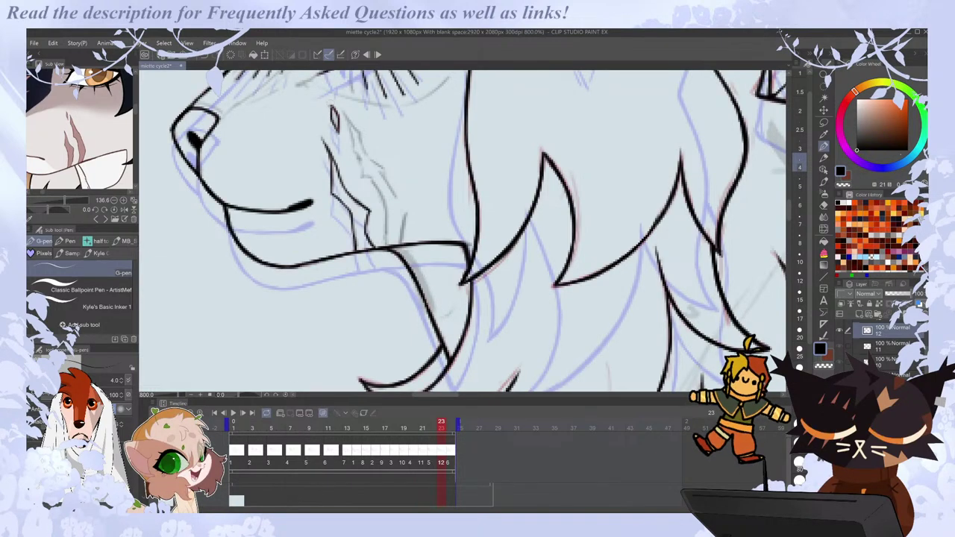
pyautogui.press('Right')
pyautogui.press('Left')
pyautogui.press('Right')
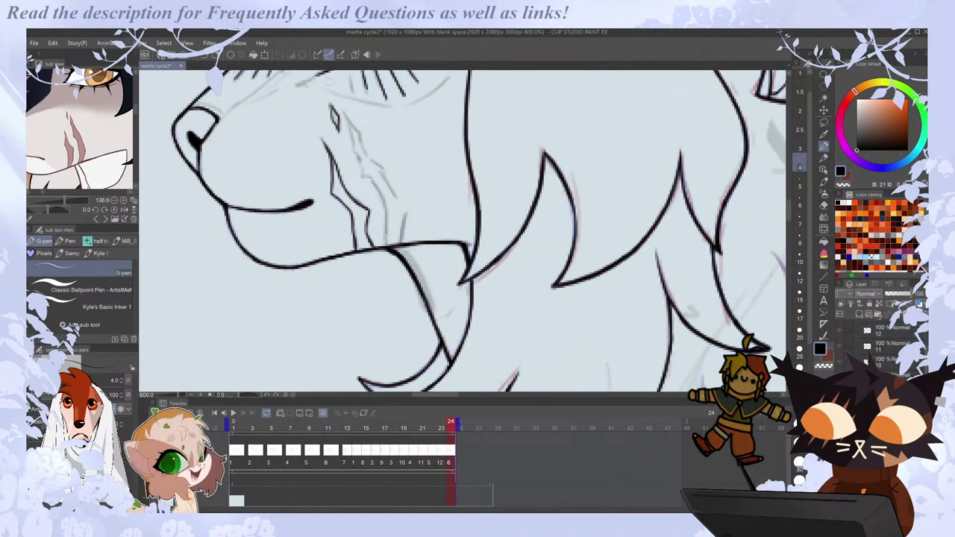
pyautogui.press('Left')
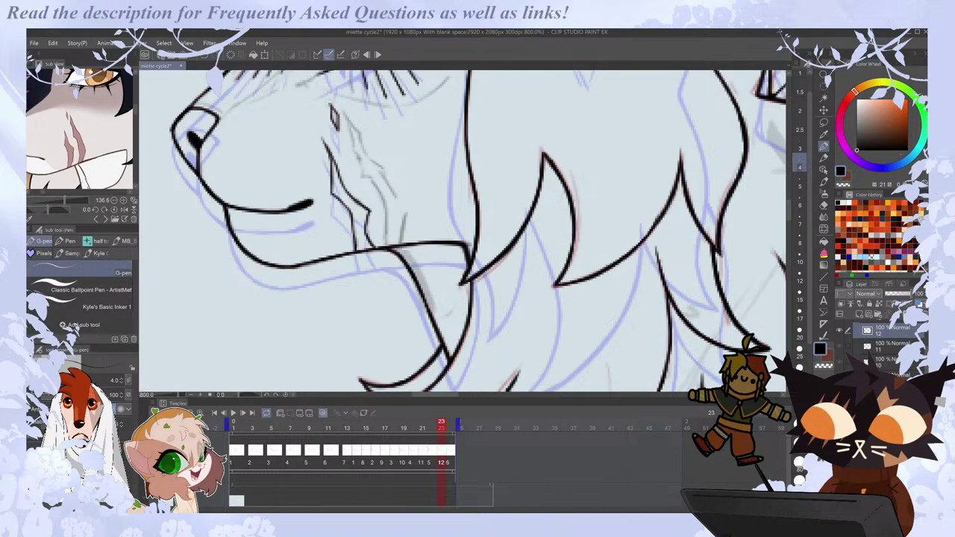
pyautogui.press('Left')
pyautogui.press('Right')
pyautogui.press('Right')
# Complete both edges of the front scar stripe on frames 20 and 19, using the onion skin for alignment.
pyautogui.press('Home')
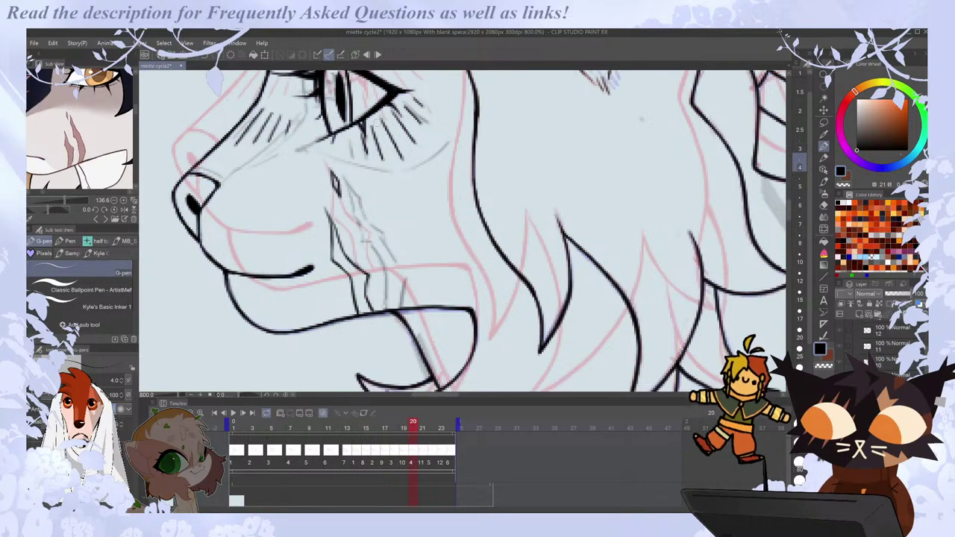
pyautogui.press('Left')
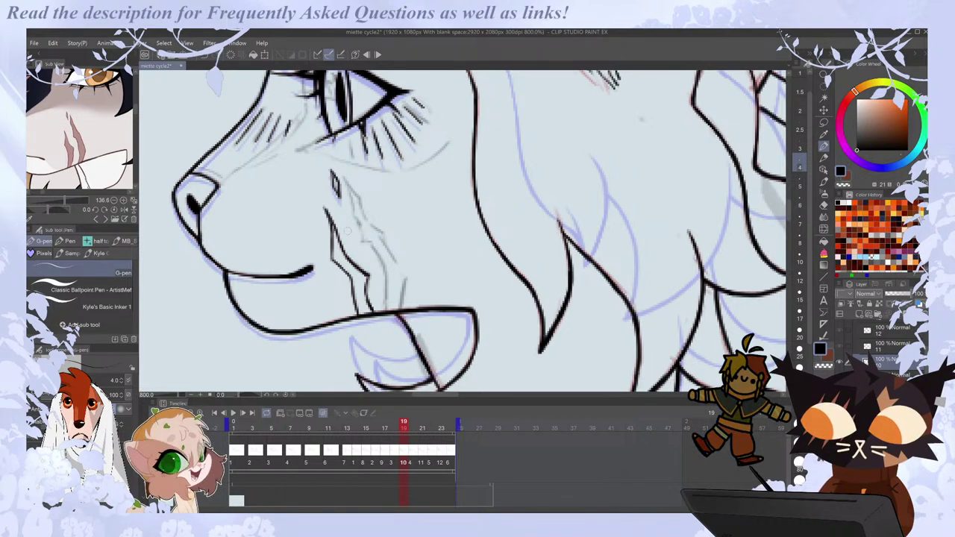
pyautogui.press('Right')
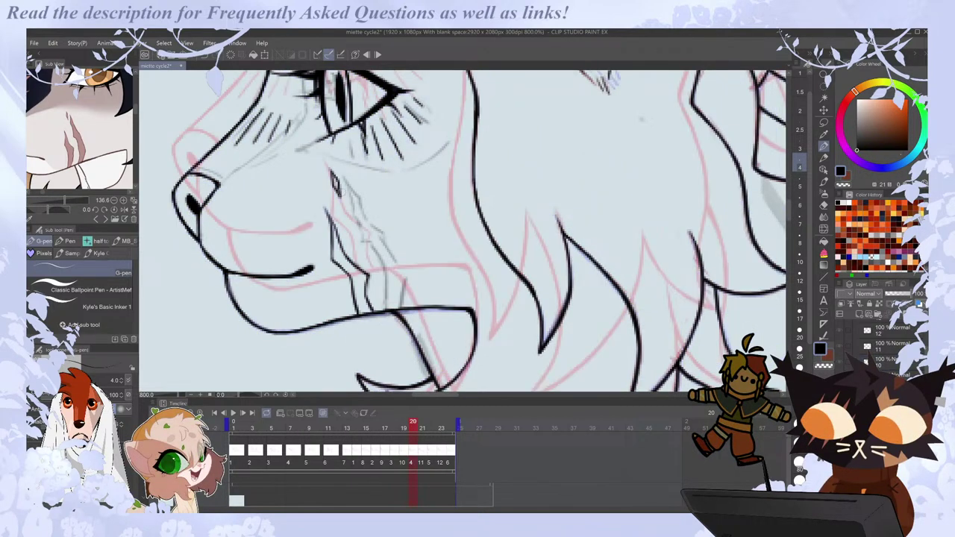
# Return to frame 1 and ink both edges of the front scar stripe down to the jaw line.
pyautogui.press('Right')
pyautogui.press('Right')
pyautogui.press('Right')
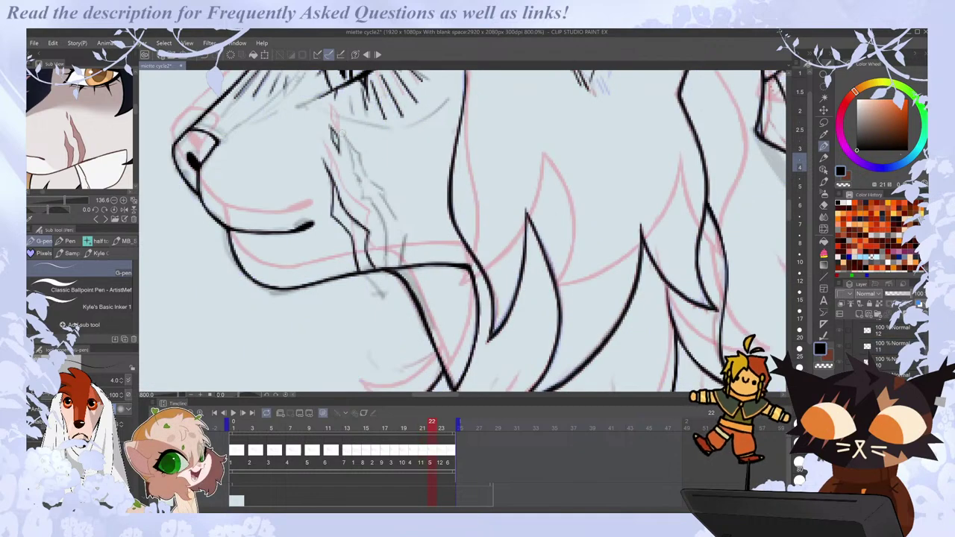
pyautogui.press('Right')
pyautogui.press('Right')
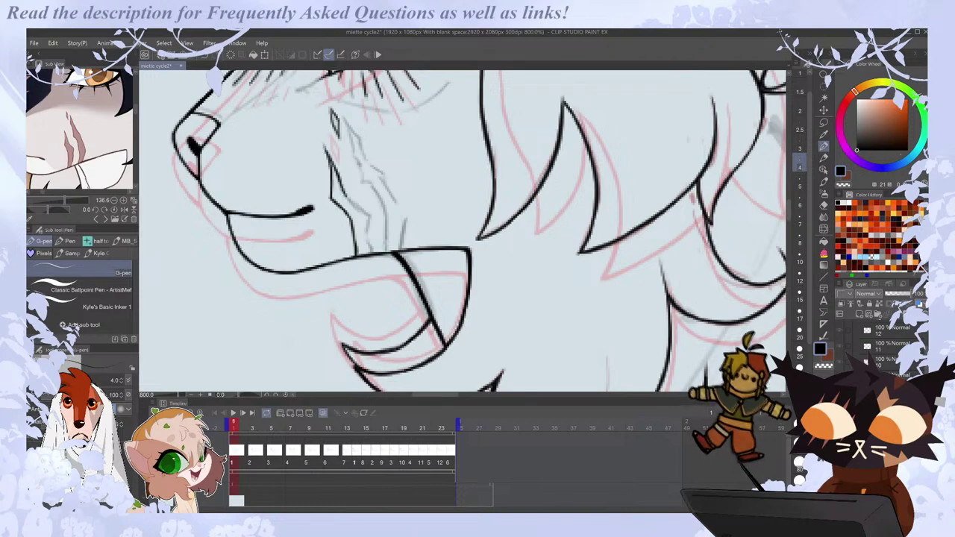
pyautogui.press('Right')
pyautogui.press('Left')
pyautogui.press('e')
pyautogui.press('p')
pyautogui.moveTo(354, 205); pyautogui.dragTo(365, 214)
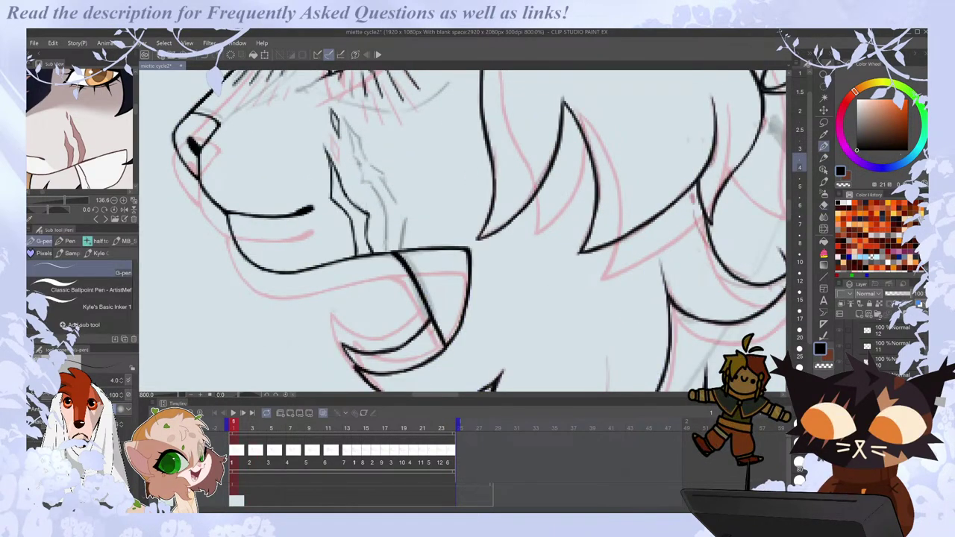
# Ink the edges of the front scar stripe on frames 3 and 5, flipping between the two to match them.
pyautogui.press('Right')
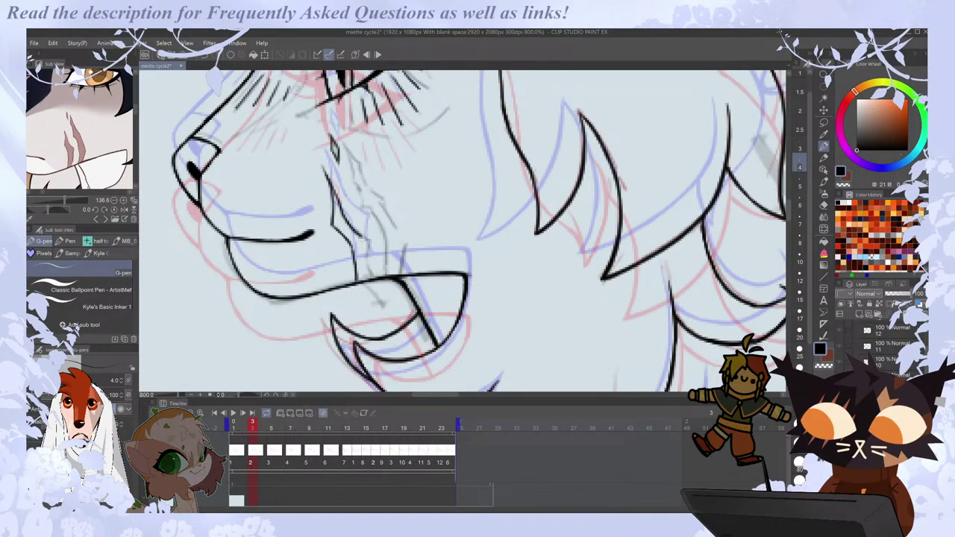
pyautogui.press('Right')
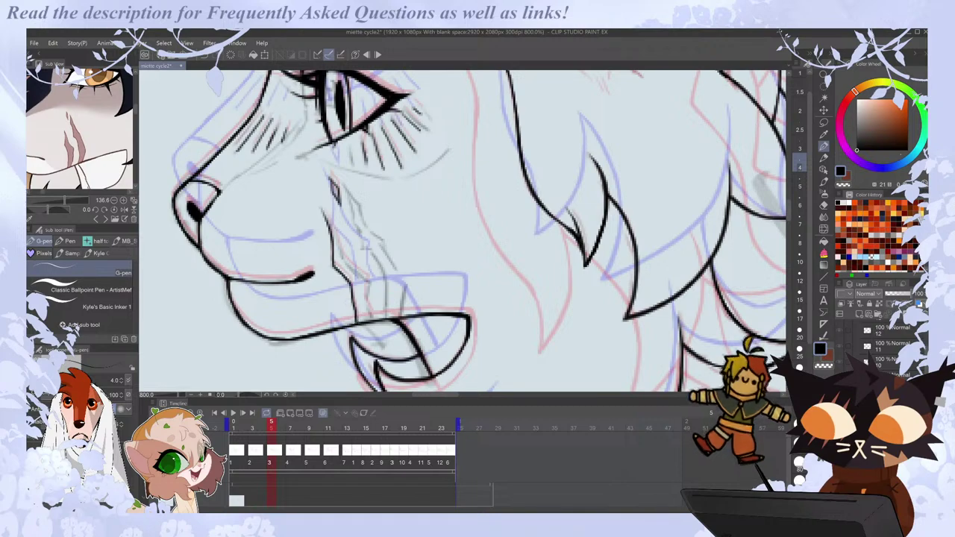
pyautogui.press('Right')
pyautogui.press('Left')
pyautogui.moveTo(325, 212); pyautogui.dragTo(367, 280)
pyautogui.press('Left')
pyautogui.press('Right')
pyautogui.press('Left')
pyautogui.press('Right')
pyautogui.press('Right')
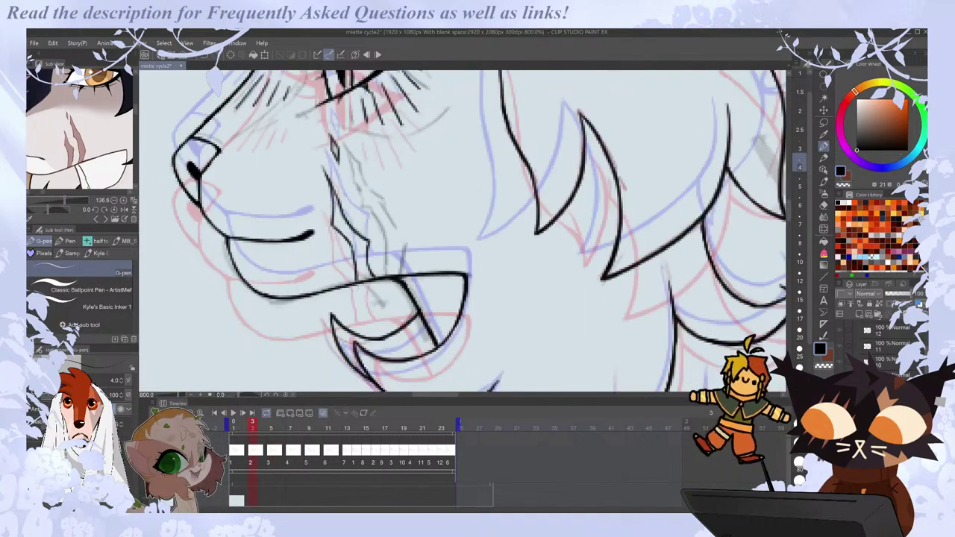
# Flip back and forth through frames 3 to 9 to examine how the front scar stripe moves.
pyautogui.press('Left')
pyautogui.press('Right')
pyautogui.press('Left')
pyautogui.press('Right')
pyautogui.press('Left')
pyautogui.press('Right')
pyautogui.press('Right')
pyautogui.press('Left')
pyautogui.press('Left')
pyautogui.press('Right')
pyautogui.press('Right')
pyautogui.press('Right')
pyautogui.press('Right')
pyautogui.press('Right')
pyautogui.press('Right')
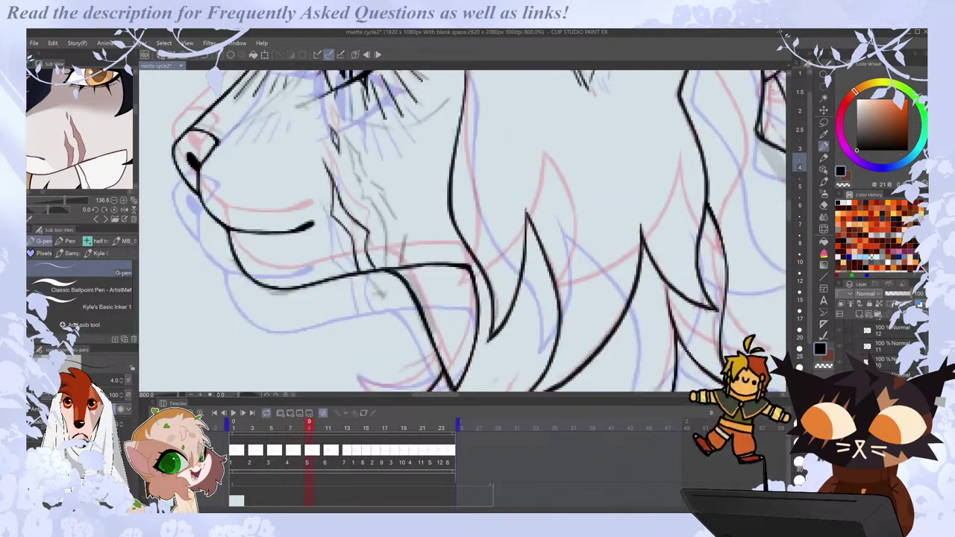
pyautogui.press('Left')
pyautogui.press('Left')
pyautogui.press('Right')
# Ink both edges of the front scar stripe on frame 13, redoing one stroke.
pyautogui.press('Left')
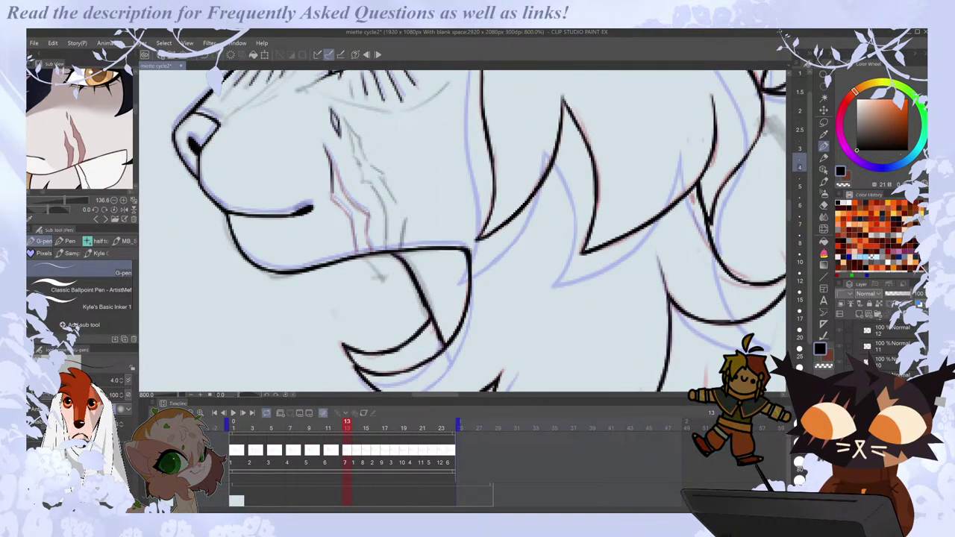
pyautogui.press('Right')
pyautogui.press('Left')
pyautogui.moveTo(327, 146); pyautogui.dragTo(367, 213)
pyautogui.hotkey('ctrl', 'z')
pyautogui.moveTo(336, 176); pyautogui.dragTo(345, 192)
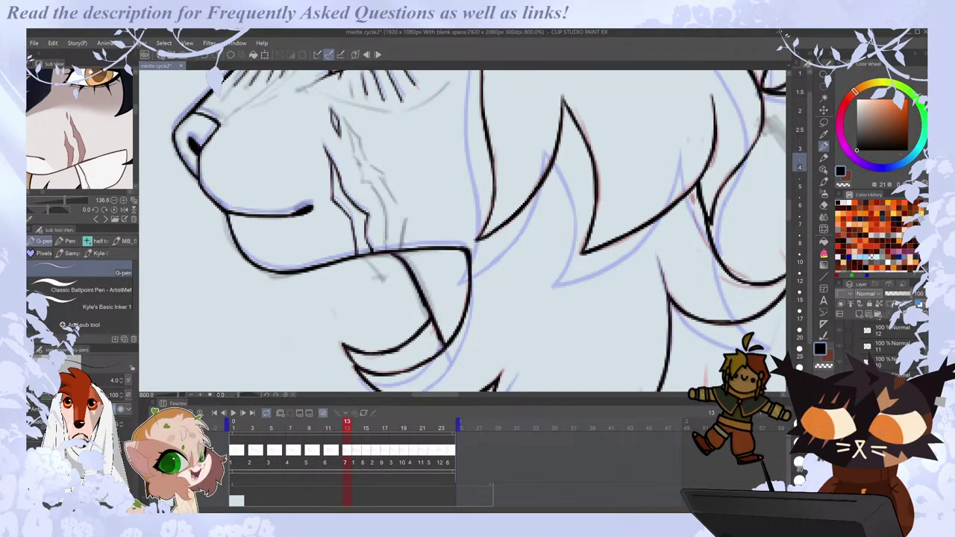
# Compare the neighbouring frames and ink both edges of the front scar stripe on frame 15.
pyautogui.scroll(-5, 429, 280)
pyautogui.press('Left')
pyautogui.press('Right')
pyautogui.press('Right')
pyautogui.press('Right')
pyautogui.scroll(5, 415, 254)
pyautogui.press('Left')
pyautogui.press('Right')
pyautogui.press('Left')
pyautogui.press('Right')
pyautogui.moveTo(371, 228); pyautogui.dragTo(403, 342)
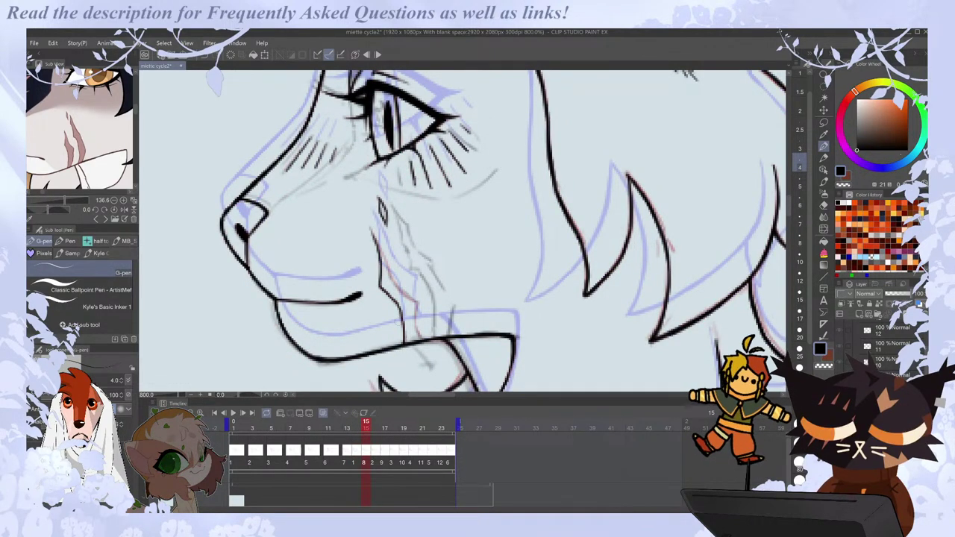
pyautogui.moveTo(378, 242)
pyautogui.mouseDown()
pyautogui.moveTo(416, 302)
pyautogui.moveTo(416, 338)
pyautogui.mouseUp()
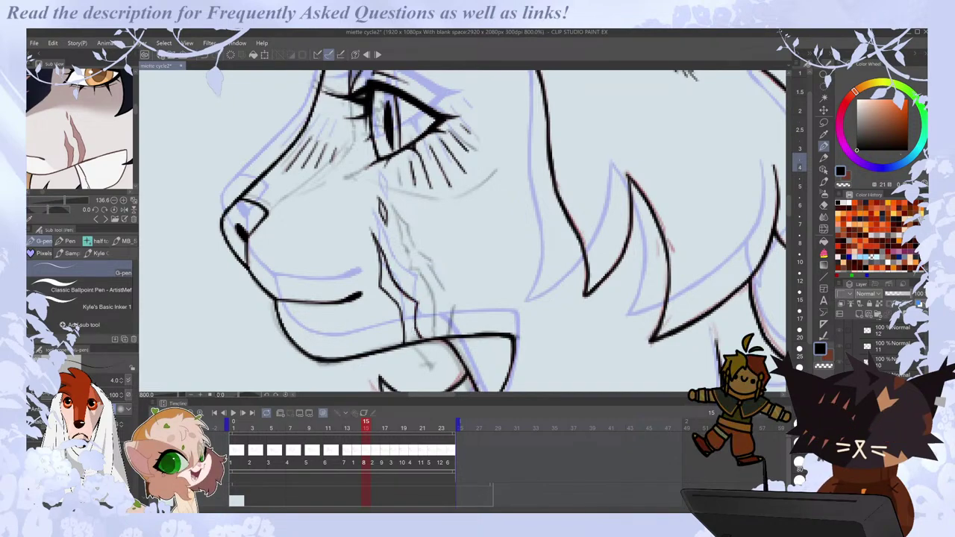
# Ink both edges of the front scar stripe on frame 17 down to the jaw, comparing it with the previous frame.
pyautogui.press('Right')
pyautogui.press('Right')
pyautogui.scroll(-2, 415, 331)
pyautogui.scroll(2, 404, 367)
pyautogui.press('Left')
pyautogui.press('Right')
pyautogui.moveTo(389, 258)
pyautogui.mouseDown()
pyautogui.moveTo(392, 288)
pyautogui.moveTo(410, 307)
pyautogui.mouseUp()
pyautogui.moveTo(393, 252)
pyautogui.mouseDown()
pyautogui.moveTo(403, 282)
pyautogui.moveTo(429, 306)
pyautogui.mouseUp()
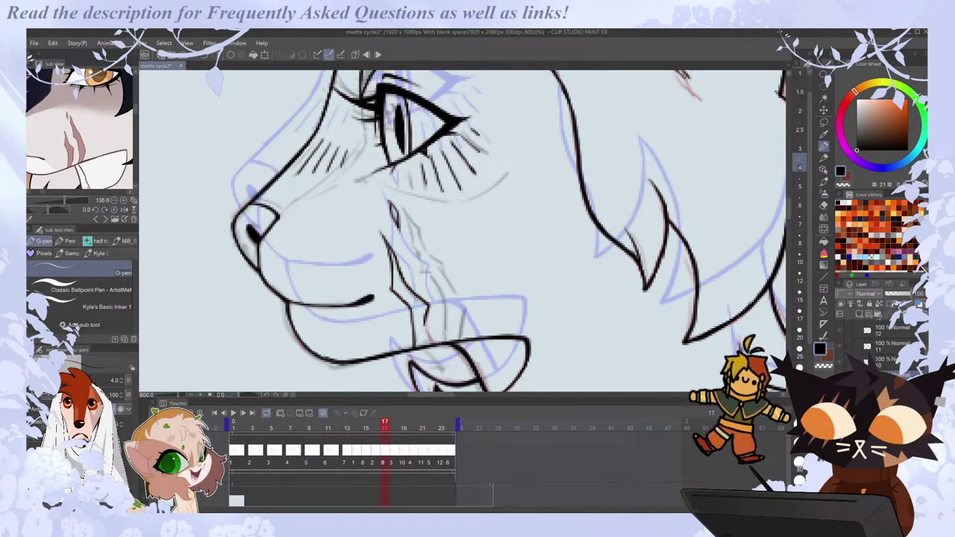
pyautogui.press('Left')
pyautogui.press('Right')
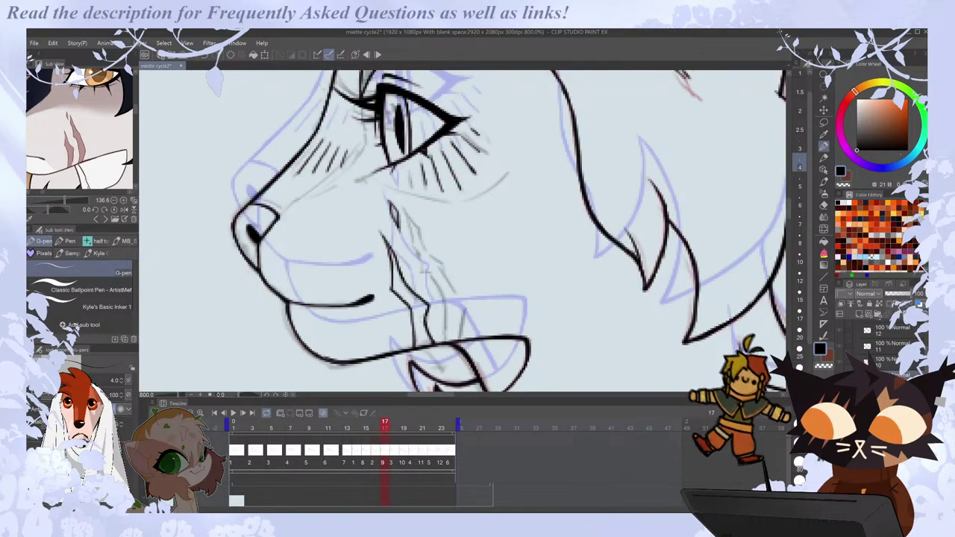
# Ink the small diamond and the front edge of the rear scar stripe on frame 21, using the onion skin for alignment.
pyautogui.press('Right')
pyautogui.press('Right')
pyautogui.press('Right')
pyautogui.press('Right')
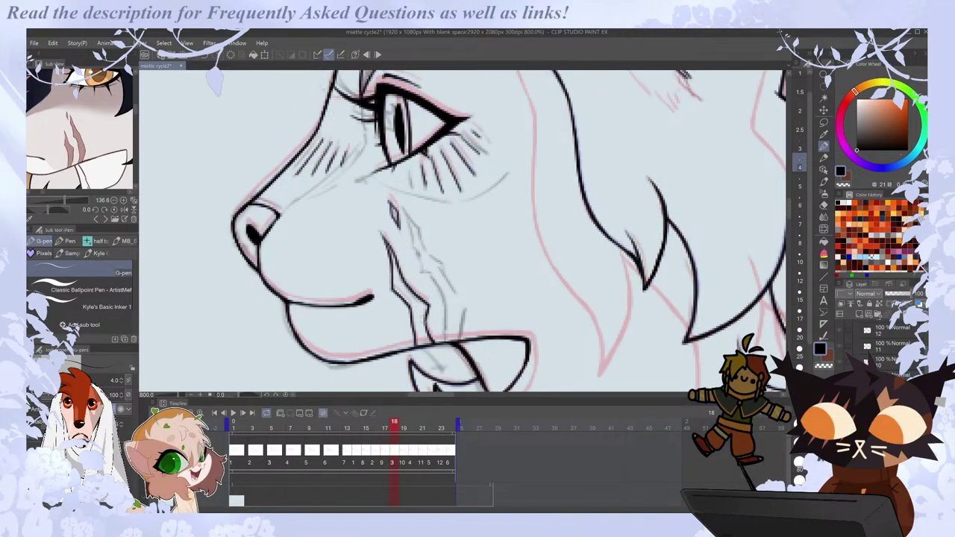
pyautogui.press('Left')
pyautogui.click(322, 414)
pyautogui.press('Right')
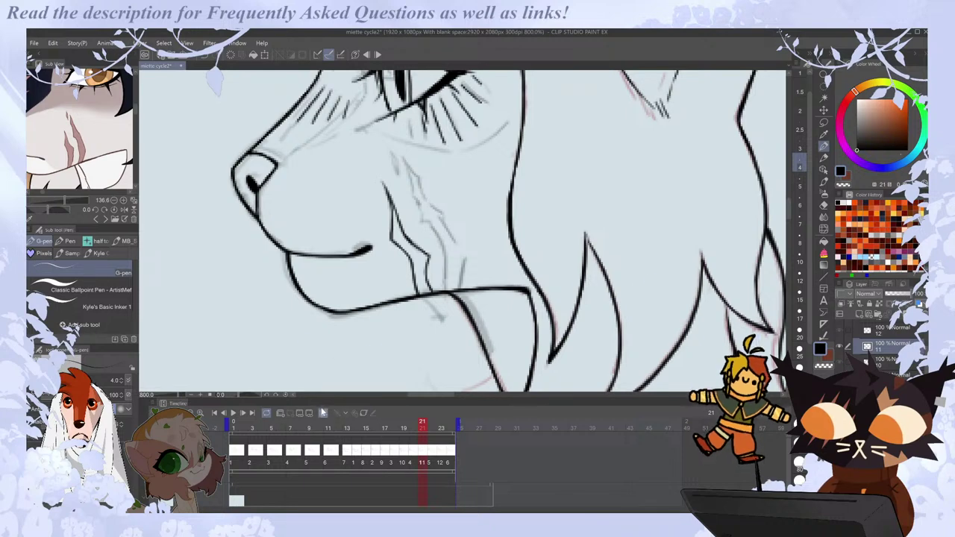
pyautogui.click(323, 412)
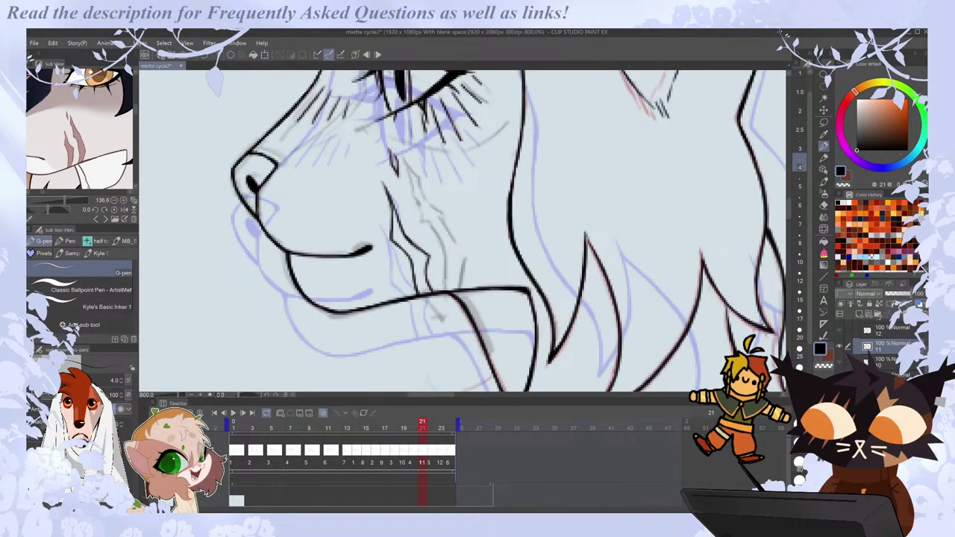
pyautogui.press('Right')
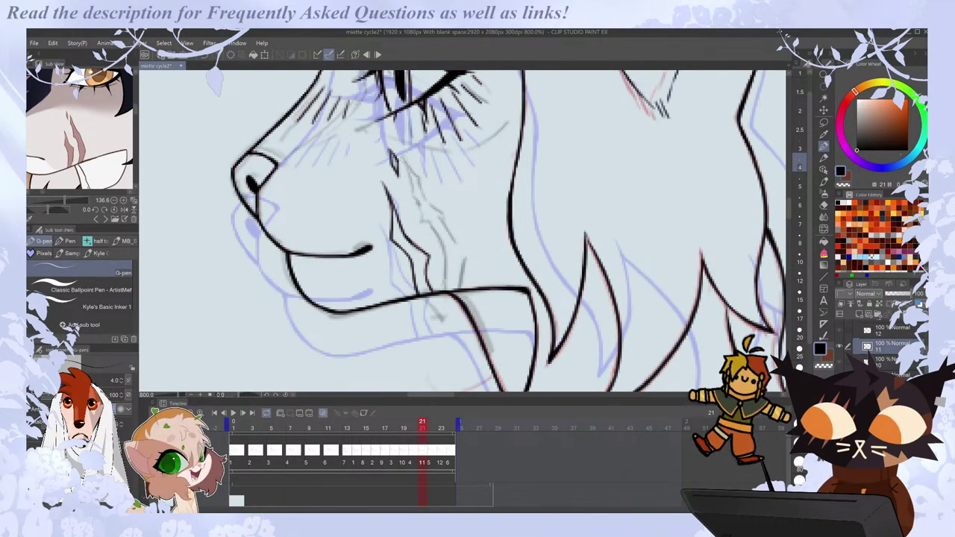
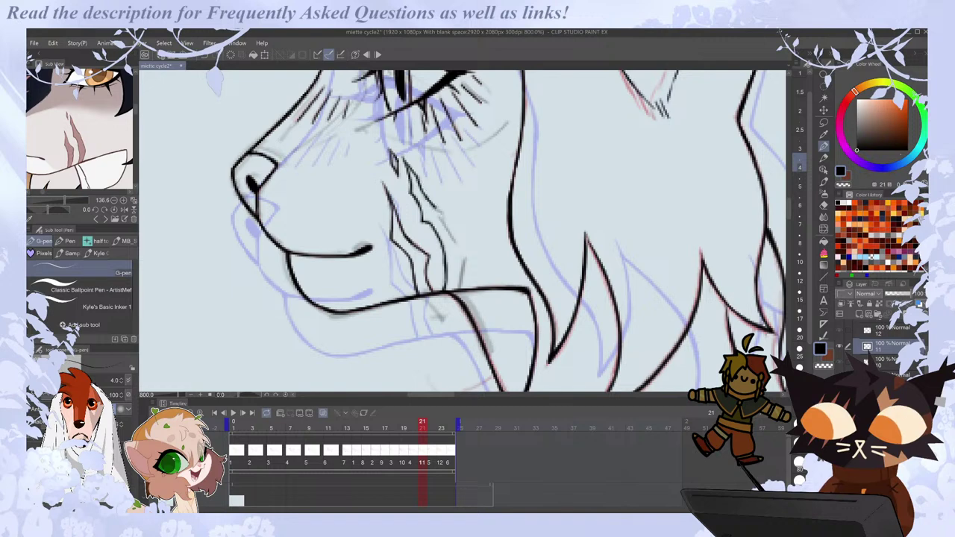
# Ink the rear edge of the rear scar stripe on frame 21 down to the jaw and erase the stray line at its upper tip.
pyautogui.moveTo(464, 245); pyautogui.dragTo(456, 288)
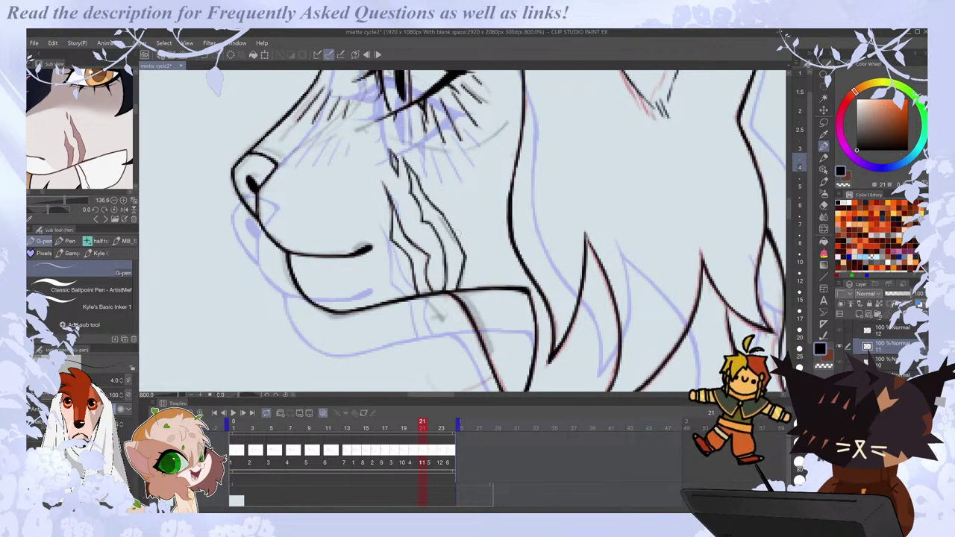
pyautogui.press('Left')
pyautogui.press('Right')
pyautogui.press('e')
pyautogui.moveTo(403, 157); pyautogui.dragTo(407, 174)
pyautogui.press('p')
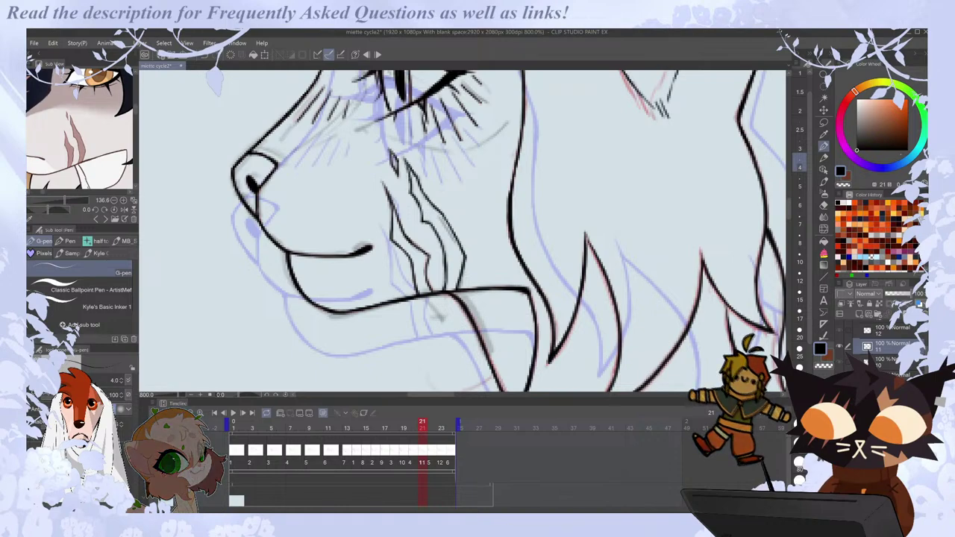
pyautogui.press('Left')
pyautogui.press('Right')
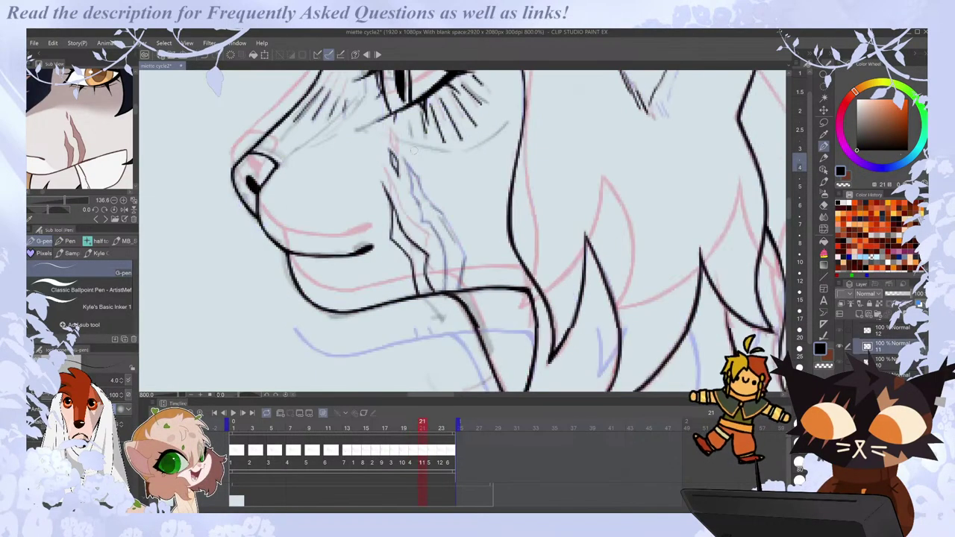
# Ink the rear edge of the rear scar stripe on frame 22, comparing it with frame 21.
pyautogui.press('Right')
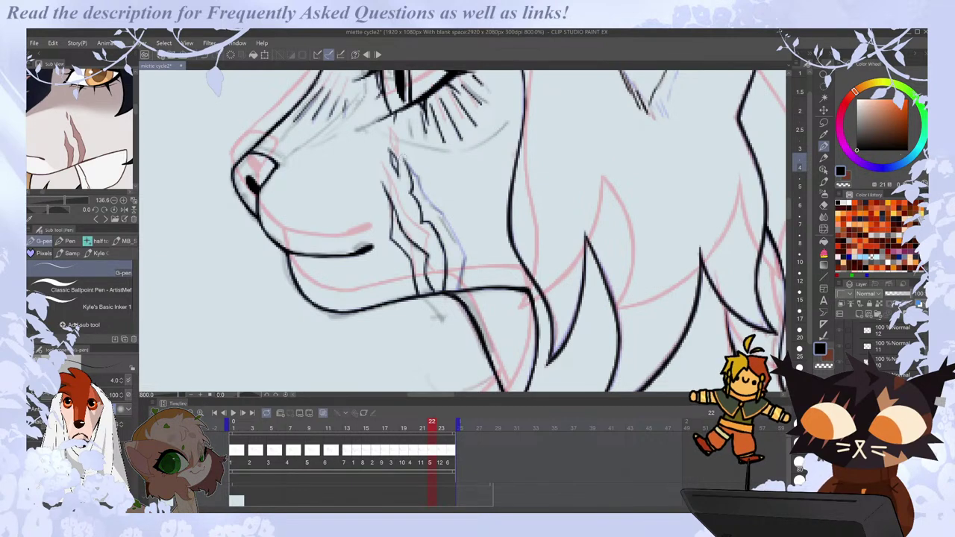
pyautogui.moveTo(418, 178); pyautogui.dragTo(440, 213)
pyautogui.press('Left')
pyautogui.press('Right')
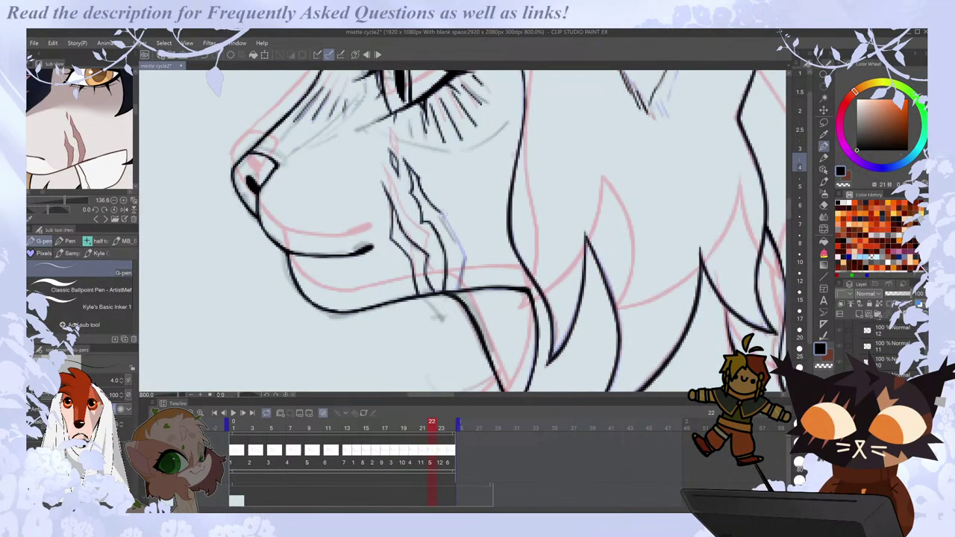
pyautogui.press('Right')
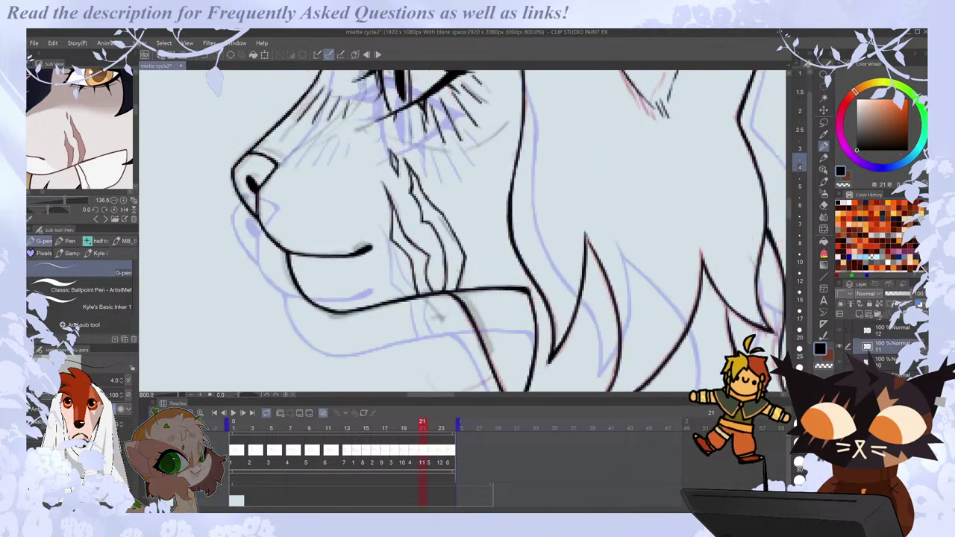
pyautogui.press('Left')
pyautogui.press('Right')
pyautogui.press('Left')
pyautogui.press('Right')
# Ink both edges of the rear scar stripe on frame 23, flipping to the previous frame to keep the shape consistent.
pyautogui.press('Left')
pyautogui.press('Right')
pyautogui.press('Left')
pyautogui.press('Right')
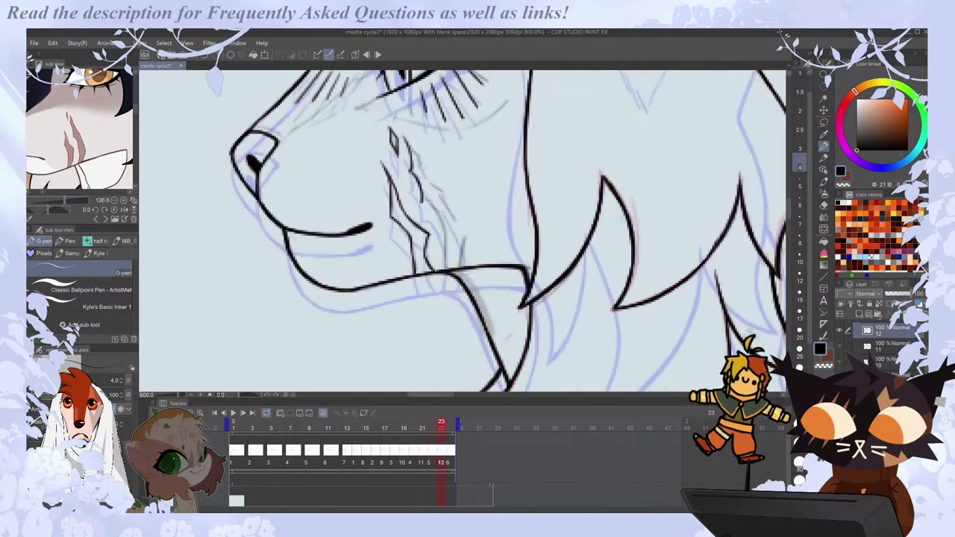
pyautogui.press('Left')
pyautogui.press('Right')
pyautogui.press('Left')
pyautogui.press('Right')
pyautogui.press('Left')
pyautogui.press('Right')
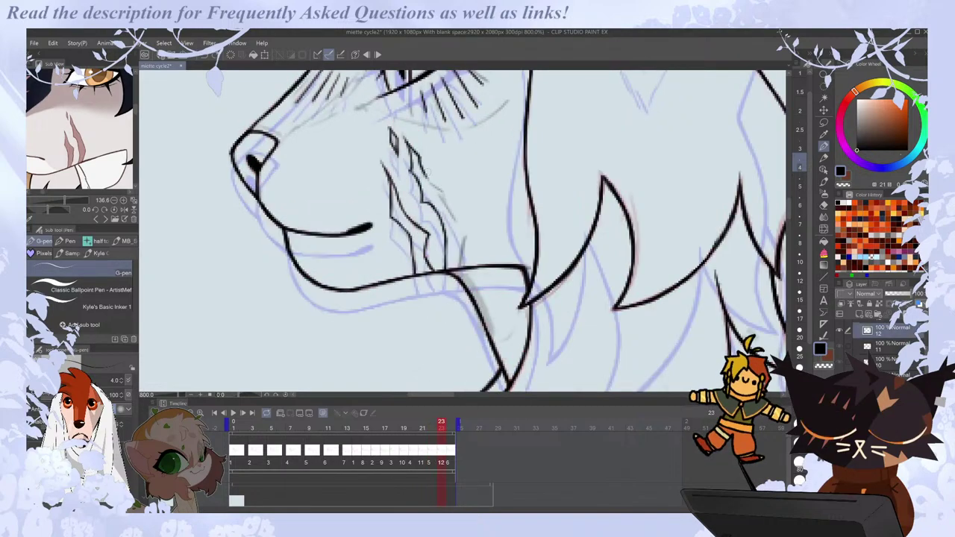
pyautogui.press('Left')
pyautogui.press('Right')
pyautogui.press('Left')
pyautogui.press('Right')
# Ink the rear edge of the rear scar stripe on frame 24 down to the jaw and compare it with the first frame.
pyautogui.press('Right')
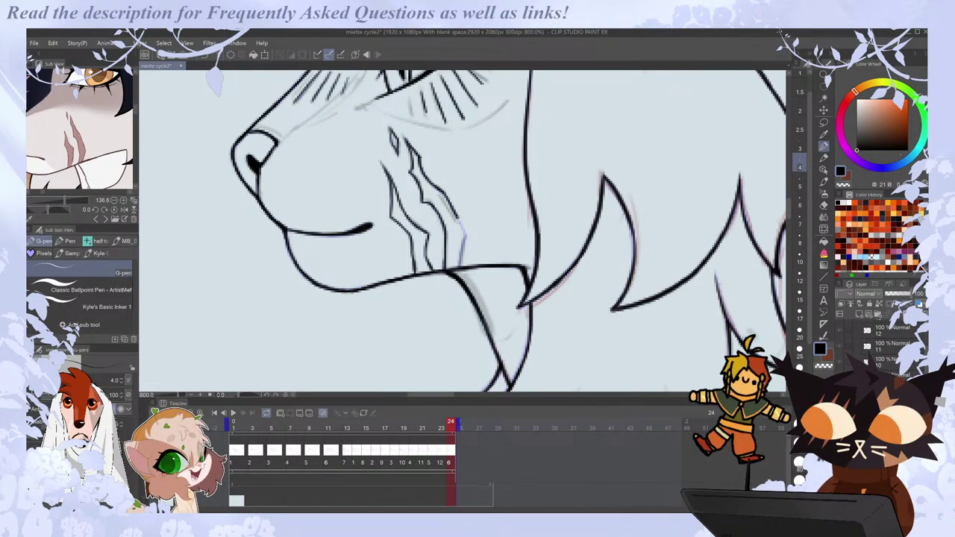
pyautogui.moveTo(460, 230); pyautogui.dragTo(464, 269)
pyautogui.press('Left')
pyautogui.press('Right')
pyautogui.press('Home')
pyautogui.press('End')
# Finish the rear scar stripe on frame 1 by inking its lower front edge and its rear edge.
pyautogui.press('Home')
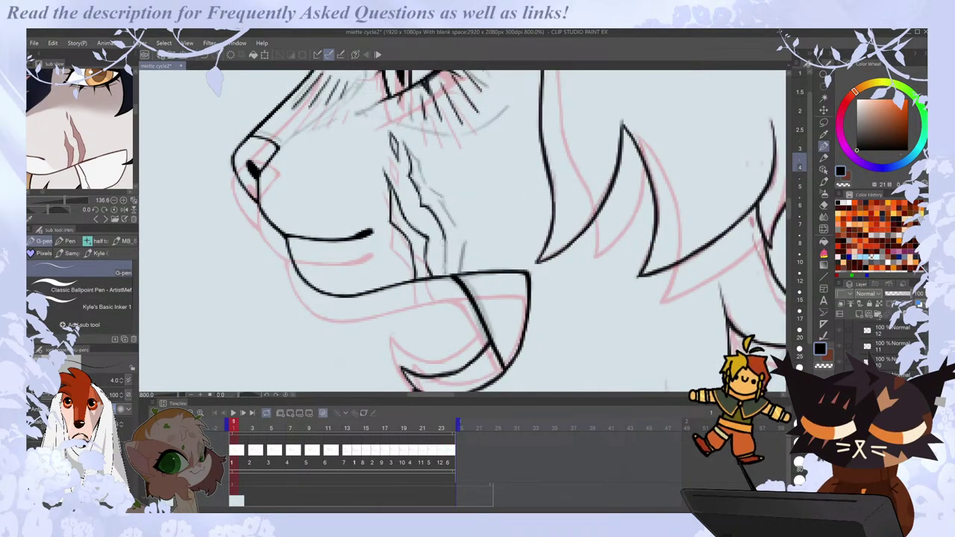
pyautogui.moveTo(446, 262); pyautogui.dragTo(445, 276)
pyautogui.press('Left')
pyautogui.press('Right')
pyautogui.moveTo(406, 142); pyautogui.dragTo(444, 199)
pyautogui.press('Right')
pyautogui.press('Left')
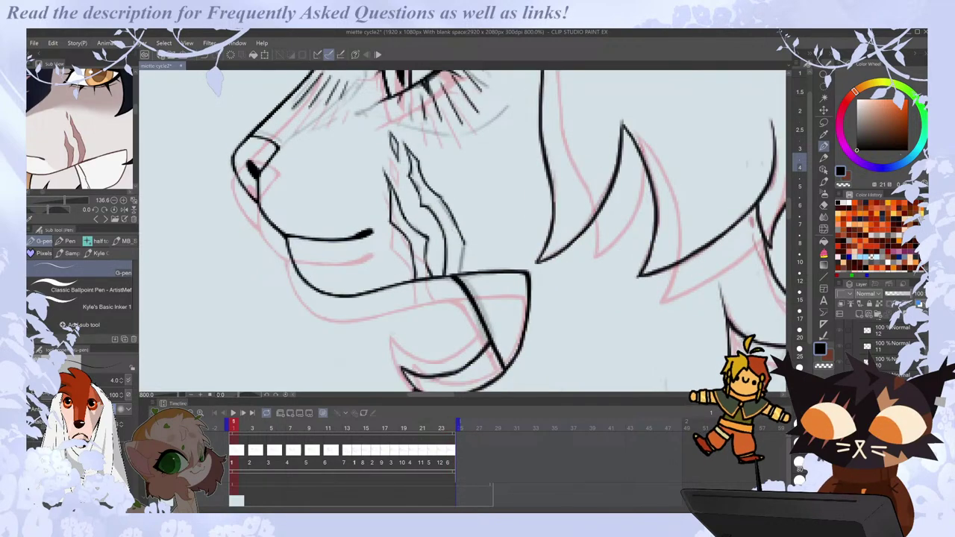
# Compare the scar line art on frames 1 to 5, then on frame 24 back to frame 21.
pyautogui.press('Right')
pyautogui.press('Left')
pyautogui.press('Right')
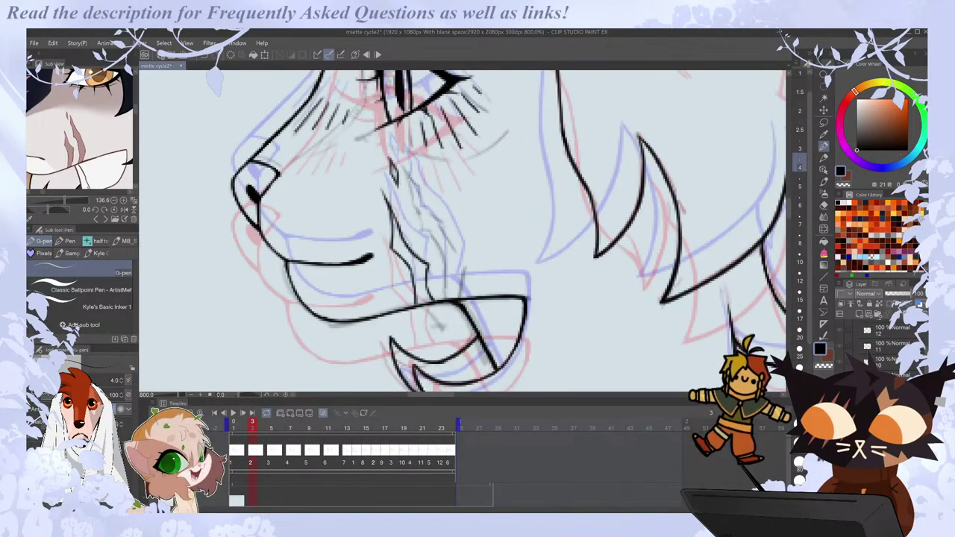
pyautogui.press('Right')
pyautogui.press('Left')
pyautogui.press('Left')
pyautogui.press('Left')
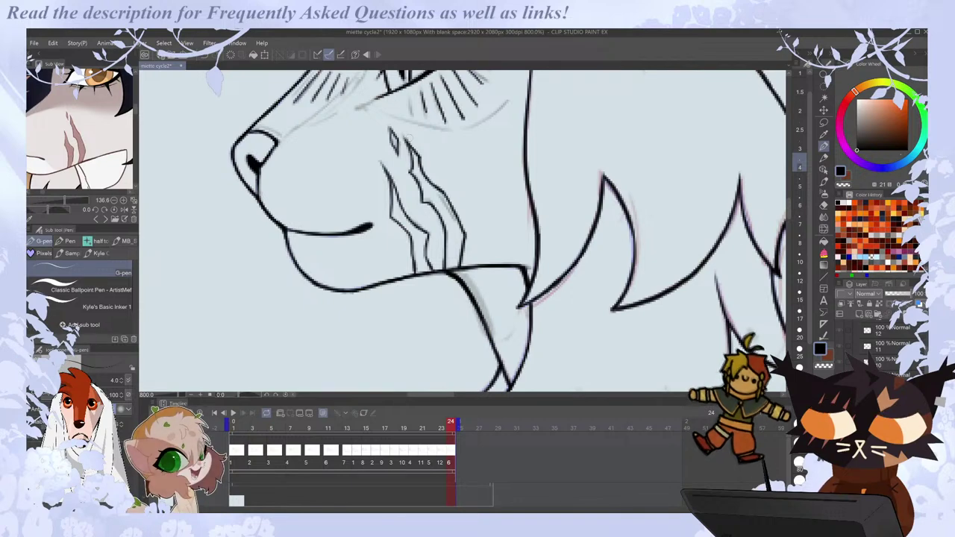
pyautogui.press('Left')
pyautogui.press('Left')
pyautogui.press('Left')
pyautogui.press('Left')
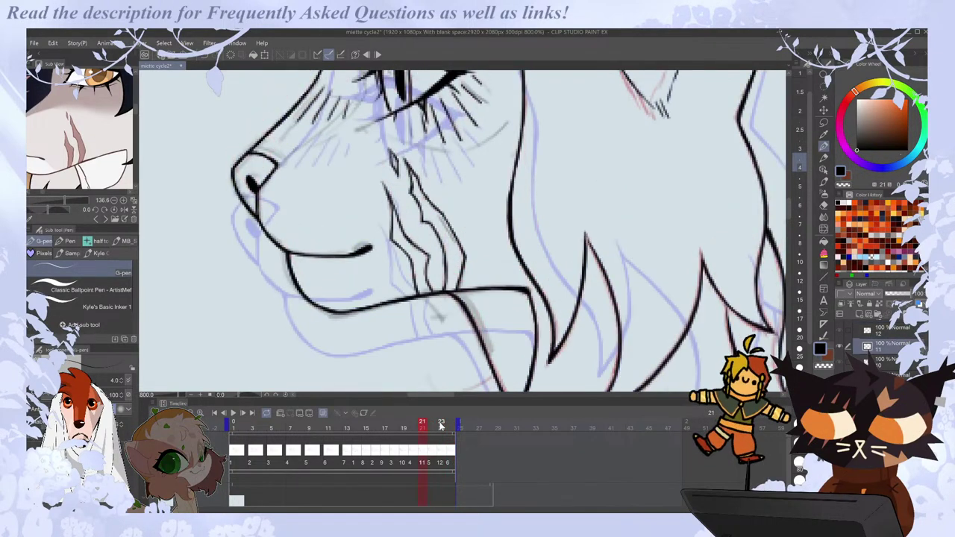
# Ink both edges of the rear scar stripe on frame 20, redoing one stroke and erasing the excess at the upper tip.
pyautogui.moveTo(410, 232); pyautogui.dragTo(434, 274)
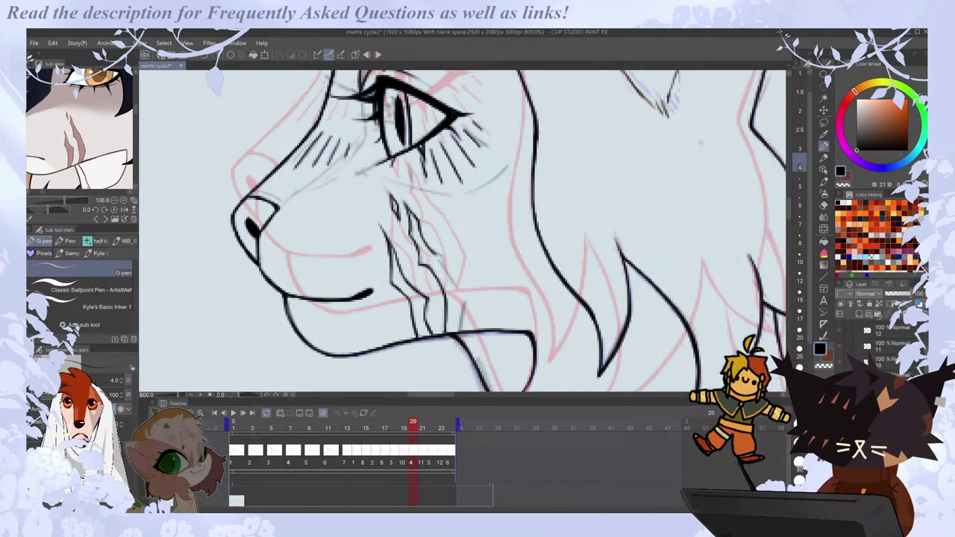
pyautogui.press('Right')
pyautogui.press('Left')
pyautogui.hotkey('ctrl', 'z')
pyautogui.moveTo(433, 250); pyautogui.dragTo(442, 259)
pyautogui.press('Right')
pyautogui.press('Left')
pyautogui.press('Right')
pyautogui.press('Left')
pyautogui.press('e')
pyautogui.moveTo(407, 203); pyautogui.dragTo(417, 210)
pyautogui.press('p')
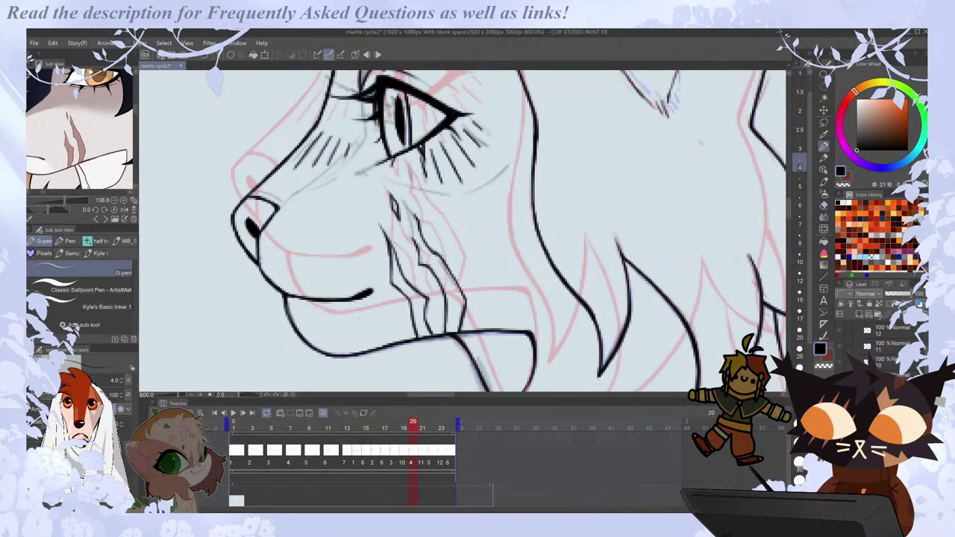
pyautogui.press('Right')
pyautogui.press('Left')
# Ink both edges of the rear scar stripe on frame 19 down to the jaw, comparing it with frame 20.
pyautogui.press('Left')
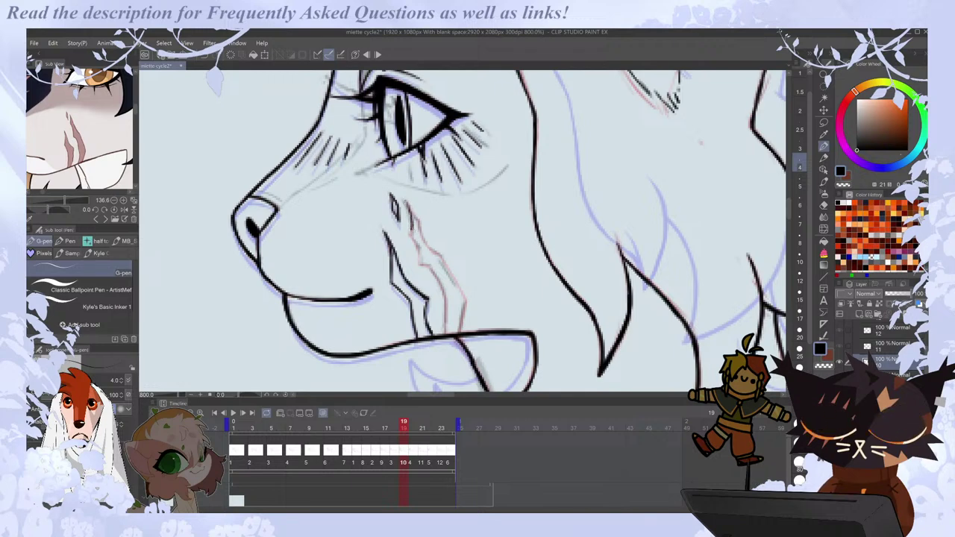
pyautogui.moveTo(419, 263); pyautogui.dragTo(431, 268)
pyautogui.moveTo(406, 202); pyautogui.dragTo(437, 254)
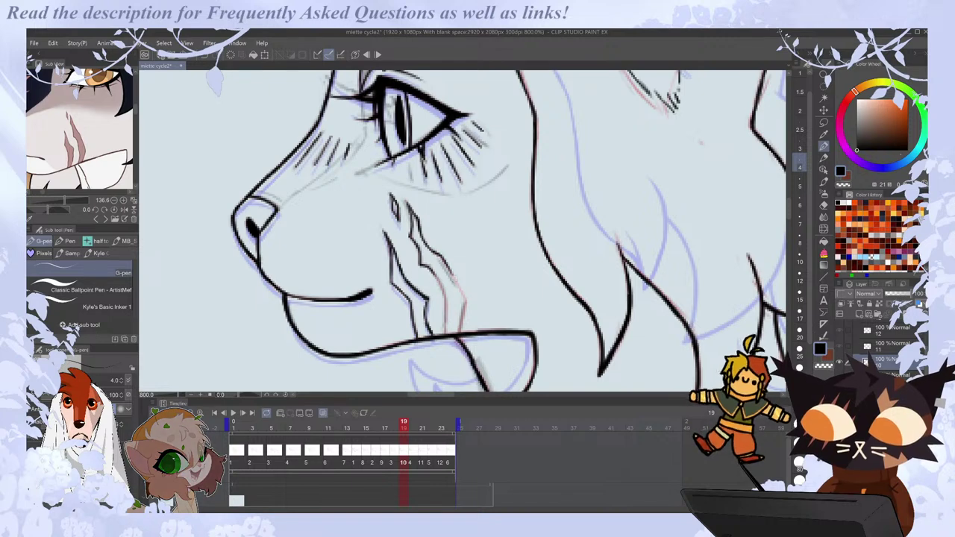
pyautogui.moveTo(438, 255); pyautogui.dragTo(467, 302)
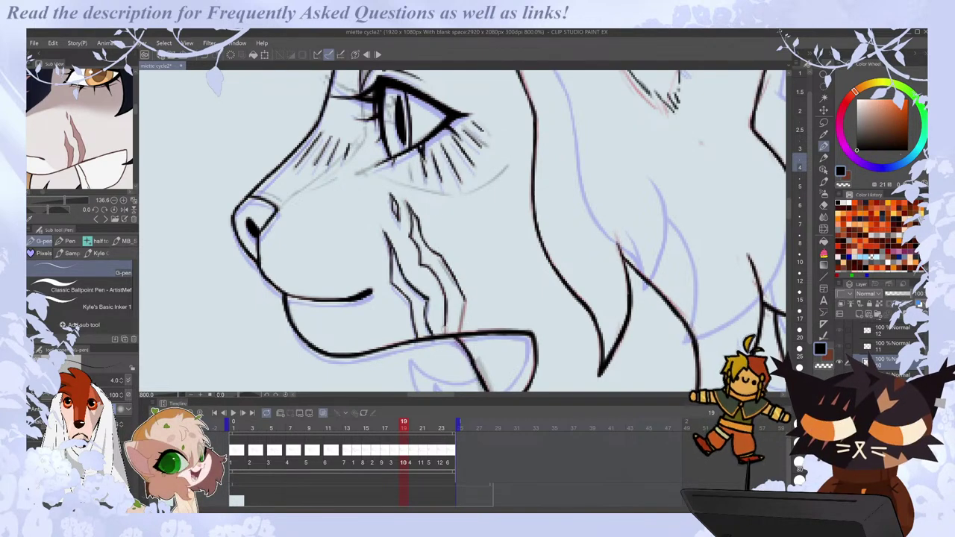
pyautogui.moveTo(466, 306); pyautogui.dragTo(458, 333)
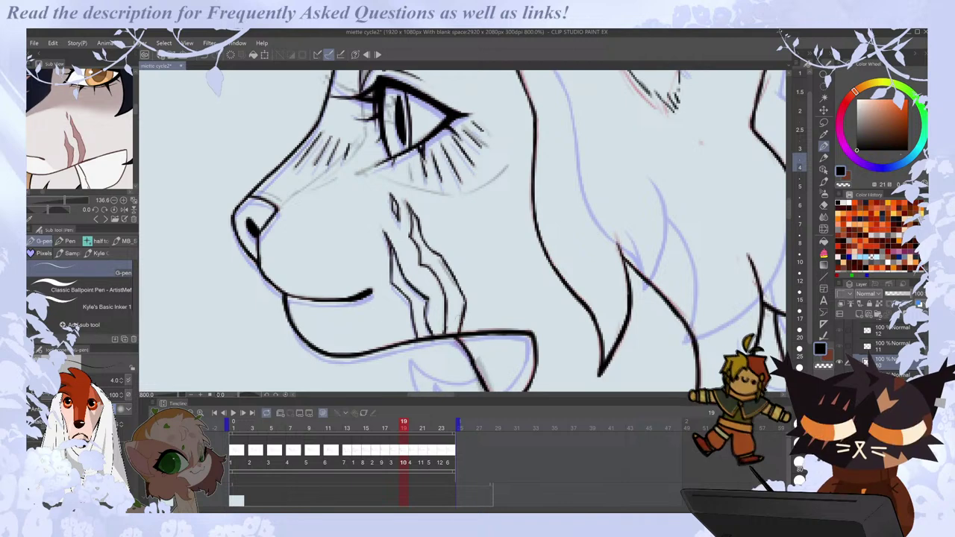
pyautogui.press('Right')
pyautogui.press('Left')
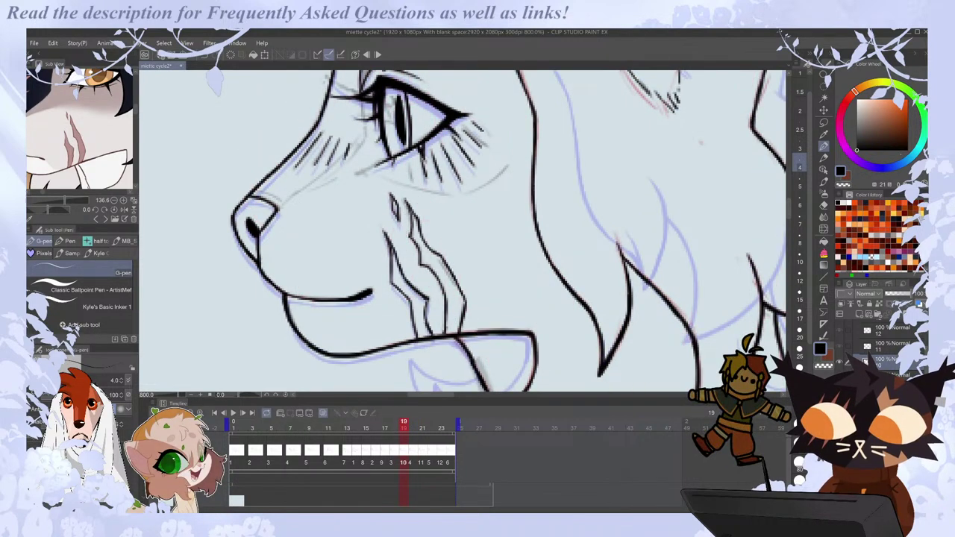
pyautogui.press('Right')
pyautogui.press('Left')
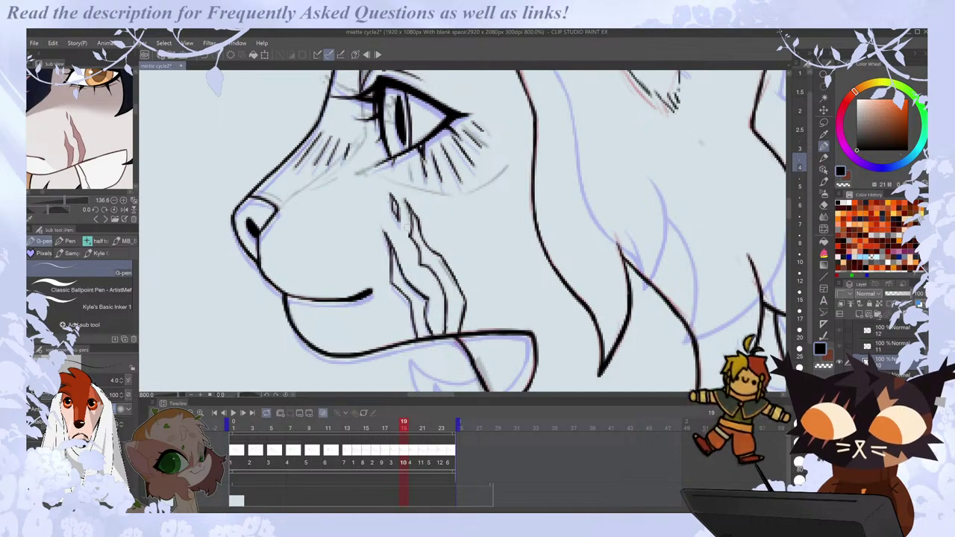
# Flip forward through the frames to examine the scar stripes for consistency and missing line art.
pyautogui.press('Right')
pyautogui.press('Right')
pyautogui.press('Right')
pyautogui.press('Right')
pyautogui.press('Right')
pyautogui.press('Right')
pyautogui.press('Right')
pyautogui.press('Right')
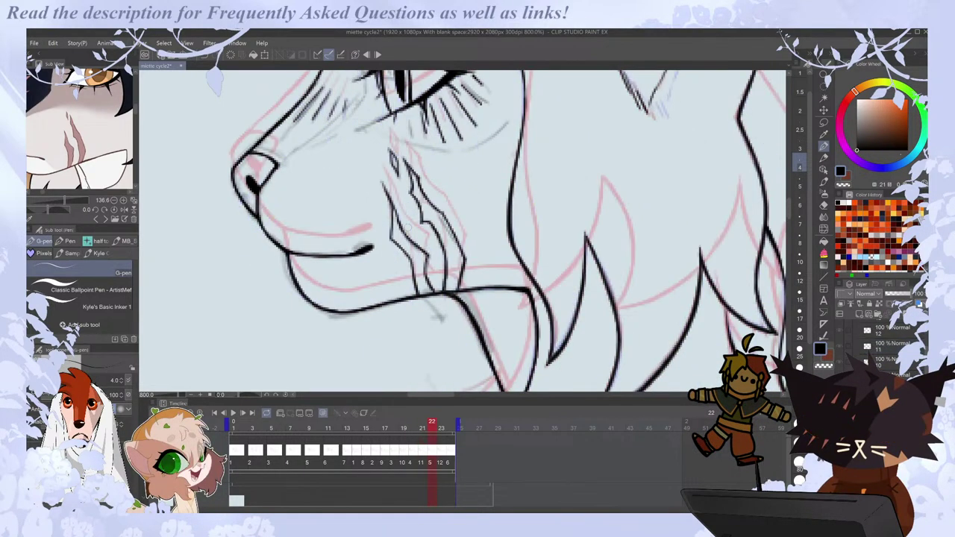
pyautogui.press('Right')
pyautogui.press('Left')
pyautogui.press('Right')
pyautogui.press('Right')
pyautogui.press('Right')
# Ink both edges of the rear scar stripe on frame 5, comparing it with the neighbouring frames.
pyautogui.press('Left')
pyautogui.press('Left')
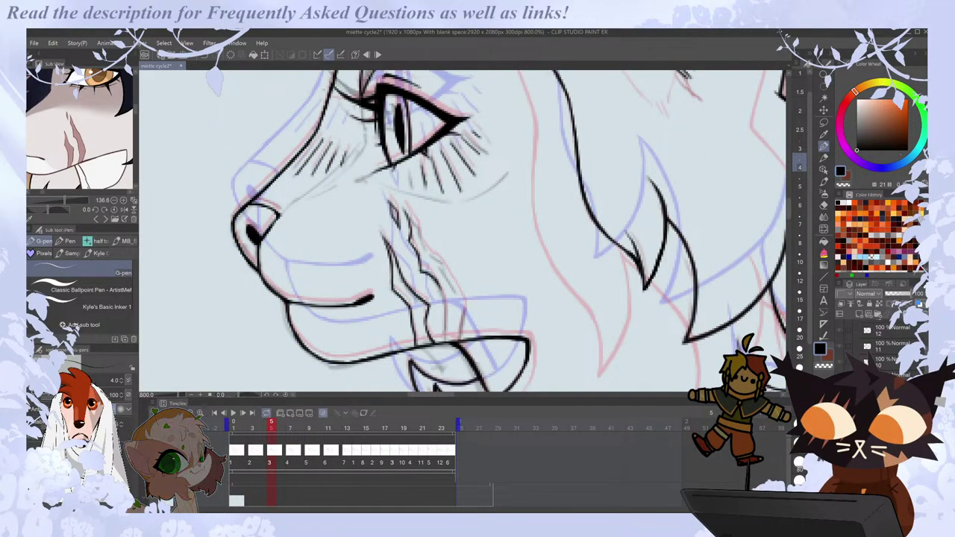
pyautogui.press('Right')
pyautogui.press('Left')
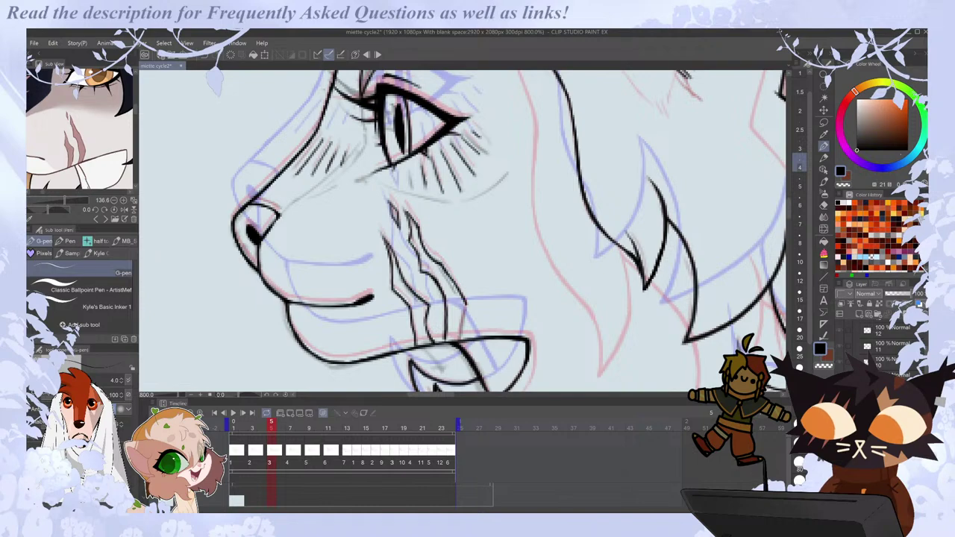
pyautogui.press('Right')
pyautogui.press('Left')
pyautogui.press('Left')
pyautogui.press('Right')
pyautogui.press('e')
pyautogui.press('p')
pyautogui.press('Right')
pyautogui.press('Left')
# Ink the rear scar stripe on frame 17 down to the jaw and compare it with the following frames.
pyautogui.click(394, 462)
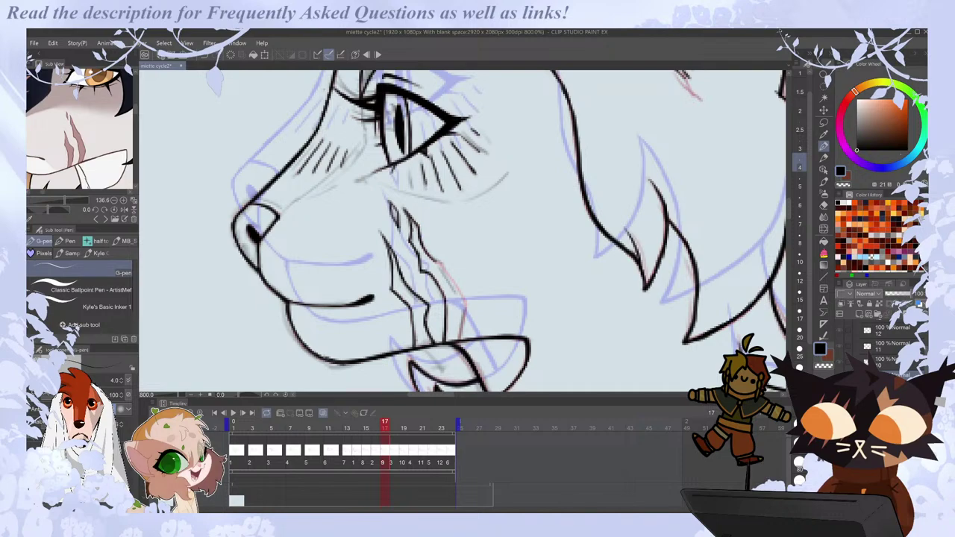
pyautogui.moveTo(440, 263)
pyautogui.mouseDown()
pyautogui.moveTo(465, 305)
pyautogui.moveTo(458, 341)
pyautogui.mouseUp()
pyautogui.press('.')
pyautogui.press('.')
pyautogui.press(',')
pyautogui.press(',')
# Ink the rear scar stripe on frame 16, redoing the first stroke and checking it against frame 17.
pyautogui.press(',')
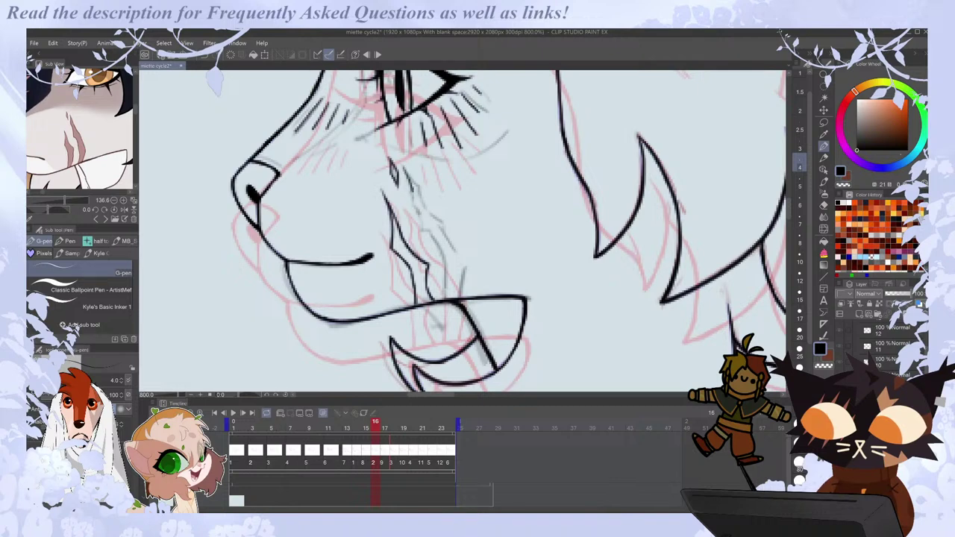
pyautogui.moveTo(410, 190); pyautogui.dragTo(415, 207)
pyautogui.hotkey('ctrl', 'z')
pyautogui.moveTo(403, 166)
pyautogui.mouseDown()
pyautogui.moveTo(423, 232)
pyautogui.moveTo(444, 260)
pyautogui.moveTo(445, 298)
pyautogui.mouseUp()
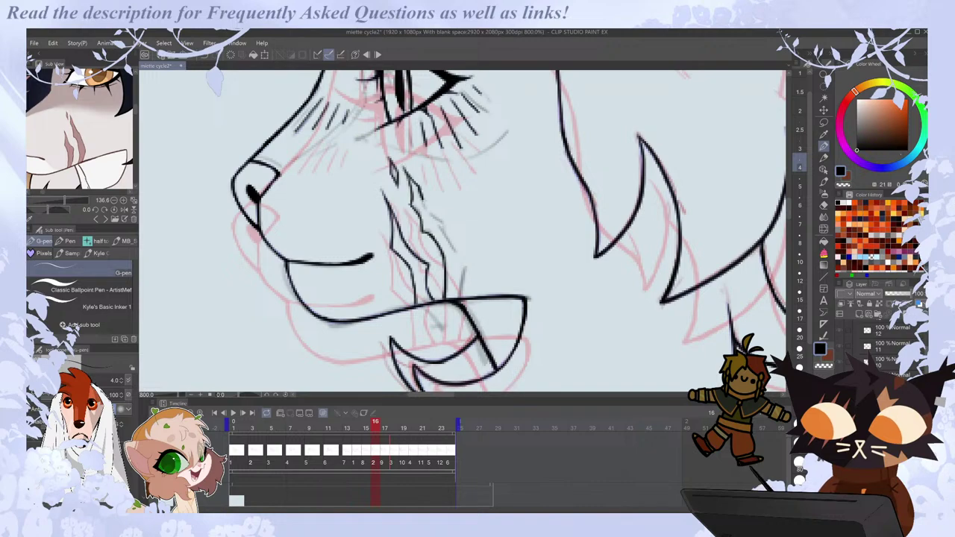
pyautogui.press('Right')
pyautogui.press('Left')
pyautogui.press('Right')
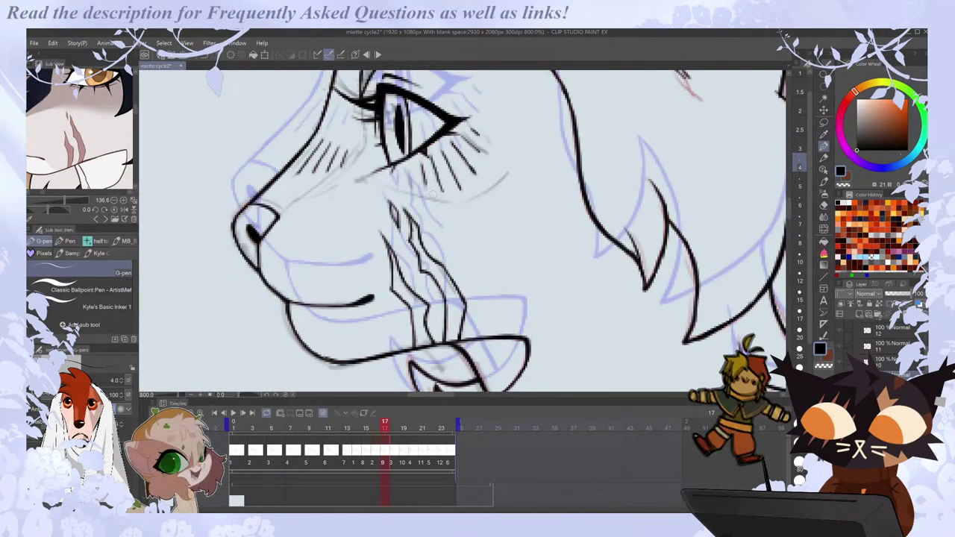
pyautogui.press('Left')
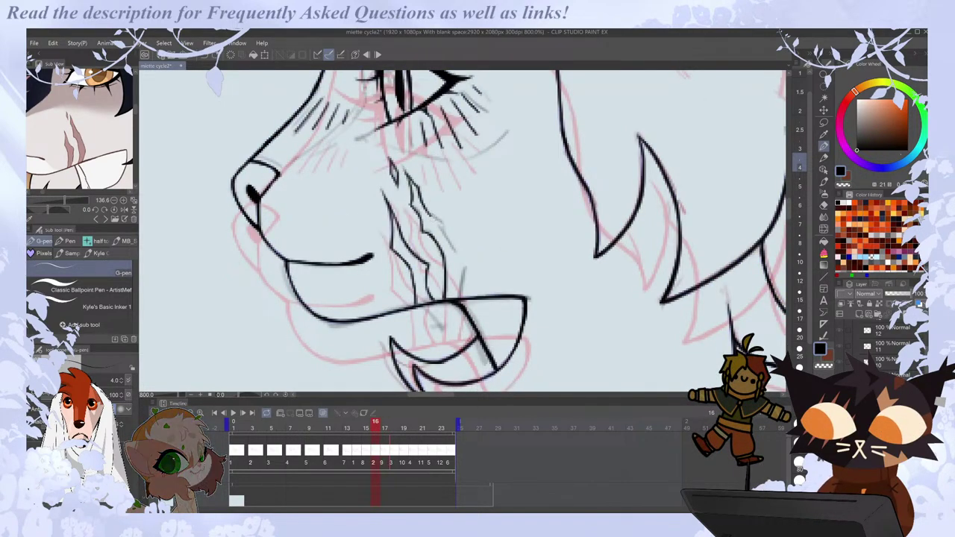
pyautogui.press('Right')
pyautogui.press('Left')
pyautogui.press('Right')
pyautogui.press('Left')
# Ink both edges of the rear scar stripe on frame 15 down to the jaw, redoing one rear-edge stroke.
pyautogui.press('Left')
pyautogui.moveTo(407, 179); pyautogui.dragTo(433, 240)
pyautogui.moveTo(445, 272); pyautogui.dragTo(445, 299)
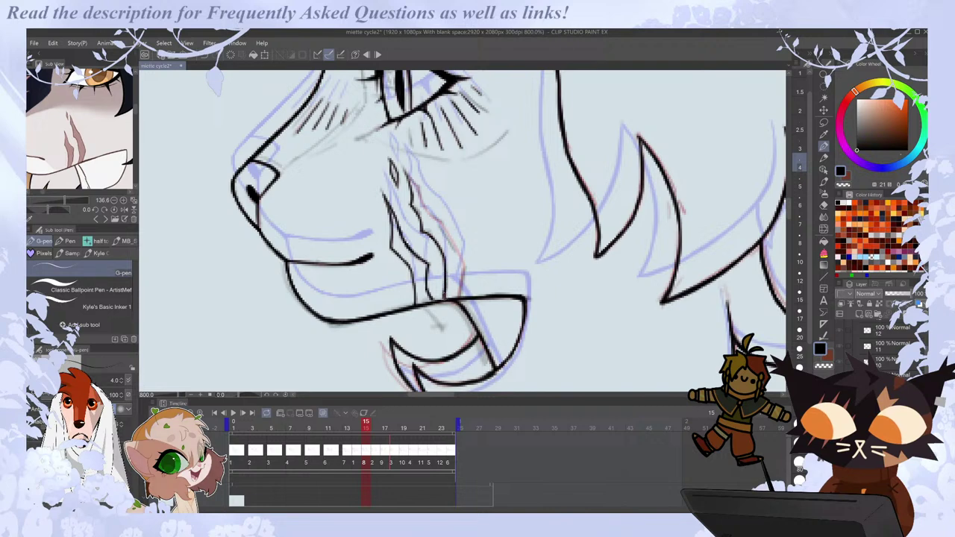
pyautogui.moveTo(405, 170); pyautogui.dragTo(441, 222)
pyautogui.hotkey('ctrl', 'z')
pyautogui.moveTo(419, 191); pyautogui.dragTo(457, 257)
pyautogui.moveTo(461, 290); pyautogui.dragTo(456, 301)
pyautogui.press('Right')
pyautogui.press('Right')
pyautogui.press('Right')
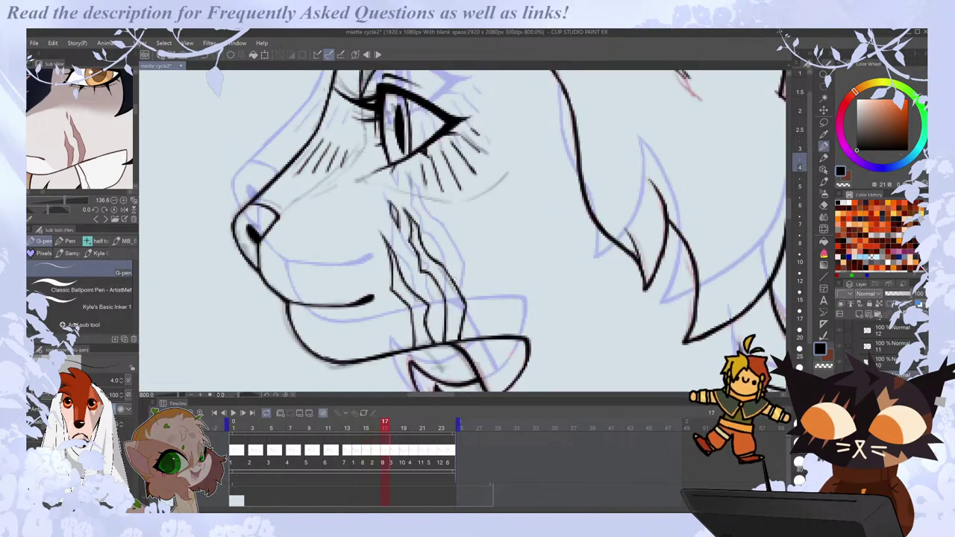
# Flip back and forth through the earlier frames to compare the finished scar stripes, ending on frame 13.
pyautogui.press('Left')
pyautogui.press('Left')
pyautogui.press('Left')
pyautogui.press('Left')
pyautogui.press('Left')
pyautogui.press('Left')
pyautogui.press('Left')
pyautogui.press('Right')
pyautogui.press('Right')
pyautogui.press('Left')
pyautogui.press('Left')
pyautogui.press('Right')
pyautogui.press('Right')
pyautogui.press('Right')
pyautogui.press('Left')
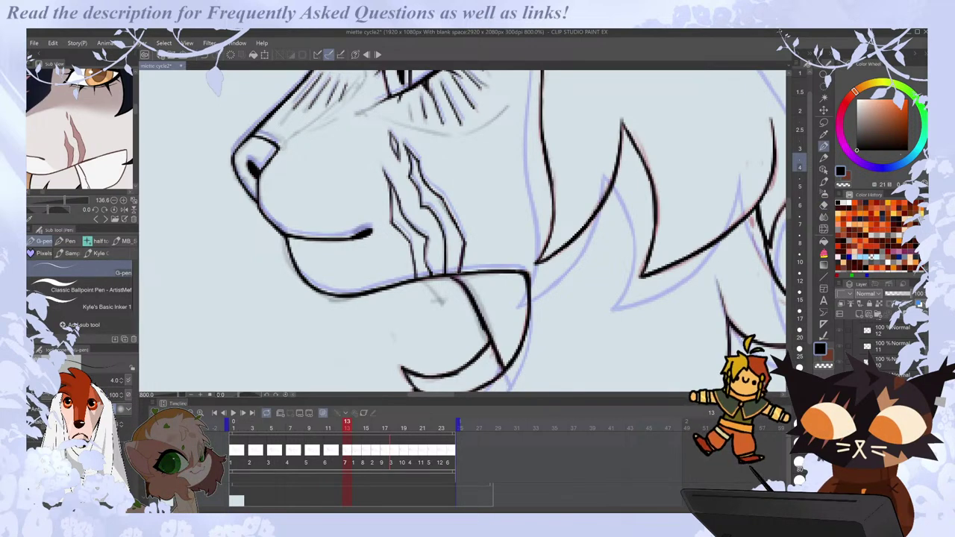
# Set the pen's brush size to 8 with the whole wolf in view on frame 13.
pyautogui.scroll(-7, 464, 270)
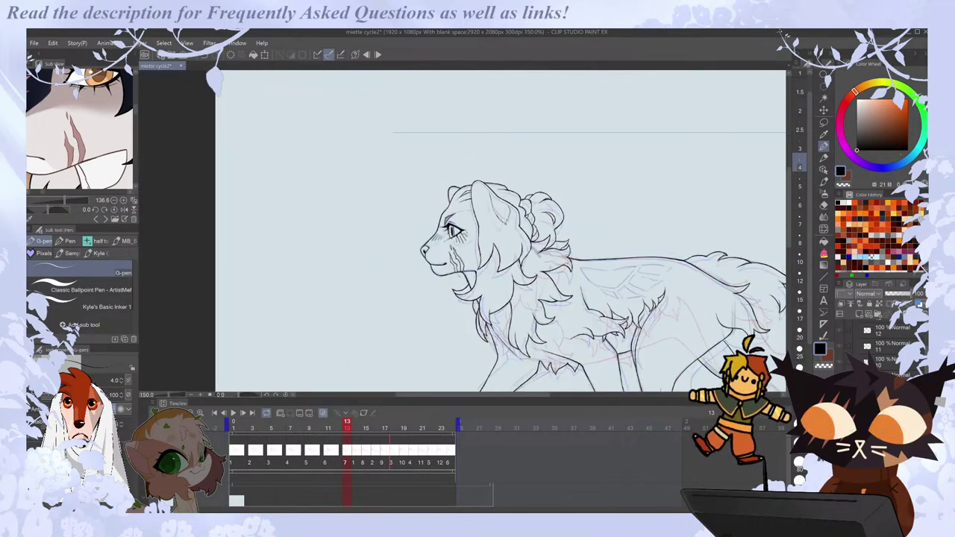
pyautogui.moveTo(788, 195); pyautogui.dragTo(788, 227)
pyautogui.moveTo(535, 394); pyautogui.dragTo(597, 394)
pyautogui.hotkey('ctrl', '-')
pyautogui.click(800, 243)
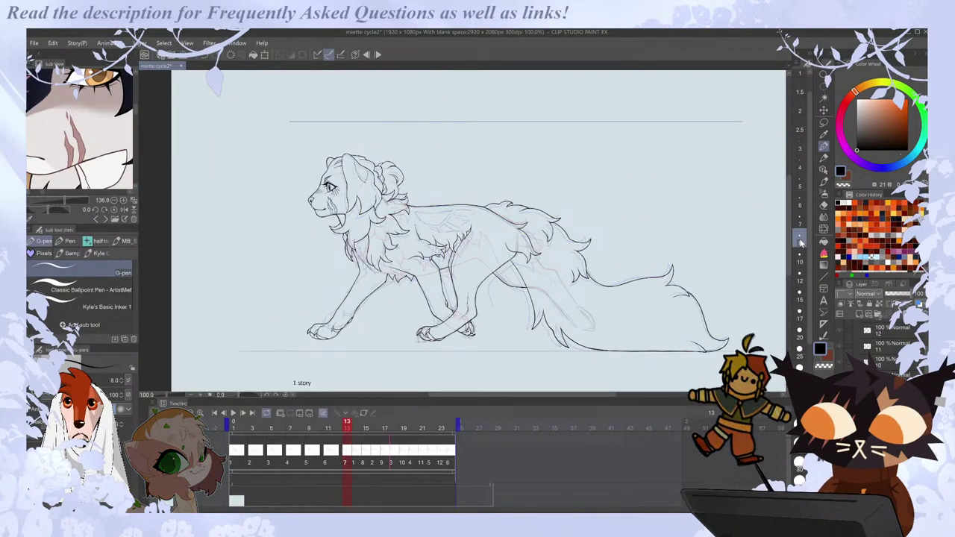
# Save the animation and compare the wolf's legs across frames 13 to 15, ending on frame 15.
pyautogui.hotkey('ctrl', 's')
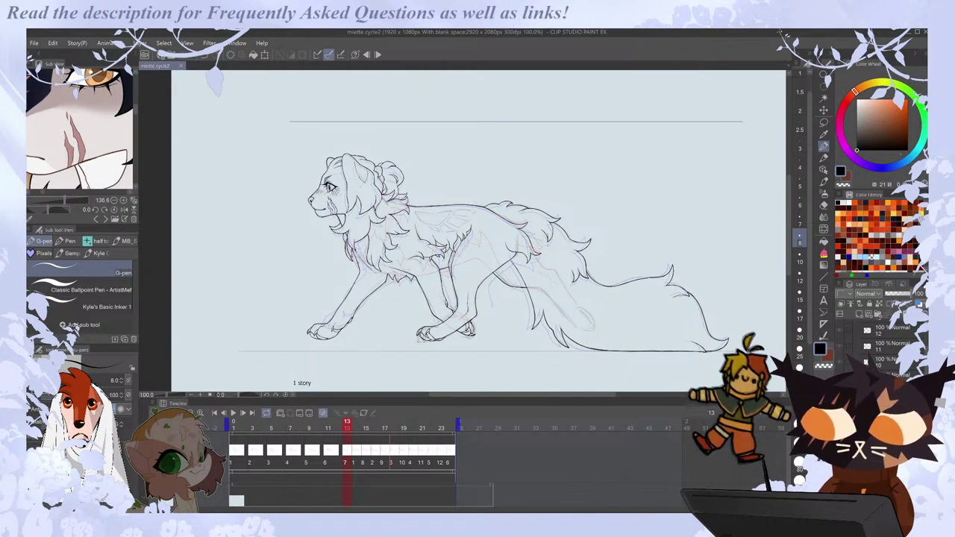
pyautogui.hotkey('ctrl', '+')
pyautogui.hotkey('ctrl', '+')
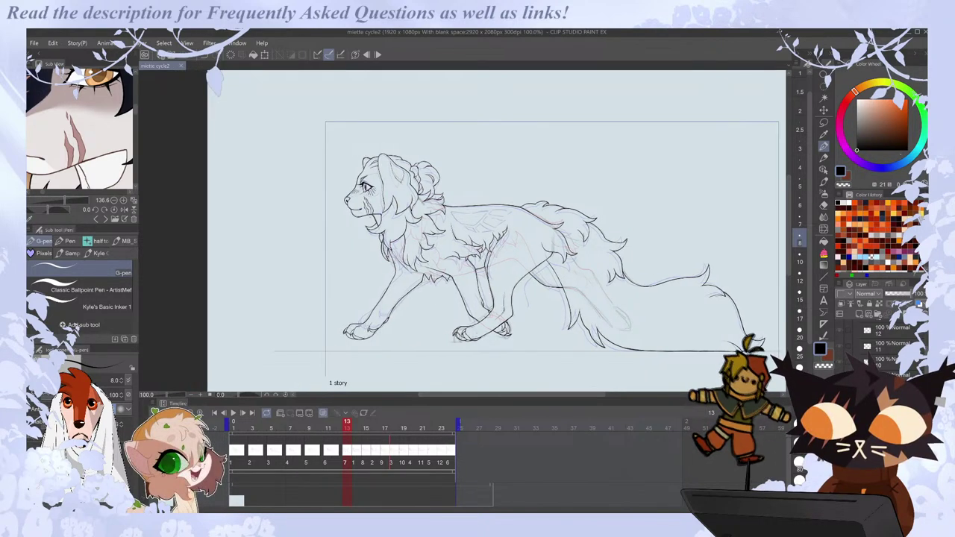
pyautogui.press('.')
pyautogui.press('.')
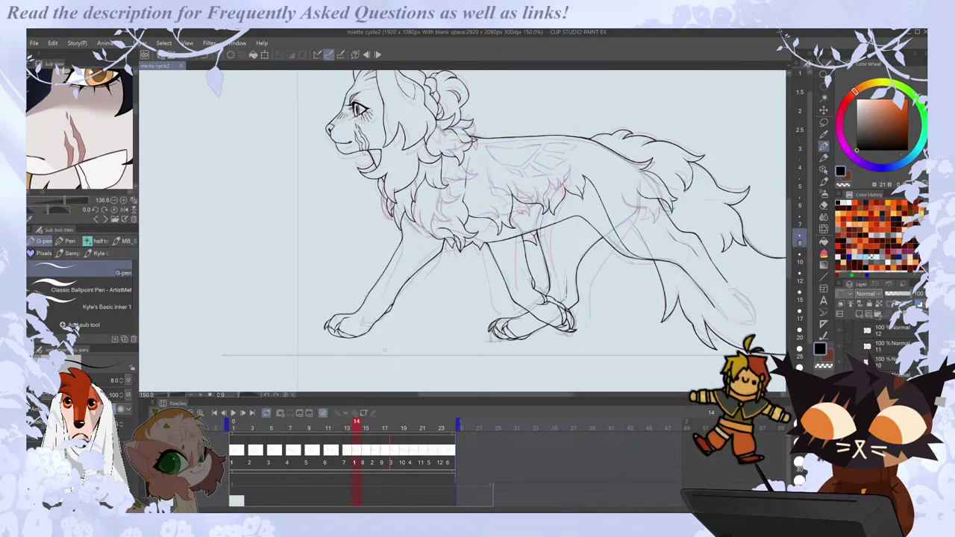
pyautogui.press('Left')
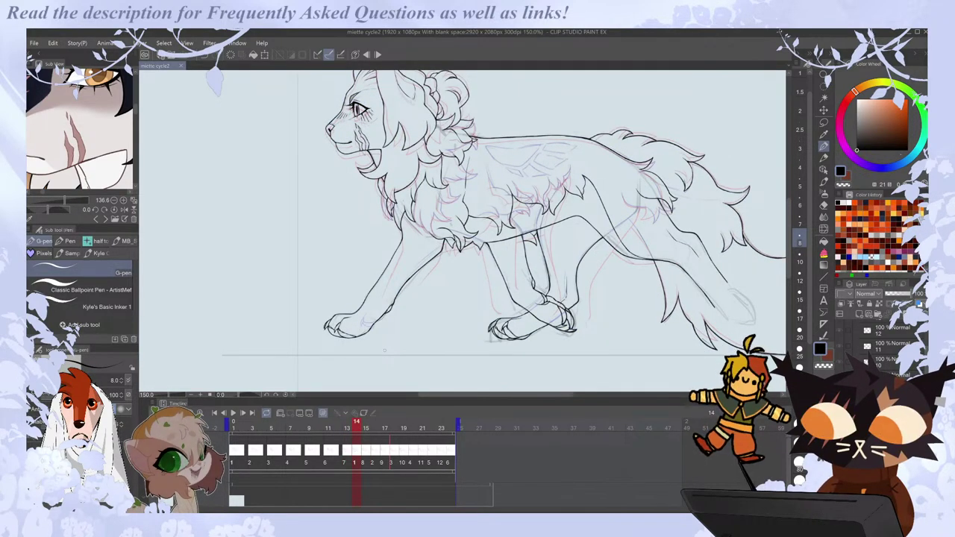
pyautogui.moveTo(541, 394); pyautogui.dragTo(546, 396)
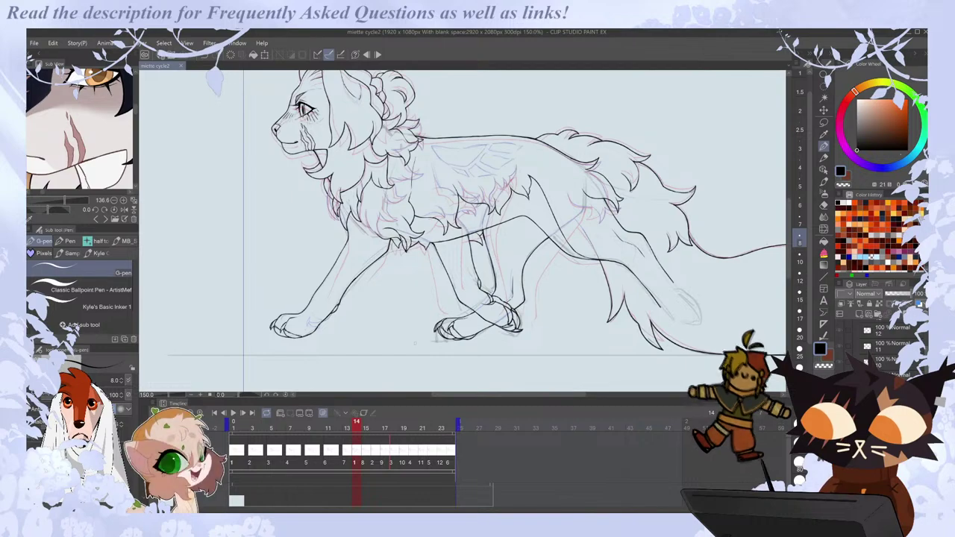
pyautogui.scroll(1, 416, 343)
pyautogui.press('.')
pyautogui.press(',')
pyautogui.press('.')
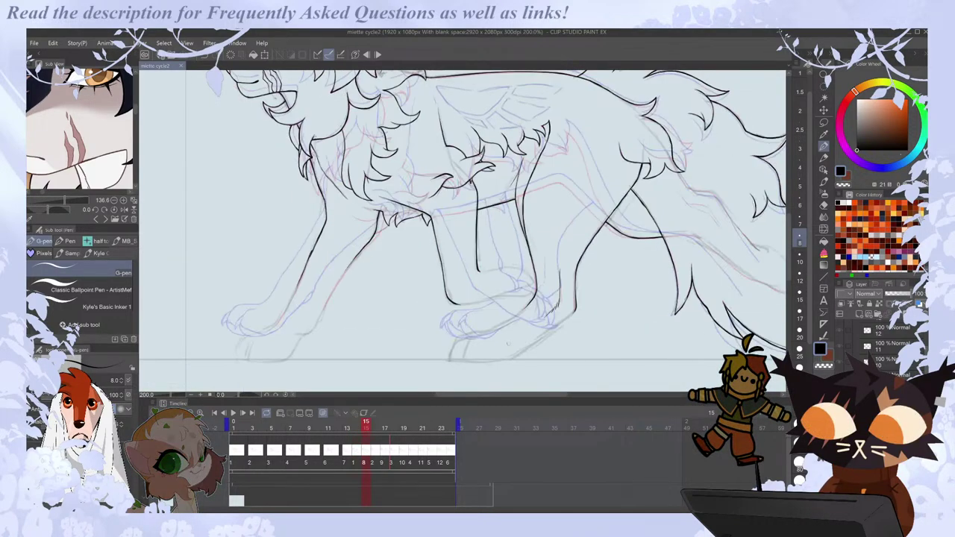
# Ink the first claw and toe line on the planted hind paw of frame 15, undoing the unwanted strokes.
pyautogui.scroll(2, 510, 347)
pyautogui.press(',')
pyautogui.press('.')
pyautogui.scroll(-1, 530, 333)
pyautogui.press(',')
pyautogui.press('.')
pyautogui.moveTo(421, 314)
pyautogui.mouseDown()
pyautogui.moveTo(408, 340)
pyautogui.moveTo(422, 320)
pyautogui.moveTo(423, 343)
pyautogui.mouseUp()
pyautogui.hotkey('ctrl', 'z')
pyautogui.hotkey('ctrl', 'z')
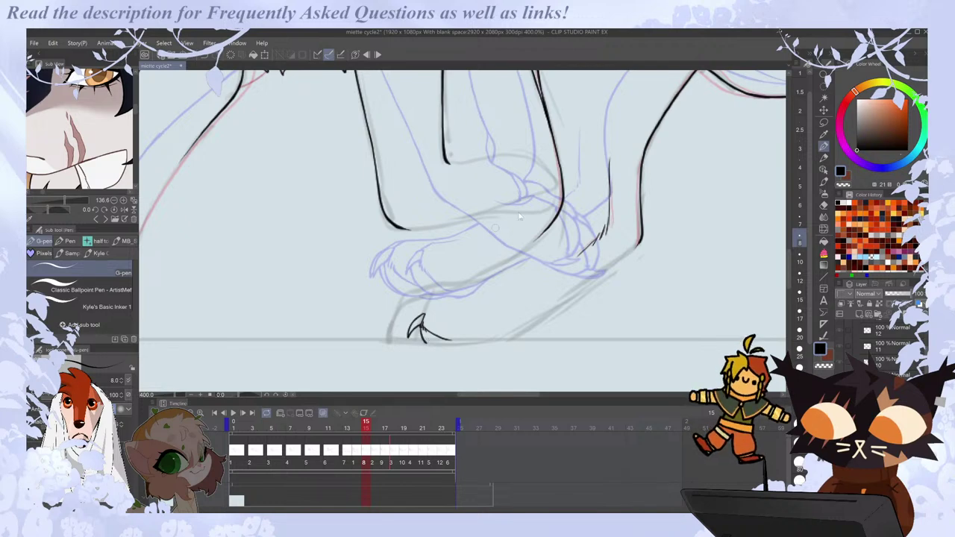
# Remove the last toe stroke, lasso the inked claw and transform it to sit slightly higher on the sketched paw.
pyautogui.scroll(-2, 489, 231)
pyautogui.hotkey('ctrl', 'z')
pyautogui.scroll(2, 466, 254)
pyautogui.press('m')
pyautogui.moveTo(429, 272)
pyautogui.mouseDown()
pyautogui.moveTo(446, 345)
pyautogui.moveTo(477, 275)
pyautogui.mouseUp()
pyautogui.hotkey('ctrl', 't')
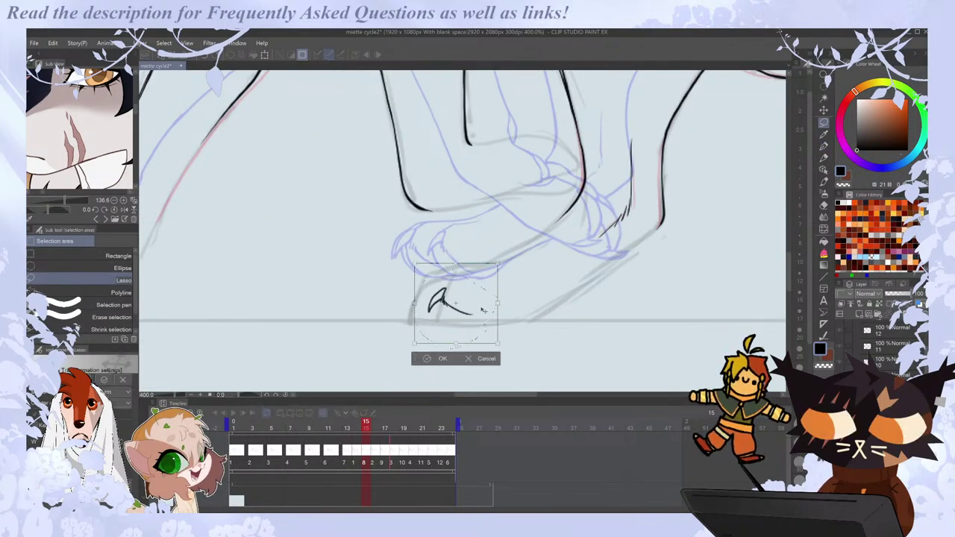
pyautogui.press('Return')
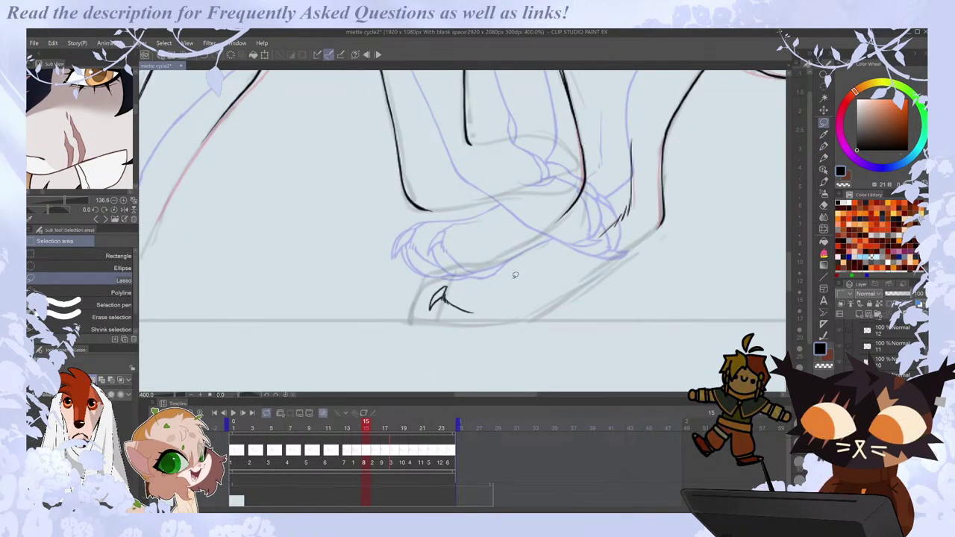
# Extend the toe line from the claw toward the ground and ink the toe's short front curve, redoing strokes.
pyautogui.press('e')
pyautogui.press('p')
pyautogui.moveTo(472, 312)
pyautogui.mouseDown()
pyautogui.moveTo(454, 304)
pyautogui.moveTo(483, 321)
pyautogui.mouseUp()
pyautogui.press('e')
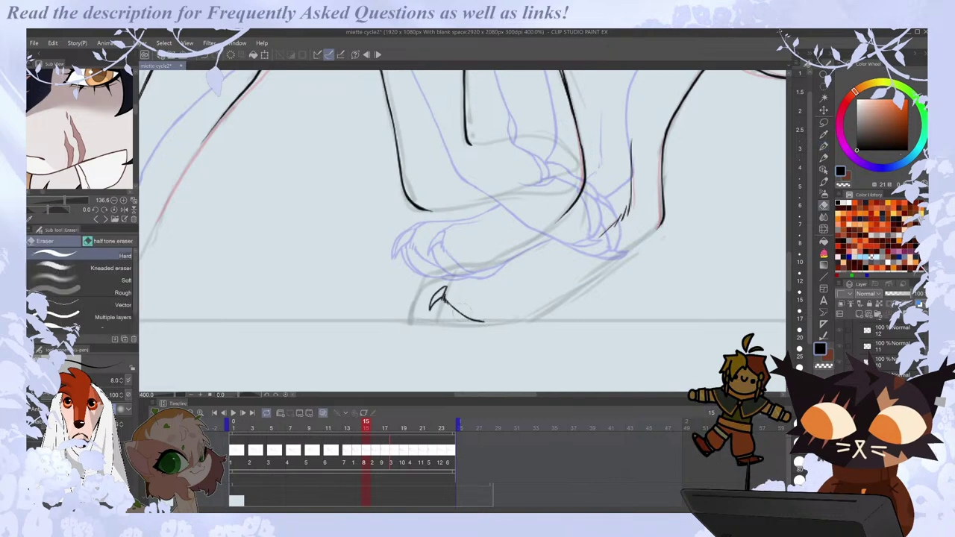
pyautogui.press('p')
pyautogui.moveTo(445, 297); pyautogui.dragTo(442, 319)
pyautogui.hotkey('ctrl', 'z')
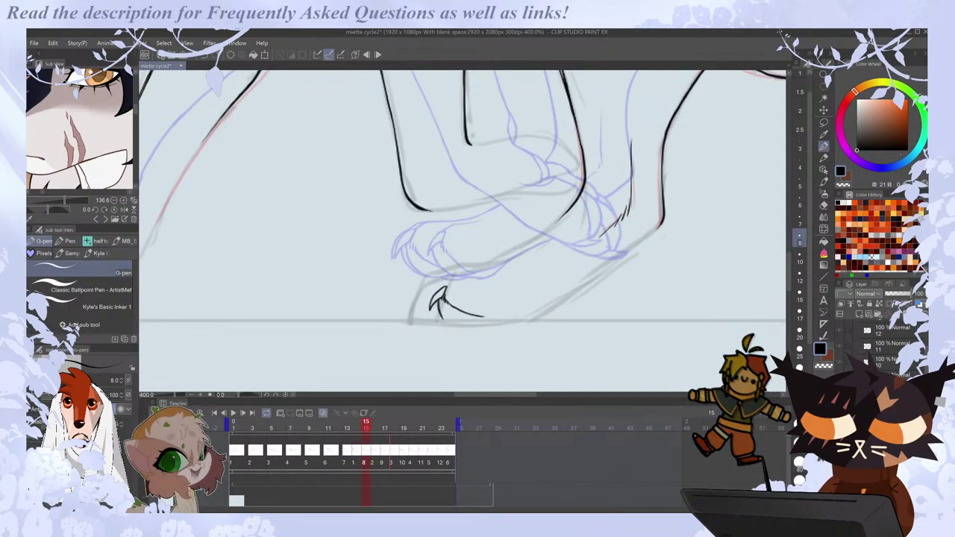
# Ink the rear edge of the hind foot from the heel down to the ground line, redoing it after a mirrored check.
pyautogui.hotkey('ctrl', '-')
pyautogui.hotkey('ctrl', '-')
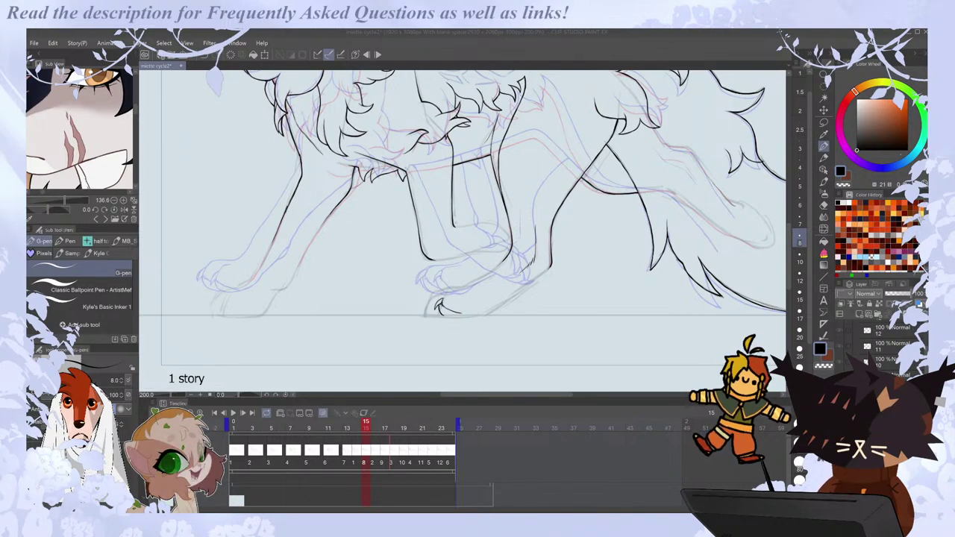
pyautogui.click(502, 304)
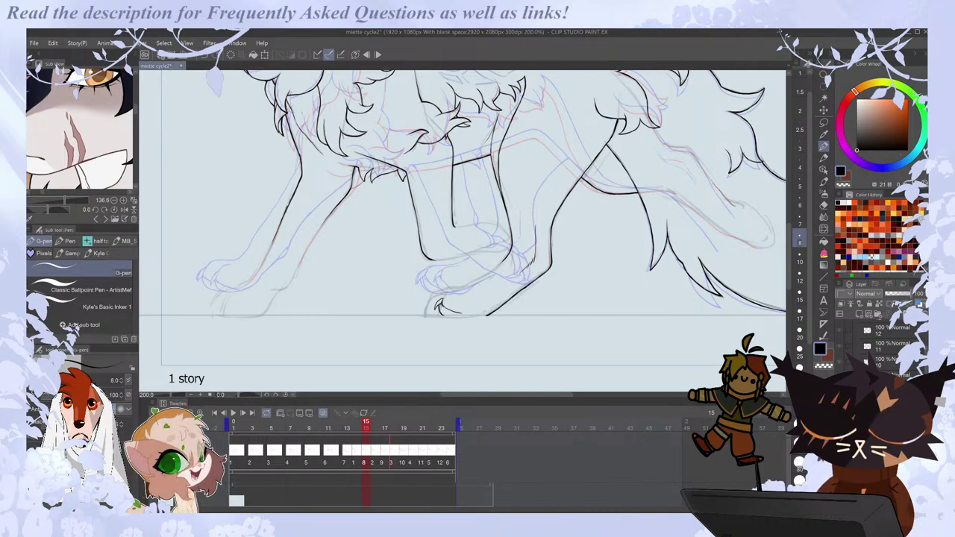
pyautogui.hotkey('ctrl', 'z')
pyautogui.press('h')
pyautogui.scroll(2, 410, 291)
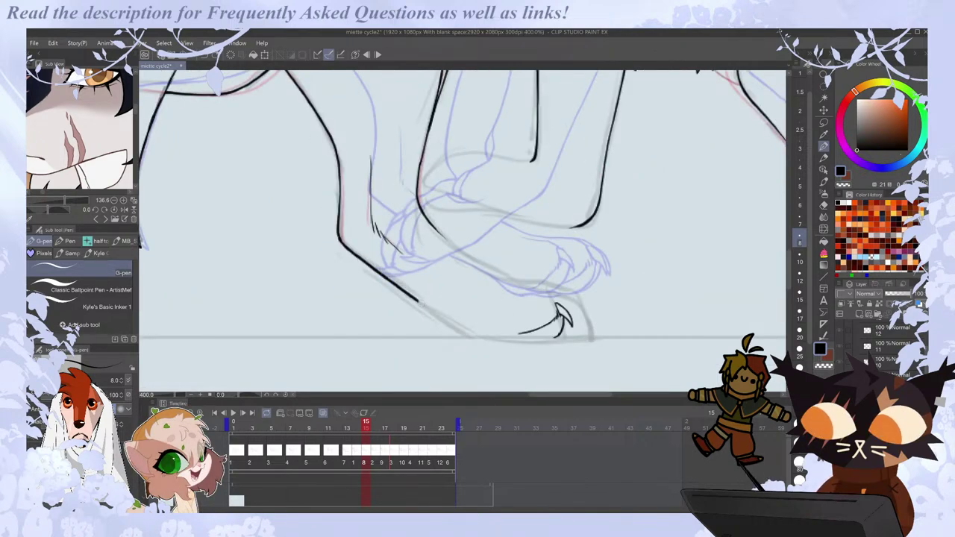
pyautogui.scroll(-2, 314, 336)
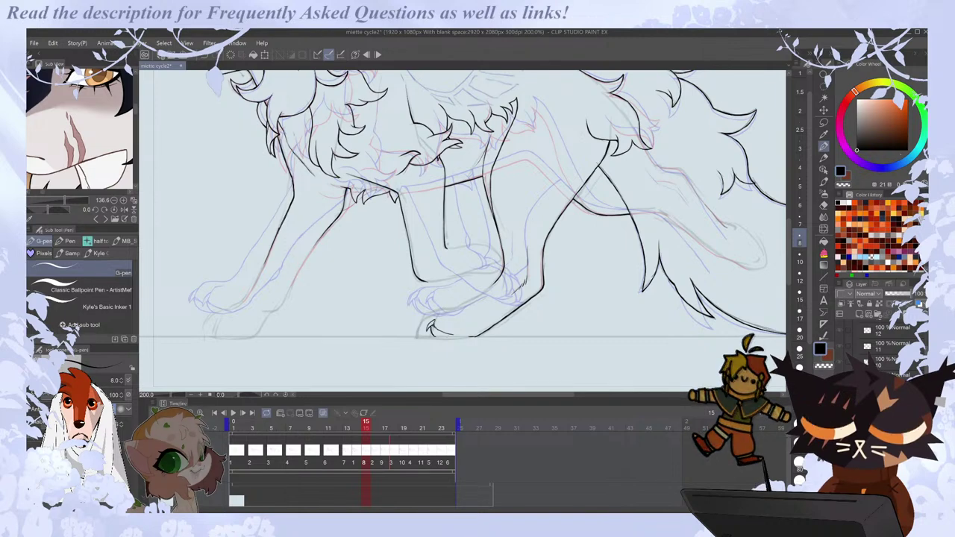
pyautogui.scroll(2, 462, 337)
pyautogui.moveTo(493, 334); pyautogui.dragTo(481, 335)
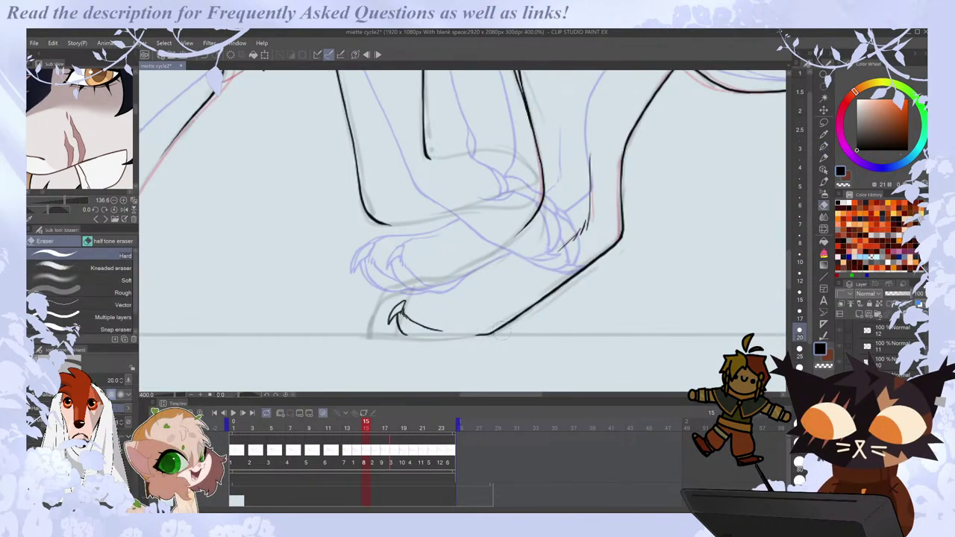
pyautogui.scroll(-2, 517, 312)
pyautogui.scroll(2, 473, 302)
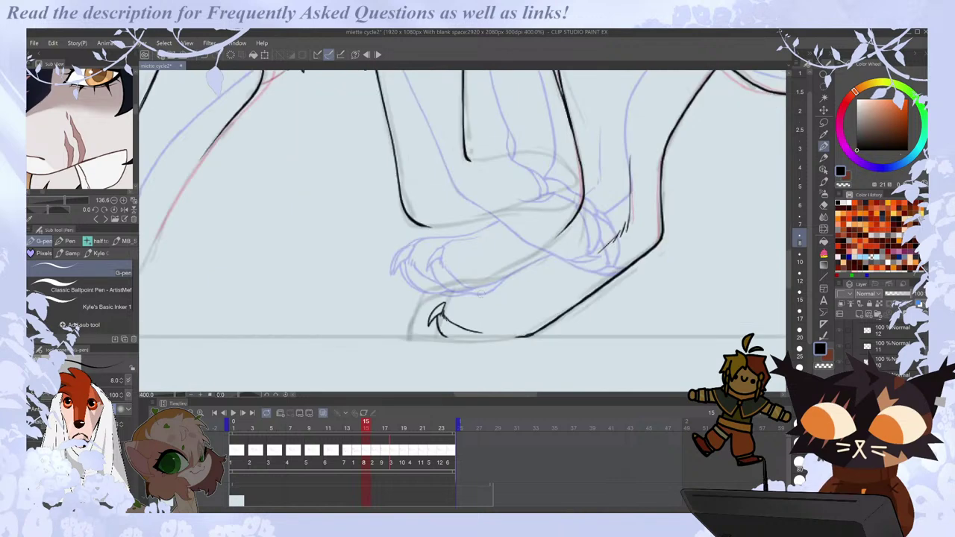
# Ink the top contour of the hind paw from the toes back to the leg's front edge, mirroring the canvas to join it.
pyautogui.moveTo(470, 287)
pyautogui.mouseDown()
pyautogui.moveTo(446, 293)
pyautogui.moveTo(488, 285)
pyautogui.moveTo(455, 280)
pyautogui.mouseUp()
pyautogui.hotkey('ctrl', 'z')
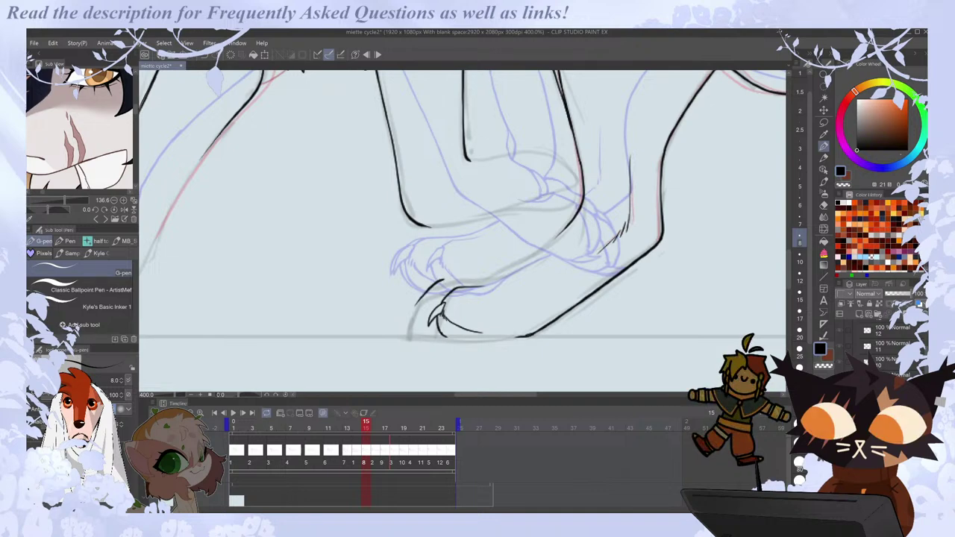
pyautogui.moveTo(431, 288); pyautogui.dragTo(489, 281)
pyautogui.press('h')
pyautogui.press('h')
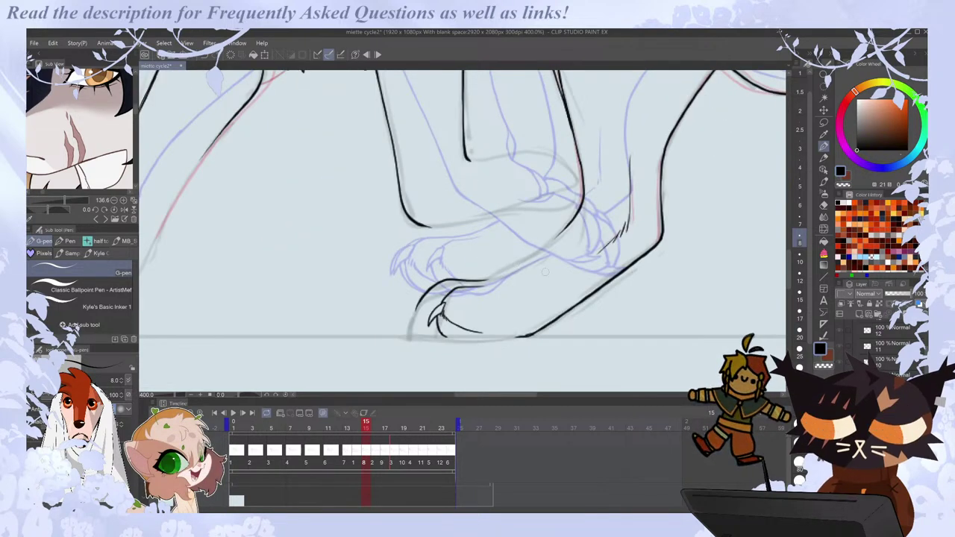
pyautogui.press('e')
pyautogui.press('p')
pyautogui.moveTo(489, 281)
pyautogui.mouseDown()
pyautogui.moveTo(453, 278)
pyautogui.moveTo(508, 272)
pyautogui.mouseUp()
pyautogui.press('h')
pyautogui.moveTo(358, 228); pyautogui.dragTo(392, 257)
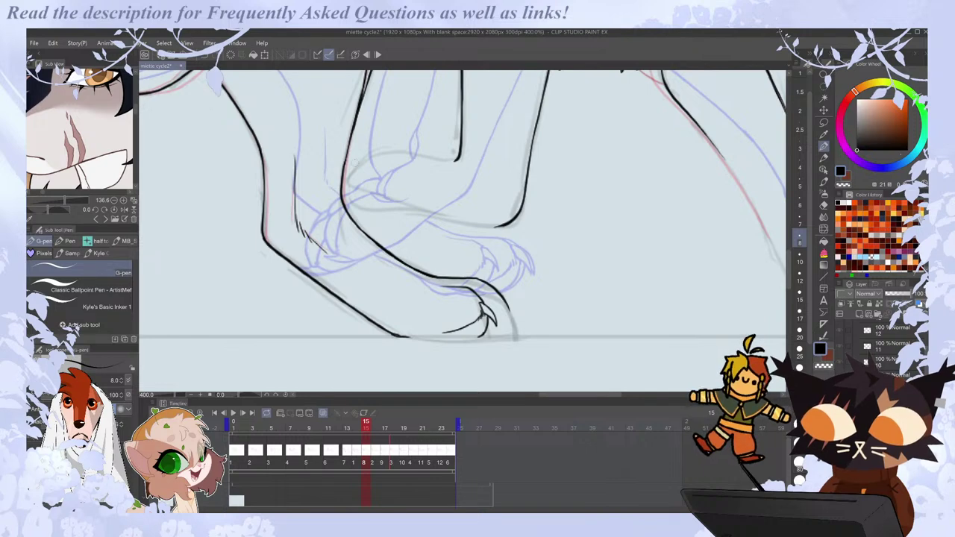
pyautogui.press('h')
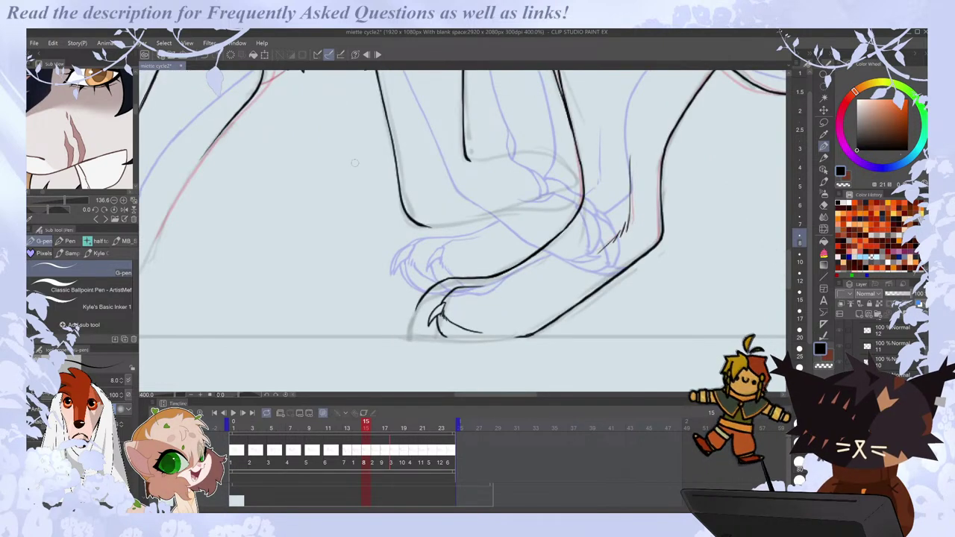
# Ink the foremost claw and rounded front toe of the hind paw, cleaning up the overlapping lines with the eraser.
pyautogui.press('e')
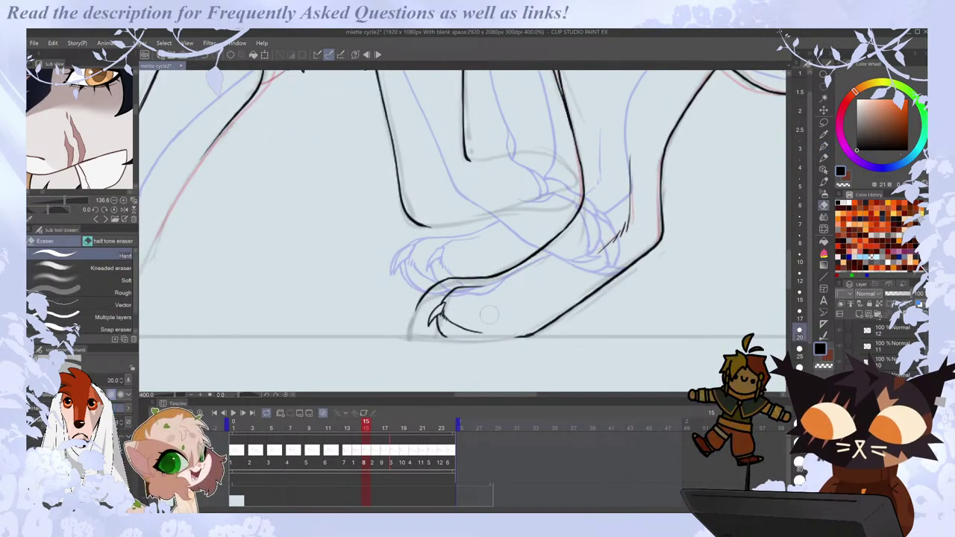
pyautogui.press('p')
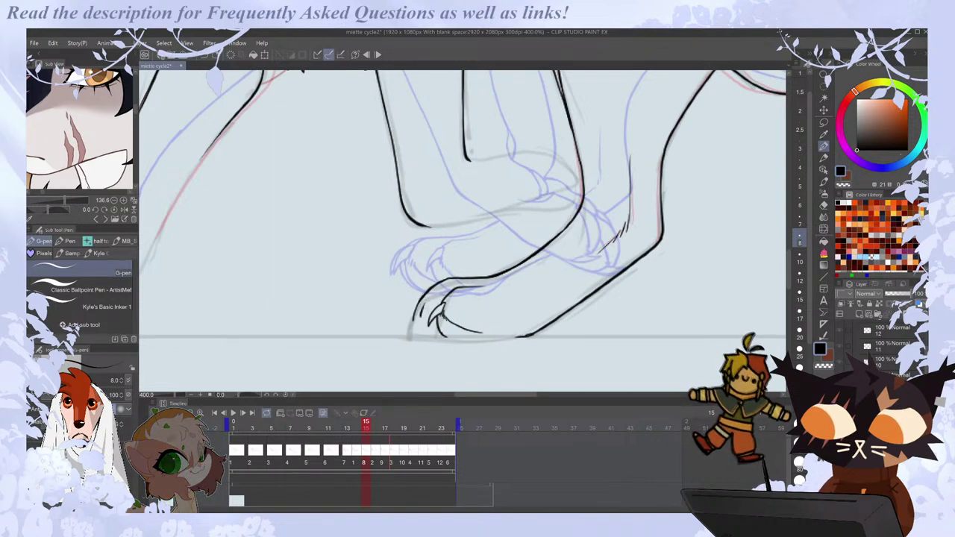
pyautogui.moveTo(424, 310)
pyautogui.mouseDown()
pyautogui.moveTo(429, 321)
pyautogui.moveTo(415, 320)
pyautogui.mouseUp()
pyautogui.press('e')
pyautogui.press('p')
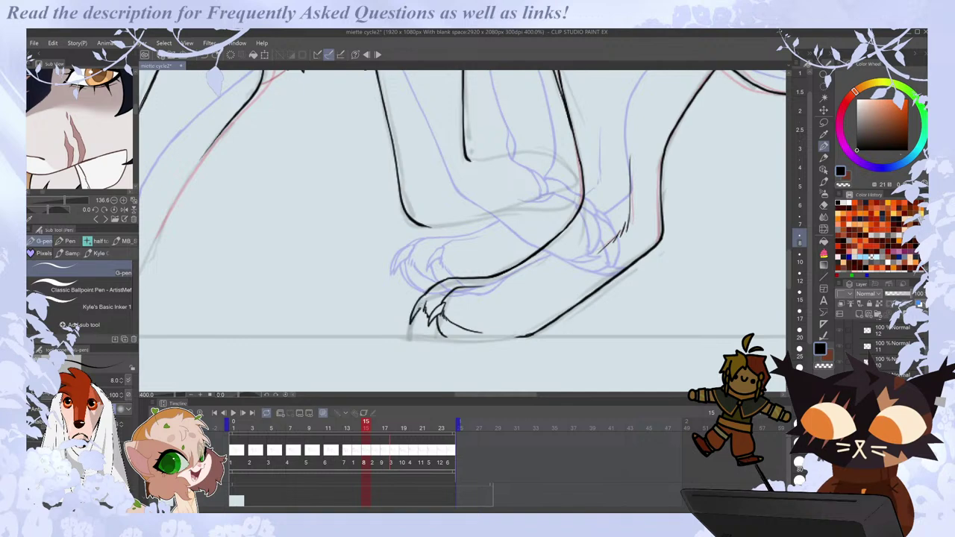
pyautogui.press('e')
pyautogui.moveTo(410, 325); pyautogui.dragTo(412, 311)
pyautogui.press('p')
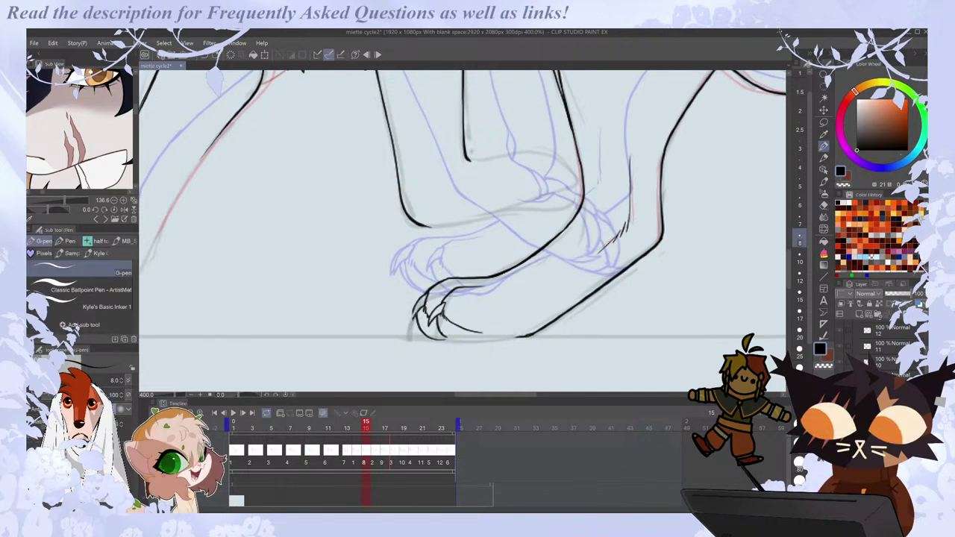
pyautogui.press('e')
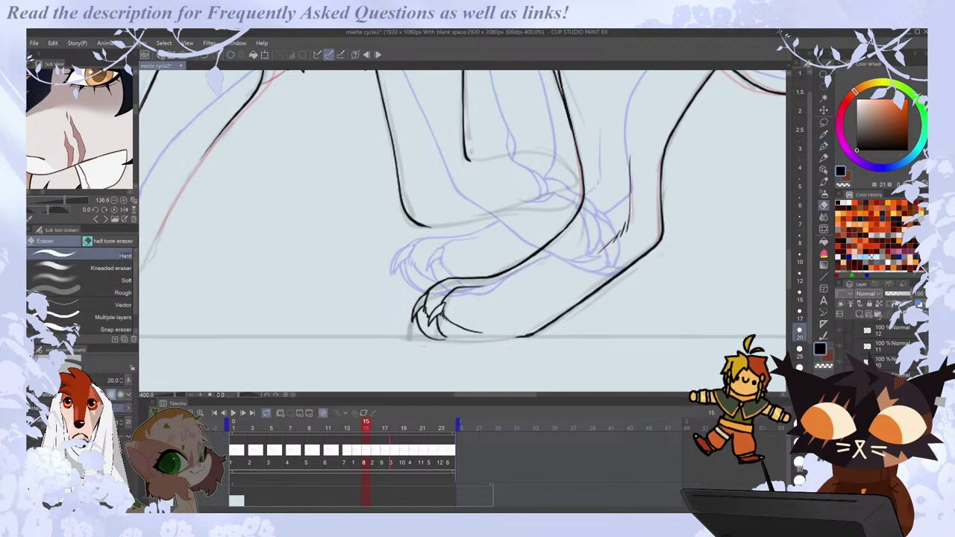
pyautogui.press('p')
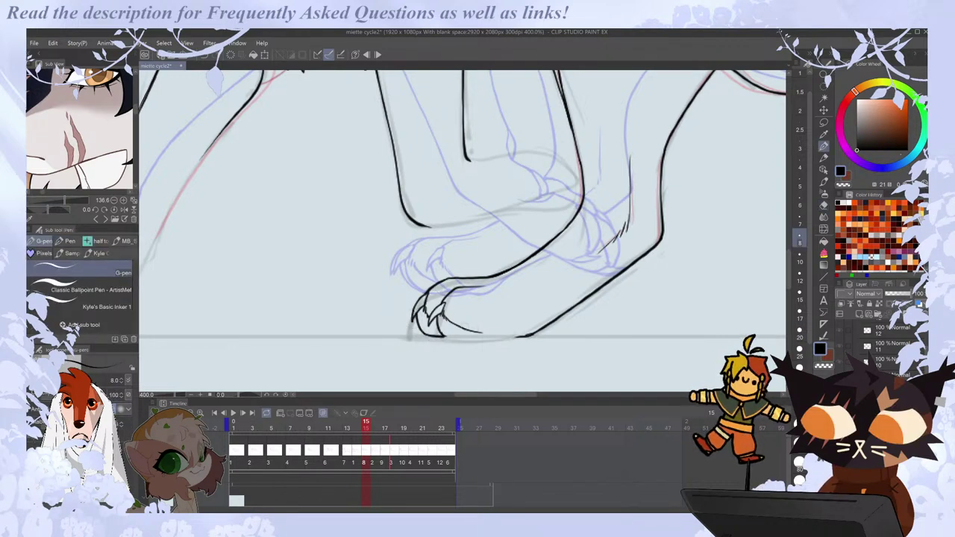
# Ink the sole of the hind paw along the ground line from the toes to the heel edge.
pyautogui.moveTo(442, 335)
pyautogui.mouseDown()
pyautogui.moveTo(498, 337)
pyautogui.moveTo(488, 336)
pyautogui.mouseUp()
pyautogui.press('e')
pyautogui.press('p')
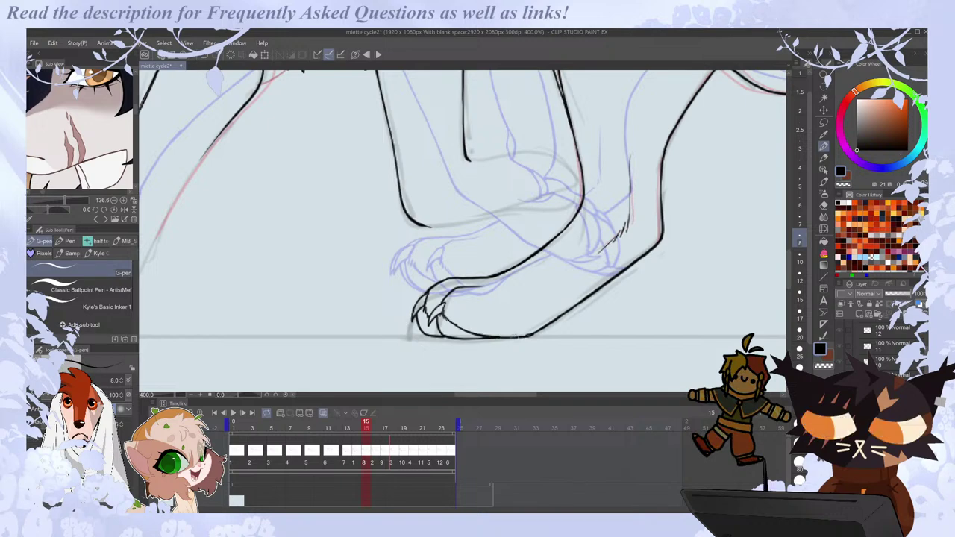
pyautogui.scroll(-2, 513, 320)
pyautogui.scroll(2, 498, 305)
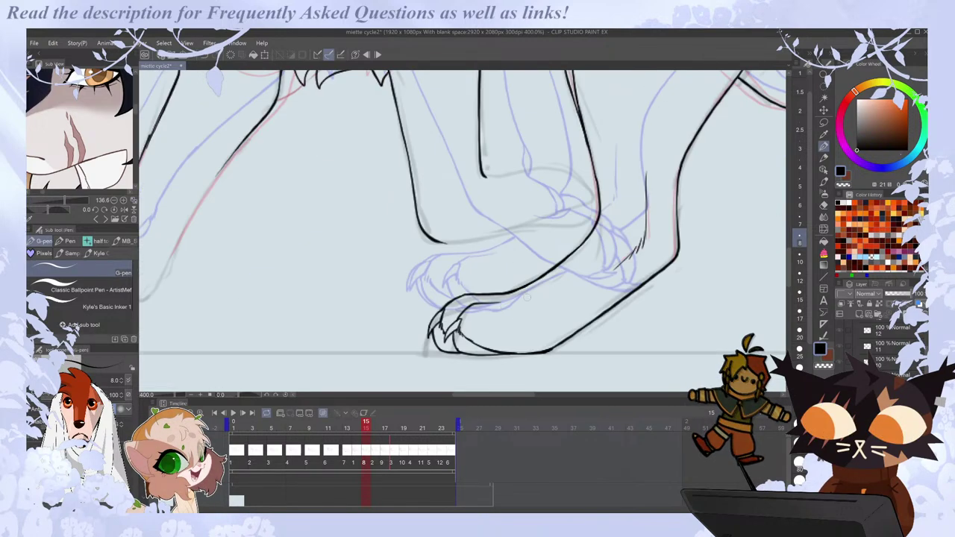
# Erase the hind paw's top contour and redraw its curve over the toes.
pyautogui.press('e')
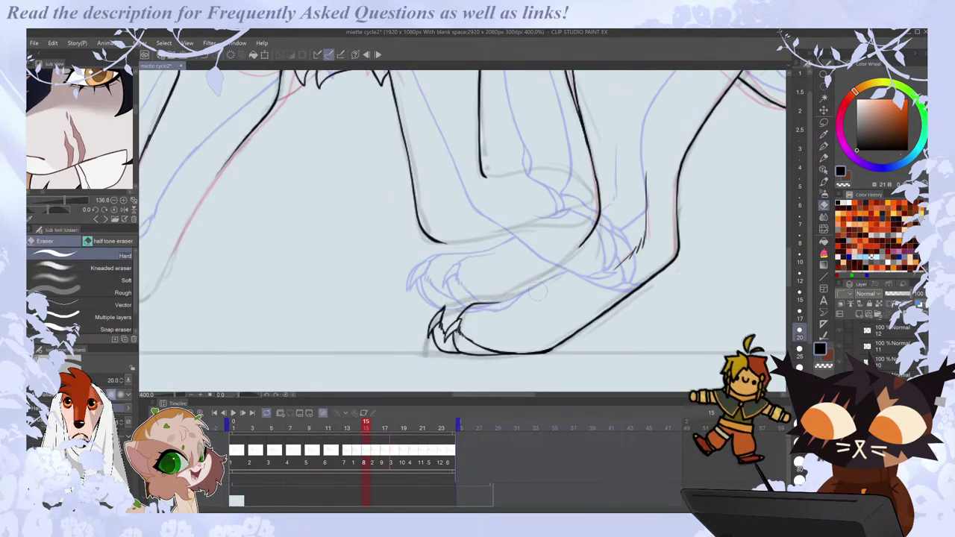
pyautogui.moveTo(448, 302); pyautogui.dragTo(505, 293)
pyautogui.press('p')
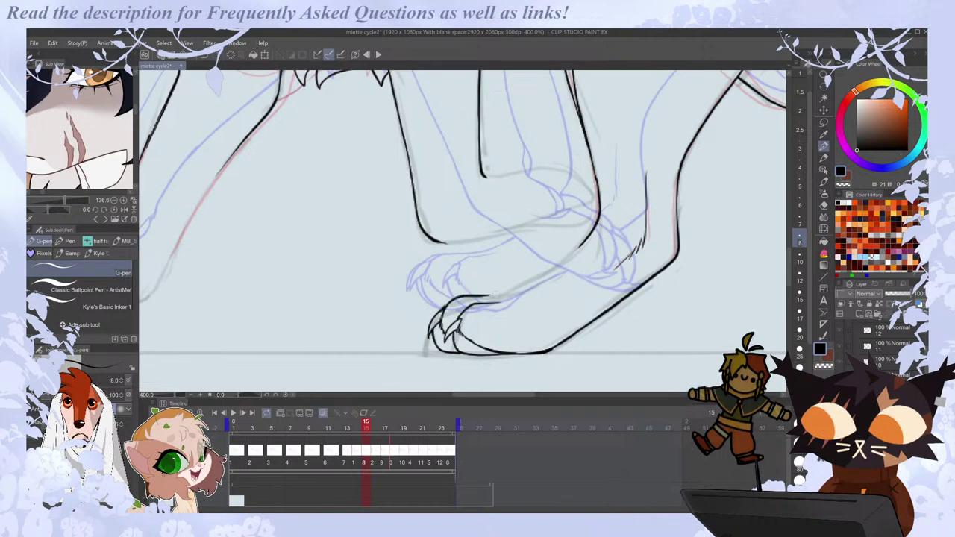
pyautogui.moveTo(444, 309); pyautogui.dragTo(439, 322)
# Redraw the line joining the leg's front edge to the paw top in mirrored view, then compare with the neighbouring frame.
pyautogui.press('h')
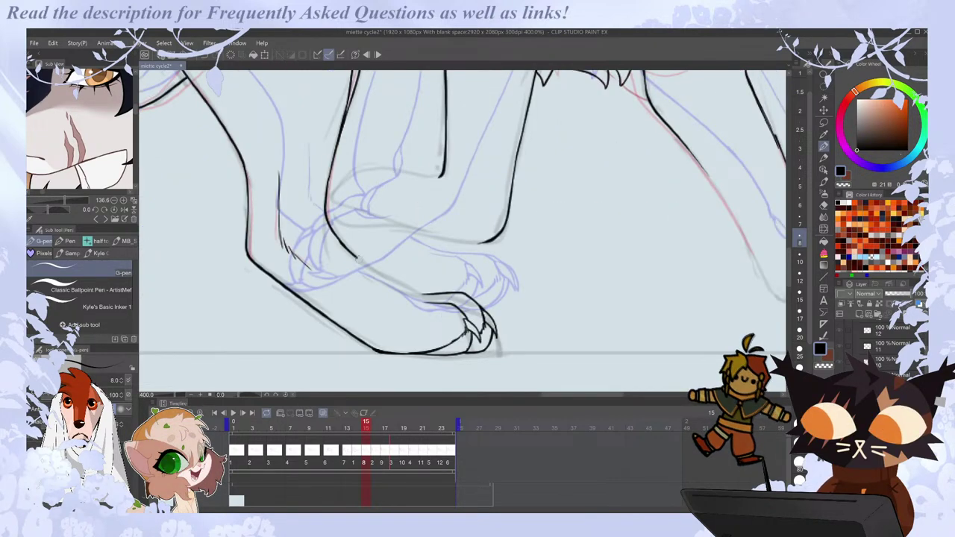
pyautogui.hotkey('ctrl', 'z')
pyautogui.moveTo(340, 240); pyautogui.dragTo(379, 272)
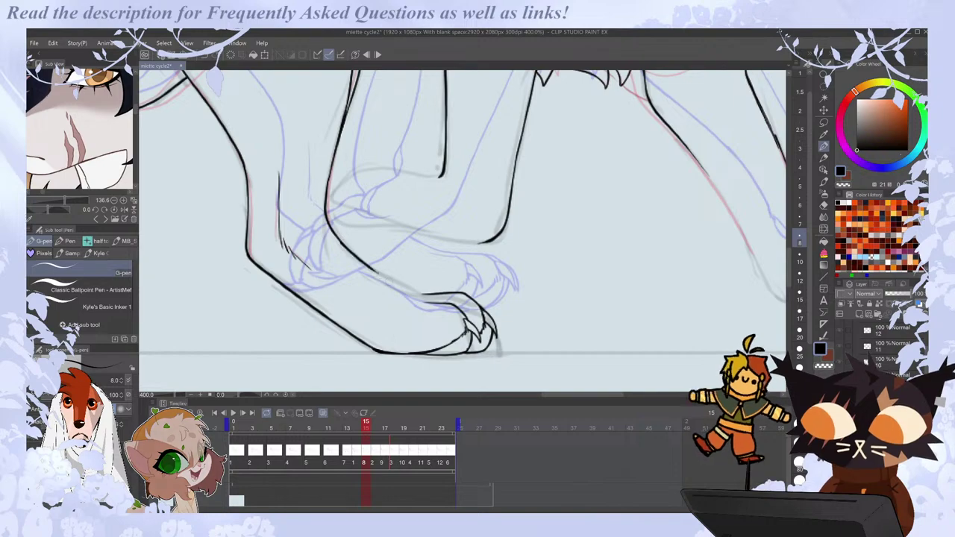
pyautogui.hotkey('ctrl', 'z')
pyautogui.moveTo(340, 239); pyautogui.dragTo(374, 269)
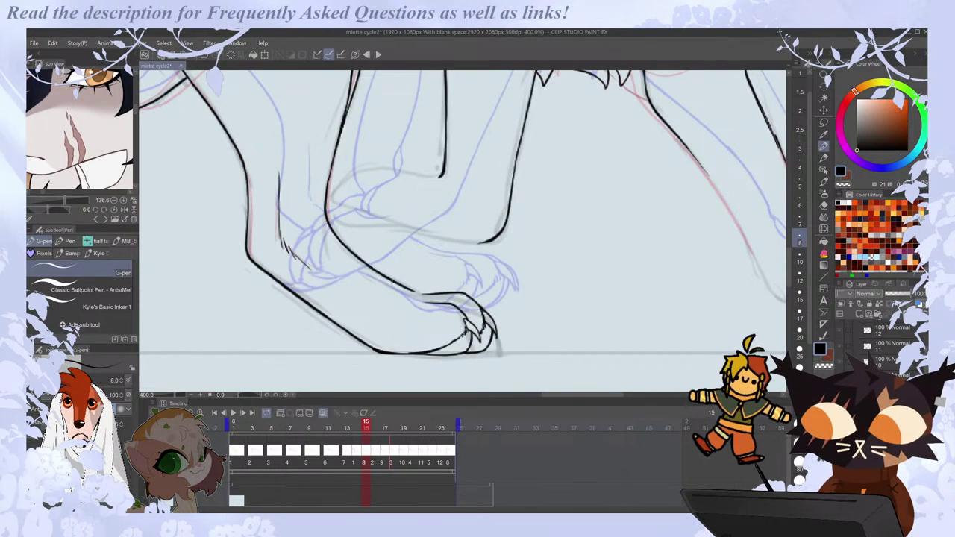
pyautogui.press('h')
pyautogui.scroll(-2, 423, 283)
pyautogui.press('Left')
pyautogui.press('Right')
pyautogui.scroll(2, 462, 298)
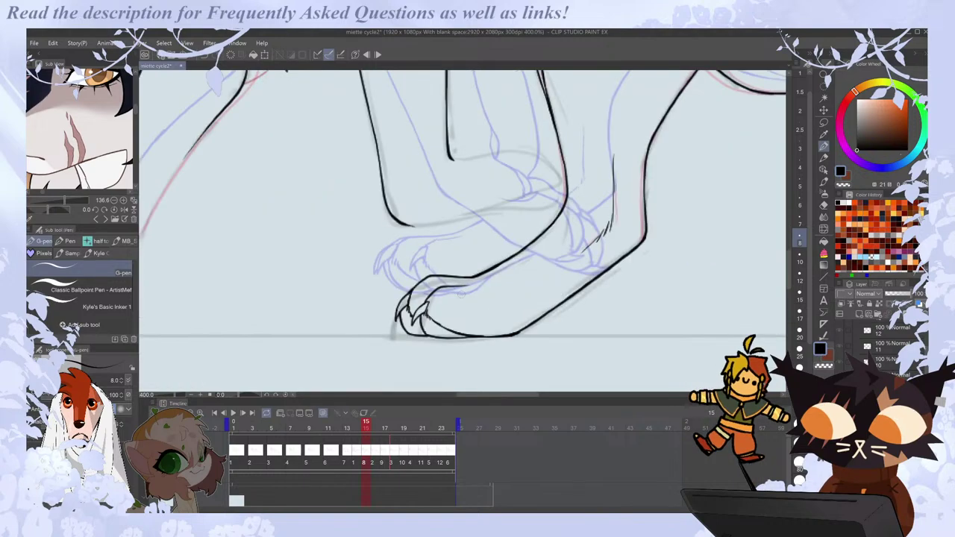
# Erase and redraw the hind paw's top contour on frame 15, comparing the result with the neighbouring frame.
pyautogui.press('e')
pyautogui.press('p')
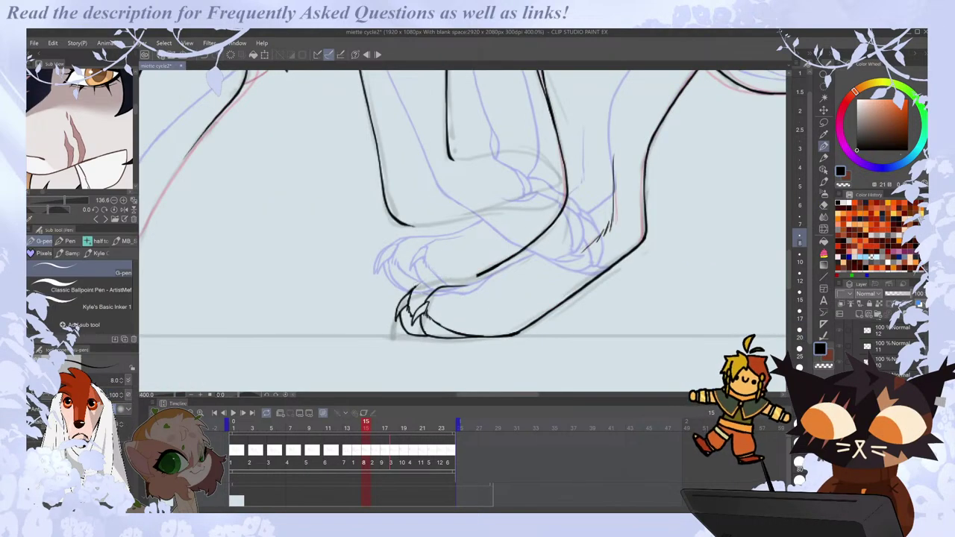
pyautogui.hotkey('ctrl', '-')
pyautogui.hotkey('ctrl', '-')
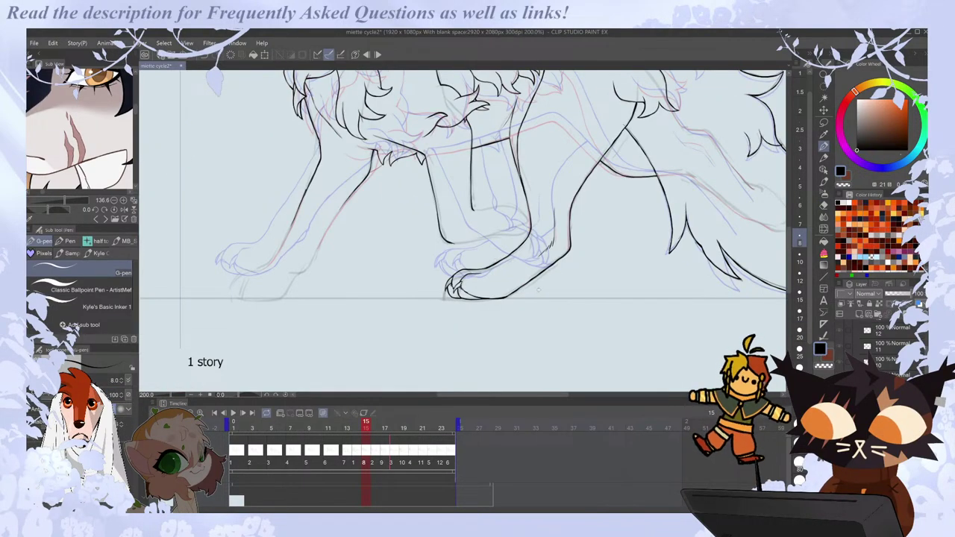
pyautogui.scroll(-1, 538, 290)
pyautogui.scroll(3, 520, 289)
pyautogui.press('e')
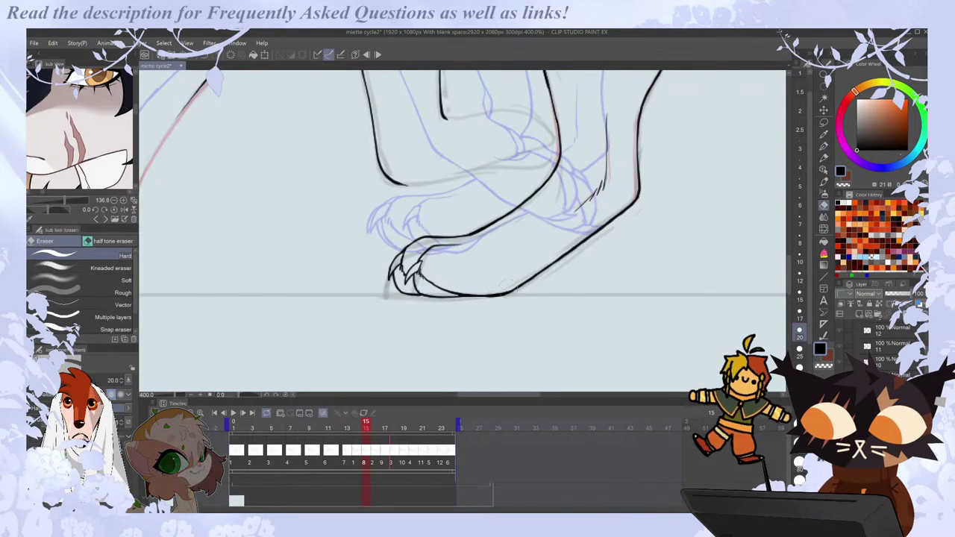
pyautogui.hotkey('ctrl', '-')
pyautogui.hotkey('ctrl', '-')
pyautogui.hotkey('ctrl', '-')
pyautogui.press('p')
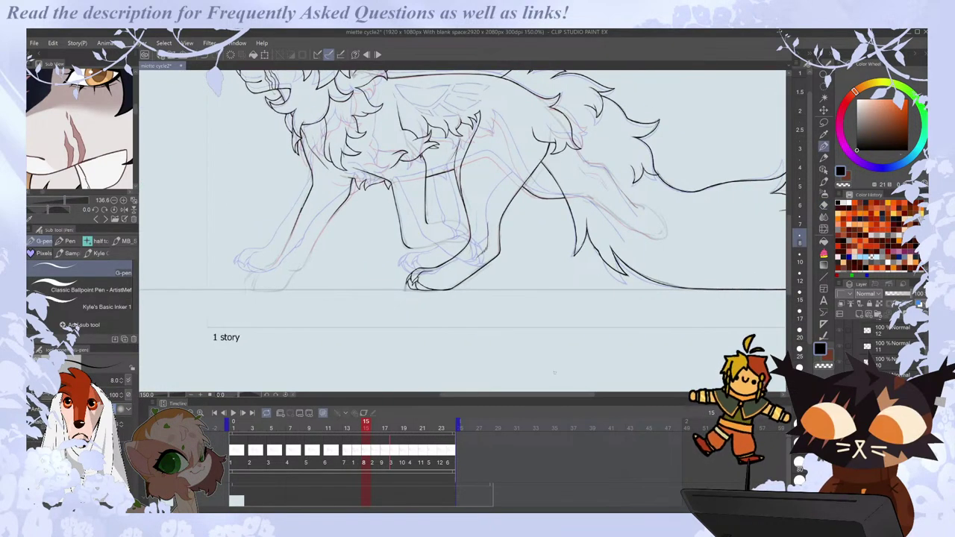
pyautogui.press('Left')
pyautogui.press('Right')
pyautogui.press('Left')
pyautogui.press('Right')
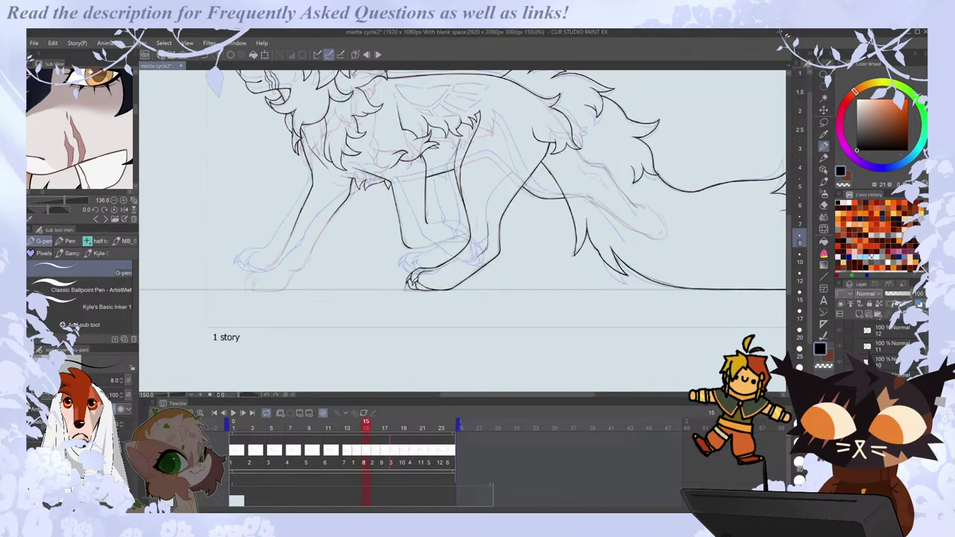
# Try an extra stroke along the front edge of the hind paw's foremost claw on frame 15.
pyautogui.hotkey('ctrl', '+')
pyautogui.hotkey('ctrl', '+')
pyautogui.hotkey('ctrl', '+')
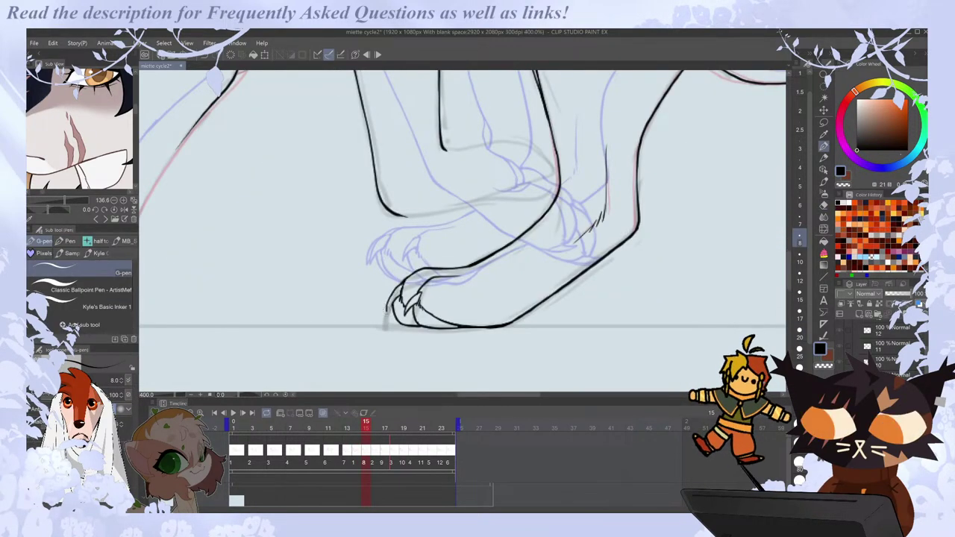
pyautogui.moveTo(397, 290); pyautogui.dragTo(387, 309)
pyautogui.hotkey('ctrl', 'z')
pyautogui.hotkey('ctrl', '-')
pyautogui.hotkey('ctrl', '-')
pyautogui.hotkey('ctrl', '-')
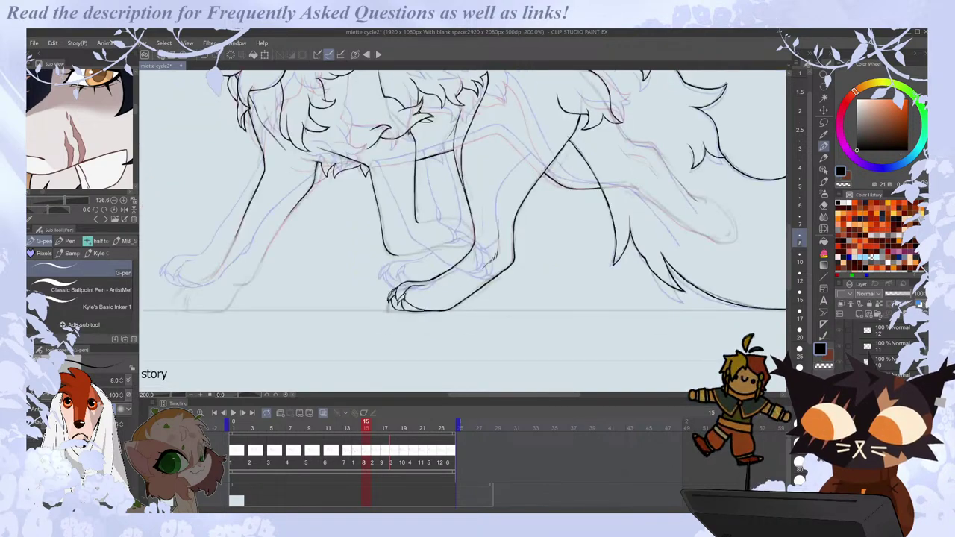
# Flip between the frames around frame 15 and play the whole walk cycle to check the leg motion.
pyautogui.press('Left')
pyautogui.press('Right')
pyautogui.press('Right')
pyautogui.press('Left')
pyautogui.press('Left')
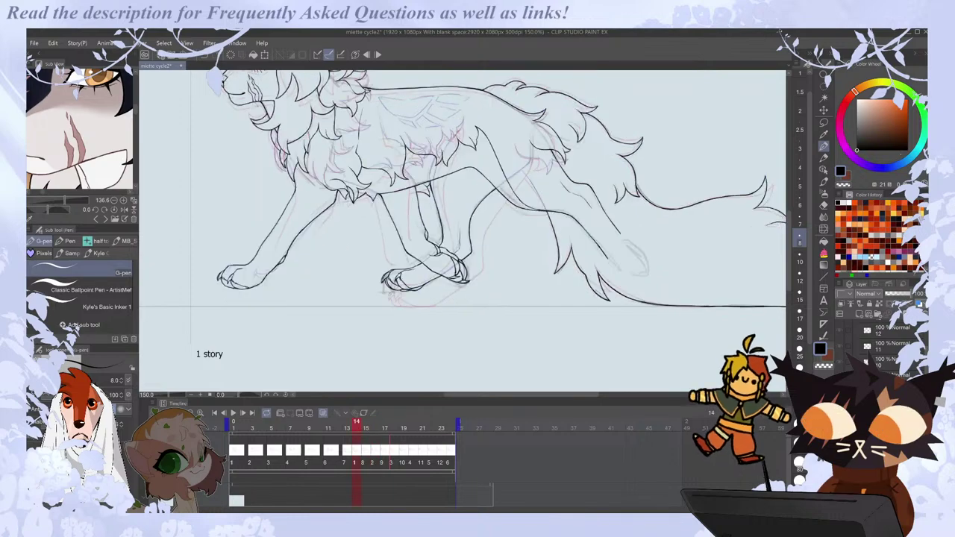
pyautogui.hotkey('ctrl', '-')
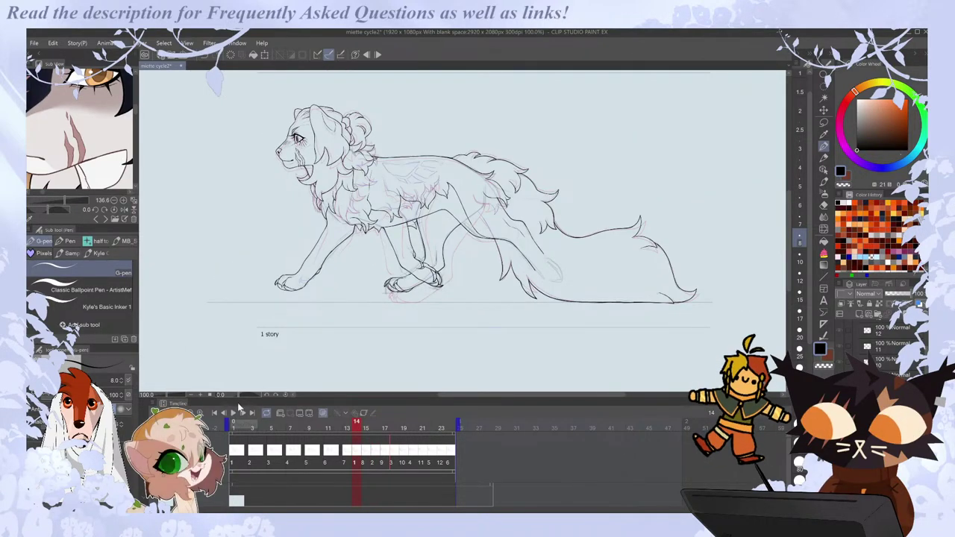
pyautogui.click(232, 412)
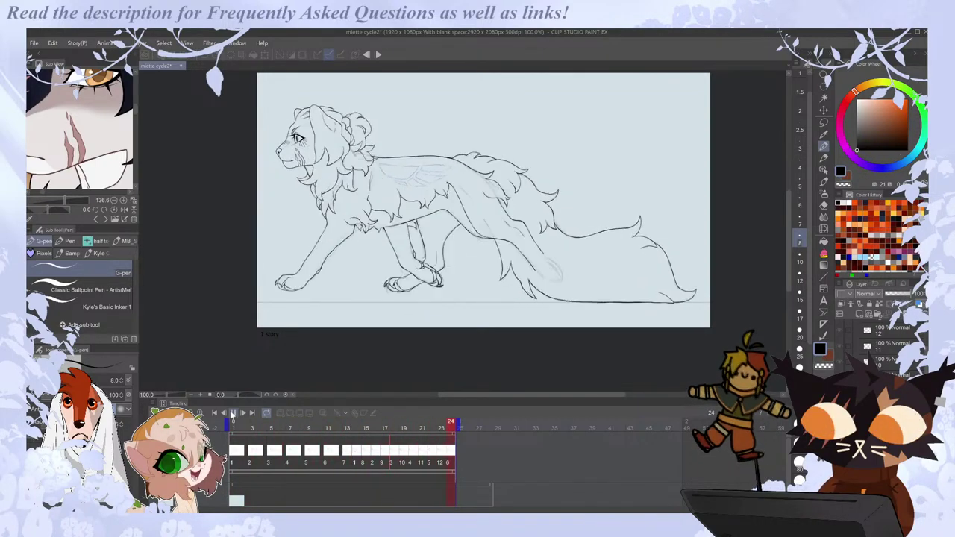
# Step from frame 17 through the end of the loop to frame 5 to compare the matching leg poses.
pyautogui.click(385, 452)
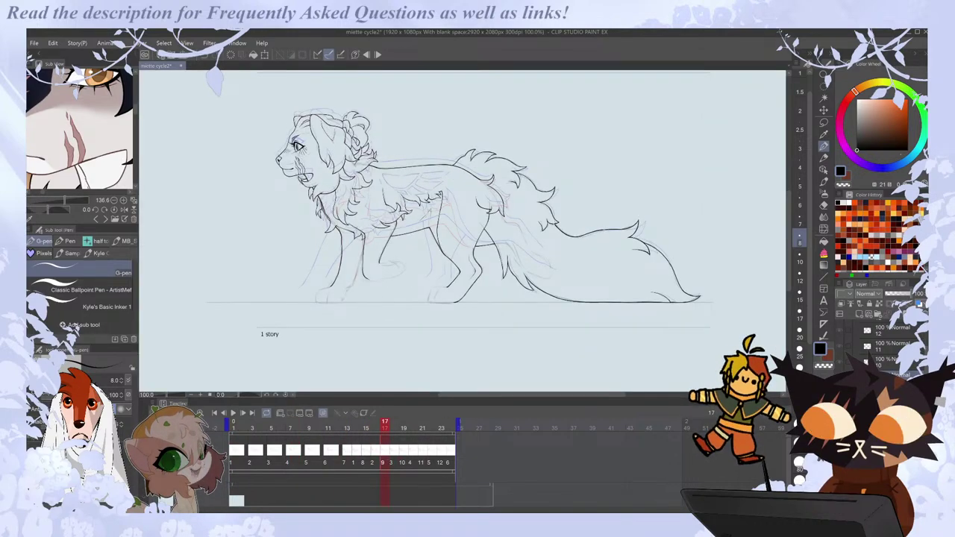
pyautogui.scroll(1, 345, 182)
pyautogui.press('Right')
pyautogui.press('Right')
pyautogui.press('Left')
pyautogui.press('Left')
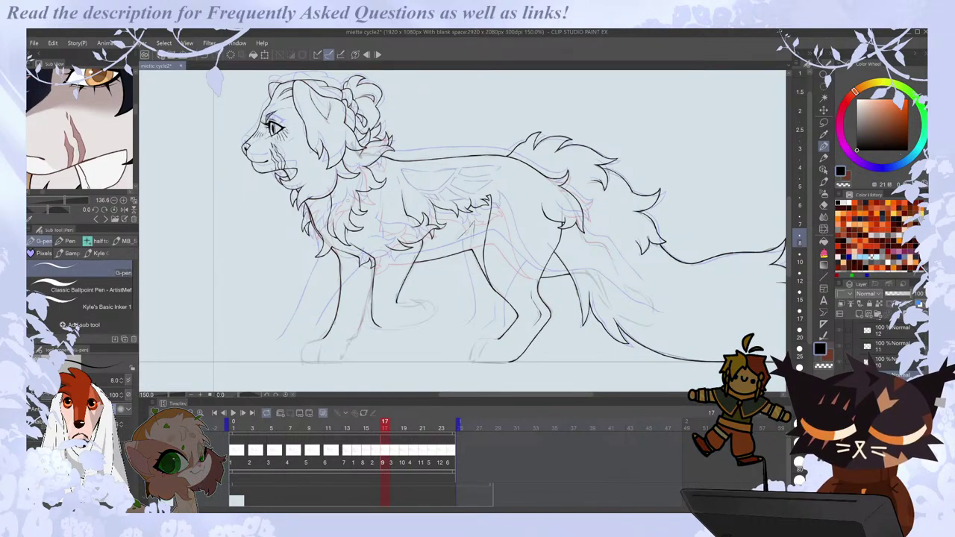
pyautogui.press('Right')
pyautogui.press('Right')
pyautogui.press('Right')
pyautogui.press('Right')
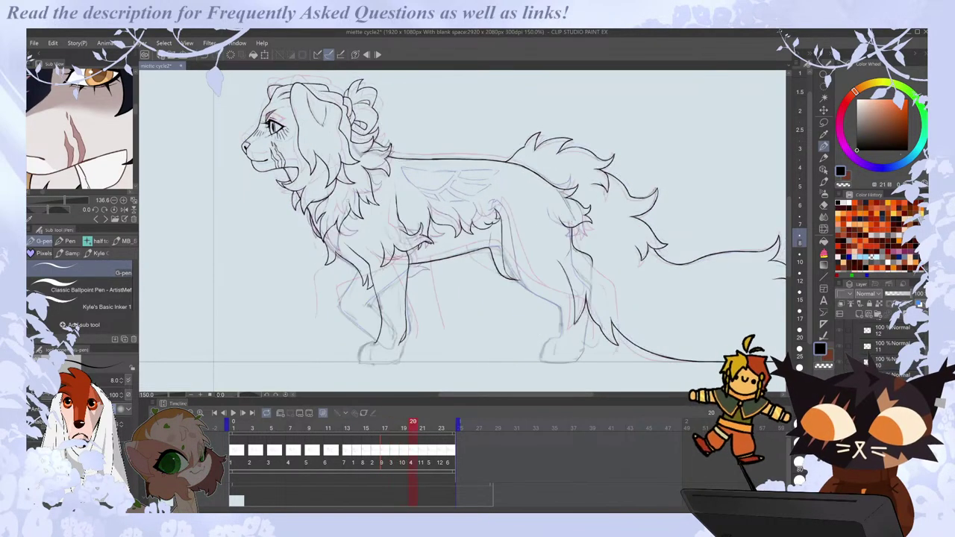
pyautogui.press('Right')
pyautogui.press('Right')
pyautogui.press('Right')
pyautogui.press('Right')
pyautogui.press('Right')
pyautogui.press('Right')
pyautogui.press('Left')
pyautogui.press('Left')
pyautogui.press('Left')
pyautogui.press('Right')
pyautogui.press('Right')
pyautogui.press('Right')
pyautogui.press('Right')
pyautogui.press('Right')
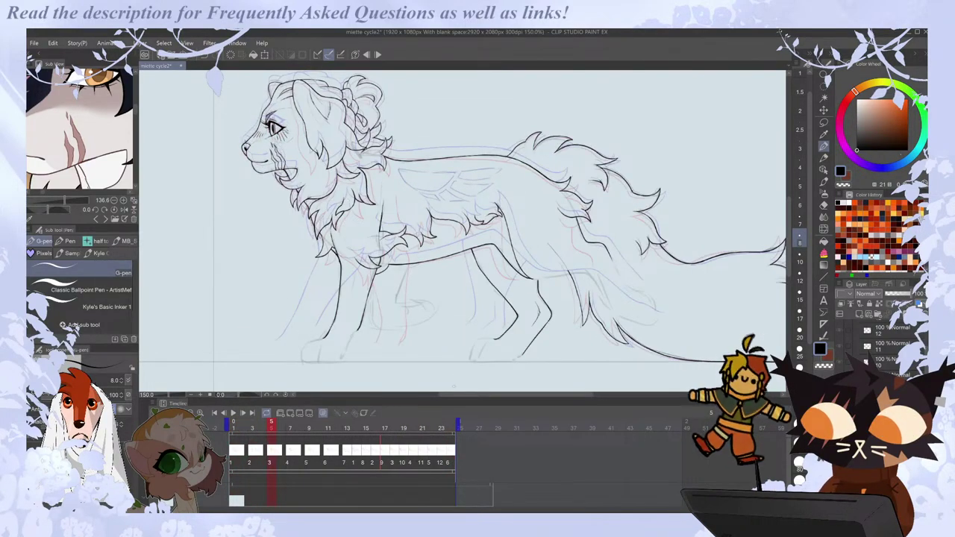
# Return to frame 17 and step forward through the cycle to frame 5 again, rechecking leg and paw positions.
pyautogui.click(387, 464)
pyautogui.press('Right')
pyautogui.press('Right')
pyautogui.press('Right')
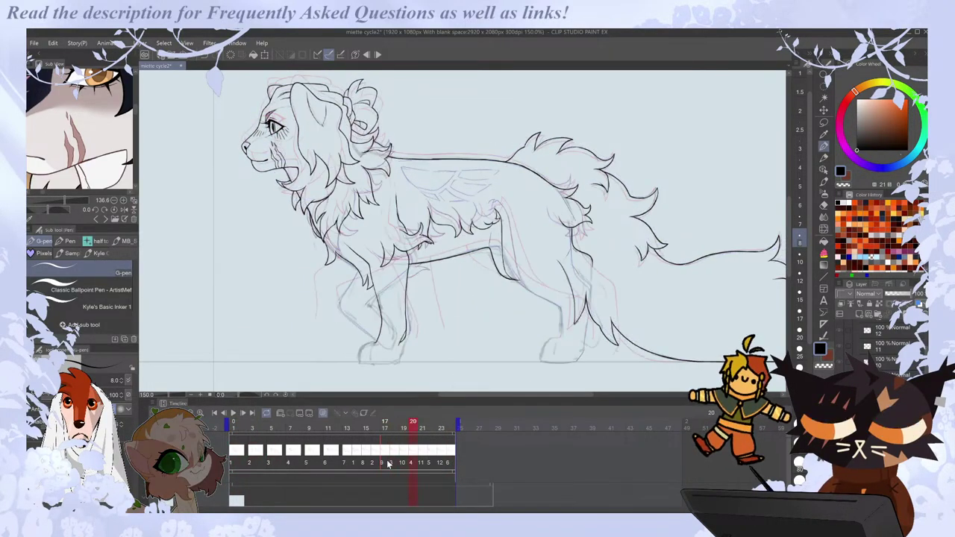
pyautogui.press('Right')
pyautogui.press('Right')
pyautogui.press('Right')
pyautogui.press('Right')
pyautogui.press('Right')
pyautogui.press('Right')
pyautogui.press('Right')
pyautogui.press('Right')
pyautogui.press('Right')
pyautogui.press('Right')
pyautogui.press('Right')
pyautogui.press('Left')
pyautogui.press('Left')
pyautogui.press('Left')
pyautogui.press('Right')
pyautogui.press('Right')
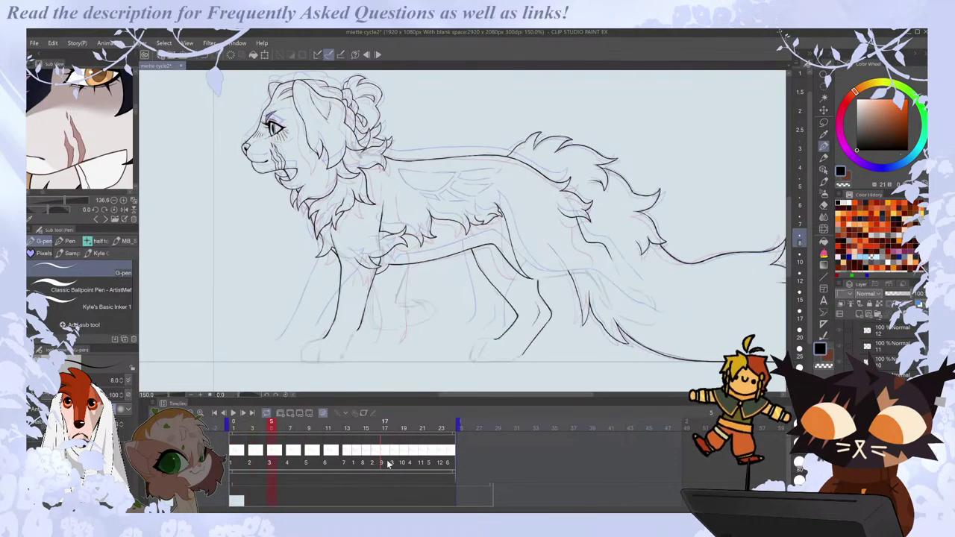
# Ink the near claw of the hind paw on frame 16, using frame 15's finished paw as reference.
pyautogui.click(385, 464)
pyautogui.press('Left')
pyautogui.press('Left')
pyautogui.press('Left')
pyautogui.press('Right')
pyautogui.scroll(1, 416, 374)
pyautogui.scroll(2, 416, 373)
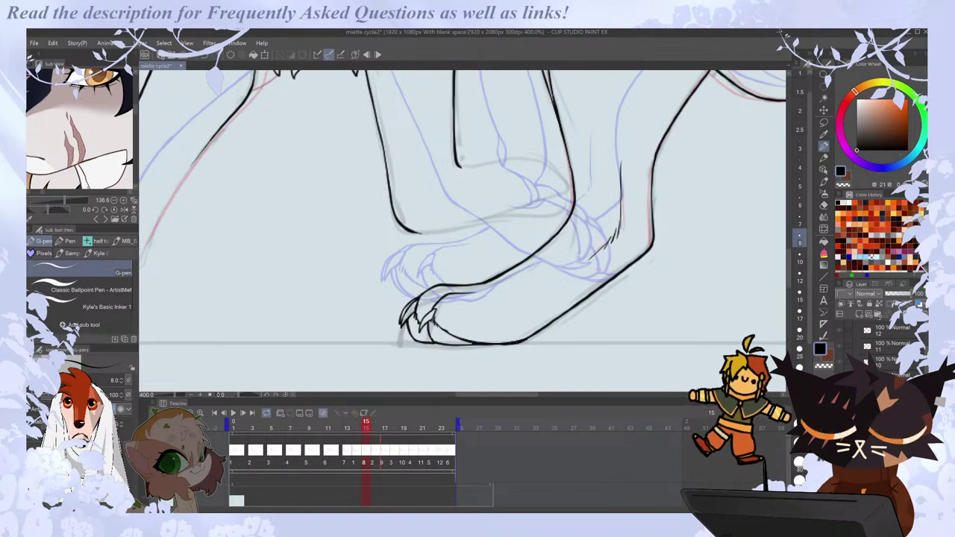
pyautogui.press('Right')
pyautogui.press('Right')
pyautogui.press('Left')
pyautogui.press('Left')
pyautogui.press('Right')
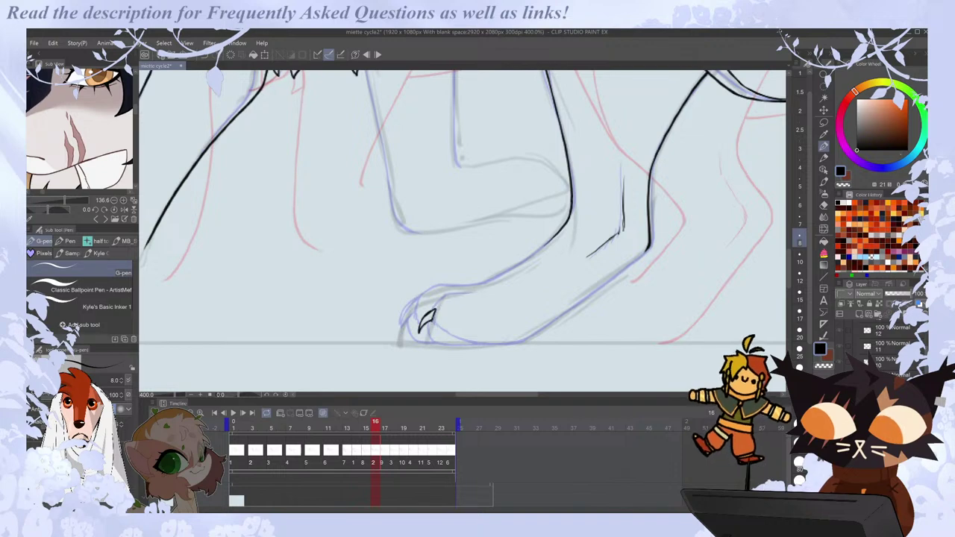
# Ink the near toe's outline, its top curve and the sole along the ground line on frame 16's hind paw.
pyautogui.moveTo(456, 337); pyautogui.dragTo(484, 344)
pyautogui.press('Left')
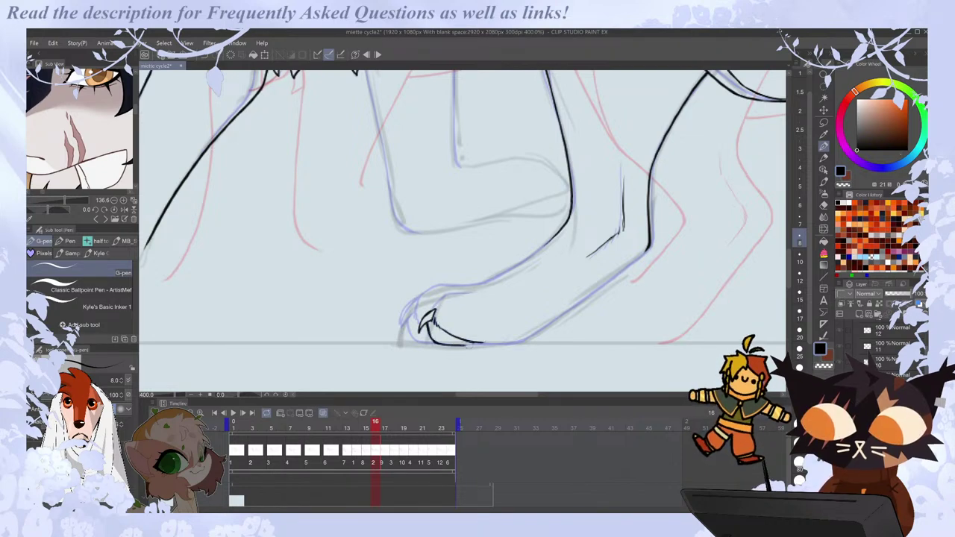
pyautogui.press('Right')
pyautogui.moveTo(427, 322)
pyautogui.mouseDown()
pyautogui.moveTo(435, 340)
pyautogui.moveTo(483, 344)
pyautogui.mouseUp()
pyautogui.moveTo(484, 344); pyautogui.dragTo(515, 344)
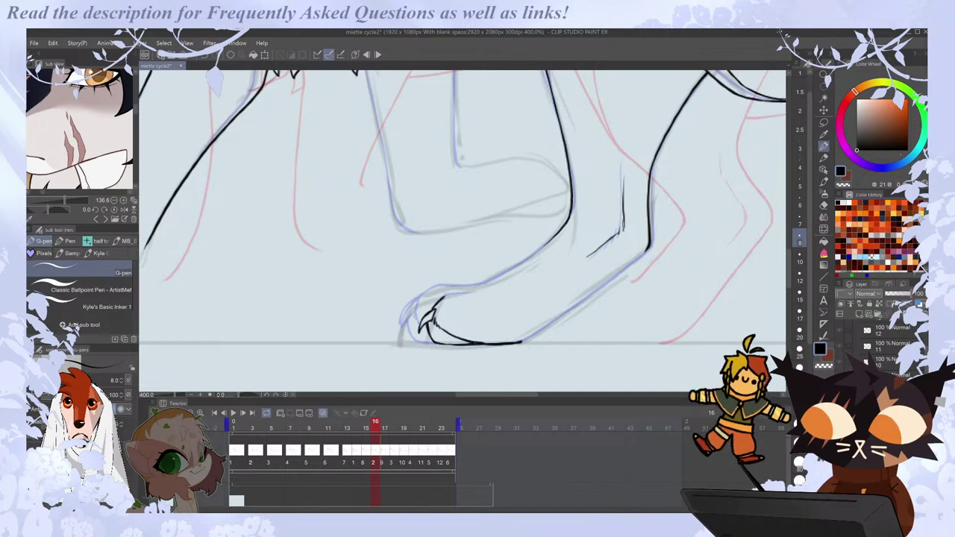
pyautogui.moveTo(441, 297); pyautogui.dragTo(474, 292)
# Ink the hind paw's back edge from the sole up to the heel and redraw the leg line above it.
pyautogui.moveTo(522, 341); pyautogui.dragTo(537, 333)
pyautogui.press('h')
pyautogui.moveTo(274, 249); pyautogui.dragTo(374, 325)
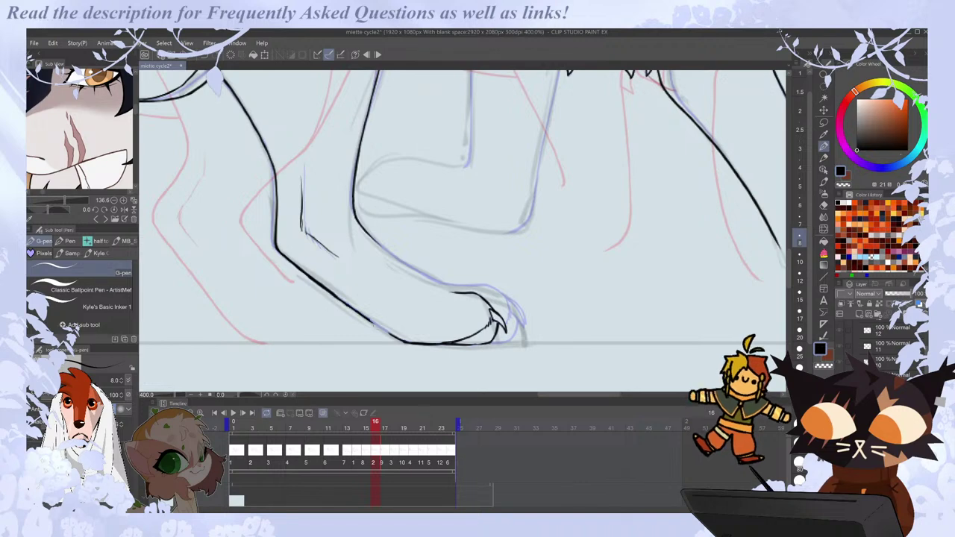
pyautogui.press('h')
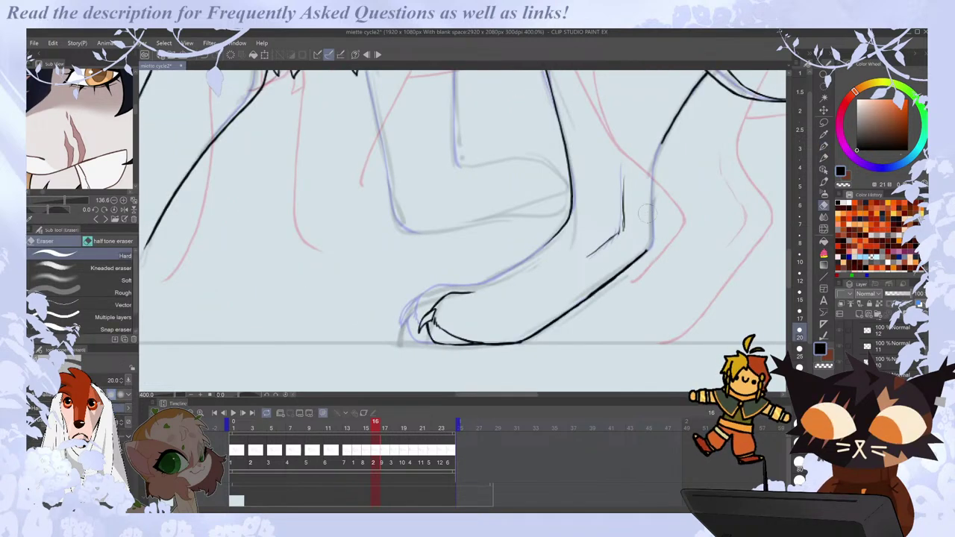
pyautogui.moveTo(658, 148); pyautogui.dragTo(645, 253)
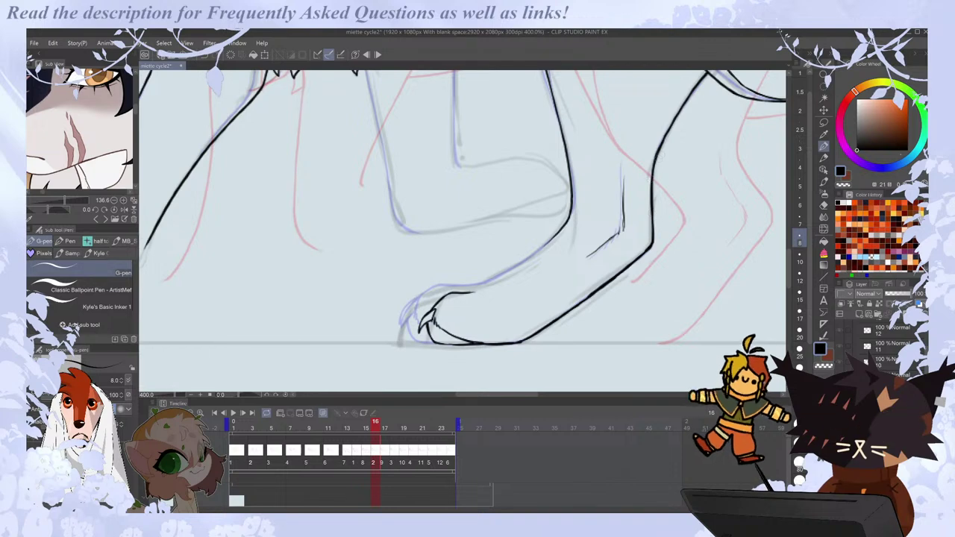
pyautogui.press(',')
pyautogui.press('.')
# Clean up the hind leg's front edge and extend it in mirrored view down to the paw top.
pyautogui.press('e')
pyautogui.moveTo(564, 152)
pyautogui.mouseDown()
pyautogui.moveTo(571, 212)
pyautogui.moveTo(573, 191)
pyautogui.mouseUp()
pyautogui.press('p')
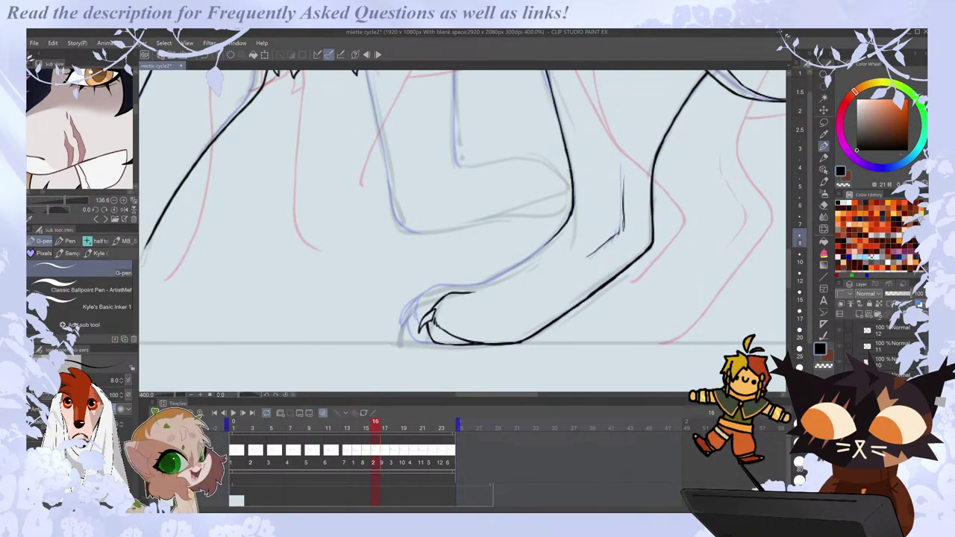
pyautogui.press('h')
pyautogui.moveTo(389, 254); pyautogui.dragTo(447, 287)
pyautogui.press('h')
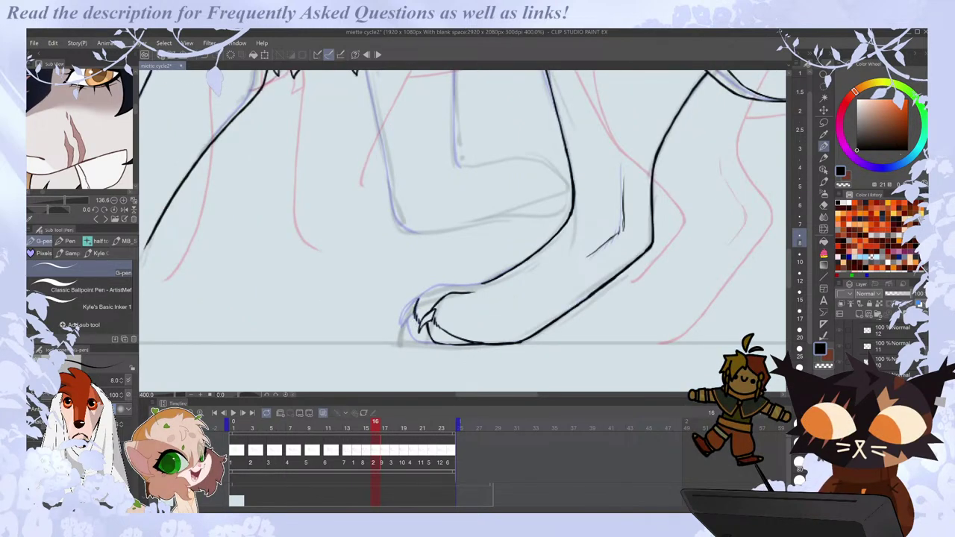
# Ink the foremost claw of frame 16's hind paw and the top contour joining the toes to the leg.
pyautogui.moveTo(417, 299); pyautogui.dragTo(401, 326)
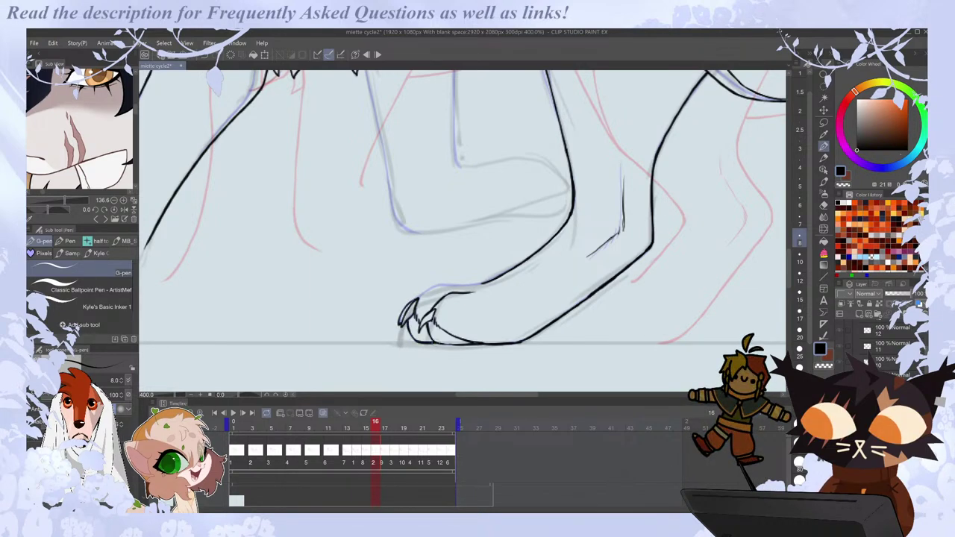
pyautogui.moveTo(416, 293); pyautogui.dragTo(466, 283)
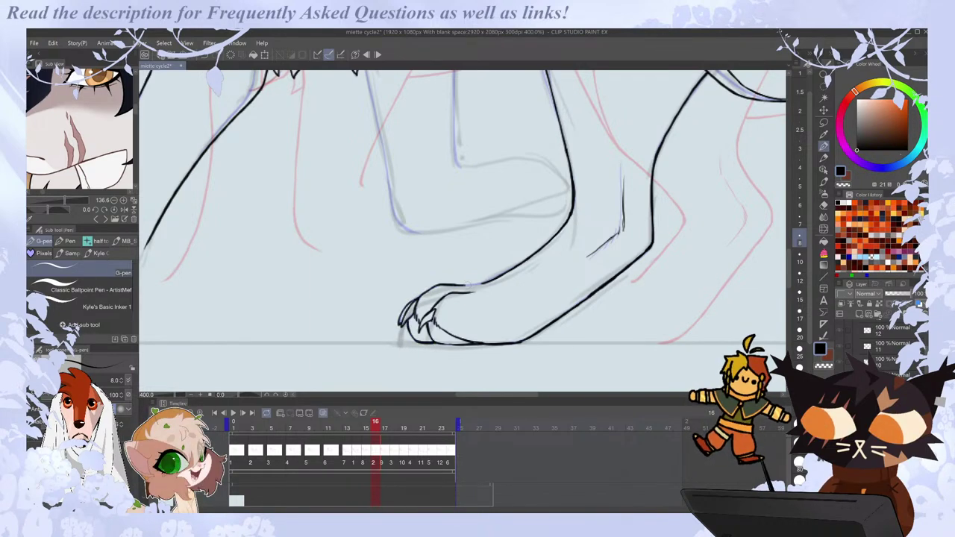
pyautogui.scroll(-4, 495, 273)
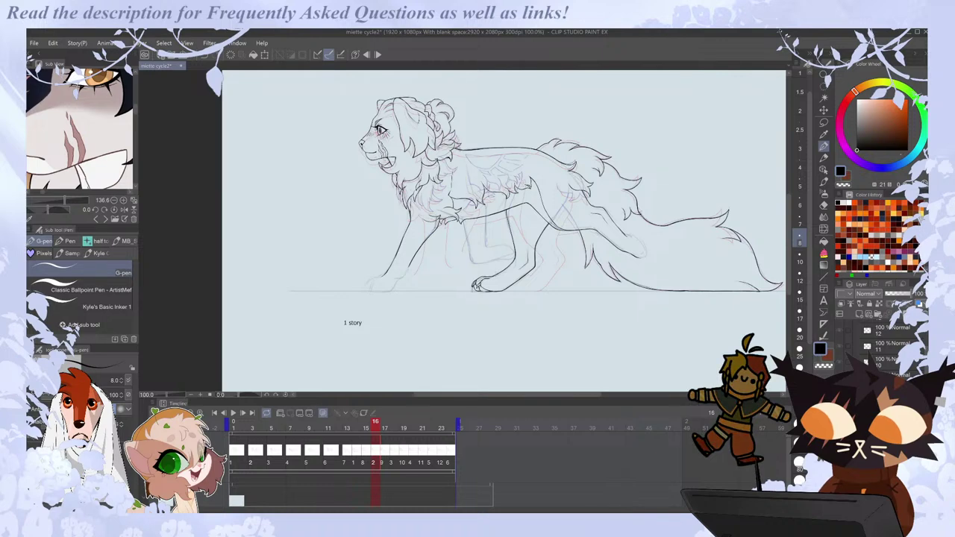
# Flip between frames 16 and 17 to examine how the hind paw and legs line up.
pyautogui.press('.')
pyautogui.press(',')
pyautogui.press('.')
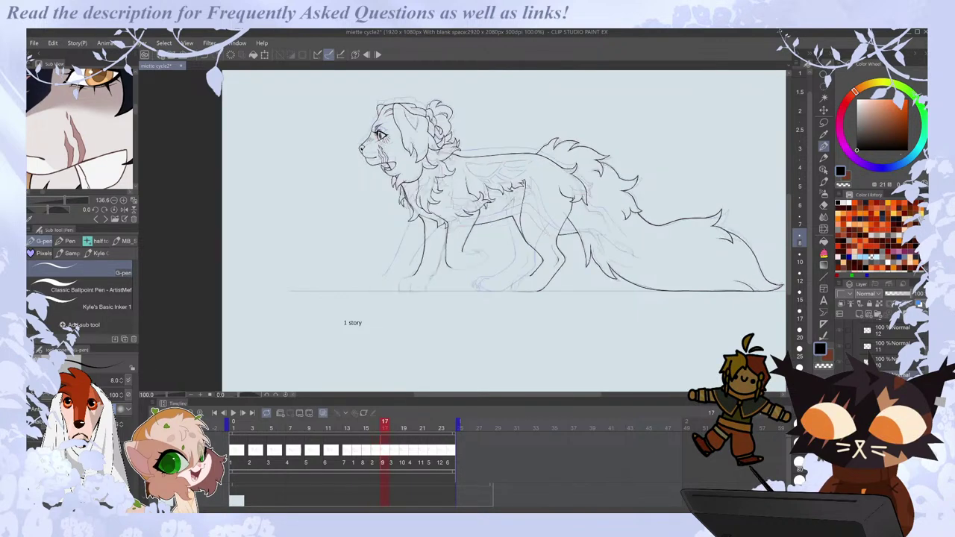
pyautogui.scroll(4, 490, 285)
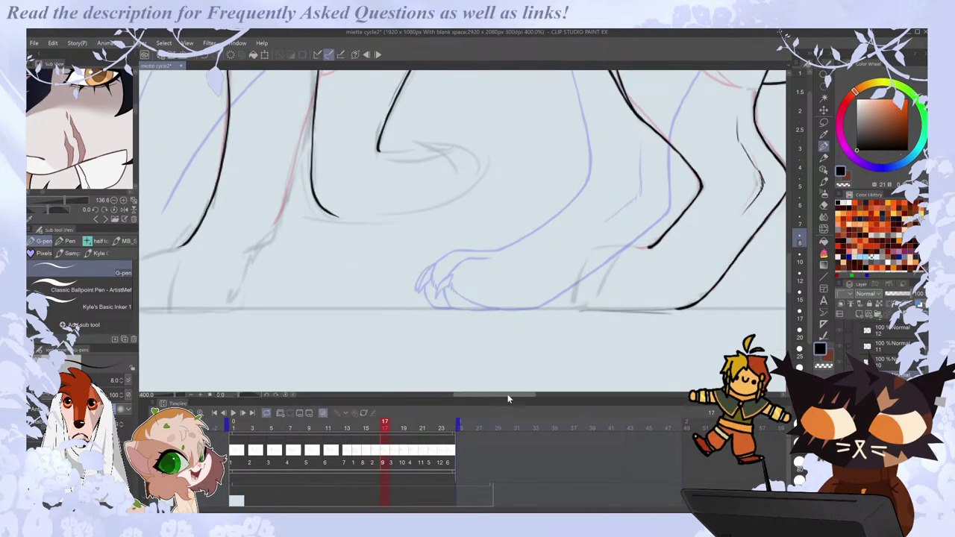
pyautogui.press('Right')
pyautogui.press('Left')
pyautogui.hotkey('ctrl', '-')
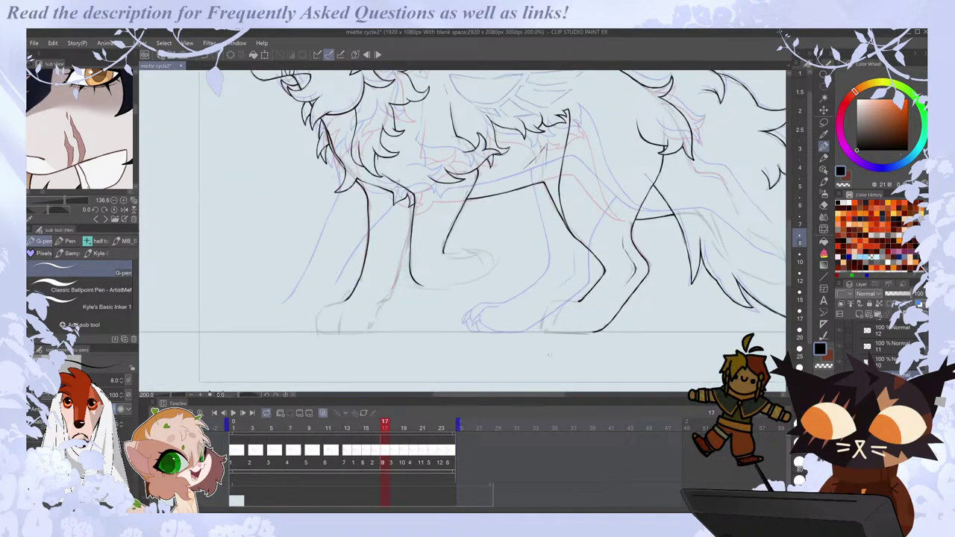
pyautogui.press('Left')
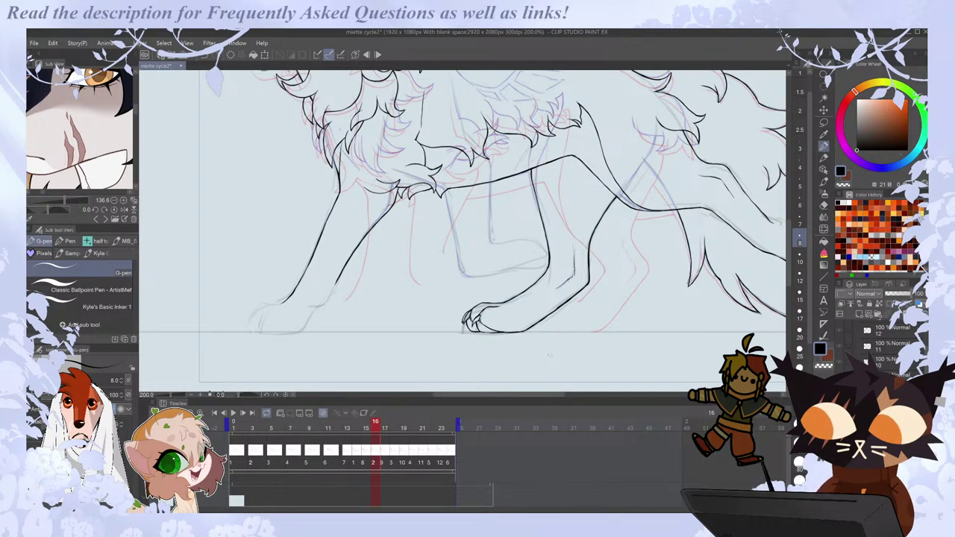
pyautogui.moveTo(522, 395); pyautogui.dragTo(542, 398)
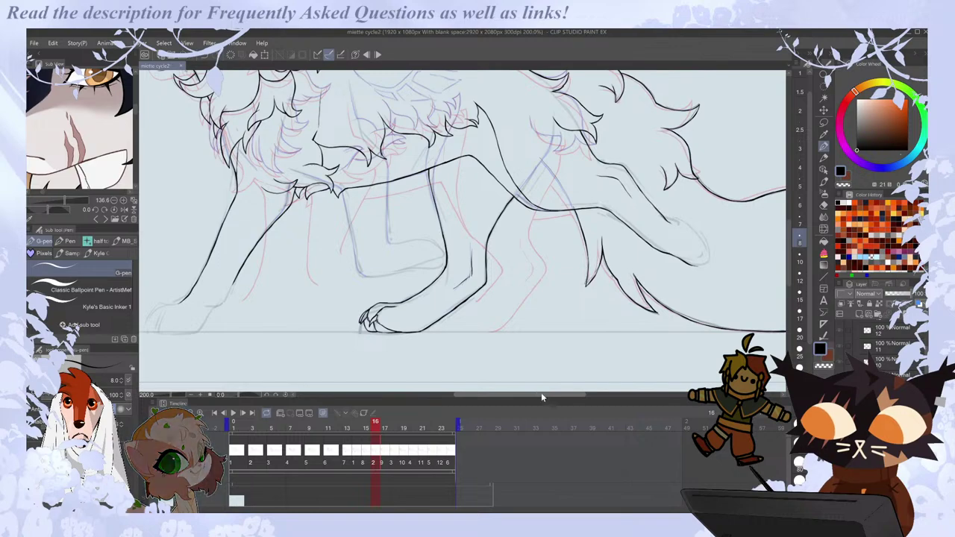
# Compare frame 16 with the preceding frames and play back the whole walk cycle.
pyautogui.hotkey('ctrl', '-')
pyautogui.press(',')
pyautogui.press('.')
pyautogui.press(',')
pyautogui.press(',')
pyautogui.press('.')
pyautogui.hotkey('ctrl', '-')
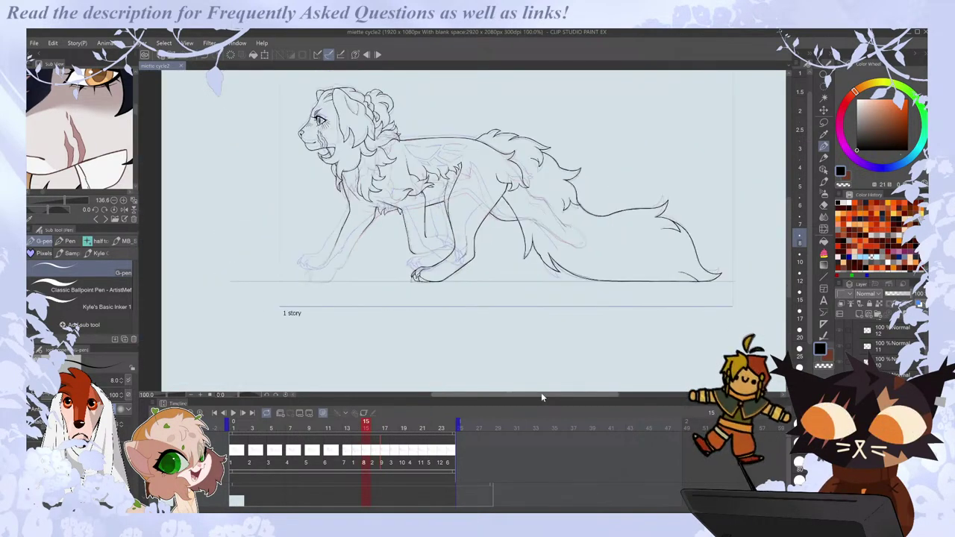
pyautogui.click(232, 413)
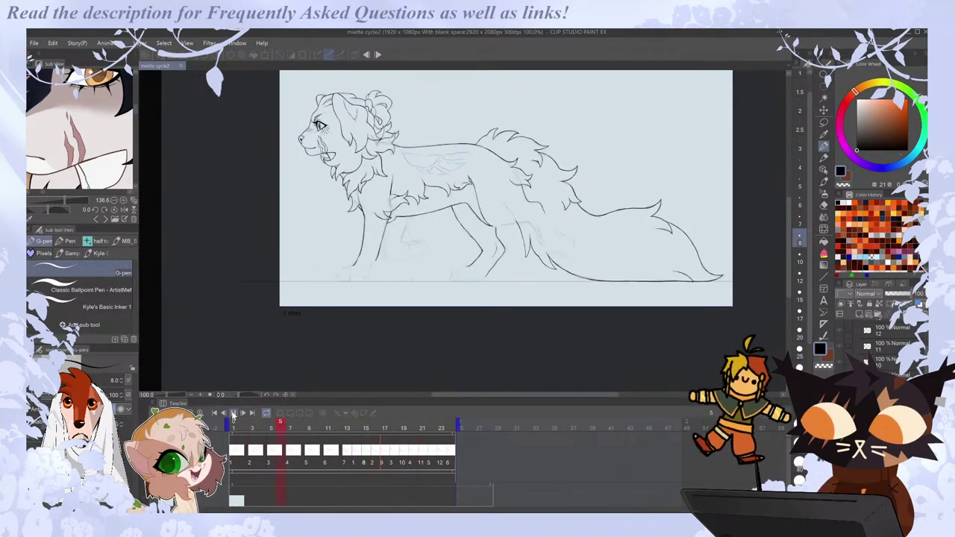
# On frame 1, extend the trailing hind leg's back edge to the paw in mirrored view and clean up the join.
pyautogui.click(238, 453)
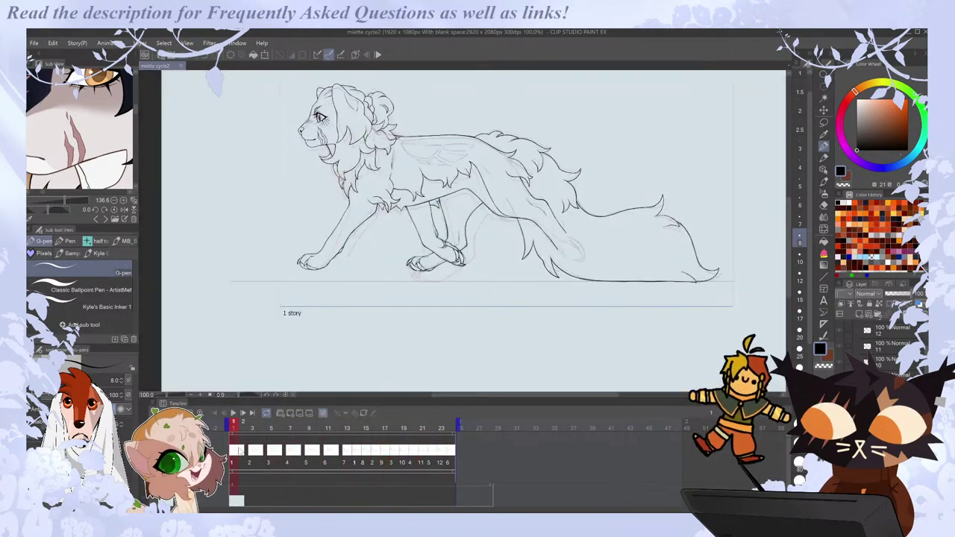
pyautogui.scroll(2, 620, 231)
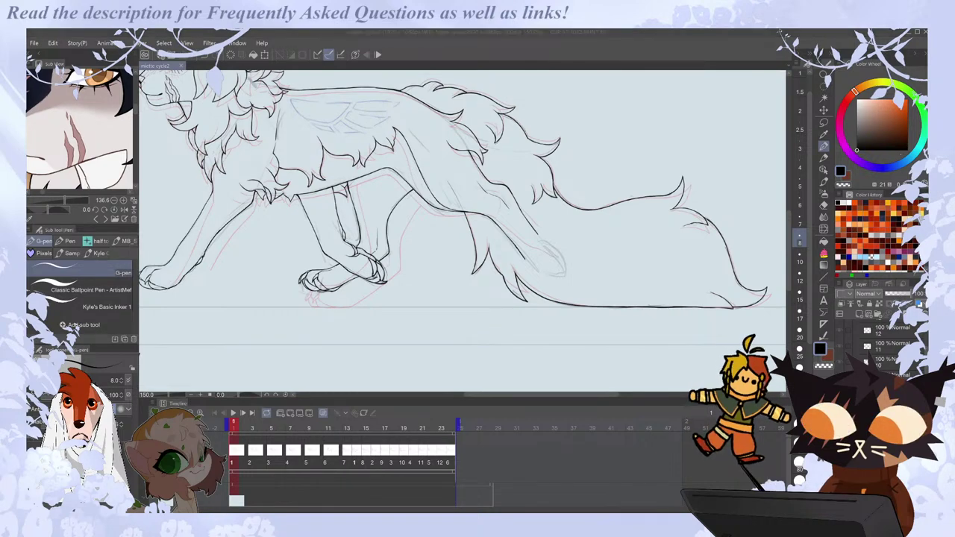
pyautogui.press('h')
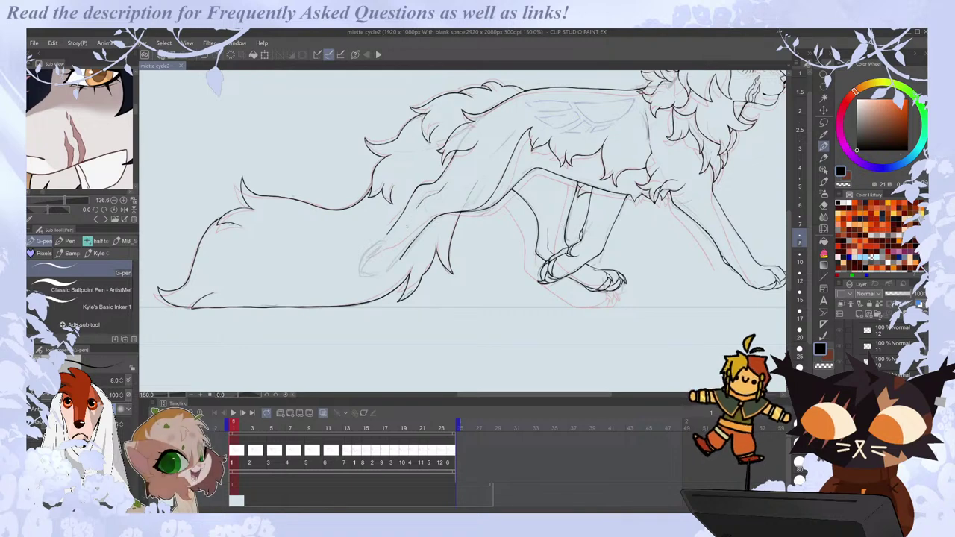
pyautogui.hotkey('ctrl', '+')
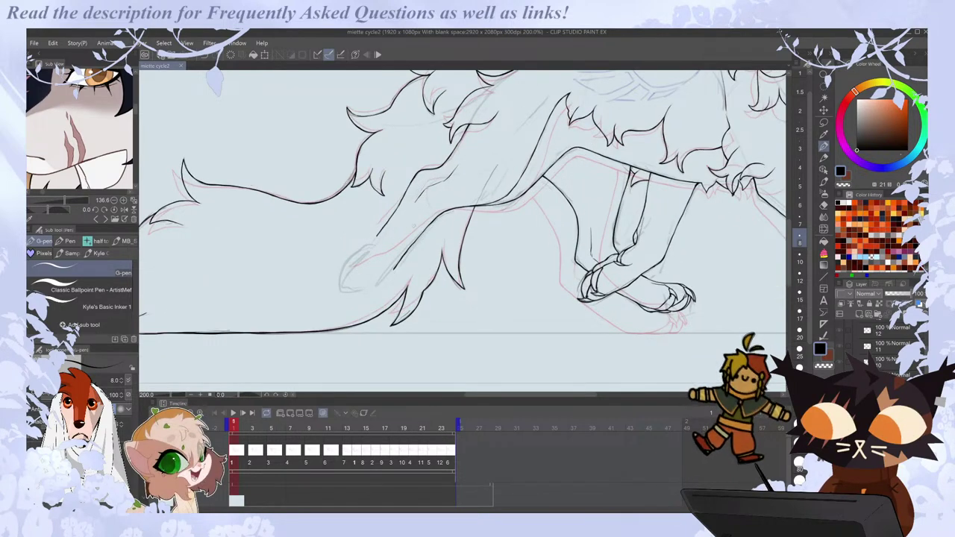
pyautogui.scroll(2, 386, 241)
pyautogui.press('e')
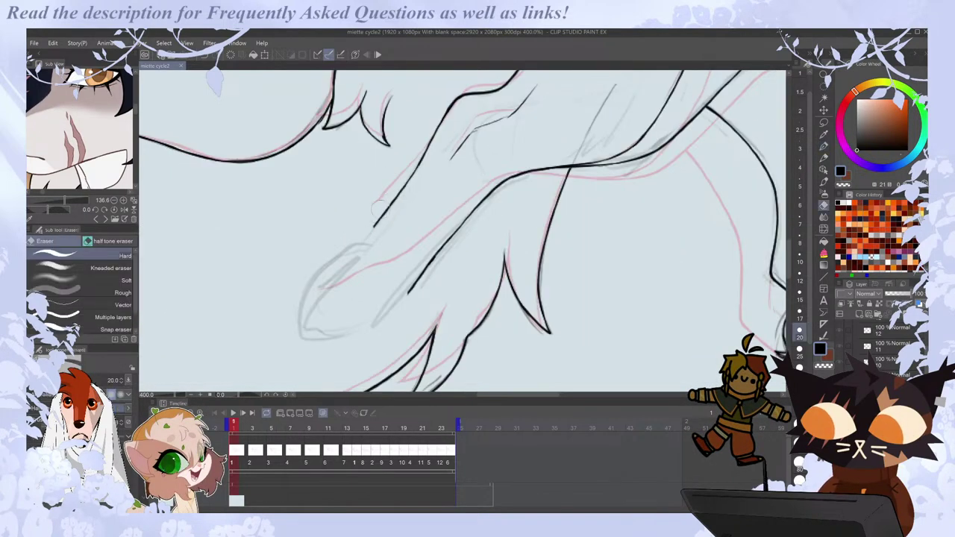
pyautogui.press('p')
pyautogui.hotkey('ctrl', 'z')
pyautogui.press('e')
pyautogui.press('p')
pyautogui.moveTo(396, 200); pyautogui.dragTo(355, 240)
pyautogui.press('e')
pyautogui.moveTo(397, 193); pyautogui.dragTo(390, 199)
# Ink the trailing hind leg's front edge and curve it along the paw to the toe tip.
pyautogui.press('p')
pyautogui.moveTo(410, 291); pyautogui.dragTo(377, 322)
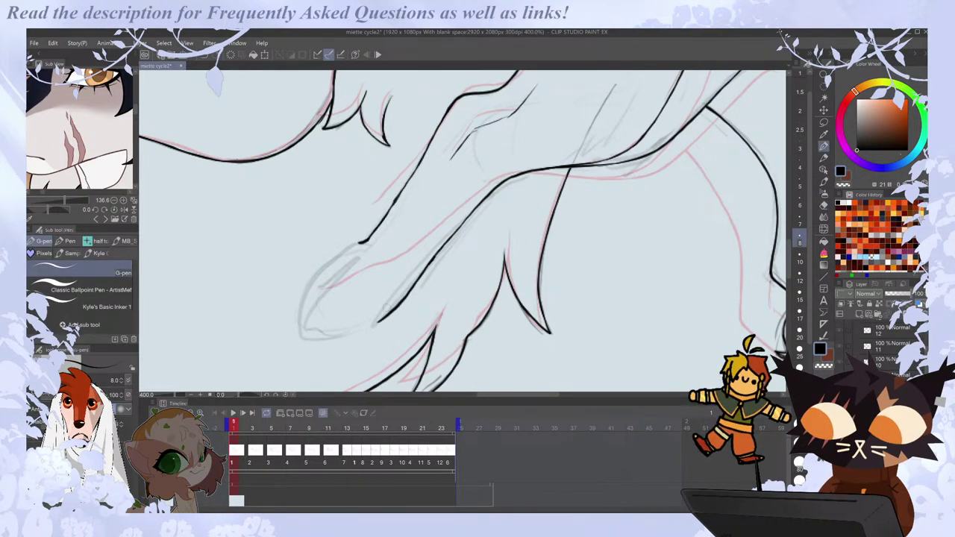
pyautogui.hotkey('ctrl', 'z')
pyautogui.moveTo(408, 292); pyautogui.dragTo(319, 333)
pyautogui.press('e')
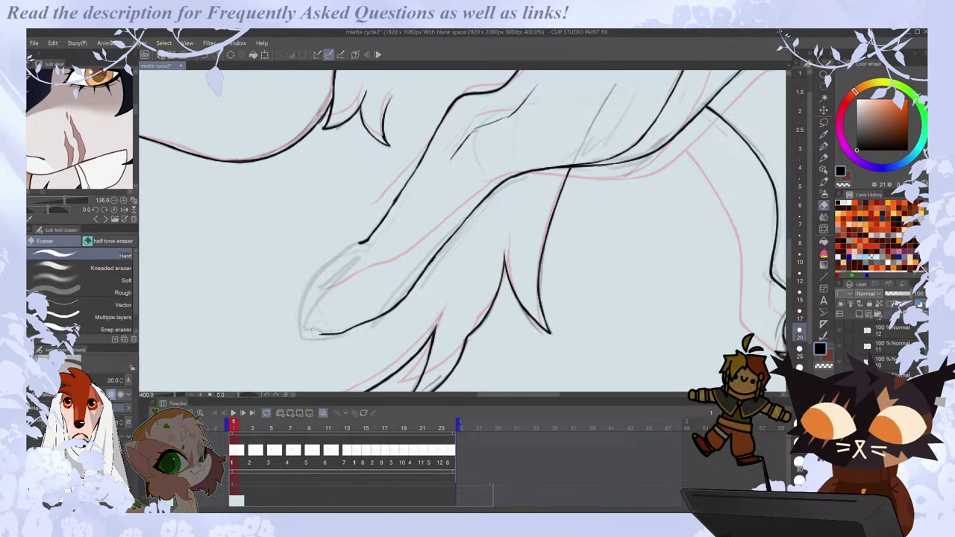
# Try inking the toe tip and first claw of frame 1's trailing hind paw in a rotated view.
pyautogui.press('p')
pyautogui.moveTo(239, 395); pyautogui.dragTo(224, 402)
pyautogui.scroll(-1, 727, 260)
pyautogui.scroll(1, 646, 335)
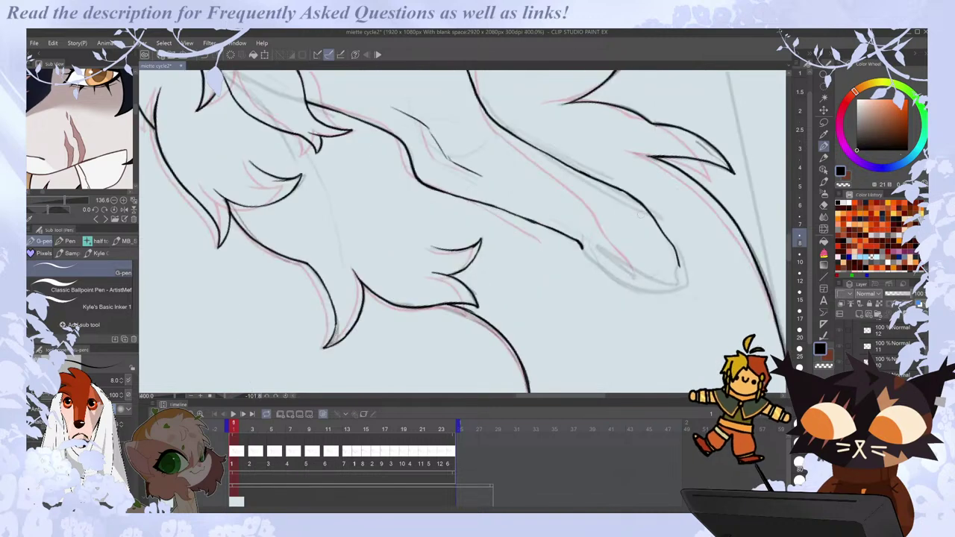
pyautogui.moveTo(571, 396); pyautogui.dragTo(591, 396)
pyautogui.press('e')
pyautogui.moveTo(532, 268)
pyautogui.mouseDown()
pyautogui.moveTo(516, 243)
pyautogui.moveTo(536, 262)
pyautogui.moveTo(536, 271)
pyautogui.moveTo(527, 262)
pyautogui.moveTo(544, 291)
pyautogui.moveTo(534, 257)
pyautogui.mouseUp()
pyautogui.press('p')
pyautogui.press('e')
pyautogui.press('p')
pyautogui.hotkey('ctrl', 'z')
pyautogui.press('e')
pyautogui.press('p')
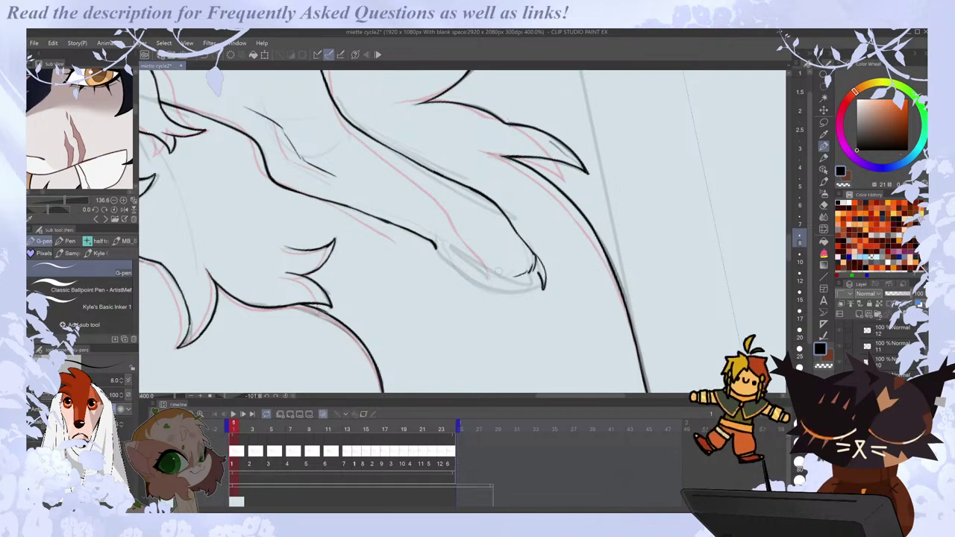
# Try adding a curved toe outline and a second claw to the hind paw, and inspect its shape upright.
pyautogui.moveTo(484, 282); pyautogui.dragTo(526, 277)
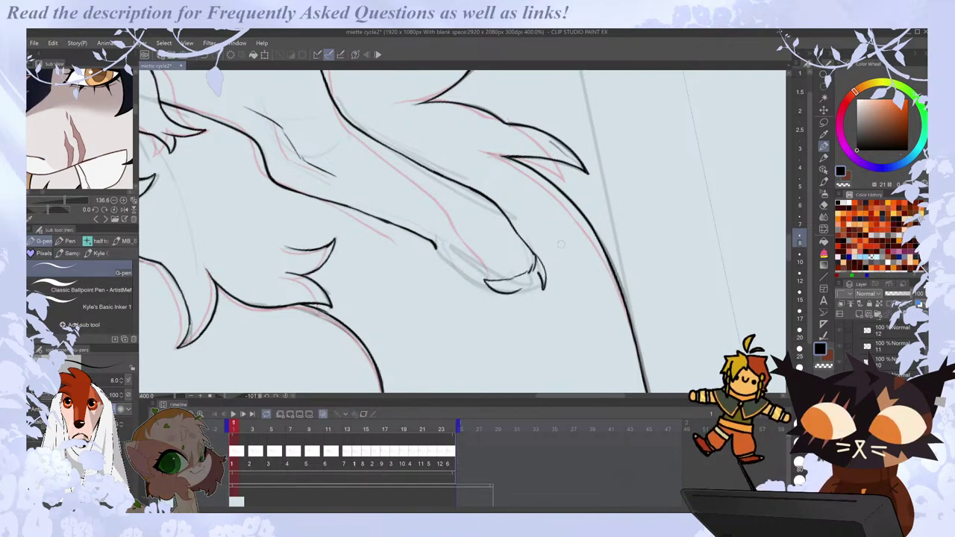
pyautogui.hotkey('ctrl', 'z')
pyautogui.moveTo(536, 269); pyautogui.dragTo(513, 292)
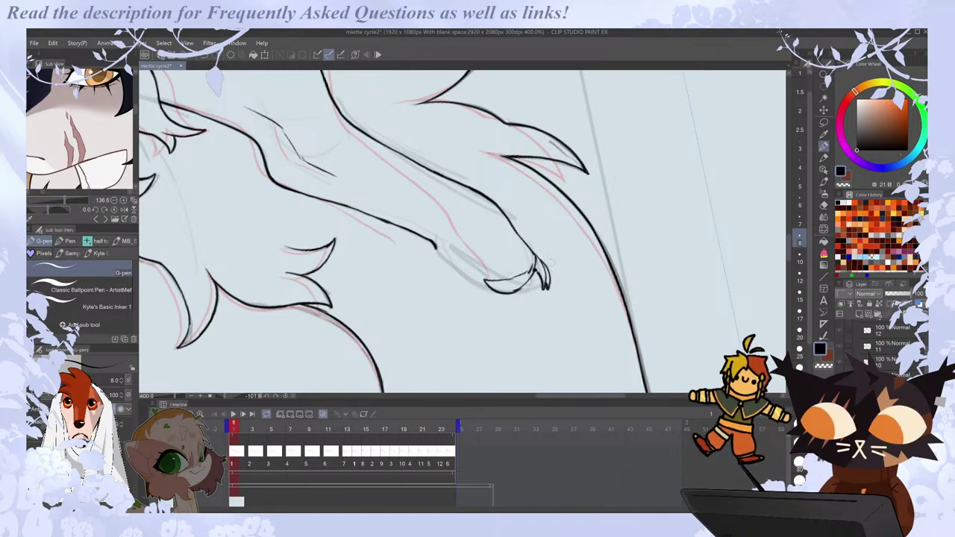
pyautogui.press('e')
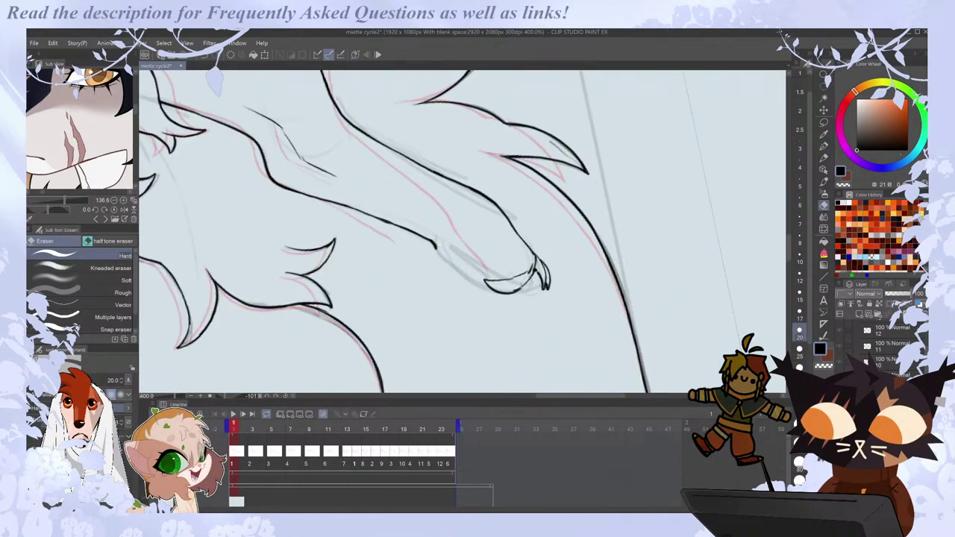
pyautogui.press('m')
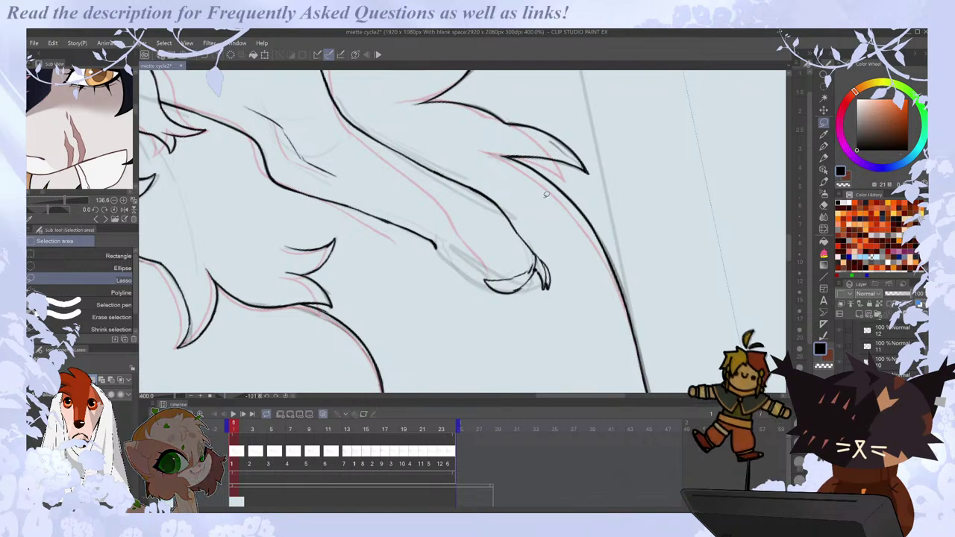
pyautogui.click(291, 396)
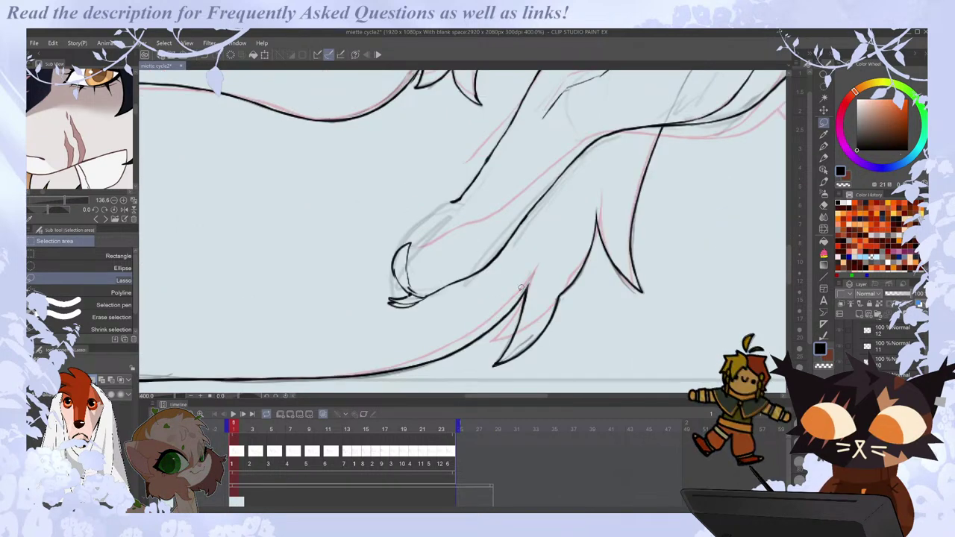
# Erase the claws and toe tip, then re-ink the paw's front contour with a toe line and a second inner toe line.
pyautogui.press('e')
pyautogui.moveTo(444, 306)
pyautogui.mouseDown()
pyautogui.moveTo(395, 291)
pyautogui.moveTo(406, 244)
pyautogui.mouseUp()
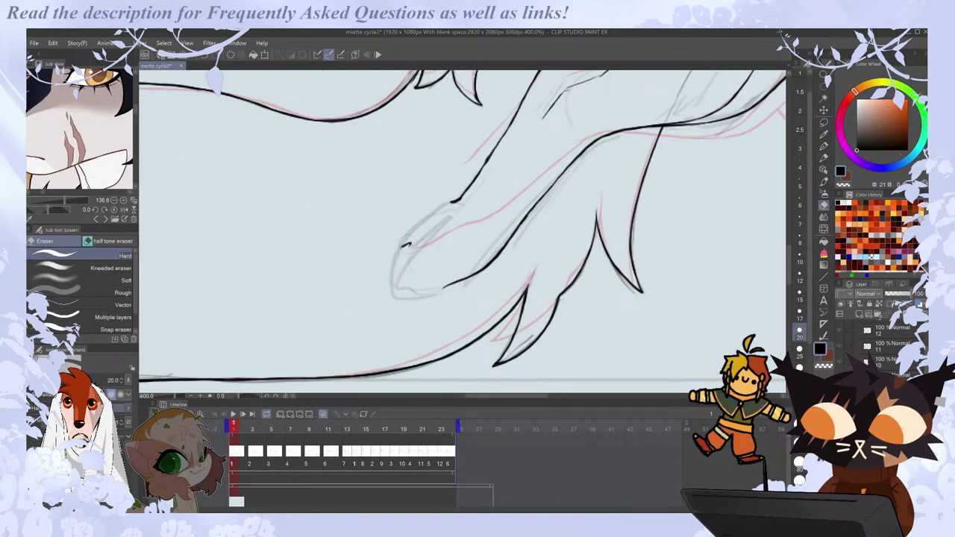
pyautogui.press('p')
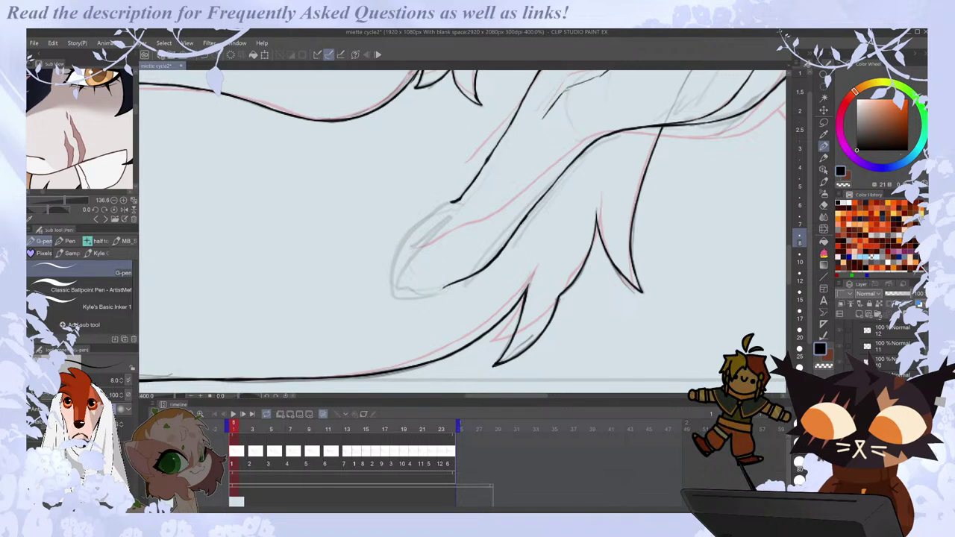
pyautogui.moveTo(444, 285); pyautogui.dragTo(391, 290)
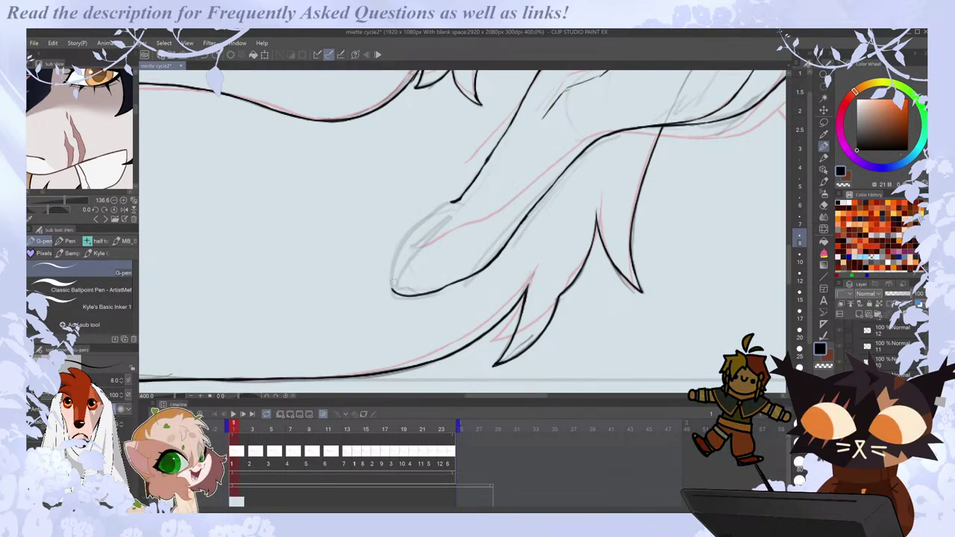
pyautogui.hotkey('ctrl', 'z')
pyautogui.moveTo(391, 284)
pyautogui.mouseDown()
pyautogui.moveTo(407, 293)
pyautogui.moveTo(440, 287)
pyautogui.mouseUp()
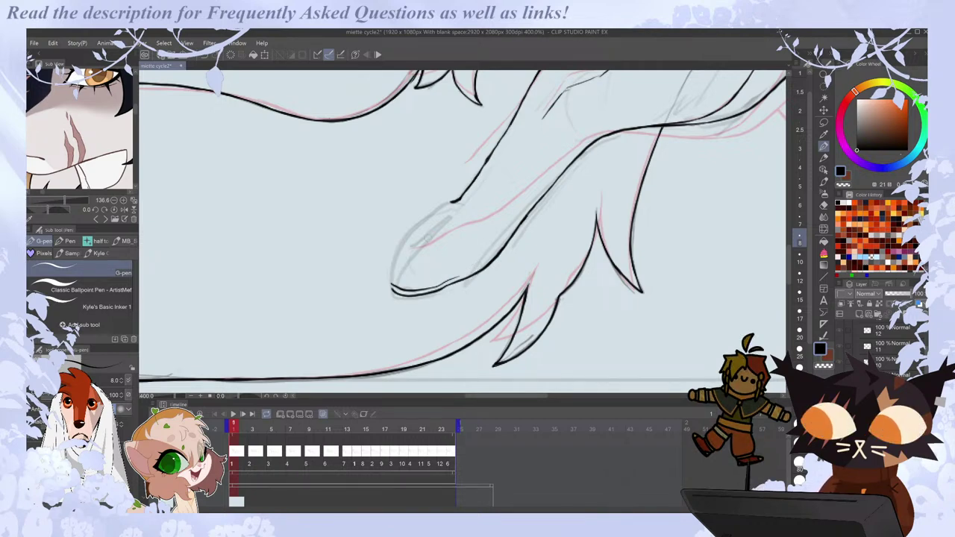
pyautogui.moveTo(402, 248)
pyautogui.mouseDown()
pyautogui.moveTo(432, 253)
pyautogui.moveTo(452, 244)
pyautogui.mouseUp()
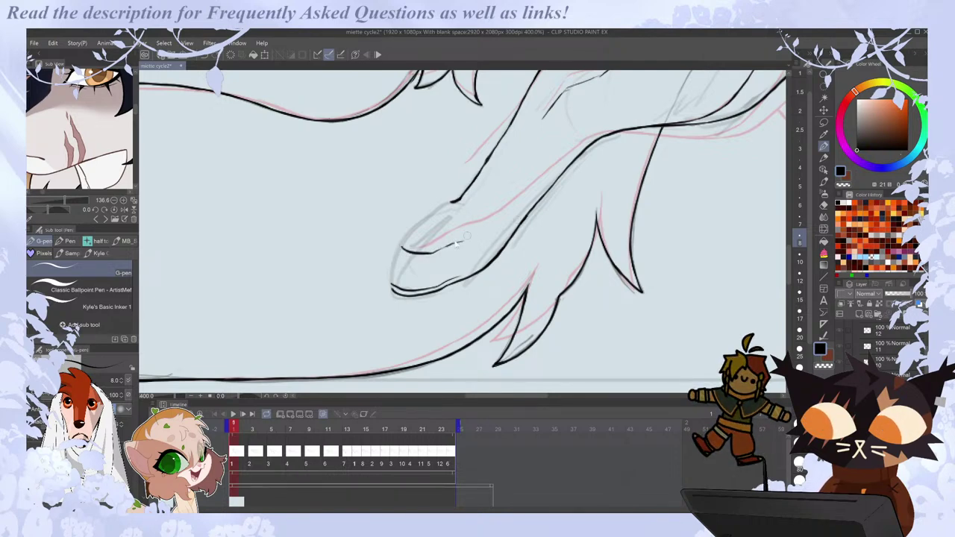
pyautogui.hotkey('ctrl', 'z')
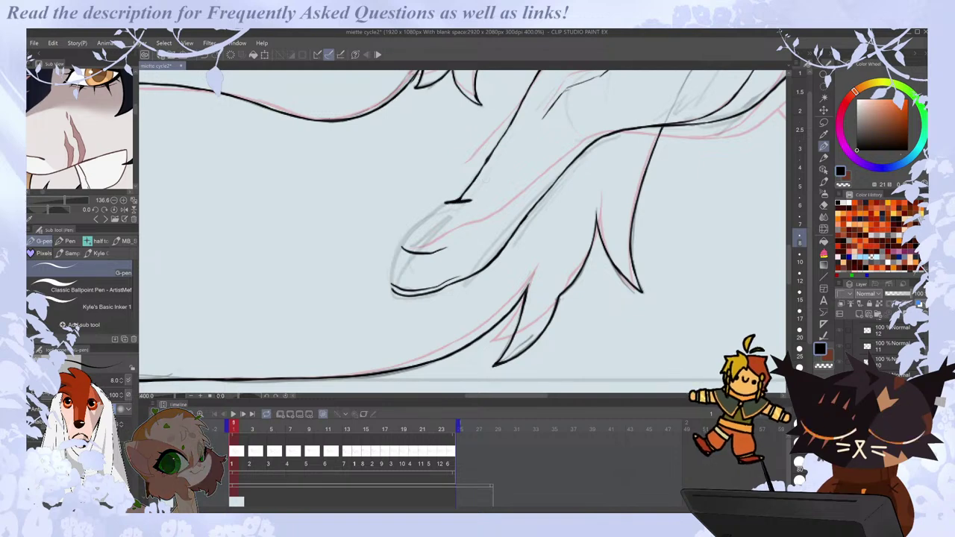
# Rework the end of the hind leg's back edge where it meets the paw.
pyautogui.hotkey('ctrl', 'z')
pyautogui.press('e')
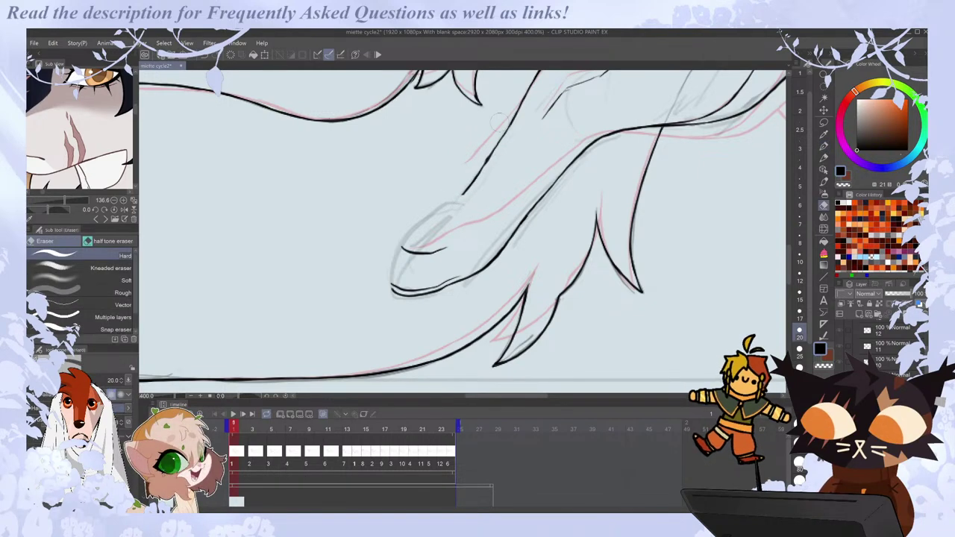
pyautogui.press('p')
pyautogui.moveTo(483, 168); pyautogui.dragTo(453, 205)
pyautogui.hotkey('ctrl', 'z')
pyautogui.press('e')
pyautogui.press('p')
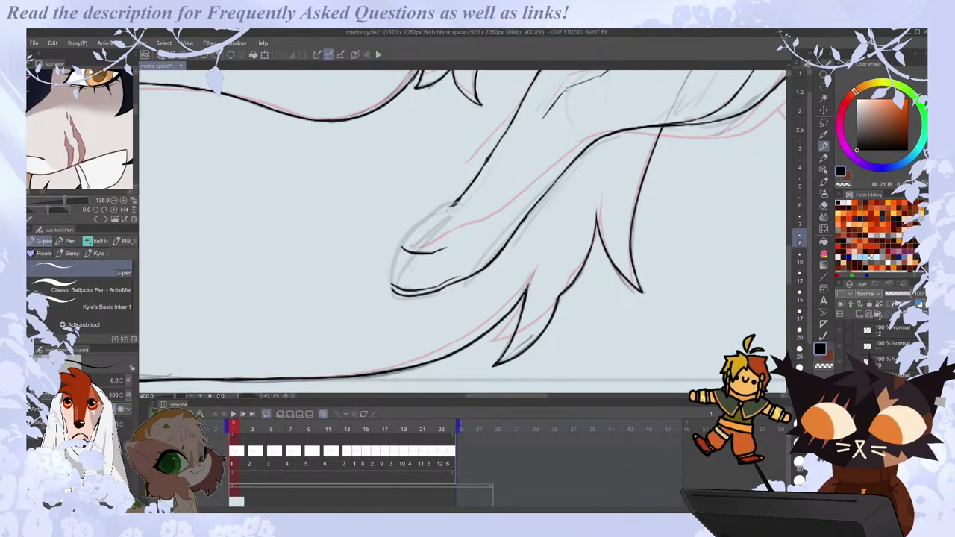
pyautogui.hotkey('ctrl', 'z')
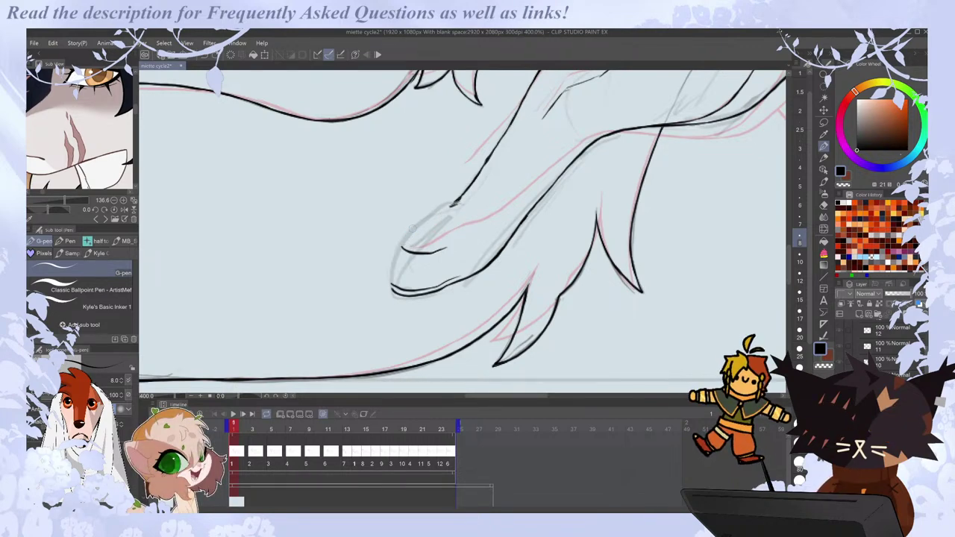
pyautogui.press('e')
pyautogui.press('p')
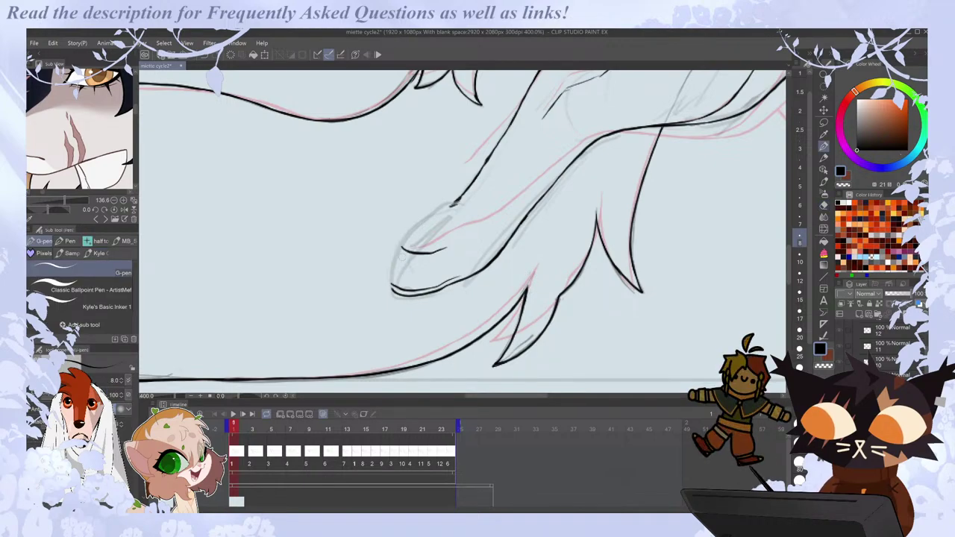
# Ink the hind paw's outermost claw and the rounded toe contour beside it in a rotated view.
pyautogui.moveTo(239, 396); pyautogui.dragTo(219, 404)
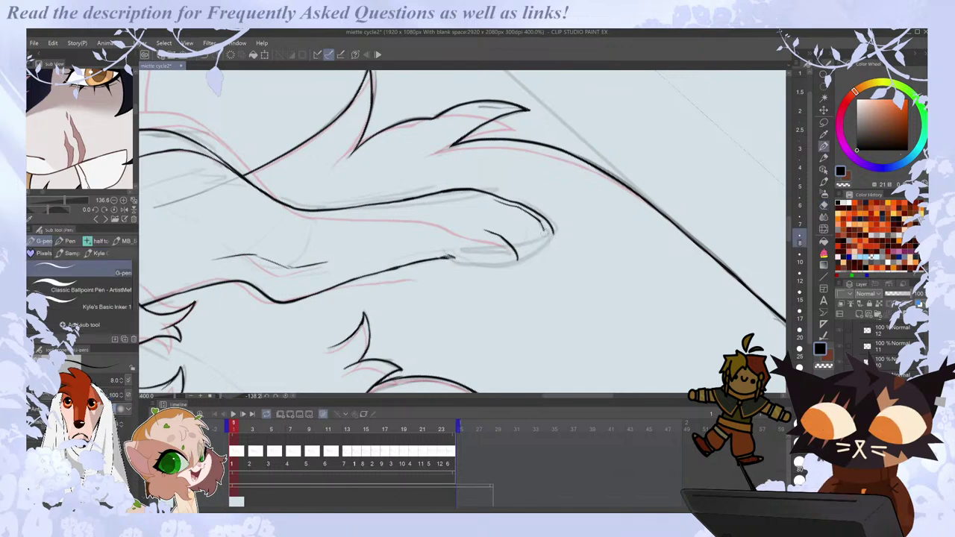
pyautogui.hotkey('ctrl', 'z')
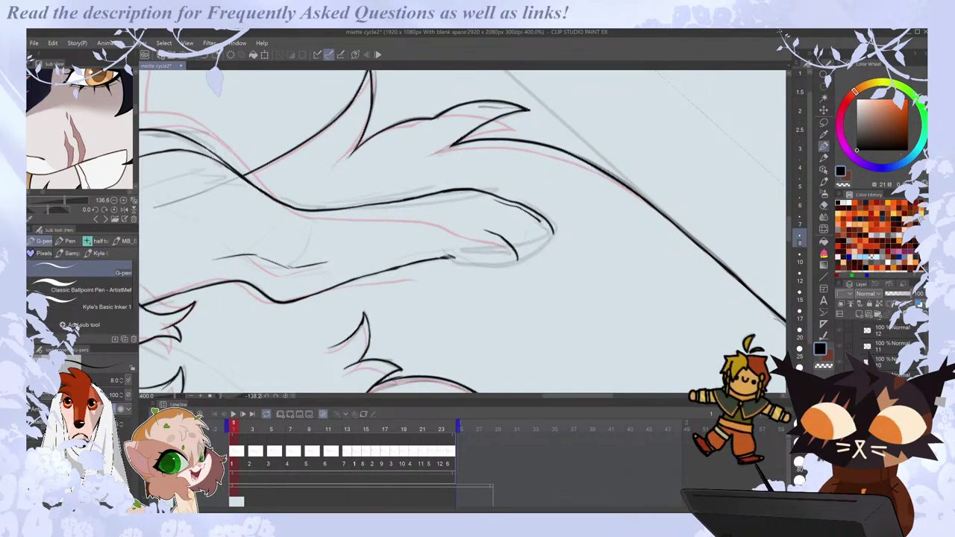
pyautogui.moveTo(542, 231); pyautogui.dragTo(518, 257)
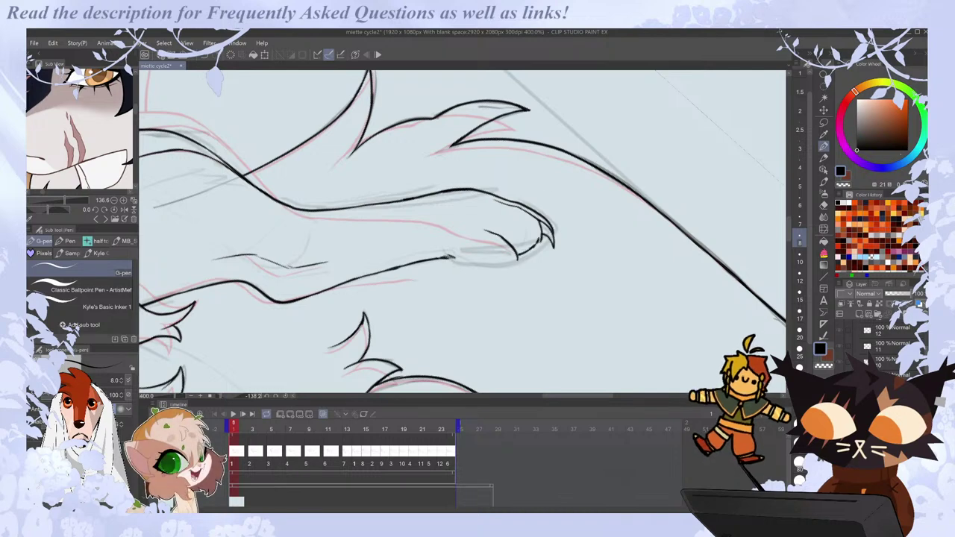
pyautogui.press('e')
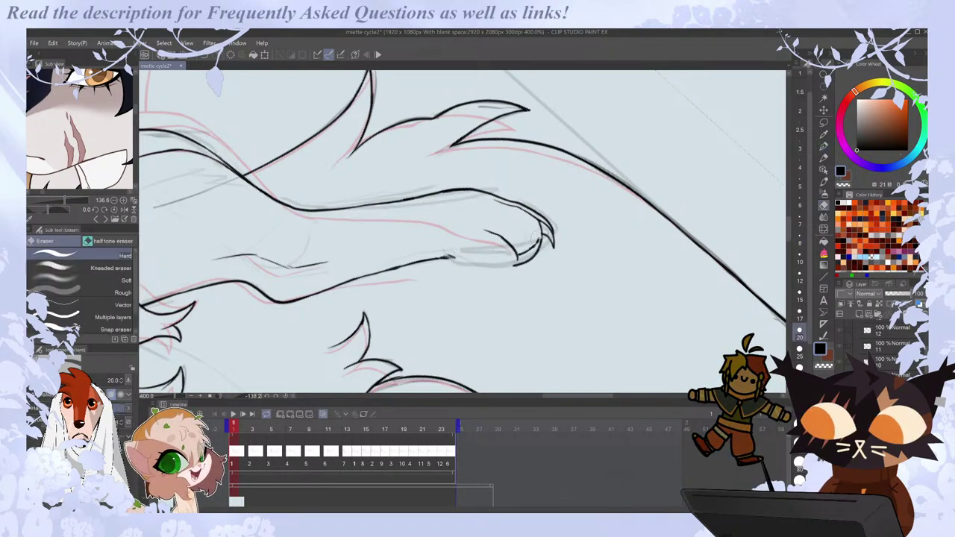
pyautogui.press('p')
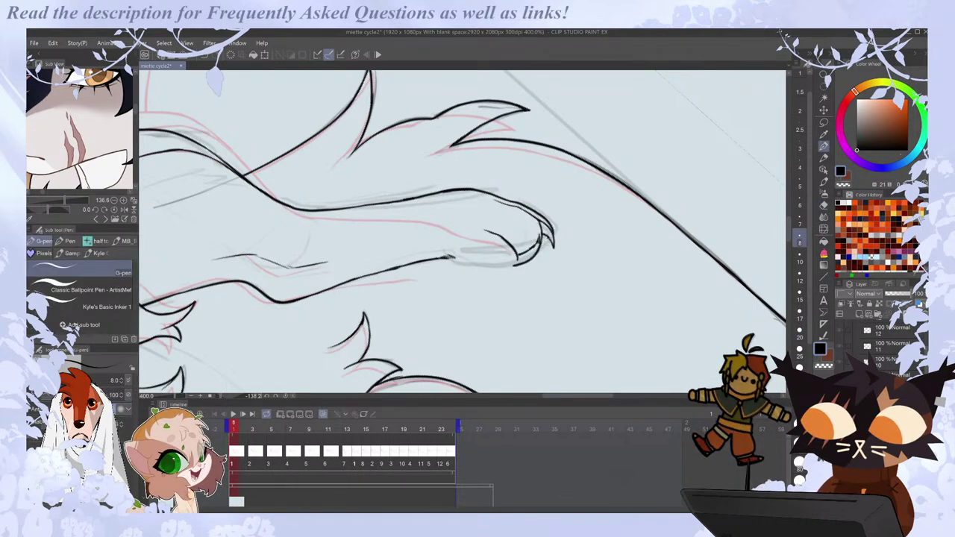
pyautogui.press('e')
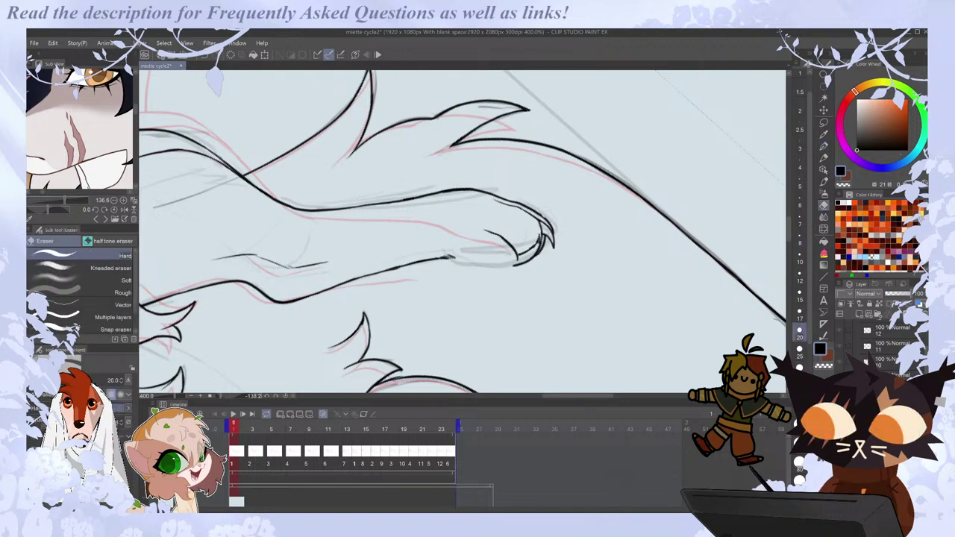
# Refine the outermost claw and ink the claw of the neighbouring toe.
pyautogui.press('p')
pyautogui.moveTo(553, 234)
pyautogui.mouseDown()
pyautogui.moveTo(558, 247)
pyautogui.moveTo(513, 248)
pyautogui.moveTo(522, 267)
pyautogui.mouseUp()
pyautogui.press('e')
pyautogui.press('p')
pyautogui.hotkey('ctrl', 'z')
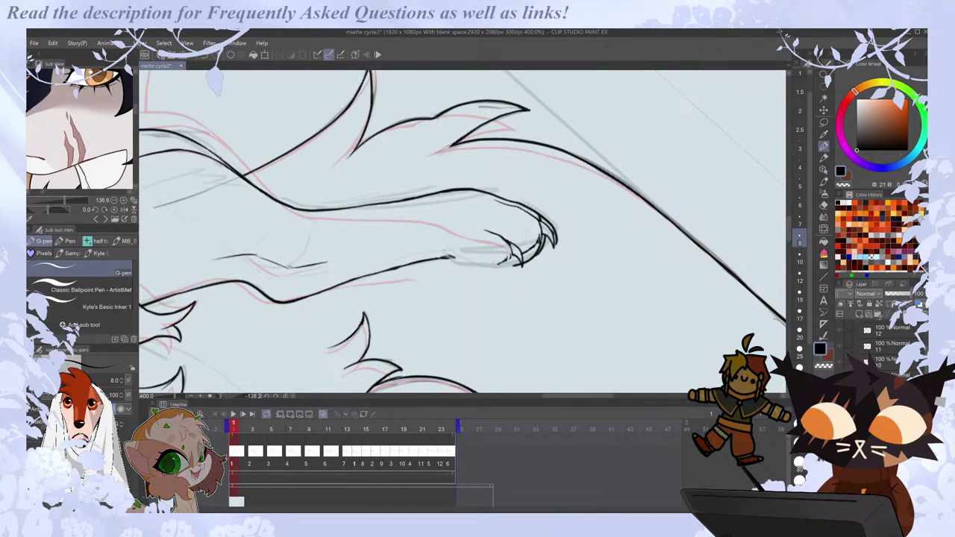
# Ink the rounded underside of the nearest toe, join it to the leg's back edge, and clean up the overlap.
pyautogui.moveTo(515, 257); pyautogui.dragTo(458, 270)
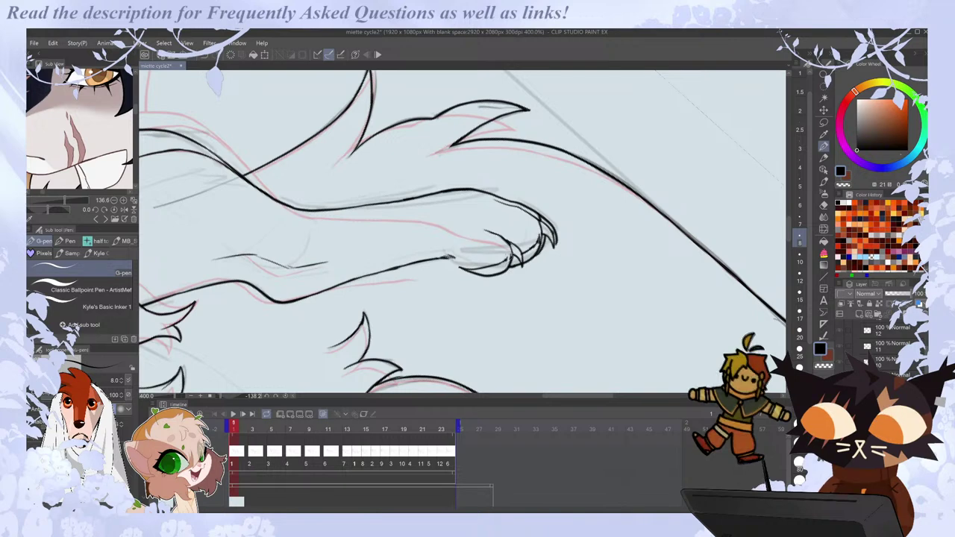
pyautogui.press('e')
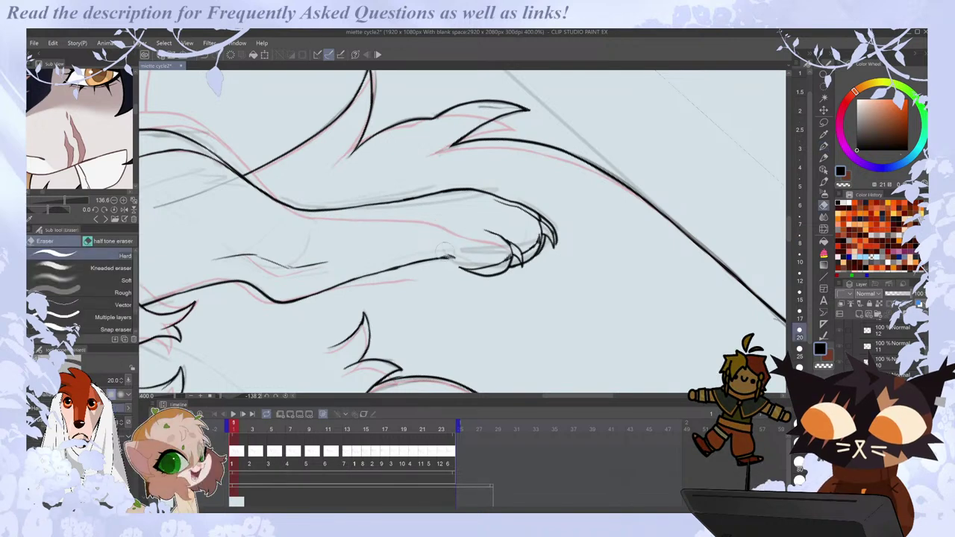
pyautogui.press('p')
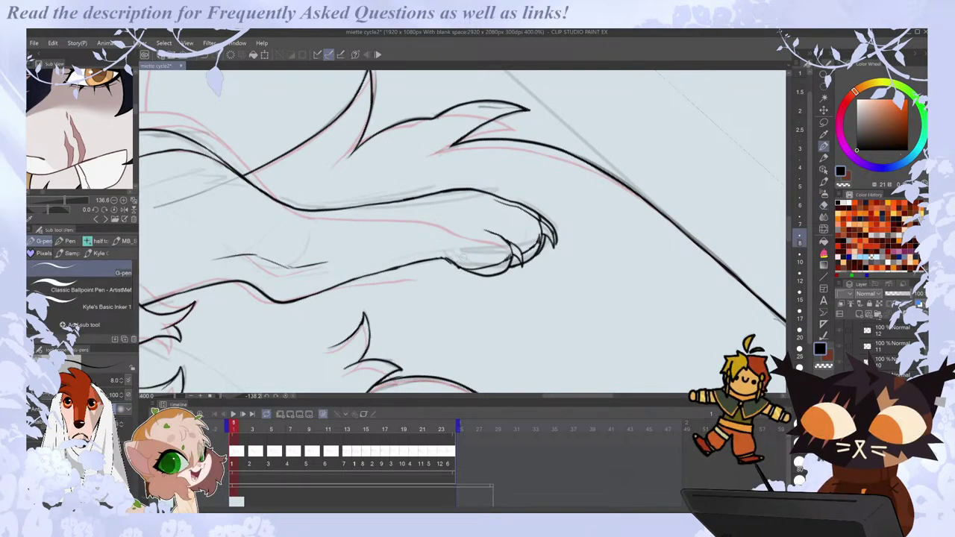
pyautogui.scroll(-2, 463, 258)
pyautogui.scroll(2, 481, 221)
pyautogui.press('e')
pyautogui.moveTo(469, 268)
pyautogui.mouseDown()
pyautogui.moveTo(481, 277)
pyautogui.moveTo(476, 270)
pyautogui.mouseUp()
pyautogui.press('p')
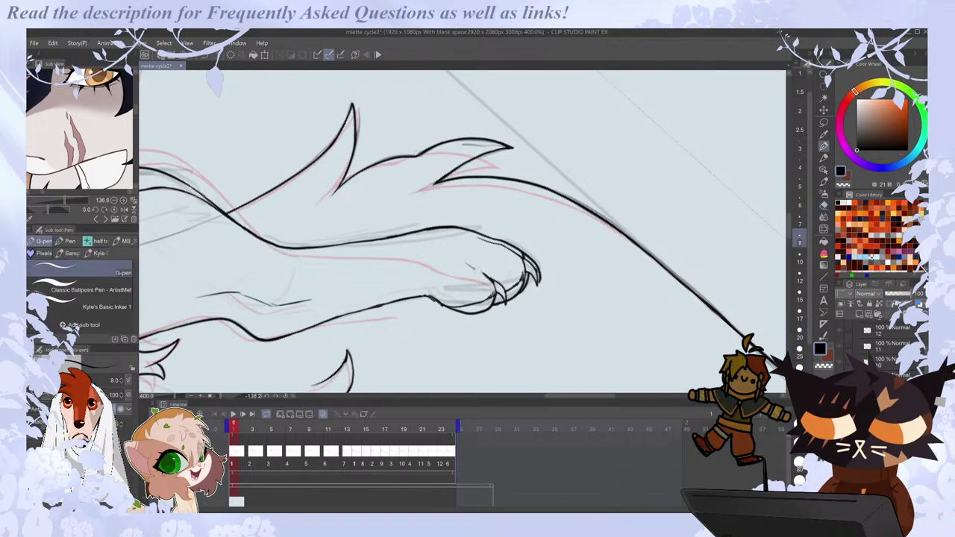
# Straighten the rotated view and flip between frames 1 and 3 to compare the trailing hind leg with onion skinning.
pyautogui.press('e')
pyautogui.press('p')
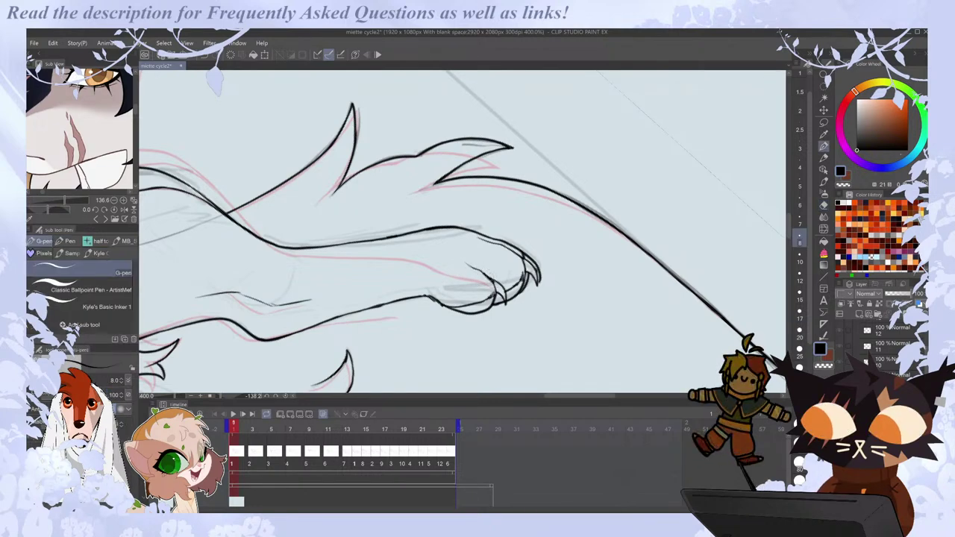
pyautogui.scroll(-2, 462, 231)
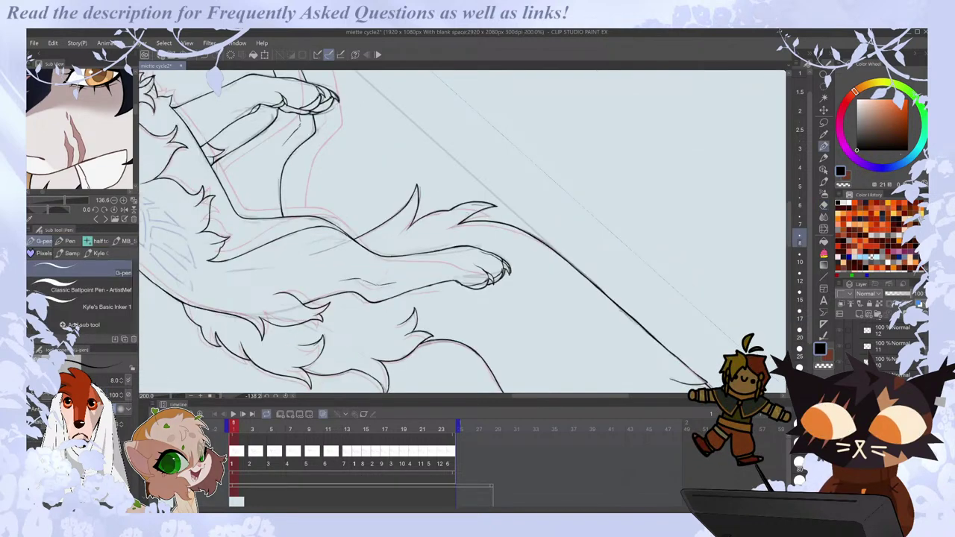
pyautogui.click(285, 396)
pyautogui.scroll(-1, 571, 351)
pyautogui.moveTo(505, 396); pyautogui.dragTo(549, 397)
pyautogui.press(',')
pyautogui.press('.')
pyautogui.press('.')
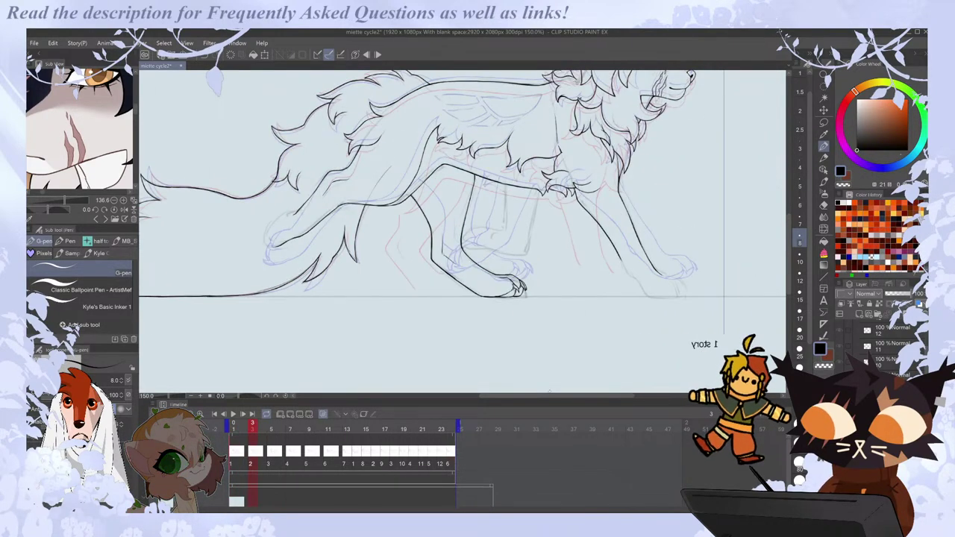
pyautogui.press(',')
pyautogui.press('.')
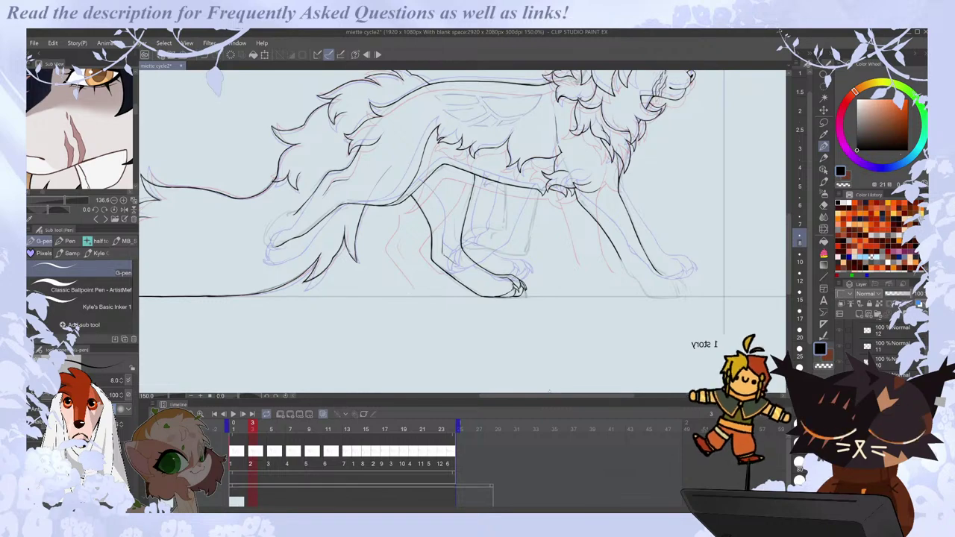
pyautogui.press(',')
pyautogui.press('.')
pyautogui.press(',')
pyautogui.press(',')
pyautogui.press('.')
# Play back the walk cycle to check the leg's motion and return to frame 1.
pyautogui.scroll(3, 275, 237)
pyautogui.press('e')
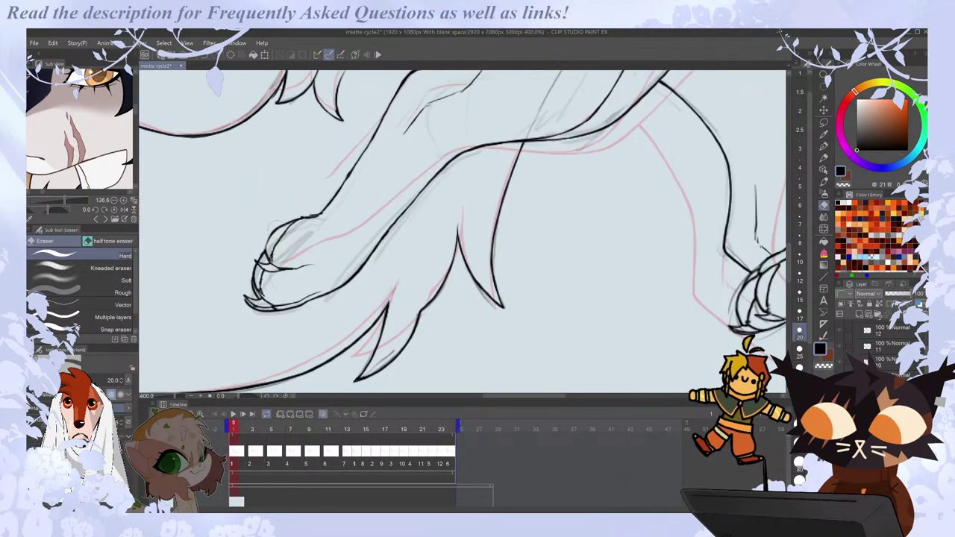
pyautogui.hotkey('ctrl', '-')
pyautogui.hotkey('ctrl', '-')
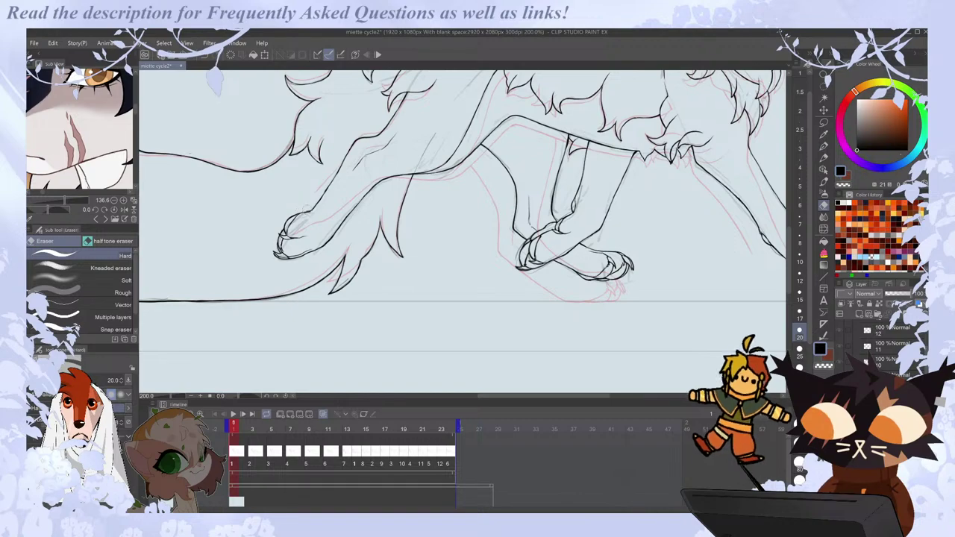
pyautogui.hotkey('ctrl', '-')
pyautogui.press('p')
pyautogui.click(232, 414)
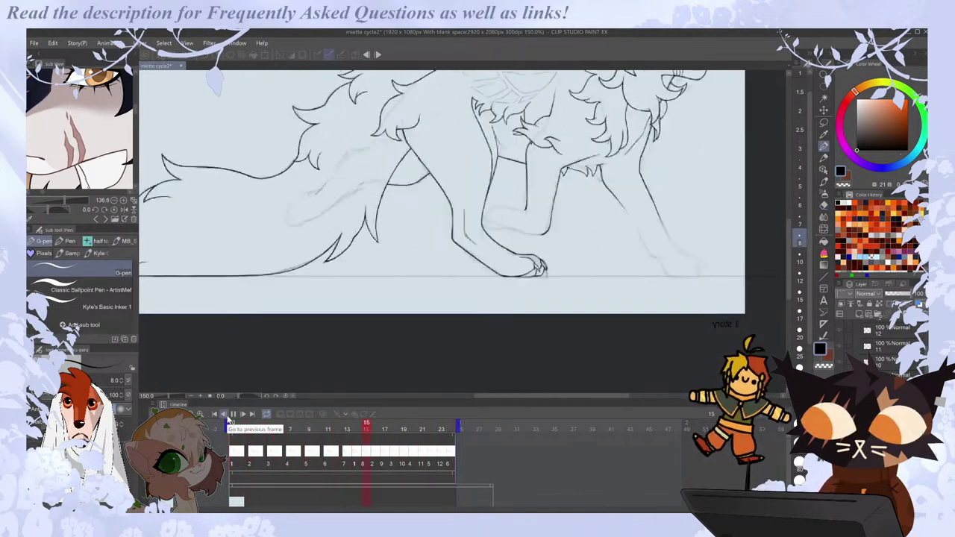
pyautogui.click(236, 456)
pyautogui.press('Right')
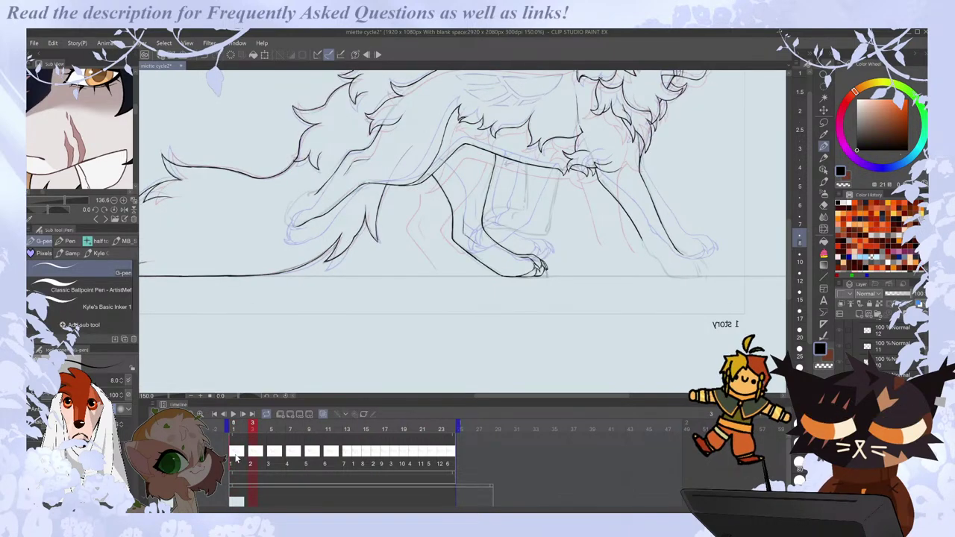
pyautogui.click(236, 457)
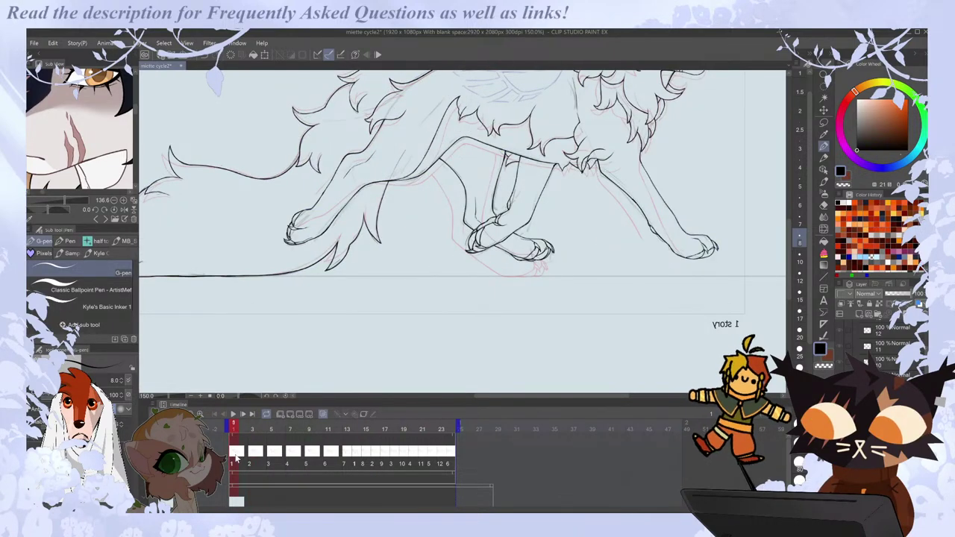
# Lasso the trailing hind paw on frame 1, adjust its placement with a transform, and deselect it.
pyautogui.scroll(2, 300, 193)
pyautogui.press('Right')
pyautogui.press('Left')
pyautogui.press('Right')
pyautogui.press('Left')
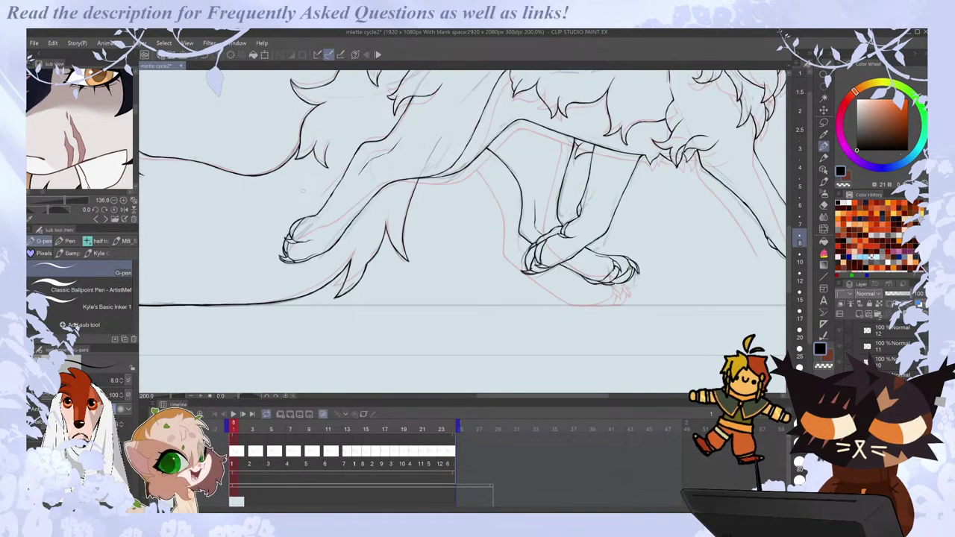
pyautogui.press('m')
pyautogui.moveTo(330, 195)
pyautogui.mouseDown()
pyautogui.moveTo(348, 219)
pyautogui.moveTo(343, 247)
pyautogui.mouseUp()
pyautogui.hotkey('ctrl', 't')
pyautogui.click(296, 293)
pyautogui.hotkey('ctrl', 'd')
pyautogui.press('p')
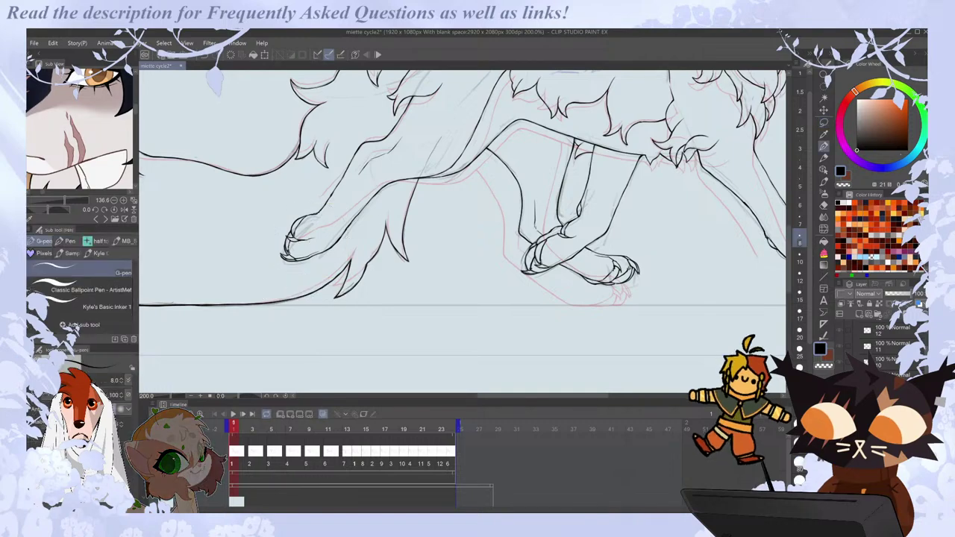
# Examine the matching stride pose on frame 13 in mirrored and unmirrored views.
pyautogui.scroll(-1, 388, 179)
pyautogui.moveTo(790, 265); pyautogui.dragTo(791, 247)
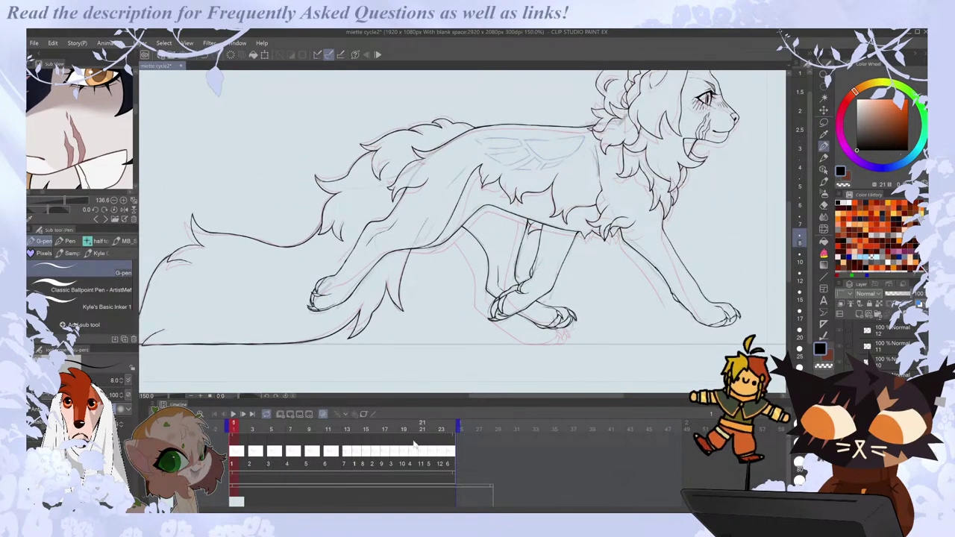
pyautogui.click(347, 462)
pyautogui.press('h')
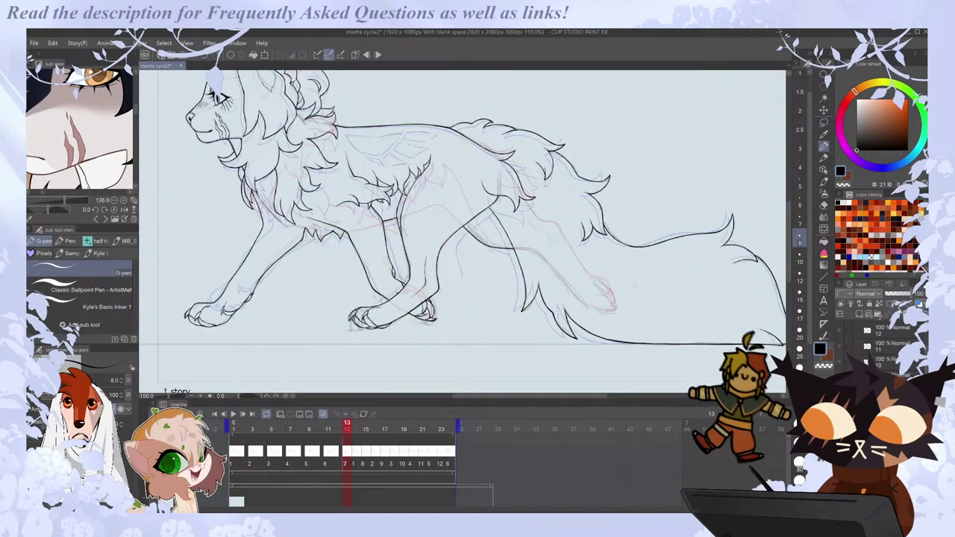
pyautogui.scroll(1, 605, 247)
pyautogui.scroll(-1, 638, 273)
pyautogui.press('h')
pyautogui.press('Right')
pyautogui.moveTo(491, 397); pyautogui.dragTo(499, 398)
pyautogui.press('h')
# Turn off onion skinning and compare the leading front leg on frames 1 and 3 up close.
pyautogui.click(324, 414)
pyautogui.click(238, 454)
pyautogui.hotkey('ctrl', '-')
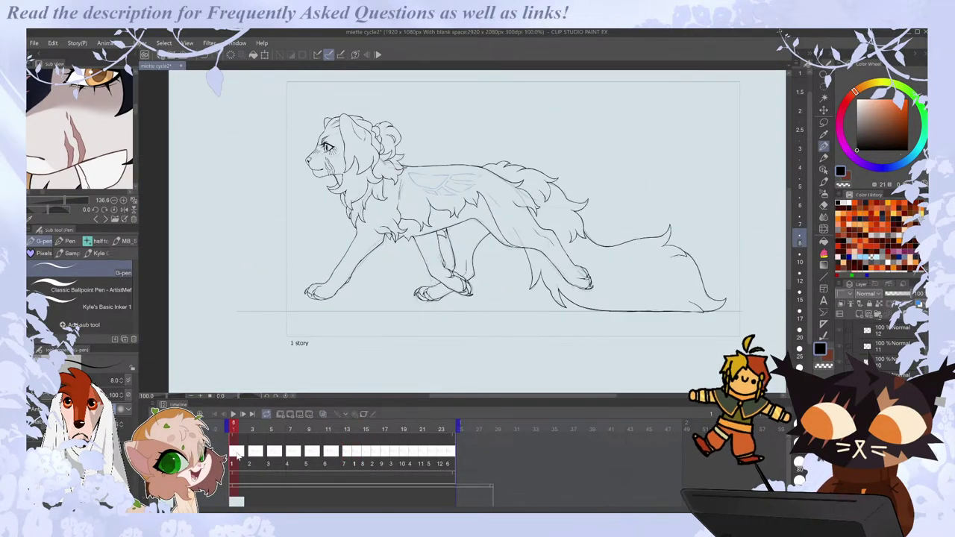
pyautogui.moveTo(489, 400); pyautogui.dragTo(507, 400)
pyautogui.press('Right')
pyautogui.press('Right')
pyautogui.press('Left')
pyautogui.press('Right')
pyautogui.scroll(2, 214, 309)
pyautogui.scroll(2, 276, 291)
pyautogui.press('Left')
pyautogui.press('Right')
pyautogui.press('Right')
pyautogui.press('Left')
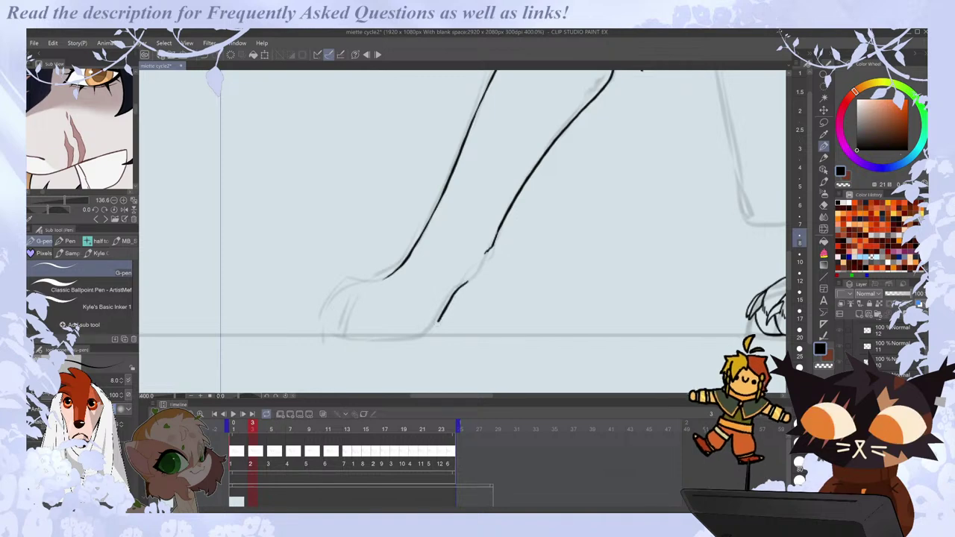
# Trim the upper end of the front leg's lower back line on frame 3 and extend it down to the ground.
pyautogui.press('Left')
pyautogui.press('Right')
pyautogui.press('Left')
pyautogui.press('Right')
pyautogui.press('e')
pyautogui.moveTo(467, 280); pyautogui.dragTo(457, 286)
pyautogui.press('p')
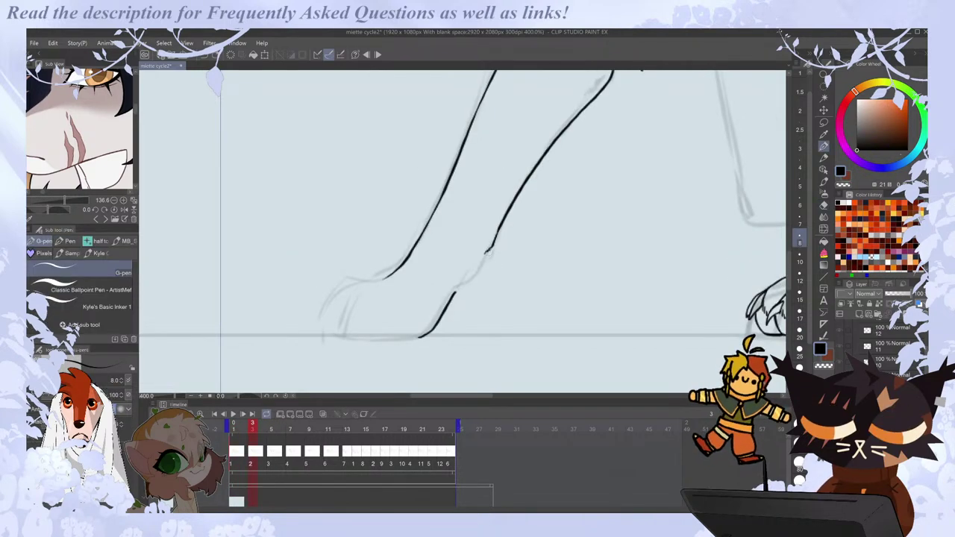
# Ink the short wrist line below the front leg's long back edge on frame 3, using frame 1 as reference.
pyautogui.press('Left')
pyautogui.press('Right')
pyautogui.press('e')
pyautogui.press('Left')
pyautogui.press('Right')
pyautogui.press('p')
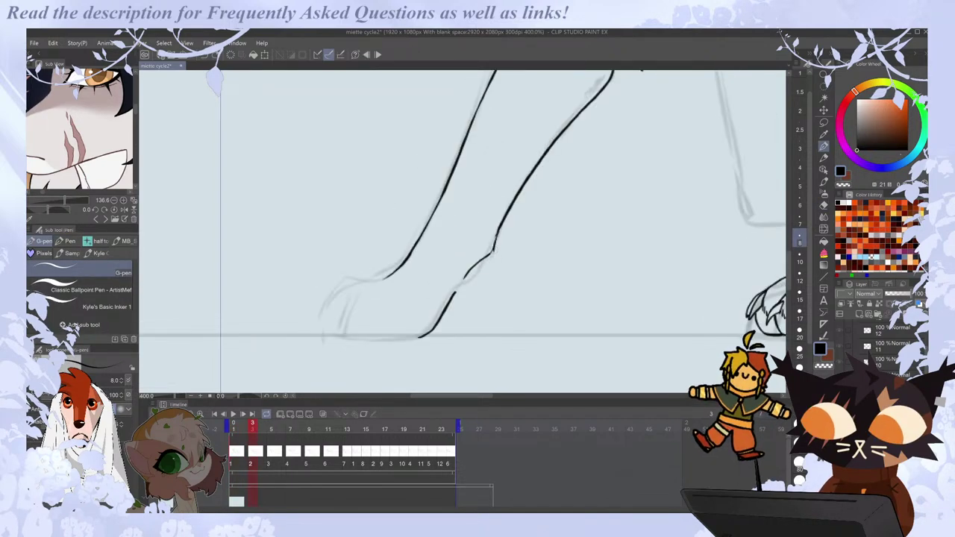
# Rework the wrist line into a small rounded pad on the back of the front leg.
pyautogui.press('Left')
pyautogui.moveTo(492, 245); pyautogui.dragTo(477, 267)
pyautogui.press('Right')
pyautogui.press('Left')
pyautogui.press('Right')
pyautogui.press('e')
pyautogui.press('p')
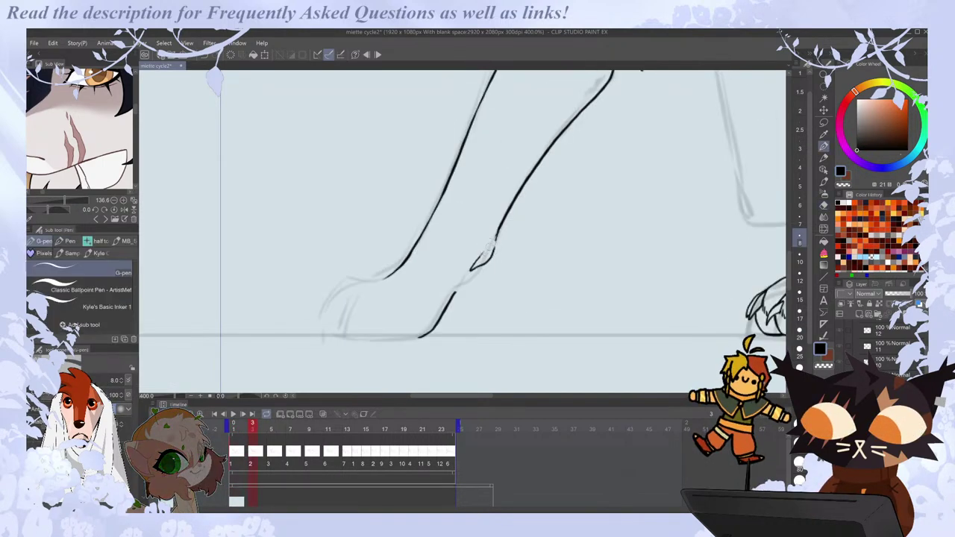
# Clean up the wrist pad's outline and join it to the line running down to the heel.
pyautogui.press('Left')
pyautogui.press('Right')
pyautogui.press('e')
pyautogui.moveTo(471, 270); pyautogui.dragTo(483, 262)
pyautogui.press('p')
pyautogui.press('Left')
pyautogui.press('Right')
pyautogui.press('e')
pyautogui.press('p')
pyautogui.press('Left')
pyautogui.press('Right')
# Lasso the front leg's wrist pad on frame 3, shift it slightly down the leg with a transform, and deselect it.
pyautogui.scroll(-2, 466, 278)
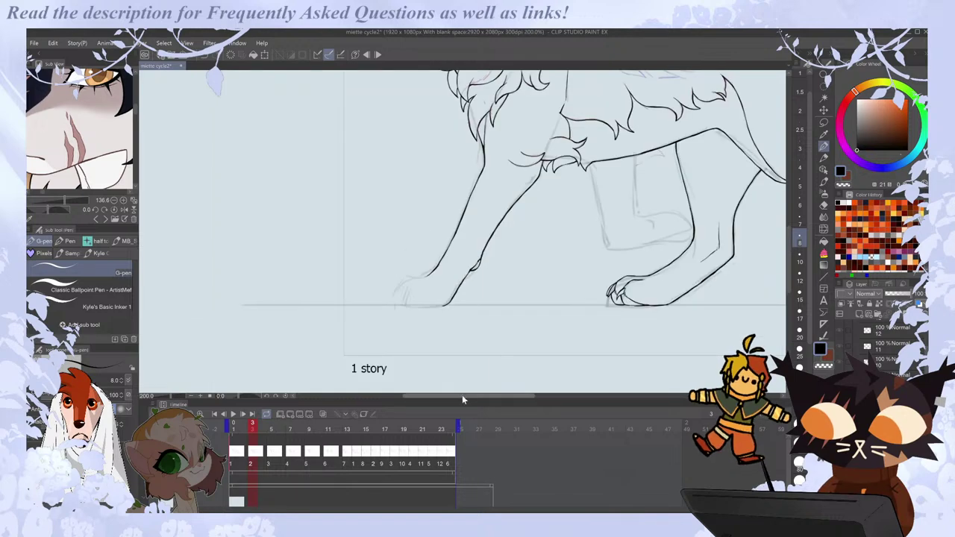
pyautogui.moveTo(462, 397); pyautogui.dragTo(491, 395)
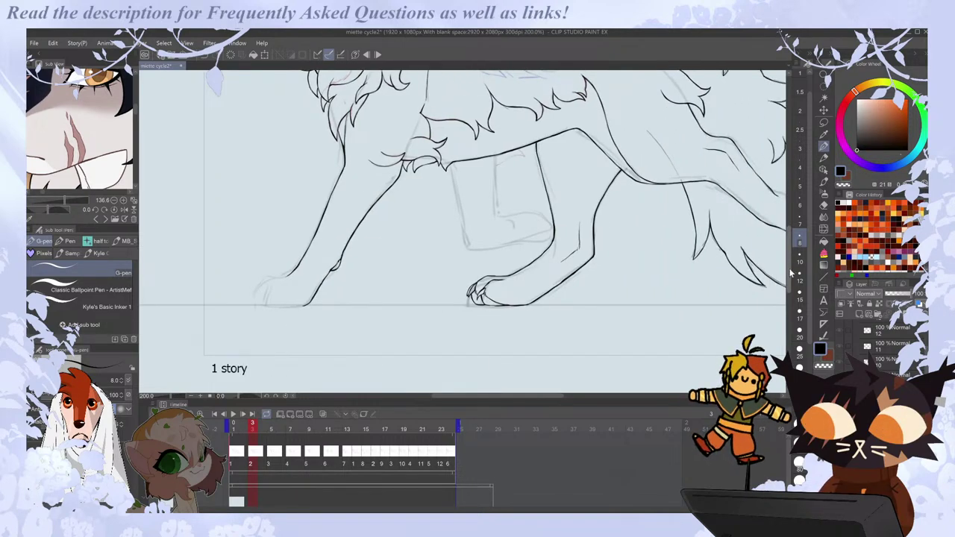
pyautogui.moveTo(792, 273); pyautogui.dragTo(792, 263)
pyautogui.press('Right')
pyautogui.press('Left')
pyautogui.press('Left')
pyautogui.press('Right')
pyautogui.scroll(2, 286, 334)
pyautogui.press('m')
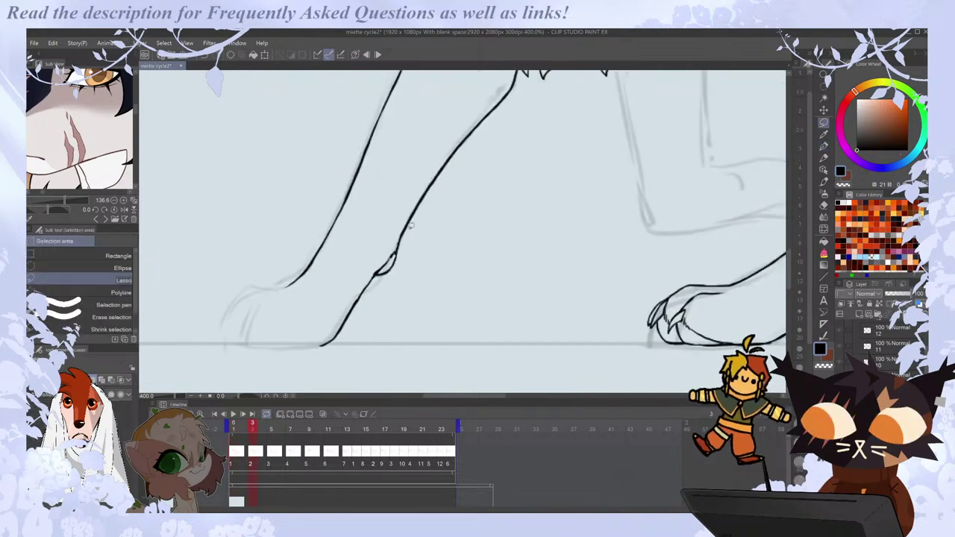
pyautogui.moveTo(414, 261); pyautogui.dragTo(418, 275)
pyautogui.hotkey('ctrl', 't')
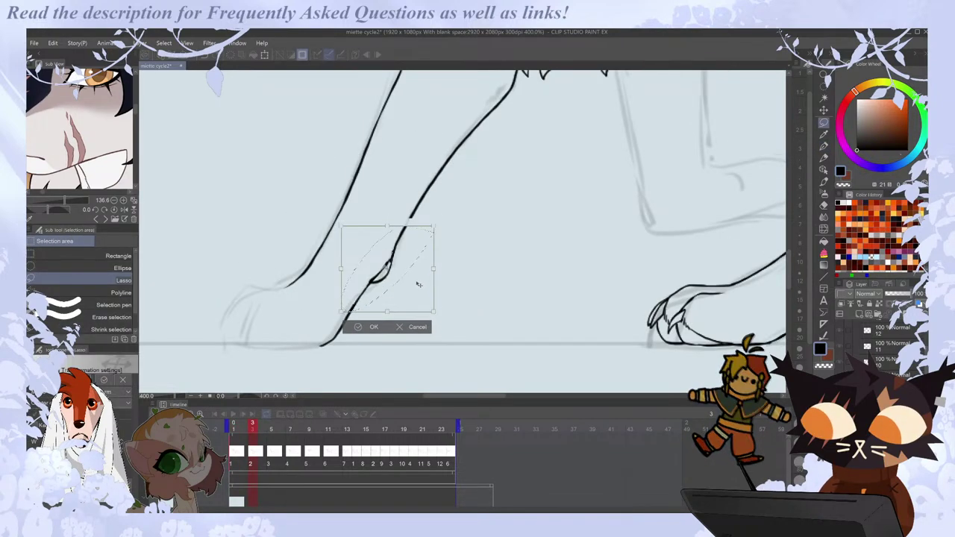
pyautogui.click(361, 327)
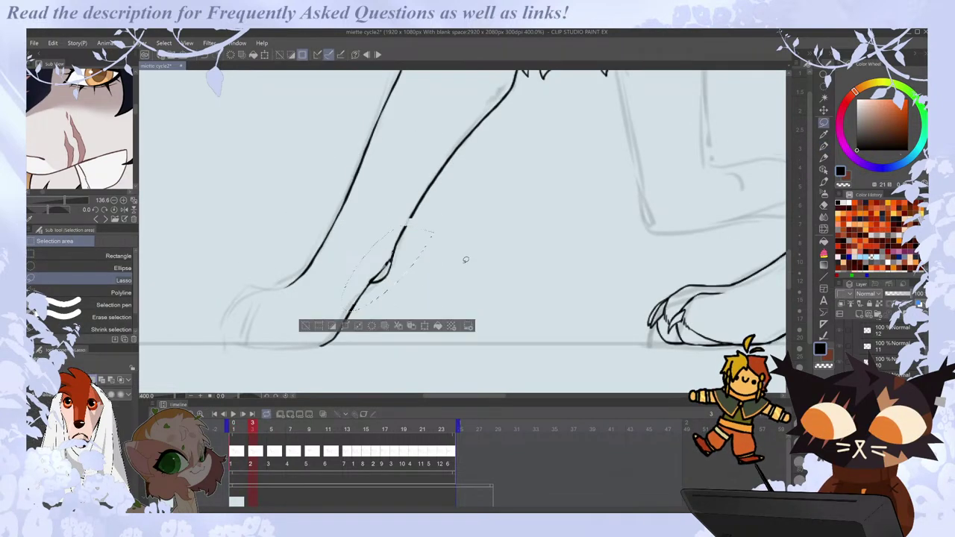
pyautogui.hotkey('ctrl', 'd')
# Reconnect the front leg's back edge to the moved wrist pad, clean the joint, and check it against frame 1.
pyautogui.press('e')
pyautogui.press('p')
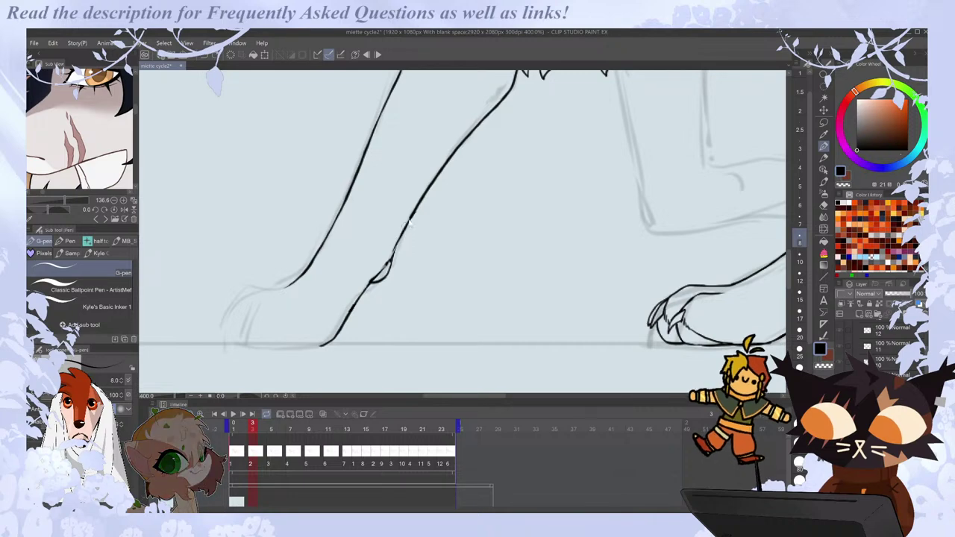
pyautogui.press('e')
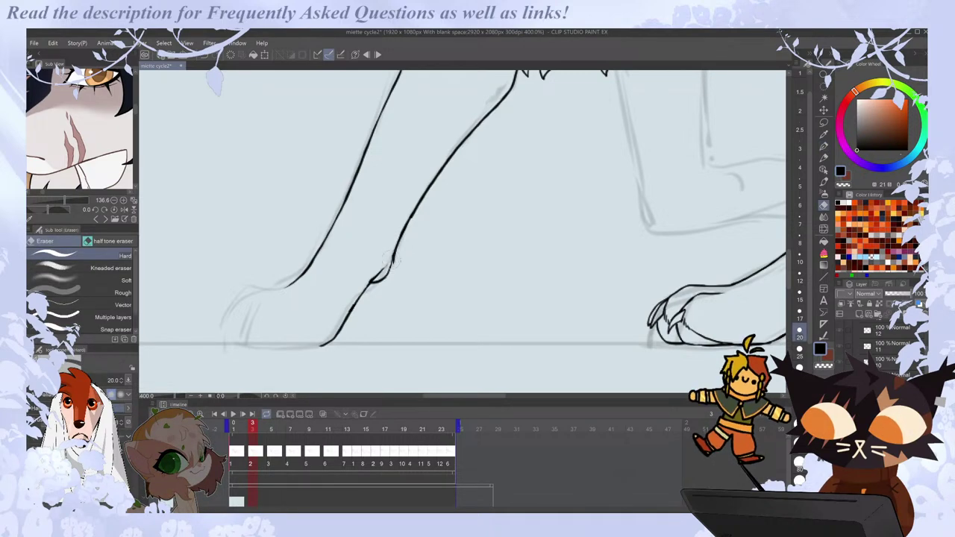
pyautogui.press('p')
pyautogui.press('Left')
pyautogui.press('Right')
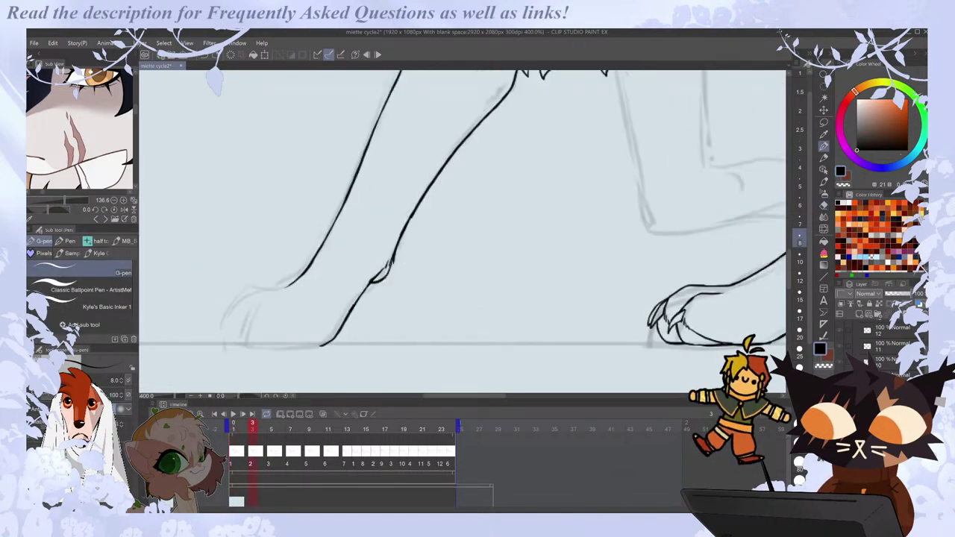
pyautogui.press('Left')
pyautogui.press('Right')
pyautogui.press('Left')
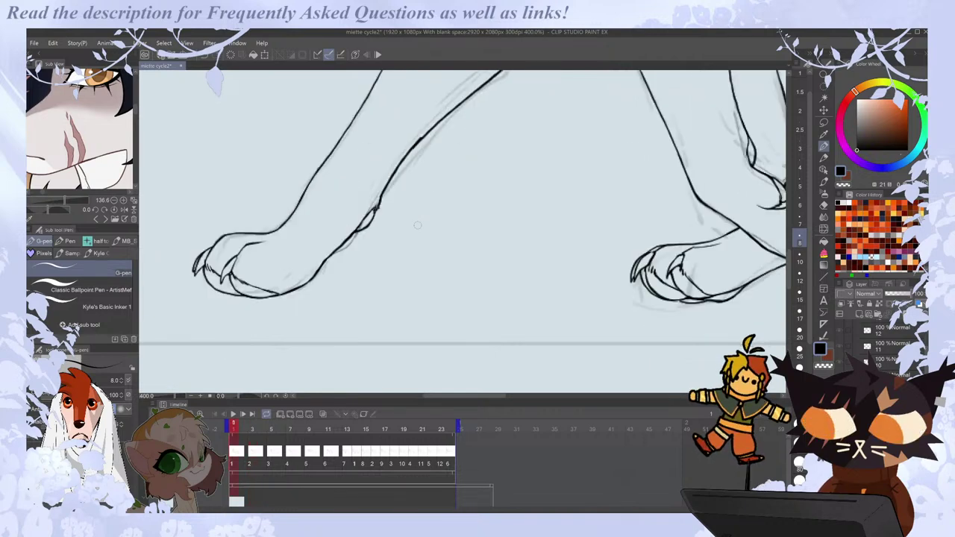
pyautogui.press('Right')
# Erase the lower front edge of the leading front leg in a mirrored view and redraw it down to the paw.
pyautogui.press('h')
pyautogui.press('Left')
pyautogui.press('Right')
pyautogui.press('e')
pyautogui.moveTo(566, 166); pyautogui.dragTo(616, 266)
pyautogui.press('p')
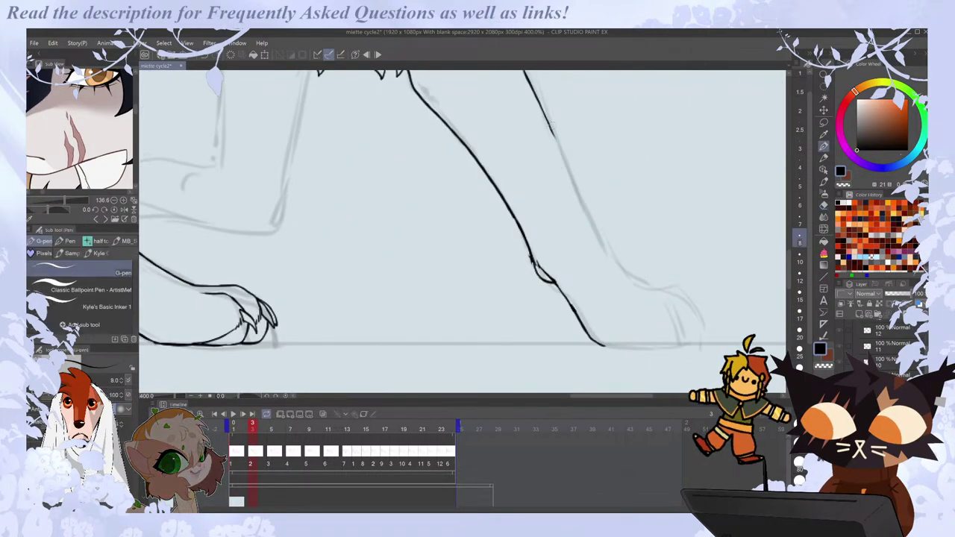
pyautogui.moveTo(634, 284); pyautogui.dragTo(645, 287)
pyautogui.press('Left')
pyautogui.press('Right')
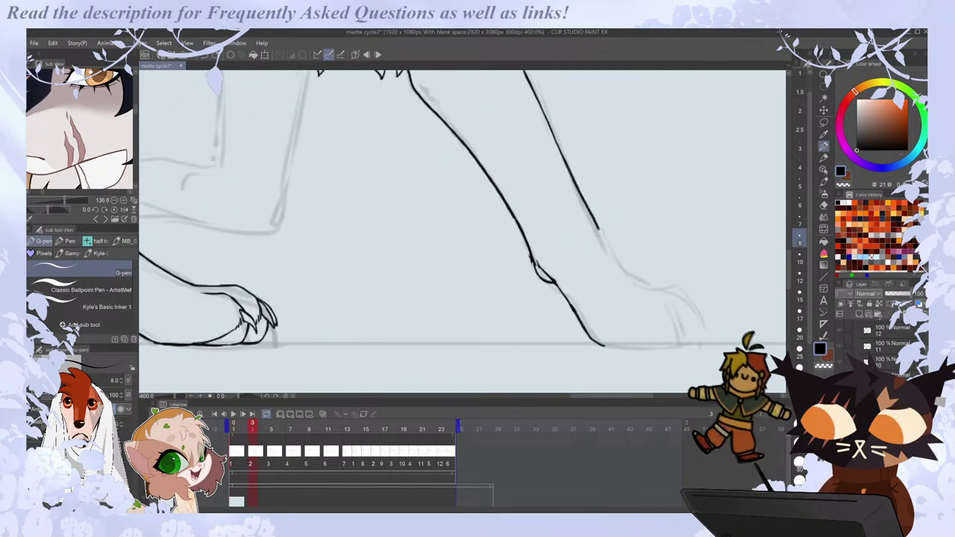
pyautogui.press('Right')
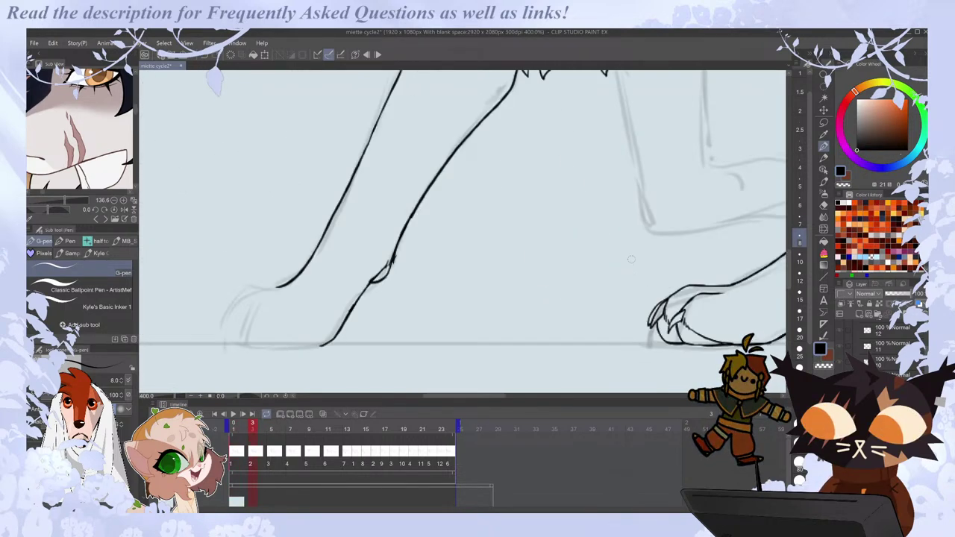
pyautogui.press('e')
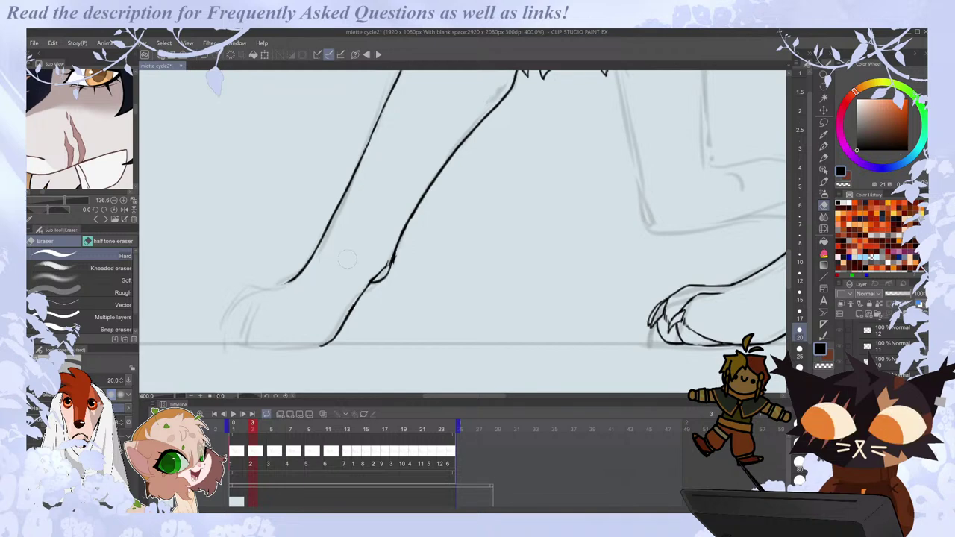
pyautogui.press('p')
# Ink the curved upper contour of the nearest toe on frame 3's leading front paw, redoing the first stroke.
pyautogui.moveTo(491, 396); pyautogui.dragTo(473, 396)
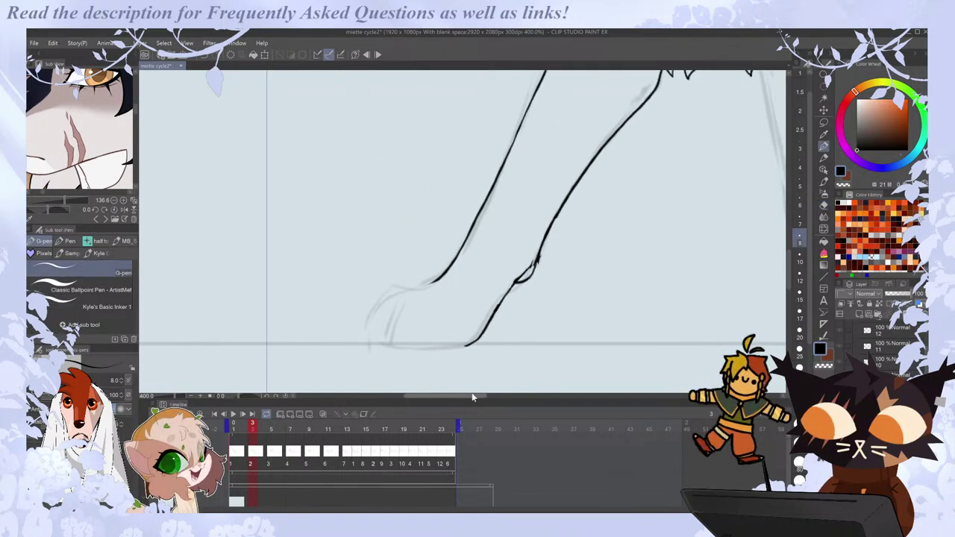
pyautogui.press('Left')
pyautogui.press('Right')
pyautogui.moveTo(429, 296); pyautogui.dragTo(398, 322)
pyautogui.press('Left')
pyautogui.press('Right')
pyautogui.hotkey('ctrl', 'z')
pyautogui.moveTo(428, 291); pyautogui.dragTo(404, 304)
pyautogui.press('Left')
pyautogui.press('Right')
pyautogui.press('e')
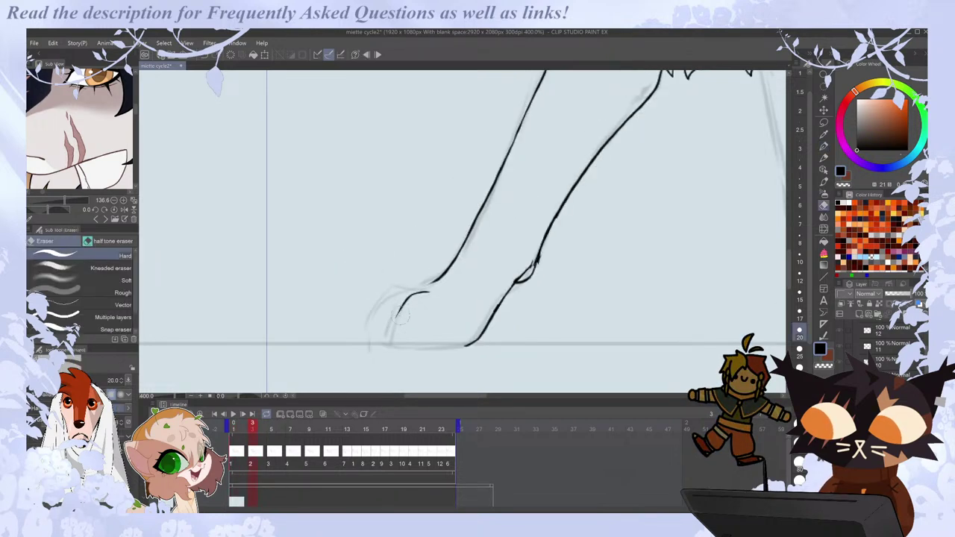
# Ink the pointed claw in front of the nearest toe on frame 3's leading front paw and compare it with frame 1.
pyautogui.press('p')
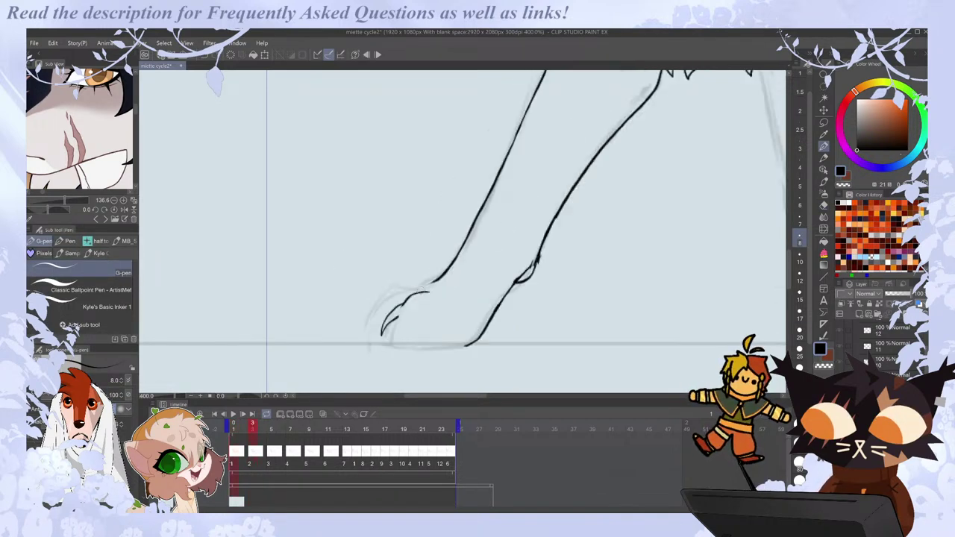
pyautogui.moveTo(403, 304)
pyautogui.mouseDown()
pyautogui.moveTo(385, 333)
pyautogui.moveTo(396, 319)
pyautogui.moveTo(400, 329)
pyautogui.mouseUp()
pyautogui.press('Left')
pyautogui.press('Right')
pyautogui.press('Left')
pyautogui.press('Right')
pyautogui.press('Right')
# Ink the ragged fur edge behind the nearest claw and the sole line, joining it to the heel of the leading front paw.
pyautogui.moveTo(397, 328); pyautogui.dragTo(432, 344)
pyautogui.press('Left')
pyautogui.press('Right')
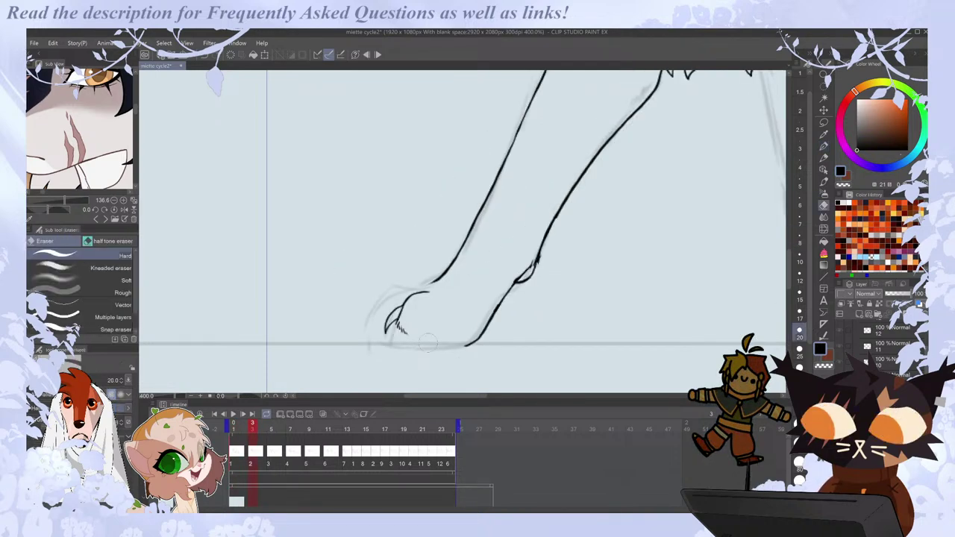
pyautogui.press('Left')
pyautogui.press('Right')
pyautogui.press('e')
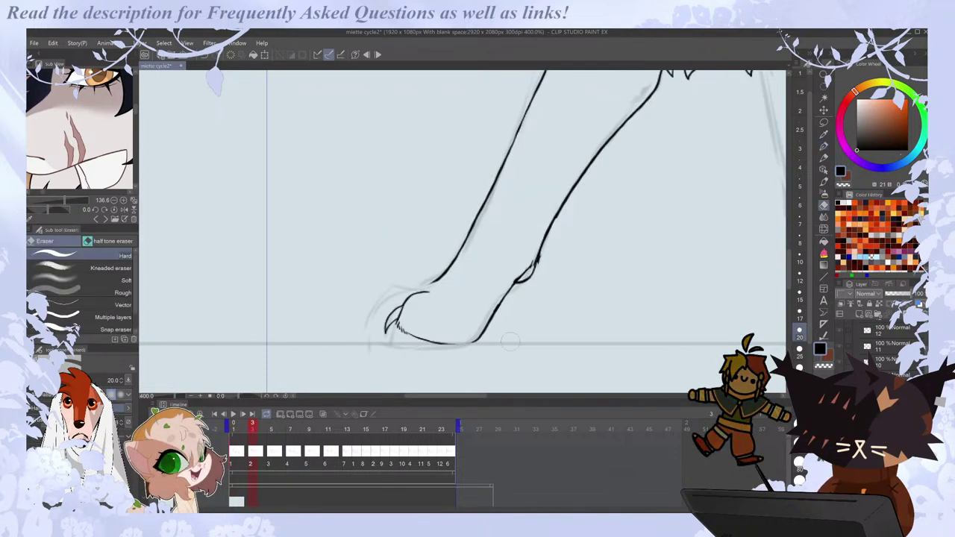
pyautogui.press('p')
pyautogui.moveTo(434, 347); pyautogui.dragTo(469, 343)
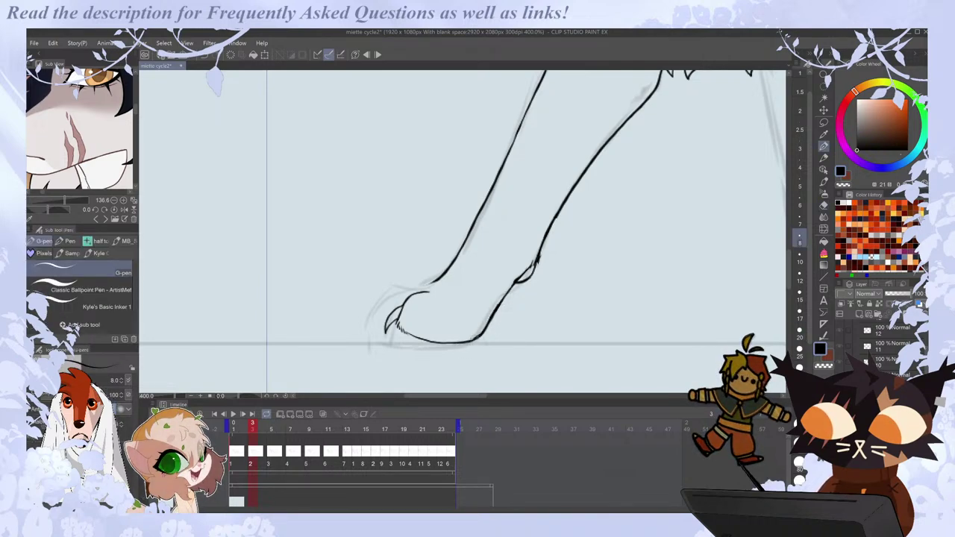
pyautogui.press('Left')
pyautogui.press('Right')
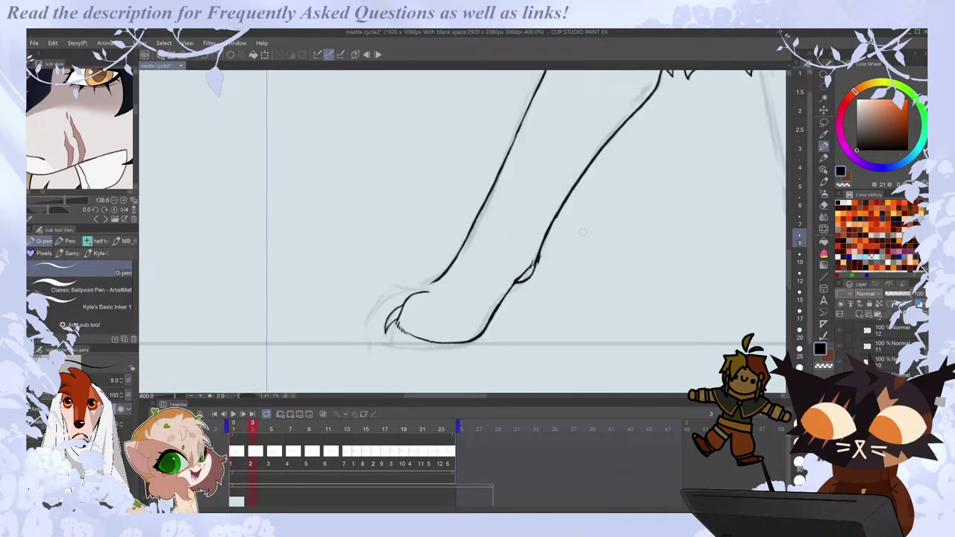
# Lasso the front leg's wrist pad, nudge it with a transform, and reconnect the leg's back edge to it.
pyautogui.press('m')
pyautogui.moveTo(575, 198); pyautogui.dragTo(578, 203)
pyautogui.hotkey('ctrl', 't')
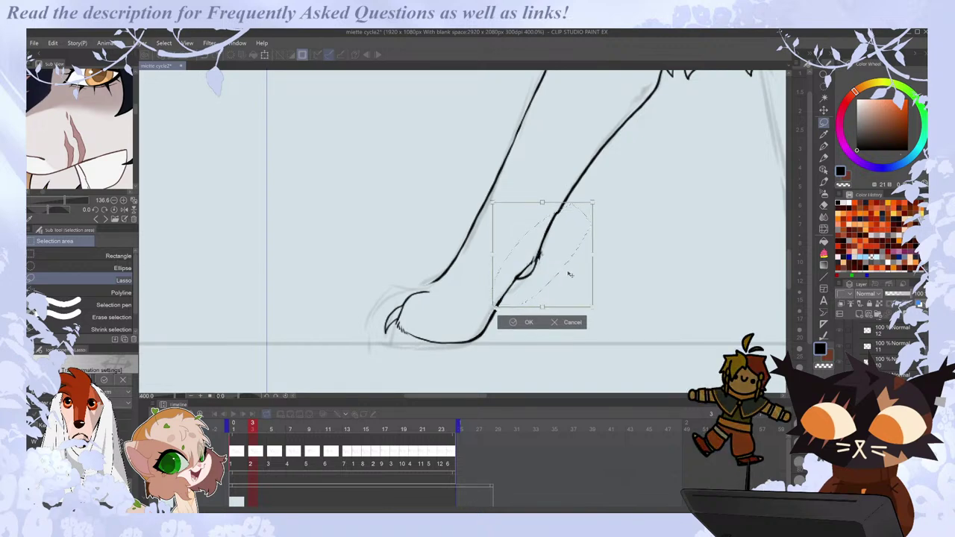
pyautogui.press('Return')
pyautogui.press('p')
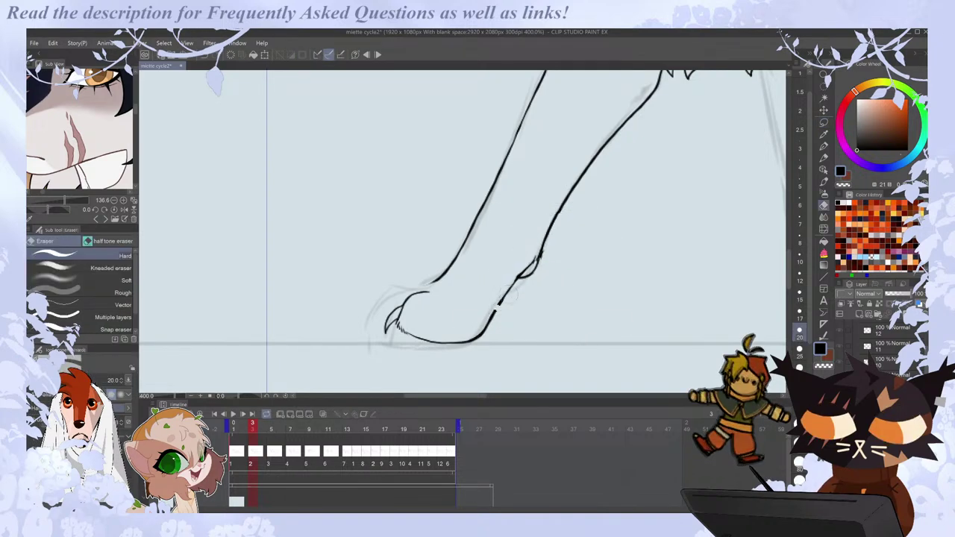
pyautogui.press('Left')
pyautogui.press('Right')
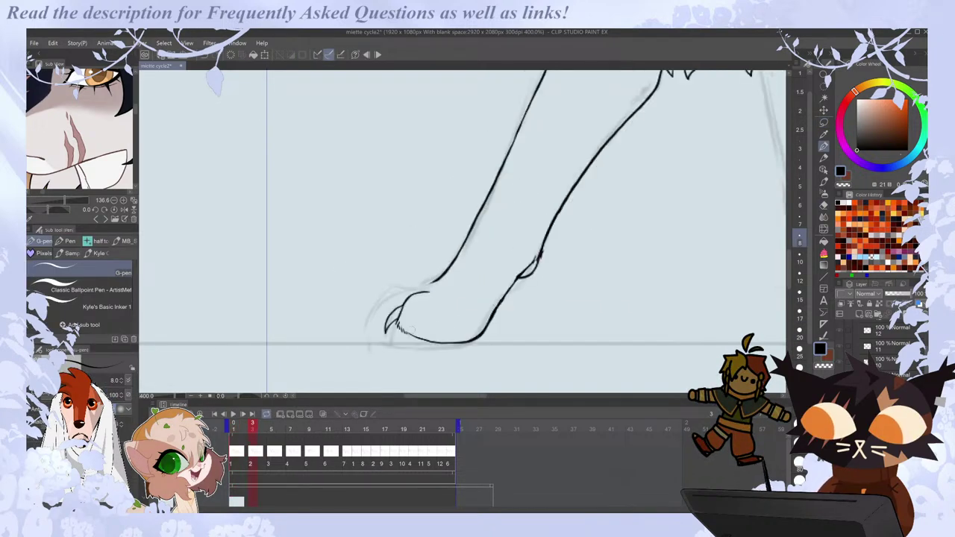
# Ink a rounded lower toe contour below the ragged fur edge and clean up where the two lines meet.
pyautogui.press('Left')
pyautogui.press('Right')
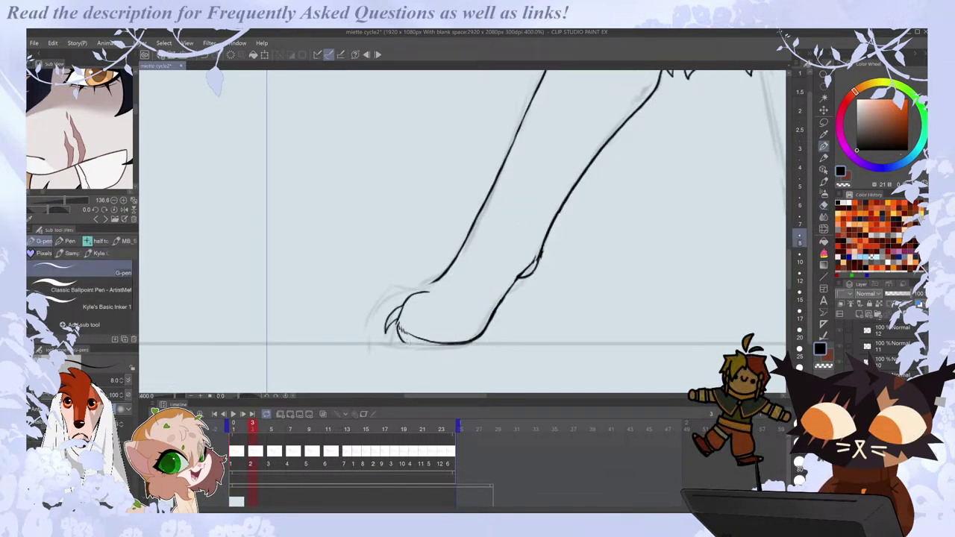
pyautogui.press('Left')
pyautogui.press('Right')
pyautogui.press('e')
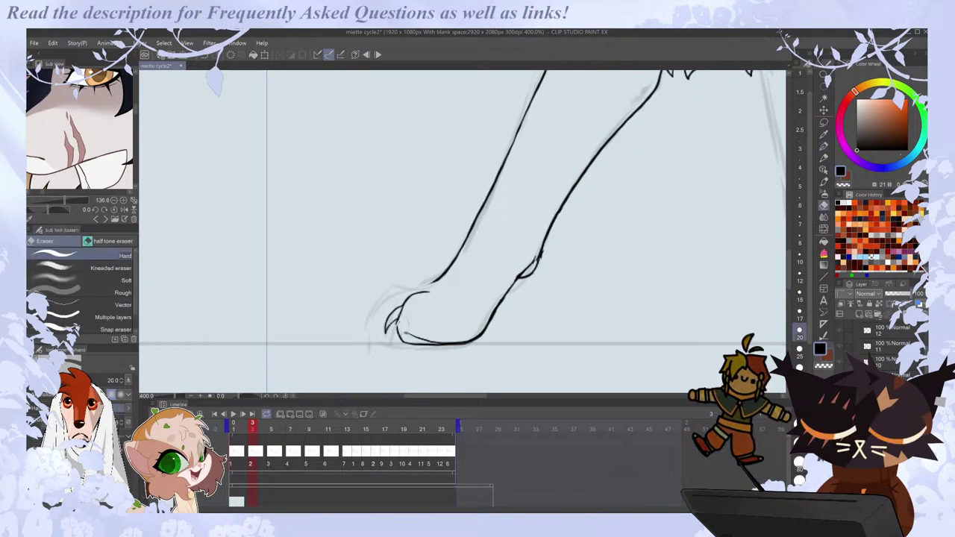
pyautogui.press('p')
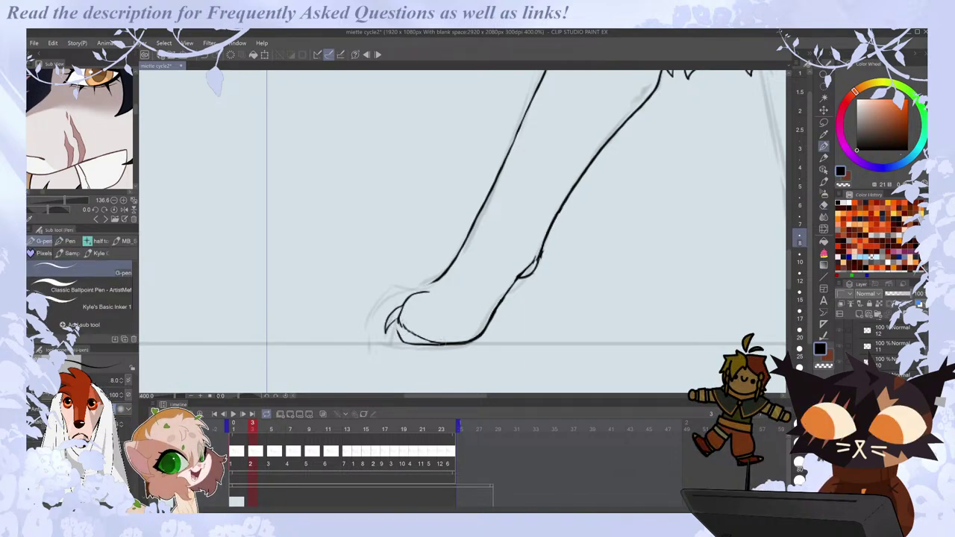
pyautogui.press('e')
pyautogui.press('p')
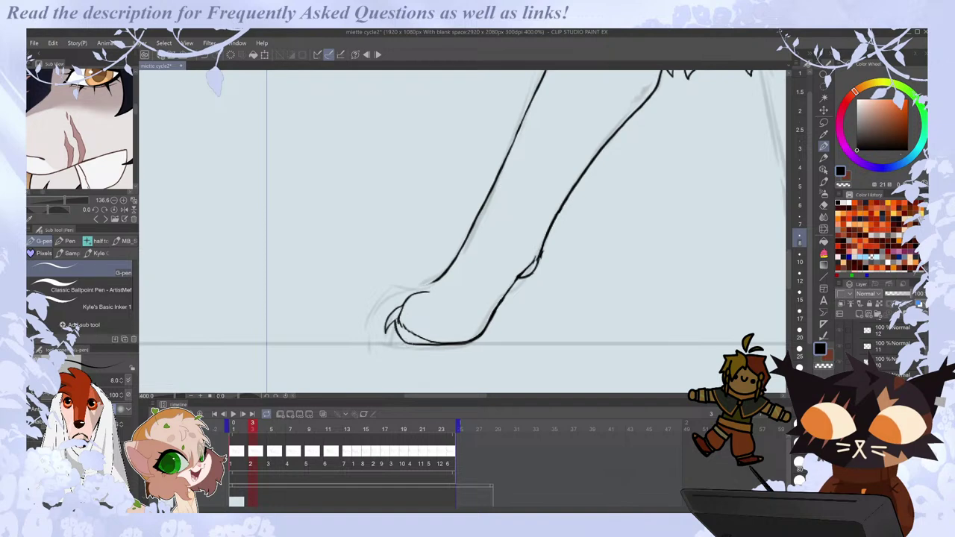
# Compare the nearest toe and fur edge on frame 3 with the neighbouring frames.
pyautogui.press(',')
pyautogui.press('.')
pyautogui.press('e')
pyautogui.press('p')
pyautogui.press(',')
pyautogui.press('Right')
pyautogui.press('Right')
pyautogui.press('Left')
pyautogui.press('Left')
pyautogui.press('Right')
pyautogui.press('Left')
pyautogui.press('Right')
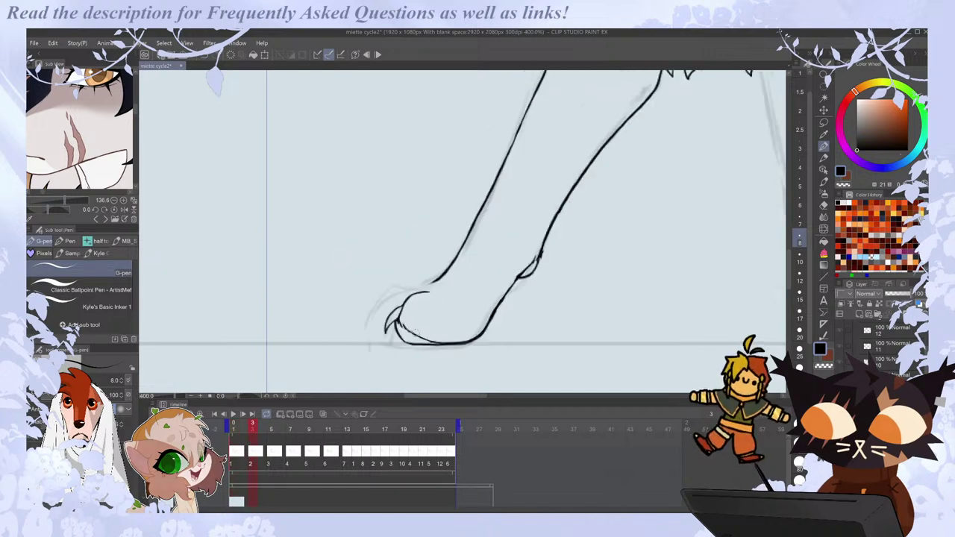
pyautogui.press('Right')
pyautogui.press('Left')
pyautogui.press('Left')
pyautogui.press('Right')
pyautogui.press('Left')
pyautogui.press('Right')
# Redraw both edges of the nearest toe's claw on frame 3 so that it is narrower.
pyautogui.press('e')
pyautogui.press('p')
pyautogui.moveTo(403, 305); pyautogui.dragTo(388, 337)
pyautogui.moveTo(389, 337); pyautogui.dragTo(398, 321)
pyautogui.press('Left')
pyautogui.press('Right')
pyautogui.press('e')
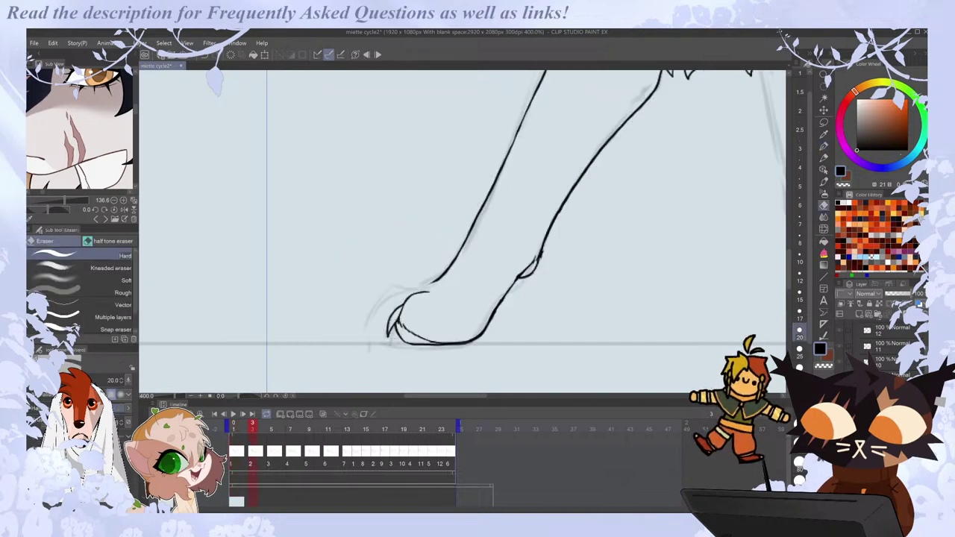
pyautogui.press('p')
pyautogui.press('Right')
pyautogui.press('Left')
pyautogui.moveTo(376, 301); pyautogui.dragTo(369, 334)
pyautogui.hotkey('ctrl', 'z')
pyautogui.press('Left')
pyautogui.press('Right')
pyautogui.hotkey('ctrl', 'z')
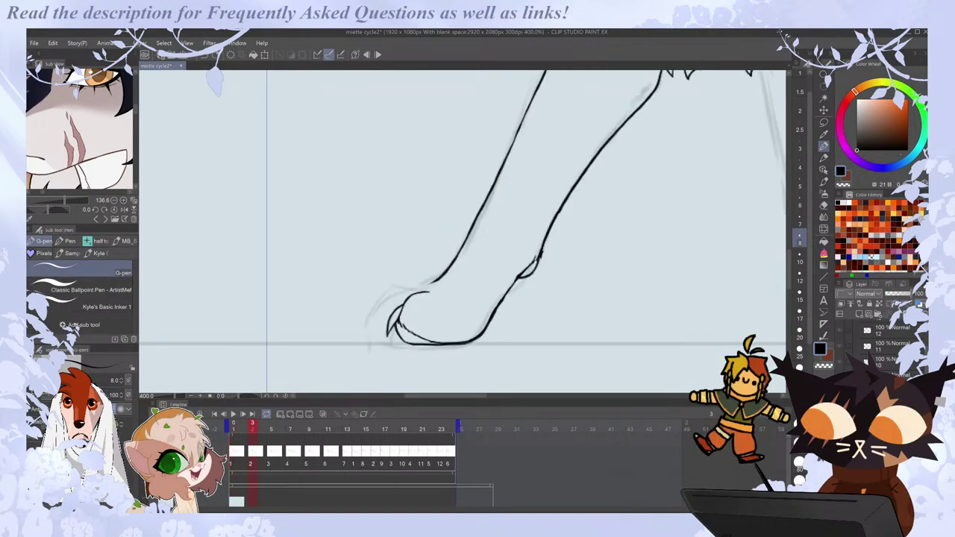
# Ink the curved top contour of the second toe over the rough sketch and join it to the leg's front edge.
pyautogui.press('Left')
pyautogui.press('Right')
pyautogui.moveTo(384, 293); pyautogui.dragTo(400, 286)
pyautogui.moveTo(370, 322); pyautogui.dragTo(436, 281)
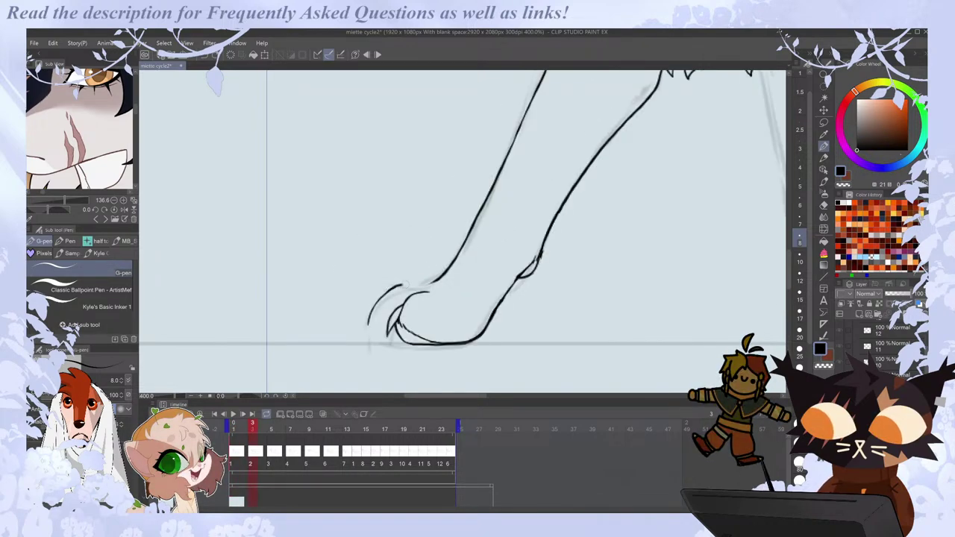
pyautogui.press('Right')
pyautogui.press('Left')
pyautogui.press('e')
pyautogui.press('p')
pyautogui.press('Right')
pyautogui.press('Left')
pyautogui.press('Right')
pyautogui.press('Left')
# Trim the front end of the second toe's contour and ink its claw, comparing it with the adjacent frame.
pyautogui.press('e')
pyautogui.moveTo(370, 313); pyautogui.dragTo(367, 339)
pyautogui.press('p')
pyautogui.press('Right')
pyautogui.press('Left')
pyautogui.press('Right')
pyautogui.press('Left')
# Ink and tidy the small fur tufts between the second toe's claw and the nearest toe.
pyautogui.press('e')
pyautogui.moveTo(375, 313)
pyautogui.mouseDown()
pyautogui.moveTo(379, 301)
pyautogui.moveTo(368, 312)
pyautogui.moveTo(376, 320)
pyautogui.mouseUp()
pyautogui.press('p')
pyautogui.press('Right')
pyautogui.press('Left')
pyautogui.press('e')
pyautogui.press('p')
pyautogui.press('e')
pyautogui.press('p')
pyautogui.press('Right')
pyautogui.press('Left')
pyautogui.press('e')
pyautogui.press('p')
pyautogui.press('Right')
pyautogui.press('Left')
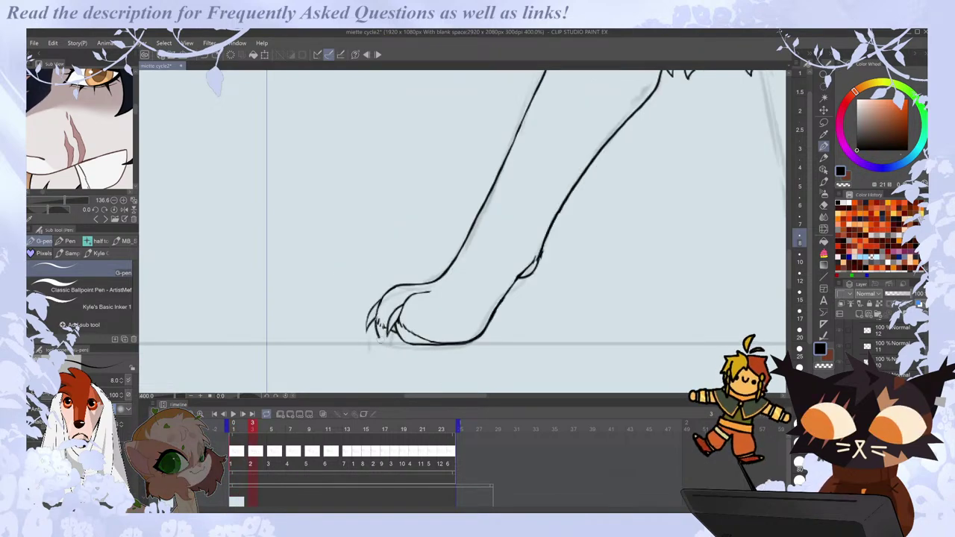
# Ink the second toe's lower contour down to the ground line and back to the nearest toe, redoing the first stroke.
pyautogui.moveTo(379, 334); pyautogui.dragTo(388, 340)
pyautogui.press(',')
pyautogui.press('.')
pyautogui.hotkey('ctrl', 'z')
pyautogui.hotkey('ctrl', 'z')
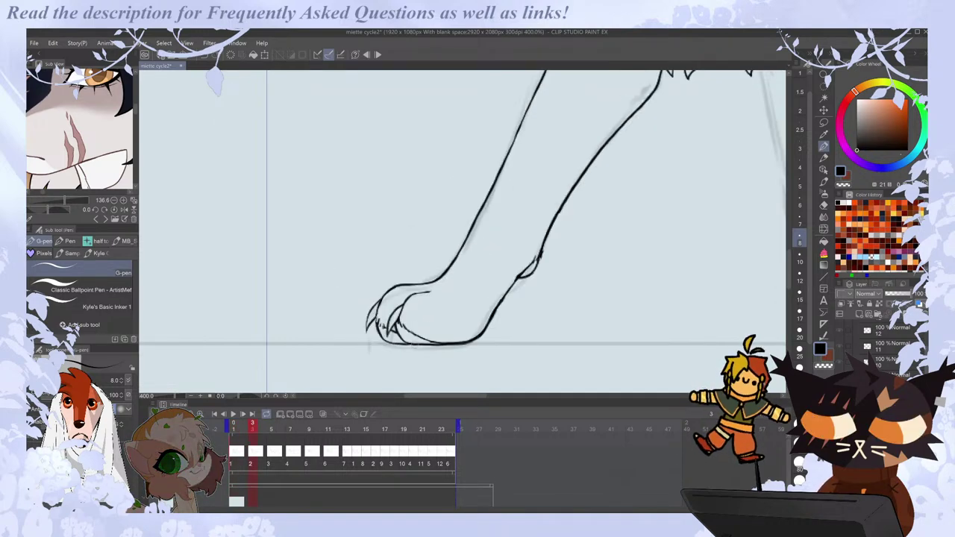
pyautogui.press('Left')
pyautogui.press('Right')
# Refine the outer edge of the second toe's claw and check the whole paw against the adjacent frame.
pyautogui.press('e')
pyautogui.press('p')
pyautogui.moveTo(372, 317); pyautogui.dragTo(365, 332)
pyautogui.press('Left')
pyautogui.press('Right')
pyautogui.press('Left')
pyautogui.press('Right')
pyautogui.scroll(-3, 388, 269)
pyautogui.moveTo(494, 396); pyautogui.dragTo(511, 399)
pyautogui.press('Left')
pyautogui.press('Right')
# Clean up and re-ink the top of the paw where it joins the leg's front edge.
pyautogui.scroll(3, 369, 273)
pyautogui.press('e')
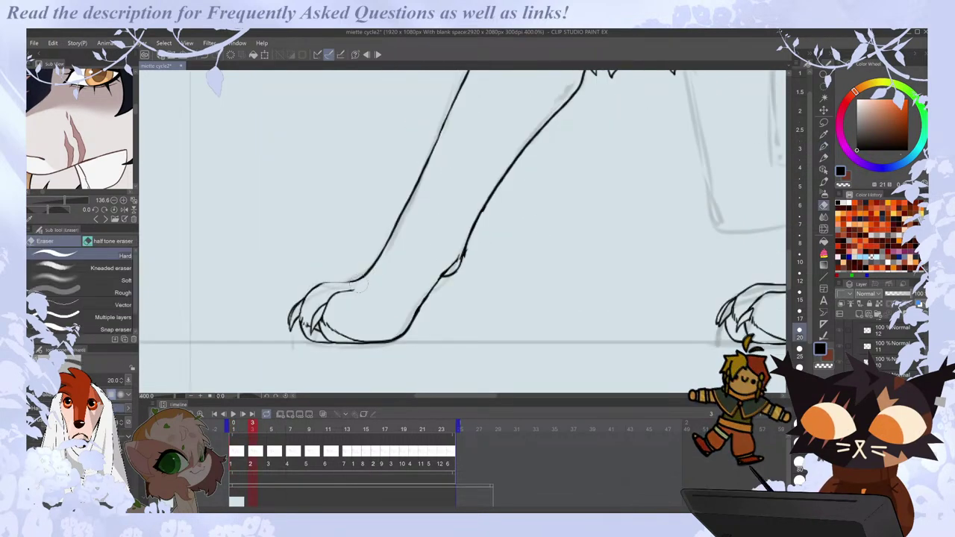
pyautogui.press('p')
pyautogui.moveTo(328, 283); pyautogui.dragTo(362, 278)
# Check the finished front leg in a mirrored view and against the adjacent frame, and play back the walk cycle.
pyautogui.scroll(-2, 373, 264)
pyautogui.press('h')
pyautogui.press('Left')
pyautogui.press('Right')
pyautogui.press('h')
pyautogui.scroll(-1, 687, 326)
pyautogui.moveTo(540, 396); pyautogui.dragTo(571, 391)
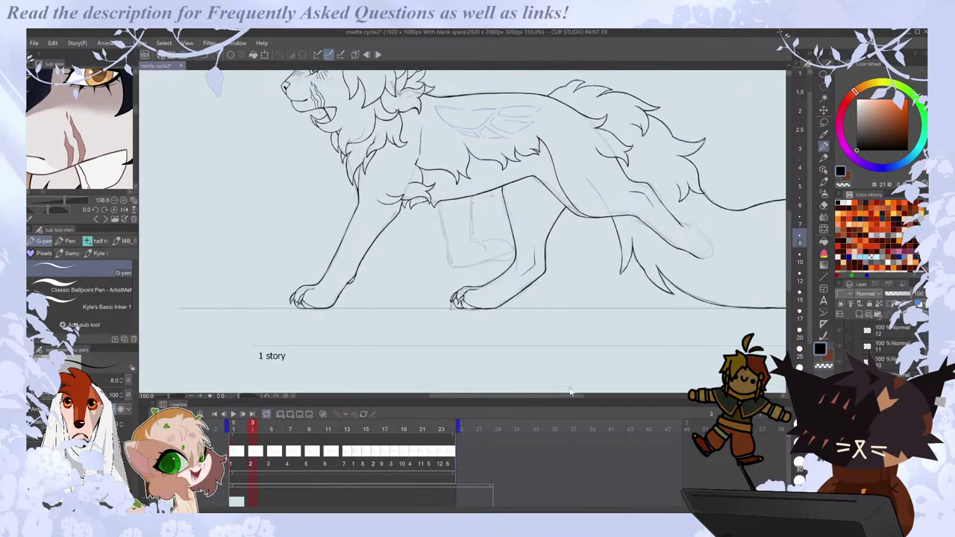
pyautogui.scroll(-1, 569, 390)
pyautogui.click(233, 415)
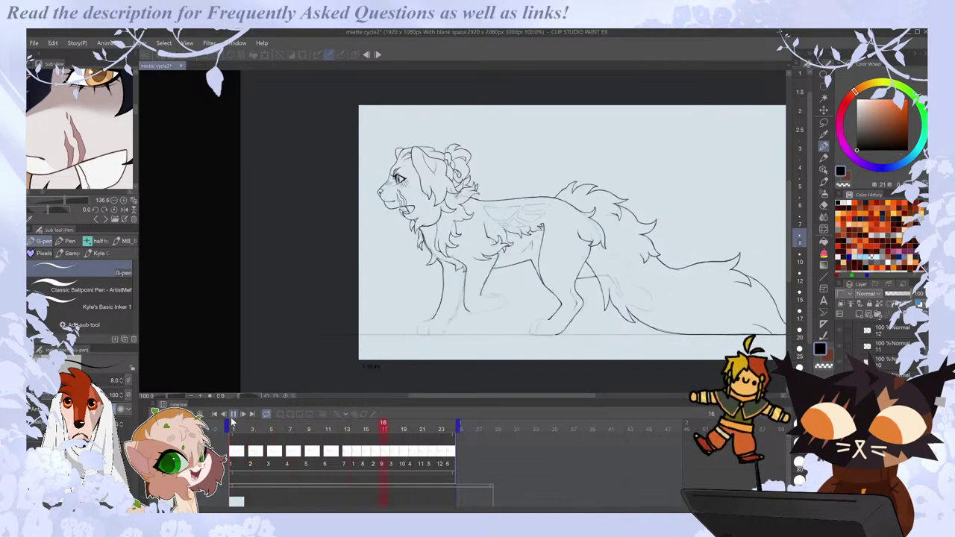
pyautogui.click(296, 484)
# Go to frame 16 of the animation and turn on onion skin around the leading front paw.
pyautogui.click(355, 458)
pyautogui.click(374, 459)
pyautogui.click(366, 461)
pyautogui.scroll(2, 412, 330)
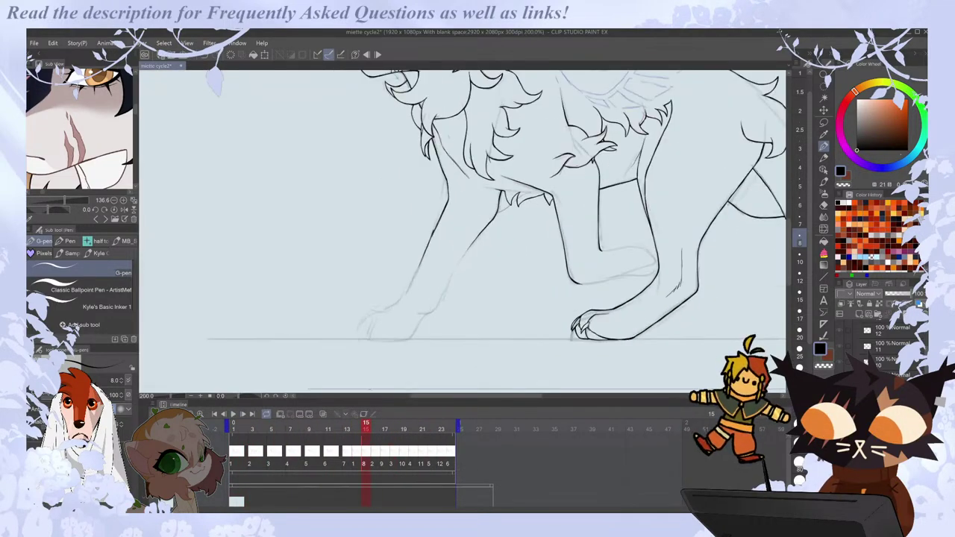
pyautogui.click(325, 415)
pyautogui.scroll(2, 394, 344)
pyautogui.press('.')
pyautogui.press('.')
pyautogui.press('Right')
pyautogui.press('Left')
pyautogui.press('Right')
# Lasso the toes of frame 16's leading front paw, nudge them with a transform, and deselect them.
pyautogui.press('m')
pyautogui.moveTo(332, 269)
pyautogui.mouseDown()
pyautogui.moveTo(370, 274)
pyautogui.moveTo(361, 270)
pyautogui.mouseUp()
pyautogui.hotkey('ctrl', 't')
pyautogui.moveTo(364, 324); pyautogui.dragTo(363, 332)
pyautogui.press('Return')
pyautogui.hotkey('ctrl', 'd')
# Clean up and re-ink the fur strokes and underside between the toes of the leading front paw on frame 16.
pyautogui.press('e')
pyautogui.press('p')
pyautogui.press('e')
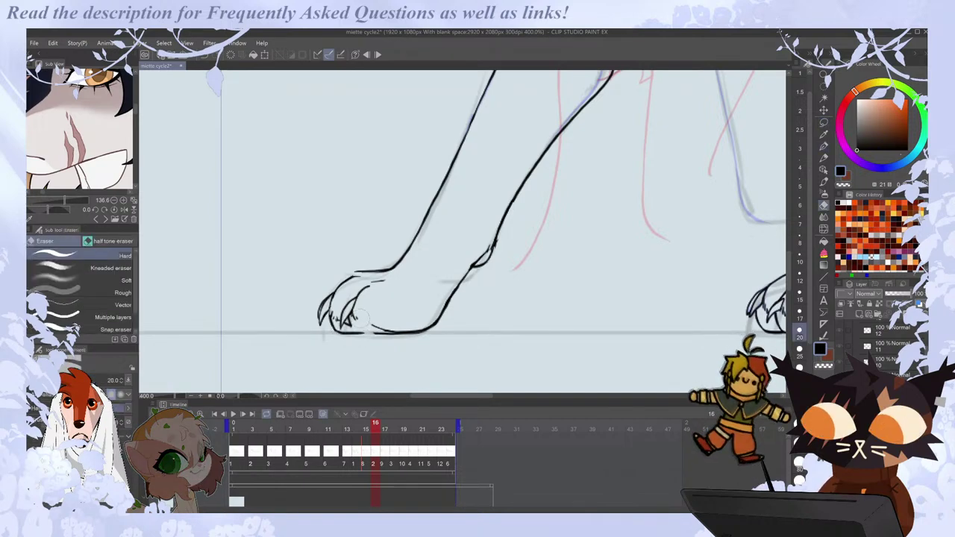
pyautogui.press('p')
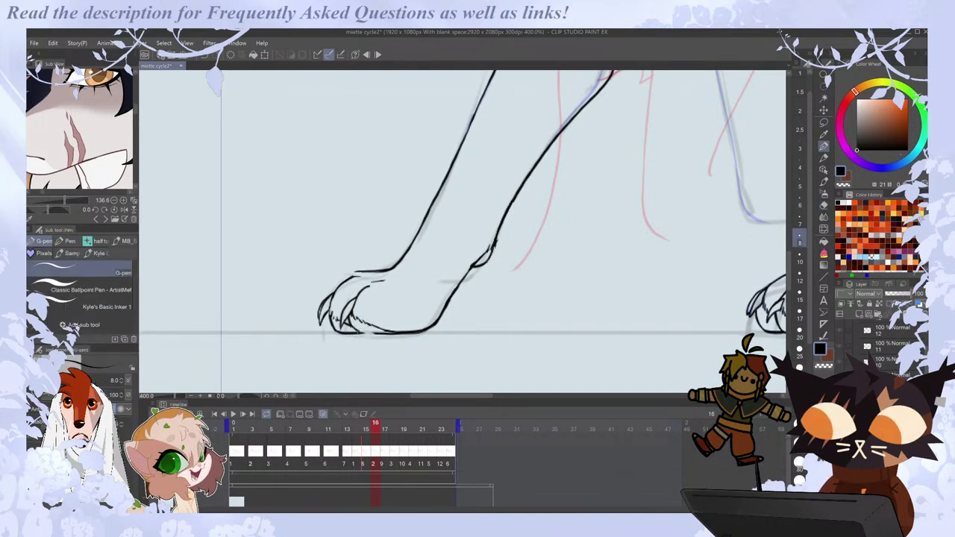
# Erase and re-ink the top outline of frame 16's leading front paw, joining it to the leg, and trim the inner toe line.
pyautogui.press('Left')
pyautogui.press('Right')
pyautogui.press('e')
pyautogui.moveTo(356, 275)
pyautogui.mouseDown()
pyautogui.moveTo(344, 281)
pyautogui.moveTo(359, 272)
pyautogui.moveTo(351, 274)
pyautogui.moveTo(382, 282)
pyautogui.mouseUp()
pyautogui.press('p')
pyautogui.press('e')
pyautogui.press('p')
pyautogui.press('e')
pyautogui.press('p')
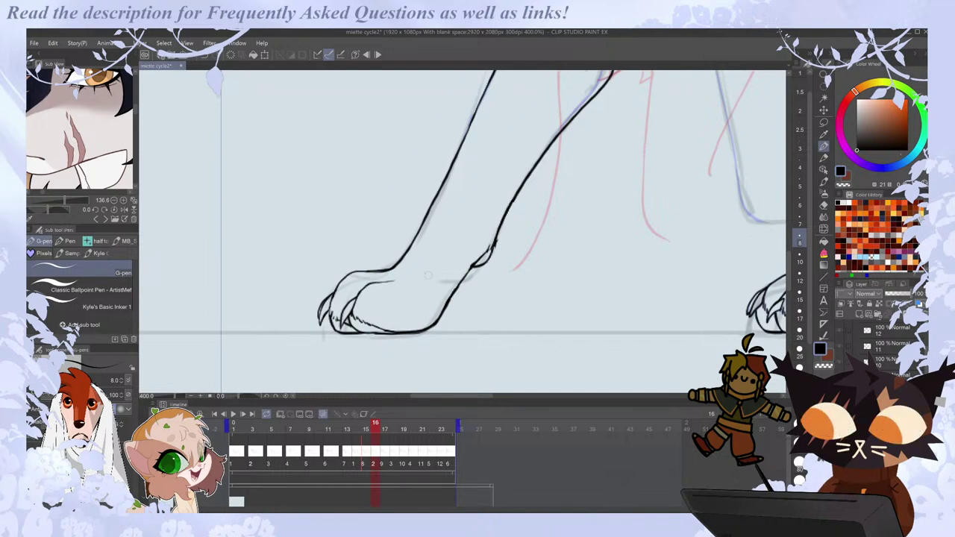
pyautogui.press('e')
pyautogui.press('p')
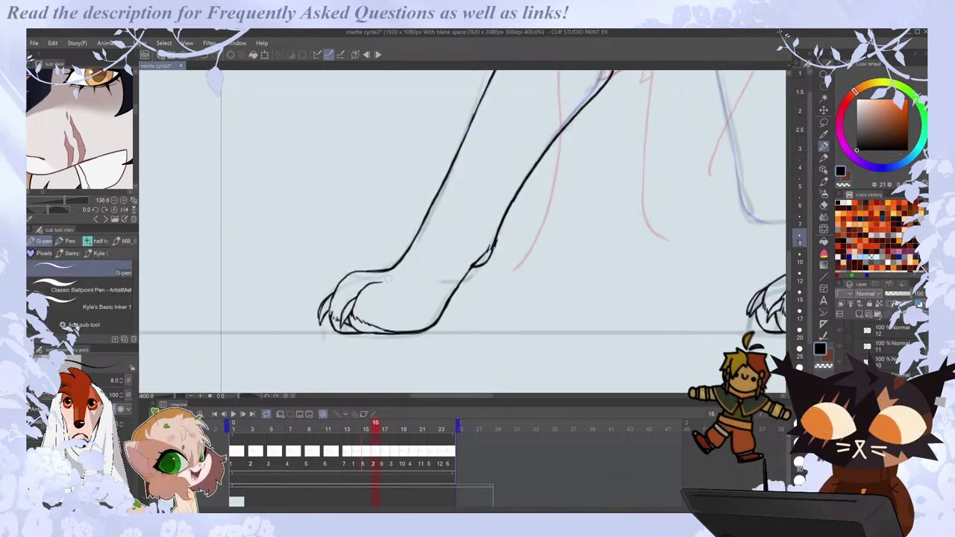
# Examine the front legs in a mirrored view and compare their positions across frames 13 to 16.
pyautogui.scroll(-3, 382, 287)
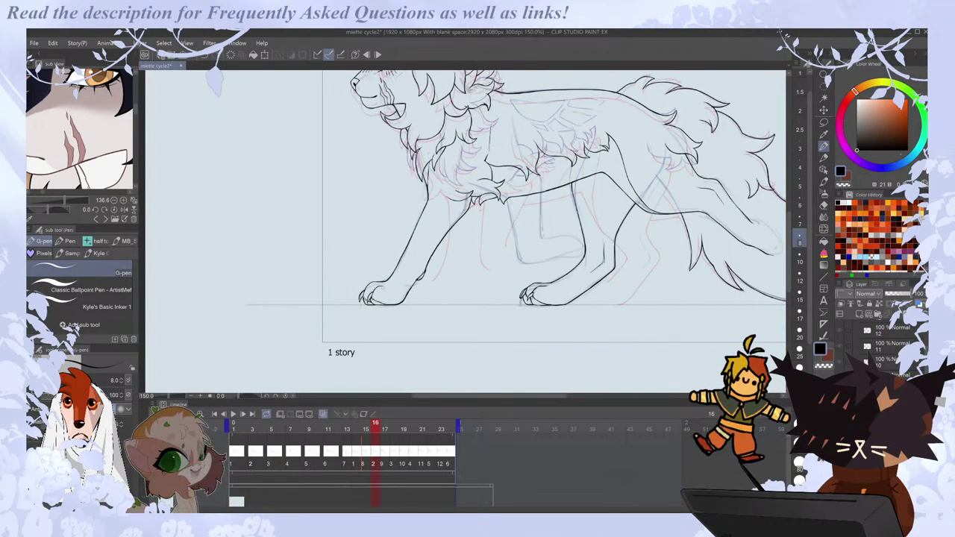
pyautogui.press('h')
pyautogui.scroll(2, 574, 286)
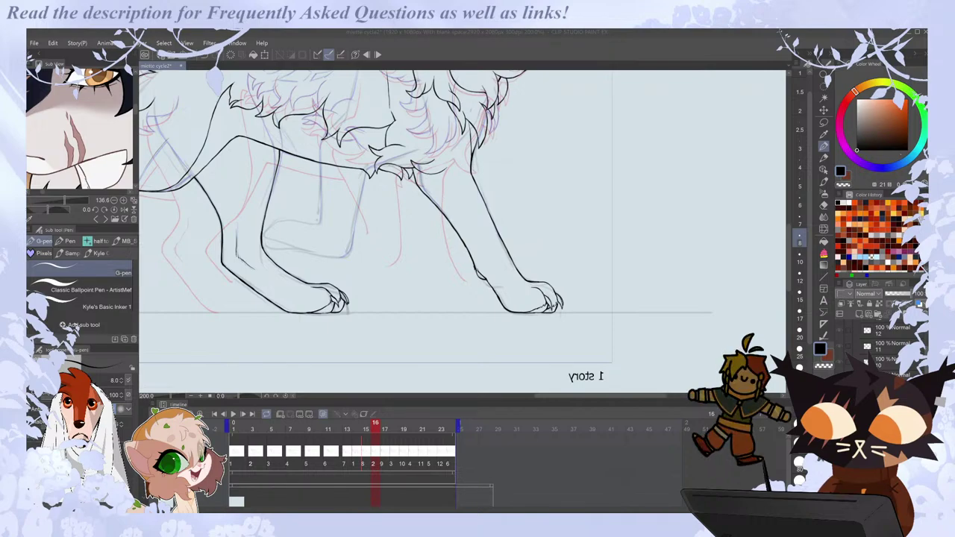
pyautogui.click(337, 425)
pyautogui.press('h')
pyautogui.press('Right')
pyautogui.moveTo(482, 396); pyautogui.dragTo(504, 396)
pyautogui.press('Right')
pyautogui.press('h')
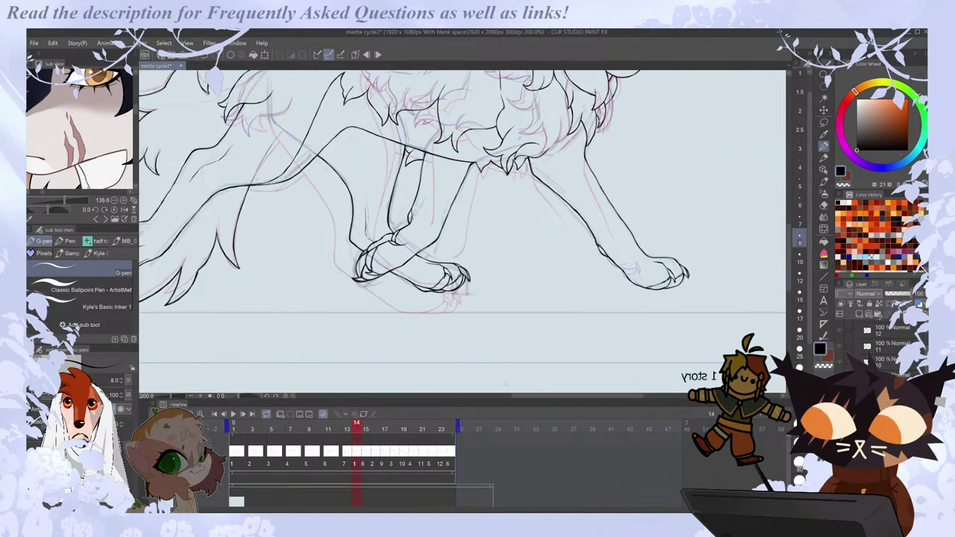
pyautogui.press('Left')
pyautogui.press('Right')
pyautogui.press('Left')
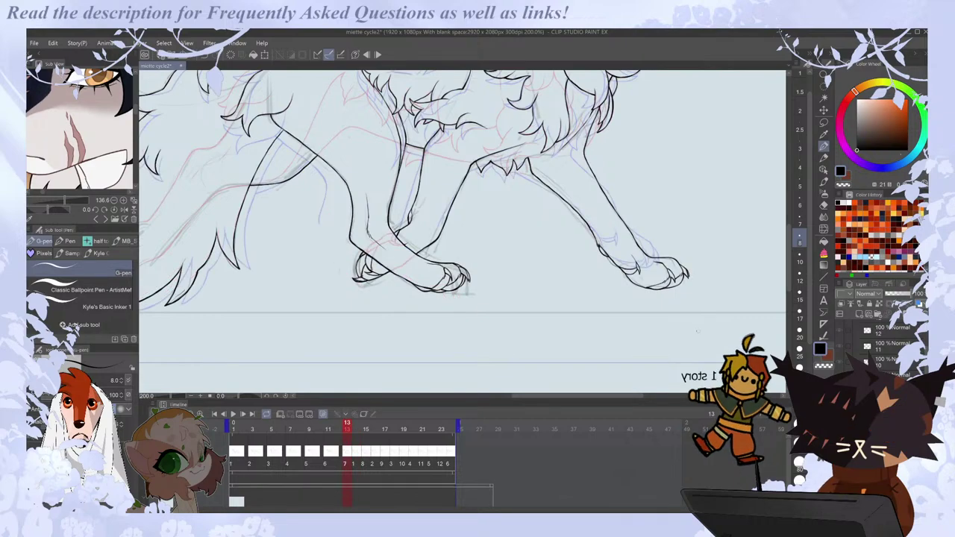
pyautogui.press('Right')
pyautogui.press('Left')
# Touch up the line art of the leading front paw on frame 13.
pyautogui.scroll(2, 644, 256)
pyautogui.press('e')
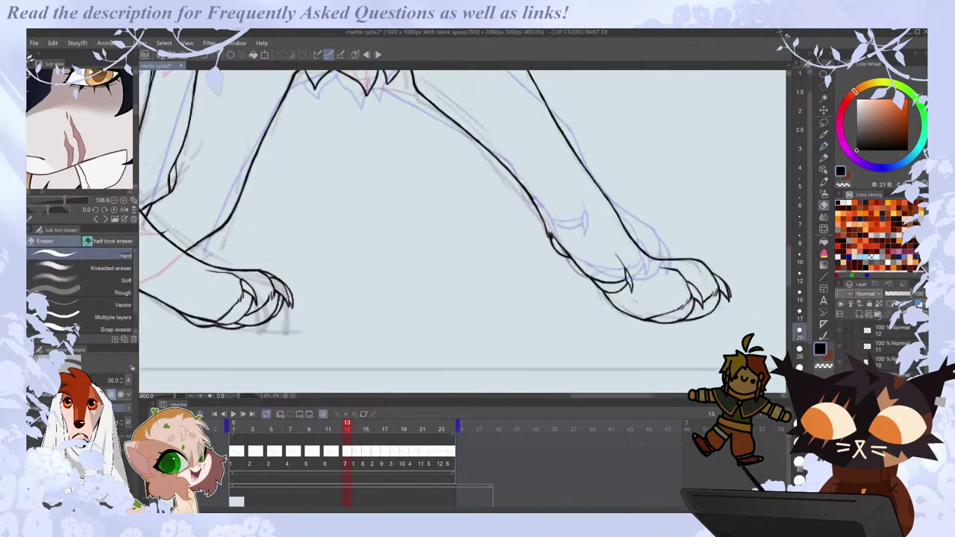
pyautogui.press('p')
pyautogui.scroll(-2, 618, 367)
# Go to frame 15 and rework the upper back edge of the leading front leg against the onion skin.
pyautogui.press('Right')
pyautogui.press('Right')
pyautogui.moveTo(591, 396); pyautogui.dragTo(602, 397)
pyautogui.press('Left')
pyautogui.press('Right')
pyautogui.press('Right')
pyautogui.press('Left')
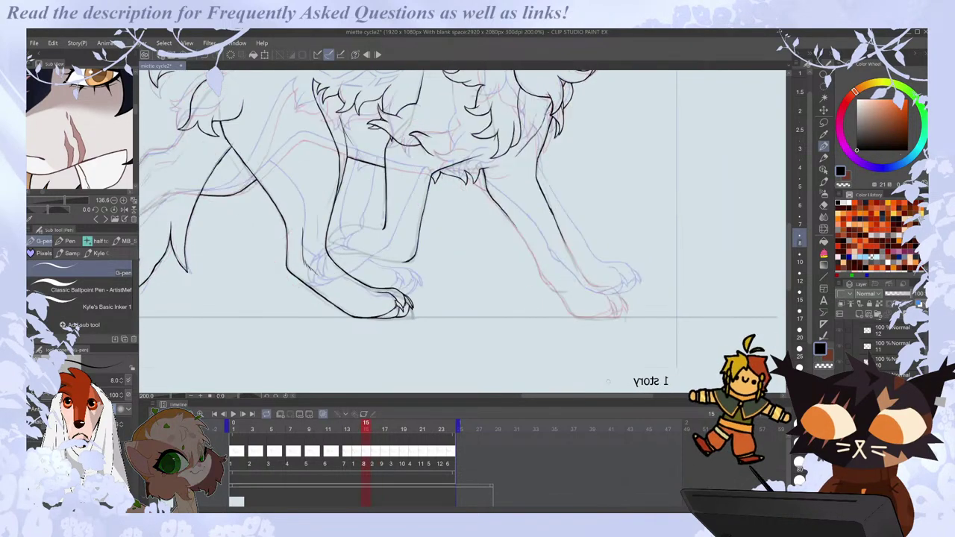
pyautogui.scroll(2, 651, 317)
pyautogui.press('e')
pyautogui.moveTo(337, 119); pyautogui.dragTo(373, 165)
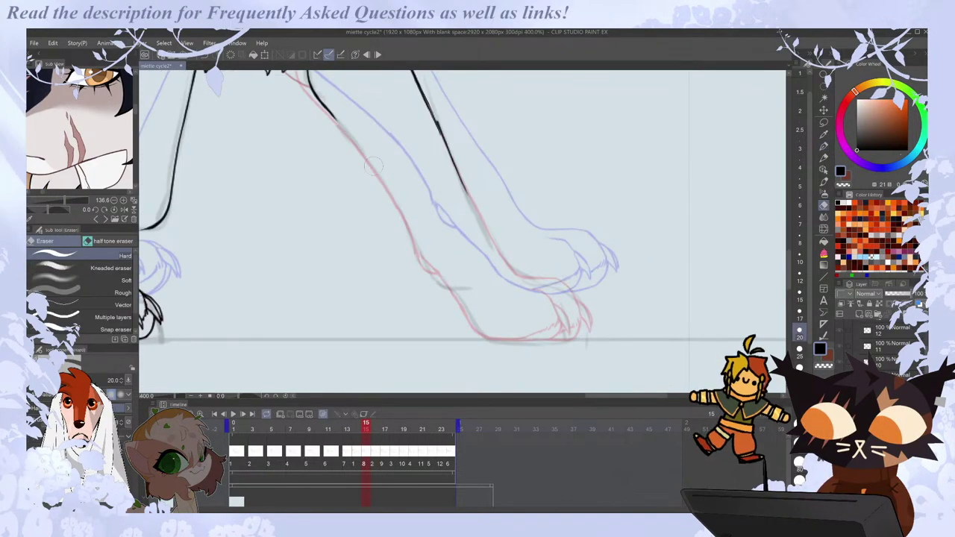
pyautogui.scroll(-3, 343, 123)
pyautogui.scroll(3, 343, 108)
pyautogui.moveTo(339, 117); pyautogui.dragTo(353, 170)
pyautogui.press('p')
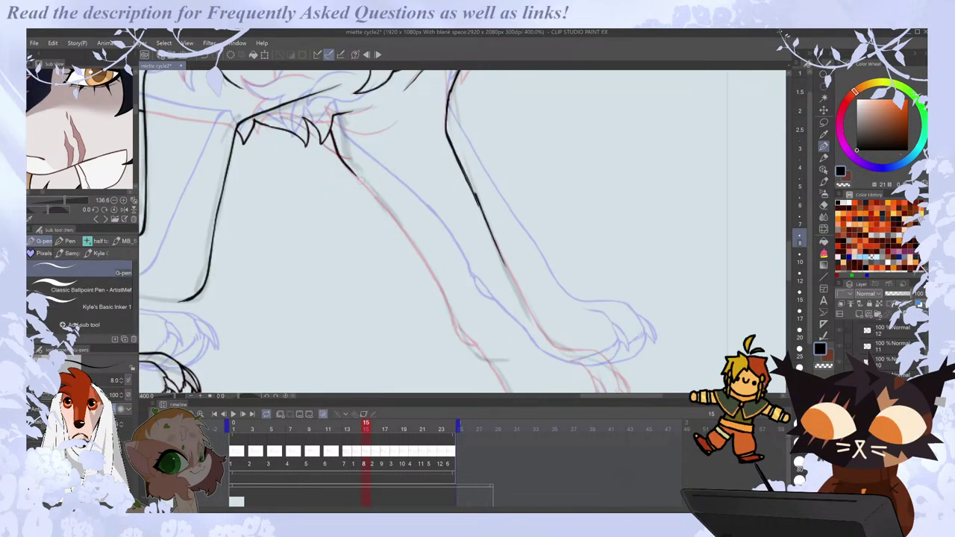
# Compare frame 15 with its neighbours, erase the leading leg's upper back edge, and re-ink it down toward the dewclaw.
pyautogui.press('Left')
pyautogui.press('Right')
pyautogui.press('Right')
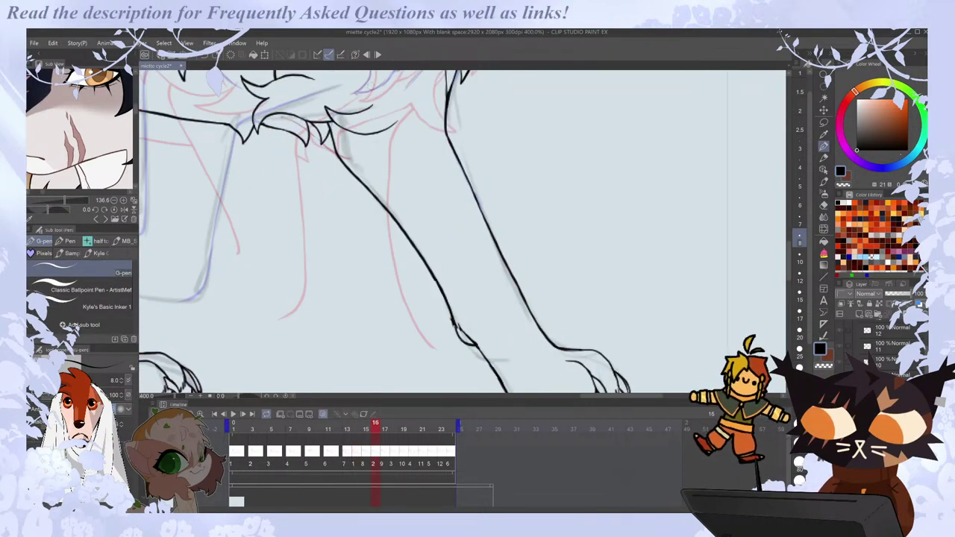
pyautogui.press('Left')
pyautogui.press('e')
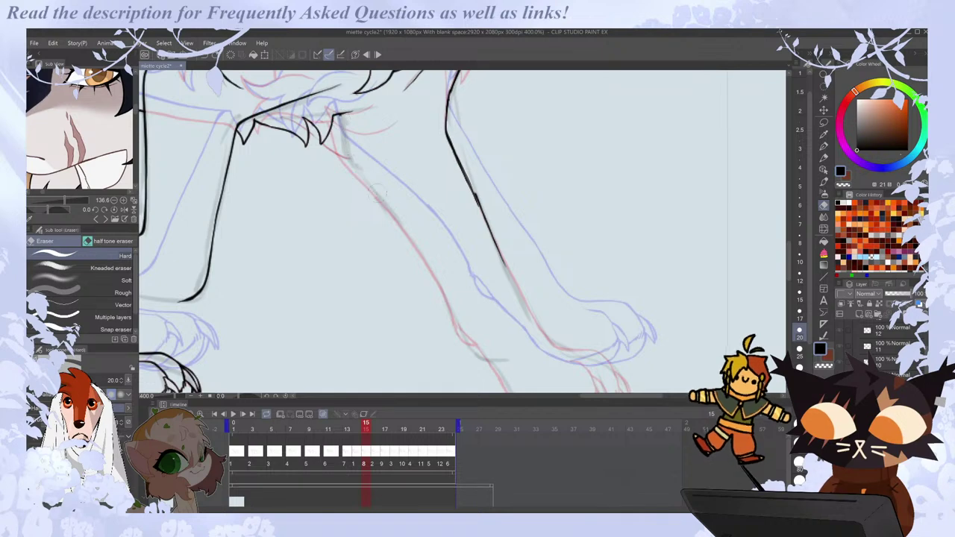
pyautogui.press('p')
pyautogui.moveTo(356, 171); pyautogui.dragTo(447, 300)
# Redraw the upper back edge of frame 16's leading front leg up to the chest fur and check it against frame 15.
pyautogui.press('Right')
pyautogui.press('e')
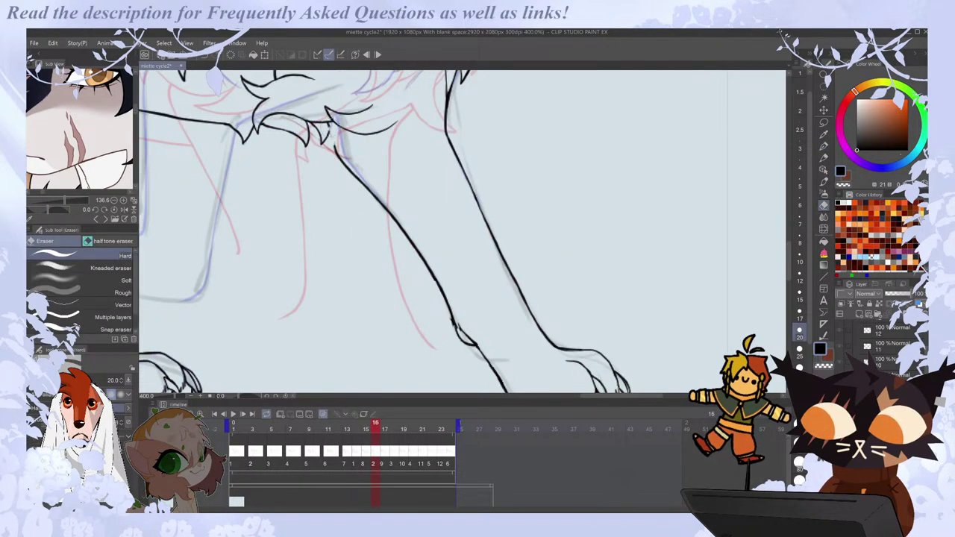
pyautogui.press('p')
pyautogui.moveTo(403, 236); pyautogui.dragTo(340, 126)
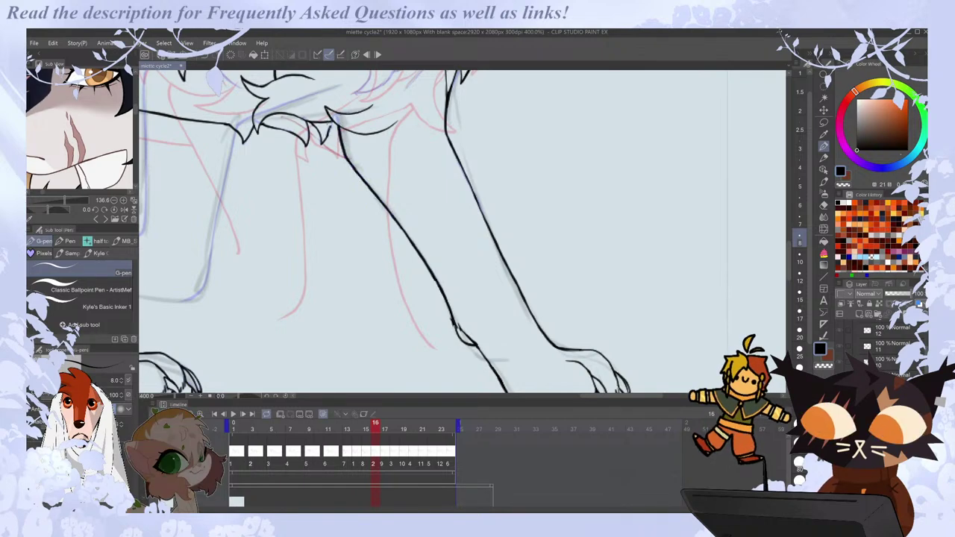
pyautogui.scroll(-2, 330, 114)
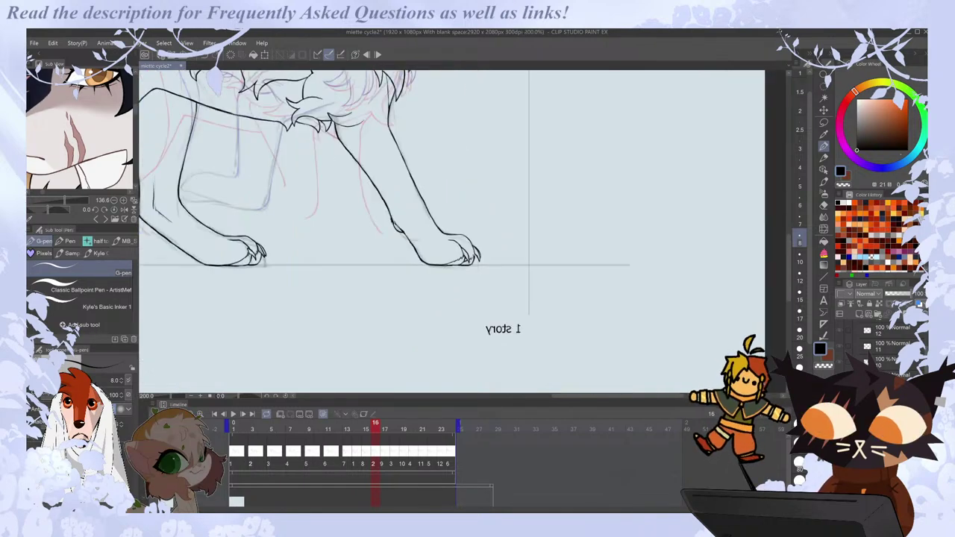
pyautogui.press('Left')
pyautogui.press('Right')
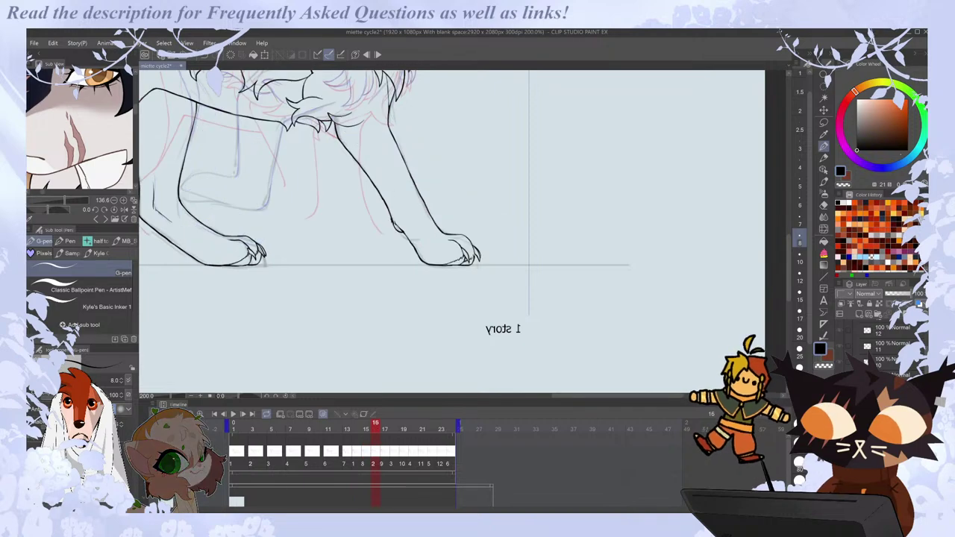
# Tidy the back edge of frame 16's leading leg near the dewclaw and return to frame 15.
pyautogui.hotkey('ctrl', '+')
pyautogui.press('e')
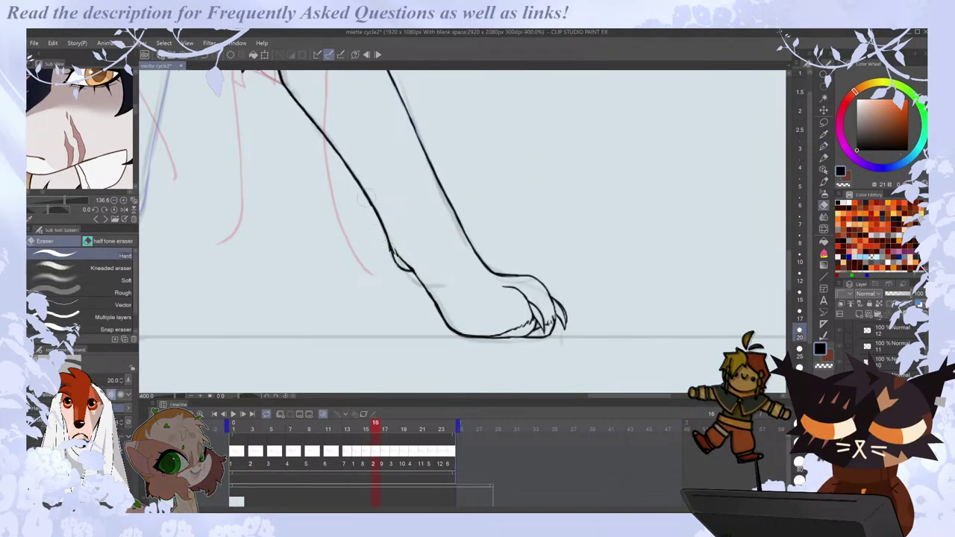
pyautogui.press('p')
pyautogui.press('Right')
pyautogui.press('Left')
pyautogui.press('Left')
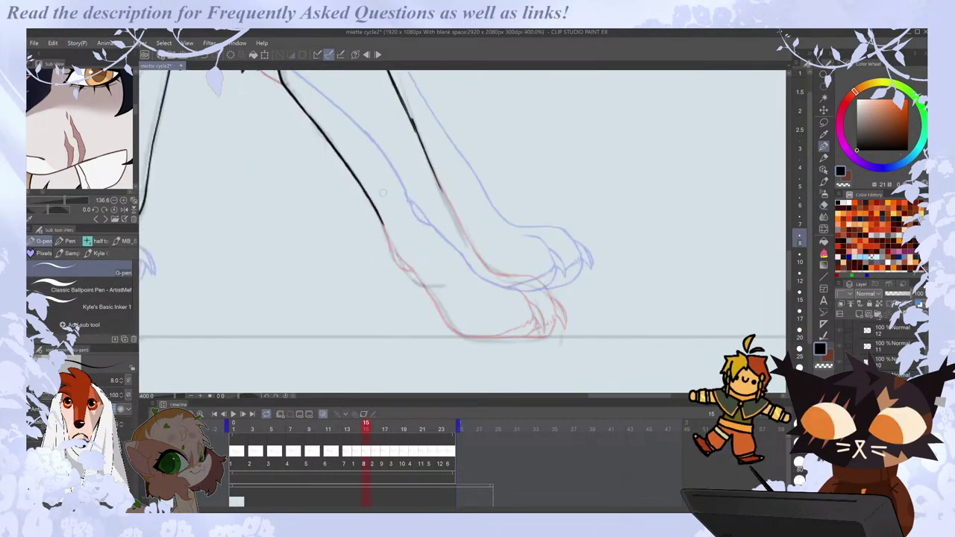
# Ink the dewclaw and heel of frame 15's leading front paw down to the ground line.
pyautogui.press('Right')
pyautogui.press('Left')
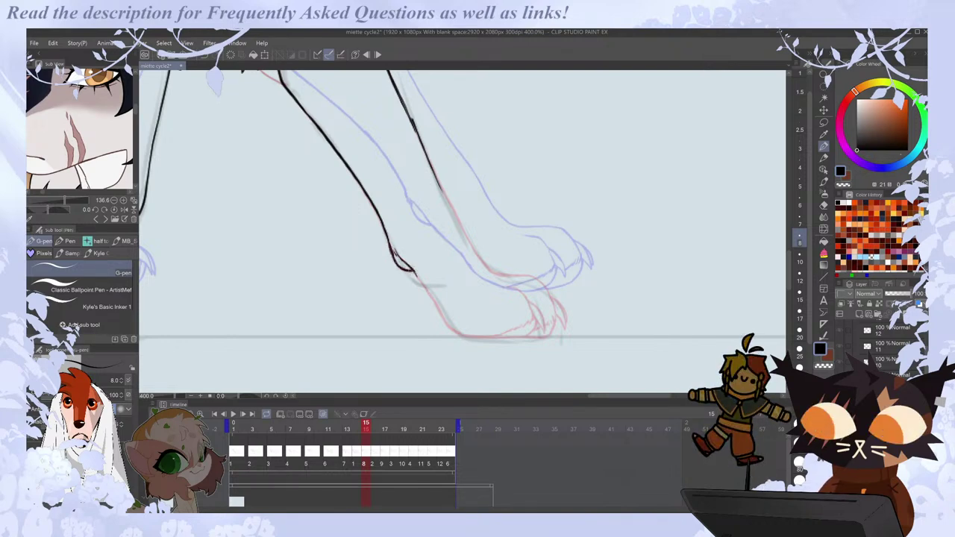
pyautogui.moveTo(431, 299)
pyautogui.mouseDown()
pyautogui.moveTo(466, 337)
pyautogui.moveTo(482, 337)
pyautogui.mouseUp()
pyautogui.press('e')
pyautogui.press('p')
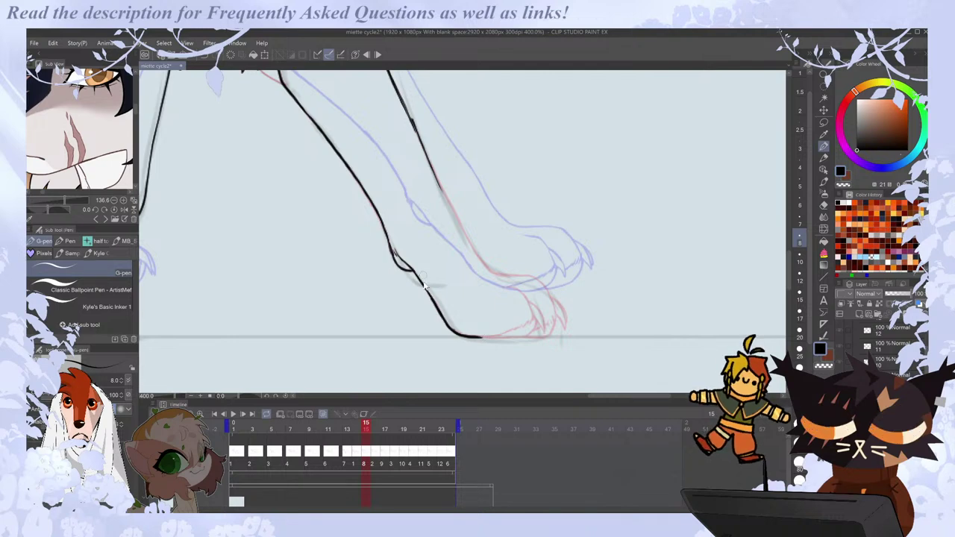
# Flip the view to check frame 15's leading paw against frame 14, and clean up the line from dewclaw to heel.
pyautogui.press('h')
pyautogui.press('Left')
pyautogui.press('Right')
pyautogui.press('e')
pyautogui.press('p')
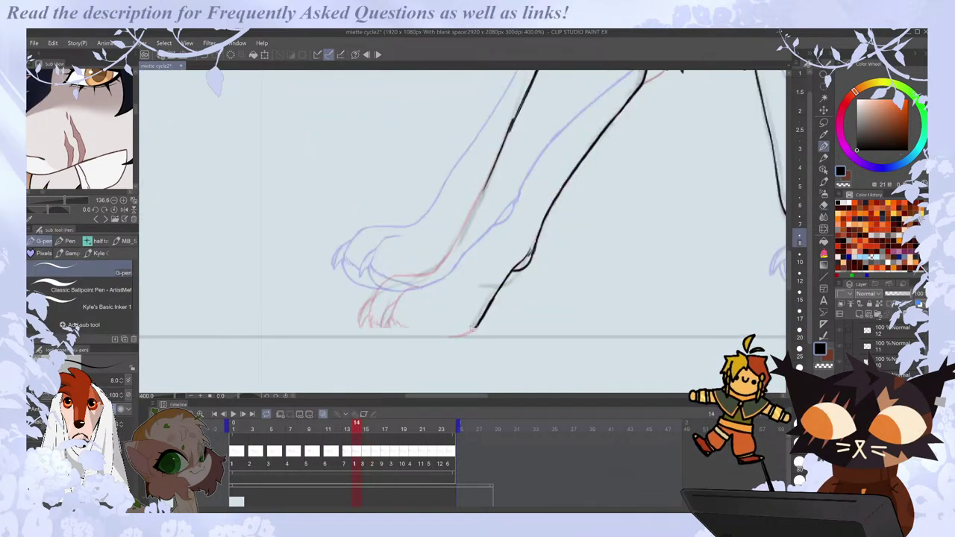
pyautogui.press('h')
pyautogui.press('e')
pyautogui.press('p')
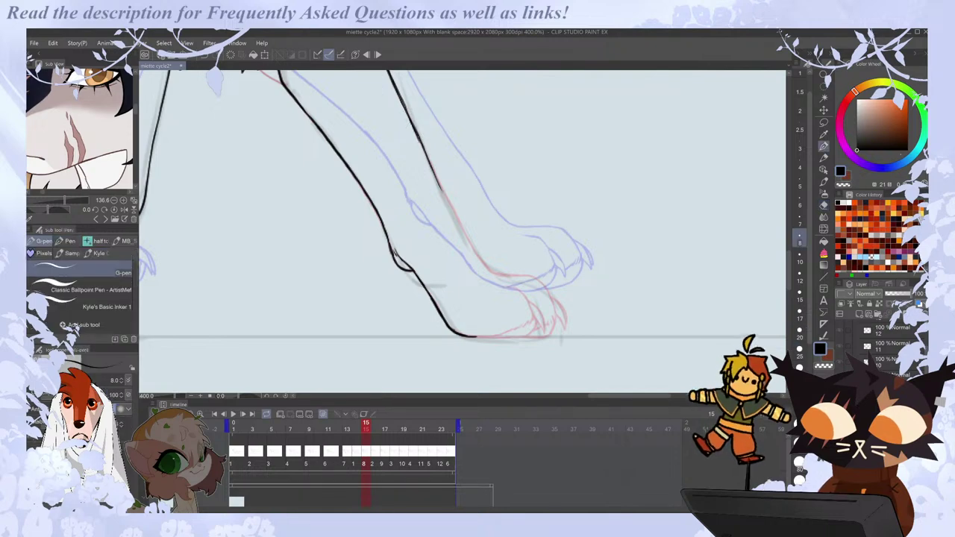
# Ink the lower front edge of frame 15's leading leg down to the top of the paw.
pyautogui.moveTo(453, 211)
pyautogui.mouseDown()
pyautogui.moveTo(485, 264)
pyautogui.moveTo(509, 275)
pyautogui.mouseUp()
pyautogui.scroll(-3, 480, 230)
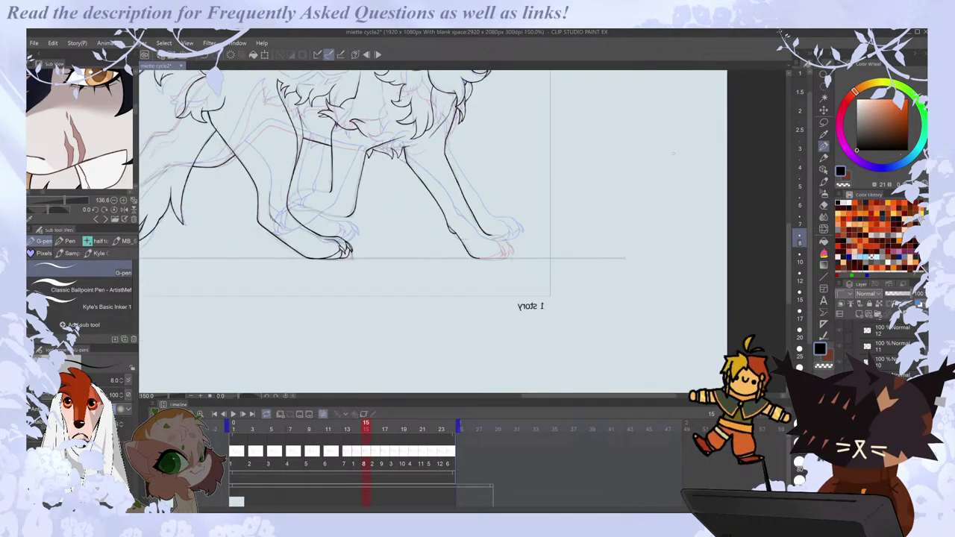
pyautogui.press('h')
# Ink the toes, claws, fur strokes and sole of frame 15's leading front paw over the onion skin, and check them mirrored.
pyautogui.scroll(4, 415, 251)
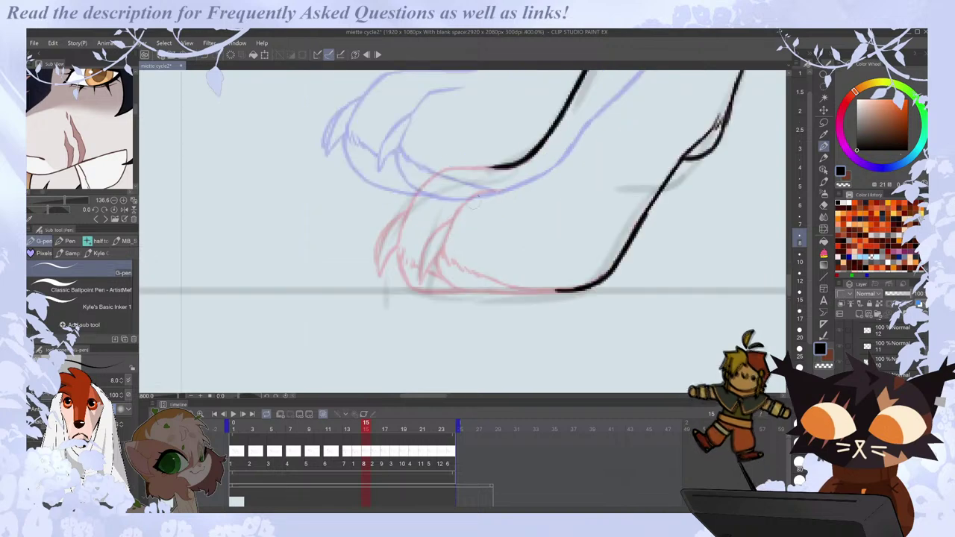
pyautogui.moveTo(469, 198); pyautogui.dragTo(494, 189)
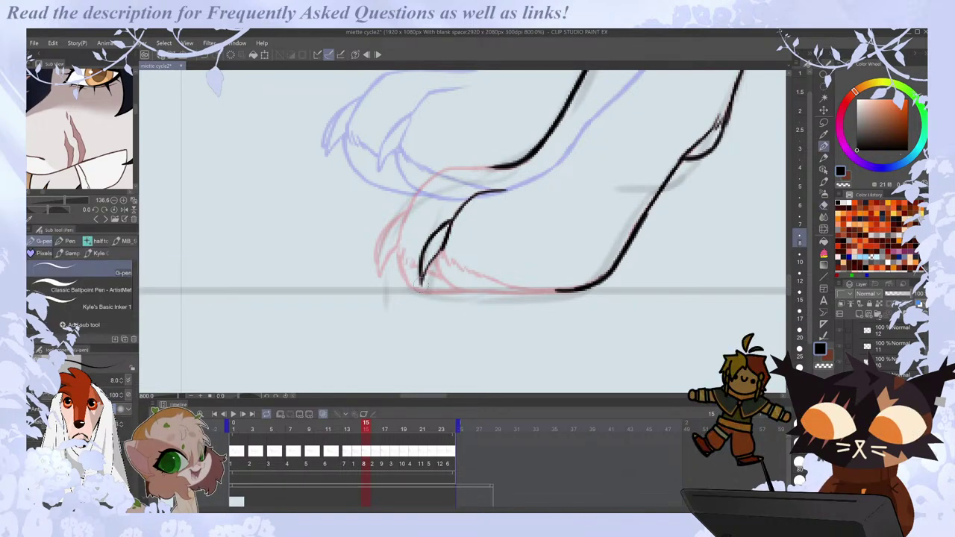
pyautogui.moveTo(452, 261); pyautogui.dragTo(525, 289)
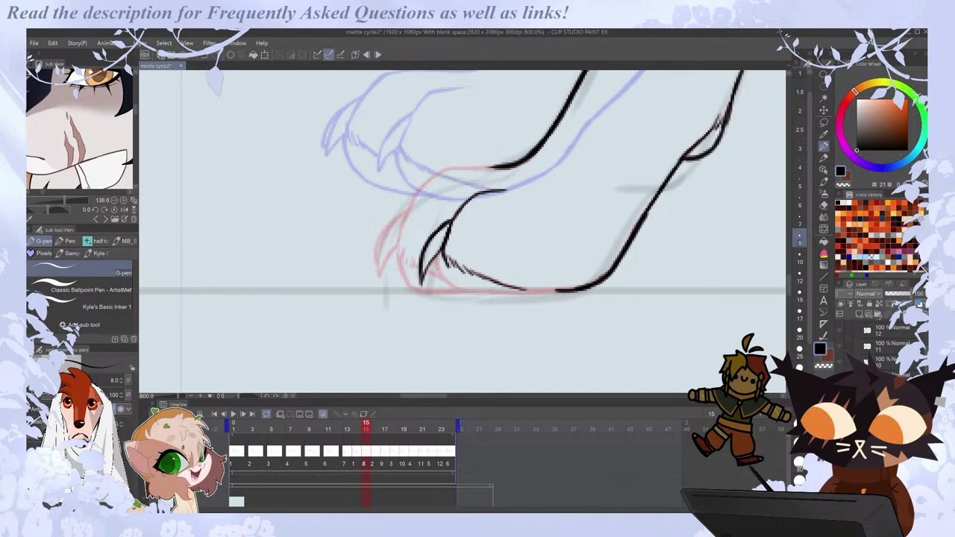
pyautogui.moveTo(437, 259); pyautogui.dragTo(461, 290)
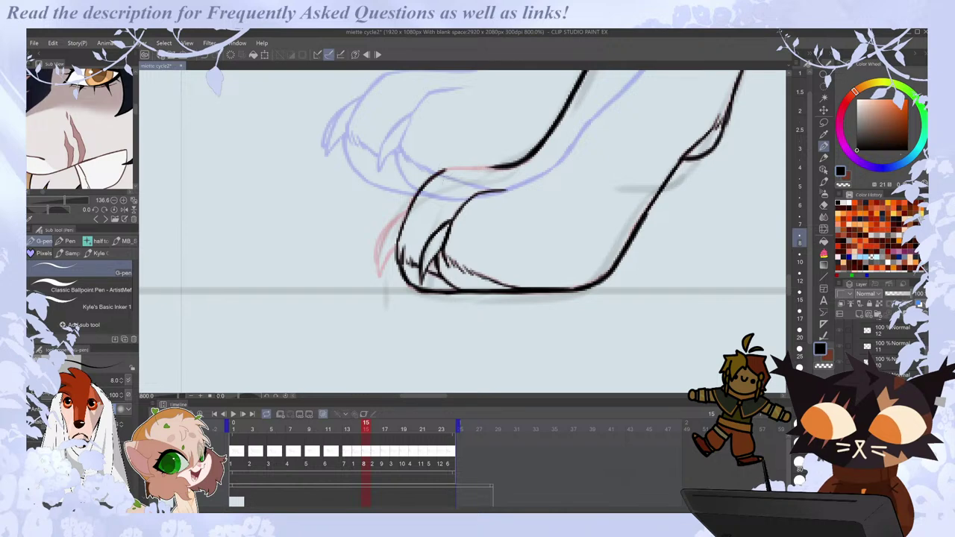
pyautogui.moveTo(406, 212)
pyautogui.mouseDown()
pyautogui.moveTo(383, 242)
pyautogui.moveTo(379, 275)
pyautogui.mouseUp()
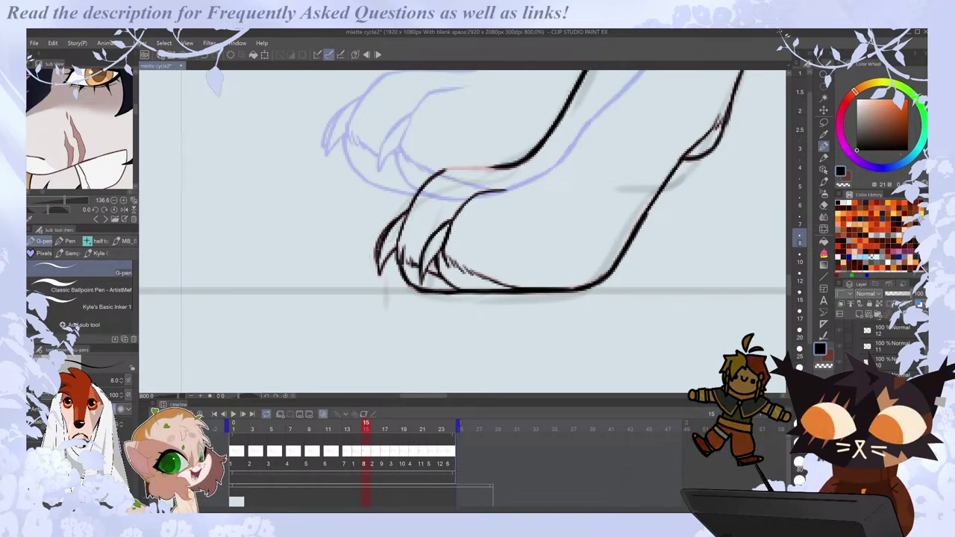
pyautogui.press('h')
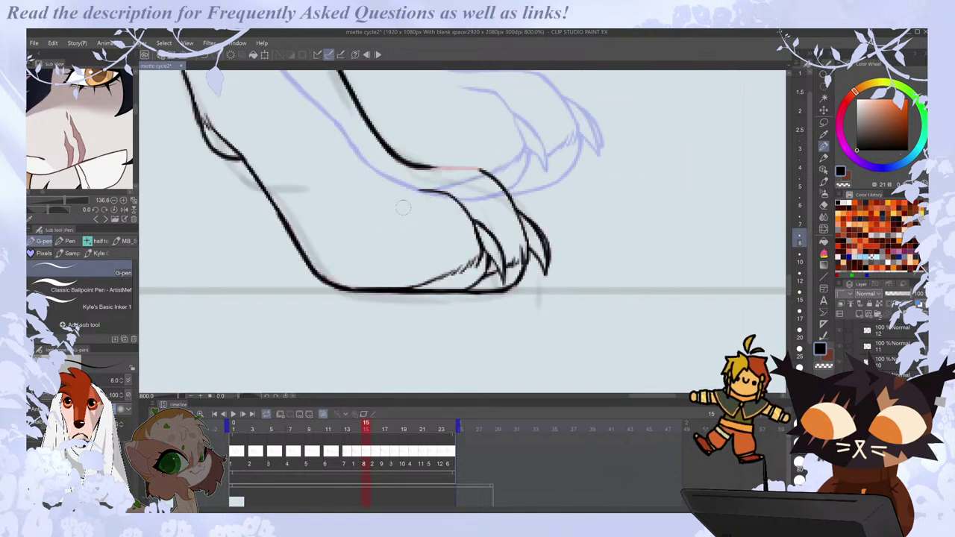
# Ink the missing upper outline of the hind paw on frame 15 with the G-pen.
pyautogui.moveTo(431, 166); pyautogui.dragTo(479, 170)
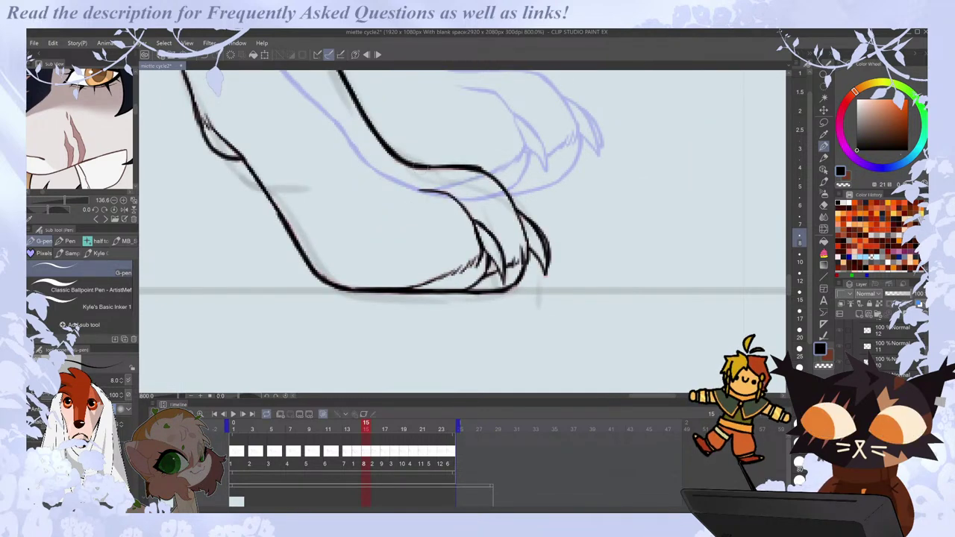
pyautogui.scroll(-4, 464, 145)
pyautogui.press('h')
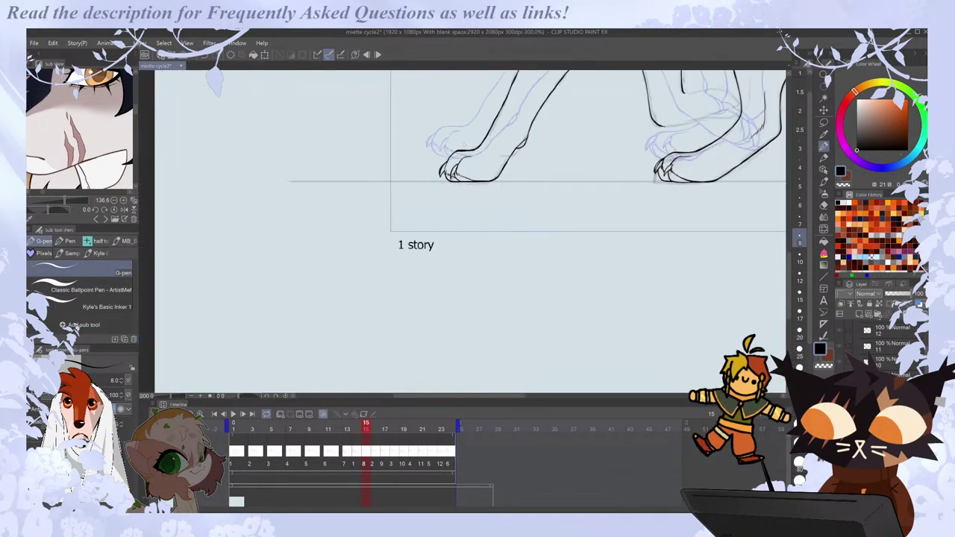
# Compare the front-leg and paw line art across the frames around frame 15.
pyautogui.moveTo(790, 269)
pyautogui.mouseDown()
pyautogui.moveTo(791, 240)
pyautogui.moveTo(790, 263)
pyautogui.mouseUp()
pyautogui.scroll(2, 525, 258)
pyautogui.press('Right')
pyautogui.press('Left')
pyautogui.press('Left')
pyautogui.press('Right')
pyautogui.press('Right')
pyautogui.press('Right')
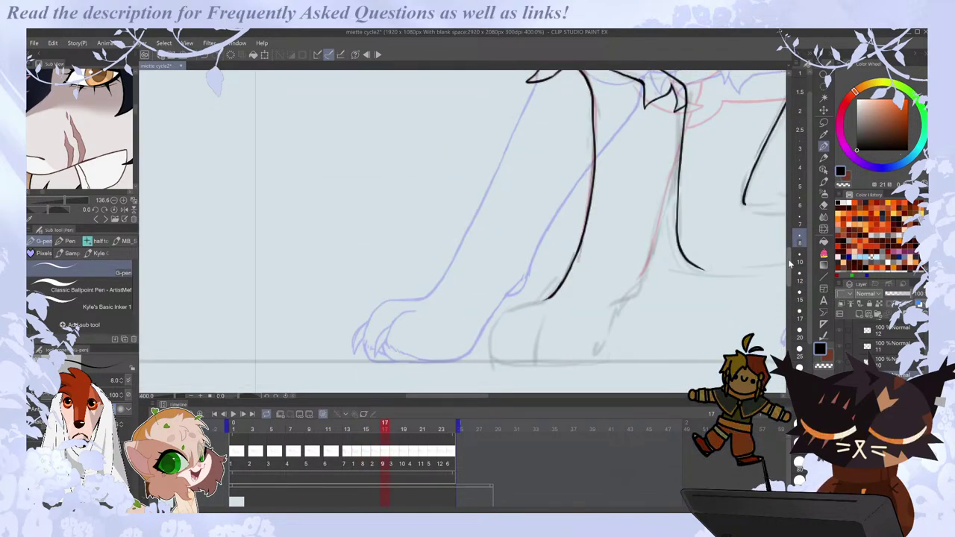
pyautogui.moveTo(478, 398); pyautogui.dragTo(490, 398)
pyautogui.press('Left')
pyautogui.press('Left')
pyautogui.press('Left')
pyautogui.press('Right')
pyautogui.press('Left')
pyautogui.press('Left')
pyautogui.press('Right')
pyautogui.press('Right')
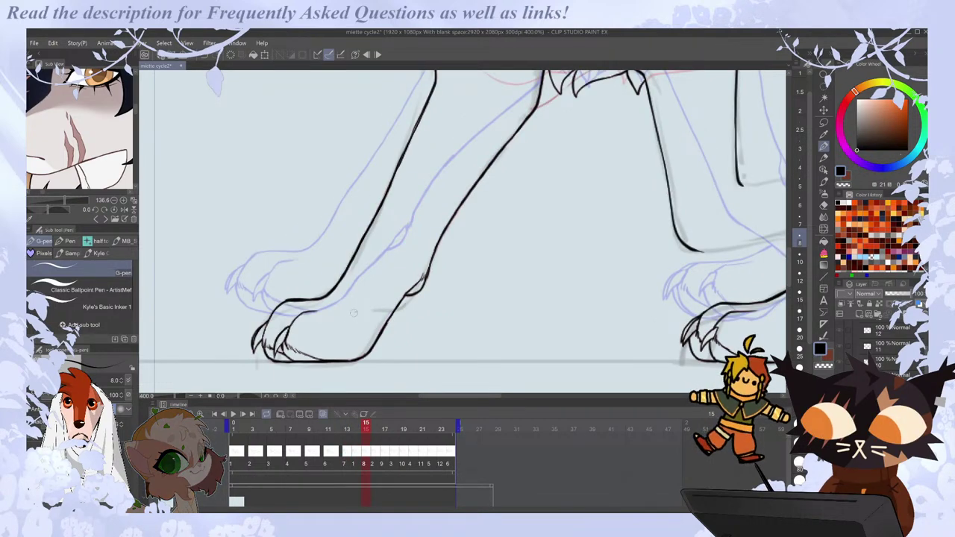
# Draw a small dewclaw inside the front paw on frame 15 and adjust its placement with a lasso transform.
pyautogui.moveTo(354, 319); pyautogui.dragTo(382, 301)
pyautogui.press('Left')
pyautogui.press('Left')
pyautogui.press('Right')
pyautogui.press('Right')
pyautogui.press('m')
pyautogui.keyDown('ctrl'); pyautogui.moveTo(358, 343); pyautogui.dragTo(360, 351); pyautogui.keyUp('ctrl')
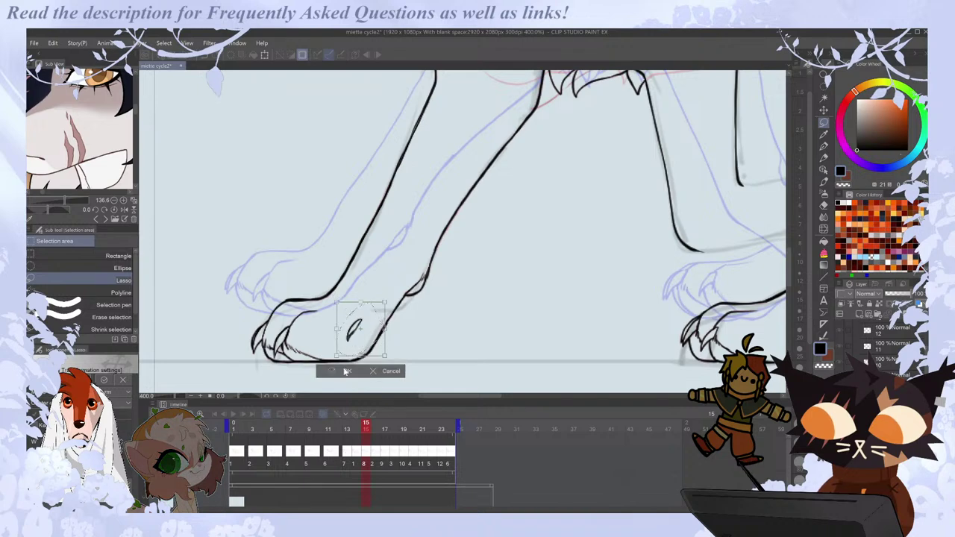
pyautogui.hotkey('ctrl', 'd')
pyautogui.press('e')
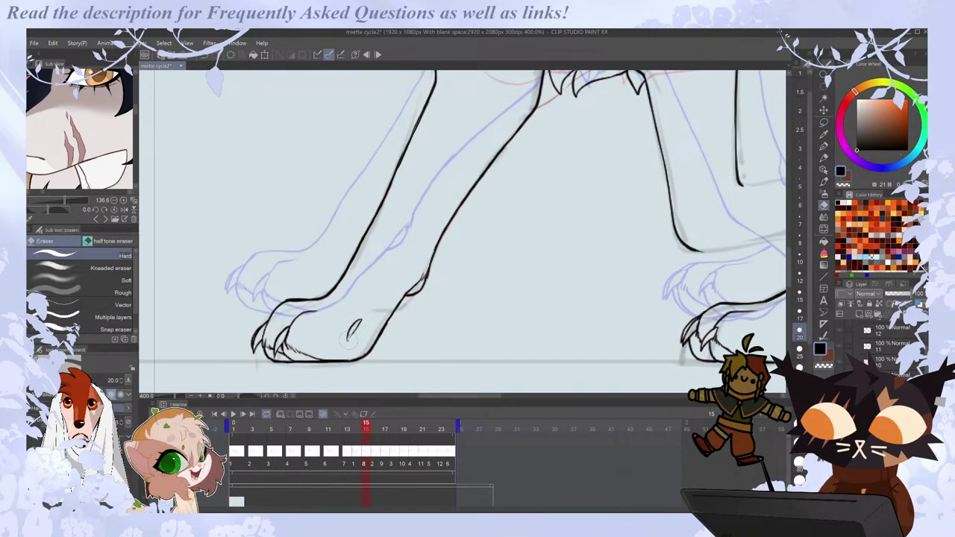
# Reshape the front paw's dewclaw on frame 15 and add a curved line rising from its upper end.
pyautogui.press('p')
pyautogui.moveTo(348, 342)
pyautogui.mouseDown()
pyautogui.moveTo(374, 297)
pyautogui.moveTo(348, 341)
pyautogui.mouseUp()
pyautogui.press('Left')
pyautogui.press('Left')
pyautogui.press('Right')
pyautogui.press('Right')
pyautogui.press('e')
pyautogui.press('p')
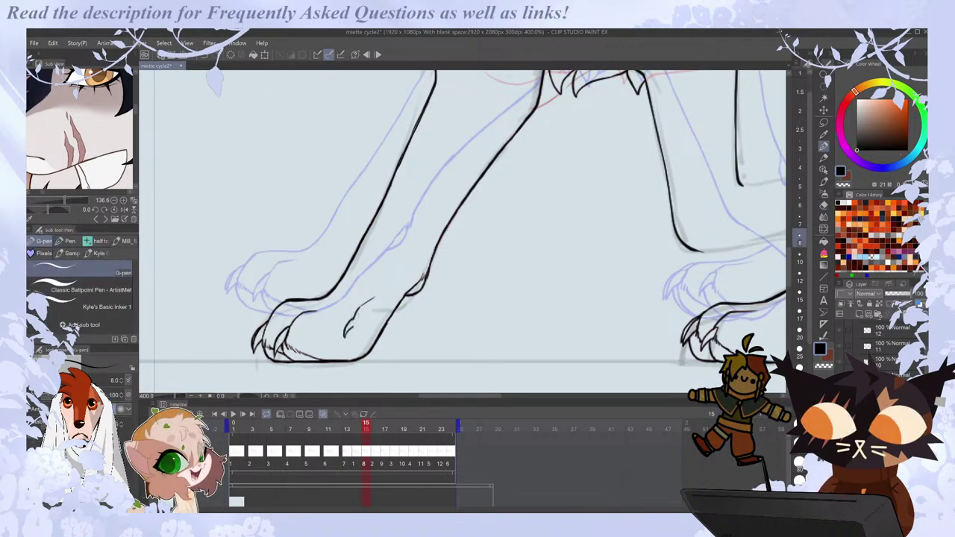
# Refine the dewclaw and shorten the curved line above it by erasing its upper end.
pyautogui.press('Left')
pyautogui.press('Right')
pyautogui.press('e')
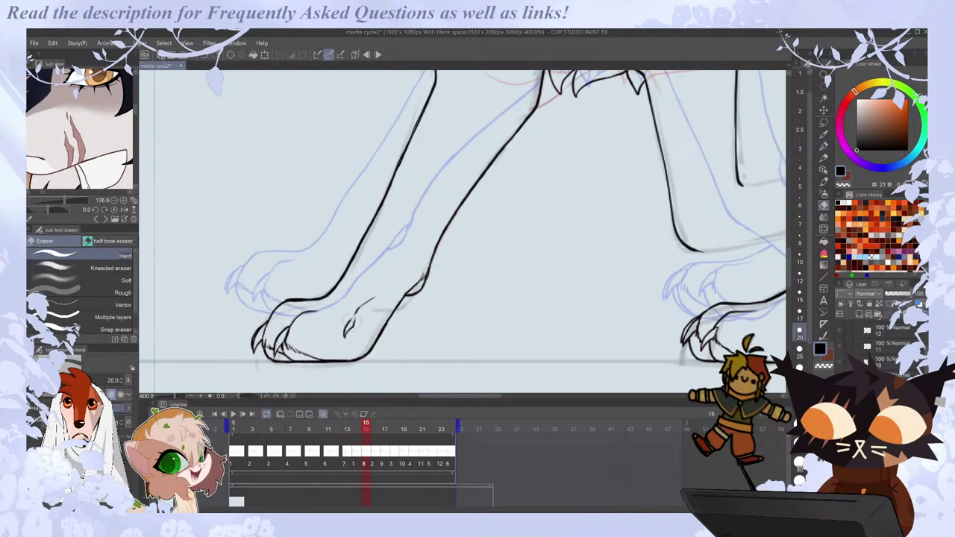
pyautogui.press('p')
pyautogui.moveTo(359, 307); pyautogui.dragTo(353, 322)
pyautogui.press('e')
pyautogui.press('Left')
pyautogui.press('Right')
pyautogui.moveTo(358, 312); pyautogui.dragTo(370, 296)
pyautogui.press('p')
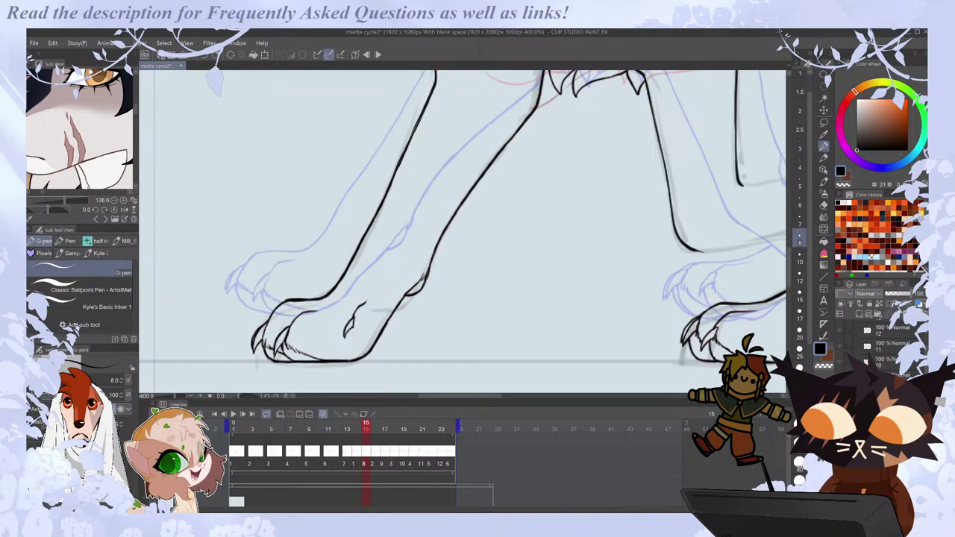
# Ink a curved line from the dewclaw to the leg's back outline, checking it against frame 13.
pyautogui.moveTo(348, 333); pyautogui.dragTo(384, 325)
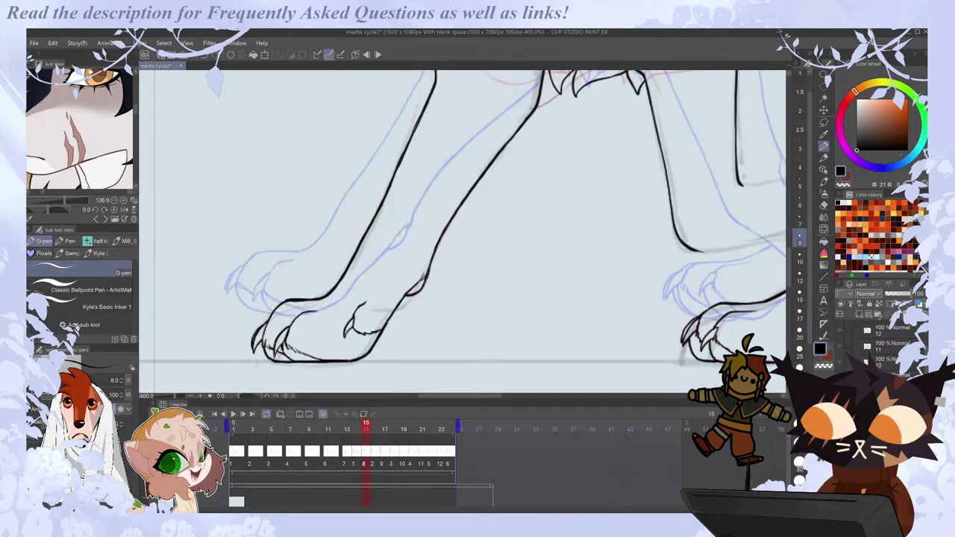
pyautogui.press(',')
pyautogui.press('.')
pyautogui.press(',')
pyautogui.press(',')
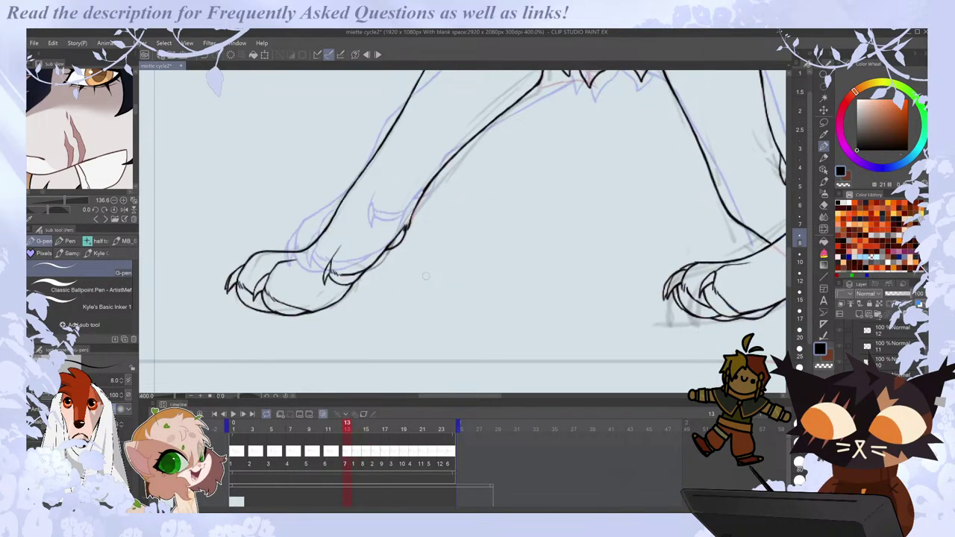
pyautogui.press('Right')
pyautogui.press('Right')
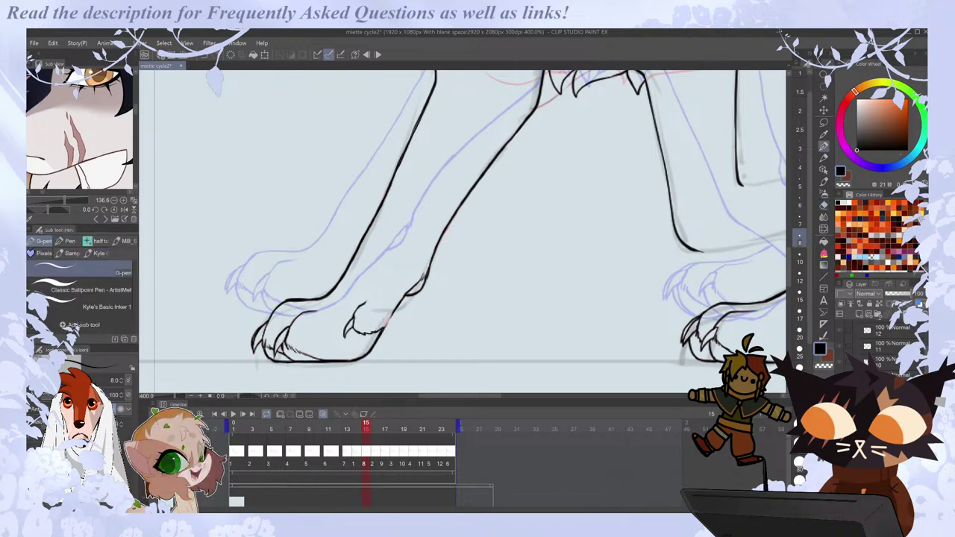
# Redraw the curve under the dewclaw so it joins the back outline of the front paw on frame 15.
pyautogui.press(',')
pyautogui.press('.')
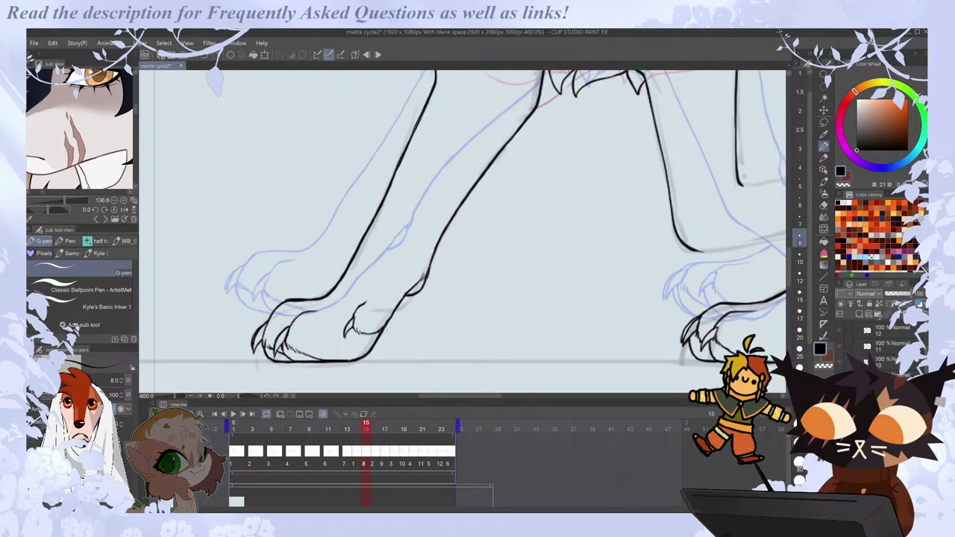
pyautogui.press('Left')
pyautogui.press('Right')
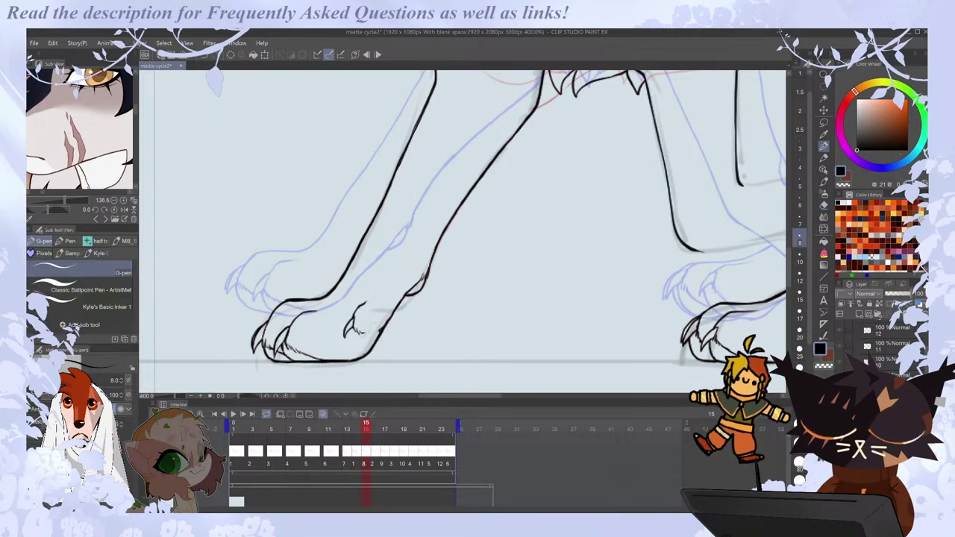
pyautogui.press('Right')
pyautogui.press('Right')
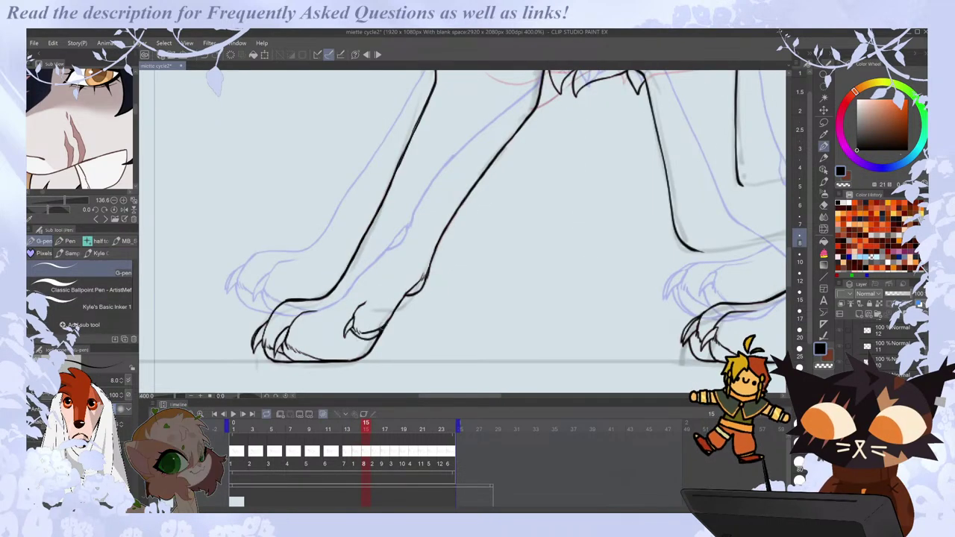
# Play back the walk cycle to review the inked paws in motion.
pyautogui.scroll(-2, 360, 322)
pyautogui.press('Left')
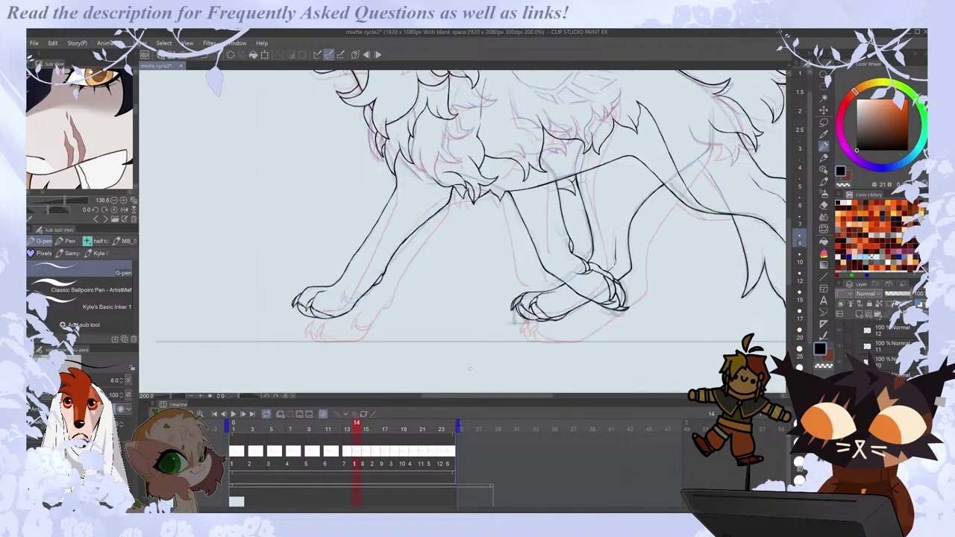
pyautogui.press('Right')
pyautogui.click(235, 415)
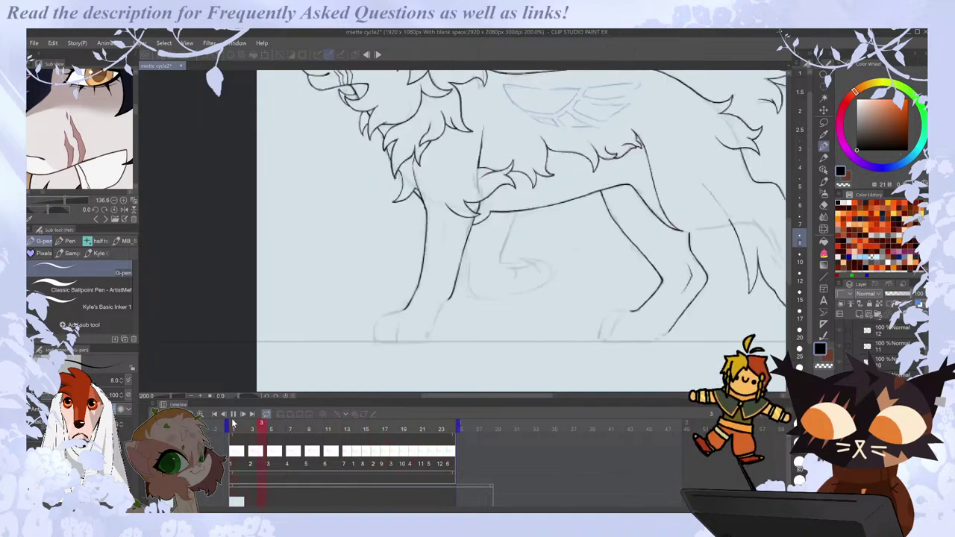
pyautogui.hotkey('ctrl', '-')
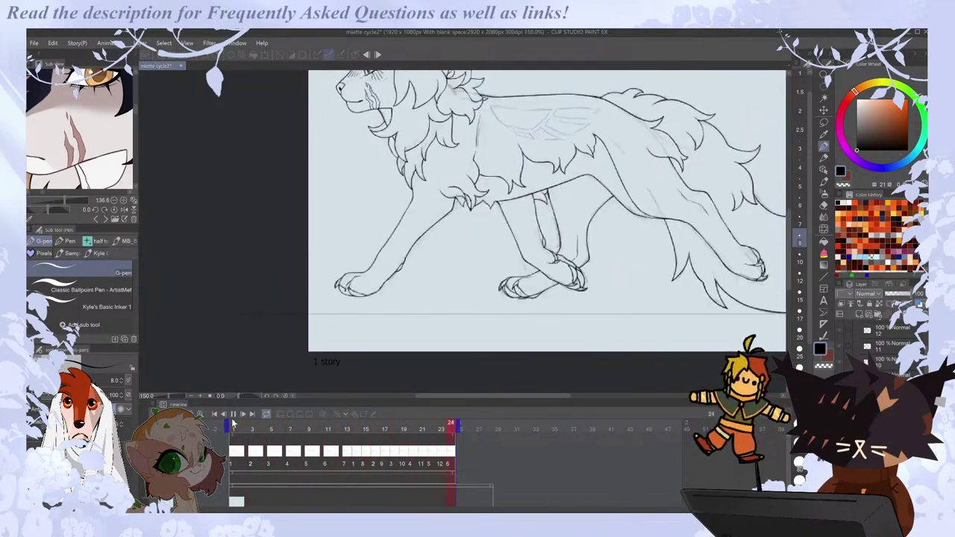
pyautogui.moveTo(533, 396); pyautogui.dragTo(554, 395)
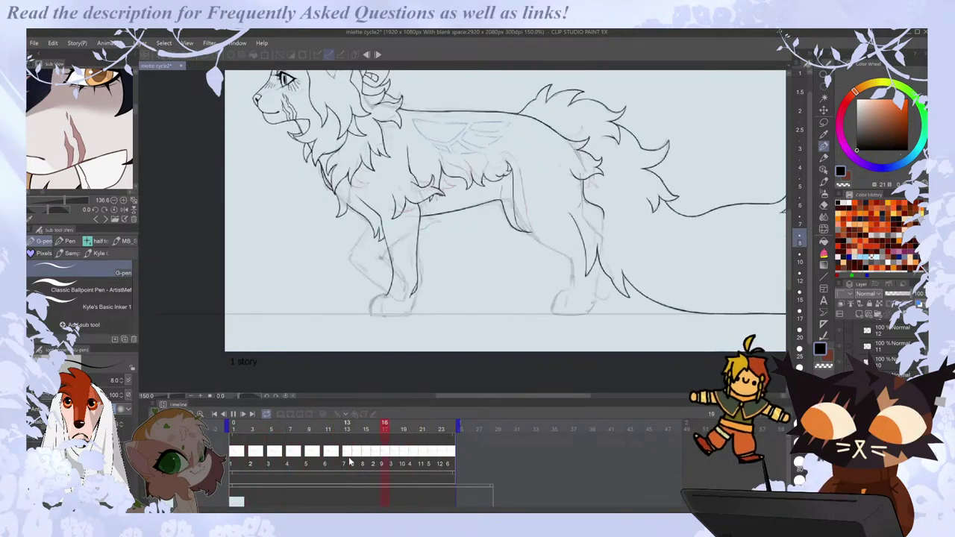
pyautogui.click(344, 464)
pyautogui.press('space')
# Ink the near toe's upper curve on the hind paw in frame 17, using frame 16 as reference.
pyautogui.press('Right')
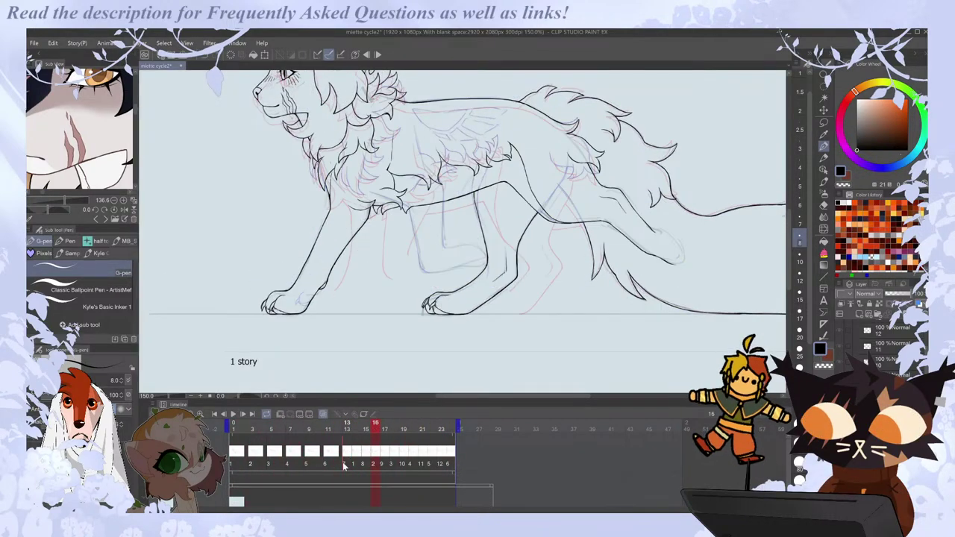
pyautogui.press('Right')
pyautogui.scroll(3, 490, 323)
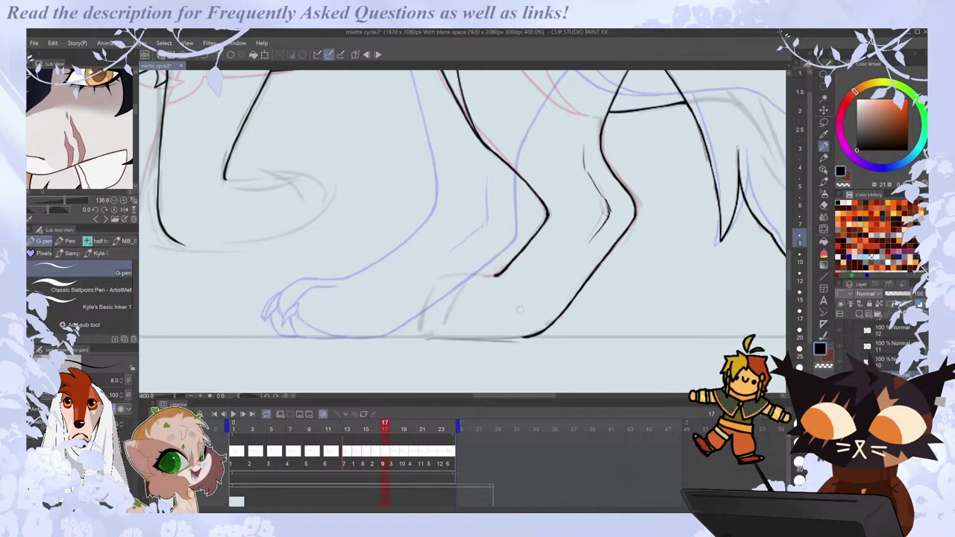
pyautogui.press('Left')
pyautogui.press('Left')
pyautogui.press('Right')
pyautogui.press('Right')
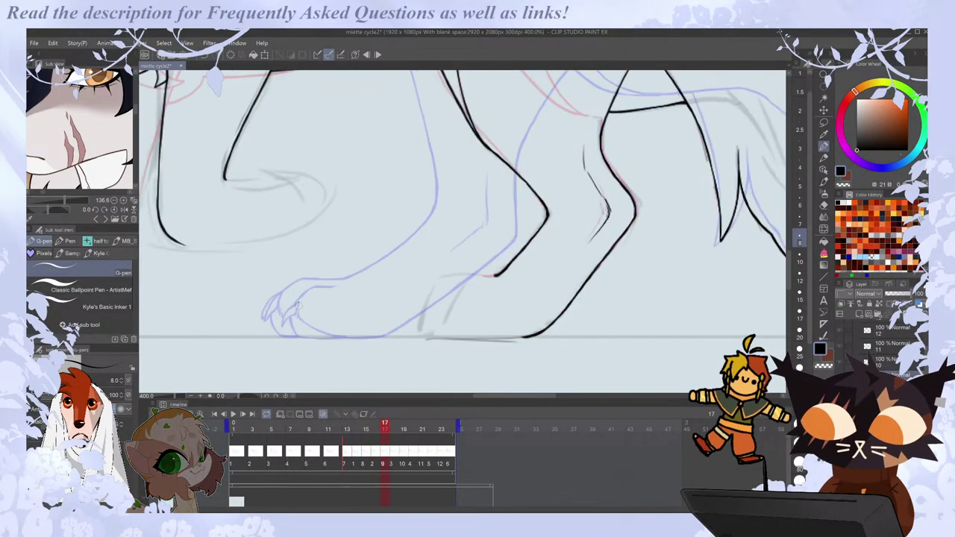
pyautogui.press('Left')
pyautogui.press('Right')
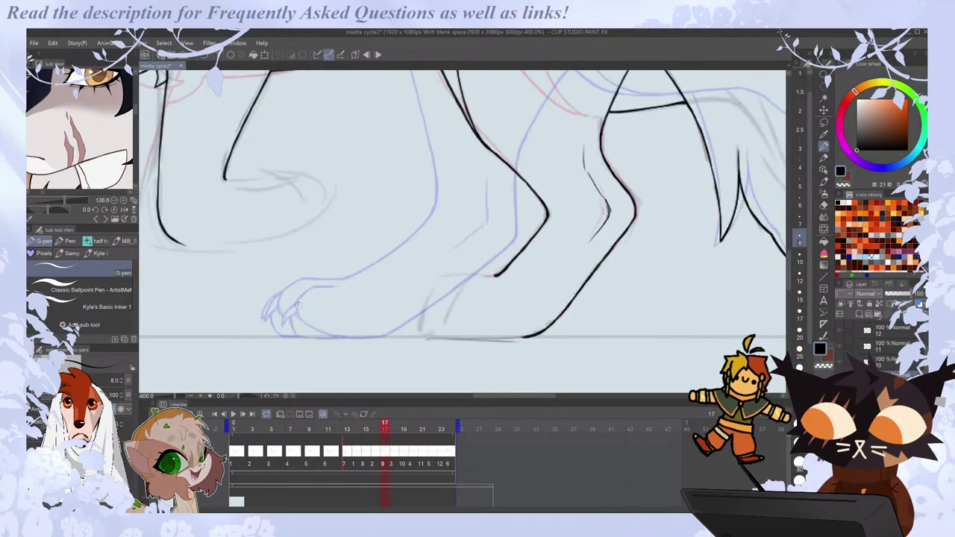
pyautogui.press('Left')
pyautogui.press('Right')
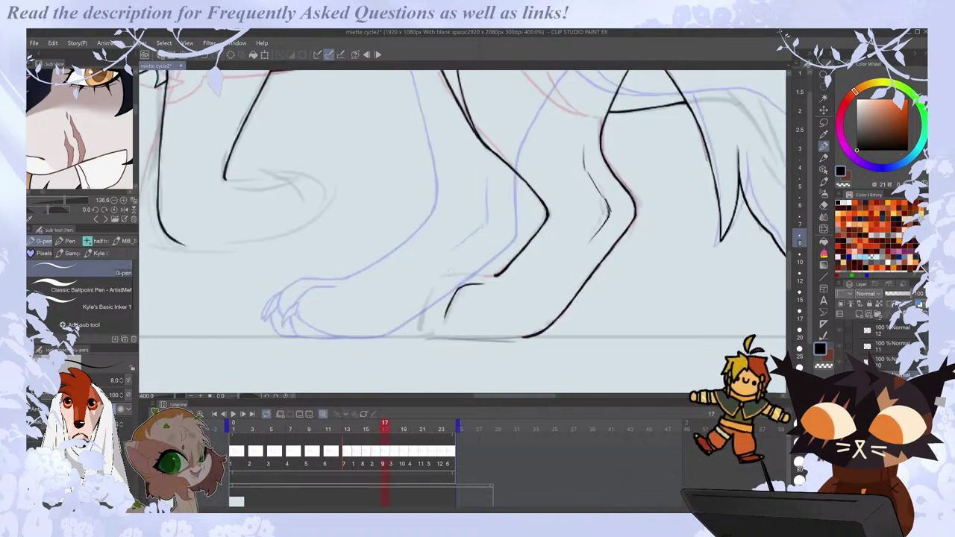
# Ink the two claws and the start of the far toe on frame 17's hind paw, cleaning up with the eraser.
pyautogui.moveTo(429, 292)
pyautogui.mouseDown()
pyautogui.moveTo(414, 321)
pyautogui.moveTo(440, 317)
pyautogui.moveTo(450, 301)
pyautogui.moveTo(449, 310)
pyautogui.mouseUp()
pyautogui.hotkey('ctrl', 'z')
pyautogui.press('e')
pyautogui.press('p')
pyautogui.press('Left')
pyautogui.press('Right')
pyautogui.press('e')
pyautogui.press('p')
pyautogui.press('e')
pyautogui.press('p')
pyautogui.press('Left')
pyautogui.press('Right')
pyautogui.press('Left')
pyautogui.press('Right')
pyautogui.press('e')
pyautogui.moveTo(439, 323)
pyautogui.mouseDown()
pyautogui.moveTo(441, 316)
pyautogui.moveTo(435, 327)
pyautogui.mouseUp()
pyautogui.press('p')
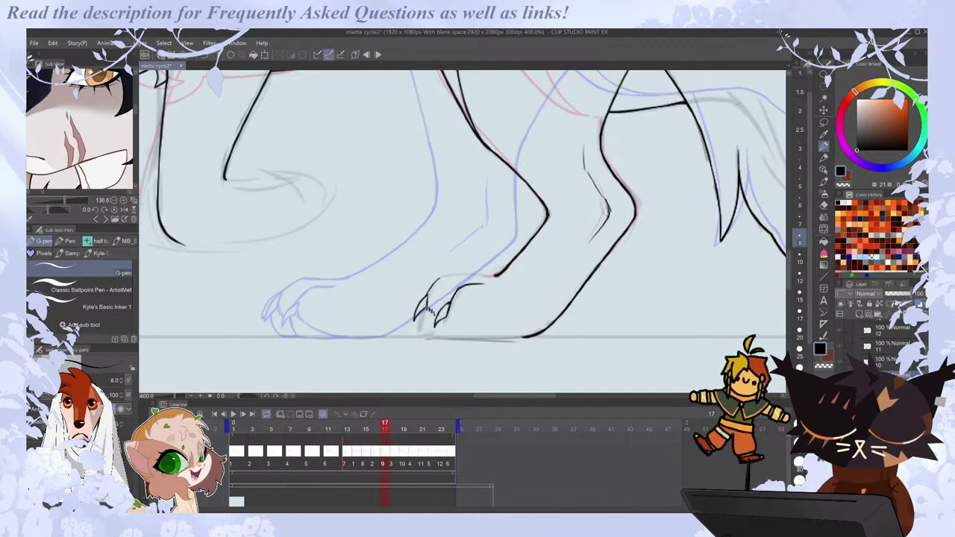
# Redo the fur marks between the two claws and ink the outer edge of the far claw on frame 17.
pyautogui.hotkey('ctrl', 'z')
pyautogui.press('e')
pyautogui.moveTo(431, 308); pyautogui.dragTo(435, 316)
pyautogui.press('p')
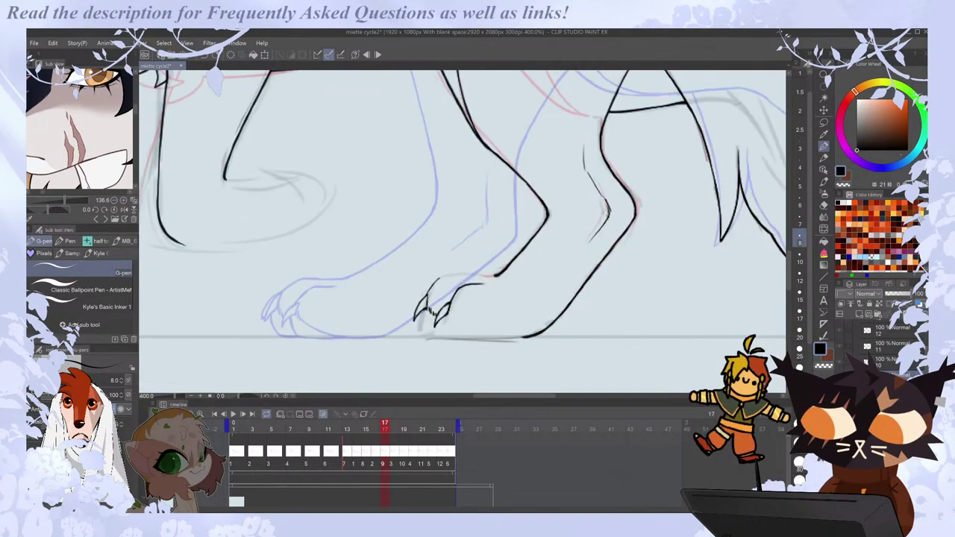
pyautogui.moveTo(416, 307); pyautogui.dragTo(413, 321)
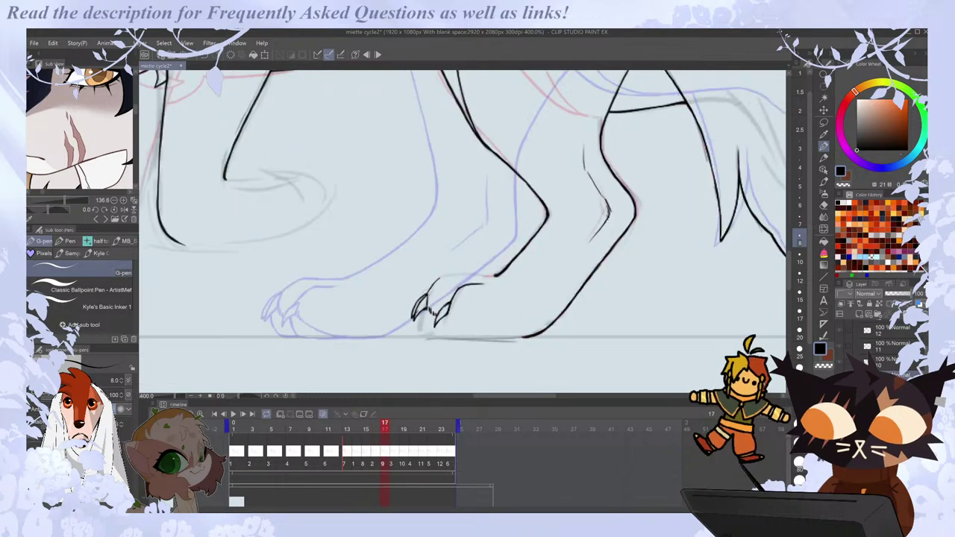
pyautogui.press(',')
pyautogui.press('.')
pyautogui.hotkey('ctrl', 'z')
# Ink the hind paw's upper outline from the far toe to the ankle on frame 17 and clean up the join.
pyautogui.moveTo(423, 294)
pyautogui.mouseDown()
pyautogui.moveTo(445, 276)
pyautogui.moveTo(483, 275)
pyautogui.mouseUp()
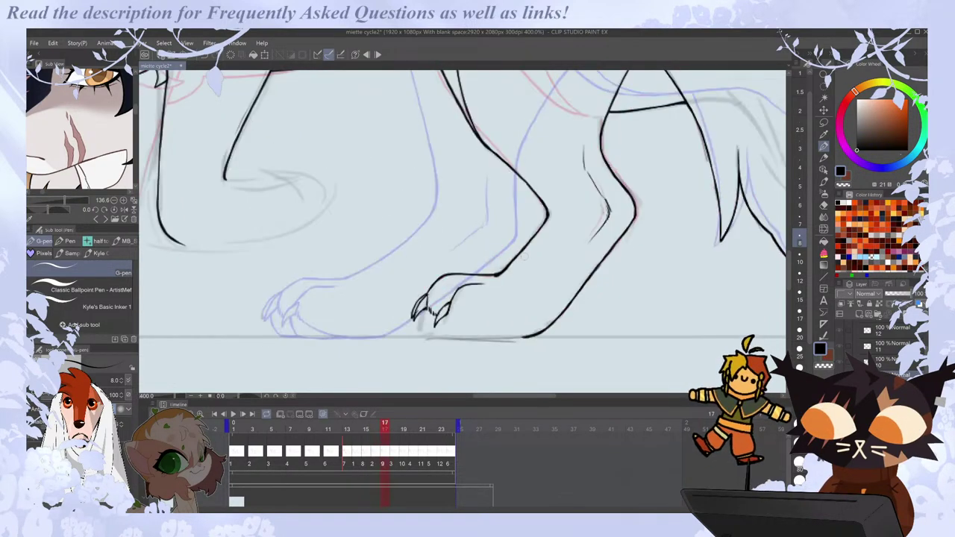
pyautogui.press('e')
pyautogui.moveTo(488, 278); pyautogui.dragTo(498, 277)
pyautogui.press('p')
pyautogui.press(',')
pyautogui.press('.')
pyautogui.press('e')
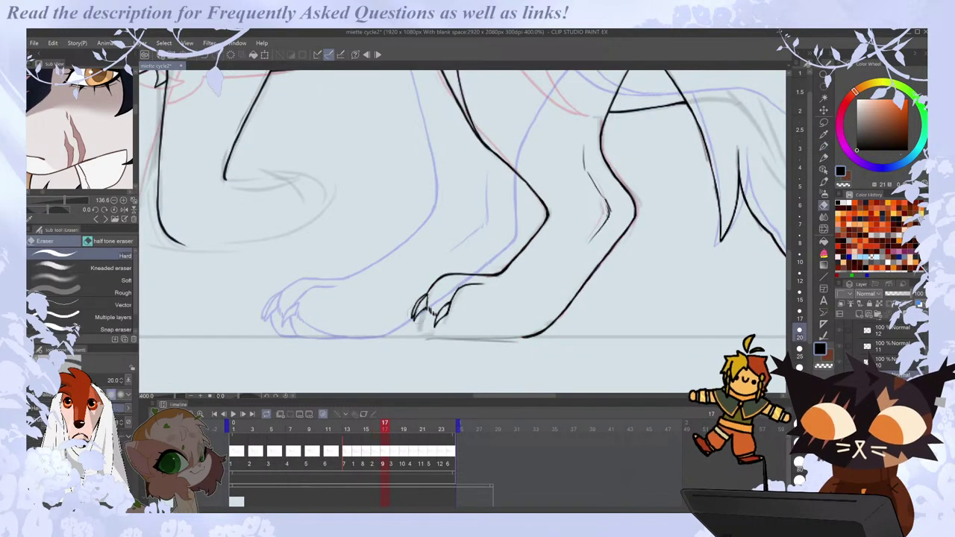
# Ink the flat sole of the hind paw on frame 17, joining the heel line along the ground.
pyautogui.press('p')
pyautogui.press(',')
pyautogui.hotkey('ctrl', 'Right')
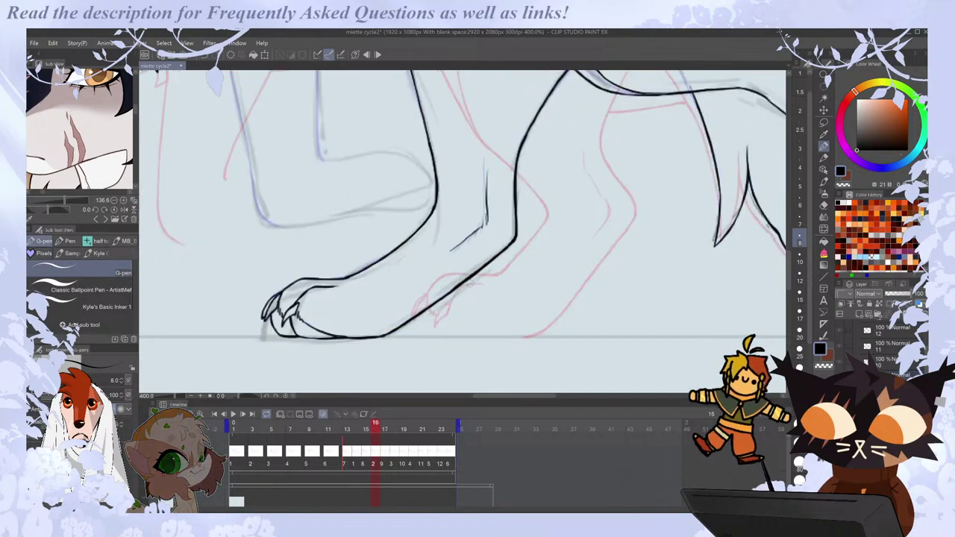
pyautogui.press('m')
pyautogui.press('p')
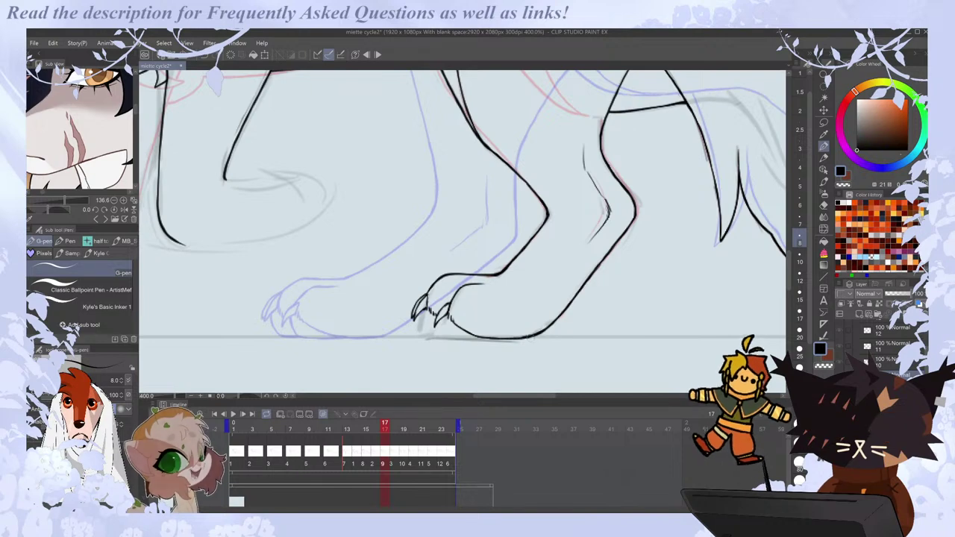
pyautogui.press('e')
pyautogui.press('p')
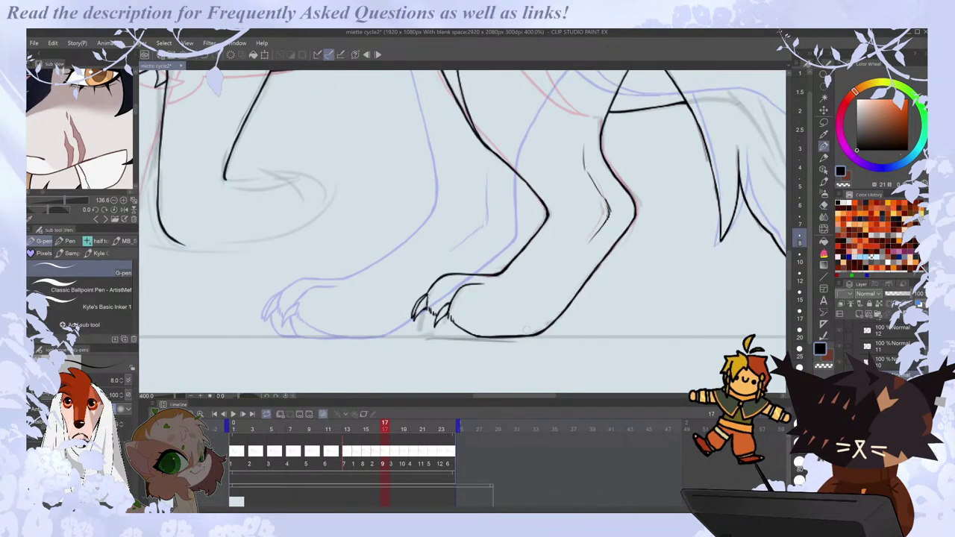
pyautogui.press('e')
pyautogui.press('p')
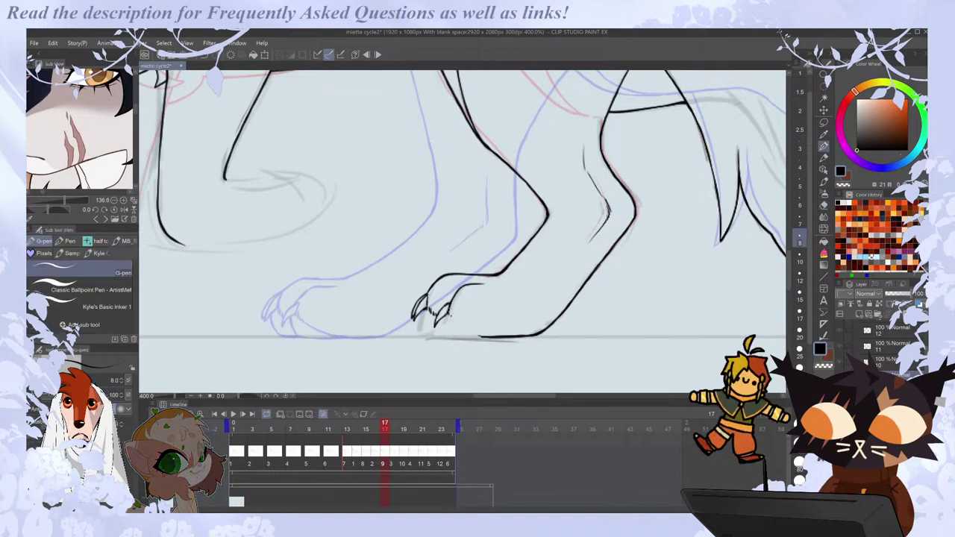
# Redraw the near toe's lower curve from the fur marks to the sole and ink a second line beneath it.
pyautogui.moveTo(446, 308)
pyautogui.mouseDown()
pyautogui.moveTo(473, 334)
pyautogui.moveTo(490, 338)
pyautogui.moveTo(463, 323)
pyautogui.moveTo(495, 338)
pyautogui.mouseUp()
pyautogui.press('e')
pyautogui.press('p')
pyautogui.hotkey('ctrl', 'z')
pyautogui.press('e')
pyautogui.press('p')
pyautogui.press('Left')
pyautogui.press('Right')
pyautogui.hotkey('ctrl', 'z')
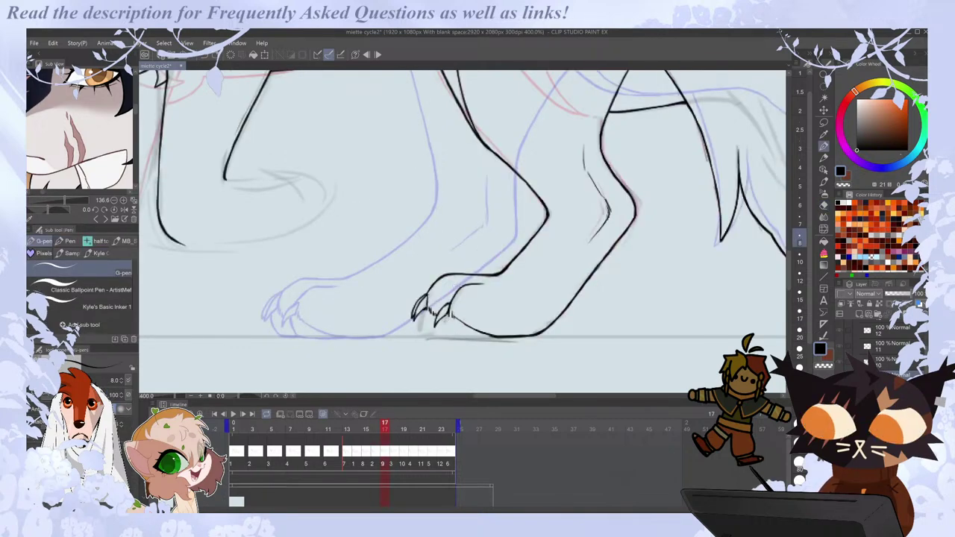
pyautogui.moveTo(447, 325)
pyautogui.mouseDown()
pyautogui.moveTo(461, 338)
pyautogui.moveTo(496, 338)
pyautogui.mouseUp()
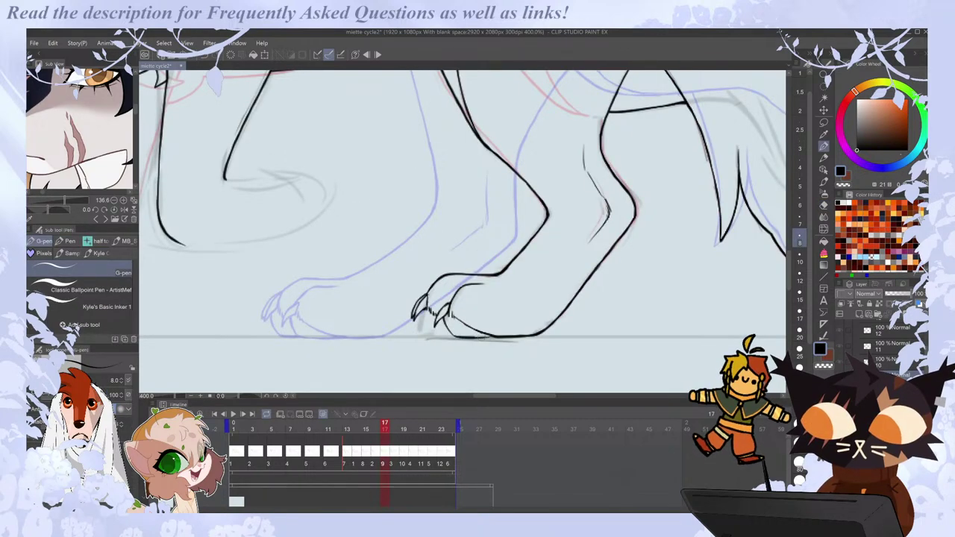
# Touch up the fur marks beside the near claw and the near toe's front edge on frame 17.
pyautogui.press('e')
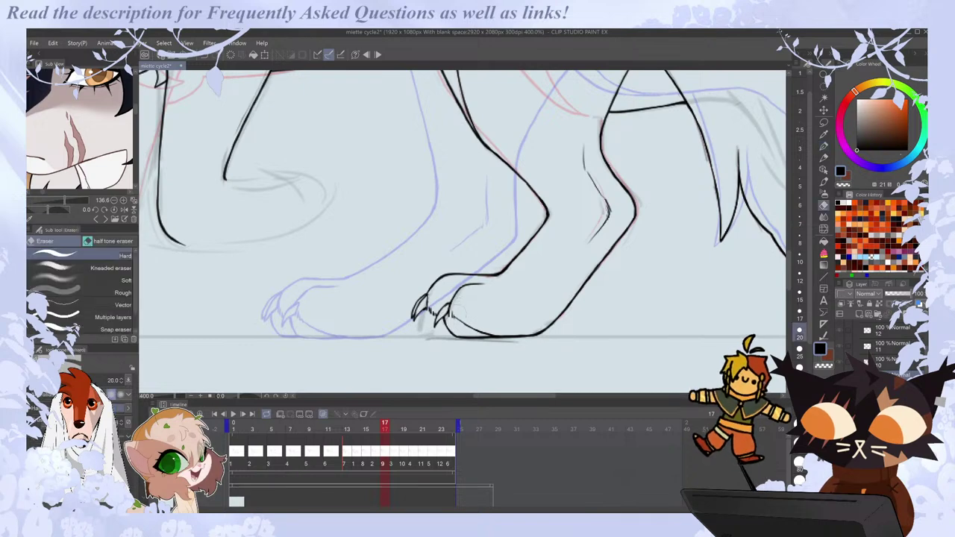
pyautogui.press('p')
pyautogui.moveTo(455, 317); pyautogui.dragTo(462, 325)
pyautogui.press('Left')
pyautogui.press('Right')
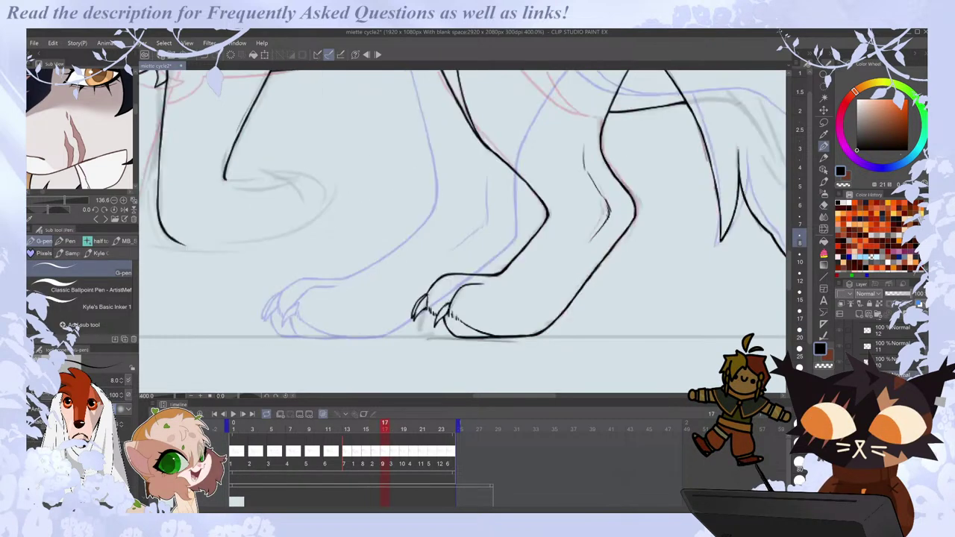
pyautogui.press('e')
pyautogui.press('p')
pyautogui.moveTo(452, 294); pyautogui.dragTo(443, 308)
pyautogui.press('Left')
pyautogui.press('Right')
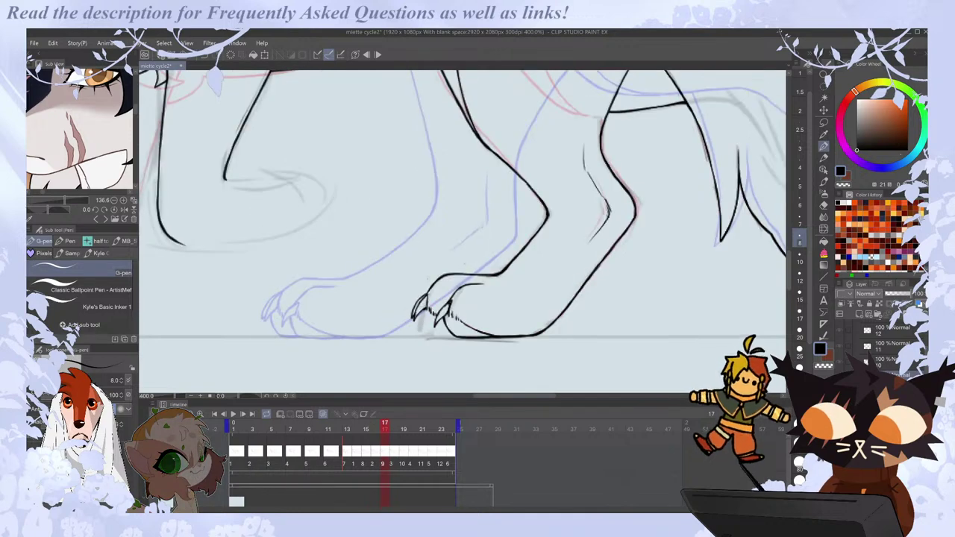
pyautogui.hotkey('ctrl', 'z')
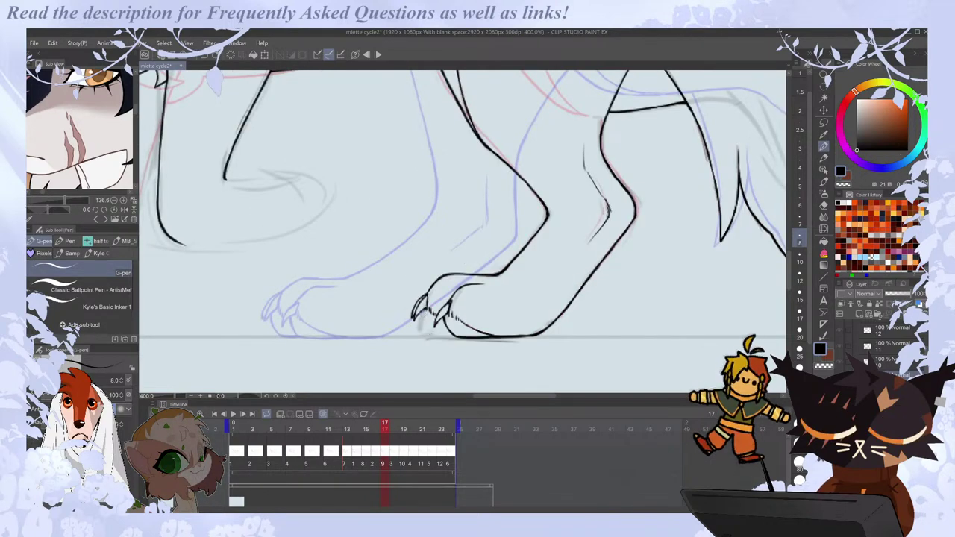
# Ink the far toe's front curve down to the sole on frame 17 and clean up the toe's upper outline.
pyautogui.moveTo(422, 310); pyautogui.dragTo(428, 331)
pyautogui.press('Left')
pyautogui.press('Right')
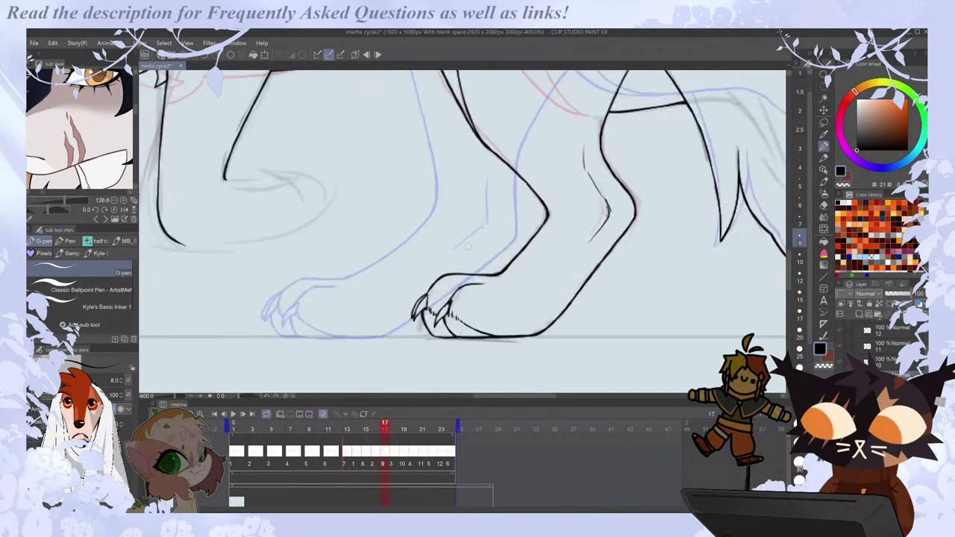
pyautogui.press('e')
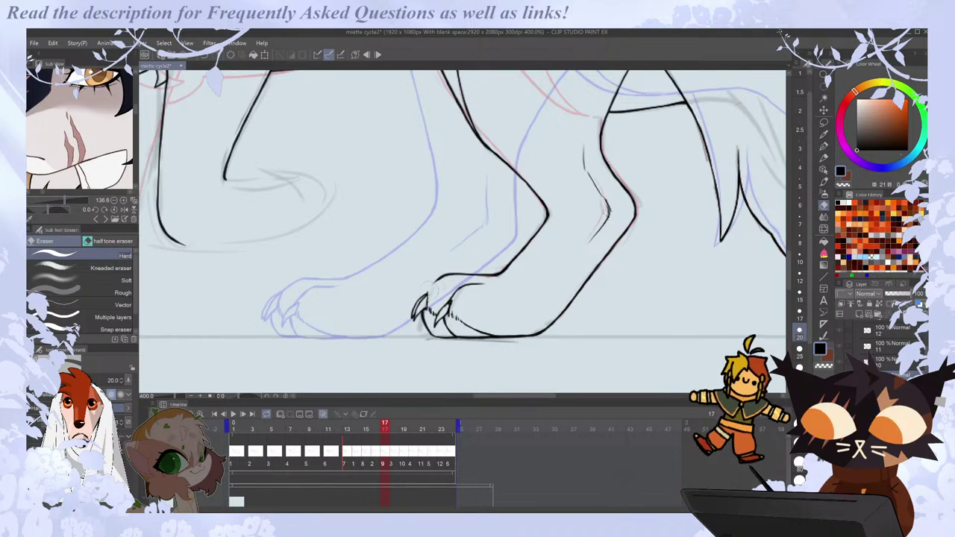
pyautogui.press('p')
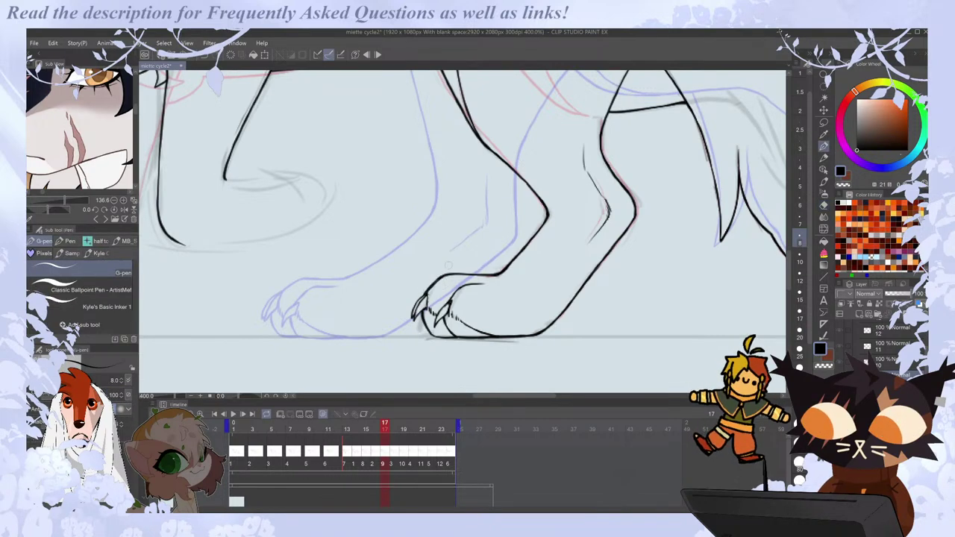
pyautogui.press('e')
pyautogui.moveTo(423, 315); pyautogui.dragTo(428, 332)
pyautogui.hotkey('ctrl', 'z')
pyautogui.press('p')
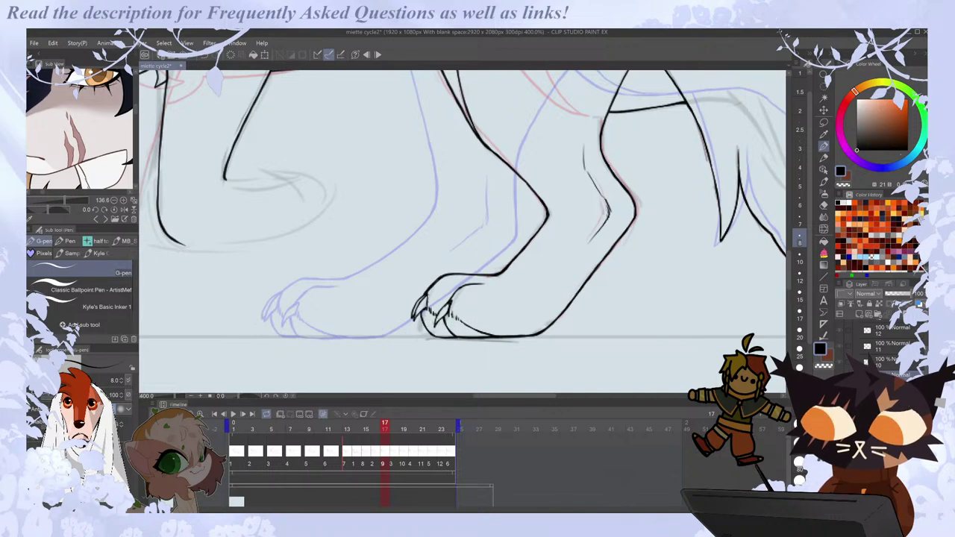
pyautogui.press('e')
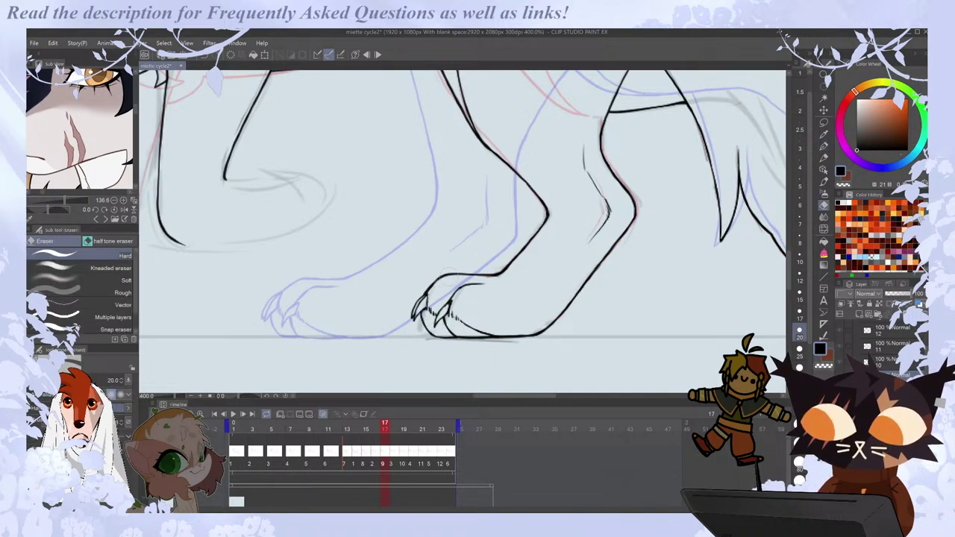
pyautogui.press('p')
# Examine the whole pose on frame 17, check the hind paw on frame 16, and play back the walk cycle.
pyautogui.hotkey('ctrl', '-')
pyautogui.hotkey('ctrl', '-')
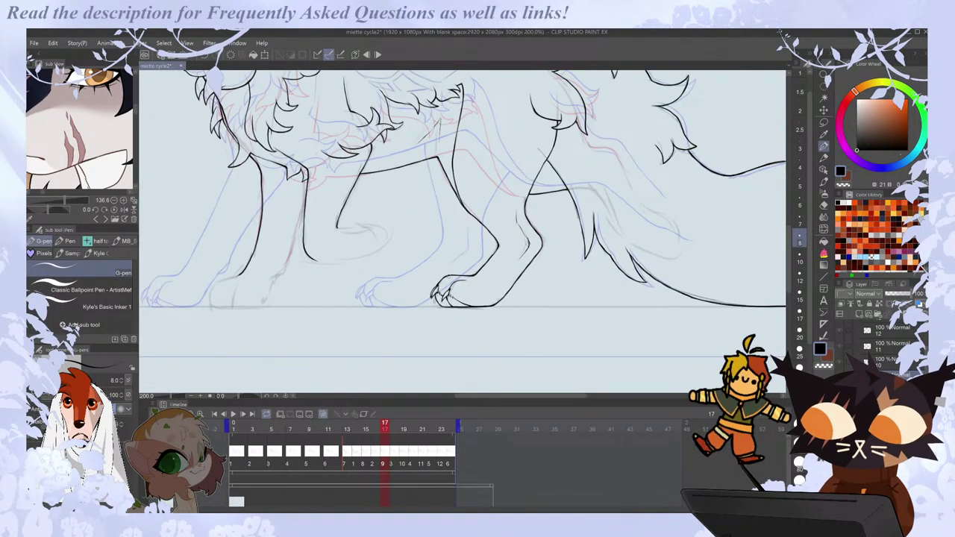
pyautogui.moveTo(502, 400); pyautogui.dragTo(536, 392)
pyautogui.hotkey('ctrl', '-')
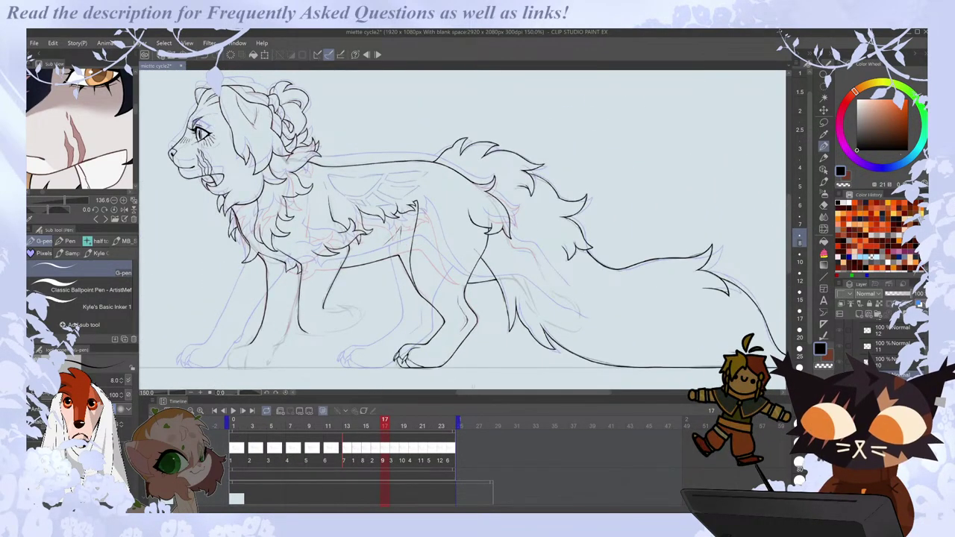
pyautogui.hotkey('ctrl', '+')
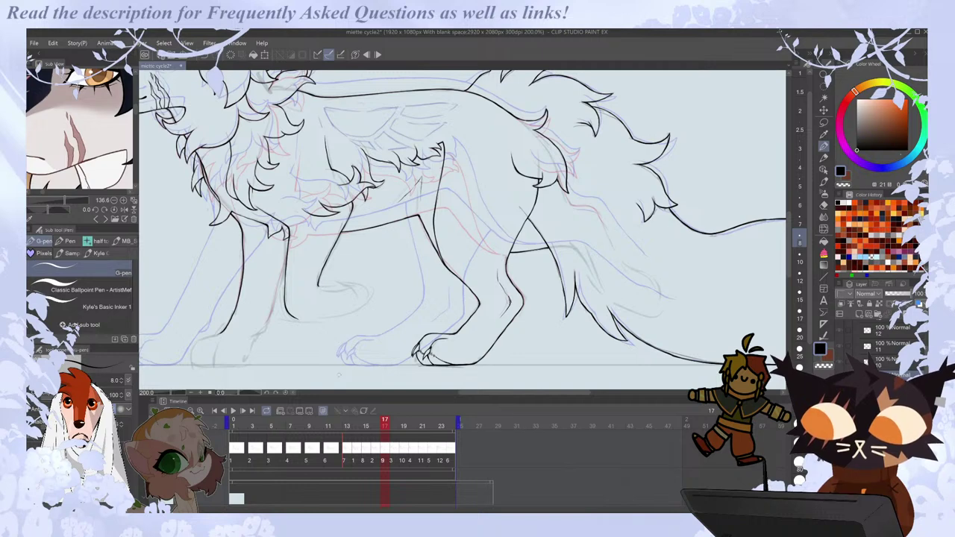
pyautogui.moveTo(509, 392); pyautogui.dragTo(501, 392)
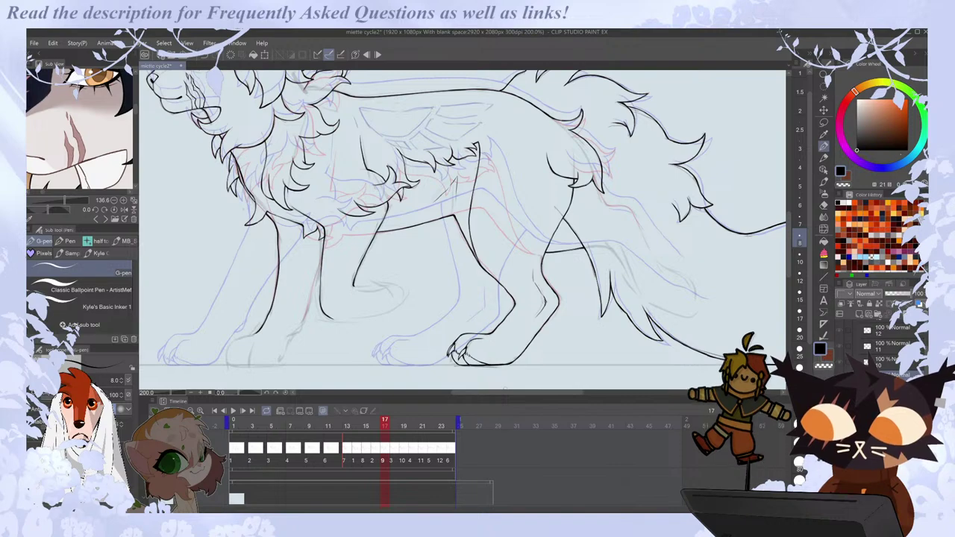
pyautogui.moveTo(476, 393); pyautogui.dragTo(472, 394)
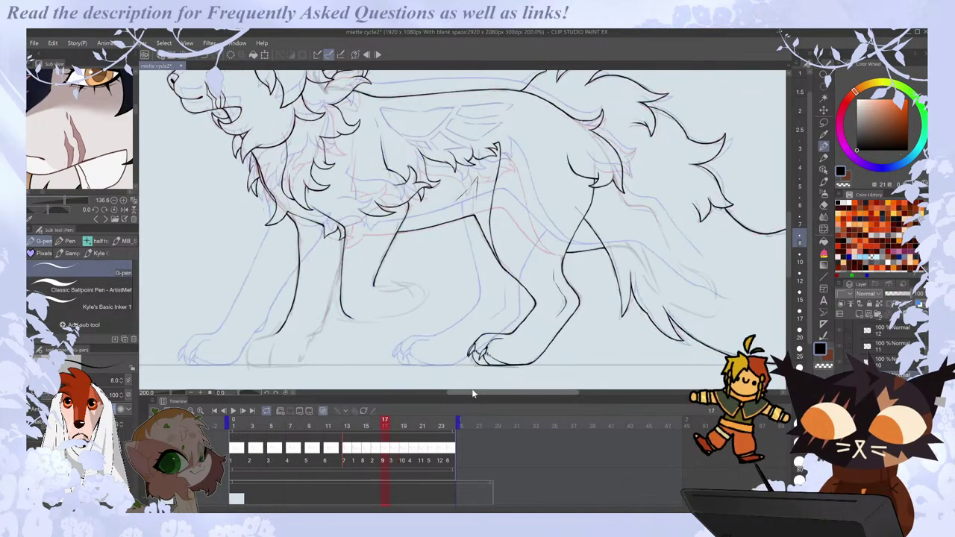
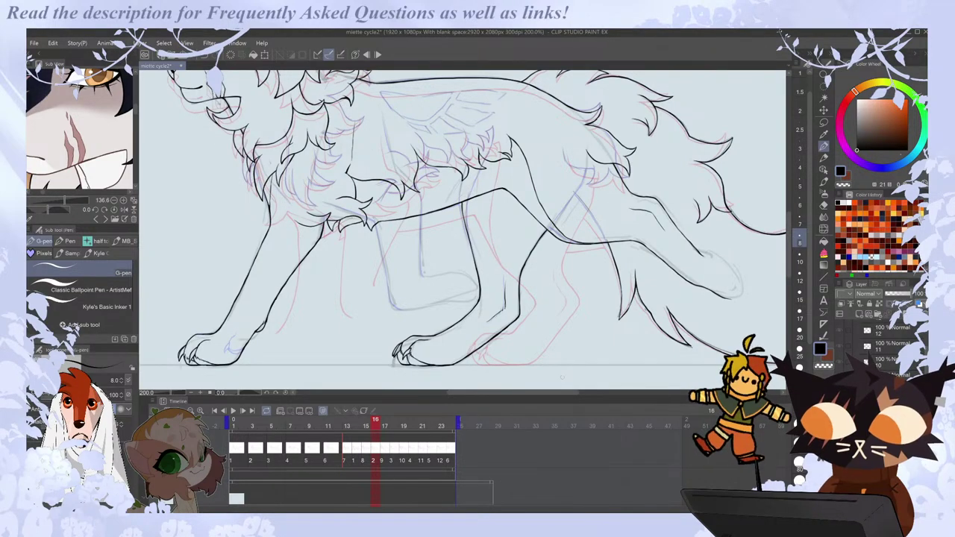
pyautogui.moveTo(501, 392); pyautogui.dragTo(504, 392)
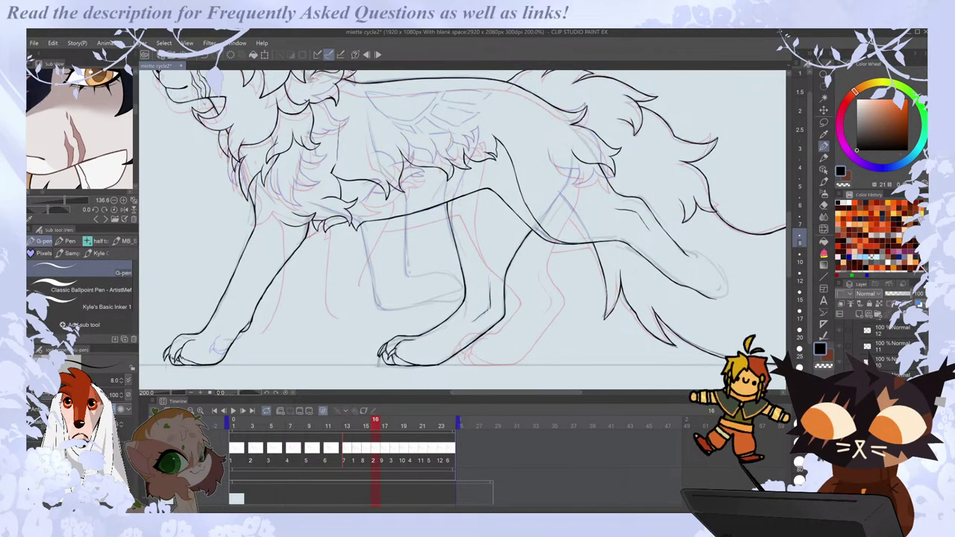
pyautogui.scroll(2, 388, 360)
pyautogui.press('Left')
pyautogui.press('Right')
pyautogui.scroll(-2, 399, 302)
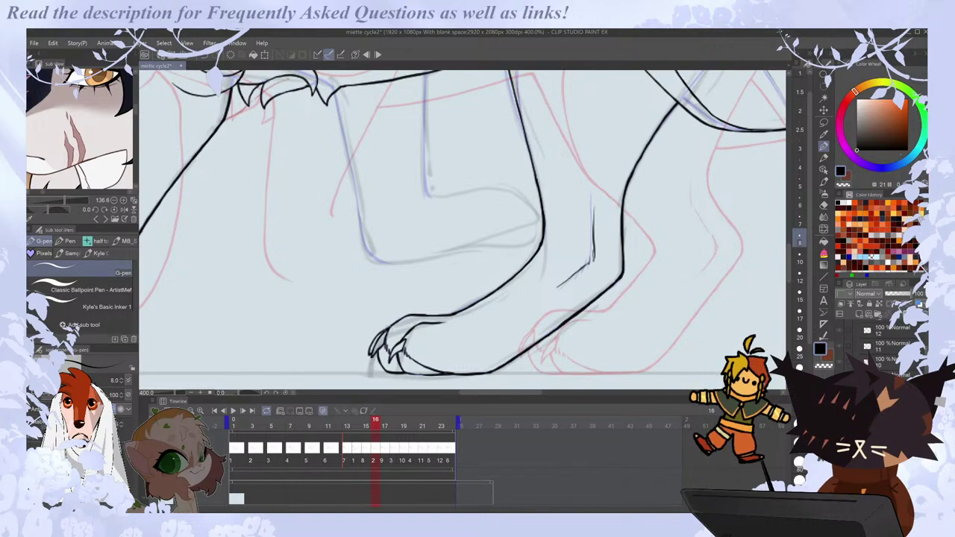
pyautogui.scroll(-3, 399, 302)
pyautogui.click(234, 412)
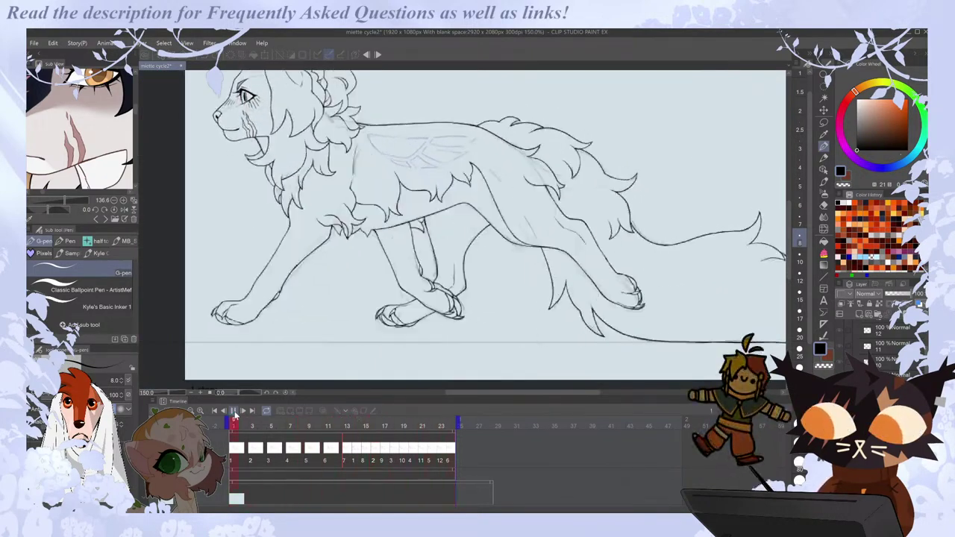
# Step through the frames from 13 to 18 and examine the unfinished hind paw on frame 18.
pyautogui.click(347, 466)
pyautogui.press('Right')
pyautogui.press('Right')
pyautogui.press('Right')
pyautogui.press('Left')
pyautogui.press('Right')
pyautogui.press('Right')
pyautogui.press('Right')
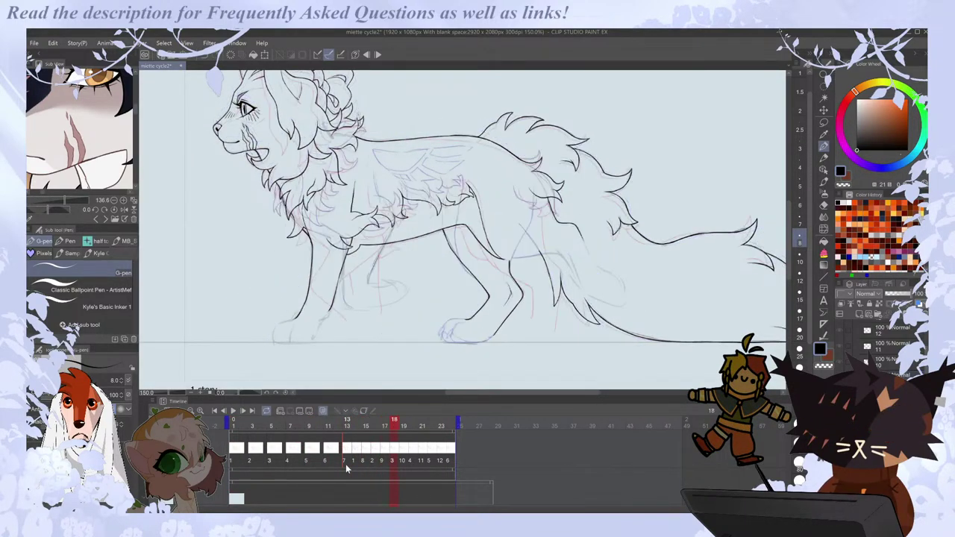
pyautogui.scroll(3, 469, 299)
pyautogui.scroll(-3, 536, 336)
pyautogui.scroll(4, 527, 363)
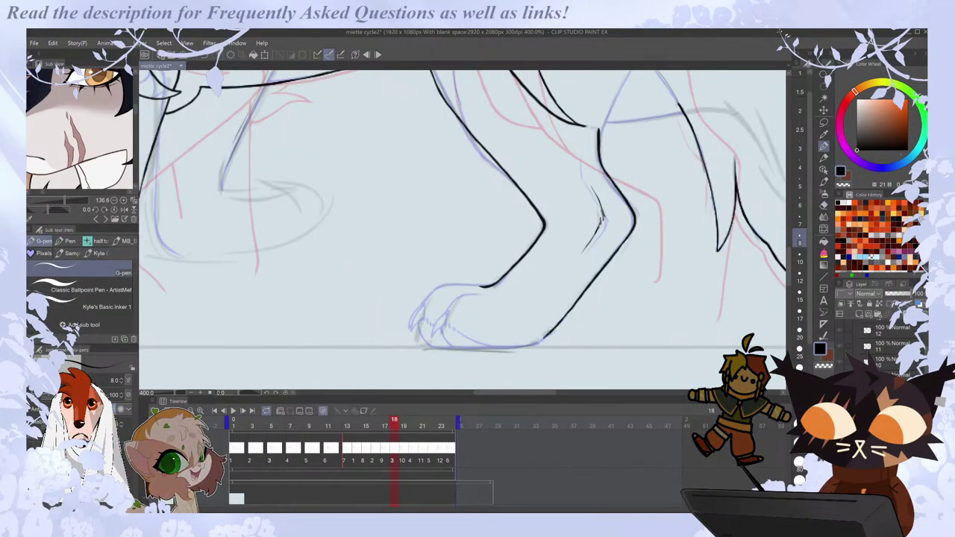
# Ink the hind paw's claws, fur marks, toes, sole and upper outline on frame 18, matching the paw on frame 17.
pyautogui.press('Left')
pyautogui.press('Right')
pyautogui.press('Left')
pyautogui.press('Right')
pyautogui.press('Left')
pyautogui.press('Right')
pyautogui.moveTo(447, 311)
pyautogui.mouseDown()
pyautogui.moveTo(431, 339)
pyautogui.moveTo(449, 312)
pyautogui.moveTo(448, 326)
pyautogui.moveTo(457, 330)
pyautogui.moveTo(457, 315)
pyautogui.moveTo(454, 329)
pyautogui.moveTo(495, 347)
pyautogui.mouseUp()
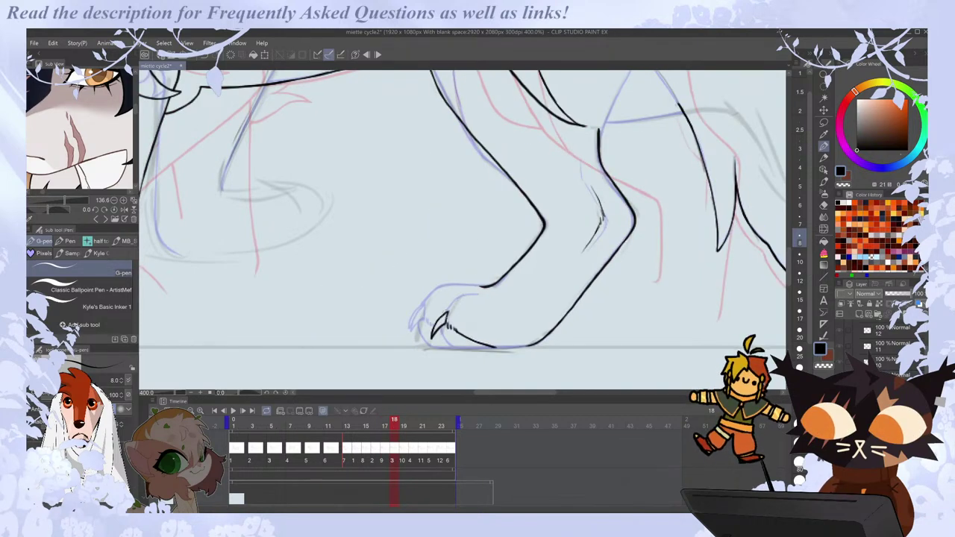
pyautogui.moveTo(419, 323); pyautogui.dragTo(440, 348)
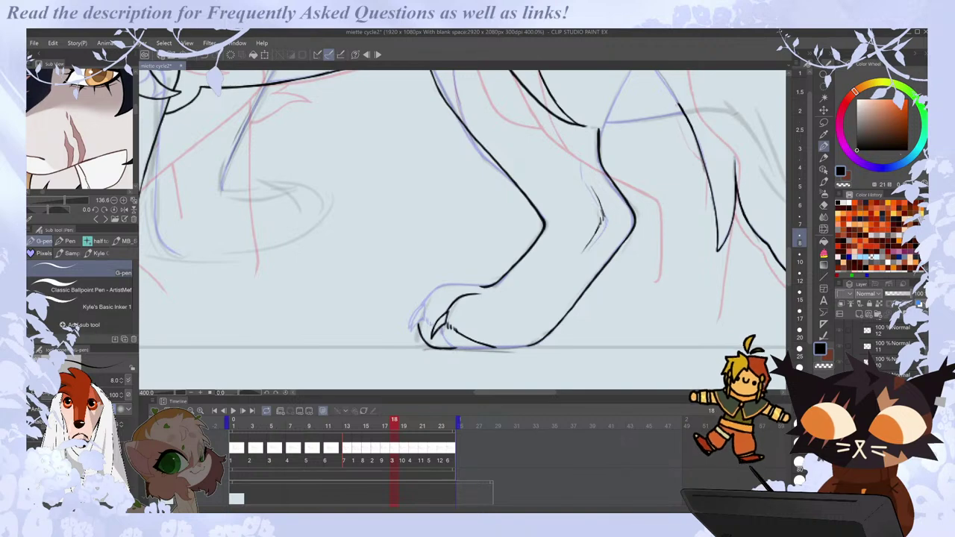
pyautogui.press('h')
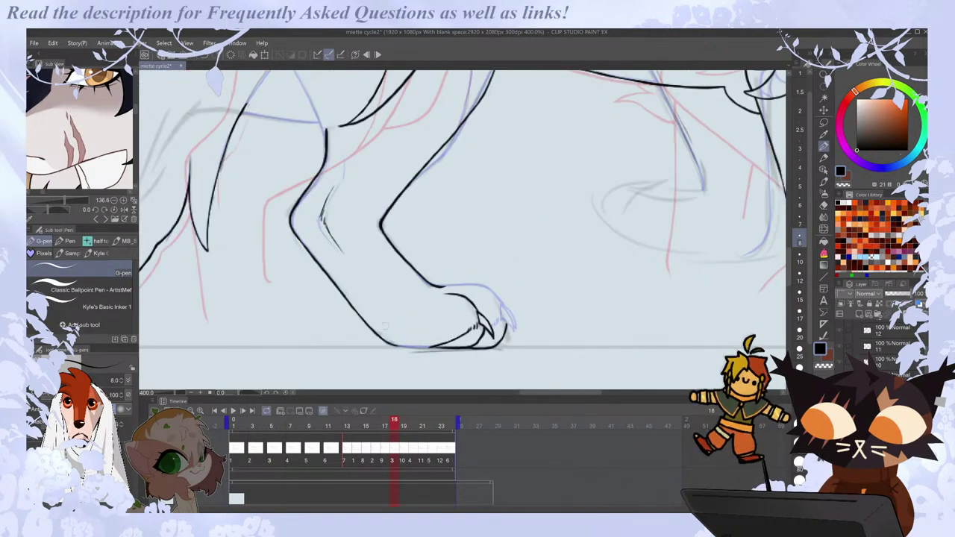
pyautogui.press('h')
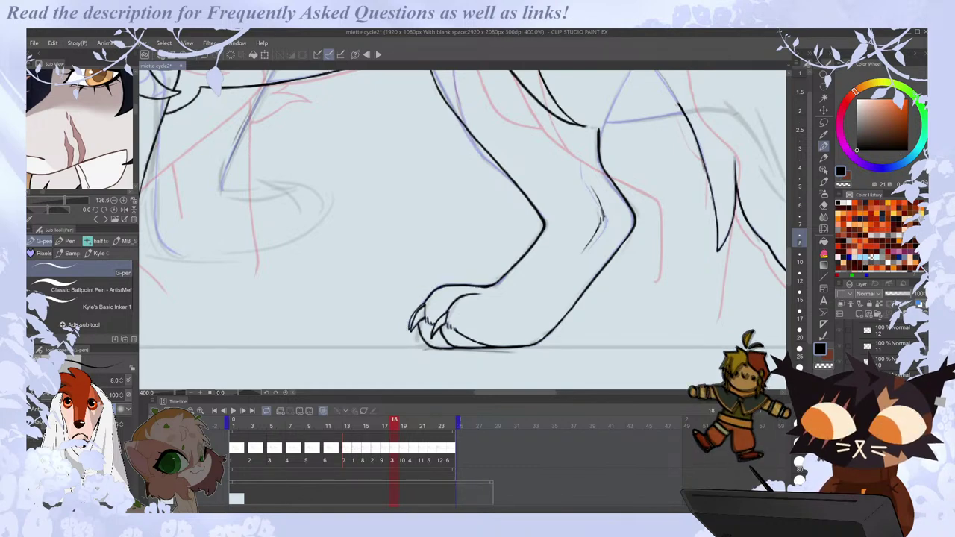
# Ink the raised hind leg's underside to the tail fur on frame 18 and close the gap above the standing leg.
pyautogui.hotkey('ctrl', '-')
pyautogui.hotkey('ctrl', '-')
pyautogui.hotkey('ctrl', '-')
pyautogui.hotkey('ctrl', '-')
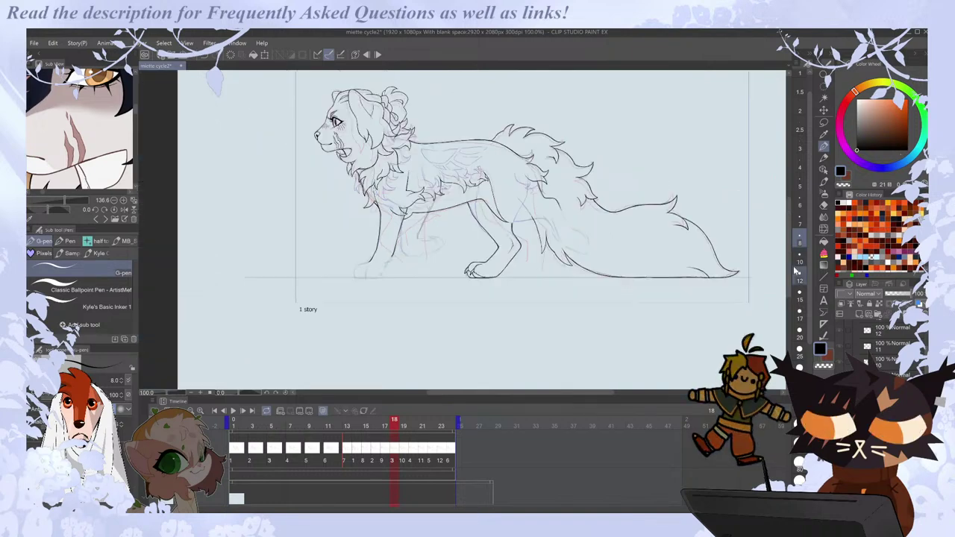
pyautogui.press('Left')
pyautogui.press('Right')
pyautogui.scroll(1, 537, 152)
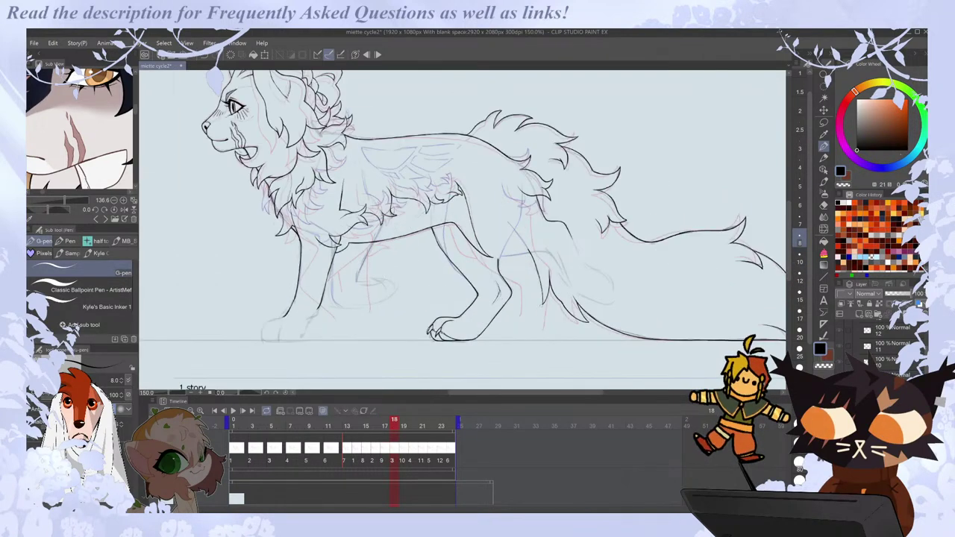
pyautogui.hotkey('ctrl', '+')
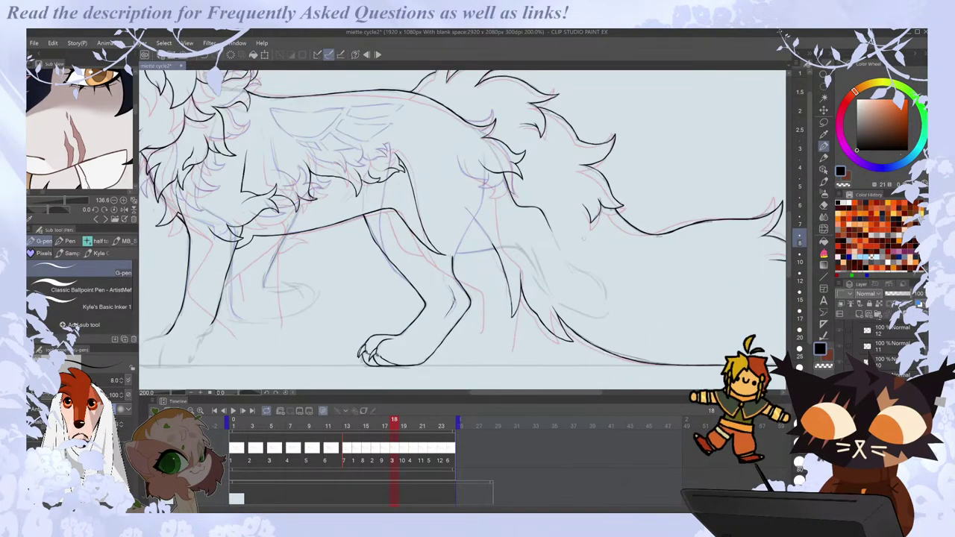
pyautogui.scroll(2, 462, 255)
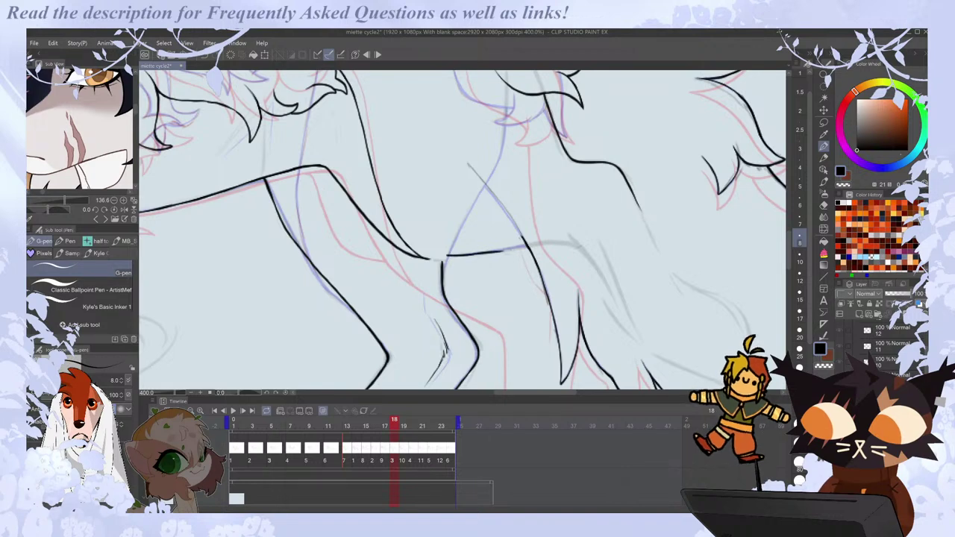
pyautogui.press('e')
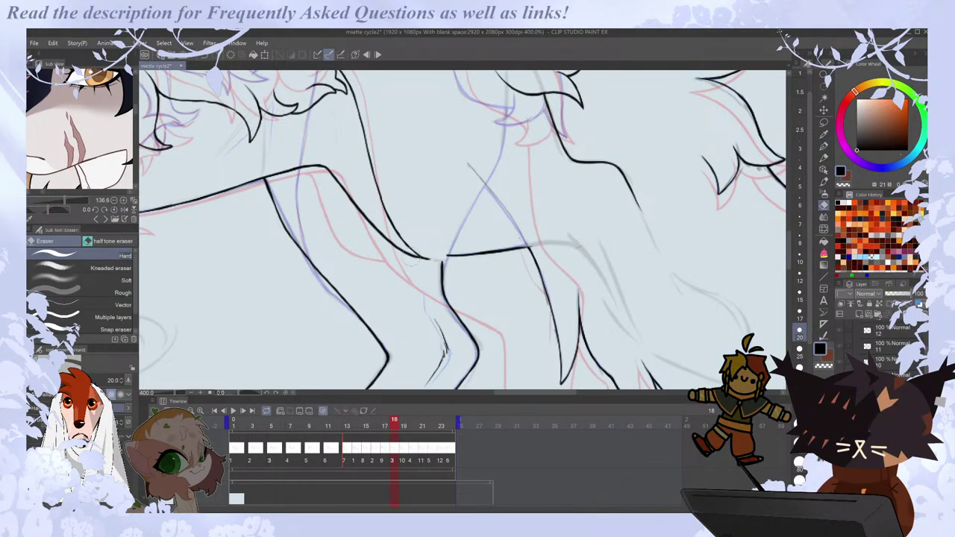
pyautogui.press('p')
pyautogui.moveTo(417, 258); pyautogui.dragTo(444, 255)
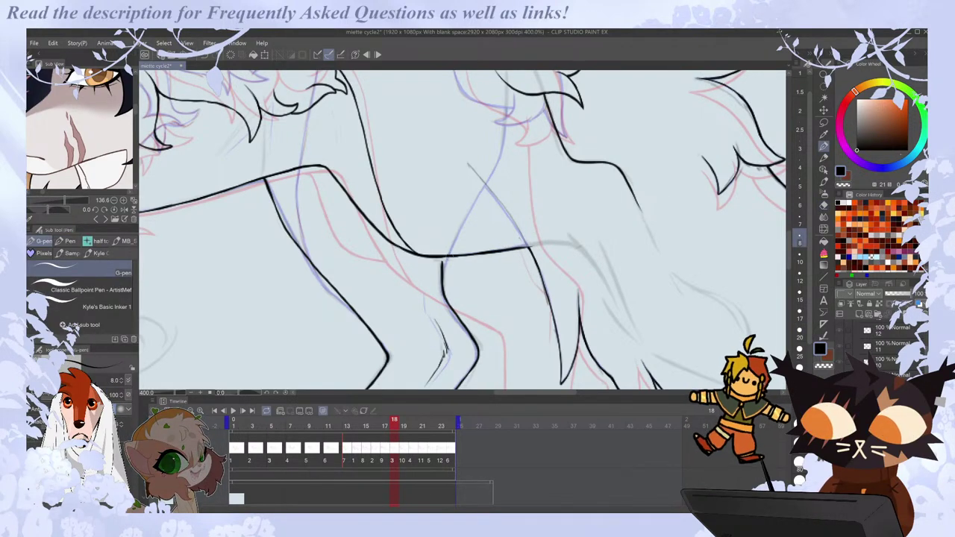
# Extend the standing hind leg's rear edge up to the raised leg's underside on frame 18 and smooth its curve.
pyautogui.press('e')
pyautogui.press('p')
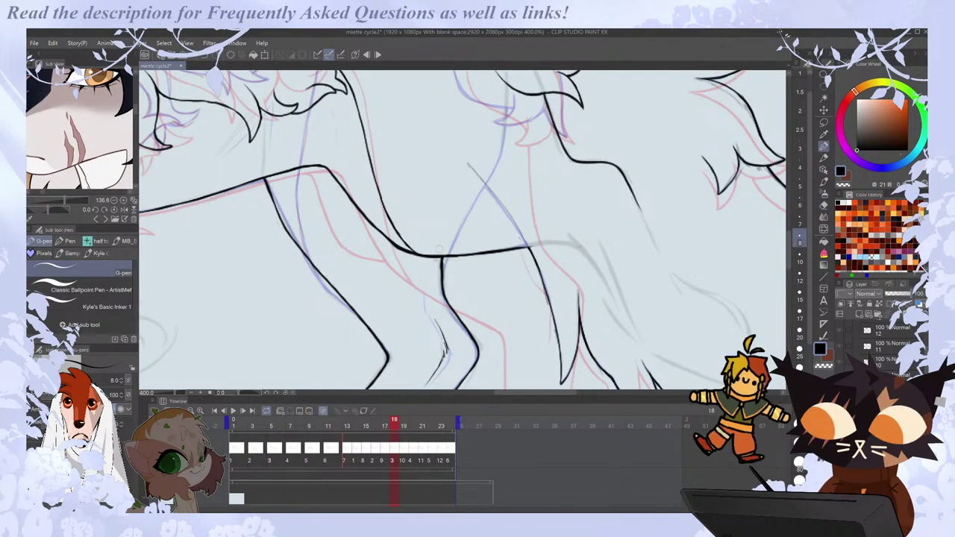
pyautogui.press('e')
pyautogui.moveTo(442, 264); pyautogui.dragTo(445, 297)
pyautogui.press('p')
pyautogui.press('e')
pyautogui.press('p')
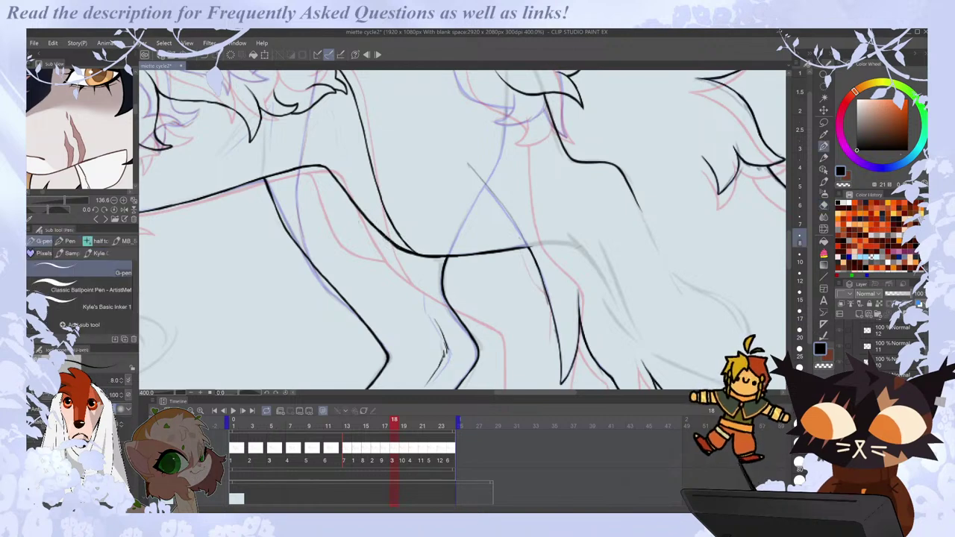
# Save the file and review the walk cycle by playing it back and stepping through frames from 13.
pyautogui.scroll(-2, 361, 204)
pyautogui.hotkey('ctrl', 's')
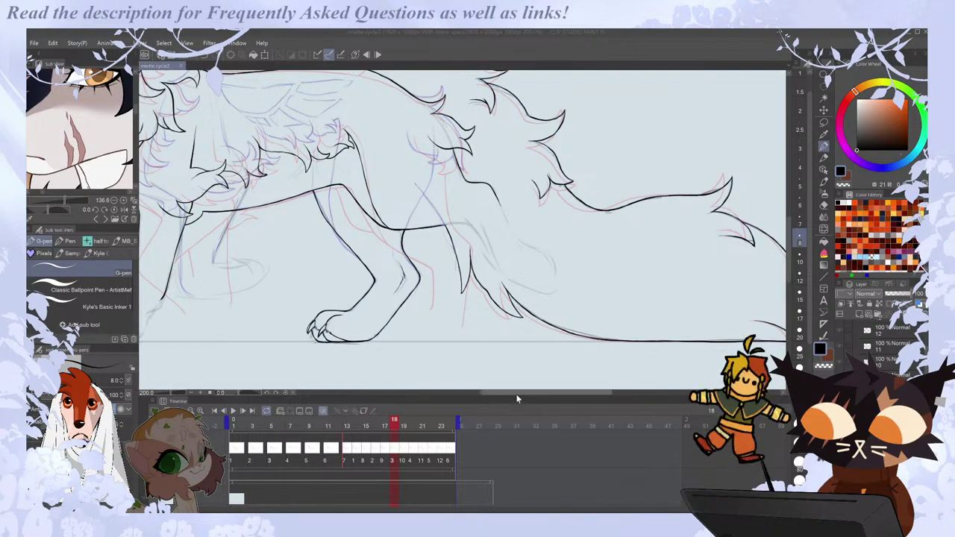
pyautogui.moveTo(517, 393); pyautogui.dragTo(514, 392)
pyautogui.scroll(-2, 503, 340)
pyautogui.click(234, 411)
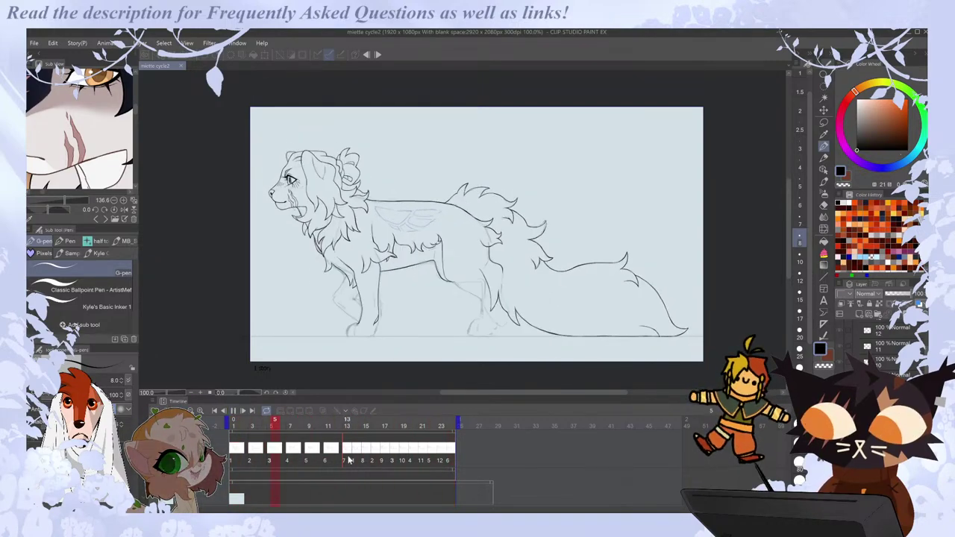
pyautogui.click(348, 461)
pyautogui.press('Right')
pyautogui.press('Right')
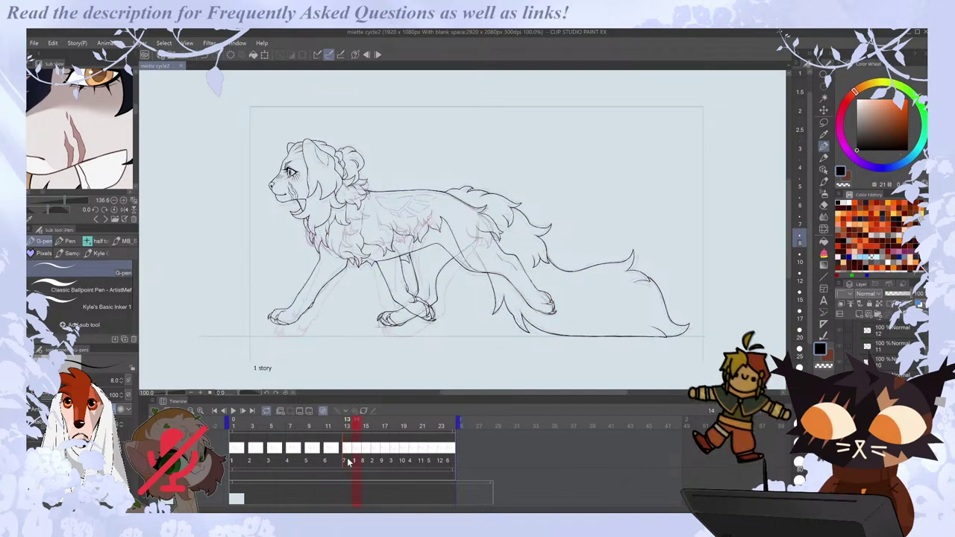
# Examine the raised hind leg up close on frames 14 and 15 in both normal and mirrored view.
pyautogui.scroll(1, 387, 314)
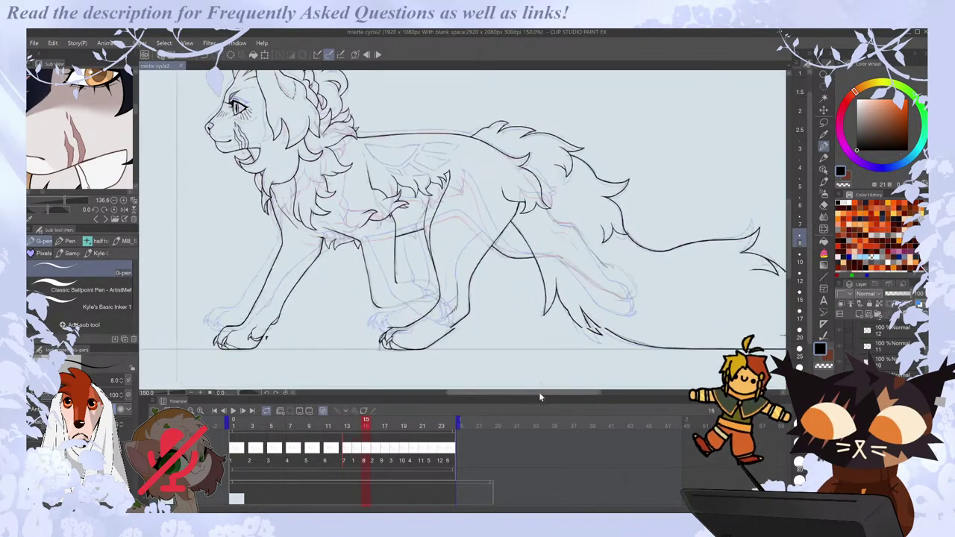
pyautogui.moveTo(540, 393); pyautogui.dragTo(555, 392)
pyautogui.press('Right')
pyautogui.press('Left')
pyautogui.press('Right')
pyautogui.press('Left')
pyautogui.press('h')
pyautogui.scroll(1, 339, 302)
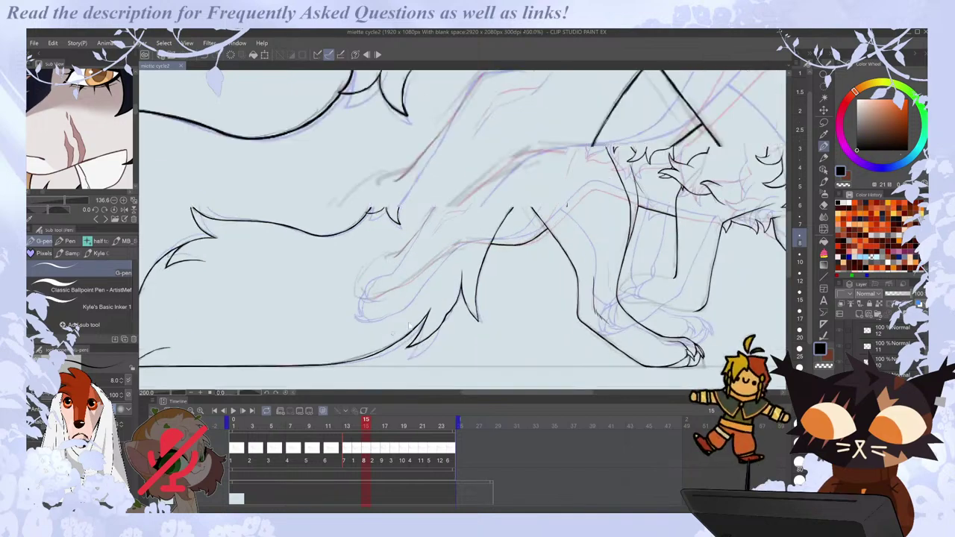
pyautogui.scroll(-1, 409, 315)
pyautogui.scroll(2, 409, 183)
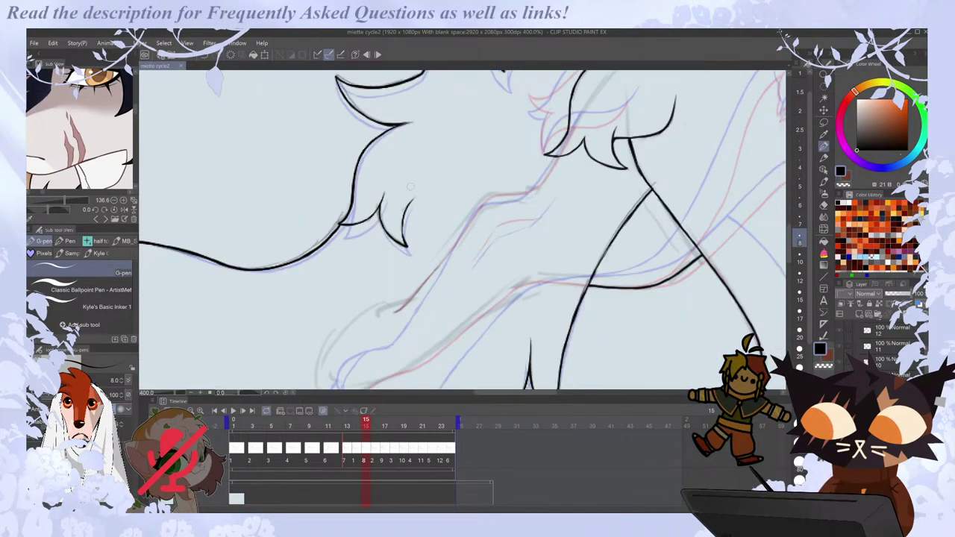
pyautogui.hotkey('ctrl', 'Left')
pyautogui.scroll(-2, 410, 186)
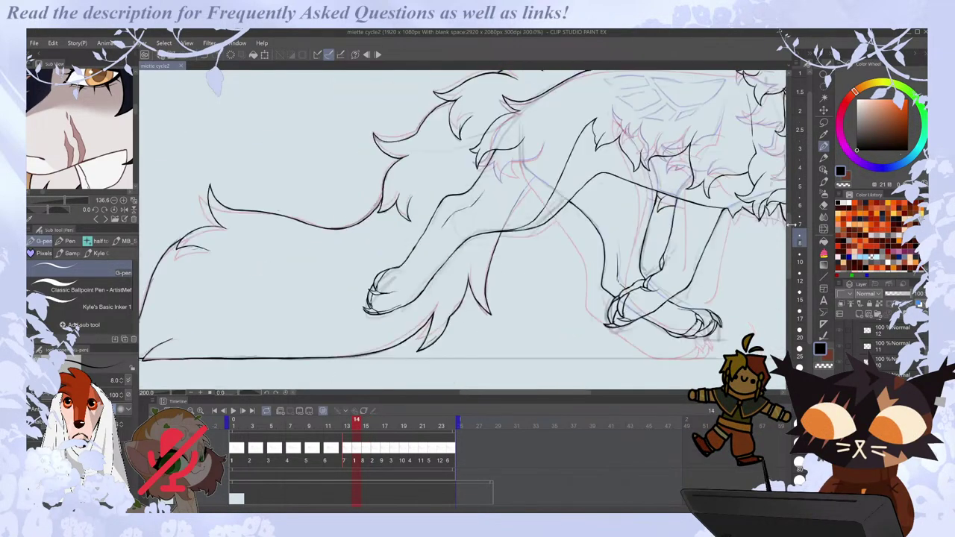
pyautogui.scroll(2, 388, 317)
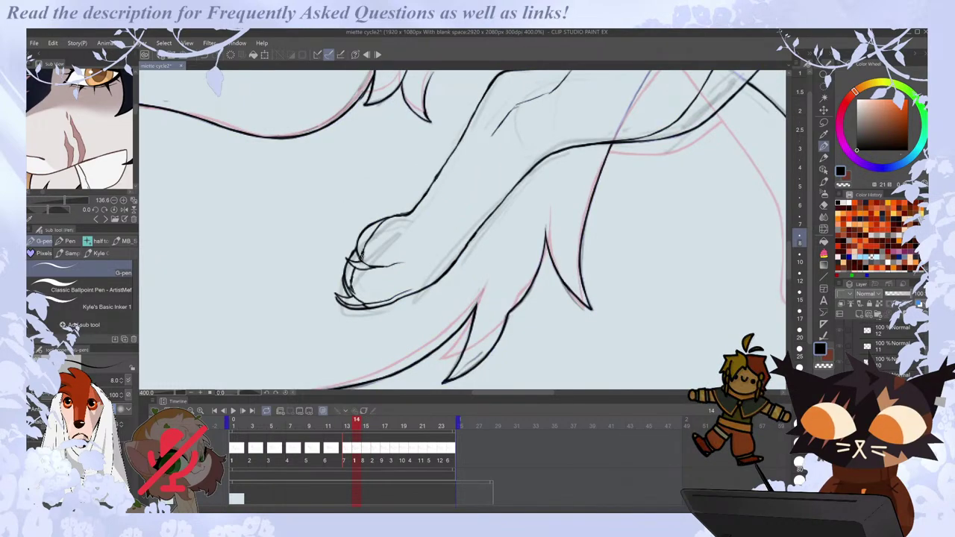
# Step through frames 11 to 16 to compare the raised hind paw's position and shape.
pyautogui.hotkey('ctrl', 'Right')
pyautogui.hotkey('ctrl', 'Left')
pyautogui.hotkey('ctrl', 'Right')
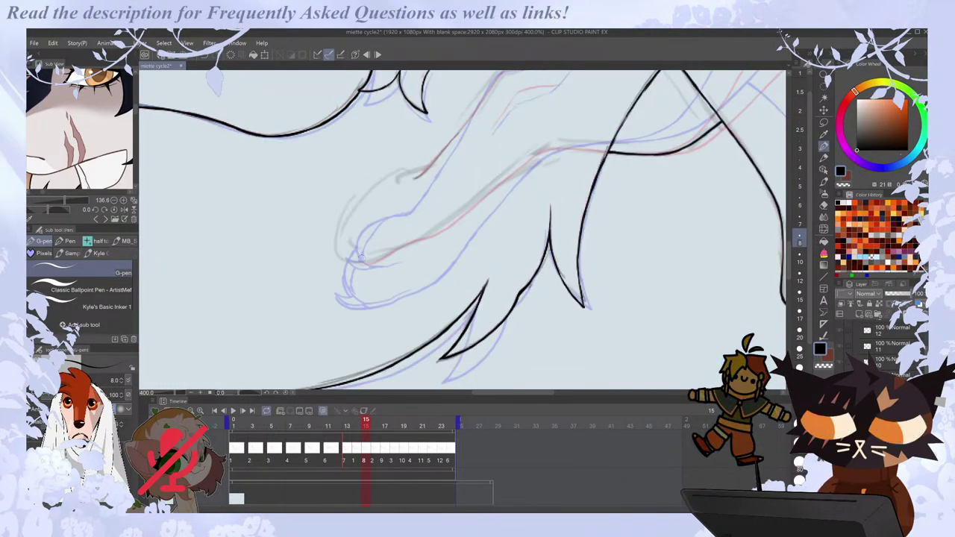
pyautogui.hotkey('ctrl', 'Right')
pyautogui.hotkey('ctrl', 'Left')
pyautogui.hotkey('ctrl', 'Left')
pyautogui.hotkey('ctrl', 'Left')
pyautogui.hotkey('ctrl', 'Left')
pyautogui.hotkey('ctrl', 'Left')
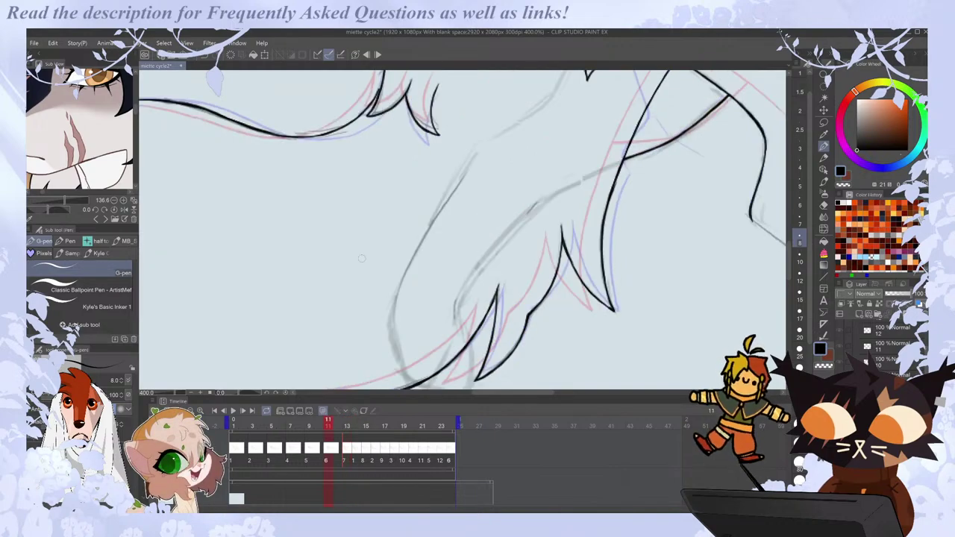
pyautogui.hotkey('ctrl', 'Right')
pyautogui.hotkey('ctrl', 'Right')
pyautogui.hotkey('ctrl', 'Right')
pyautogui.hotkey('ctrl', 'Right')
pyautogui.hotkey('ctrl', 'Right')
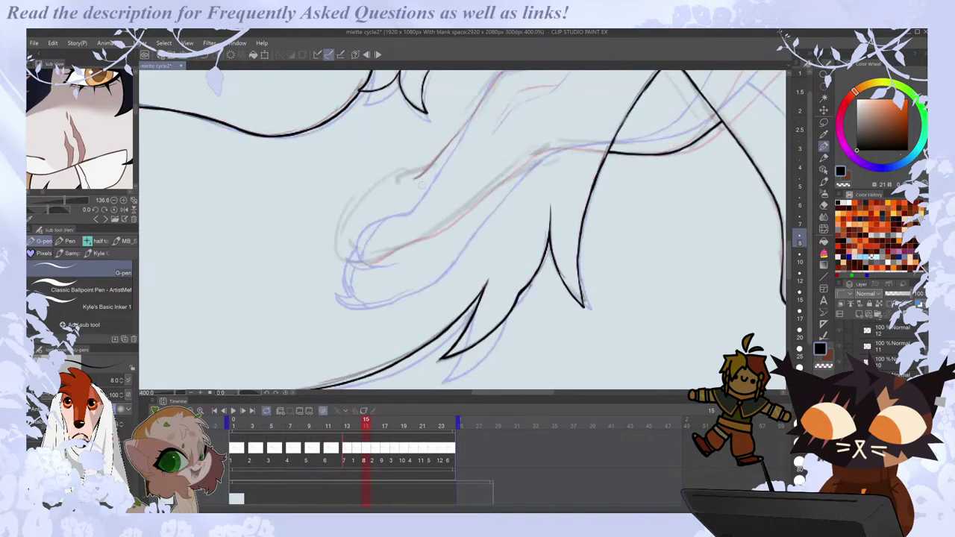
pyautogui.hotkey('ctrl', 'Left')
pyautogui.hotkey('ctrl', 'Left')
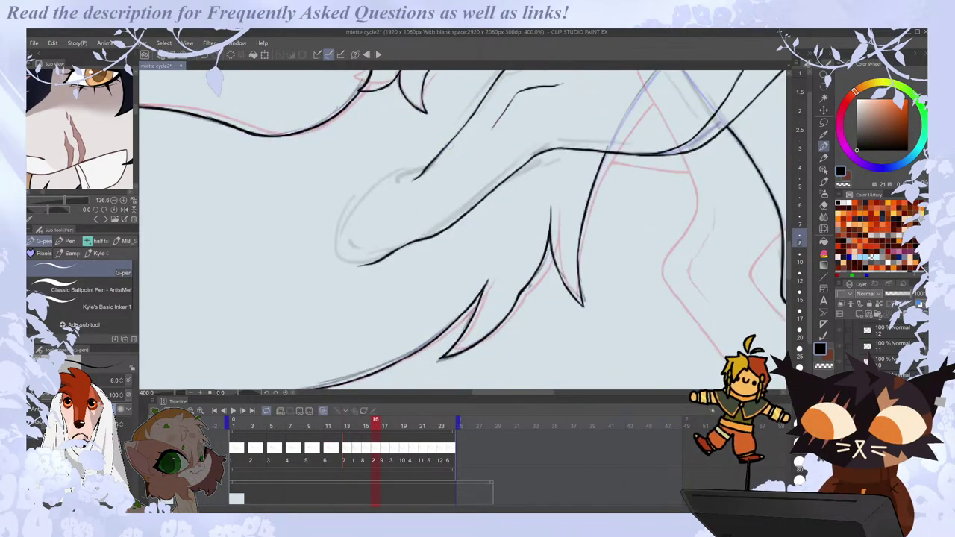
pyautogui.hotkey('ctrl', 'Right')
pyautogui.hotkey('ctrl', 'Left')
pyautogui.hotkey('ctrl', 'Left')
pyautogui.hotkey('ctrl', 'Left')
pyautogui.hotkey('ctrl', 'Right')
pyautogui.hotkey('ctrl', '-')
pyautogui.hotkey('ctrl', '-')
pyautogui.hotkey('ctrl', 'Right')
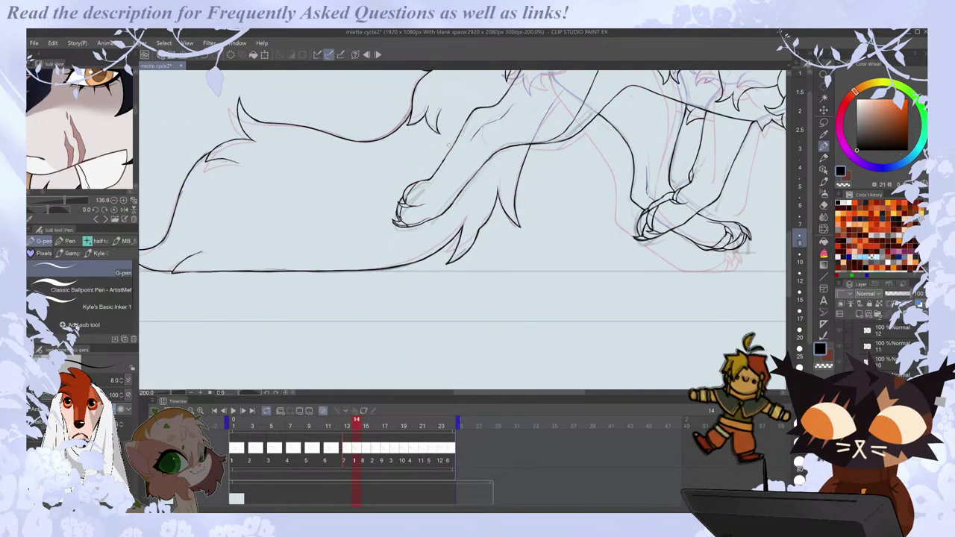
# Ink the raised hind paw's inner toe and upper outline on frame 15, following the paw on frame 14.
pyautogui.hotkey('ctrl', '+')
pyautogui.hotkey('ctrl', '+')
pyautogui.hotkey('ctrl', 'Right')
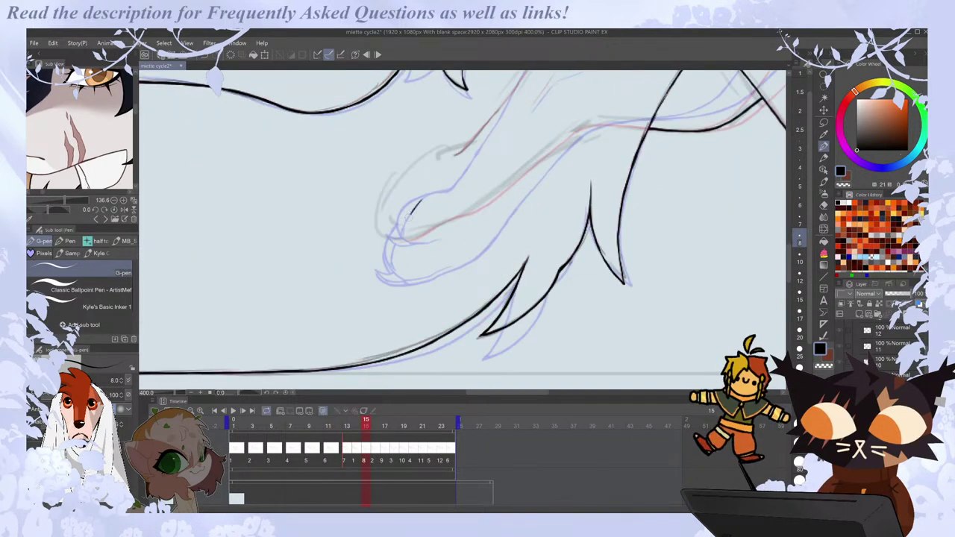
pyautogui.moveTo(416, 243); pyautogui.dragTo(446, 238)
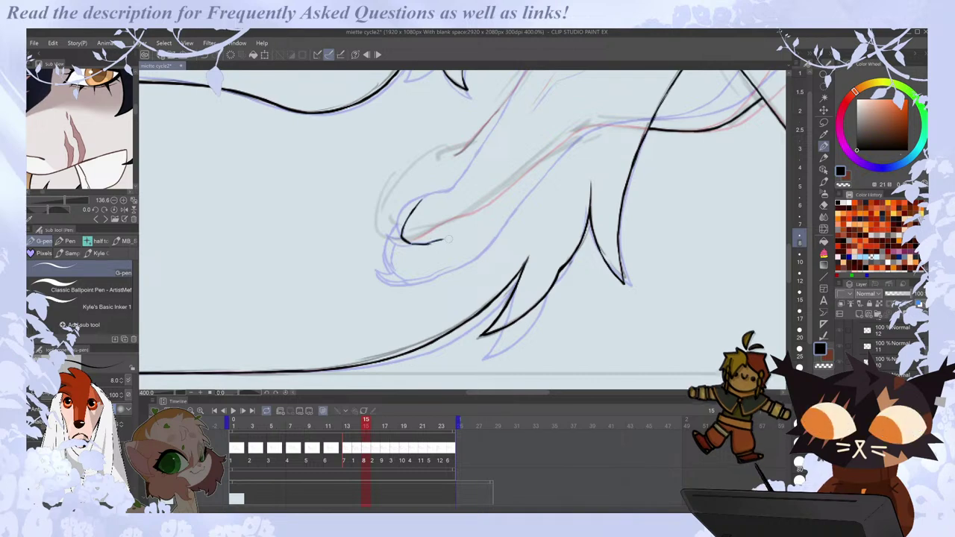
pyautogui.moveTo(424, 195)
pyautogui.mouseDown()
pyautogui.moveTo(402, 208)
pyautogui.moveTo(396, 227)
pyautogui.mouseUp()
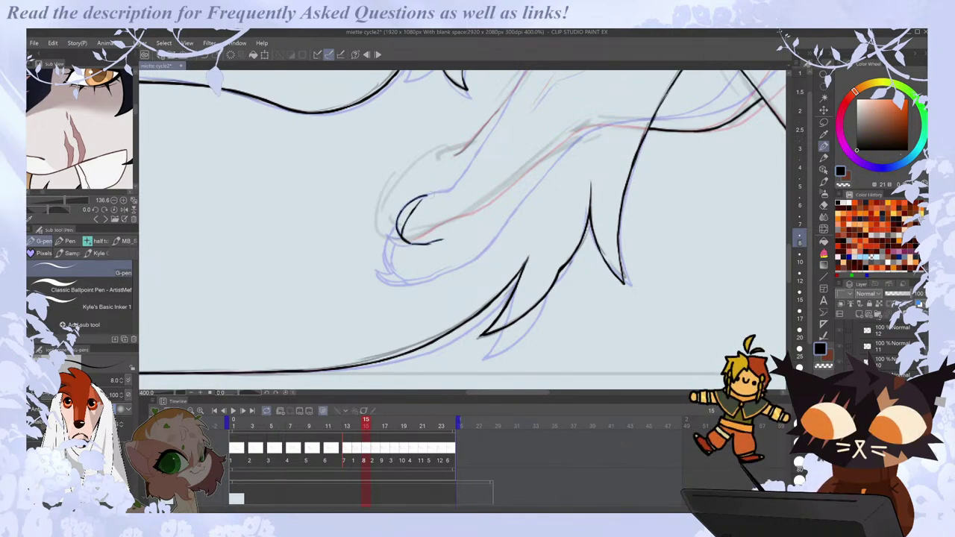
pyautogui.moveTo(401, 224); pyautogui.dragTo(452, 190)
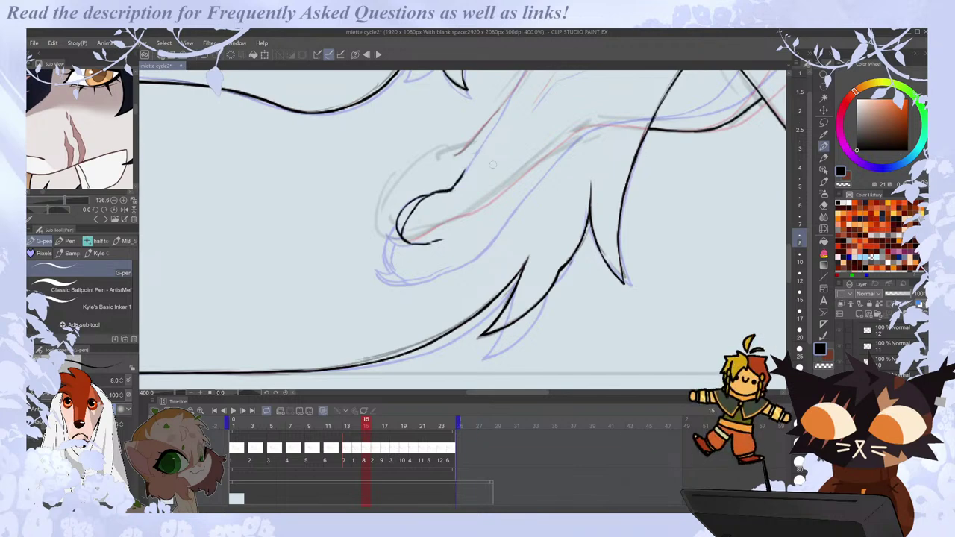
# Ink the raised hind paw's sole, lower toe and claws on frame 15 and check them in mirrored view.
pyautogui.moveTo(481, 257); pyautogui.dragTo(431, 277)
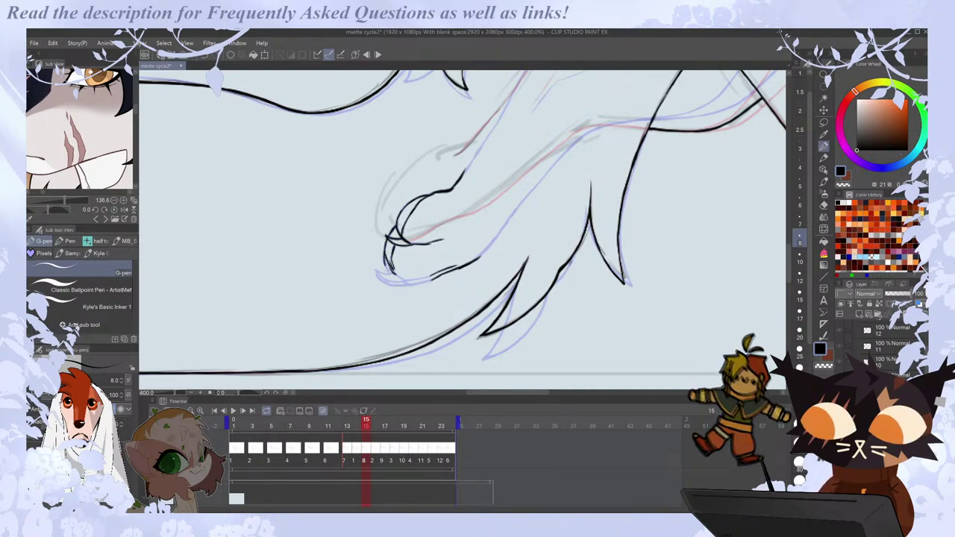
pyautogui.press('Left')
pyautogui.press('Right')
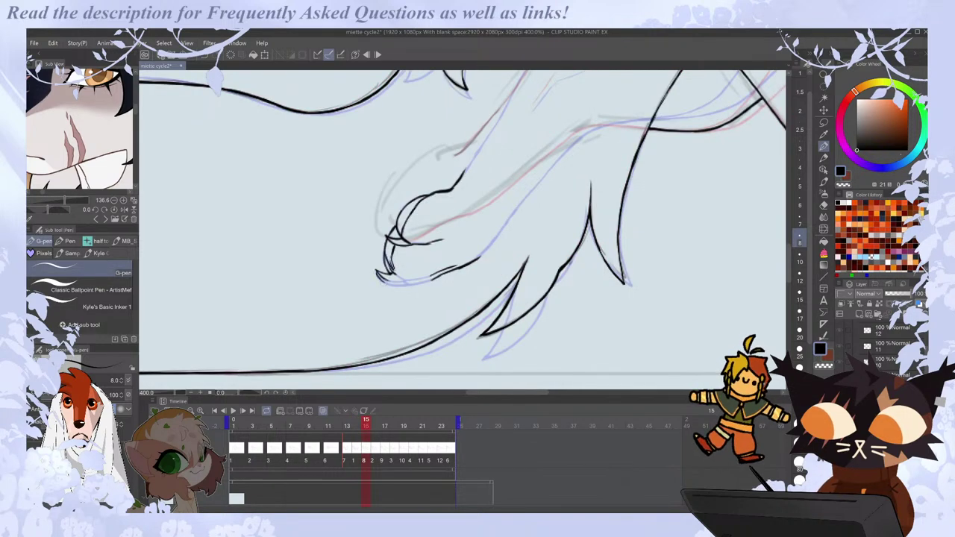
pyautogui.moveTo(406, 283); pyautogui.dragTo(392, 273)
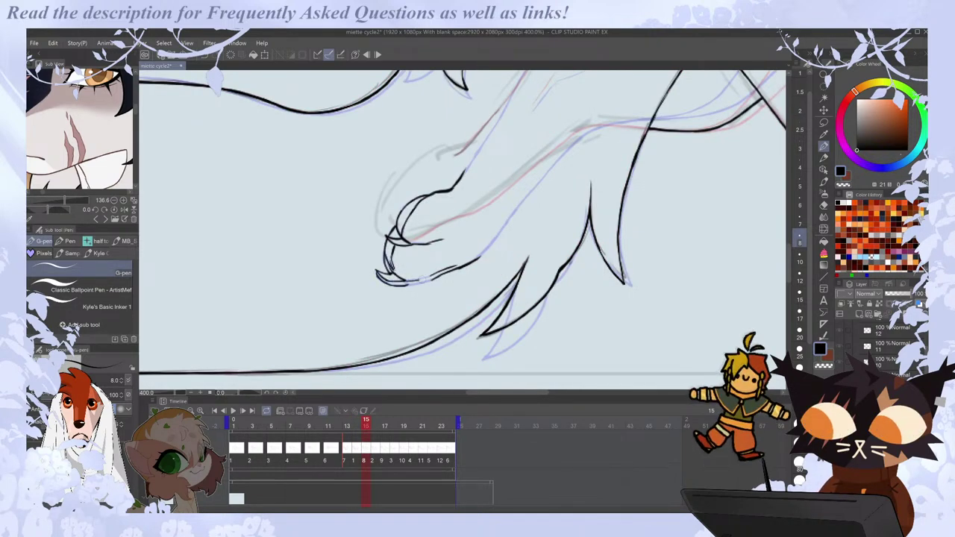
pyautogui.press('h')
pyautogui.hotkey('ctrl', 'z')
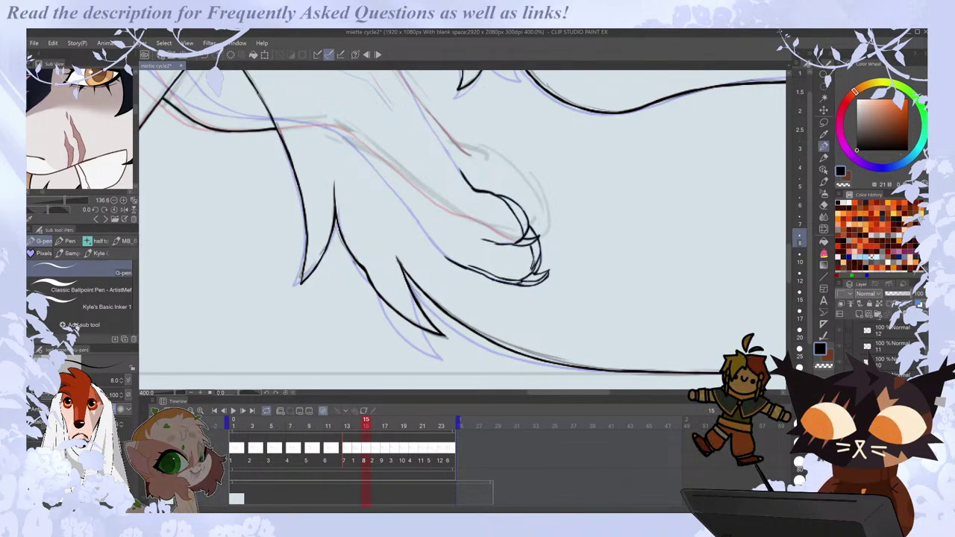
pyautogui.press('Left')
pyautogui.press('Right')
pyautogui.press('Right')
pyautogui.press('Left')
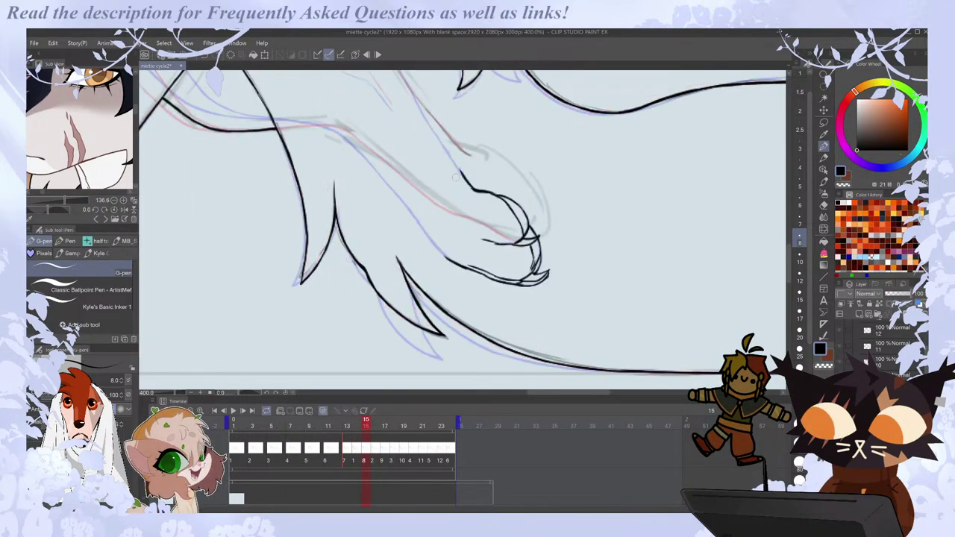
pyautogui.press('h')
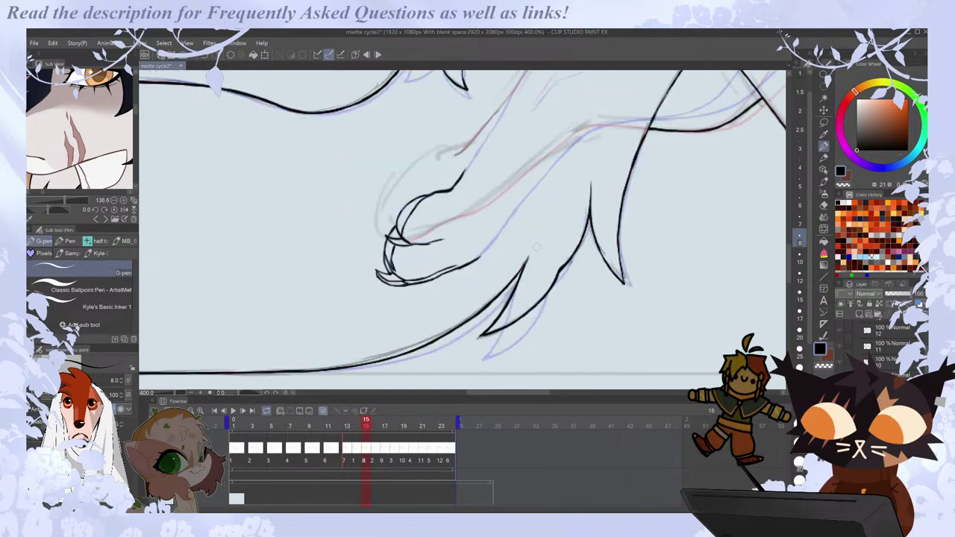
# Lasso the inked hind paw on frame 15, then move it up and rotate it slightly clockwise onto the sketch.
pyautogui.press('m')
pyautogui.moveTo(534, 191)
pyautogui.mouseDown()
pyautogui.moveTo(489, 271)
pyautogui.moveTo(541, 189)
pyautogui.mouseUp()
pyautogui.hotkey('ctrl', 't')
pyautogui.moveTo(507, 287); pyautogui.dragTo(508, 241)
pyautogui.moveTo(568, 199); pyautogui.dragTo(555, 217)
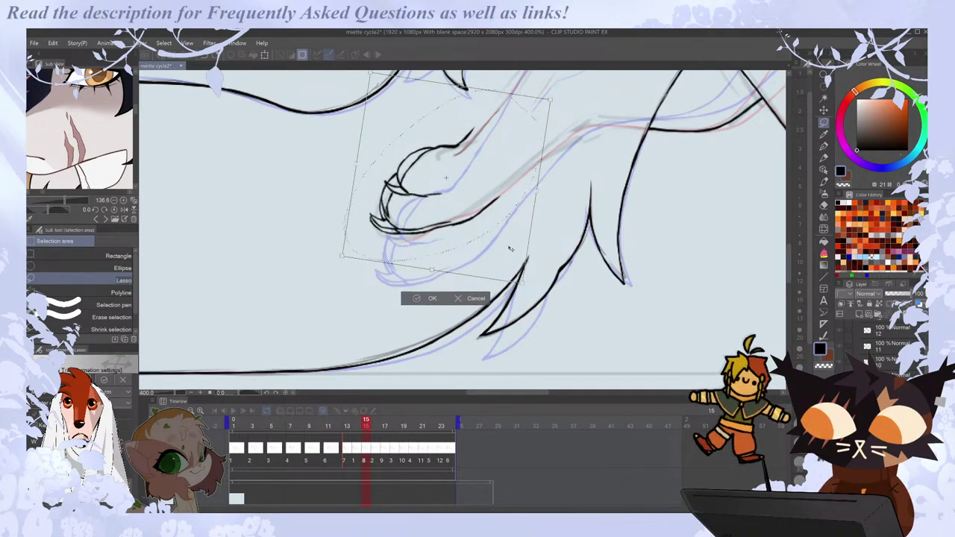
pyautogui.click(433, 293)
pyautogui.hotkey('ctrl', 'd')
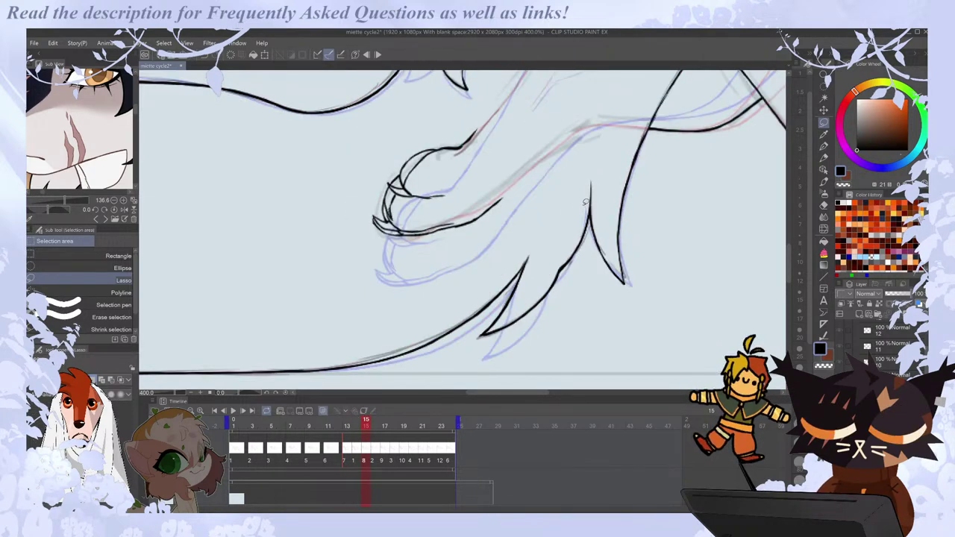
# Step through frames 11 to 16 to examine the hind paw's angle and motion between frames.
pyautogui.press('.')
pyautogui.press(',')
pyautogui.press(',')
pyautogui.press(',')
pyautogui.press('.')
pyautogui.press('.')
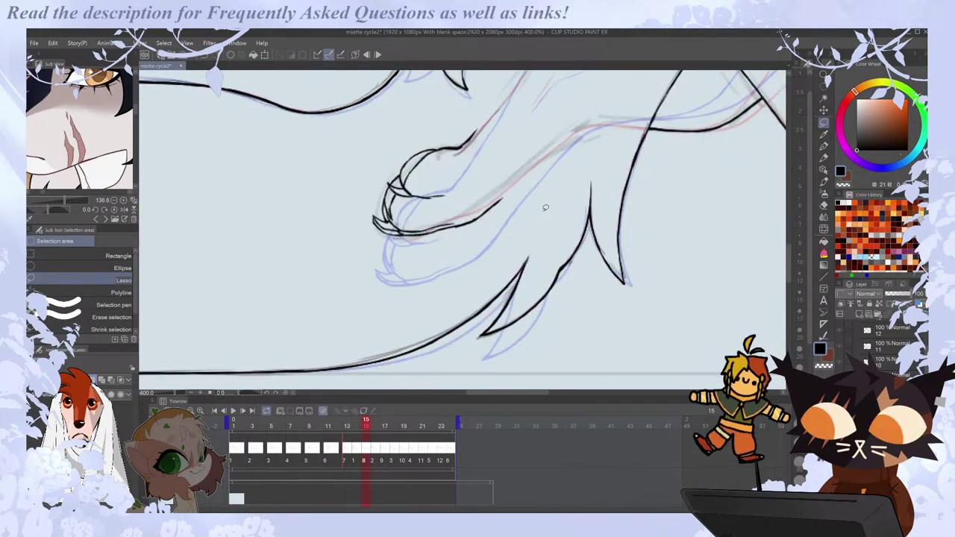
pyautogui.press('.')
pyautogui.press(',')
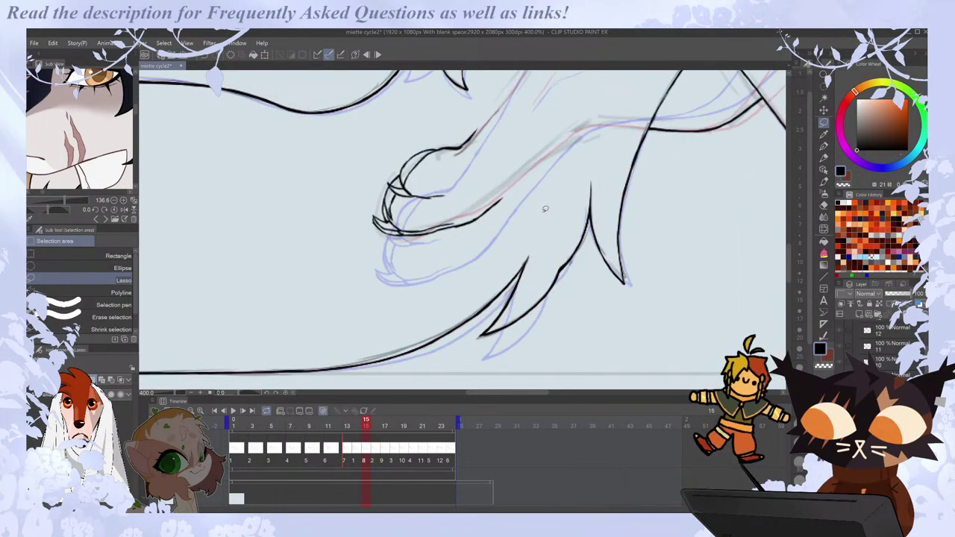
pyautogui.scroll(-4, 543, 213)
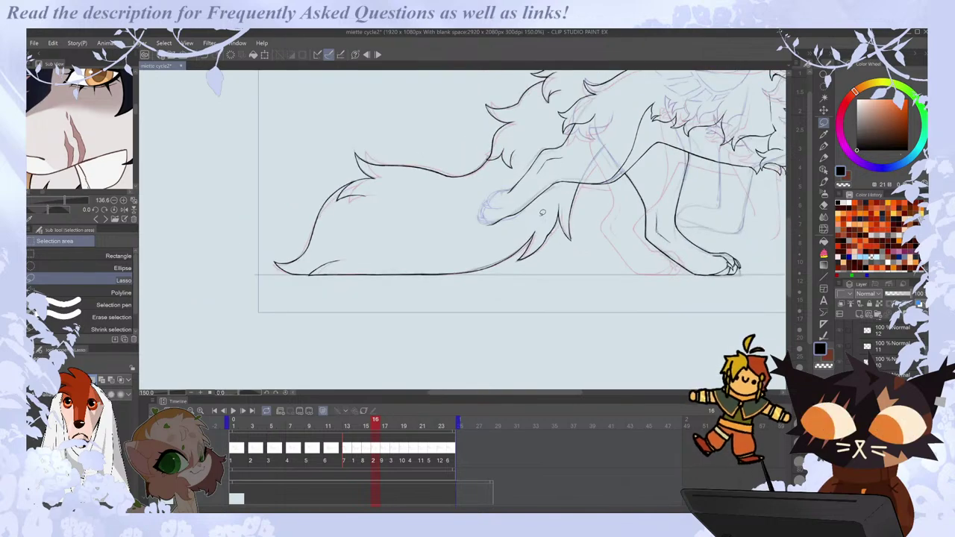
pyautogui.press(',')
pyautogui.press(',')
pyautogui.press(',')
pyautogui.press(',')
pyautogui.press(',')
pyautogui.press(',')
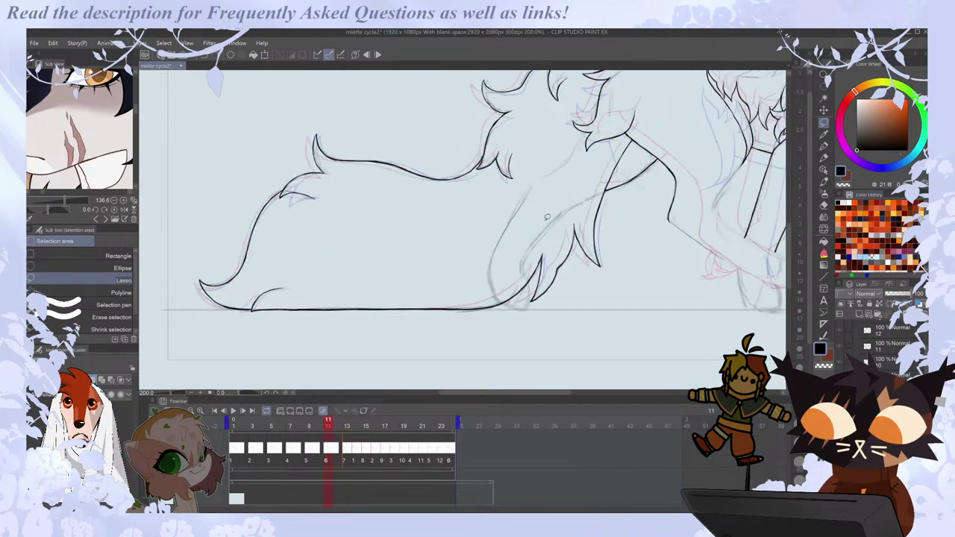
pyautogui.press('.')
pyautogui.press('.')
pyautogui.press('.')
pyautogui.press('.')
pyautogui.scroll(4, 503, 228)
pyautogui.press('.')
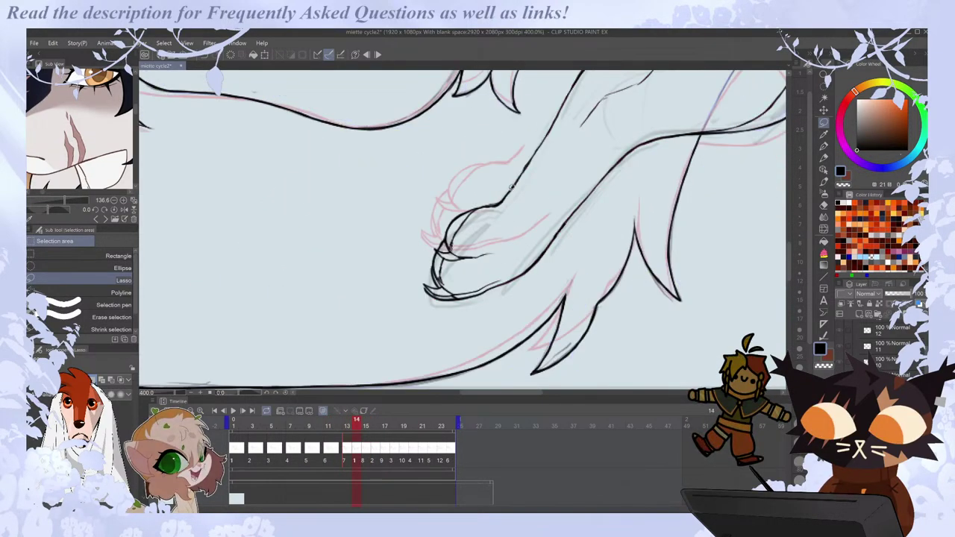
# Lasso the raised hind paw on frame 14 and rotate it slightly counterclockwise, keeping it aligned with the leg.
pyautogui.moveTo(512, 307); pyautogui.dragTo(488, 181)
pyautogui.hotkey('ctrl', 't')
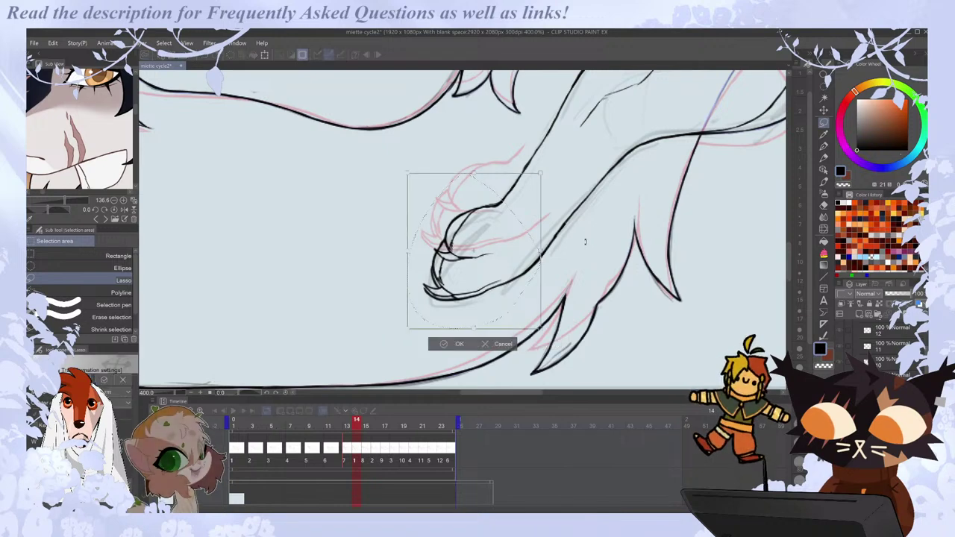
pyautogui.moveTo(586, 240); pyautogui.dragTo(583, 224)
pyautogui.moveTo(527, 276); pyautogui.dragTo(527, 282)
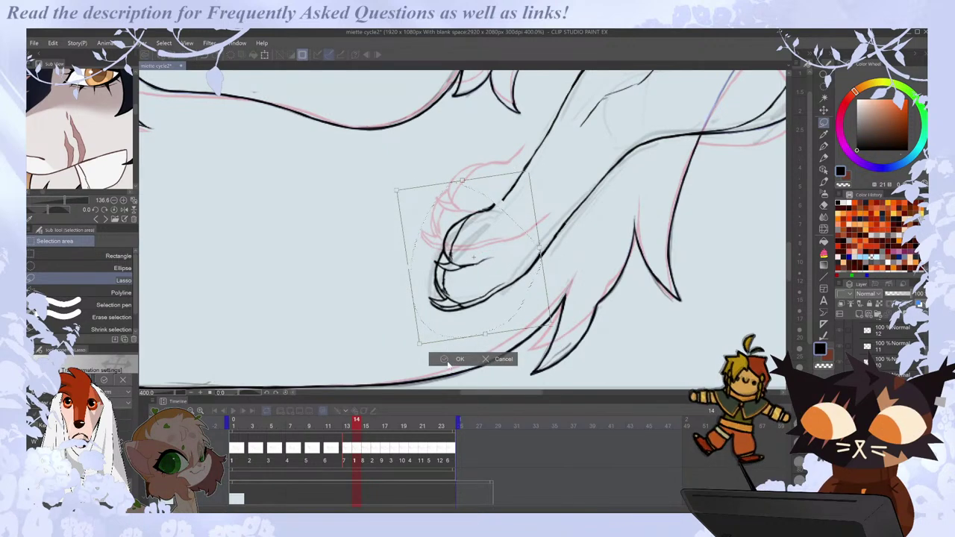
pyautogui.press('Return')
pyautogui.press('p')
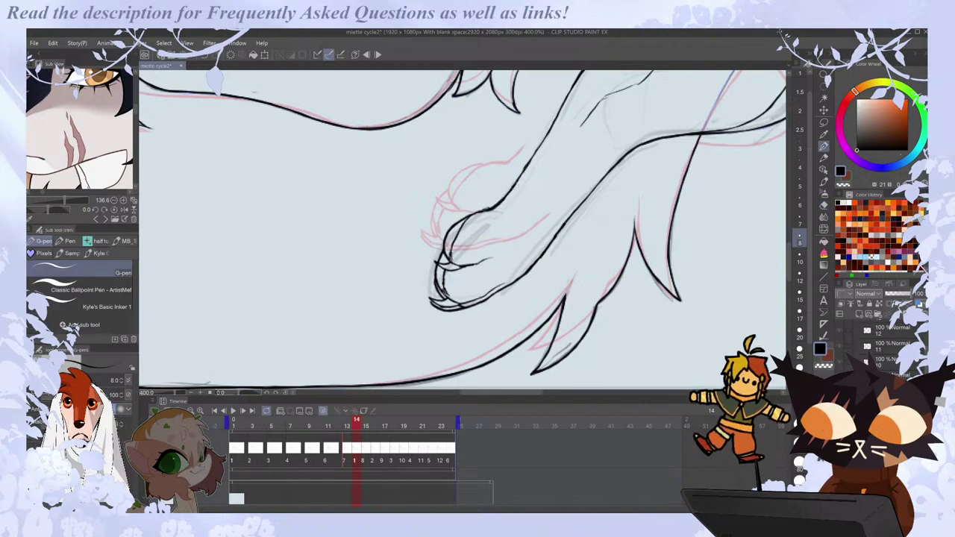
# Save the file, play back the walk cycle and return to frame 14.
pyautogui.scroll(-3, 546, 170)
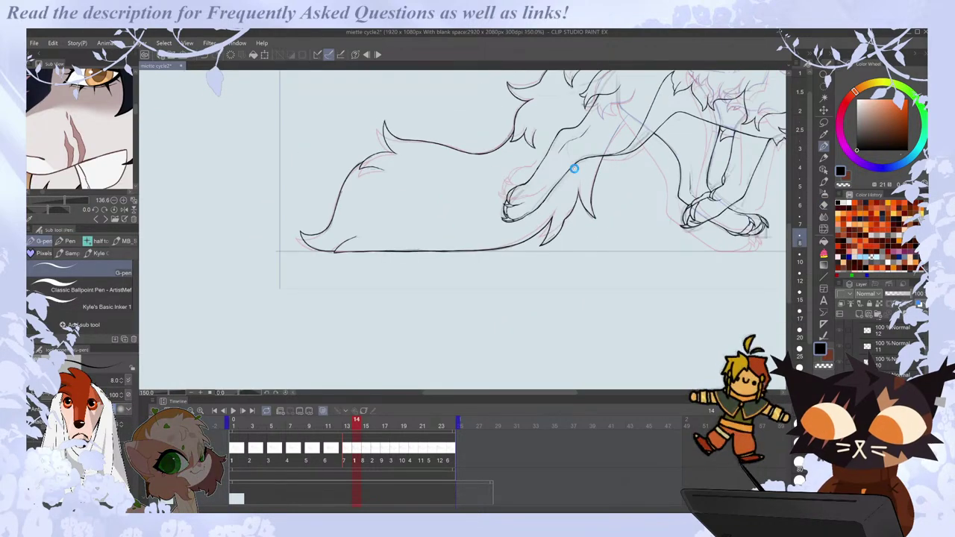
pyautogui.click(233, 410)
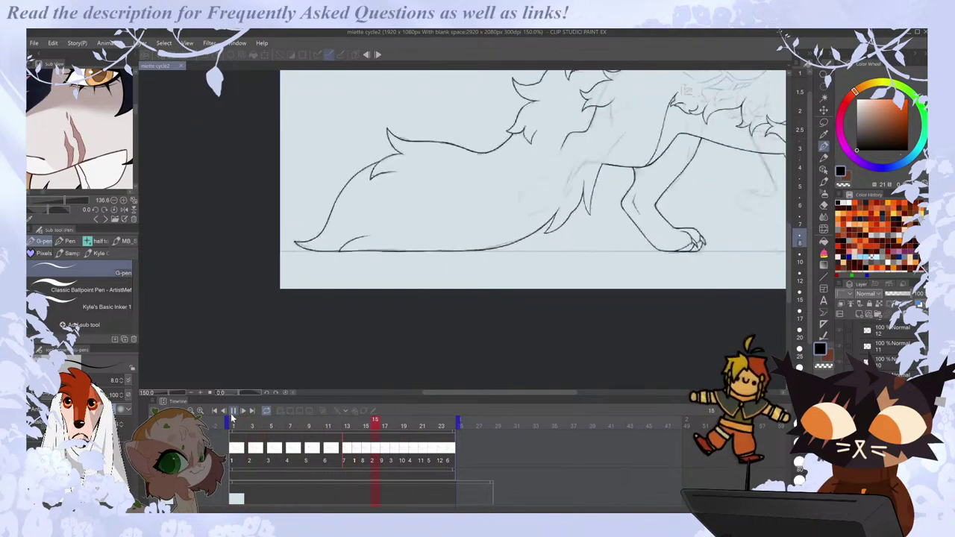
pyautogui.click(354, 449)
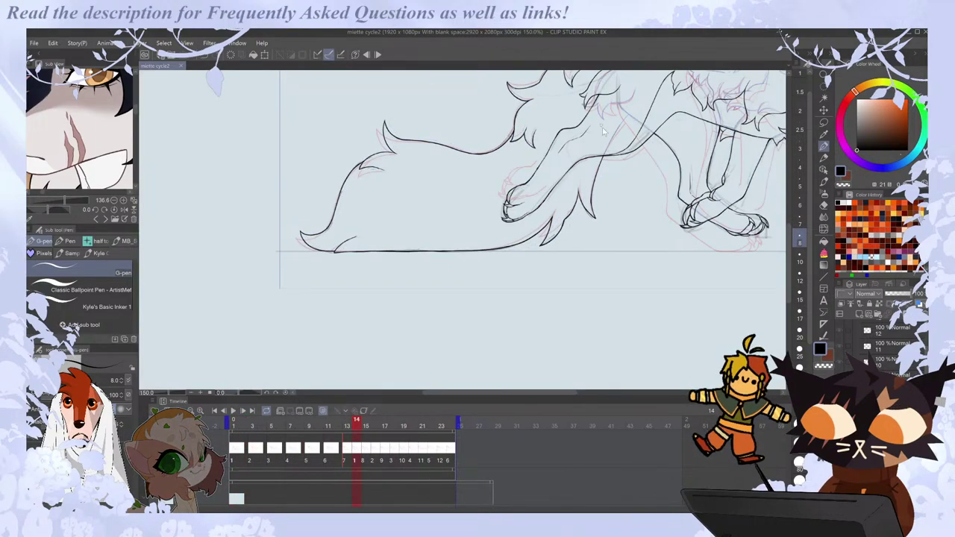
# Compare the raised hind paw on frames 14 and 15 in normal and mirrored view.
pyautogui.scroll(1, 602, 132)
pyautogui.moveTo(510, 391); pyautogui.dragTo(532, 391)
pyautogui.press('Right')
pyautogui.scroll(2, 407, 168)
pyautogui.press('Left')
pyautogui.press('Right')
pyautogui.press('e')
pyautogui.press('p')
pyautogui.press('Left')
pyautogui.press('Right')
pyautogui.press('h')
pyautogui.press('Left')
pyautogui.press('Right')
pyautogui.moveTo(789, 244); pyautogui.dragTo(789, 236)
pyautogui.hotkey('ctrl', '-')
pyautogui.press('Left')
# Turn off onion skin and check the raised hind paw on frames 14 and 15 without the overlay.
pyautogui.click(323, 410)
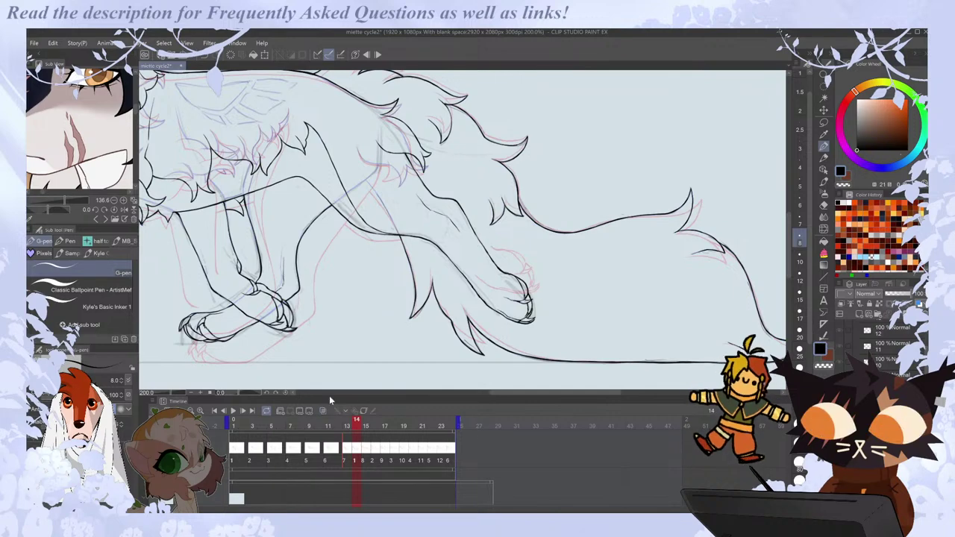
pyautogui.press('Right')
pyautogui.hotkey('ctrl', '+')
pyautogui.hotkey('ctrl', '+')
pyautogui.press('Left')
pyautogui.press('Right')
pyautogui.hotkey('ctrl', '-')
pyautogui.hotkey('ctrl', '-')
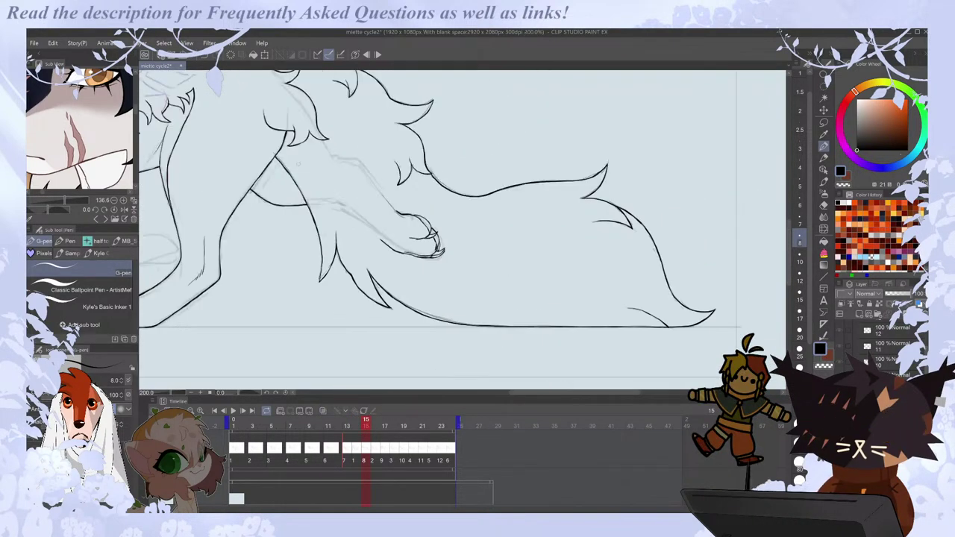
# Lasso the raised hind paw on frame 15 and shift it slightly outward, comparing against frames 14 and 16.
pyautogui.press('Right')
pyautogui.hotkey('ctrl', '+')
pyautogui.hotkey('ctrl', '+')
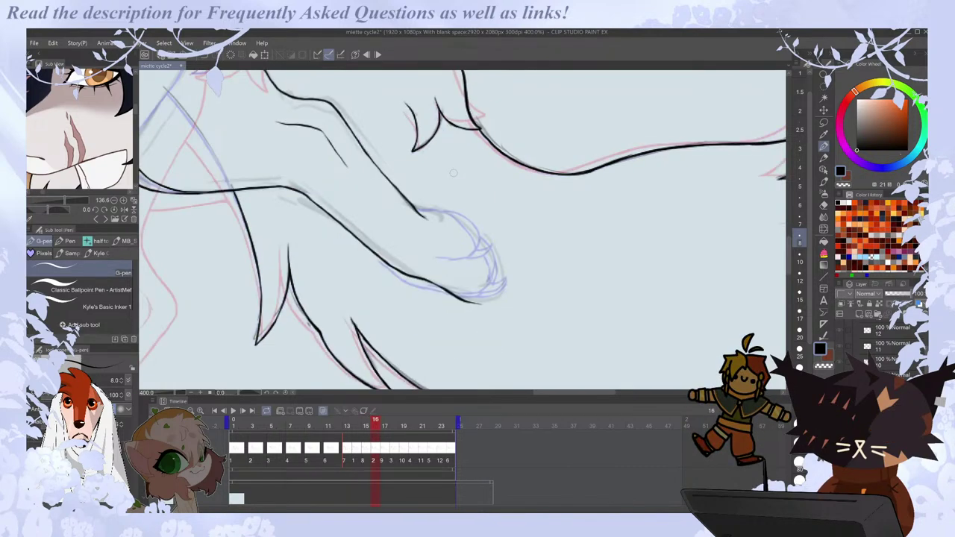
pyautogui.press('Left')
pyautogui.press('Left')
pyautogui.press('Right')
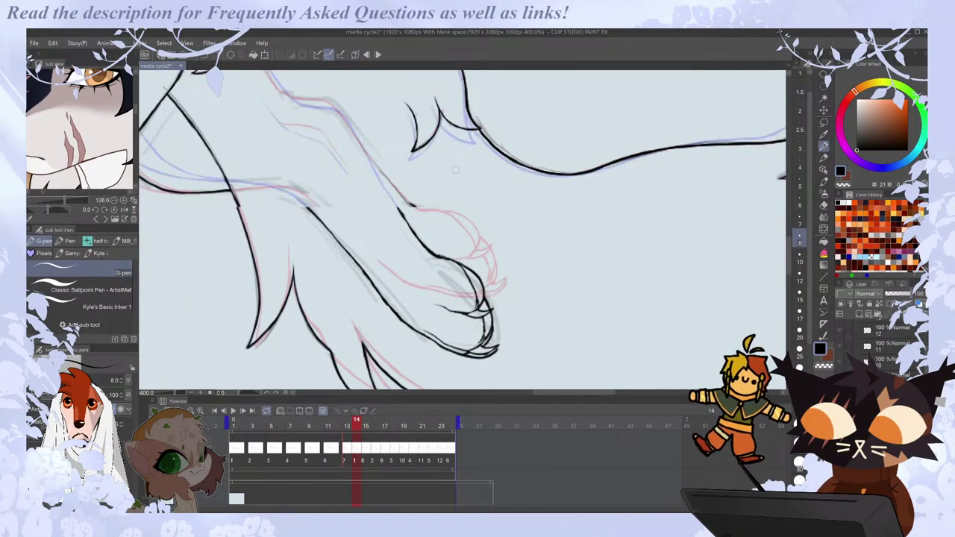
pyautogui.press('m')
pyautogui.moveTo(431, 168)
pyautogui.mouseDown()
pyautogui.moveTo(514, 191)
pyautogui.moveTo(447, 170)
pyautogui.mouseUp()
pyautogui.hotkey('ctrl', 't')
pyautogui.moveTo(510, 296); pyautogui.dragTo(516, 299)
pyautogui.press('Return')
pyautogui.hotkey('ctrl', 'd')
# Redraw the raised hind leg's underside down to the sole on frame 16 and ink the paw's upper contour.
pyautogui.press('Right')
pyautogui.press('e')
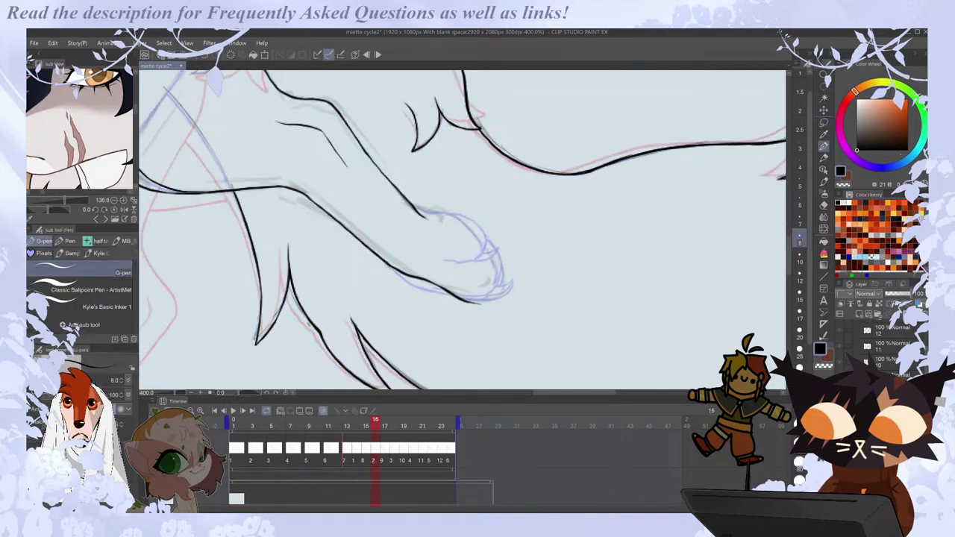
pyautogui.press('p')
pyautogui.moveTo(377, 256)
pyautogui.mouseDown()
pyautogui.moveTo(436, 292)
pyautogui.moveTo(492, 298)
pyautogui.mouseUp()
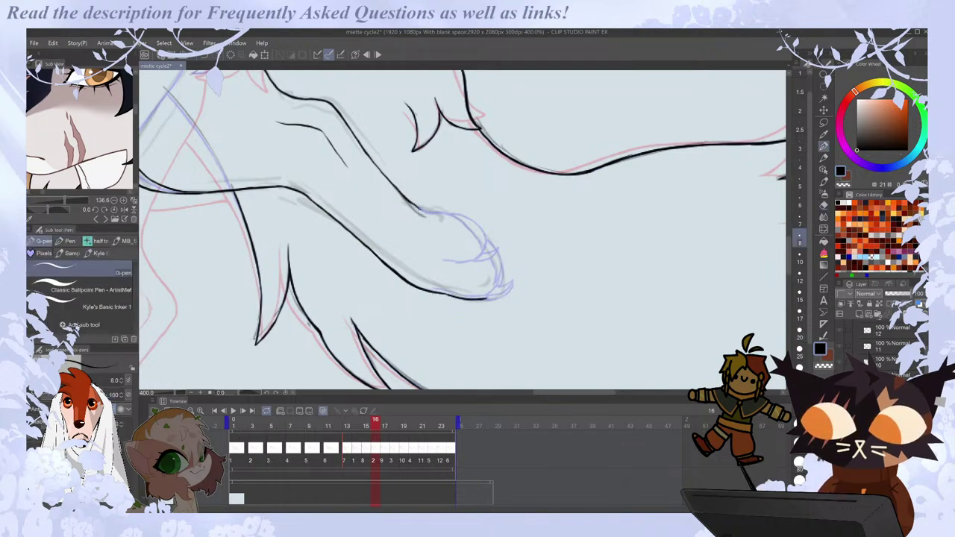
pyautogui.moveTo(440, 214); pyautogui.dragTo(453, 219)
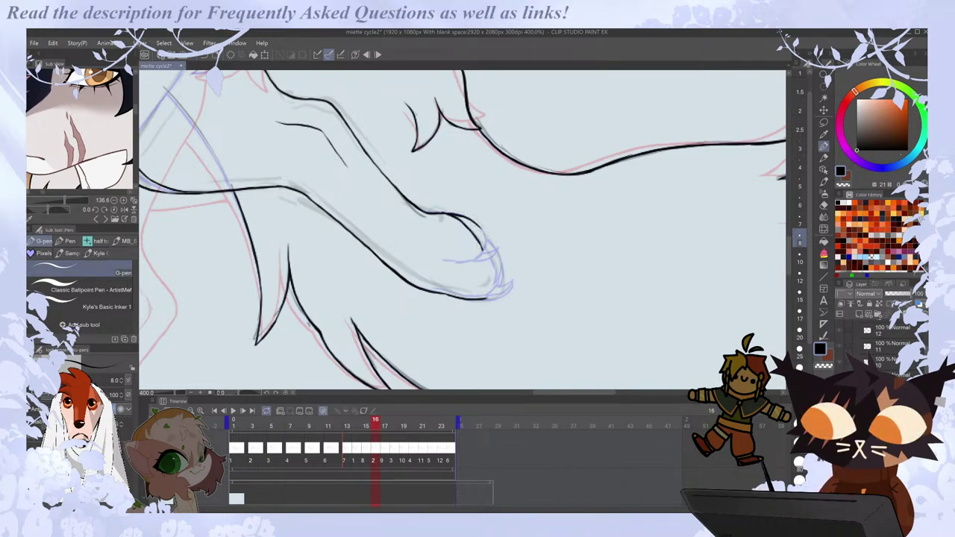
# Ink the toes and claws of the raised hind paw on frame 16, checking their placement against frame 15.
pyautogui.press('Left')
pyautogui.press('Right')
pyautogui.press('Left')
pyautogui.press('Right')
pyautogui.press('Left')
pyautogui.press('Right')
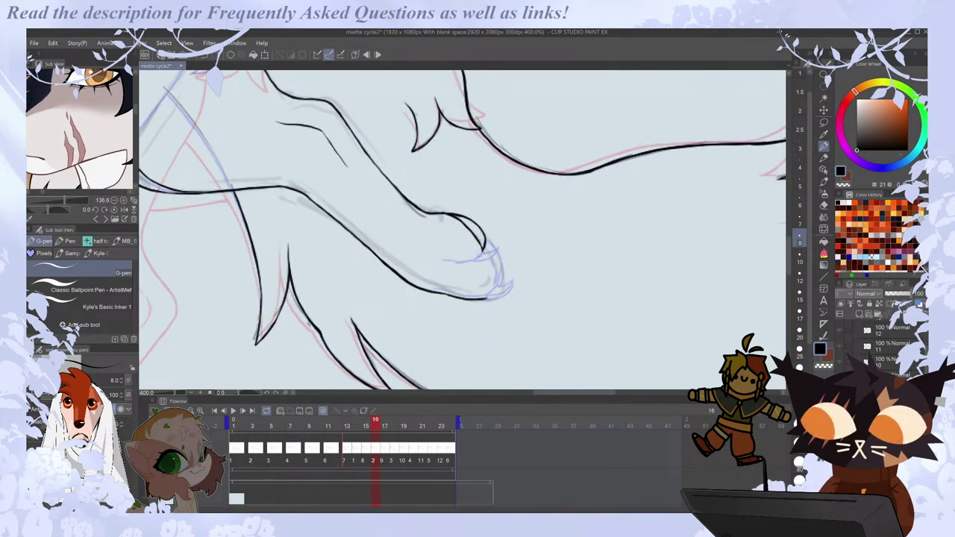
pyautogui.moveTo(483, 251)
pyautogui.mouseDown()
pyautogui.moveTo(437, 260)
pyautogui.moveTo(486, 297)
pyautogui.mouseUp()
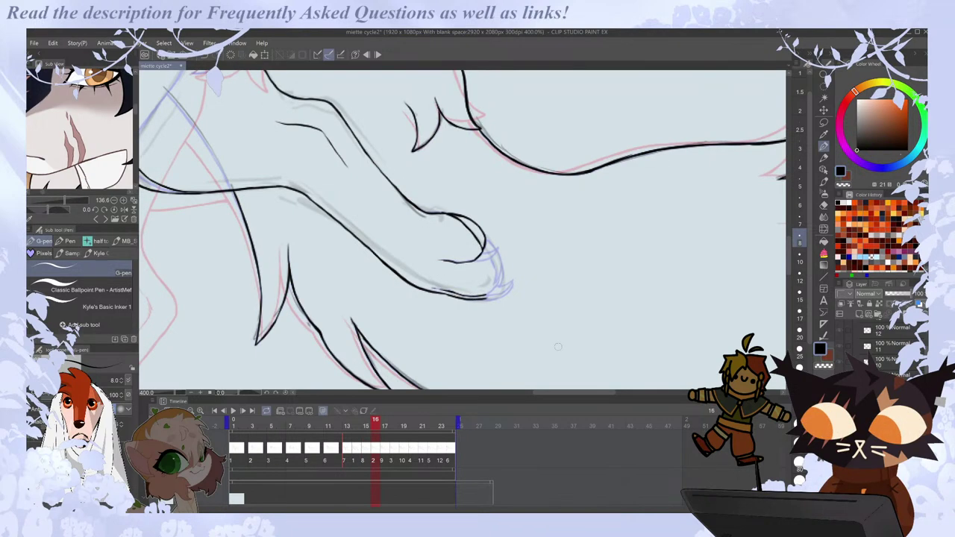
pyautogui.moveTo(507, 279)
pyautogui.mouseDown()
pyautogui.moveTo(509, 292)
pyautogui.moveTo(484, 298)
pyautogui.mouseUp()
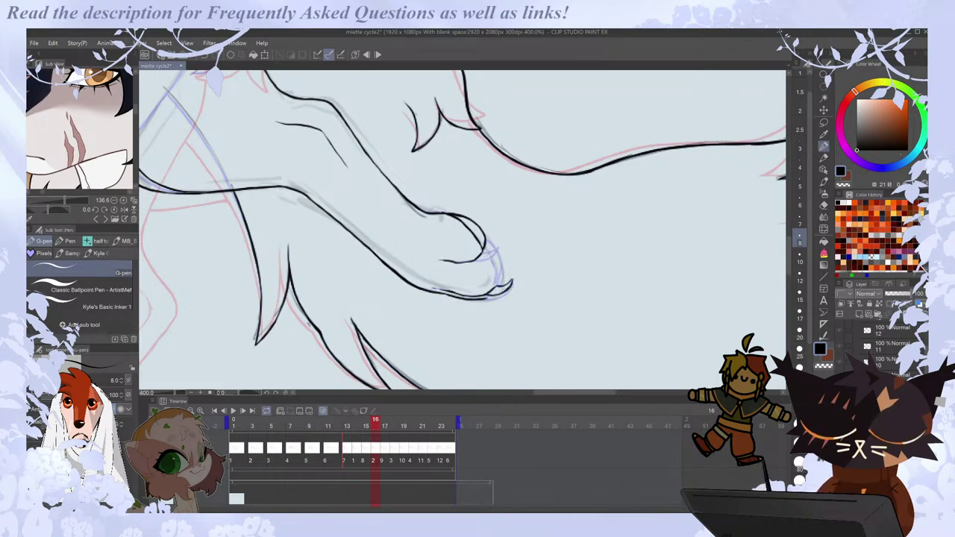
pyautogui.moveTo(498, 250)
pyautogui.mouseDown()
pyautogui.moveTo(477, 261)
pyautogui.moveTo(495, 250)
pyautogui.moveTo(498, 285)
pyautogui.mouseUp()
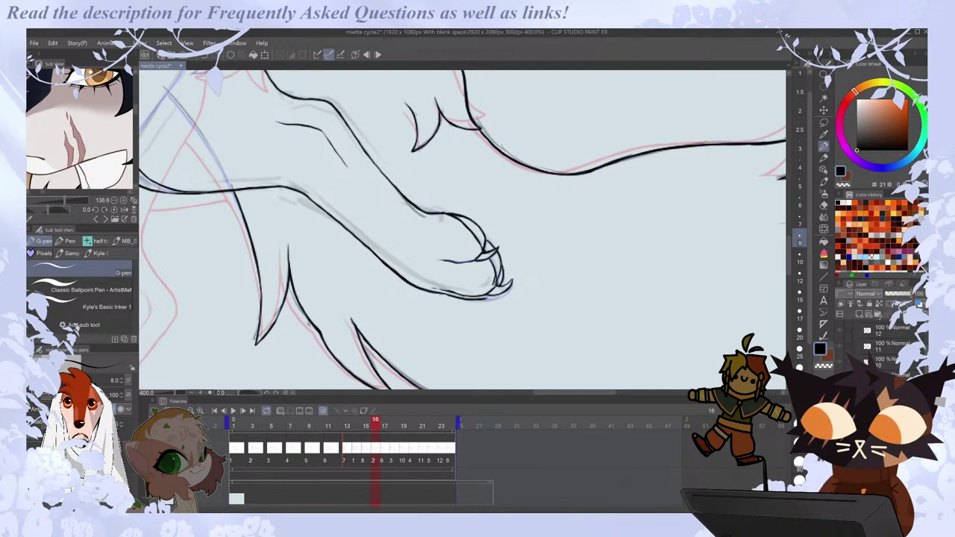
# Erase the stray line ends around the claws of the raised hind paw on frame 16 and tidy the outline.
pyautogui.press('Left')
pyautogui.press('Right')
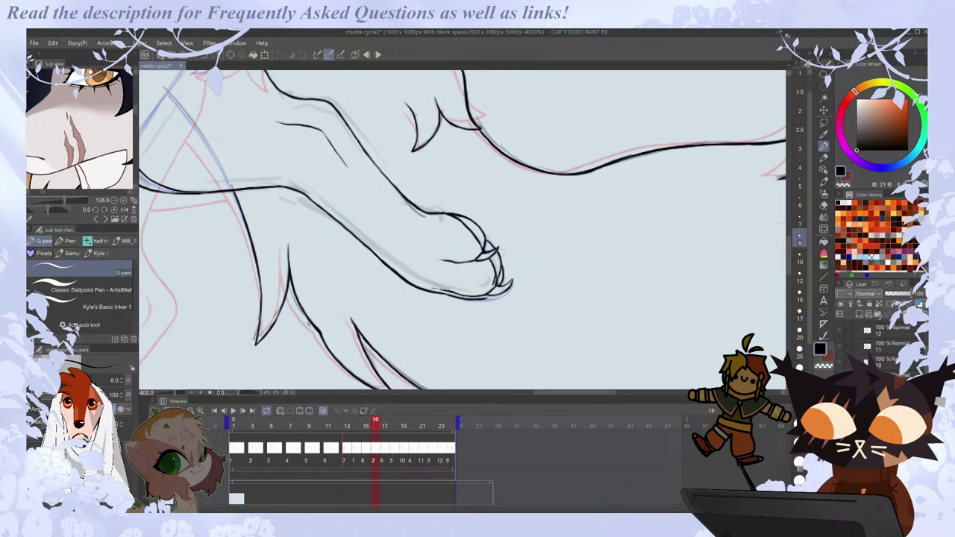
pyautogui.press('e')
pyautogui.moveTo(493, 286); pyautogui.dragTo(498, 283)
pyautogui.press('p')
pyautogui.press('e')
pyautogui.press('p')
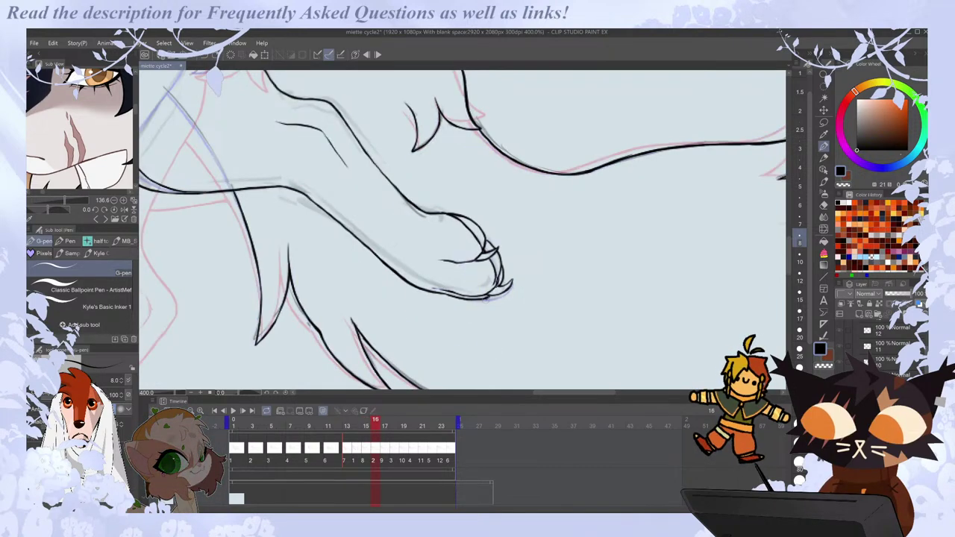
pyautogui.scroll(-4, 516, 281)
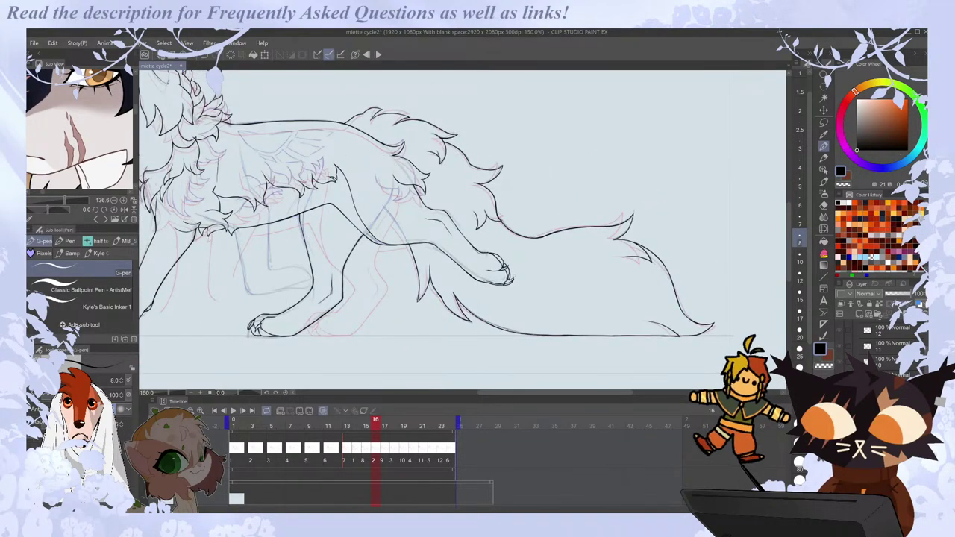
pyautogui.scroll(-3, 513, 382)
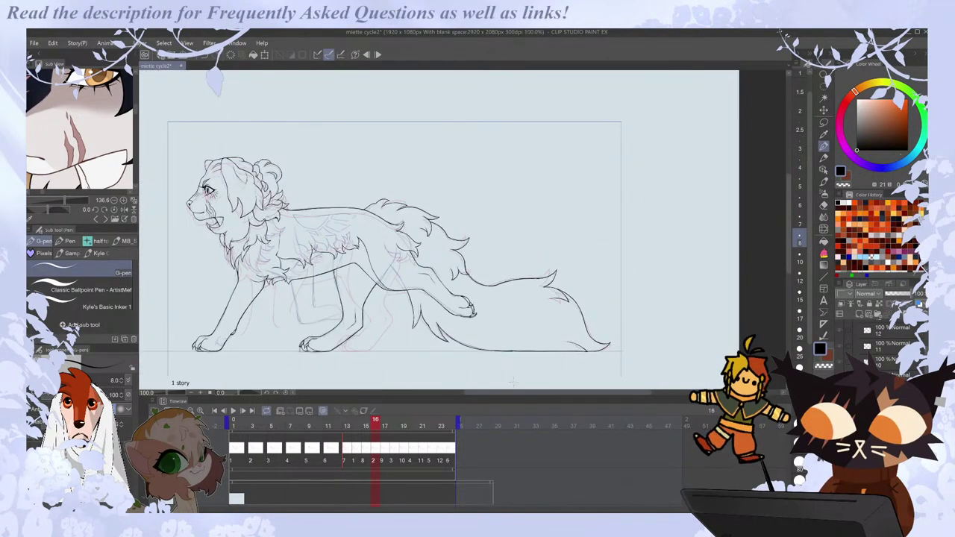
pyautogui.scroll(1, 479, 338)
pyautogui.press(',')
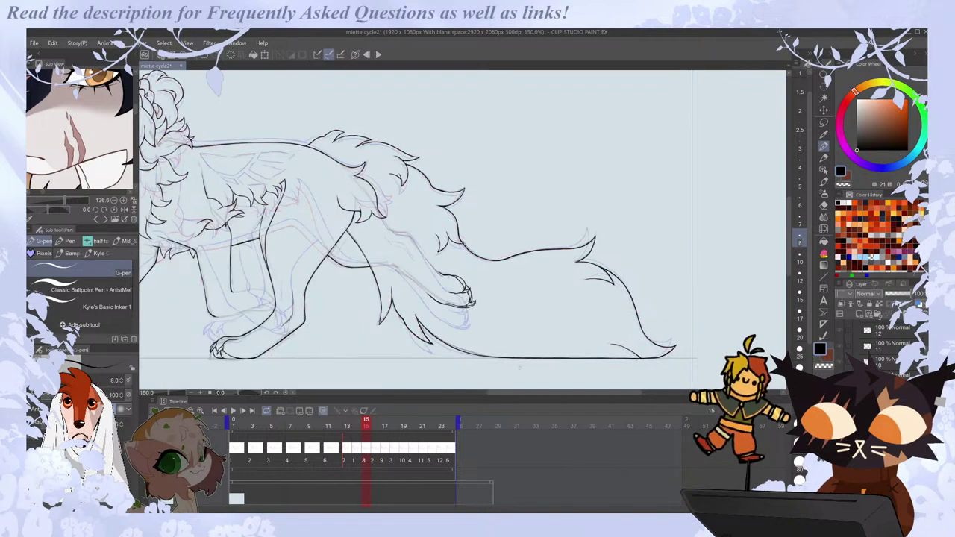
pyautogui.press('m')
pyautogui.moveTo(464, 261); pyautogui.dragTo(481, 297)
pyautogui.click(452, 335)
pyautogui.hotkey('ctrl', 'z')
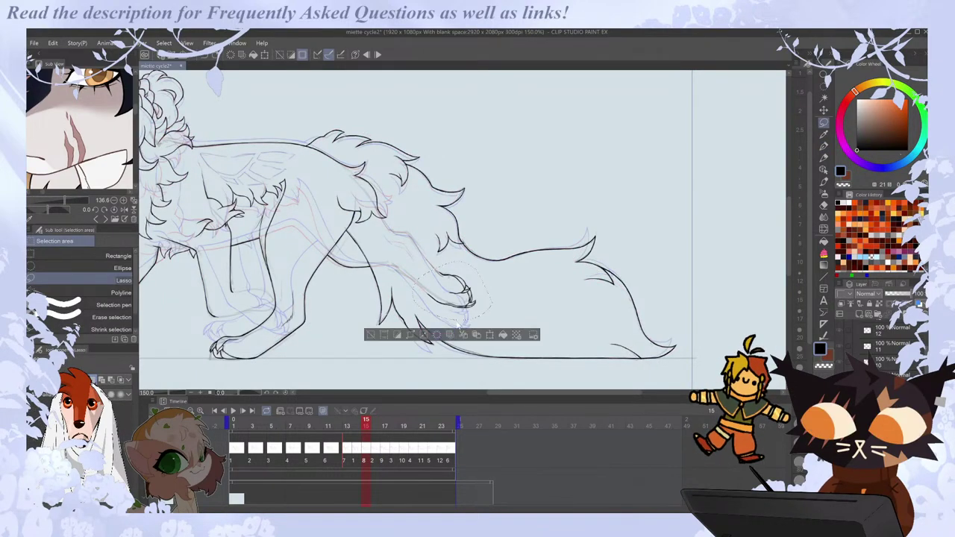
pyautogui.click(437, 335)
pyautogui.hotkey('ctrl', 'd')
# Step forward to frame 17 and check its legs in mirrored and normal view.
pyautogui.press('p')
pyautogui.press('h')
pyautogui.moveTo(490, 393); pyautogui.dragTo(536, 393)
pyautogui.press('.')
pyautogui.press('.')
pyautogui.press('.')
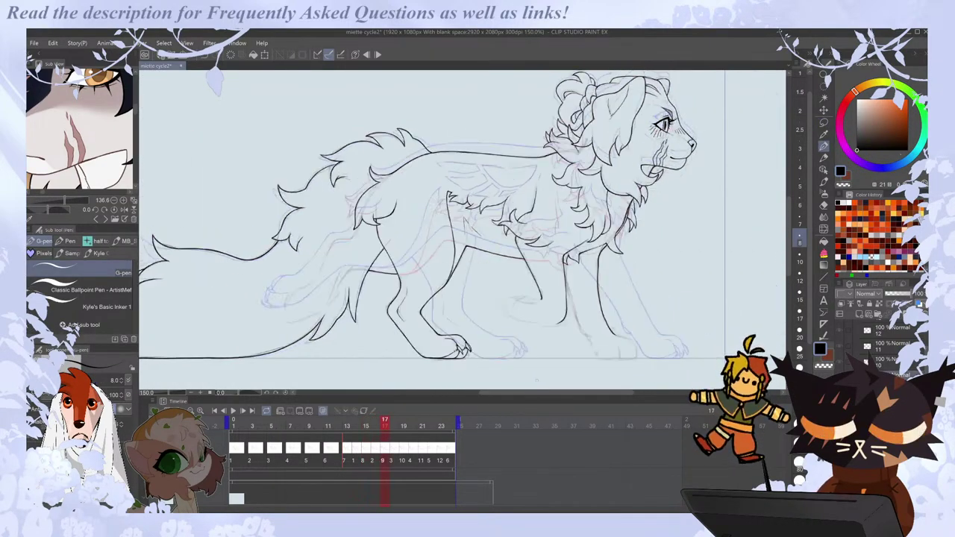
pyautogui.hotkey('ctrl', 'Left')
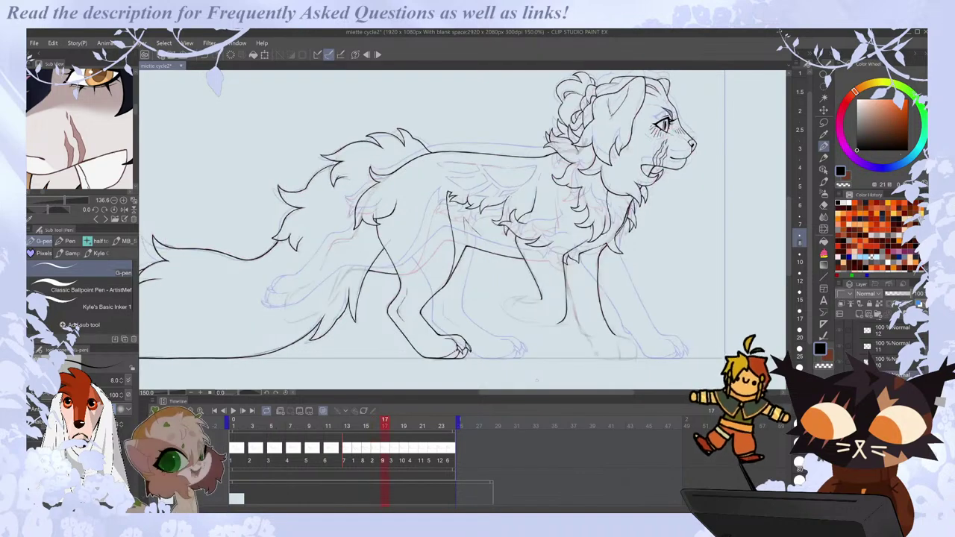
pyautogui.press('h')
pyautogui.scroll(3, 697, 288)
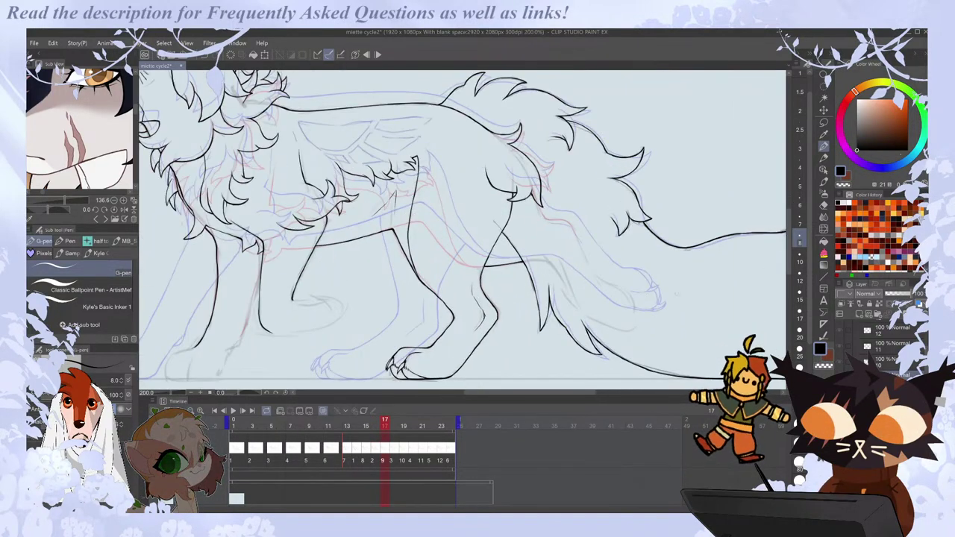
# Compare the leg positions on frames 18 and 19, checking the unfinished hind legs against the onion skin.
pyautogui.scroll(-2, 574, 379)
pyautogui.moveTo(557, 392); pyautogui.dragTo(573, 392)
pyautogui.press('.')
pyautogui.scroll(-2, 591, 304)
pyautogui.scroll(2, 504, 366)
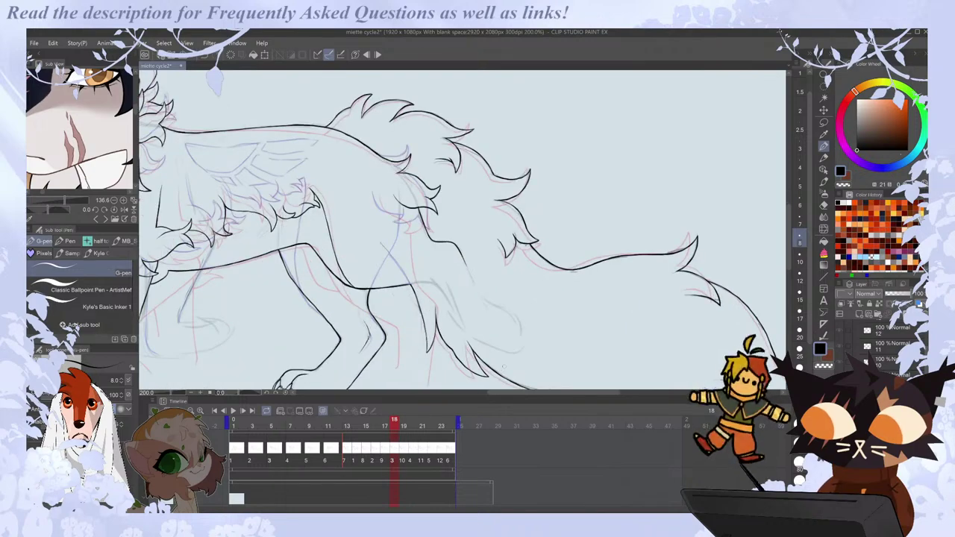
pyautogui.hotkey('ctrl', 'Right')
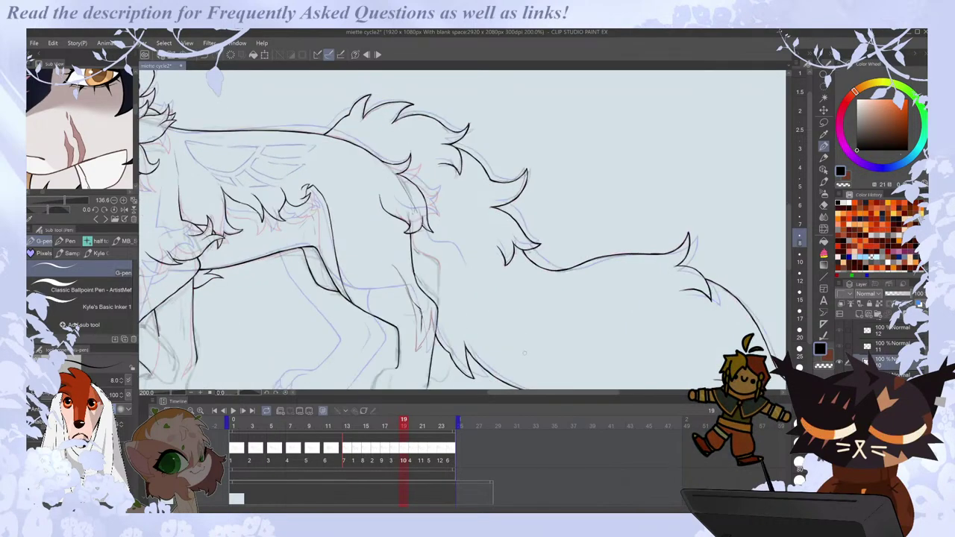
pyautogui.scroll(-1, 531, 345)
pyautogui.hotkey('ctrl', 'Left')
pyautogui.hotkey('ctrl', 'Right')
pyautogui.hotkey('ctrl', 'Left')
pyautogui.hotkey('ctrl', 'Right')
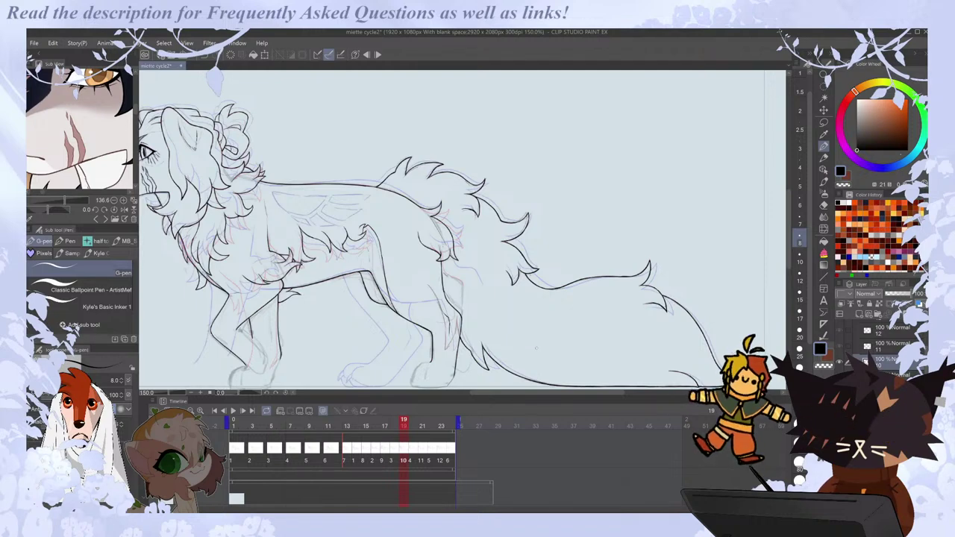
pyautogui.scroll(-1, 536, 348)
pyautogui.scroll(1, 489, 373)
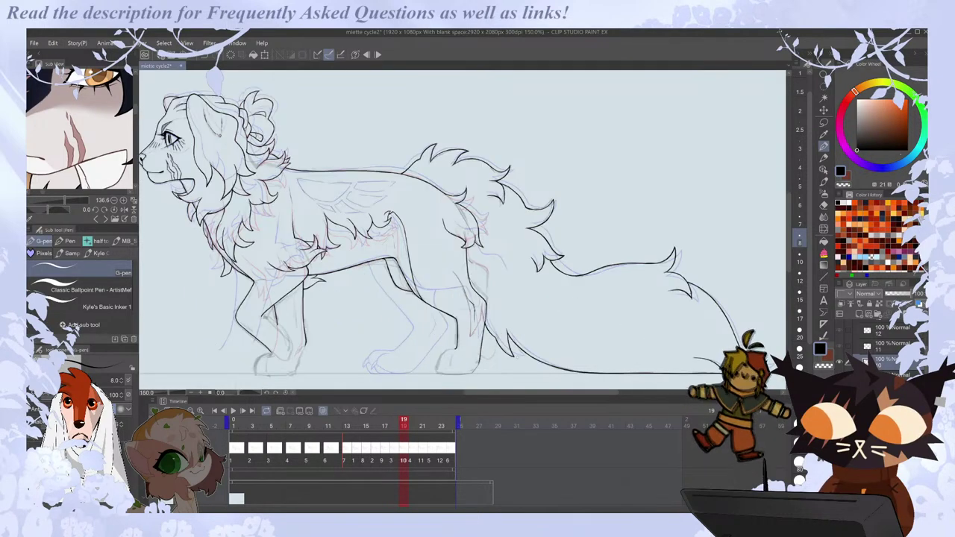
# Step through the leg drawings from frame 20 to the end of the cycle and around to frame 3, then back to frame 24.
pyautogui.hotkey('ctrl', 'Right')
pyautogui.scroll(1, 465, 375)
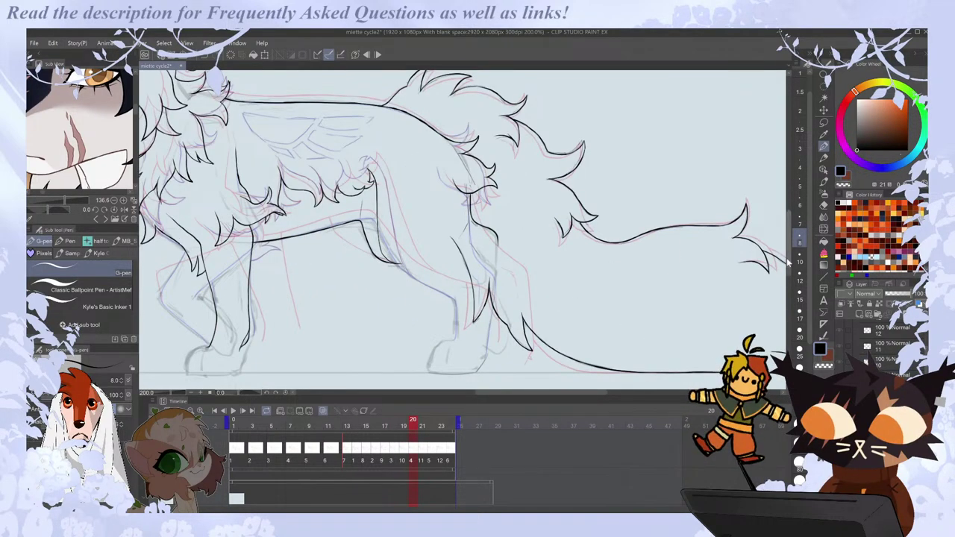
pyautogui.moveTo(789, 256); pyautogui.dragTo(790, 264)
pyautogui.hotkey('ctrl', 'Left')
pyautogui.hotkey('ctrl', 'Right')
pyautogui.hotkey('ctrl', 'Right')
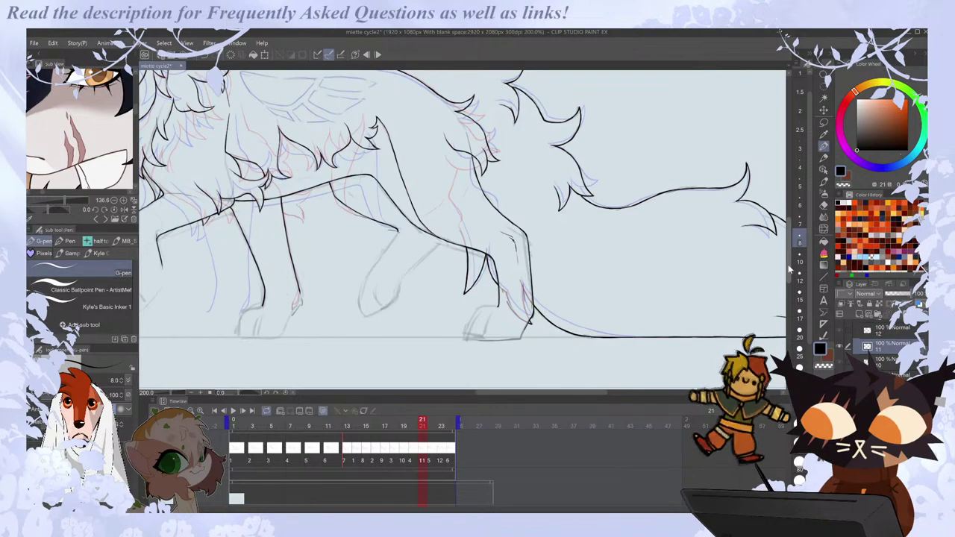
pyautogui.hotkey('ctrl', 'Right')
pyautogui.hotkey('ctrl', 'Right')
pyautogui.hotkey('ctrl', 'Right')
pyautogui.hotkey('ctrl', 'Right')
pyautogui.hotkey('ctrl', 'Right')
pyautogui.hotkey('ctrl', 'Right')
pyautogui.hotkey('ctrl', 'Right')
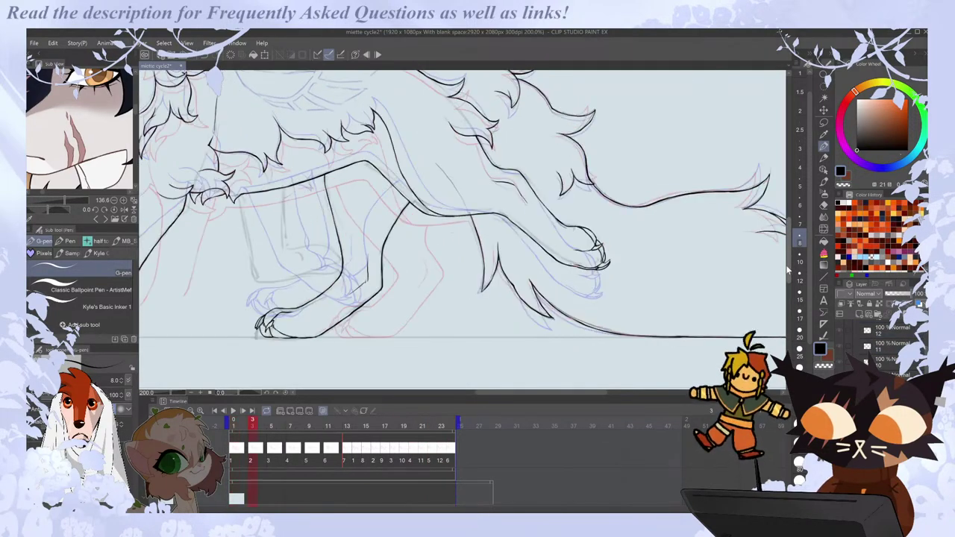
pyautogui.hotkey('ctrl', 'Left')
pyautogui.hotkey('ctrl', 'Left')
pyautogui.hotkey('ctrl', 'Left')
pyautogui.hotkey('ctrl', 'Left')
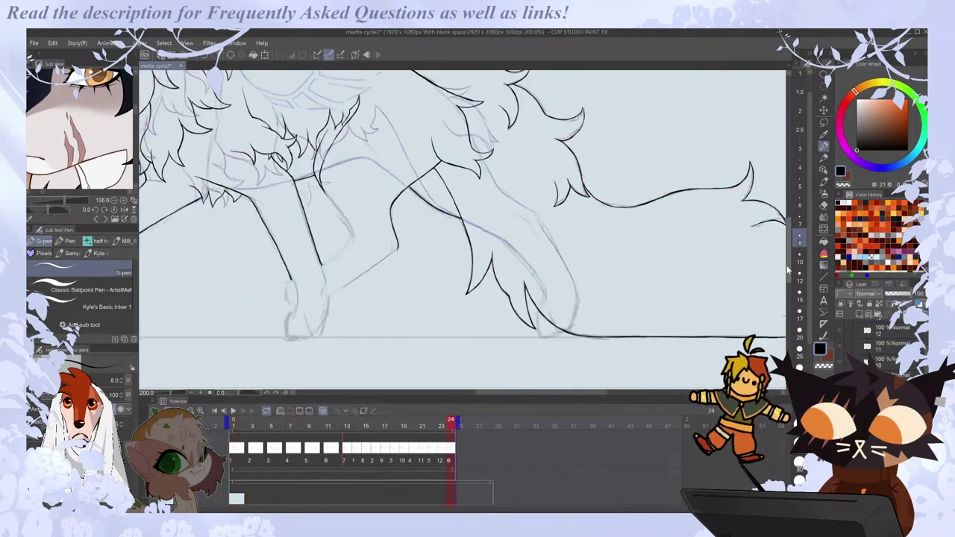
# Compare the raised hind paw on frames 1 and 3 and play back the walk cycle.
pyautogui.hotkey('ctrl', 'Right')
pyautogui.hotkey('ctrl', 'Right')
pyautogui.hotkey('ctrl', 'Left')
pyautogui.click(823, 228)
pyautogui.hotkey('ctrl', 'Right')
pyautogui.hotkey('ctrl', 'Left')
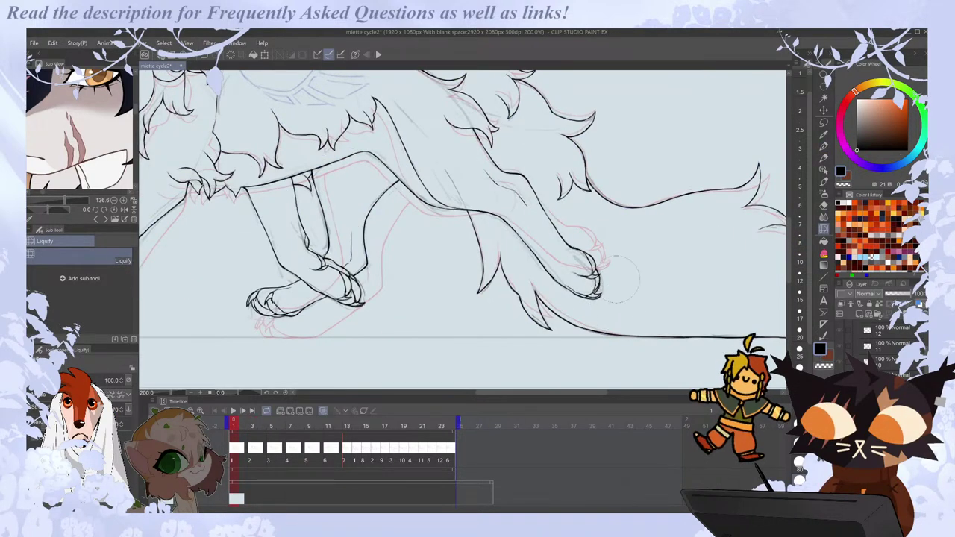
pyautogui.hotkey('ctrl', 'Right')
pyautogui.hotkey('ctrl', 'Left')
pyautogui.press('e')
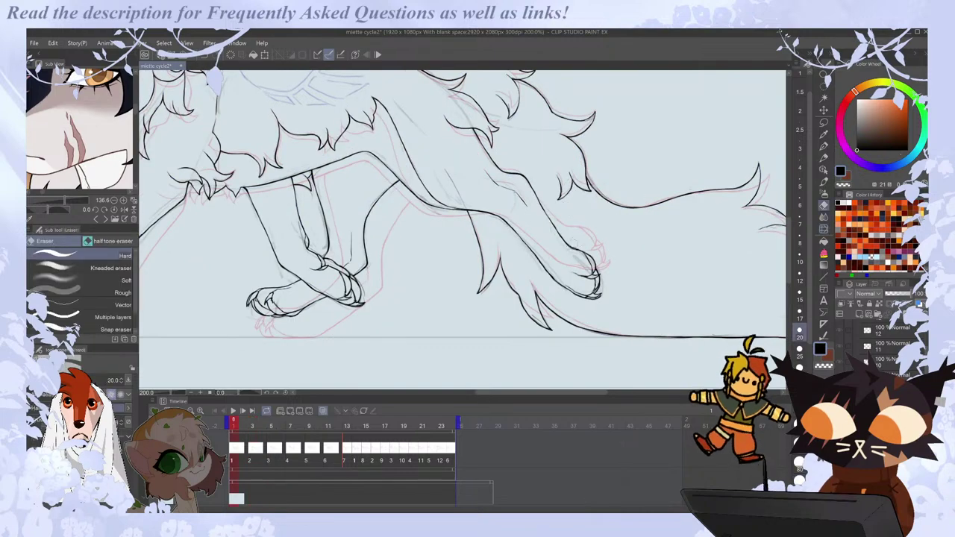
pyautogui.press('p')
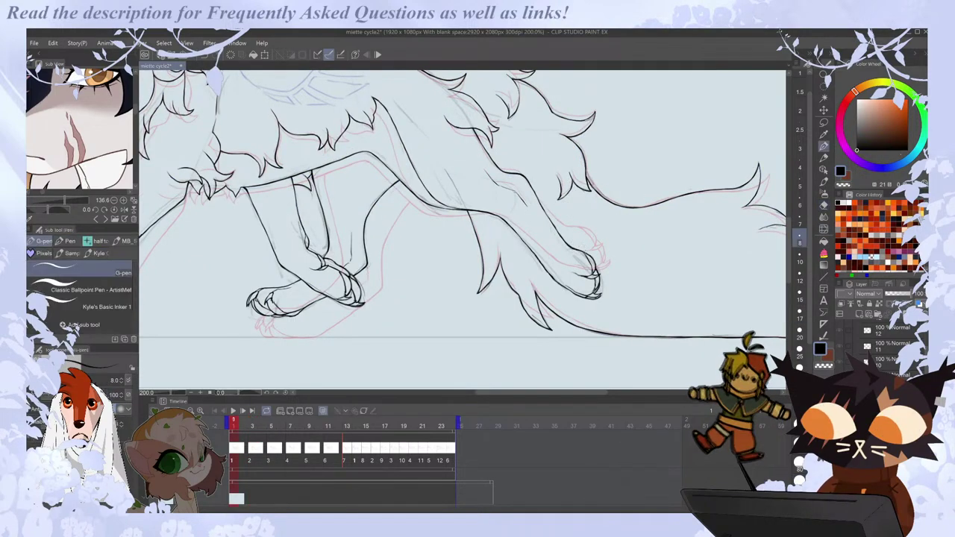
pyautogui.hotkey('ctrl', '-')
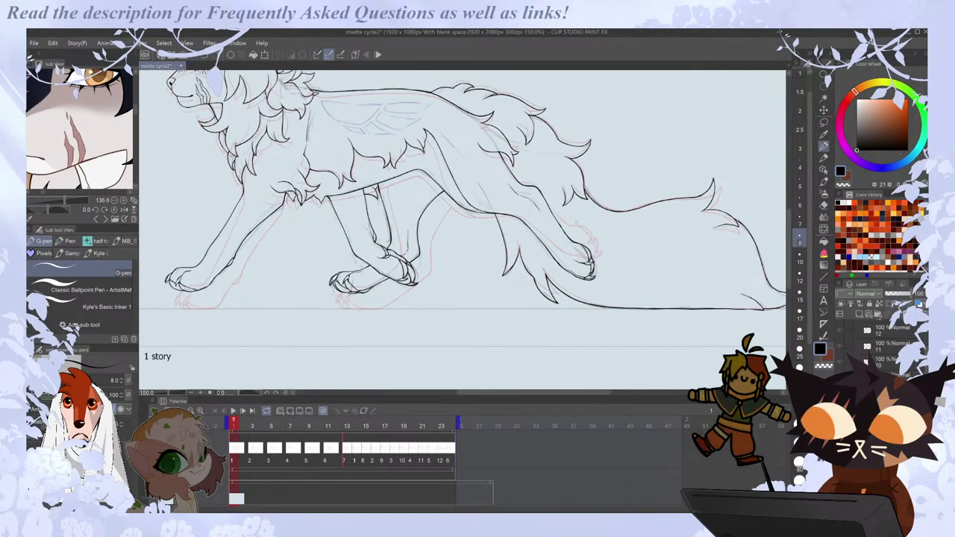
pyautogui.click(234, 411)
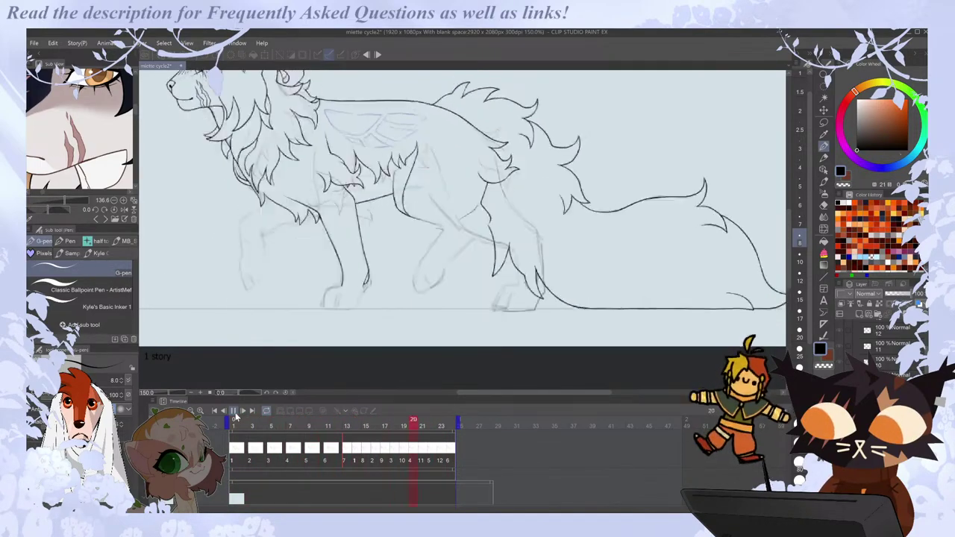
pyautogui.click(234, 411)
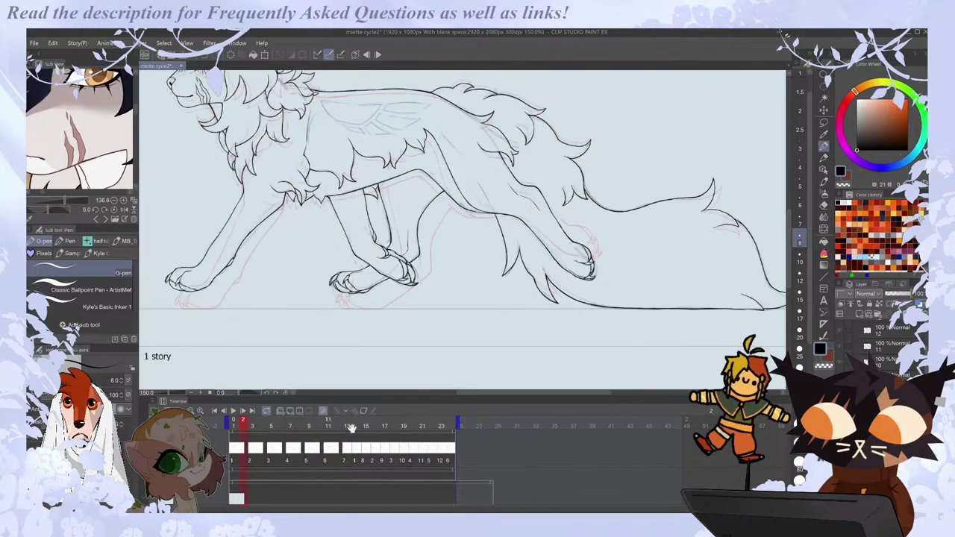
# Select the raised hind paw on frame 1 and nudge it slightly upward, comparing it with frame 3's paw.
pyautogui.press(',')
pyautogui.press(',')
pyautogui.press('.')
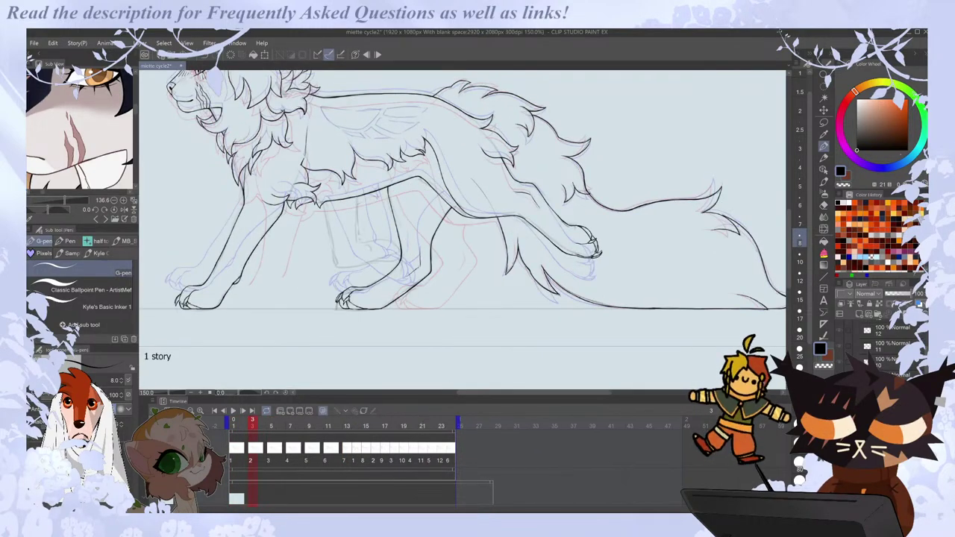
pyautogui.scroll(1, 599, 250)
pyautogui.press(',')
pyautogui.press('.')
pyautogui.press('m')
pyautogui.press(',')
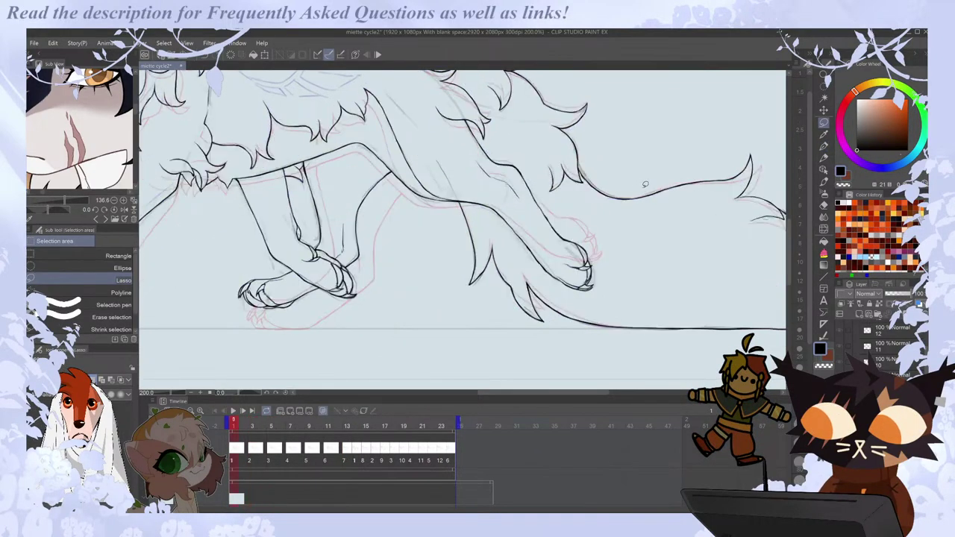
pyautogui.press('.')
pyautogui.press(',')
pyautogui.moveTo(548, 273); pyautogui.dragTo(595, 223)
pyautogui.hotkey('ctrl', 't')
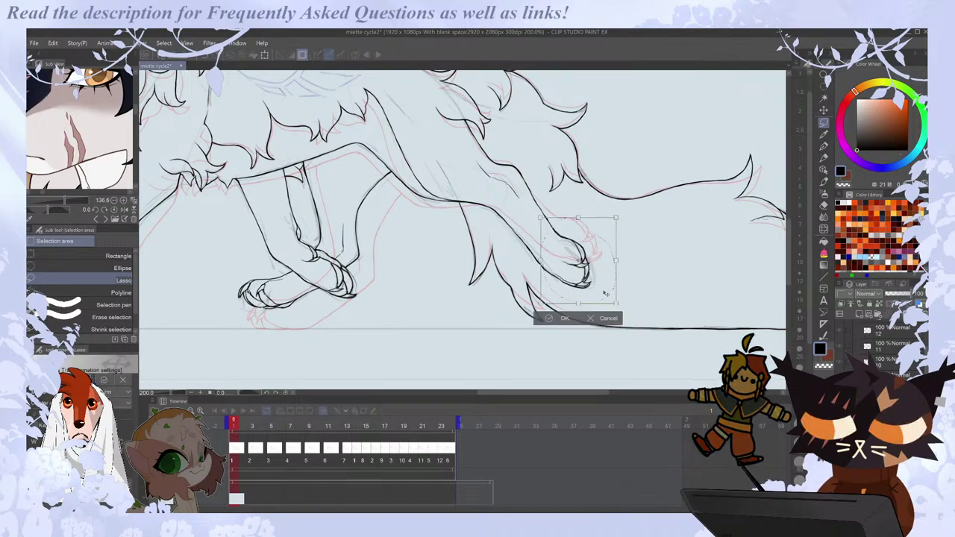
pyautogui.moveTo(605, 292); pyautogui.dragTo(603, 289)
pyautogui.press('Return')
pyautogui.hotkey('ctrl', 'd')
# Touch up where the raised hind paw joins its leg on frame 1, checking it against frame 3.
pyautogui.press('Right')
pyautogui.press('Left')
pyautogui.press('Right')
pyautogui.press('Left')
pyautogui.press('p')
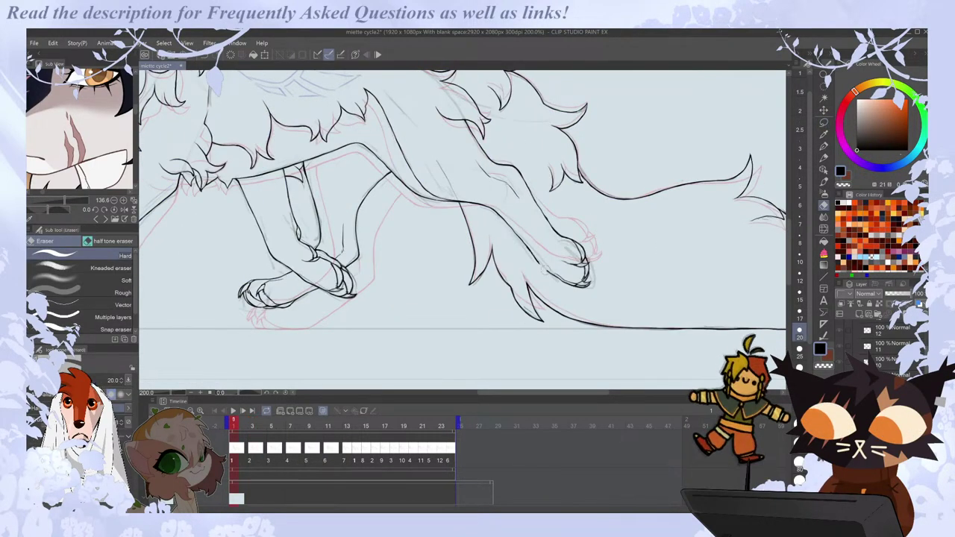
pyautogui.press('Right')
pyautogui.press('Left')
pyautogui.press('Right')
pyautogui.press('Left')
pyautogui.press('Right')
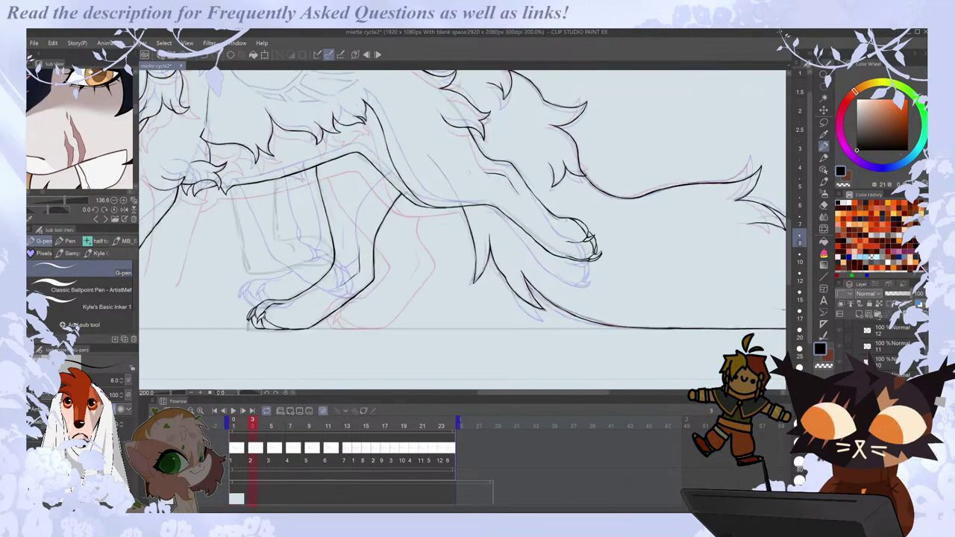
pyautogui.press('e')
pyautogui.press('p')
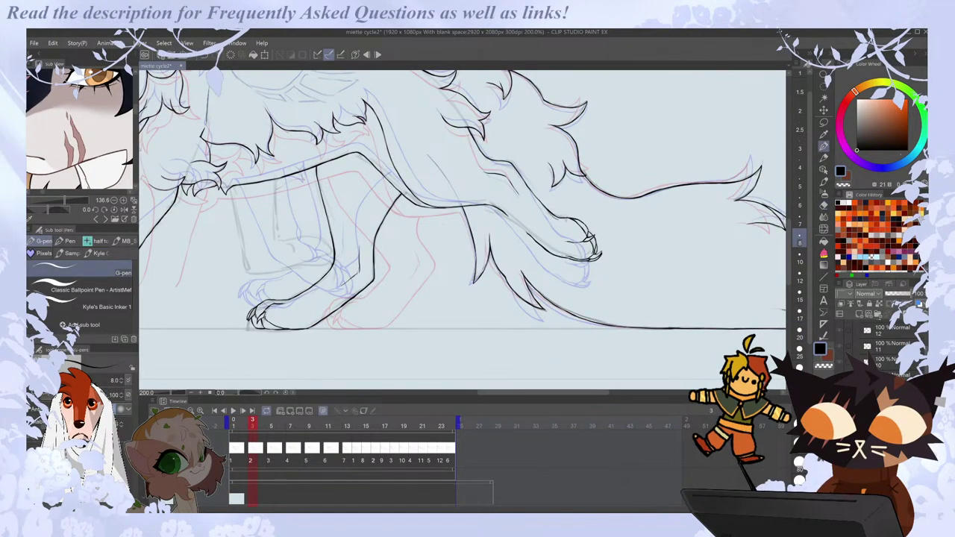
# Compare the hind legs on frames 1 and 3, and continue forward to frame 5.
pyautogui.press('Left')
pyautogui.press('Right')
pyautogui.press('Left')
pyautogui.press('Right')
pyautogui.press('Left')
pyautogui.press('Right')
pyautogui.press('Right')
pyautogui.press('Right')
pyautogui.press('Right')
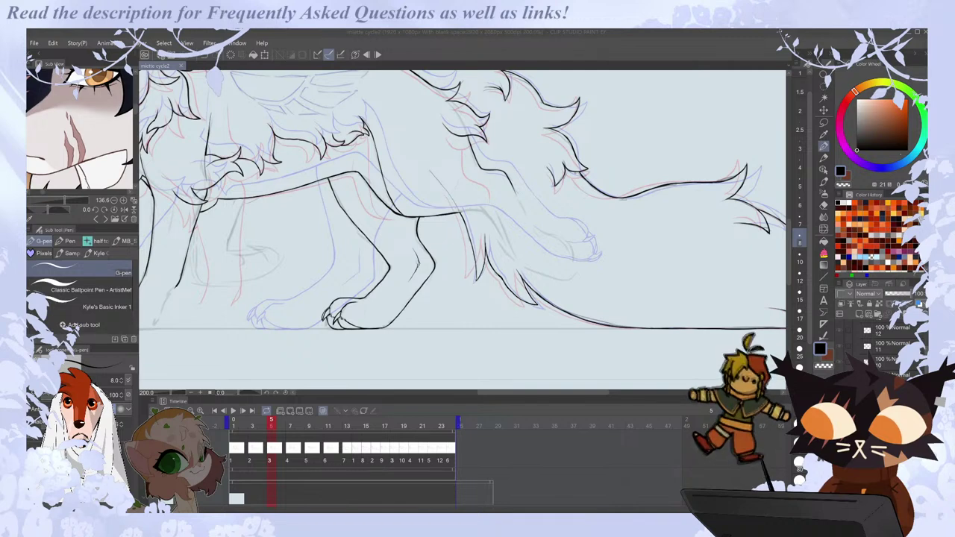
# Go to frame 13 and compare its leg positions with frame 14.
pyautogui.click(514, 436)
pyautogui.click(347, 424)
pyautogui.hotkey('ctrl', '-')
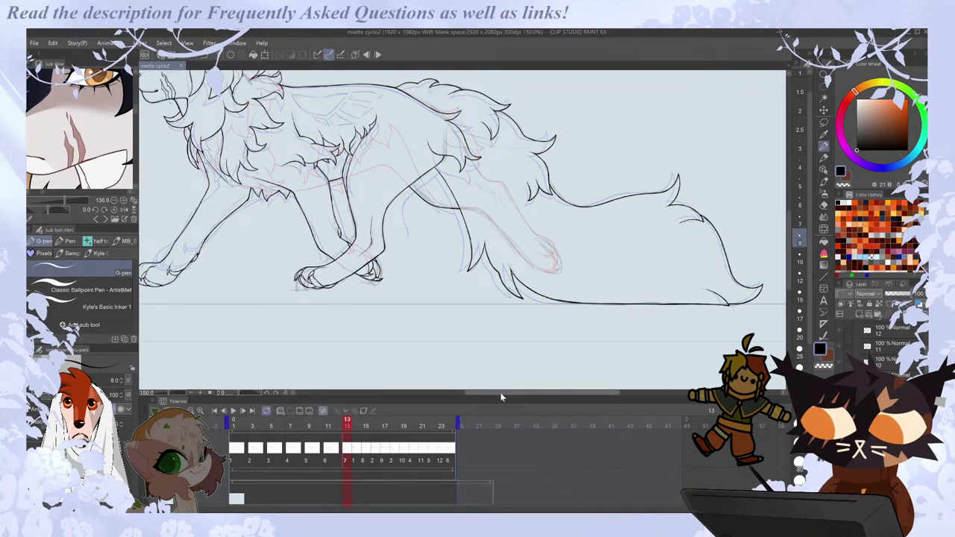
pyautogui.moveTo(499, 392); pyautogui.dragTo(483, 399)
pyautogui.press('Right')
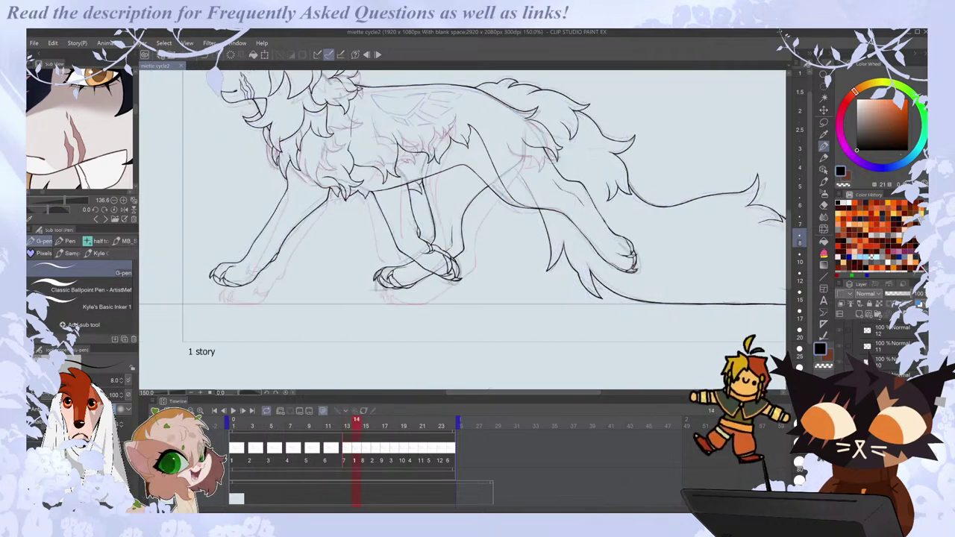
pyautogui.press('Left')
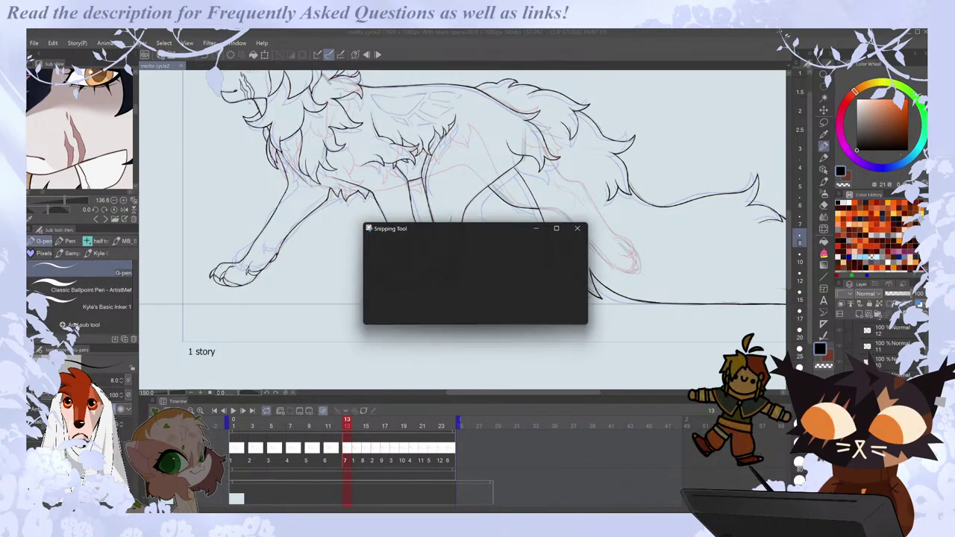
# View the captured cat illustrations enlarged in Snipping Tool and close it.
pyautogui.click(387, 244)
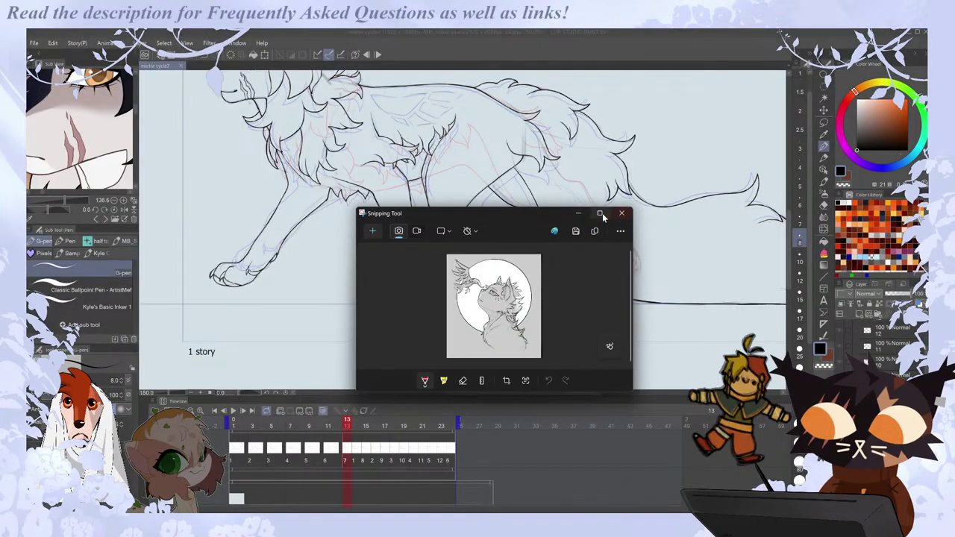
pyautogui.click(601, 213)
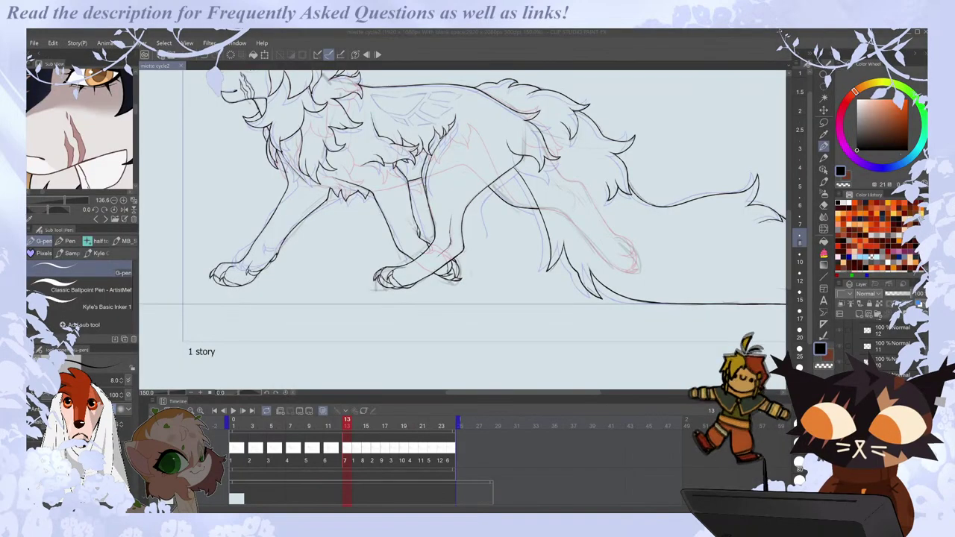
pyautogui.press('super+shift+s')
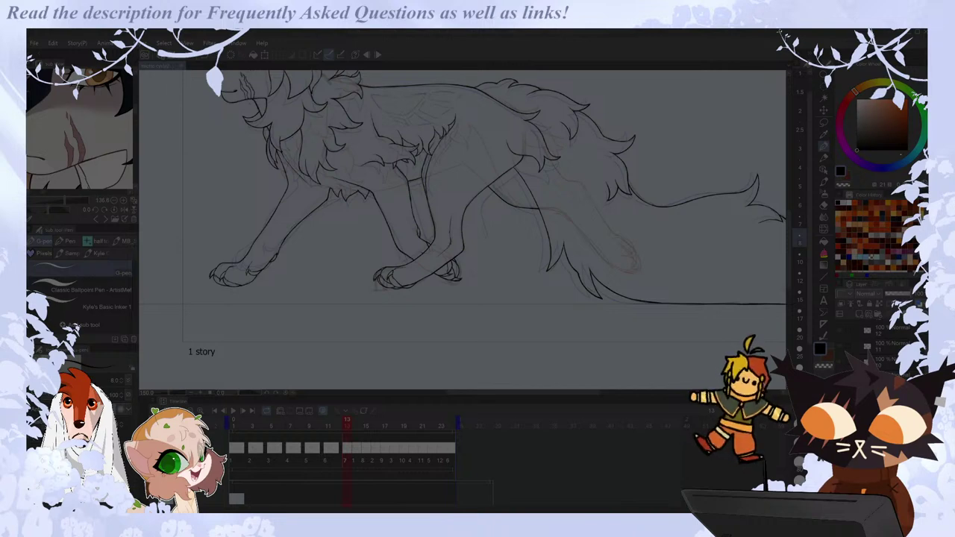
pyautogui.press('Escape')
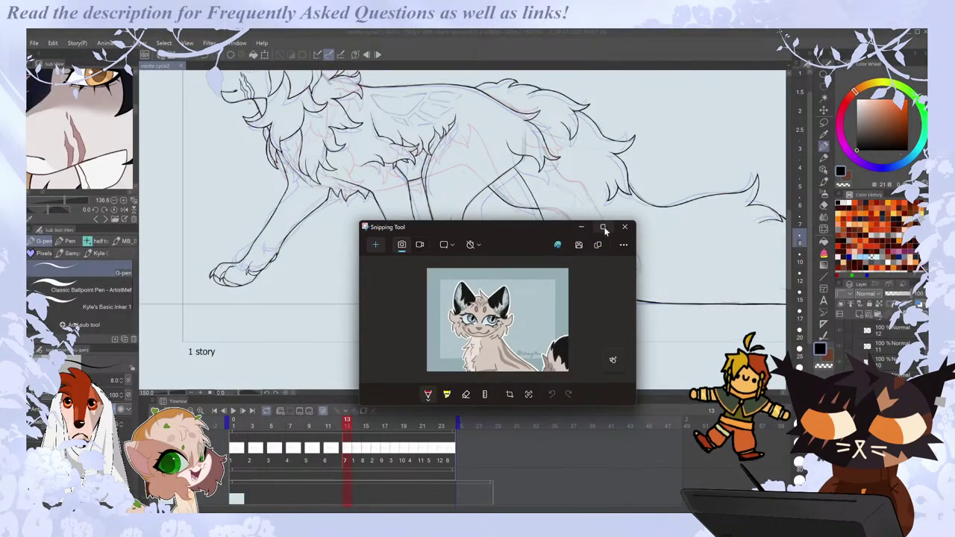
pyautogui.click(604, 228)
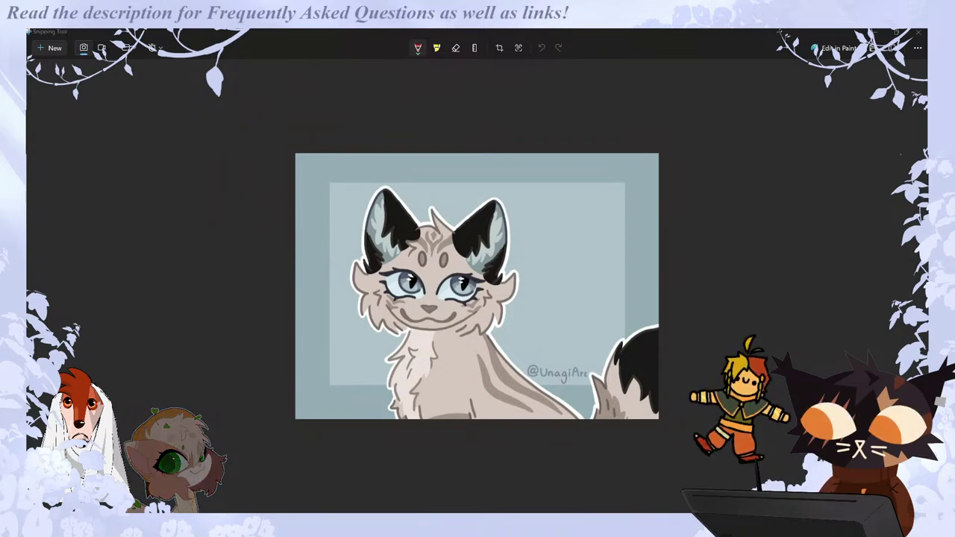
pyautogui.click(917, 32)
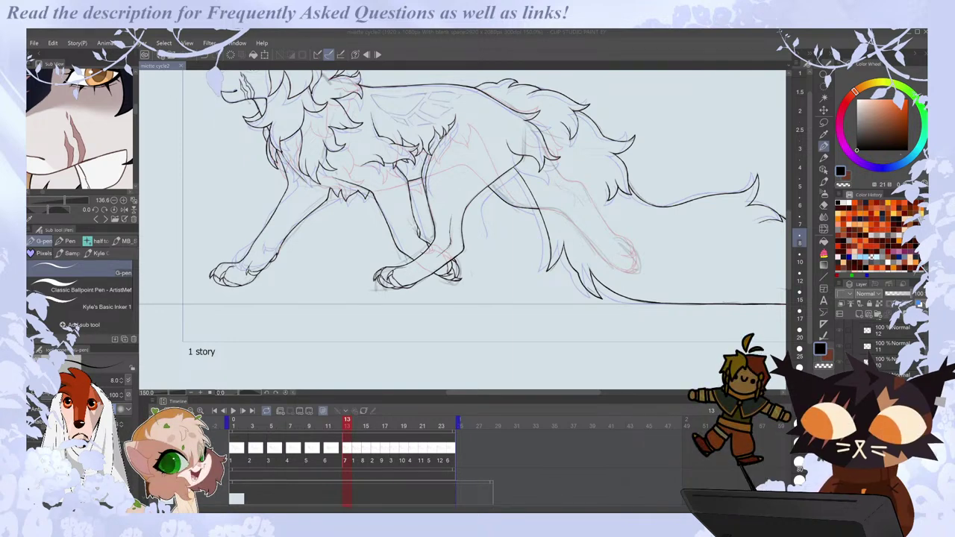
# Return to the walk cycle and compare the full-body poses from frame 13 to frame 17.
pyautogui.hotkey('alt', 'Tab')
pyautogui.hotkey('ctrl', '-')
pyautogui.press(',')
pyautogui.press('.')
pyautogui.press('.')
pyautogui.press('Right')
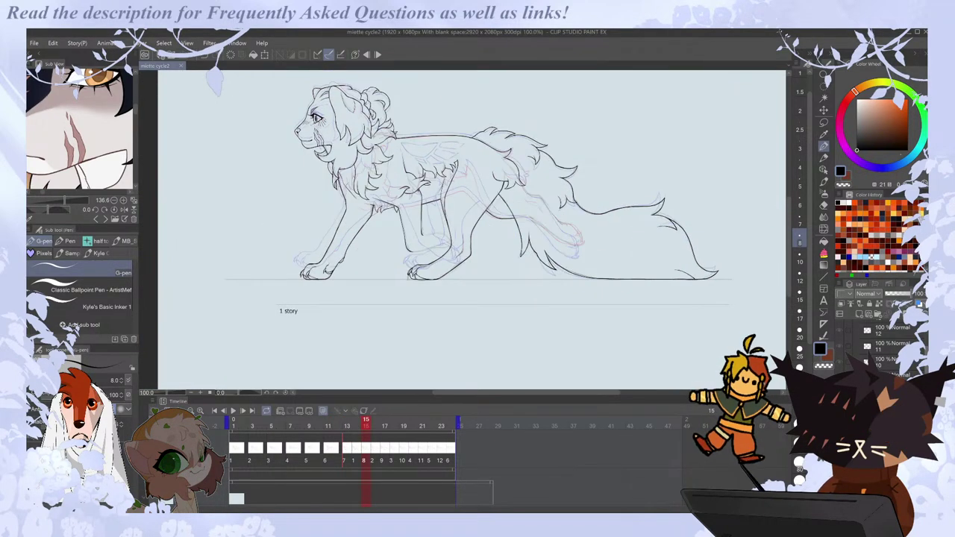
pyautogui.press('Right')
pyautogui.press('Right')
pyautogui.press('Left')
pyautogui.press('Left')
pyautogui.press('Right')
pyautogui.press('Right')
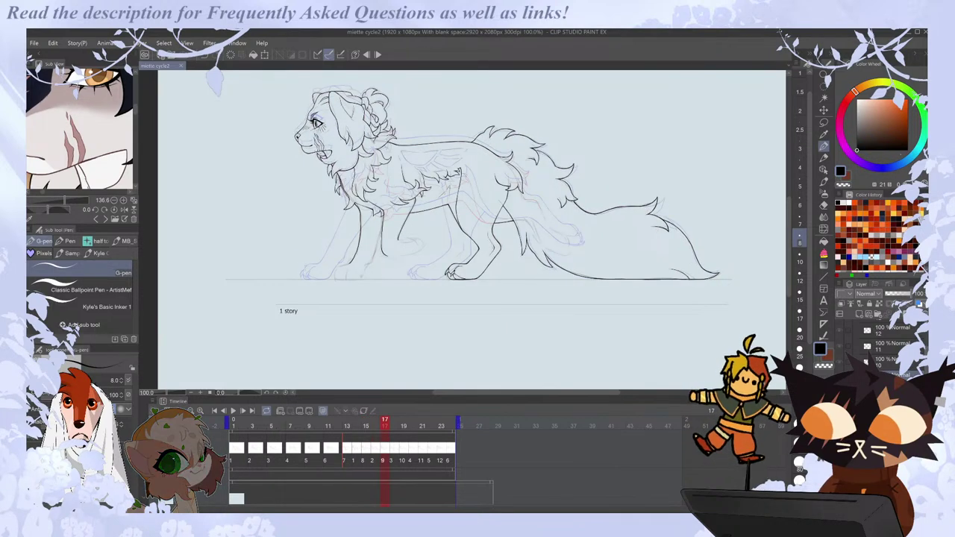
# Clean up the planted front leg's front line on frame 17 with the eraser and pen.
pyautogui.scroll(5, 403, 249)
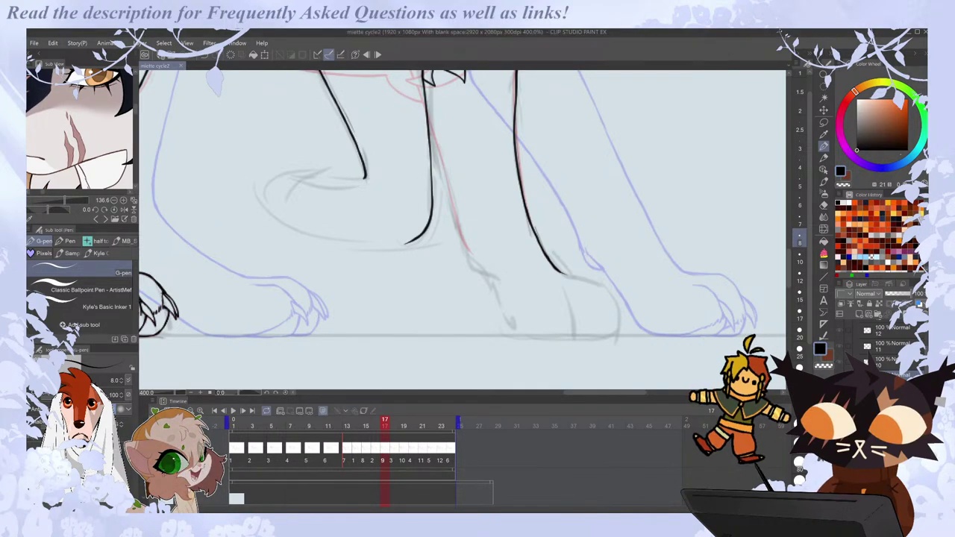
pyautogui.scroll(-2, 550, 314)
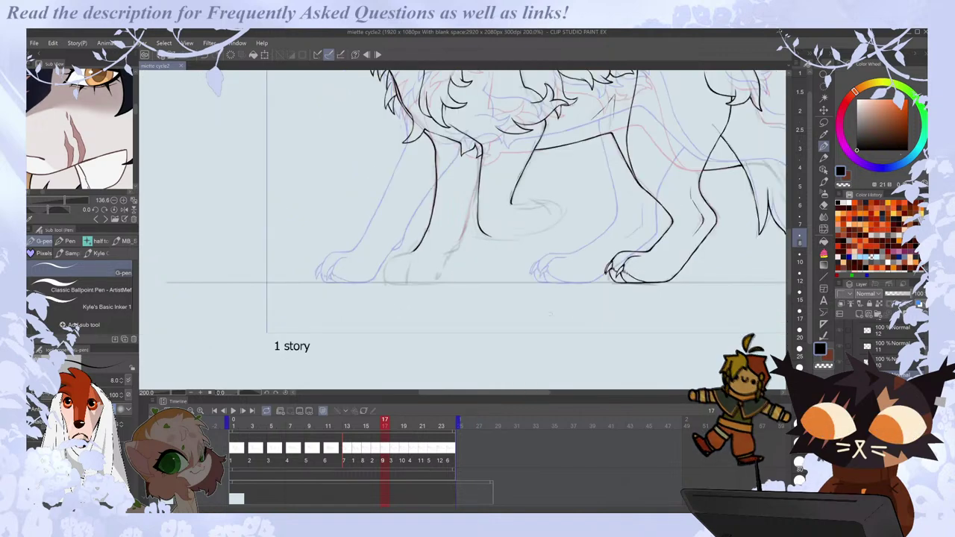
pyautogui.scroll(2, 379, 178)
pyautogui.scroll(-2, 395, 167)
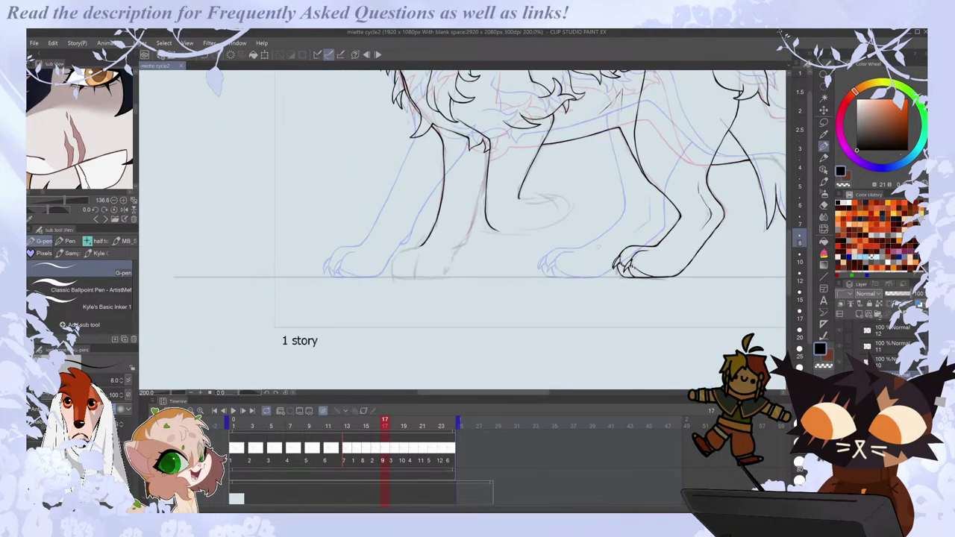
pyautogui.press('e')
pyautogui.moveTo(444, 155); pyautogui.dragTo(446, 189)
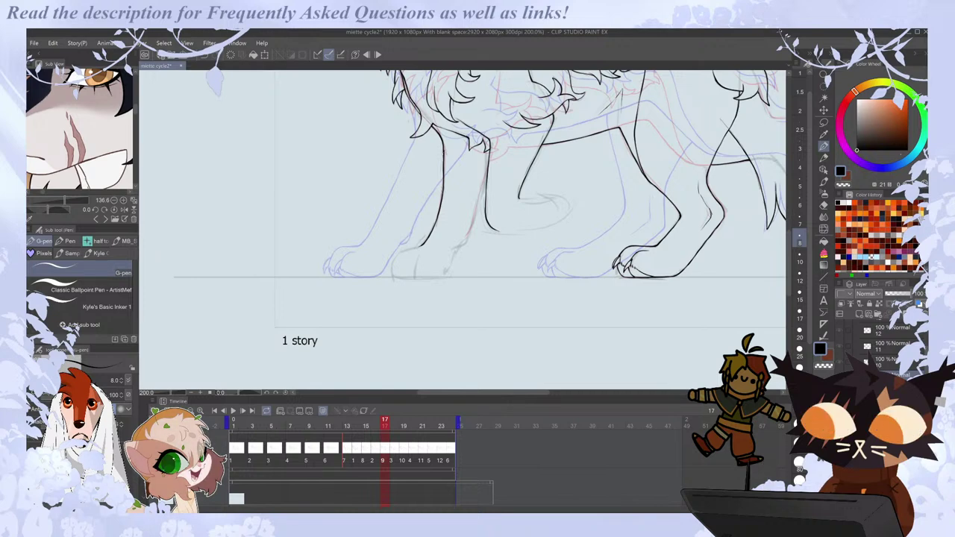
pyautogui.press('p')
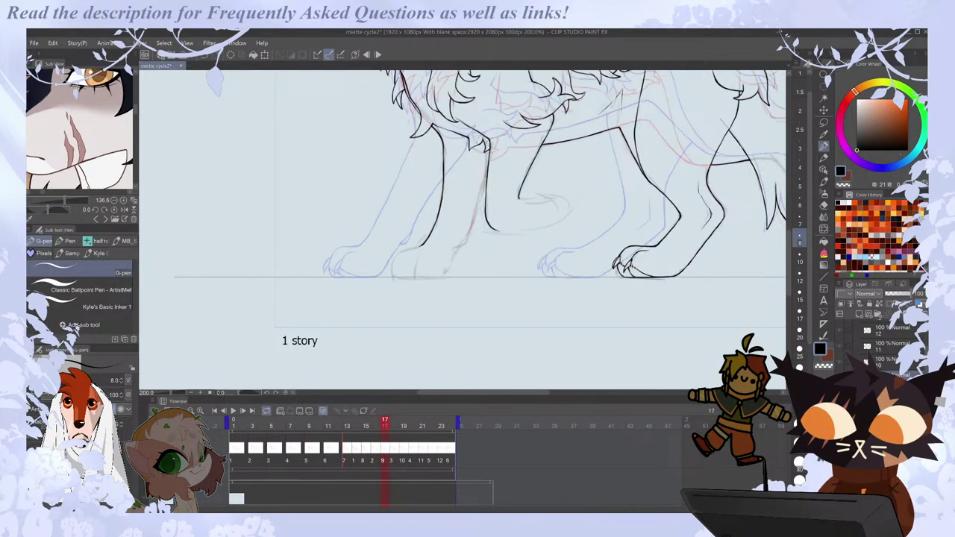
# Trim the lower end of the planted front leg's rear line on frame 18, comparing it with frame 17.
pyautogui.press('Right')
pyautogui.press('e')
pyautogui.moveTo(469, 233); pyautogui.dragTo(475, 203)
pyautogui.press('p')
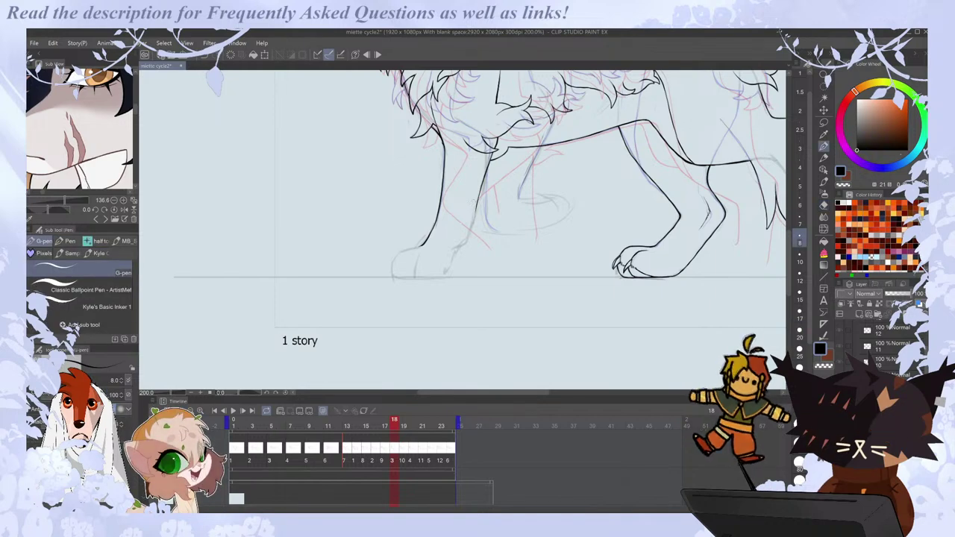
pyautogui.press(',')
pyautogui.press('.')
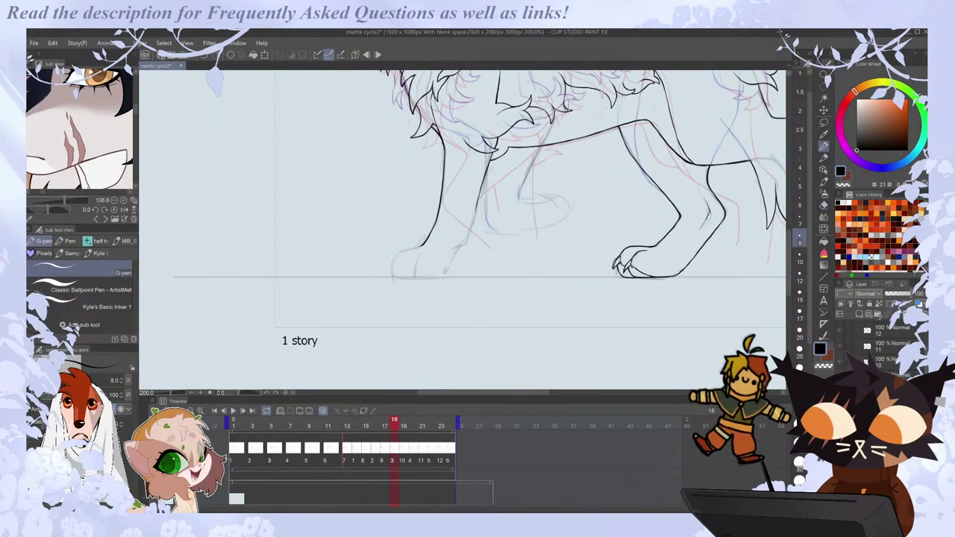
pyautogui.press(',')
pyautogui.scroll(1, 438, 232)
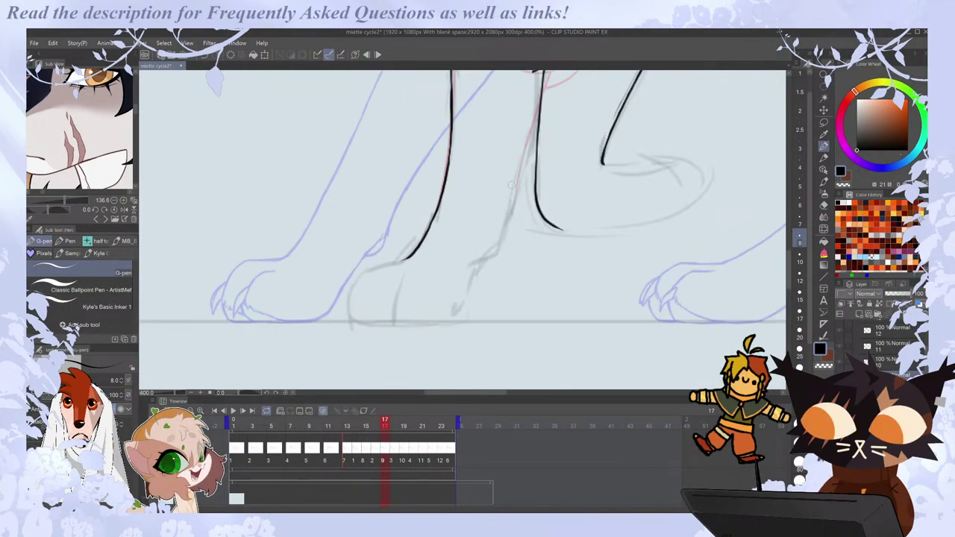
pyautogui.press('.')
pyautogui.press(',')
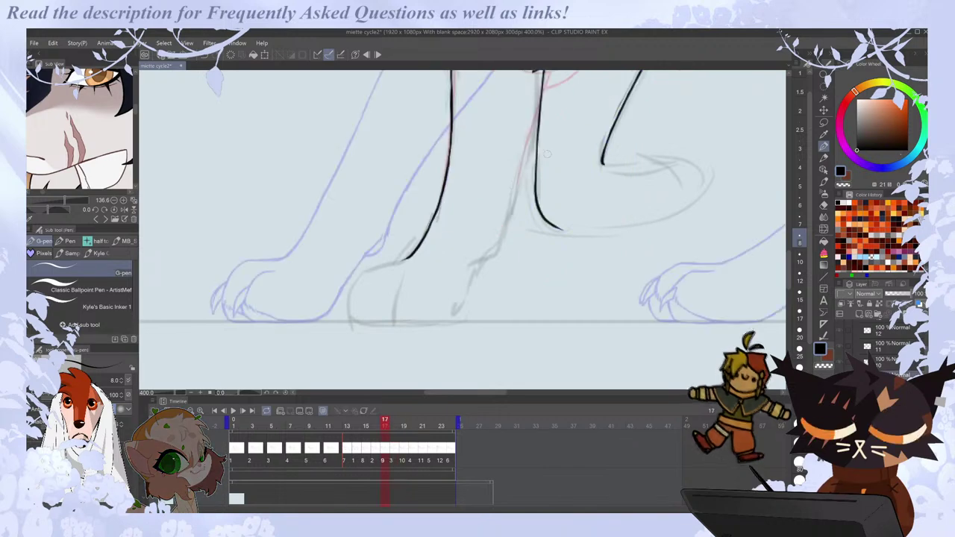
# Extend the planted front leg's rear line on frame 18 and ink the dewclaw at its lower end.
pyautogui.press('.')
pyautogui.moveTo(519, 182)
pyautogui.mouseDown()
pyautogui.moveTo(506, 237)
pyautogui.moveTo(485, 256)
pyautogui.mouseUp()
pyautogui.hotkey('ctrl', 'z')
pyautogui.moveTo(516, 183)
pyautogui.mouseDown()
pyautogui.moveTo(507, 233)
pyautogui.moveTo(483, 257)
pyautogui.moveTo(512, 209)
pyautogui.moveTo(486, 254)
pyautogui.moveTo(511, 217)
pyautogui.moveTo(508, 239)
pyautogui.moveTo(484, 255)
pyautogui.moveTo(509, 238)
pyautogui.mouseUp()
pyautogui.press(',')
pyautogui.press('.')
pyautogui.press('e')
pyautogui.press('p')
pyautogui.press('e')
pyautogui.press('p')
pyautogui.press('e')
pyautogui.press('p')
pyautogui.press(',')
pyautogui.press('.')
pyautogui.press('e')
pyautogui.press('p')
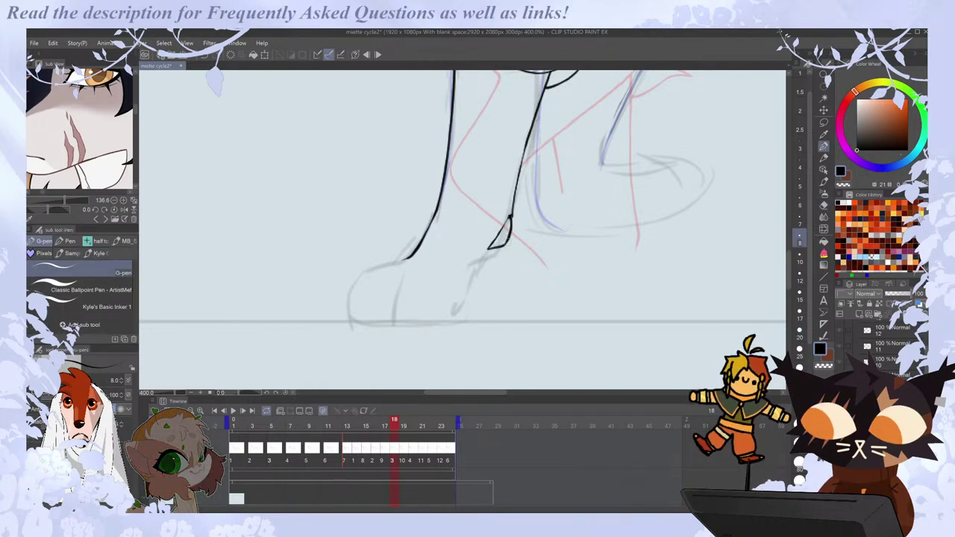
# Refine the dewclaw on frame 18 with small pen and eraser touch-ups, checking it against frame 17.
pyautogui.press(',')
pyautogui.press('.')
pyautogui.press('e')
pyautogui.press('p')
pyautogui.moveTo(489, 248)
pyautogui.mouseDown()
pyautogui.moveTo(509, 238)
pyautogui.moveTo(506, 222)
pyautogui.mouseUp()
pyautogui.press('e')
pyautogui.press('p')
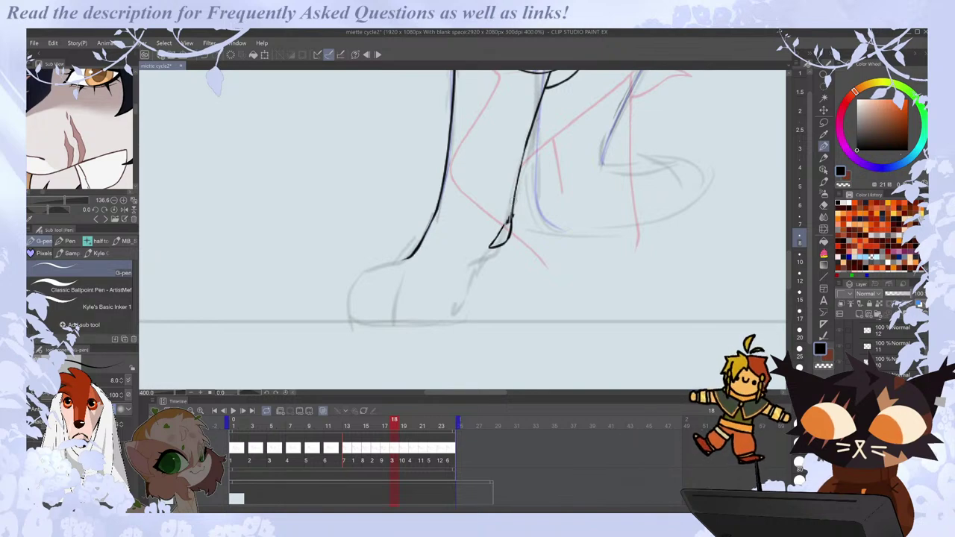
pyautogui.press(',')
pyautogui.press('.')
pyautogui.press('e')
pyautogui.moveTo(490, 247)
pyautogui.mouseDown()
pyautogui.moveTo(504, 225)
pyautogui.moveTo(490, 246)
pyautogui.mouseUp()
pyautogui.press('p')
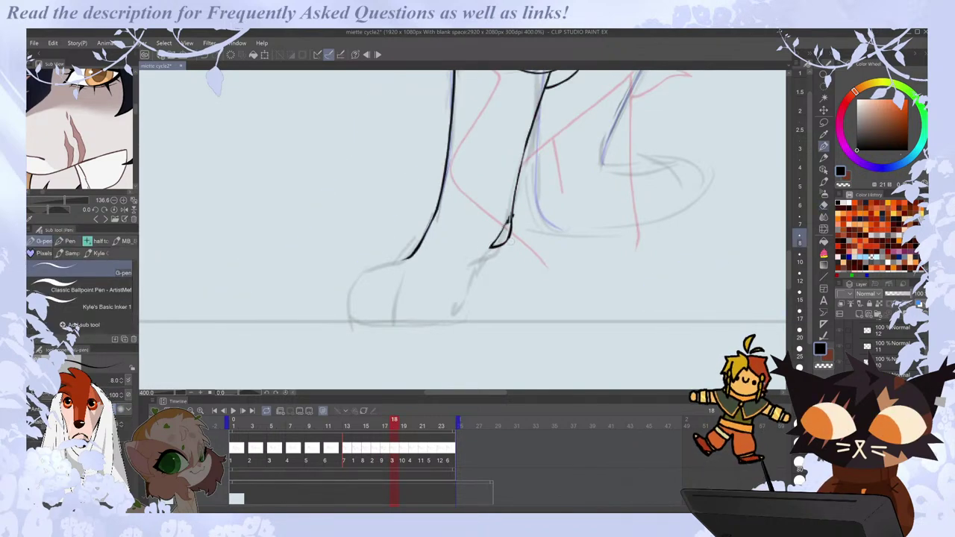
pyautogui.press(',')
pyautogui.press('.')
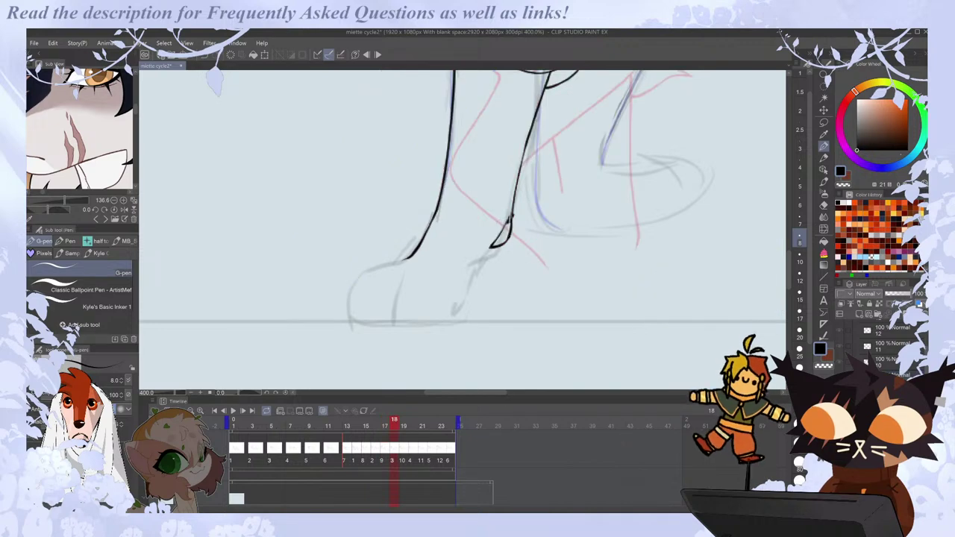
# Lasso the lower rear leg line with the dewclaw on frame 18 and transform it slightly to the right.
pyautogui.press('m')
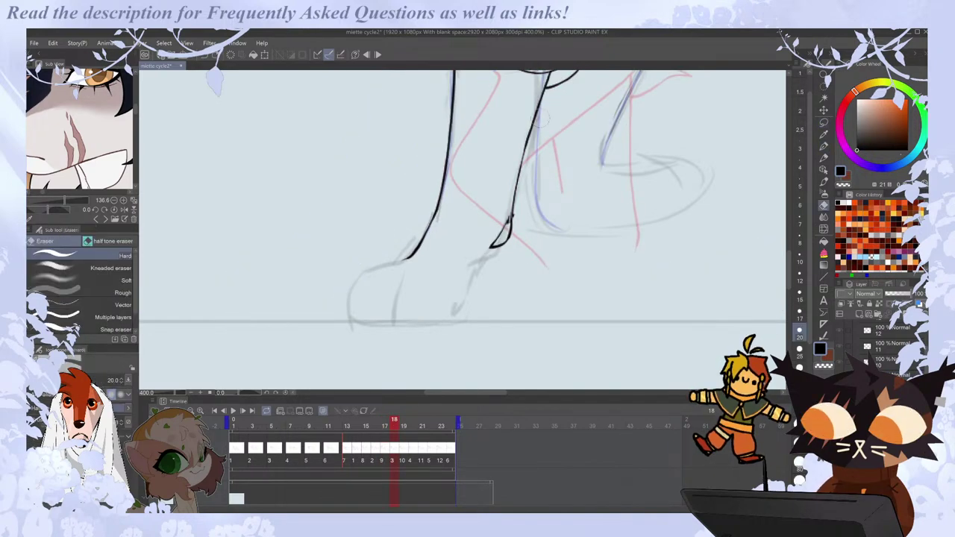
pyautogui.moveTo(539, 103); pyautogui.dragTo(550, 217)
pyautogui.click(573, 295)
pyautogui.click(503, 211)
pyautogui.moveTo(557, 100)
pyautogui.mouseDown()
pyautogui.moveTo(501, 142)
pyautogui.moveTo(563, 106)
pyautogui.mouseUp()
pyautogui.hotkey('ctrl', 't')
pyautogui.moveTo(545, 252); pyautogui.dragTo(549, 254)
pyautogui.click(517, 301)
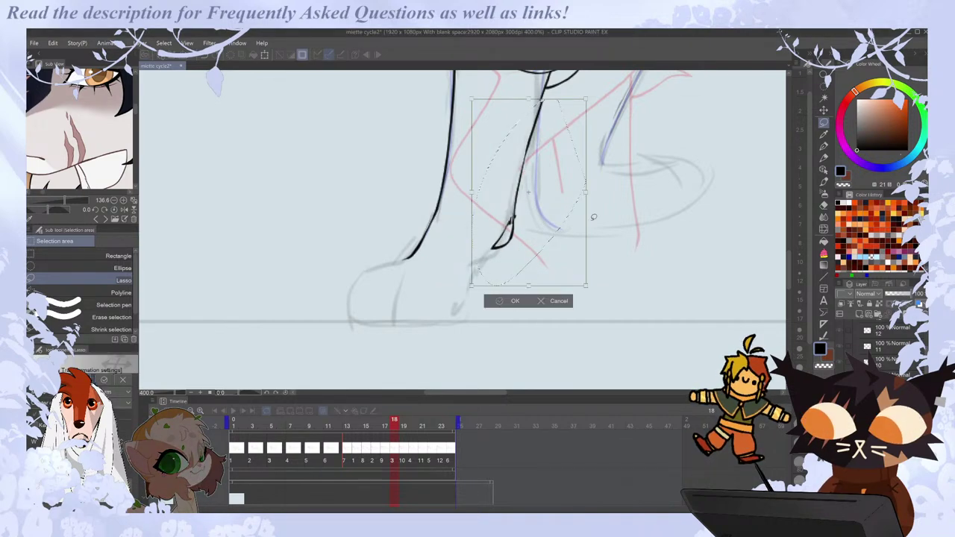
pyautogui.hotkey('ctrl', 'd')
# Erase and rework the front leg's rear line above the dewclaw on frame 18 to blend it with the moved section.
pyautogui.press('e')
pyautogui.moveTo(541, 97); pyautogui.dragTo(527, 149)
pyautogui.press('p')
pyautogui.moveTo(549, 82); pyautogui.dragTo(524, 162)
pyautogui.hotkey('ctrl', 'z')
pyautogui.press('e')
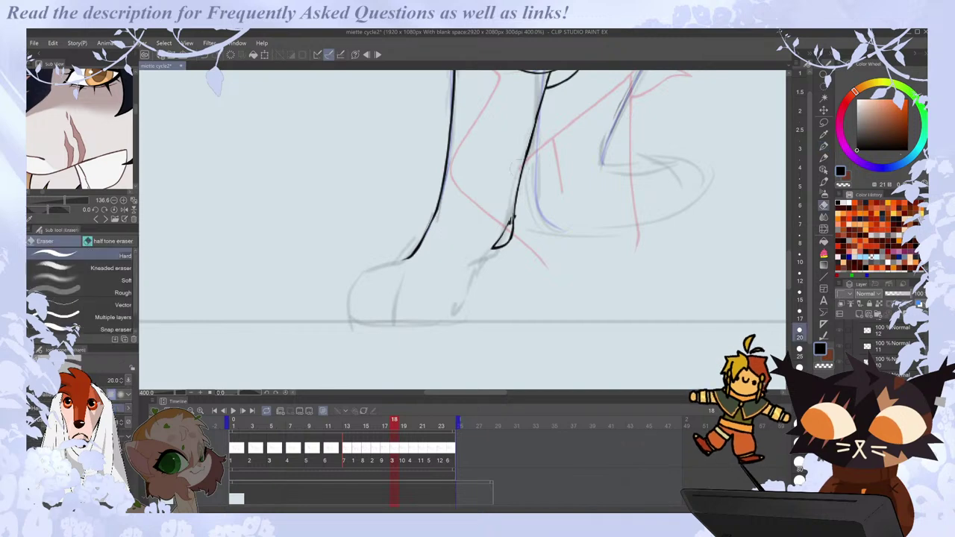
pyautogui.press('p')
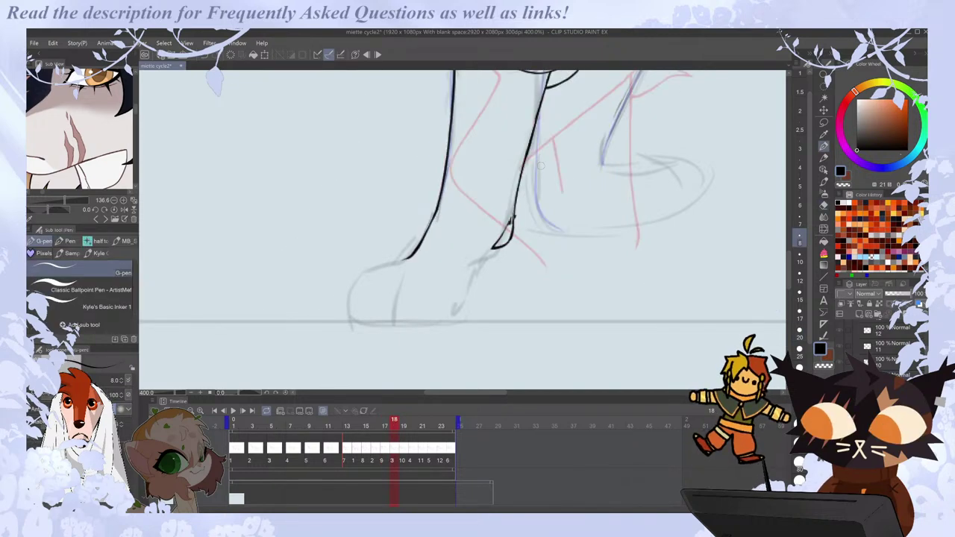
# Ink the planted front paw's heel line on frame 18 from the dewclaw down to the ground line.
pyautogui.press('Left')
pyautogui.press('Right')
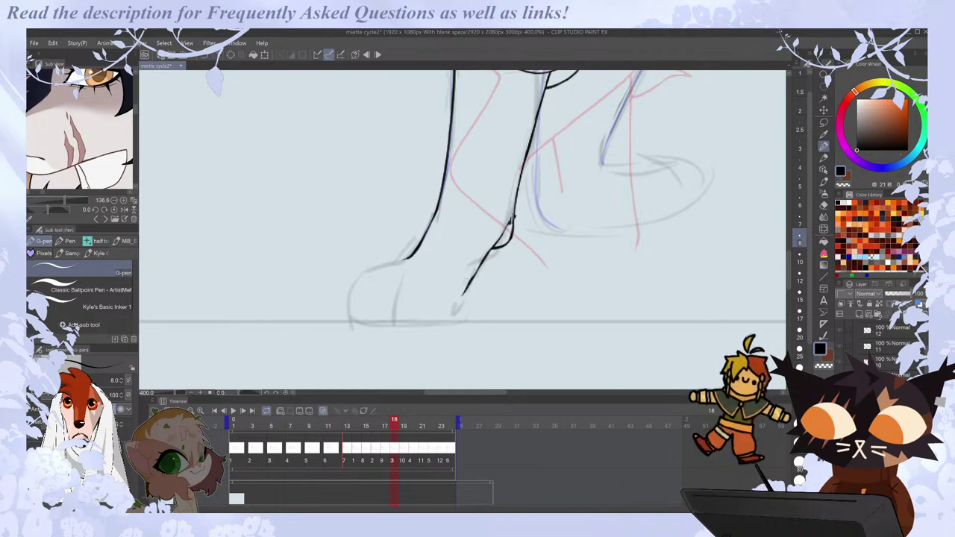
pyautogui.moveTo(493, 248); pyautogui.dragTo(454, 323)
pyautogui.press('Left')
pyautogui.press('.')
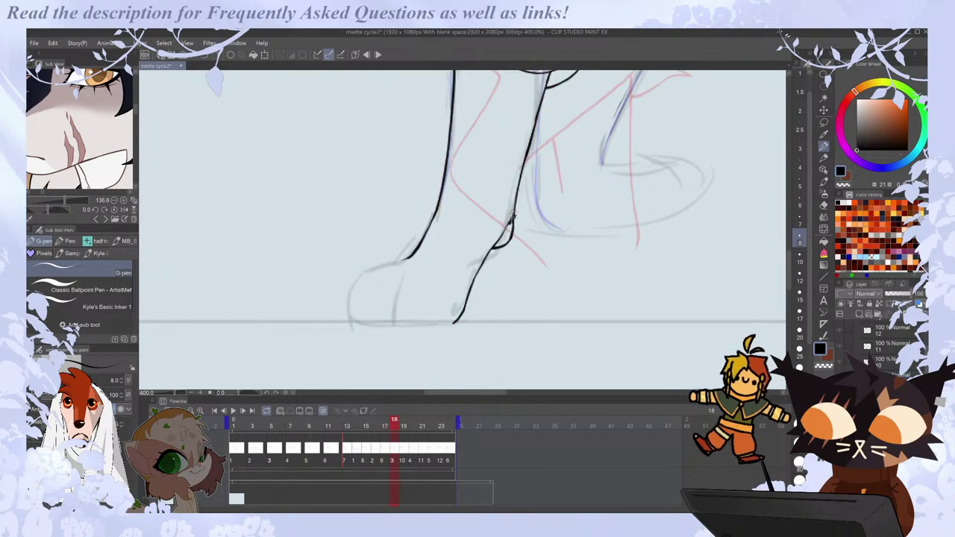
# Ink the top contour of the planted front paw on frame 18 from the leg line to the front toe, checking neighbouring frames.
pyautogui.moveTo(391, 261); pyautogui.dragTo(350, 291)
pyautogui.press(',')
pyautogui.press('.')
pyautogui.hotkey('ctrl', 'z')
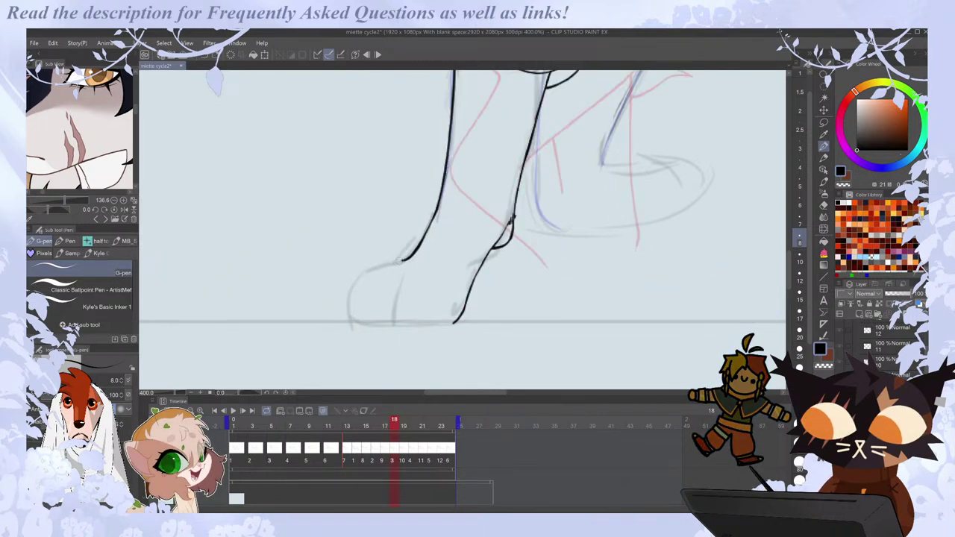
pyautogui.moveTo(405, 258)
pyautogui.mouseDown()
pyautogui.moveTo(379, 263)
pyautogui.moveTo(352, 287)
pyautogui.mouseUp()
pyautogui.press(',')
pyautogui.press('.')
pyautogui.hotkey('ctrl', 'z')
pyautogui.moveTo(403, 258)
pyautogui.mouseDown()
pyautogui.moveTo(361, 274)
pyautogui.moveTo(348, 303)
pyautogui.mouseUp()
pyautogui.press(',')
pyautogui.press('.')
# Ink the curved inner toe line and the first strokes of the front claw on frame 18's planted front paw.
pyautogui.moveTo(416, 266); pyautogui.dragTo(377, 302)
pyautogui.hotkey('ctrl', 'z')
pyautogui.press(',')
pyautogui.press('.')
pyautogui.press(',')
pyautogui.press('.')
pyautogui.press('e')
pyautogui.moveTo(349, 301)
pyautogui.mouseDown()
pyautogui.moveTo(358, 279)
pyautogui.moveTo(343, 314)
pyautogui.mouseUp()
pyautogui.press('p')
pyautogui.press(',')
pyautogui.press('.')
pyautogui.hotkey('ctrl', 'z')
pyautogui.press(',')
pyautogui.press('.')
pyautogui.hotkey('ctrl', 'z')
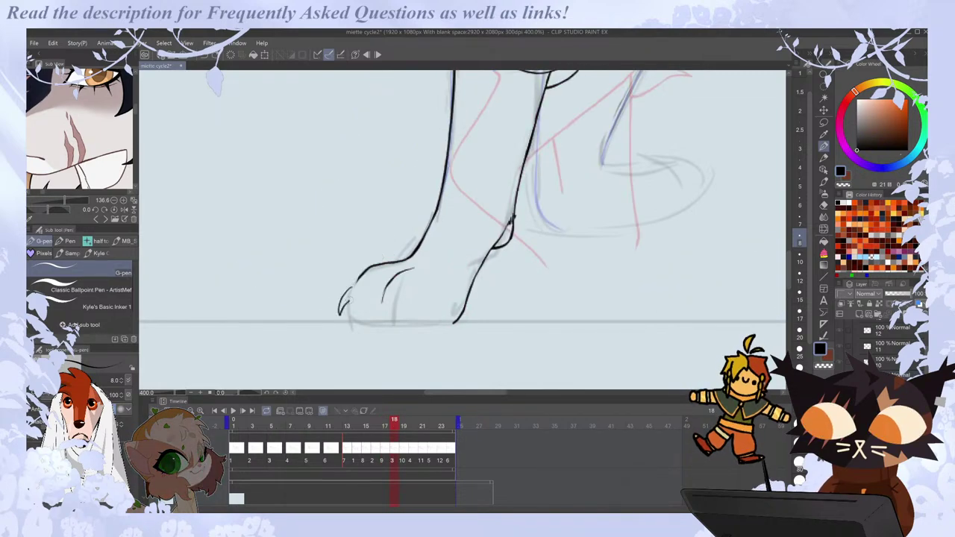
# Ink the second claw below the inner toe line and close the front claw's shape on frame 18.
pyautogui.press(',')
pyautogui.press('.')
pyautogui.moveTo(384, 289); pyautogui.dragTo(371, 319)
pyautogui.hotkey('ctrl', 'z')
pyautogui.press(',')
pyautogui.press('.')
pyautogui.press(',')
pyautogui.press('.')
pyautogui.press('e')
pyautogui.press('p')
pyautogui.press(',')
pyautogui.press('.')
pyautogui.press('e')
pyautogui.press('p')
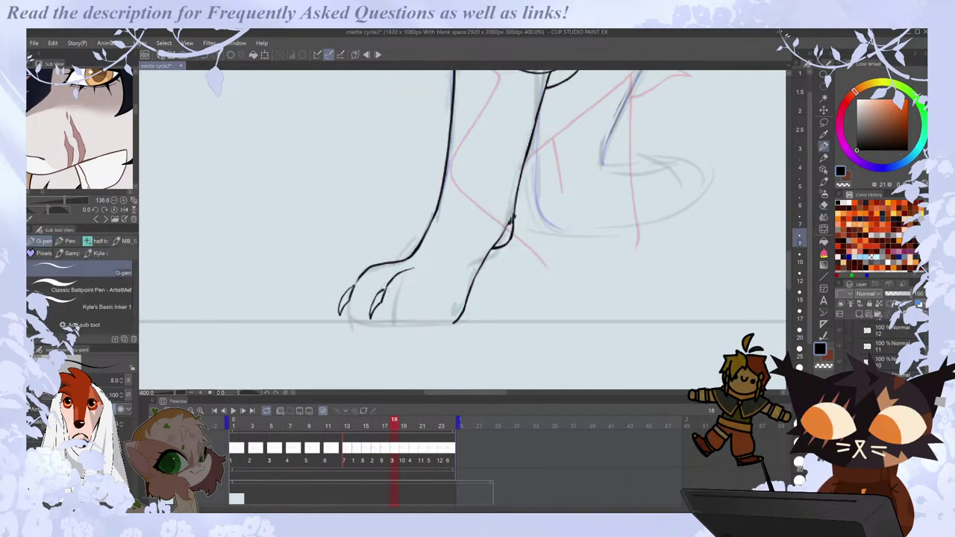
# Add short textured strokes behind the second claw on frame 18 to start the toe's lower edge.
pyautogui.press('e')
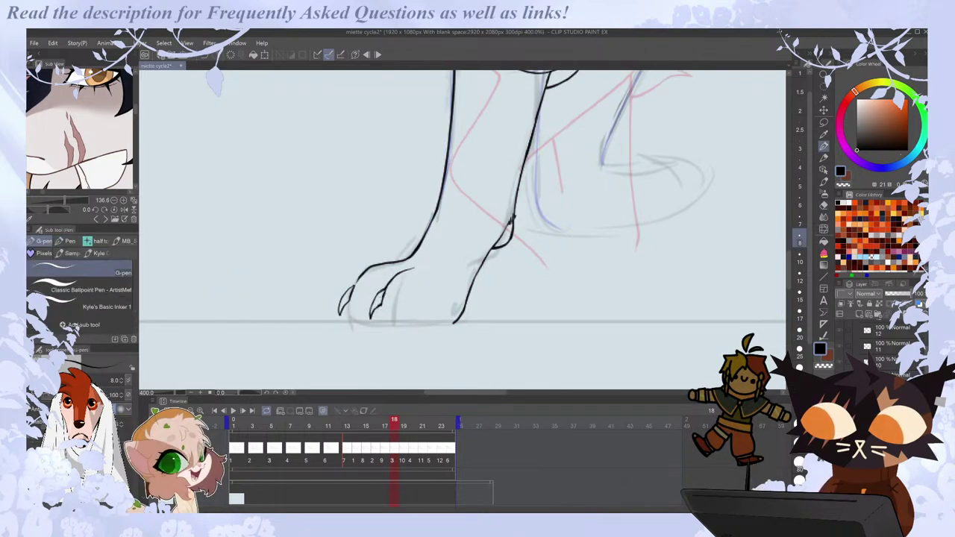
pyautogui.press(',')
pyautogui.press('.')
pyautogui.press(',')
pyautogui.press('.')
pyautogui.hotkey('ctrl', 'z')
# Try to shift the lassoed toes and claws on frame 18 slightly up and to the right, and undo the transform.
pyautogui.press('m')
pyautogui.moveTo(357, 236)
pyautogui.mouseDown()
pyautogui.moveTo(384, 220)
pyautogui.moveTo(373, 349)
pyautogui.moveTo(429, 193)
pyautogui.mouseUp()
pyautogui.hotkey('ctrl', 't')
pyautogui.moveTo(432, 282); pyautogui.dragTo(435, 278)
pyautogui.click(368, 362)
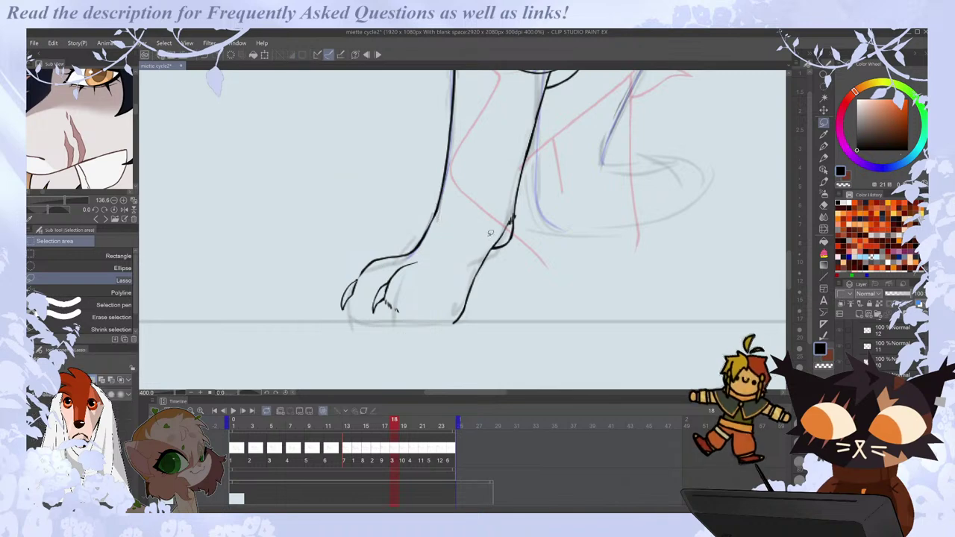
pyautogui.press('p')
pyautogui.hotkey('ctrl', 'Left')
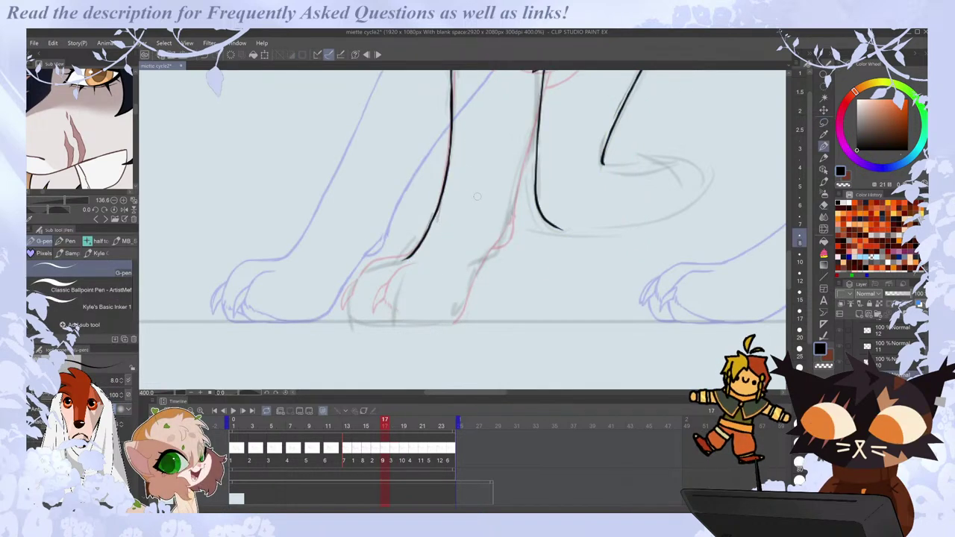
pyautogui.hotkey('ctrl', 'Right')
pyautogui.hotkey('ctrl', 'shift', 'd')
pyautogui.hotkey('ctrl', 'z')
pyautogui.hotkey('ctrl', 'd')
pyautogui.hotkey('ctrl', 'Left')
pyautogui.hotkey('ctrl', 'Right')
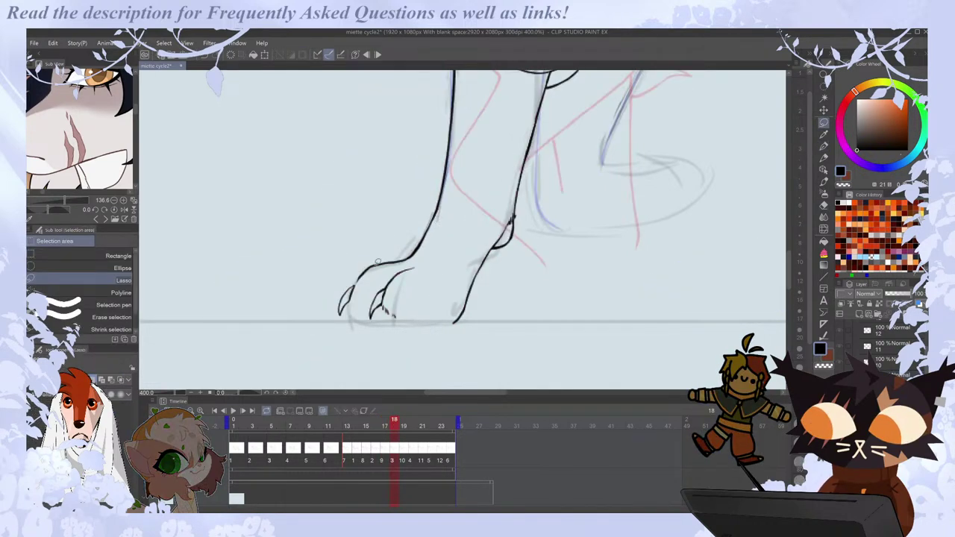
# Extend the lower toe edge on frame 18 into a sole line running from the second claw to the heel.
pyautogui.press('e')
pyautogui.press('p')
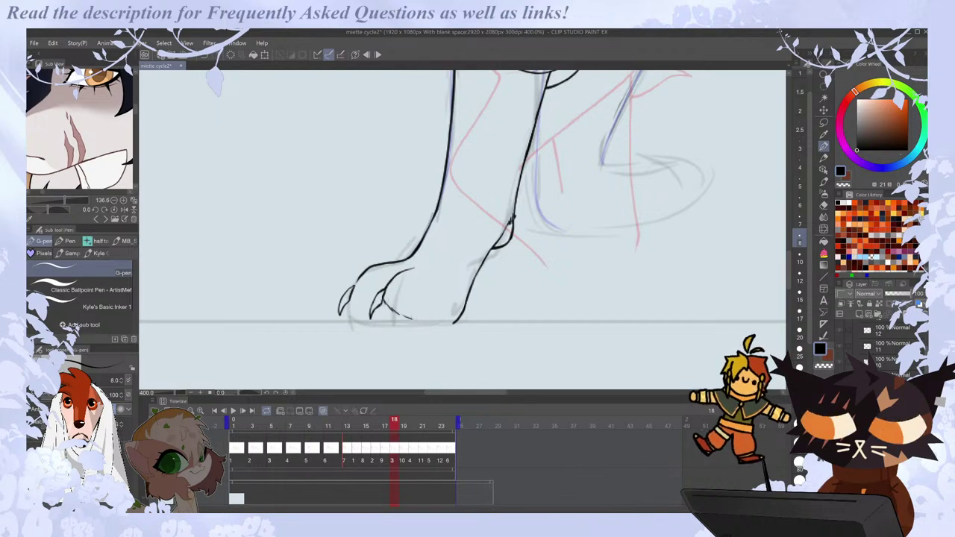
pyautogui.moveTo(394, 313); pyautogui.dragTo(426, 322)
pyautogui.hotkey('ctrl', 'Left')
pyautogui.hotkey('ctrl', 'Right')
pyautogui.press('e')
pyautogui.press('p')
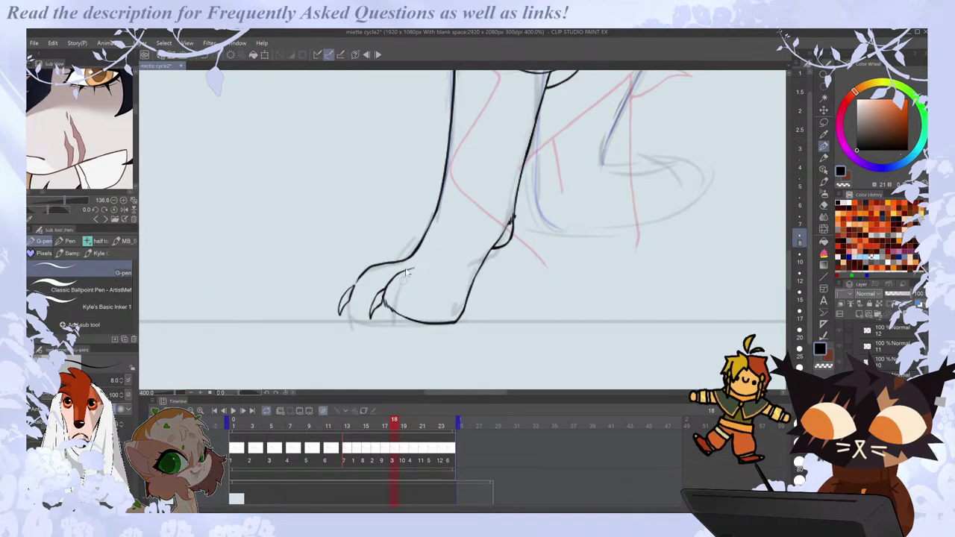
# Erase the sole line on frame 18, redraw it slightly higher, and join it cleanly to the heel.
pyautogui.press('e')
pyautogui.press('p')
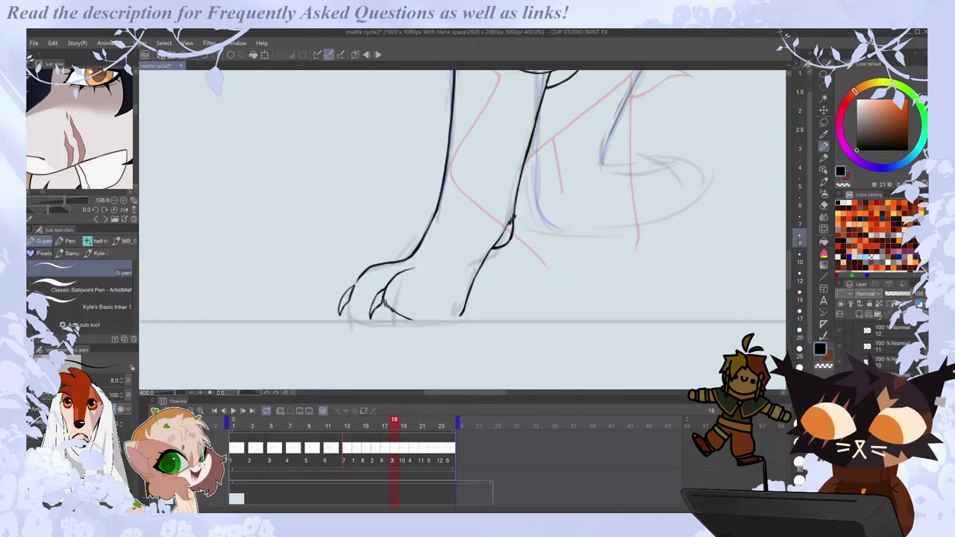
pyautogui.press('e')
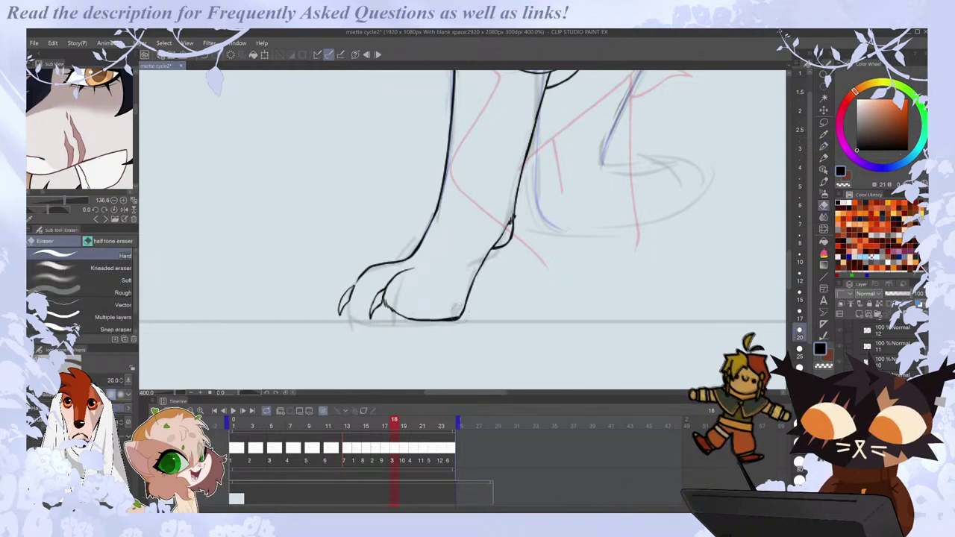
pyautogui.press('p')
pyautogui.press('e')
pyautogui.press('p')
pyautogui.moveTo(466, 302); pyautogui.dragTo(458, 314)
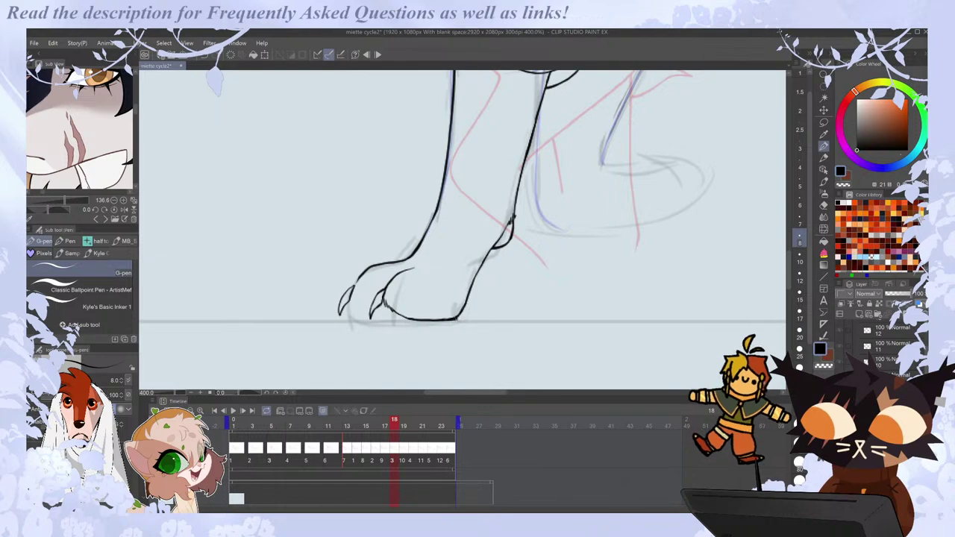
pyautogui.press('e')
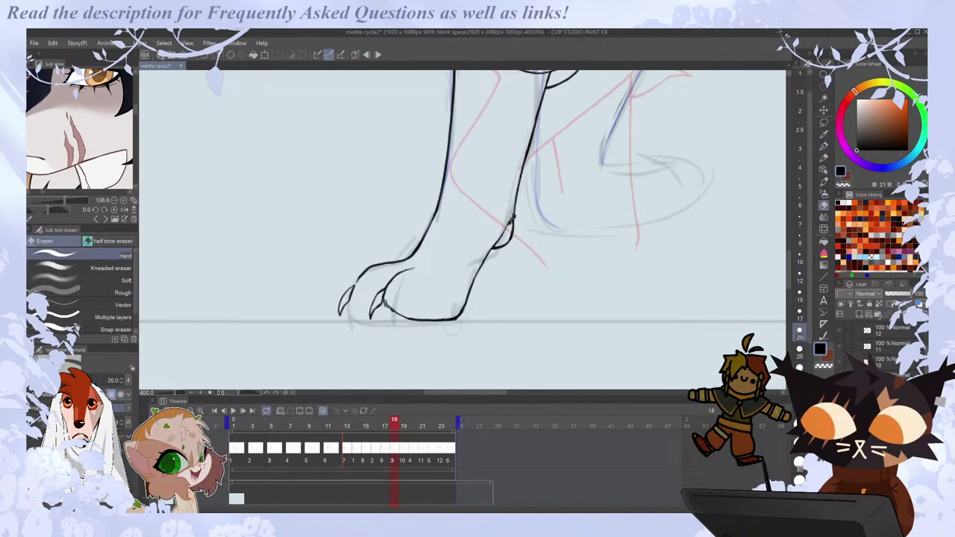
pyautogui.press('p')
# Rework the toe edge beside the second claw on frame 18 with the pen and eraser, comparing it with frame 17.
pyautogui.press('Left')
pyautogui.press('Right')
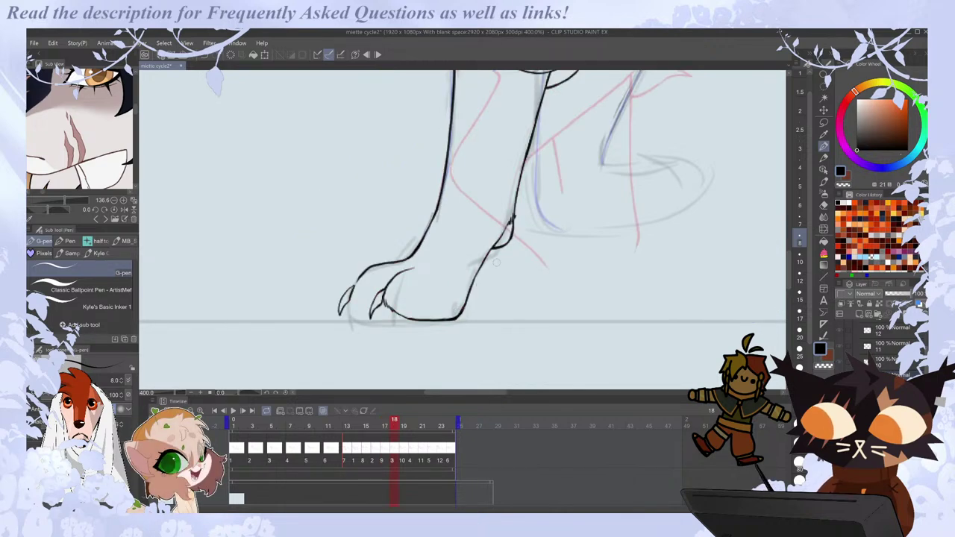
pyautogui.press('Left')
pyautogui.press('Right')
pyautogui.press('Left')
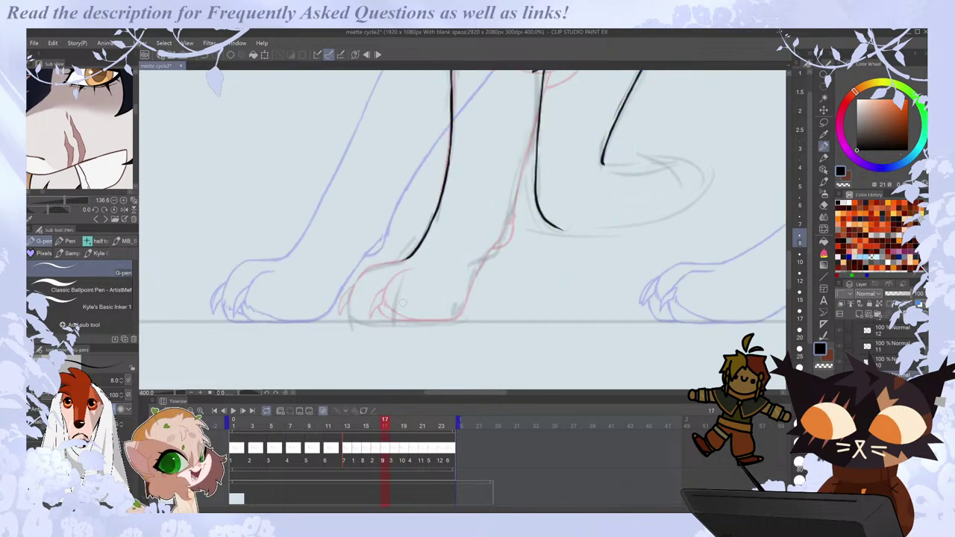
pyautogui.press('Right')
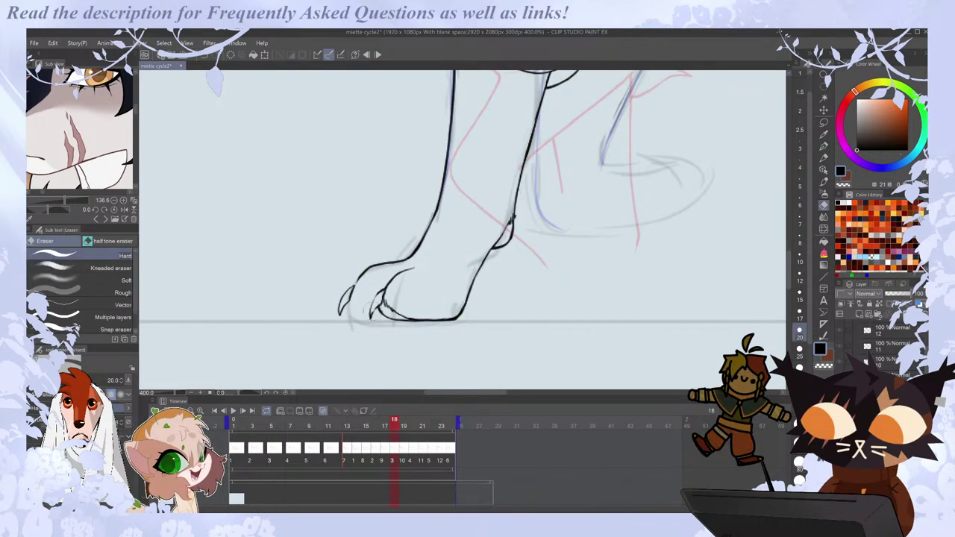
pyautogui.press('e')
pyautogui.press('p')
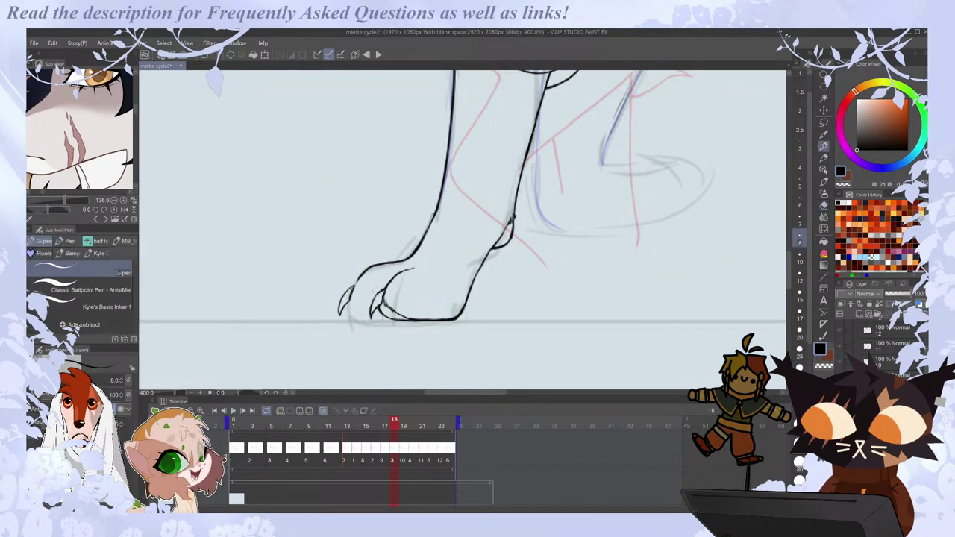
pyautogui.press('Left')
pyautogui.press('Right')
pyautogui.press('e')
pyautogui.press('p')
pyautogui.press('Left')
pyautogui.press('Right')
pyautogui.press('e')
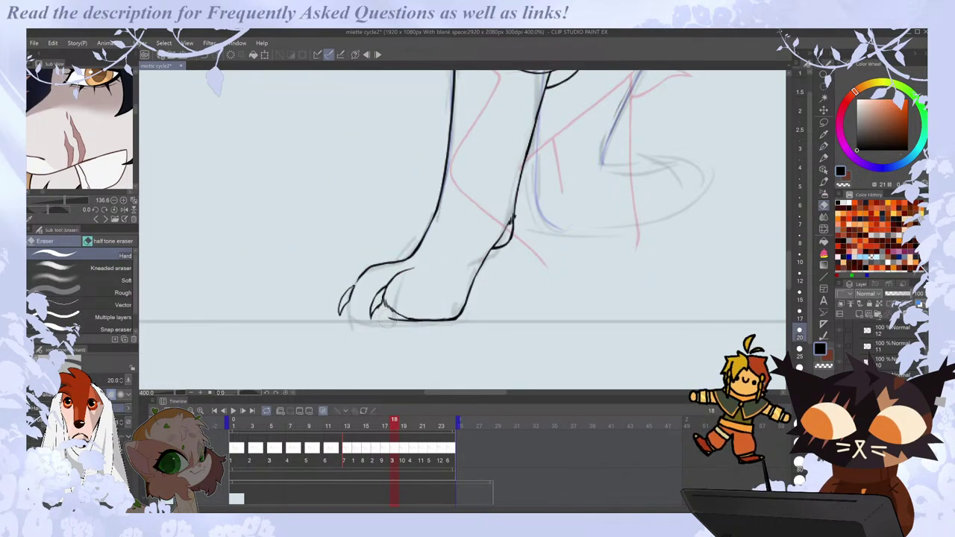
# Smooth the join between the second toe and the sole on frame 18 and add short fur strokes under the front toe.
pyautogui.press('p')
pyautogui.press('Left')
pyautogui.press('Right')
pyautogui.press('e')
pyautogui.moveTo(401, 315); pyautogui.dragTo(433, 320)
pyautogui.press('p')
pyautogui.press('e')
pyautogui.press('p')
pyautogui.press('Left')
pyautogui.press('Right')
pyautogui.press('Left')
pyautogui.press('Right')
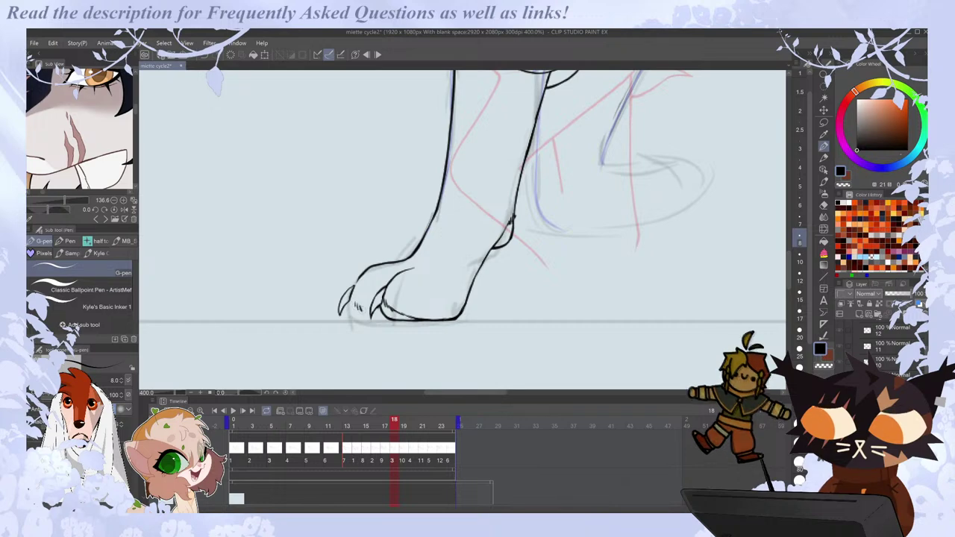
# Extend the fur strokes under the front toe on frame 18, then lasso and remove the front claw.
pyautogui.press('Left')
pyautogui.press('Right')
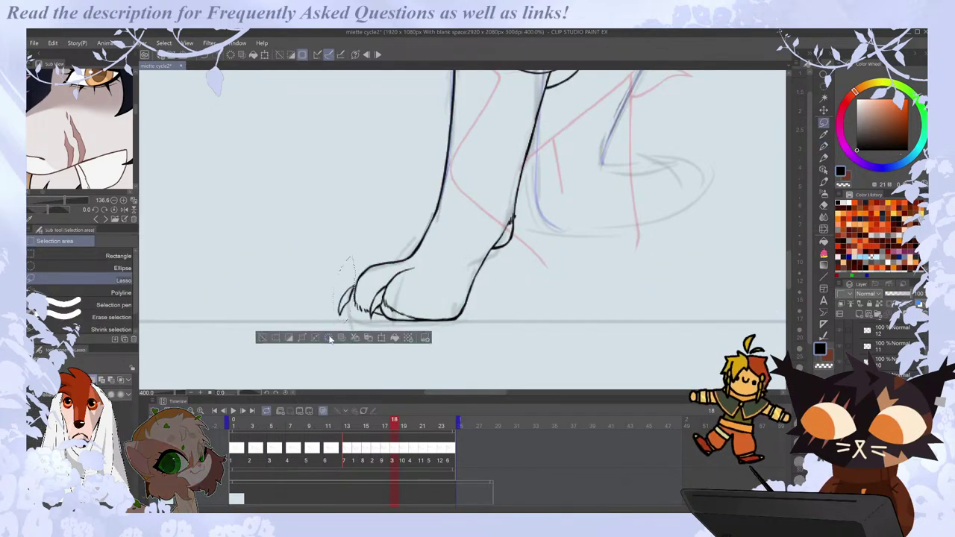
pyautogui.press('Left')
pyautogui.press('Right')
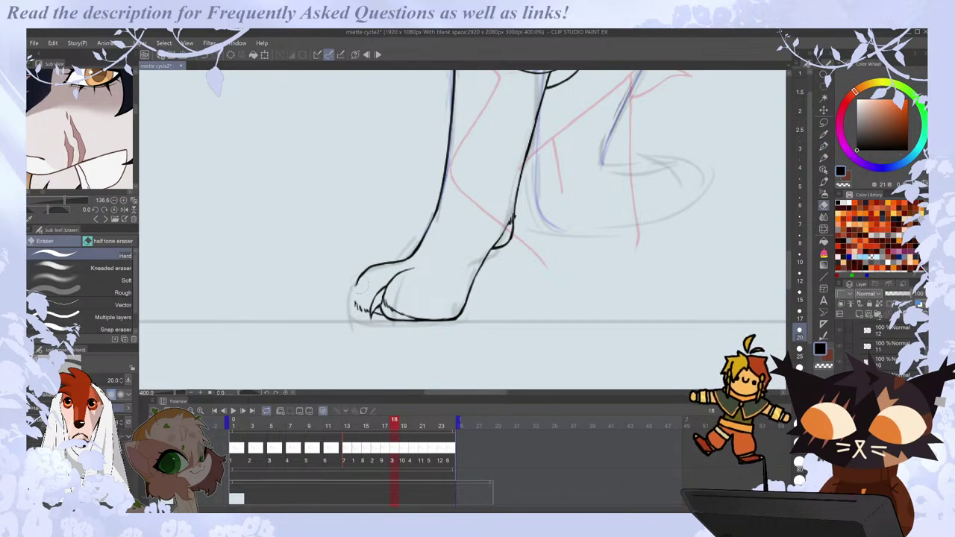
# Ink the front toe's rounded outline on frame 18 down to the ground and close it along the sole.
pyautogui.press('Left')
pyautogui.press('Right')
pyautogui.press('Left')
pyautogui.press('Right')
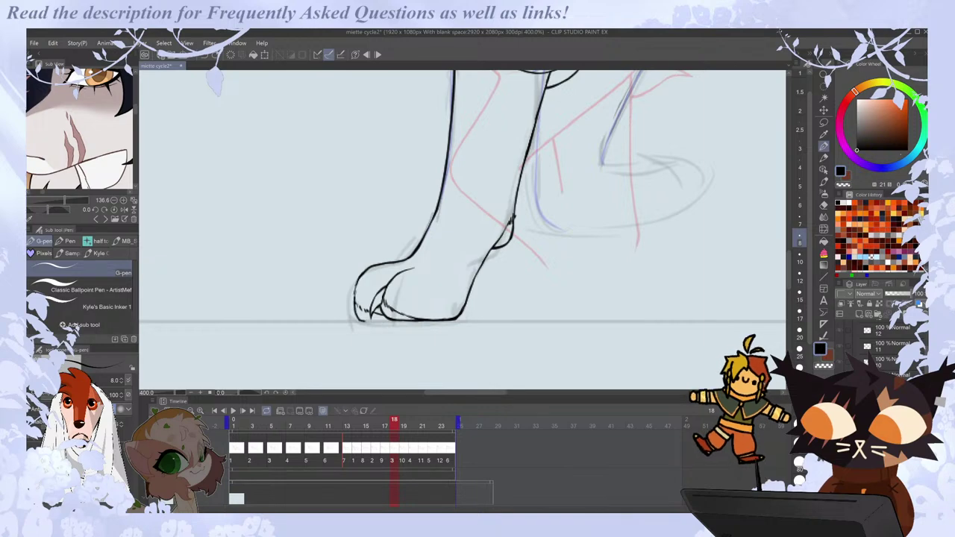
pyautogui.press('Left')
pyautogui.press('Right')
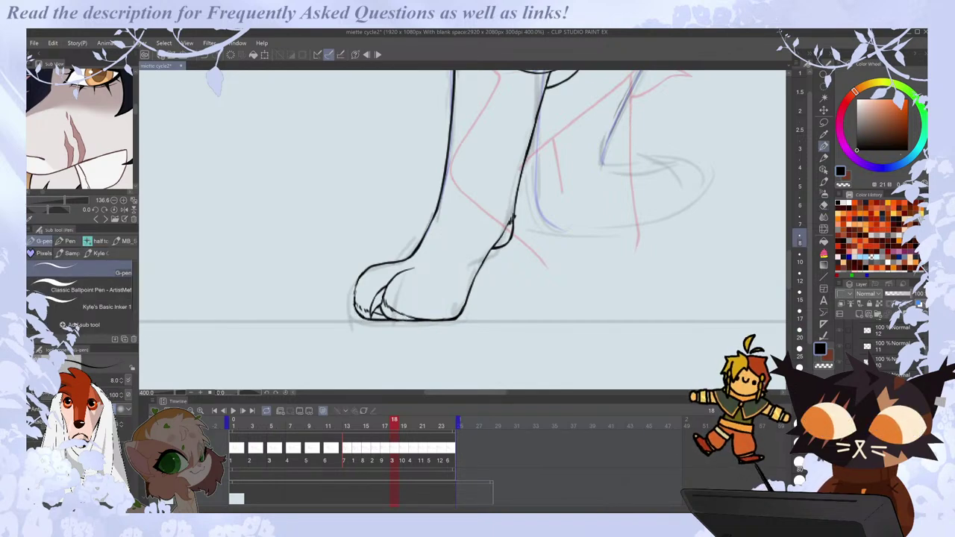
pyautogui.press('Left')
pyautogui.press('Right')
# Ink a new curved front claw against the rounded front toe on frame 18, checking it against frame 17.
pyautogui.moveTo(356, 302); pyautogui.dragTo(348, 312)
pyautogui.press('Left')
pyautogui.press('Right')
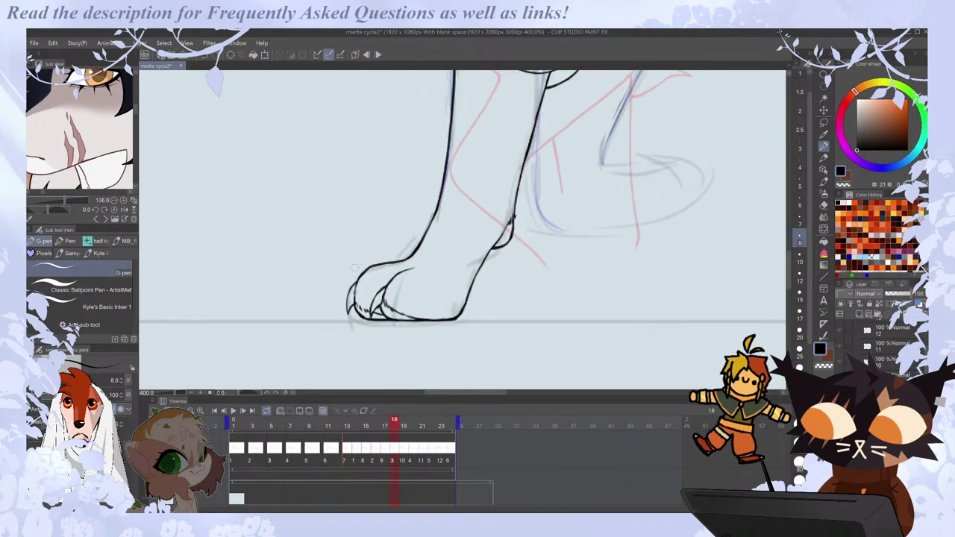
pyautogui.press('Left')
pyautogui.press('Right')
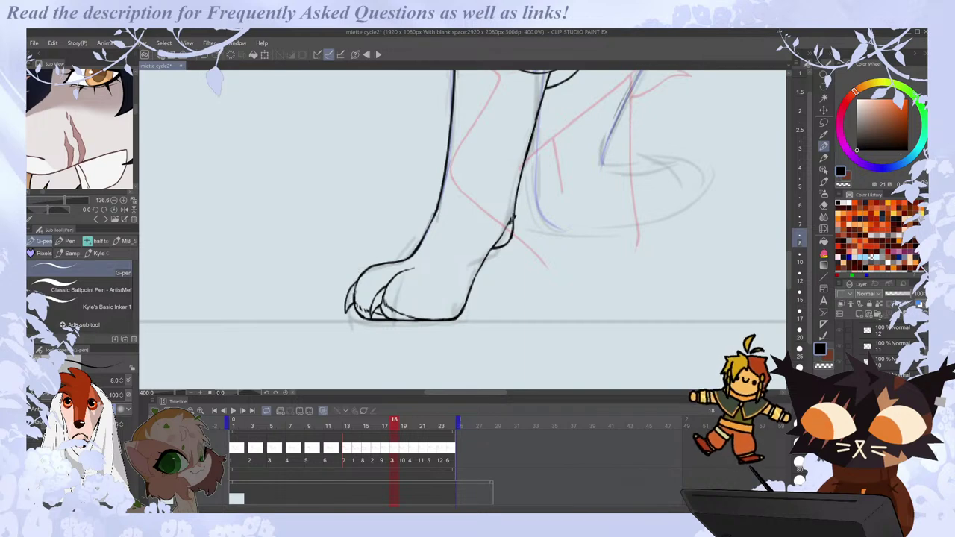
pyautogui.press('Left')
pyautogui.press('Right')
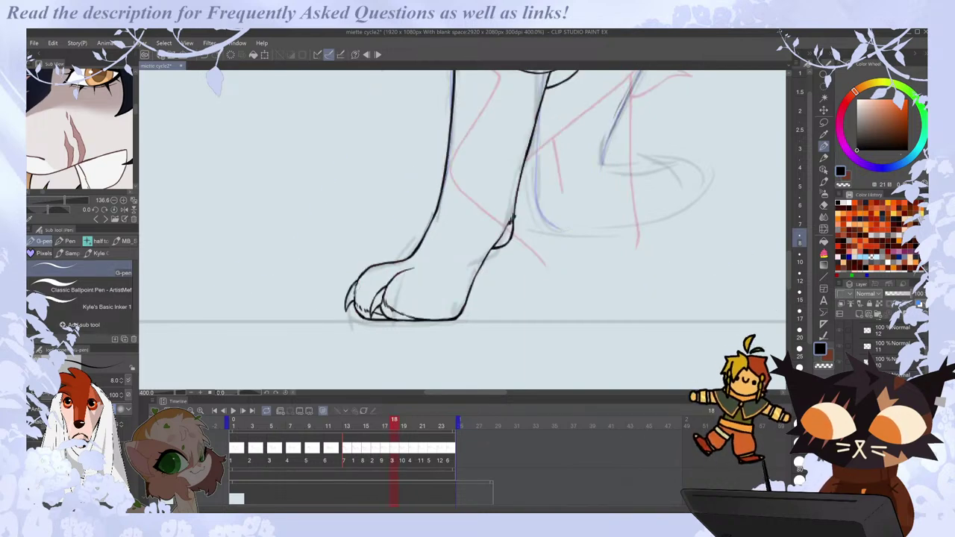
# Refine the front claw on frame 18 and add another curved claw line just ahead of it.
pyautogui.press('Left')
pyautogui.press('Right')
pyautogui.press('e')
pyautogui.press('p')
pyautogui.press('Left')
pyautogui.press('Right')
pyautogui.press('Left')
pyautogui.press('Right')
pyautogui.press('Left')
pyautogui.press('Right')
pyautogui.press('Left')
pyautogui.press('Right')
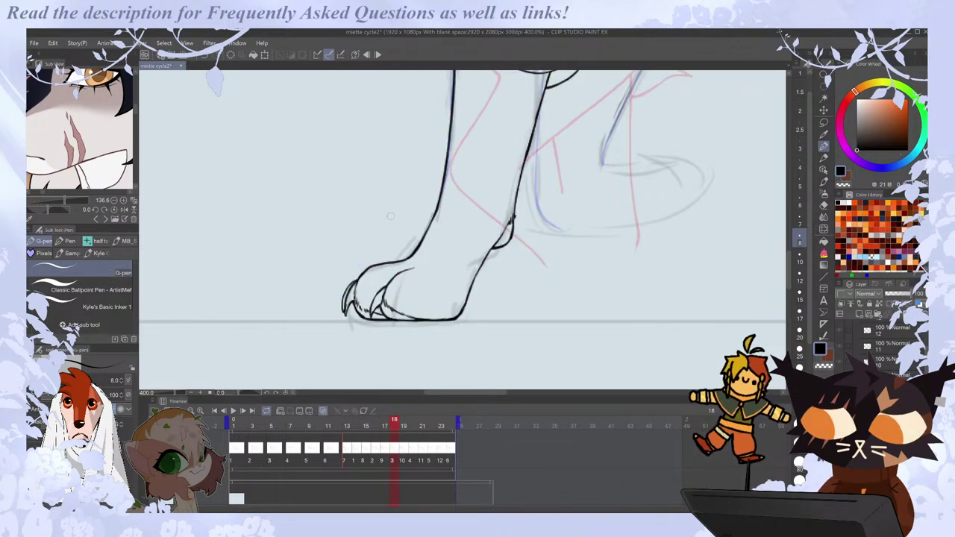
# Erase and re-ink the front toe's upper contour on frame 18, comparing the paw with frame 17.
pyautogui.scroll(-3, 390, 217)
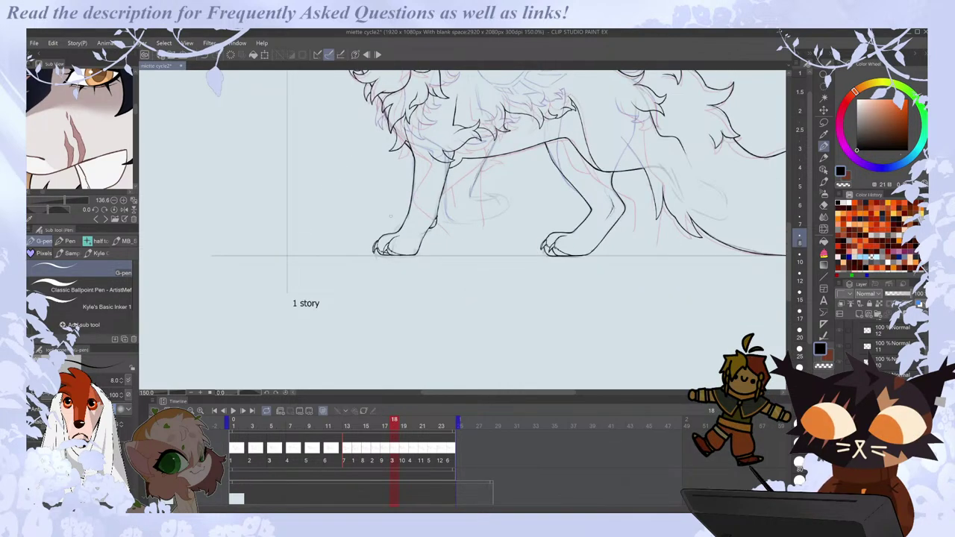
pyautogui.moveTo(789, 270); pyautogui.dragTo(789, 252)
pyautogui.scroll(3, 377, 323)
pyautogui.press('Left')
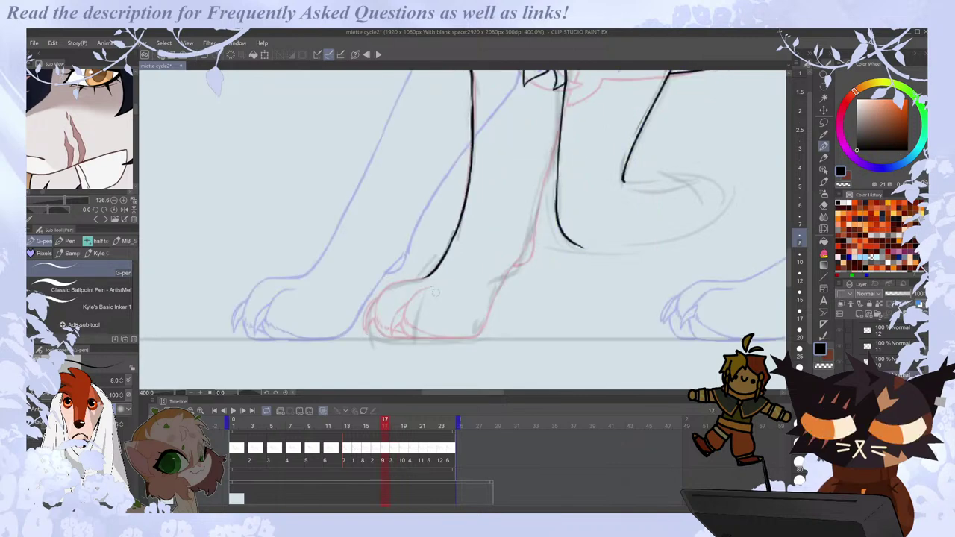
pyautogui.press('Right')
pyautogui.press('Left')
pyautogui.press('Right')
pyautogui.press('e')
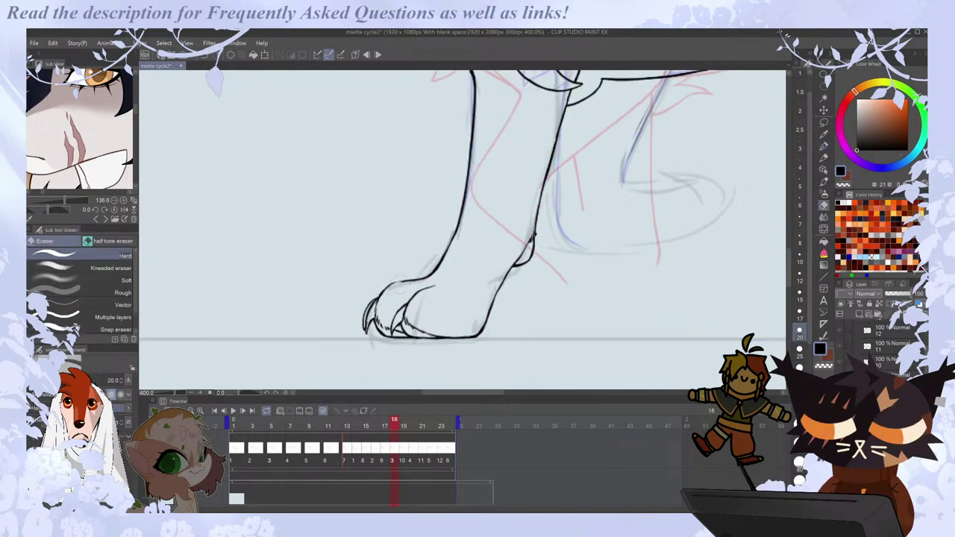
pyautogui.press('p')
pyautogui.press('Left')
pyautogui.press('Right')
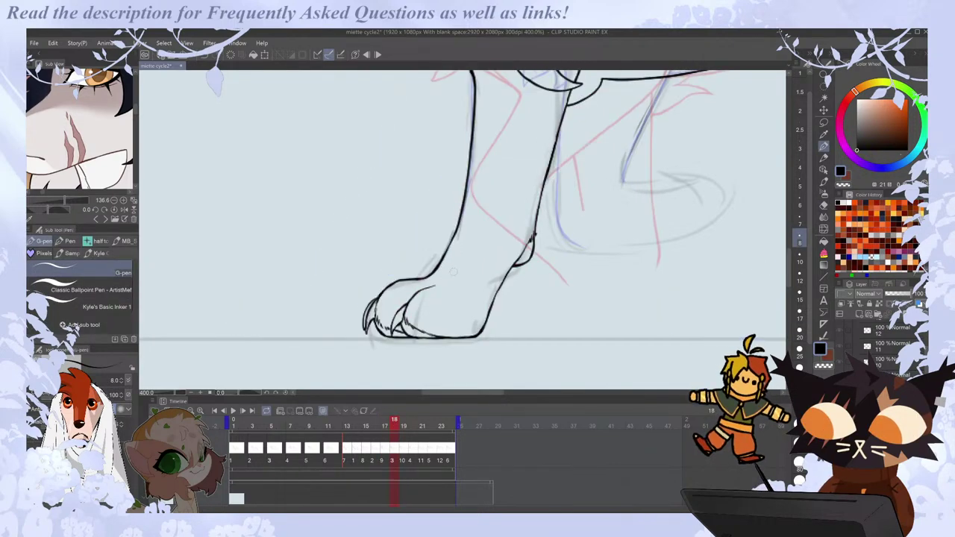
# Touch up the upper end of the inner toe line on frame 18 and check the whole leg against frame 17.
pyautogui.press('e')
pyautogui.press('p')
pyautogui.moveTo(436, 283)
pyautogui.mouseDown()
pyautogui.moveTo(431, 290)
pyautogui.moveTo(441, 284)
pyautogui.mouseUp()
pyautogui.scroll(-2, 453, 273)
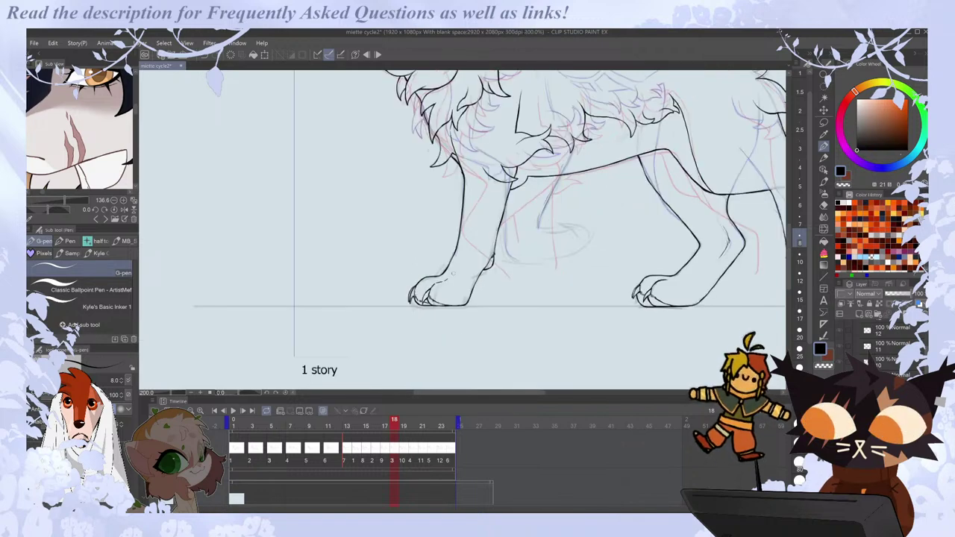
pyautogui.press('Left')
pyautogui.press('Right')
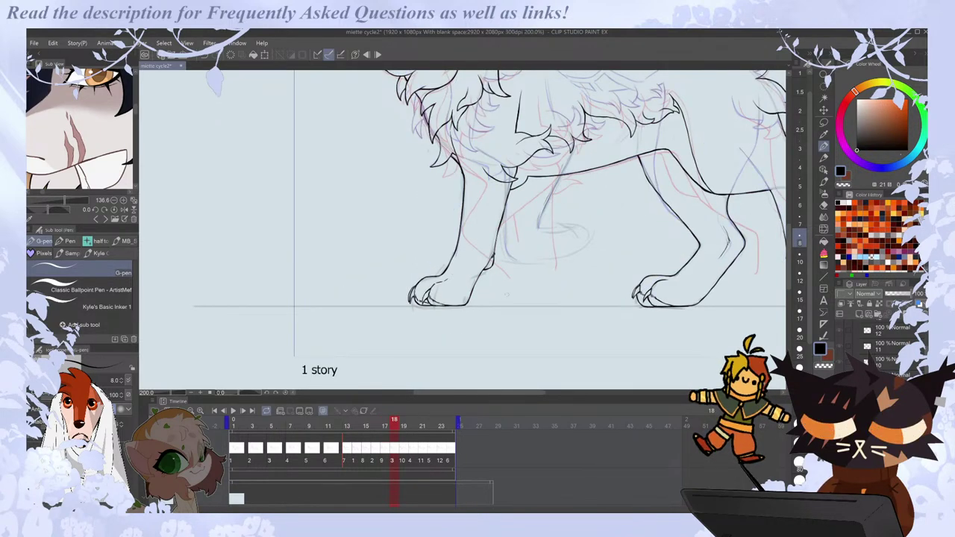
# Lasso the front paw's toes on frame 18 in mirrored view, nudge them slightly and clear the selection.
pyautogui.press('h')
pyautogui.press('Left')
pyautogui.press('Right')
pyautogui.press('m')
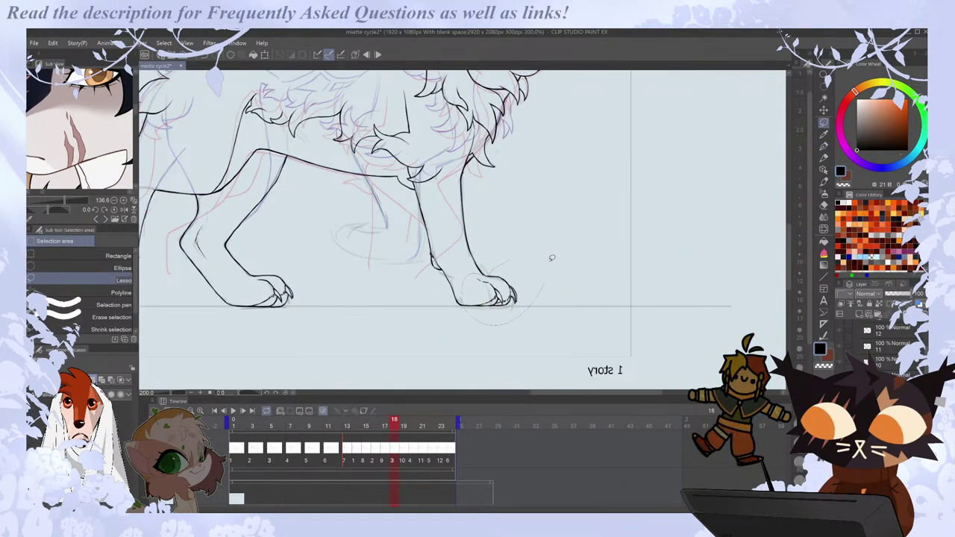
pyautogui.moveTo(551, 257); pyautogui.dragTo(549, 261)
pyautogui.hotkey('ctrl', 'd')
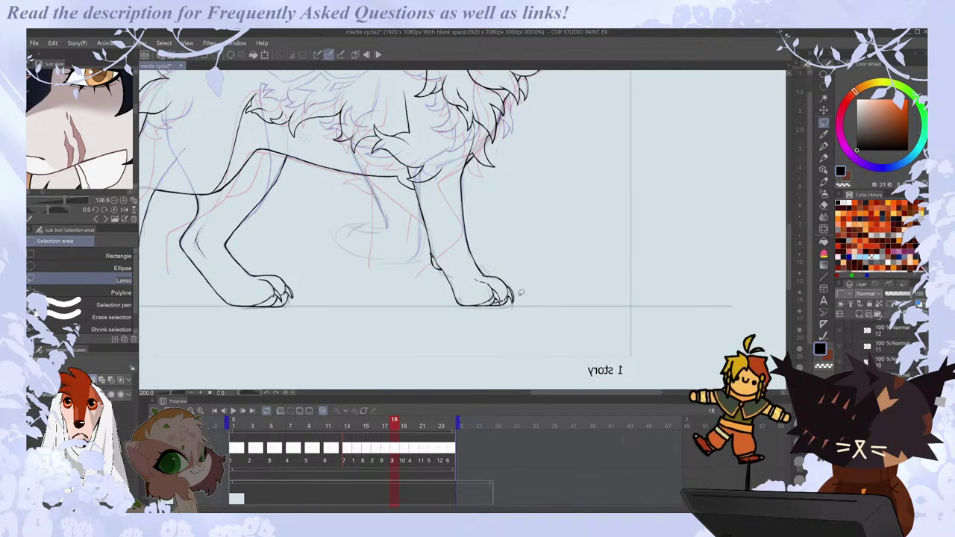
# Retouch the upper end of the front paw's inner toe line on frame 18 in the mirrored view.
pyautogui.scroll(3, 521, 293)
pyautogui.press('e')
pyautogui.press('p')
pyautogui.moveTo(437, 264); pyautogui.dragTo(456, 258)
pyautogui.press('e')
pyautogui.press('p')
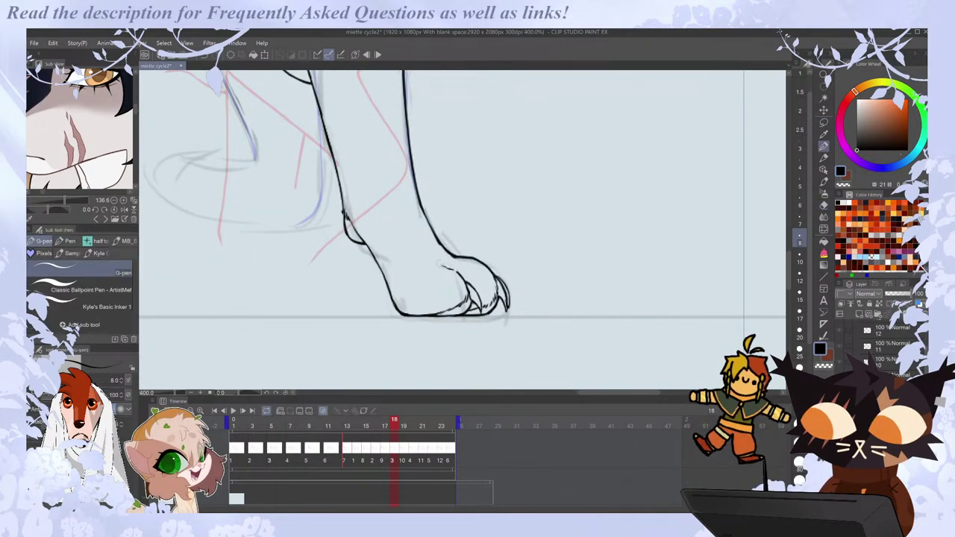
# Restore the unmirrored view and clean up the inner toe line on frame 18, comparing the paw with frame 17.
pyautogui.press('h')
pyautogui.press('Left')
pyautogui.press('Right')
pyautogui.press('e')
pyautogui.press('Left')
pyautogui.press('Right')
pyautogui.press('p')
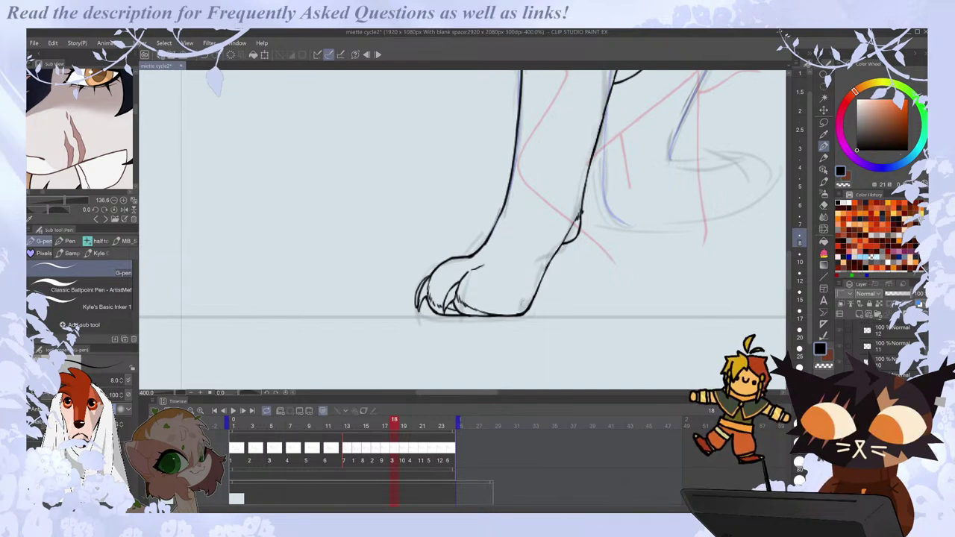
pyautogui.press('e')
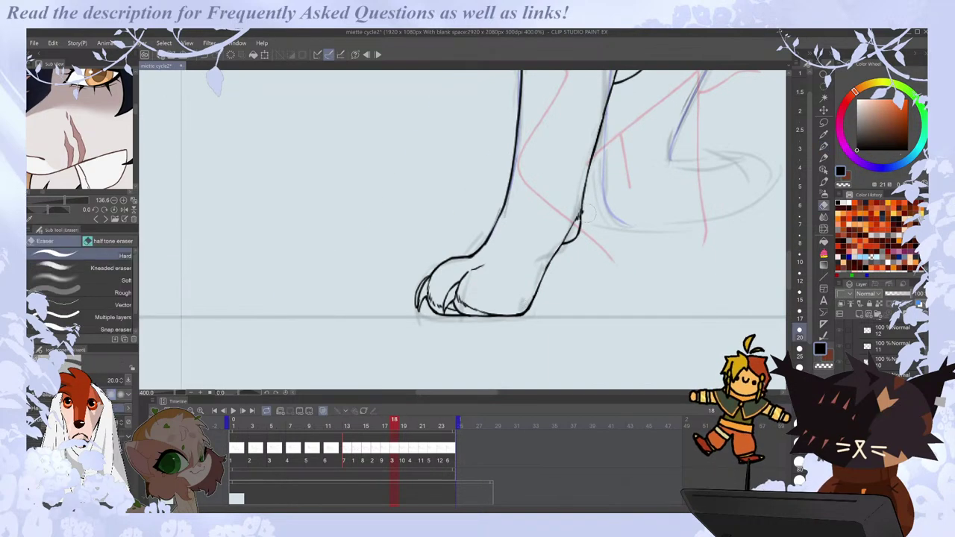
# Review the legs on frame 18, play back the walk cycle and step through the frames to frame 17.
pyautogui.scroll(-3, 590, 204)
pyautogui.press('p')
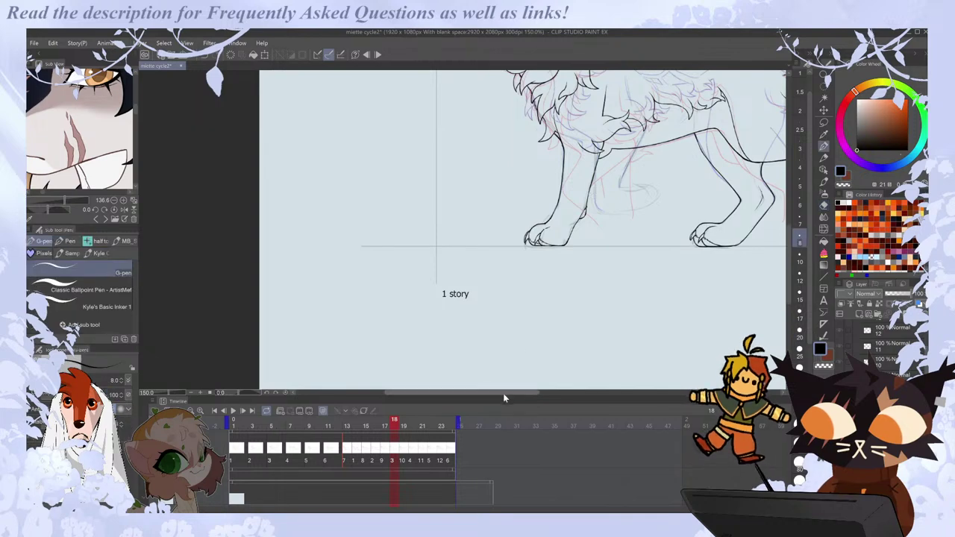
pyautogui.moveTo(503, 393); pyautogui.dragTo(543, 393)
pyautogui.scroll(1, 366, 194)
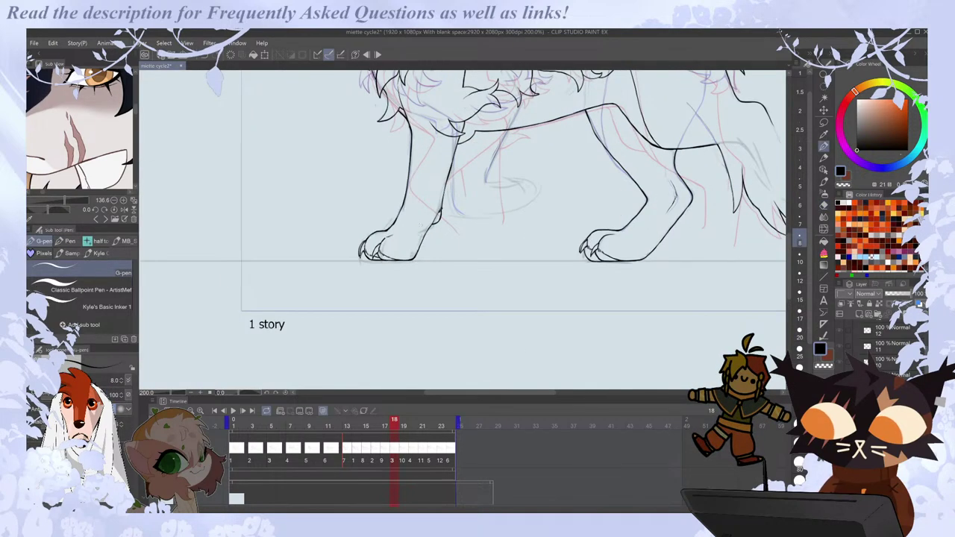
pyautogui.scroll(2, 421, 259)
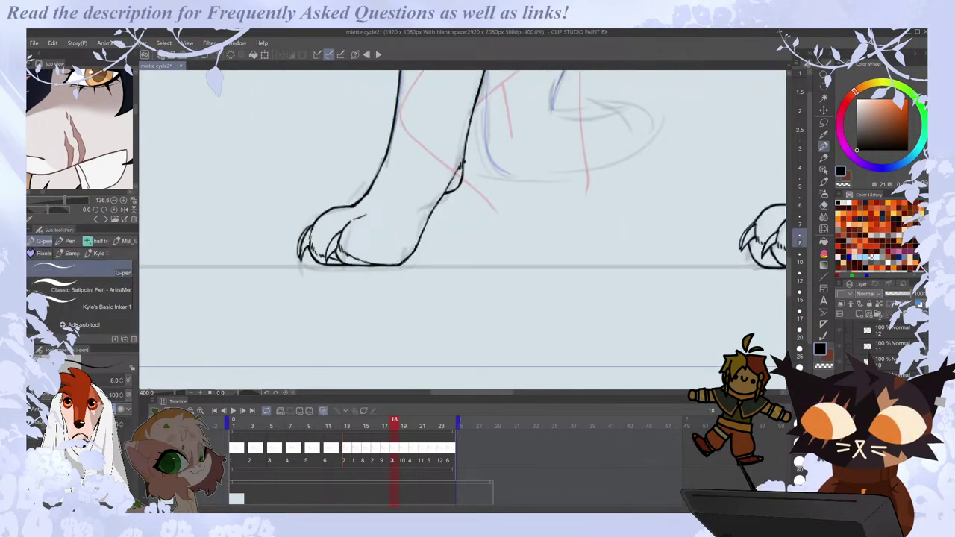
pyautogui.scroll(-3, 410, 223)
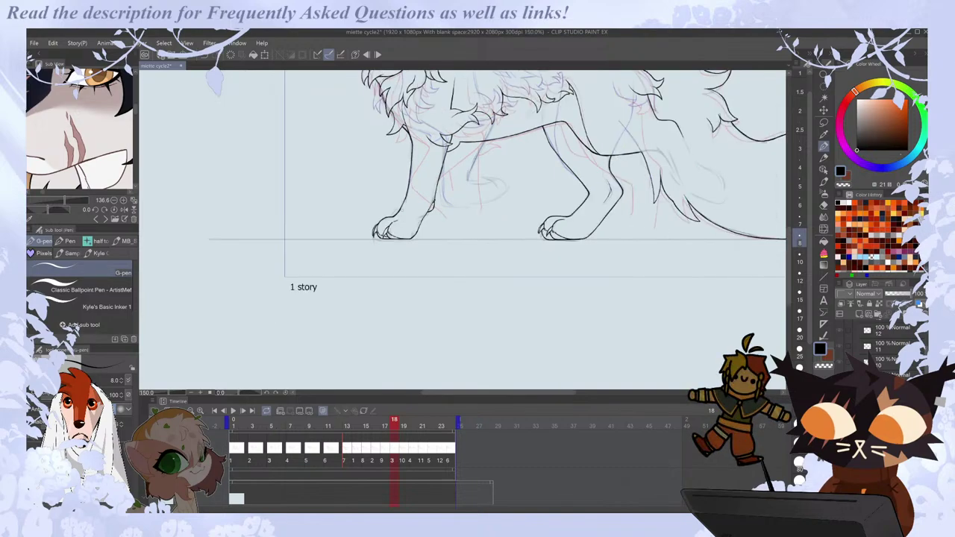
pyautogui.click(233, 411)
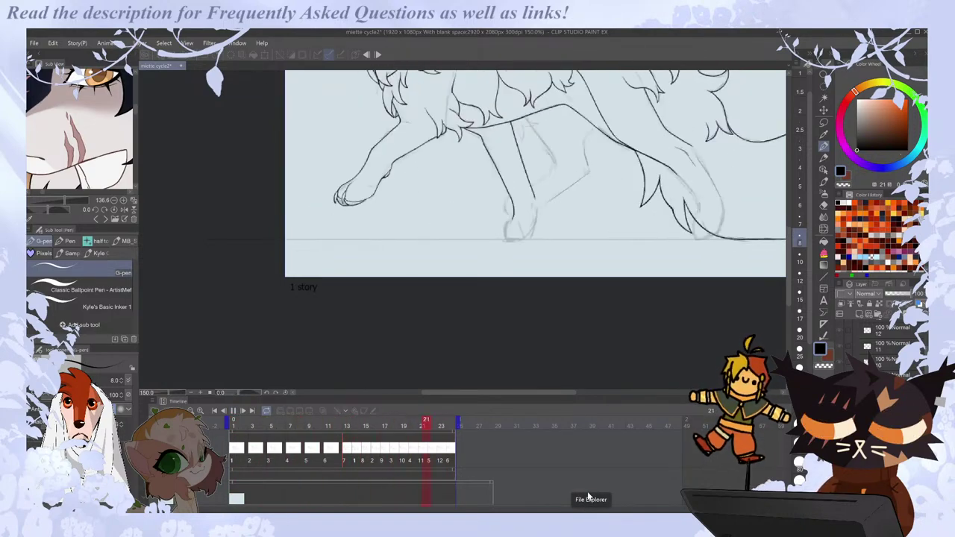
pyautogui.click(350, 452)
pyautogui.press('Right')
pyautogui.press('Right')
pyautogui.press('Right')
pyautogui.press('Right')
pyautogui.press('Right')
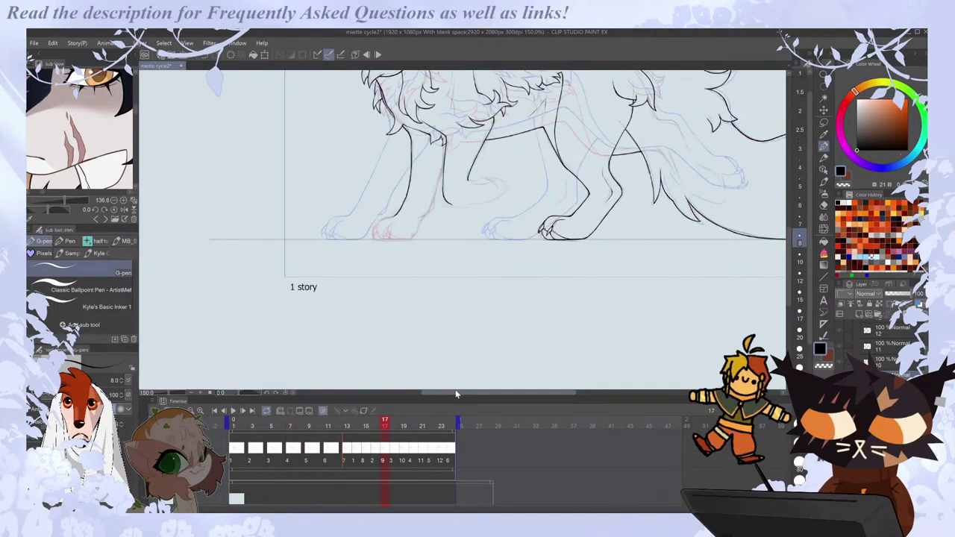
# Compare the front paws and dewclaw placement across frames 15 to 18 close up.
pyautogui.scroll(4, 419, 235)
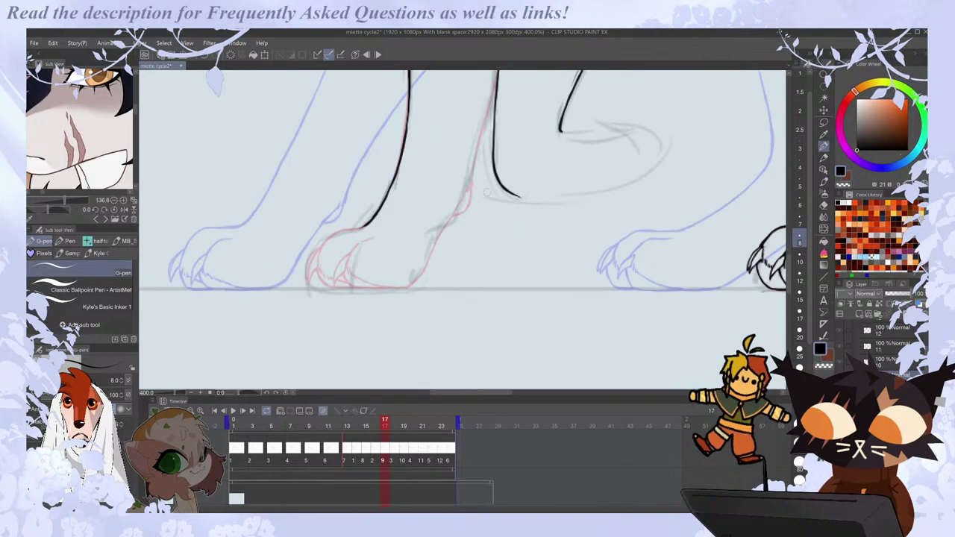
pyautogui.scroll(-3, 486, 193)
pyautogui.scroll(3, 484, 179)
pyautogui.press('Right')
pyautogui.press('Left')
pyautogui.press('Left')
pyautogui.press('Right')
pyautogui.press('Left')
pyautogui.press('Left')
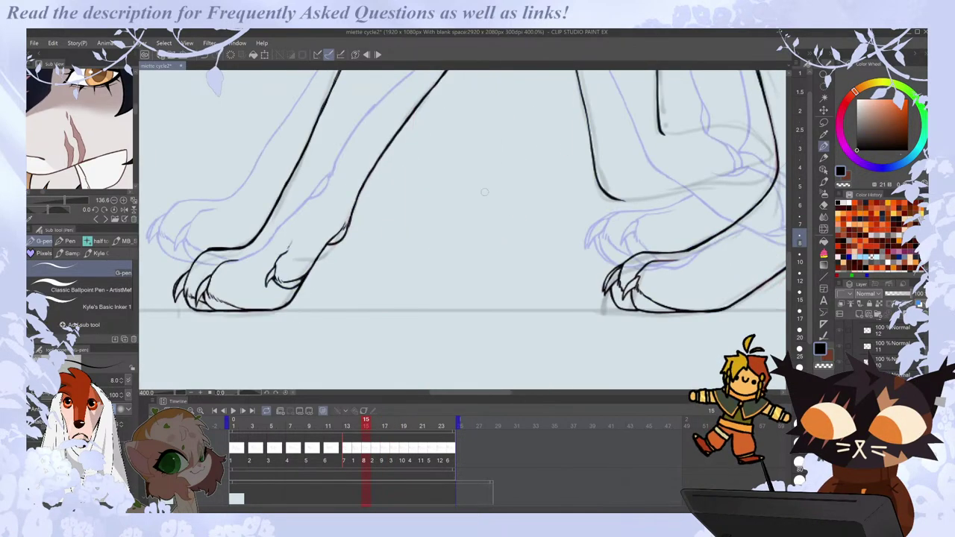
pyautogui.press('Right')
pyautogui.press('Right')
pyautogui.press('Right')
pyautogui.press('Right')
pyautogui.press('Left')
pyautogui.press('Left')
pyautogui.press('Left')
pyautogui.press('Right')
pyautogui.press('Right')
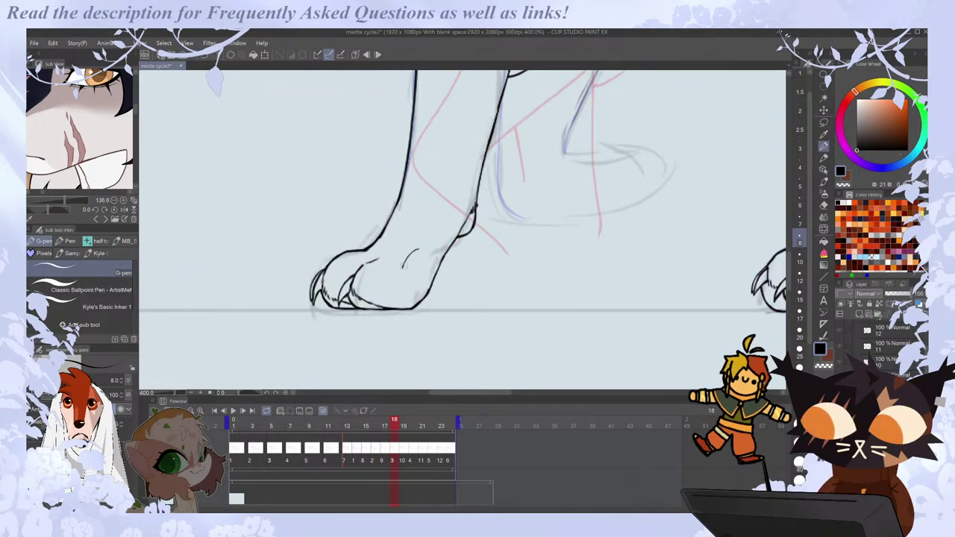
# Ink the first curved dewclaw strokes on the back of the front paw on frame 18, comparing with frames 16 and 17.
pyautogui.moveTo(408, 266)
pyautogui.mouseDown()
pyautogui.moveTo(429, 275)
pyautogui.moveTo(400, 276)
pyautogui.mouseUp()
pyautogui.press('Left')
pyautogui.press('Right')
pyautogui.press('e')
pyautogui.press('p')
pyautogui.press('Left')
pyautogui.press('Left')
pyautogui.press('Right')
pyautogui.press('Right')
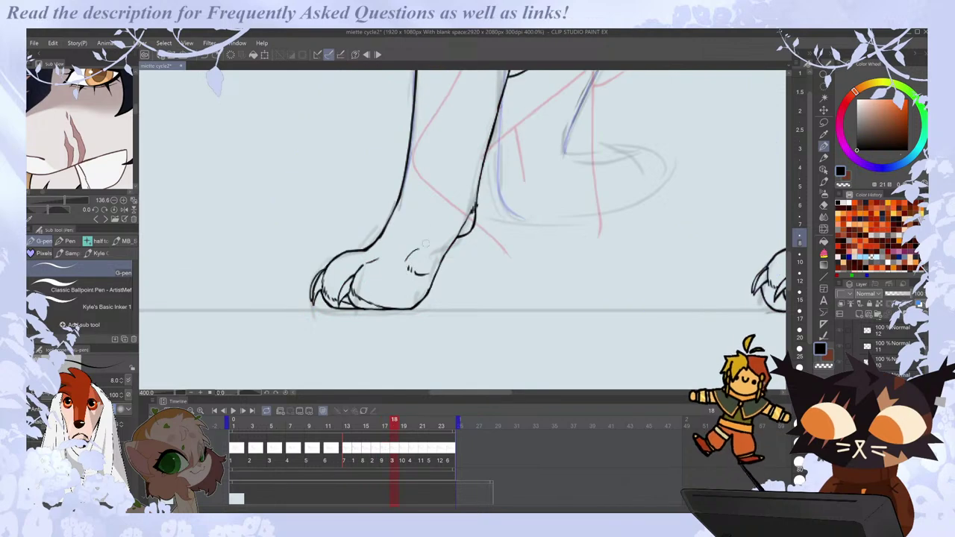
# Lasso the new dewclaw strokes on frame 18, reposition them with a transform and clear the selection.
pyautogui.press('m')
pyautogui.moveTo(425, 233); pyautogui.dragTo(431, 230)
pyautogui.hotkey('ctrl', 't')
pyautogui.moveTo(433, 271); pyautogui.dragTo(435, 278)
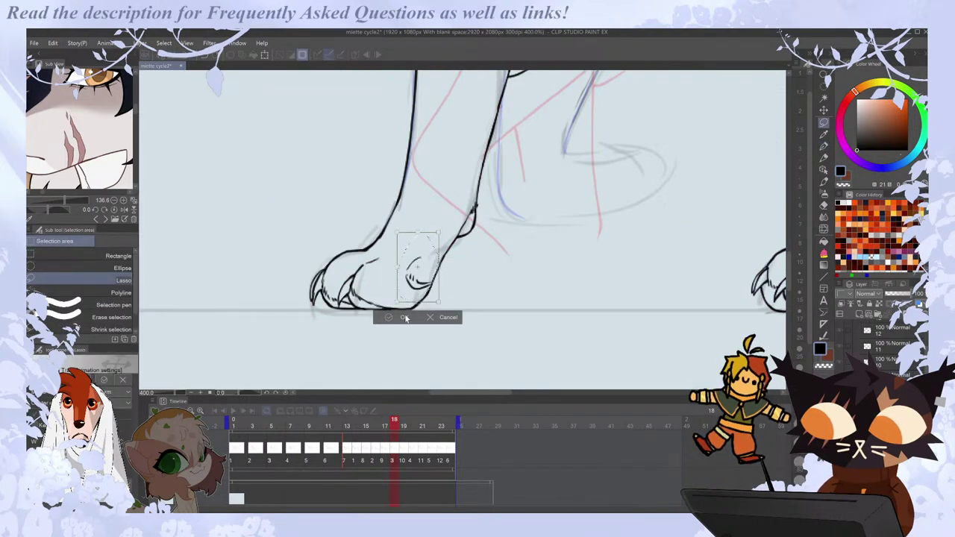
pyautogui.press('Return')
pyautogui.hotkey('ctrl', 'd')
pyautogui.press('p')
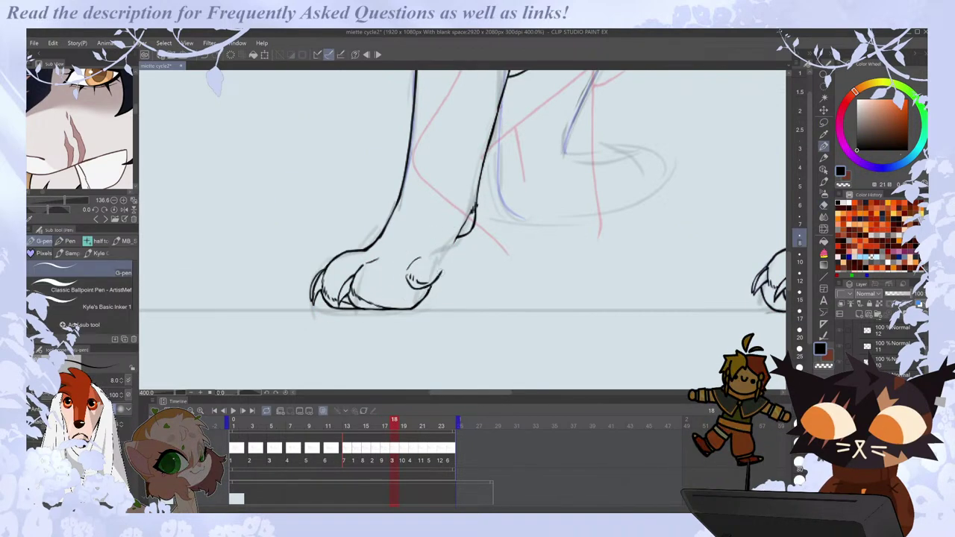
# Erase stray dewclaw strokes on frame 18 and re-ink the disturbed heel outline, comparing the paw with frames 15 to 17.
pyautogui.press('e')
pyautogui.moveTo(419, 262)
pyautogui.mouseDown()
pyautogui.moveTo(410, 279)
pyautogui.moveTo(427, 247)
pyautogui.mouseUp()
pyautogui.press('p')
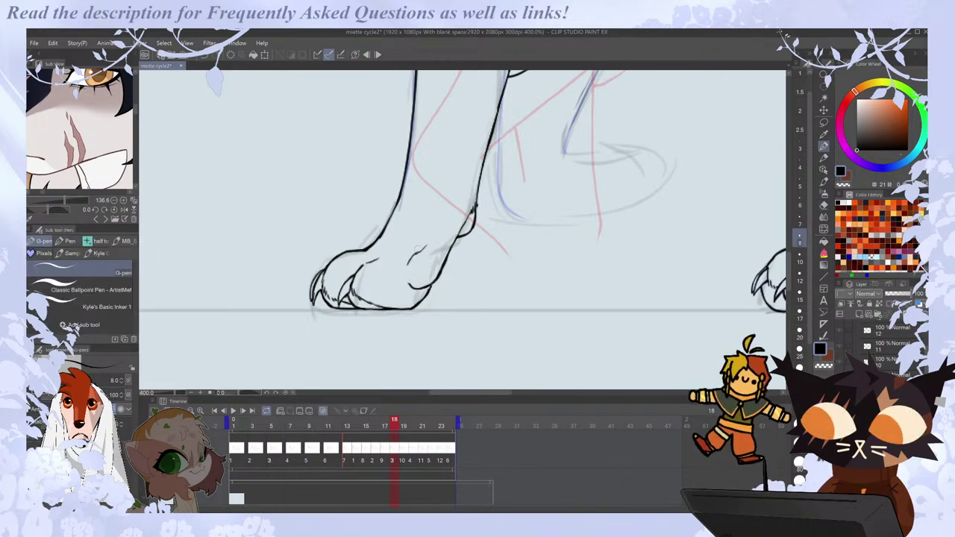
pyautogui.press('Left')
pyautogui.press('Left')
pyautogui.press('Right')
pyautogui.press('Left')
pyautogui.press('Left')
pyautogui.press('Right')
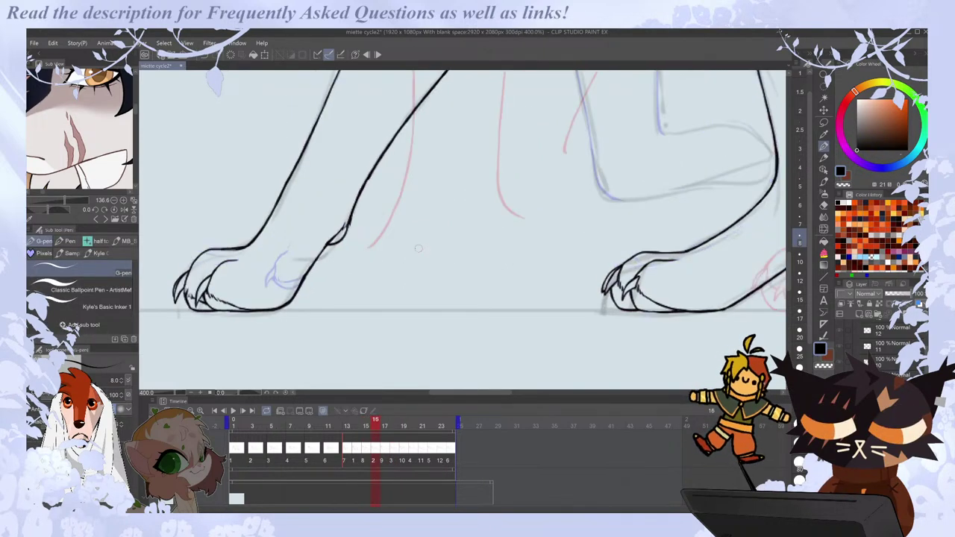
# Ink the pointed dewclaw on frame 18 and refine the curve joining it to the paw's rear edge.
pyautogui.hotkey('ctrl', 'Right')
pyautogui.hotkey('ctrl', 'Right')
pyautogui.press('e')
pyautogui.press('p')
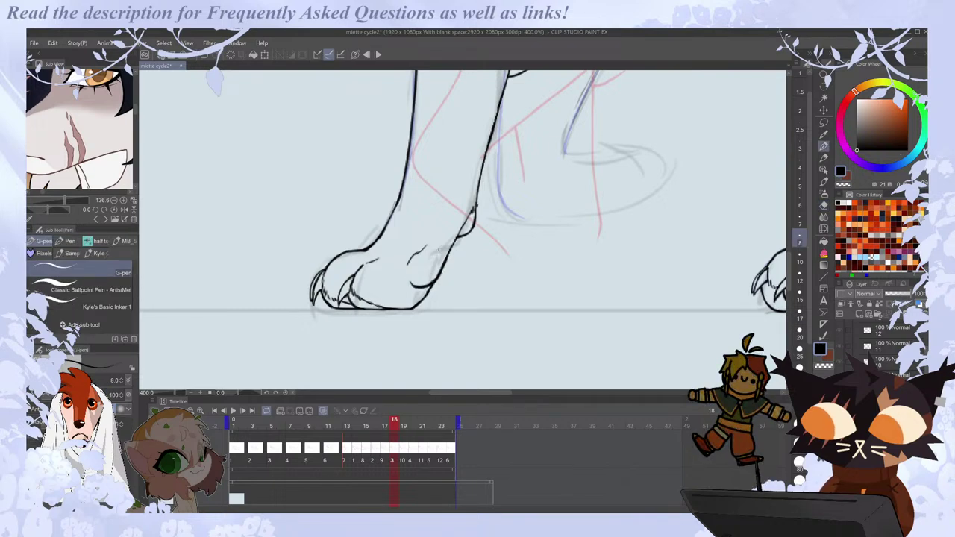
pyautogui.moveTo(406, 262); pyautogui.dragTo(399, 285)
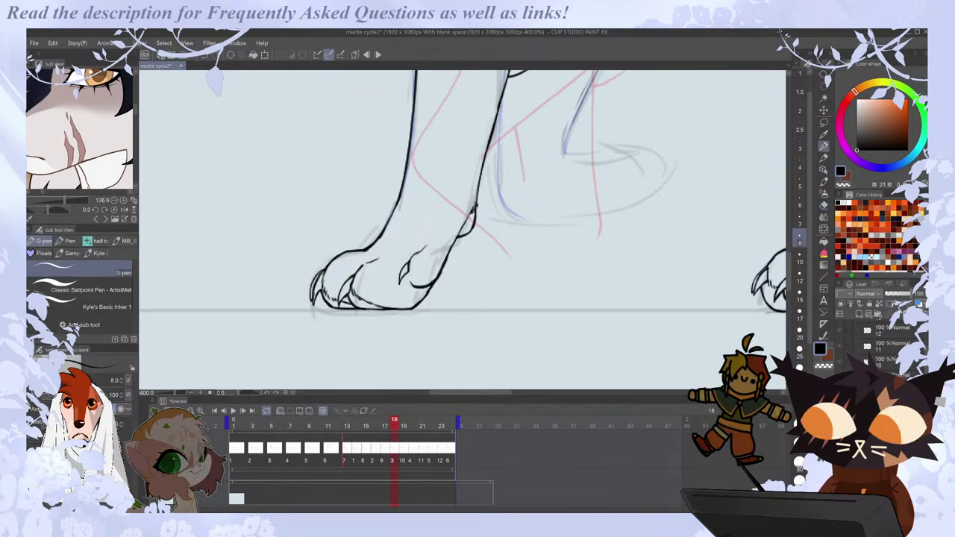
pyautogui.moveTo(410, 273); pyautogui.dragTo(430, 287)
pyautogui.press('e')
pyautogui.press('p')
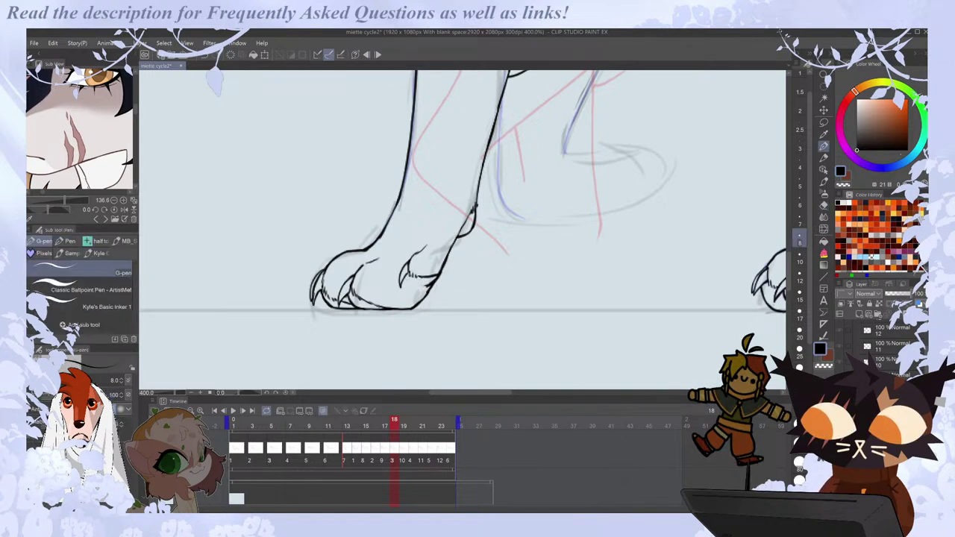
# Compare the finished dewclaw on frame 18 with the front paws on the preceding frames.
pyautogui.press('Left')
pyautogui.press('Left')
pyautogui.press('Right')
pyautogui.press('Right')
pyautogui.press('Left')
pyautogui.press('Left')
pyautogui.press('Left')
pyautogui.press('Right')
pyautogui.press('Right')
pyautogui.press('Right')
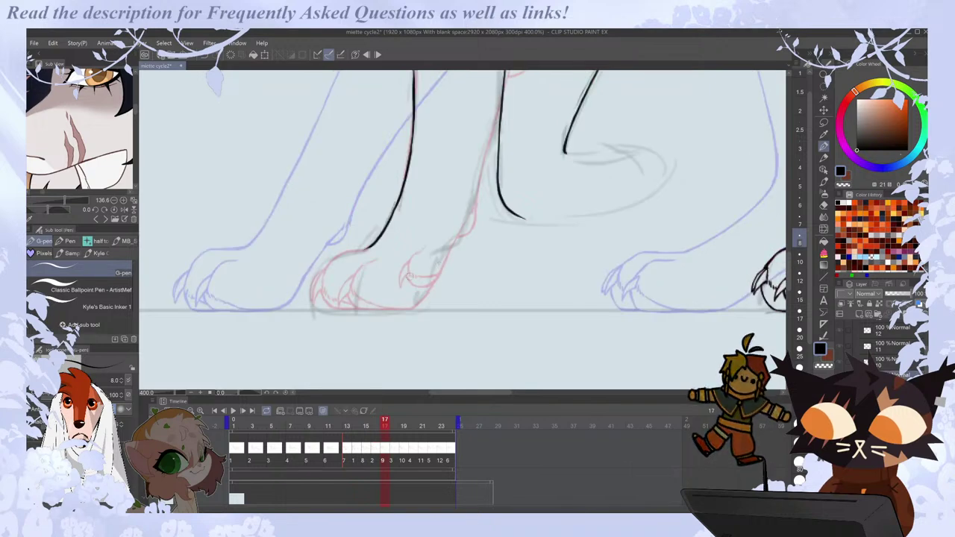
pyautogui.press('Left')
pyautogui.press('Left')
pyautogui.press('Right')
pyautogui.press('Right')
# Erase and touch up the line above the dewclaw on frame 18.
pyautogui.press('e')
pyautogui.moveTo(428, 241); pyautogui.dragTo(426, 245)
pyautogui.press('p')
pyautogui.scroll(-2, 432, 245)
pyautogui.scroll(2, 429, 246)
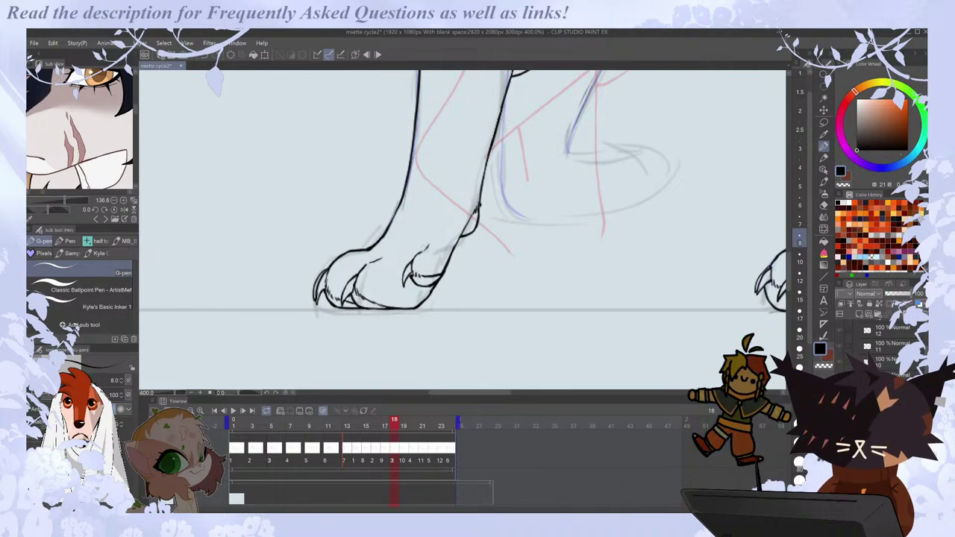
pyautogui.scroll(-3, 426, 249)
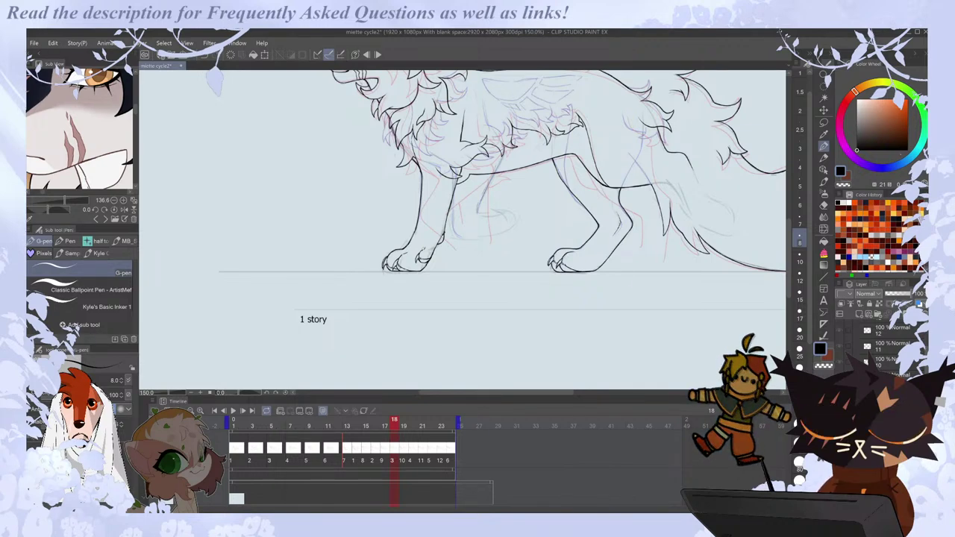
# Check the front leg and dewclaw on frame 18 against the earlier frames in normal and mirrored view.
pyautogui.press('Left')
pyautogui.press('Left')
pyautogui.press('Right')
pyautogui.press('Right')
pyautogui.press('h')
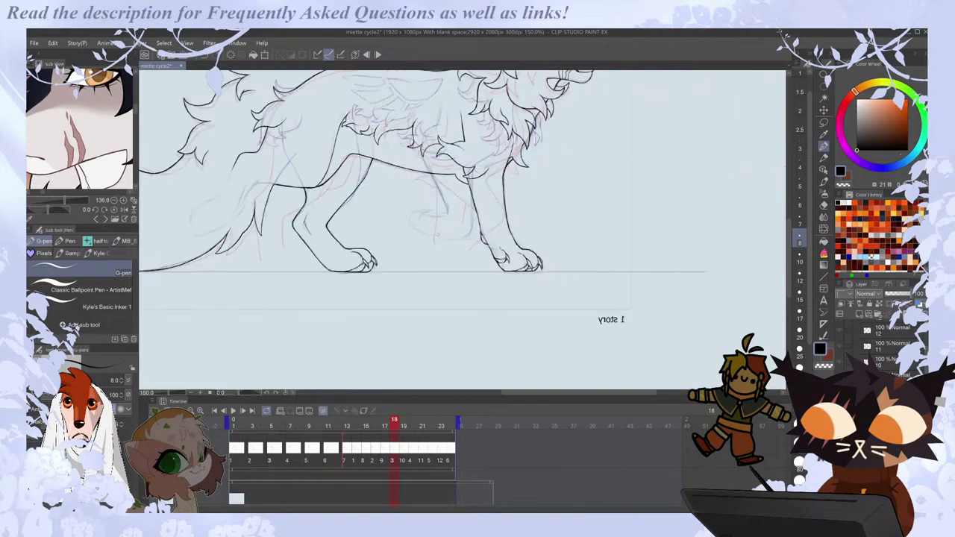
pyautogui.press('Left')
pyautogui.press('Left')
pyautogui.press('Left')
pyautogui.press('Left')
pyautogui.press('Right')
pyautogui.press('Right')
pyautogui.scroll(1, 546, 243)
pyautogui.press('Right')
pyautogui.press('Right')
# Undo the last edit to the line above the dewclaw on frame 18.
pyautogui.scroll(2, 481, 244)
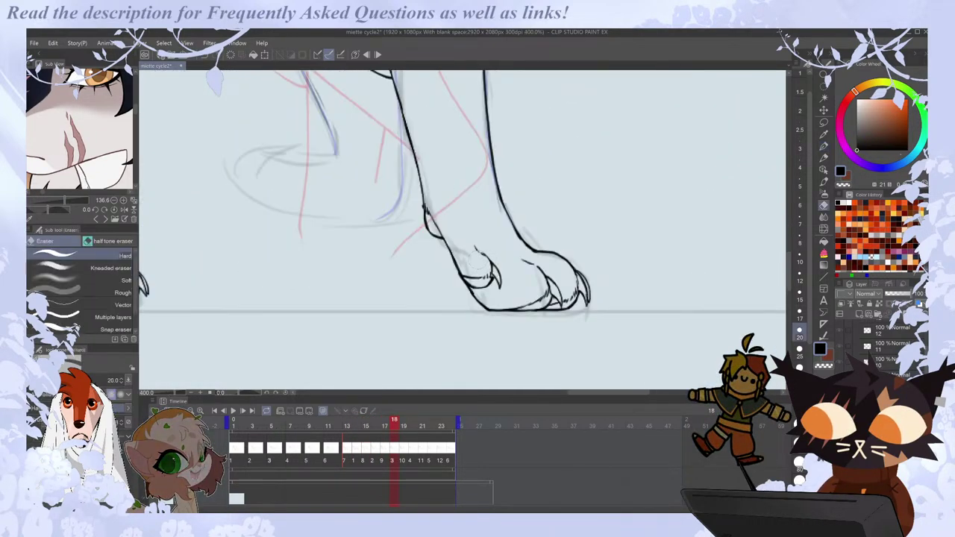
pyautogui.hotkey('ctrl', 'z')
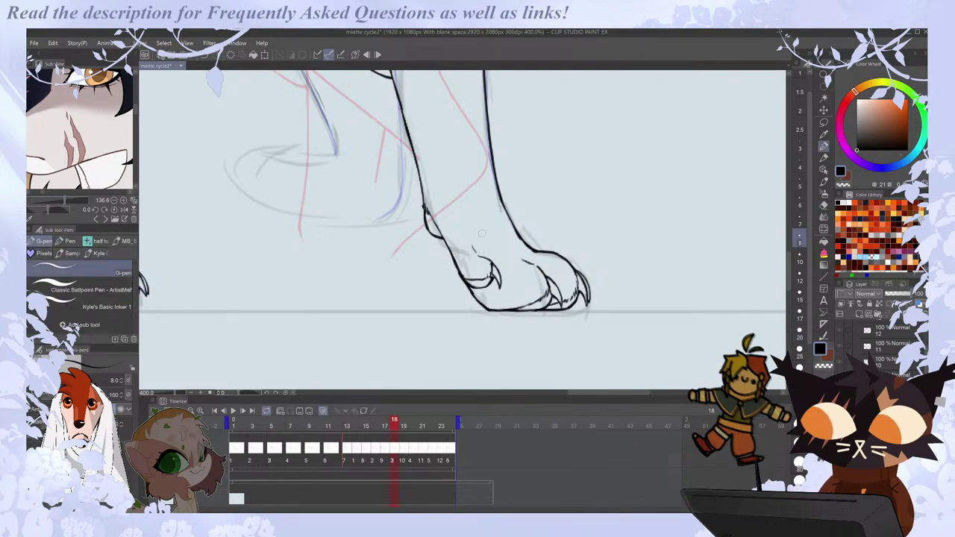
pyautogui.scroll(-5, 481, 233)
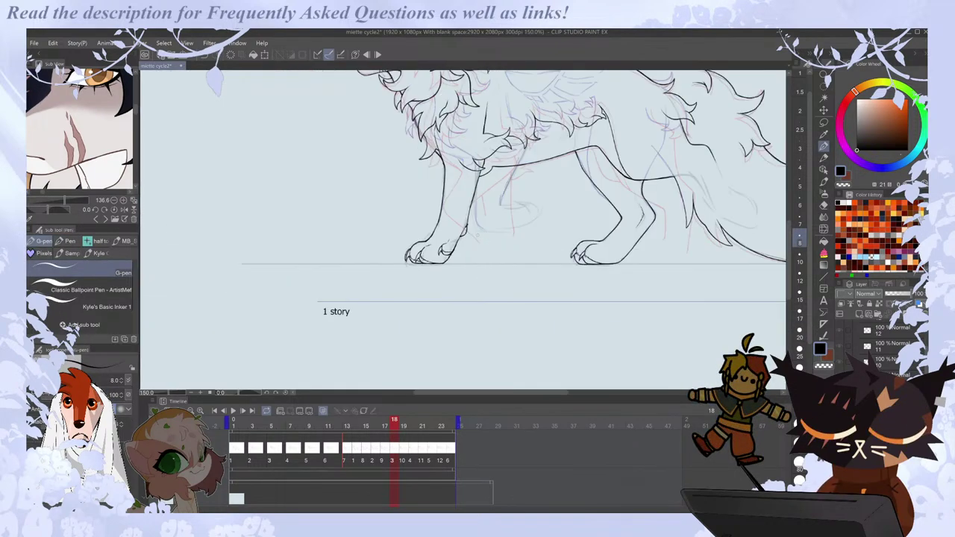
# View the whole creature, step through the frames around frame 18 and play back the walk cycle.
pyautogui.moveTo(789, 257); pyautogui.dragTo(789, 232)
pyautogui.scroll(-1, 576, 380)
pyautogui.moveTo(550, 393); pyautogui.dragTo(582, 393)
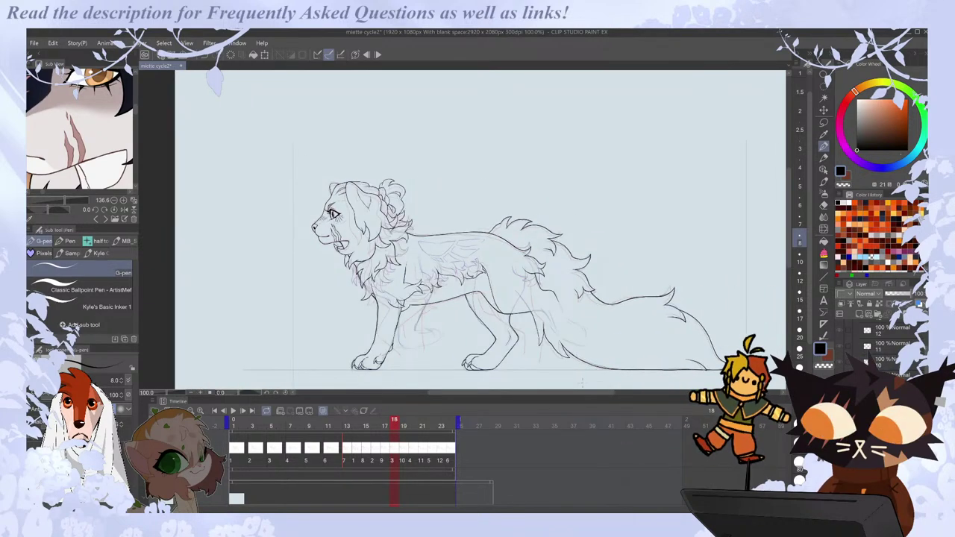
pyautogui.press('Right')
pyautogui.press('Right')
pyautogui.press('Right')
pyautogui.press('Right')
pyautogui.press('Left')
pyautogui.press('Left')
pyautogui.press('Left')
pyautogui.press('Left')
pyautogui.press('Left')
pyautogui.press('Left')
pyautogui.press('Left')
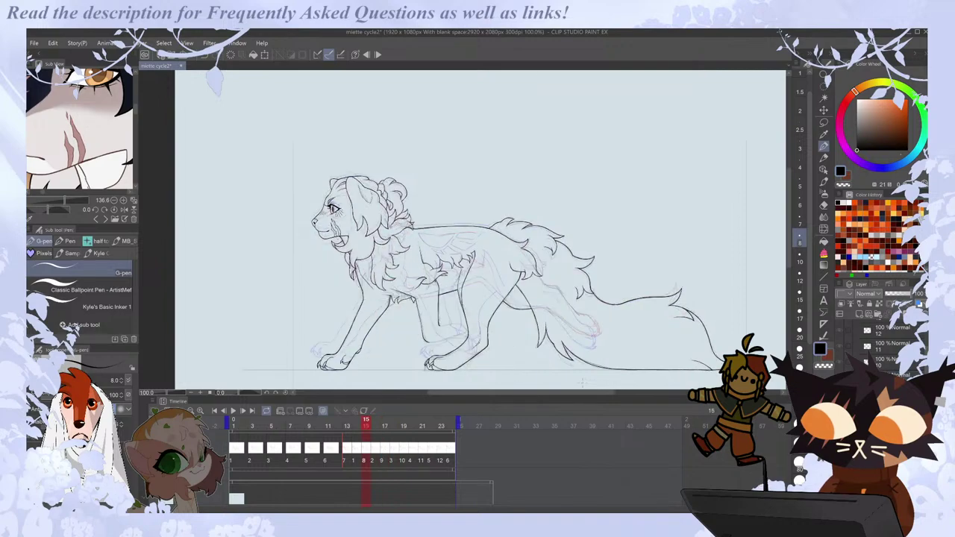
pyautogui.press('Left')
pyautogui.press('Left')
pyautogui.click(233, 411)
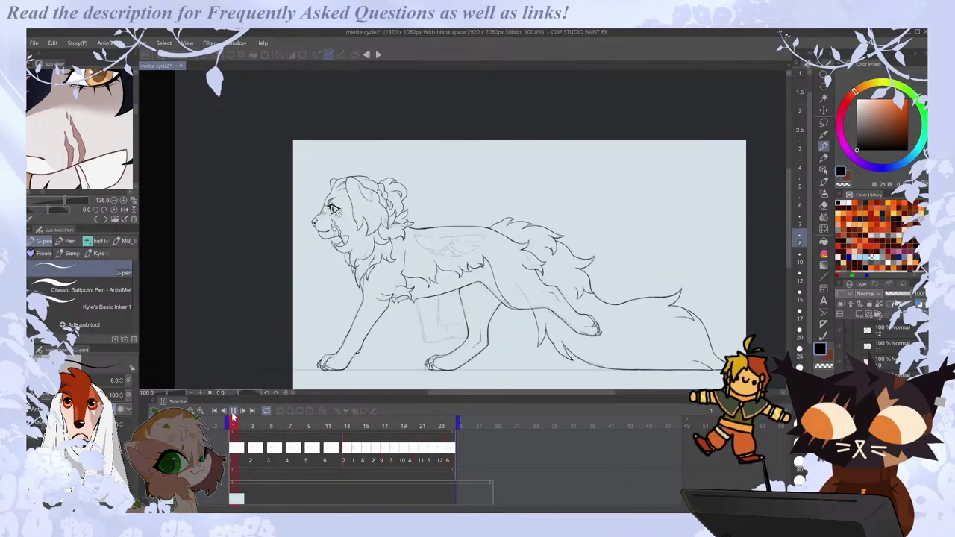
# Turn off onion skin and step through the frames from 13 onward to check the head, hair bun and neck fur up close.
pyautogui.click(345, 453)
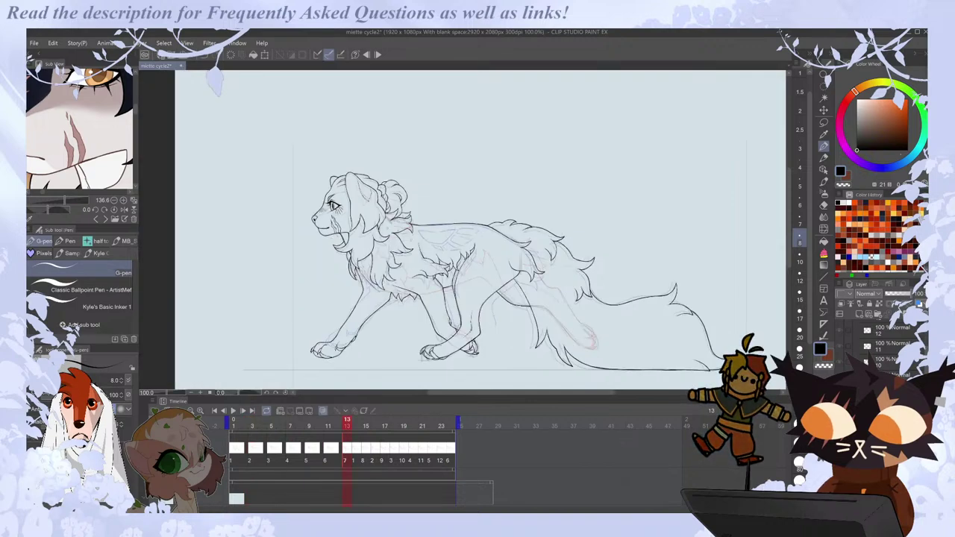
pyautogui.scroll(2, 386, 207)
pyautogui.press('.')
pyautogui.click(323, 411)
pyautogui.press('.')
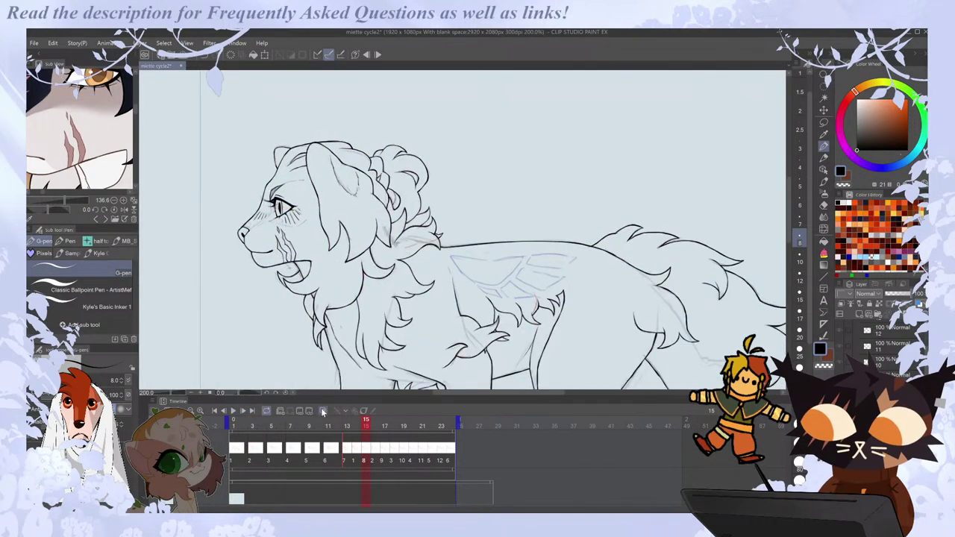
pyautogui.hotkey('ctrl', '+')
pyautogui.press('Right')
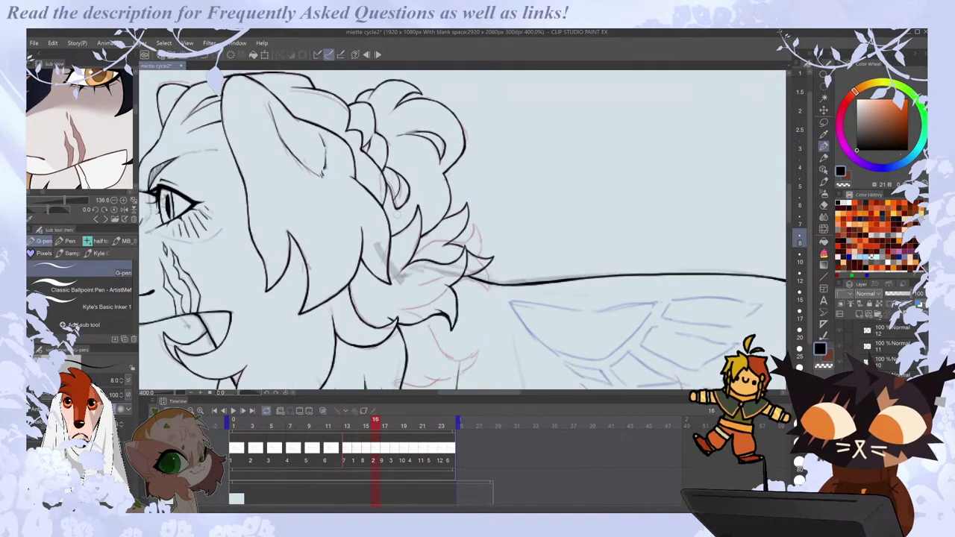
pyautogui.press('Right')
pyautogui.press('Right')
pyautogui.press('Right')
pyautogui.press('Right')
pyautogui.press('Right')
pyautogui.press('Right')
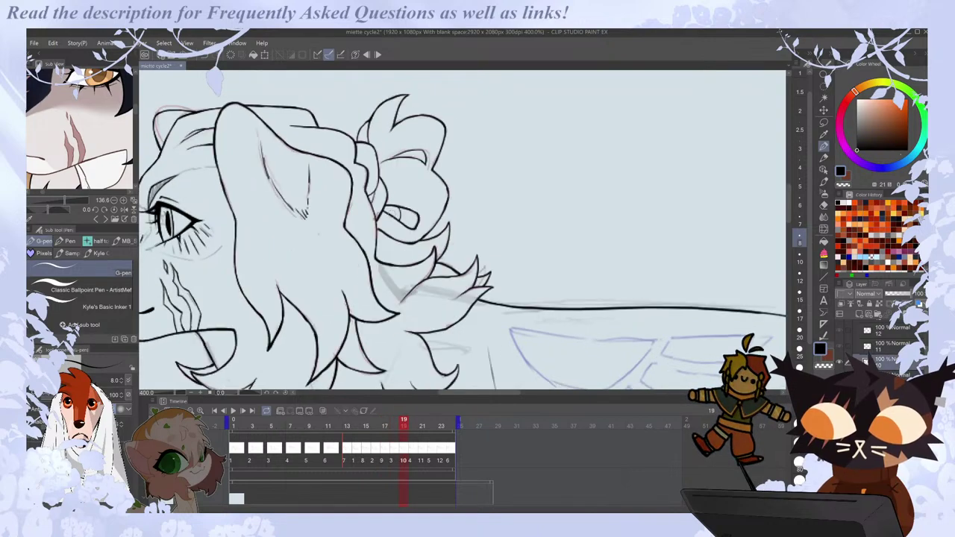
pyautogui.press('Left')
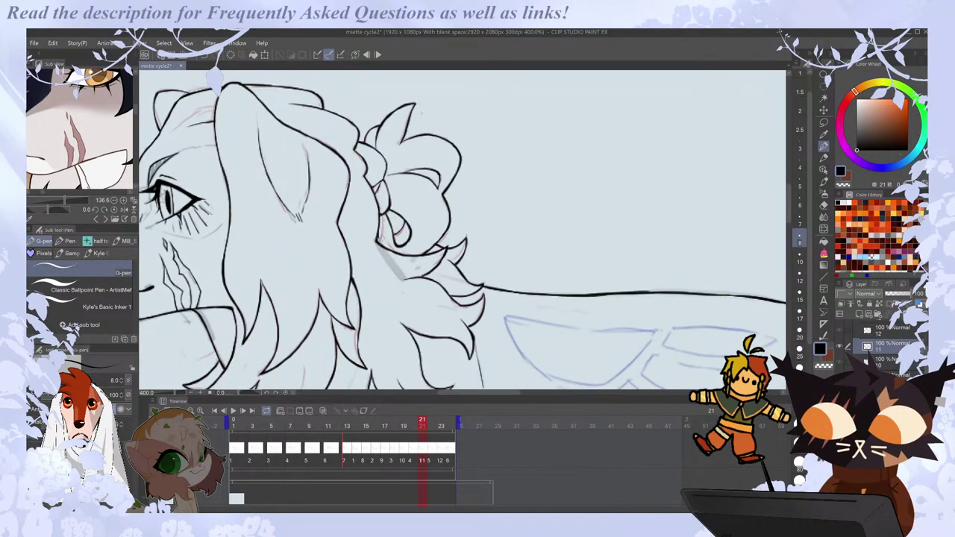
# Compare the hair bun and neck fur over the last frames, frame 1 and back to frame 14.
pyautogui.press('e')
pyautogui.press('p')
pyautogui.press('Right')
pyautogui.press('Right')
pyautogui.press('Right')
pyautogui.press('Right')
pyautogui.press('Right')
pyautogui.press('Right')
pyautogui.press('Right')
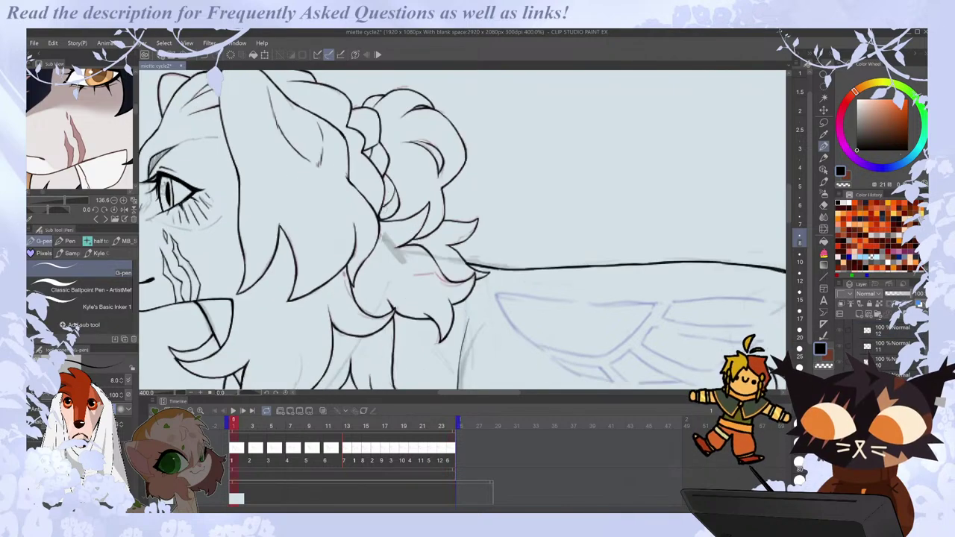
pyautogui.press('Left')
pyautogui.press('Left')
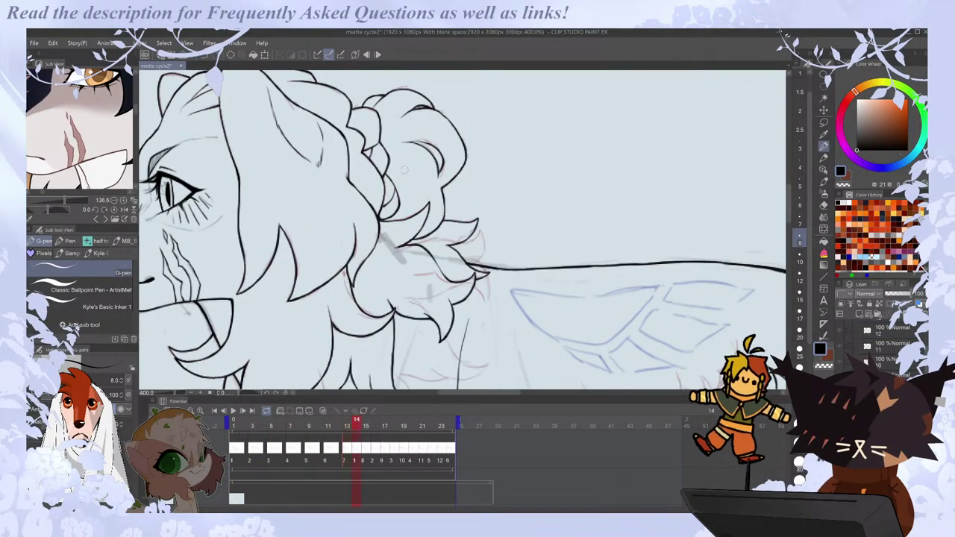
# Save the animation file and play back the whole walk cycle with the full creature in view.
pyautogui.scroll(-3, 405, 170)
pyautogui.hotkey('ctrl', 's')
pyautogui.scroll(-1, 404, 170)
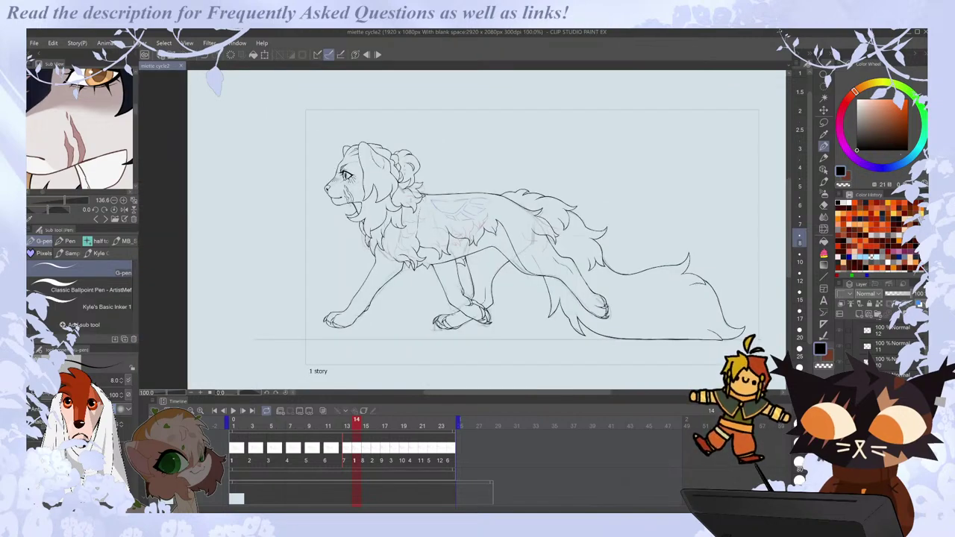
pyautogui.scroll(-1, 401, 167)
pyautogui.scroll(1, 401, 167)
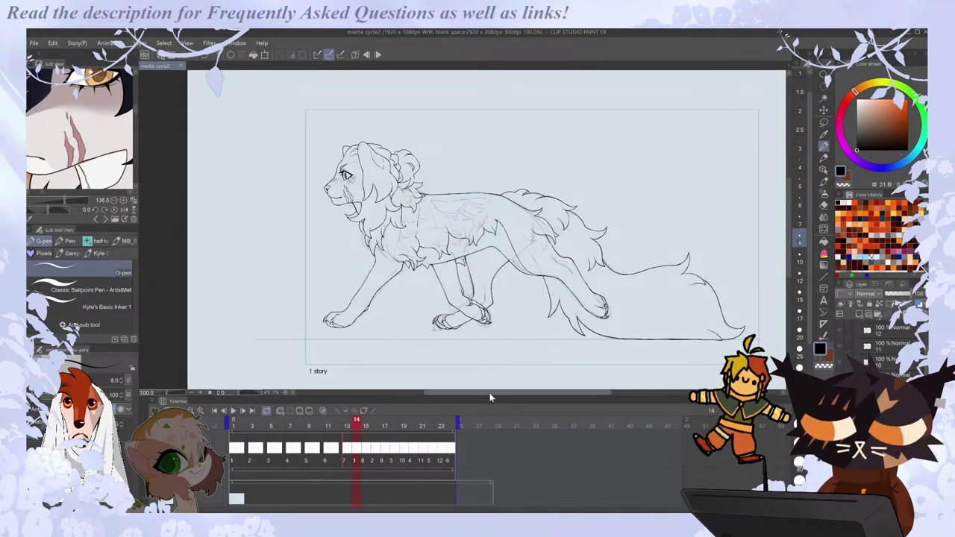
pyautogui.moveTo(490, 393); pyautogui.dragTo(529, 392)
pyautogui.click(232, 411)
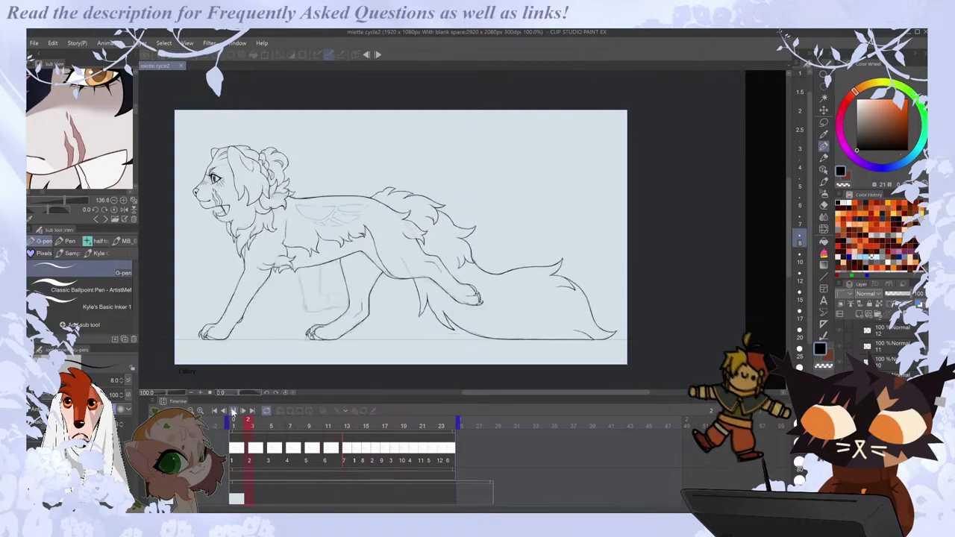
pyautogui.scroll(-1, 227, 267)
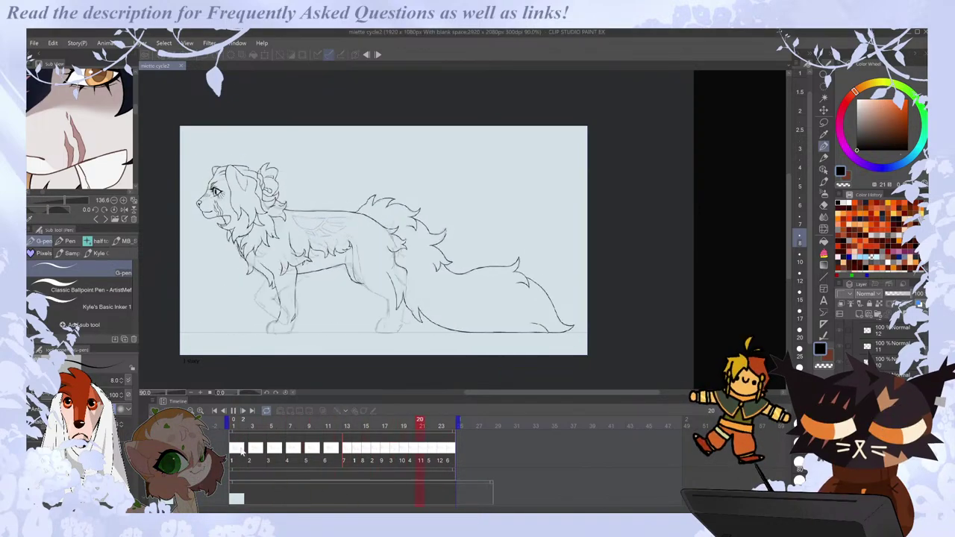
# Stop playback and examine the leg and paw lines on frames 1 to 5 in normal and mirrored view.
pyautogui.click(233, 410)
pyautogui.moveTo(481, 392); pyautogui.dragTo(460, 397)
pyautogui.scroll(1, 496, 370)
pyautogui.scroll(2, 470, 264)
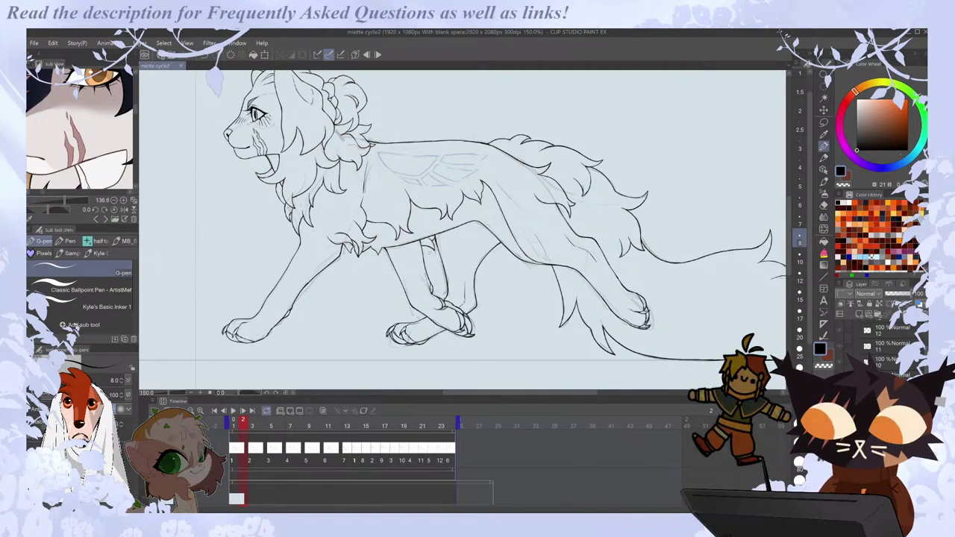
pyautogui.moveTo(516, 393); pyautogui.dragTo(513, 393)
pyautogui.press('Right')
pyautogui.press('Right')
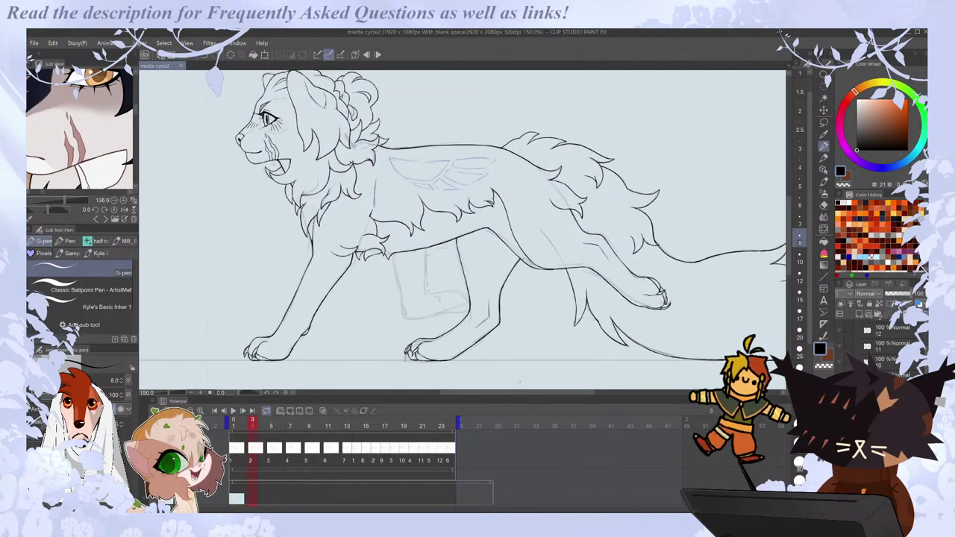
pyautogui.press('Left')
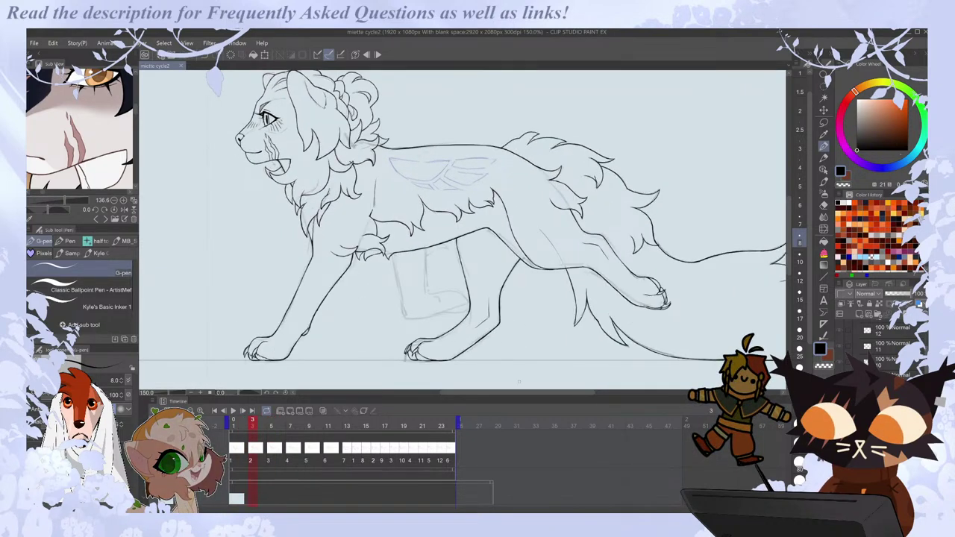
pyautogui.press('h')
pyautogui.press('Right')
pyautogui.press('h')
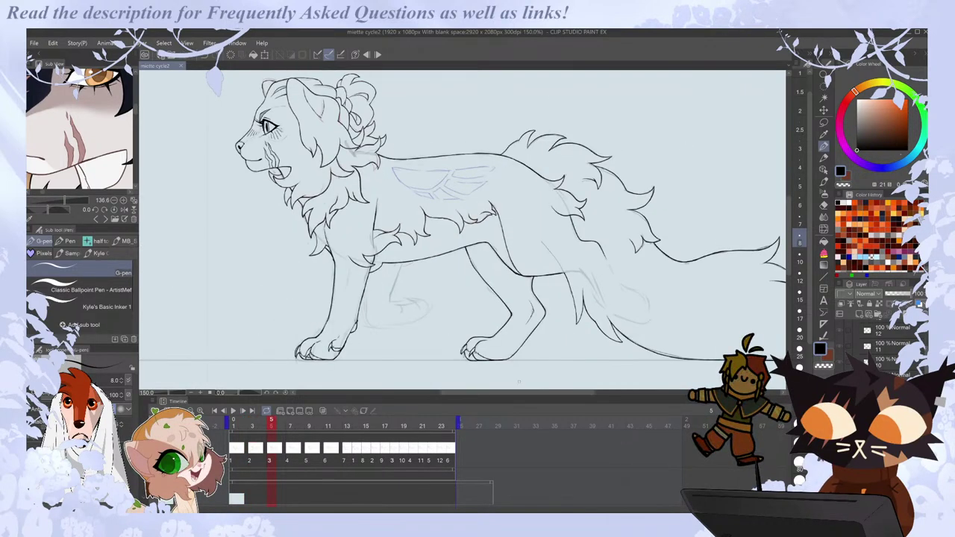
# Mirror the view of frame 5 and ink the dewclaw of the raised front leg over the sketch, redoing the first stroke.
pyautogui.scroll(1, 326, 341)
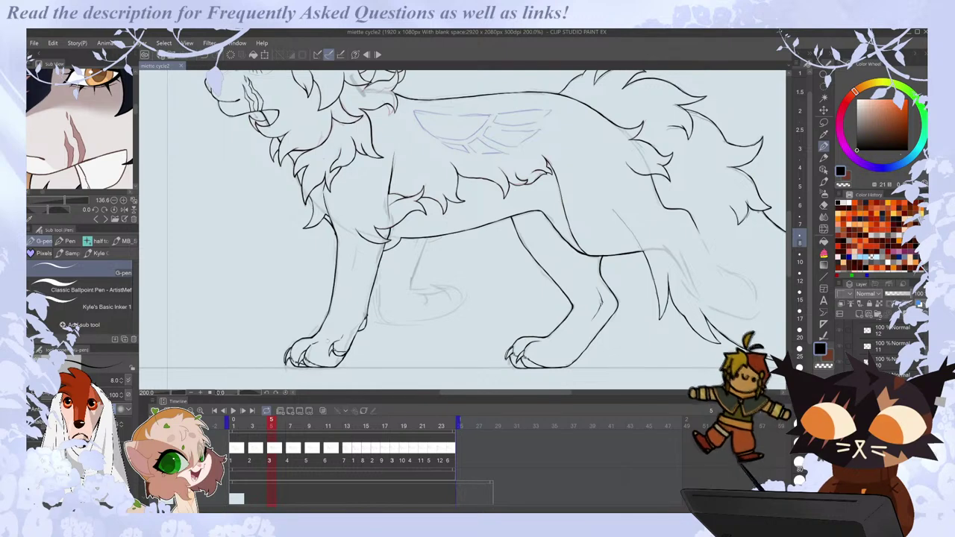
pyautogui.press('h')
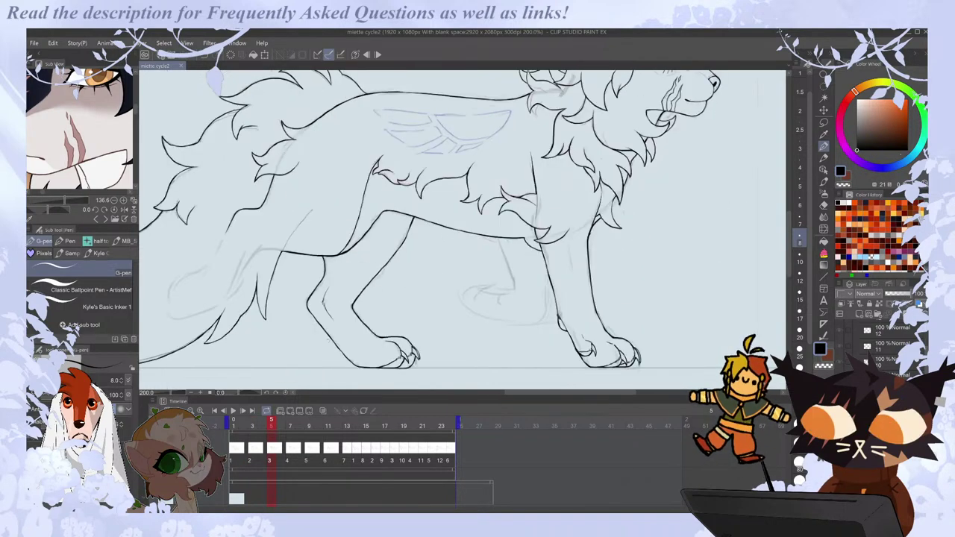
pyautogui.press('h')
pyautogui.press('h')
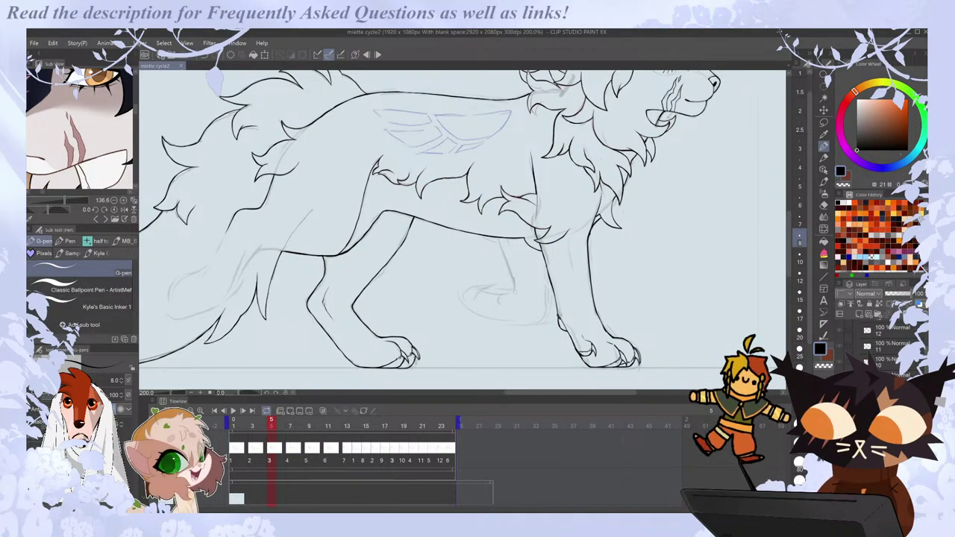
pyautogui.moveTo(511, 290)
pyautogui.mouseDown()
pyautogui.moveTo(501, 298)
pyautogui.moveTo(513, 293)
pyautogui.mouseUp()
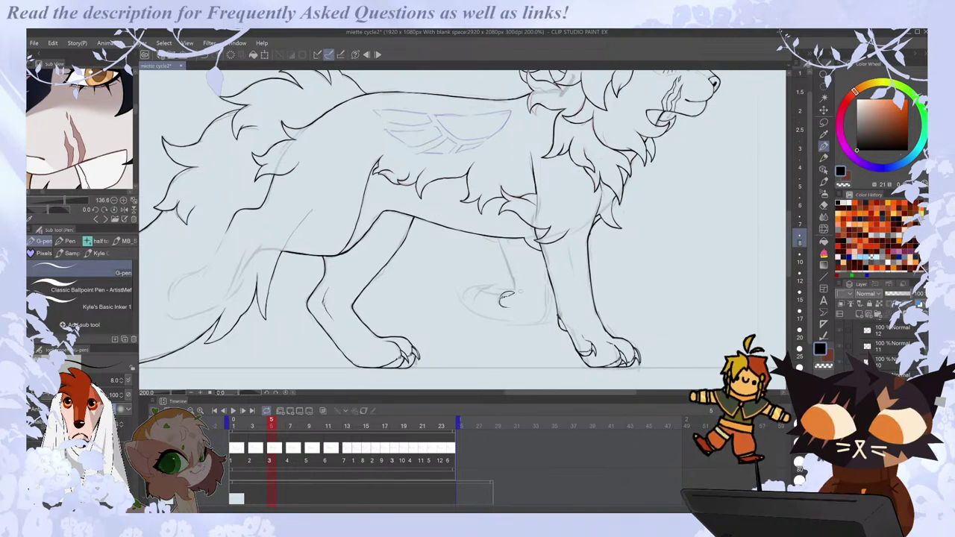
pyautogui.hotkey('ctrl', 'z')
pyautogui.scroll(2, 501, 298)
pyautogui.moveTo(494, 304); pyautogui.dragTo(500, 314)
pyautogui.press('e')
pyautogui.press('p')
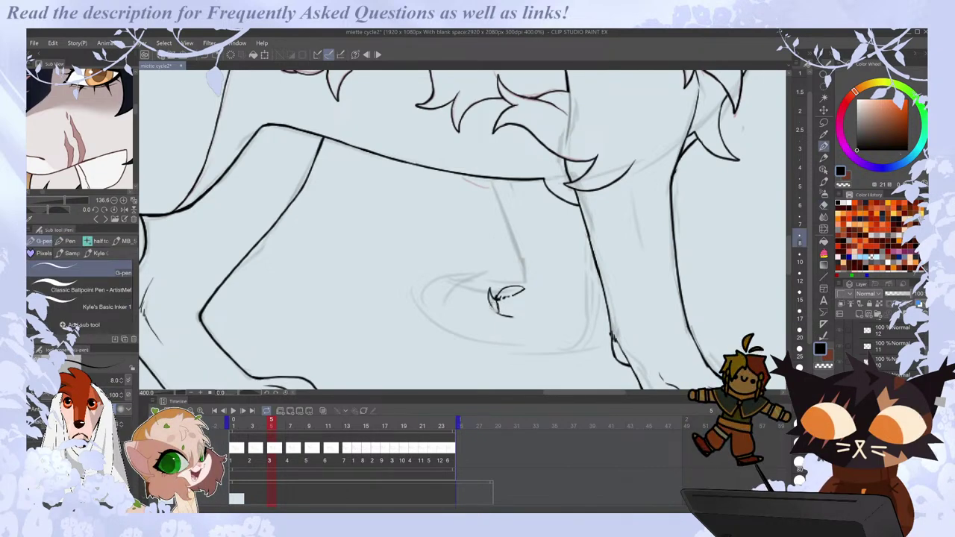
pyautogui.press('e')
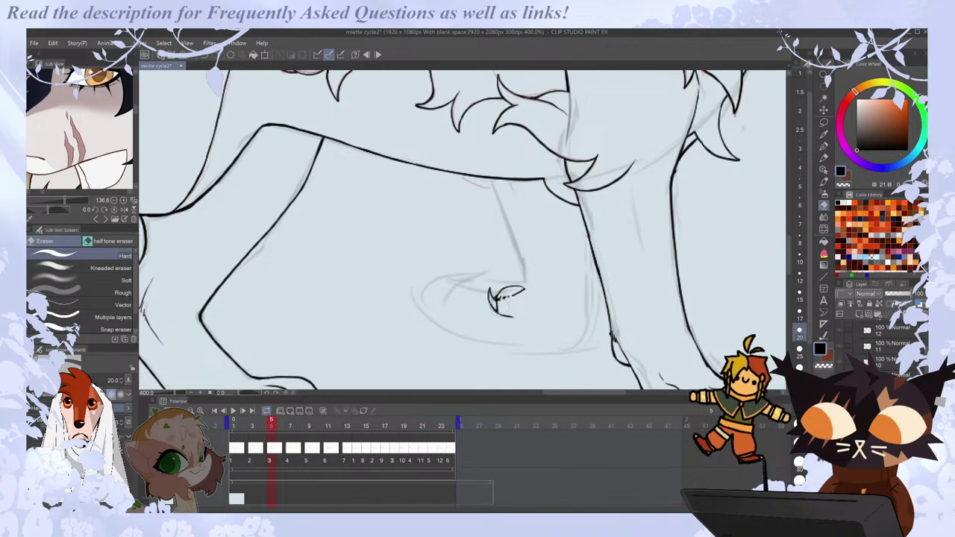
pyautogui.press('p')
pyautogui.moveTo(538, 283); pyautogui.dragTo(542, 276)
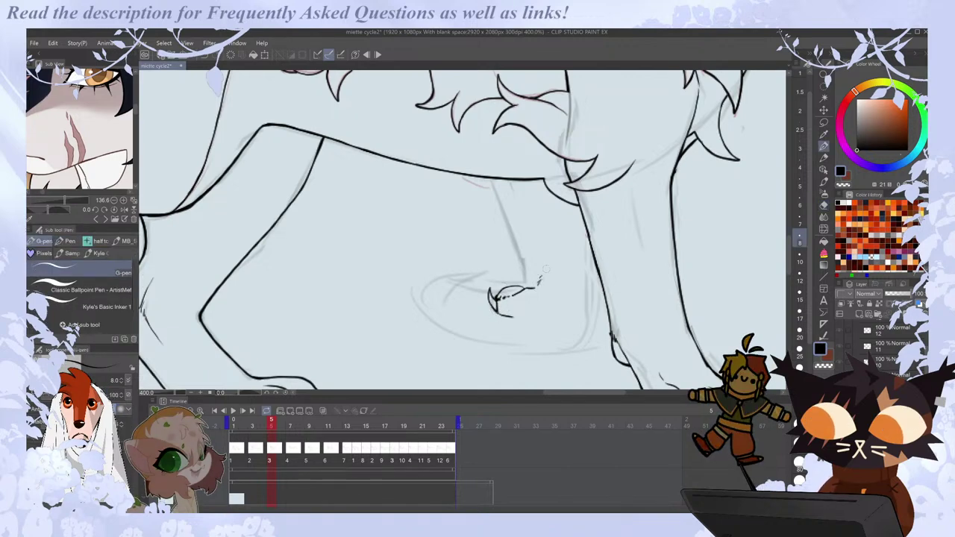
# Ink the back line of the raised front leg on frame 5 from the belly to the dewclaw and touch up where they meet.
pyautogui.press(',')
pyautogui.press('.')
pyautogui.moveTo(488, 177); pyautogui.dragTo(528, 285)
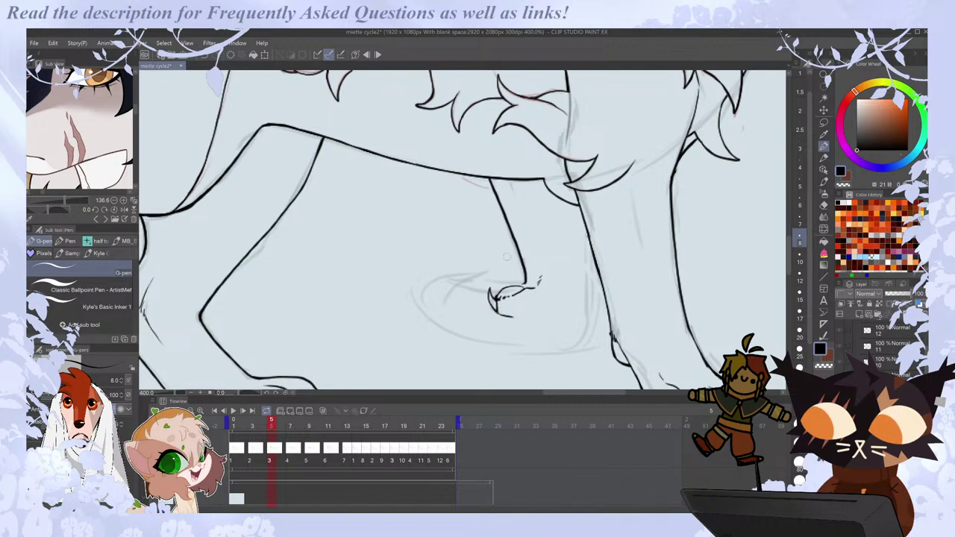
pyautogui.press(',')
pyautogui.press(',')
pyautogui.press('.')
pyautogui.press(',')
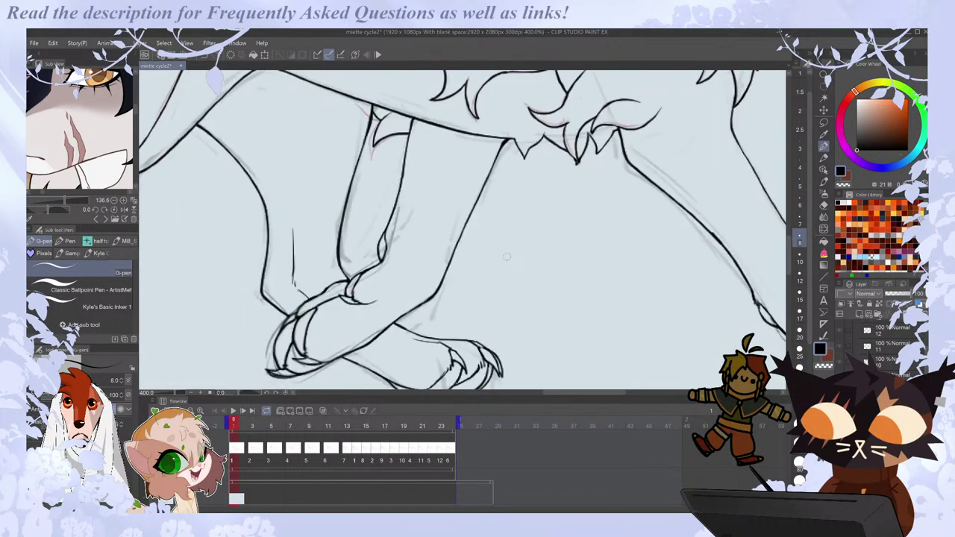
pyautogui.press('space')
pyautogui.press('e')
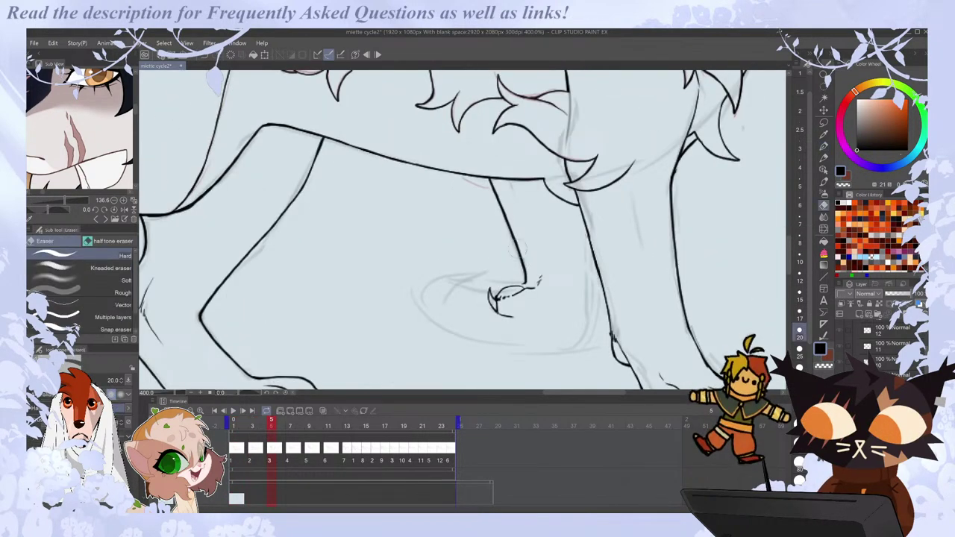
pyautogui.press('p')
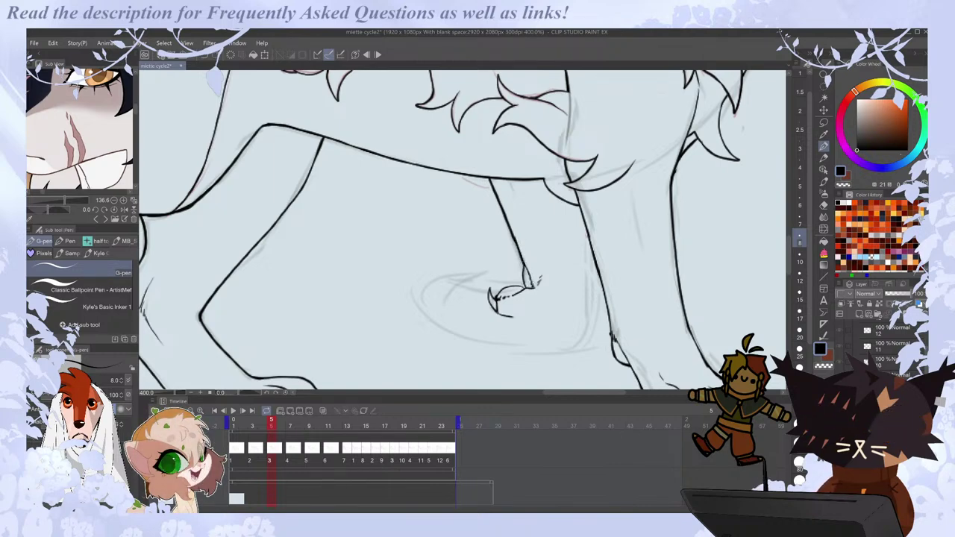
# Flip between frame 5 and the earlier frames to compare the raised front leg and dewclaw lines.
pyautogui.press('Left')
pyautogui.press('Left')
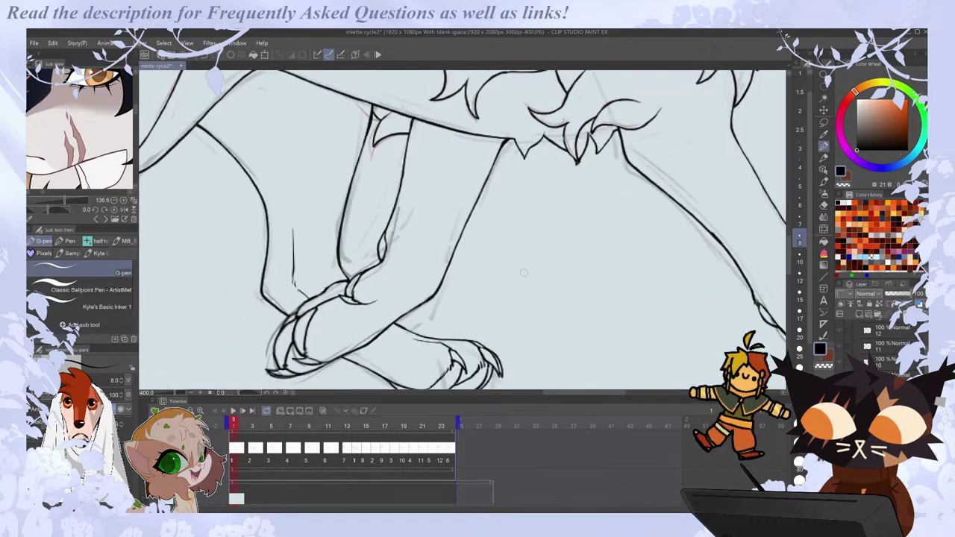
pyautogui.press('Right')
pyautogui.press('Right')
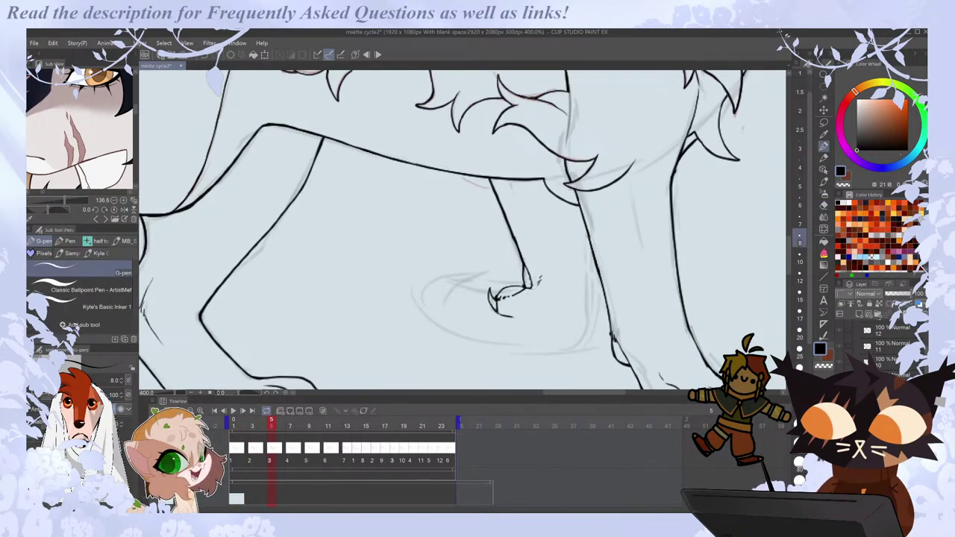
pyautogui.press('Left')
pyautogui.press('Right')
pyautogui.press('Left')
pyautogui.press('Right')
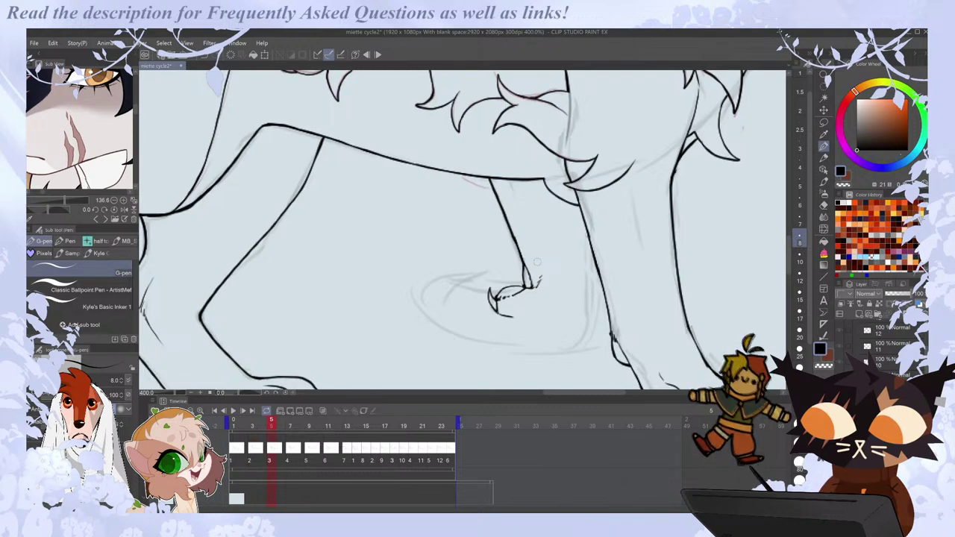
pyautogui.press('Left')
pyautogui.press('Right')
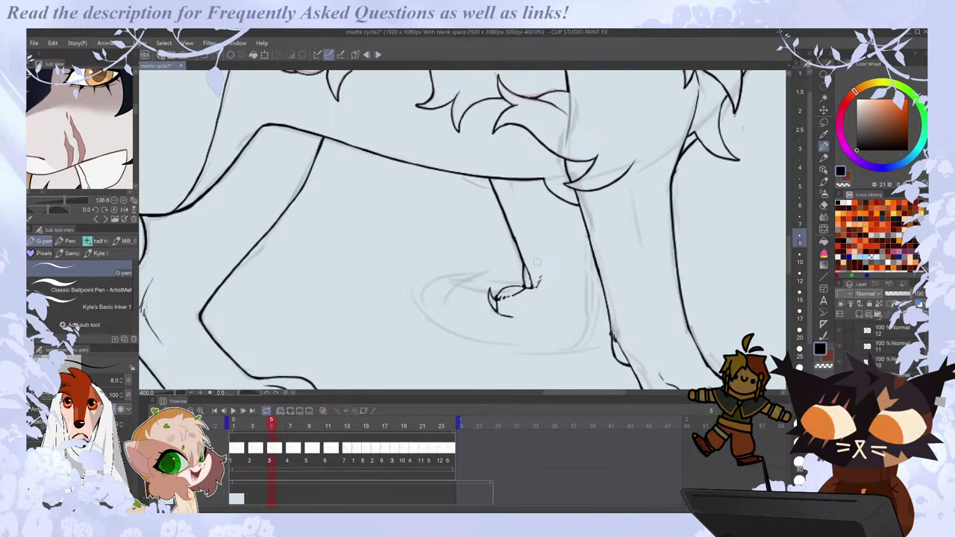
pyautogui.press('Left')
pyautogui.press('Right')
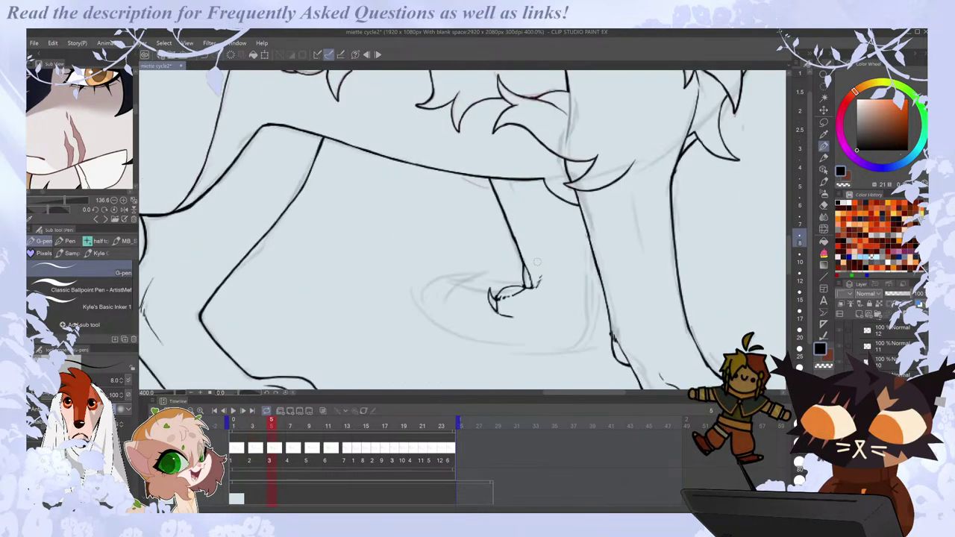
# Rotate the view of frame 5 and ink the outer wrist line of the raised front leg over the sketch, redoing the first strokes.
pyautogui.moveTo(239, 393); pyautogui.dragTo(227, 393)
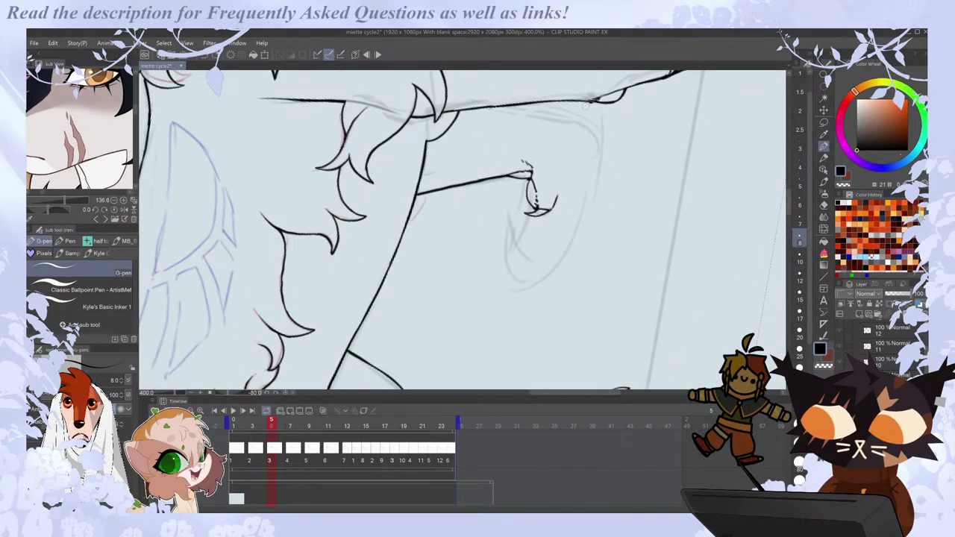
pyautogui.moveTo(572, 117); pyautogui.dragTo(584, 137)
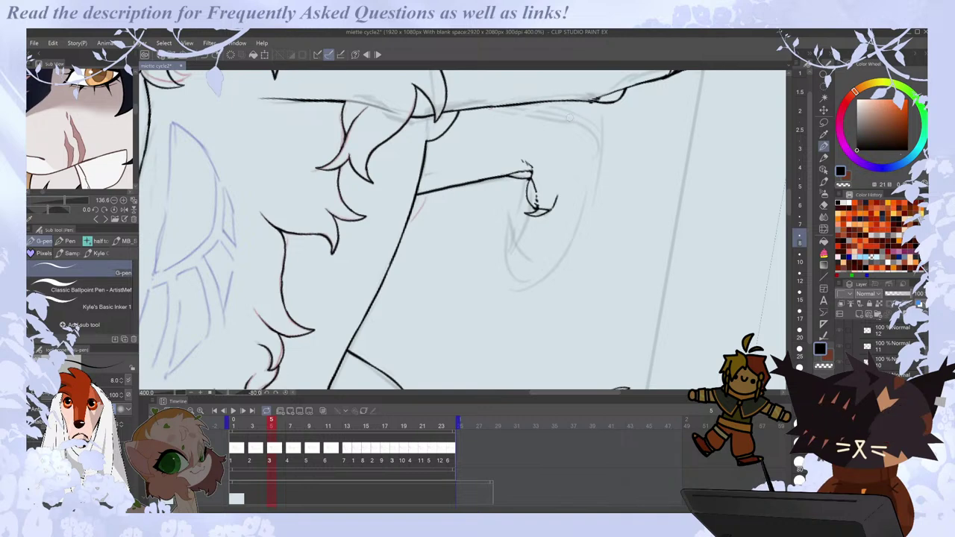
pyautogui.hotkey('ctrl', 'z')
pyautogui.hotkey('ctrl', 'z')
pyautogui.moveTo(587, 132); pyautogui.dragTo(588, 224)
pyautogui.hotkey('ctrl', 'z')
pyautogui.moveTo(587, 132)
pyautogui.mouseDown()
pyautogui.moveTo(583, 227)
pyautogui.moveTo(559, 264)
pyautogui.mouseUp()
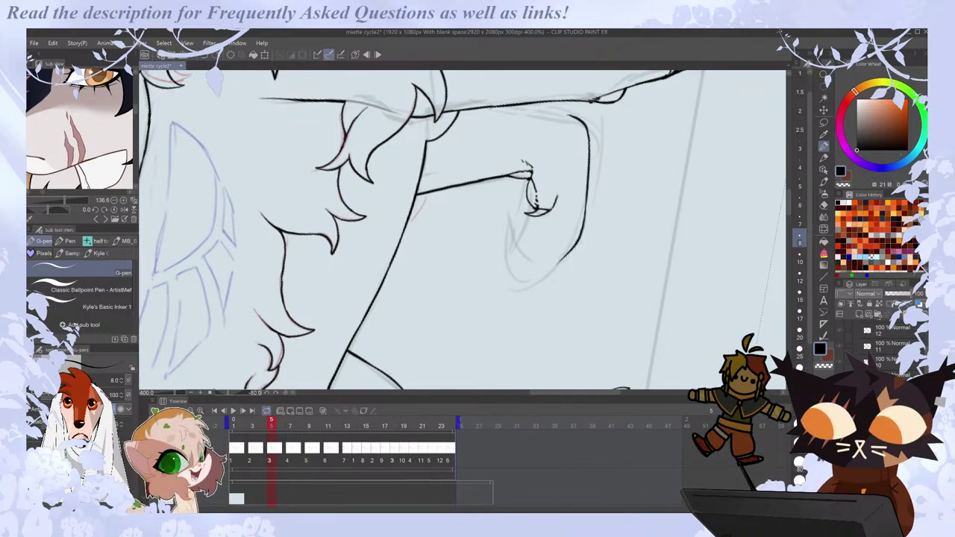
# Ink the raised paw's outer edge from the wrist to the toe tips on frame 5, redoing strokes and trimming the end.
pyautogui.hotkey('ctrl', 'z')
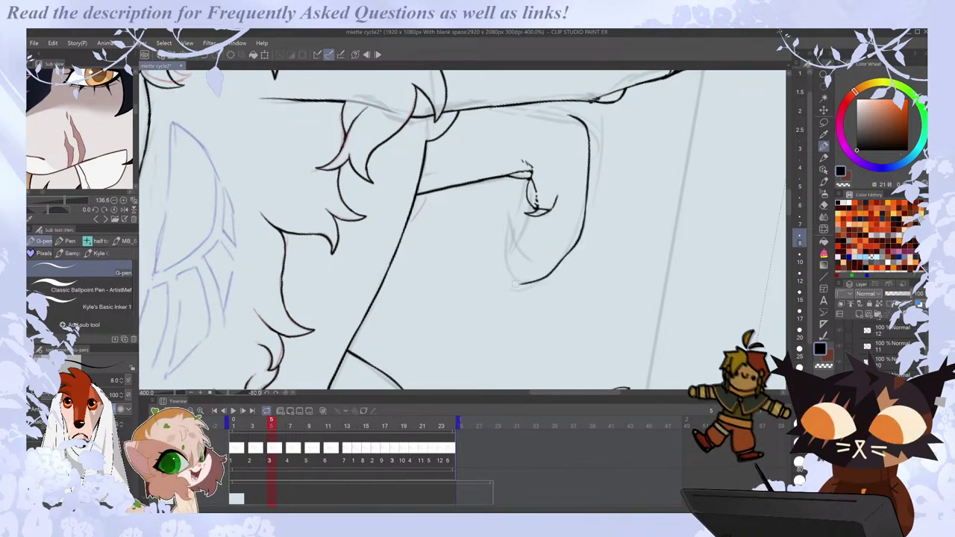
pyautogui.moveTo(561, 263); pyautogui.dragTo(524, 287)
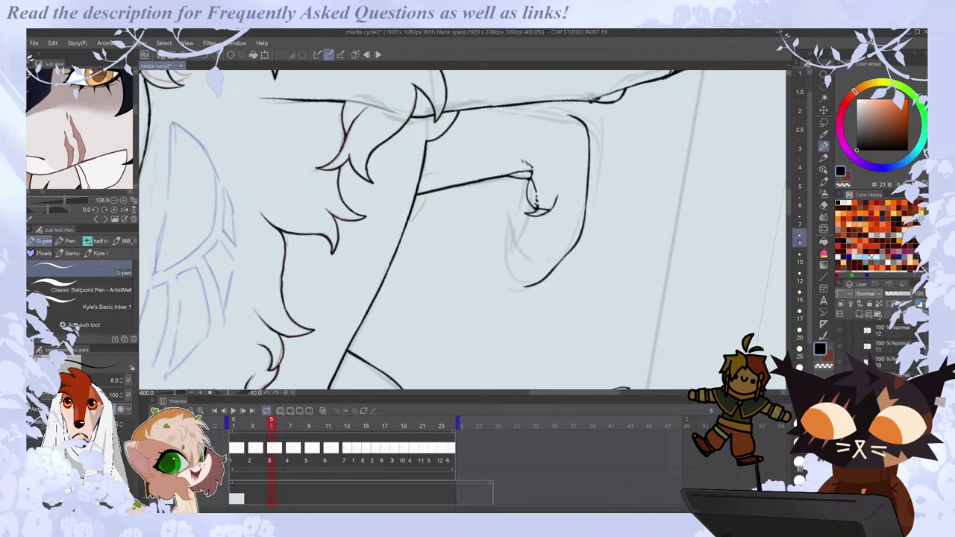
pyautogui.hotkey('ctrl', 'z')
pyautogui.moveTo(565, 247); pyautogui.dragTo(540, 270)
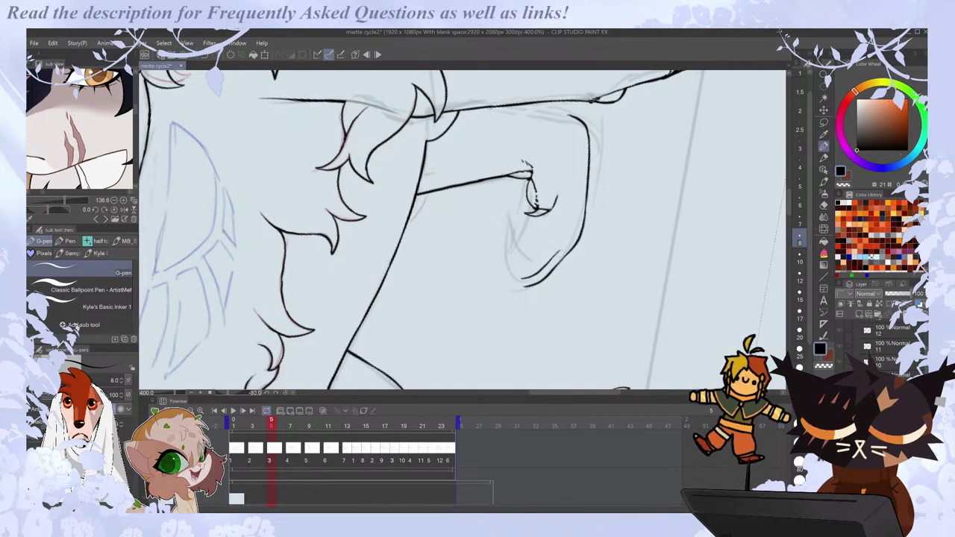
pyautogui.hotkey('ctrl', 'z')
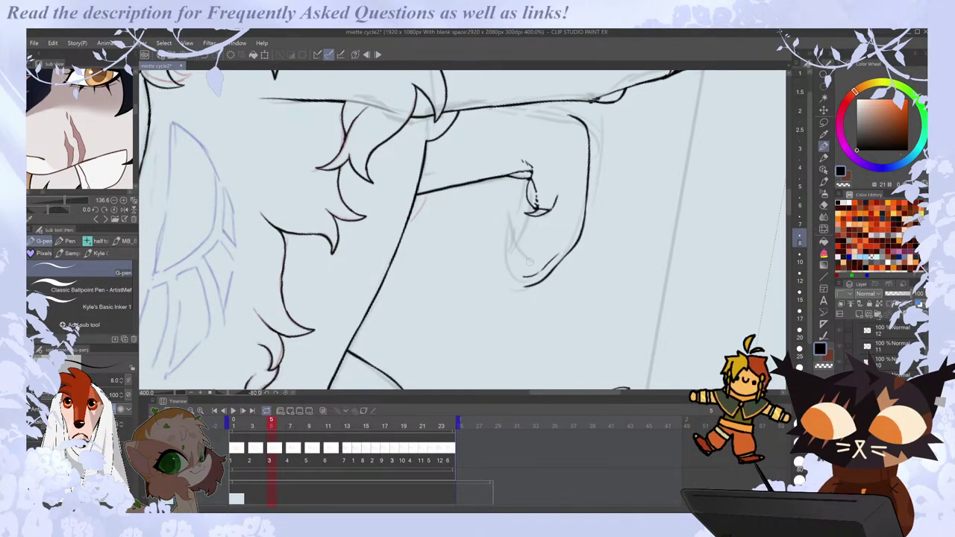
pyautogui.moveTo(541, 269)
pyautogui.mouseDown()
pyautogui.moveTo(554, 258)
pyautogui.moveTo(518, 280)
pyautogui.mouseUp()
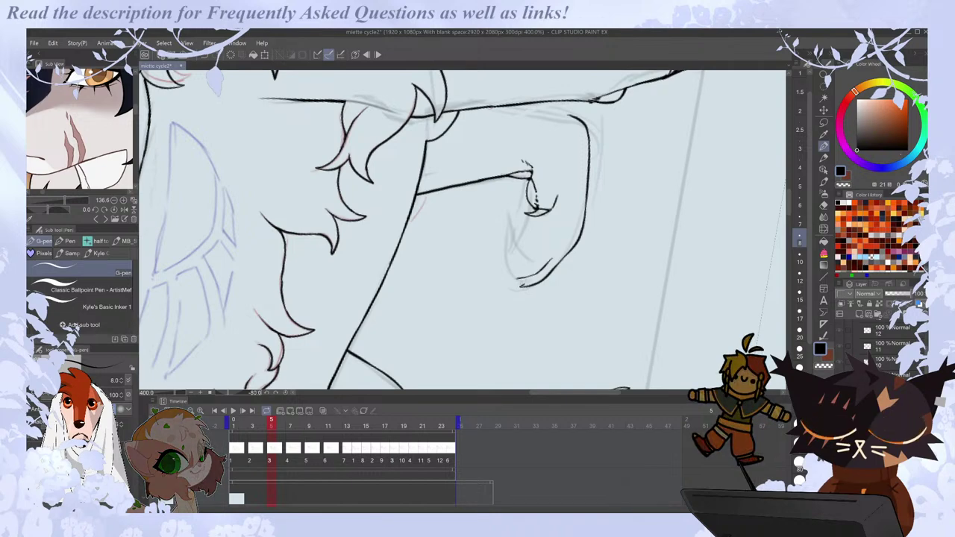
pyautogui.moveTo(550, 259); pyautogui.dragTo(509, 288)
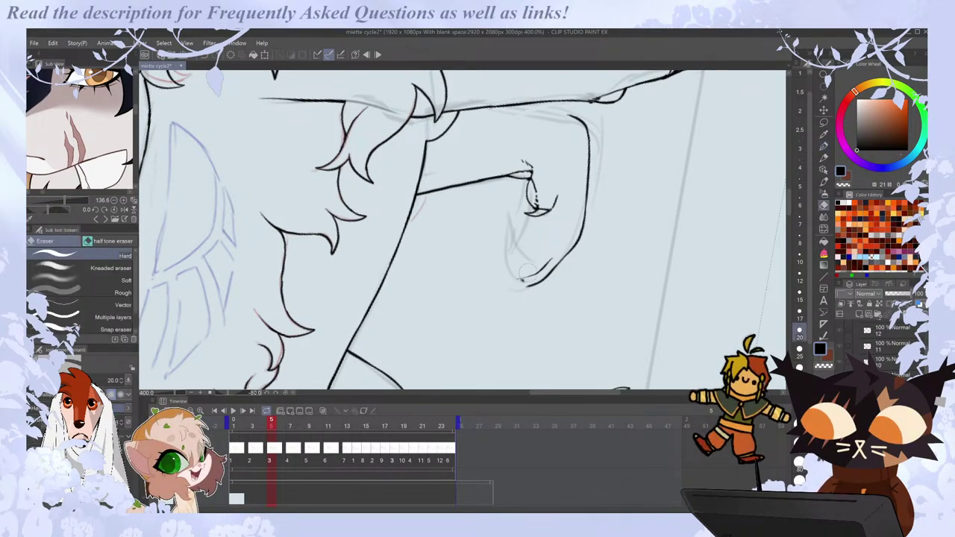
# Ink the toe claws at the tip of the raised front paw on frame 5, redoing the outermost one.
pyautogui.moveTo(496, 281); pyautogui.dragTo(527, 276)
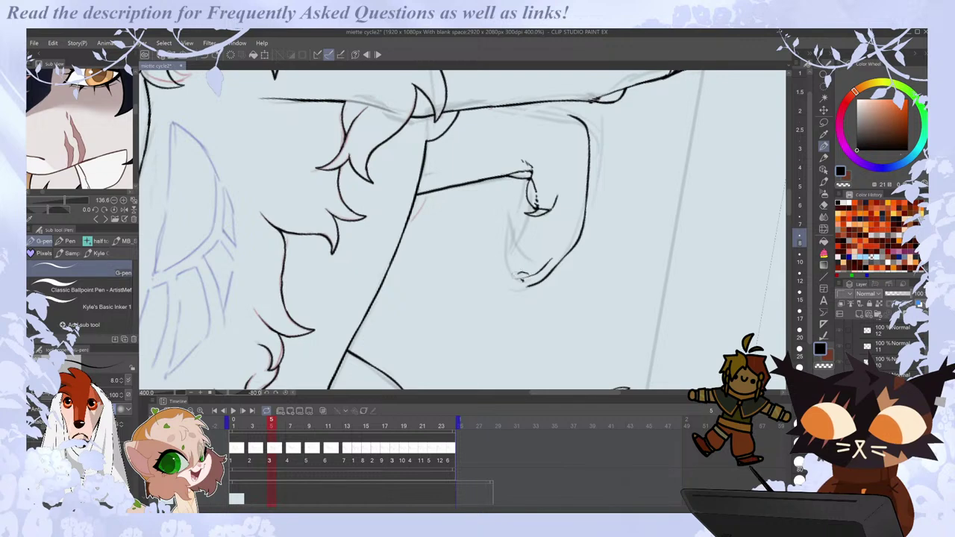
pyautogui.press('e')
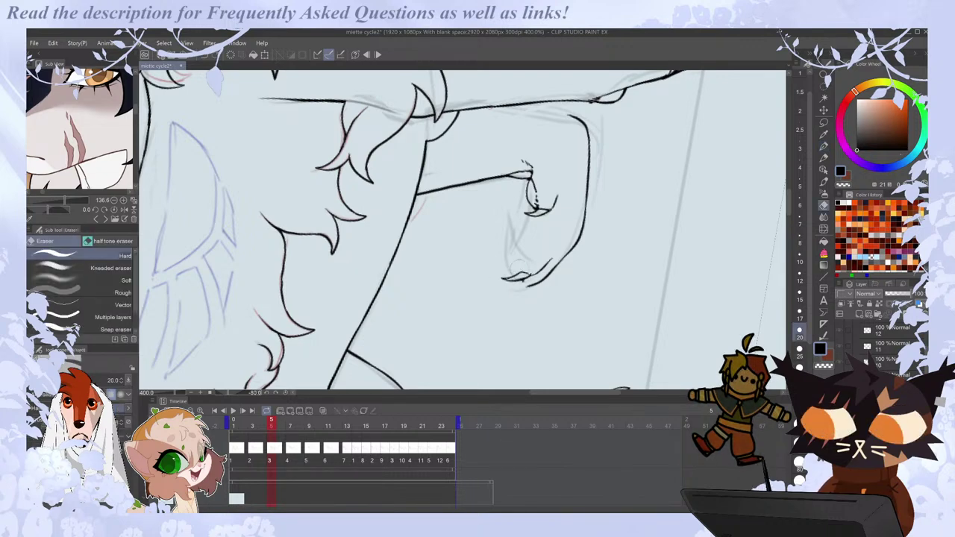
pyautogui.press('p')
pyautogui.moveTo(515, 261); pyautogui.dragTo(517, 271)
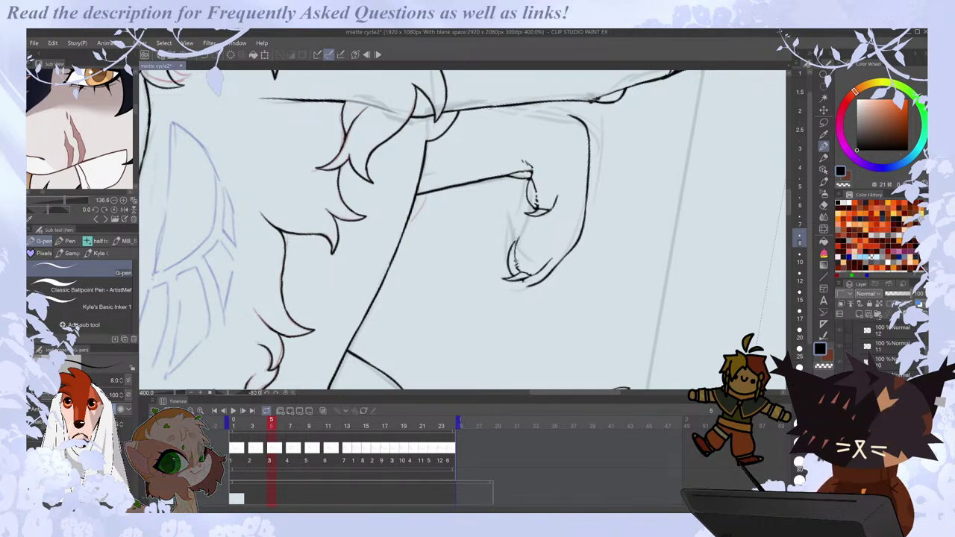
pyautogui.moveTo(517, 240); pyautogui.dragTo(517, 262)
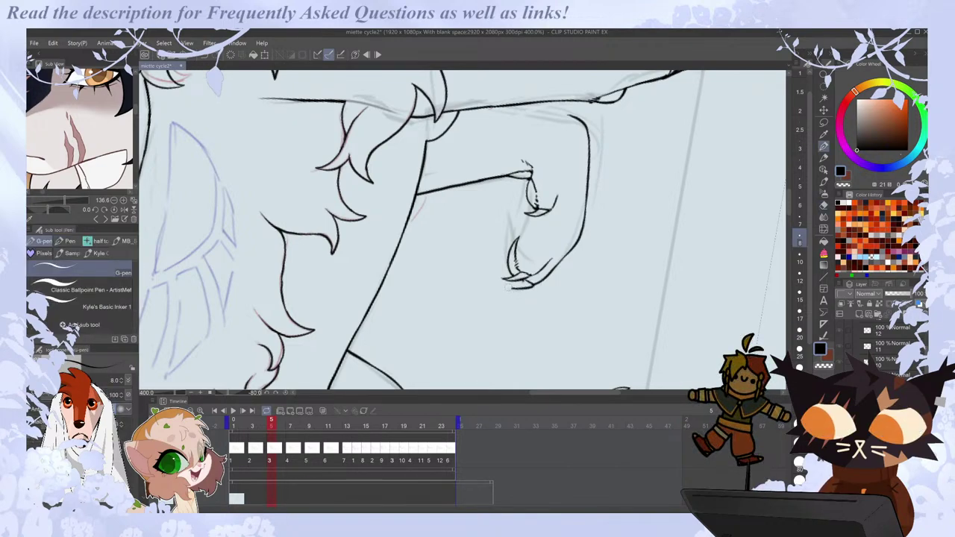
pyautogui.hotkey('ctrl', 'z')
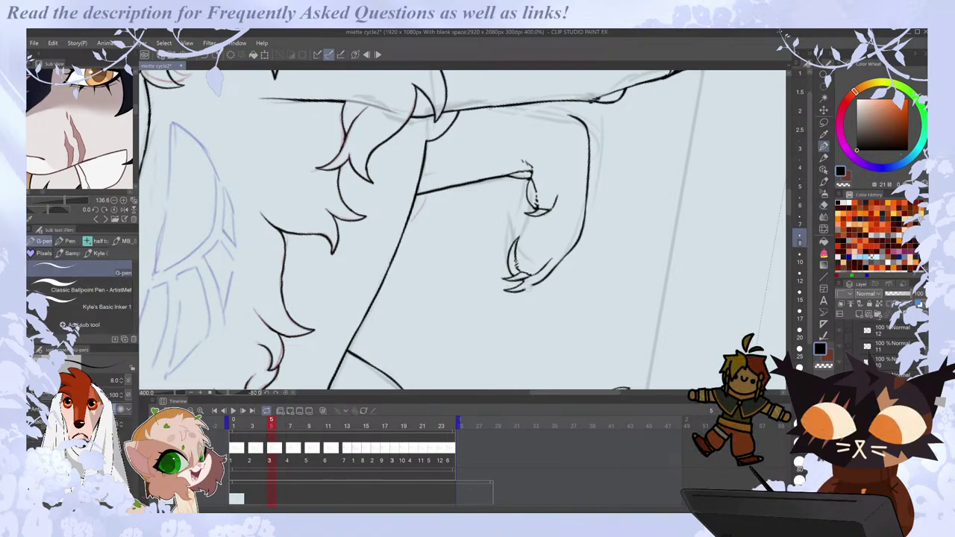
pyautogui.moveTo(530, 282); pyautogui.dragTo(503, 289)
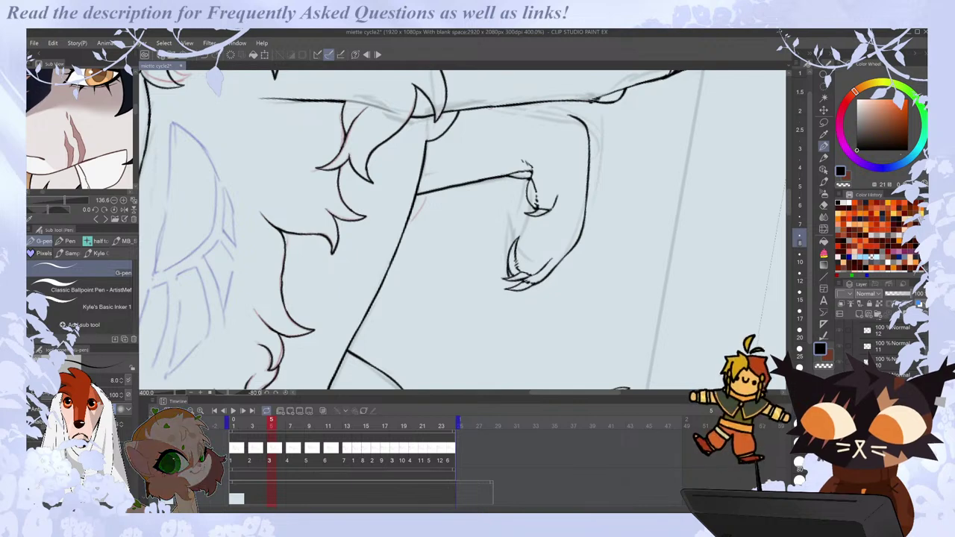
# Tidy the raised paw's claws, ink its inner edge up to the dewclaw and extend the wrist line toward the belly on frame 5.
pyautogui.press('e')
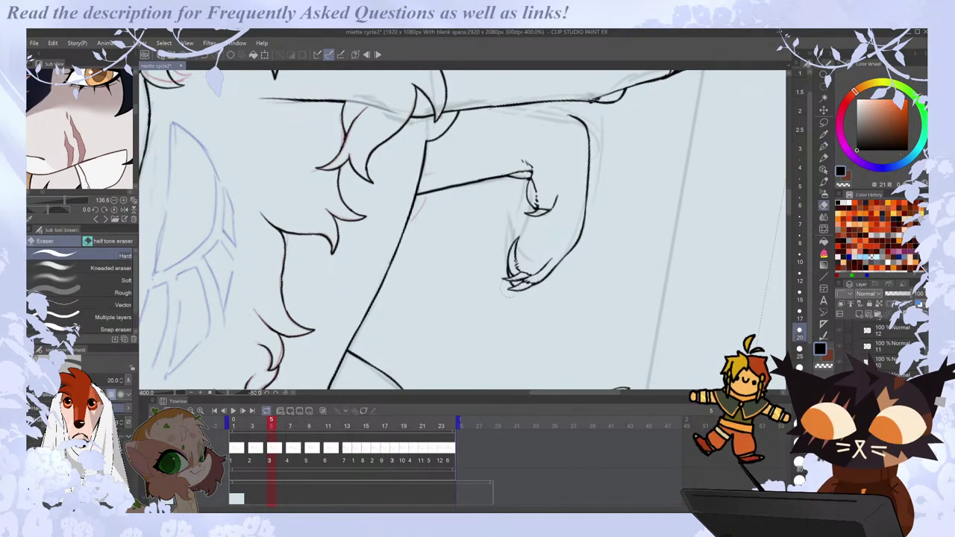
pyautogui.press('p')
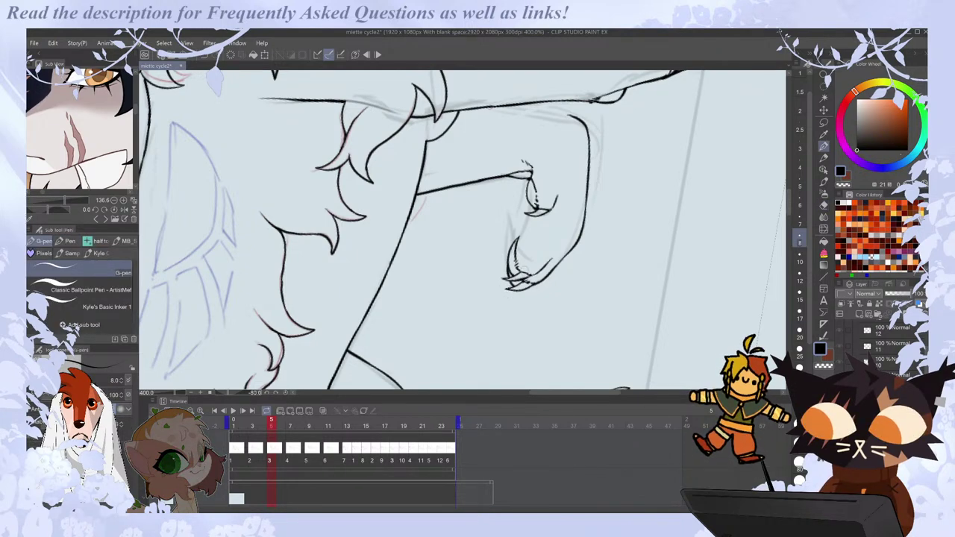
pyautogui.press('Left')
pyautogui.press('Right')
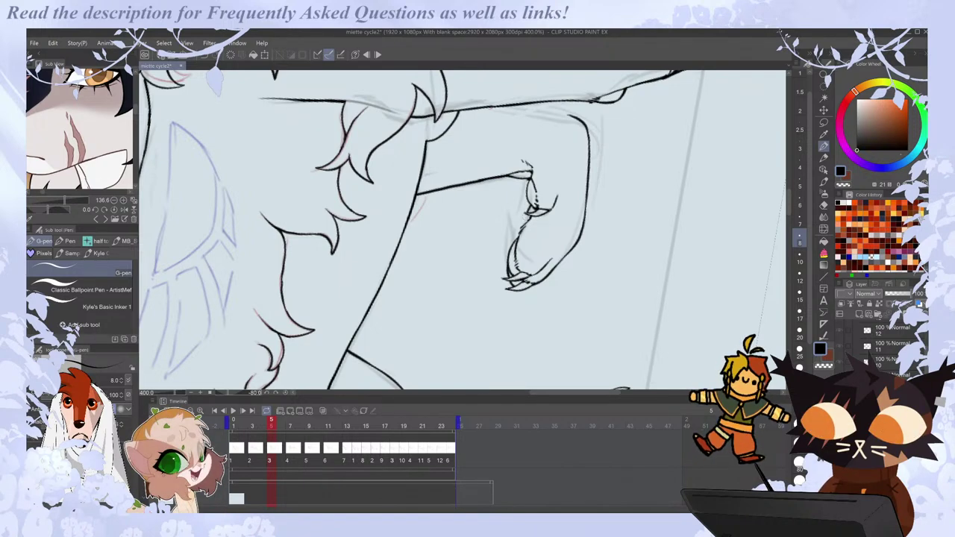
pyautogui.press('Left')
pyautogui.press('Right')
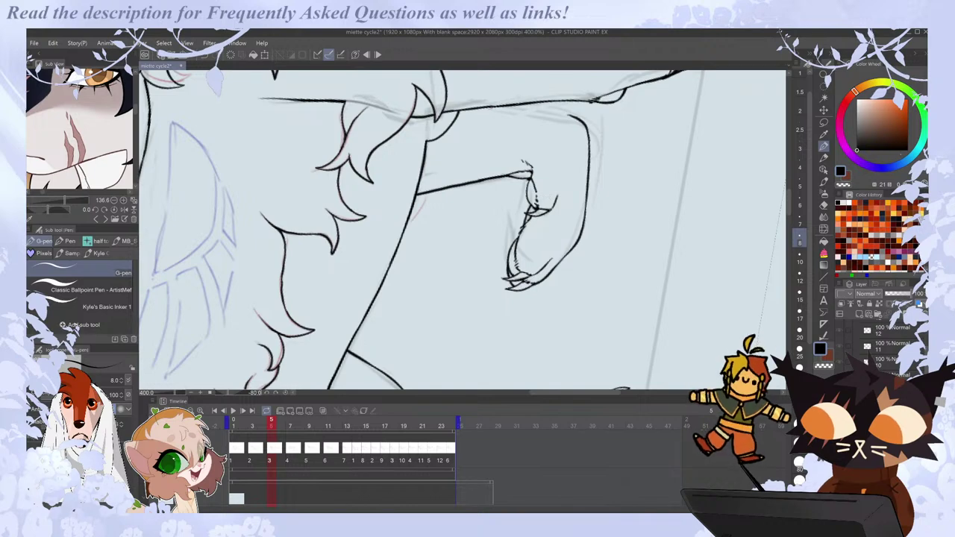
pyautogui.press('e')
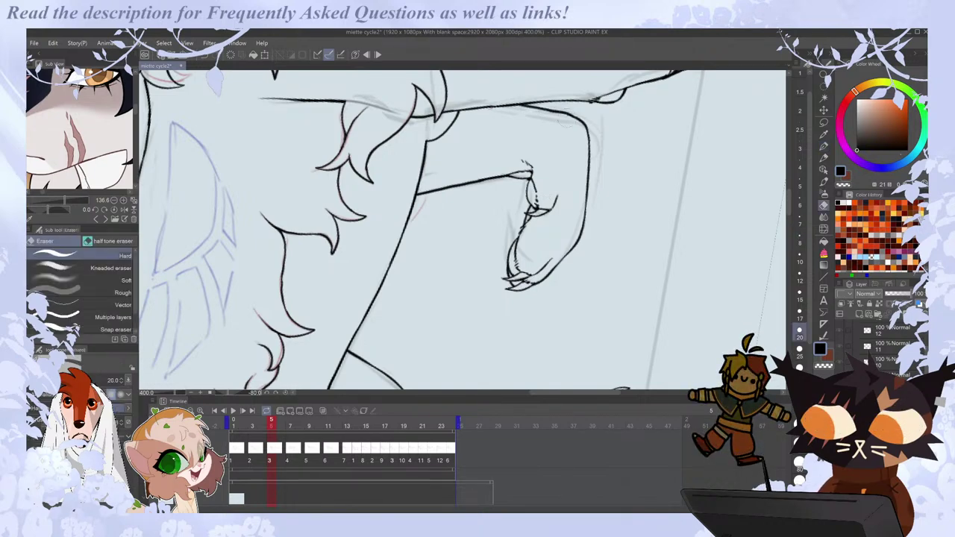
pyautogui.press('p')
# Reset the view rotation, compare with frame 3, and lasso the raised front paw on frame 5 to adjust it with a transform.
pyautogui.scroll(-2, 586, 118)
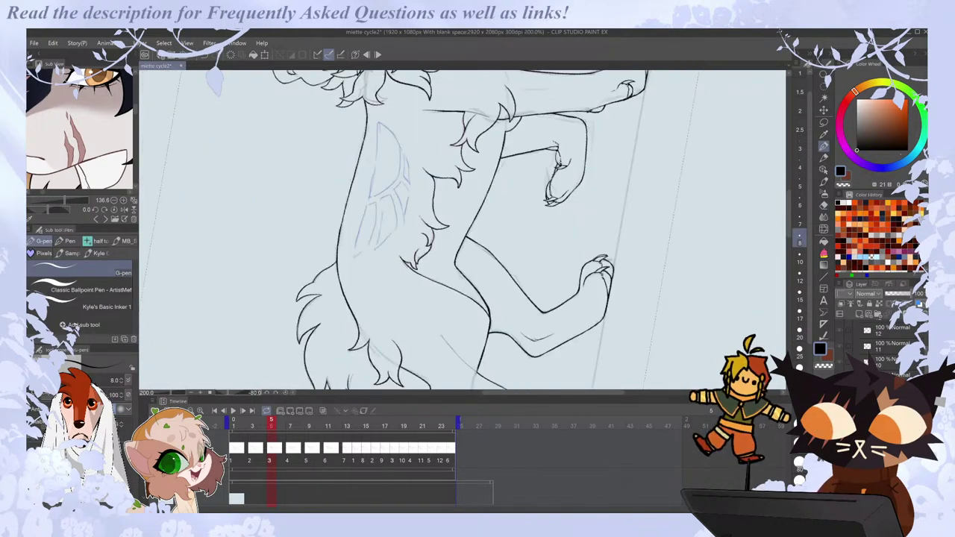
pyautogui.click(283, 391)
pyautogui.hotkey('ctrl', '-')
pyautogui.press('Left')
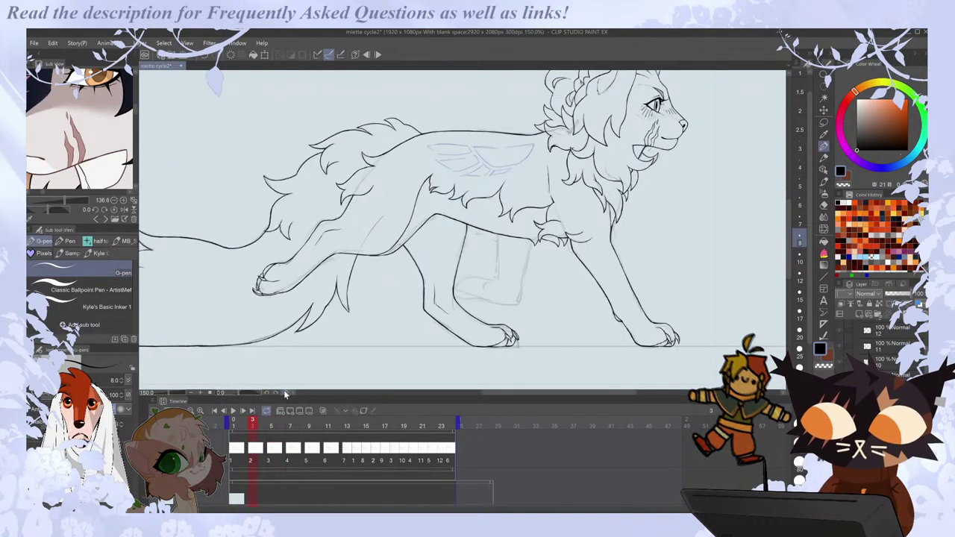
pyautogui.press('Right')
pyautogui.scroll(1, 530, 319)
pyautogui.press('m')
pyautogui.moveTo(513, 260)
pyautogui.mouseDown()
pyautogui.moveTo(469, 293)
pyautogui.moveTo(513, 314)
pyautogui.mouseUp()
pyautogui.hotkey('ctrl', 't')
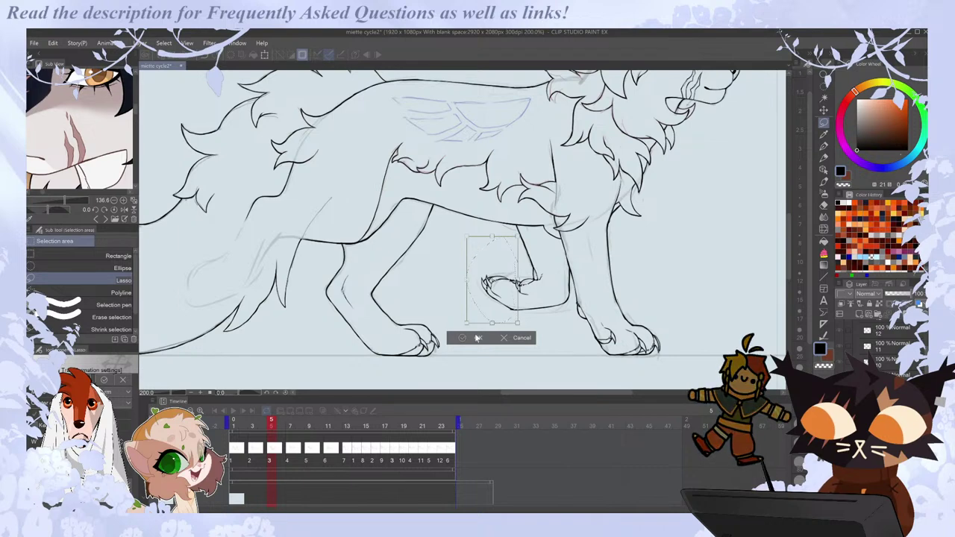
pyautogui.click(477, 338)
# Erase part of the line between the raised paw's toes and dewclaw on frame 5 and check the paw against the whole figure.
pyautogui.hotkey('ctrl', '+')
pyautogui.press('p')
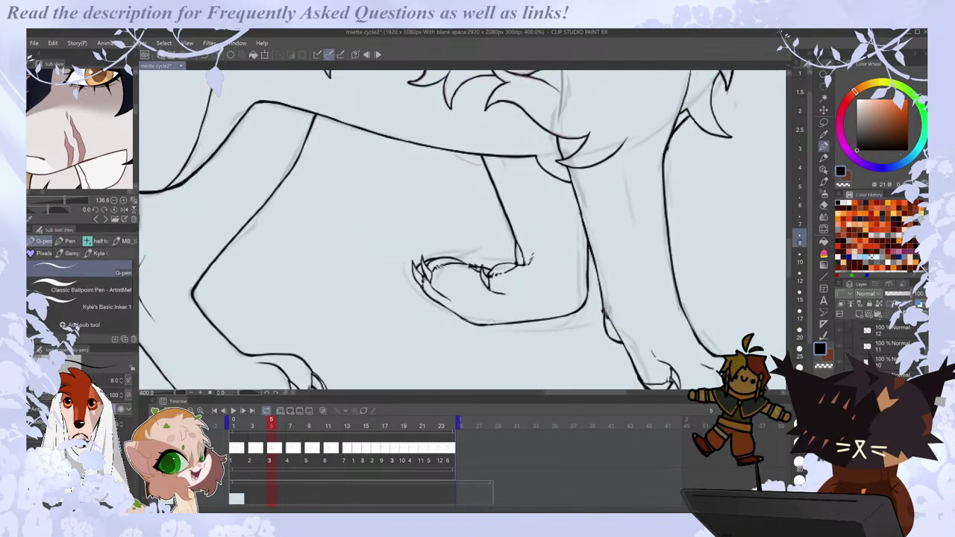
pyautogui.press('e')
pyautogui.press('p')
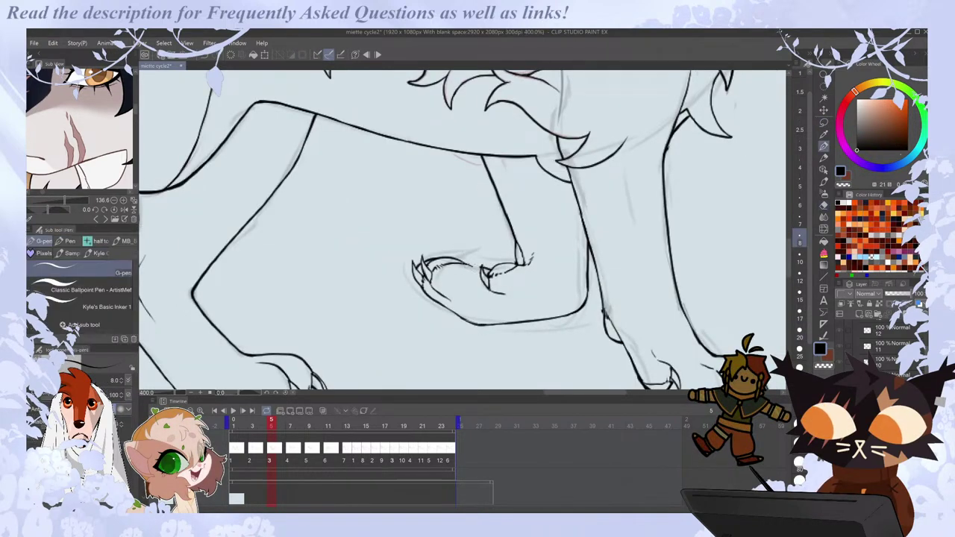
pyautogui.hotkey('ctrl', '-')
pyautogui.hotkey('ctrl', '-')
pyautogui.hotkey('ctrl', '-')
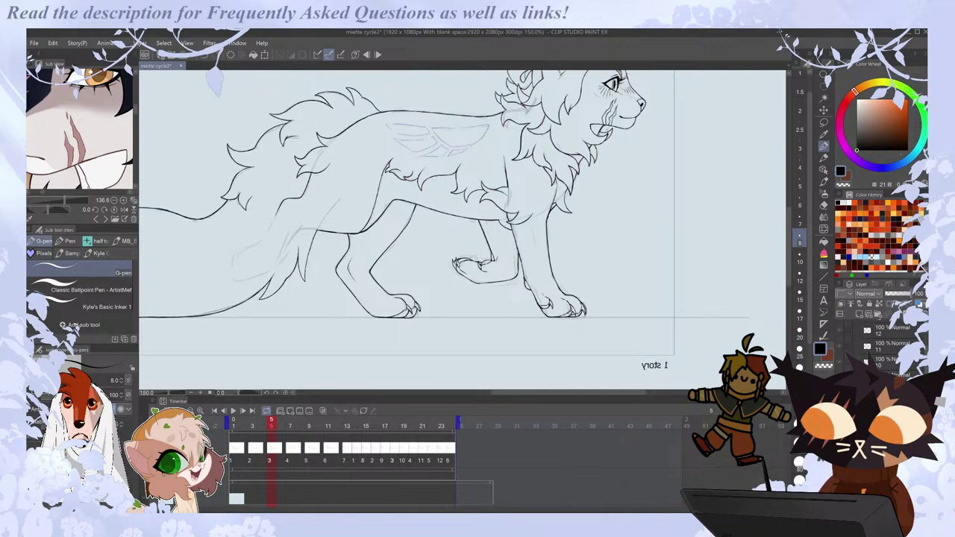
pyautogui.hotkey('ctrl', '+')
pyautogui.press('e')
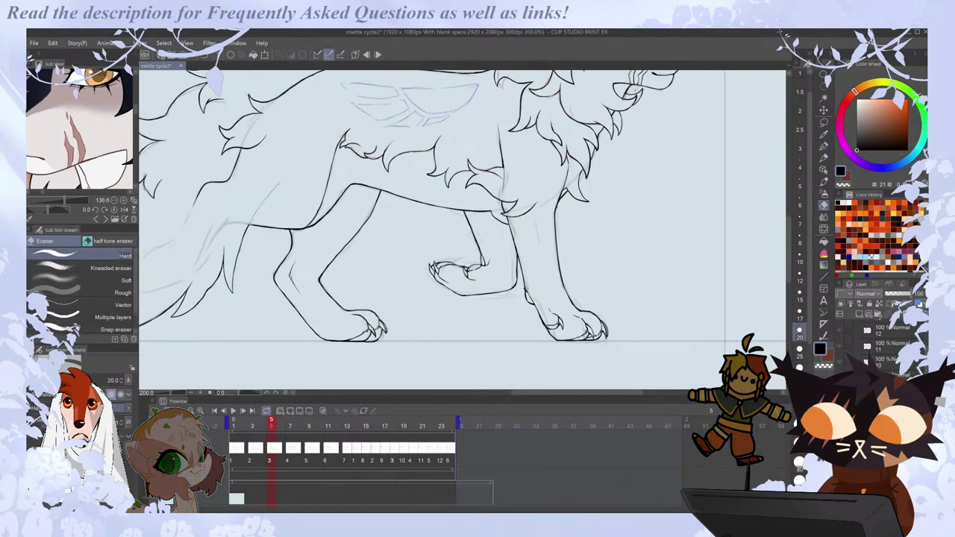
pyautogui.press('p')
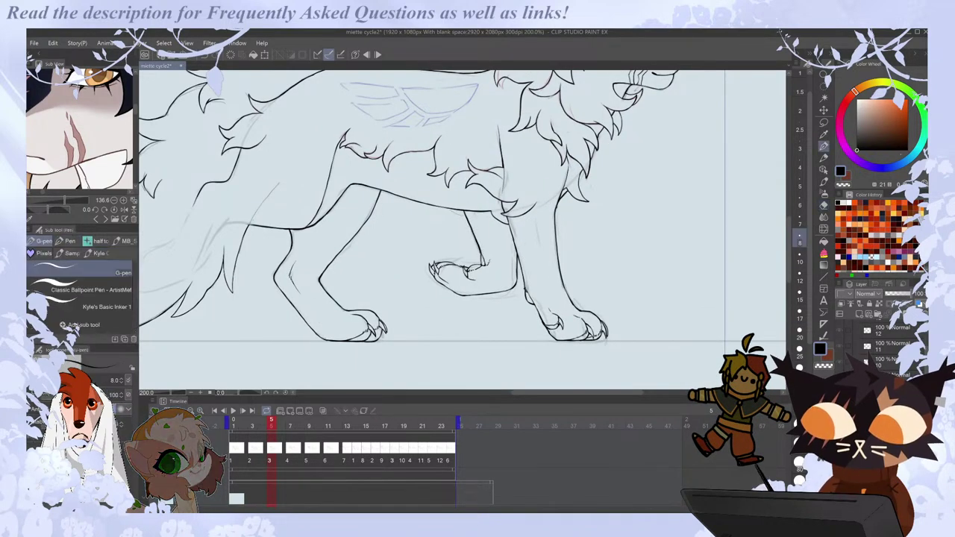
pyautogui.hotkey('ctrl', '-')
pyautogui.hotkey('ctrl', '-')
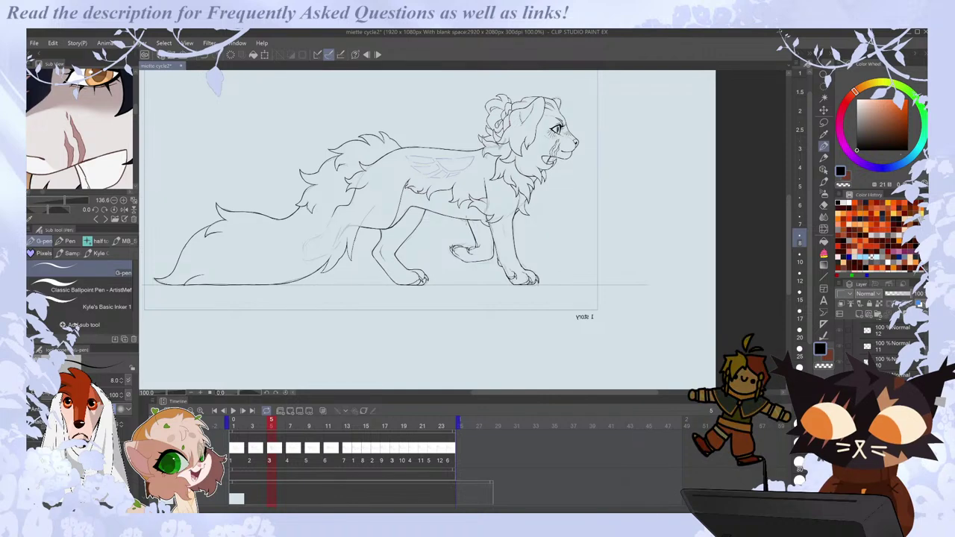
# Move on to the second half of the walk cycle around frame 18 and turn on onion skin.
pyautogui.press('.')
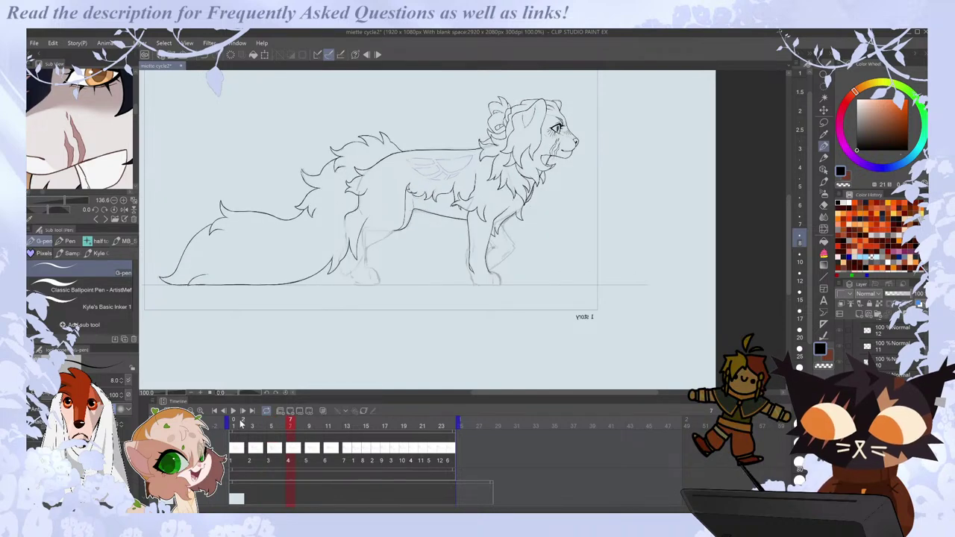
pyautogui.press(',')
pyautogui.click(414, 454)
pyautogui.press('.')
pyautogui.press(',')
pyautogui.press(',')
pyautogui.click(322, 411)
pyautogui.press('.')
pyautogui.press(',')
pyautogui.press(',')
pyautogui.hotkey('ctrl', '+')
pyautogui.hotkey('ctrl', '+')
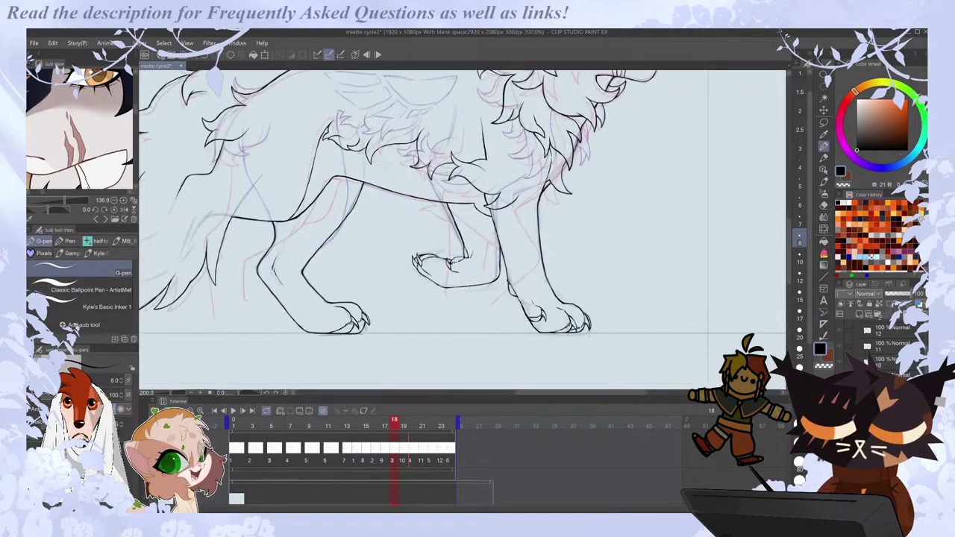
# Go to frame 17, mirror the view and erase the lower part of the raised front leg's outer line.
pyautogui.press('Right')
pyautogui.press('Left')
pyautogui.press('Left')
pyautogui.press('Left')
pyautogui.press('Right')
pyautogui.hotkey('ctrl', '+')
pyautogui.hotkey('ctrl', '+')
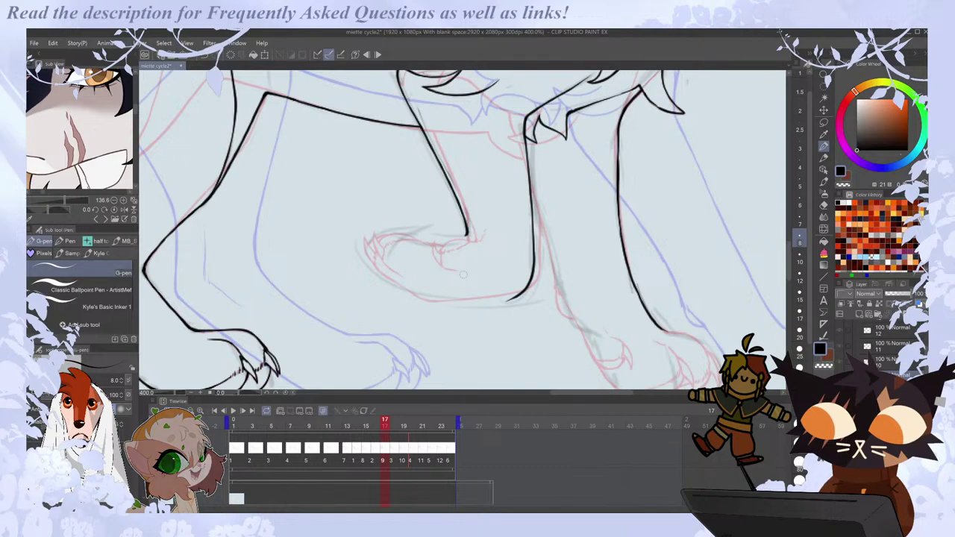
pyautogui.press('h')
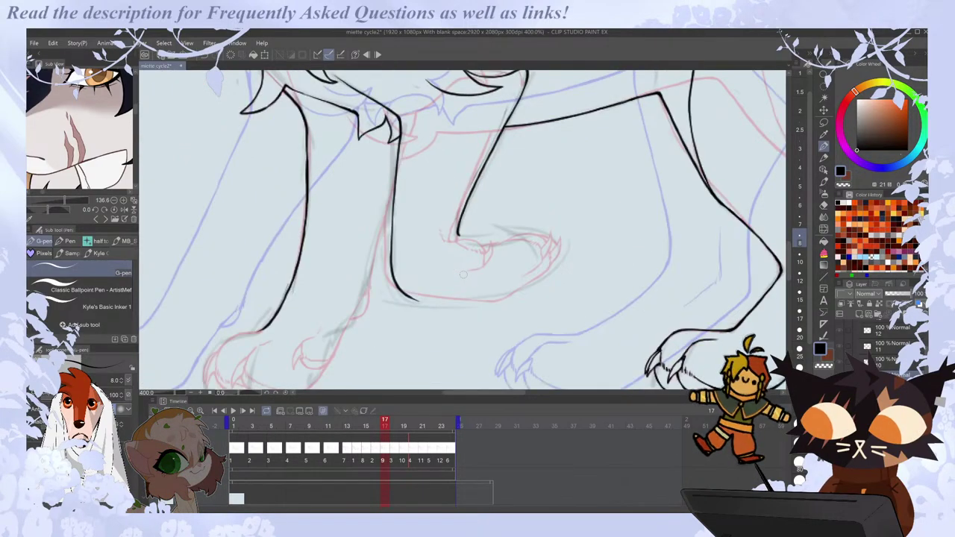
pyautogui.press('e')
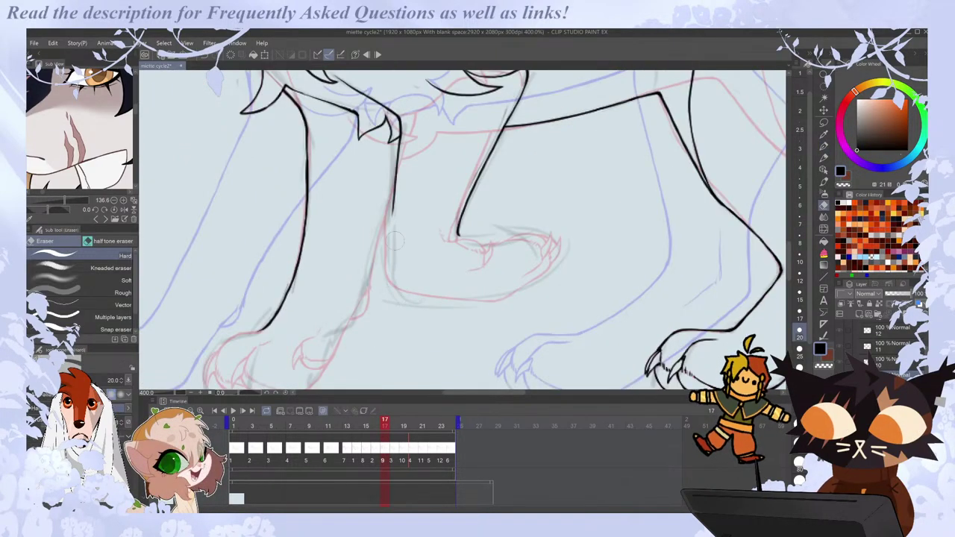
pyautogui.moveTo(393, 217); pyautogui.dragTo(394, 176)
pyautogui.press('p')
# Flip between frame 17 and its neighbouring frames to compare the raised front leg lines.
pyautogui.press(',')
pyautogui.press('.')
pyautogui.press('.')
pyautogui.press('.')
pyautogui.press(',')
pyautogui.press(',')
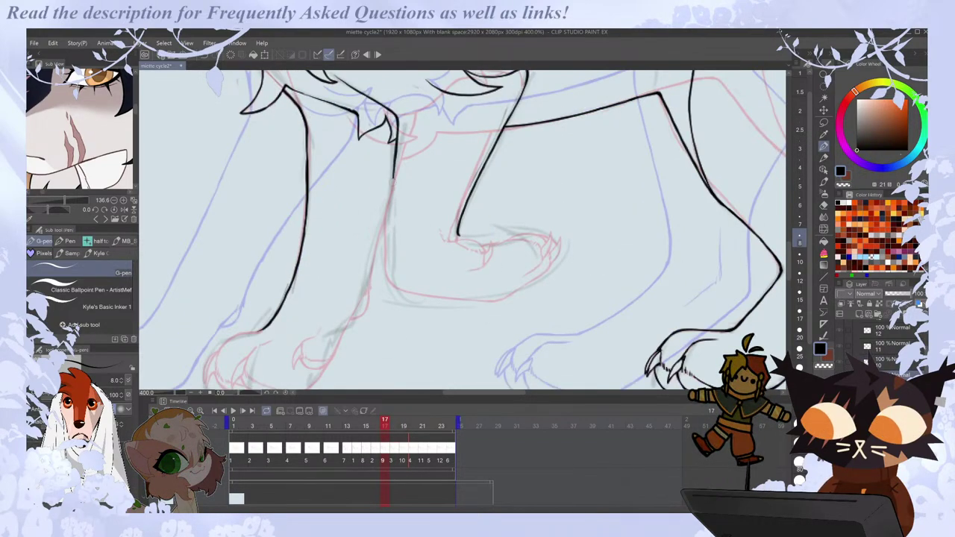
# Redraw the raised front leg's outer line down to the bend on frame 17, checking it against the adjacent frame.
pyautogui.moveTo(387, 256); pyautogui.dragTo(394, 287)
pyautogui.hotkey('ctrl', 'z')
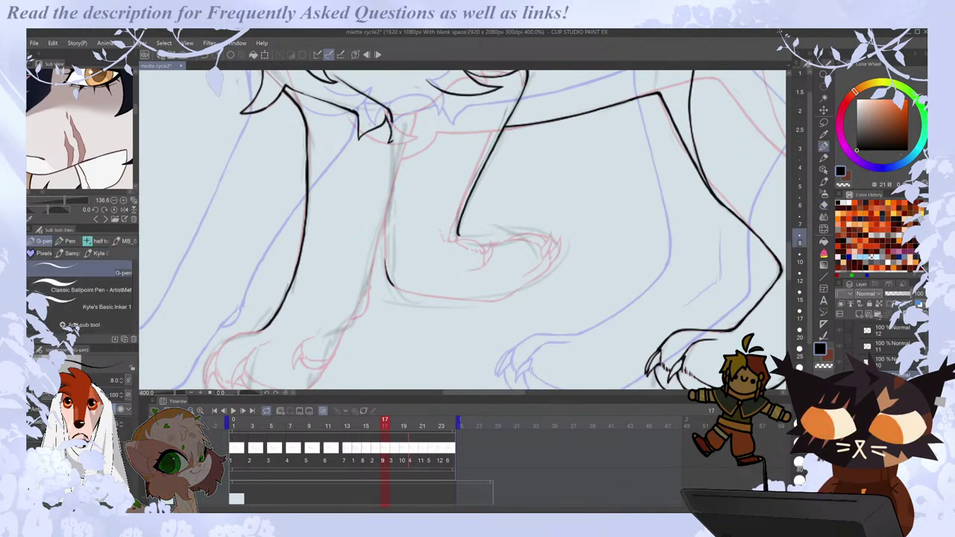
pyautogui.press('.')
pyautogui.press(',')
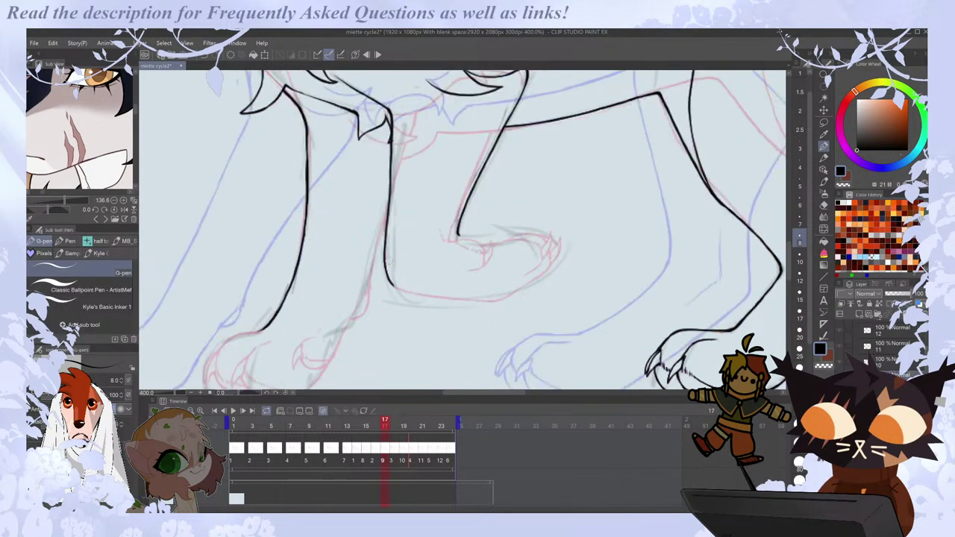
pyautogui.press('.')
pyautogui.press(',')
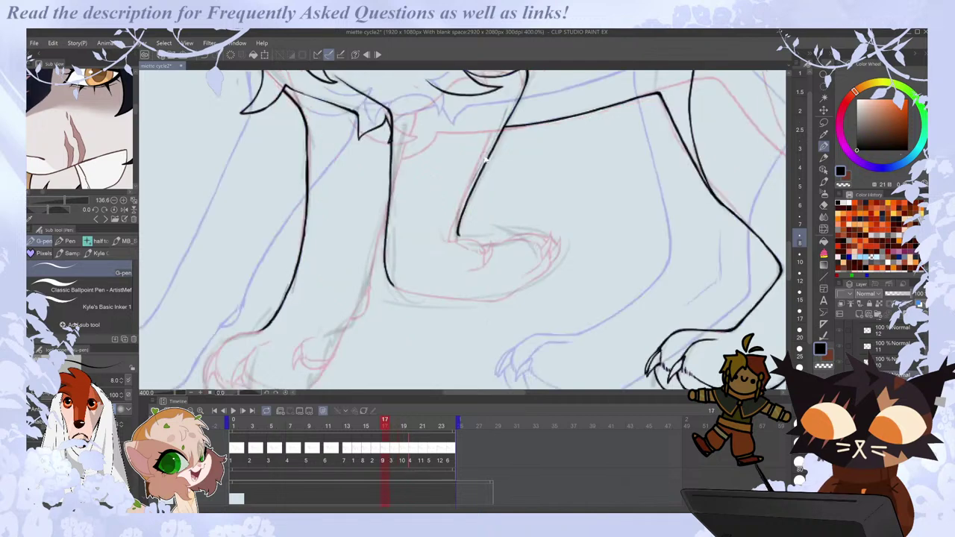
# Clean up the bend of the raised front leg on frame 17 and ink the line along the leg's underside towards the paw.
pyautogui.press('e')
pyautogui.moveTo(417, 300)
pyautogui.mouseDown()
pyautogui.moveTo(392, 218)
pyautogui.moveTo(397, 196)
pyautogui.moveTo(390, 261)
pyautogui.mouseUp()
pyautogui.press('p')
pyautogui.press(',')
pyautogui.press('.')
pyautogui.moveTo(401, 289); pyautogui.dragTo(501, 300)
pyautogui.press(',')
pyautogui.press('.')
# Erase the vertical part of the raised front leg's outer line on frame 17 and mirror the view.
pyautogui.press('e')
pyautogui.moveTo(389, 258); pyautogui.dragTo(393, 186)
pyautogui.press('h')
pyautogui.press('p')
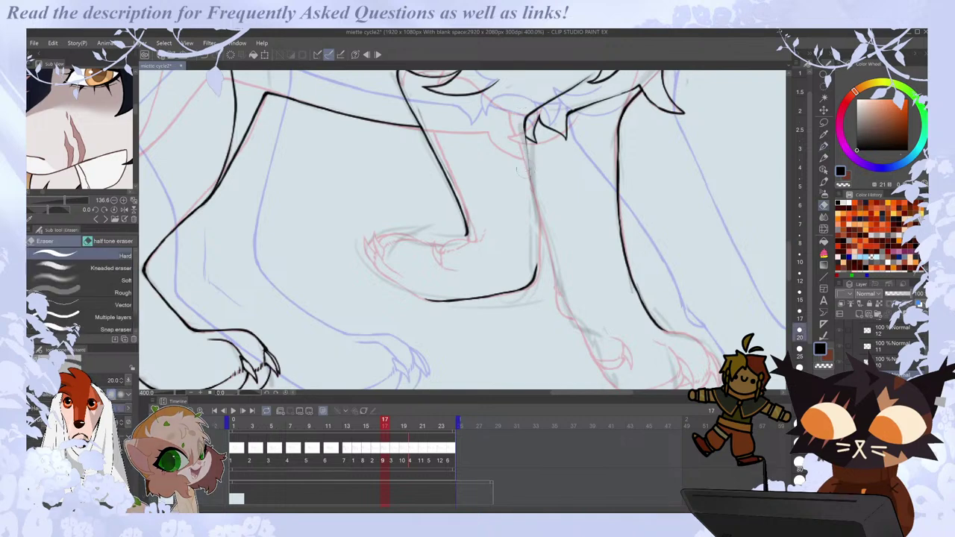
pyautogui.hotkey('ctrl', 'z')
pyautogui.press('e')
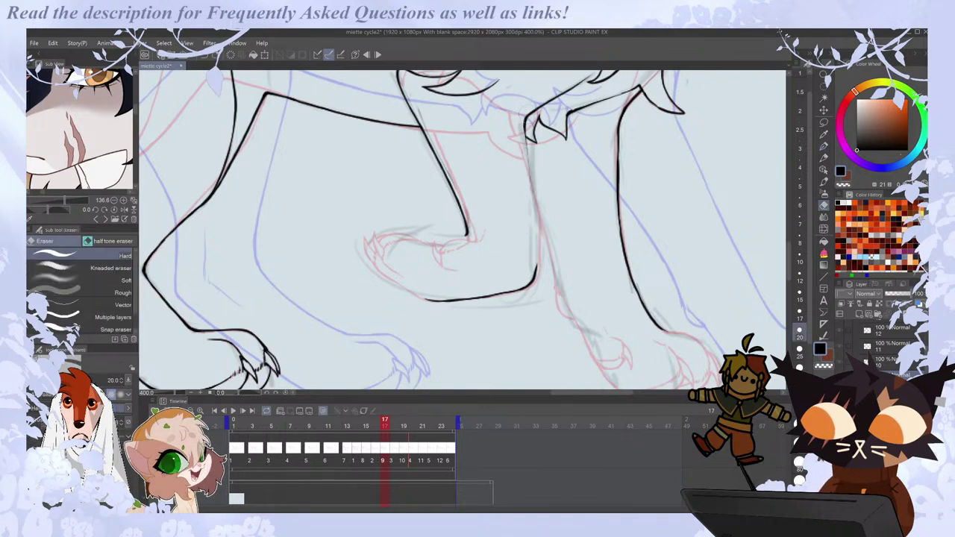
# Re-ink the vertical part of the raised leg's outer line on frame 17 down to the bend, checking it in both view orientations.
pyautogui.press('p')
pyautogui.moveTo(534, 210); pyautogui.dragTo(539, 282)
pyautogui.press('e')
pyautogui.press('p')
pyautogui.press('h')
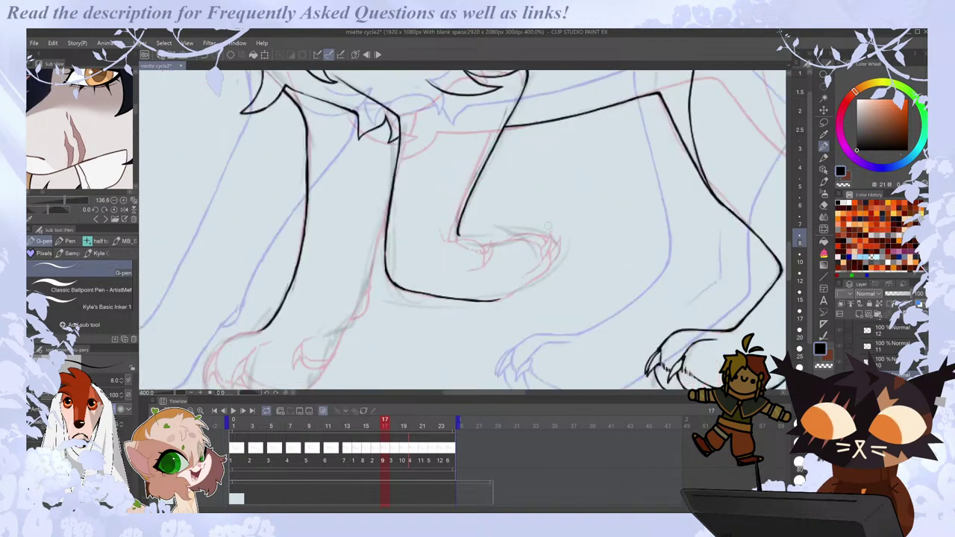
pyautogui.press('h')
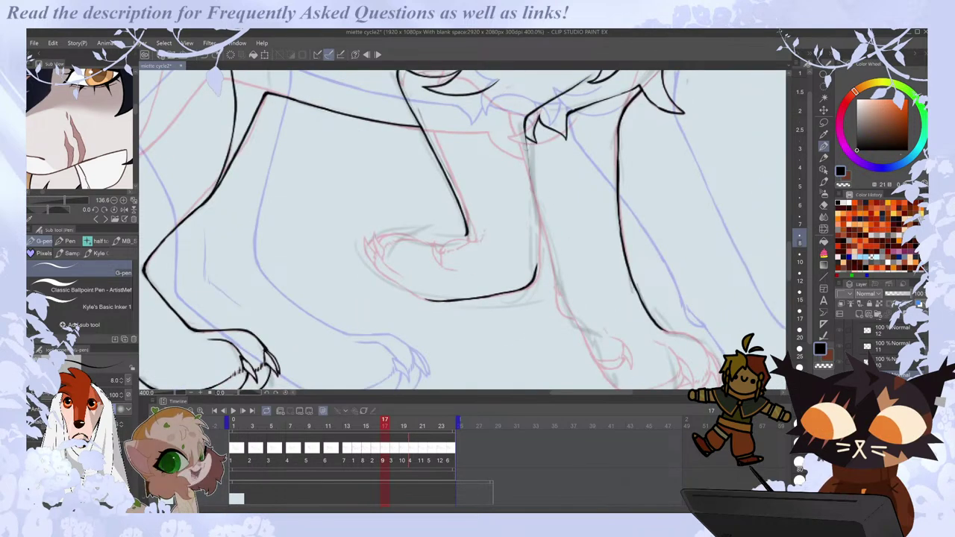
pyautogui.press('e')
pyautogui.moveTo(538, 228); pyautogui.dragTo(537, 278)
pyautogui.press('p')
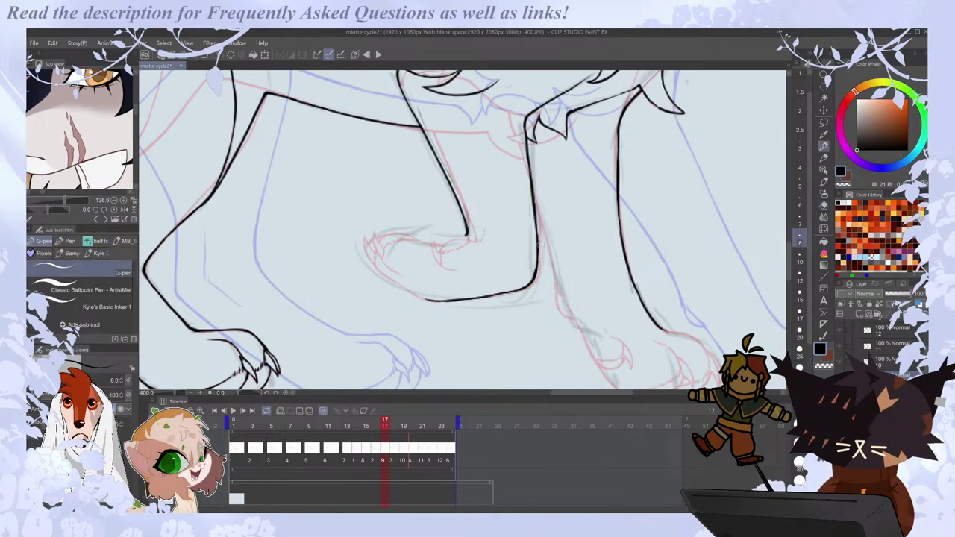
# Go to frame 18, erase the raised front leg's rear bend and compare the leg with the preceding frames.
pyautogui.press('Right')
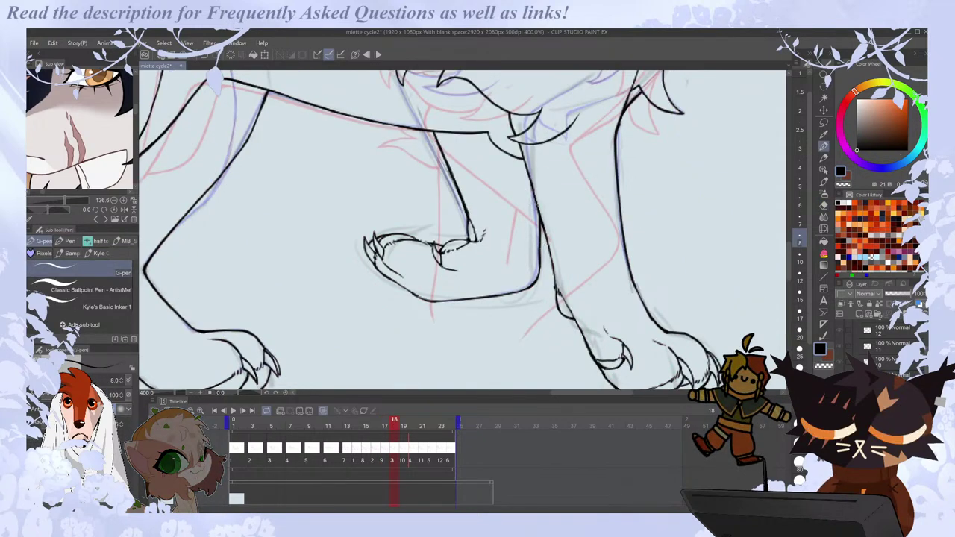
pyautogui.press('e')
pyautogui.moveTo(539, 237); pyautogui.dragTo(526, 286)
pyautogui.press('m')
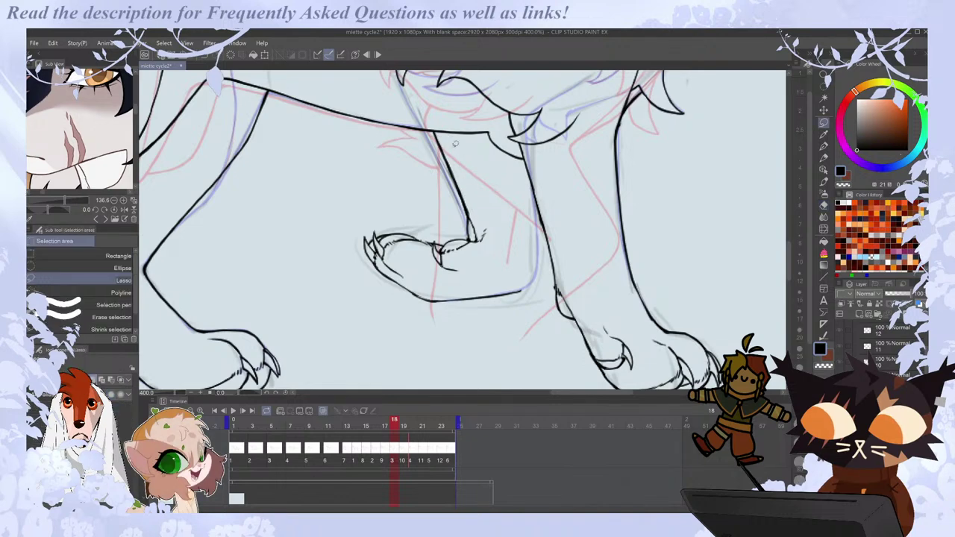
pyautogui.press(',')
pyautogui.press(',')
pyautogui.press('.')
pyautogui.press('.')
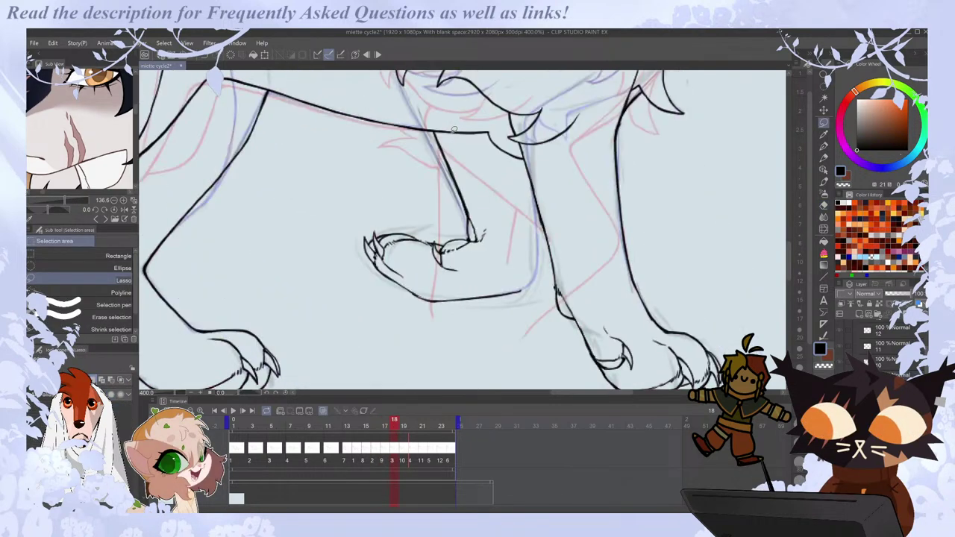
# Erase the raised front leg's inner line on frame 18 and redraw it from the belly line down to the wrist.
pyautogui.press('e')
pyautogui.moveTo(435, 136); pyautogui.dragTo(468, 216)
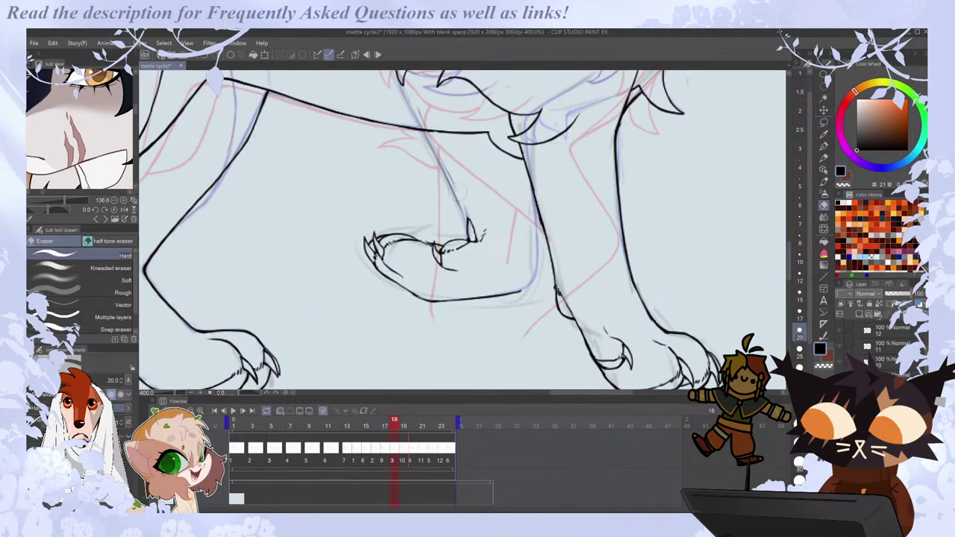
pyautogui.press('p')
pyautogui.moveTo(426, 132); pyautogui.dragTo(474, 229)
pyautogui.press('e')
pyautogui.press('p')
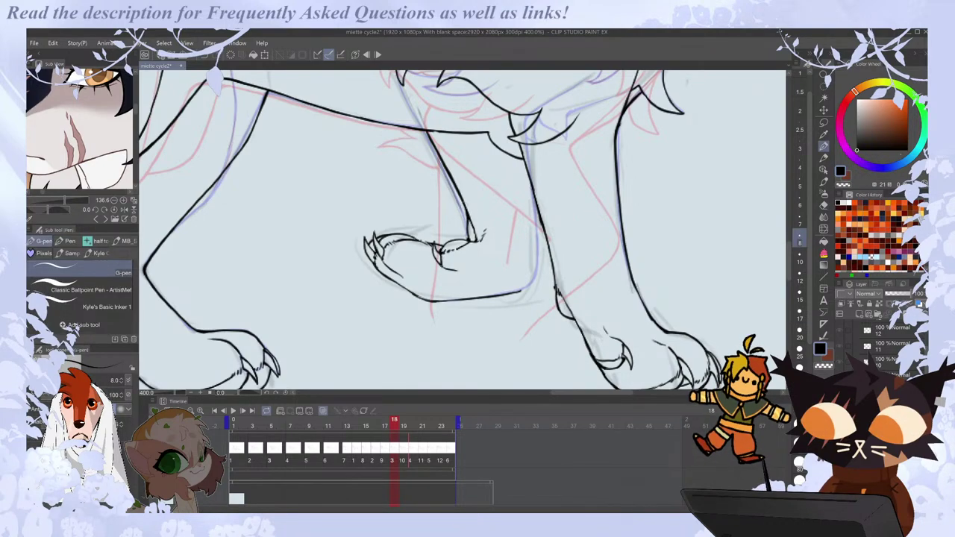
# Compare the raised leg across the neighbouring frames and erase its inner line below the belly on frame 17.
pyautogui.press('Left')
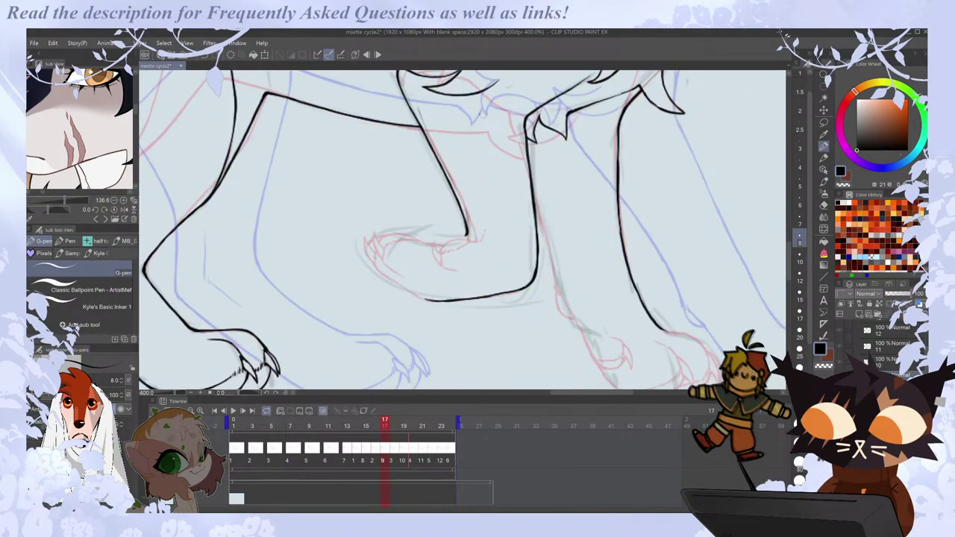
pyautogui.press('Right')
pyautogui.press('Right')
pyautogui.press('e')
pyautogui.press('Left')
pyautogui.press('Left')
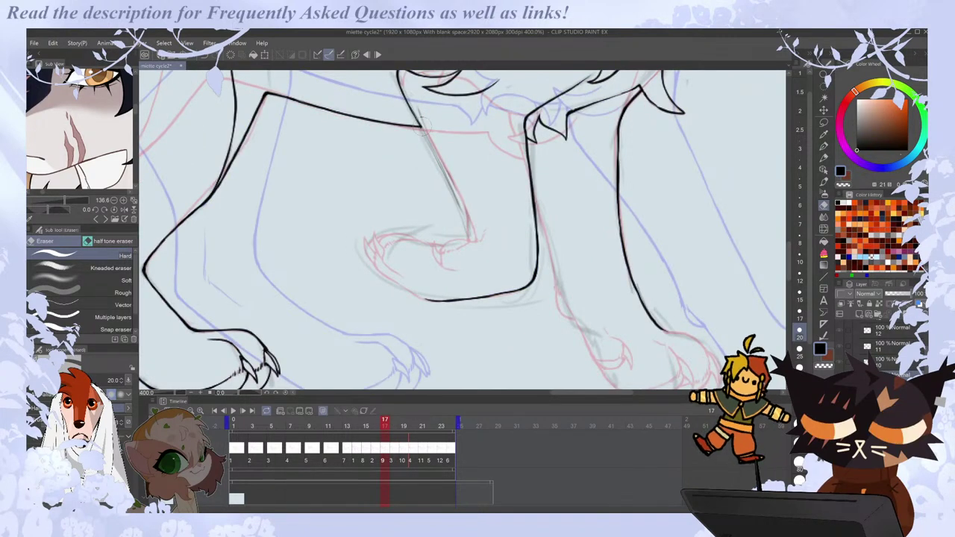
# Re-ink the raised leg's inner line on frame 17 and add the small claw and tuft strokes at the wrist.
pyautogui.press('p')
pyautogui.moveTo(423, 128); pyautogui.dragTo(438, 153)
pyautogui.hotkey('ctrl', 'z')
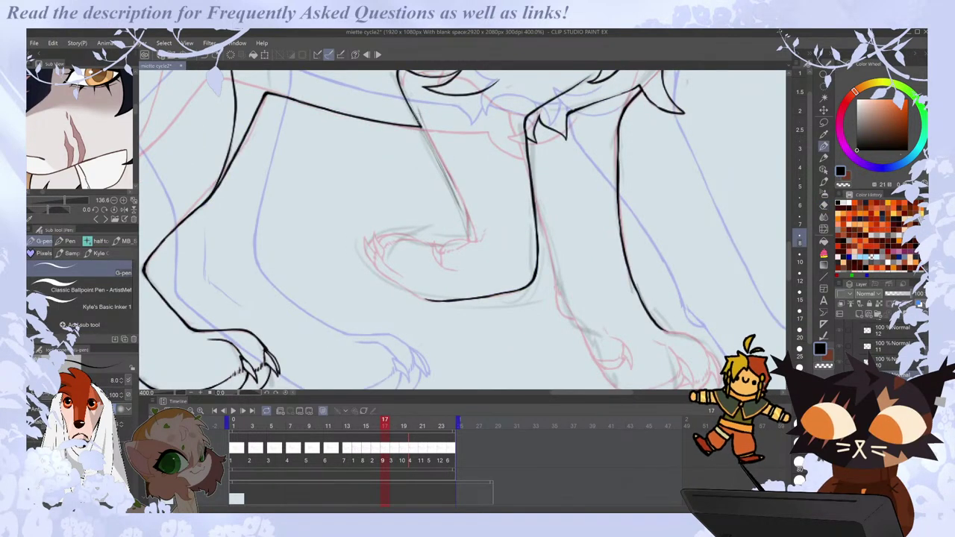
pyautogui.moveTo(474, 230); pyautogui.dragTo(475, 241)
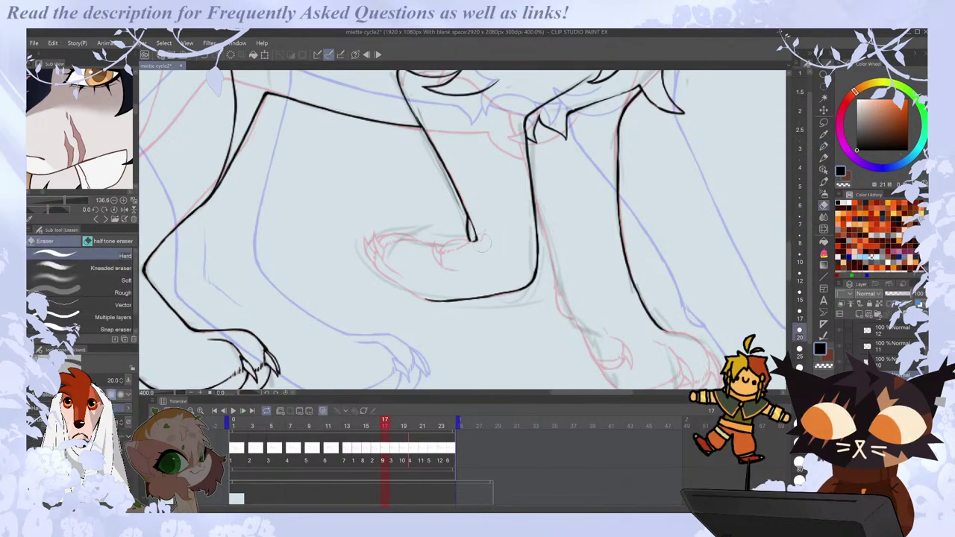
pyautogui.moveTo(484, 232); pyautogui.dragTo(476, 241)
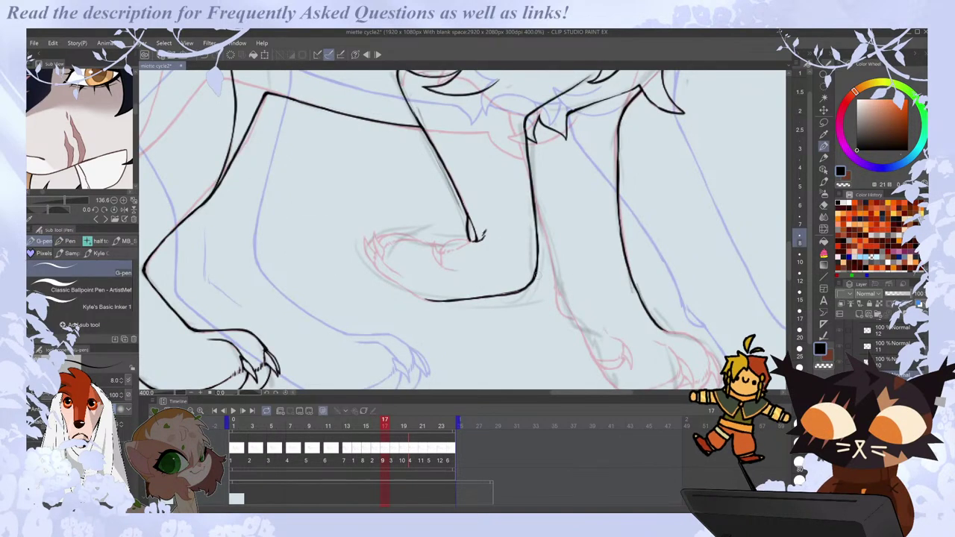
# Ink the toe claws and the underside of the raised paw on frame 17, comparing them with the adjacent frame.
pyautogui.press('e')
pyautogui.press('p')
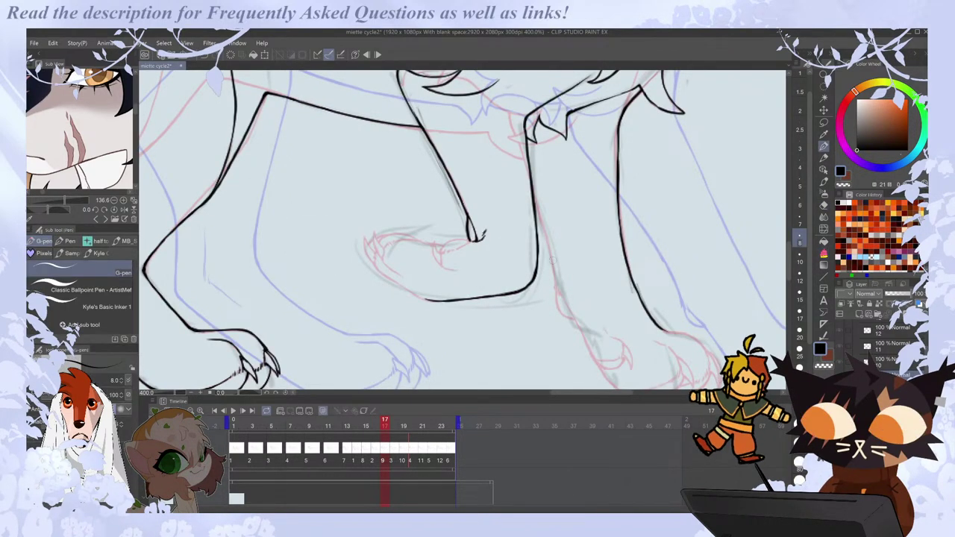
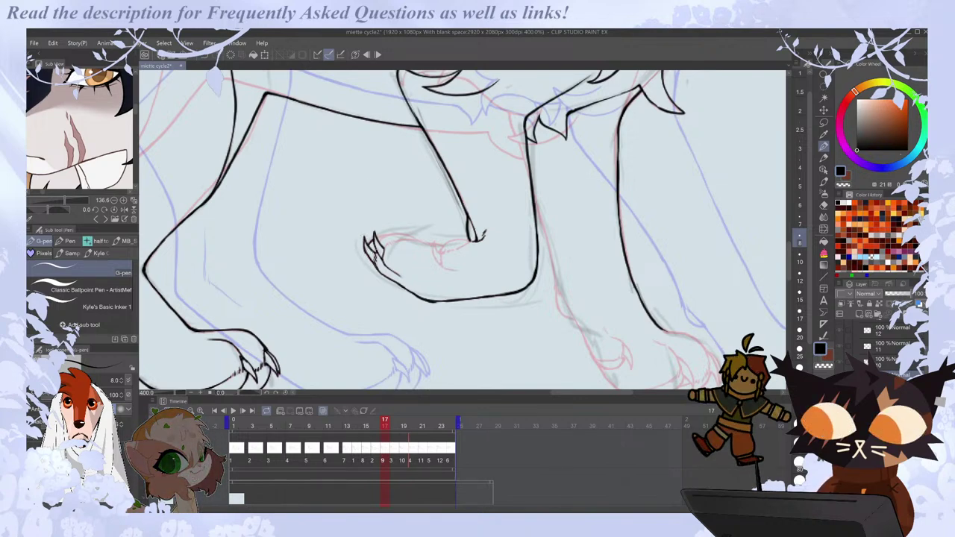
pyautogui.press(',')
pyautogui.press('.')
# Go to frame 18 and retouch the toe claws of the raised paw.
pyautogui.press('.')
pyautogui.press('e')
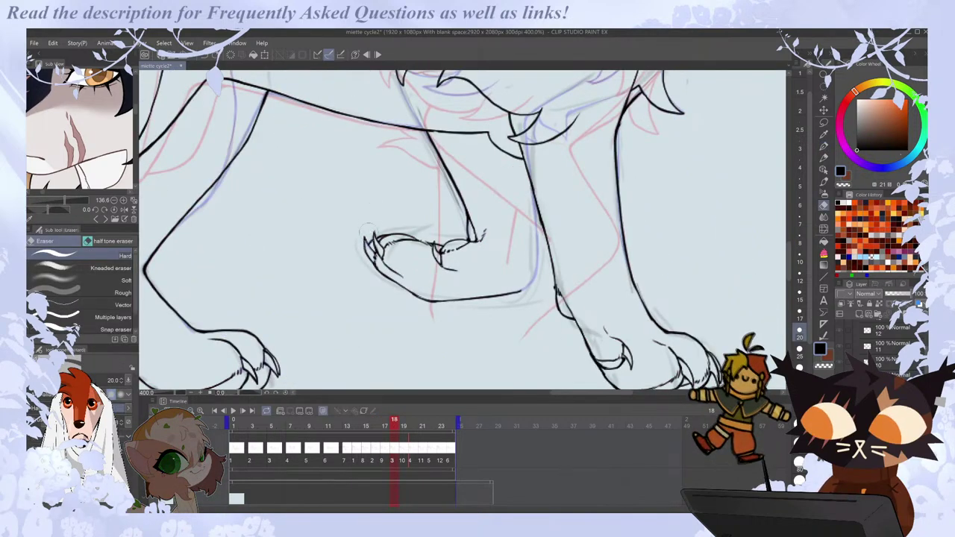
pyautogui.press('p')
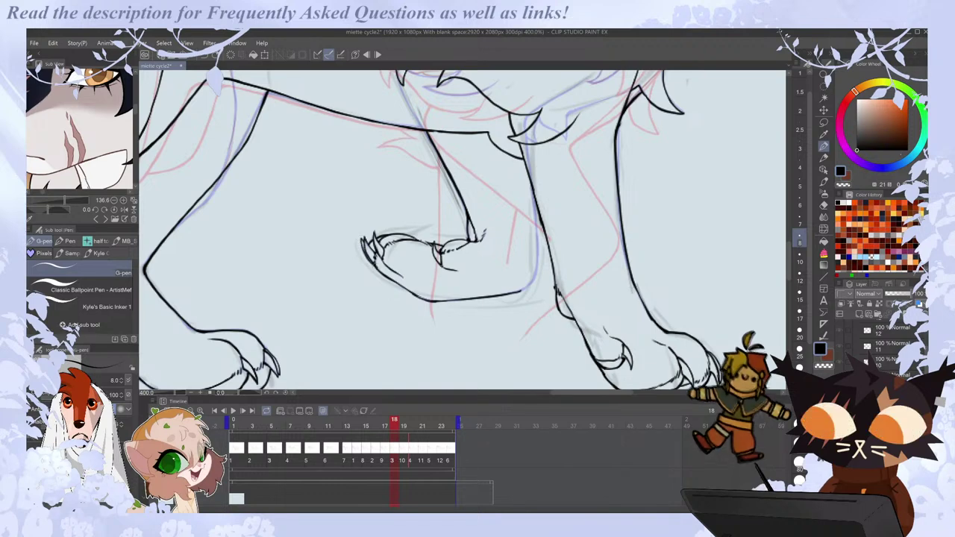
pyautogui.press('e')
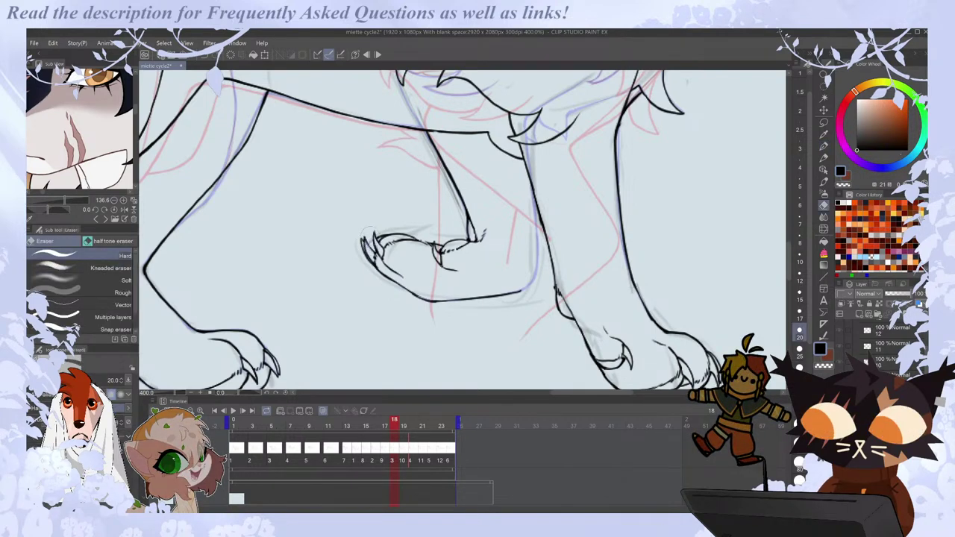
pyautogui.press('p')
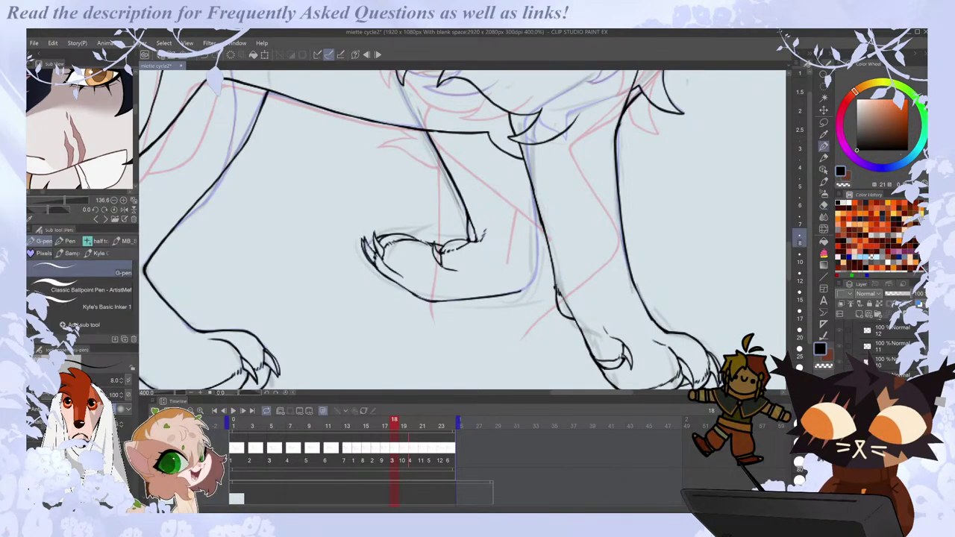
# Return to frame 17, tidy the raised paw's claws, ink its upper toe line and compare it with frame 18.
pyautogui.hotkey('ctrl', 'Left')
pyautogui.press('e')
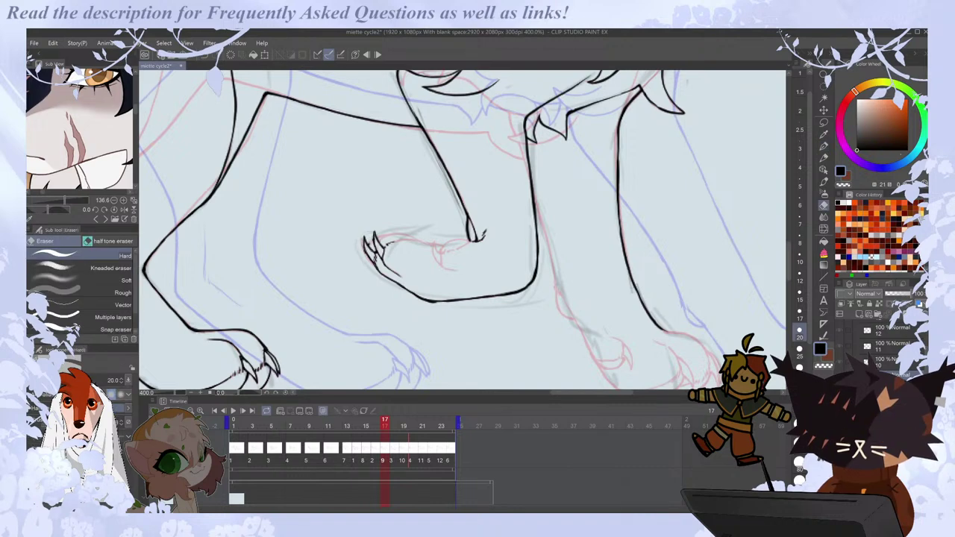
pyautogui.press('p')
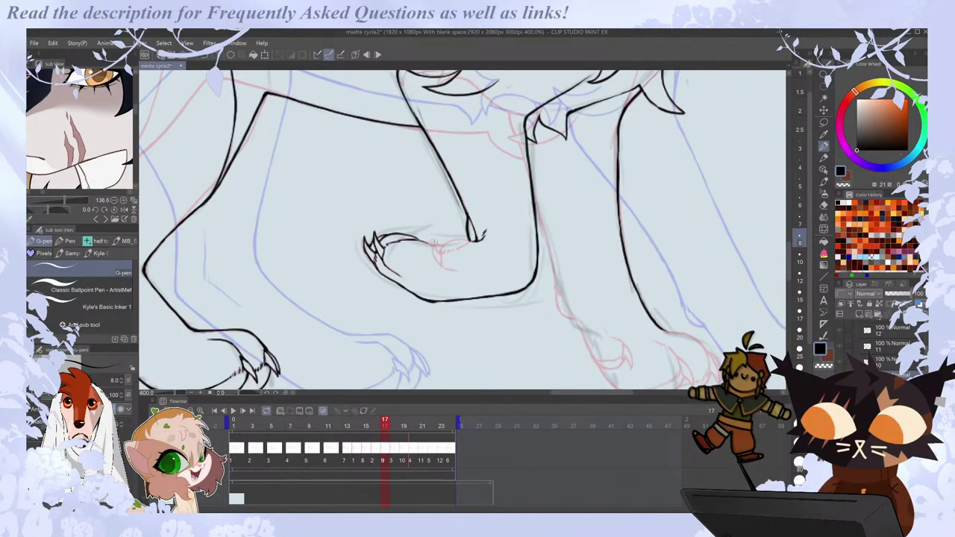
pyautogui.moveTo(436, 252)
pyautogui.mouseDown()
pyautogui.moveTo(440, 267)
pyautogui.moveTo(435, 247)
pyautogui.mouseUp()
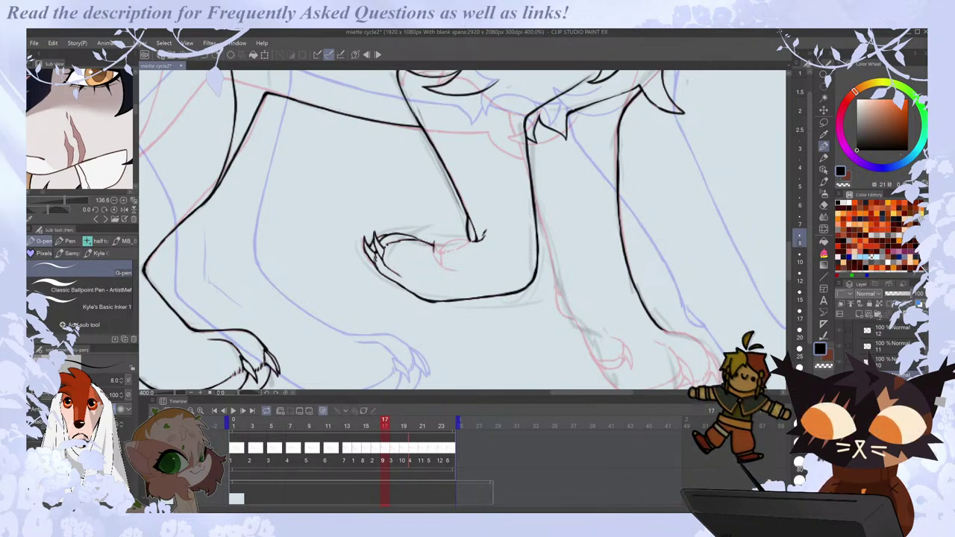
pyautogui.press('Right')
pyautogui.press(',')
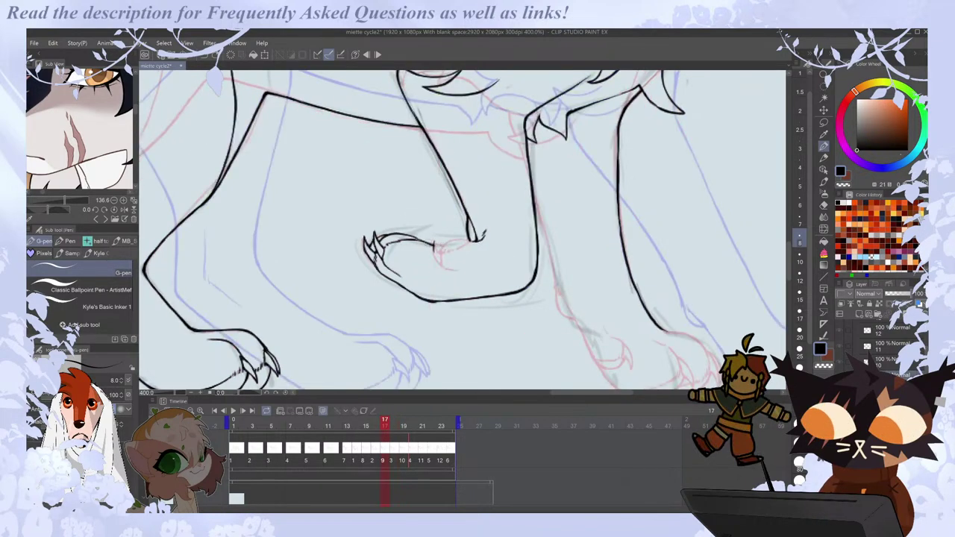
pyautogui.press('.')
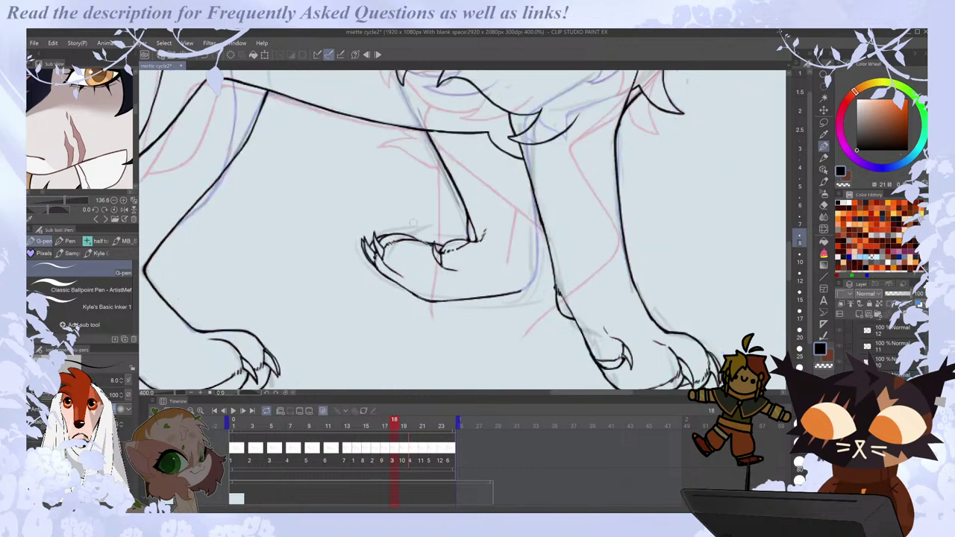
pyautogui.press('e')
pyautogui.press('p')
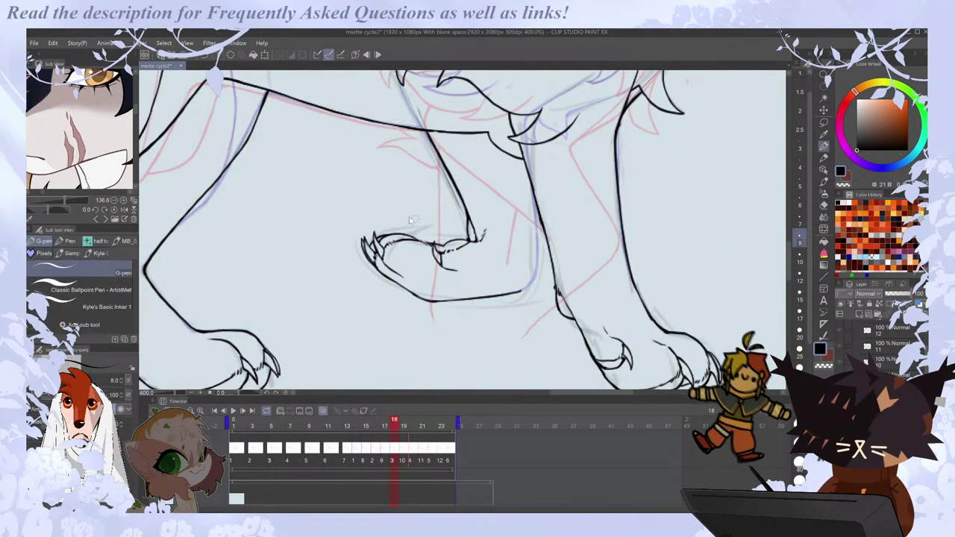
# Ink the upper line joining the raised paw's toes to the wrist on frame 17 and check it against the adjacent frame.
pyautogui.press(',')
pyautogui.press('e')
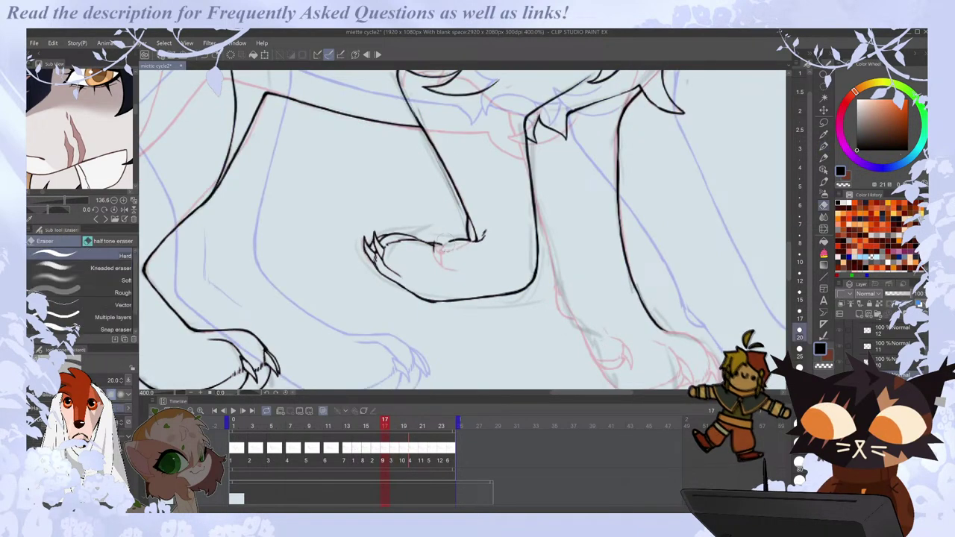
pyautogui.press('p')
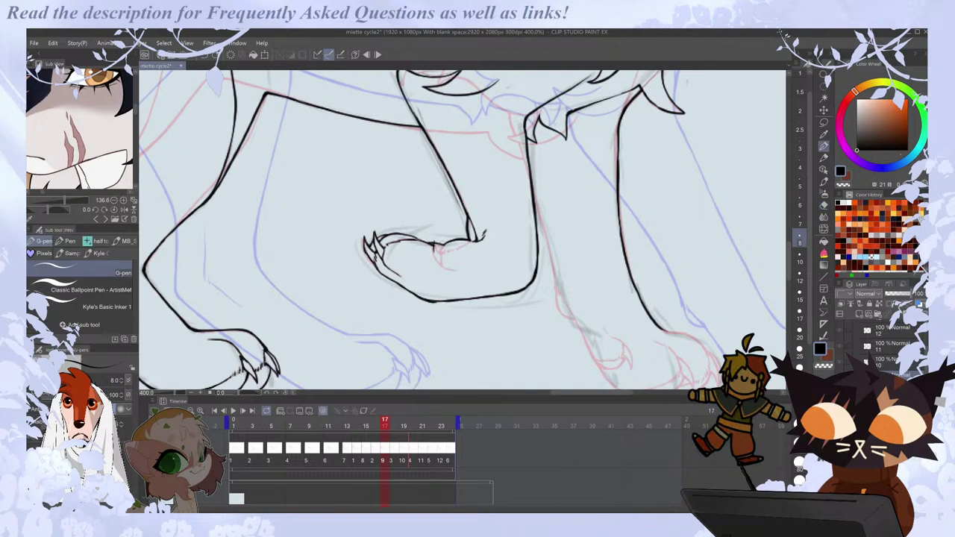
pyautogui.press(',')
pyautogui.press('.')
# Refine the join behind the raised paw's toes on frame 17 and ink the curved line below the wrist.
pyautogui.press('e')
pyautogui.press('p')
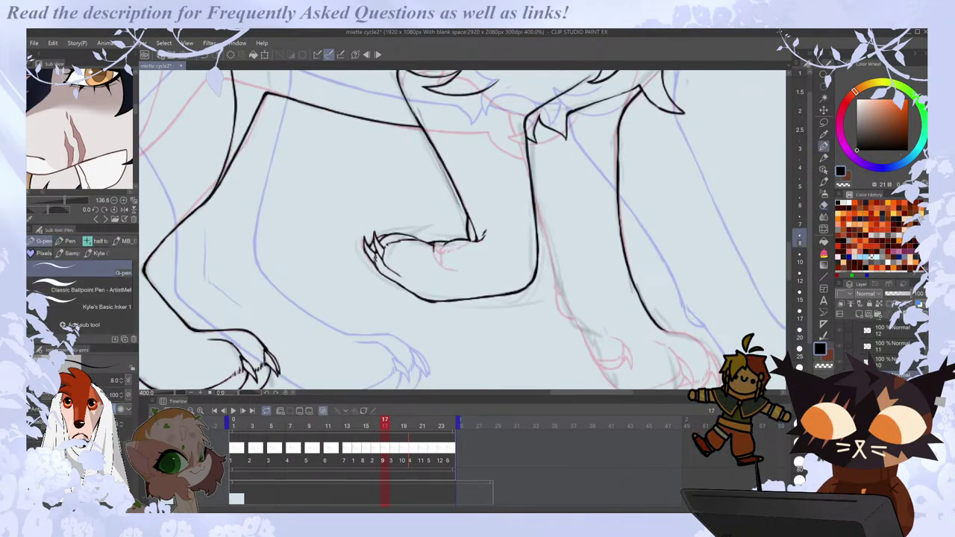
pyautogui.press('e')
pyautogui.press('p')
pyautogui.press('e')
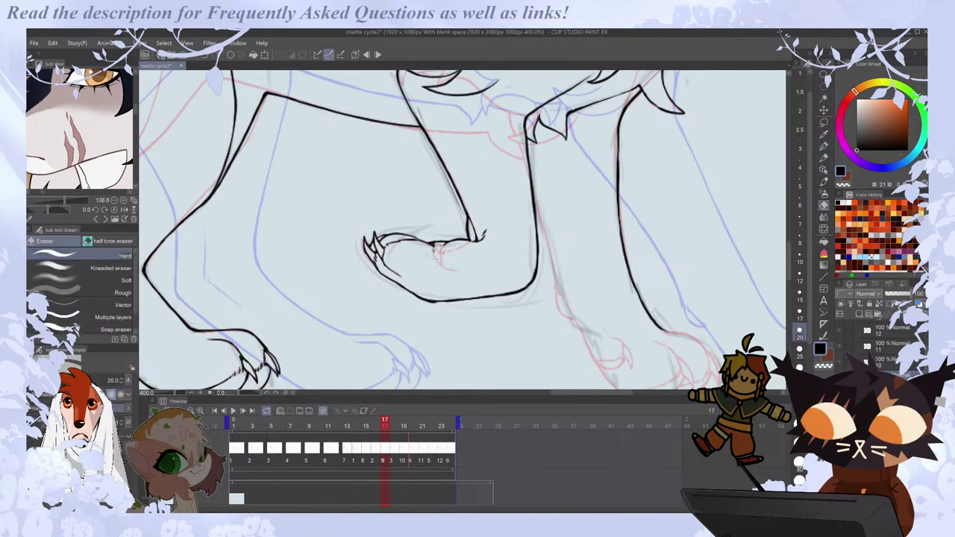
pyautogui.press('p')
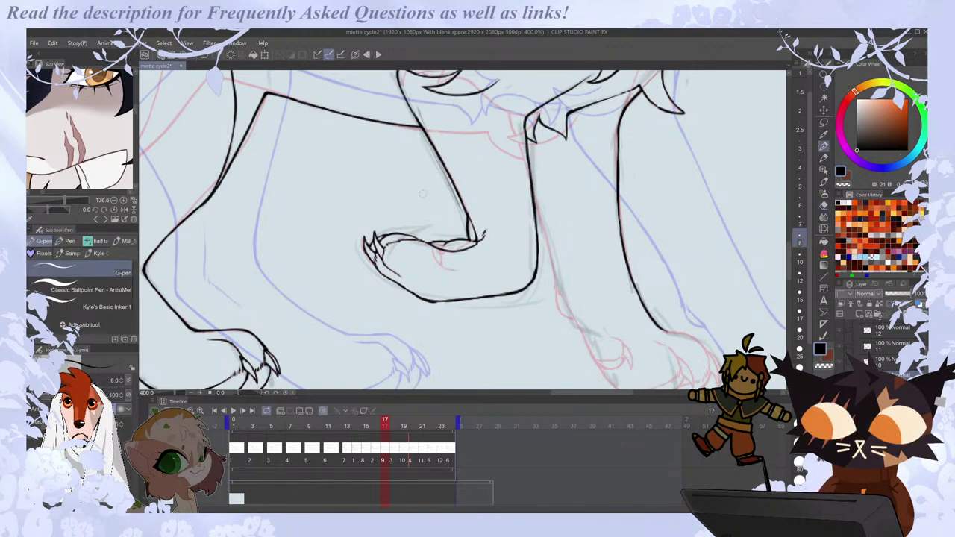
# Retouch the line behind the raised paw's toes on frame 17 and clean up the matching wrist area on frame 18.
pyautogui.press('e')
pyautogui.press('p')
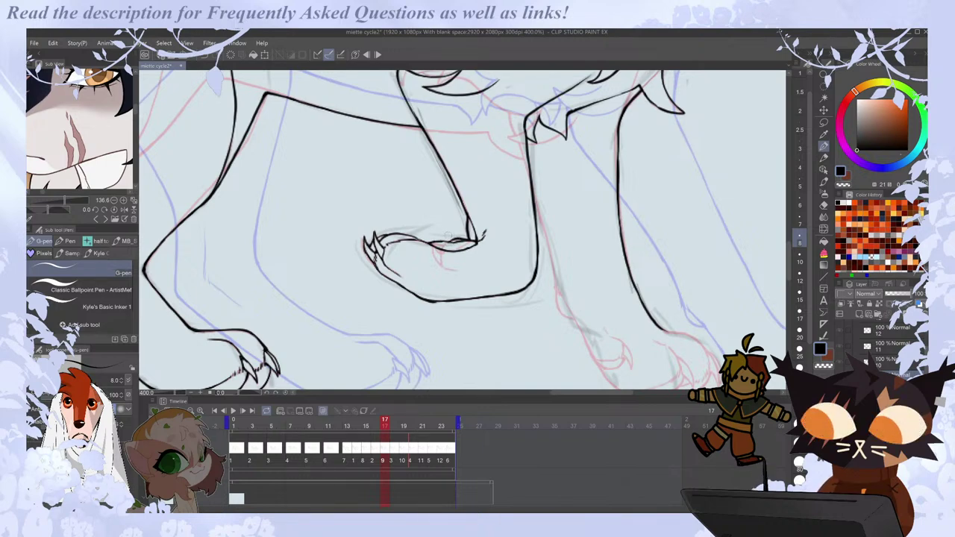
pyautogui.press('Right')
pyautogui.press('Left')
pyautogui.press('Right')
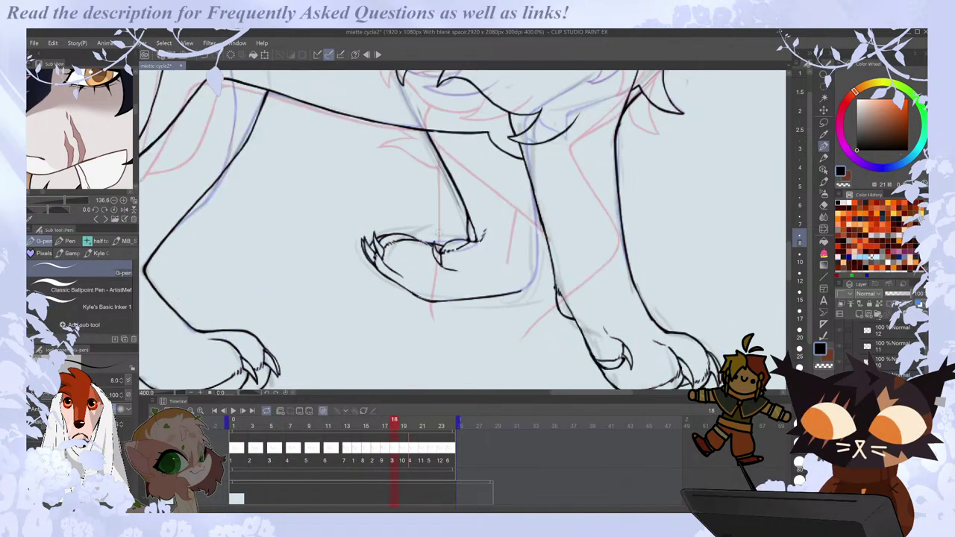
pyautogui.press('e')
pyautogui.press('p')
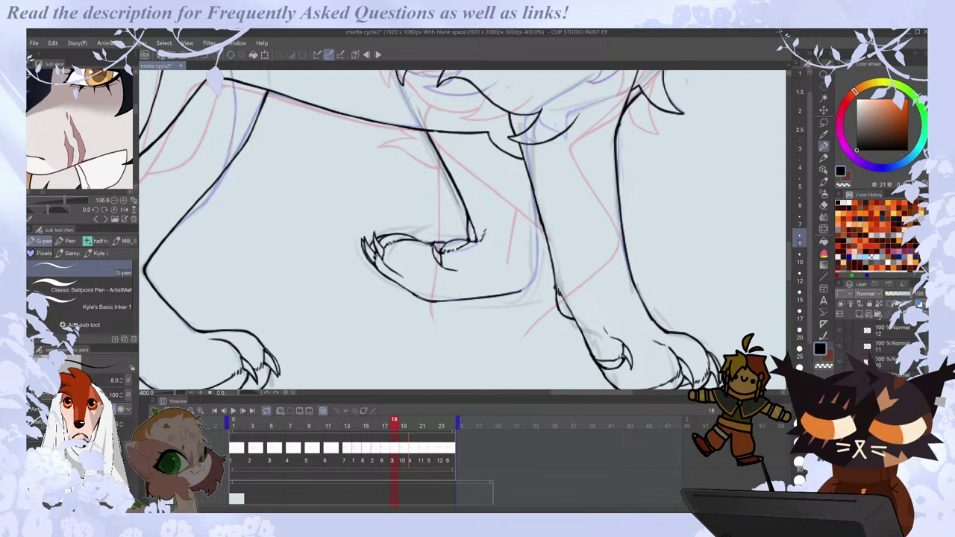
# Step back and forth between frames 15 and 18 to compare the leg and paw lines, ending on frame 17.
pyautogui.scroll(-3, 430, 230)
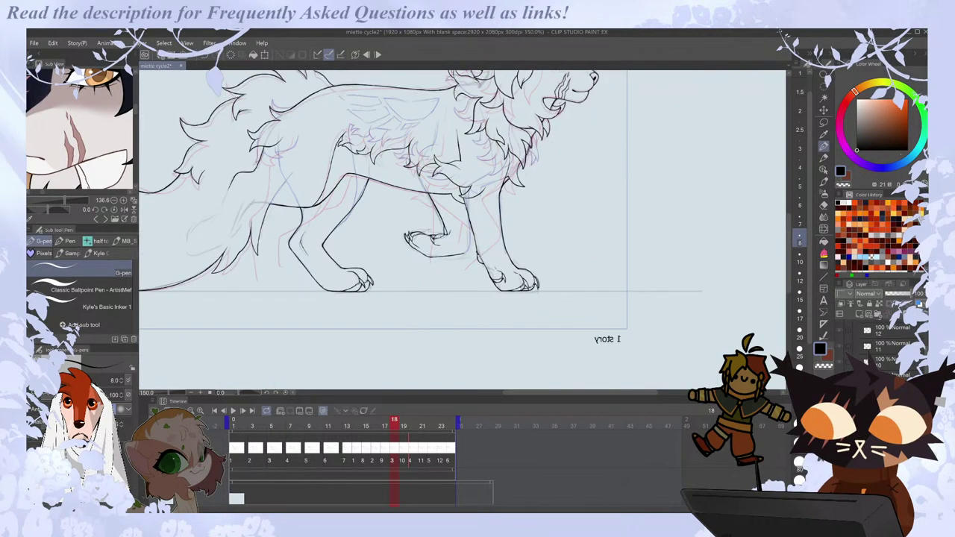
pyautogui.press('Left')
pyautogui.press('Left')
pyautogui.press('Left')
pyautogui.press('Right')
pyautogui.press('Left')
pyautogui.press('Left')
pyautogui.press('Left')
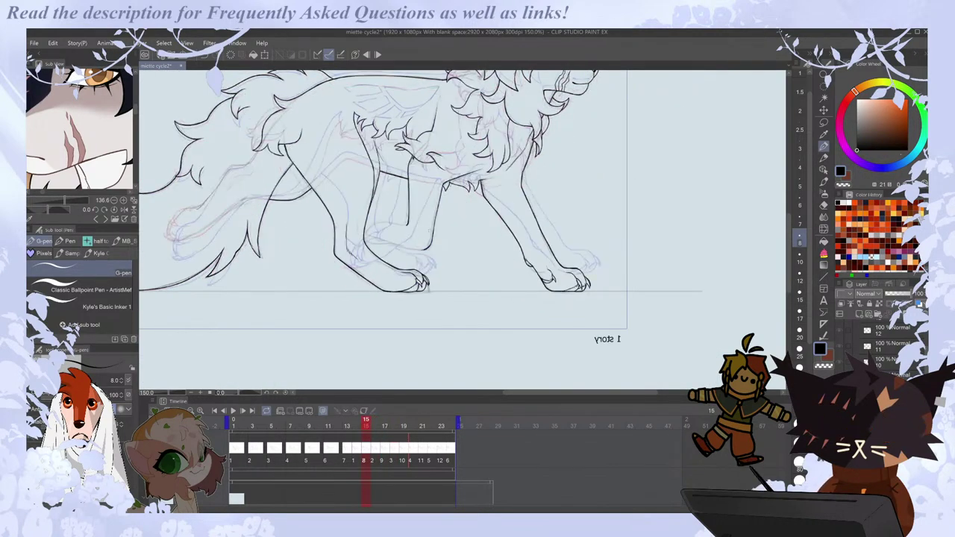
pyautogui.press('Right')
pyautogui.press('Right')
pyautogui.press('Right')
pyautogui.press('Right')
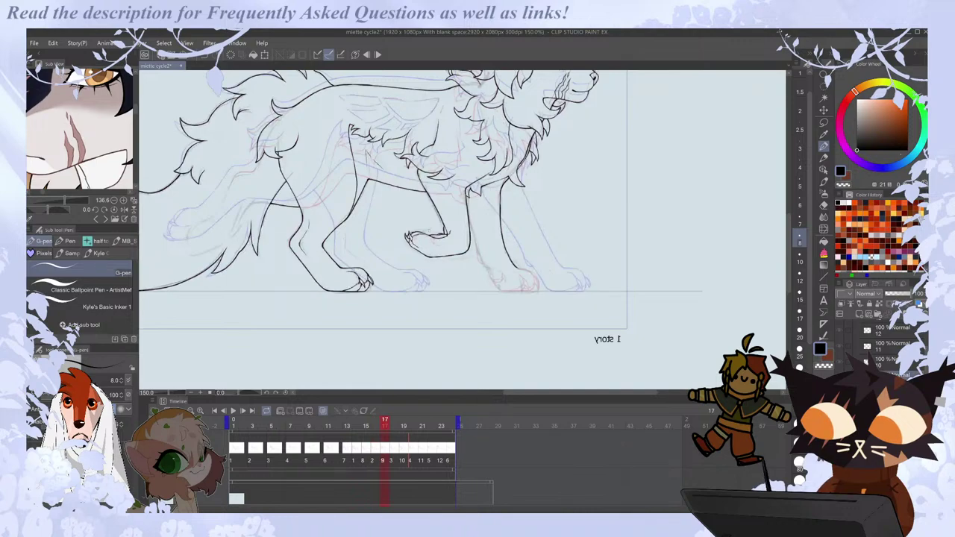
# Play the walk cycle and examine the leg motion in both the mirrored and normal views.
pyautogui.click(232, 412)
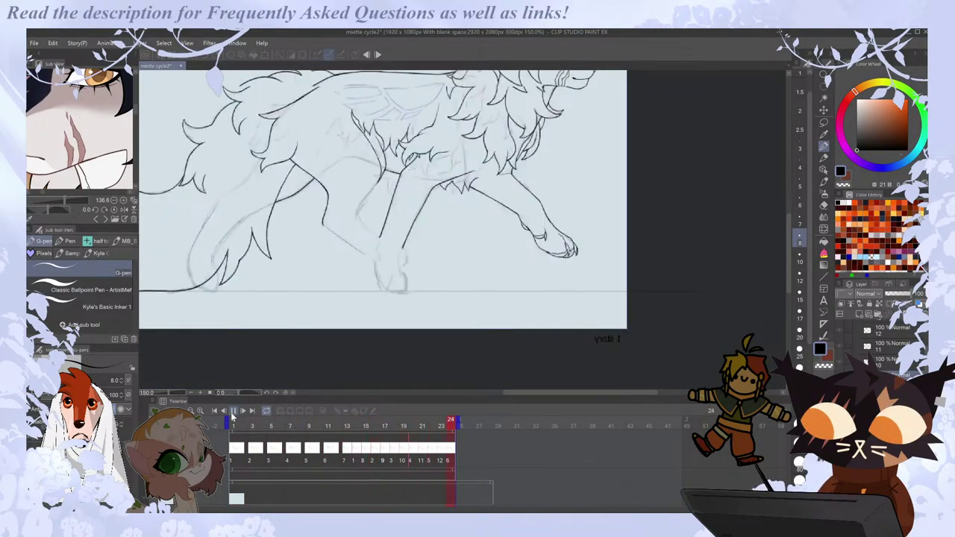
pyautogui.hotkey('ctrl', 'alt', '0')
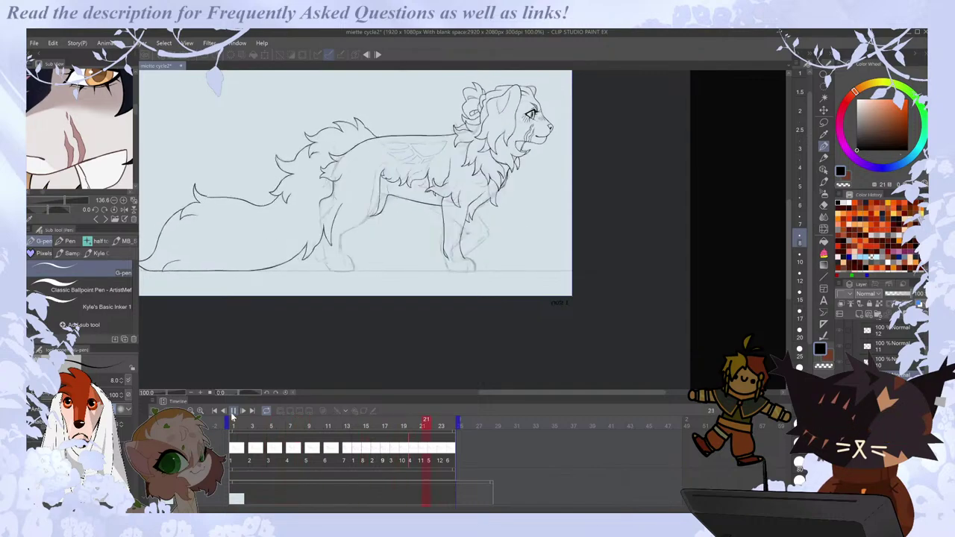
pyautogui.press('h')
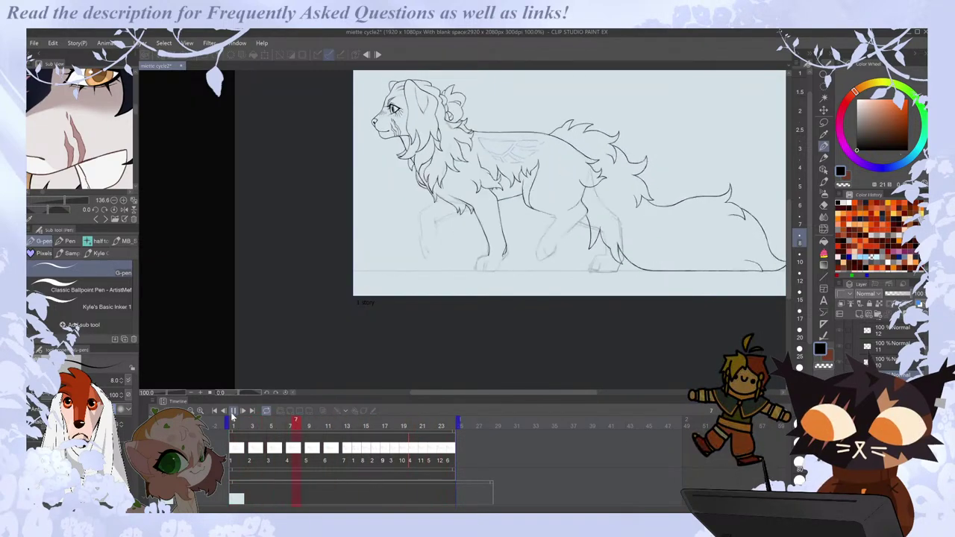
pyautogui.scroll(3, 406, 185)
pyautogui.scroll(-2, 406, 185)
pyautogui.scroll(2, 396, 129)
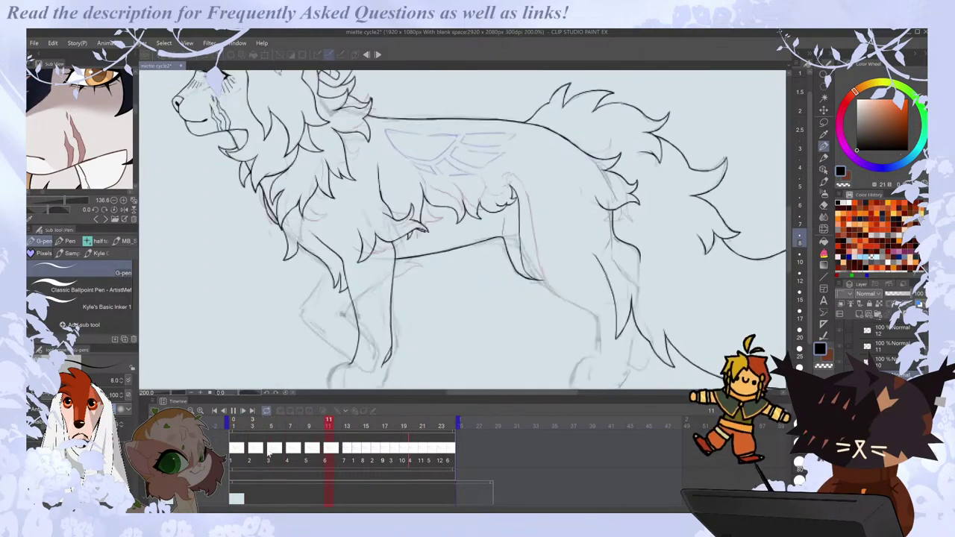
# Stop playback at frame 13 and step through the frames around frame 17 to compare the front legs and paws.
pyautogui.click(348, 458)
pyautogui.hotkey('ctrl', '-')
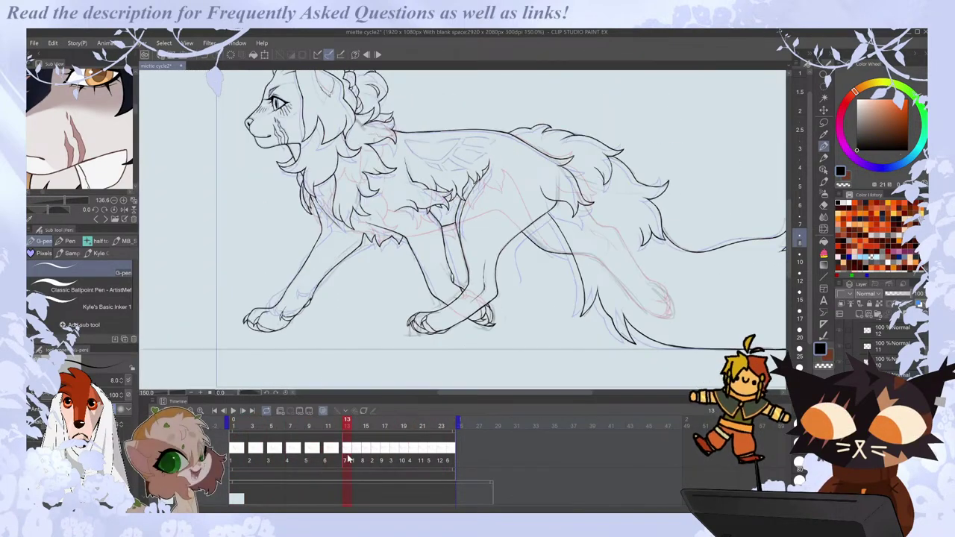
pyautogui.press('Right')
pyautogui.press('Right')
pyautogui.press('Right')
pyautogui.press('Right')
pyautogui.press('Left')
pyautogui.press('Left')
pyautogui.press('Right')
pyautogui.press('Right')
pyautogui.scroll(1, 259, 344)
pyautogui.moveTo(471, 392); pyautogui.dragTo(452, 393)
pyautogui.press('Right')
pyautogui.press('Left')
pyautogui.press('Left')
pyautogui.press('Right')
pyautogui.scroll(2, 467, 376)
pyautogui.press('Left')
pyautogui.press('Right')
pyautogui.press('Right')
pyautogui.press('Left')
pyautogui.scroll(-2, 464, 379)
pyautogui.scroll(2, 442, 340)
pyautogui.press('Left')
pyautogui.press('Right')
# Erase and redraw part of the planted foreleg's front contour on frame 17.
pyautogui.press('e')
pyautogui.moveTo(466, 256)
pyautogui.mouseDown()
pyautogui.moveTo(481, 163)
pyautogui.moveTo(465, 259)
pyautogui.mouseUp()
pyautogui.press('p')
pyautogui.hotkey('ctrl', 'z')
pyautogui.moveTo(482, 158); pyautogui.dragTo(476, 216)
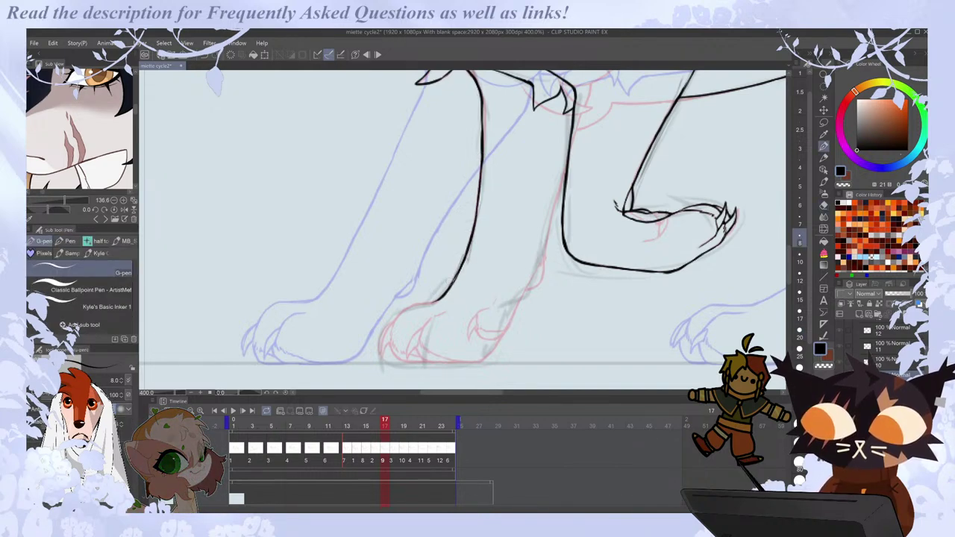
# Ink the planted foreleg's rear line down to the wrist bump on frame 17 and check it against the adjacent frames.
pyautogui.press('Left')
pyautogui.press('h')
pyautogui.press('Right')
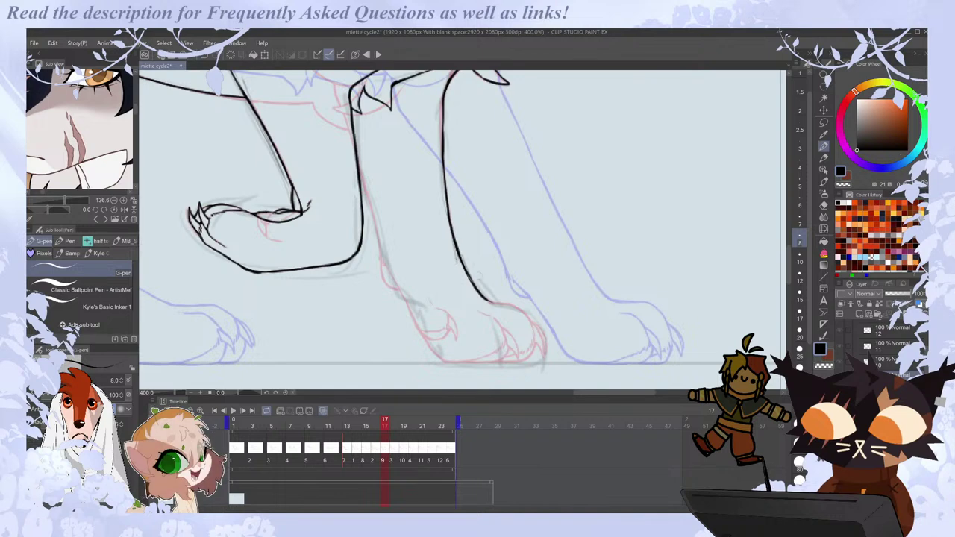
pyautogui.moveTo(362, 165); pyautogui.dragTo(369, 203)
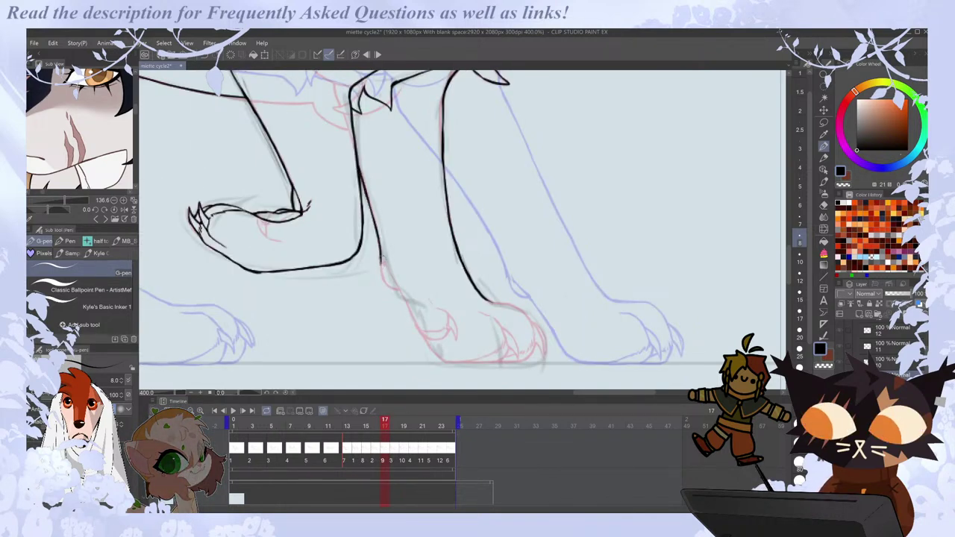
pyautogui.moveTo(382, 267); pyautogui.dragTo(388, 287)
pyautogui.press('Left')
pyautogui.press('Right')
pyautogui.press('Right')
pyautogui.press('Left')
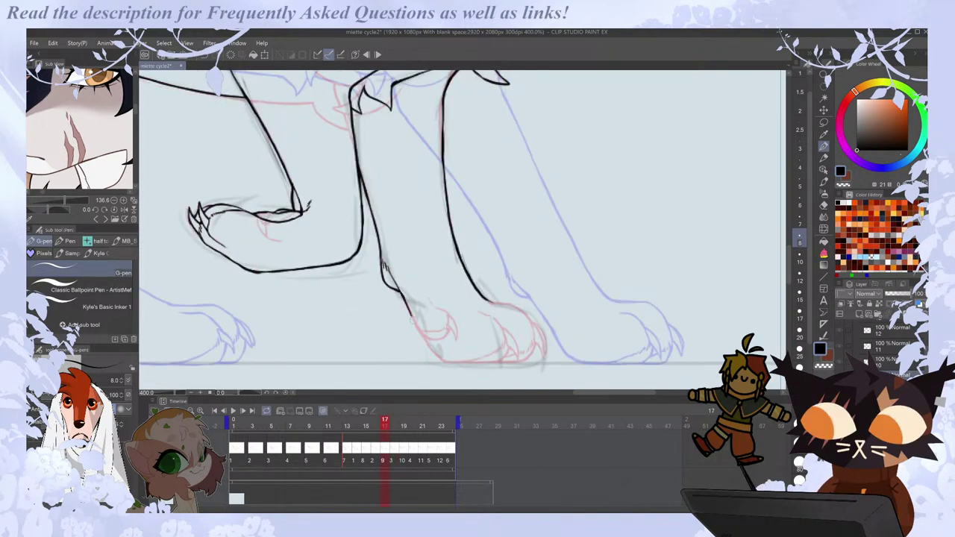
# Ink the planted foreleg's rear line from the wrist bump down to the heel and compare it with frame 16.
pyautogui.moveTo(416, 328); pyautogui.dragTo(424, 339)
pyautogui.hotkey('ctrl', 'z')
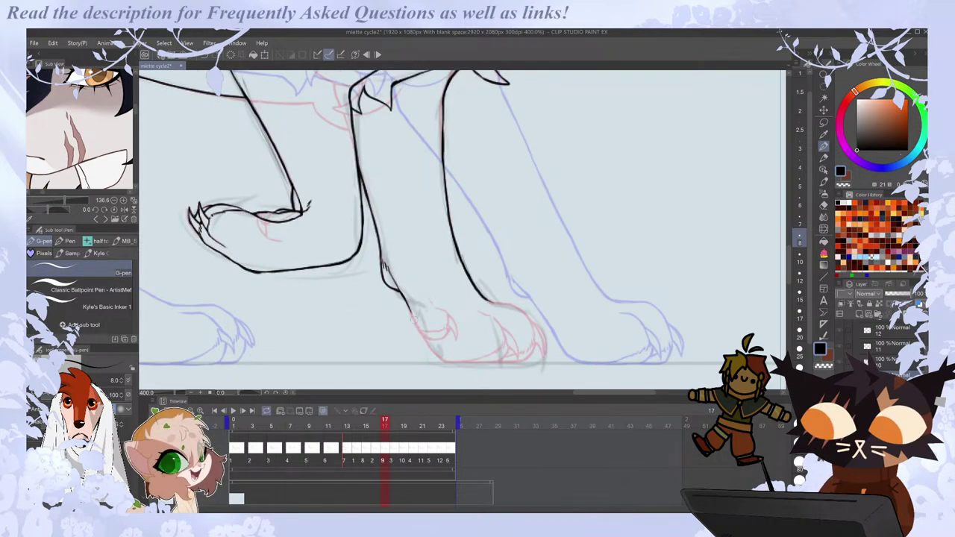
pyautogui.moveTo(389, 288); pyautogui.dragTo(450, 363)
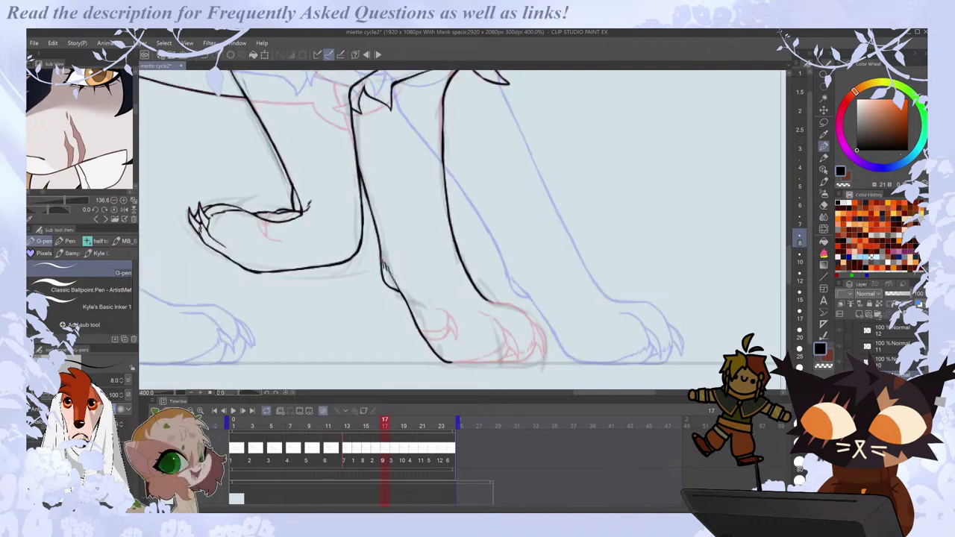
pyautogui.press('Left')
pyautogui.press('Right')
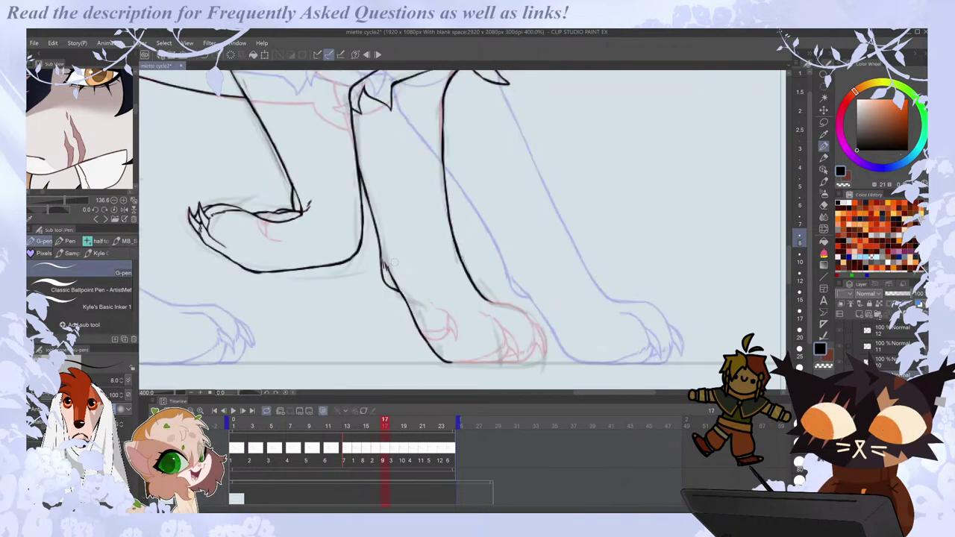
# Ink the planted front paw's top line, inner toe curve and sole on frame 17.
pyautogui.moveTo(484, 298); pyautogui.dragTo(532, 322)
pyautogui.press('e')
pyautogui.press('p')
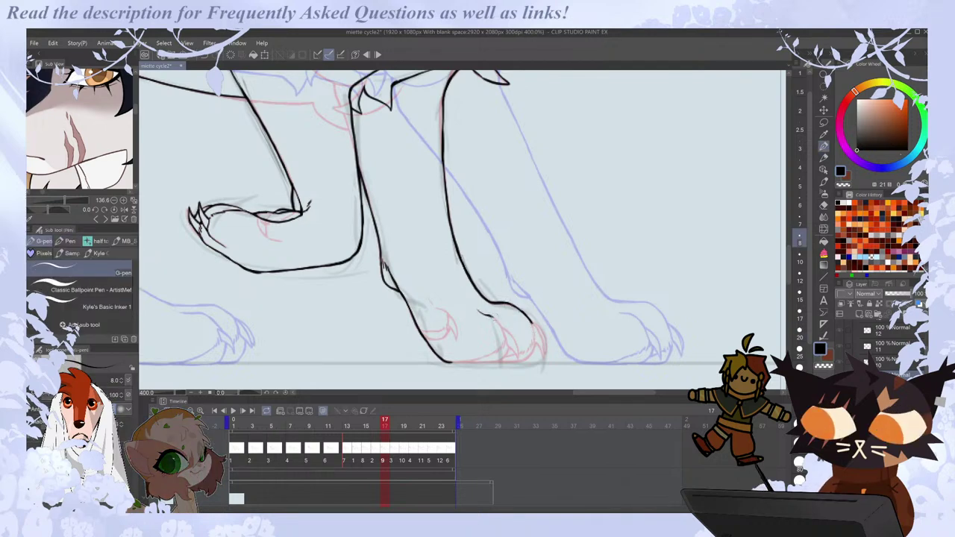
pyautogui.moveTo(494, 316); pyautogui.dragTo(504, 338)
pyautogui.press('h')
pyautogui.moveTo(432, 316); pyautogui.dragTo(420, 343)
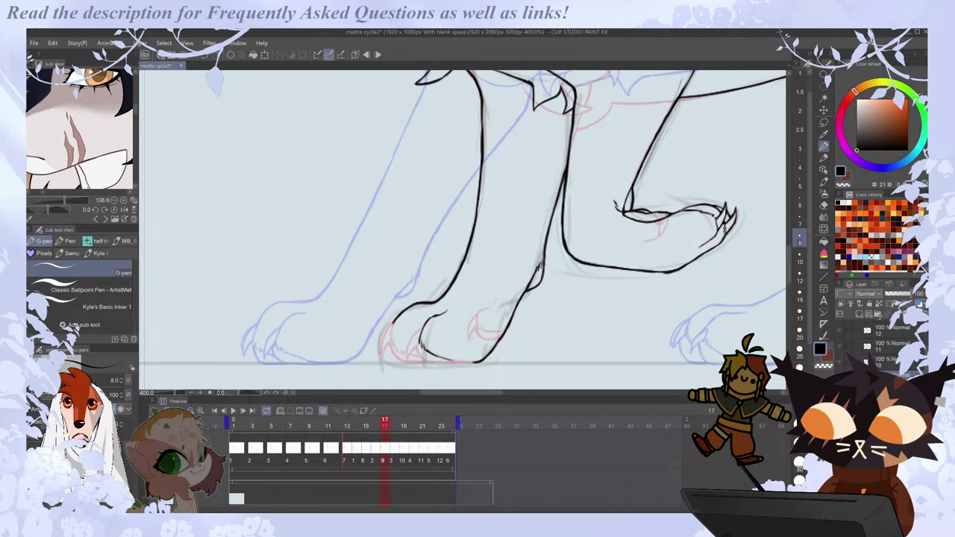
pyautogui.moveTo(452, 359); pyautogui.dragTo(476, 362)
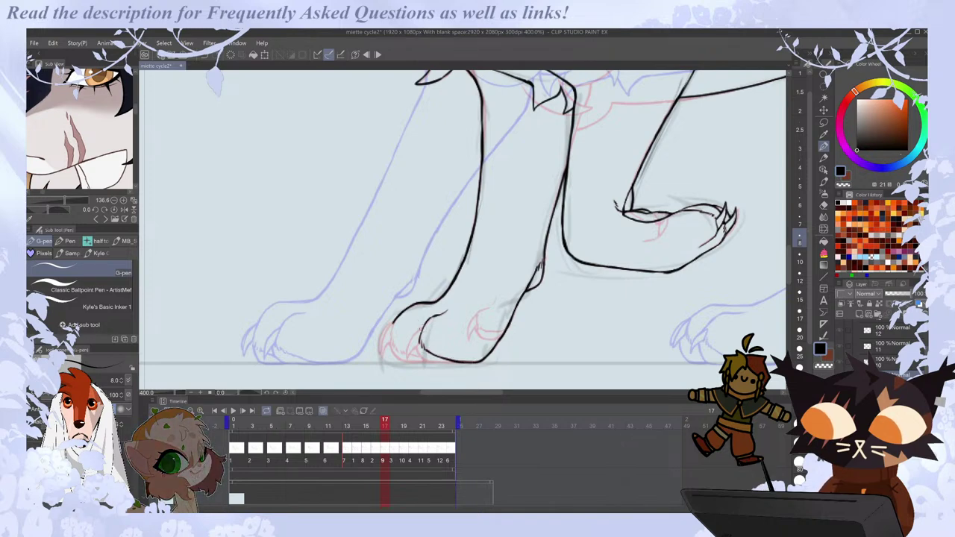
# Ink the toe edges and claws at the front of the planted paw on frame 17.
pyautogui.moveTo(411, 342); pyautogui.dragTo(404, 360)
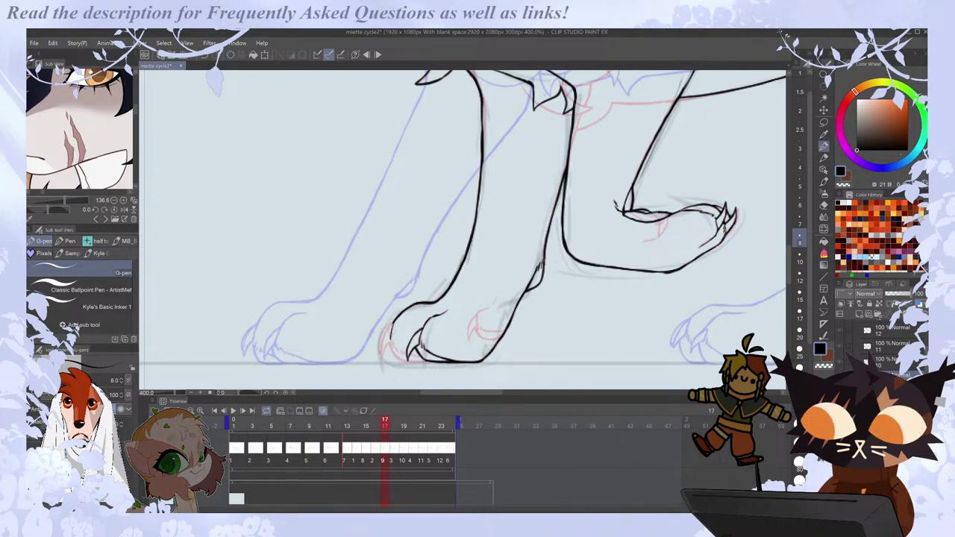
pyautogui.moveTo(391, 346); pyautogui.dragTo(402, 356)
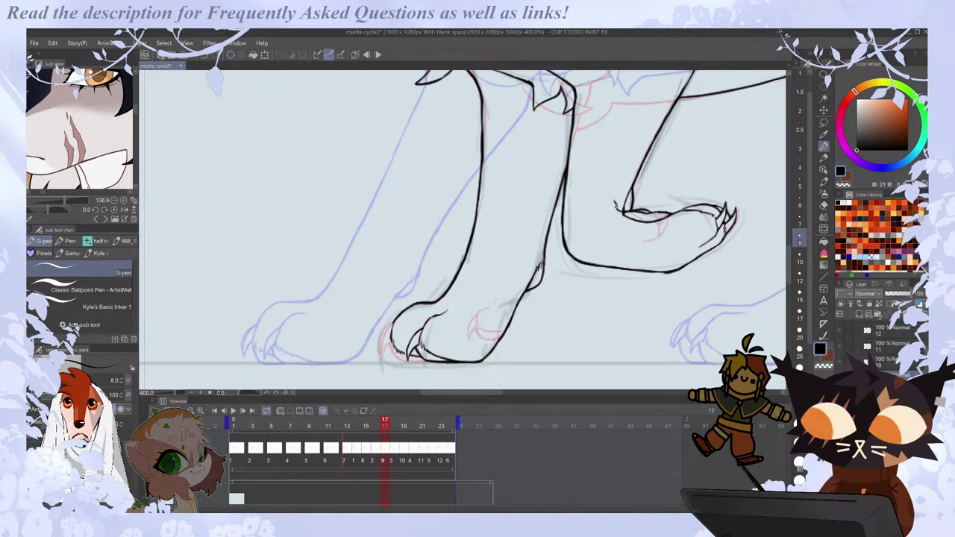
pyautogui.hotkey('ctrl', 'z')
pyautogui.moveTo(388, 344); pyautogui.dragTo(399, 360)
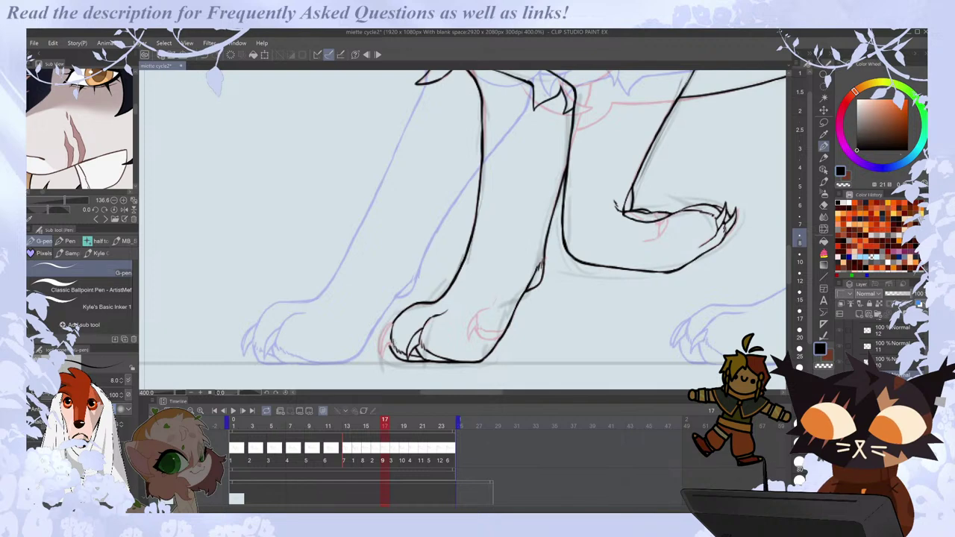
pyautogui.hotkey('ctrl', 'z')
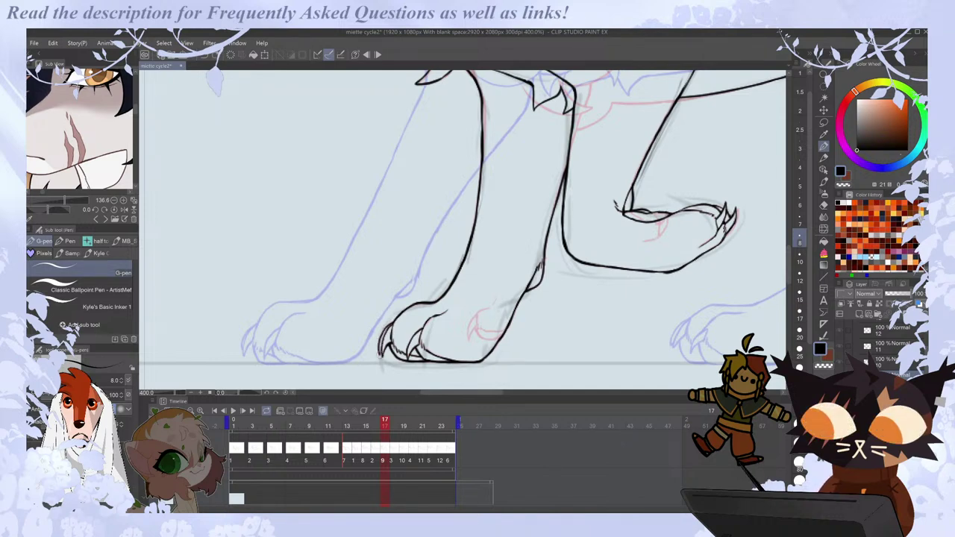
# Step through the frames around frame 17 with the whole creature in view to check the new paw, ending on frame 15.
pyautogui.scroll(-3, 378, 318)
pyautogui.press('.')
pyautogui.press(',')
pyautogui.press('.')
pyautogui.press('.')
pyautogui.press(',')
pyautogui.press(',')
pyautogui.press(',')
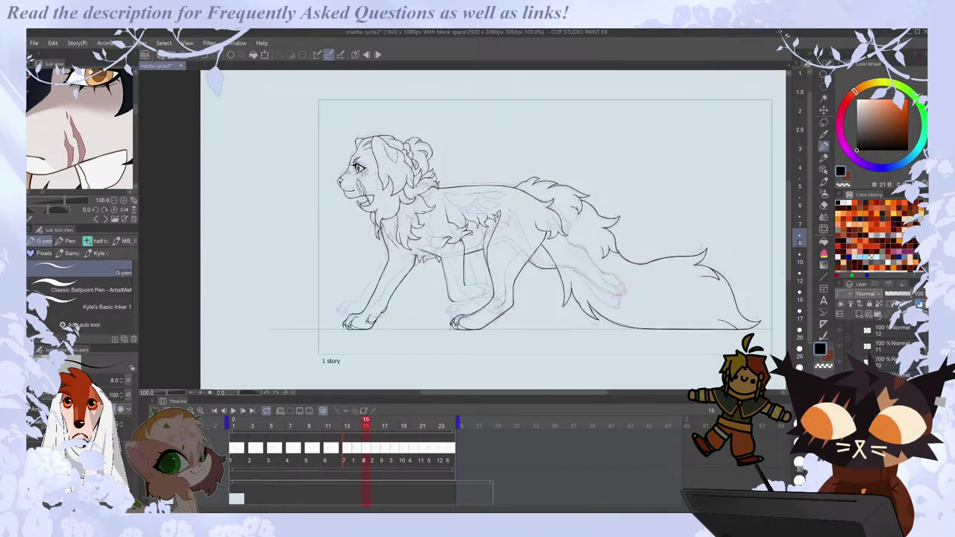
# On frame 15, erase and redraw the upper contour of the forward hind paw so it joins the leg line.
pyautogui.press('.')
pyautogui.press('.')
pyautogui.press(',')
pyautogui.press('Left')
pyautogui.press('Left')
pyautogui.press('Left')
pyautogui.press('Right')
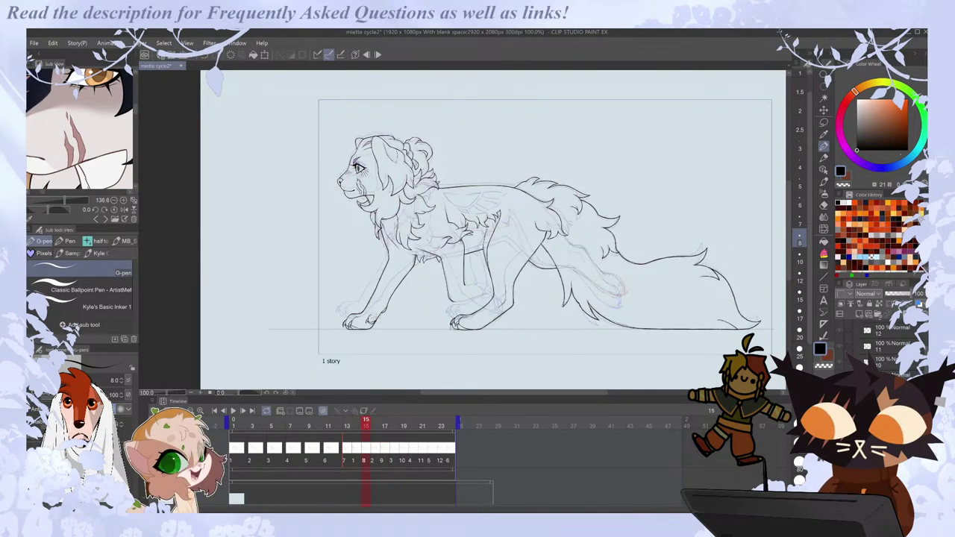
pyautogui.scroll(4, 462, 311)
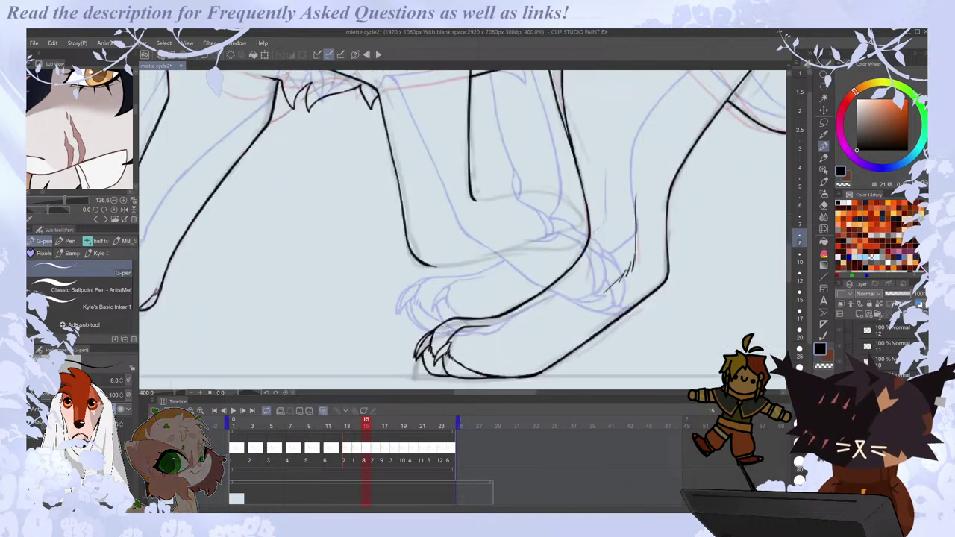
pyautogui.press('e')
pyautogui.press('p')
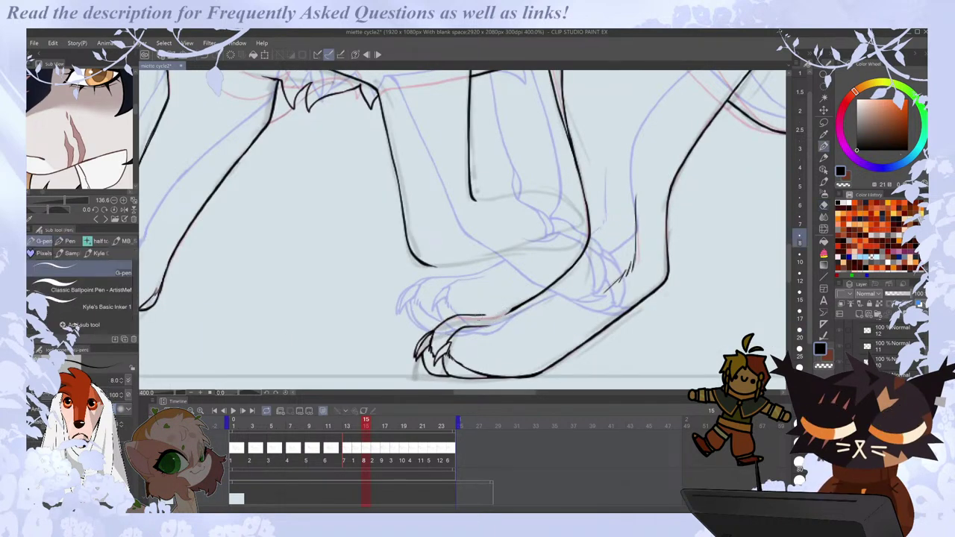
pyautogui.press('e')
pyautogui.press('p')
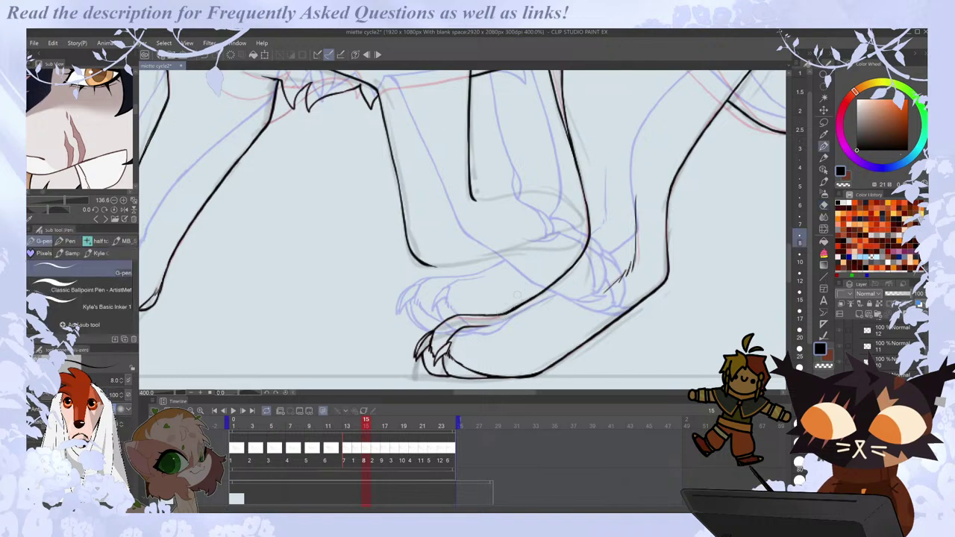
# On frame 16, clean up the upper contour of the planted forward hind paw by erasing and redrawing the line.
pyautogui.press('Right')
pyautogui.press('e')
pyautogui.moveTo(440, 326); pyautogui.dragTo(467, 316)
pyautogui.press('p')
pyautogui.hotkey('ctrl', 'z')
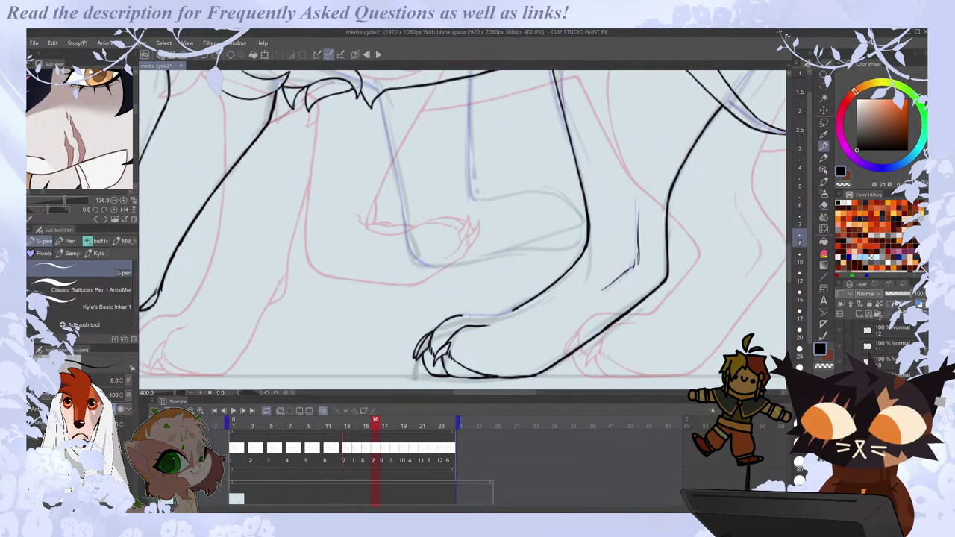
pyautogui.scroll(-2, 524, 295)
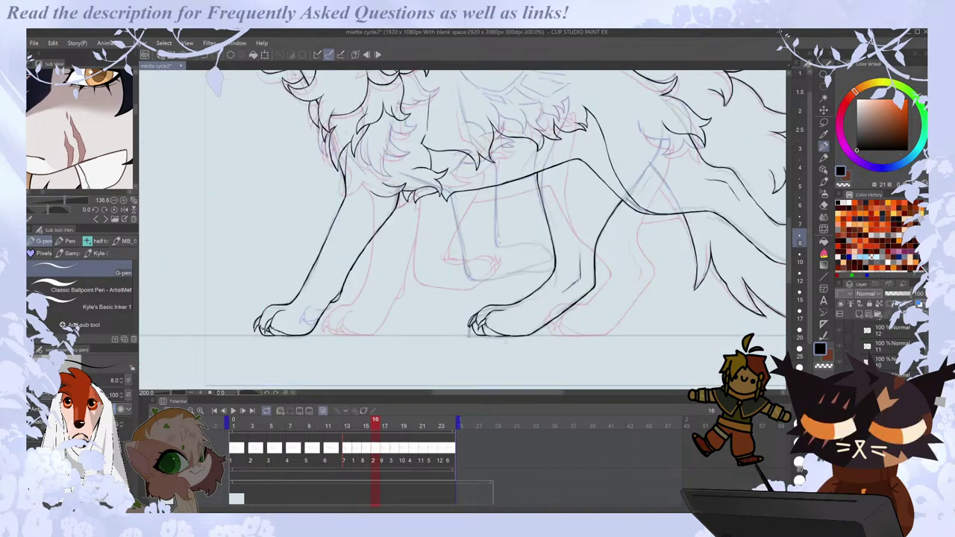
pyautogui.scroll(2, 514, 330)
pyautogui.press('e')
pyautogui.press('p')
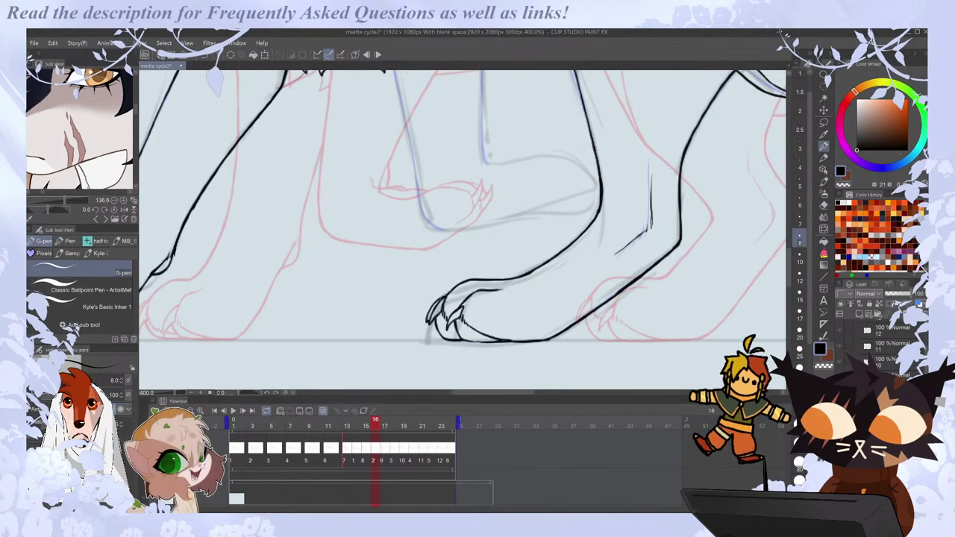
# Compare the leg poses back and forth across frames 16 to 18, and save the animation file.
pyautogui.scroll(-2, 456, 288)
pyautogui.scroll(-1, 464, 282)
pyautogui.press('Left')
pyautogui.press('Right')
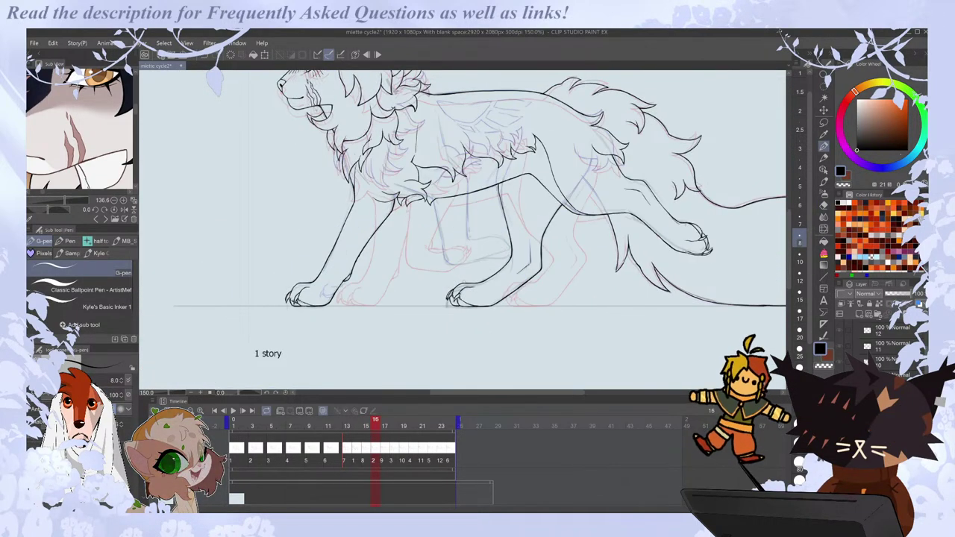
pyautogui.press('Right')
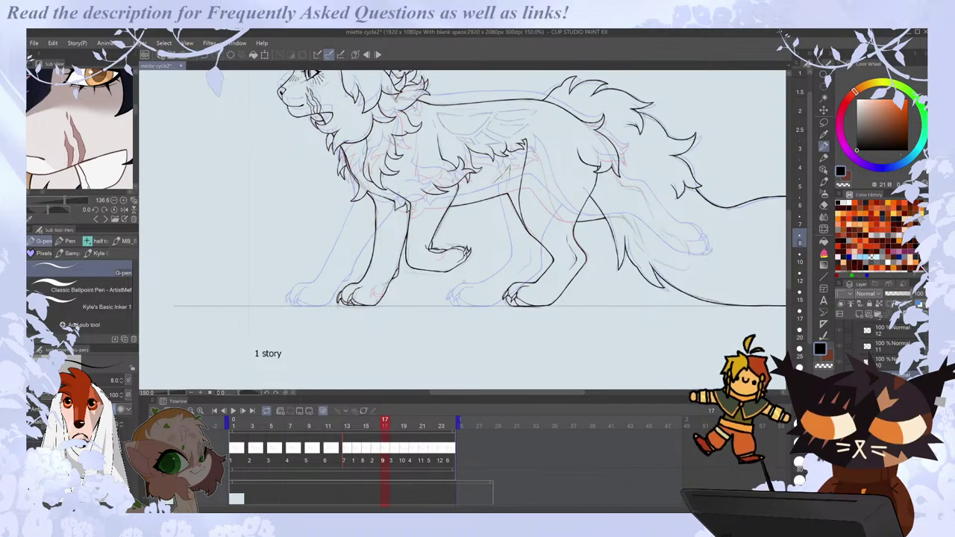
pyautogui.press('Left')
pyautogui.press('Right')
pyautogui.press('Right')
pyautogui.press('Right')
pyautogui.press('Left')
pyautogui.press('Left')
pyautogui.press('Left')
pyautogui.press('Right')
pyautogui.press('Right')
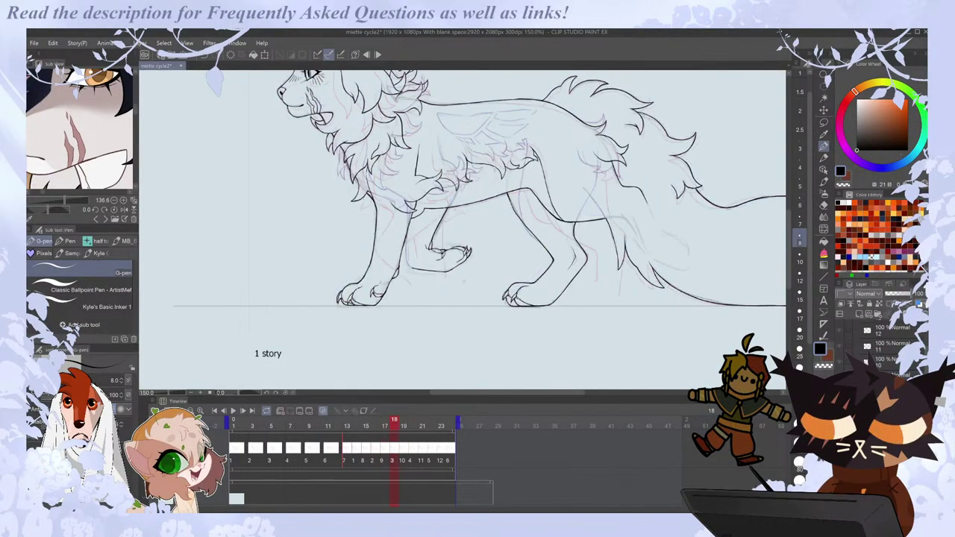
pyautogui.press('Left')
pyautogui.press('Right')
pyautogui.press('Left')
pyautogui.press('Right')
pyautogui.press('Left')
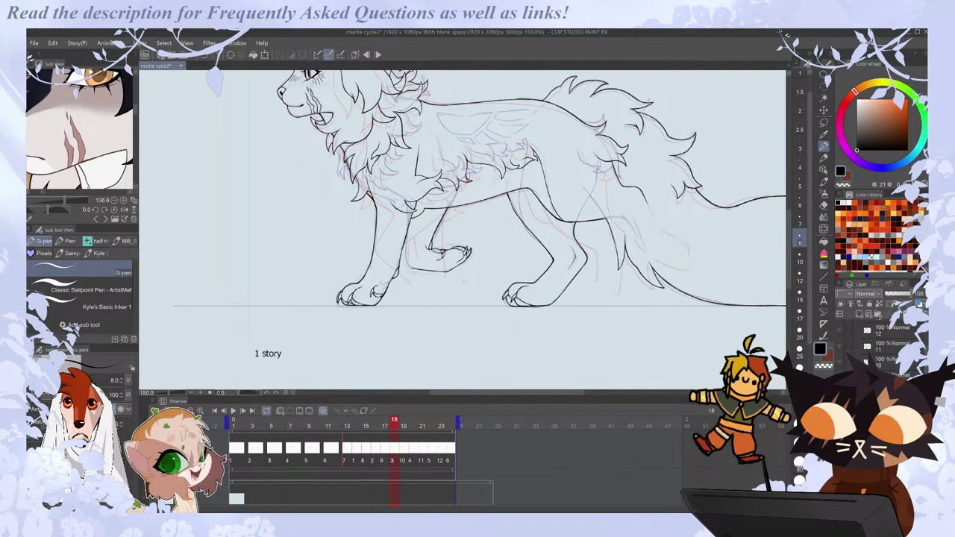
pyautogui.press('Left')
pyautogui.press('Right')
pyautogui.press('Left')
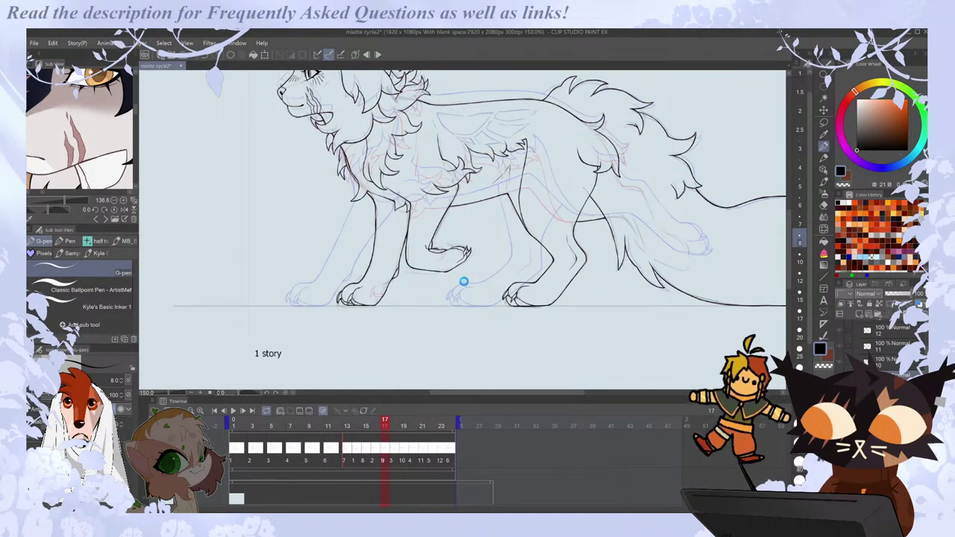
pyautogui.hotkey('ctrl', 's')
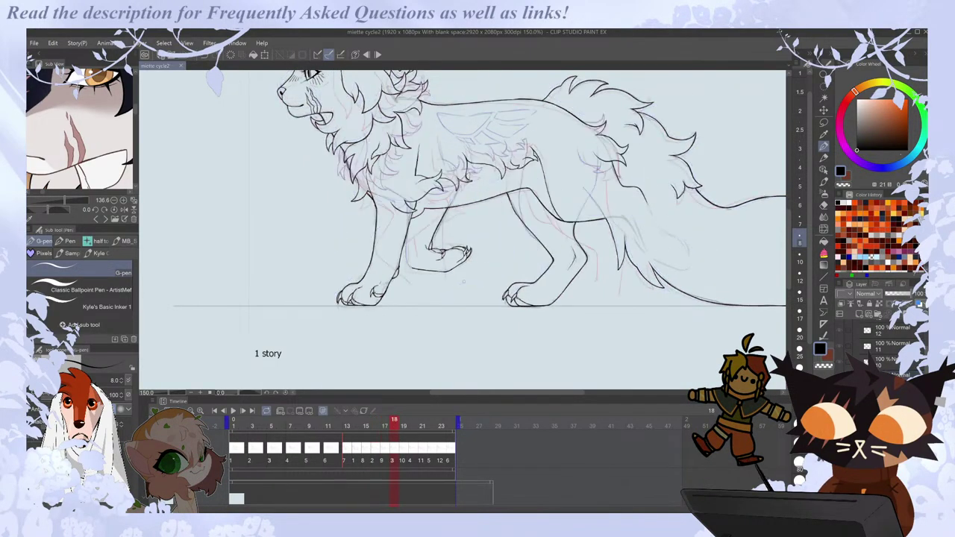
# On frame 17, erase the stray tuft at the raised front paw's wrist and clean up the adjoining paw line.
pyautogui.press('Left')
pyautogui.press('Right')
pyautogui.press('Right')
pyautogui.press('Left')
pyautogui.press('Right')
pyautogui.press(',')
pyautogui.scroll(3, 439, 249)
pyautogui.press('e')
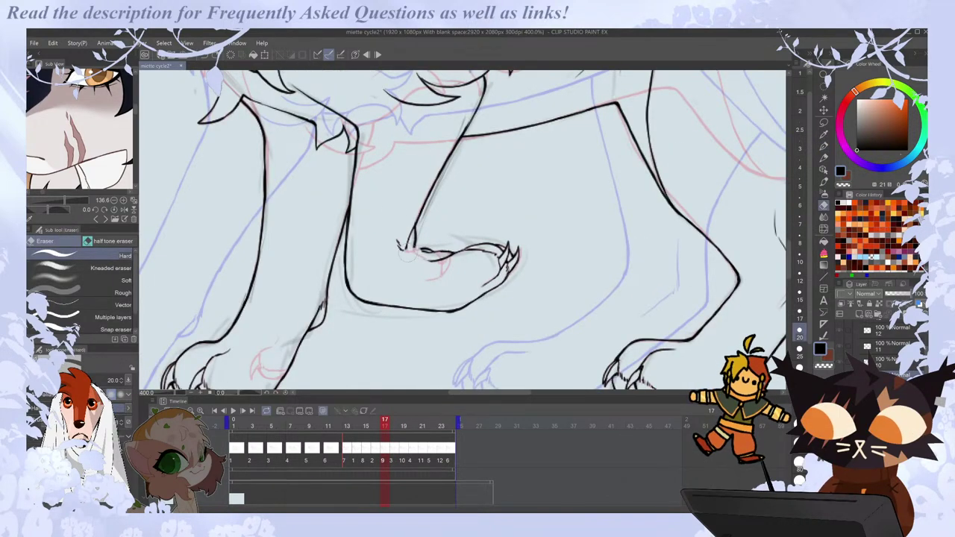
pyautogui.press('p')
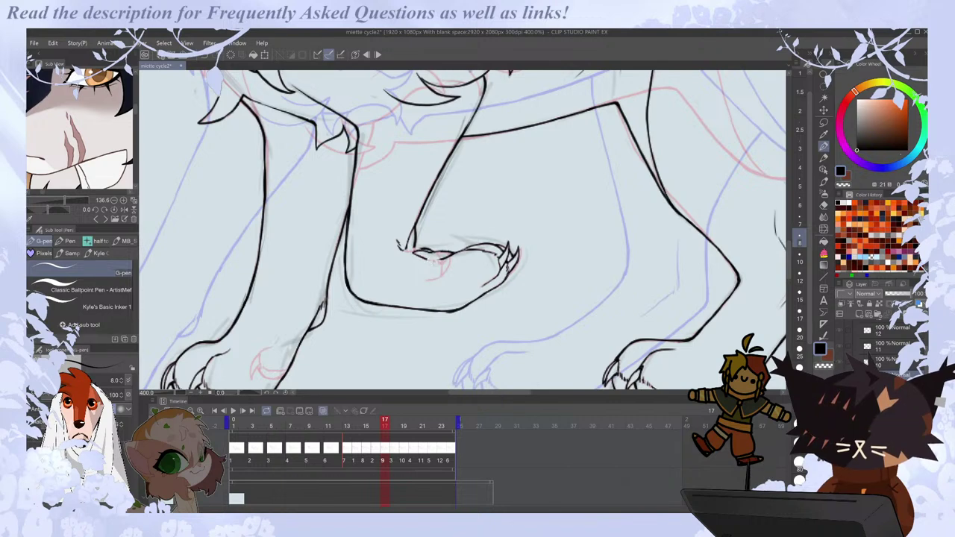
pyautogui.press('e')
pyautogui.press('p')
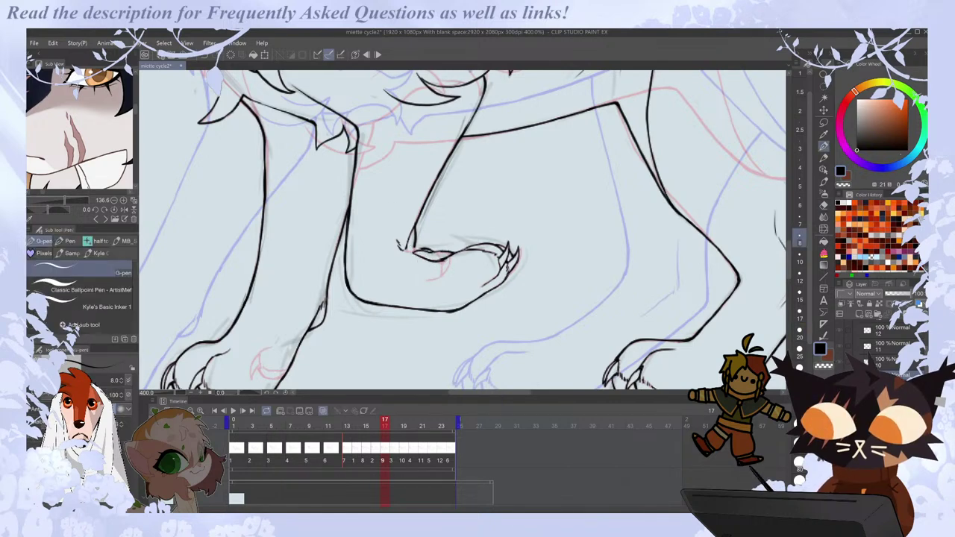
pyautogui.press('e')
pyautogui.moveTo(398, 241); pyautogui.dragTo(418, 253)
pyautogui.press('p')
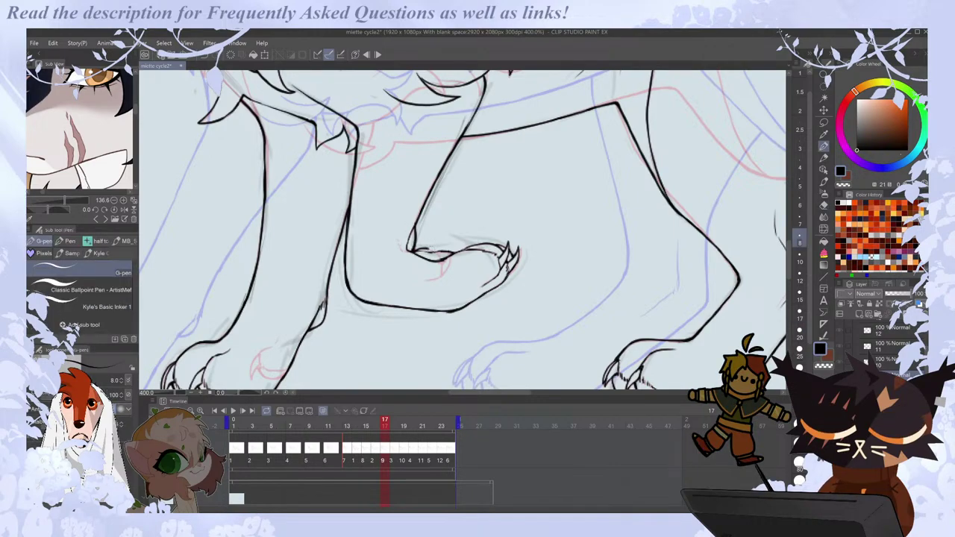
pyautogui.scroll(-3, 409, 225)
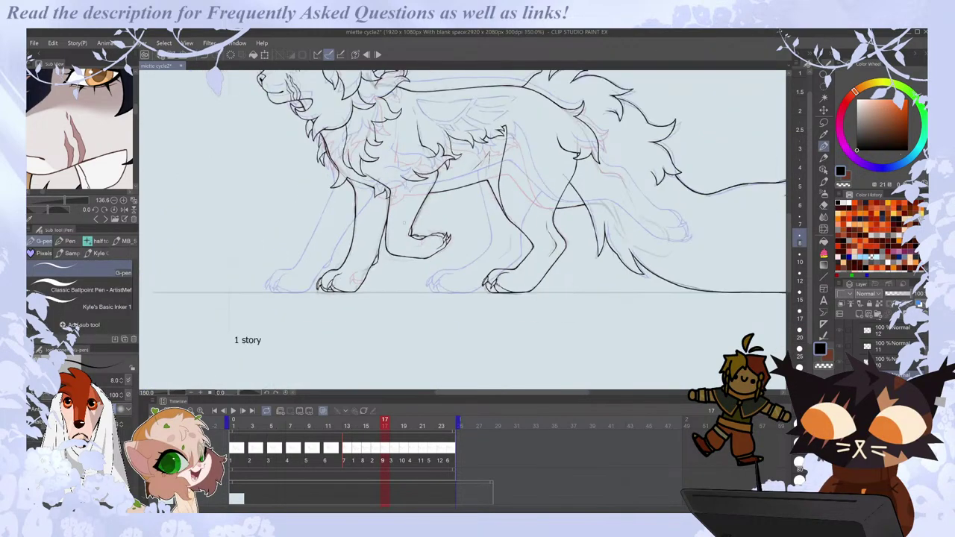
# Play back the walk cycle and compare neighbouring leg poses frame by frame from frame 13 to frame 20.
pyautogui.click(233, 411)
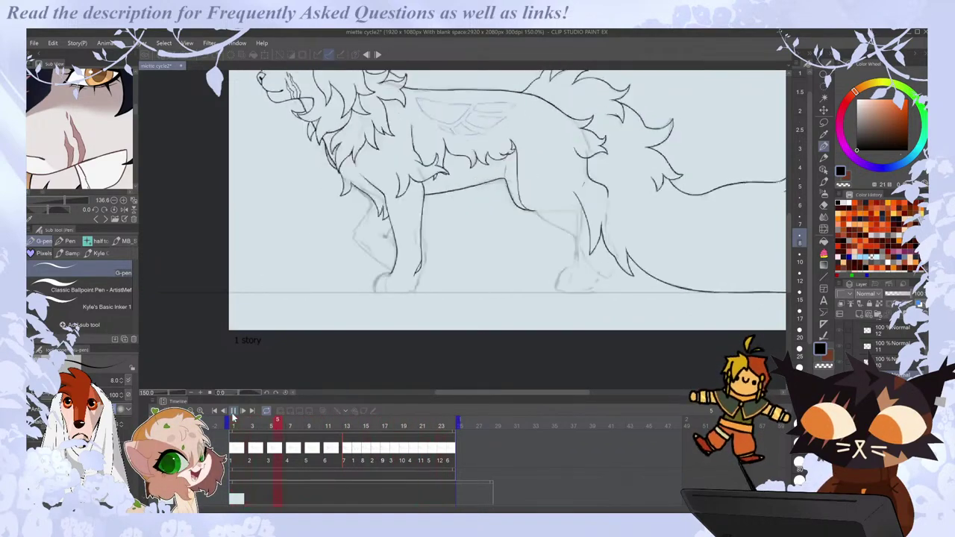
pyautogui.click(350, 452)
pyautogui.press('Right')
pyautogui.press('Right')
pyautogui.press('Right')
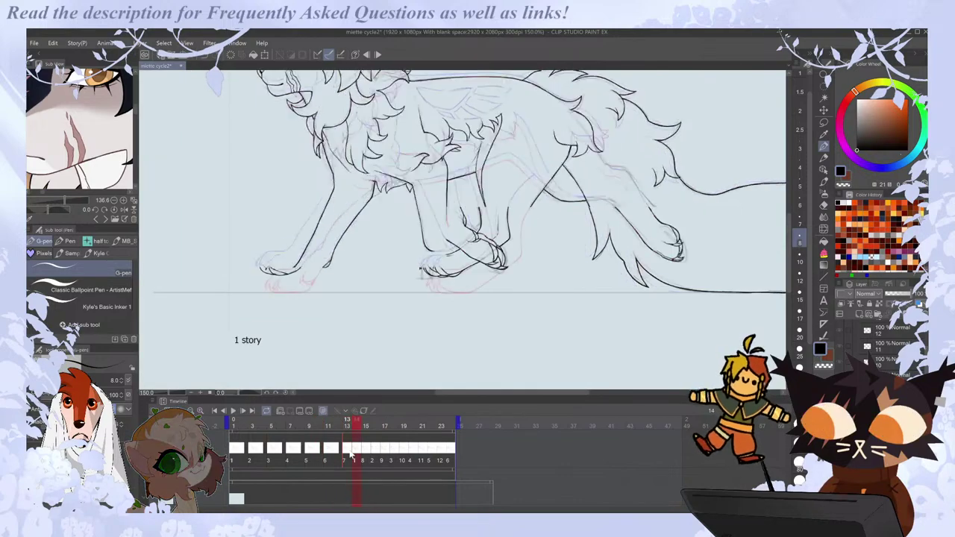
pyautogui.press('Left')
pyautogui.press('Right')
pyautogui.press('Right')
pyautogui.press('Left')
pyautogui.press('Left')
pyautogui.press('Right')
pyautogui.press('Left')
pyautogui.press('Right')
pyautogui.press('Right')
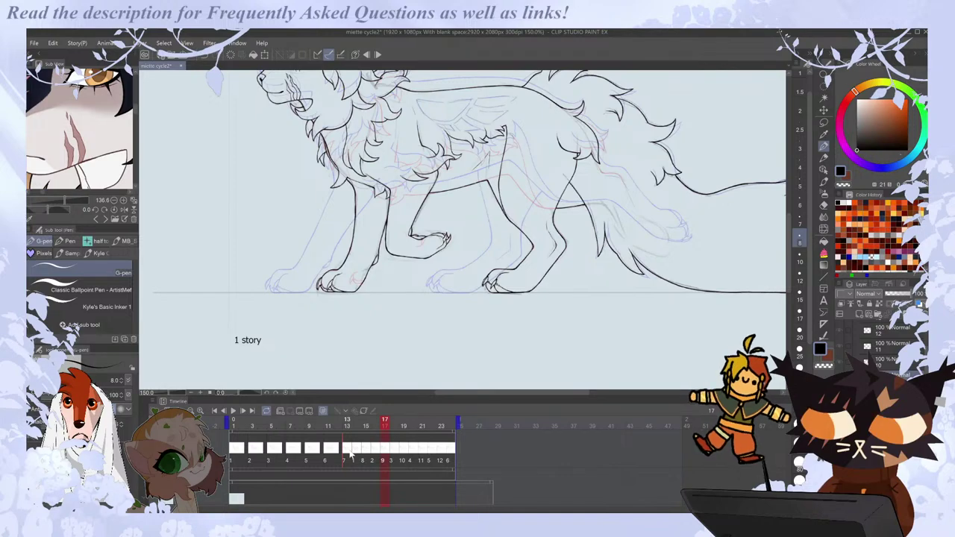
pyautogui.press('Left')
pyautogui.press('Right')
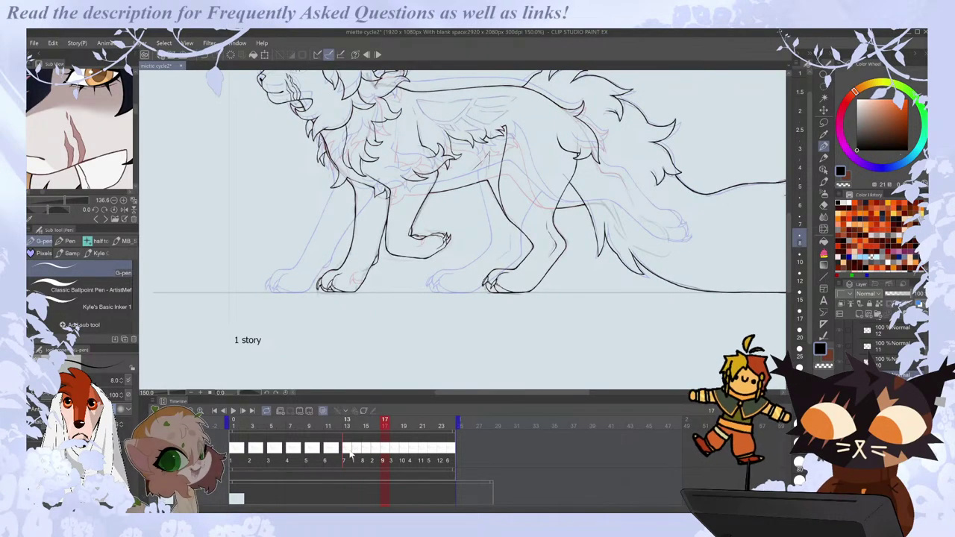
pyautogui.press('Right')
pyautogui.press('Left')
pyautogui.press('Right')
pyautogui.press('Right')
pyautogui.press('Left')
pyautogui.press('Right')
pyautogui.press('Right')
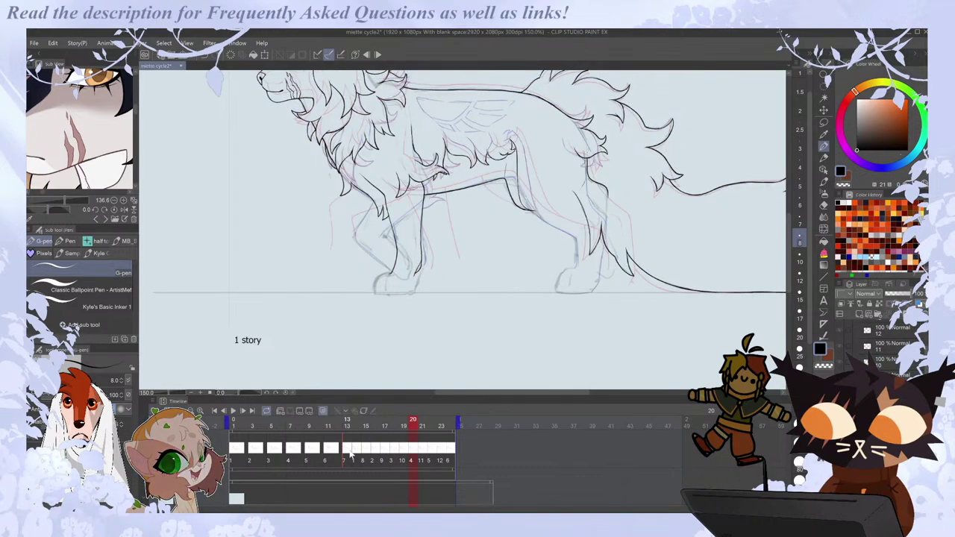
# Examine the remaining poses through frame 24 and across the loop into frames 1 to 7.
pyautogui.press('Right')
pyautogui.press('Right')
pyautogui.press('Right')
pyautogui.press('Right')
pyautogui.press('Right')
pyautogui.press('Right')
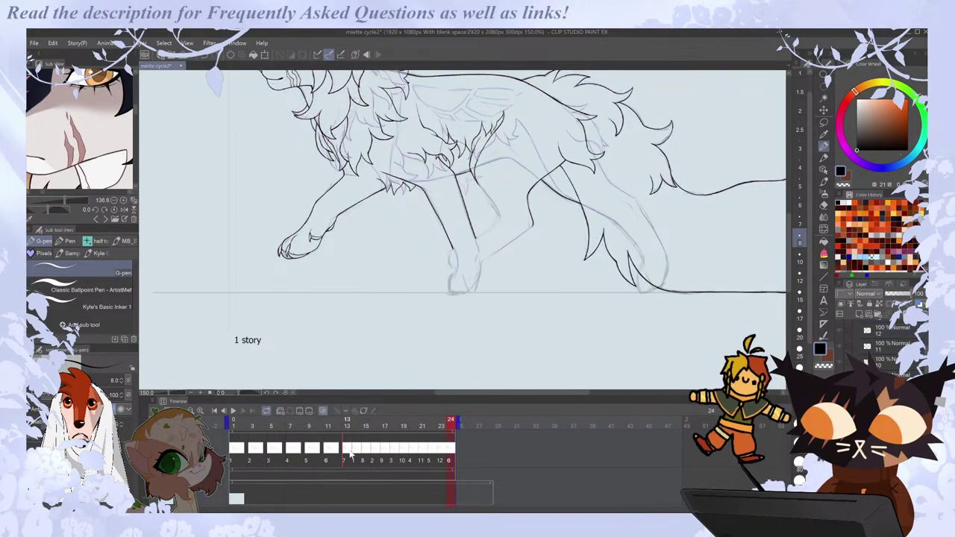
pyautogui.press('Left')
pyautogui.press('Left')
pyautogui.press('Left')
pyautogui.press('Right')
pyautogui.press('Left')
pyautogui.press('Left')
pyautogui.press('Left')
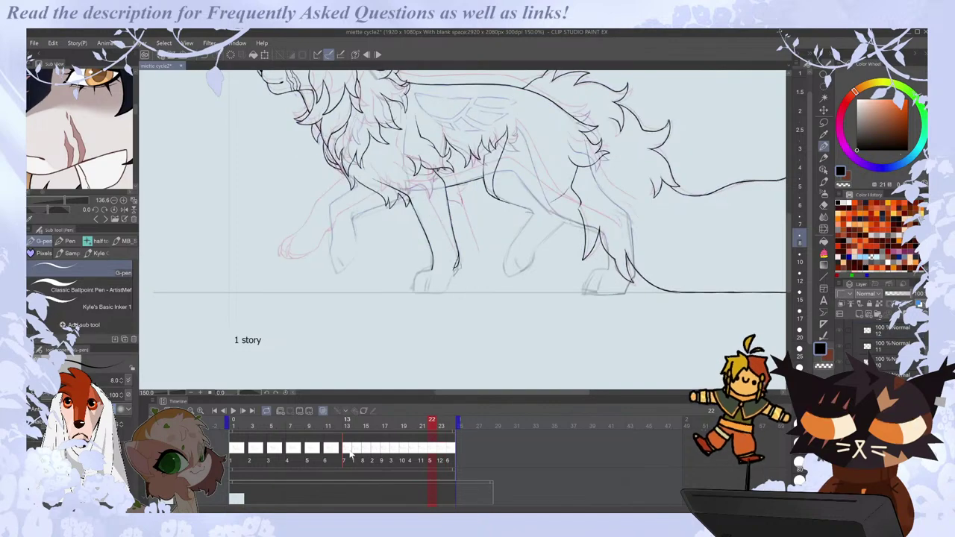
pyautogui.press('Right')
pyautogui.press('Right')
pyautogui.press('Right')
pyautogui.press('Right')
pyautogui.press('Right')
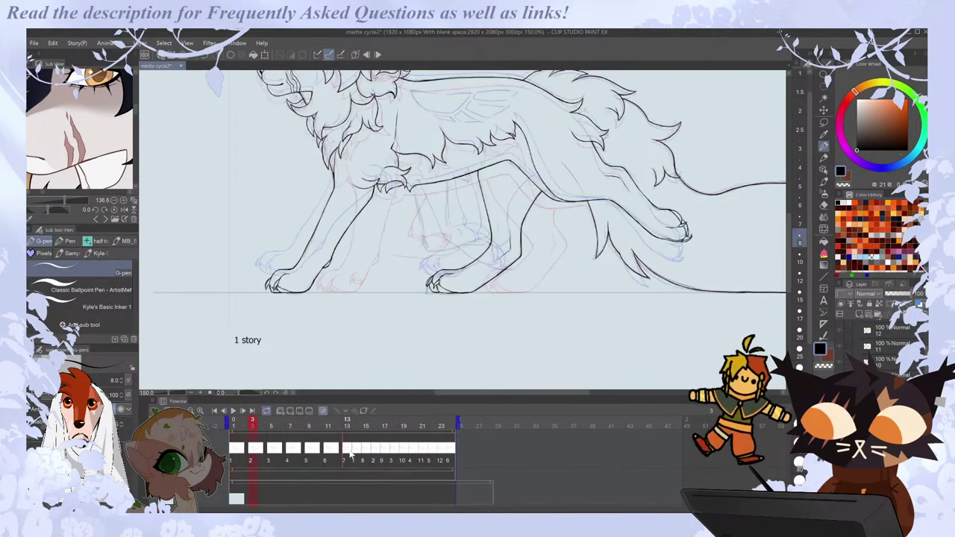
pyautogui.press('Right')
pyautogui.press('Right')
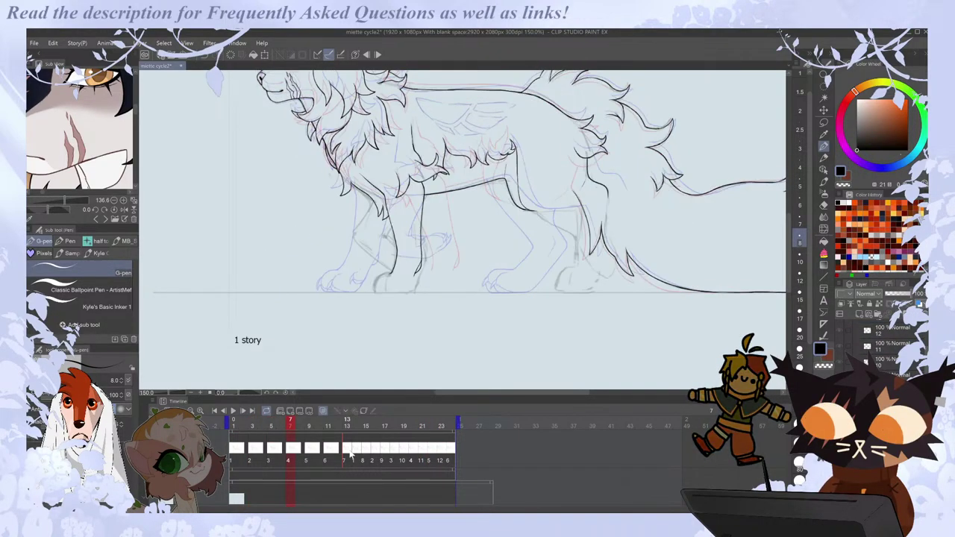
# On frame 5, touch up the contour where the planted front paw meets the leg, alternating eraser and pen.
pyautogui.press('Left')
pyautogui.press('Left')
pyautogui.scroll(3, 301, 274)
pyautogui.press('Right')
pyautogui.press('e')
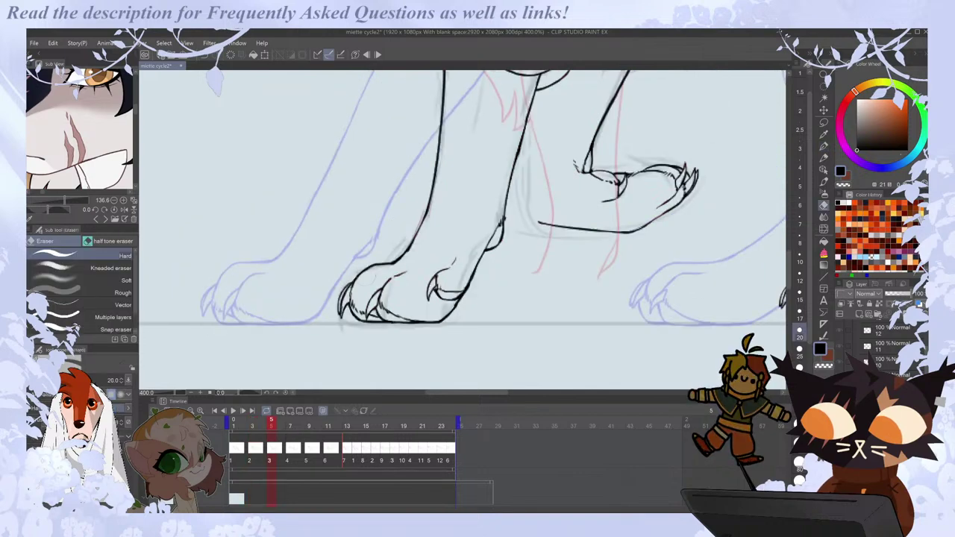
pyautogui.press('p')
pyautogui.press('e')
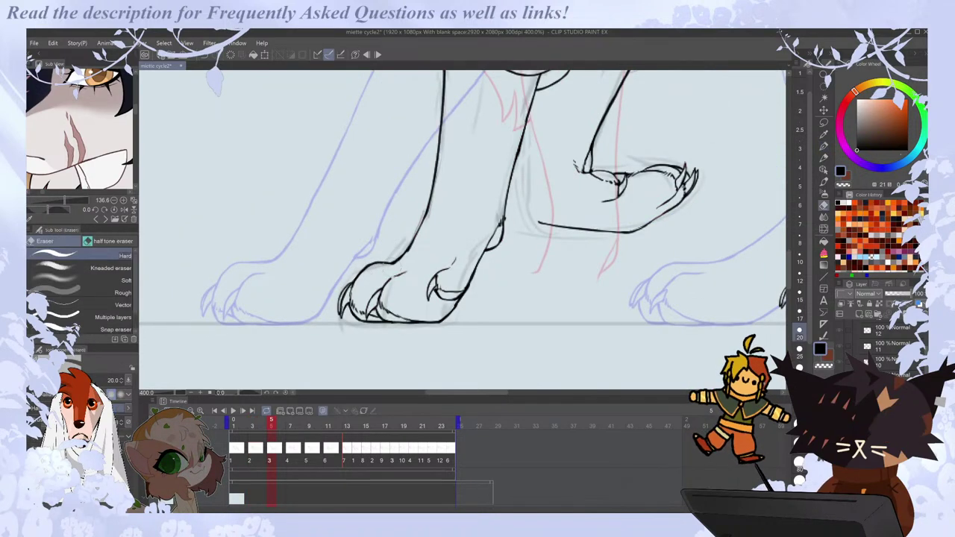
pyautogui.press('p')
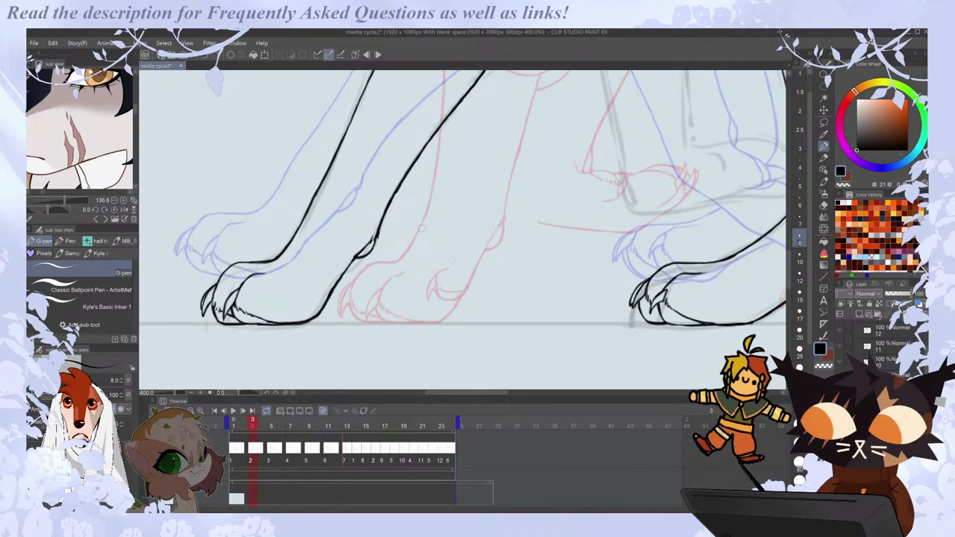
# On frame 7, ink the planted front paw's top, inner toe, sole and heel over the previous frame's onion-skinned paw.
pyautogui.press('Right')
pyautogui.press('Right')
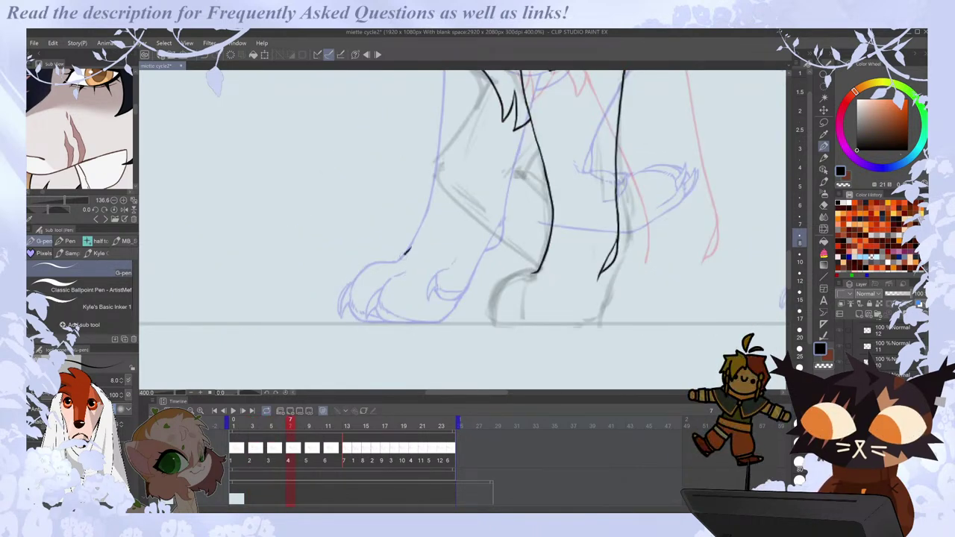
pyautogui.moveTo(353, 280)
pyautogui.mouseDown()
pyautogui.moveTo(373, 265)
pyautogui.moveTo(399, 264)
pyautogui.moveTo(413, 239)
pyautogui.moveTo(379, 299)
pyautogui.mouseUp()
pyautogui.hotkey('ctrl', 'z')
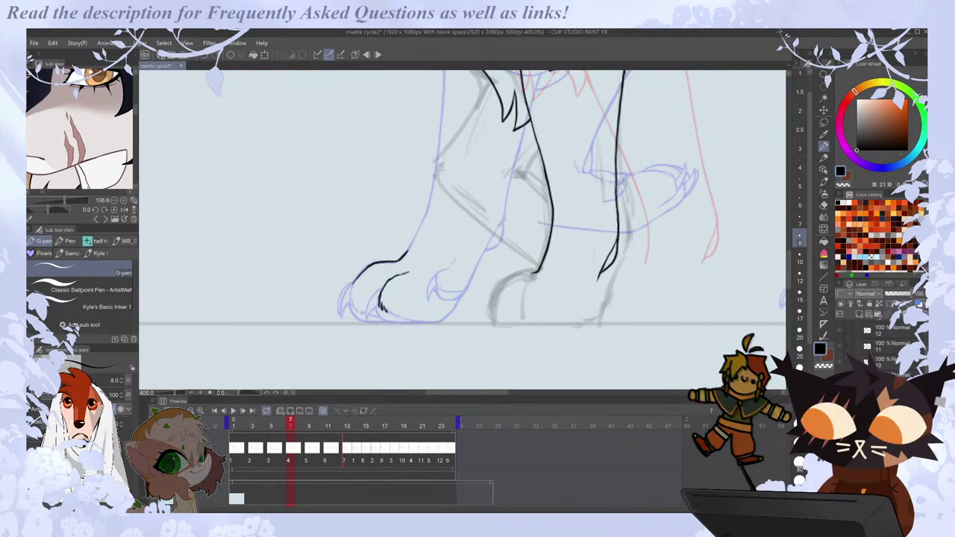
pyautogui.moveTo(387, 311); pyautogui.dragTo(401, 318)
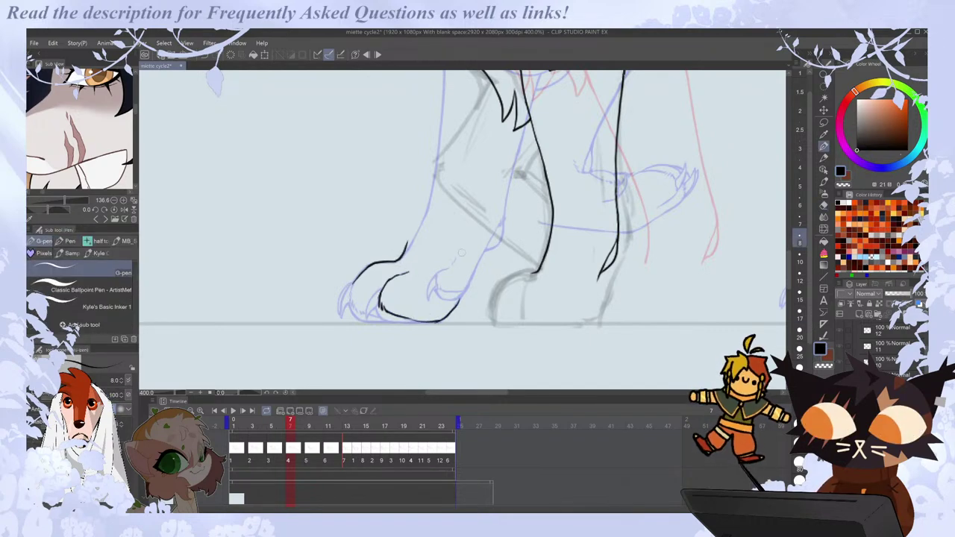
pyautogui.moveTo(451, 312); pyautogui.dragTo(463, 294)
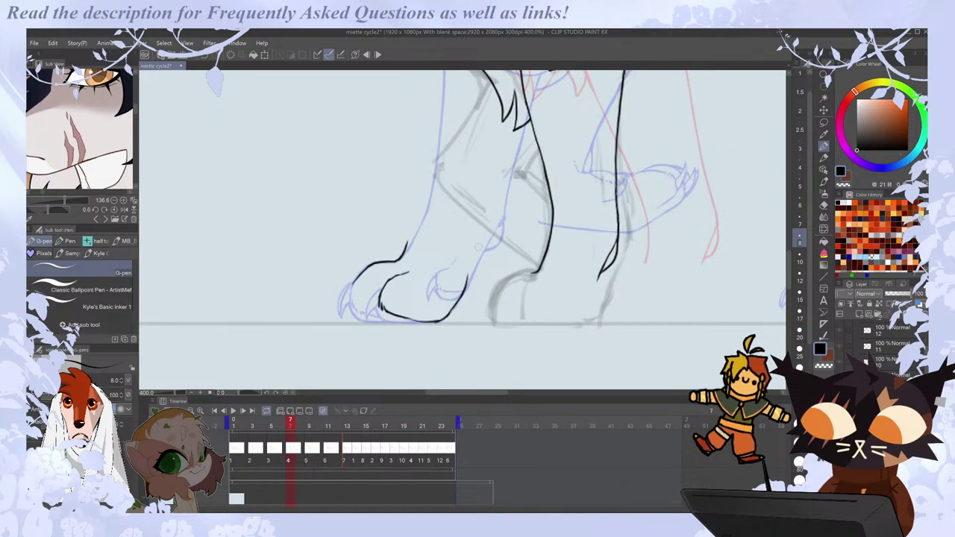
# Ink the front toes and claws of the traced paw on frame 7, finishing its underside.
pyautogui.moveTo(375, 292); pyautogui.dragTo(366, 319)
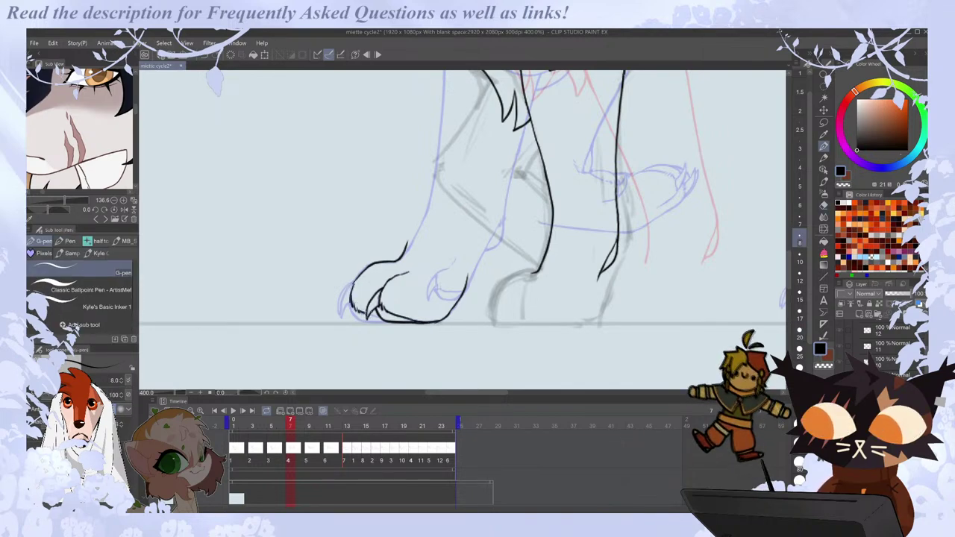
pyautogui.moveTo(367, 321); pyautogui.dragTo(383, 323)
pyautogui.press('e')
pyautogui.press('p')
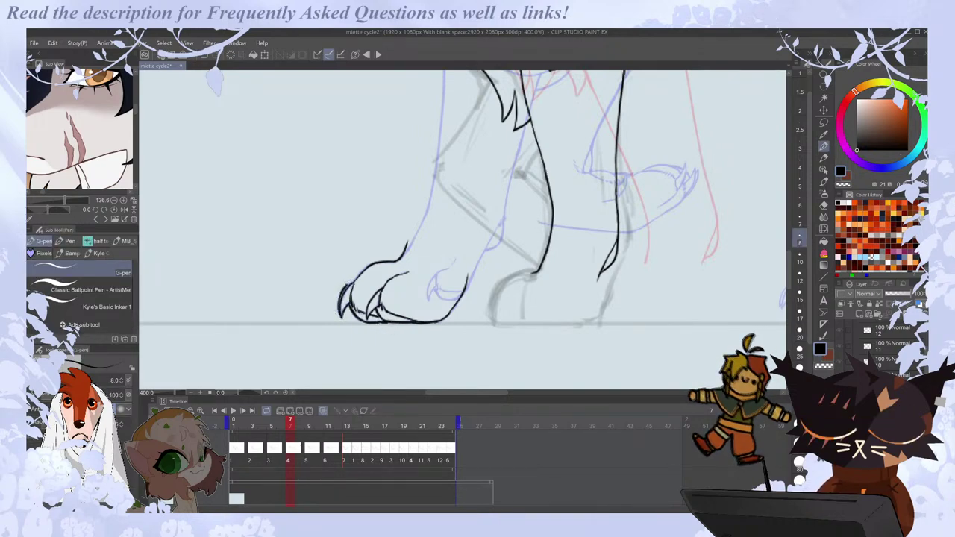
pyautogui.press('m')
pyautogui.moveTo(387, 199)
pyautogui.mouseDown()
pyautogui.moveTo(307, 270)
pyautogui.moveTo(407, 191)
pyautogui.moveTo(386, 190)
pyautogui.mouseUp()
pyautogui.hotkey('ctrl', 'd')
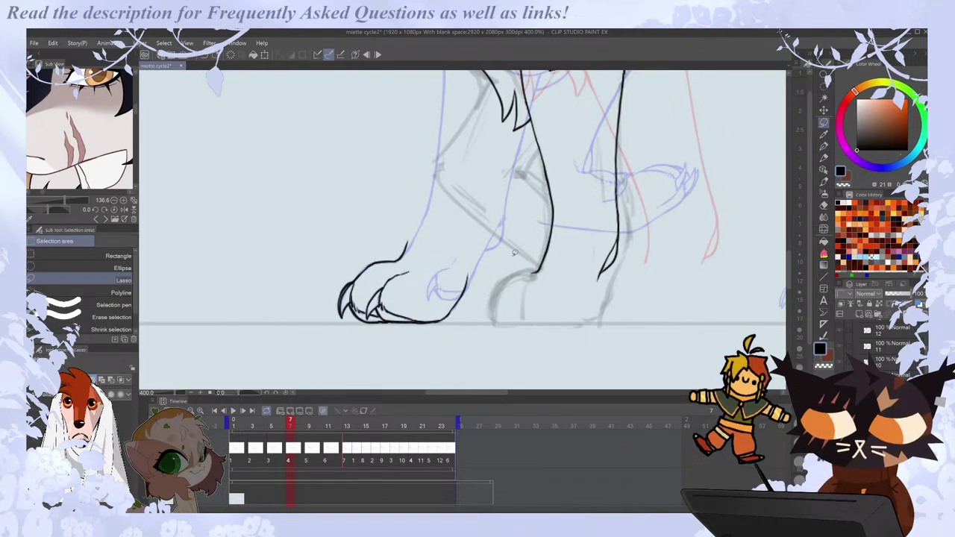
# Draw a small dewclaw behind the traced paw's wrist and clear the lower end of the leg's rear line.
pyautogui.press('p')
pyautogui.moveTo(492, 208)
pyautogui.mouseDown()
pyautogui.moveTo(479, 234)
pyautogui.moveTo(497, 192)
pyautogui.mouseUp()
pyautogui.press(',')
pyautogui.press('.')
pyautogui.hotkey('ctrl', 'z')
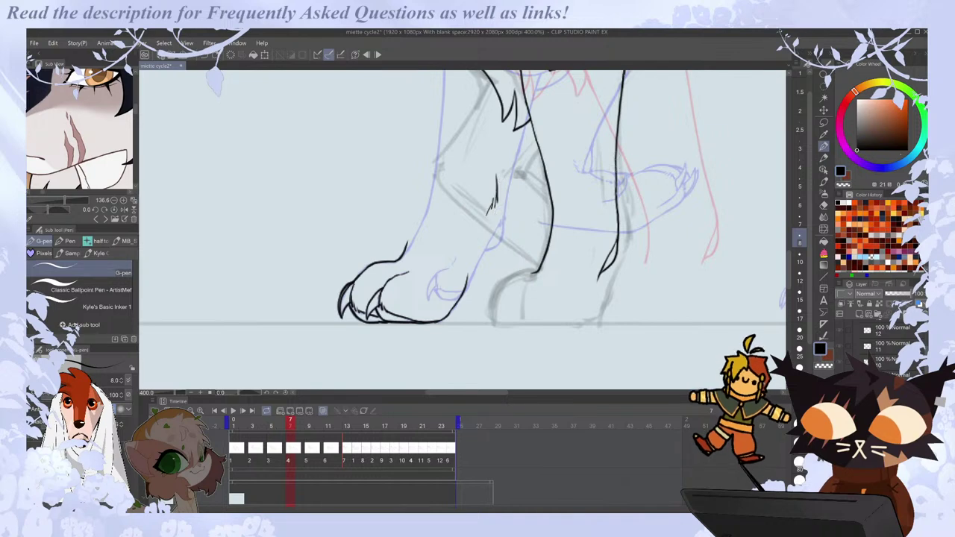
pyautogui.hotkey('ctrl', 'z')
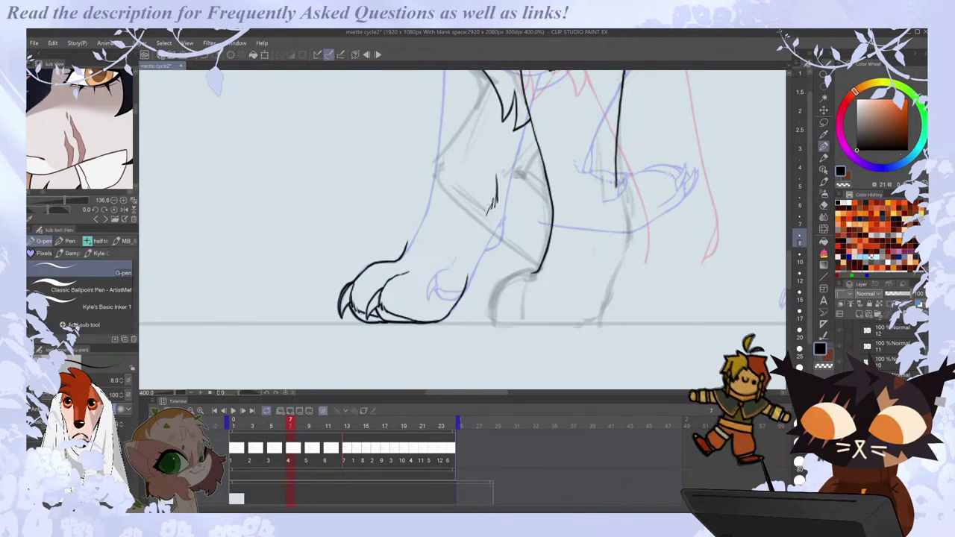
pyautogui.hotkey('ctrl', 'z')
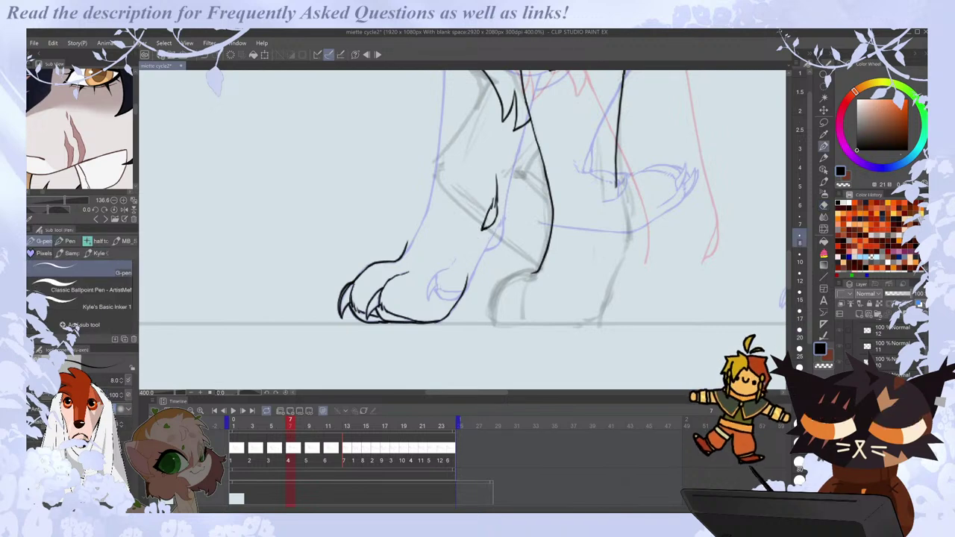
pyautogui.press('Left')
pyautogui.press('Right')
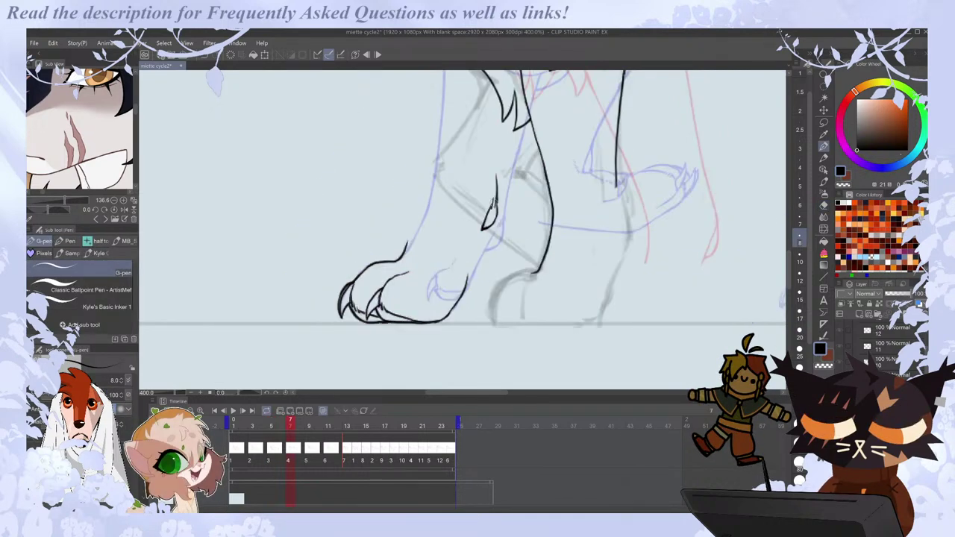
# Lasso the traced paw with its dewclaw and move it back onto the end of frame 7's front leg.
pyautogui.press('m')
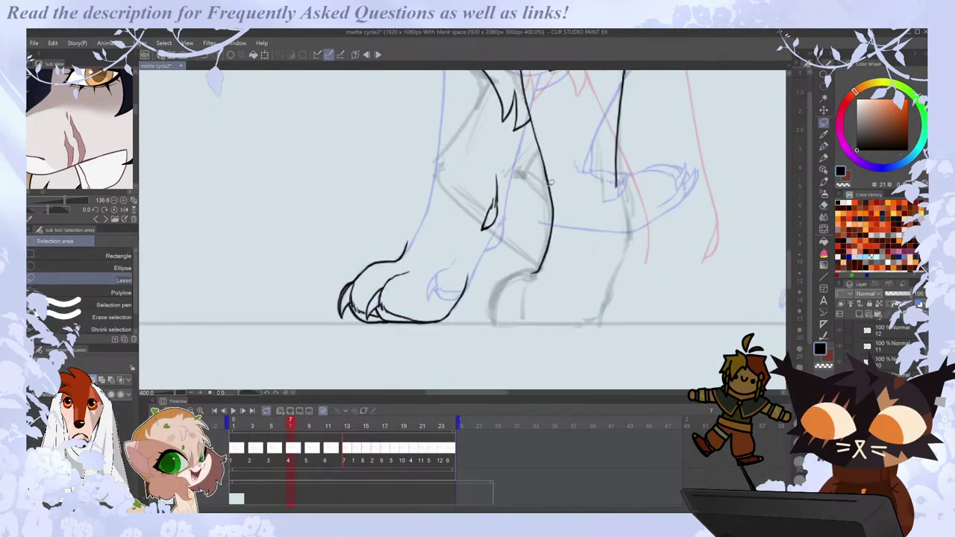
pyautogui.press('Left')
pyautogui.press('Right')
pyautogui.moveTo(438, 162)
pyautogui.mouseDown()
pyautogui.moveTo(313, 291)
pyautogui.moveTo(493, 133)
pyautogui.mouseUp()
pyautogui.hotkey('ctrl', 't')
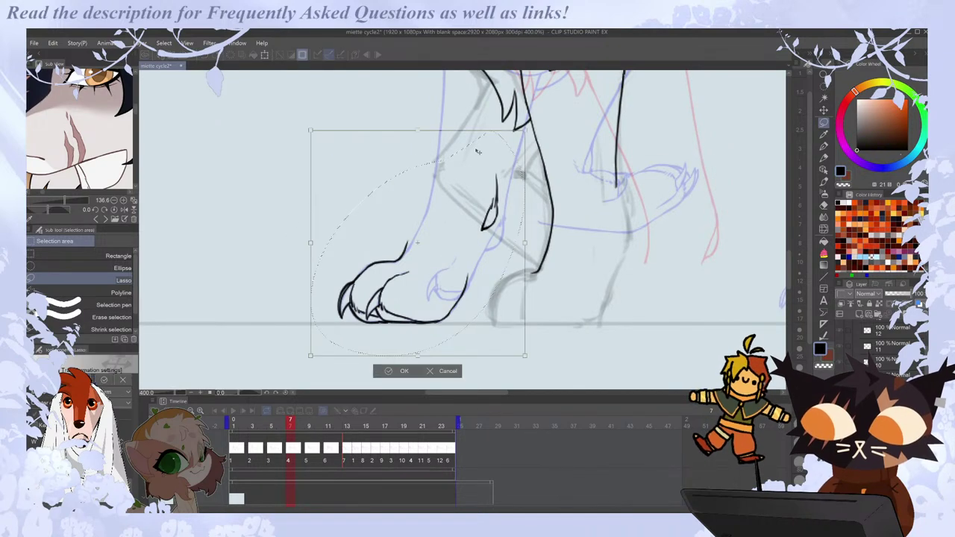
pyautogui.moveTo(498, 331)
pyautogui.mouseDown()
pyautogui.moveTo(638, 332)
pyautogui.moveTo(617, 338)
pyautogui.mouseUp()
pyautogui.click(544, 371)
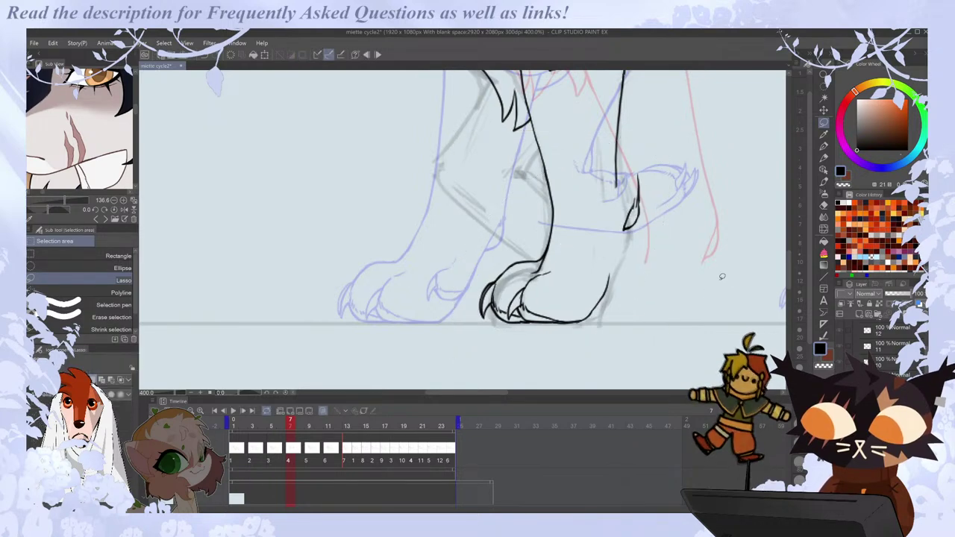
# Lasso the placed paw together with the lower leg lines and nudge them slightly forward.
pyautogui.press('e')
pyautogui.press('m')
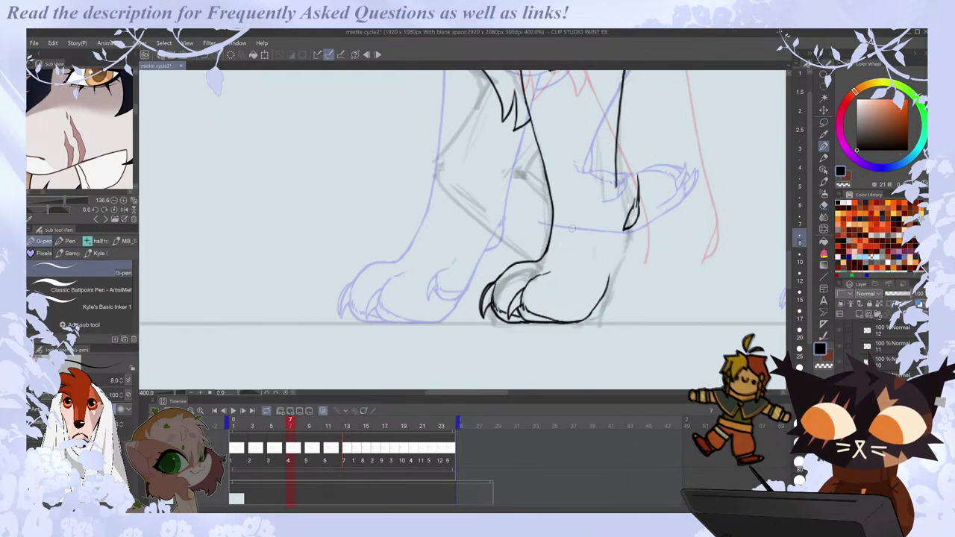
pyautogui.moveTo(502, 392); pyautogui.dragTo(526, 391)
pyautogui.moveTo(317, 206); pyautogui.dragTo(386, 163)
pyautogui.hotkey('ctrl', 't')
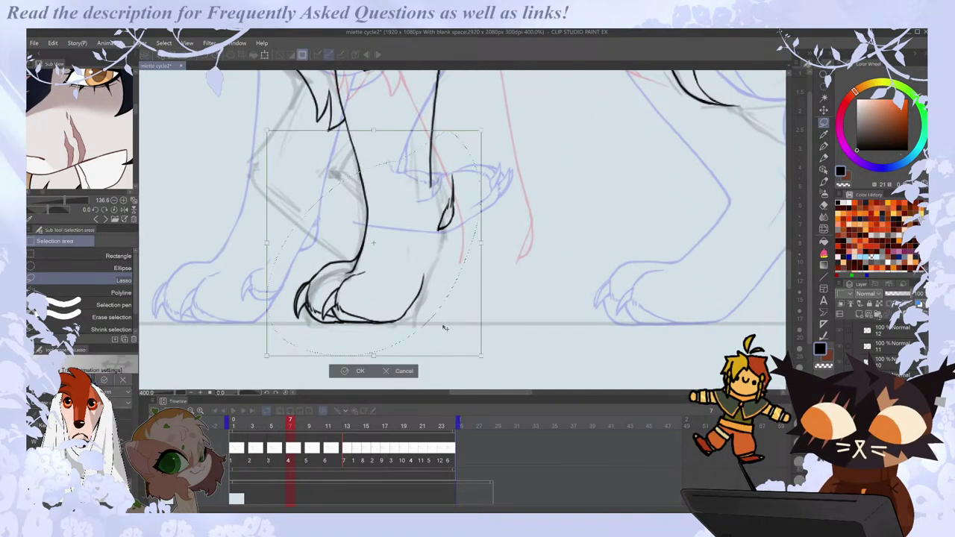
pyautogui.moveTo(443, 326); pyautogui.dragTo(440, 326)
pyautogui.click(357, 371)
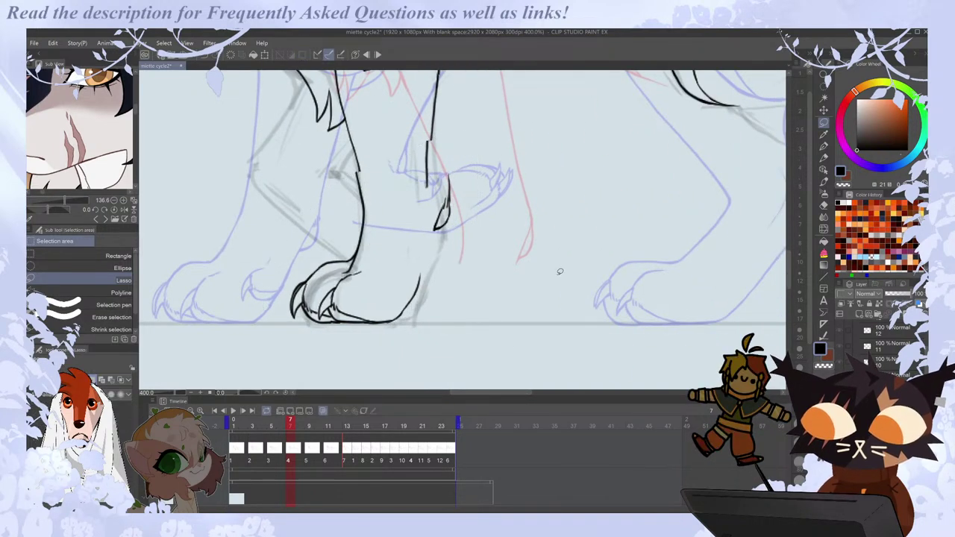
# Clean up the doubled leg lines left by the move and shift the dewclaw slightly forward.
pyautogui.press('e')
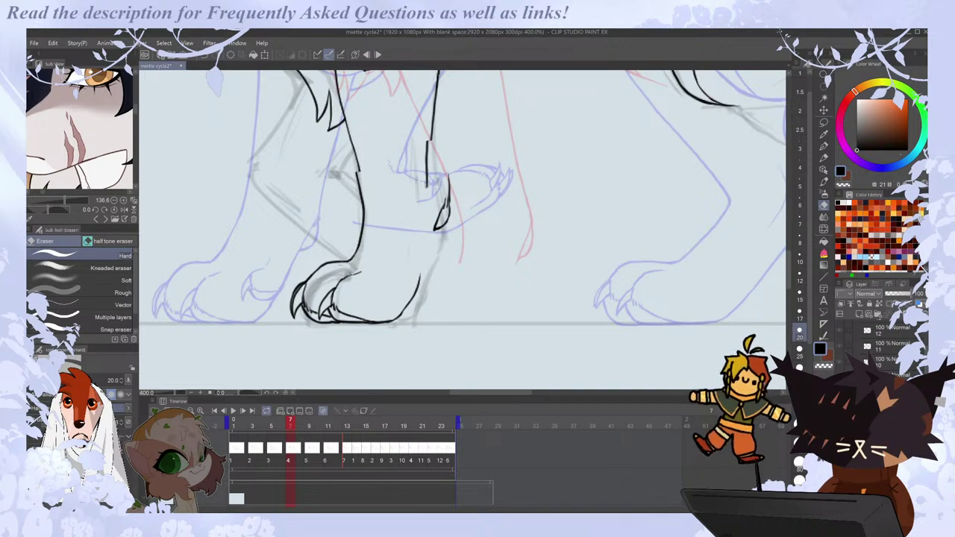
pyautogui.press('p')
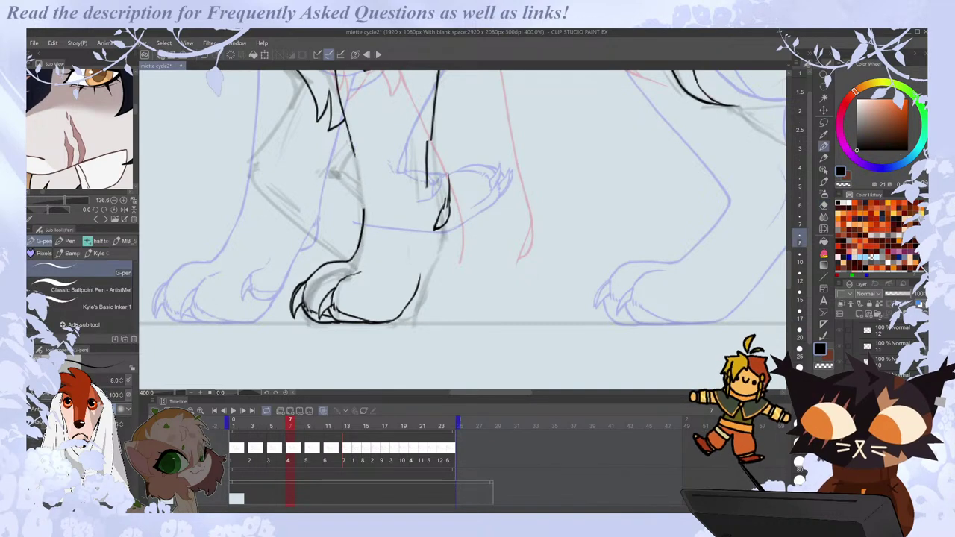
pyautogui.press('e')
pyautogui.moveTo(428, 188)
pyautogui.mouseDown()
pyautogui.moveTo(429, 154)
pyautogui.moveTo(446, 149)
pyautogui.mouseUp()
pyautogui.press('m')
pyautogui.hotkey('ctrl', 't')
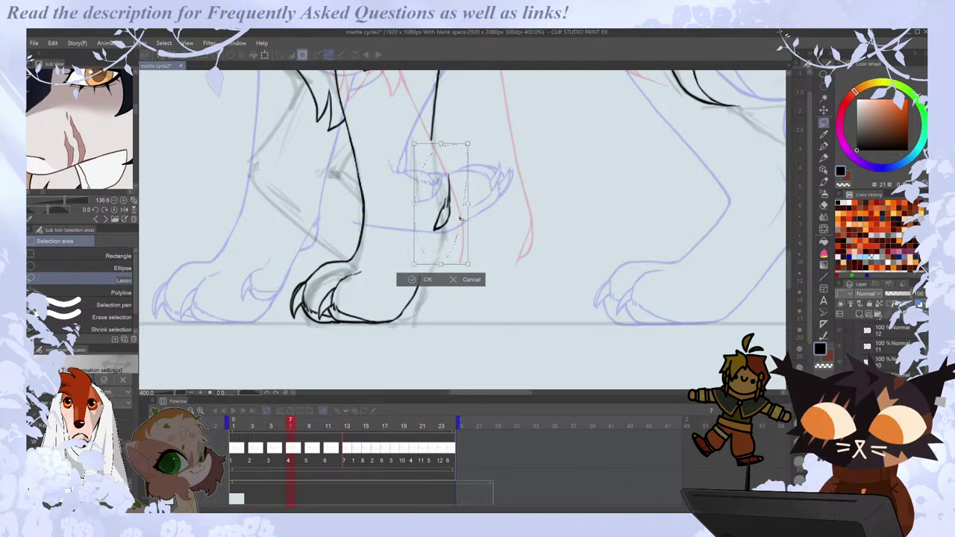
pyautogui.moveTo(451, 236); pyautogui.dragTo(443, 237)
pyautogui.press('Return')
pyautogui.hotkey('ctrl', 'd')
# Erase and redraw the front leg's rear contour as one clean line from the belly to the dewclaw.
pyautogui.moveTo(792, 255); pyautogui.dragTo(795, 239)
pyautogui.hotkey('ctrl', '-')
pyautogui.hotkey('ctrl', '-')
pyautogui.hotkey('ctrl', '+')
pyautogui.hotkey('ctrl', '+')
pyautogui.press('e')
pyautogui.moveTo(524, 139); pyautogui.dragTo(522, 196)
pyautogui.press('p')
pyautogui.moveTo(530, 120); pyautogui.dragTo(530, 233)
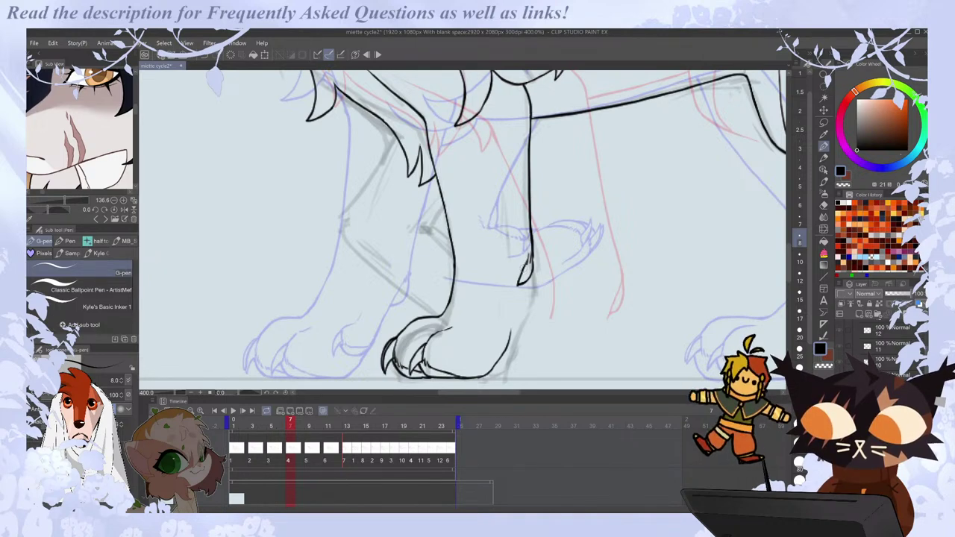
# Refine the dewclaw's shape and extend the rear contour from it down to the heel of the paw.
pyautogui.press('e')
pyautogui.press('p')
pyautogui.moveTo(522, 275); pyautogui.dragTo(520, 286)
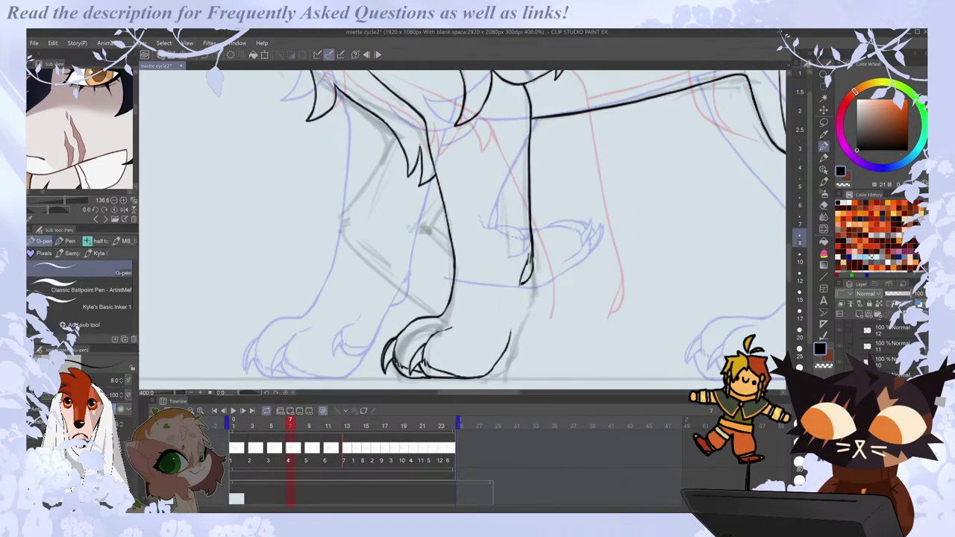
pyautogui.press('e')
pyautogui.press('p')
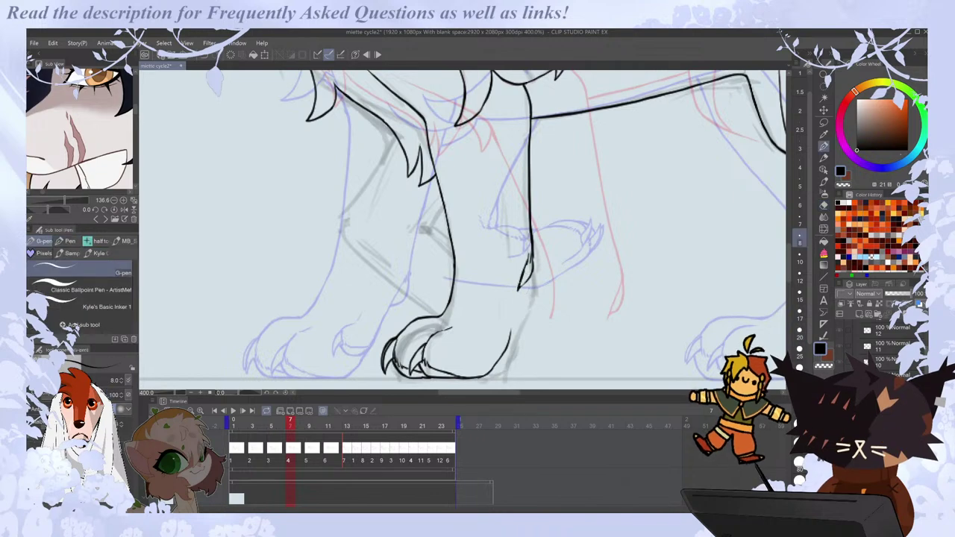
pyautogui.hotkey('ctrl', 'z')
pyautogui.hotkey('ctrl', 'z')
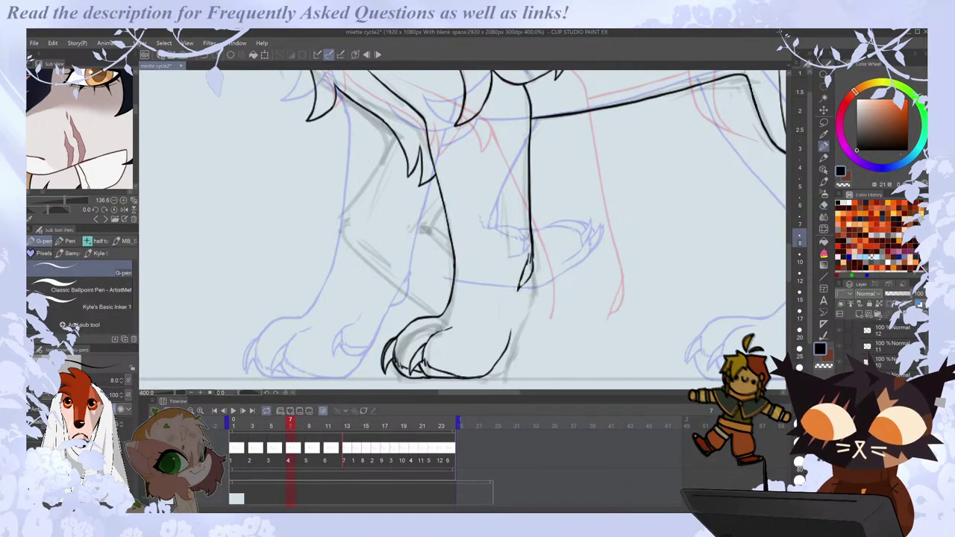
pyautogui.press('e')
pyautogui.press('p')
pyautogui.moveTo(522, 280); pyautogui.dragTo(510, 327)
pyautogui.scroll(-2, 515, 302)
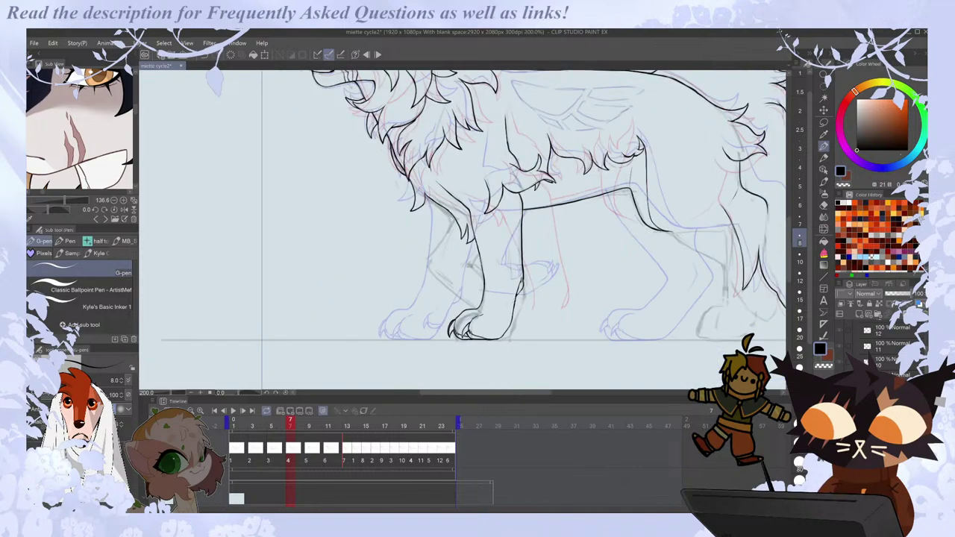
# Redraw frame 7's front leg contour as a smooth line from the chest fur down to the lower leg.
pyautogui.scroll(-1, 492, 276)
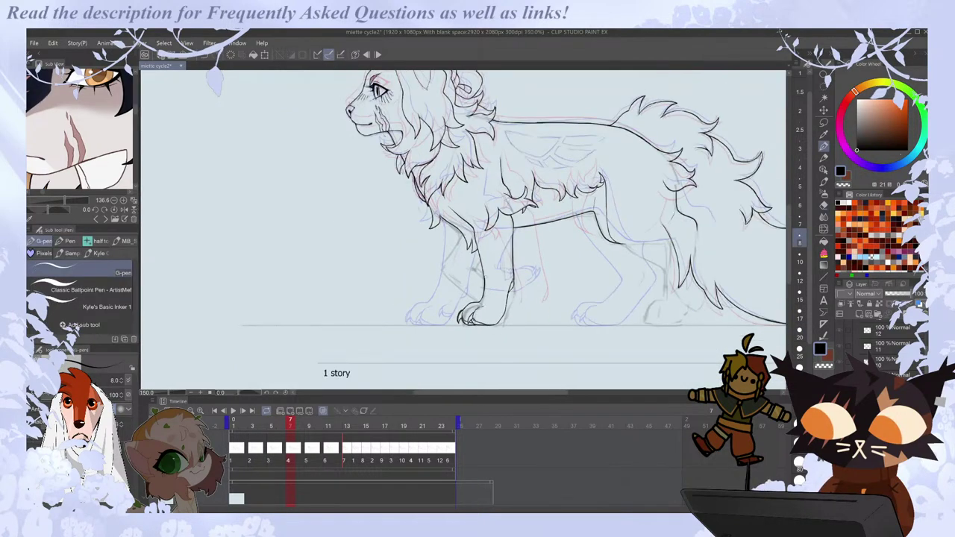
pyautogui.press(',')
pyautogui.press('.')
pyautogui.scroll(1, 522, 261)
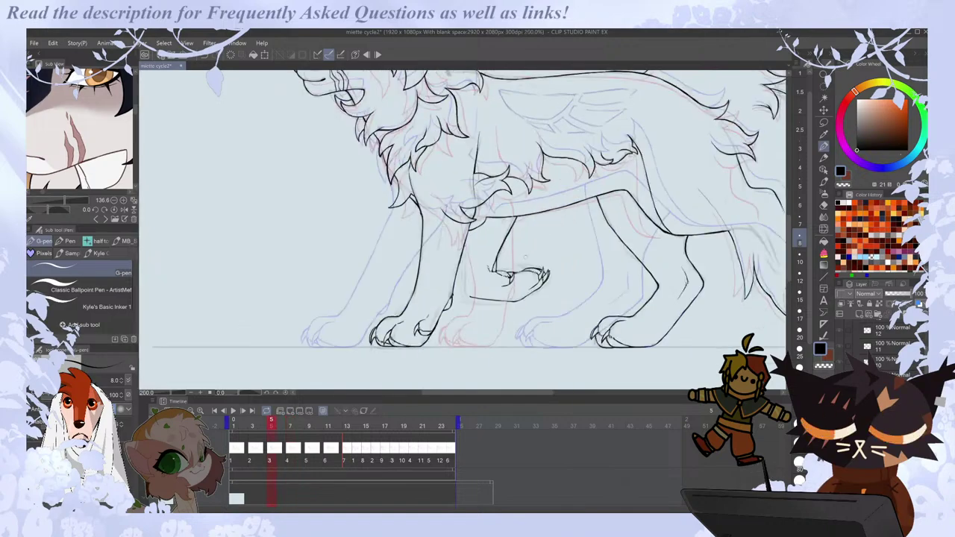
pyautogui.scroll(2, 463, 224)
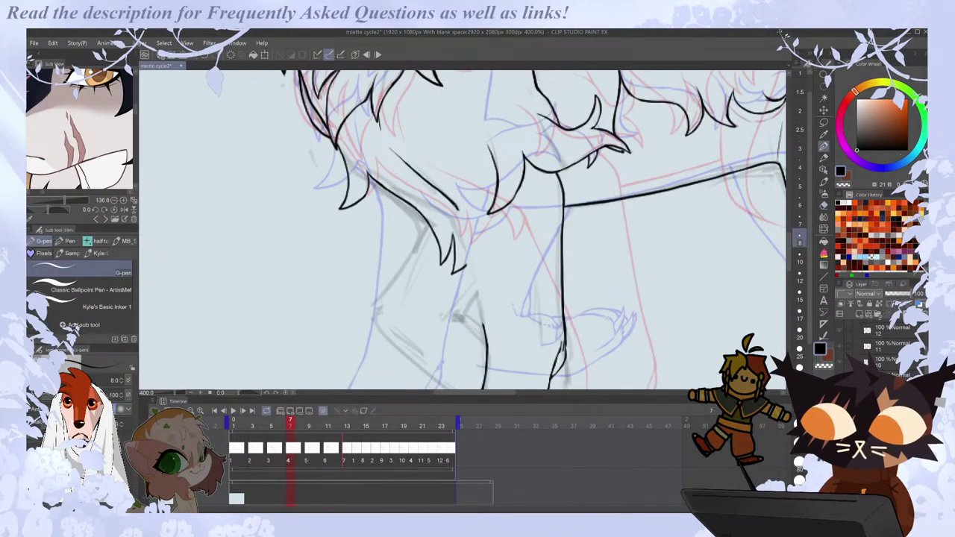
pyautogui.moveTo(457, 212); pyautogui.dragTo(484, 337)
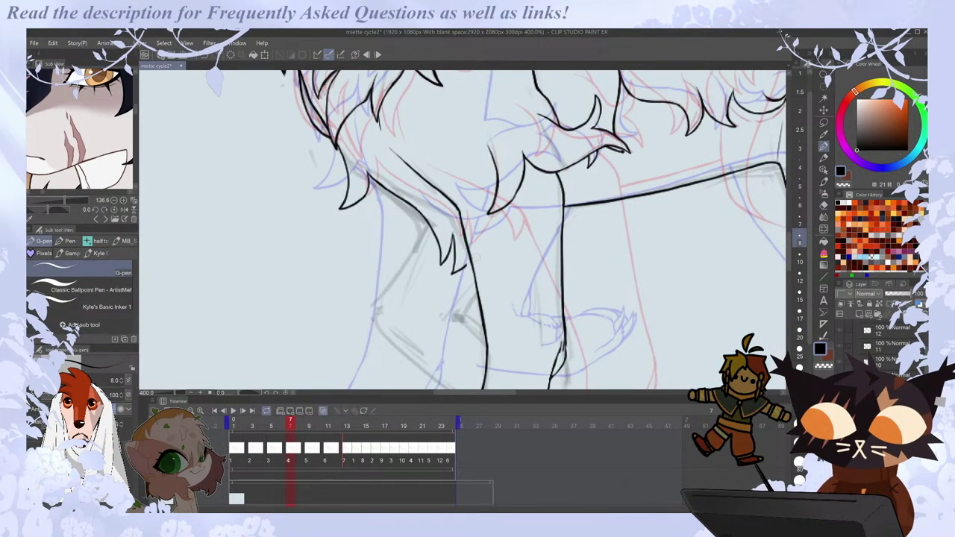
pyautogui.scroll(-3, 462, 231)
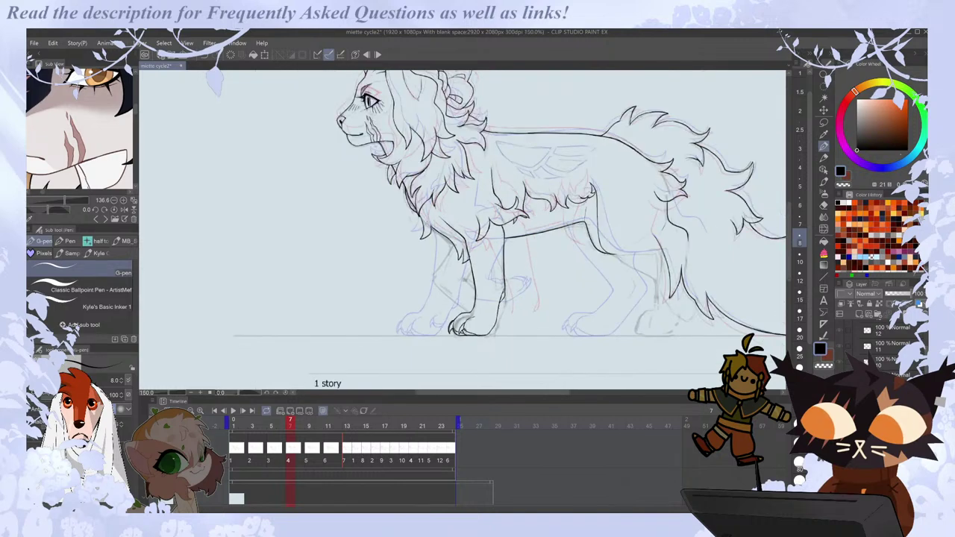
# Compare the front leg poses across frames 5, 7 and 9.
pyautogui.press('Left')
pyautogui.press('Right')
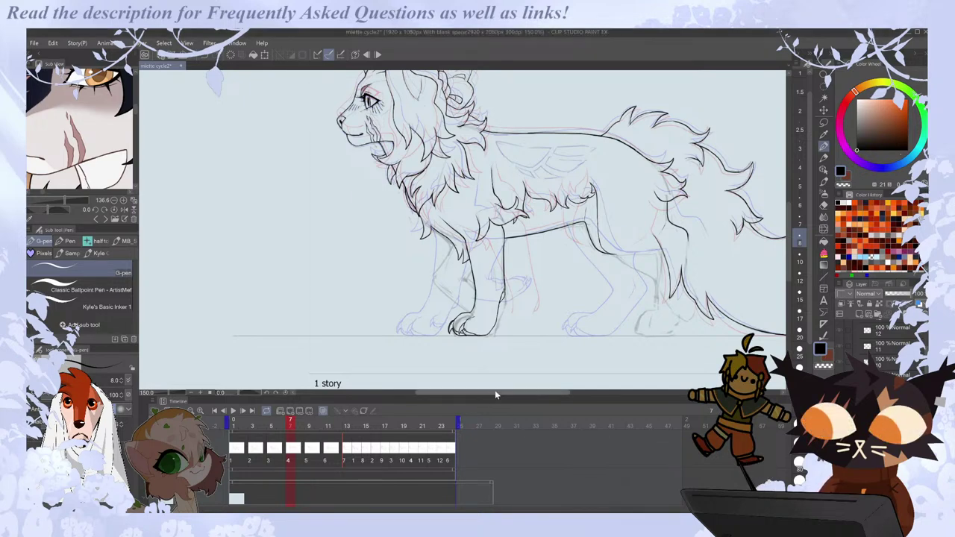
pyautogui.moveTo(495, 391); pyautogui.dragTo(516, 392)
pyautogui.press('Left')
pyautogui.press('Right')
pyautogui.press('Right')
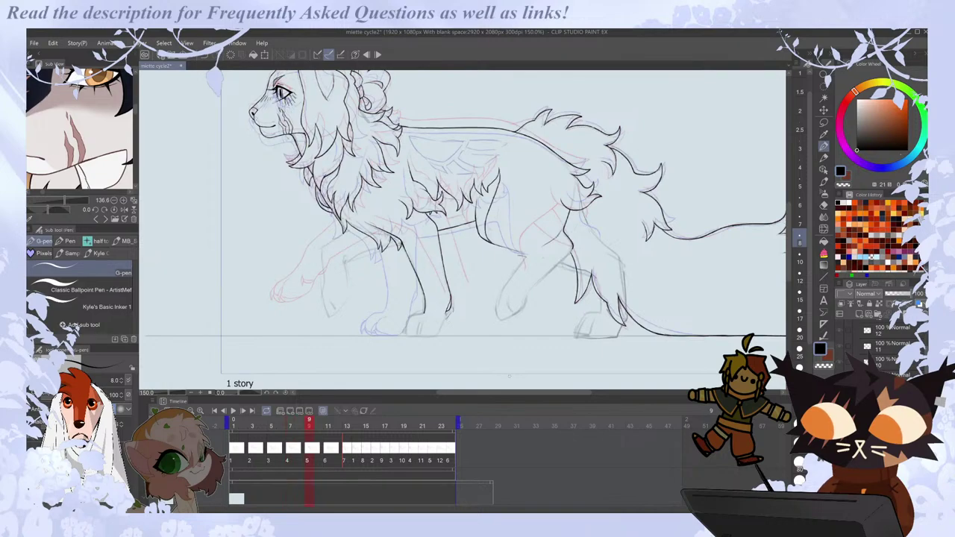
pyautogui.press('Left')
pyautogui.press('Left')
pyautogui.press('Right')
# On frame 5, erase the rear wrist contour between the planted front leg and its paw, checking against neighbouring frames.
pyautogui.scroll(1, 243, 327)
pyautogui.press('Right')
pyautogui.press('e')
pyautogui.moveTo(404, 304)
pyautogui.mouseDown()
pyautogui.moveTo(426, 261)
pyautogui.moveTo(392, 331)
pyautogui.mouseUp()
pyautogui.press('p')
pyautogui.press('e')
pyautogui.press('p')
pyautogui.scroll(2, 400, 301)
pyautogui.press('Left')
pyautogui.press('Right')
pyautogui.press('e')
pyautogui.press('p')
pyautogui.press('Left')
pyautogui.hotkey('ctrl', 'Right')
pyautogui.press('e')
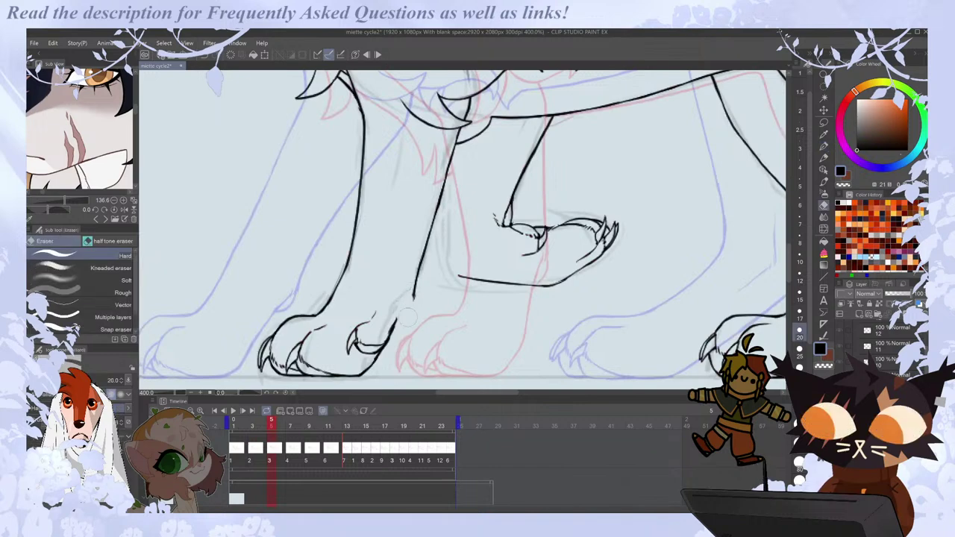
# Redraw frame 5's rear wrist contour so the planted front leg joins the heel of the paw cleanly.
pyautogui.press('p')
pyautogui.press('e')
pyautogui.press('p')
pyautogui.hotkey('ctrl', 'Left')
pyautogui.hotkey('ctrl', 'Right')
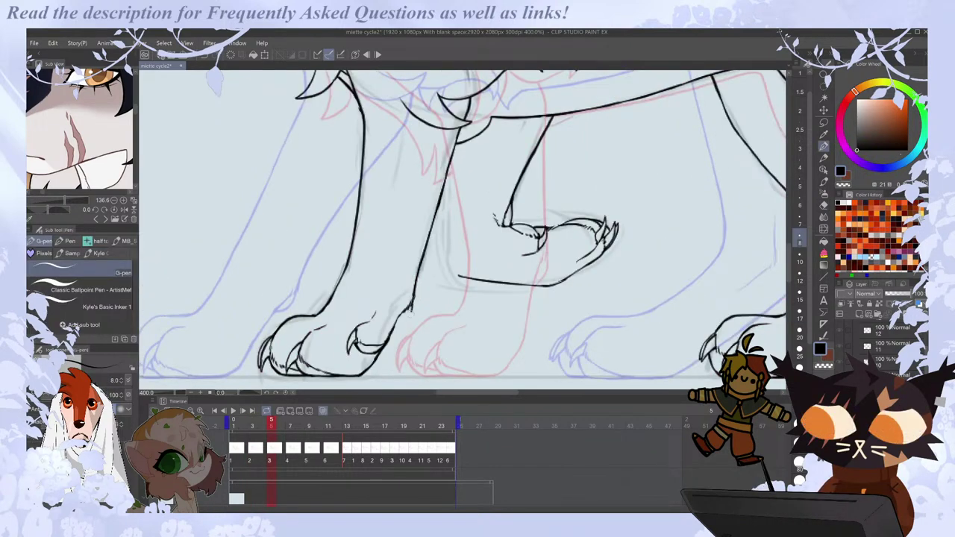
pyautogui.moveTo(409, 314); pyautogui.dragTo(393, 328)
pyautogui.hotkey('ctrl', 'Left')
pyautogui.hotkey('ctrl', 'Right')
pyautogui.press('e')
pyautogui.press('p')
pyautogui.scroll(-2, 396, 319)
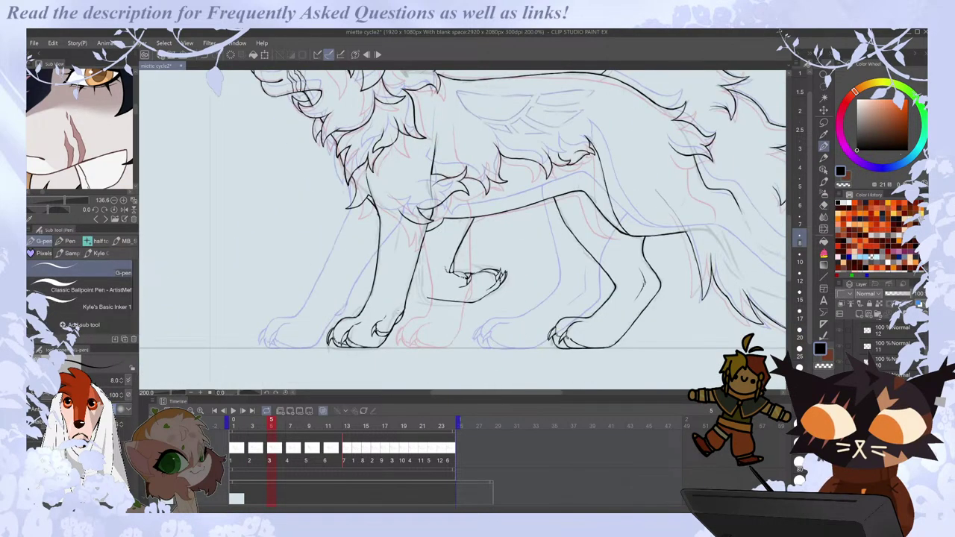
# Save the file, and on frame 5 erase the rear wrist contour between the planted front leg and its heel.
pyautogui.hotkey('ctrl', 's')
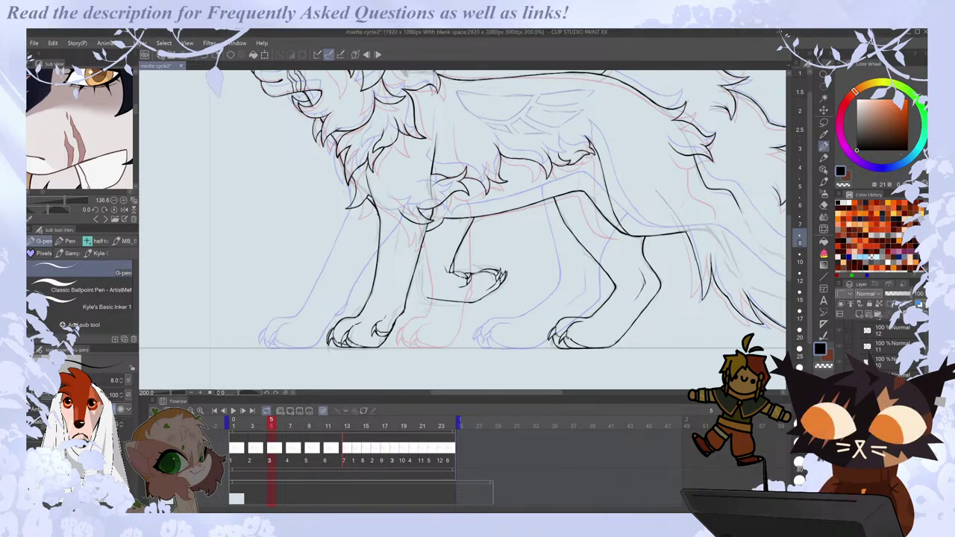
pyautogui.press('e')
pyautogui.scroll(2, 398, 309)
pyautogui.moveTo(390, 356)
pyautogui.mouseDown()
pyautogui.moveTo(417, 287)
pyautogui.moveTo(418, 341)
pyautogui.moveTo(393, 372)
pyautogui.mouseUp()
pyautogui.scroll(-2, 429, 282)
pyautogui.scroll(3, 424, 288)
pyautogui.press('m')
pyautogui.click(370, 382)
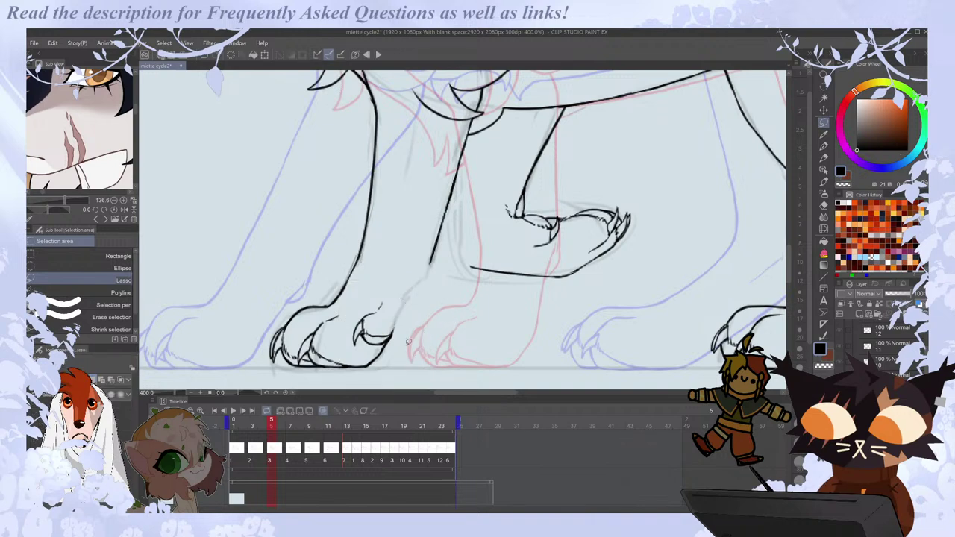
# Erase the leftover contour beside frame 5's dewclaw and the rear line of the planted front leg above the wrist.
pyautogui.press('e')
pyautogui.press('p')
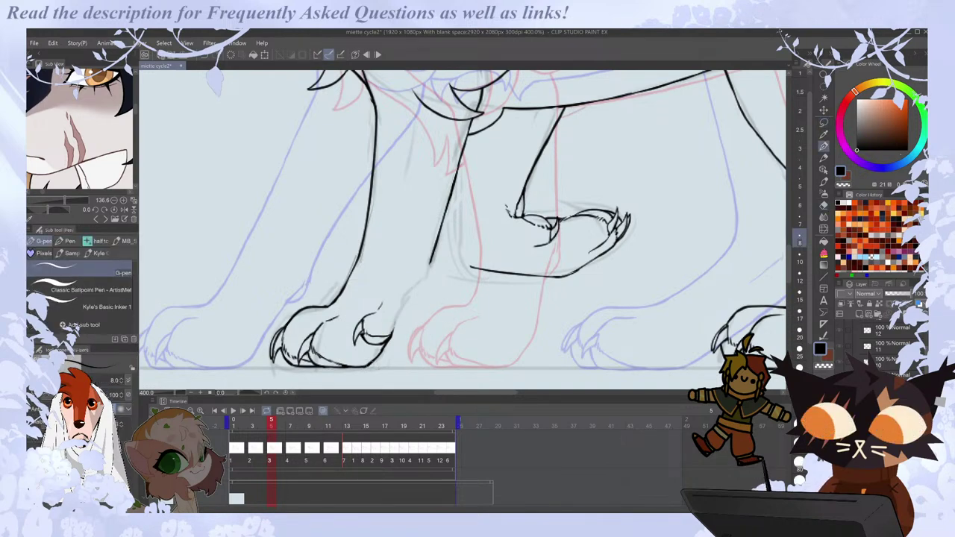
pyautogui.press('e')
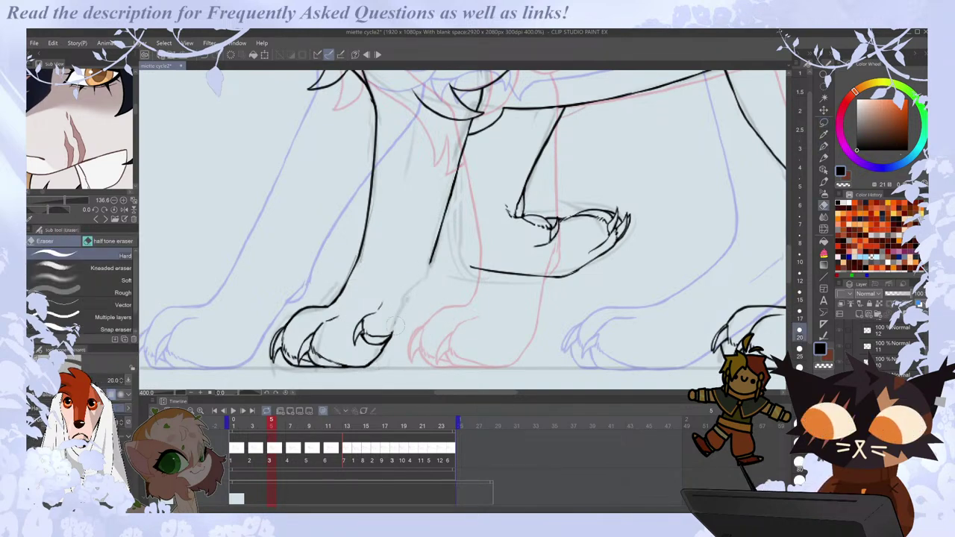
pyautogui.press('p')
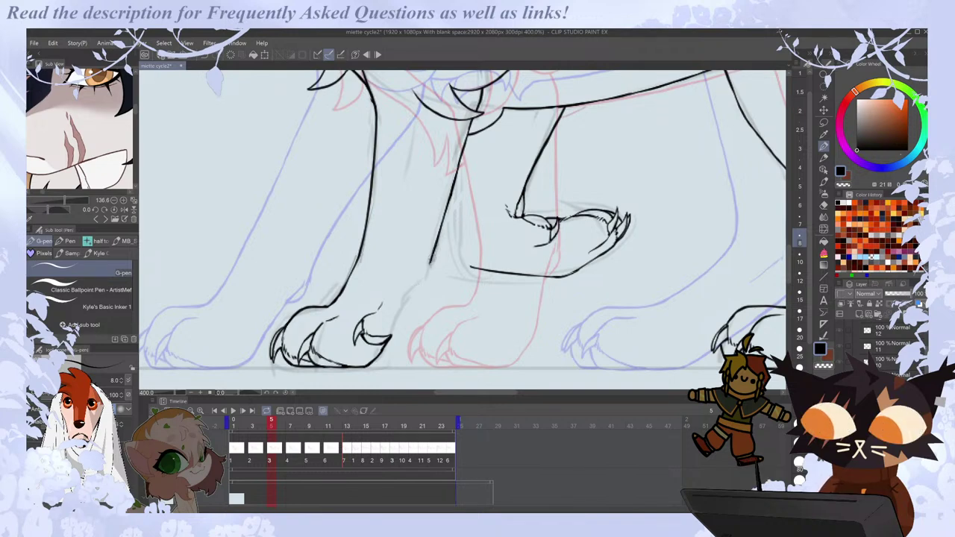
pyautogui.press('e')
pyautogui.moveTo(459, 153); pyautogui.dragTo(423, 256)
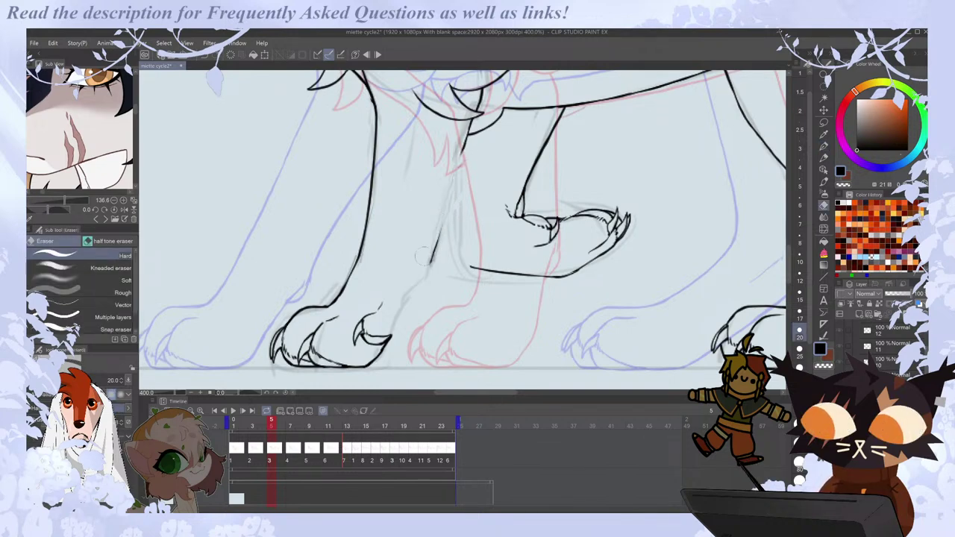
# Redraw frame 5's rear front-leg contour from the chest fur through a small wrist pad bump down to the heel.
pyautogui.press('p')
pyautogui.moveTo(466, 126)
pyautogui.mouseDown()
pyautogui.moveTo(428, 277)
pyautogui.moveTo(422, 266)
pyautogui.moveTo(406, 292)
pyautogui.mouseUp()
pyautogui.hotkey('ctrl', 'z')
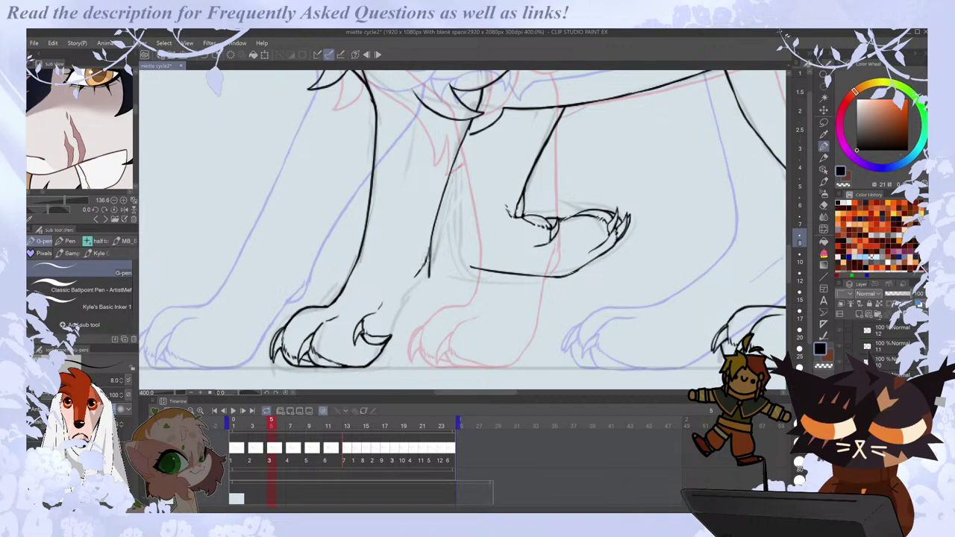
pyautogui.moveTo(426, 263)
pyautogui.mouseDown()
pyautogui.moveTo(417, 279)
pyautogui.moveTo(426, 284)
pyautogui.moveTo(430, 264)
pyautogui.mouseUp()
pyautogui.press('Left')
pyautogui.press('Right')
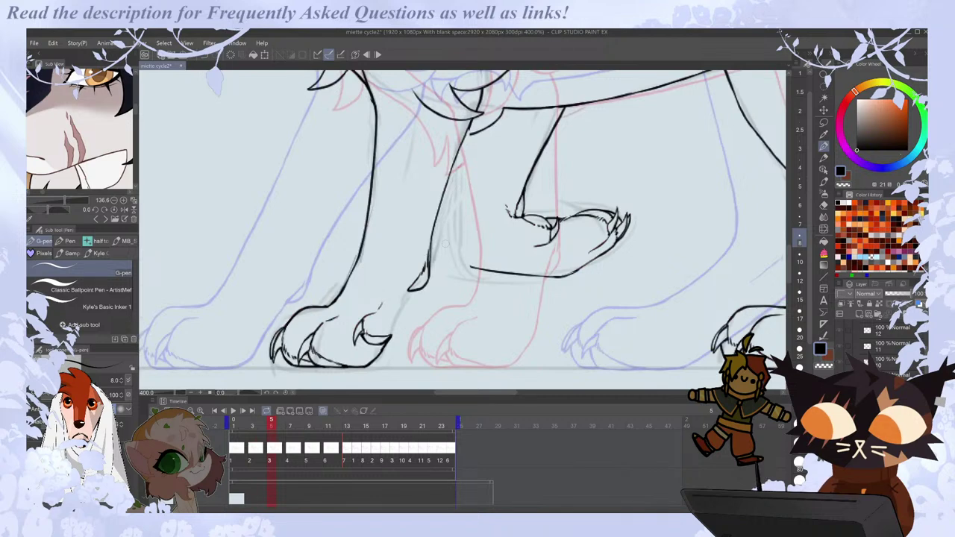
pyautogui.moveTo(409, 289); pyautogui.dragTo(390, 337)
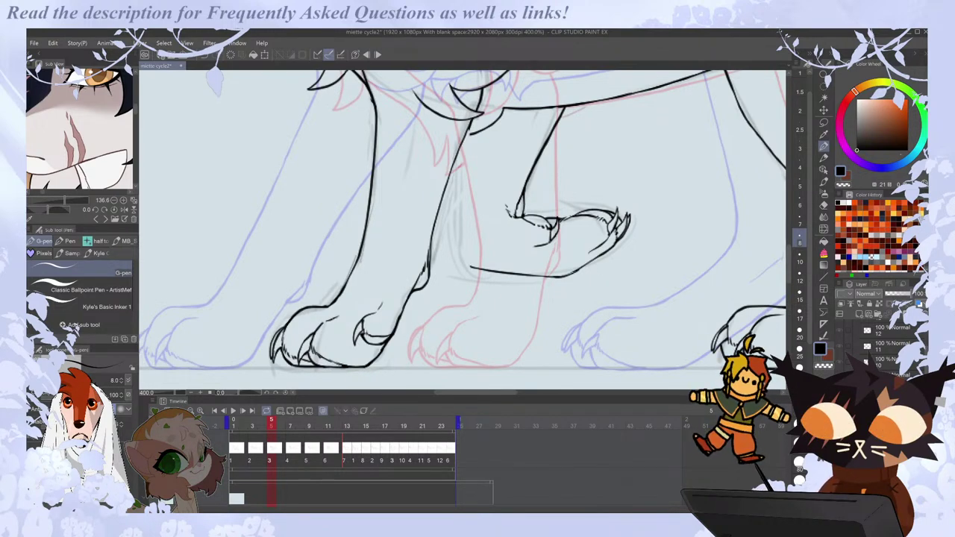
pyautogui.press('e')
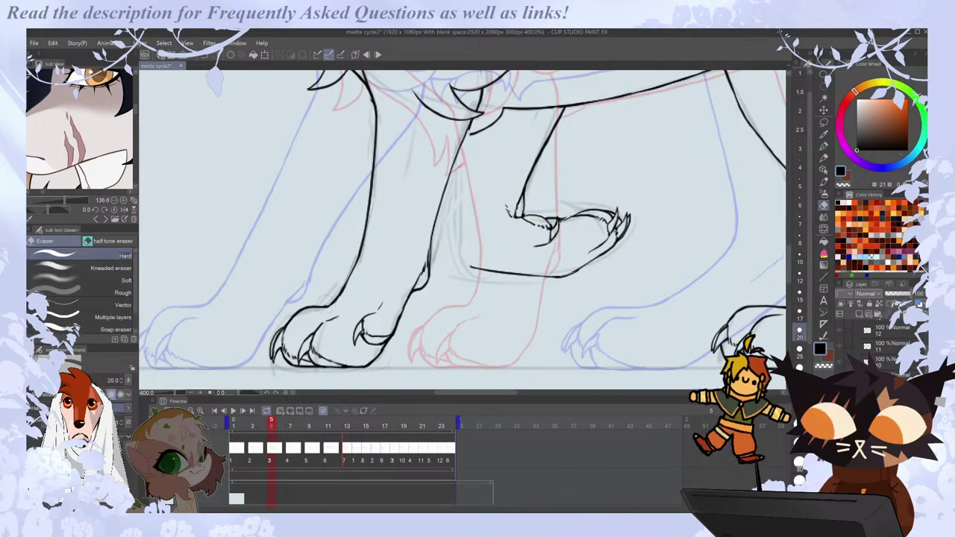
pyautogui.press('p')
# Compare frame 5's planted front leg with the neighbouring frames.
pyautogui.scroll(-3, 336, 300)
pyautogui.press('Left')
pyautogui.press('Right')
pyautogui.scroll(1, 376, 272)
pyautogui.press('Right')
pyautogui.press('Left')
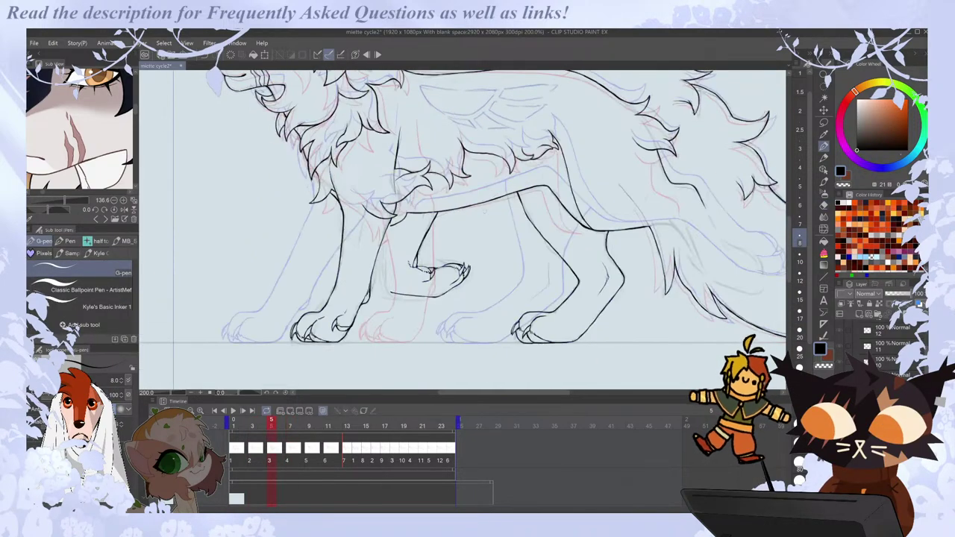
# Compare the front leg line art on frame 18 with the frames around it.
pyautogui.click(365, 426)
pyautogui.press('Right')
pyautogui.press('Right')
pyautogui.press('Left')
pyautogui.press('Right')
pyautogui.press('Right')
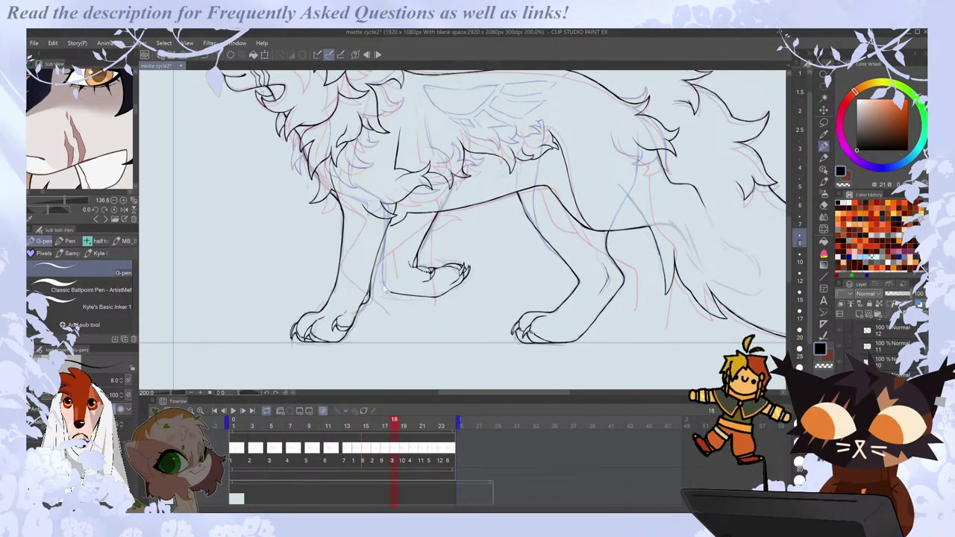
pyautogui.scroll(2, 386, 285)
pyautogui.press('Left')
pyautogui.press('Right')
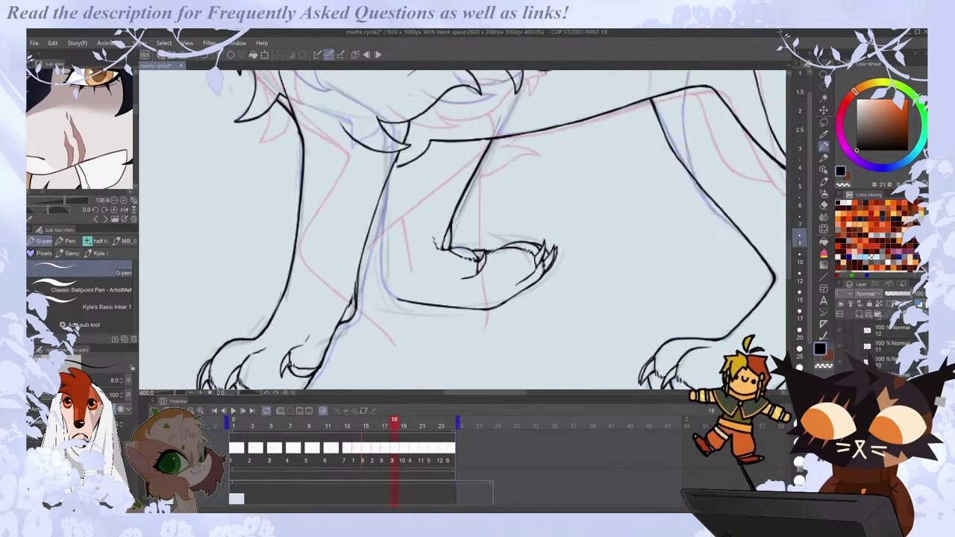
pyautogui.press('Right')
pyautogui.press('Left')
pyautogui.press('Left')
pyautogui.press('Left')
pyautogui.press('Left')
pyautogui.press('Right')
pyautogui.press('Right')
pyautogui.press('Right')
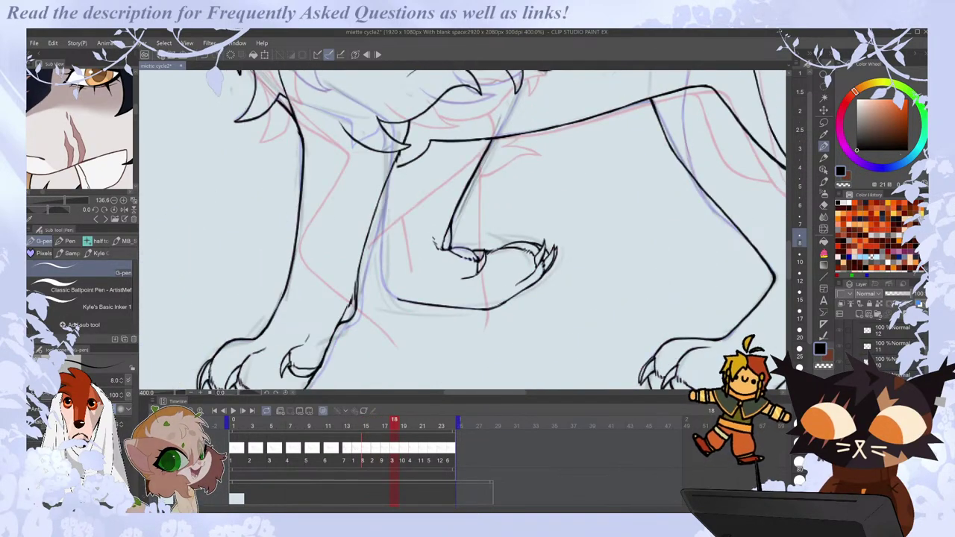
# On frame 18, close the elbow fur tip and draw the raised front leg's contour from the chest around the wrist bend.
pyautogui.press('e')
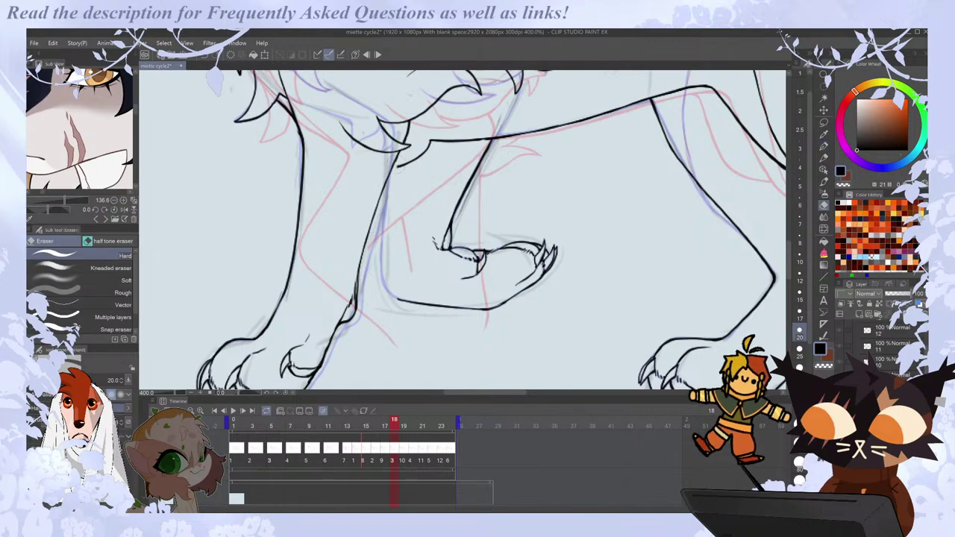
pyautogui.press('p')
pyautogui.press('Left')
pyautogui.press('Right')
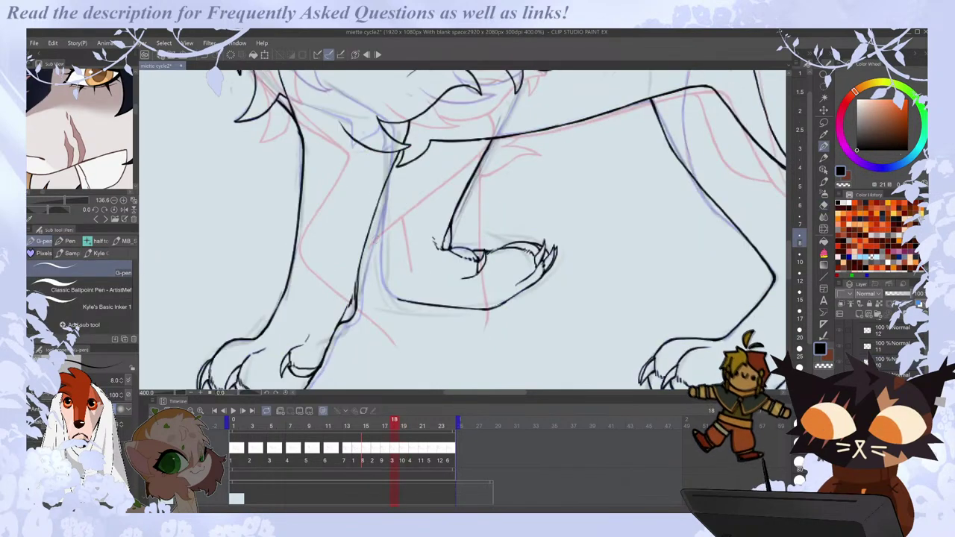
pyautogui.moveTo(384, 280)
pyautogui.mouseDown()
pyautogui.moveTo(386, 295)
pyautogui.moveTo(403, 302)
pyautogui.mouseUp()
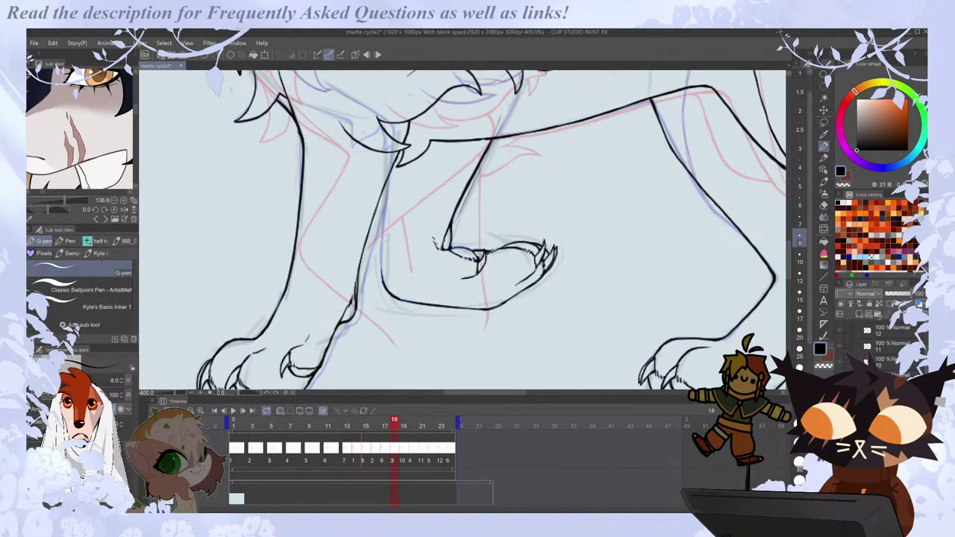
pyautogui.moveTo(388, 178); pyautogui.dragTo(380, 285)
pyautogui.scroll(-2, 393, 160)
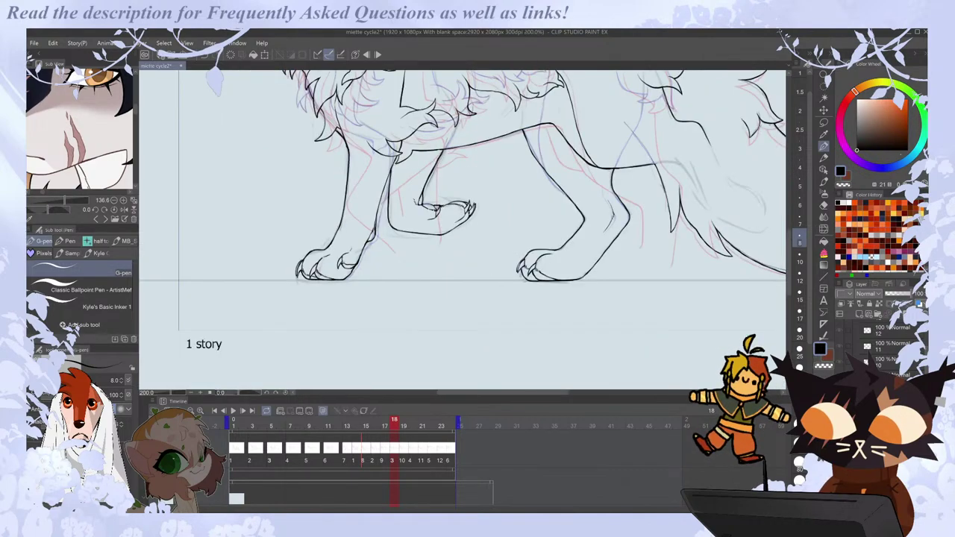
# Compare the full figure's leg poses between frames 17 and 18 and their neighbours.
pyautogui.hotkey('ctrl', '-')
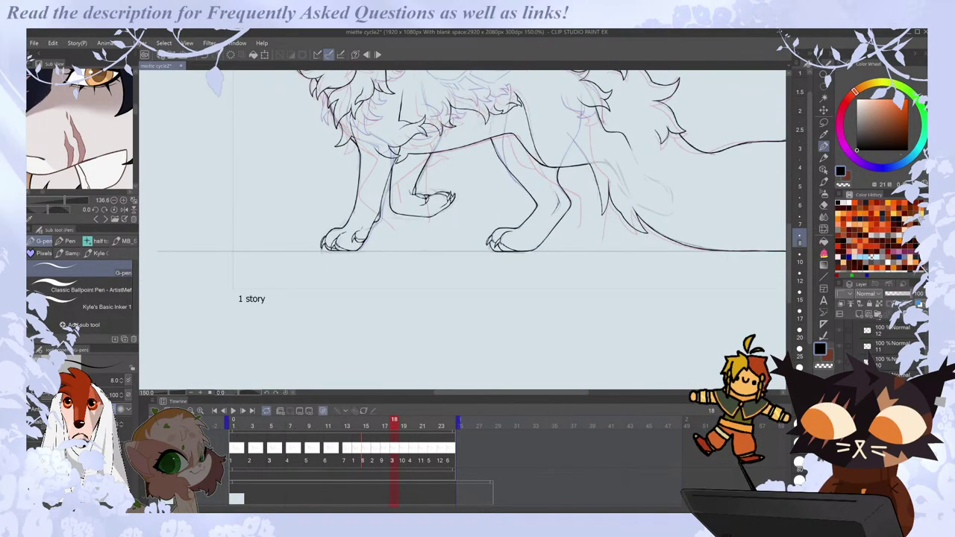
pyautogui.scroll(4, 788, 284)
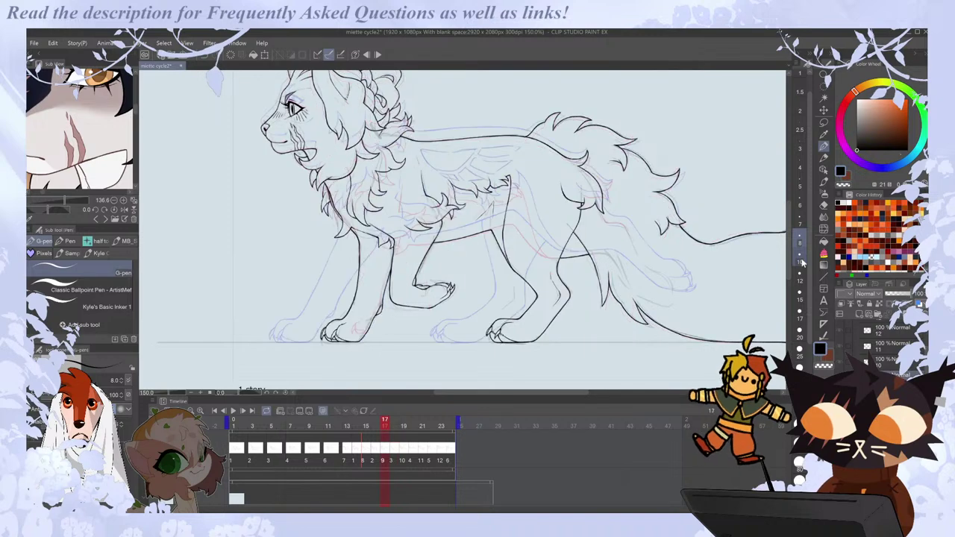
pyautogui.press('Right')
pyautogui.press('Left')
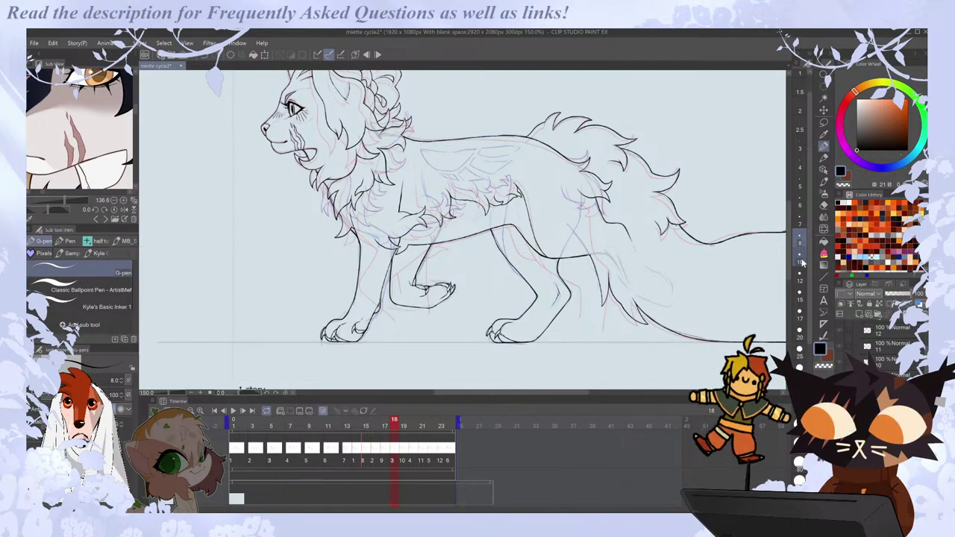
pyautogui.scroll(-1, 537, 382)
pyautogui.moveTo(536, 391); pyautogui.dragTo(550, 388)
pyautogui.press('Left')
pyautogui.press('Right')
pyautogui.press('Left')
pyautogui.press('Left')
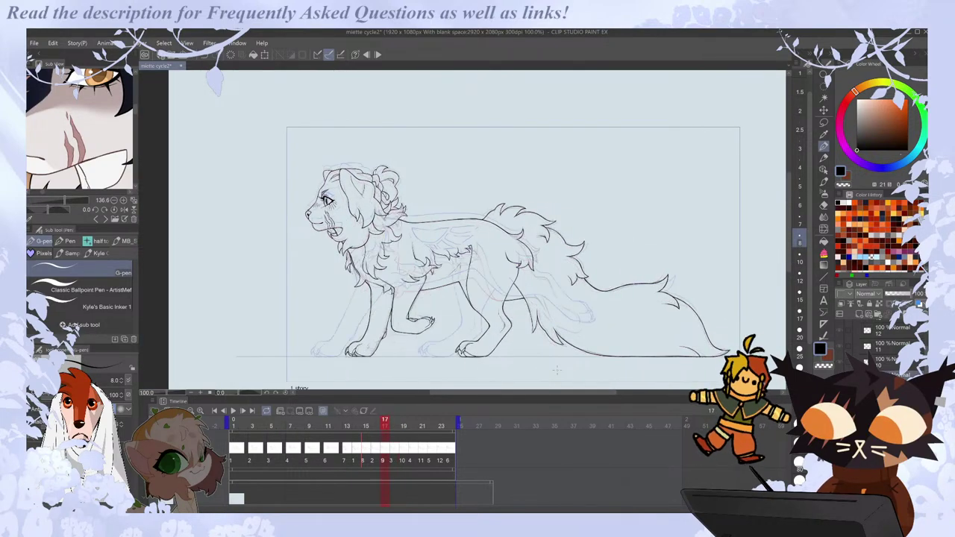
pyautogui.press('Right')
pyautogui.press('Right')
pyautogui.scroll(2, 347, 361)
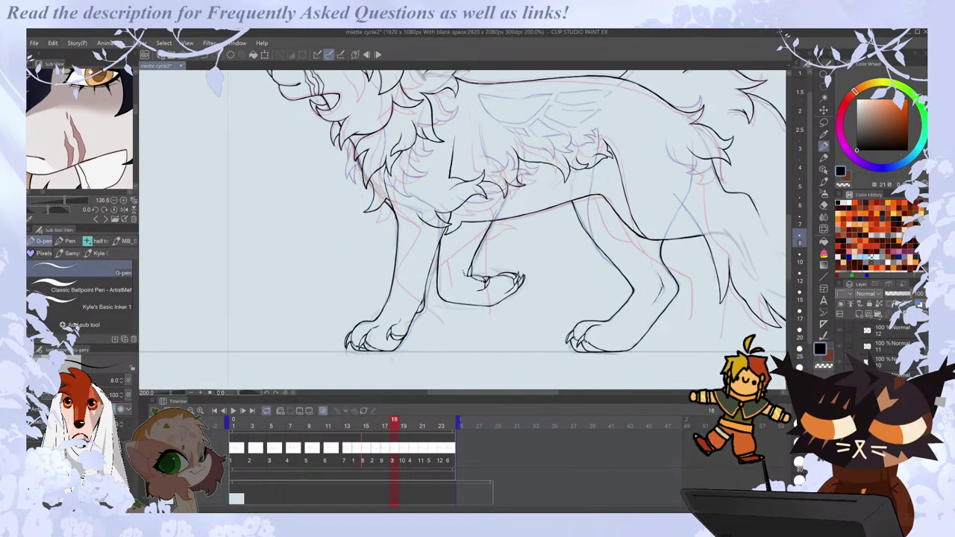
# On frame 17, lasso a small part of the planted front paw's line art and nudge it with a transform.
pyautogui.press('Left')
pyautogui.scroll(2, 384, 355)
pyautogui.press('e')
pyautogui.press('m')
pyautogui.moveTo(398, 338)
pyautogui.mouseDown()
pyautogui.moveTo(473, 236)
pyautogui.moveTo(412, 358)
pyautogui.mouseUp()
pyautogui.hotkey('ctrl', 't')
pyautogui.moveTo(461, 335); pyautogui.dragTo(458, 329)
pyautogui.click(418, 372)
# Erase frame 17's rear planted-leg contour above the wrist pad and redraw it as a smooth line joining the pad.
pyautogui.press('e')
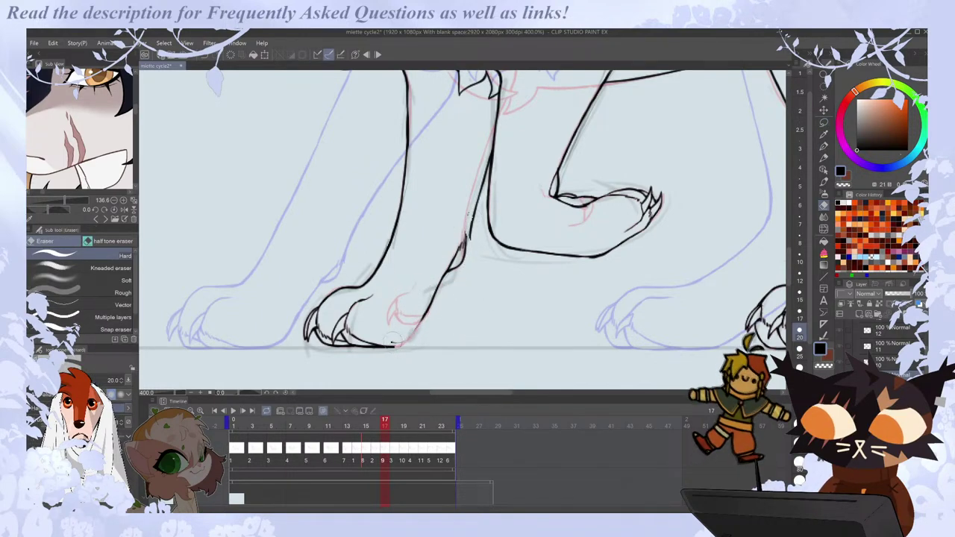
pyautogui.moveTo(469, 239); pyautogui.dragTo(489, 140)
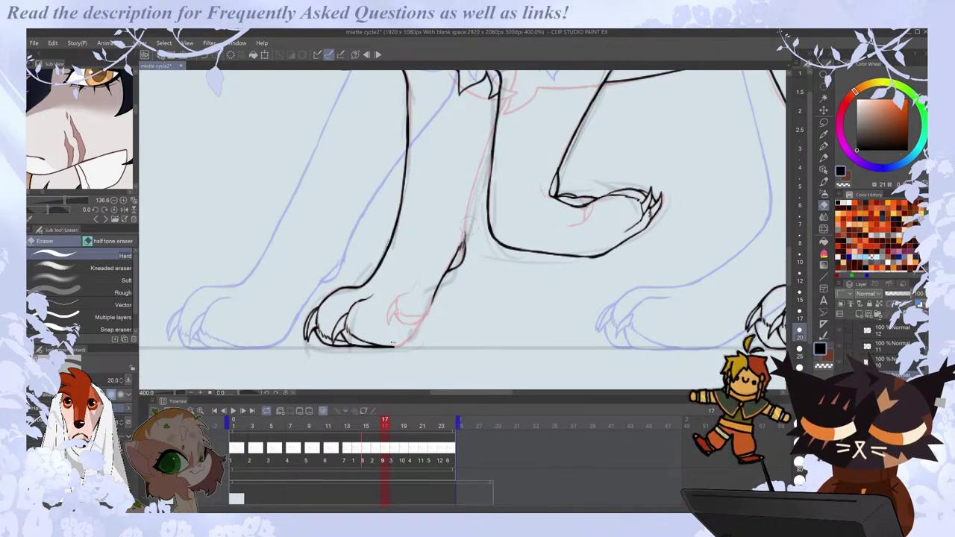
pyautogui.press('p')
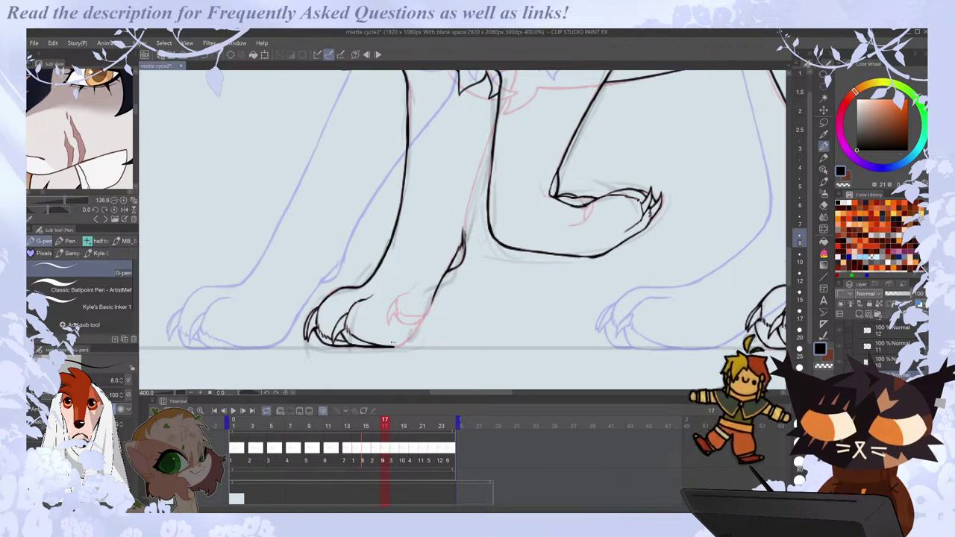
pyautogui.moveTo(497, 119); pyautogui.dragTo(471, 185)
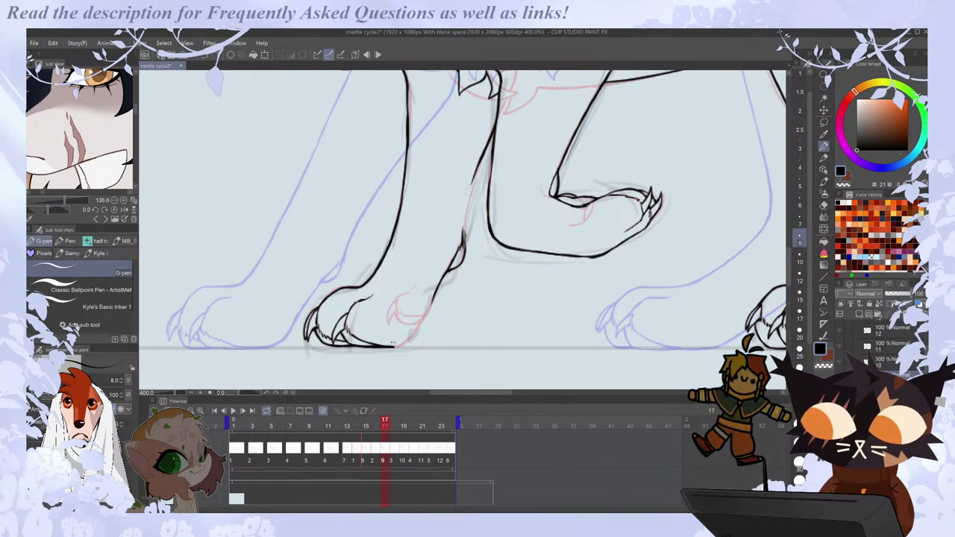
pyautogui.hotkey('ctrl', 'z')
pyautogui.moveTo(487, 145); pyautogui.dragTo(463, 239)
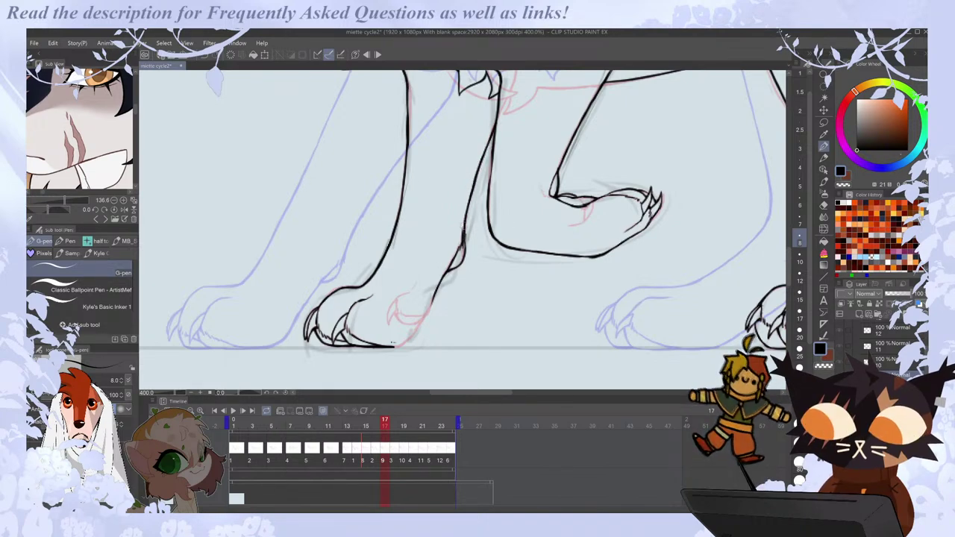
# Trim the loose end of frame 17's rear contour below the wrist pad.
pyautogui.moveTo(788, 265); pyautogui.dragTo(783, 255)
pyautogui.press('e')
pyautogui.moveTo(401, 167)
pyautogui.mouseDown()
pyautogui.moveTo(402, 237)
pyautogui.moveTo(407, 179)
pyautogui.moveTo(408, 215)
pyautogui.mouseUp()
pyautogui.press('p')
pyautogui.press('e')
pyautogui.press('p')
pyautogui.scroll(-2, 407, 232)
pyautogui.scroll(2, 405, 332)
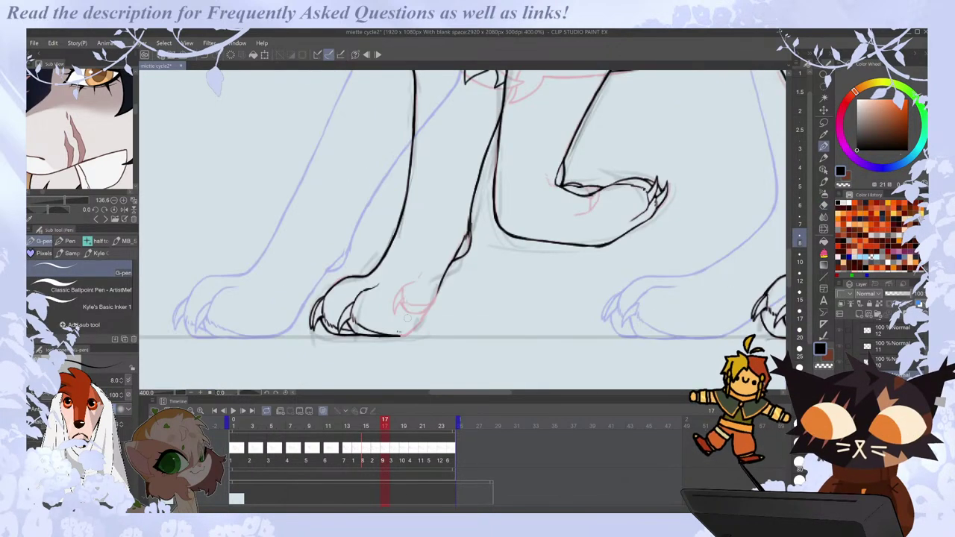
# Redraw frame 17's heel contour from below the wrist pad around to the underside of the planted front paw.
pyautogui.moveTo(439, 295)
pyautogui.mouseDown()
pyautogui.moveTo(407, 335)
pyautogui.moveTo(427, 309)
pyautogui.moveTo(420, 323)
pyautogui.mouseUp()
pyautogui.hotkey('ctrl', 'z')
pyautogui.press('e')
pyautogui.press('p')
pyautogui.hotkey('ctrl', 'z')
pyautogui.scroll(-2, 441, 273)
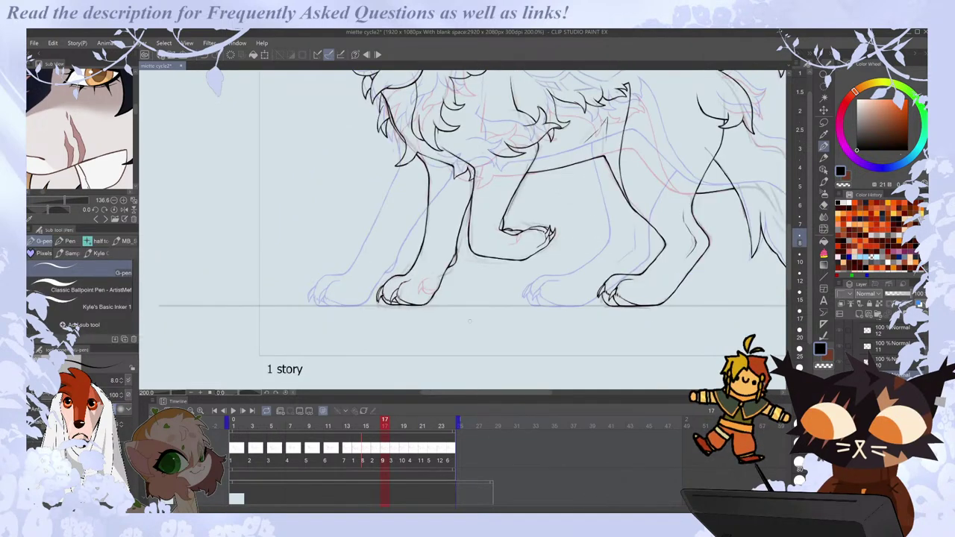
pyautogui.scroll(2, 439, 300)
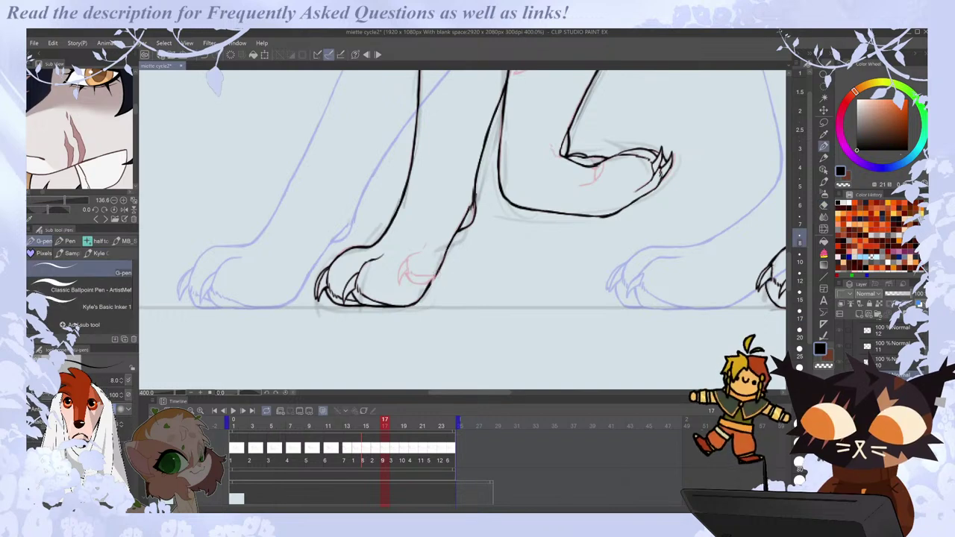
pyautogui.scroll(-3, 431, 284)
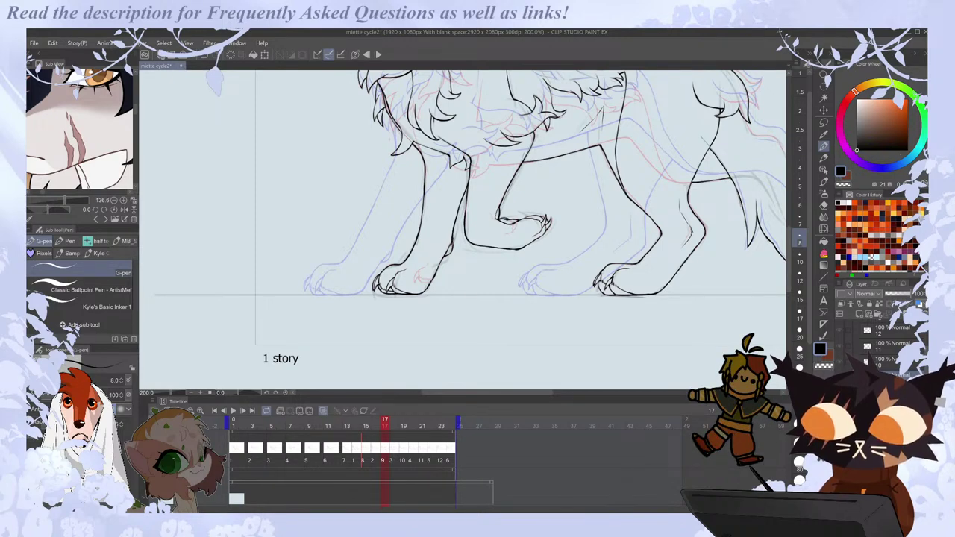
pyautogui.moveTo(494, 393); pyautogui.dragTo(519, 393)
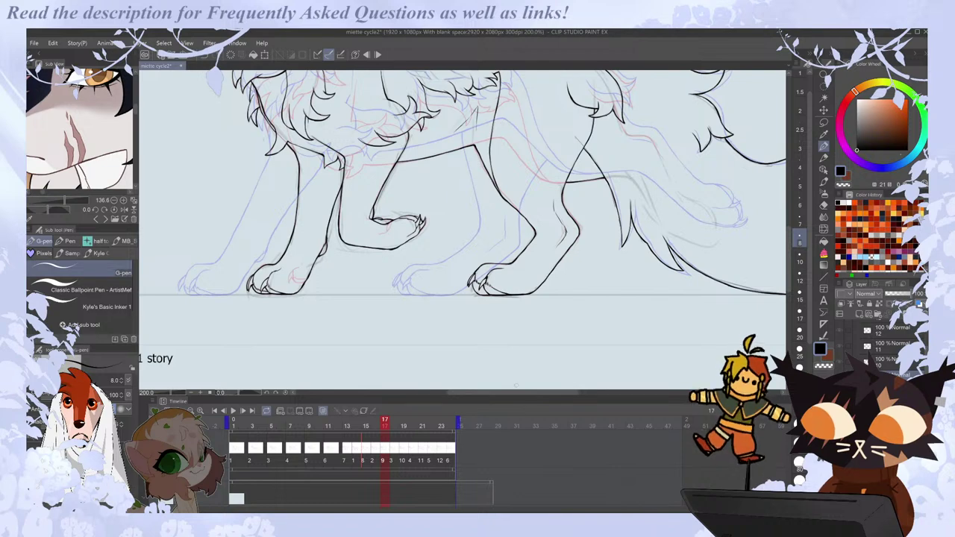
pyautogui.scroll(-1, 516, 386)
pyautogui.moveTo(789, 276); pyautogui.dragTo(793, 262)
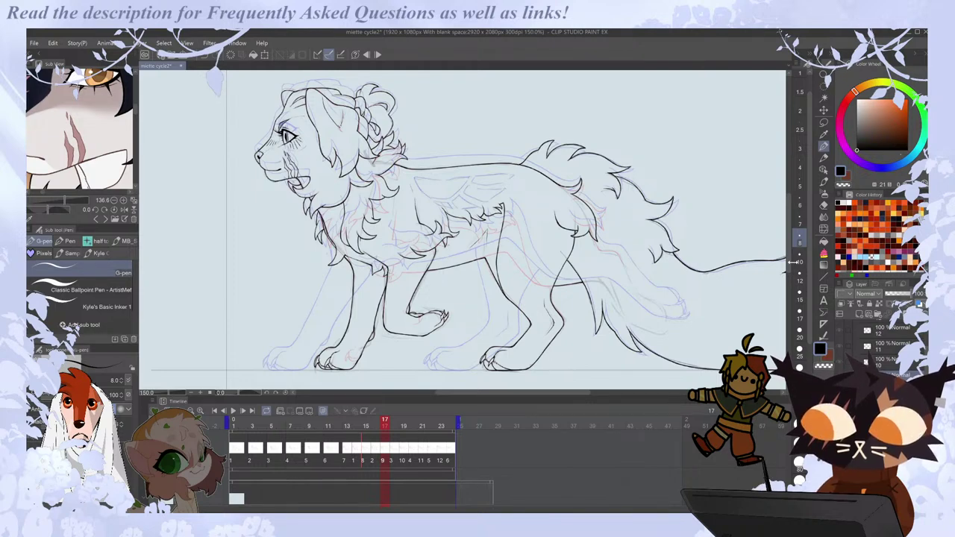
pyautogui.hscroll(3, 510, 391)
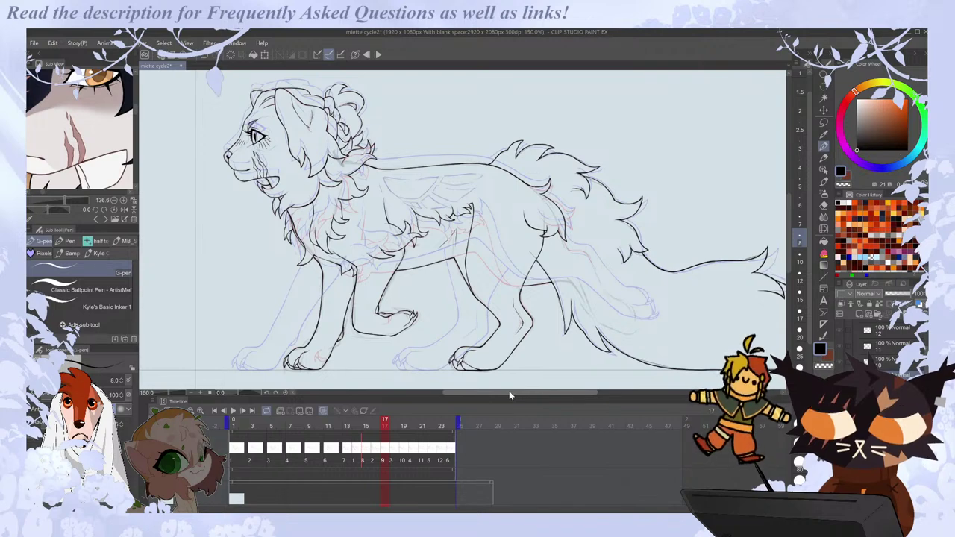
# On frame 20, erase the planted front leg's front contour above the paw and redraw it as a smooth line.
pyautogui.hscroll(3, 522, 391)
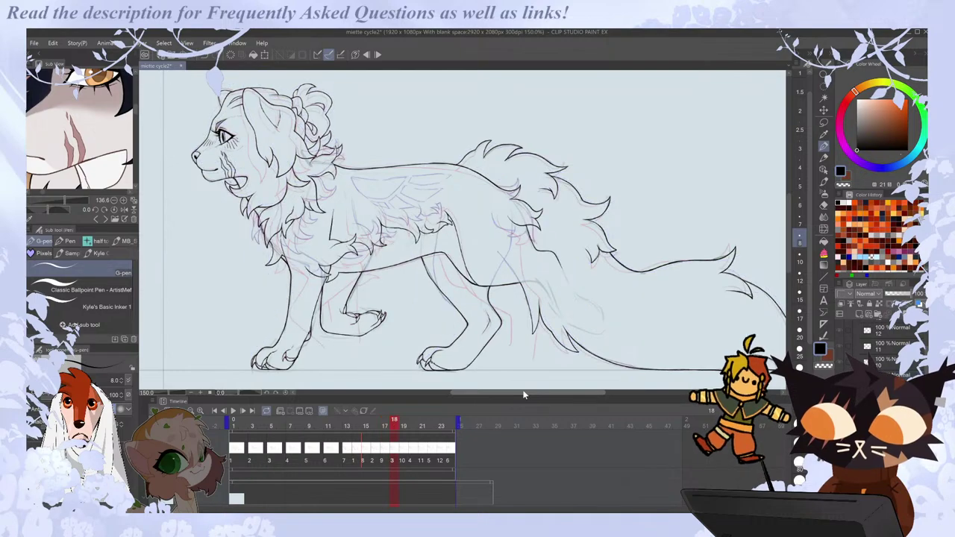
pyautogui.press('Right')
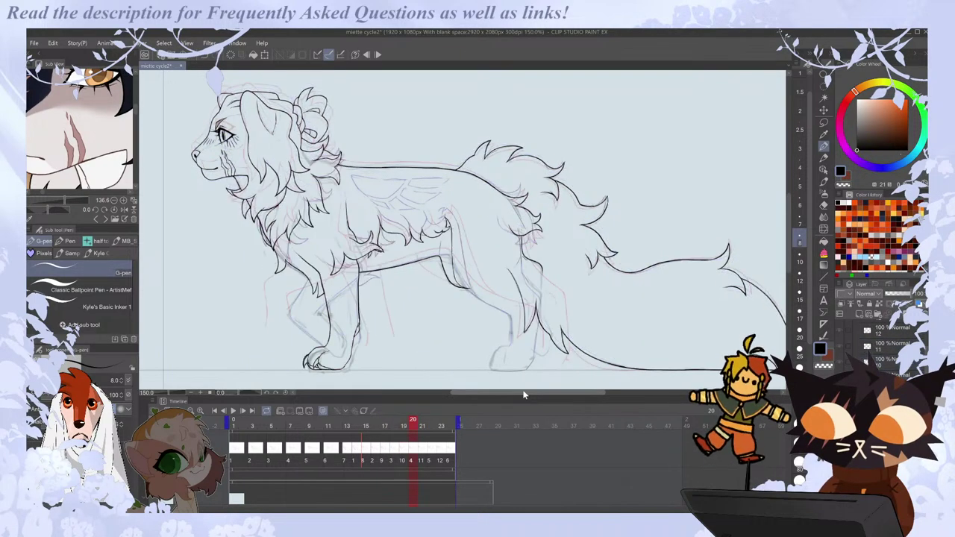
pyautogui.scroll(1, 219, 385)
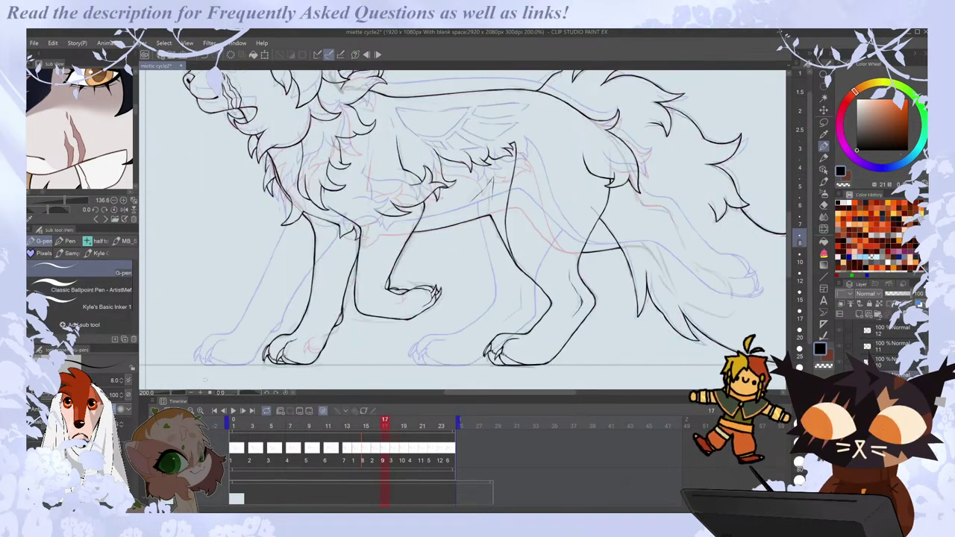
pyautogui.scroll(2, 219, 383)
pyautogui.press('Right')
pyautogui.press('Left')
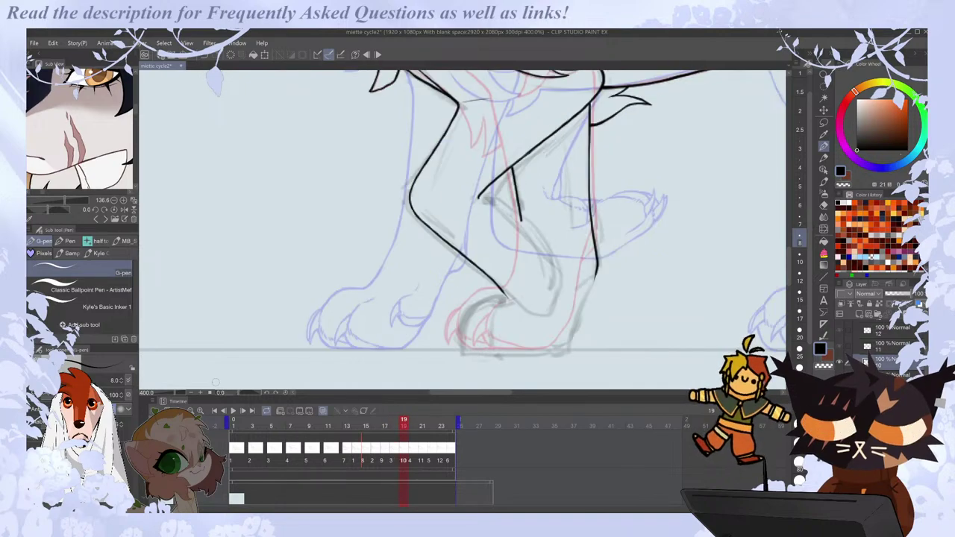
pyautogui.moveTo(490, 391); pyautogui.dragTo(502, 391)
pyautogui.press('Right')
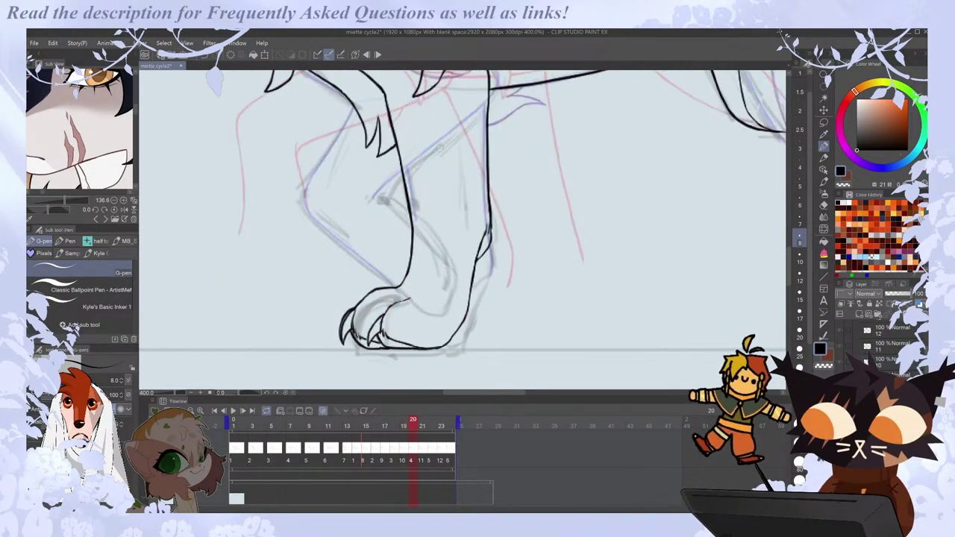
pyautogui.press('e')
pyautogui.moveTo(385, 93); pyautogui.dragTo(415, 243)
pyautogui.press('p')
pyautogui.moveTo(384, 85)
pyautogui.mouseDown()
pyautogui.moveTo(415, 218)
pyautogui.moveTo(408, 264)
pyautogui.mouseUp()
pyautogui.hotkey('ctrl', 'z')
pyautogui.moveTo(415, 218); pyautogui.dragTo(410, 261)
pyautogui.press('.')
pyautogui.press(',')
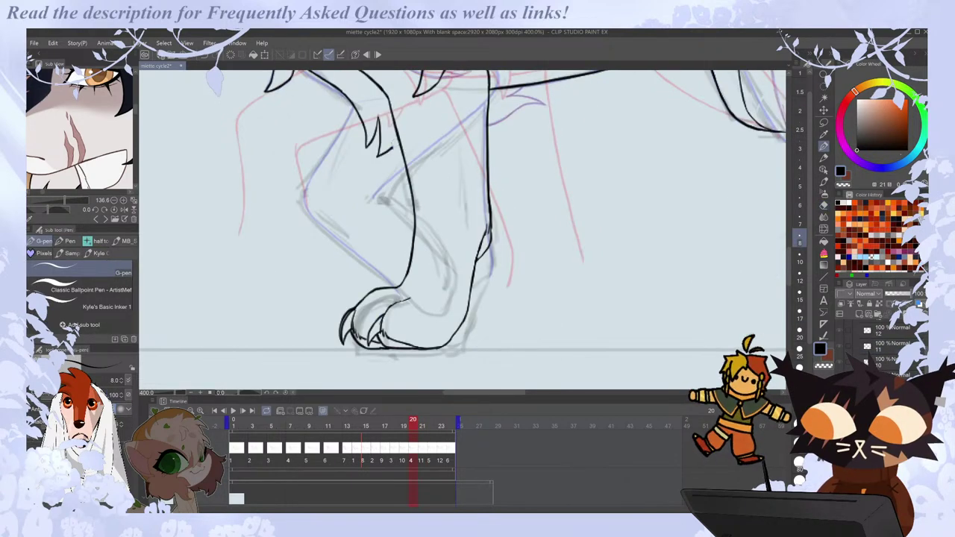
pyautogui.moveTo(390, 148); pyautogui.dragTo(400, 143)
pyautogui.press('.')
pyautogui.press(',')
# On frame 19, extend the lower end of the short contour line inside the front leg, checking against the neighbouring frames.
pyautogui.press('Left')
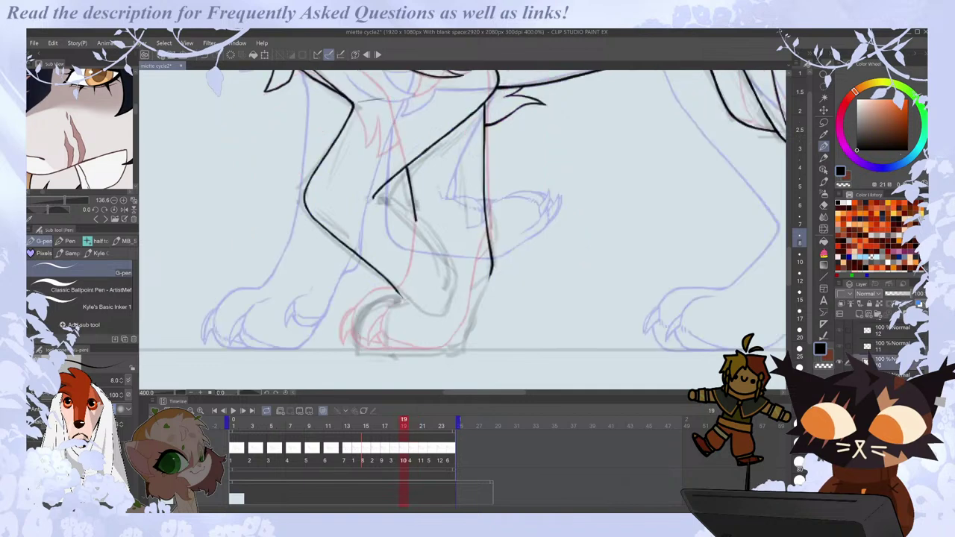
pyautogui.moveTo(413, 212); pyautogui.dragTo(416, 233)
pyautogui.hotkey('ctrl', 'z')
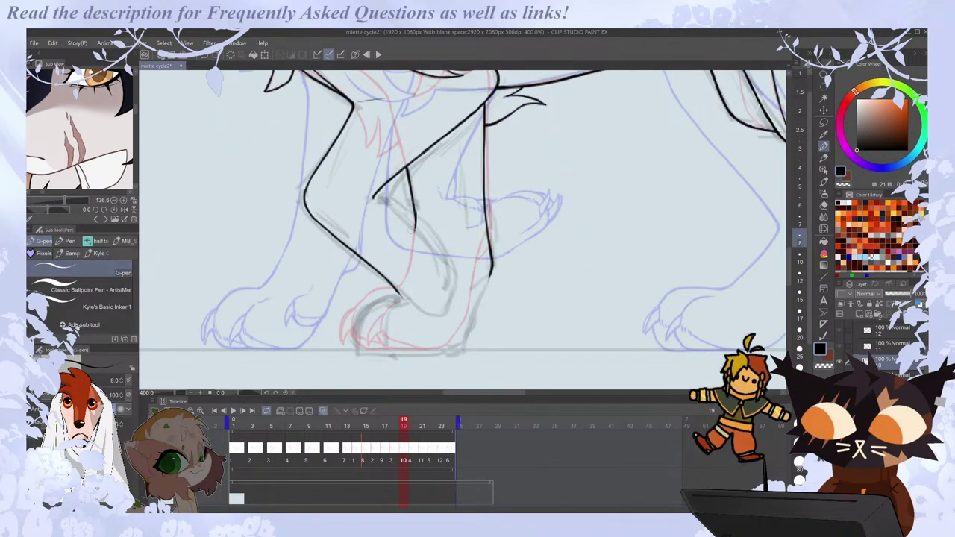
pyautogui.press('Left')
pyautogui.press('Right')
pyautogui.press('Right')
pyautogui.press('Left')
# Erase frame 19's rear front-leg contour and redraw it with the wrist pad, continuing down to the heel.
pyautogui.press('e')
pyautogui.moveTo(487, 222); pyautogui.dragTo(481, 137)
pyautogui.moveTo(482, 101)
pyautogui.mouseDown()
pyautogui.moveTo(490, 234)
pyautogui.moveTo(464, 316)
pyautogui.moveTo(441, 348)
pyautogui.mouseUp()
pyautogui.press('p')
pyautogui.moveTo(494, 221); pyautogui.dragTo(477, 266)
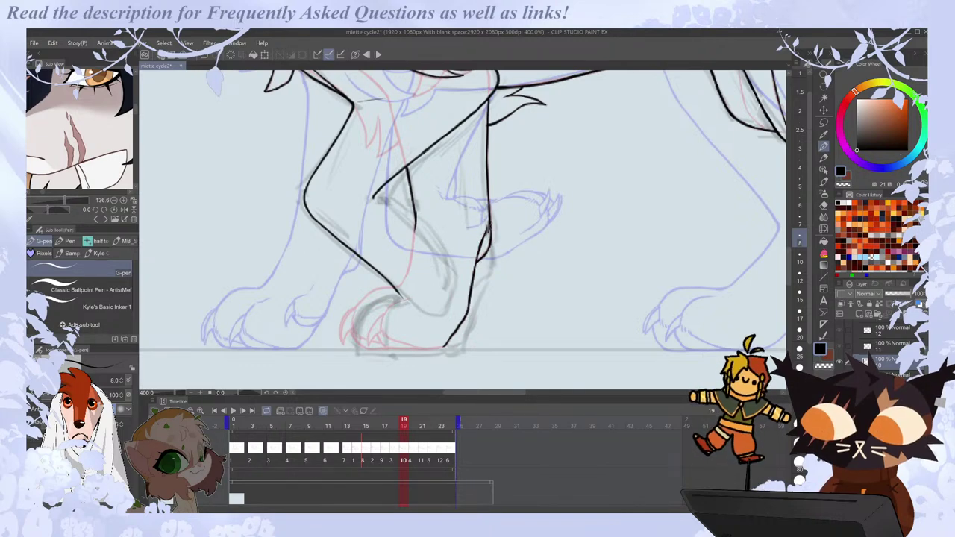
pyautogui.moveTo(415, 220); pyautogui.dragTo(408, 252)
pyautogui.hotkey('ctrl', 'z')
pyautogui.press(',')
pyautogui.press('.')
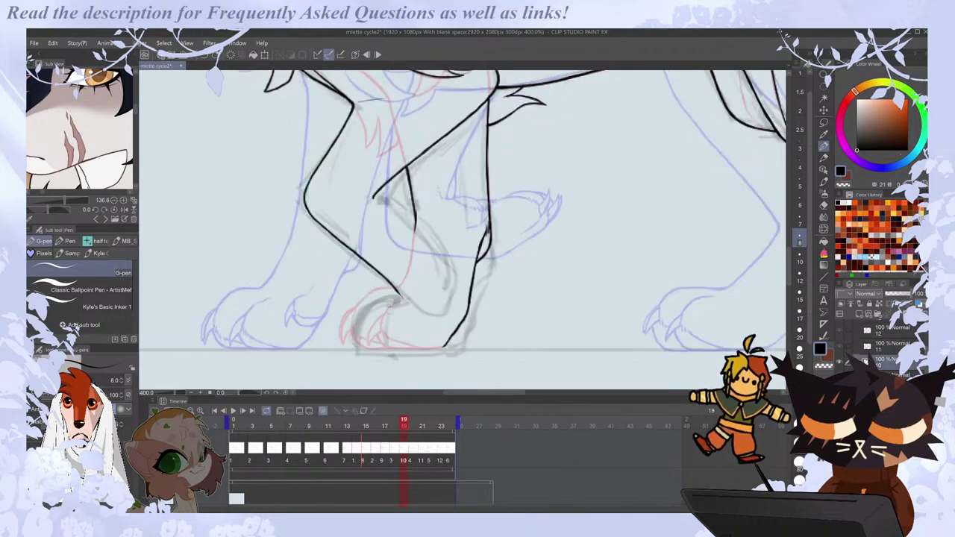
# Ink frame 19's front paw over the onion skin: the underside, toe outlines, inner claw and toe fur marks.
pyautogui.moveTo(379, 327)
pyautogui.mouseDown()
pyautogui.moveTo(416, 347)
pyautogui.moveTo(448, 345)
pyautogui.mouseUp()
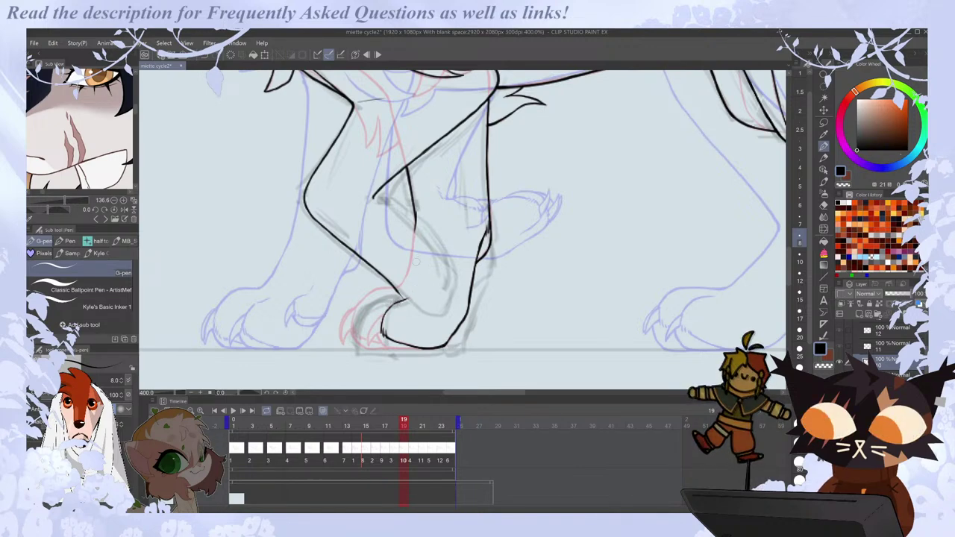
pyautogui.moveTo(391, 287); pyautogui.dragTo(358, 305)
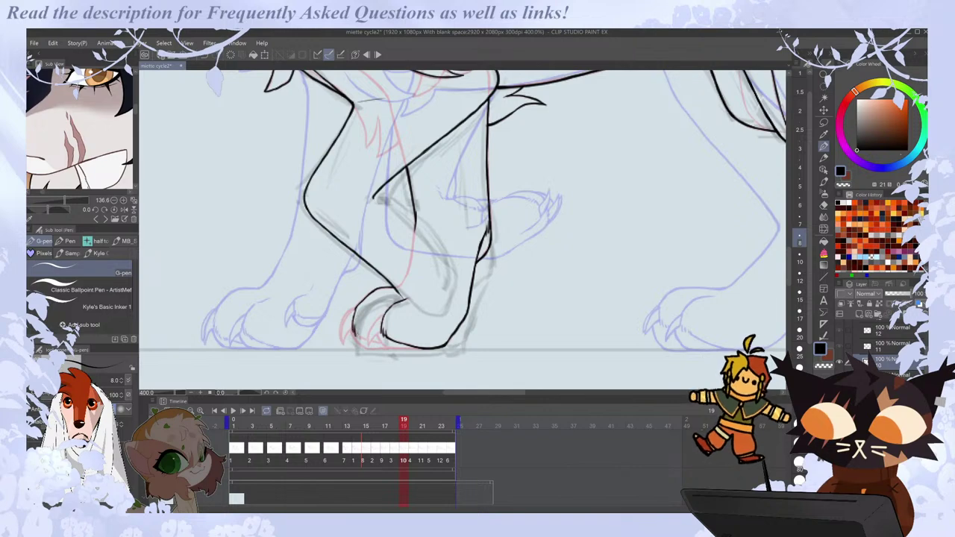
pyautogui.moveTo(367, 345)
pyautogui.mouseDown()
pyautogui.moveTo(382, 331)
pyautogui.moveTo(369, 334)
pyautogui.moveTo(408, 348)
pyautogui.mouseUp()
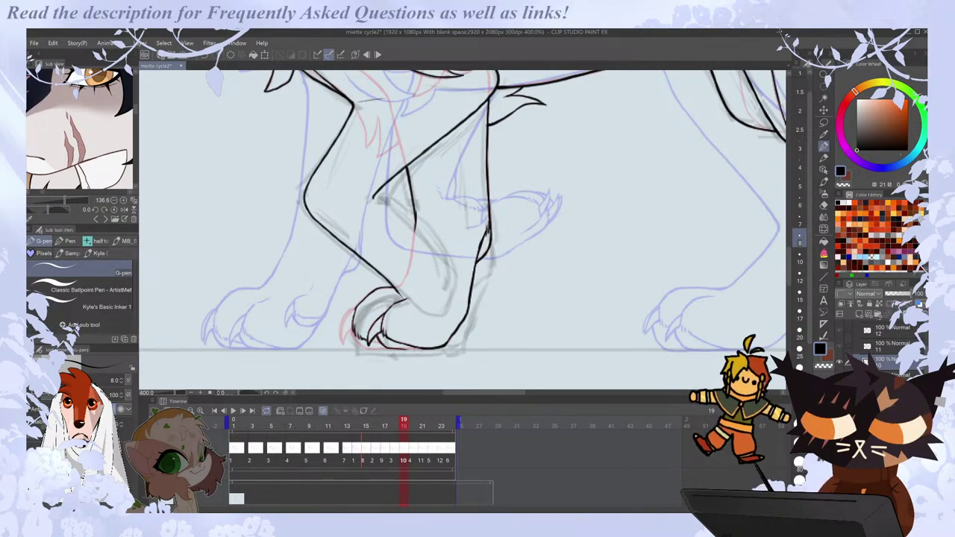
pyautogui.moveTo(353, 329)
pyautogui.mouseDown()
pyautogui.moveTo(361, 346)
pyautogui.moveTo(381, 349)
pyautogui.mouseUp()
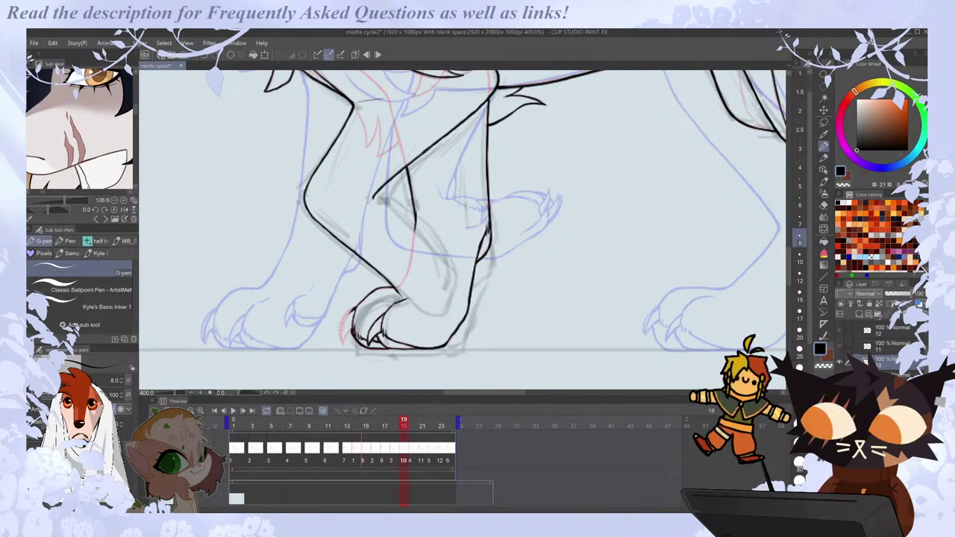
# Draw the foremost claw on frame 19's front paw.
pyautogui.moveTo(352, 307); pyautogui.dragTo(343, 343)
pyautogui.hotkey('ctrl', 'z')
pyautogui.hotkey('ctrl', 'z')
pyautogui.moveTo(356, 306); pyautogui.dragTo(343, 343)
pyautogui.hotkey('ctrl', 'z')
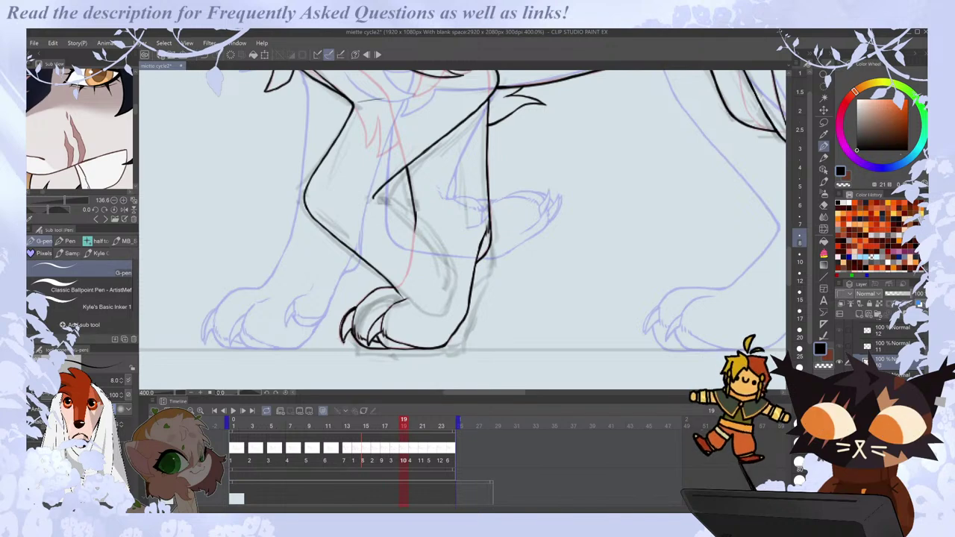
# Erase the top of frame 19's foremost toe and redraw it flowing into the claw.
pyautogui.hotkey('ctrl', '-')
pyautogui.hotkey('ctrl', '-')
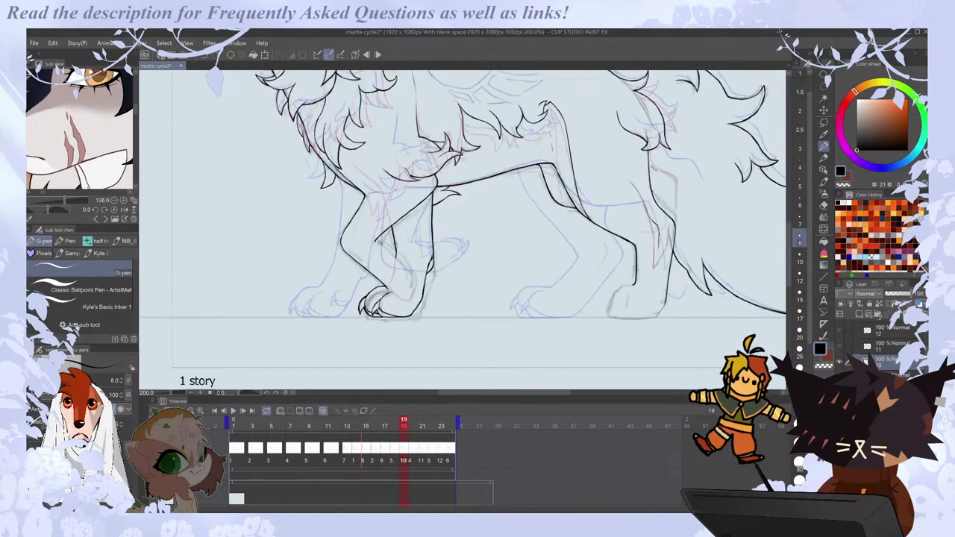
pyautogui.scroll(4, 363, 300)
pyautogui.press('e')
pyautogui.moveTo(364, 281)
pyautogui.mouseDown()
pyautogui.moveTo(346, 328)
pyautogui.moveTo(357, 284)
pyautogui.moveTo(370, 275)
pyautogui.moveTo(347, 309)
pyautogui.mouseUp()
pyautogui.press('p')
pyautogui.hotkey('ctrl', 'z')
pyautogui.hotkey('ctrl', 'z')
pyautogui.moveTo(371, 278)
pyautogui.mouseDown()
pyautogui.moveTo(350, 296)
pyautogui.moveTo(345, 336)
pyautogui.mouseUp()
pyautogui.scroll(-2, 345, 310)
pyautogui.hotkey('ctrl', '-')
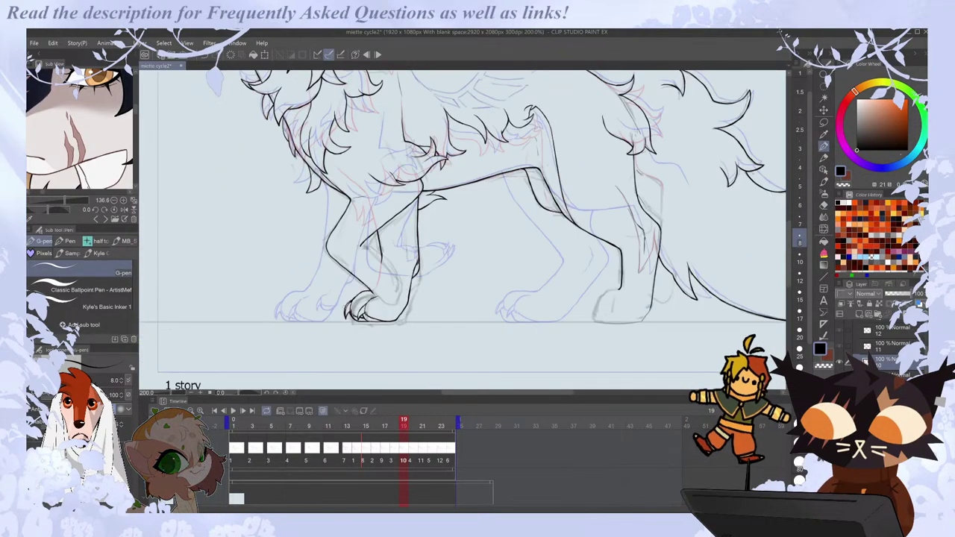
# Step back and forth through frames 19 to 23 to compare the front-leg and paw motion.
pyautogui.press('Left')
pyautogui.press('Right')
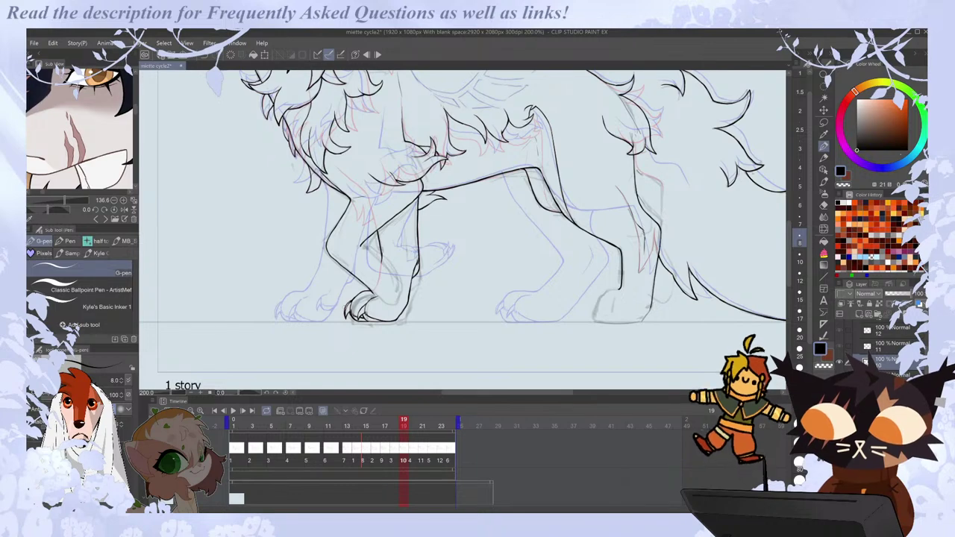
pyautogui.moveTo(496, 393); pyautogui.dragTo(500, 393)
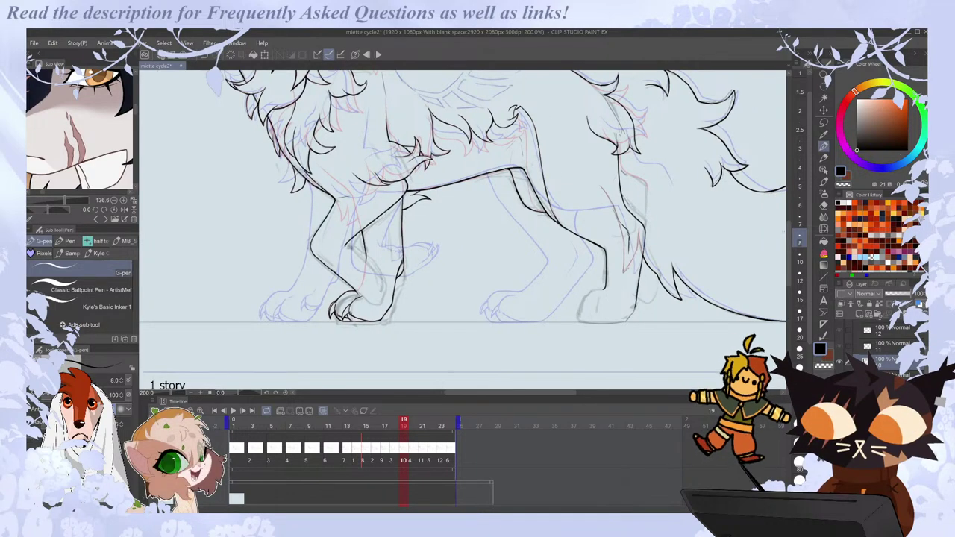
pyautogui.moveTo(789, 256); pyautogui.dragTo(789, 238)
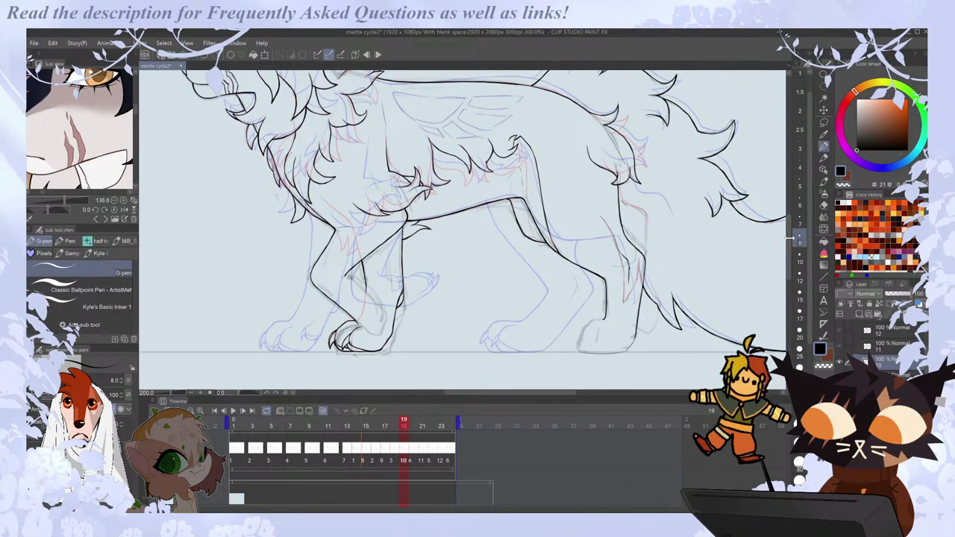
pyautogui.press('Right')
pyautogui.press('Left')
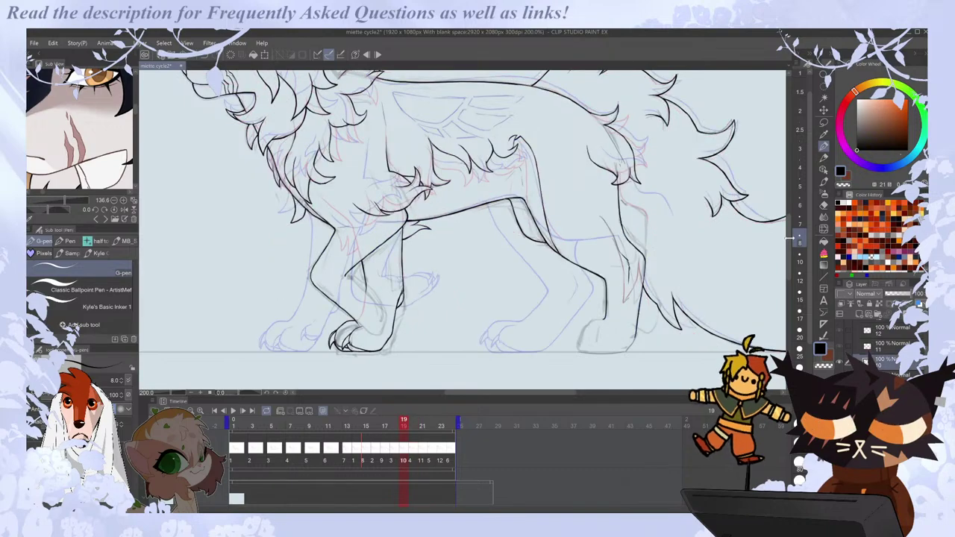
pyautogui.moveTo(464, 393); pyautogui.dragTo(461, 393)
pyautogui.hotkey('ctrl', '-')
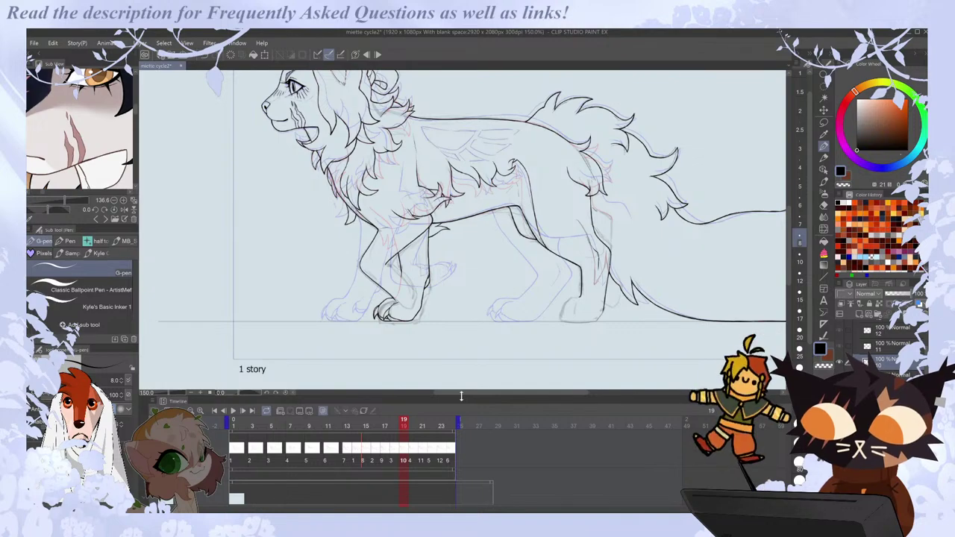
pyautogui.moveTo(502, 392); pyautogui.dragTo(509, 392)
pyautogui.moveTo(789, 244); pyautogui.dragTo(789, 235)
pyautogui.hotkey('ctrl', '-')
pyautogui.press('Right')
pyautogui.press('Right')
pyautogui.press('Left')
pyautogui.press('Left')
pyautogui.press('Left')
pyautogui.press('Right')
pyautogui.press('Right')
pyautogui.press('Right')
pyautogui.press('Right')
pyautogui.hotkey('ctrl', '+')
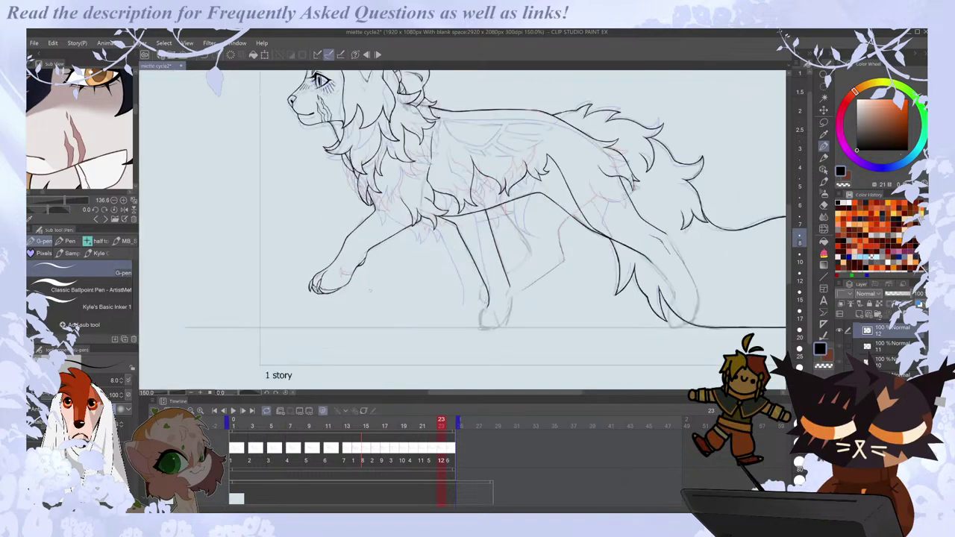
pyautogui.press('Left')
pyautogui.press('Left')
pyautogui.press('Left')
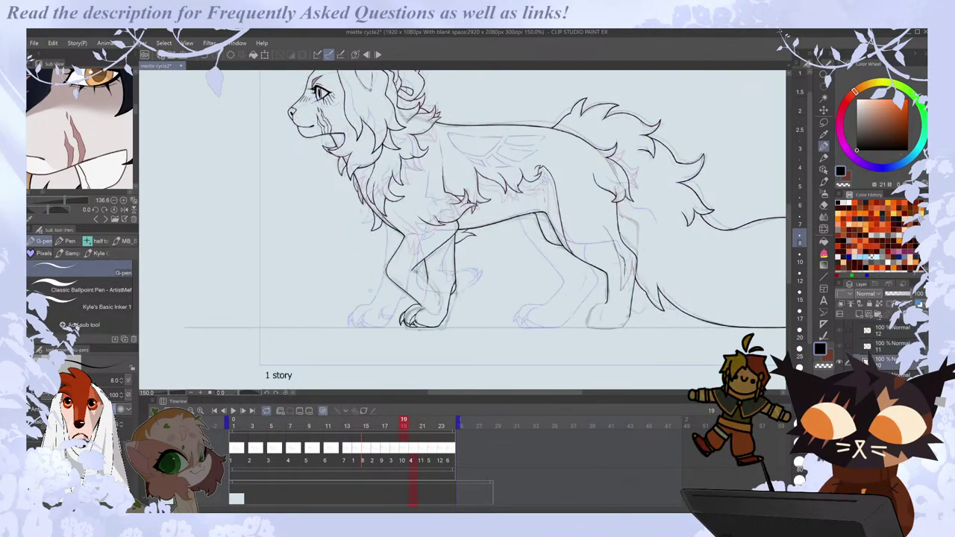
pyautogui.press('Right')
pyautogui.press('Right')
pyautogui.press('Right')
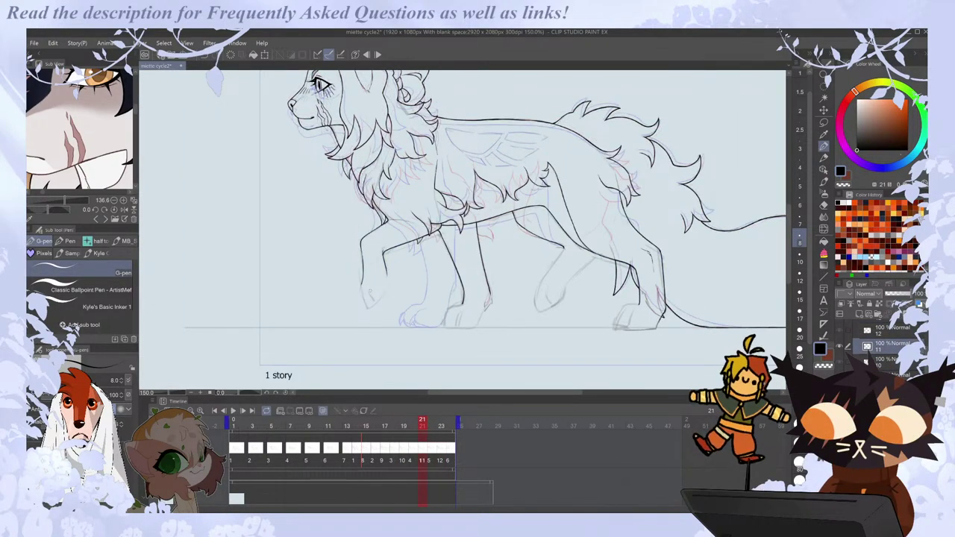
# On frame 22, trace the next frame's raised front paw: toes, sole, heel and the rear contour with its wrist pad.
pyautogui.hotkey('ctrl', '+')
pyautogui.hotkey('ctrl', '+')
pyautogui.hotkey('ctrl', '+')
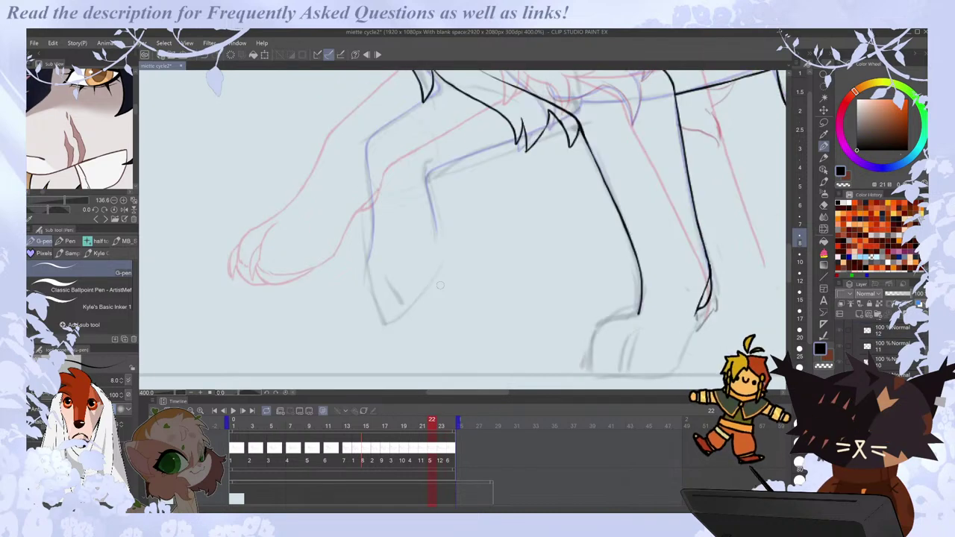
pyautogui.moveTo(261, 246); pyautogui.dragTo(273, 223)
pyautogui.moveTo(240, 252)
pyautogui.mouseDown()
pyautogui.moveTo(251, 228)
pyautogui.moveTo(237, 263)
pyautogui.moveTo(254, 285)
pyautogui.mouseUp()
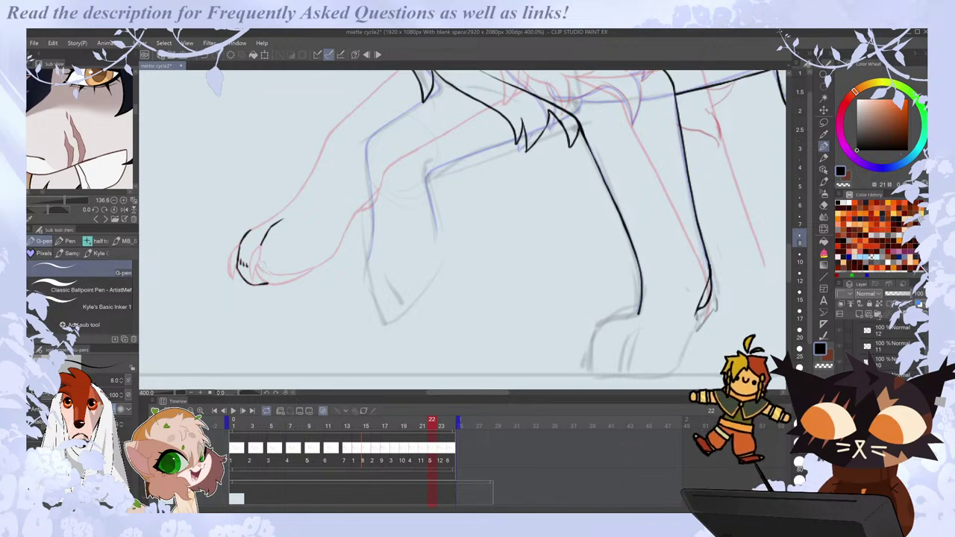
pyautogui.moveTo(258, 267)
pyautogui.mouseDown()
pyautogui.moveTo(274, 275)
pyautogui.moveTo(315, 267)
pyautogui.mouseUp()
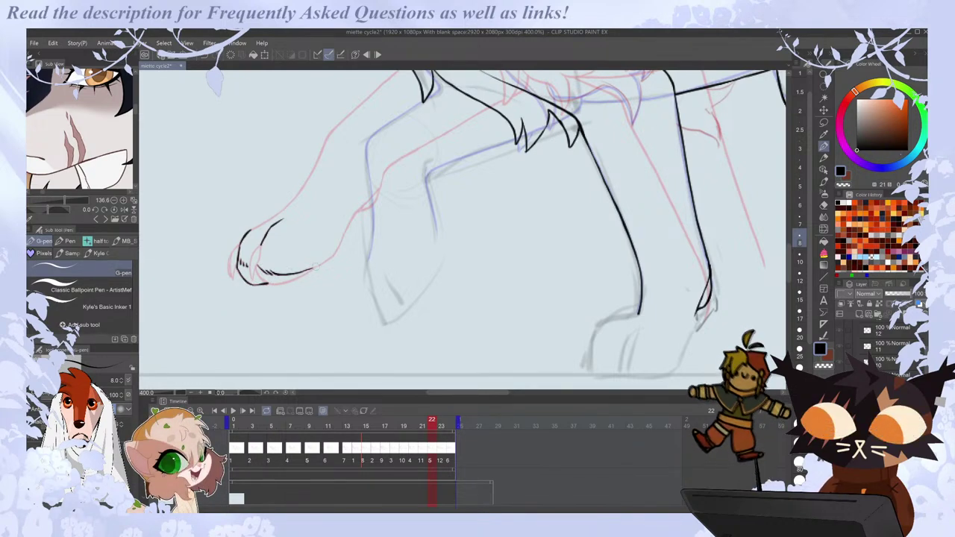
pyautogui.moveTo(255, 268)
pyautogui.mouseDown()
pyautogui.moveTo(265, 281)
pyautogui.moveTo(292, 280)
pyautogui.moveTo(334, 256)
pyautogui.moveTo(319, 264)
pyautogui.moveTo(357, 211)
pyautogui.mouseUp()
pyautogui.hotkey('ctrl', 'z')
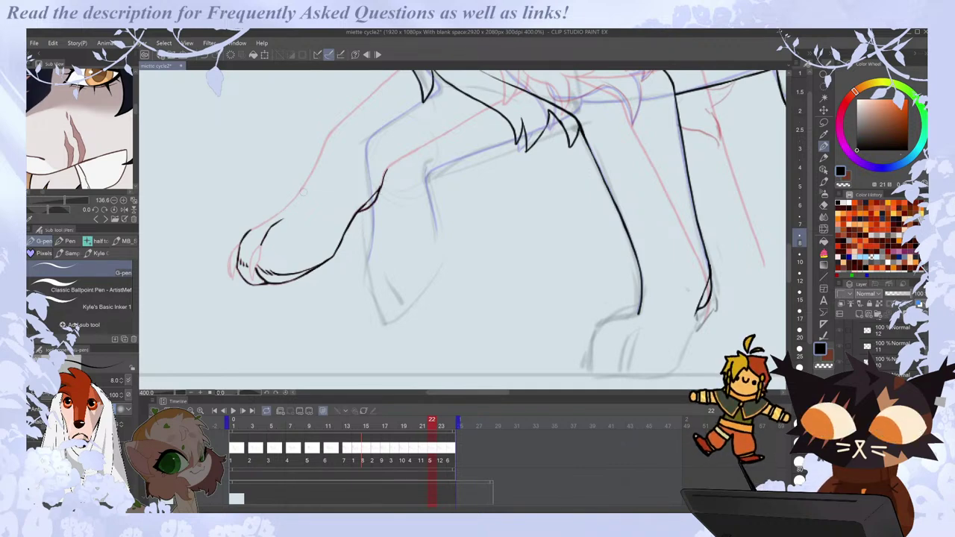
pyautogui.hotkey('ctrl', 'z')
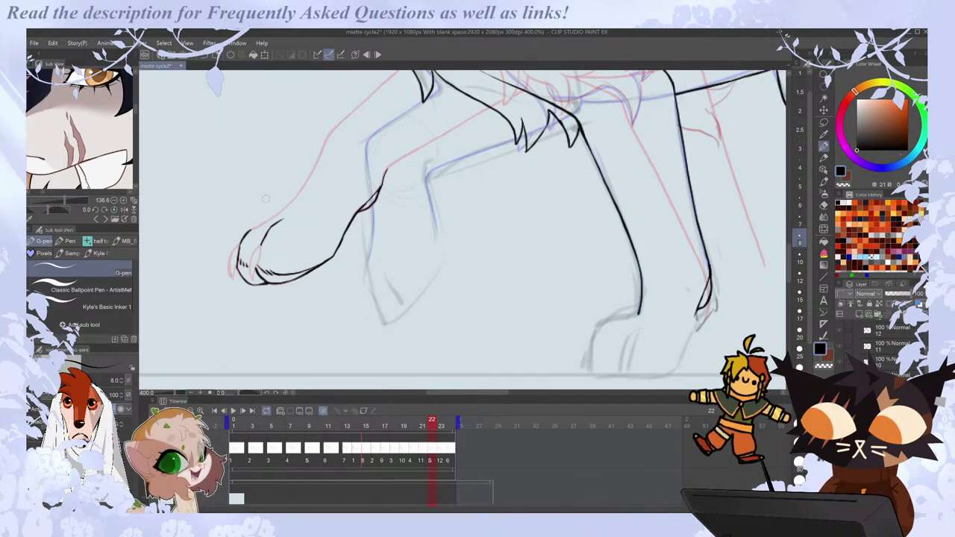
# In a mirrored view, draw the front contour and both claws of frame 22's raised front paw.
pyautogui.press('h')
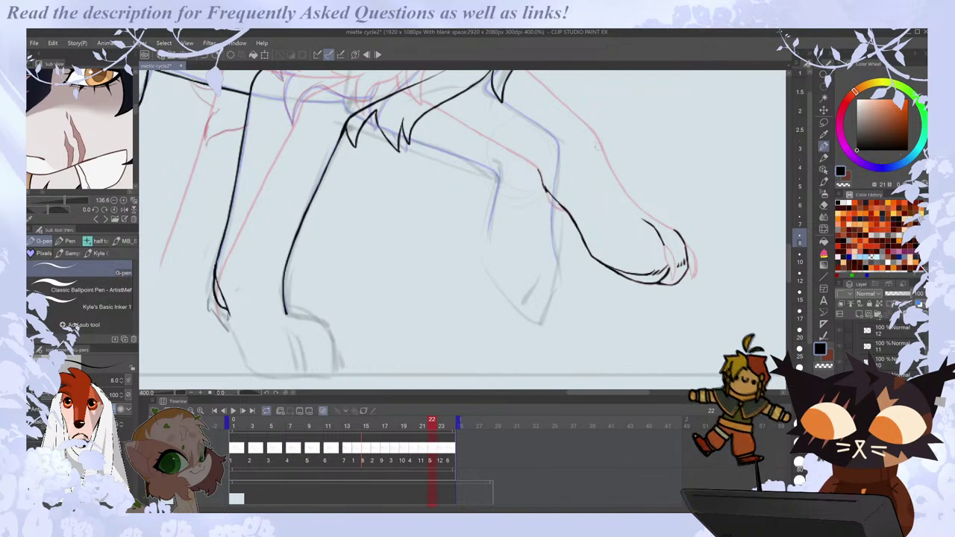
pyautogui.moveTo(605, 155)
pyautogui.mouseDown()
pyautogui.moveTo(624, 192)
pyautogui.moveTo(669, 232)
pyautogui.moveTo(672, 281)
pyautogui.mouseUp()
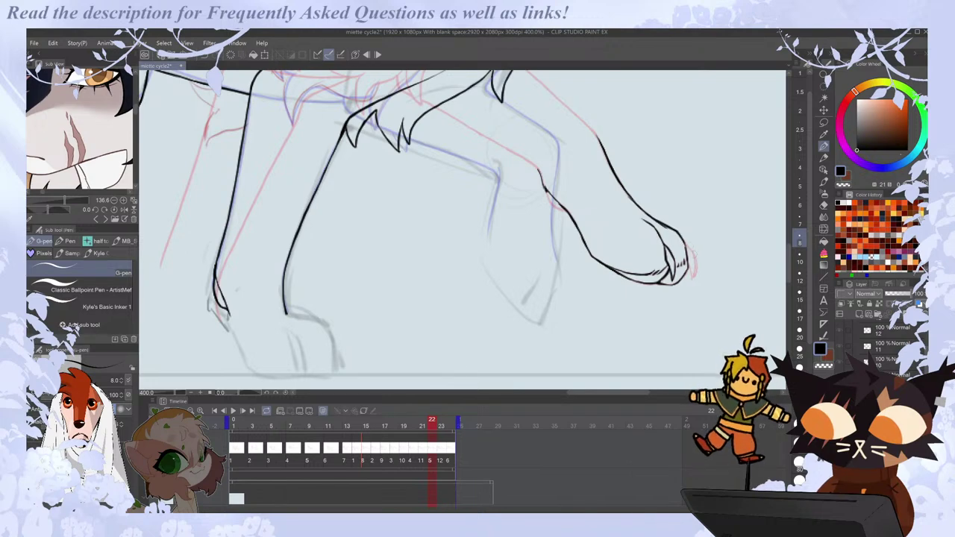
pyautogui.moveTo(690, 248)
pyautogui.mouseDown()
pyautogui.moveTo(697, 273)
pyautogui.moveTo(686, 273)
pyautogui.mouseUp()
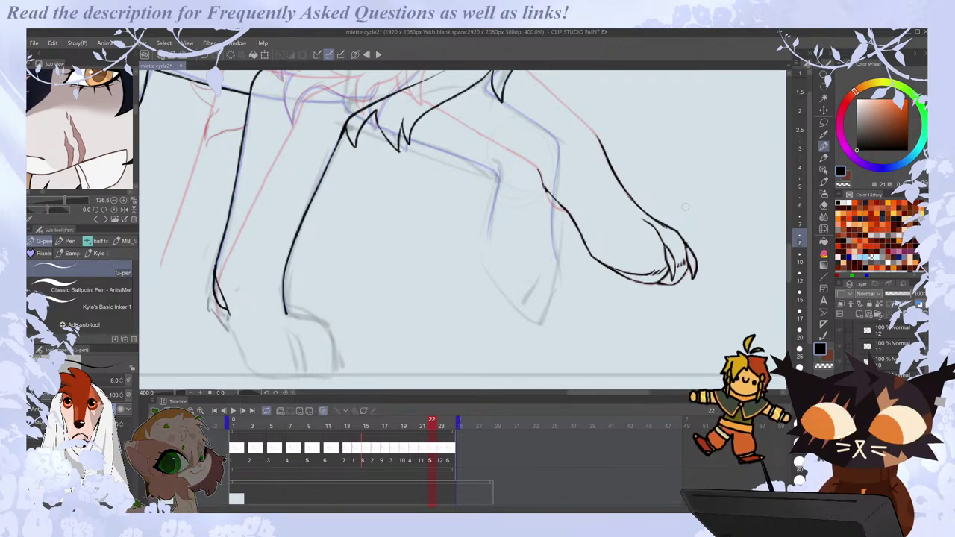
pyautogui.press('h')
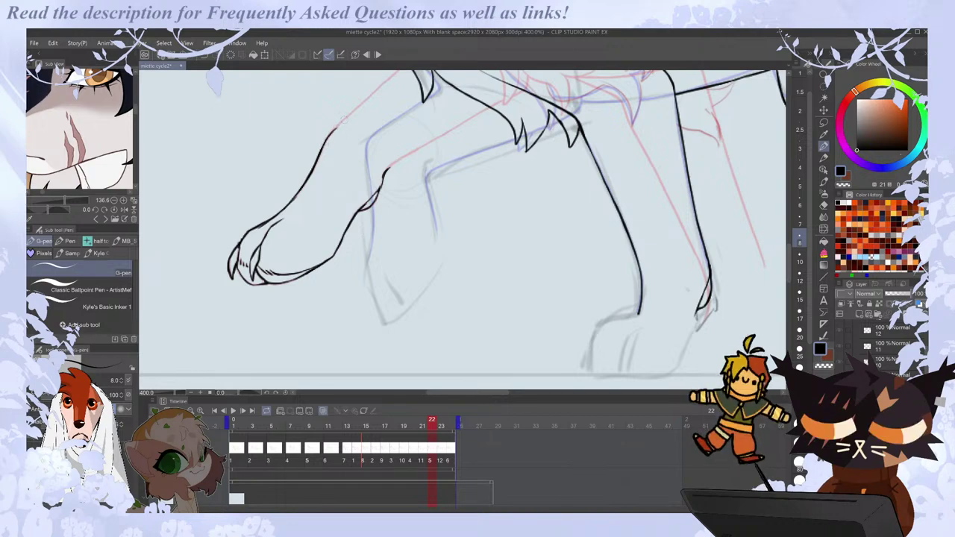
# Lasso frame 22's traced front paw, then rotate and move it onto the sketched lifted front leg.
pyautogui.press('m')
pyautogui.moveTo(325, 115); pyautogui.dragTo(212, 290)
pyautogui.moveTo(364, 100); pyautogui.dragTo(356, 106)
pyautogui.hotkey('ctrl', 't')
pyautogui.moveTo(420, 301)
pyautogui.mouseDown()
pyautogui.moveTo(512, 215)
pyautogui.moveTo(473, 206)
pyautogui.mouseUp()
pyautogui.moveTo(457, 259); pyautogui.dragTo(478, 226)
pyautogui.moveTo(568, 188); pyautogui.dragTo(569, 213)
pyautogui.moveTo(518, 233); pyautogui.dragTo(514, 253)
pyautogui.click(394, 384)
pyautogui.hotkey('ctrl', 'd')
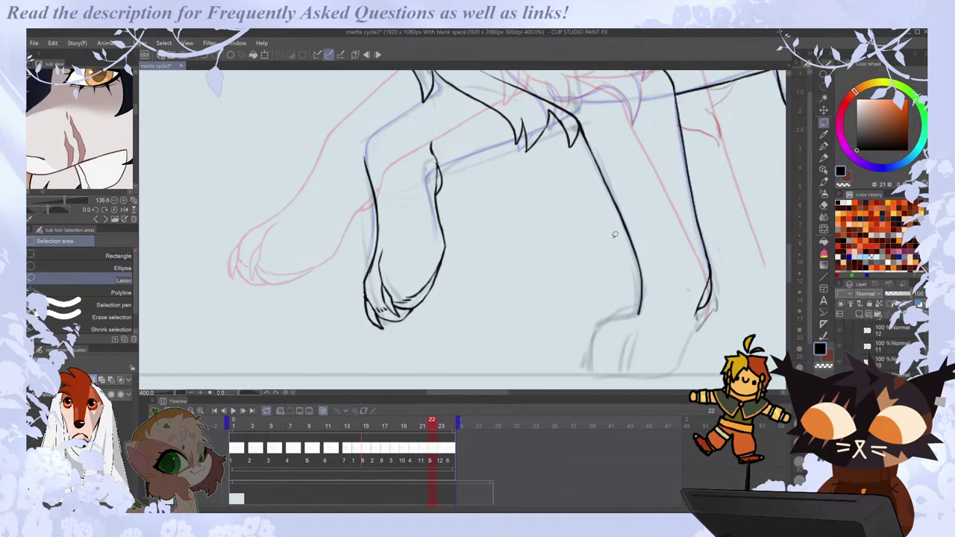
# On frame 22, erase the front and rear wrist contours above the raised front paw, checking against neighbouring frames.
pyautogui.press('Left')
pyautogui.press('Right')
pyautogui.press('Right')
pyautogui.press('Left')
pyautogui.press('e')
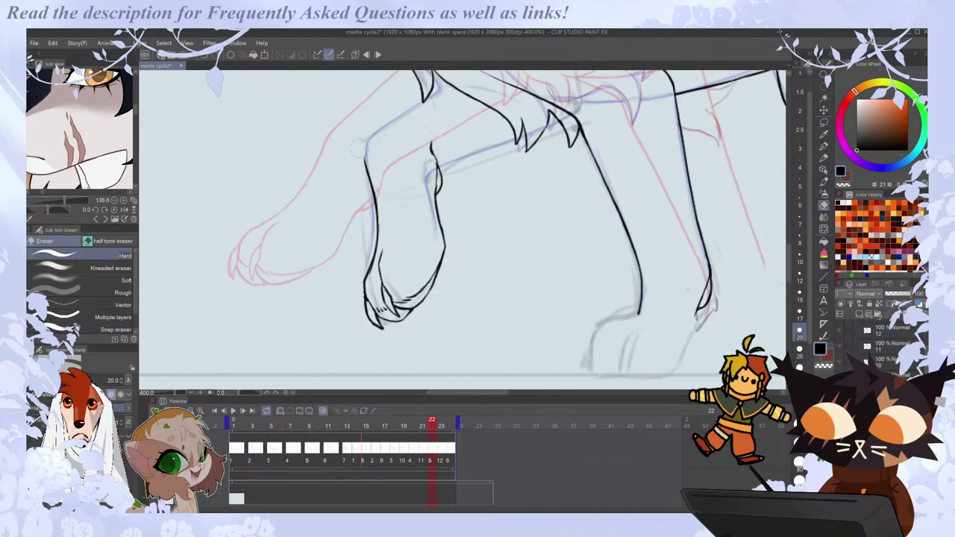
pyautogui.moveTo(429, 139)
pyautogui.mouseDown()
pyautogui.moveTo(446, 163)
pyautogui.moveTo(434, 206)
pyautogui.moveTo(445, 246)
pyautogui.mouseUp()
pyautogui.press('Left')
pyautogui.press('Right')
pyautogui.press('Right')
pyautogui.press('Left')
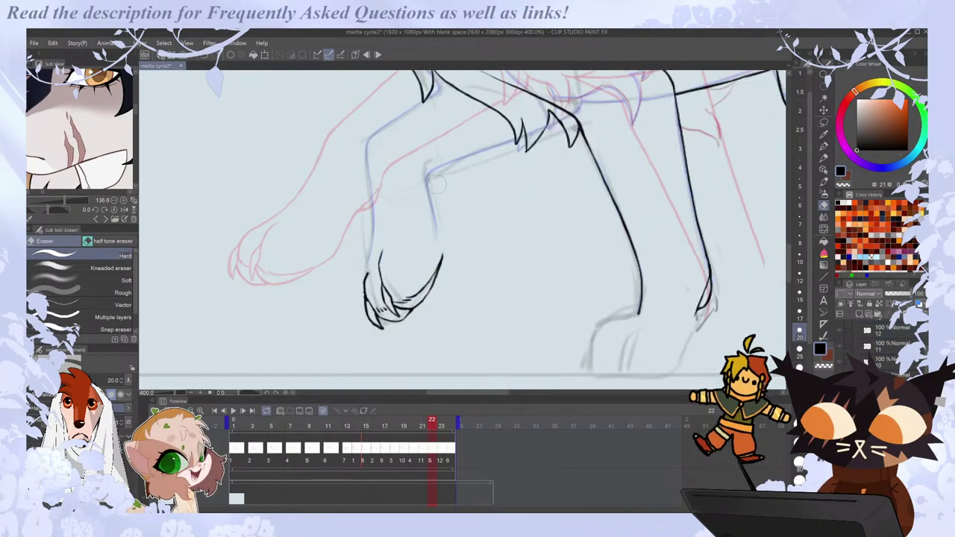
# With onion skin hidden, redraw the front and rear contours of the raised front leg from the wrist down to the paw.
pyautogui.press('p')
pyautogui.click(323, 410)
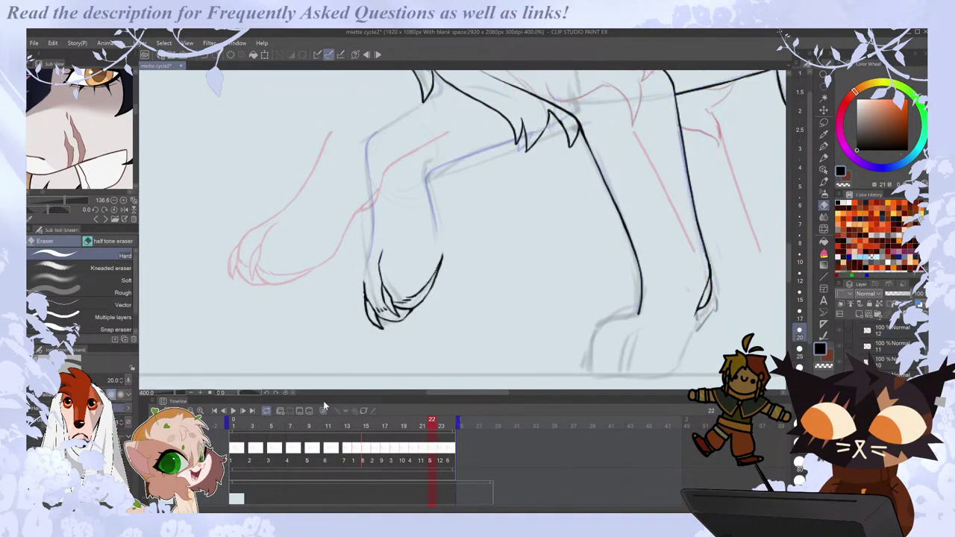
pyautogui.press('Right')
pyautogui.press('Left')
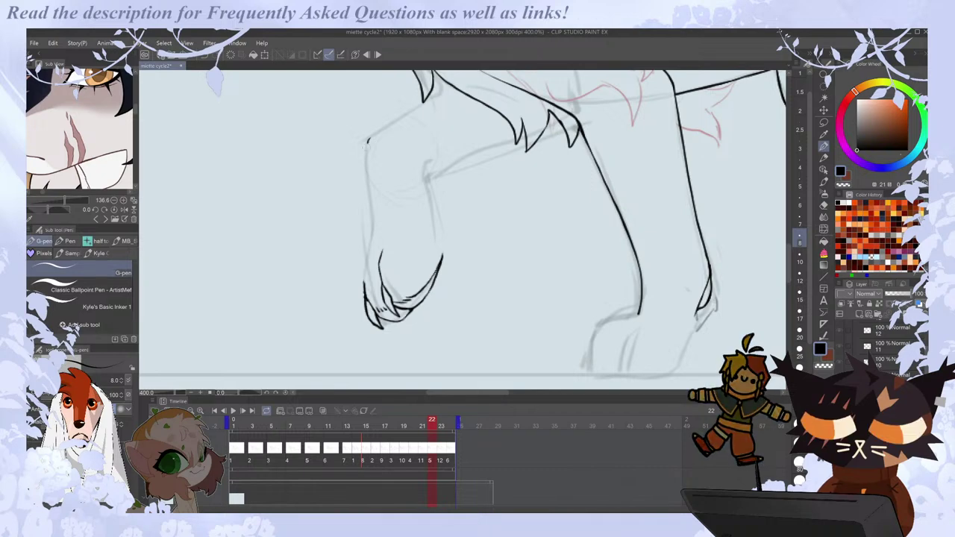
pyautogui.moveTo(365, 145); pyautogui.dragTo(370, 195)
pyautogui.moveTo(367, 258); pyautogui.dragTo(364, 281)
pyautogui.press('e')
pyautogui.press('p')
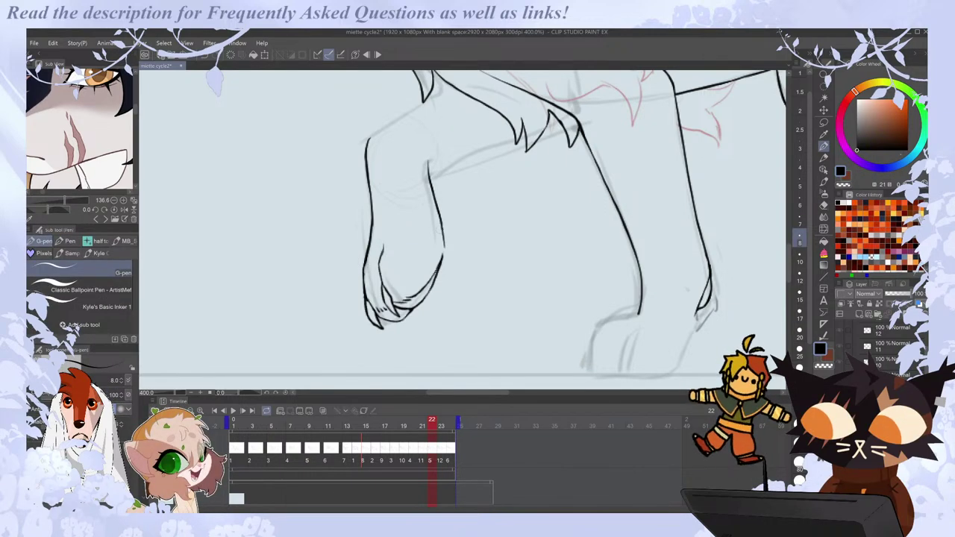
pyautogui.moveTo(442, 261); pyautogui.dragTo(434, 156)
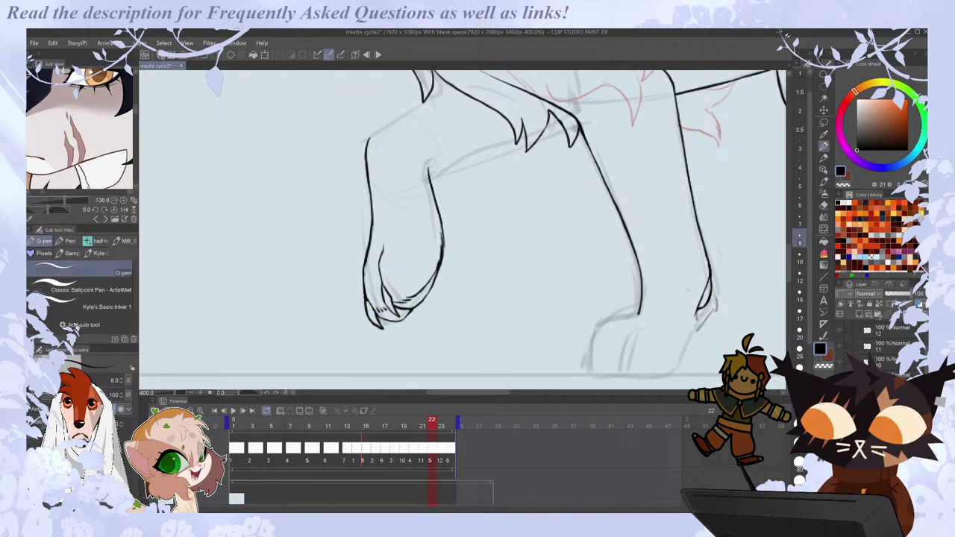
# Draw the underside of the raised forearm from the wrist to the chest fur, and turn onion skin back on.
pyautogui.moveTo(428, 177); pyautogui.dragTo(522, 137)
pyautogui.hotkey('ctrl', 'z')
pyautogui.hotkey('ctrl', 'z')
pyautogui.press('Right')
pyautogui.press('Left')
pyautogui.moveTo(429, 178); pyautogui.dragTo(516, 142)
pyautogui.click(323, 411)
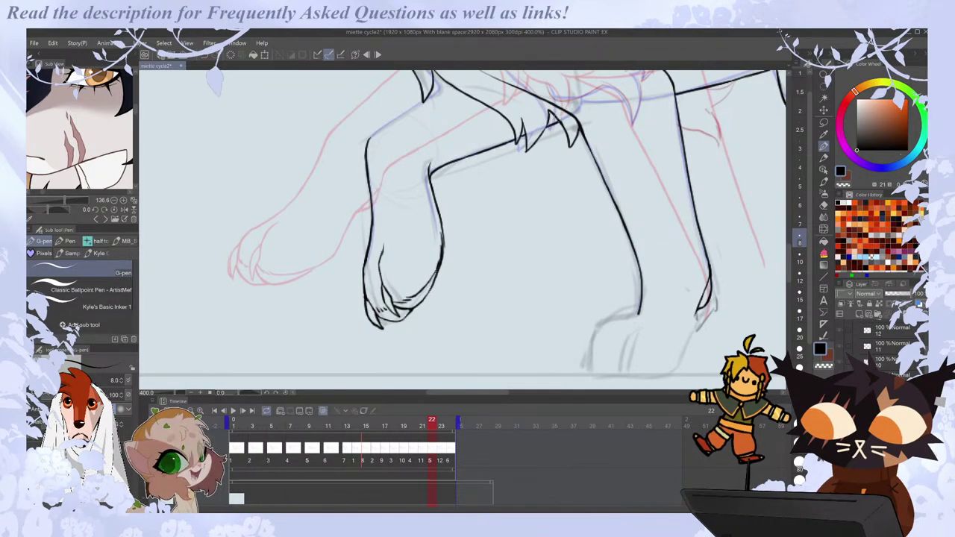
# Thin and smooth the rear contour of frame 22's raised paw where it meets the heel.
pyautogui.press('e')
pyautogui.moveTo(442, 242)
pyautogui.mouseDown()
pyautogui.moveTo(440, 201)
pyautogui.moveTo(443, 275)
pyautogui.mouseUp()
pyautogui.press('p')
pyautogui.press('e')
pyautogui.press('p')
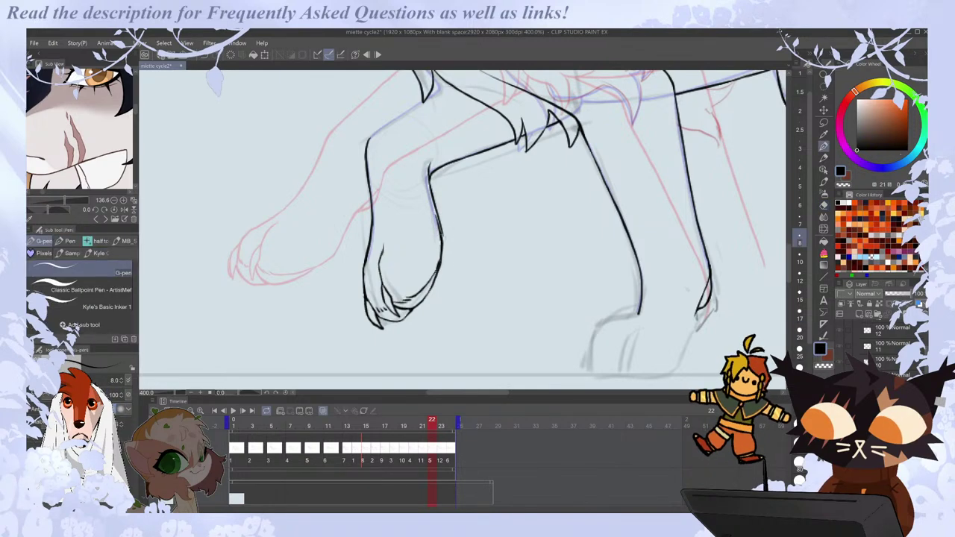
pyautogui.press('e')
pyautogui.moveTo(440, 212); pyautogui.dragTo(445, 240)
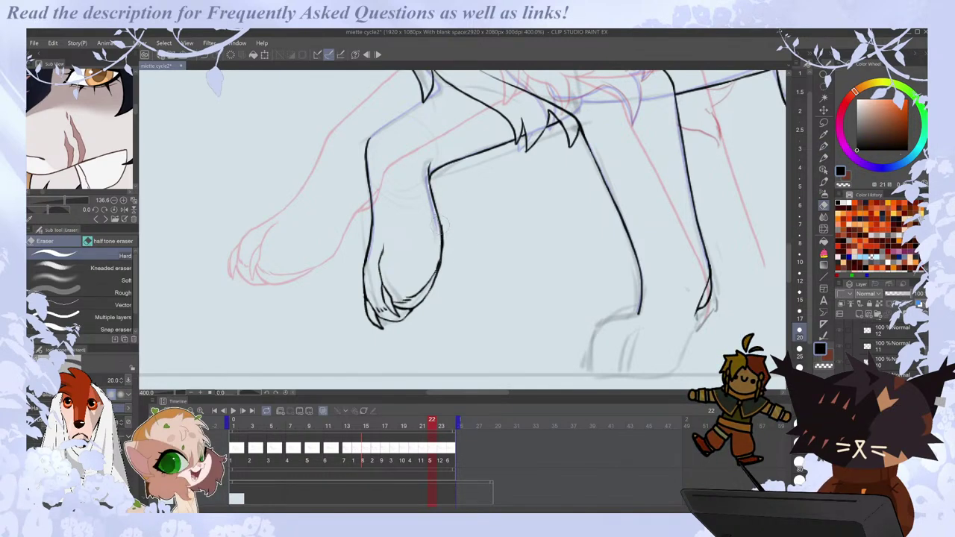
pyautogui.press('p')
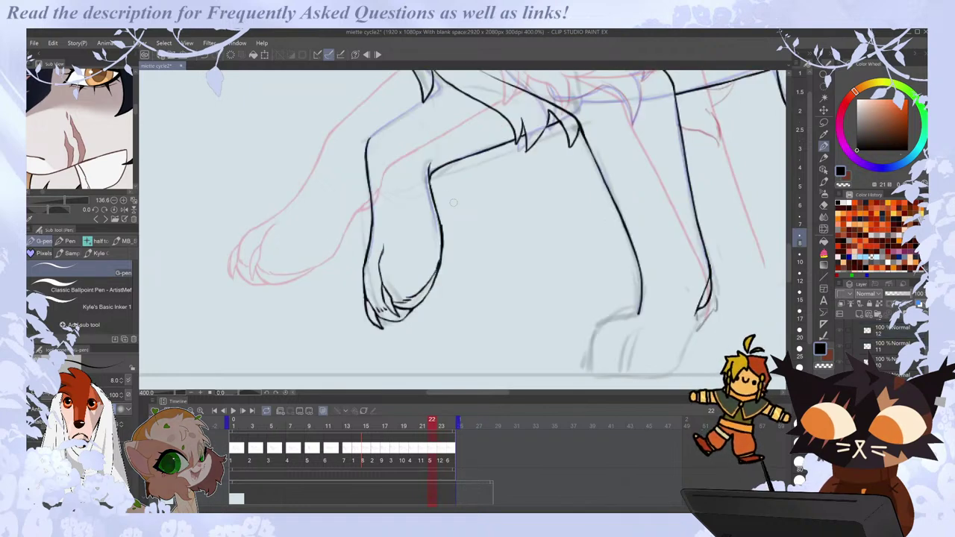
# Using frame 24's paw as reference, draw the dewclaw and its curved base inside frame 22's raised front paw.
pyautogui.press('Right')
pyautogui.press('Right')
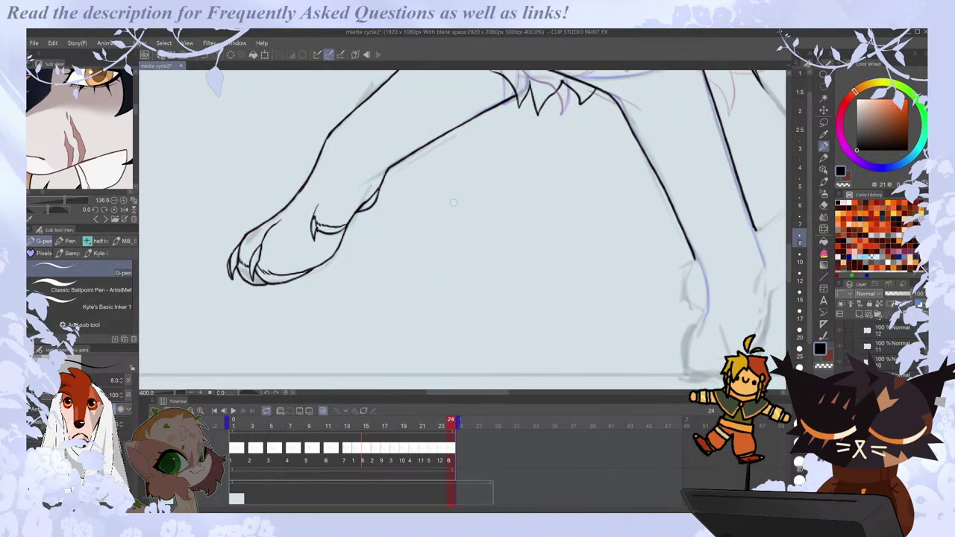
pyautogui.press('Left')
pyautogui.press('Left')
pyautogui.moveTo(406, 216); pyautogui.dragTo(414, 235)
pyautogui.moveTo(428, 196); pyautogui.dragTo(435, 220)
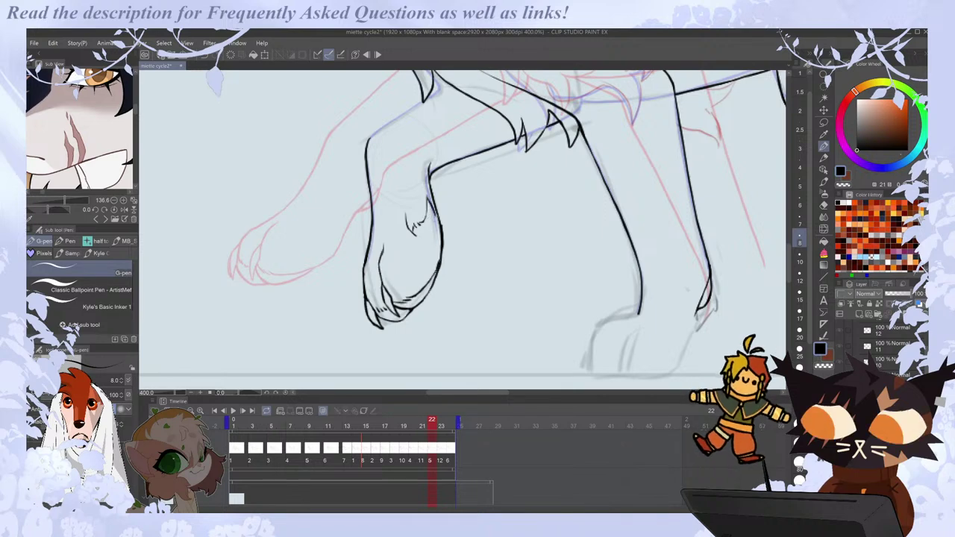
pyautogui.press('e')
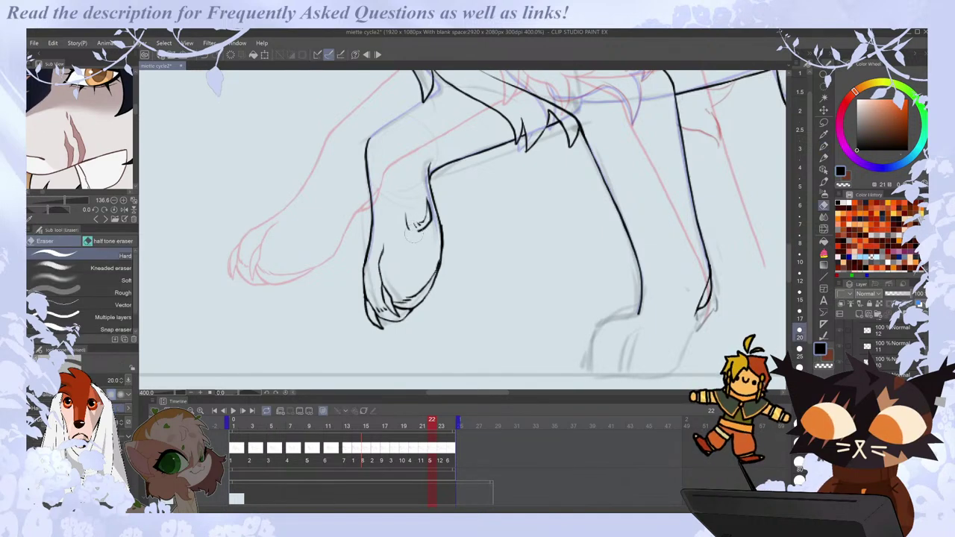
pyautogui.press('p')
pyautogui.moveTo(416, 239); pyautogui.dragTo(422, 240)
pyautogui.press('e')
pyautogui.press('p')
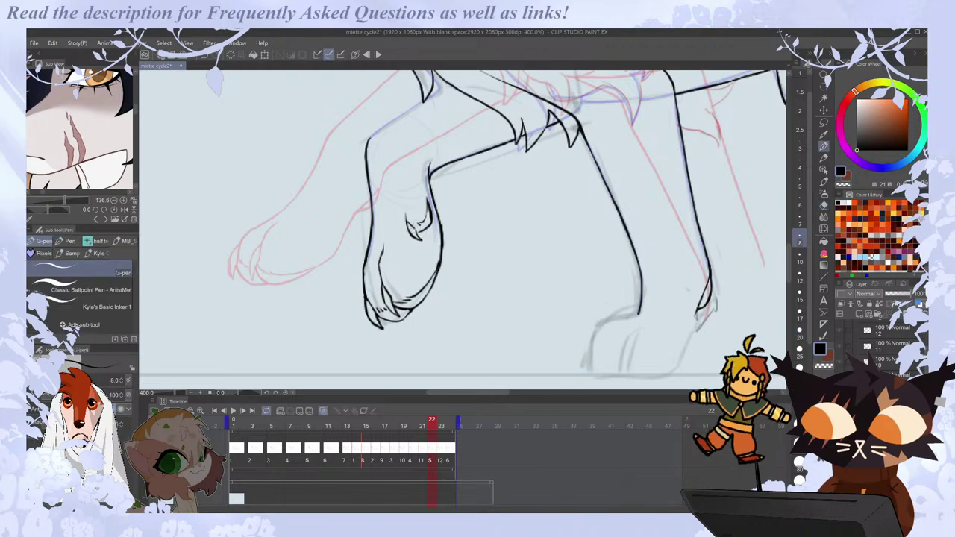
# Rework the dewclaw's base to join the paw's rear contour, and add a short line above the claw.
pyautogui.press('Left')
pyautogui.press('Right')
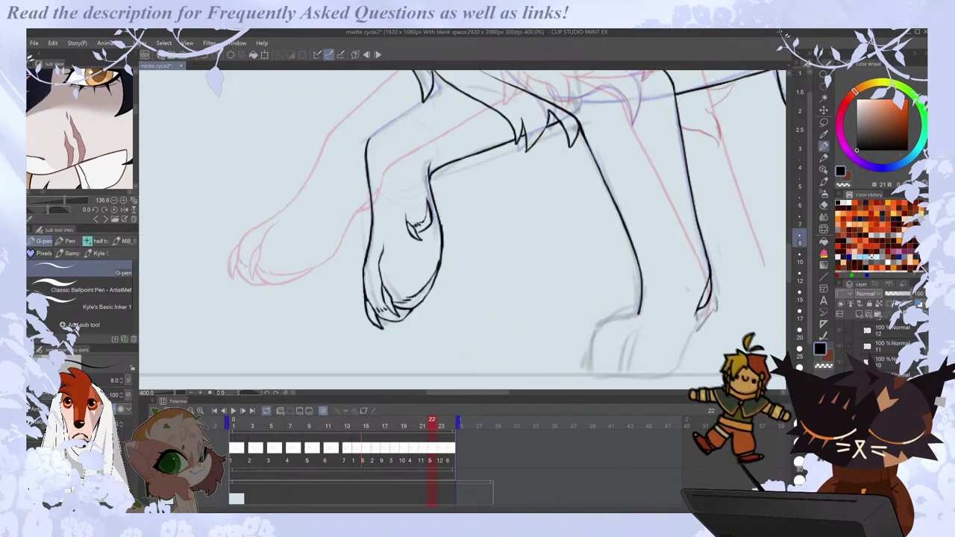
pyautogui.press('Left')
pyautogui.press('Right')
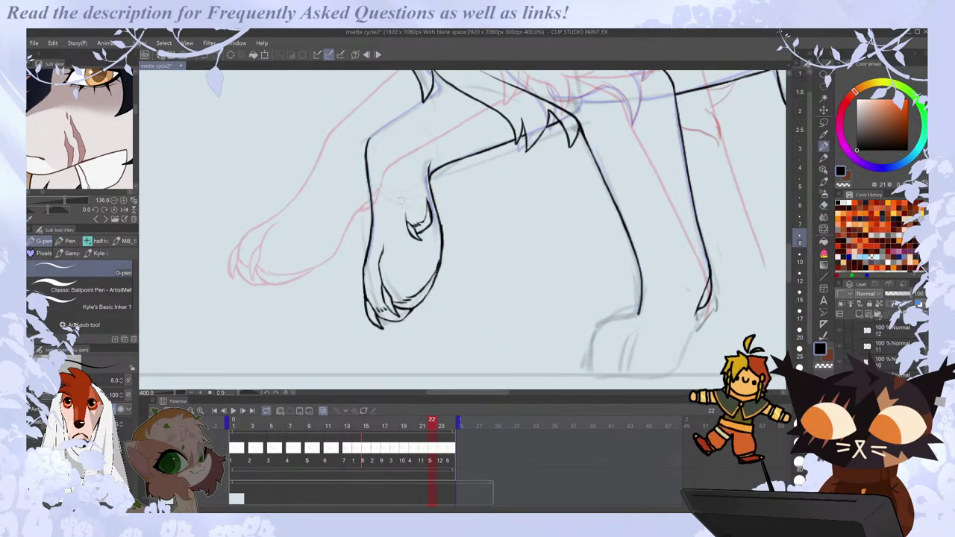
pyautogui.press('Left')
pyautogui.press('Right')
pyautogui.press('Right')
pyautogui.press('Left')
pyautogui.press('e')
pyautogui.moveTo(427, 198); pyautogui.dragTo(429, 218)
pyautogui.press('p')
pyautogui.press('e')
pyautogui.press('p')
pyautogui.press('e')
pyautogui.press('p')
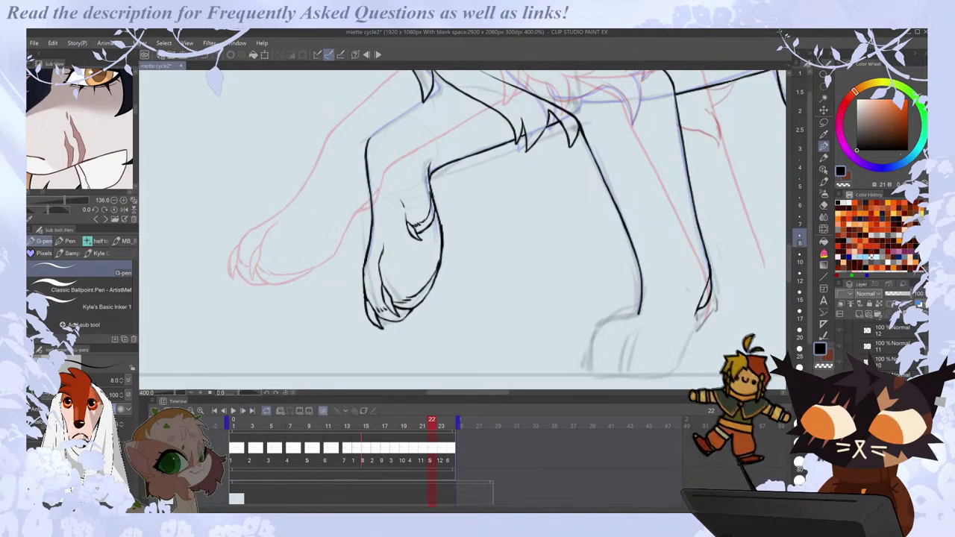
# Compare with adjacent frames, then erase and redraw frame 22's rear wrist contour with its small pad above the dewclaw.
pyautogui.press('Left')
pyautogui.press('Right')
pyautogui.press('Left')
pyautogui.press('Right')
pyautogui.press('Right')
pyautogui.press('Left')
pyautogui.press('e')
pyautogui.press('p')
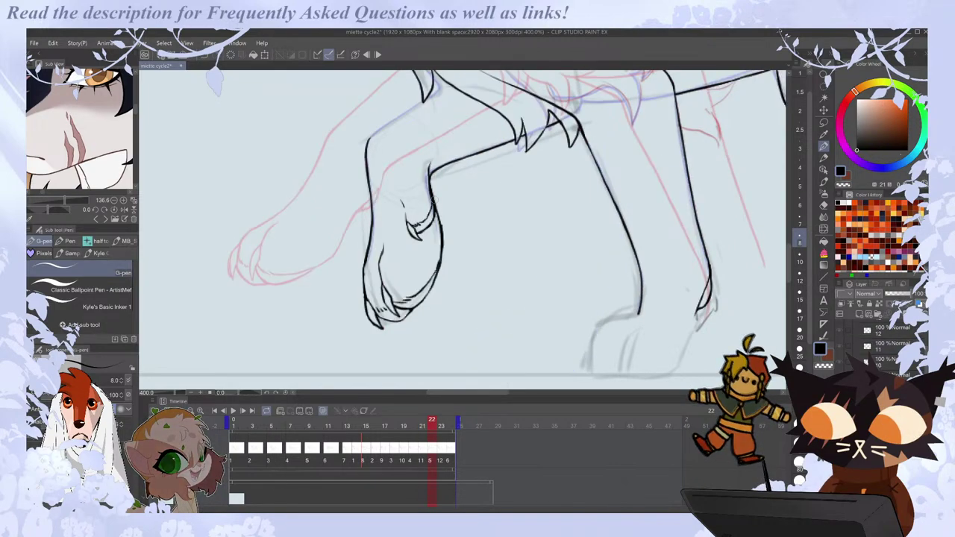
pyautogui.press('Right')
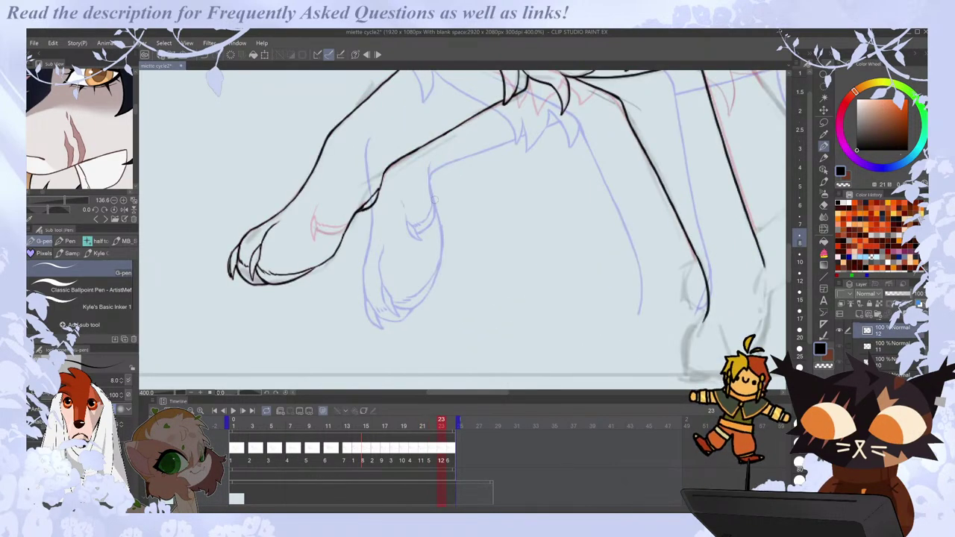
pyautogui.press('Left')
pyautogui.press('Right')
pyautogui.press('Left')
pyautogui.press('e')
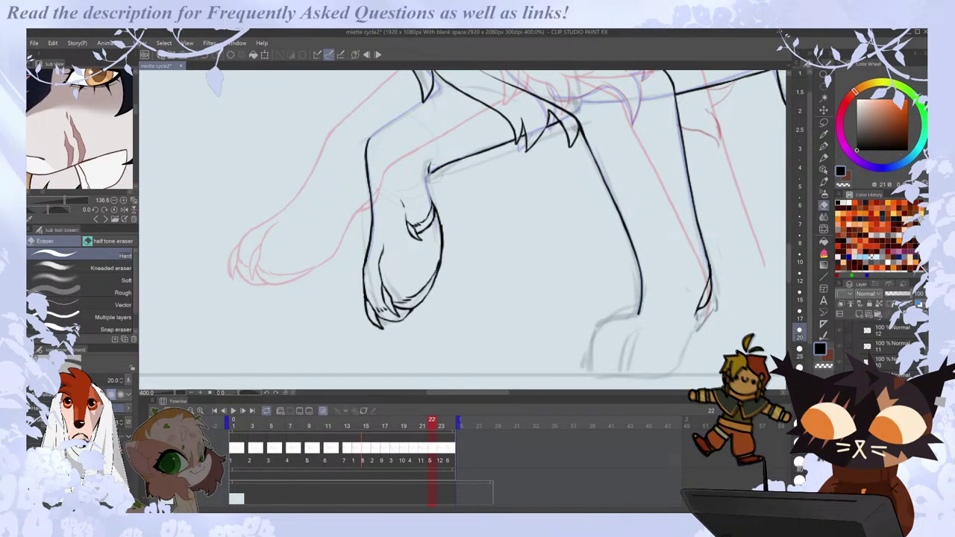
pyautogui.press('p')
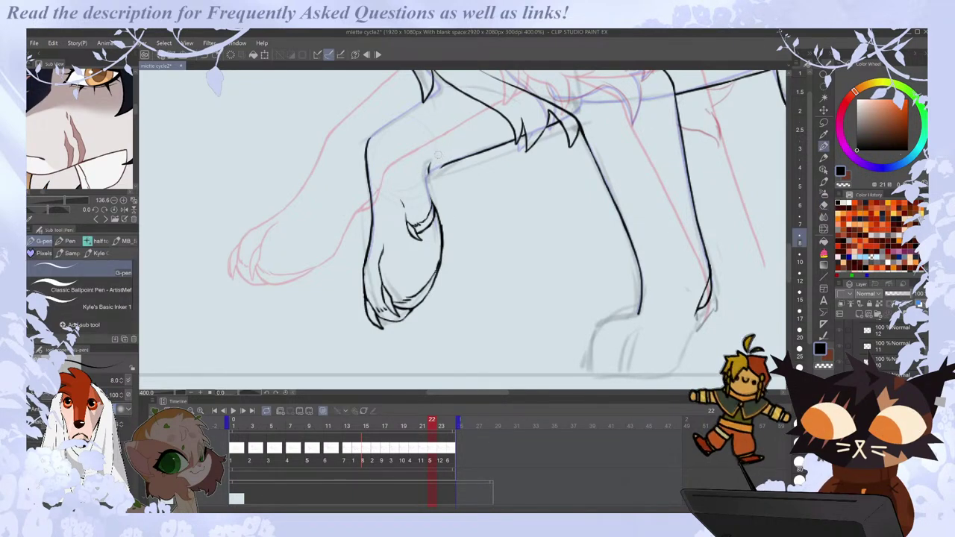
pyautogui.moveTo(432, 167); pyautogui.dragTo(431, 196)
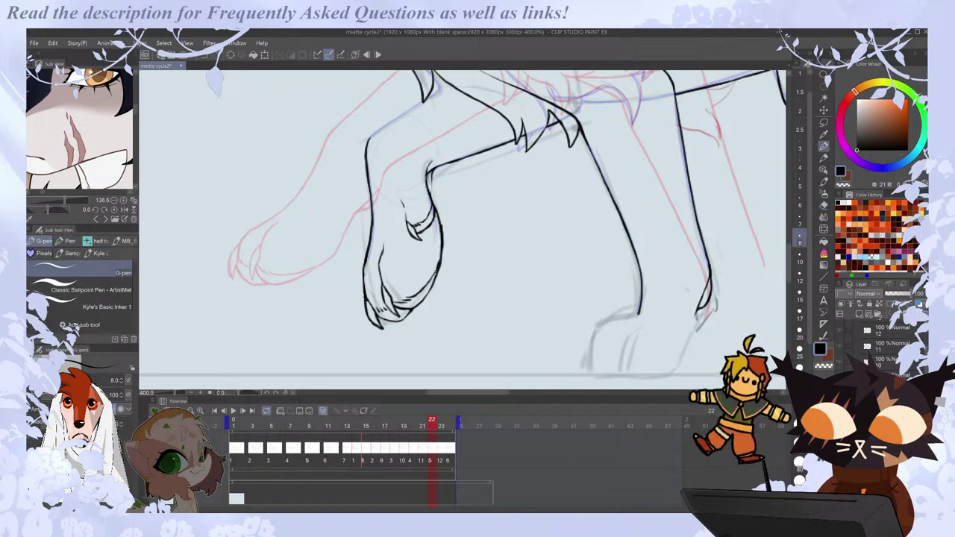
# Check frames 21 to 23, then erase and redraw frame 22's rear paw contour slightly further in below the dewclaw.
pyautogui.press('.')
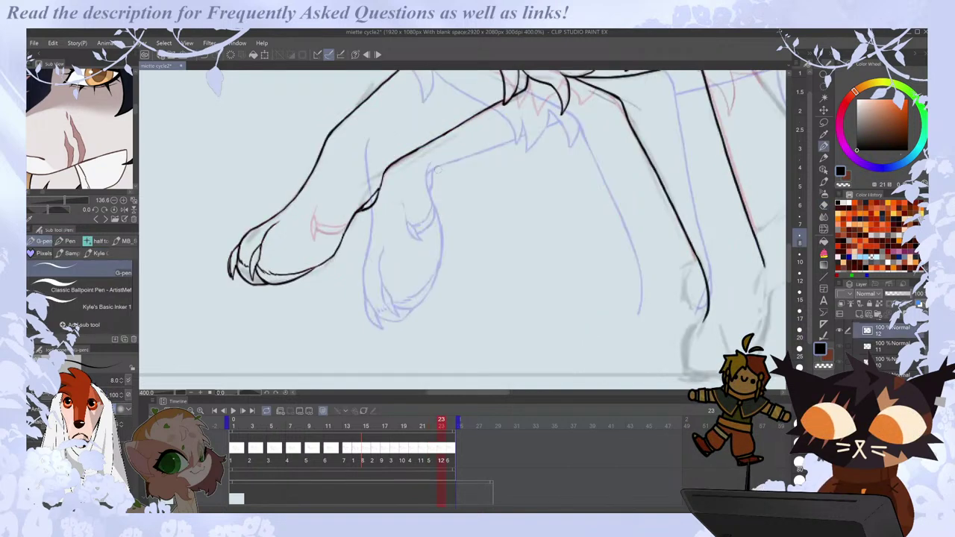
pyautogui.press(',')
pyautogui.press(',')
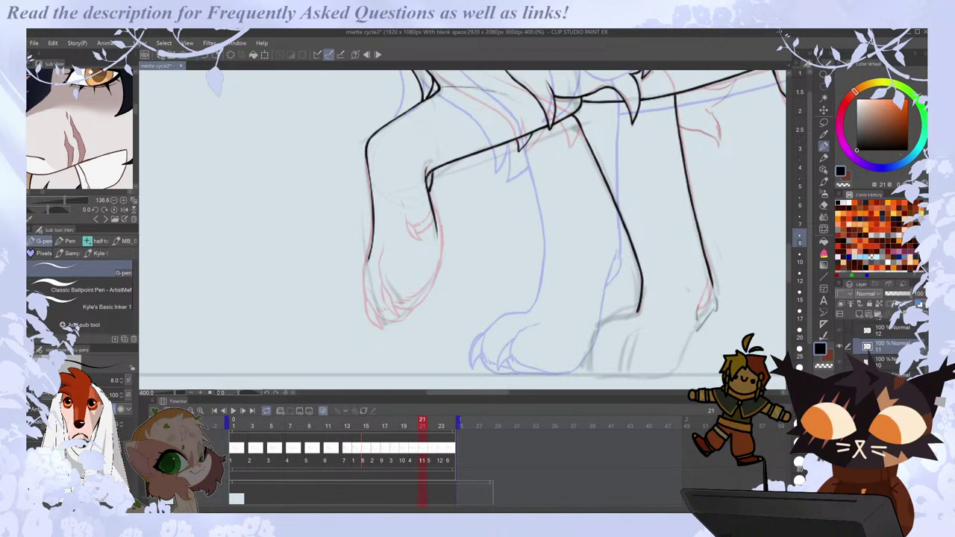
pyautogui.press('Right')
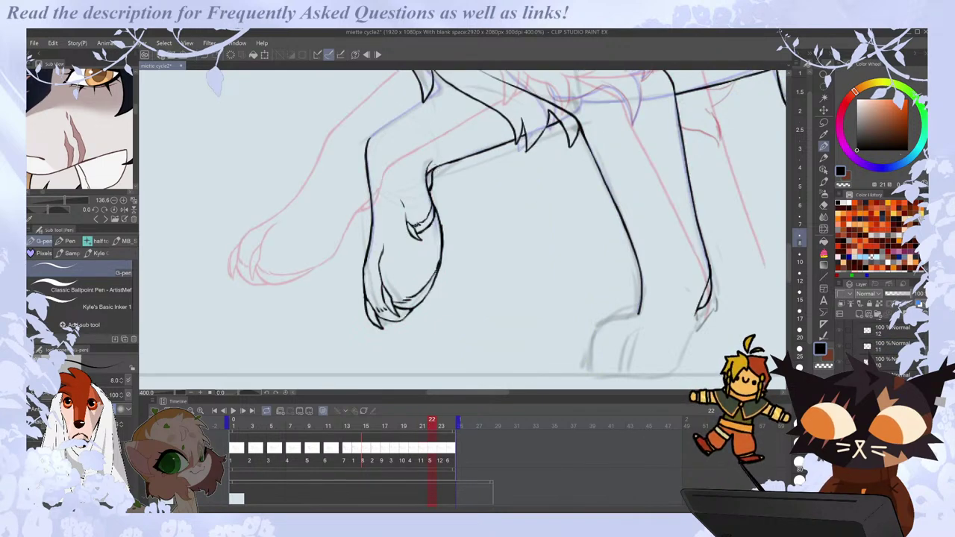
pyautogui.press('Right')
pyautogui.press('Left')
pyautogui.press('Left')
pyautogui.press('e')
pyautogui.moveTo(430, 200); pyautogui.dragTo(439, 238)
pyautogui.press('p')
pyautogui.press('.')
pyautogui.press('e')
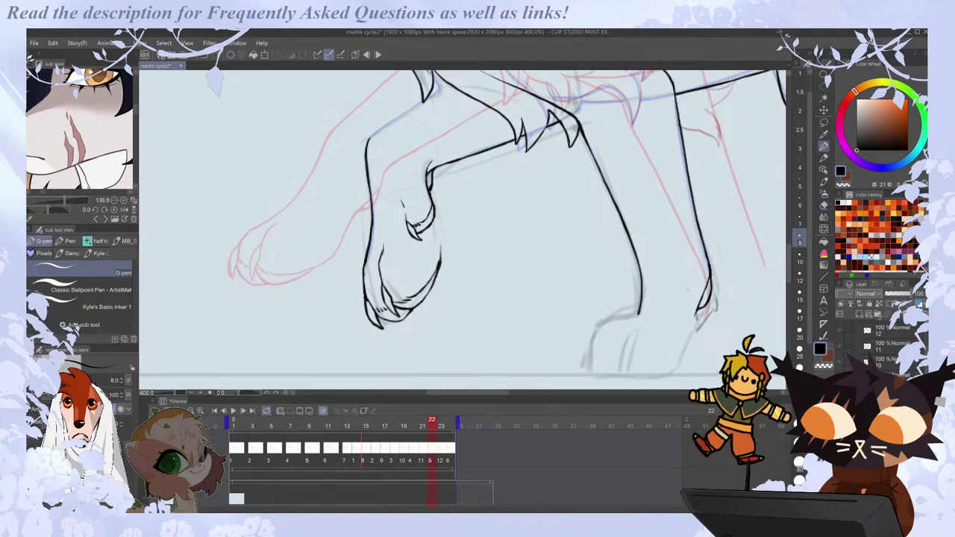
pyautogui.press('p')
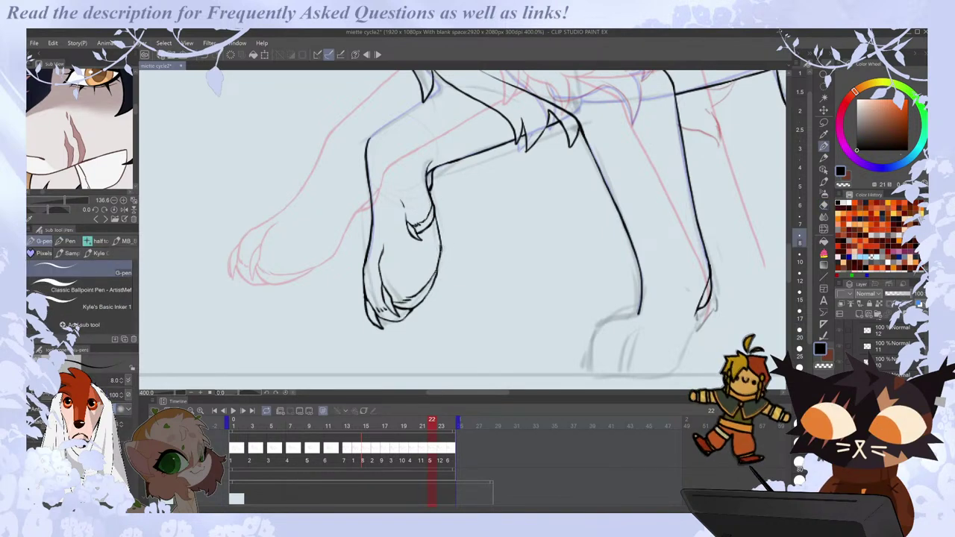
# Step through the frames from 22 across the loop to frame 3 and back to compare the front-paw motion.
pyautogui.press('.')
pyautogui.press('.')
pyautogui.press('.')
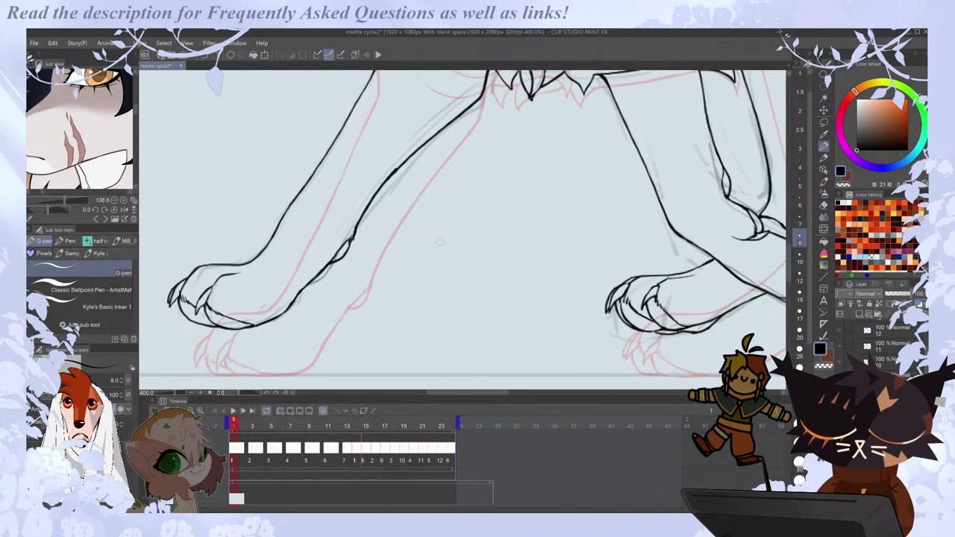
pyautogui.press(',')
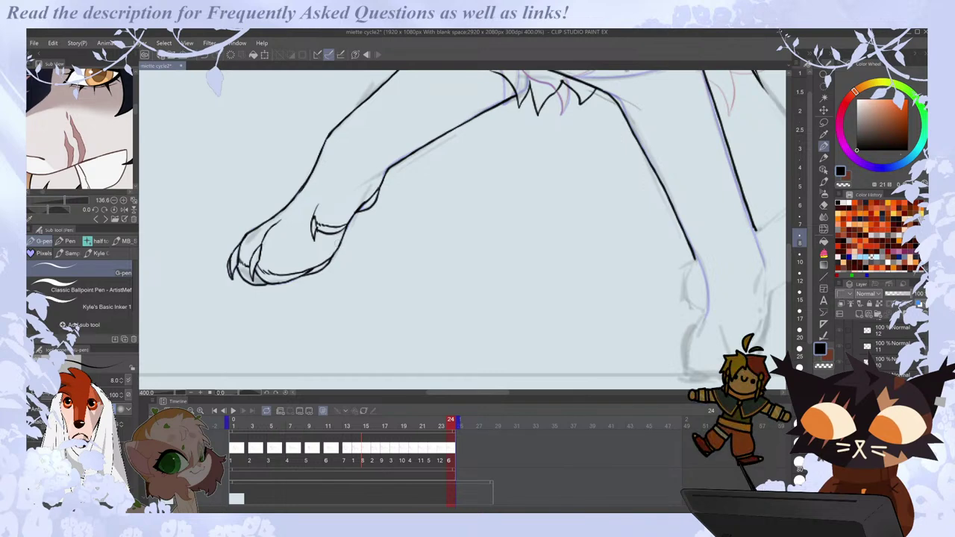
pyautogui.press('.')
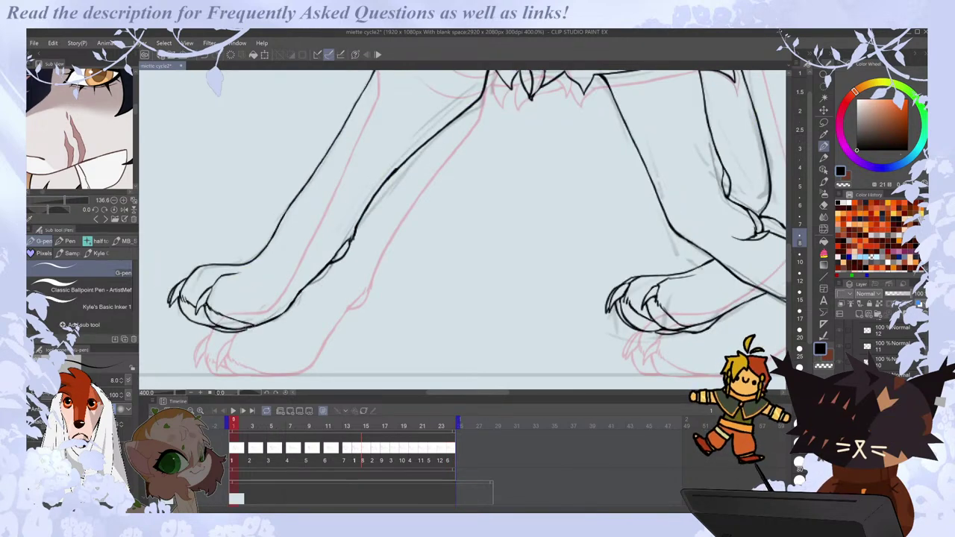
pyautogui.press('.')
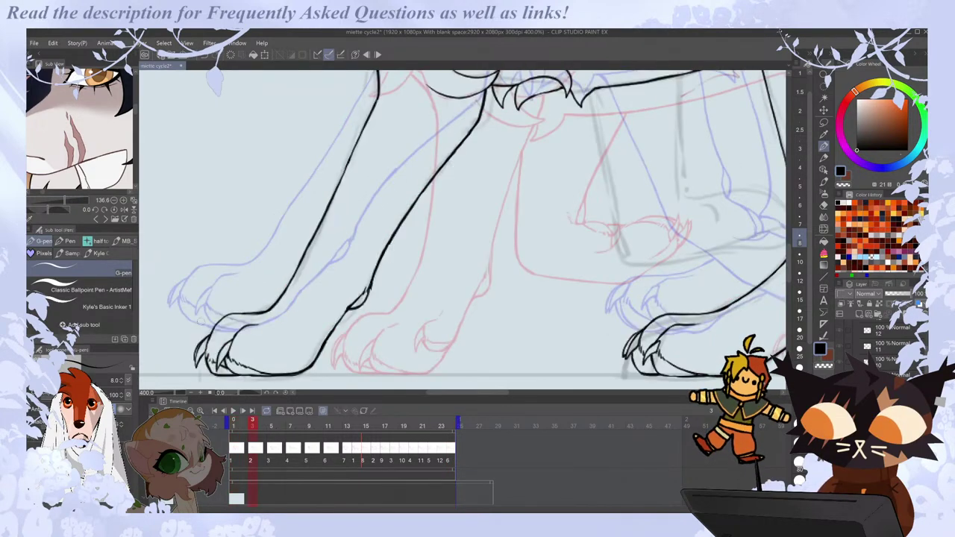
pyautogui.press(',')
pyautogui.press(',')
pyautogui.press(',')
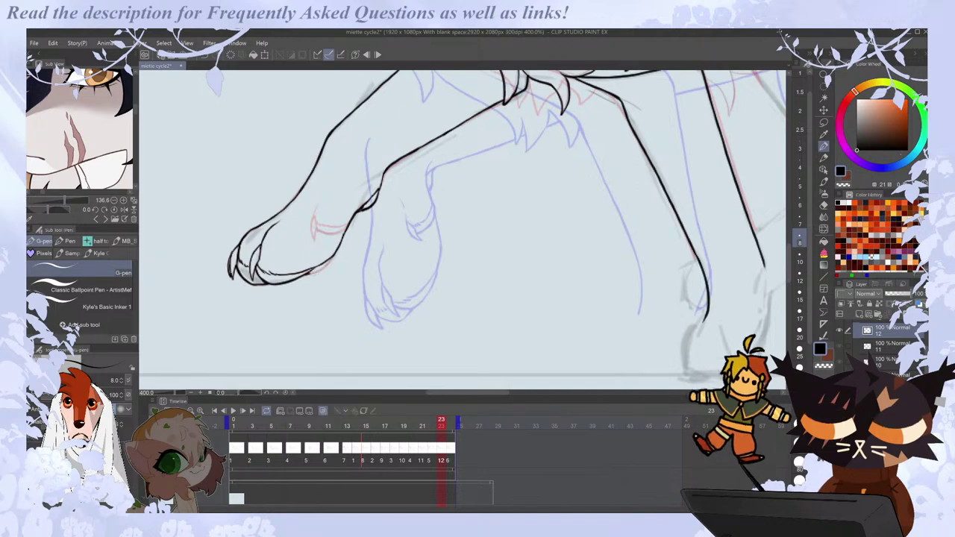
# Refine the heel and sole line at the rear of frame 22's raised paw and compare it with neighbouring frames.
pyautogui.press('Left')
pyautogui.press('e')
pyautogui.moveTo(442, 244); pyautogui.dragTo(424, 300)
pyautogui.press('p')
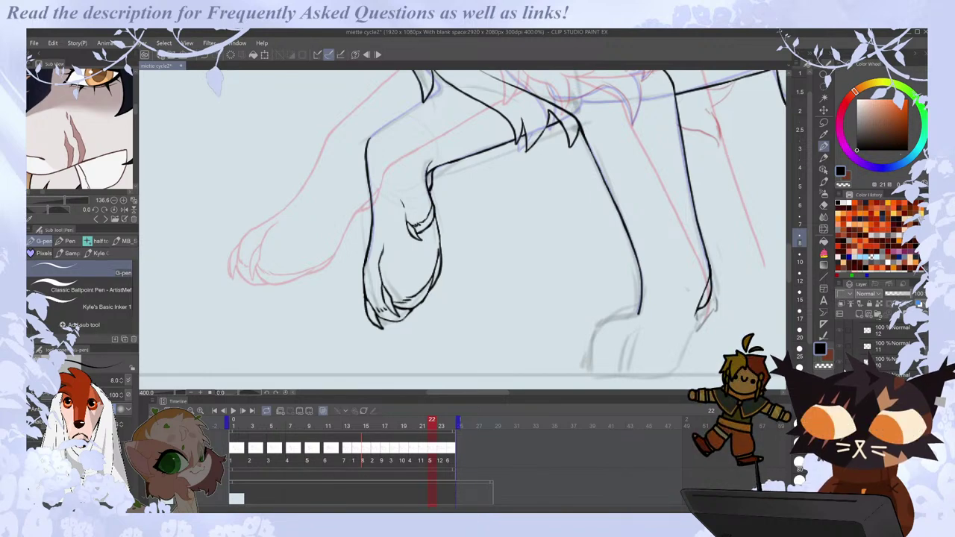
pyautogui.press('Left')
pyautogui.press('Right')
pyautogui.press('Right')
pyautogui.press('Left')
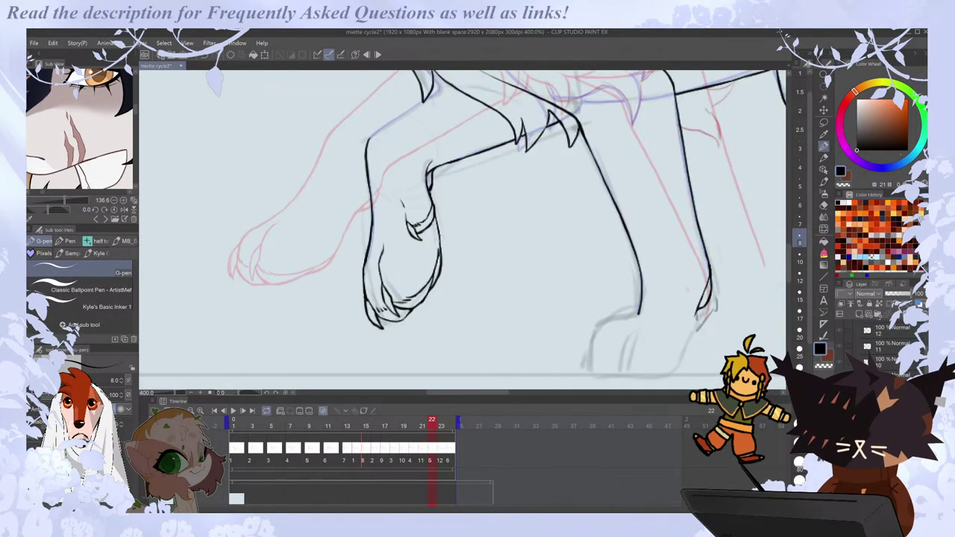
# Draw the upper contour of frame 22's raised forearm from the bent wrist up to the chest fur.
pyautogui.hotkey('ctrl', 'z')
pyautogui.hotkey('ctrl', 'z')
pyautogui.moveTo(367, 143); pyautogui.dragTo(393, 121)
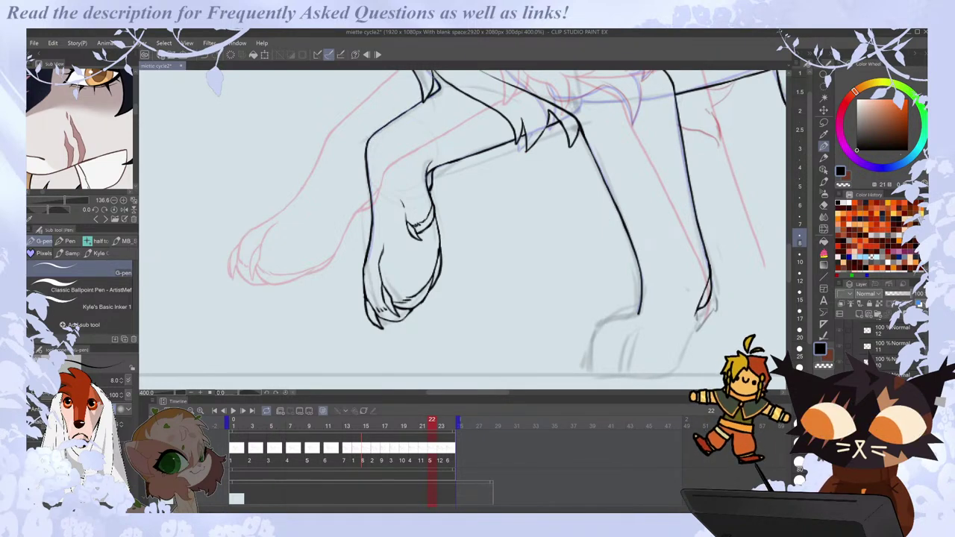
# Erase and redraw a short stretch of the front contour of frame 22's raised paw, just above the toes.
pyautogui.press('e')
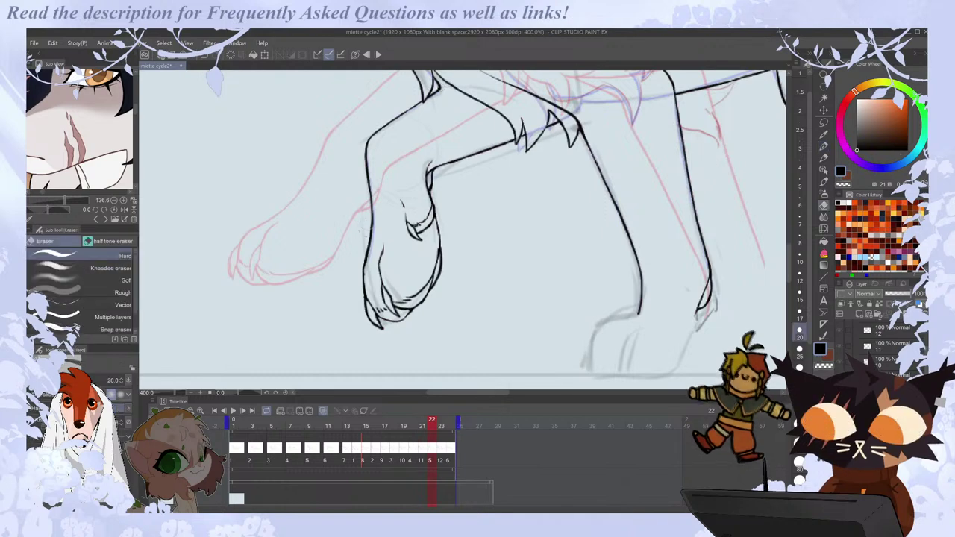
pyautogui.press('p')
pyautogui.moveTo(372, 249); pyautogui.dragTo(368, 260)
pyautogui.scroll(-3, 369, 251)
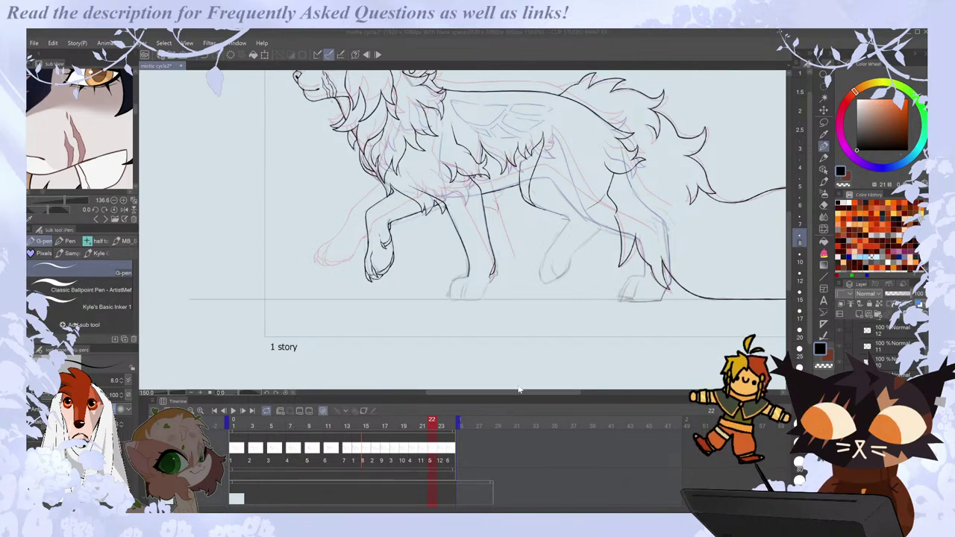
# Compare frame 22's raised front leg with the neighbouring frames in a wider view.
pyautogui.moveTo(541, 392); pyautogui.dragTo(535, 392)
pyautogui.press('Left')
pyautogui.press('Right')
pyautogui.press('Right')
pyautogui.press('Right')
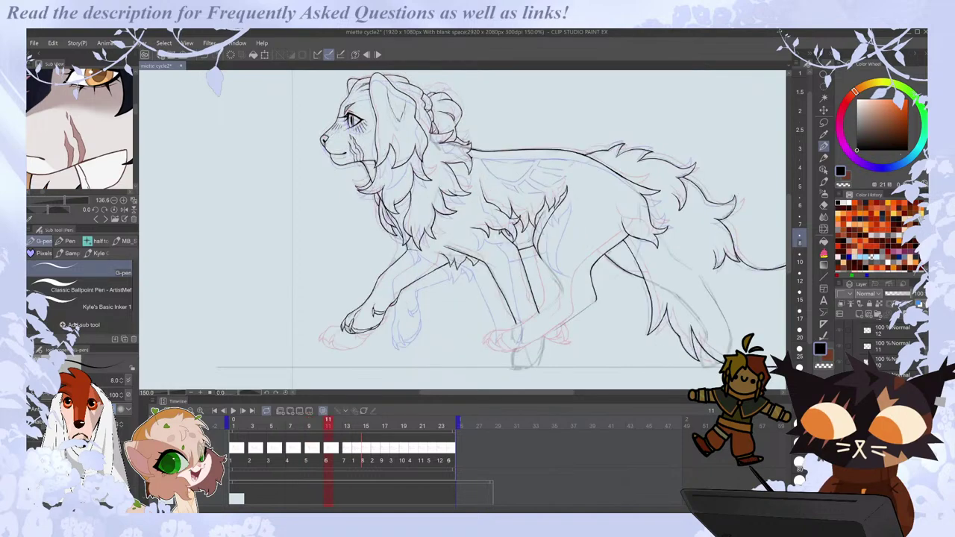
# Compare frame 11's raised front paw with the frames before and after it, with the Liquify tool selected.
pyautogui.click(824, 217)
pyautogui.scroll(1, 346, 342)
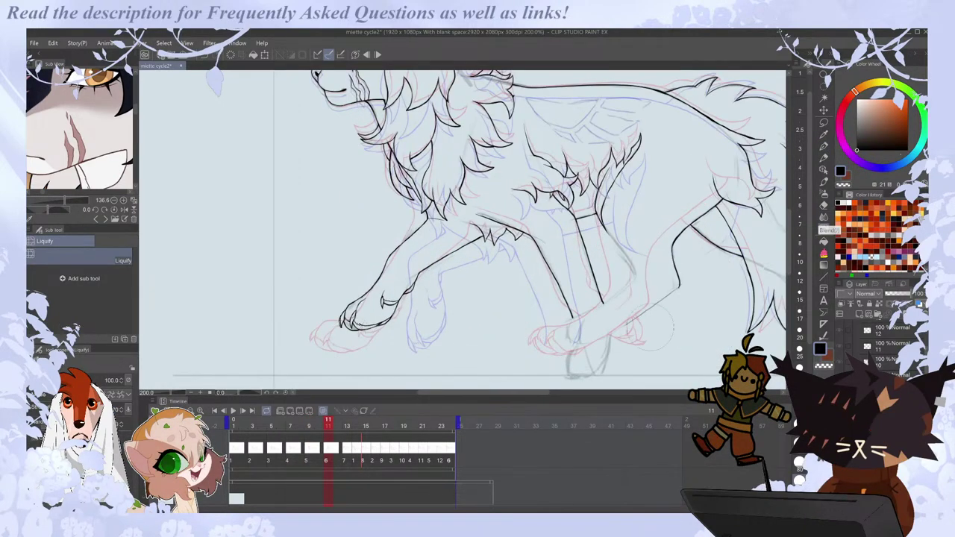
pyautogui.press('Right')
pyautogui.press('Left')
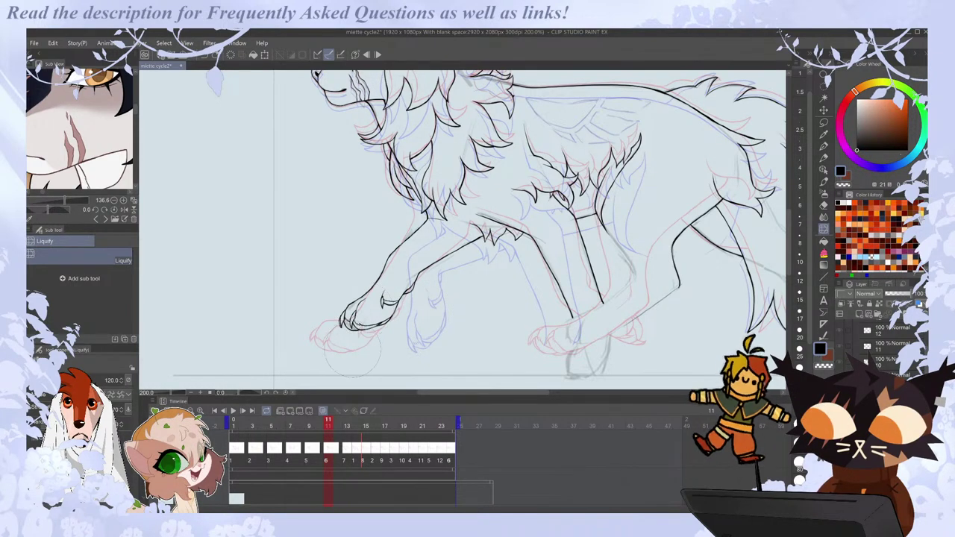
pyautogui.press('Right')
pyautogui.press('Left')
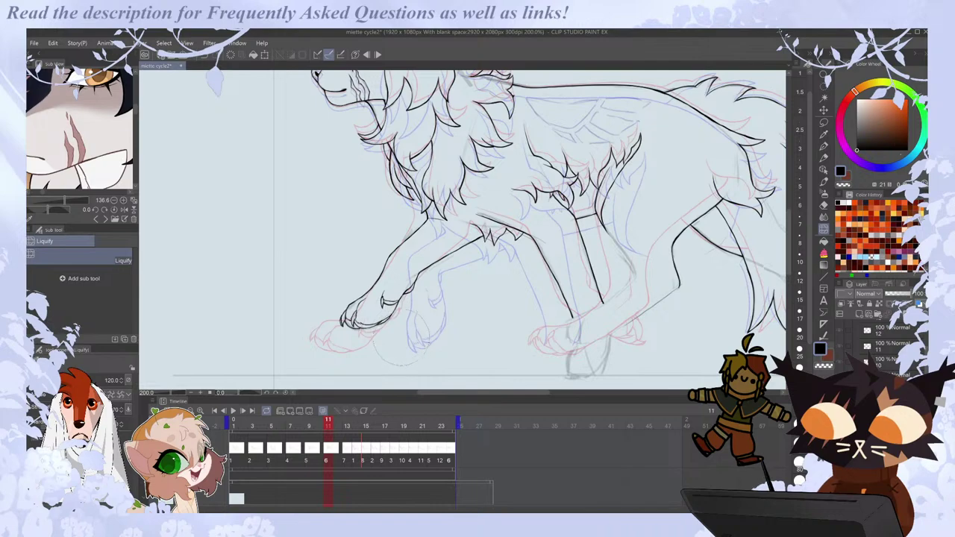
pyautogui.press('Left')
pyautogui.press('Right')
pyautogui.press('Right')
pyautogui.press('Left')
pyautogui.press('Left')
pyautogui.press('Right')
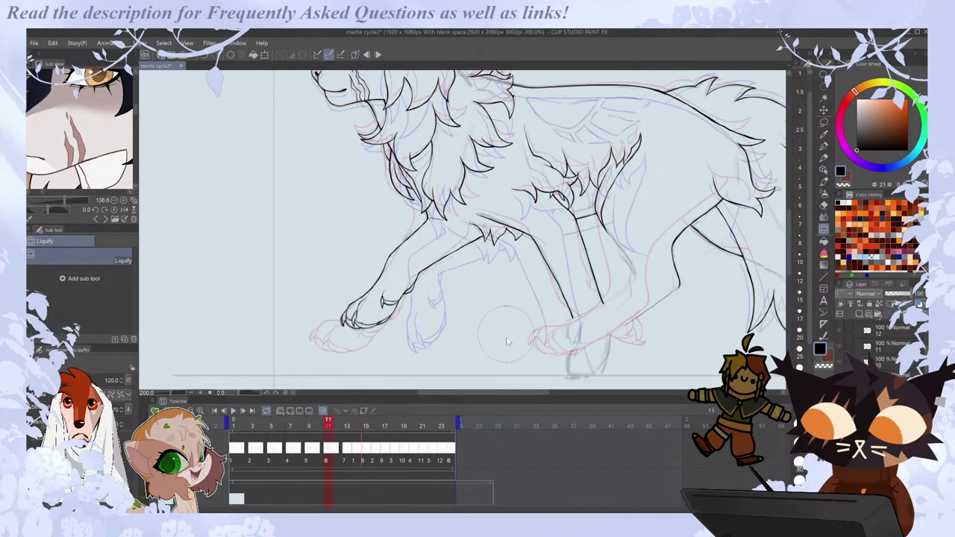
pyautogui.scroll(-1, 739, 310)
pyautogui.moveTo(539, 392); pyautogui.dragTo(571, 392)
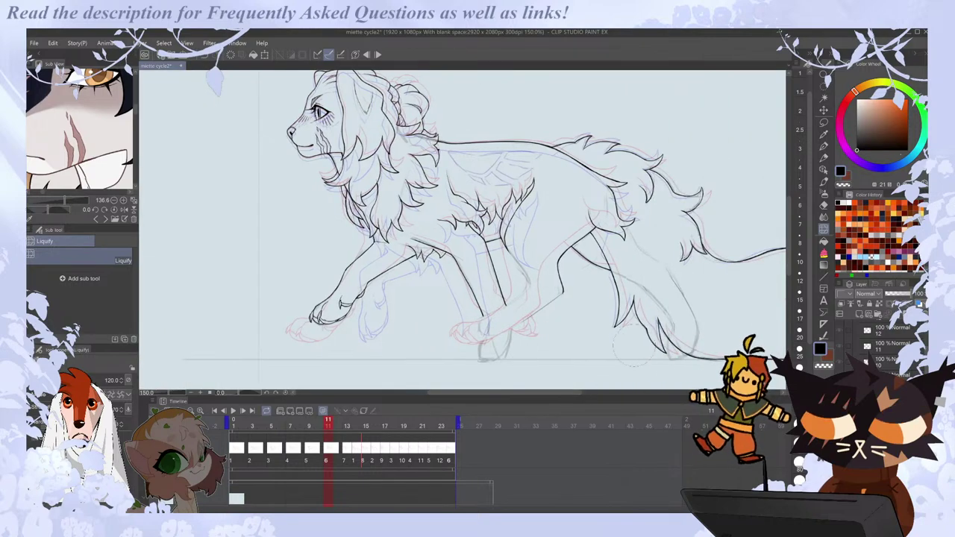
pyautogui.press('Left')
pyautogui.press('Right')
pyautogui.press('Left')
pyautogui.press('Left')
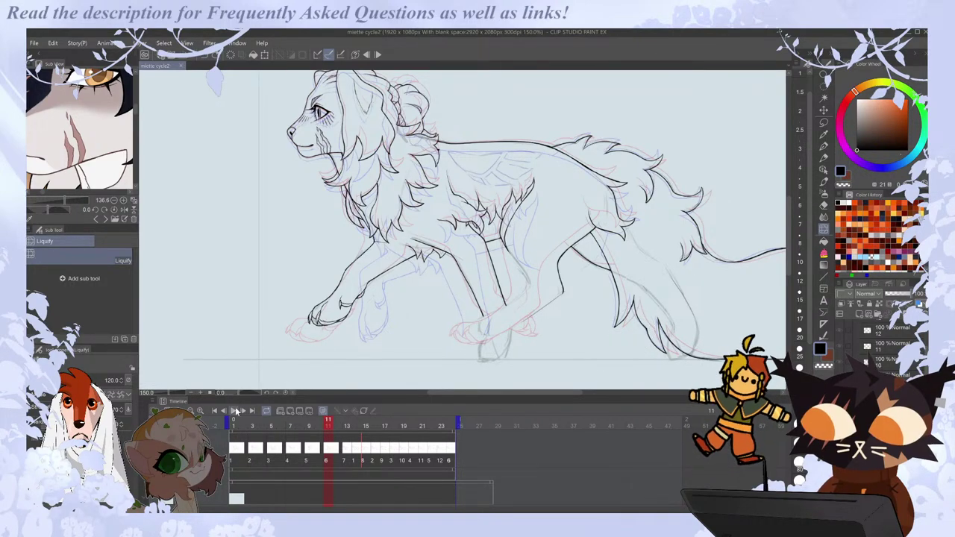
# Play the walk cycle, stop it, and step forward from frame 11 to frame 17.
pyautogui.click(232, 411)
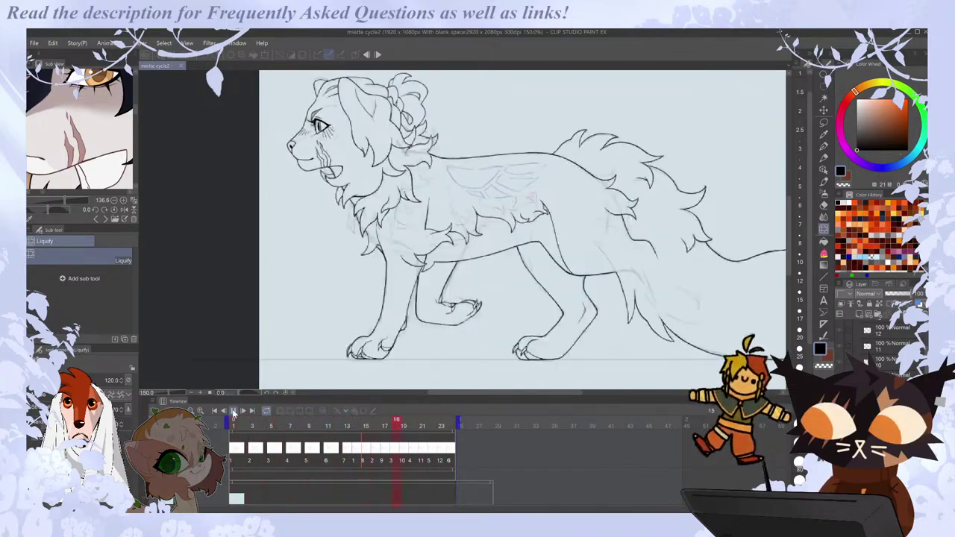
pyautogui.click(234, 412)
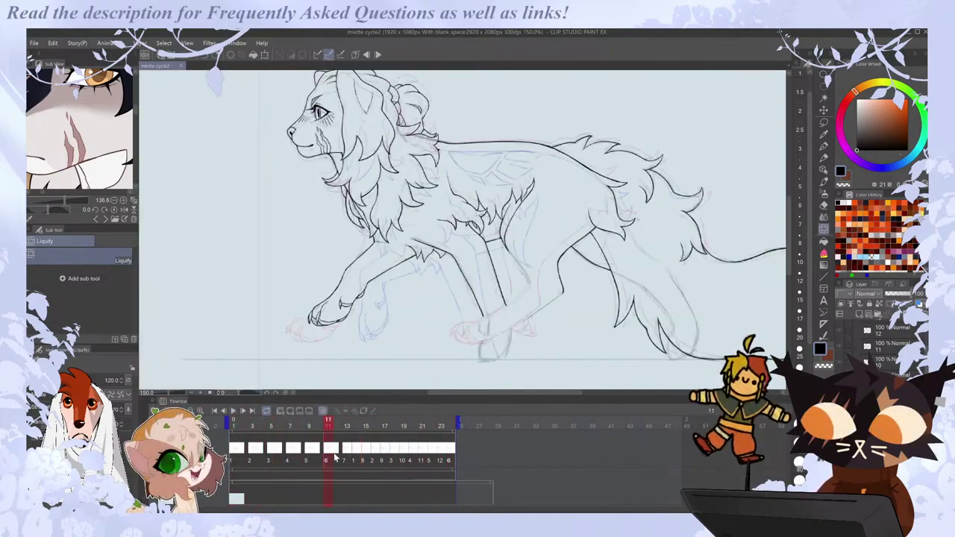
pyautogui.press('Right')
pyautogui.press('Right')
pyautogui.press('Right')
pyautogui.press('p')
pyautogui.press('Right')
pyautogui.press('Right')
pyautogui.press('Right')
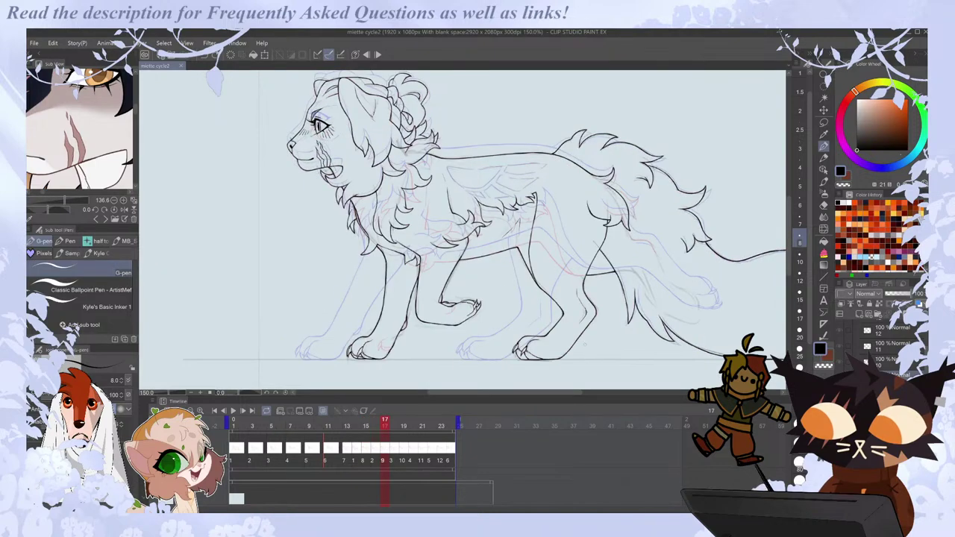
# Flip between frame 17 and its neighbours, and move along the timeline to frame 21.
pyautogui.press('Left')
pyautogui.press('Left')
pyautogui.press('Right')
pyautogui.press('Left')
pyautogui.press('Left')
pyautogui.press('Right')
pyautogui.press('Right')
pyautogui.moveTo(374, 460); pyautogui.dragTo(412, 460)
pyautogui.press('Right')
pyautogui.press('Right')
pyautogui.press('Left')
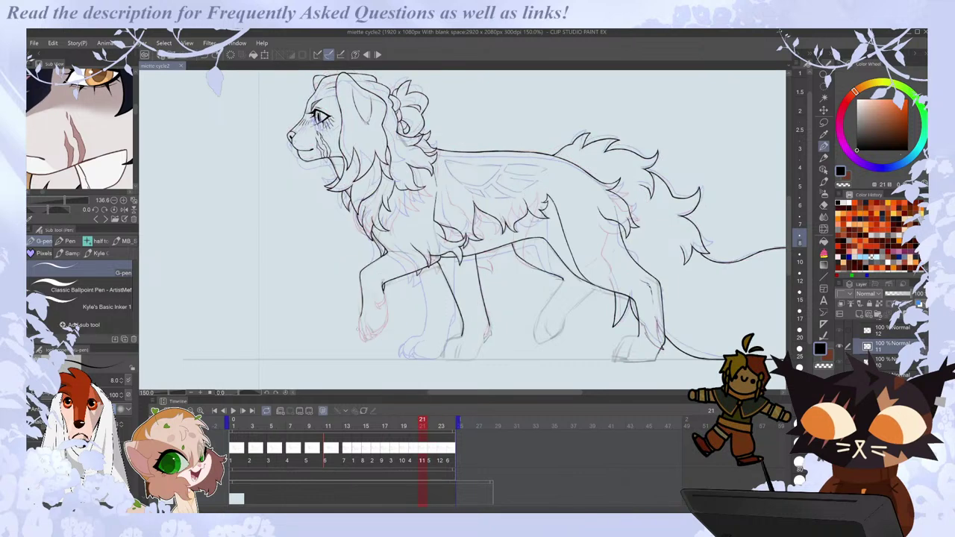
# Erase frame 21's lower forearm line and redraw it from the bent wrist down, adding the paw's toes and claws.
pyautogui.scroll(3, 373, 331)
pyautogui.press('e')
pyautogui.moveTo(364, 189); pyautogui.dragTo(366, 287)
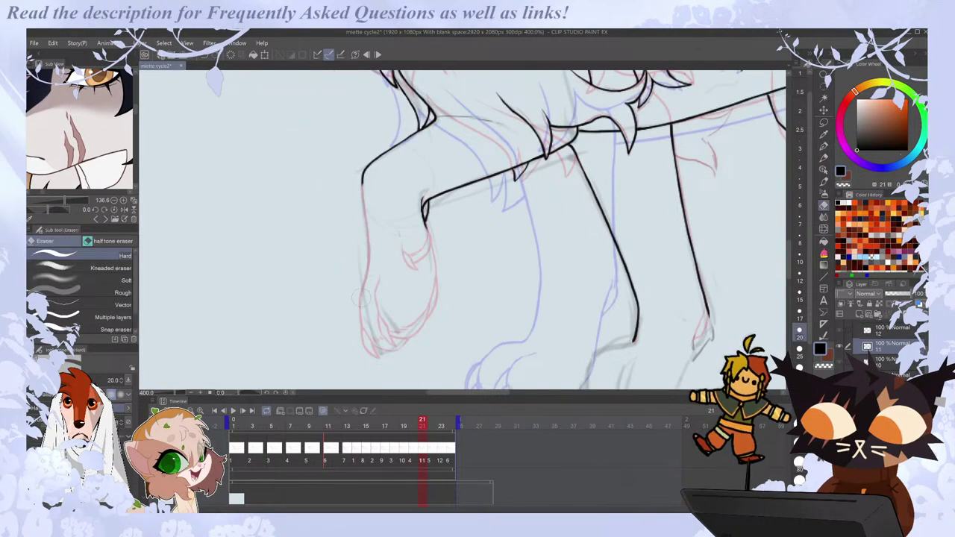
pyautogui.press('p')
pyautogui.moveTo(363, 185); pyautogui.dragTo(366, 227)
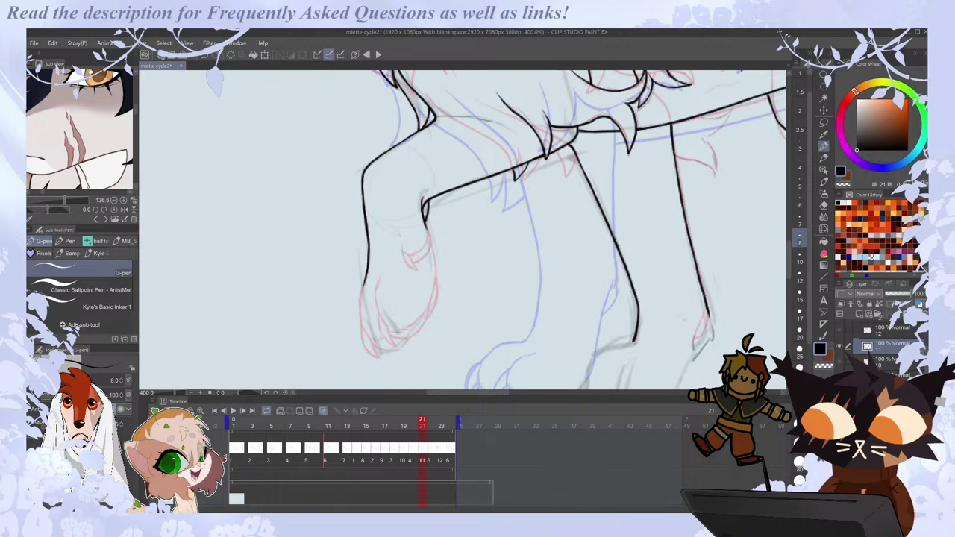
pyautogui.moveTo(359, 298); pyautogui.dragTo(362, 325)
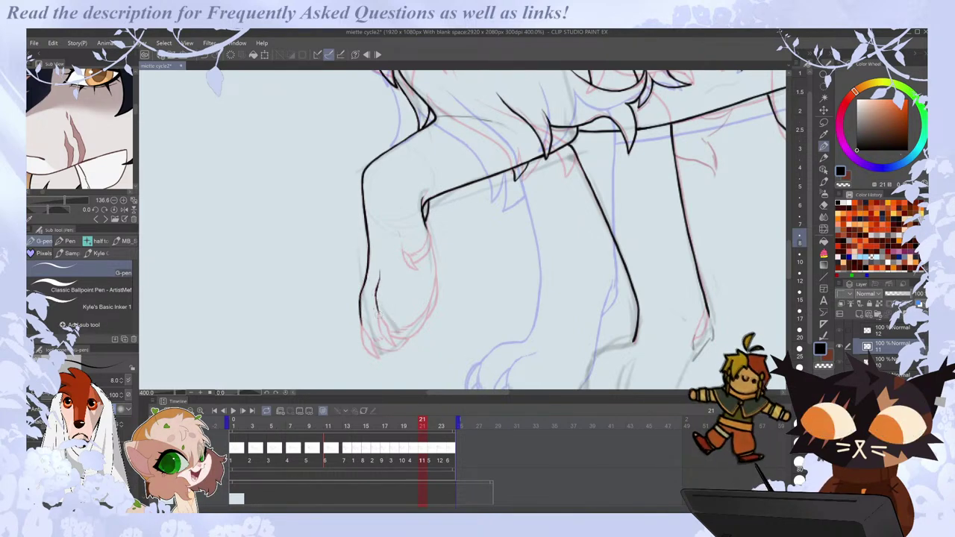
pyautogui.moveTo(388, 327)
pyautogui.mouseDown()
pyautogui.moveTo(361, 325)
pyautogui.moveTo(376, 349)
pyautogui.mouseUp()
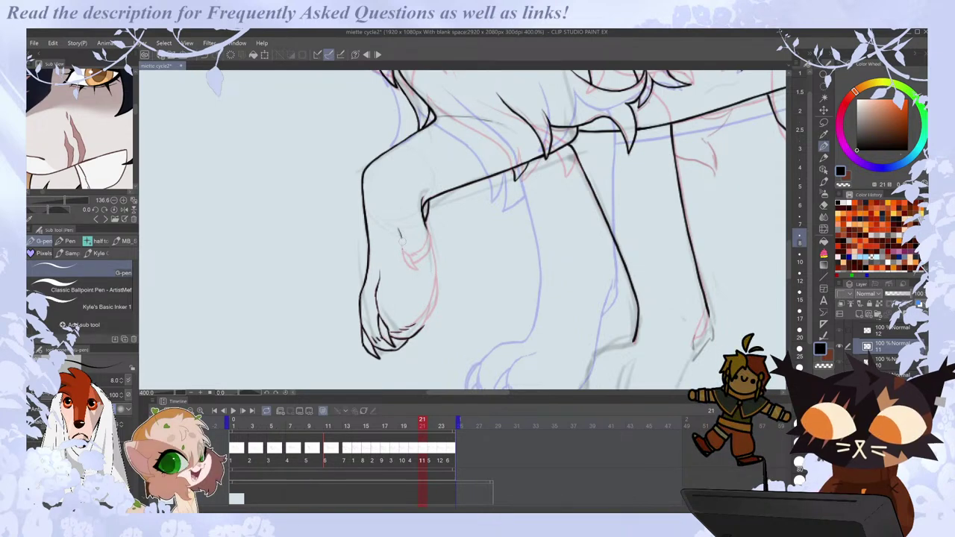
# Ink the dewclaw, wrist mark and rear paw contour of frame 21's raised front leg.
pyautogui.moveTo(397, 228); pyautogui.dragTo(418, 270)
pyautogui.press('e')
pyautogui.press('p')
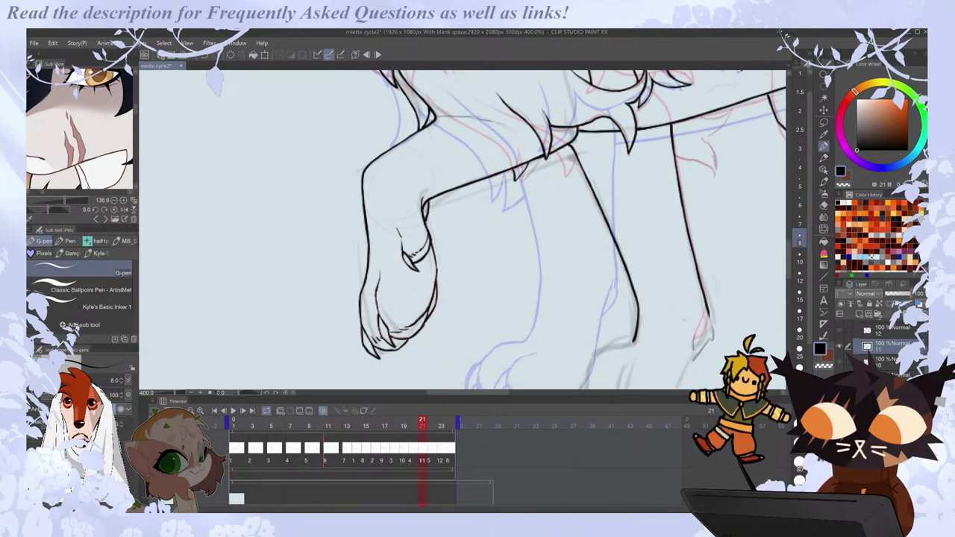
pyautogui.scroll(-3, 404, 308)
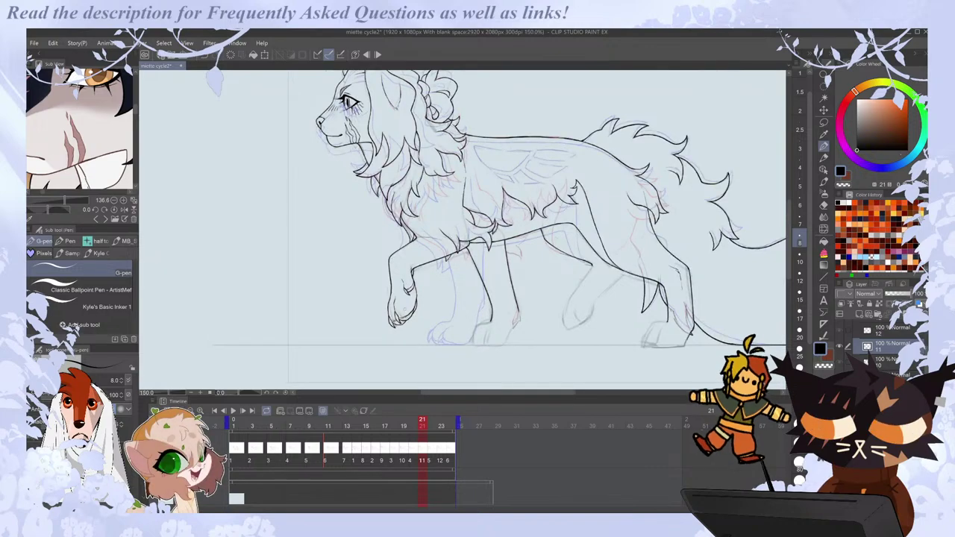
# Compare frame 21 with the previous frame, play the walk cycle, and go to frame 3.
pyautogui.moveTo(505, 394); pyautogui.dragTo(526, 393)
pyautogui.press('Left')
pyautogui.press('Right')
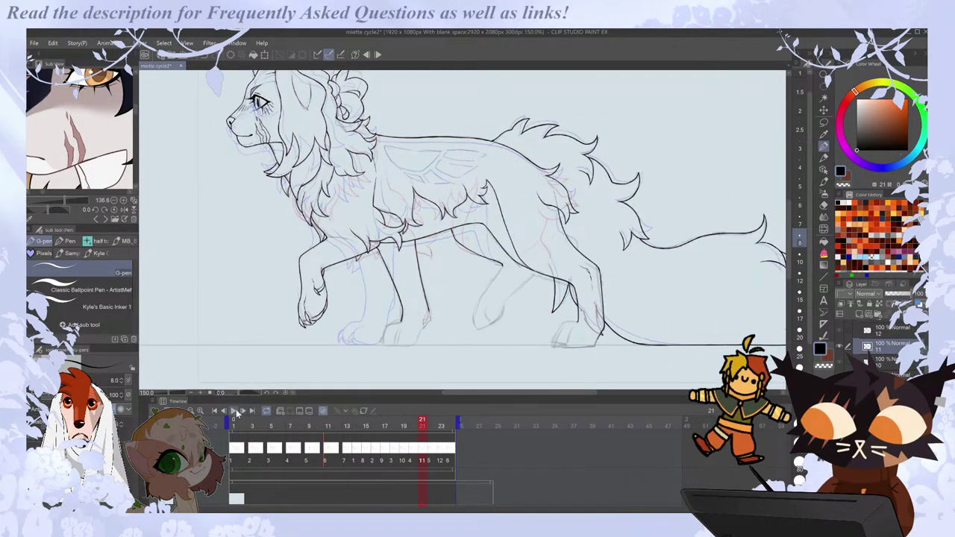
pyautogui.click(236, 412)
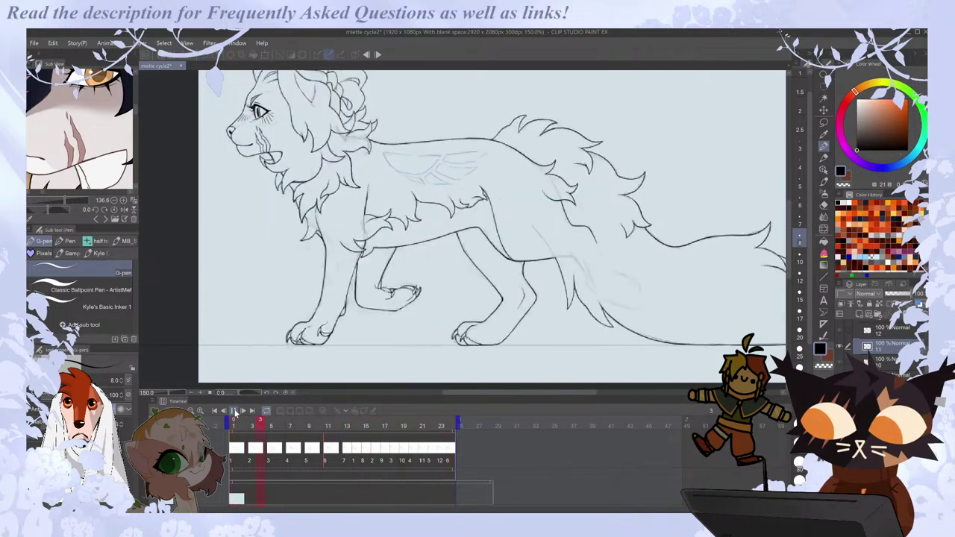
pyautogui.click(235, 413)
pyautogui.click(242, 450)
pyautogui.press('Right')
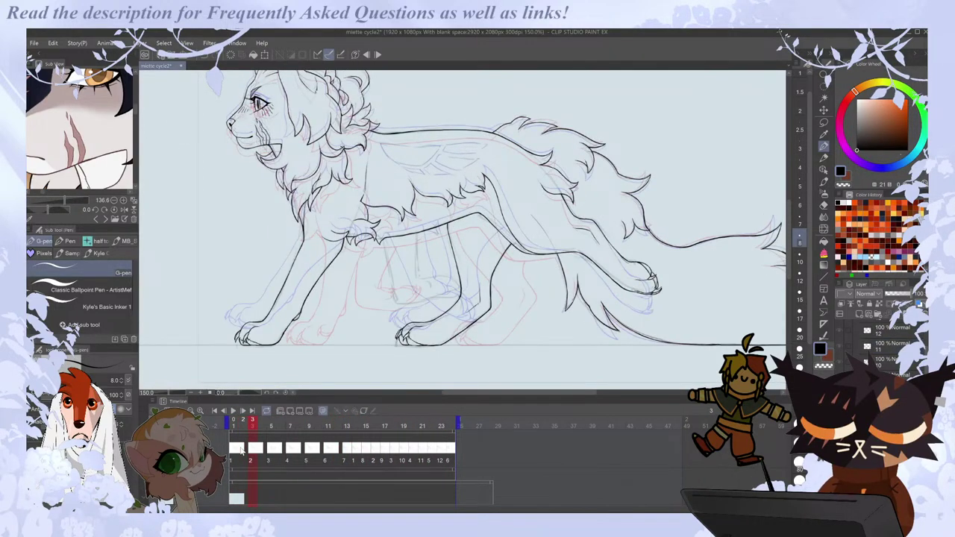
# Flip back and forth around frames 3 and 5 close up to examine how the folded front leg moves.
pyautogui.press('Right')
pyautogui.press('Left')
pyautogui.press('Right')
pyautogui.press('Left')
pyautogui.press('Left')
pyautogui.press('Right')
pyautogui.press('Right')
pyautogui.press('Left')
pyautogui.scroll(3, 398, 305)
pyautogui.press('Right')
pyautogui.press('Left')
pyautogui.press('Right')
pyautogui.press('Left')
pyautogui.moveTo(381, 233)
pyautogui.mouseDown()
pyautogui.moveTo(397, 290)
pyautogui.moveTo(419, 300)
pyautogui.mouseUp()
pyautogui.press('Left')
pyautogui.press('Right')
pyautogui.press('Right')
pyautogui.press('Left')
pyautogui.press('Left')
pyautogui.press('Right')
pyautogui.moveTo(484, 393); pyautogui.dragTo(494, 393)
pyautogui.press('Left')
pyautogui.press('Right')
pyautogui.press('Right')
pyautogui.press('Left')
pyautogui.press('Left')
pyautogui.press('Right')
pyautogui.press('Left')
pyautogui.press('Right')
pyautogui.press('Right')
pyautogui.press('Left')
pyautogui.press('Right')
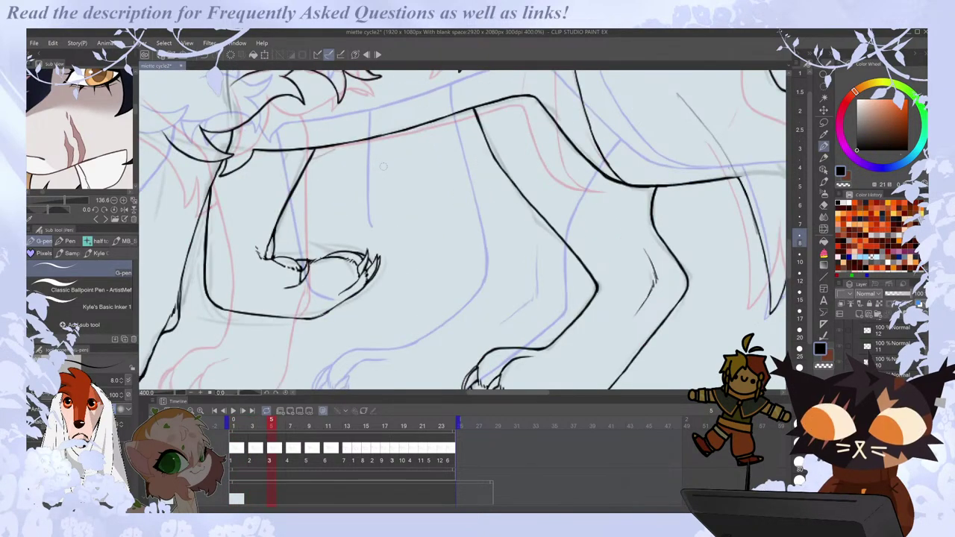
pyautogui.press('Right')
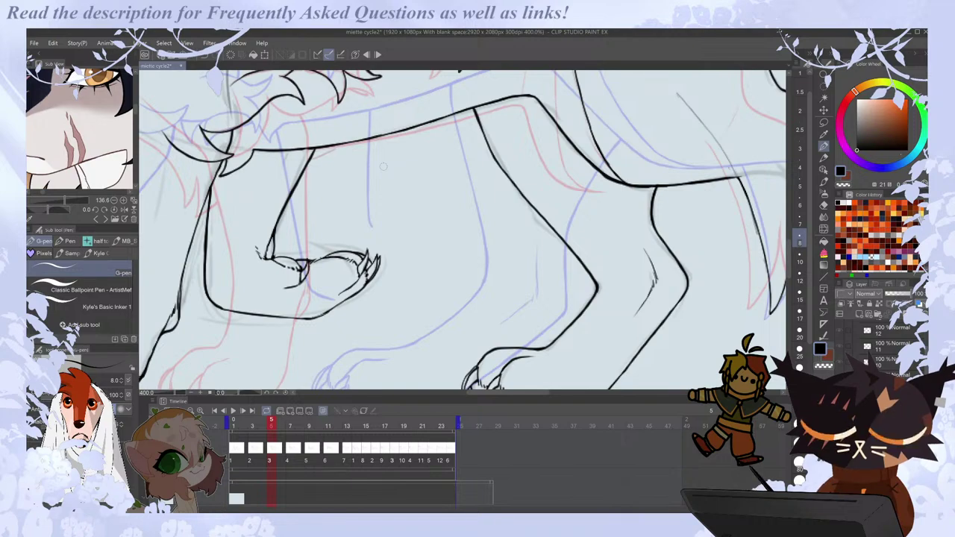
pyautogui.press('Left')
pyautogui.press('Left')
pyautogui.press('Right')
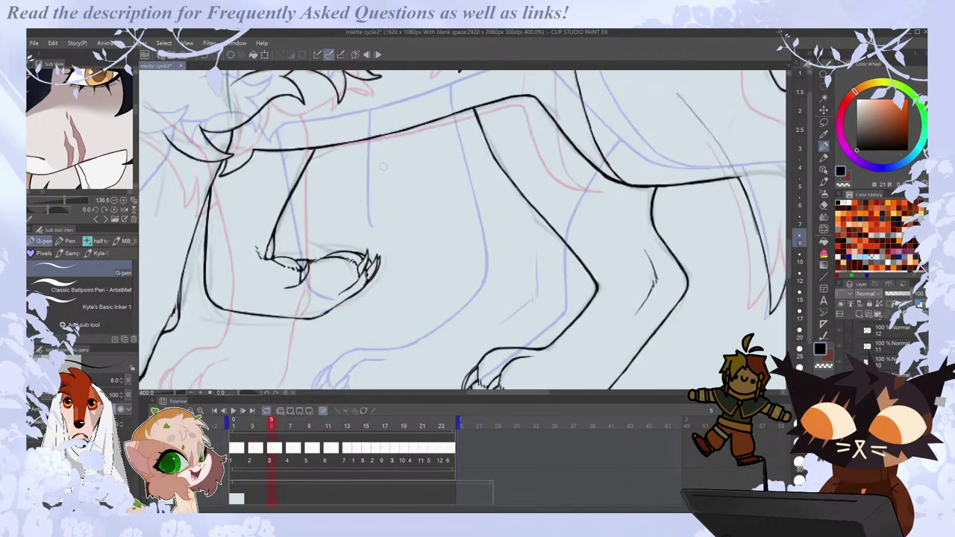
pyautogui.press('Right')
pyautogui.press('Left')
# Compare frames 3, 5 and 7 in a wider view to check the leg and belly transitions.
pyautogui.scroll(-2, 510, 386)
pyautogui.press('Left')
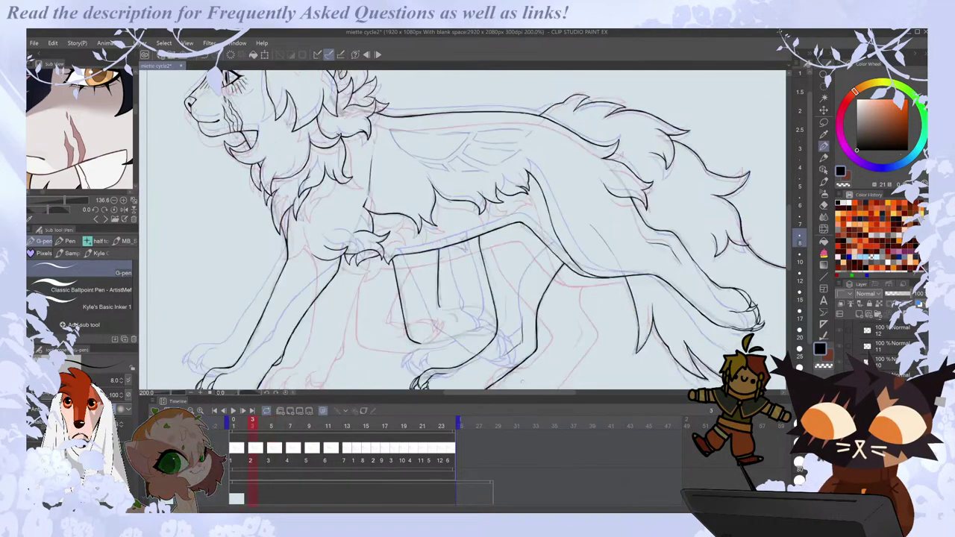
pyautogui.press('Right')
pyautogui.press('Right')
pyautogui.press('Left')
pyautogui.press('Right')
pyautogui.press('Left')
pyautogui.press('Right')
pyautogui.press('Left')
pyautogui.press('Right')
# Erase and redraw the front part of frame 7's belly line so it meets the front leg.
pyautogui.scroll(2, 431, 265)
pyautogui.press('e')
pyautogui.moveTo(385, 271); pyautogui.dragTo(388, 274)
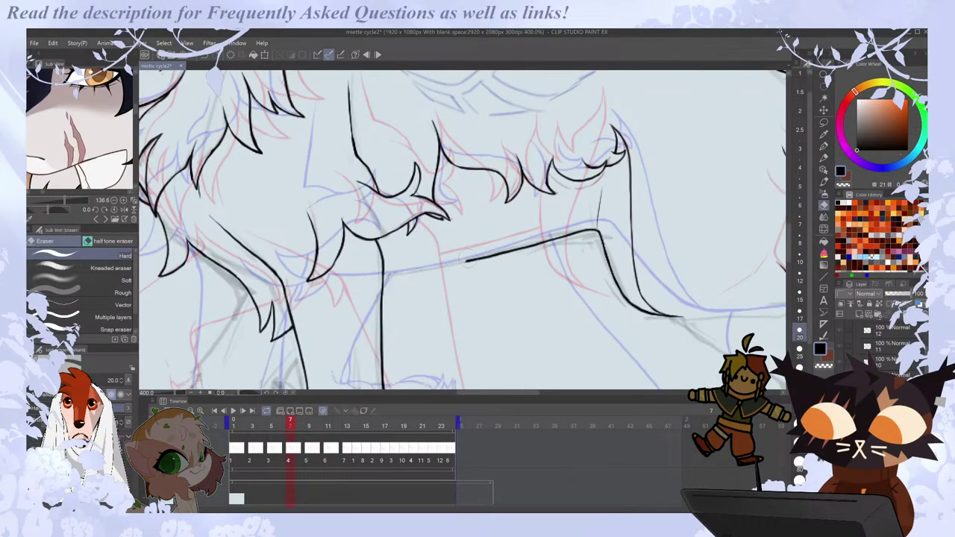
pyautogui.press('p')
pyautogui.hotkey('ctrl', 'z')
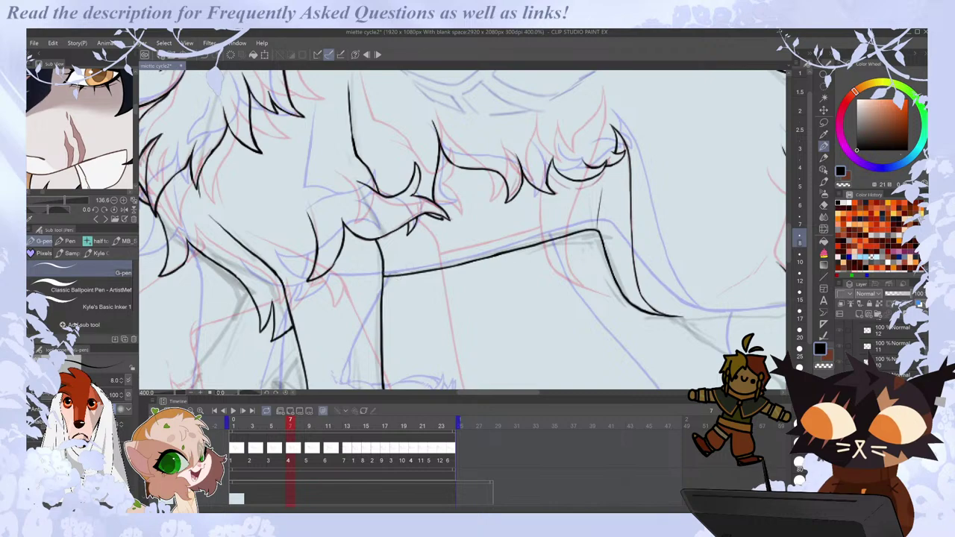
# On frame 9, ink the front contour of the raised hind leg from the knee to the ankle bend.
pyautogui.hotkey('ctrl', '-')
pyautogui.hotkey('ctrl', '-')
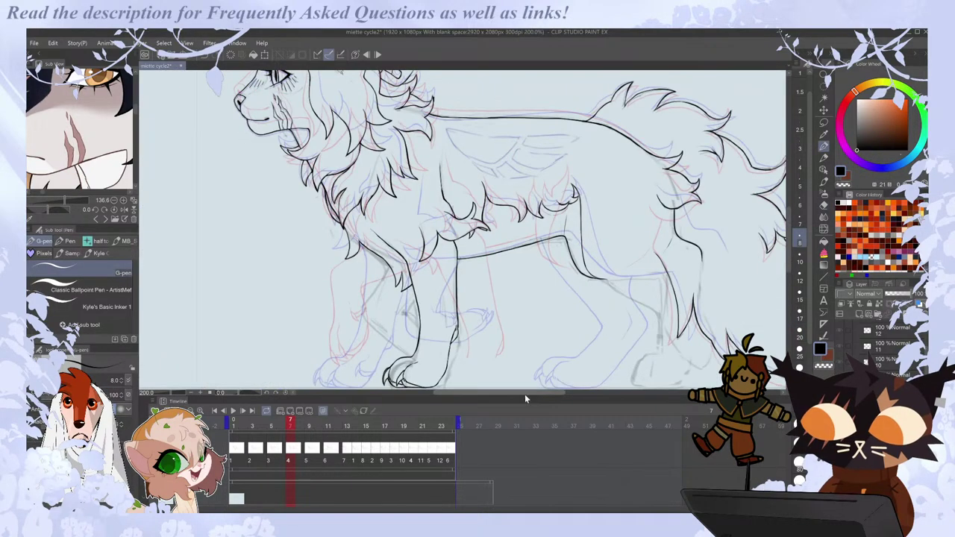
pyautogui.moveTo(525, 393); pyautogui.dragTo(548, 393)
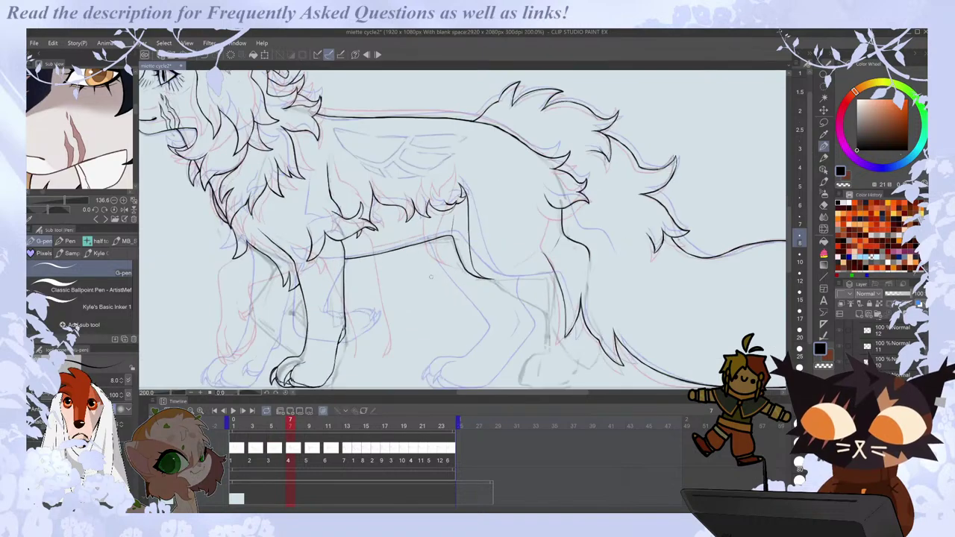
pyautogui.scroll(4, 431, 280)
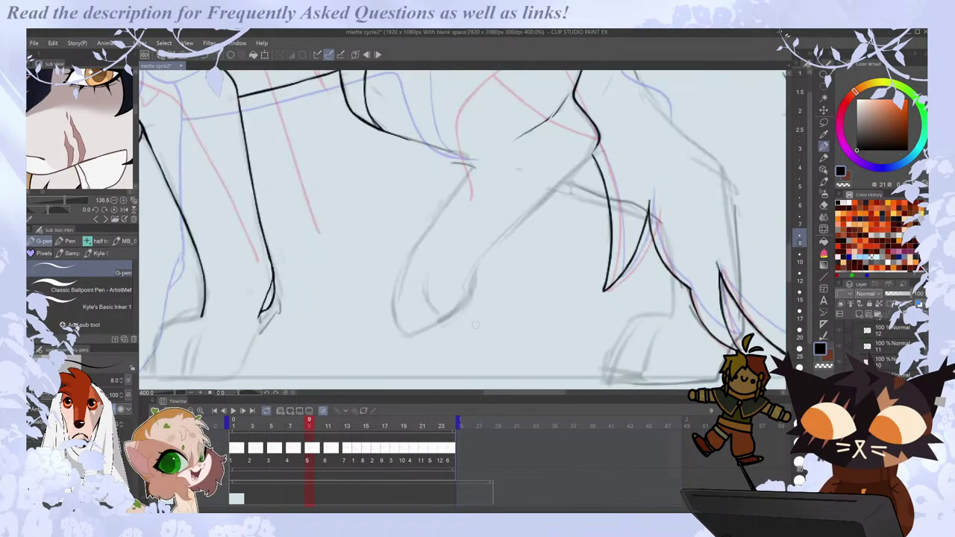
pyautogui.moveTo(402, 138); pyautogui.dragTo(467, 160)
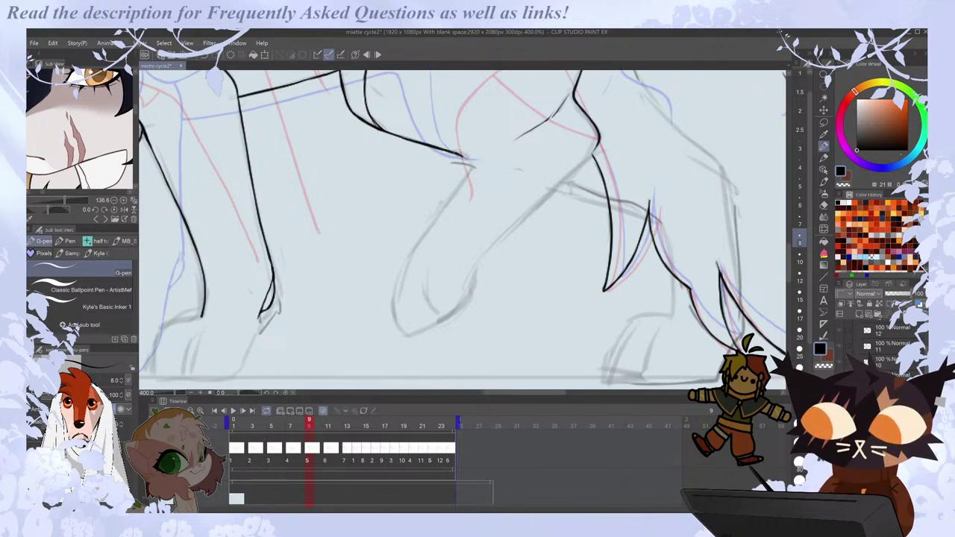
pyautogui.moveTo(461, 155); pyautogui.dragTo(471, 167)
# Compare frame 9's raised hind leg with the previous and next frames.
pyautogui.press('Left')
pyautogui.press('Right')
pyautogui.press('Right')
pyautogui.press('Left')
pyautogui.scroll(-2, 460, 185)
pyautogui.press('Left')
pyautogui.press('Right')
pyautogui.press('Right')
pyautogui.press('Left')
pyautogui.press('Left')
pyautogui.press('Right')
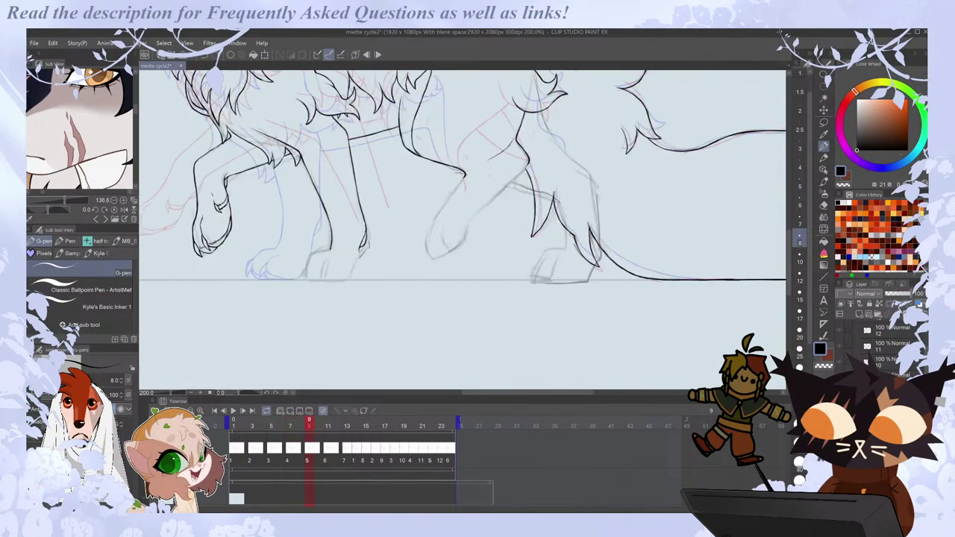
# Erase the tip of frame 9's hind shin line and redraw it as a small downward-turning bend at the ankle.
pyautogui.scroll(4, 452, 185)
pyautogui.press('e')
pyautogui.press('p')
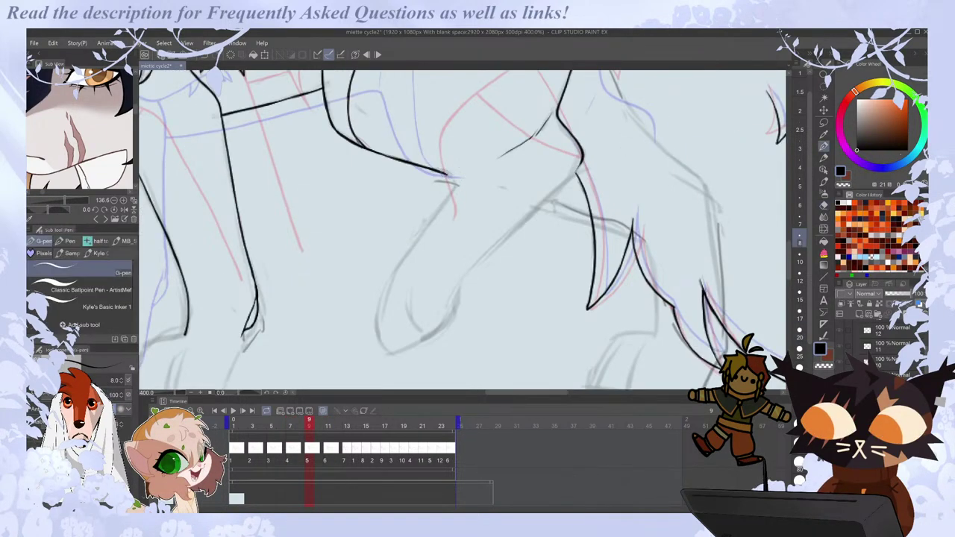
pyautogui.press('e')
pyautogui.press('p')
pyautogui.moveTo(457, 181); pyautogui.dragTo(452, 191)
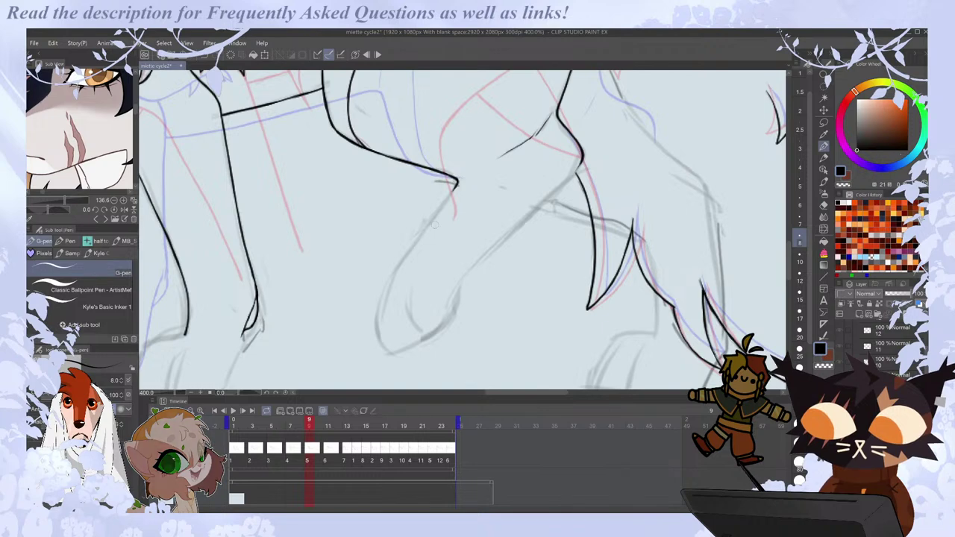
# On frame 9, ink the start of the raised hind leg's back contour just below the rear bend.
pyautogui.scroll(-4, 452, 190)
pyautogui.press('Left')
pyautogui.press('Right')
pyautogui.press('Right')
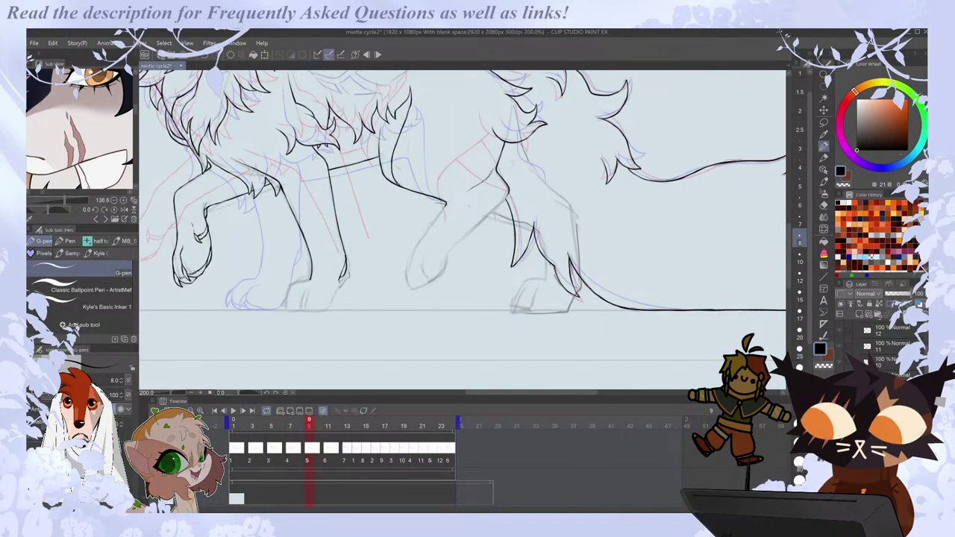
pyautogui.scroll(4, 505, 199)
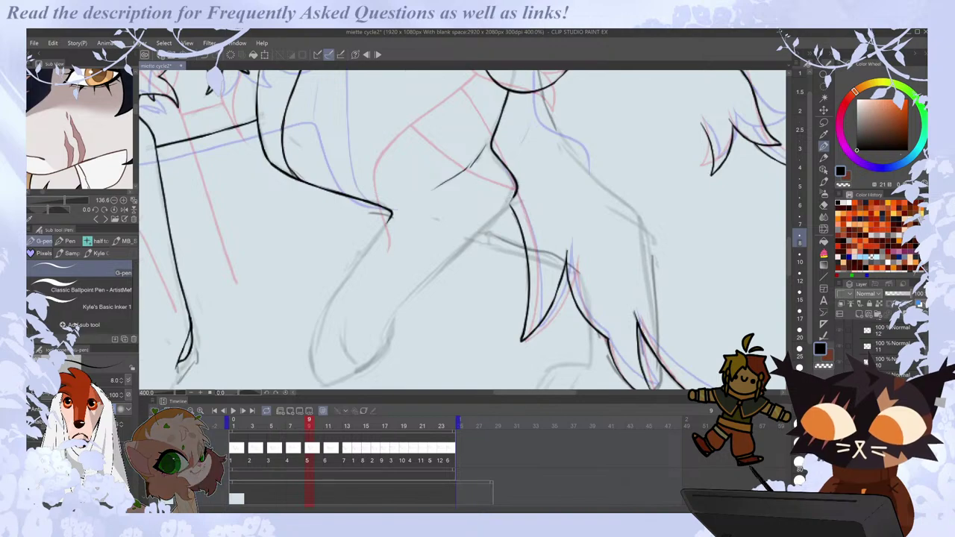
pyautogui.moveTo(516, 194); pyautogui.dragTo(487, 225)
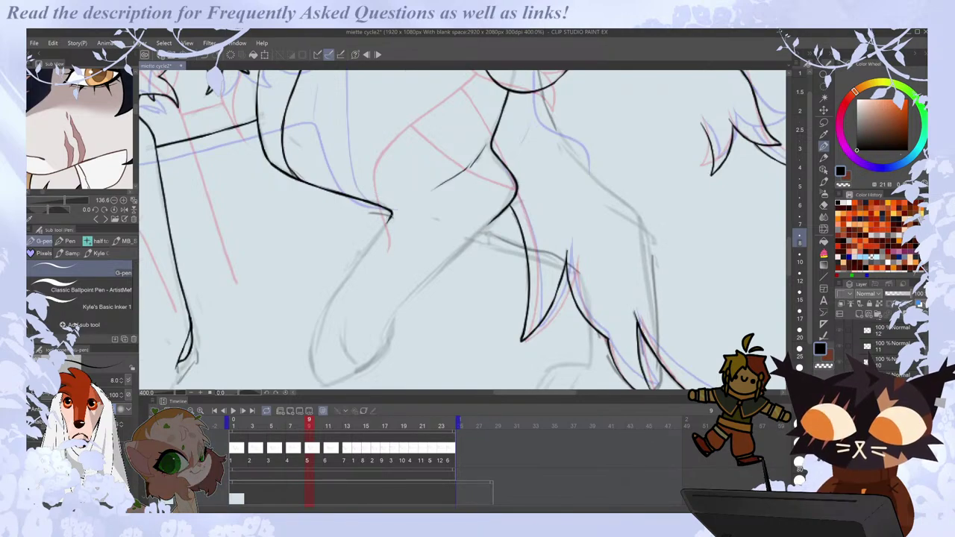
pyautogui.scroll(-4, 358, 284)
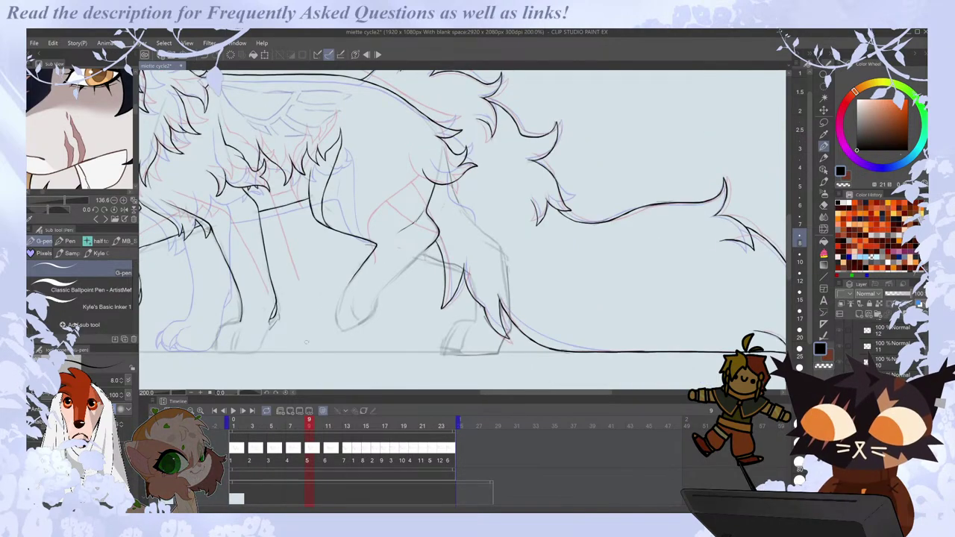
pyautogui.moveTo(317, 285); pyautogui.dragTo(417, 281)
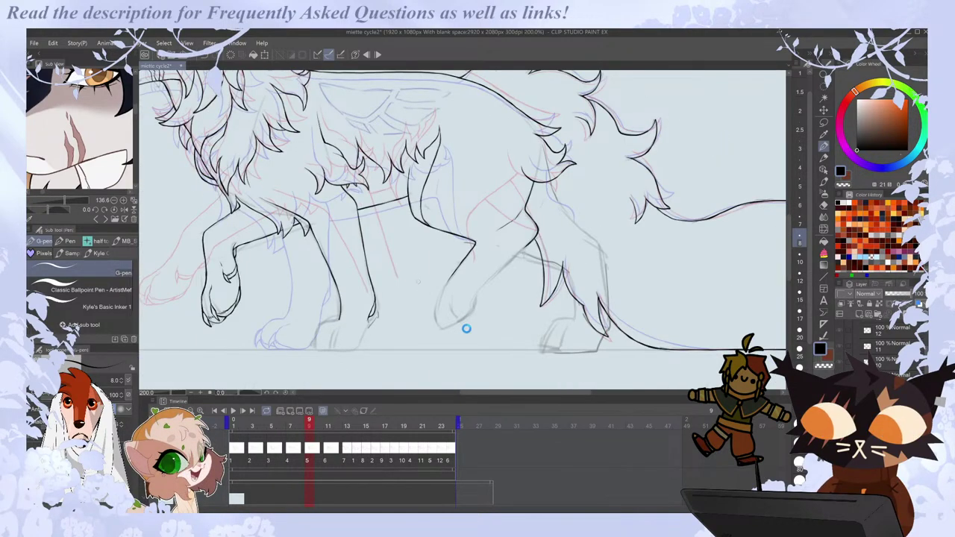
# Step through frames 9 to 16 and compare the leg lines between neighbouring frames.
pyautogui.press('Left')
pyautogui.press('Right')
pyautogui.press('Right')
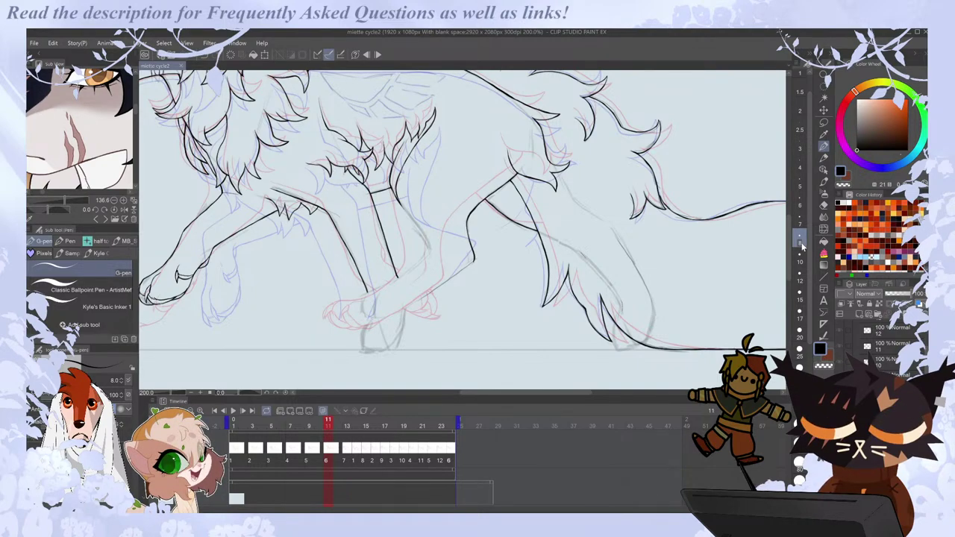
pyautogui.press('Right')
pyautogui.press('Right')
pyautogui.press('Right')
pyautogui.press('Left')
pyautogui.press('Right')
pyautogui.press('Right')
pyautogui.press('Left')
pyautogui.press('Right')
pyautogui.press('Right')
pyautogui.press('Left')
pyautogui.press('Right')
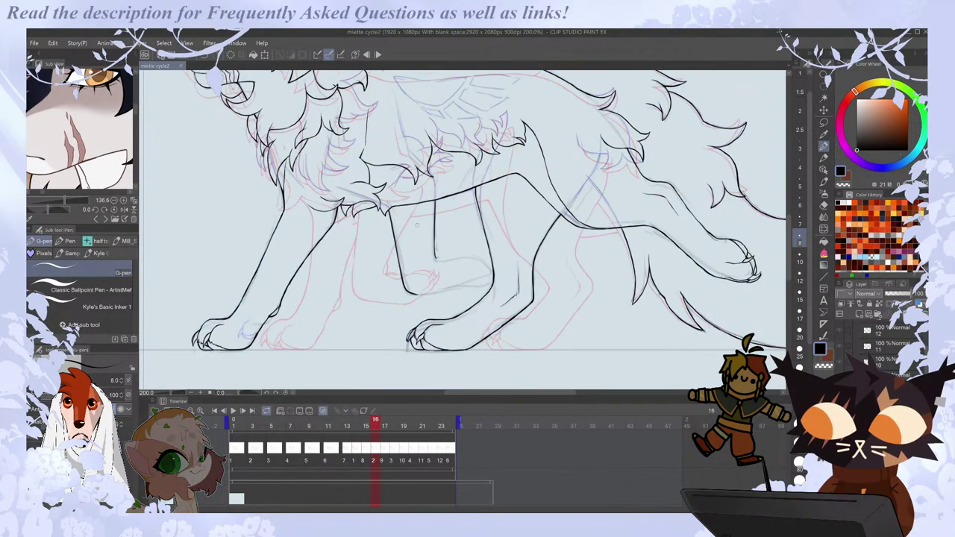
# On frame 16, erase and redraw the lower tip of the short vertical contour on the raised front leg.
pyautogui.scroll(1, 434, 236)
pyautogui.press('e')
pyautogui.moveTo(438, 285); pyautogui.dragTo(440, 266)
pyautogui.press('p')
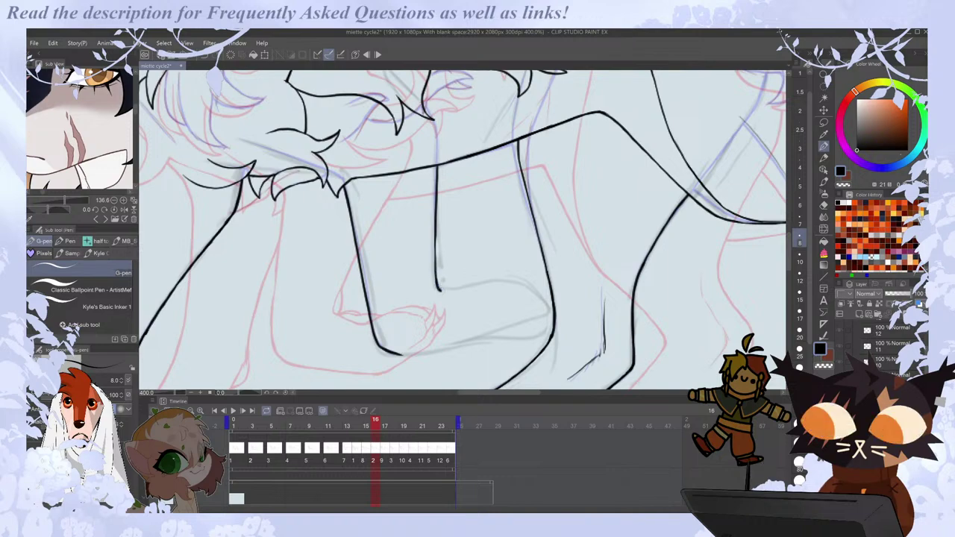
pyautogui.press('e')
pyautogui.press('p')
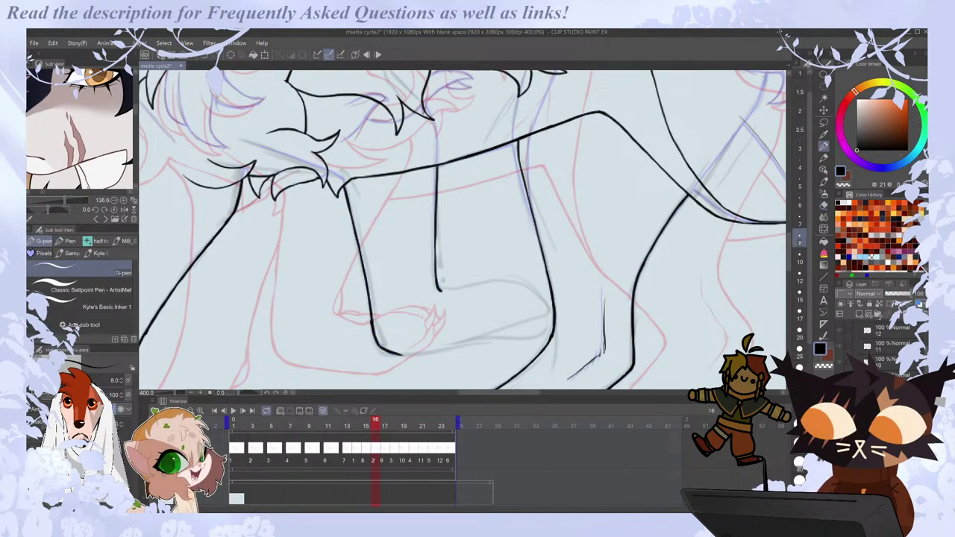
# Erase the angled line inside frame 16's planted hind leg and redraw it as a straighter, nearly vertical stroke.
pyautogui.scroll(-2, 379, 324)
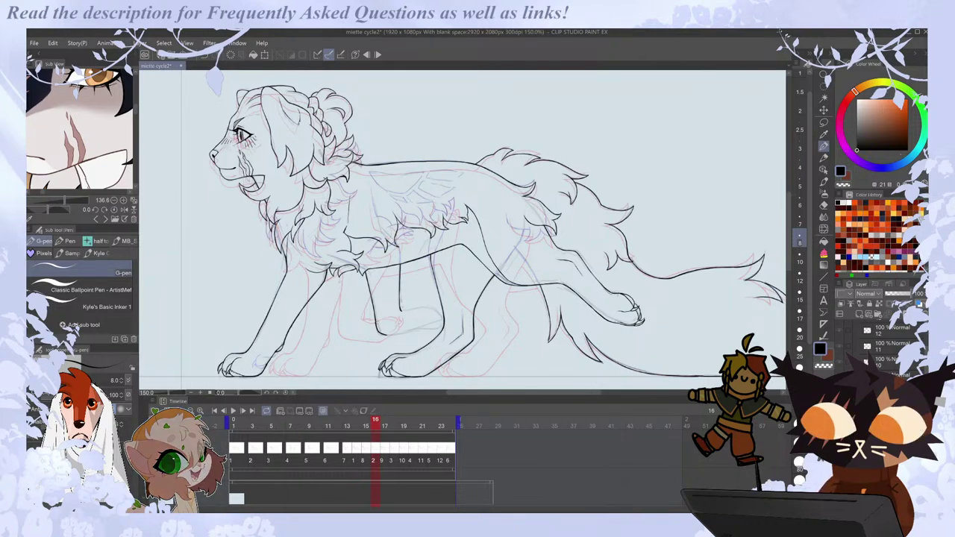
pyautogui.hotkey('ctrl', 'alt', '0')
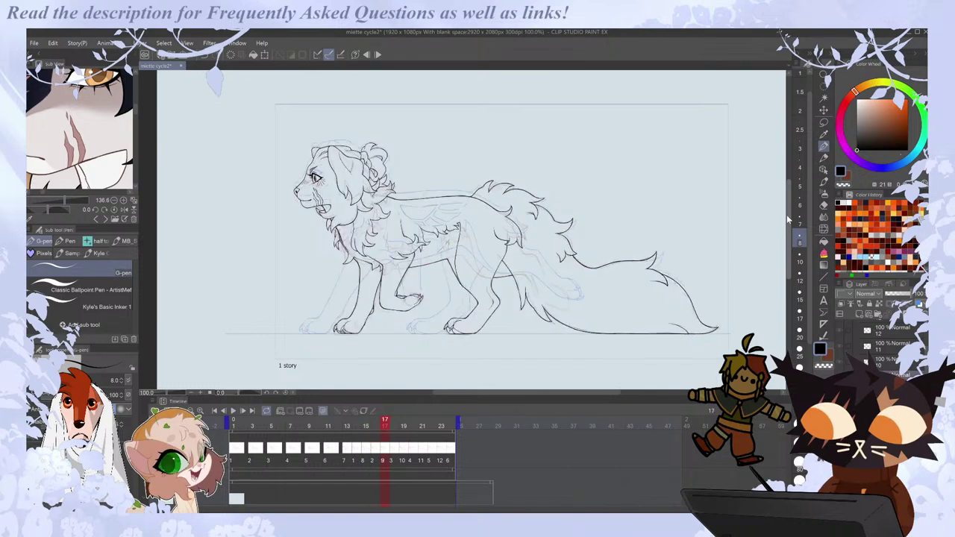
pyautogui.scroll(3, 456, 317)
pyautogui.scroll(3, 456, 317)
pyautogui.press('e')
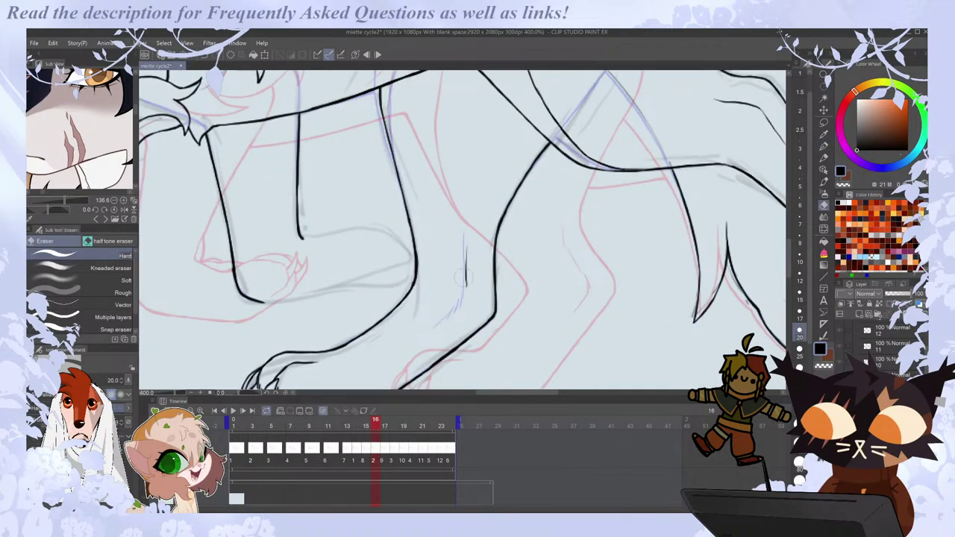
pyautogui.moveTo(464, 279); pyautogui.dragTo(463, 246)
pyautogui.press('p')
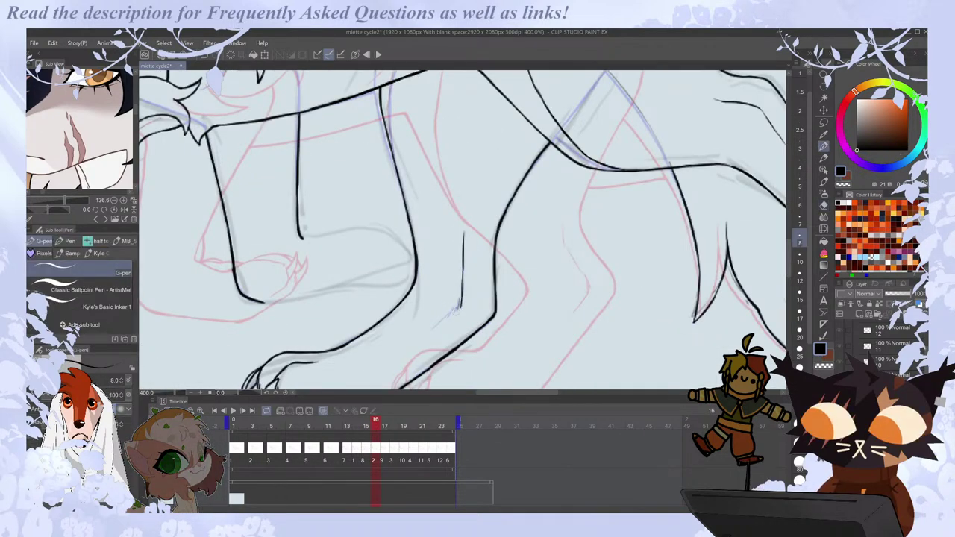
# Compare frame 16's legs with the neighbouring frames and examine frame 17's hind leg up close.
pyautogui.scroll(-6, 425, 333)
pyautogui.press('Right')
pyautogui.press('Left')
pyautogui.press('Right')
pyautogui.scroll(3, 425, 333)
pyautogui.press('Left')
pyautogui.press('Left')
pyautogui.press('Right')
pyautogui.press('Right')
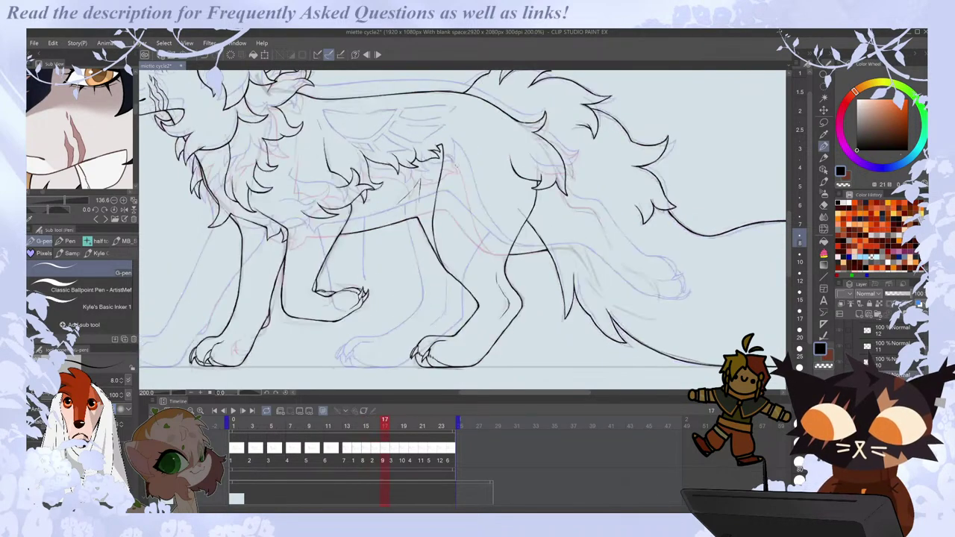
pyautogui.scroll(2, 437, 248)
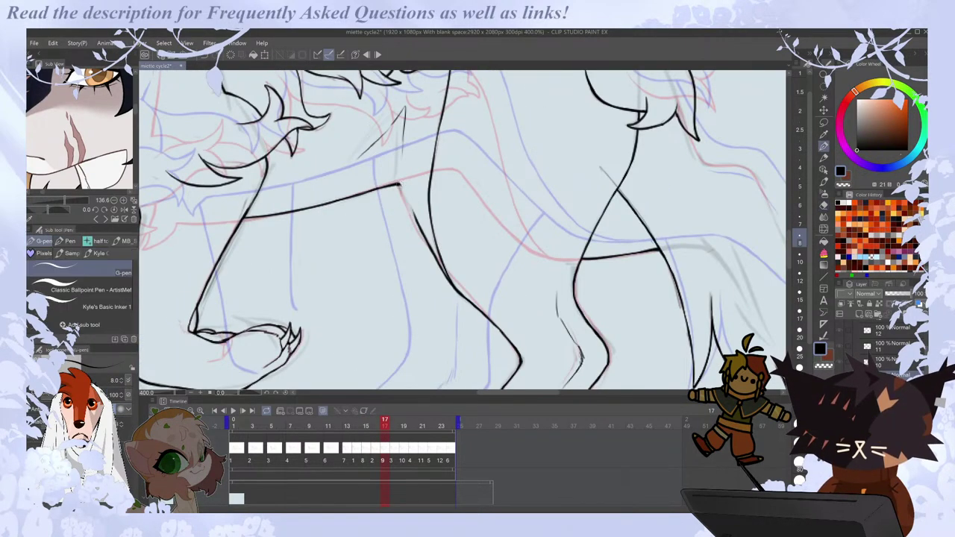
# Flip back and forth through frames 17 to 21 to check how the leg lines move.
pyautogui.scroll(-3, 416, 222)
pyautogui.press('Left')
pyautogui.press('Right')
pyautogui.press('Right')
pyautogui.press('Right')
pyautogui.press('Right')
pyautogui.press('Right')
pyautogui.press('Left')
pyautogui.press('Left')
pyautogui.press('Right')
pyautogui.press('Left')
pyautogui.press('Right')
pyautogui.press('Left')
pyautogui.press('Left')
pyautogui.press('Right')
pyautogui.press('Right')
pyautogui.press('Left')
pyautogui.scroll(1, 537, 378)
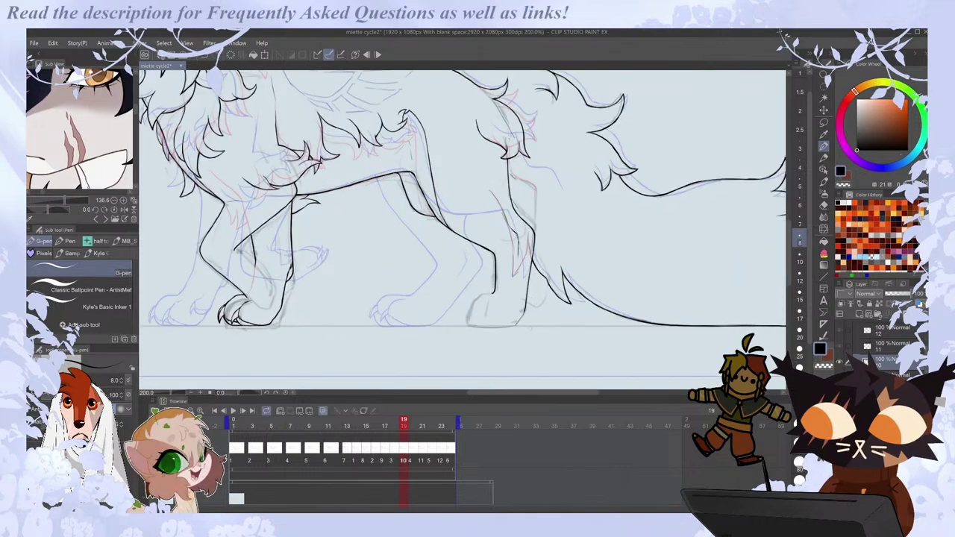
pyautogui.press('Left')
pyautogui.press('Right')
pyautogui.press('Right')
pyautogui.press('Right')
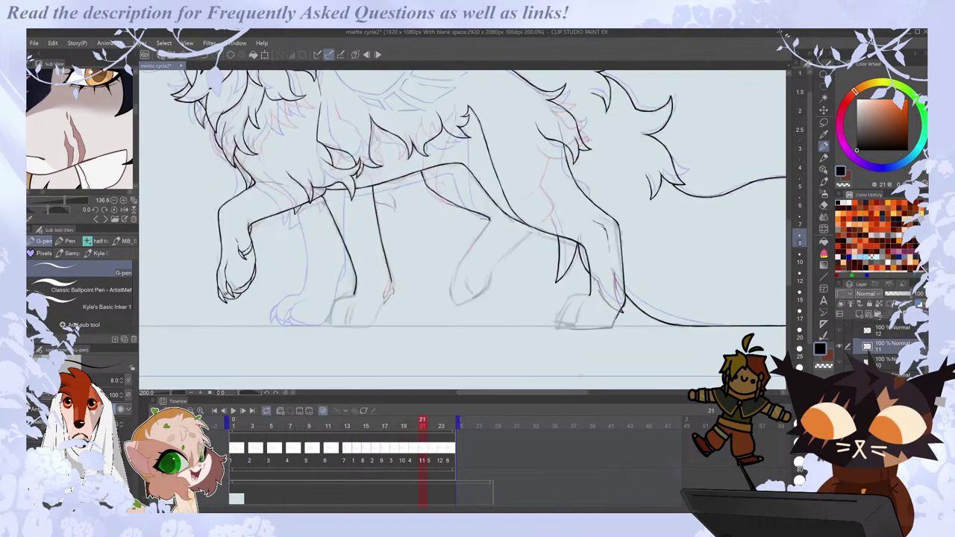
pyautogui.press('Left')
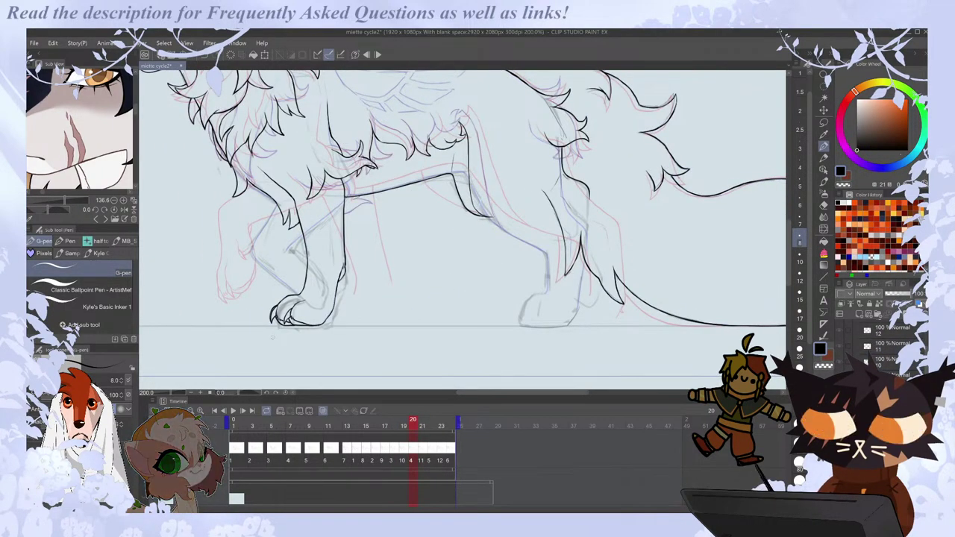
pyautogui.press('Left')
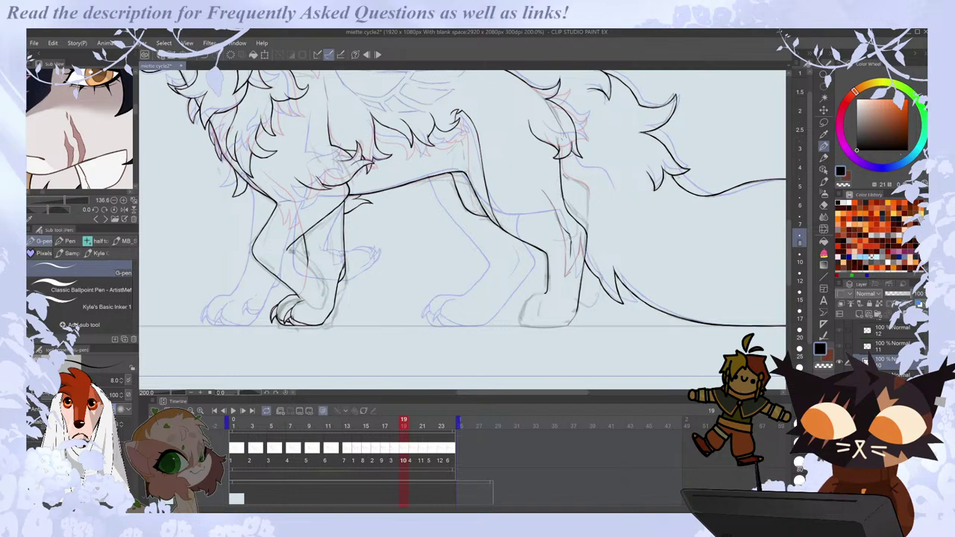
pyautogui.press('Right')
pyautogui.press('Right')
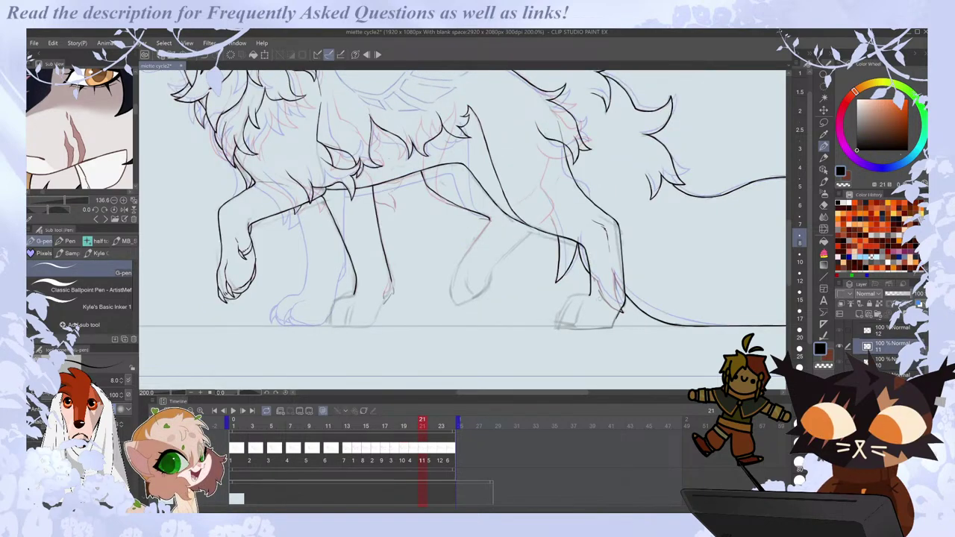
# Compare the planted front leg on frames 20 and 21, and erase the lower part of its back contour on frame 21.
pyautogui.scroll(3, 253, 336)
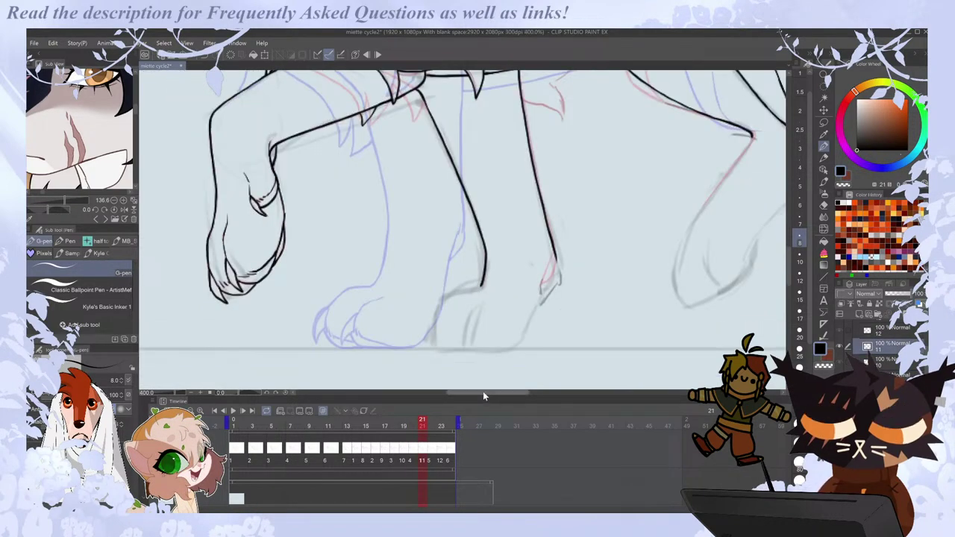
pyautogui.press('Left')
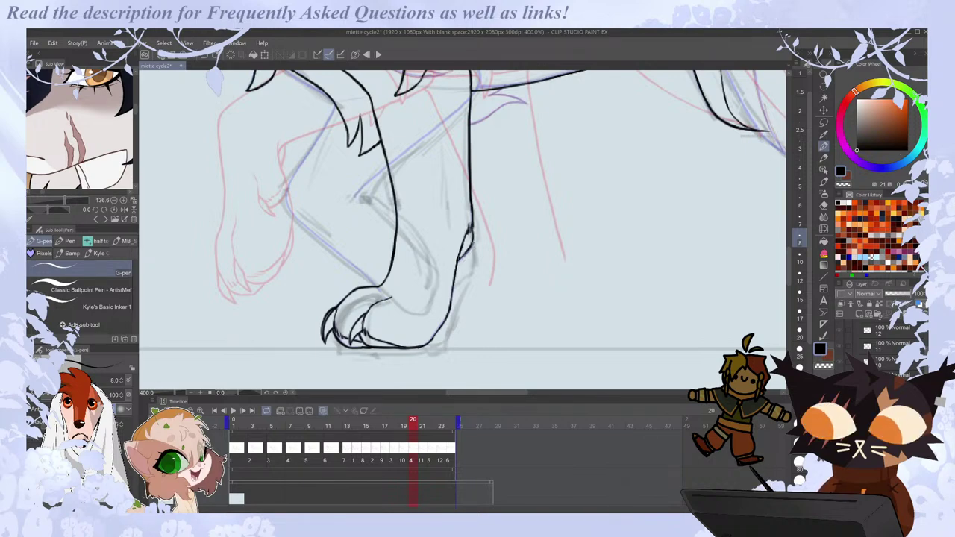
pyautogui.press('Right')
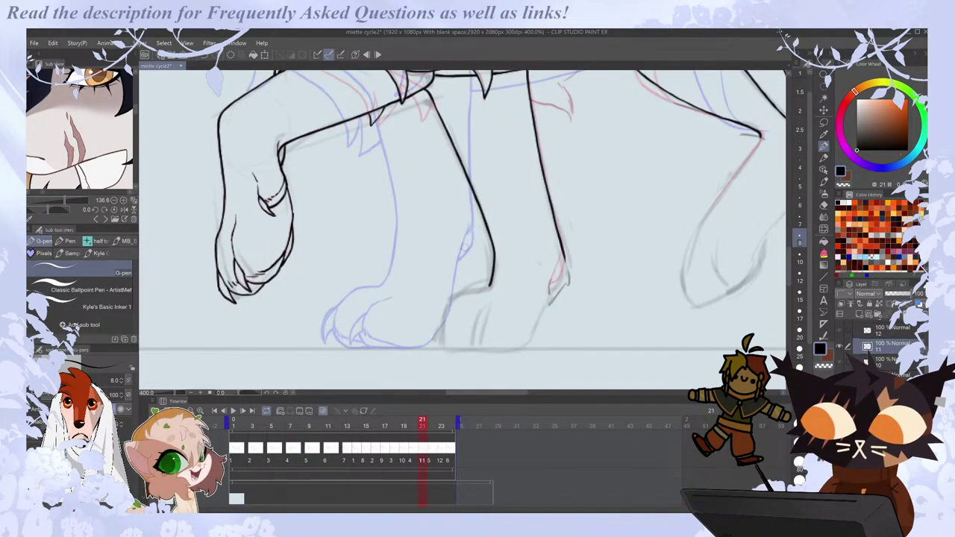
pyautogui.press('Right')
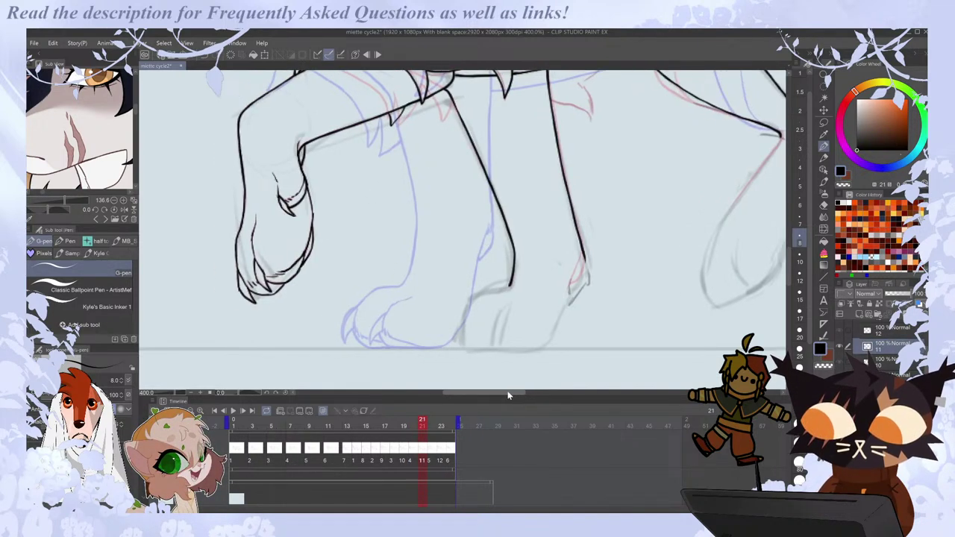
pyautogui.press('Left')
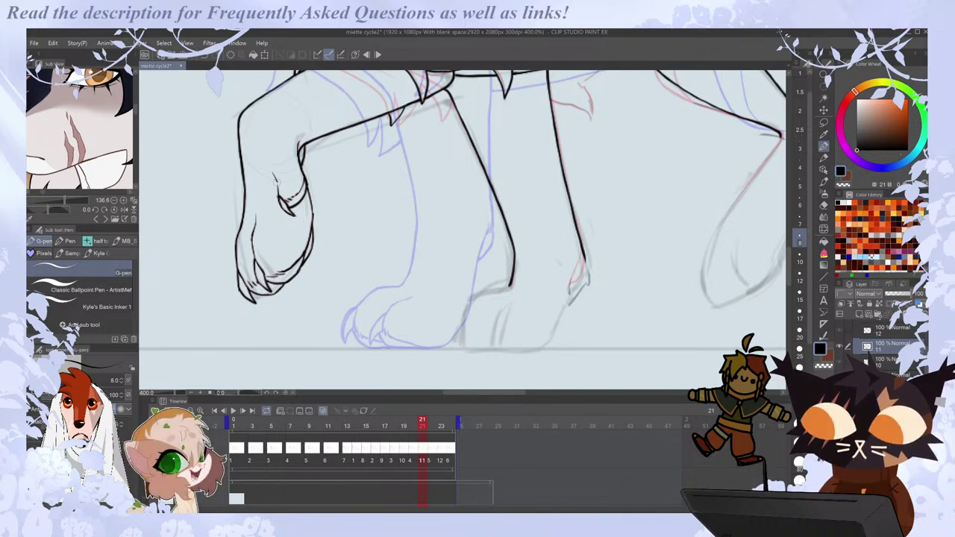
pyautogui.moveTo(489, 394); pyautogui.dragTo(485, 394)
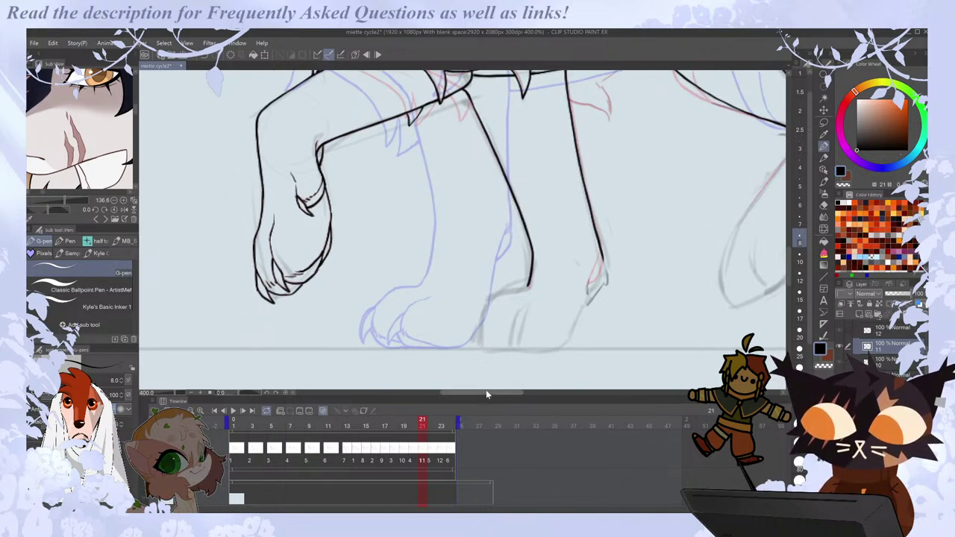
pyautogui.press('Left')
pyautogui.press('Right')
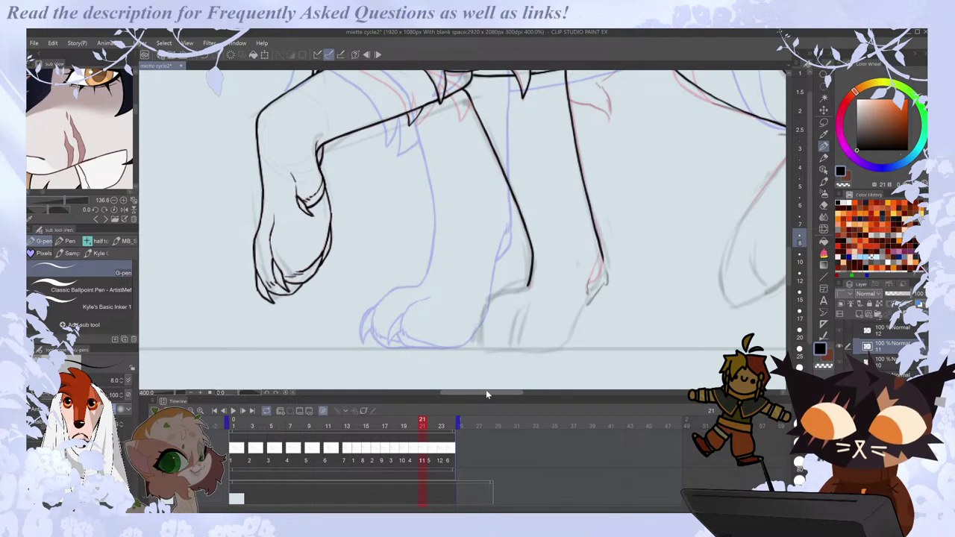
pyautogui.press('Left')
pyautogui.press('Right')
pyautogui.press('e')
pyautogui.moveTo(591, 209); pyautogui.dragTo(603, 263)
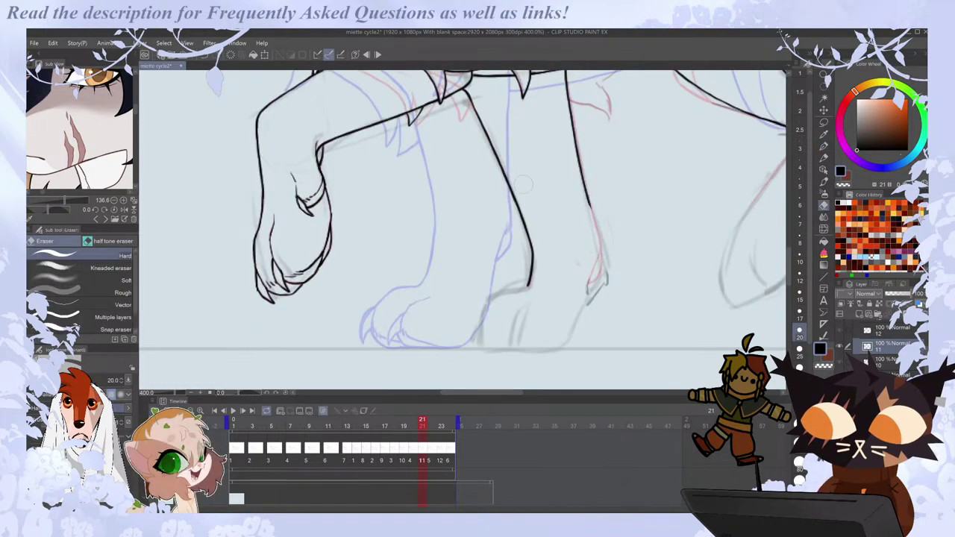
# Erase and redraw the lower front contour of frame 21's planted front leg down to the top of the paw.
pyautogui.press('p')
pyautogui.moveTo(513, 200); pyautogui.dragTo(531, 284)
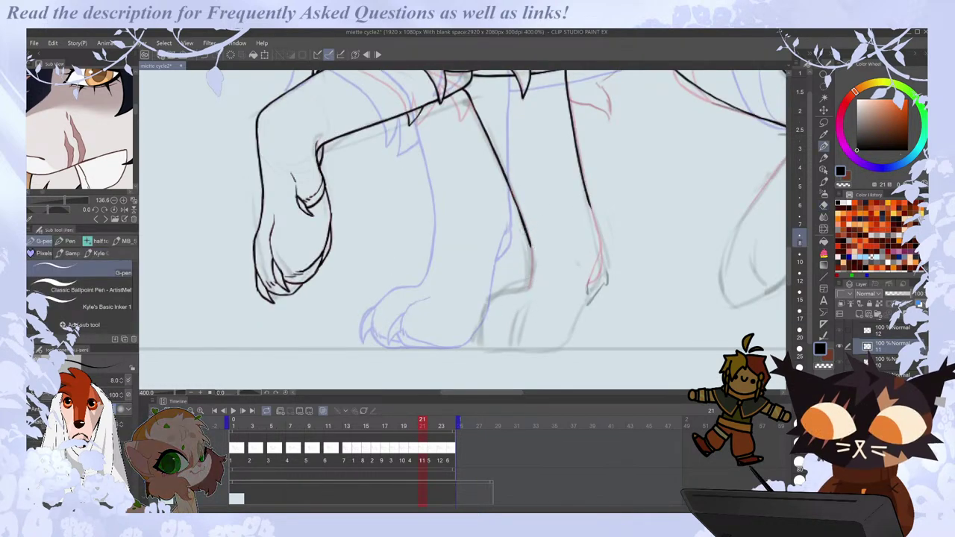
pyautogui.press('Left')
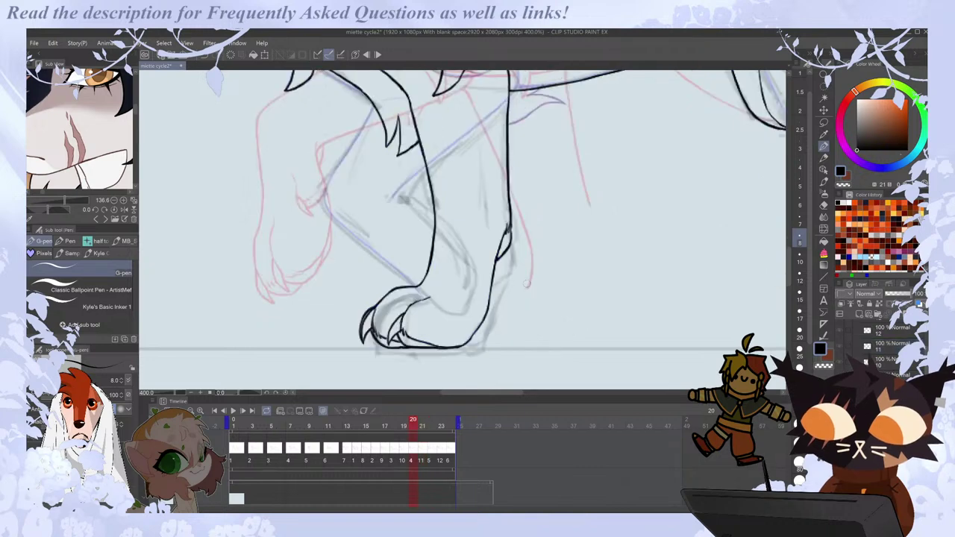
pyautogui.press('Right')
# Trim the end of the planted front leg's back contour on frame 21 and compare the leg with the adjacent frames.
pyautogui.press('e')
pyautogui.moveTo(590, 207); pyautogui.dragTo(567, 72)
pyautogui.press('p')
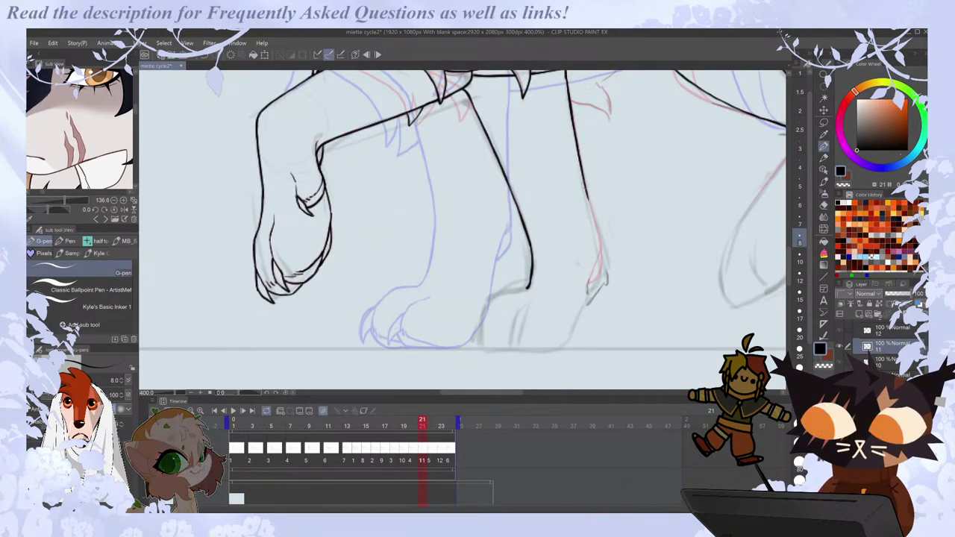
pyautogui.press('Left')
pyautogui.press('Right')
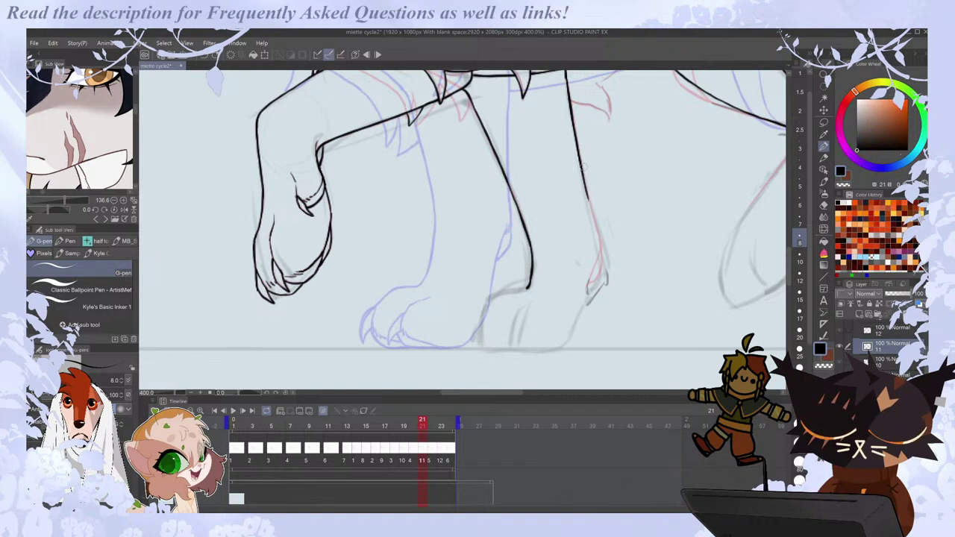
pyautogui.press('Right')
pyautogui.press('Left')
pyautogui.press('Right')
pyautogui.press('Left')
pyautogui.press('Right')
pyautogui.press('Left')
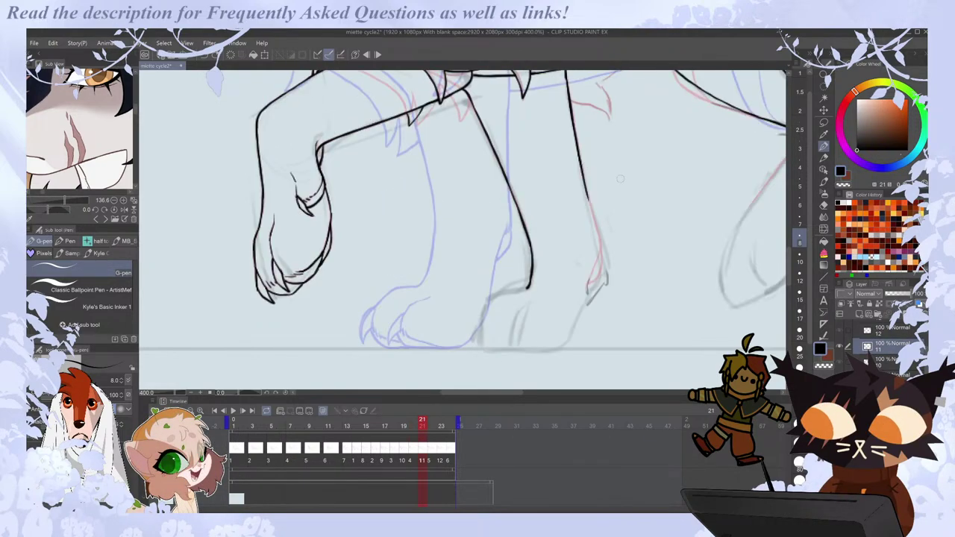
# Compare the planted front leg across frames 20 to 22, and erase the lower part of its back contour on frame 22.
pyautogui.press('Left')
pyautogui.press('Left')
pyautogui.press('Right')
pyautogui.press('Right')
pyautogui.press('Right')
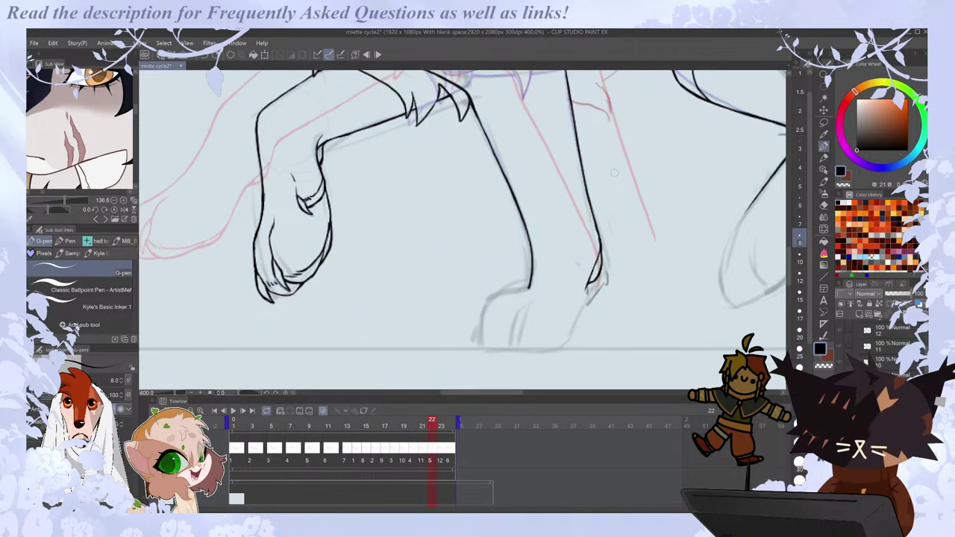
pyautogui.press('Right')
pyautogui.press('Left')
pyautogui.press('e')
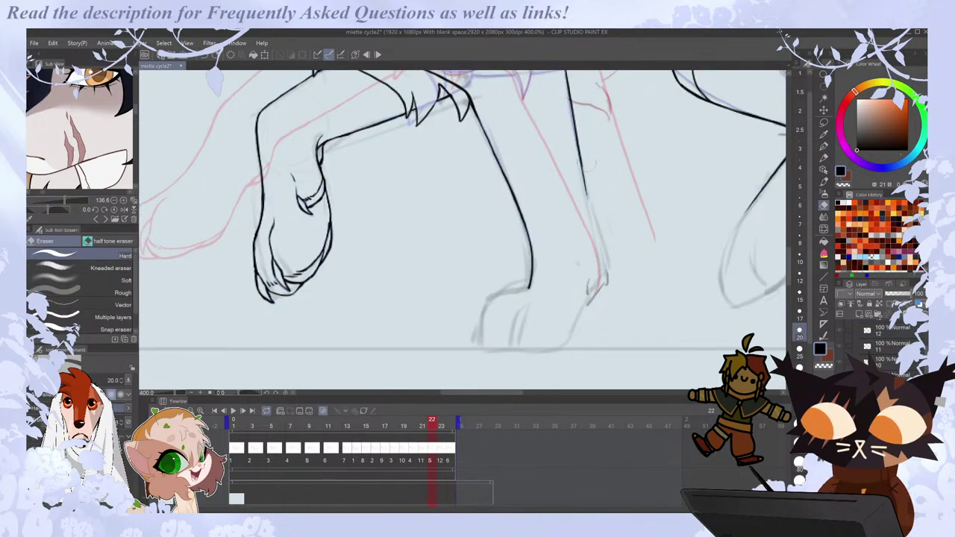
pyautogui.press('p')
# Flip between frames 20 and 21 to examine how the planted front leg and its paw shift.
pyautogui.press('Left')
pyautogui.press('Left')
pyautogui.press('Right')
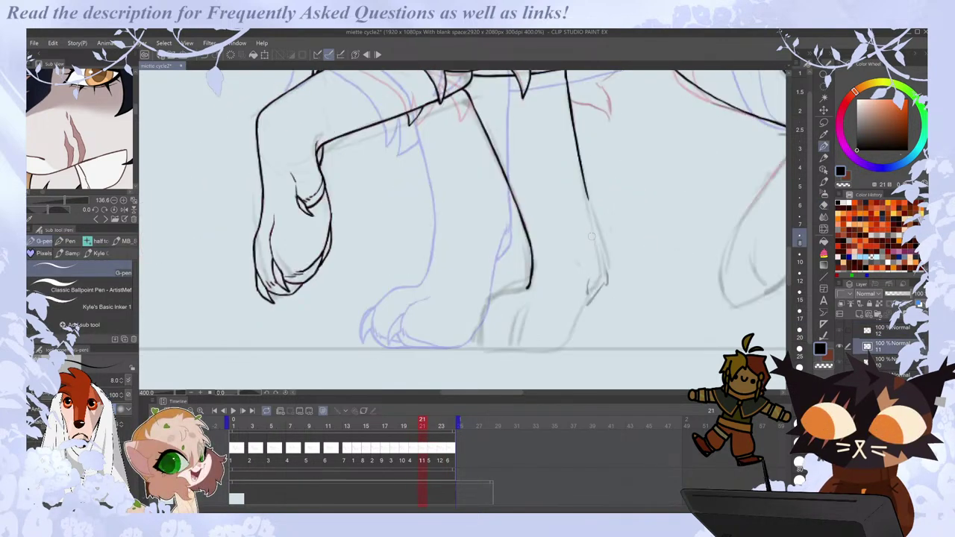
pyautogui.press('Left')
pyautogui.press('Right')
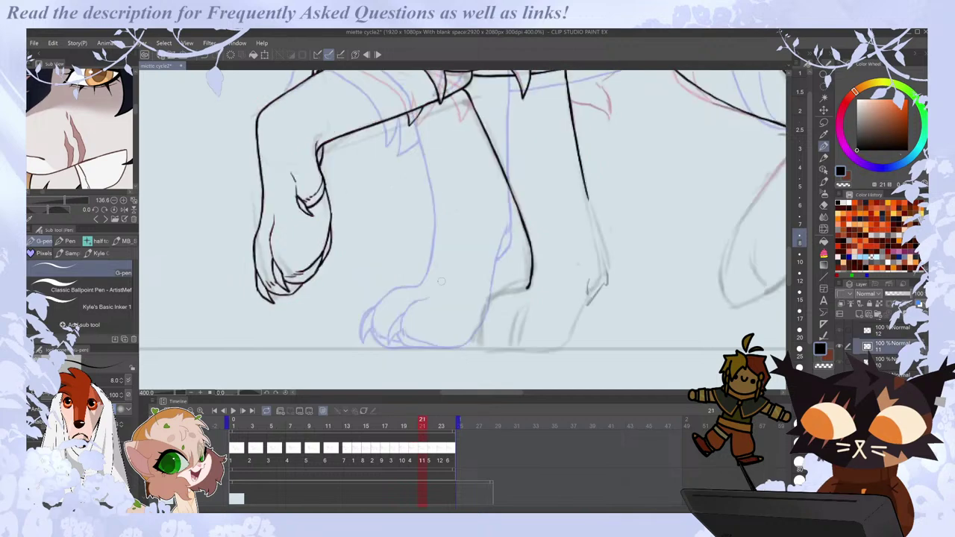
pyautogui.press('Left')
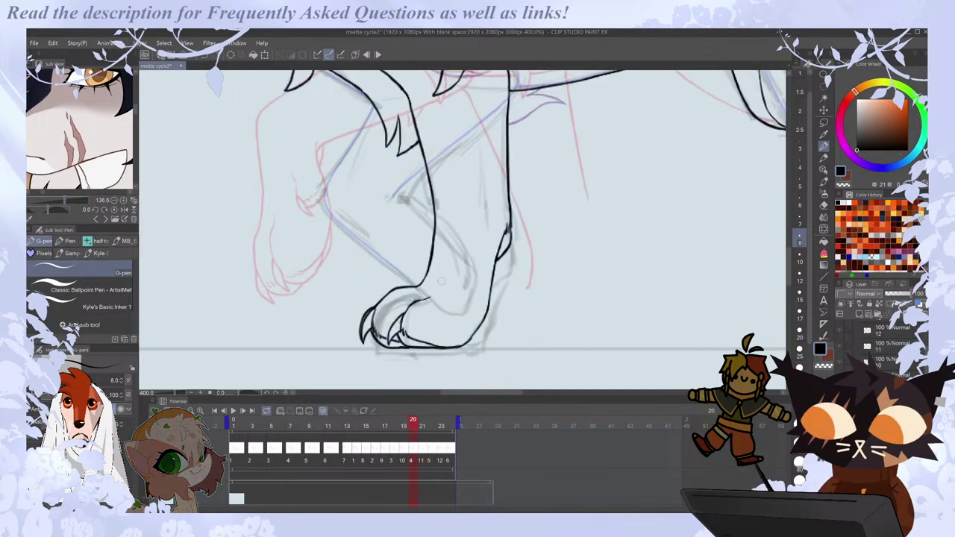
pyautogui.press('Right')
pyautogui.press('Left')
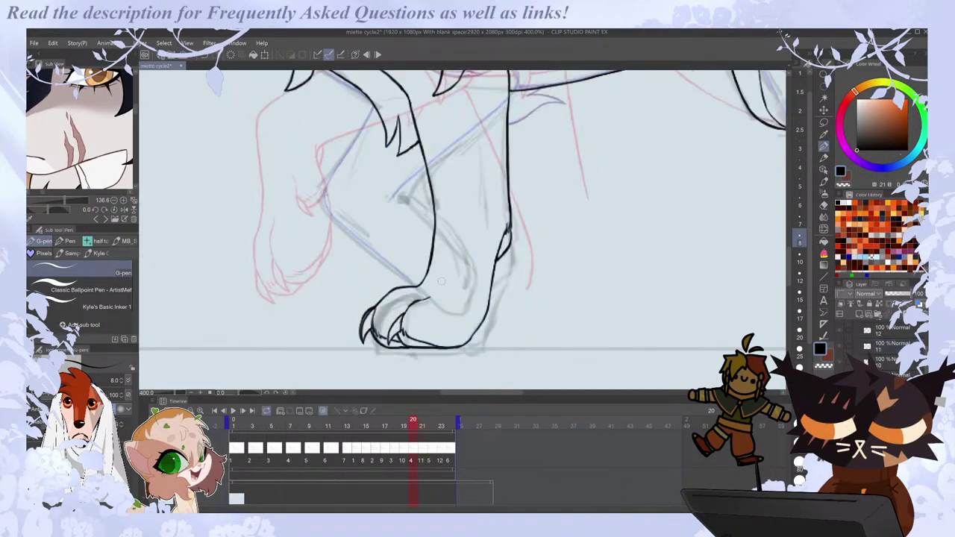
# Ink the toes, claws, upper contour and sole of the front paw on frame 21, tracing frame 20's onion-skin paw.
pyautogui.press('Right')
pyautogui.moveTo(415, 301); pyautogui.dragTo(401, 327)
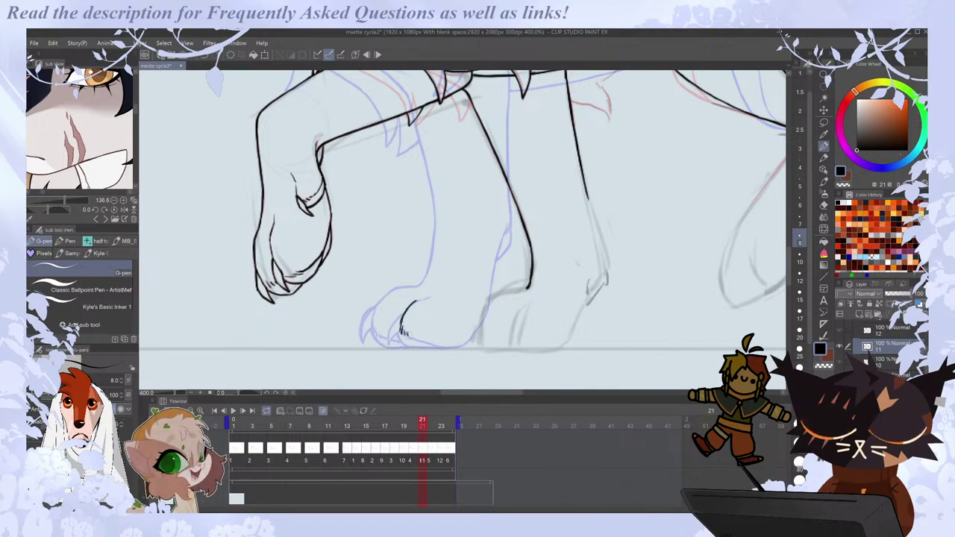
pyautogui.moveTo(429, 297); pyautogui.dragTo(419, 301)
pyautogui.press('Left')
pyautogui.press('Right')
pyautogui.press('Left')
pyautogui.press('Right')
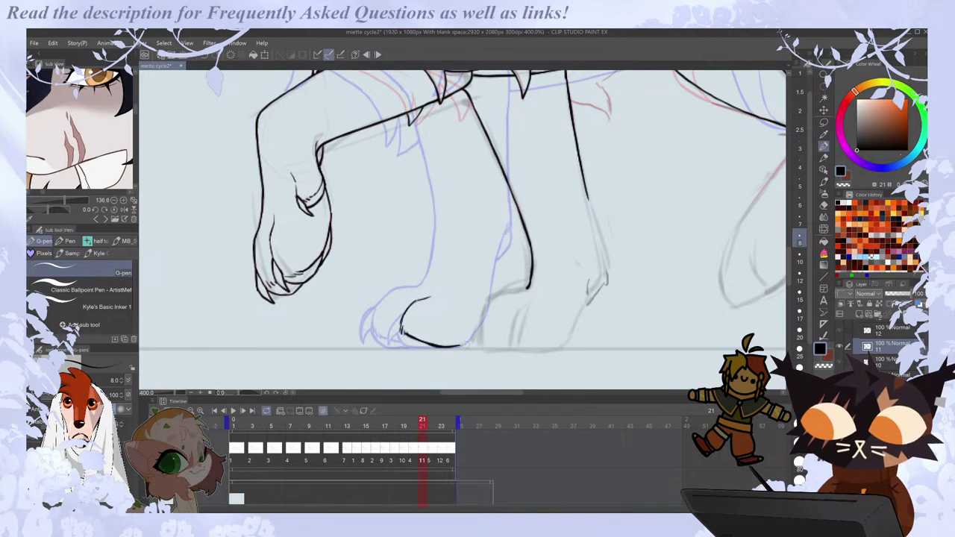
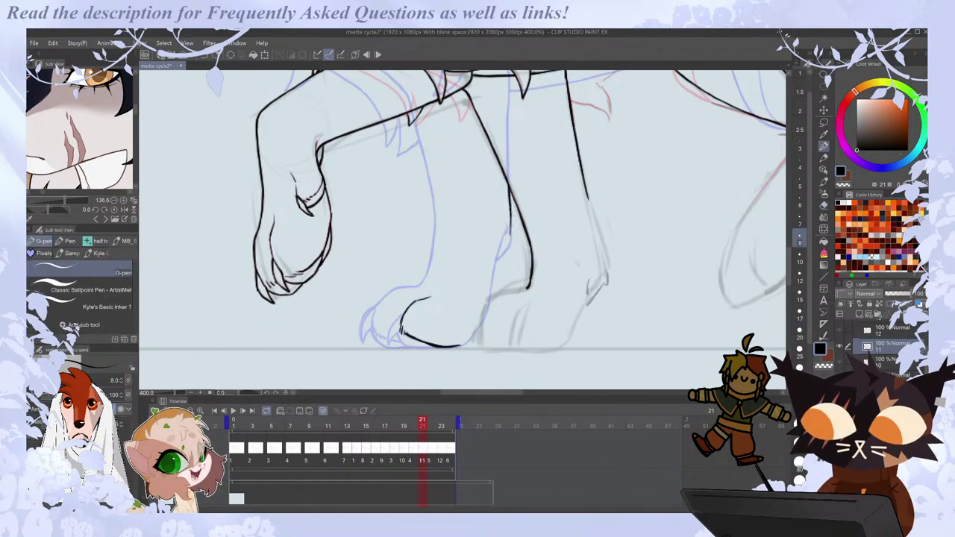
pyautogui.press(',')
pyautogui.press('.')
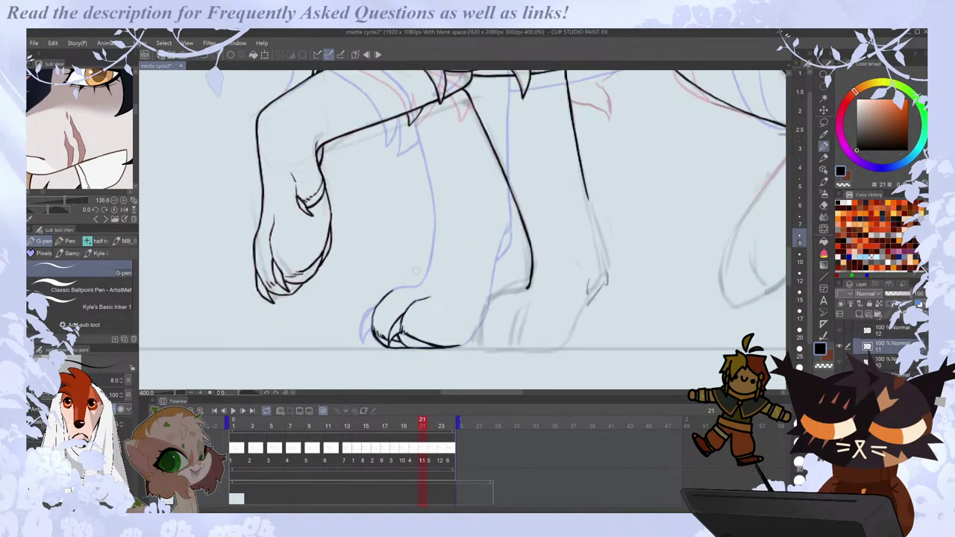
pyautogui.moveTo(375, 306); pyautogui.dragTo(363, 337)
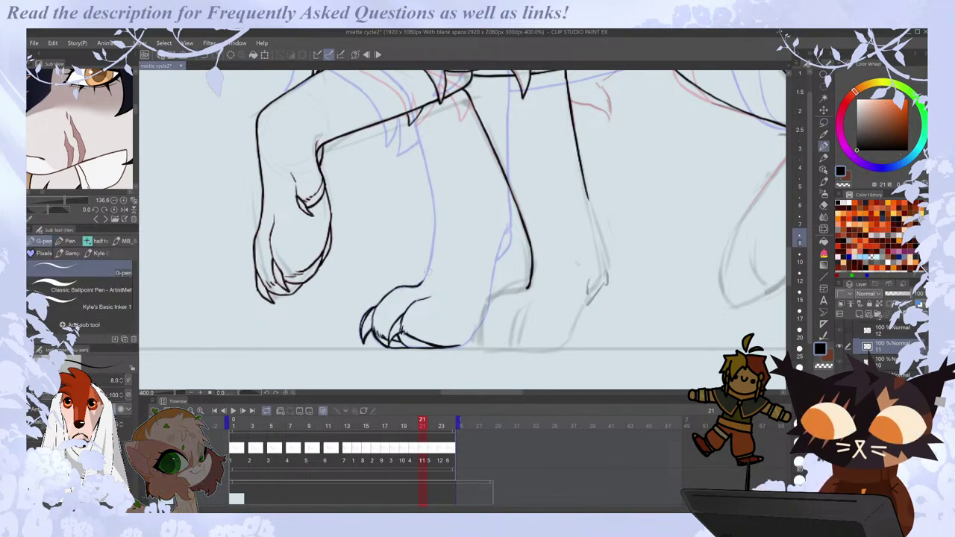
# Lasso the traced paw on frame 21 and move it onto the rough paw sketch beneath the planted front leg.
pyautogui.press('m')
pyautogui.moveTo(422, 244)
pyautogui.mouseDown()
pyautogui.moveTo(464, 269)
pyautogui.moveTo(430, 242)
pyautogui.mouseUp()
pyautogui.hotkey('ctrl', 't')
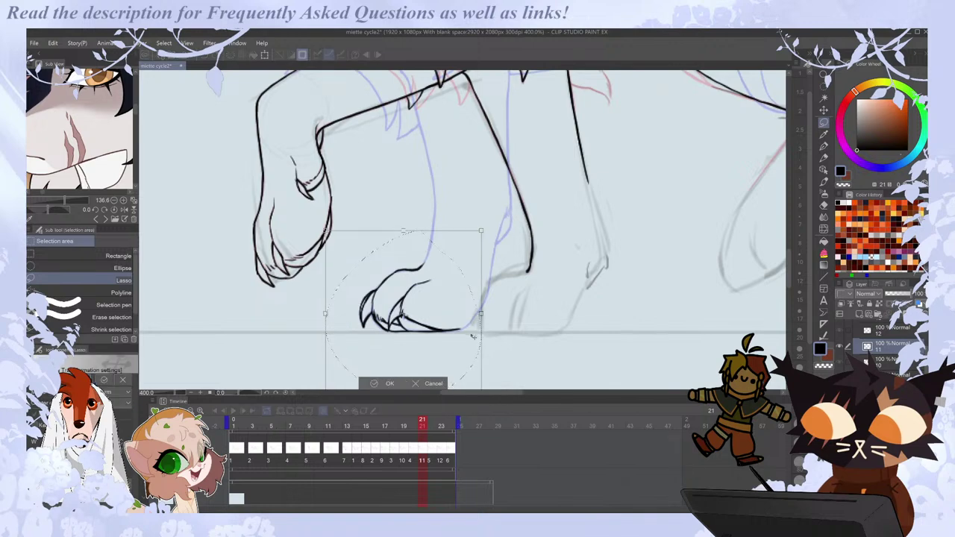
pyautogui.moveTo(472, 336); pyautogui.dragTo(586, 330)
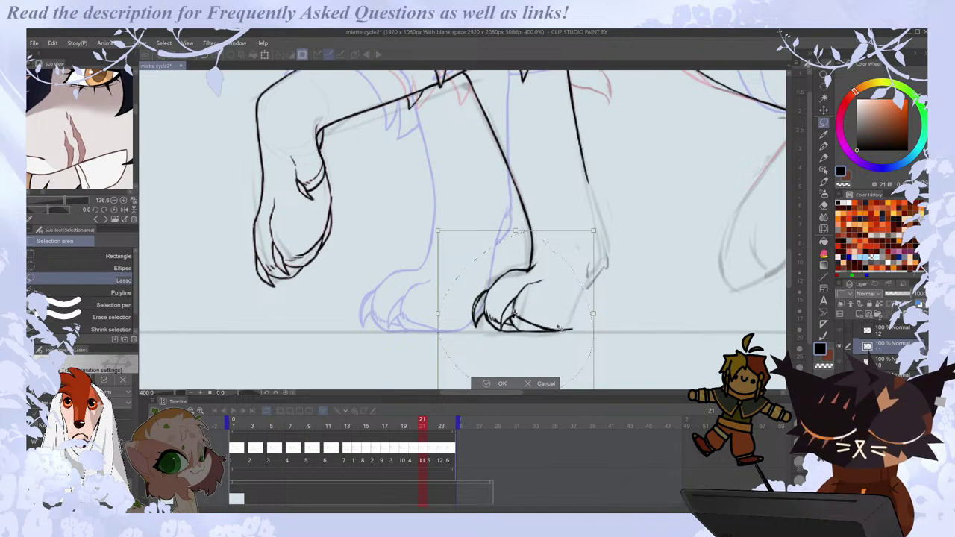
pyautogui.moveTo(560, 351)
pyautogui.mouseDown()
pyautogui.moveTo(553, 358)
pyautogui.moveTo(565, 362)
pyautogui.mouseUp()
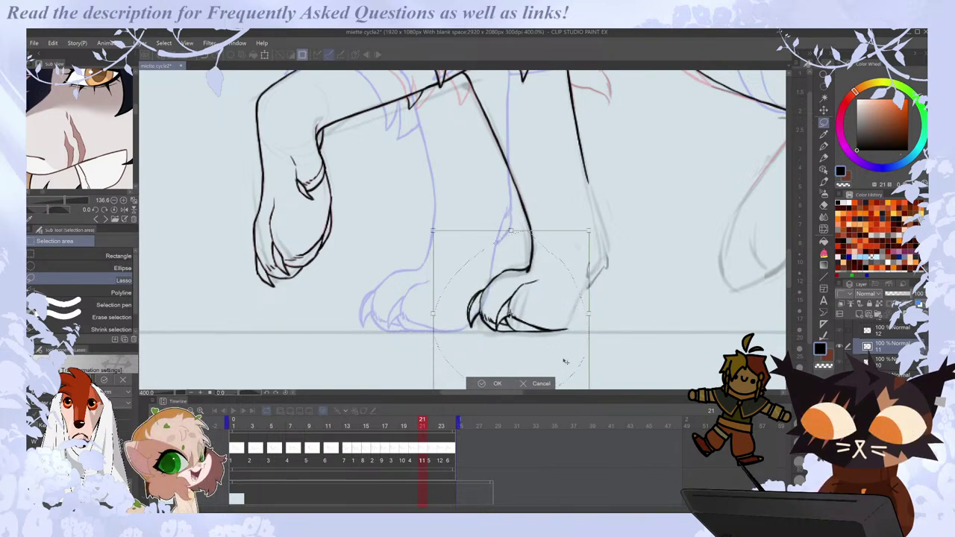
pyautogui.click(497, 383)
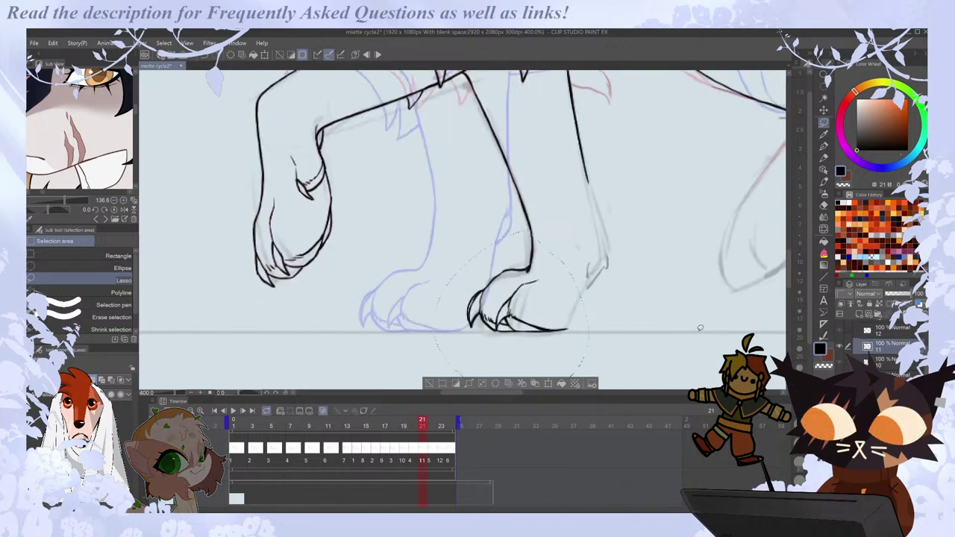
# Erase and redraw the paw's top line to join the planted front leg on frame 21, and refine the sole's back end.
pyautogui.press('e')
pyautogui.press('p')
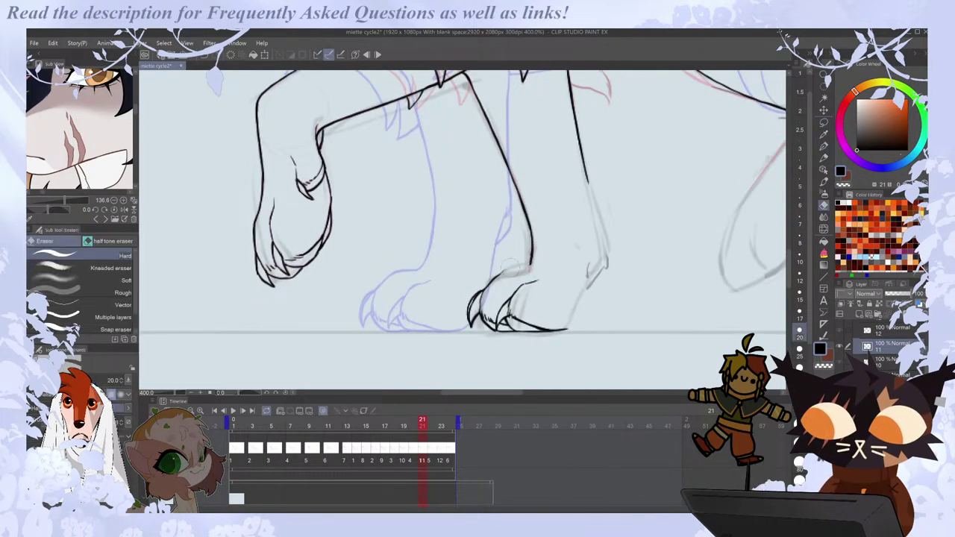
pyautogui.moveTo(495, 274); pyautogui.dragTo(524, 268)
pyautogui.press('Left')
pyautogui.press('Right')
pyautogui.press('e')
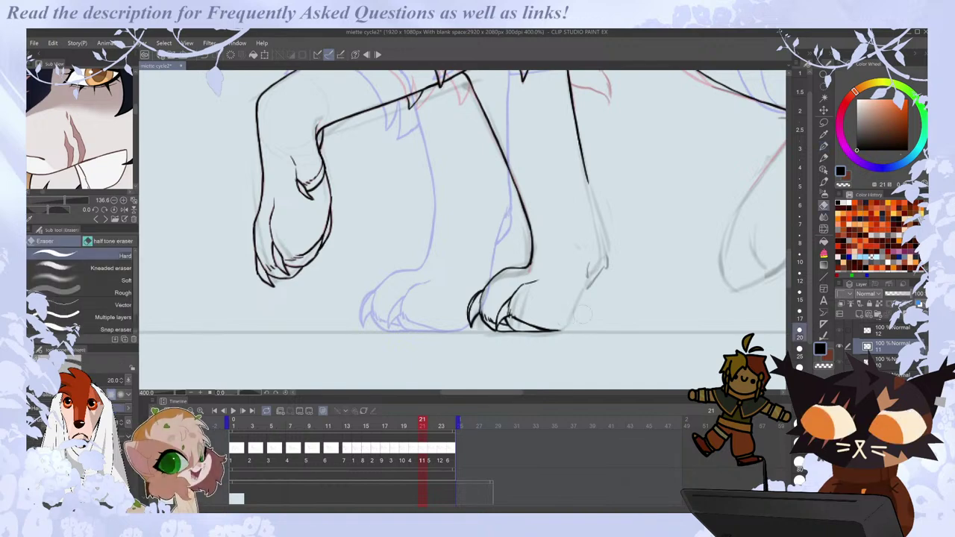
pyautogui.press('p')
pyautogui.moveTo(567, 328)
pyautogui.mouseDown()
pyautogui.moveTo(554, 328)
pyautogui.moveTo(568, 328)
pyautogui.mouseUp()
# Flip repeatedly between frames 20 and 21 to check the placed front paw against the previous frame.
pyautogui.press('Left')
pyautogui.press('Right')
pyautogui.press('Left')
pyautogui.press('Right')
pyautogui.press('e')
pyautogui.press('p')
pyautogui.press('Left')
pyautogui.press('Right')
pyautogui.moveTo(518, 392); pyautogui.dragTo(539, 392)
pyautogui.scroll(-2, 560, 375)
pyautogui.press('Left')
pyautogui.press('Right')
pyautogui.hotkey('ctrl', '+')
pyautogui.hotkey('ctrl', '+')
pyautogui.press('Left')
pyautogui.press('Right')
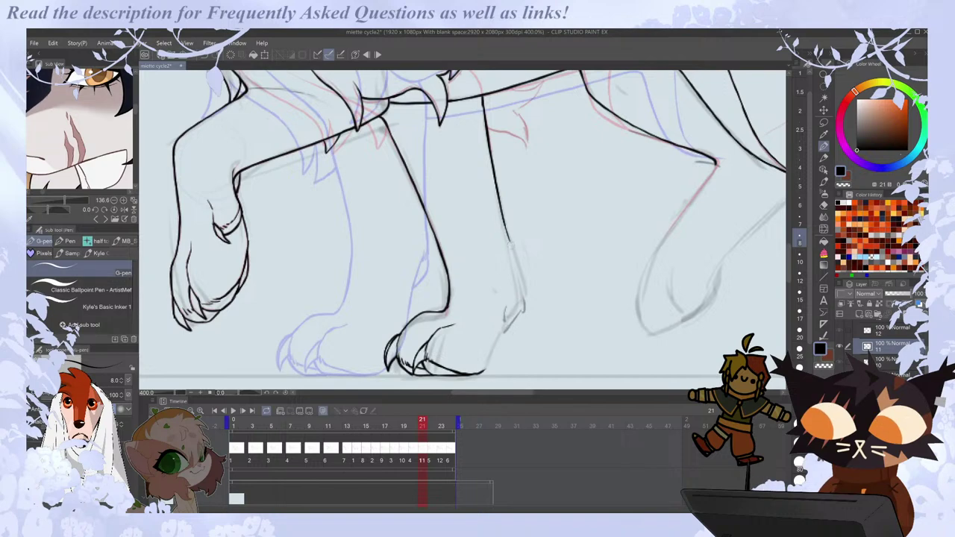
# Ink the heel contour of frame 21's planted front paw down to the sole, and erase the trial bump above it.
pyautogui.press('Left')
pyautogui.press('Right')
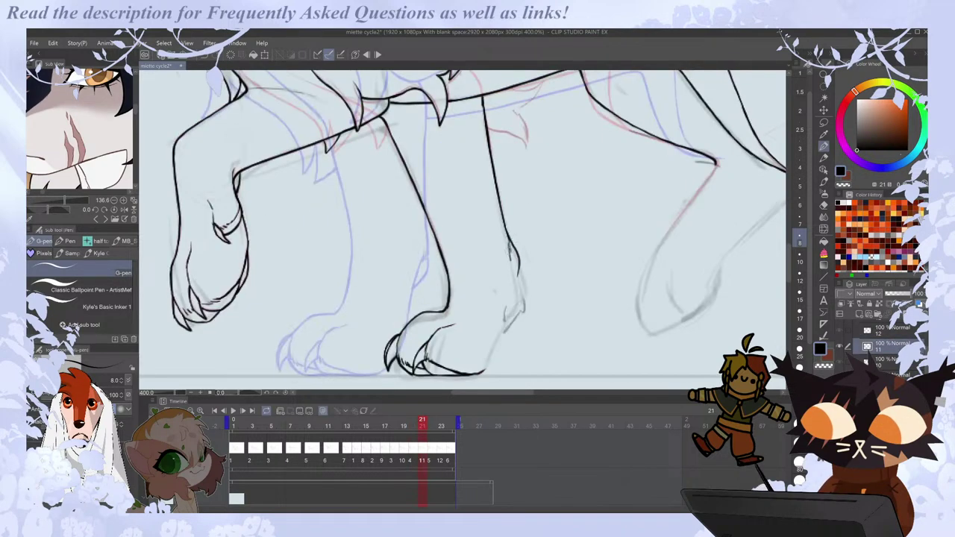
pyautogui.press('Left')
pyautogui.press('Right')
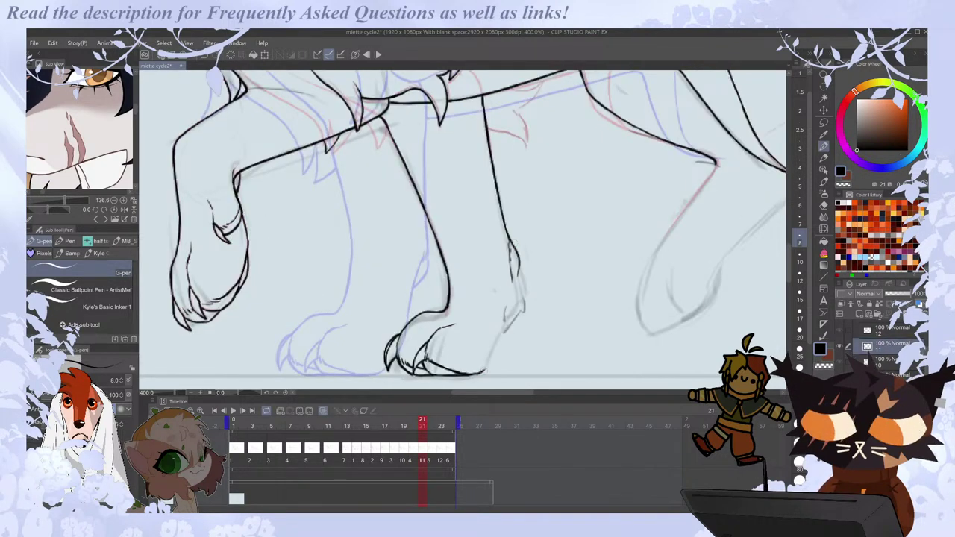
pyautogui.moveTo(497, 340); pyautogui.dragTo(486, 370)
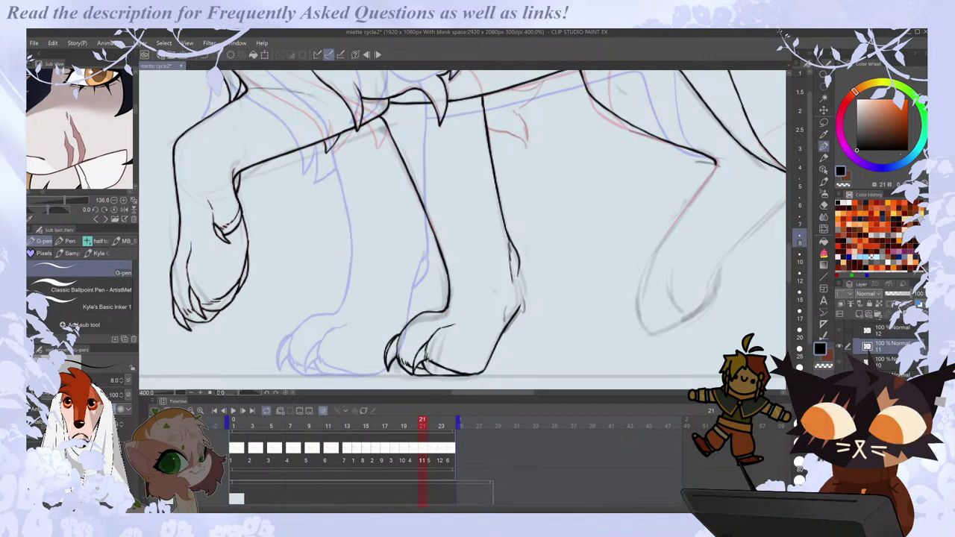
pyautogui.press('e')
pyautogui.press('p')
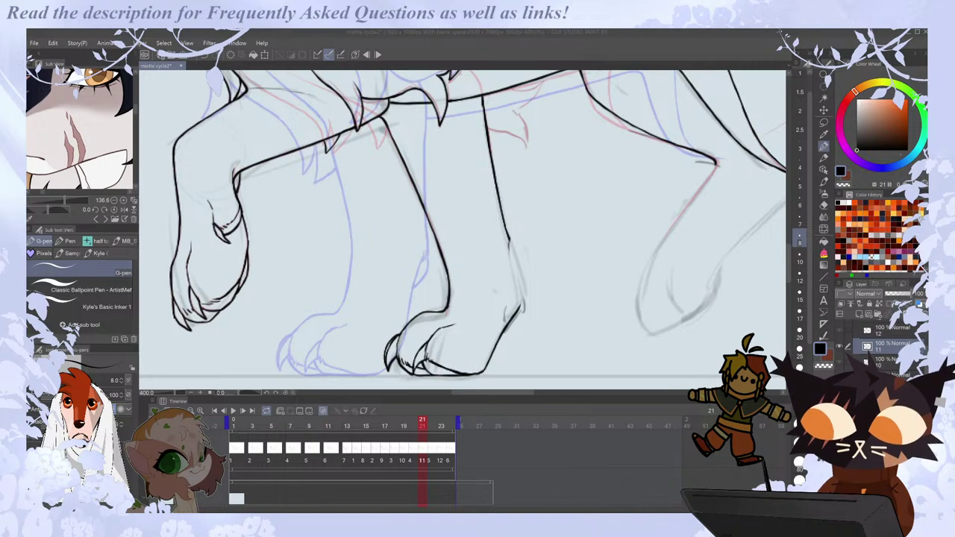
# Create new canvases from the copied cat reference images, two head sketches and two full-body drawings.
pyautogui.click(34, 44)
pyautogui.click(65, 65)
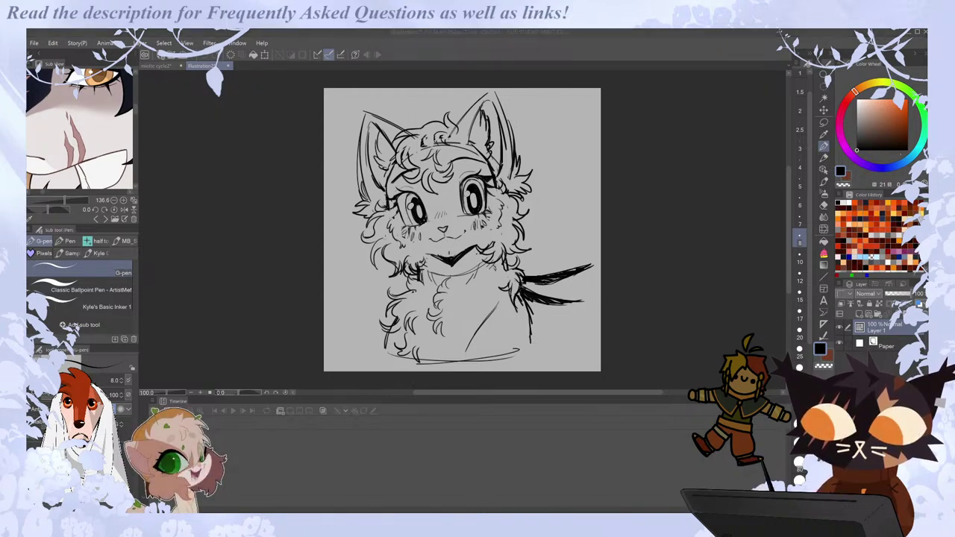
pyautogui.click(34, 44)
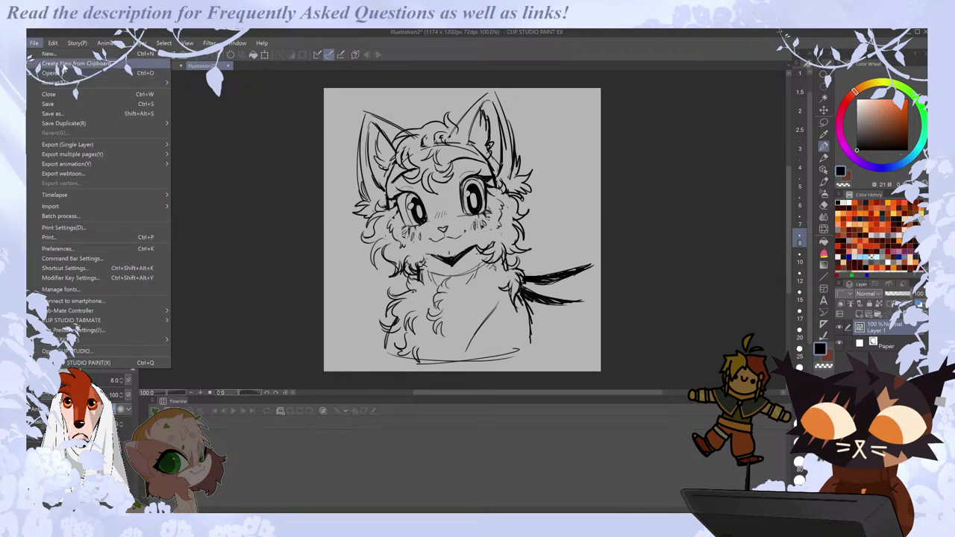
pyautogui.click(60, 67)
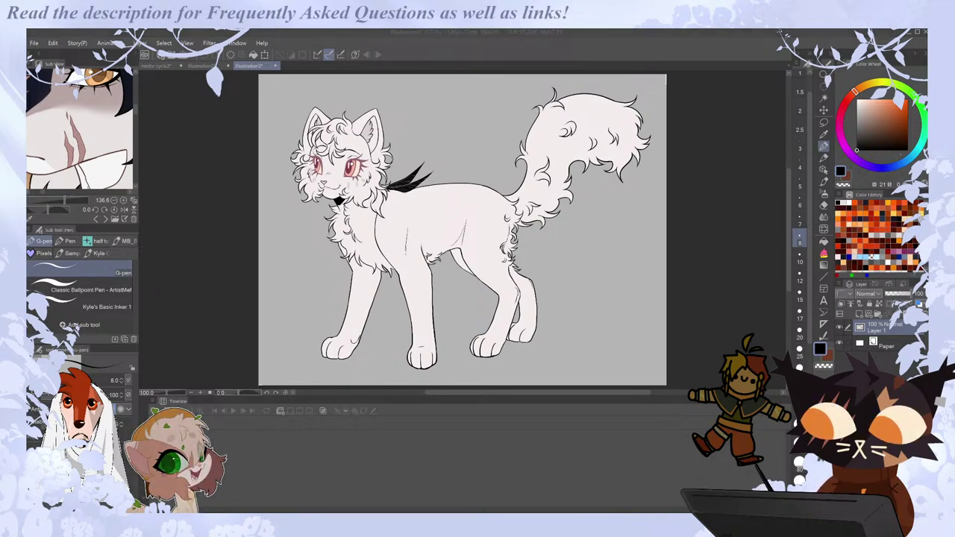
pyautogui.click(33, 42)
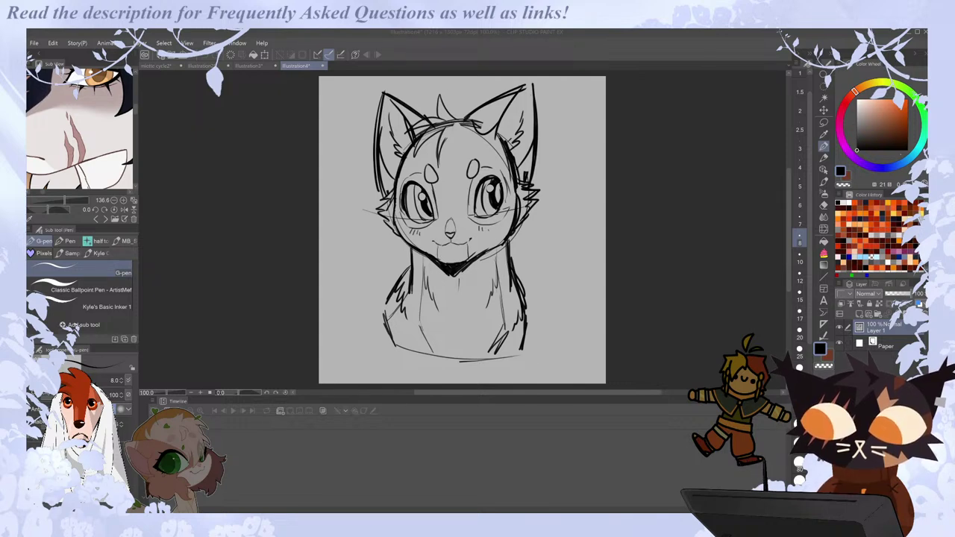
pyautogui.click(33, 42)
pyautogui.click(75, 63)
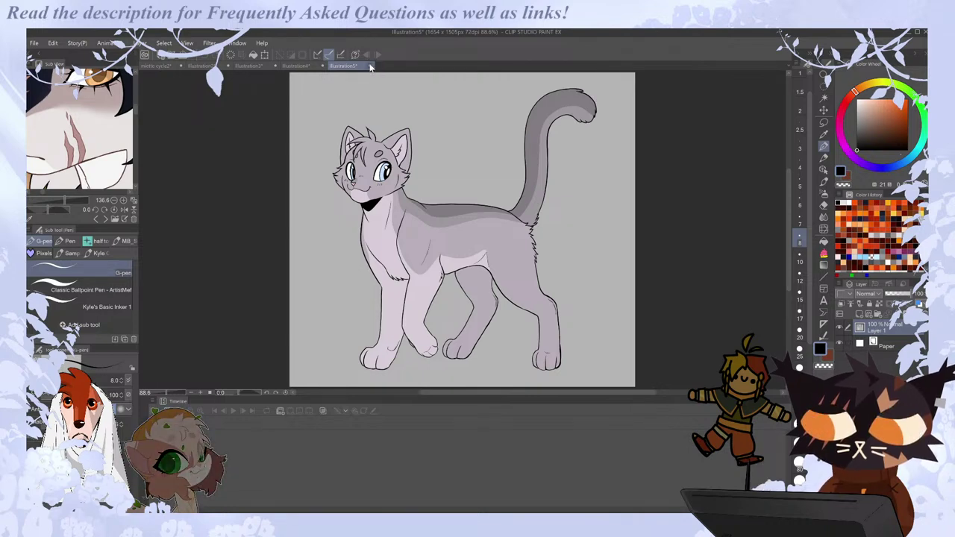
# Close the four reference canvases without saving and return to the walk cycle file.
pyautogui.click(370, 66)
pyautogui.click(490, 210)
pyautogui.click(324, 65)
pyautogui.click(488, 209)
pyautogui.click(275, 66)
pyautogui.click(473, 212)
pyautogui.click(227, 65)
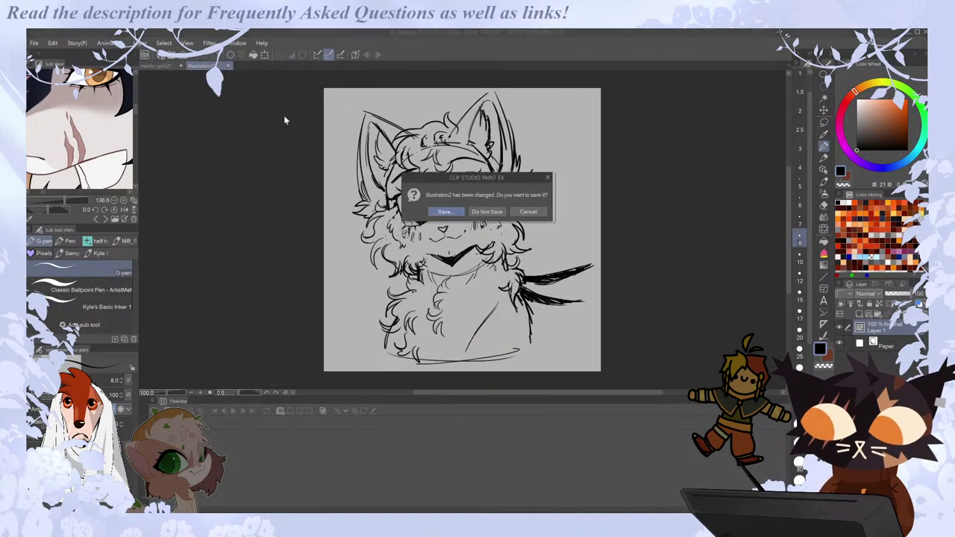
pyautogui.click(488, 212)
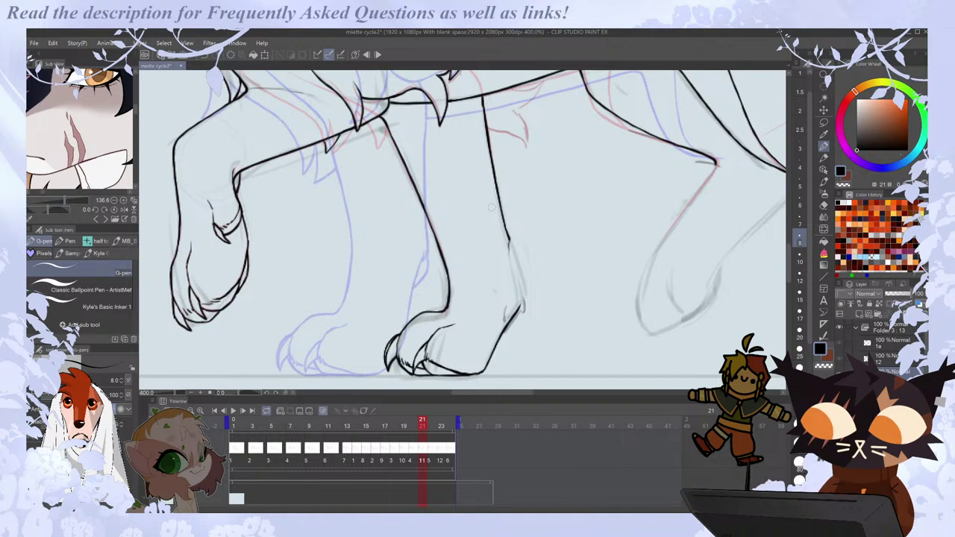
# Erase the lower half of the planted front leg's back contour on frame 21 after checking it against frame 20.
pyautogui.scroll(-2, 492, 208)
pyautogui.scroll(2, 482, 215)
pyautogui.press('e')
pyautogui.press('Left')
pyautogui.press('Right')
pyautogui.press('p')
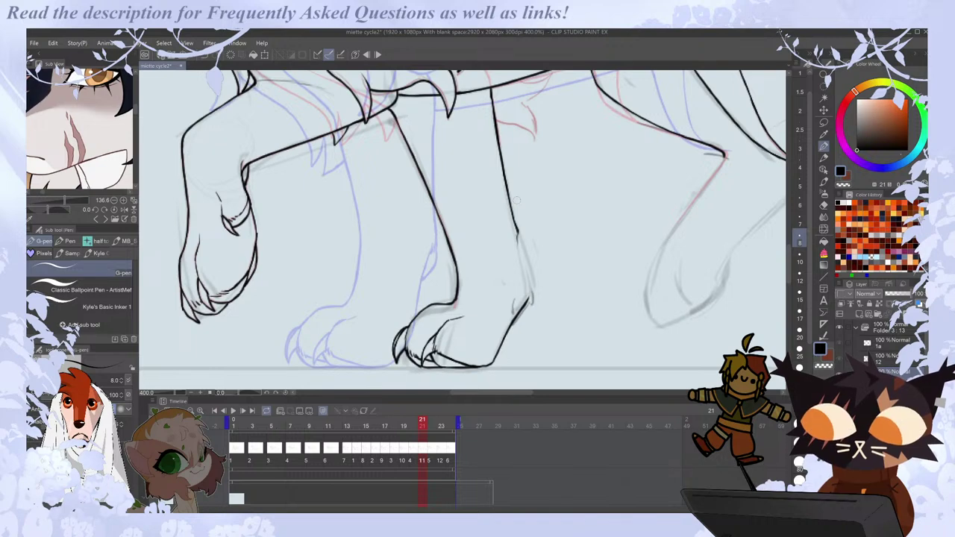
pyautogui.press('e')
pyautogui.moveTo(500, 156); pyautogui.dragTo(512, 214)
pyautogui.press('p')
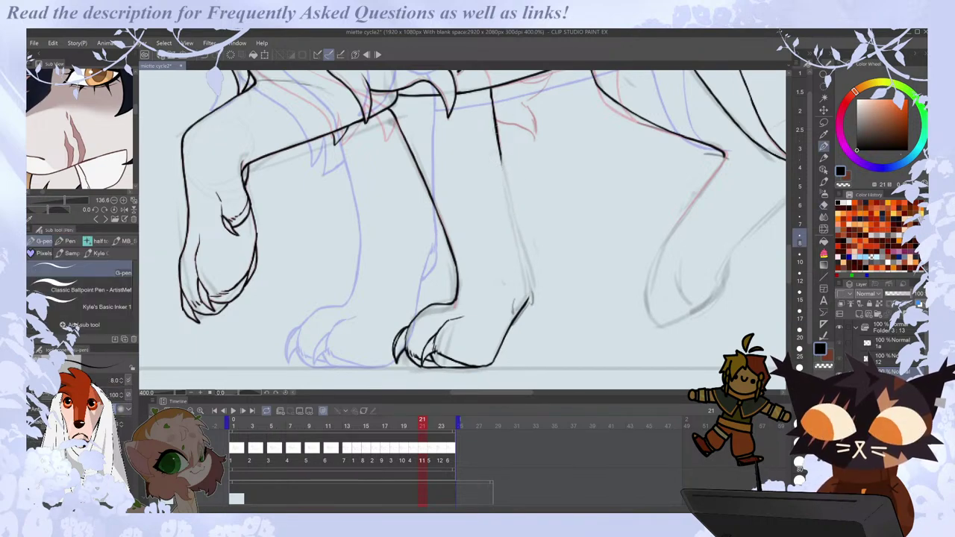
# Try to redraw the lower back contour of frame 21's planted front leg along the rough sketch.
pyautogui.press('Left')
pyautogui.press('Right')
pyautogui.moveTo(500, 154); pyautogui.dragTo(528, 253)
pyautogui.press('Left')
pyautogui.press('Right')
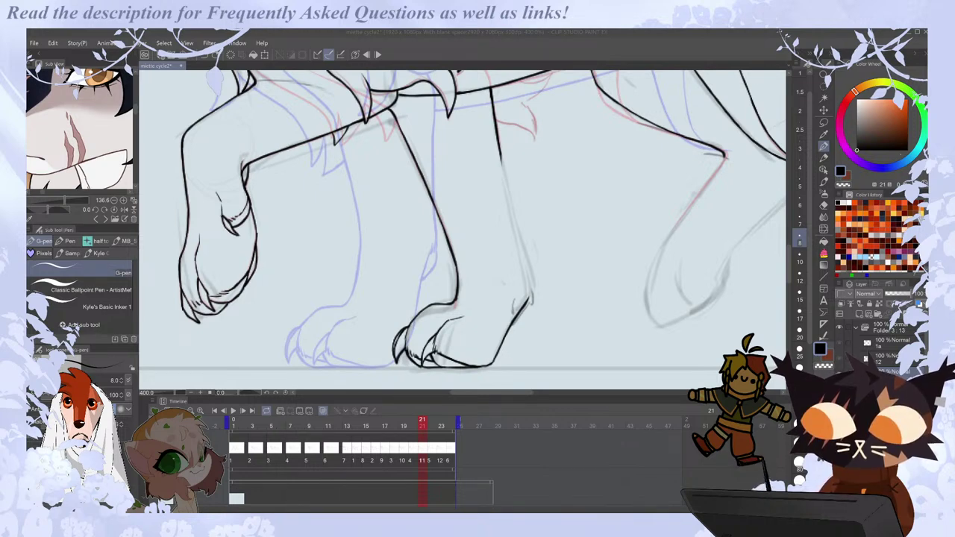
# Mirror the canvas view horizontally and step back through frames 21 to 18 to examine the leg lines.
pyautogui.click(502, 391)
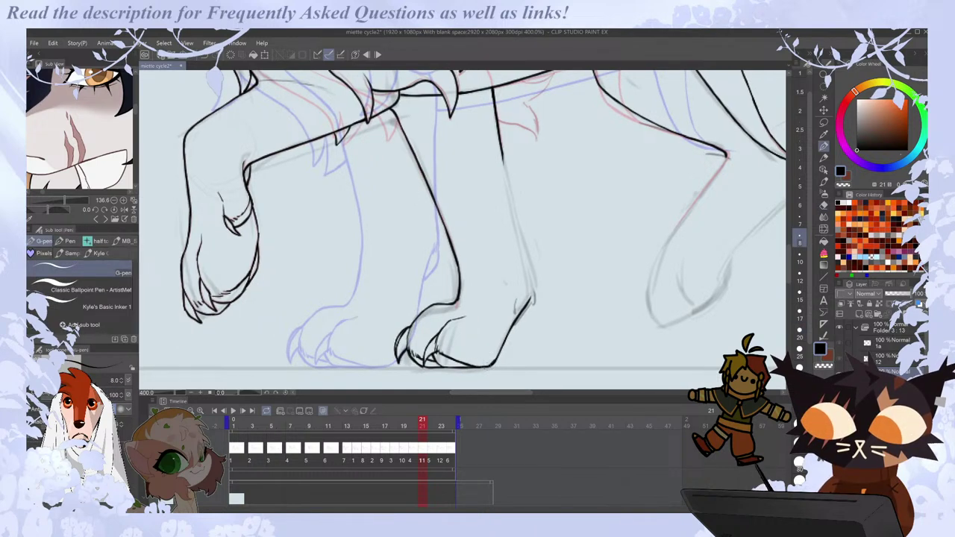
pyautogui.press('h')
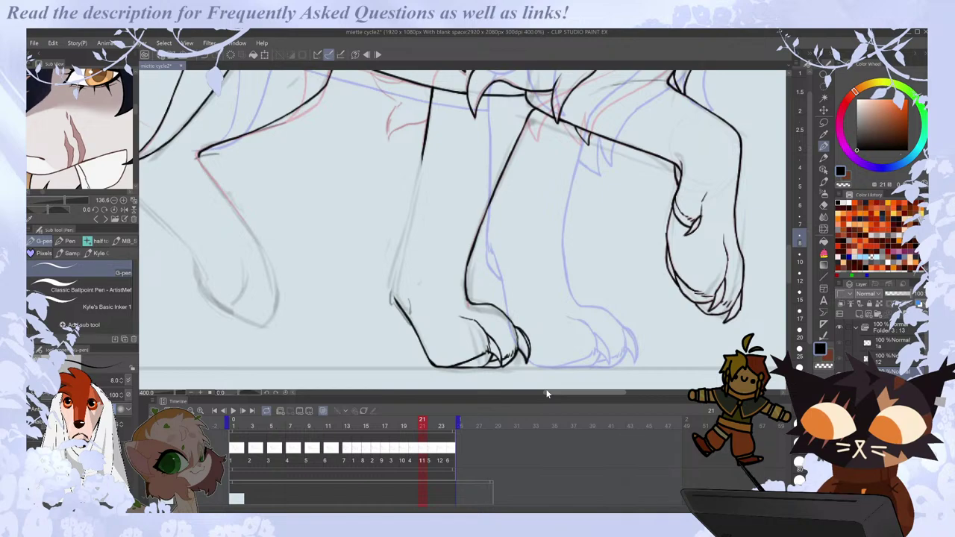
pyautogui.press('Left')
pyautogui.press('Left')
pyautogui.press('Right')
pyautogui.press('Left')
pyautogui.press('Left')
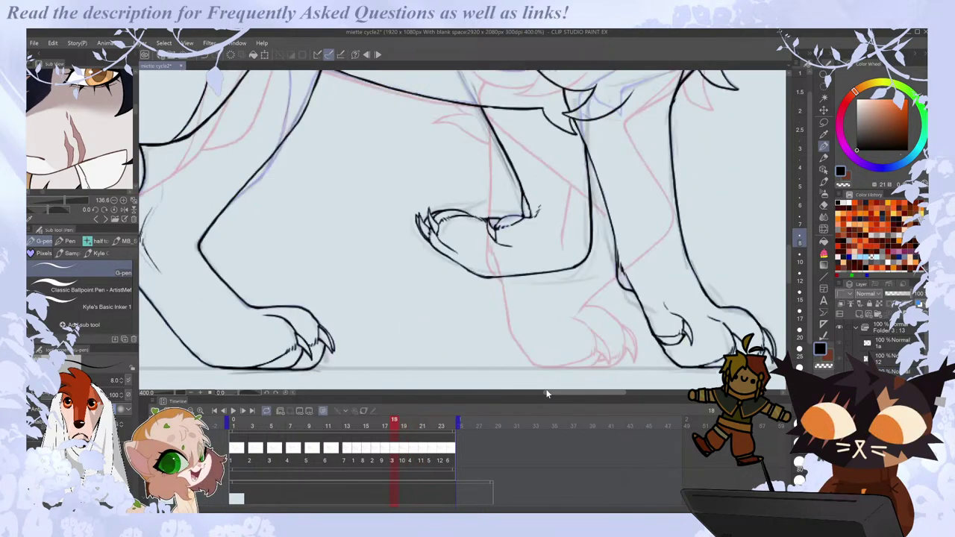
# Flip back and forth through frames 18 to 21 and examine how the planted front leg's contours line up.
pyautogui.press('Right')
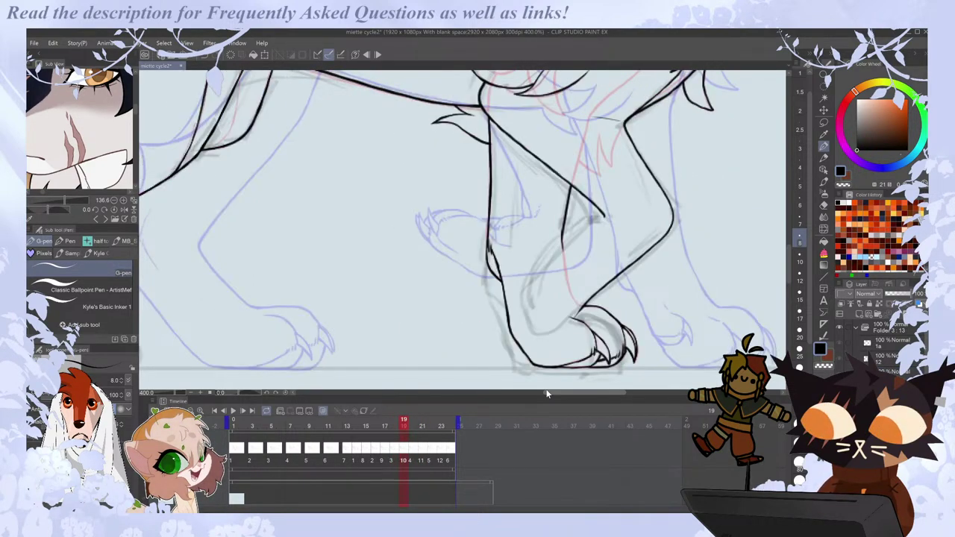
pyautogui.press('Right')
pyautogui.press('Left')
pyautogui.press('Left')
pyautogui.press('Right')
pyautogui.press('Right')
pyautogui.press('Left')
pyautogui.press('Right')
pyautogui.press('Left')
pyautogui.press('Left')
pyautogui.press('Right')
pyautogui.press('Right')
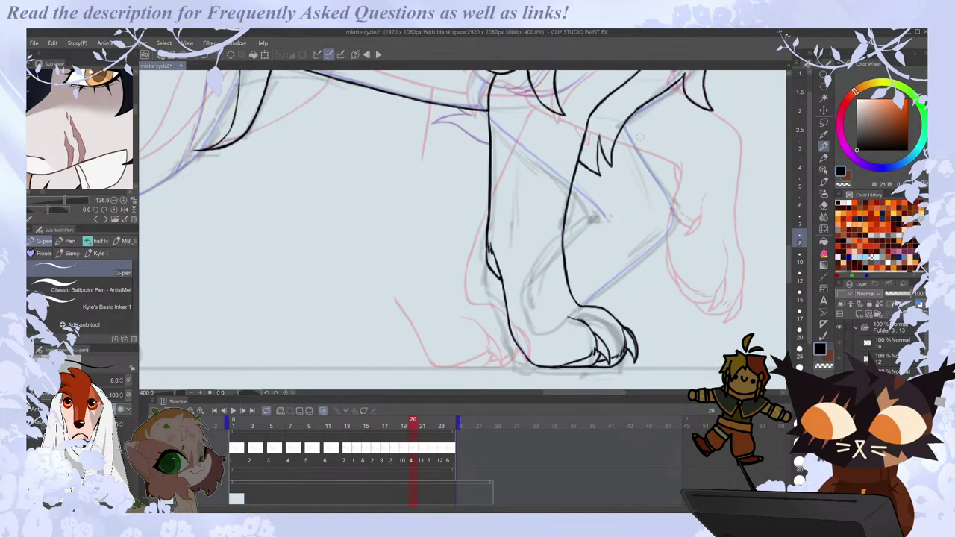
pyautogui.press('Right')
pyautogui.press('Left')
pyautogui.press('Right')
pyautogui.press('Right')
pyautogui.press('Left')
pyautogui.press('Left')
pyautogui.press('Left')
pyautogui.press('Right')
pyautogui.press('Left')
pyautogui.press('Left')
pyautogui.press('Right')
pyautogui.press('Right')
pyautogui.press('Left')
pyautogui.press('Left')
pyautogui.press('Right')
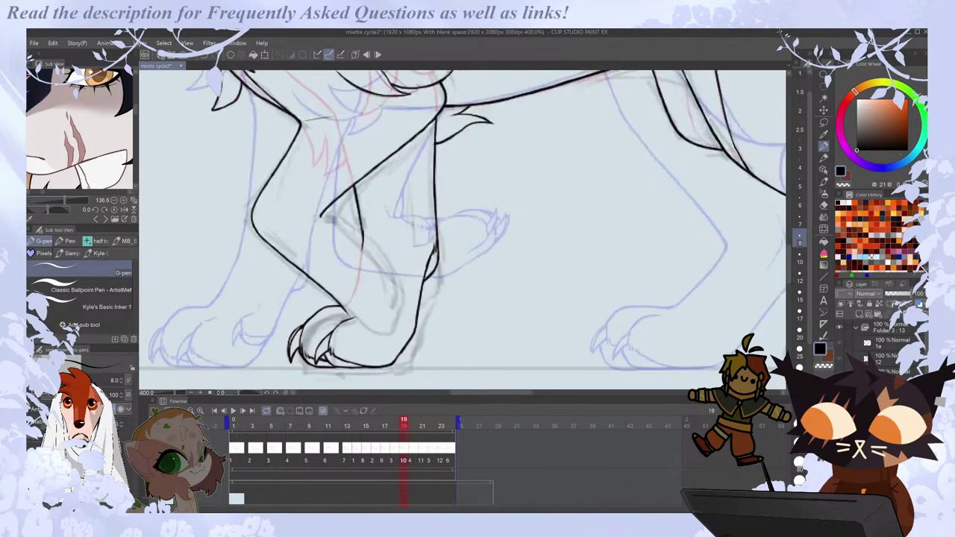
# Draw the dewclaw and its pad curve on the back of frame 19's planted front paw.
pyautogui.moveTo(381, 319)
pyautogui.mouseDown()
pyautogui.moveTo(379, 348)
pyautogui.moveTo(416, 346)
pyautogui.moveTo(376, 356)
pyautogui.moveTo(380, 334)
pyautogui.moveTo(377, 349)
pyautogui.mouseUp()
pyautogui.hotkey('ctrl', 'z')
pyautogui.hotkey('ctrl', 'z')
pyautogui.hotkey('ctrl', 'z')
pyautogui.press('e')
pyautogui.press('p')
pyautogui.moveTo(387, 339); pyautogui.dragTo(377, 349)
pyautogui.hotkey('ctrl', 'z')
pyautogui.hotkey('ctrl', 'z')
pyautogui.moveTo(385, 340)
pyautogui.mouseDown()
pyautogui.moveTo(379, 349)
pyautogui.moveTo(416, 320)
pyautogui.mouseUp()
pyautogui.hotkey('ctrl', 'z')
# Add the short fold line above the dewclaw on frame 19's front paw, checking it against frame 18.
pyautogui.press('Left')
pyautogui.press('Right')
pyautogui.moveTo(382, 323); pyautogui.dragTo(394, 300)
pyautogui.press('e')
pyautogui.press('p')
pyautogui.press('Left')
pyautogui.press('Right')
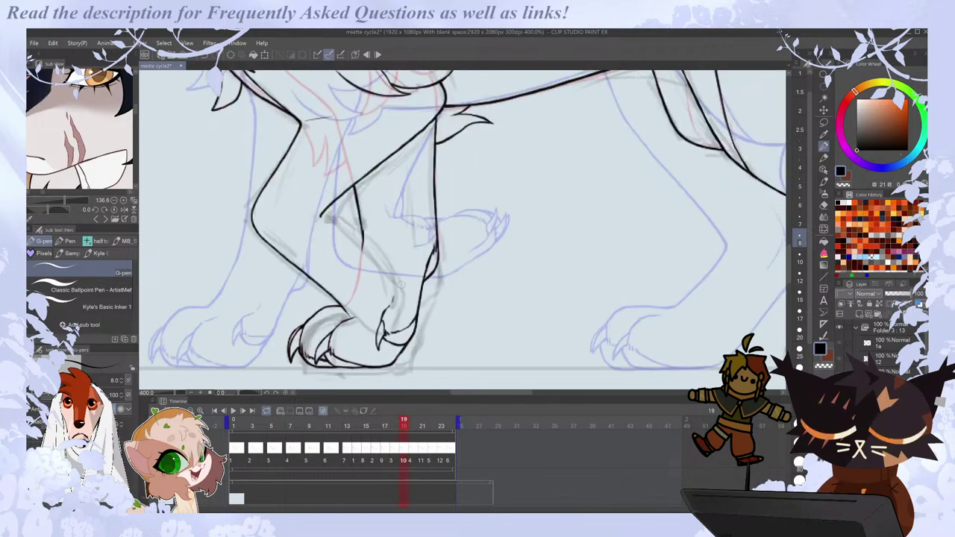
# Lasso frame 19's dewclaw, adjust its placement with a transform and retouch its pad line.
pyautogui.press('Left')
pyautogui.press('Right')
pyautogui.press('m')
pyautogui.moveTo(396, 282); pyautogui.dragTo(415, 302)
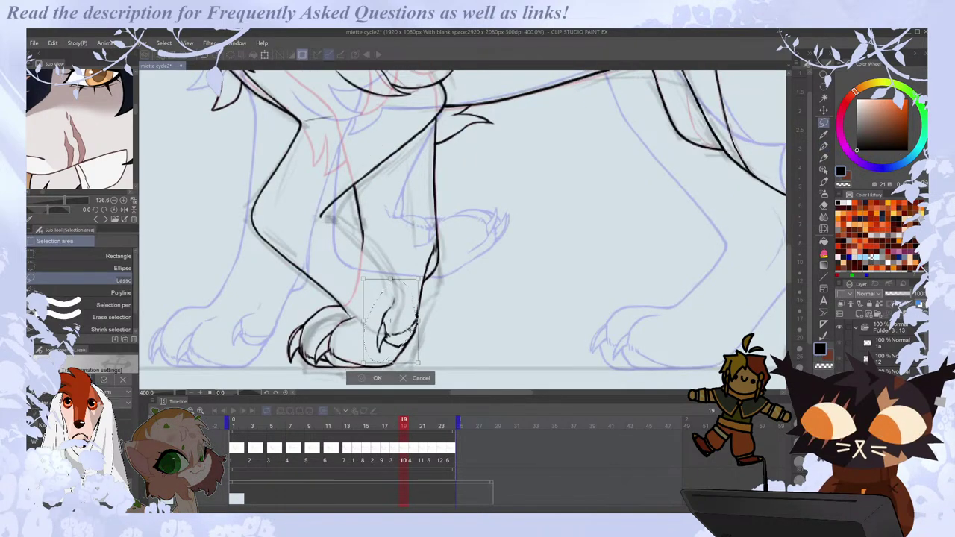
pyautogui.press('e')
pyautogui.press('p')
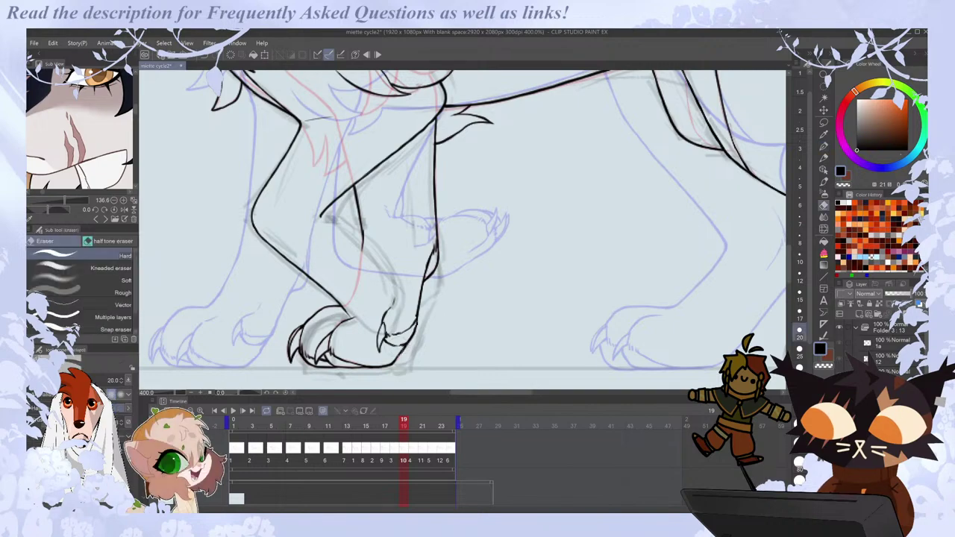
pyautogui.moveTo(394, 347); pyautogui.dragTo(409, 342)
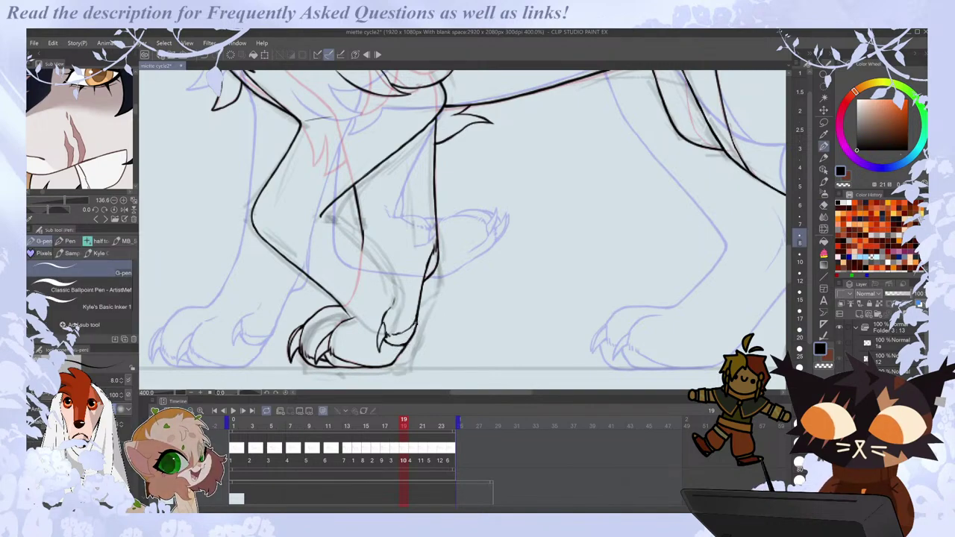
# Thin out the fold line above frame 19's dewclaw, comparing it with frame 18.
pyautogui.press('Left')
pyautogui.press('Right')
pyautogui.press('Left')
pyautogui.press('Right')
pyautogui.press('e')
pyautogui.moveTo(395, 300)
pyautogui.mouseDown()
pyautogui.moveTo(379, 317)
pyautogui.moveTo(390, 315)
pyautogui.mouseUp()
pyautogui.press('p')
pyautogui.press('Left')
pyautogui.press('Right')
# Compare the planted front leg and paw across frames 19 to 21, looking at the heel and dewclaw area.
pyautogui.scroll(-2, 398, 300)
pyautogui.hotkey('ctrl', '+')
pyautogui.hotkey('ctrl', '+')
pyautogui.press('Right')
pyautogui.press('Left')
pyautogui.press('Right')
pyautogui.press('Right')
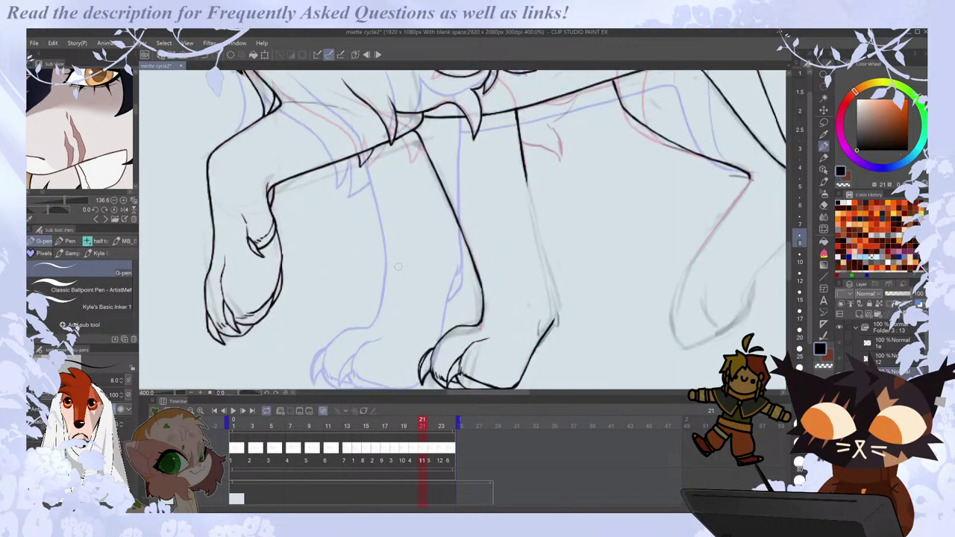
pyautogui.press('Left')
pyautogui.press('Left')
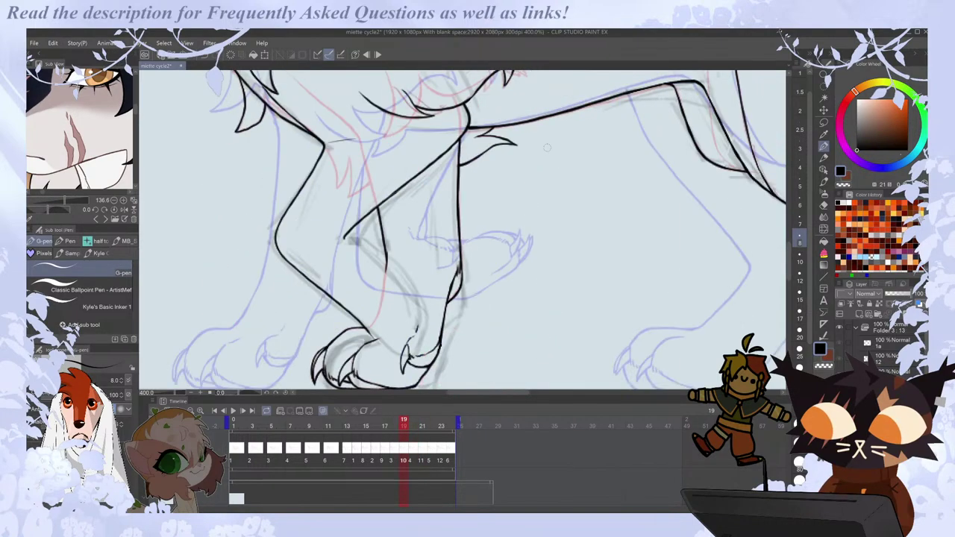
pyautogui.moveTo(789, 247); pyautogui.dragTo(791, 249)
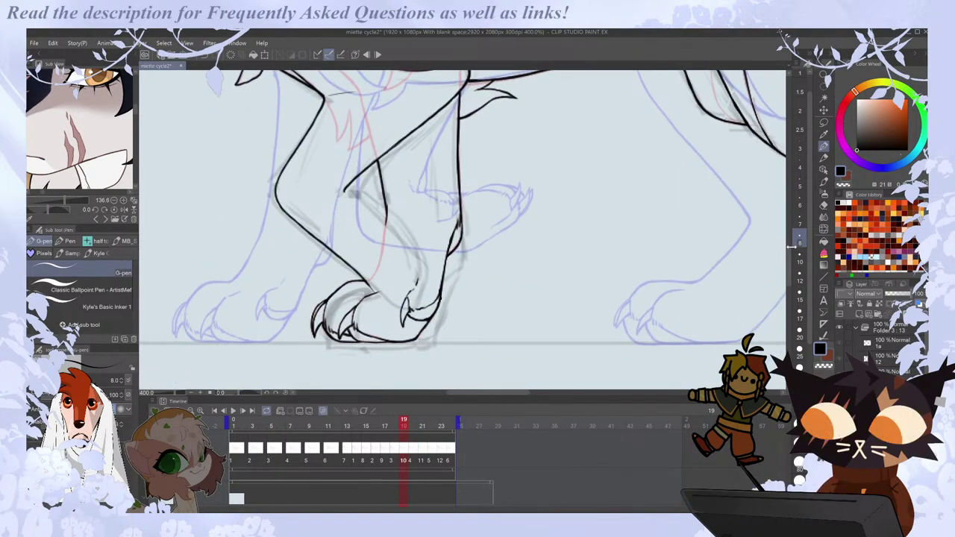
pyautogui.press('Right')
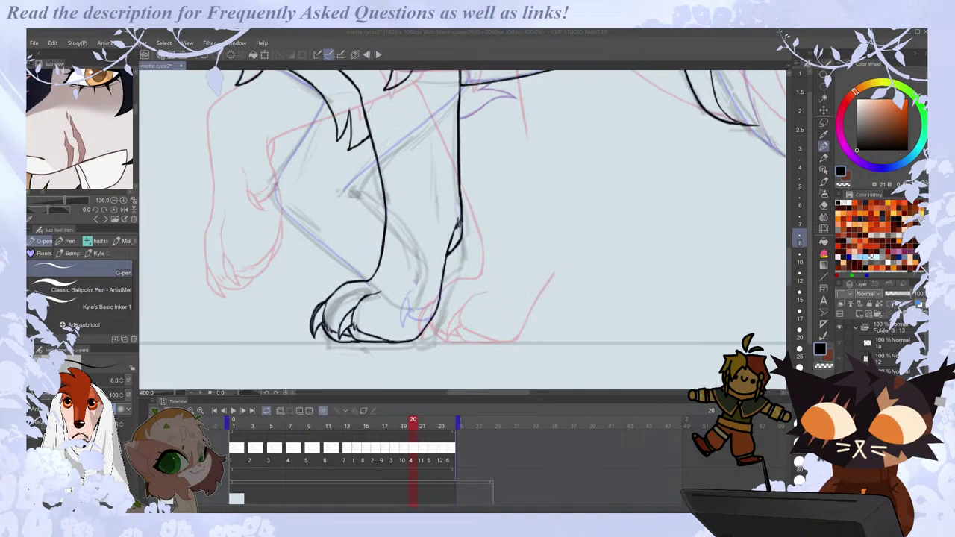
pyautogui.click(401, 458)
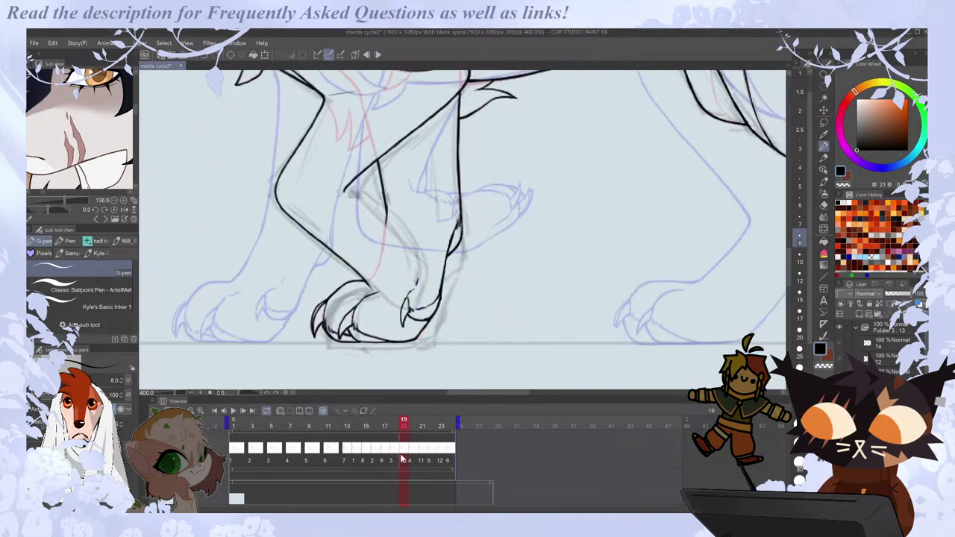
pyautogui.press('Right')
pyautogui.press('Right')
pyautogui.press('Left')
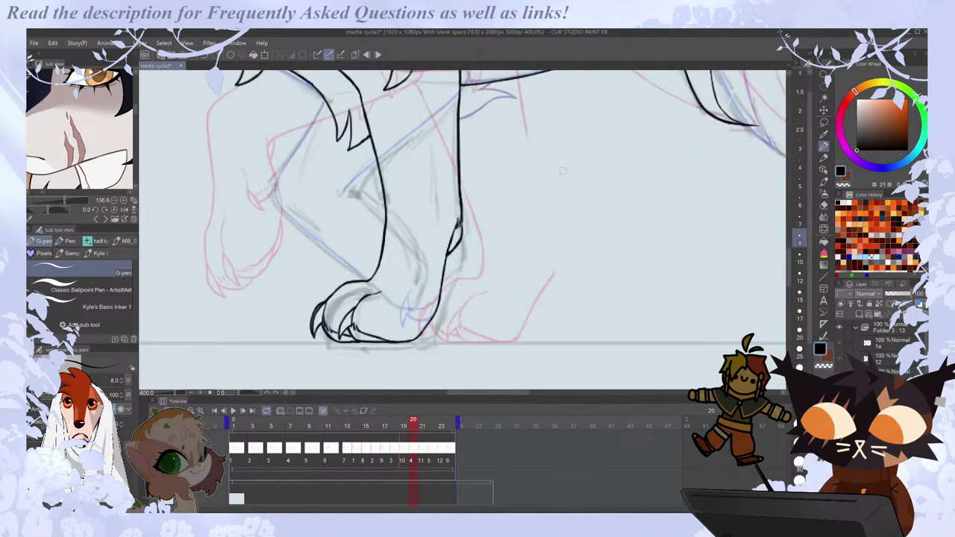
pyautogui.press('Right')
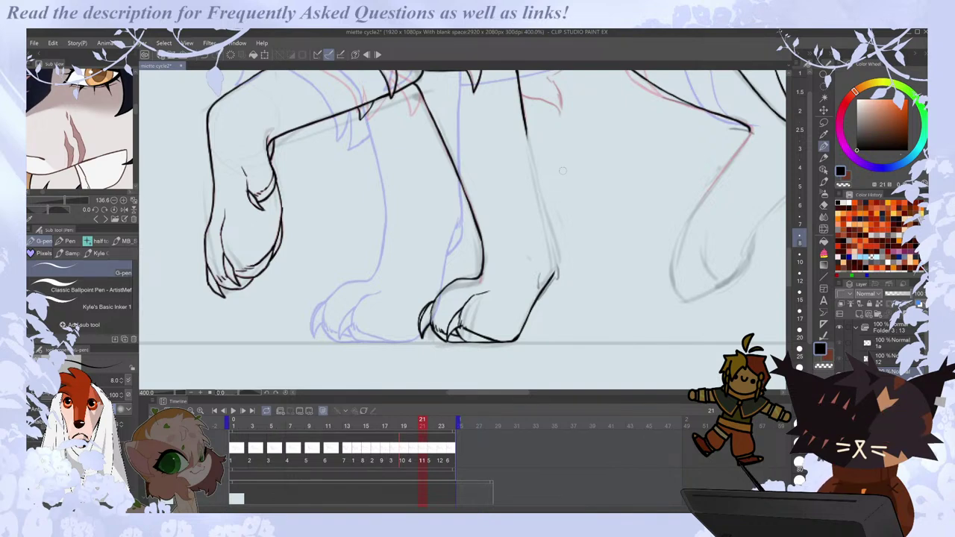
pyautogui.press('Left')
pyautogui.press('Right')
pyautogui.press('Left')
pyautogui.press('Right')
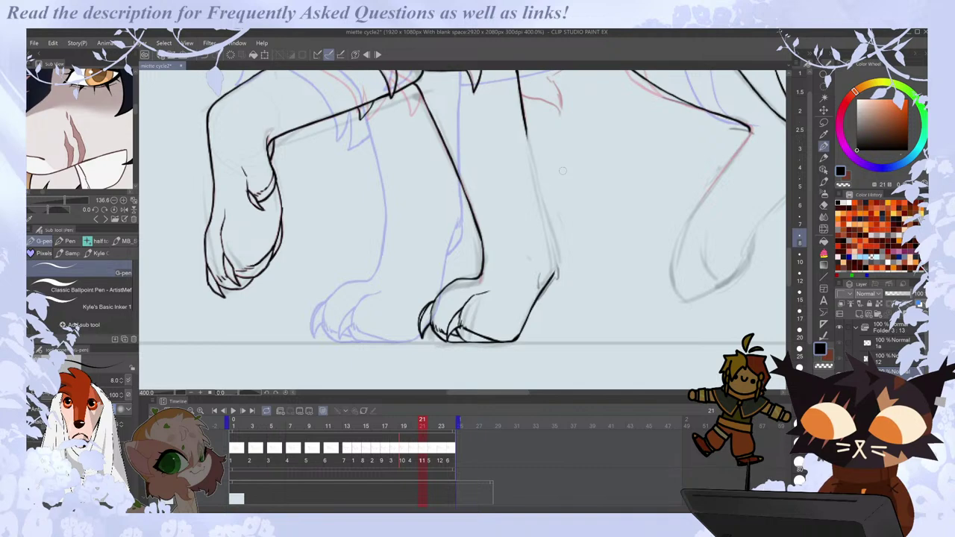
# Erase the heel contour at the back of frame 21's planted front paw.
pyautogui.press('e')
pyautogui.moveTo(555, 273); pyautogui.dragTo(548, 280)
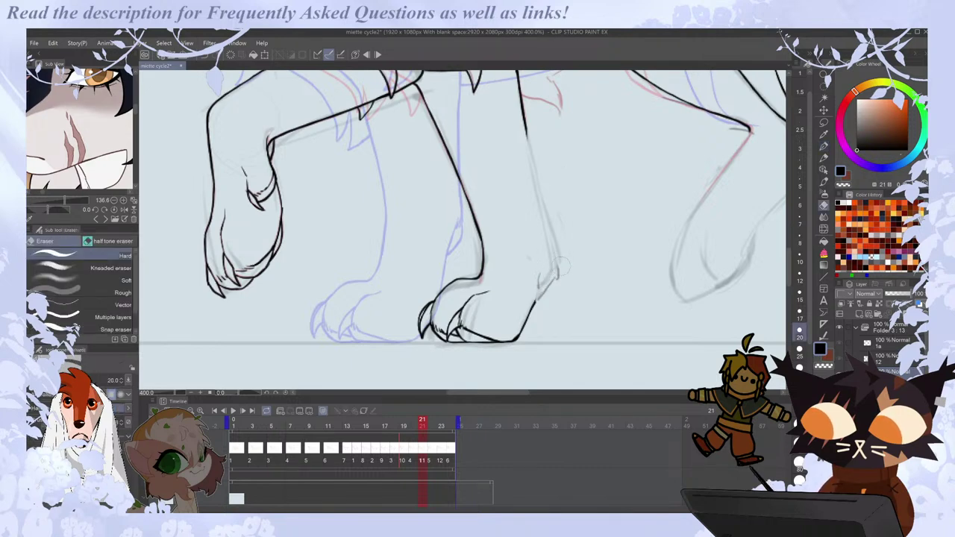
pyautogui.press('p')
# Flip between frame 21 and its neighbouring frames to examine where the planted paw's dewclaw belongs.
pyautogui.press('Left')
pyautogui.press('Right')
pyautogui.press('Left')
pyautogui.press('Right')
pyautogui.press('Left')
pyautogui.press('Right')
pyautogui.press('Left')
pyautogui.press('Right')
pyautogui.press('Left')
pyautogui.press('Right')
pyautogui.press('Right')
pyautogui.press('Left')
pyautogui.press('Left')
pyautogui.press('Left')
pyautogui.press('Left')
pyautogui.press('Right')
pyautogui.press('Right')
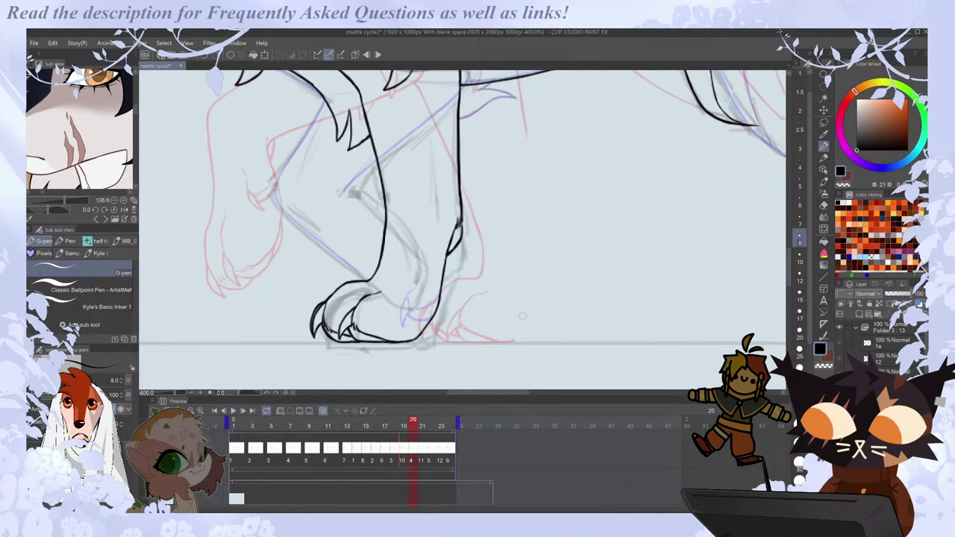
pyautogui.press('Right')
pyautogui.press('Left')
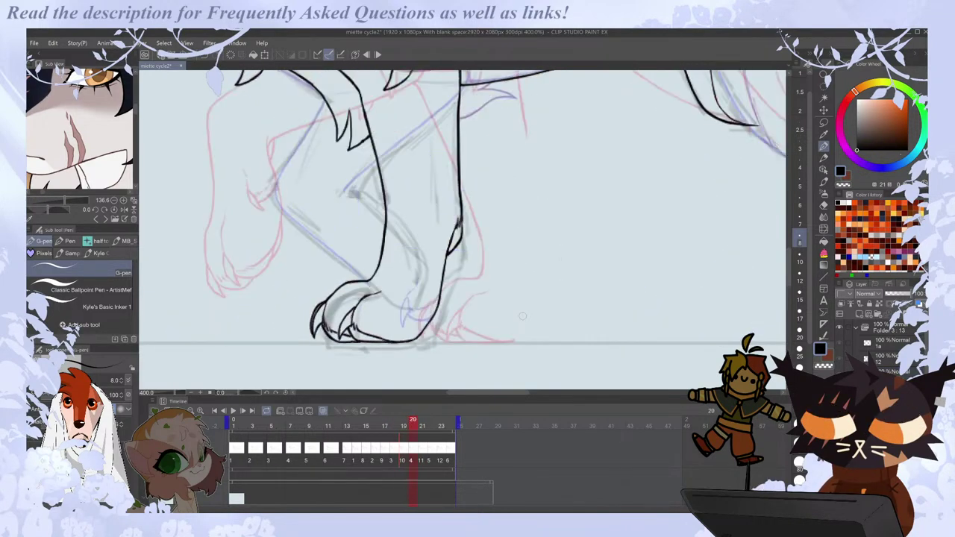
# Draw the dewclaw and its fold line on the back of frame 21's planted front paw.
pyautogui.press('Right')
pyautogui.moveTo(522, 274); pyautogui.dragTo(519, 290)
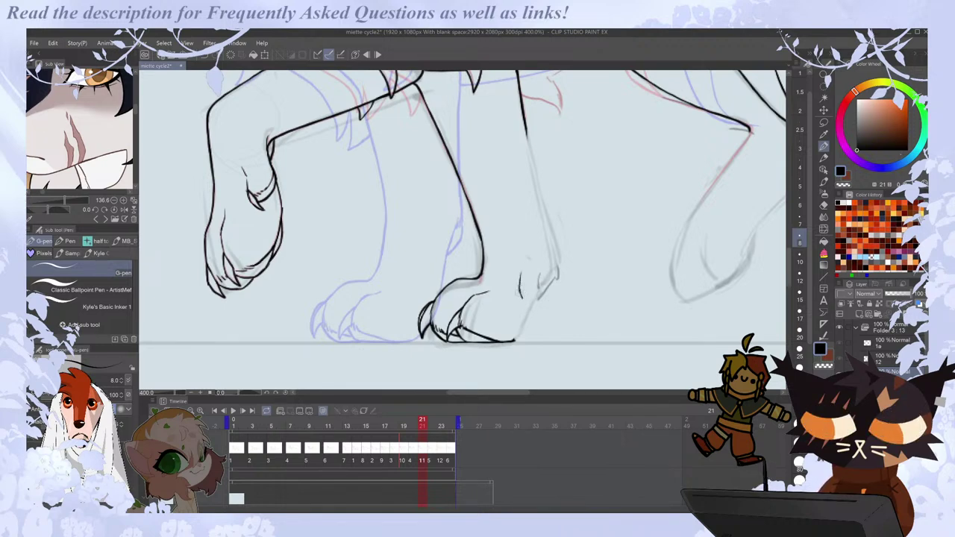
pyautogui.press('e')
pyautogui.press('p')
pyautogui.moveTo(521, 295); pyautogui.dragTo(525, 313)
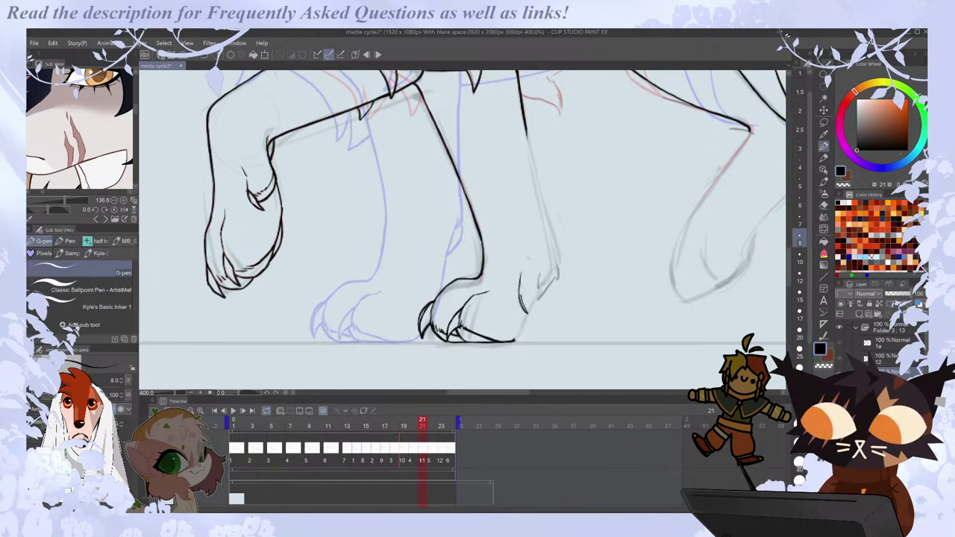
pyautogui.press('e')
pyautogui.press('p')
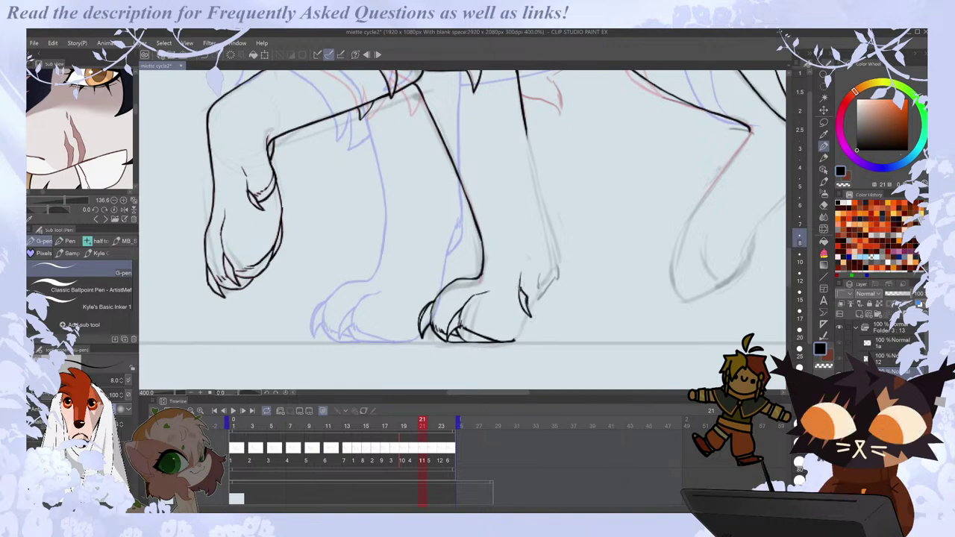
pyautogui.press('e')
pyautogui.press('p')
# Redraw the heel contour below frame 21's dewclaw and add the pad curve behind the claw.
pyautogui.press('e')
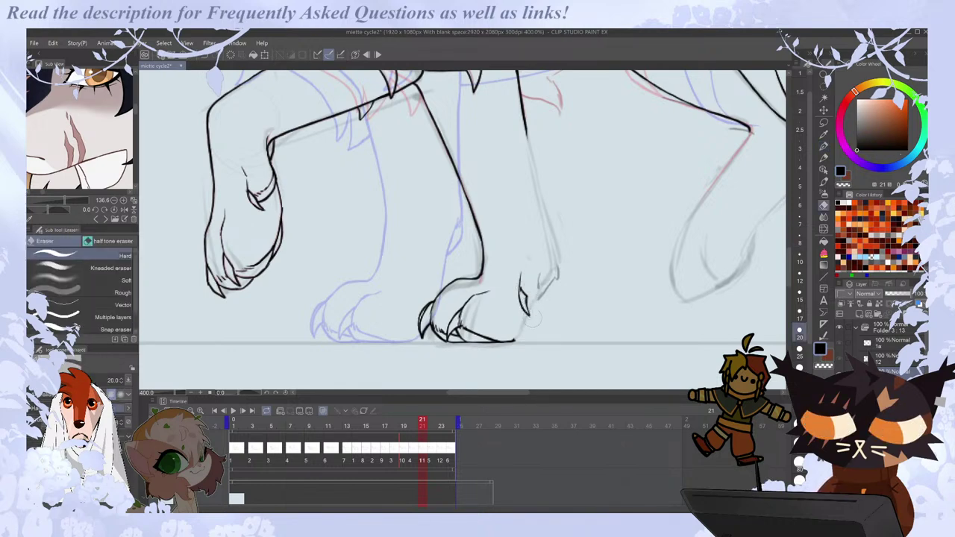
pyautogui.press('p')
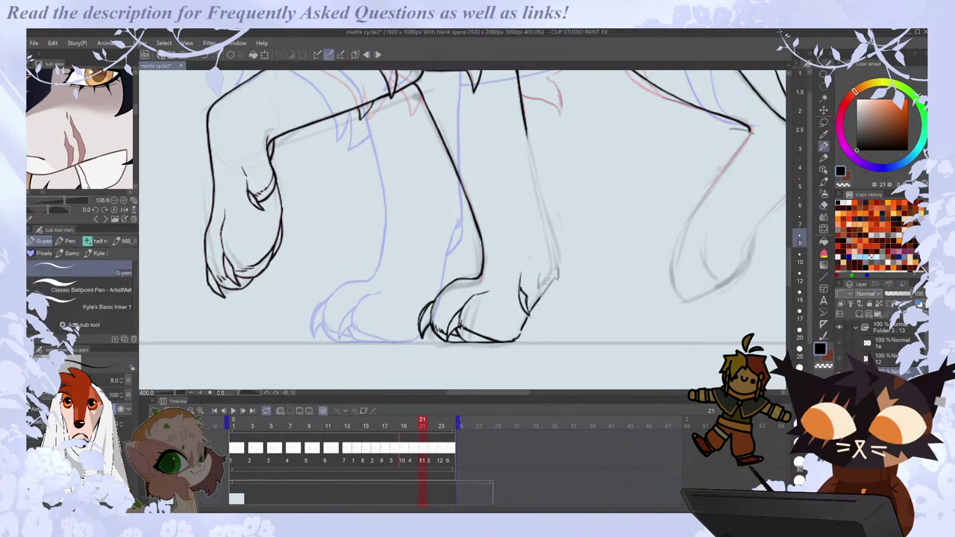
pyautogui.moveTo(523, 297)
pyautogui.mouseDown()
pyautogui.moveTo(553, 286)
pyautogui.moveTo(540, 300)
pyautogui.mouseUp()
pyautogui.hotkey('ctrl', 'z')
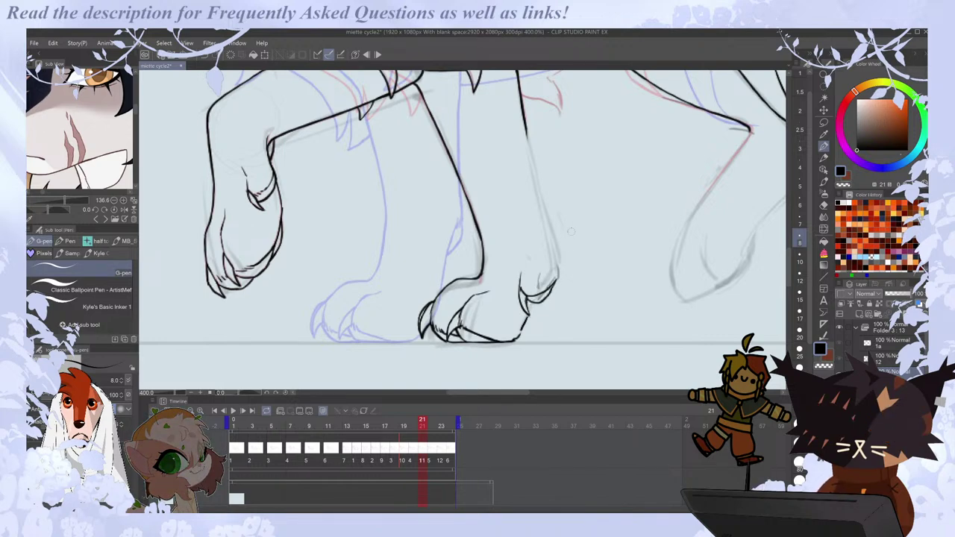
# Redraw the lower back contour of frame 21's planted front leg down to the dewclaw pad, with a small wrist bump.
pyautogui.moveTo(525, 133); pyautogui.dragTo(549, 200)
pyautogui.hotkey('ctrl', 'z')
pyautogui.moveTo(526, 138); pyautogui.dragTo(558, 265)
pyautogui.press('e')
pyautogui.moveTo(544, 178); pyautogui.dragTo(545, 205)
pyautogui.press('p')
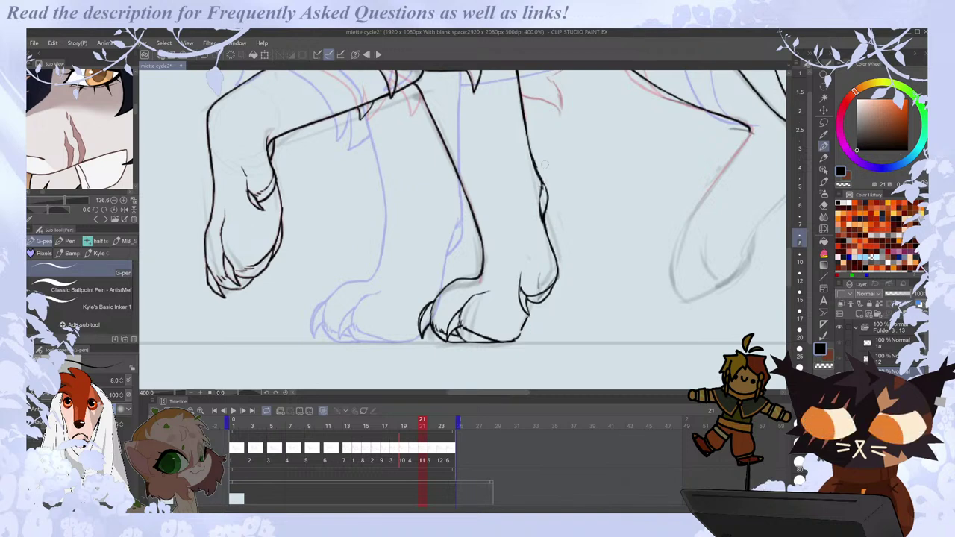
# Step through frames 19 to 23 to check the redrawn front leg against the surrounding frames.
pyautogui.press('Right')
pyautogui.press('Right')
pyautogui.press('Right')
pyautogui.press('Left')
pyautogui.press('Left')
pyautogui.press('Left')
pyautogui.press('Left')
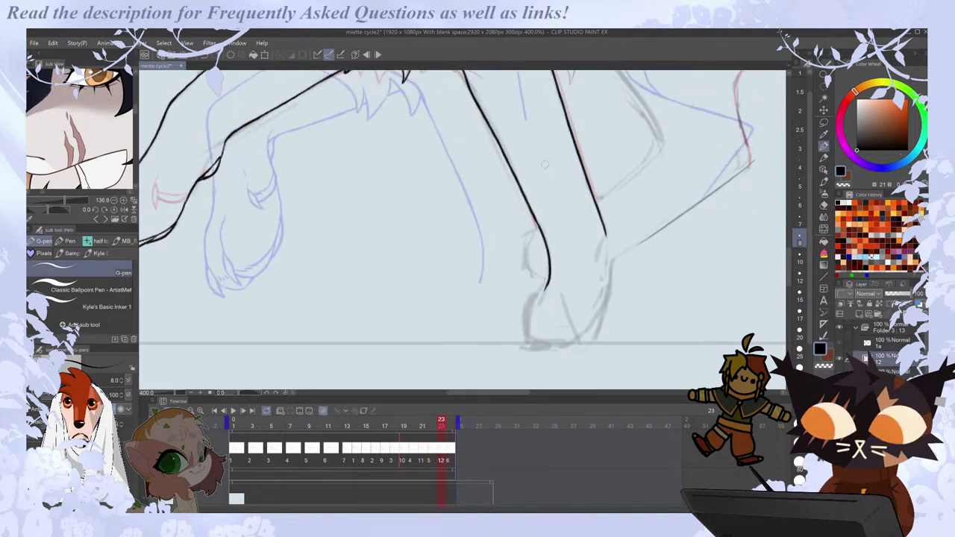
pyautogui.press('Left')
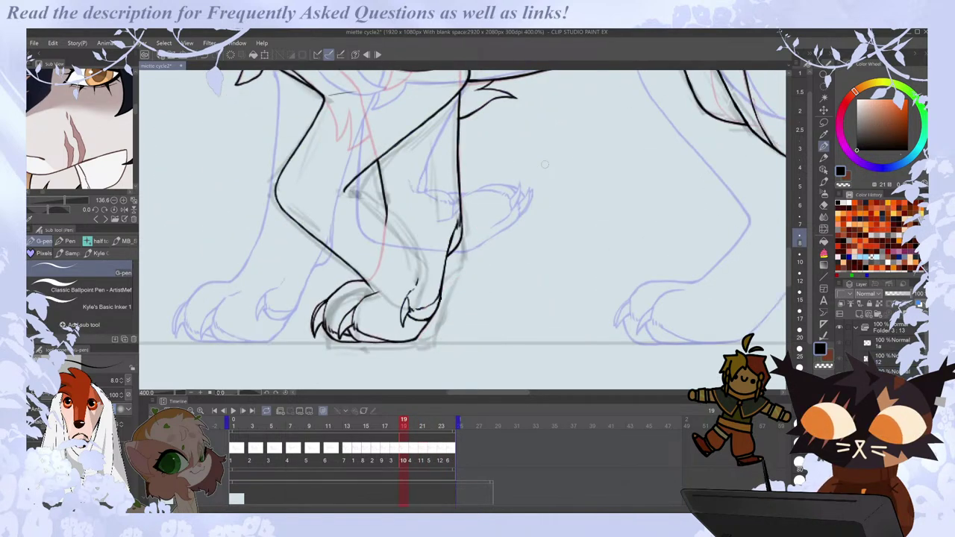
pyautogui.press('Right')
pyautogui.press('Right')
pyautogui.press('Left')
pyautogui.press('Right')
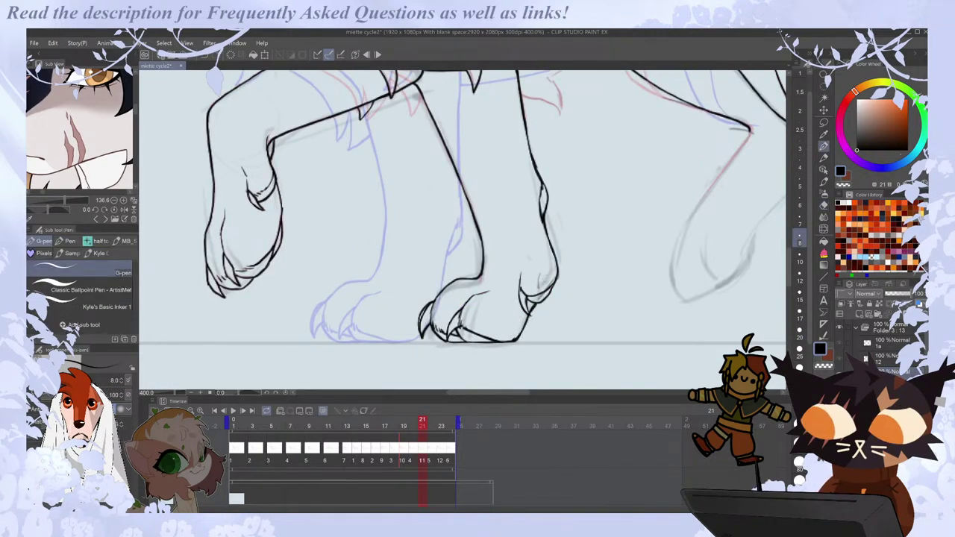
# Review the whole body's walk motion around frames 18 to 21, comparing the front legs and paws.
pyautogui.scroll(-3, 544, 279)
pyautogui.scroll(1, 566, 247)
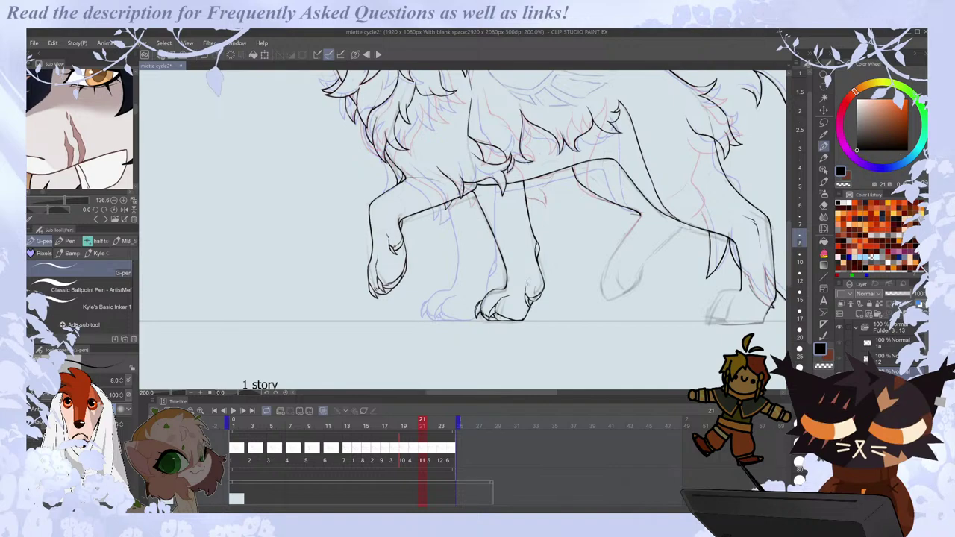
pyautogui.hotkey('ctrl', '-')
pyautogui.moveTo(539, 393); pyautogui.dragTo(558, 390)
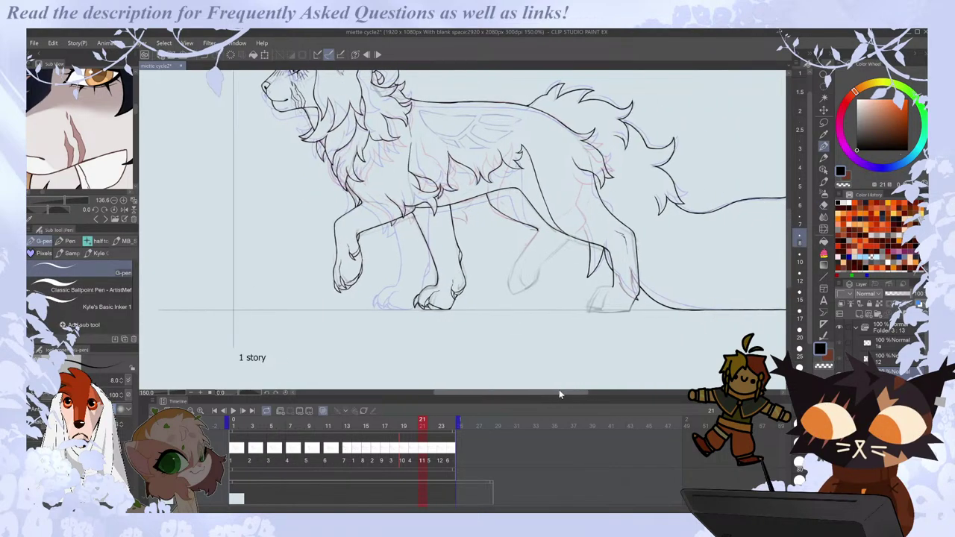
pyautogui.press('Left')
pyautogui.press('Left')
pyautogui.press('Left')
pyautogui.press('Left')
pyautogui.press('Right')
pyautogui.press('Right')
pyautogui.press('Right')
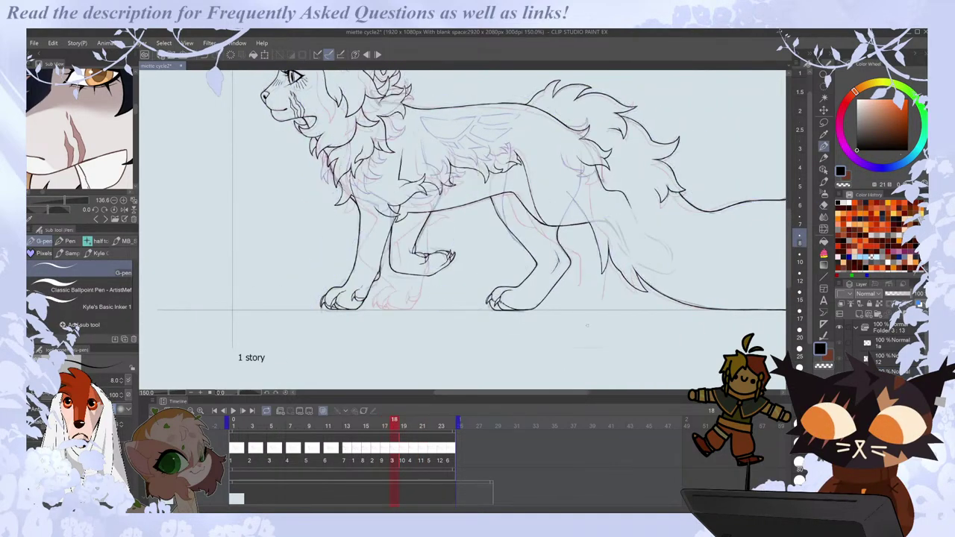
pyautogui.press('Right')
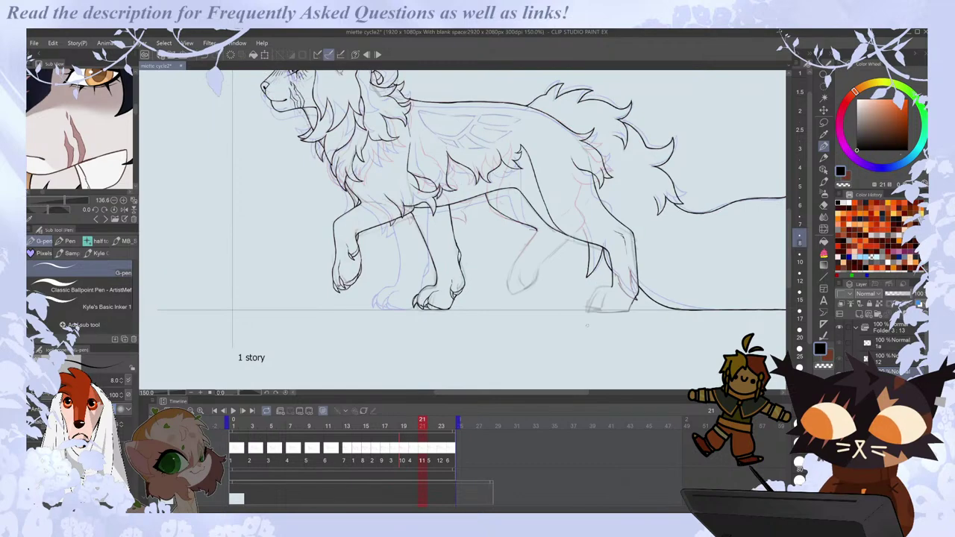
pyautogui.press('Left')
pyautogui.scroll(1, 417, 274)
pyautogui.press('Left')
pyautogui.press('Left')
pyautogui.press('Right')
pyautogui.press('Right')
pyautogui.press('Right')
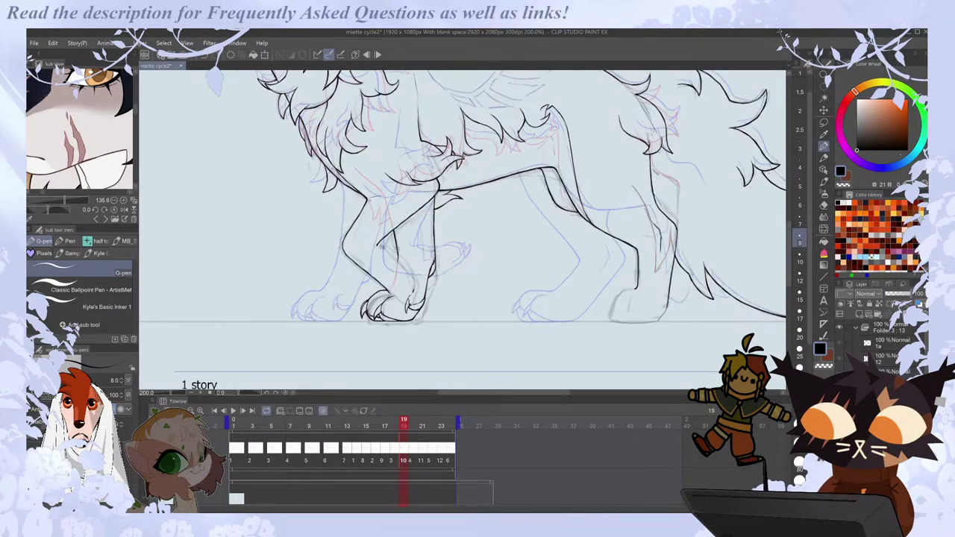
# Transform the selected dewclaw area on frame 19's planted front paw and clean up the lines around it.
pyautogui.press('Left')
pyautogui.press('e')
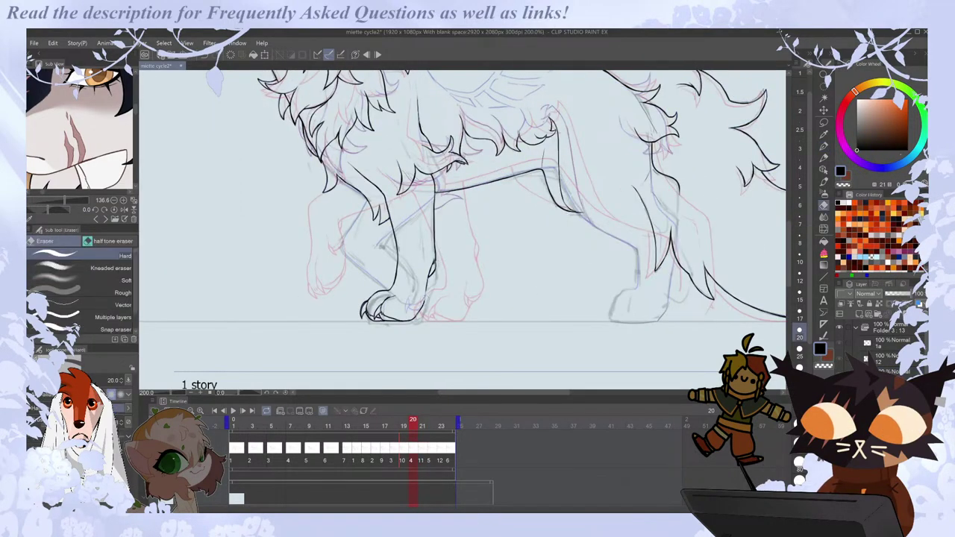
pyautogui.hotkey('ctrl', '+')
pyautogui.hotkey('ctrl', 'z')
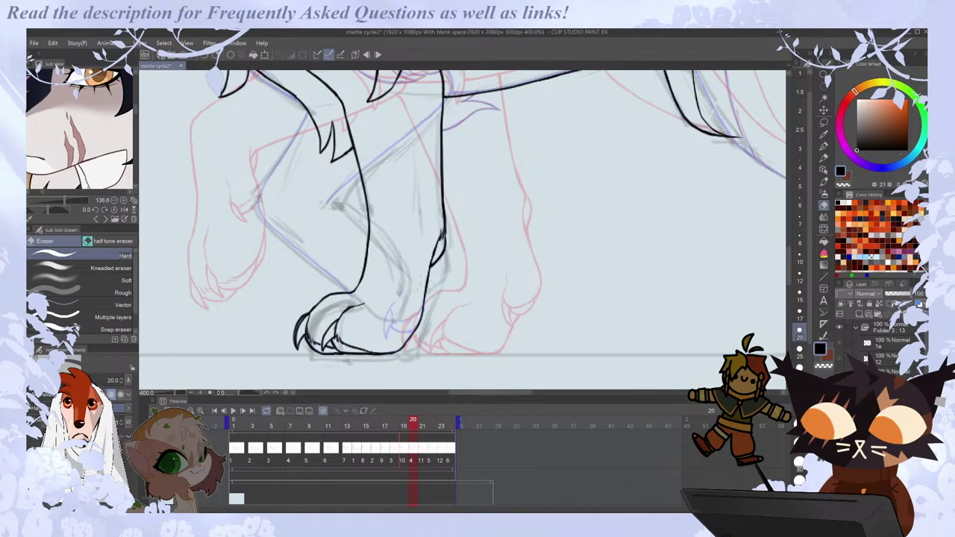
pyautogui.press('Left')
pyautogui.press('p')
pyautogui.press('m')
pyautogui.moveTo(400, 276)
pyautogui.mouseDown()
pyautogui.moveTo(427, 318)
pyautogui.moveTo(399, 277)
pyautogui.moveTo(416, 304)
pyautogui.moveTo(409, 343)
pyautogui.mouseUp()
pyautogui.hotkey('ctrl', 't')
pyautogui.press('Return')
pyautogui.press('e')
pyautogui.press('m')
pyautogui.hotkey('ctrl', 'd')
pyautogui.press('e')
pyautogui.press('p')
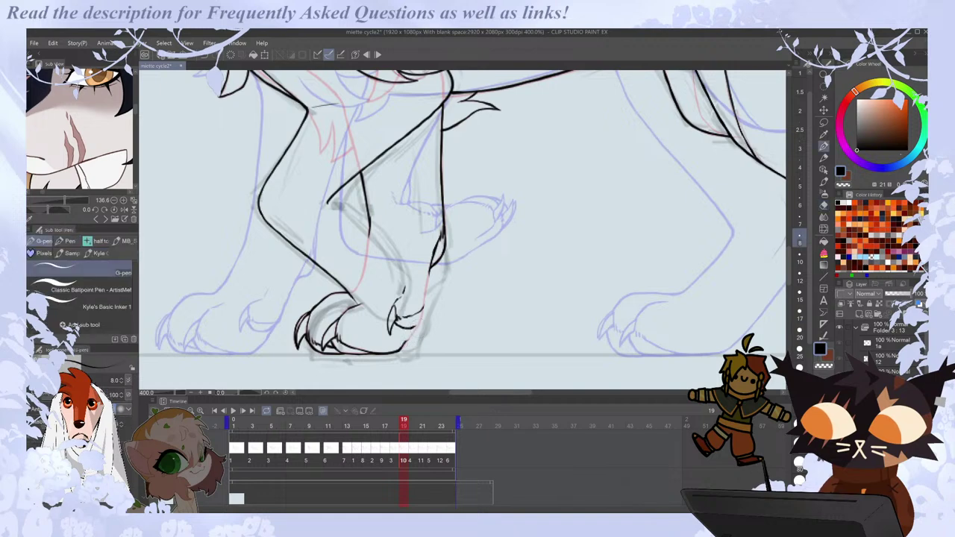
# Redraw the lower back contour of frame 19's planted front leg down to the dewclaw and retouch the short line above the claw.
pyautogui.press('Left')
pyautogui.press('Right')
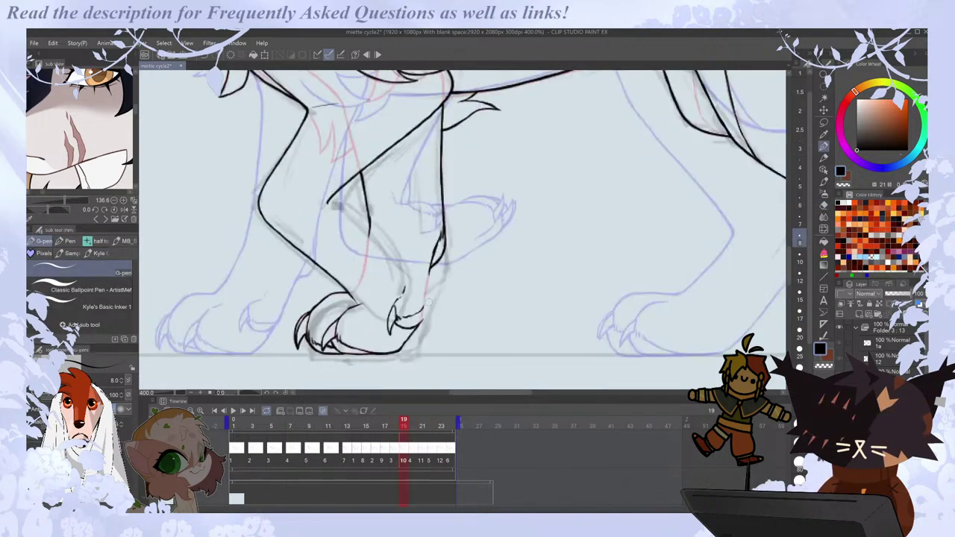
pyautogui.press('space')
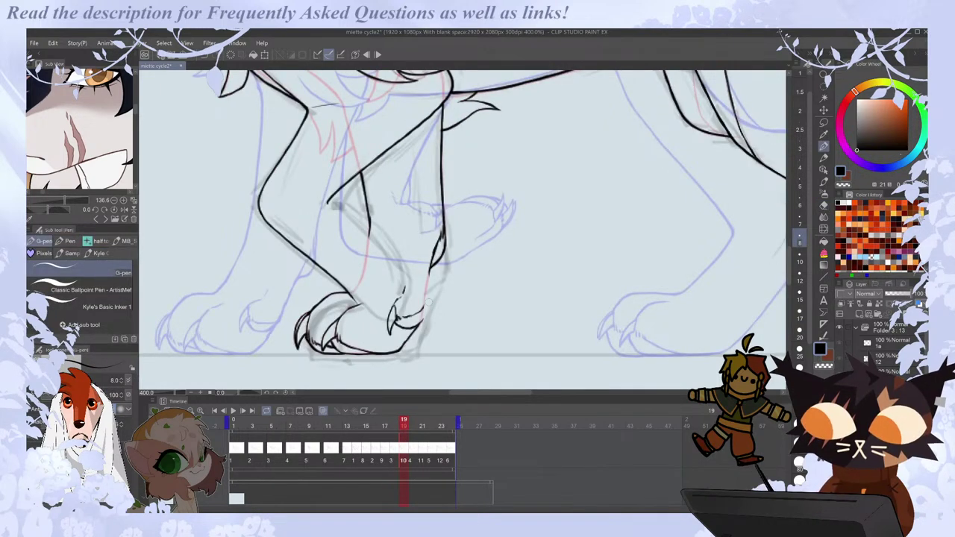
pyautogui.press('space')
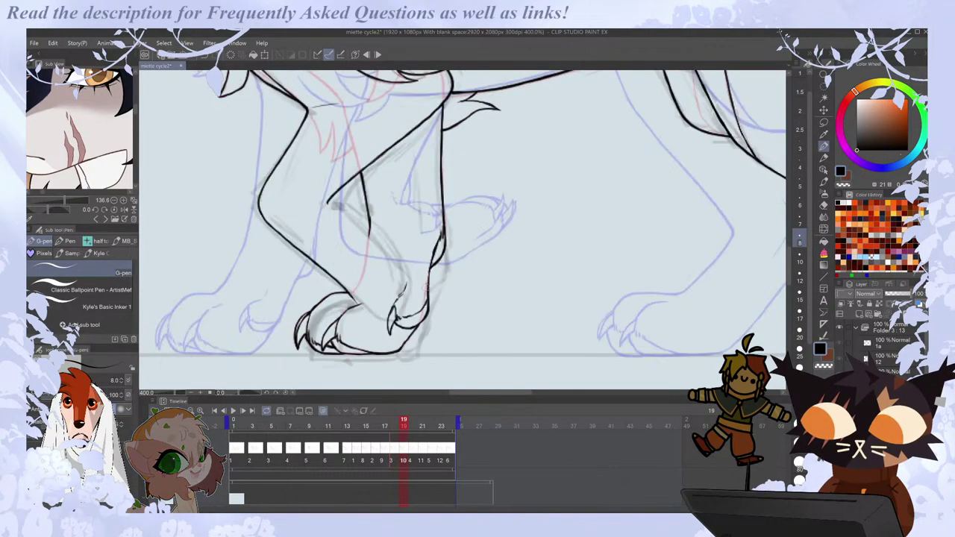
pyautogui.press('Right')
pyautogui.press('Right')
pyautogui.press('e')
pyautogui.press('p')
pyautogui.moveTo(402, 287); pyautogui.dragTo(396, 300)
pyautogui.press('Left')
pyautogui.press('Right')
pyautogui.scroll(-2, 429, 287)
# Redraw the heel contour of frame 20's planted front paw from the wrist bump down to the sole.
pyautogui.press('Right')
pyautogui.scroll(2, 429, 300)
pyautogui.press('e')
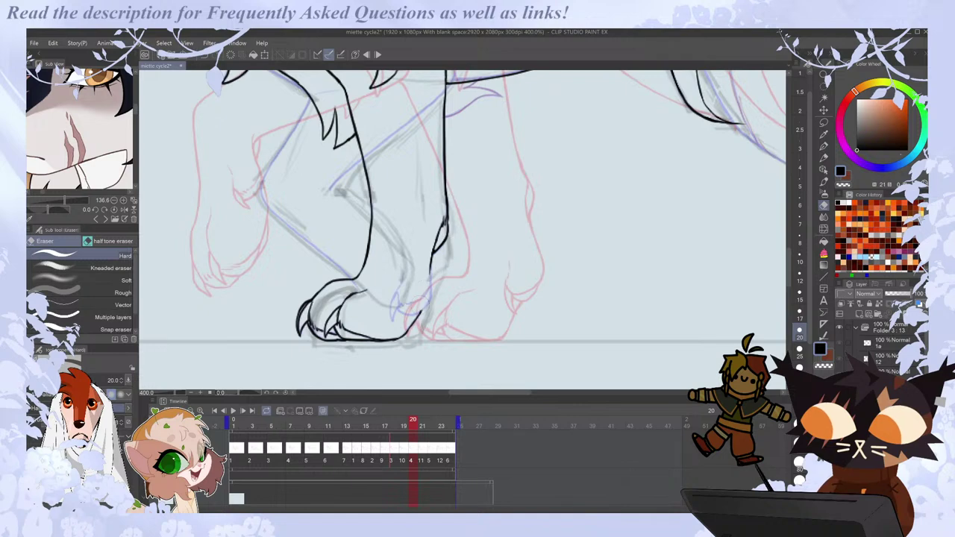
pyautogui.press('p')
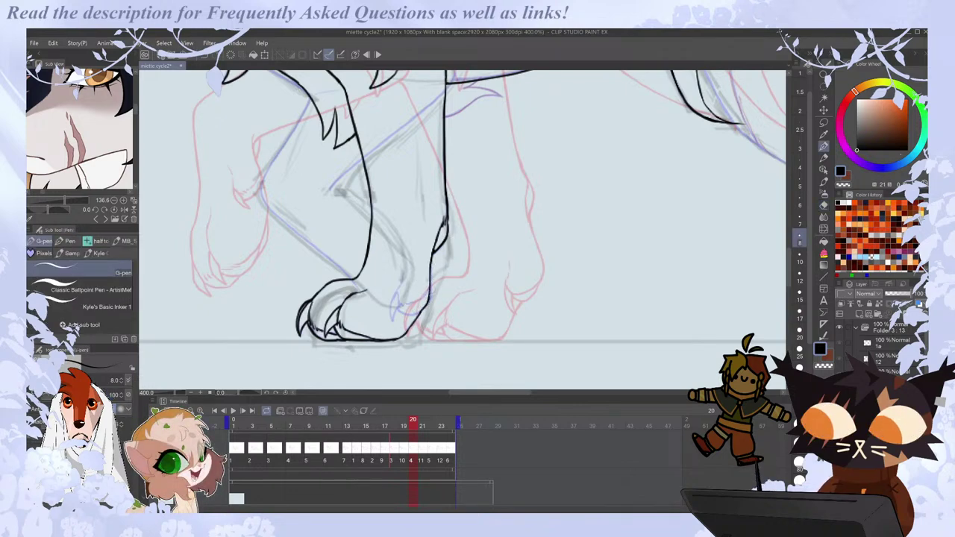
# Play back the walk cycle and step through the frames from 13 to 22 to review the front leg motion.
pyautogui.hotkey('ctrl', '0')
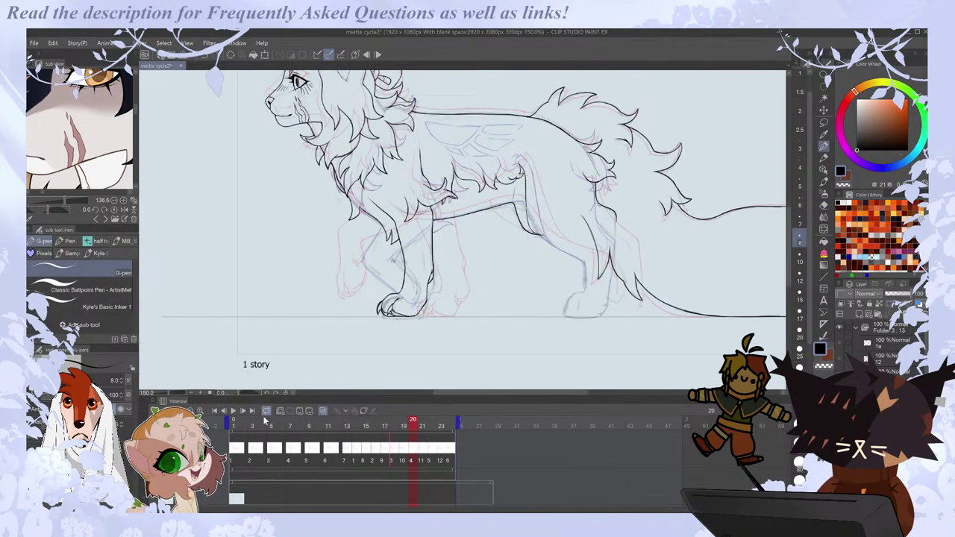
pyautogui.click(244, 421)
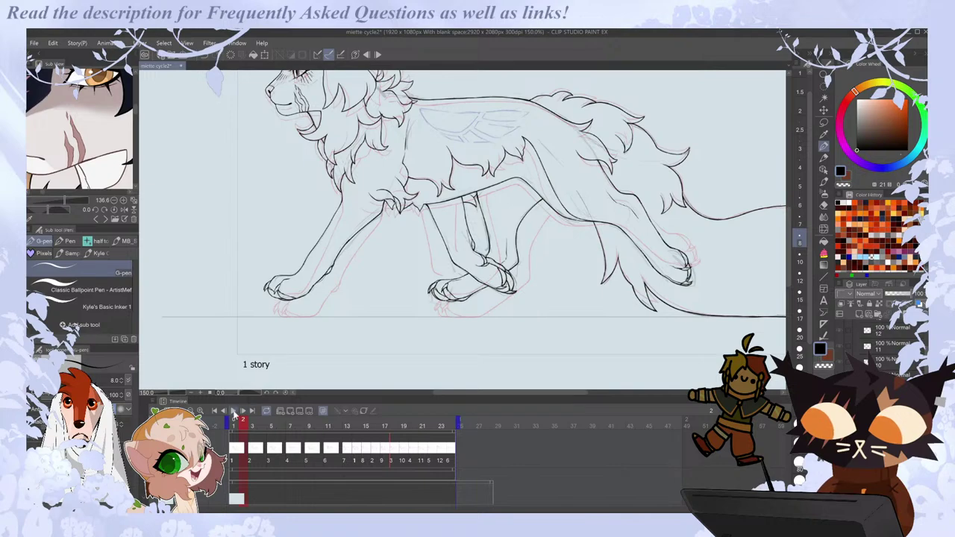
pyautogui.click(232, 411)
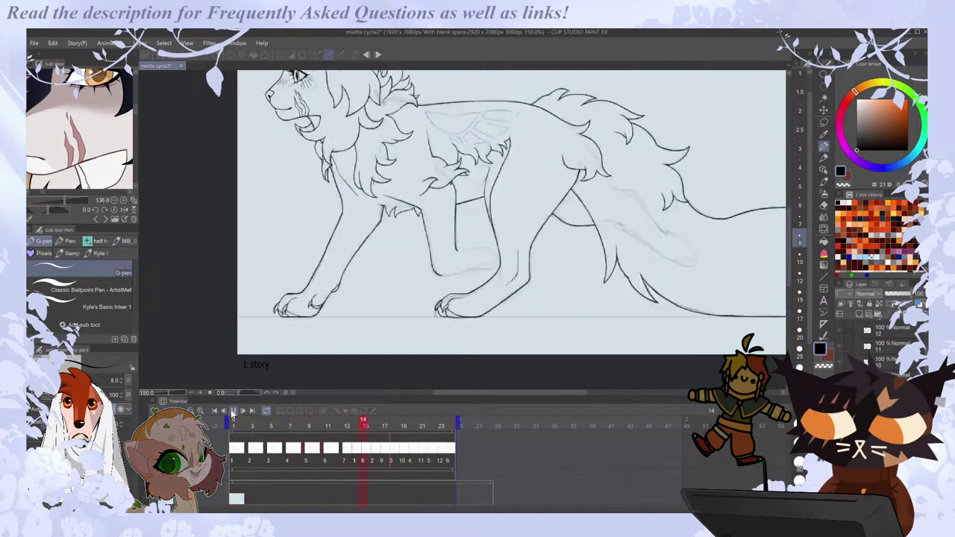
pyautogui.click(345, 454)
pyautogui.press('Right')
pyautogui.press('Right')
pyautogui.press('Right')
pyautogui.press('Right')
pyautogui.press('Right')
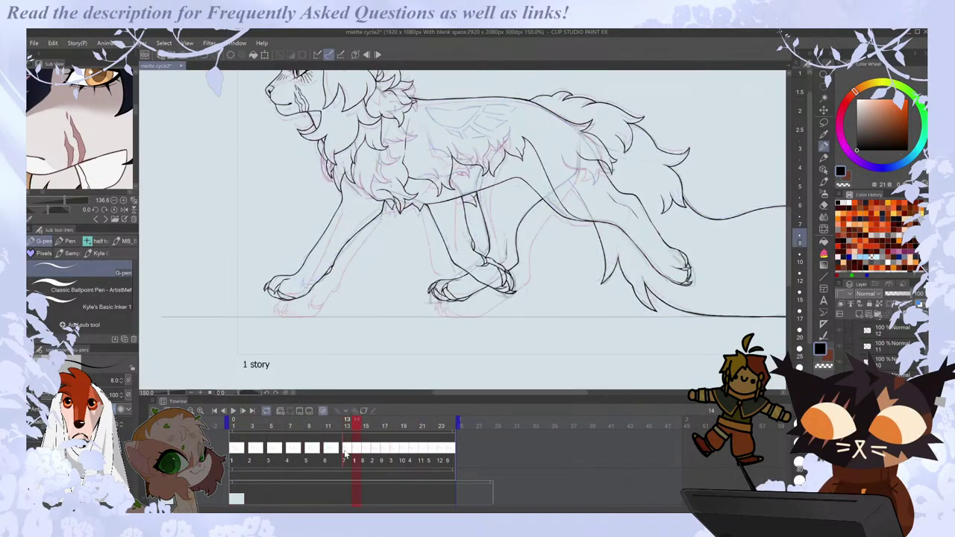
pyautogui.press('Right')
pyautogui.press('Right')
pyautogui.press('Right')
pyautogui.press('Right')
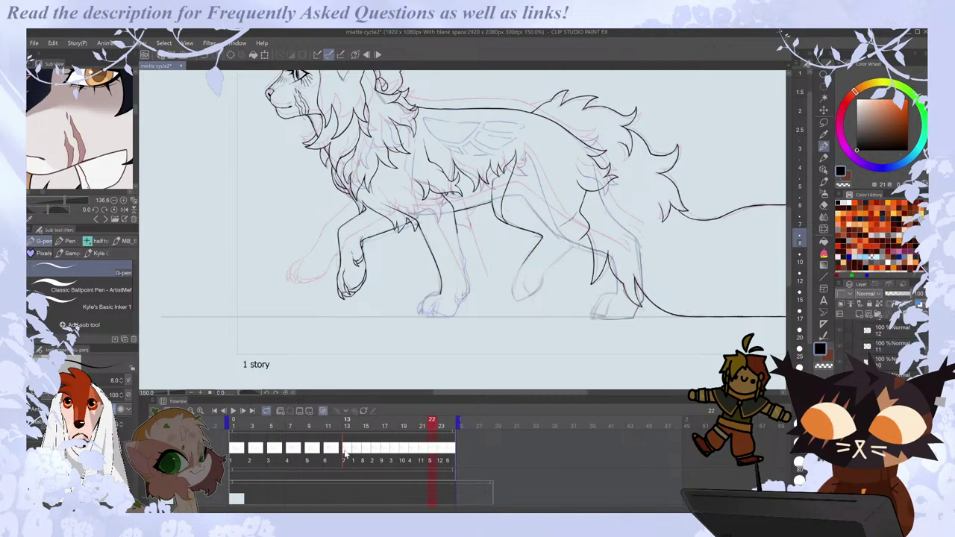
# Ink the back contour of frame 22's planted front leg with a small wrist bump, and extend the front contour at the ankle.
pyautogui.scroll(5, 435, 301)
pyautogui.press('e')
pyautogui.scroll(-5, 435, 300)
pyautogui.scroll(5, 448, 264)
pyautogui.press('p')
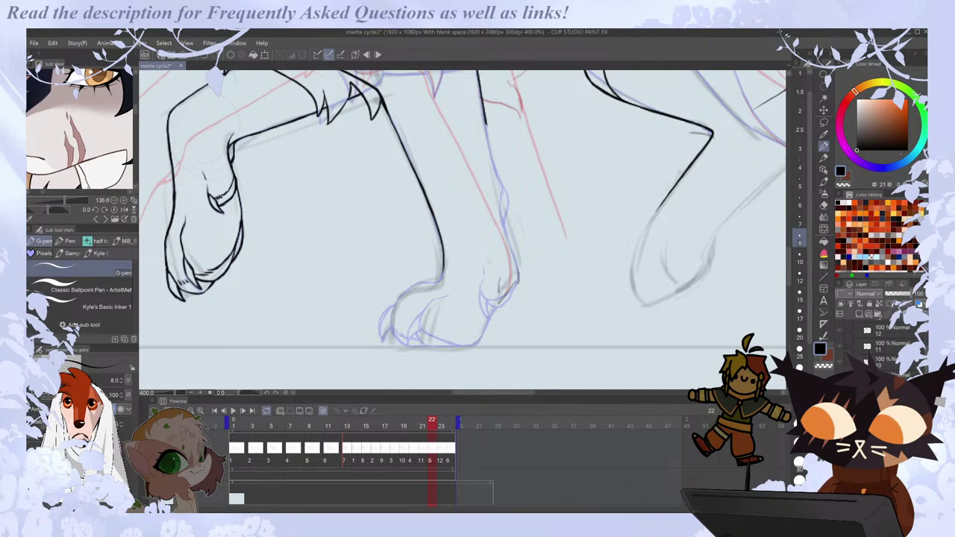
pyautogui.moveTo(442, 275); pyautogui.dragTo(432, 286)
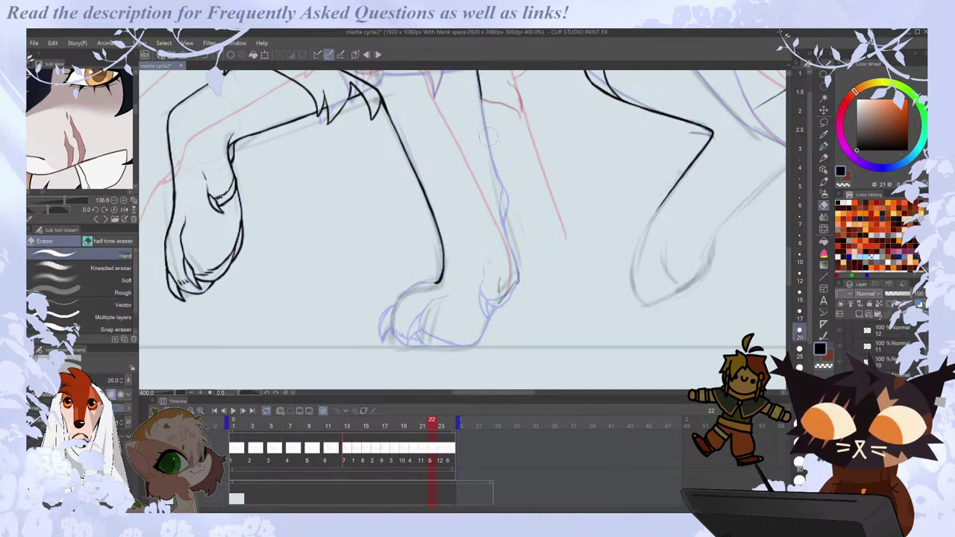
pyautogui.moveTo(479, 95); pyautogui.dragTo(490, 152)
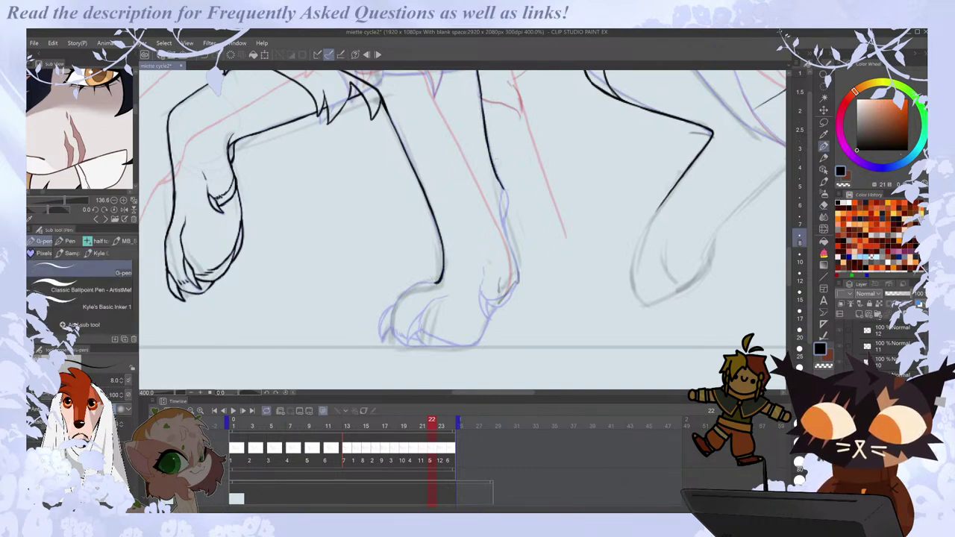
pyautogui.moveTo(502, 195); pyautogui.dragTo(512, 246)
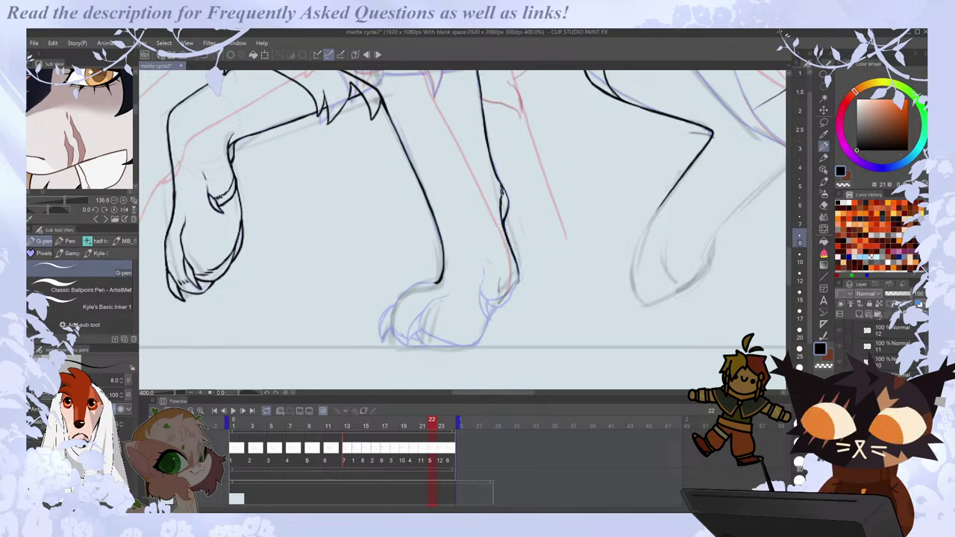
# Ink the dewclaw, heel, toes and claws of frame 22's planted front paw.
pyautogui.moveTo(516, 280); pyautogui.dragTo(505, 295)
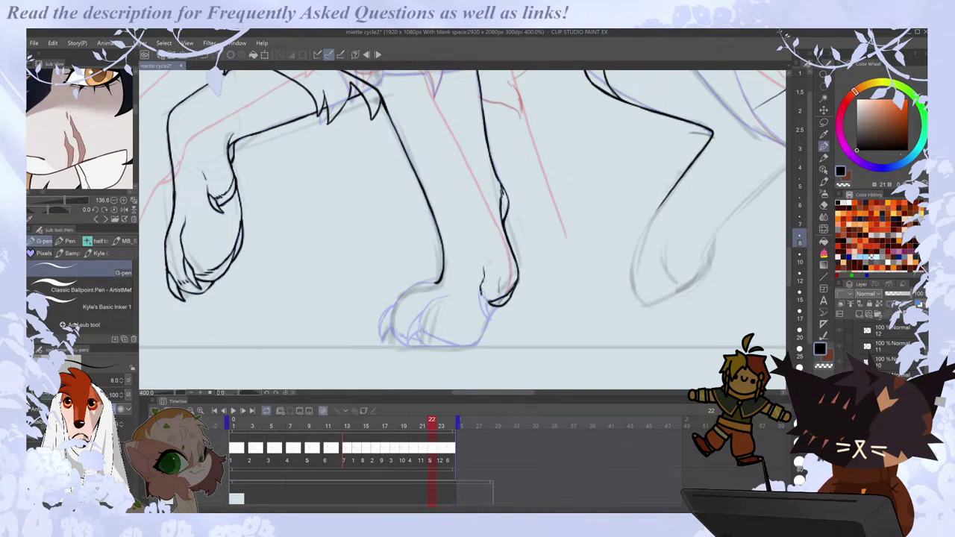
pyautogui.moveTo(483, 300)
pyautogui.mouseDown()
pyautogui.moveTo(493, 323)
pyautogui.moveTo(484, 337)
pyautogui.mouseUp()
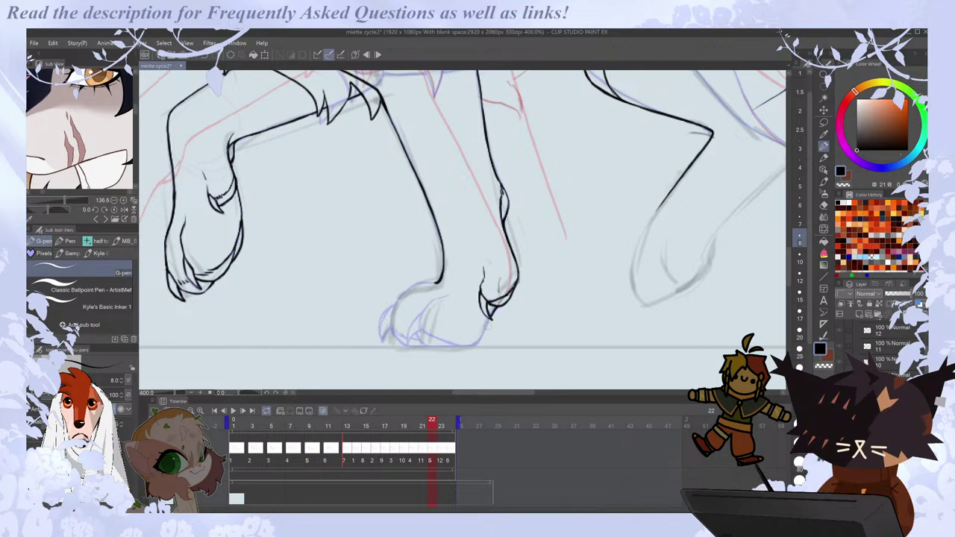
pyautogui.moveTo(434, 299)
pyautogui.mouseDown()
pyautogui.moveTo(420, 321)
pyautogui.moveTo(451, 345)
pyautogui.moveTo(475, 346)
pyautogui.mouseUp()
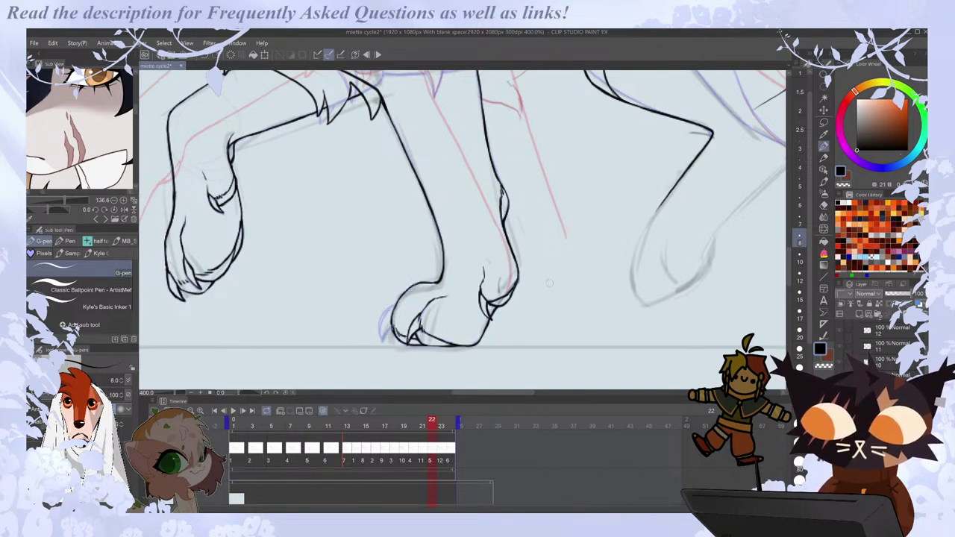
pyautogui.press('Left')
pyautogui.press('Right')
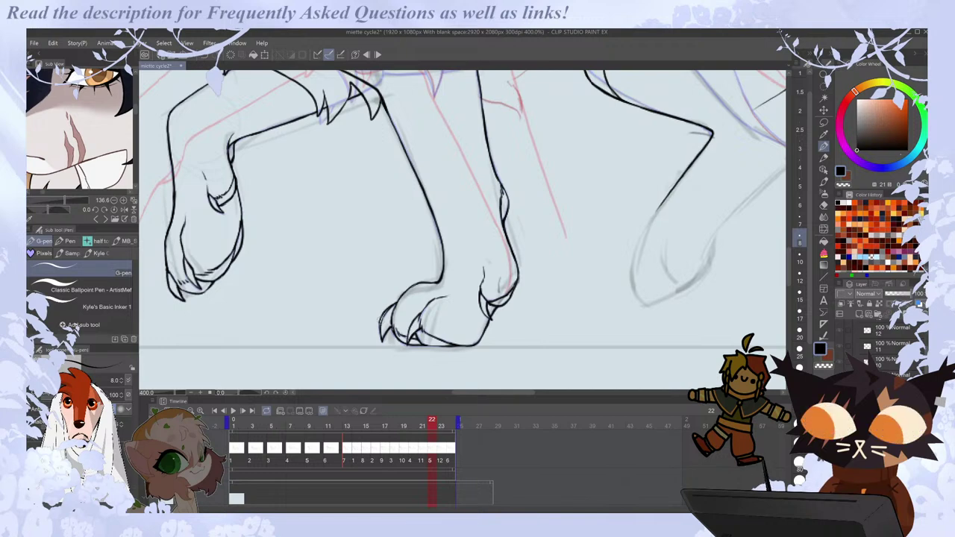
# Flip between frame 22 and its neighbouring frames to compare the planted front paw and leg positions.
pyautogui.moveTo(506, 393); pyautogui.dragTo(513, 395)
pyautogui.press('Left')
pyautogui.press('Right')
pyautogui.press('Left')
pyautogui.press('Right')
pyautogui.scroll(-2, 451, 232)
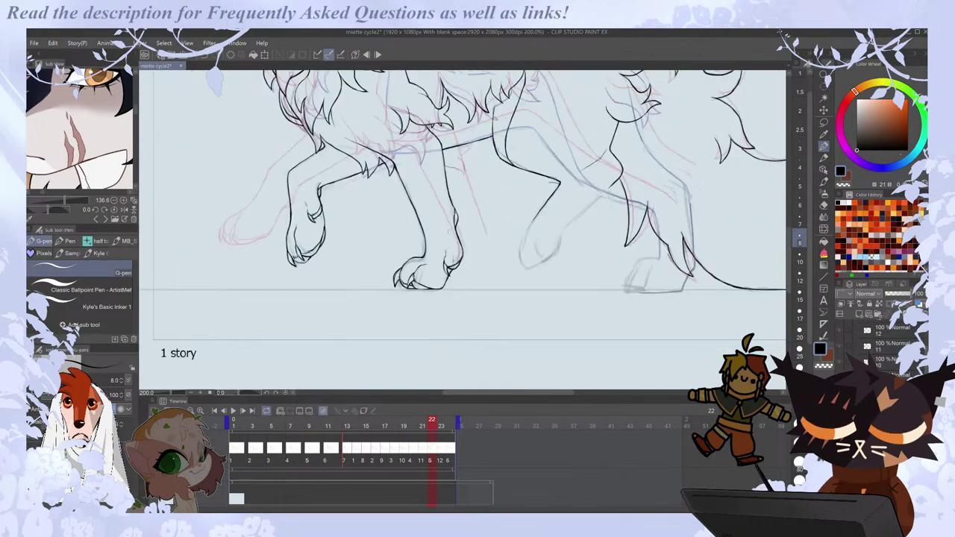
pyautogui.scroll(2, 403, 263)
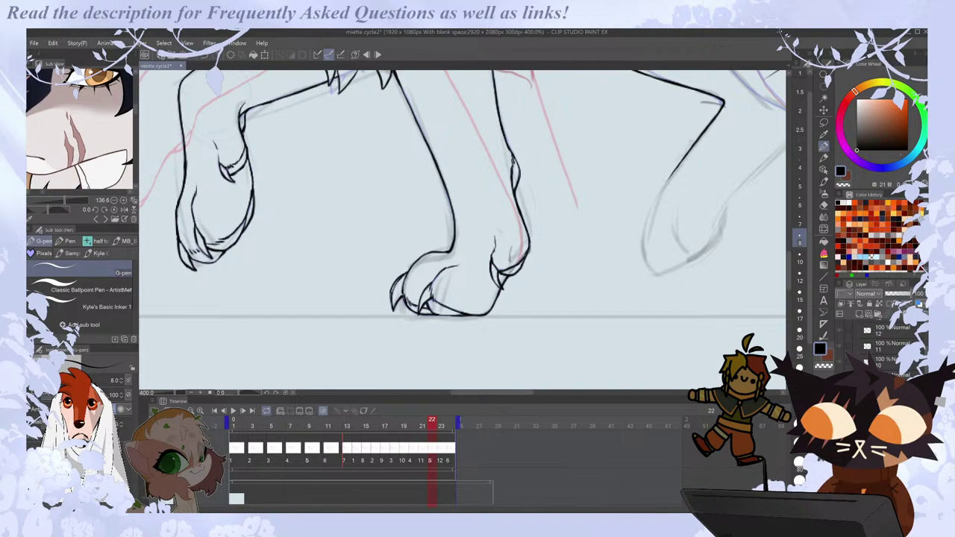
pyautogui.scroll(-2, 401, 286)
pyautogui.press('Left')
pyautogui.press('Right')
pyautogui.press('Left')
pyautogui.press('Right')
pyautogui.press('Left')
pyautogui.press('Right')
pyautogui.press('Left')
pyautogui.press('Right')
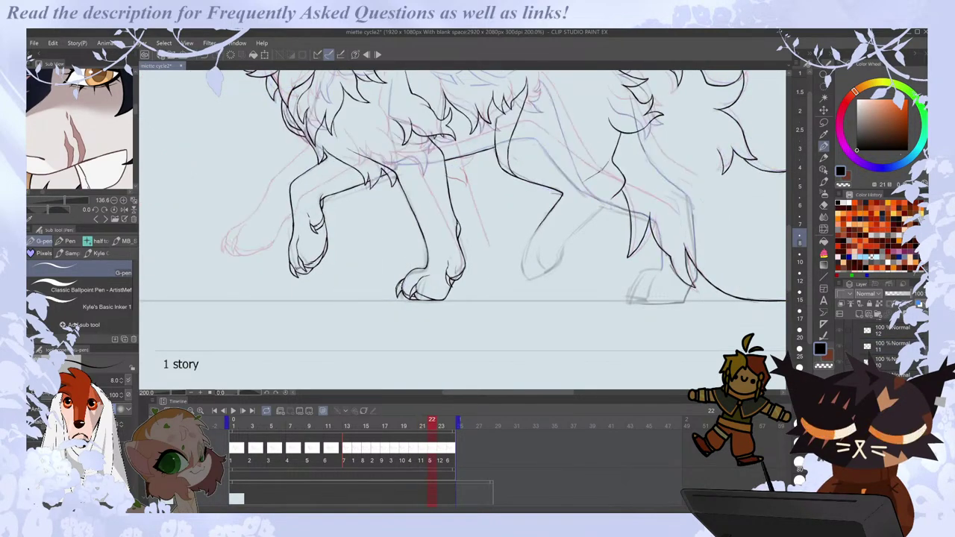
pyautogui.press('Right')
pyautogui.press('Left')
pyautogui.press('Left')
pyautogui.press('Right')
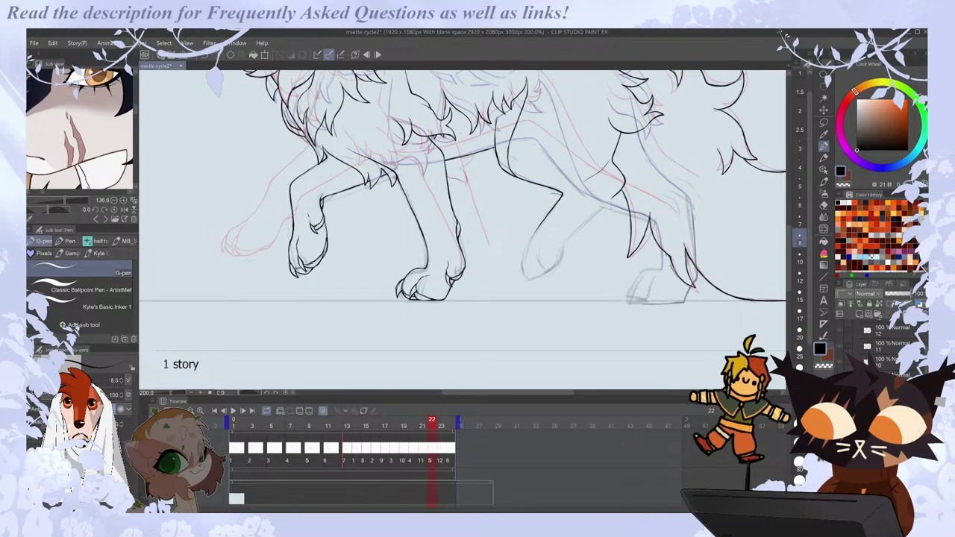
pyautogui.hotkey('ctrl', '+')
pyautogui.hotkey('ctrl', '+')
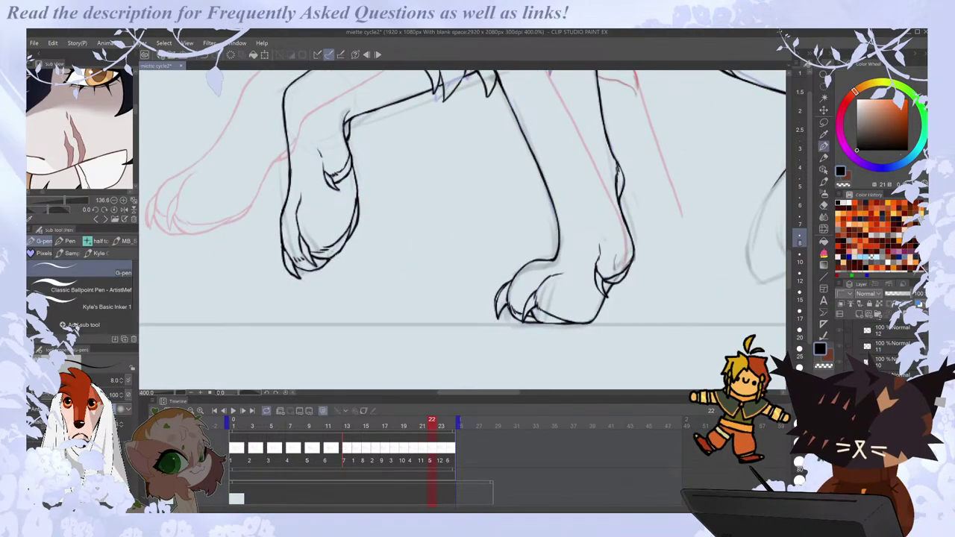
pyautogui.scroll(-2, 326, 253)
pyautogui.moveTo(516, 392); pyautogui.dragTo(536, 393)
pyautogui.scroll(-1, 538, 386)
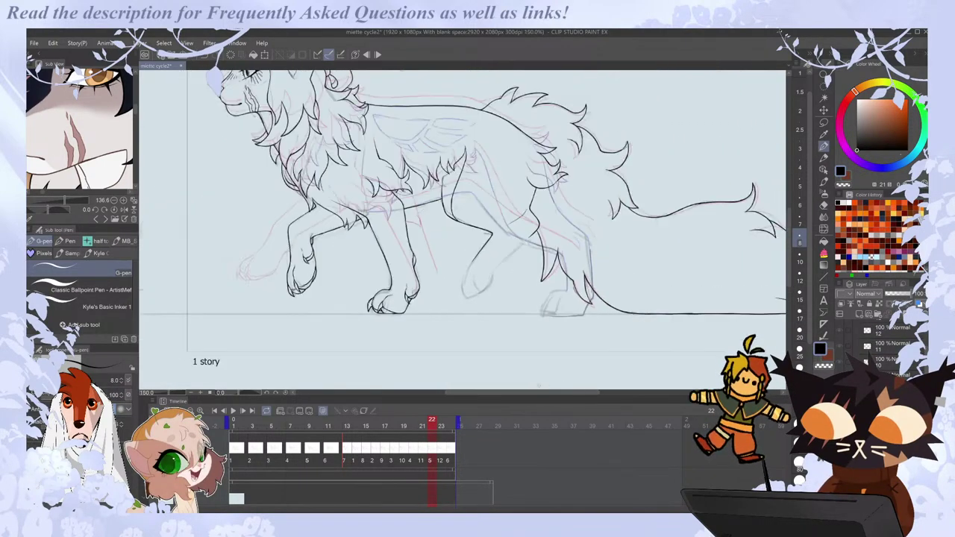
pyautogui.moveTo(789, 246); pyautogui.dragTo(791, 233)
pyautogui.press('Left')
pyautogui.press('Right')
# Erase the dewclaw from frame 22's planted front paw and close the heel with a continuous contour.
pyautogui.scroll(3, 393, 367)
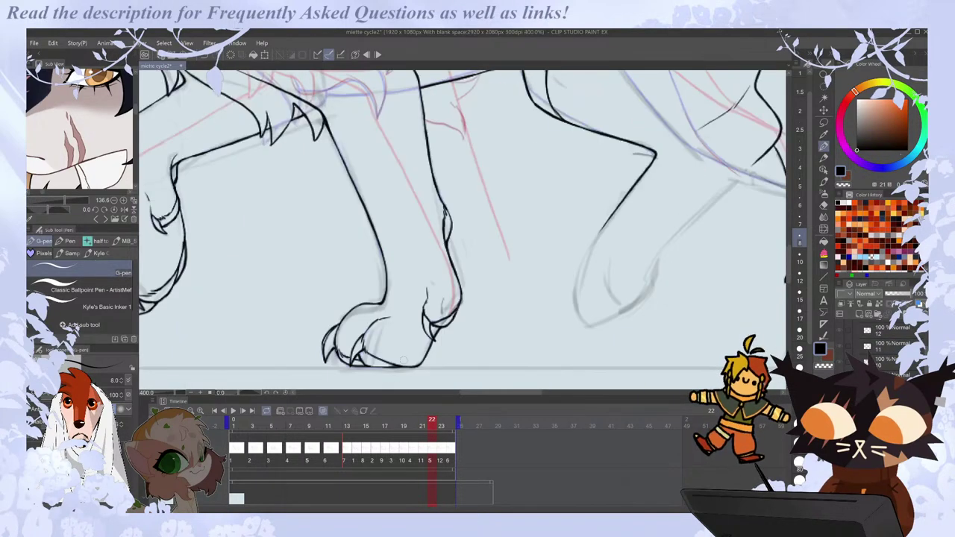
pyautogui.press('e')
pyautogui.moveTo(447, 298)
pyautogui.mouseDown()
pyautogui.moveTo(429, 339)
pyautogui.moveTo(452, 314)
pyautogui.moveTo(445, 325)
pyautogui.mouseUp()
pyautogui.press('p')
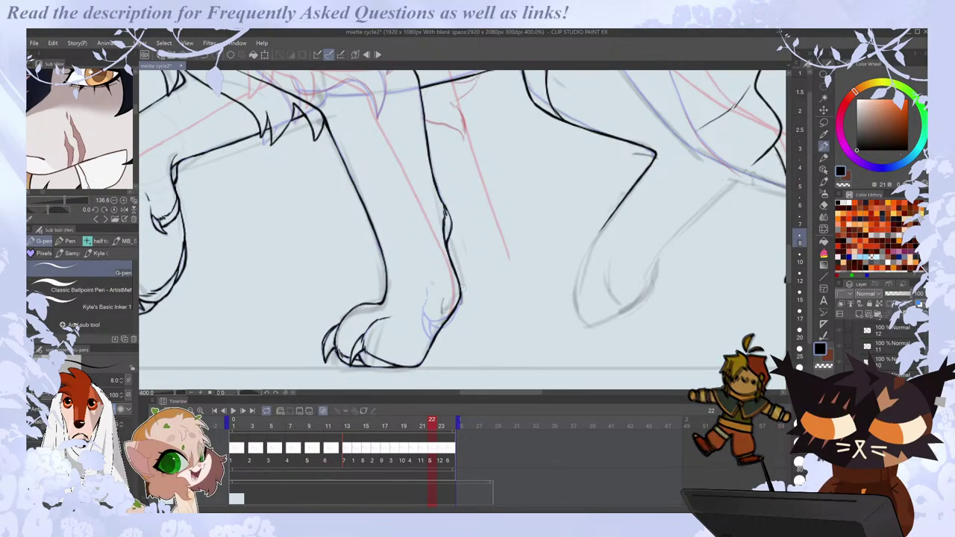
# Compare frame 22 with its neighbours and redraw its planted front paw's heel contour slightly further in, from the wrist bump to the sole.
pyautogui.press('Right')
pyautogui.scroll(-2, 461, 288)
pyautogui.press('Left')
pyautogui.press('Left')
pyautogui.press('Left')
pyautogui.press('Right')
pyautogui.press('Right')
pyautogui.hotkey('ctrl', '+')
pyautogui.hotkey('ctrl', '+')
pyautogui.press('e')
pyautogui.press('p')
pyautogui.moveTo(448, 253); pyautogui.dragTo(454, 282)
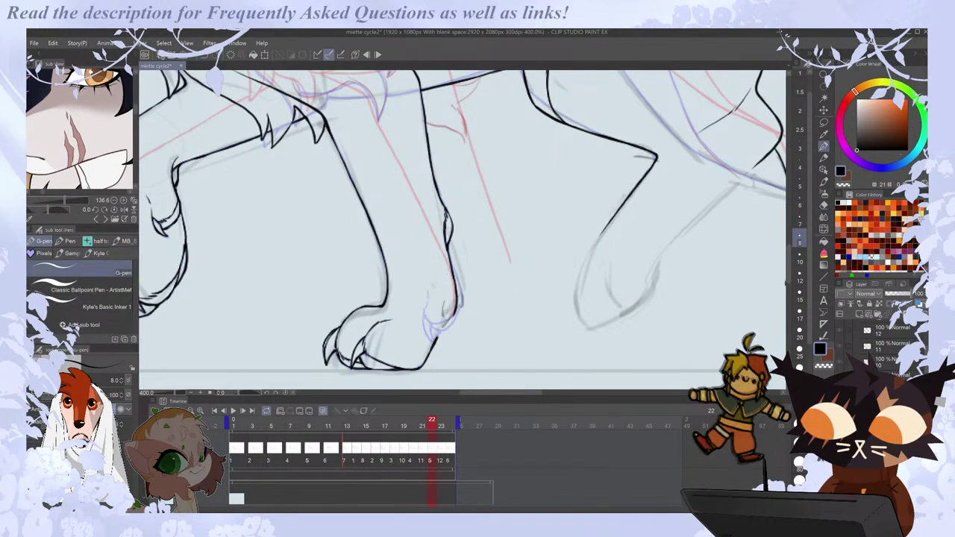
pyautogui.hotkey('ctrl', 'z')
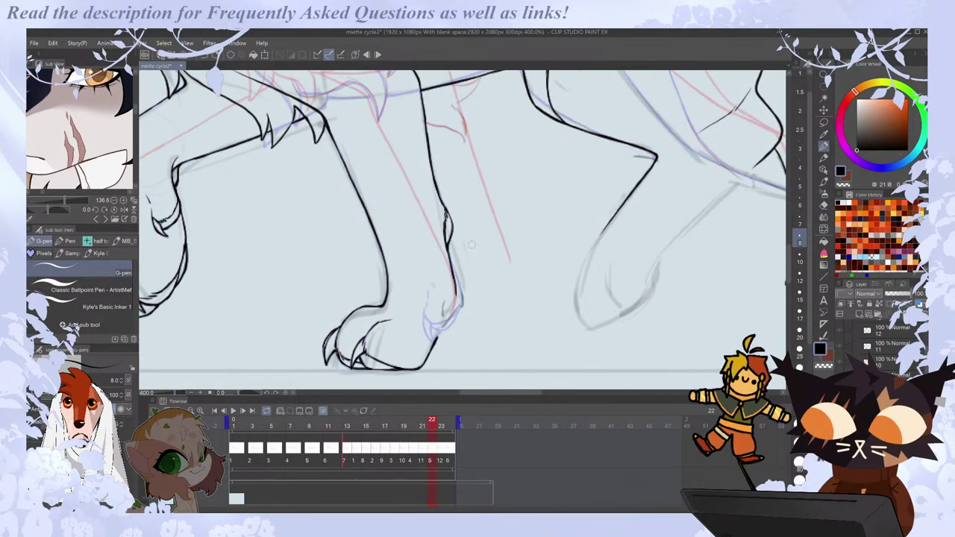
pyautogui.moveTo(454, 309); pyautogui.dragTo(439, 334)
# Step from frame 22 through the loop's start to frame 7 to check the front legs and paws.
pyautogui.scroll(-2, 459, 288)
pyautogui.press('Right')
pyautogui.press('Left')
pyautogui.press('Right')
pyautogui.press('Right')
pyautogui.press('Right')
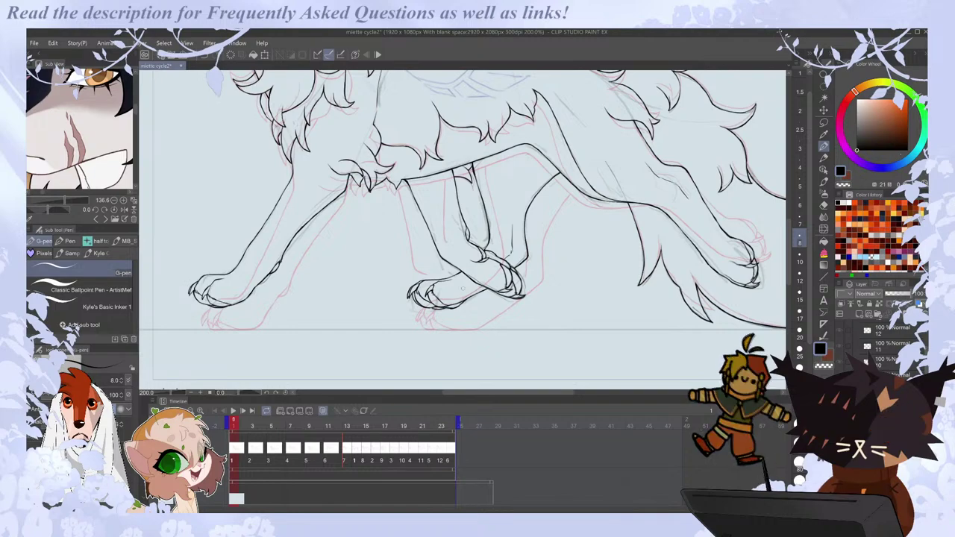
pyautogui.press('Right')
pyautogui.press('Right')
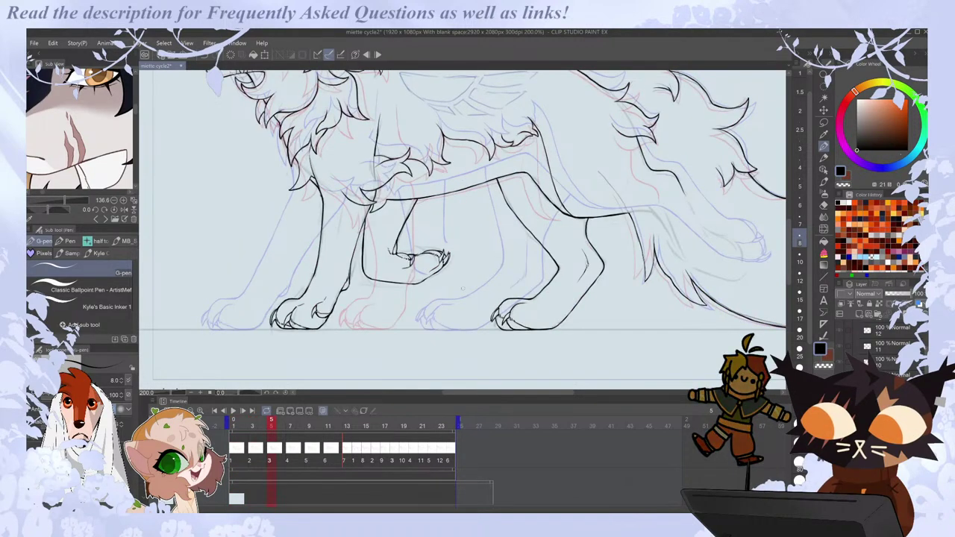
pyautogui.press('Right')
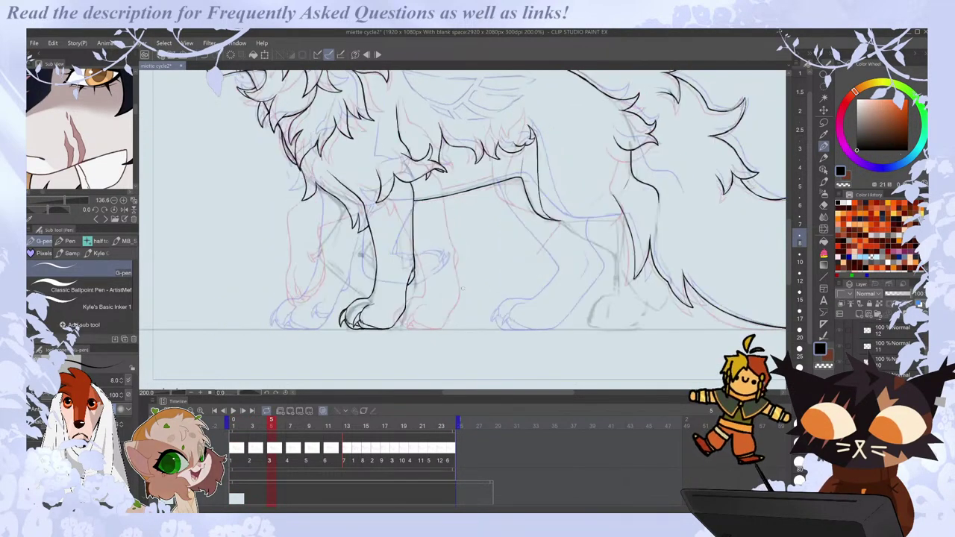
pyautogui.press('Left')
pyautogui.press('Right')
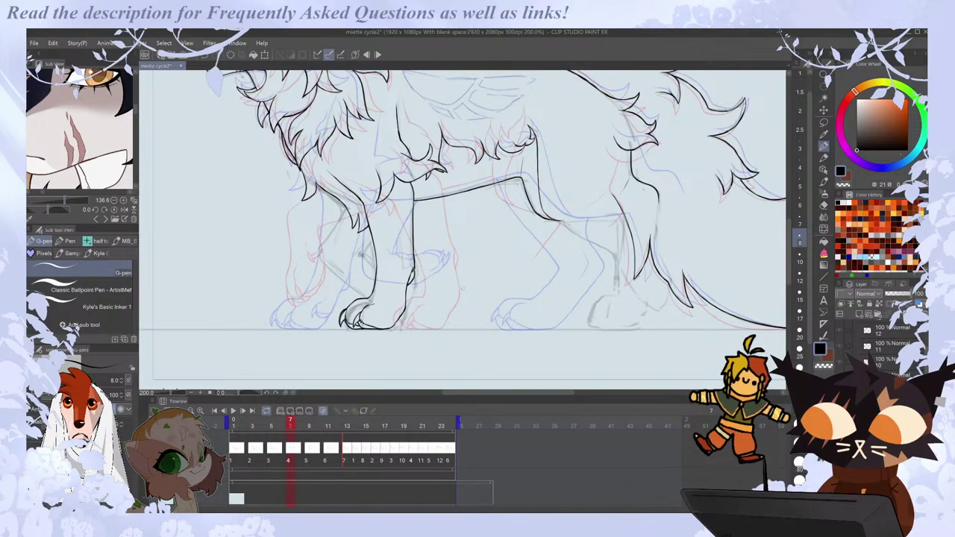
# Check the front legs and paws around frame 7, then from frame 13 through frame 18.
pyautogui.press('Left')
pyautogui.press('Left')
pyautogui.press('Right')
pyautogui.click(346, 462)
pyautogui.press('Right')
pyautogui.press('Right')
pyautogui.press('Right')
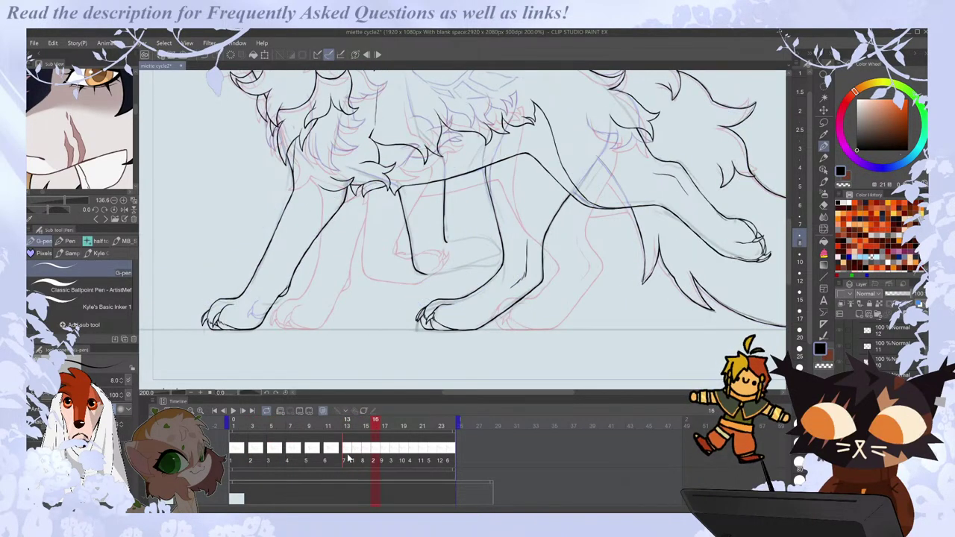
pyautogui.press('Right')
pyautogui.press('Right')
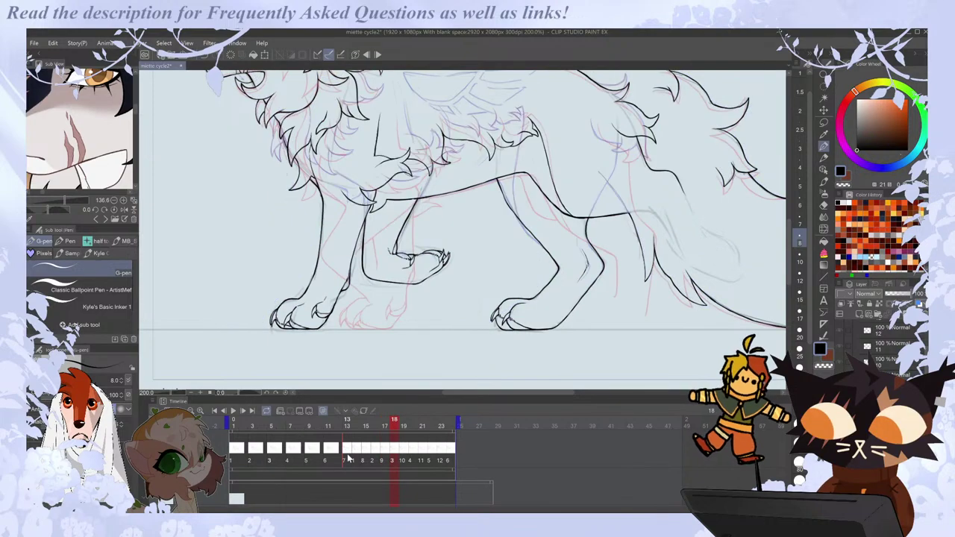
# Ink the dewclaw's claw and curved pad on frame 17's planted front paw, joining it to the heel contour.
pyautogui.press('Left')
pyautogui.scroll(5, 305, 304)
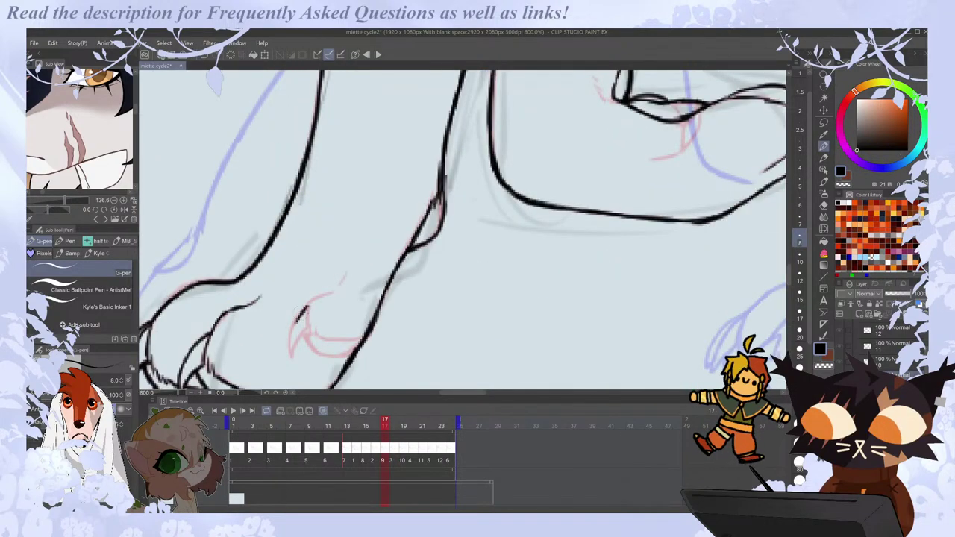
pyautogui.moveTo(314, 324)
pyautogui.mouseDown()
pyautogui.moveTo(338, 320)
pyautogui.moveTo(318, 332)
pyautogui.moveTo(359, 340)
pyautogui.moveTo(355, 352)
pyautogui.moveTo(385, 304)
pyautogui.moveTo(360, 333)
pyautogui.mouseUp()
pyautogui.press('e')
pyautogui.press('p')
pyautogui.press('e')
pyautogui.press('p')
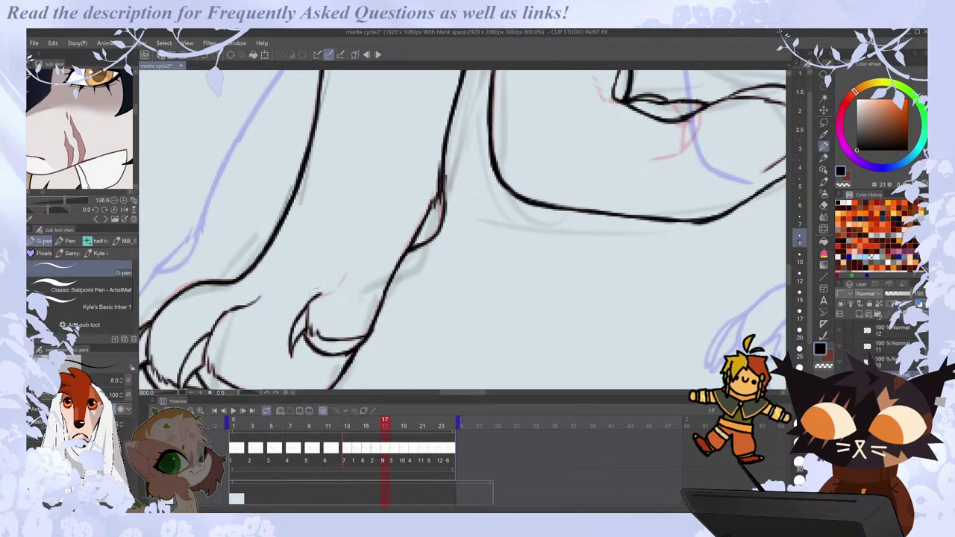
# Erase the dewclaw from frame 18's planted front paw and redraw the heel contour across the gap.
pyautogui.scroll(-1, 343, 278)
pyautogui.press('Right')
pyautogui.press('e')
pyautogui.moveTo(320, 303)
pyautogui.mouseDown()
pyautogui.moveTo(344, 294)
pyautogui.moveTo(346, 304)
pyautogui.moveTo(361, 275)
pyautogui.moveTo(346, 321)
pyautogui.mouseUp()
pyautogui.press('p')
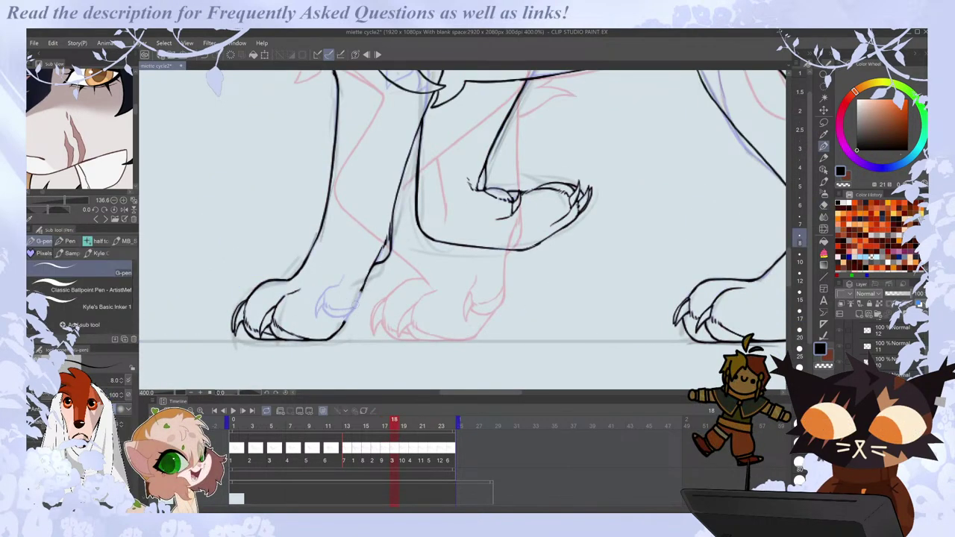
pyautogui.moveTo(362, 288); pyautogui.dragTo(353, 313)
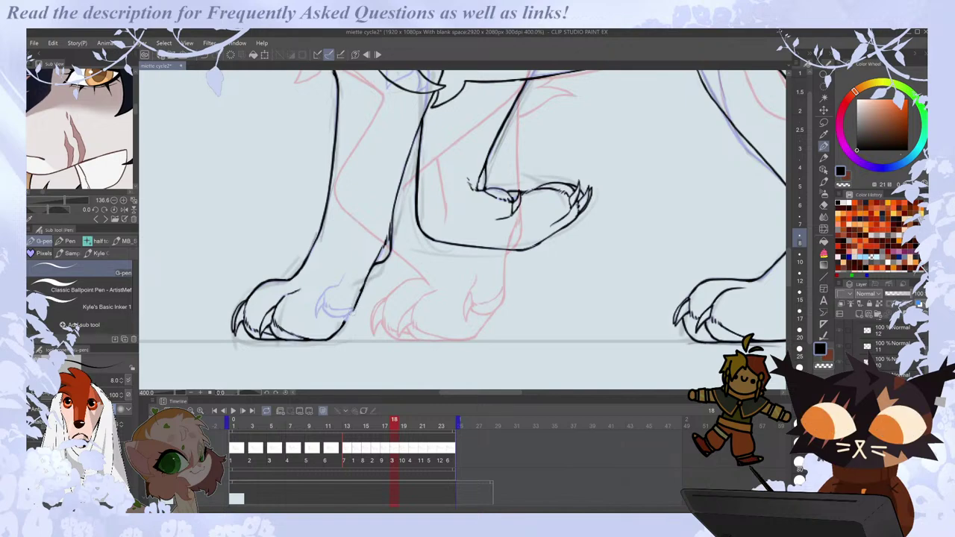
# Step from frame 18 to frame 23 with the whole body in view to check the leg and paw line art.
pyautogui.hotkey('ctrl', '-')
pyautogui.hotkey('ctrl', '-')
pyautogui.hotkey('ctrl', '-')
pyautogui.press('Right')
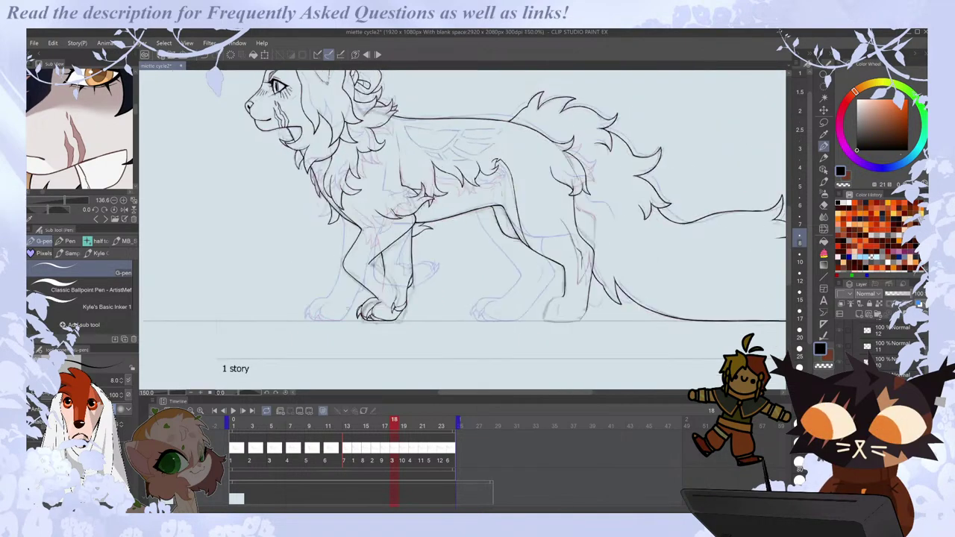
pyautogui.press('Right')
pyautogui.press('Right')
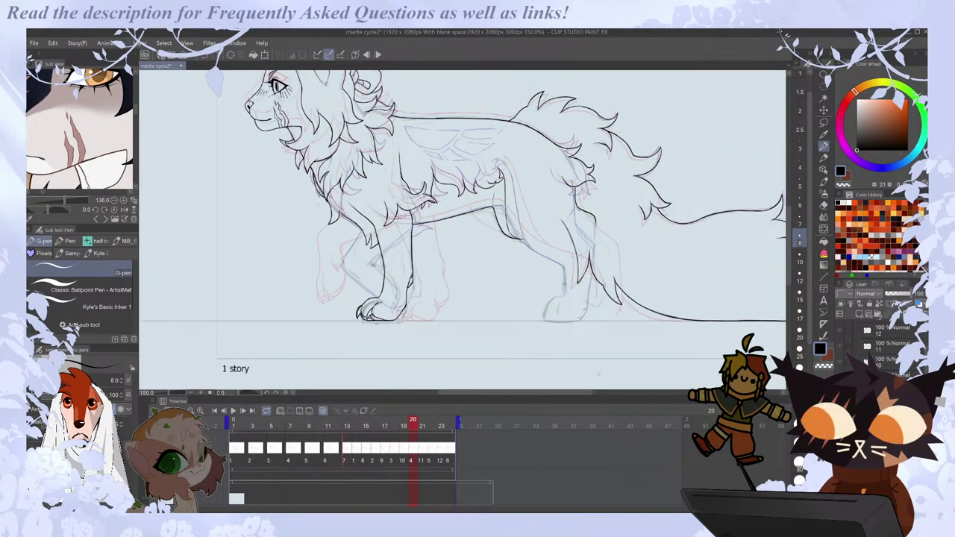
pyautogui.press('Right')
pyautogui.press('Right')
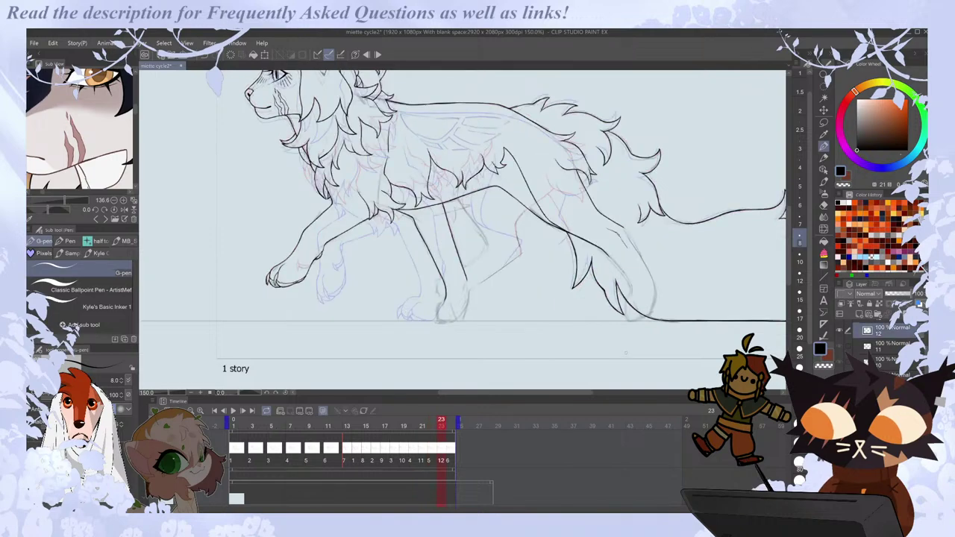
# Flip between frame 23 and its neighbouring frames to compare the leg positions.
pyautogui.press('Left')
pyautogui.press('Right')
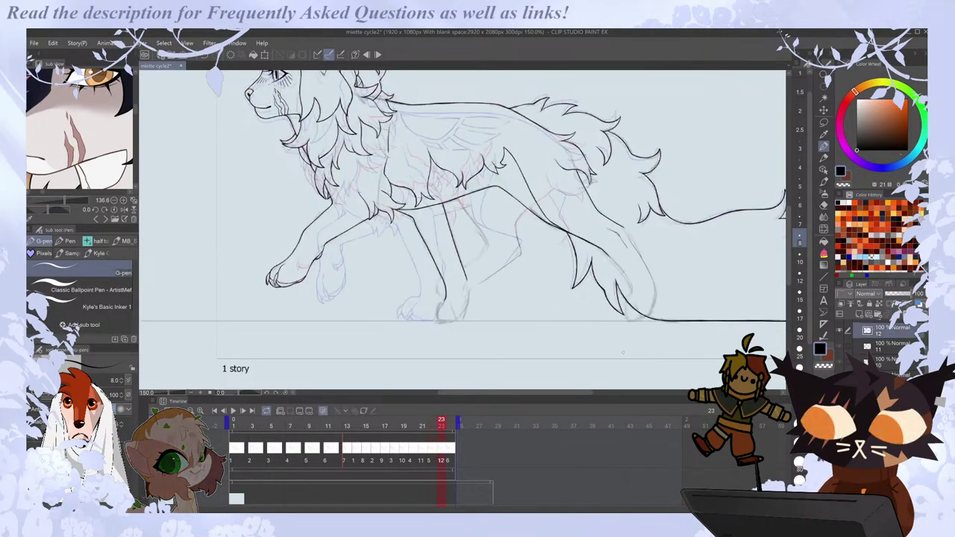
pyautogui.press('Right')
pyautogui.press('Left')
pyautogui.press('Right')
pyautogui.press('Left')
pyautogui.press('Right')
pyautogui.press('Left')
pyautogui.press('Left')
pyautogui.press('Right')
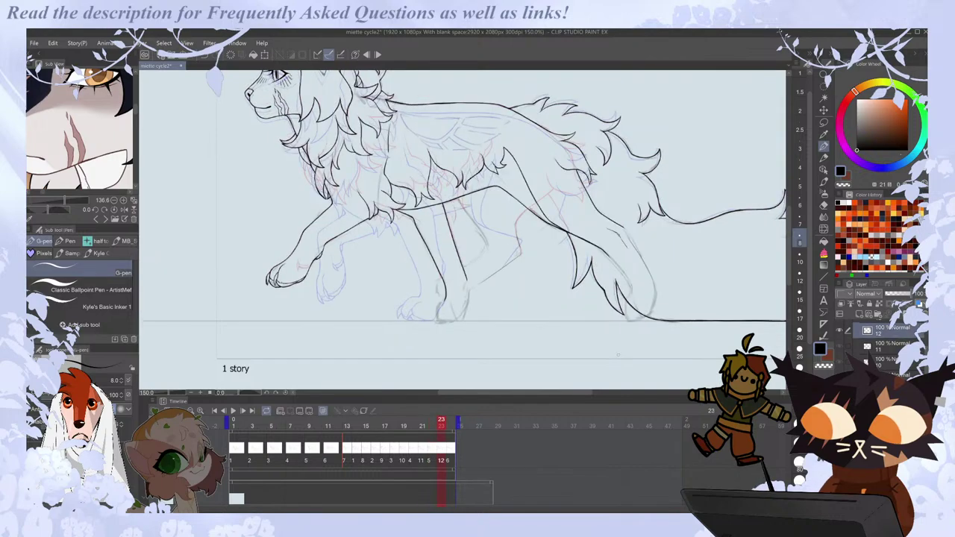
pyautogui.press('Left')
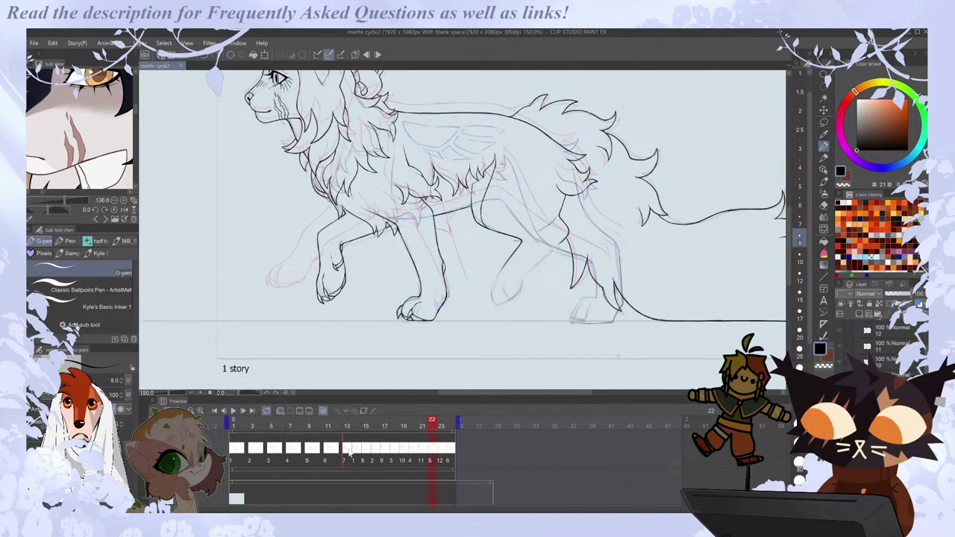
# Go back to frame 13 and step back and forth through the following frames to compare the lifted front leg.
pyautogui.click(347, 452)
pyautogui.press('Right')
pyautogui.press('Right')
pyautogui.press('Right')
pyautogui.press('Right')
pyautogui.press('Left')
pyautogui.press('Left')
pyautogui.press('Left')
pyautogui.press('Right')
pyautogui.hotkey('ctrl', '+')
pyautogui.press('Left')
pyautogui.press('Right')
pyautogui.press('Right')
pyautogui.press('Right')
pyautogui.press('Left')
pyautogui.press('Left')
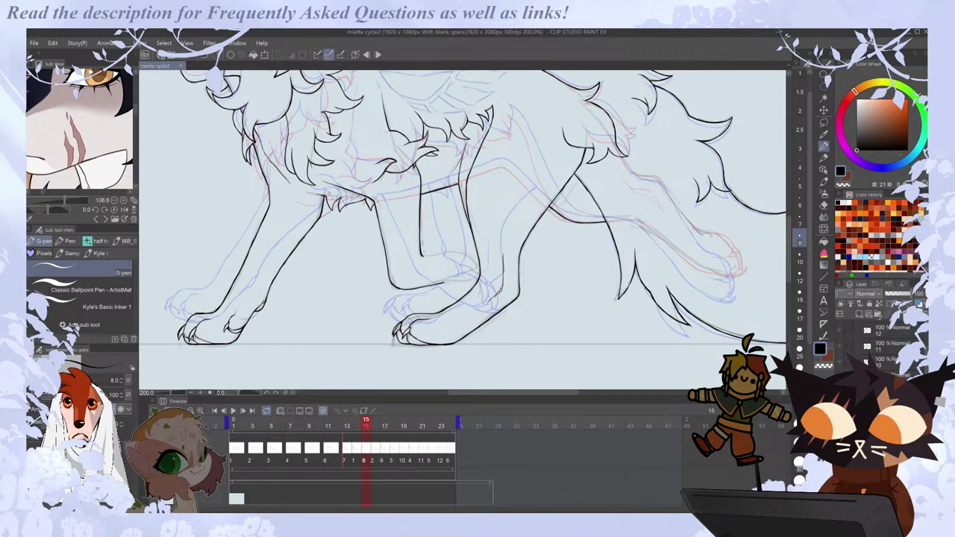
# Flip between frame 15 and its neighbours to compare the lifted front paw's position behind the planted hind leg.
pyautogui.press('Left')
pyautogui.press('Right')
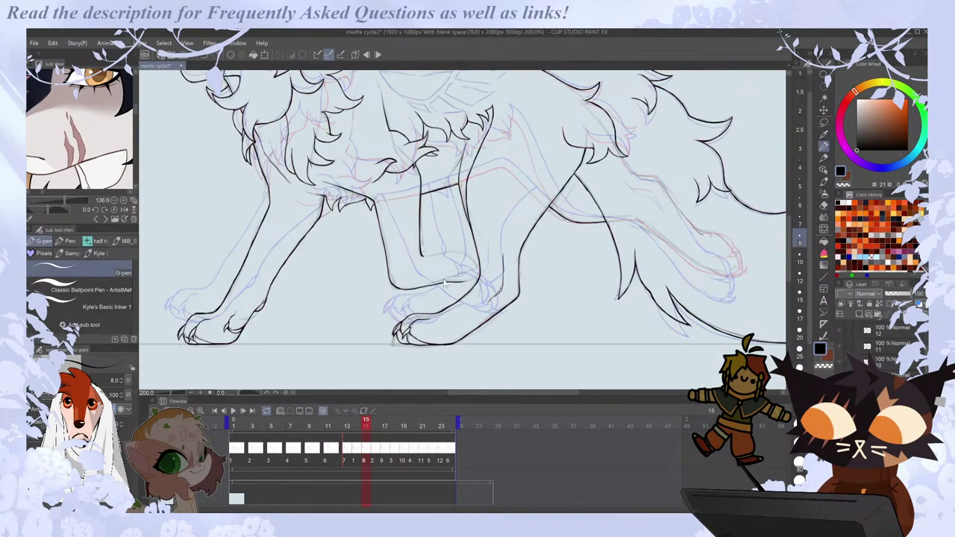
pyautogui.press('Left')
pyautogui.press('Right')
pyautogui.press('Right')
pyautogui.press('Left')
pyautogui.press('Left')
pyautogui.press('Right')
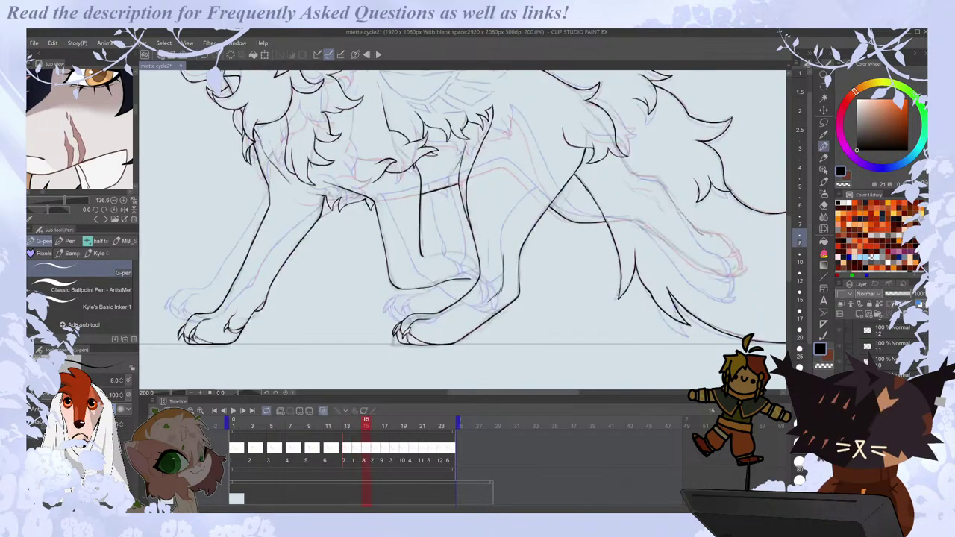
pyautogui.press('Left')
pyautogui.press('Right')
pyautogui.press('Right')
pyautogui.press('Left')
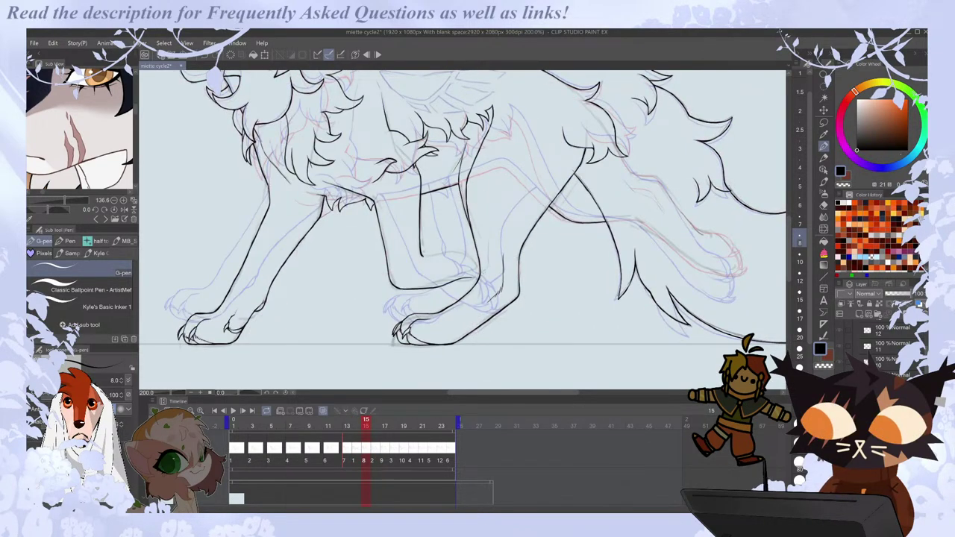
# Trim the end of frame 15's lifted front paw contour near the planted hind leg and compare it with frame 14.
pyautogui.scroll(2, 481, 271)
pyautogui.press('e')
pyautogui.moveTo(471, 279); pyautogui.dragTo(456, 283)
pyautogui.press('p')
pyautogui.press('Left')
pyautogui.press('Right')
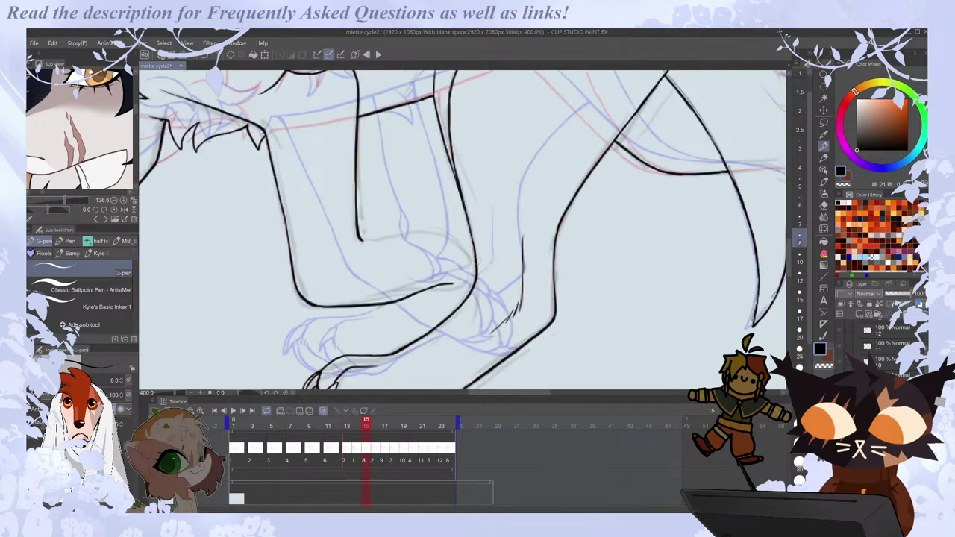
# Rotate the canvas 180° and trim frame 15's lifted front paw contour further from the hind leg, undoing the trial extension.
pyautogui.press('Left')
pyautogui.press('Right')
pyautogui.hotkey('ctrl', '-')
pyautogui.moveTo(238, 393); pyautogui.dragTo(263, 394)
pyautogui.press('Left')
pyautogui.press('Right')
pyautogui.press('Right')
pyautogui.press('Left')
pyautogui.press('Left')
pyautogui.press('Right')
pyautogui.scroll(2, 476, 163)
pyautogui.press('e')
pyautogui.moveTo(446, 210)
pyautogui.mouseDown()
pyautogui.moveTo(497, 193)
pyautogui.moveTo(428, 213)
pyautogui.mouseUp()
pyautogui.press('p')
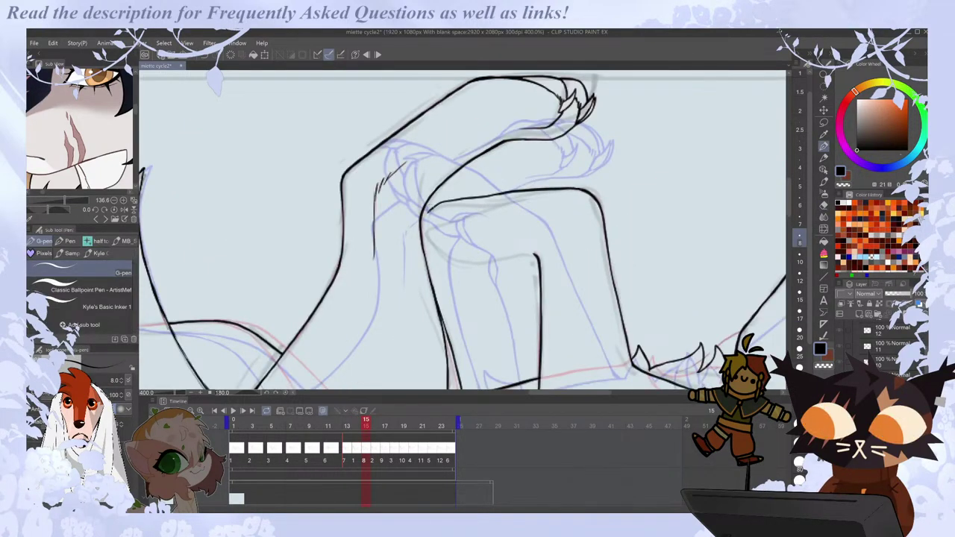
pyautogui.hotkey('ctrl', 'z')
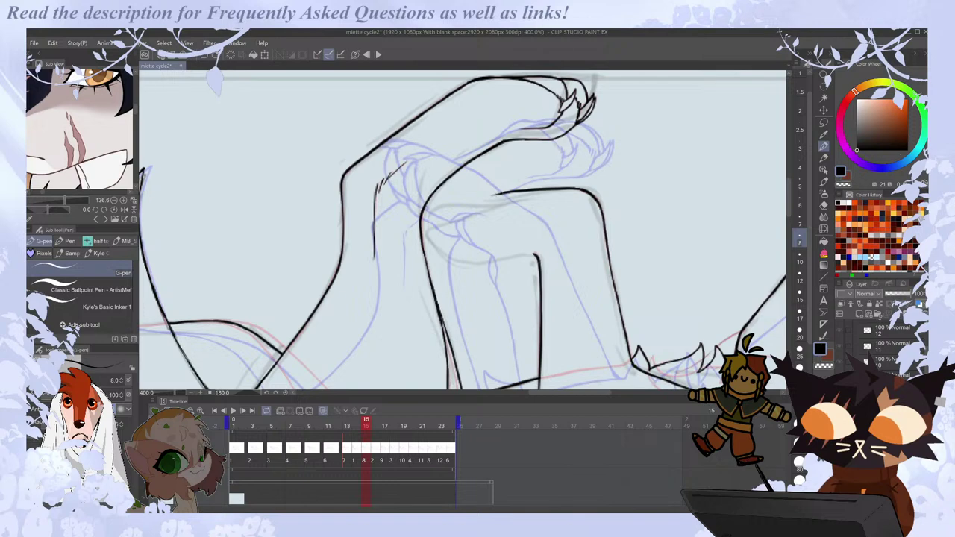
pyautogui.press('Left')
pyautogui.press('Right')
pyautogui.press('Right')
pyautogui.press('Left')
pyautogui.moveTo(490, 195)
pyautogui.mouseDown()
pyautogui.moveTo(588, 179)
pyautogui.moveTo(517, 191)
pyautogui.moveTo(555, 185)
pyautogui.mouseUp()
pyautogui.hotkey('ctrl', 'z')
# Erase frame 15's lifted front paw contour back to the wrist bend and ink a claw at the paw's tip.
pyautogui.press('e')
pyautogui.press('p')
pyautogui.press('Right')
pyautogui.press('Left')
pyautogui.press('Right')
pyautogui.press('Right')
pyautogui.press('Left')
pyautogui.press('Left')
pyautogui.press('Left')
pyautogui.press('Right')
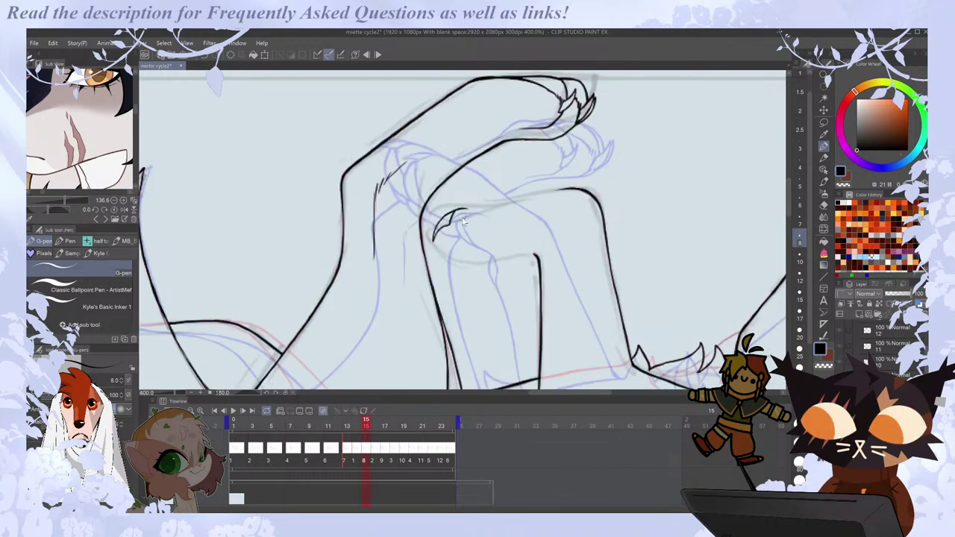
# Reshape the claw on frame 15's lifted front paw, ink the curved toe outline beside it, and clean up the stroke ends.
pyautogui.press('Left')
pyautogui.press('Right')
pyautogui.press('Right')
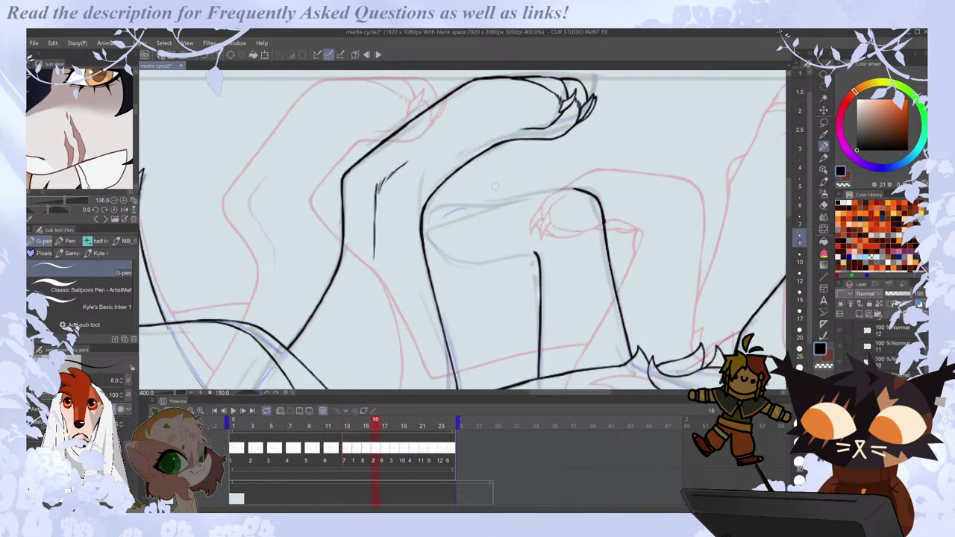
pyautogui.press('Left')
pyautogui.moveTo(438, 229)
pyautogui.mouseDown()
pyautogui.moveTo(467, 209)
pyautogui.moveTo(458, 222)
pyautogui.moveTo(483, 244)
pyautogui.moveTo(470, 252)
pyautogui.moveTo(494, 251)
pyautogui.mouseUp()
pyautogui.press('e')
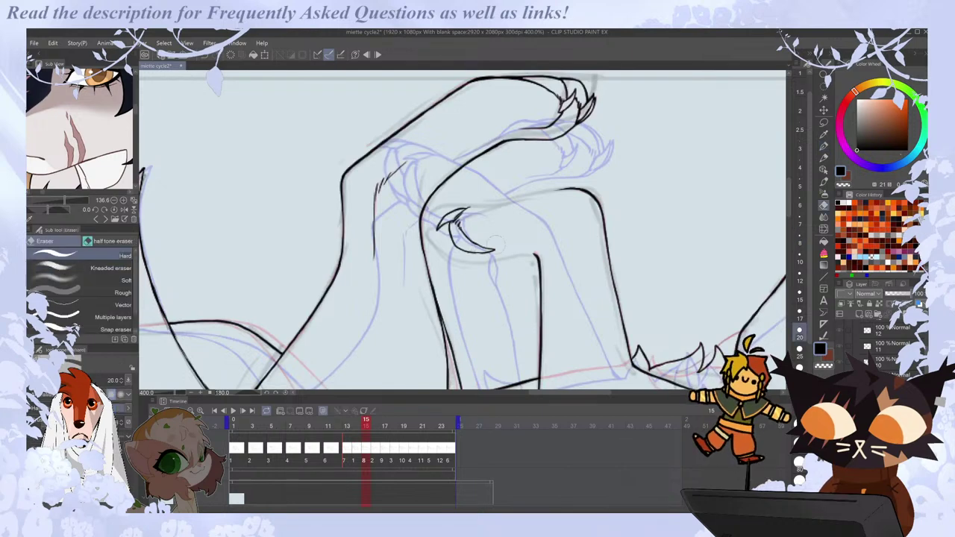
pyautogui.press('p')
pyautogui.press(',')
pyautogui.press('.')
pyautogui.press('e')
pyautogui.moveTo(440, 223); pyautogui.dragTo(456, 209)
pyautogui.press('p')
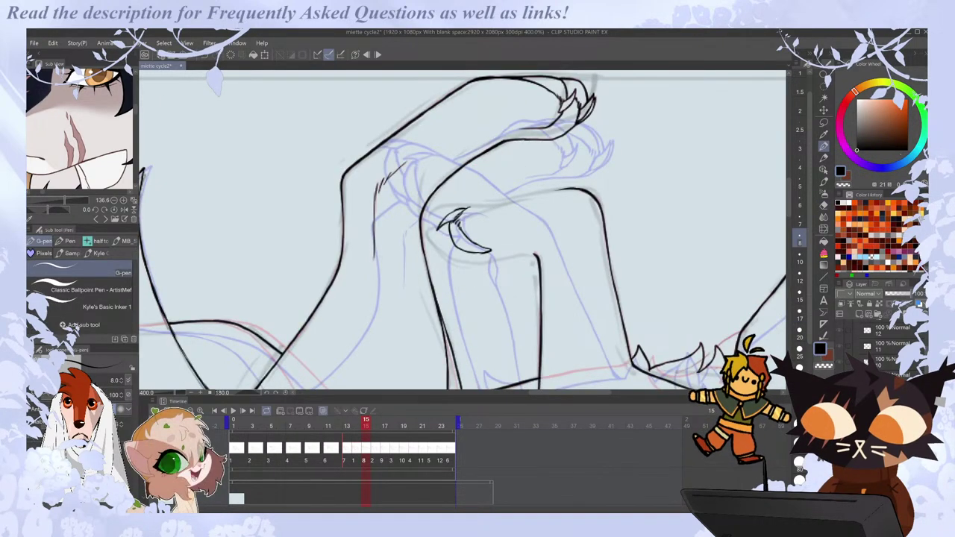
# Compare frame 15 with its neighbours and redraw the lifted front paw's contour from the wrist bend to the claw.
pyautogui.press('Left')
pyautogui.press('Right')
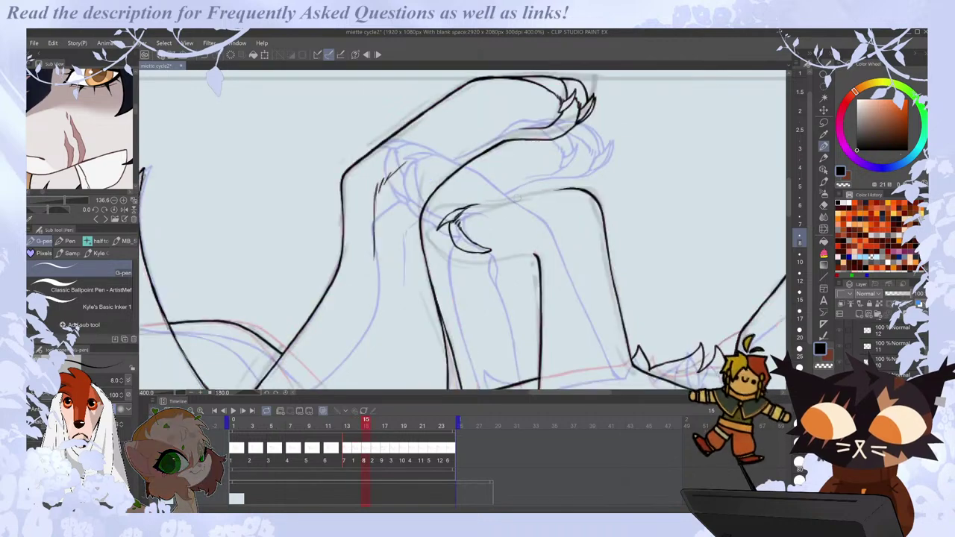
pyautogui.press('Left')
pyautogui.press('Right')
pyautogui.press('Right')
pyautogui.press('Left')
pyautogui.hotkey('ctrl', 'z')
pyautogui.moveTo(570, 188); pyautogui.dragTo(432, 212)
# Flip between frames 14 and 15 to check the lifted paw, then add short strokes between its claw and the hind leg.
pyautogui.press('Left')
pyautogui.press('Right')
pyautogui.press('Left')
pyautogui.press('Right')
pyautogui.press('Left')
pyautogui.press('Right')
pyautogui.press('Left')
pyautogui.press('Right')
pyautogui.press('Left')
pyautogui.press('Right')
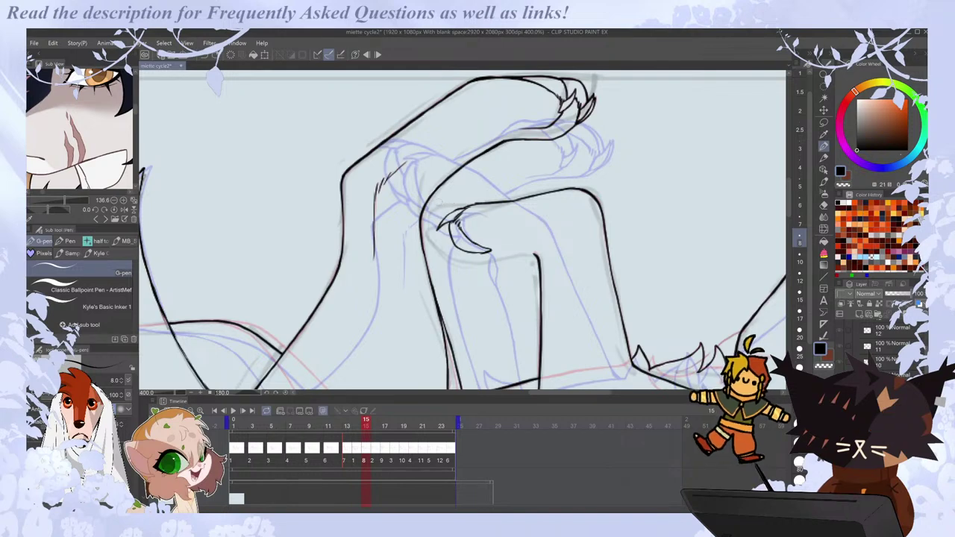
pyautogui.hotkey('ctrl', 'z')
pyautogui.moveTo(445, 199); pyautogui.dragTo(430, 204)
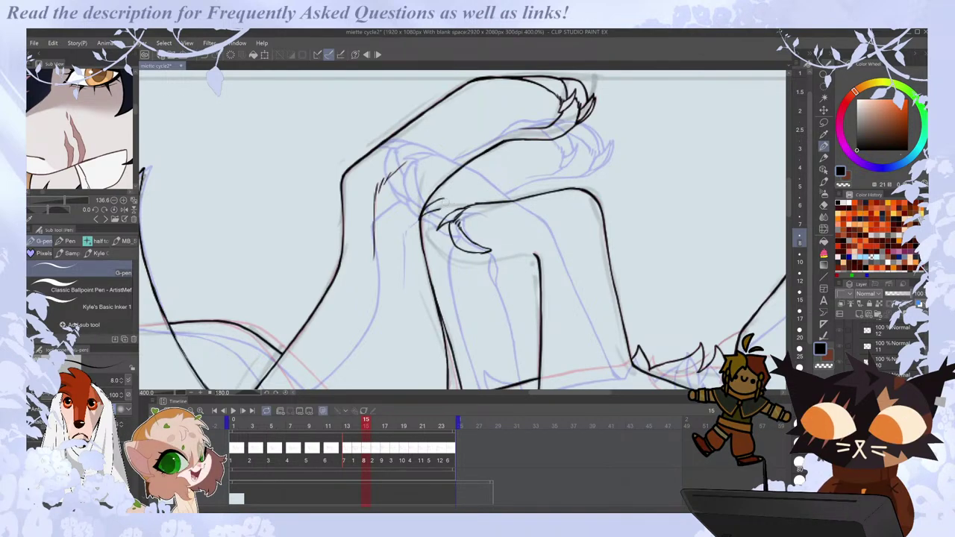
# On frame 15, lasso the bent leg's curved claw lines and shift them slightly toward the leg.
pyautogui.press('Left')
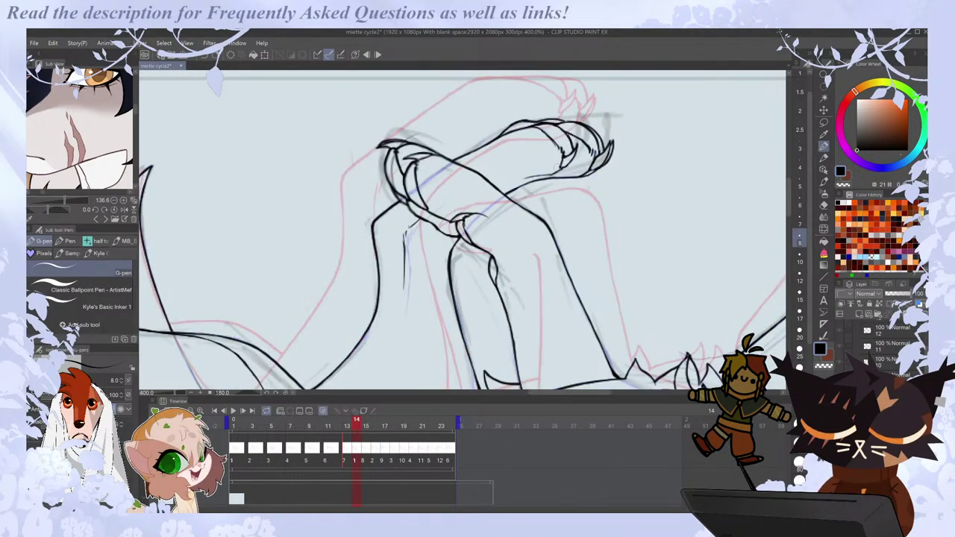
pyautogui.press('Right')
pyautogui.press('m')
pyautogui.hotkey('ctrl', 't')
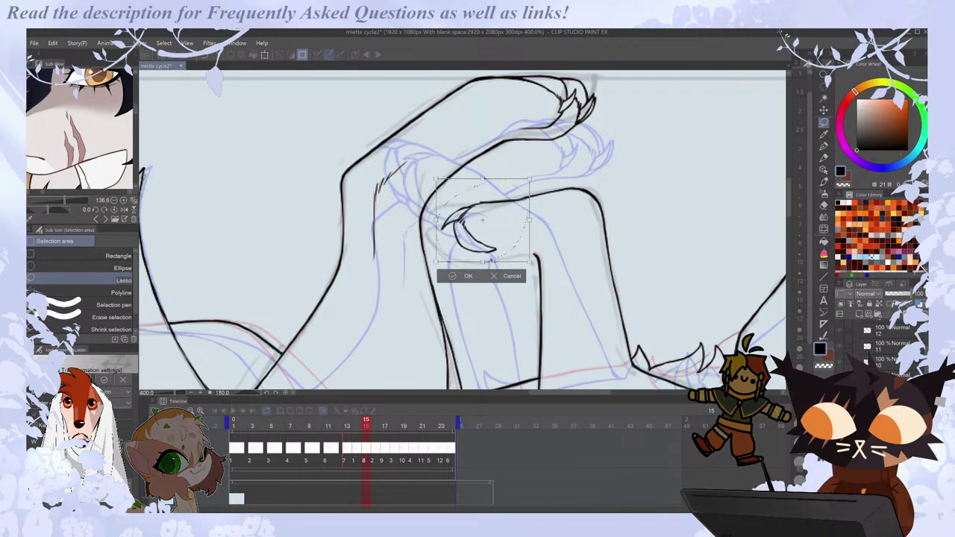
pyautogui.click(468, 275)
pyautogui.press('p')
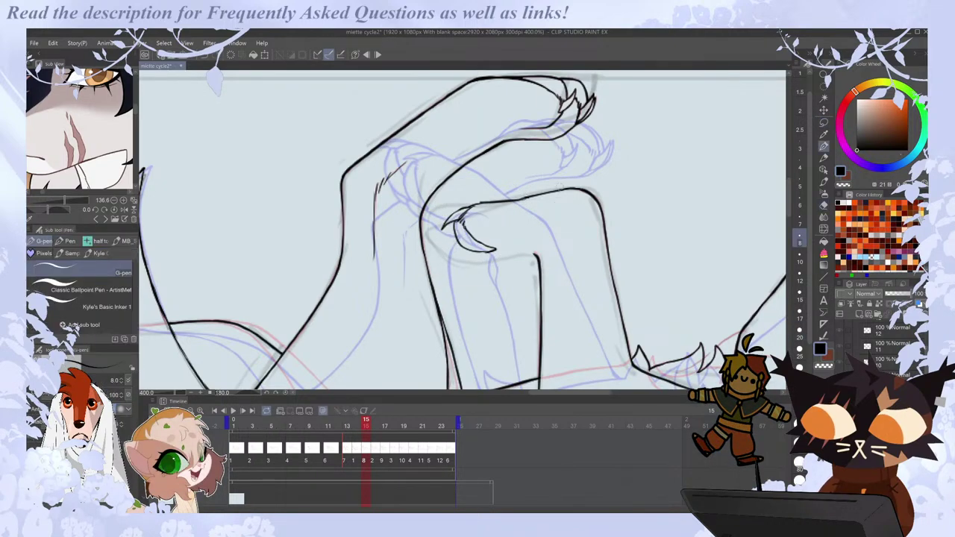
# Try a short inked toe line beneath the bent leg's curved claw on frame 15, checking it against frame 14.
pyautogui.press('Left')
pyautogui.press('Right')
pyautogui.press('Left')
pyautogui.press('Right')
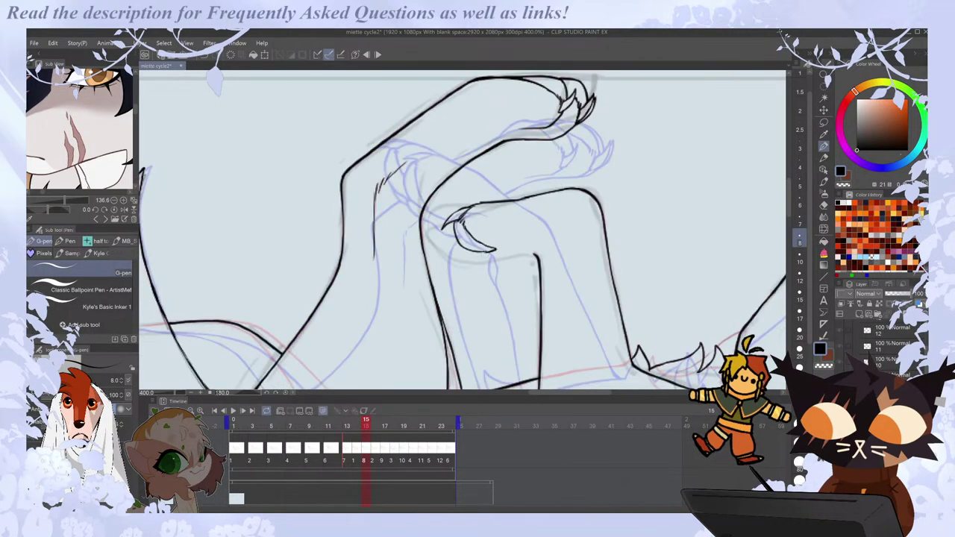
pyautogui.press('Left')
pyautogui.press('Right')
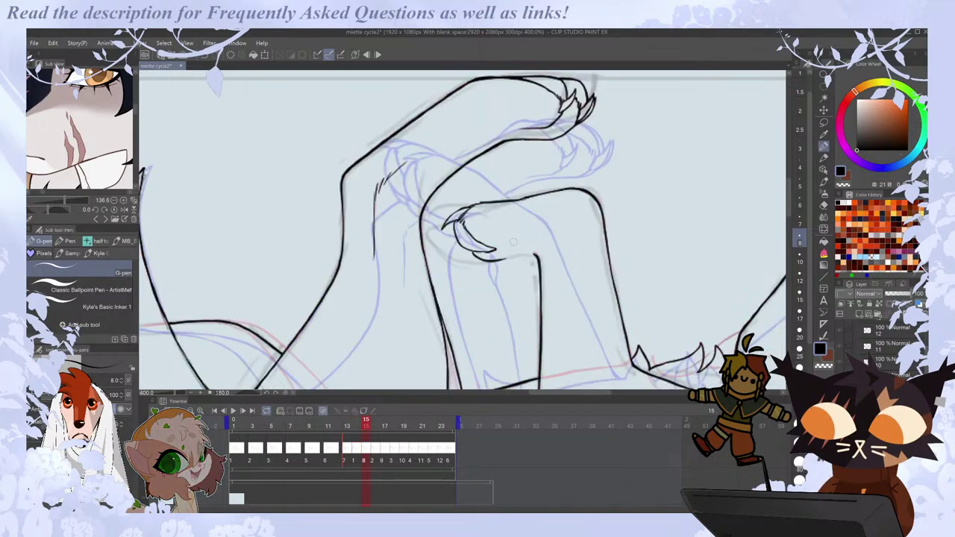
pyautogui.press('Left')
pyautogui.press('Right')
pyautogui.press('Left')
pyautogui.press('Right')
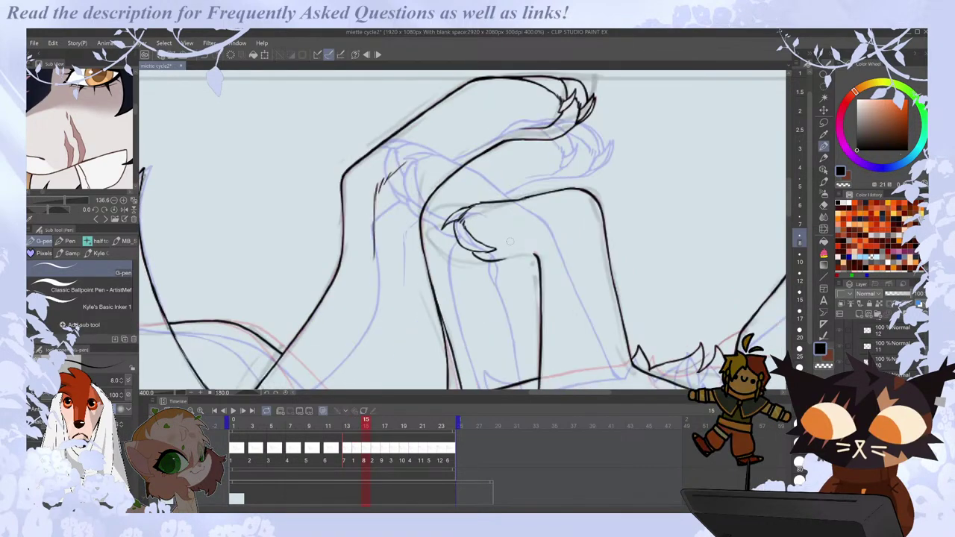
pyautogui.press('Left')
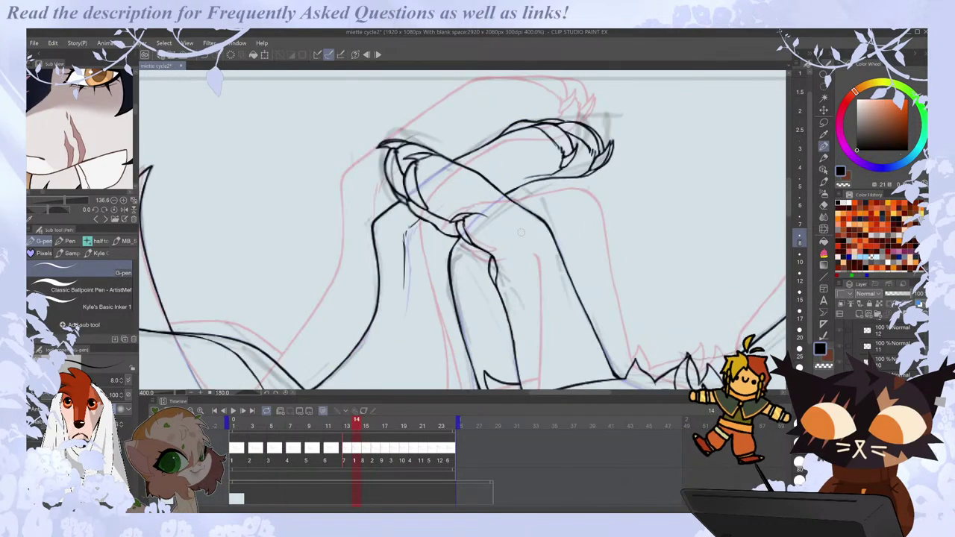
pyautogui.press('Right')
pyautogui.press('Left')
pyautogui.press('Right')
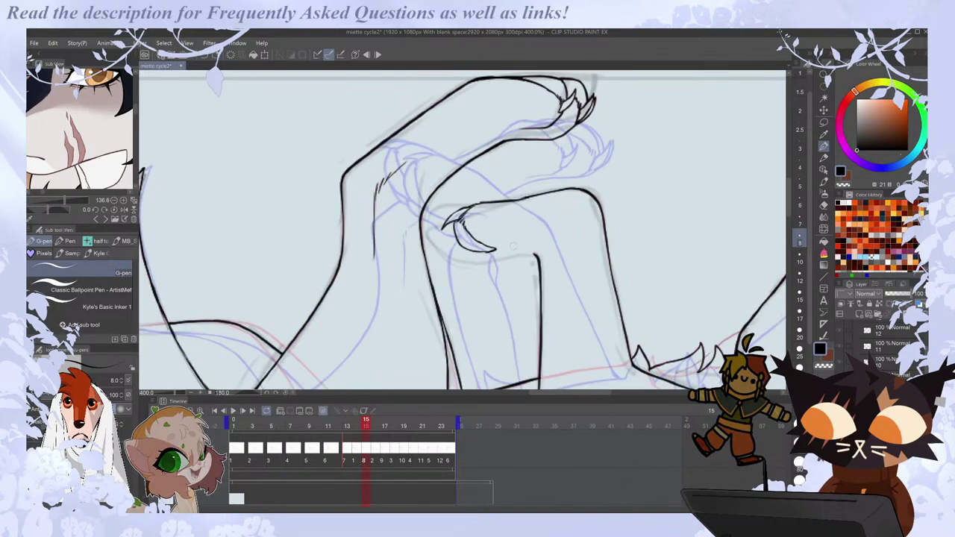
# Ink the bent paw's underside on frame 15 from beneath the curved claw to the inner leg line.
pyautogui.press('Left')
pyautogui.press('Right')
pyautogui.press('Left')
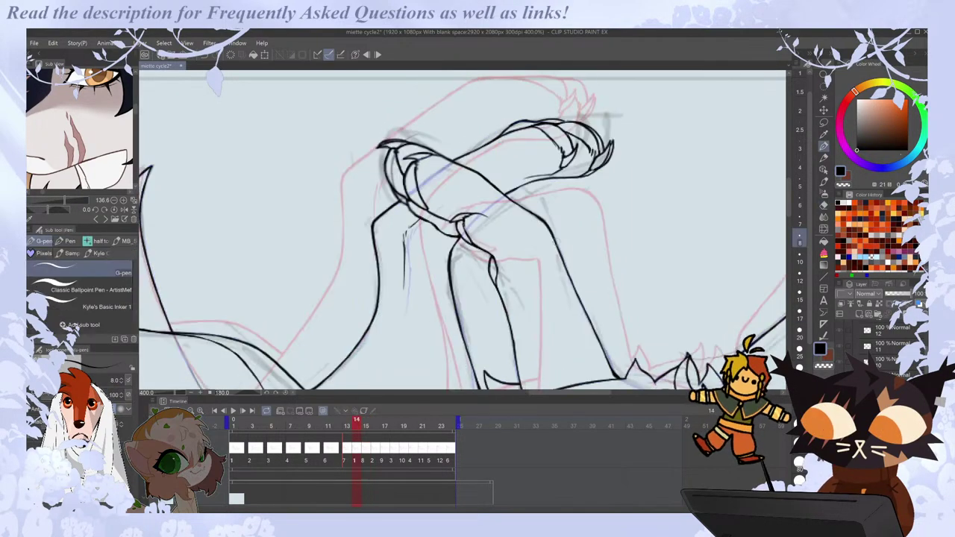
pyautogui.press('Right')
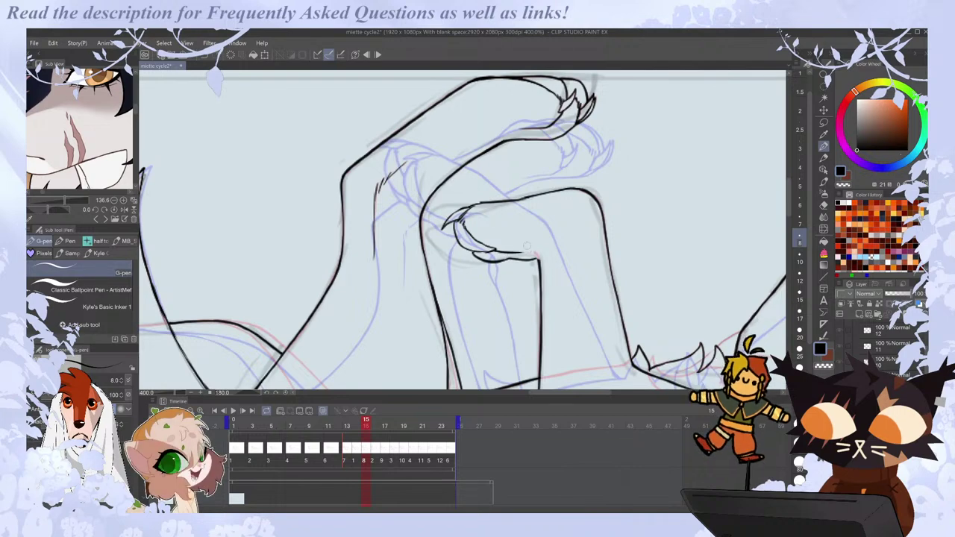
pyautogui.press('Left')
pyautogui.press('Right')
pyautogui.press('Right')
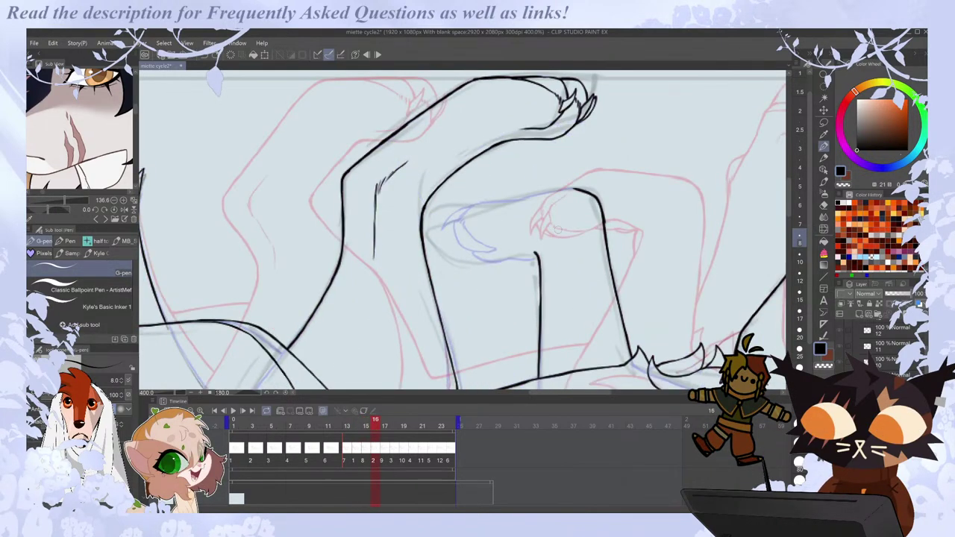
# Try a long inked arc inside the bent paw on frame 15 for a second toe.
pyautogui.press('Left')
pyautogui.press('Left')
pyautogui.press('Right')
pyautogui.hotkey('ctrl', 'z')
pyautogui.moveTo(546, 219)
pyautogui.mouseDown()
pyautogui.moveTo(523, 236)
pyautogui.moveTo(524, 227)
pyautogui.mouseUp()
pyautogui.hotkey('ctrl', 'z')
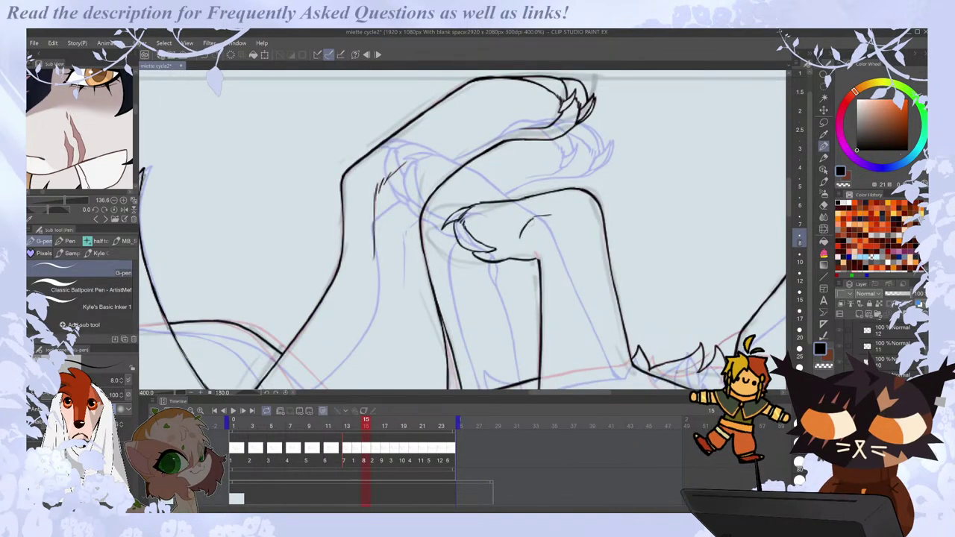
# Redraw the second toe's arc shorter, with a small tick at its lower end, comparing it with the neighbouring frames.
pyautogui.press(',')
pyautogui.press('.')
pyautogui.press('.')
pyautogui.press(',')
pyautogui.press(',')
pyautogui.press('.')
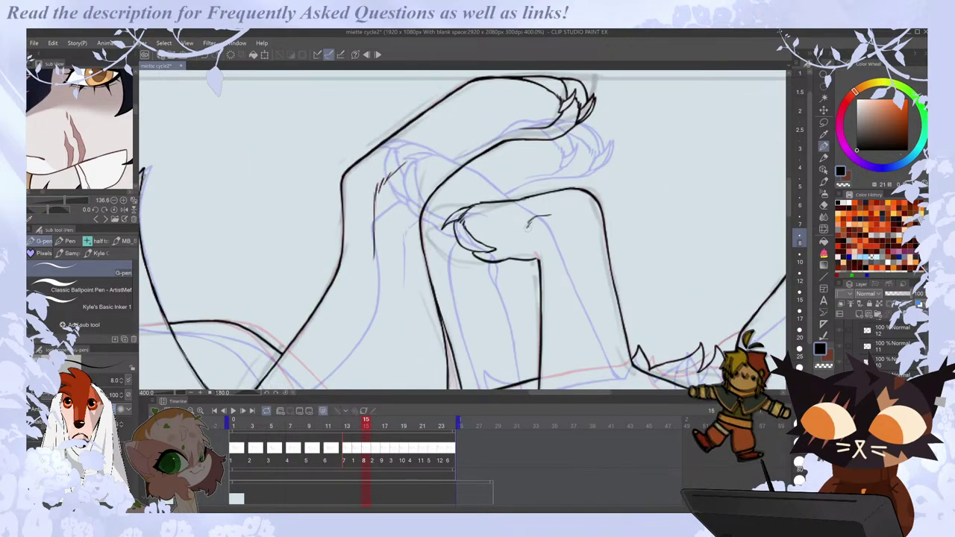
pyautogui.press(',')
pyautogui.press('.')
pyautogui.hotkey('ctrl', 'z')
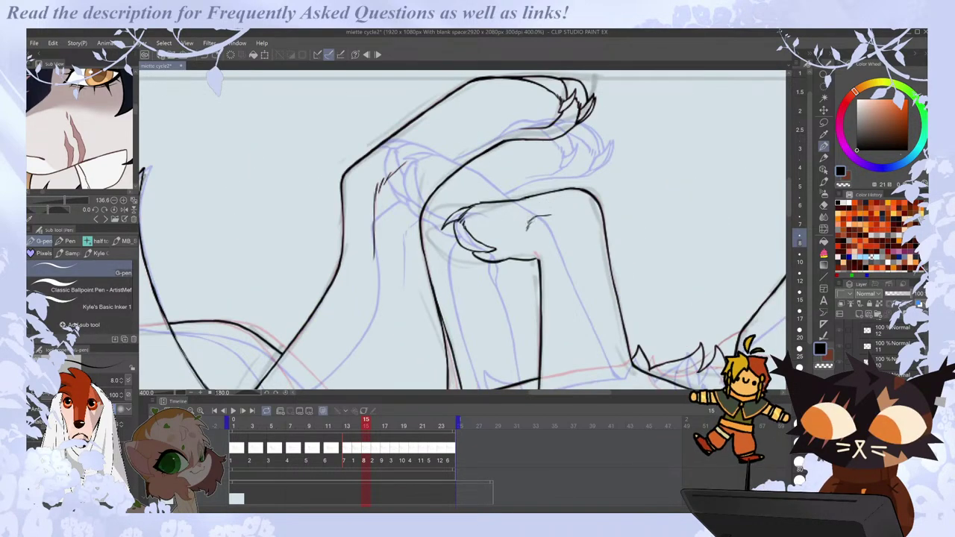
# Ink a pointed claw at the lower end of the second toe's arc and close its underside with a curved line.
pyautogui.press(',')
pyautogui.press('.')
pyautogui.moveTo(532, 221)
pyautogui.mouseDown()
pyautogui.moveTo(527, 230)
pyautogui.moveTo(539, 239)
pyautogui.mouseUp()
pyautogui.press(',')
pyautogui.press('.')
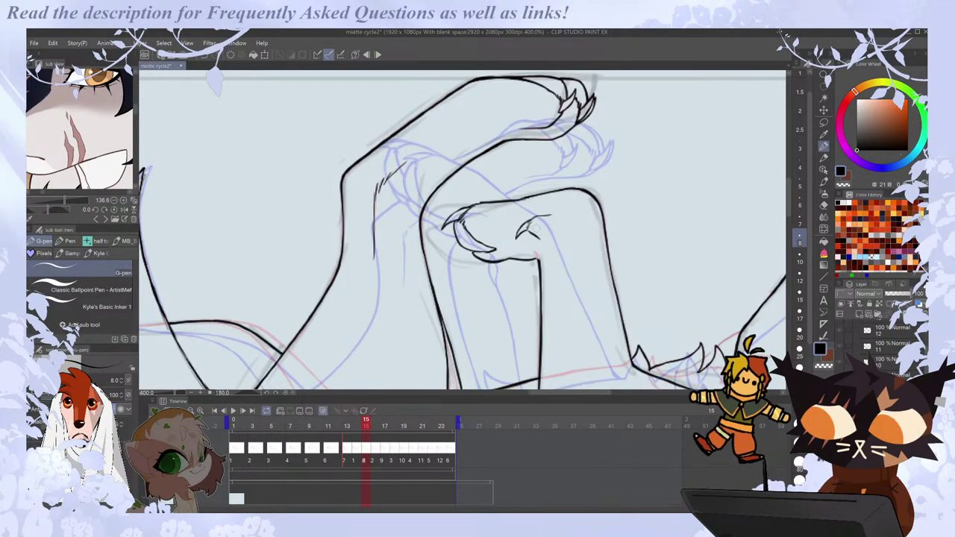
pyautogui.press(',')
pyautogui.press('.')
pyautogui.moveTo(533, 237); pyautogui.dragTo(553, 240)
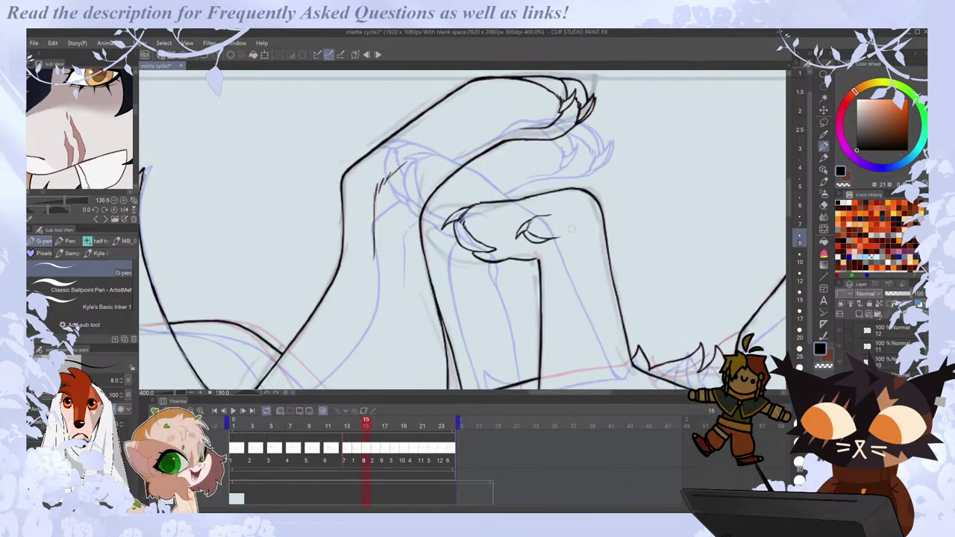
pyautogui.press('e')
pyautogui.press('p')
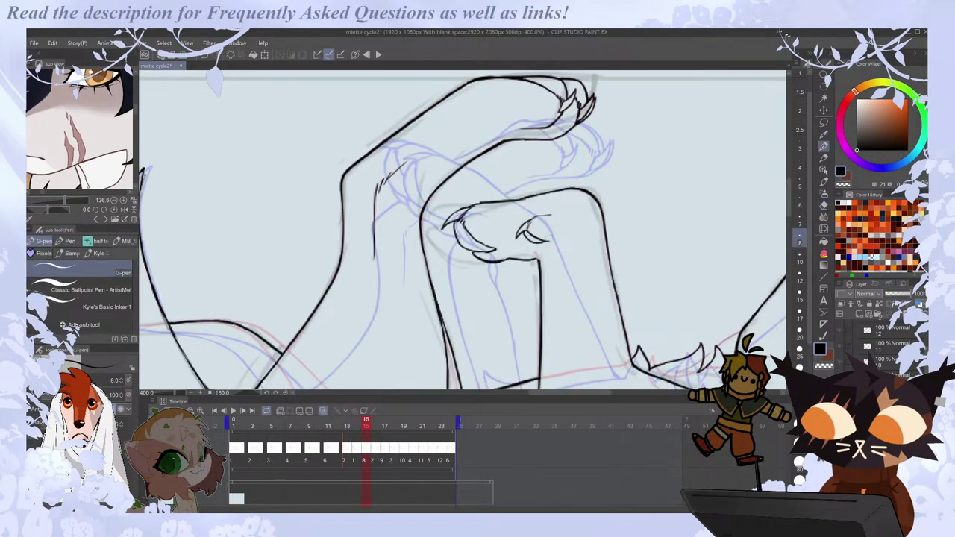
# Extend the second claw's lower line toward the leg with short broken strokes, checking against frame 14.
pyautogui.press(',')
pyautogui.press('.')
pyautogui.press(',')
pyautogui.press('Right')
pyautogui.press('Left')
pyautogui.press('Right')
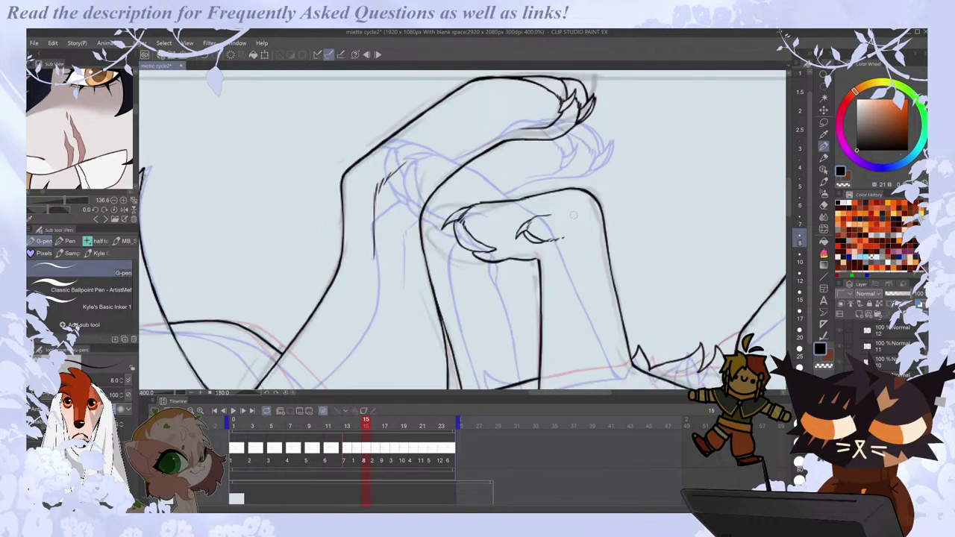
pyautogui.press('Left')
pyautogui.press('Right')
pyautogui.press('Left')
pyautogui.press('Right')
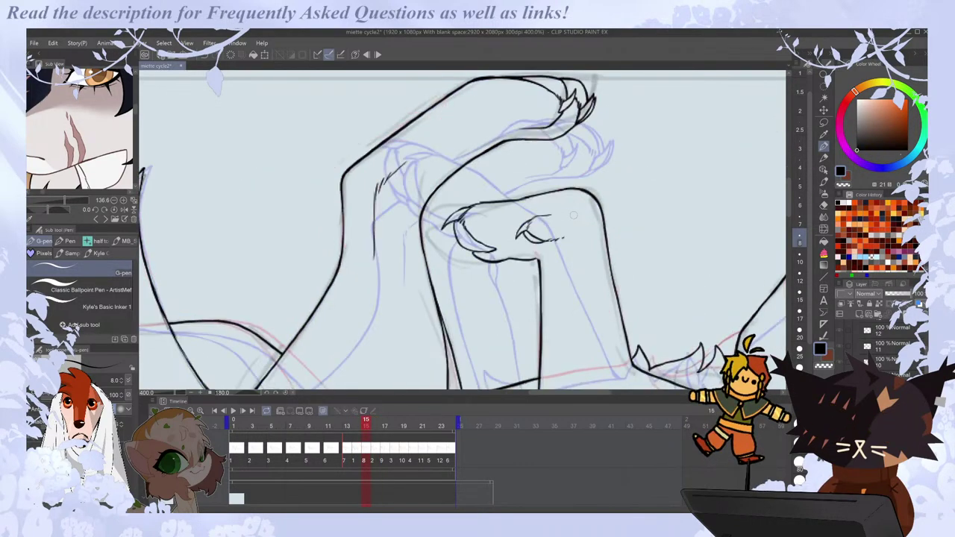
# Lasso the second claw and toe arc on frame 15 and move them down toward the paw's underside.
pyautogui.press('m')
pyautogui.moveTo(525, 211); pyautogui.dragTo(530, 206)
pyautogui.hotkey('ctrl', 't')
pyautogui.moveTo(567, 238); pyautogui.dragTo(558, 250)
pyautogui.click(529, 277)
pyautogui.press('Left')
pyautogui.press('Right')
pyautogui.click(638, 219)
# Ink a line joining the curved front claw to the second claw on the bent paw.
pyautogui.press('p')
pyautogui.moveTo(494, 249); pyautogui.dragTo(534, 252)
pyautogui.press('Left')
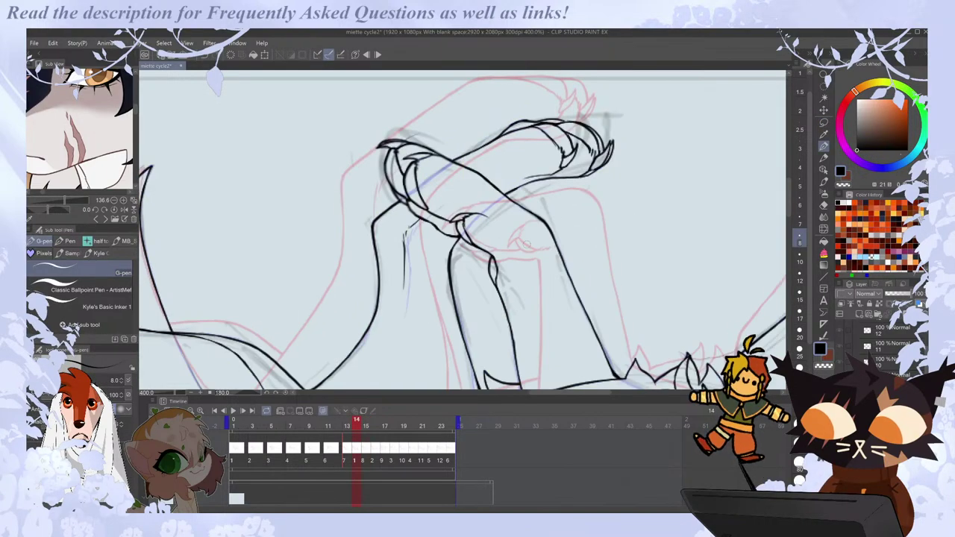
pyautogui.press('Right')
pyautogui.press('Left')
pyautogui.press('Right')
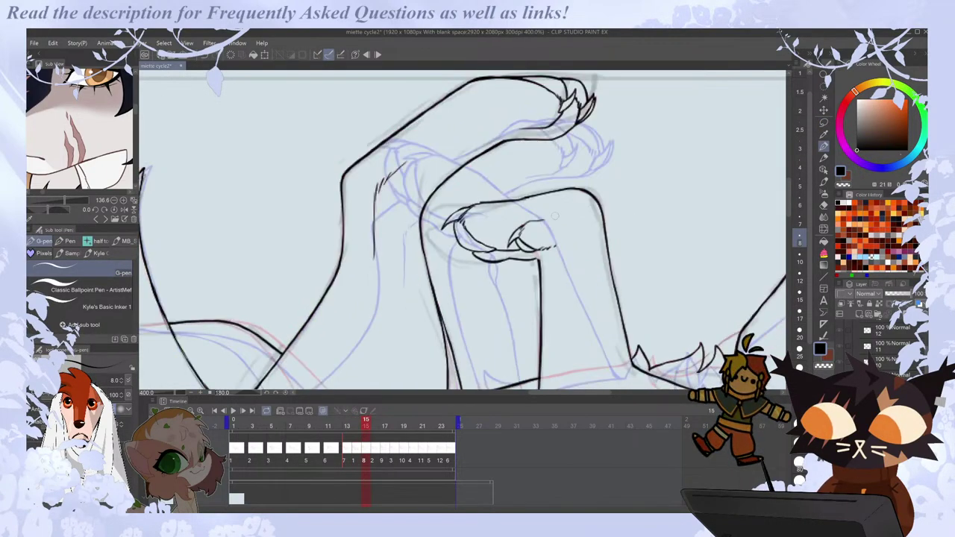
# Rework the top of the inner leg line on frame 15 so it curves up into the paw.
pyautogui.press('Left')
pyautogui.press('Right')
pyautogui.press('Left')
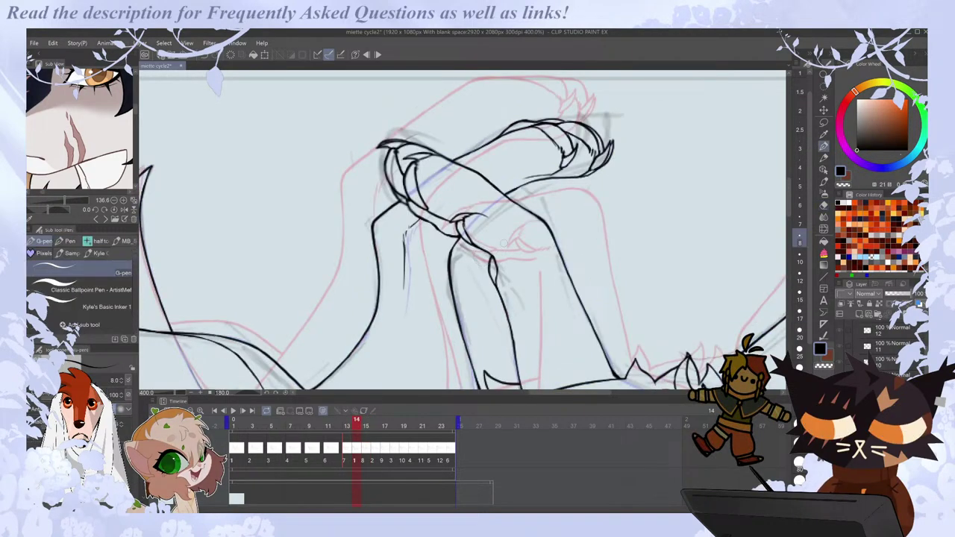
pyautogui.press('Right')
pyautogui.press('Left')
pyautogui.press('Right')
pyautogui.press('Left')
pyautogui.press('Right')
pyautogui.press('Left')
pyautogui.press('Right')
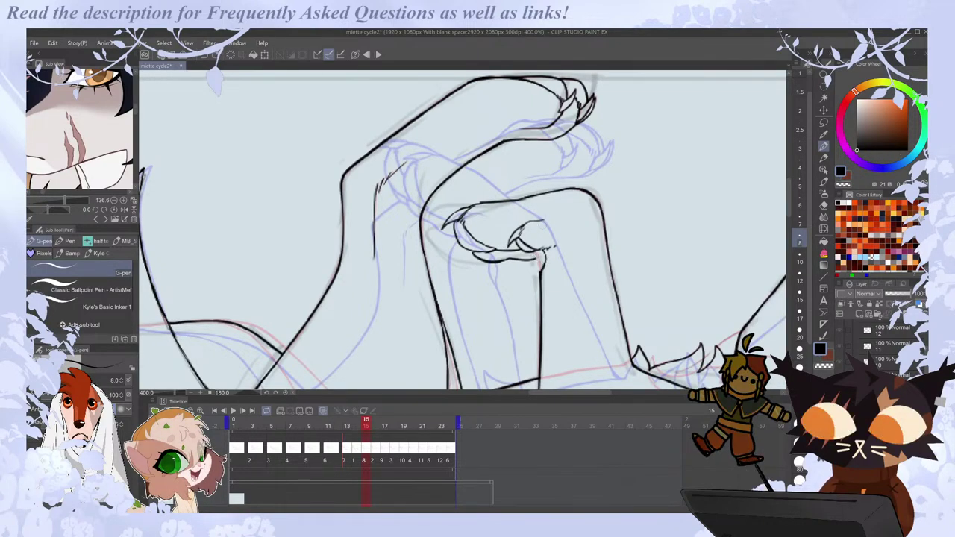
# Compare the bent leg's paw lines across frames 13 to 16.
pyautogui.press('Left')
pyautogui.press('Left')
pyautogui.press('Right')
pyautogui.press('Right')
pyautogui.press('Right')
pyautogui.press('Left')
pyautogui.press('Left')
pyautogui.press('Right')
# Replace the broken strokes behind the second claw with a short solid line.
pyautogui.press('e')
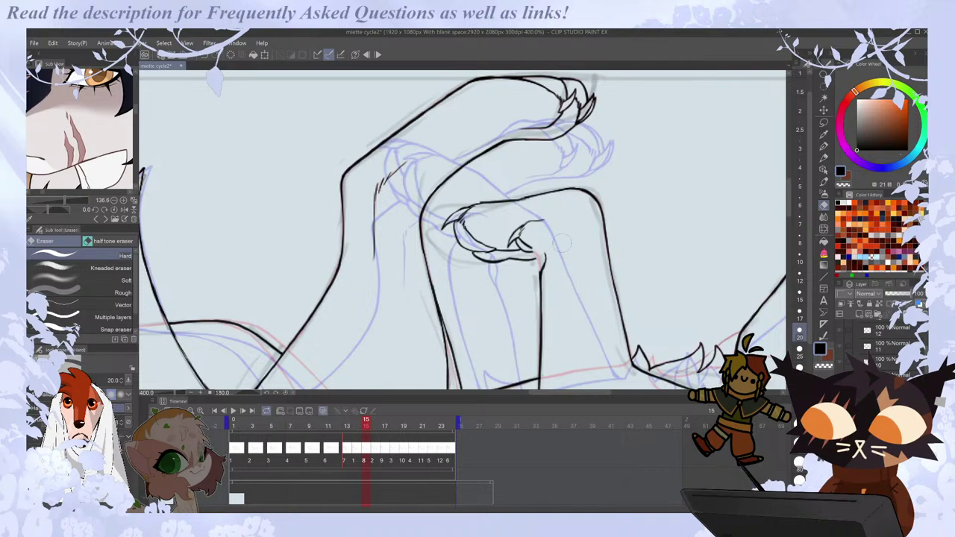
pyautogui.press('p')
pyautogui.moveTo(549, 249); pyautogui.dragTo(527, 264)
pyautogui.press('Left')
pyautogui.press('Right')
# Erase the end of the paw's underside line and redraw it as a rounded curve meeting the inner leg line.
pyautogui.press('e')
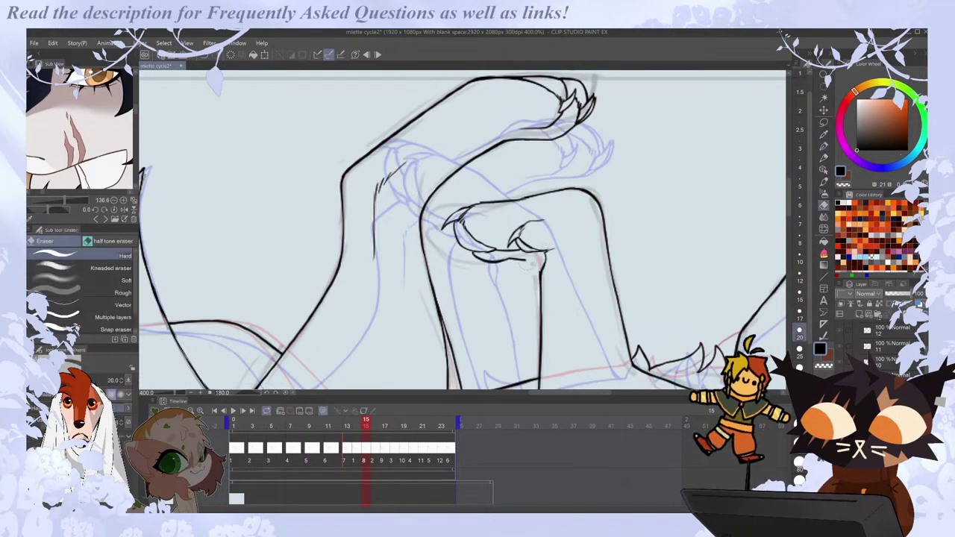
pyautogui.press('p')
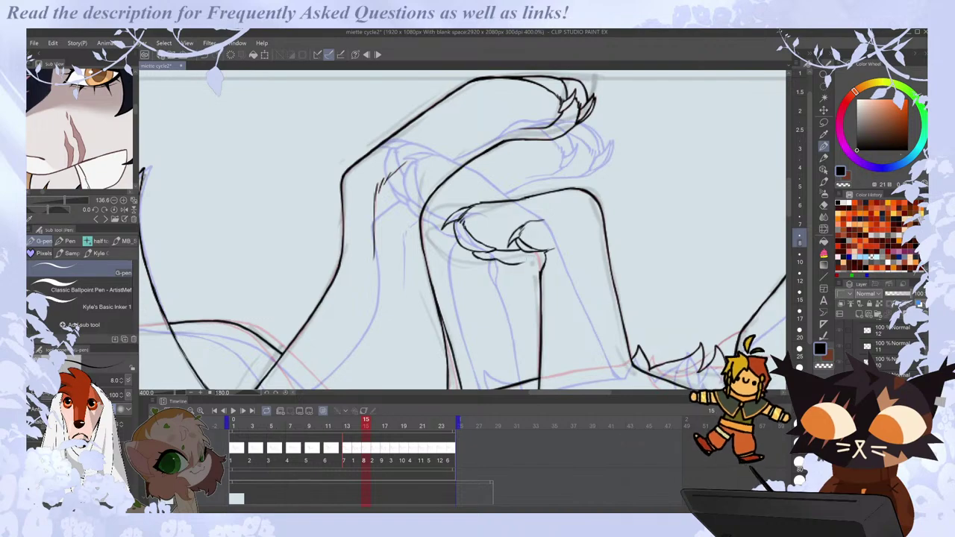
pyautogui.press('Left')
pyautogui.press('Right')
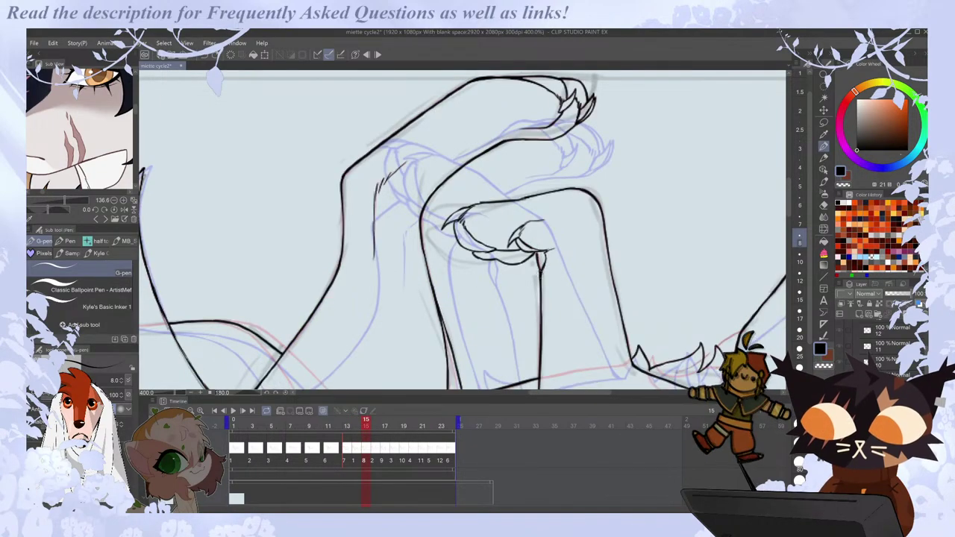
pyautogui.press('Left')
pyautogui.press('Right')
# Erase the underside lines below the two claws on frame 15 after comparing the paw with frame 14.
pyautogui.press('e')
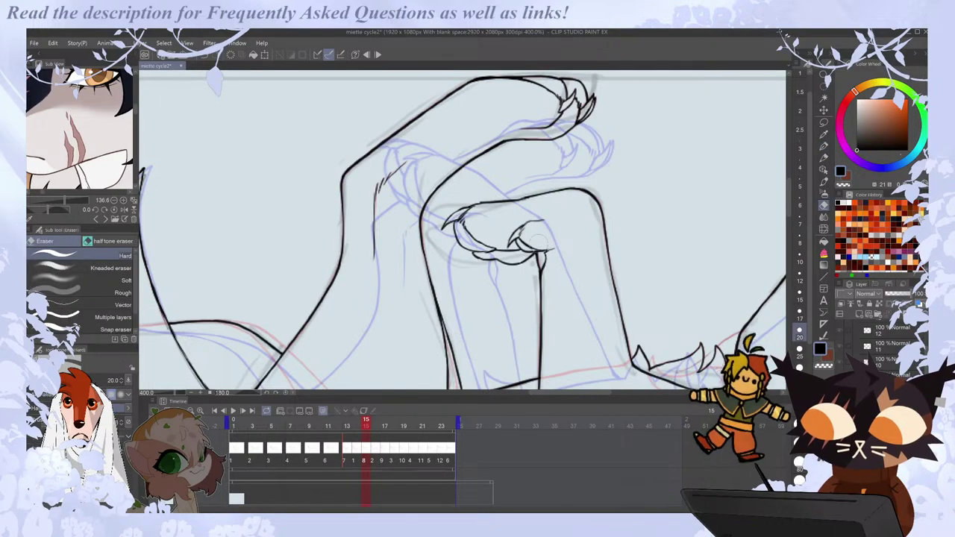
pyautogui.press('Left')
pyautogui.press('Right')
pyautogui.press('Left')
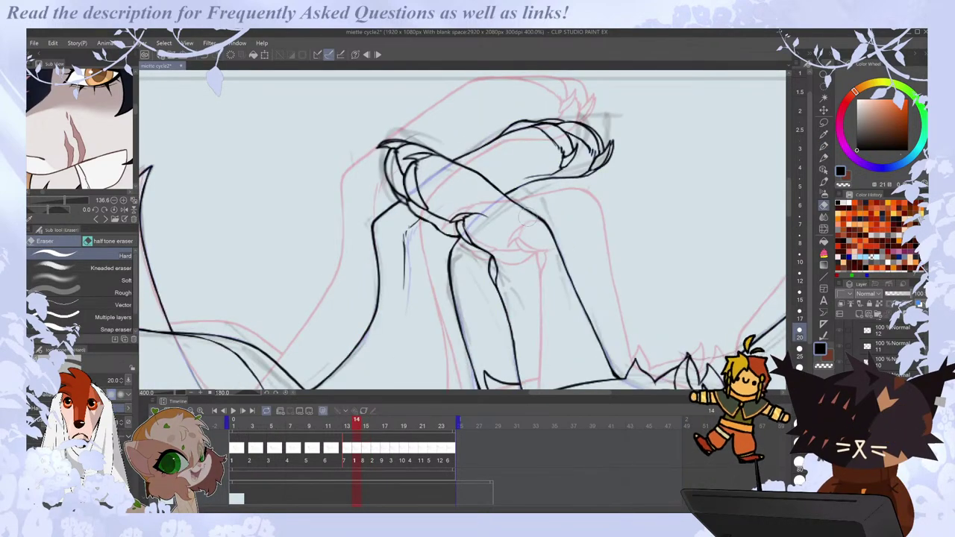
pyautogui.press('Right')
pyautogui.press('Left')
pyautogui.press('Right')
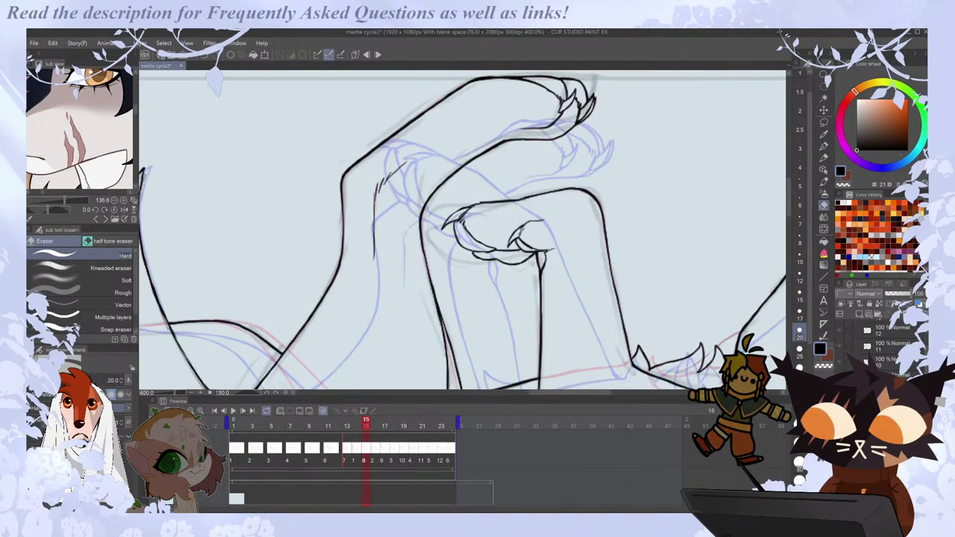
pyautogui.moveTo(512, 263); pyautogui.dragTo(473, 250)
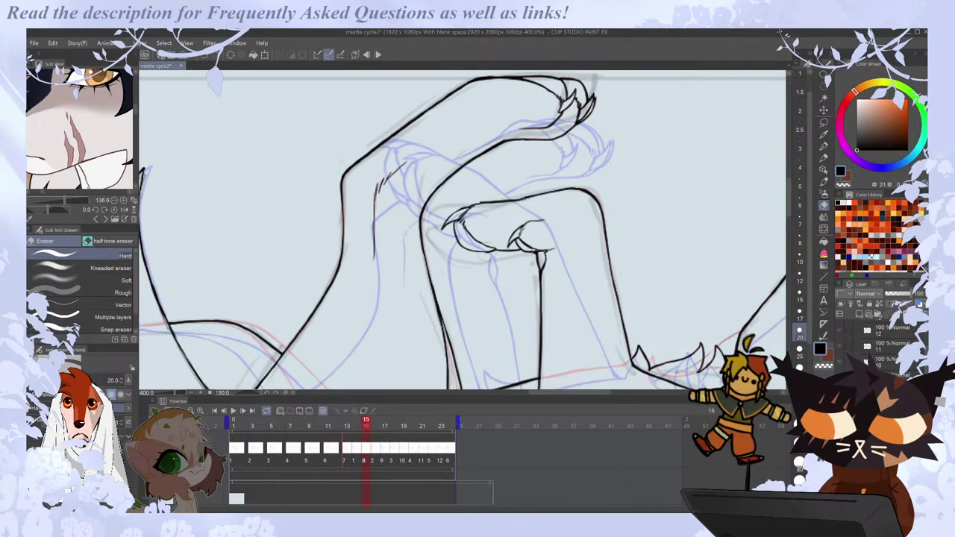
# Ink a new paw underside from the curved front claw to the top of the inner leg line.
pyautogui.press('p')
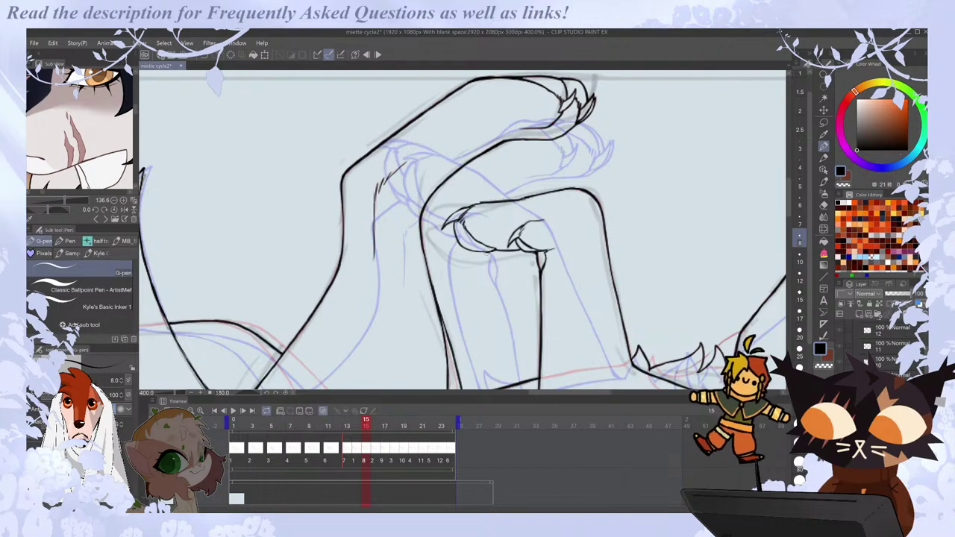
pyautogui.press(',')
pyautogui.press('.')
pyautogui.press('.')
pyautogui.press(',')
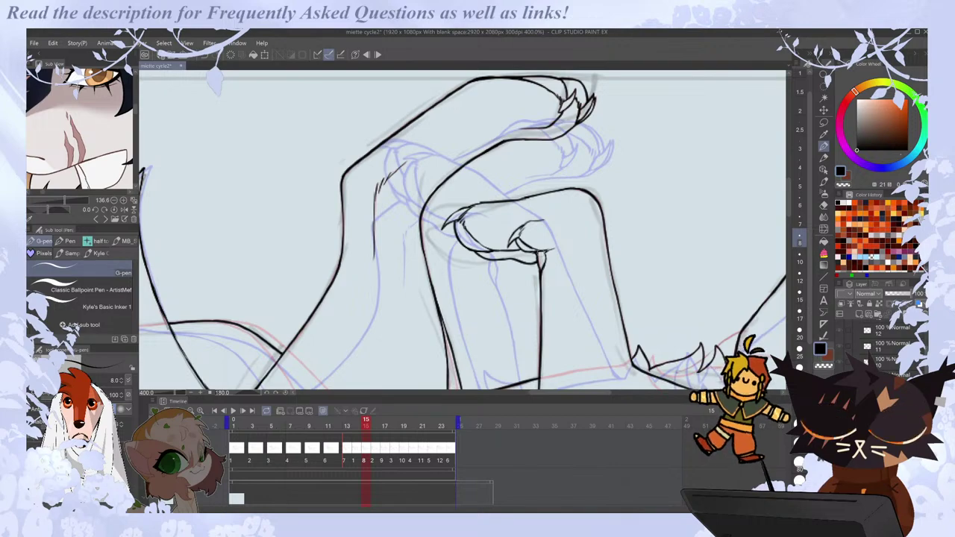
# Ink another small curved claw in front of the bent paw's first claw on frame 15, checking frames 14 and 16.
pyautogui.press('Left')
pyautogui.press('Right')
pyautogui.press('Right')
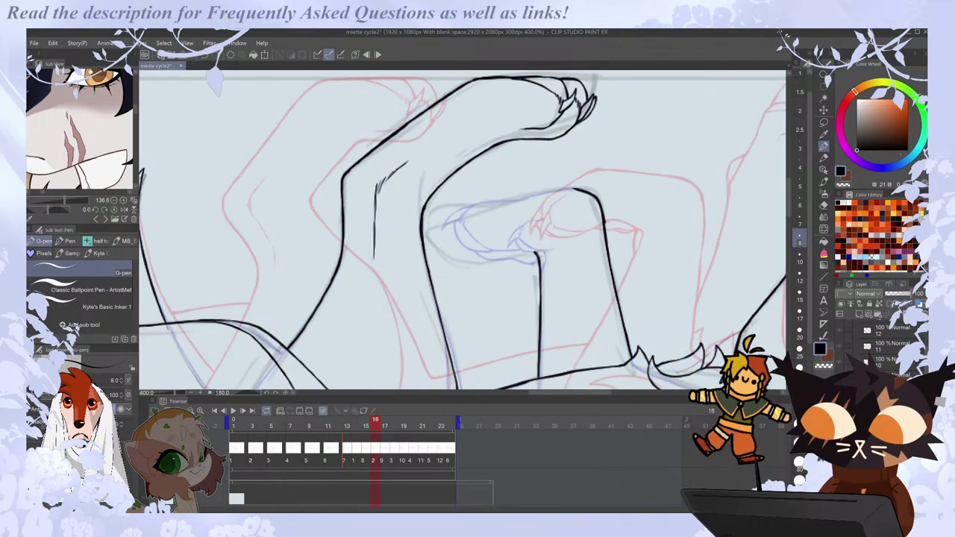
pyautogui.press('Left')
pyautogui.press('Left')
pyautogui.press('Right')
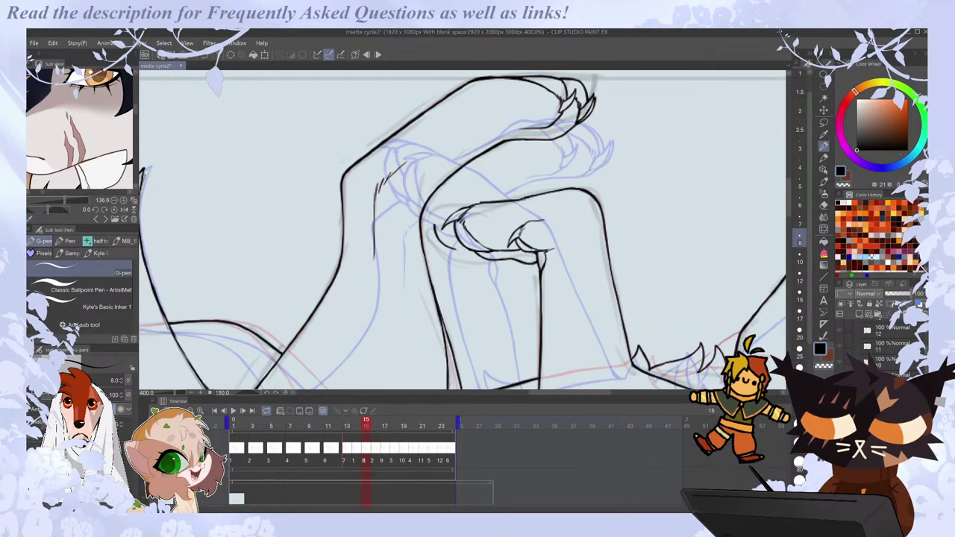
pyautogui.press('Left')
pyautogui.press('Right')
pyautogui.moveTo(432, 224); pyautogui.dragTo(474, 255)
pyautogui.press('Left')
pyautogui.press('Right')
pyautogui.press('Left')
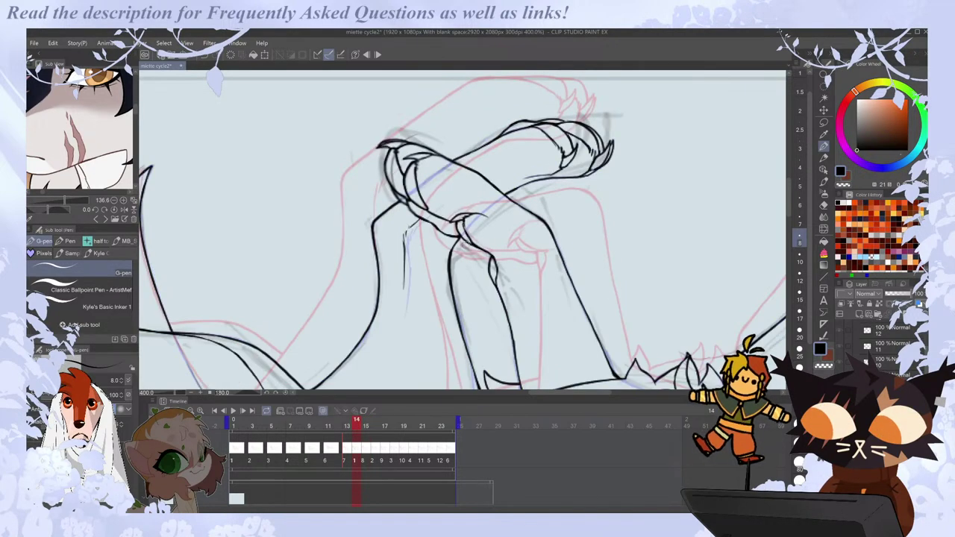
pyautogui.press('Right')
pyautogui.hotkey('ctrl', 'z')
pyautogui.moveTo(428, 221); pyautogui.dragTo(444, 207)
pyautogui.hotkey('ctrl', 'z')
pyautogui.hotkey('ctrl', 'z')
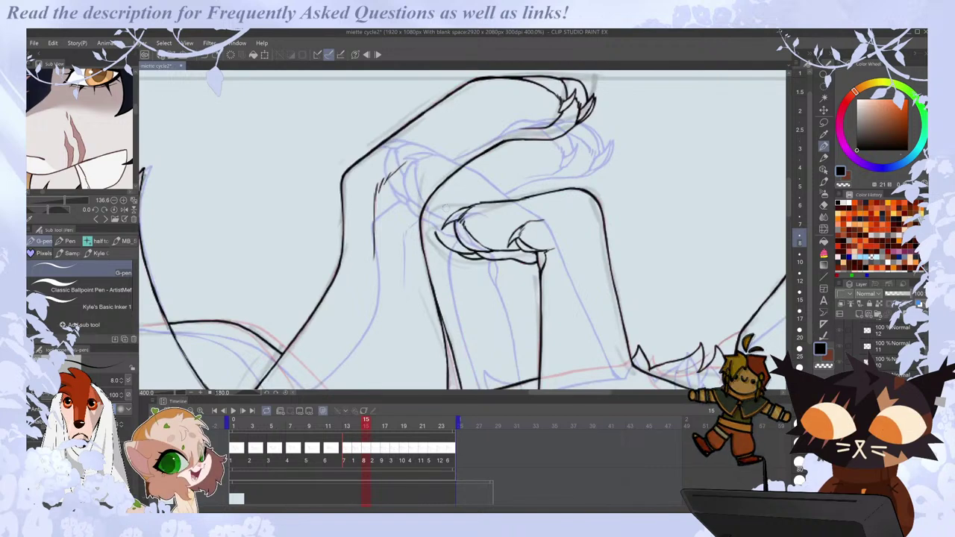
# Ink a new curved claw on frame 15 at the very front of the bent paw, beside the far leg line, comparing with frame 14.
pyautogui.press('Left')
pyautogui.press('Right')
pyautogui.press('Left')
pyautogui.press('Right')
pyautogui.press('e')
pyautogui.press('p')
pyautogui.moveTo(425, 231); pyautogui.dragTo(444, 208)
pyautogui.press('e')
pyautogui.press('p')
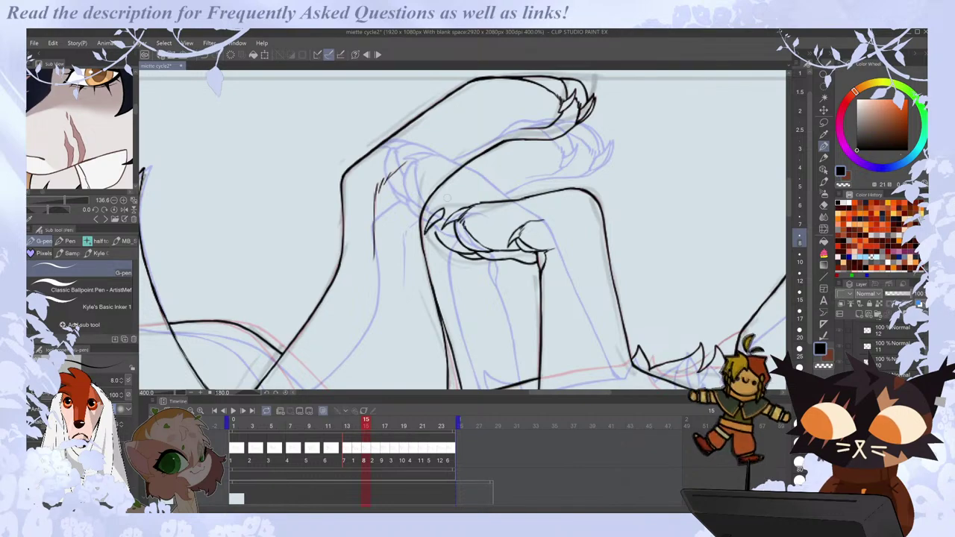
# Clean up the base of the frontmost claw and ink the toe lines joining it to the neighbouring claw.
pyautogui.press('Left')
pyautogui.press('Right')
pyautogui.press('Left')
pyautogui.press('Right')
pyautogui.press('e')
pyautogui.moveTo(434, 222); pyautogui.dragTo(446, 246)
pyautogui.press('p')
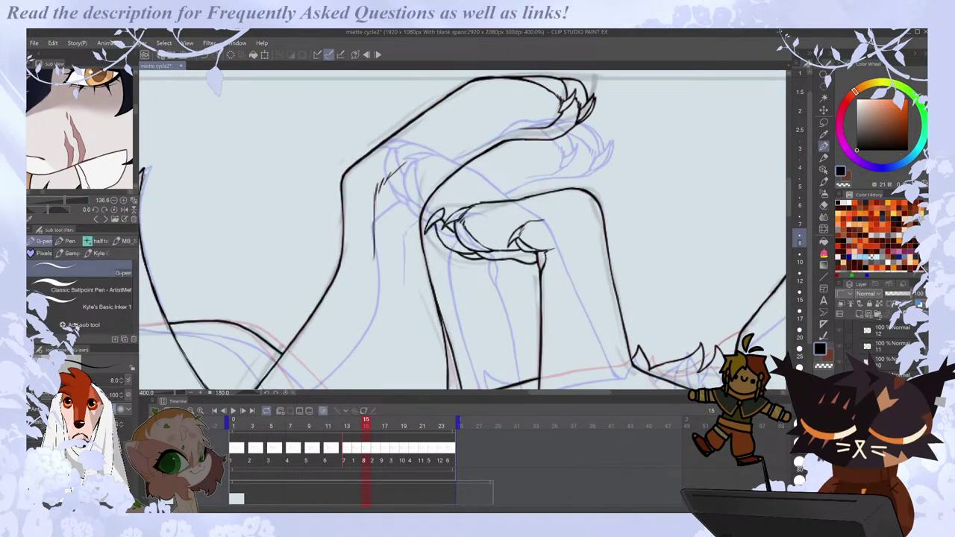
# Ink the upper outline of the toes on frame 15, from the front claws back to the bent leg's top line.
pyautogui.press('Left')
pyautogui.press('Right')
pyautogui.press('Left')
pyautogui.press('Right')
pyautogui.press('e')
pyautogui.moveTo(435, 214); pyautogui.dragTo(445, 205)
pyautogui.press('p')
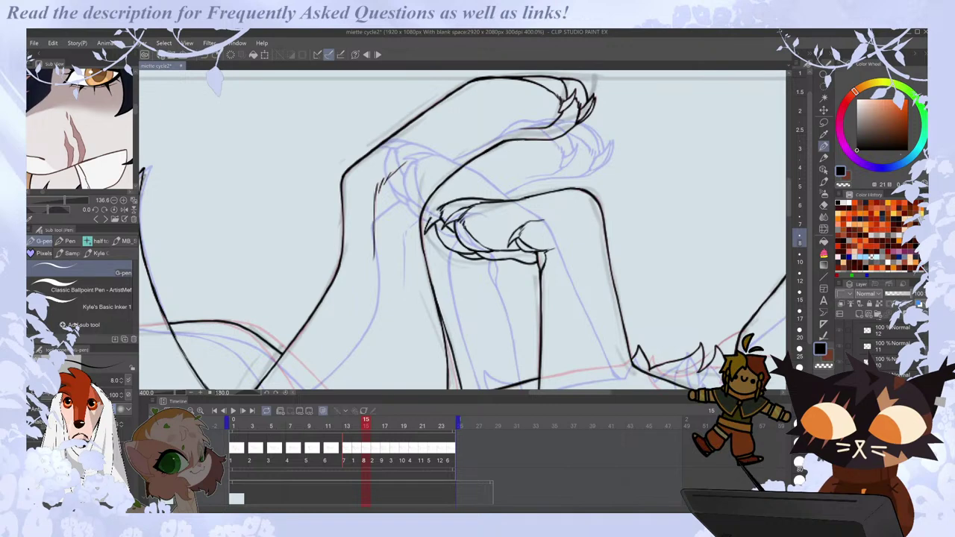
# Erase the frontmost claw on frame 15 and redraw it closer under the toe outline, against the far leg line.
pyautogui.press('Left')
pyautogui.press('Right')
pyautogui.press('e')
pyautogui.press('p')
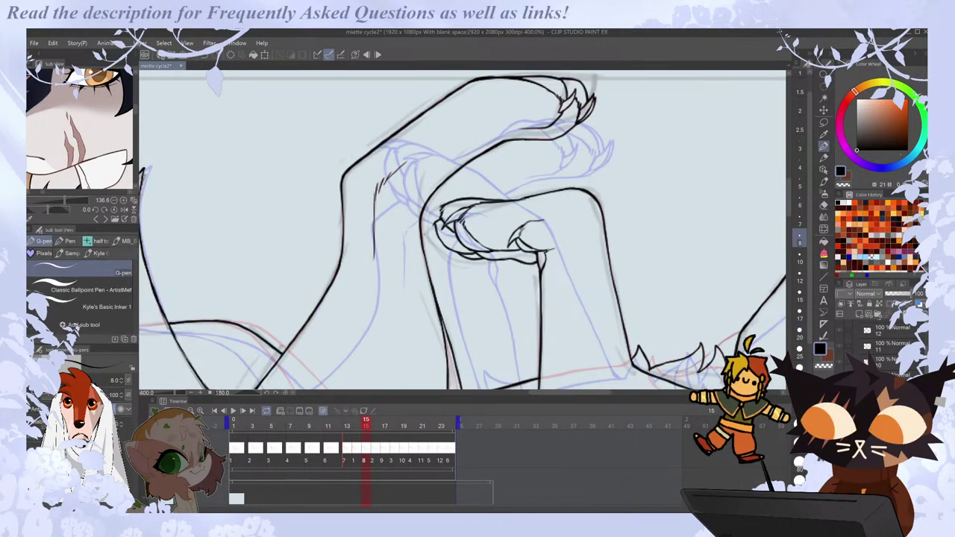
pyautogui.press('Left')
pyautogui.press('Right')
pyautogui.press('Left')
pyautogui.press('Right')
pyautogui.press('e')
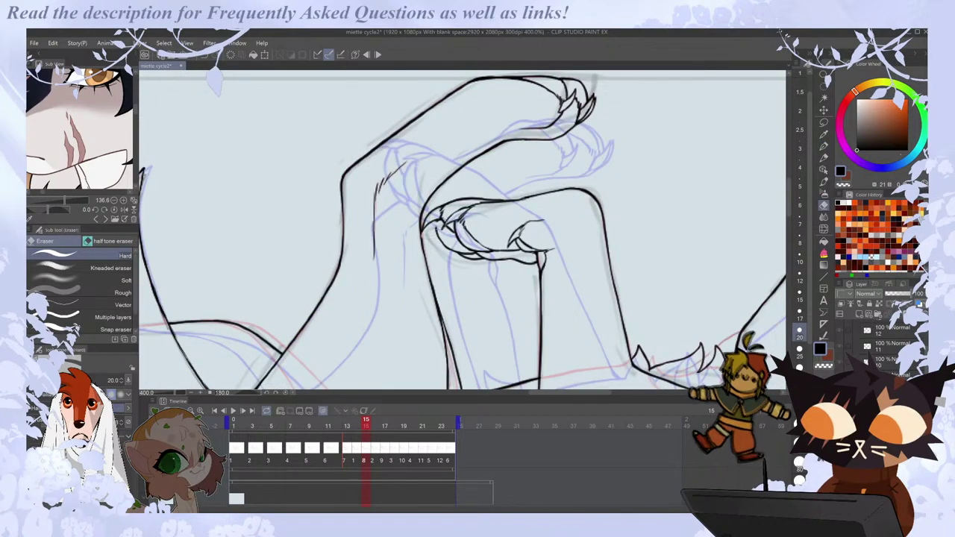
pyautogui.press('p')
# Compare the bent paw's claws and toes on frame 15 with frames 14 and 16, up close and from farther out.
pyautogui.press('Left')
pyautogui.press('Right')
pyautogui.press('Left')
pyautogui.press('Right')
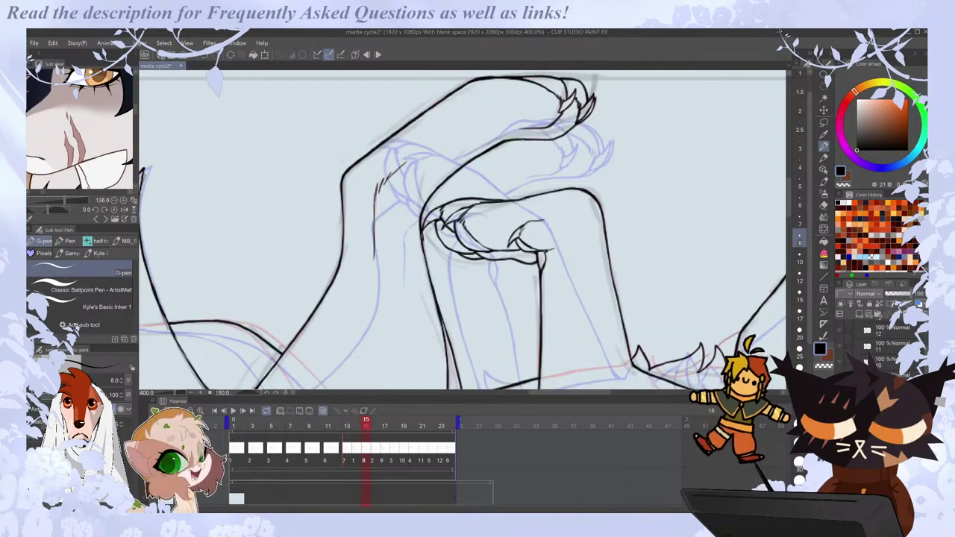
pyautogui.press('Left')
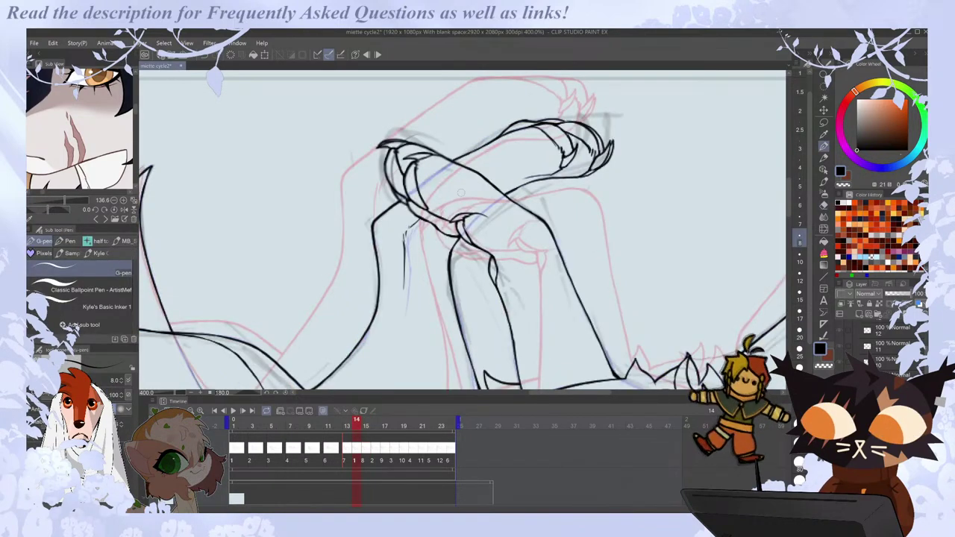
pyautogui.press('e')
pyautogui.press('Right')
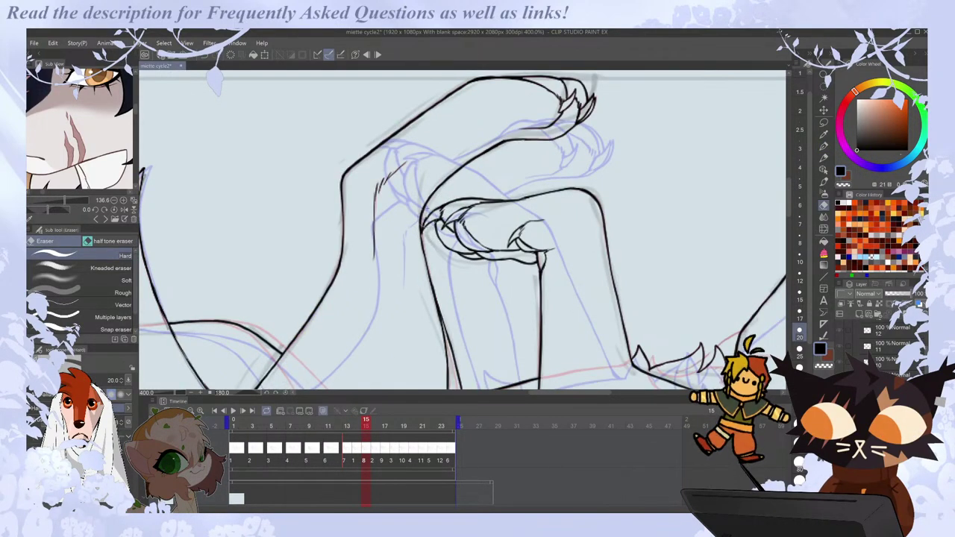
pyautogui.press('p')
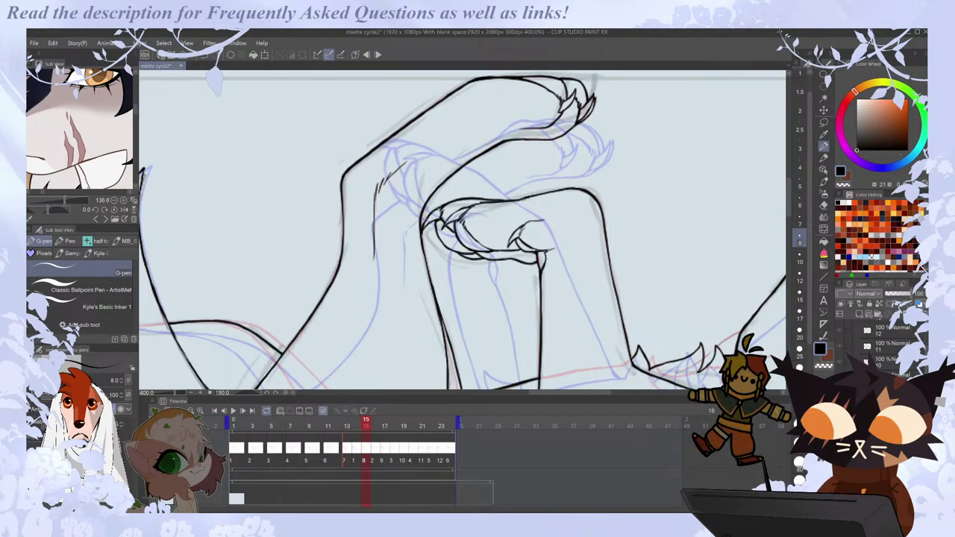
pyautogui.press('e')
pyautogui.scroll(-2, 439, 199)
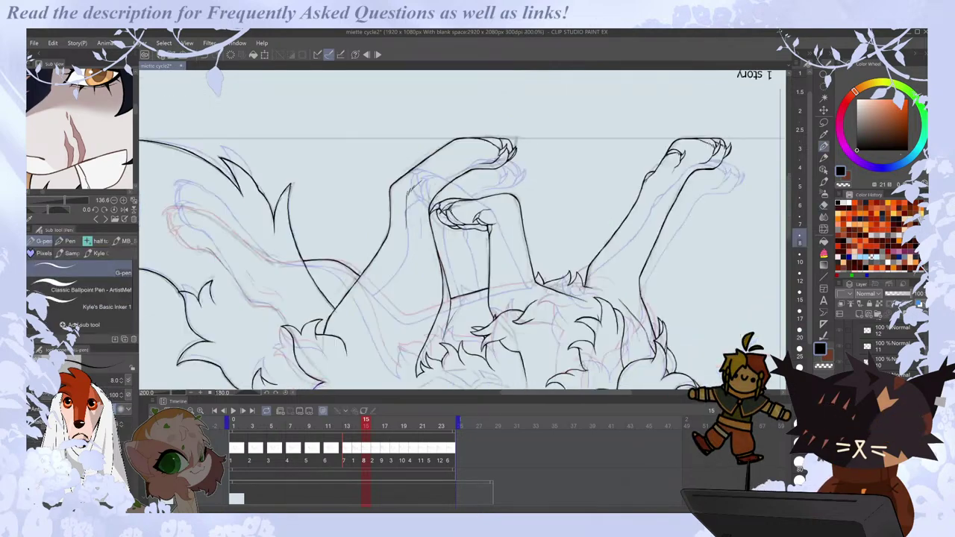
pyautogui.press('Left')
pyautogui.press('Right')
pyautogui.press('Right')
pyautogui.press('Left')
pyautogui.hotkey('ctrl', '+')
pyautogui.hotkey('ctrl', '+')
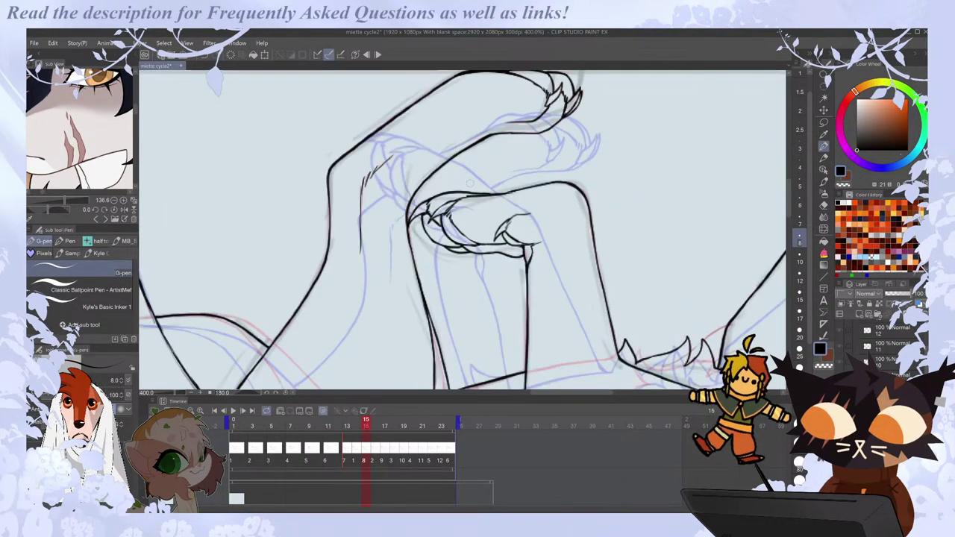
# Lasso the front claws and toes on frame 15 and transform them slightly away from the far leg line, tidying the overlap.
pyautogui.press('m')
pyautogui.moveTo(484, 179); pyautogui.dragTo(479, 155)
pyautogui.hotkey('ctrl', 't')
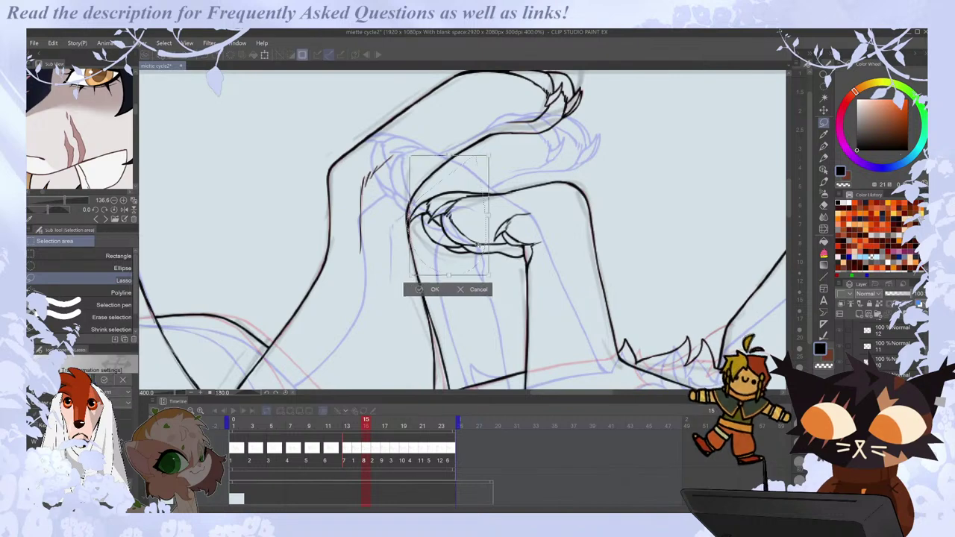
pyautogui.moveTo(481, 243); pyautogui.dragTo(486, 243)
pyautogui.press('Return')
pyautogui.press('e')
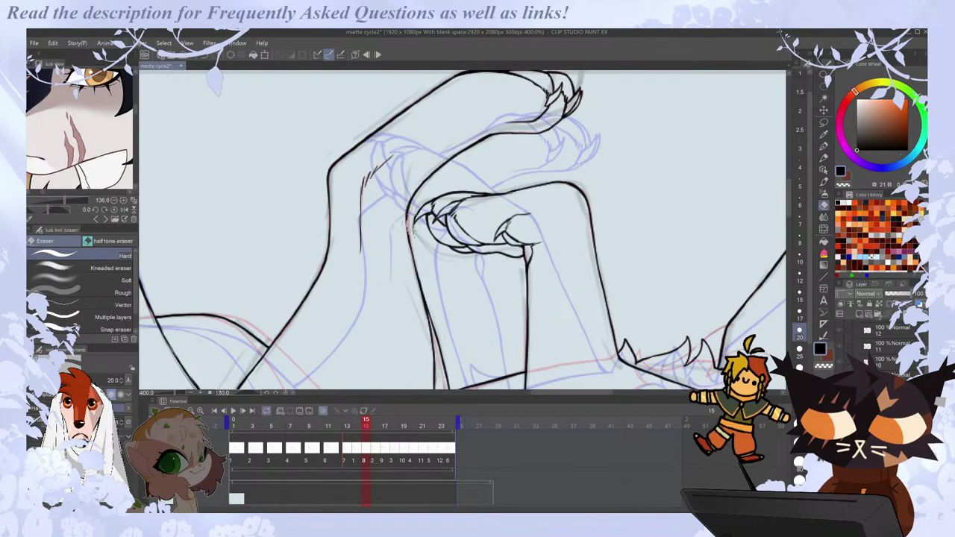
pyautogui.press('p')
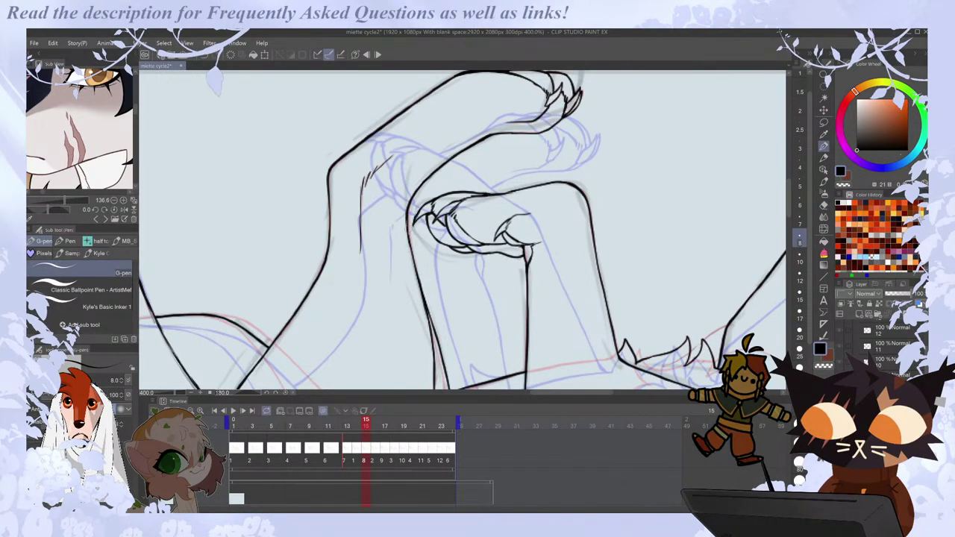
# Check the repositioned claws against the neighbouring frames and save the animation file.
pyautogui.press('Right')
pyautogui.press('Left')
pyautogui.press('Left')
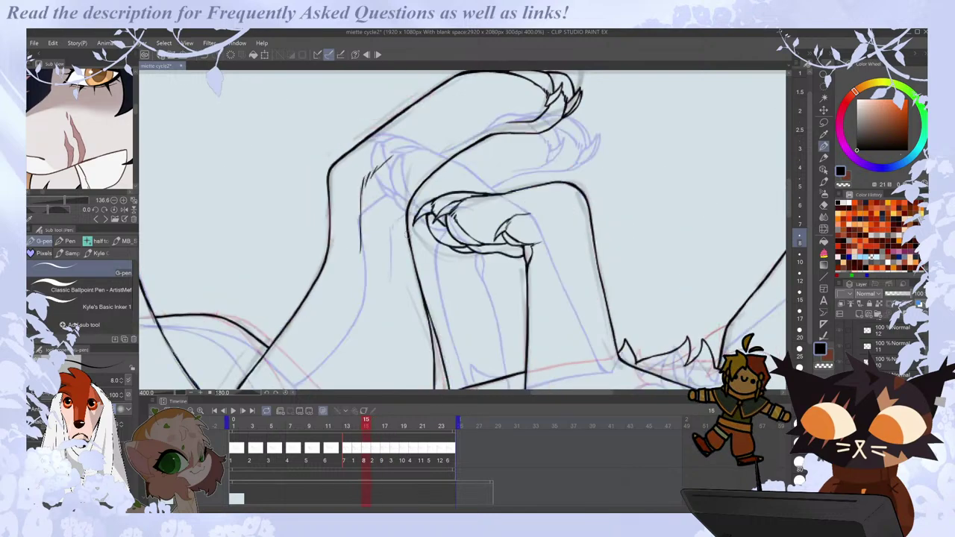
pyautogui.press('Right')
pyautogui.press('Left')
pyautogui.press('Right')
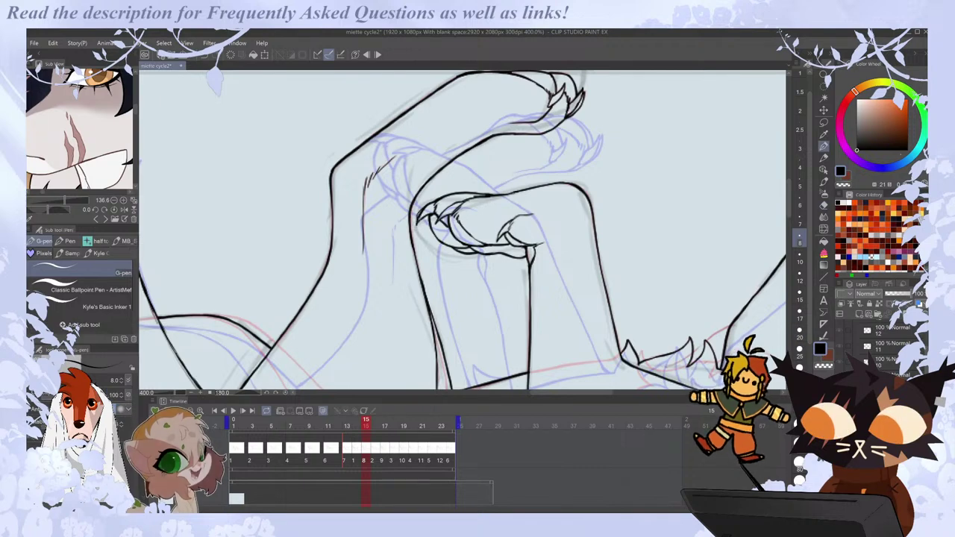
pyautogui.scroll(-3, 431, 198)
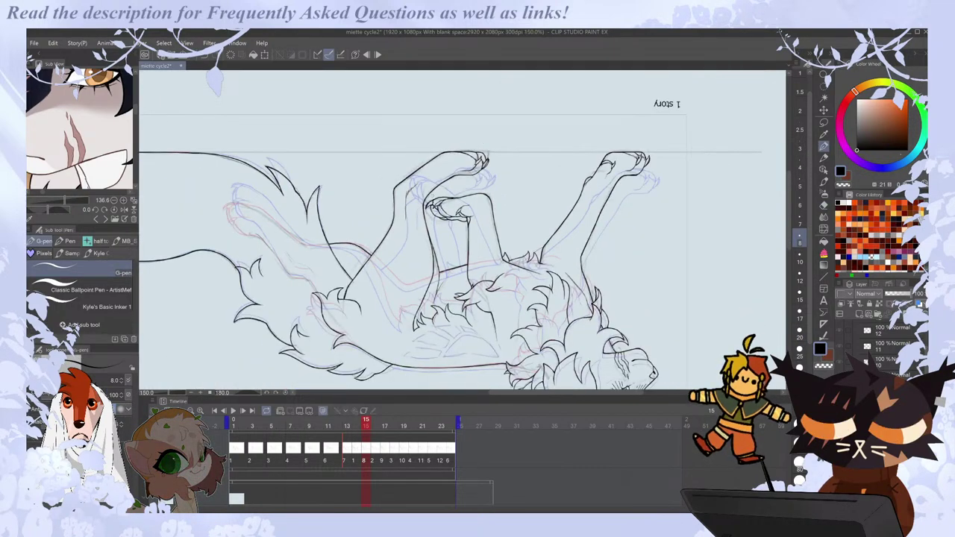
pyautogui.hotkey('ctrl', 's')
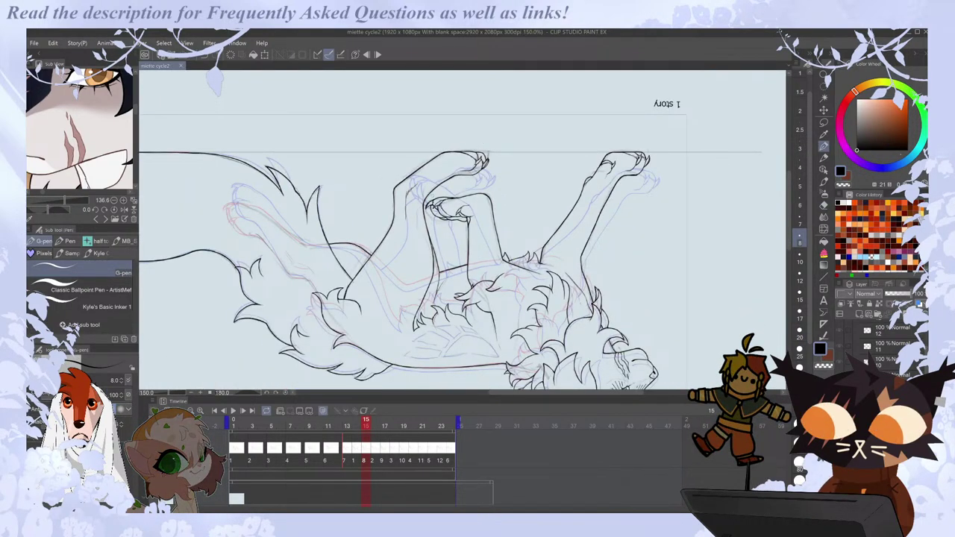
# Play back the whole walk cycle, stop on frame 5, and reset the canvas rotation to upright and unmirrored.
pyautogui.scroll(-1, 433, 197)
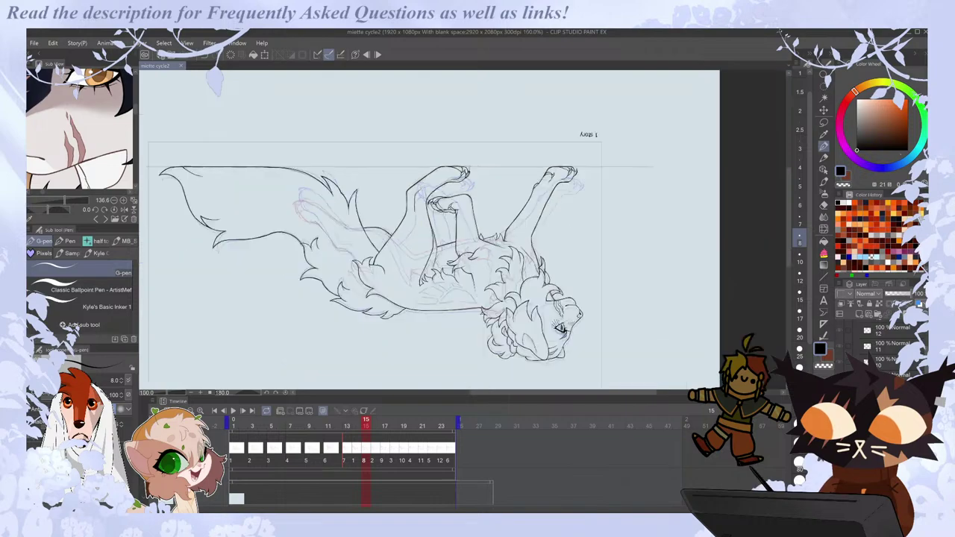
pyautogui.click(233, 411)
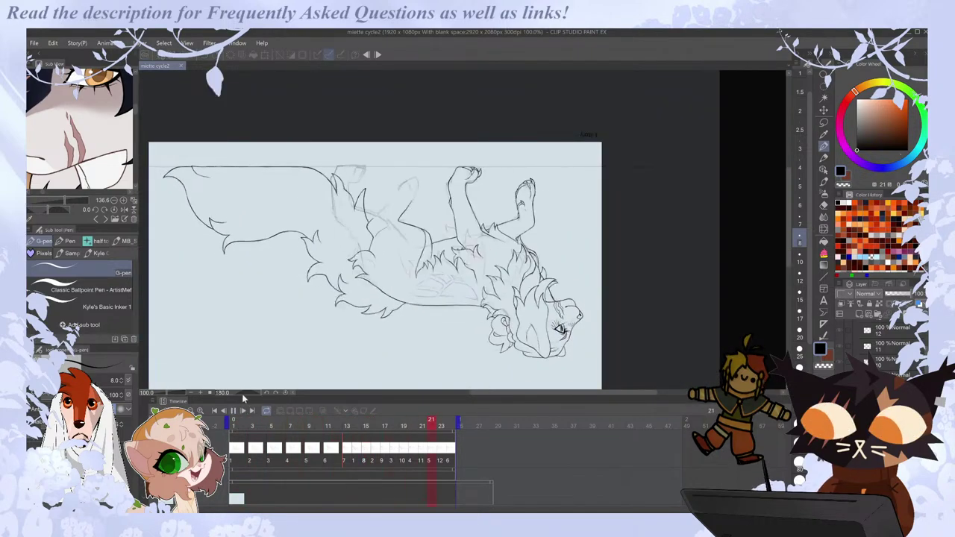
pyautogui.click(271, 454)
pyautogui.click(285, 393)
pyautogui.press('h')
pyautogui.press('h')
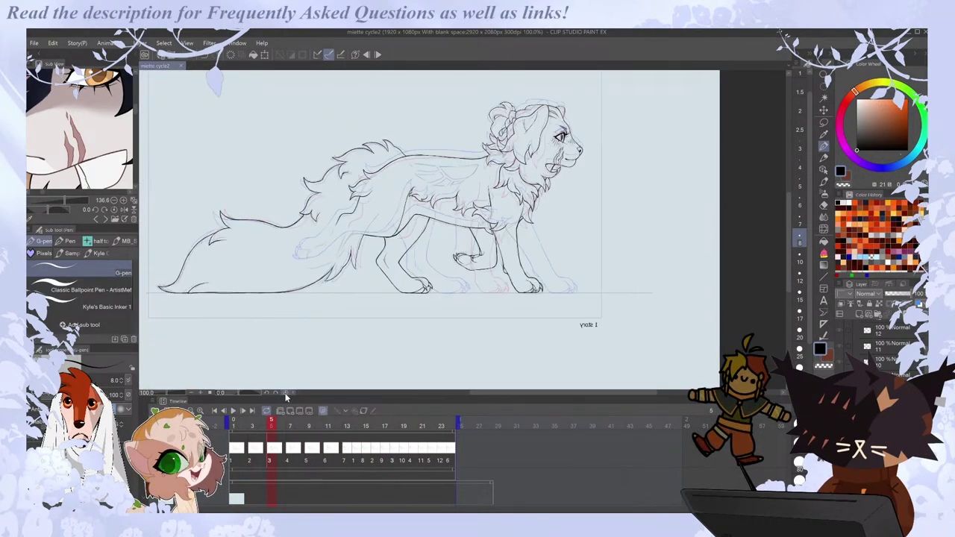
# On frame 16, ink the bent leg's wrist corner and the first stretch of the paw line, after comparing with frames 15 and 17.
pyautogui.click(347, 422)
pyautogui.scroll(1, 466, 244)
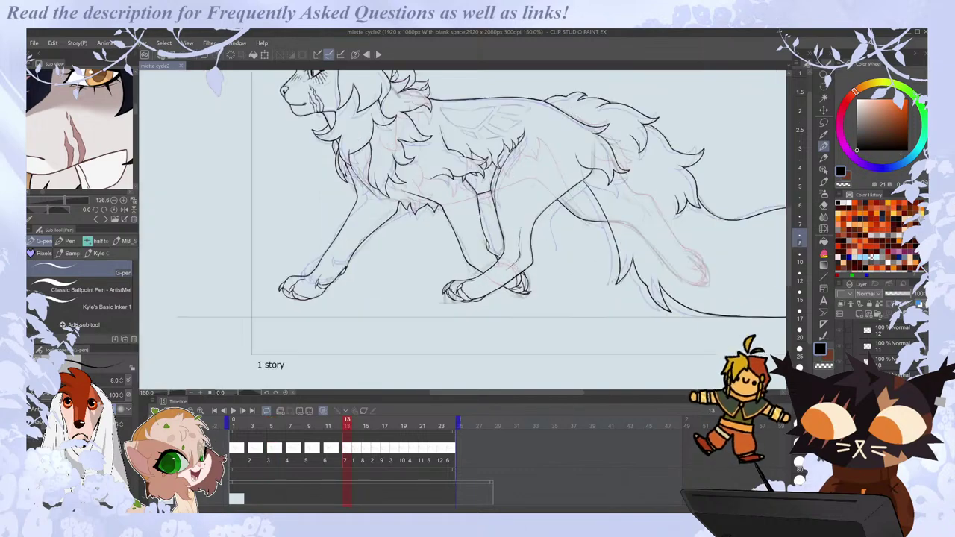
pyautogui.press('Right')
pyautogui.press('Right')
pyautogui.press('Right')
pyautogui.press('Right')
pyautogui.press('Left')
pyautogui.scroll(3, 489, 269)
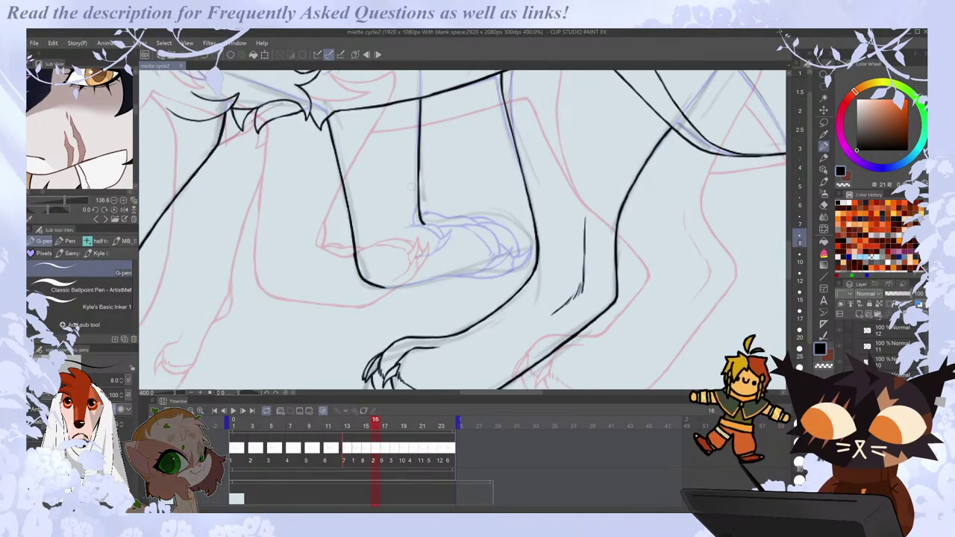
pyautogui.press('Left')
pyautogui.press('Right')
pyautogui.press('Right')
pyautogui.press('Left')
pyautogui.press('e')
pyautogui.moveTo(424, 223)
pyautogui.mouseDown()
pyautogui.moveTo(418, 212)
pyautogui.moveTo(442, 229)
pyautogui.mouseUp()
pyautogui.press('p')
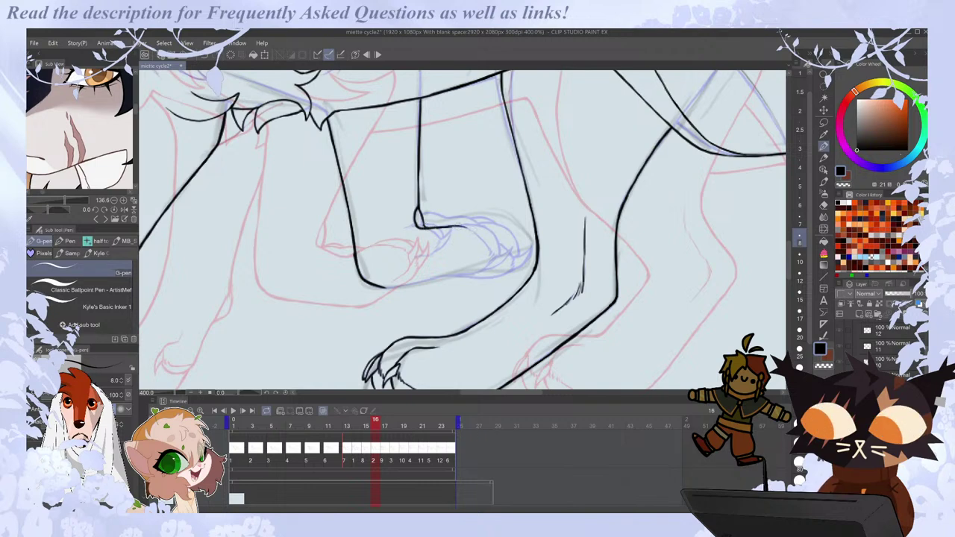
# Ink the bent paw's overlapping rounded toes and their curved claws on frame 16, extending toward the far leg line.
pyautogui.moveTo(490, 252); pyautogui.dragTo(482, 270)
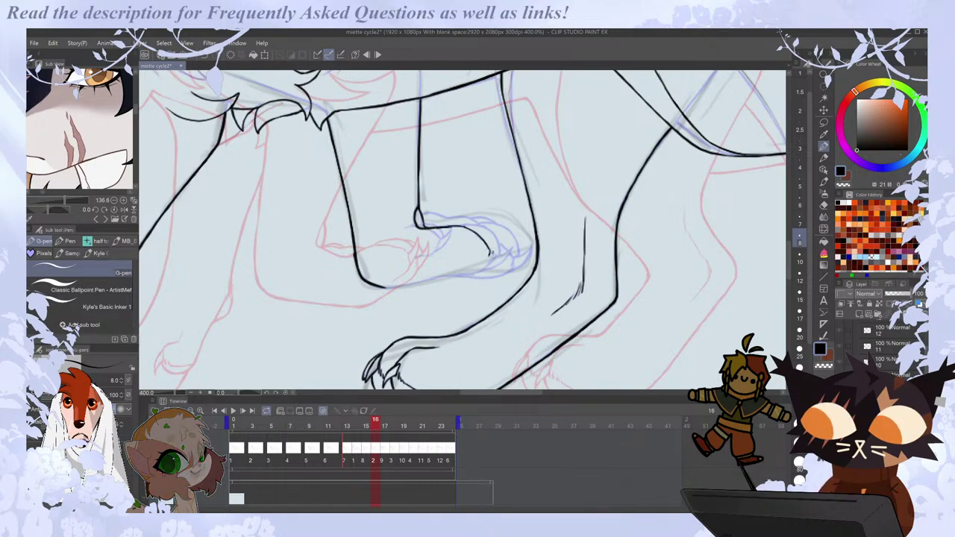
pyautogui.moveTo(461, 222)
pyautogui.mouseDown()
pyautogui.moveTo(495, 237)
pyautogui.moveTo(498, 256)
pyautogui.mouseUp()
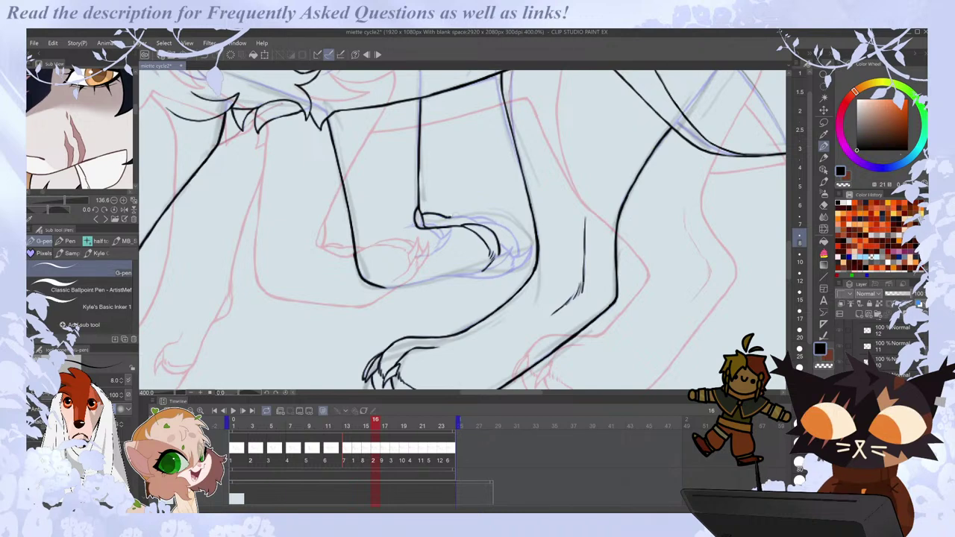
pyautogui.press('e')
pyautogui.press('p')
pyautogui.moveTo(470, 219)
pyautogui.mouseDown()
pyautogui.moveTo(496, 223)
pyautogui.moveTo(515, 245)
pyautogui.mouseUp()
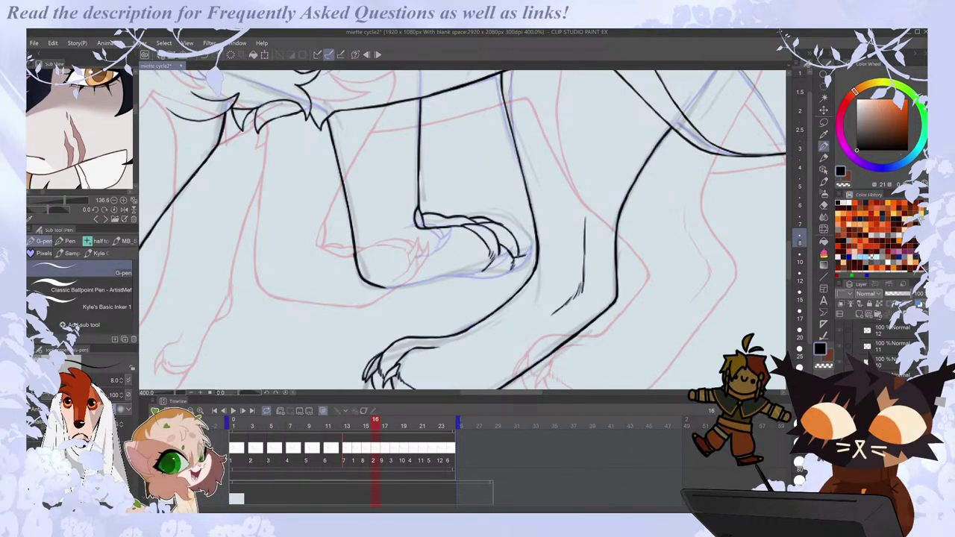
pyautogui.moveTo(532, 250); pyautogui.dragTo(516, 268)
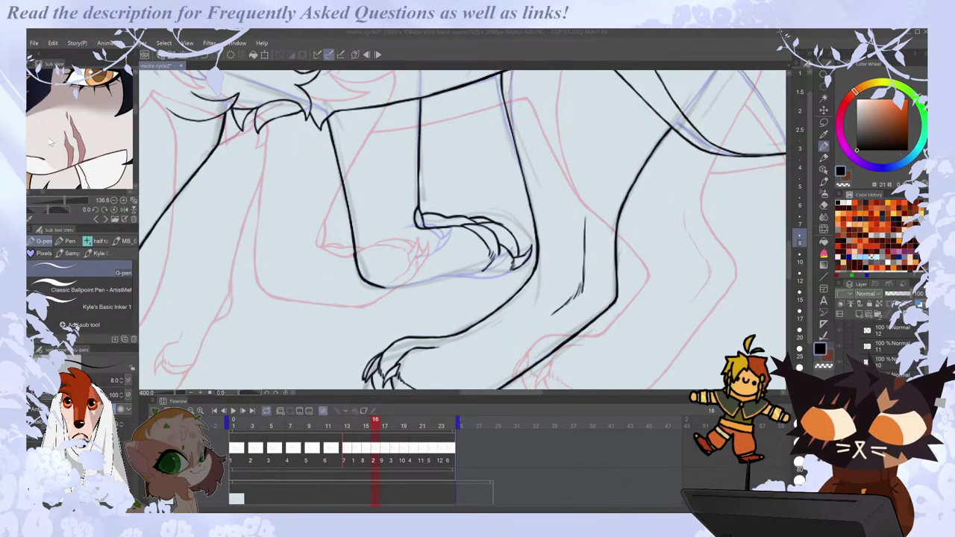
# Create a new canvas from the clipboard image, examine the tufted-ear head line art up close, and close that canvas.
pyautogui.click(52, 43)
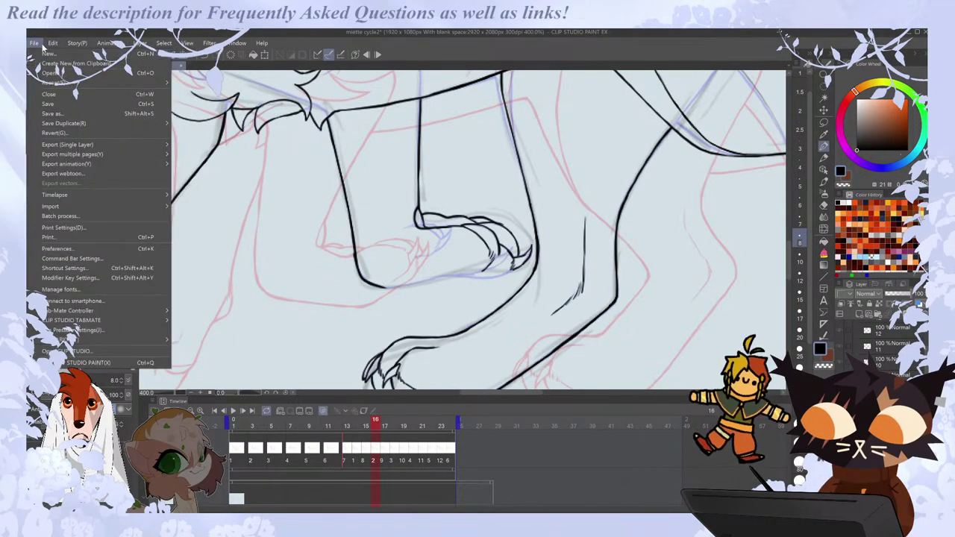
pyautogui.moveTo(34, 43)
pyautogui.click(55, 65)
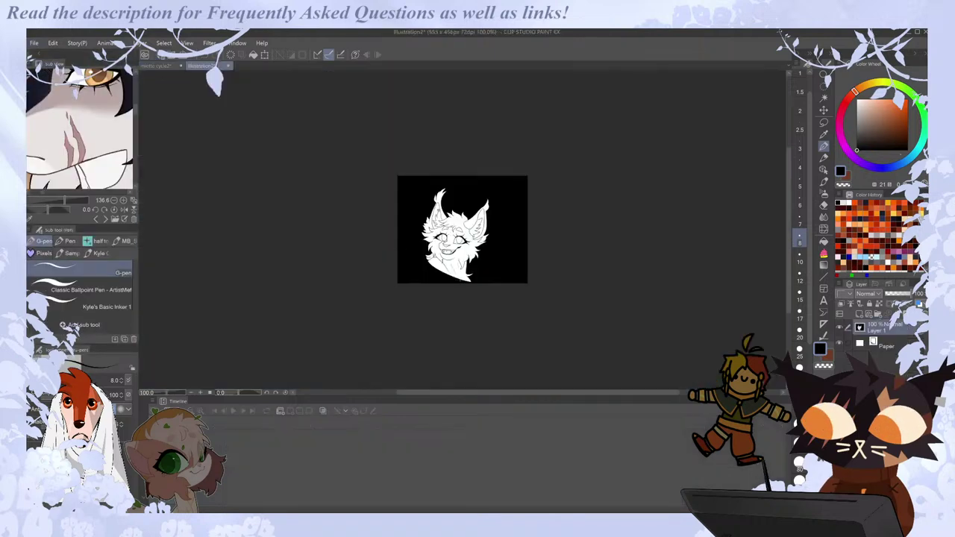
pyautogui.scroll(8, 443, 246)
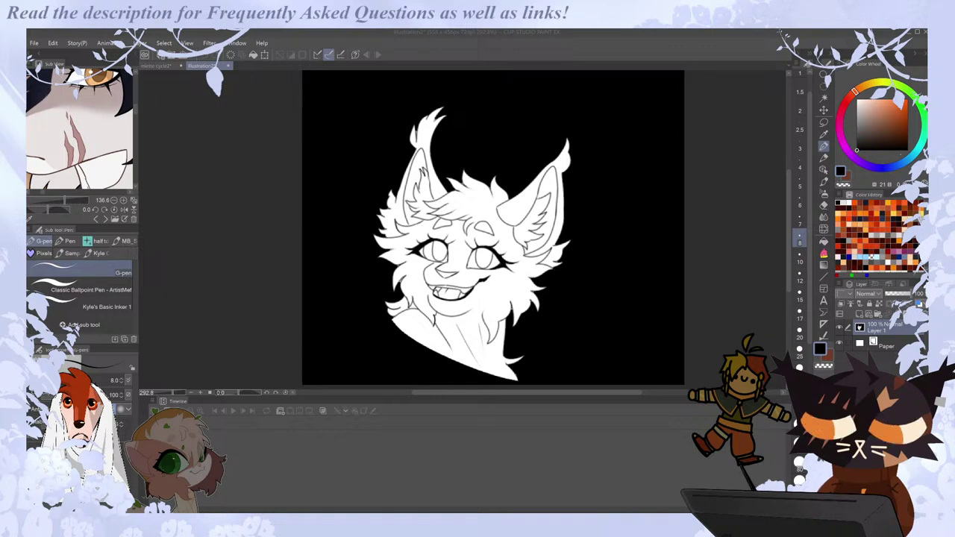
pyautogui.click(226, 65)
pyautogui.click(479, 214)
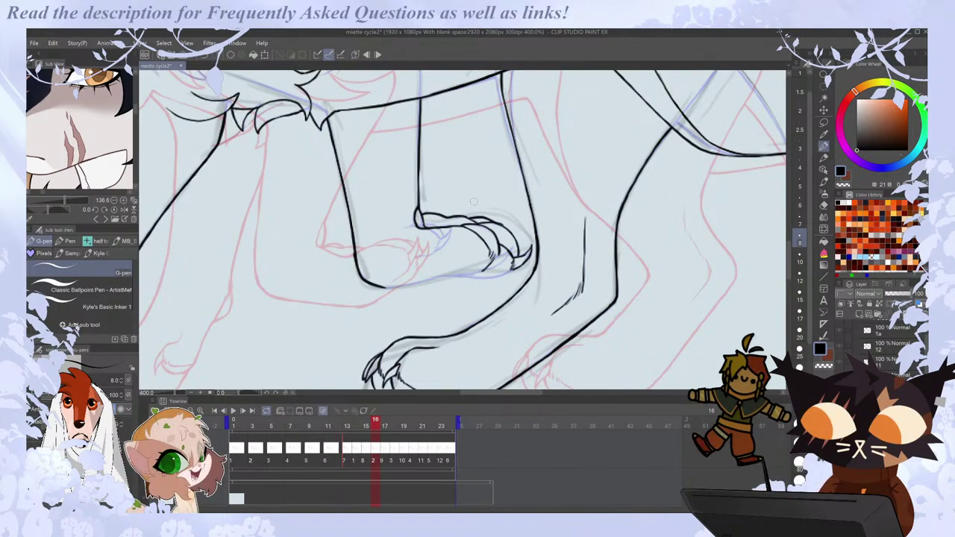
# Trim the bent leg's lower corner on frame 16 and ink the paw's underside from that corner to the clawed toes.
pyautogui.press('e')
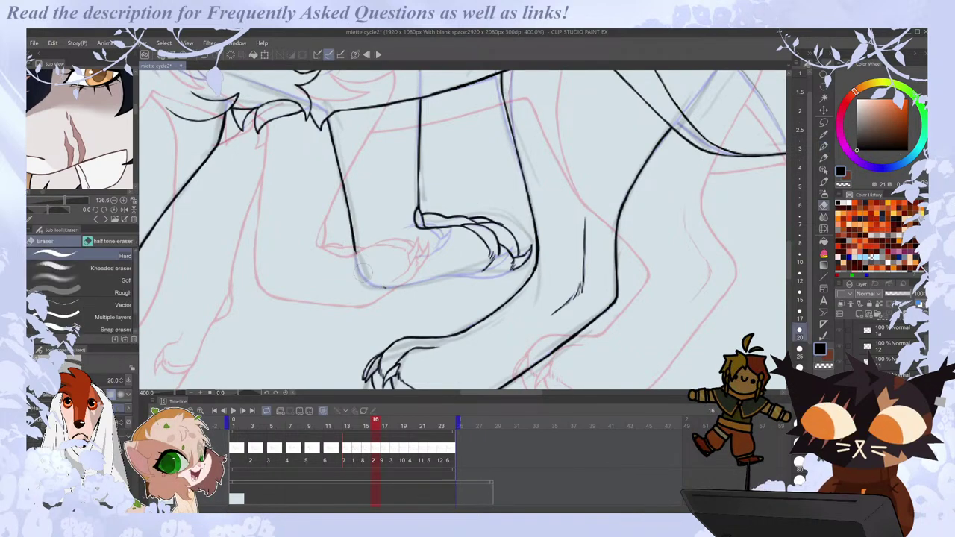
pyautogui.press('p')
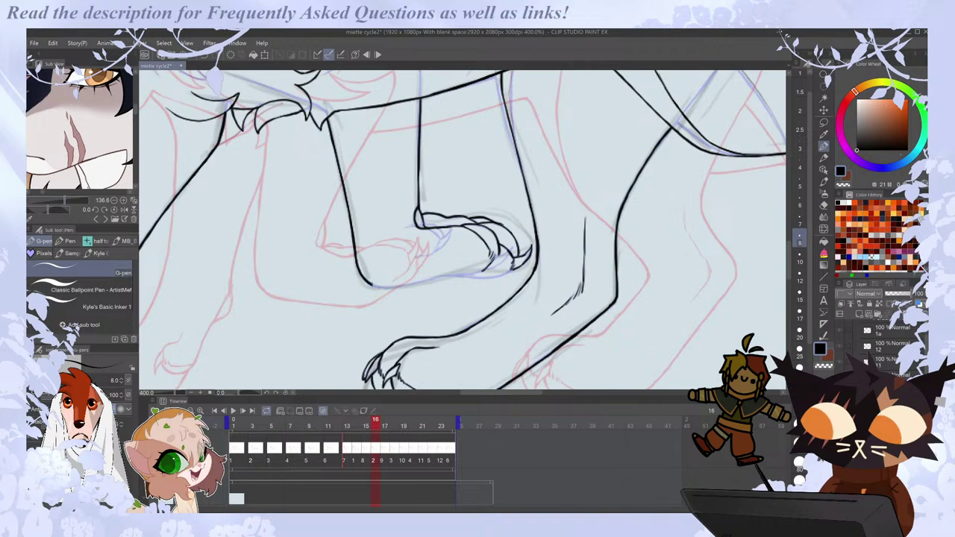
pyautogui.moveTo(368, 283); pyautogui.dragTo(387, 287)
pyautogui.press('h')
pyautogui.hotkey('ctrl', 'z')
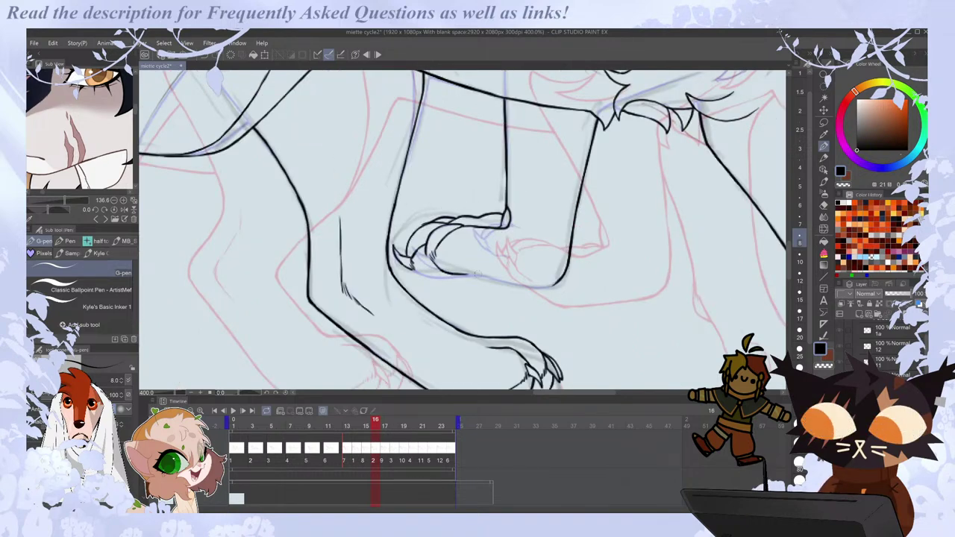
pyautogui.moveTo(474, 276); pyautogui.dragTo(558, 282)
pyautogui.moveTo(414, 269); pyautogui.dragTo(431, 278)
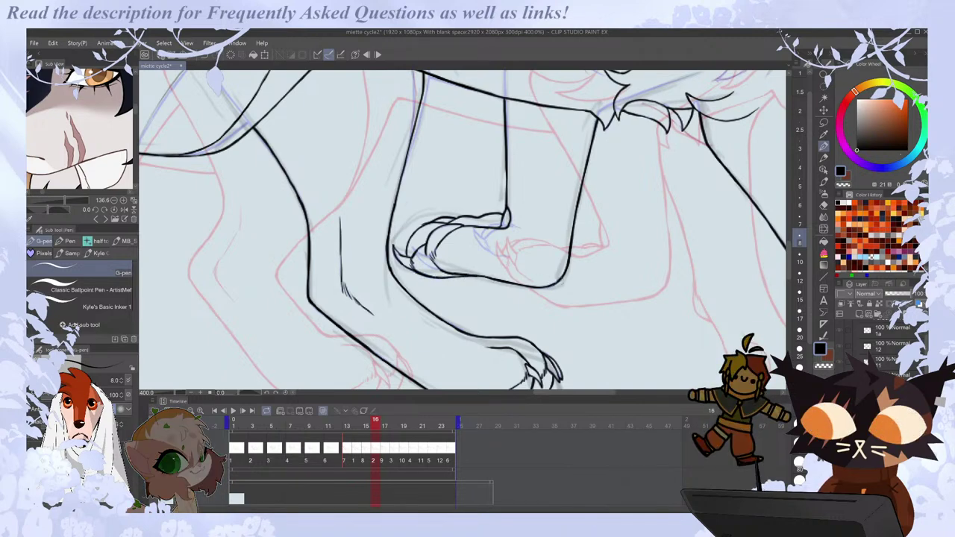
pyautogui.press('h')
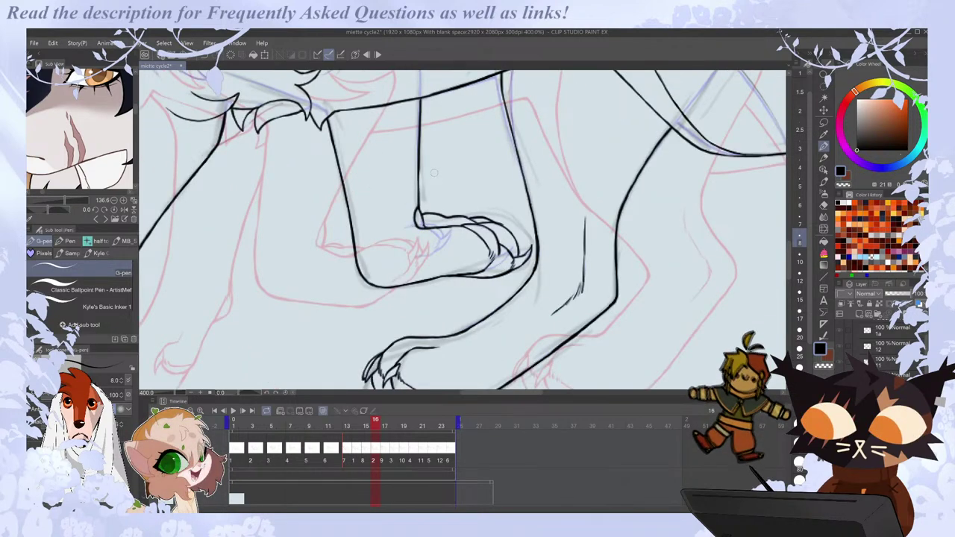
# Compare the bent paw's line art on frame 16 with frames 15 and 17, both close up and at full-figure size.
pyautogui.scroll(-2, 498, 235)
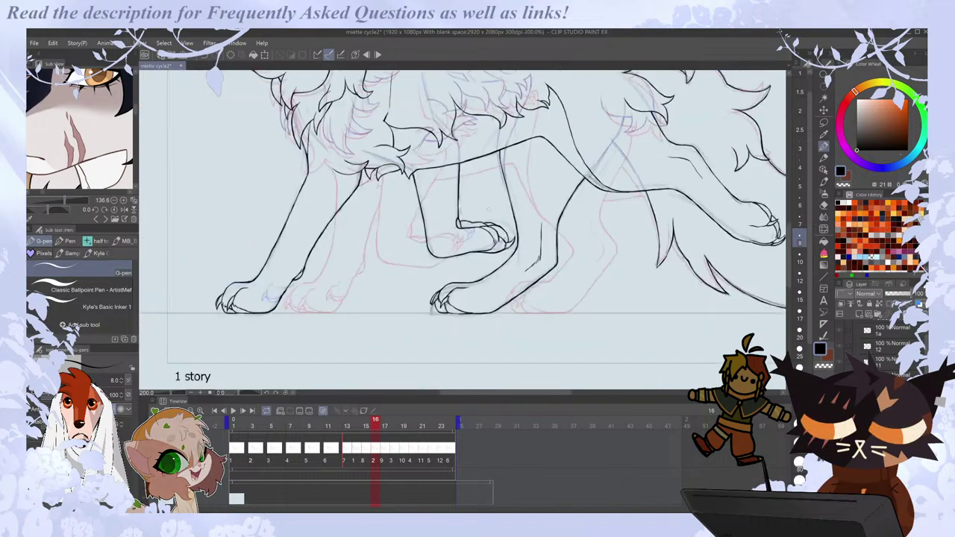
pyautogui.scroll(2, 480, 224)
pyautogui.press('Left')
pyautogui.press('Right')
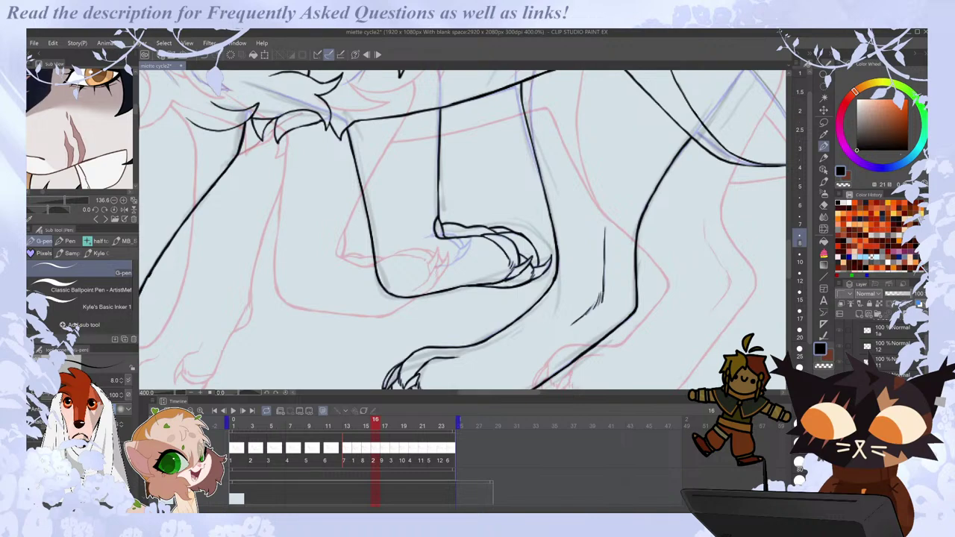
pyautogui.scroll(-3, 533, 241)
pyautogui.moveTo(790, 247); pyautogui.dragTo(794, 229)
pyautogui.hotkey('ctrl', '-')
pyautogui.moveTo(554, 394); pyautogui.dragTo(567, 393)
pyautogui.press('Right')
pyautogui.press('Left')
pyautogui.press('Left')
pyautogui.press('Right')
pyautogui.press('Right')
pyautogui.press('Left')
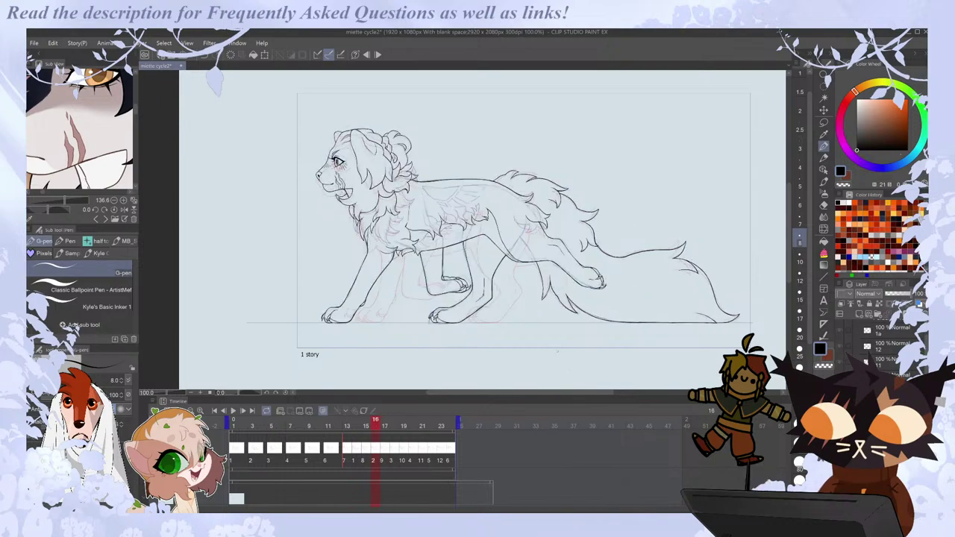
pyautogui.scroll(5, 440, 274)
pyautogui.press('e')
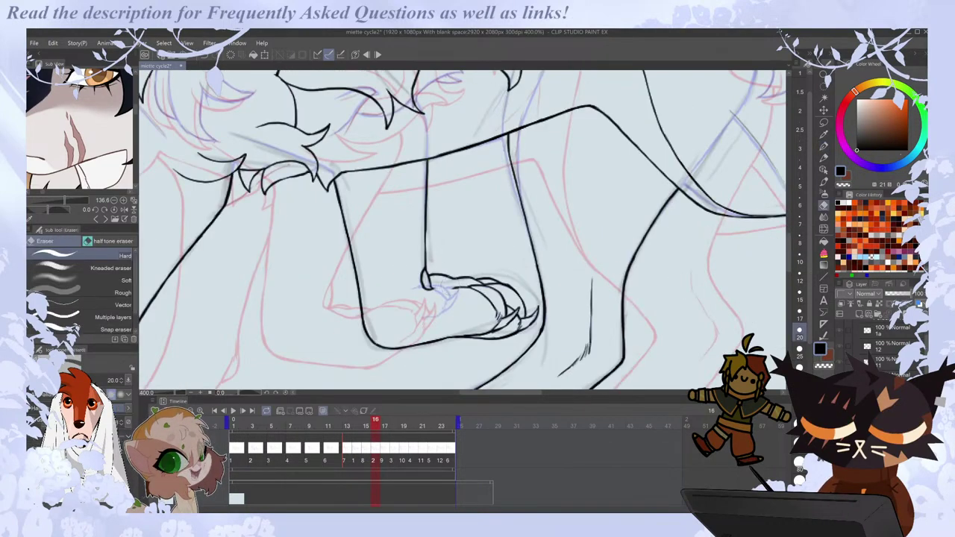
pyautogui.press('p')
# Play back the whole walk cycle, stop it, and go to frame 22.
pyautogui.scroll(-2, 462, 231)
pyautogui.scroll(-3, 463, 231)
pyautogui.press('Right')
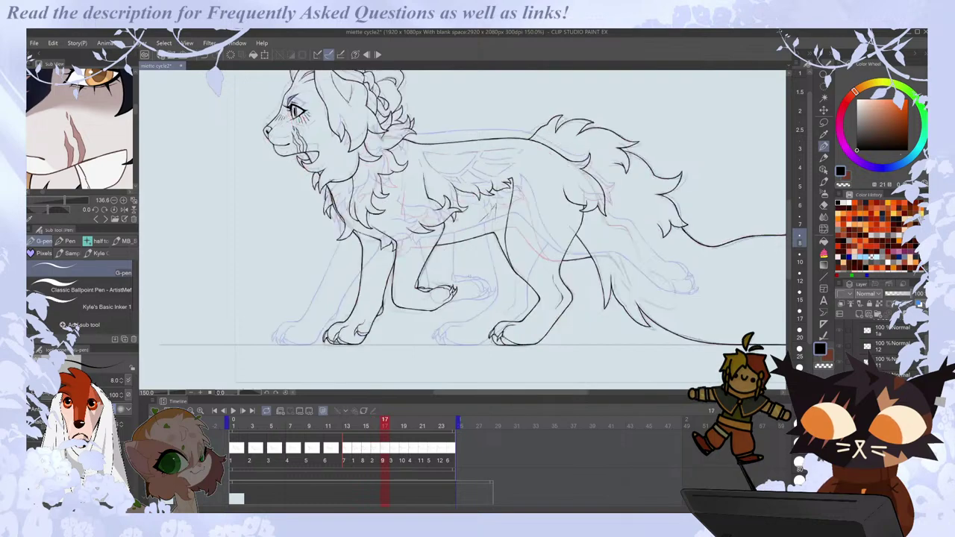
pyautogui.click(234, 410)
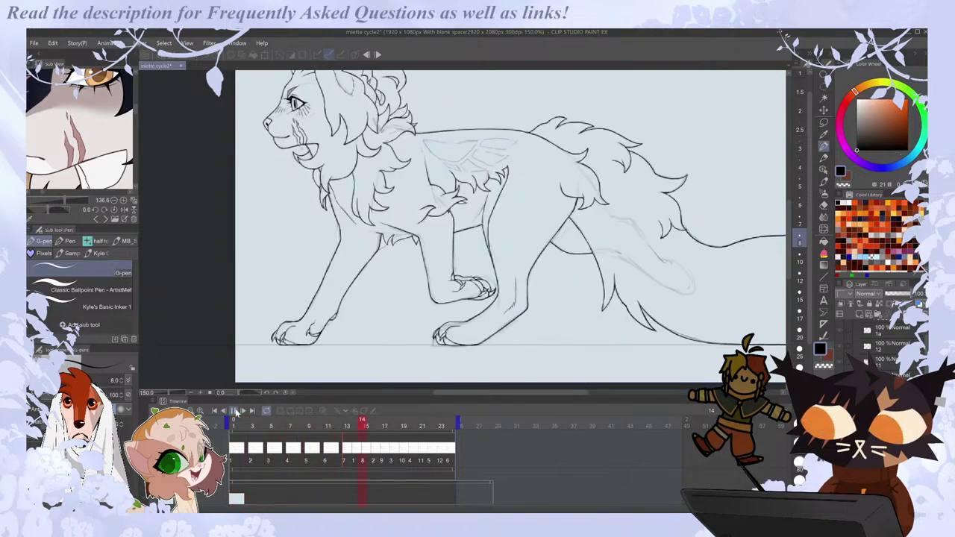
pyautogui.click(346, 451)
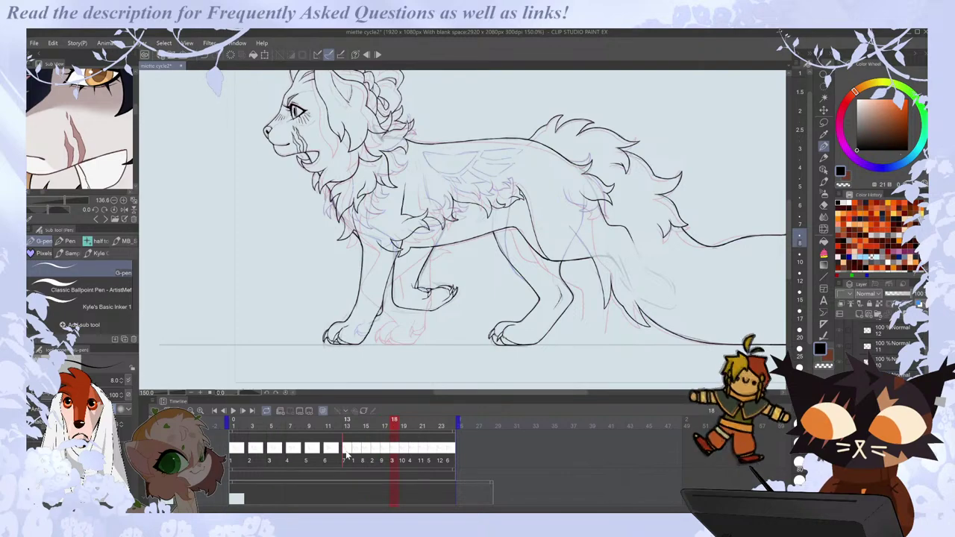
pyautogui.press('Right')
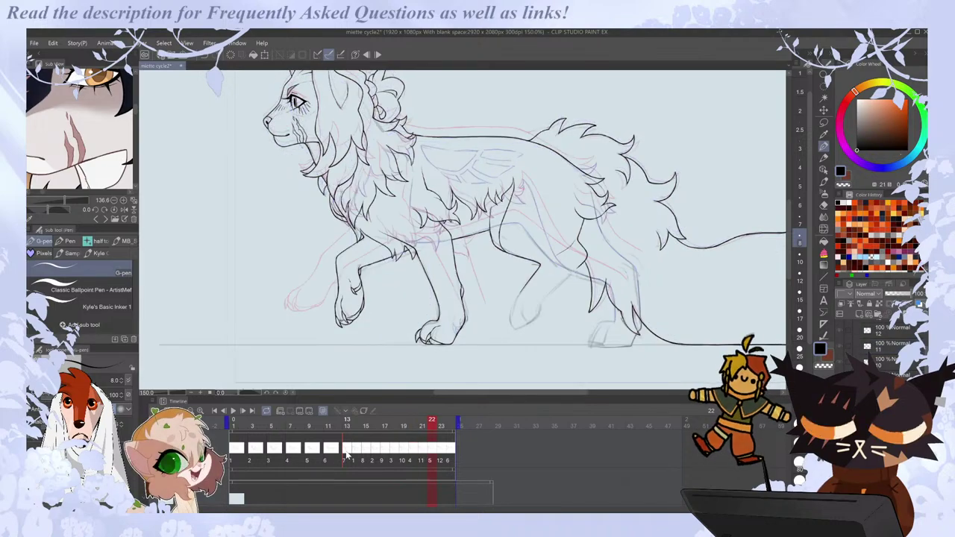
# Ink both sides of the raised hind leg below the hock on frame 22, cleaning the lines down toward the paw sketch.
pyautogui.scroll(1, 527, 306)
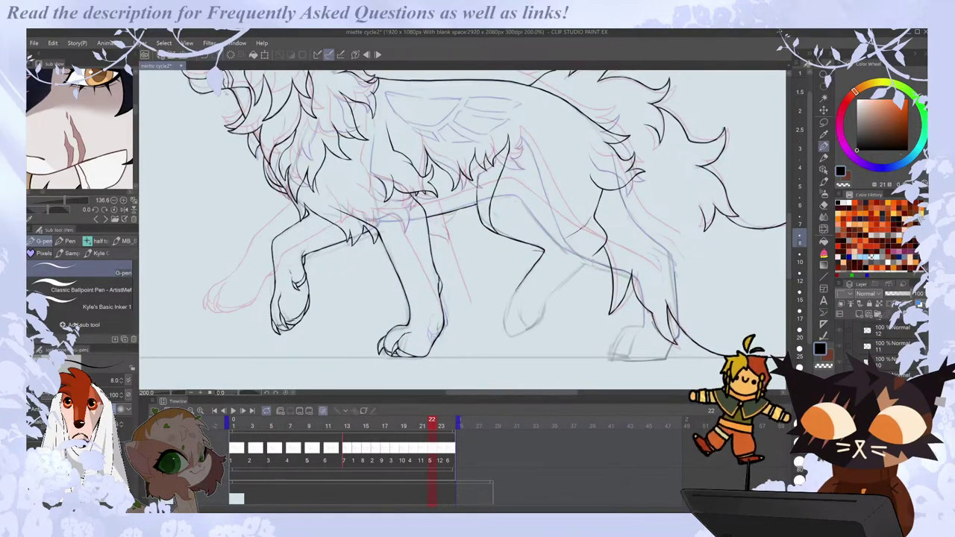
pyautogui.scroll(2, 513, 296)
pyautogui.scroll(-2, 560, 230)
pyautogui.scroll(2, 536, 241)
pyautogui.press('e')
pyautogui.moveTo(539, 276); pyautogui.dragTo(568, 231)
pyautogui.press('p')
pyautogui.press('e')
pyautogui.press('p')
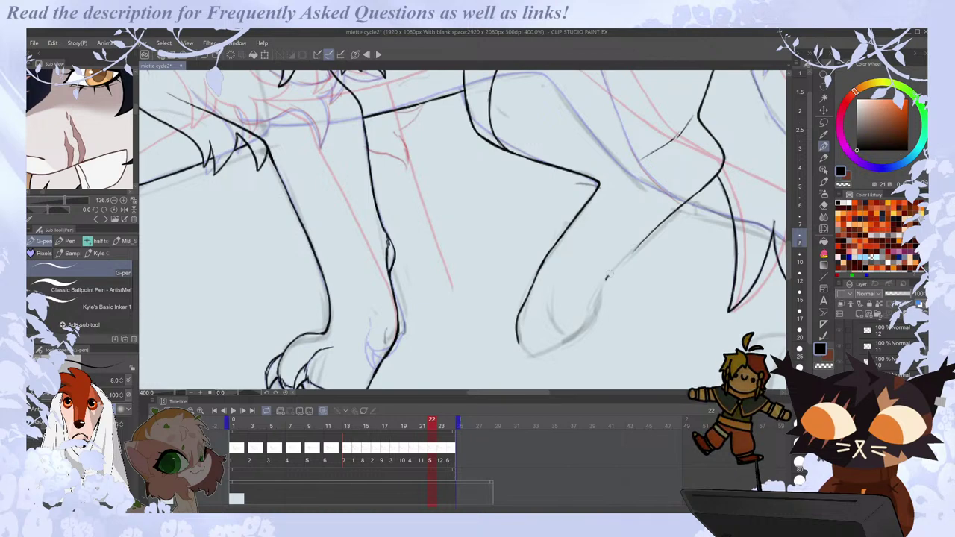
pyautogui.press('e')
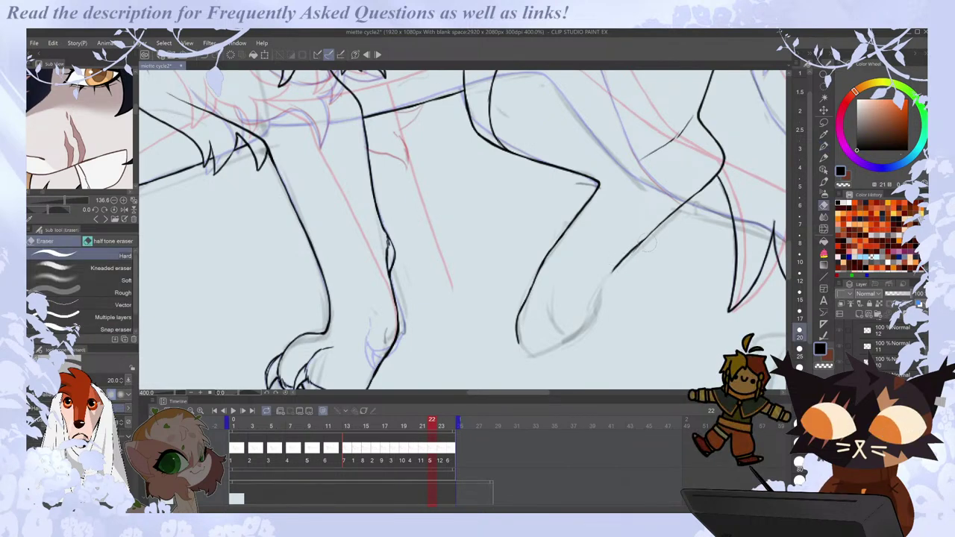
pyautogui.press('p')
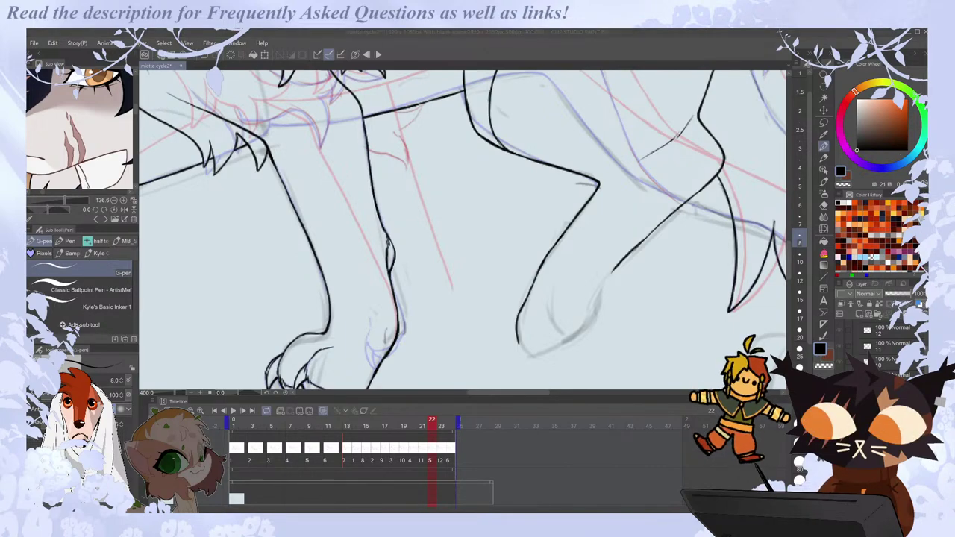
# Compare the hind legs on frame 22 with the neighbouring frames 21 and 23.
pyautogui.moveTo(532, 392); pyautogui.dragTo(552, 392)
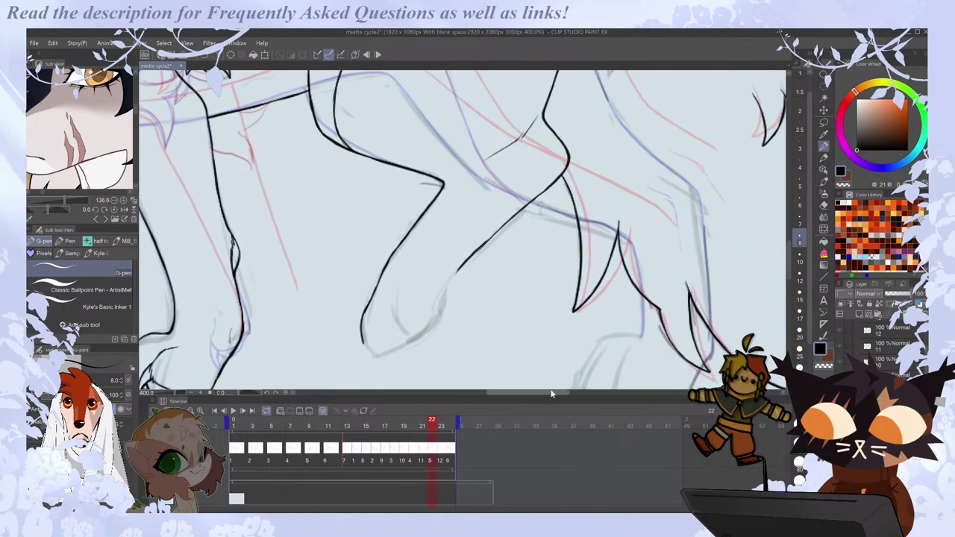
pyautogui.scroll(-2, 509, 200)
pyautogui.scroll(2, 473, 245)
pyautogui.press('Left')
pyautogui.press('Left')
pyautogui.scroll(-4, 379, 353)
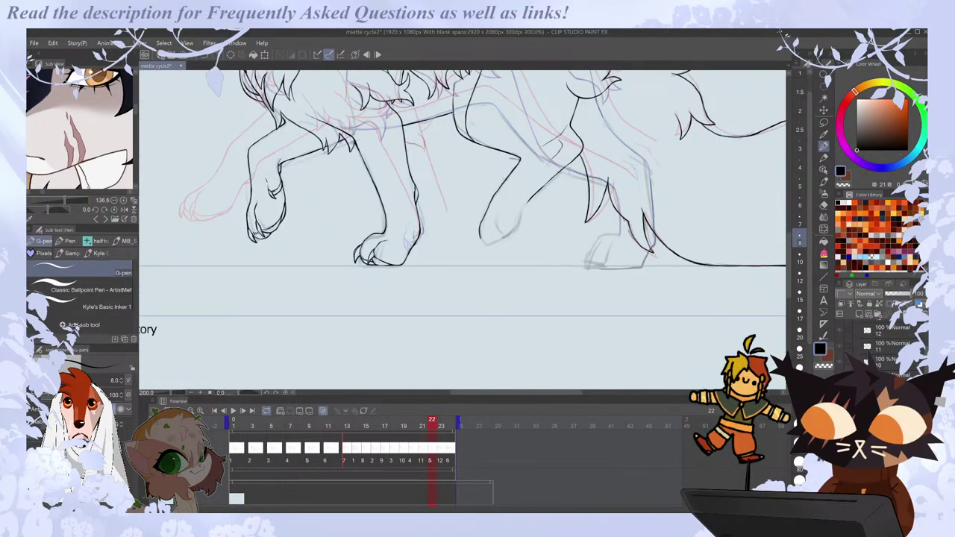
pyautogui.press('Right')
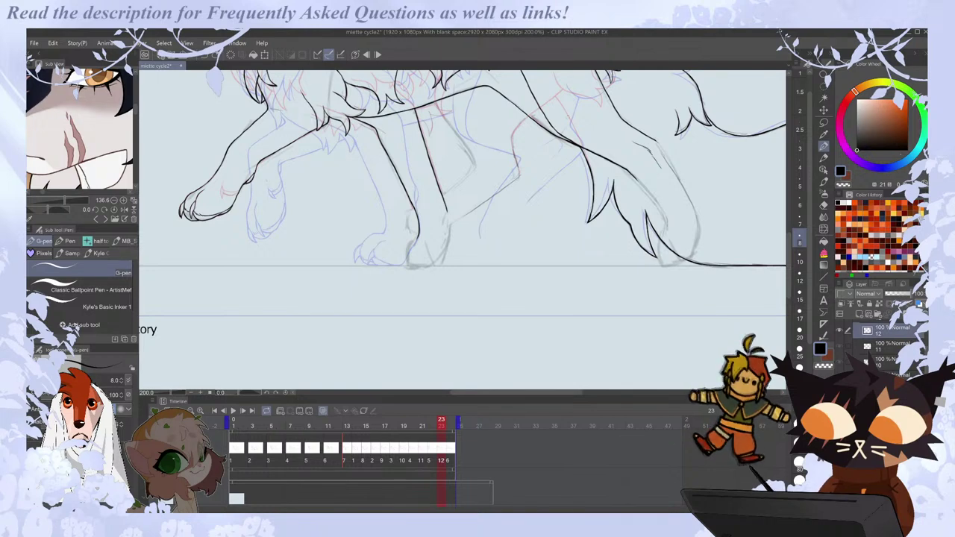
pyautogui.press('Left')
pyautogui.press('Right')
pyautogui.press('Left')
pyautogui.press('Left')
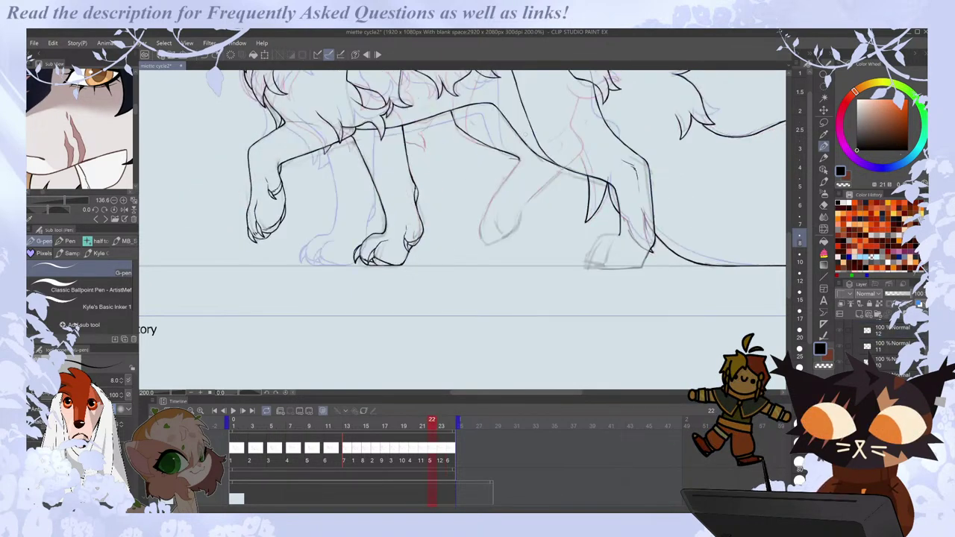
pyautogui.press('Right')
# Ink the raised hind paw's inner toe line, its pointed claw, and short fur ticks beside it on frame 22.
pyautogui.scroll(2, 504, 201)
pyautogui.moveTo(489, 213); pyautogui.dragTo(484, 273)
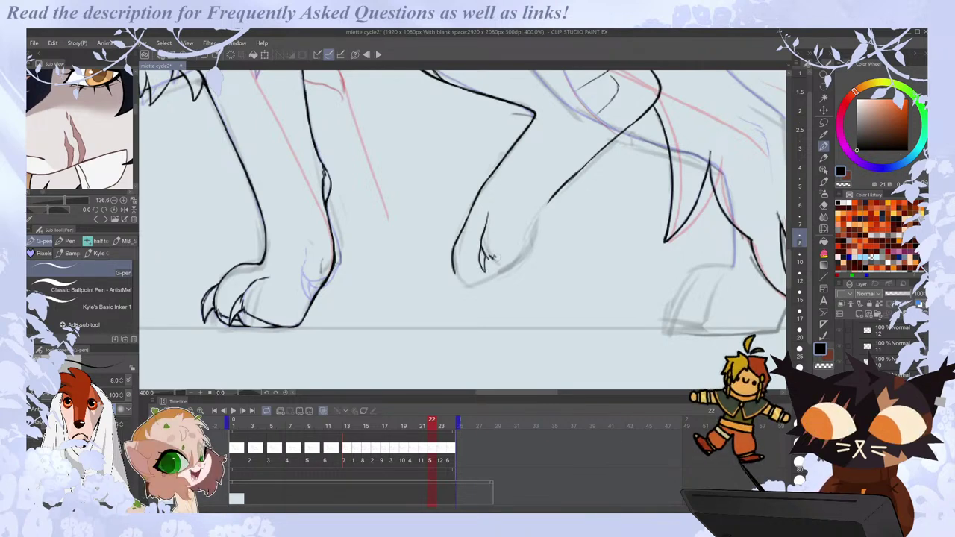
pyautogui.moveTo(494, 259); pyautogui.dragTo(529, 257)
pyautogui.hotkey('ctrl', 'z')
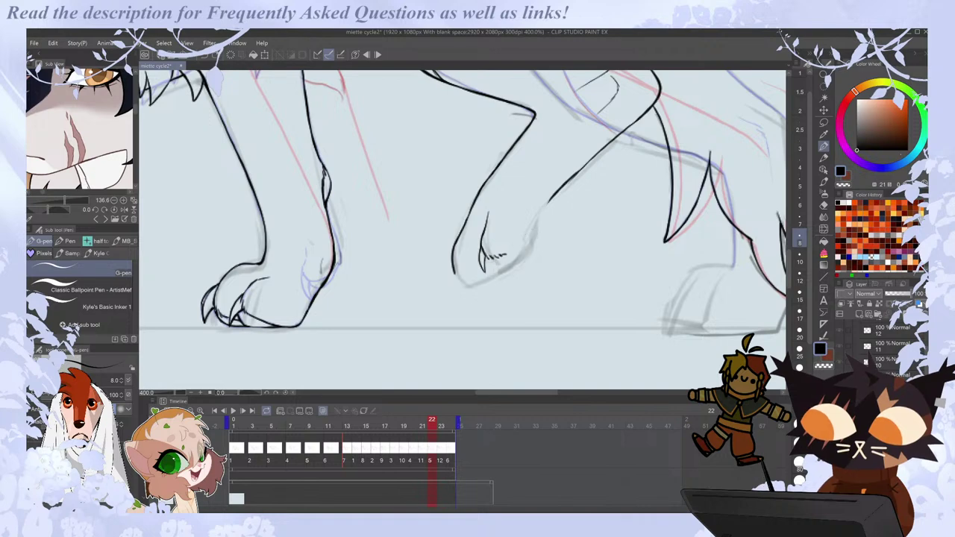
pyautogui.press('e')
pyautogui.press('p')
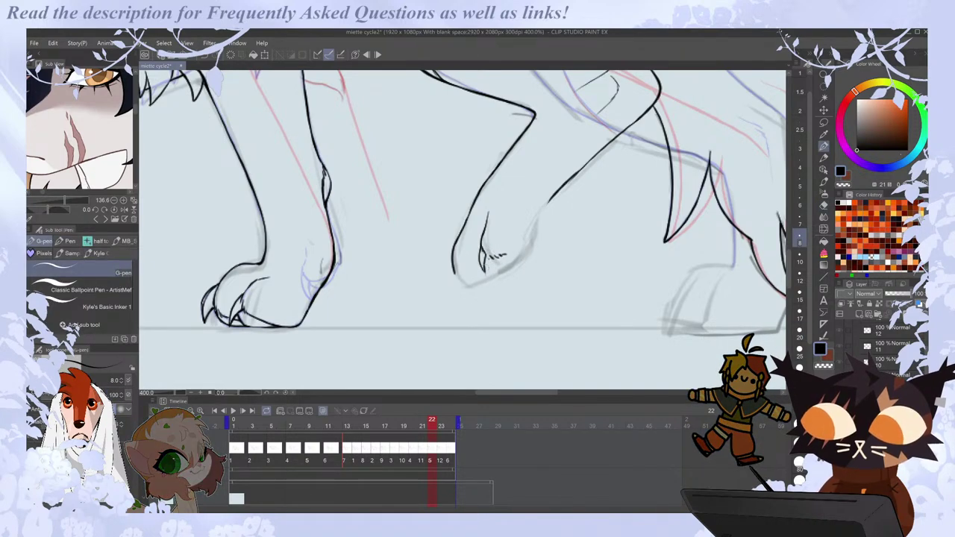
pyautogui.press('e')
pyautogui.press('p')
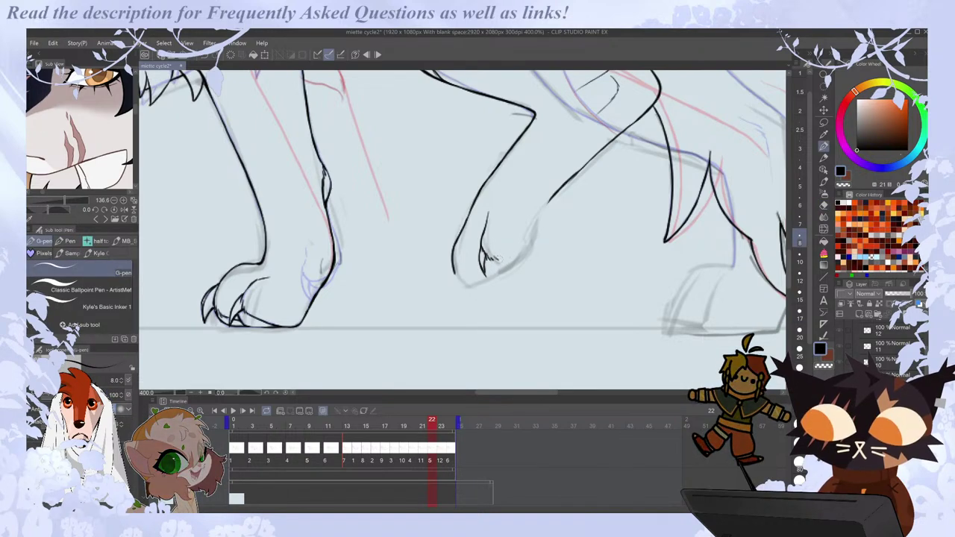
# Ink the rear outline of the raised hind paw on frame 22, joining the leg line and curving under toward the inner claw.
pyautogui.moveTo(491, 258)
pyautogui.mouseDown()
pyautogui.moveTo(534, 236)
pyautogui.moveTo(552, 189)
pyautogui.mouseUp()
pyautogui.hotkey('ctrl', 'z')
pyautogui.moveTo(531, 239); pyautogui.dragTo(570, 180)
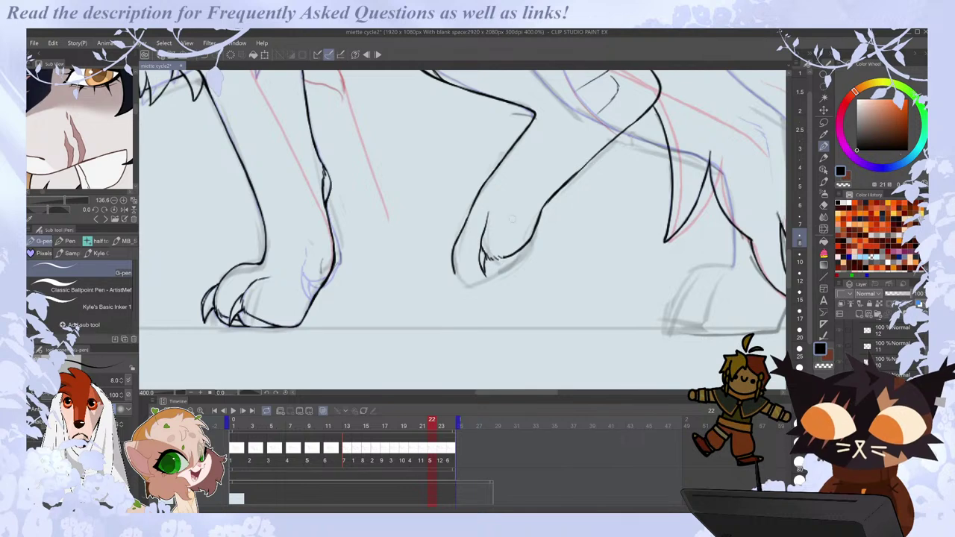
pyautogui.moveTo(494, 257); pyautogui.dragTo(521, 261)
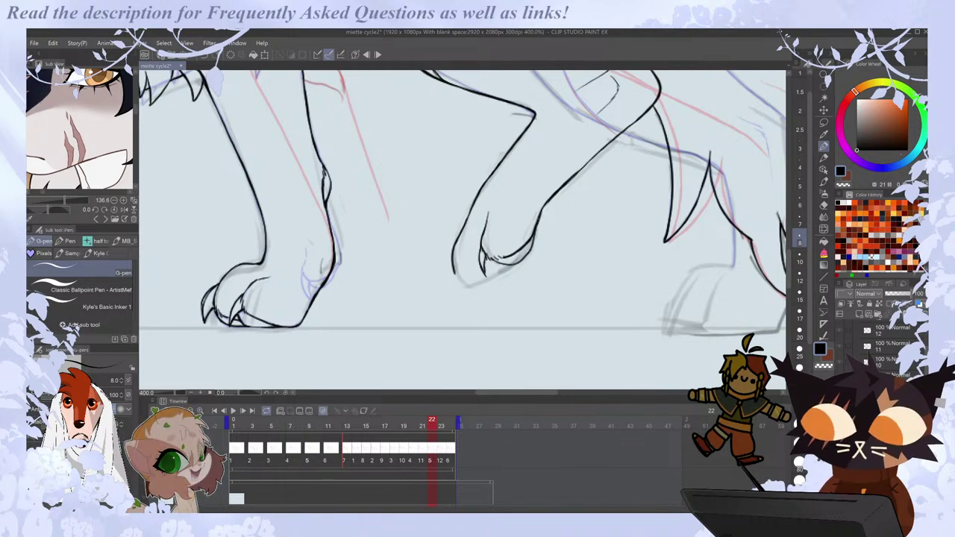
pyautogui.press('e')
pyautogui.press('p')
pyautogui.moveTo(527, 252); pyautogui.dragTo(535, 233)
pyautogui.press('Left')
pyautogui.press('.')
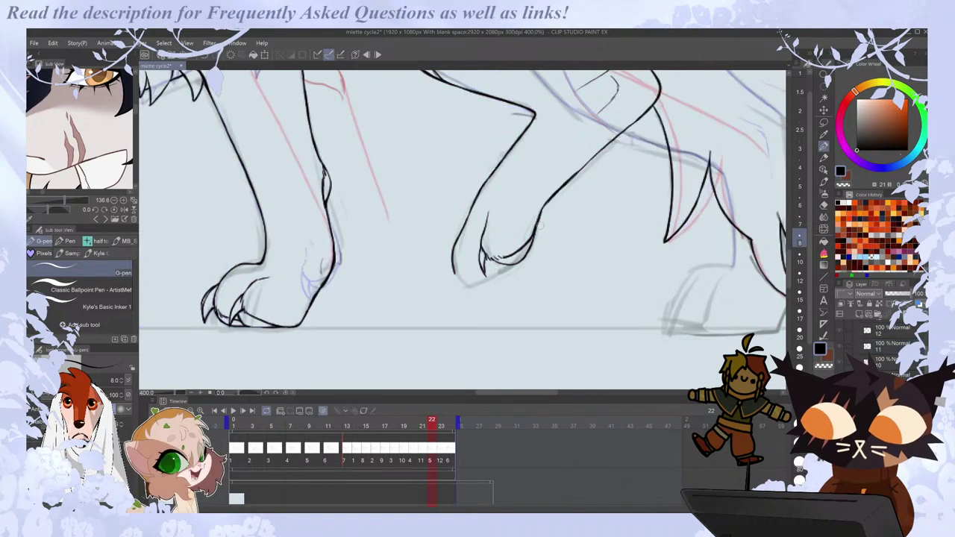
# Ink the front toe's claw and the jagged fur edge between the two claws on the raised hind paw.
pyautogui.moveTo(483, 255)
pyautogui.mouseDown()
pyautogui.moveTo(487, 275)
pyautogui.moveTo(497, 257)
pyautogui.moveTo(453, 273)
pyautogui.moveTo(459, 294)
pyautogui.mouseUp()
pyautogui.press('e')
pyautogui.press('p')
pyautogui.press(',')
pyautogui.press('.')
pyautogui.press('e')
pyautogui.press('p')
pyautogui.press('e')
pyautogui.press('p')
pyautogui.hotkey('ctrl', 'z')
pyautogui.moveTo(454, 261); pyautogui.dragTo(458, 294)
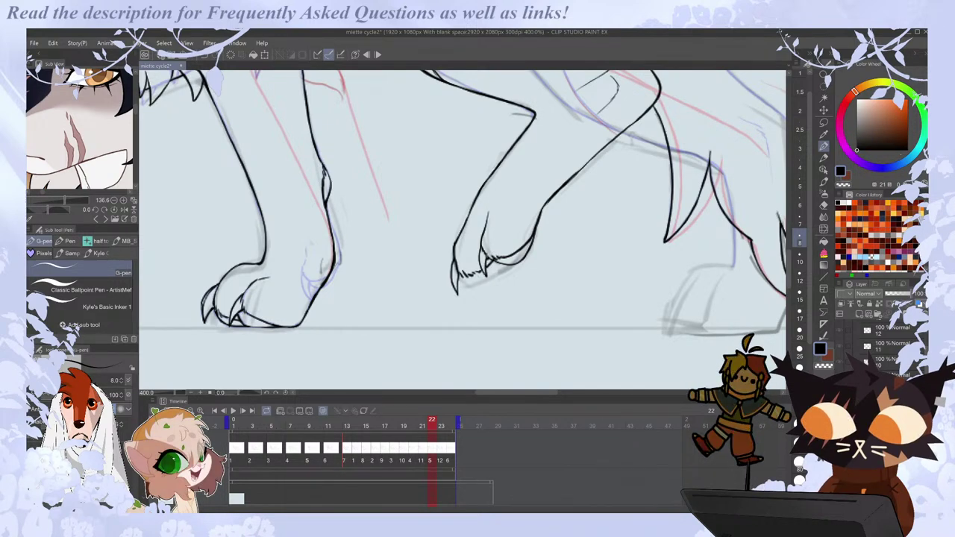
# Erase and redraw the front toe's outer line and claw on the raised hind paw, slightly farther in.
pyautogui.hotkey('ctrl', 'z')
pyautogui.press('e')
pyautogui.moveTo(456, 238)
pyautogui.mouseDown()
pyautogui.moveTo(457, 288)
pyautogui.moveTo(462, 273)
pyautogui.mouseUp()
pyautogui.press('p')
# Undo the first underside strokes on the raised hind paw and ink its bottom edge from the front claw to the rear outline.
pyautogui.hotkey('ctrl', 'z')
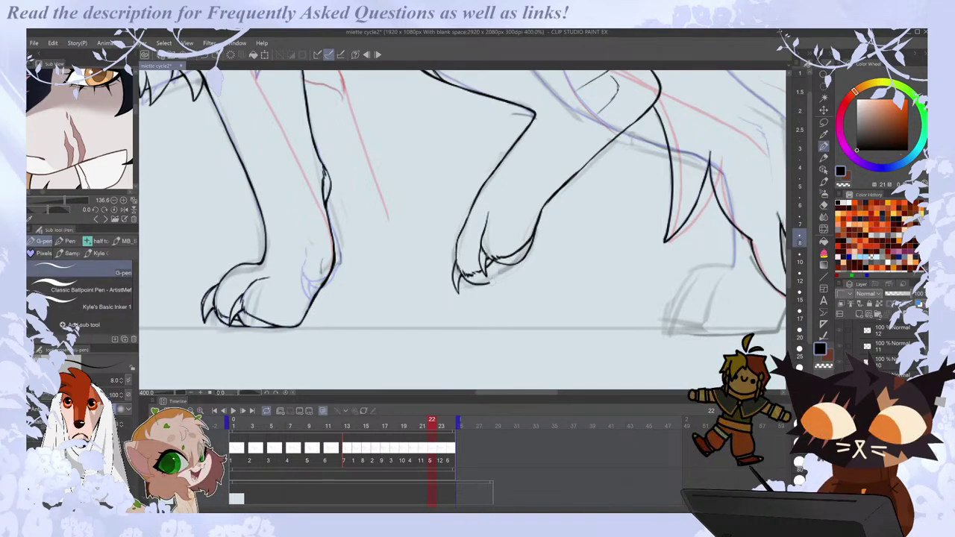
pyautogui.hotkey('ctrl', 'z')
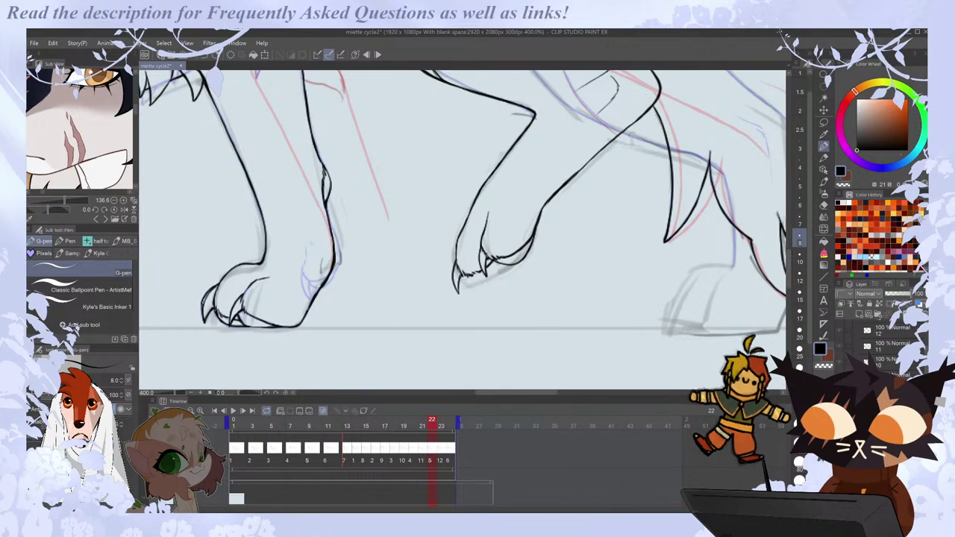
pyautogui.hotkey('ctrl', 'z')
pyautogui.hotkey('ctrl', 'z')
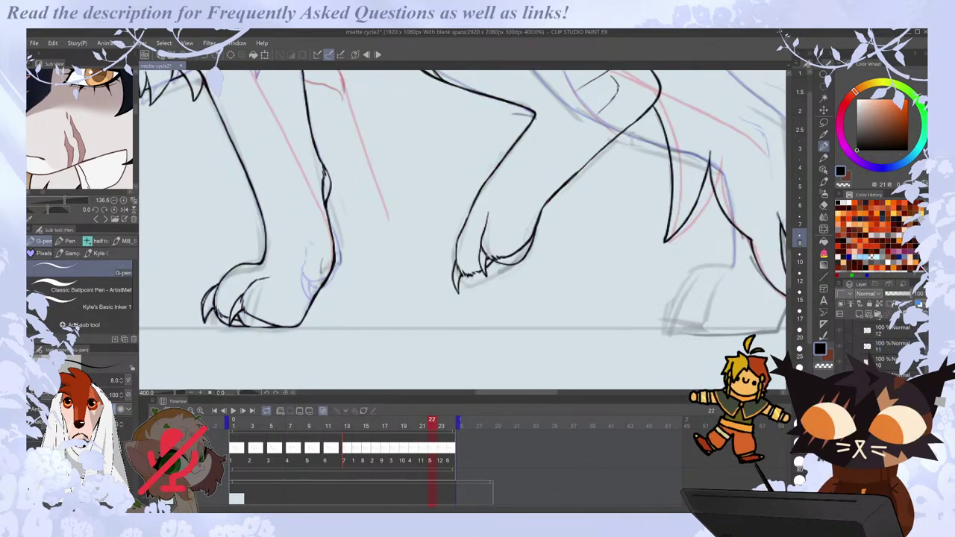
pyautogui.moveTo(505, 272); pyautogui.dragTo(515, 263)
pyautogui.scroll(-2, 522, 255)
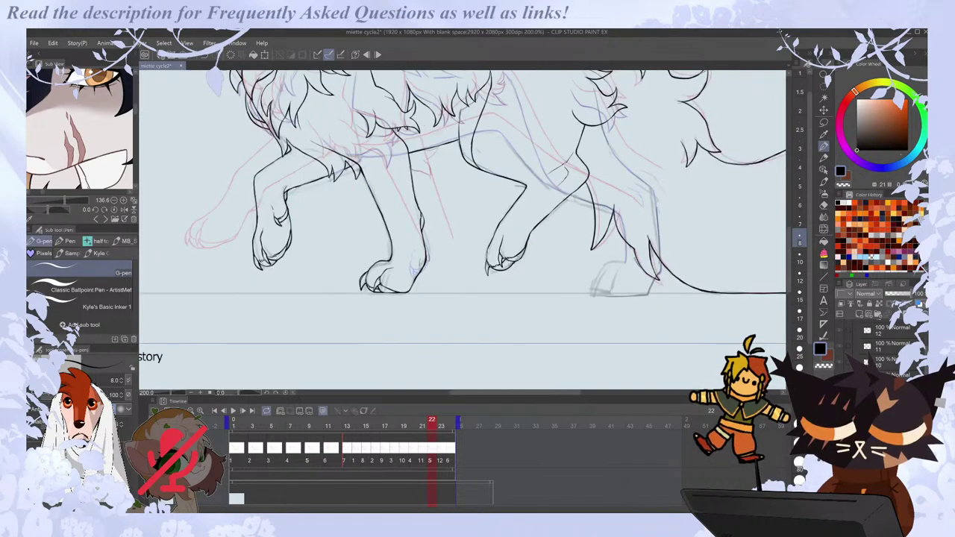
pyautogui.scroll(2, 492, 233)
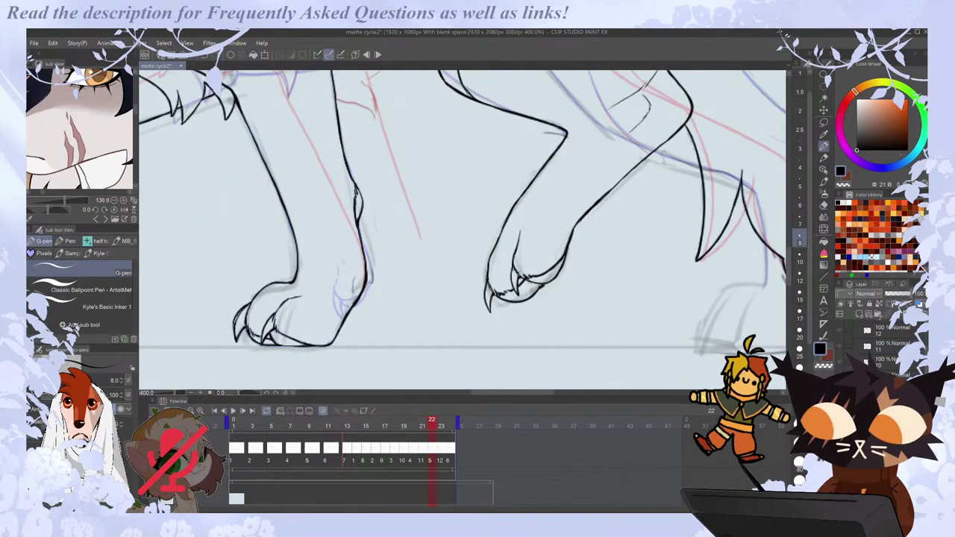
pyautogui.scroll(-2, 496, 214)
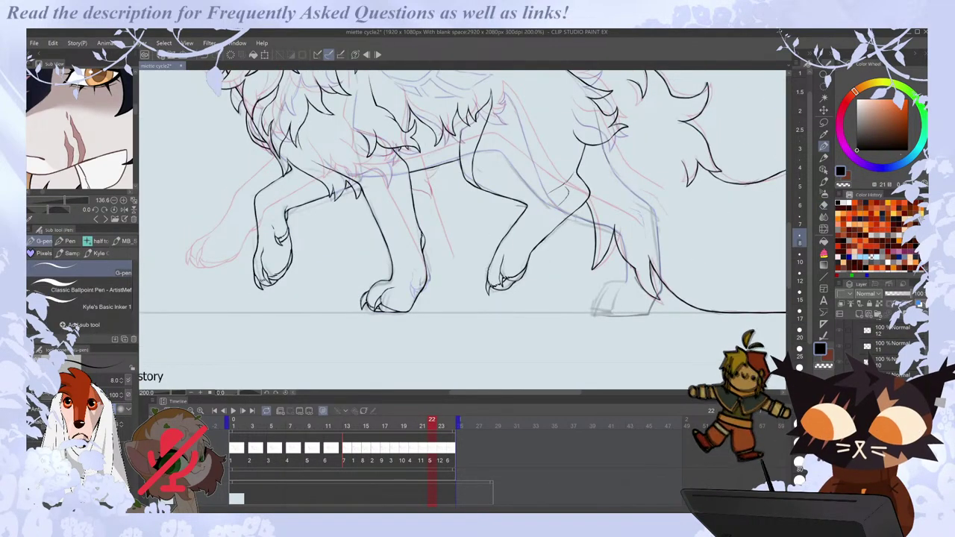
# Erase the rear toe's outline on frame 22's raised hind paw and ink jagged fur along its inner edge.
pyautogui.press('Left')
pyautogui.press('Right')
pyautogui.press('Right')
pyautogui.press('Left')
pyautogui.press('Left')
pyautogui.press('Right')
pyautogui.scroll(2, 513, 252)
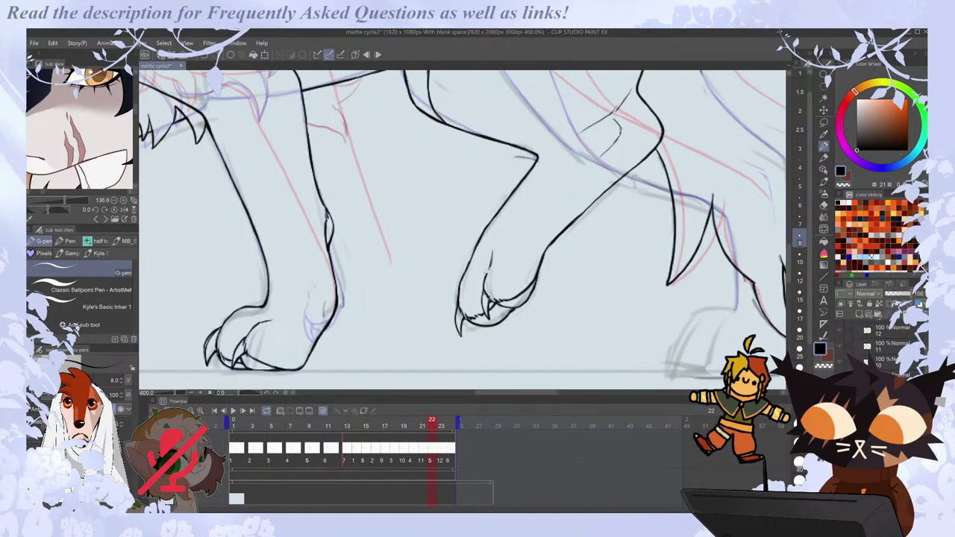
pyautogui.press('e')
pyautogui.moveTo(518, 302); pyautogui.dragTo(536, 282)
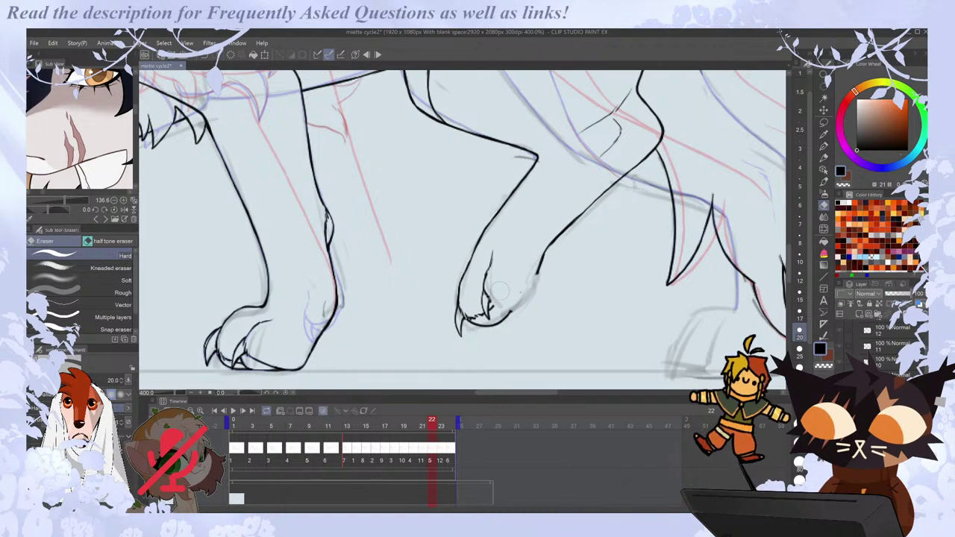
pyautogui.press('p')
pyautogui.hotkey('ctrl', 'z')
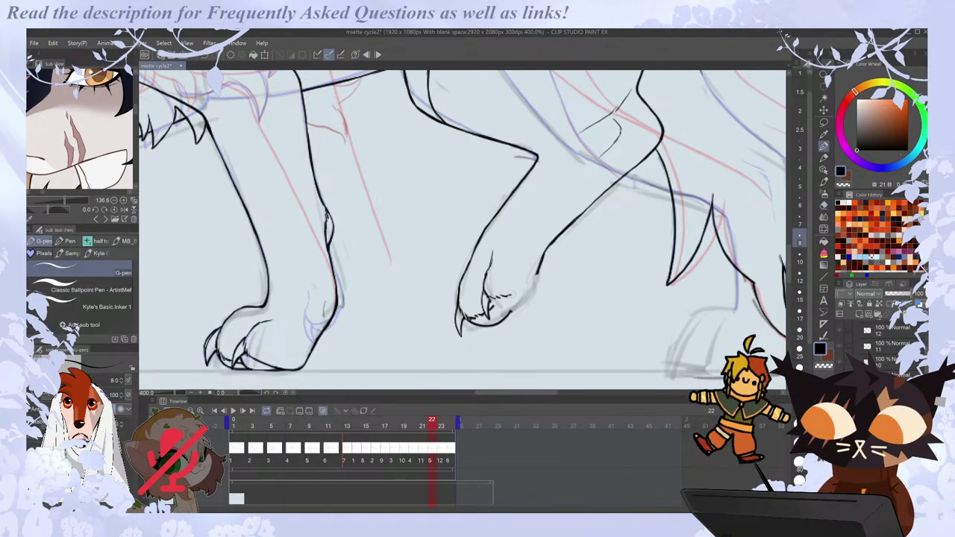
# Redraw the raised hind paw's rear outline and curved toe edge on frame 22, slightly inside the sketch line.
pyautogui.press('e')
pyautogui.press('p')
pyautogui.moveTo(535, 276); pyautogui.dragTo(552, 240)
pyautogui.hotkey('ctrl', 'z')
pyautogui.moveTo(490, 298)
pyautogui.mouseDown()
pyautogui.moveTo(525, 293)
pyautogui.moveTo(505, 317)
pyautogui.moveTo(513, 309)
pyautogui.moveTo(481, 324)
pyautogui.moveTo(513, 306)
pyautogui.mouseUp()
pyautogui.hotkey('ctrl', 'z')
pyautogui.press('e')
pyautogui.press('p')
pyautogui.press('e')
pyautogui.press('p')
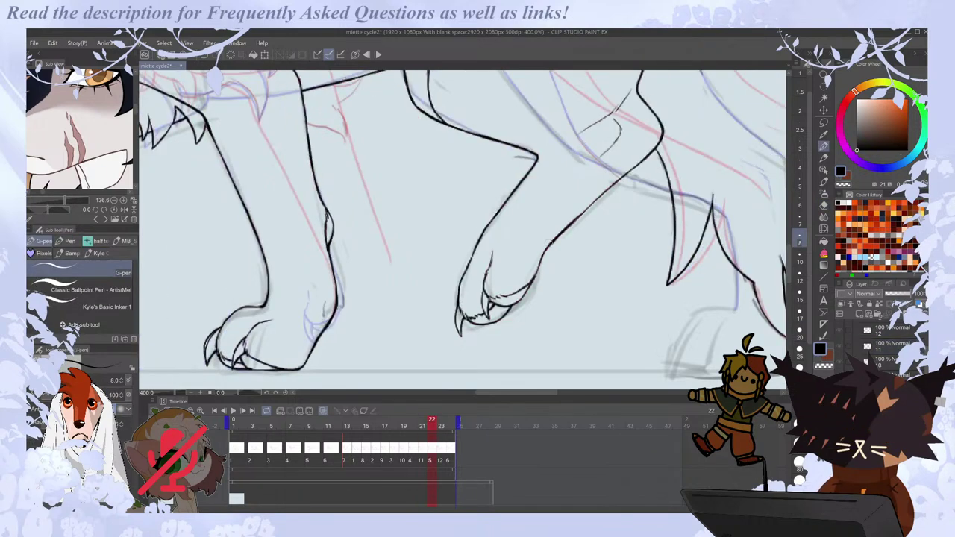
pyautogui.press('e')
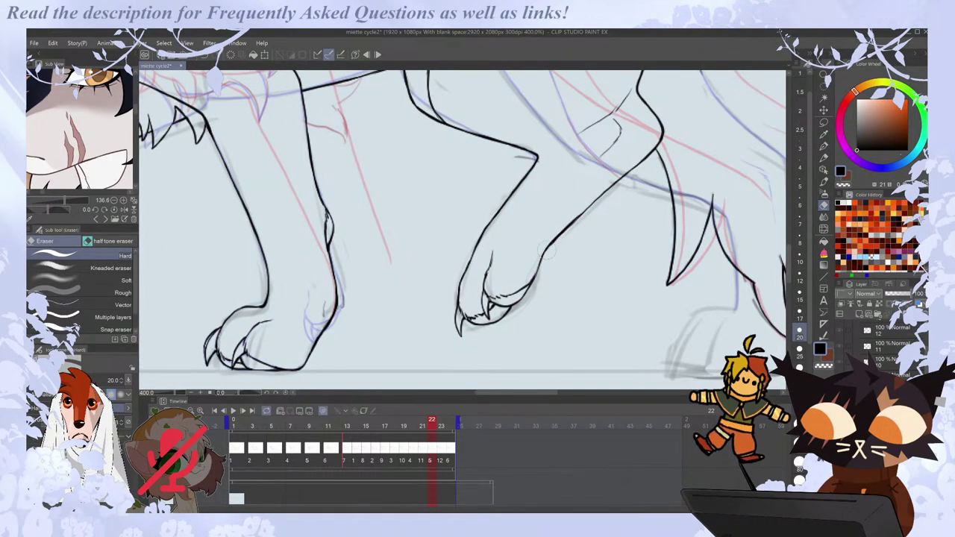
pyautogui.press('p')
# Check the raised hind paw against the neighbouring frame and add a short inner stroke along its rear outline on frame 22.
pyautogui.press('Left')
pyautogui.press('Right')
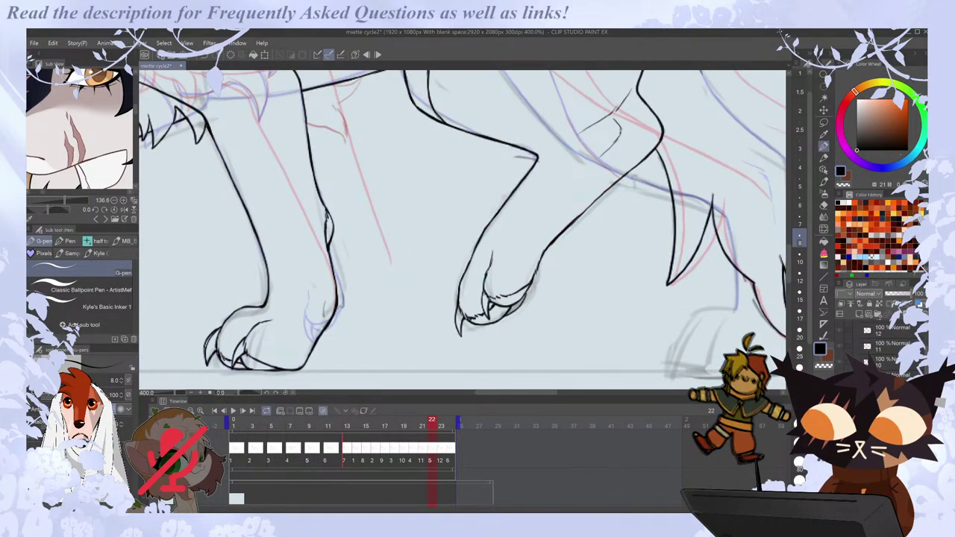
pyautogui.press('Left')
pyautogui.press('Right')
pyautogui.scroll(-2, 542, 257)
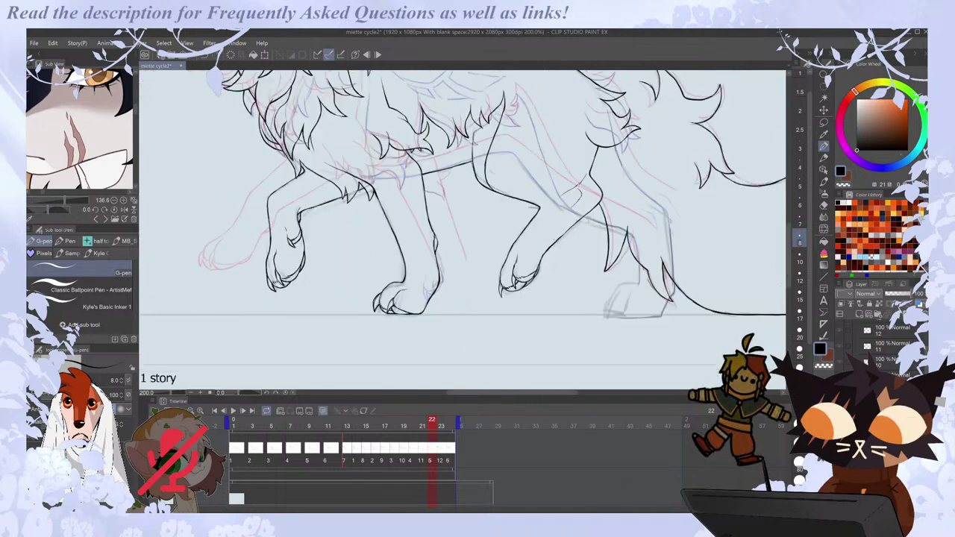
pyautogui.hotkey('ctrl', '+')
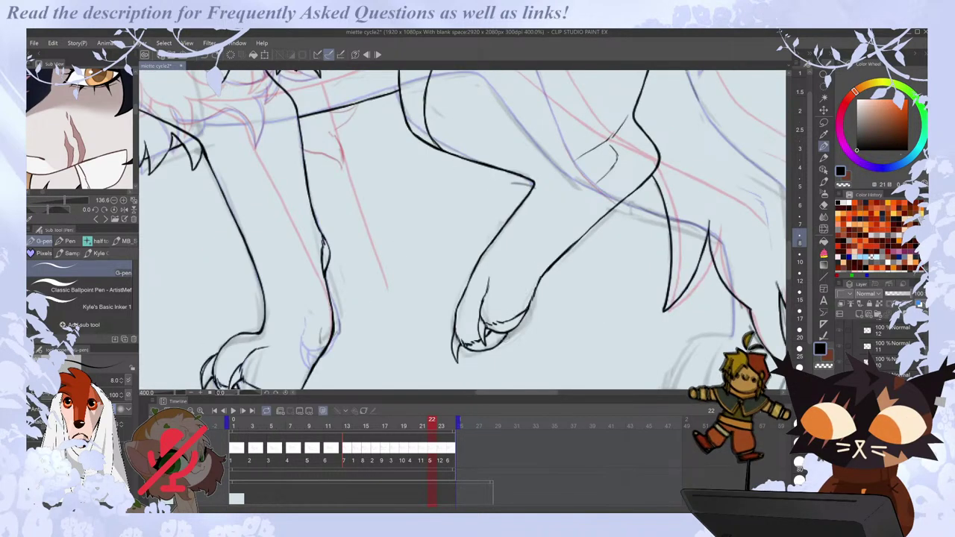
pyautogui.hotkey('ctrl', 'z')
pyautogui.moveTo(521, 322); pyautogui.dragTo(537, 287)
pyautogui.hotkey('ctrl', 'z')
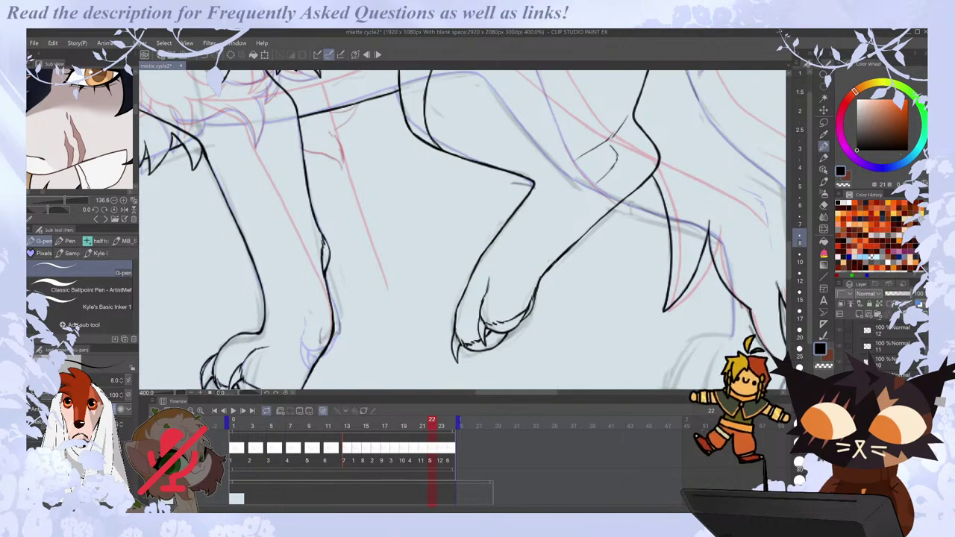
pyautogui.press('space')
pyautogui.press('space')
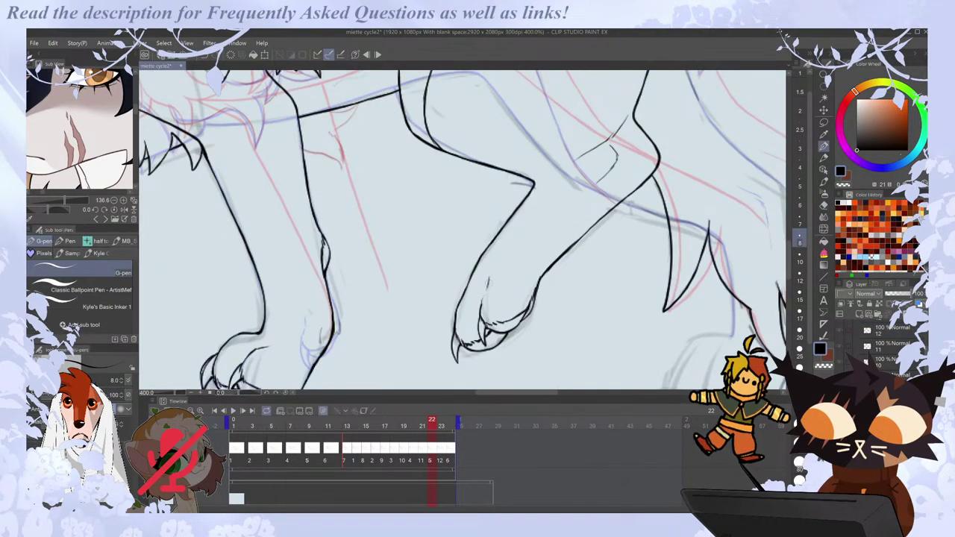
# On frame 21, ink the raised hind paw's rear outline and the back line of its lower leg up to the belly line.
pyautogui.hotkey('ctrl', '-')
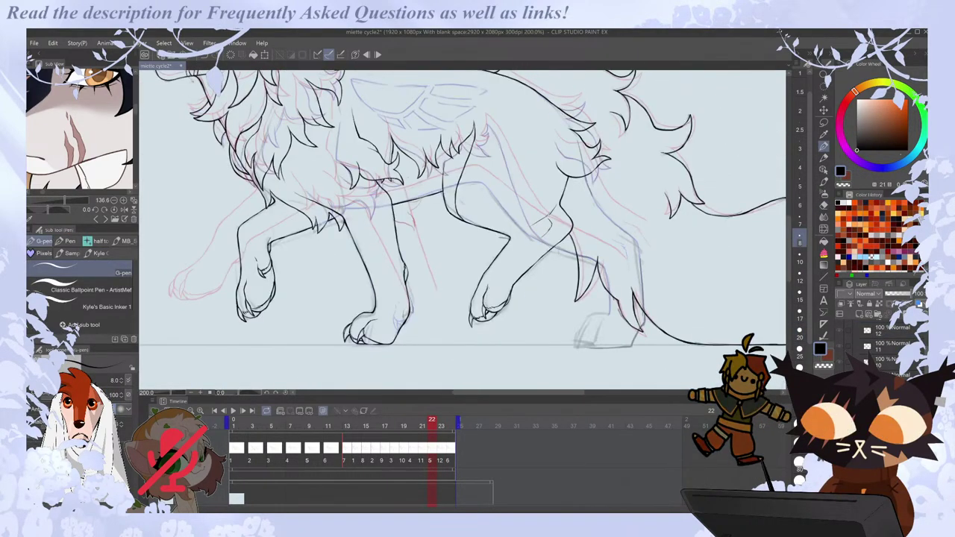
pyautogui.press('Right')
pyautogui.press('Right')
pyautogui.press('Left')
pyautogui.press('Left')
pyautogui.press('Left')
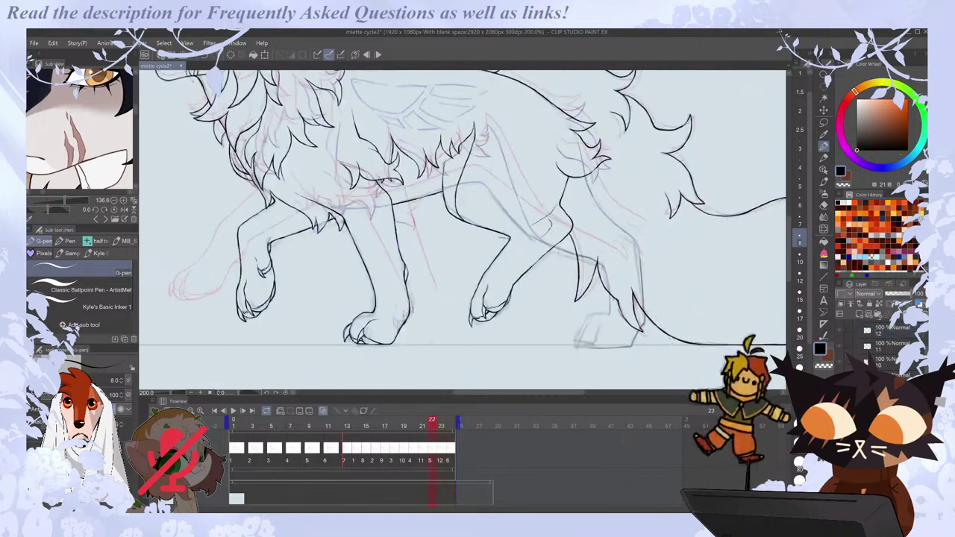
pyautogui.scroll(2, 486, 315)
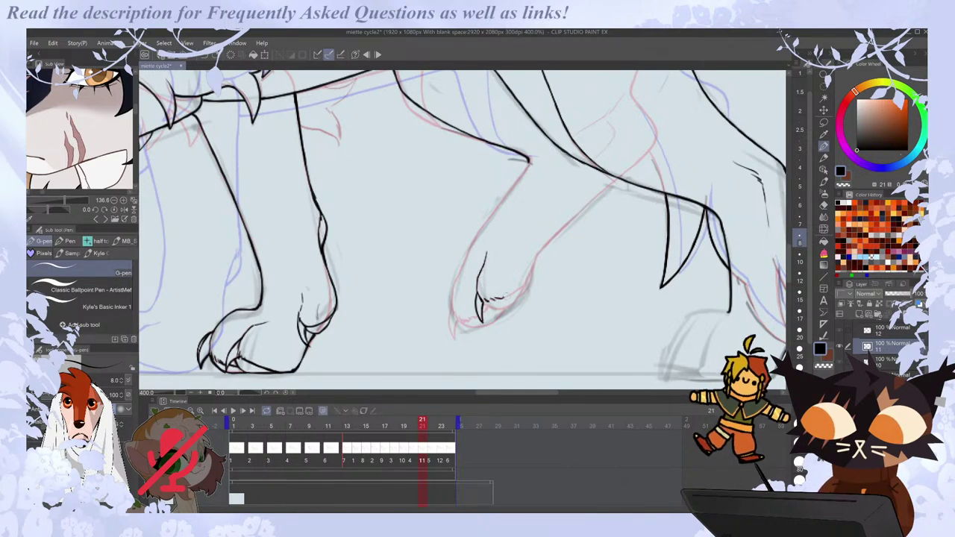
pyautogui.moveTo(535, 254); pyautogui.dragTo(524, 286)
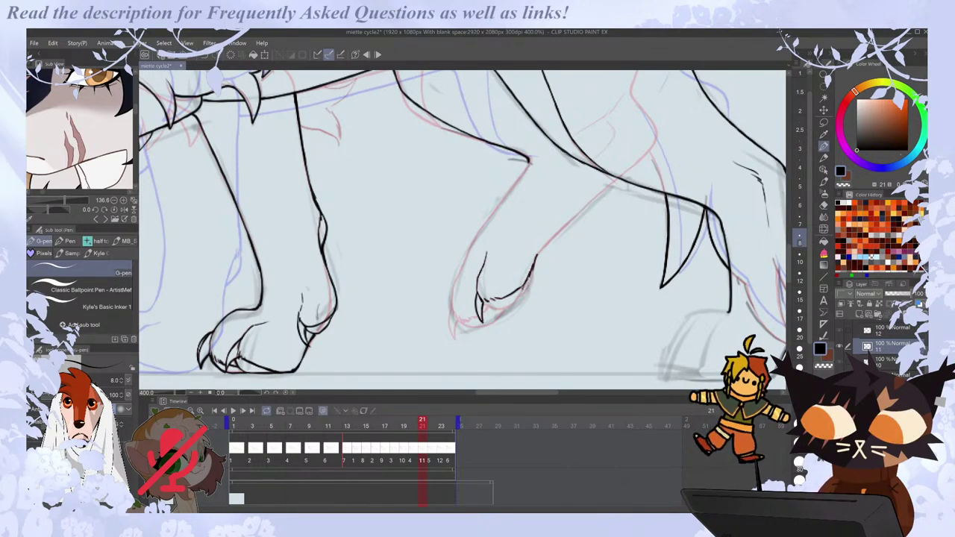
pyautogui.hotkey('ctrl', 'z')
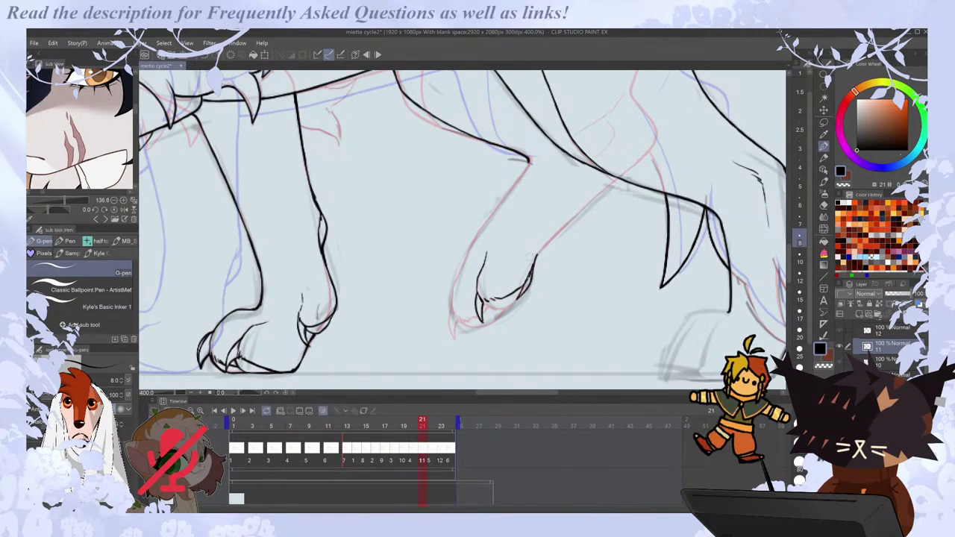
pyautogui.hotkey('ctrl', 'z')
pyautogui.moveTo(533, 259); pyautogui.dragTo(605, 188)
# Ink the front line of frame 21's raised hind leg from the hock down, with the front toe, its claw and fur edge.
pyautogui.press('h')
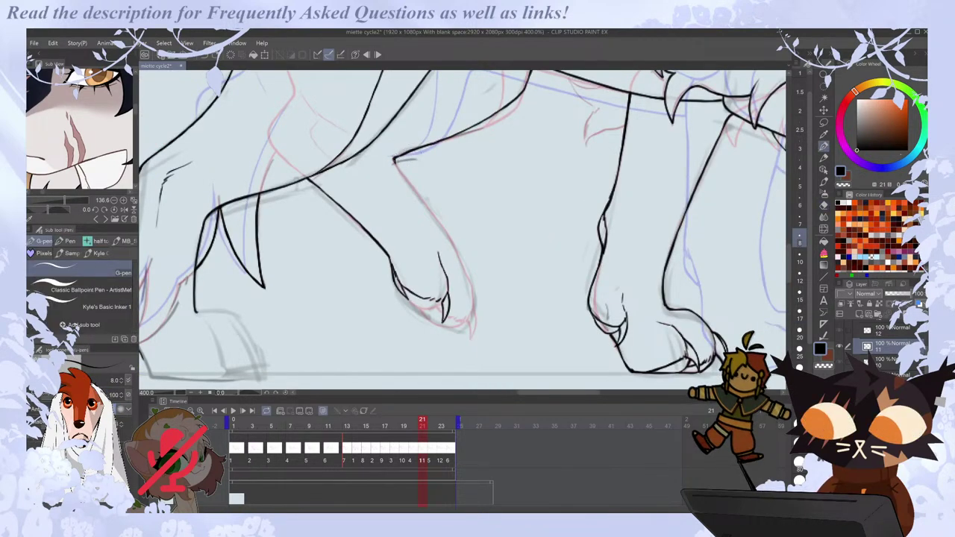
pyautogui.moveTo(394, 158); pyautogui.dragTo(423, 198)
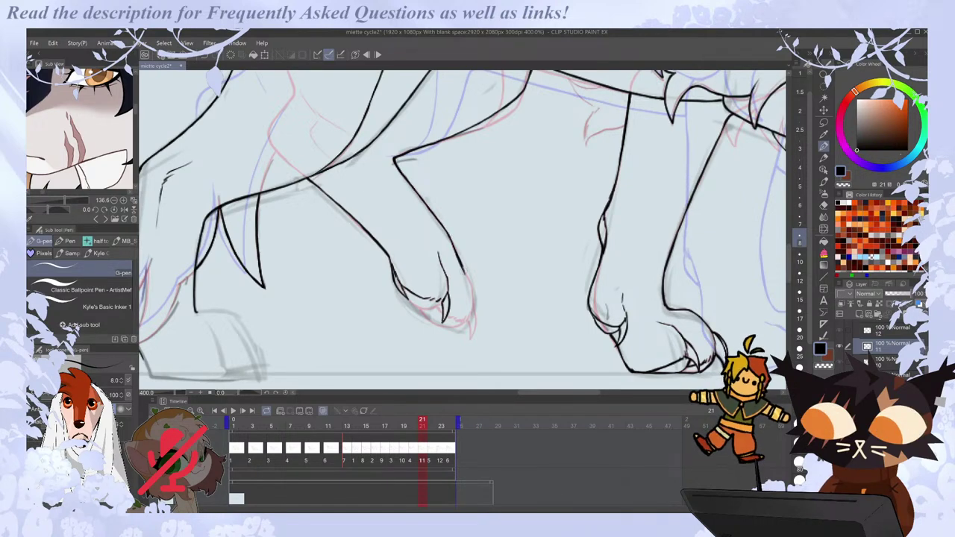
pyautogui.press('h')
pyautogui.moveTo(456, 281); pyautogui.dragTo(452, 313)
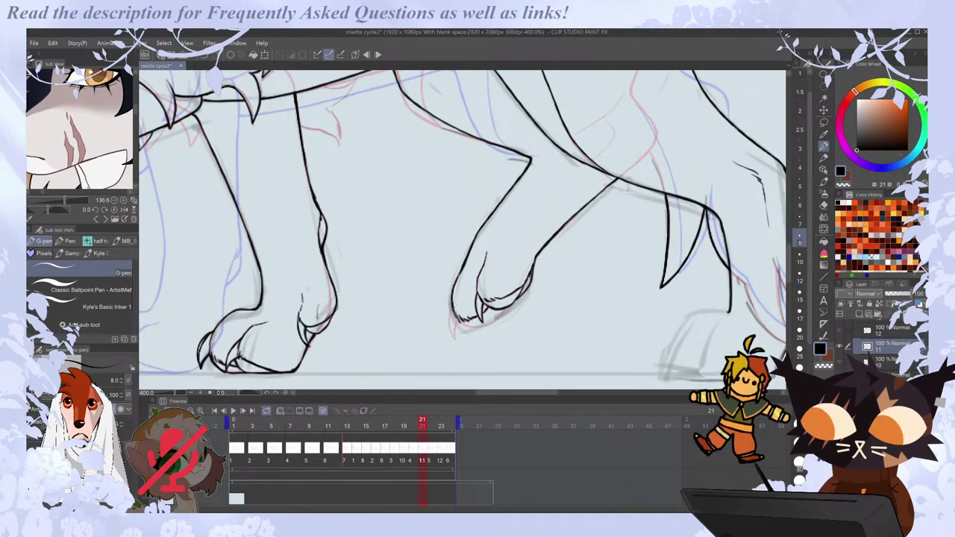
pyautogui.moveTo(451, 312); pyautogui.dragTo(453, 338)
pyautogui.press('h')
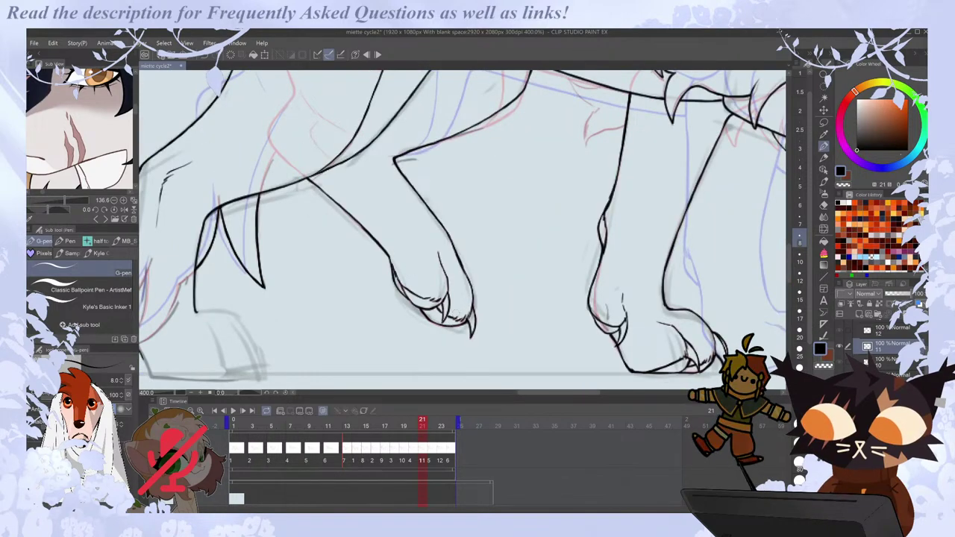
# Compare the inked raised hind leg on frame 21 with the neighbouring frames.
pyautogui.hscroll(-6, 462, 223)
pyautogui.scroll(-2, 457, 317)
pyautogui.press('Left')
pyautogui.press('Right')
pyautogui.press('Left')
pyautogui.press('Right')
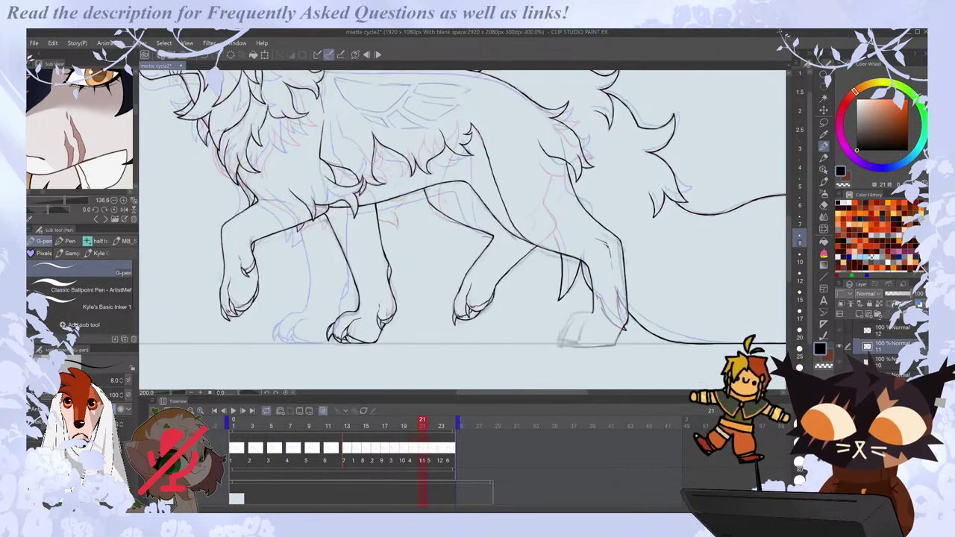
pyautogui.scroll(2, 458, 316)
pyautogui.press('e')
pyautogui.press('p')
pyautogui.scroll(-2, 412, 78)
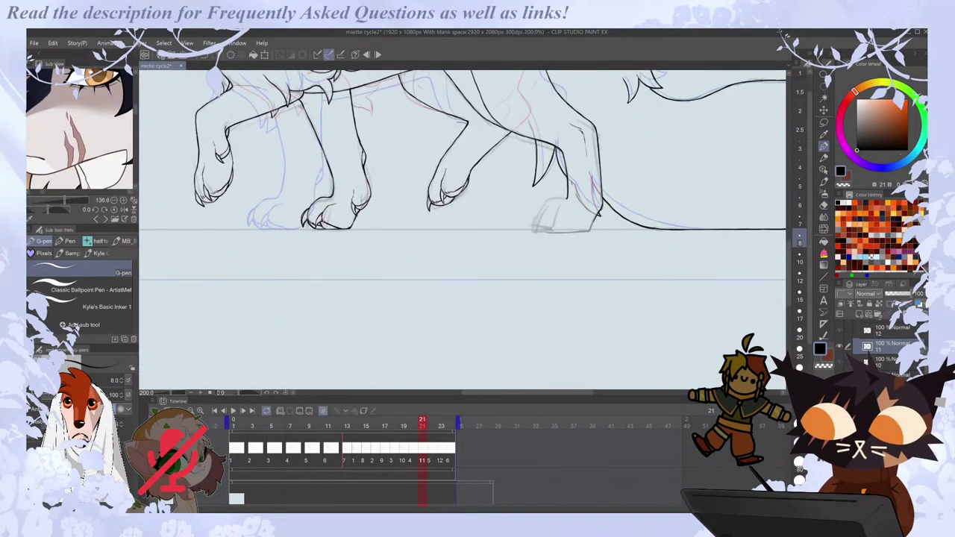
pyautogui.scroll(2, 449, 84)
pyautogui.hotkey('ctrl', '-')
pyautogui.hotkey('ctrl', '+')
pyautogui.hotkey('ctrl', '-')
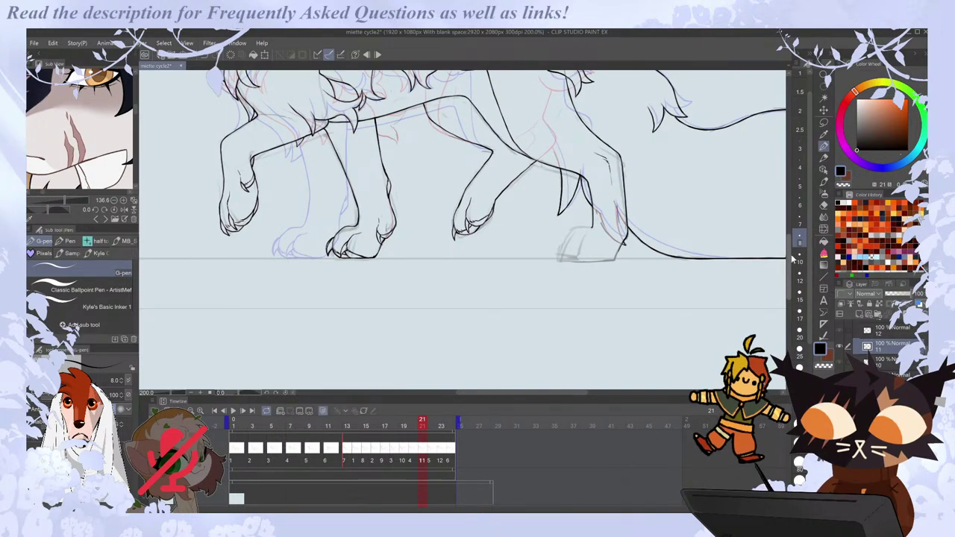
pyautogui.scroll(3, 796, 238)
pyautogui.press('Right')
pyautogui.press('Left')
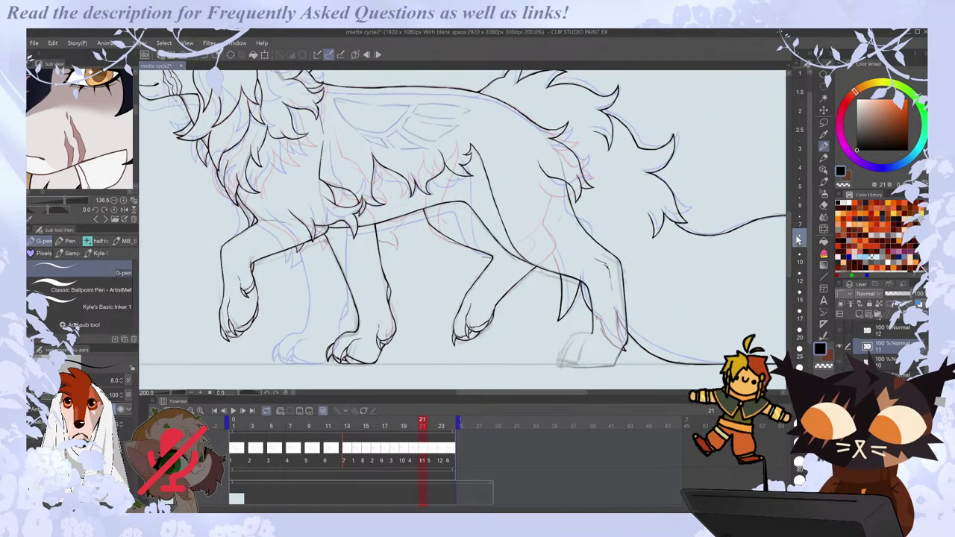
# Examine the hind legs' motion from frame 21 through frame 23, close up and with the whole legs in view.
pyautogui.scroll(2, 451, 353)
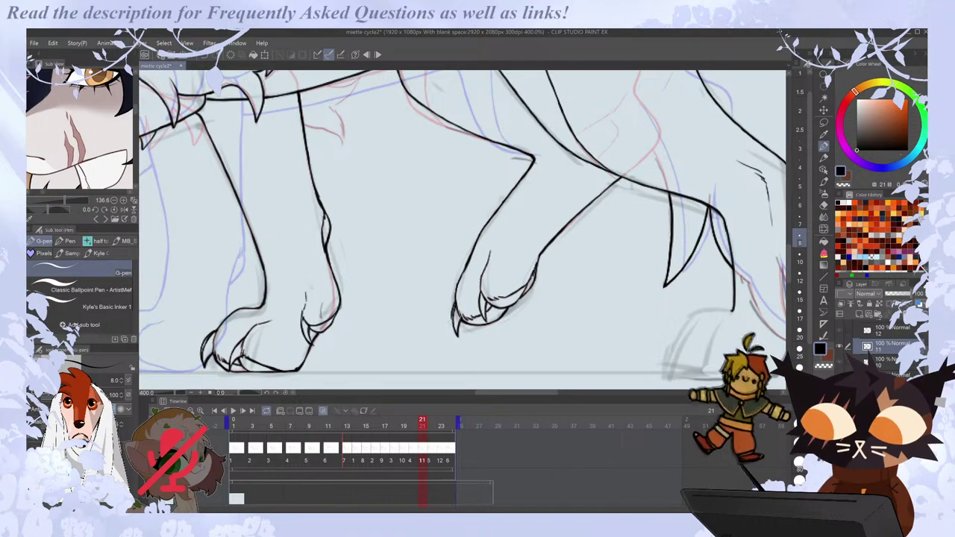
pyautogui.hotkey('ctrl', 'Left')
pyautogui.hotkey('ctrl', 'Right')
pyautogui.hotkey('ctrl', 'Right')
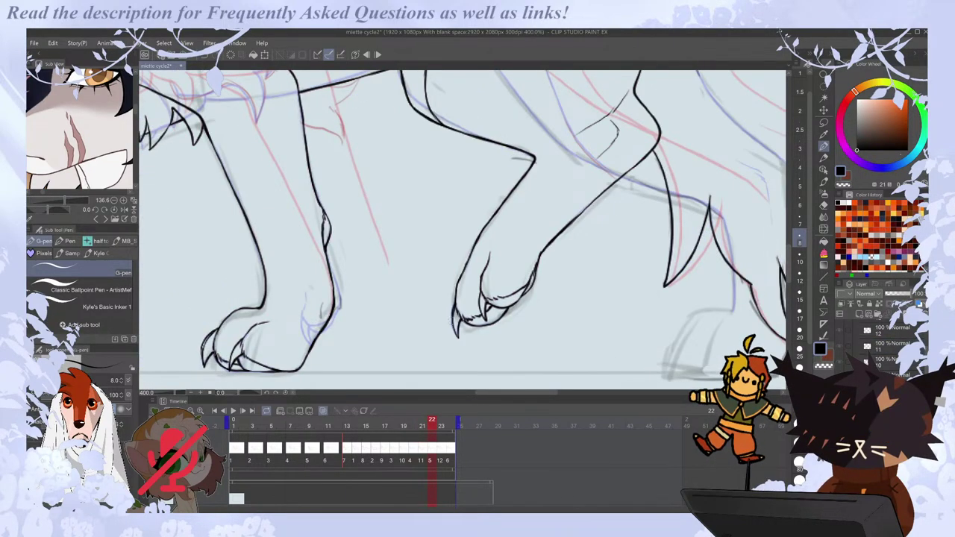
pyautogui.hotkey('ctrl', '-')
pyautogui.hotkey('ctrl', 'Right')
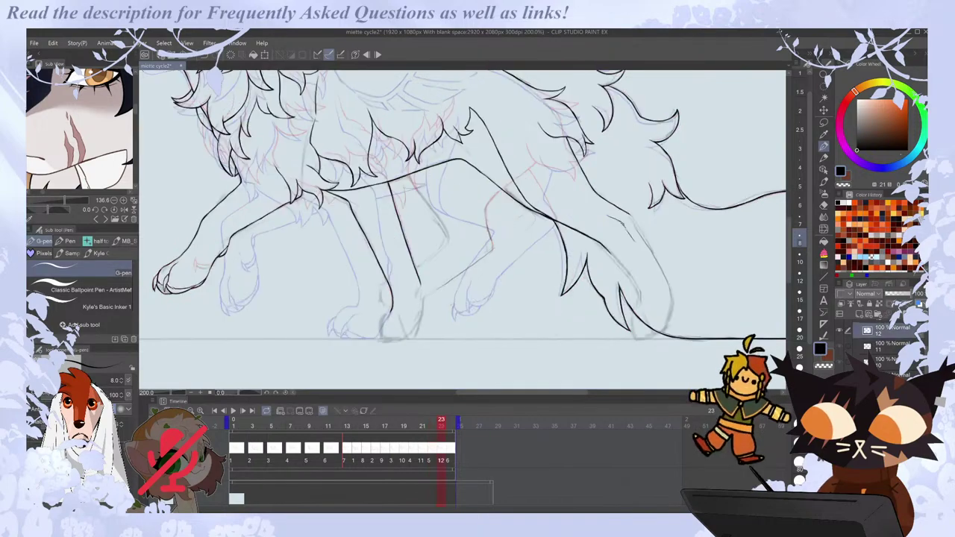
pyautogui.hotkey('ctrl', 'Right')
pyautogui.hotkey('ctrl', 'Right')
pyautogui.hotkey('ctrl', 'Left')
pyautogui.hotkey('ctrl', 'Left')
pyautogui.hotkey('ctrl', 'Left')
pyautogui.hotkey('ctrl', 'Left')
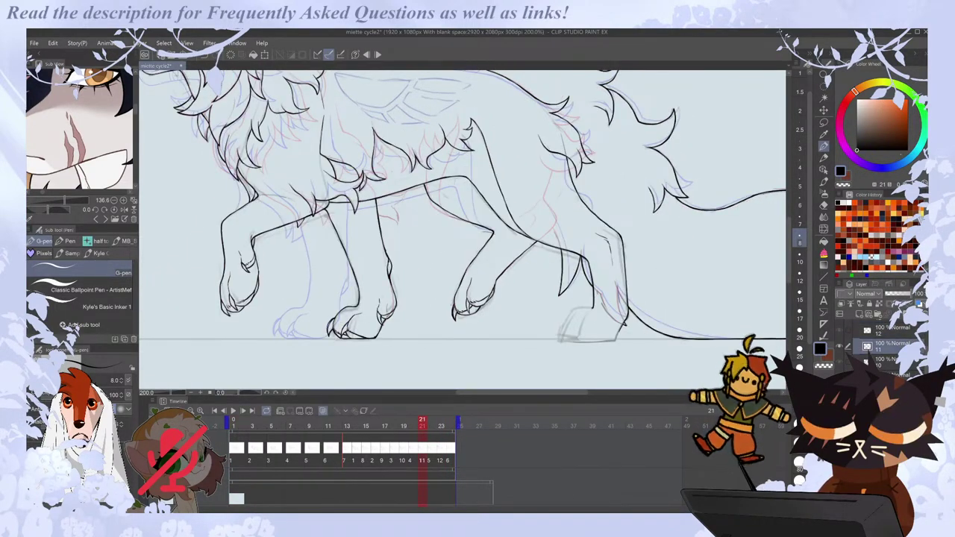
# Ink the top line and fur strokes of the planted hind paw's toe on frame 21.
pyautogui.scroll(3, 604, 335)
pyautogui.hotkey('ctrl', 'z')
pyautogui.hotkey('ctrl', 'z')
pyautogui.hotkey('ctrl', 'z')
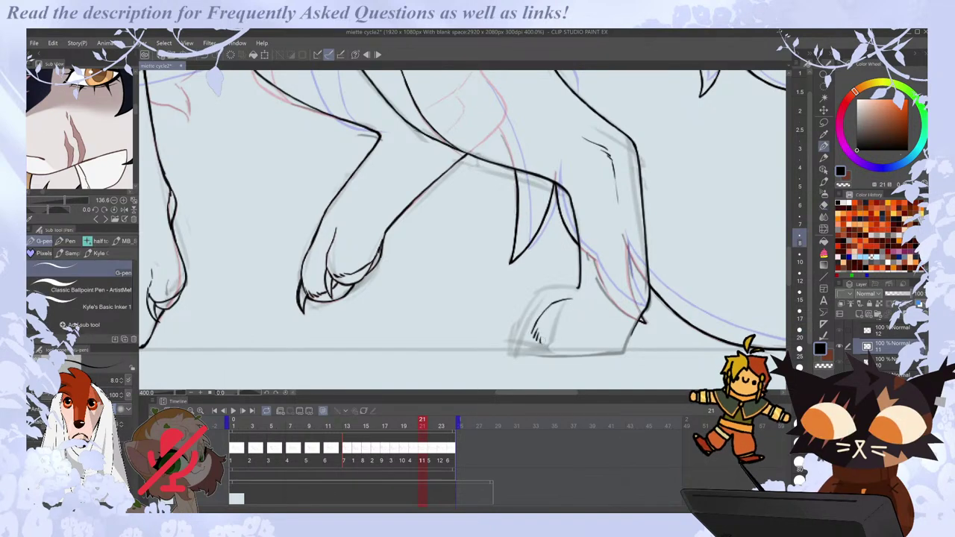
pyautogui.hotkey('ctrl', 'z')
pyautogui.press('Left')
pyautogui.press('Right')
# Select the planted hind paw's inked toe strokes on frame 21 and transform them to sit slightly higher.
pyautogui.press('m')
pyautogui.moveTo(586, 295)
pyautogui.mouseDown()
pyautogui.moveTo(520, 350)
pyautogui.moveTo(587, 291)
pyautogui.mouseUp()
pyautogui.hotkey('ctrl', 't')
pyautogui.moveTo(572, 338)
pyautogui.mouseDown()
pyautogui.moveTo(538, 335)
pyautogui.moveTo(590, 350)
pyautogui.moveTo(620, 342)
pyautogui.moveTo(625, 348)
pyautogui.moveTo(606, 349)
pyautogui.moveTo(625, 351)
pyautogui.mouseUp()
pyautogui.click(536, 363)
pyautogui.hotkey('ctrl', 'd')
# Ink the planted hind paw's front claw, toe curve and bottom edge back to the heel on frame 21.
pyautogui.press('e')
pyautogui.press('p')
pyautogui.hotkey('ctrl', 'z')
pyautogui.hotkey('ctrl', 'z')
pyautogui.hotkey('ctrl', 'z')
pyautogui.press('e')
pyautogui.press('p')
pyautogui.press('e')
pyautogui.press('p')
pyautogui.press('p')
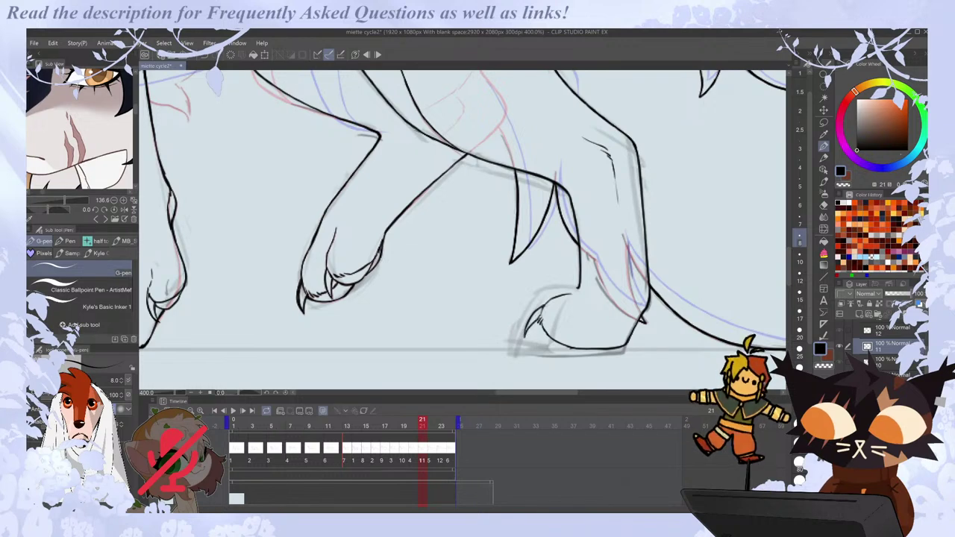
# Erase the planted hind paw's claw on frame 21 and redraw it slightly farther forward, checking against the neighbouring frame.
pyautogui.press('Left')
pyautogui.press('Right')
pyautogui.press('Left')
pyautogui.press('Right')
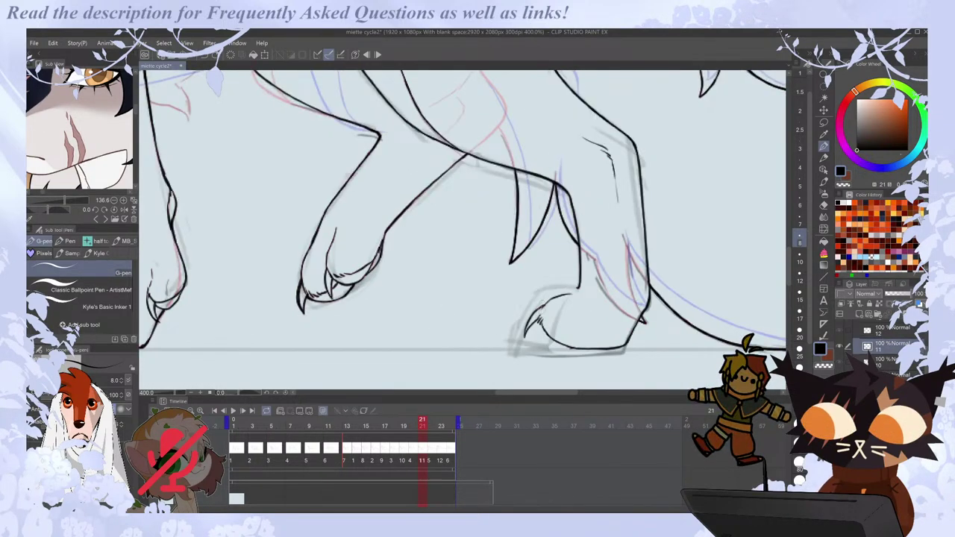
pyautogui.press('e')
pyautogui.press('p')
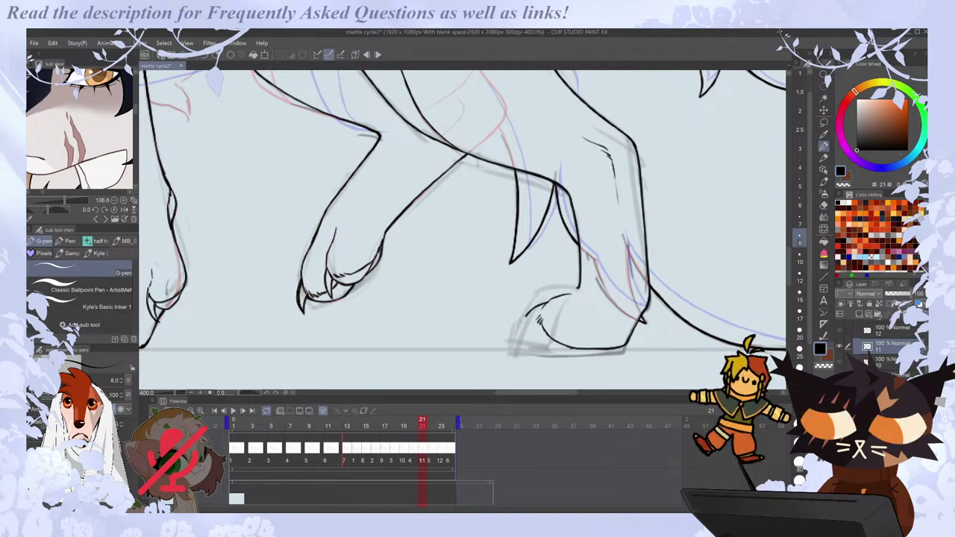
pyautogui.moveTo(550, 300); pyautogui.dragTo(538, 318)
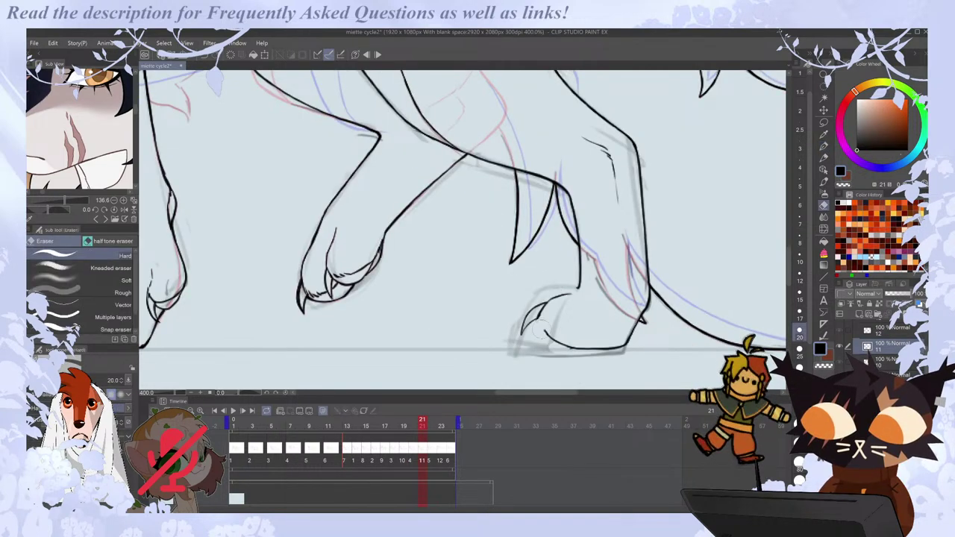
pyautogui.press('Left')
pyautogui.press('Right')
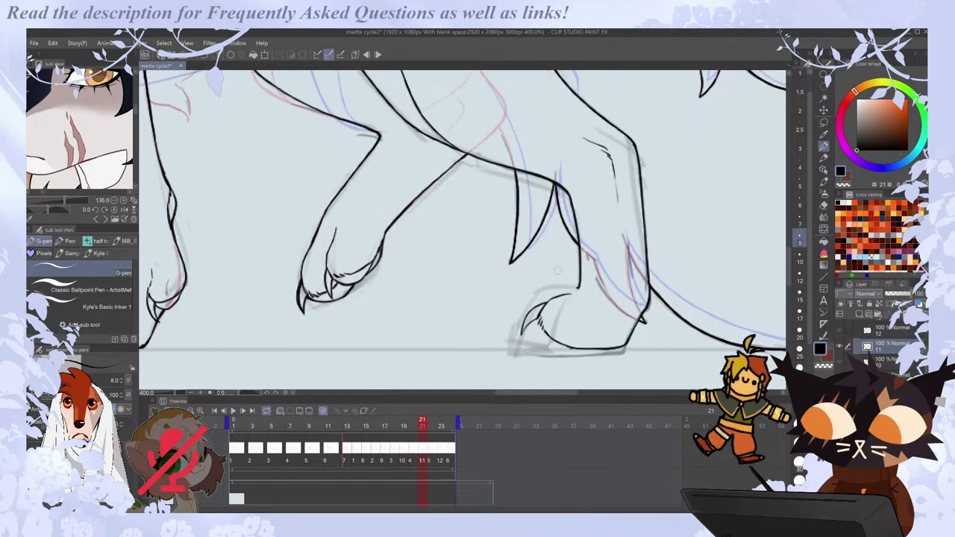
# Erase the planted hind paw's top line, claw and toe on frame 21, and redraw the toe curve and fur strokes lower.
pyautogui.press('e')
pyautogui.moveTo(522, 328)
pyautogui.mouseDown()
pyautogui.moveTo(556, 297)
pyautogui.moveTo(554, 340)
pyautogui.mouseUp()
pyautogui.press('p')
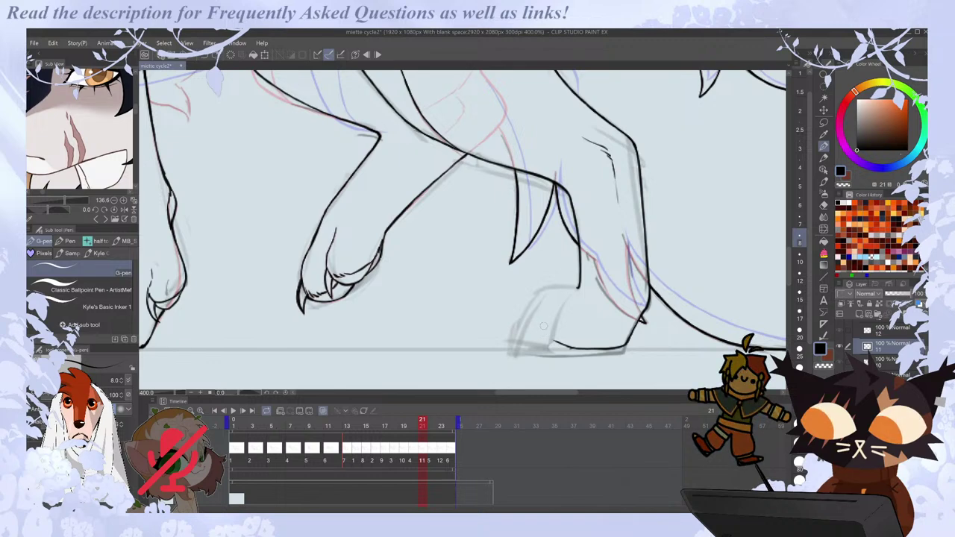
pyautogui.hotkey('ctrl', 'z')
pyautogui.moveTo(535, 328)
pyautogui.mouseDown()
pyautogui.moveTo(537, 340)
pyautogui.moveTo(579, 349)
pyautogui.moveTo(553, 347)
pyautogui.mouseUp()
pyautogui.hotkey('ctrl', 'z')
pyautogui.hotkey('ctrl', 'z')
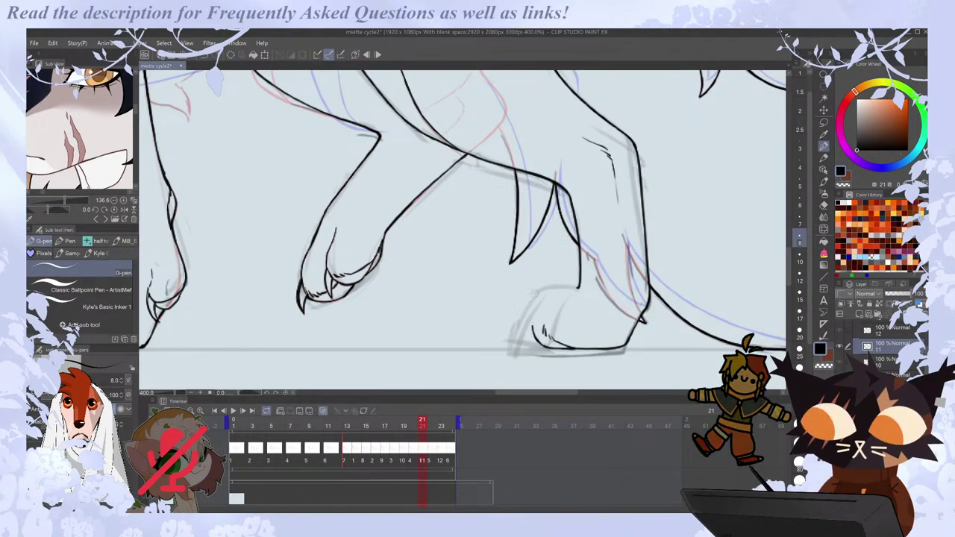
# Erase the front of the planted hind paw's toe curve on frame 21 and rework its fur strokes, comparing with the neighbouring frame.
pyautogui.press('e')
pyautogui.press('p')
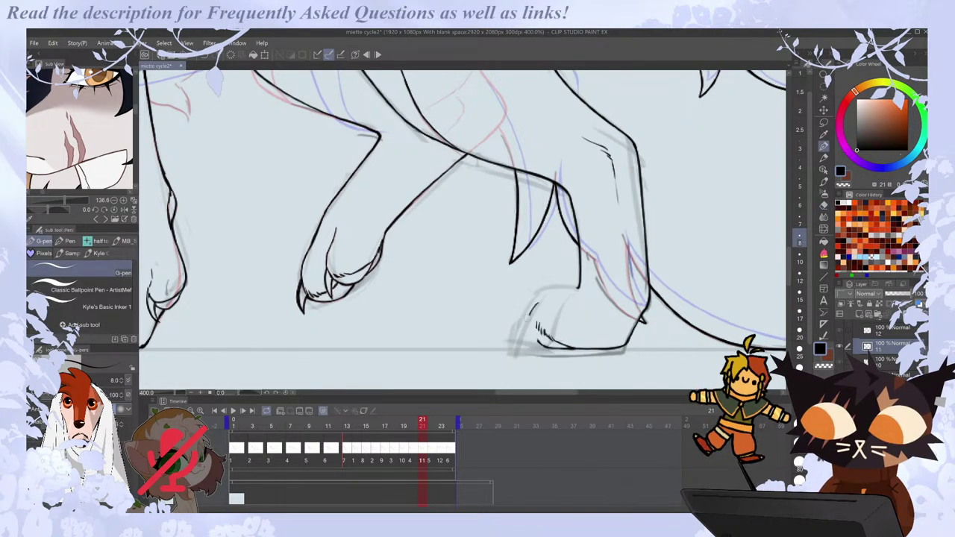
pyautogui.hotkey('ctrl', 'z')
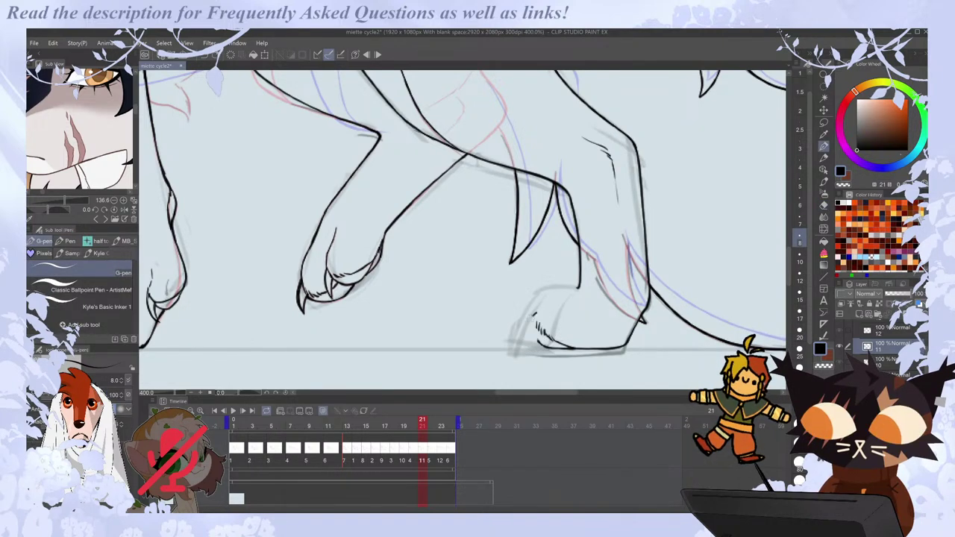
pyautogui.press('Left')
pyautogui.press('Right')
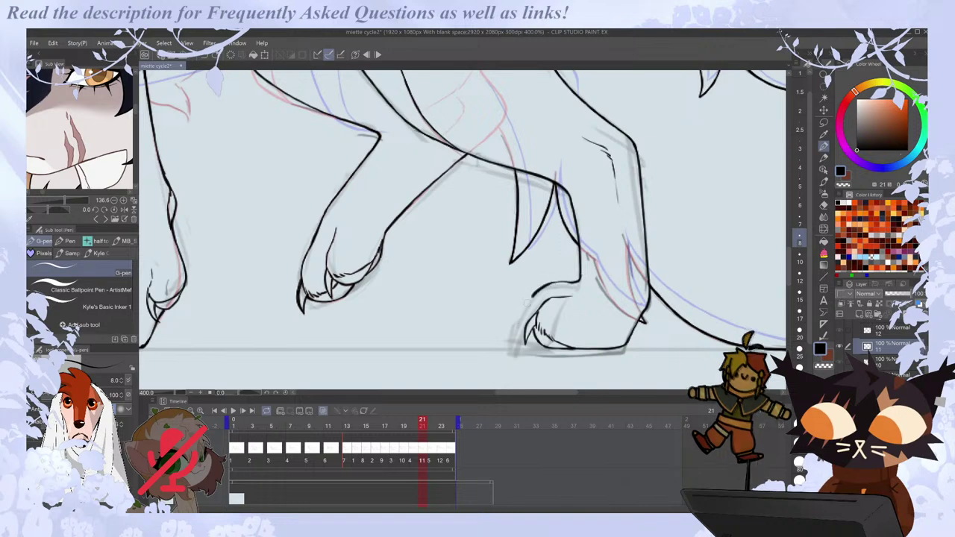
# Ink the planted hind paw's arched top line, front toes and claws on frame 21, cleaning up the overlapping strokes.
pyautogui.hotkey('ctrl', 'z')
pyautogui.moveTo(580, 271)
pyautogui.mouseDown()
pyautogui.moveTo(519, 308)
pyautogui.moveTo(525, 301)
pyautogui.moveTo(507, 341)
pyautogui.moveTo(526, 301)
pyautogui.moveTo(508, 340)
pyautogui.moveTo(520, 320)
pyautogui.mouseUp()
pyautogui.press('e')
pyautogui.press('p')
pyautogui.hotkey('ctrl', 'z')
pyautogui.hotkey('ctrl', 'z')
pyautogui.hotkey('ctrl', 'z')
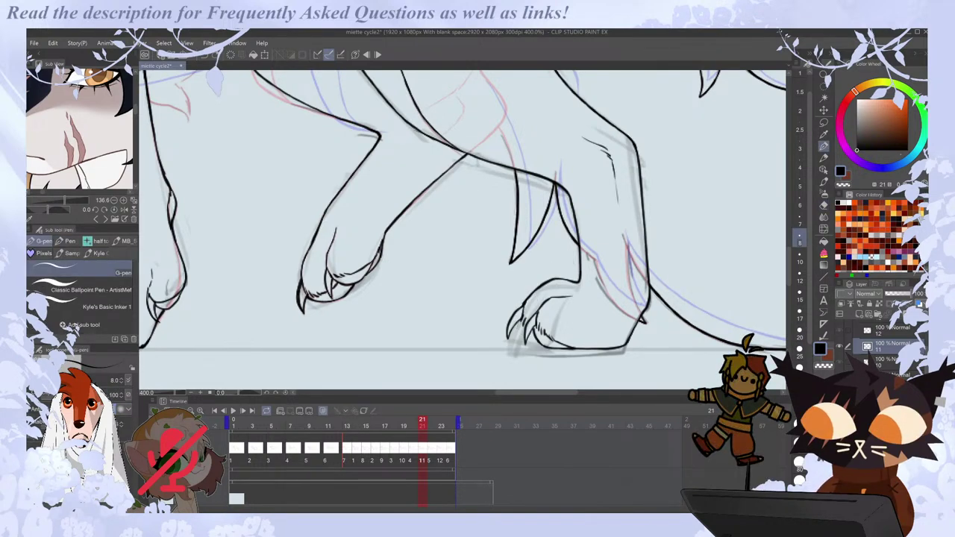
pyautogui.press('e')
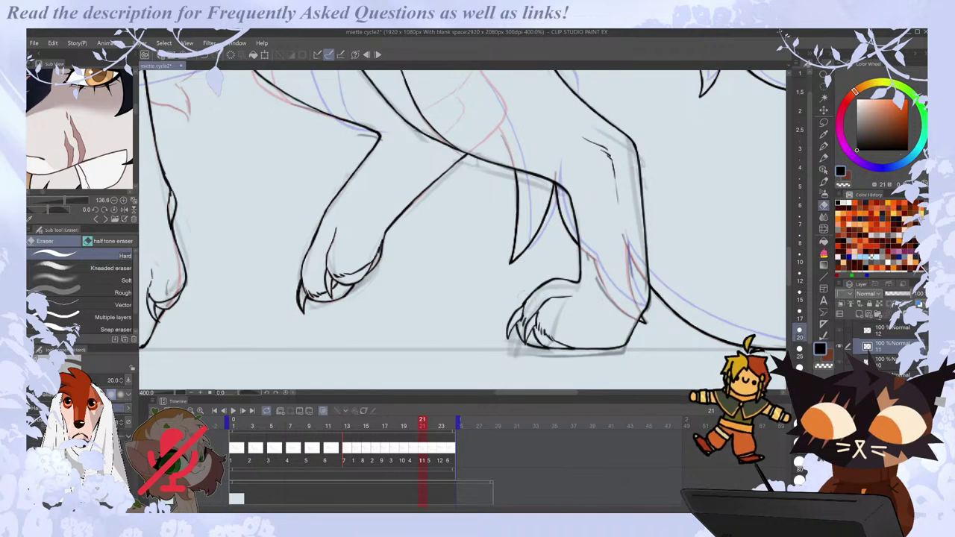
pyautogui.press('p')
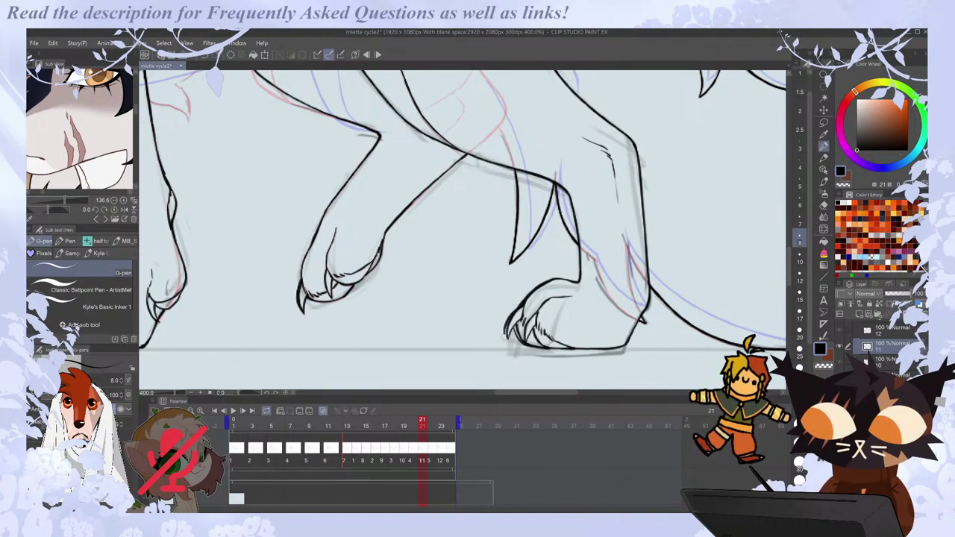
# Compare the planted hind paw on frame 21 with the neighbouring frames and in the mirrored view.
pyautogui.scroll(-3, 514, 316)
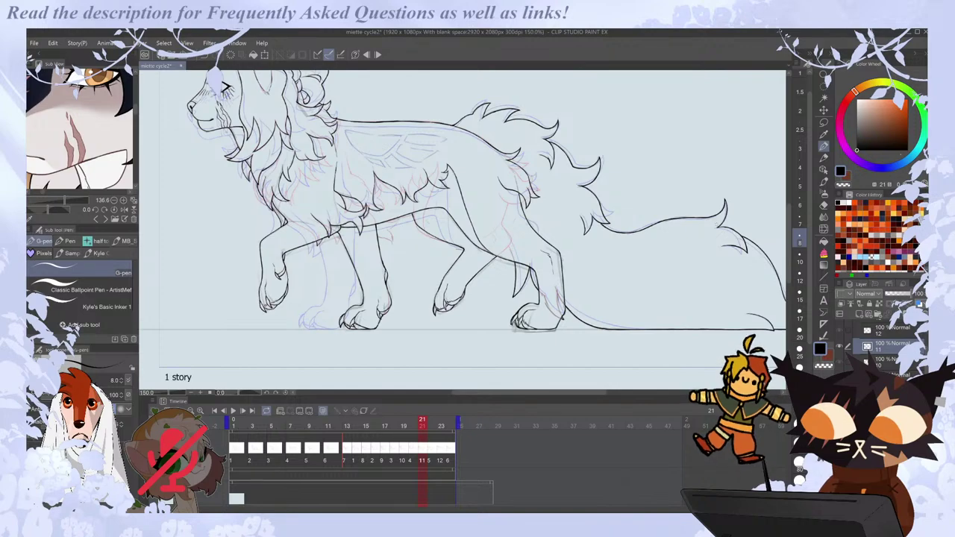
pyautogui.press('Left')
pyautogui.press('Right')
pyautogui.press('h')
pyautogui.press('h')
pyautogui.scroll(1, 566, 307)
pyautogui.press('e')
pyautogui.scroll(-1, 578, 302)
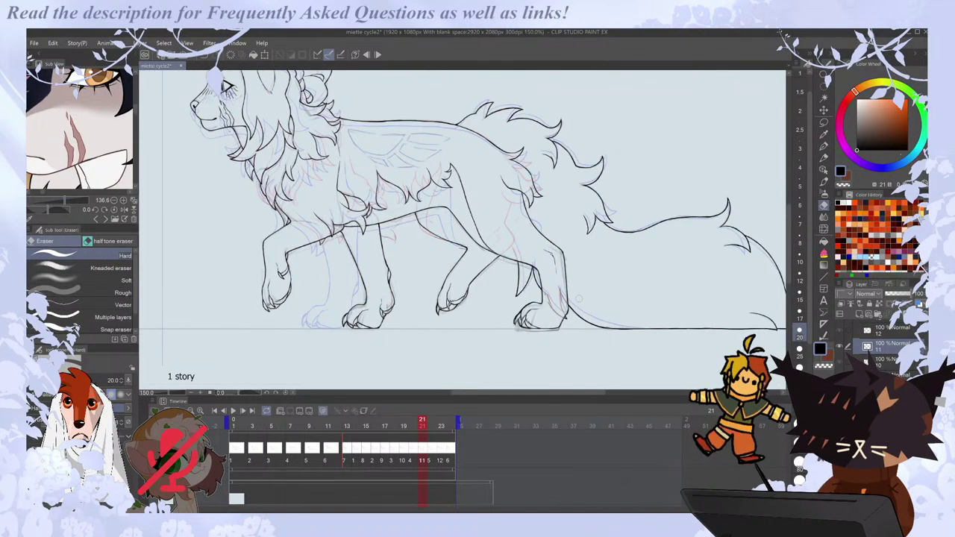
pyautogui.press('p')
pyautogui.press('Left')
pyautogui.press('Right')
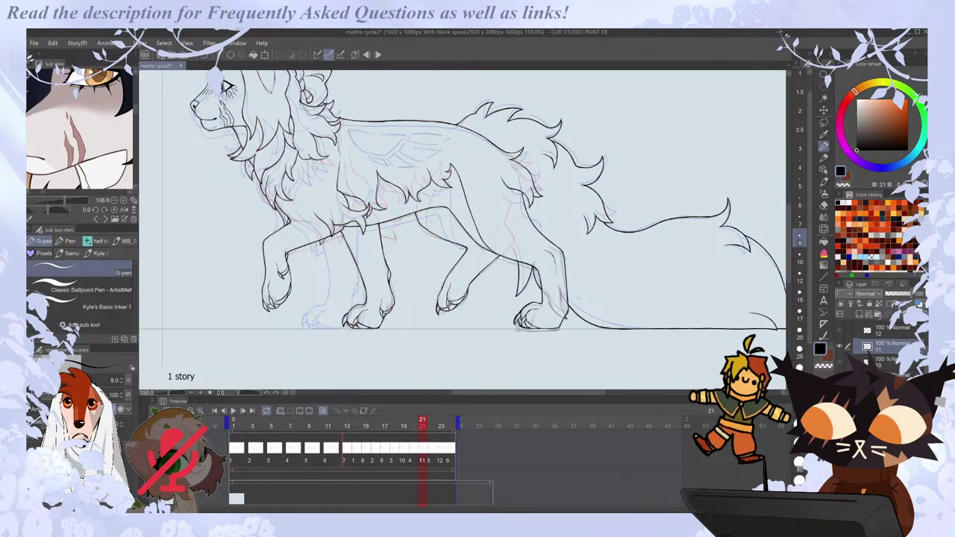
pyautogui.press('Right')
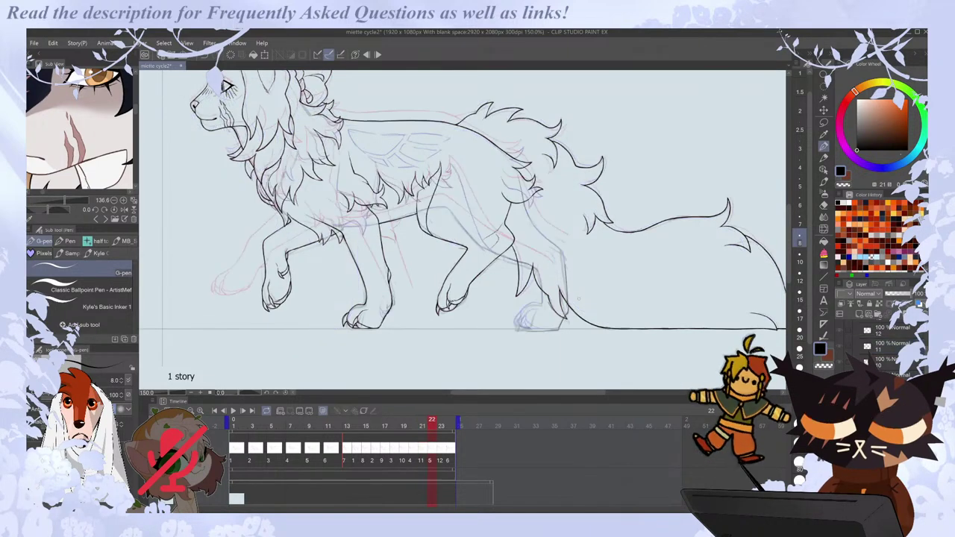
pyautogui.press('Left')
pyautogui.scroll(3, 570, 303)
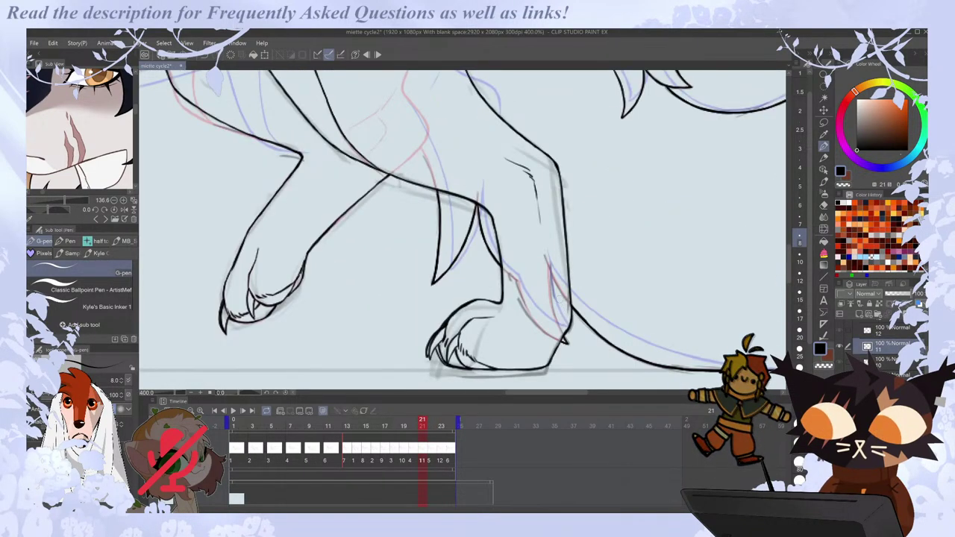
pyautogui.scroll(-3, 558, 300)
pyautogui.scroll(3, 535, 344)
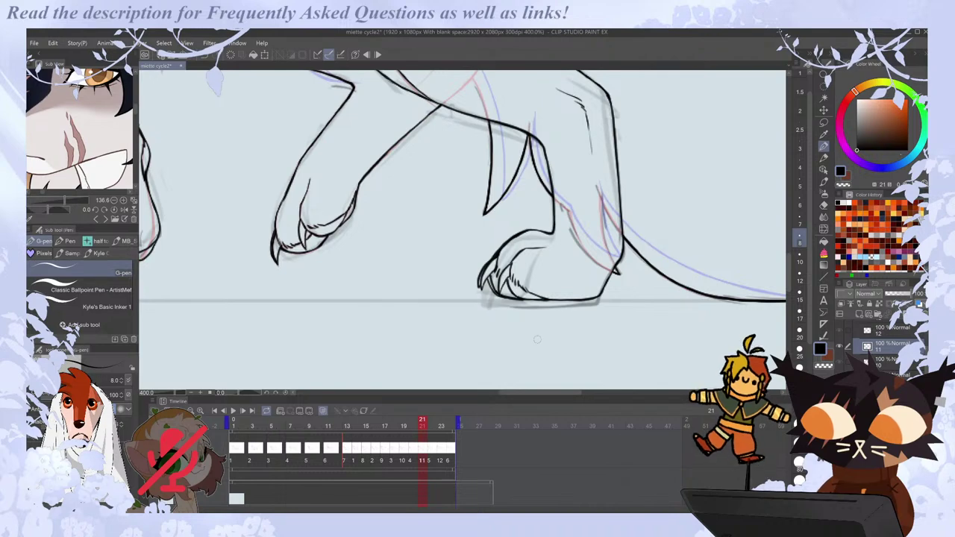
pyautogui.moveTo(789, 273); pyautogui.dragTo(789, 270)
pyautogui.press('Right')
pyautogui.press('Left')
pyautogui.press('Right')
pyautogui.press('Left')
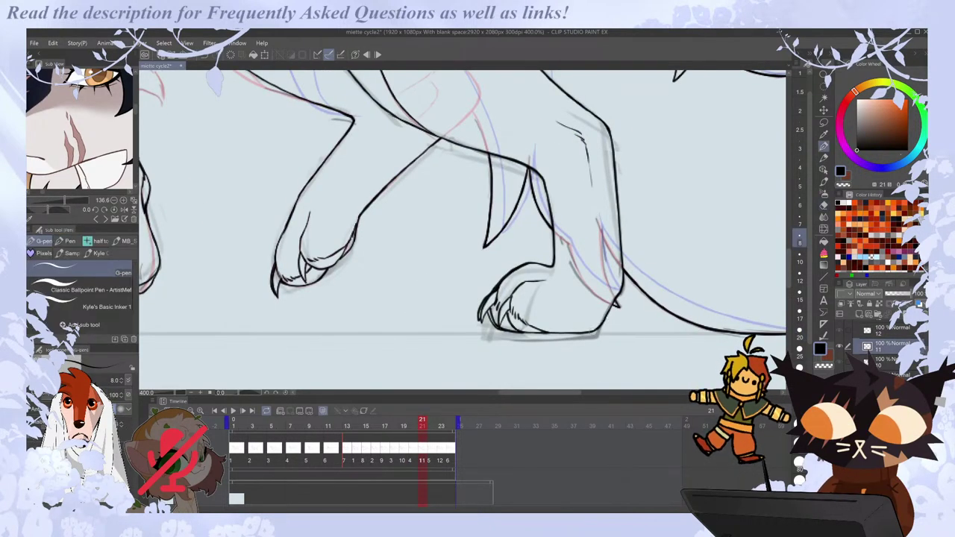
# On frame 22, ink the planted hind leg's lower front edge, heel line, inner claw and toe curve with fur strokes.
pyautogui.press('Right')
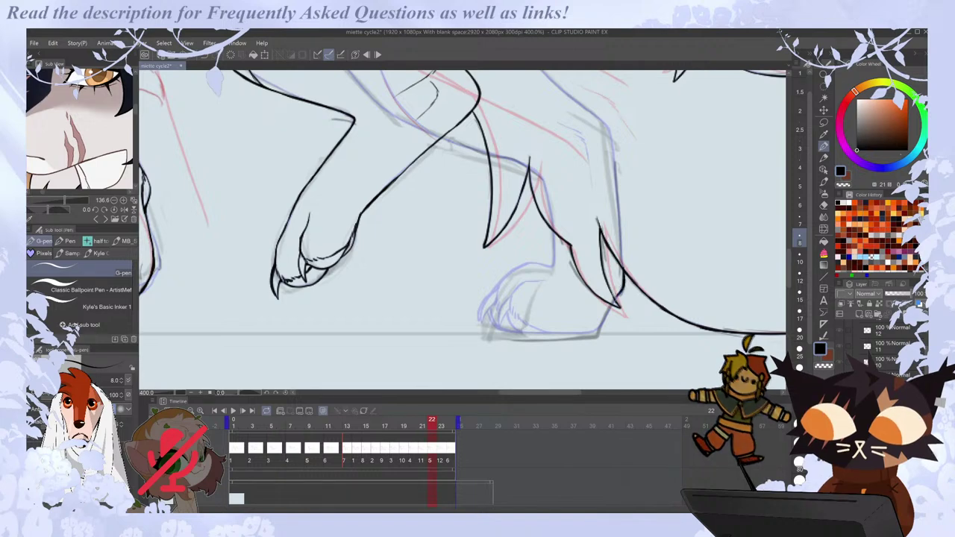
pyautogui.moveTo(552, 264); pyautogui.dragTo(551, 267)
pyautogui.hotkey('ctrl', 'z')
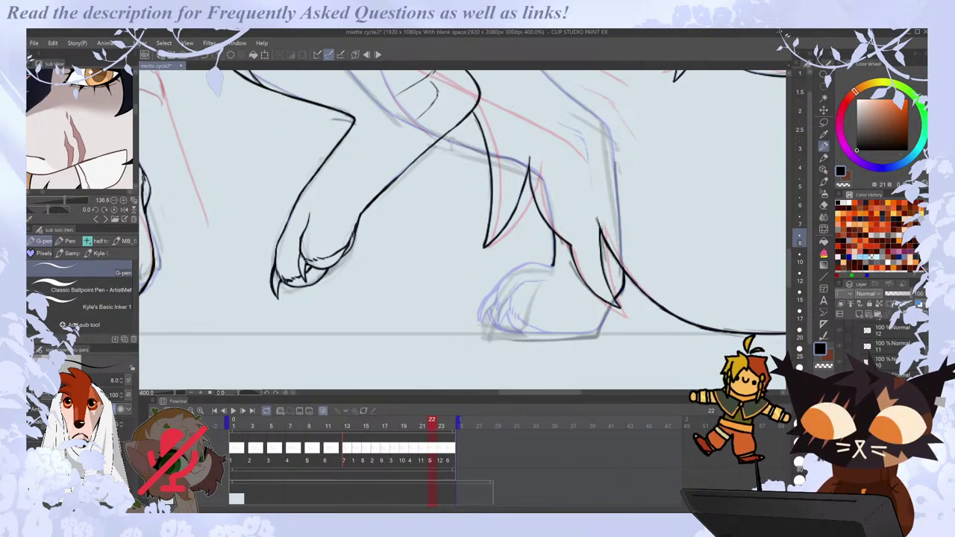
pyautogui.moveTo(514, 293); pyautogui.dragTo(498, 321)
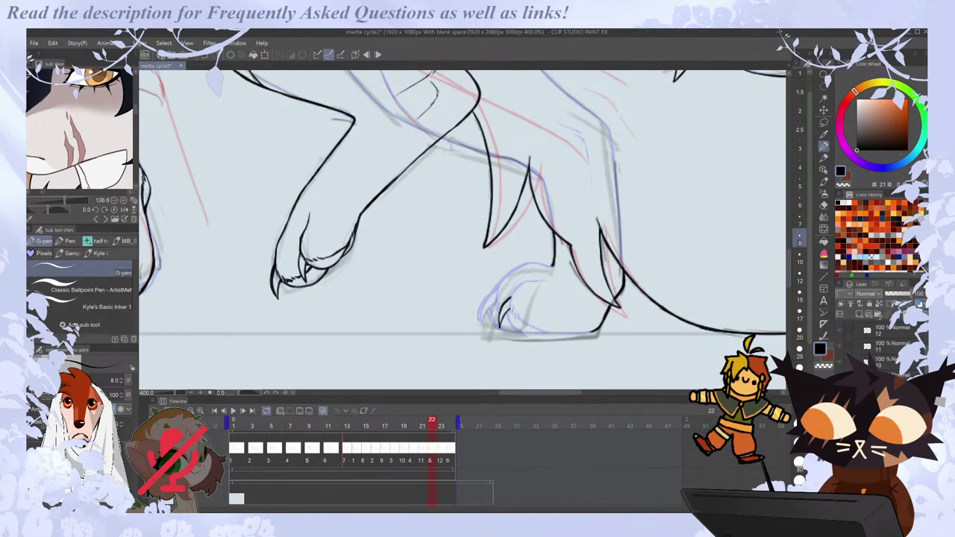
pyautogui.moveTo(520, 317); pyautogui.dragTo(529, 325)
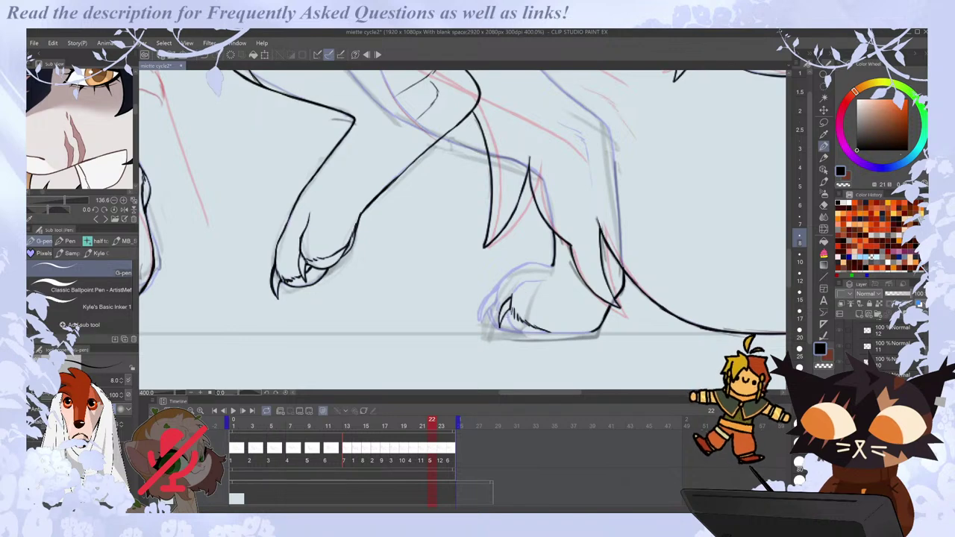
# Clean up the planted hind paw's toe strokes on frame 22 and ink its bottom edge to the heel.
pyautogui.press('h')
pyautogui.press('e')
pyautogui.moveTo(400, 331); pyautogui.dragTo(393, 334)
pyautogui.press('p')
pyautogui.moveTo(330, 333)
pyautogui.mouseDown()
pyautogui.moveTo(384, 331)
pyautogui.moveTo(356, 332)
pyautogui.mouseUp()
pyautogui.press('e')
pyautogui.press('p')
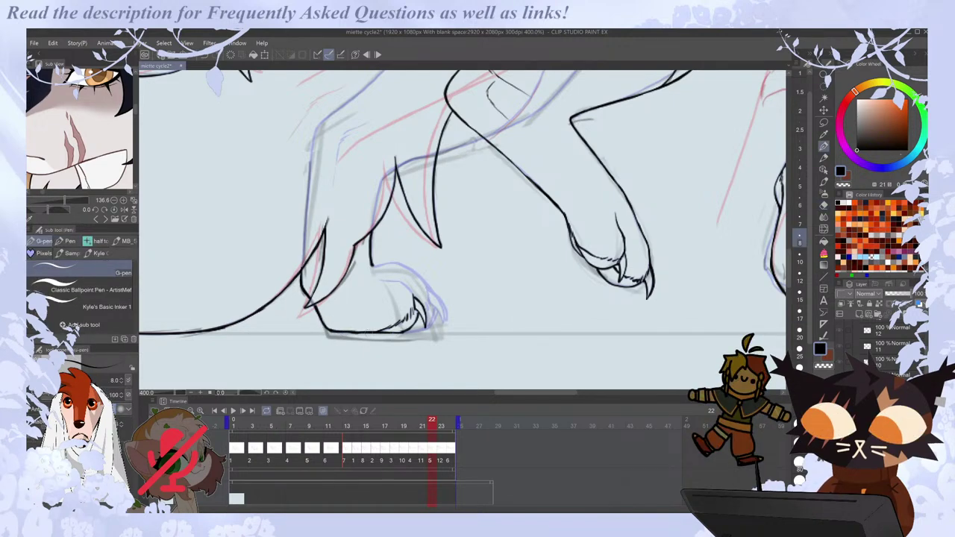
# Ink the planted hind paw's front toes, outer claws and arched top line on frame 22, checking against the neighbouring frame.
pyautogui.press('e')
pyautogui.press('h')
pyautogui.press('p')
pyautogui.moveTo(491, 309)
pyautogui.mouseDown()
pyautogui.moveTo(500, 327)
pyautogui.moveTo(522, 333)
pyautogui.mouseUp()
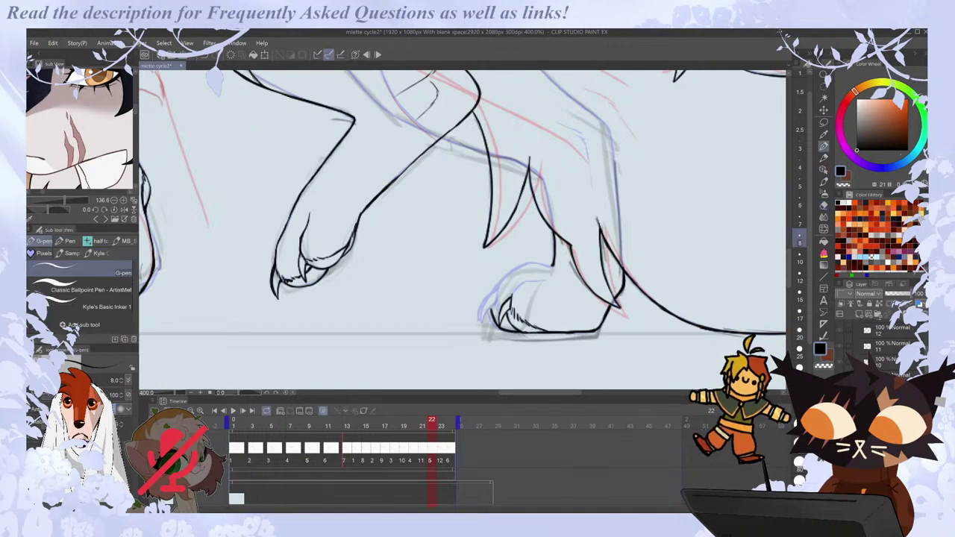
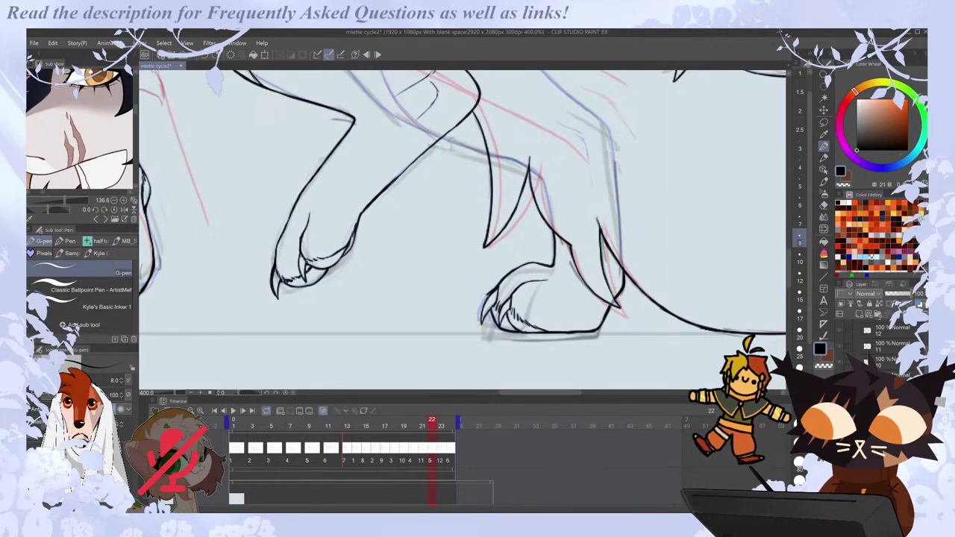
pyautogui.press('Left')
pyautogui.press('Right')
pyautogui.press('ctrl')
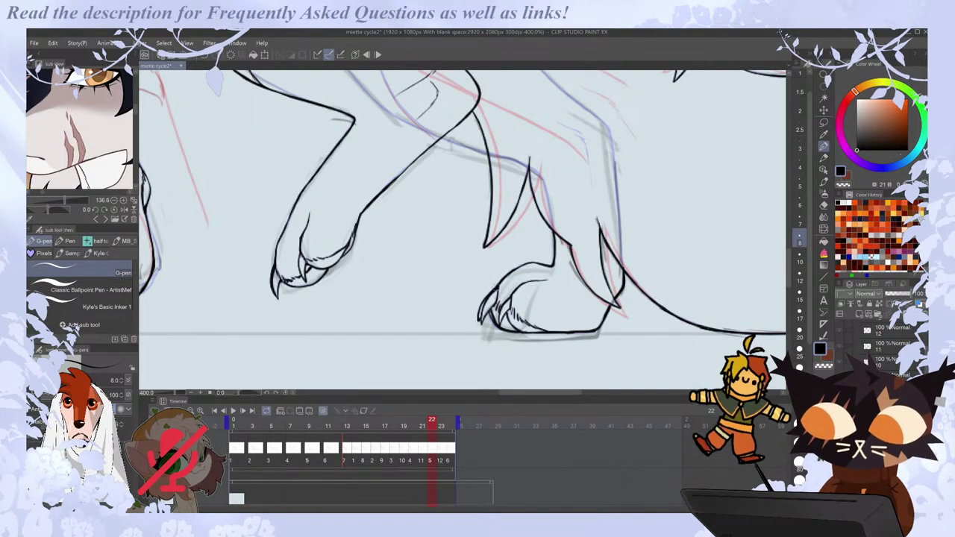
# Check the whole figure on frame 22 and touch up the planted hind paw's ink lines.
pyautogui.hotkey('ctrl', '-')
pyautogui.hotkey('ctrl', '-')
pyautogui.hotkey('ctrl', '-')
pyautogui.hotkey('ctrl', '-')
pyautogui.hotkey('ctrl', '+')
pyautogui.hotkey('ctrl', '+')
pyautogui.hotkey('ctrl', '+')
pyautogui.hotkey('ctrl', '+')
pyautogui.press('e')
pyautogui.press('p')
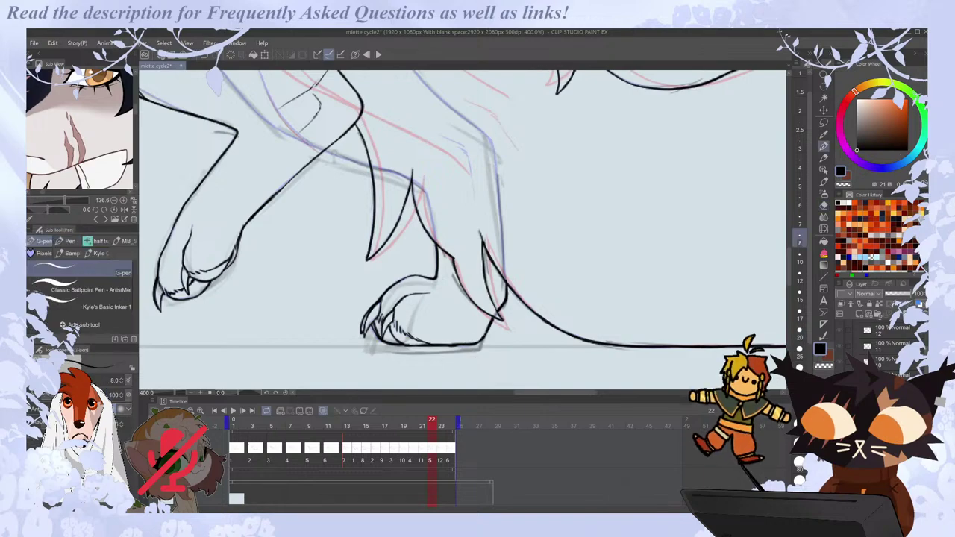
# Step from frame 22 around to the cycle's early frames and examine the hind legs and paws for missing ink.
pyautogui.hotkey('ctrl', '-')
pyautogui.hotkey('ctrl', '-')
pyautogui.hotkey('ctrl', '-')
pyautogui.hotkey('ctrl', '-')
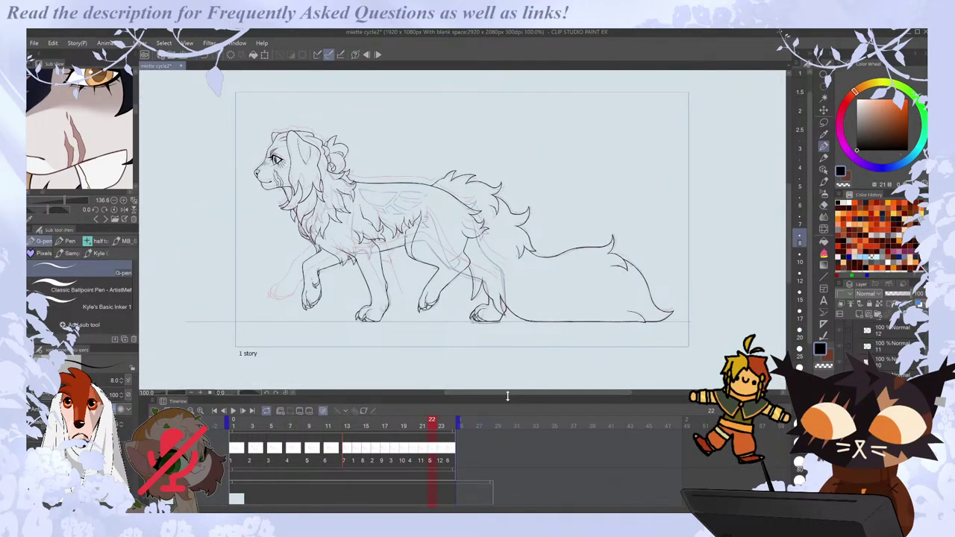
pyautogui.scroll(1, 236, 184)
pyautogui.scroll(-1, 221, 206)
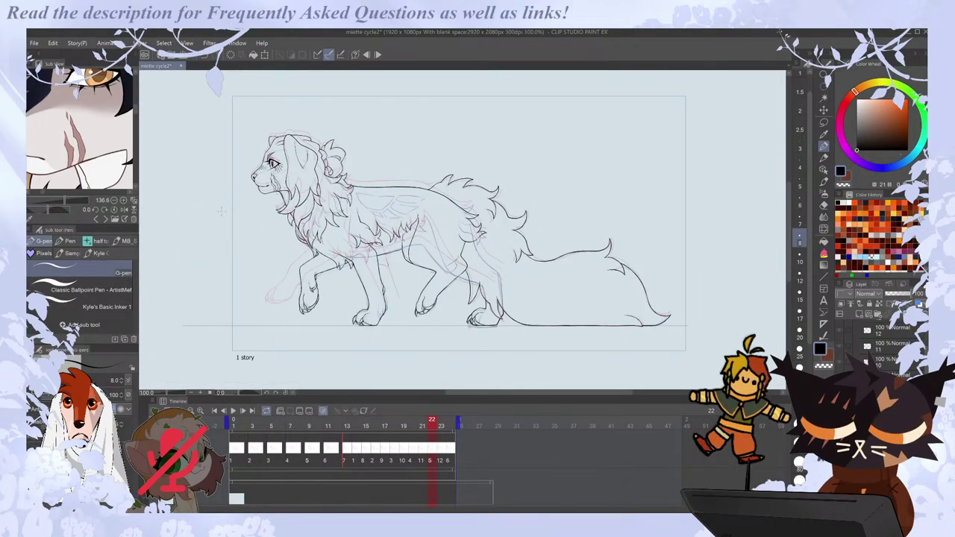
pyautogui.press('Right')
pyautogui.press('Left')
pyautogui.press('Left')
pyautogui.press('Right')
pyautogui.press('Right')
pyautogui.press('Right')
pyautogui.press('Right')
pyautogui.press('Right')
pyautogui.press('Right')
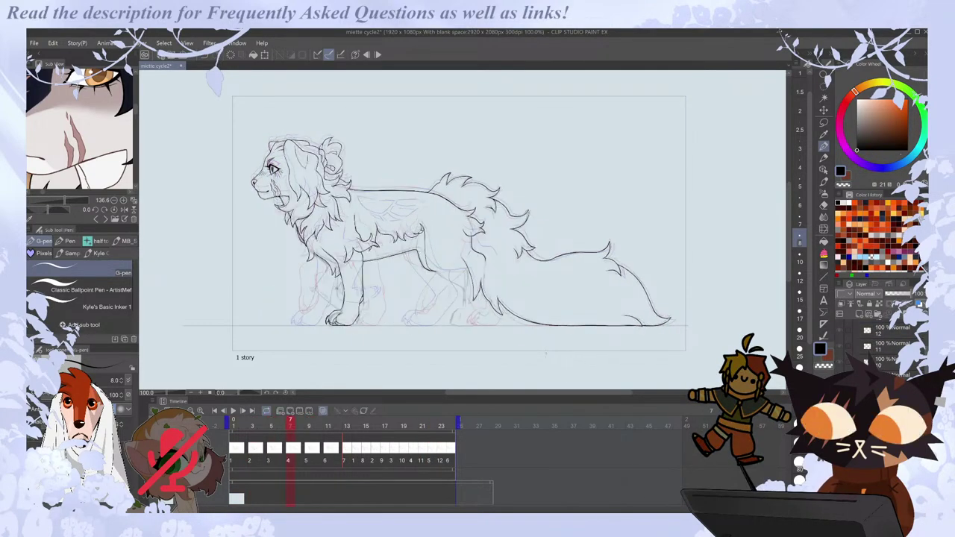
pyautogui.scroll(2, 451, 328)
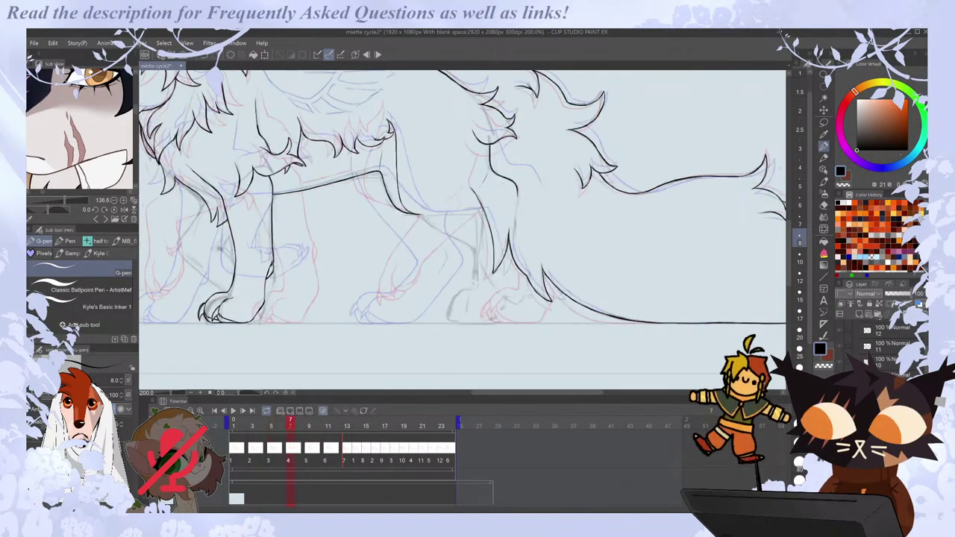
pyautogui.scroll(3, 361, 278)
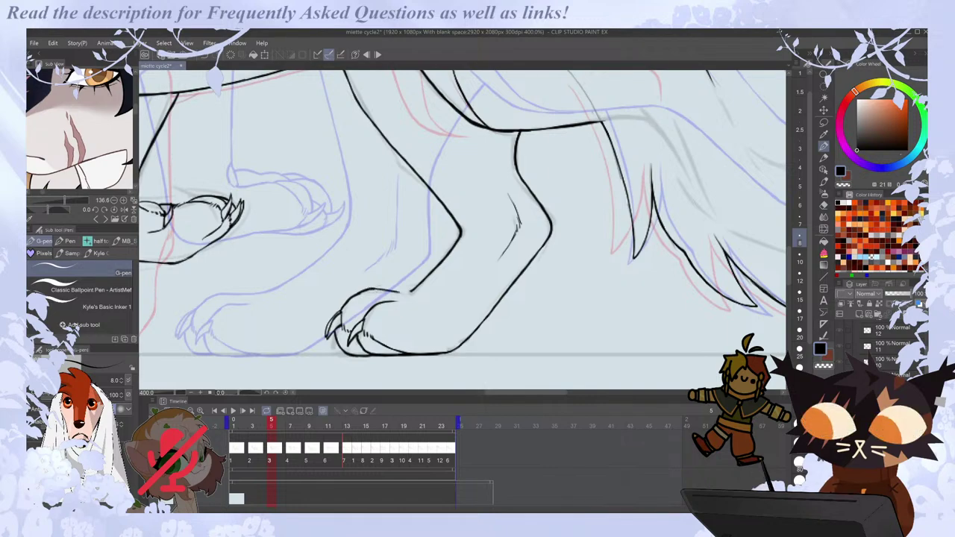
pyautogui.scroll(-3, 356, 228)
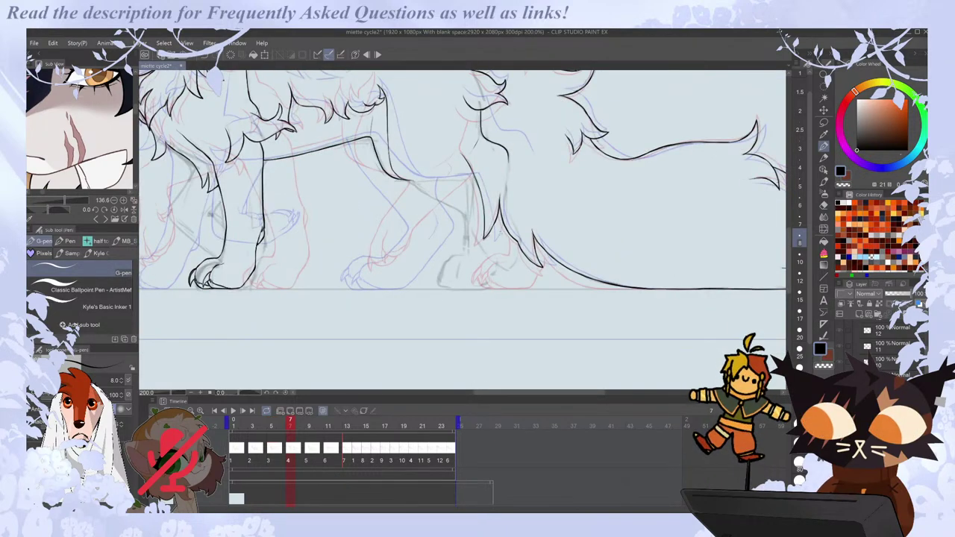
# Erase the planted hind paw's outermost claw on frame 9 and redraw it slightly shorter.
pyautogui.scroll(3, 463, 267)
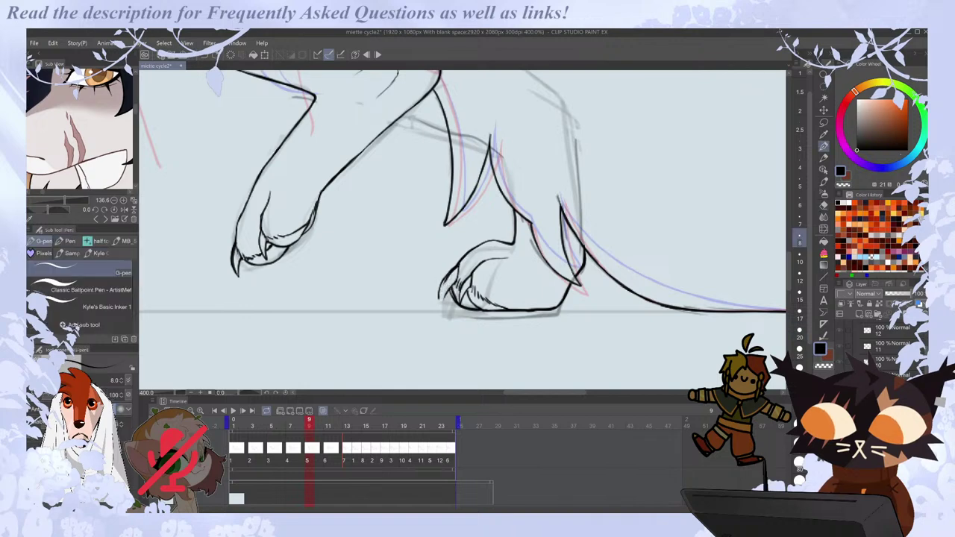
pyautogui.press('e')
pyautogui.press('p')
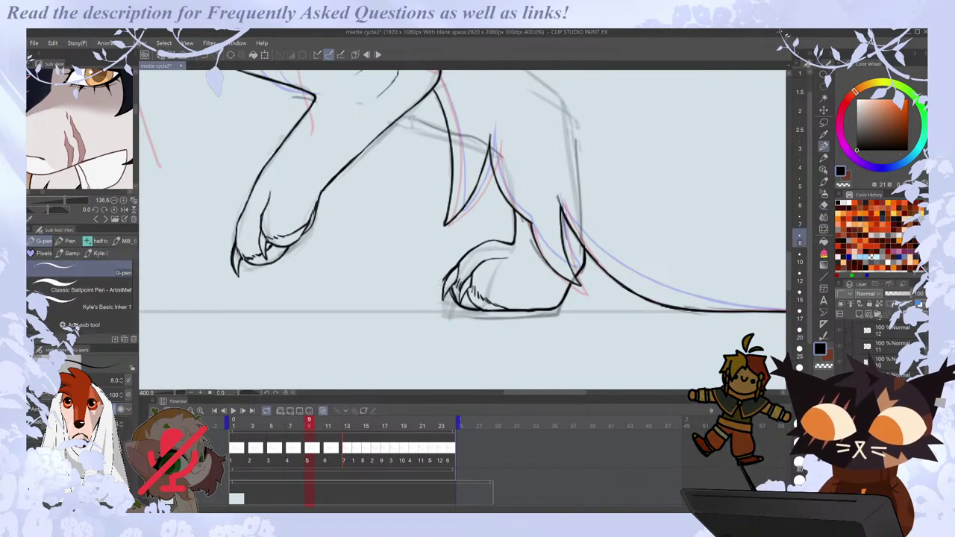
# Play the walk cycle from frame 3 to review the animation's motion.
pyautogui.scroll(-5, 440, 304)
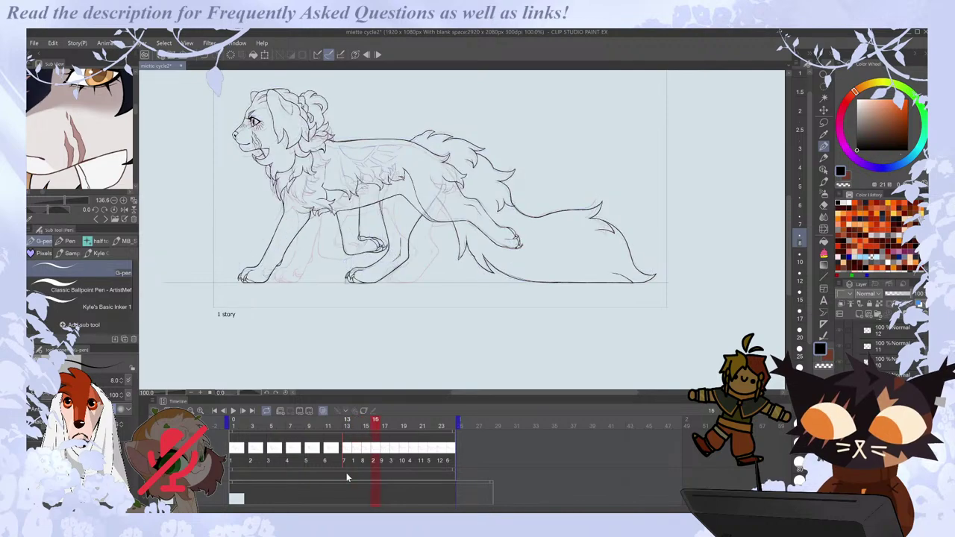
pyautogui.click(251, 421)
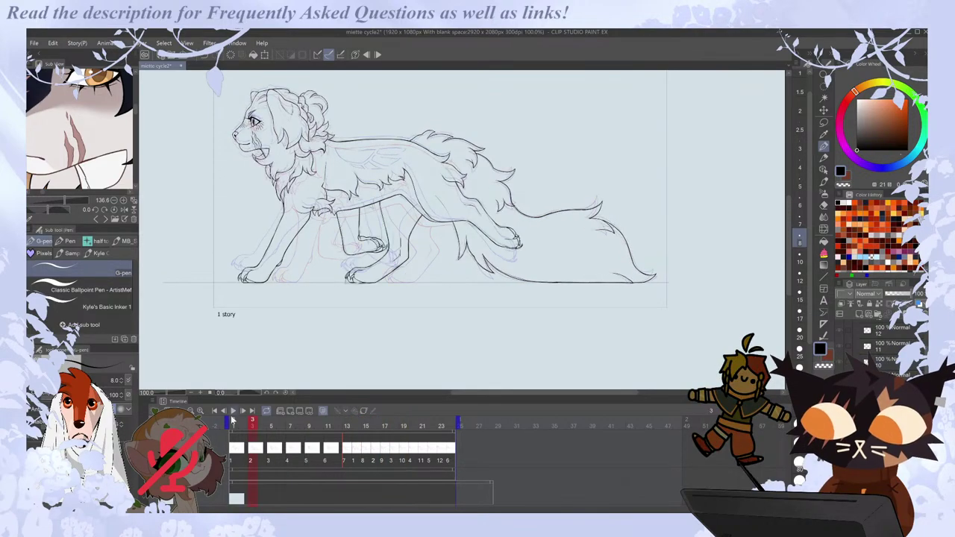
pyautogui.click(233, 412)
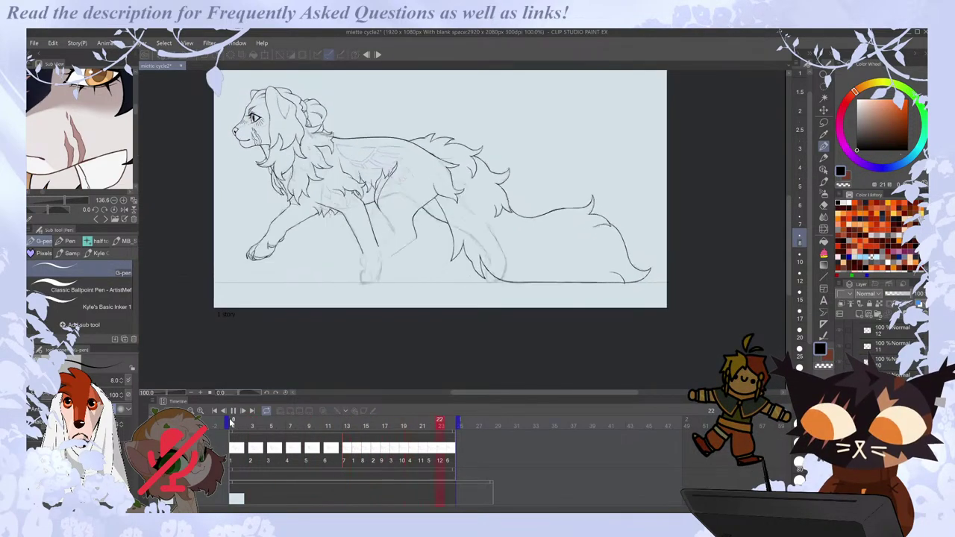
pyautogui.hotkey('ctrl', '+')
pyautogui.scroll(-1, 368, 138)
pyautogui.scroll(1, 296, 96)
# Stop at frame 13 and step through the frames up to 19, examining the inked legs and paws.
pyautogui.click(351, 453)
pyautogui.press('Right')
pyautogui.press('Right')
pyautogui.press('Right')
pyautogui.press('Right')
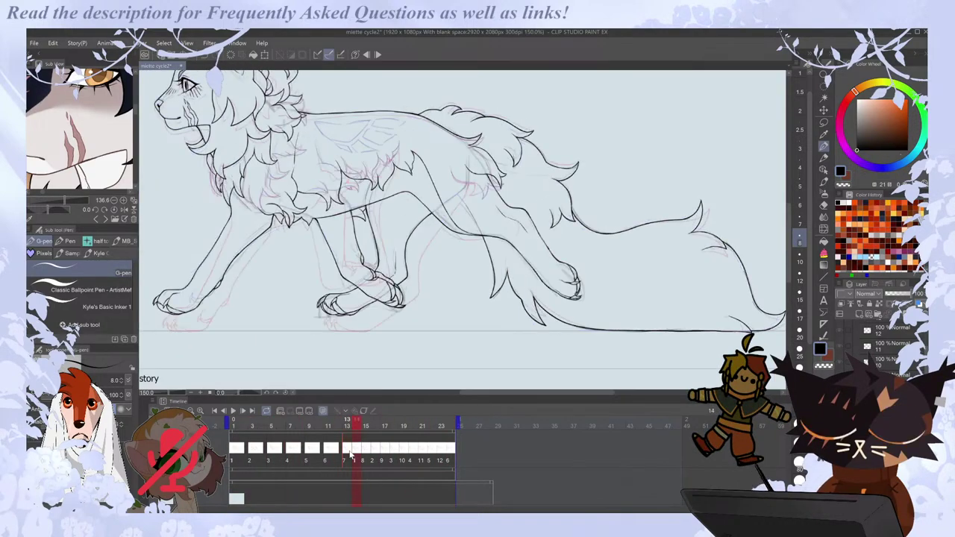
pyautogui.press('Left')
pyautogui.press('Right')
pyautogui.press('Right')
pyautogui.press('Left')
pyautogui.hotkey('ctrl', '+')
pyautogui.press('Right')
pyautogui.press('Right')
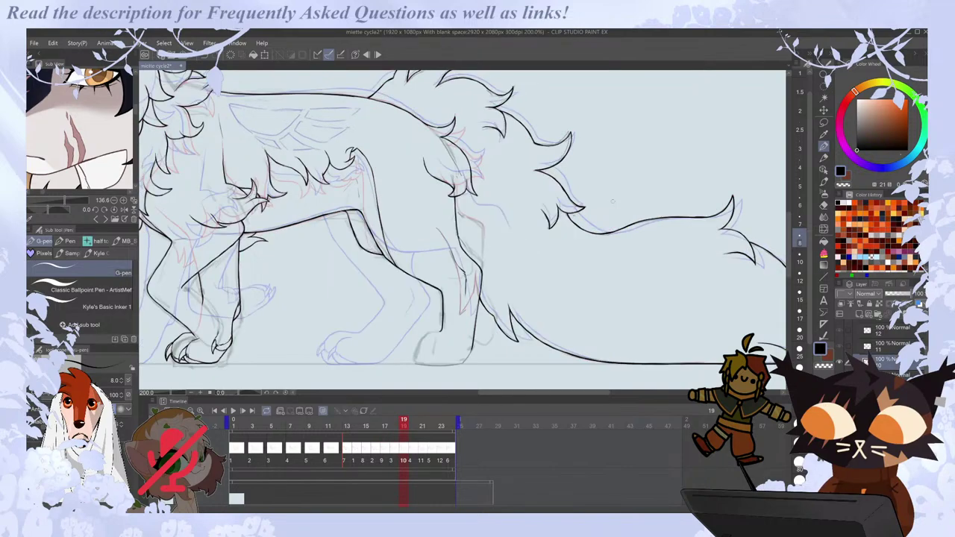
# On frame 19, ink the hind paw's toes, claws and upper edge by tracing the previous frame's onion-skinned paw.
pyautogui.press('Left')
pyautogui.hotkey('ctrl', '+')
pyautogui.hotkey('ctrl', '+')
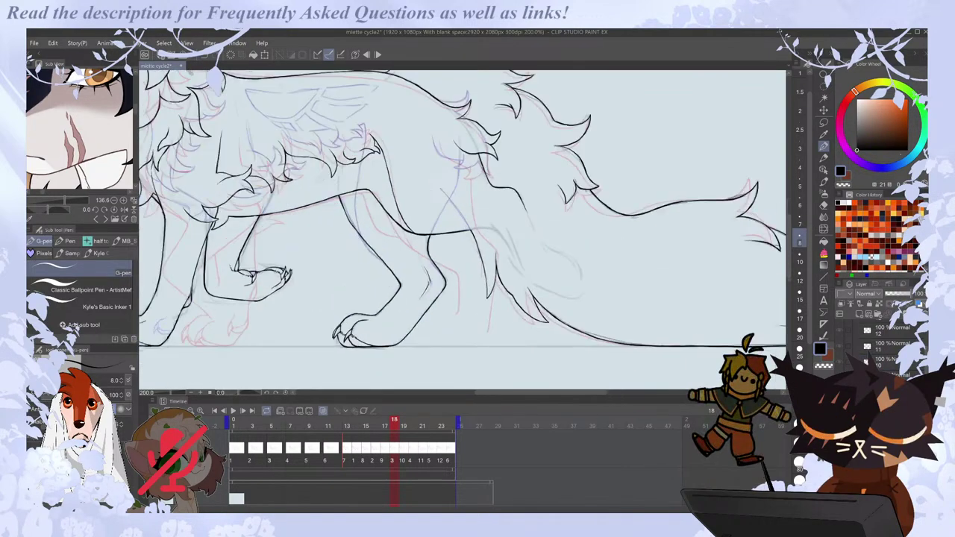
pyautogui.press('Right')
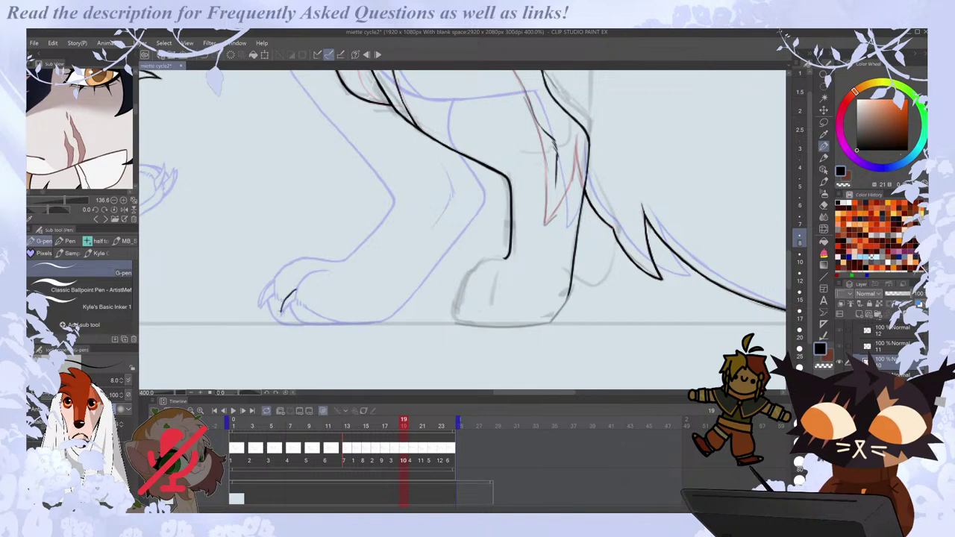
pyautogui.moveTo(299, 297)
pyautogui.mouseDown()
pyautogui.moveTo(301, 307)
pyautogui.moveTo(372, 323)
pyautogui.mouseUp()
pyautogui.hotkey('ctrl', 'z')
pyautogui.moveTo(290, 309)
pyautogui.mouseDown()
pyautogui.moveTo(344, 323)
pyautogui.moveTo(279, 323)
pyautogui.moveTo(308, 325)
pyautogui.mouseUp()
pyautogui.moveTo(273, 290); pyautogui.dragTo(275, 301)
pyautogui.moveTo(340, 323); pyautogui.dragTo(381, 322)
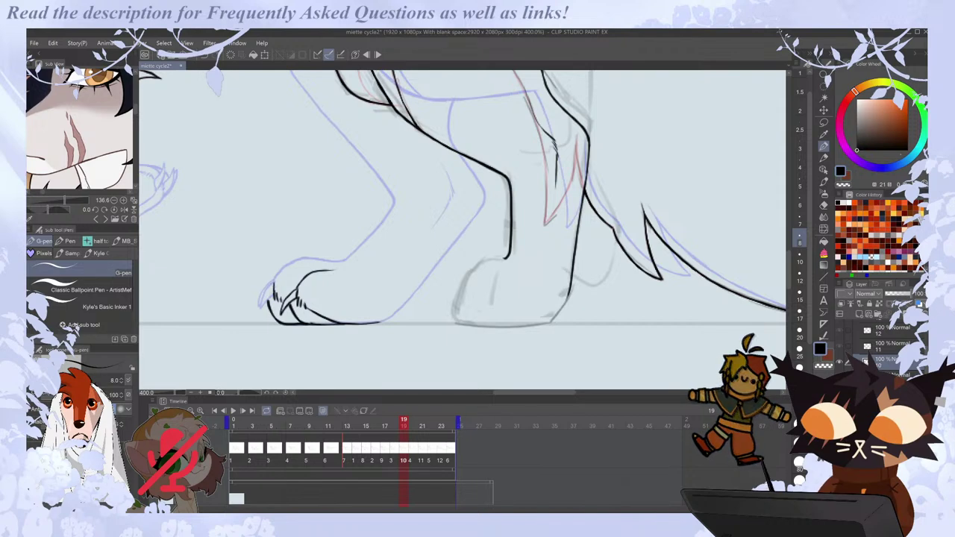
pyautogui.moveTo(270, 287); pyautogui.dragTo(263, 309)
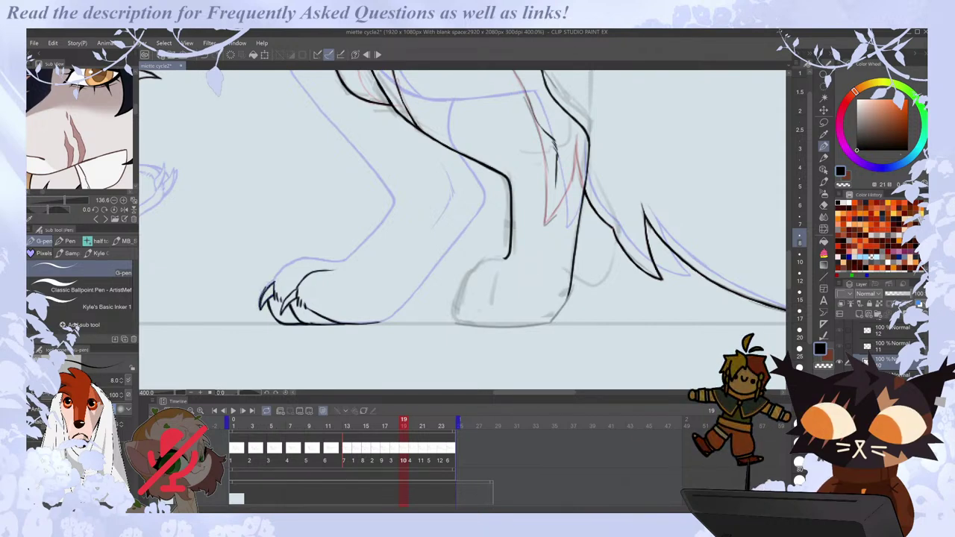
pyautogui.moveTo(290, 263); pyautogui.dragTo(341, 261)
# Lasso the inked paw, move it onto frame 19's sketched hind leg, trim its overlapping top line and clear the selection.
pyautogui.press('m')
pyautogui.moveTo(266, 218)
pyautogui.mouseDown()
pyautogui.moveTo(362, 207)
pyautogui.moveTo(331, 216)
pyautogui.mouseUp()
pyautogui.hotkey('ctrl', 't')
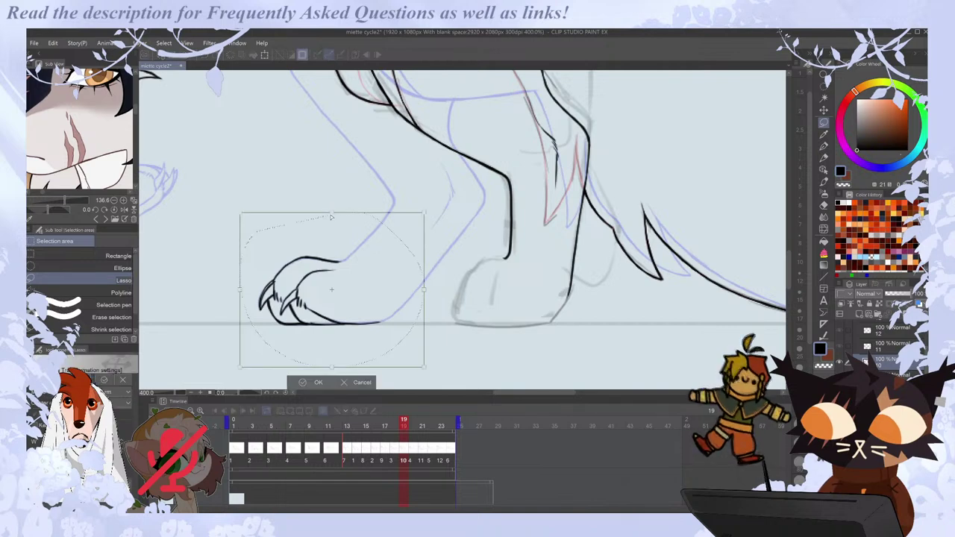
pyautogui.moveTo(388, 319); pyautogui.dragTo(576, 323)
pyautogui.press('Return')
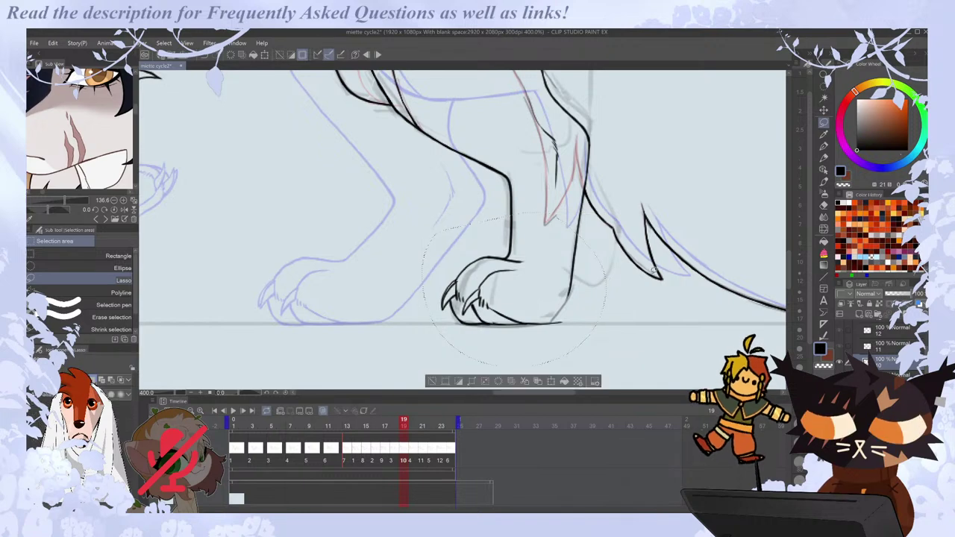
pyautogui.press('e')
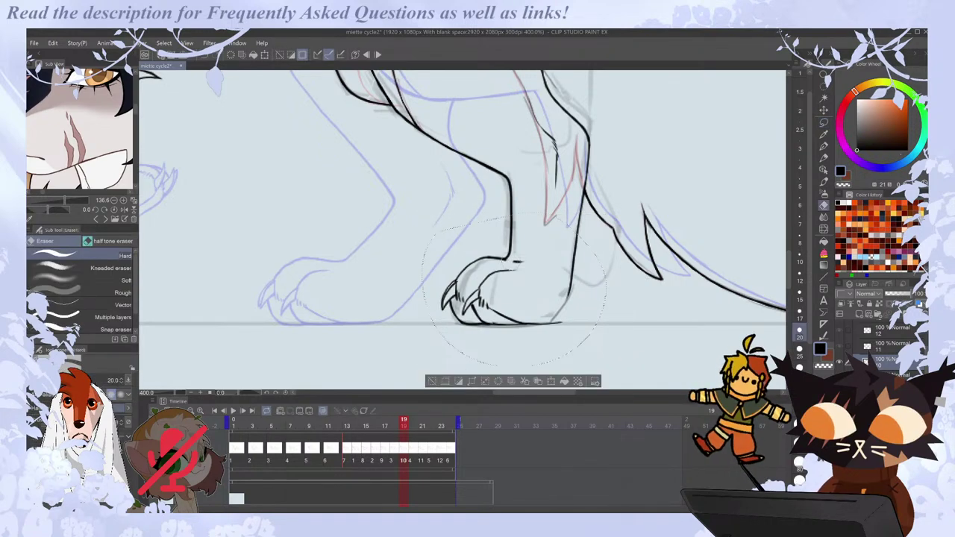
pyautogui.click(434, 382)
# Ink the heel on frame 19 and rework the lower leg's rear line so it joins the sole smoothly.
pyautogui.press('p')
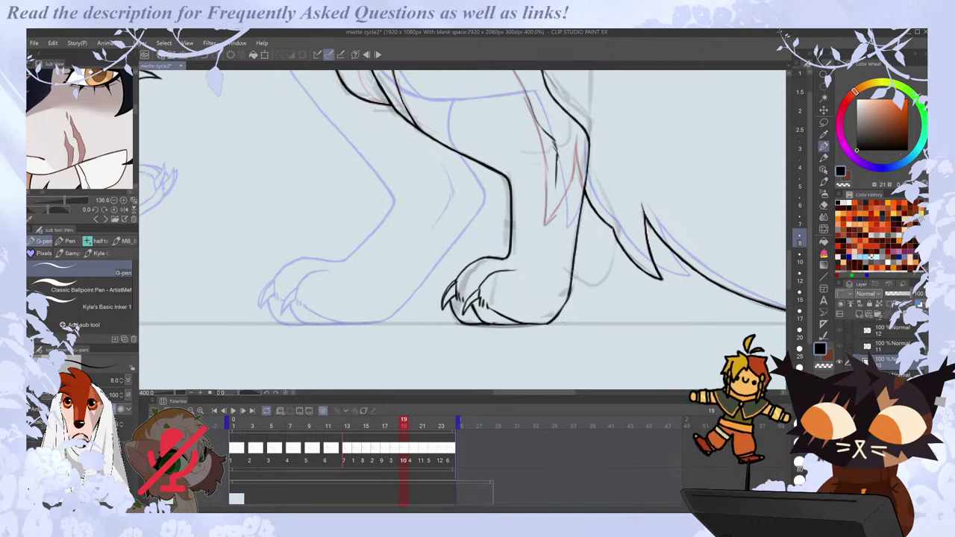
pyautogui.press('e')
pyautogui.moveTo(574, 252); pyautogui.dragTo(559, 307)
pyautogui.press('p')
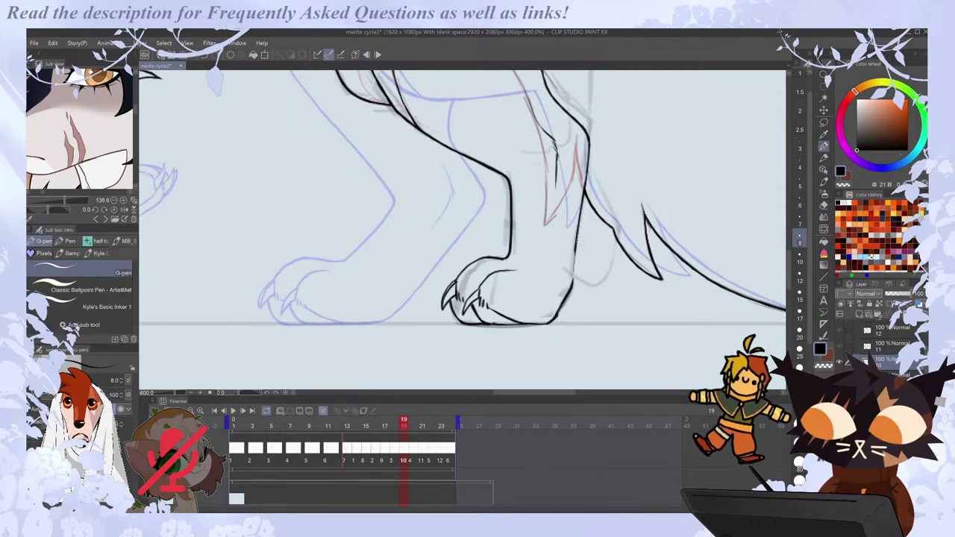
pyautogui.moveTo(570, 272); pyautogui.dragTo(552, 320)
pyautogui.moveTo(576, 220); pyautogui.dragTo(568, 273)
pyautogui.moveTo(580, 214)
pyautogui.mouseDown()
pyautogui.moveTo(573, 282)
pyautogui.moveTo(549, 326)
pyautogui.moveTo(489, 321)
pyautogui.mouseUp()
pyautogui.press('e')
pyautogui.press('p')
pyautogui.press('e')
pyautogui.press('p')
pyautogui.moveTo(552, 320); pyautogui.dragTo(513, 324)
pyautogui.hotkey('ctrl', 'z')
# Step back and forth through frames 17 to 21, examining how the planted hind leg and paw move.
pyautogui.scroll(-2, 562, 310)
pyautogui.press('Left')
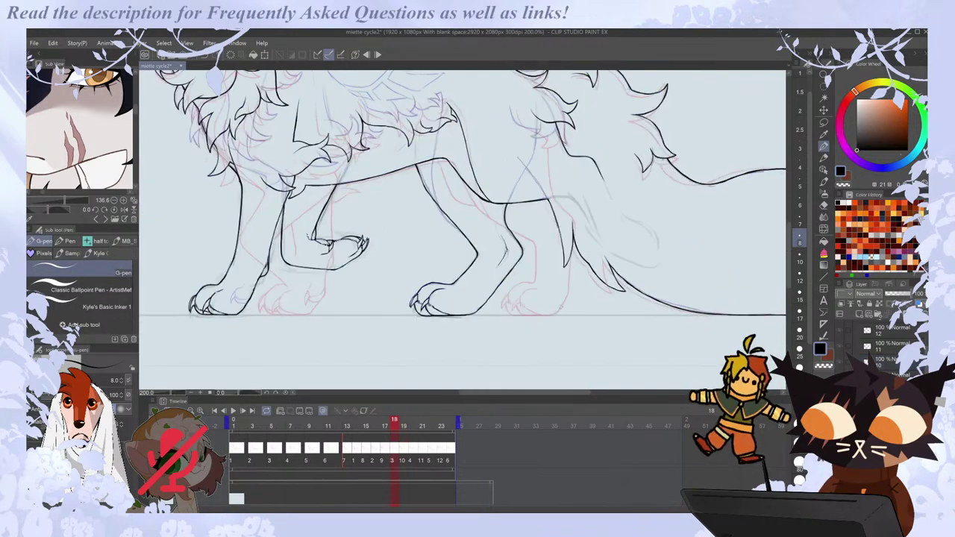
pyautogui.press('Right')
pyautogui.press('Right')
pyautogui.press('Left')
pyautogui.press('Left')
pyautogui.press('Right')
pyautogui.press('Right')
pyautogui.press('Right')
pyautogui.press('Left')
pyautogui.press('Left')
pyautogui.press('Left')
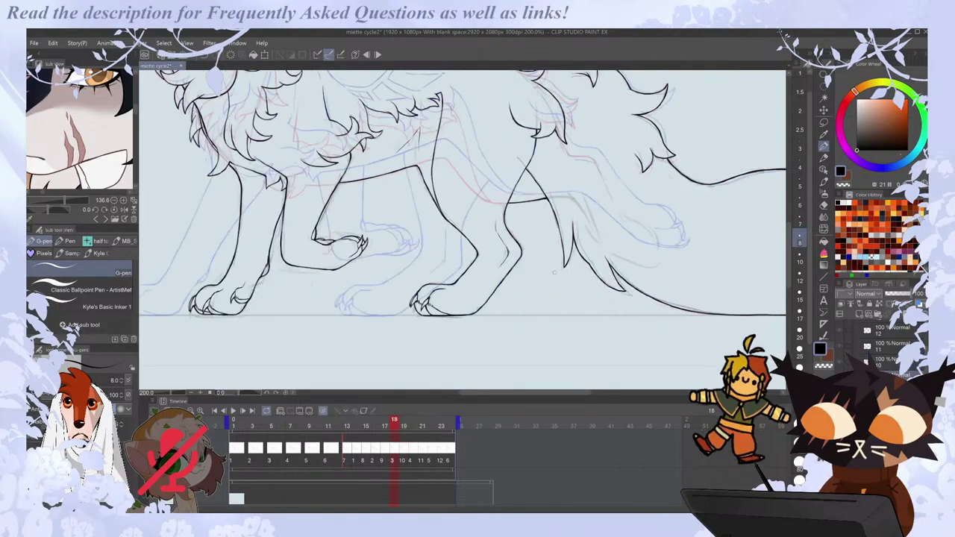
pyautogui.hotkey('ctrl', '+')
pyautogui.press('Left')
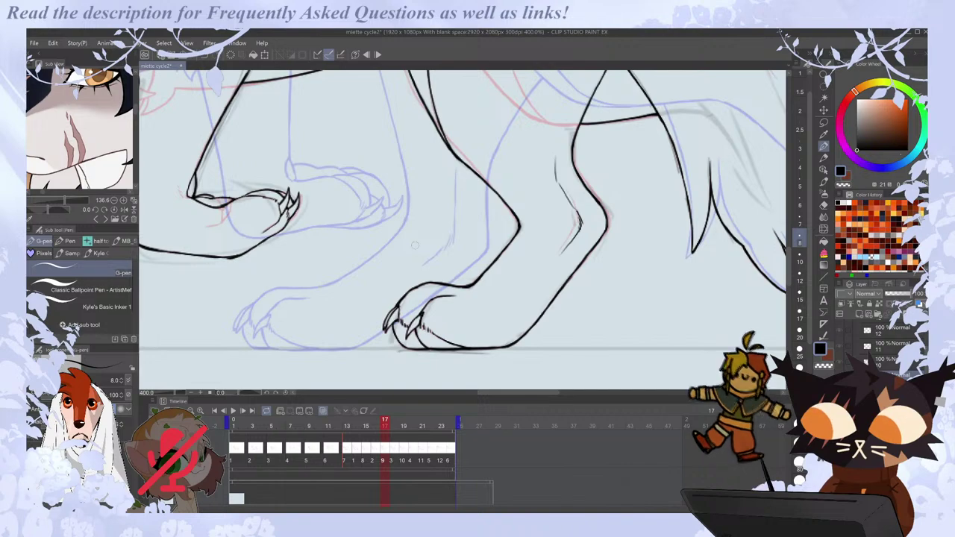
pyautogui.press('Right')
pyautogui.hotkey('ctrl', '-')
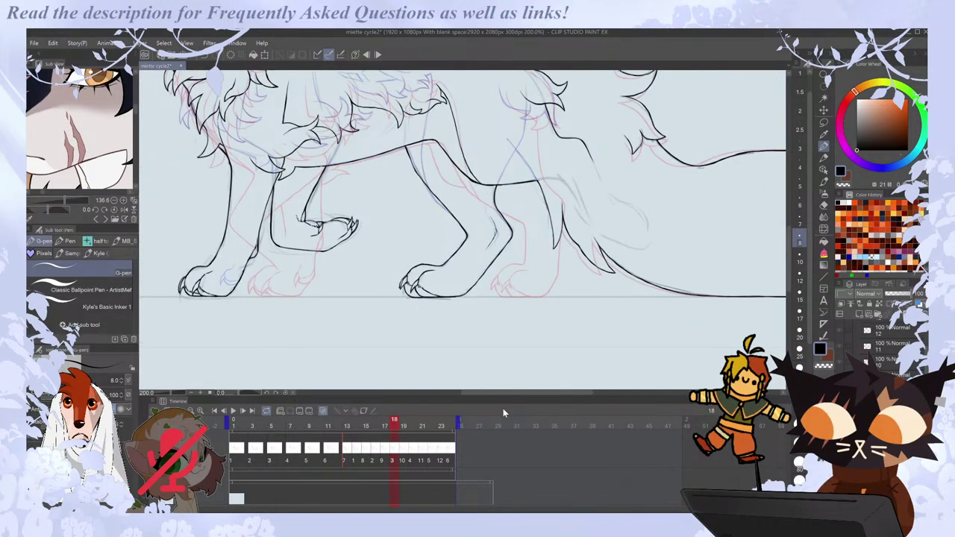
# Flip between frames 18 and 21 with onion skin on and off, examining the hind leg lines on frame 20.
pyautogui.moveTo(511, 391); pyautogui.dragTo(530, 391)
pyautogui.press('Right')
pyautogui.press('Right')
pyautogui.press('Right')
pyautogui.press('Left')
pyautogui.scroll(2, 433, 253)
pyautogui.scroll(-3, 477, 206)
pyautogui.scroll(3, 417, 104)
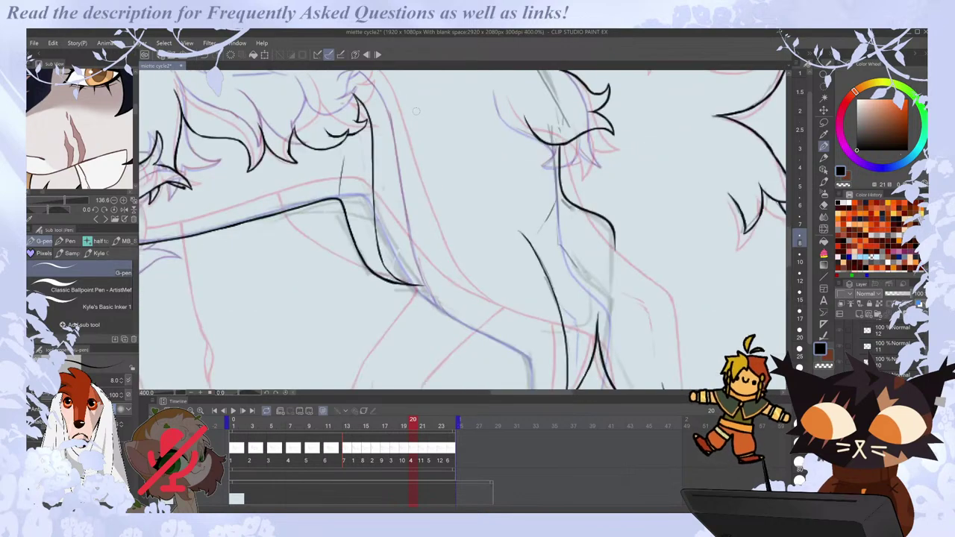
pyautogui.scroll(-4, 415, 111)
pyautogui.press('Left')
pyautogui.press('Right')
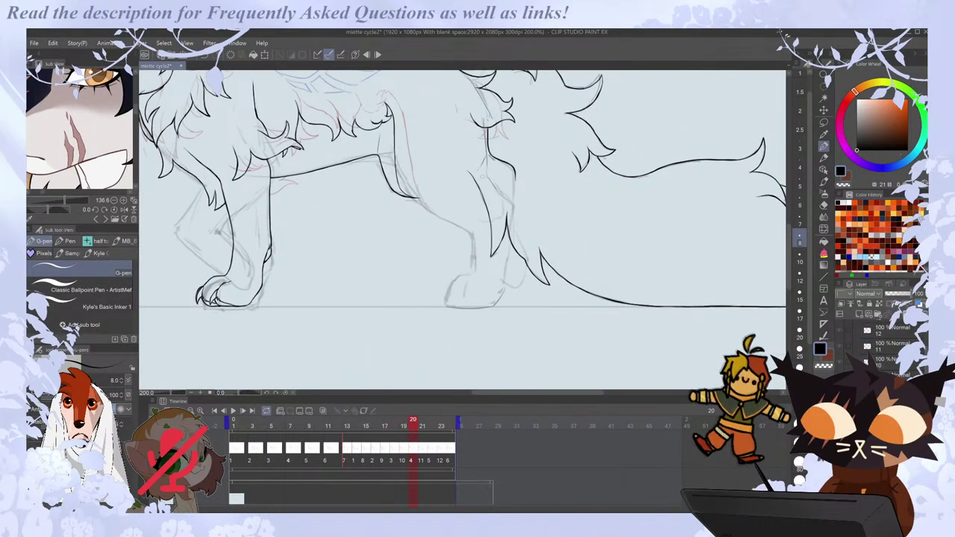
pyautogui.press('Right')
pyautogui.press('Left')
pyautogui.press('Left')
pyautogui.press('Left')
pyautogui.press('Right')
pyautogui.press('Right')
pyautogui.press('Right')
pyautogui.press('Left')
pyautogui.press('Left')
pyautogui.press('Left')
pyautogui.press('Right')
pyautogui.press('Right')
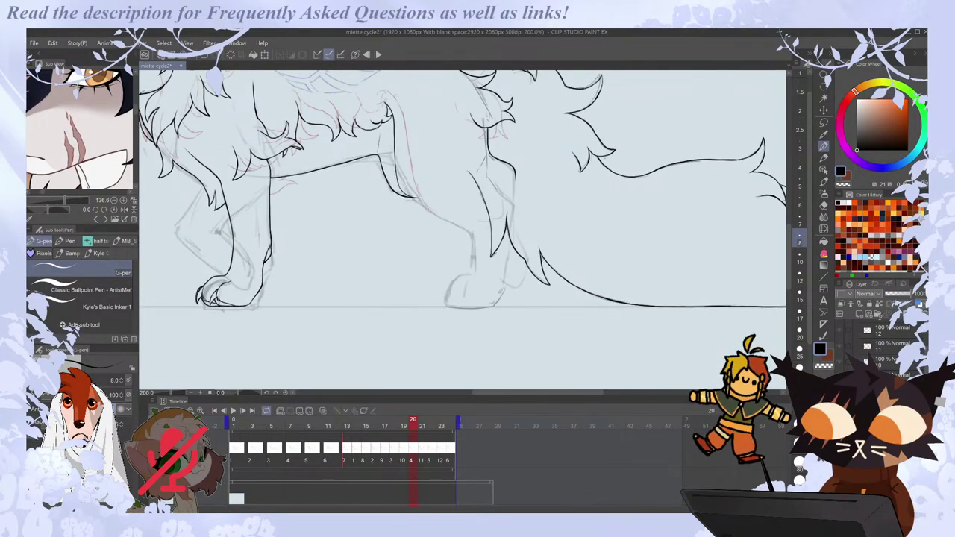
# Erase the front line of the hind thigh on frame 20 and redraw it down to the knee.
pyautogui.press('e')
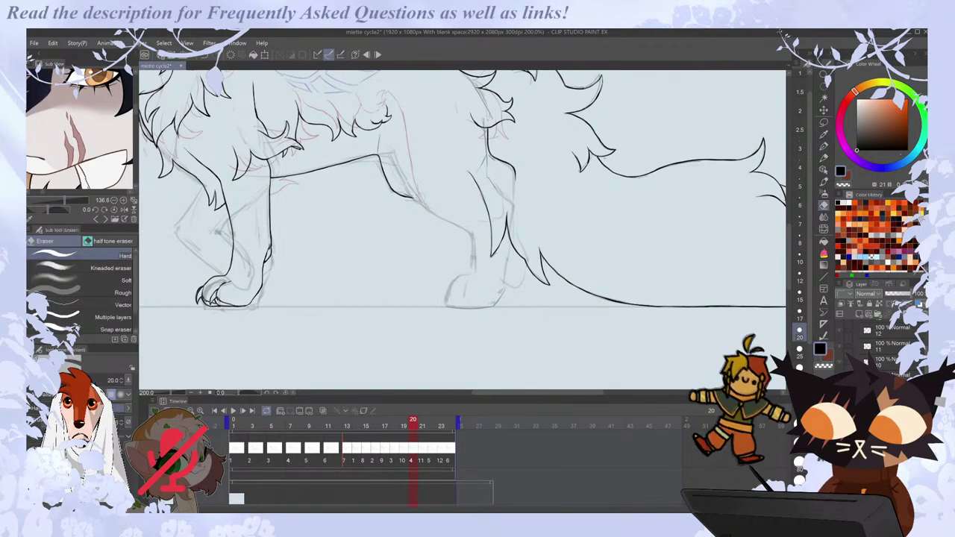
pyautogui.press('p')
pyautogui.moveTo(390, 104); pyautogui.dragTo(419, 197)
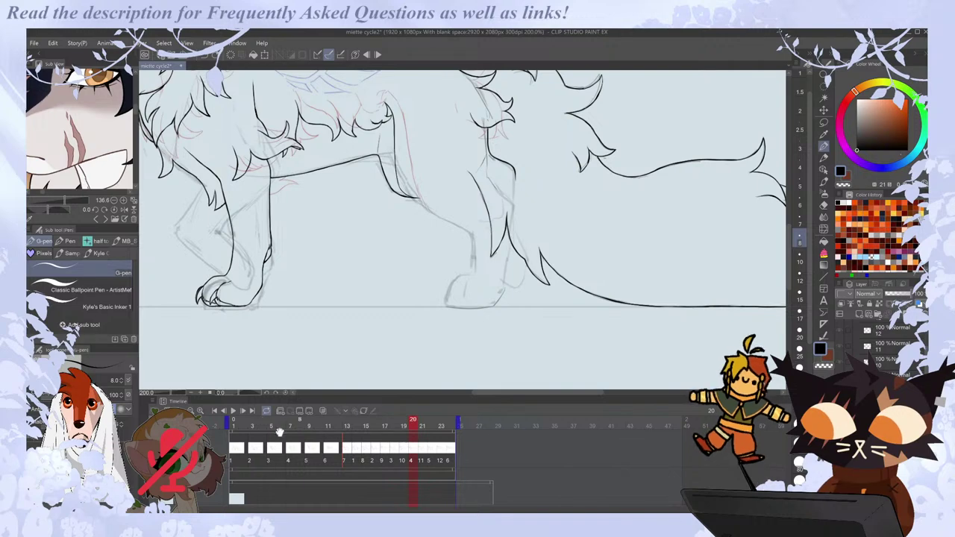
# Go to frame 7 and ink the raised hind leg's lower edge from the knee back to the bend at the hock.
pyautogui.moveTo(278, 457); pyautogui.dragTo(287, 458)
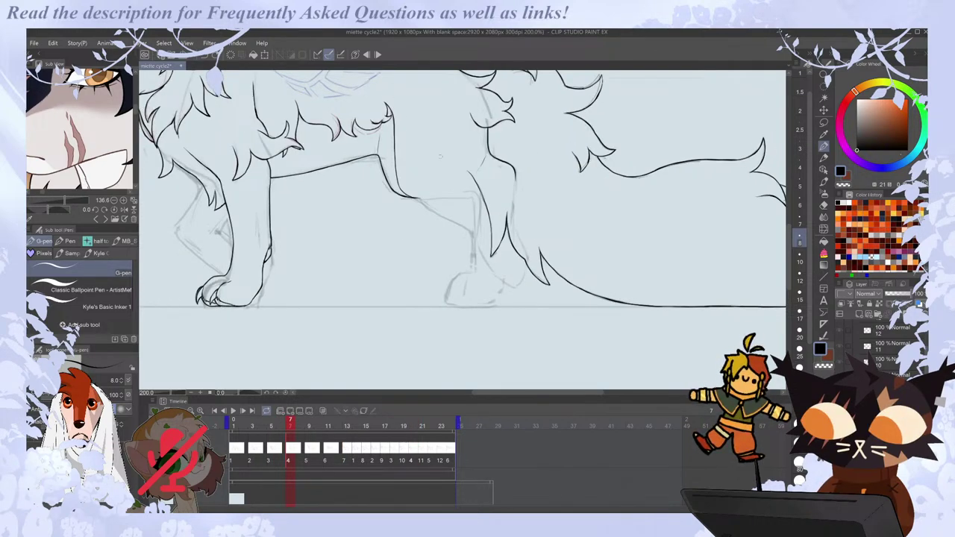
pyautogui.press('Left')
pyautogui.press('Right')
pyautogui.press('Right')
pyautogui.press('Left')
pyautogui.scroll(2, 444, 188)
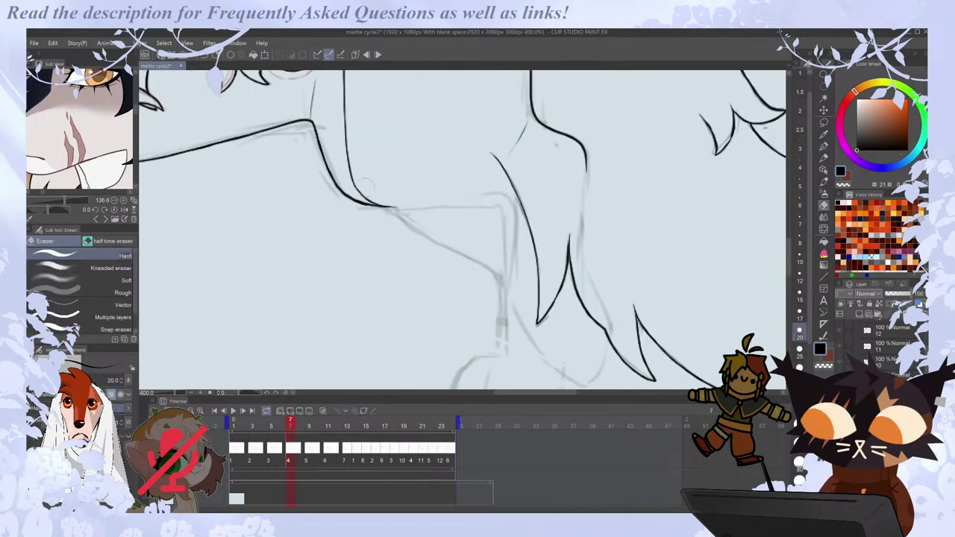
pyautogui.moveTo(422, 207); pyautogui.dragTo(449, 206)
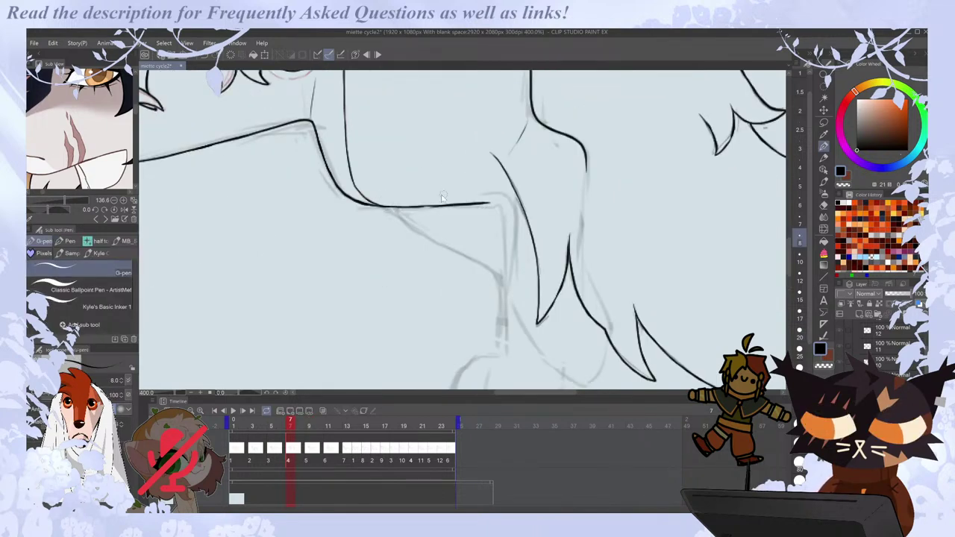
pyautogui.hotkey('ctrl', 'z')
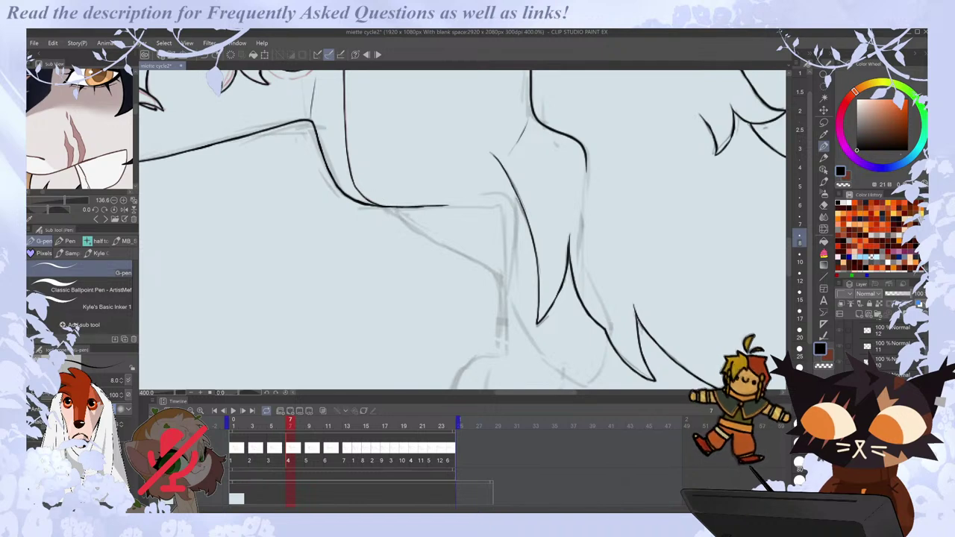
pyautogui.moveTo(403, 207); pyautogui.dragTo(507, 200)
pyautogui.scroll(-2, 507, 200)
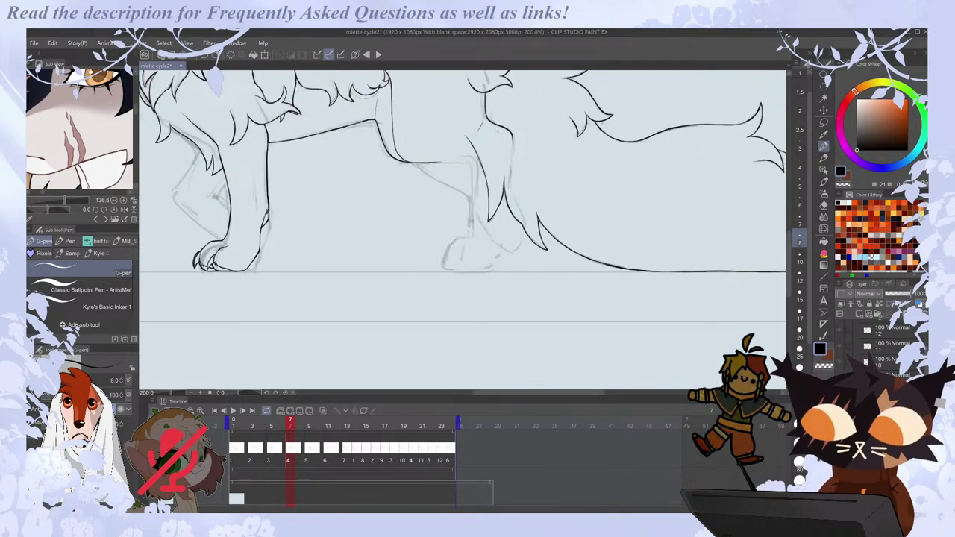
pyautogui.moveTo(428, 161); pyautogui.dragTo(471, 164)
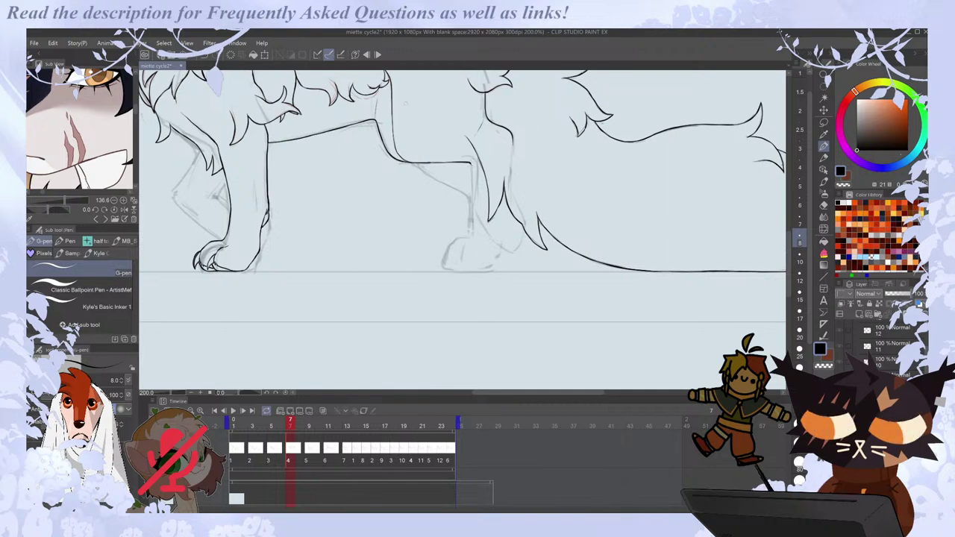
pyautogui.moveTo(471, 162); pyautogui.dragTo(473, 178)
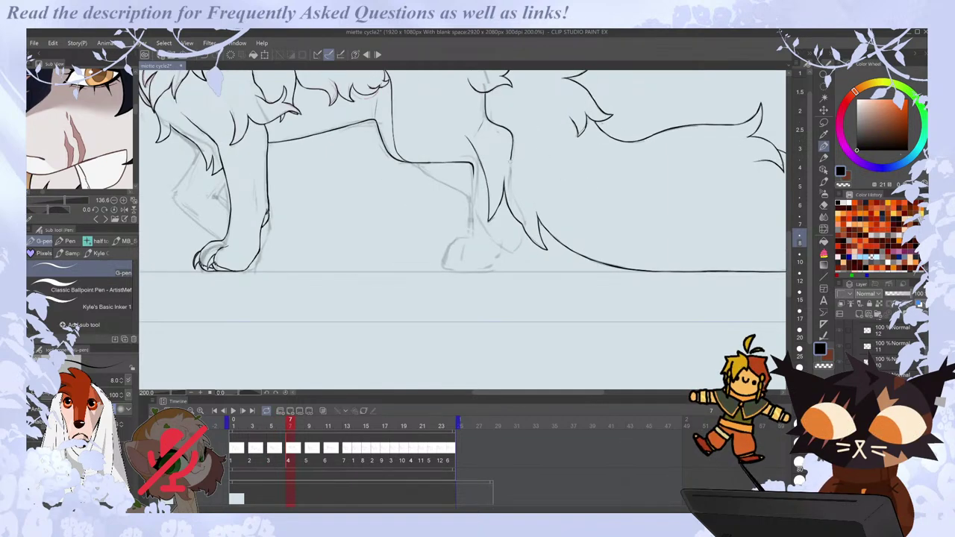
# Ink the rear edge of the hind leg on frame 7 and add a short contour line inside it.
pyautogui.press(',')
pyautogui.press('.')
pyautogui.hotkey('ctrl', 'z')
pyautogui.moveTo(512, 159); pyautogui.dragTo(511, 187)
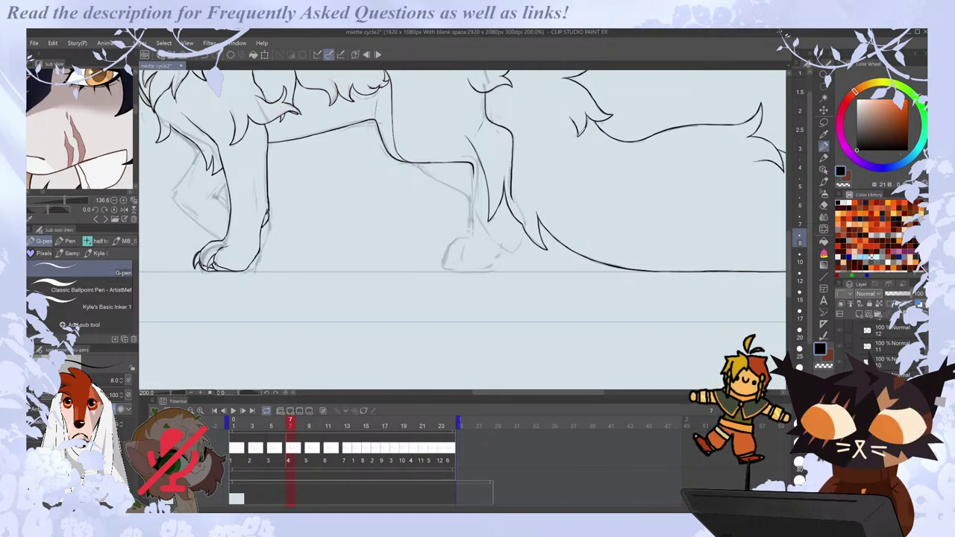
pyautogui.moveTo(486, 136); pyautogui.dragTo(499, 138)
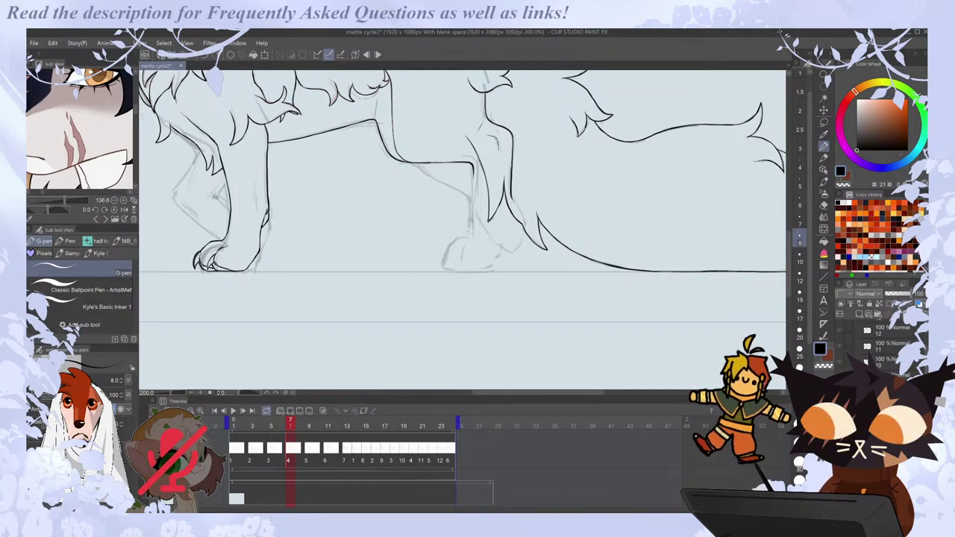
pyautogui.press(',')
pyautogui.press('.')
pyautogui.press('.')
pyautogui.press(',')
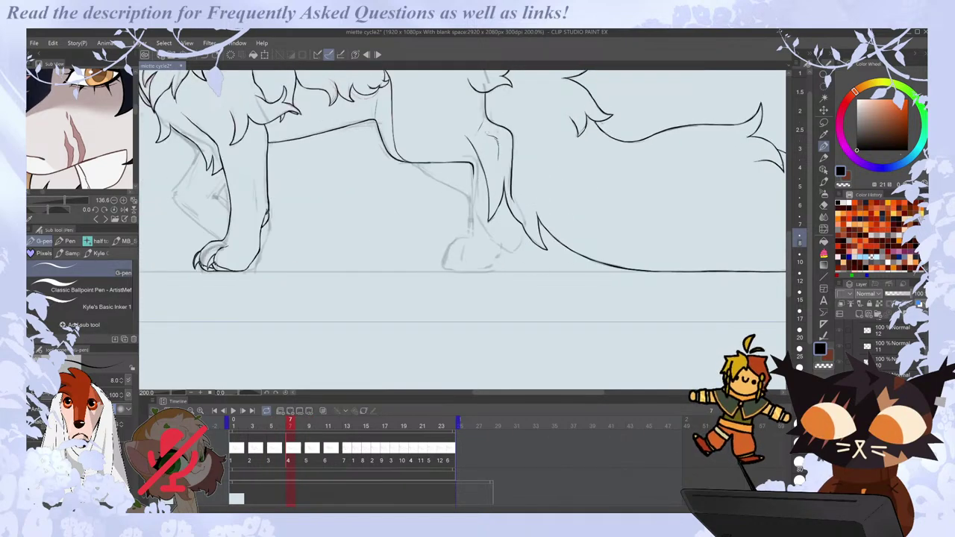
# Compare frame 7 with its neighbouring frames and erase the tail fur spike that overlaps the hind leg.
pyautogui.press('Right')
pyautogui.press('Right')
pyautogui.press(',')
pyautogui.press('.')
pyautogui.press('Left')
pyautogui.press('Left')
pyautogui.press('Right')
pyautogui.press('Left')
pyautogui.press('Right')
pyautogui.press('e')
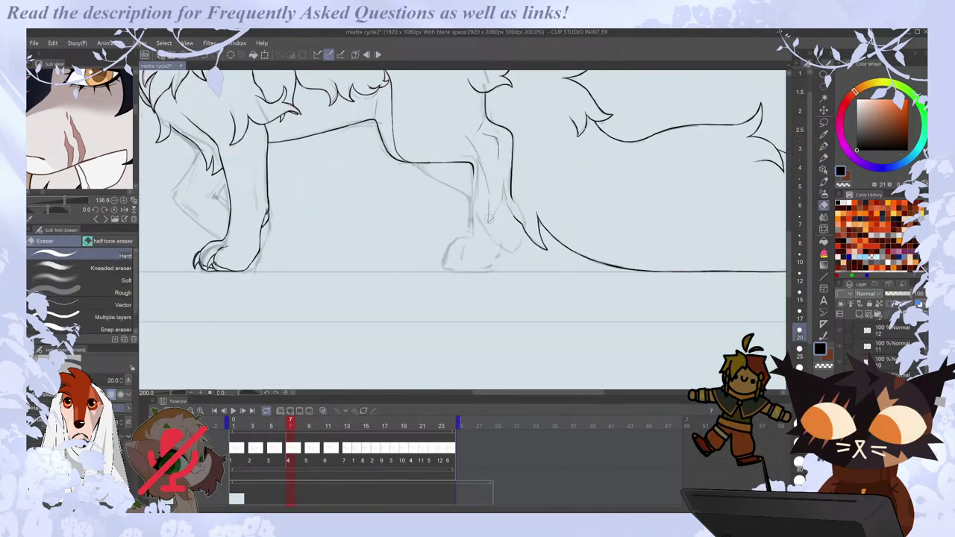
pyautogui.press('p')
# Return to frame 20, turn onion skin on to compare the hind legs on frames 17 to 20, and view frame 19 without it.
pyautogui.click(411, 462)
pyautogui.click(313, 411)
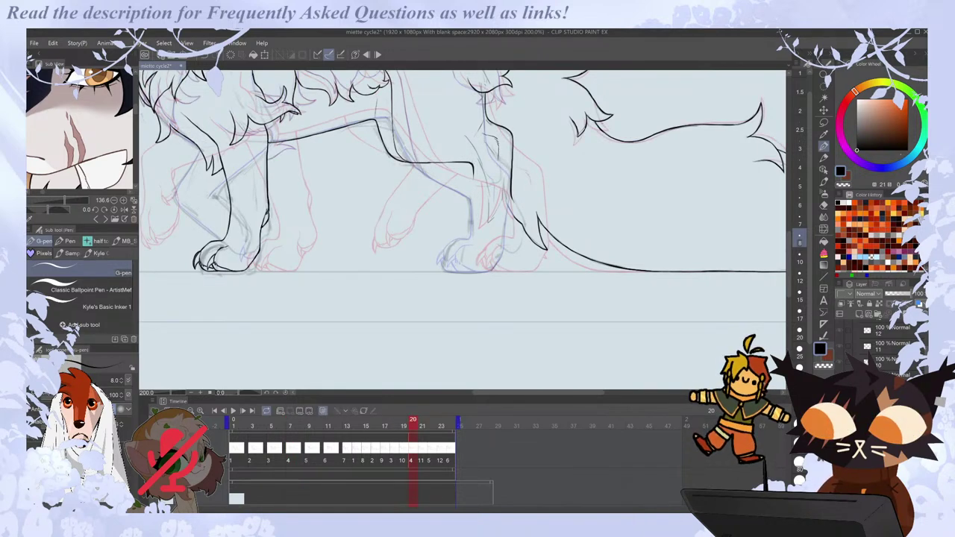
pyautogui.moveTo(791, 244); pyautogui.dragTo(792, 228)
pyautogui.press('Left')
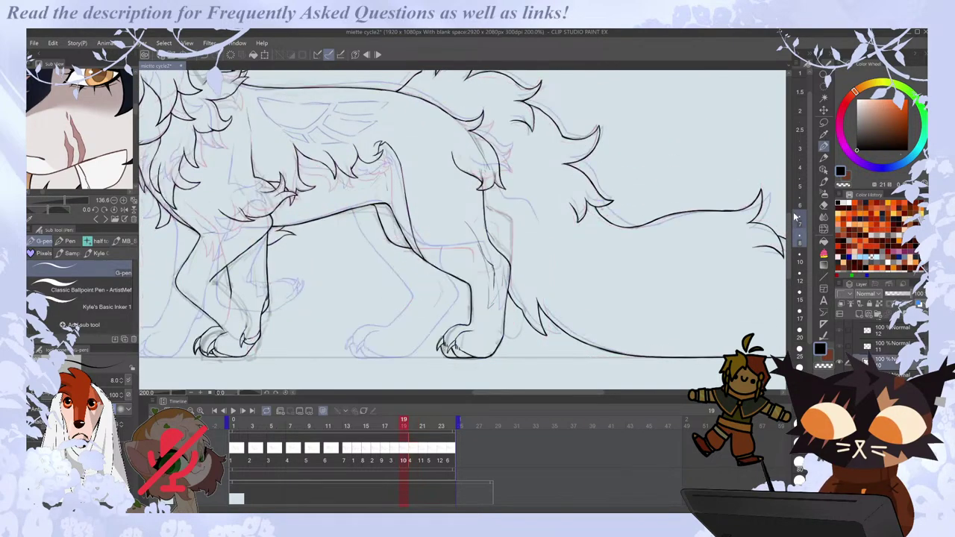
pyautogui.press('Left')
pyautogui.press('Right')
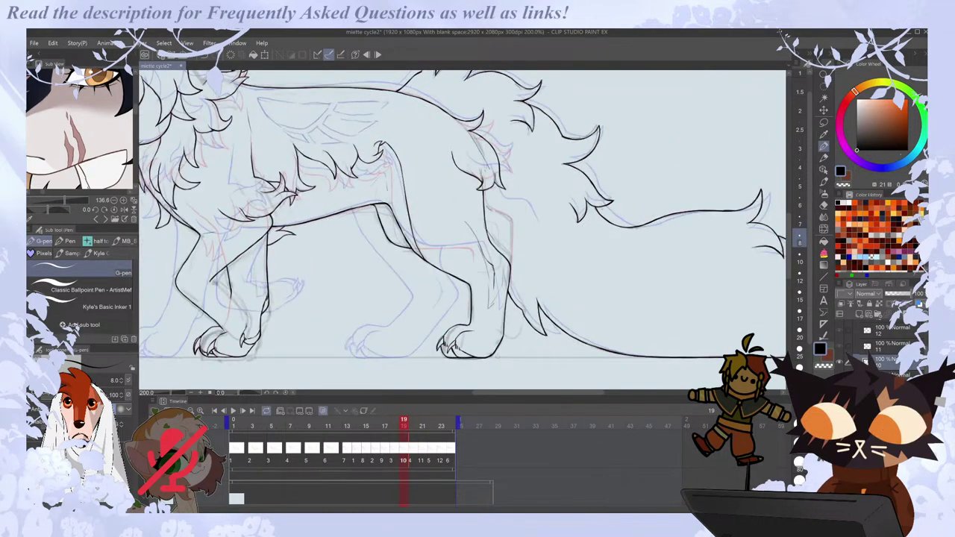
pyautogui.press('Left')
pyautogui.press('Left')
pyautogui.press('Right')
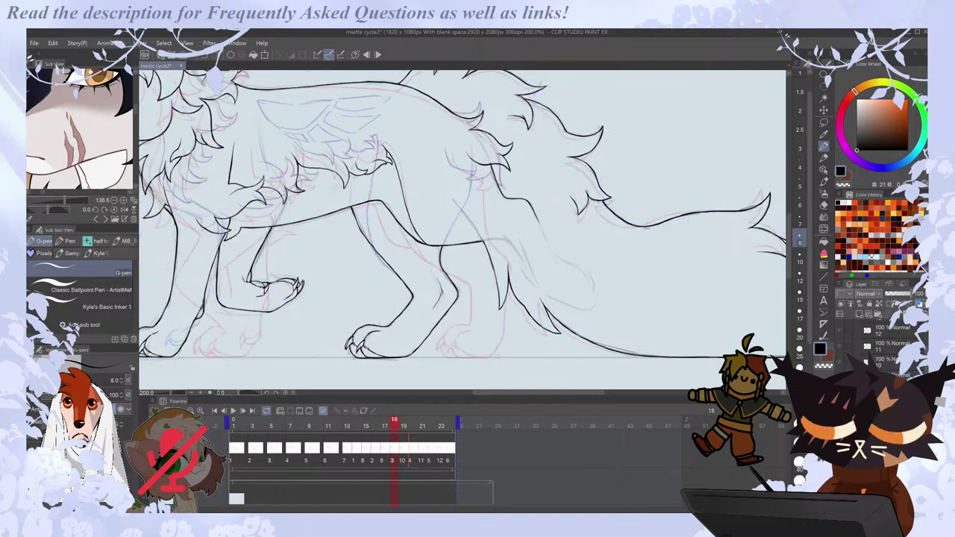
pyautogui.press('Right')
pyautogui.press('Right')
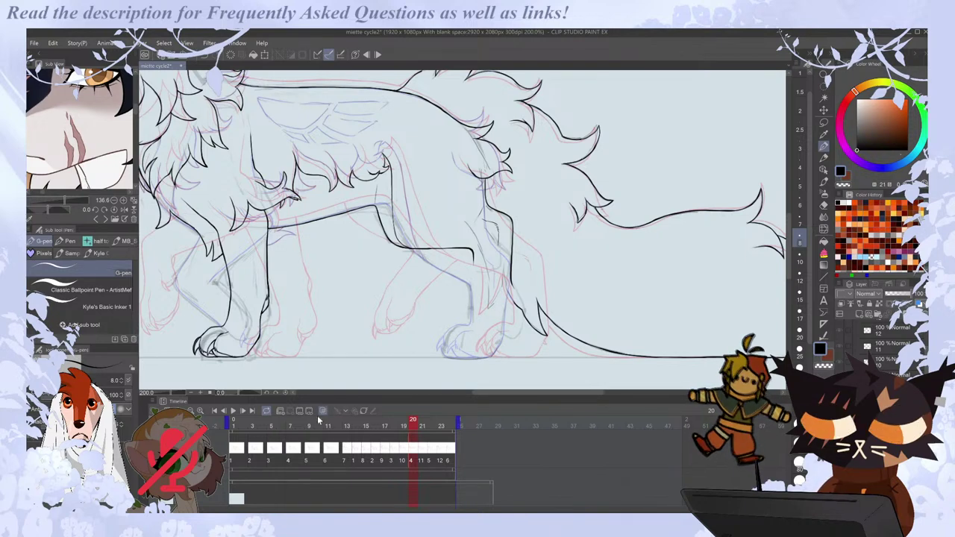
pyautogui.click(317, 416)
pyautogui.press('Left')
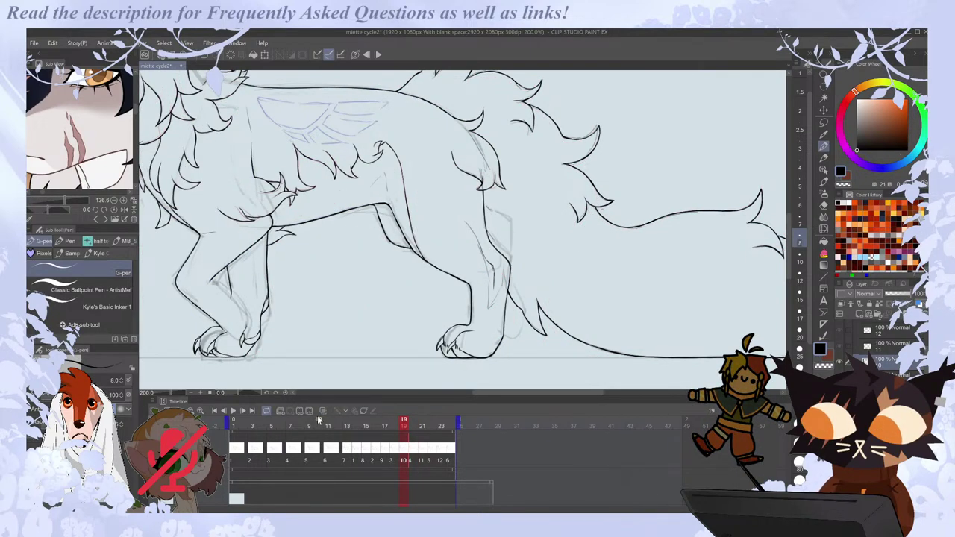
# Go to frame 20, turn onion skin on, and ink the planted hind leg's front edge from the knee down to the paw.
pyautogui.press('Right')
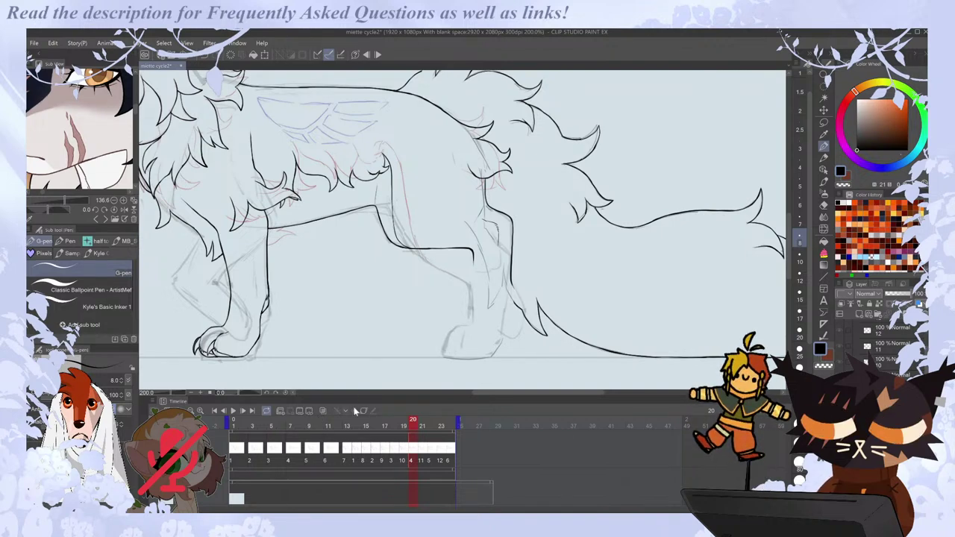
pyautogui.click(322, 410)
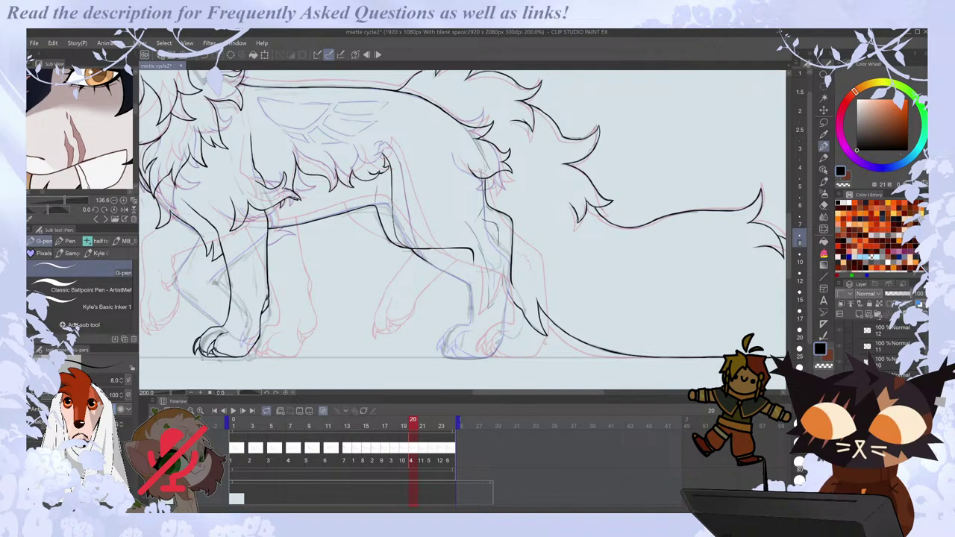
pyautogui.moveTo(430, 264); pyautogui.dragTo(469, 284)
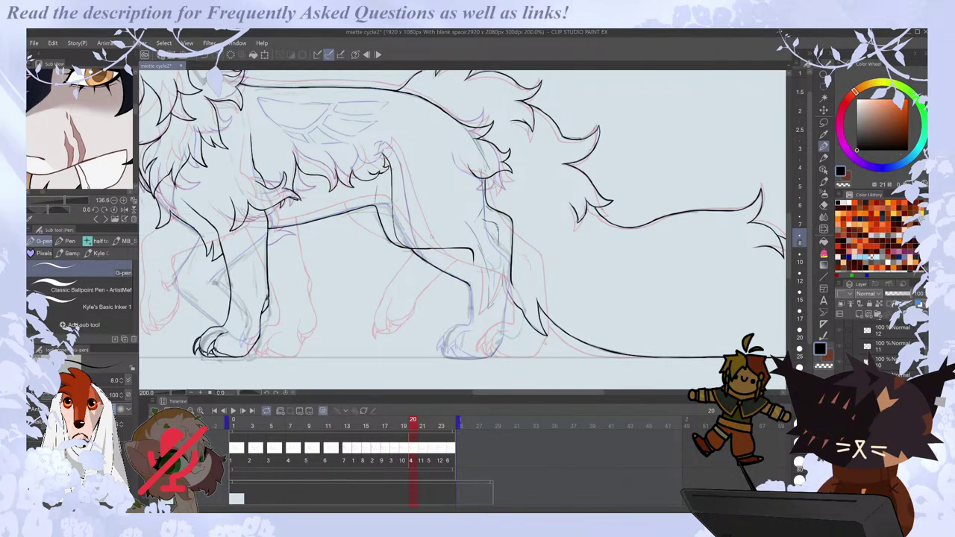
pyautogui.scroll(2, 471, 357)
pyautogui.moveTo(468, 210); pyautogui.dragTo(471, 285)
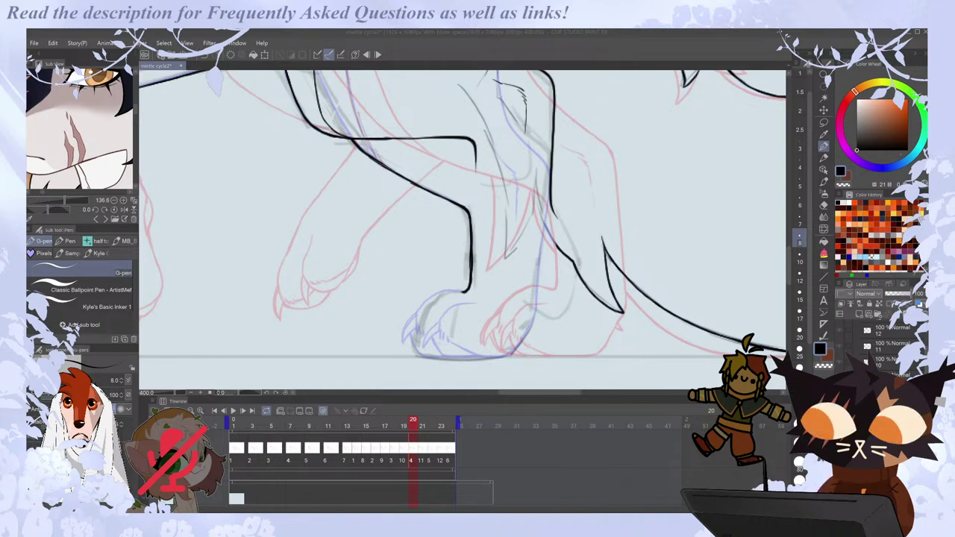
pyautogui.moveTo(467, 246)
pyautogui.mouseDown()
pyautogui.moveTo(468, 279)
pyautogui.moveTo(467, 265)
pyautogui.mouseUp()
pyautogui.hotkey('ctrl', 'z')
pyautogui.press('e')
pyautogui.press('p')
pyautogui.press('Left')
pyautogui.hotkey('ctrl', 'Right')
# Ink the planted hind leg's rear edge down to the heel and continue along the sole to the toes on frame 20.
pyautogui.moveTo(539, 257)
pyautogui.mouseDown()
pyautogui.moveTo(534, 325)
pyautogui.moveTo(505, 355)
pyautogui.mouseUp()
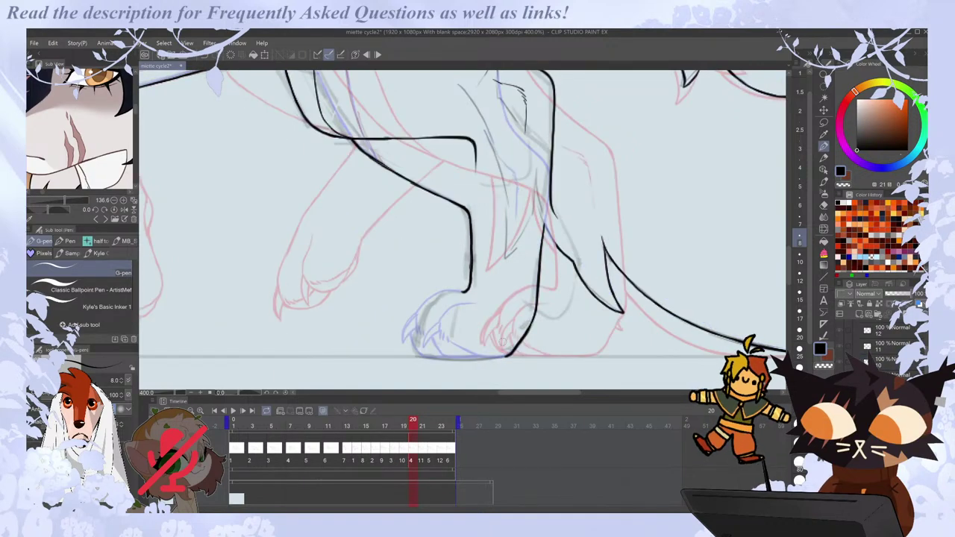
pyautogui.hotkey('ctrl', 'Left')
pyautogui.hotkey('ctrl', 'Right')
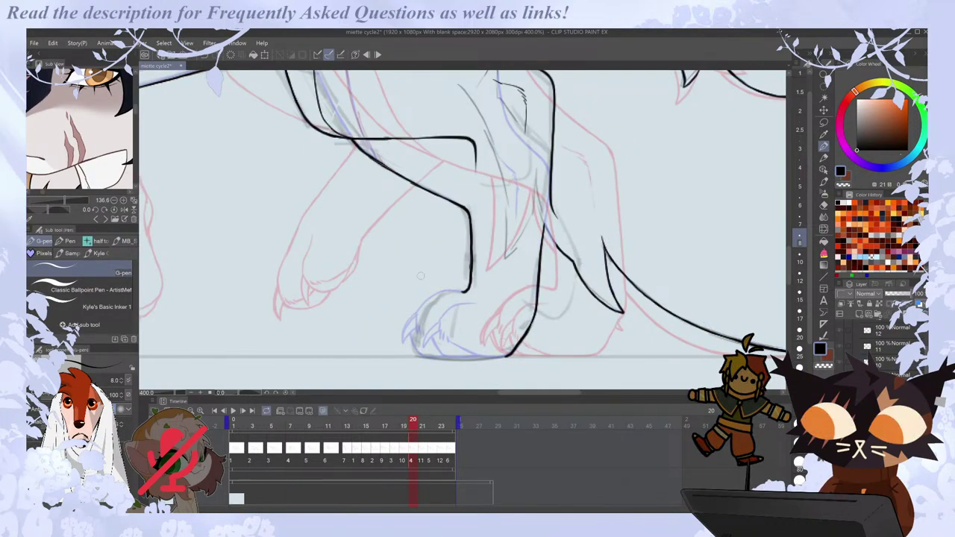
pyautogui.moveTo(440, 333); pyautogui.dragTo(483, 357)
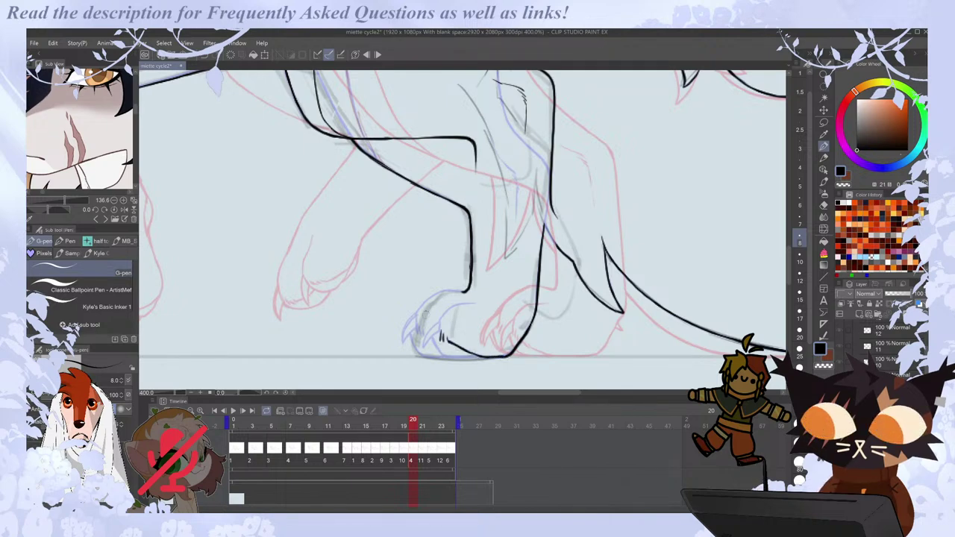
pyautogui.moveTo(432, 338); pyautogui.dragTo(449, 355)
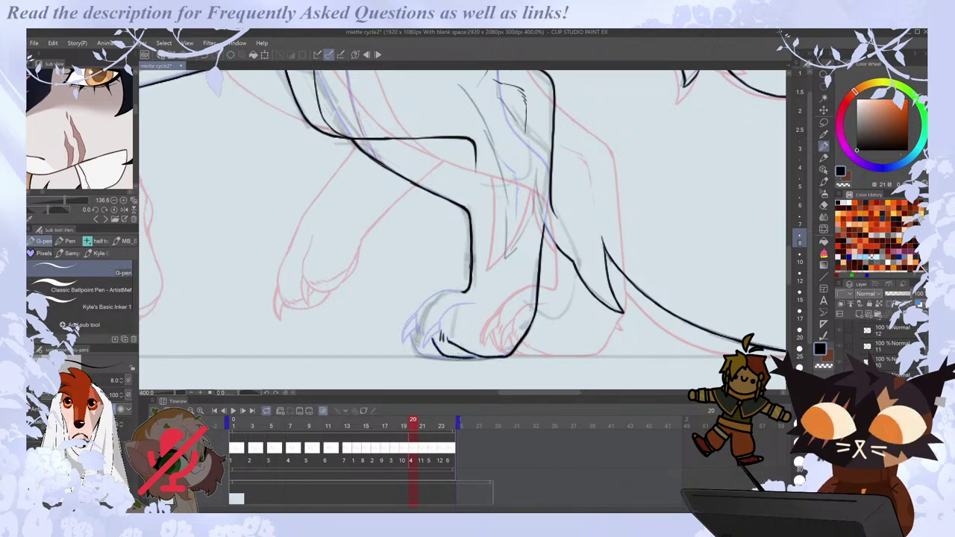
# Compare the hind paw with frames 18 and 19 and ink the nearest toe's curved claw on frame 20.
pyautogui.hotkey('ctrl', 'Left')
pyautogui.hotkey('ctrl', 'Right')
pyautogui.hotkey('ctrl', 'Left')
pyautogui.hotkey('ctrl', 'Left')
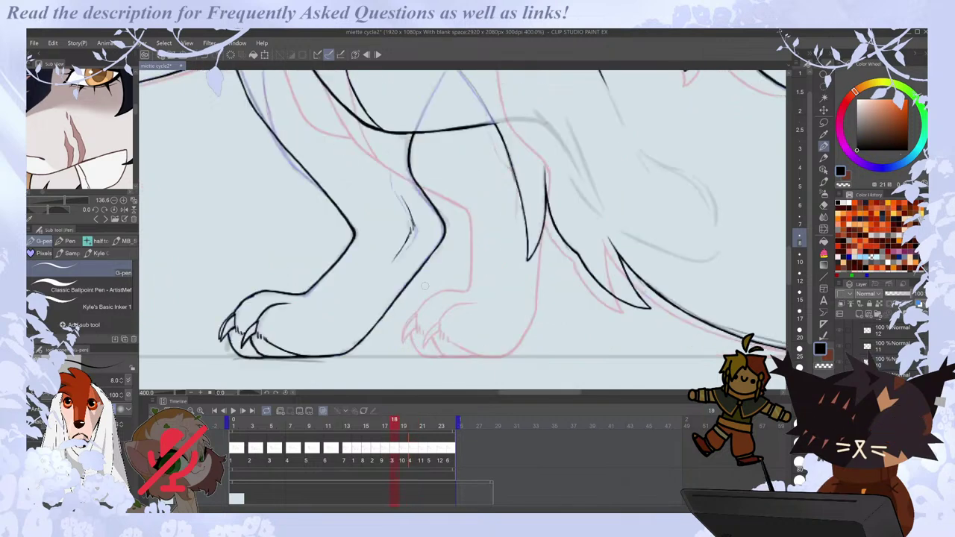
pyautogui.hotkey('ctrl', 'Right')
pyautogui.press('e')
pyautogui.moveTo(428, 324); pyautogui.dragTo(436, 333)
pyautogui.press('p')
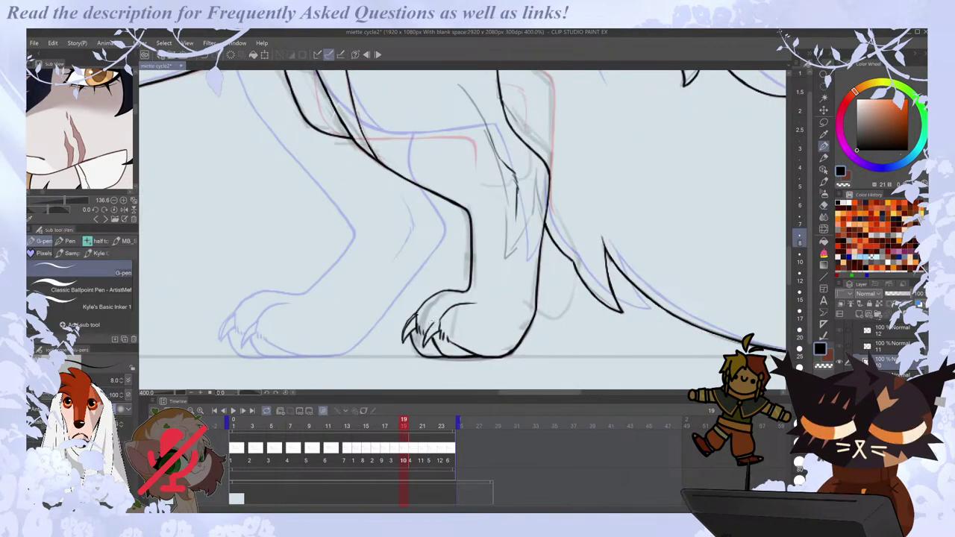
pyautogui.hotkey('ctrl', 'Right')
pyautogui.hotkey('ctrl', 'Left')
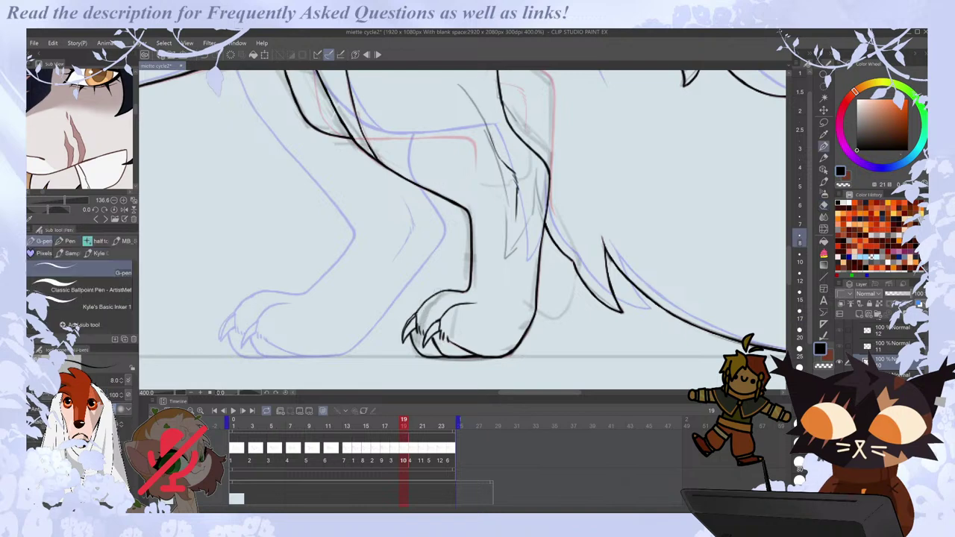
pyautogui.press('Right')
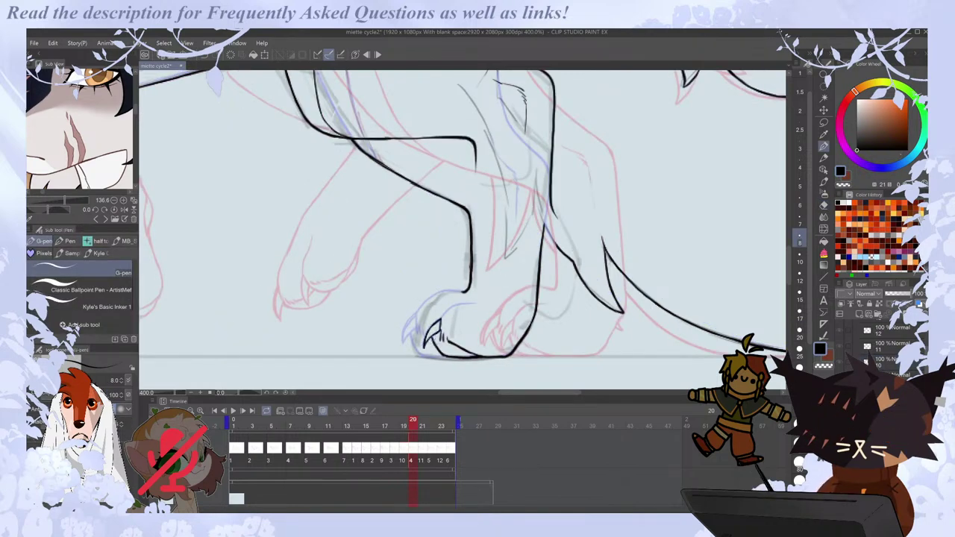
# Ink the toe arc, the upper edge and the remaining front claws of the planted hind paw on frame 20.
pyautogui.moveTo(438, 322); pyautogui.dragTo(462, 303)
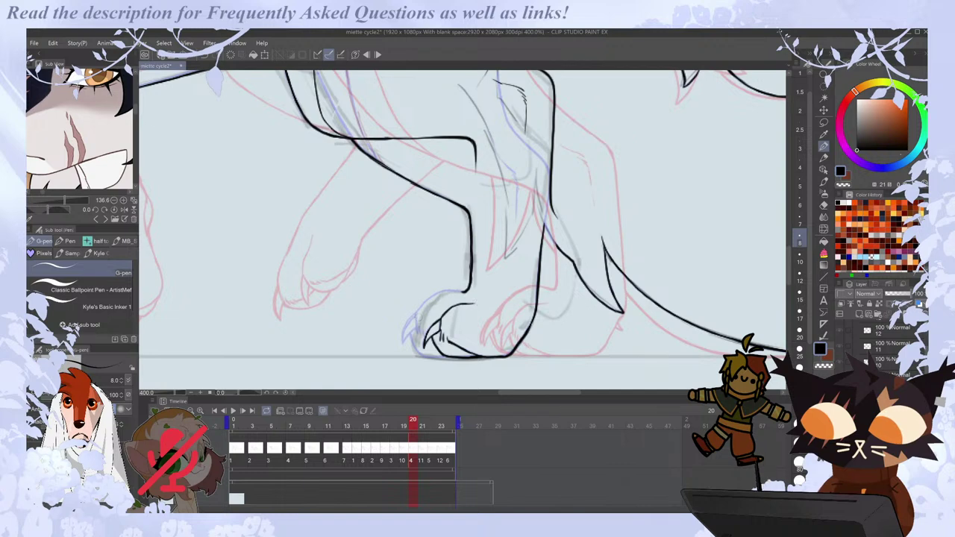
pyautogui.moveTo(418, 325)
pyautogui.mouseDown()
pyautogui.moveTo(424, 337)
pyautogui.moveTo(453, 289)
pyautogui.mouseUp()
pyautogui.hotkey('ctrl', 'z')
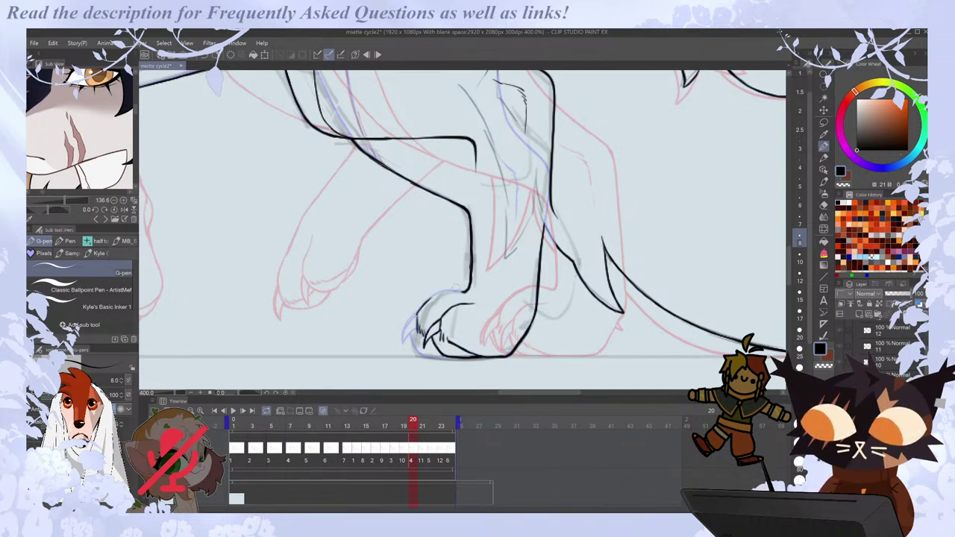
pyautogui.moveTo(467, 291); pyautogui.dragTo(416, 316)
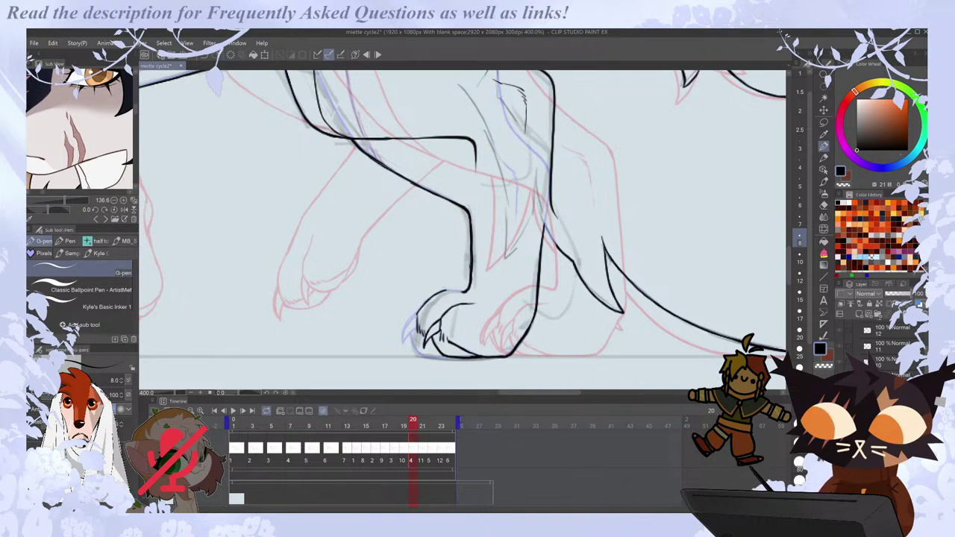
pyautogui.press('Left')
pyautogui.press('Right')
pyautogui.press('Left')
pyautogui.press('Right')
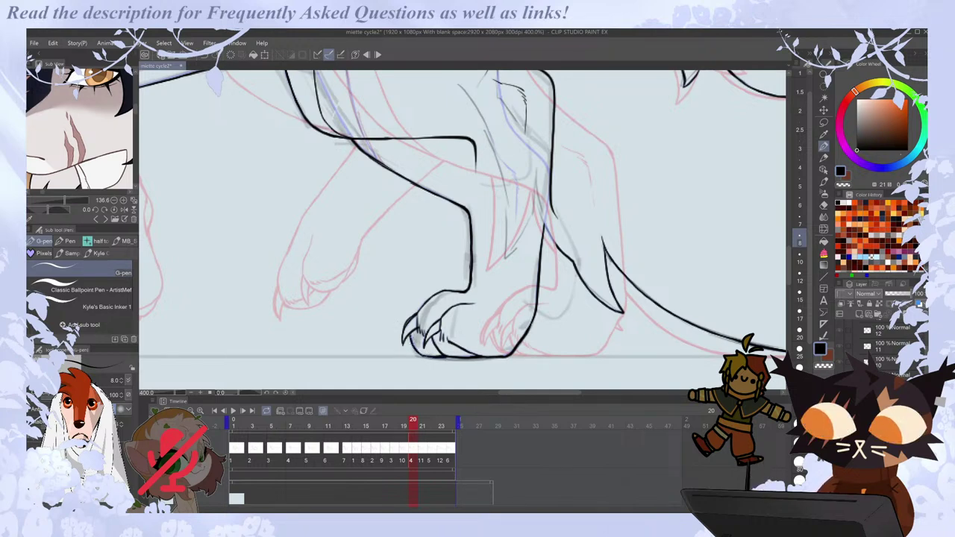
# Compare frame 20 with frame 21 and turn onion skin off to review the line art.
pyautogui.scroll(-3, 409, 321)
pyautogui.press('Right')
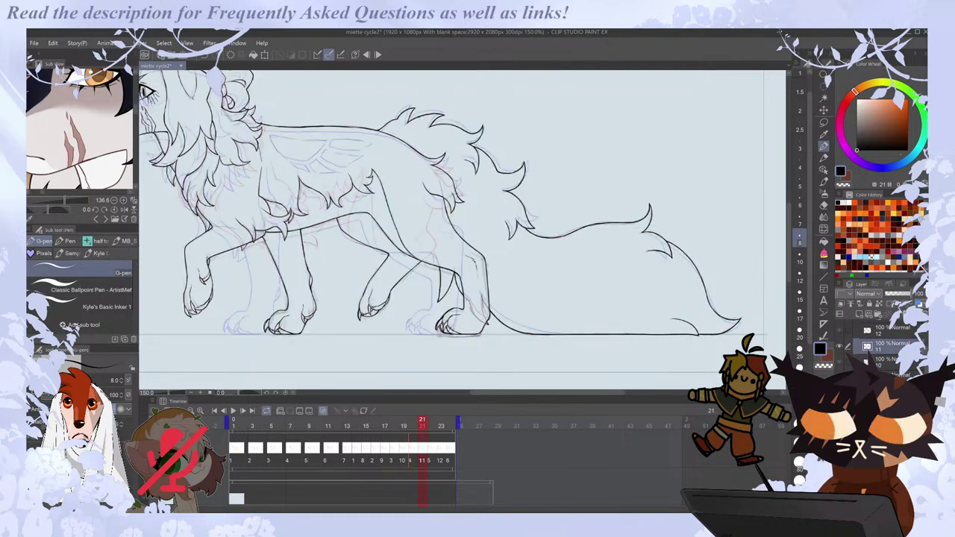
pyautogui.press('Left')
pyautogui.click(322, 411)
pyautogui.click(323, 411)
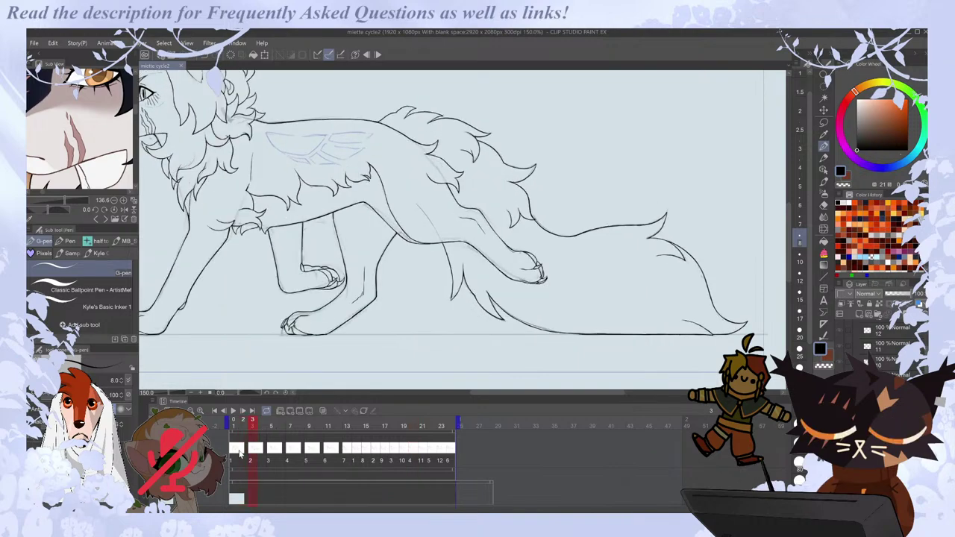
# Go to frame 24 and ink the raised hind leg's front edge down to the bend and back to the front leg.
pyautogui.moveTo(523, 393); pyautogui.dragTo(502, 394)
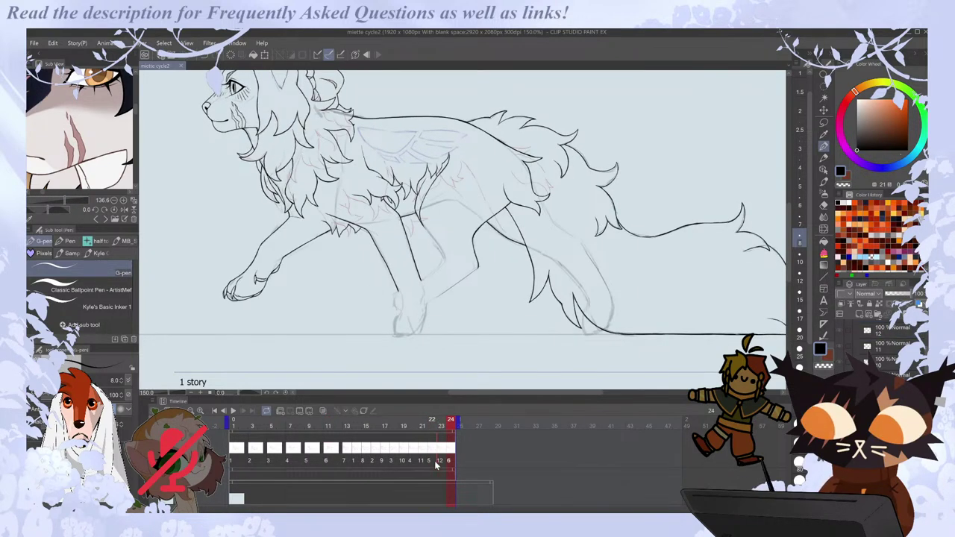
pyautogui.scroll(1, 439, 258)
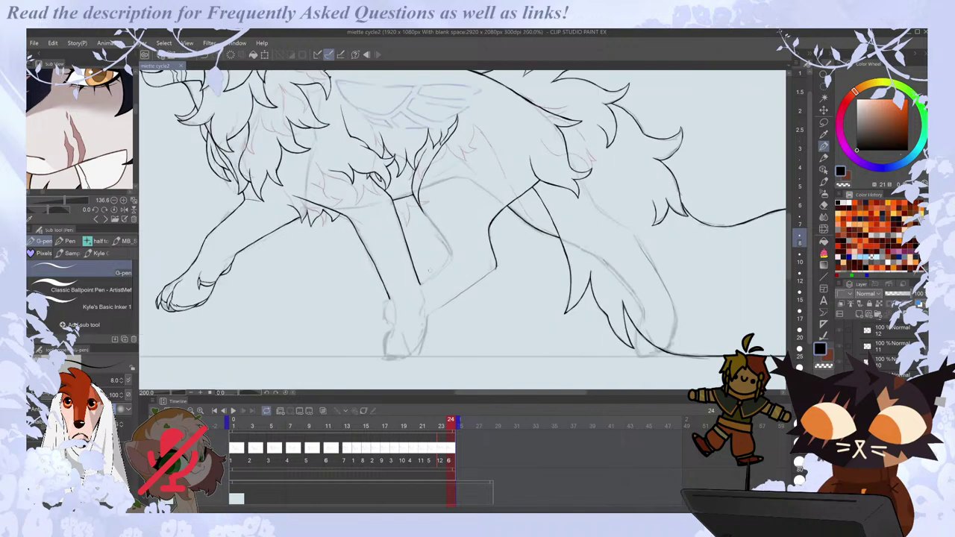
pyautogui.scroll(2, 425, 216)
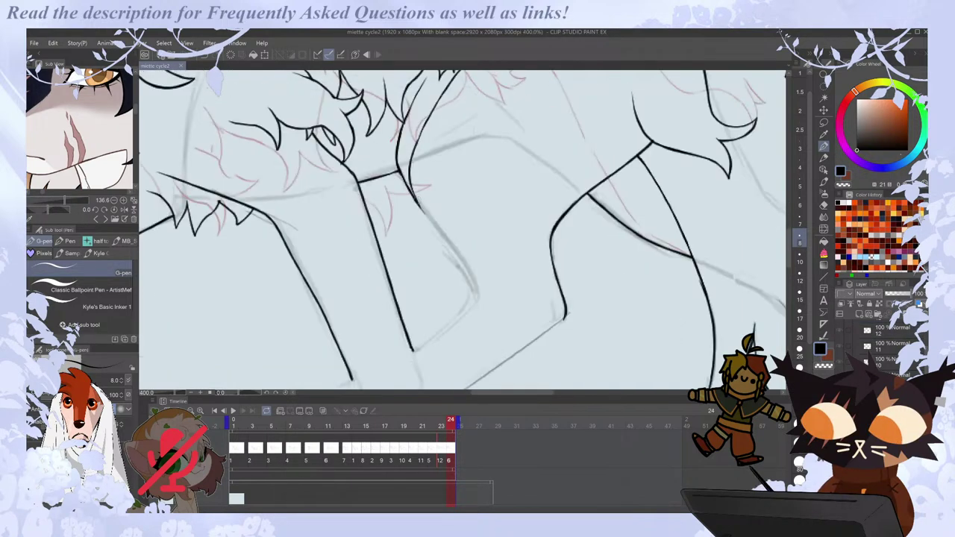
pyautogui.moveTo(419, 203); pyautogui.dragTo(450, 252)
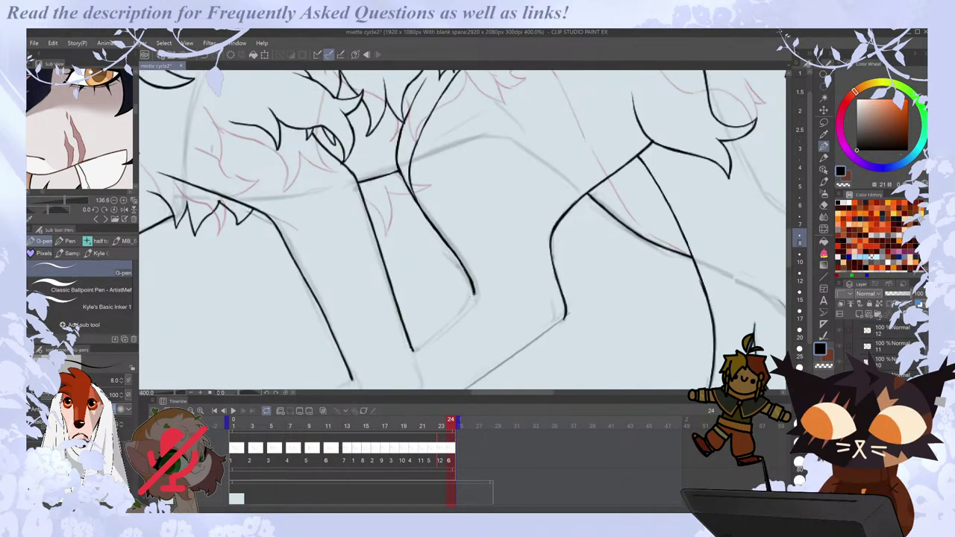
pyautogui.scroll(-2, 464, 282)
pyautogui.press('e')
pyautogui.press('p')
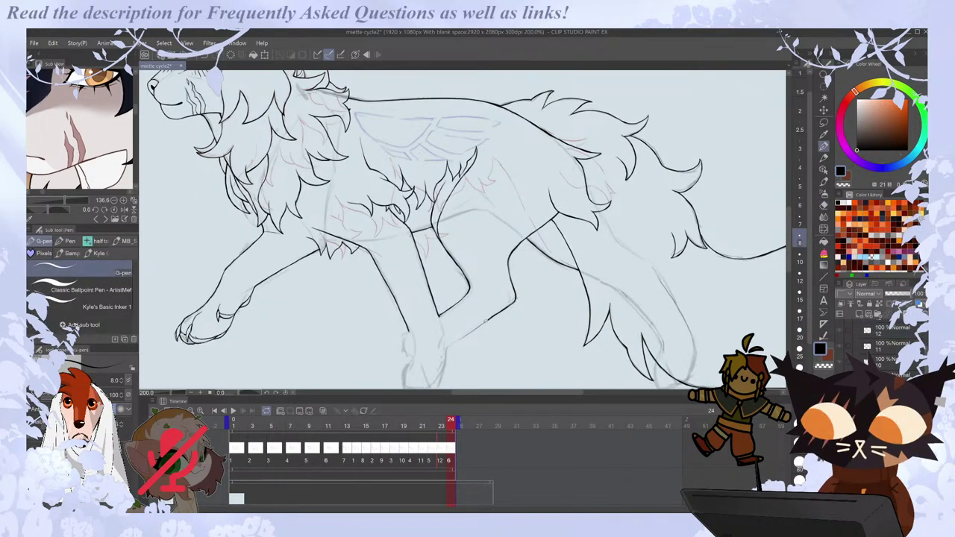
# Ink the raised hind leg's lower rear edge on frame 24, add a short contour line inside the bend, and compare with frame 23.
pyautogui.press('Left')
pyautogui.press('Right')
pyautogui.moveTo(495, 276); pyautogui.dragTo(496, 297)
pyautogui.press('Left')
pyautogui.press('Right')
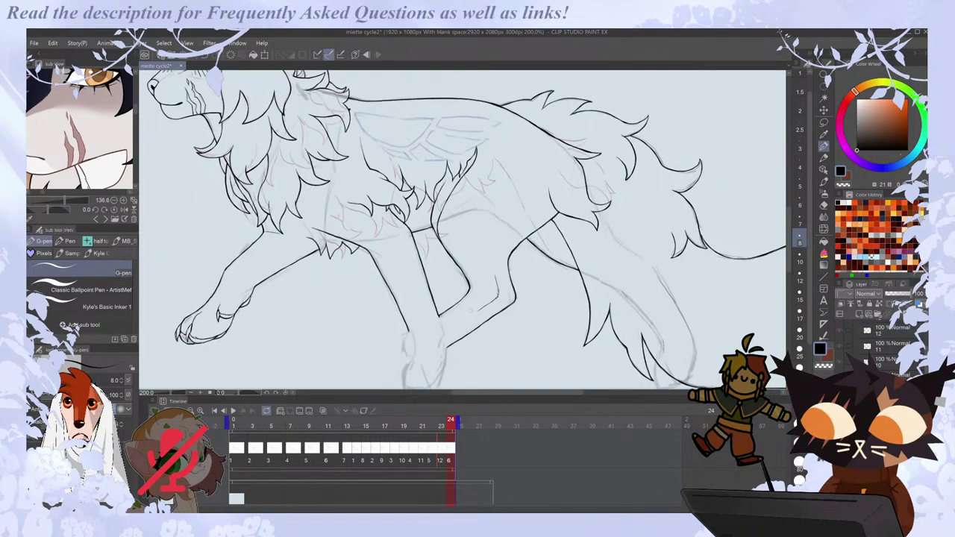
pyautogui.scroll(-1, 459, 310)
pyautogui.scroll(1, 369, 371)
pyautogui.press('Left')
pyautogui.press('Right')
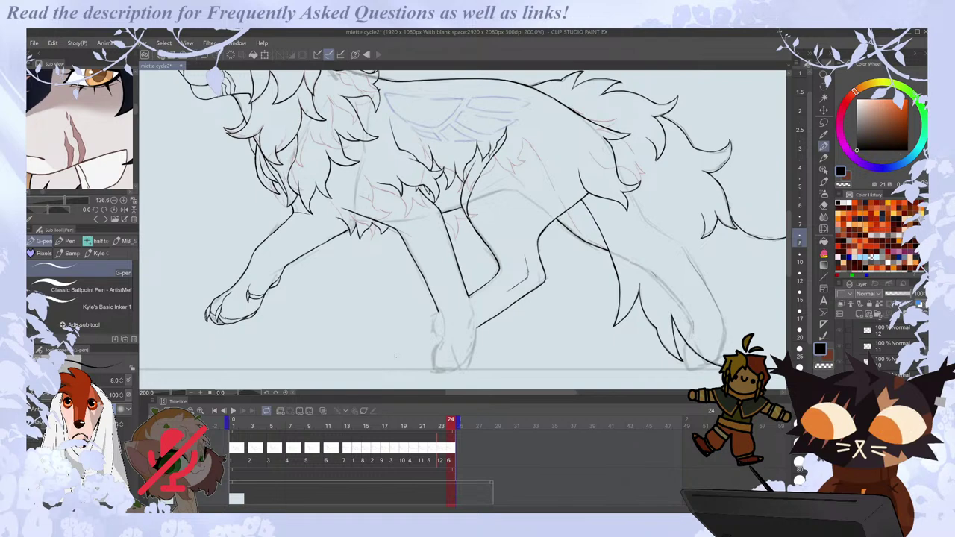
# With onion skin on, extend the planted front leg's front edge to the wrist and redraw its rear edge on frame 24.
pyautogui.scroll(2, 447, 305)
pyautogui.press('e')
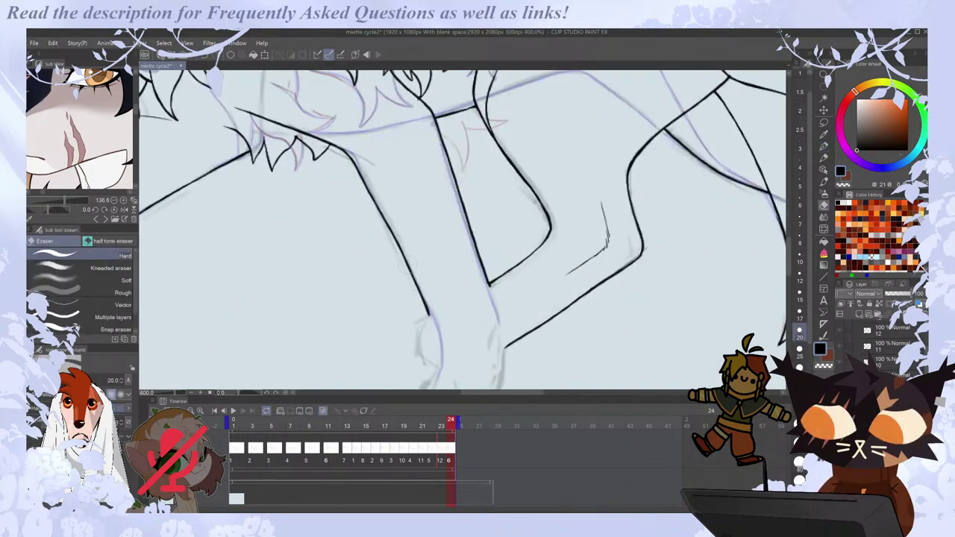
pyautogui.press('p')
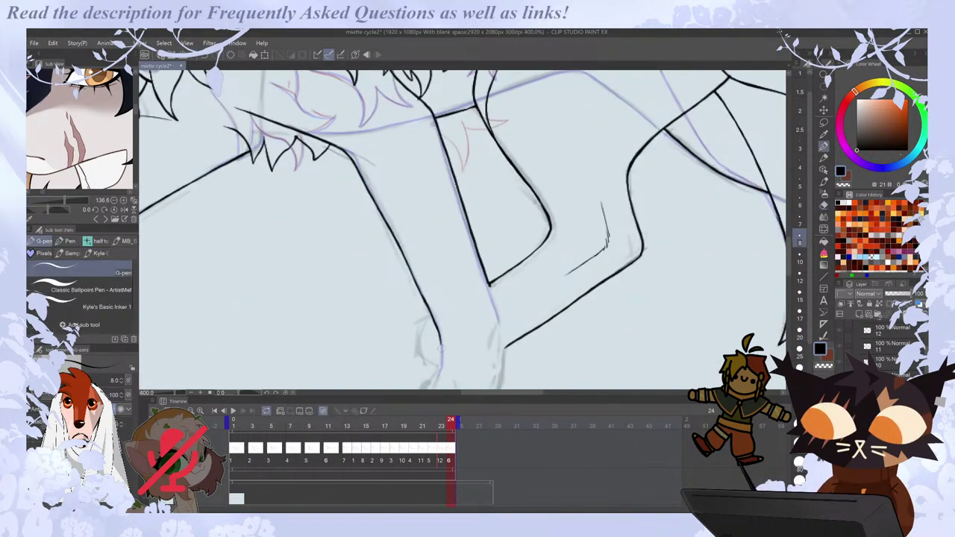
pyautogui.press('e')
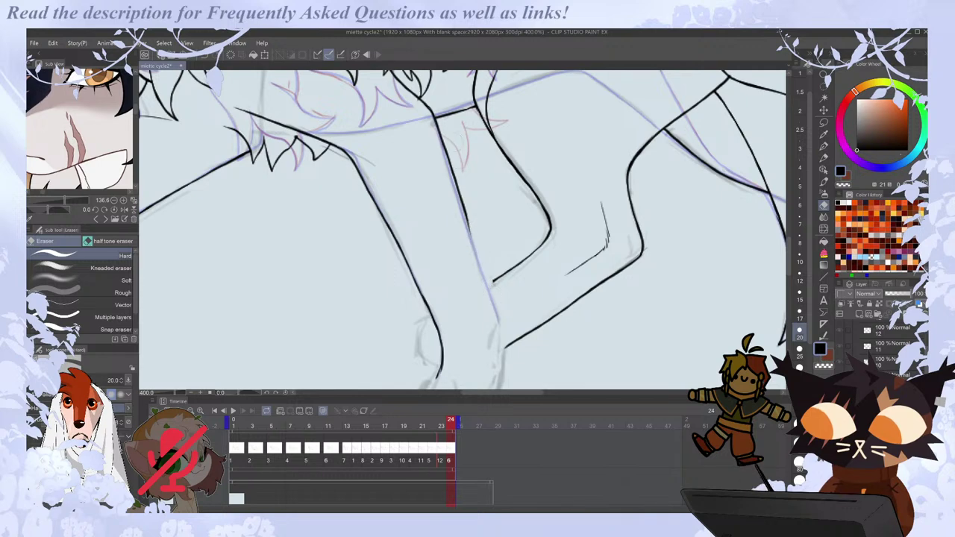
pyautogui.press('p')
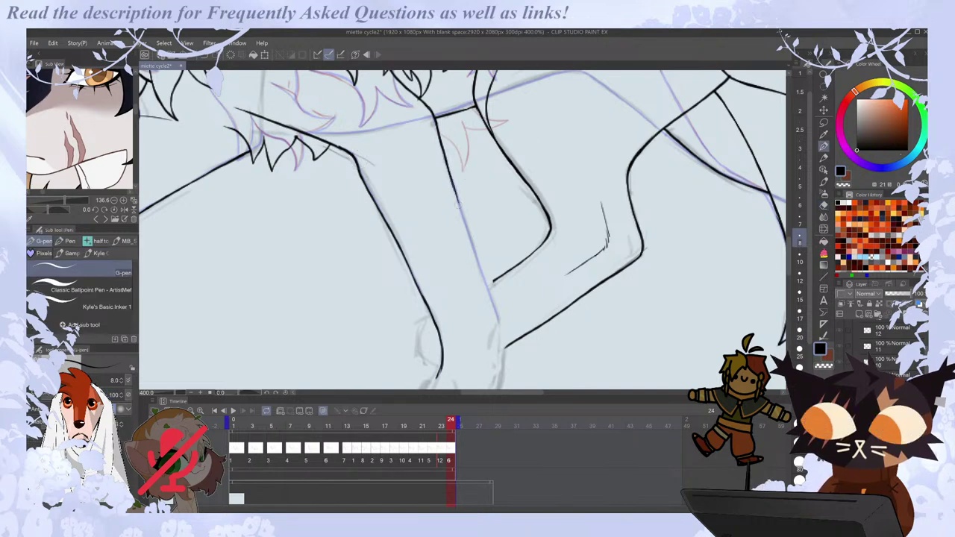
pyautogui.moveTo(457, 205); pyautogui.dragTo(499, 323)
pyautogui.scroll(-2, 494, 292)
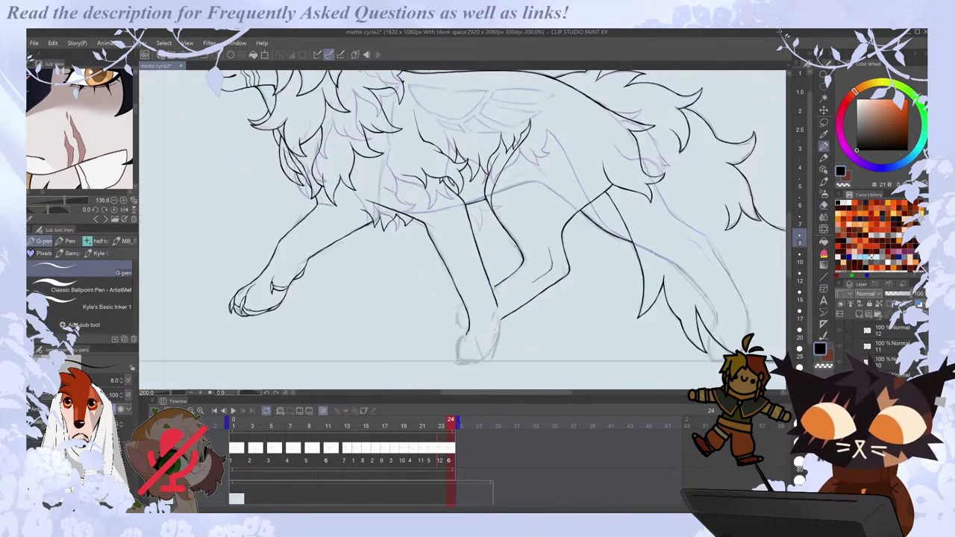
# Compare the planted front leg on frame 24 with frame 23 and examine the wrist and paw sketch up close.
pyautogui.hotkey('ctrl', '+')
pyautogui.hotkey('ctrl', '+')
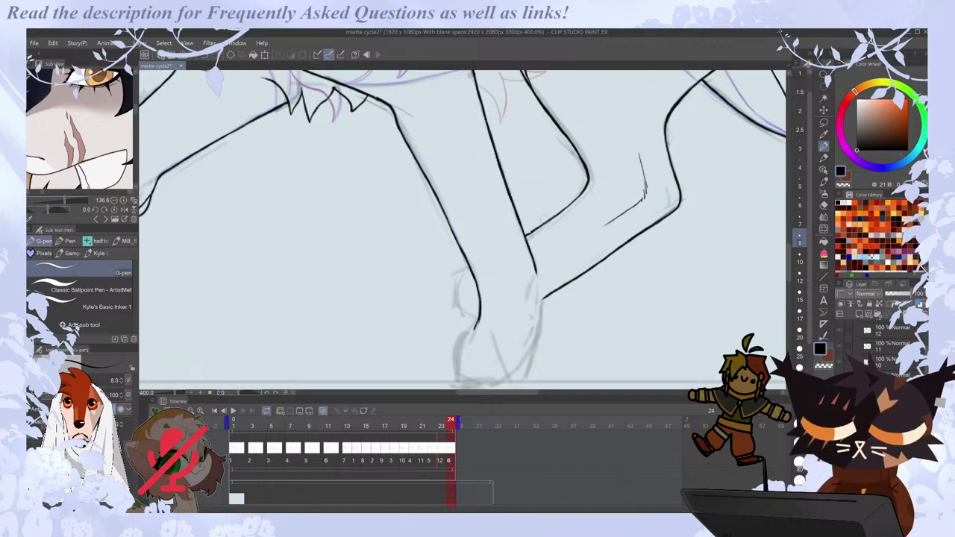
pyautogui.hotkey('ctrl', '-')
pyautogui.hotkey('ctrl', '-')
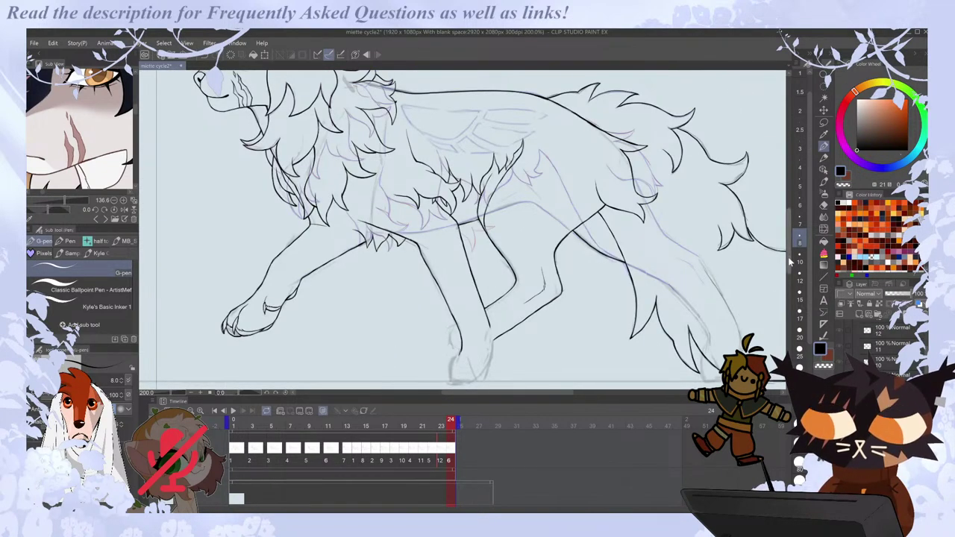
pyautogui.moveTo(789, 251); pyautogui.dragTo(792, 257)
pyautogui.press('Left')
pyautogui.press('Right')
pyautogui.press('Home')
pyautogui.hotkey('ctrl', '+')
pyautogui.hotkey('ctrl', '+')
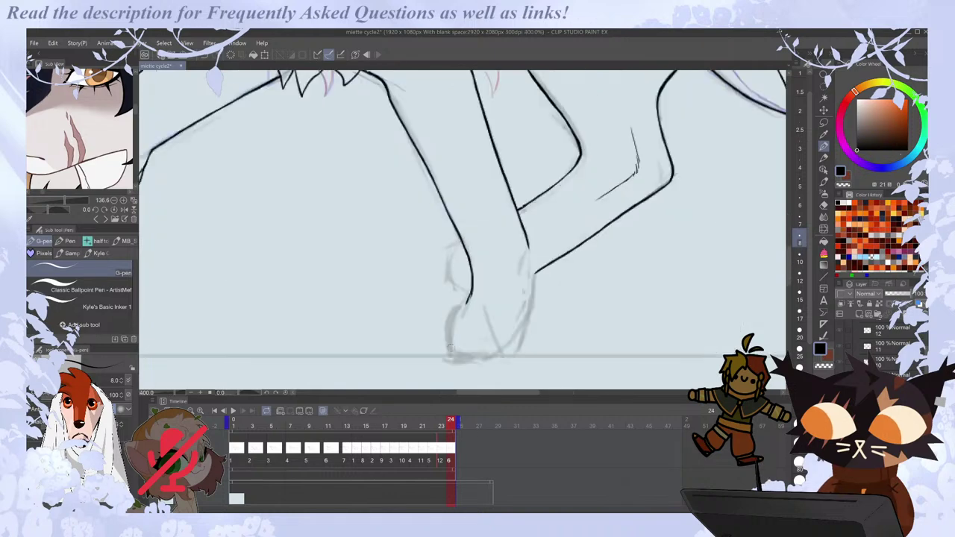
# Redraw the wrist end of the planted front leg's front edge on frame 24 and curve it out into the top of the paw.
pyautogui.press('e')
pyautogui.press('p')
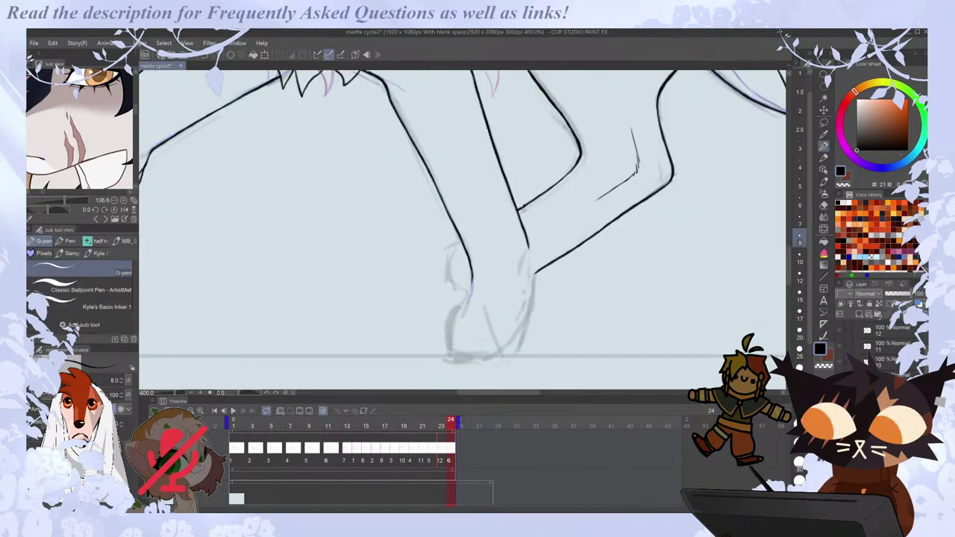
pyautogui.press('e')
pyautogui.press('p')
pyautogui.moveTo(456, 310); pyautogui.dragTo(446, 333)
pyautogui.press('e')
pyautogui.press('p')
pyautogui.moveTo(471, 290); pyautogui.dragTo(454, 304)
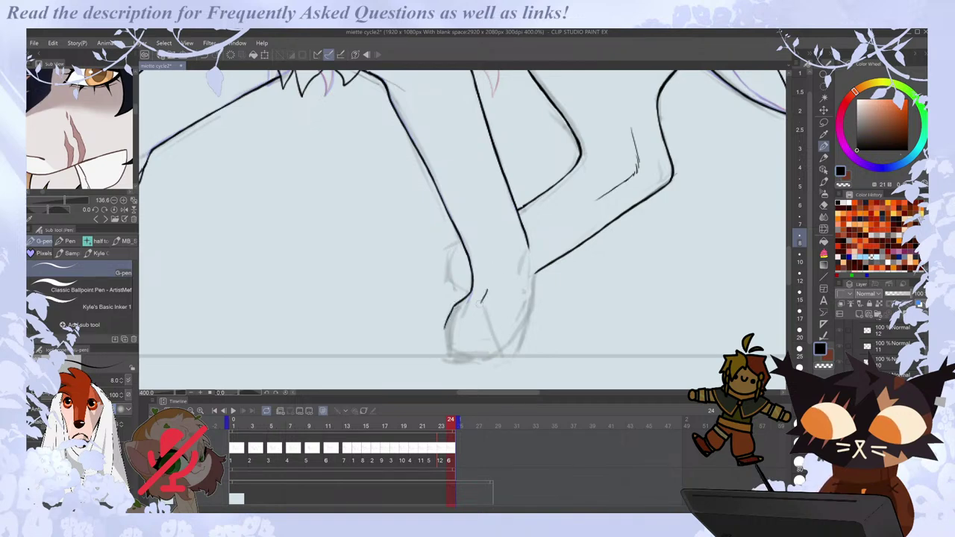
# Ink a short inner contour line inside the planted front paw on frame 24, below the wrist.
pyautogui.press('e')
pyautogui.press('p')
pyautogui.moveTo(483, 326)
pyautogui.mouseDown()
pyautogui.moveTo(481, 303)
pyautogui.moveTo(480, 322)
pyautogui.mouseUp()
pyautogui.hotkey('ctrl', 'z')
# Go to frame 23 and erase the planted front leg's old rear edge.
pyautogui.press('Left')
pyautogui.press('Left')
pyautogui.press('Right')
pyautogui.press('e')
pyautogui.moveTo(528, 245); pyautogui.dragTo(503, 170)
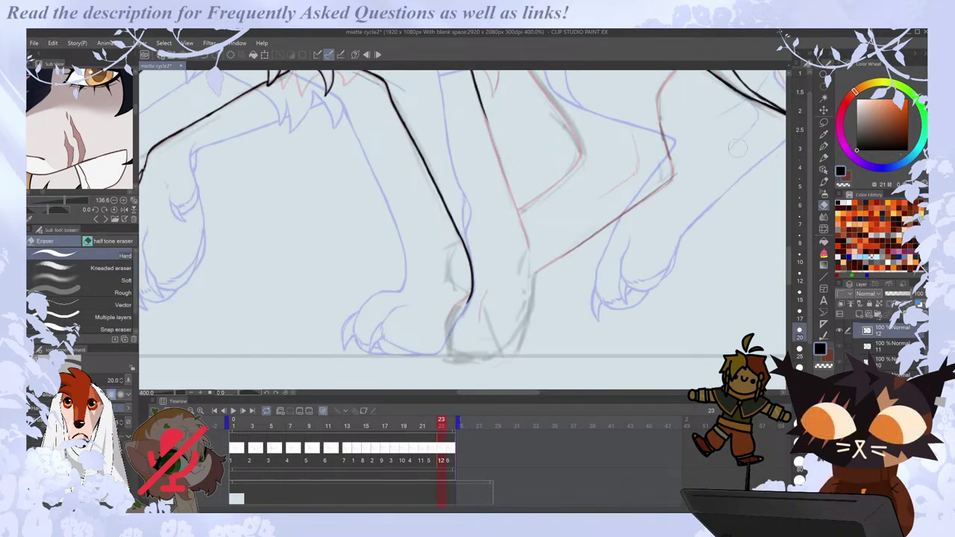
pyautogui.scroll(3, 789, 236)
pyautogui.scroll(-3, 790, 235)
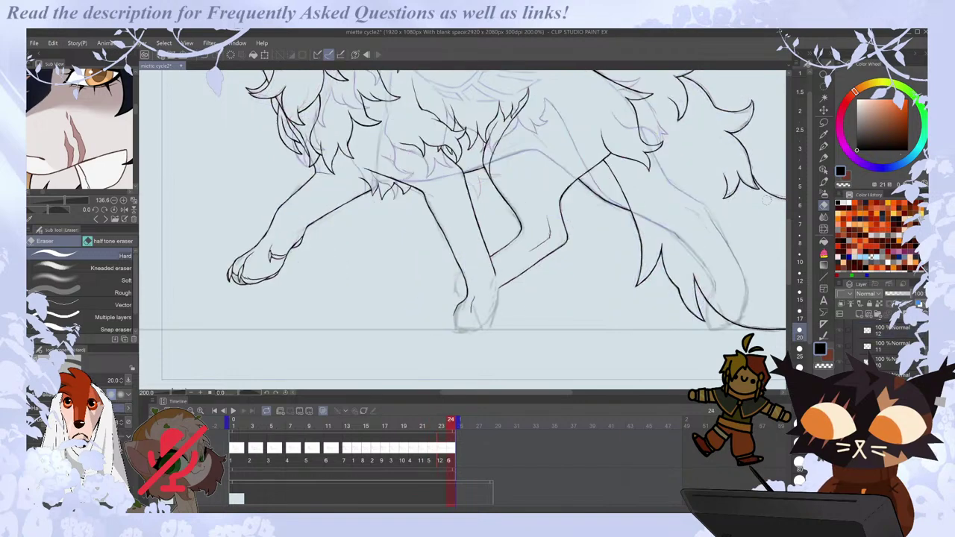
# Replace the planted front leg's rear edge on frame 23 with a line matching the one on frame 24.
pyautogui.press('Right')
pyautogui.press('Right')
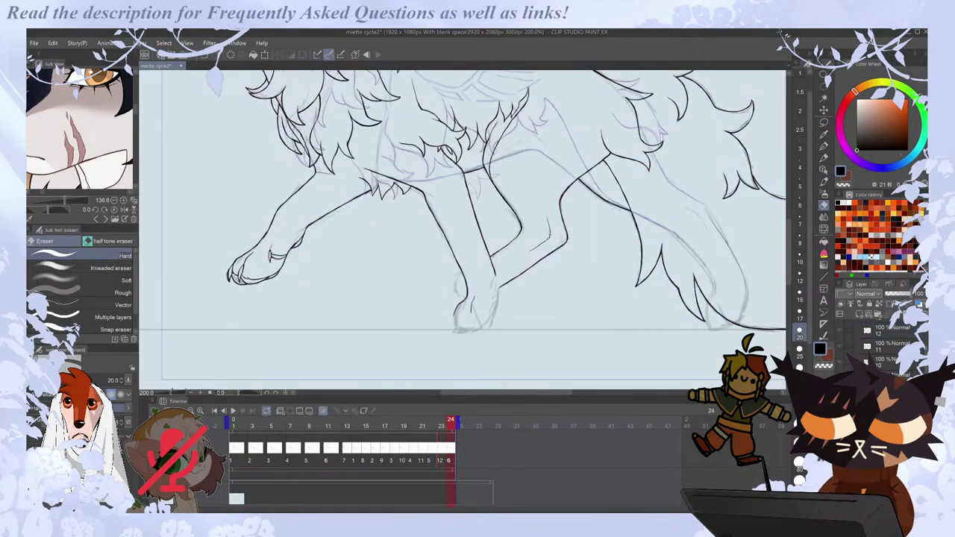
pyautogui.press('Left')
pyautogui.press('Left')
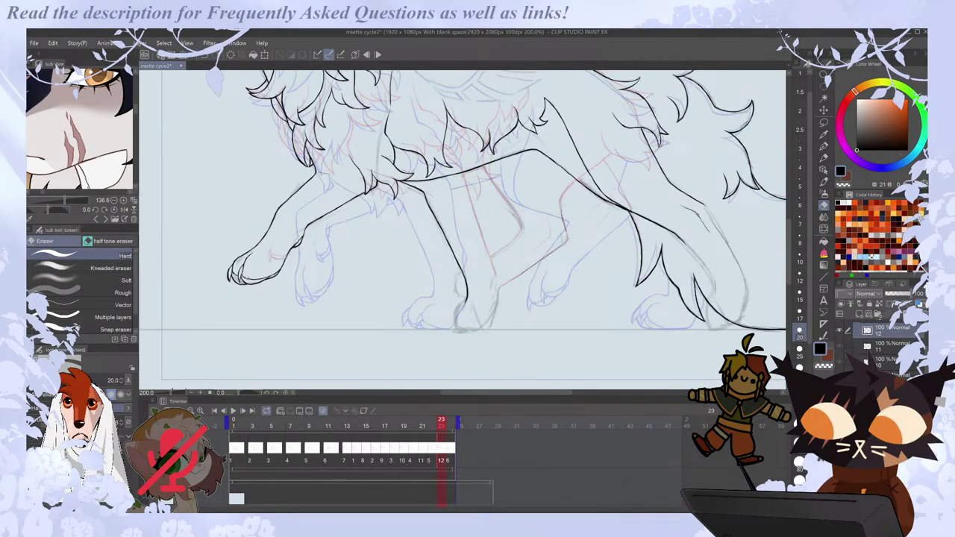
pyautogui.press('Right')
pyautogui.press('Left')
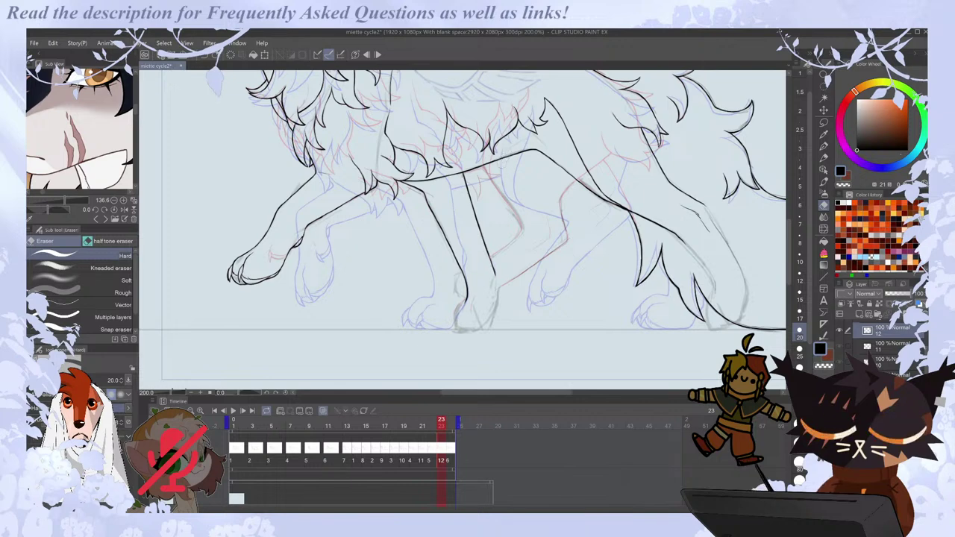
# Lasso the planted front leg's front edge on frame 23, transform it slightly forward, and check its join at the upper leg.
pyautogui.press('m')
pyautogui.moveTo(418, 218); pyautogui.dragTo(414, 217)
pyautogui.hotkey('ctrl', 't')
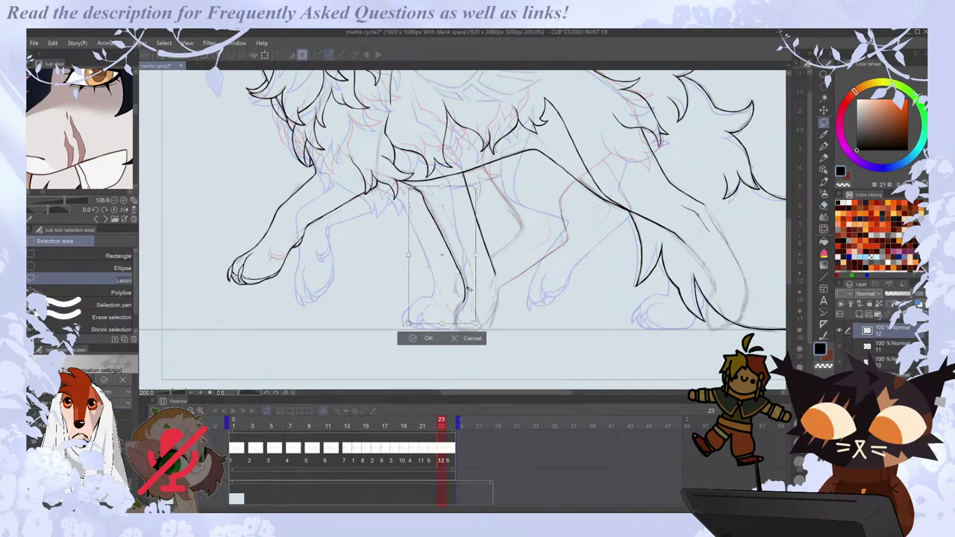
pyautogui.press('Return')
pyautogui.press('e')
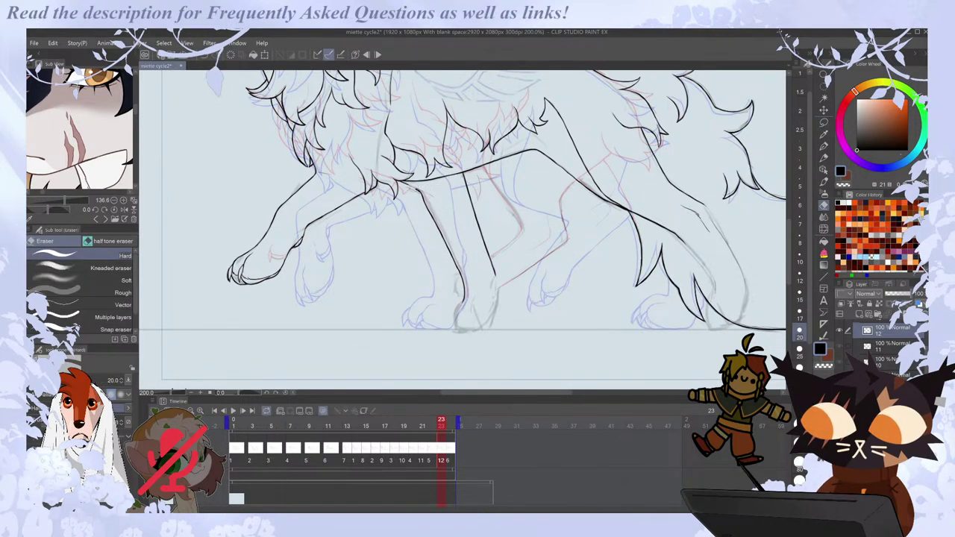
pyautogui.hotkey('ctrl', '+')
pyautogui.press('p')
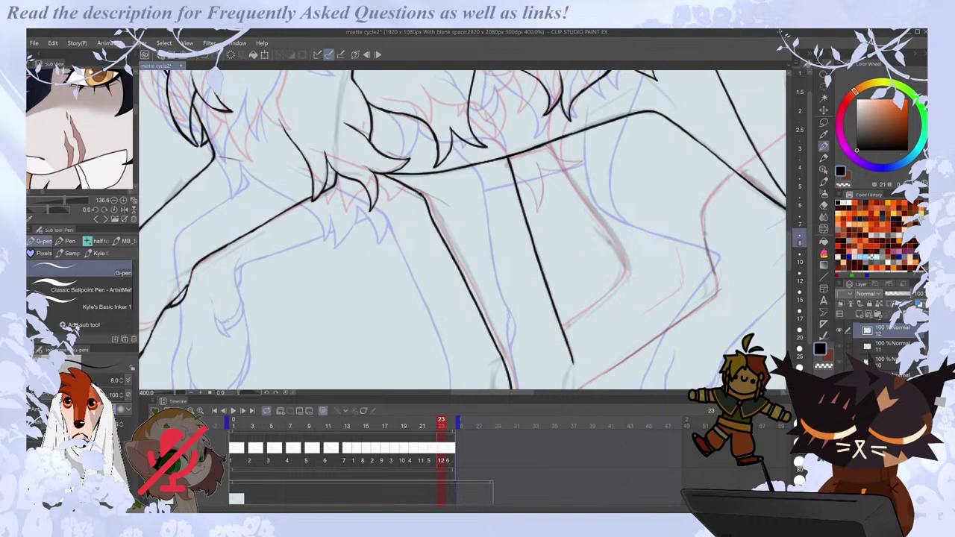
pyautogui.scroll(-1, 413, 186)
pyautogui.press(',')
pyautogui.press('.')
pyautogui.press('.')
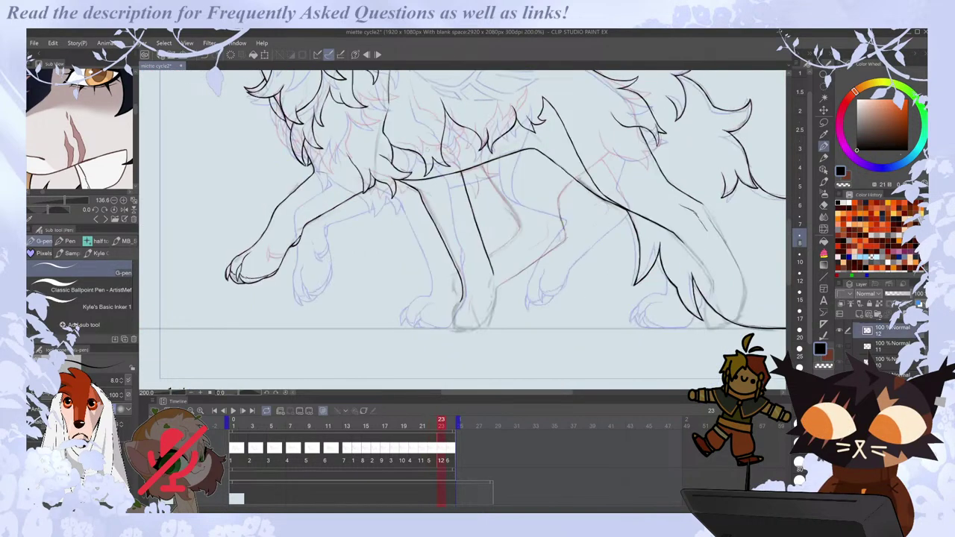
# Transform the planted front leg's front edge slightly forward on frame 24 and clean up its join at the upper leg.
pyautogui.press('m')
pyautogui.moveTo(419, 212); pyautogui.dragTo(417, 179)
pyautogui.hotkey('ctrl', 't')
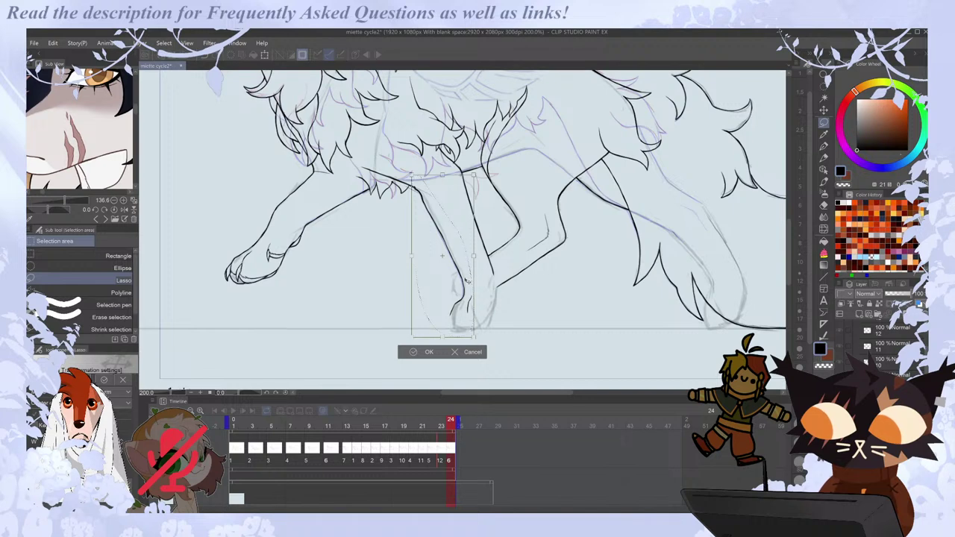
pyautogui.click(426, 354)
pyautogui.scroll(2, 436, 176)
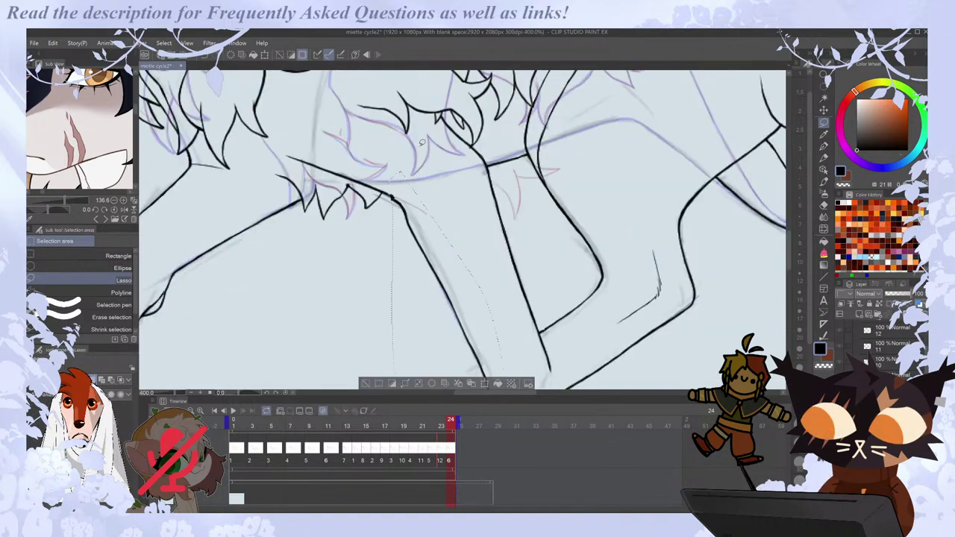
pyautogui.hotkey('ctrl', 'd')
pyautogui.press('e')
pyautogui.moveTo(403, 209); pyautogui.dragTo(396, 200)
pyautogui.press('p')
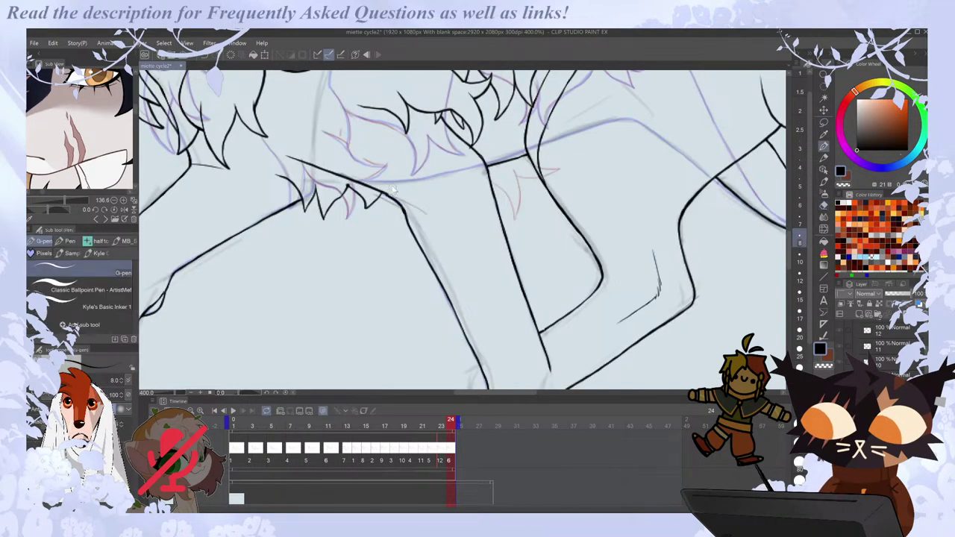
# Ink the rounded rear toe of the planted front paw on frame 24 with small fur ticks and a curved outer edge.
pyautogui.hotkey('ctrl', '-')
pyautogui.hotkey('ctrl', '-')
pyautogui.hotkey('ctrl', '-')
pyautogui.hotkey('ctrl', '+')
pyautogui.hotkey('ctrl', '+')
pyautogui.hotkey('ctrl', '+')
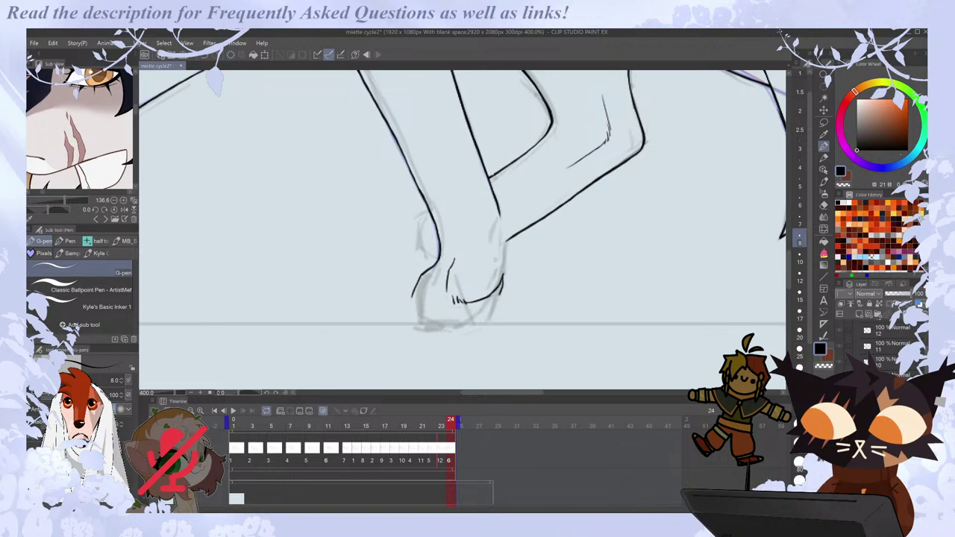
pyautogui.hotkey('ctrl', 'z')
pyautogui.moveTo(454, 300); pyautogui.dragTo(469, 312)
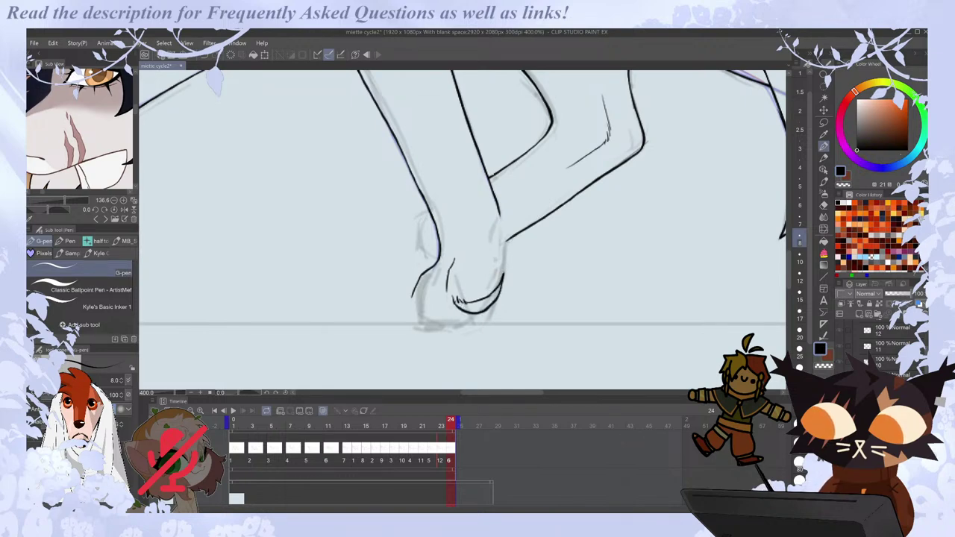
# Compare the planted front leg and its new toe on frame 24 with frames 21 to 23.
pyautogui.press('e')
pyautogui.hotkey('ctrl', '-')
pyautogui.hotkey('ctrl', '-')
pyautogui.moveTo(790, 254); pyautogui.dragTo(791, 232)
pyautogui.press('p')
pyautogui.press('Left')
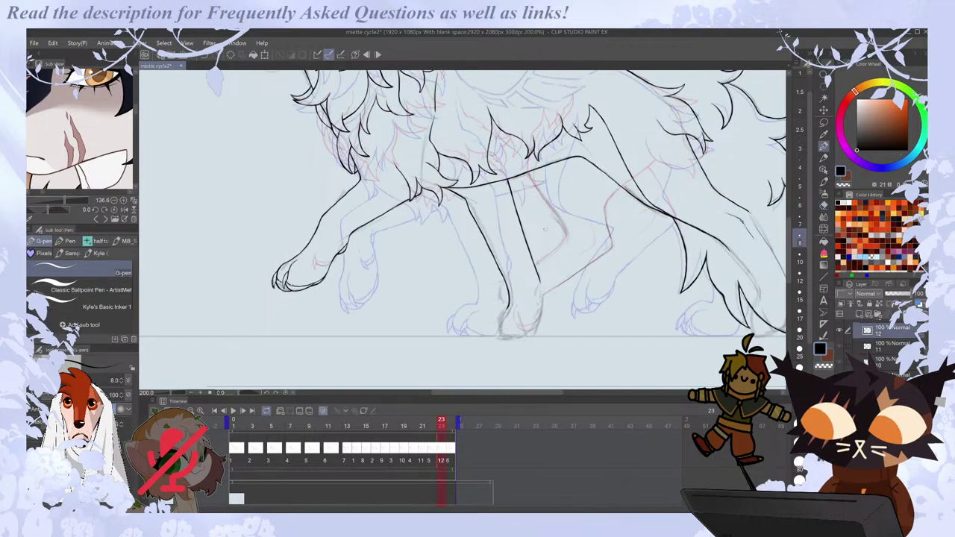
pyautogui.press('Right')
pyautogui.press('Left')
pyautogui.press('Right')
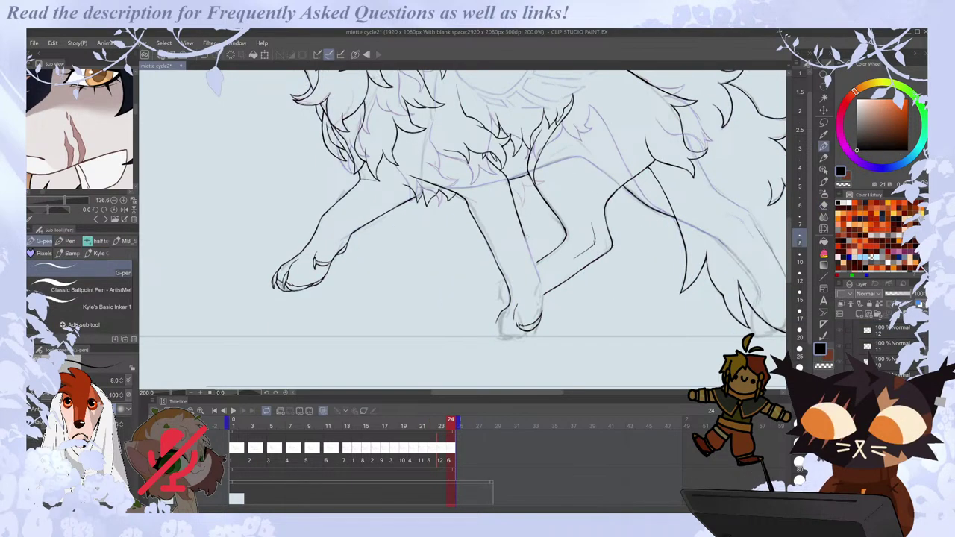
pyautogui.press('Left')
pyautogui.press('Left')
pyautogui.press('Left')
pyautogui.press('Right')
pyautogui.press('Right')
pyautogui.press('Right')
pyautogui.press('Left')
pyautogui.press('Right')
pyautogui.press('Left')
# Rework the wrist end of the planted front leg's rear edge up close on frame 23.
pyautogui.scroll(3, 539, 274)
pyautogui.press('e')
pyautogui.press('p')
pyautogui.press('e')
pyautogui.moveTo(543, 271)
pyautogui.mouseDown()
pyautogui.moveTo(537, 253)
pyautogui.moveTo(546, 270)
pyautogui.moveTo(540, 316)
pyautogui.mouseUp()
pyautogui.press('p')
pyautogui.press('e')
pyautogui.press('p')
pyautogui.moveTo(546, 270)
pyautogui.mouseDown()
pyautogui.moveTo(540, 255)
pyautogui.moveTo(548, 275)
pyautogui.mouseUp()
# Compare the back of the planted front leg's wrist and its small toe across frames 21 to 23.
pyautogui.press('Left')
pyautogui.press('Right')
pyautogui.press('Left')
pyautogui.press('Left')
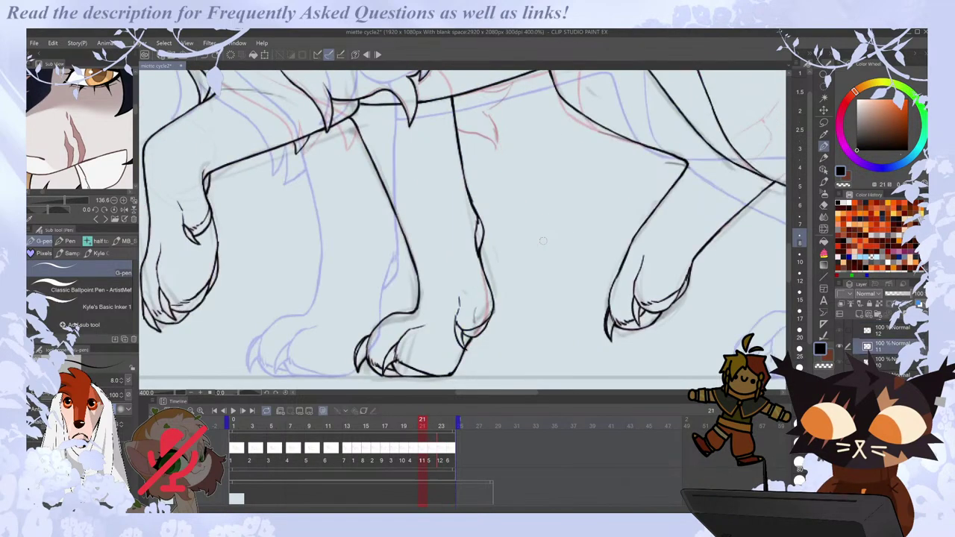
pyautogui.press('Right')
pyautogui.press('Right')
pyautogui.press('Left')
pyautogui.press('Left')
pyautogui.press('Right')
pyautogui.press('Right')
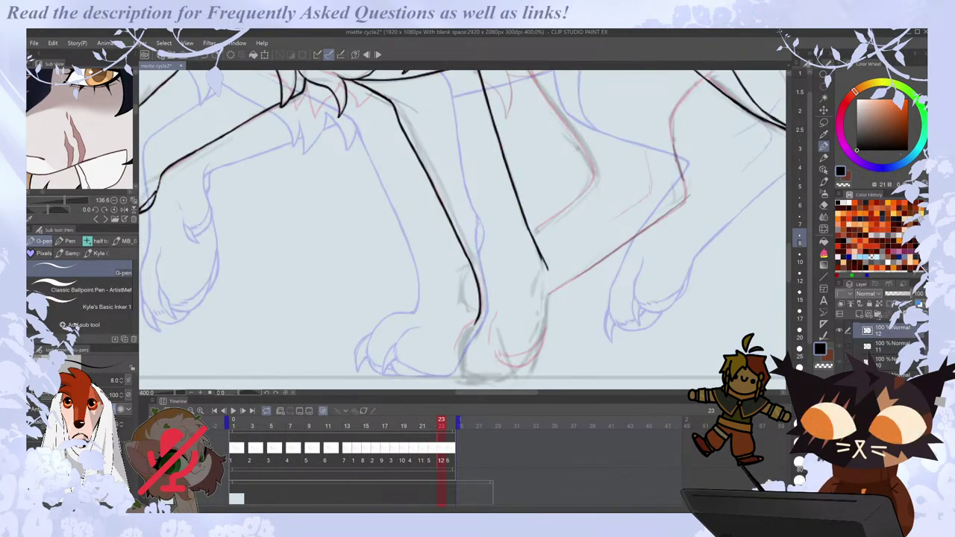
# Extend the leg's rear edge around the back of the wrist on frame 23 and add short fur ticks inside it.
pyautogui.moveTo(547, 277); pyautogui.dragTo(550, 305)
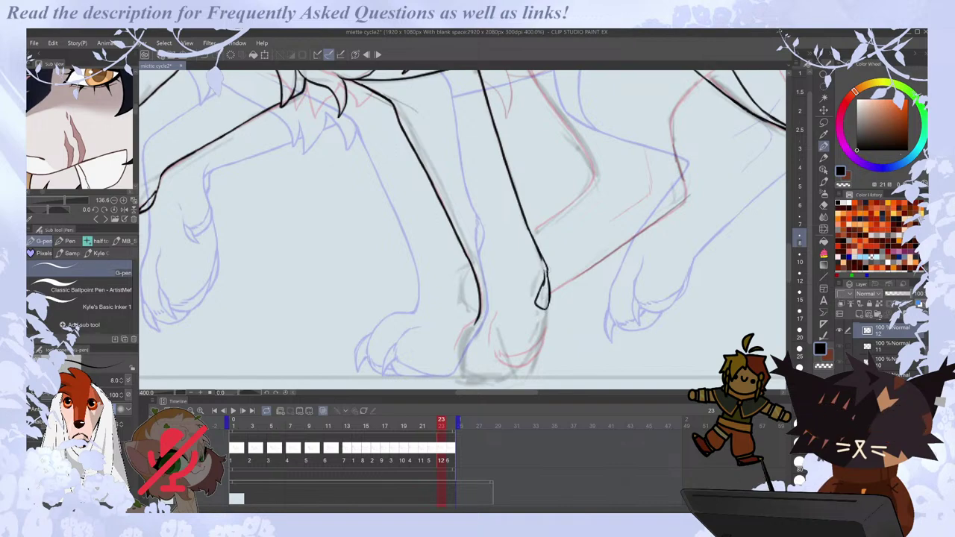
pyautogui.press('Left')
pyautogui.press('Left')
pyautogui.press('Right')
pyautogui.press('Right')
pyautogui.press('e')
pyautogui.moveTo(544, 271); pyautogui.dragTo(532, 308)
pyautogui.press('p')
pyautogui.press('e')
pyautogui.press('p')
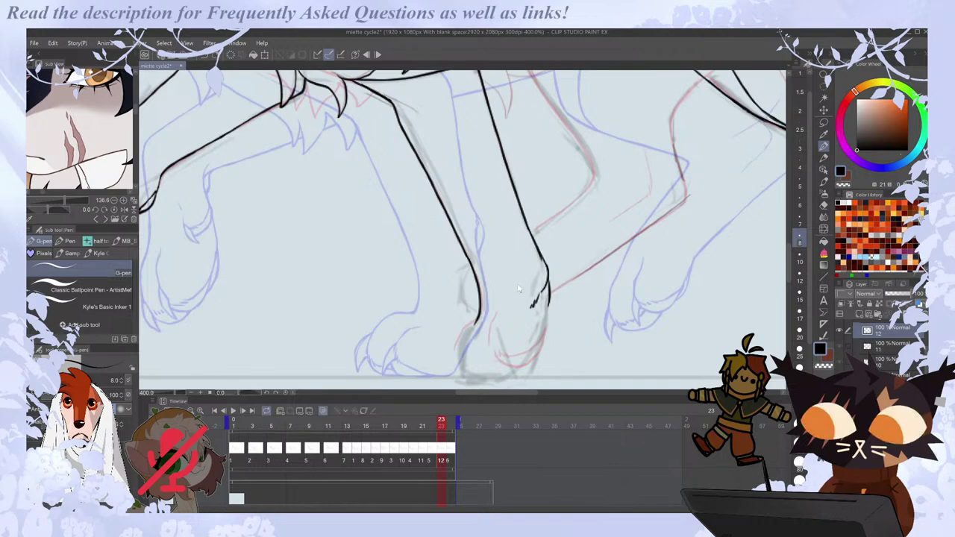
# Undo the last strokes and ink the front contour of the small toe behind the wrist on frame 23.
pyautogui.press('Left')
pyautogui.press('Right')
pyautogui.hotkey('ctrl', 'z')
pyautogui.hotkey('ctrl', 'z')
pyautogui.moveTo(520, 270); pyautogui.dragTo(530, 308)
pyautogui.press('e')
pyautogui.moveTo(521, 270); pyautogui.dragTo(519, 278)
pyautogui.press('p')
pyautogui.moveTo(514, 267); pyautogui.dragTo(524, 308)
pyautogui.press('Left')
pyautogui.press('Right')
# Thin and shorten the small toe's front contour on frame 23, checking it against the previous frame.
pyautogui.press('e')
pyautogui.press('p')
pyautogui.press('Left')
pyautogui.press('Right')
pyautogui.press('e')
pyautogui.moveTo(518, 270); pyautogui.dragTo(516, 285)
pyautogui.press('p')
pyautogui.press('e')
pyautogui.press('p')
pyautogui.press('Left')
pyautogui.press('Right')
pyautogui.press('e')
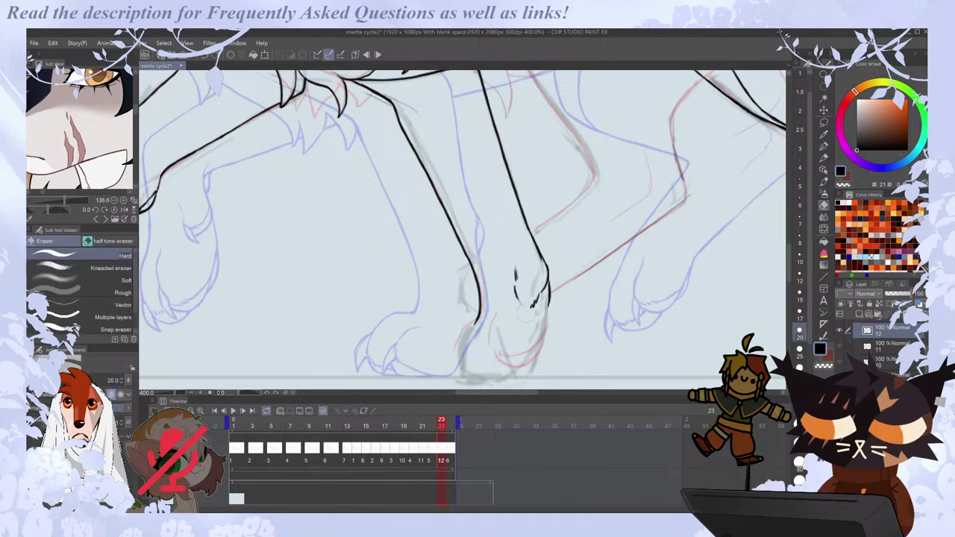
# Extend the small toe's front contour on frame 23 down into a pointed claw tip.
pyautogui.press('p')
pyautogui.moveTo(521, 307); pyautogui.dragTo(516, 297)
pyautogui.hotkey('ctrl', 'z')
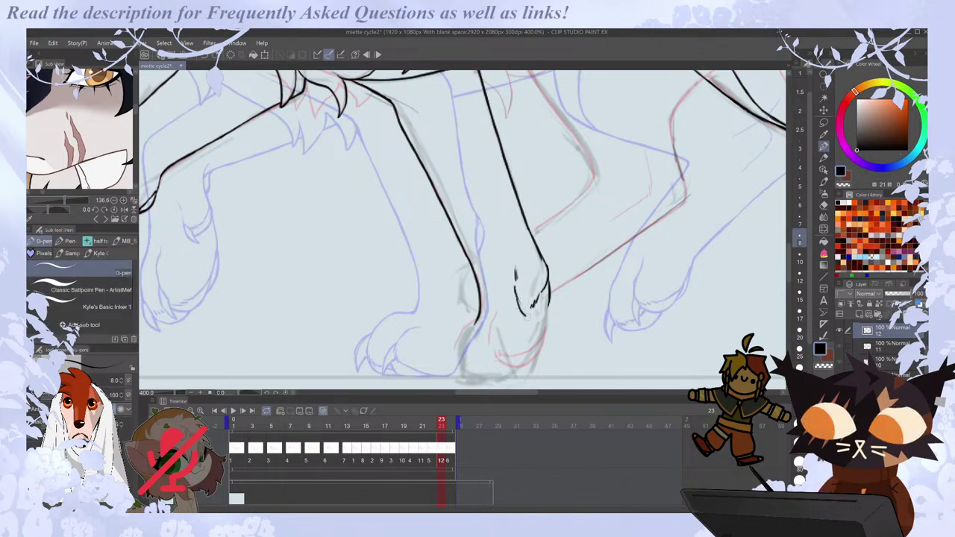
pyautogui.press('Left')
pyautogui.press('Right')
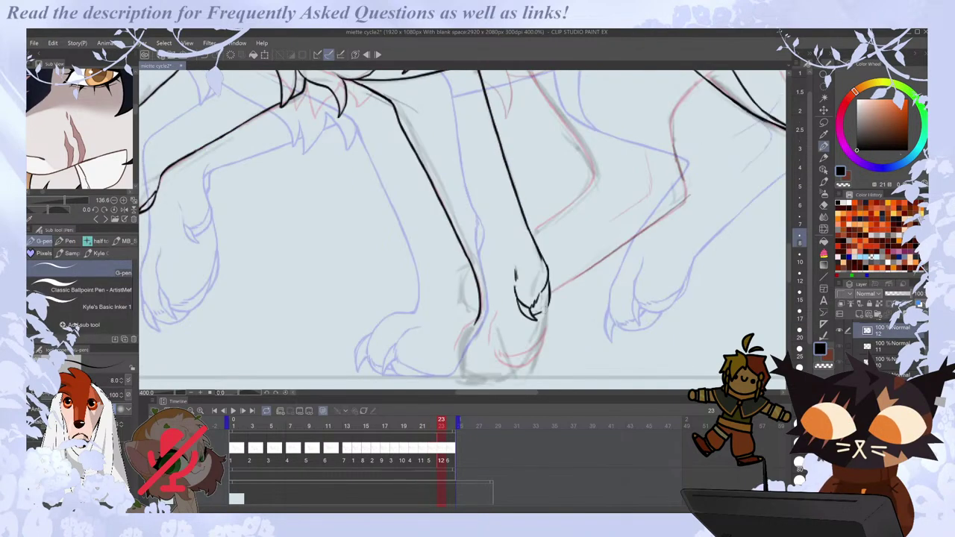
# Close the small toe's outer edge down to the claw on frame 23 and check it against the previous frame.
pyautogui.press('Left')
pyautogui.press('Right')
pyautogui.press('Left')
pyautogui.press('Right')
pyautogui.press('e')
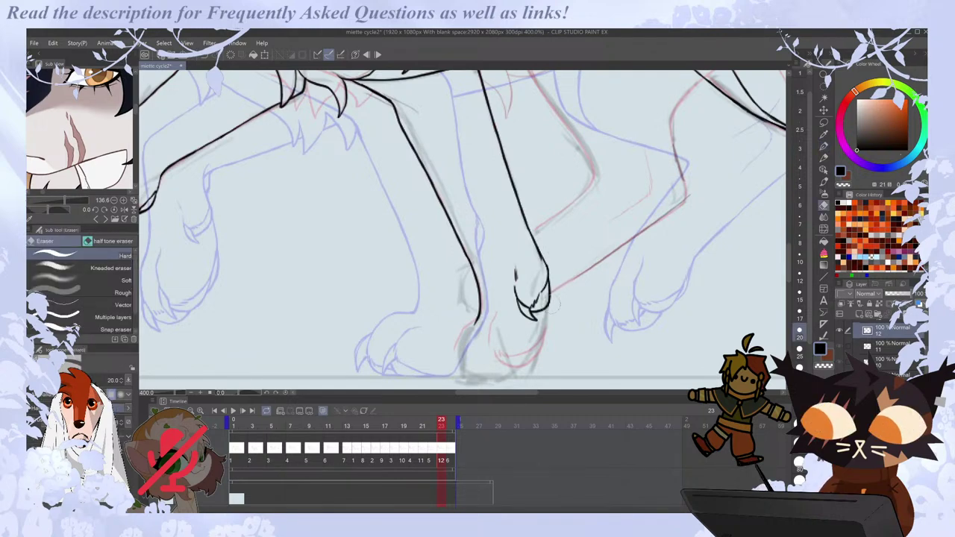
pyautogui.press('Left')
pyautogui.press('Right')
pyautogui.press('p')
pyautogui.hotkey('ctrl', '-')
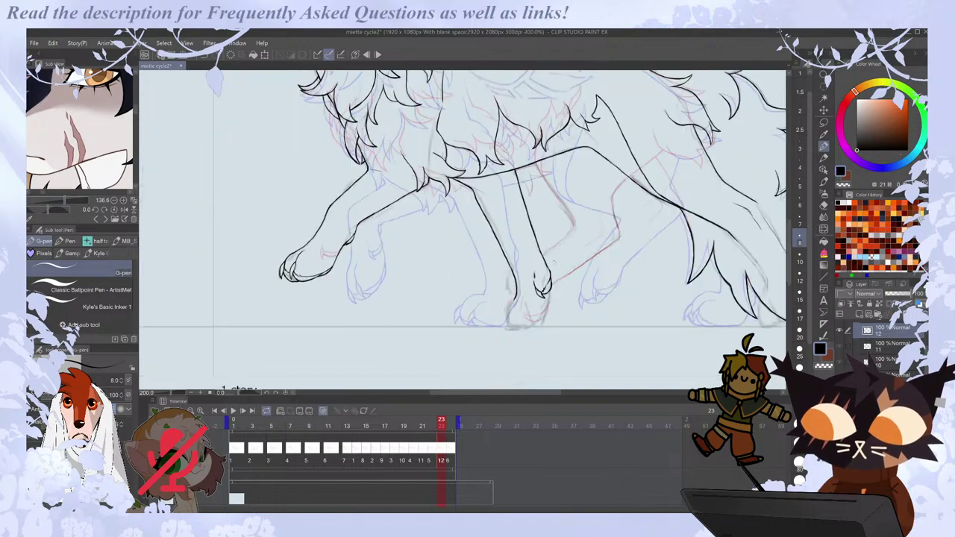
# Trim the wrist end of the planted front leg's front edge on frame 23 after comparing it with the earlier frames.
pyautogui.press('Left')
pyautogui.press('Left')
pyautogui.press('Right')
pyautogui.press('Right')
pyautogui.scroll(2, 551, 270)
pyautogui.press('Left')
pyautogui.press('Right')
pyautogui.hotkey('ctrl', '-')
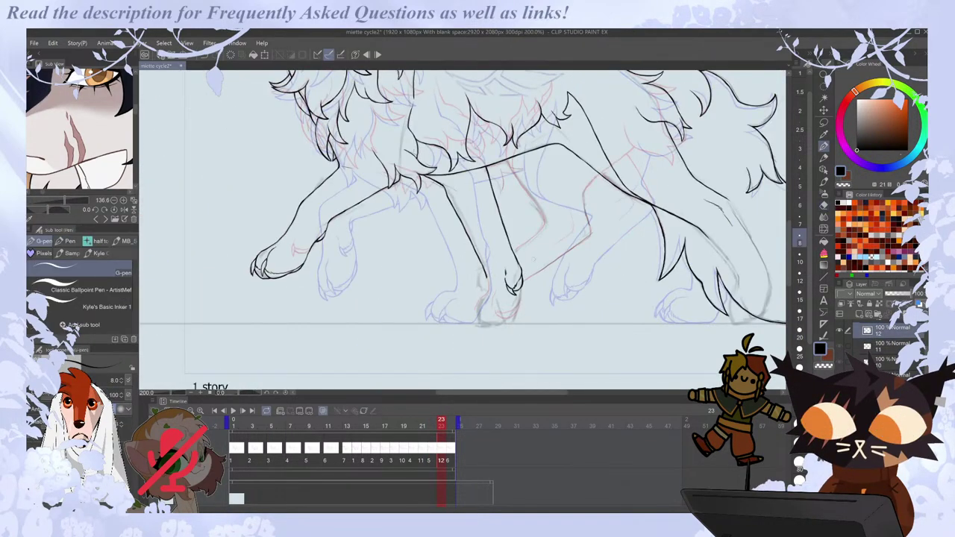
# Flip between frame 23 and its neighbouring frames to examine how the planted front leg and small toe move.
pyautogui.press('Left')
pyautogui.press('Right')
pyautogui.press('Left')
pyautogui.press('Left')
pyautogui.press('Right')
pyautogui.press('Right')
pyautogui.press('Right')
pyautogui.press('Right')
pyautogui.press('Left')
pyautogui.press('Left')
pyautogui.press('Left')
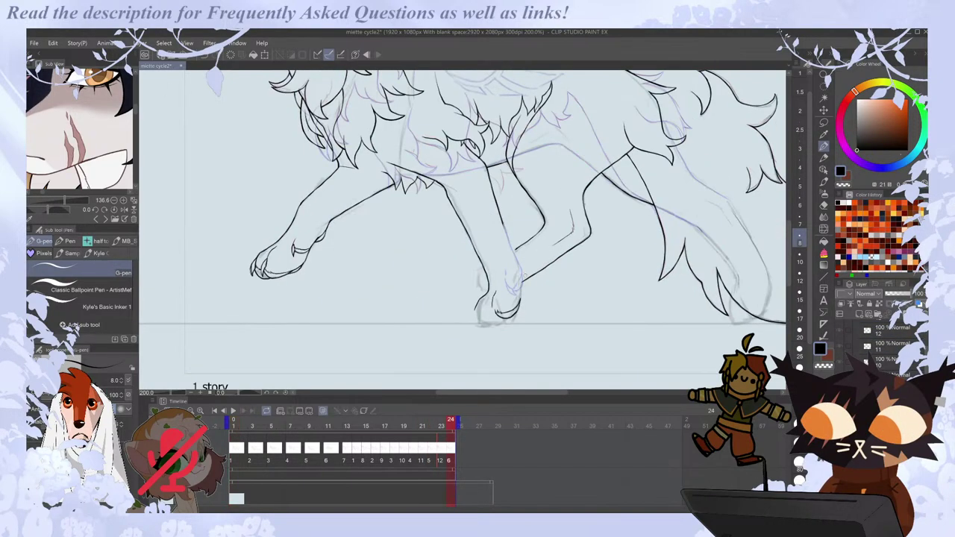
# Clean up the small toe's claw and lower contour on frame 23, checking it against the neighbouring frames.
pyautogui.scroll(2, 526, 279)
pyautogui.press('Right')
pyautogui.press('e')
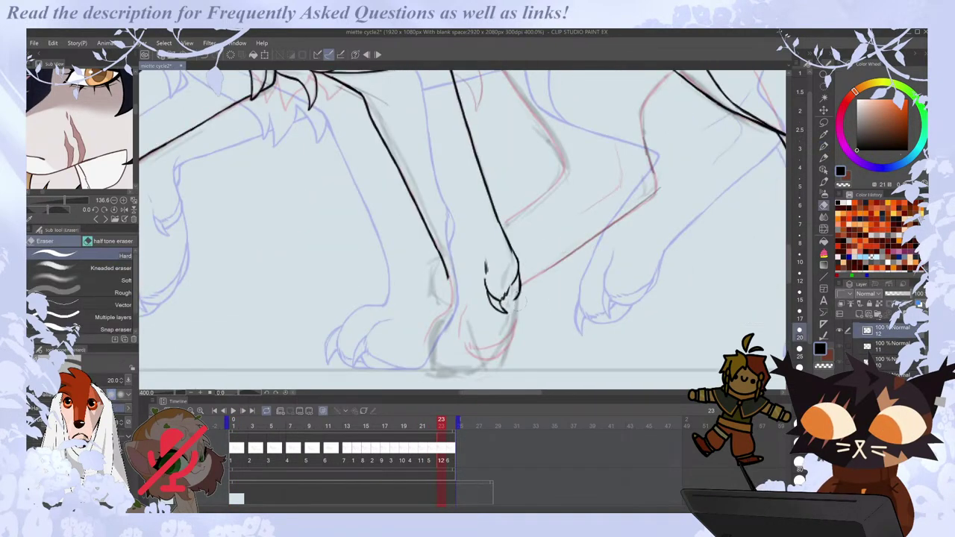
pyautogui.press('p')
pyautogui.press('e')
pyautogui.press('p')
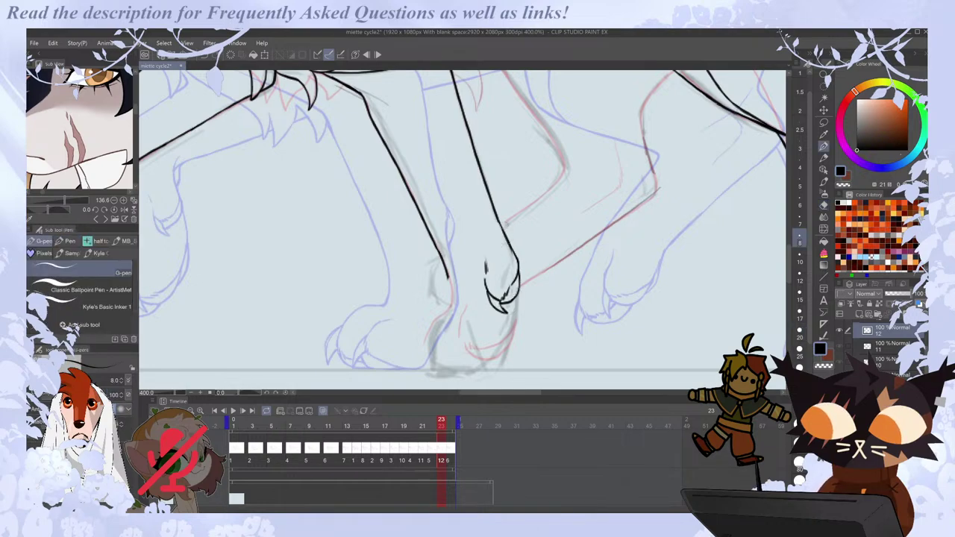
pyautogui.hotkey('ctrl', '-')
pyautogui.press('Left')
pyautogui.press('Right')
pyautogui.press('Right')
pyautogui.press('Left')
# Ink the back edge of the forward-reaching hind leg on frame 23, from the thigh line down to the hock.
pyautogui.scroll(2, 586, 138)
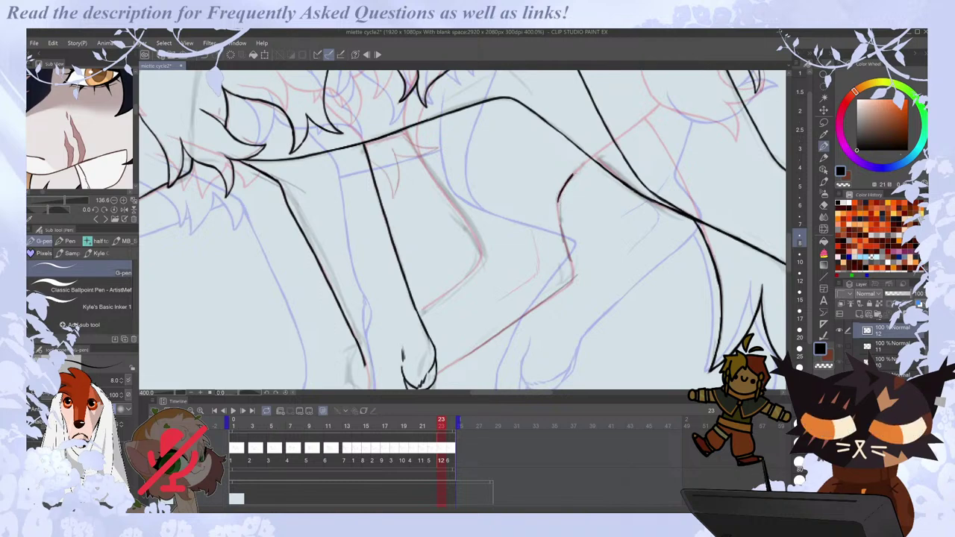
pyautogui.moveTo(590, 158); pyautogui.dragTo(557, 200)
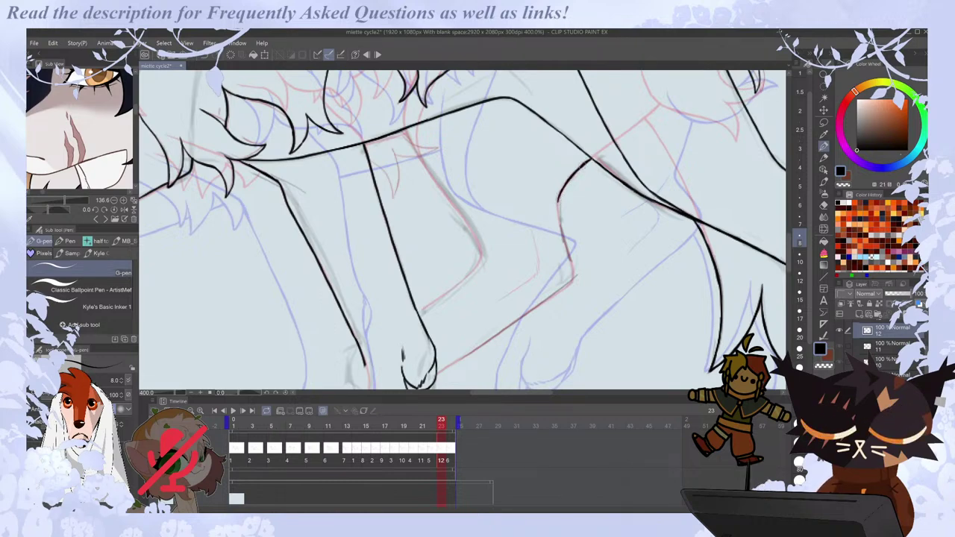
pyautogui.moveTo(560, 225); pyautogui.dragTo(572, 273)
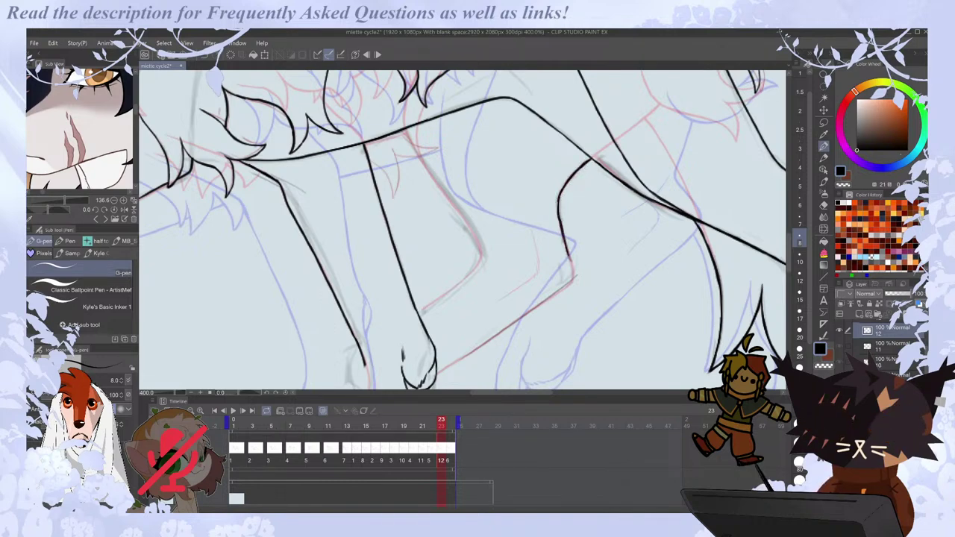
pyautogui.press('Left')
pyautogui.press('Right')
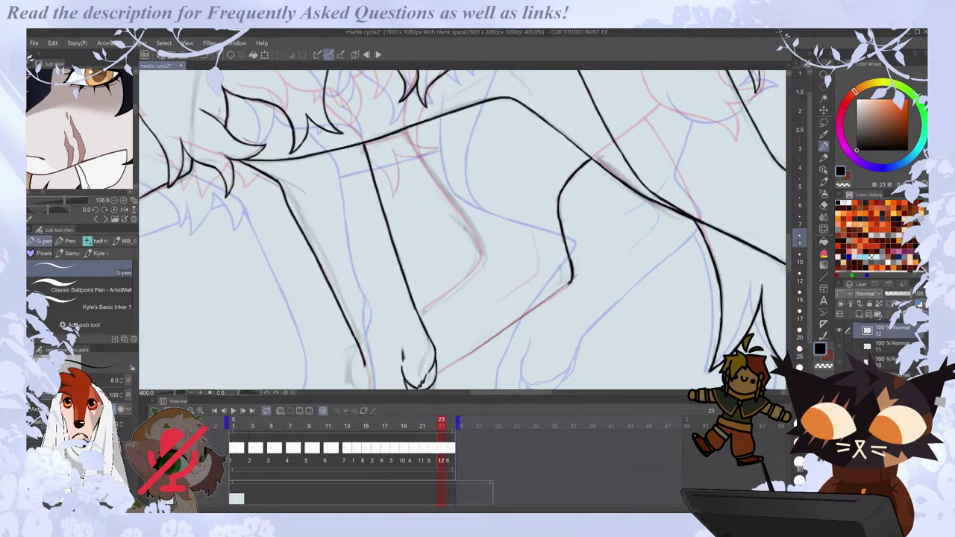
# Ink the front edge of the forward-reaching hind leg on frame 23 from the belly to its lower bend and compare it with frame 24.
pyautogui.moveTo(436, 183); pyautogui.dragTo(475, 238)
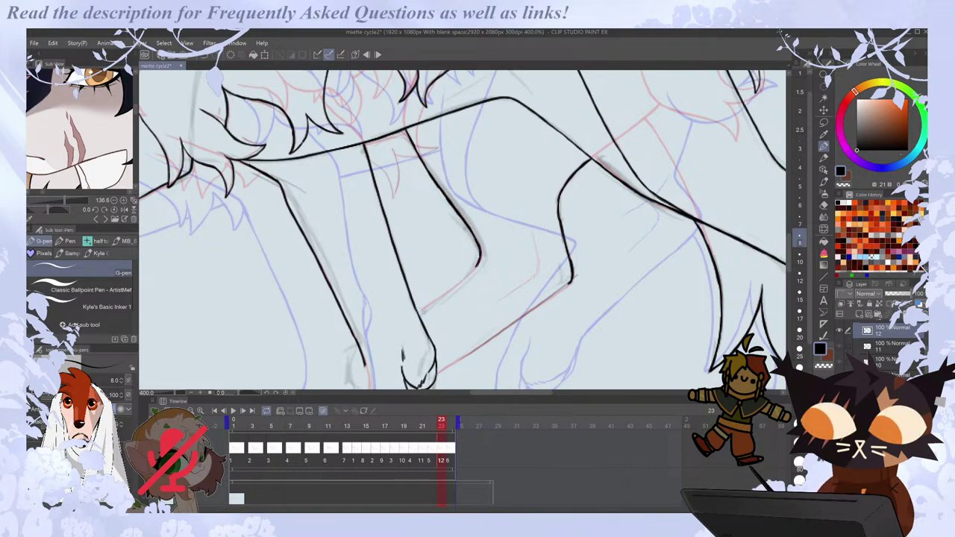
pyautogui.press('Right')
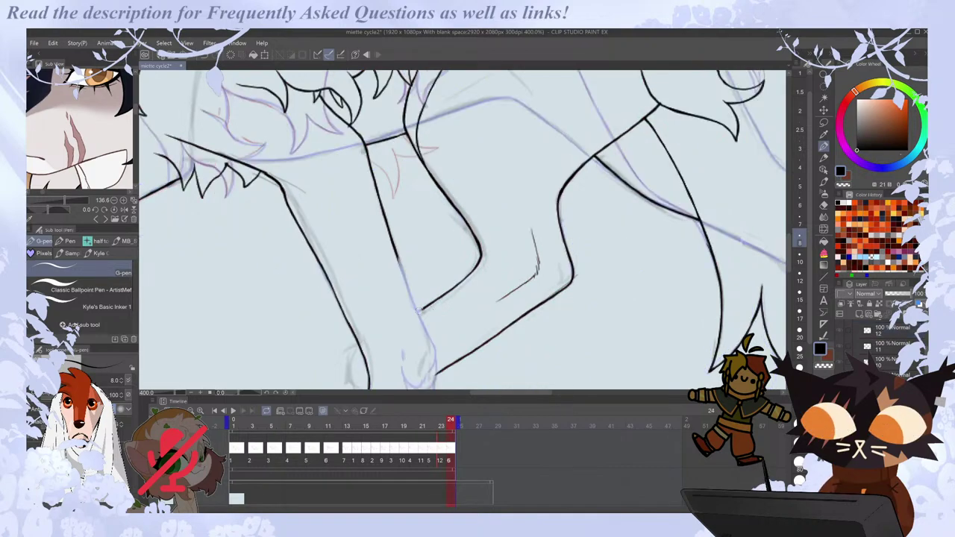
pyautogui.scroll(-2, 448, 282)
pyautogui.scroll(2, 349, 393)
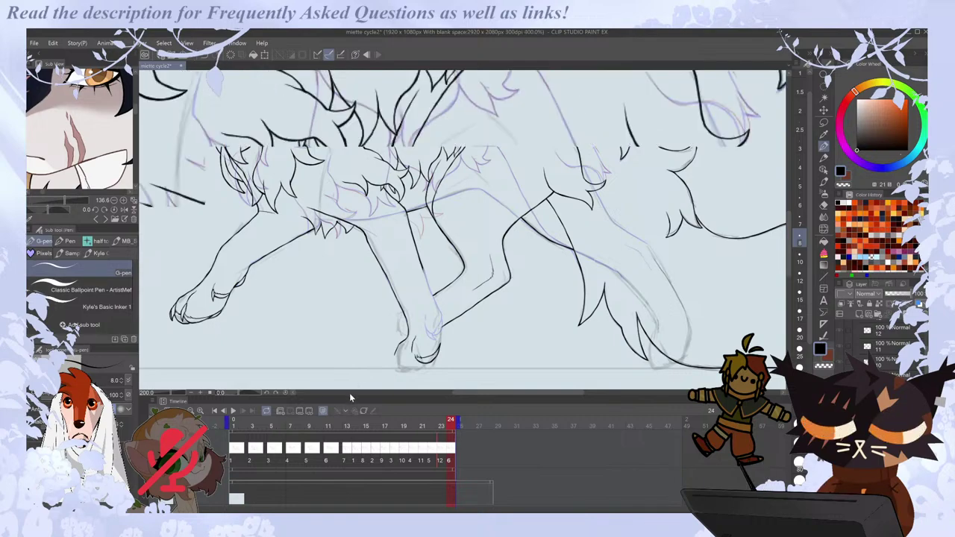
# Play the whole walk cycle at full-figure view and stop at the middle frames.
pyautogui.press('Left')
pyautogui.scroll(-2, 358, 376)
pyautogui.hotkey('ctrl', '-')
pyautogui.hotkey('ctrl', '-')
pyautogui.hotkey('ctrl', '+')
pyautogui.hotkey('ctrl', '-')
pyautogui.click(234, 412)
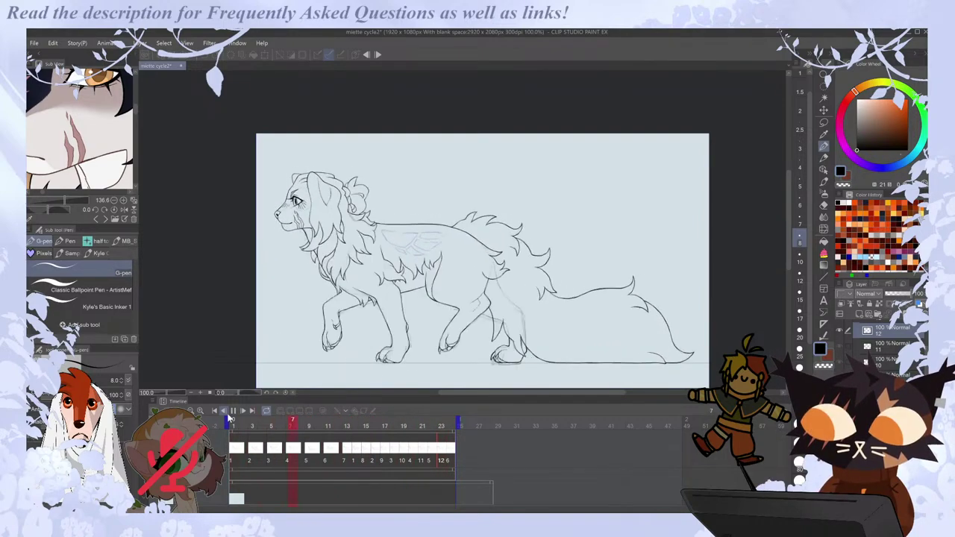
pyautogui.click(347, 461)
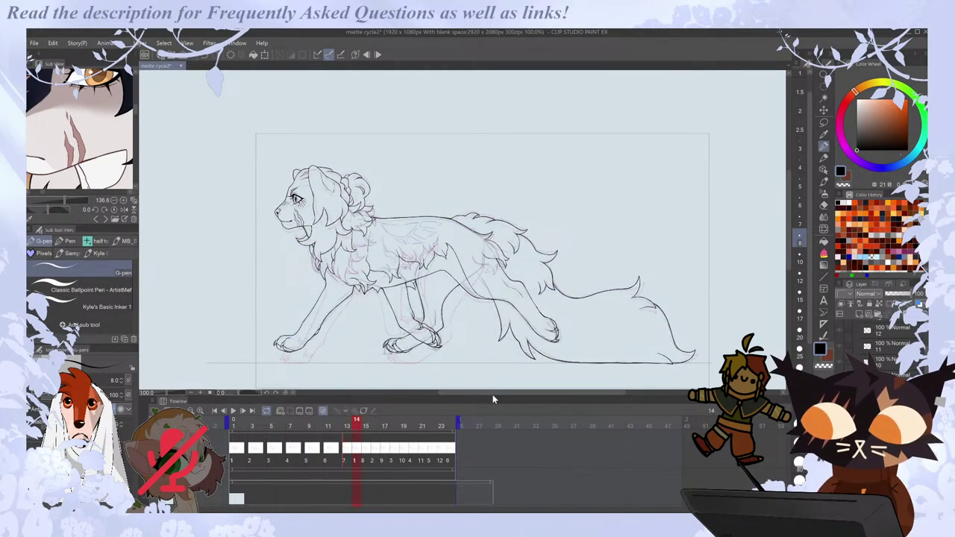
# Compare frames 13 and 14, then step back to frame 9 to examine the leg positions.
pyautogui.scroll(1, 494, 393)
pyautogui.scroll(1, 496, 362)
pyautogui.press('Left')
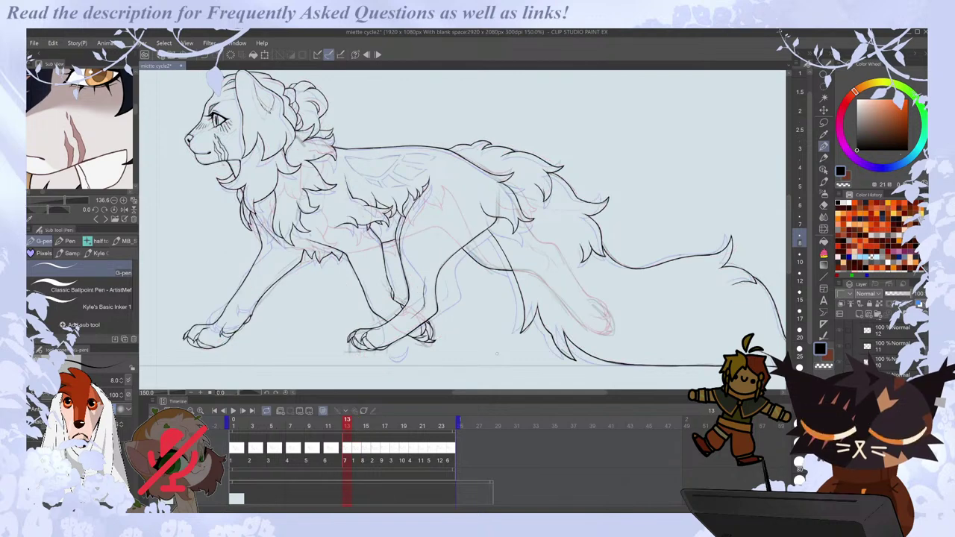
pyautogui.press('Right')
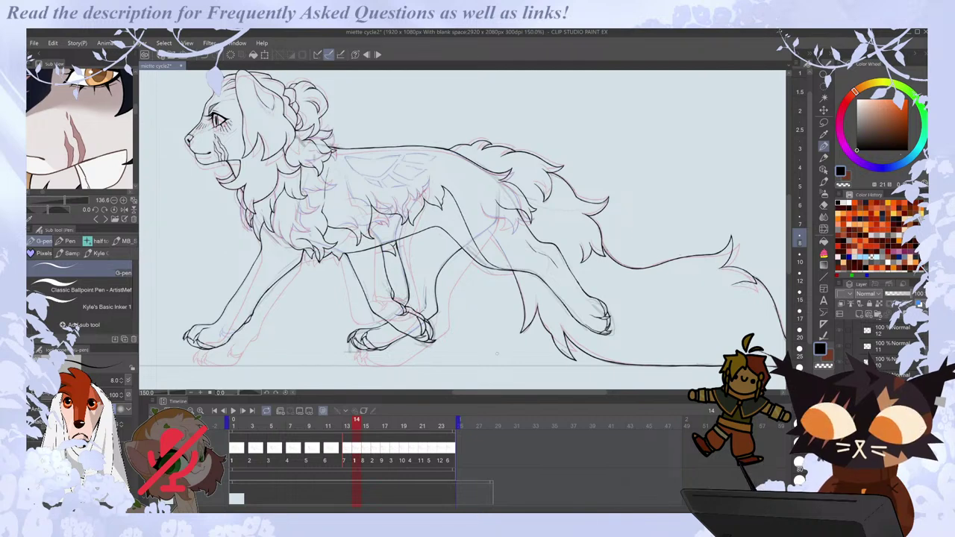
pyautogui.press(',')
pyautogui.press(',')
pyautogui.press(',')
pyautogui.press(',')
pyautogui.press(',')
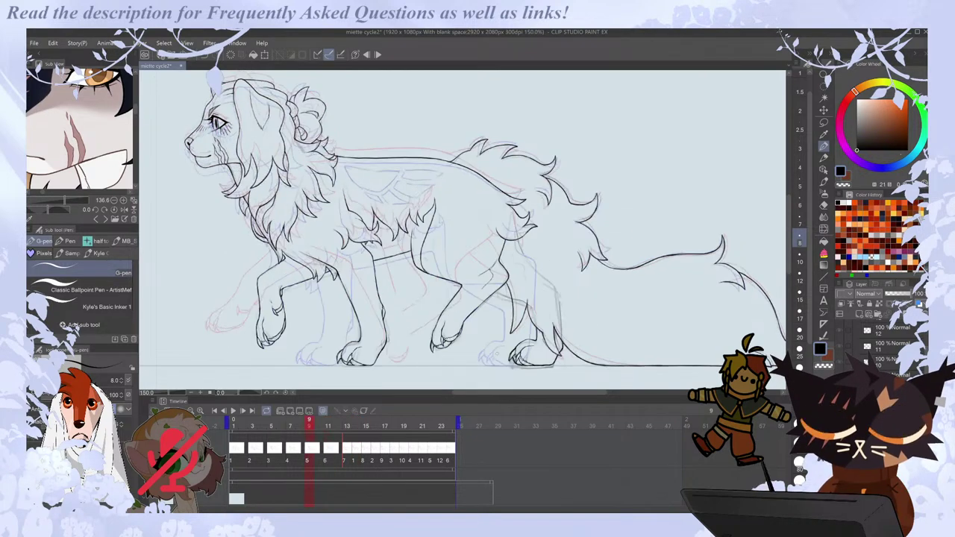
# Flip back and forth through the opening frames with onion skin off to examine the leg movement.
pyautogui.click(241, 452)
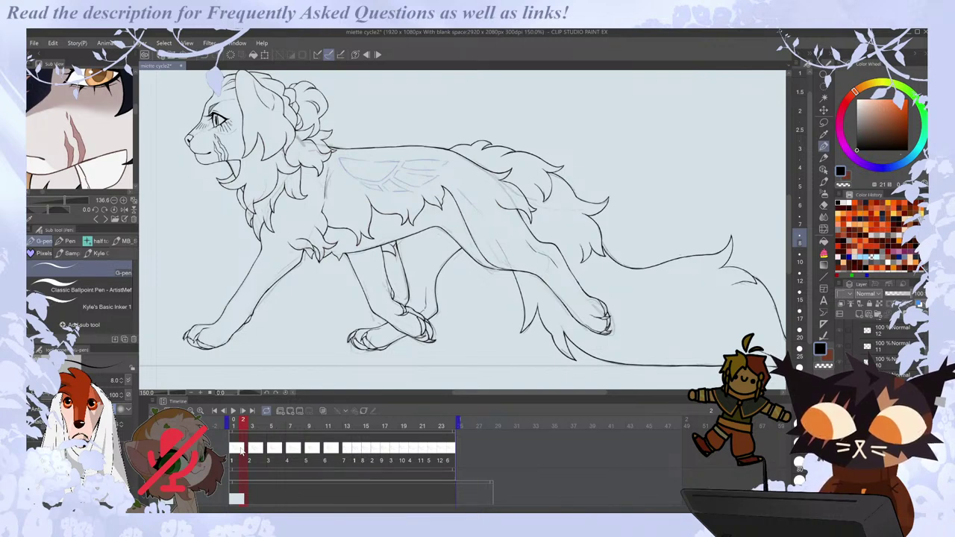
pyautogui.press('Right')
pyautogui.press('Right')
pyautogui.press('Left')
pyautogui.press('Left')
pyautogui.press('Right')
pyautogui.press('Right')
pyautogui.press('Right')
pyautogui.press('Left')
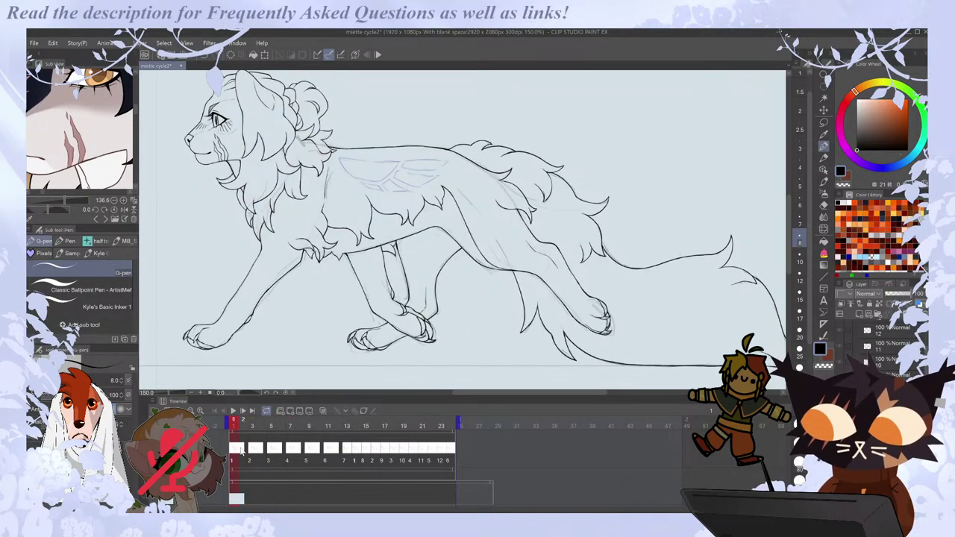
pyautogui.click(240, 450)
# Erase and redraw the toe and claw lines of the planted hind paw on frame 3.
pyautogui.click(252, 449)
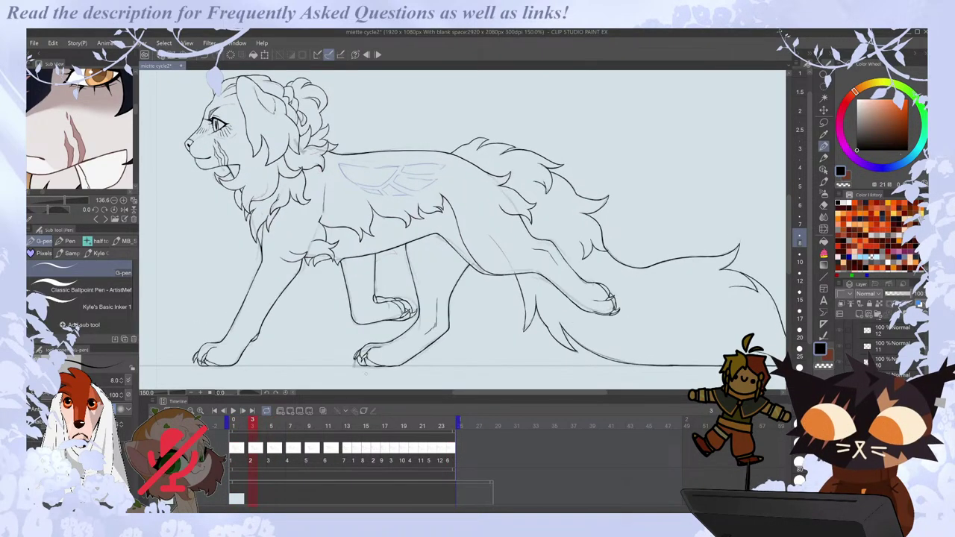
pyautogui.scroll(3, 358, 371)
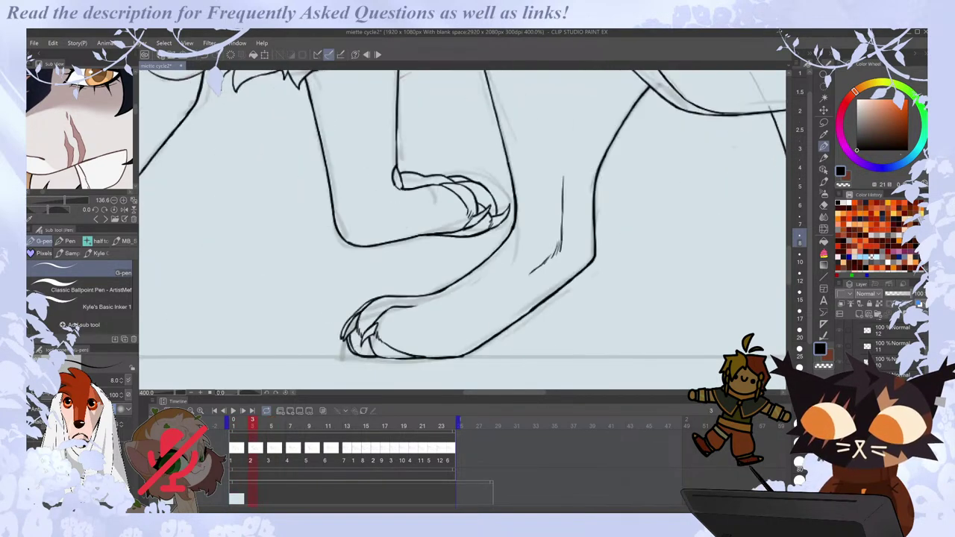
pyautogui.press('e')
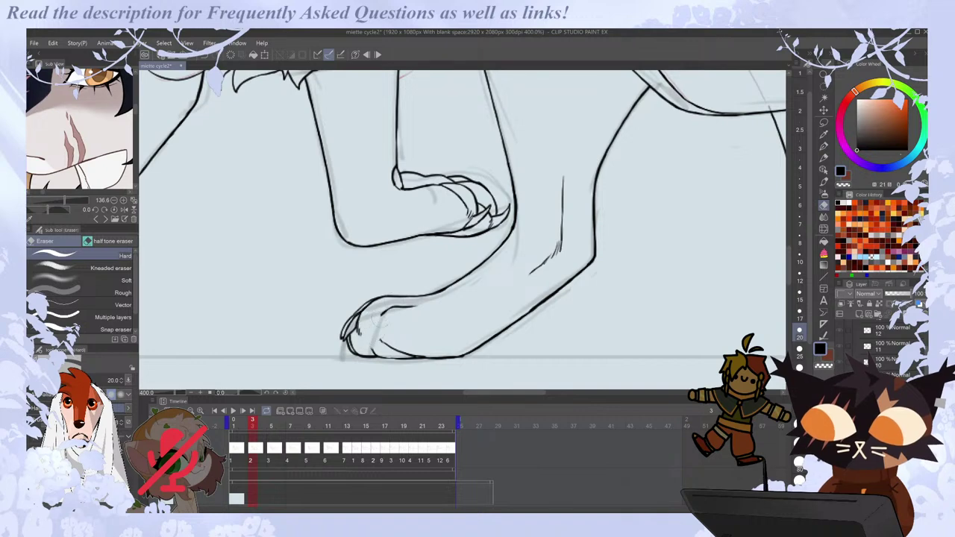
pyautogui.press('p')
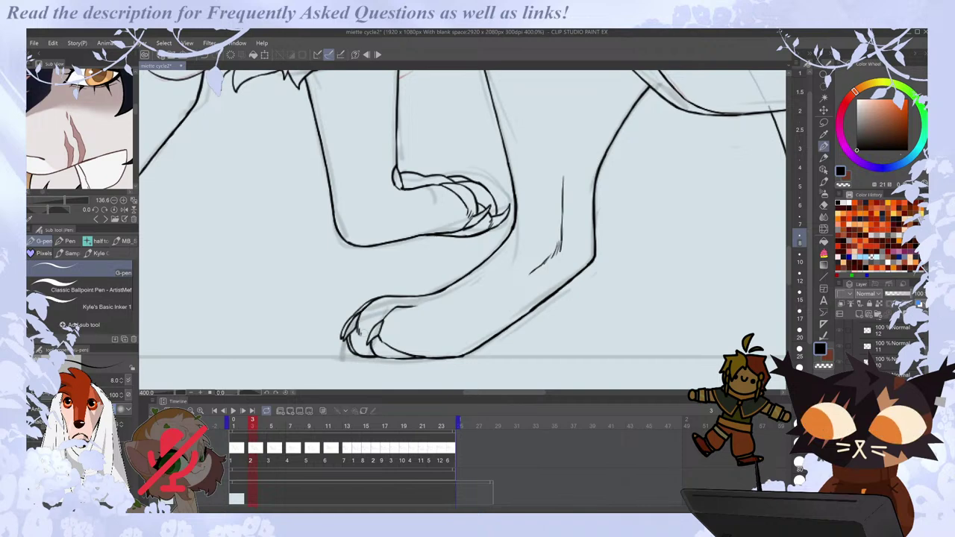
pyautogui.press('e')
pyautogui.press('p')
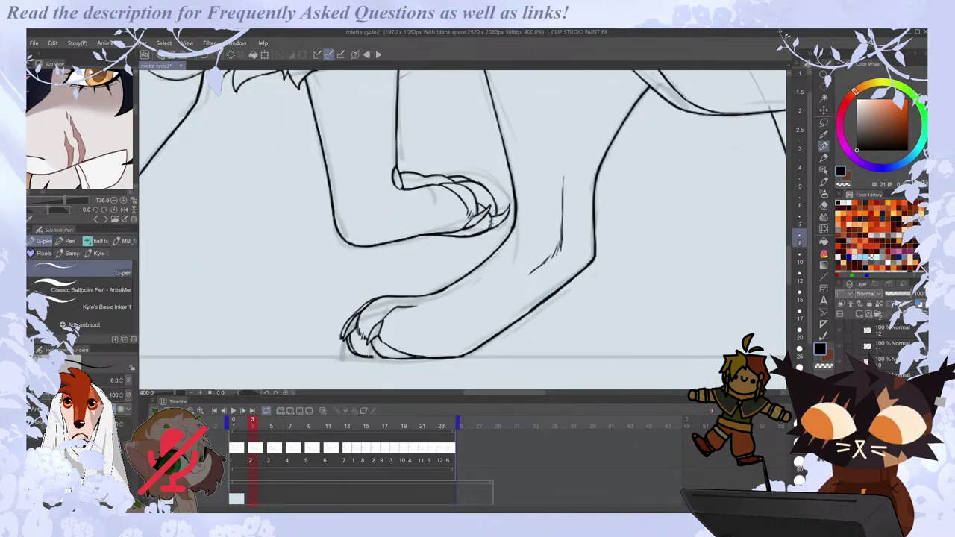
pyautogui.scroll(-2, 390, 335)
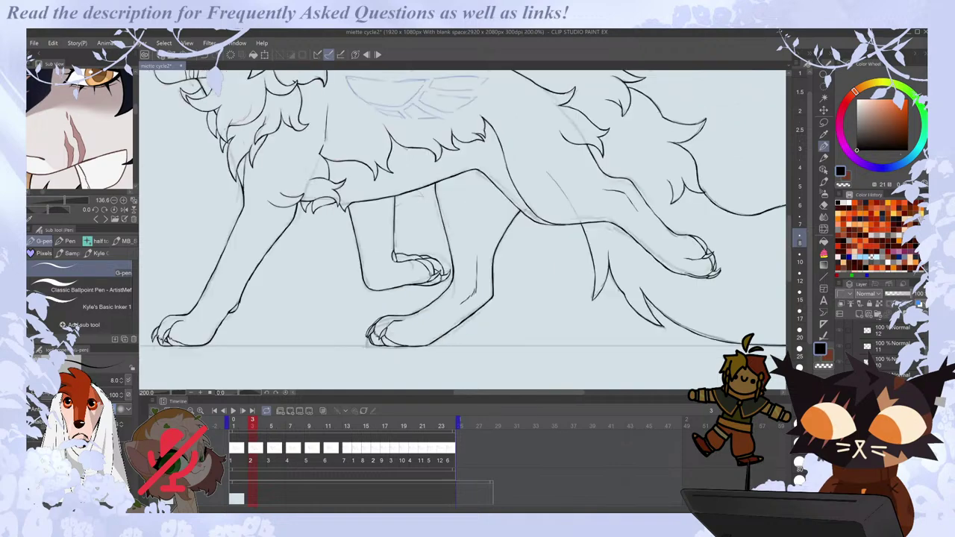
# Compare the planted hind paw and its claws across frames 3, 5 and 7.
pyautogui.press('.')
pyautogui.press('Right')
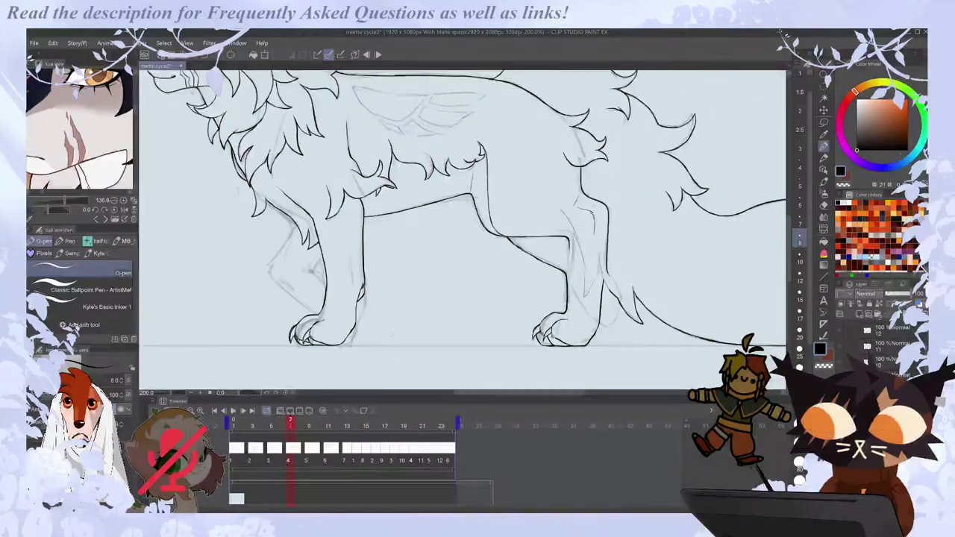
pyautogui.press('Left')
pyautogui.press('Left')
pyautogui.hotkey('ctrl', '+')
pyautogui.press('Right')
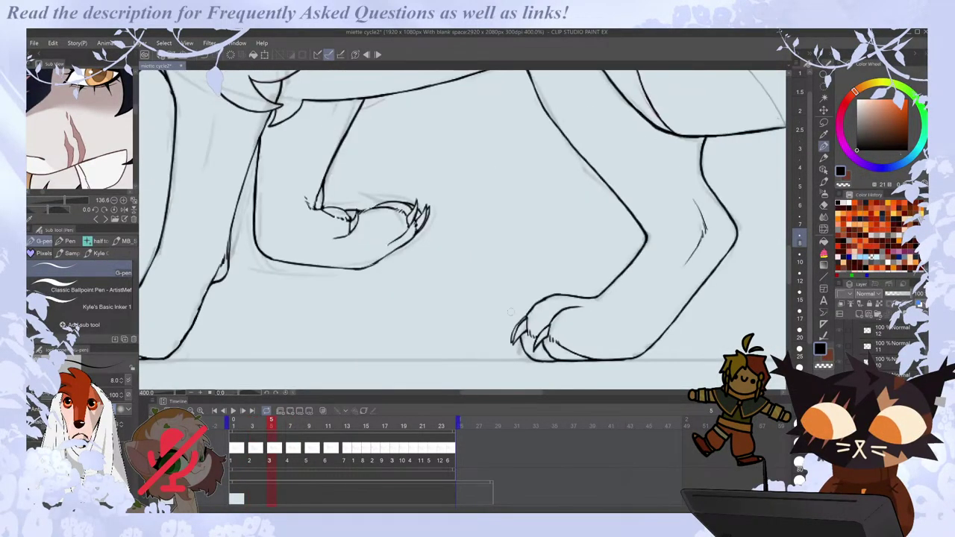
# Replay the walk cycle from frame 5 to review the leg motion, then stop on frame 13.
pyautogui.hotkey('ctrl', '-')
pyautogui.hotkey('ctrl', '-')
pyautogui.hotkey('ctrl', '-')
pyautogui.hotkey('ctrl', '-')
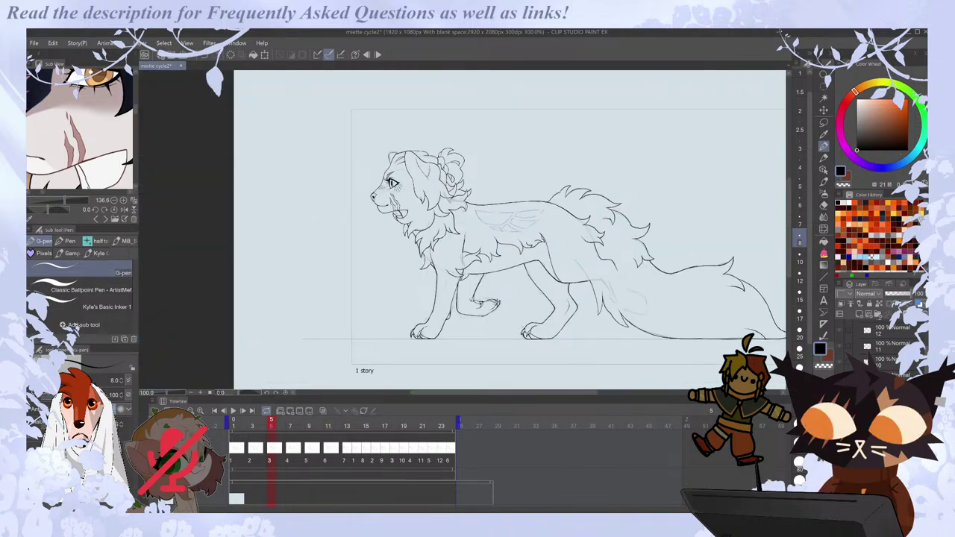
pyautogui.click(233, 411)
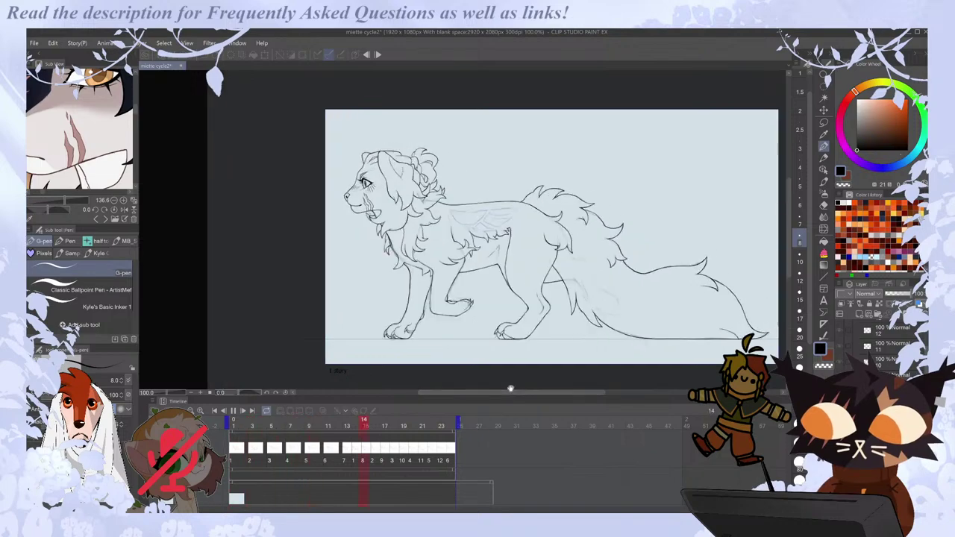
pyautogui.click(347, 455)
# Flip back and forth through frames 13 to 19 to examine how the legs and paws move.
pyautogui.scroll(1, 570, 269)
pyautogui.press('Right')
pyautogui.press('Right')
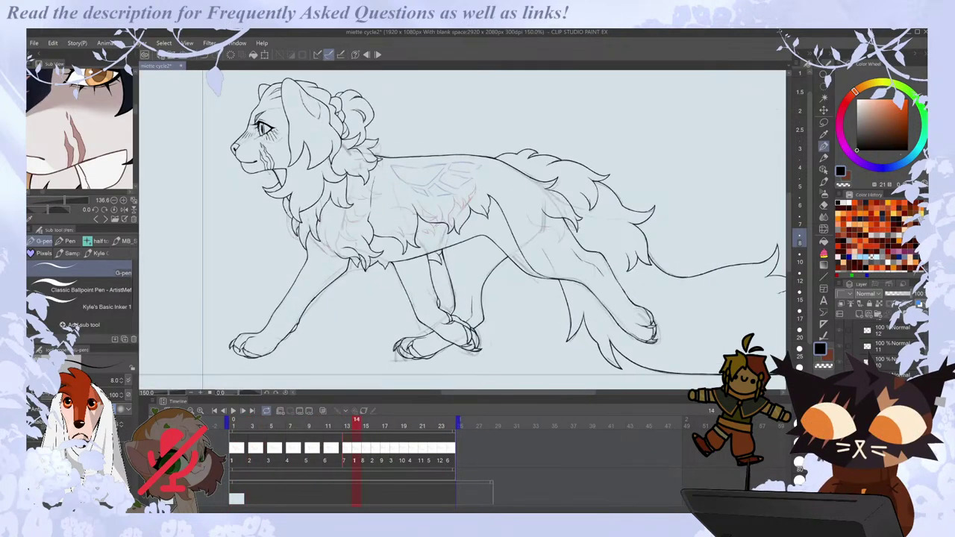
pyautogui.press('Right')
pyautogui.press('Right')
pyautogui.press('Left')
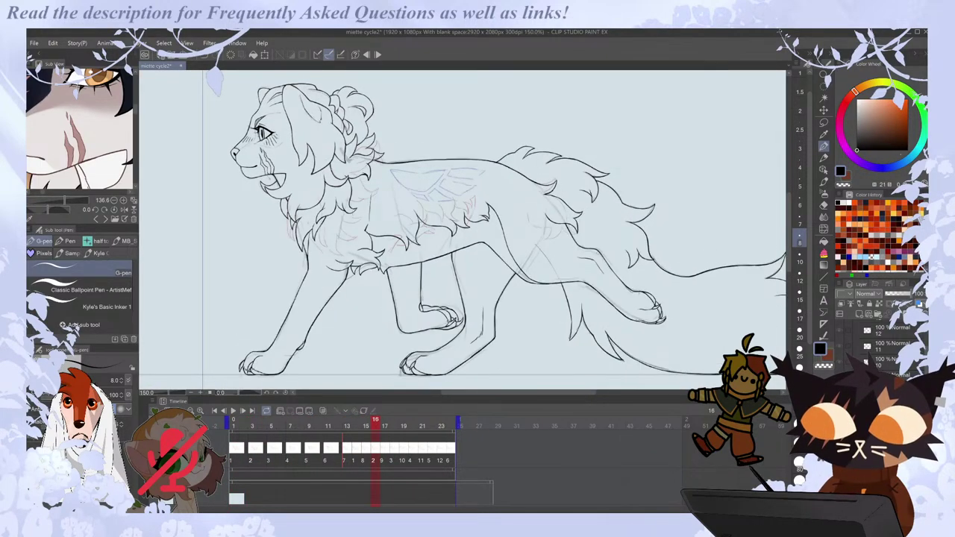
pyautogui.press('Right')
pyautogui.press('Right')
pyautogui.press('Right')
pyautogui.press('Left')
pyautogui.press('Left')
pyautogui.press('Right')
pyautogui.press('Right')
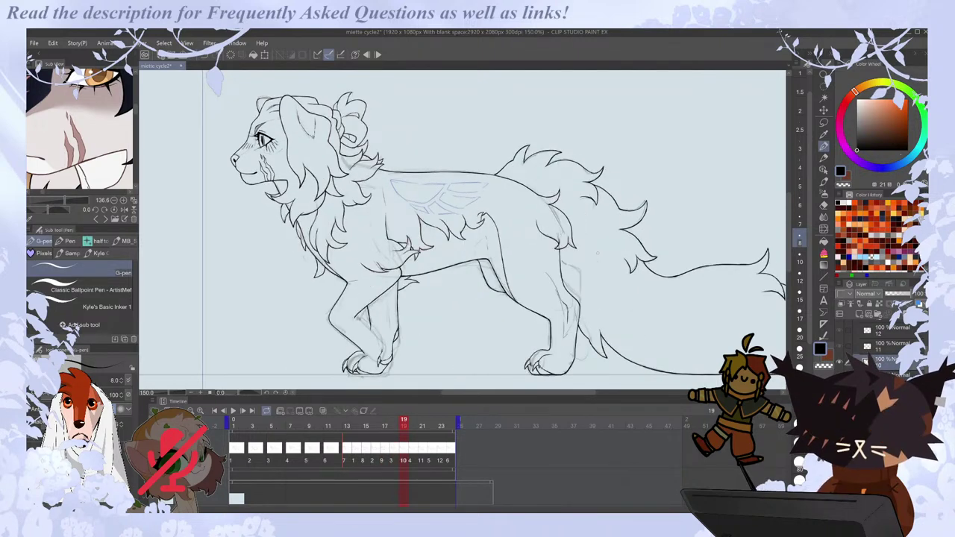
# Flip repeatedly through frames 19 to 24 to examine the transitions of the legs and paws.
pyautogui.press('Right')
pyautogui.press('Right')
pyautogui.press('Left')
pyautogui.press('Right')
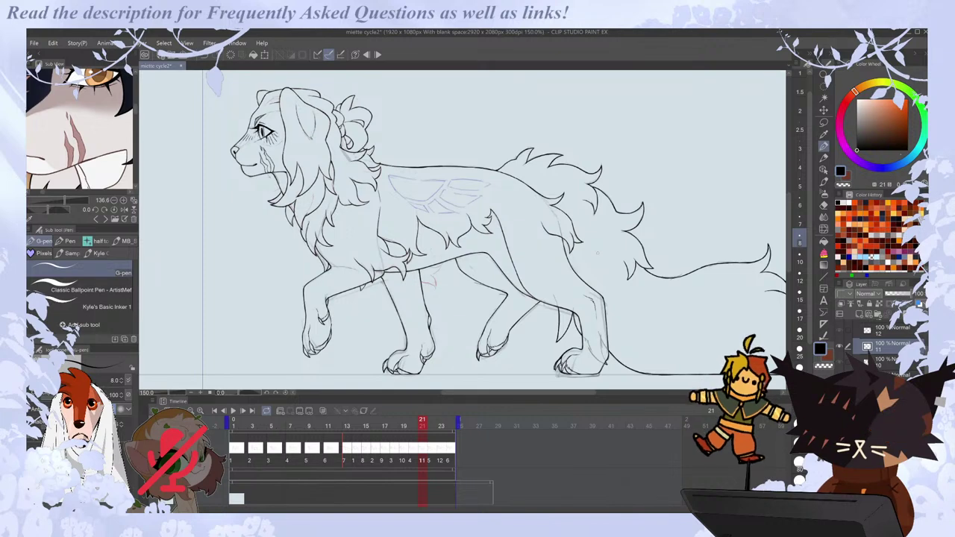
pyautogui.press('Left')
pyautogui.press('Right')
pyautogui.press('Right')
pyautogui.press('Left')
pyautogui.press('Right')
pyautogui.press('Left')
pyautogui.press('Right')
pyautogui.press('Left')
pyautogui.press('Right')
pyautogui.press('Left')
pyautogui.press('Right')
pyautogui.press('Right')
pyautogui.press('Left')
pyautogui.press('Right')
pyautogui.press('Right')
pyautogui.press('Right')
pyautogui.hotkey('alt', '[')
pyautogui.hotkey('alt', ']')
pyautogui.hotkey('alt', '[')
pyautogui.hotkey('ctrl', '+')
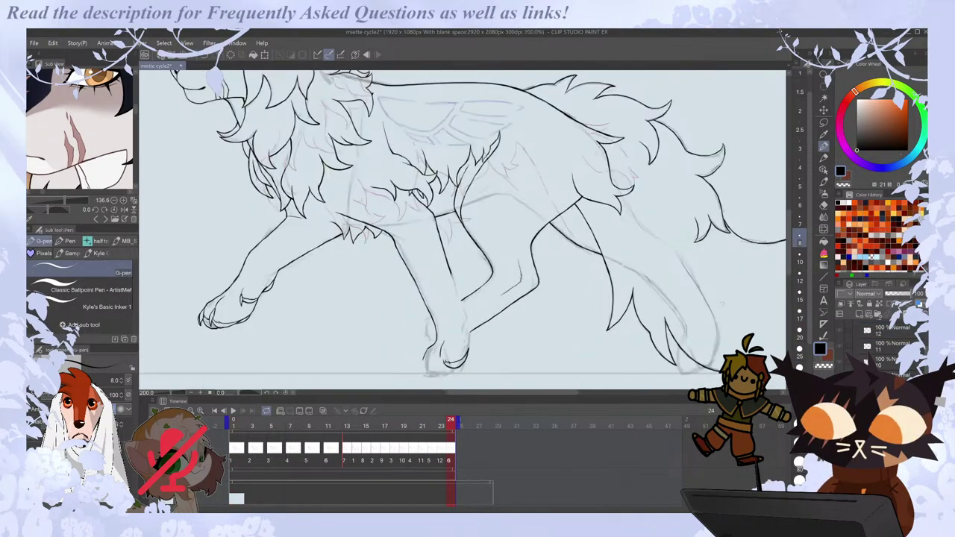
# Erase and redraw the lower curve and outer edge of the raised paw's toe on frame 24.
pyautogui.scroll(-2, 462, 224)
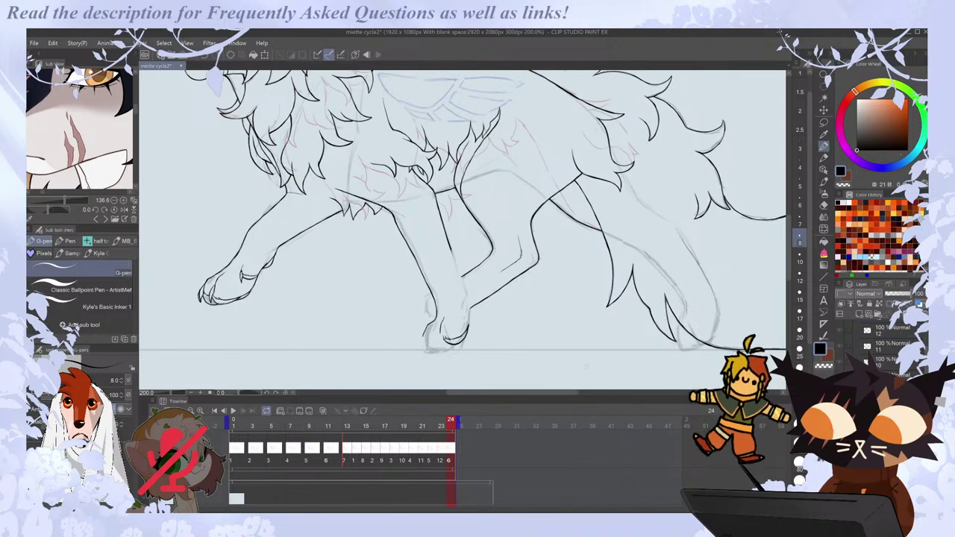
pyautogui.scroll(2, 446, 343)
pyautogui.press('Left')
pyautogui.press('Left')
pyautogui.press('Right')
pyautogui.press('Right')
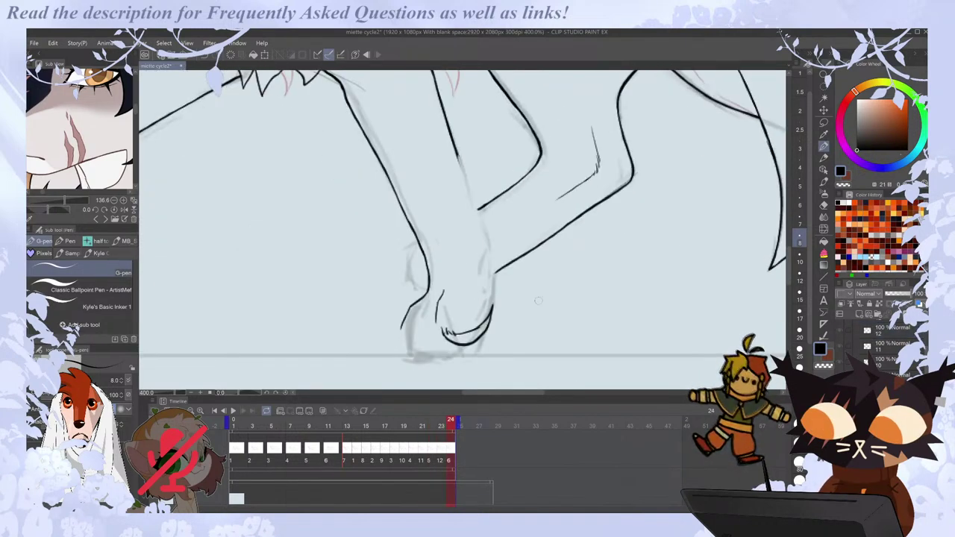
pyautogui.press('e')
pyautogui.press('p')
pyautogui.press('e')
pyautogui.press('p')
pyautogui.moveTo(492, 305); pyautogui.dragTo(482, 331)
# Compare the toe on frame 24 with frames 22 and 23, and turn onion skin back on.
pyautogui.press('Left')
pyautogui.press('Left')
pyautogui.press('Right')
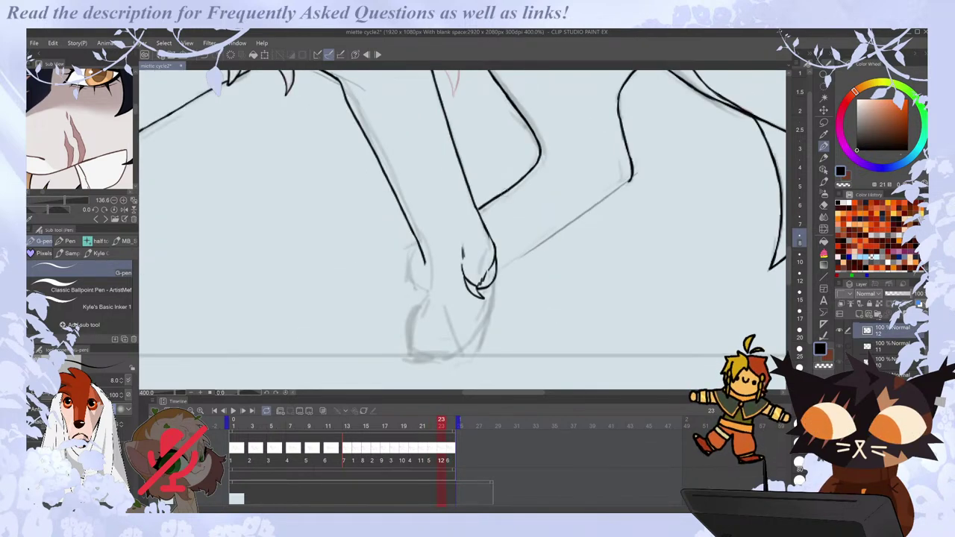
pyautogui.press('Right')
pyautogui.click(323, 410)
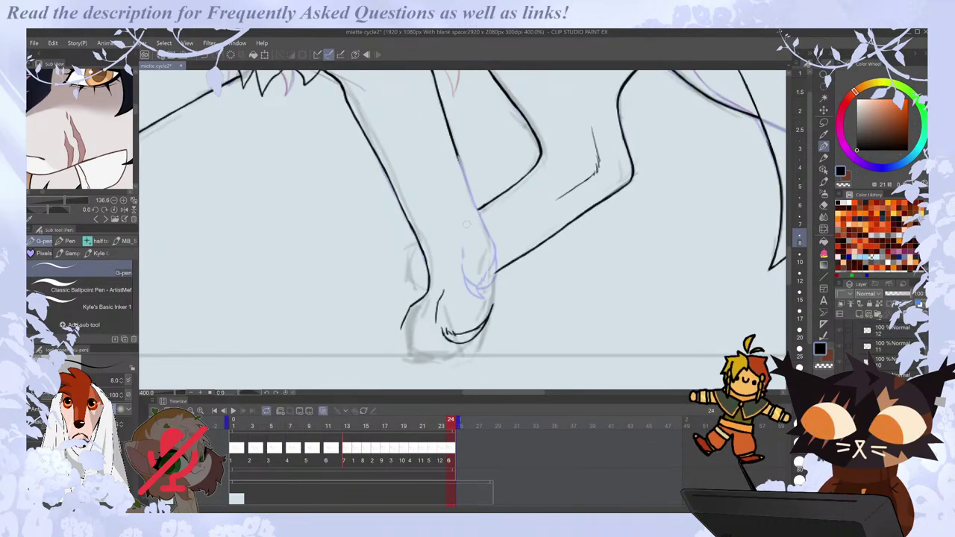
# Ink the grounded front paw's wrist, toe curve and outer edge on frame 23, checking against frame 22.
pyautogui.press('Left')
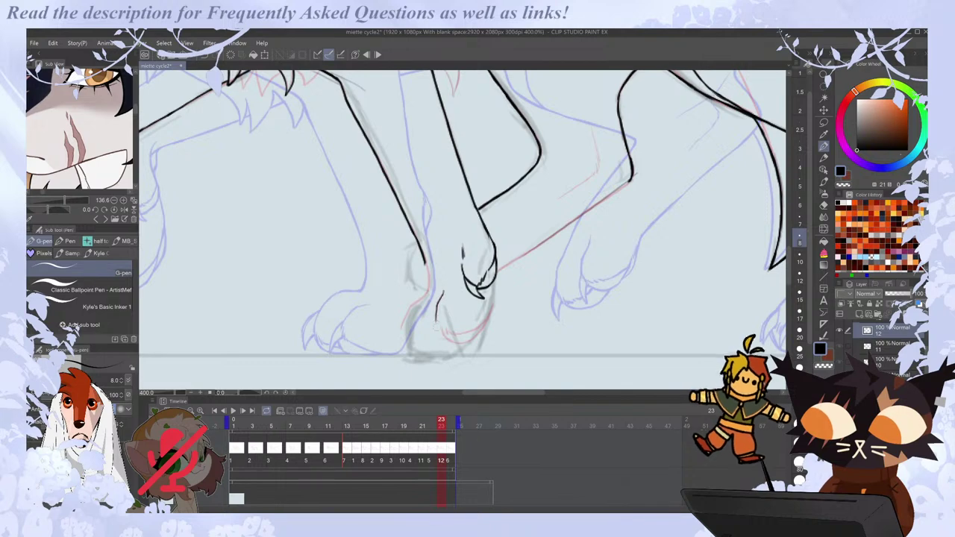
pyautogui.moveTo(441, 325); pyautogui.dragTo(448, 337)
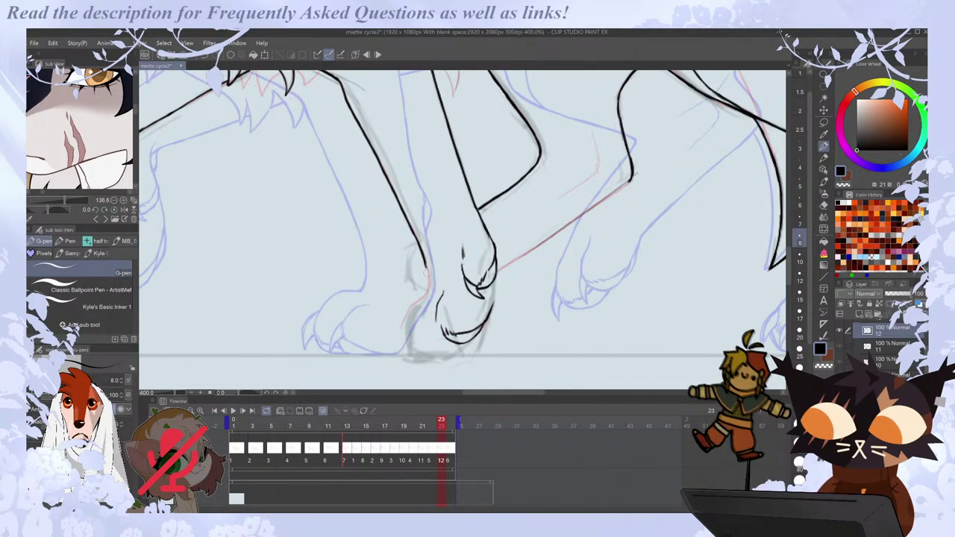
pyautogui.moveTo(426, 296); pyautogui.dragTo(415, 302)
pyautogui.press('Left')
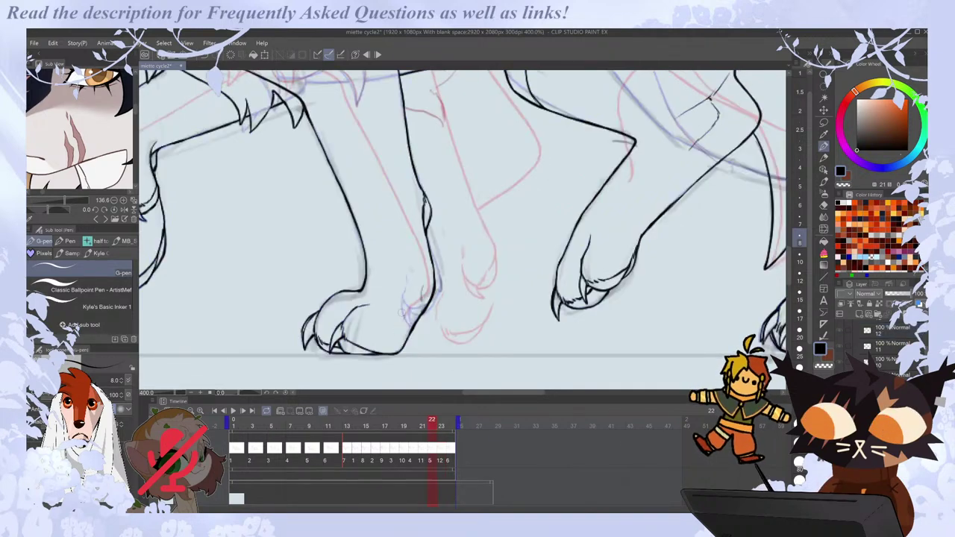
pyautogui.press('Right')
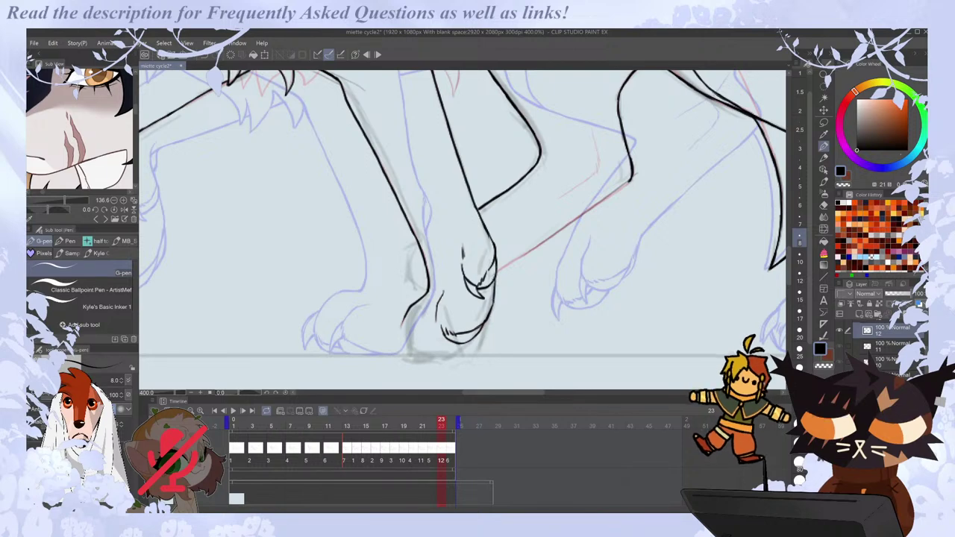
# Compare frames 23 and 24, and erase and redraw the front leg's rear edge on frame 24 with a wrist bump.
pyautogui.press('Right')
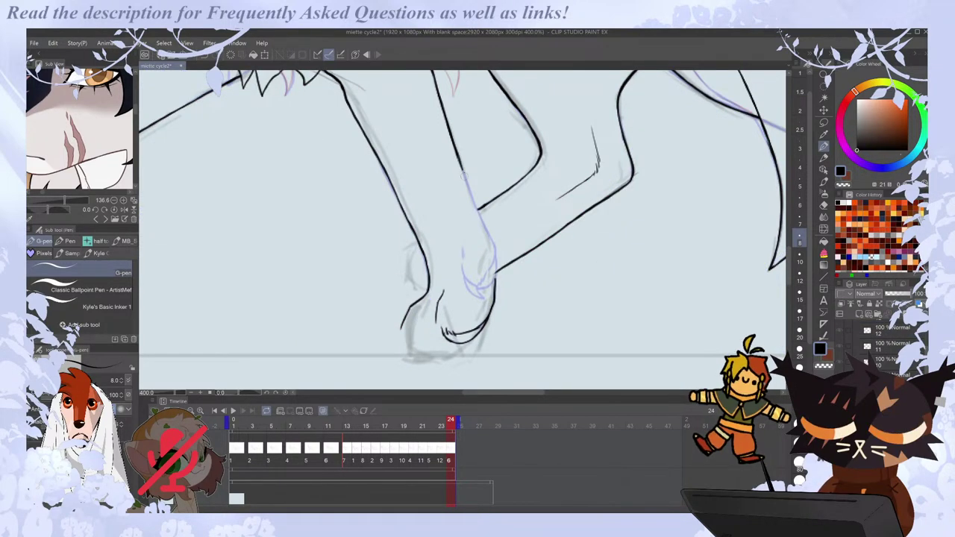
pyautogui.press('Left')
pyautogui.press('Right')
pyautogui.press('Left')
pyautogui.press('Right')
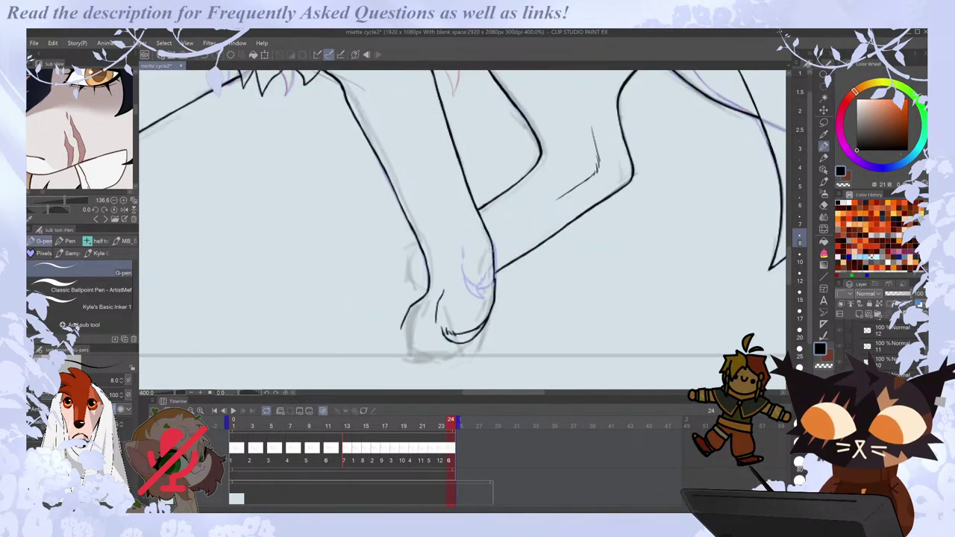
pyautogui.press('e')
pyautogui.moveTo(480, 211); pyautogui.dragTo(461, 167)
pyautogui.press('p')
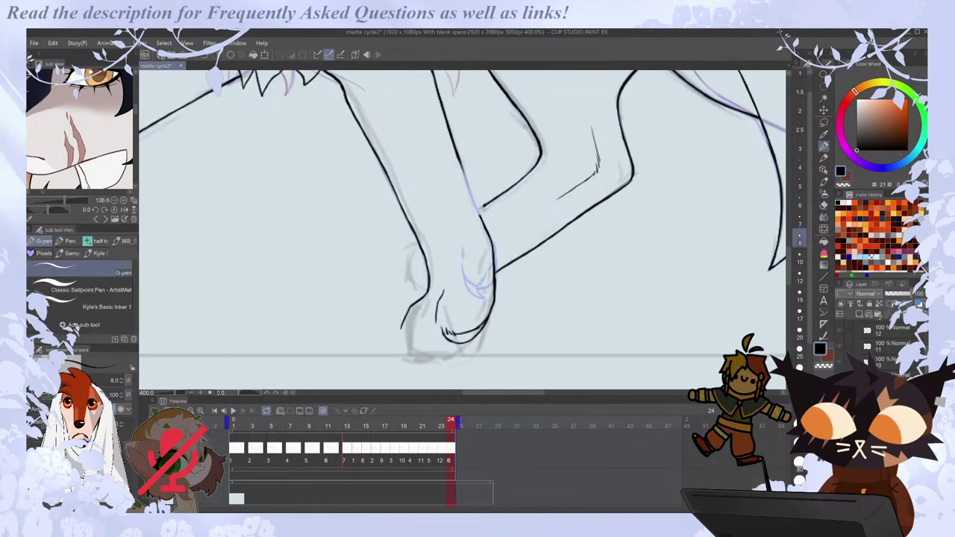
pyautogui.press('e')
pyautogui.moveTo(480, 216)
pyautogui.mouseDown()
pyautogui.moveTo(491, 234)
pyautogui.moveTo(486, 214)
pyautogui.mouseUp()
pyautogui.press('p')
pyautogui.press('e')
pyautogui.press('p')
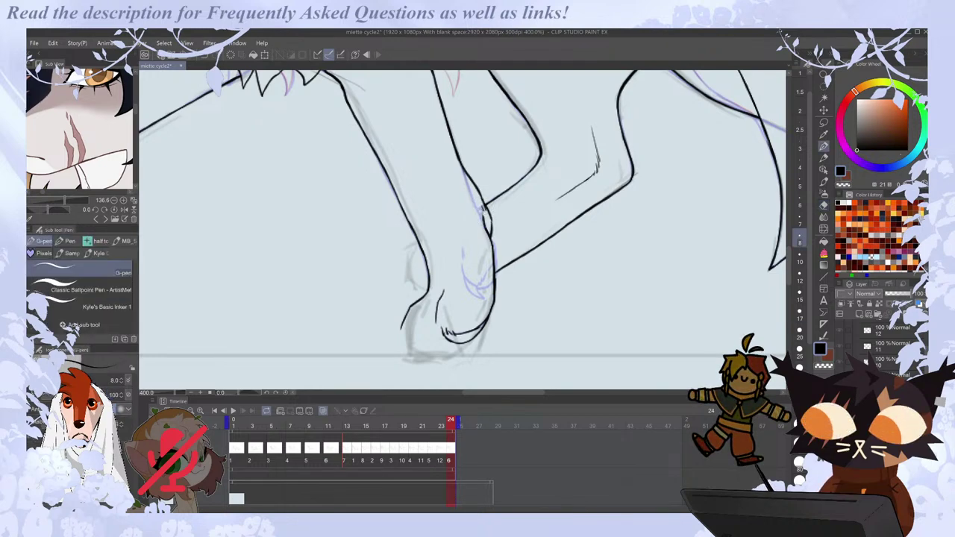
# Erase the stretch of leg line beside the wrist bump and compare the leg with the neighbouring frames.
pyautogui.press(',')
pyautogui.press('e')
pyautogui.moveTo(461, 170); pyautogui.dragTo(487, 233)
pyautogui.press('p')
pyautogui.press(',')
pyautogui.press('e')
pyautogui.hotkey('ctrl', 'Right')
pyautogui.hotkey('ctrl', 'Right')
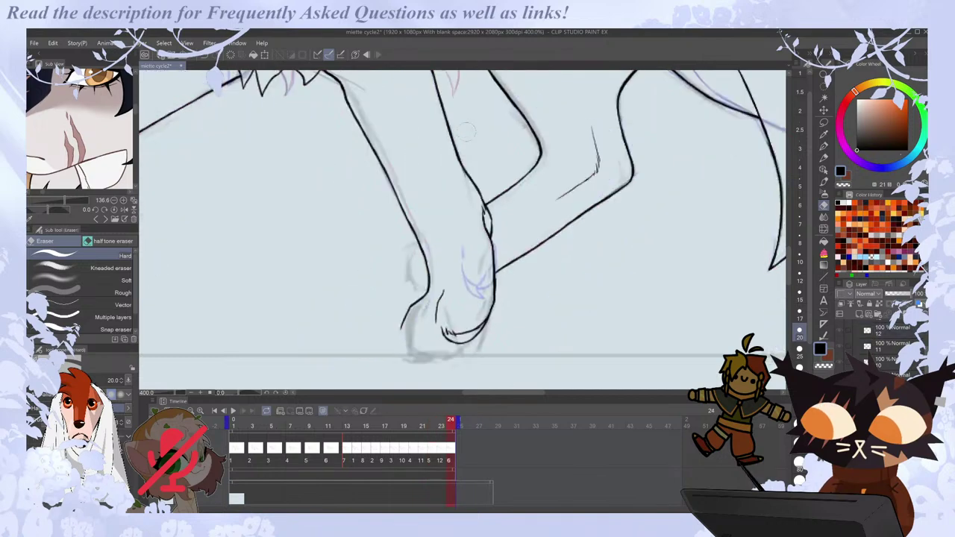
# Lasso the wrist bump on frame 21's front leg and move it slightly down the leg.
pyautogui.press(',')
pyautogui.press('.')
pyautogui.press('m')
pyautogui.moveTo(422, 149)
pyautogui.mouseDown()
pyautogui.moveTo(411, 239)
pyautogui.moveTo(462, 165)
pyautogui.mouseUp()
pyautogui.hotkey('ctrl', 't')
pyautogui.moveTo(455, 214); pyautogui.dragTo(454, 238)
pyautogui.press('Return')
pyautogui.hotkey('ctrl', 'd')
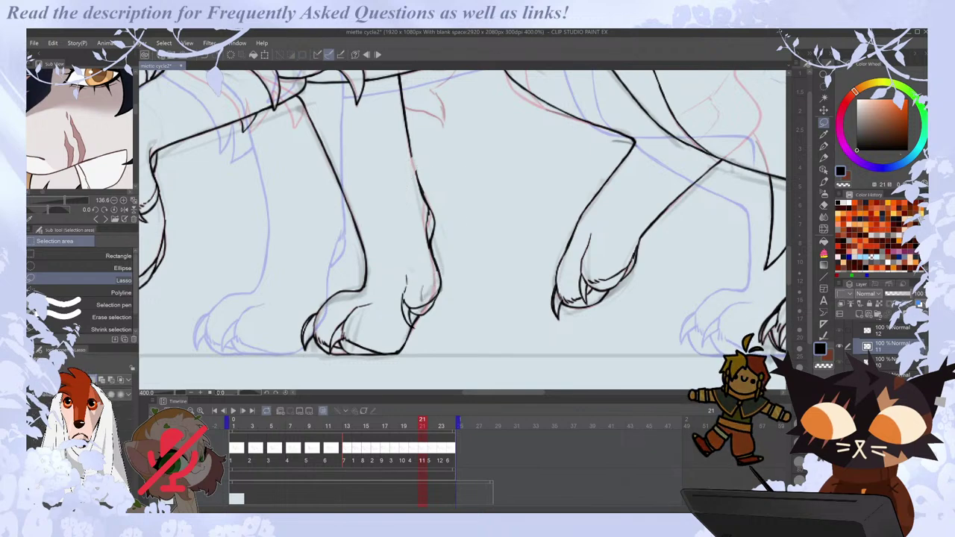
pyautogui.press('p')
# Move the wrist bump on frame 22's front leg slightly down, reconnect its outline, and compare with frame 21.
pyautogui.press('Right')
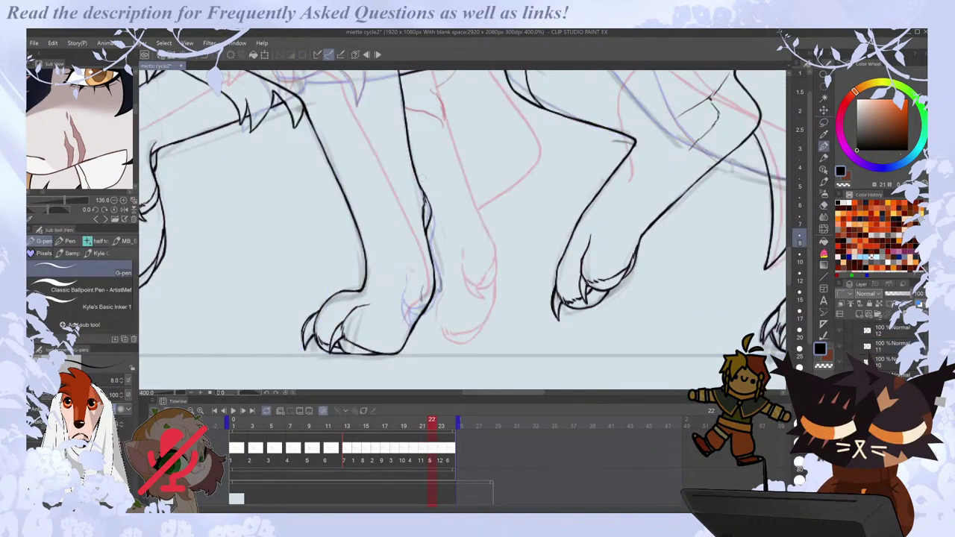
pyautogui.press('m')
pyautogui.moveTo(418, 150); pyautogui.dragTo(439, 213)
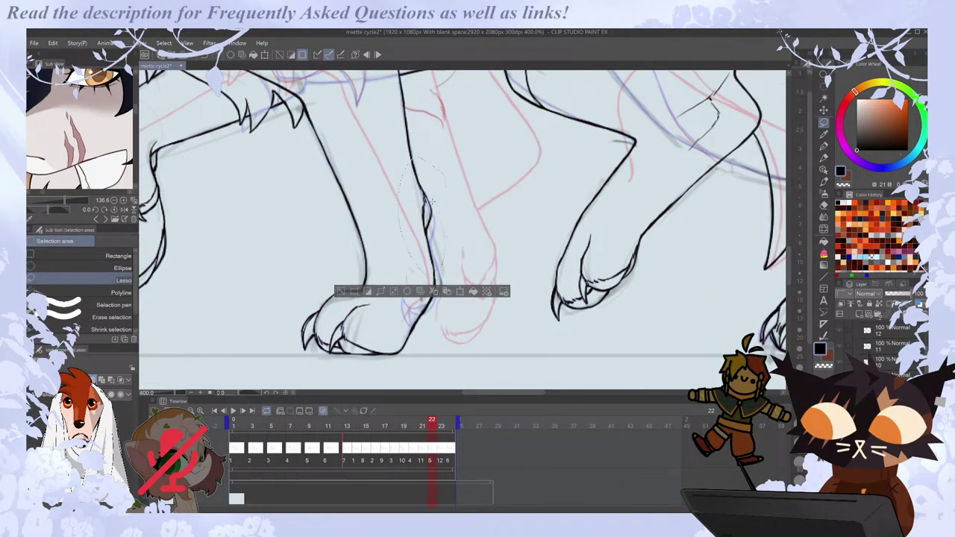
pyautogui.hotkey('ctrl', 't')
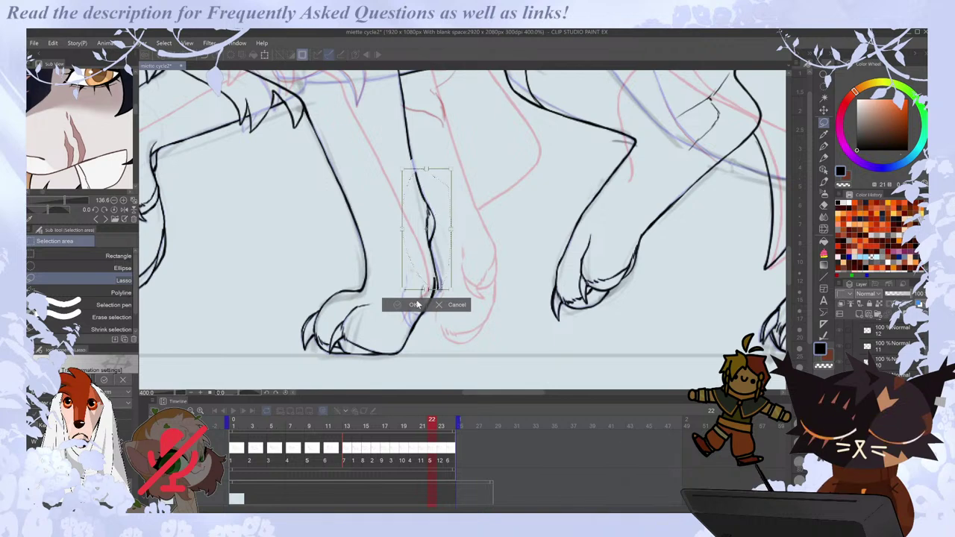
pyautogui.press('Return')
pyautogui.press('e')
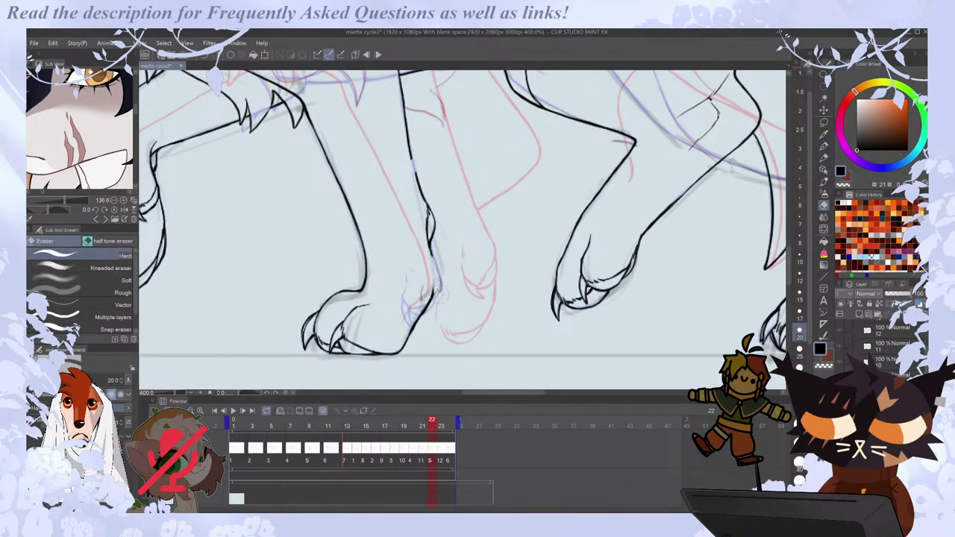
pyautogui.press('p')
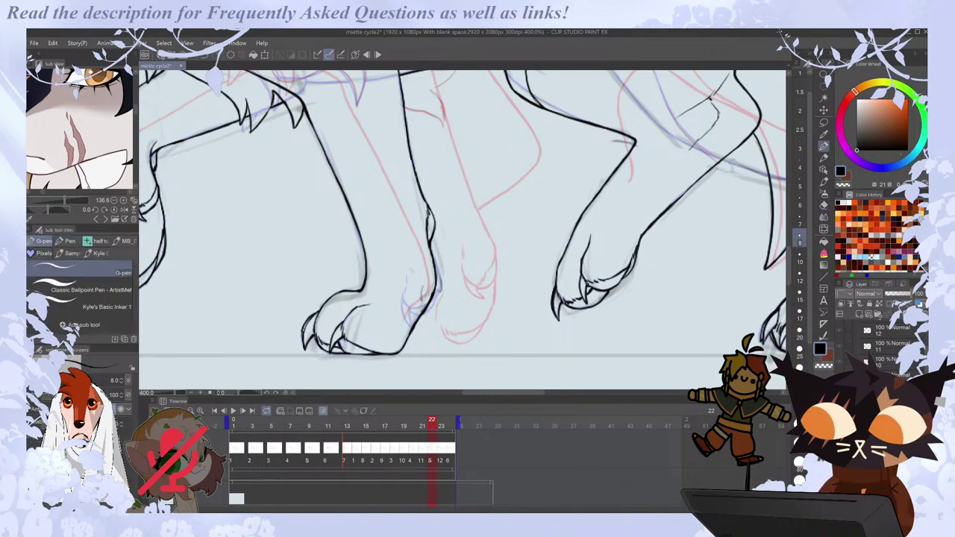
pyautogui.press('Left')
pyautogui.press('Right')
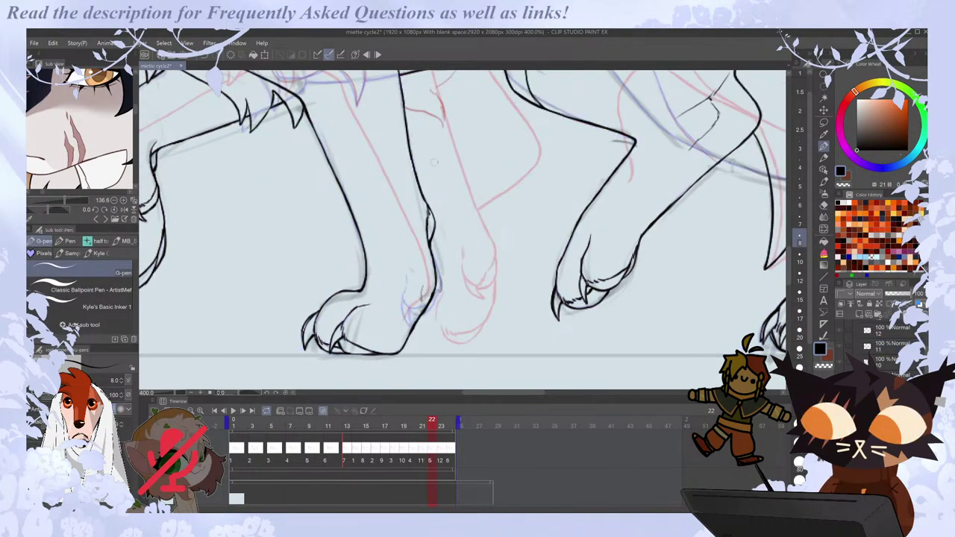
pyautogui.press('Left')
pyautogui.press('Right')
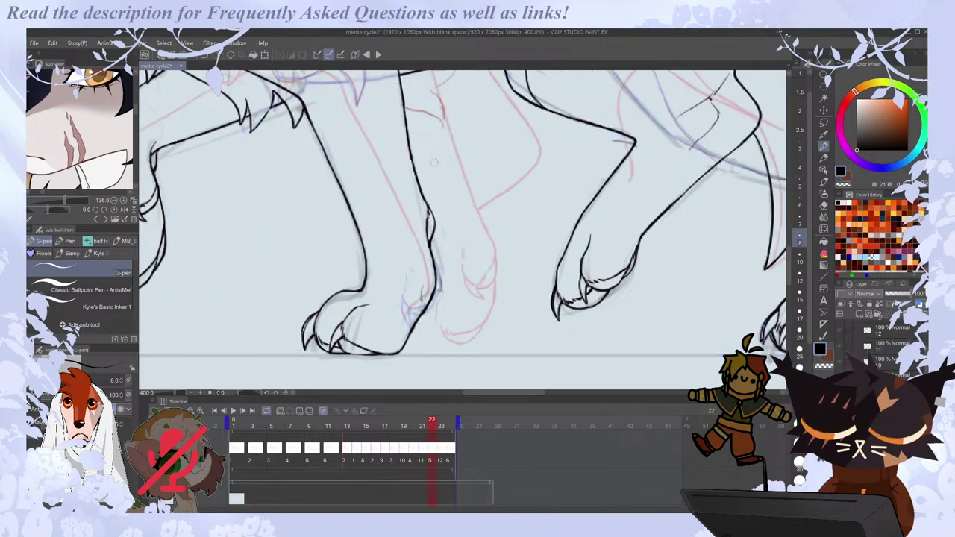
# Ink the foremost claw of the grounded front paw on frame 23.
pyautogui.scroll(-2, 434, 162)
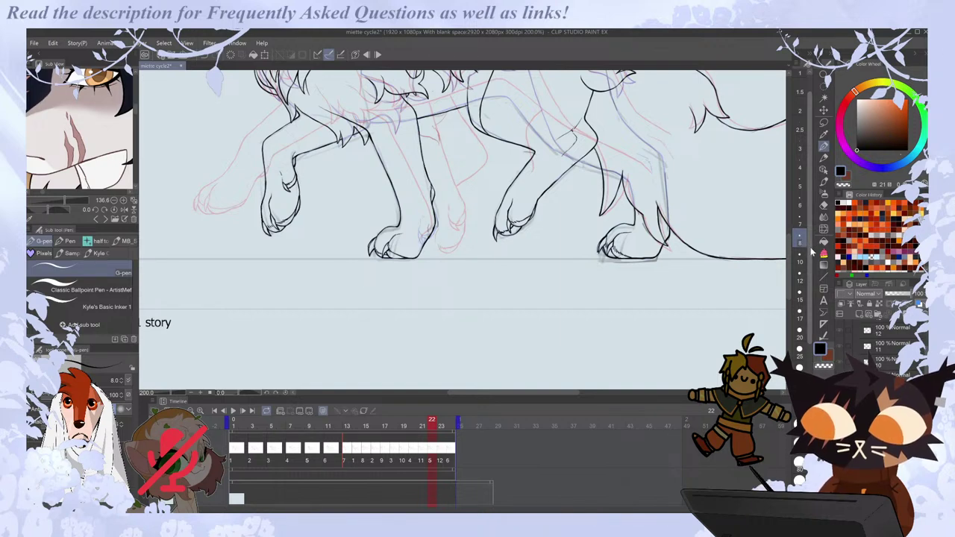
pyautogui.scroll(3, 791, 250)
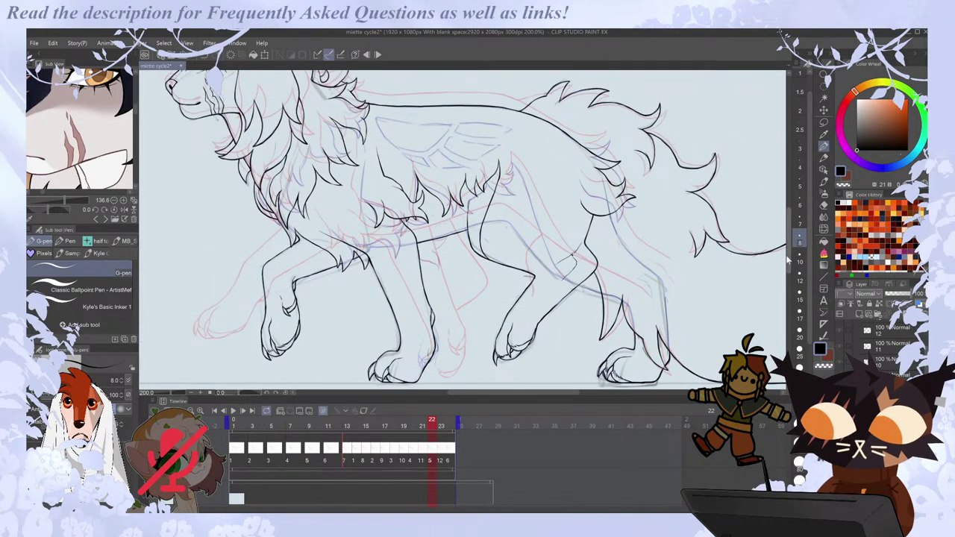
pyautogui.scroll(-2, 791, 258)
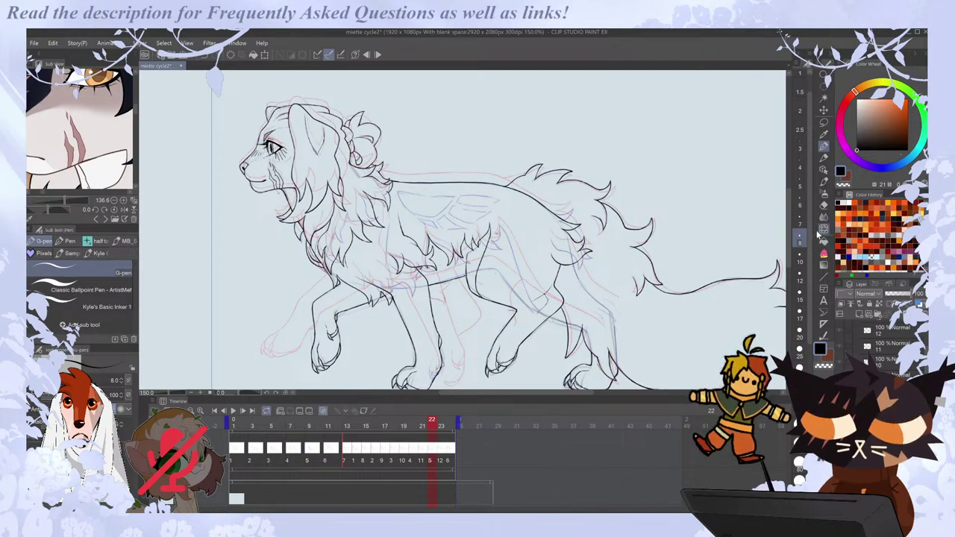
pyautogui.press('Right')
pyautogui.moveTo(789, 240); pyautogui.dragTo(789, 255)
pyautogui.scroll(3, 439, 328)
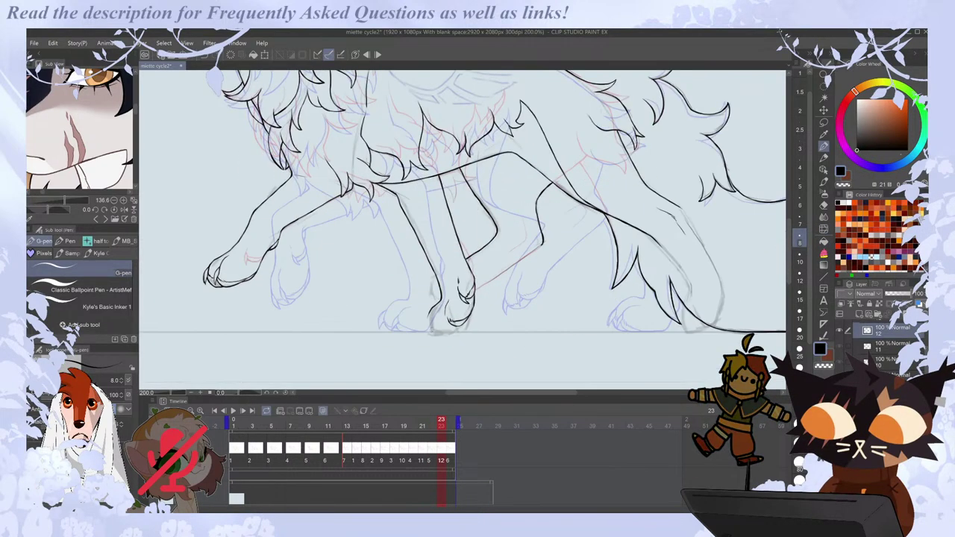
pyautogui.press('Left')
pyautogui.press('Right')
pyautogui.moveTo(427, 301)
pyautogui.mouseDown()
pyautogui.moveTo(428, 320)
pyautogui.moveTo(415, 332)
pyautogui.mouseUp()
pyautogui.hotkey('ctrl', 'z')
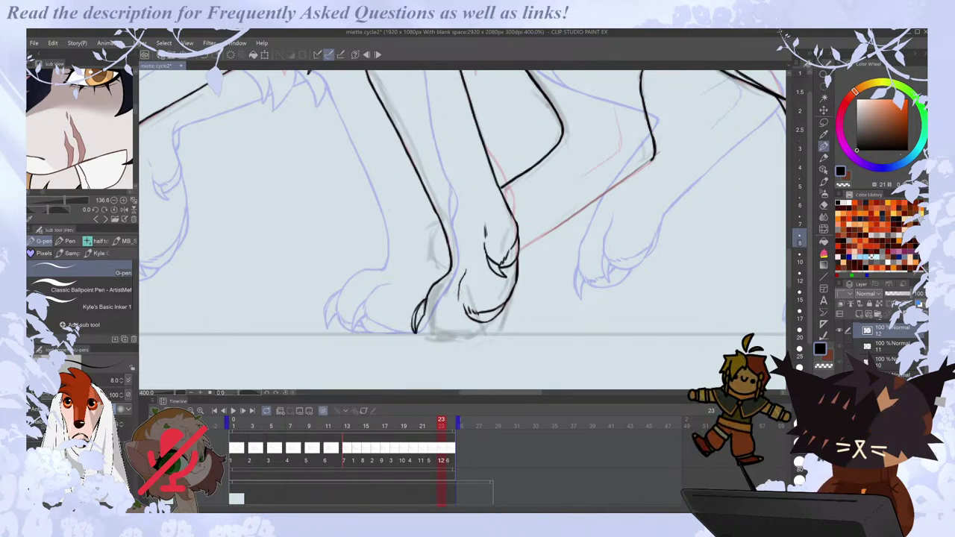
# Draw and redo the claw on the near toe of frame 23's grounded paw, joining it to the toe curve.
pyautogui.moveTo(458, 303); pyautogui.dragTo(454, 320)
pyautogui.press(',')
pyautogui.press('.')
pyautogui.hotkey('ctrl', 'z')
pyautogui.moveTo(459, 293); pyautogui.dragTo(457, 322)
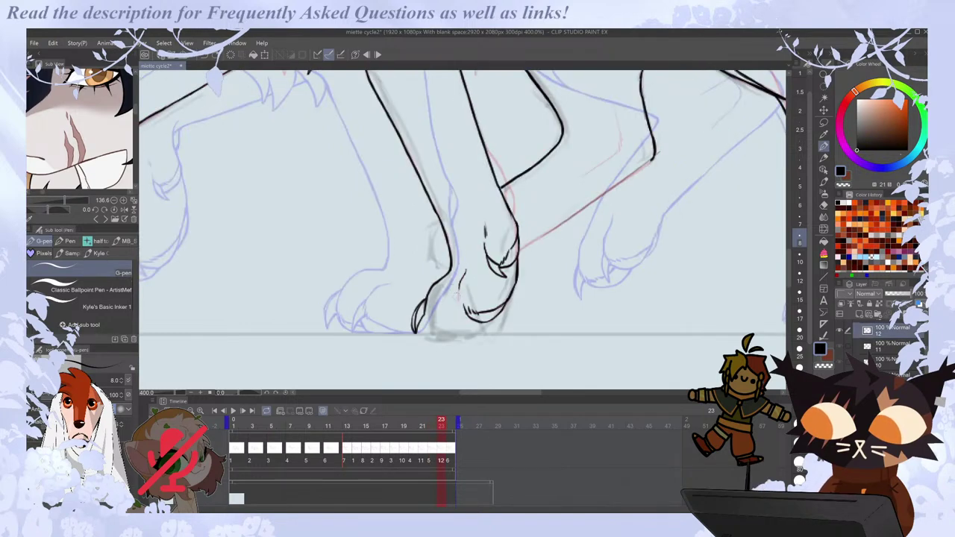
pyautogui.moveTo(460, 296)
pyautogui.mouseDown()
pyautogui.moveTo(458, 328)
pyautogui.moveTo(467, 313)
pyautogui.mouseUp()
pyautogui.press('e')
pyautogui.press('p')
# Check frame 23 against frame 22, add the fur line between the paw's two claws, and clean up the foremost claw.
pyautogui.press('Left')
pyautogui.press('Right')
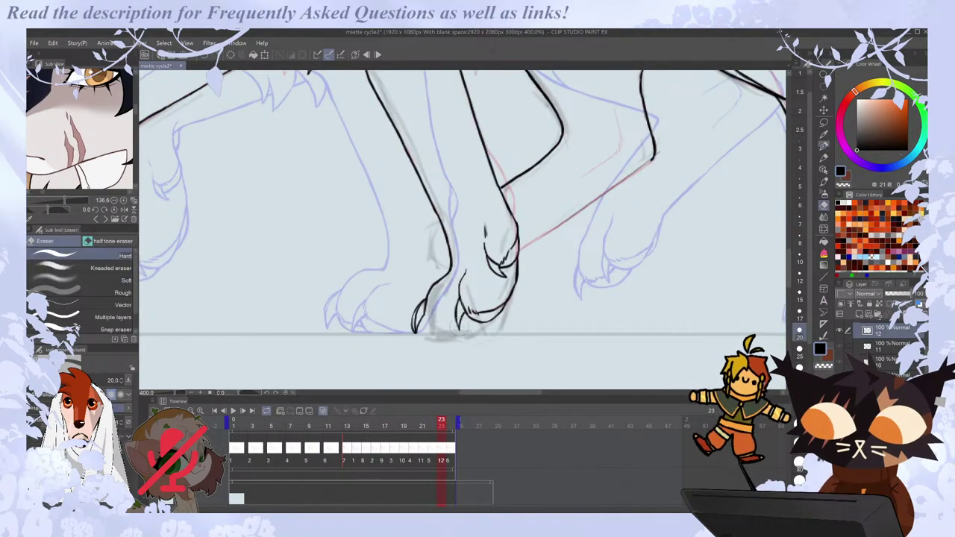
pyautogui.press('Left')
pyautogui.press('Right')
pyautogui.press('Left')
pyautogui.press('Right')
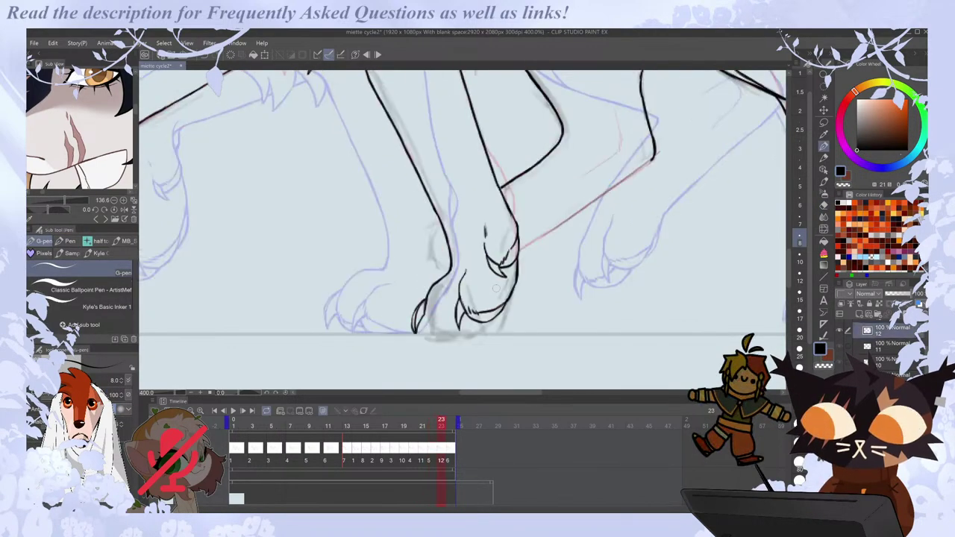
pyautogui.press('e')
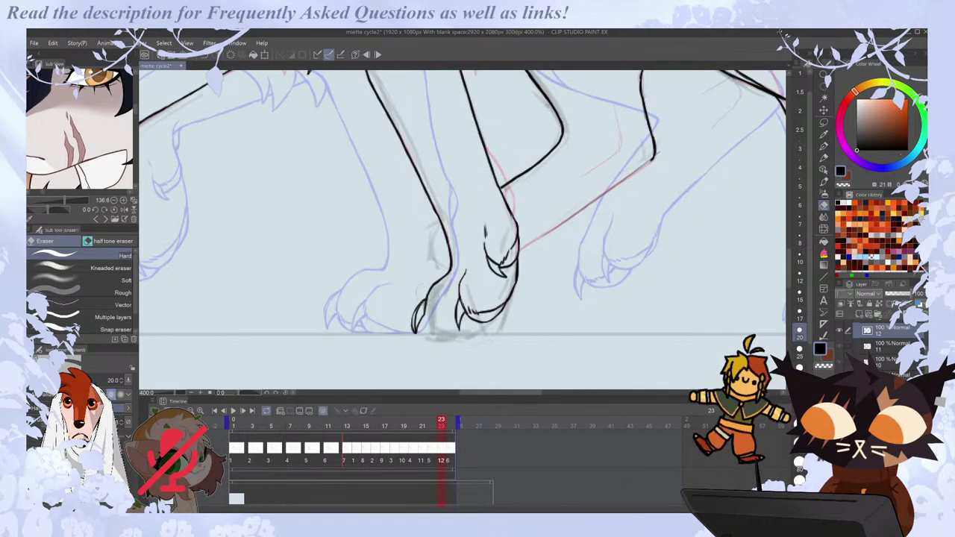
pyautogui.press('p')
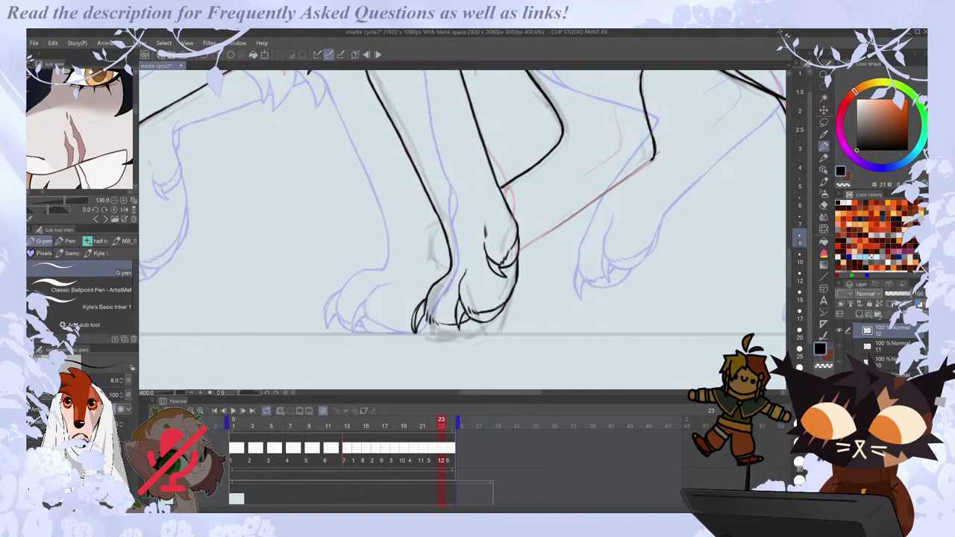
pyautogui.press('e')
pyautogui.moveTo(415, 311); pyautogui.dragTo(414, 332)
pyautogui.press('p')
# Ink the sole of the grounded front paw along the ground line on frame 23 and compare it with frame 22.
pyautogui.press('Left')
pyautogui.press('Right')
pyautogui.moveTo(427, 319)
pyautogui.mouseDown()
pyautogui.moveTo(449, 333)
pyautogui.moveTo(477, 332)
pyautogui.mouseUp()
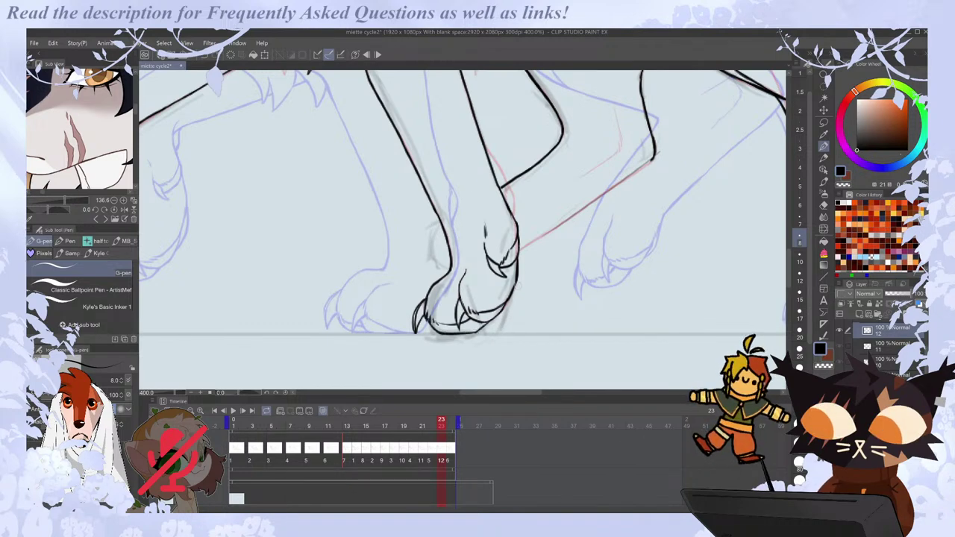
pyautogui.press('Left')
pyautogui.press('Right')
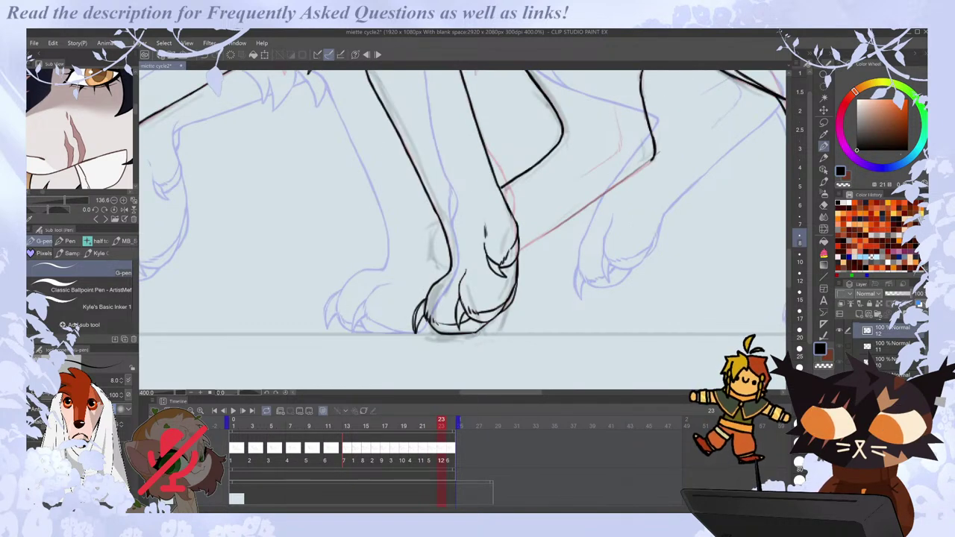
pyautogui.scroll(-2, 441, 294)
pyautogui.press('Left')
pyautogui.press('Right')
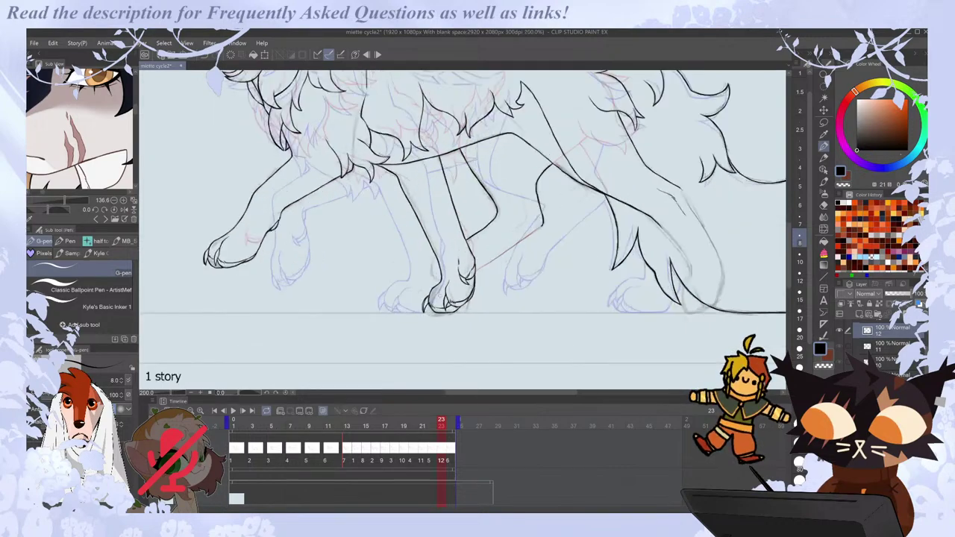
pyautogui.scroll(2, 450, 296)
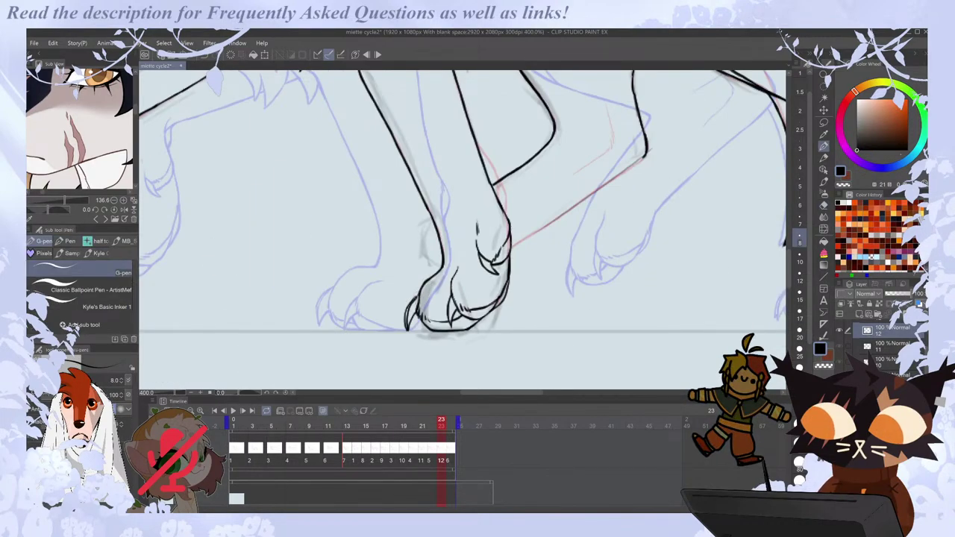
pyautogui.scroll(-3, 429, 280)
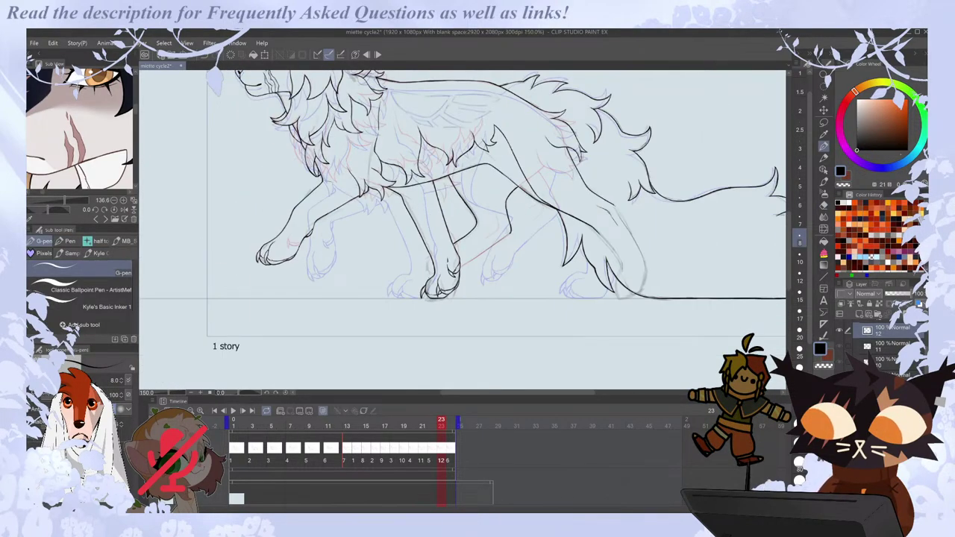
# Play the walk cycle, and flip through the frames around 13 to examine the crossing legs and paws.
pyautogui.click(232, 410)
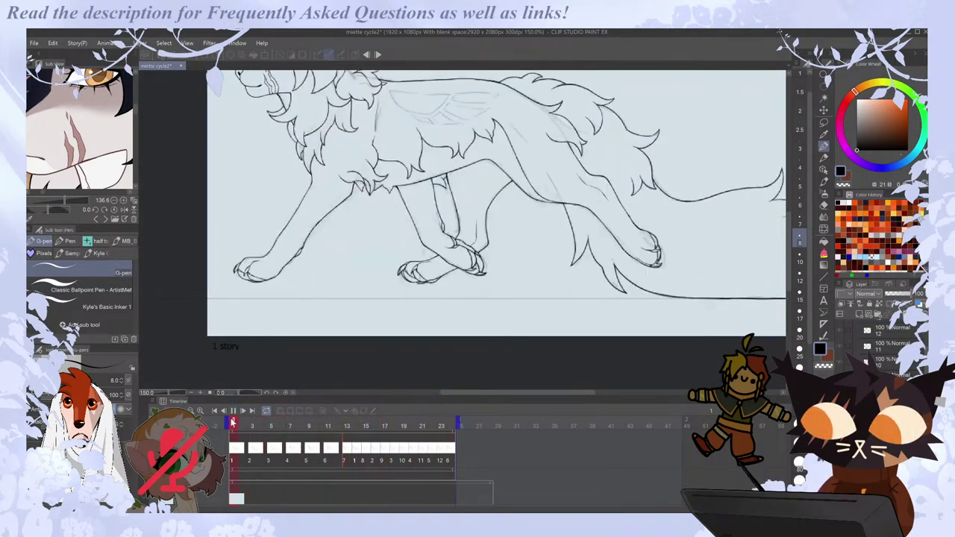
pyautogui.click(345, 456)
pyautogui.press('Right')
pyautogui.press('Left')
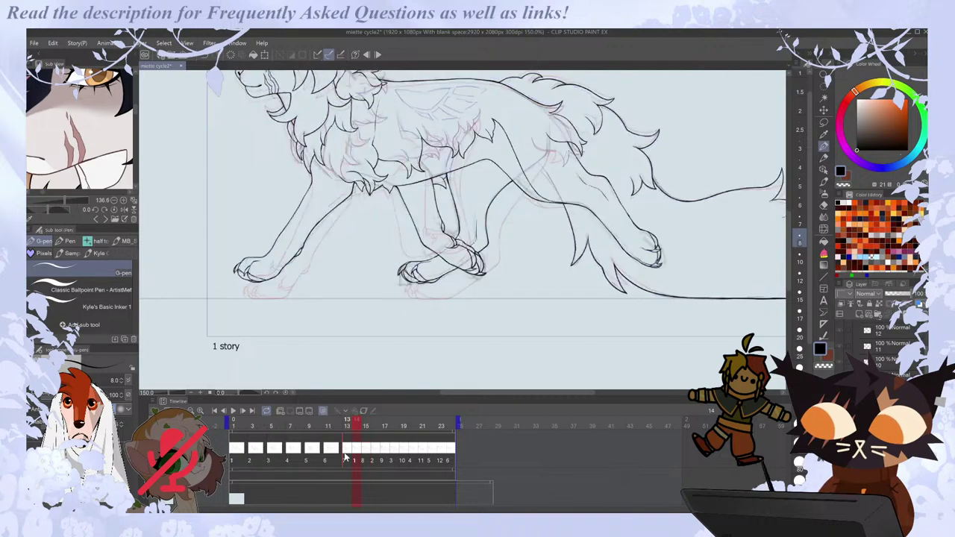
pyautogui.press('Left')
pyautogui.press('Left')
pyautogui.press('Left')
pyautogui.press('Right')
pyautogui.press('Right')
pyautogui.scroll(3, 431, 235)
pyautogui.press('e')
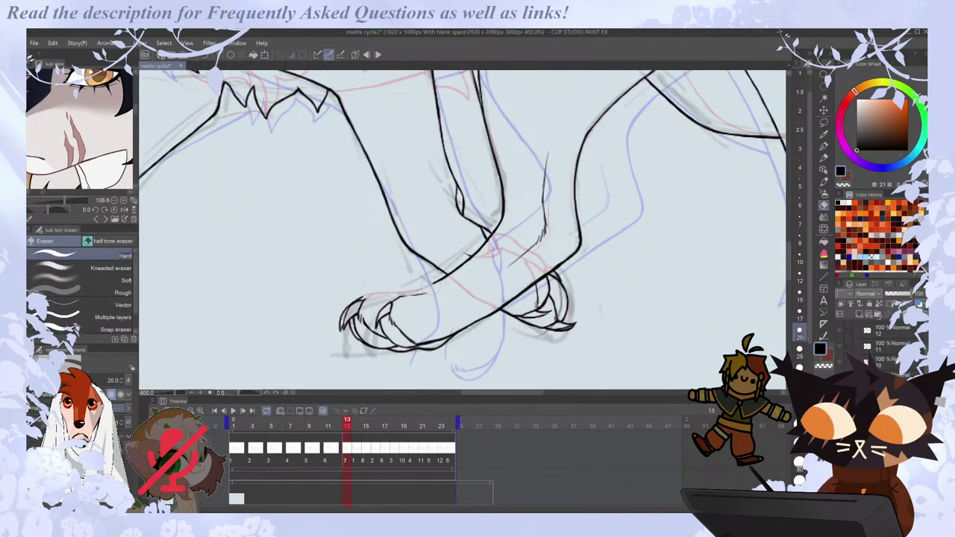
# Ink the top contour of the forward hind paw on frame 13, joining the claws to the leg, and compare it with frame 14.
pyautogui.press('p')
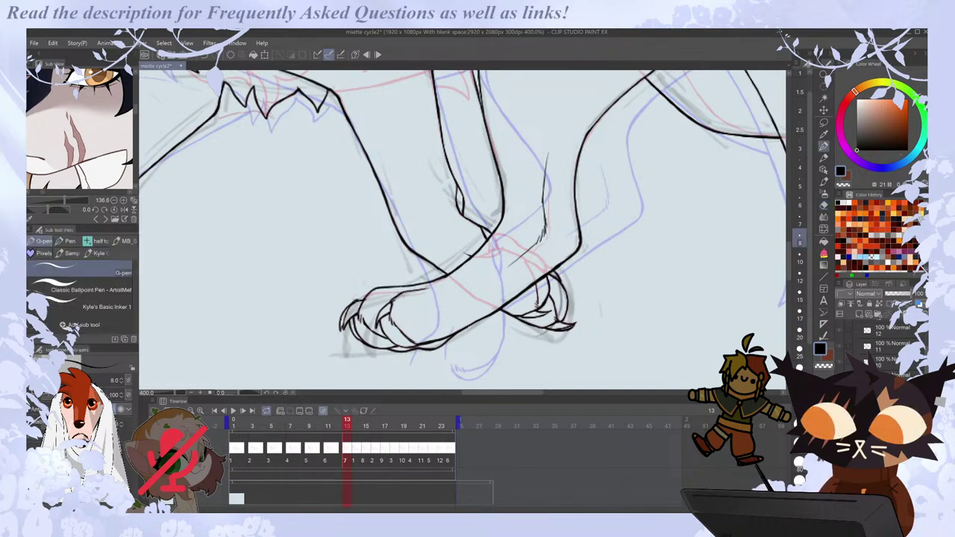
pyautogui.press('Right')
pyautogui.press('Left')
pyautogui.press('e')
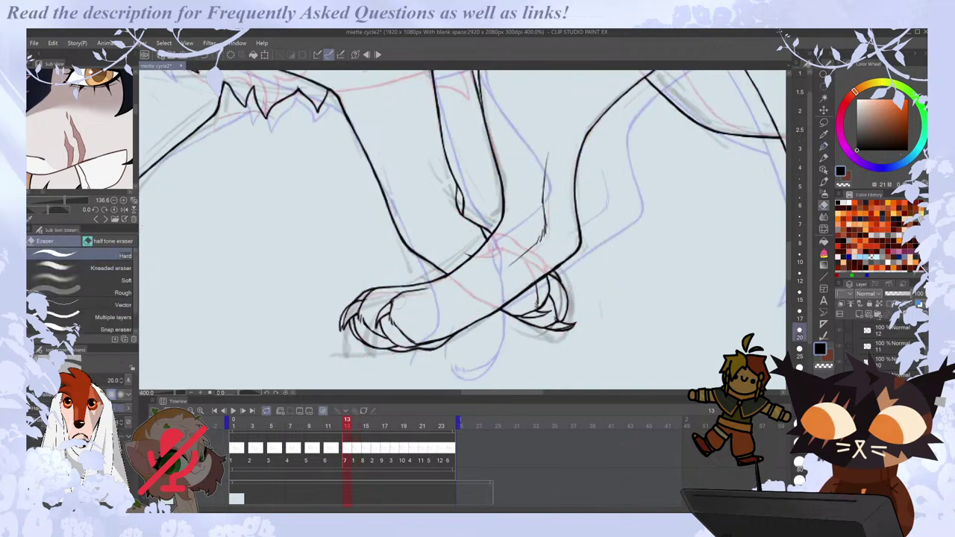
# Ink the missing top contour of the forward hind paw on frame 14, connecting the foremost toe to the leg.
pyautogui.press('Right')
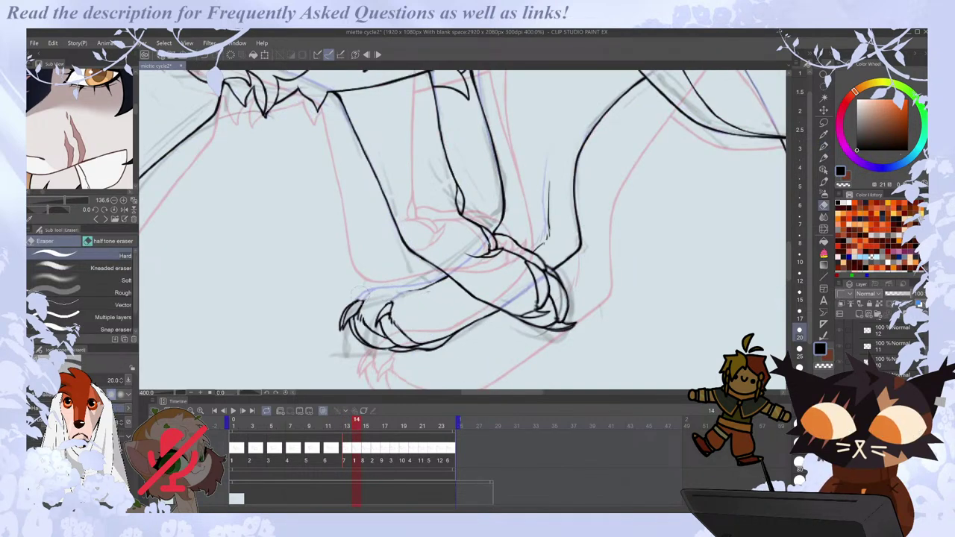
pyautogui.press('p')
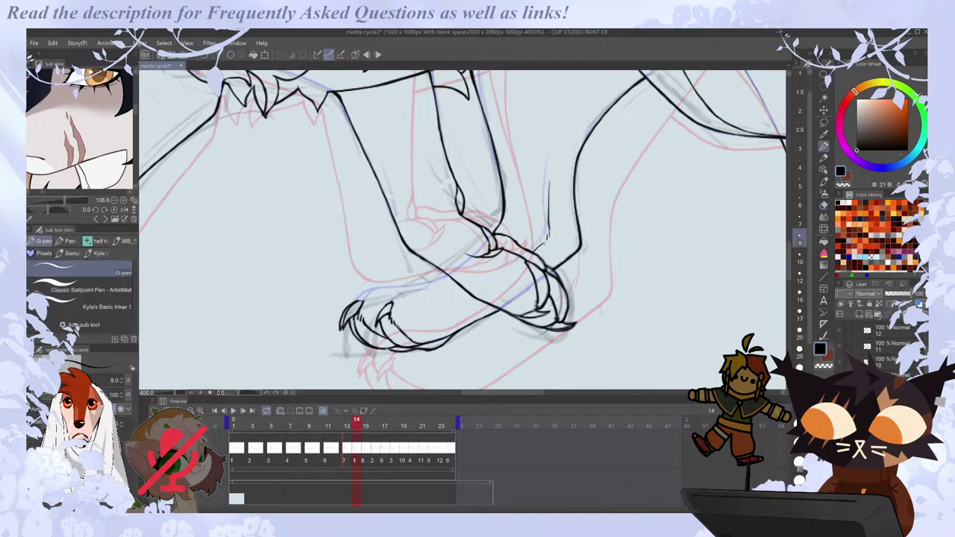
pyautogui.moveTo(400, 296); pyautogui.dragTo(417, 289)
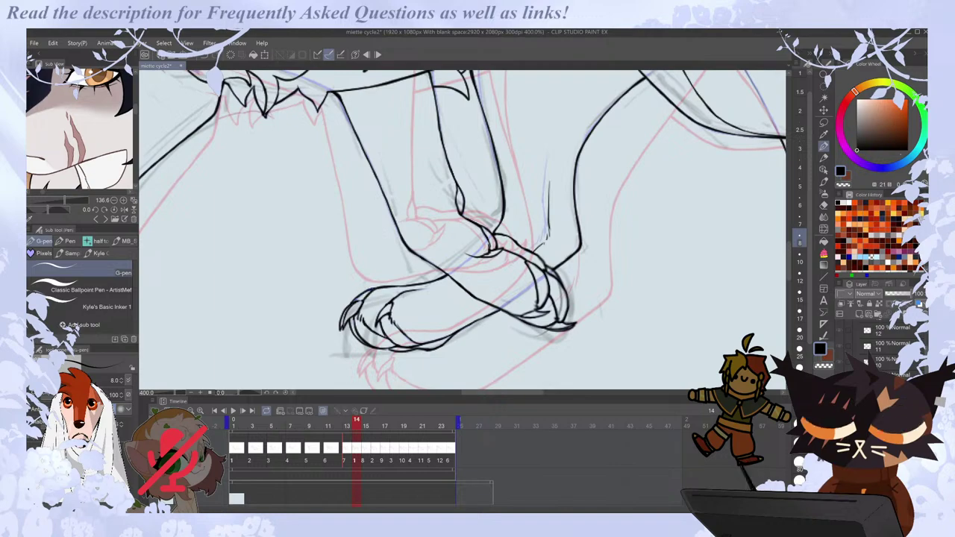
# Check the whole pose on frames 14 and 15 and play the walk cycle to review the paw motion.
pyautogui.scroll(-3, 382, 301)
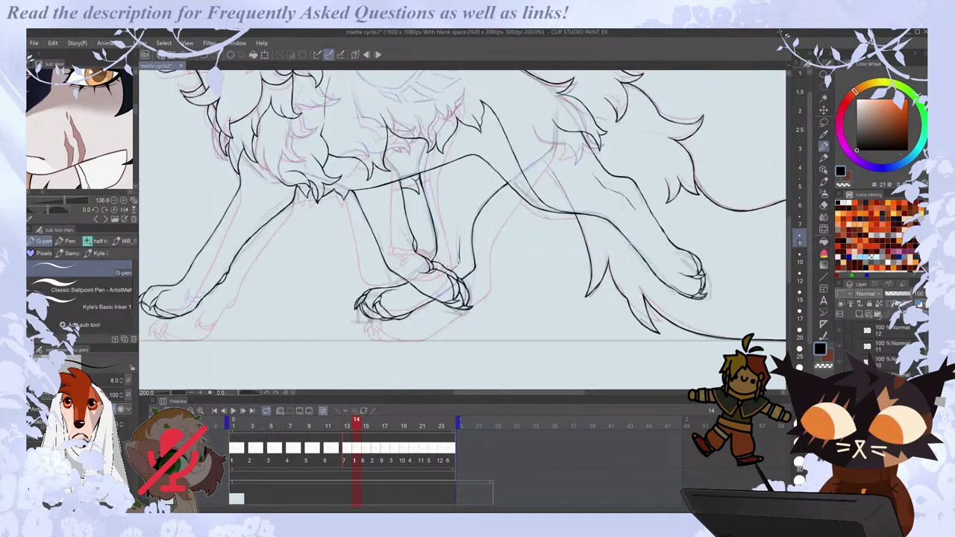
pyautogui.press('Right')
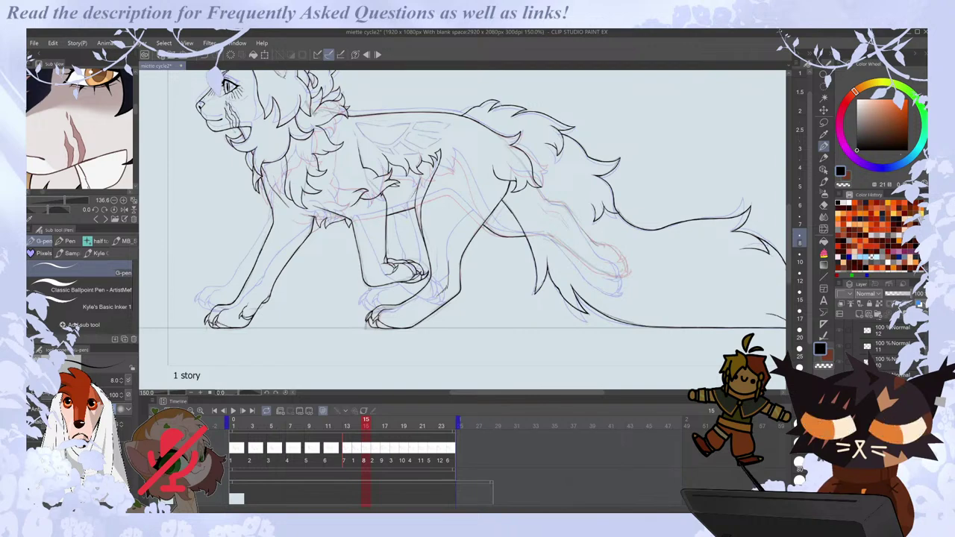
pyautogui.click(233, 410)
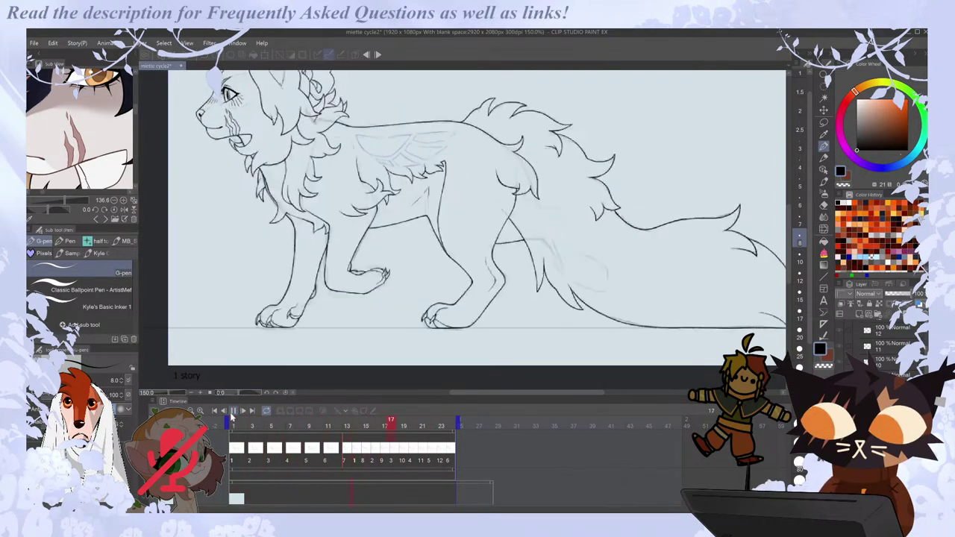
pyautogui.click(233, 410)
pyautogui.press('.')
# Erase the toe tips and claws of the grounded hind paw on frame 15 and re-ink them over the next frame's onion skin.
pyautogui.scroll(3, 389, 314)
pyautogui.press('e')
pyautogui.moveTo(370, 306)
pyautogui.mouseDown()
pyautogui.moveTo(326, 333)
pyautogui.moveTo(347, 325)
pyautogui.moveTo(364, 347)
pyautogui.mouseUp()
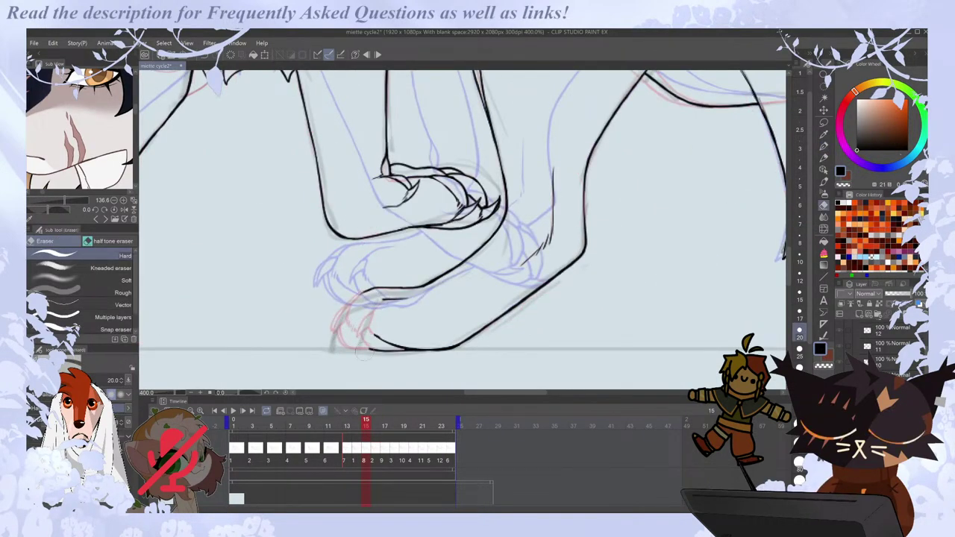
pyautogui.press('p')
pyautogui.moveTo(370, 314); pyautogui.dragTo(391, 300)
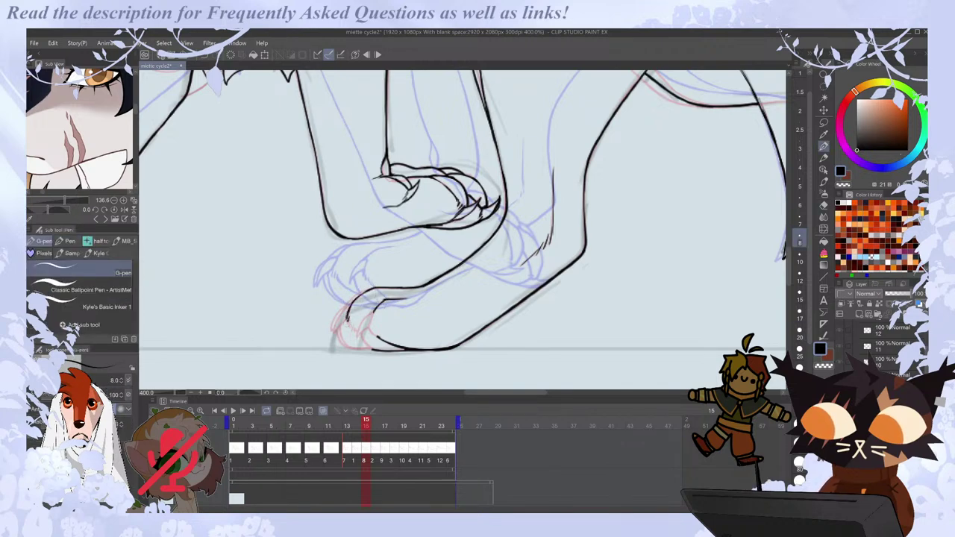
pyautogui.moveTo(373, 312); pyautogui.dragTo(355, 338)
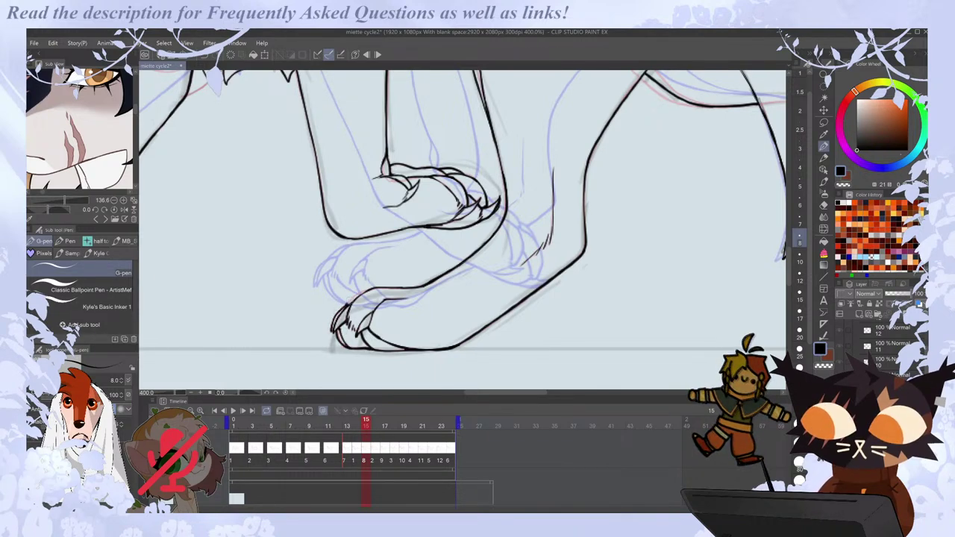
# Erase and redraw the far thigh's lower contour on frame 15 so it meets the near hind leg's outline.
pyautogui.scroll(-4, 382, 281)
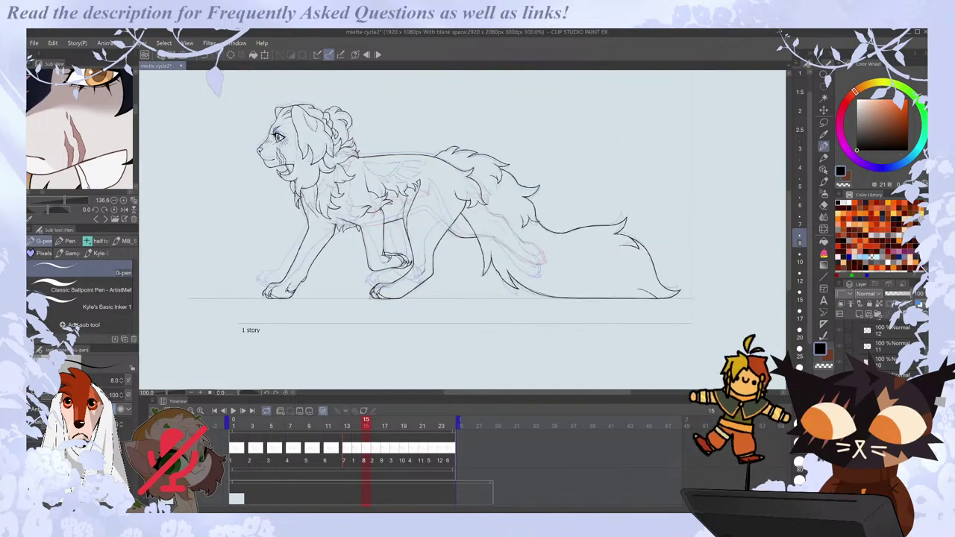
pyautogui.hotkey('ctrl', '+')
pyautogui.moveTo(790, 249); pyautogui.dragTo(795, 228)
pyautogui.hotkey('ctrl', '-')
pyautogui.hotkey('ctrl', '+')
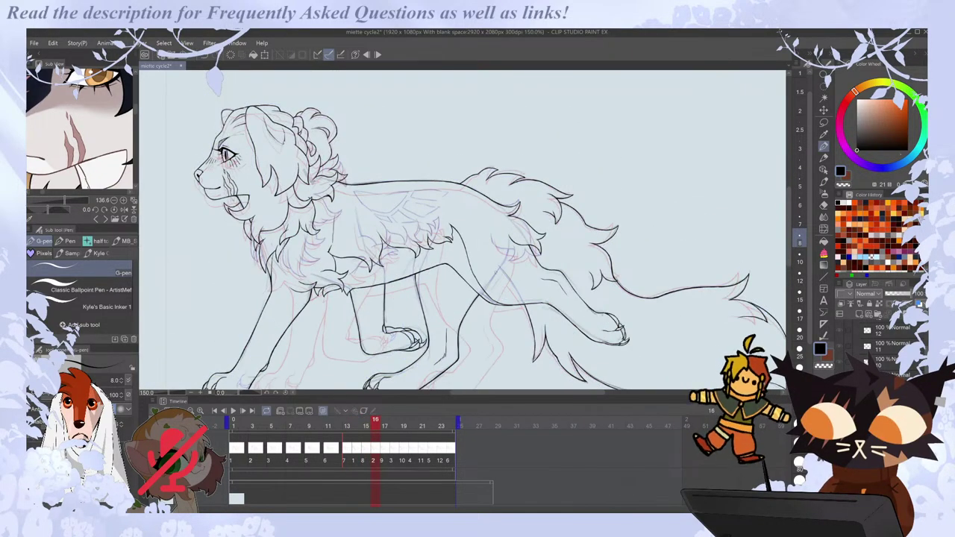
pyautogui.hotkey('ctrl', '+')
pyautogui.hotkey('ctrl', '+')
pyautogui.hotkey('ctrl', '+')
pyautogui.press('e')
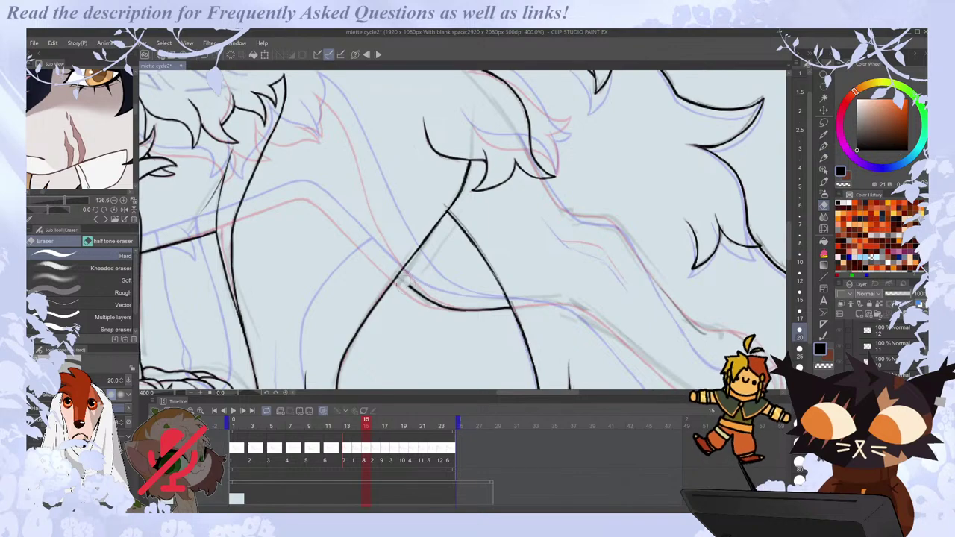
pyautogui.press('p')
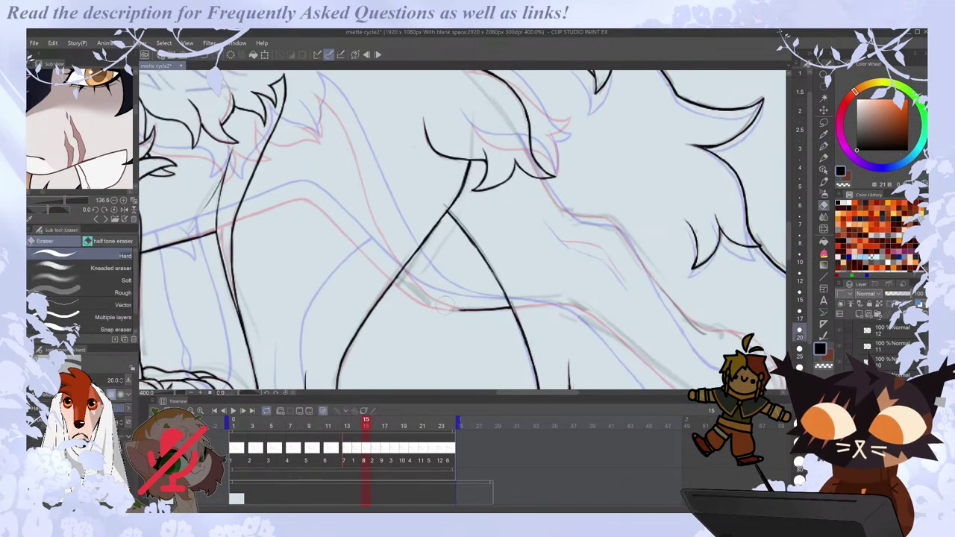
pyautogui.moveTo(393, 283); pyautogui.dragTo(420, 303)
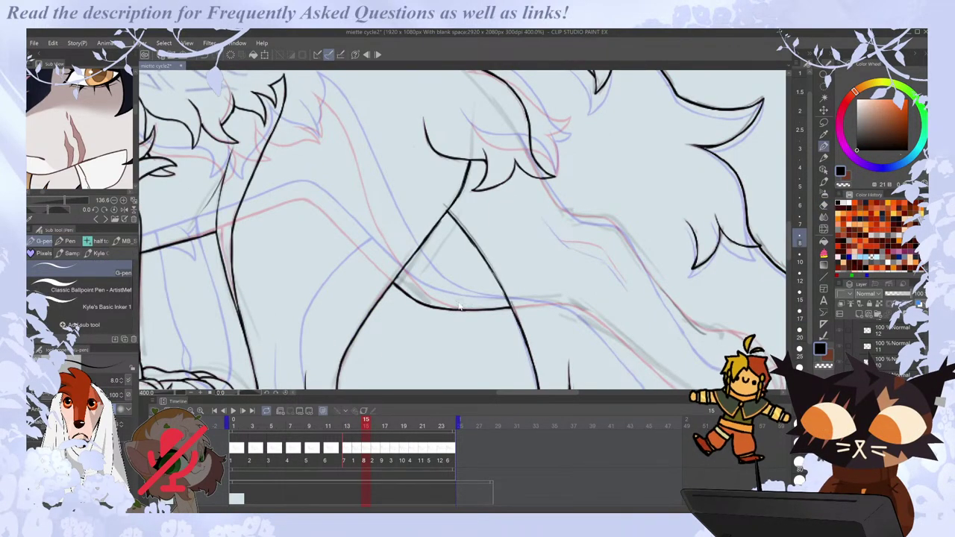
# Play the walk cycle and step forward through the frames from 13 to examine the leg and paw movement.
pyautogui.hotkey('ctrl', '-')
pyautogui.hotkey('ctrl', '-')
pyautogui.hotkey('ctrl', '-')
pyautogui.hotkey('ctrl', '-')
pyautogui.click(233, 411)
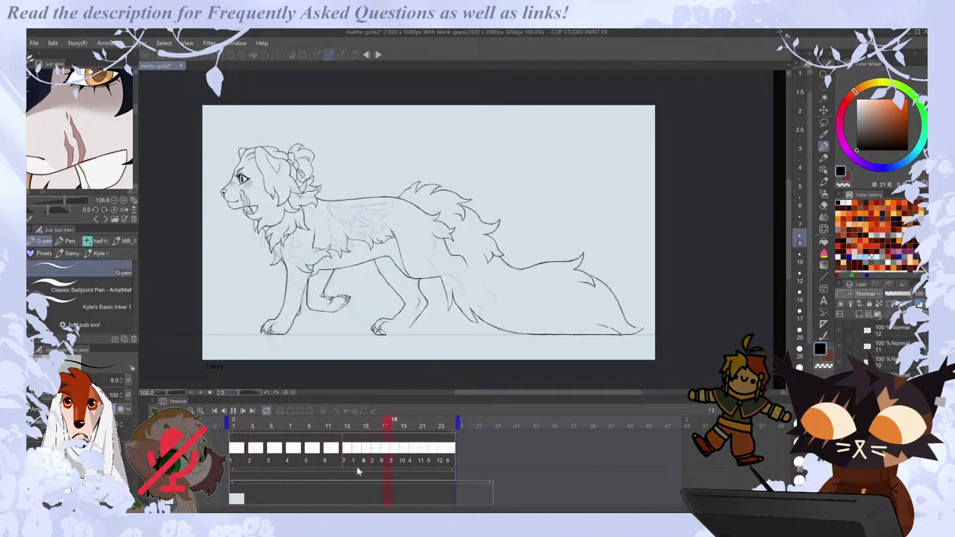
pyautogui.click(233, 412)
pyautogui.press('Right')
pyautogui.press('Right')
pyautogui.press('Right')
pyautogui.press('Right')
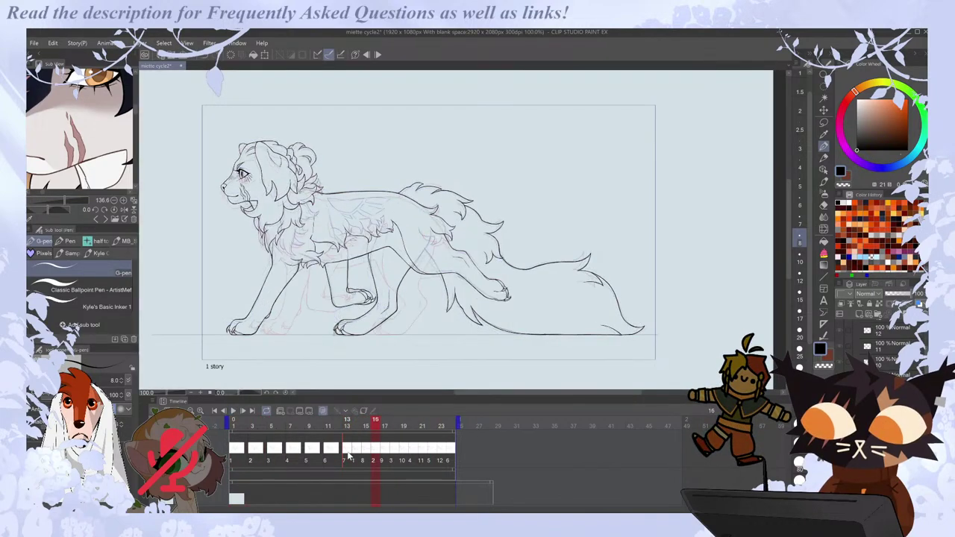
pyautogui.press('Right')
pyautogui.press('Right')
pyautogui.press('Right')
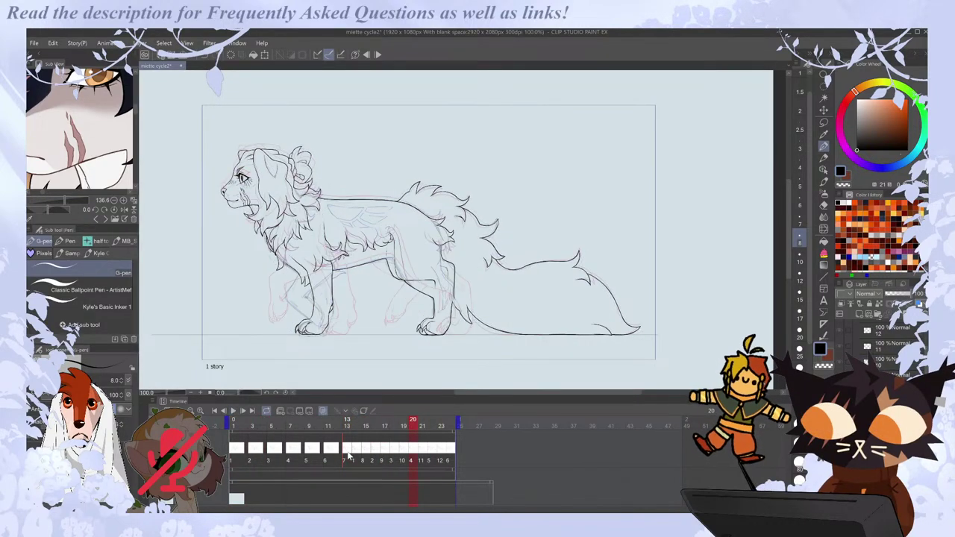
pyautogui.press('Right')
pyautogui.press('Right')
# Ink the near claw and the foremost toe's front curve and fur line on frame 24's grounded front paw.
pyautogui.scroll(8, 353, 330)
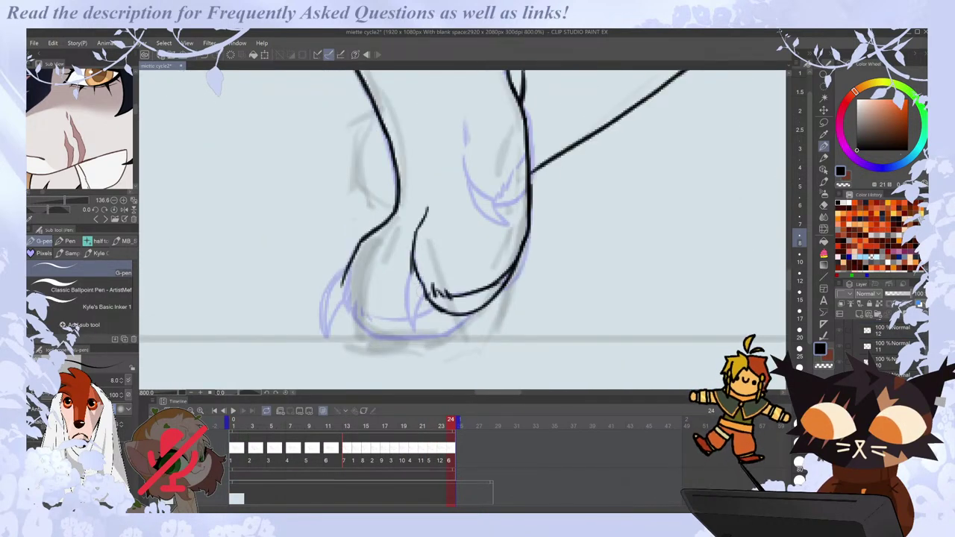
pyautogui.moveTo(410, 265); pyautogui.dragTo(408, 327)
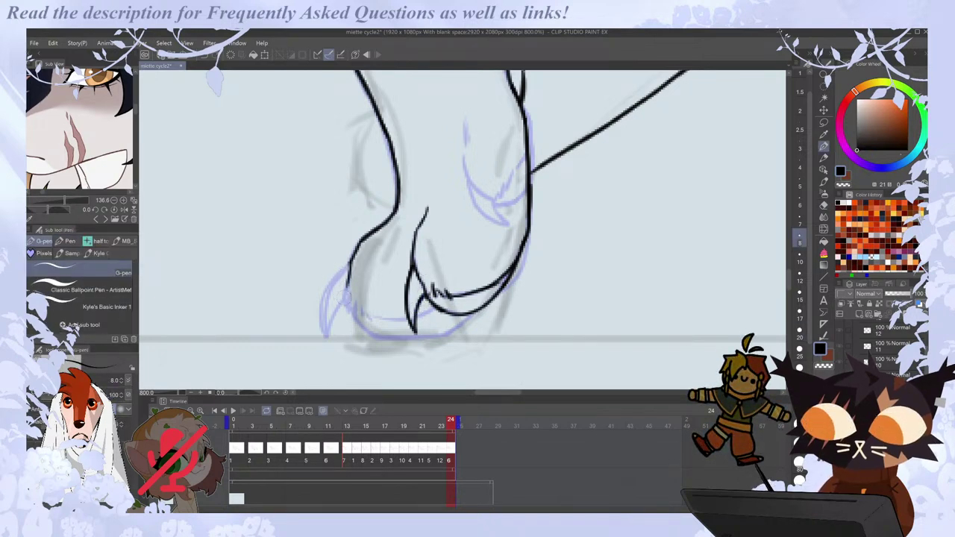
pyautogui.moveTo(343, 285)
pyautogui.mouseDown()
pyautogui.moveTo(352, 319)
pyautogui.moveTo(361, 317)
pyautogui.mouseUp()
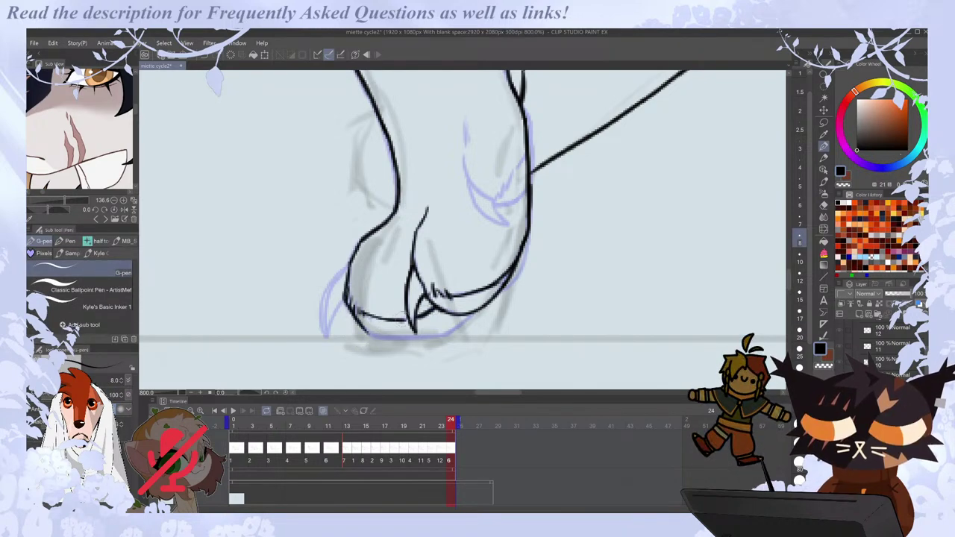
# Ink the front paw's sole along the ground line on frame 24, redoing the stroke, and add the foremost claw.
pyautogui.moveTo(373, 336); pyautogui.dragTo(438, 337)
pyautogui.hotkey('ctrl', 'z')
pyautogui.moveTo(380, 337); pyautogui.dragTo(453, 336)
pyautogui.hotkey('ctrl', 'z')
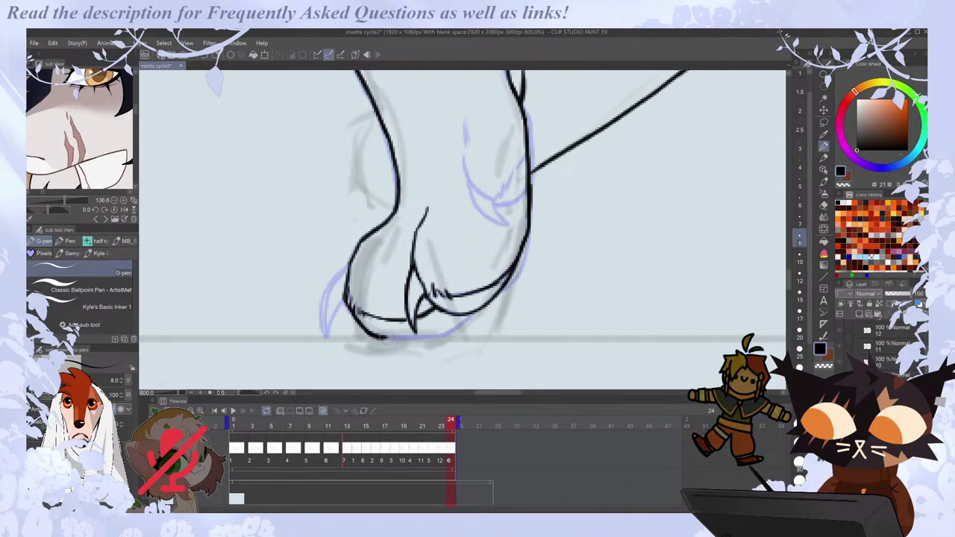
pyautogui.moveTo(389, 337)
pyautogui.mouseDown()
pyautogui.moveTo(439, 337)
pyautogui.moveTo(476, 312)
pyautogui.mouseUp()
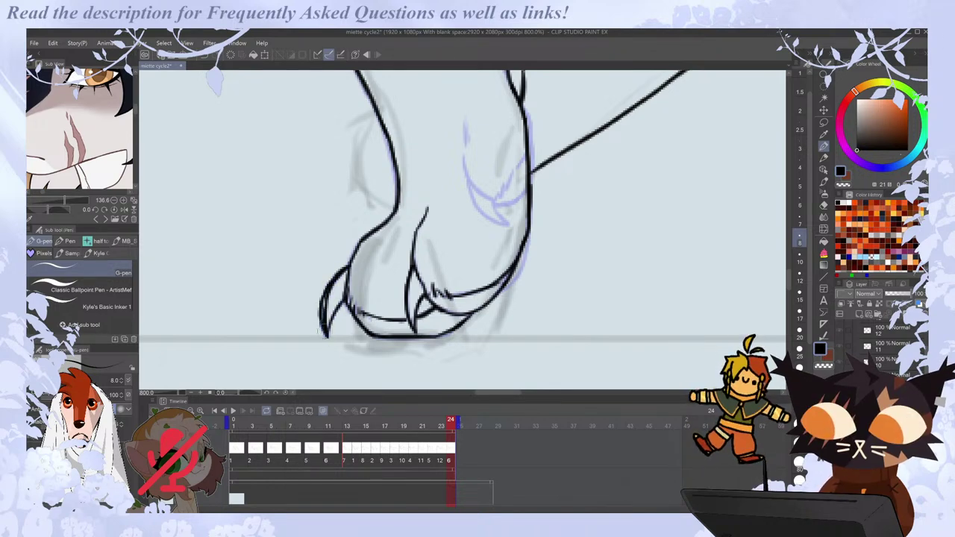
pyautogui.scroll(-7, 326, 326)
pyautogui.hotkey('ctrl', '-')
pyautogui.hotkey('ctrl', '-')
pyautogui.hotkey('ctrl', '-')
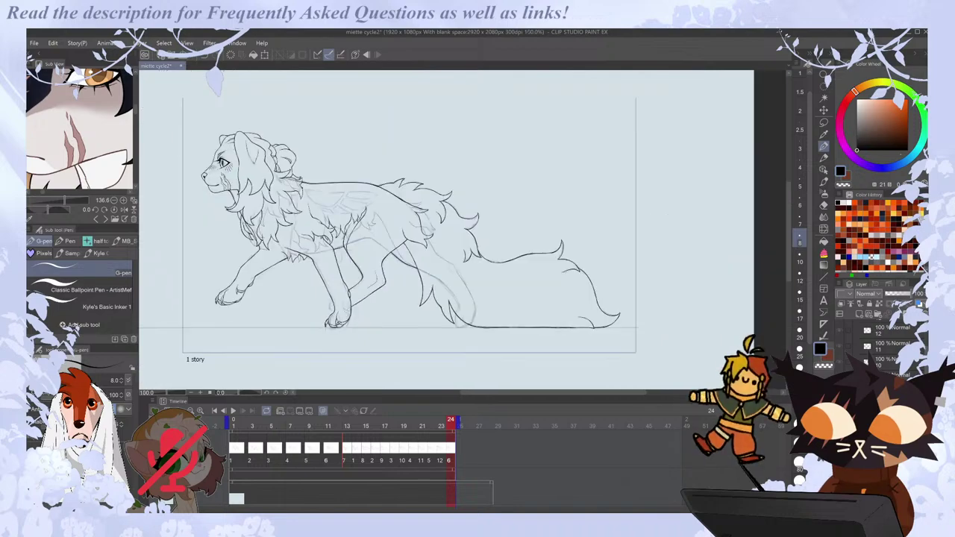
pyautogui.scroll(1, 252, 262)
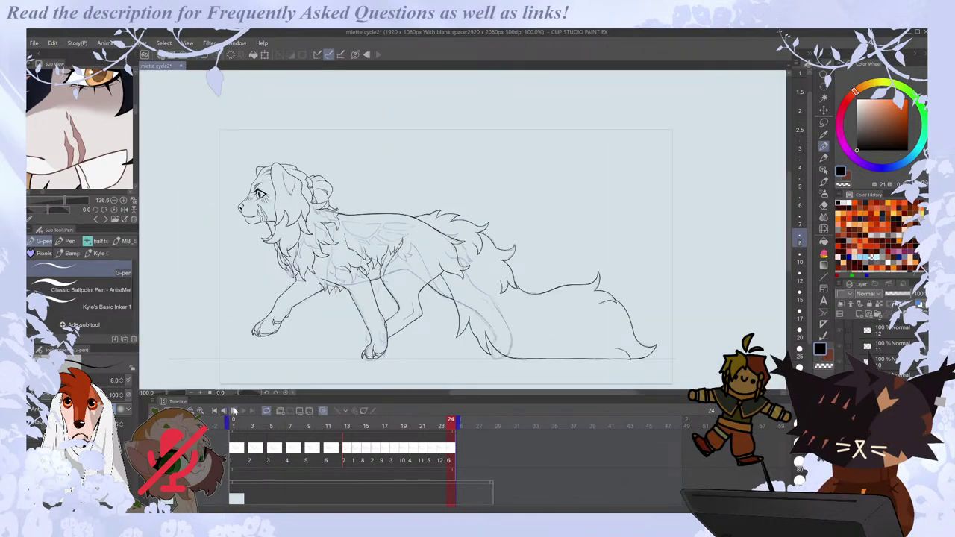
# Play back the walk cycle, then review the poses frame by frame from frame 13 through 21.
pyautogui.click(233, 410)
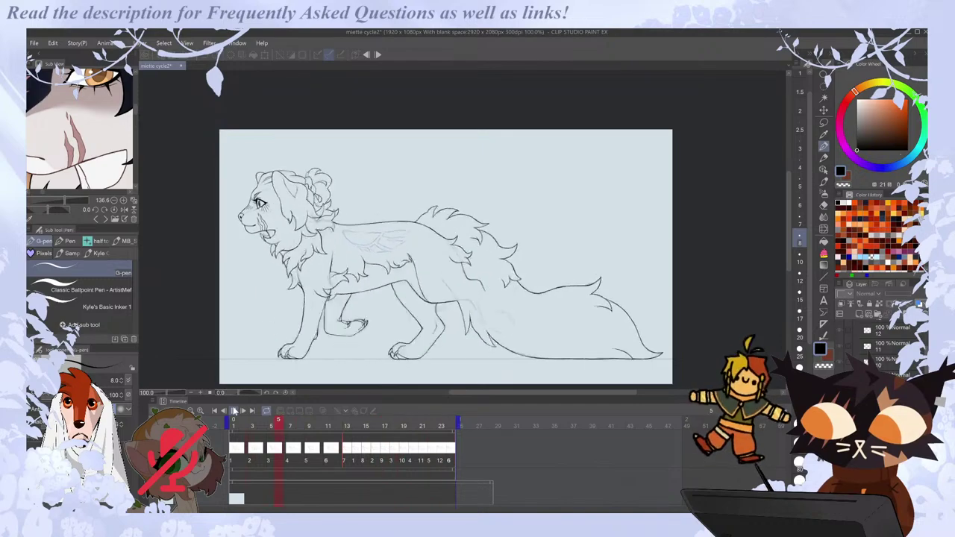
pyautogui.click(350, 458)
pyautogui.press('Right')
pyautogui.press('Right')
pyautogui.press('Right')
pyautogui.press('Right')
pyautogui.press('Right')
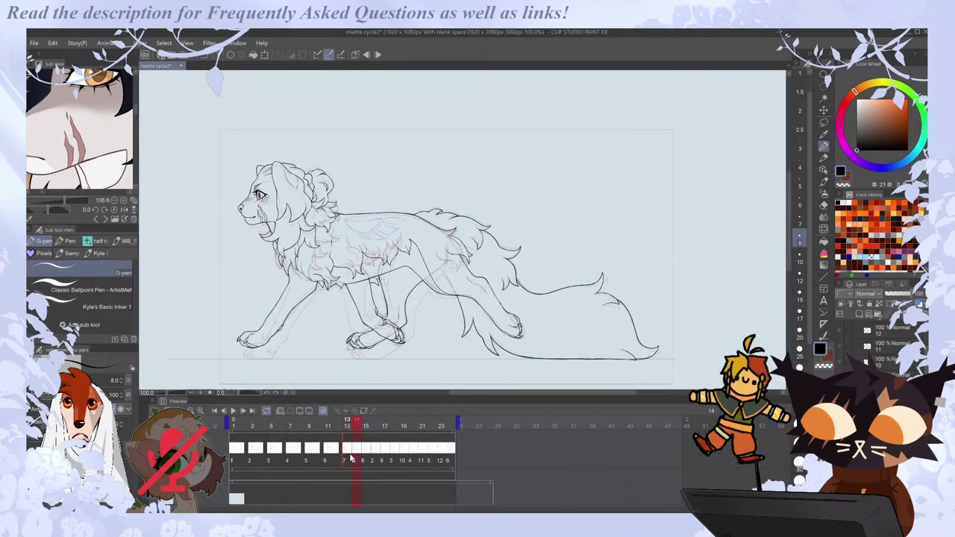
pyautogui.press('Right')
pyautogui.press('Left')
pyautogui.press('Right')
pyautogui.press('Right')
pyautogui.press('Right')
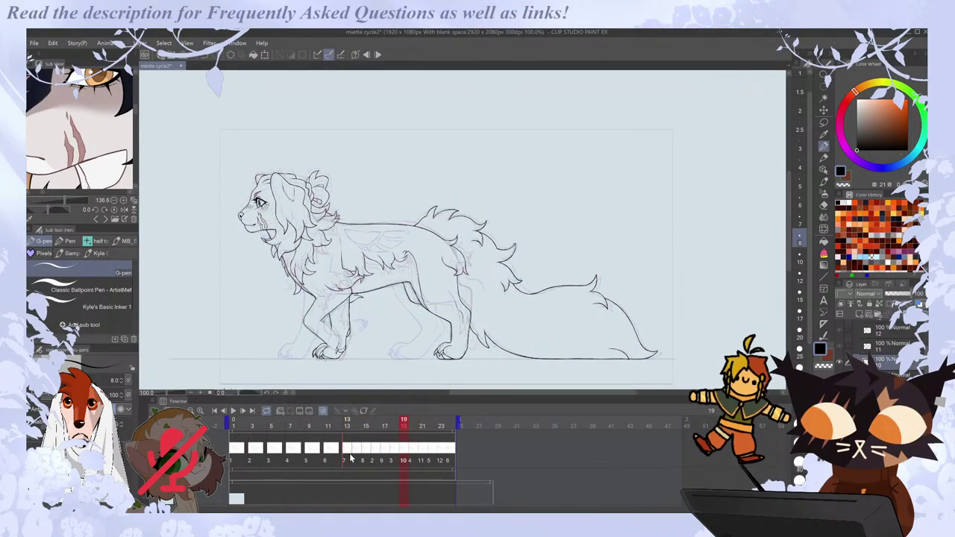
pyautogui.press('Left')
pyautogui.press('Right')
pyautogui.press('Right')
pyautogui.press('Left')
# Examine the legs on frame 21 up close, comparing them with the neighbouring frames.
pyautogui.scroll(2, 395, 280)
pyautogui.hotkey('ctrl', '-')
pyautogui.hotkey('ctrl', '-')
pyautogui.hotkey('ctrl', '-')
pyautogui.hotkey('ctrl', '-')
pyautogui.hotkey('ctrl', '-')
pyautogui.hotkey('ctrl', '-')
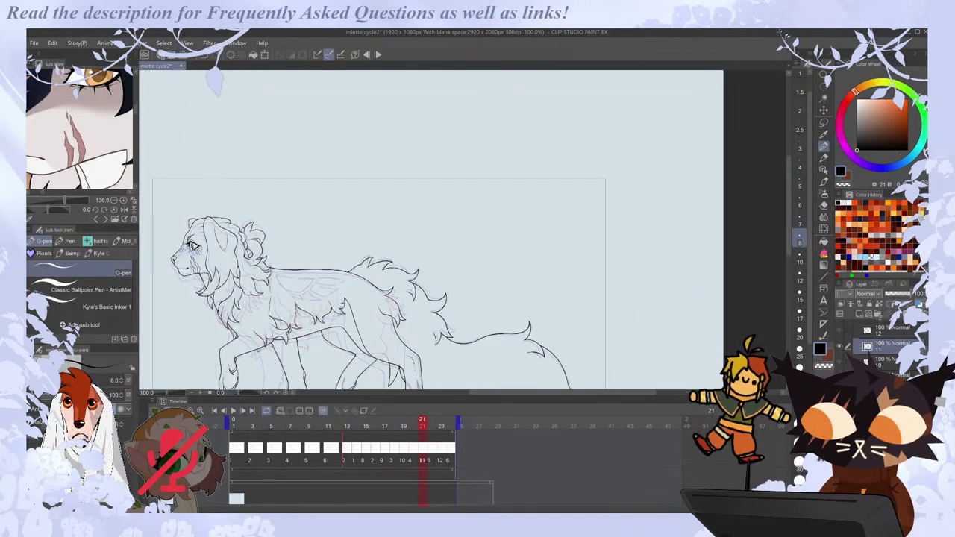
pyautogui.hotkey('ctrl', '+')
pyautogui.hotkey('ctrl', '+')
pyautogui.hotkey('ctrl', '+')
pyautogui.hotkey('ctrl', '+')
pyautogui.hotkey('ctrl', '+')
pyautogui.hotkey('ctrl', '+')
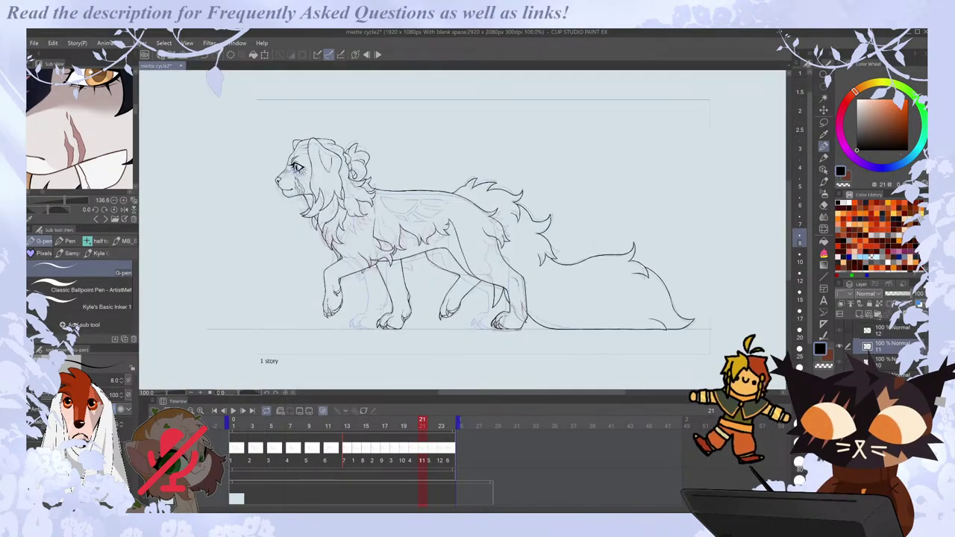
pyautogui.press('Right')
pyautogui.press('Right')
pyautogui.press('Left')
pyautogui.press('Left')
pyautogui.press('Left')
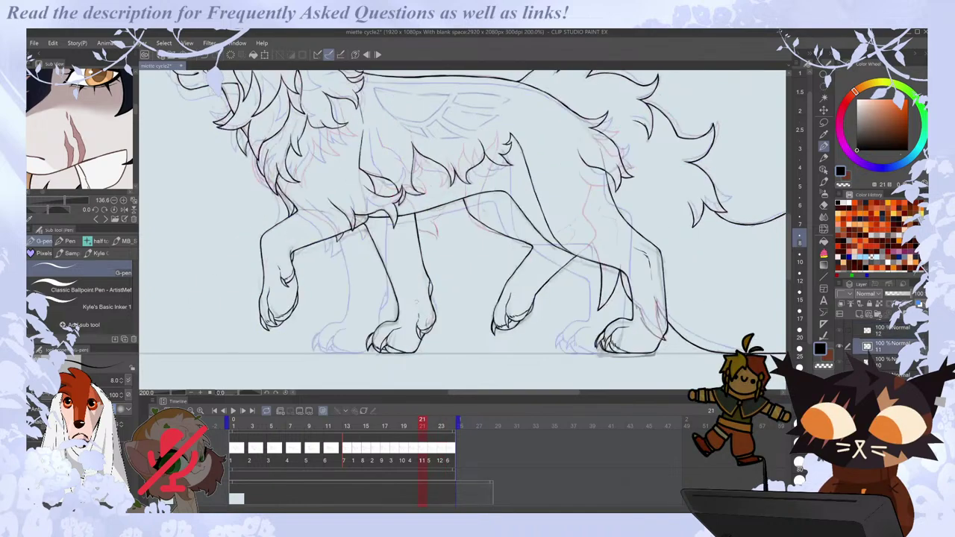
# Examine the leg positions from frame 21 through the end of the loop and around to frame 7.
pyautogui.press('Right')
pyautogui.press('Right')
pyautogui.press('Right')
pyautogui.press('Right')
pyautogui.press('Right')
pyautogui.press('Right')
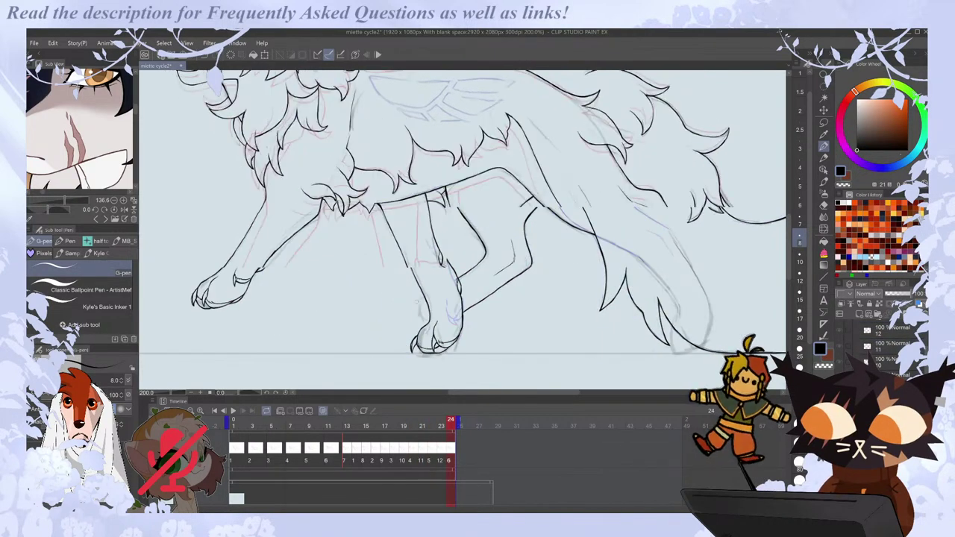
pyautogui.press('Right')
pyautogui.press('Right')
pyautogui.press('Right')
pyautogui.press('Right')
pyautogui.press('Right')
pyautogui.press('Right')
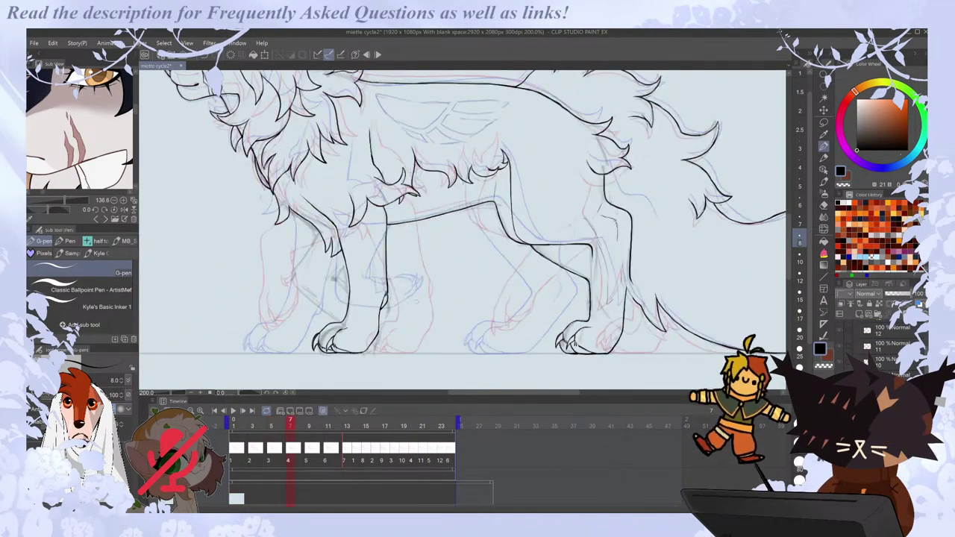
pyautogui.press('Left')
pyautogui.press('Left')
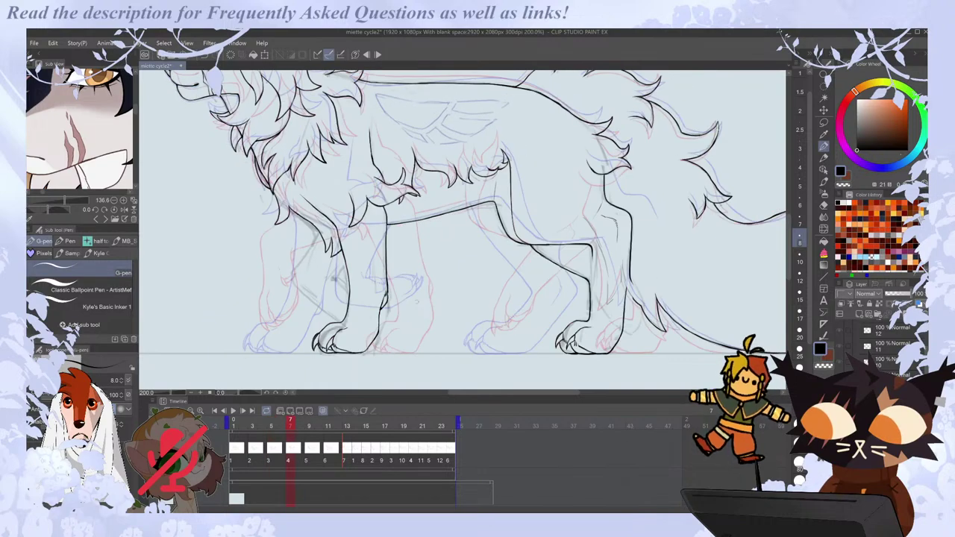
# Begin inking the bent wrist curve of the far foreleg on frame 7, checking it against adjacent frames.
pyautogui.moveTo(513, 392); pyautogui.dragTo(477, 392)
pyautogui.scroll(2, 622, 293)
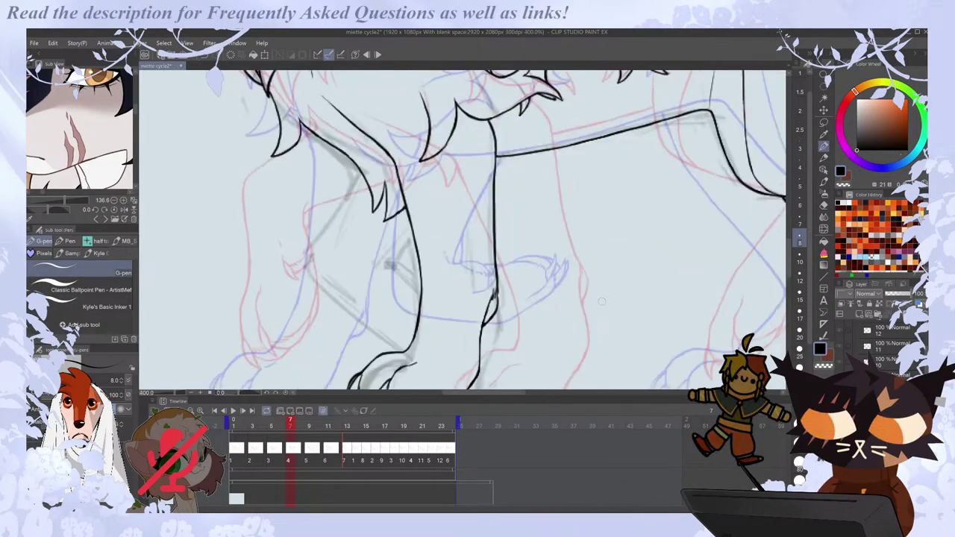
pyautogui.scroll(-2, 604, 299)
pyautogui.press('Left')
pyautogui.press('Right')
pyautogui.press('Right')
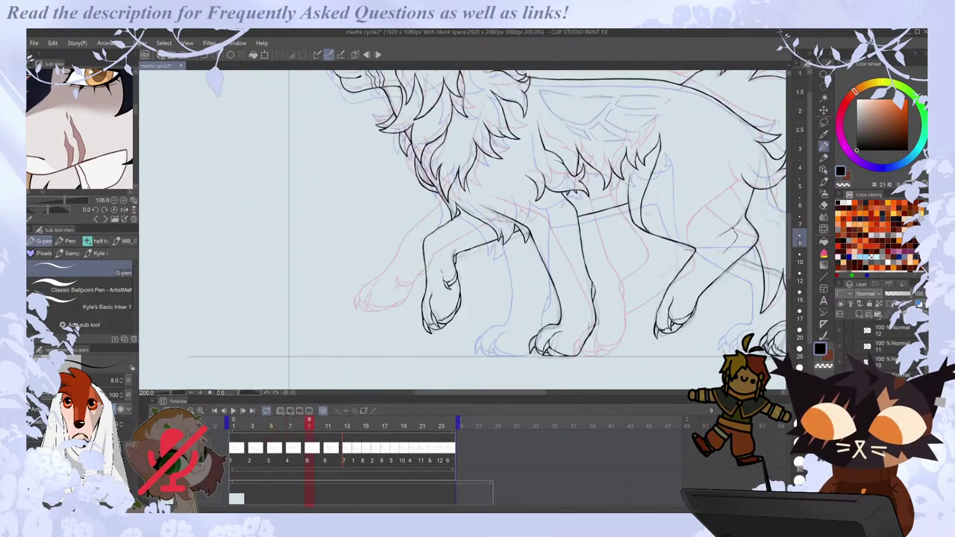
pyautogui.press('Left')
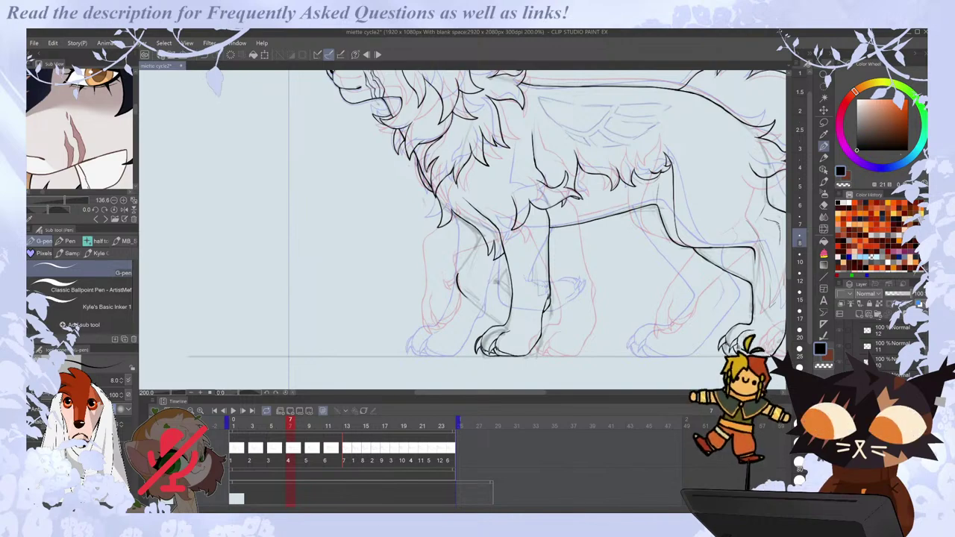
pyautogui.press('Left')
pyautogui.press('Left')
pyautogui.press('Right')
pyautogui.press('Right')
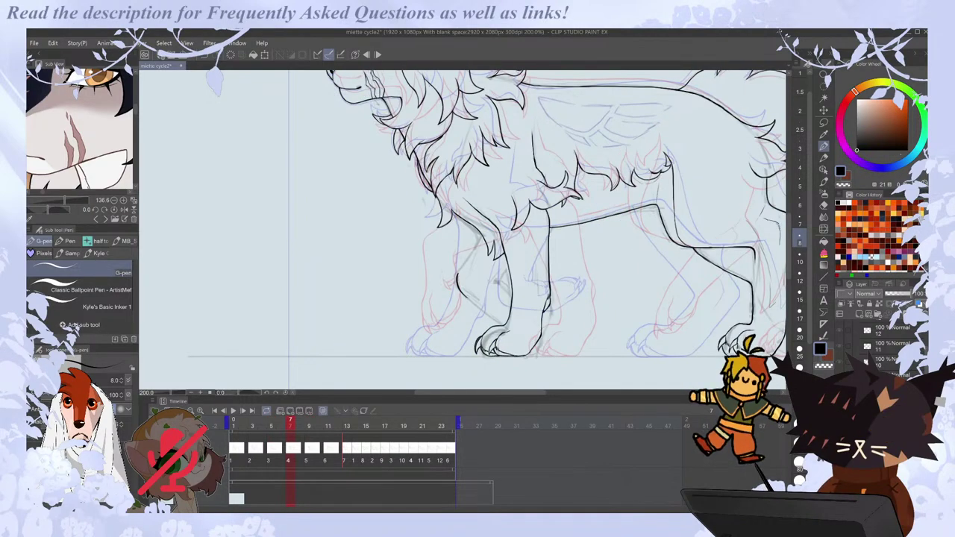
# Extend the far foreleg's lower contour on frame 7 down to the planted near foreleg.
pyautogui.press('Right')
pyautogui.press('Right')
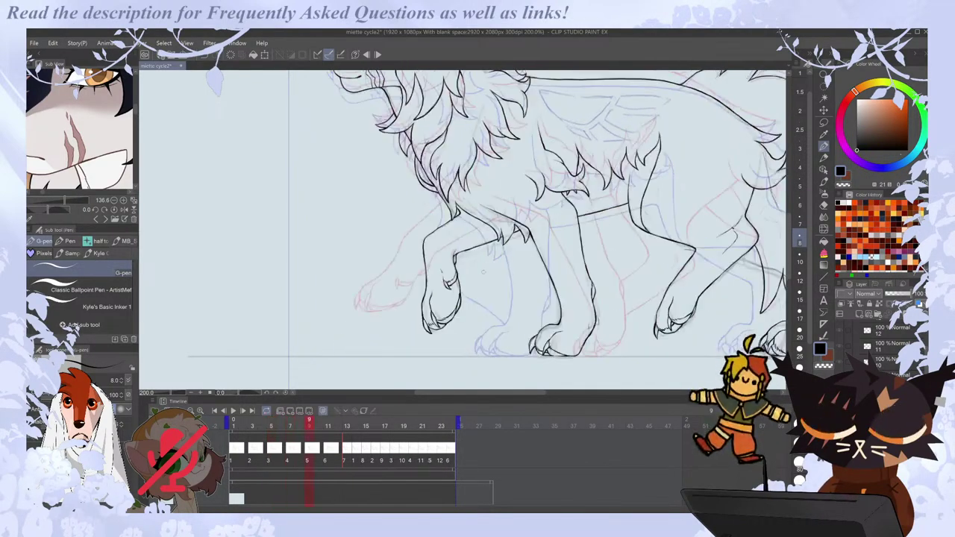
pyautogui.press('Left')
pyautogui.press('Left')
pyautogui.press('Right')
pyautogui.press('Right')
pyautogui.press('Left')
pyautogui.press('Left')
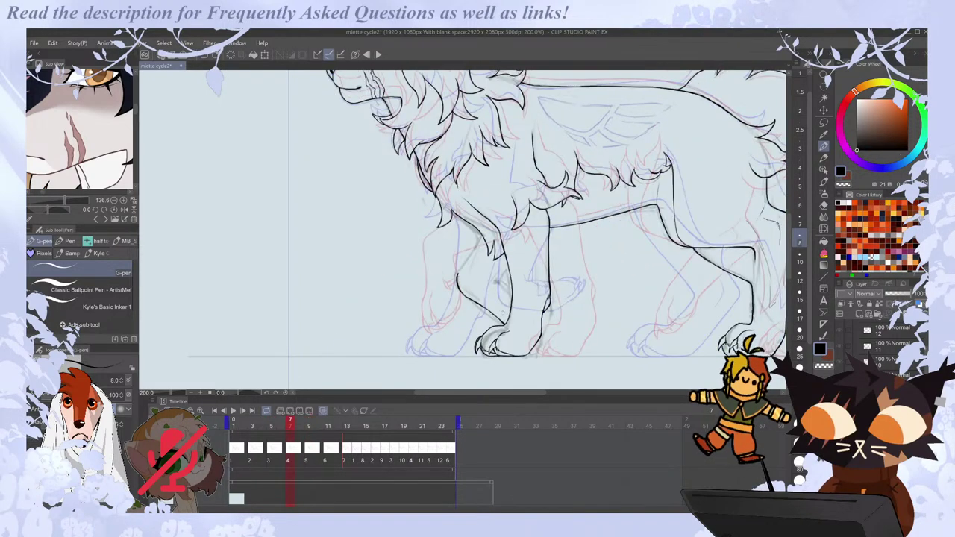
# Ink the first toe line of the tucked far front paw on frame 7, comparing with frames 5 and 9.
pyautogui.press('Left')
pyautogui.press('Right')
pyautogui.press('Right')
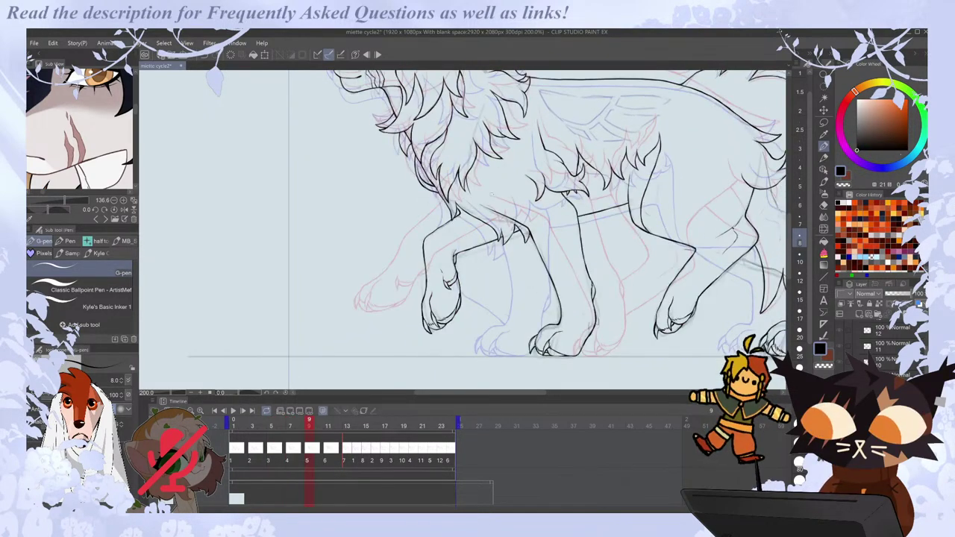
pyautogui.press('Left')
pyautogui.press('Left')
pyautogui.press('Left')
pyautogui.press('Right')
pyautogui.press('Left')
pyautogui.press('Left')
pyautogui.press('Right')
pyautogui.press('Right')
pyautogui.press('Right')
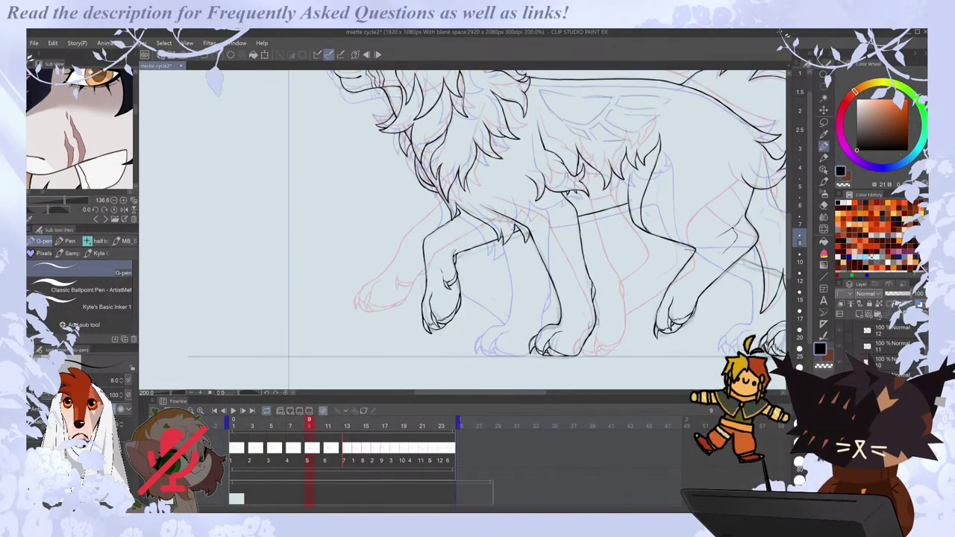
pyautogui.press('Left')
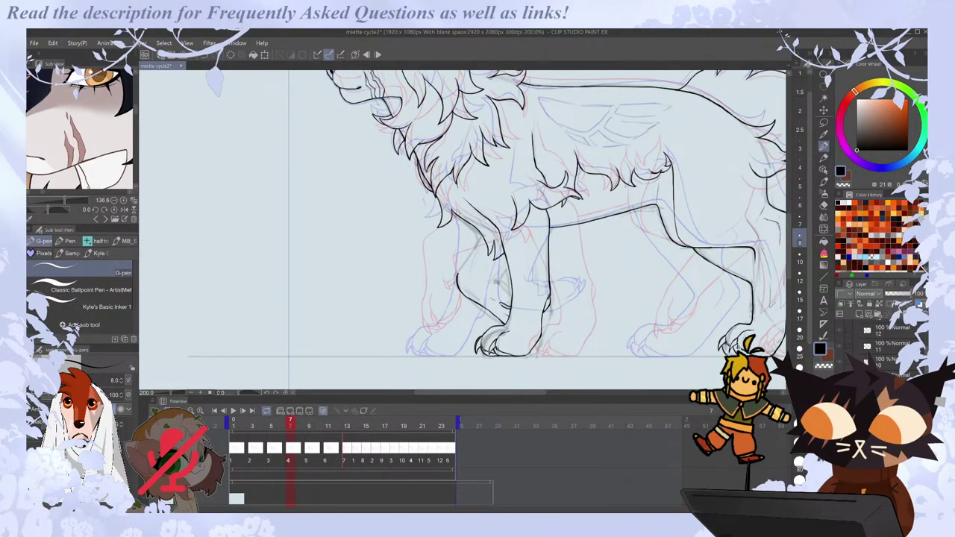
# Clean up the tucked paw's toe line on frame 7 and ink its claws and the edge above.
pyautogui.press('Right')
pyautogui.press('Left')
pyautogui.press('e')
pyautogui.moveTo(492, 302); pyautogui.dragTo(502, 304)
pyautogui.press('p')
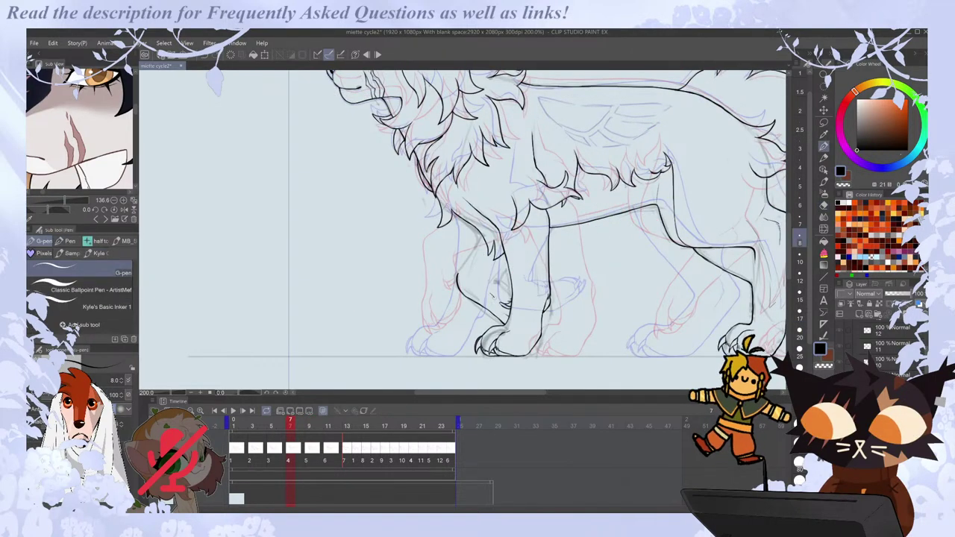
pyautogui.press('Right')
pyautogui.press('Left')
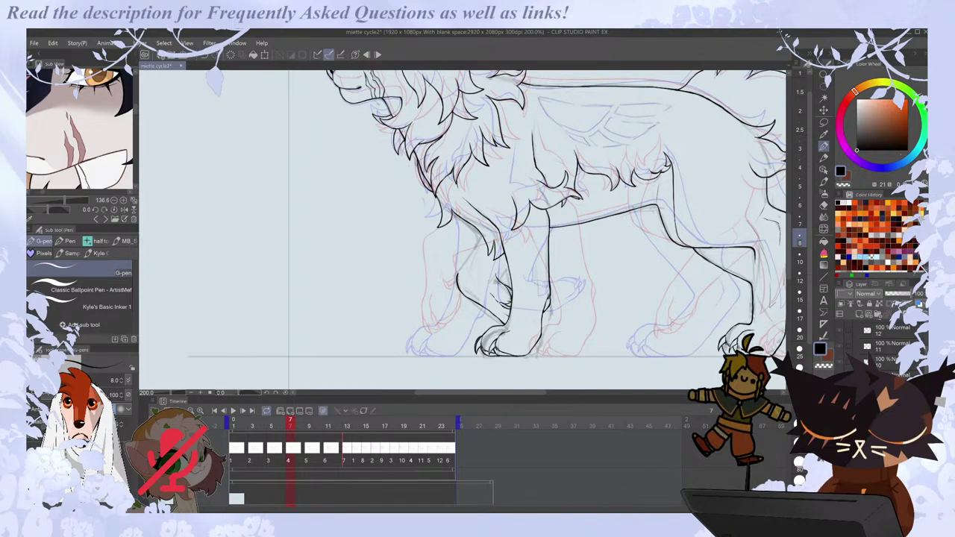
# Compare the far foreleg's pose across frames 3, 5 and 7.
pyautogui.press('Left')
pyautogui.press('Right')
pyautogui.press('Left')
pyautogui.press('Left')
pyautogui.press('Right')
pyautogui.press('Left')
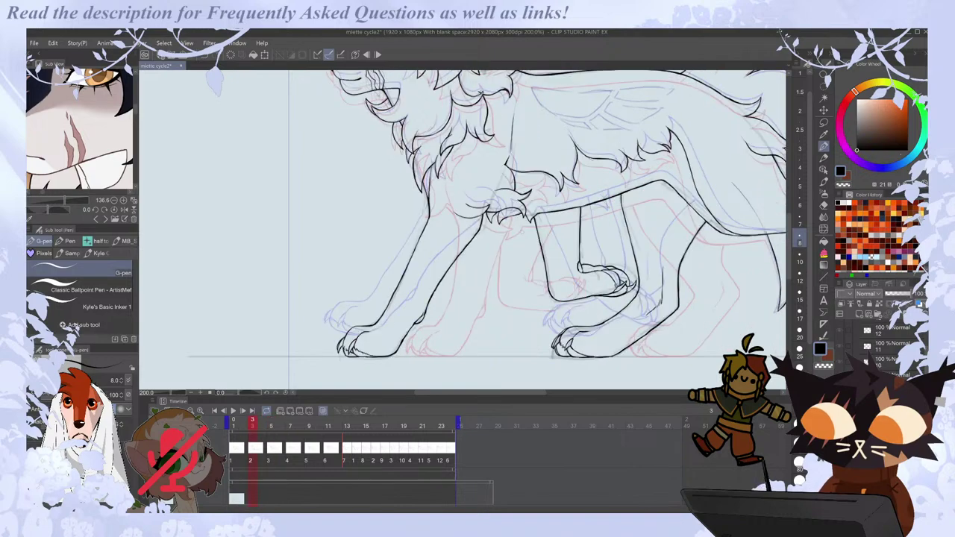
pyautogui.press('Right')
pyautogui.press('Left')
pyautogui.press('Right')
pyautogui.press('Right')
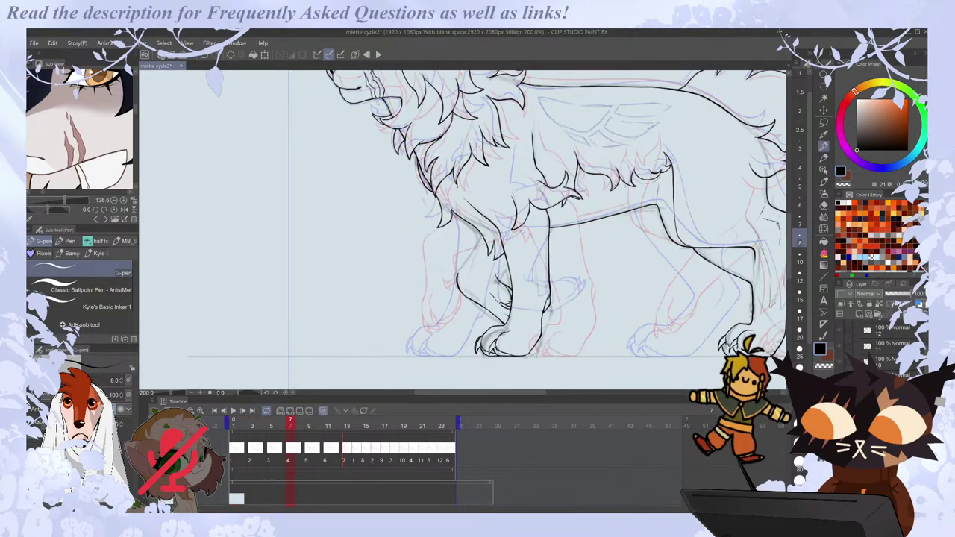
pyautogui.press('Left')
pyautogui.press('Right')
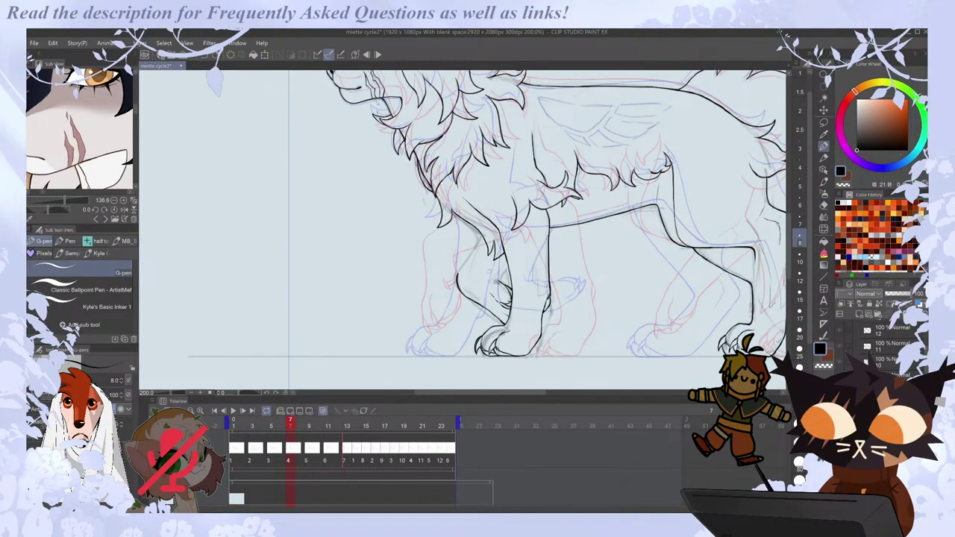
# Ink the upper contour of the tucked far foreleg on frame 7, checking it against frame 9.
pyautogui.press('Right')
pyautogui.press('Left')
pyautogui.press('Right')
pyautogui.press('Left')
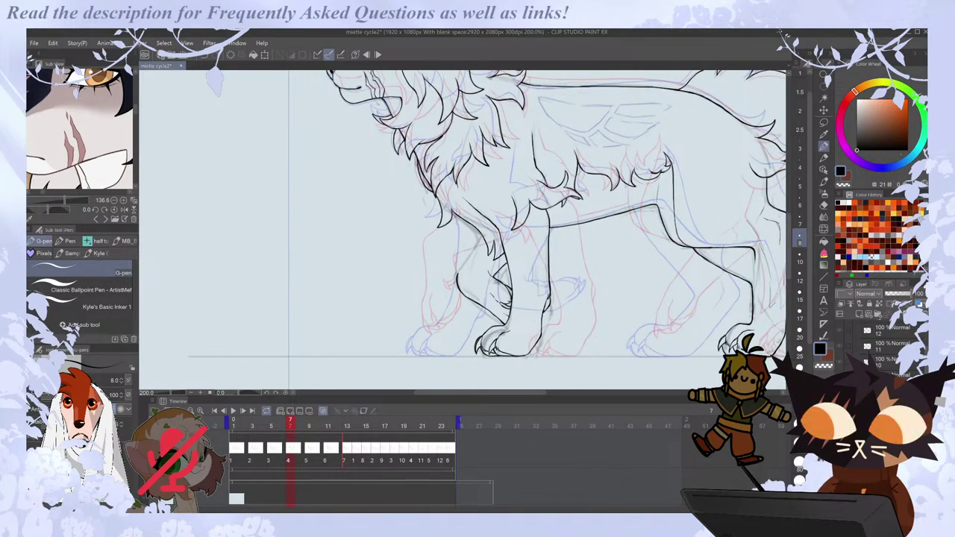
pyautogui.press('Right')
pyautogui.press('Left')
pyautogui.press('Right')
pyautogui.press('Left')
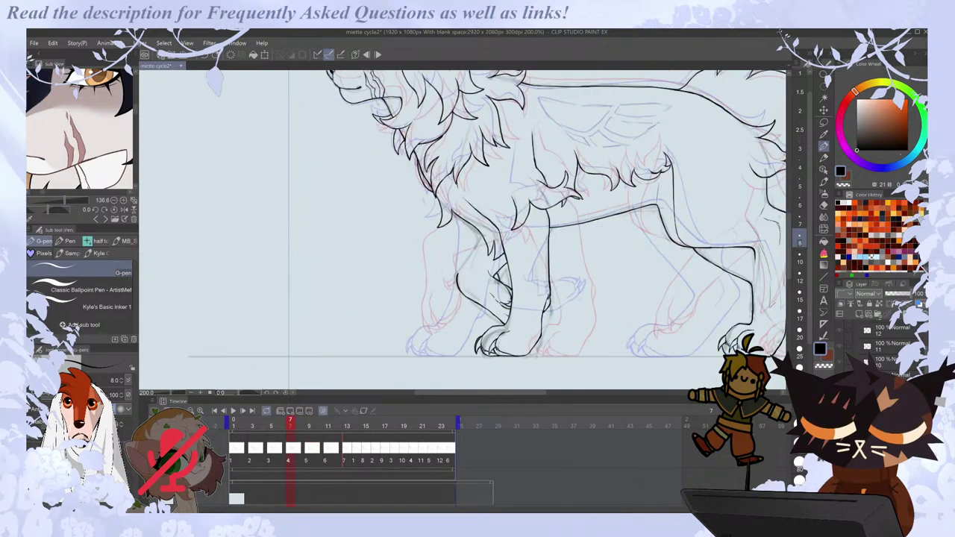
# Check the front legs' motion from frame 7 forward to frame 13.
pyautogui.press('Right')
pyautogui.press('Right')
pyautogui.press('Right')
pyautogui.press('Right')
pyautogui.press('Right')
pyautogui.press('Left')
pyautogui.press('Left')
pyautogui.press('Right')
pyautogui.press('Left')
pyautogui.press('Right')
pyautogui.press('Left')
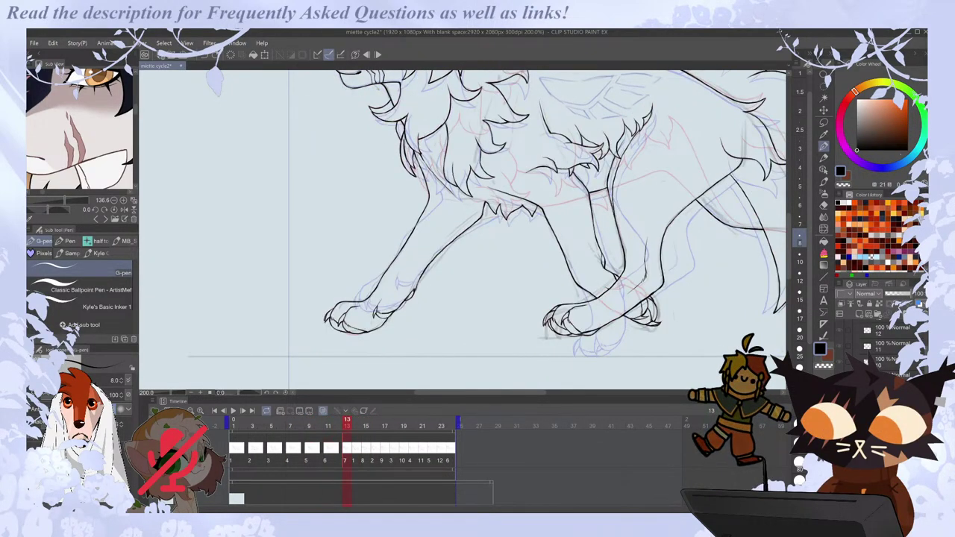
# Compare the extended front paw and its dewclaw across frames 11, 13 and 14.
pyautogui.press('Right')
pyautogui.press('Left')
pyautogui.press('Right')
pyautogui.press('e')
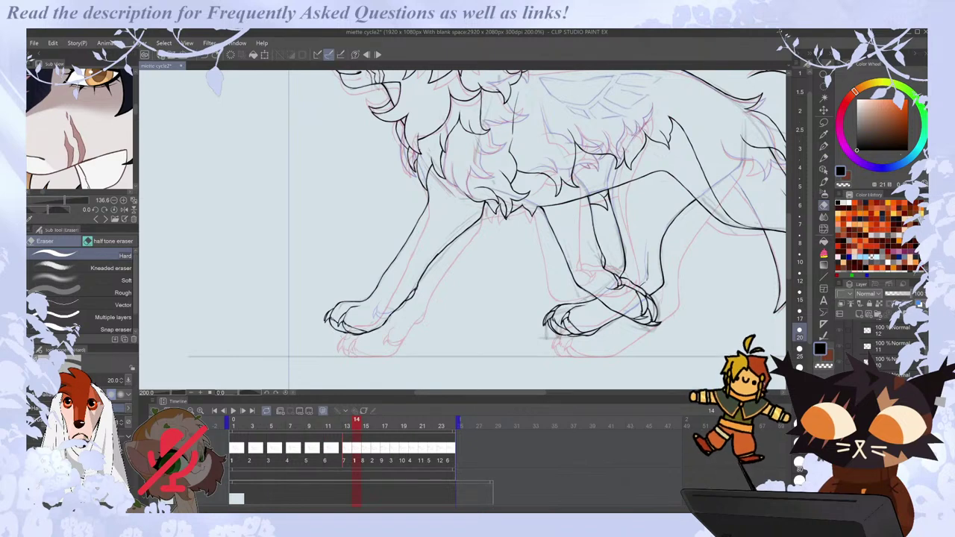
pyautogui.press('p')
pyautogui.scroll(3, 329, 360)
pyautogui.press('Right')
pyautogui.press('Left')
pyautogui.press('Left')
pyautogui.press('Left')
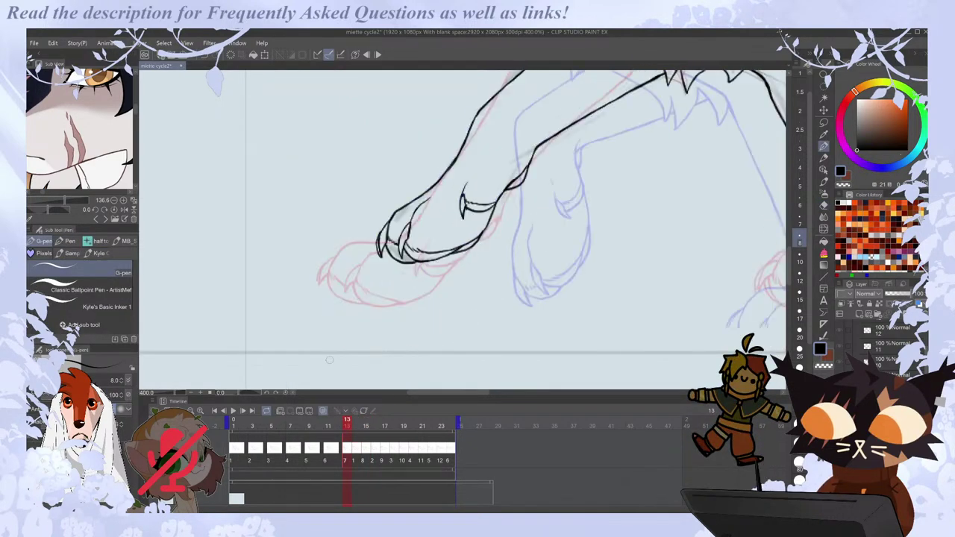
pyautogui.press('Right')
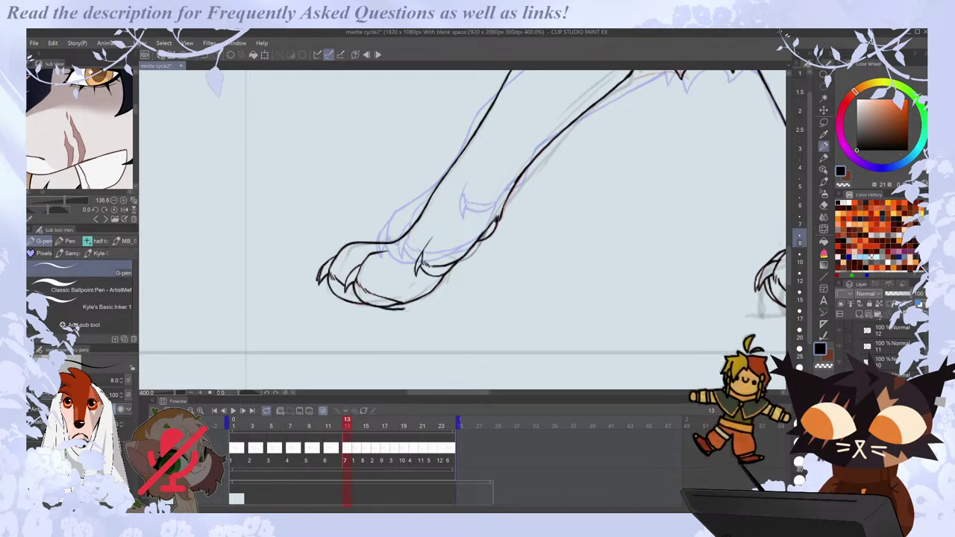
pyautogui.press('Right')
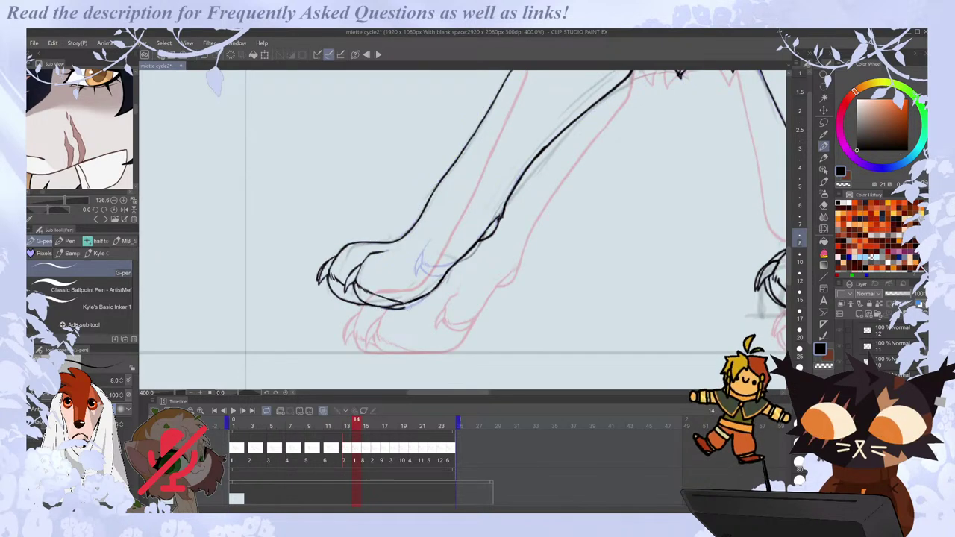
# Ink the front contour of the bent far foreleg on frame 20, from the wrist curve up to the upper leg.
pyautogui.press('Right')
pyautogui.press('Right')
pyautogui.scroll(-2, 434, 285)
pyautogui.scroll(-1, 478, 394)
pyautogui.moveTo(478, 394); pyautogui.dragTo(499, 393)
pyautogui.press('Right')
pyautogui.press('Right')
pyautogui.press('Right')
pyautogui.press('Right')
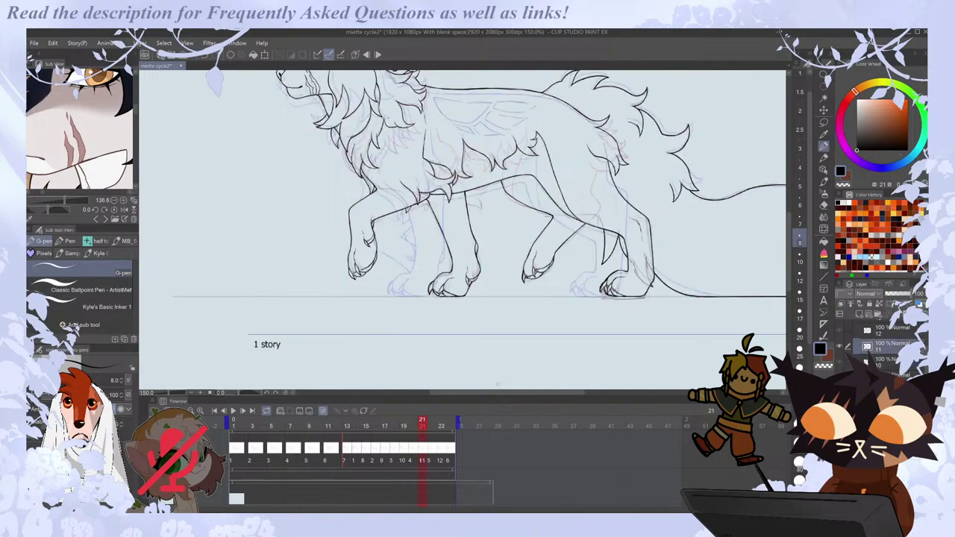
pyautogui.hotkey('ctrl', '+')
pyautogui.hotkey('ctrl', '+')
pyautogui.hotkey('ctrl', '+')
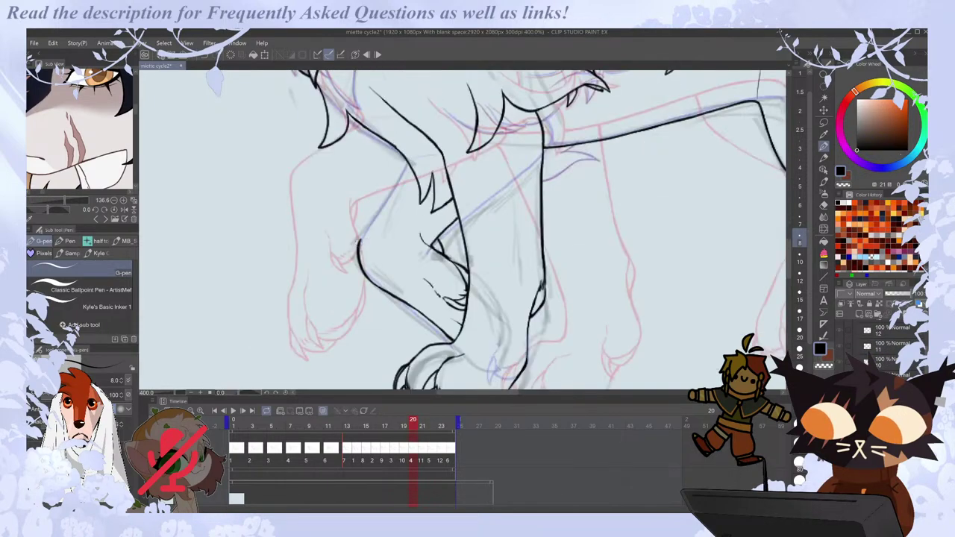
pyautogui.moveTo(370, 224); pyautogui.dragTo(403, 170)
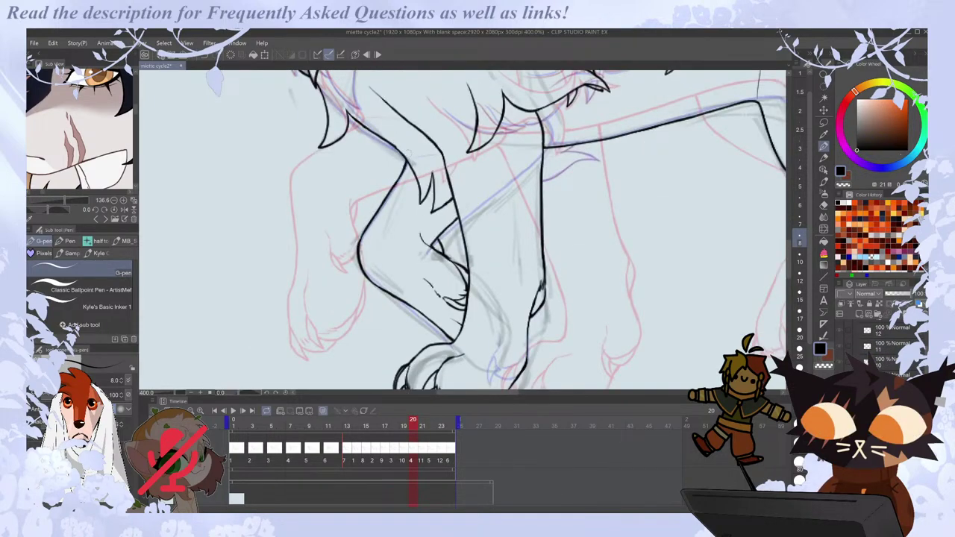
# Compare the front legs' poses across frames 18 to 21.
pyautogui.hotkey('ctrl', '-')
pyautogui.hotkey('ctrl', '-')
pyautogui.press('Right')
pyautogui.press('Left')
pyautogui.press('Left')
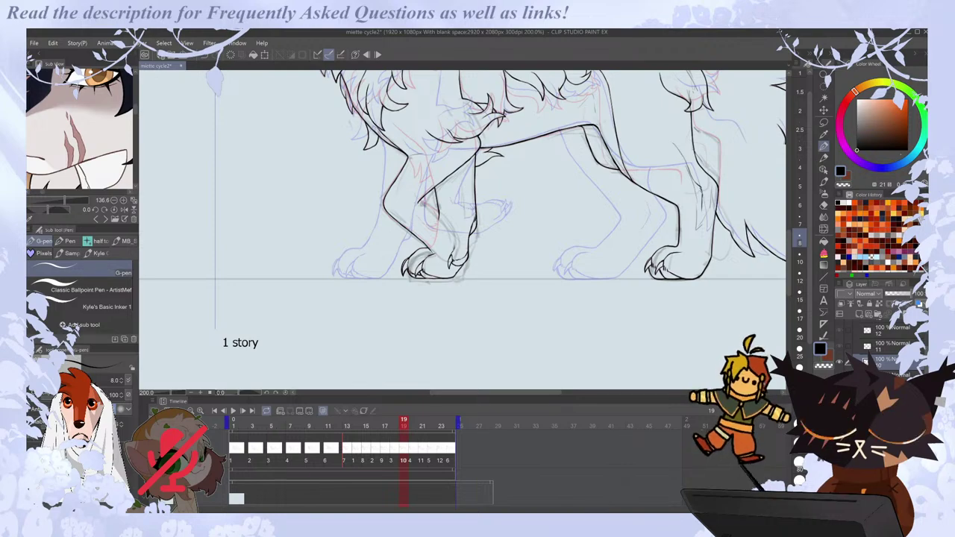
pyautogui.moveTo(789, 242); pyautogui.dragTo(796, 224)
pyautogui.press('Left')
pyautogui.press('Right')
pyautogui.press('Right')
pyautogui.press('Right')
pyautogui.press('Left')
# Touch up the short wrist line of the tucked paw on frame 20, comparing it with the neighbouring frames.
pyautogui.scroll(2, 427, 299)
pyautogui.press('e')
pyautogui.press('p')
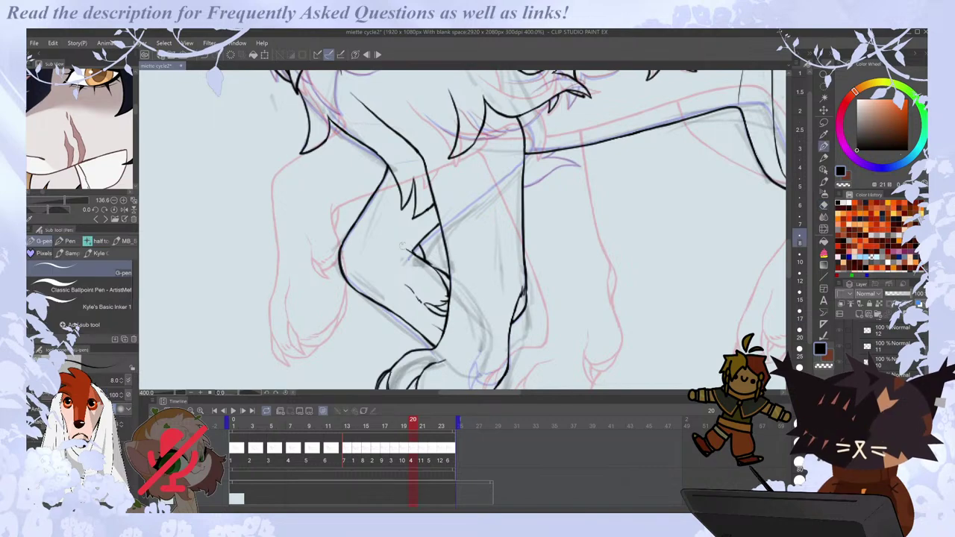
pyautogui.press('.')
pyautogui.press(',')
pyautogui.press('.')
pyautogui.press(',')
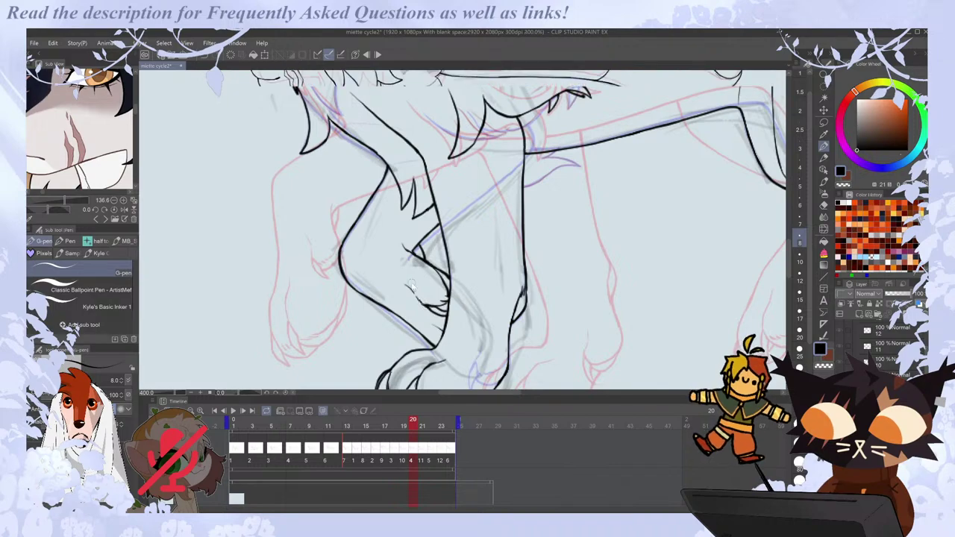
pyautogui.scroll(-2, 411, 279)
pyautogui.press(',')
pyautogui.press('.')
pyautogui.press('.')
pyautogui.press(',')
pyautogui.press(',')
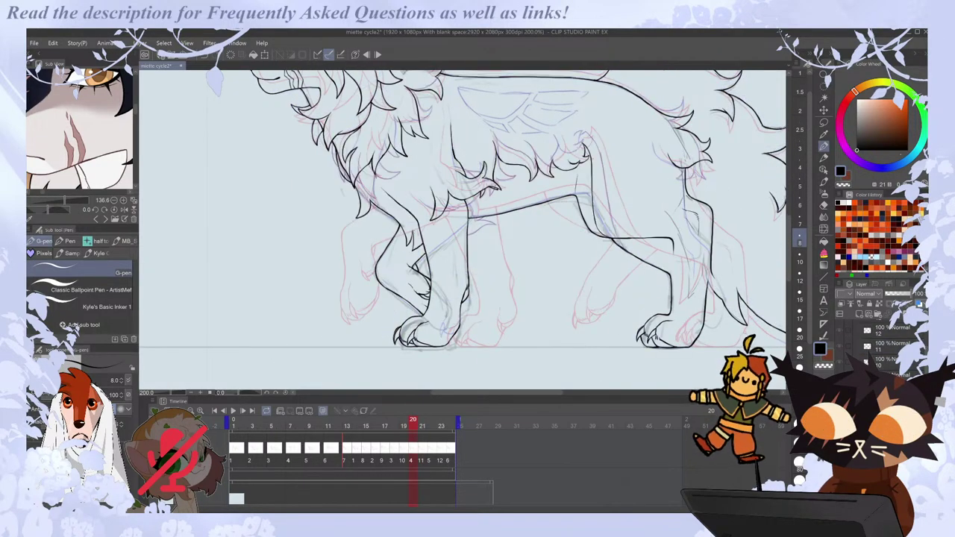
# Erase the front contour of the bent foreleg on frame 19, from below the elbow down to the paw.
pyautogui.hotkey('ctrl', '+')
pyautogui.hotkey('ctrl', '+')
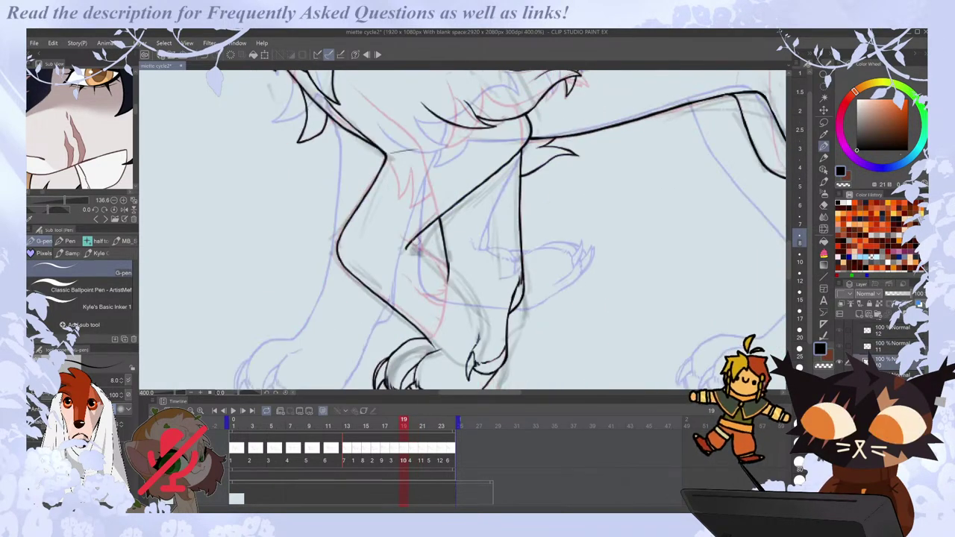
pyautogui.press('e')
pyautogui.moveTo(373, 294); pyautogui.dragTo(346, 271)
pyautogui.moveTo(387, 302); pyautogui.dragTo(438, 342)
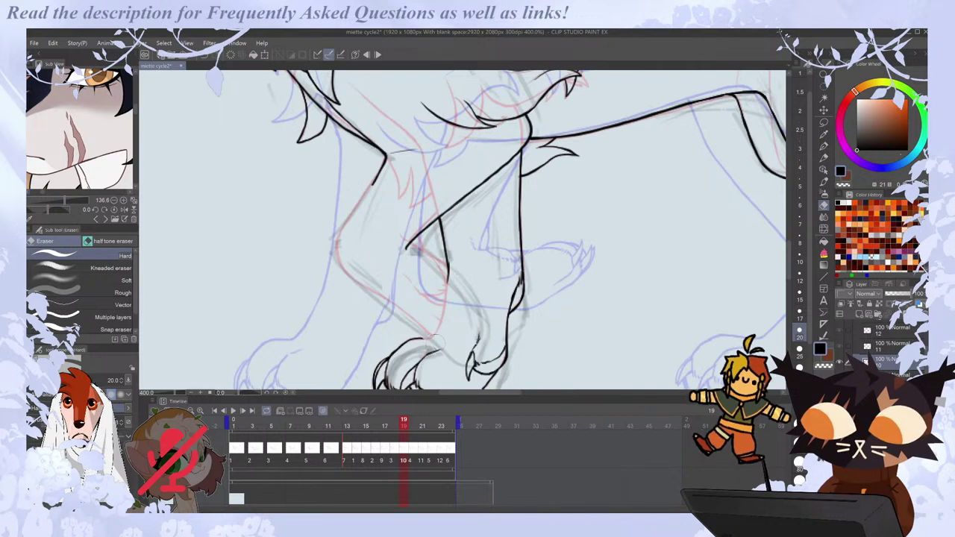
# Re-ink the bent foreleg's front contour on frame 19 as a smoother curve, matching it against frame 20.
pyautogui.press('p')
pyautogui.press(',')
pyautogui.press('.')
pyautogui.moveTo(358, 284); pyautogui.dragTo(425, 332)
pyautogui.moveTo(338, 248); pyautogui.dragTo(386, 155)
pyautogui.press('ctrl')
pyautogui.press(',')
pyautogui.press('.')
pyautogui.press(',')
pyautogui.press('.')
pyautogui.press('.')
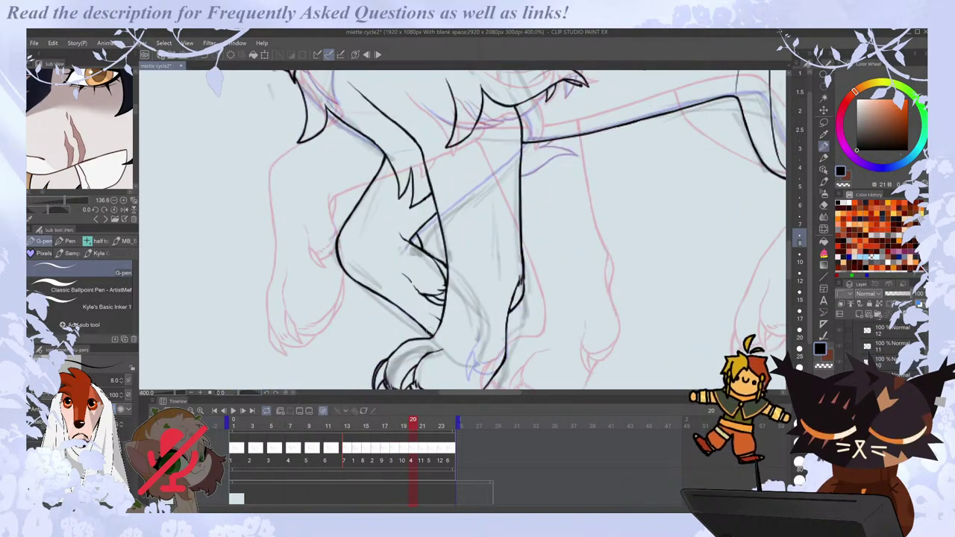
# Extend the crease behind the bent foreleg's joint on frame 19 and add short fur marks below it.
pyautogui.press(',')
pyautogui.press('e')
pyautogui.moveTo(410, 250); pyautogui.dragTo(403, 241)
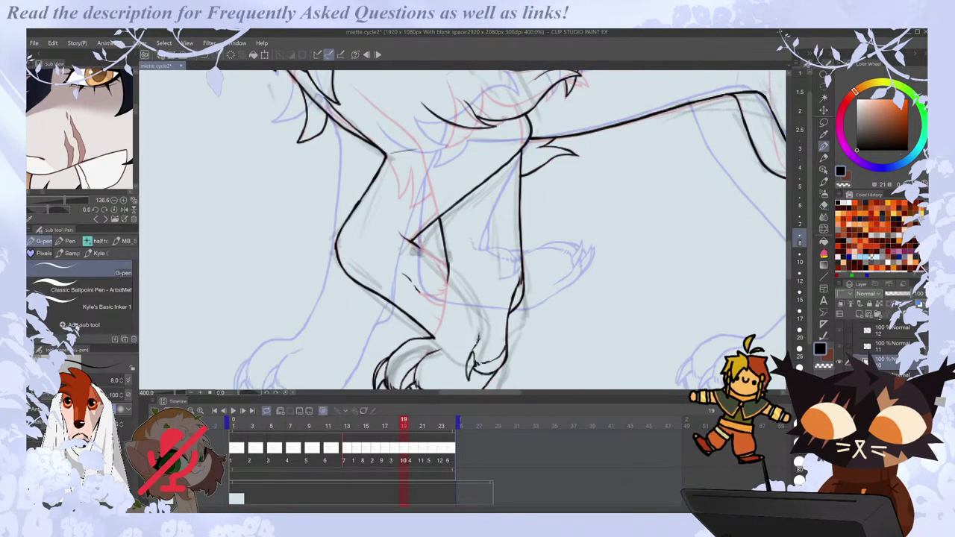
pyautogui.press('e')
pyautogui.press('.')
pyautogui.press(',')
# Ink the line running down from the joint crease and the small dewclaw beneath it on frame 19.
pyautogui.press('p')
pyautogui.press('e')
pyautogui.moveTo(430, 225)
pyautogui.mouseDown()
pyautogui.moveTo(417, 239)
pyautogui.moveTo(450, 208)
pyautogui.mouseUp()
pyautogui.press('p')
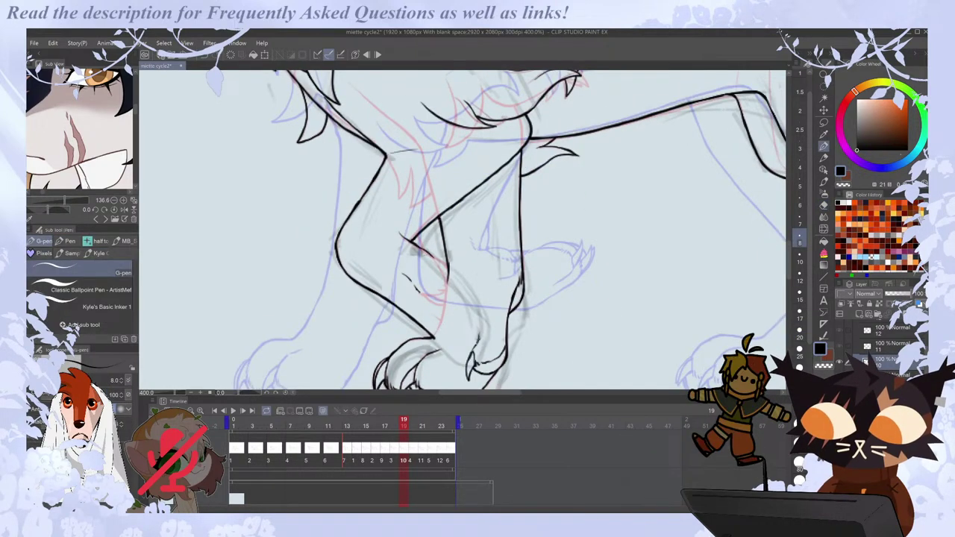
pyautogui.moveTo(430, 255); pyautogui.dragTo(445, 279)
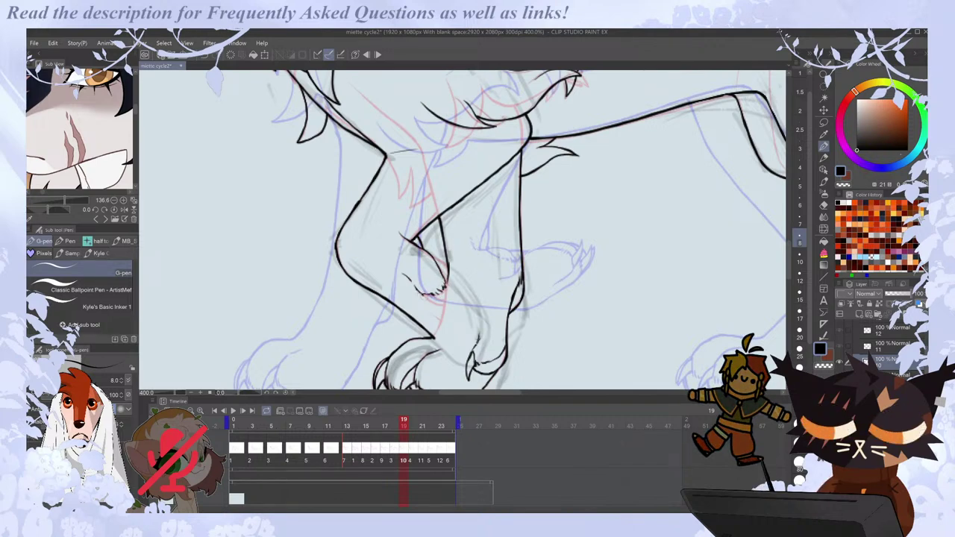
pyautogui.moveTo(422, 295); pyautogui.dragTo(445, 304)
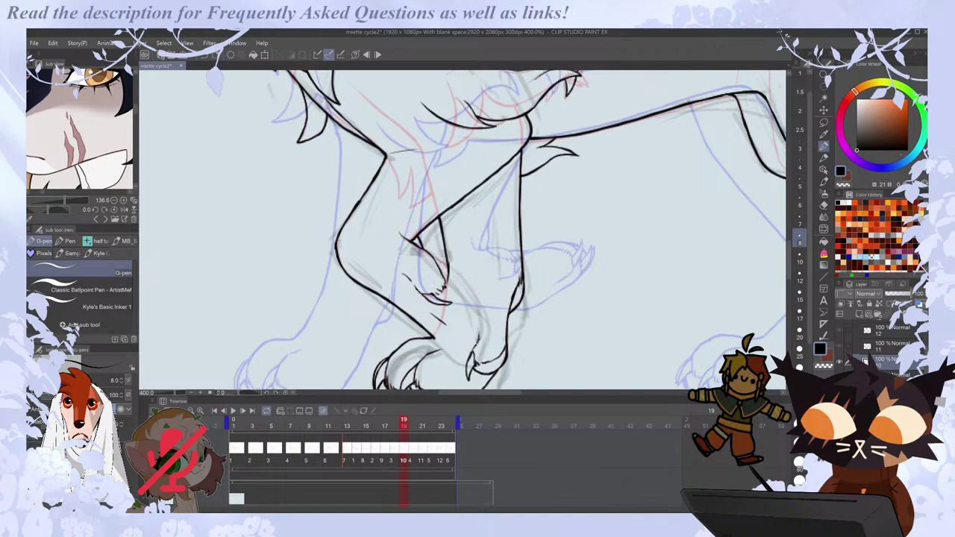
pyautogui.press(',')
pyautogui.press('.')
pyautogui.press('e')
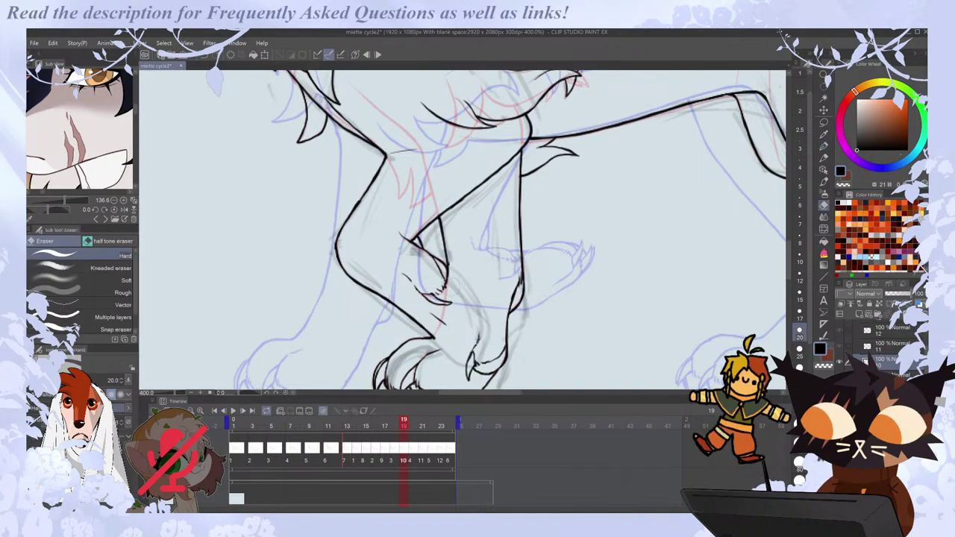
pyautogui.press('p')
pyautogui.press(',')
pyautogui.press('.')
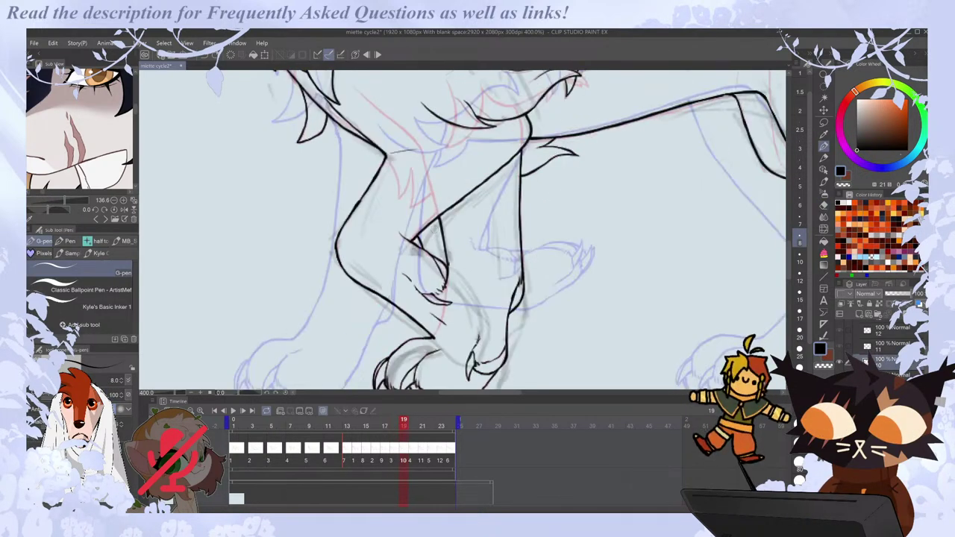
# Ink the lower contour and toe marks of the hanging paw in front of the standing leg on frame 19.
pyautogui.press('e')
pyautogui.press('p')
pyautogui.scroll(-2, 436, 274)
pyautogui.scroll(2, 507, 346)
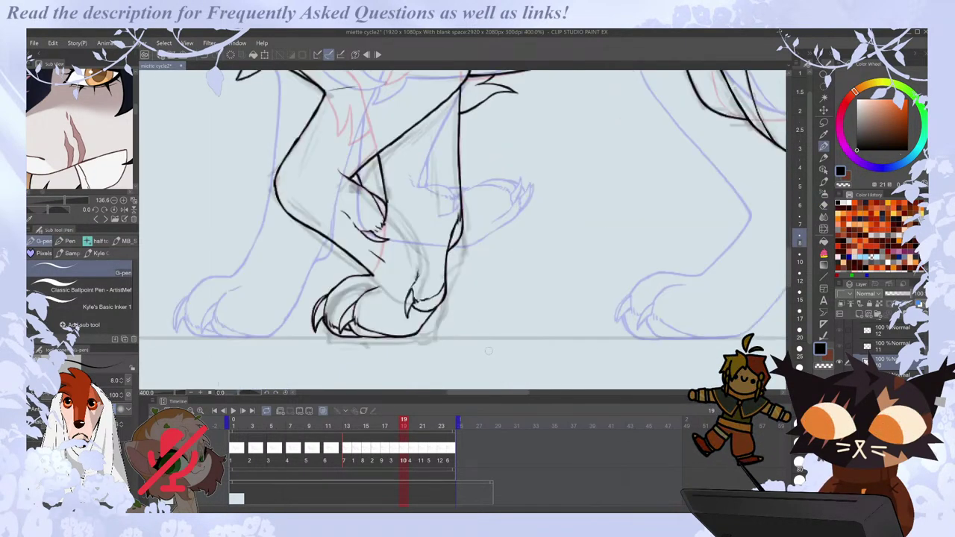
pyautogui.press('Right')
pyautogui.press('Left')
pyautogui.press('e')
pyautogui.press('p')
pyautogui.moveTo(381, 258); pyautogui.dragTo(412, 290)
pyautogui.press('e')
pyautogui.press('p')
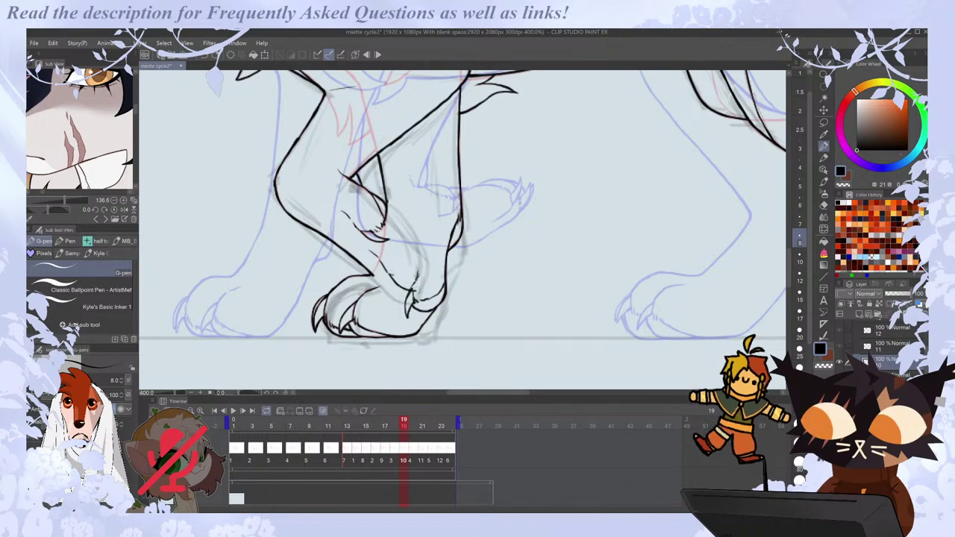
pyautogui.press('e')
pyautogui.moveTo(401, 272)
pyautogui.mouseDown()
pyautogui.moveTo(392, 274)
pyautogui.moveTo(405, 281)
pyautogui.mouseUp()
pyautogui.press('p')
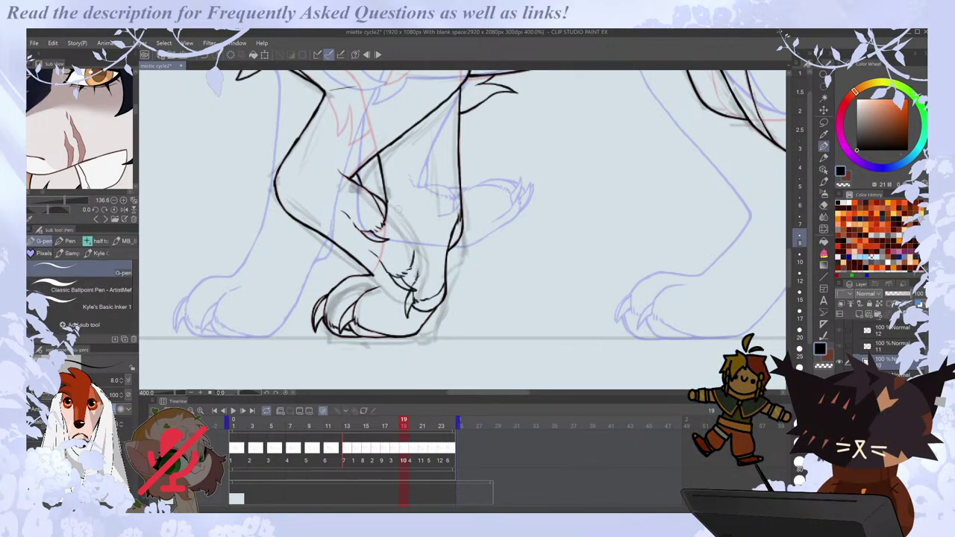
# Ink the hanging paw's curved rear contour on frame 19 and refine its toes and claws.
pyautogui.hotkey('ctrl', 'z')
pyautogui.press('Left')
pyautogui.press('Right')
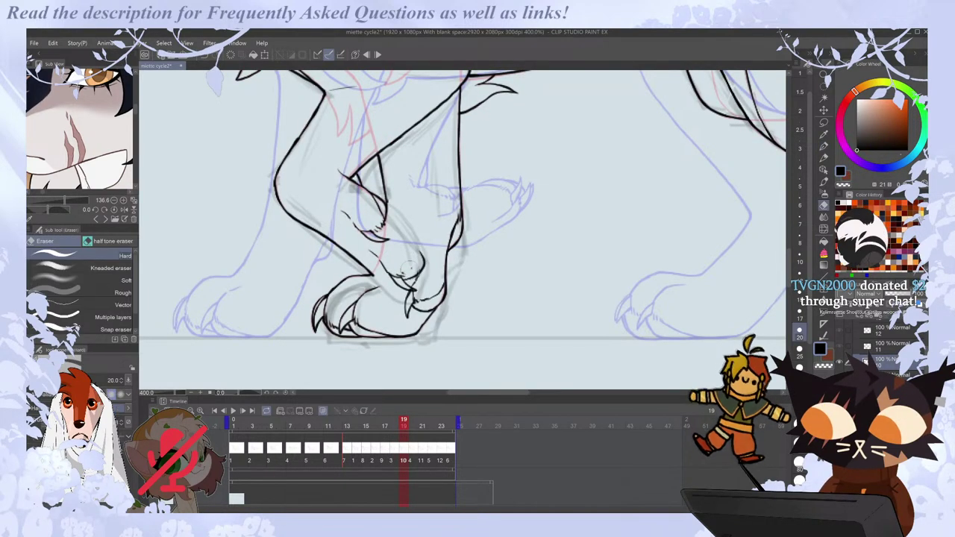
pyautogui.moveTo(408, 231); pyautogui.dragTo(417, 257)
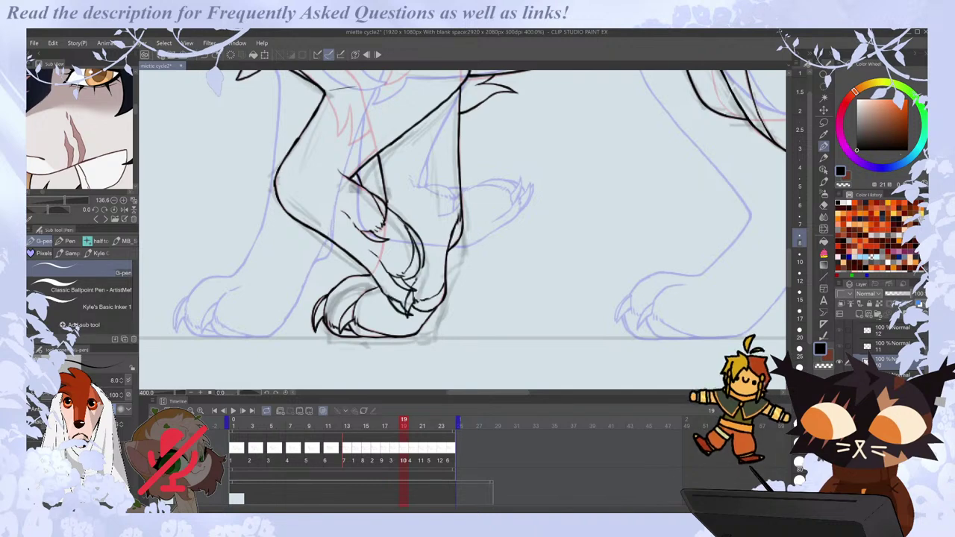
pyautogui.press('e')
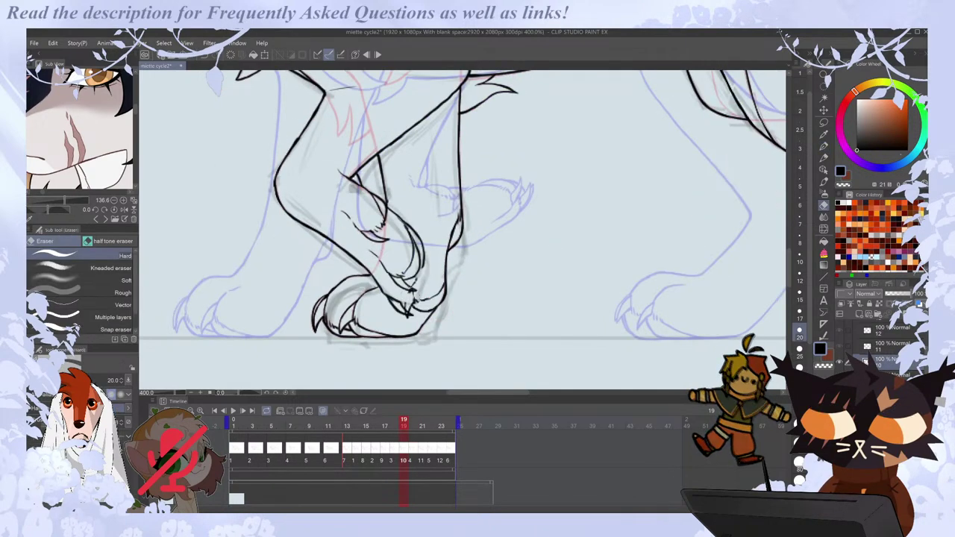
pyautogui.press('p')
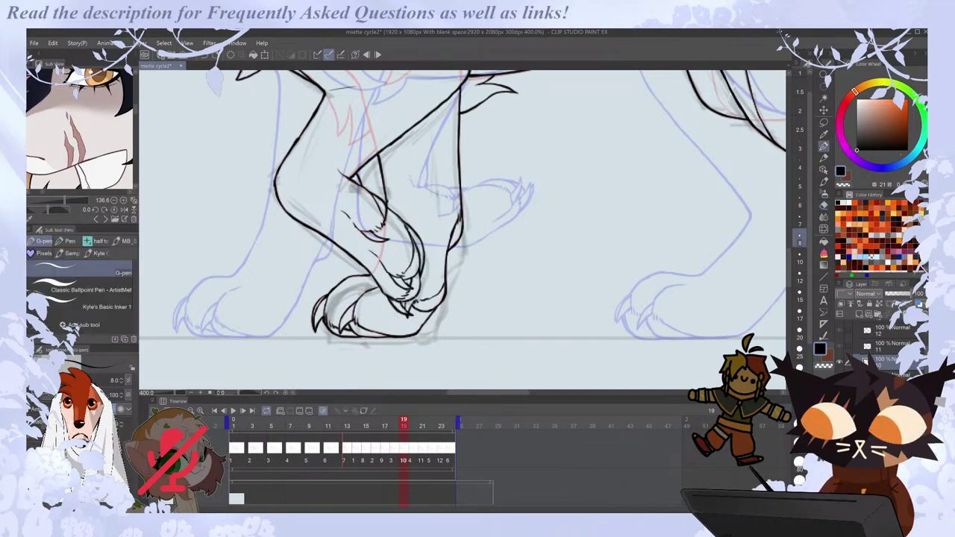
pyautogui.scroll(-2, 401, 264)
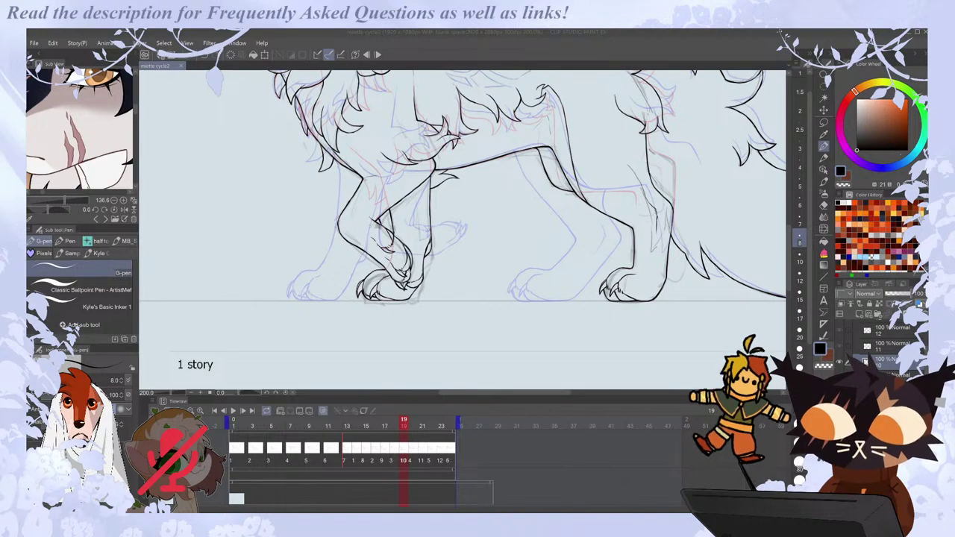
# Switch to Snipping Tool and take a new snip of the white cat portrait.
pyautogui.hotkey('alt', 'Tab')
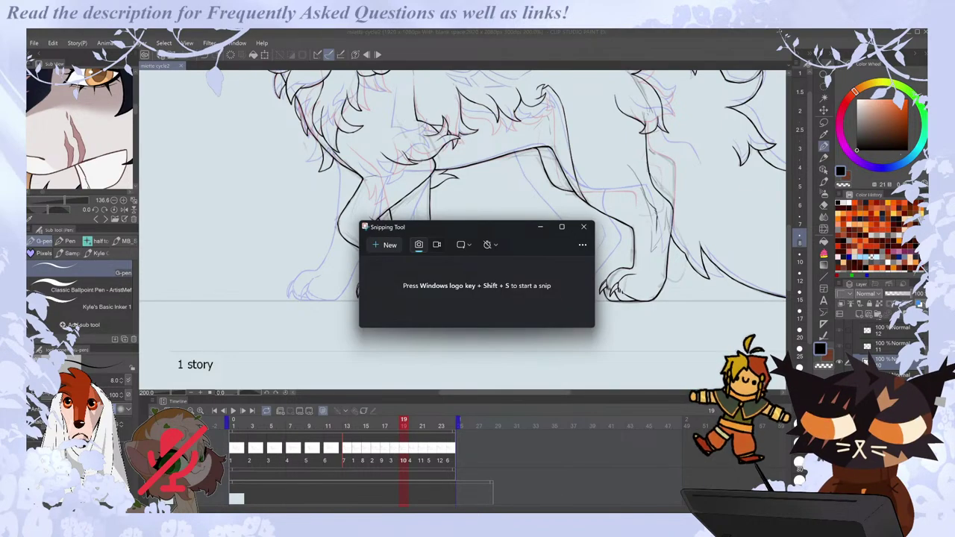
pyautogui.click(385, 247)
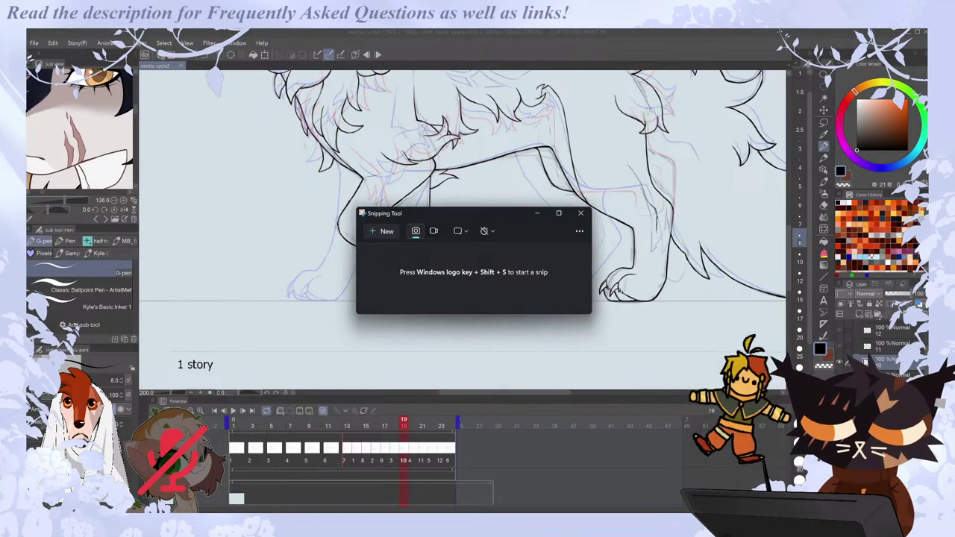
pyautogui.click(601, 215)
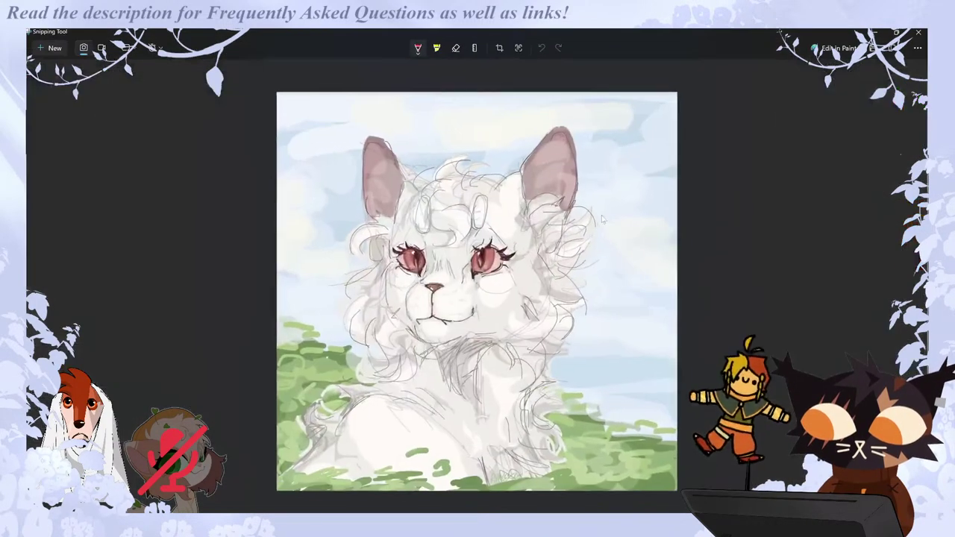
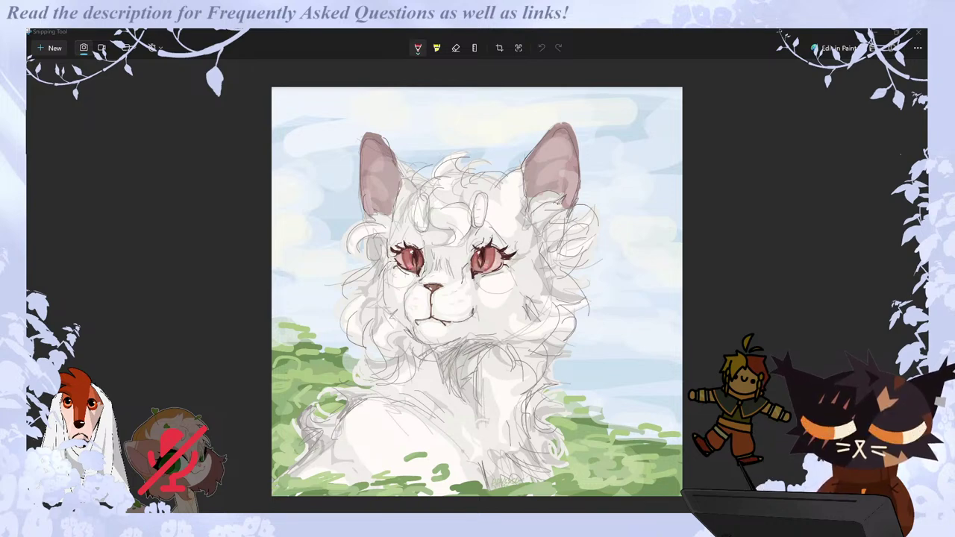
# Load a different .veadomini avatar, then close the snipped portrait to return to the walk cycle.
pyautogui.click(852, 421)
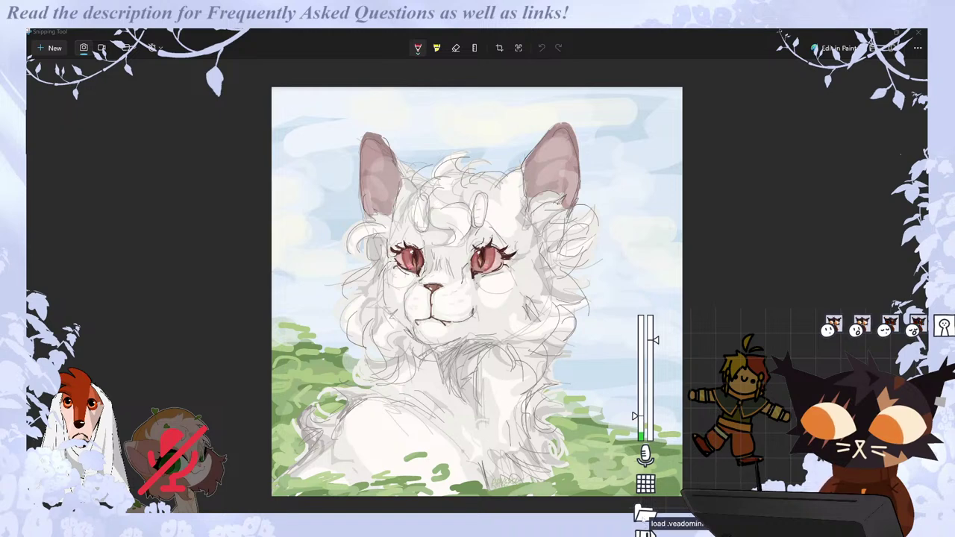
pyautogui.click(668, 506)
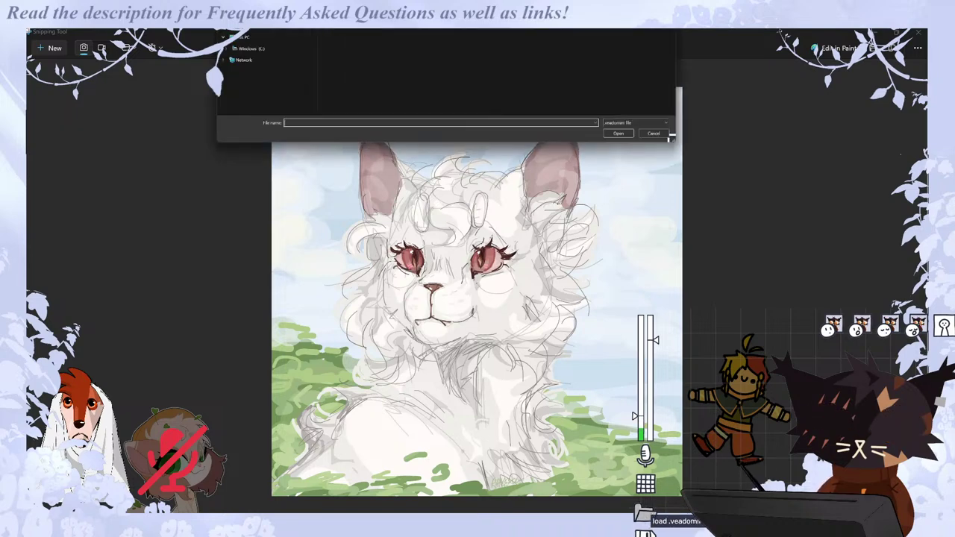
pyautogui.click(667, 134)
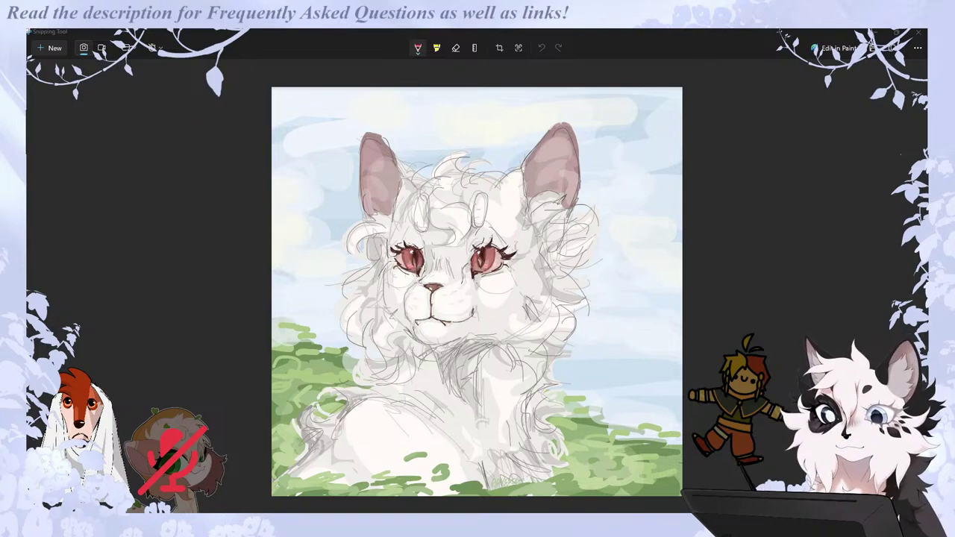
pyautogui.click(921, 35)
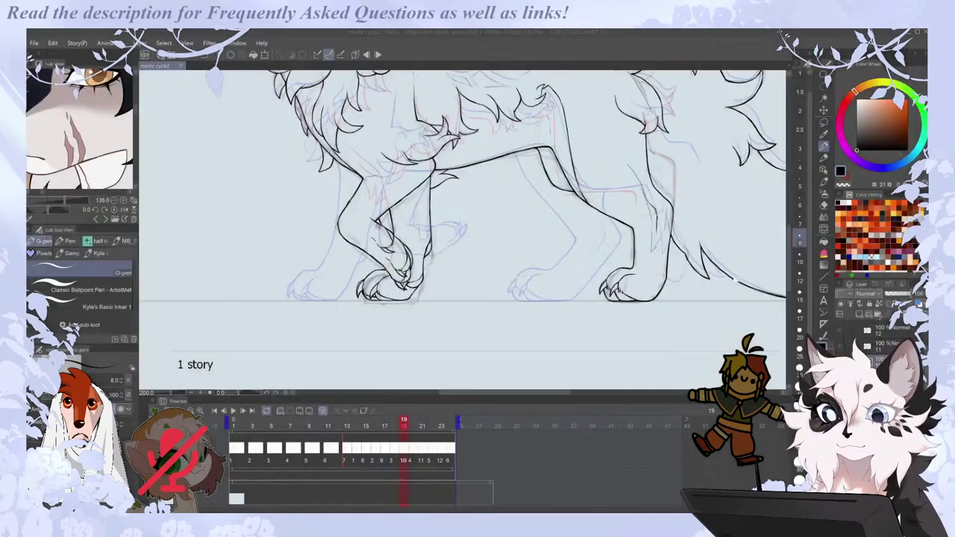
# Review the walk cycle's leg line art from frame 18 forward to frame 24.
pyautogui.click(395, 450)
pyautogui.click(403, 448)
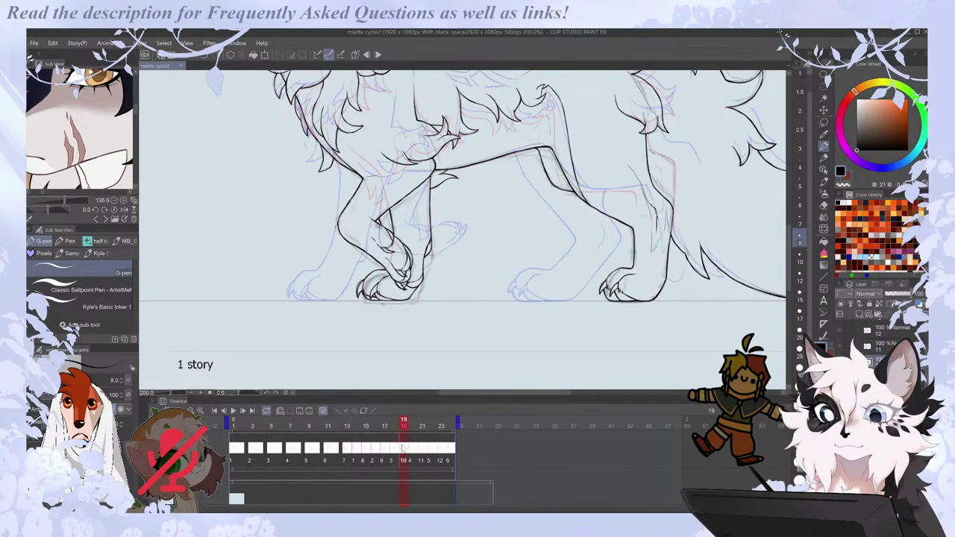
pyautogui.moveTo(403, 447); pyautogui.dragTo(394, 447)
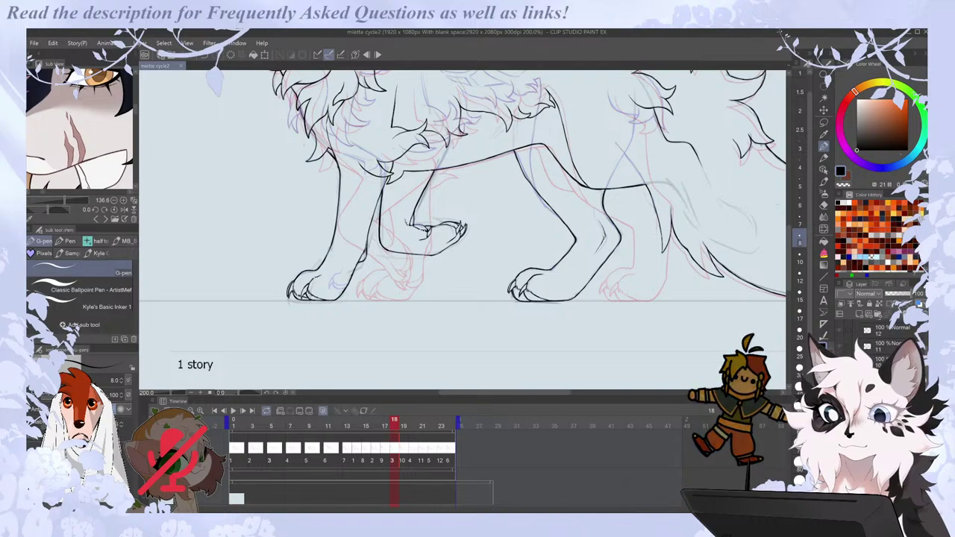
pyautogui.scroll(-1, 789, 235)
pyautogui.moveTo(788, 234); pyautogui.dragTo(789, 210)
pyautogui.moveTo(516, 393); pyautogui.dragTo(549, 393)
pyautogui.press(',')
pyautogui.press('.')
pyautogui.scroll(1, 334, 321)
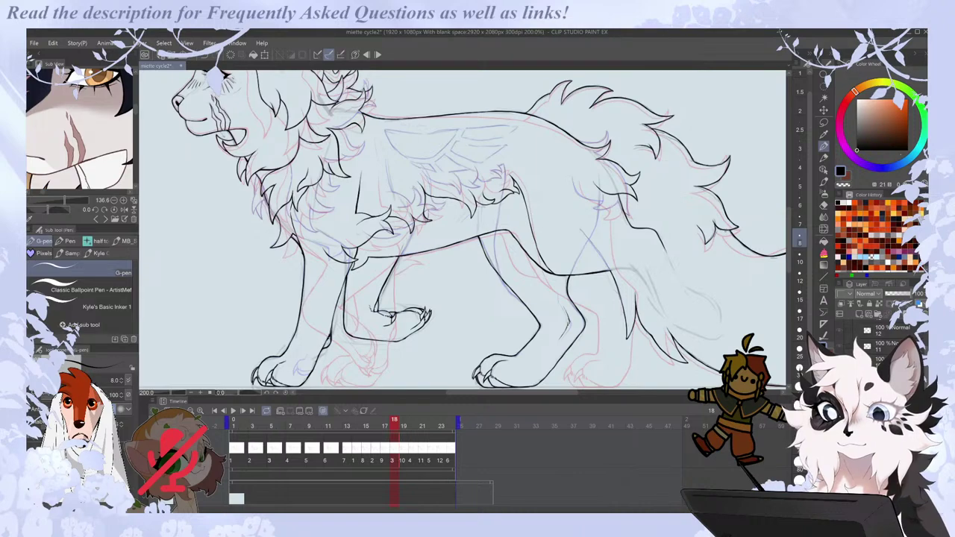
pyautogui.scroll(-2, 463, 230)
pyautogui.press('Right')
pyautogui.press('Right')
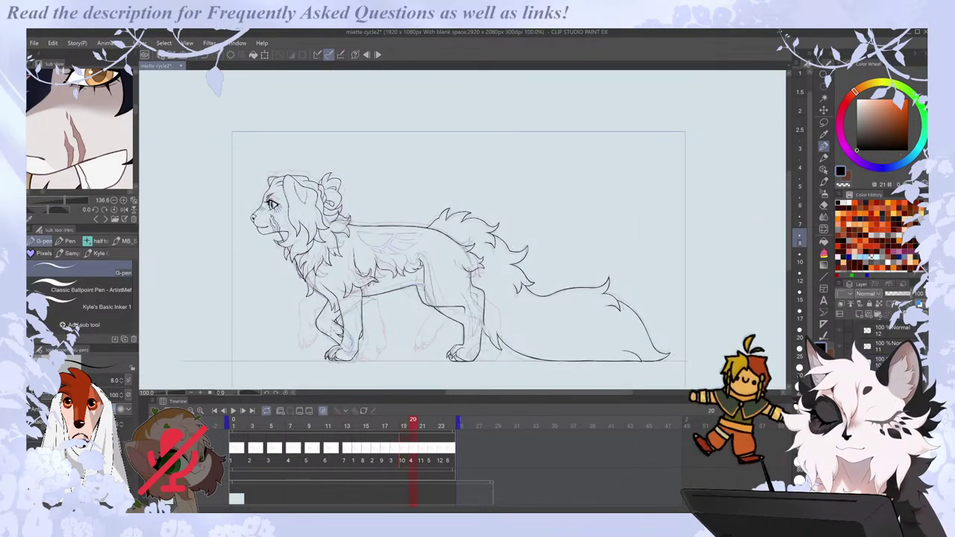
pyautogui.press('Right')
pyautogui.press('Right')
pyautogui.press('Right')
pyautogui.press('Right')
# Ink the toes and claws of the lifted hind paw behind the standing hind leg on frame 24.
pyautogui.click(235, 421)
pyautogui.press('Left')
pyautogui.scroll(4, 381, 356)
pyautogui.press('Right')
pyautogui.press('Left')
pyautogui.moveTo(375, 274); pyautogui.dragTo(367, 303)
pyautogui.hotkey('ctrl', 'z')
pyautogui.moveTo(375, 271)
pyautogui.mouseDown()
pyautogui.moveTo(362, 301)
pyautogui.moveTo(389, 292)
pyautogui.moveTo(389, 310)
pyautogui.mouseUp()
pyautogui.hotkey('ctrl', 'z')
pyautogui.moveTo(368, 272); pyautogui.dragTo(357, 302)
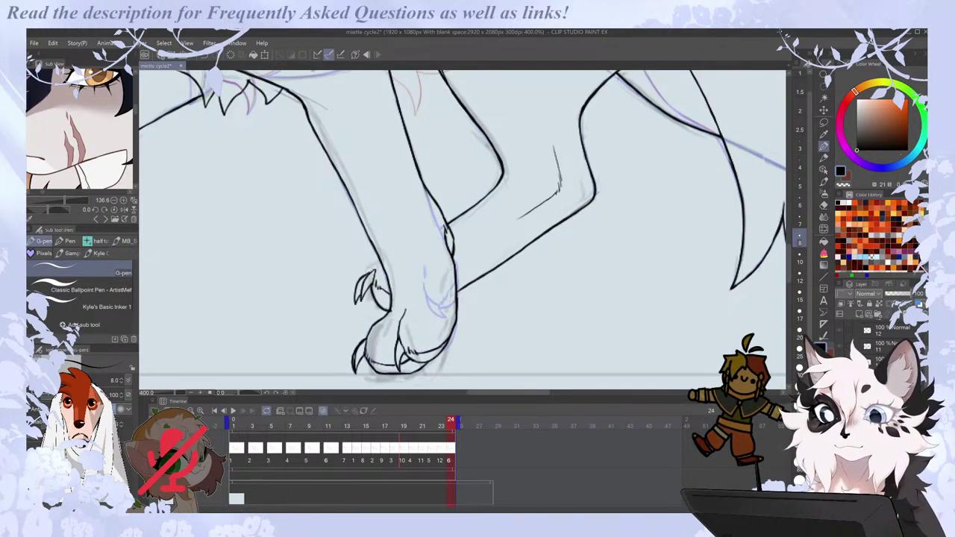
# Close the lifted hind paw's upper contour against the standing leg on frame 24 and clean up its claw lines.
pyautogui.moveTo(381, 262)
pyautogui.mouseDown()
pyautogui.moveTo(369, 273)
pyautogui.moveTo(371, 300)
pyautogui.moveTo(359, 301)
pyautogui.mouseUp()
pyautogui.press('e')
pyautogui.press('p')
pyautogui.press('e')
pyautogui.press('p')
pyautogui.press('Right')
pyautogui.press('Left')
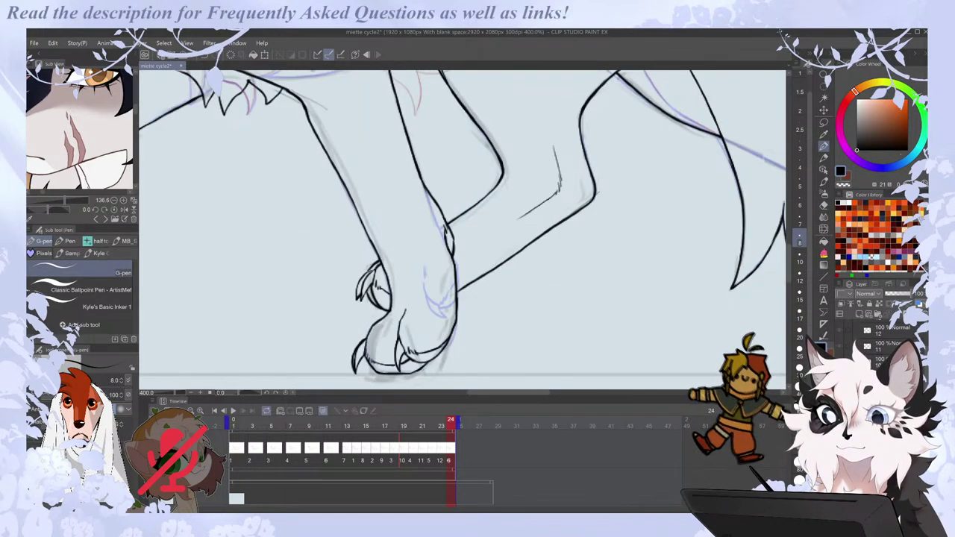
# Erase the standing leg's lines where the lifted hind leg and paw cross in front of it on frame 24.
pyautogui.scroll(-2, 360, 264)
pyautogui.press('Right')
pyautogui.press('Left')
pyautogui.press('Left')
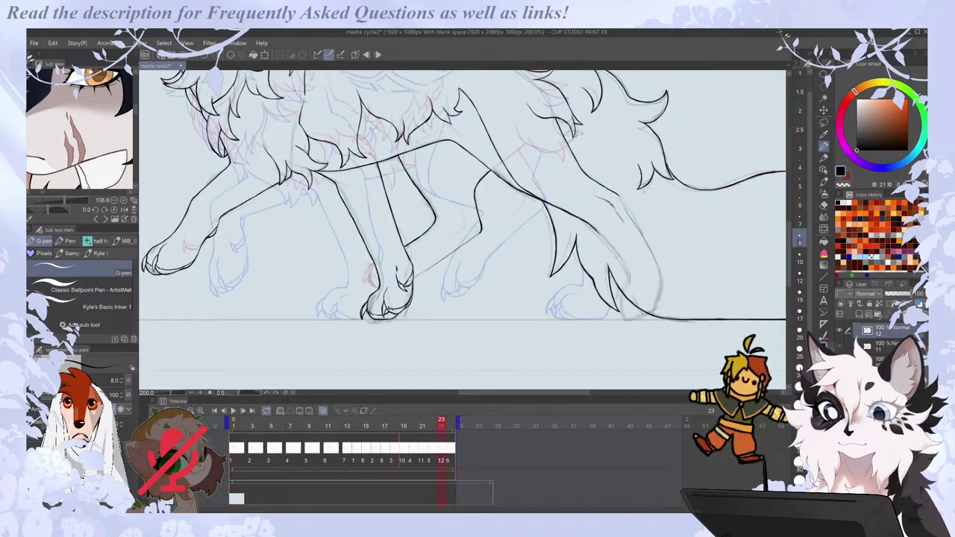
pyautogui.hotkey('ctrl', '+')
pyautogui.hotkey('ctrl', '+')
pyautogui.press('Right')
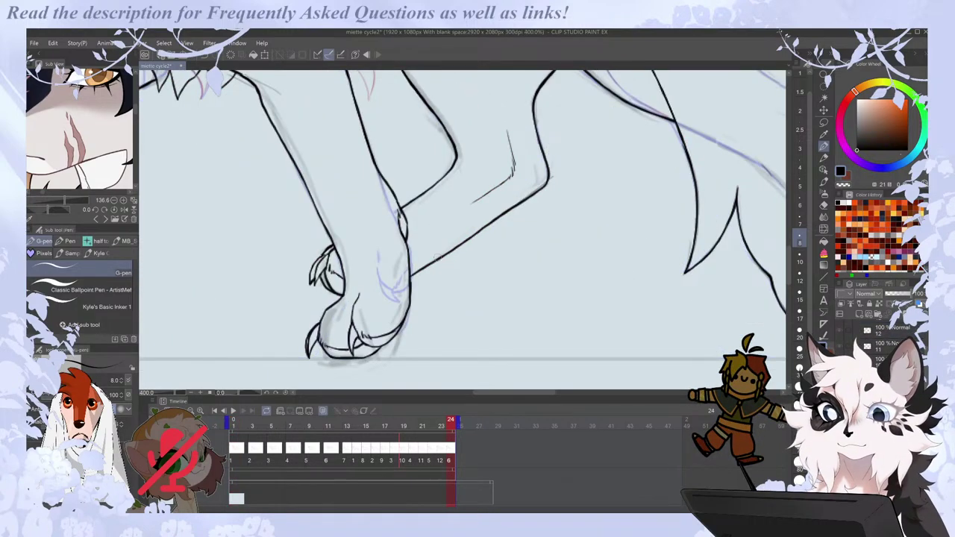
pyautogui.hotkey('ctrl', '-')
pyautogui.hotkey('ctrl', '-')
pyautogui.hotkey('ctrl', '+')
pyautogui.hotkey('ctrl', '+')
pyautogui.press('e')
pyautogui.moveTo(439, 226); pyautogui.dragTo(441, 255)
pyautogui.moveTo(373, 267); pyautogui.dragTo(381, 300)
pyautogui.moveTo(444, 257); pyautogui.dragTo(447, 286)
# Compare the leg line art on frames 23 and 24, then play the walk cycle and stop on frame 11.
pyautogui.press('Right')
pyautogui.press('Left')
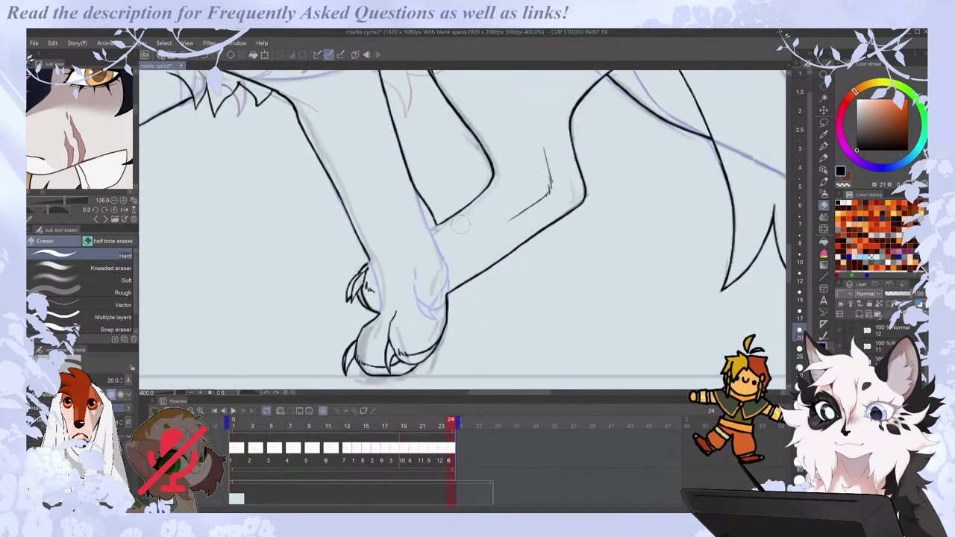
pyautogui.press('Left')
pyautogui.press('p')
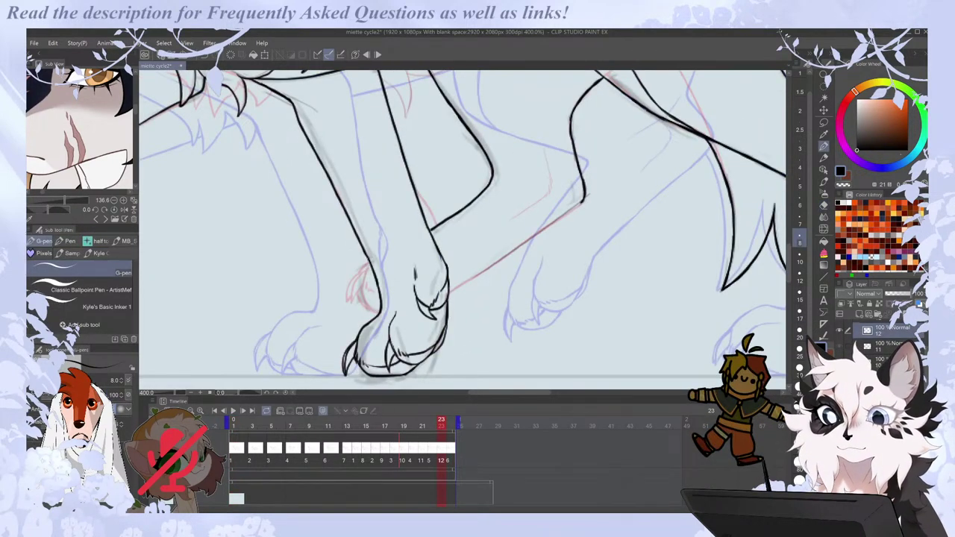
pyautogui.press('Right')
pyautogui.press('e')
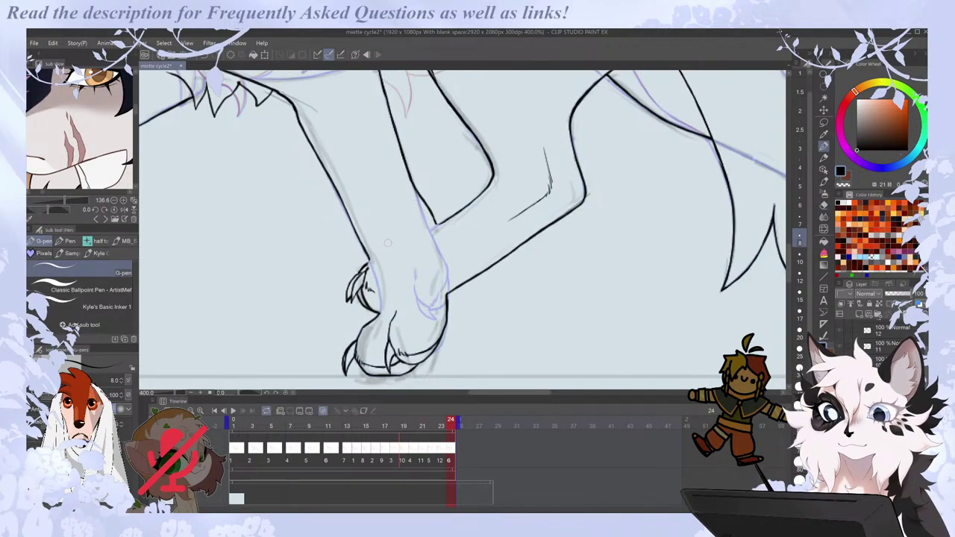
pyautogui.scroll(-2, 388, 243)
pyautogui.press('space')
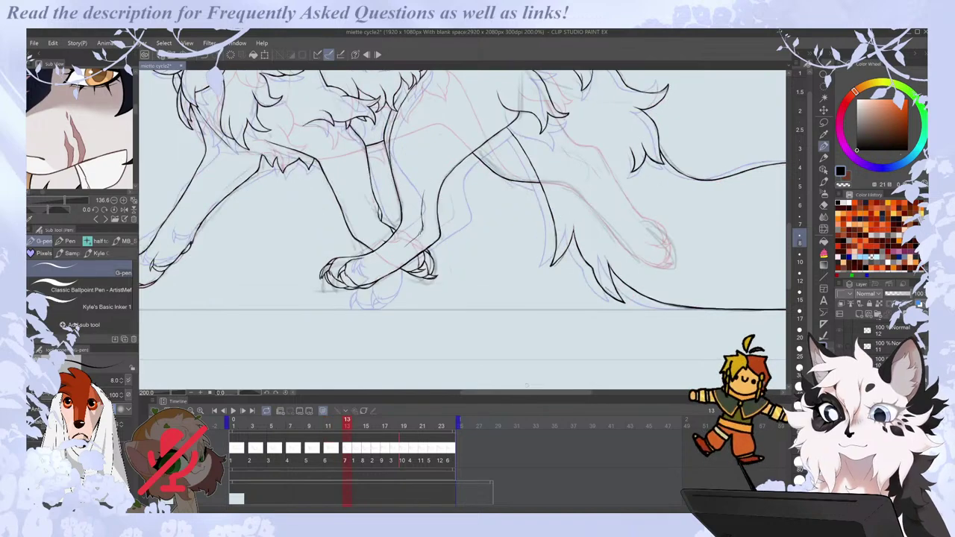
pyautogui.press('Left')
pyautogui.scroll(2, 375, 243)
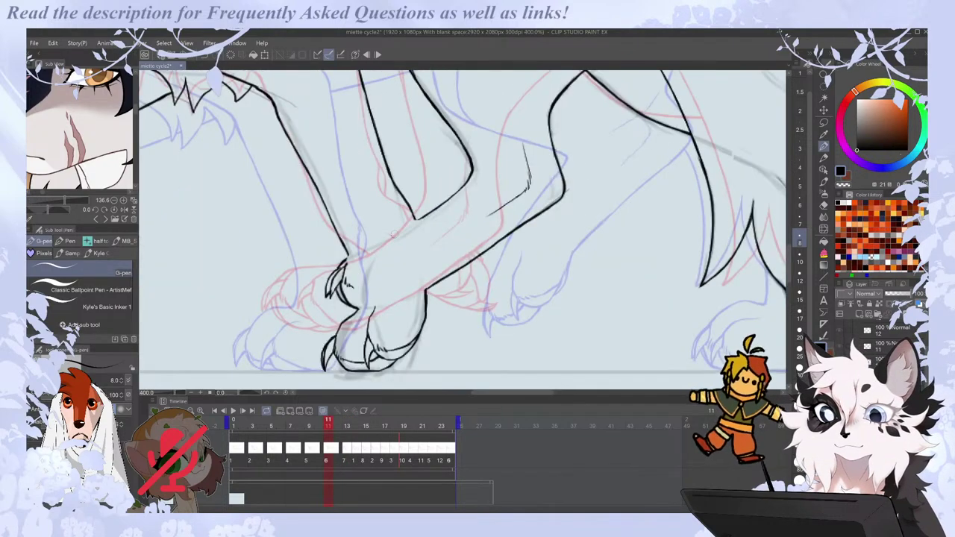
# Ink the near claw and its toe line on the lifted hind paw on frame 11, checking it against frame 13.
pyautogui.press('Right')
pyautogui.press('Left')
pyautogui.press('Right')
pyautogui.press('Left')
pyautogui.moveTo(383, 254); pyautogui.dragTo(371, 294)
pyautogui.hotkey('ctrl', 'z')
pyautogui.hotkey('ctrl', 'z')
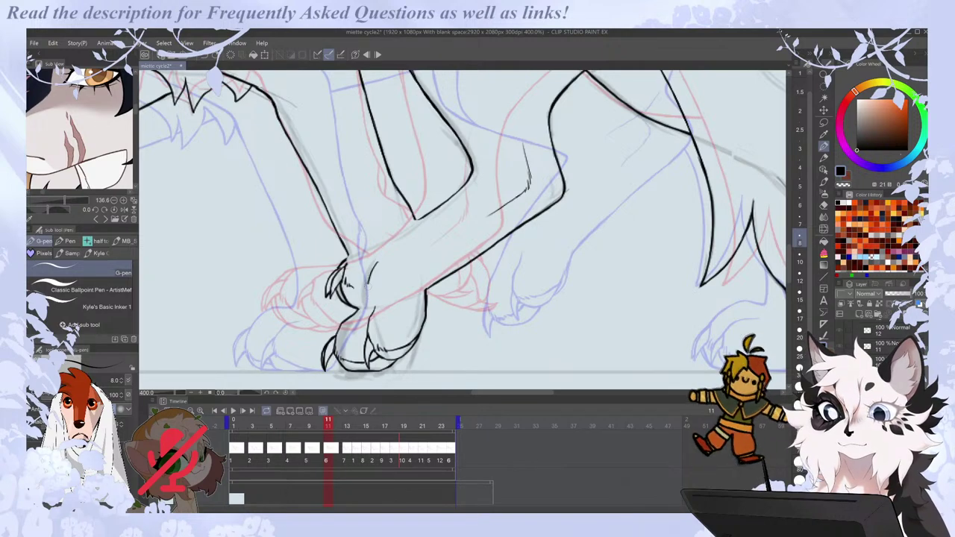
pyautogui.moveTo(379, 262)
pyautogui.mouseDown()
pyautogui.moveTo(372, 291)
pyautogui.moveTo(402, 286)
pyautogui.mouseUp()
pyautogui.press('Right')
pyautogui.press('Left')
pyautogui.press('Right')
pyautogui.press('Left')
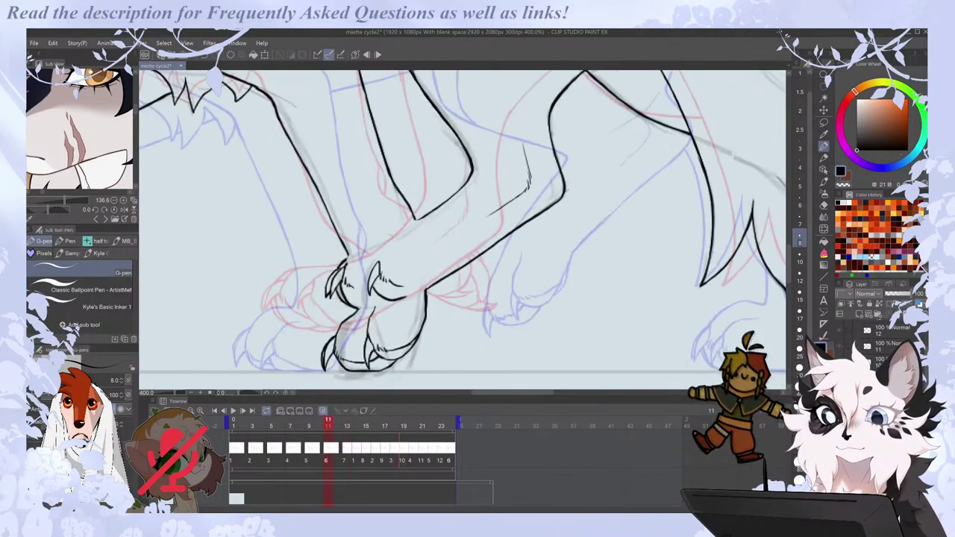
# Ink the lifted hind paw's underside and the upper edge of its near toe on frame 11.
pyautogui.moveTo(373, 290); pyautogui.dragTo(427, 288)
pyautogui.hotkey('ctrl', 'z')
pyautogui.press('Right')
pyautogui.press('Left')
pyautogui.press('Right')
pyautogui.press('Left')
pyautogui.press('Right')
pyautogui.press('Left')
pyautogui.press('Right')
pyautogui.press('Left')
pyautogui.moveTo(379, 263); pyautogui.dragTo(401, 241)
pyautogui.press('Right')
pyautogui.press('Left')
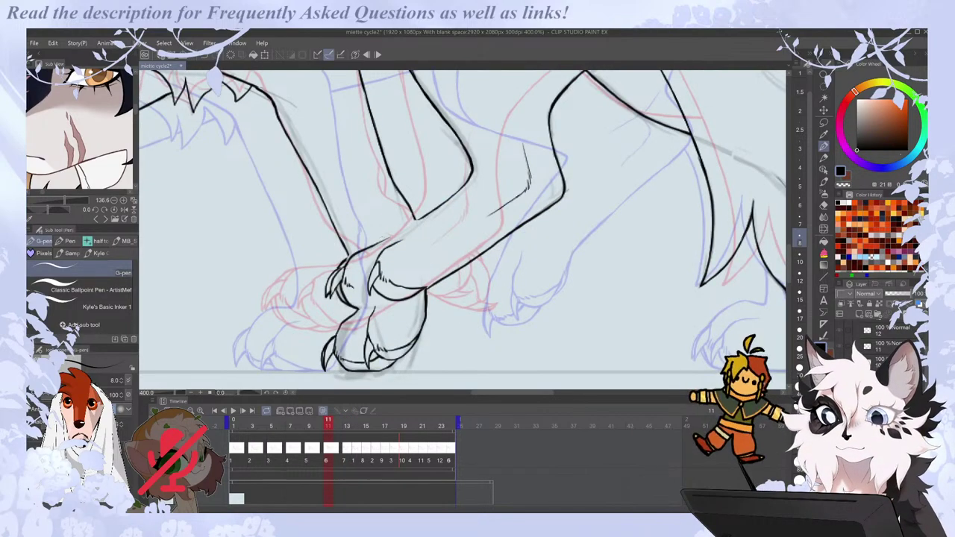
# Close the lifted hind leg's upper contour and far toe on frame 11, and clean up where the paw overlaps the standing leg.
pyautogui.moveTo(349, 255); pyautogui.dragTo(401, 232)
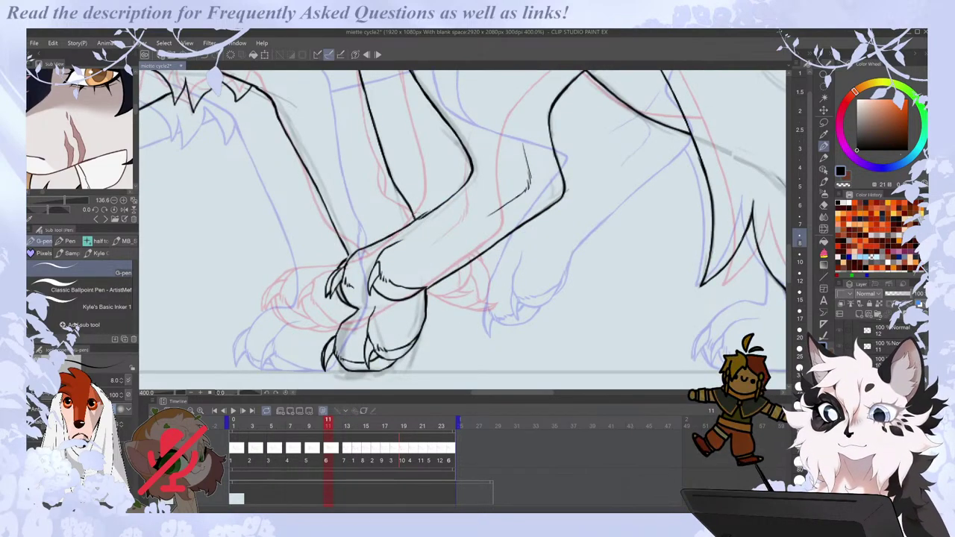
pyautogui.press('e')
pyautogui.press('p')
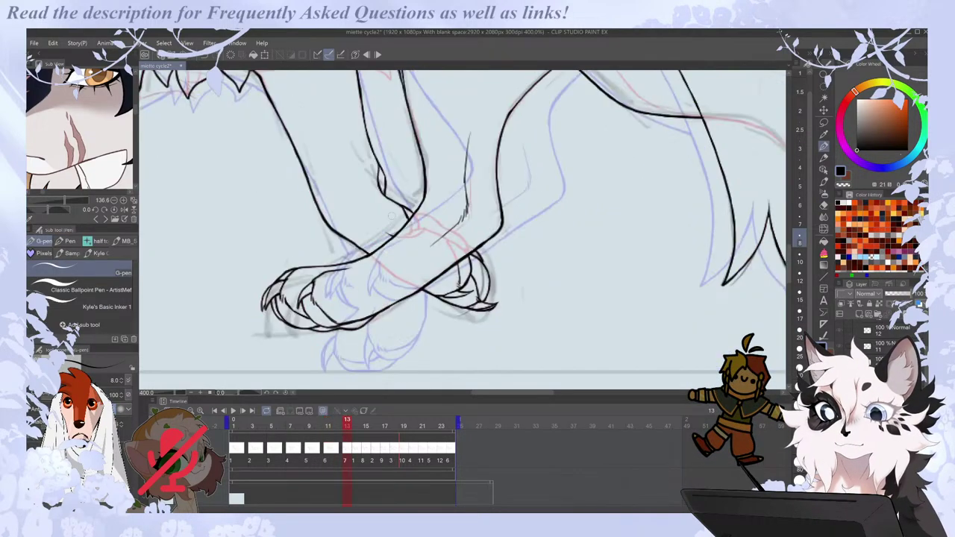
pyautogui.press('e')
pyautogui.press('p')
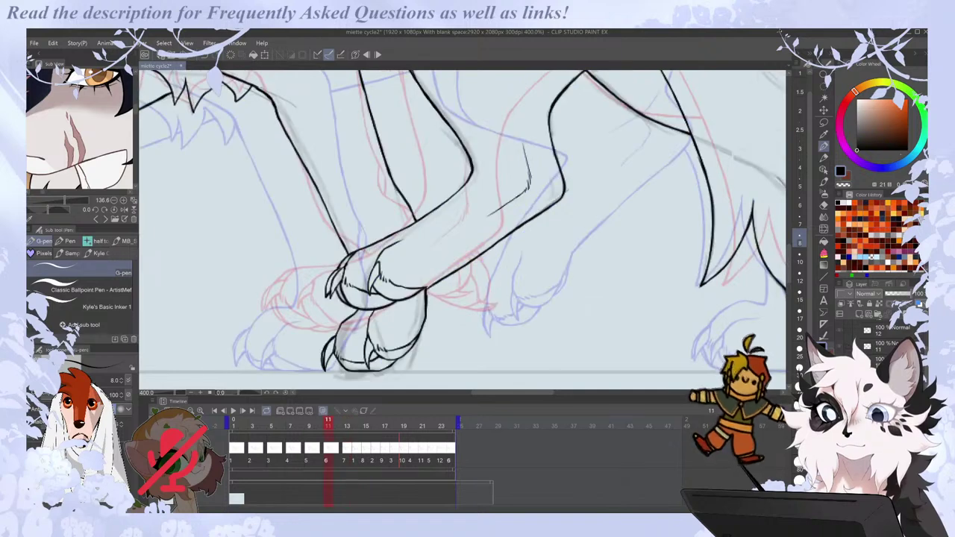
pyautogui.press('e')
pyautogui.press('p')
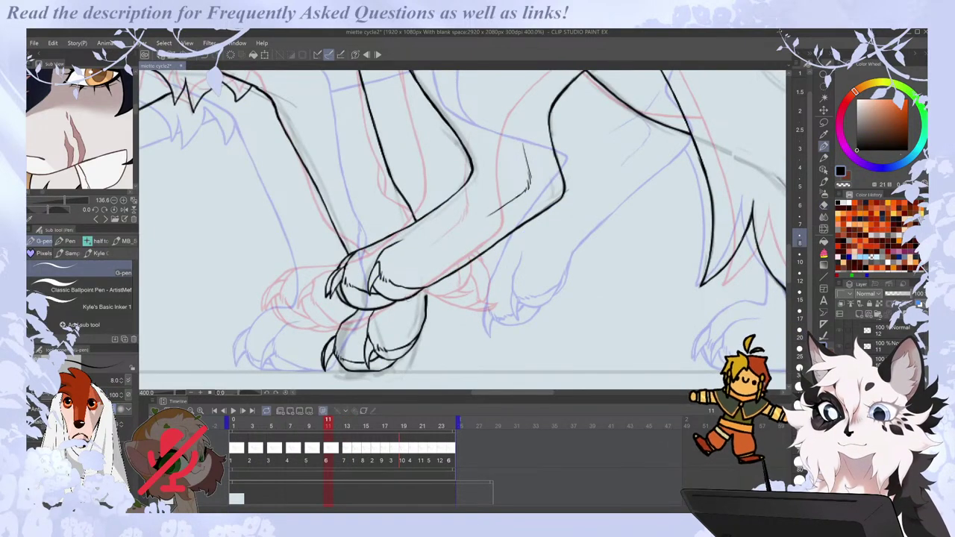
pyautogui.hotkey('ctrl', 'z')
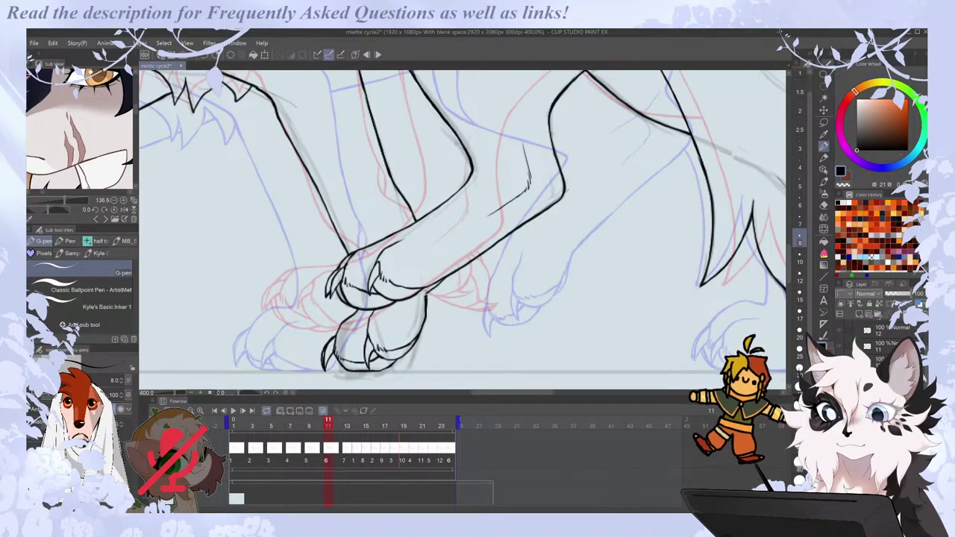
pyautogui.press('Right')
pyautogui.press('Left')
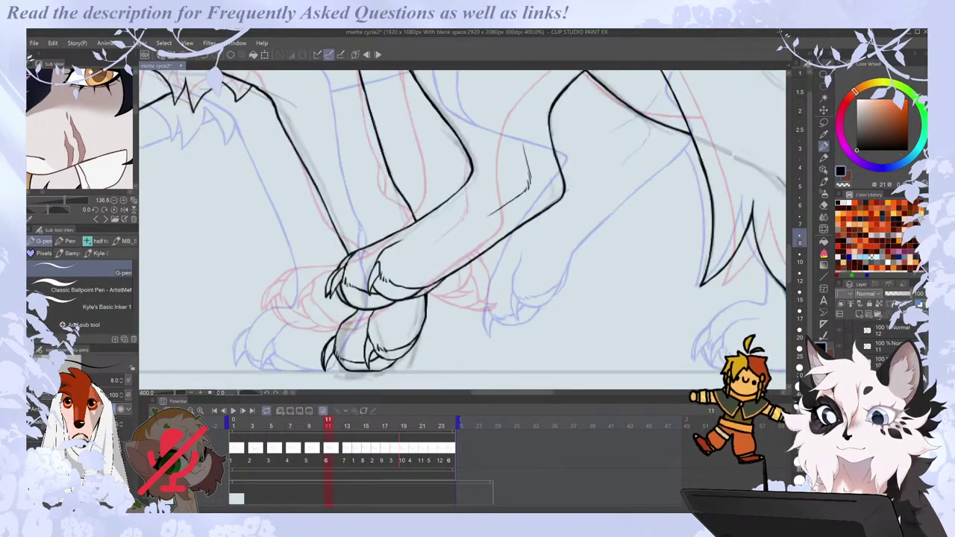
# Compare the leg line art on frame 11 with its neighbouring frames, then check frame 20 through frame 24.
pyautogui.scroll(-2, 436, 282)
pyautogui.press('Right')
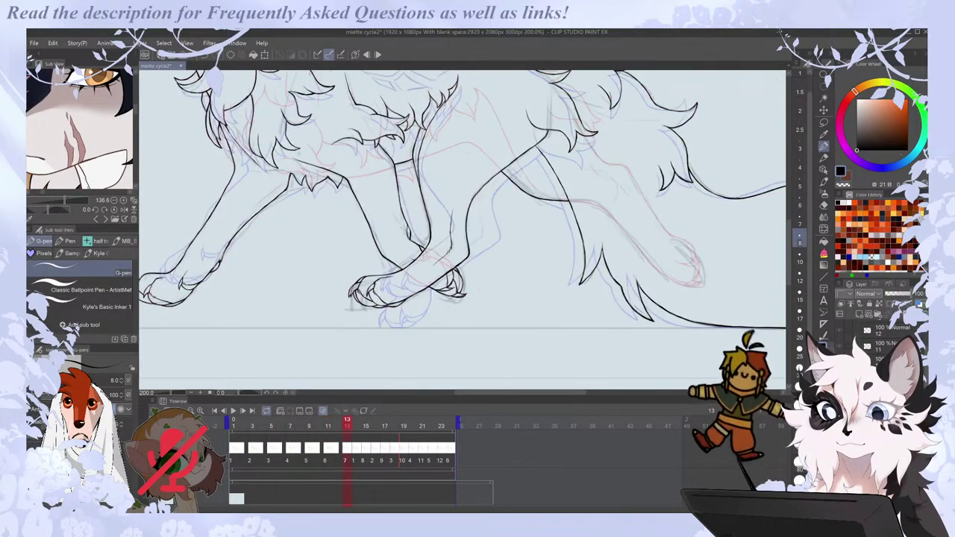
pyautogui.press('Left')
pyautogui.press('Left')
pyautogui.scroll(2, 410, 279)
pyautogui.press('Right')
pyautogui.press('Right')
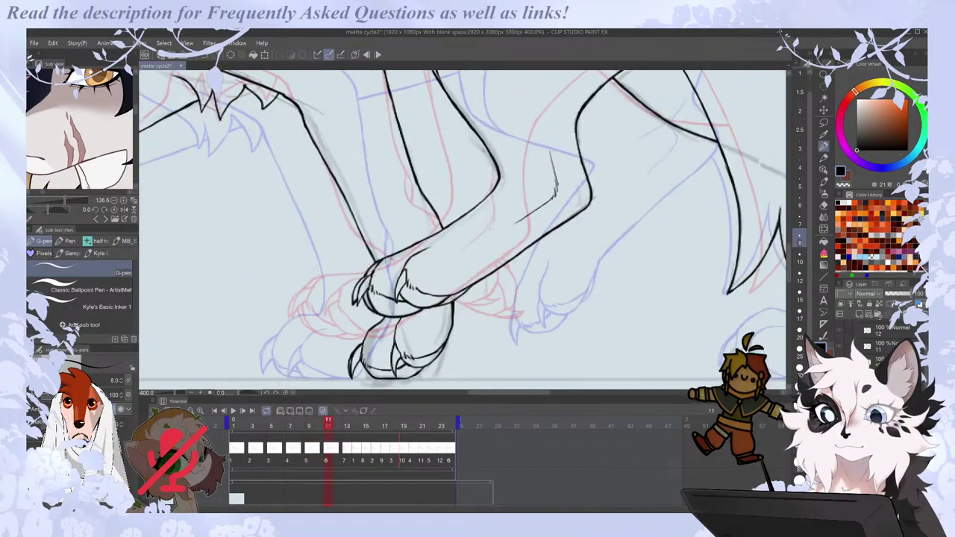
pyautogui.press('Left')
pyautogui.press('Left')
pyautogui.press('Left')
pyautogui.press('Left')
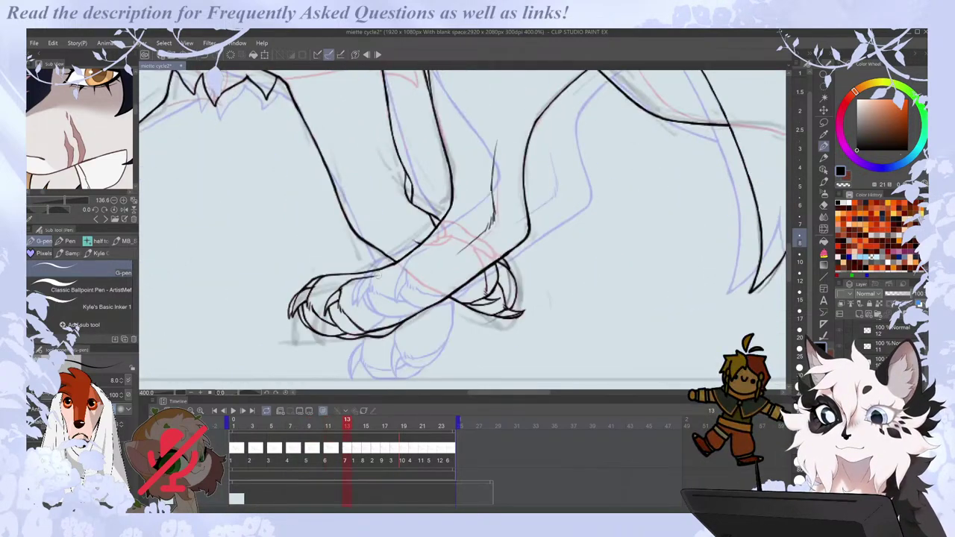
pyautogui.press('Right')
pyautogui.press('Right')
pyautogui.click(410, 458)
pyautogui.press('Right')
pyautogui.press('Right')
pyautogui.press('Right')
pyautogui.press('Right')
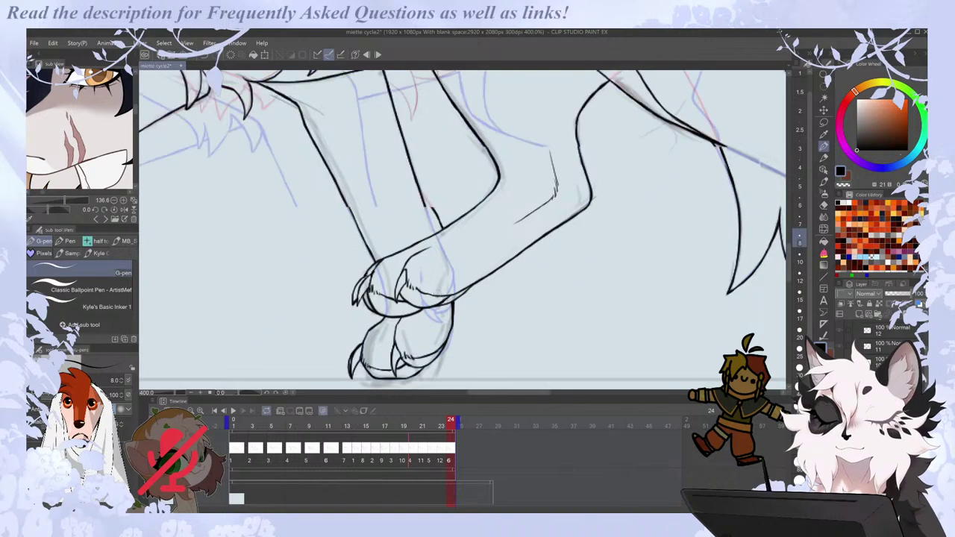
# Ink the lifted hind paw's claw behind the standing leg on frame 23.
pyautogui.press('Left')
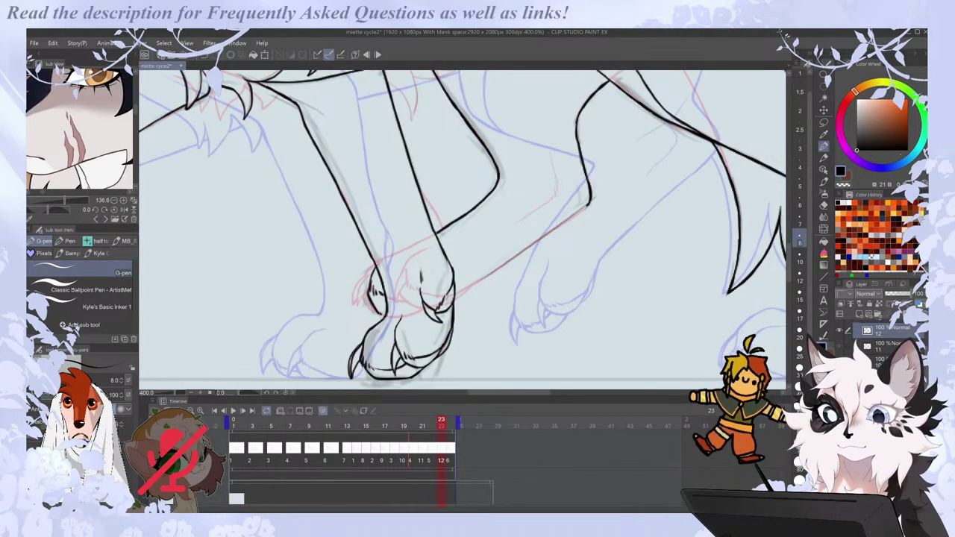
pyautogui.moveTo(370, 289)
pyautogui.mouseDown()
pyautogui.moveTo(359, 305)
pyautogui.moveTo(360, 287)
pyautogui.moveTo(354, 307)
pyautogui.mouseUp()
pyautogui.hotkey('ctrl', 'z')
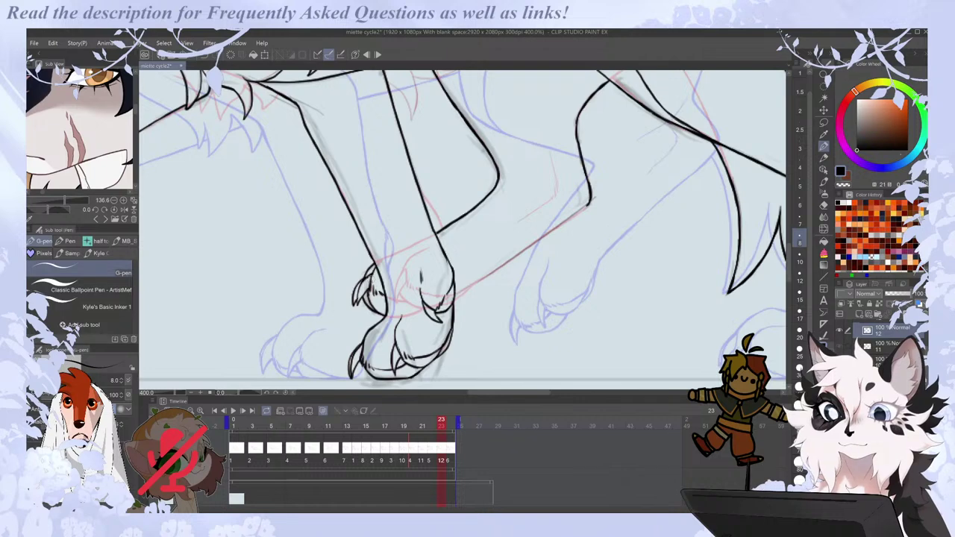
# Ink the lifted hind leg's underside up to the hock and its inner hock crease on frame 23.
pyautogui.moveTo(453, 293); pyautogui.dragTo(560, 228)
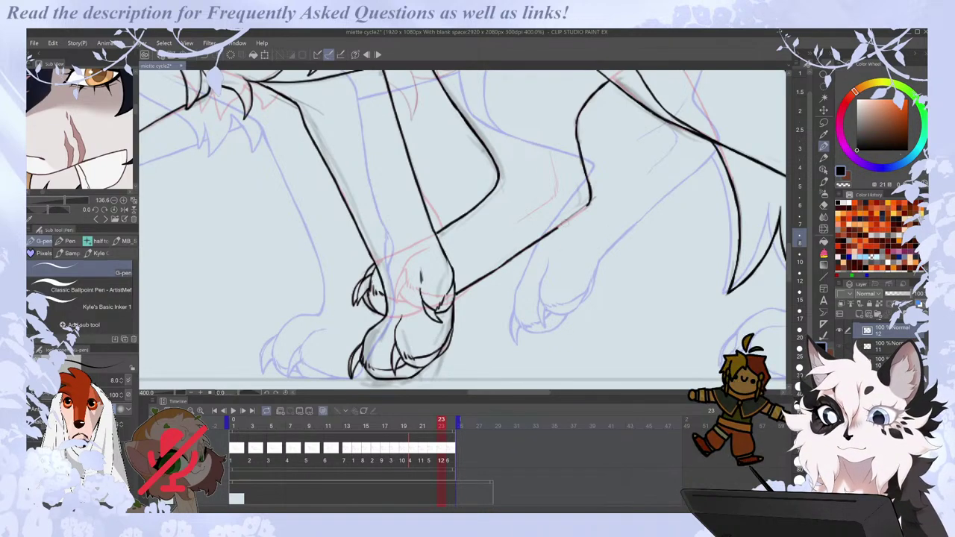
pyautogui.moveTo(555, 192); pyautogui.dragTo(525, 216)
pyautogui.press('e')
pyautogui.press('p')
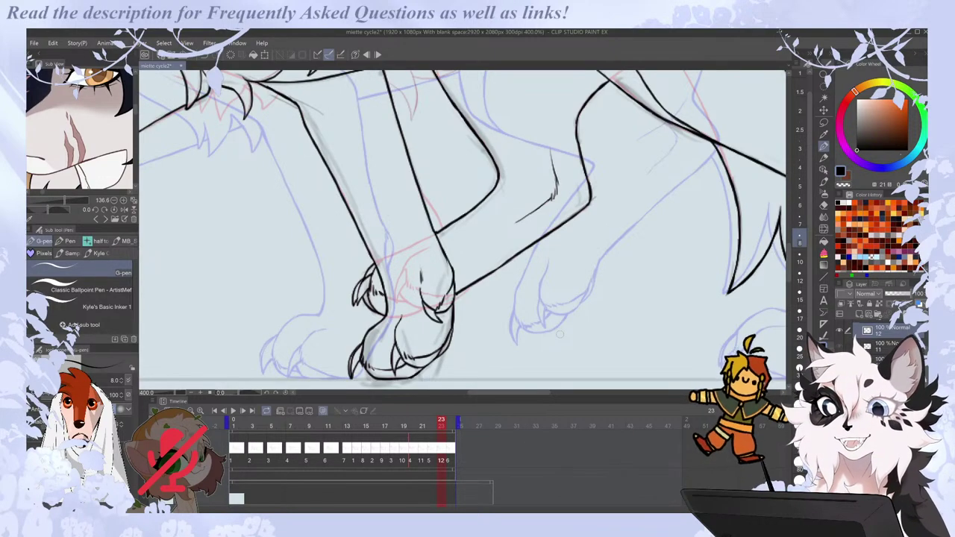
pyautogui.press('Left')
pyautogui.press('Right')
pyautogui.press('Right')
pyautogui.press('Left')
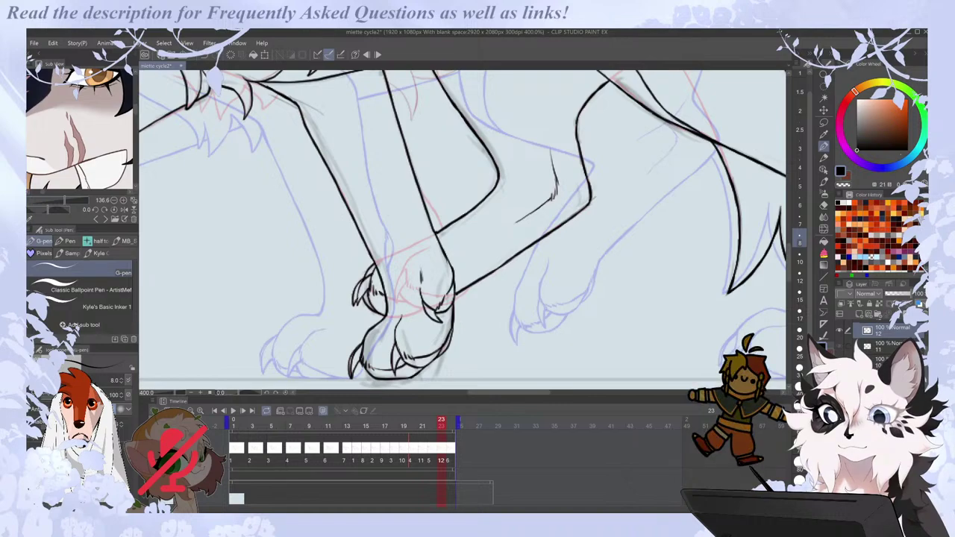
# Ink the trailing hind leg's front contour down toward the ankle on frame 23 and smooth its join with the thigh line.
pyautogui.scroll(-3, 362, 290)
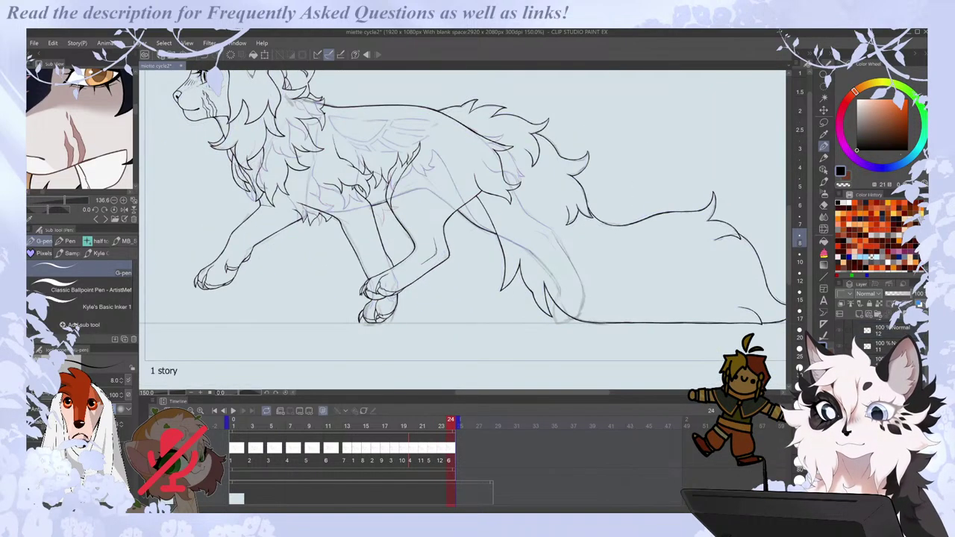
pyautogui.hotkey('ctrl', '-')
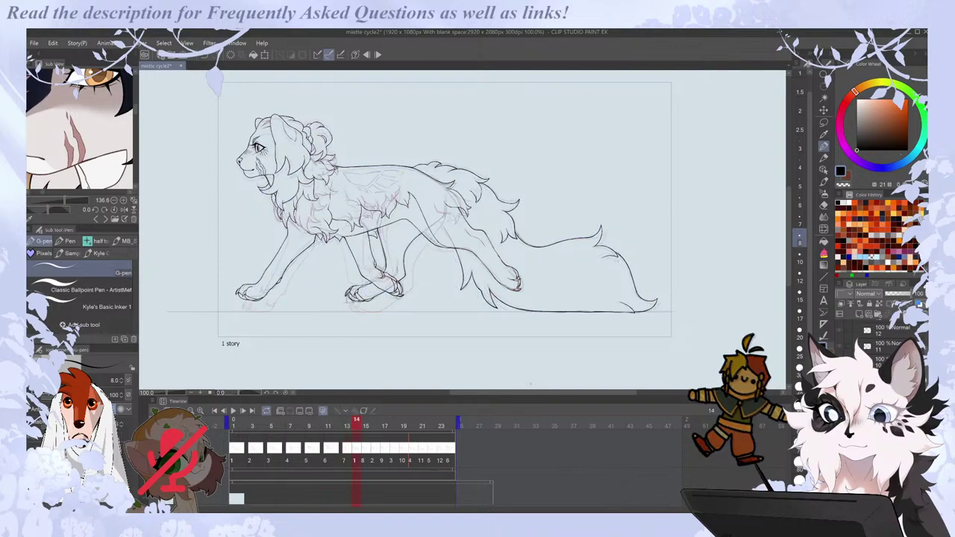
pyautogui.hotkey('ctrl', '+')
pyautogui.hotkey('ctrl', '+')
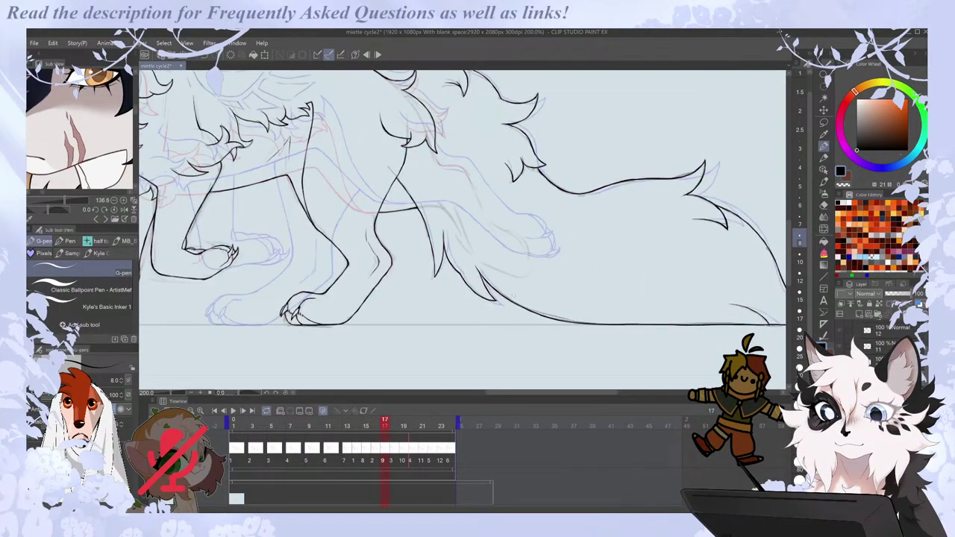
pyautogui.press('.')
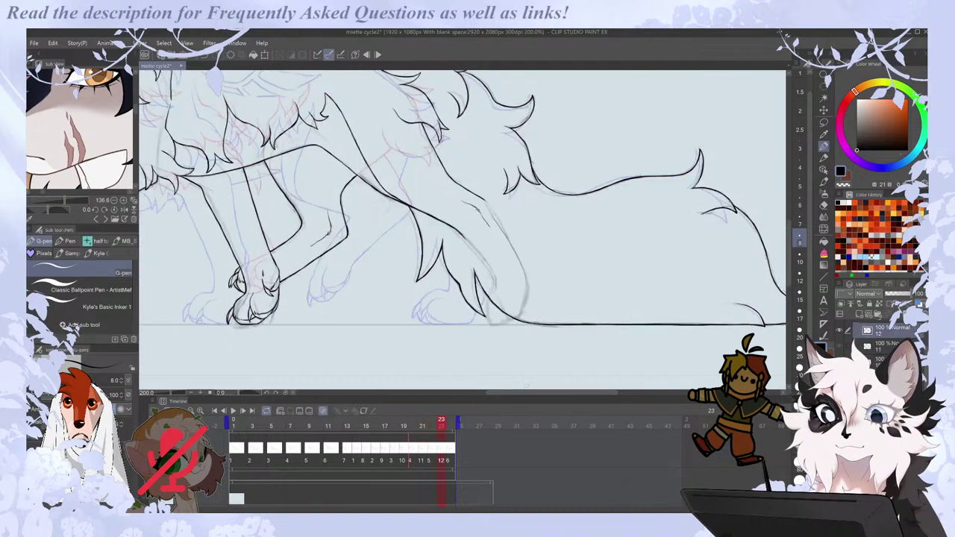
pyautogui.hotkey('ctrl', '+')
pyautogui.hotkey('ctrl', '+')
pyautogui.moveTo(395, 153); pyautogui.dragTo(481, 252)
pyautogui.press('e')
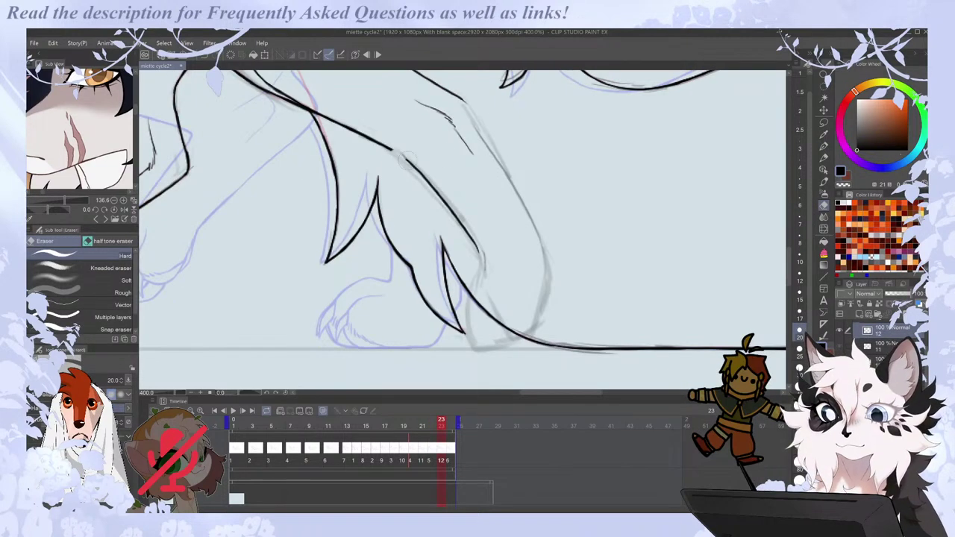
pyautogui.press('p')
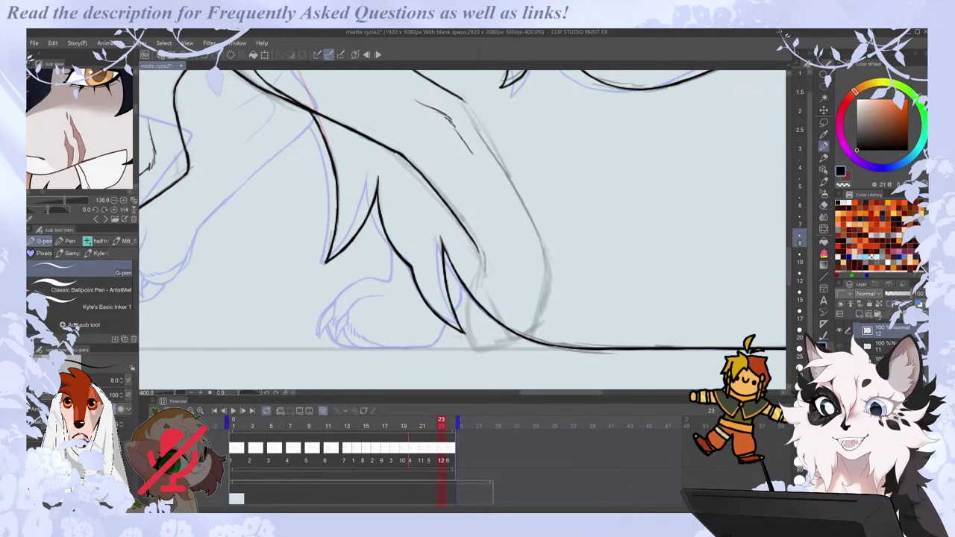
# Ink the trailing hind leg's front ankle curve down to the toe on frame 23 and start the inner toe line.
pyautogui.press('.')
pyautogui.press('.')
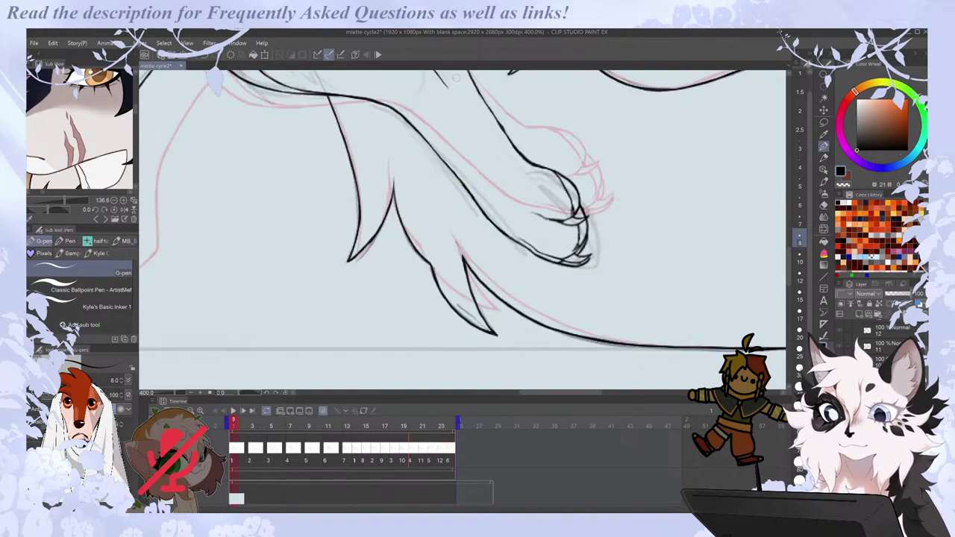
pyautogui.press(',')
pyautogui.press(',')
pyautogui.moveTo(486, 267); pyautogui.dragTo(483, 288)
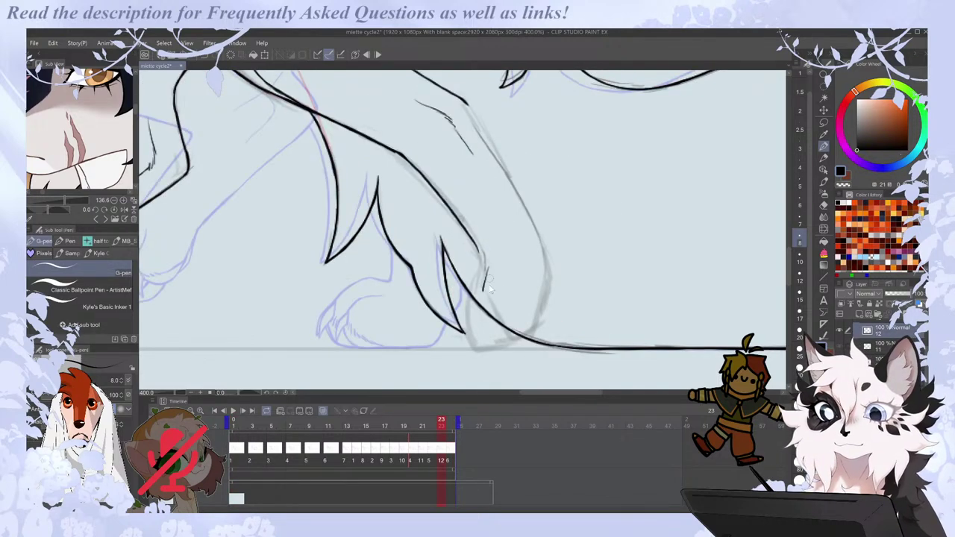
pyautogui.press('e')
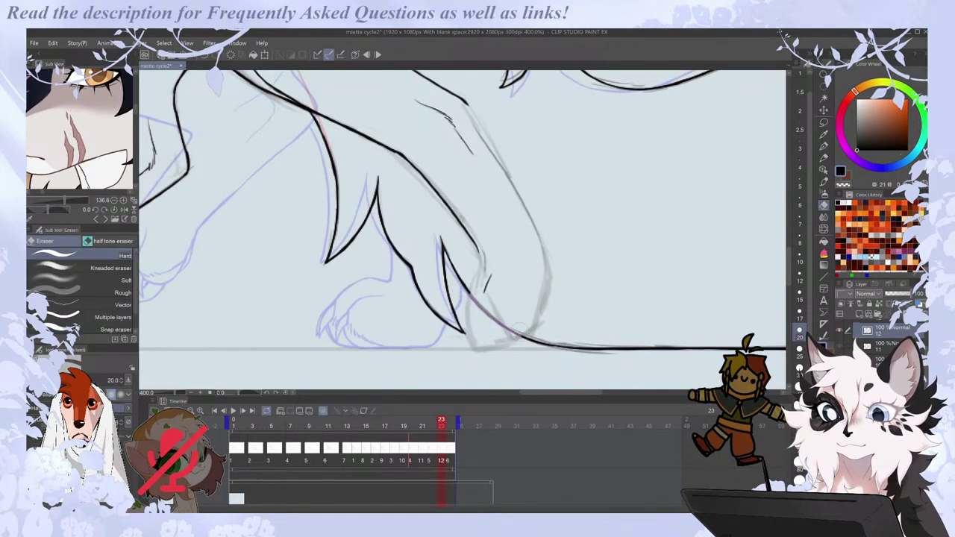
pyautogui.press('p')
pyautogui.press('e')
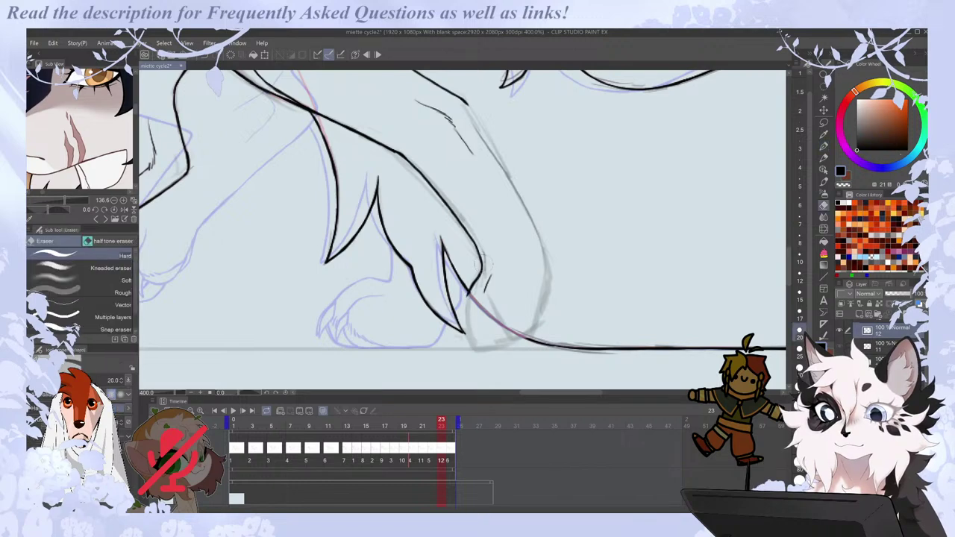
pyautogui.press('p')
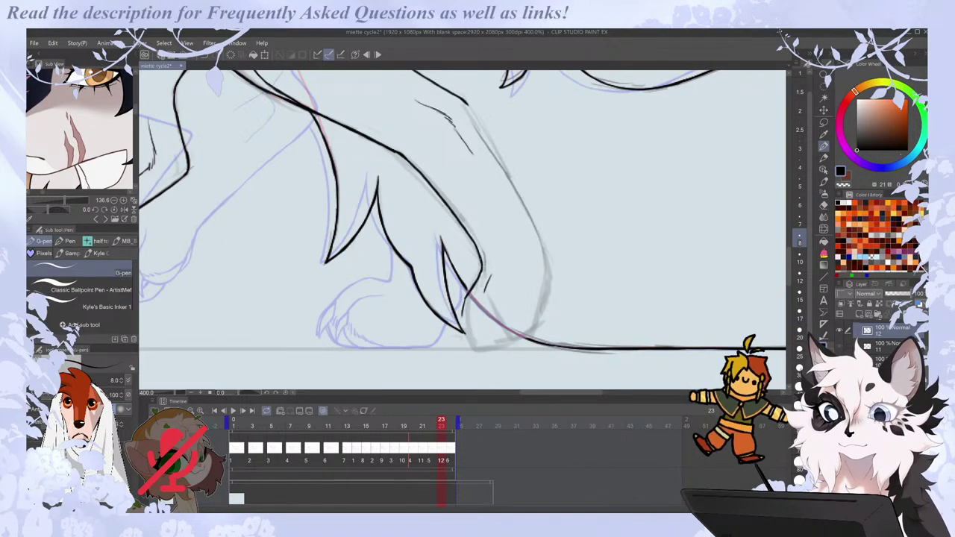
pyautogui.hotkey('ctrl', 'z')
pyautogui.moveTo(481, 266); pyautogui.dragTo(463, 300)
pyautogui.press(',')
pyautogui.press('.')
# Trim the fur tip overlapping the trailing hind paw's toes on frame 23 and shorten the inner toe line.
pyautogui.press('e')
pyautogui.moveTo(471, 335); pyautogui.dragTo(467, 334)
pyautogui.press('p')
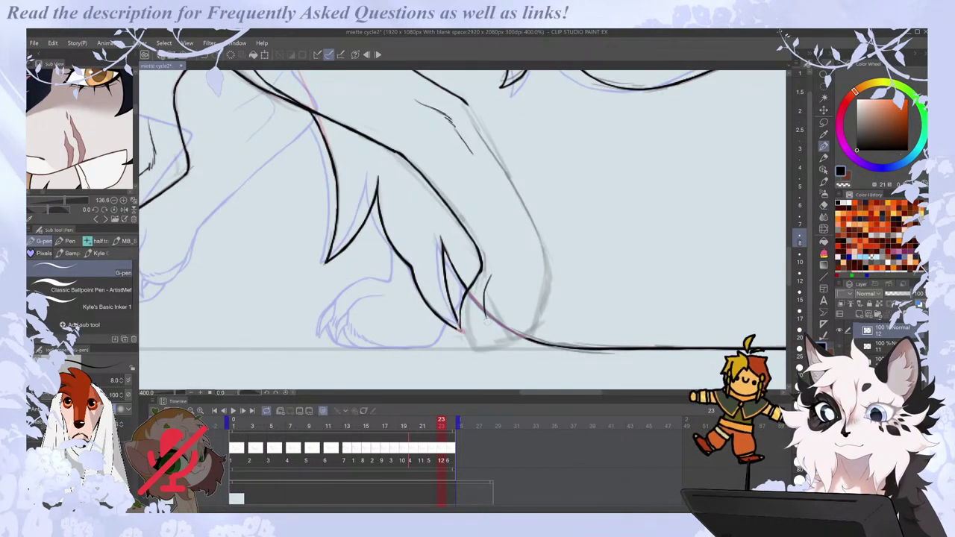
pyautogui.press('e')
pyautogui.moveTo(486, 292); pyautogui.dragTo(481, 296)
pyautogui.press('p')
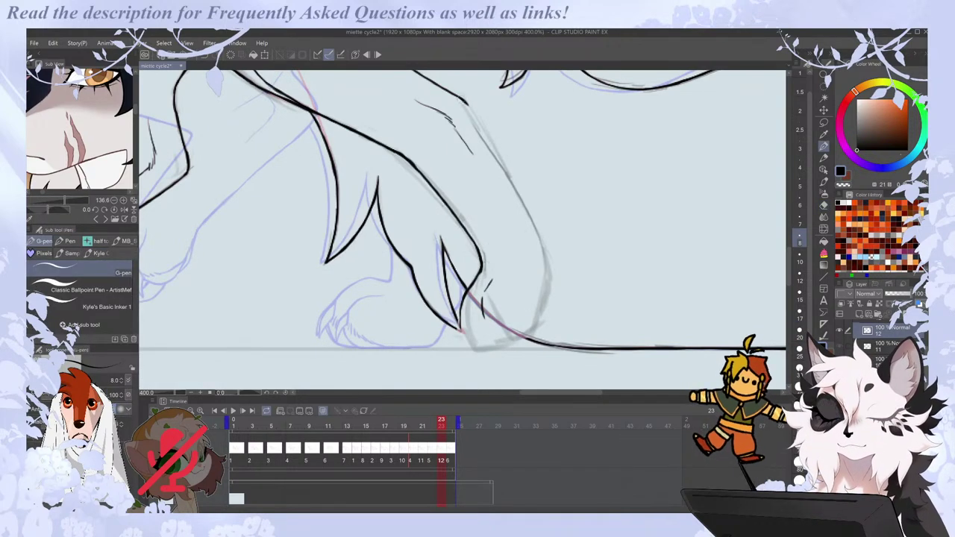
# Ink the trailing hind leg's rear contour from the hock down to the heel on frame 23.
pyautogui.moveTo(466, 104)
pyautogui.mouseDown()
pyautogui.moveTo(543, 250)
pyautogui.moveTo(536, 229)
pyautogui.mouseUp()
pyautogui.press('e')
pyautogui.press('p')
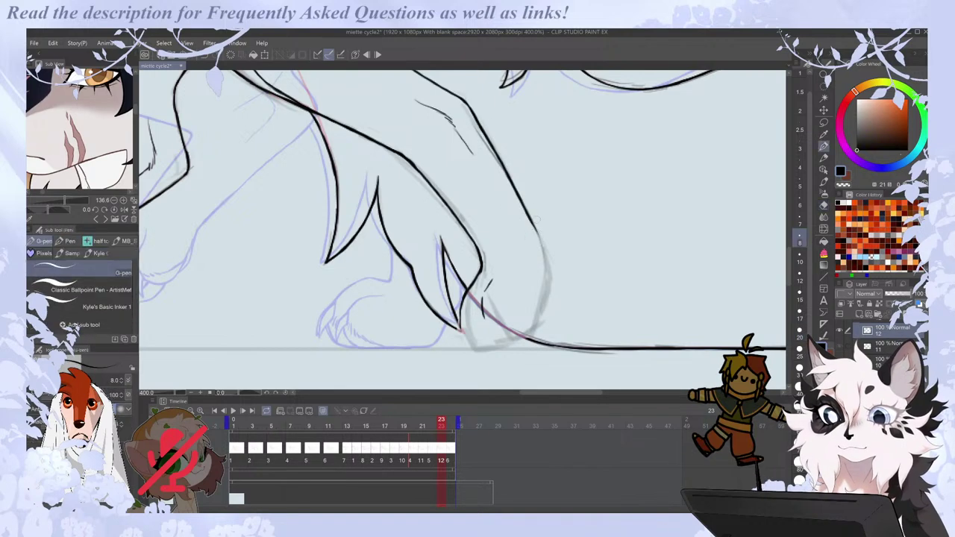
pyautogui.press('e')
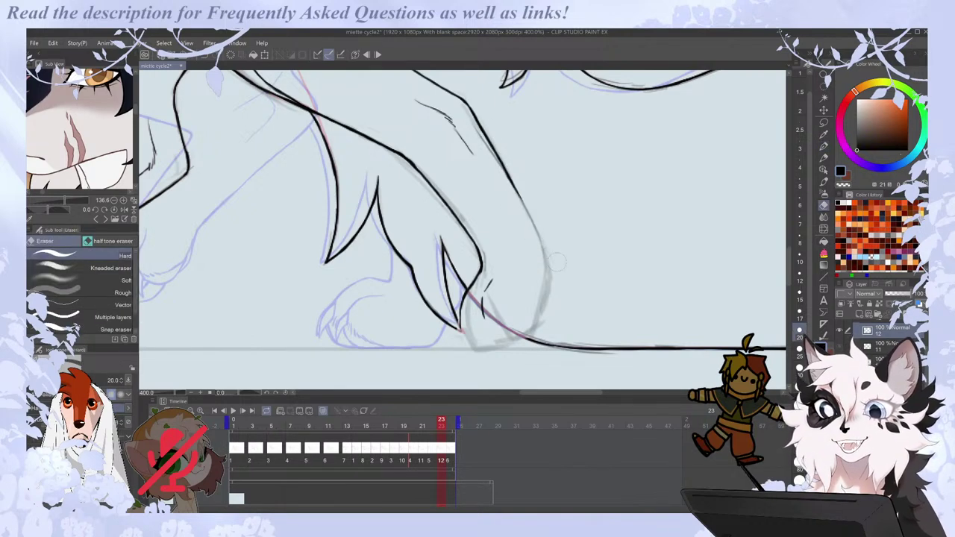
pyautogui.press('p')
pyautogui.moveTo(530, 215); pyautogui.dragTo(546, 274)
pyautogui.press('e')
pyautogui.press('p')
# Erase the trailing hind leg's lower front contour on frame 23 and re-ink it cleanly down to the ankle.
pyautogui.press('e')
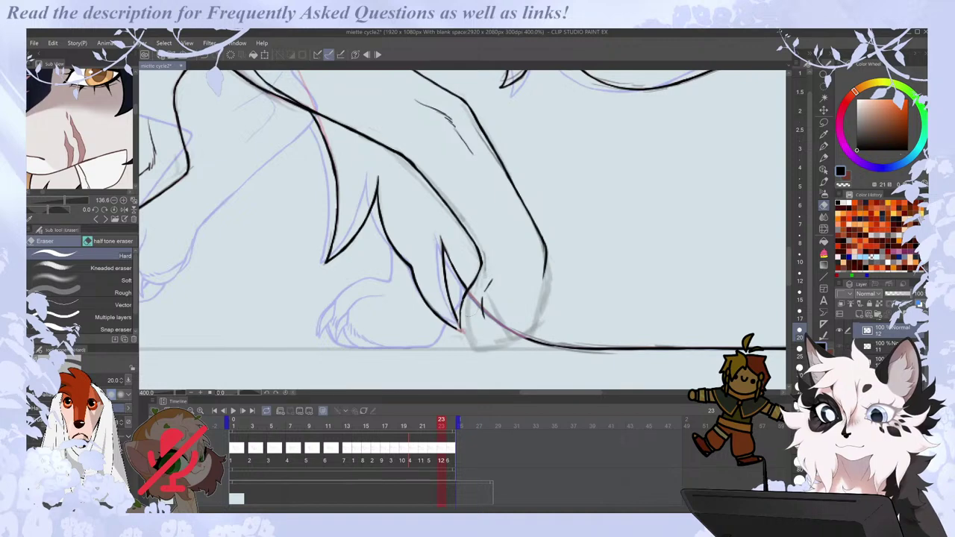
pyautogui.moveTo(415, 166)
pyautogui.mouseDown()
pyautogui.moveTo(471, 237)
pyautogui.moveTo(482, 265)
pyautogui.mouseUp()
pyautogui.press('p')
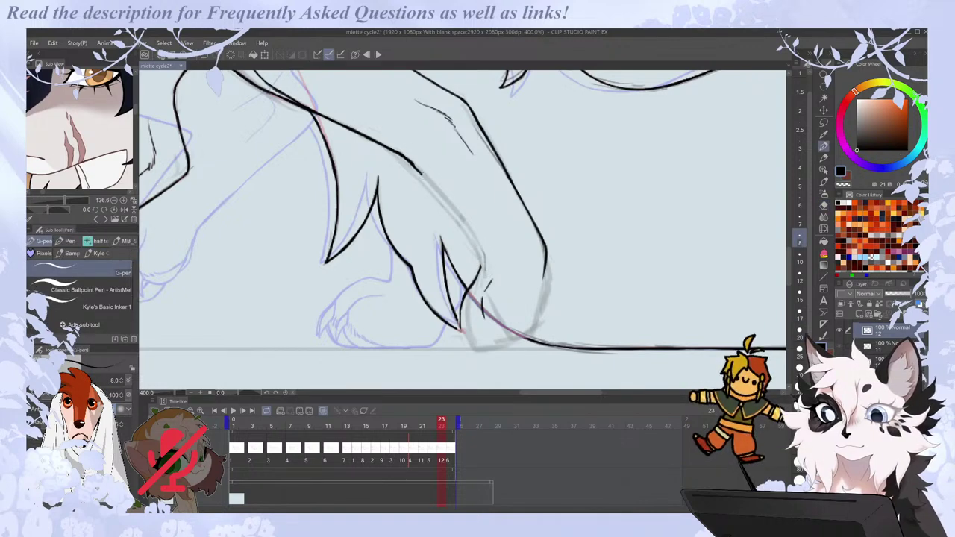
pyautogui.moveTo(420, 172); pyautogui.dragTo(467, 232)
pyautogui.press('e')
pyautogui.moveTo(401, 150); pyautogui.dragTo(415, 159)
pyautogui.press('p')
# Erase the angular heel on frame 23's trailing hind leg and re-ink it as a rounder curve.
pyautogui.press('Right')
pyautogui.press('Left')
pyautogui.press('e')
pyautogui.moveTo(545, 279); pyautogui.dragTo(547, 250)
pyautogui.press('p')
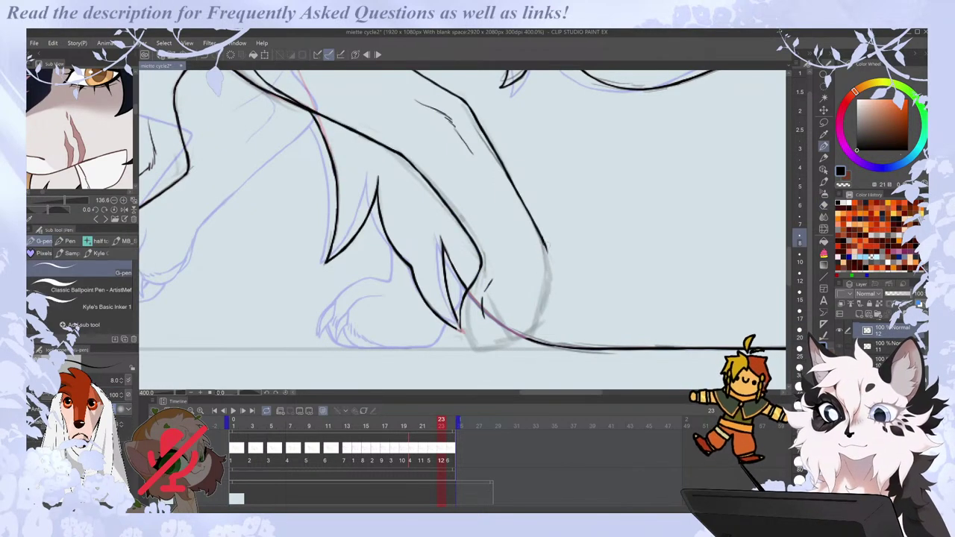
pyautogui.press('e')
pyautogui.press('p')
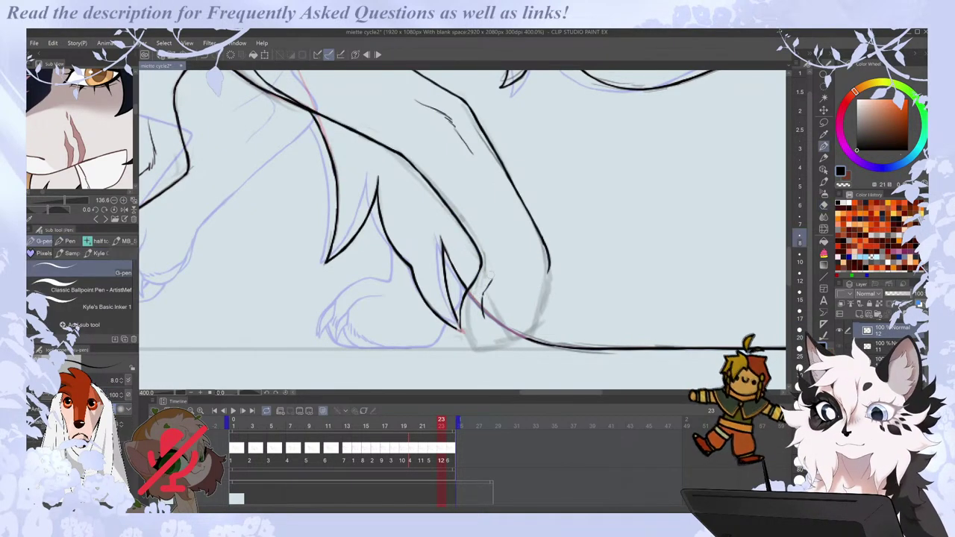
# Ink small fur ticks at the inner toe and the pad's upper curve toward the heel on frame 23's trailing hind paw.
pyautogui.press('e')
pyautogui.moveTo(482, 306); pyautogui.dragTo(485, 328)
pyautogui.press('p')
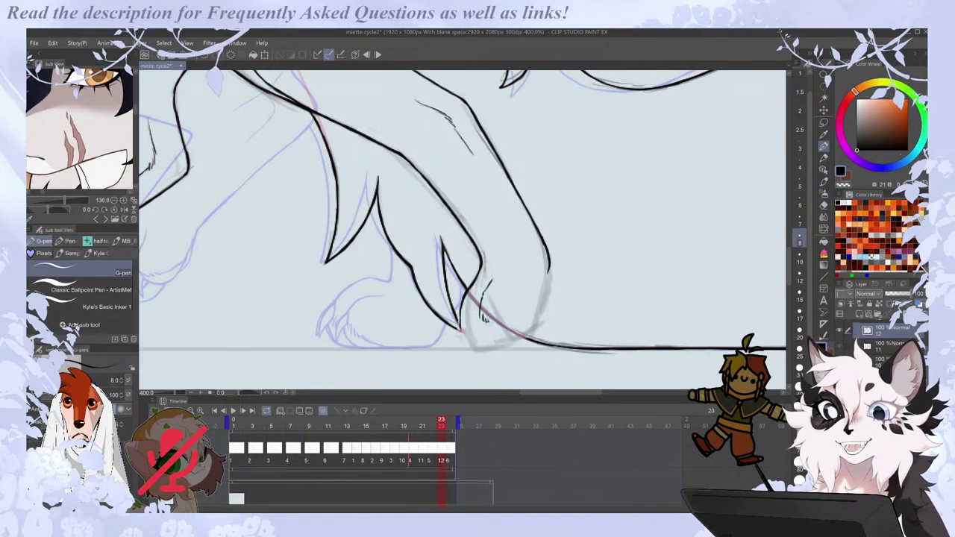
pyautogui.moveTo(497, 325); pyautogui.dragTo(538, 309)
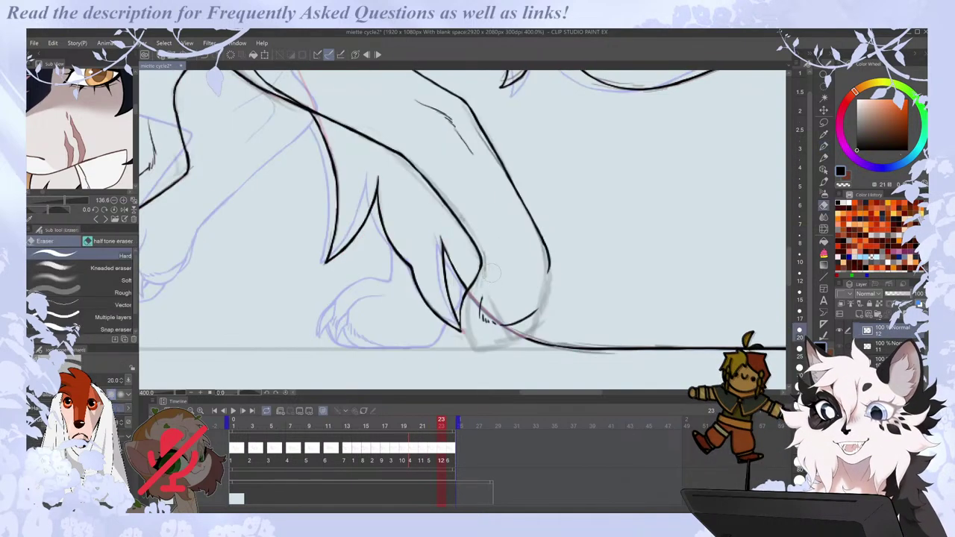
# Re-ink the inner toe line of frame 23's trailing hind paw with a pointed claw, comparing with neighbouring frames.
pyautogui.moveTo(489, 286); pyautogui.dragTo(483, 297)
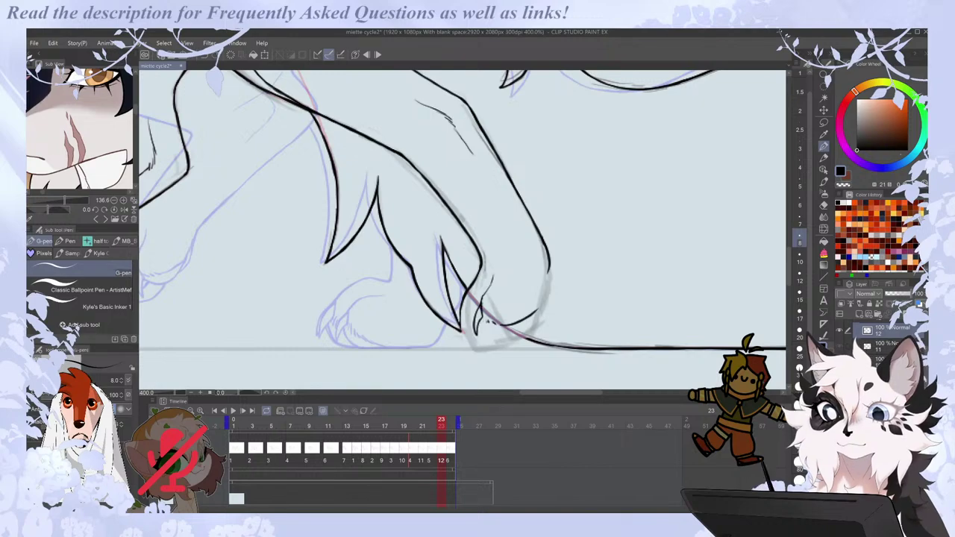
pyautogui.press('Left')
pyautogui.press('Right')
pyautogui.press(',')
pyautogui.press('.')
pyautogui.press('e')
pyautogui.press('p')
pyautogui.moveTo(493, 274); pyautogui.dragTo(485, 292)
pyautogui.press(',')
pyautogui.press('Right')
pyautogui.press('Left')
pyautogui.press('Right')
pyautogui.press('e')
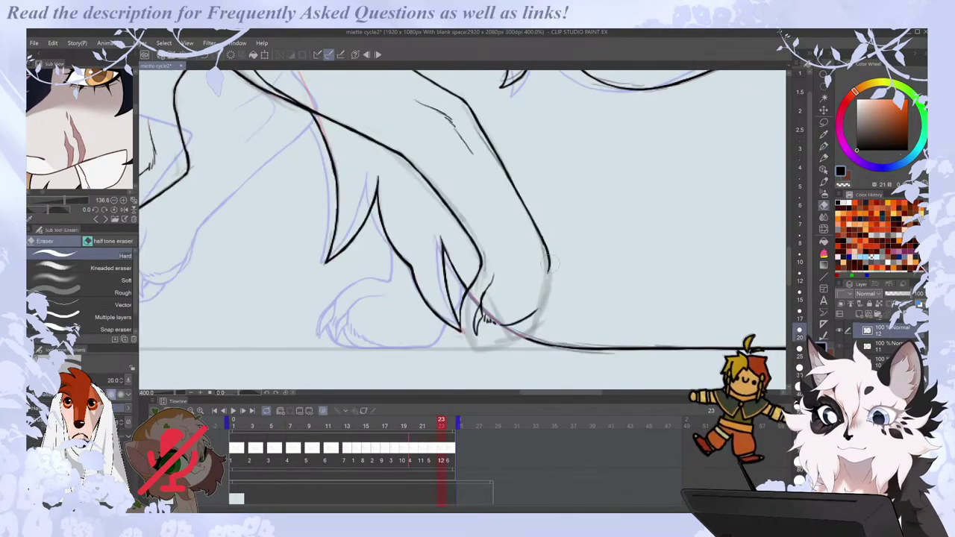
# Extend the heel line down to the sole on frame 23's trailing hind paw and re-ink the pad edge.
pyautogui.press('p')
pyautogui.moveTo(549, 257); pyautogui.dragTo(546, 282)
pyautogui.press('Left')
pyautogui.press('Right')
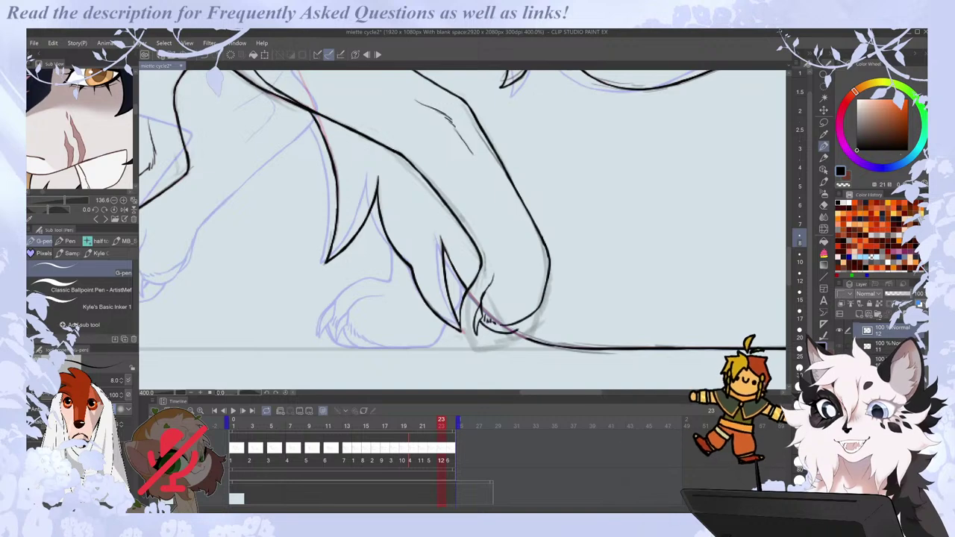
pyautogui.hotkey('ctrl', 'z')
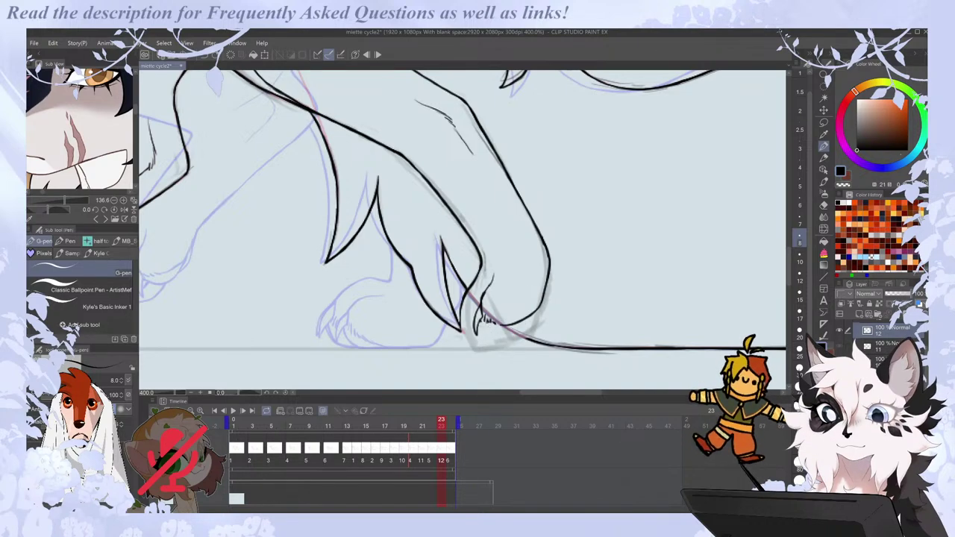
pyautogui.moveTo(481, 322); pyautogui.dragTo(532, 325)
pyautogui.press('Left')
pyautogui.press('Right')
# Ink the front toe's pointed claw on frame 23's trailing hind paw and clean up its overlapping lines.
pyautogui.press('e')
pyautogui.moveTo(461, 327); pyautogui.dragTo(461, 314)
pyautogui.press('p')
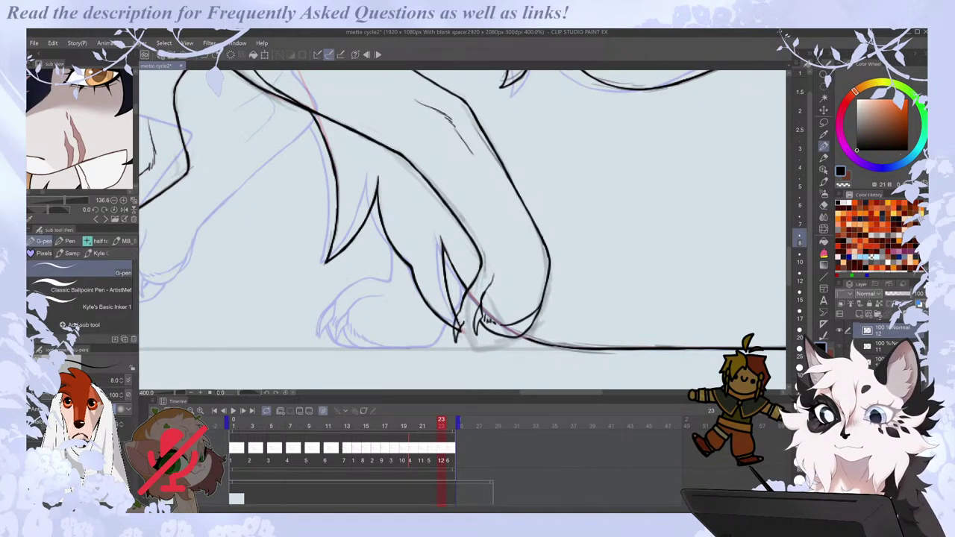
pyautogui.press('Left')
pyautogui.press('Right')
pyautogui.press('e')
pyautogui.press('p')
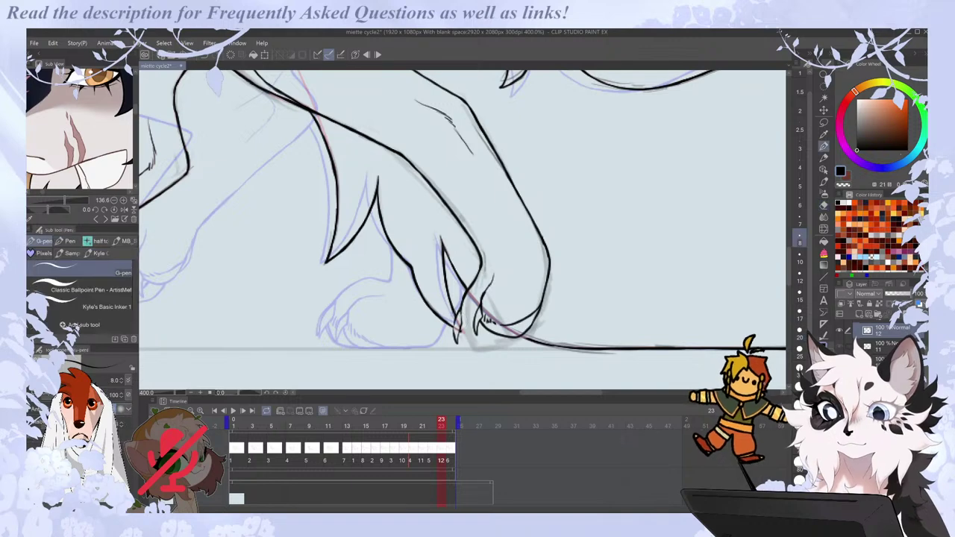
pyautogui.press('e')
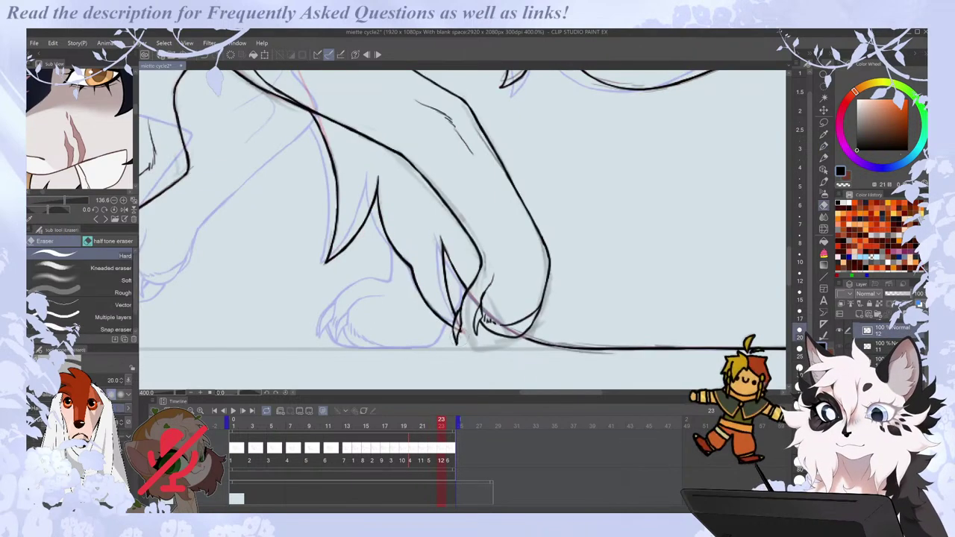
pyautogui.press('p')
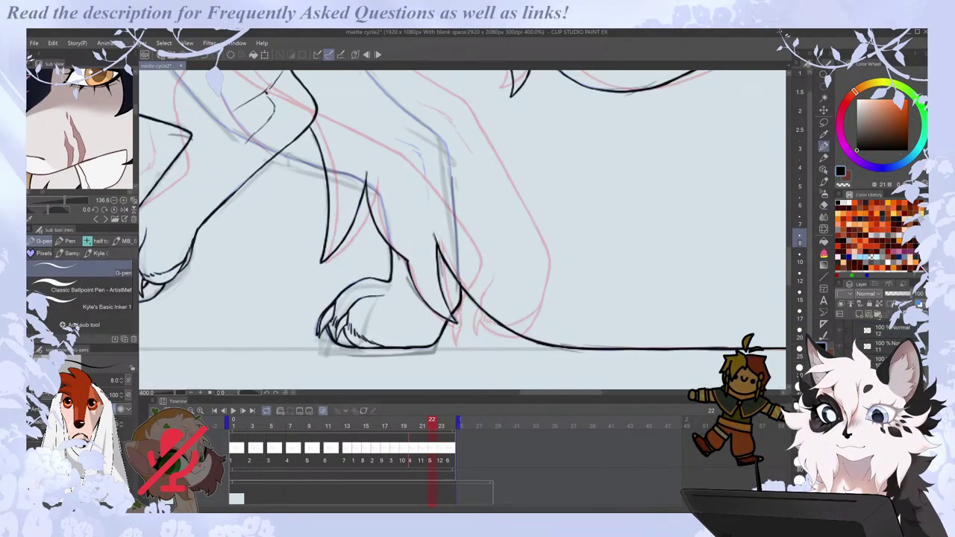
# Add small fur ticks behind the front claw of frame 23's trailing hind paw, using frame 22 as reference.
pyautogui.press('e')
pyautogui.press('p')
pyautogui.press('Left')
pyautogui.press('Right')
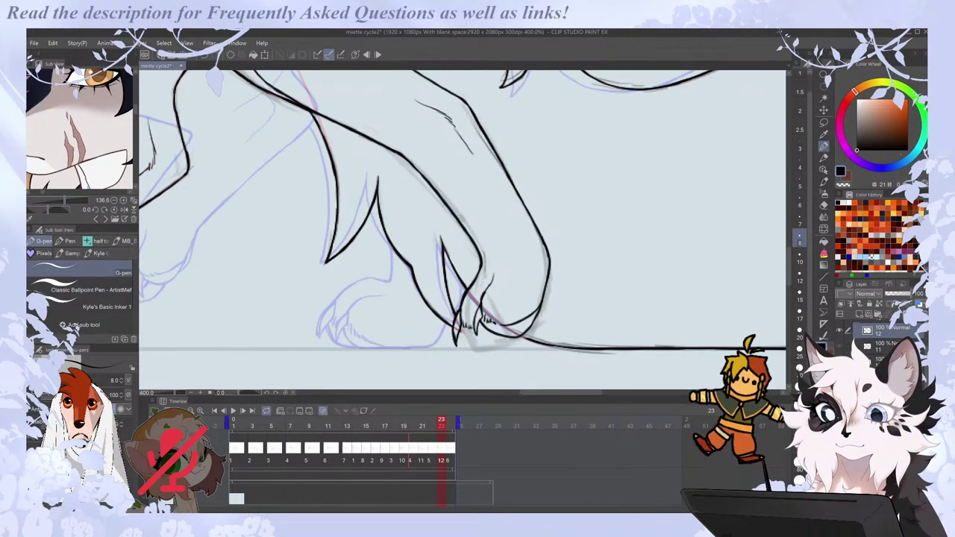
pyautogui.press('e')
pyautogui.press('p')
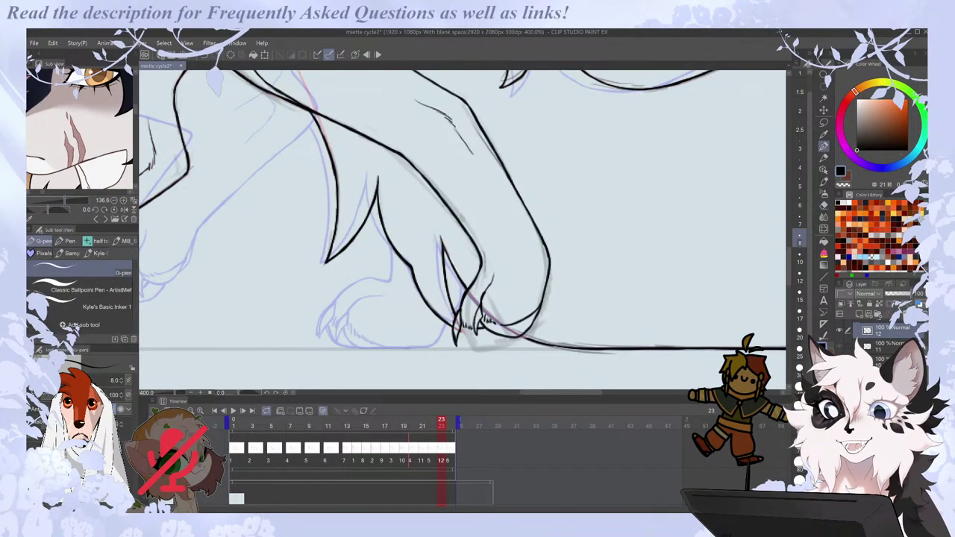
# Ink the trailing hind paw's bottom outline from the front claw back to the heel on frame 23.
pyautogui.hotkey('ctrl', 'z')
pyautogui.moveTo(461, 334)
pyautogui.mouseDown()
pyautogui.moveTo(507, 344)
pyautogui.moveTo(520, 334)
pyautogui.mouseUp()
pyautogui.hotkey('ctrl', 'z')
pyautogui.hotkey('ctrl', 'z')
pyautogui.press('Left')
pyautogui.press('Right')
pyautogui.press('e')
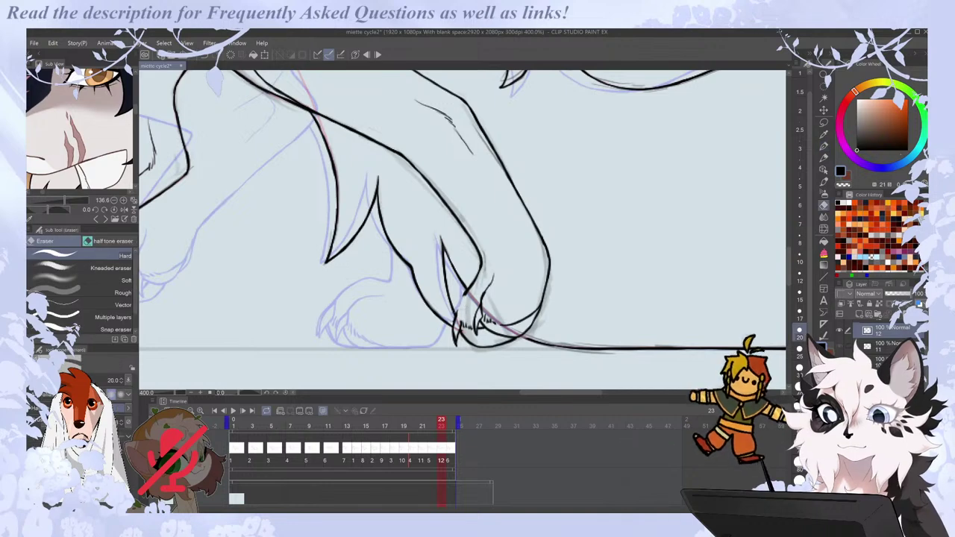
pyautogui.press('p')
pyautogui.press('e')
pyautogui.press('p')
pyautogui.press('e')
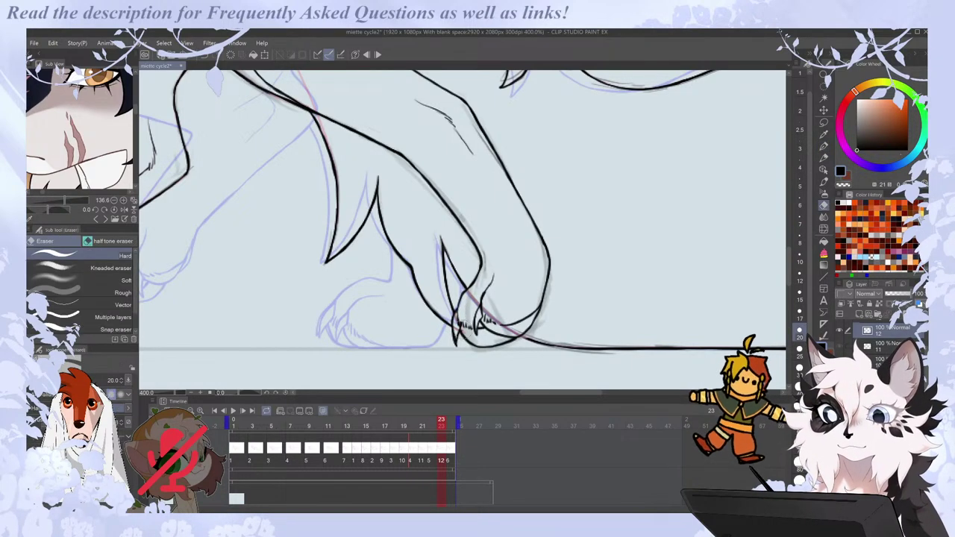
pyautogui.press('p')
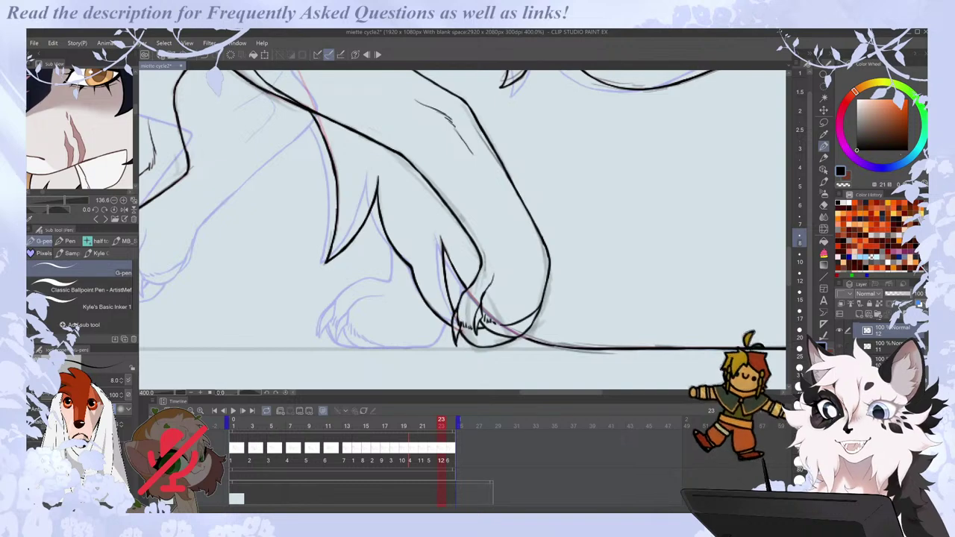
# Erase the inner toe's claw on frame 23's trailing hind paw and re-ink it slightly lower and further back.
pyautogui.hotkey('ctrl', 'Left')
pyautogui.hotkey('ctrl', 'Right')
pyautogui.press('e')
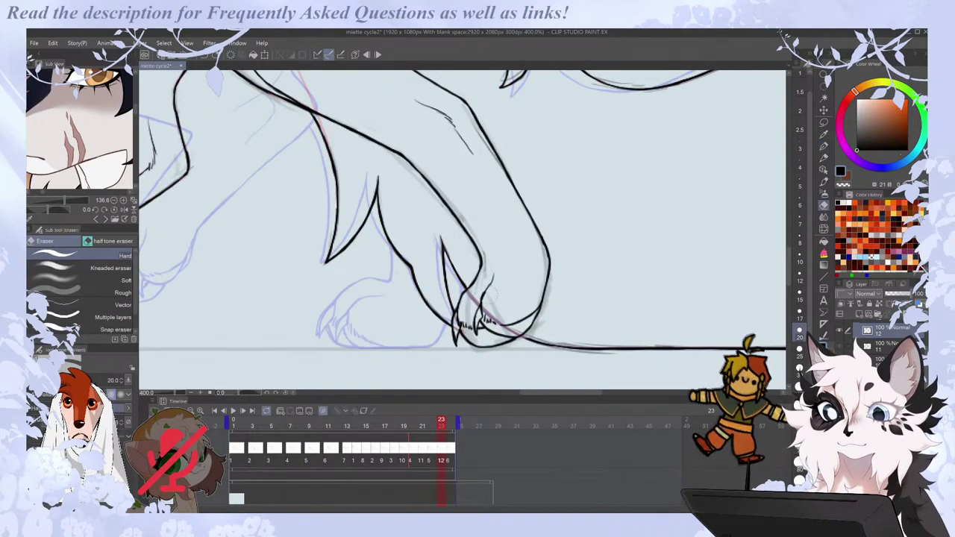
pyautogui.moveTo(471, 306); pyautogui.dragTo(485, 332)
pyautogui.press('p')
pyautogui.moveTo(483, 298); pyautogui.dragTo(479, 315)
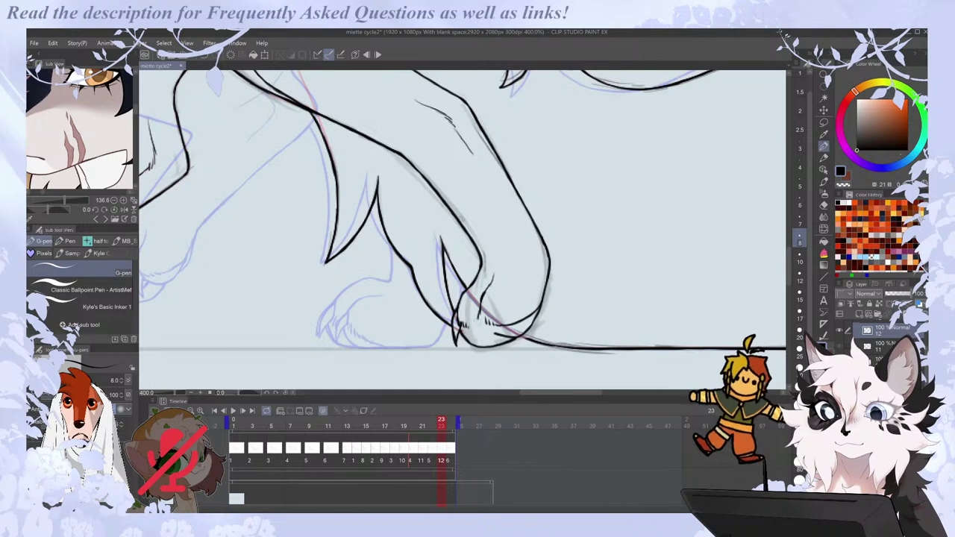
pyautogui.hotkey('ctrl', 'z')
pyautogui.moveTo(479, 310); pyautogui.dragTo(481, 343)
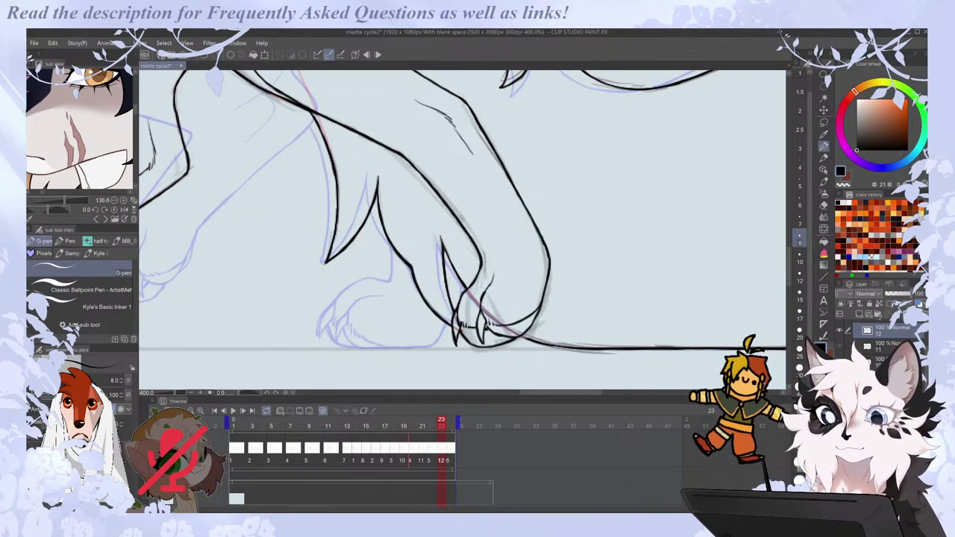
# Compare frame 23's finished trailing hind leg with the neighbouring frames across the whole figure.
pyautogui.scroll(-2, 494, 321)
pyautogui.press('Left')
pyautogui.press('Right')
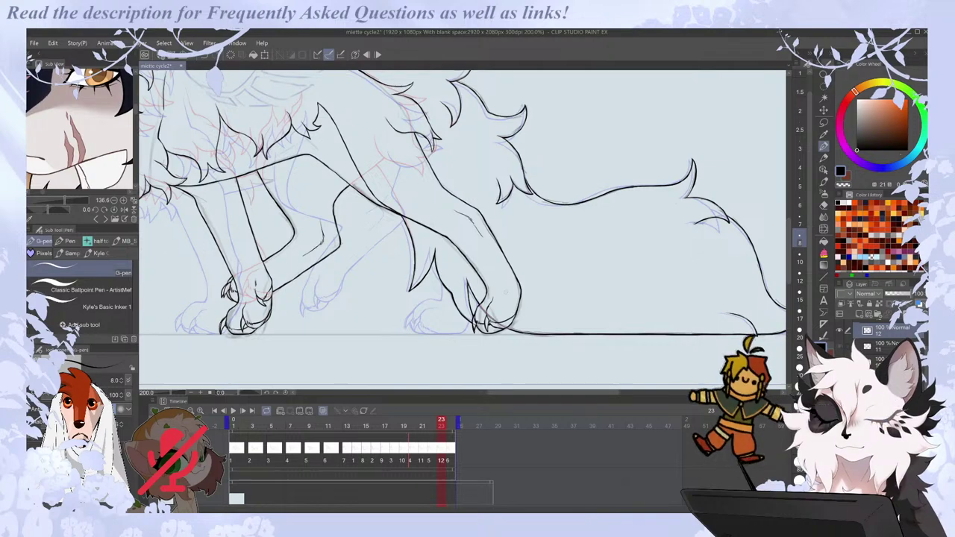
pyautogui.scroll(-2, 507, 291)
pyautogui.press('Right')
pyautogui.press('Left')
pyautogui.press('Left')
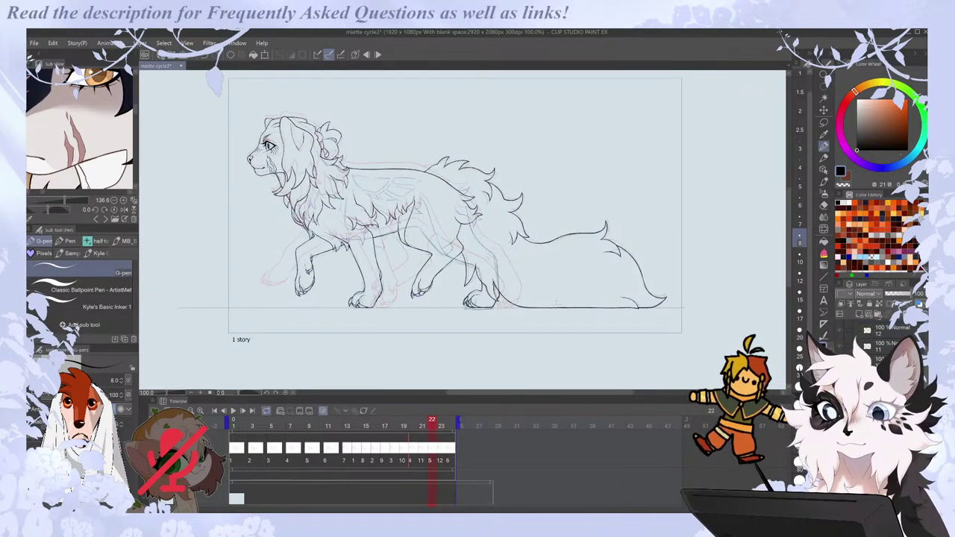
pyautogui.press('Right')
pyautogui.scroll(2, 510, 271)
pyautogui.press('e')
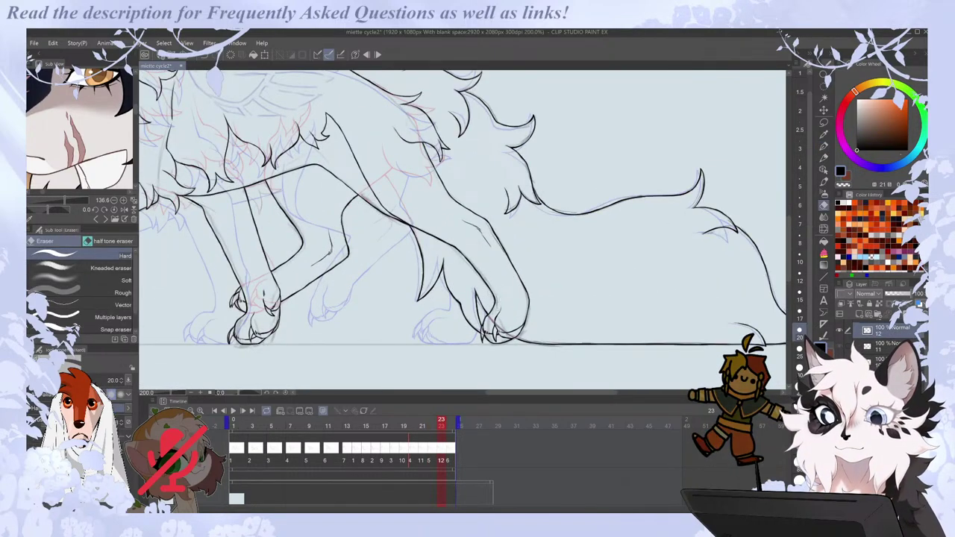
pyautogui.press('p')
pyautogui.scroll(-2, 488, 269)
pyautogui.press('Right')
pyautogui.press('Left')
pyautogui.press('Left')
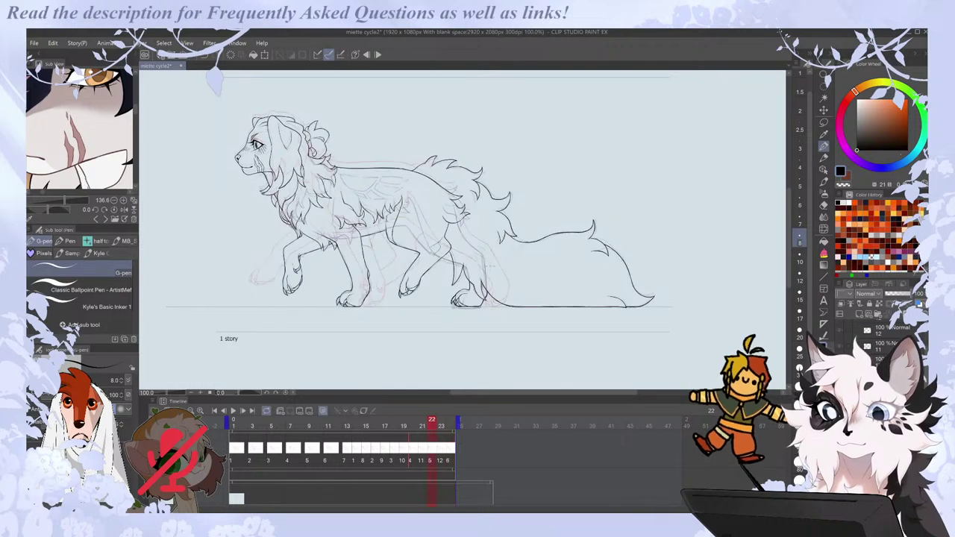
# Compare the legs and paws on frames 22 to 24 with their neighbouring frames, at full figure and close up.
pyautogui.press('Left')
pyautogui.press('Left')
pyautogui.press('Left')
pyautogui.press('Right')
pyautogui.press('Right')
pyautogui.press('Right')
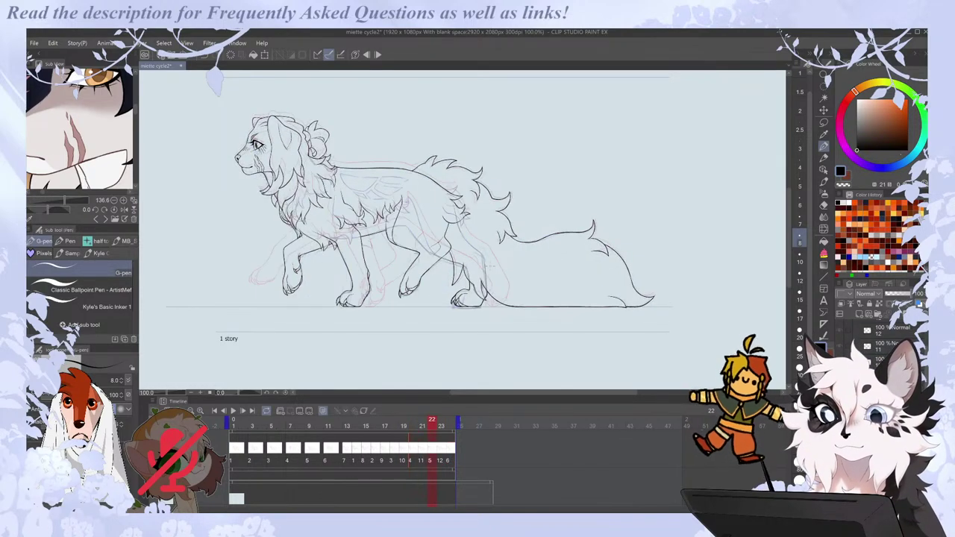
pyautogui.press('Left')
pyautogui.press('Right')
pyautogui.press('Right')
pyautogui.press('Left')
pyautogui.scroll(1, 516, 296)
pyautogui.scroll(1, 515, 292)
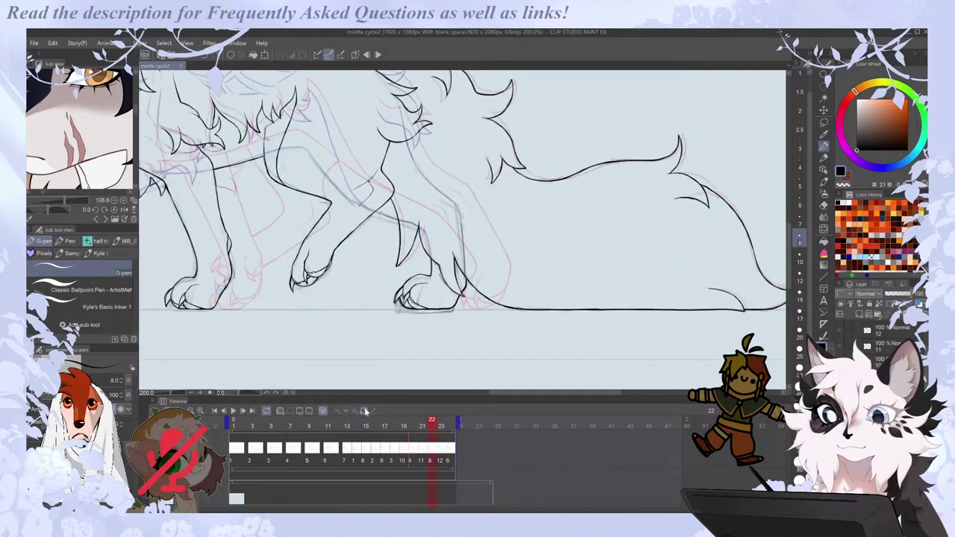
pyautogui.press('Right')
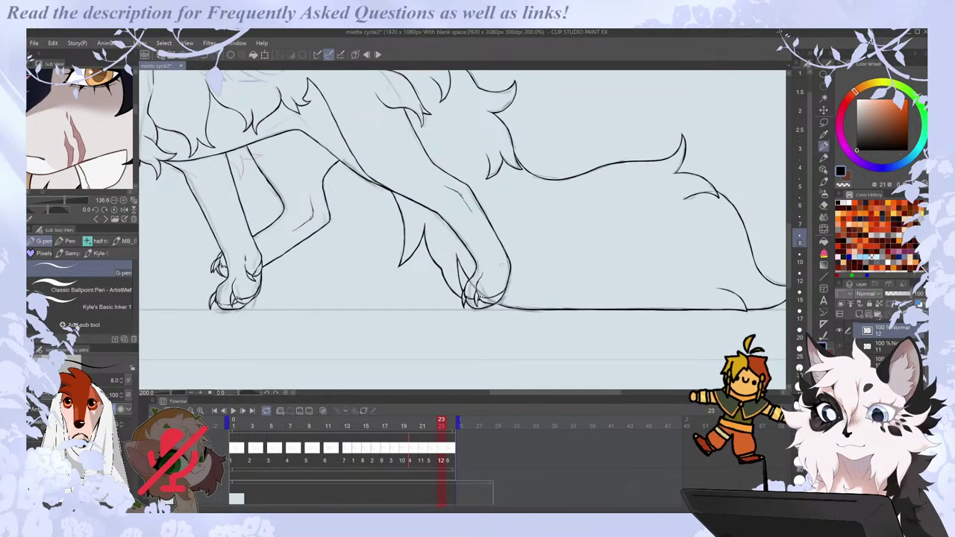
pyautogui.press('Right')
# Examine the trailing hind paw on frames 23 and 24, then the whole figure, and play the walk cycle.
pyautogui.scroll(2, 469, 297)
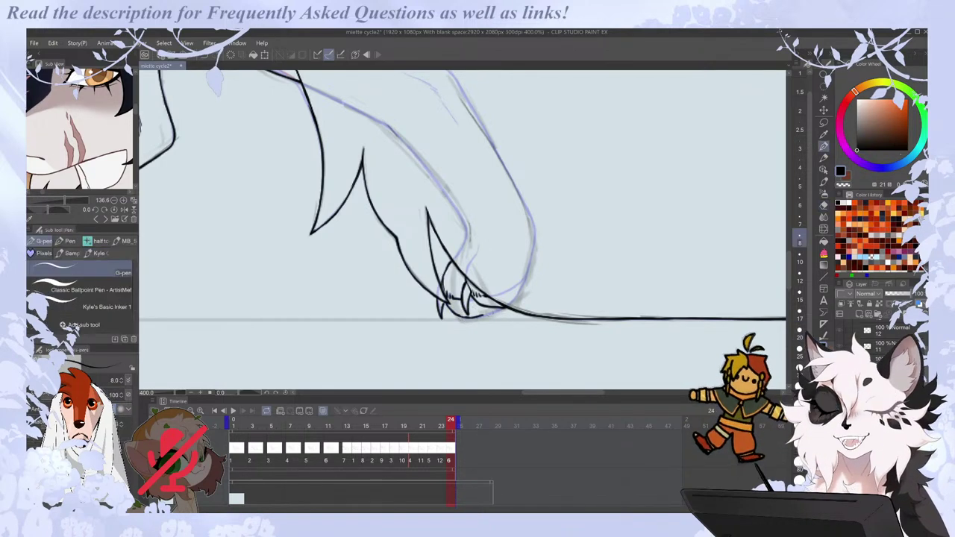
pyautogui.press('Left')
pyautogui.press('Right')
pyautogui.press('Right')
pyautogui.press('Left')
pyautogui.press('Left')
pyautogui.scroll(-3, 441, 307)
pyautogui.hotkey('ctrl', '-')
pyautogui.hotkey('ctrl', '-')
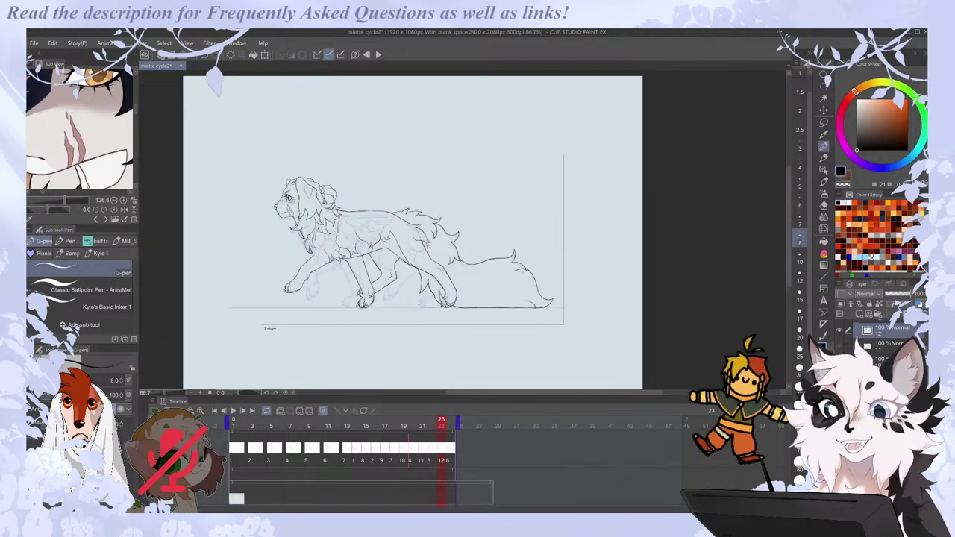
pyautogui.scroll(1, 293, 312)
pyautogui.scroll(-1, 291, 311)
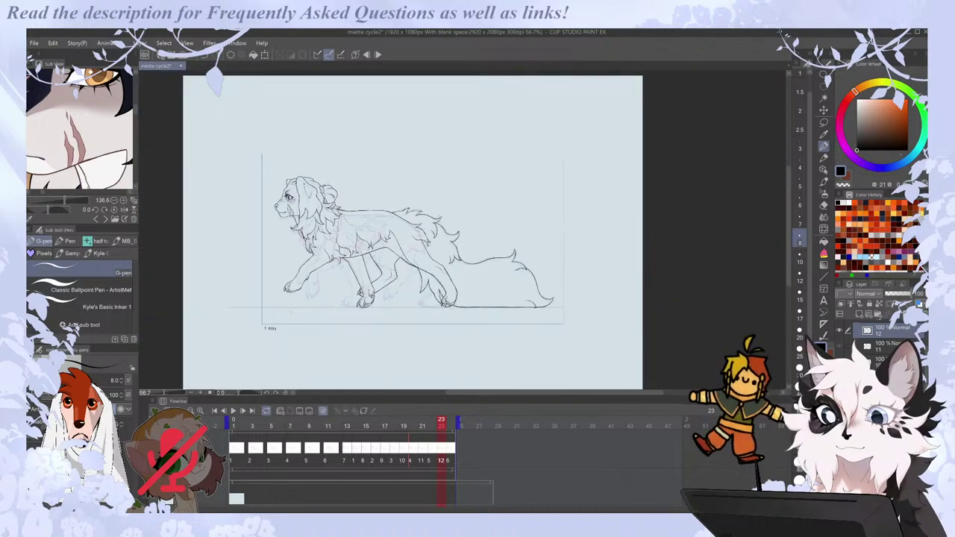
pyautogui.scroll(2, 422, 250)
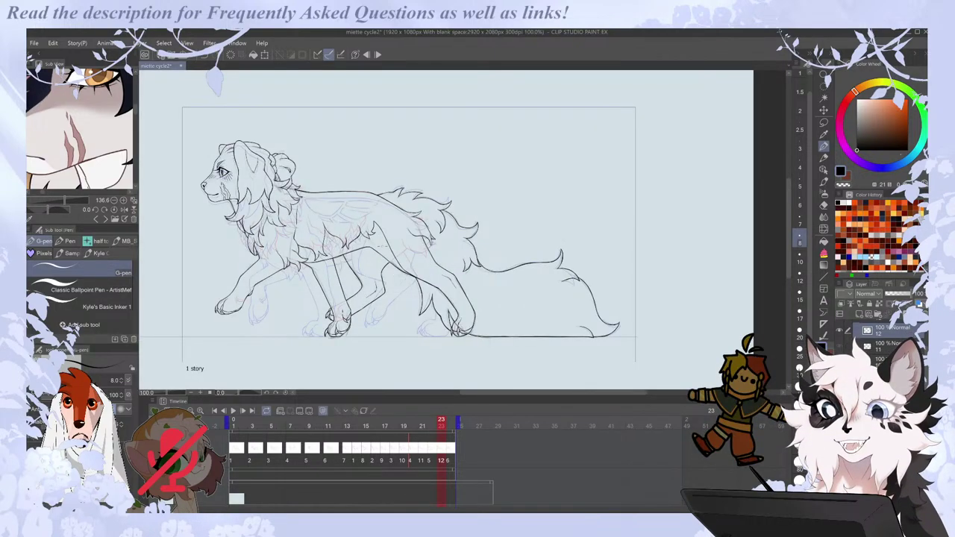
pyautogui.click(234, 425)
pyautogui.click(234, 413)
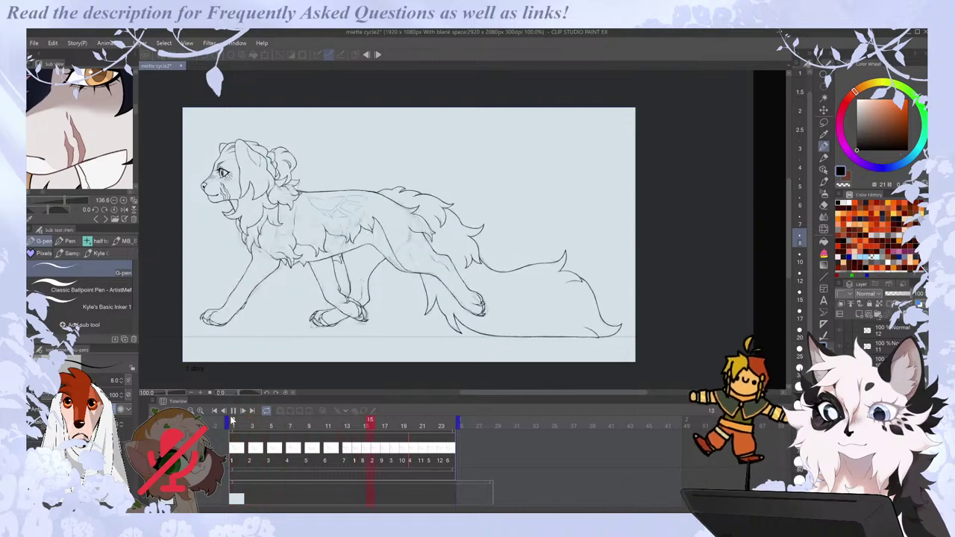
# Remove the alternate cels 1 to 6 from frames 14 to 24 of the timeline and replay the walk cycle.
pyautogui.click(351, 461)
pyautogui.click(310, 411)
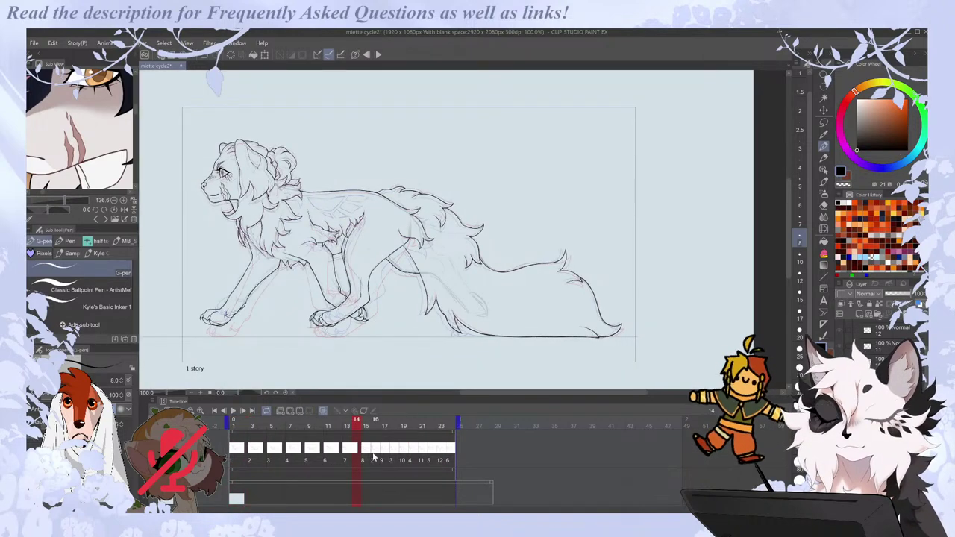
pyautogui.click(374, 458)
pyautogui.click(311, 410)
pyautogui.click(393, 459)
pyautogui.click(309, 410)
pyautogui.press('Right')
pyautogui.press('Right')
pyautogui.press('Right')
pyautogui.press('Right')
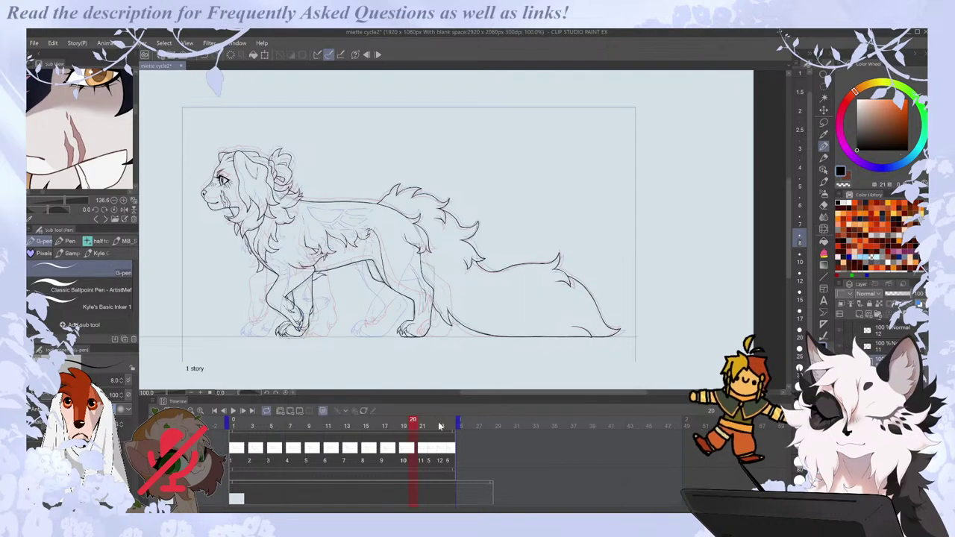
pyautogui.press('Right')
pyautogui.press('Right')
pyautogui.press('Right')
pyautogui.press('Right')
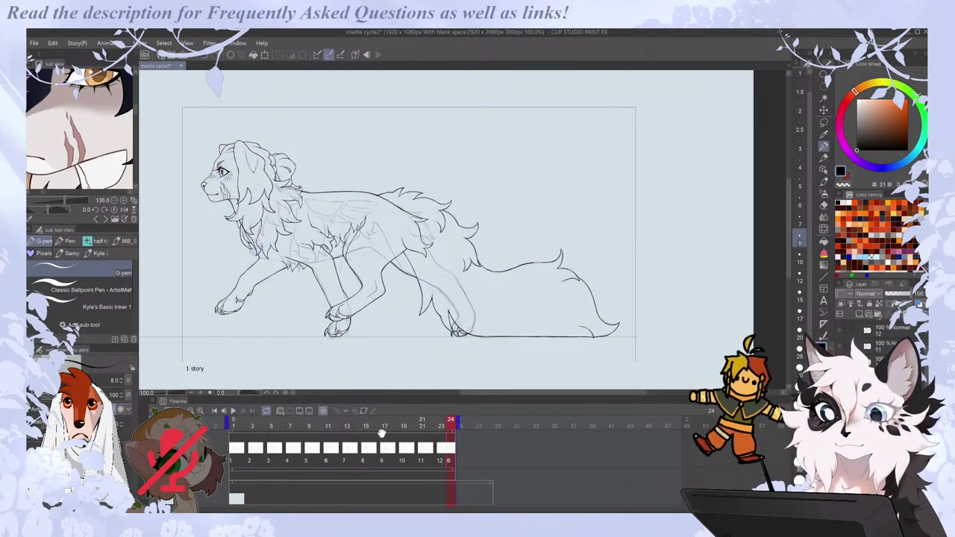
pyautogui.click(233, 411)
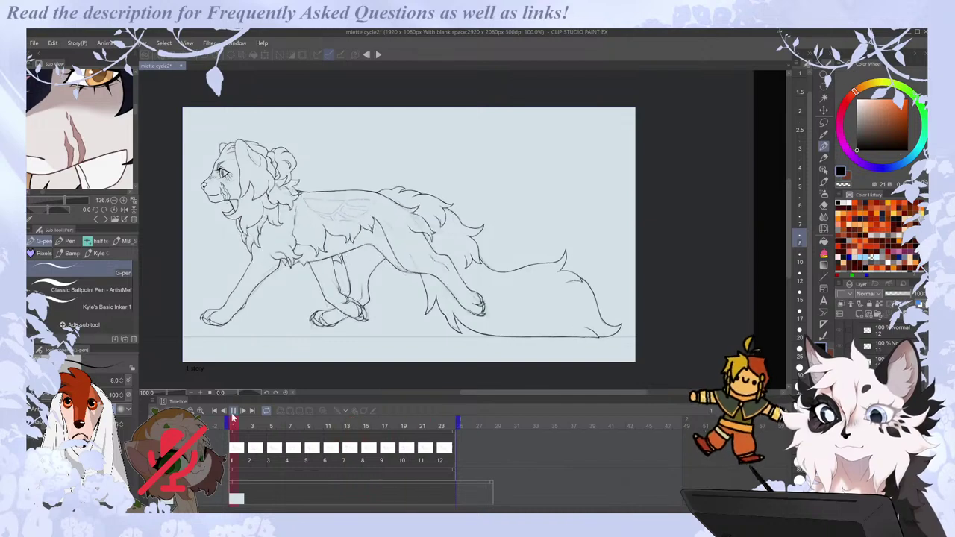
# Turn off onion skinning and ink a short fur line where the far foreleg meets the belly on frame 5.
pyautogui.click(238, 452)
pyautogui.moveTo(482, 392); pyautogui.dragTo(461, 392)
pyautogui.scroll(2, 407, 253)
pyautogui.press('Right')
pyautogui.scroll(2, 388, 273)
pyautogui.press('Right')
pyautogui.press('Left')
pyautogui.click(322, 411)
pyautogui.moveTo(449, 230)
pyautogui.mouseDown()
pyautogui.moveTo(468, 241)
pyautogui.moveTo(412, 258)
pyautogui.mouseUp()
pyautogui.press('Right')
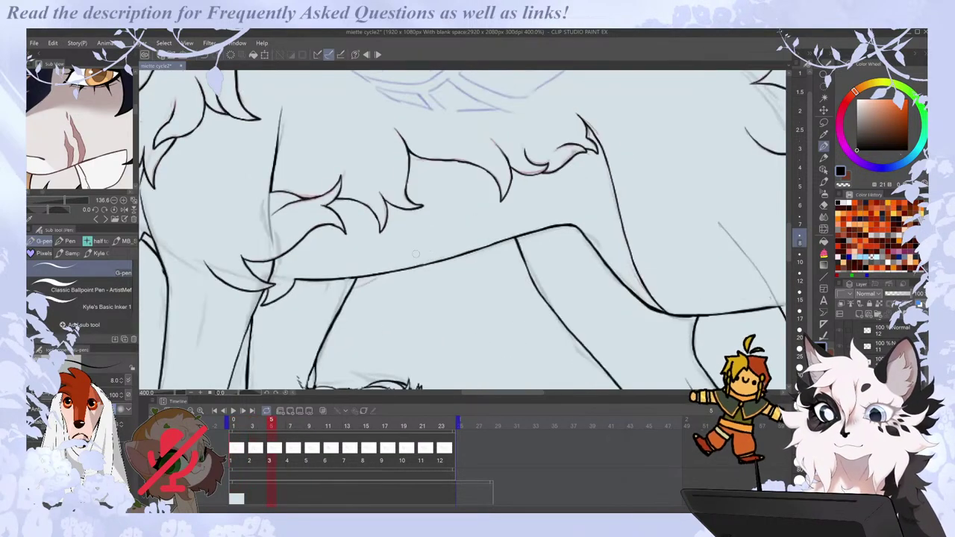
pyautogui.moveTo(352, 288); pyautogui.dragTo(374, 281)
# Check the belly and foreleg joins on the following frames up to frame 23.
pyautogui.hotkey('ctrl', 'Right')
pyautogui.hotkey('ctrl', 'Right')
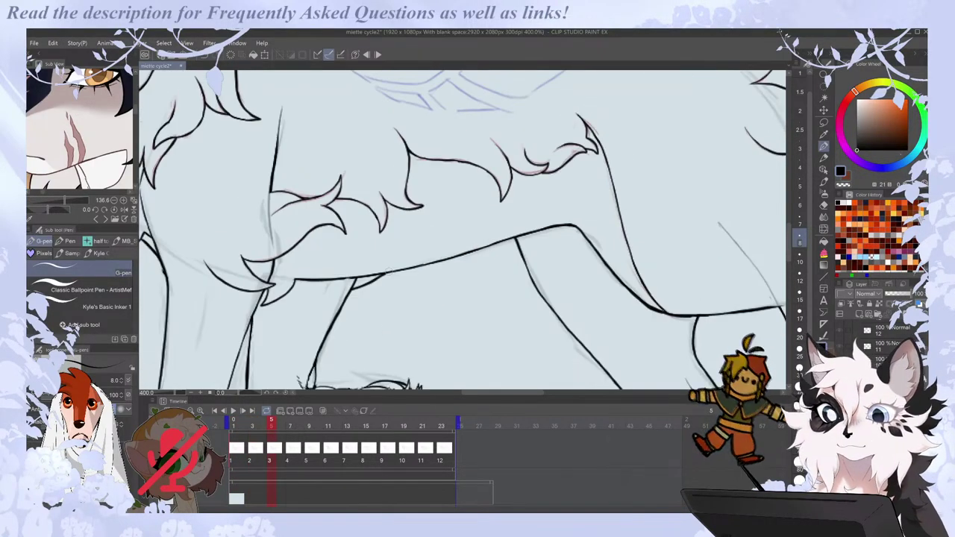
pyautogui.hotkey('ctrl', 'Right')
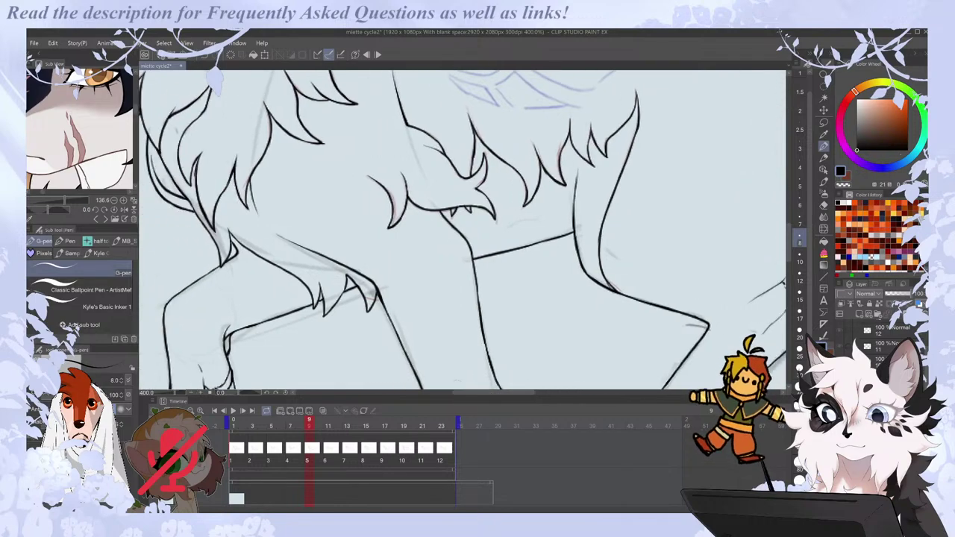
pyautogui.hotkey('ctrl', 'Right')
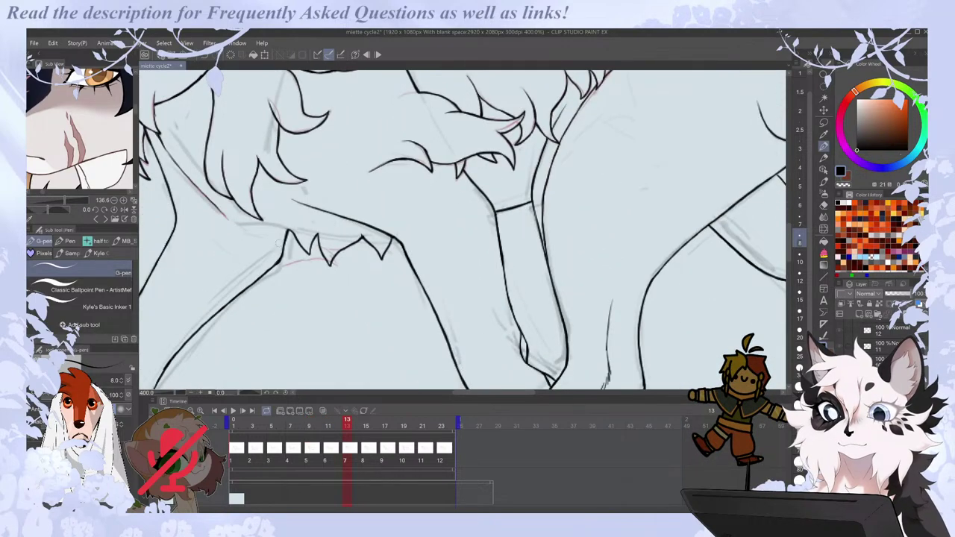
pyautogui.hotkey('ctrl', 'Right')
pyautogui.scroll(-3, 281, 224)
pyautogui.hotkey('ctrl', 'Right')
pyautogui.hotkey('ctrl', 'Right')
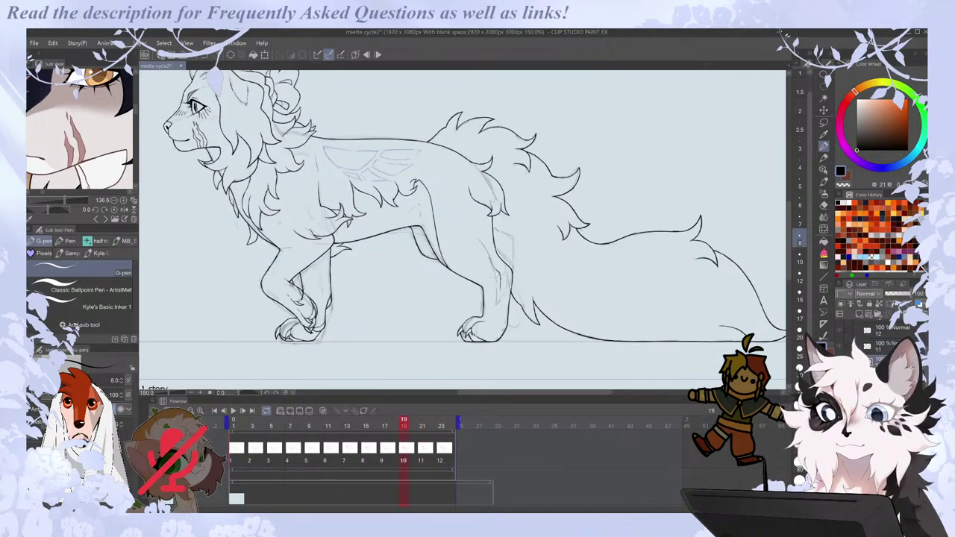
pyautogui.hotkey('ctrl', 'Right')
pyautogui.hotkey('ctrl', '+')
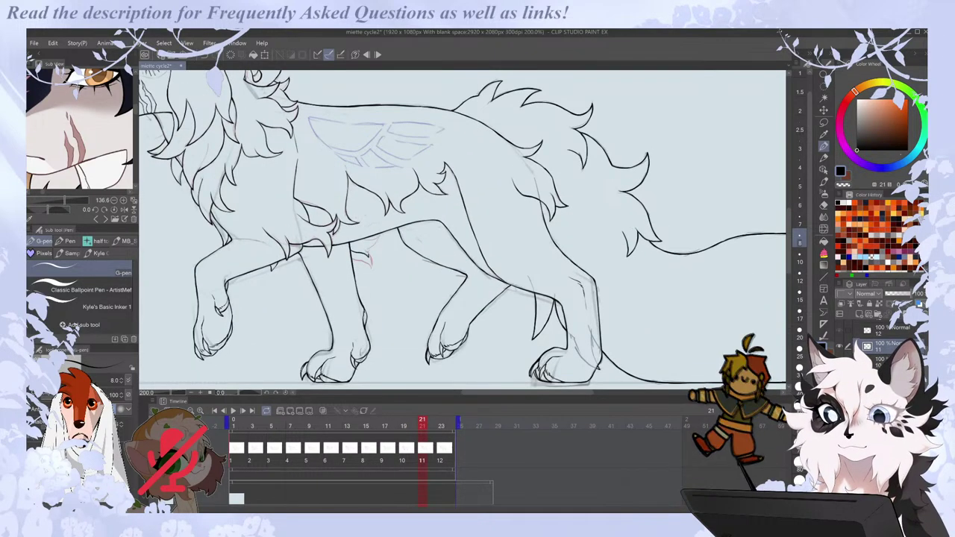
pyautogui.hotkey('ctrl', 'Right')
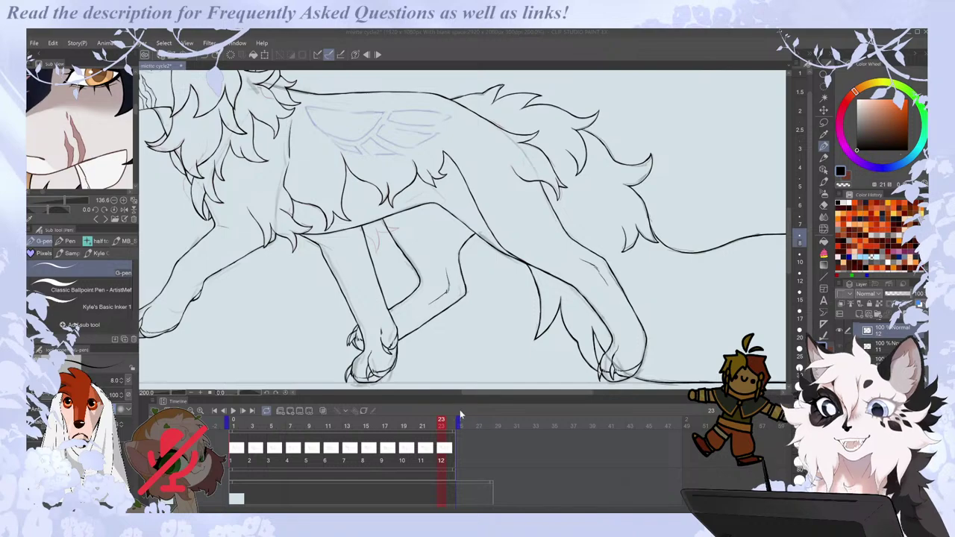
# Ink a short fur line under the belly behind the foreleg on frame 23, using frame 21 as reference.
pyautogui.click(425, 434)
pyautogui.click(442, 434)
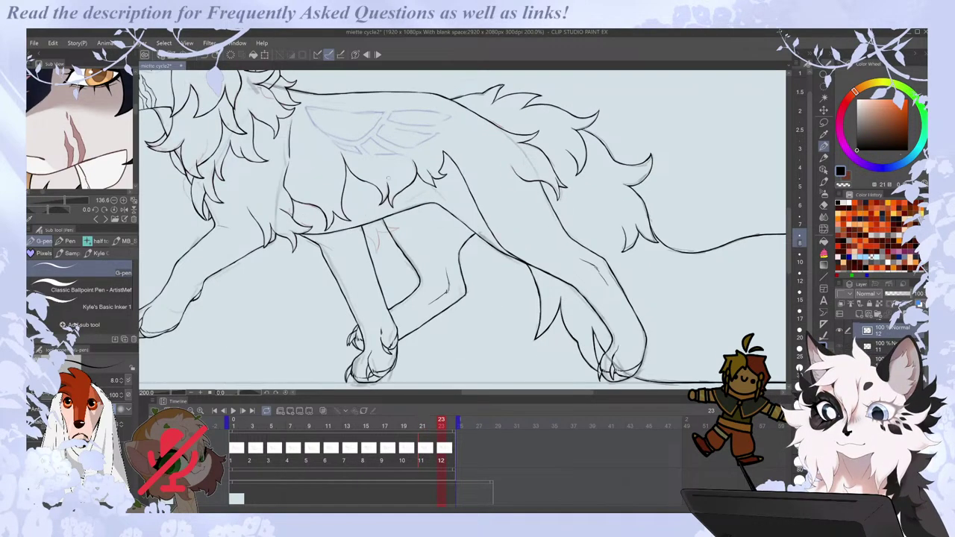
pyautogui.click(423, 434)
pyautogui.click(441, 434)
pyautogui.moveTo(366, 229); pyautogui.dragTo(375, 245)
pyautogui.press(',')
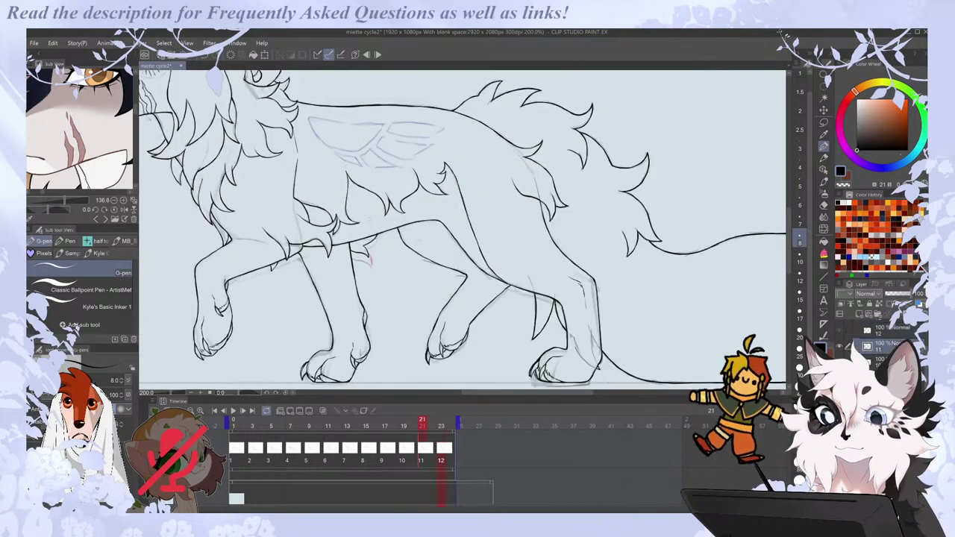
pyautogui.press('.')
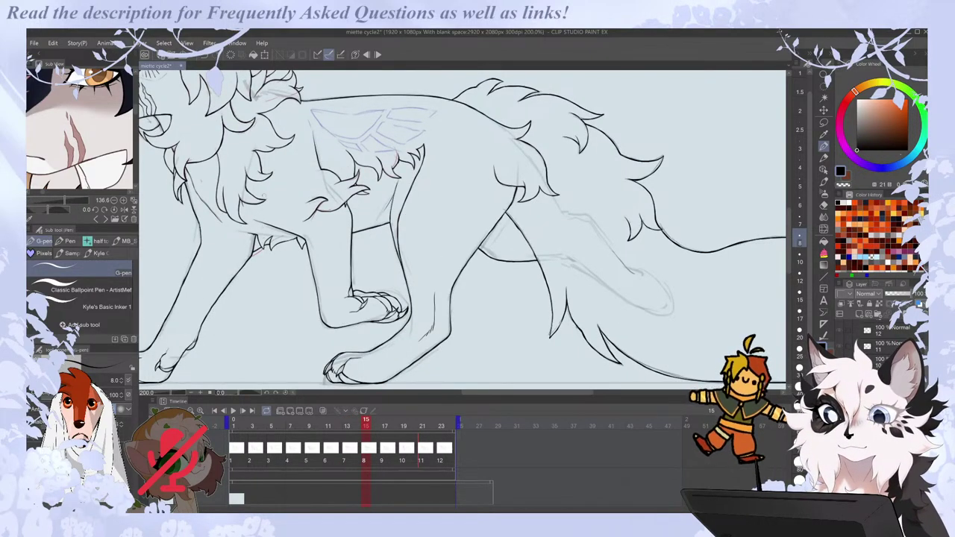
# Check frames 21 and 23 at full figure and play the walk cycle.
pyautogui.press('Right')
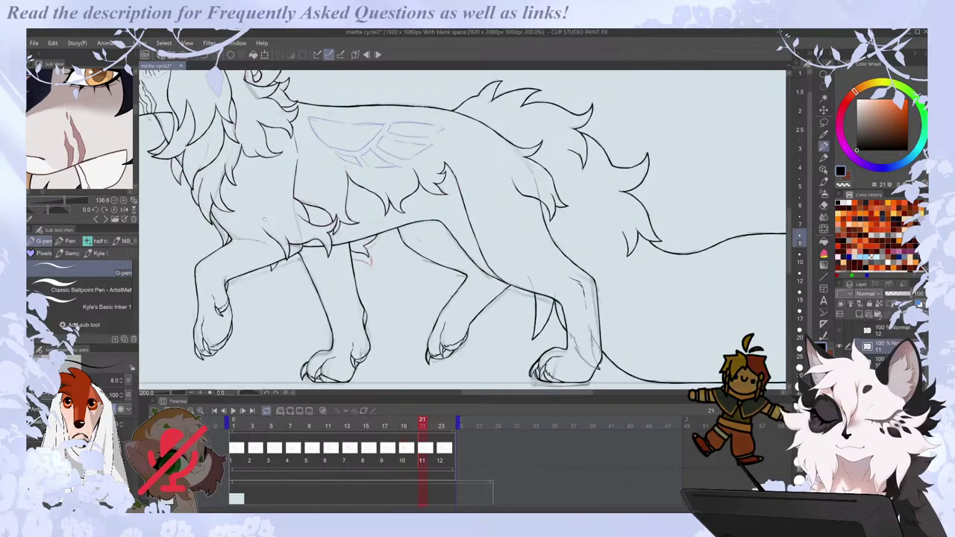
pyautogui.press('Right')
pyautogui.scroll(-2, 264, 219)
pyautogui.click(233, 411)
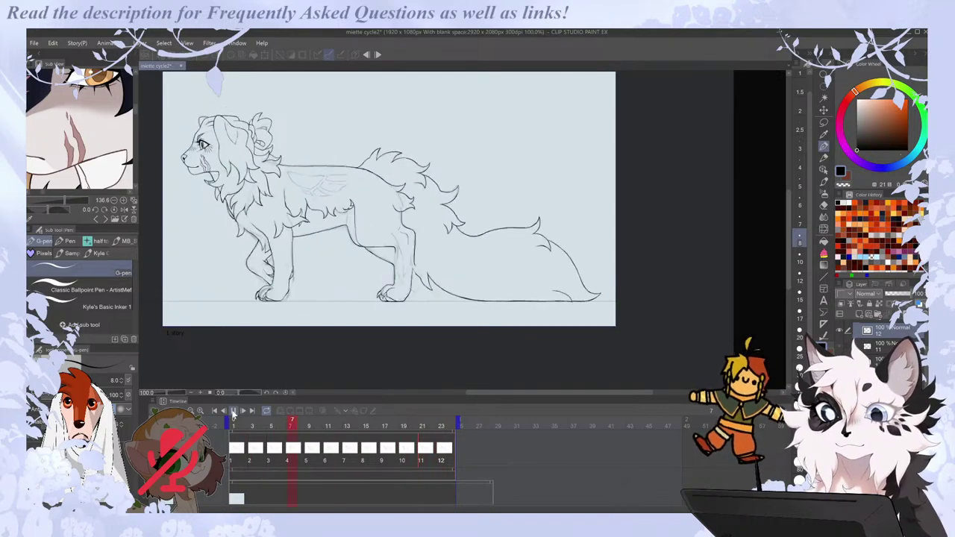
pyautogui.click(233, 411)
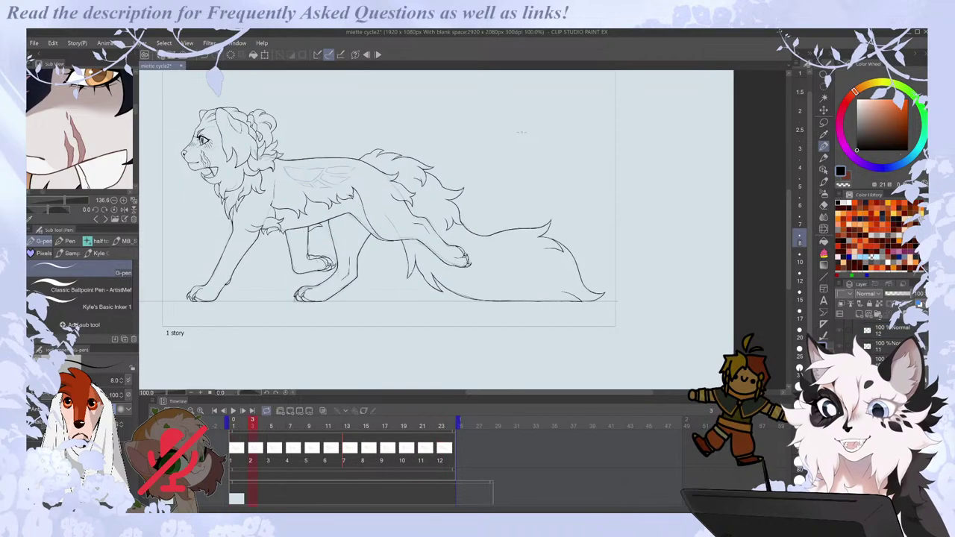
# Review the hindquarters and tail across the frames and save the animation file.
pyautogui.press('Left')
pyautogui.press('Left')
pyautogui.scroll(1, 439, 234)
pyautogui.press('Right')
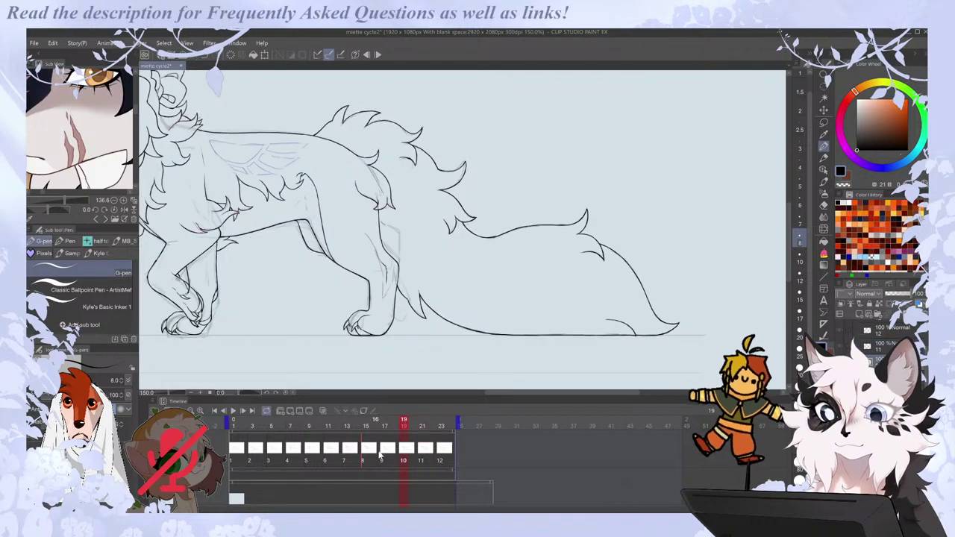
pyautogui.press('Left')
pyautogui.press('Left')
pyautogui.hotkey('ctrl', 's')
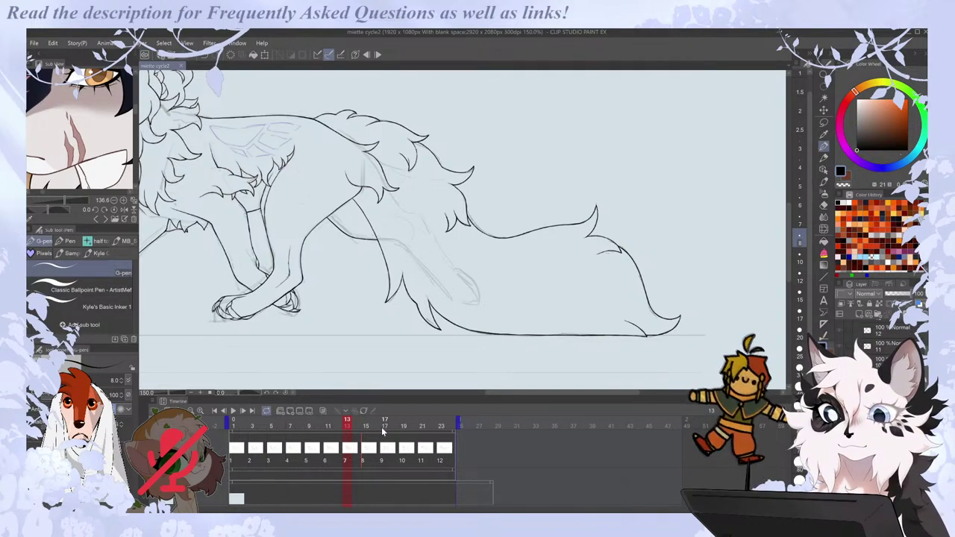
# Hide the line art and scrub through the rough sketch, examining the head close up.
pyautogui.moveTo(511, 392); pyautogui.dragTo(444, 399)
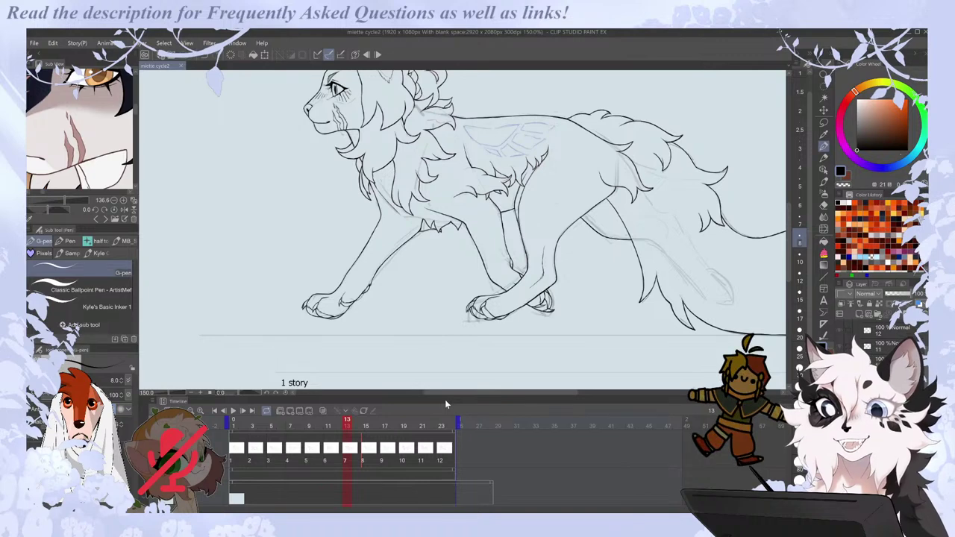
pyautogui.click(839, 361)
pyautogui.moveTo(789, 227); pyautogui.dragTo(782, 210)
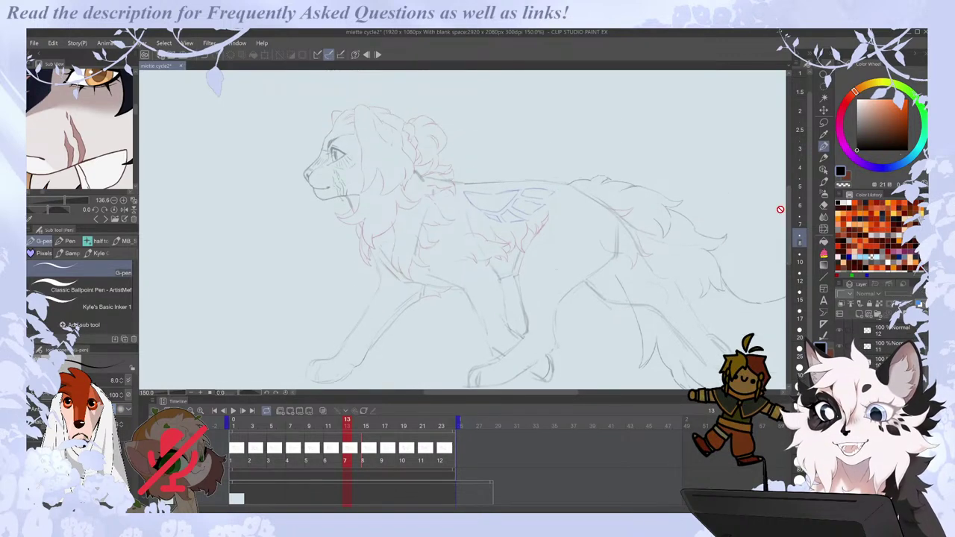
pyautogui.click(233, 426)
pyautogui.moveTo(248, 430); pyautogui.dragTo(433, 429)
pyautogui.scroll(3, 316, 95)
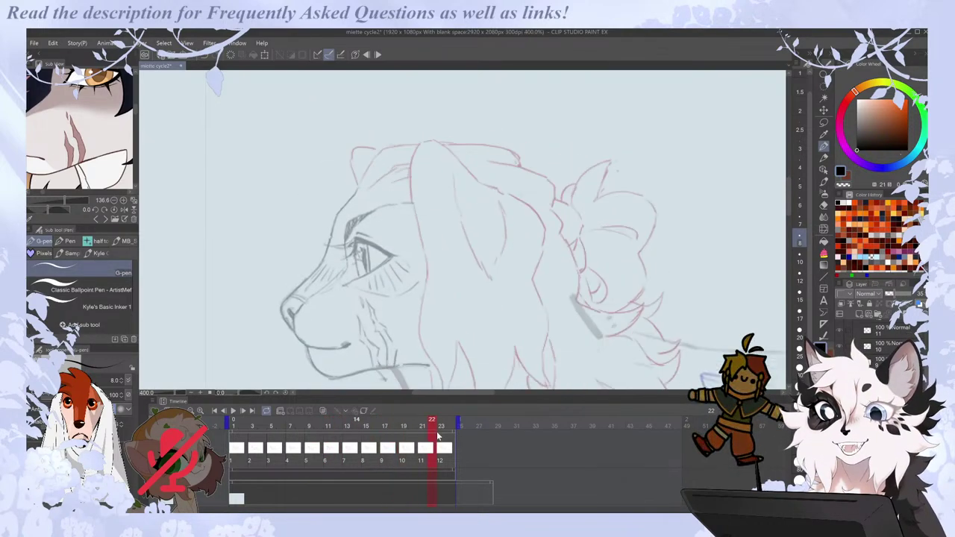
pyautogui.click(158, 448)
pyautogui.click(253, 449)
# Step through the inked frames up to frame 21 to examine the head, mane and back.
pyautogui.scroll(-3, 439, 247)
pyautogui.press('.')
pyautogui.scroll(3, 492, 309)
pyautogui.click(510, 392)
pyautogui.scroll(-4, 508, 393)
pyautogui.scroll(2, 295, 352)
pyautogui.press('.')
pyautogui.press('.')
pyautogui.press('.')
pyautogui.press('.')
pyautogui.press('.')
pyautogui.press('.')
pyautogui.press('.')
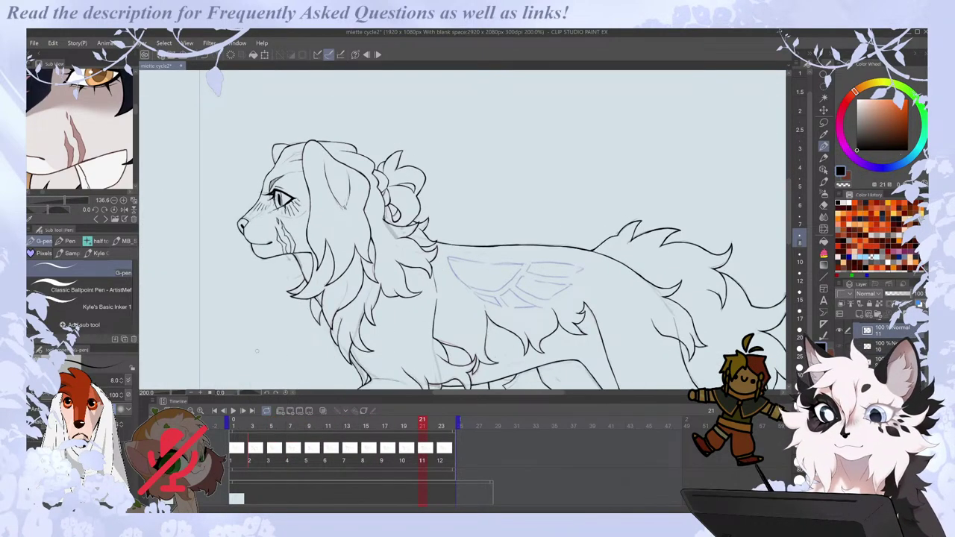
# Erase the rear outline of the near hind leg below the hock on frame 7, after comparing neighbouring frames.
pyautogui.scroll(-3, 257, 350)
pyautogui.moveTo(256, 350); pyautogui.dragTo(417, 250)
pyautogui.scroll(2, 630, 291)
pyautogui.scroll(1, 385, 237)
pyautogui.press(',')
pyautogui.press('.')
pyautogui.press(',')
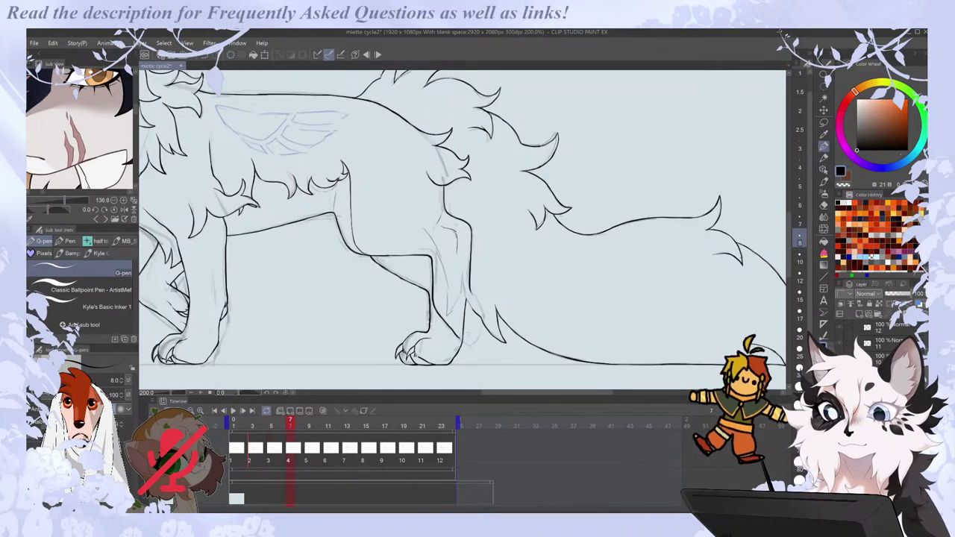
pyautogui.press('e')
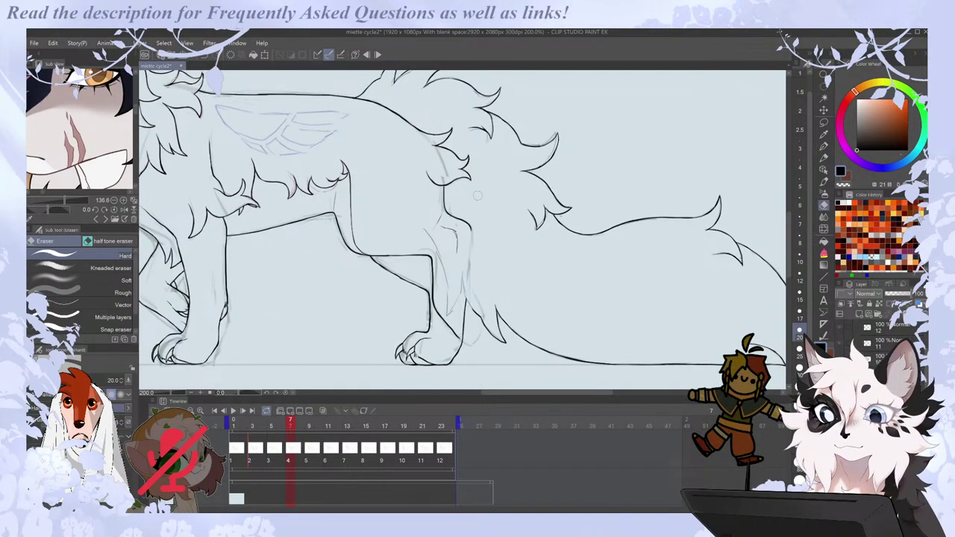
pyautogui.press('p')
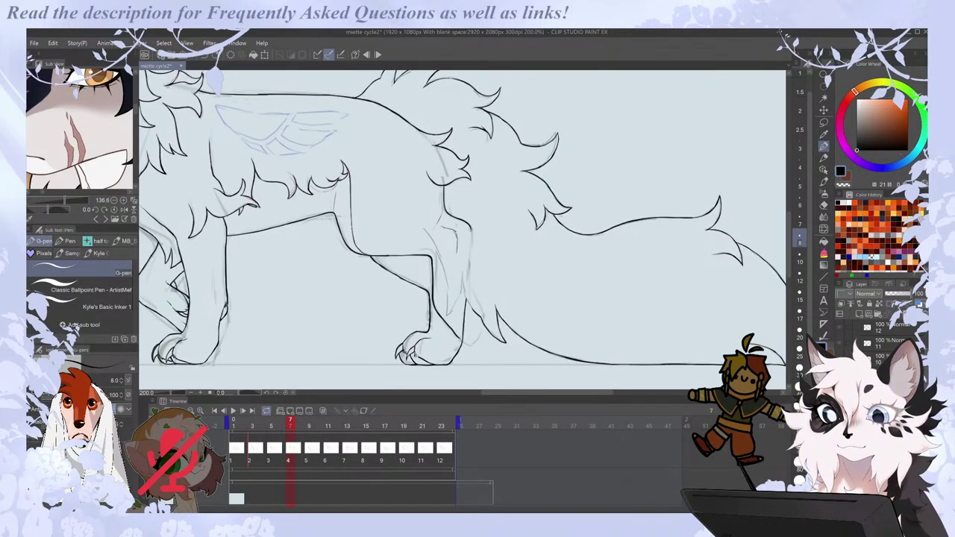
# Erase and redraw the rear outline of the trailing hind leg between hock and paw on frame 7.
pyautogui.moveTo(250, 393); pyautogui.dragTo(255, 393)
pyautogui.press('Left')
pyautogui.press('Right')
pyautogui.press('Right')
pyautogui.press('Left')
pyautogui.scroll(2, 395, 299)
pyautogui.press('e')
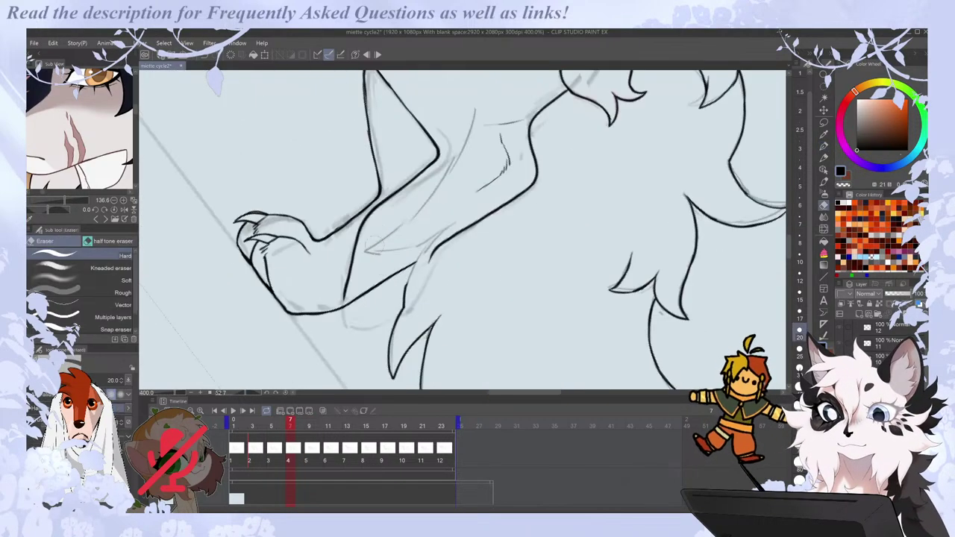
pyautogui.moveTo(432, 255); pyautogui.dragTo(526, 192)
pyautogui.press('p')
pyautogui.moveTo(472, 220); pyautogui.dragTo(533, 187)
pyautogui.hotkey('ctrl', 'z')
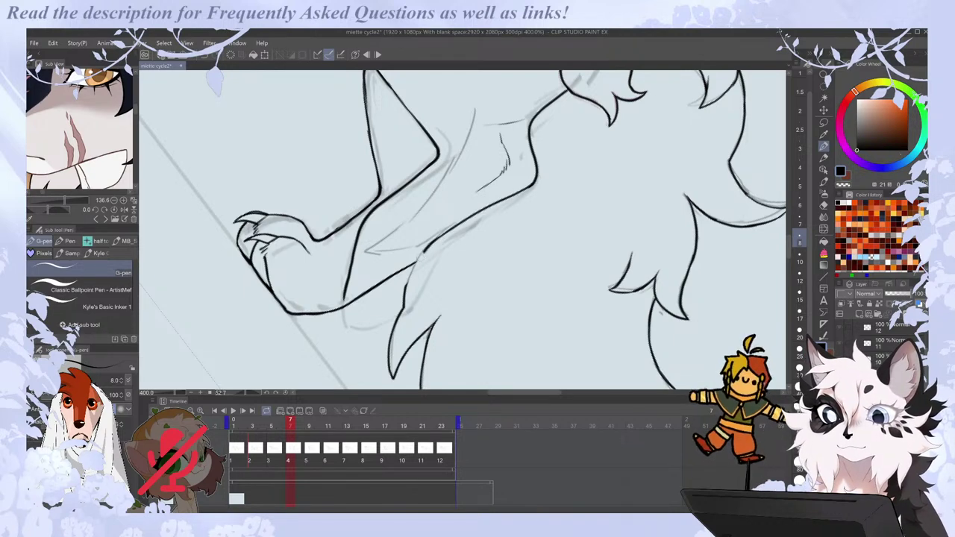
pyautogui.hotkey('ctrl', 'z')
pyautogui.moveTo(531, 188); pyautogui.dragTo(427, 252)
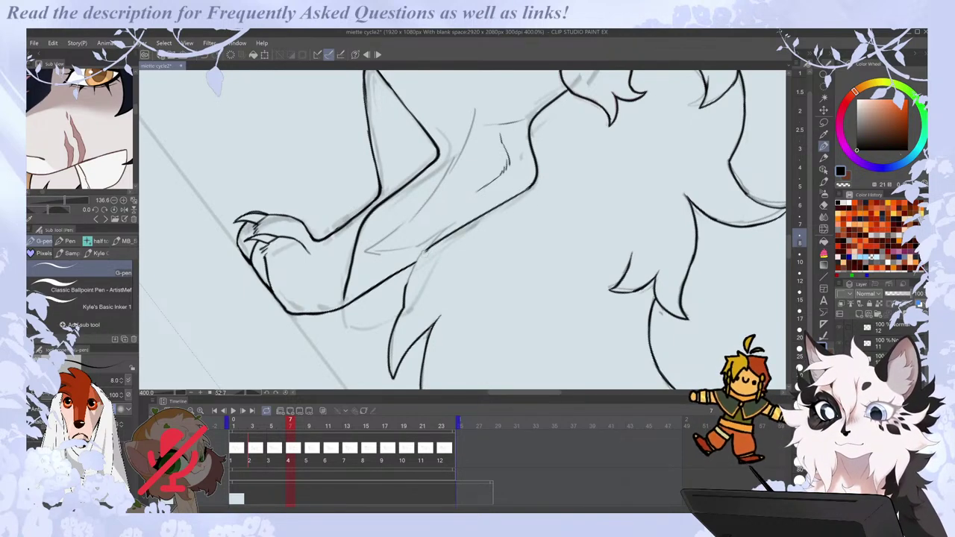
# Erase the overlapping hind-leg lines on frame 7 where the trailing paw crosses behind the planted paw, checking against neighbouring frames.
pyautogui.press('e')
pyautogui.moveTo(353, 301); pyautogui.dragTo(381, 284)
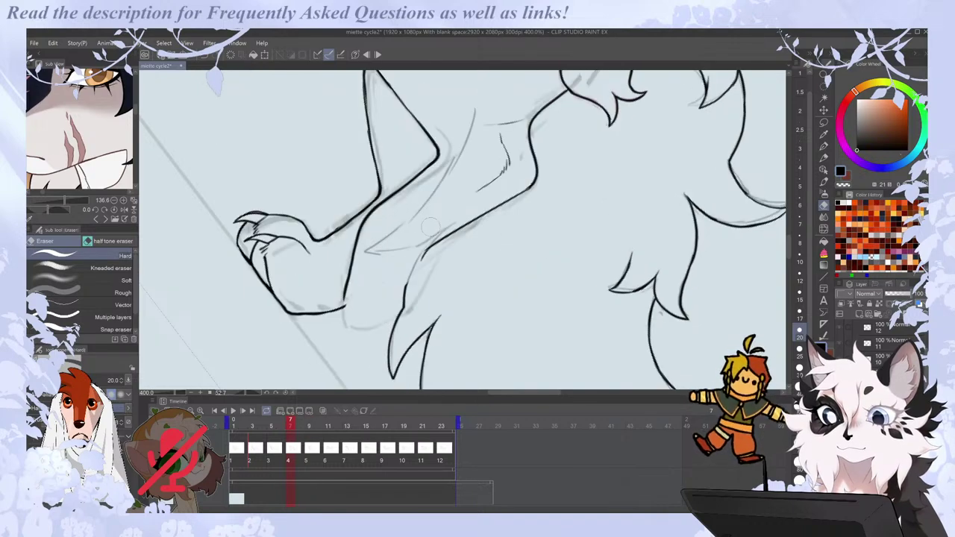
pyautogui.press('p')
pyautogui.press('Left')
pyautogui.press('Right')
pyautogui.press('Right')
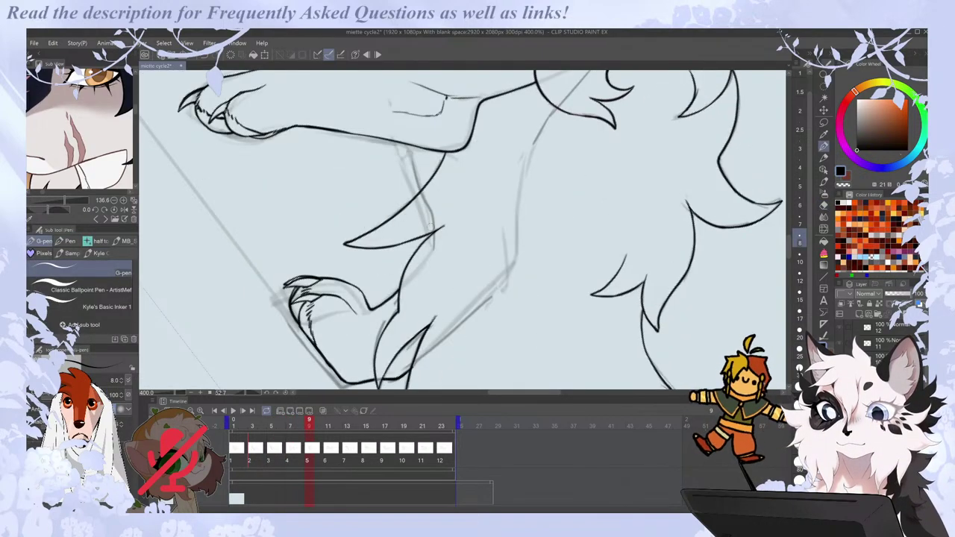
pyautogui.scroll(-2, 503, 179)
pyautogui.press('Left')
pyautogui.press('Left')
pyautogui.press('Right')
pyautogui.hotkey('ctrl', '+')
pyautogui.press('e')
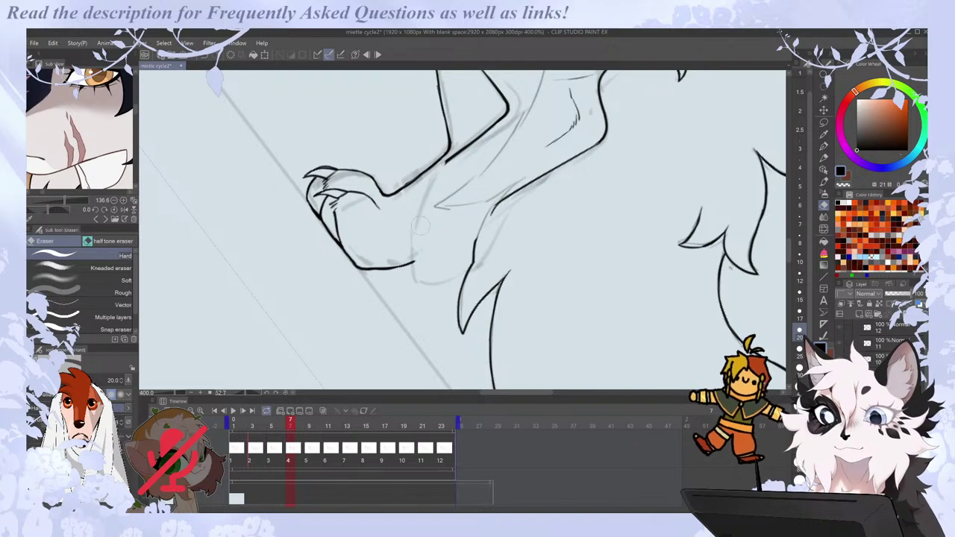
# Ink the trailing hind paw on frame 7 with its front outline, fur-edged toes, curved claws and sole.
pyautogui.press('p')
pyautogui.moveTo(434, 182)
pyautogui.mouseDown()
pyautogui.moveTo(410, 264)
pyautogui.moveTo(424, 245)
pyautogui.mouseUp()
pyautogui.press('e')
pyautogui.press('p')
pyautogui.moveTo(425, 239); pyautogui.dragTo(429, 246)
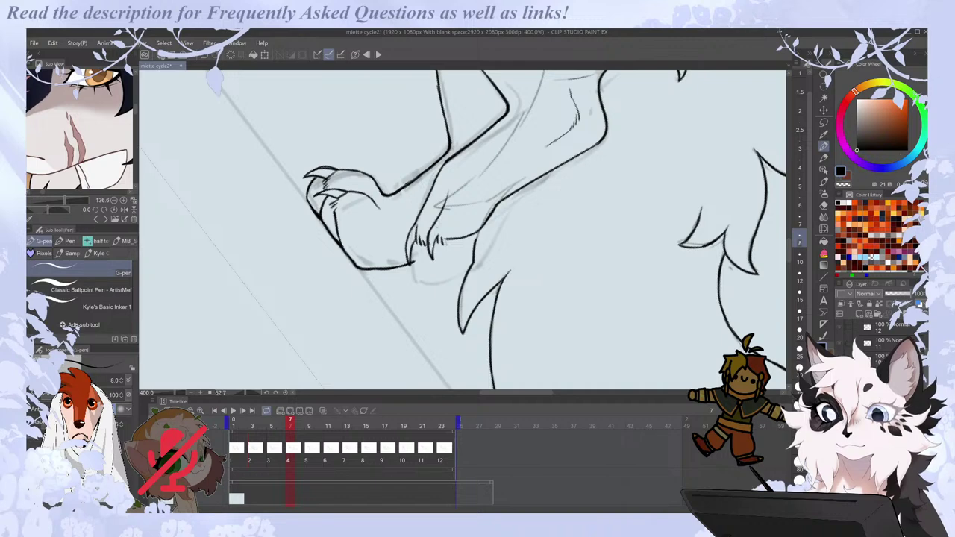
pyautogui.hotkey('ctrl', 'z')
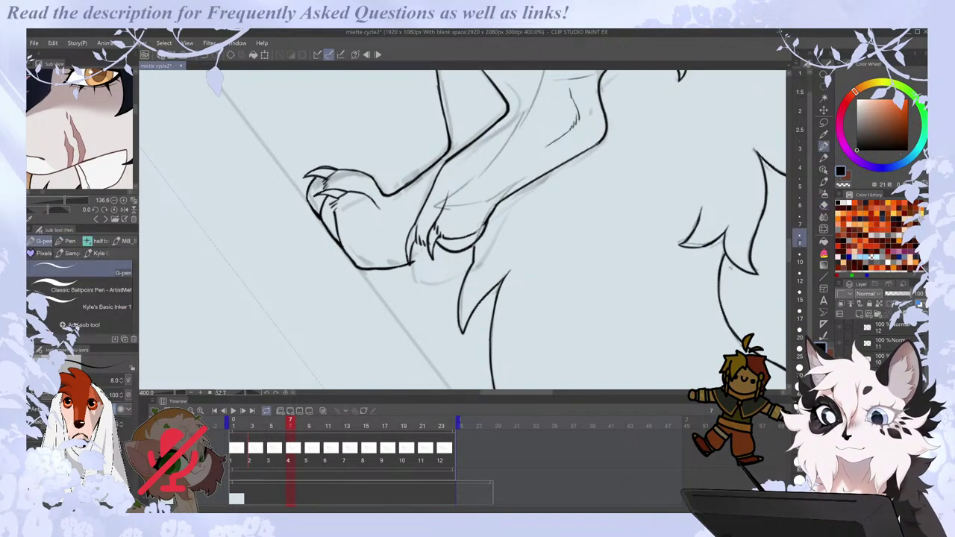
pyautogui.press('Left')
pyautogui.press('Right')
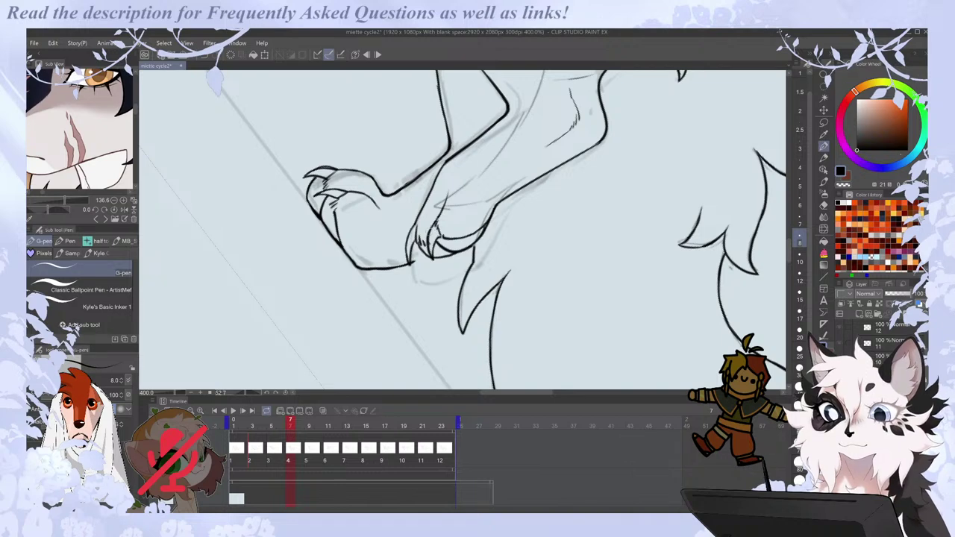
pyautogui.press('e')
pyautogui.press('p')
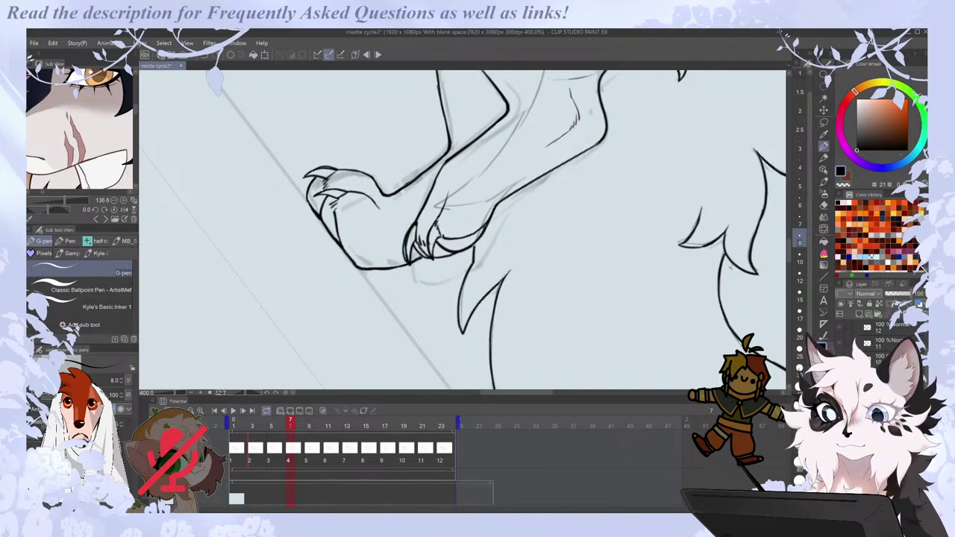
# Select the front toes of the trailing paw on frame 7, shift them slightly toward the ground and deselect.
pyautogui.press('m')
pyautogui.moveTo(427, 212); pyautogui.dragTo(435, 248)
pyautogui.hotkey('ctrl', 't')
pyautogui.press('Return')
pyautogui.hotkey('ctrl', 'd')
pyautogui.press('e')
pyautogui.press('p')
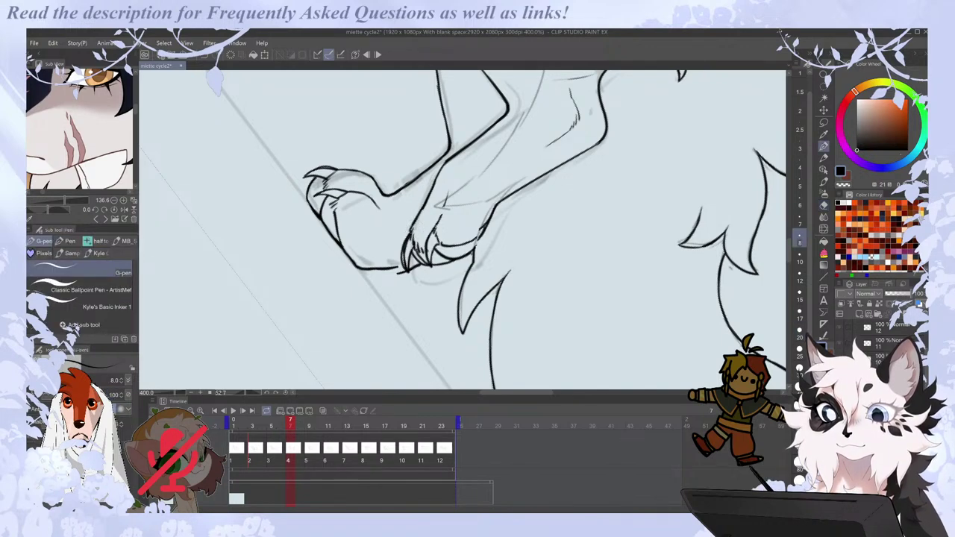
# Redraw the rear toe and sole curve of the trailing paw on frame 7, adding short fur strokes along the toe.
pyautogui.press('e')
pyautogui.press('p')
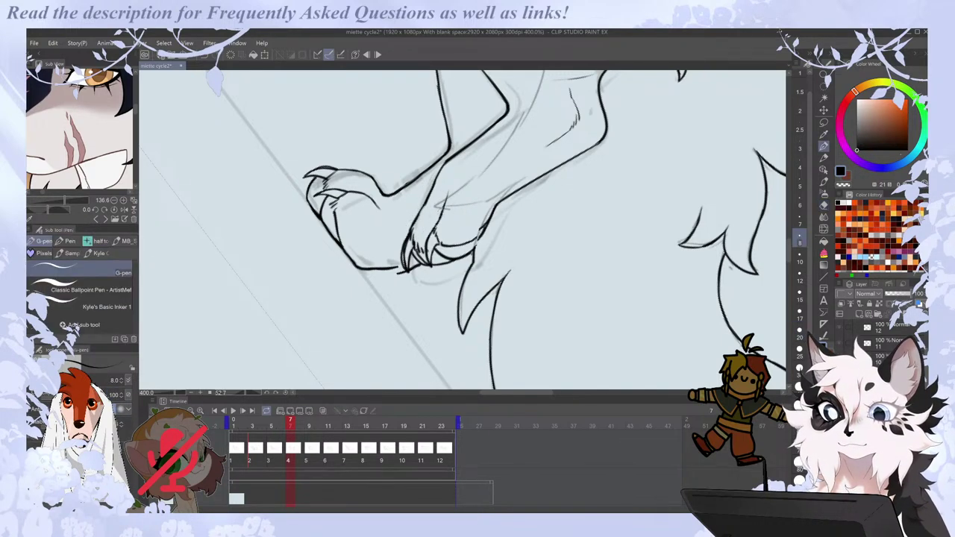
pyautogui.press('e')
pyautogui.press('p')
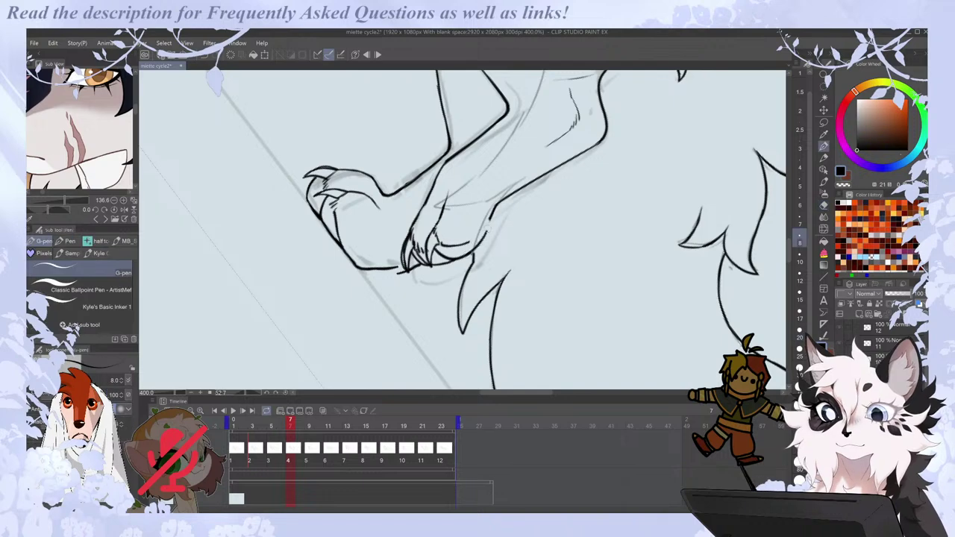
pyautogui.press('e')
pyautogui.moveTo(476, 238); pyautogui.dragTo(441, 247)
pyautogui.press('p')
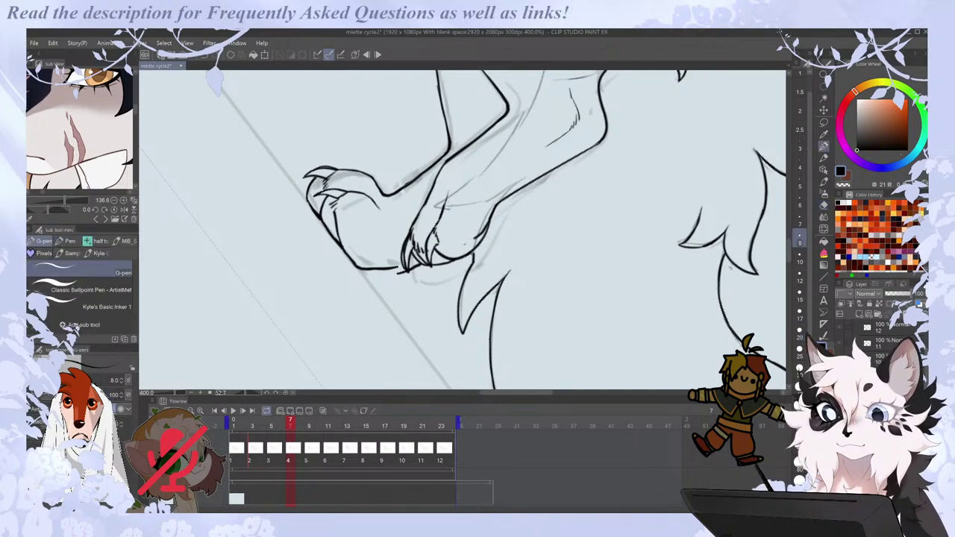
pyautogui.press('e')
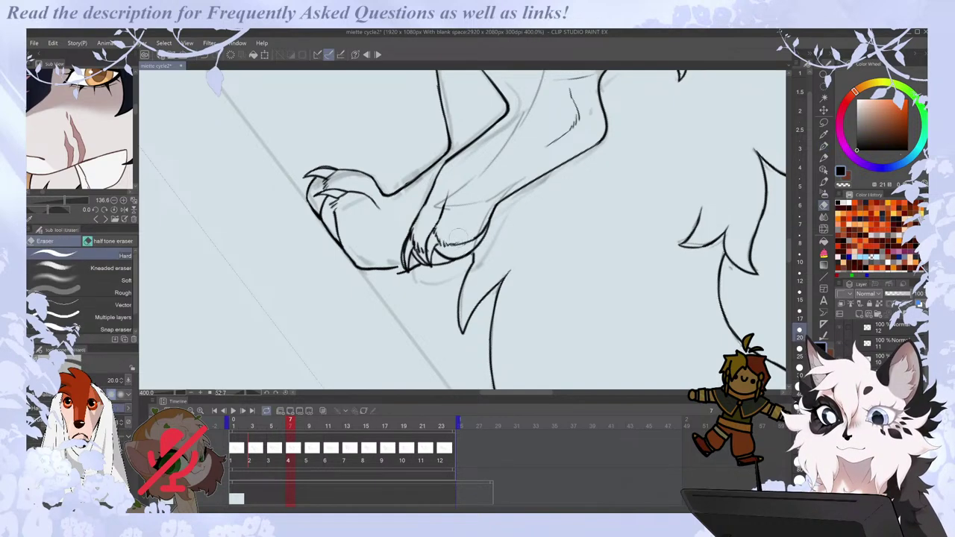
pyautogui.press('p')
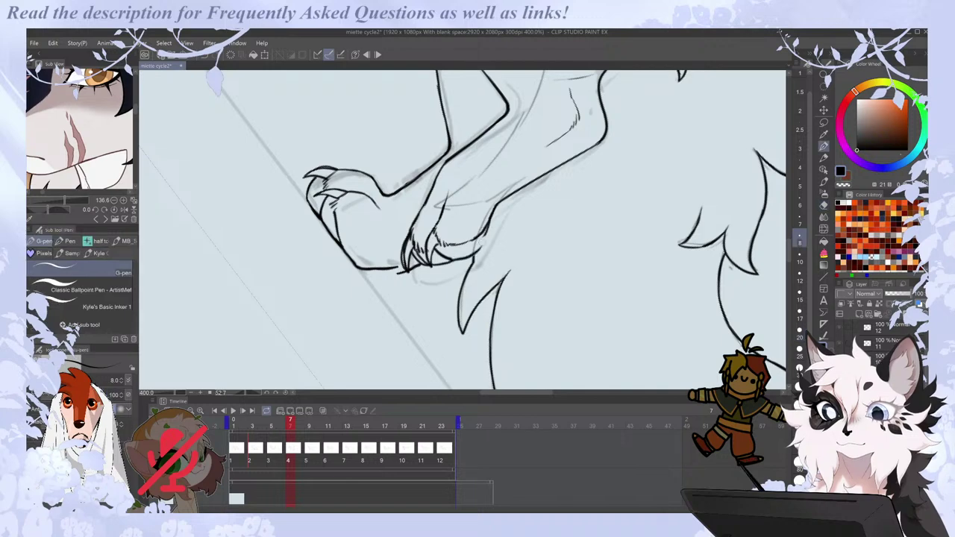
# Clean up the lines where the trailing paw's heel meets the tail tuft on frame 7.
pyautogui.press('e')
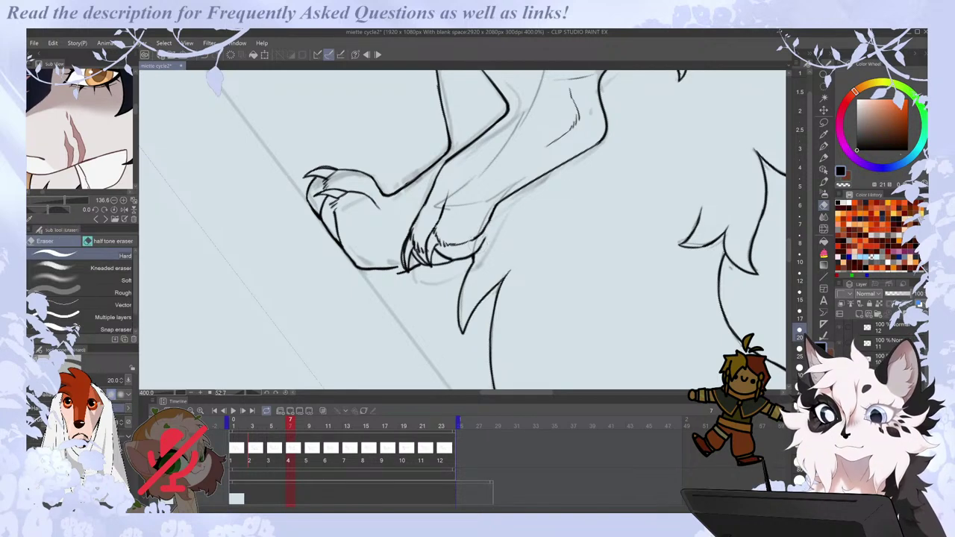
pyautogui.press('p')
pyautogui.press('e')
pyautogui.press('p')
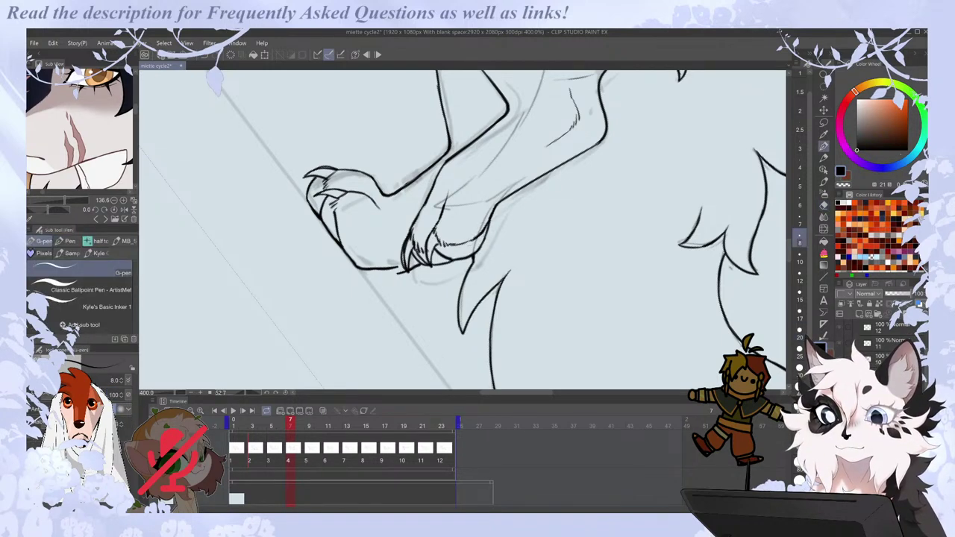
pyautogui.hotkey('ctrl', '-')
pyautogui.hotkey('ctrl', '-')
pyautogui.hotkey('ctrl', '+')
pyautogui.hotkey('ctrl', '+')
pyautogui.press('e')
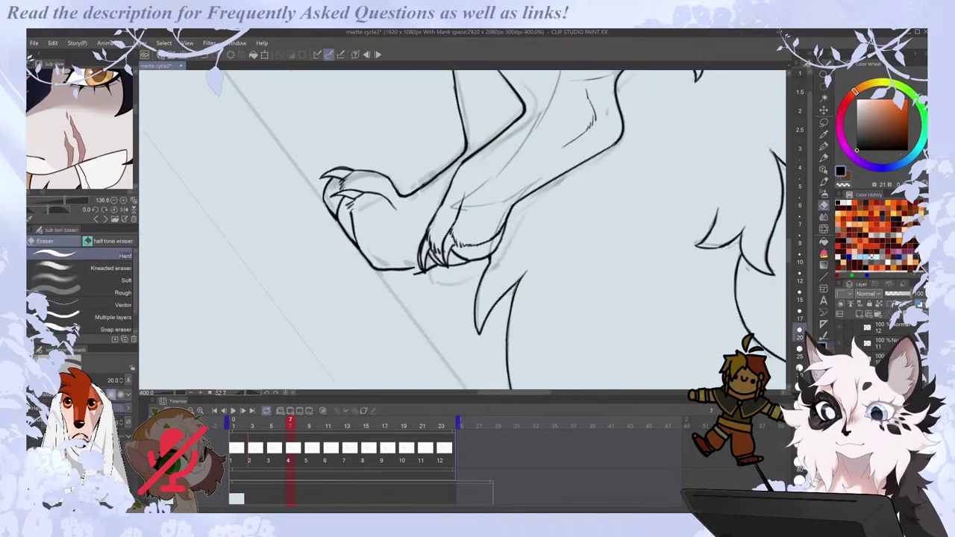
pyautogui.press('p')
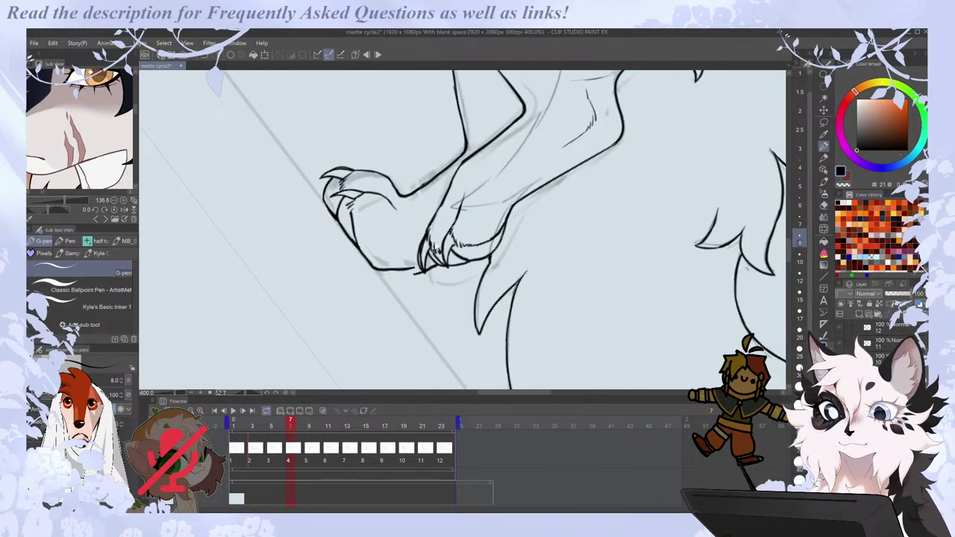
# Flip back and forth between frame 7 and its neighbours to examine the motion of the redrawn hind paw.
pyautogui.hotkey('ctrl', '-')
pyautogui.hotkey('ctrl', '-')
pyautogui.press('Left')
pyautogui.press('Right')
pyautogui.press('Left')
pyautogui.press('Right')
pyautogui.press('Right')
pyautogui.press('Left')
pyautogui.press('Right')
pyautogui.press('Left')
pyautogui.press('Right')
pyautogui.press('Left')
pyautogui.press('Right')
pyautogui.press('Right')
pyautogui.press('Left')
pyautogui.press('Left')
pyautogui.press('Left')
pyautogui.press('Right')
pyautogui.press('Right')
pyautogui.press('Right')
pyautogui.press('Left')
pyautogui.press('Left')
pyautogui.press('Right')
pyautogui.press('Right')
pyautogui.press('Left')
pyautogui.press('Left')
pyautogui.press('Left')
pyautogui.press('Right')
pyautogui.press('Right')
pyautogui.press('Left')
# Turn on onion skin and extend the planted paw's sole line to meet the trailing paw on frame 7.
pyautogui.click(323, 412)
pyautogui.click(385, 450)
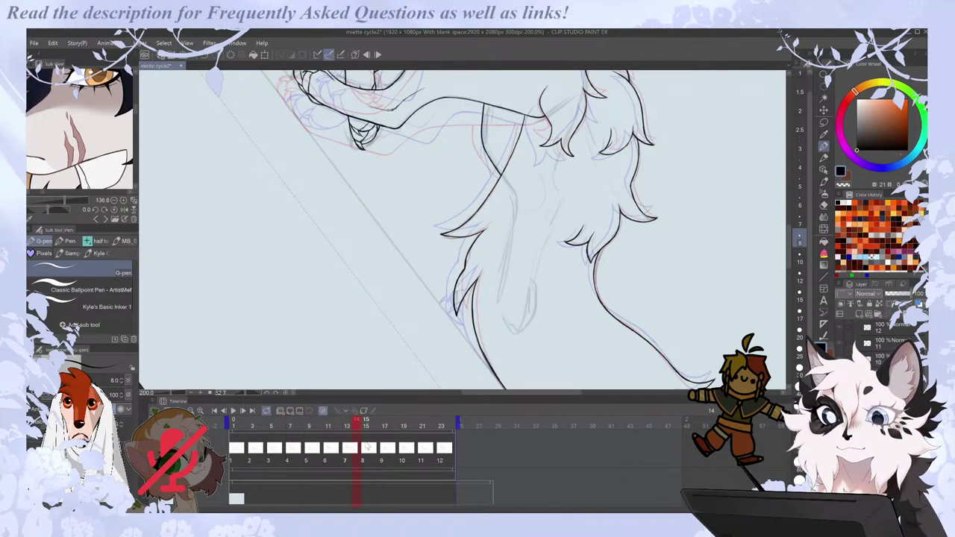
pyautogui.click(365, 449)
pyautogui.click(283, 454)
pyautogui.click(405, 453)
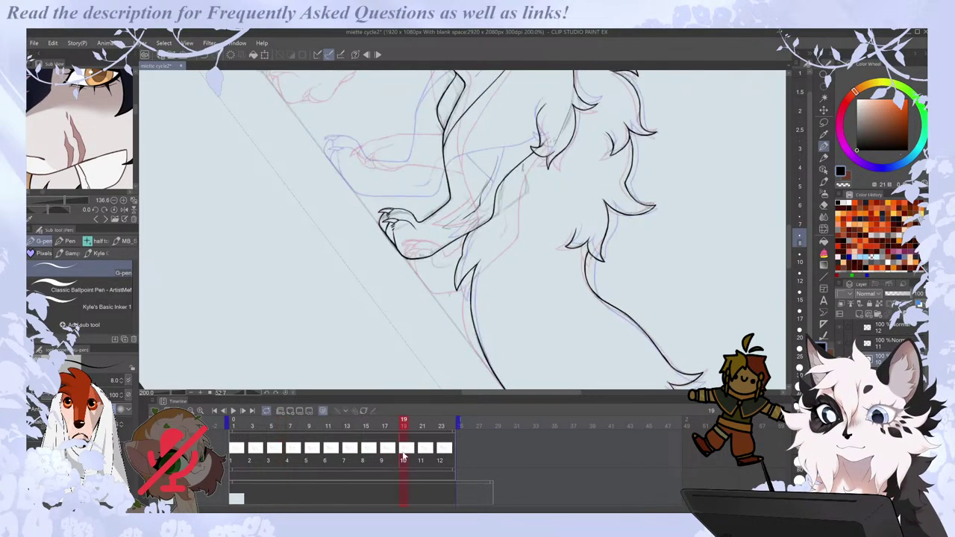
pyautogui.click(293, 457)
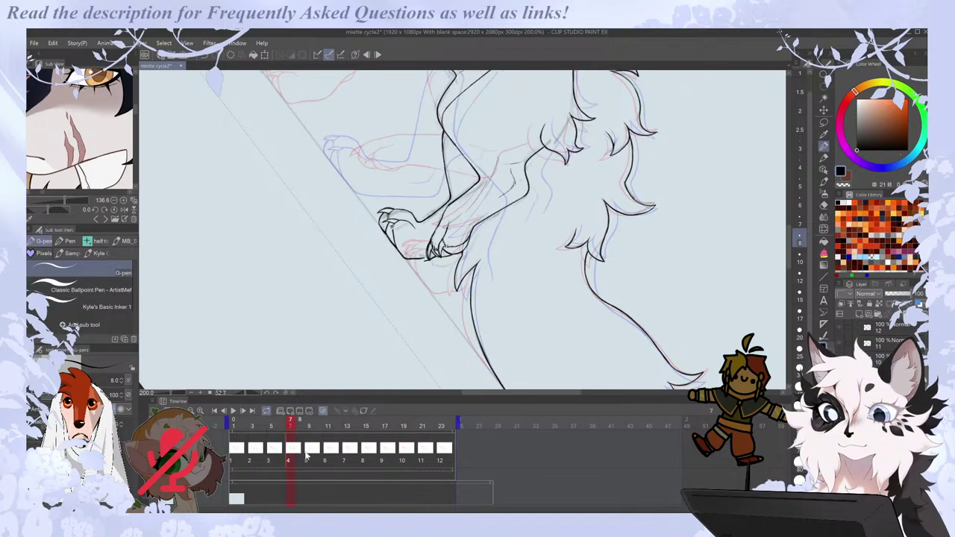
pyautogui.hotkey('ctrl', '+')
pyautogui.press('e')
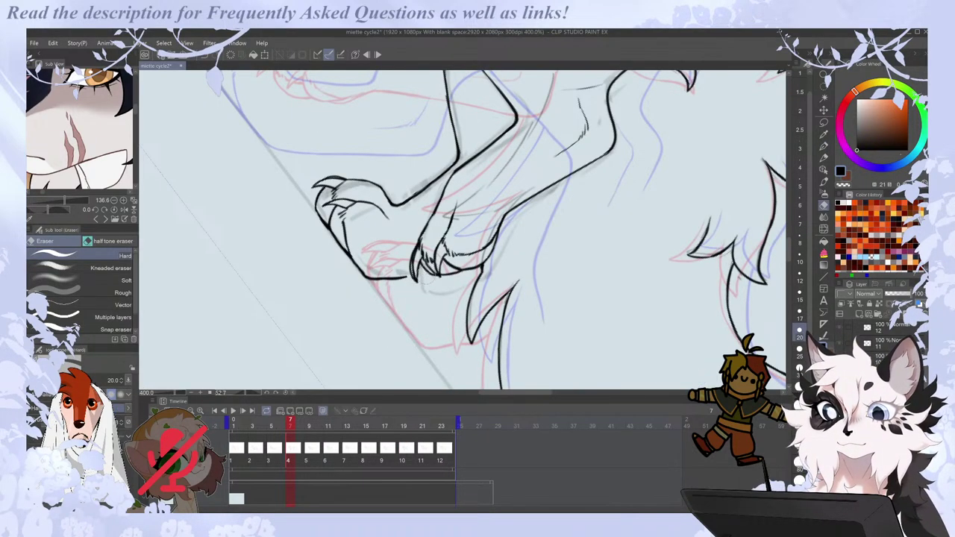
pyautogui.press('p')
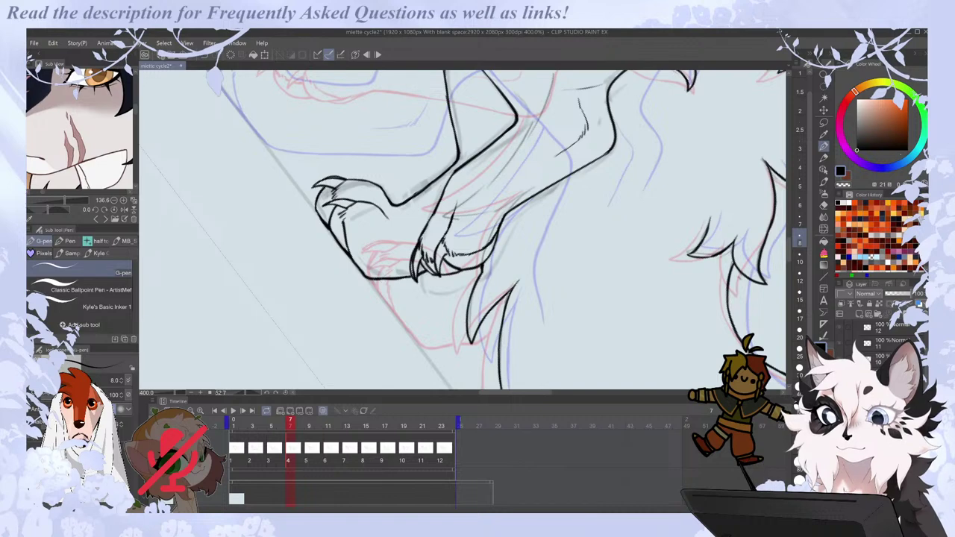
pyautogui.moveTo(416, 275); pyautogui.dragTo(397, 279)
# Compare the hind legs on frames 7, 17 and 19, and assign cel 4 to frame 20.
pyautogui.hotkey('ctrl', '-')
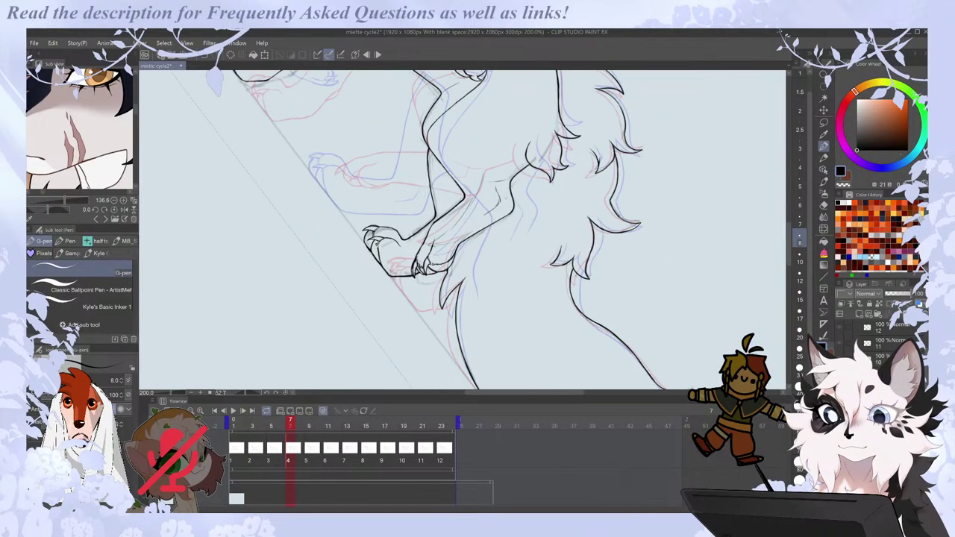
pyautogui.click(391, 456)
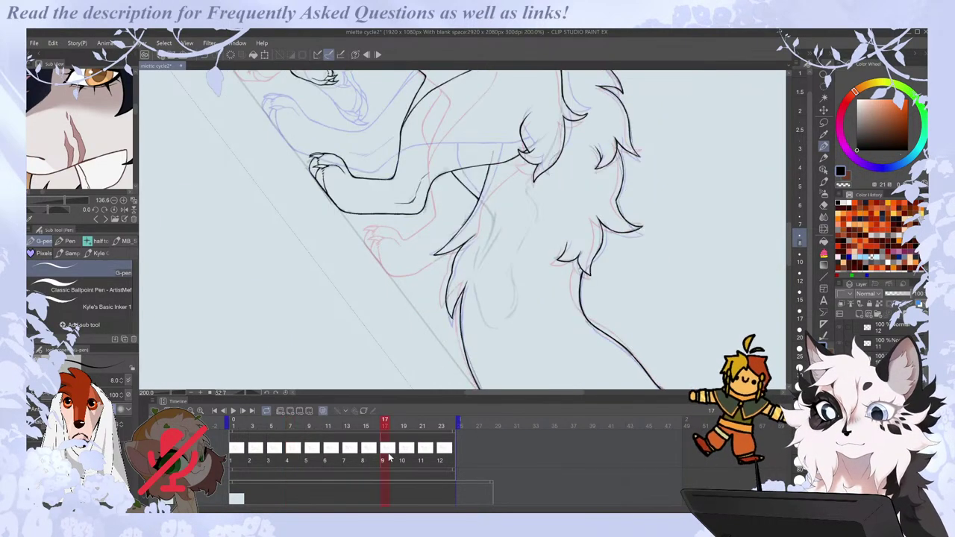
pyautogui.click(369, 452)
pyautogui.click(293, 450)
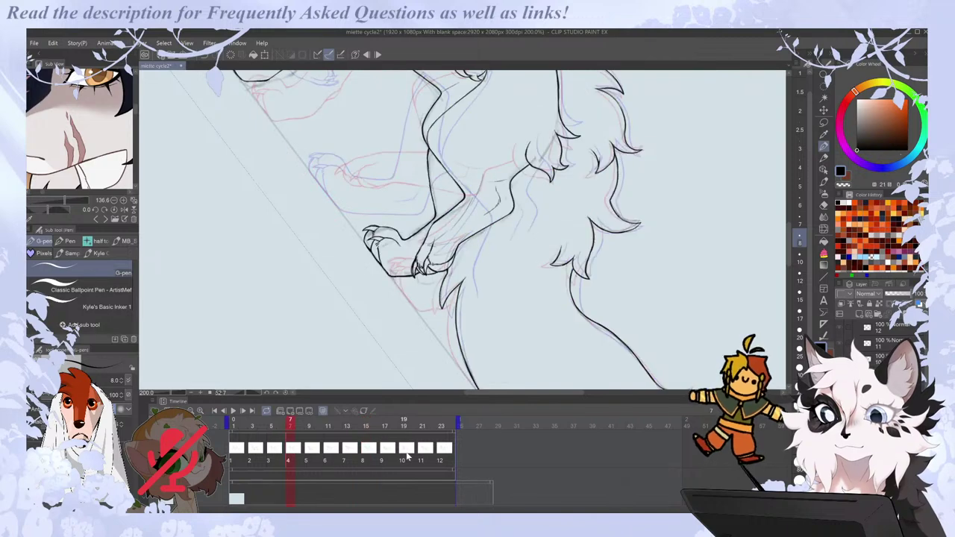
pyautogui.click(407, 454)
pyautogui.click(415, 452)
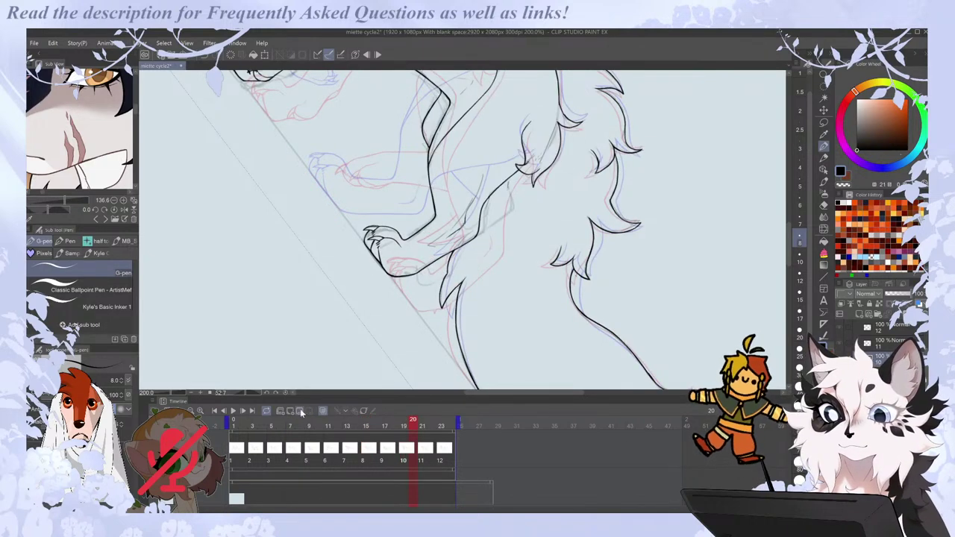
pyautogui.click(300, 411)
pyautogui.click(150, 67)
pyautogui.click(262, 47)
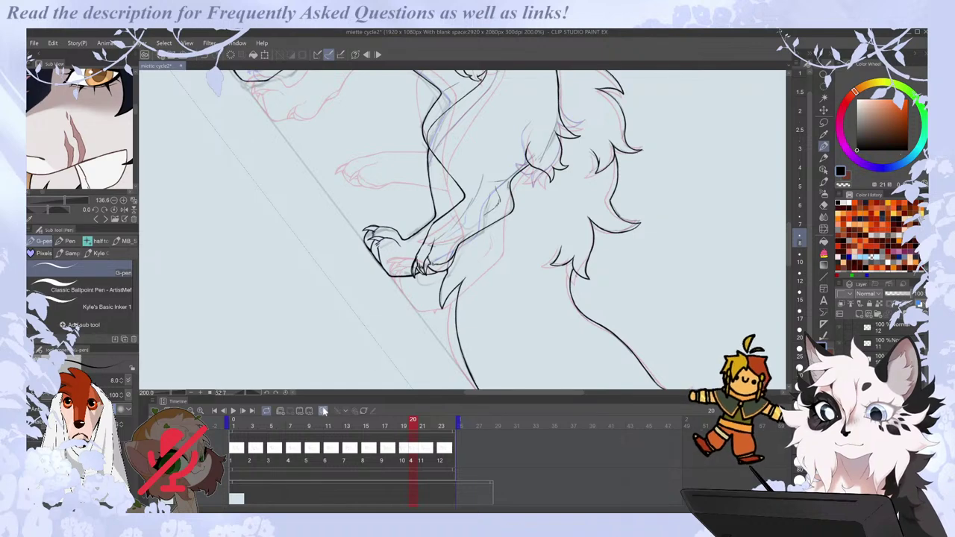
# Ink the trailing paw's claws and toes behind the planted hind paw on frame 19.
pyautogui.press('Left')
pyautogui.scroll(2, 441, 260)
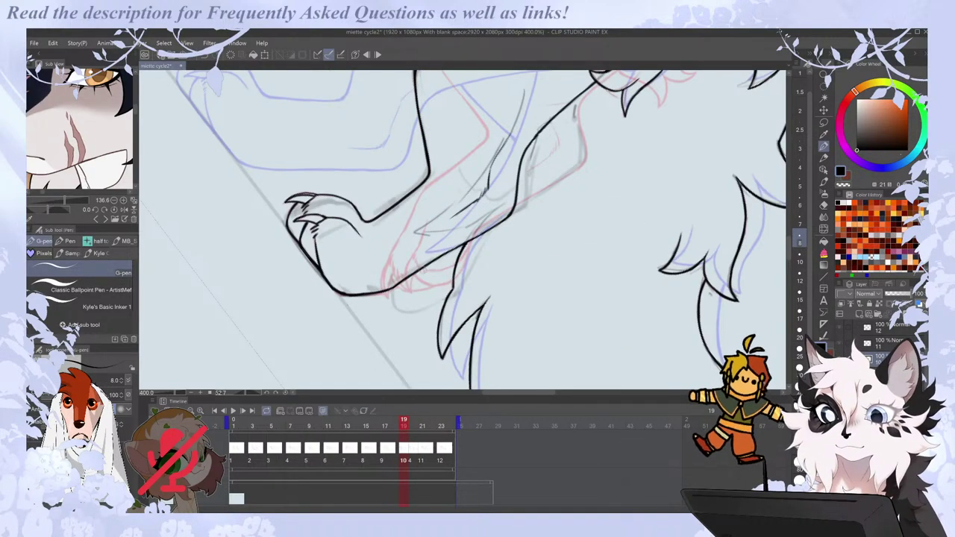
pyautogui.moveTo(425, 272)
pyautogui.mouseDown()
pyautogui.moveTo(452, 265)
pyautogui.moveTo(410, 291)
pyautogui.moveTo(414, 272)
pyautogui.moveTo(438, 281)
pyautogui.moveTo(418, 283)
pyautogui.moveTo(454, 279)
pyautogui.moveTo(387, 297)
pyautogui.mouseUp()
pyautogui.hotkey('ctrl', 'z')
pyautogui.moveTo(390, 291); pyautogui.dragTo(387, 298)
pyautogui.hotkey('ctrl', 'z')
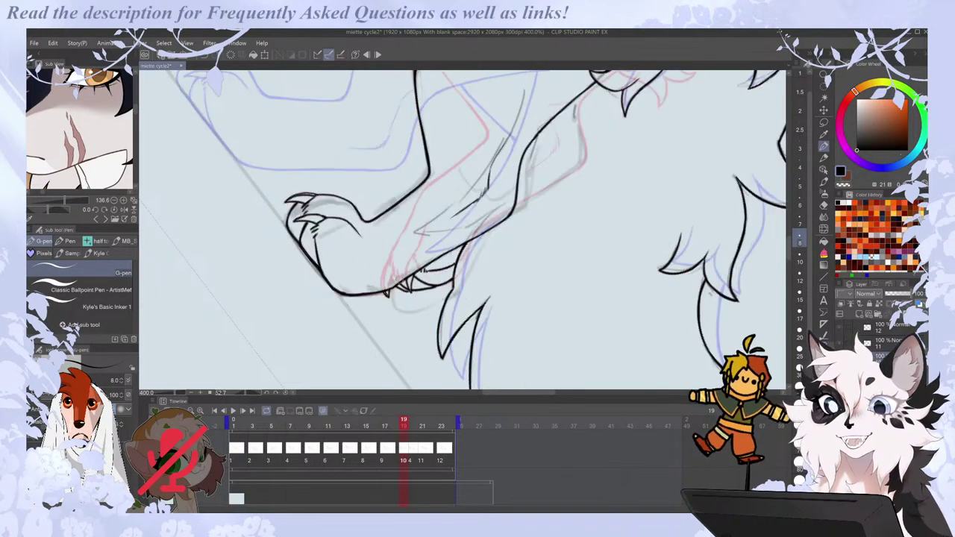
# Turn off onion skin, reset the canvas rotation and check the whole creature on frame 20.
pyautogui.hotkey('ctrl', 'alt', '0')
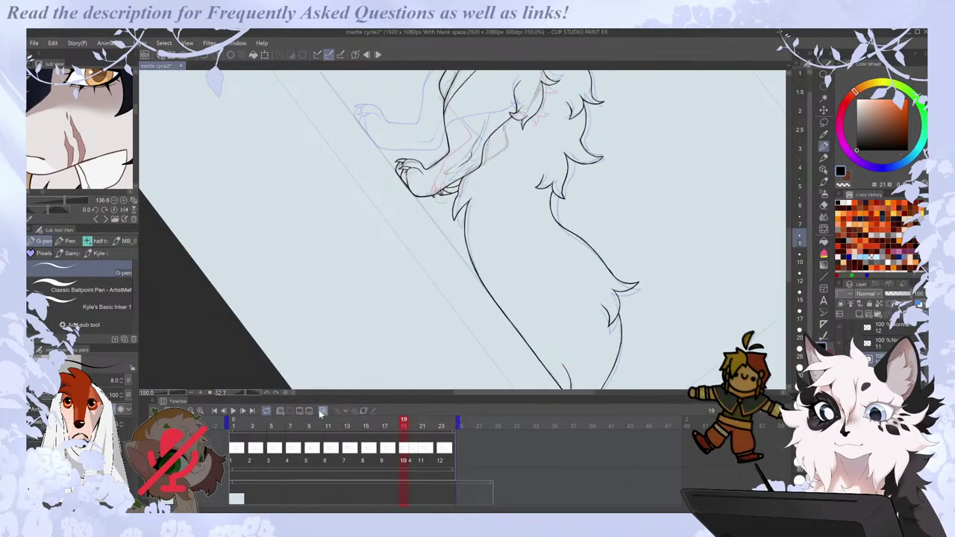
pyautogui.click(323, 410)
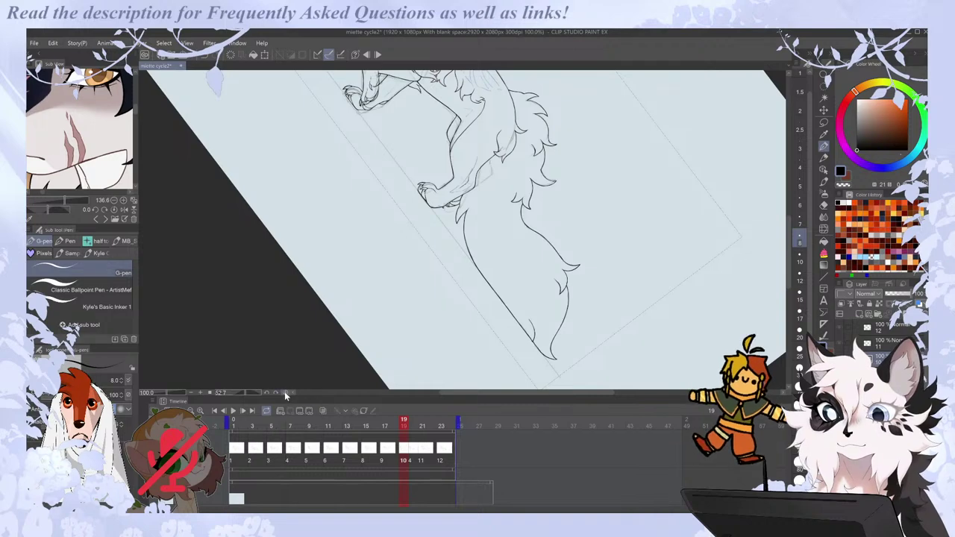
pyautogui.click(285, 393)
pyautogui.scroll(-1, 287, 389)
pyautogui.scroll(1, 413, 114)
pyautogui.press('Right')
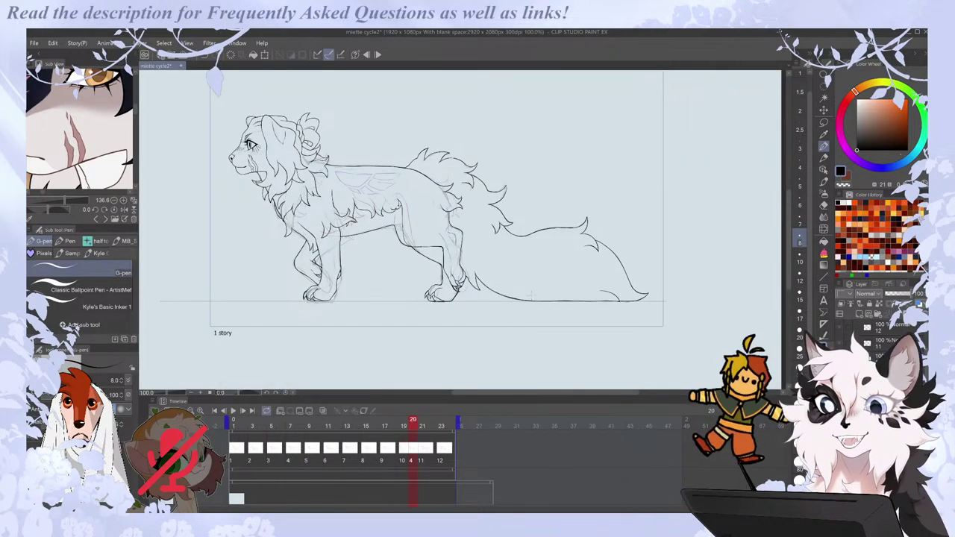
# Browse the walk-cycle frames and examine the unfinished trailing hind leg on frame 5.
pyautogui.scroll(1, 449, 243)
pyautogui.moveTo(471, 393); pyautogui.dragTo(460, 394)
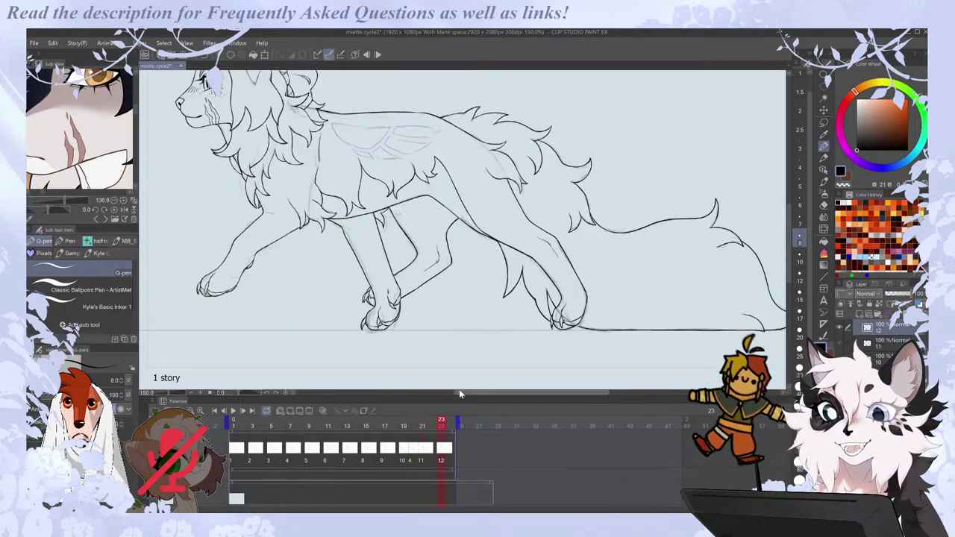
pyautogui.press('Left')
pyautogui.press('Left')
pyautogui.press('Left')
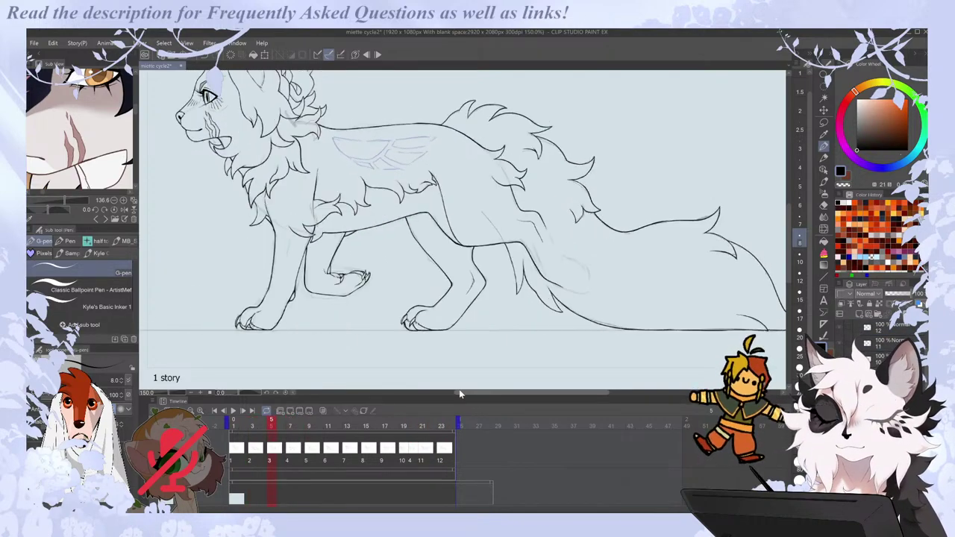
pyautogui.press('Right')
pyautogui.hotkey('ctrl', '+')
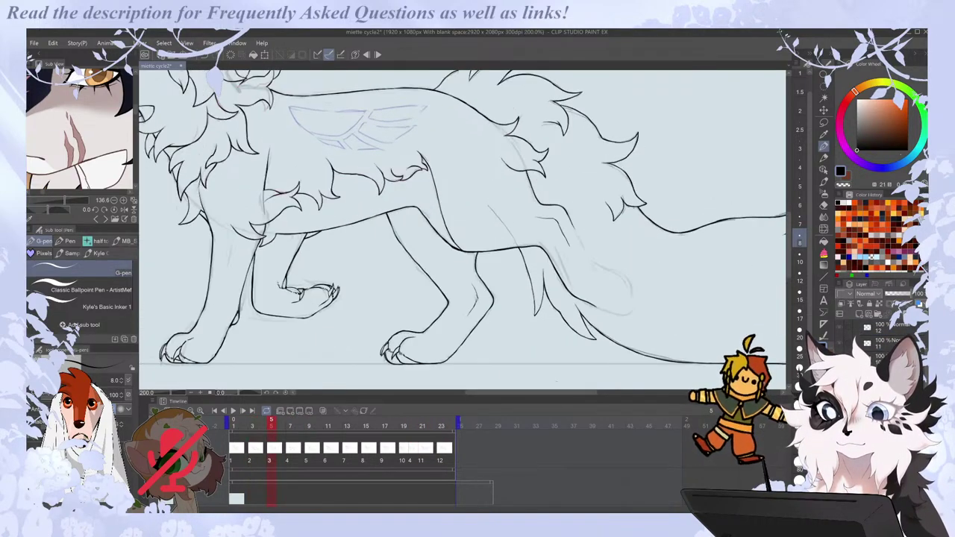
pyautogui.hotkey('ctrl', '+')
pyautogui.hotkey('ctrl', '+')
pyautogui.press('e')
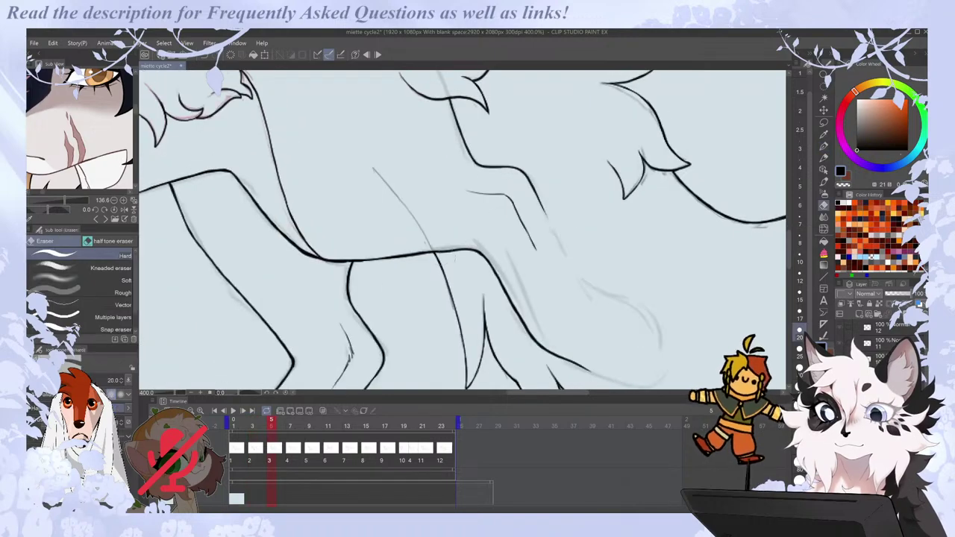
pyautogui.press('p')
pyautogui.hotkey('ctrl', '-')
pyautogui.hotkey('ctrl', '-')
pyautogui.hotkey('ctrl', '-')
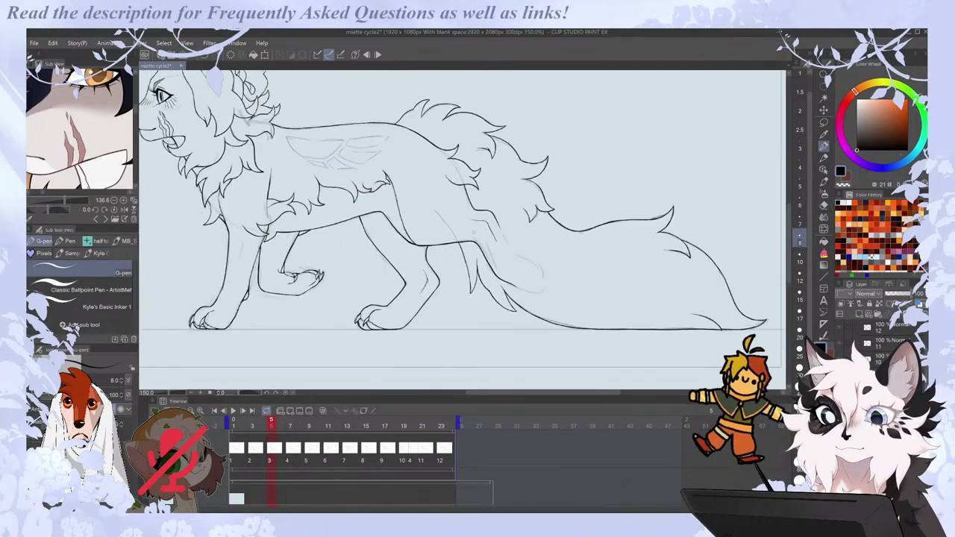
# Touch up the small lines beside the trailing hind paw's claws on frame 7.
pyautogui.moveTo(236, 394)
pyautogui.mouseDown()
pyautogui.moveTo(262, 392)
pyautogui.moveTo(252, 396)
pyautogui.mouseUp()
pyautogui.hotkey('ctrl', '+')
pyautogui.press(',')
pyautogui.press('.')
pyautogui.press('.')
pyautogui.press('Left')
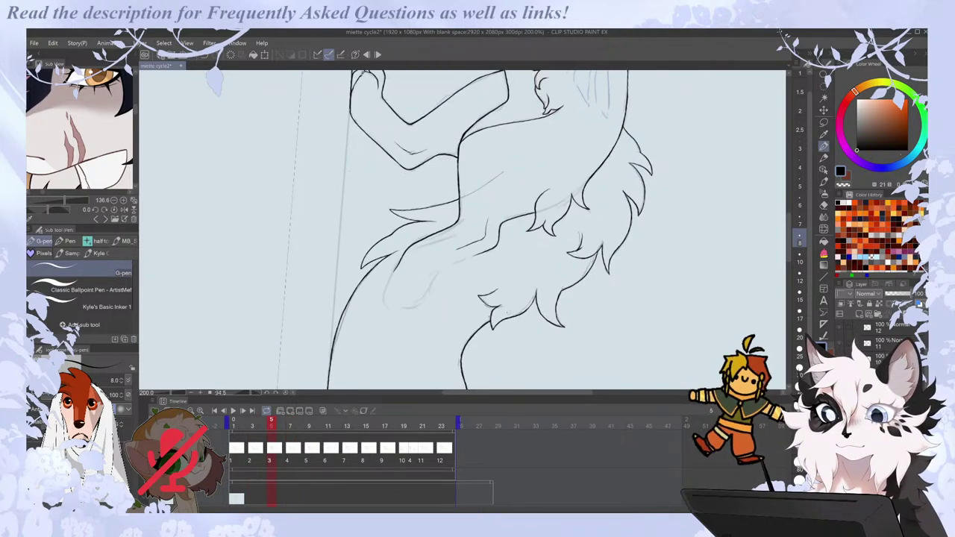
pyautogui.press(',')
pyautogui.press('.')
pyautogui.press('.')
pyautogui.scroll(2, 376, 223)
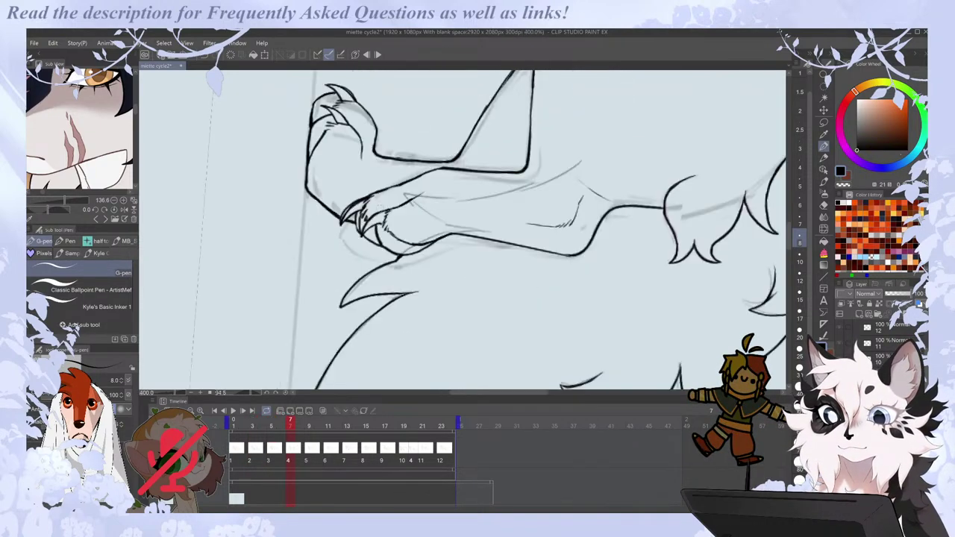
pyautogui.press('e')
pyautogui.moveTo(361, 229); pyautogui.dragTo(366, 238)
pyautogui.press('p')
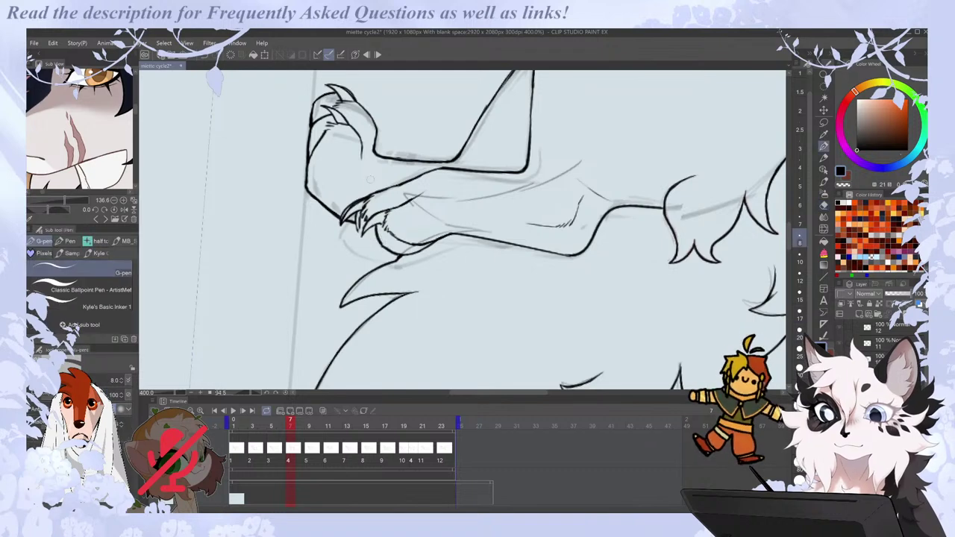
pyautogui.moveTo(360, 231)
pyautogui.mouseDown()
pyautogui.moveTo(387, 250)
pyautogui.moveTo(365, 240)
pyautogui.mouseUp()
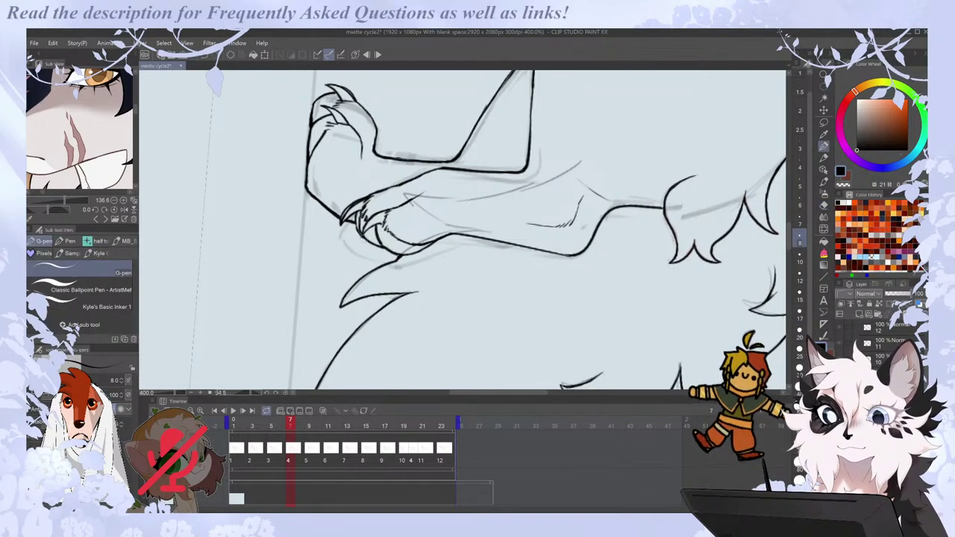
# Flip between frames 5, 7 and 9 to compare the trailing hind leg's shape and paw position.
pyautogui.press(',')
pyautogui.press('.')
pyautogui.scroll(-2, 361, 228)
pyautogui.press(',')
pyautogui.press('Right')
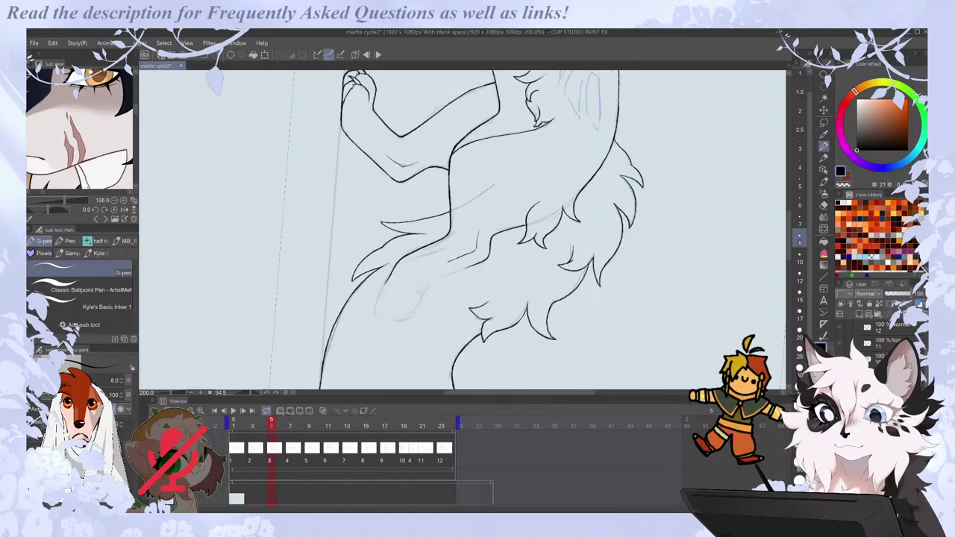
pyautogui.press('Right')
pyautogui.press('.')
pyautogui.press(',')
pyautogui.press(',')
pyautogui.press(',')
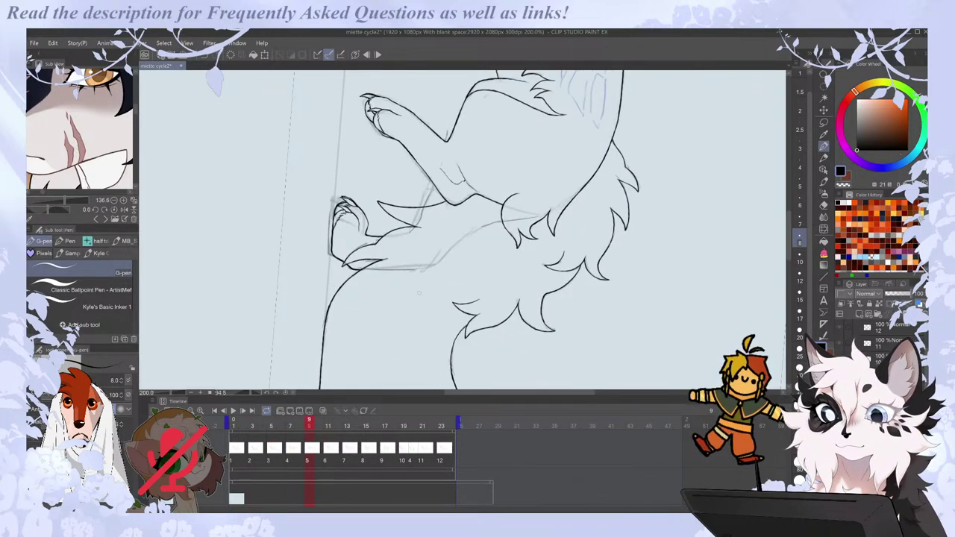
pyautogui.press('.')
pyautogui.press('e')
pyautogui.press('p')
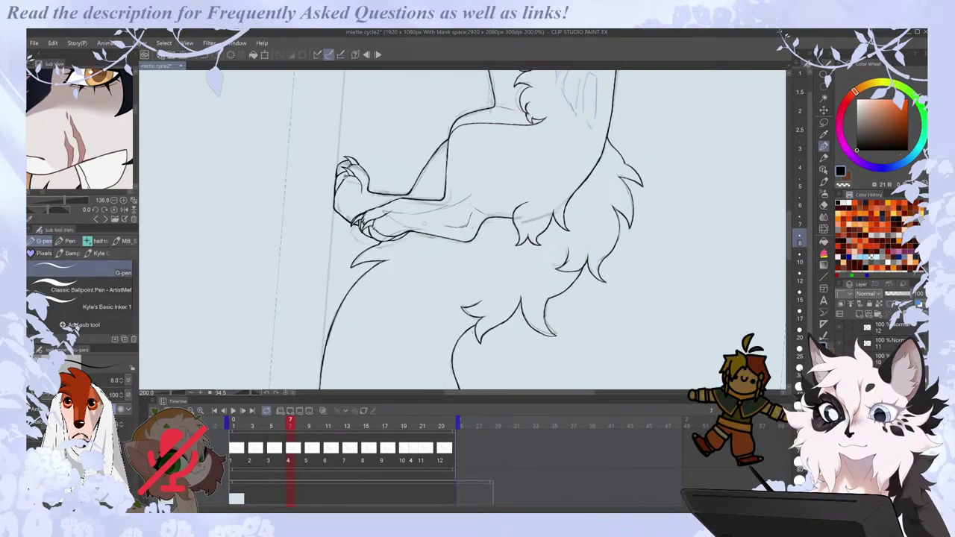
pyautogui.press('.')
pyautogui.press(',')
pyautogui.press(',')
pyautogui.press('.')
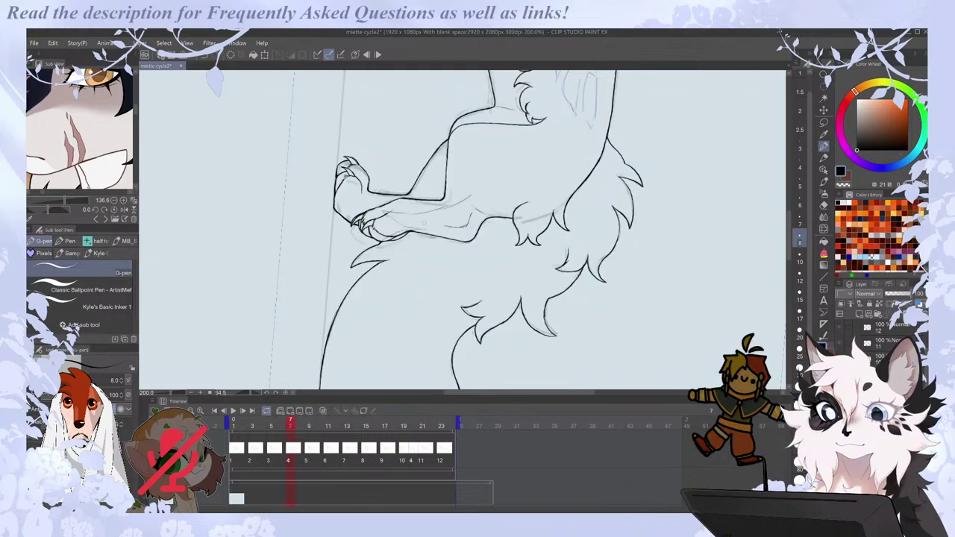
pyautogui.press(',')
pyautogui.press('.')
pyautogui.press(',')
pyautogui.press(',')
pyautogui.press('.')
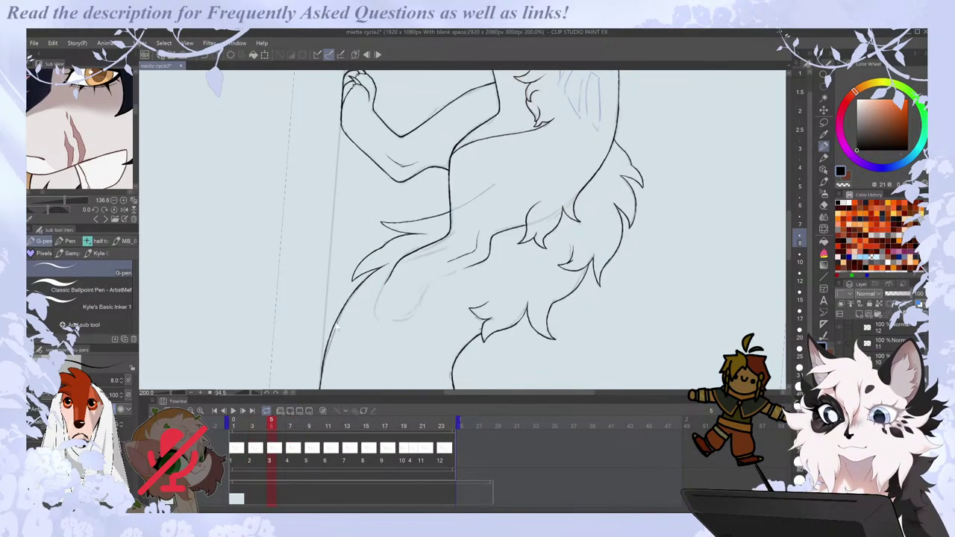
# Ink the outer toe's edge, its fur ticks and a toe divider line on the raised hind paw on frame 5.
pyautogui.scroll(2, 336, 324)
pyautogui.moveTo(444, 239)
pyautogui.mouseDown()
pyautogui.moveTo(415, 284)
pyautogui.moveTo(419, 296)
pyautogui.mouseUp()
pyautogui.moveTo(421, 288)
pyautogui.mouseDown()
pyautogui.moveTo(422, 298)
pyautogui.moveTo(456, 299)
pyautogui.mouseUp()
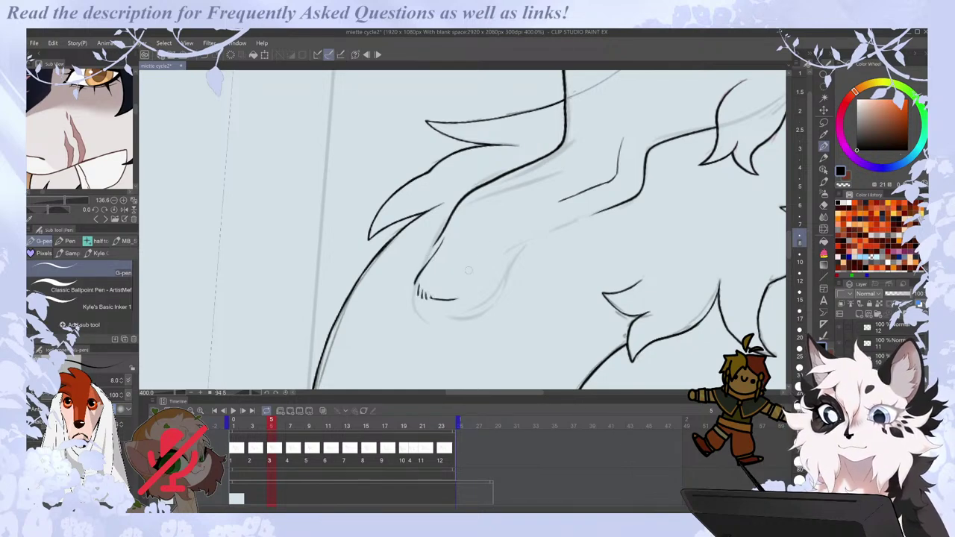
pyautogui.hotkey('ctrl', 'z')
pyautogui.moveTo(471, 249); pyautogui.dragTo(457, 267)
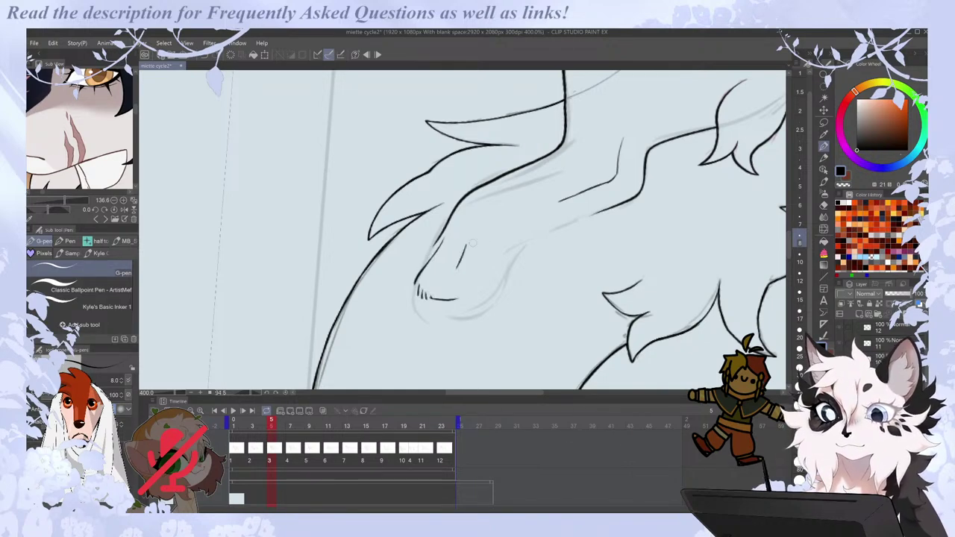
pyautogui.press(',')
pyautogui.press('.')
pyautogui.press('.')
pyautogui.press('Left')
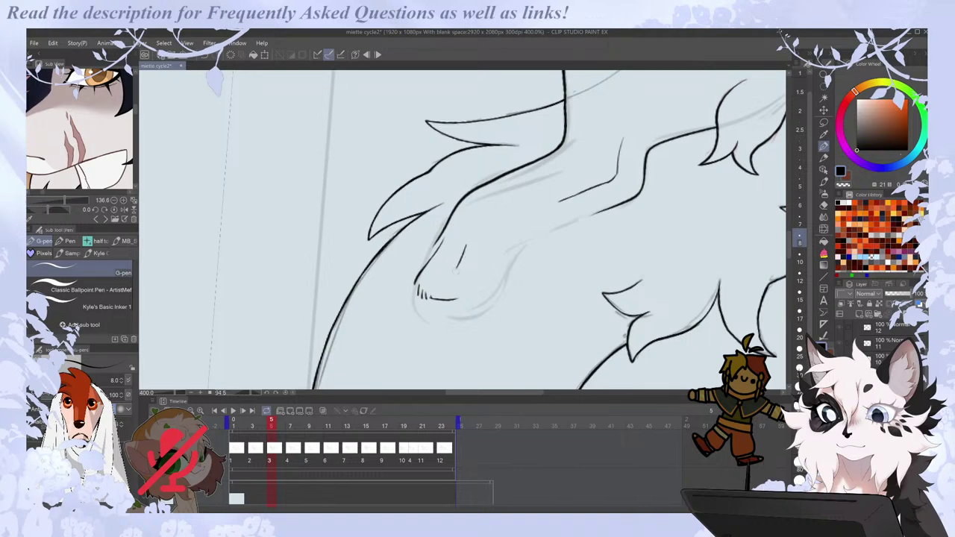
# Ink the near toe's claw at the end of the divider line and add fur ticks beside it.
pyautogui.moveTo(452, 275)
pyautogui.mouseDown()
pyautogui.moveTo(445, 303)
pyautogui.moveTo(452, 289)
pyautogui.mouseUp()
pyautogui.press('e')
pyautogui.press('p')
pyautogui.press('e')
pyautogui.press('p')
pyautogui.press('e')
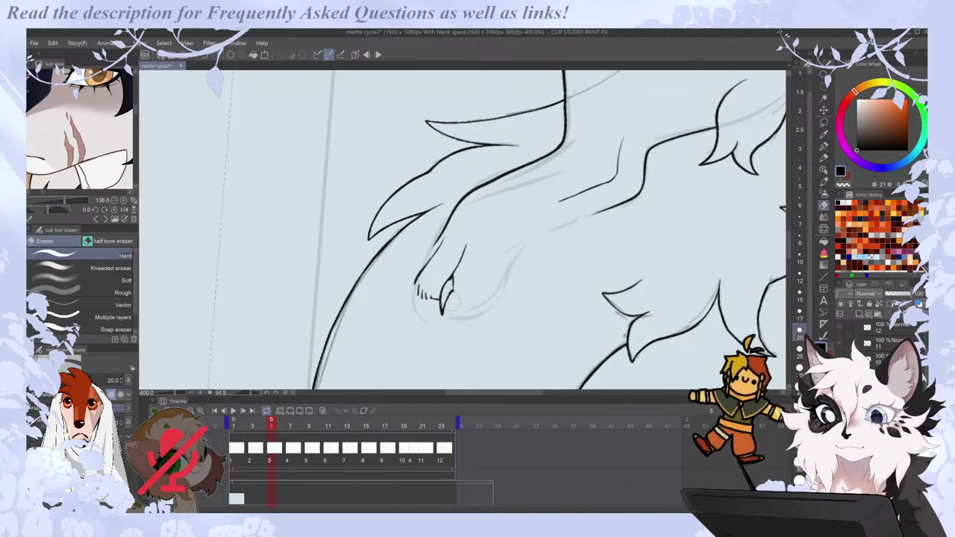
pyautogui.press('p')
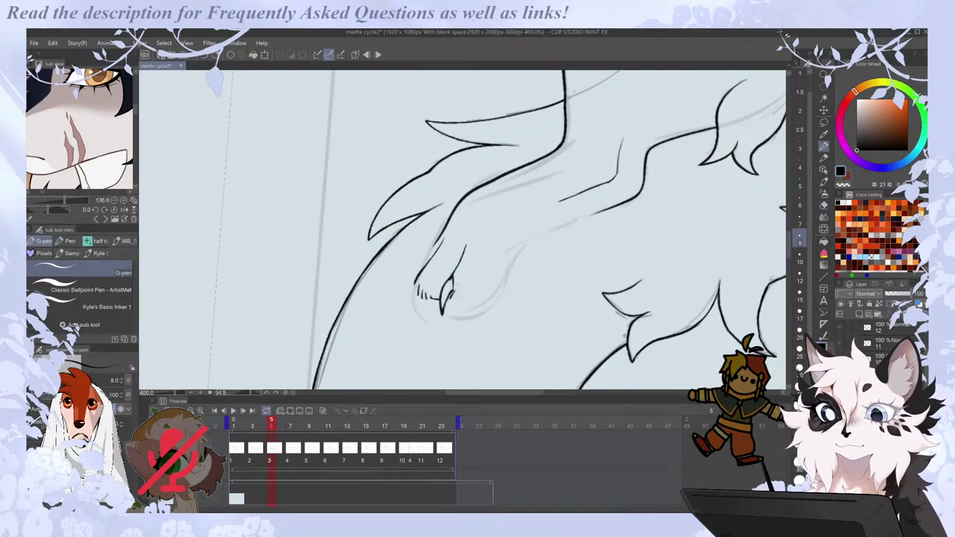
pyautogui.moveTo(455, 288); pyautogui.dragTo(464, 300)
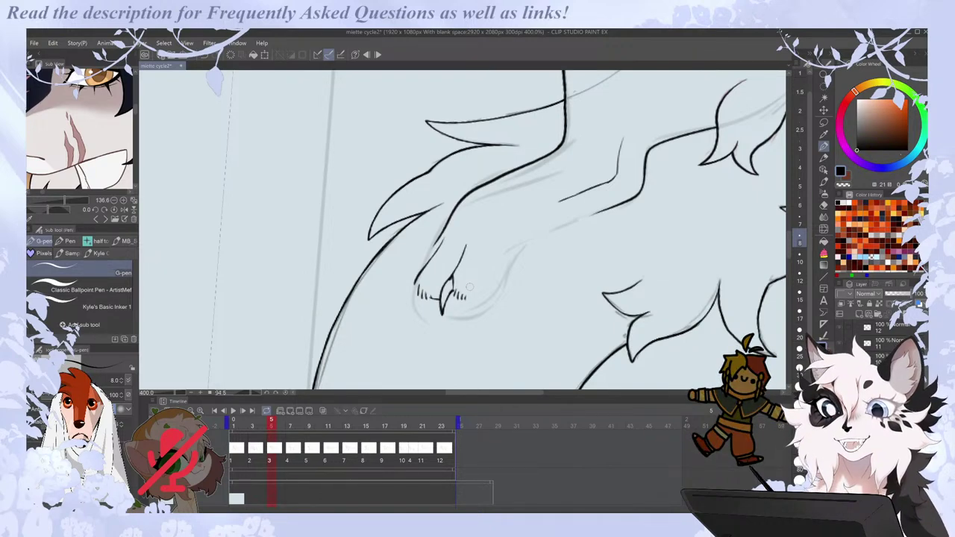
# Ink the rear contour of the raised paw and join it smoothly to the hind leg's outline on frame 5.
pyautogui.moveTo(460, 294)
pyautogui.mouseDown()
pyautogui.moveTo(510, 253)
pyautogui.moveTo(491, 291)
pyautogui.moveTo(522, 238)
pyautogui.mouseUp()
pyautogui.hotkey('ctrl', 'z')
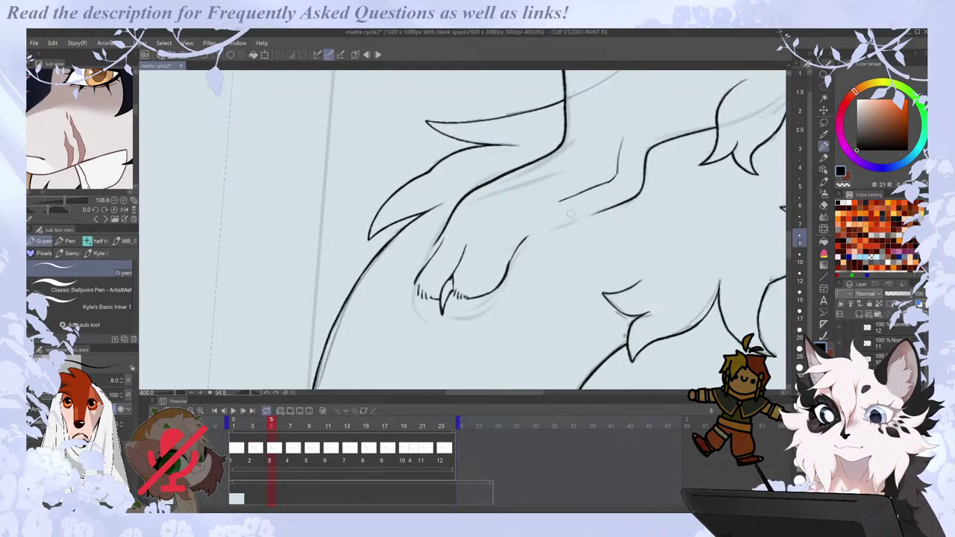
pyautogui.hotkey('ctrl', 'z')
pyautogui.moveTo(509, 270); pyautogui.dragTo(523, 238)
pyautogui.moveTo(518, 241); pyautogui.dragTo(573, 220)
pyautogui.hotkey('ctrl', 'z')
pyautogui.moveTo(517, 246)
pyautogui.mouseDown()
pyautogui.moveTo(628, 191)
pyautogui.moveTo(555, 200)
pyautogui.moveTo(577, 191)
pyautogui.moveTo(553, 198)
pyautogui.mouseUp()
pyautogui.press('e')
pyautogui.press('p')
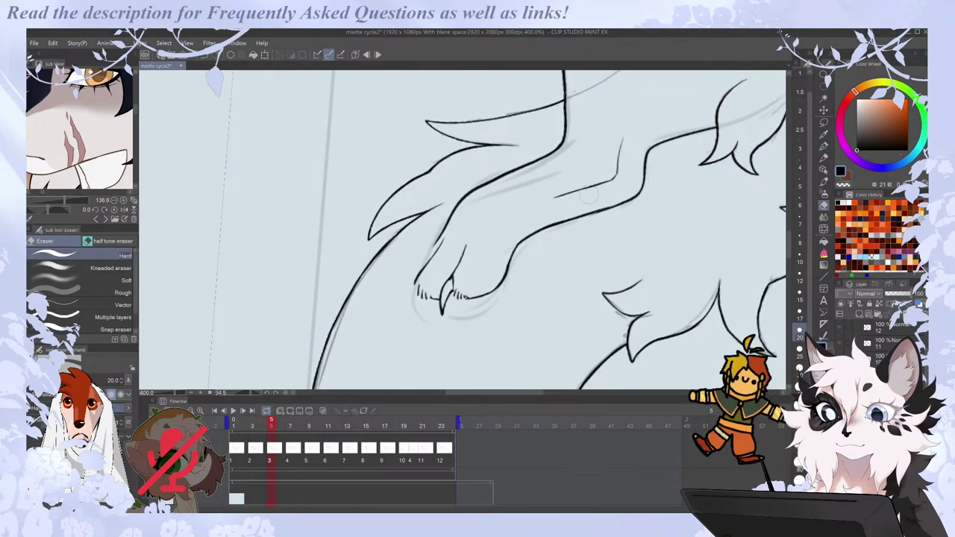
# Add a second toe contour line along the outer edge of the raised hind paw on frame 5.
pyautogui.press(',')
pyautogui.press('.')
pyautogui.press(',')
pyautogui.press('.')
pyautogui.moveTo(441, 239); pyautogui.dragTo(409, 279)
pyautogui.hotkey('ctrl', 'z')
pyautogui.press(',')
pyautogui.press('.')
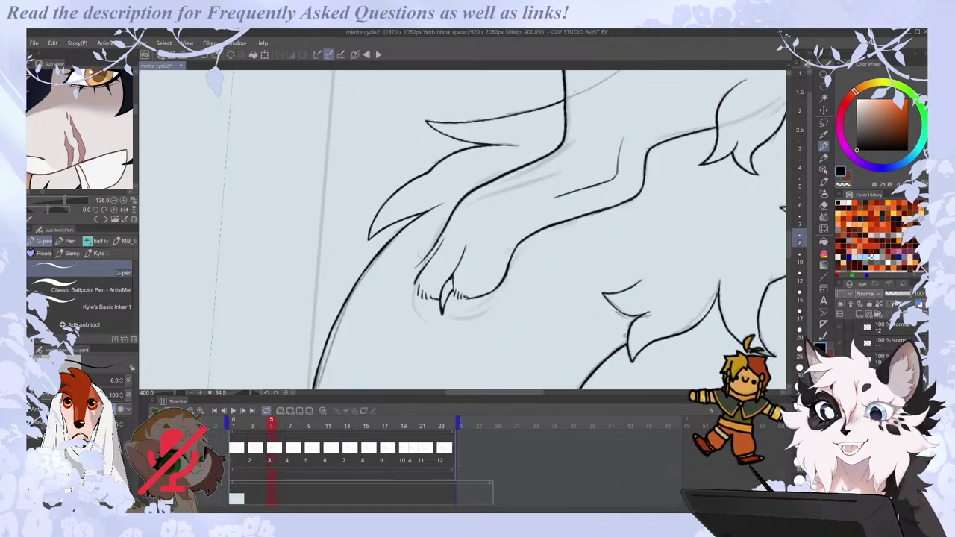
# Ink a curved claw over the fur ticks on the raised hind paw's outer toe.
pyautogui.press('e')
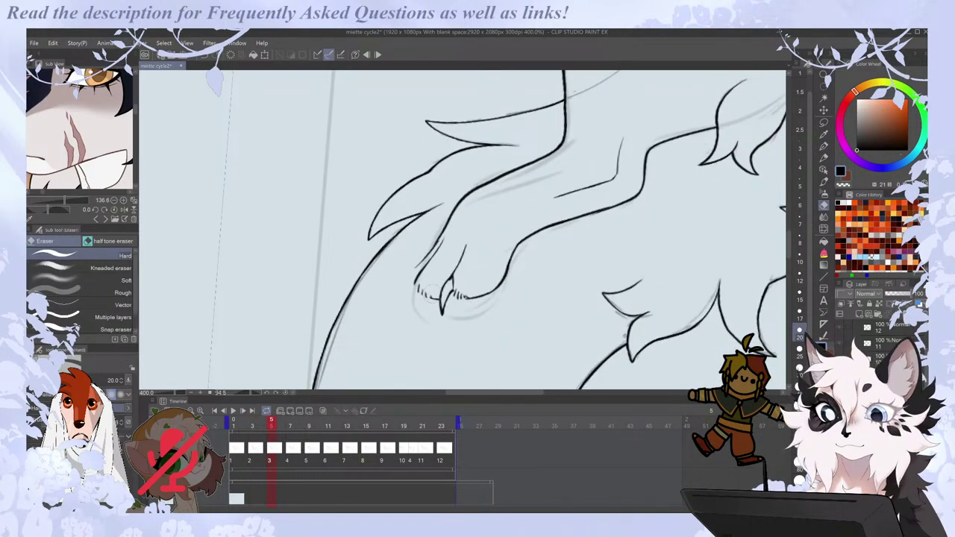
pyautogui.press('p')
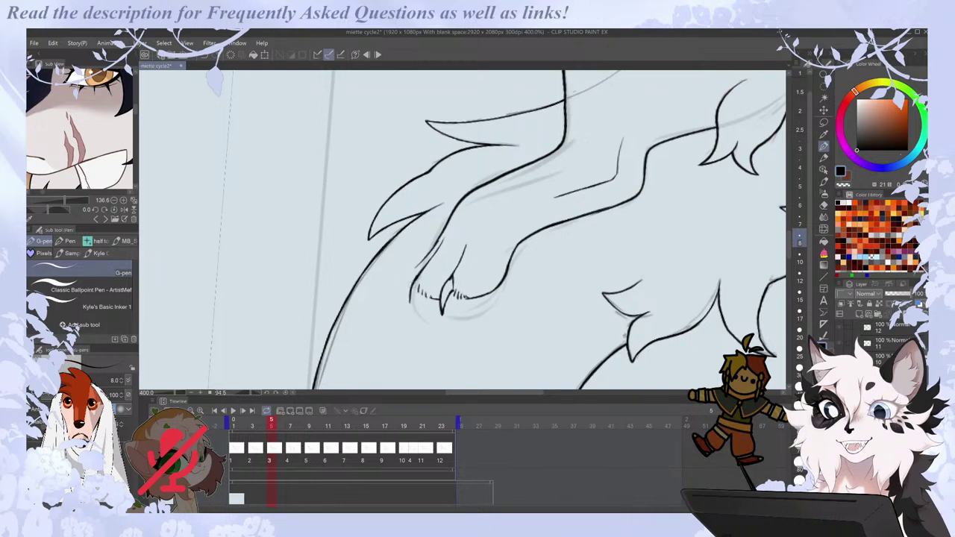
pyautogui.moveTo(409, 289)
pyautogui.mouseDown()
pyautogui.moveTo(413, 316)
pyautogui.moveTo(429, 293)
pyautogui.mouseUp()
pyautogui.press('e')
pyautogui.press('p')
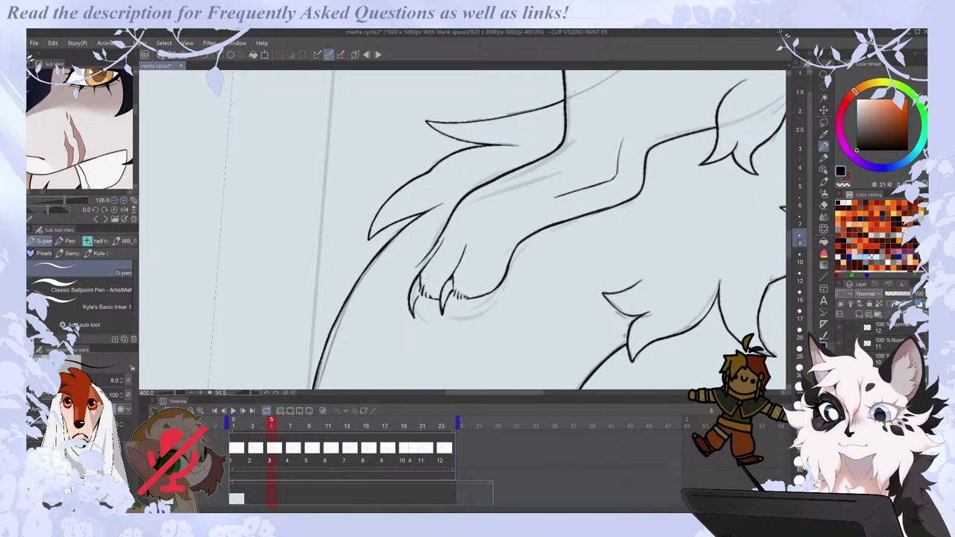
# Ink the far toe's claw behind the outer claw and clean up the overlapping lines.
pyautogui.press('e')
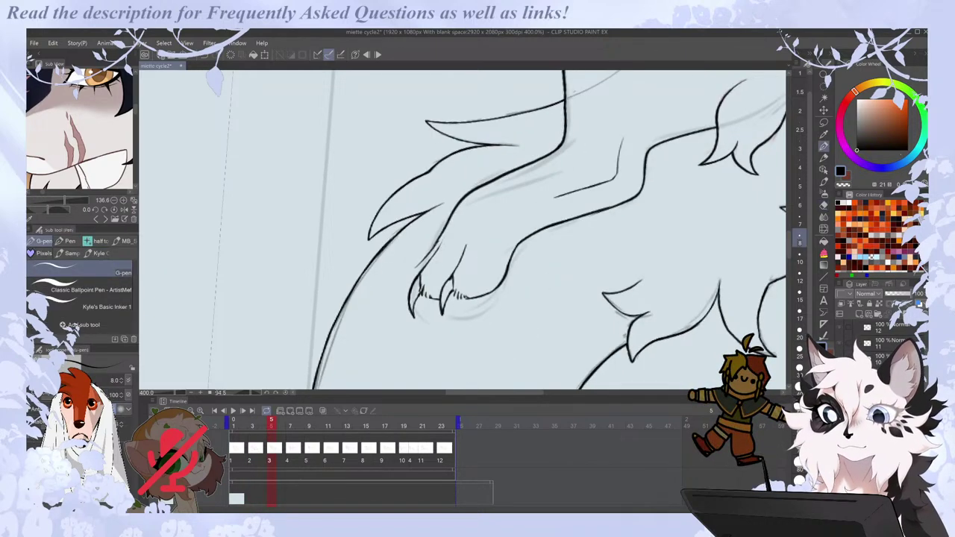
pyautogui.press('p')
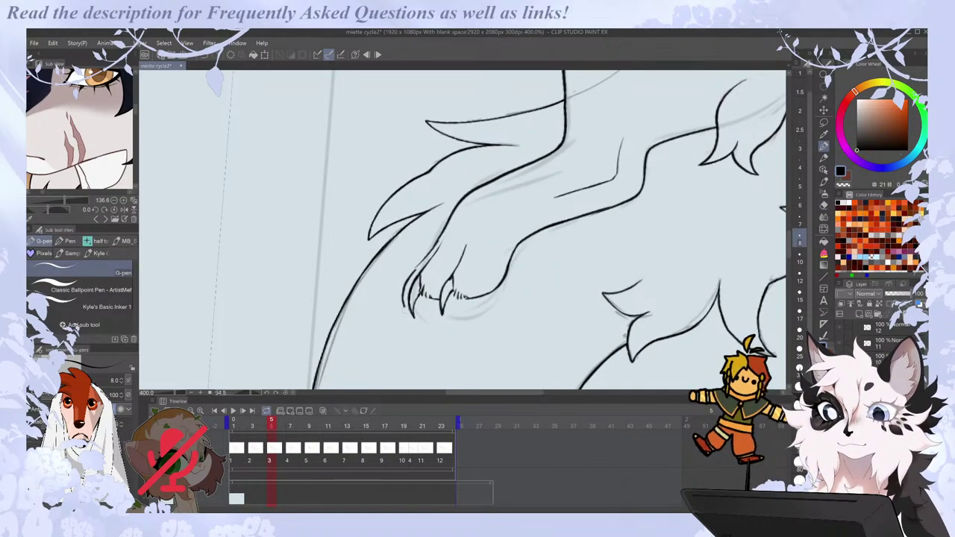
pyautogui.press('e')
pyautogui.moveTo(434, 259)
pyautogui.mouseDown()
pyautogui.moveTo(438, 245)
pyautogui.moveTo(407, 284)
pyautogui.moveTo(406, 313)
pyautogui.mouseUp()
pyautogui.press('p')
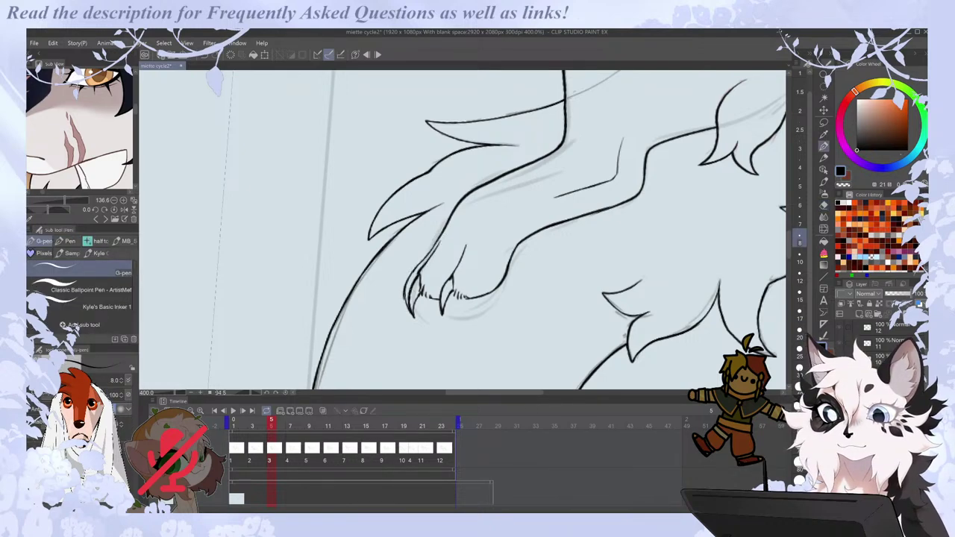
pyautogui.press('Left')
pyautogui.press('Right')
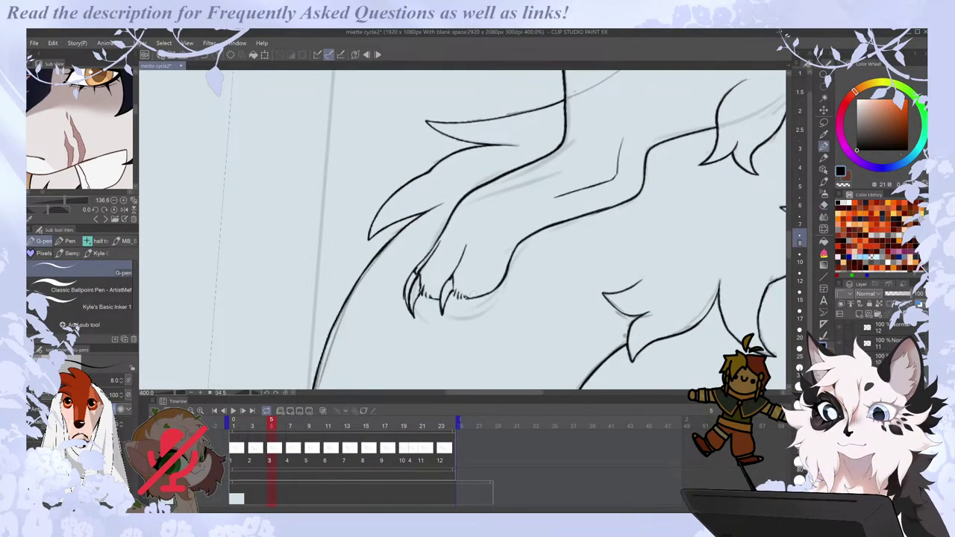
# Ink the curved paw pad lines beneath the toes and between the claws on frame 5.
pyautogui.moveTo(451, 296)
pyautogui.mouseDown()
pyautogui.moveTo(482, 308)
pyautogui.moveTo(503, 280)
pyautogui.mouseUp()
pyautogui.hotkey('ctrl', 'z')
pyautogui.moveTo(450, 295)
pyautogui.mouseDown()
pyautogui.moveTo(464, 305)
pyautogui.moveTo(500, 284)
pyautogui.mouseUp()
pyautogui.hotkey('ctrl', 'z')
pyautogui.moveTo(446, 299)
pyautogui.mouseDown()
pyautogui.moveTo(477, 315)
pyautogui.moveTo(500, 286)
pyautogui.mouseUp()
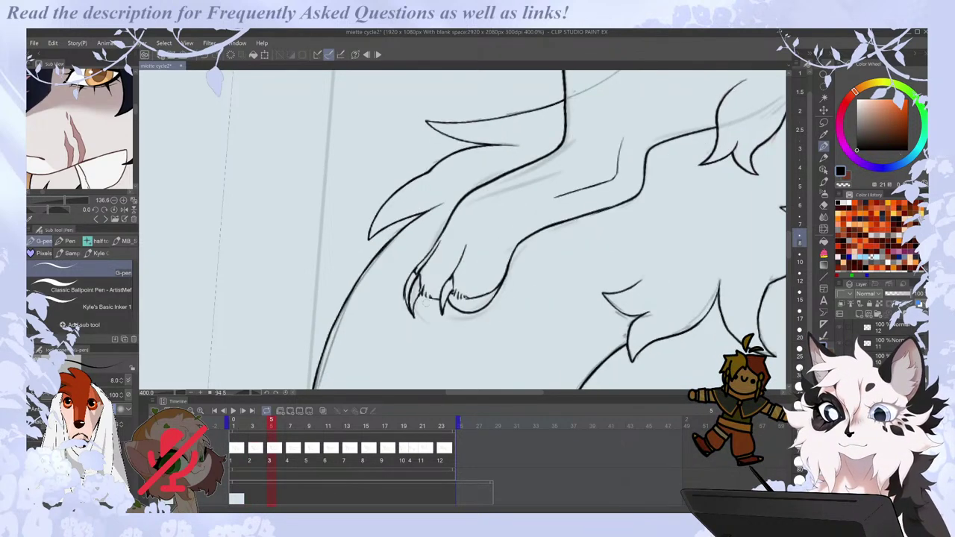
pyautogui.moveTo(416, 303)
pyautogui.mouseDown()
pyautogui.moveTo(453, 313)
pyautogui.moveTo(441, 319)
pyautogui.mouseUp()
pyautogui.hotkey('ctrl', 'z')
pyautogui.press(',')
pyautogui.press('.')
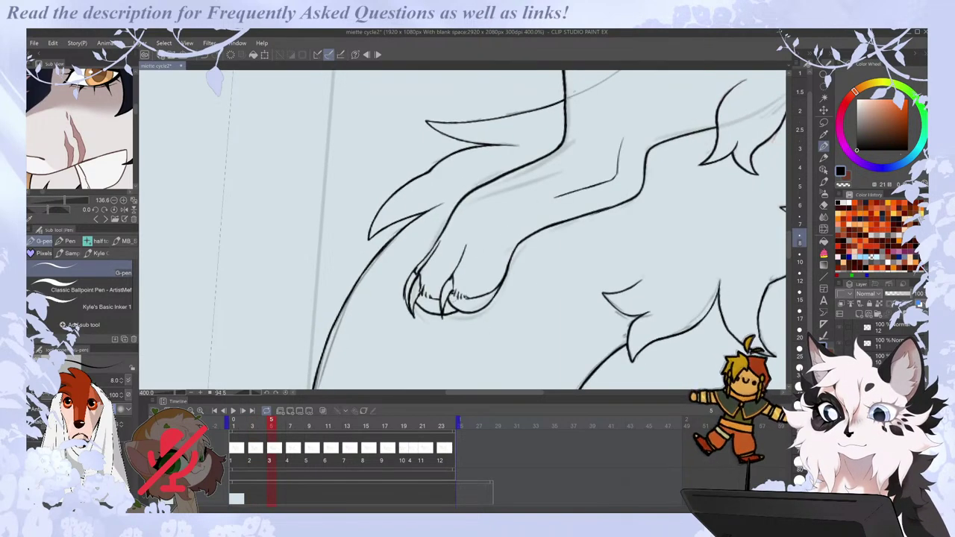
# Reset the canvas rotation and check the whole creature with its raised hind paw on frame 5.
pyautogui.scroll(-2, 452, 299)
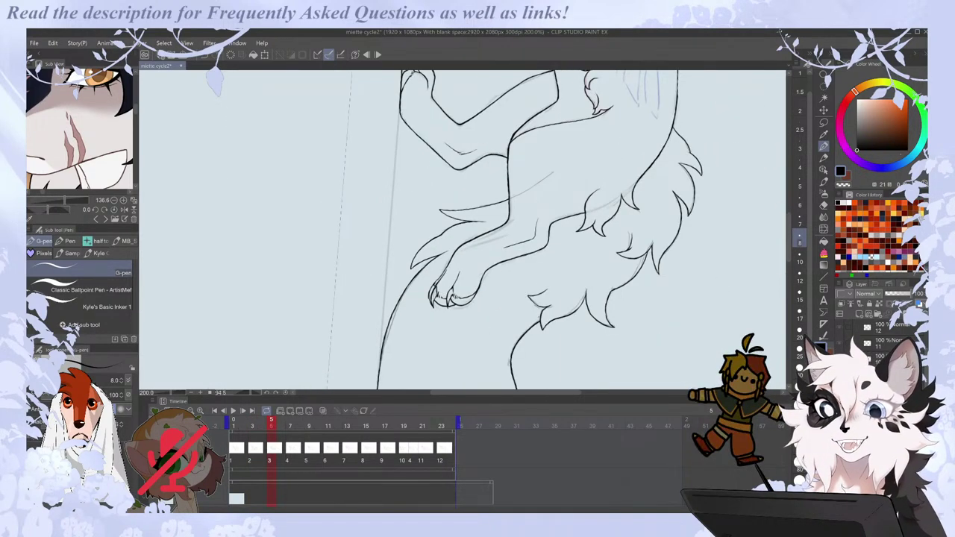
pyautogui.click(287, 393)
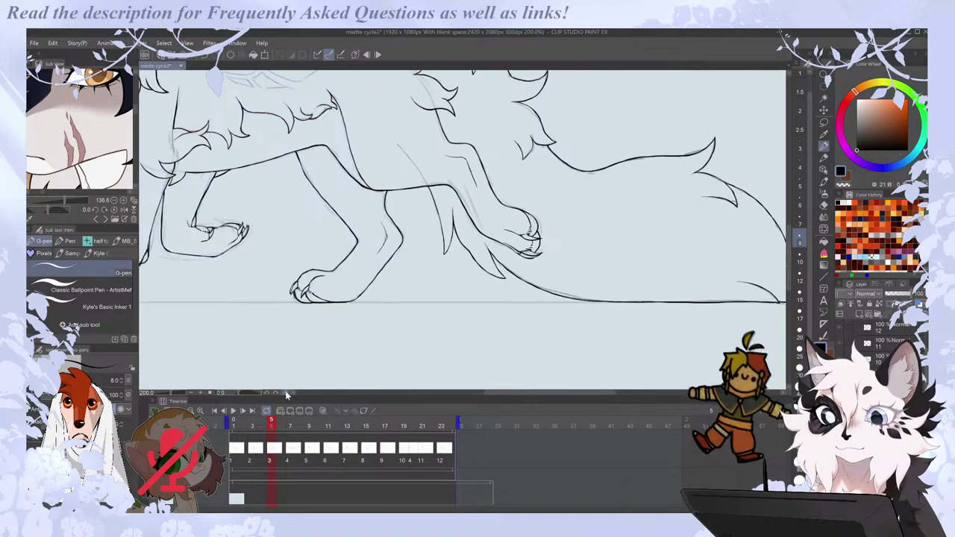
pyautogui.hotkey('ctrl', '-')
pyautogui.hotkey('ctrl', '+')
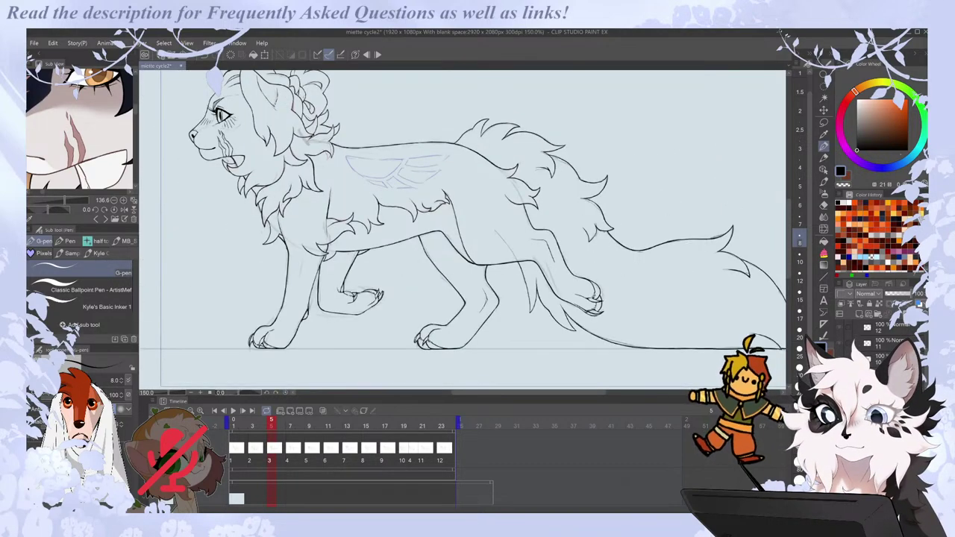
# Clean up the overlapping lines around the near and far hind paws on frame 7.
pyautogui.press('Left')
pyautogui.press('Right')
pyautogui.press('Right')
pyautogui.press('Left')
pyautogui.press('Left')
pyautogui.hotkey('ctrl', '+')
pyautogui.hotkey('ctrl', '+')
pyautogui.hotkey('ctrl', '+')
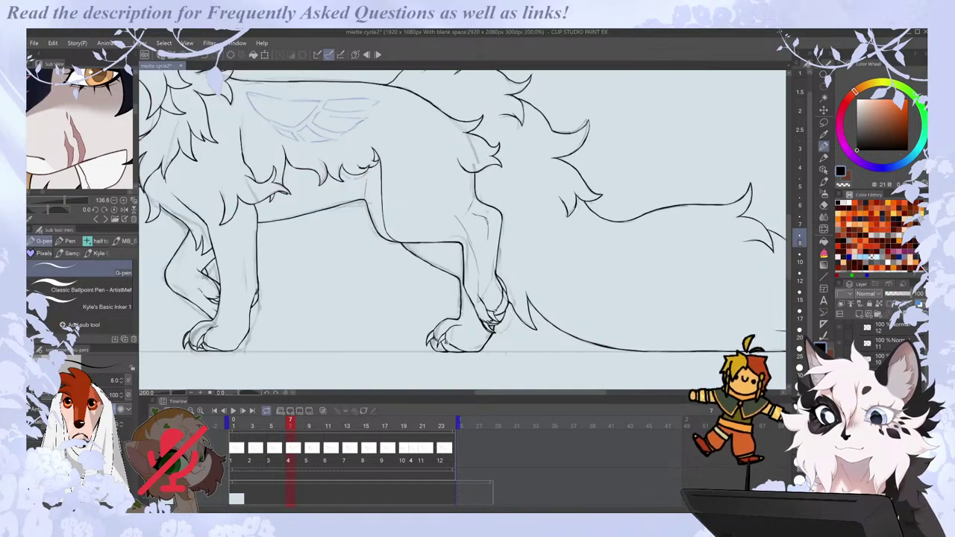
pyautogui.press('e')
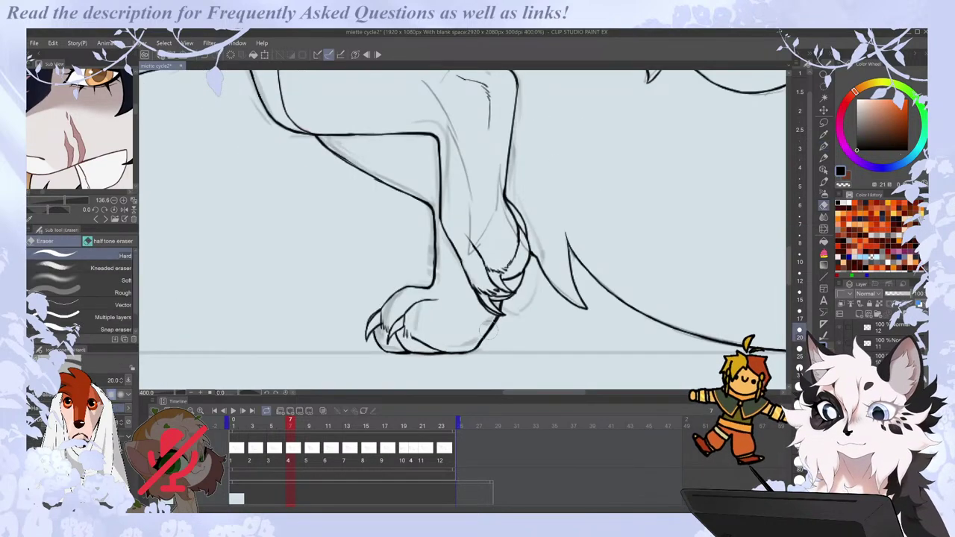
pyautogui.press('p')
# Compare the hind legs on frames 3 and 5 and play back the whole walk cycle.
pyautogui.hotkey('ctrl', '-')
pyautogui.hotkey('ctrl', '-')
pyautogui.press('space')
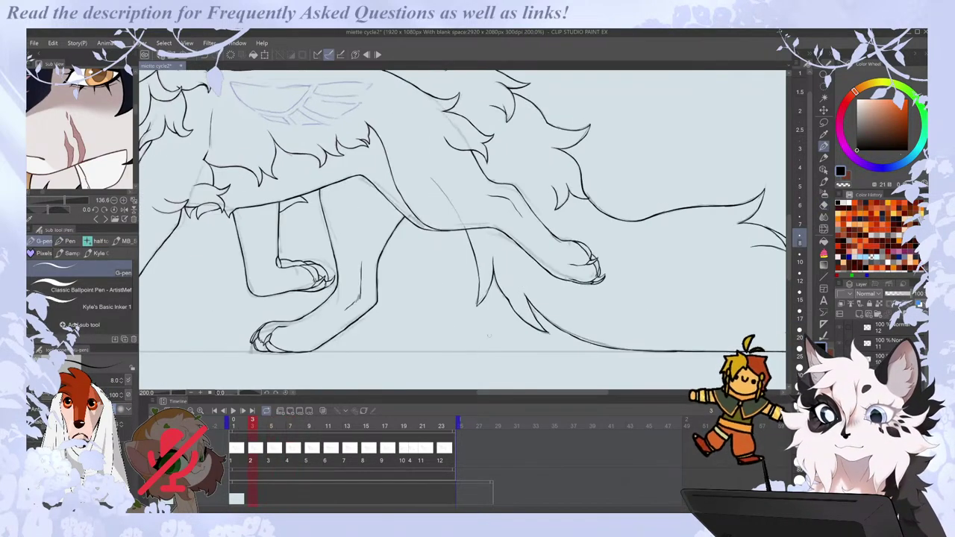
pyautogui.press('e')
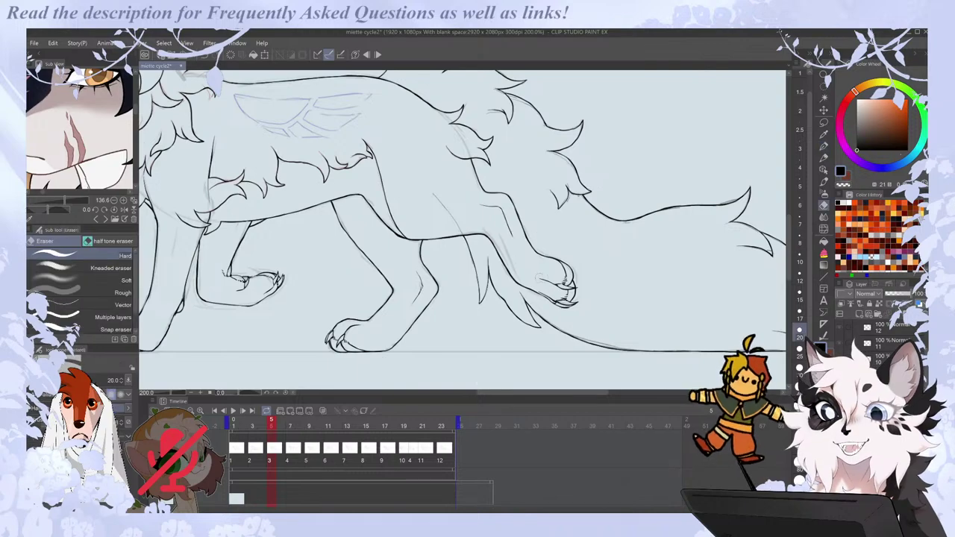
pyautogui.hotkey('ctrl', '-')
pyautogui.hotkey('ctrl', '-')
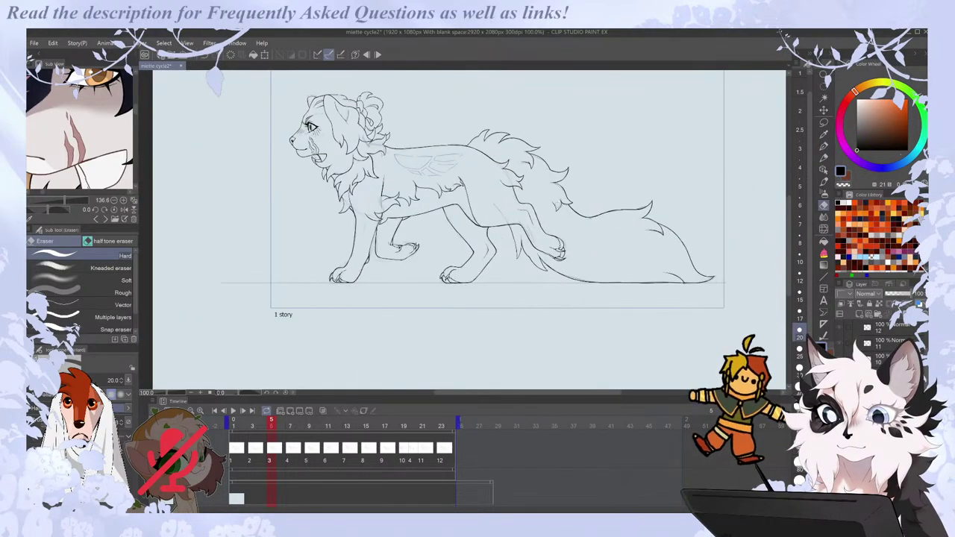
pyautogui.press('p')
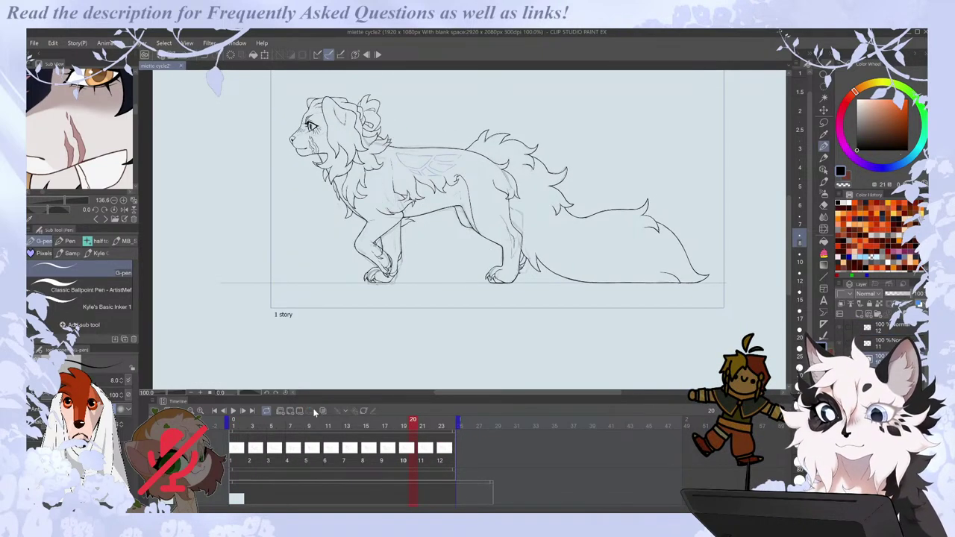
pyautogui.click(232, 411)
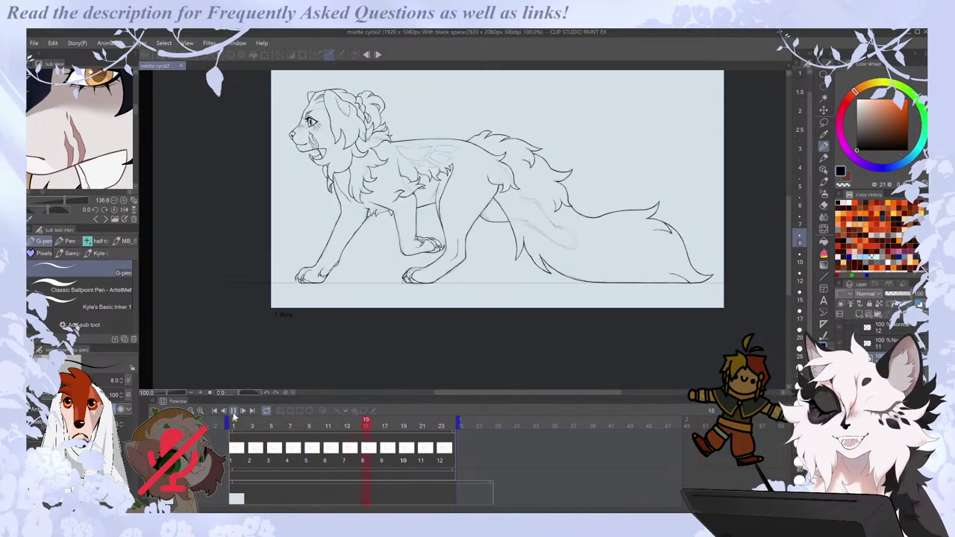
pyautogui.scroll(3, 787, 205)
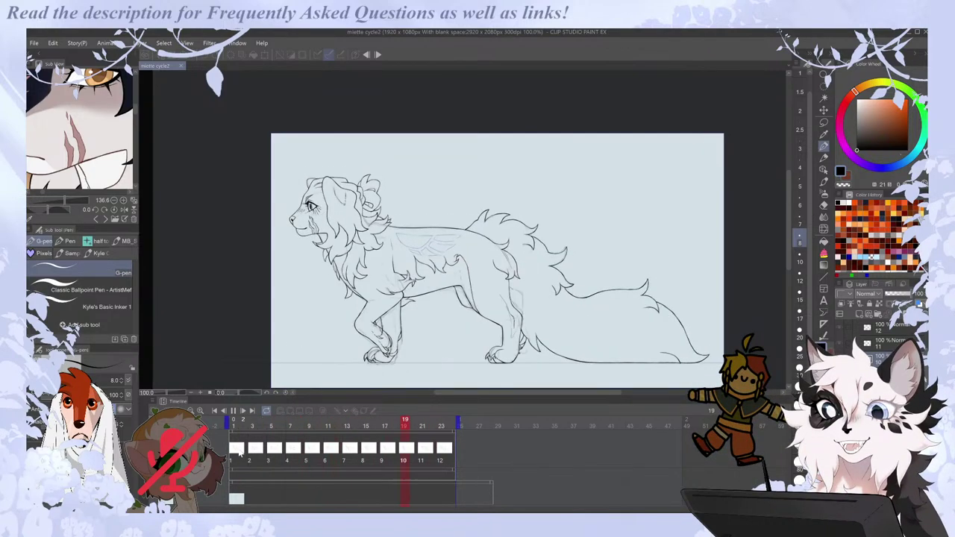
pyautogui.scroll(2, 342, 300)
# Ink the chest line joining the mane's lower tuft to the elbow fur on frame 11.
pyautogui.press('Right')
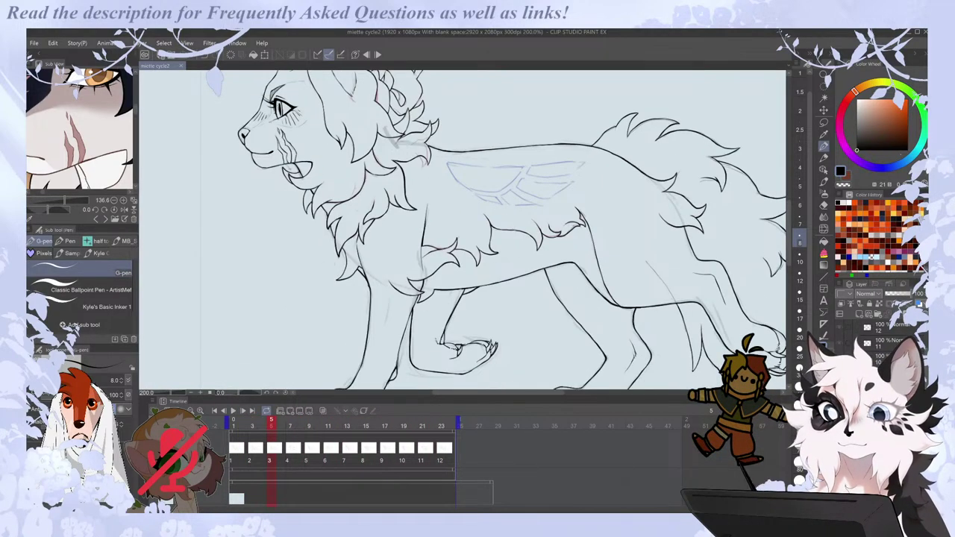
pyautogui.press('Right')
pyautogui.press('Right')
pyautogui.press('Right')
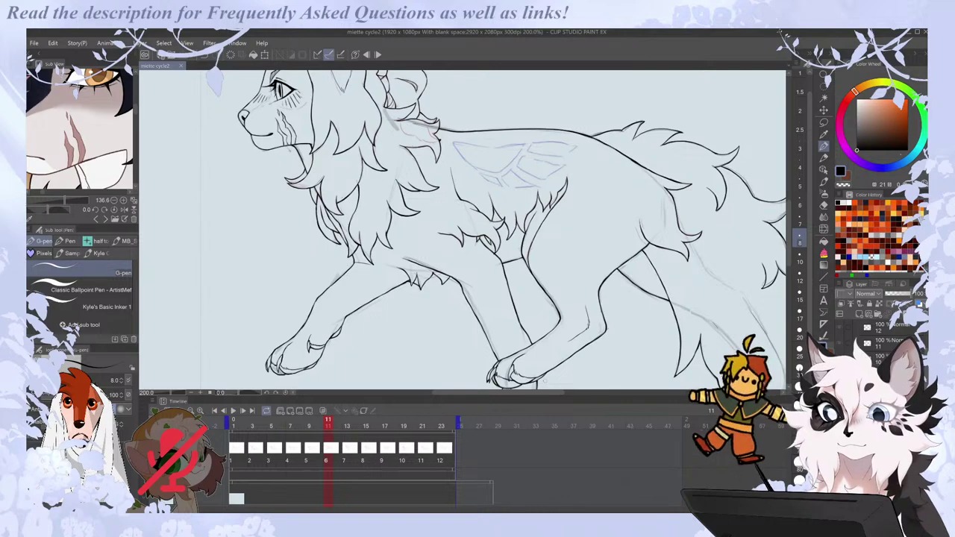
pyautogui.scroll(2, 343, 259)
pyautogui.press('Left')
pyautogui.press('Right')
pyautogui.press('Right')
pyautogui.press('Left')
pyautogui.press('Left')
pyautogui.press('Right')
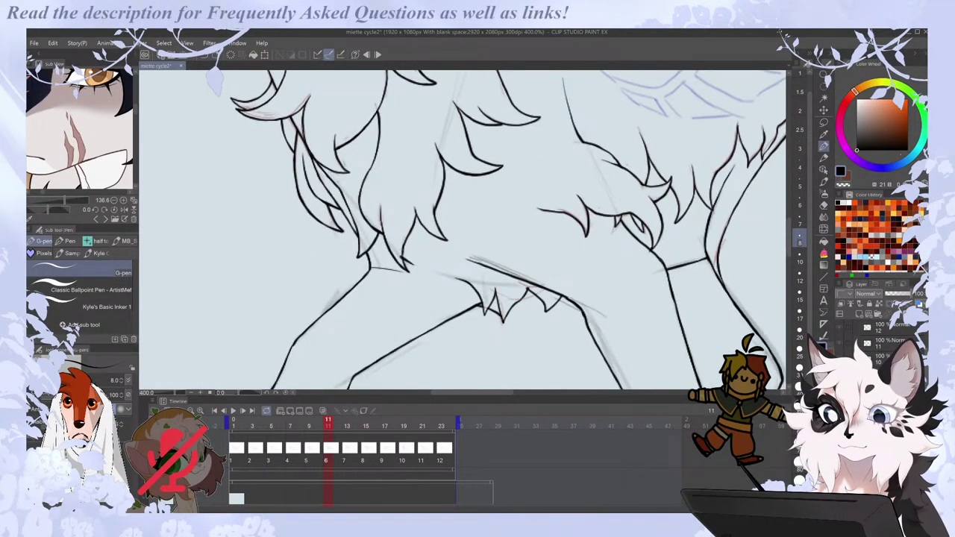
pyautogui.press('Right')
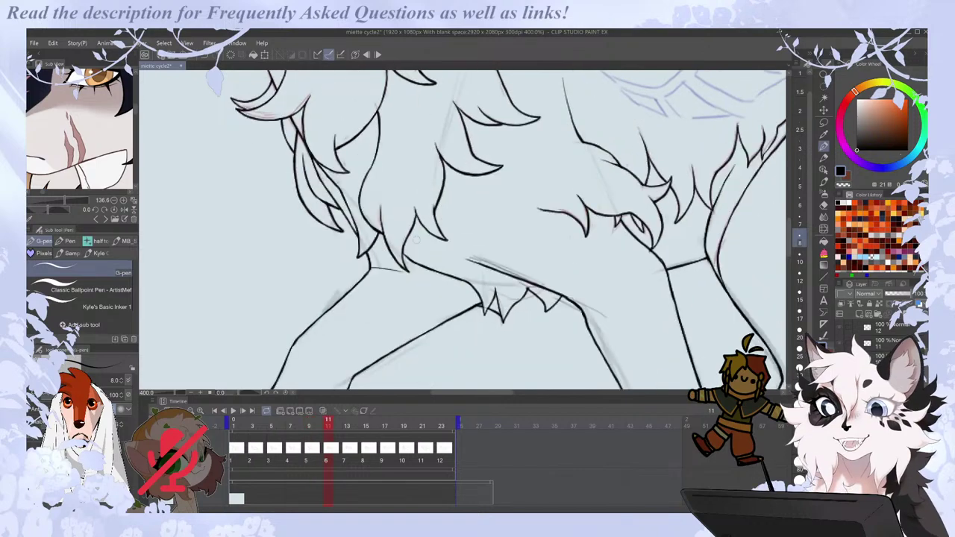
# Erase and redraw the chest contour and small fur tip beneath the mane on frame 11, using frame 9 as reference.
pyautogui.press('Left')
pyautogui.press('Left')
pyautogui.press('Left')
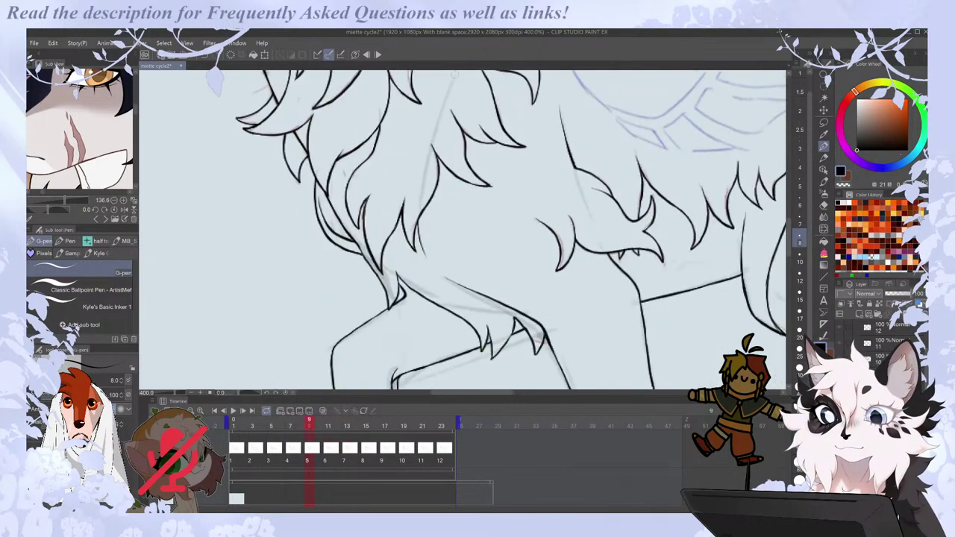
pyautogui.press('Right')
pyautogui.press('Right')
pyautogui.press('e')
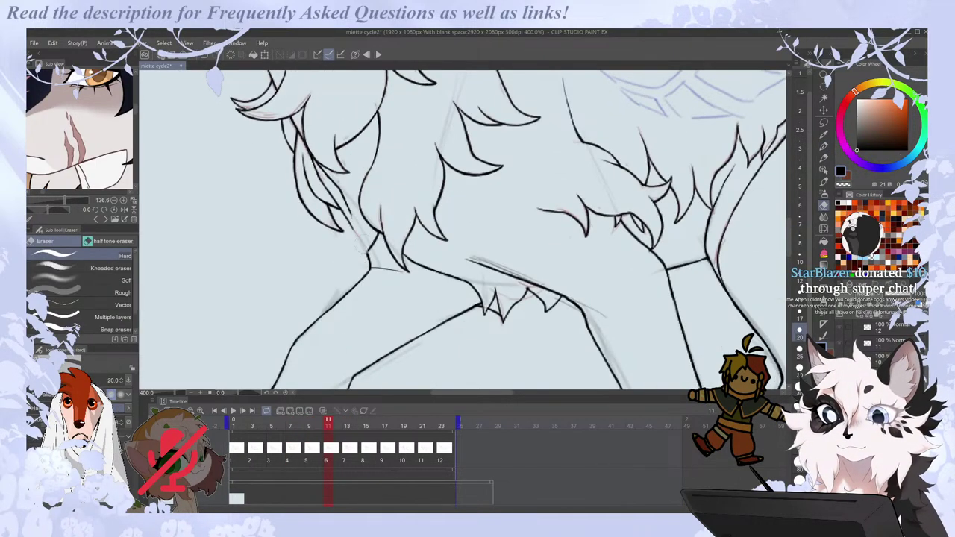
pyautogui.press('p')
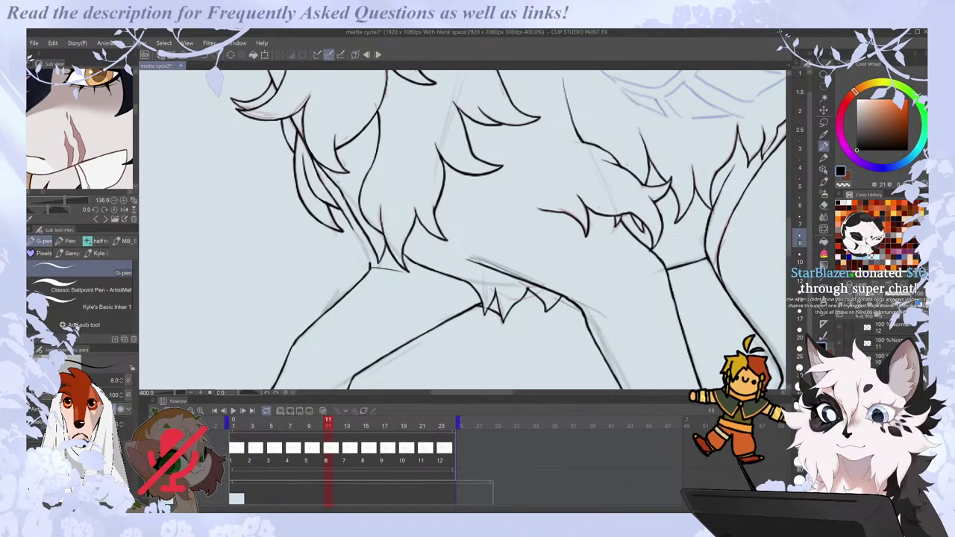
pyautogui.press('Left')
pyautogui.press('Right')
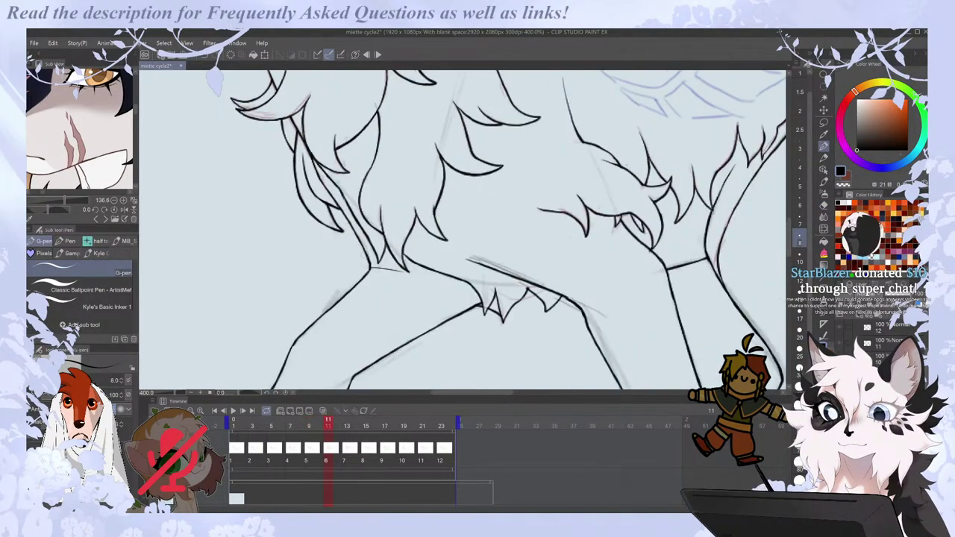
# Redraw the inner edge of the chest fur tuft beneath the mane on frame 13.
pyautogui.press('Right')
pyautogui.press('Right')
pyautogui.press('Left')
pyautogui.press('Left')
pyautogui.press('Left')
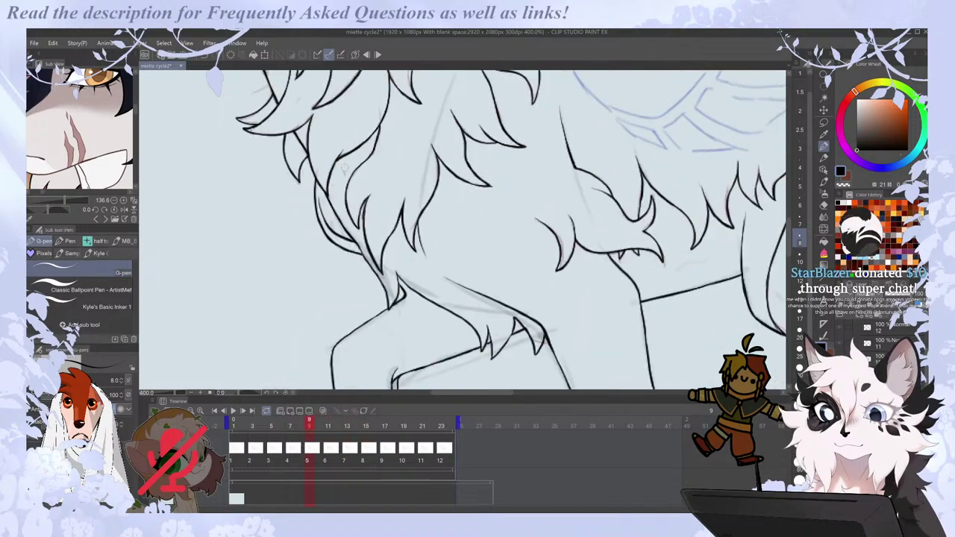
pyautogui.press('Right')
pyautogui.press('Right')
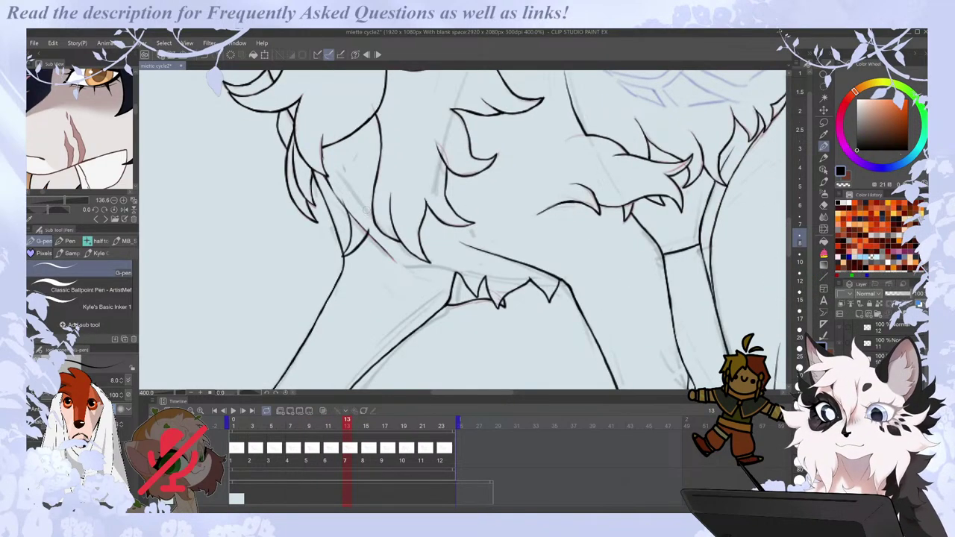
pyautogui.press('e')
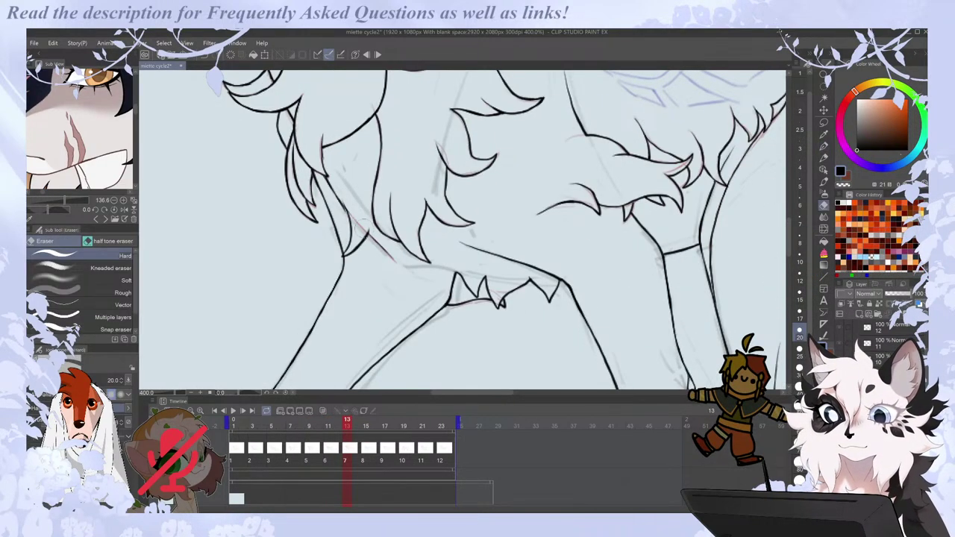
pyautogui.press('p')
pyautogui.moveTo(326, 176); pyautogui.dragTo(350, 223)
pyautogui.press('e')
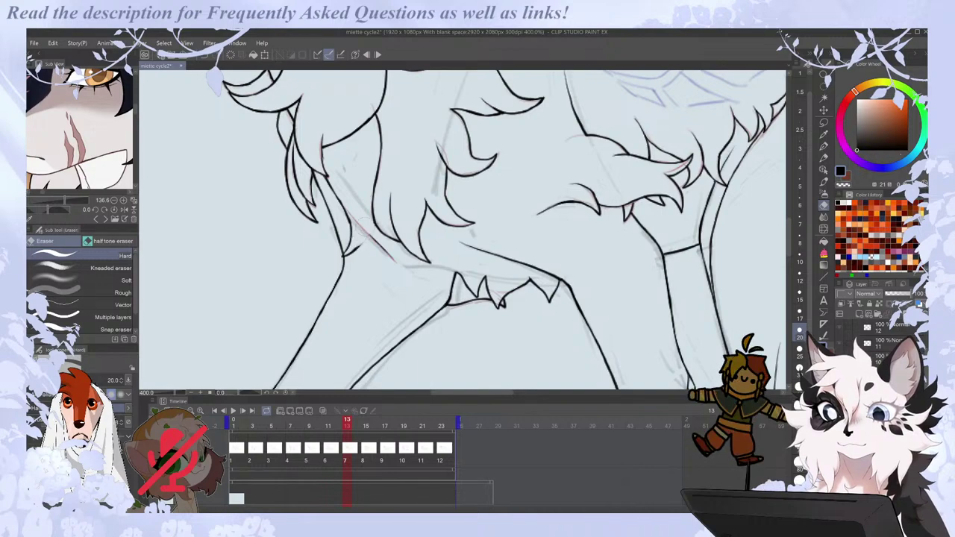
pyautogui.press('p')
# Ink the chest line from the chest tuft to the elbow fur on frame 13, comparing it with neighbouring frames.
pyautogui.press('Left')
pyautogui.press('Right')
pyautogui.press('Right')
pyautogui.press('Left')
pyautogui.press('Left')
pyautogui.press('Right')
pyautogui.press('e')
pyautogui.press('p')
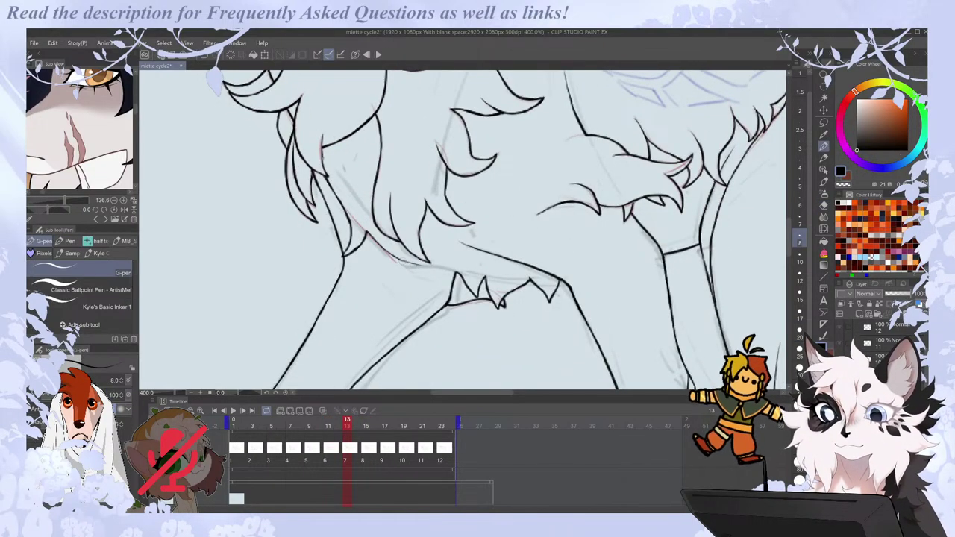
# Ink the chest contour running down beneath the mane on frame 15.
pyautogui.press('Right')
pyautogui.press('Left')
pyautogui.press('Right')
pyautogui.press('Left')
pyautogui.press('Right')
pyautogui.moveTo(348, 218)
pyautogui.mouseDown()
pyautogui.moveTo(325, 246)
pyautogui.moveTo(362, 242)
pyautogui.mouseUp()
pyautogui.press('Left')
pyautogui.press('Right')
pyautogui.press('Left')
pyautogui.press('Right')
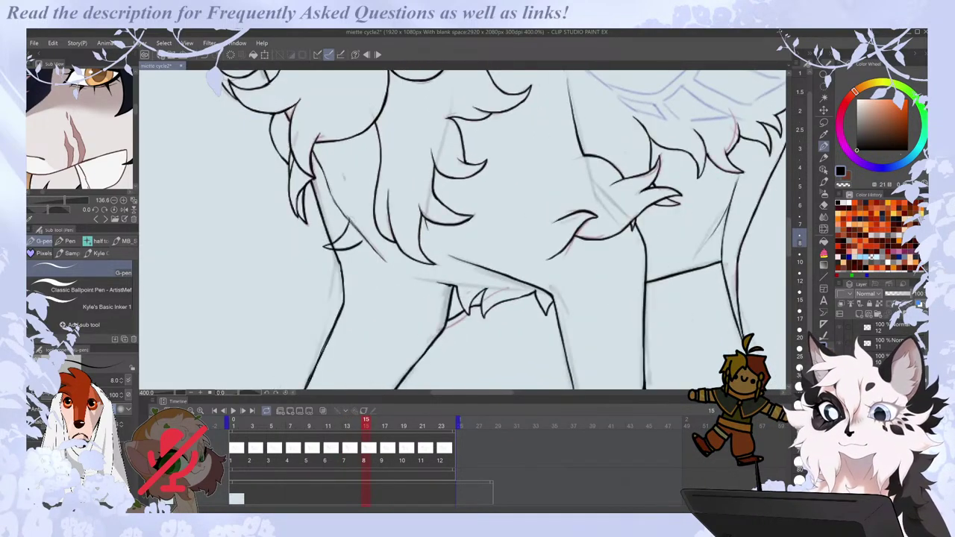
# Ink the curved underside of the chest fur tuft on frame 15 and compare it with frame 13.
pyautogui.press('Left')
pyautogui.press('Right')
pyautogui.moveTo(329, 250); pyautogui.dragTo(367, 243)
pyautogui.press('e')
pyautogui.press('p')
pyautogui.press('Left')
pyautogui.press('Right')
pyautogui.press('Left')
pyautogui.press('Right')
# Trim the overlapping strokes and continue the chest line to the elbow fur on frame 15.
pyautogui.press('e')
pyautogui.moveTo(358, 228); pyautogui.dragTo(354, 234)
pyautogui.press('p')
pyautogui.press('e')
pyautogui.moveTo(449, 255); pyautogui.dragTo(455, 259)
pyautogui.press('p')
pyautogui.press('e')
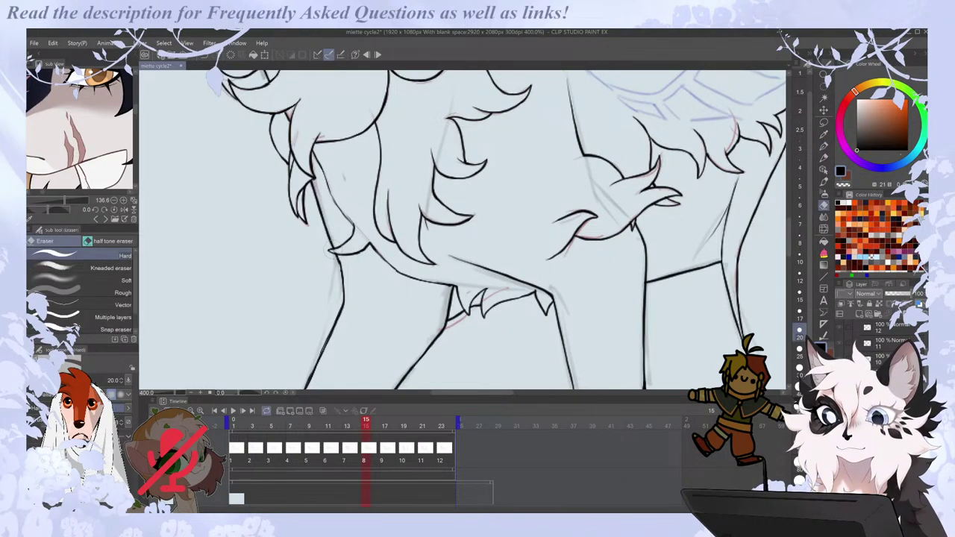
# Extend the chest tuft outward into a pointed tip and refine its inner curve on frame 15.
pyautogui.press('p')
pyautogui.press('Left')
pyautogui.press('Right')
pyautogui.press('Left')
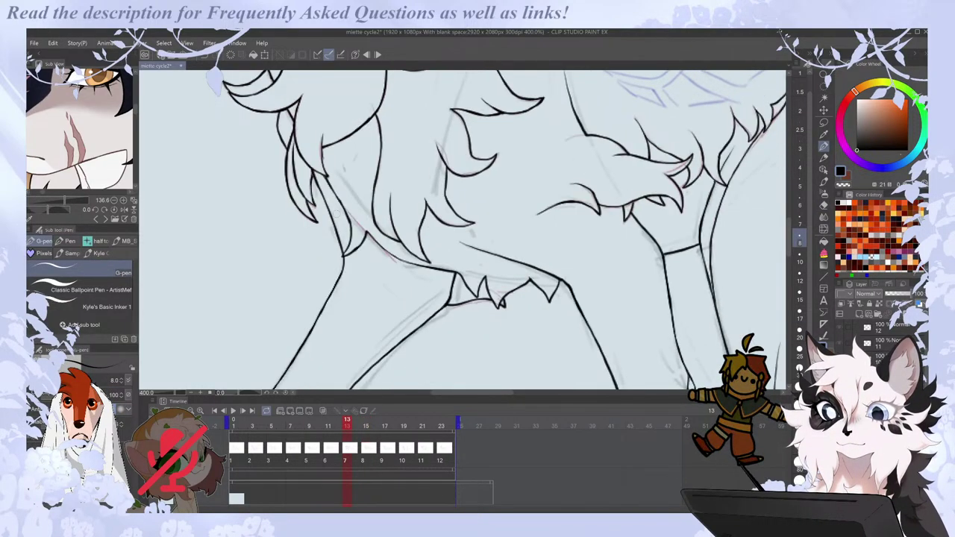
pyautogui.press('Right')
pyautogui.press('Right')
pyautogui.press('Left')
pyautogui.press('Left')
pyautogui.press('Right')
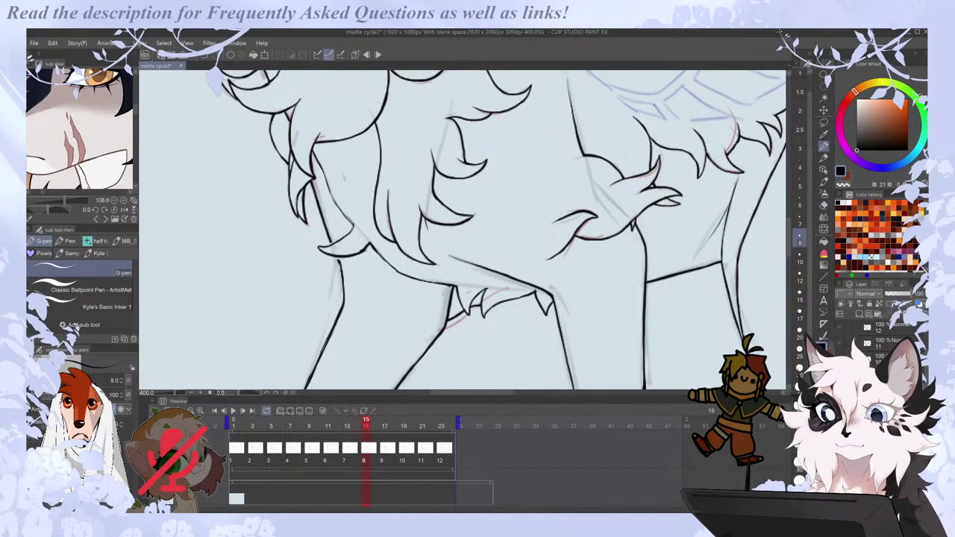
pyautogui.moveTo(352, 221); pyautogui.dragTo(348, 233)
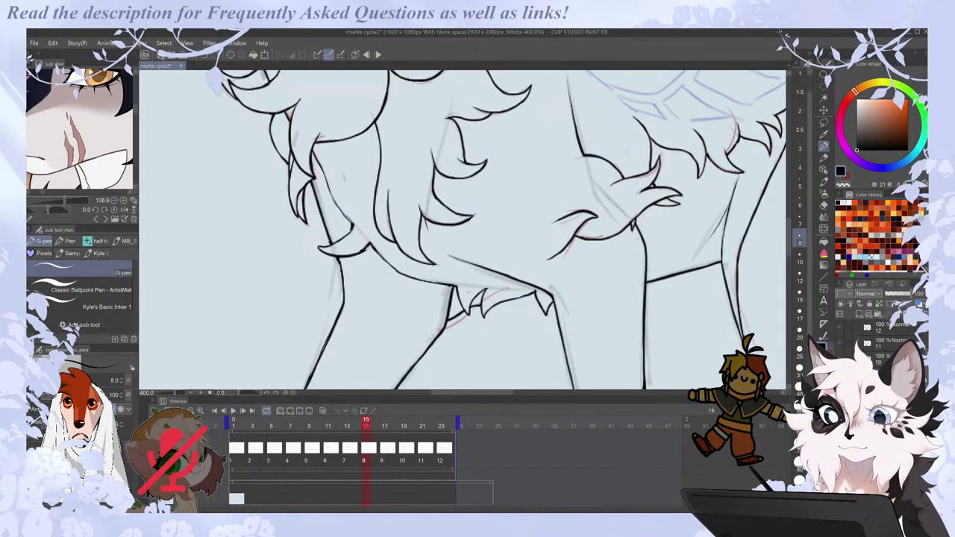
# Erase the short tip of the chest tuft on frame 13 and redraw it longer.
pyautogui.press('Left')
pyautogui.press('e')
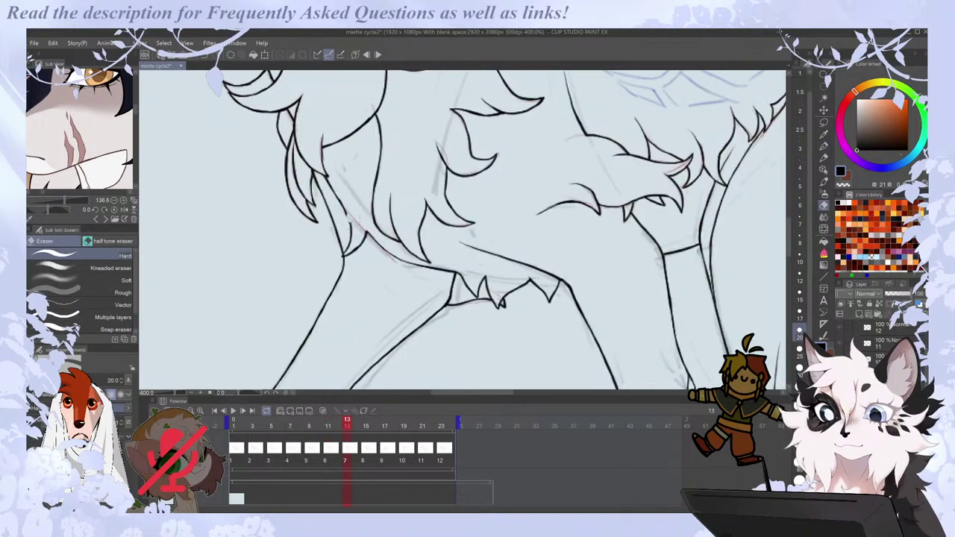
pyautogui.press('p')
pyautogui.press('e')
pyautogui.press('p')
# Flip back and forth through the neighbouring frames to compare the chest fur leading up to frame 17.
pyautogui.press('Left')
pyautogui.press('Right')
pyautogui.press('Right')
pyautogui.press('Right')
pyautogui.press('Right')
pyautogui.press('Left')
pyautogui.press('Left')
pyautogui.press('Left')
pyautogui.press('Left')
pyautogui.press('Left')
pyautogui.press('Right')
pyautogui.press('Right')
pyautogui.press('Right')
pyautogui.press('Right')
# Erase the old chest tuft on frame 17 and redraw it as a curved, pointed tuft above the foreleg.
pyautogui.press('e')
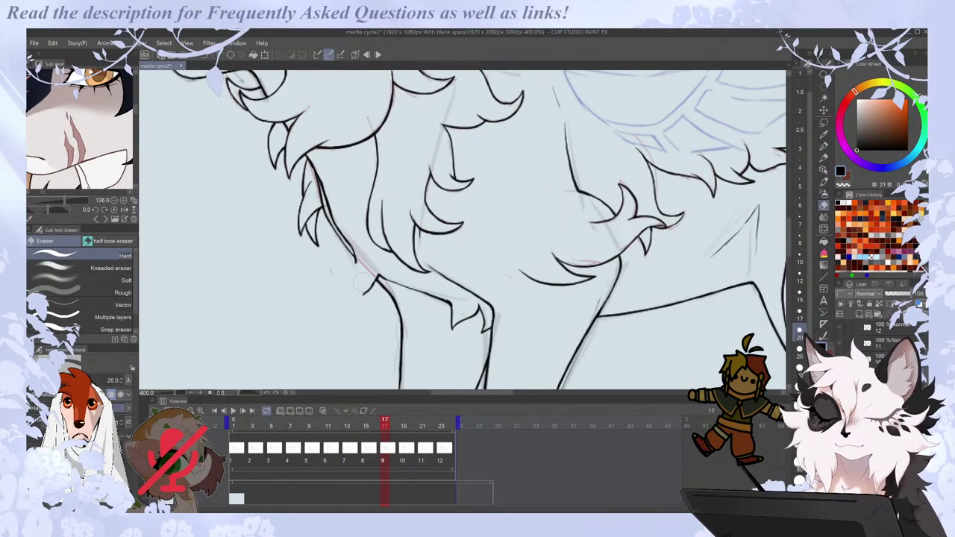
pyautogui.press('p')
pyautogui.press('Left')
pyautogui.press('Left')
pyautogui.press('Right')
pyautogui.press('Right')
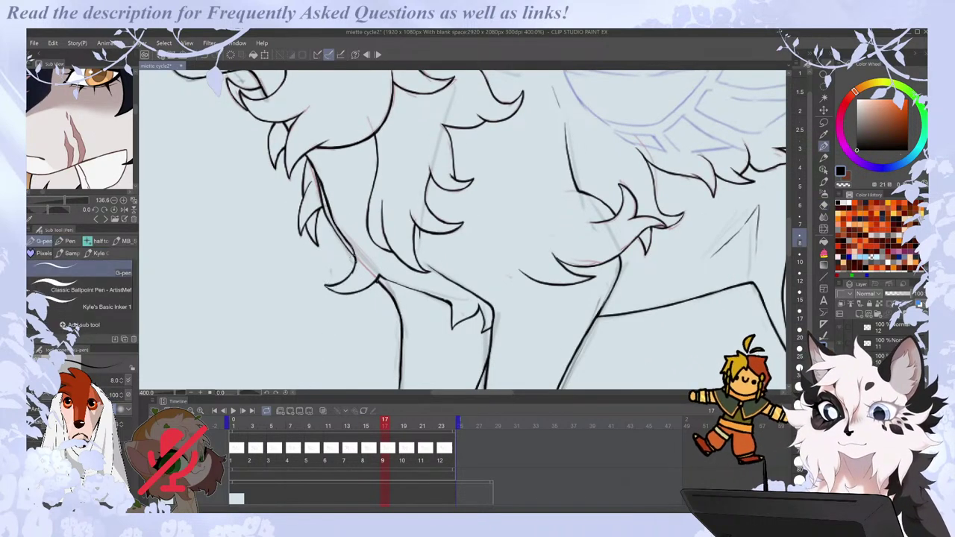
# Step through the frames to check how the reshaped chest tufts move across the cycle.
pyautogui.press('Left')
pyautogui.press('Right')
pyautogui.press('Right')
pyautogui.press('Right')
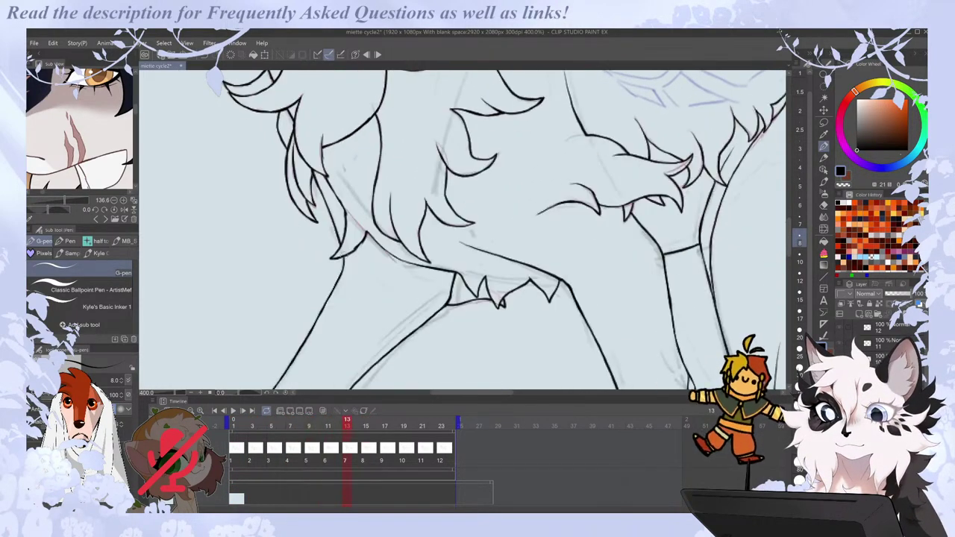
pyautogui.press('Right')
pyautogui.press('Right')
pyautogui.press('Right')
pyautogui.press('Right')
pyautogui.press('Right')
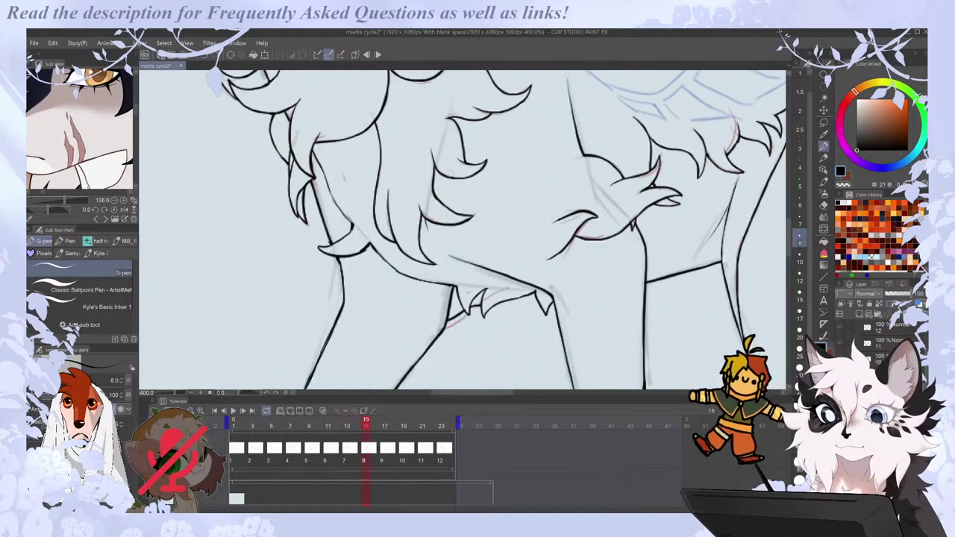
# Play back the whole walk cycle with the rough sketch hidden, and step through the frames to frame 11.
pyautogui.scroll(-3, 450, 176)
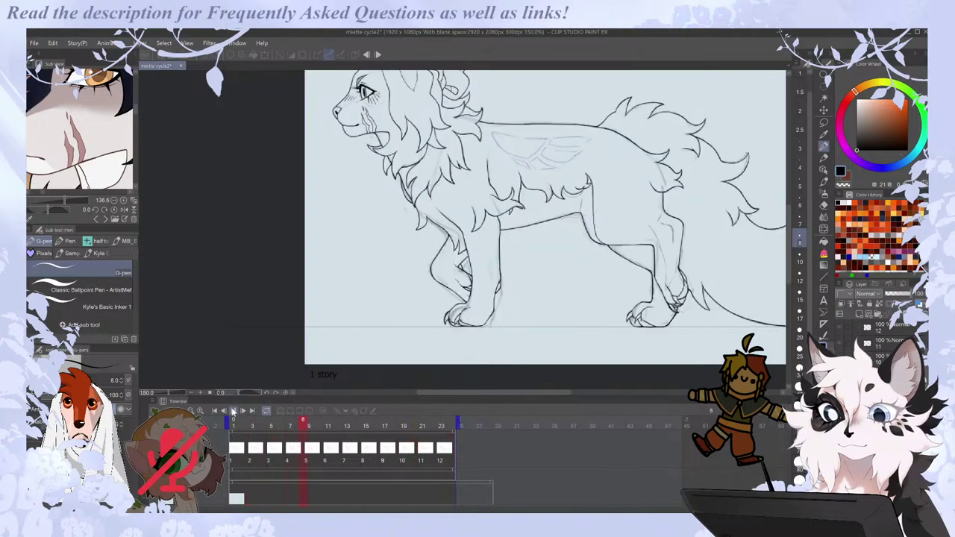
pyautogui.hotkey('ctrl', '-')
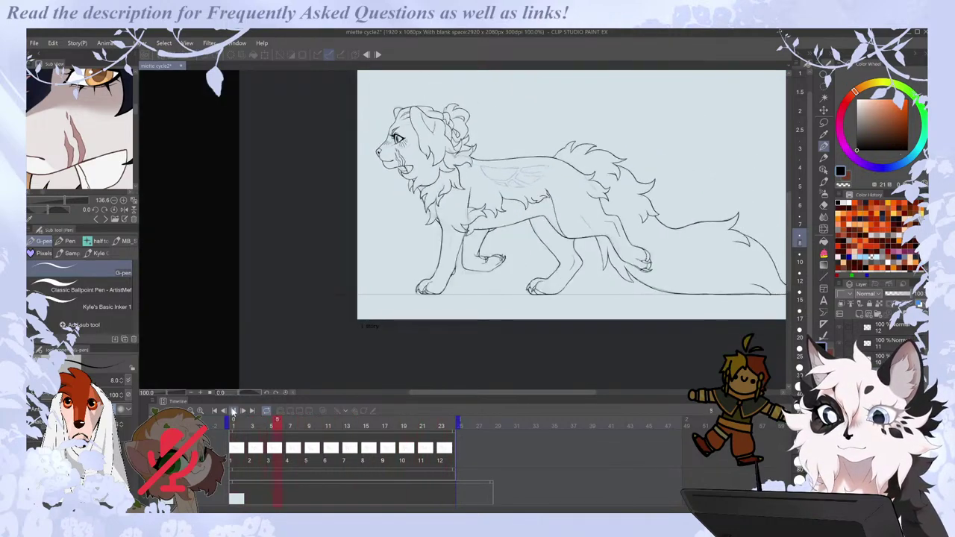
pyautogui.moveTo(531, 386); pyautogui.dragTo(539, 390)
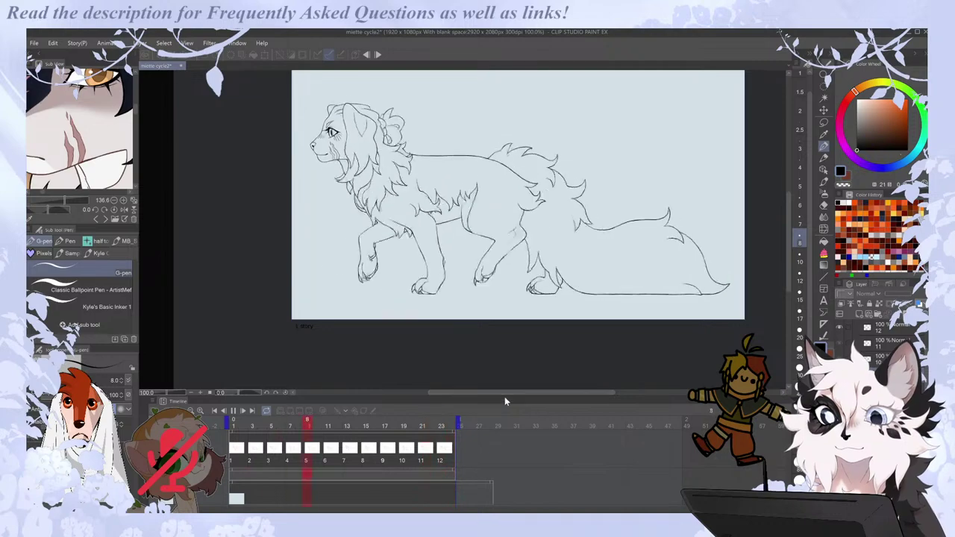
pyautogui.press('space')
pyautogui.scroll(2, 401, 177)
pyautogui.press('Right')
pyautogui.press('Right')
pyautogui.press('Right')
pyautogui.press('Right')
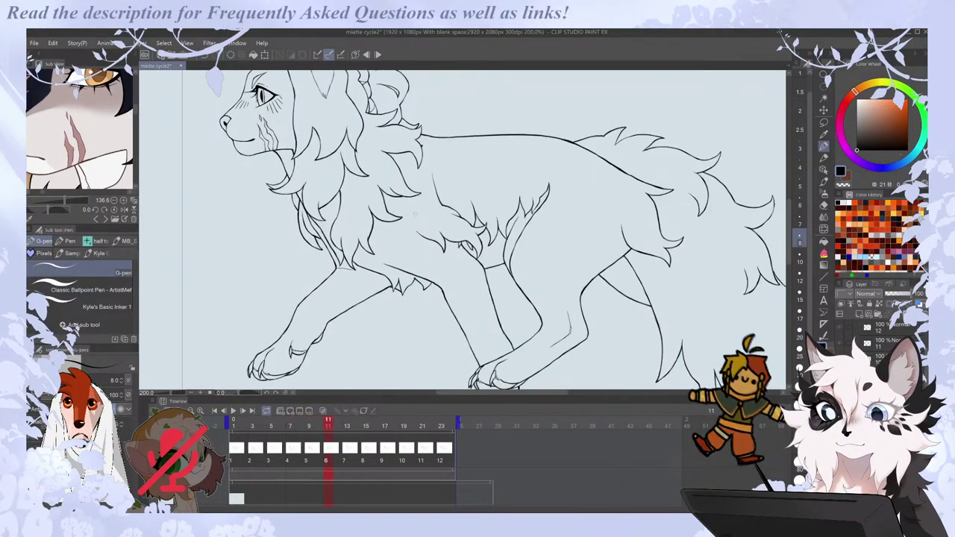
# Erase and redraw the elbow and chest fur lines above the near foreleg on frames 11, 13 and 15.
pyautogui.press('e')
pyautogui.press('p')
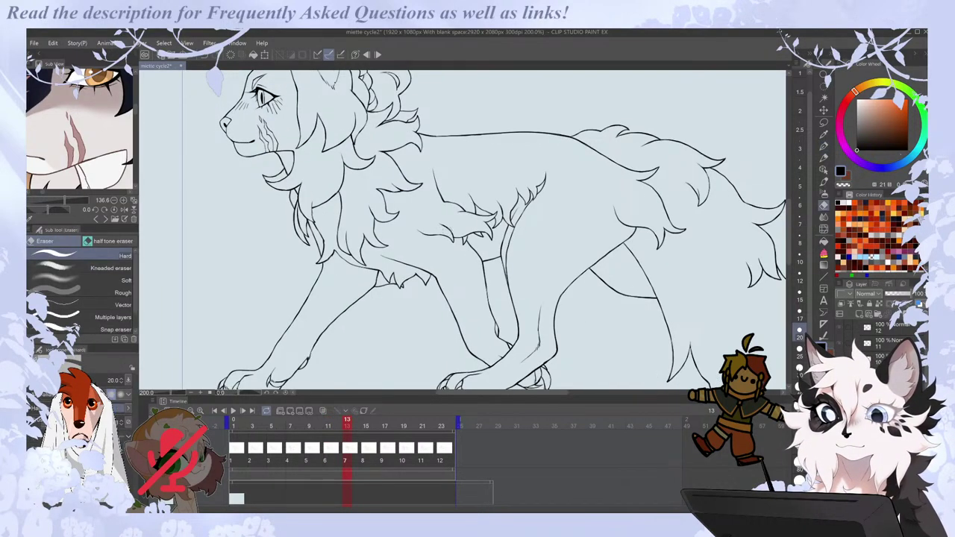
pyautogui.press('e')
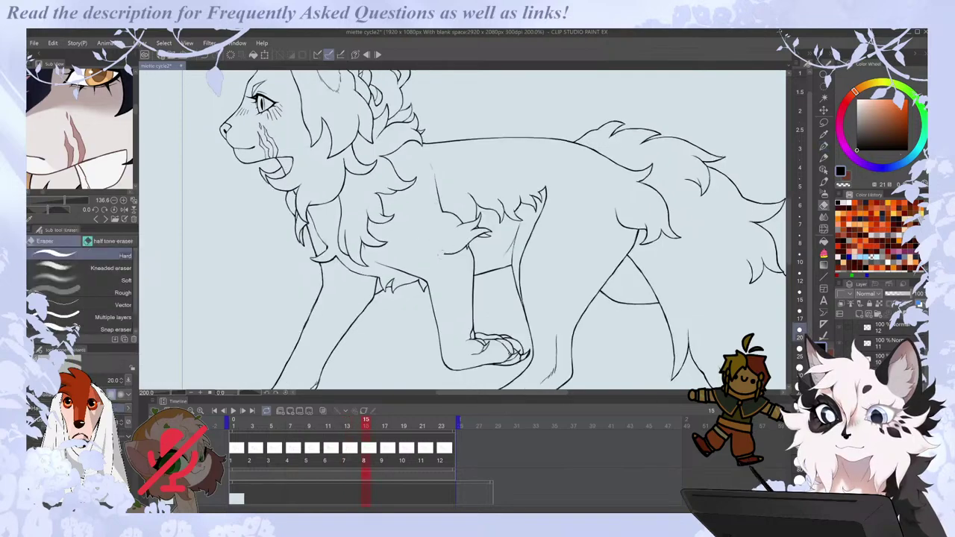
pyautogui.press('p')
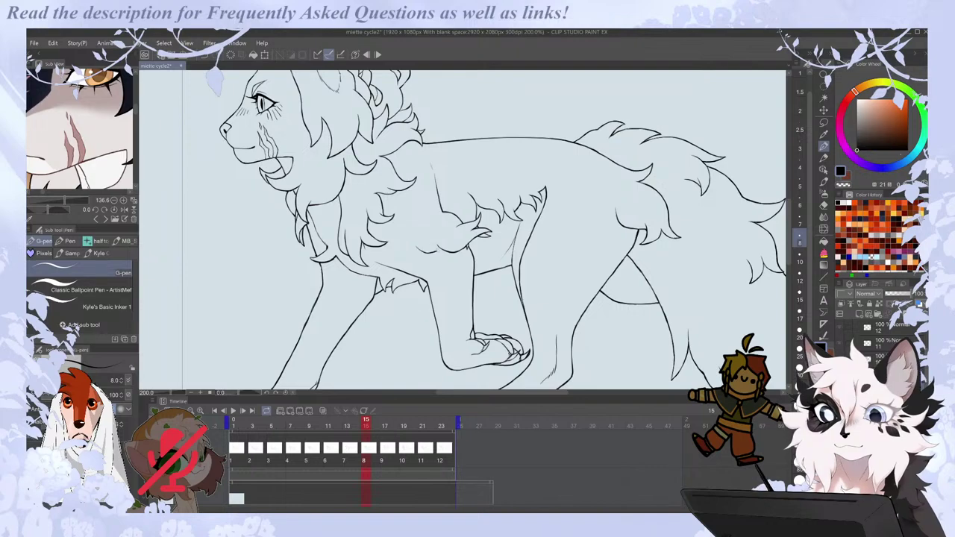
pyautogui.press('e')
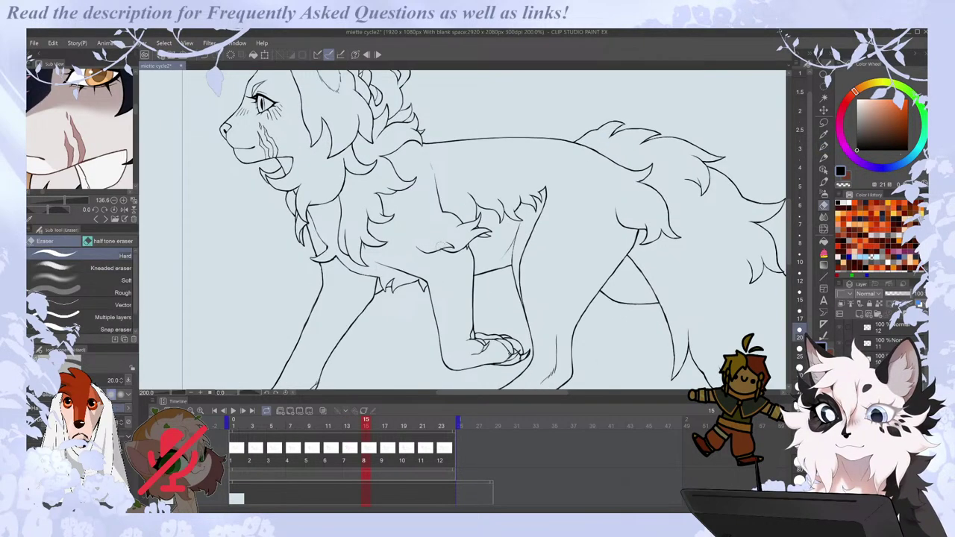
pyautogui.press('p')
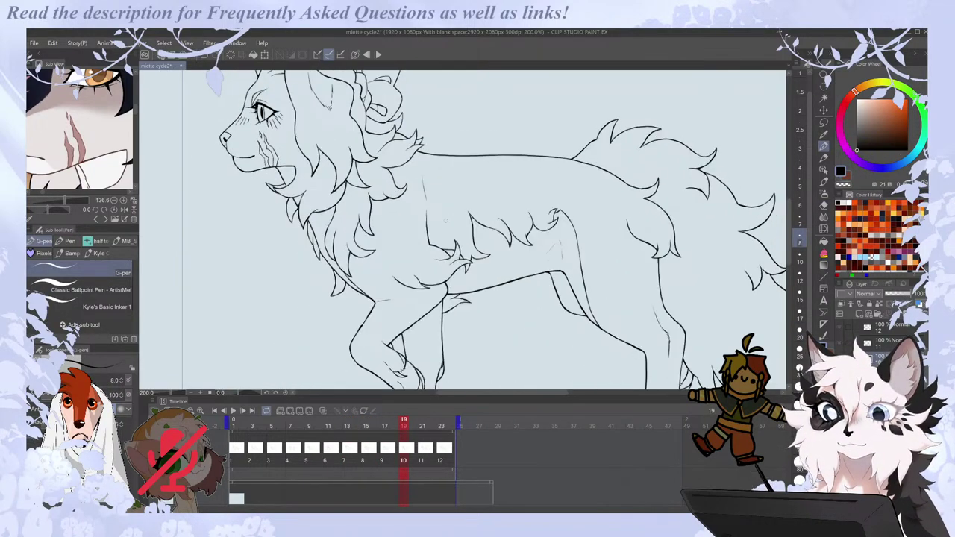
# Lasso the curved elbow line above the near foreleg on frame 17, adjust its placement and clear the selection.
pyautogui.press('Left')
pyautogui.press('Left')
pyautogui.press('Right')
pyautogui.press('m')
pyautogui.moveTo(402, 254); pyautogui.dragTo(427, 245)
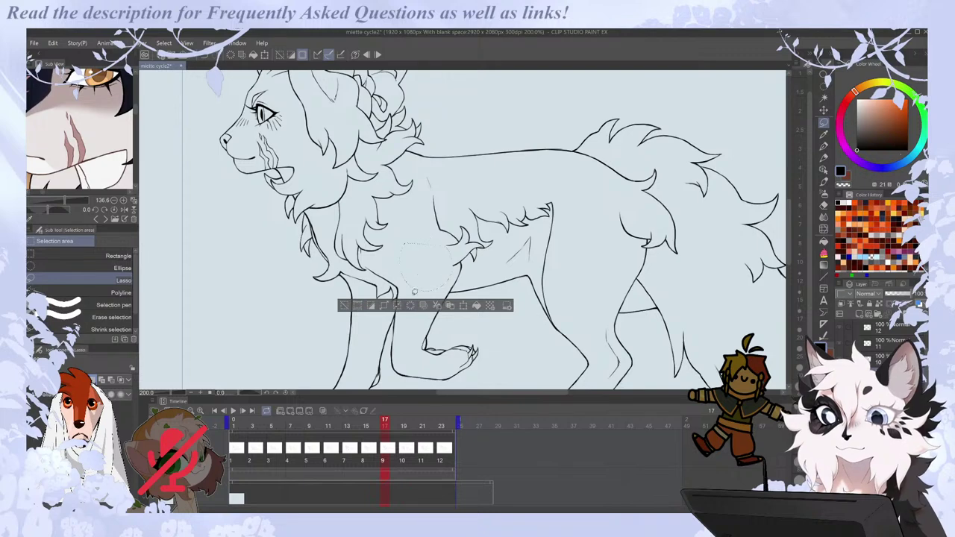
pyautogui.hotkey('ctrl', 'd')
pyautogui.press('p')
# Flip back and forth through the frames around frame 17 to compare the elbow line's movement.
pyautogui.press('Left')
pyautogui.press('Right')
pyautogui.press('Right')
pyautogui.press('Left')
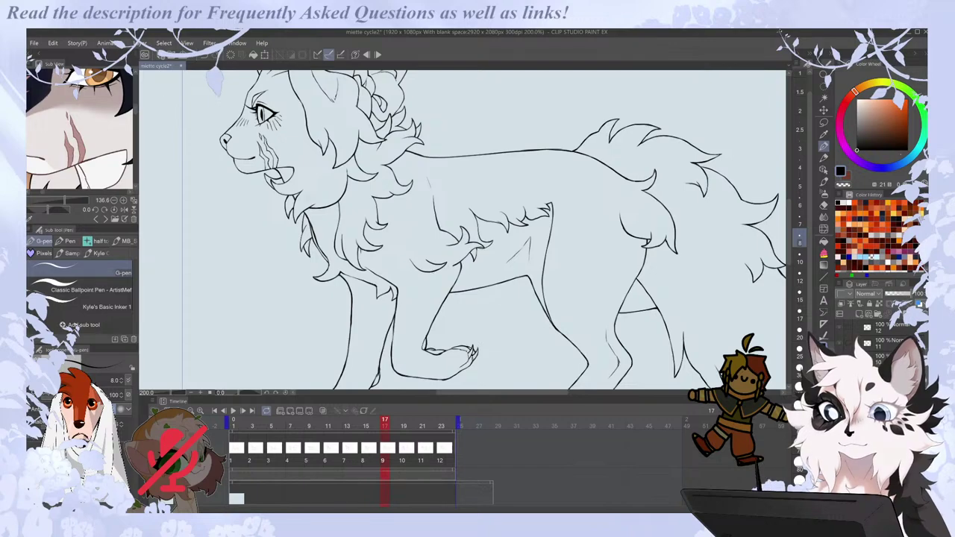
pyautogui.press('Left')
pyautogui.press('Right')
pyautogui.press('Right')
pyautogui.press('Right')
pyautogui.press('Left')
pyautogui.press('Left')
pyautogui.press('Right')
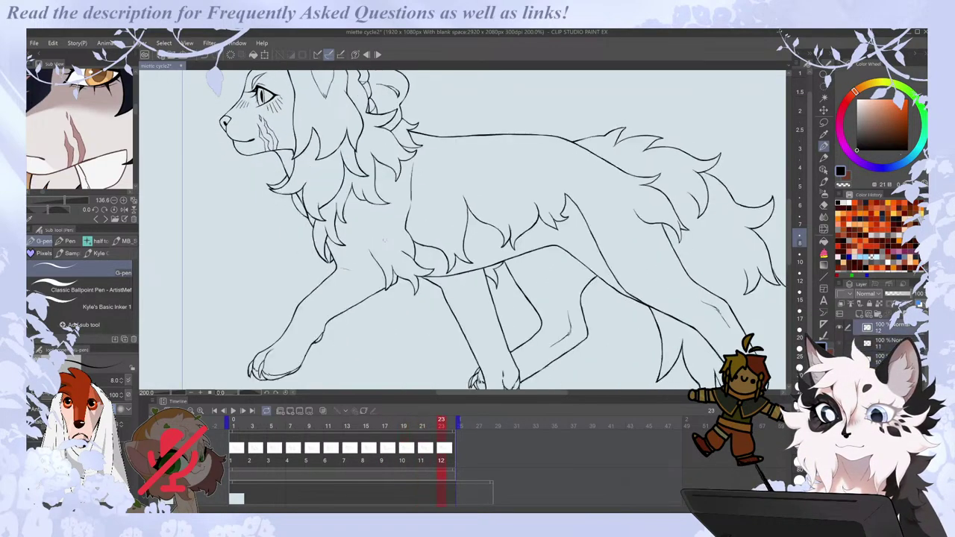
# Clean up and redraw the short shoulder line and chest fur above the forelegs on frame 23.
pyautogui.press('e')
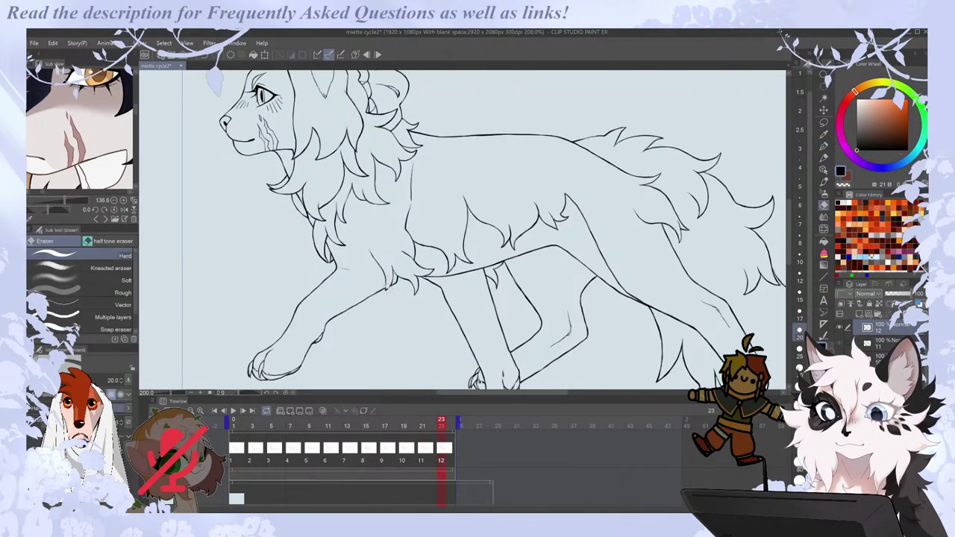
pyautogui.press('p')
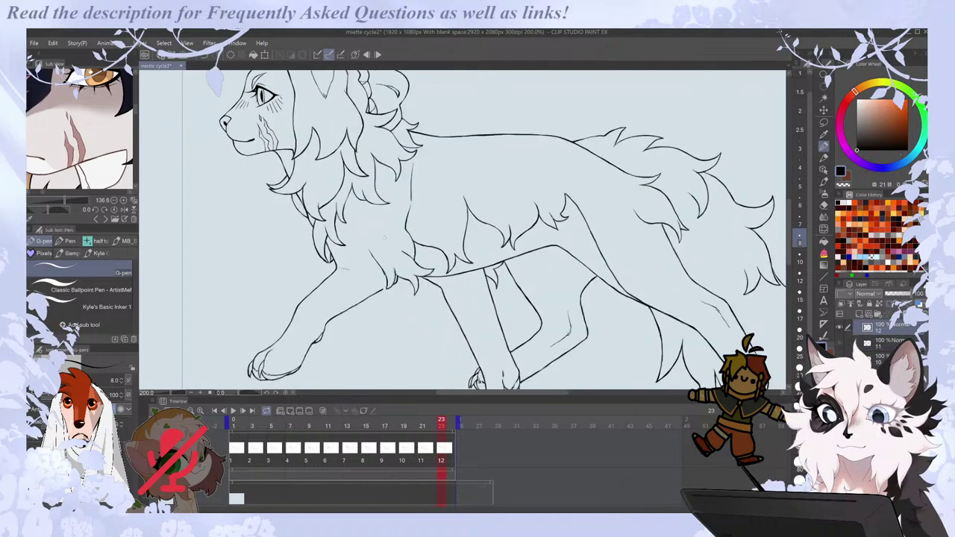
pyautogui.press('e')
pyautogui.press('p')
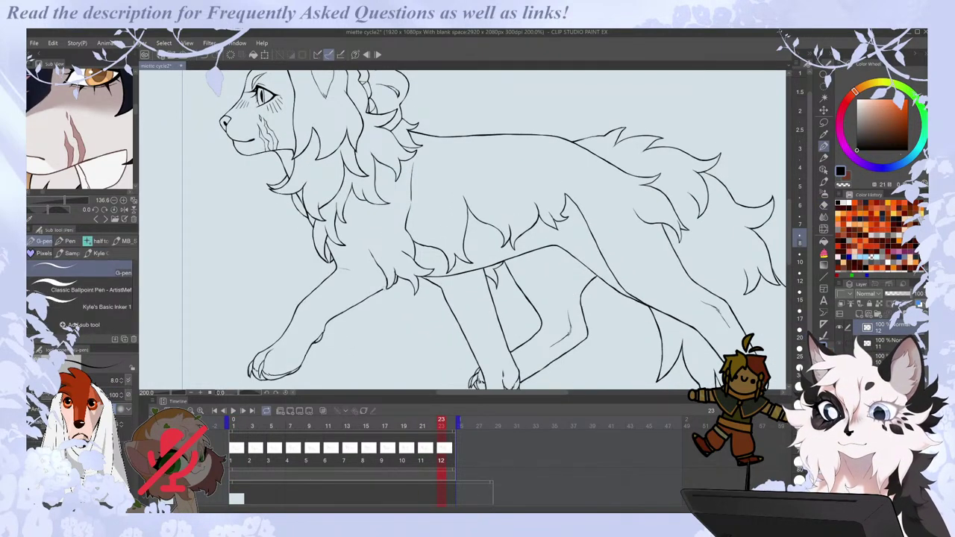
pyautogui.press('e')
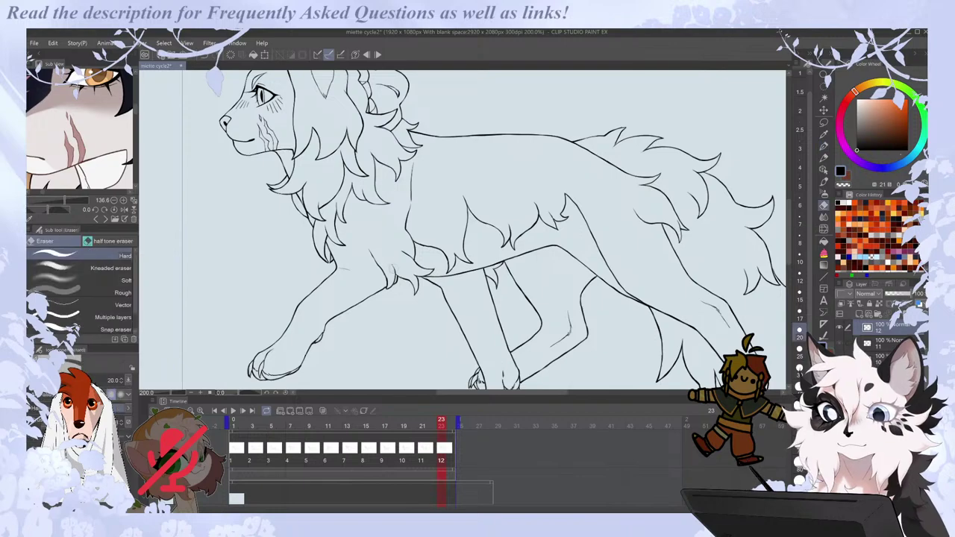
# Play back the whole walk cycle to check the cleaned-up elbow and chest lines in motion.
pyautogui.scroll(-2, 388, 245)
pyautogui.press('p')
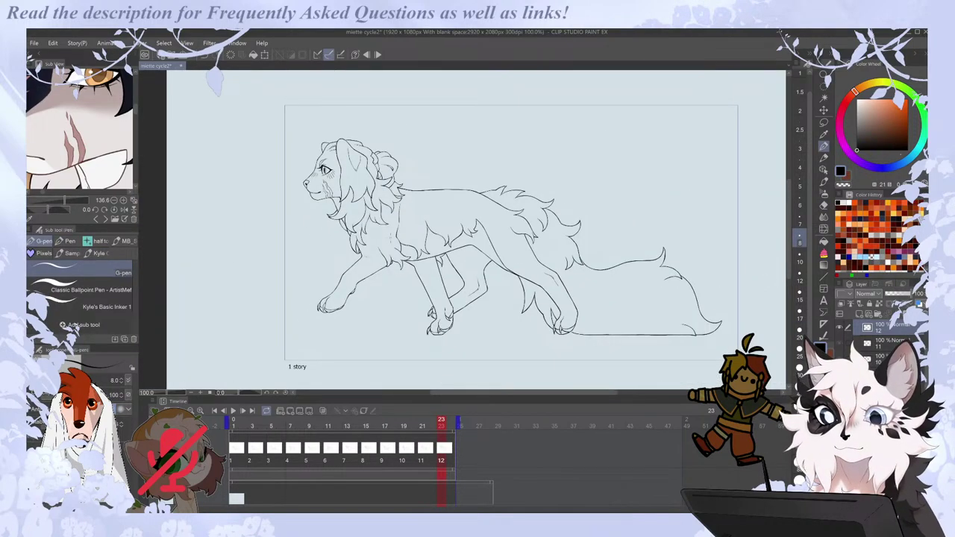
pyautogui.click(233, 412)
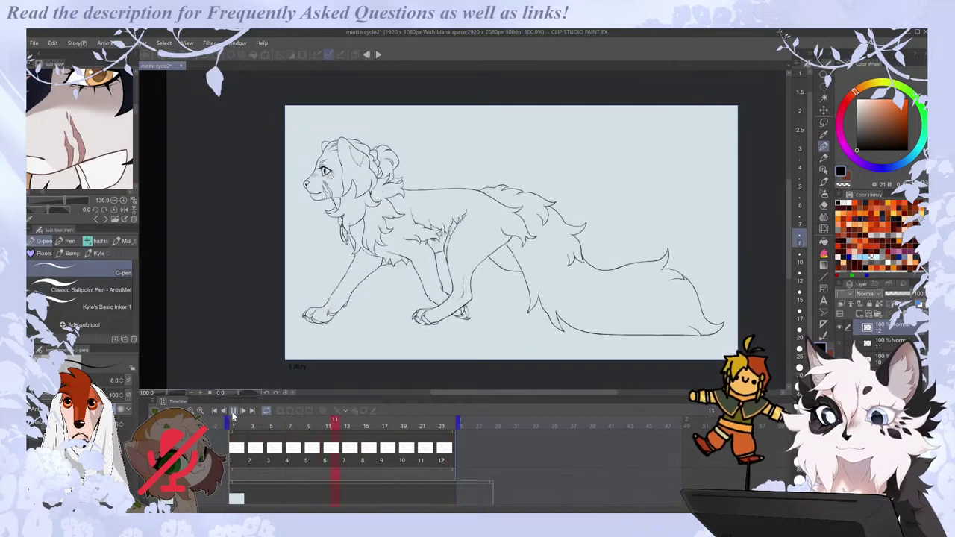
pyautogui.click(348, 453)
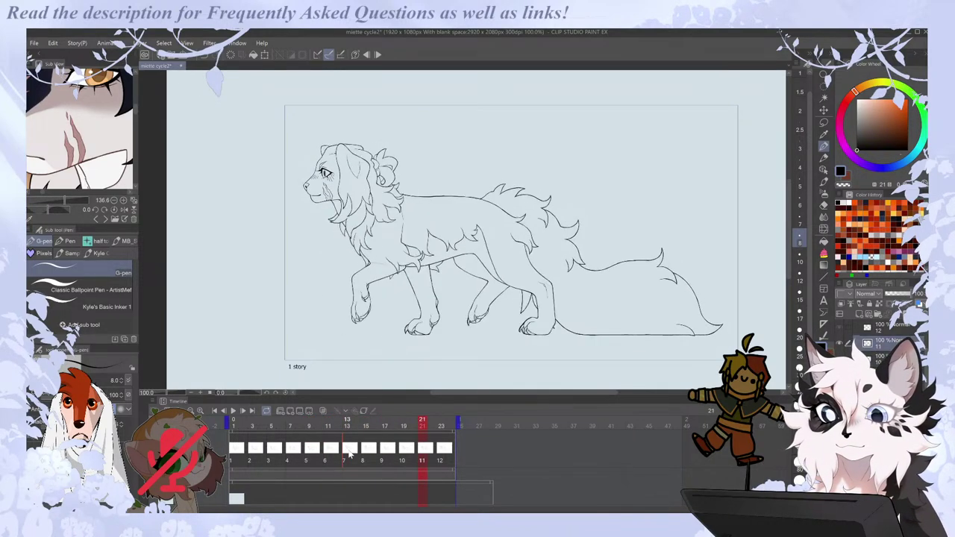
# Touch up the chest and elbow lines on frame 21, comparing them with the neighbouring frames.
pyautogui.scroll(2, 408, 196)
pyautogui.press('Right')
pyautogui.press('Right')
pyautogui.press('Left')
pyautogui.press('e')
pyautogui.press('p')
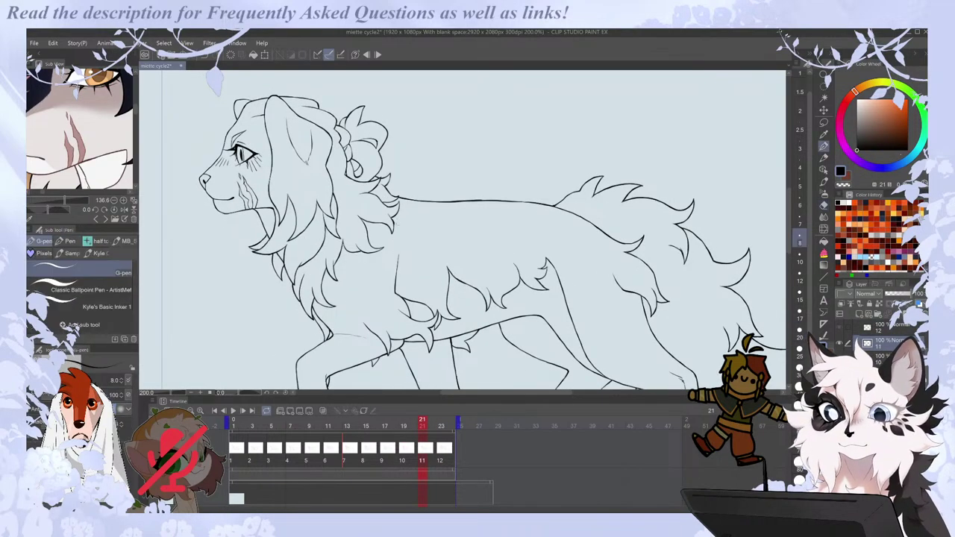
pyautogui.press('Left')
pyautogui.press('Right')
pyautogui.press('Right')
pyautogui.press('Left')
# Turn on onion skinning around the head on frame 21 and assign cel 5 to frame 22 as a comparison.
pyautogui.scroll(-1, 408, 177)
pyautogui.press('space')
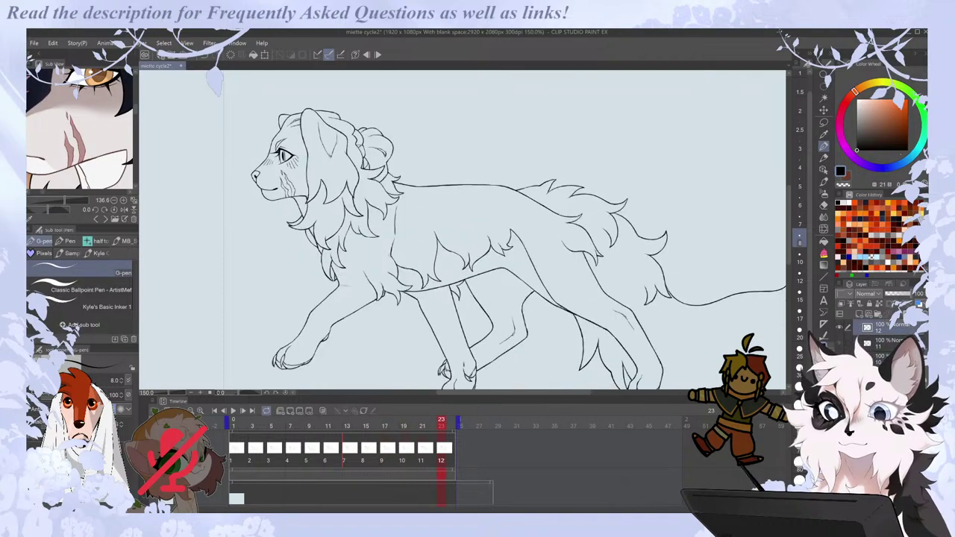
pyautogui.scroll(3, 281, 93)
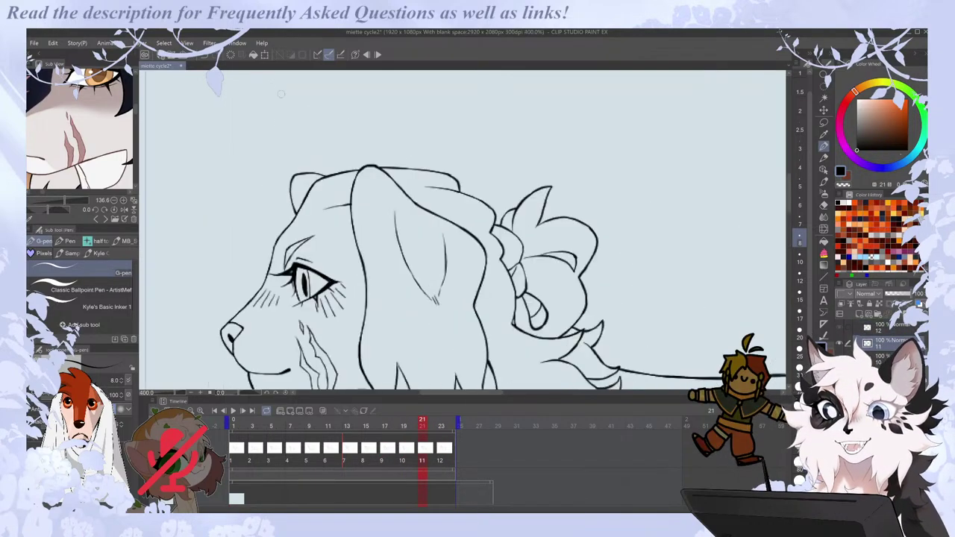
pyautogui.click(321, 411)
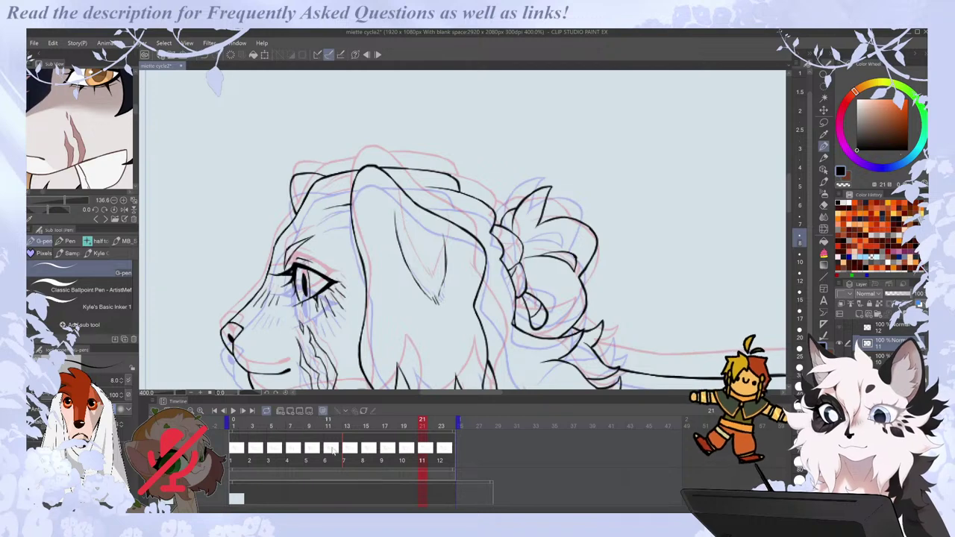
pyautogui.click(313, 460)
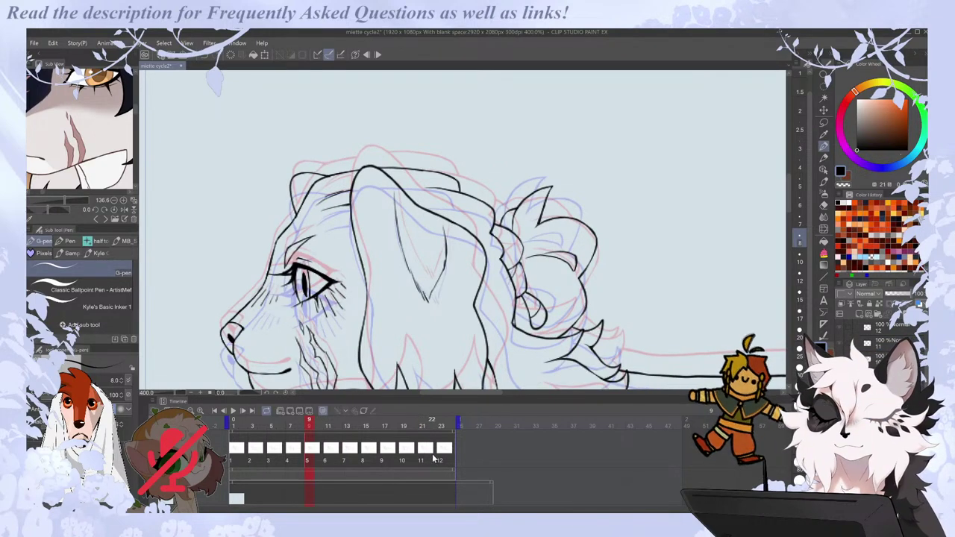
pyautogui.doubleClick(435, 459)
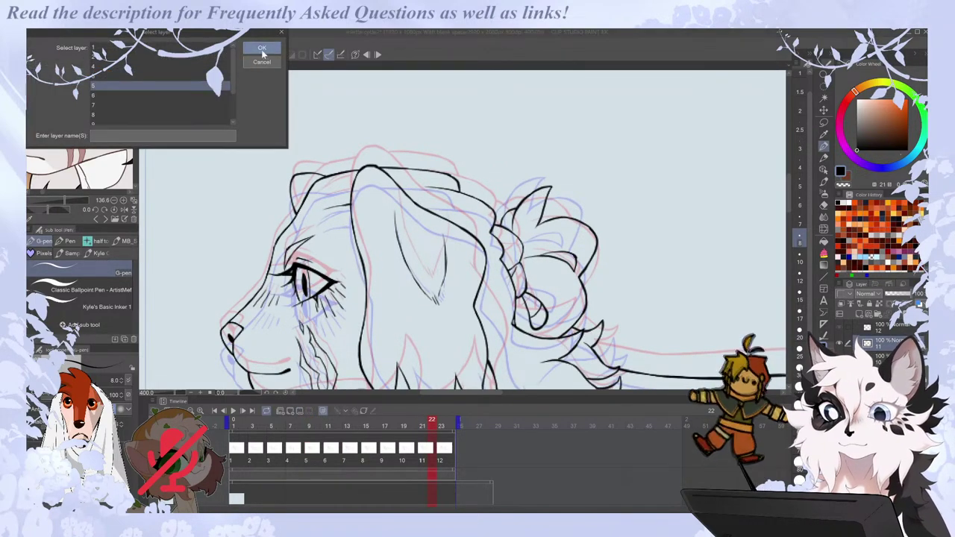
pyautogui.click(262, 51)
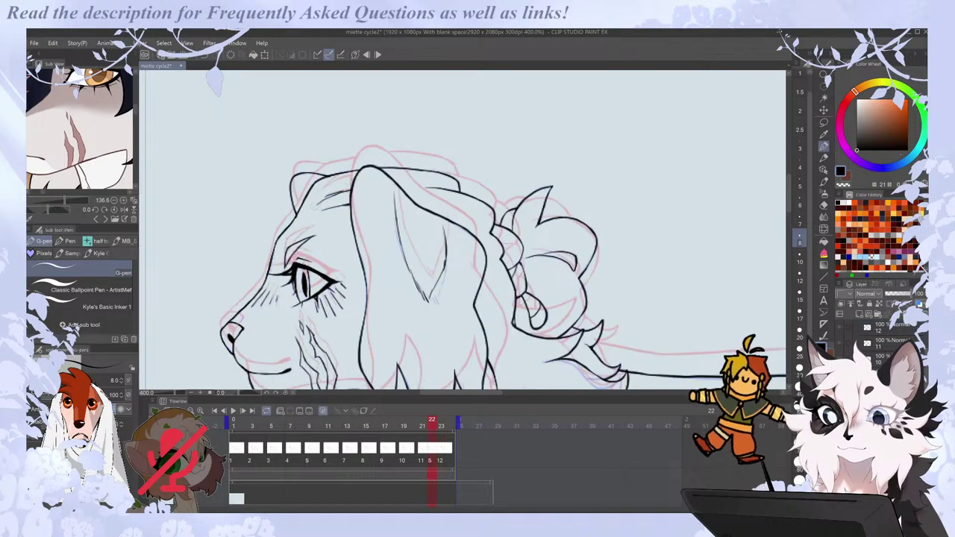
pyautogui.press('Left')
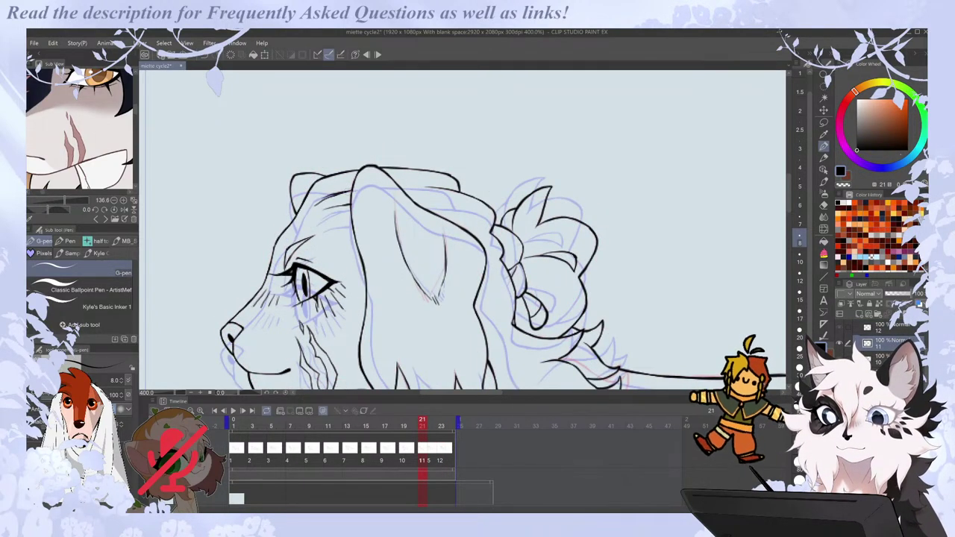
# Play back the full walk cycle without onion skins, and step from frame 1 to frame 5.
pyautogui.scroll(-5, 354, 179)
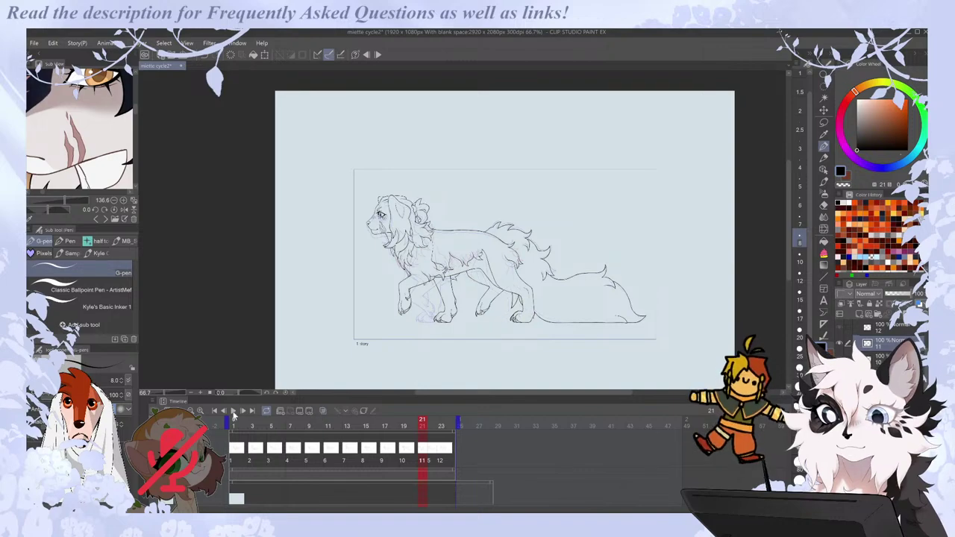
pyautogui.click(233, 412)
pyautogui.scroll(1, 650, 307)
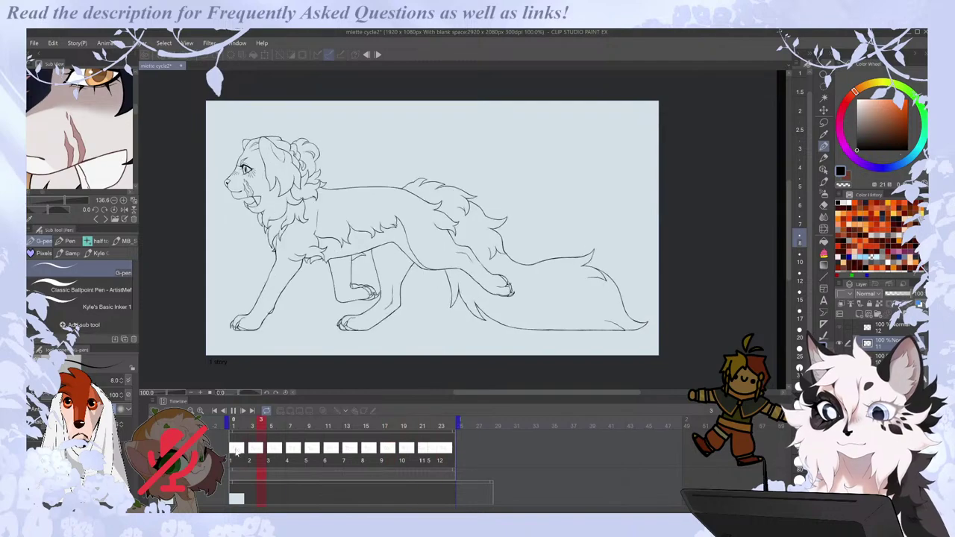
pyautogui.click(238, 450)
pyautogui.press('Right')
pyautogui.press('Right')
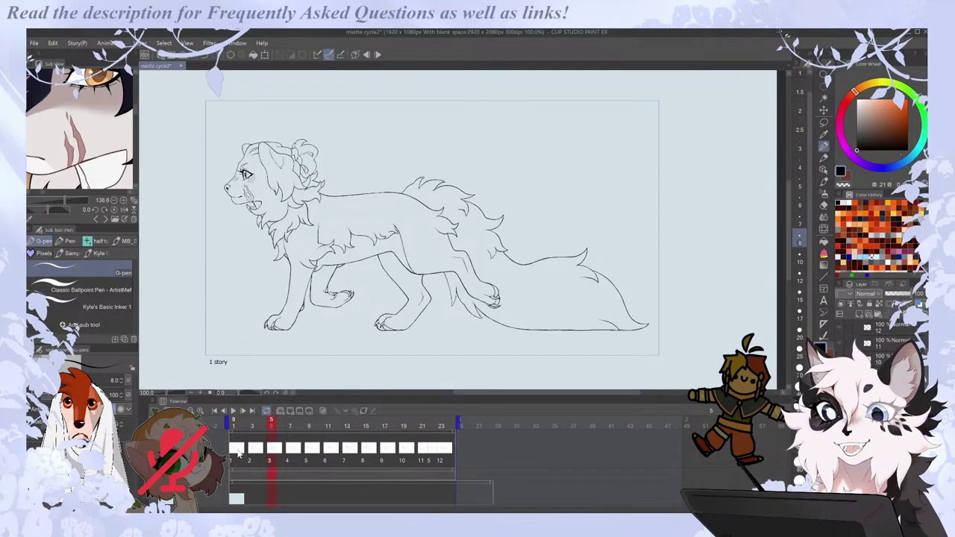
# Flip between frames 1, 3 and 5 to compare the raised forepaw up close.
pyautogui.press('Left')
pyautogui.press('Left')
pyautogui.press('Right')
pyautogui.scroll(4, 374, 275)
pyautogui.press('Right')
pyautogui.press('Left')
pyautogui.press('Left')
pyautogui.press('Right')
pyautogui.press('Left')
pyautogui.press('Right')
pyautogui.press('Right')
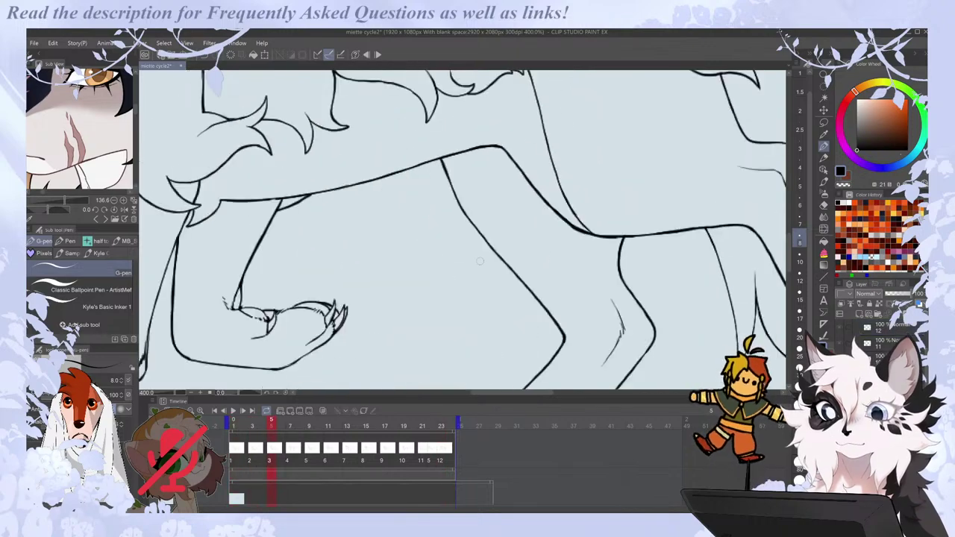
# Touch up the wrist lines of the raised forepaw on frame 3 and compare them with frames 1 and 5.
pyautogui.press('Left')
pyautogui.press('e')
pyautogui.press('p')
pyautogui.press('Left')
pyautogui.press('Right')
pyautogui.press('Right')
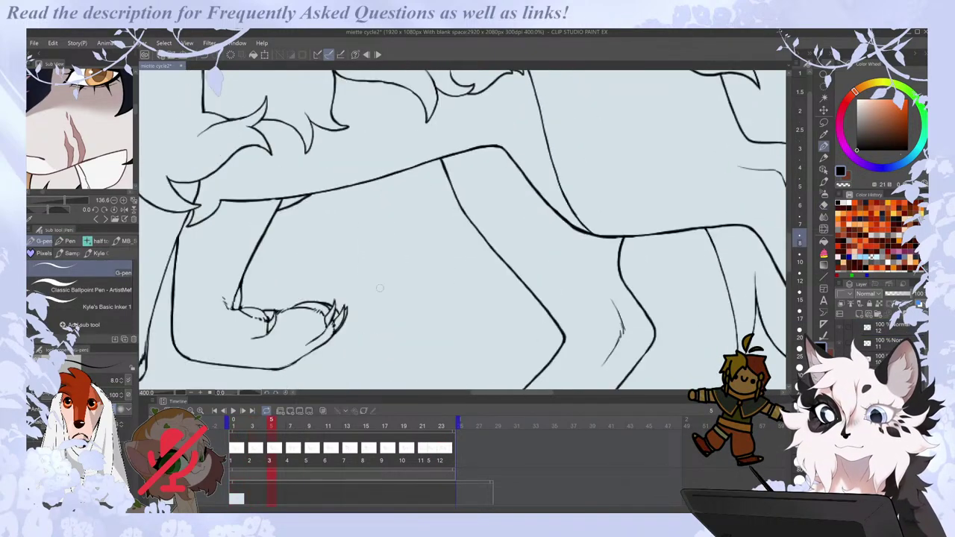
# Erase and redraw the short line along the top of the raised forepaw on frame 3, checking it against the neighbouring frames.
pyautogui.press('Left')
pyautogui.press('e')
pyautogui.press('p')
pyautogui.moveTo(346, 286); pyautogui.dragTo(375, 294)
pyautogui.press('Left')
pyautogui.press('Right')
pyautogui.press('Right')
pyautogui.press('Left')
pyautogui.press('e')
pyautogui.press('p')
pyautogui.press('Left')
pyautogui.press('Right')
pyautogui.press('Right')
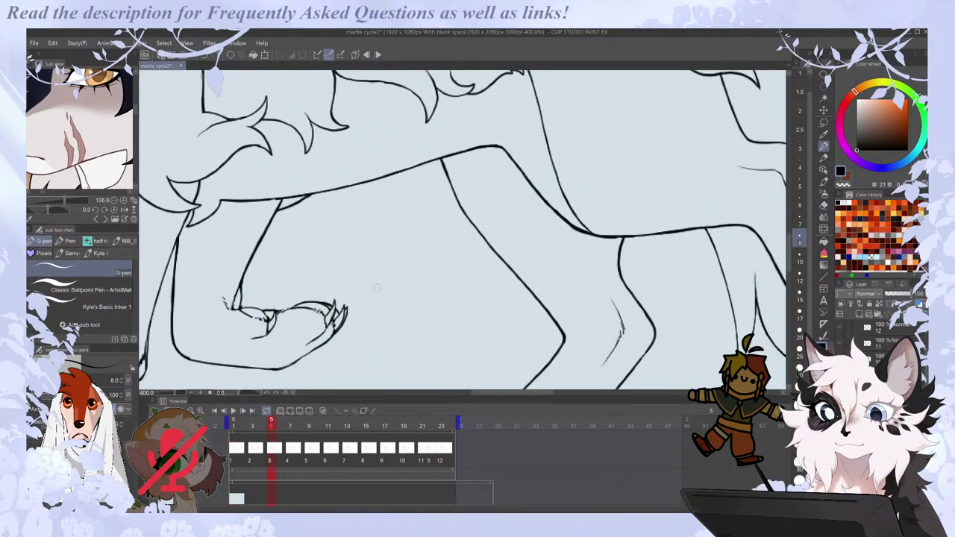
# Add a short curved crease beside the wrist of the raised forepaw on frame 3 and tidy it.
pyautogui.press('Left')
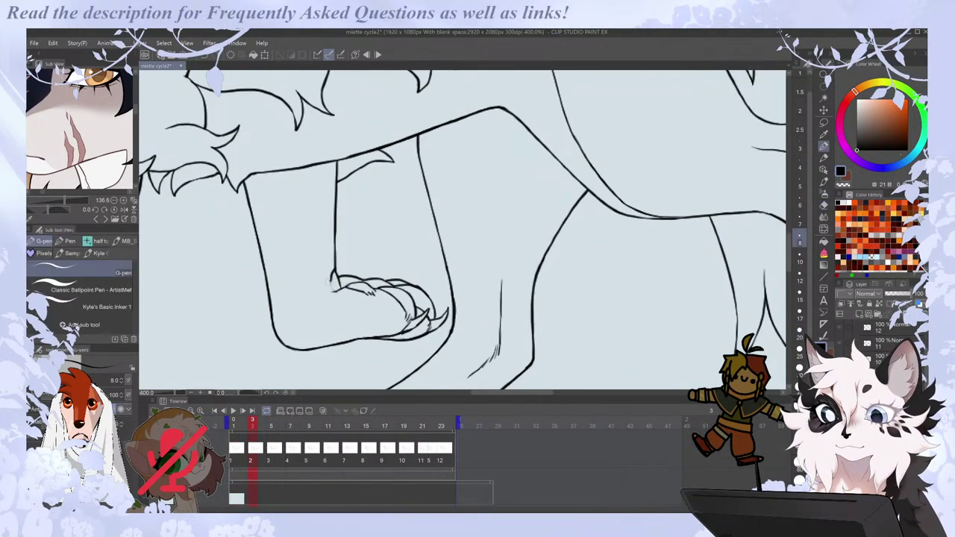
pyautogui.press('Left')
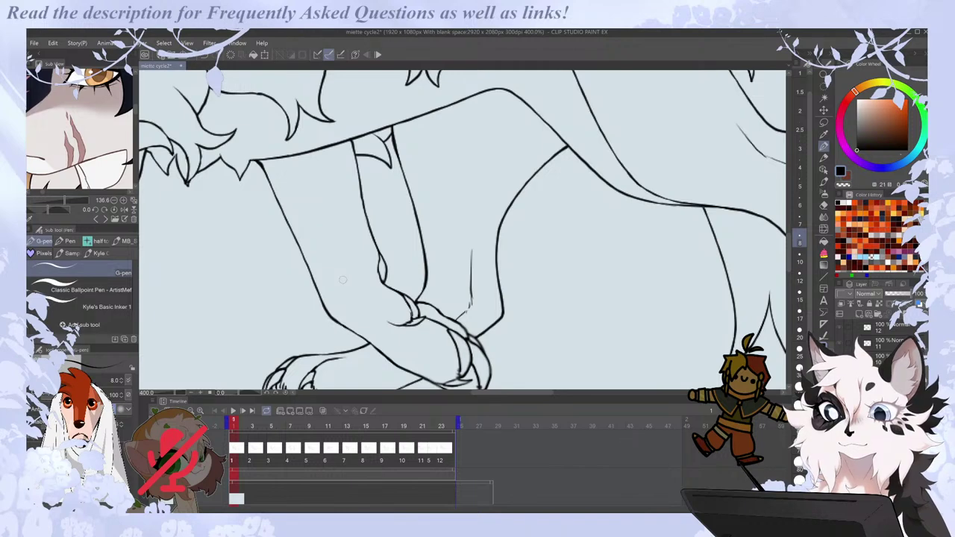
pyautogui.press('Right')
pyautogui.press('Right')
pyautogui.press('Left')
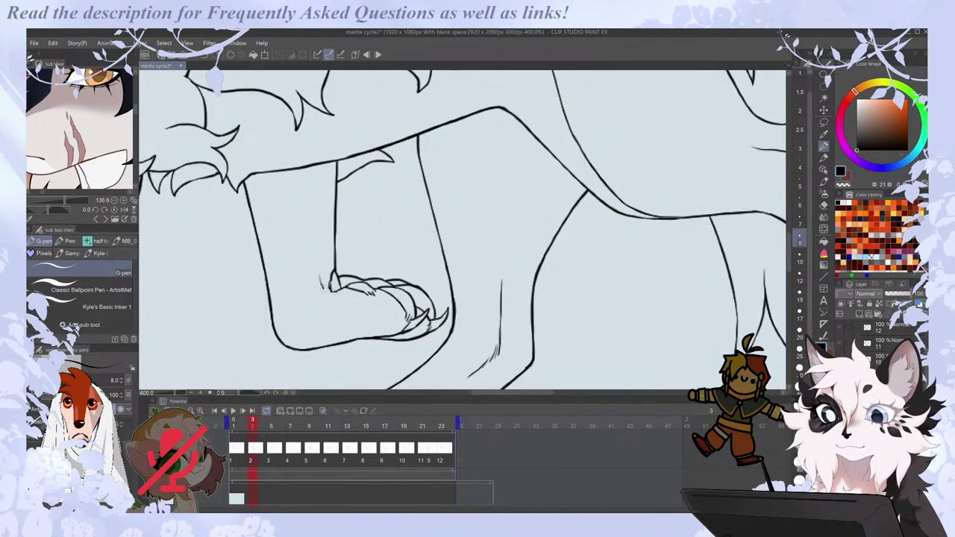
pyautogui.press('e')
pyautogui.press('p')
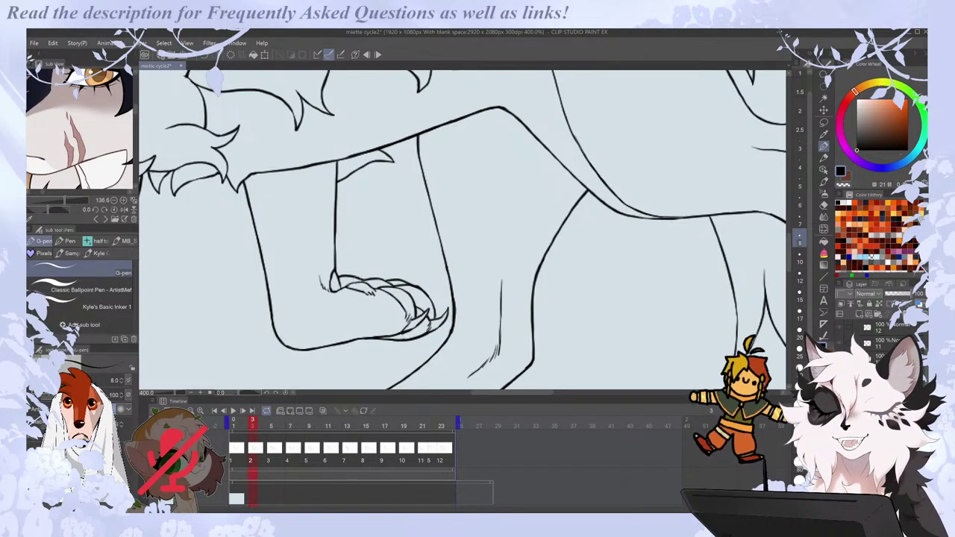
# Step between frames 1, 3 and 5 to examine how the wrist crease follows the paw's movement.
pyautogui.press('Left')
pyautogui.press('Right')
pyautogui.press('Right')
pyautogui.press('Left')
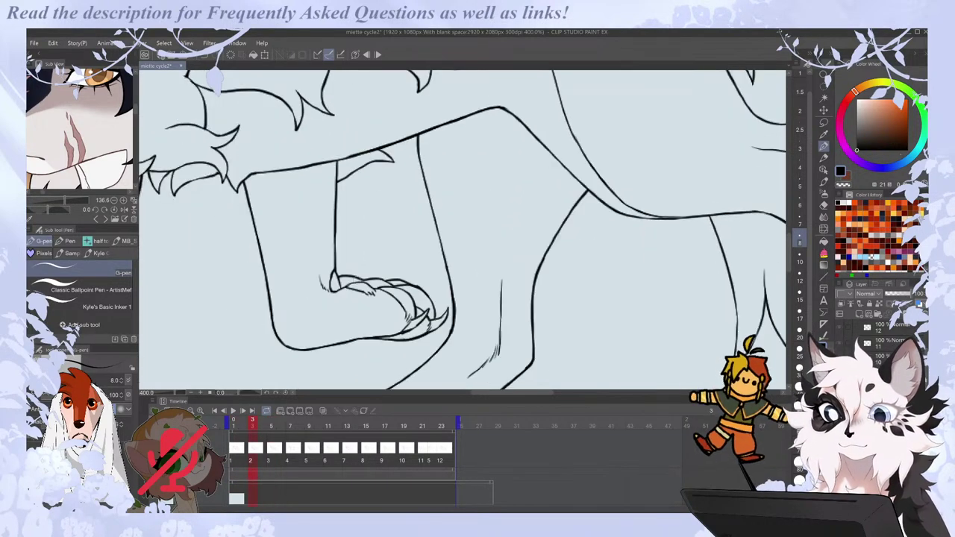
pyautogui.press('Left')
pyautogui.press('Right')
pyautogui.press('Right')
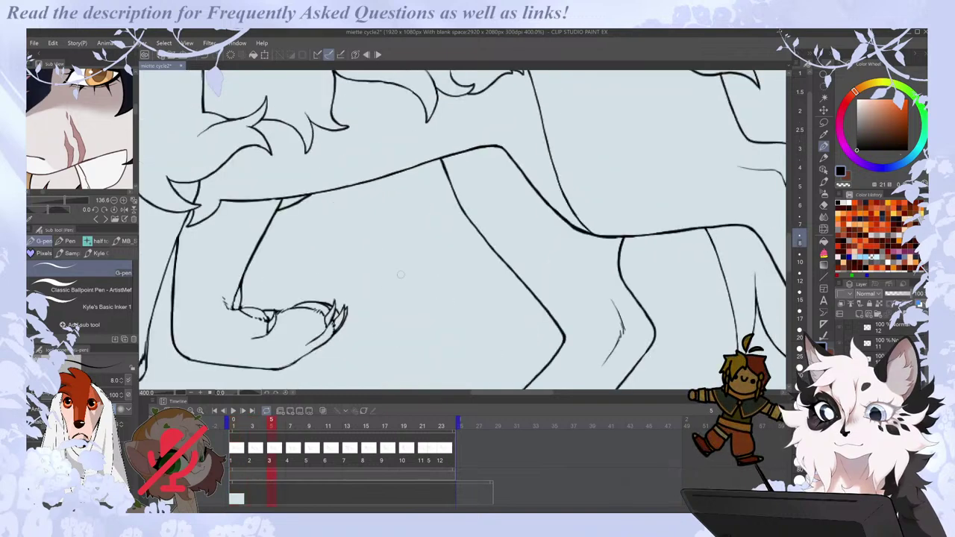
# Undo the last stroke and rework the short crease lines on the raised forepaw on frame 3, comparing them with frame 5.
pyautogui.press('Left')
pyautogui.hotkey('ctrl', 'z')
pyautogui.press('Return')
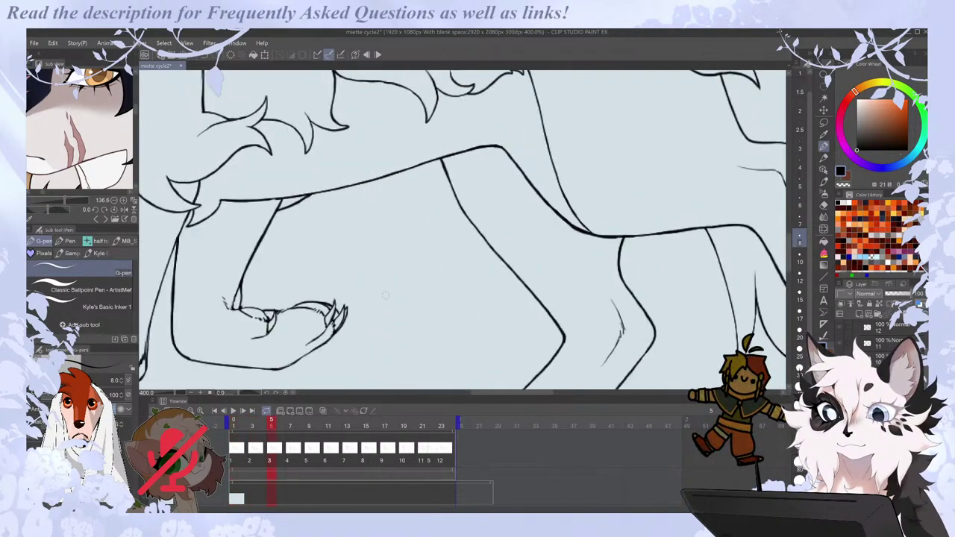
pyautogui.press('e')
pyautogui.moveTo(378, 299); pyautogui.dragTo(378, 303)
pyautogui.press('p')
pyautogui.press('p')
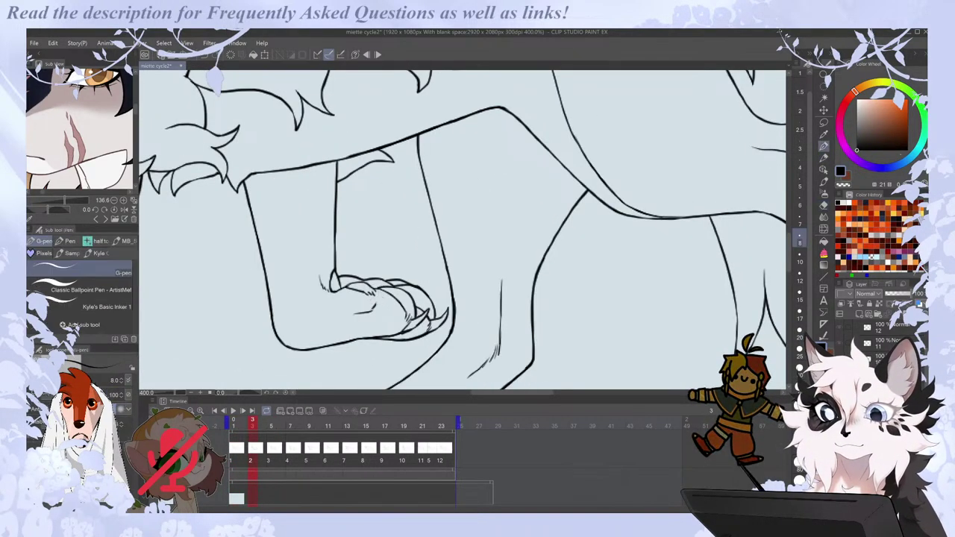
pyautogui.press('Return')
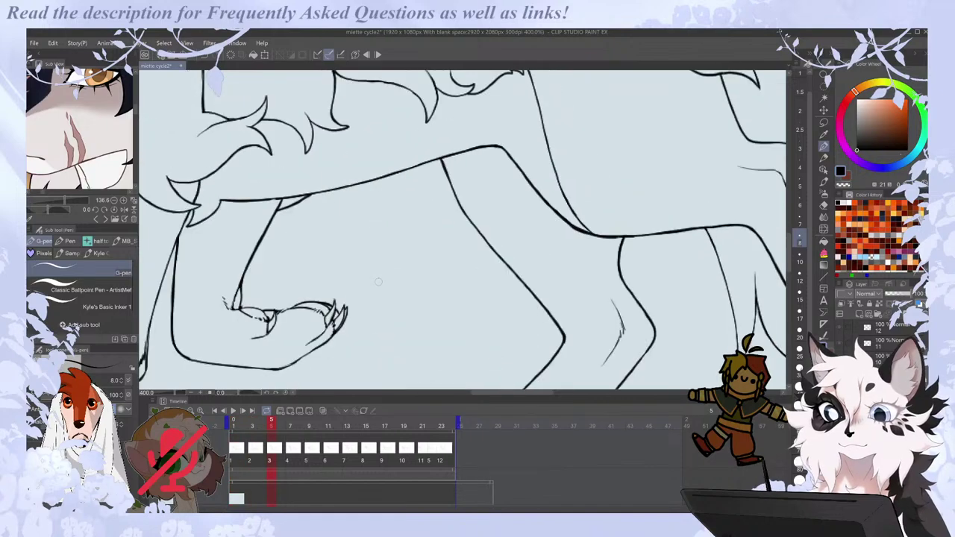
pyautogui.press('e')
pyautogui.press('p')
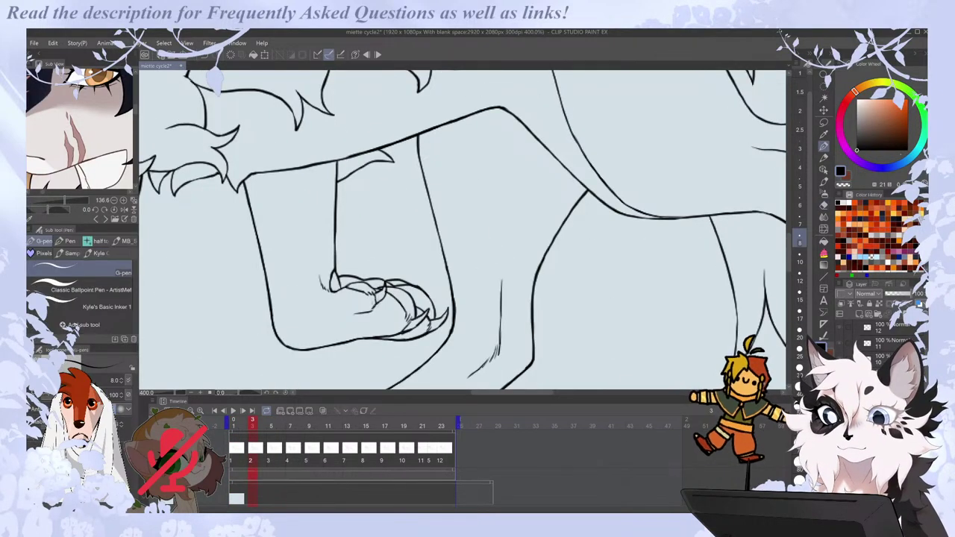
# Play back the whole walk cycle to review the forepaw motion, and stop it.
pyautogui.scroll(-4, 373, 298)
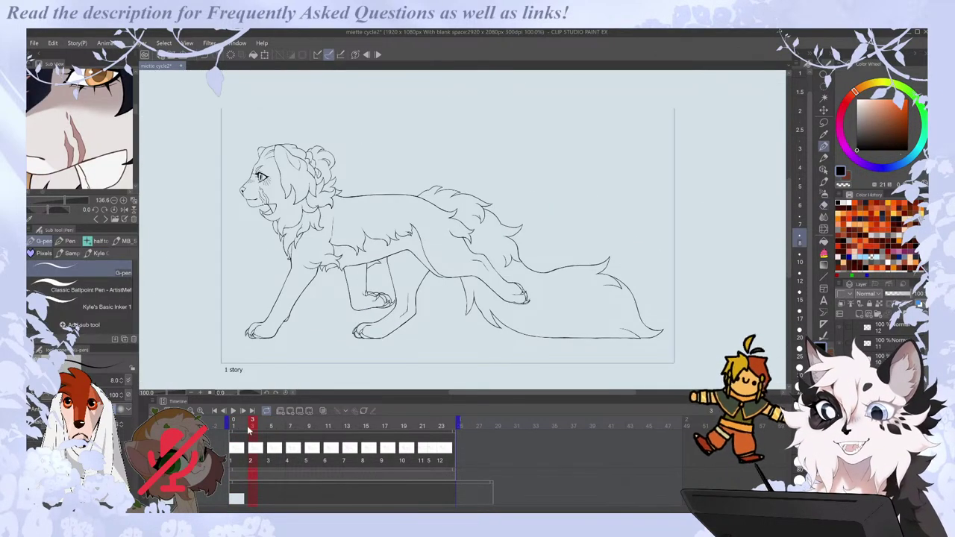
pyautogui.click(232, 412)
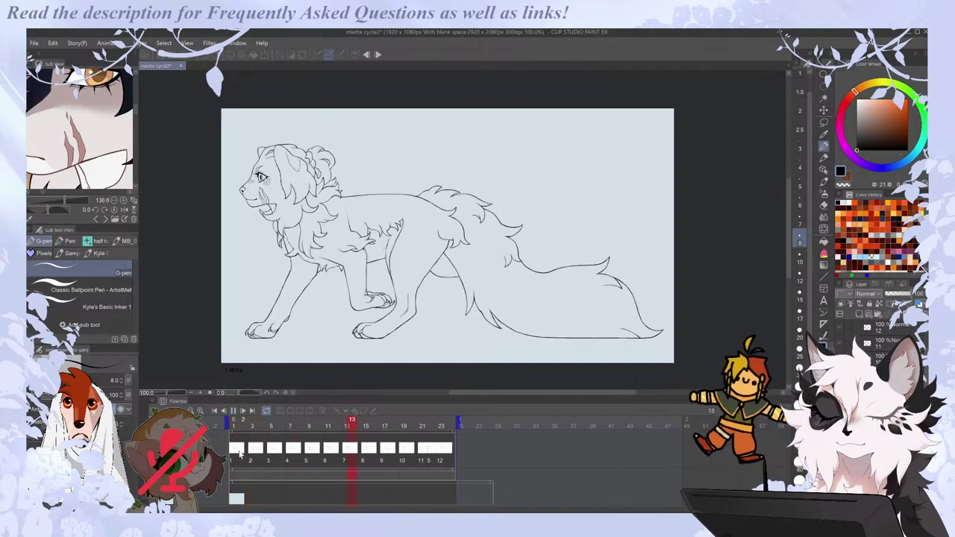
pyautogui.click(234, 412)
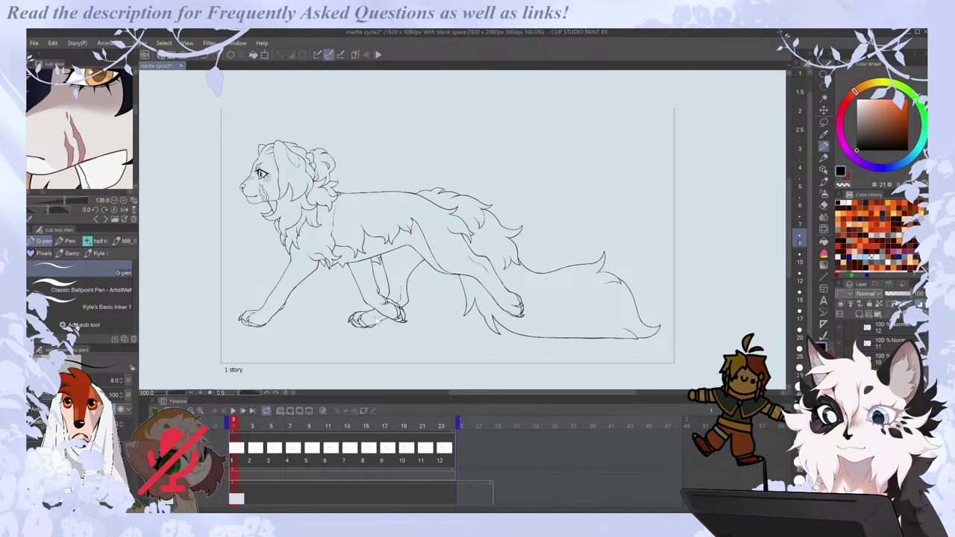
# Touch up the wrist lines of the overlapping forelegs on frame 1.
pyautogui.scroll(2, 375, 321)
pyautogui.press('e')
pyautogui.press('p')
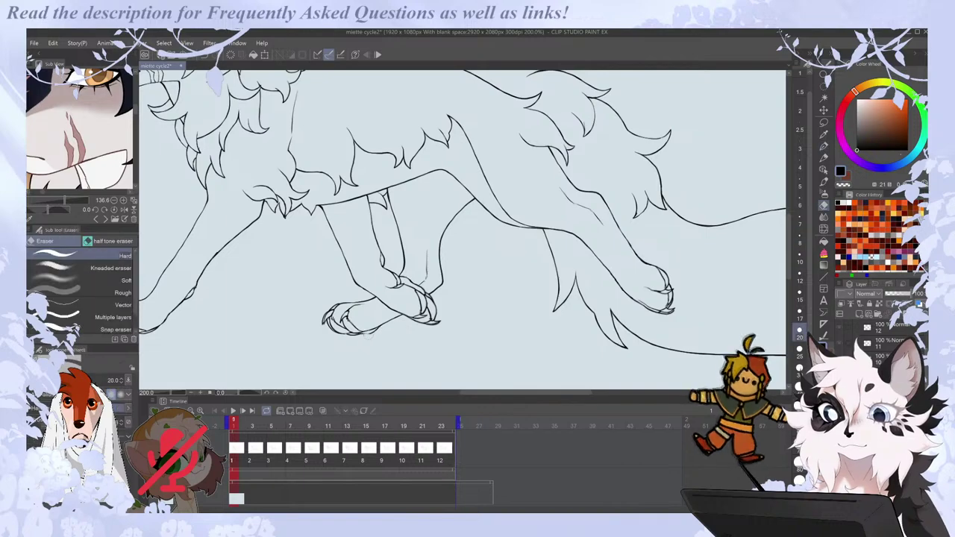
pyautogui.scroll(-1, 462, 321)
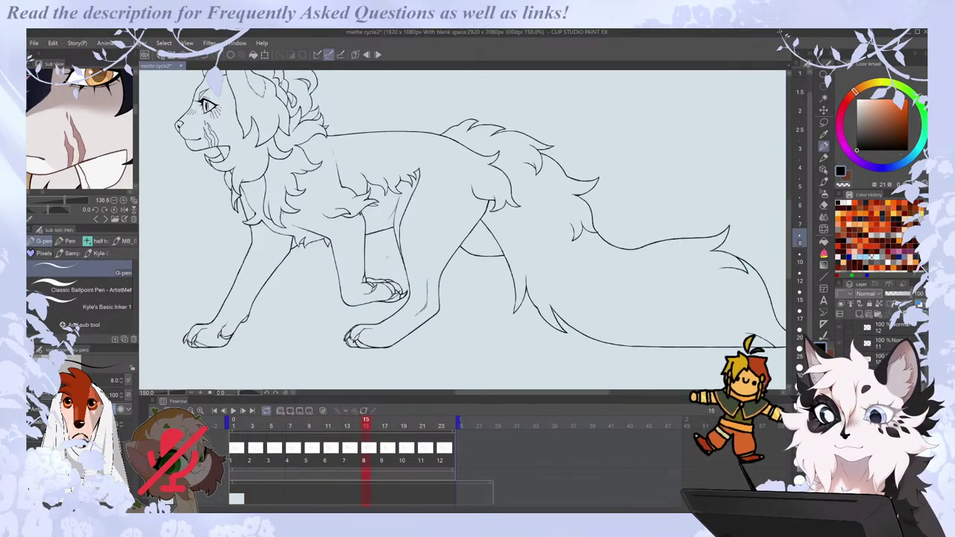
# Erase and redraw the wrist line where the raised forepaw meets the leg on frame 15.
pyautogui.hotkey('ctrl', '+')
pyautogui.press('e')
pyautogui.moveTo(372, 294); pyautogui.dragTo(378, 289)
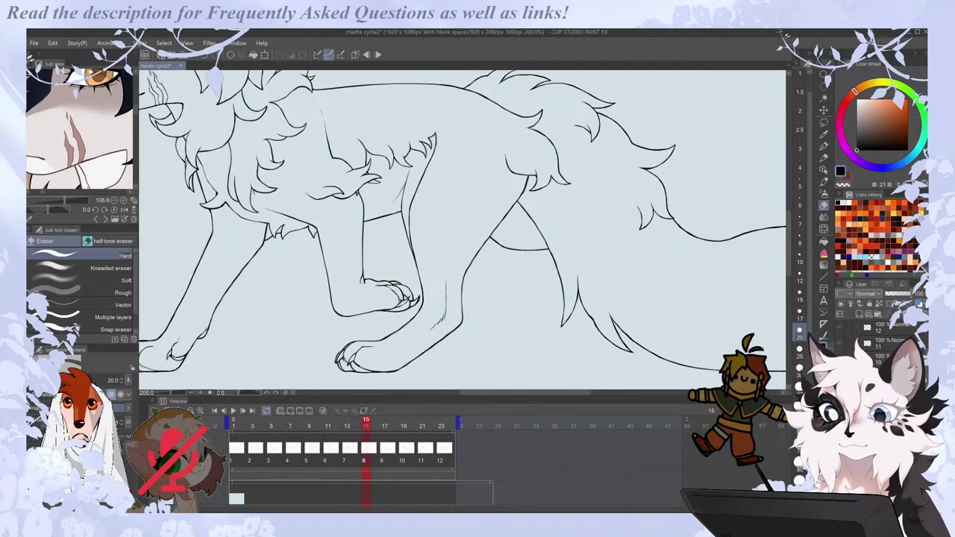
pyautogui.scroll(2, 381, 274)
pyautogui.press('p')
pyautogui.press('e')
pyautogui.press('p')
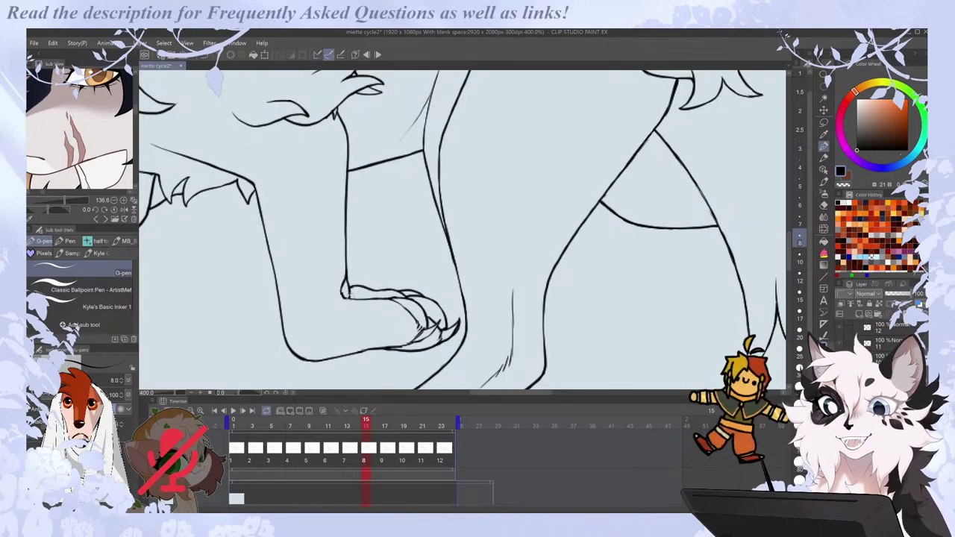
# Step back and forth through the frames to compare the forepaw and wrist lines across the walk cycle.
pyautogui.scroll(-3, 354, 286)
pyautogui.press('Left')
pyautogui.press('Left')
pyautogui.press('Left')
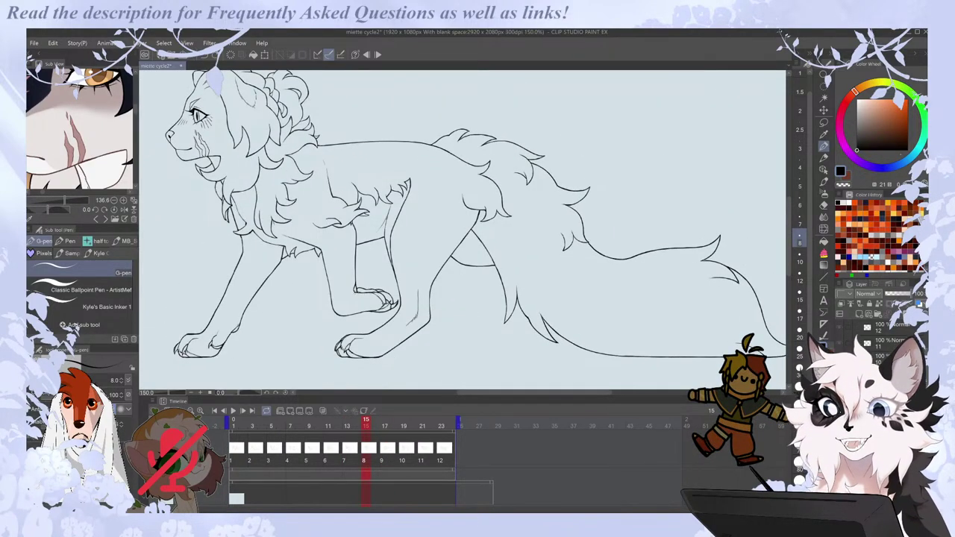
pyautogui.press('.')
pyautogui.press(',')
pyautogui.press('.')
pyautogui.press('.')
pyautogui.press('.')
pyautogui.press(',')
pyautogui.press('.')
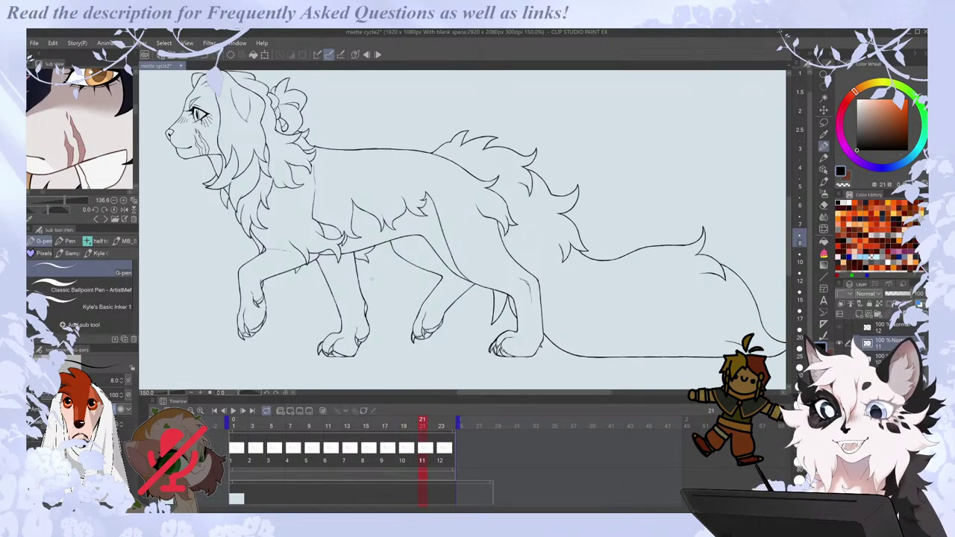
pyautogui.press(',')
pyautogui.press(',')
pyautogui.press(',')
pyautogui.press(',')
pyautogui.press(',')
pyautogui.press(',')
pyautogui.press(',')
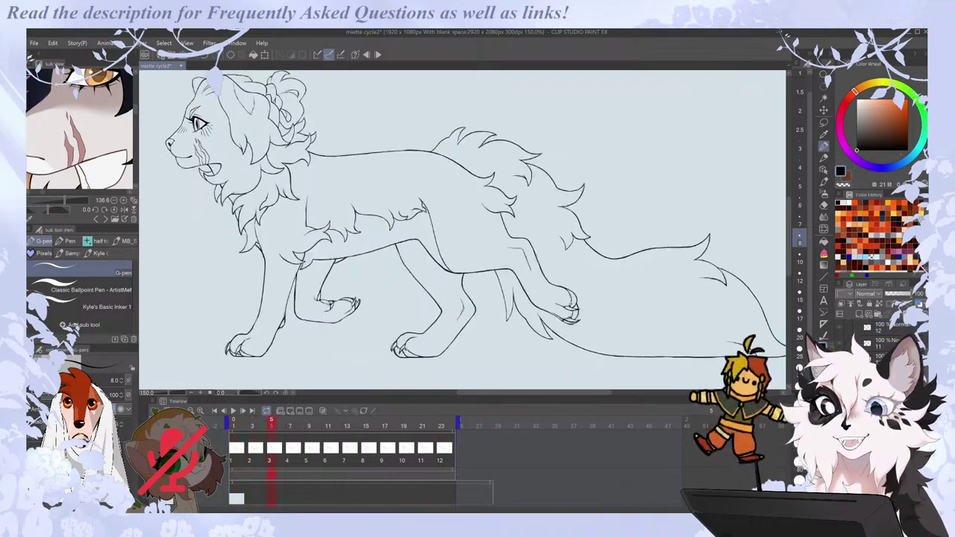
pyautogui.press('.')
pyautogui.press('.')
pyautogui.press('.')
pyautogui.press('.')
pyautogui.press('.')
pyautogui.press('.')
pyautogui.press('.')
pyautogui.press('.')
pyautogui.press('.')
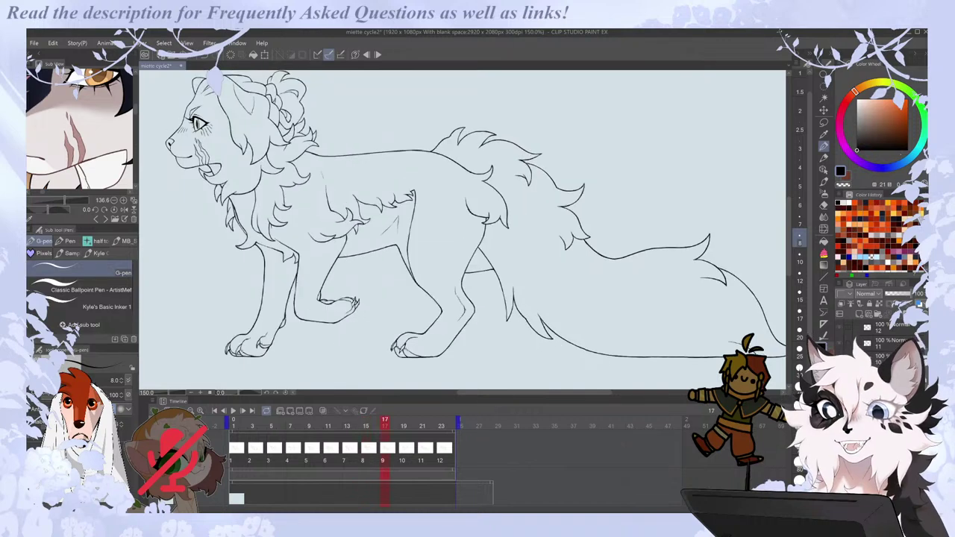
pyautogui.press('space')
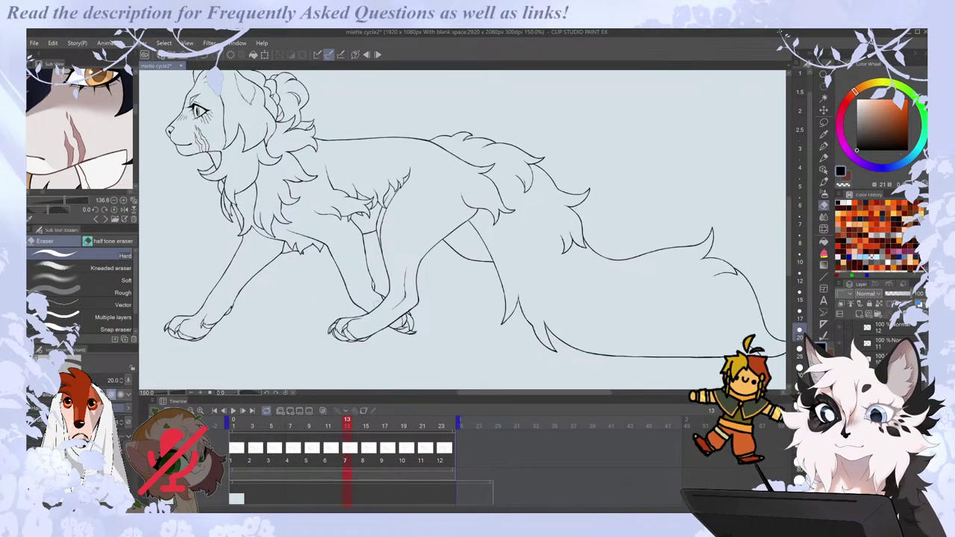
# Clean up the wrist line of the far foreleg on frame 13.
pyautogui.hotkey('ctrl', '+')
pyautogui.press('e')
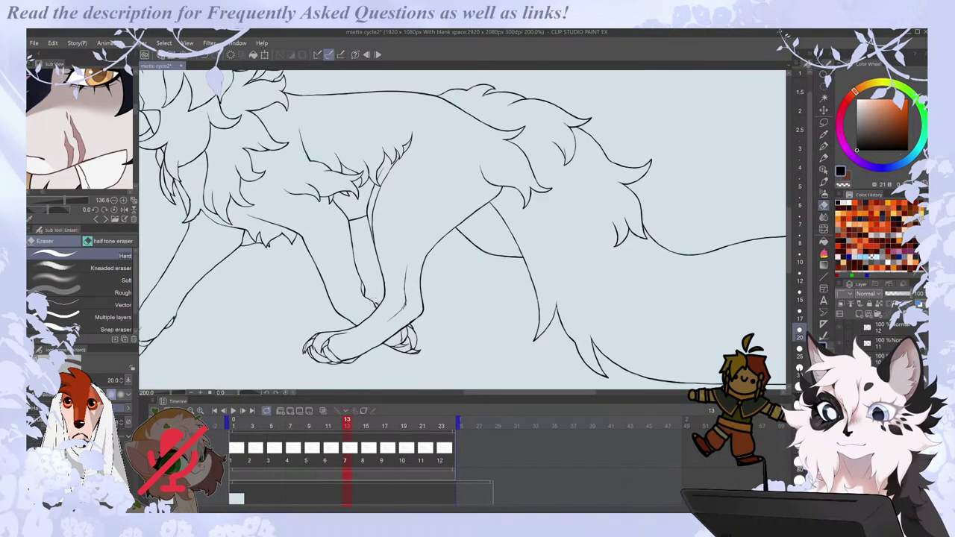
pyautogui.press('p')
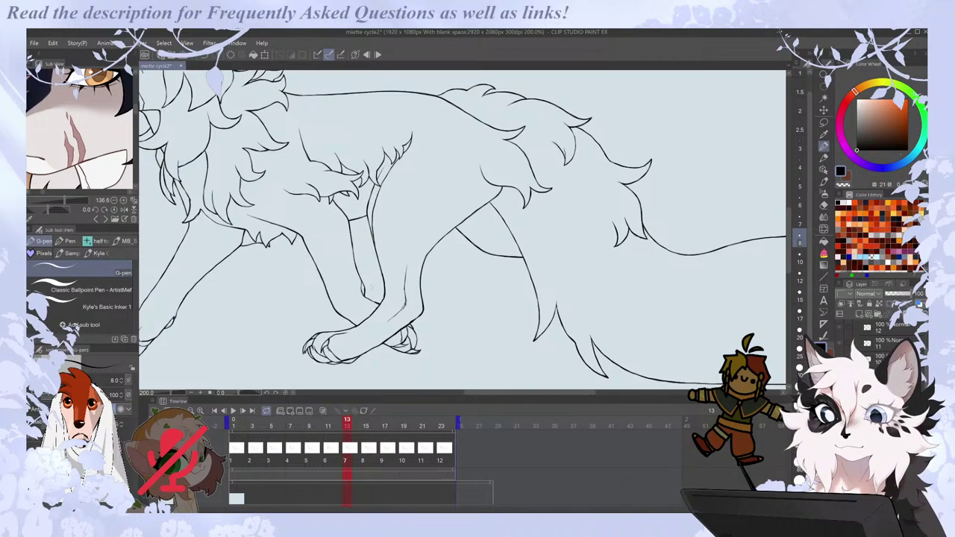
# Touch up the wrist lines of the crossing forelegs on frame 19.
pyautogui.scroll(-1, 372, 288)
pyautogui.hotkey('ctrl', '.')
pyautogui.hotkey('ctrl', '.')
pyautogui.hotkey('ctrl', '.')
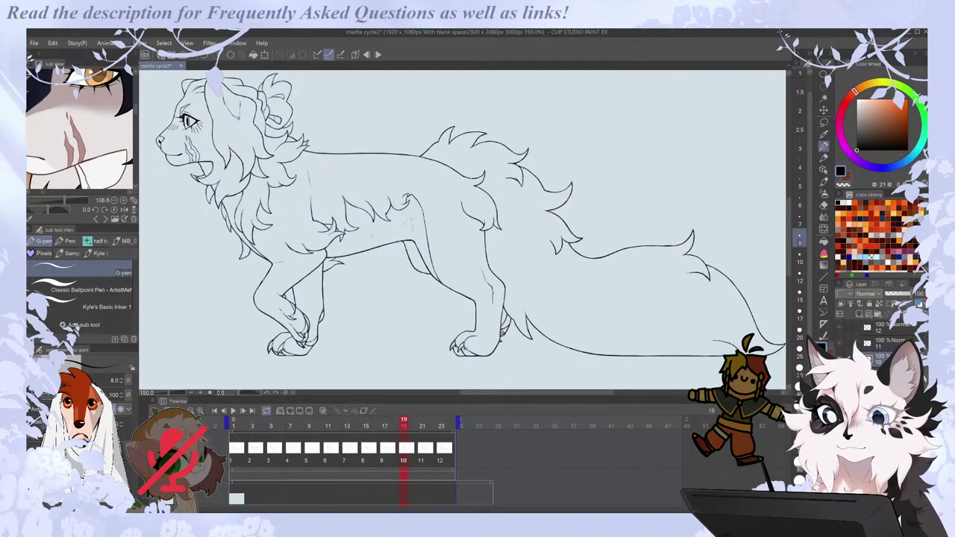
pyautogui.hotkey('ctrl', '+')
pyautogui.press('e')
pyautogui.press('p')
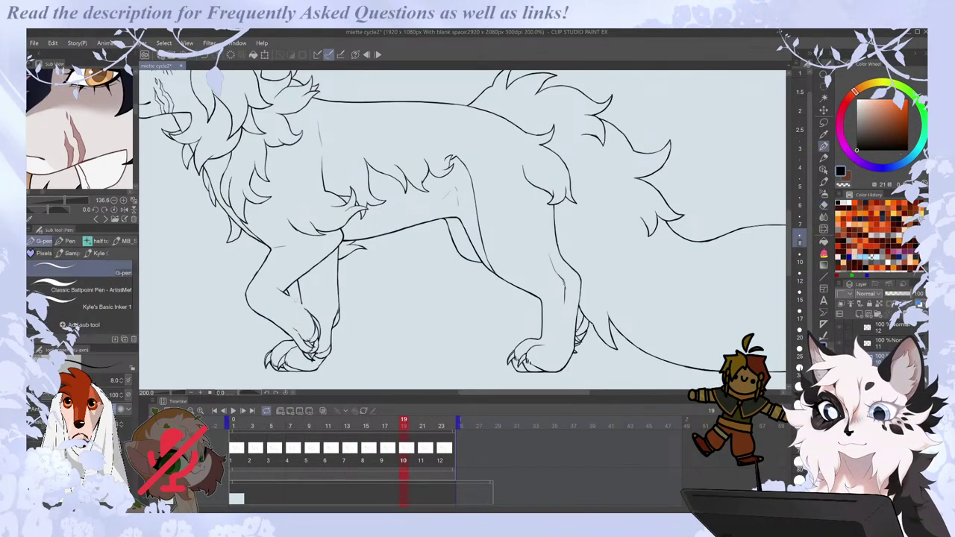
# Erase the crease lines inside the raised forepaw's wrist on frame 21.
pyautogui.press('Right')
pyautogui.press('e')
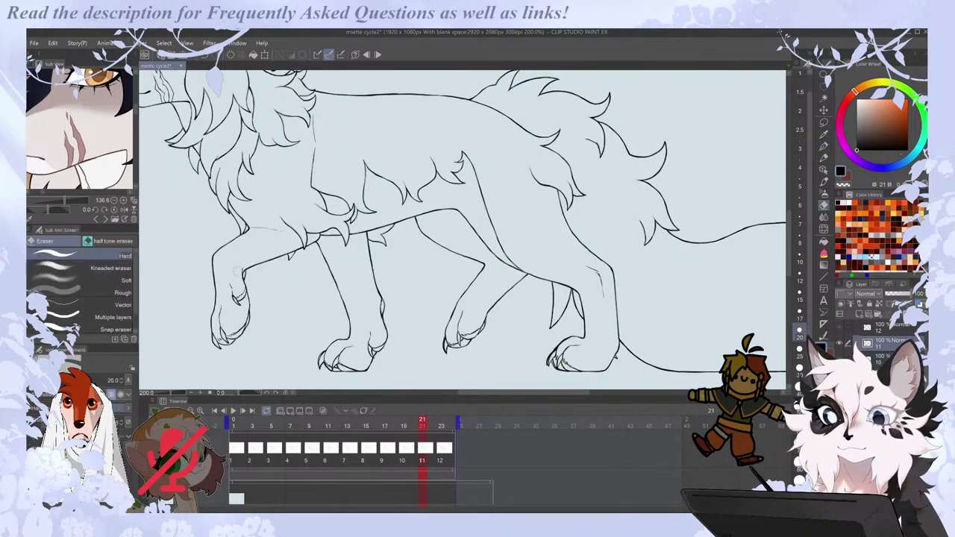
pyautogui.press('p')
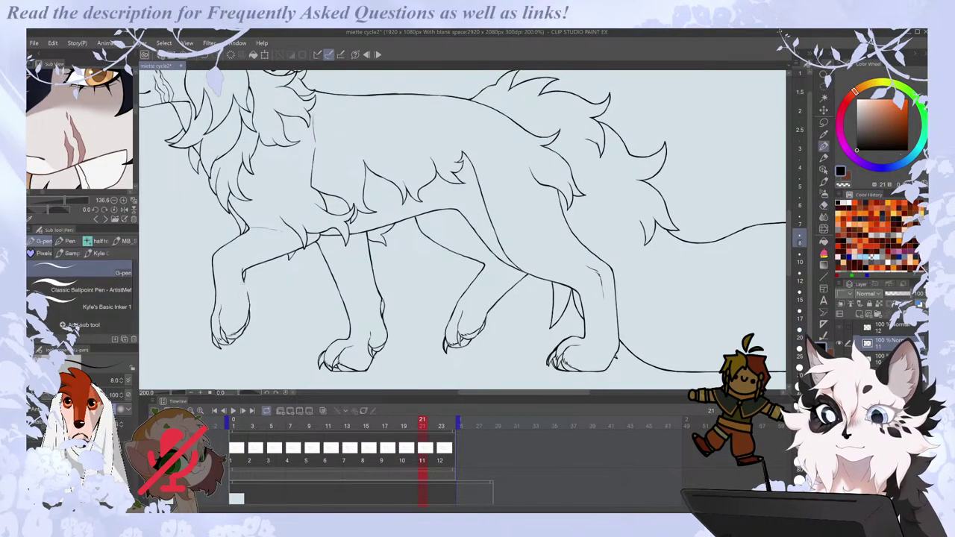
# Step through the frames of the walk cycle to check the leg and paw line art.
pyautogui.scroll(-1, 249, 287)
pyautogui.press('Right')
pyautogui.press('Right')
pyautogui.press('Right')
pyautogui.press('Right')
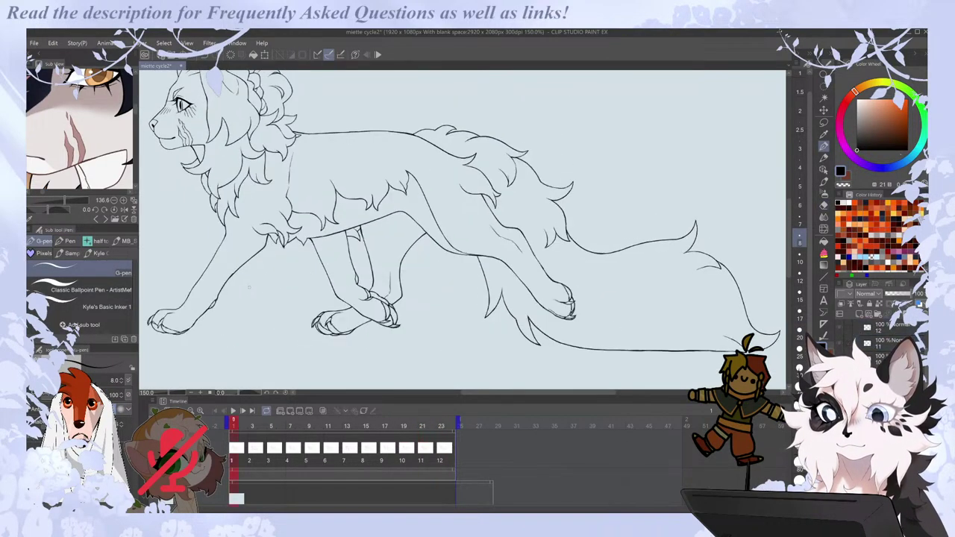
pyautogui.press('Left')
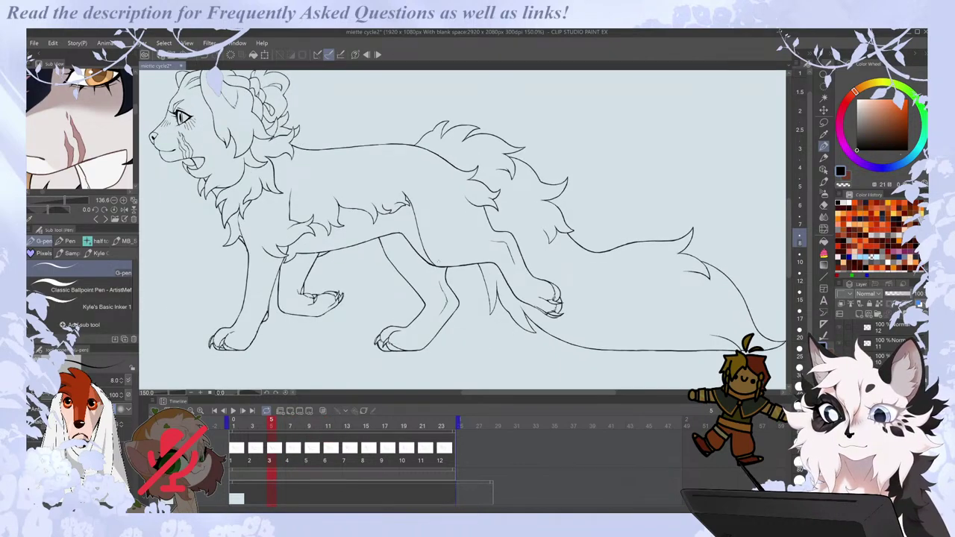
pyautogui.scroll(-1, 439, 261)
pyautogui.press('Right')
pyautogui.press('Right')
pyautogui.press('Right')
pyautogui.press('Right')
pyautogui.press('Right')
pyautogui.press('Right')
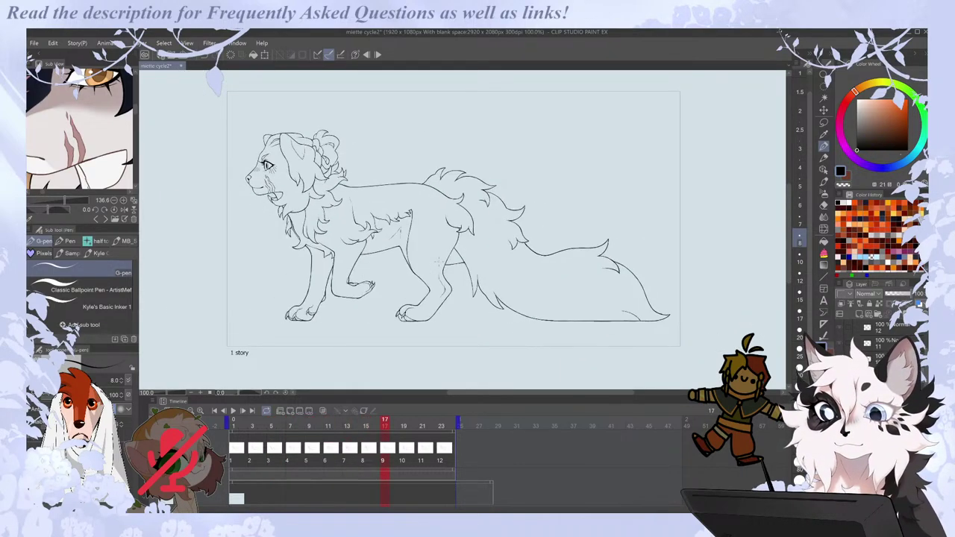
# Inspect the hindquarters and belly lines across the frames and review the playback of the cycle.
pyautogui.hotkey('ctrl', '+')
pyautogui.hotkey('ctrl', '+')
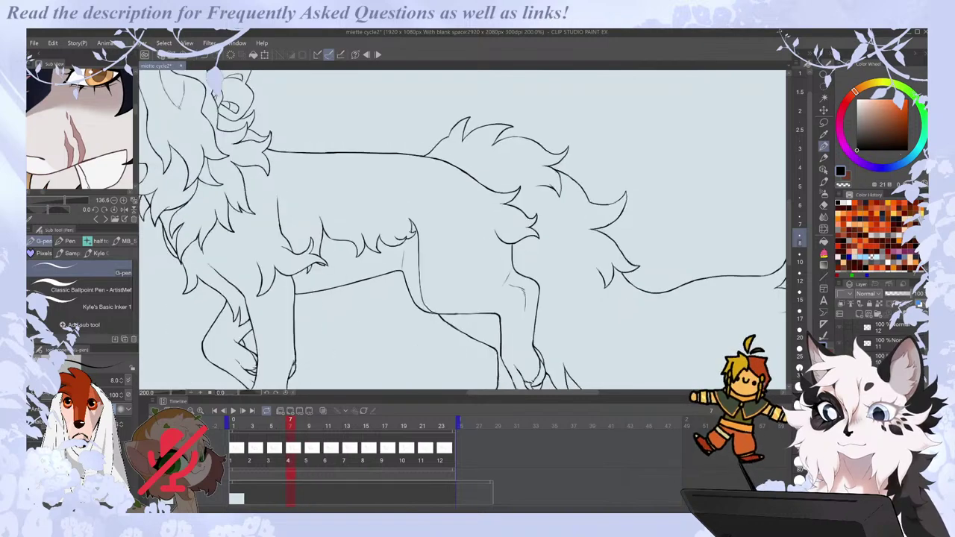
pyautogui.press('.')
pyautogui.press('.')
pyautogui.press('.')
pyautogui.press('.')
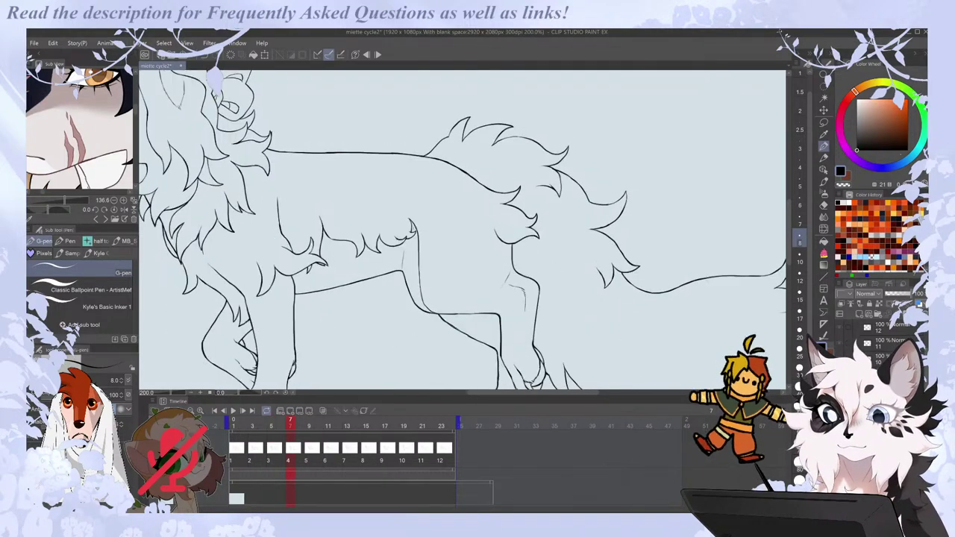
pyautogui.scroll(-1, 415, 228)
pyautogui.press('.')
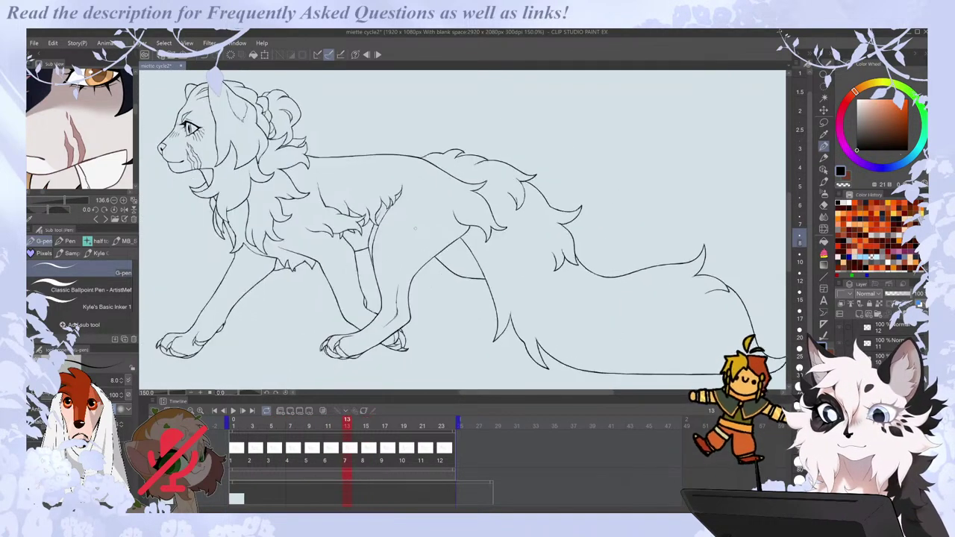
pyautogui.scroll(-2, 415, 228)
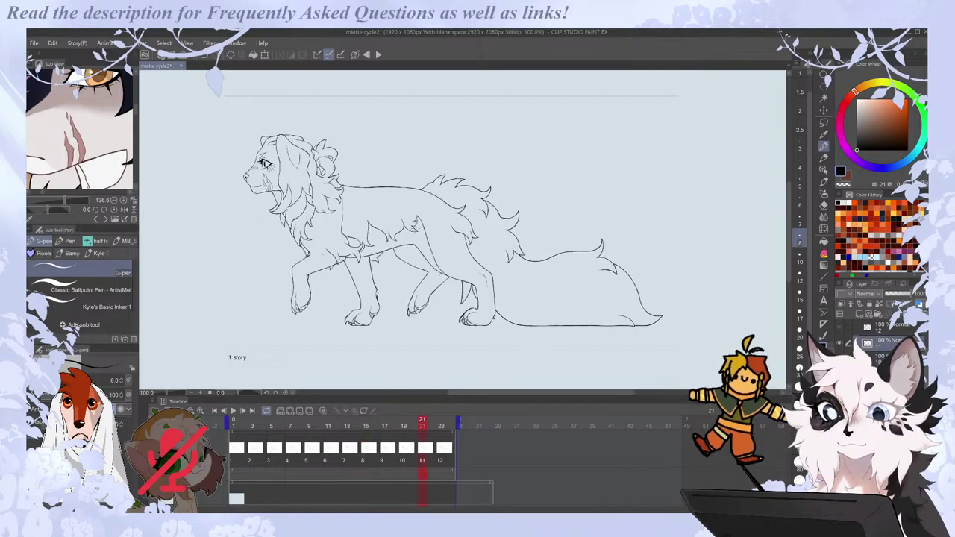
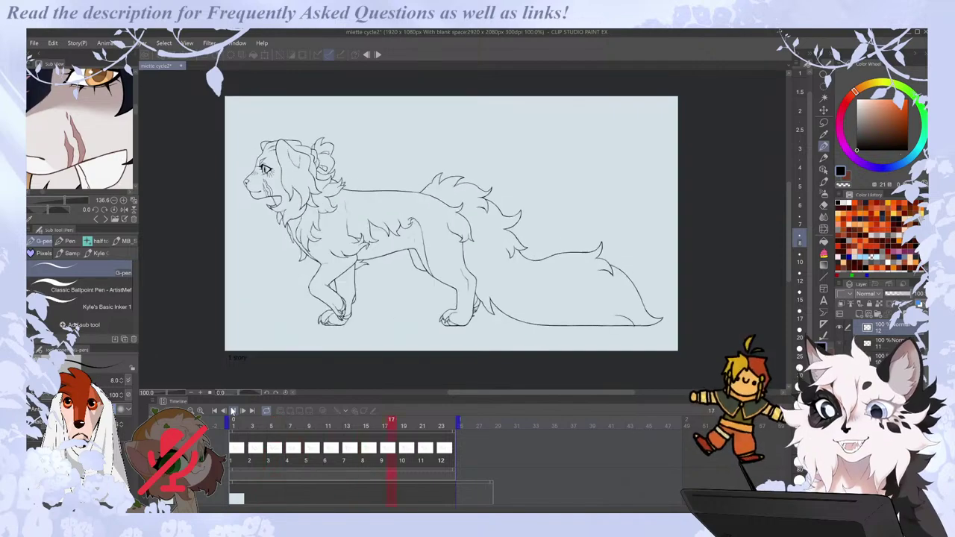
pyautogui.click(232, 411)
pyautogui.scroll(1, 495, 231)
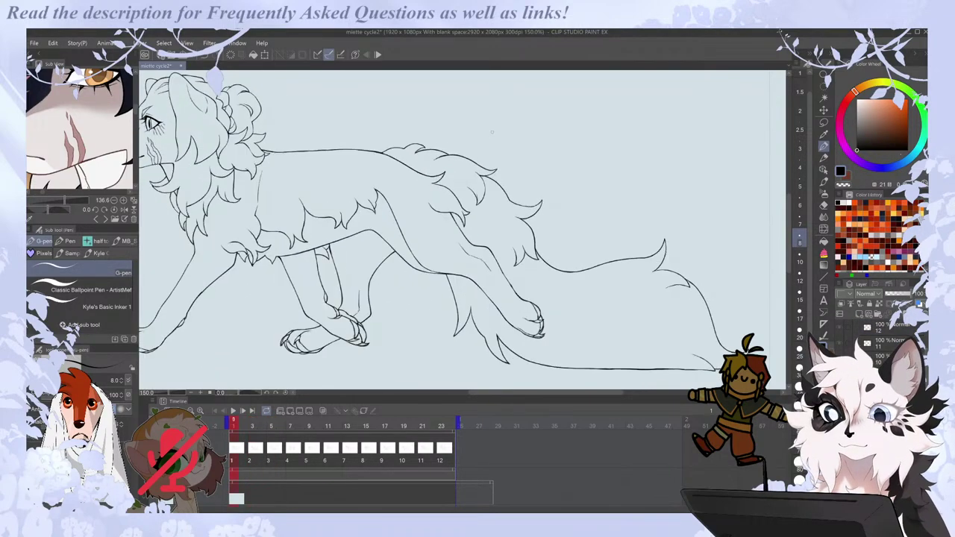
# Select the extended near hind leg from hock to paw on frame 1 and adjust its position with a transform.
pyautogui.press('m')
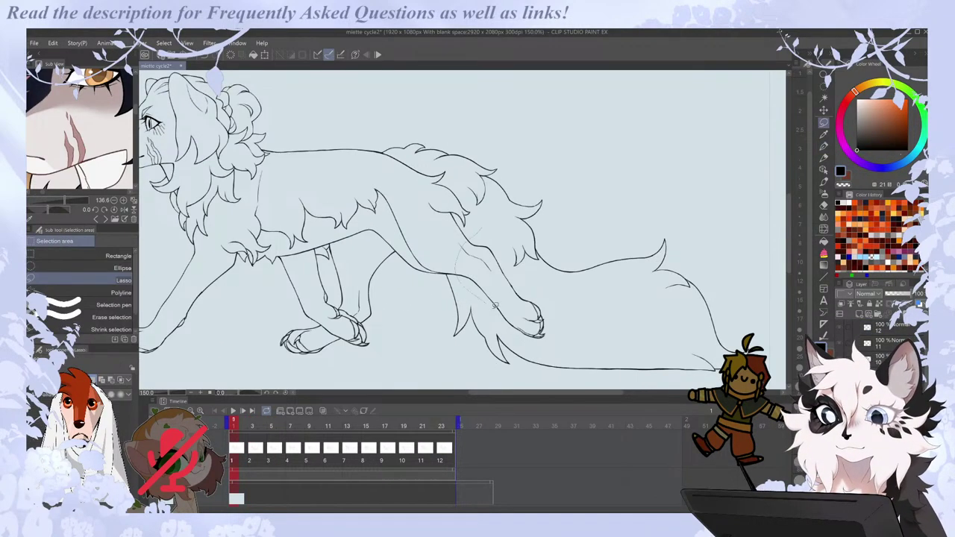
pyautogui.hotkey('ctrl', 't')
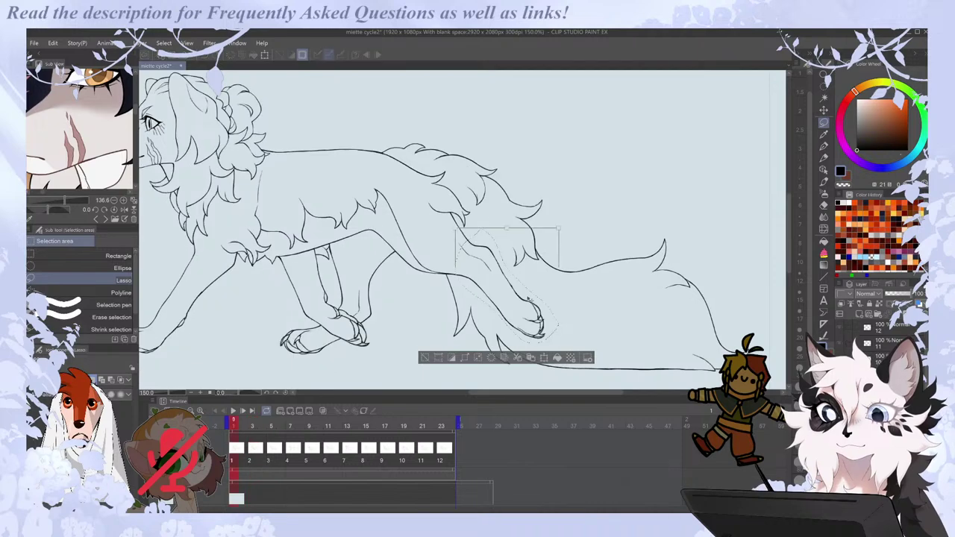
pyautogui.click(491, 357)
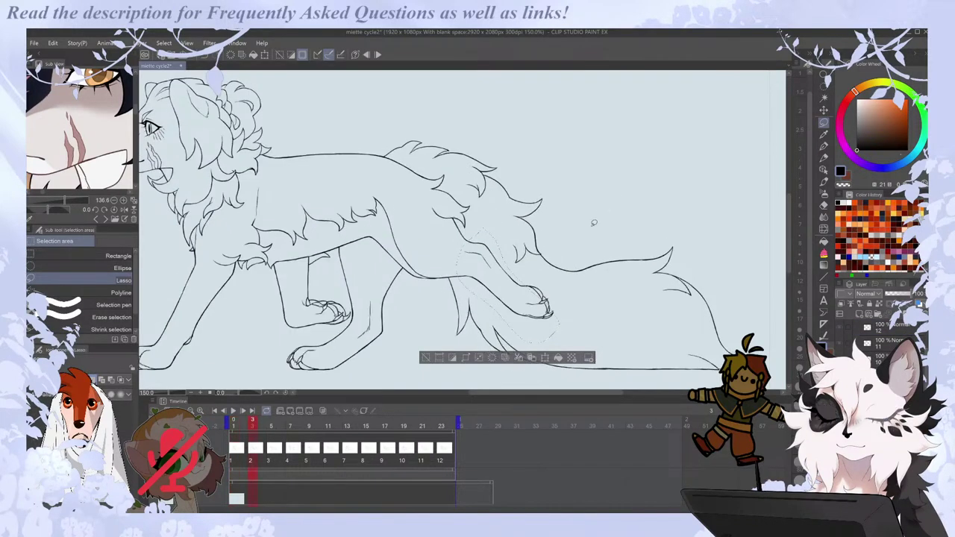
# Clean up the hock lines where the lower hind leg joins the thigh on frame 1.
pyautogui.press('e')
pyautogui.scroll(1, 461, 252)
pyautogui.press('p')
pyautogui.moveTo(456, 240); pyautogui.dragTo(470, 256)
pyautogui.press('e')
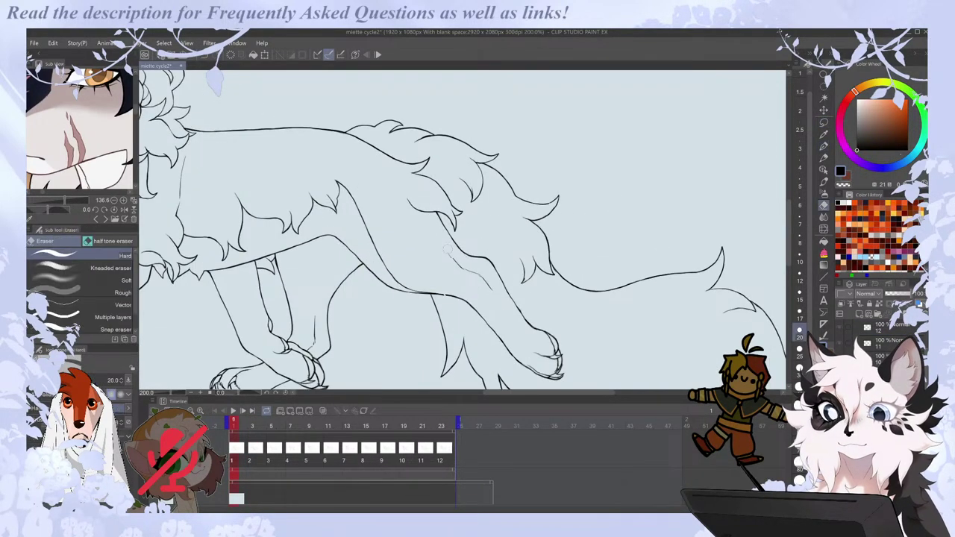
pyautogui.press('p')
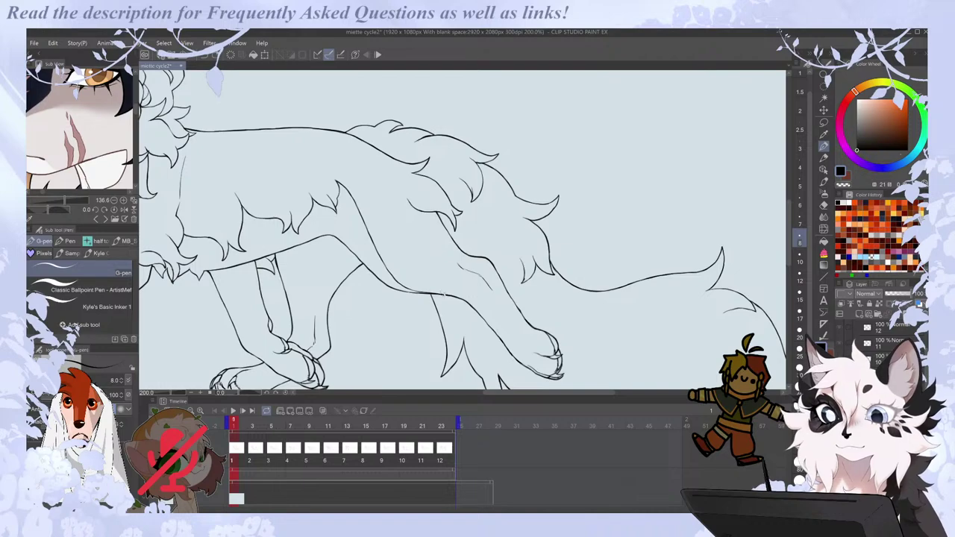
pyautogui.press('e')
pyautogui.press('p')
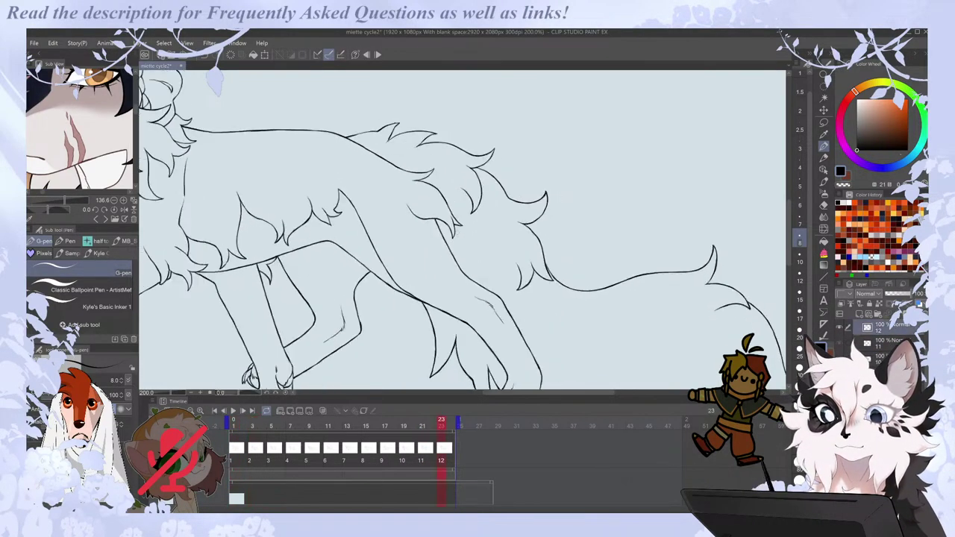
# Lasso the lower hind leg and paw on frame 1 again, nudge it with a transform, and clear the selection.
pyautogui.press(',')
pyautogui.hotkey('ctrl', '-')
pyautogui.press('m')
pyautogui.moveTo(467, 235); pyautogui.dragTo(448, 277)
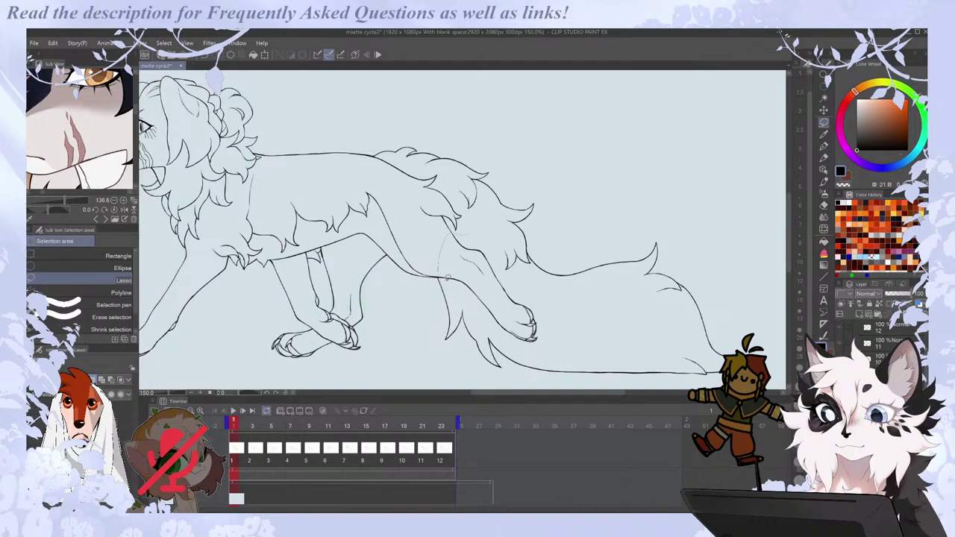
pyautogui.moveTo(485, 228); pyautogui.dragTo(485, 232)
pyautogui.hotkey('ctrl', 't')
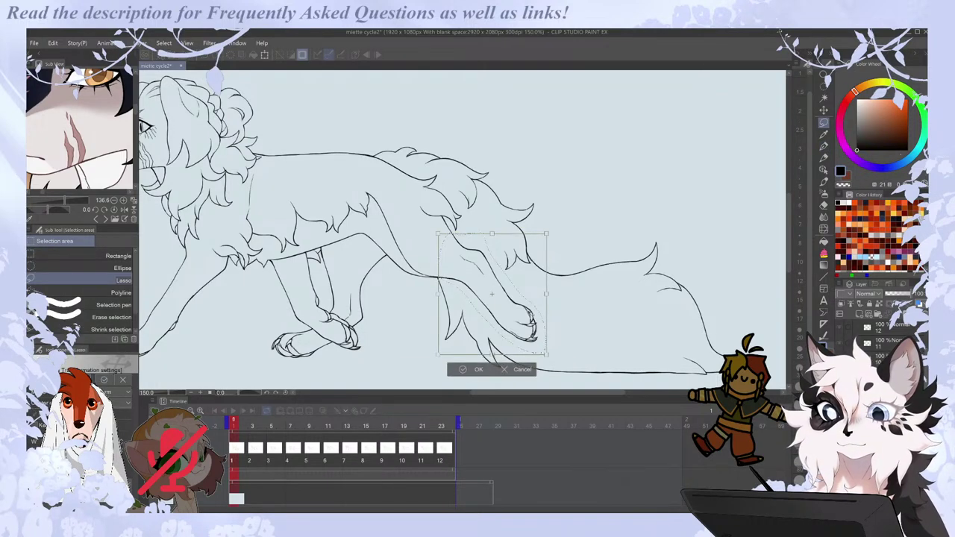
pyautogui.press('Return')
pyautogui.hotkey('ctrl', 'd')
# Redraw the underside line joining the thigh to the adjusted lower hind leg on frame 1.
pyautogui.hotkey('ctrl', '+')
pyautogui.press('p')
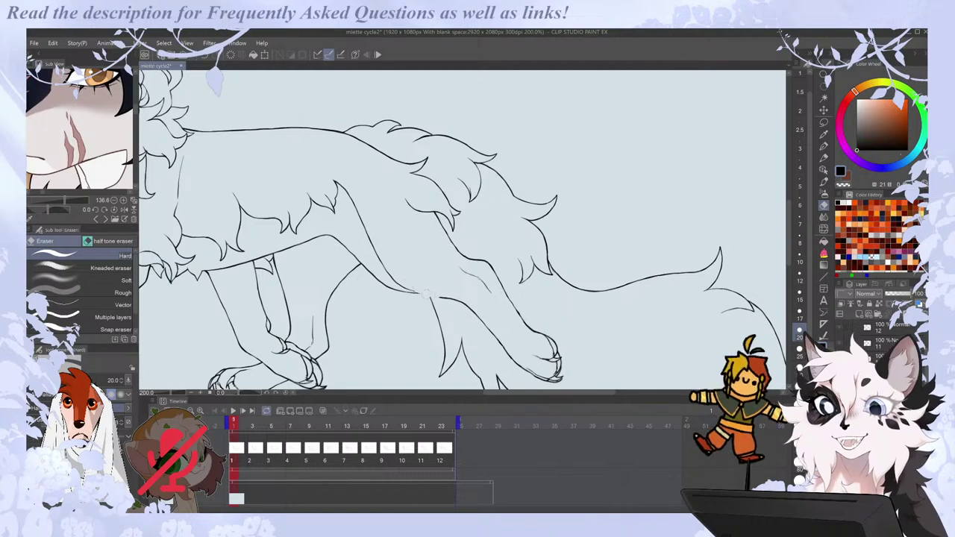
pyautogui.press('e')
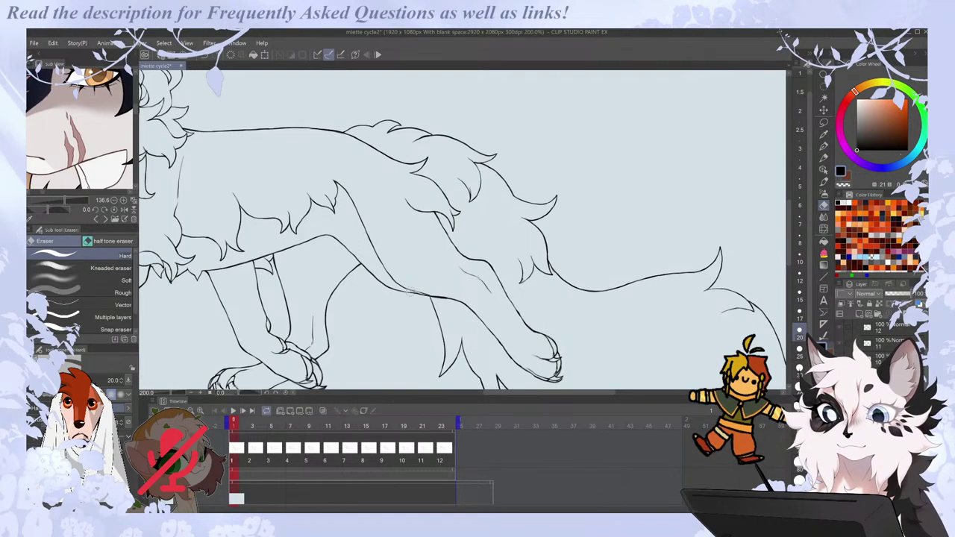
pyautogui.press('p')
pyautogui.moveTo(405, 289); pyautogui.dragTo(432, 297)
pyautogui.press('e')
pyautogui.press('p')
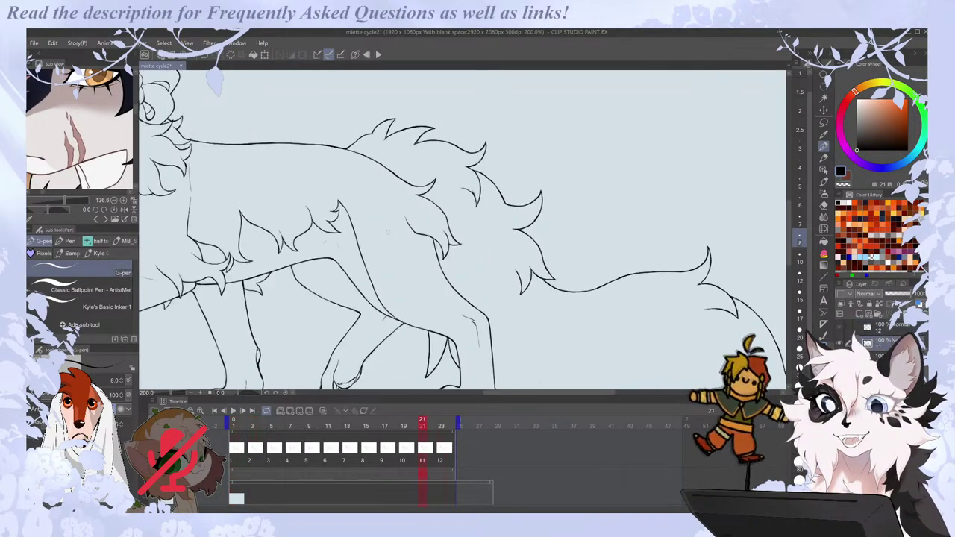
# Erase the near thigh's front contour on frame 1 and turn on onion skin.
pyautogui.press('e')
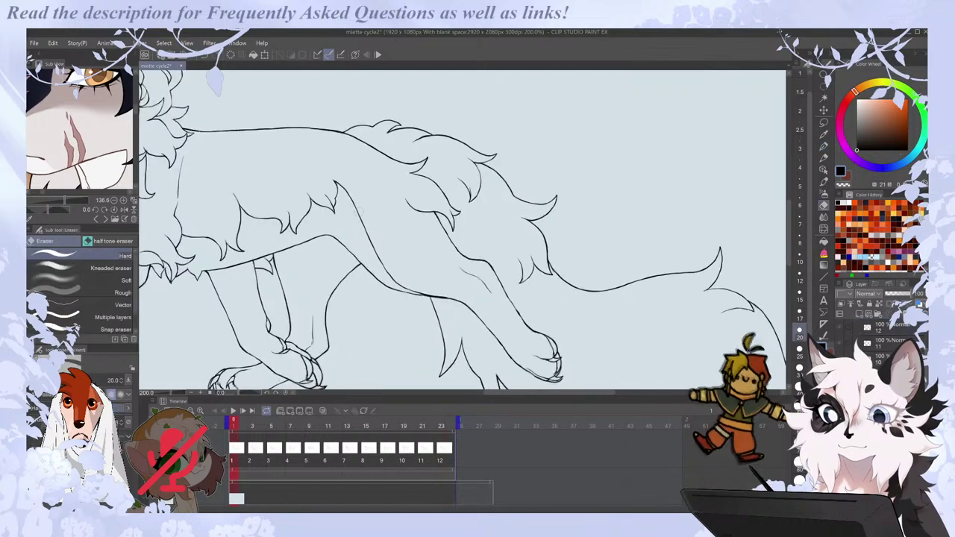
pyautogui.press('p')
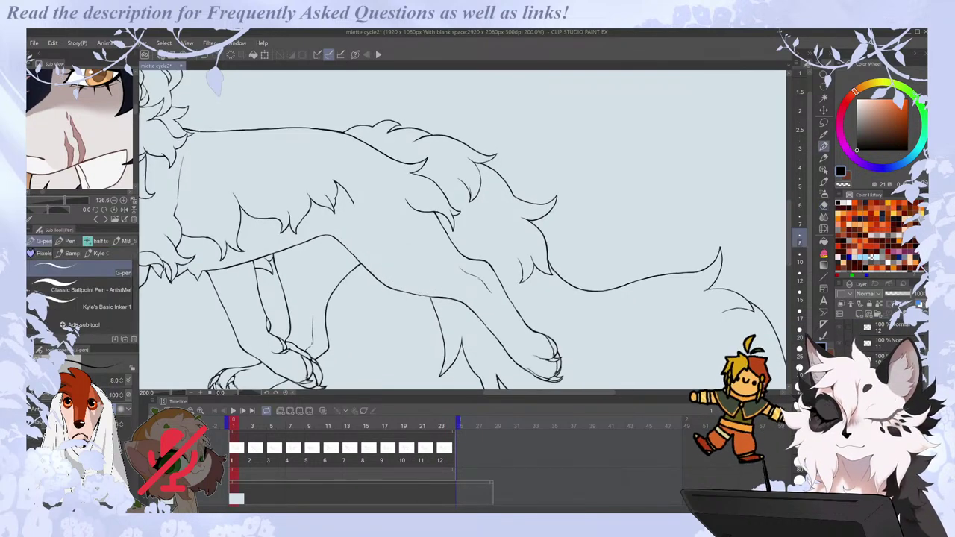
pyautogui.click(322, 411)
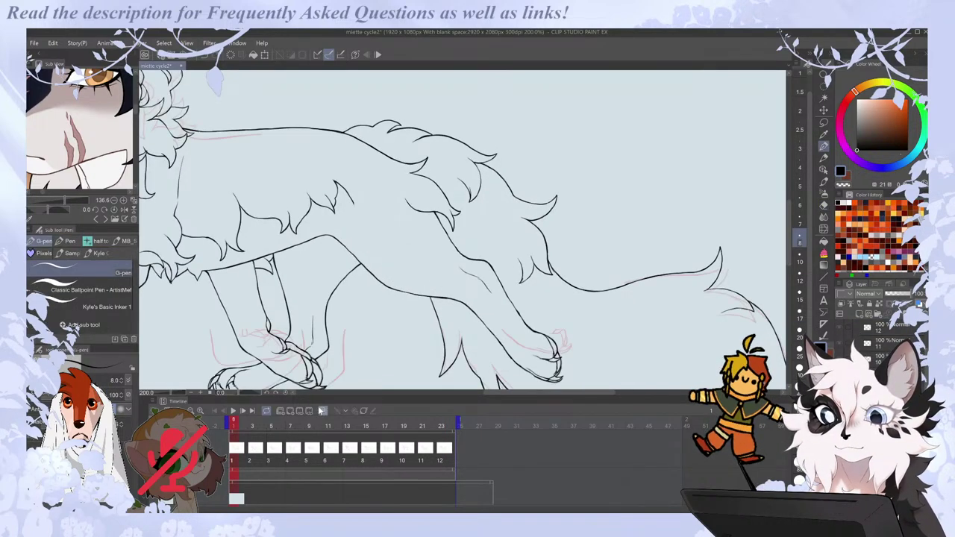
# Redraw the lower part of the near thigh's front contour on frame 1, using the neighbouring frames as a guide.
pyautogui.press('e')
pyautogui.moveTo(353, 204)
pyautogui.mouseDown()
pyautogui.moveTo(348, 194)
pyautogui.moveTo(364, 241)
pyautogui.mouseUp()
pyautogui.press('p')
pyautogui.press('Left')
pyautogui.press('Right')
pyautogui.press('Right')
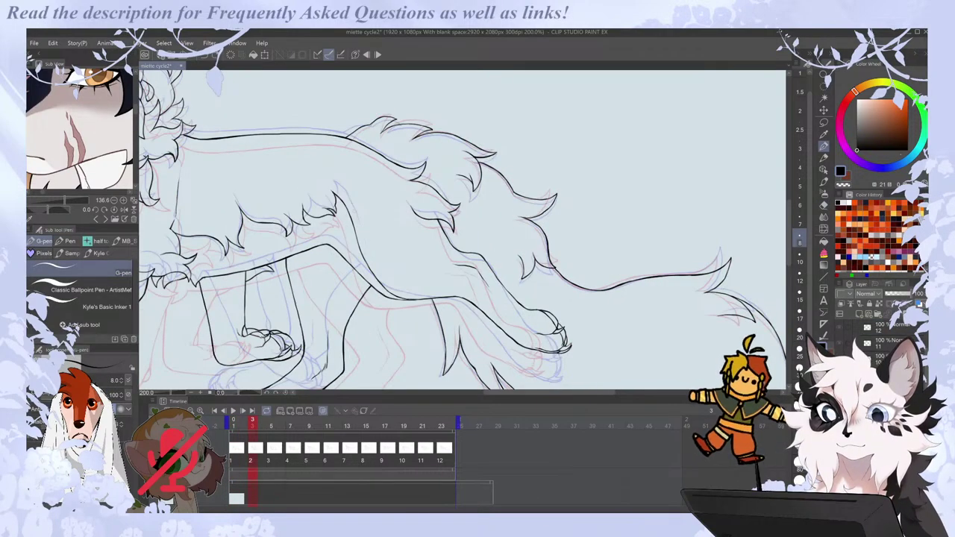
pyautogui.press('Left')
pyautogui.press('Left')
pyautogui.press('Left')
pyautogui.press('Right')
pyautogui.press('Right')
pyautogui.press('Right')
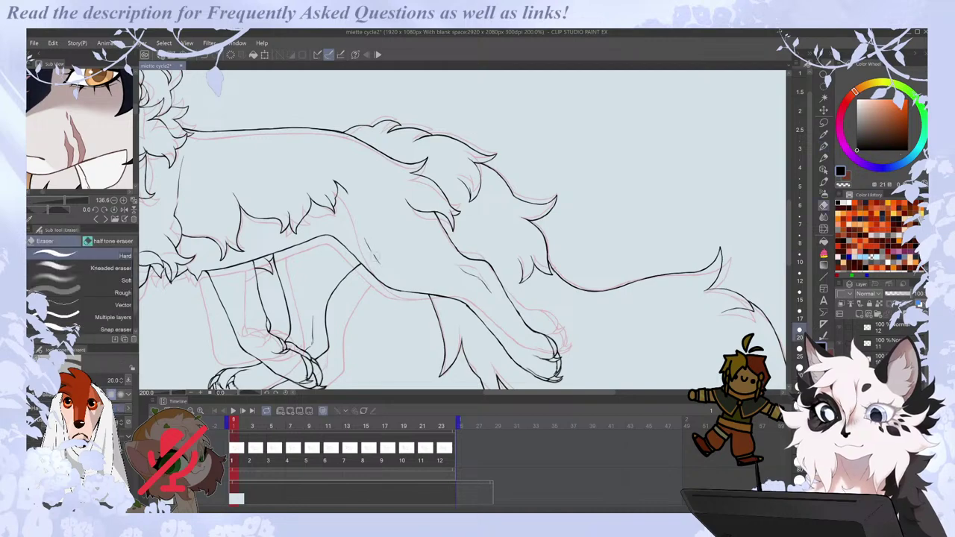
pyautogui.moveTo(380, 267); pyautogui.dragTo(389, 279)
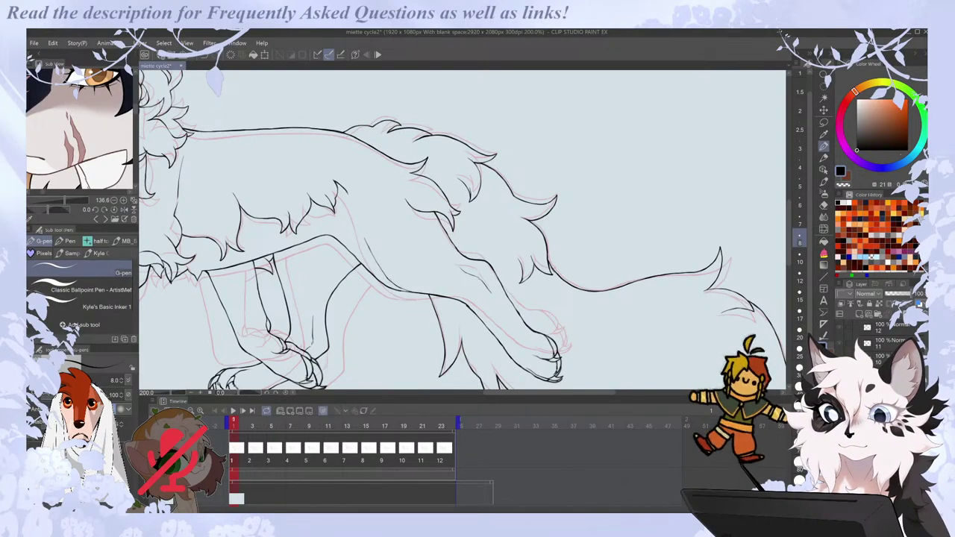
# Complete the thigh contour up to the flank fur on frame 1, comparing it with the adjacent frames.
pyautogui.press('Left')
pyautogui.press('Right')
pyautogui.press('Right')
pyautogui.press('Left')
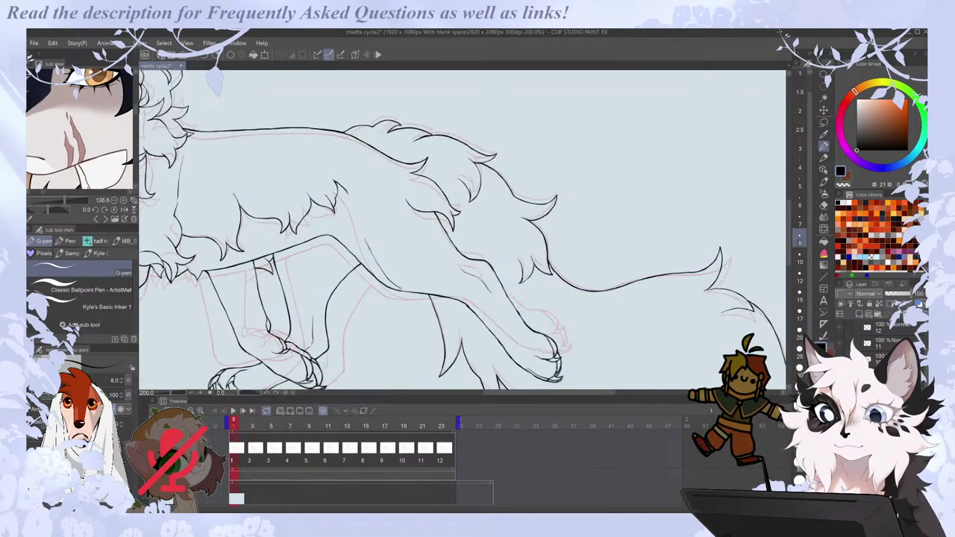
pyautogui.press('Left')
pyautogui.press('Right')
pyautogui.press('Right')
pyautogui.press('Left')
pyautogui.press('Left')
pyautogui.press('Right')
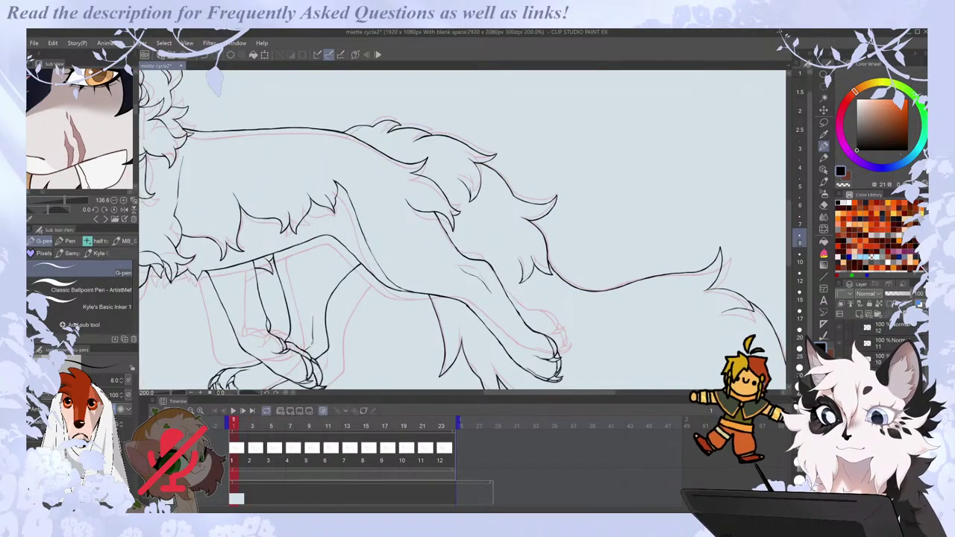
# Step through the following frames with onion skin to check the motion of the thigh and hind-leg lines.
pyautogui.press('Right')
pyautogui.press('Right')
pyautogui.press('Right')
pyautogui.press('Right')
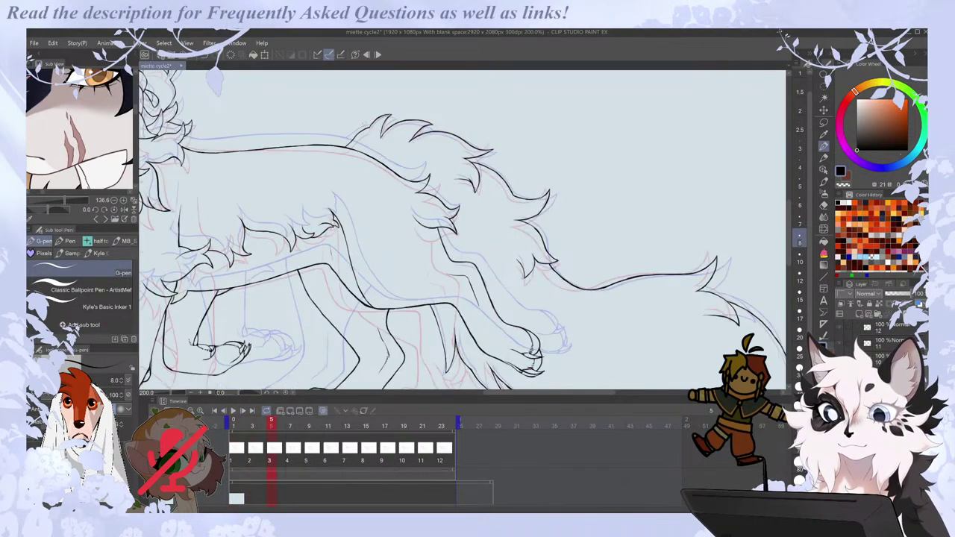
pyautogui.press('Right')
pyautogui.press('Right')
pyautogui.press('Left')
pyautogui.press('Left')
pyautogui.press('Left')
pyautogui.press('Left')
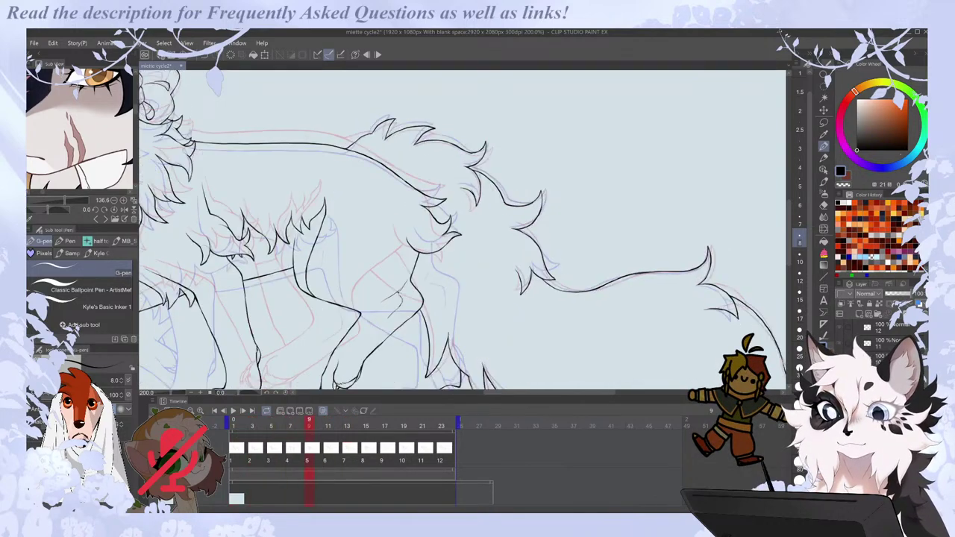
# Play the full walk cycle to review the line art and stop on the first drawing.
pyautogui.press('e')
pyautogui.press('p')
pyautogui.hotkey('ctrl', '-')
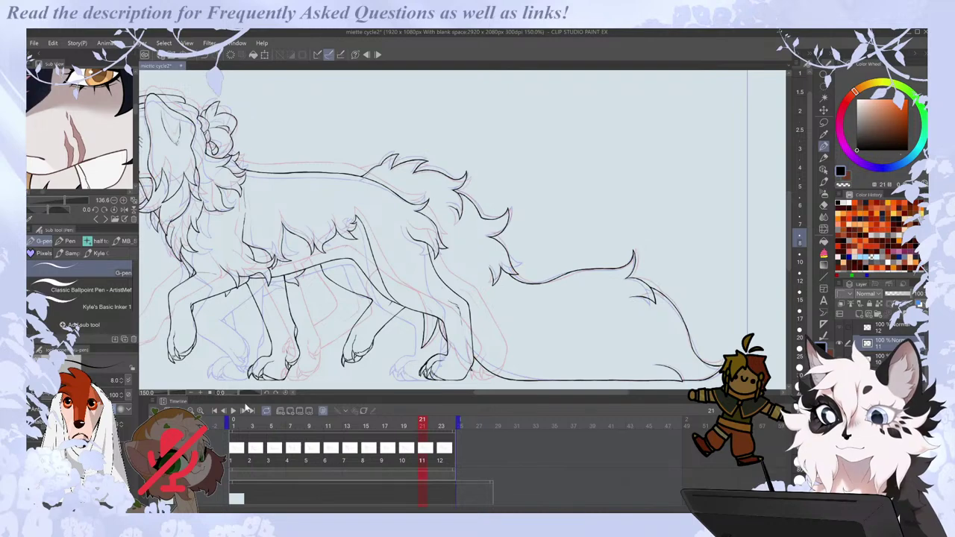
pyautogui.click(233, 411)
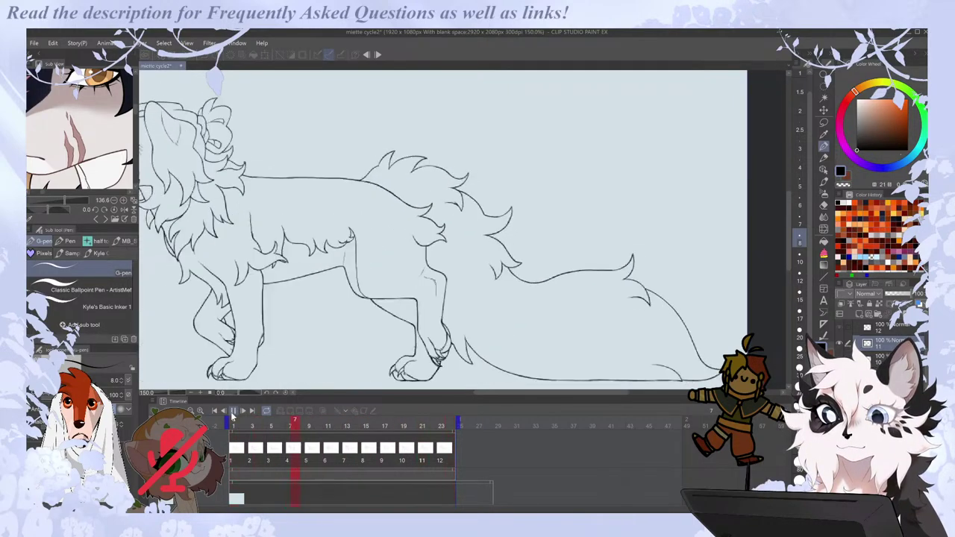
pyautogui.hotkey('ctrl', '-')
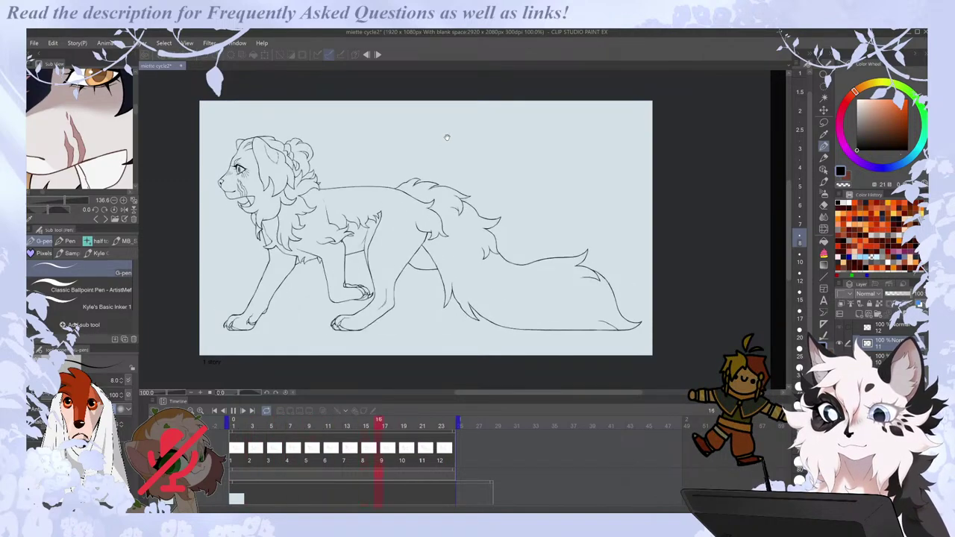
pyautogui.scroll(1, 425, 180)
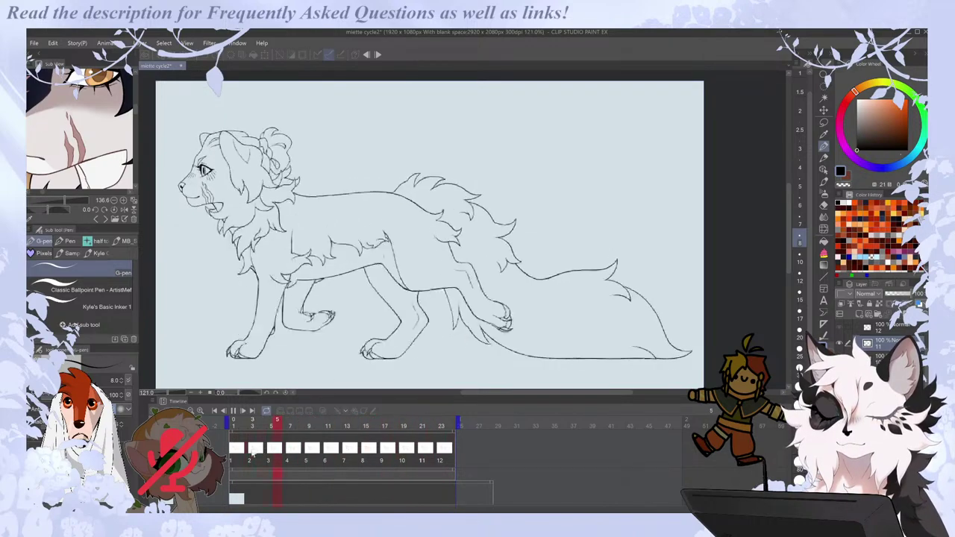
pyautogui.click(245, 449)
pyautogui.press('space')
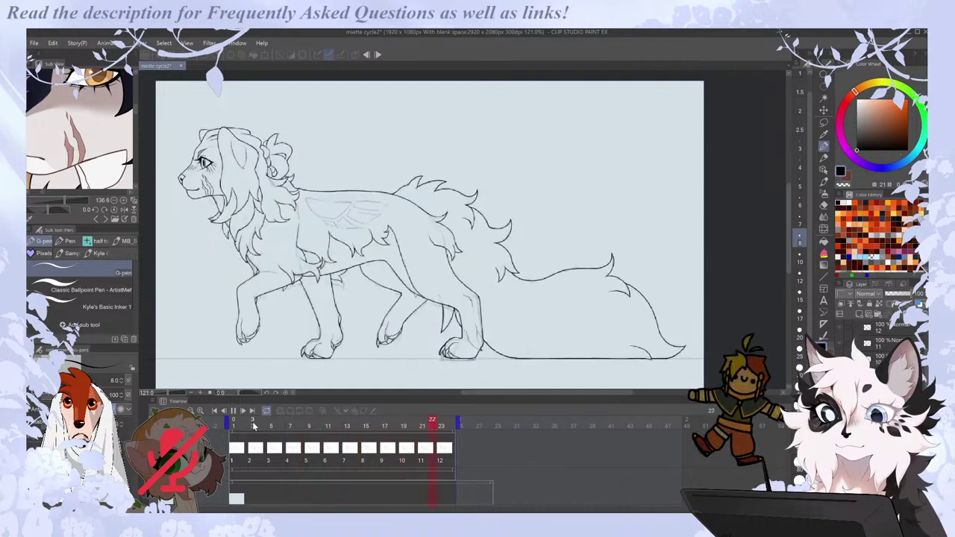
pyautogui.click(247, 447)
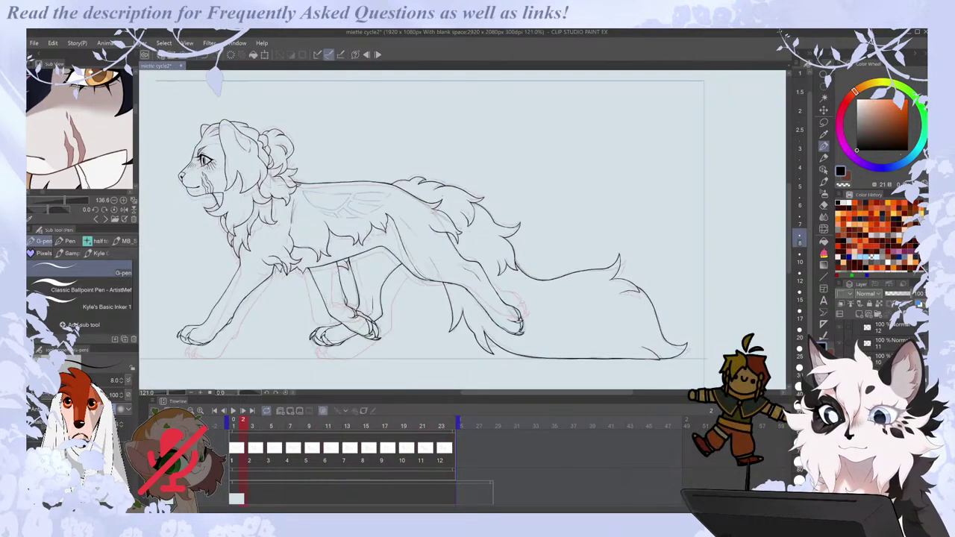